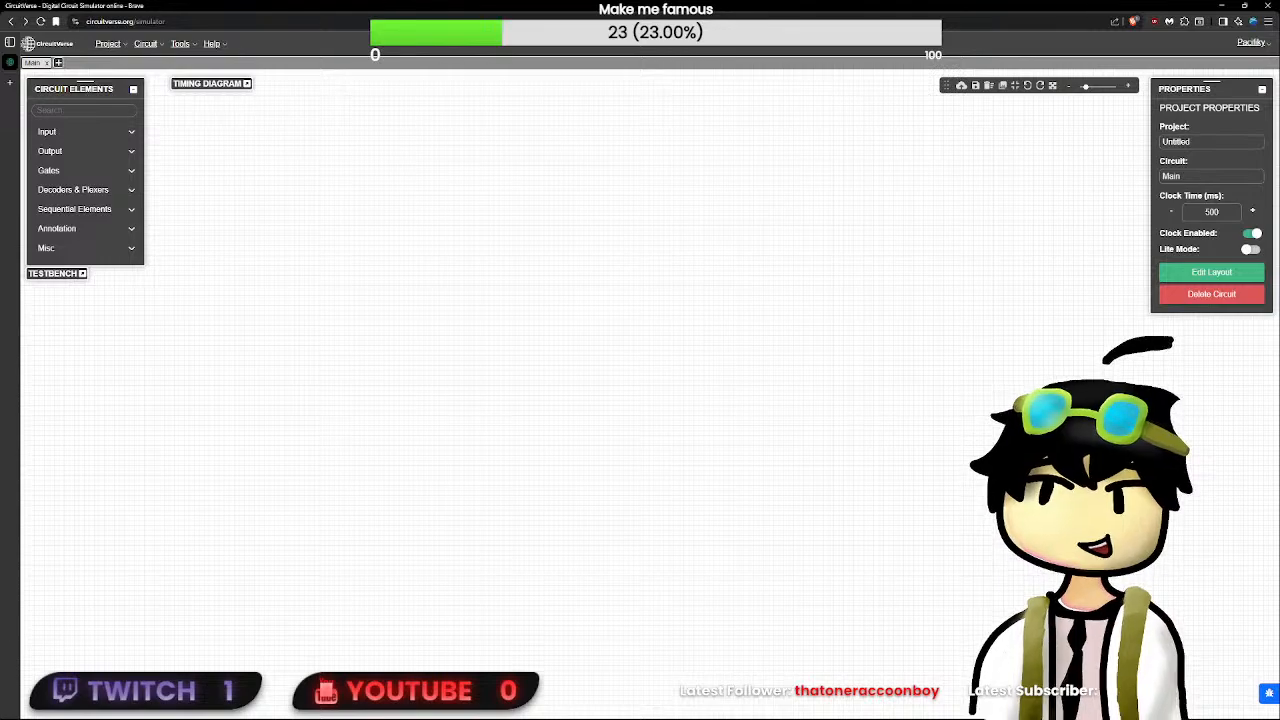
# - Open the "Designing a GPU lol" YouTube live stream from the copied link in a new tab and pause it
pyautogui.hotkey('ctrl', 't')
pyautogui.write('https://youtube.com/live/z7yJliN4FNQ')
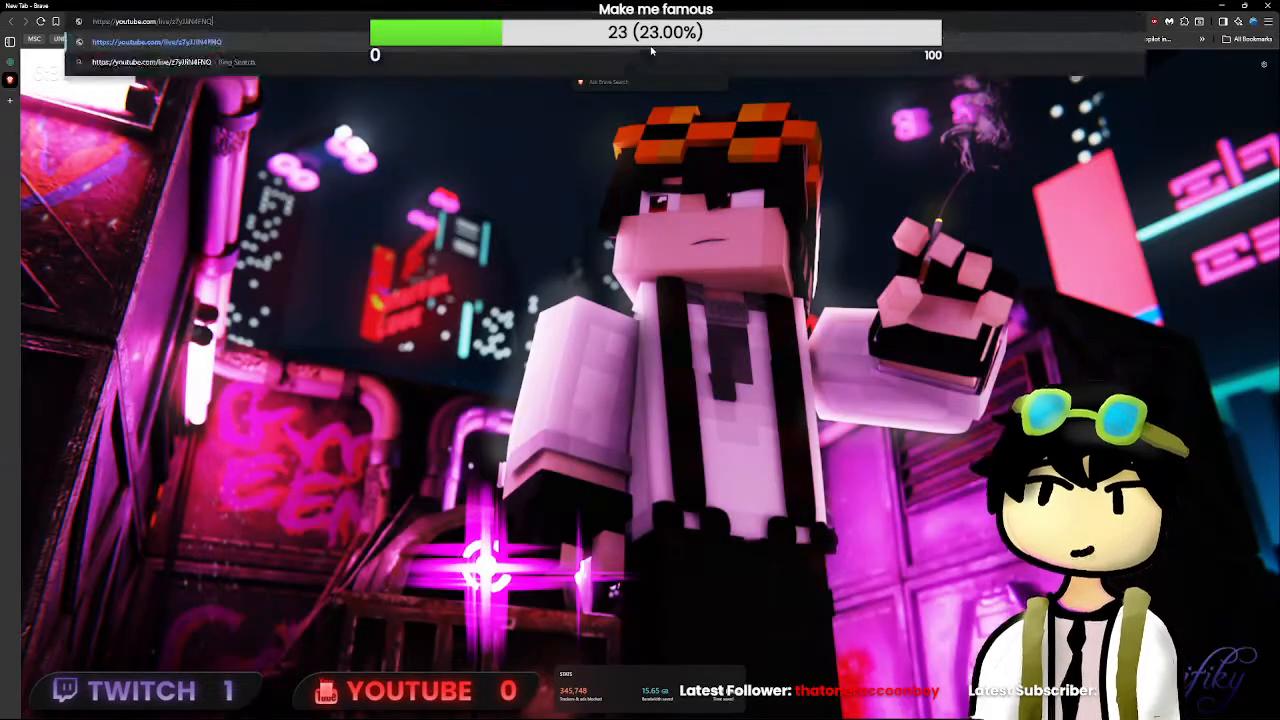
pyautogui.press('Return')
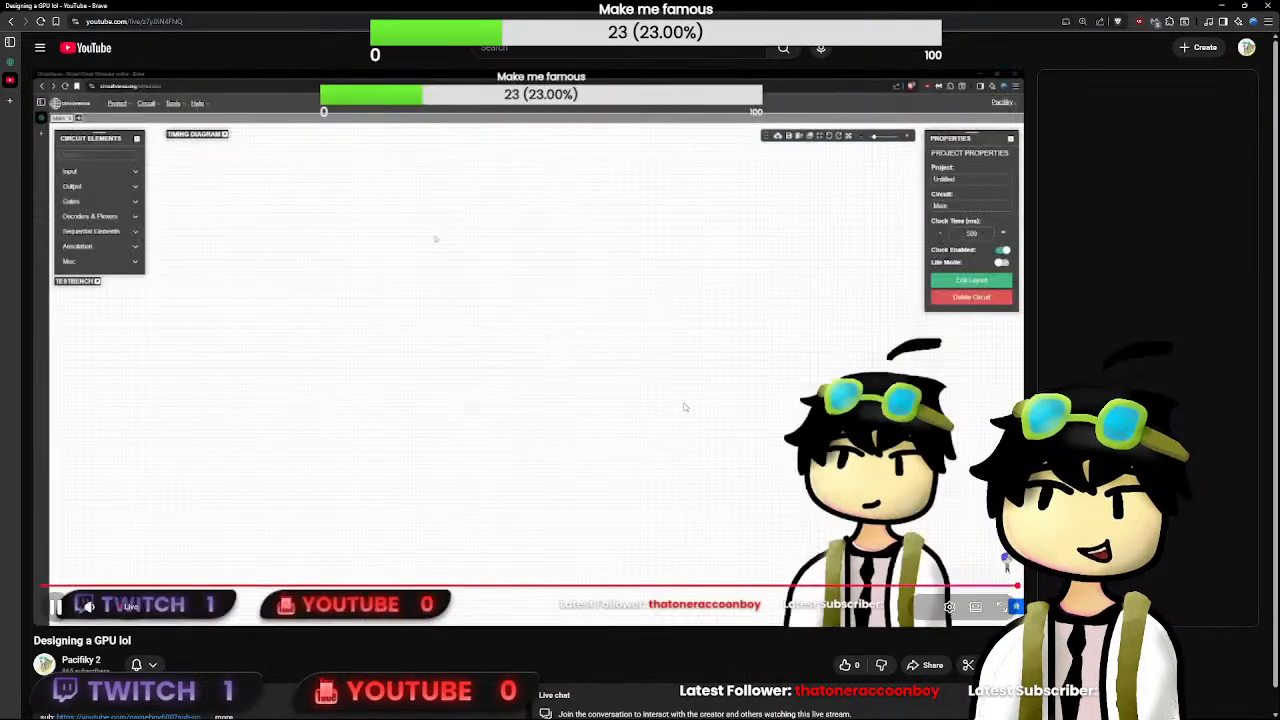
pyautogui.click(650, 458)
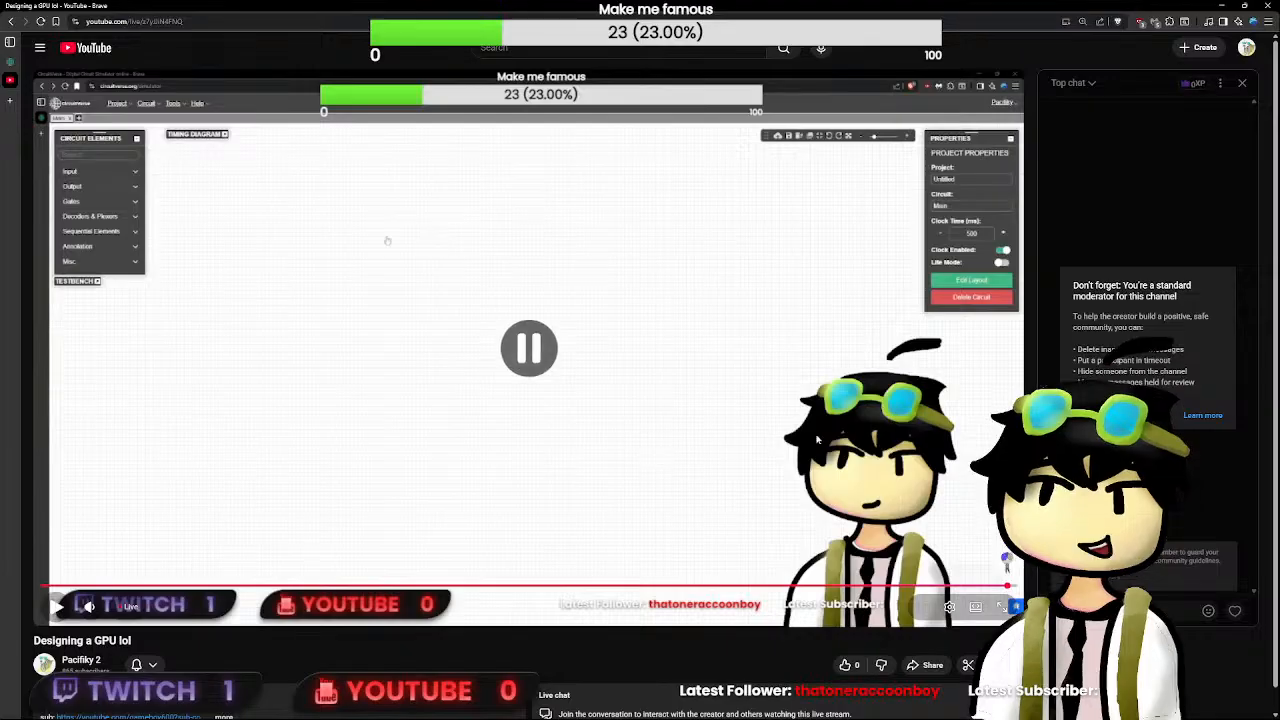
# - Dismiss the moderator notice in the live chat and like the stream
pyautogui.scroll(-1, 650, 400)
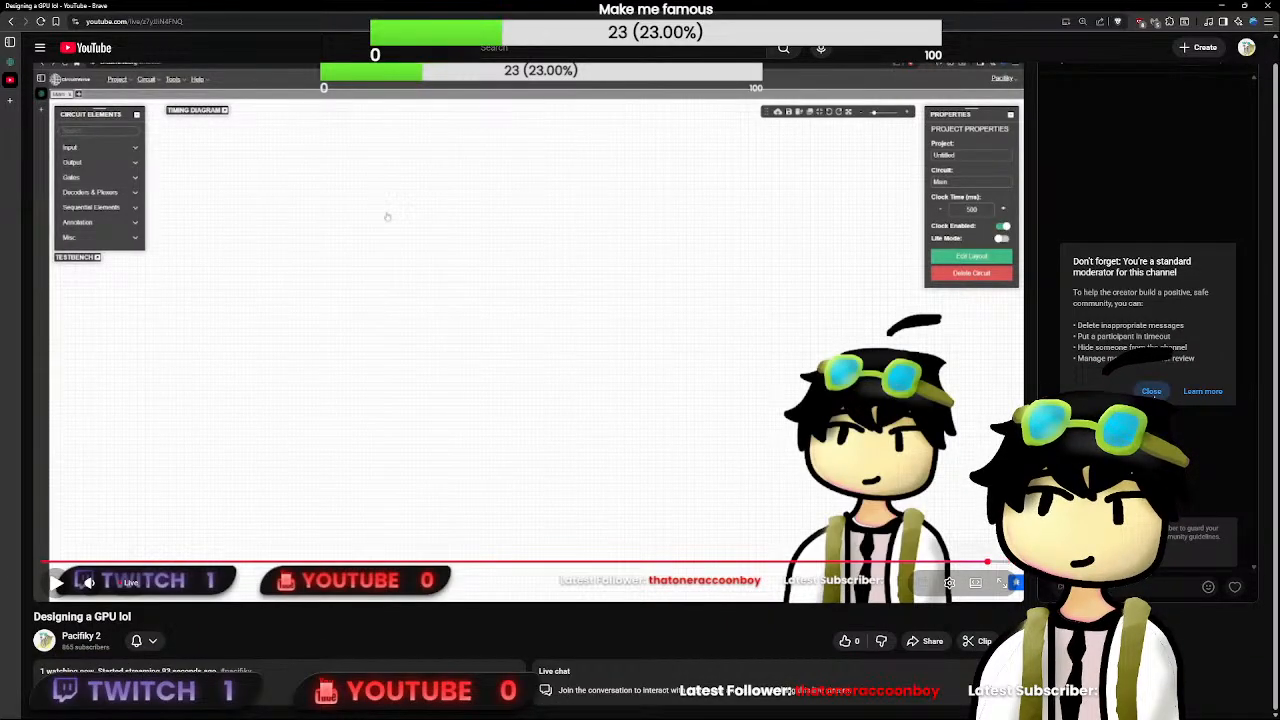
pyautogui.scroll(1, 815, 588)
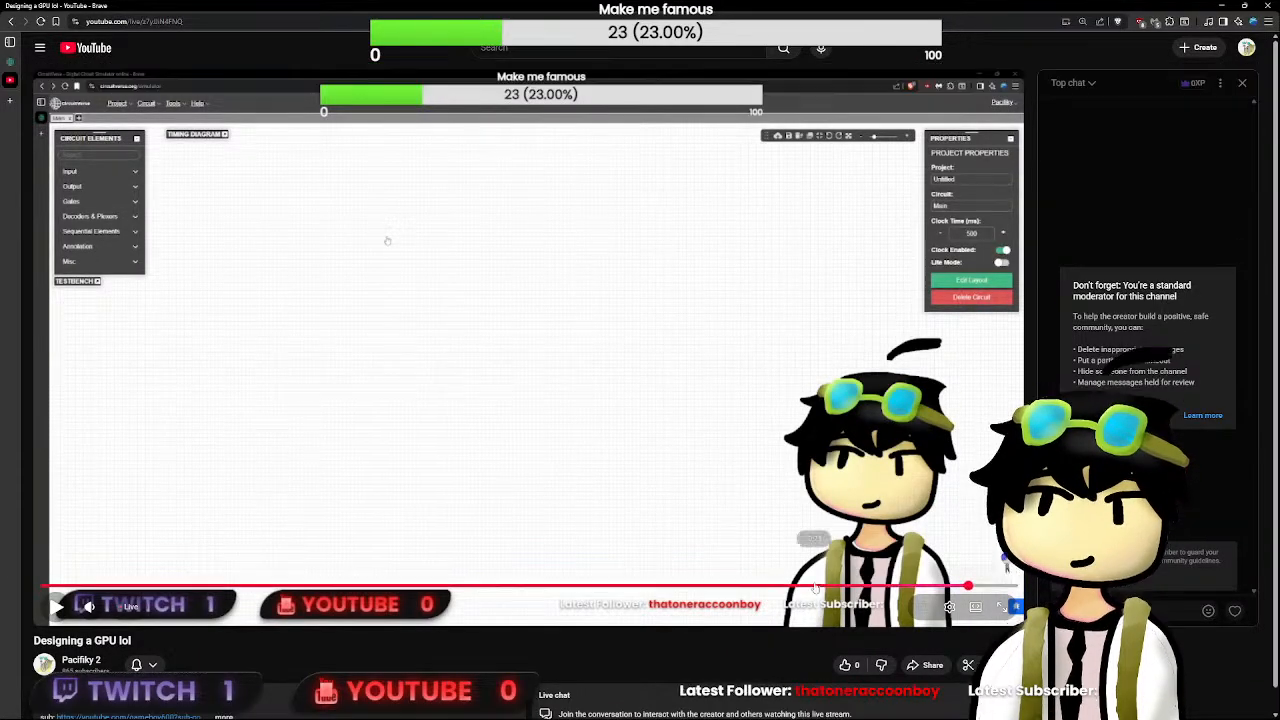
pyautogui.click(1150, 415)
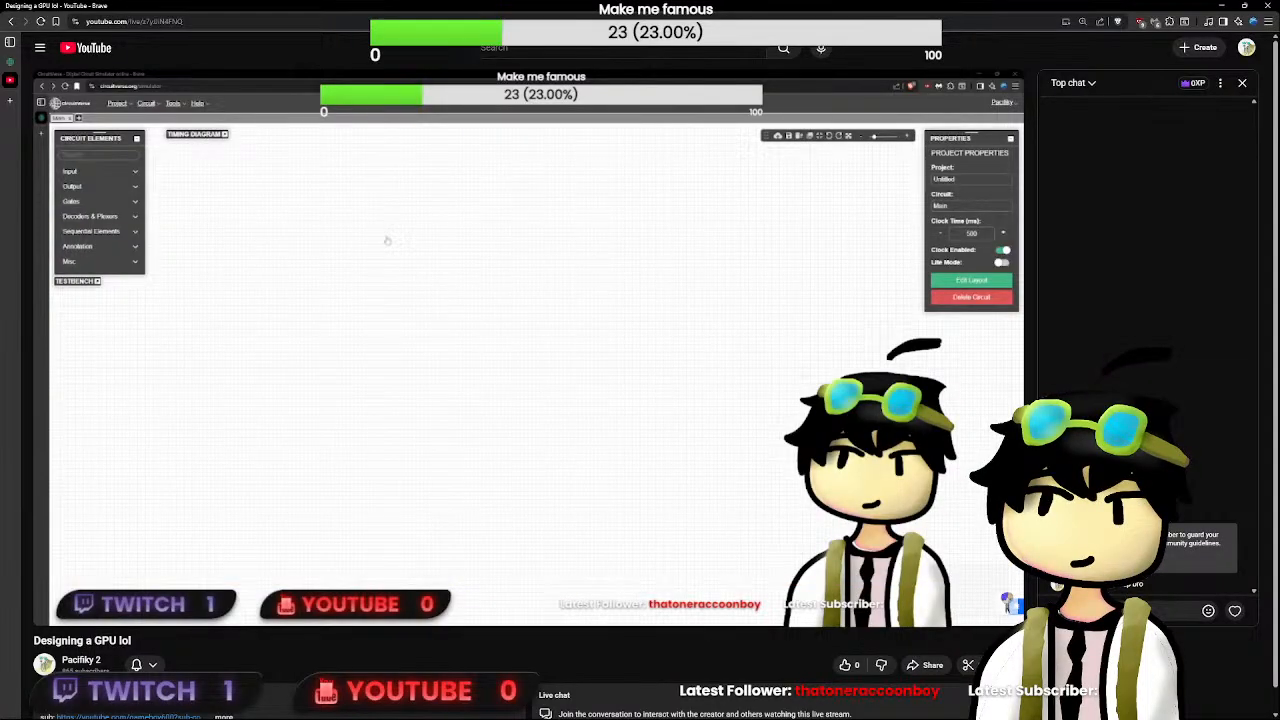
pyautogui.scroll(-1, 848, 655)
pyautogui.click(848, 641)
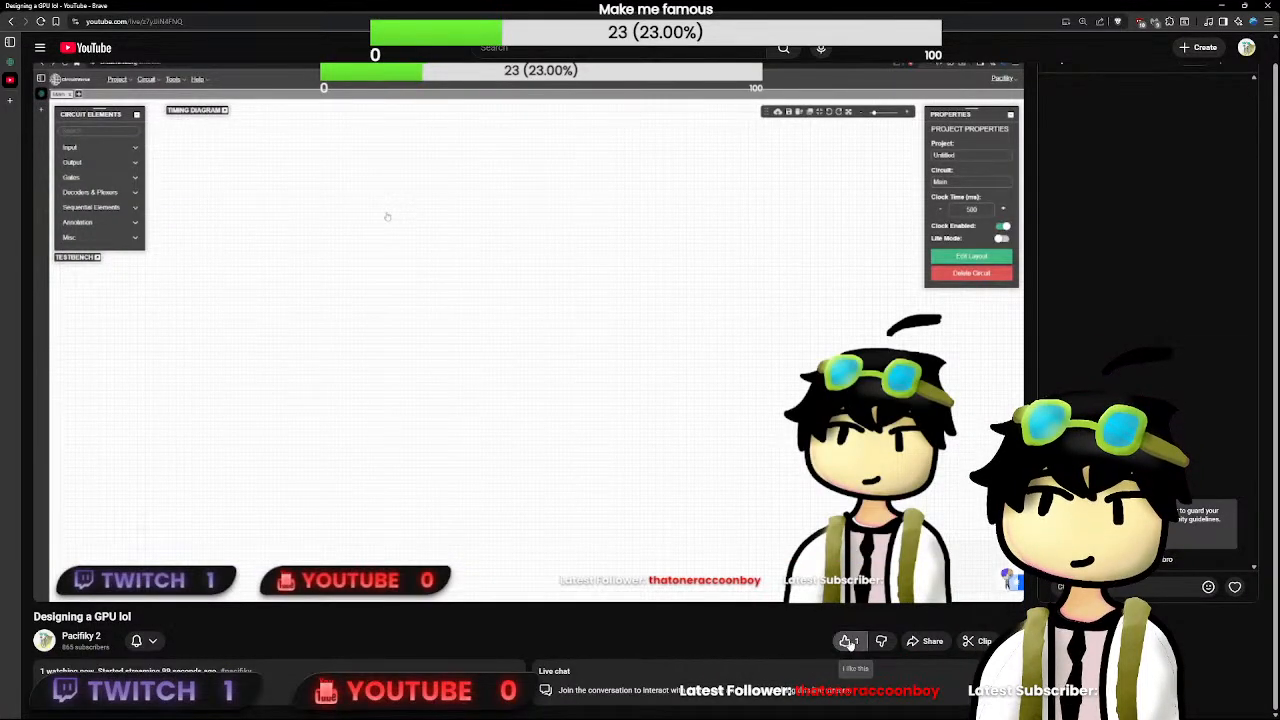
# - Close the live stream tab and return to the CircuitVerse simulator
pyautogui.scroll(1, 713, 623)
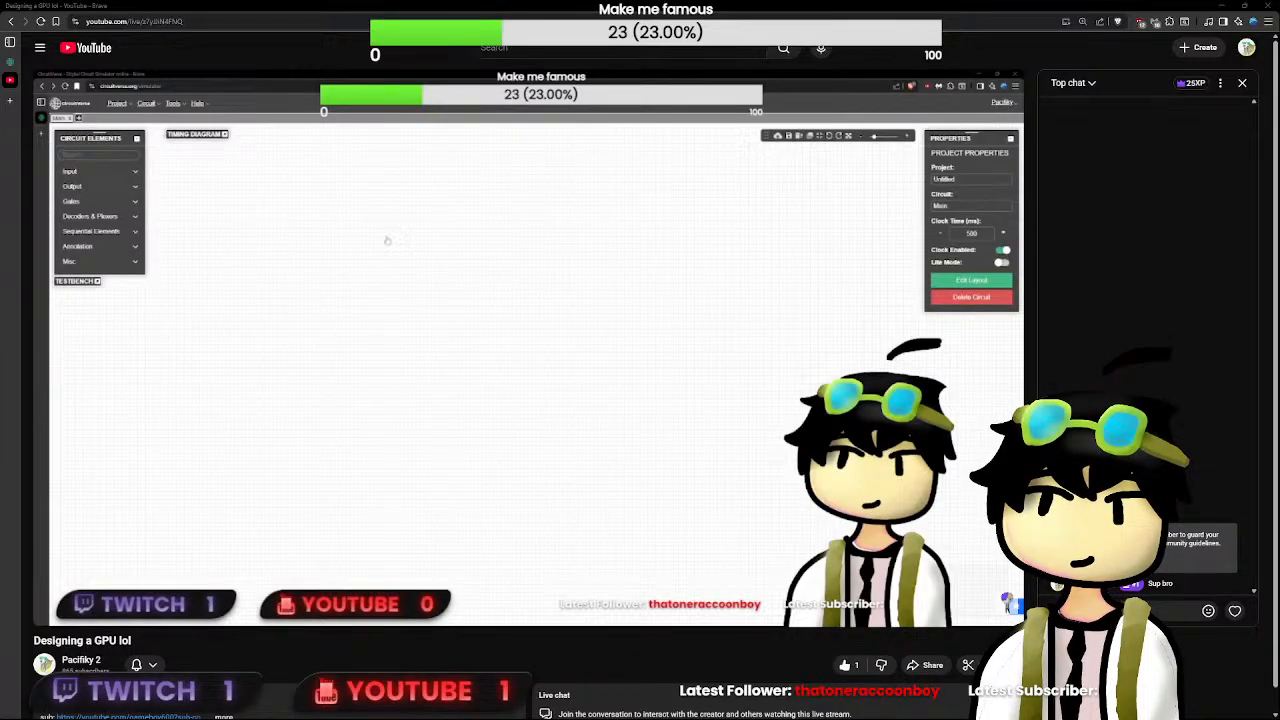
pyautogui.moveTo(1006, 570)
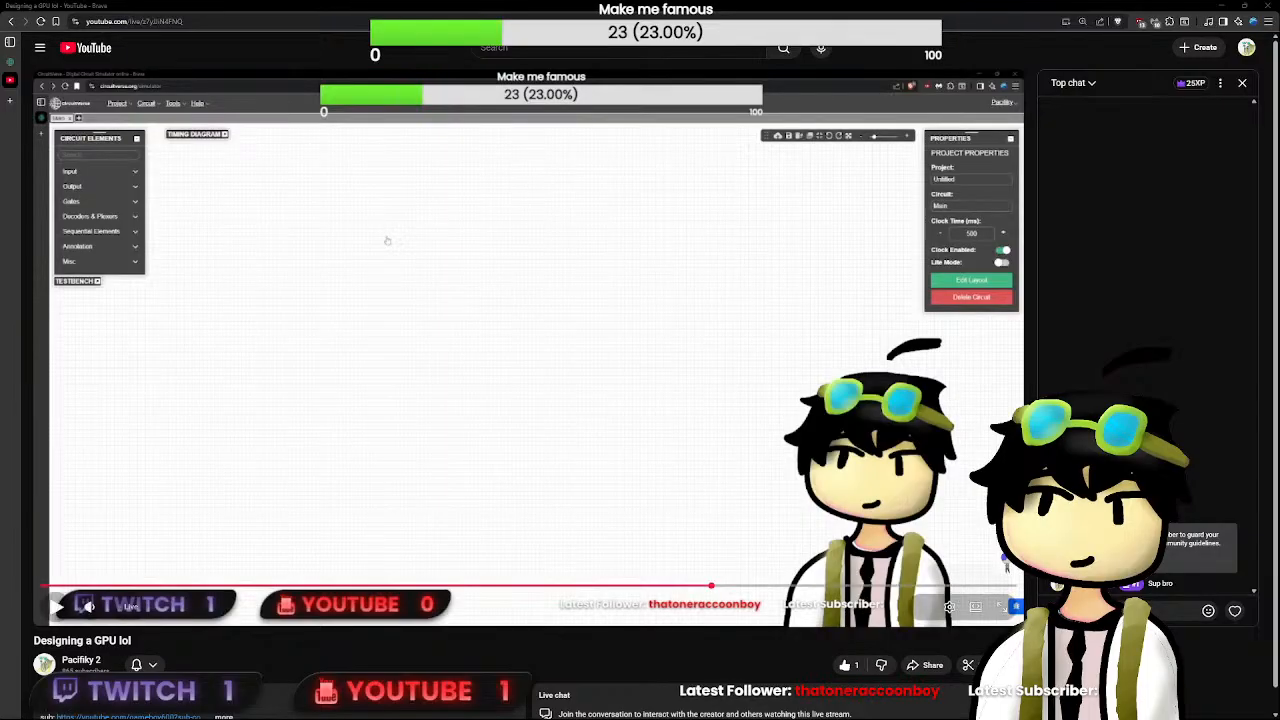
pyautogui.scroll(-1, 1006, 565)
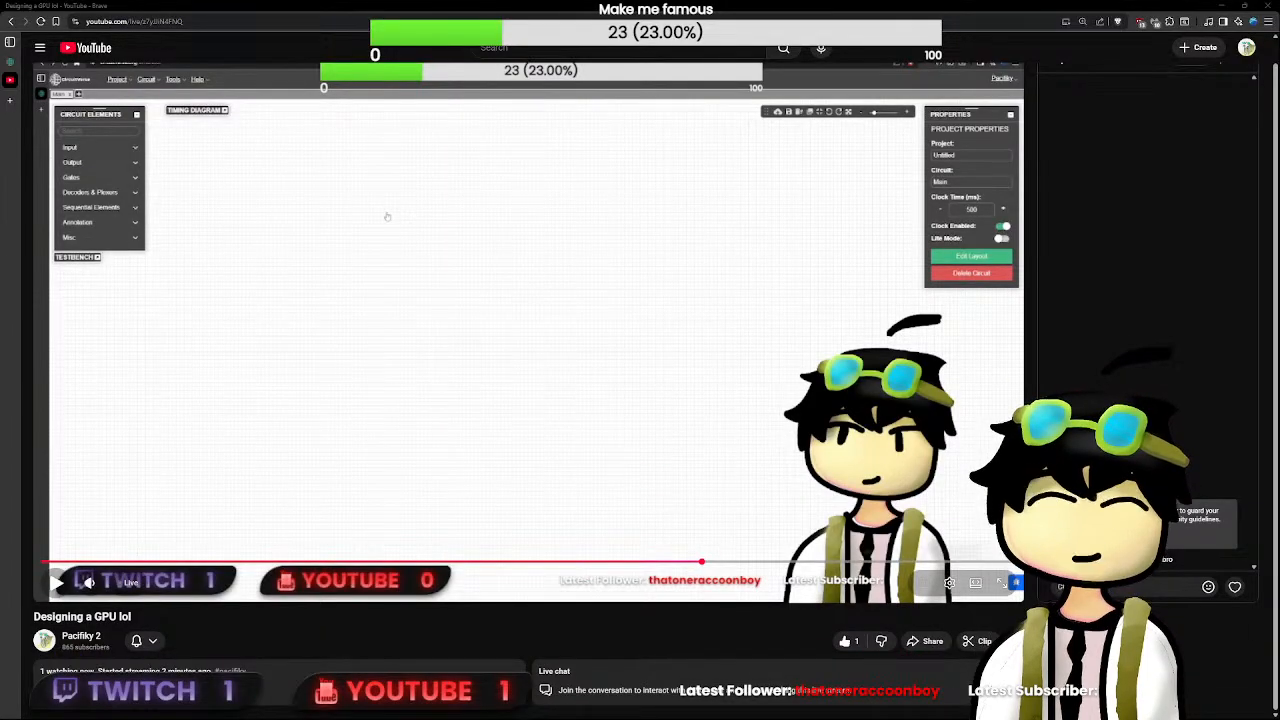
pyautogui.hotkey('ctrl', 'w')
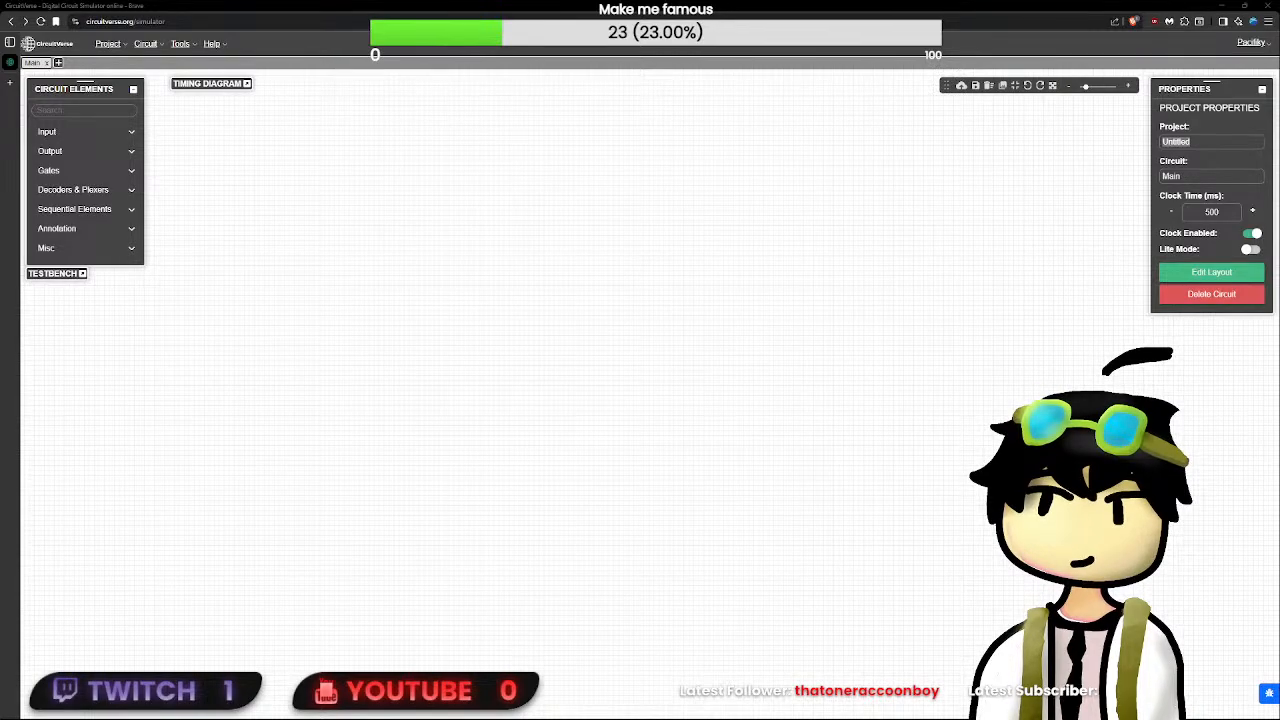
# - Search the circuit elements for "mat" and place an RGB LED matrix on the canvas
pyautogui.click(594, 242)
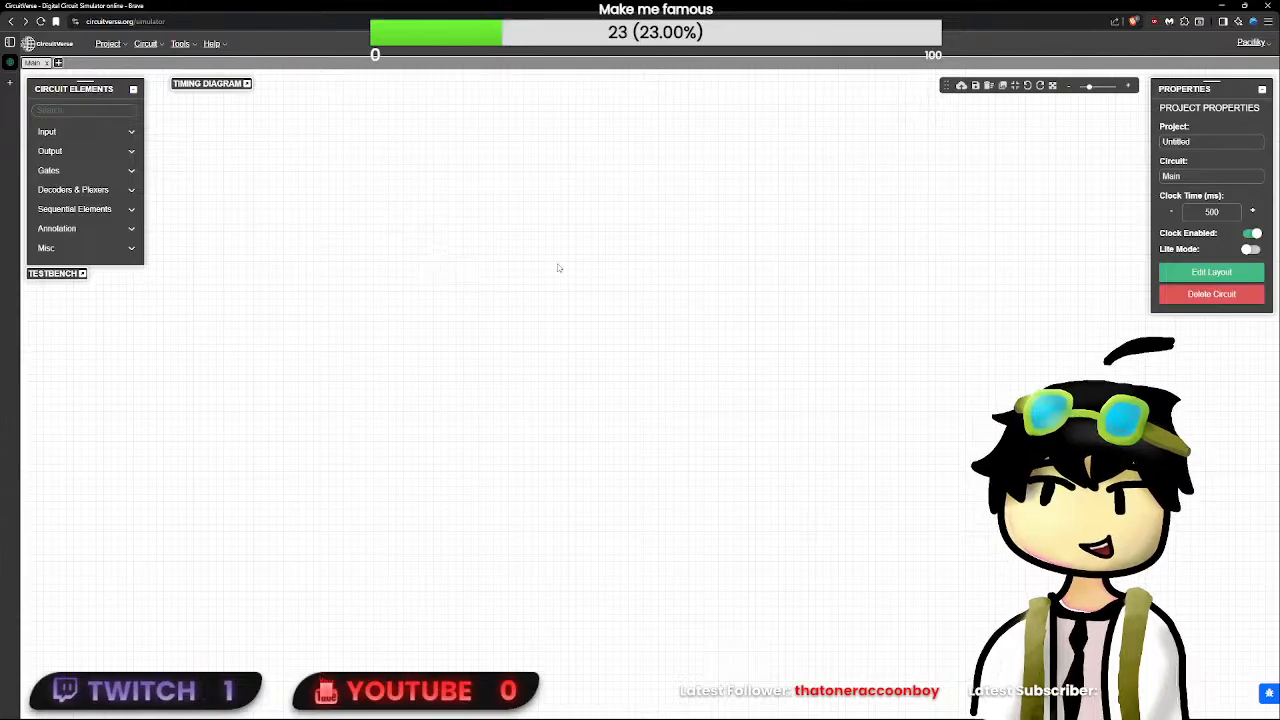
pyautogui.click(50, 131)
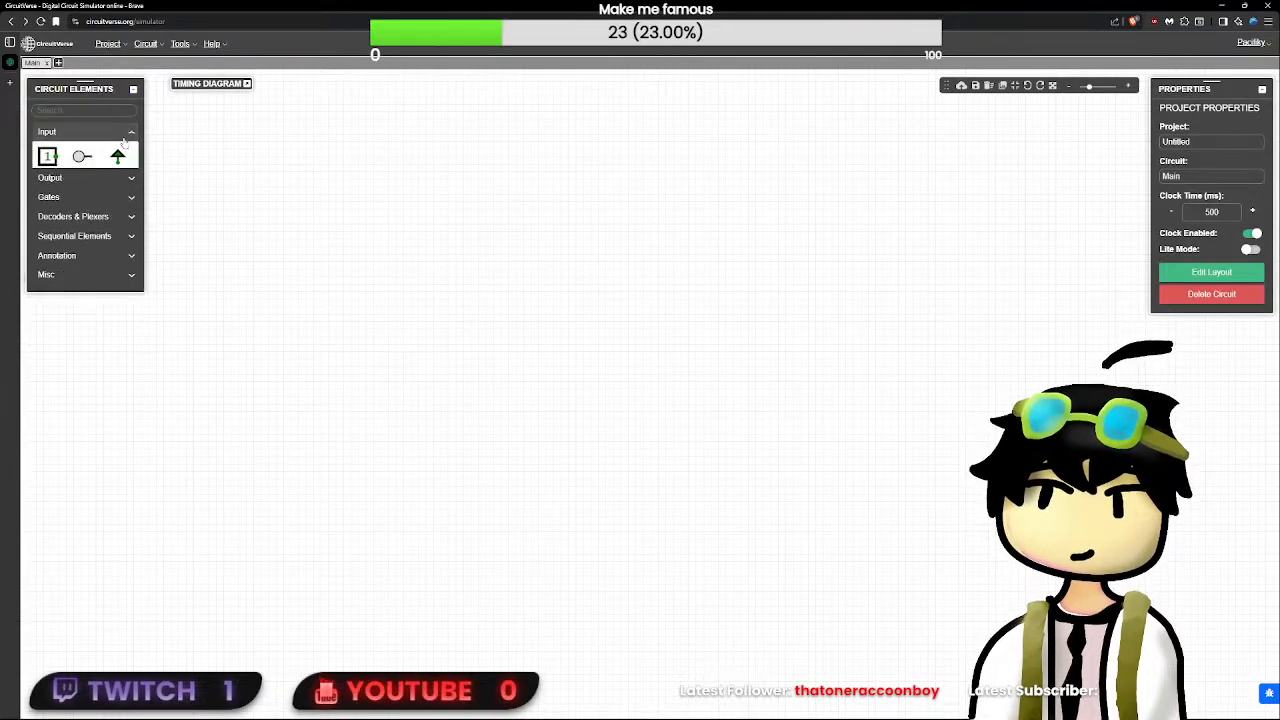
pyautogui.click(50, 131)
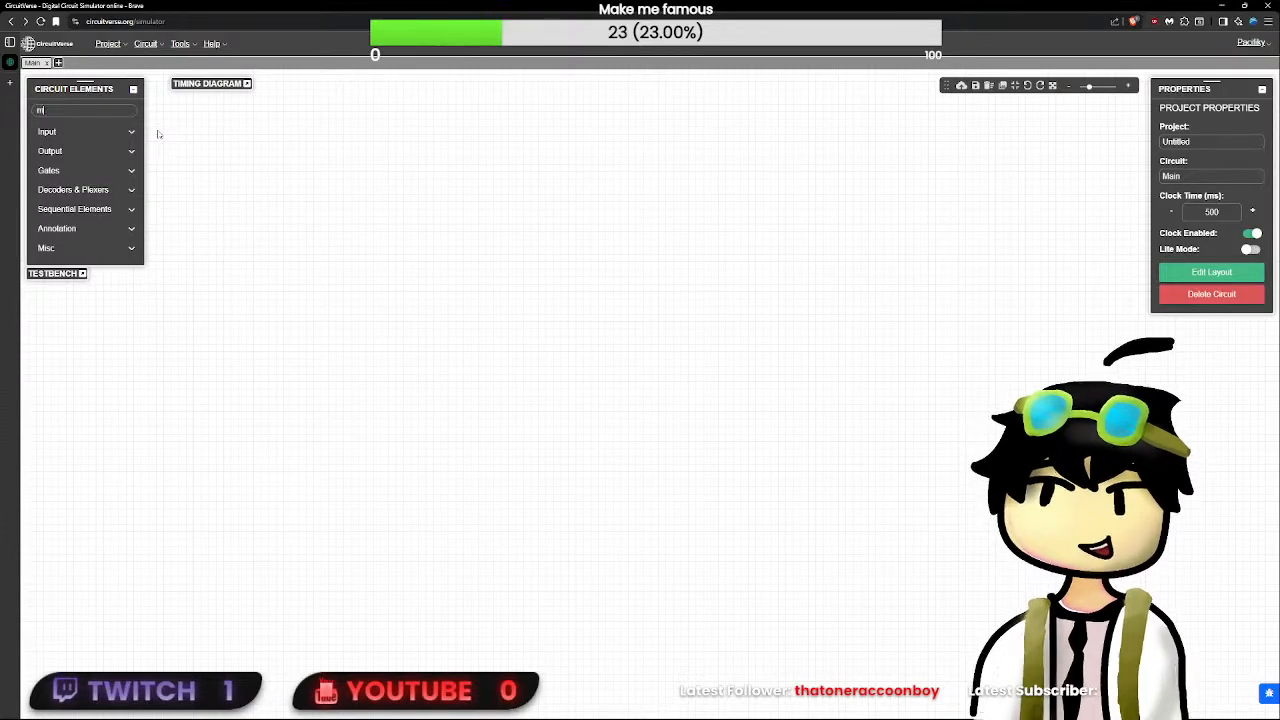
pyautogui.write('mat')
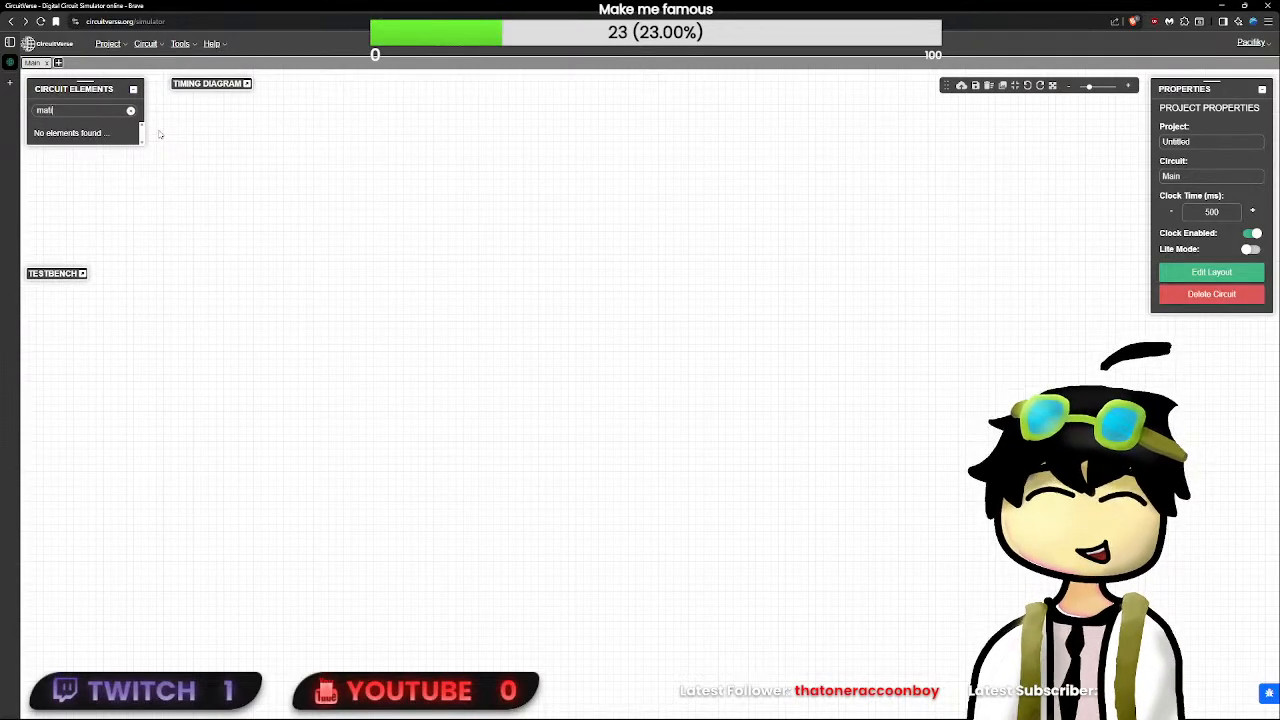
pyautogui.click(48, 144)
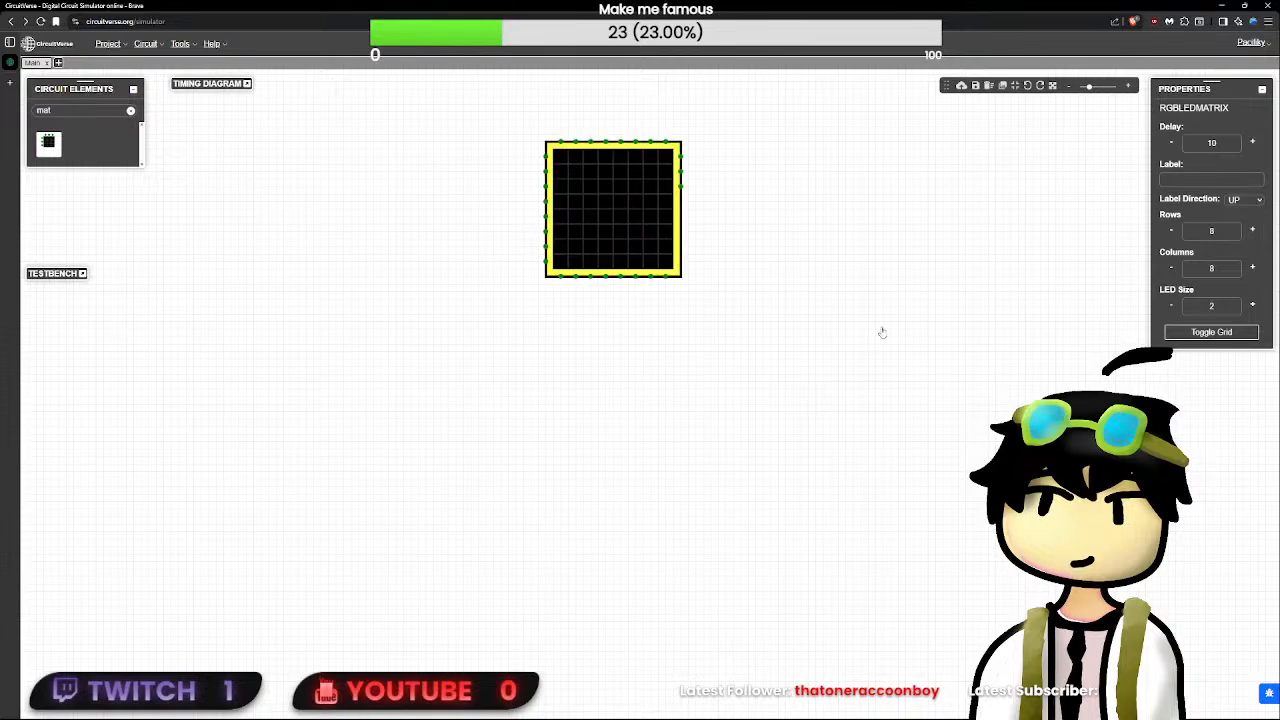
# - Set the RGB LED matrix to 32 rows and 32 columns
pyautogui.click(1212, 231)
pyautogui.press('BackSpace')
pyautogui.write('32')
pyautogui.press('Tab')
pyautogui.write('32')
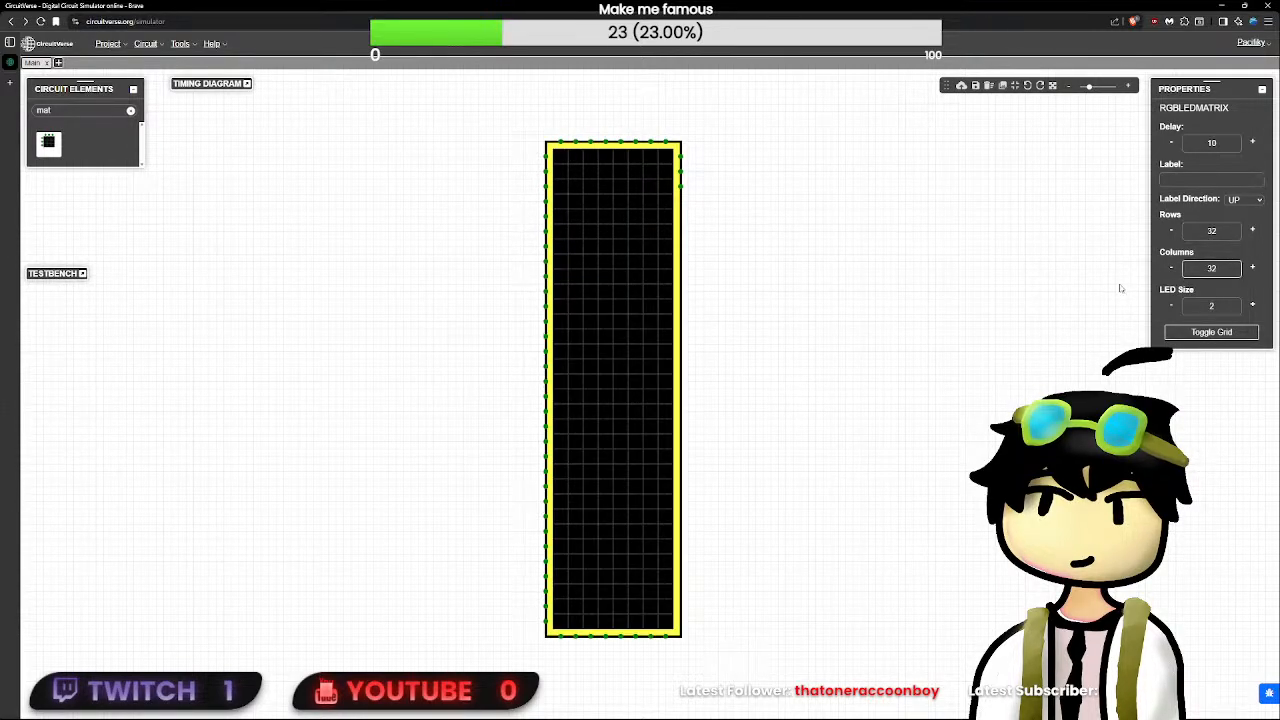
pyautogui.click(1104, 324)
pyautogui.click(987, 347)
pyautogui.click(1191, 386)
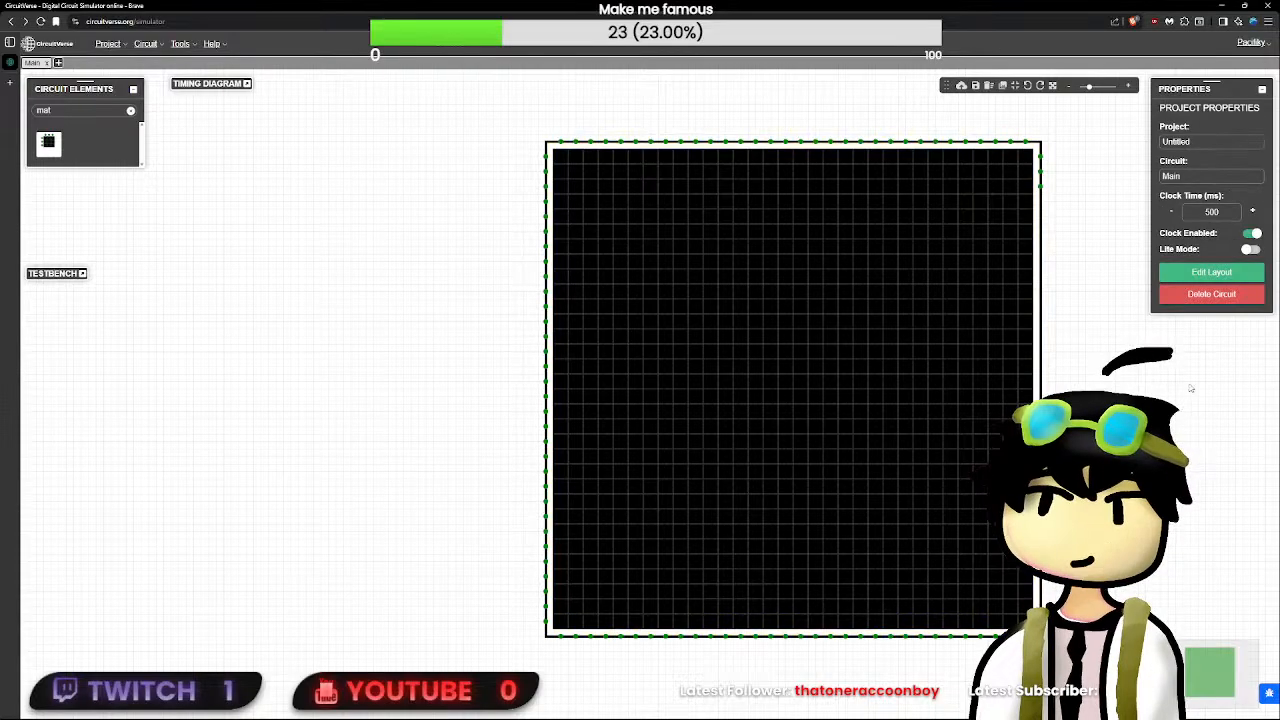
# - Toggle the LED matrix's grid off and on again
pyautogui.click(1028, 347)
pyautogui.click(1225, 333)
pyautogui.click(1225, 333)
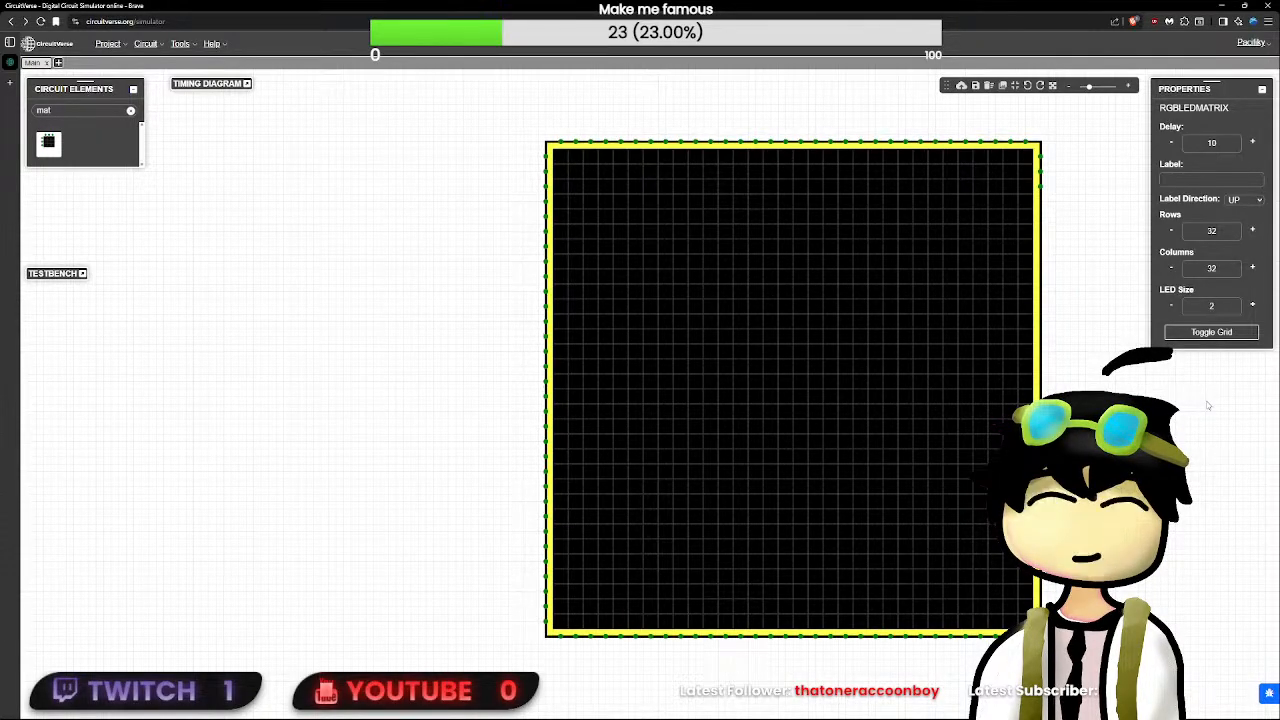
pyautogui.click(1040, 157)
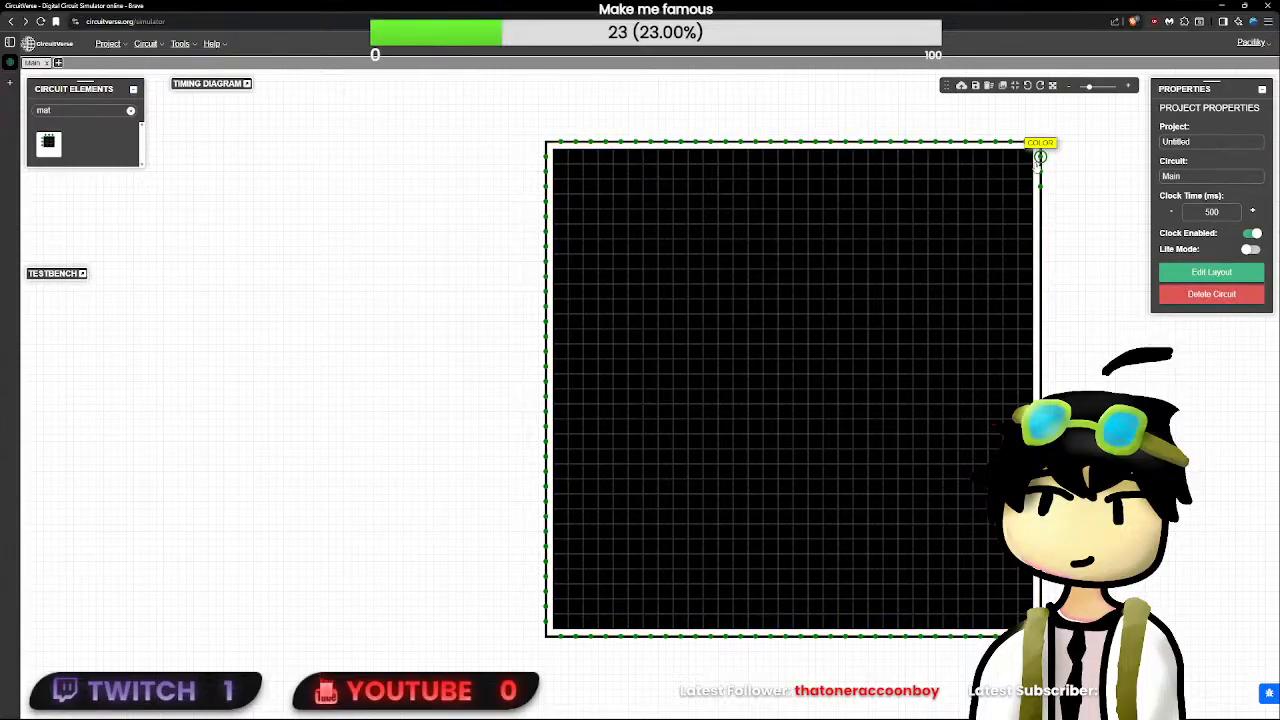
pyautogui.click(1016, 174)
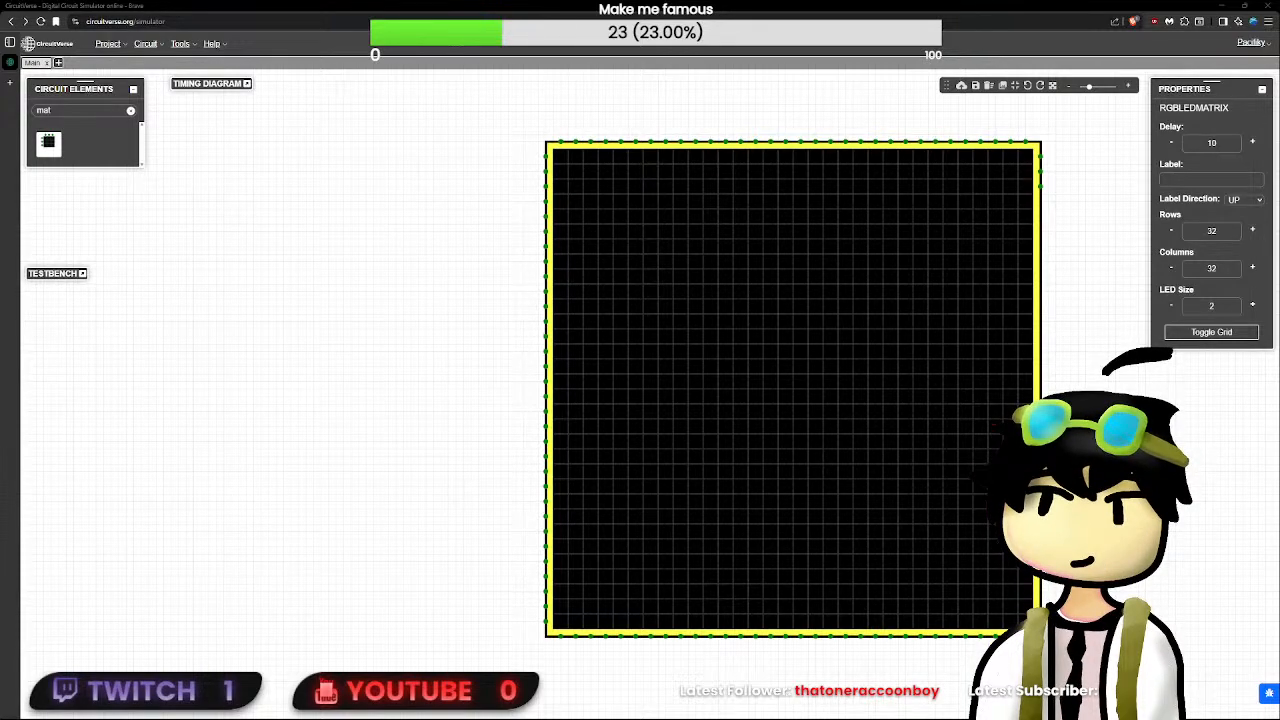
pyautogui.click(456, 490)
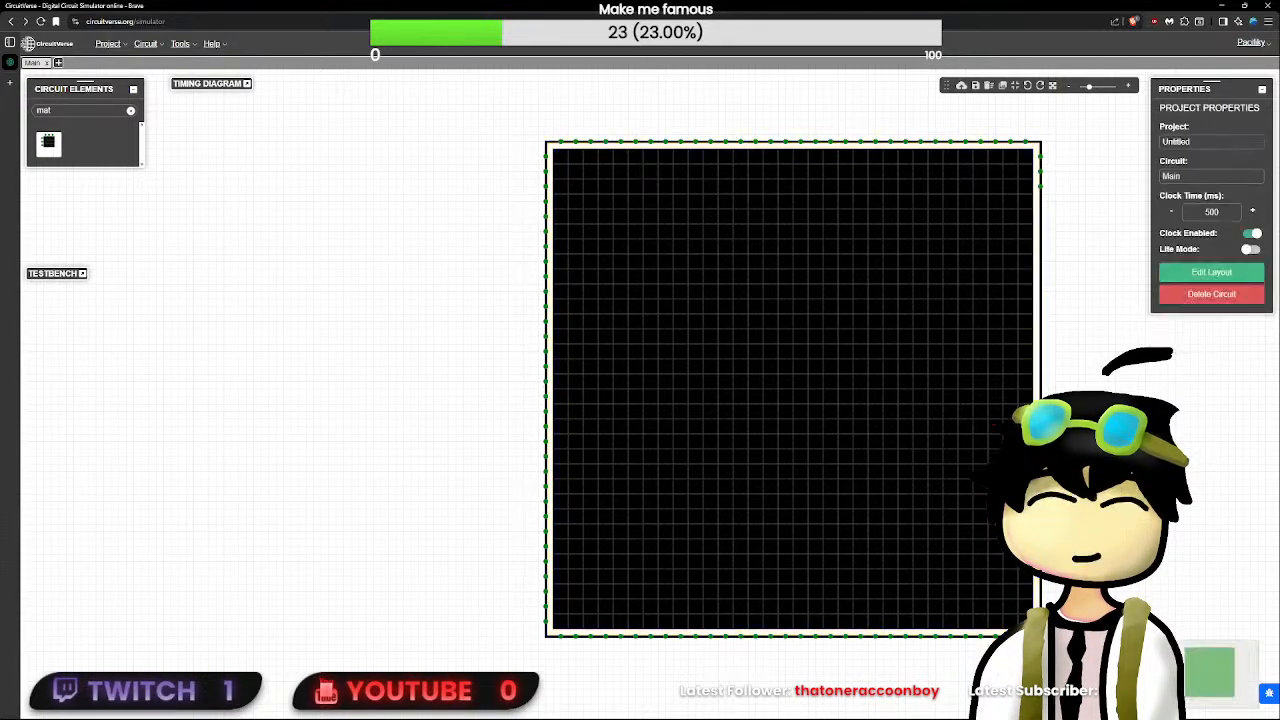
pyautogui.scroll(1, 456, 490)
pyautogui.scroll(-1, 495, 467)
pyautogui.scroll(-1, 495, 467)
pyautogui.scroll(1, 495, 467)
pyautogui.moveTo(495, 469); pyautogui.dragTo(432, 373)
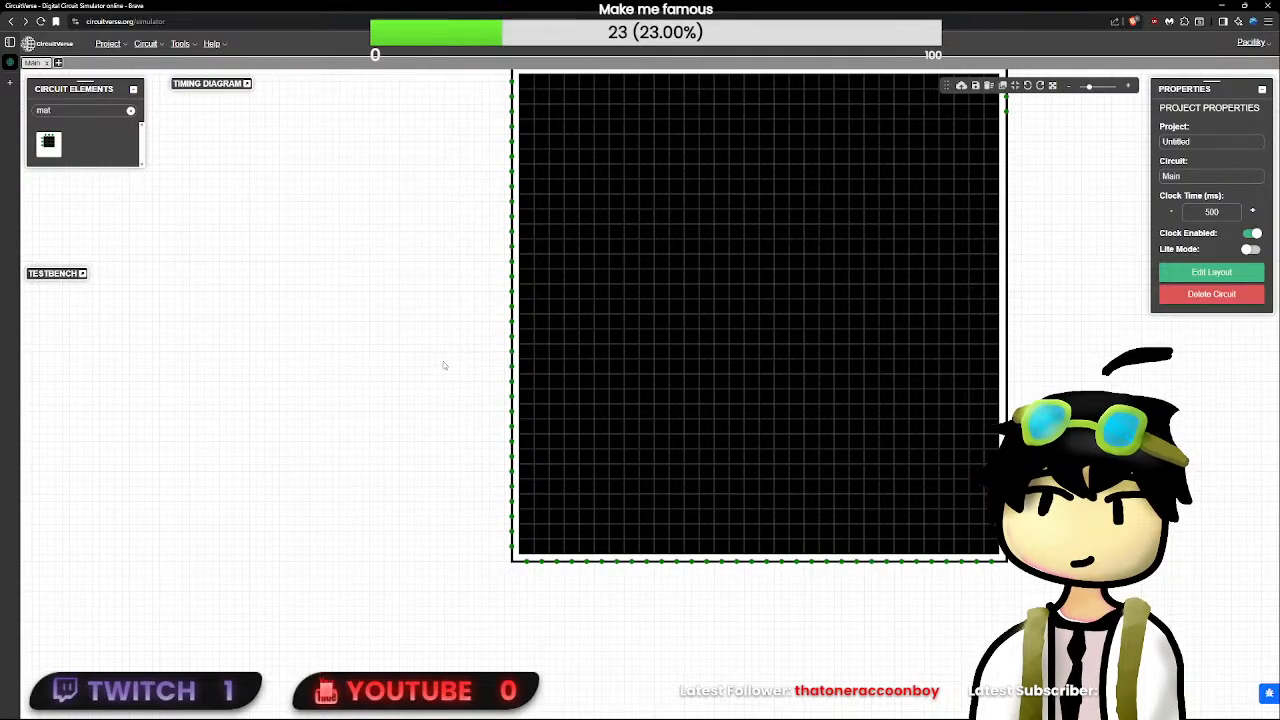
# - Search the elements for "ram", place a RAM beside the LED matrix and set its bit width to 24
pyautogui.click(131, 110)
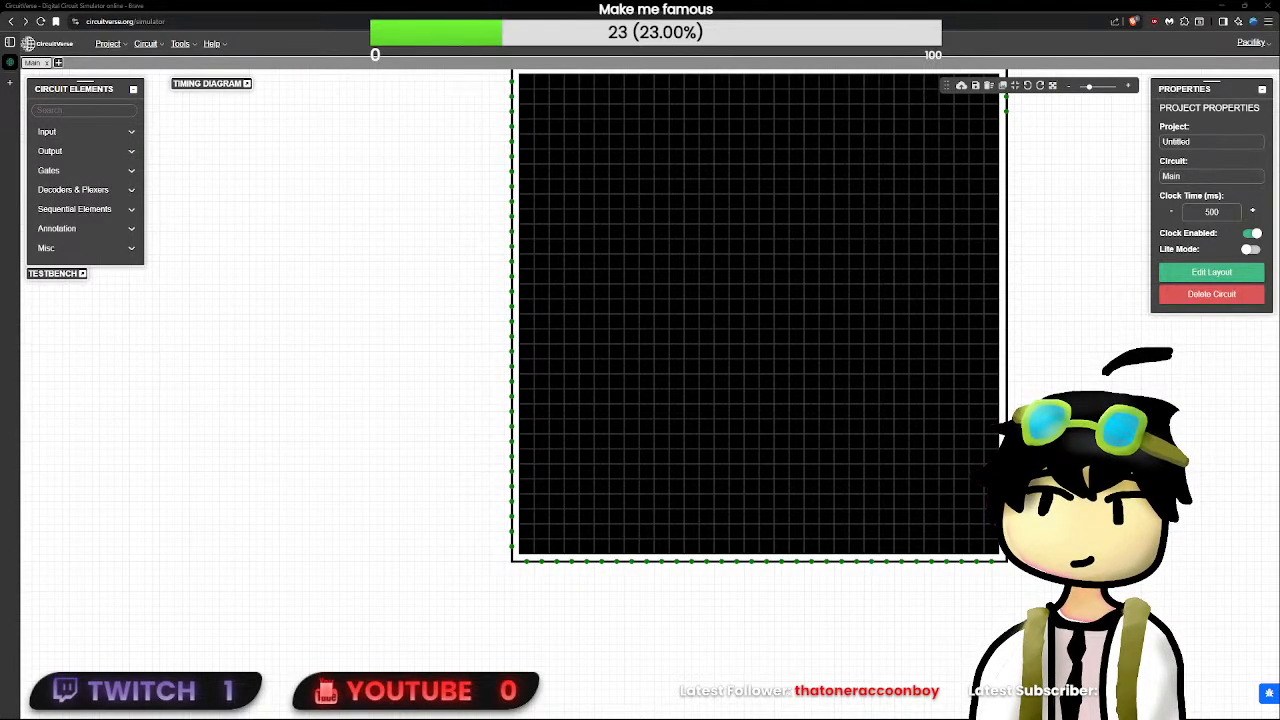
pyautogui.moveTo(360, 402); pyautogui.dragTo(320, 417)
pyautogui.scroll(2, 305, 415)
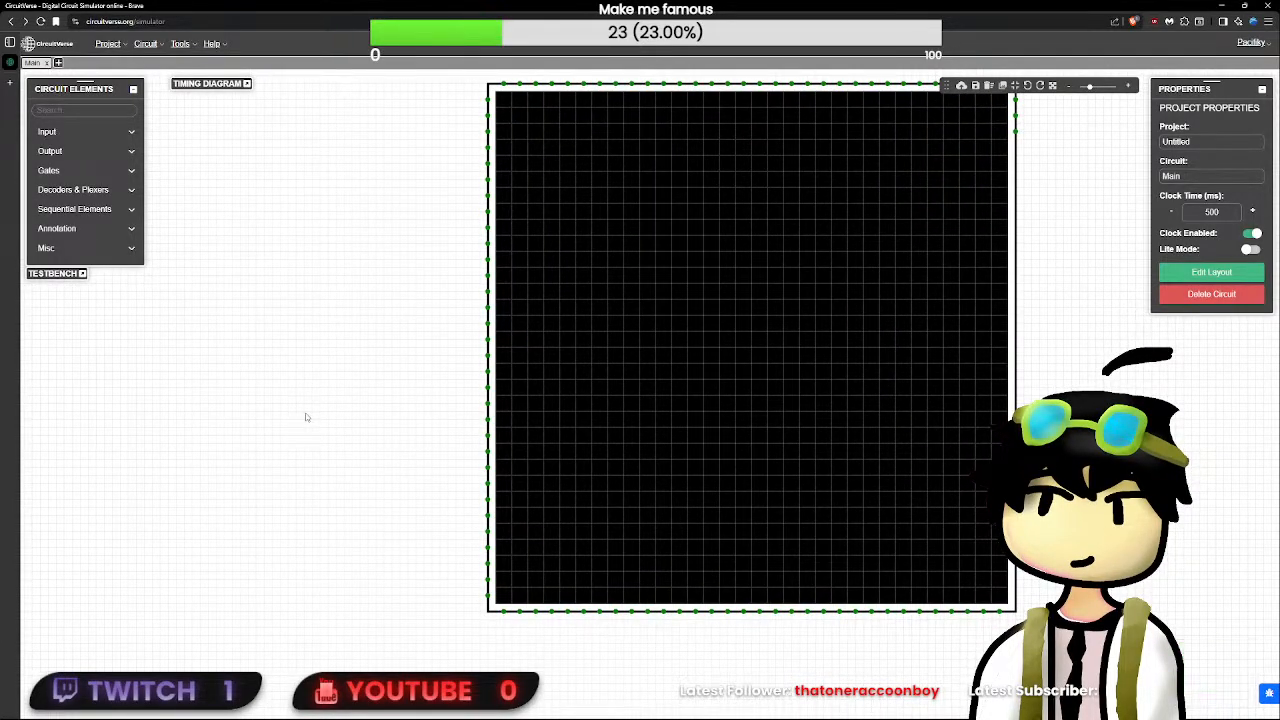
pyautogui.click(100, 111)
pyautogui.write('ram')
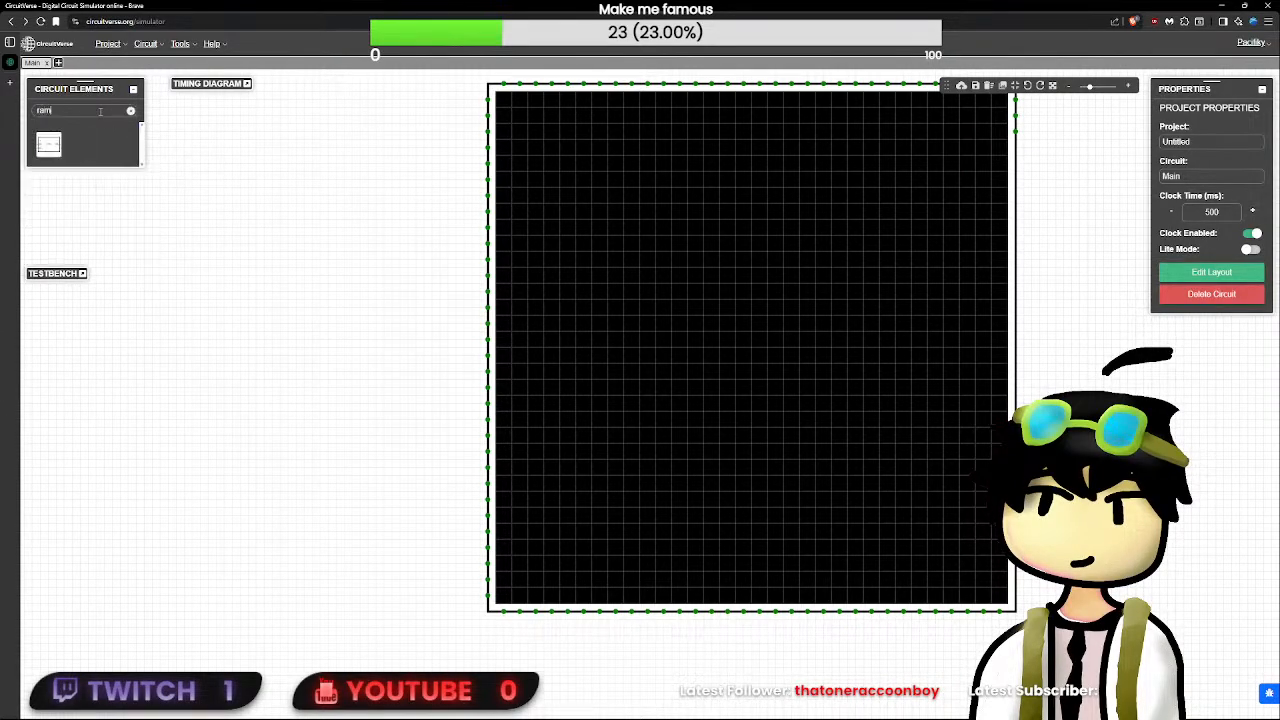
pyautogui.click(49, 145)
pyautogui.click(208, 336)
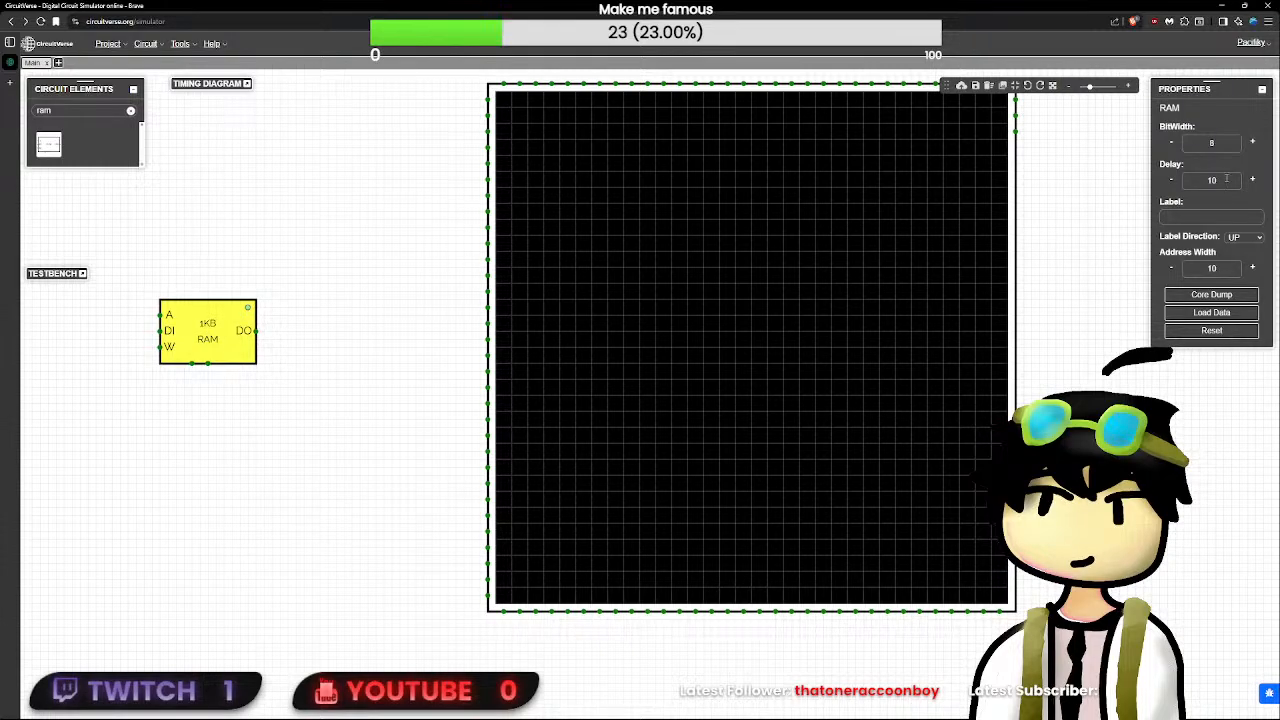
pyautogui.click(1228, 145)
pyautogui.write('24')
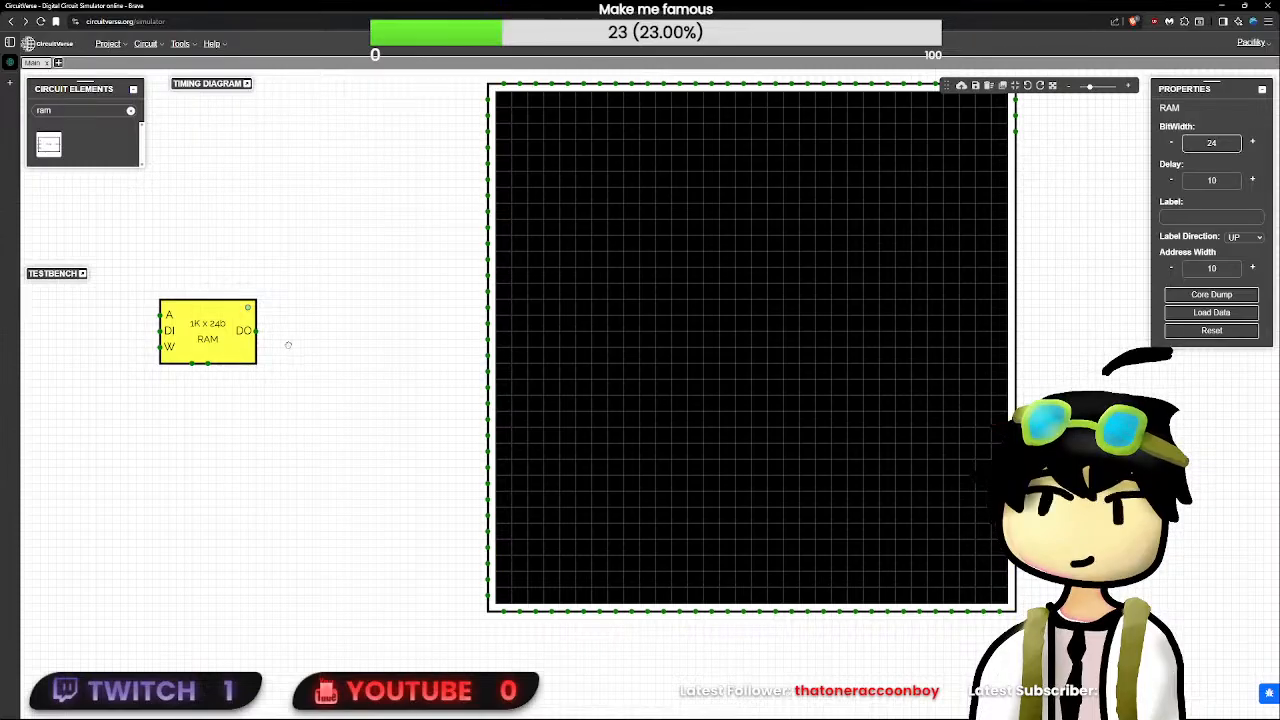
# - Move the RAM below the LED matrix and add a duplicate of it next to it
pyautogui.moveTo(288, 345); pyautogui.dragTo(617, 419)
pyautogui.moveTo(604, 346); pyautogui.dragTo(750, 669)
pyautogui.scroll(1, 870, 645)
pyautogui.moveTo(857, 626); pyautogui.dragTo(546, 500)
pyautogui.moveTo(452, 538); pyautogui.dragTo(753, 551)
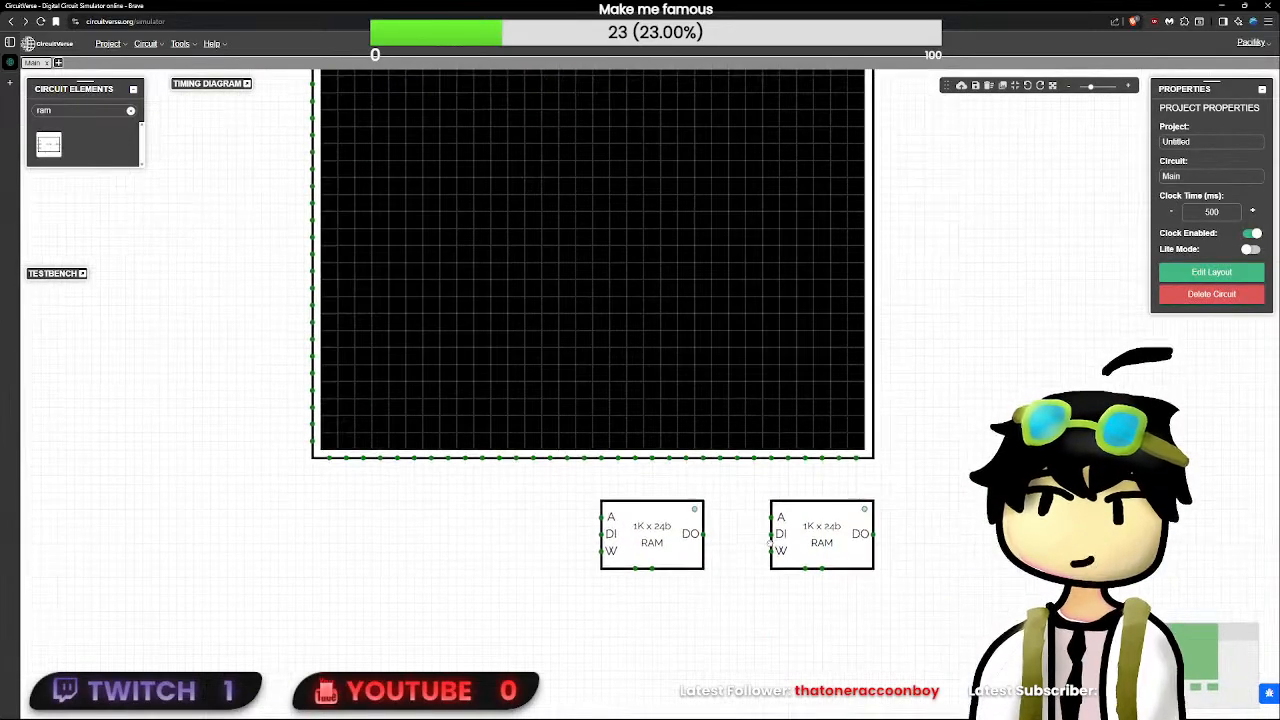
# - Stack the two RAM blocks directly on top of each other and position the pair centrally beneath the LED matrix
pyautogui.moveTo(932, 621); pyautogui.dragTo(575, 500)
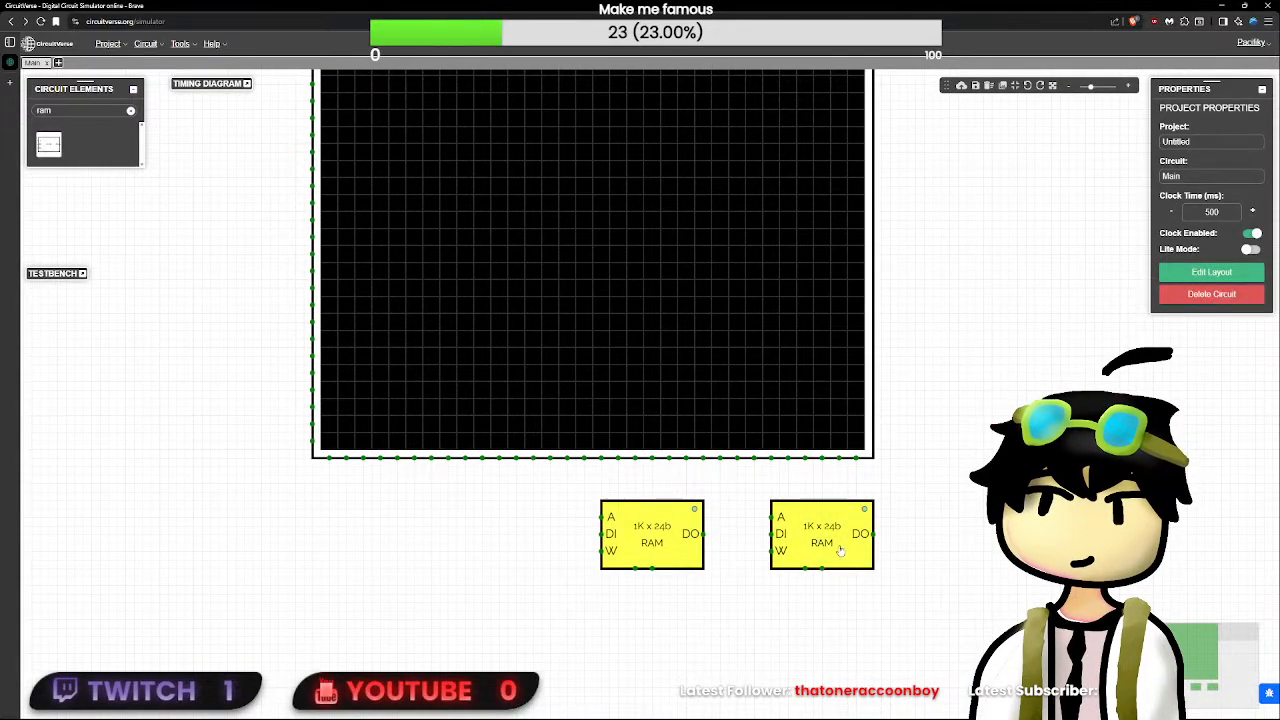
pyautogui.moveTo(836, 547); pyautogui.dragTo(659, 572)
pyautogui.click(882, 563)
pyautogui.moveTo(534, 563); pyautogui.dragTo(534, 623)
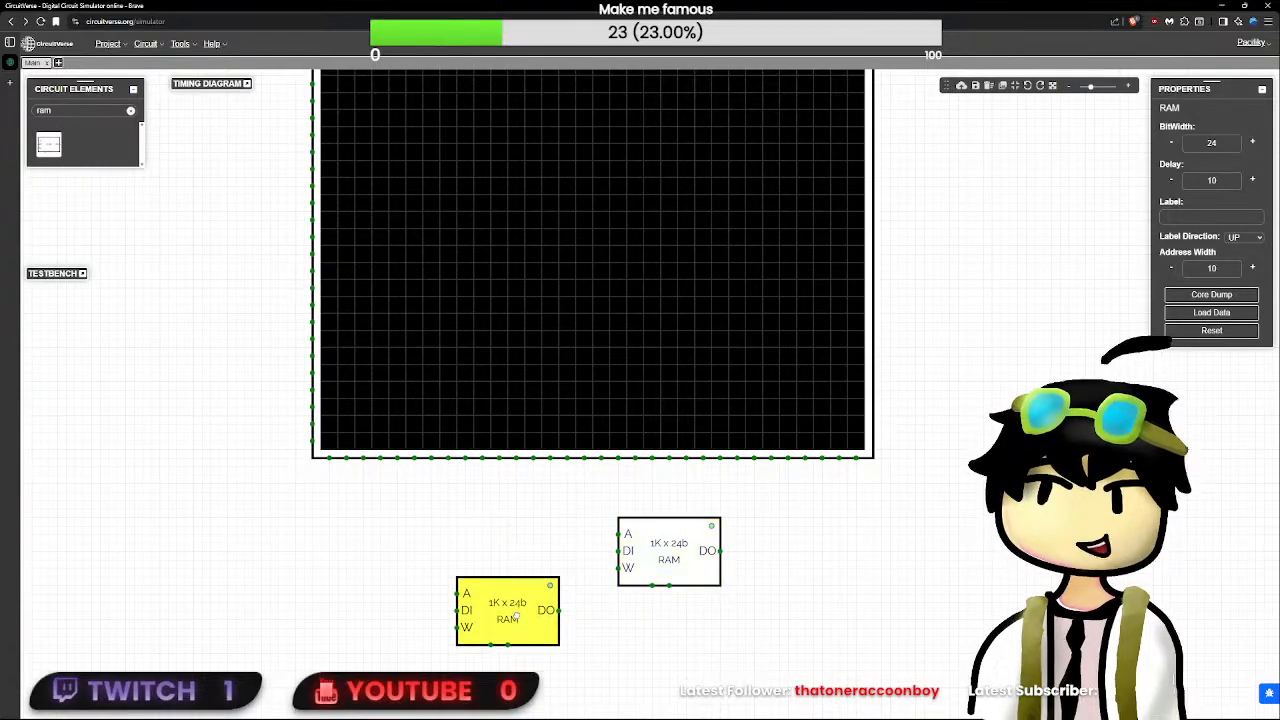
pyautogui.moveTo(686, 545); pyautogui.dragTo(525, 537)
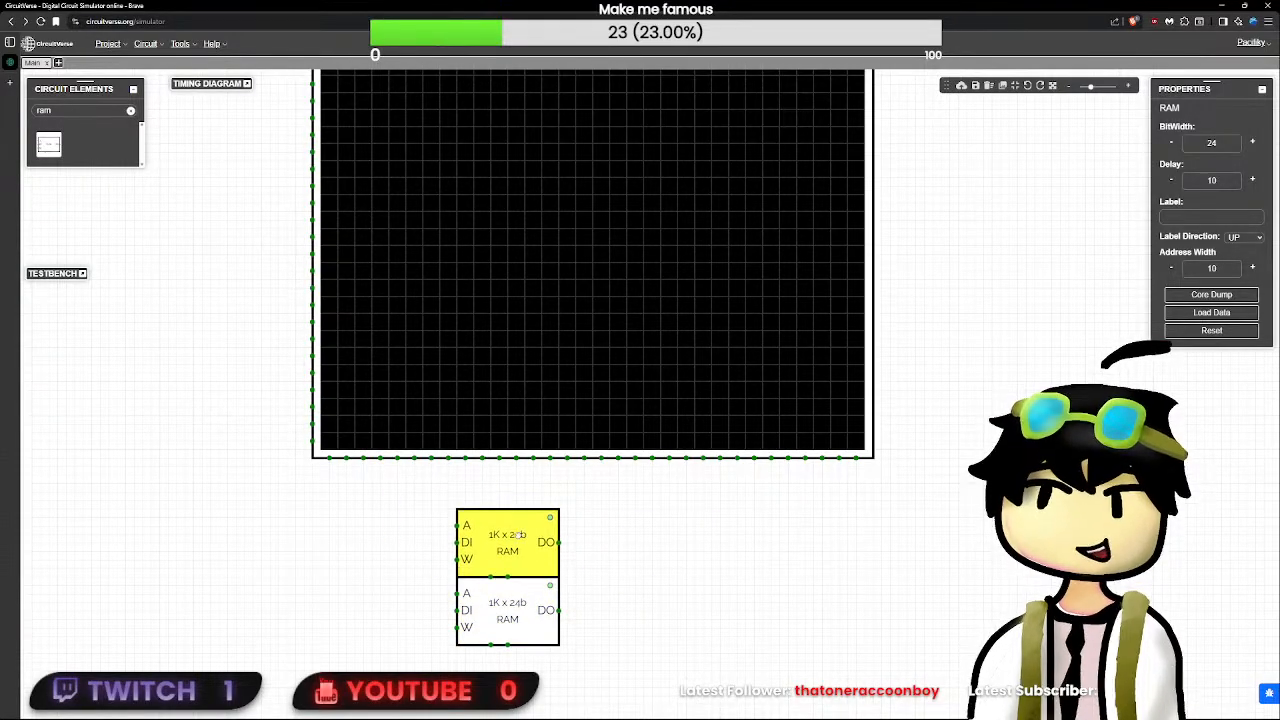
pyautogui.click(700, 579)
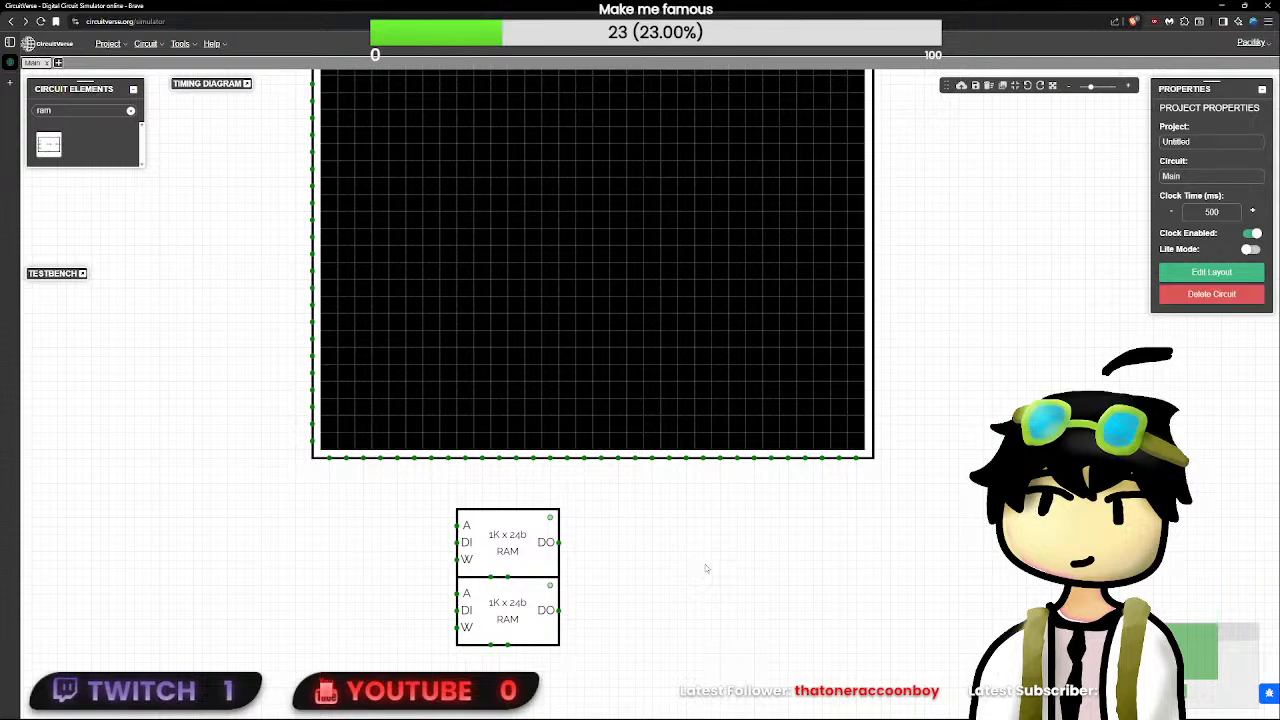
pyautogui.moveTo(667, 662); pyautogui.dragTo(457, 484)
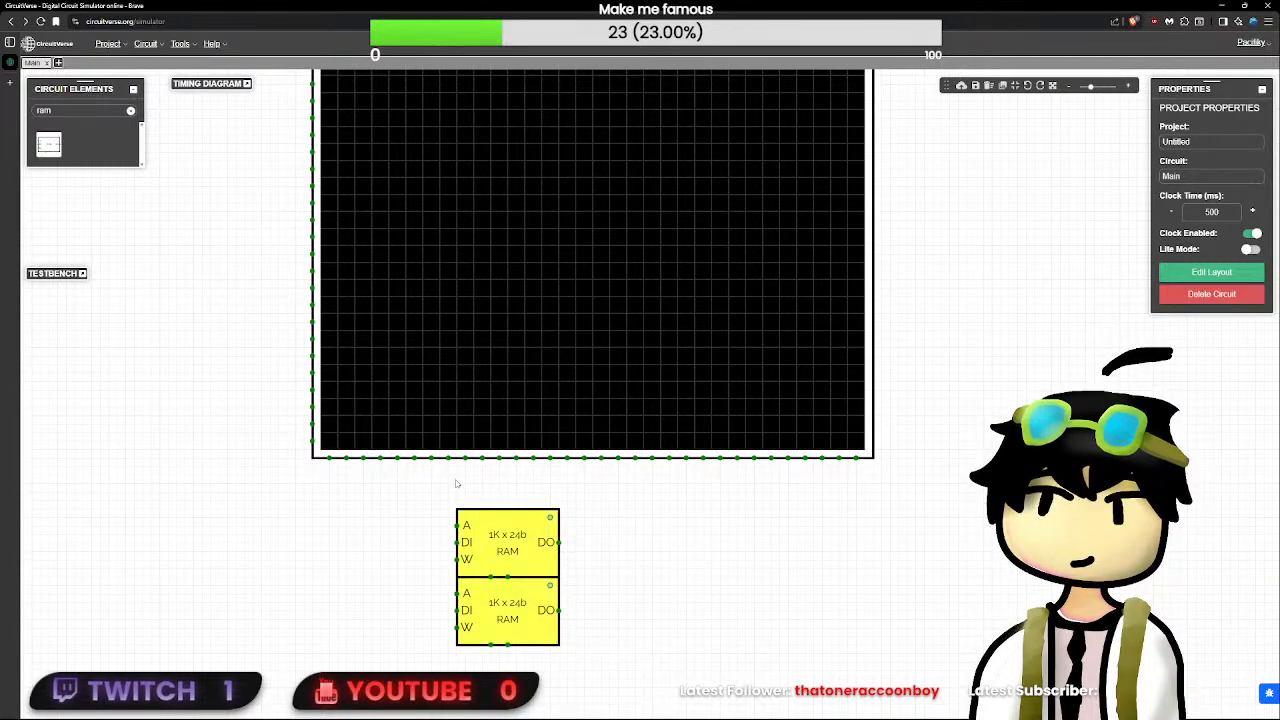
pyautogui.moveTo(513, 553); pyautogui.dragTo(552, 528)
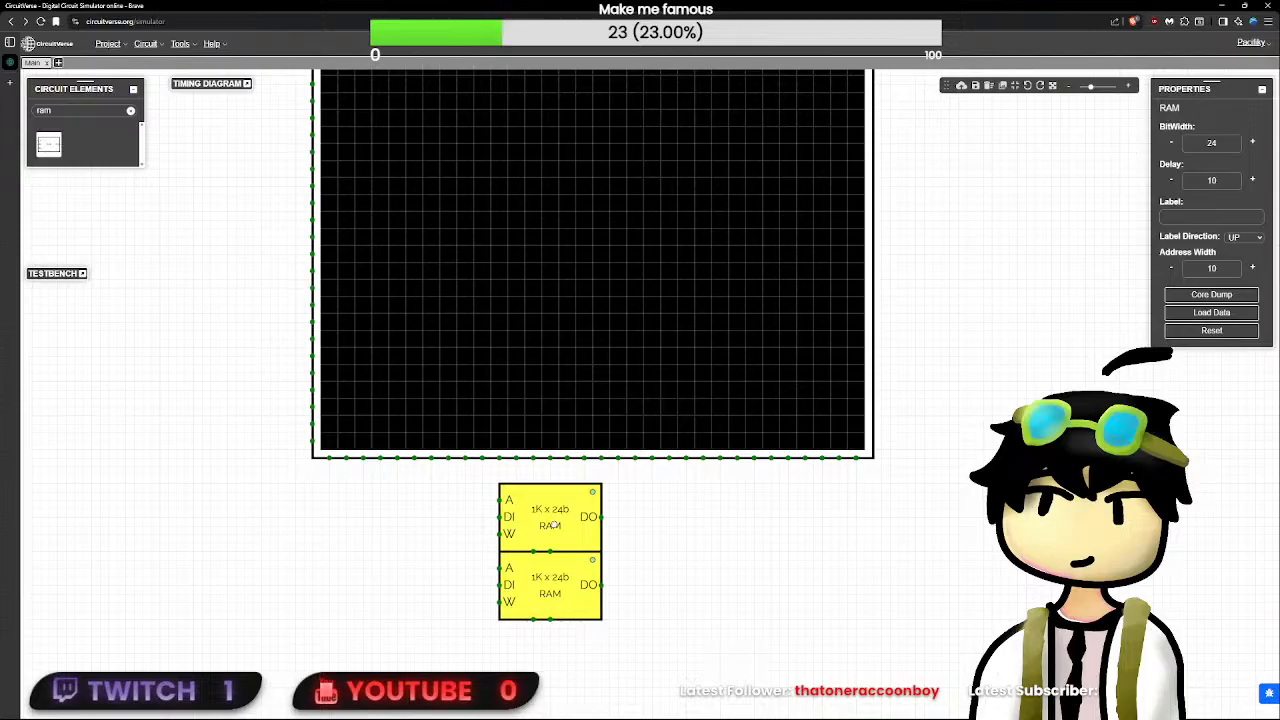
# - Search the elements for a multiplexer and place one beside the data outputs of the stacked RAM blocks
pyautogui.click(643, 540)
pyautogui.click(130, 111)
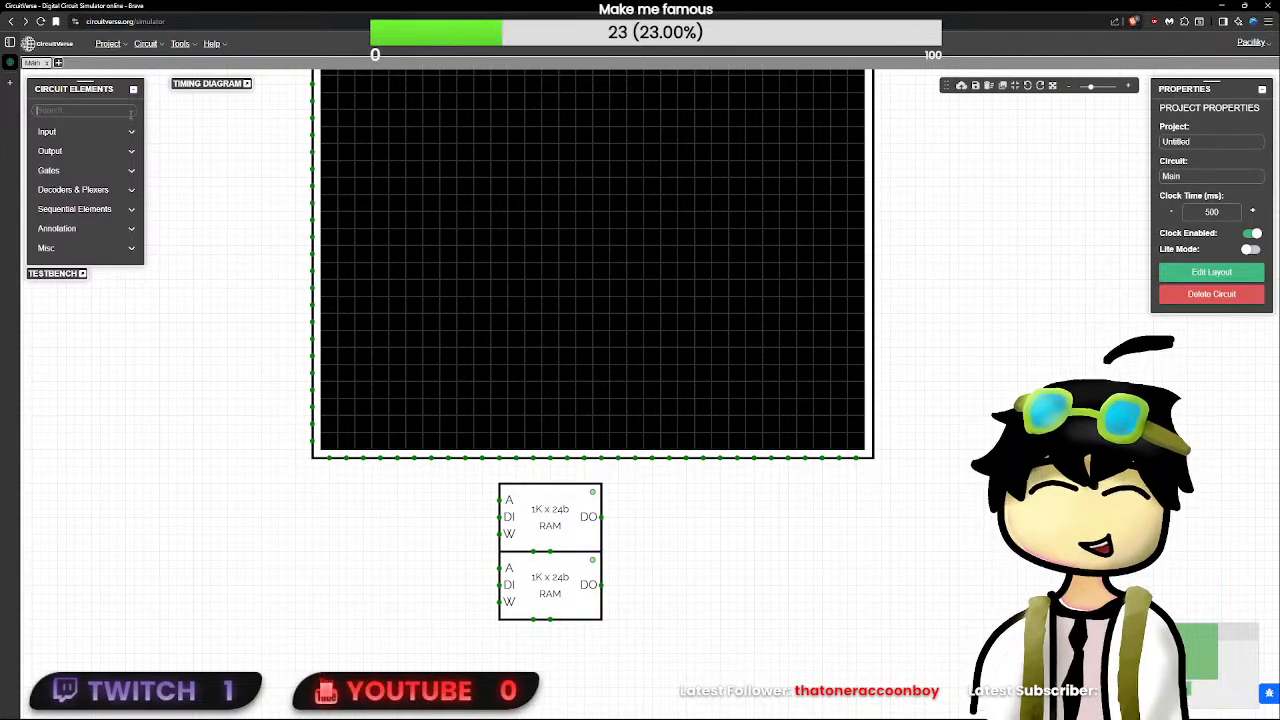
pyautogui.write('mi')
pyautogui.press('BackSpace')
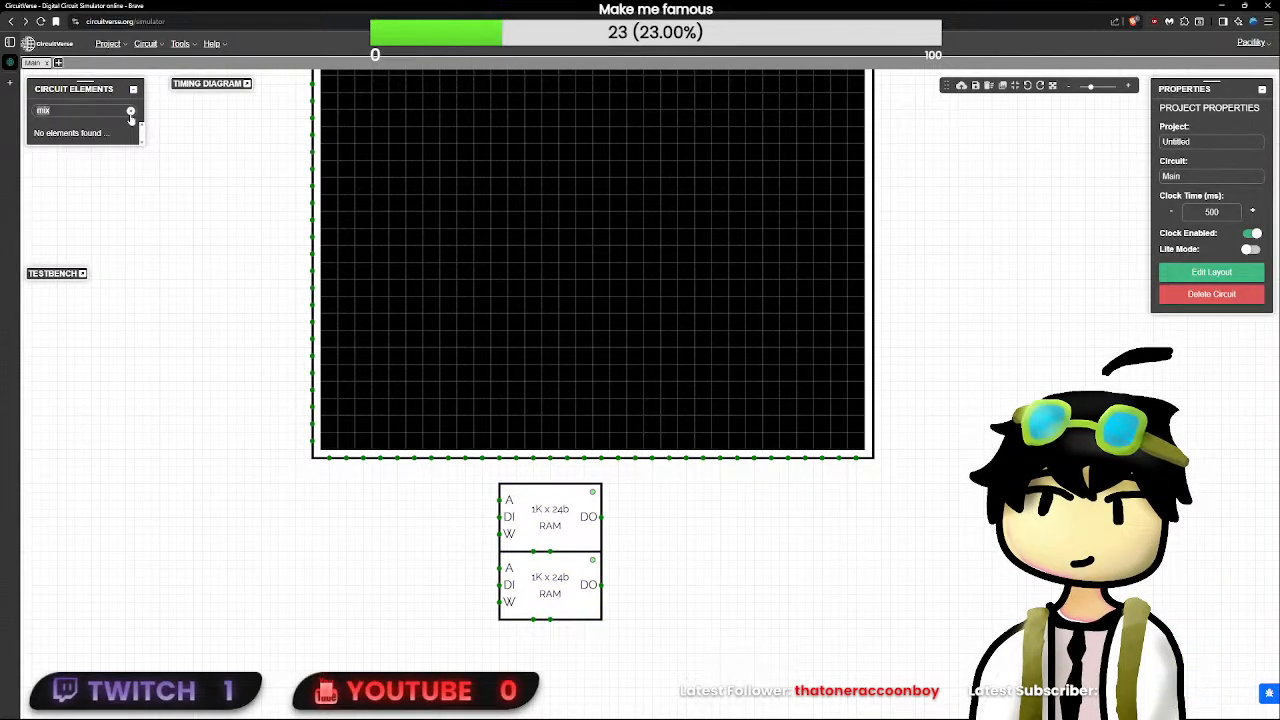
pyautogui.write('ux')
pyautogui.press('BackSpace')
pyautogui.press('BackSpace')
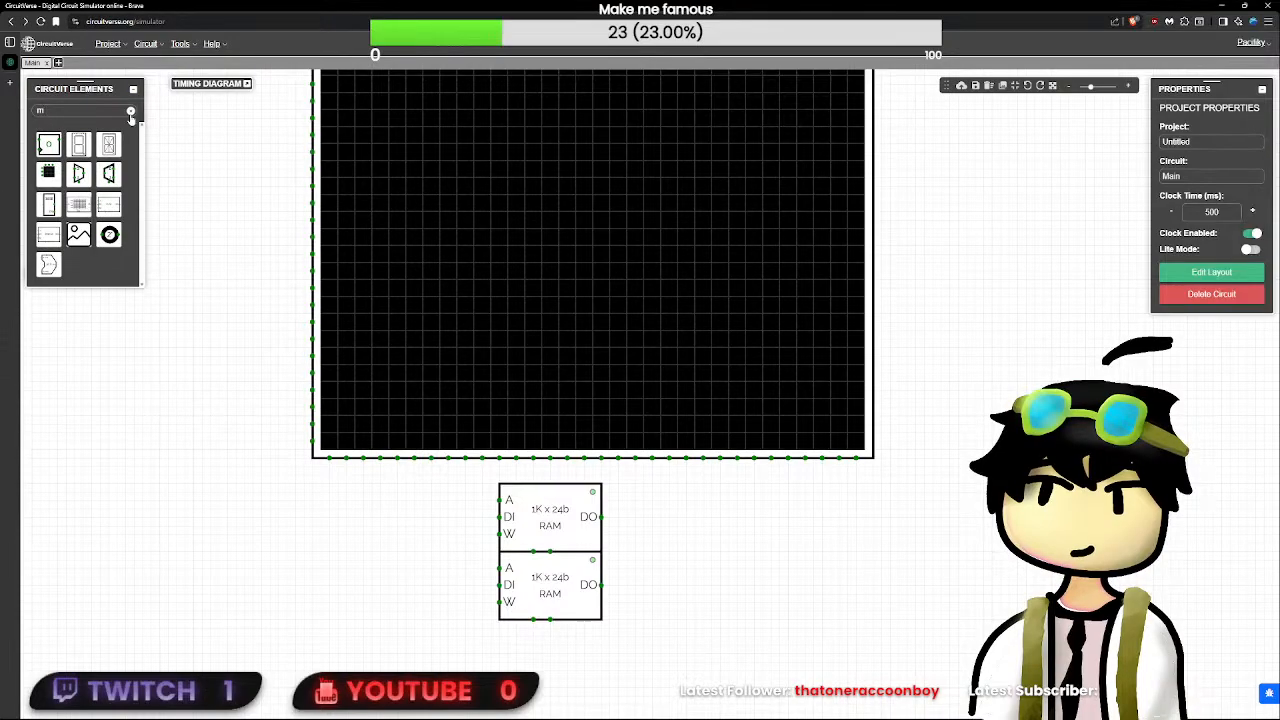
pyautogui.click(110, 173)
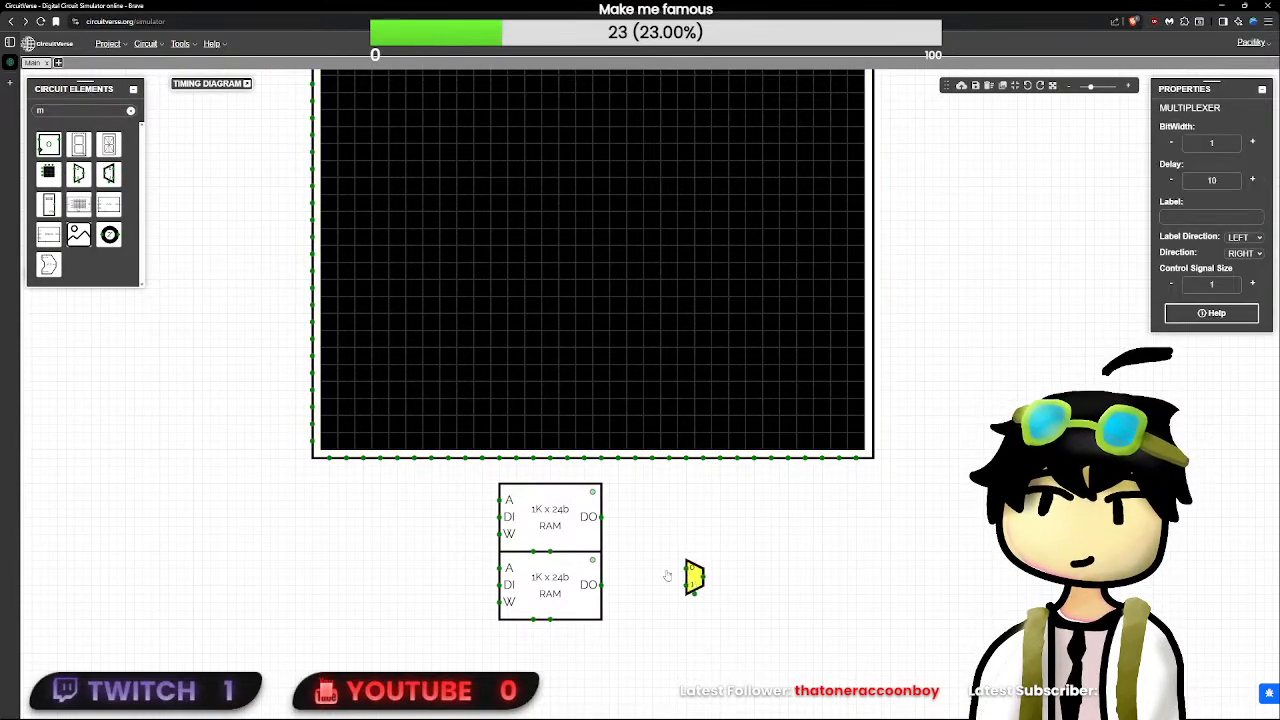
pyautogui.click(617, 551)
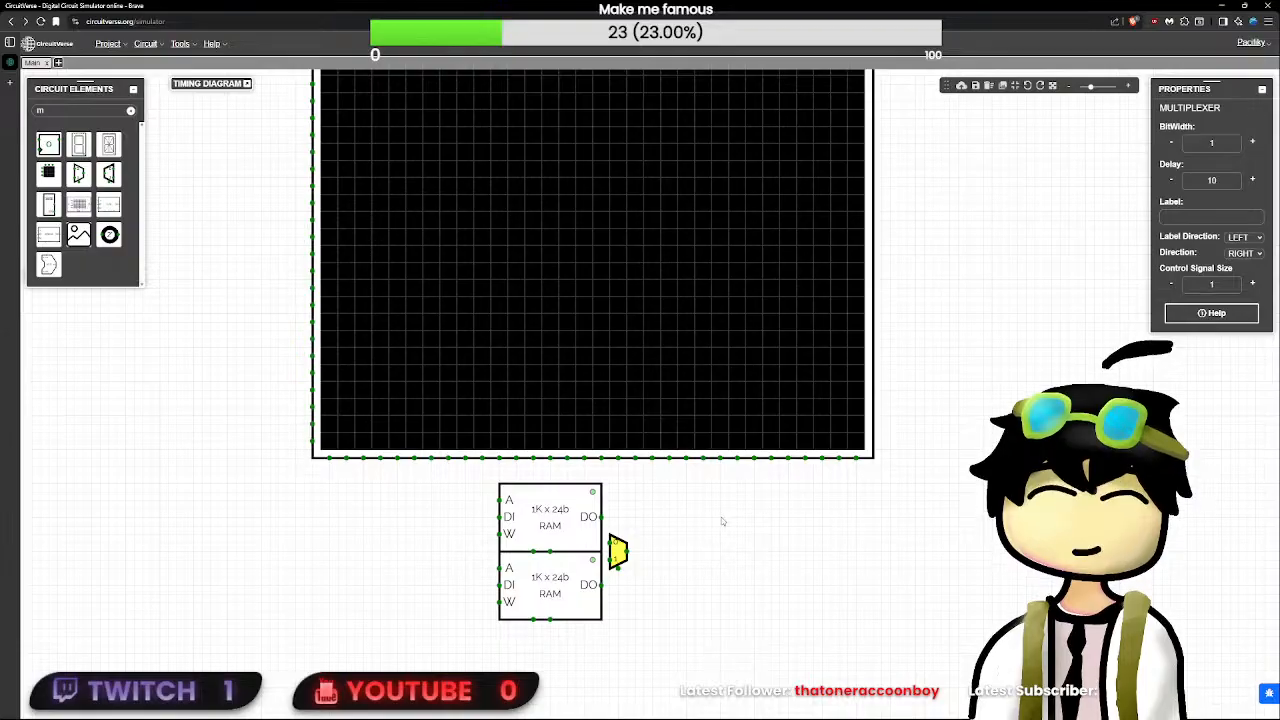
# - Set the multiplexer's bit width to 24 and keep its control signal size at 1
pyautogui.click(1227, 178)
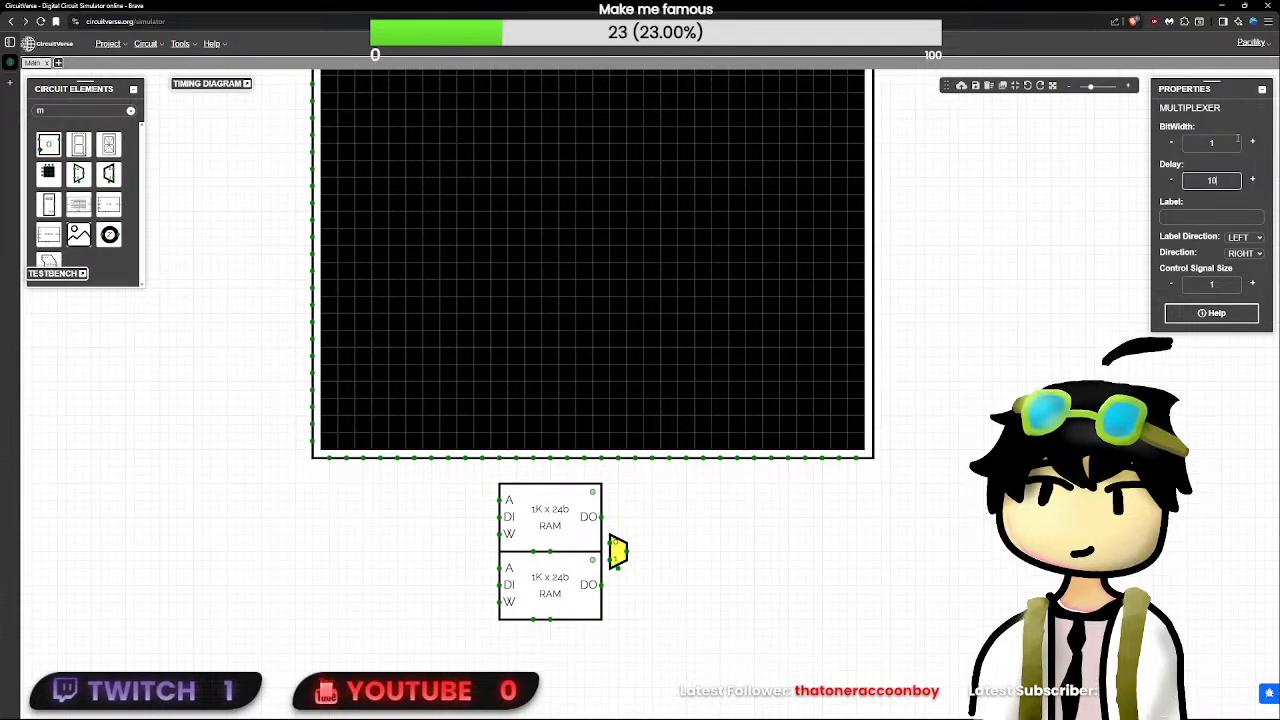
pyautogui.click(1252, 142)
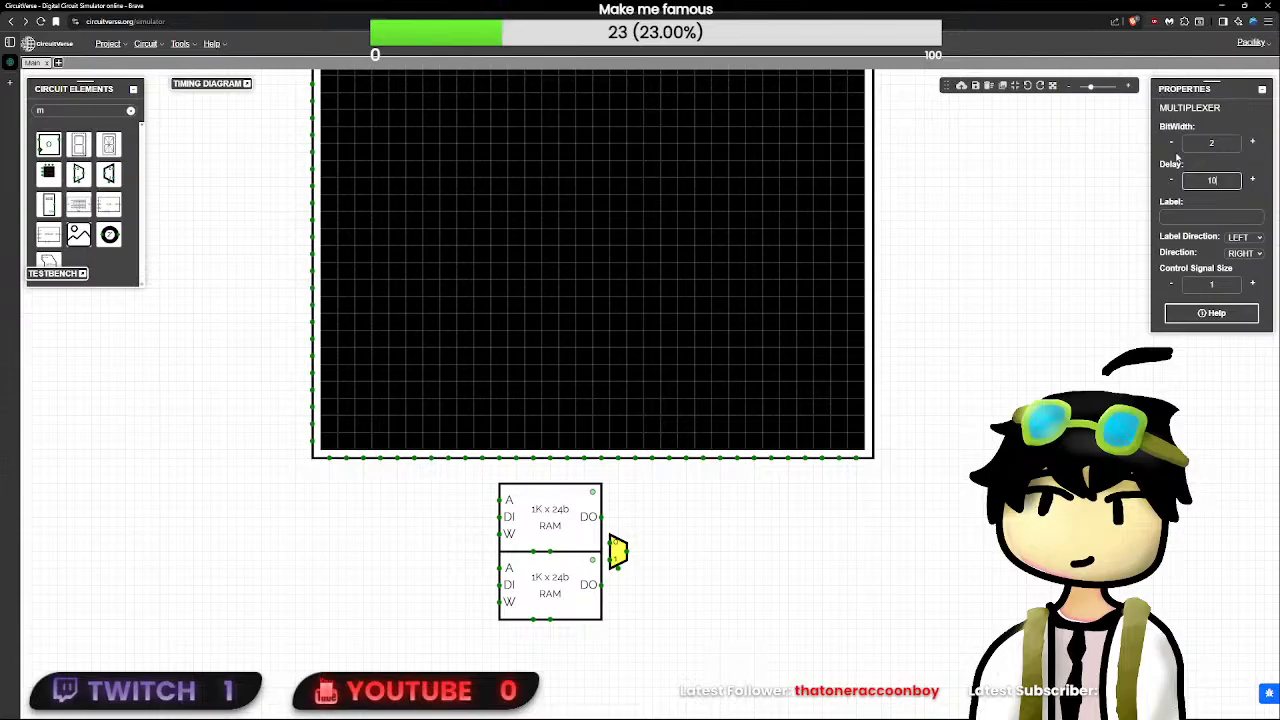
pyautogui.click(1171, 142)
pyautogui.click(1213, 144)
pyautogui.write('2')
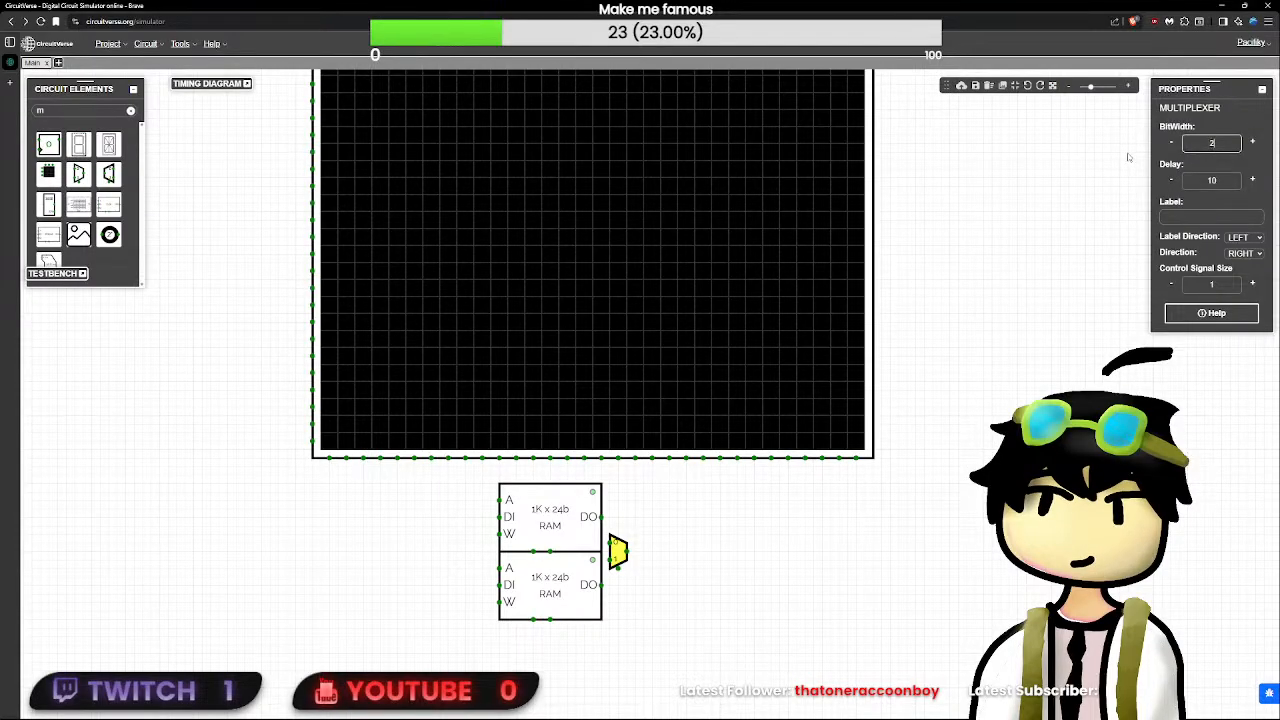
pyautogui.write('4')
pyautogui.click(1243, 287)
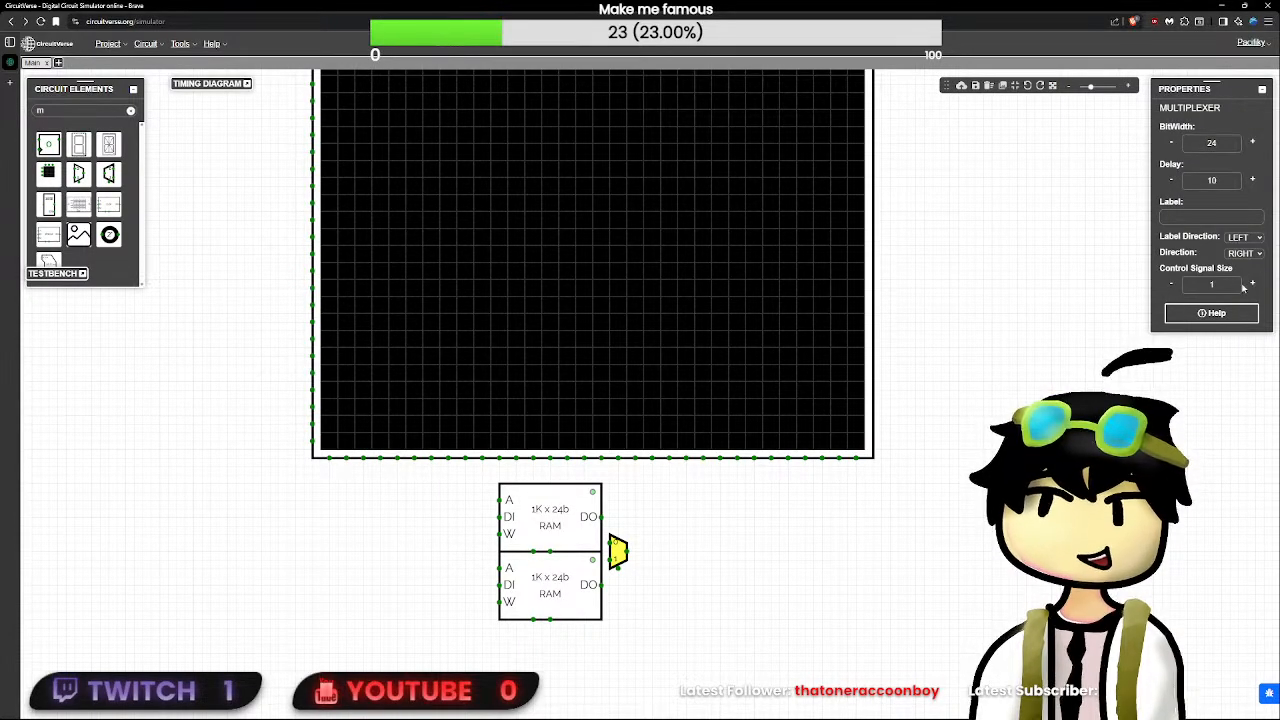
pyautogui.click(1250, 287)
pyautogui.click(1171, 284)
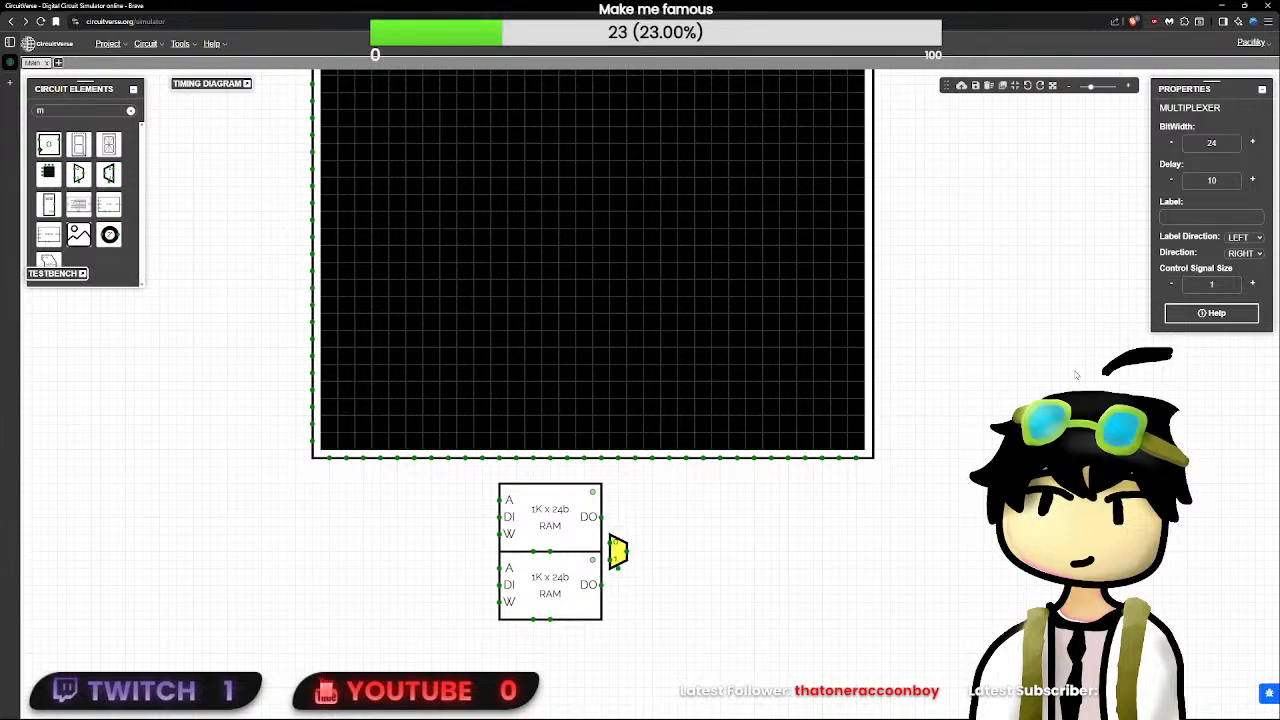
# - Move the multiplexer beneath the LED matrix's right corner and wire the two RAM data outputs to its inputs 0 and 1
pyautogui.moveTo(619, 554); pyautogui.dragTo(874, 530)
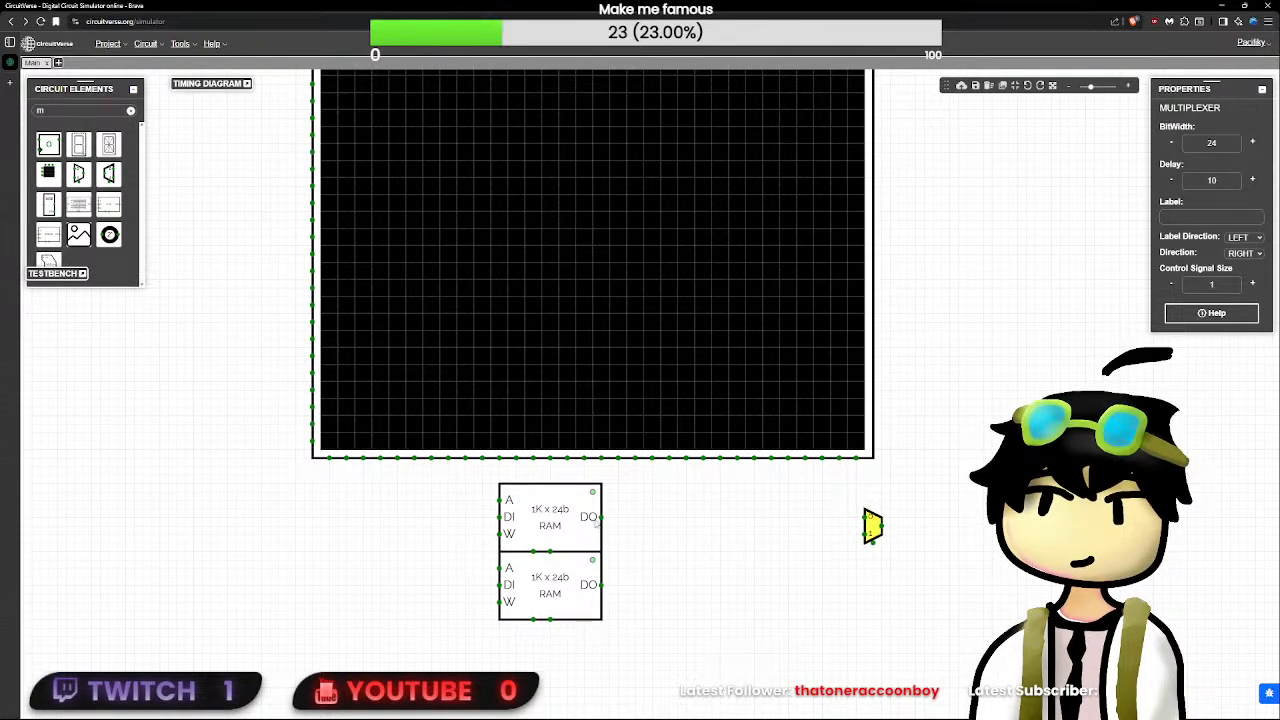
pyautogui.moveTo(602, 518); pyautogui.dragTo(834, 517)
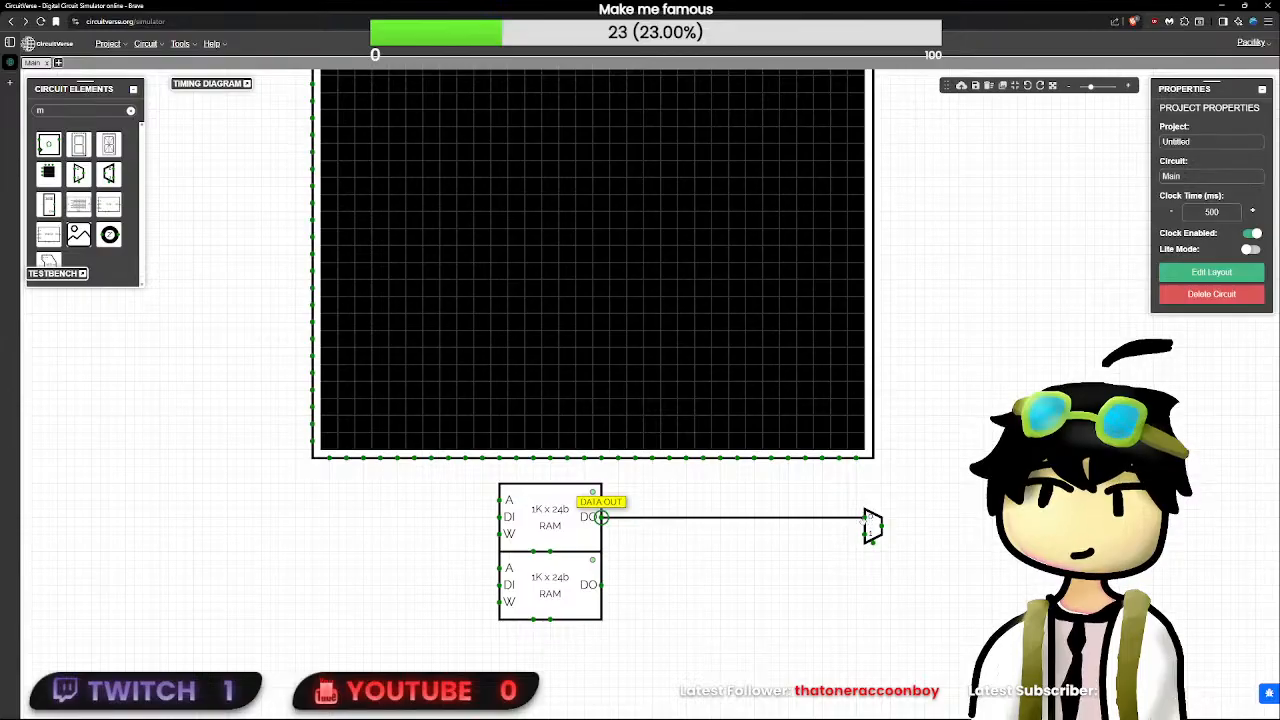
pyautogui.moveTo(862, 521); pyautogui.dragTo(864, 518)
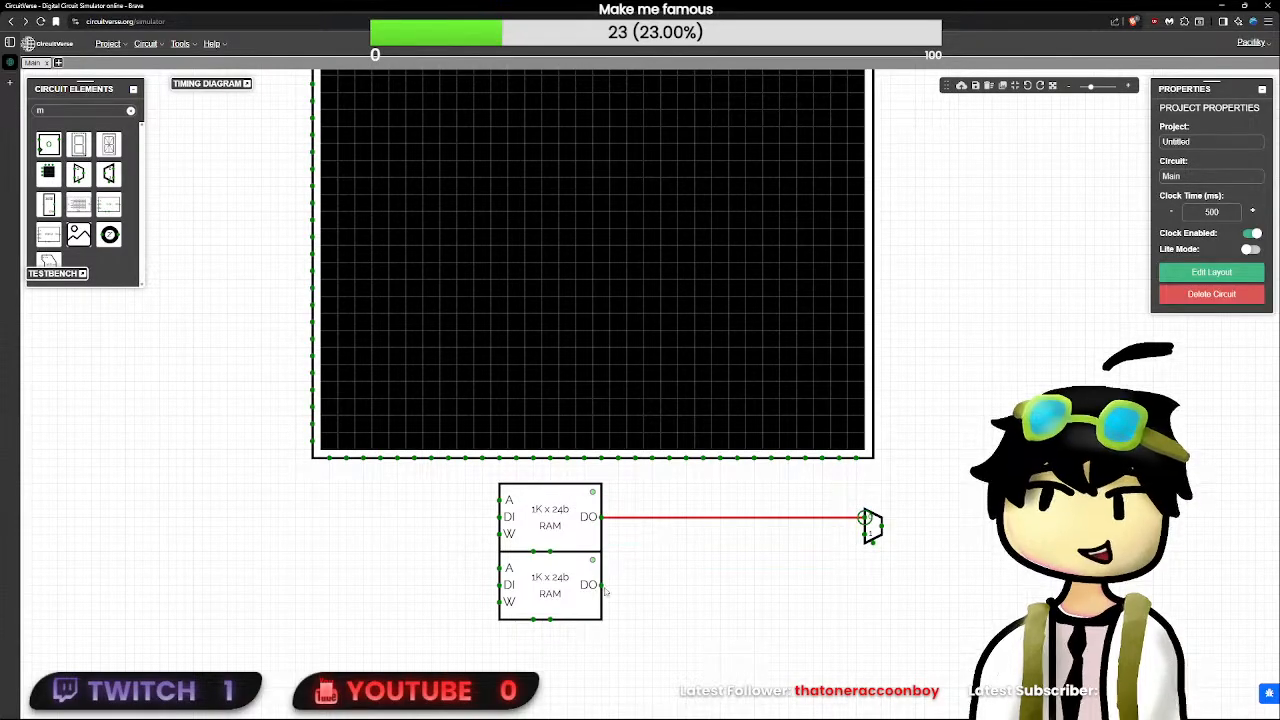
pyautogui.moveTo(601, 585)
pyautogui.mouseDown()
pyautogui.moveTo(617, 586)
pyautogui.moveTo(612, 532)
pyautogui.moveTo(866, 534)
pyautogui.mouseUp()
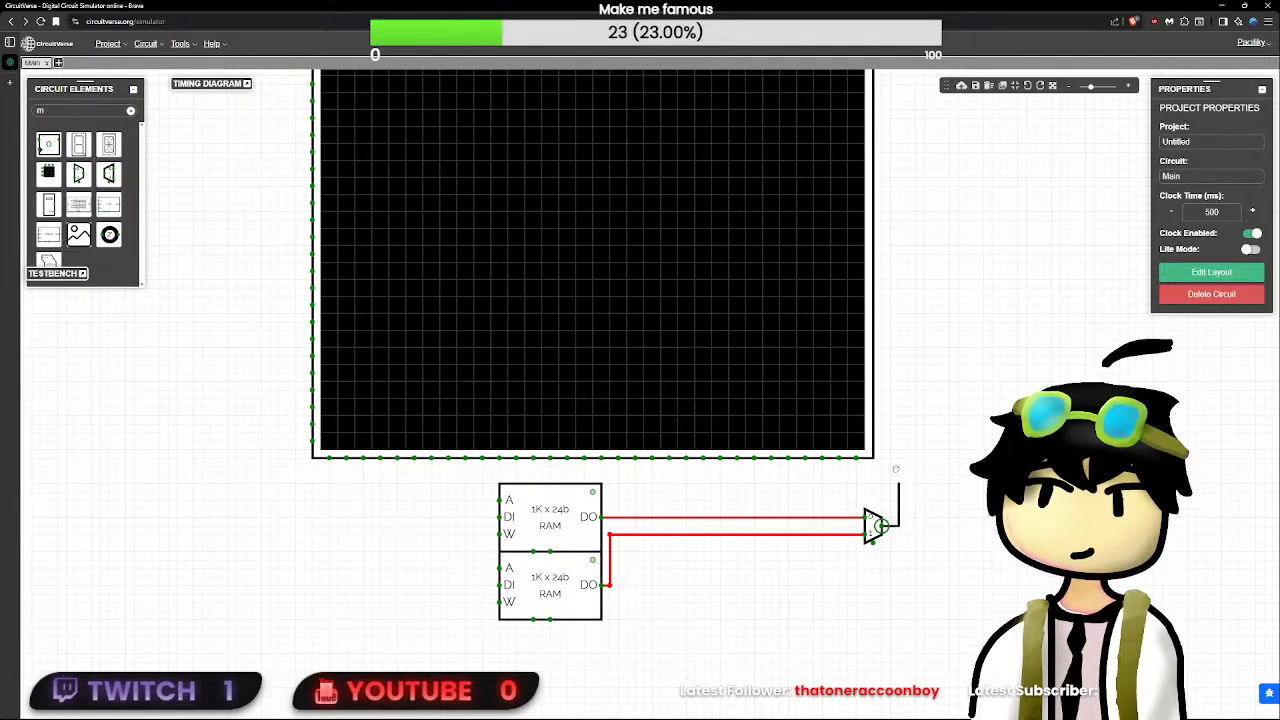
# - Wire the multiplexer's output up along the right side of the LED matrix to the matrix's COLOR input
pyautogui.scroll(2, 906, 223)
pyautogui.scroll(-3, 906, 223)
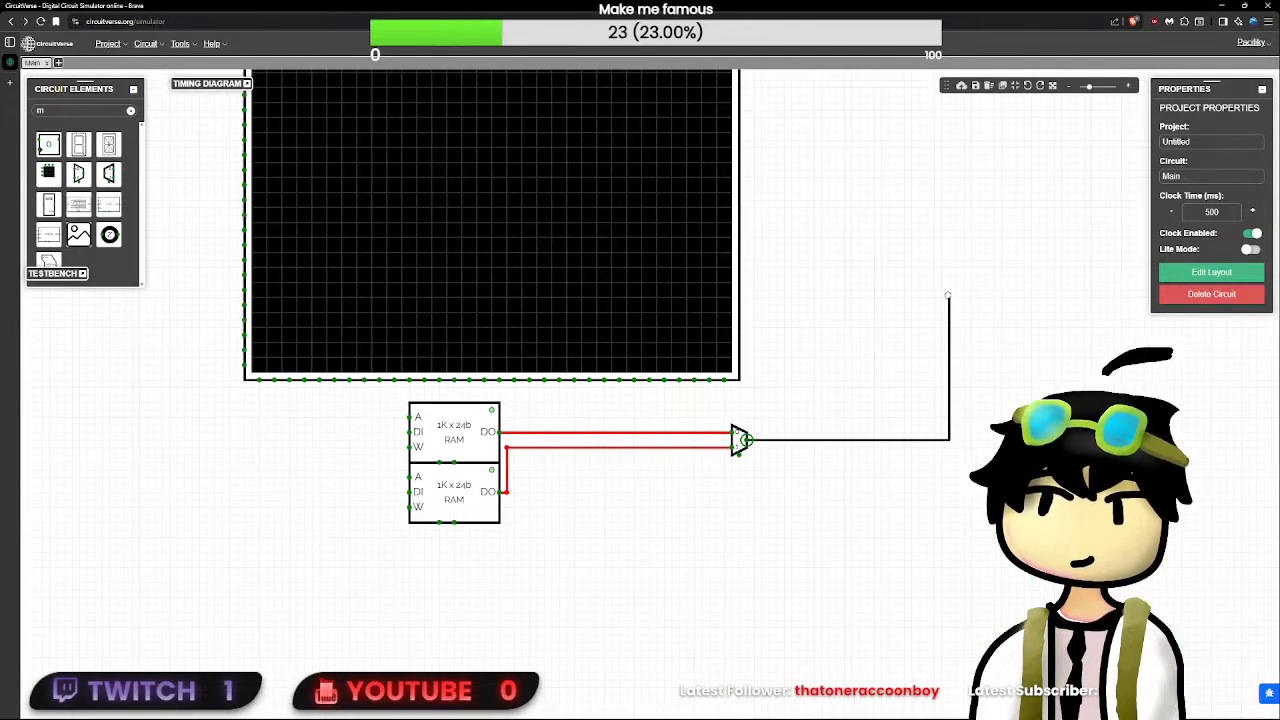
pyautogui.moveTo(950, 258); pyautogui.dragTo(754, 144)
pyautogui.scroll(1, 668, 113)
pyautogui.moveTo(668, 113); pyautogui.dragTo(694, 431)
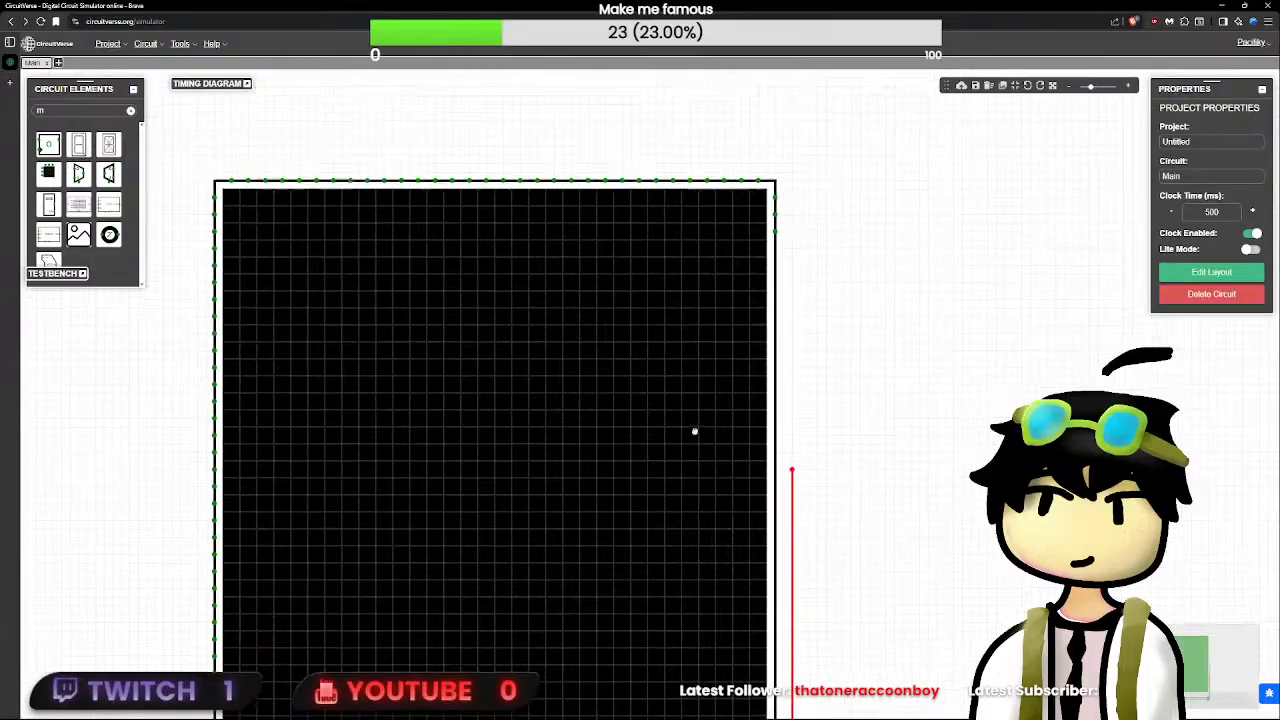
pyautogui.scroll(-2, 698, 434)
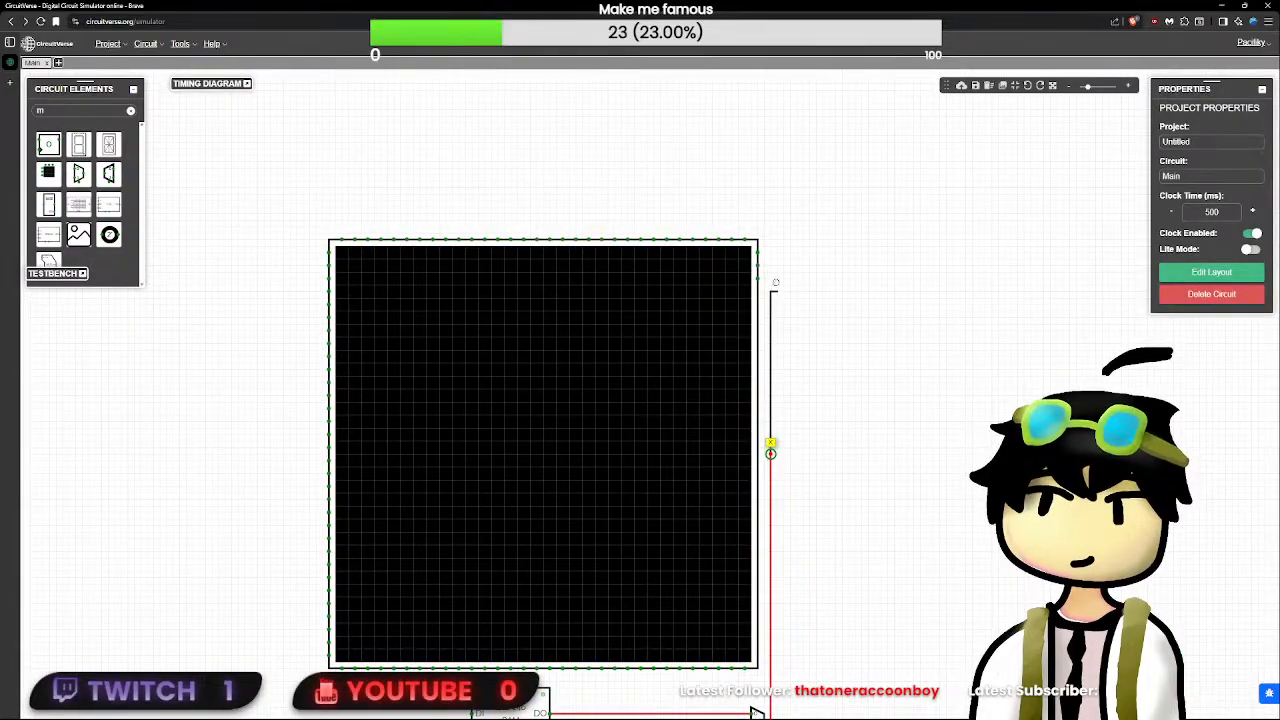
pyautogui.moveTo(769, 461); pyautogui.dragTo(770, 265)
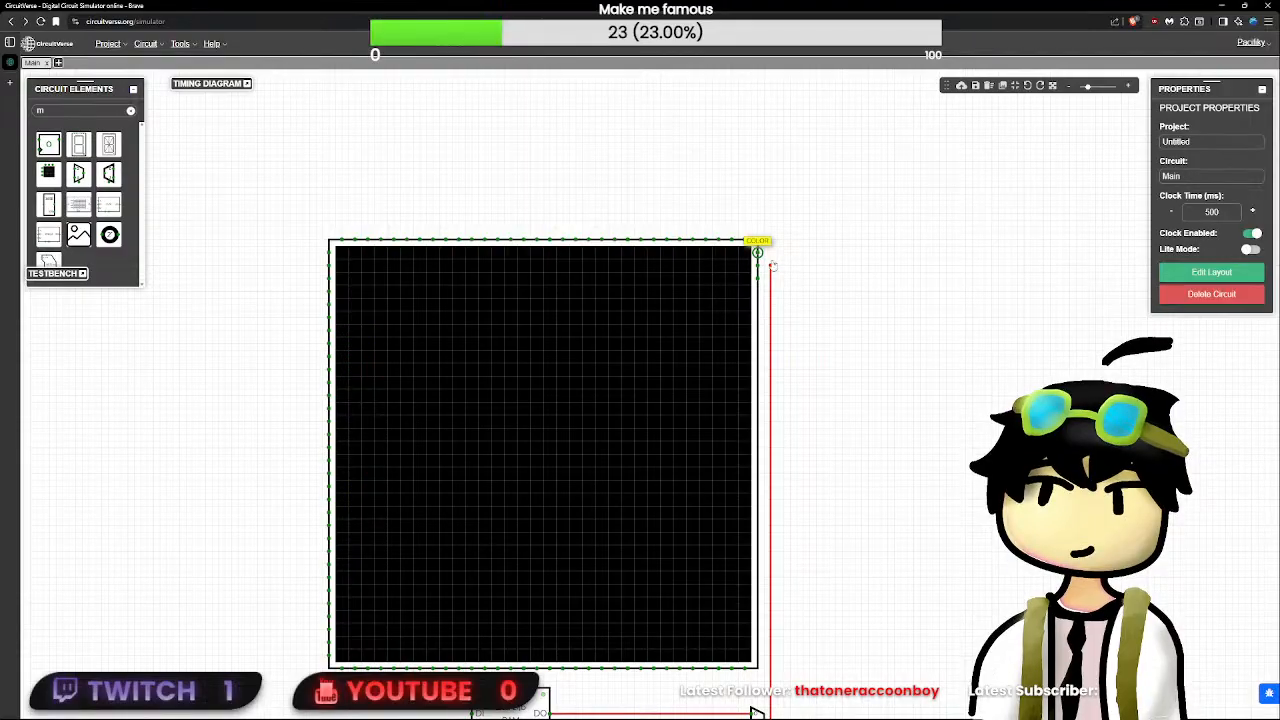
pyautogui.moveTo(770, 265); pyautogui.dragTo(770, 253)
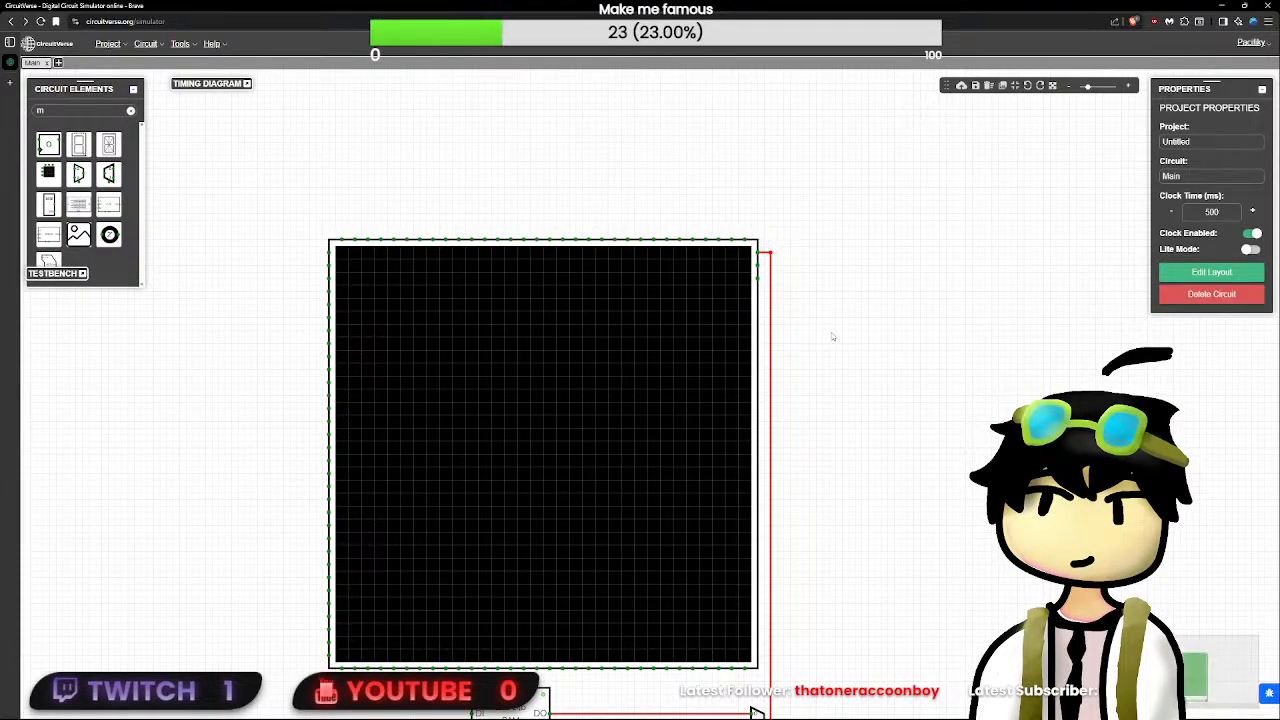
# - Move the two stacked RAM blocks close beside the multiplexer, beneath the LED matrix's right corner
pyautogui.scroll(-2, 834, 420)
pyautogui.moveTo(837, 509); pyautogui.dragTo(839, 373)
pyautogui.moveTo(664, 640); pyautogui.dragTo(713, 557)
pyautogui.moveTo(708, 488); pyautogui.dragTo(797, 378)
pyautogui.click(886, 426)
pyautogui.scroll(5, 866, 432)
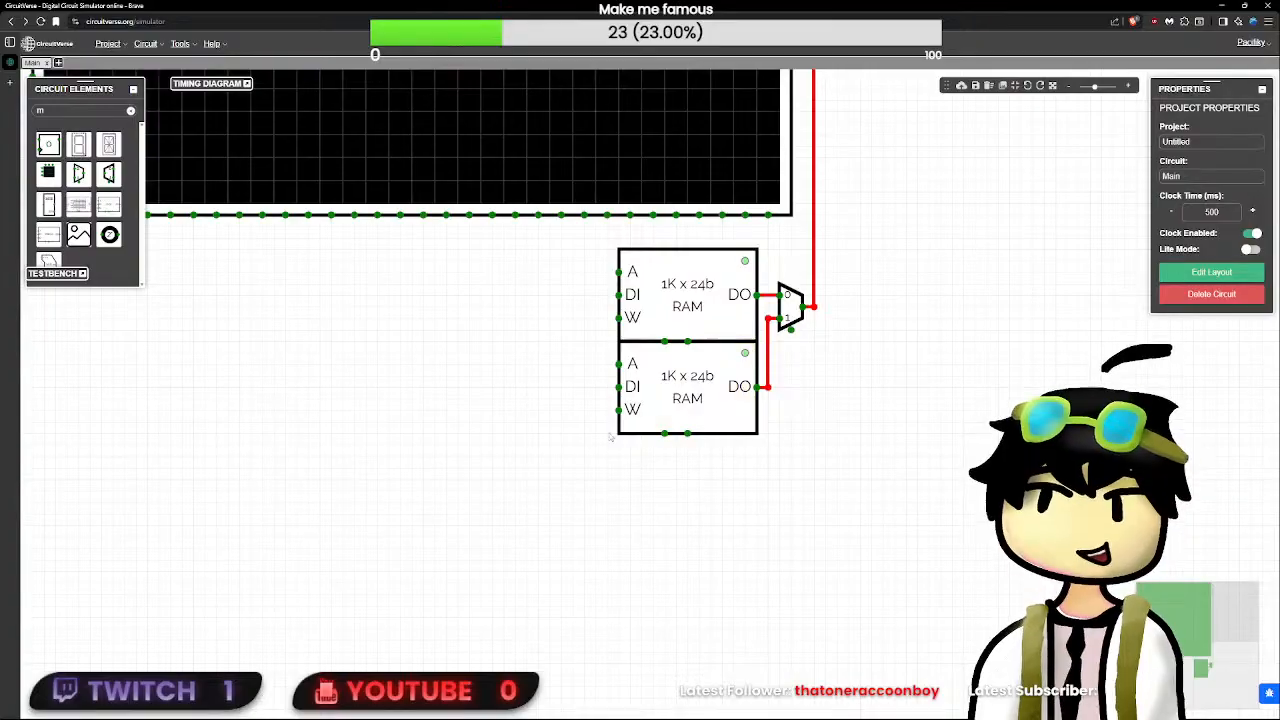
pyautogui.scroll(-5, 607, 434)
pyautogui.click(475, 267)
pyautogui.moveTo(461, 397); pyautogui.dragTo(464, 573)
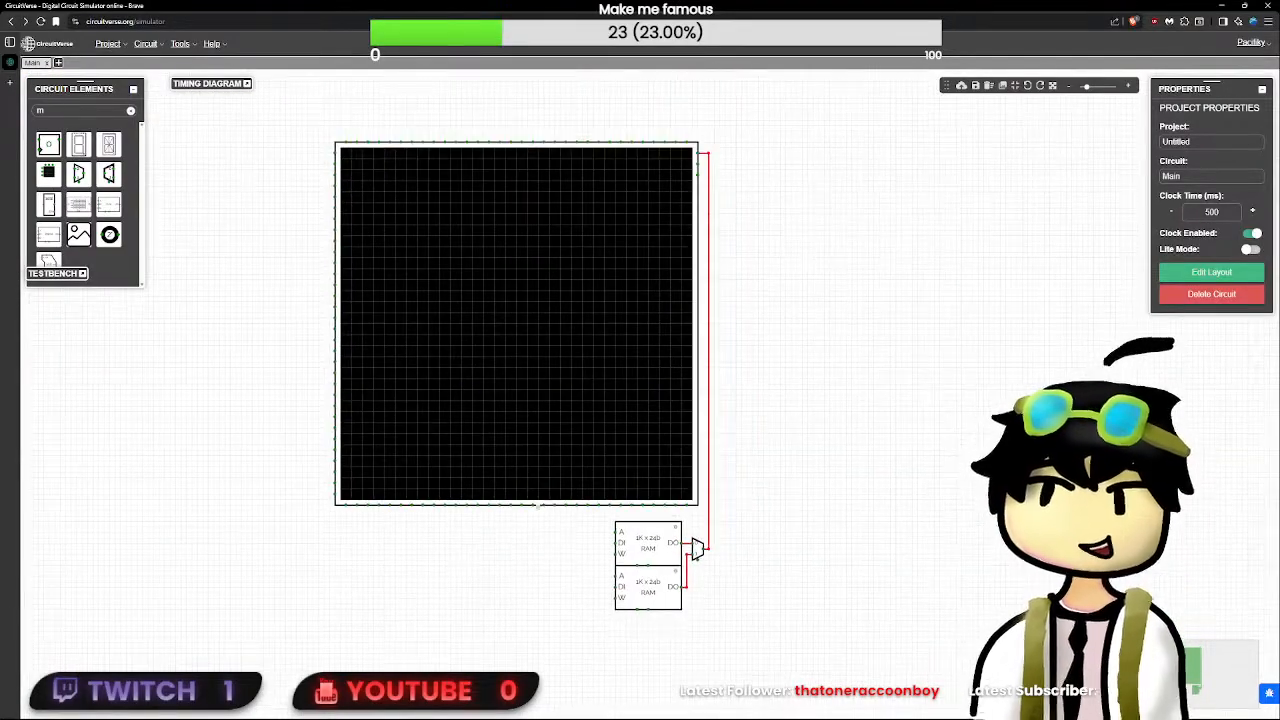
pyautogui.moveTo(698, 158)
pyautogui.mouseDown()
pyautogui.moveTo(758, 163)
pyautogui.moveTo(731, 175)
pyautogui.mouseUp()
pyautogui.hotkey('ctrl', 'z')
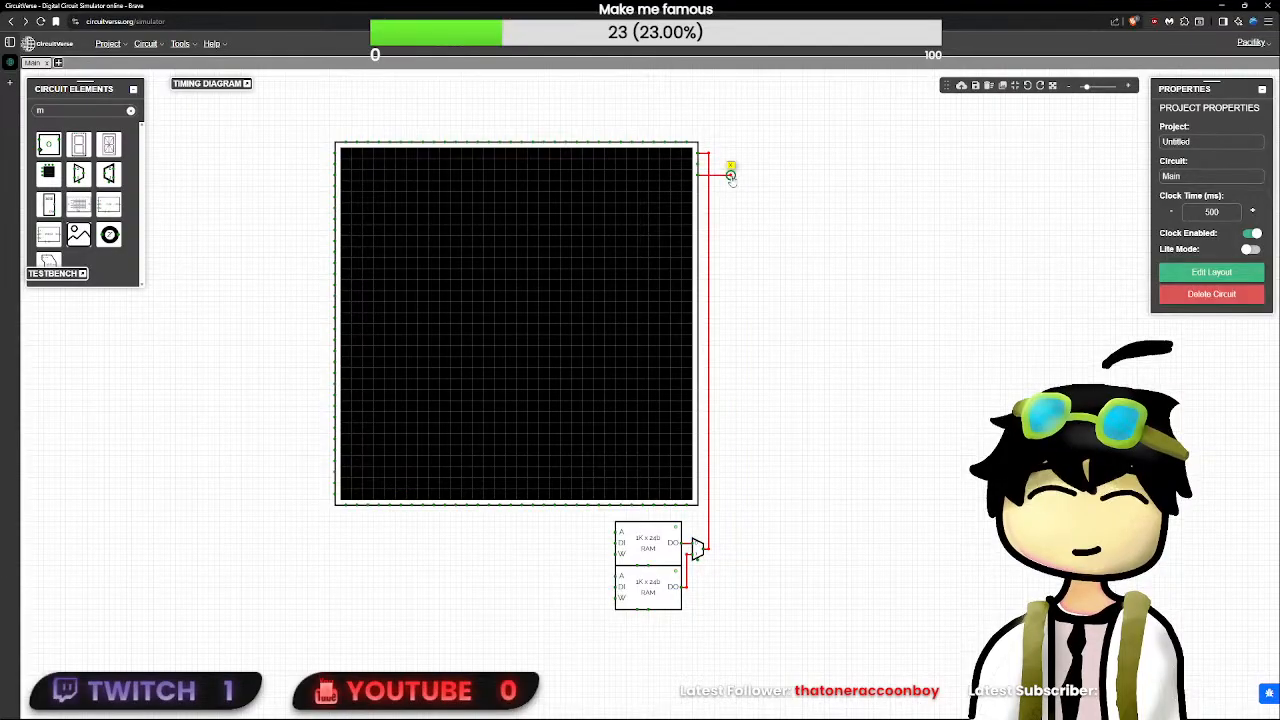
pyautogui.hotkey('ctrl', 'z')
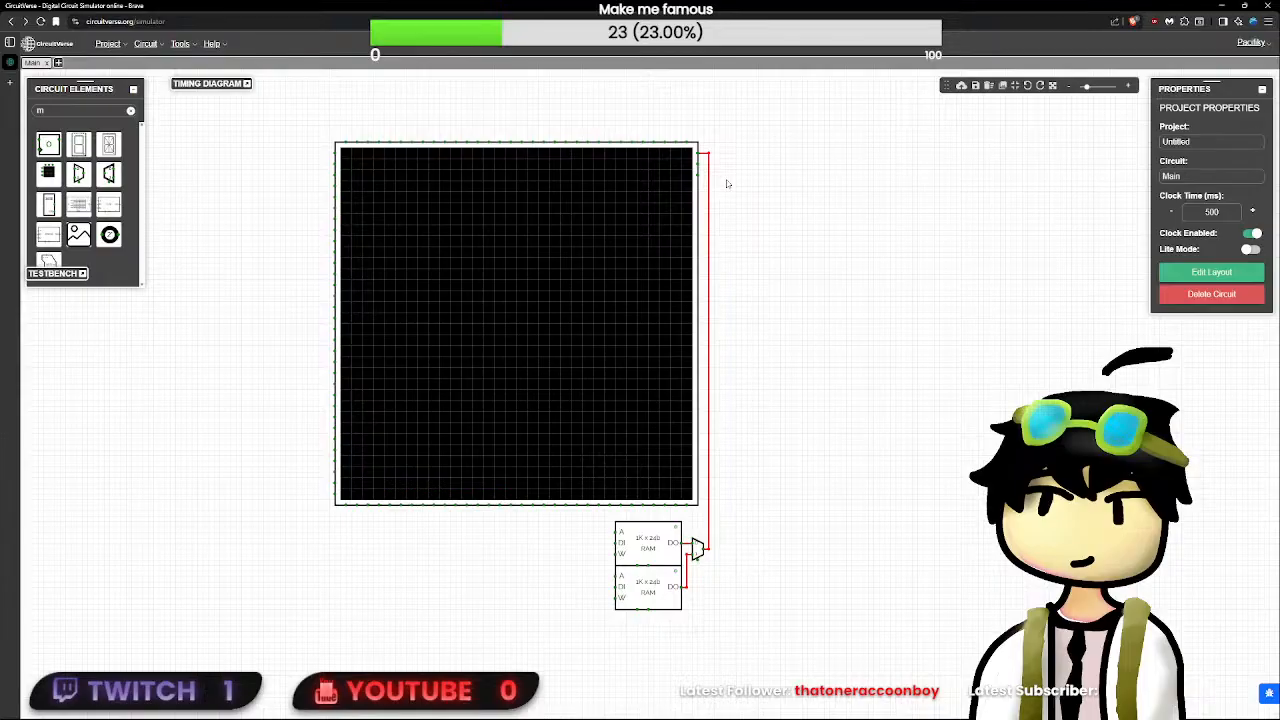
pyautogui.scroll(3, 660, 590)
pyautogui.click(624, 520)
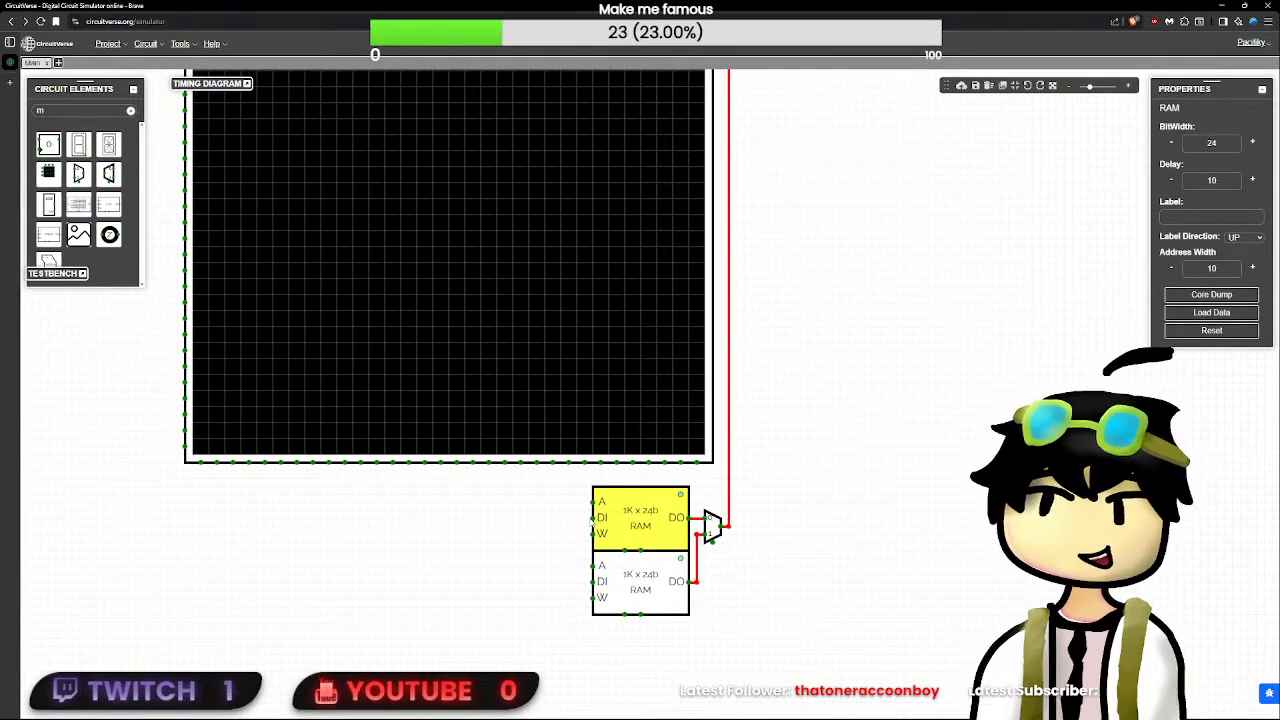
pyautogui.moveTo(593, 518); pyautogui.dragTo(565, 527)
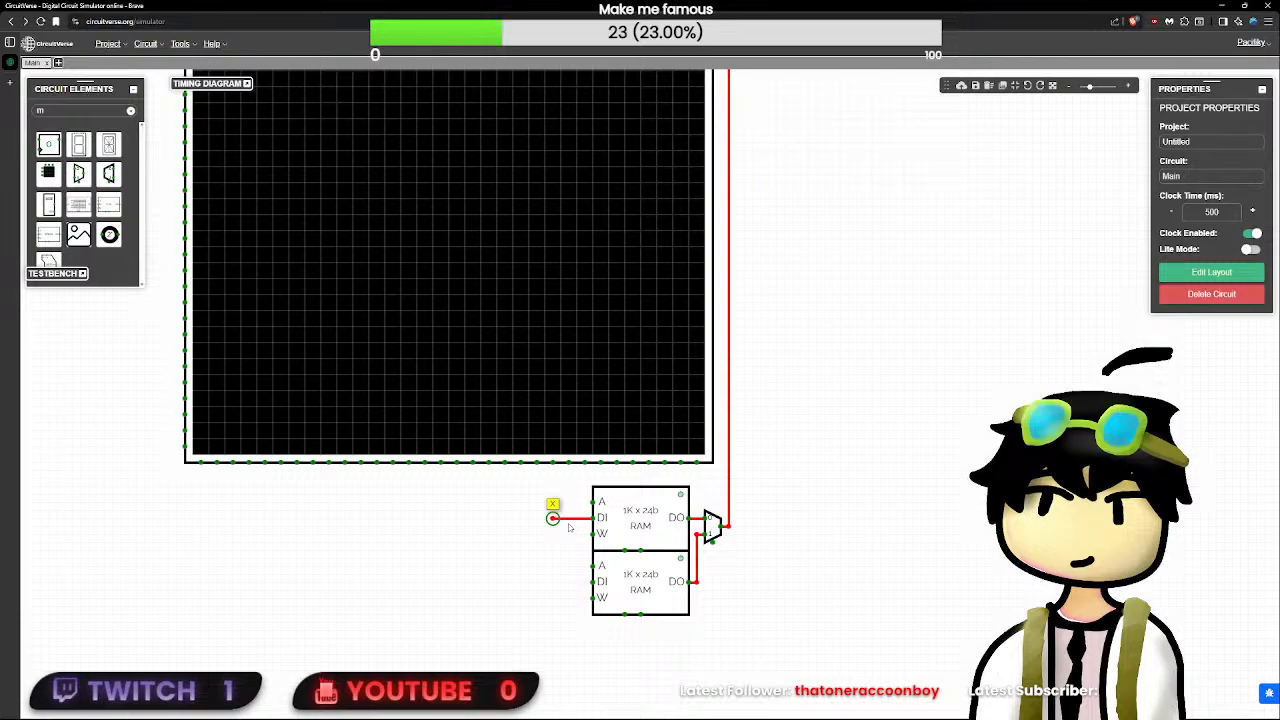
pyautogui.hotkey('ctrl', 'z')
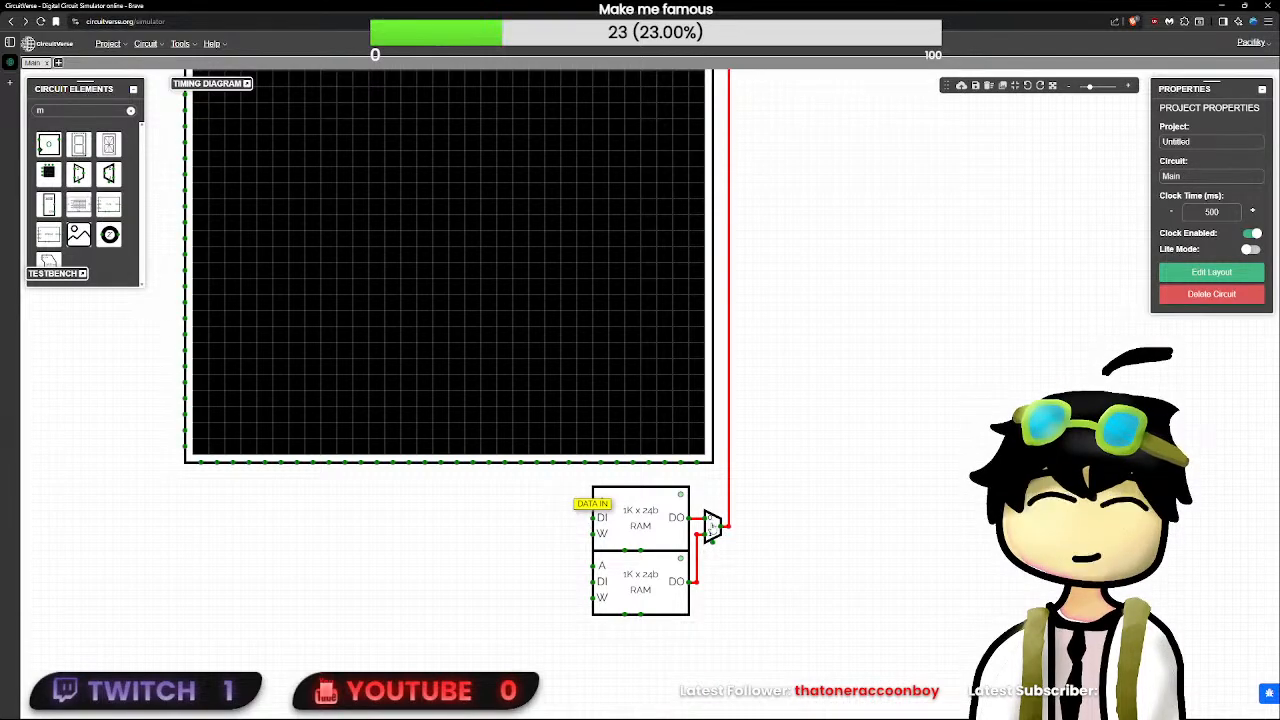
# - Search the elements for "in" and place an Input to the right of the LED matrix, level with its ROW pin
pyautogui.scroll(-1, 780, 526)
pyautogui.scroll(1, 780, 526)
pyautogui.scroll(-1, 711, 657)
pyautogui.moveTo(772, 476); pyautogui.dragTo(629, 489)
pyautogui.scroll(2, 711, 657)
pyautogui.scroll(-4, 711, 657)
pyautogui.scroll(3, 711, 657)
pyautogui.moveTo(778, 518); pyautogui.dragTo(619, 551)
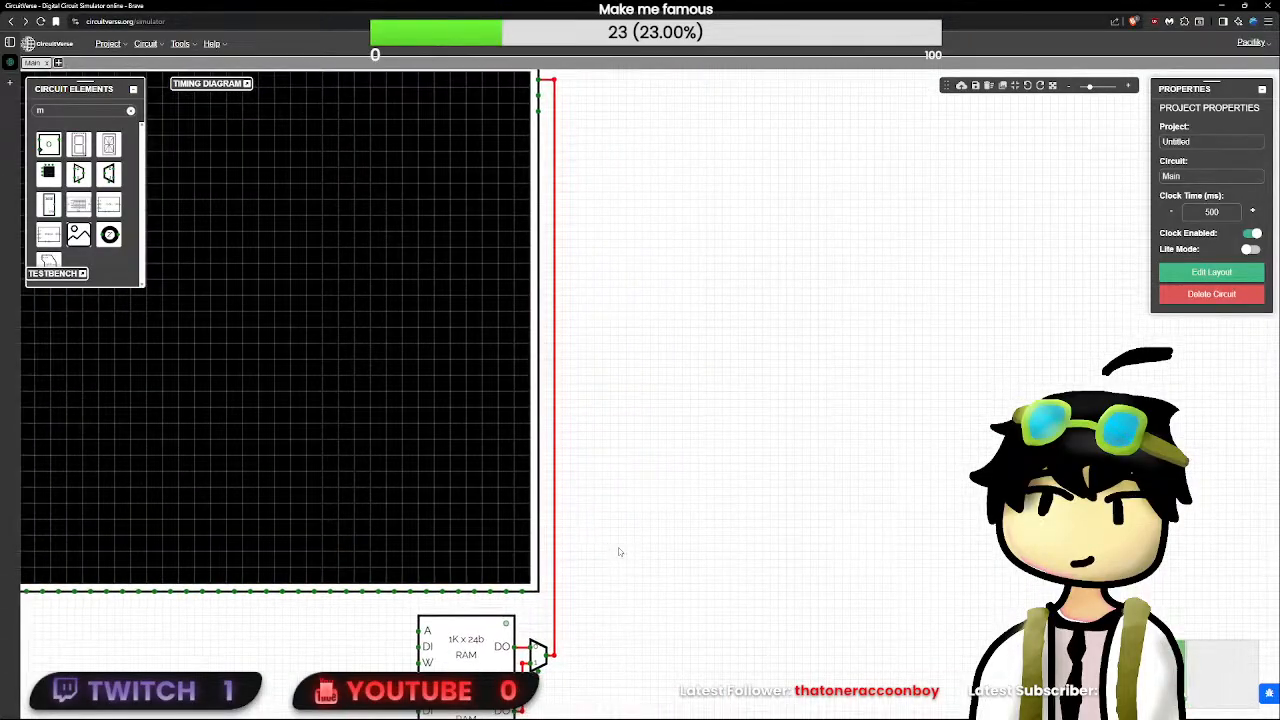
pyautogui.scroll(-1, 619, 551)
pyautogui.click(129, 112)
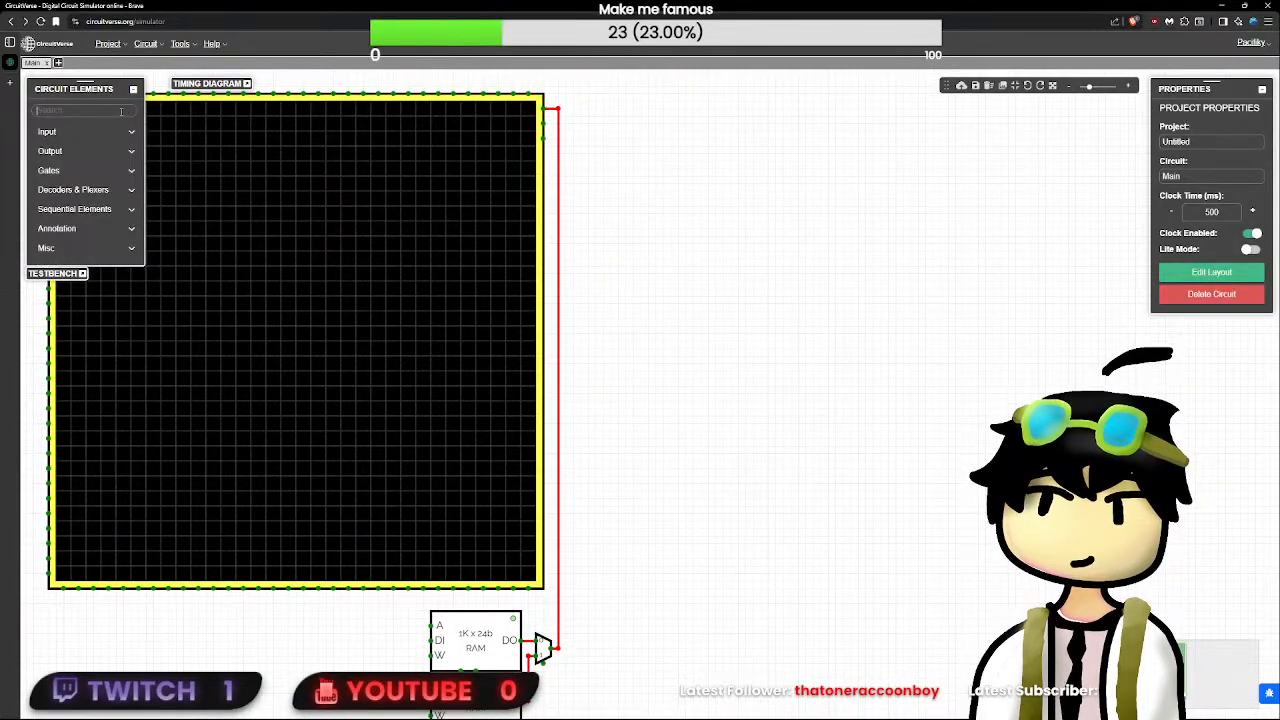
pyautogui.write('in')
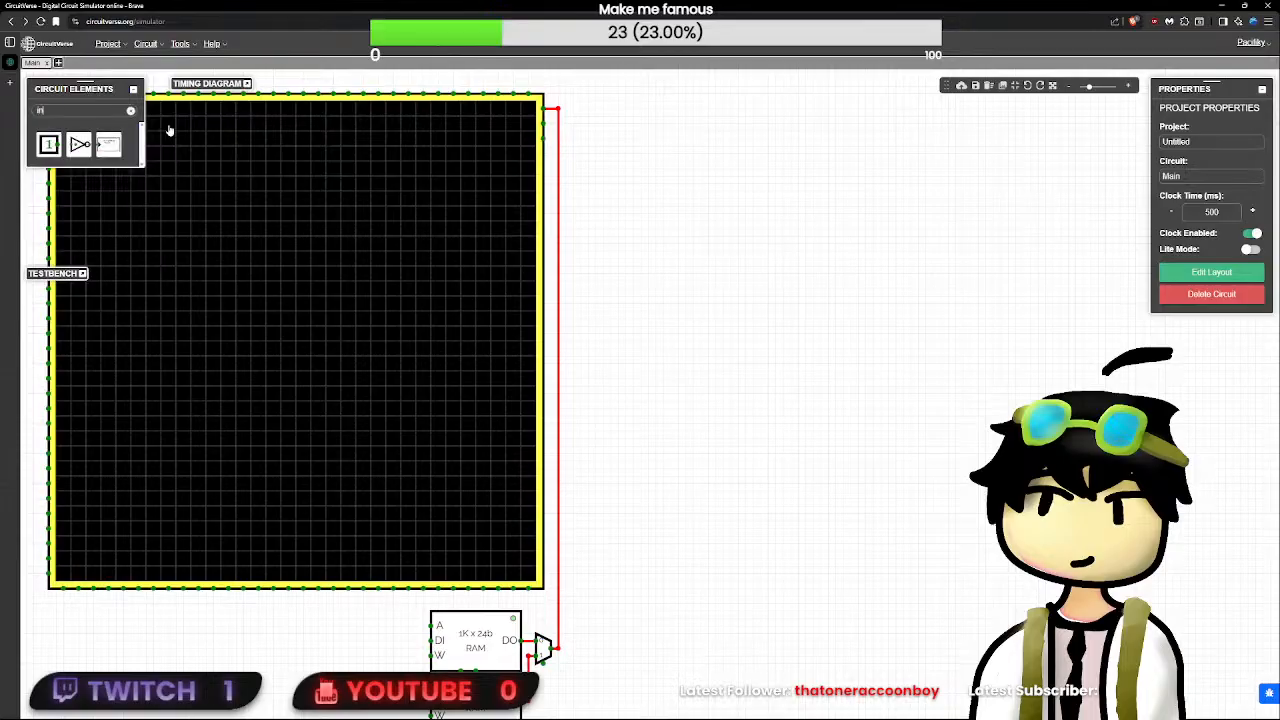
pyautogui.click(48, 144)
pyautogui.click(663, 123)
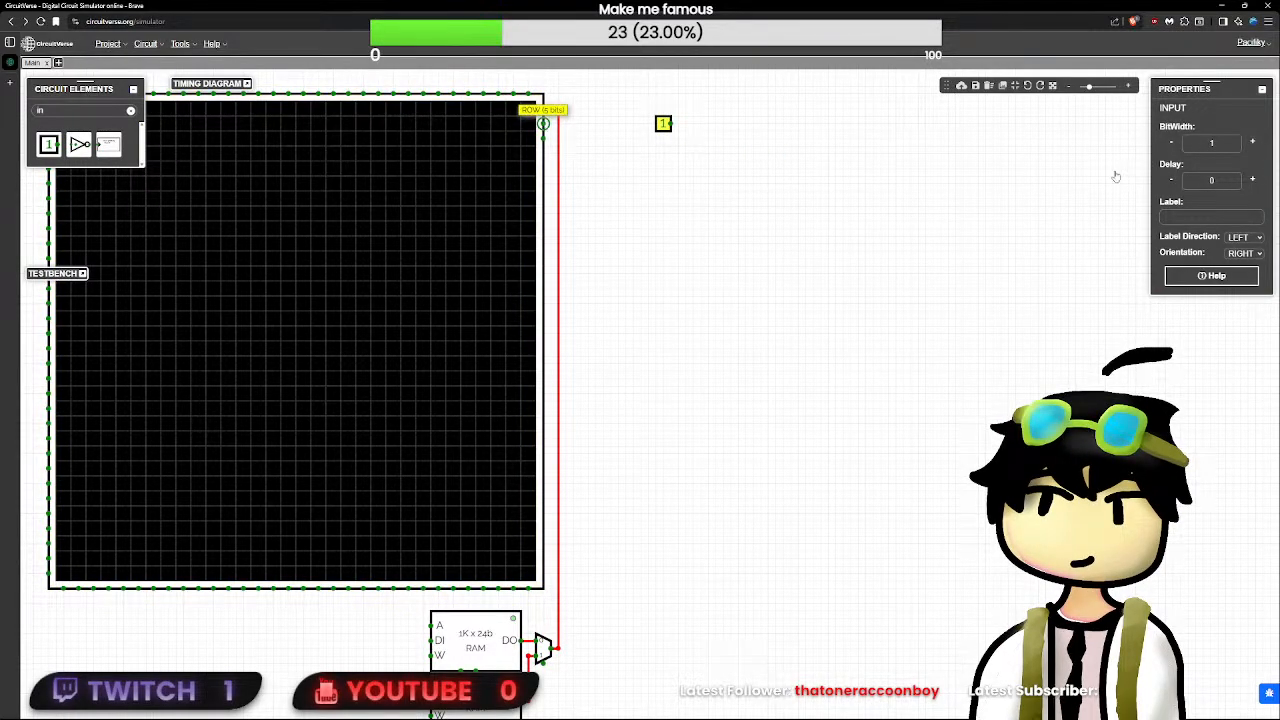
# - Set the new input's bit width to 5
pyautogui.click(1205, 142)
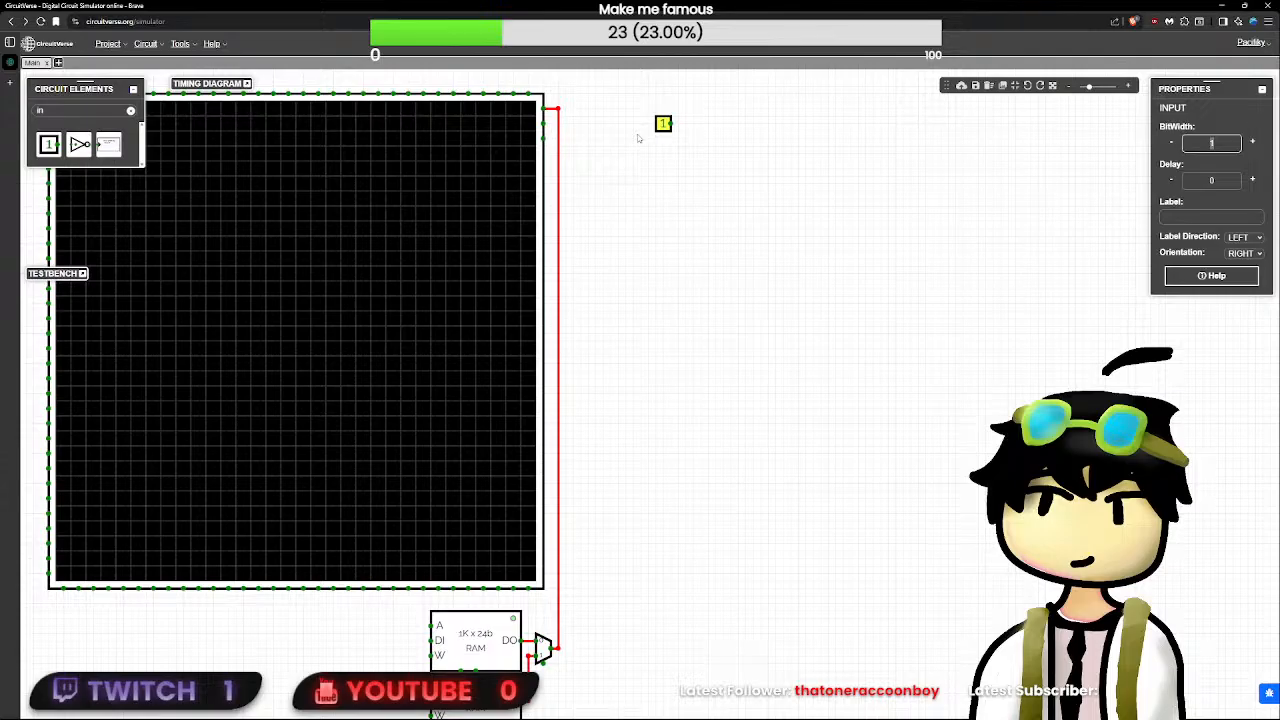
pyautogui.write('0')
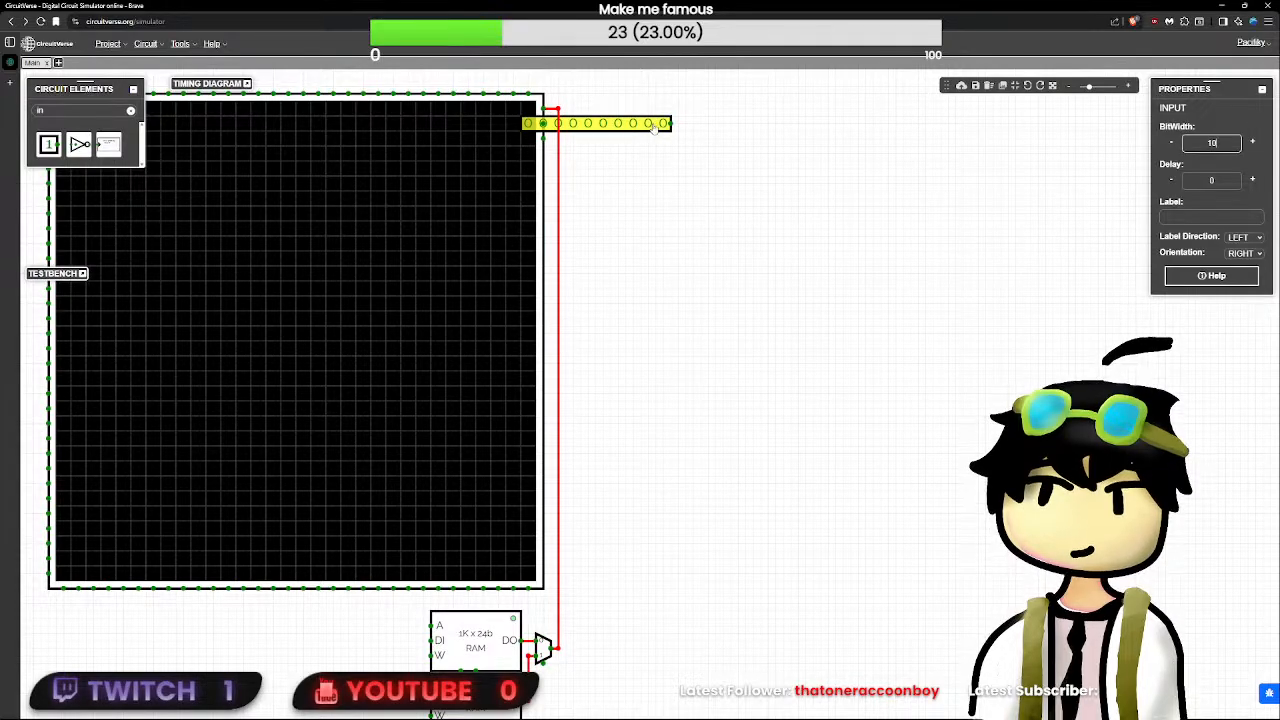
pyautogui.press('BackSpace')
pyautogui.press('BackSpace')
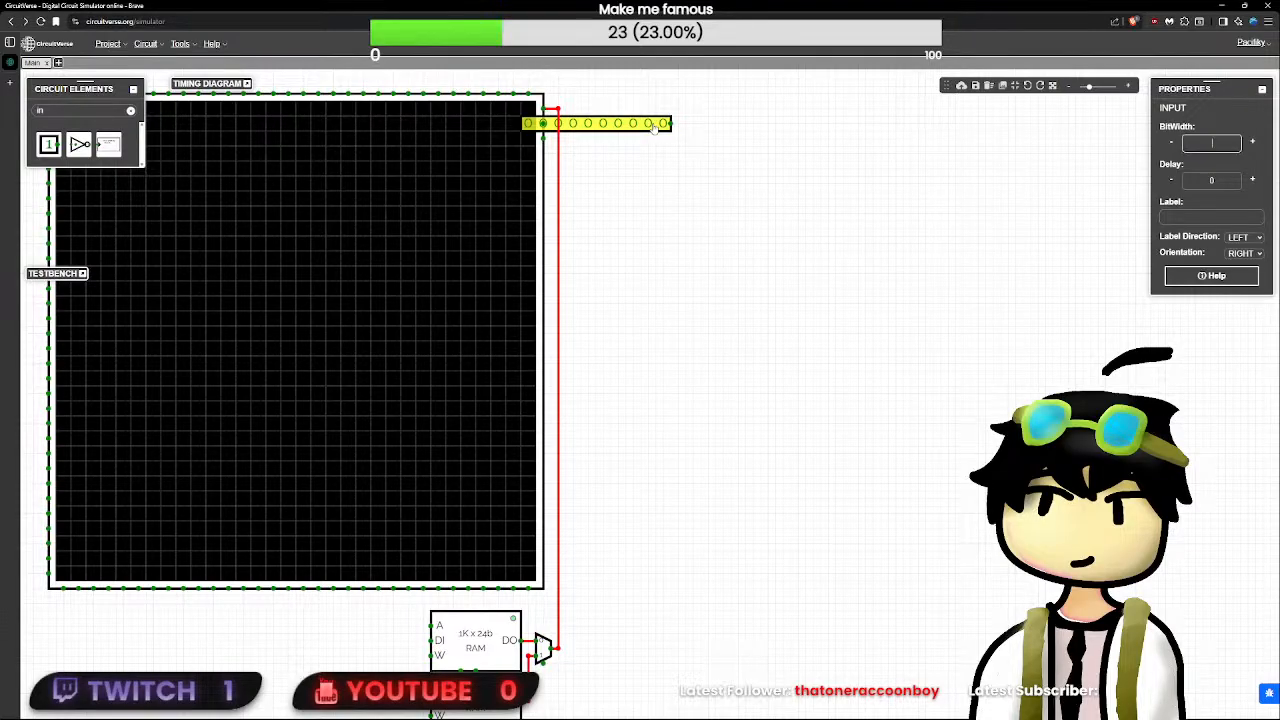
pyautogui.write('5')
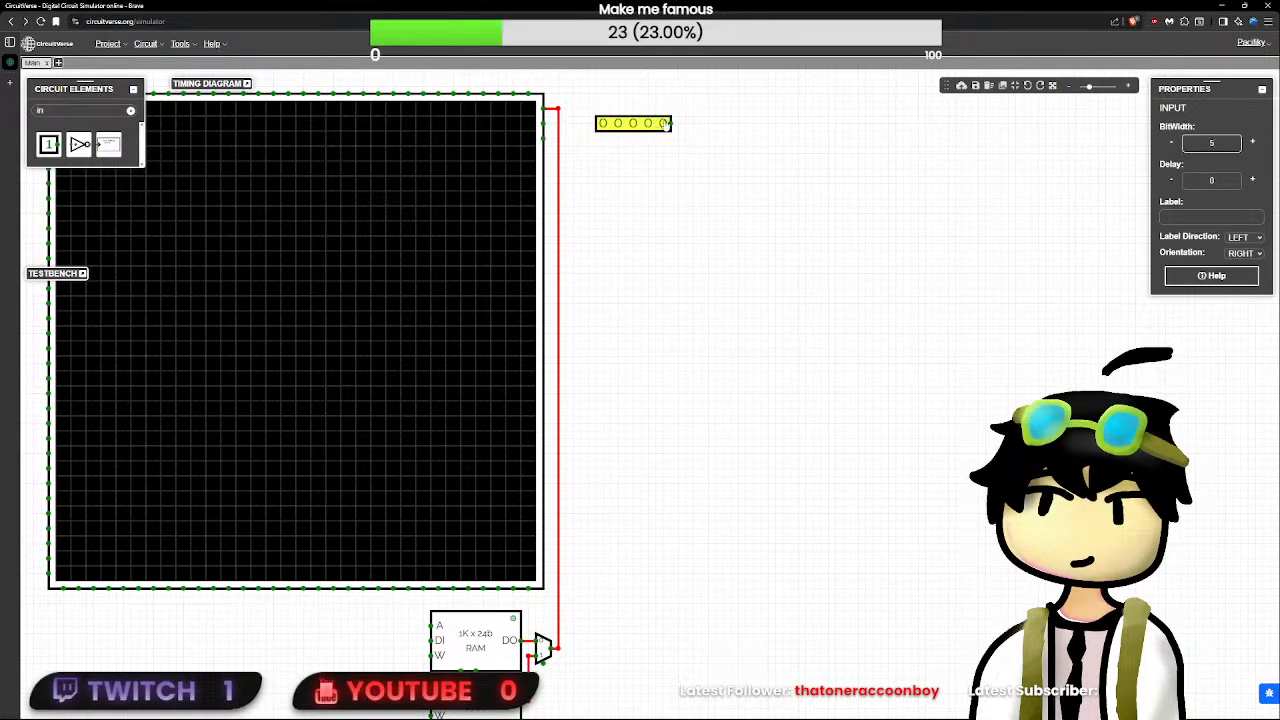
# - Orient the 5-bit input to the left with a wire to the matrix's ROW pin and set its value to 01000
pyautogui.moveTo(666, 127); pyautogui.dragTo(541, 123)
pyautogui.press('Left')
pyautogui.click(630, 124)
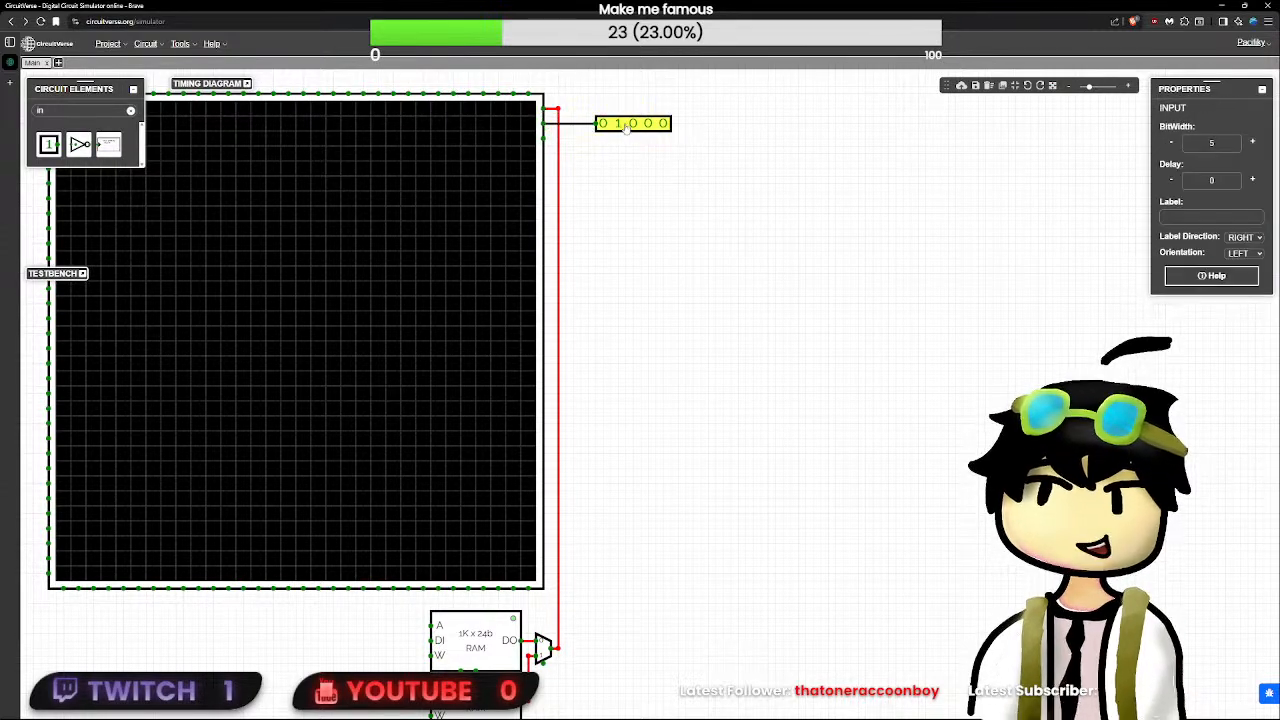
# - Duplicate the 5-bit input directly beneath the original, wire the copy to the matrix's next pin and leave both values at 00000
pyautogui.hotkey('ctrl', 'c')
pyautogui.hotkey('ctrl', 'v')
pyautogui.moveTo(687, 165)
pyautogui.mouseDown()
pyautogui.moveTo(642, 143)
pyautogui.moveTo(541, 138)
pyautogui.mouseUp()
pyautogui.click(630, 139)
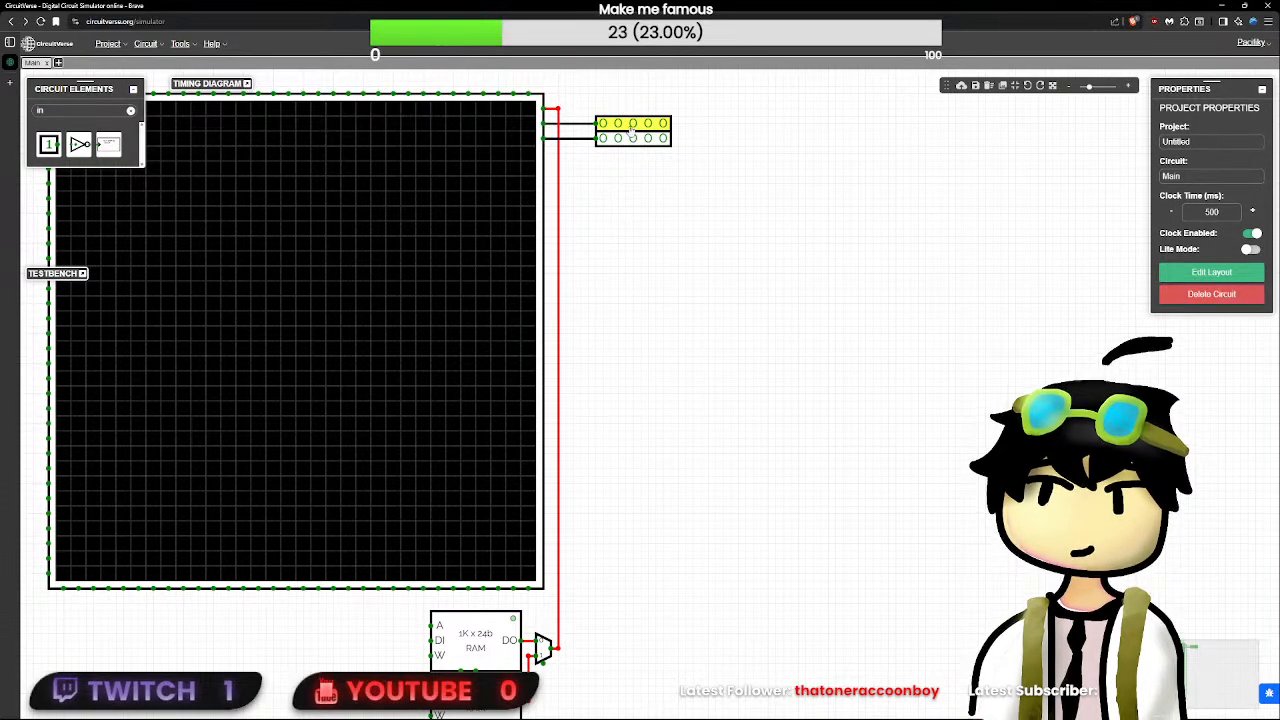
pyautogui.scroll(-3, 648, 377)
pyautogui.scroll(2, 646, 382)
pyautogui.click(600, 480)
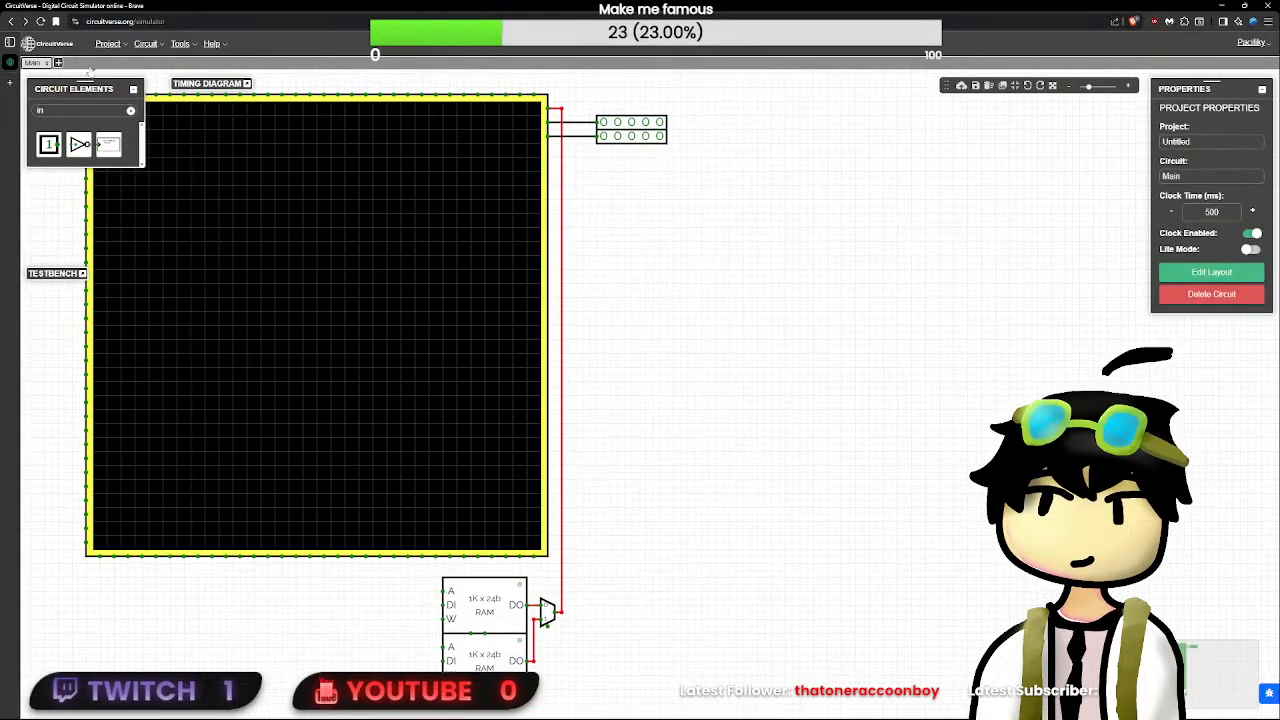
# - Search the elements for "tri" and place a left-facing TriState buffer below the two 5-bit inputs
pyautogui.click(130, 111)
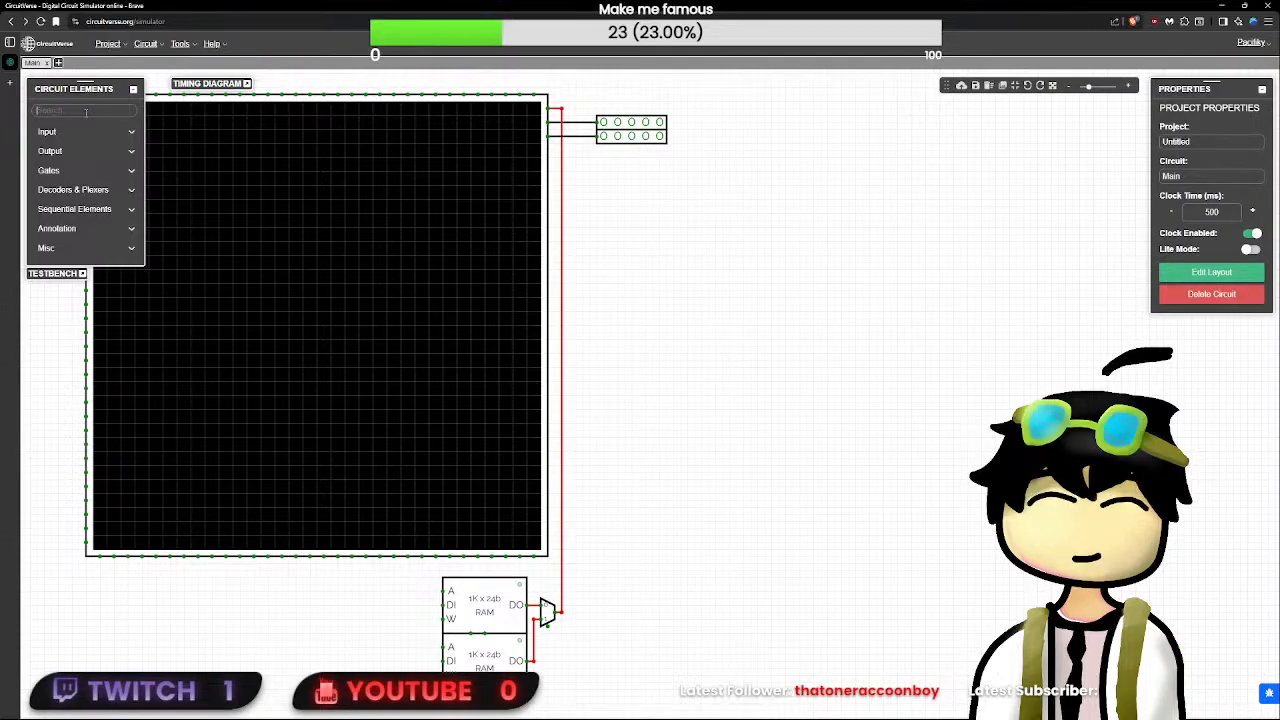
pyautogui.write('in')
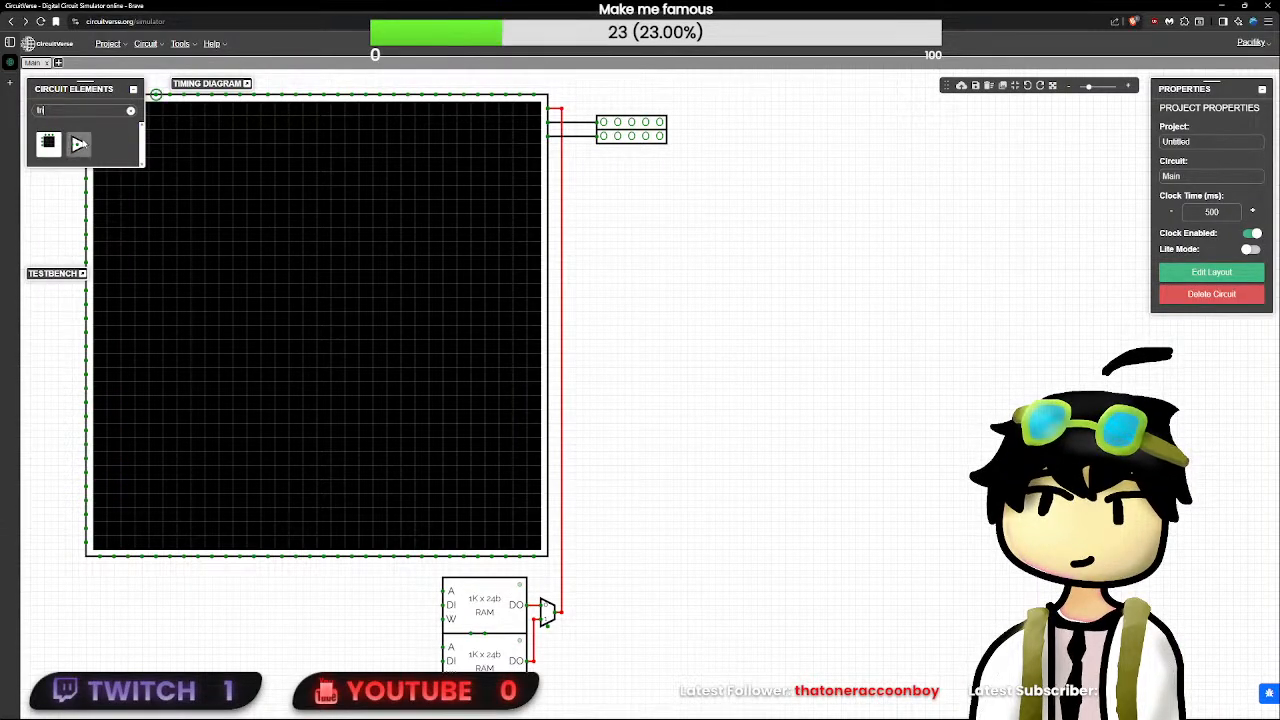
pyautogui.click(79, 144)
pyautogui.click(650, 214)
pyautogui.click(651, 212)
pyautogui.press('Left')
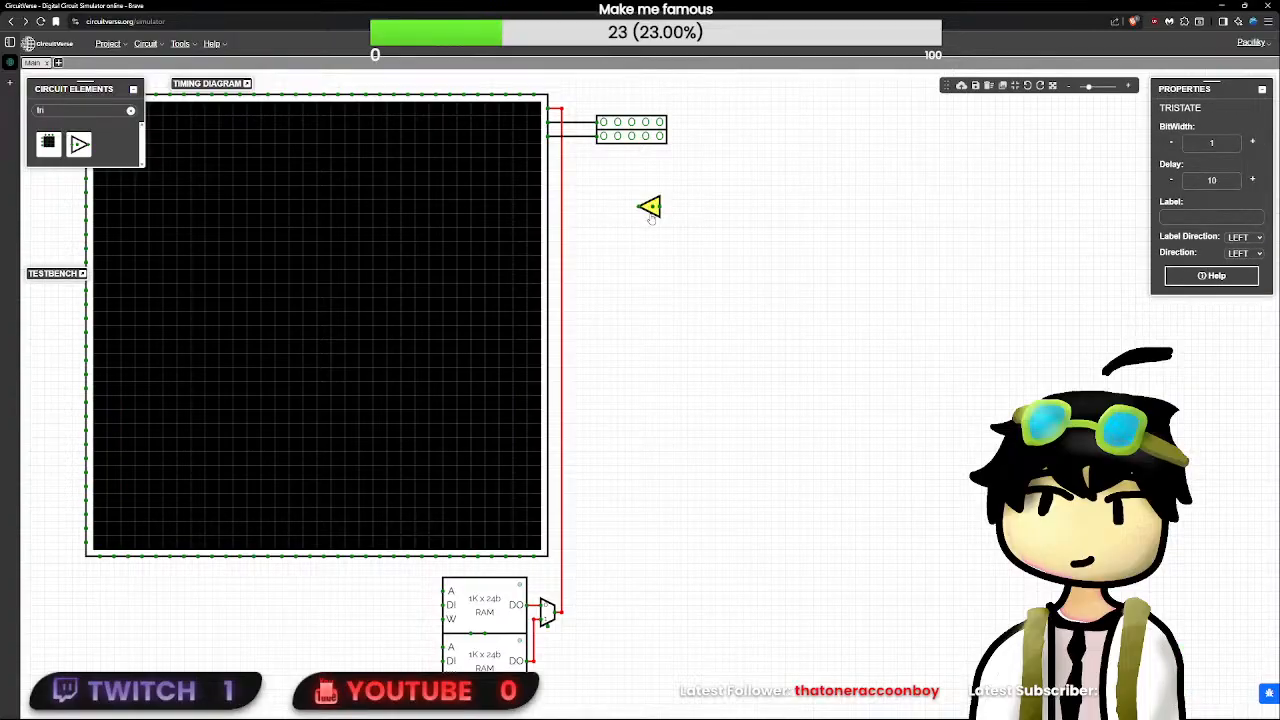
# - Move the TriState against the LED matrix's uppermost right-side pin, in place of the wire from the multiplexer
pyautogui.moveTo(651, 209); pyautogui.dragTo(578, 112)
pyautogui.click(565, 168)
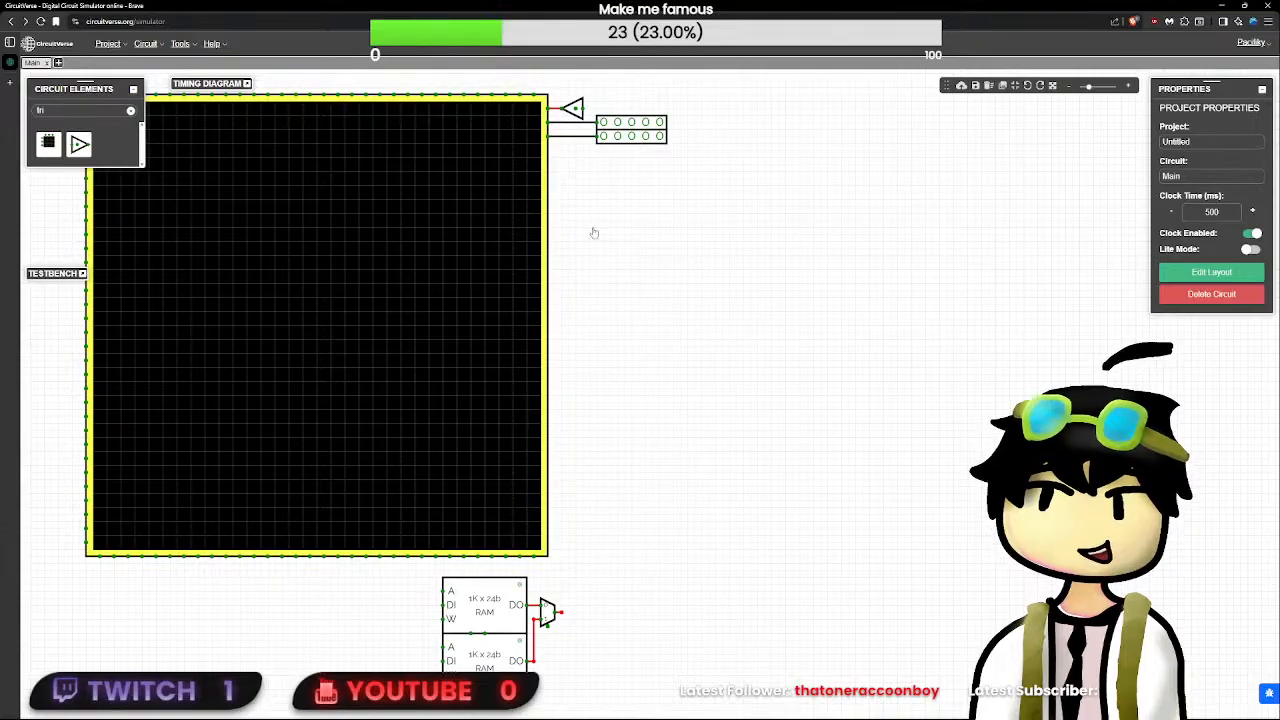
pyautogui.click(574, 112)
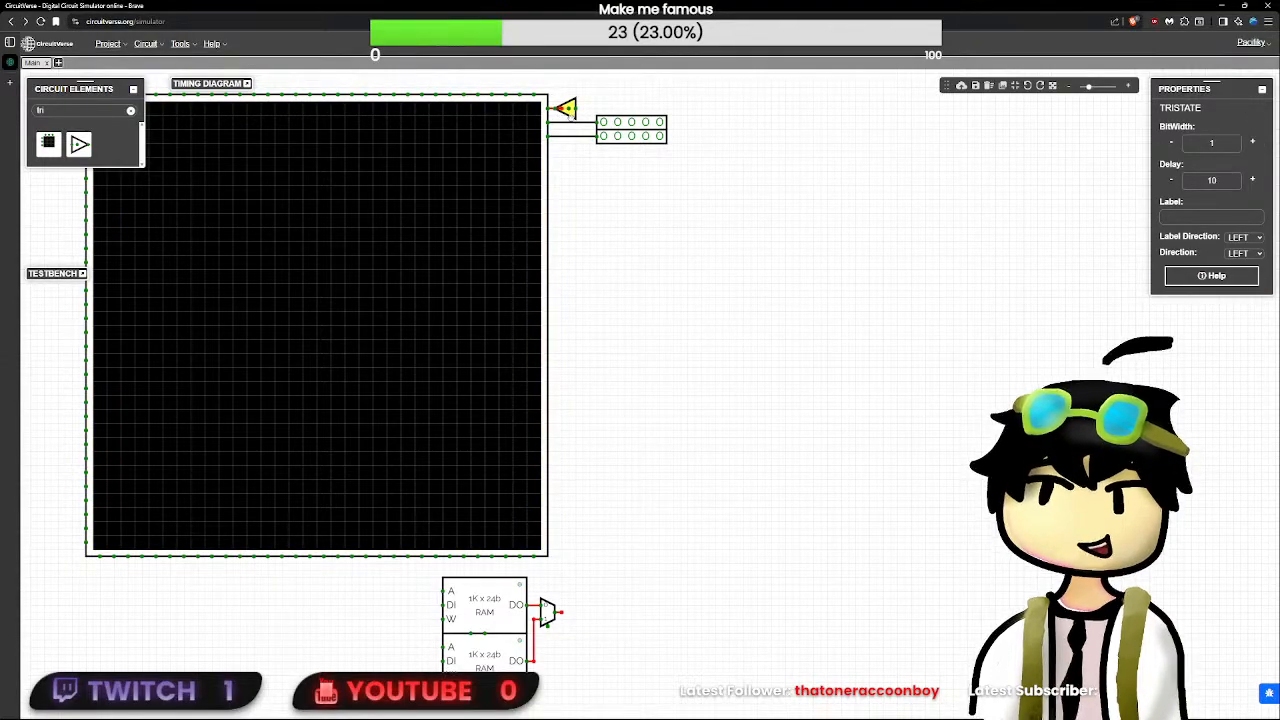
pyautogui.moveTo(576, 122)
pyautogui.mouseDown()
pyautogui.moveTo(588, 112)
pyautogui.moveTo(561, 110)
pyautogui.mouseUp()
pyautogui.click(583, 260)
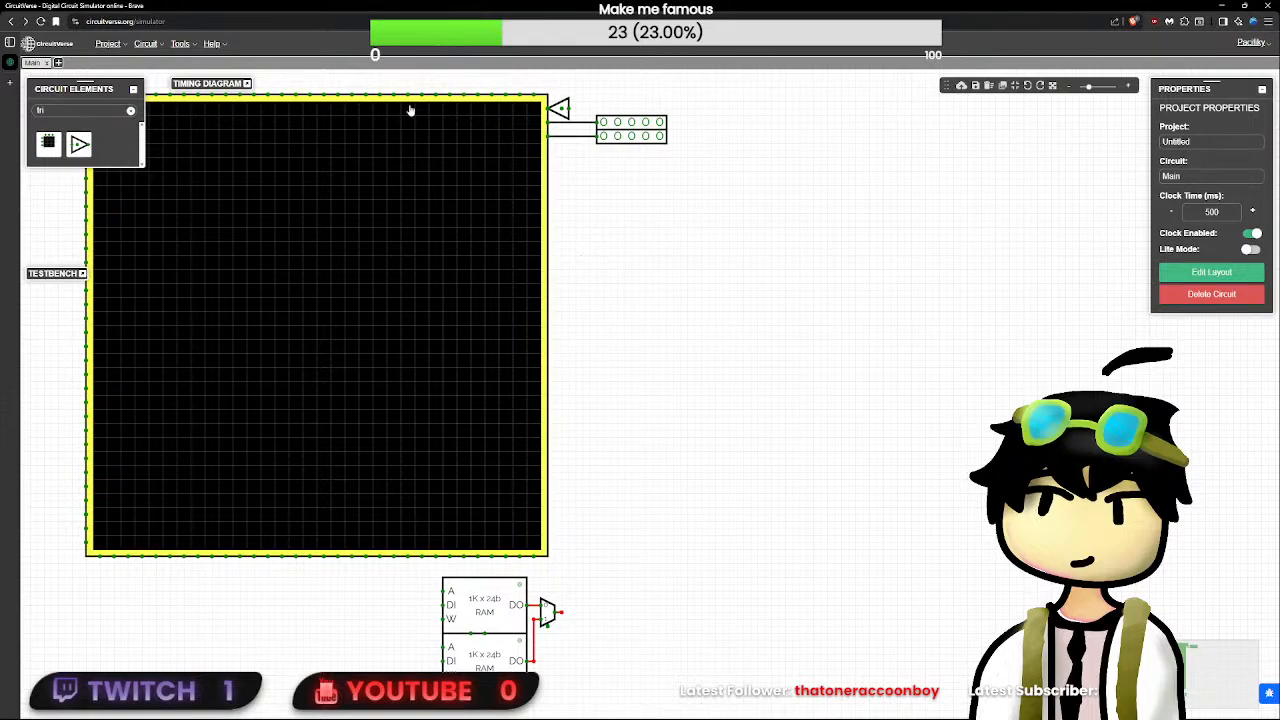
# - Set the TriState's bit width to 2
pyautogui.click(562, 107)
pyautogui.doubleClick(1234, 143)
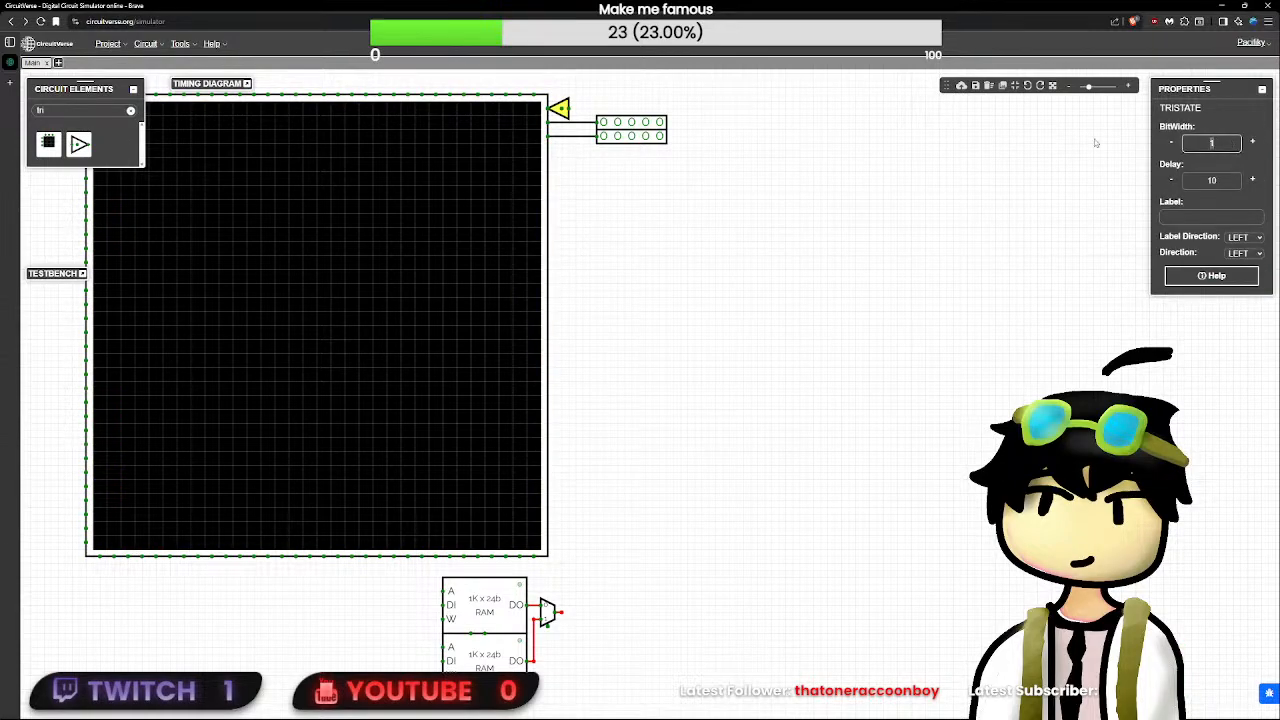
pyautogui.write('2')
pyautogui.click(1095, 143)
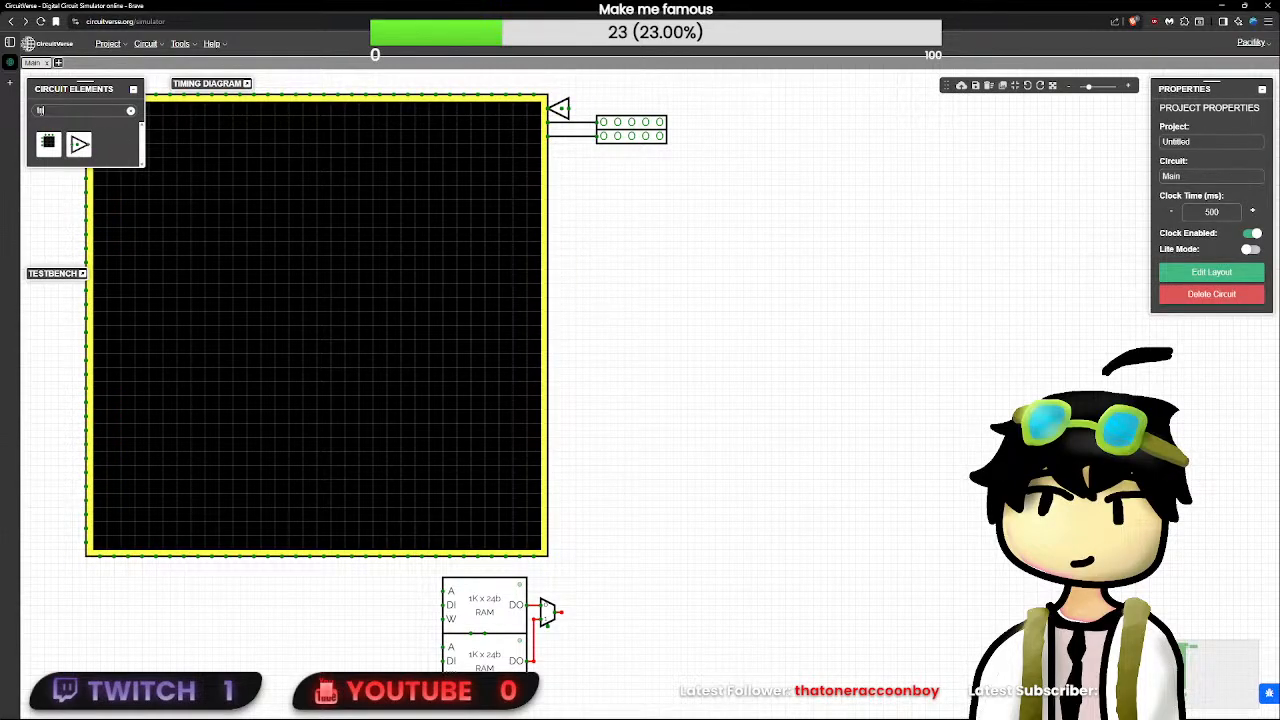
# - Search the elements for "input" and place an Input just above the two 5-bit inputs, level with the TriState
pyautogui.write('input')
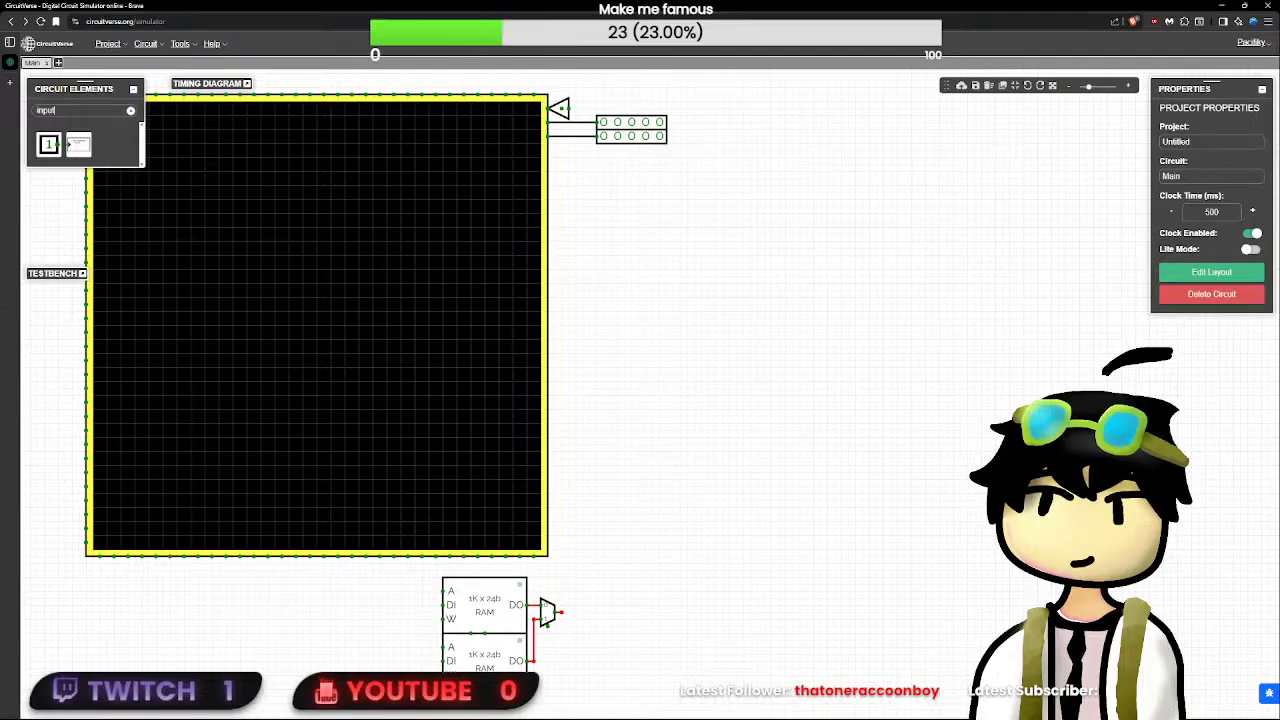
pyautogui.click(48, 144)
pyautogui.click(653, 109)
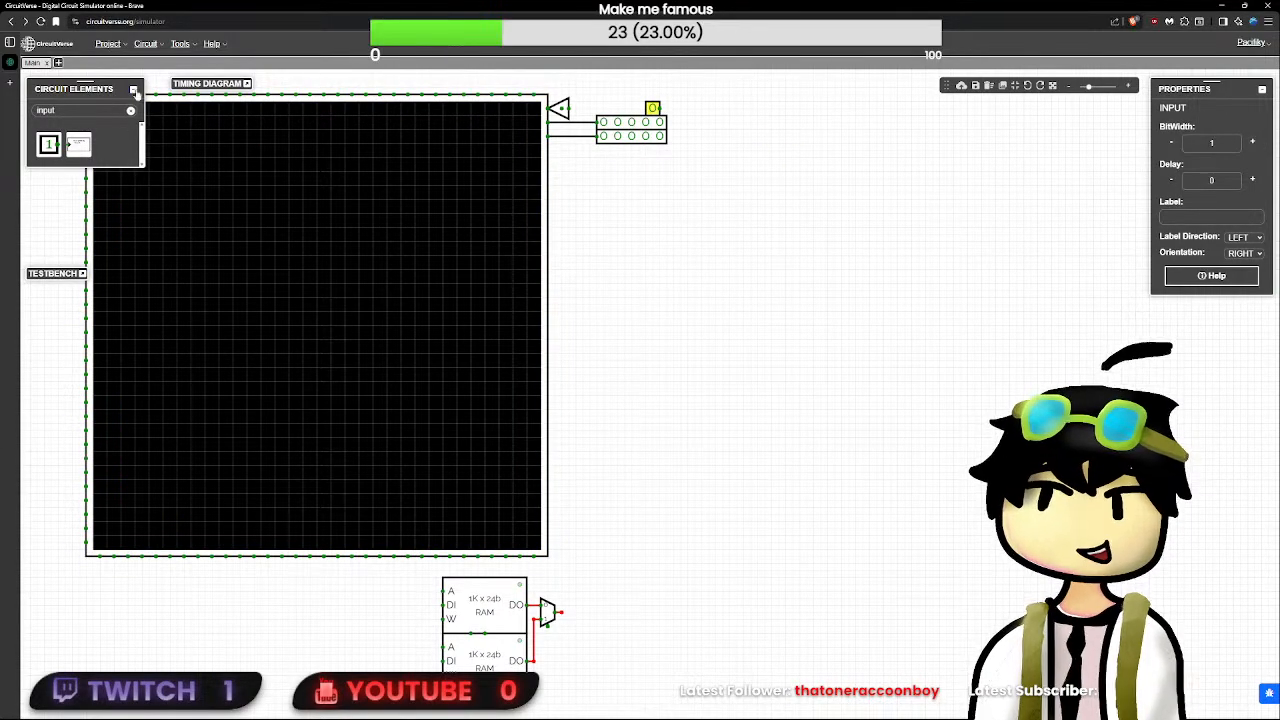
pyautogui.doubleClick(47, 110)
pyautogui.write('cons')
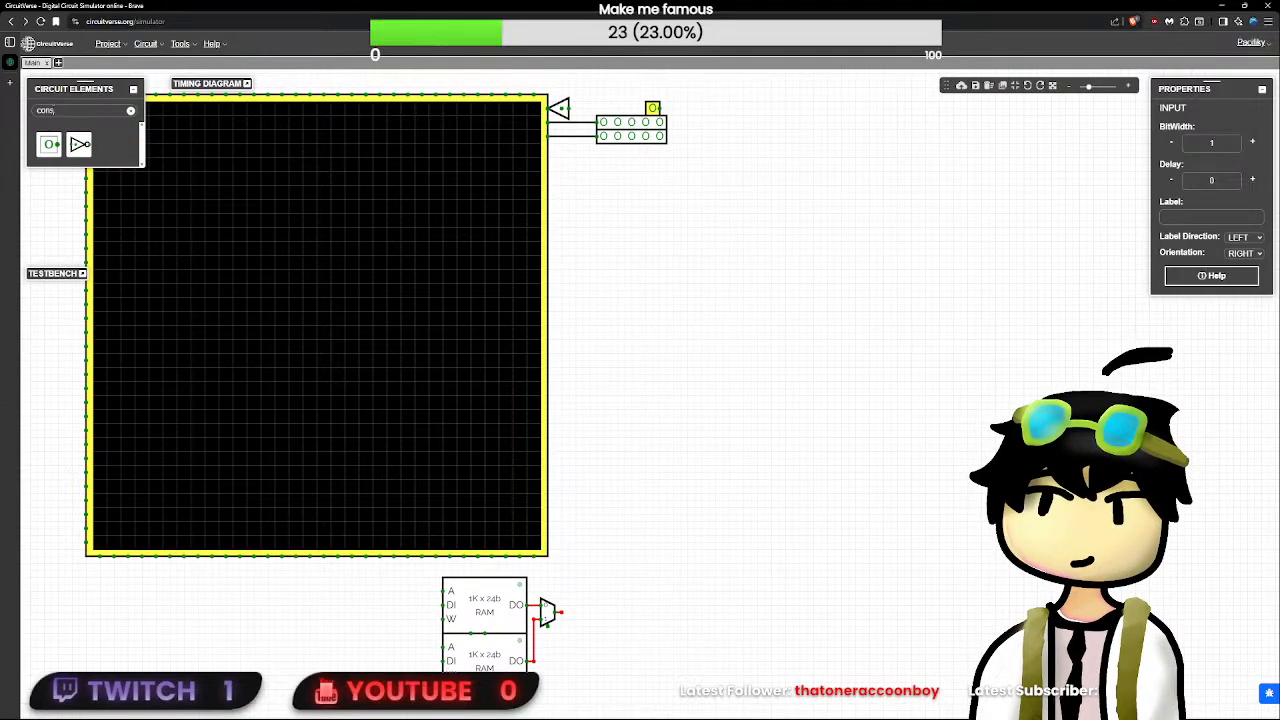
pyautogui.click(48, 144)
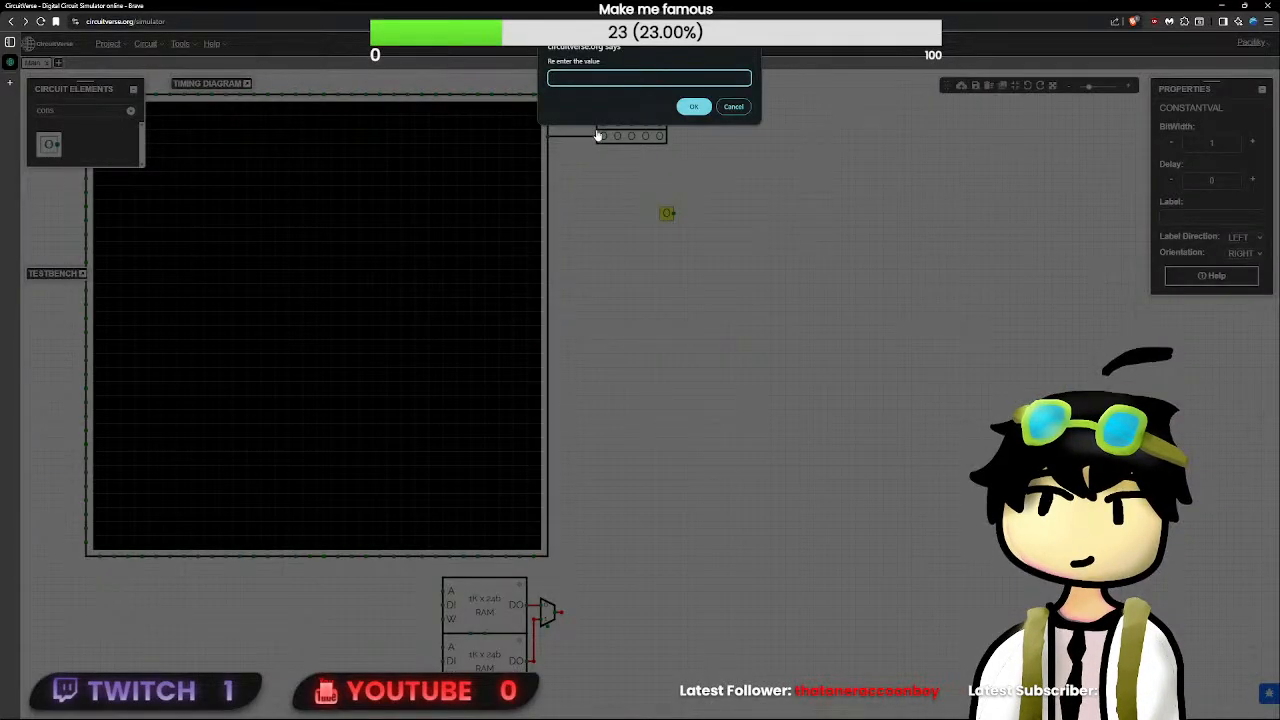
pyautogui.write('0000000001')
pyautogui.press('Return')
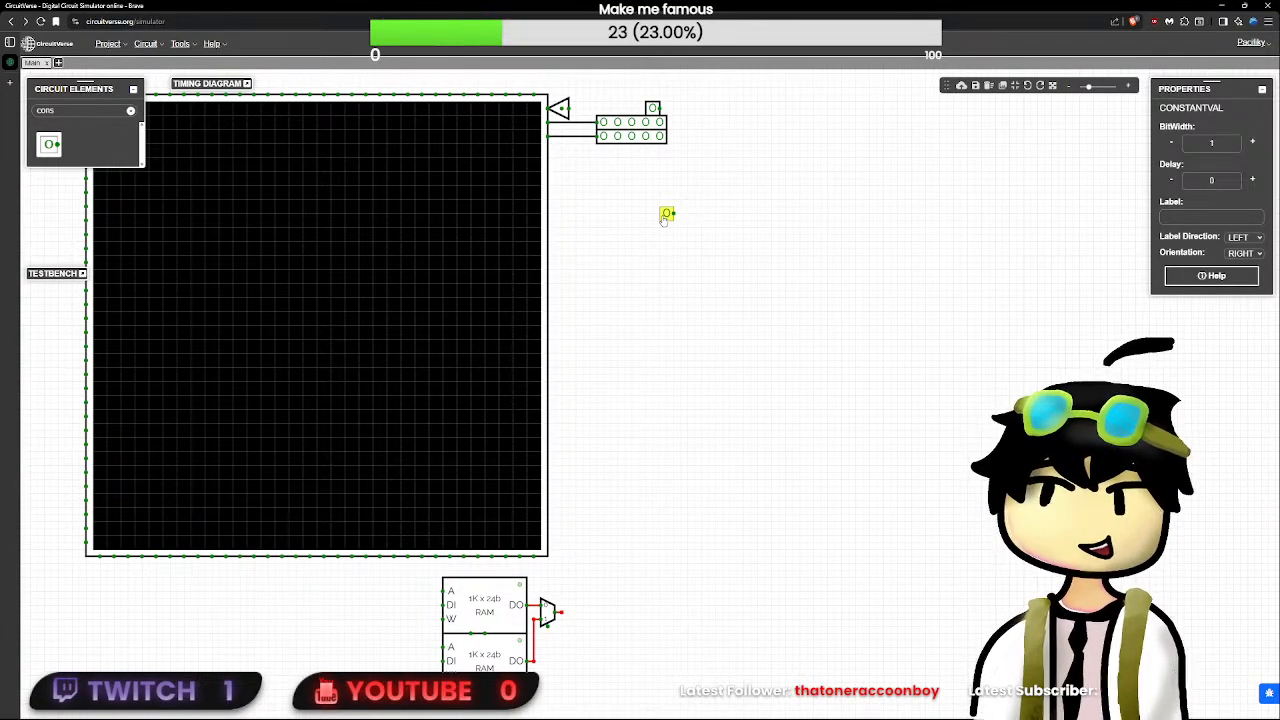
pyautogui.press('Delete')
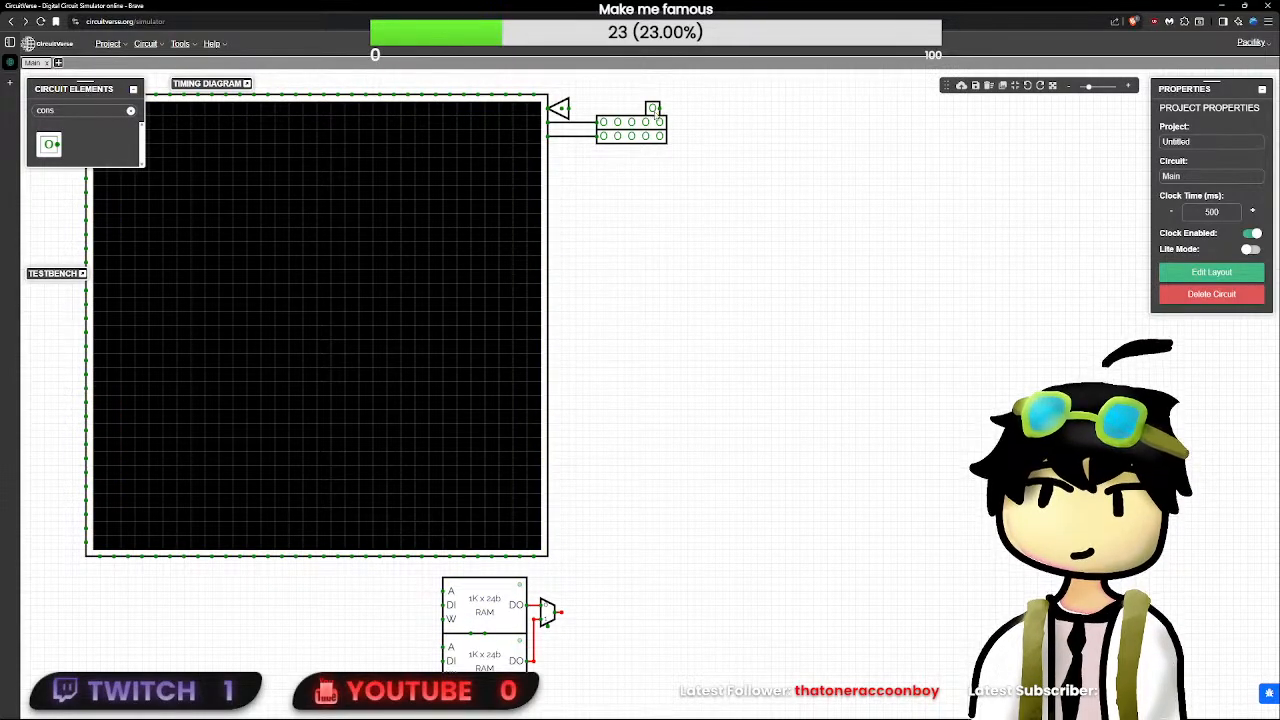
# - Set the bit width of the input above the two 5-bit inputs to 24
pyautogui.click(652, 108)
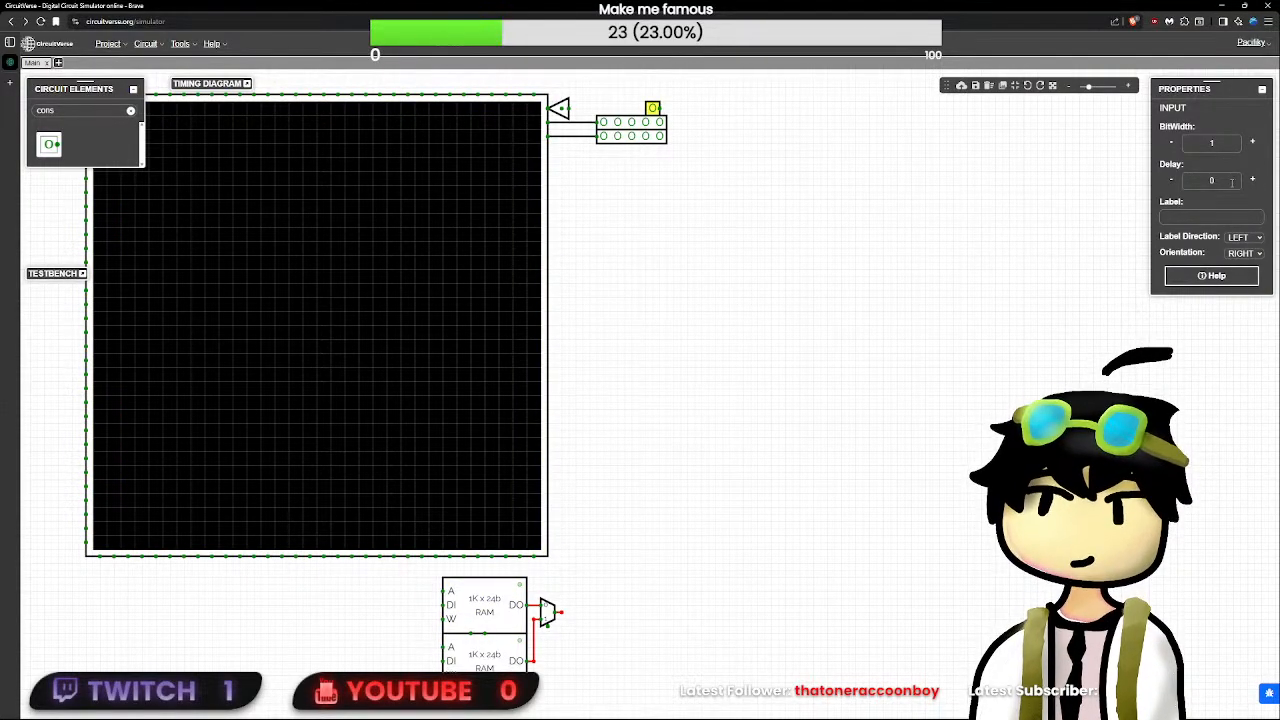
pyautogui.click(1224, 146)
pyautogui.write('32')
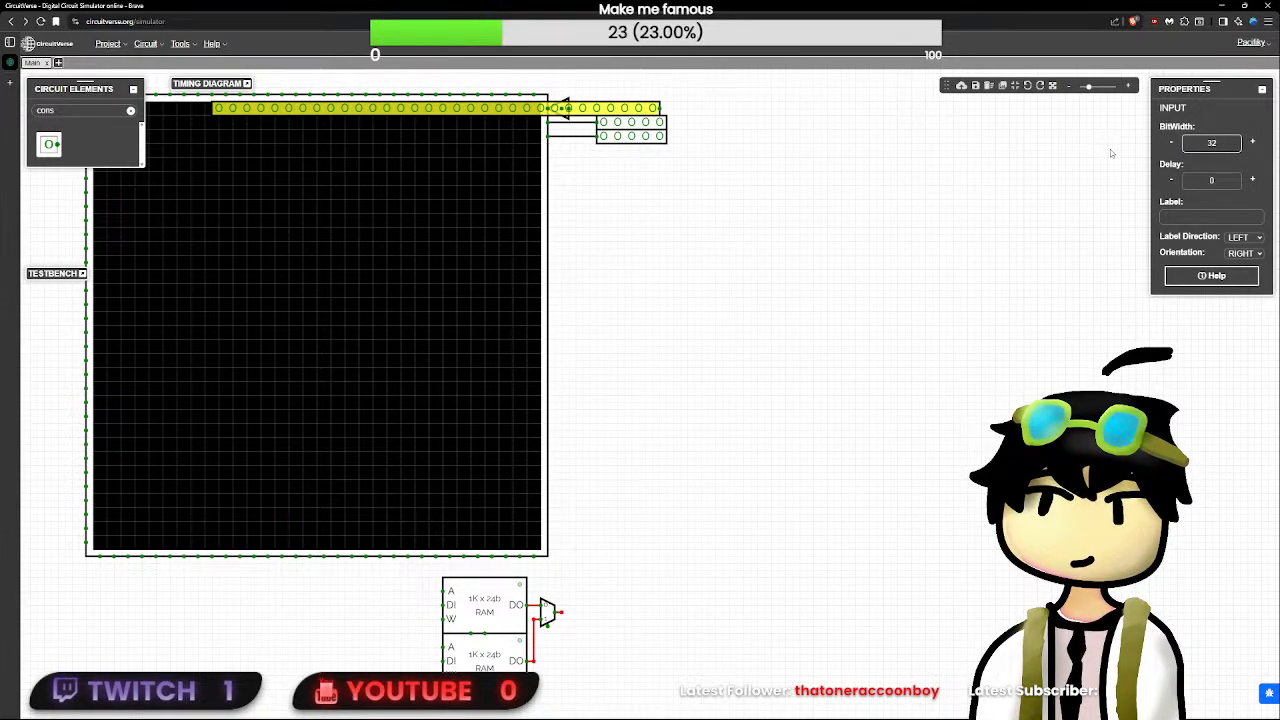
pyautogui.press('BackSpace')
pyautogui.press('BackSpace')
pyautogui.write('24')
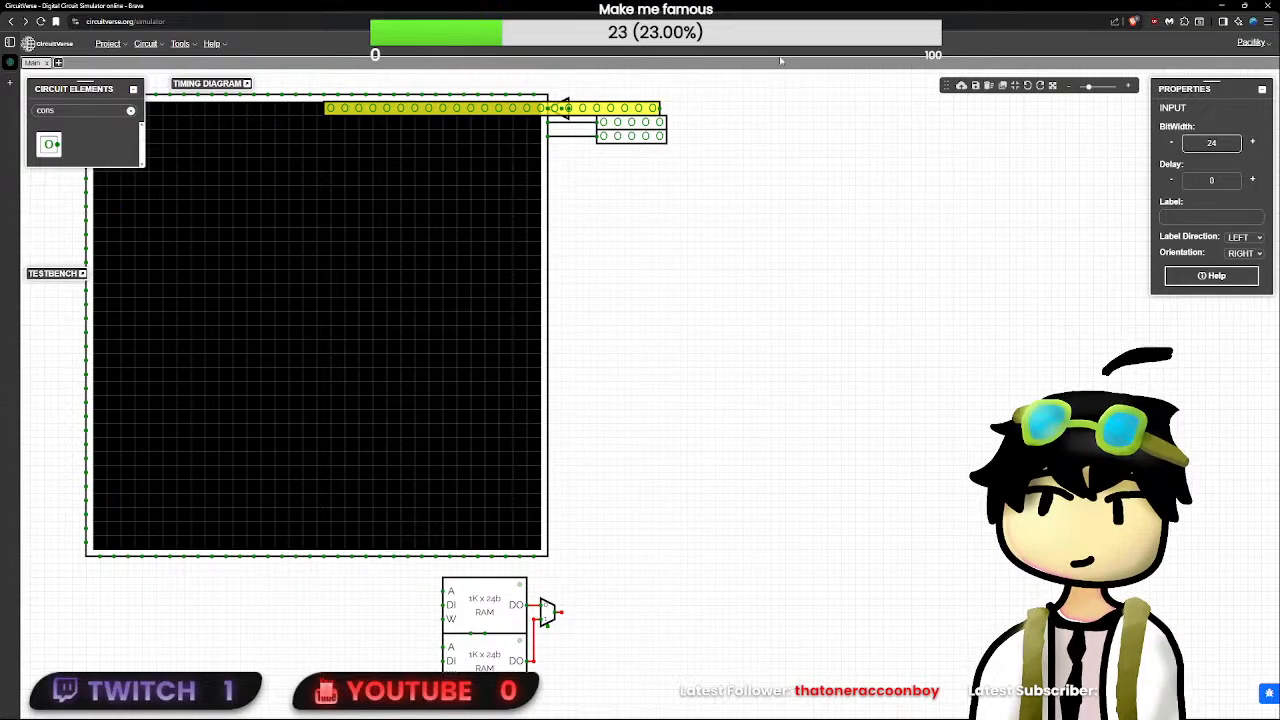
# - Move the 24-bit input to the right of the TriState, orient it left and wire it to the TriState's input
pyautogui.moveTo(646, 110); pyautogui.dragTo(953, 112)
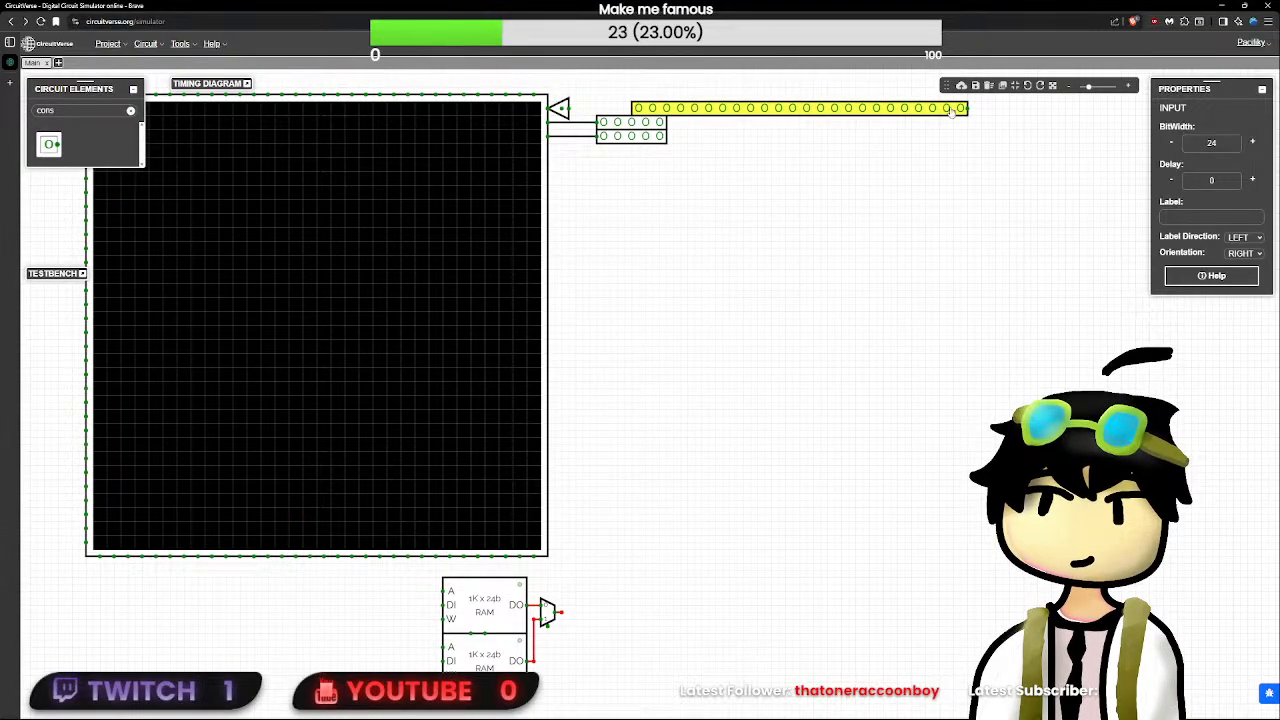
pyautogui.press('Left')
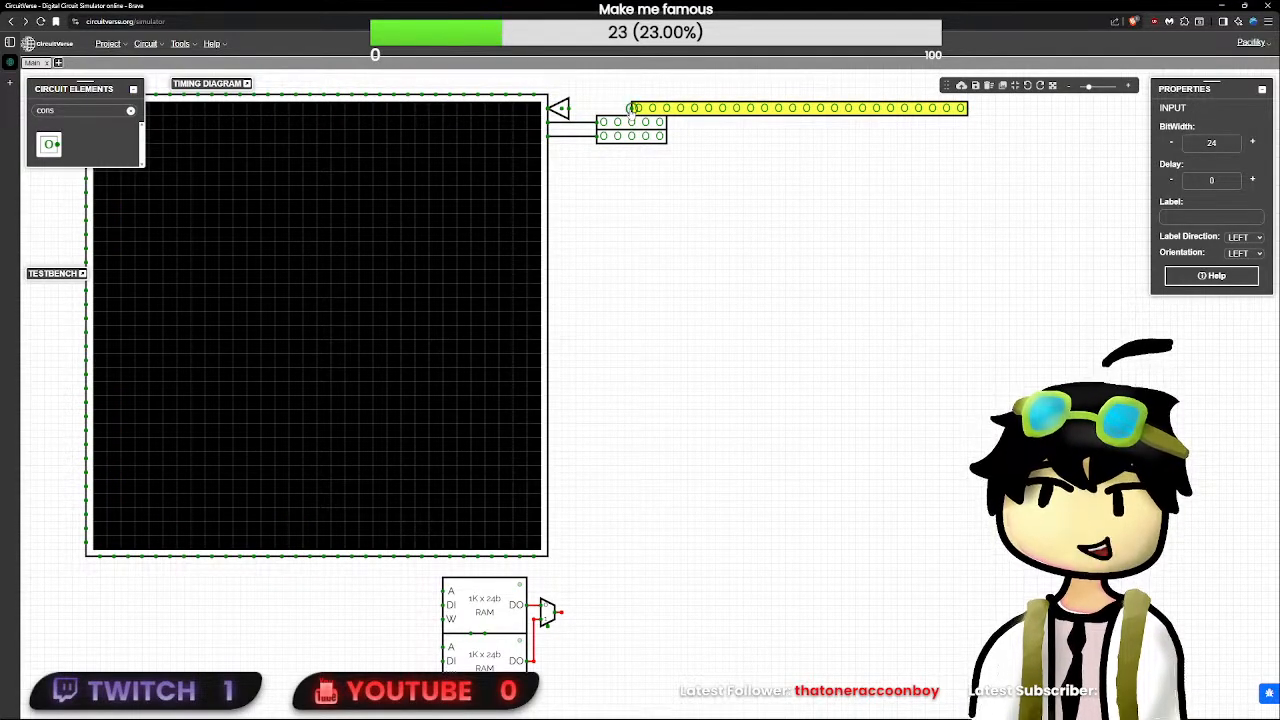
pyautogui.moveTo(632, 109); pyautogui.dragTo(569, 109)
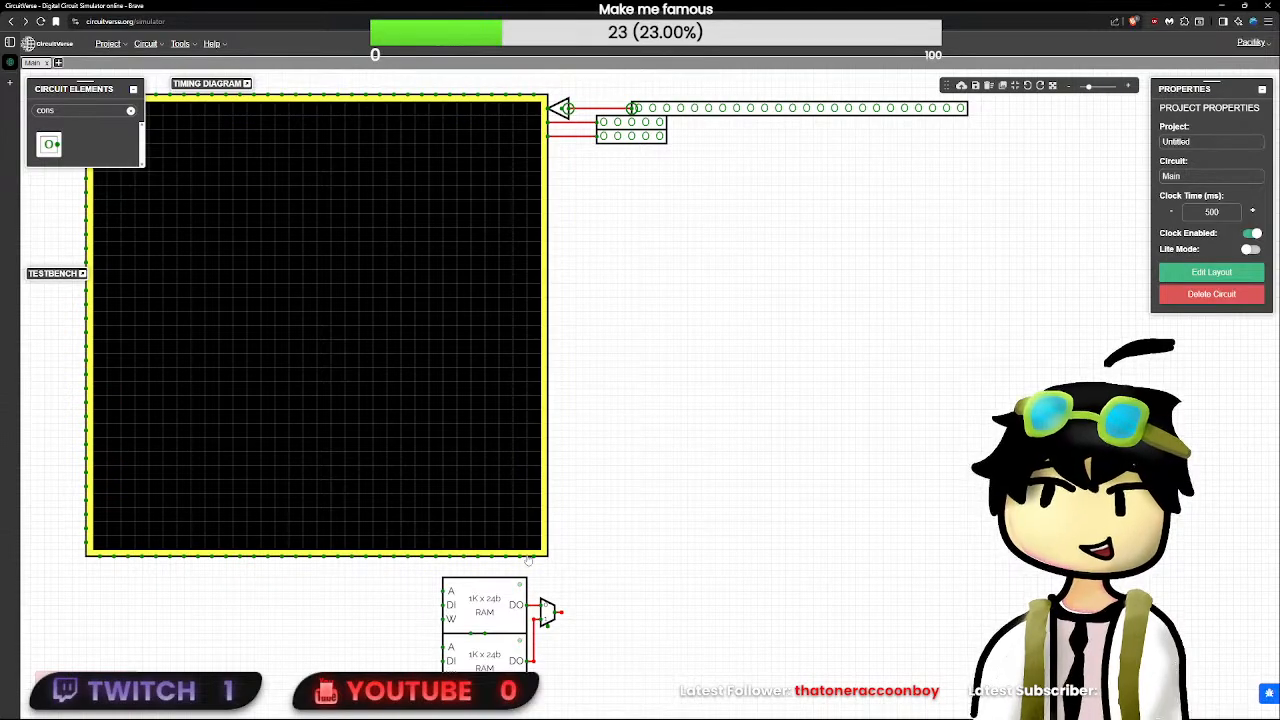
# - Check the upper RAM block's bit width and address width
pyautogui.click(502, 622)
pyautogui.click(1222, 275)
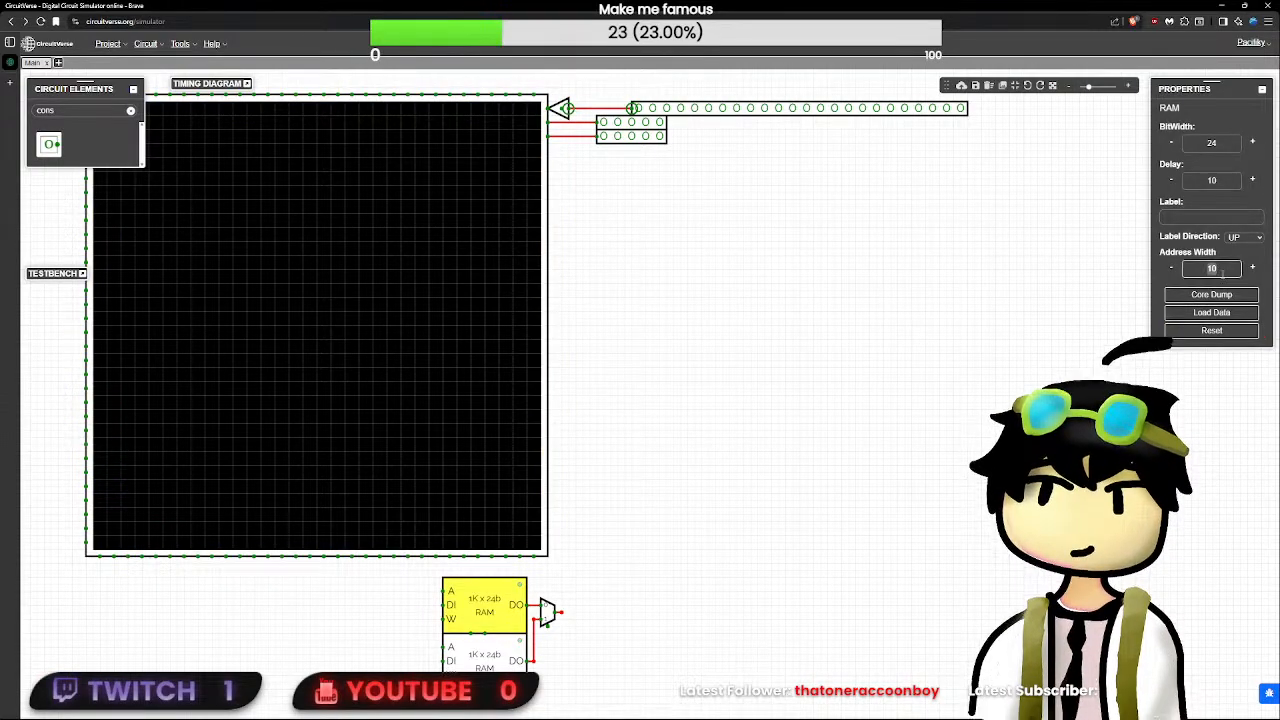
pyautogui.click(656, 298)
# - Switch the 24-bit input's second bit to 1 and set the TriState's bit width to 24
pyautogui.click(663, 106)
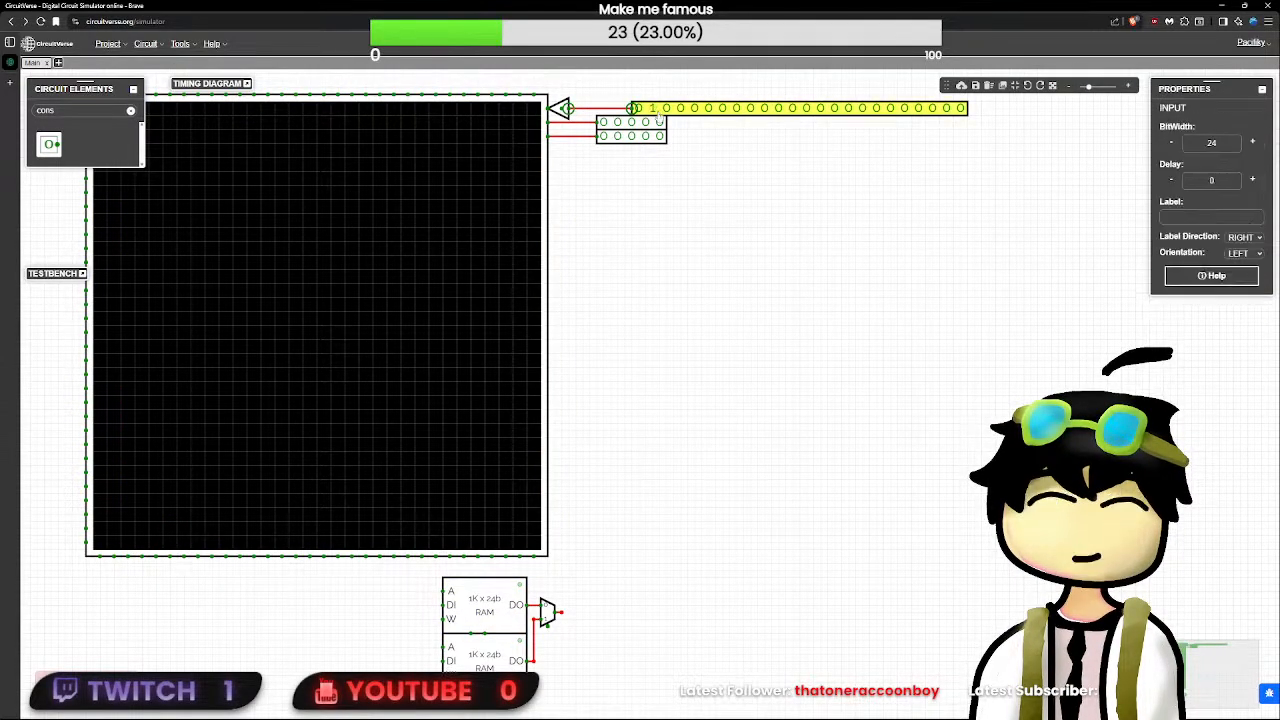
pyautogui.click(564, 109)
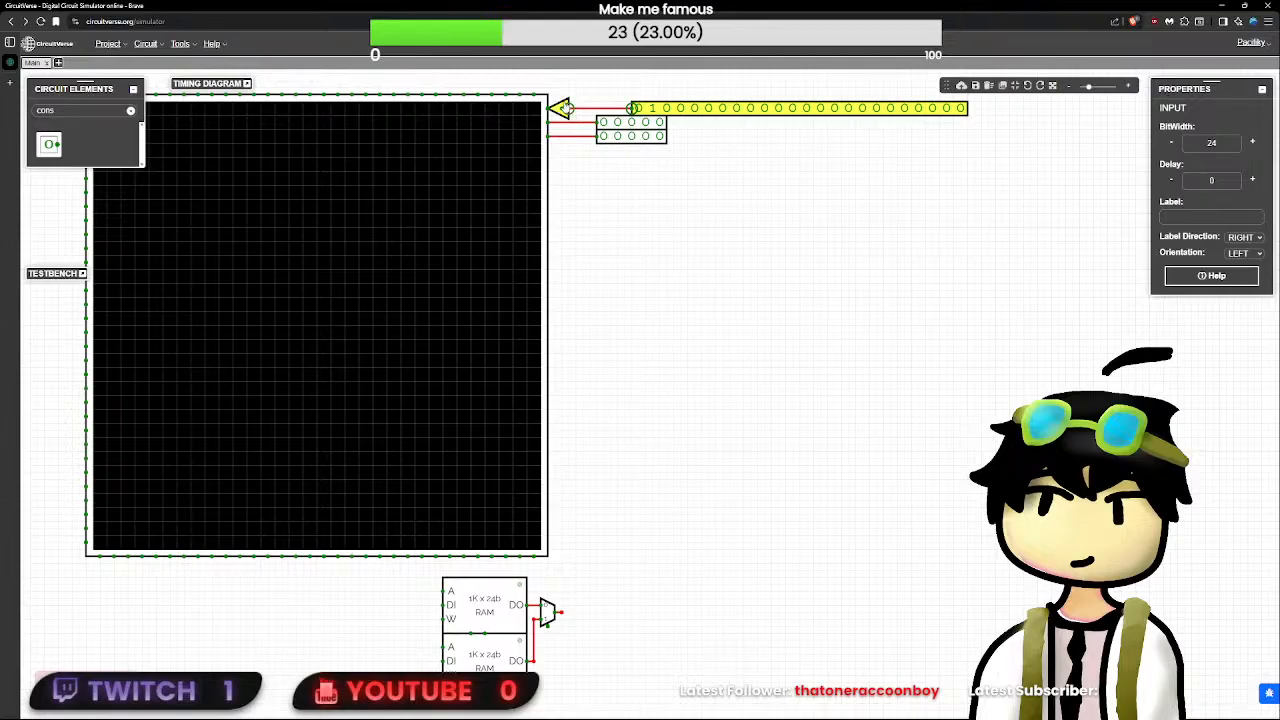
pyautogui.doubleClick(1200, 141)
pyautogui.write('24')
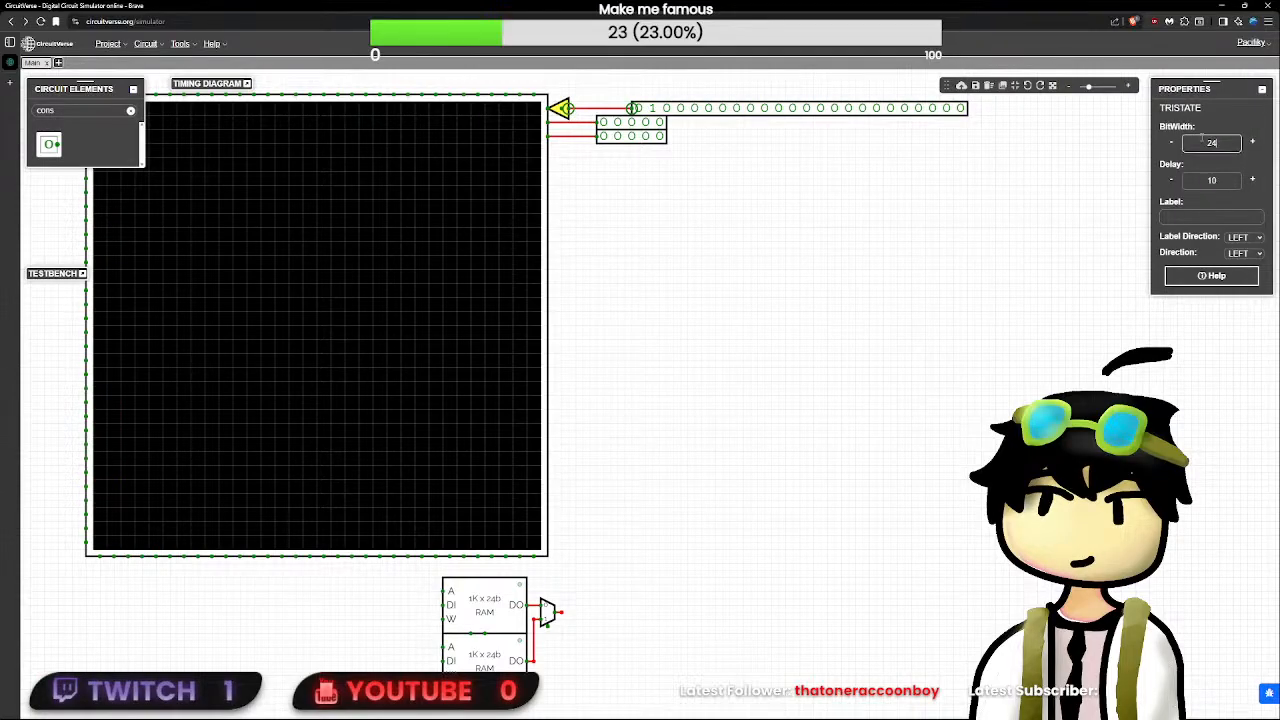
pyautogui.press('Return')
# - Shift the 24-bit input close beside the TriState and switch its seventh bit to 1
pyautogui.moveTo(725, 118); pyautogui.dragTo(668, 109)
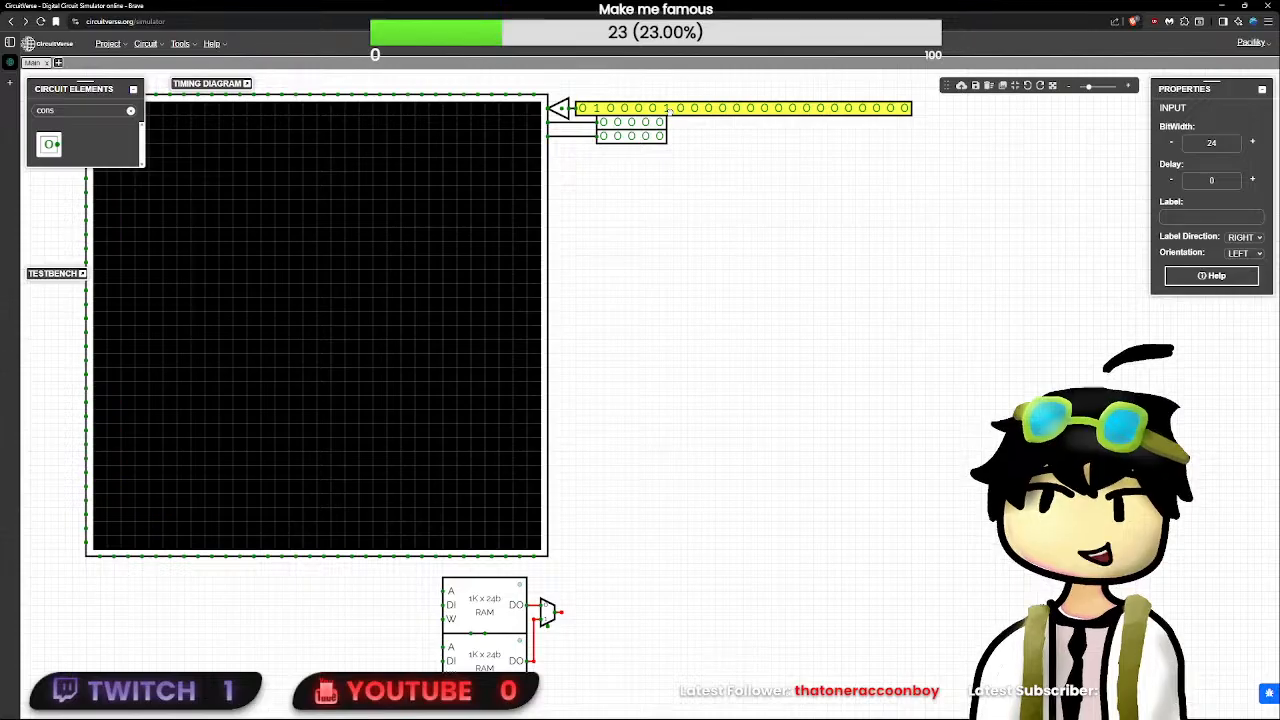
pyautogui.moveTo(618, 298); pyautogui.dragTo(735, 337)
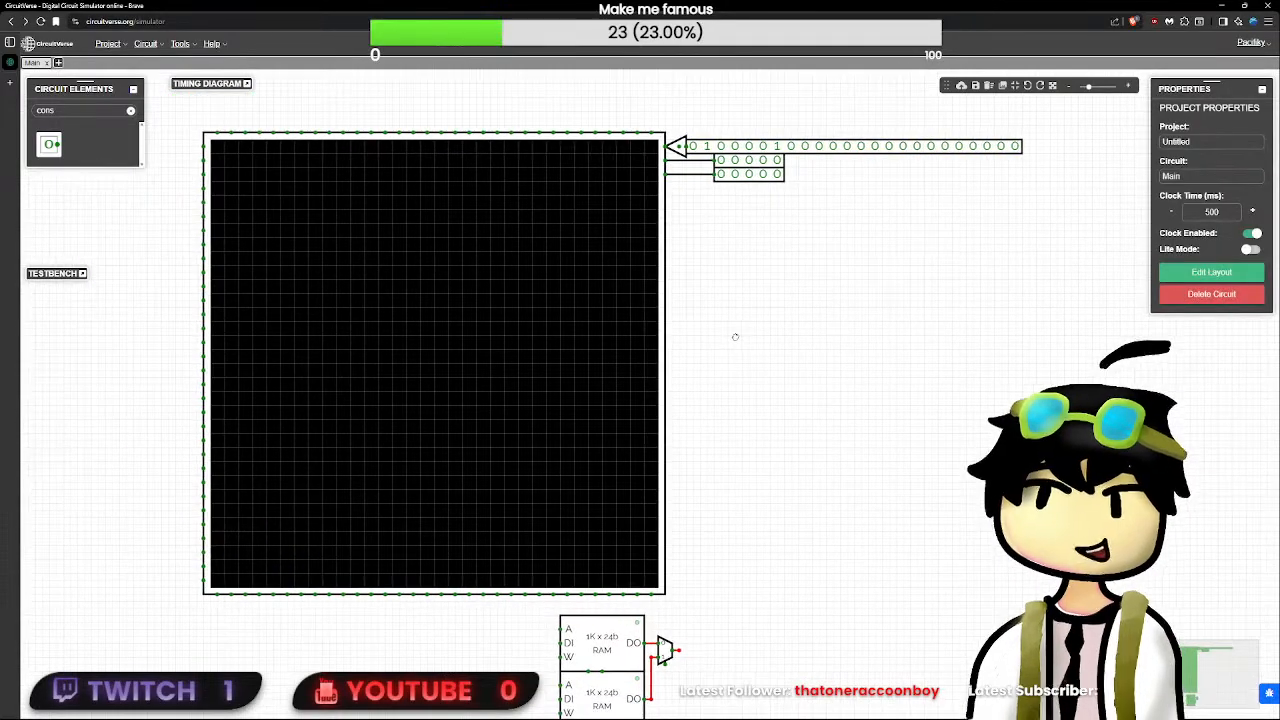
pyautogui.click(781, 146)
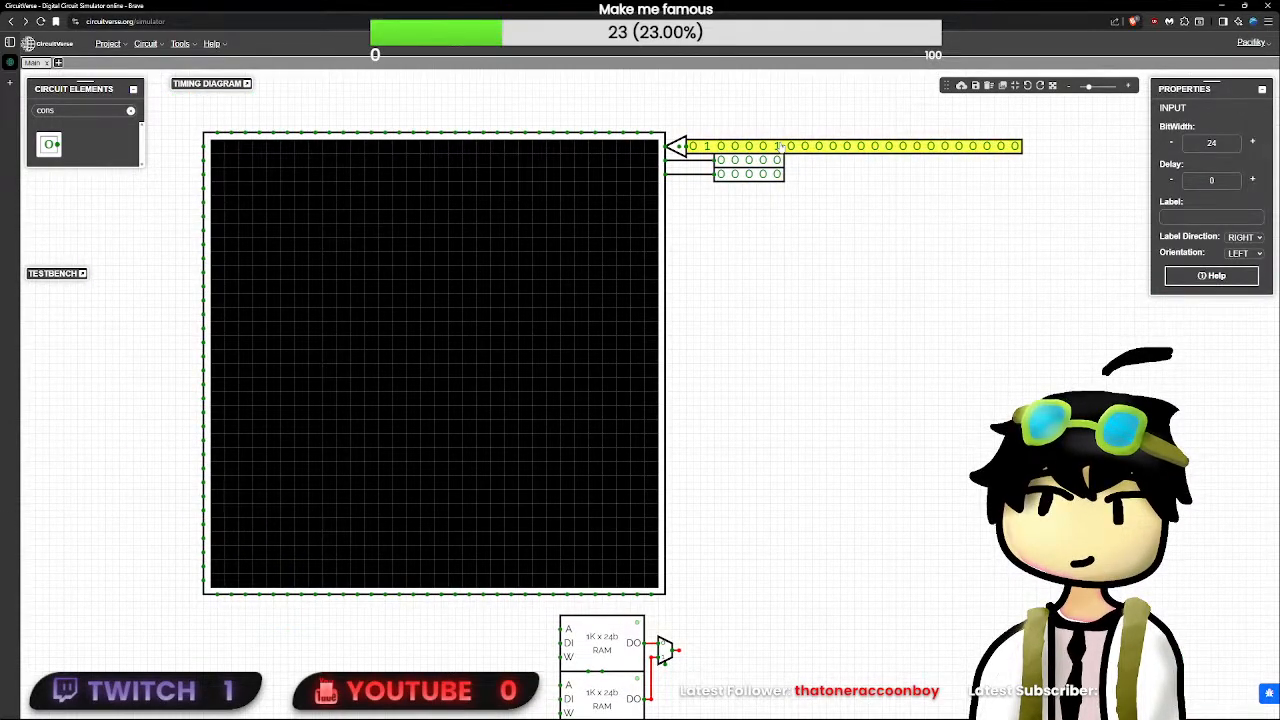
pyautogui.doubleClick(103, 108)
pyautogui.write('power')
pyautogui.click(48, 145)
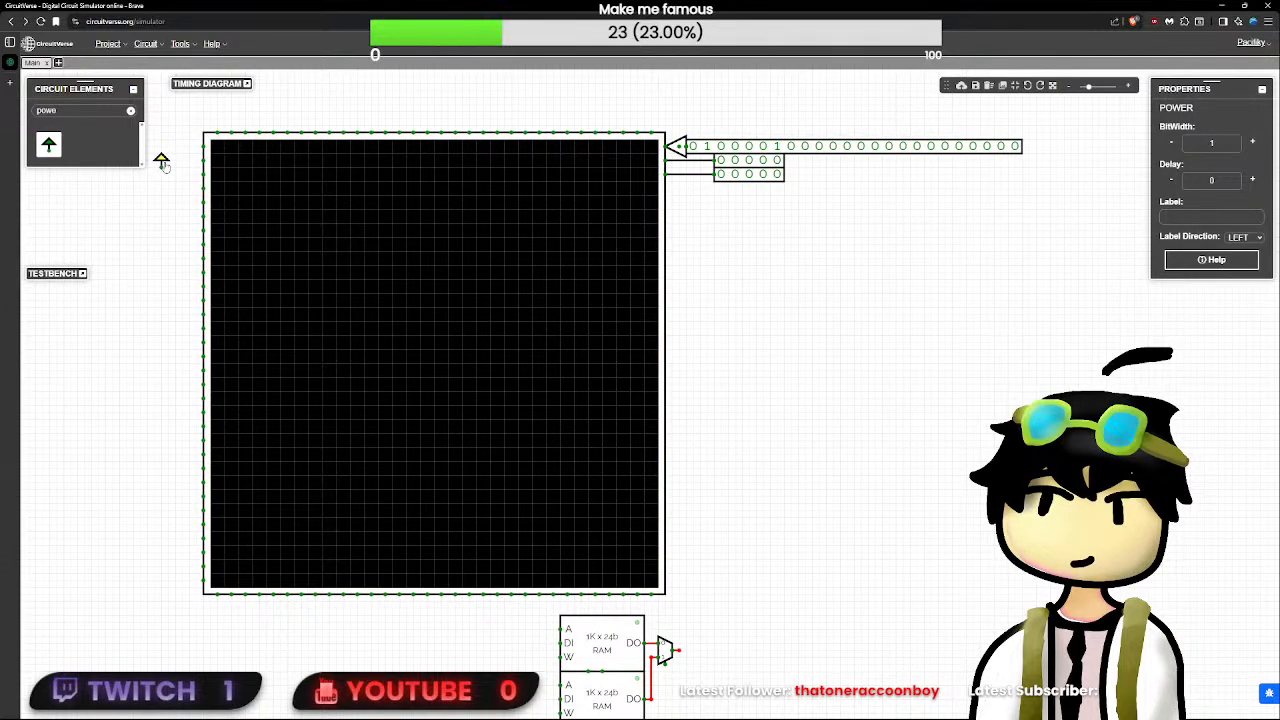
pyautogui.press('Delete')
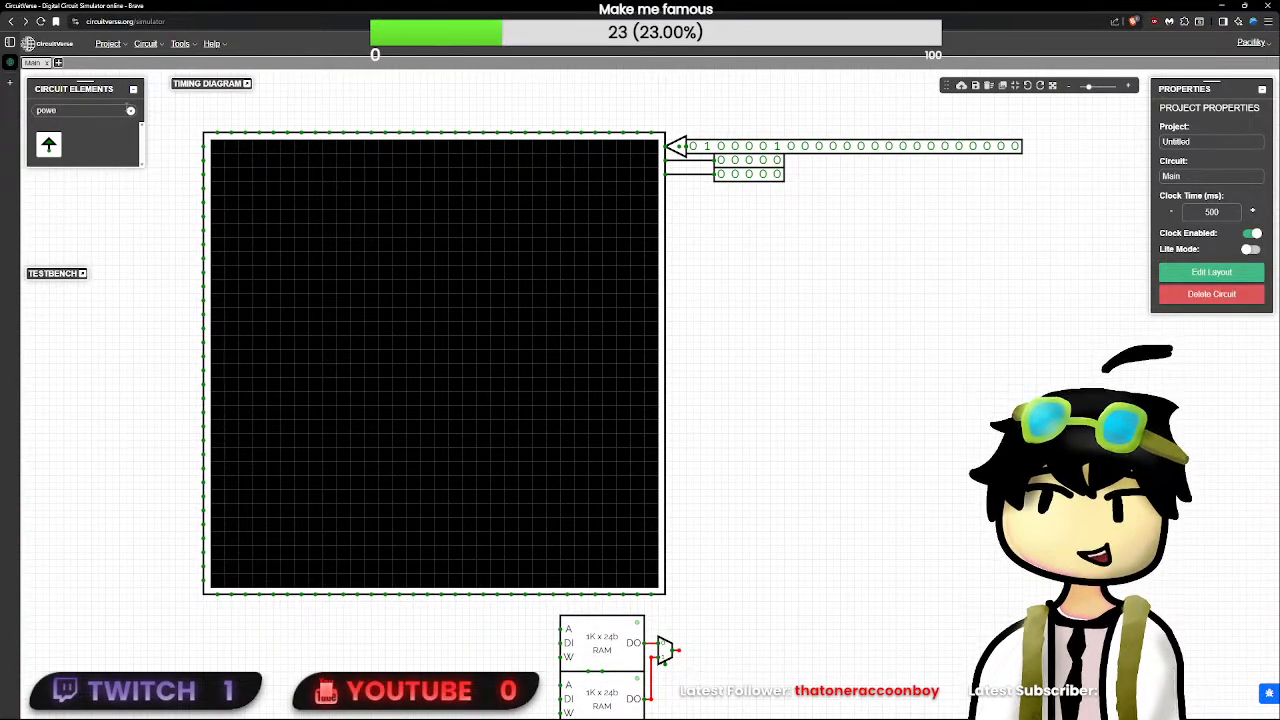
# - Add an EEPROM to the right of the LED matrix and set its address width to 10
pyautogui.click(130, 112)
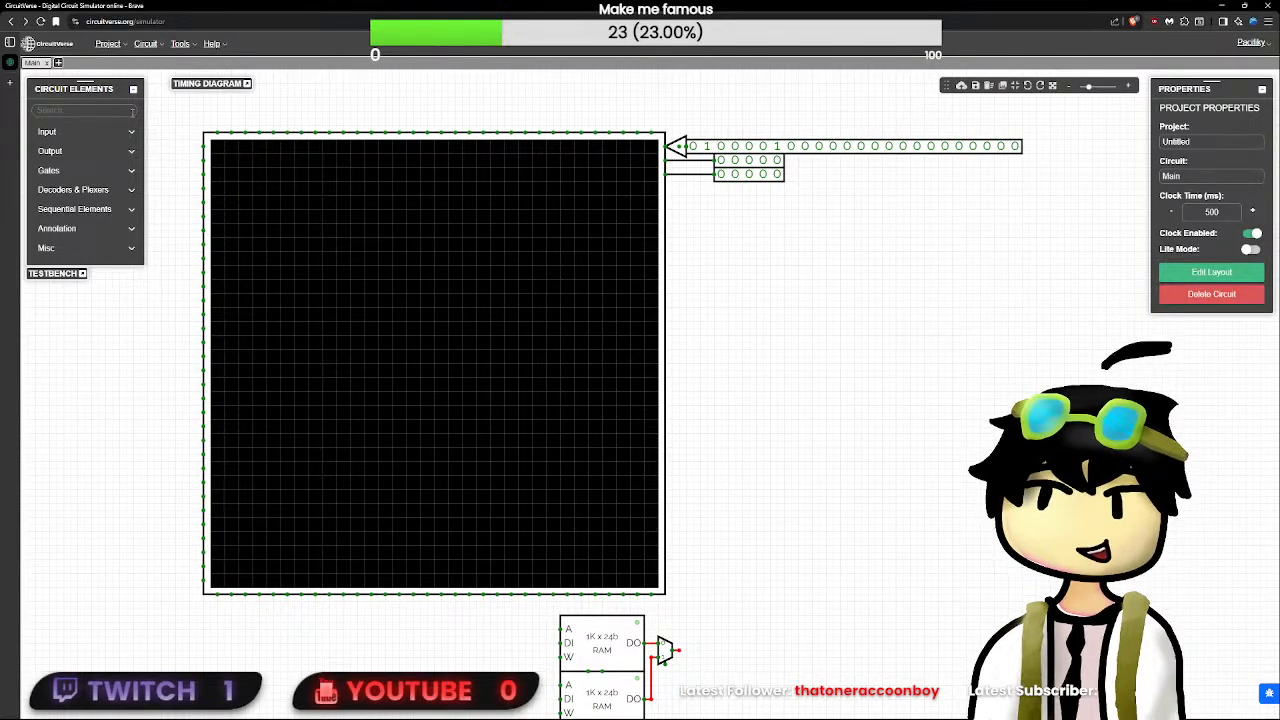
pyautogui.click(620, 638)
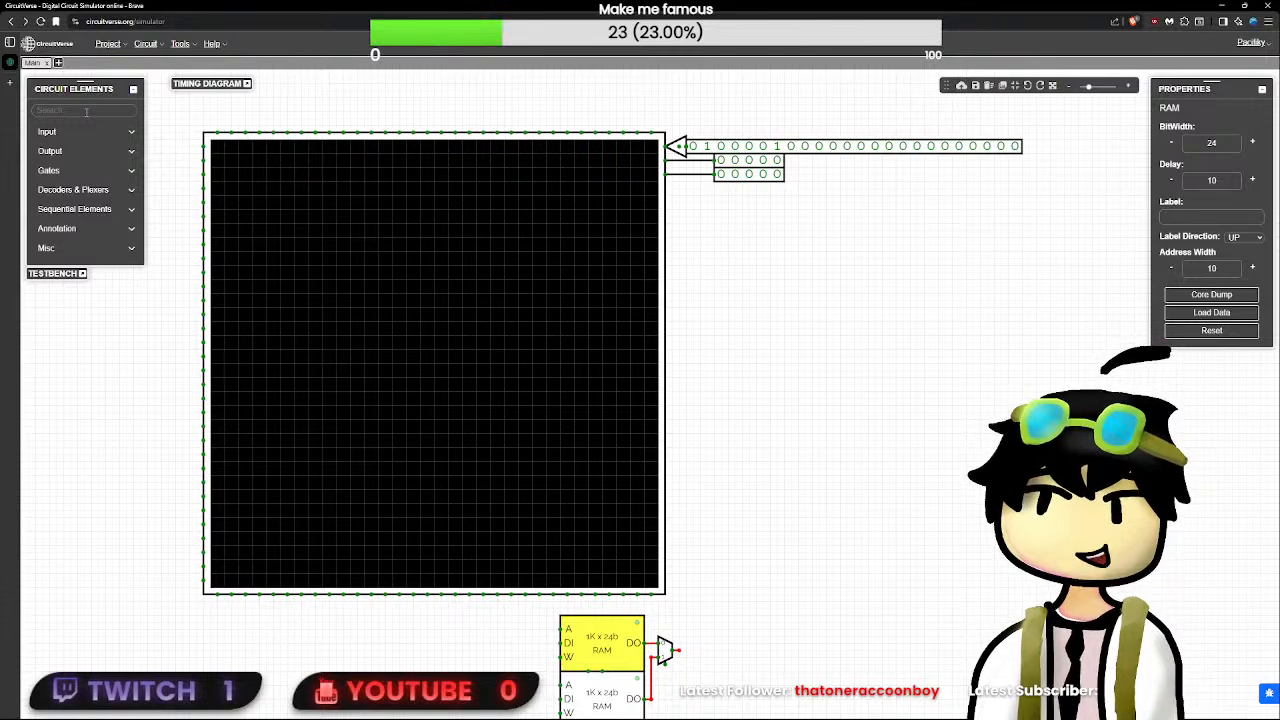
pyautogui.click(86, 112)
pyautogui.write('rom')
pyautogui.click(76, 143)
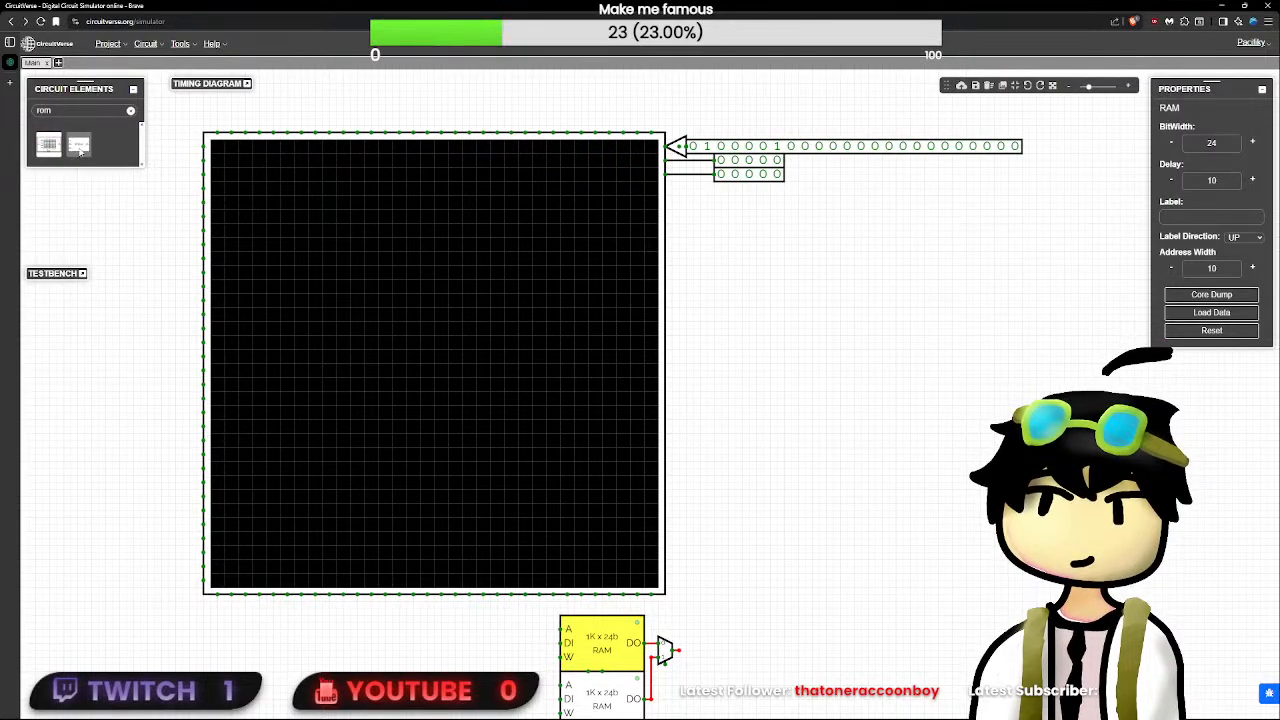
pyautogui.click(1251, 268)
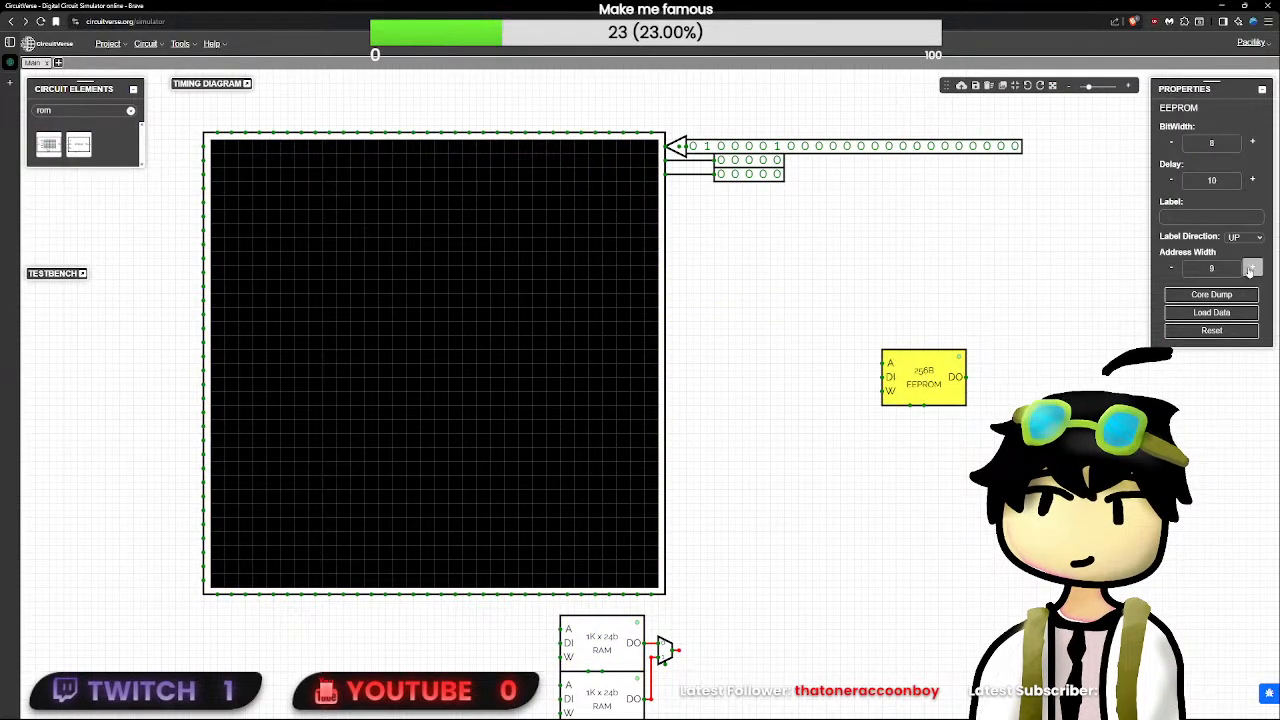
# - Try larger address widths on the upper RAM block and return the value to 10
pyautogui.click(640, 643)
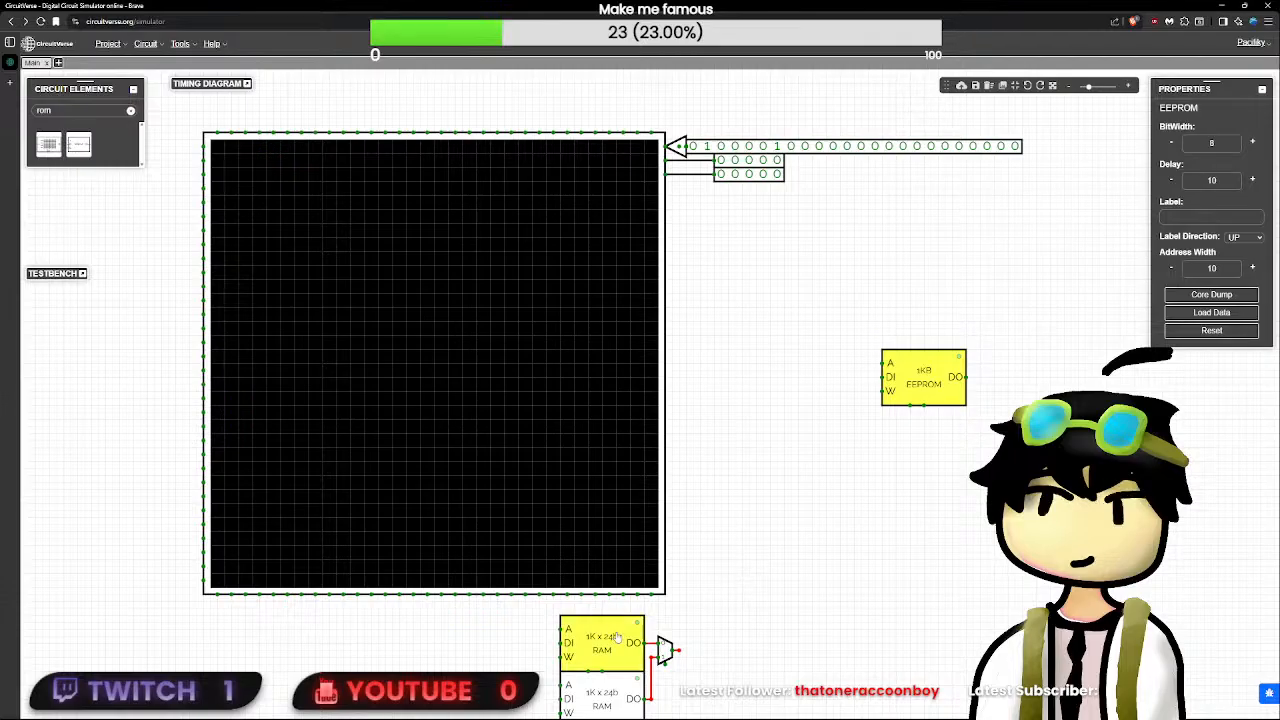
pyautogui.doubleClick(1252, 269)
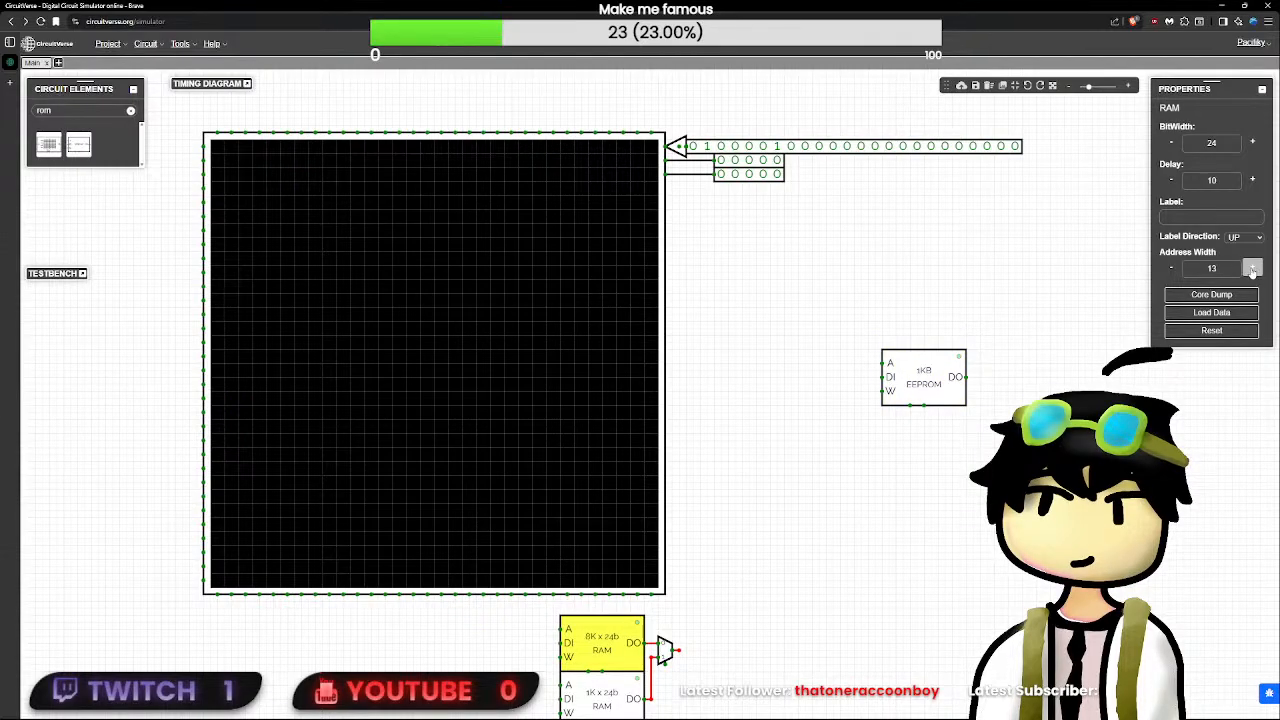
pyautogui.doubleClick(1252, 269)
pyautogui.click(1252, 269)
pyautogui.doubleClick(1252, 269)
pyautogui.doubleClick(1252, 269)
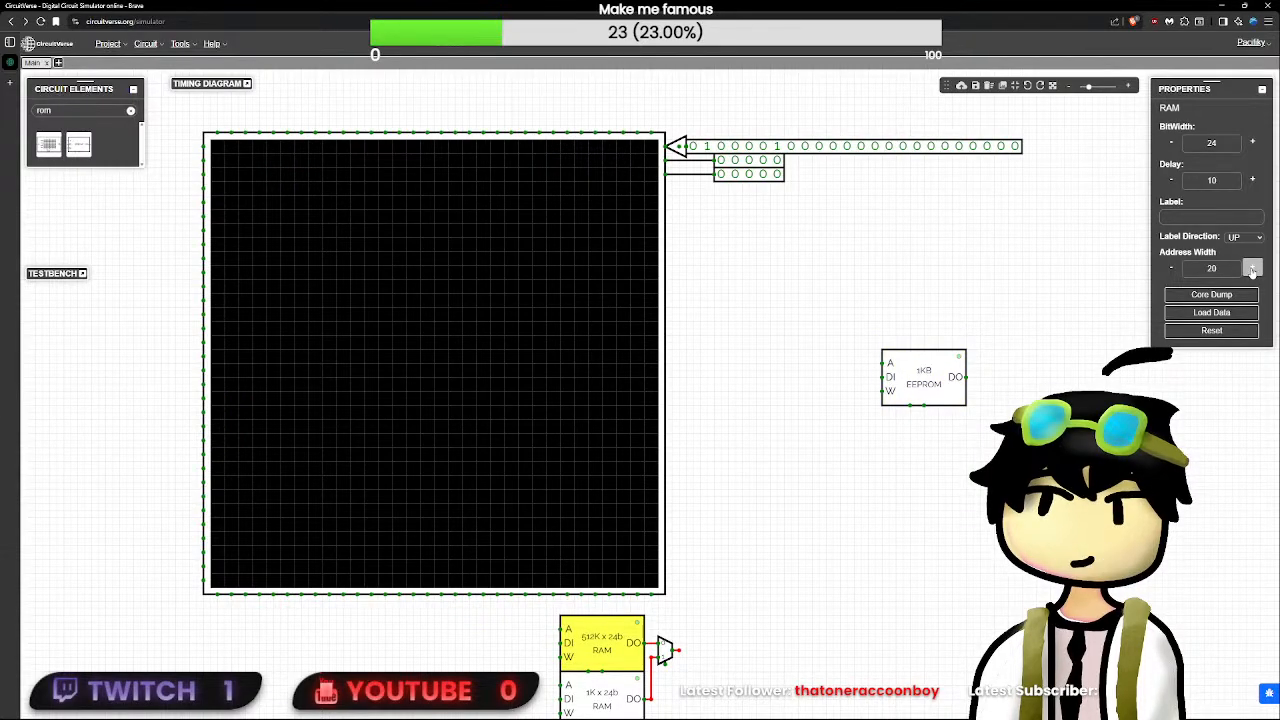
pyautogui.tripleClick(1170, 275)
pyautogui.doubleClick(1170, 275)
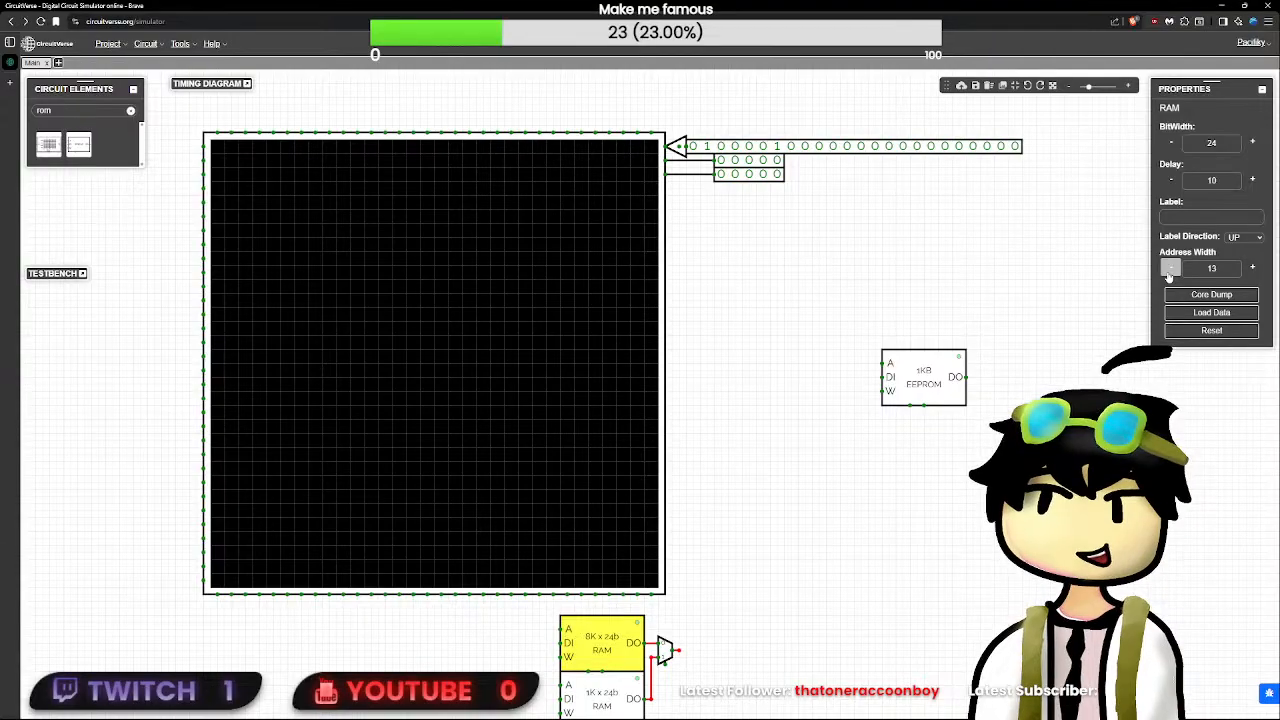
pyautogui.click(1169, 270)
# - Delete the EEPROM beside the LED matrix
pyautogui.click(923, 393)
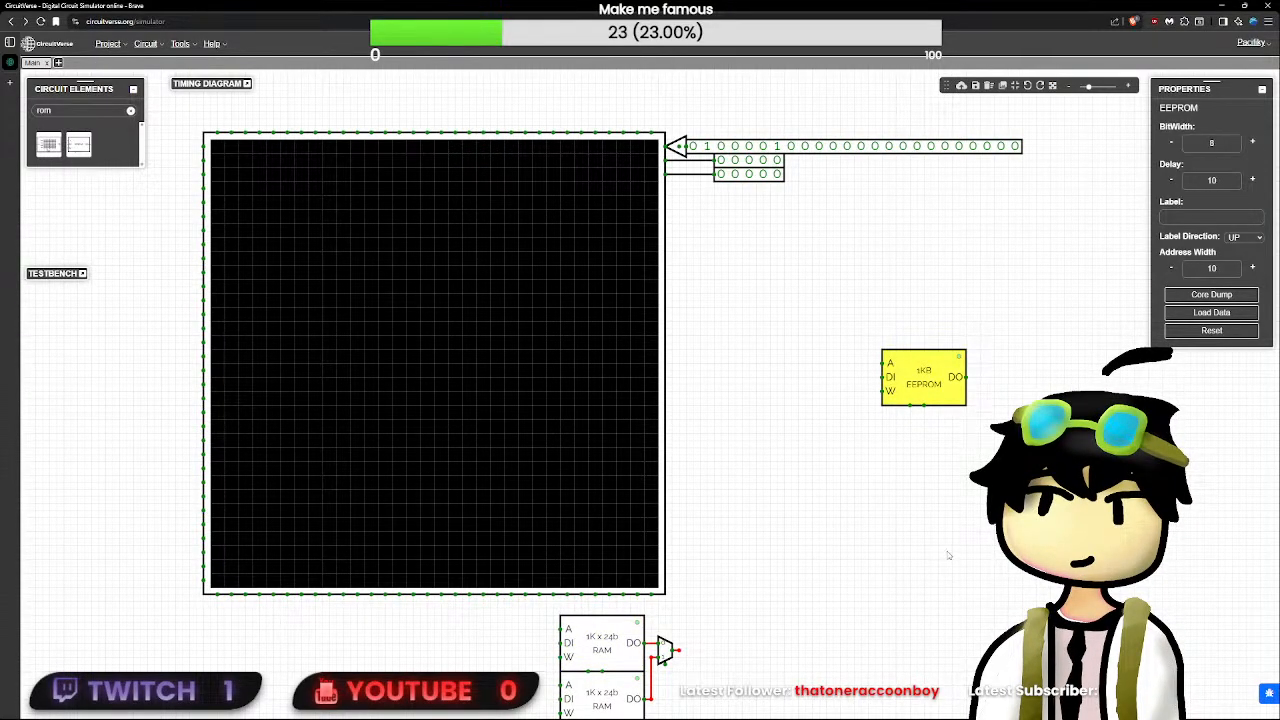
pyautogui.moveTo(949, 555); pyautogui.dragTo(835, 572)
pyautogui.moveTo(931, 474); pyautogui.dragTo(717, 346)
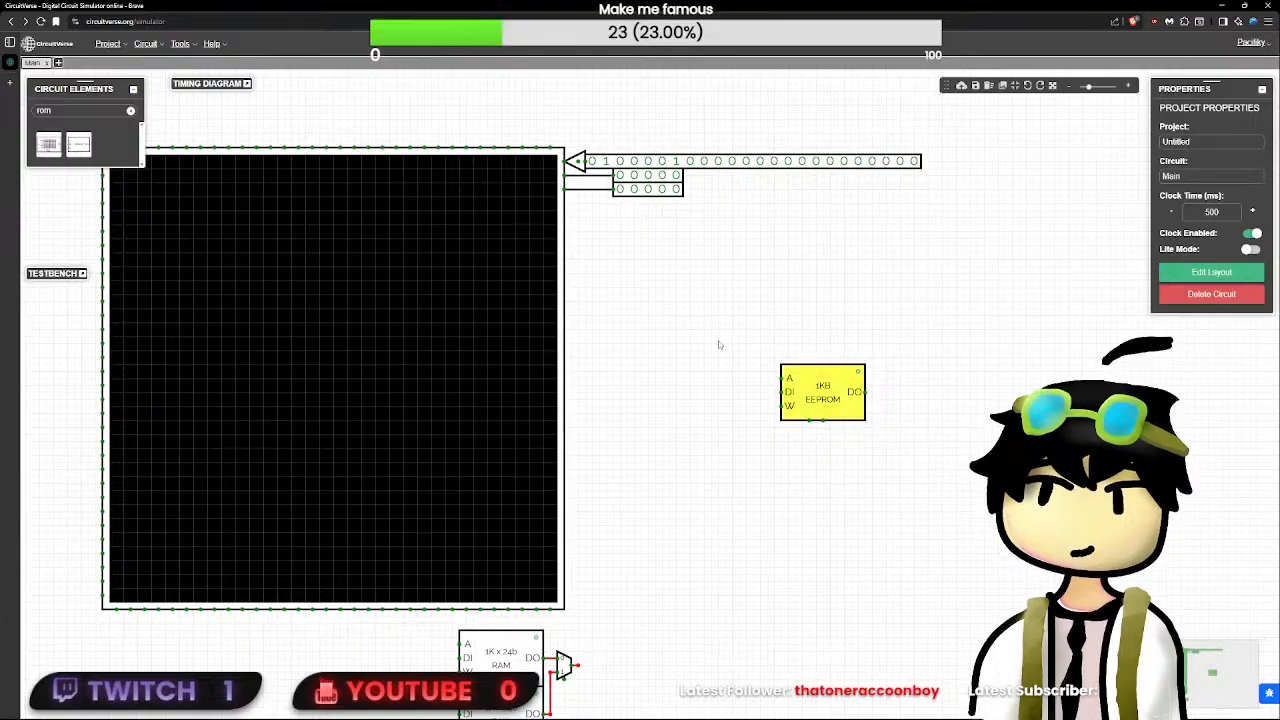
pyautogui.press('Delete')
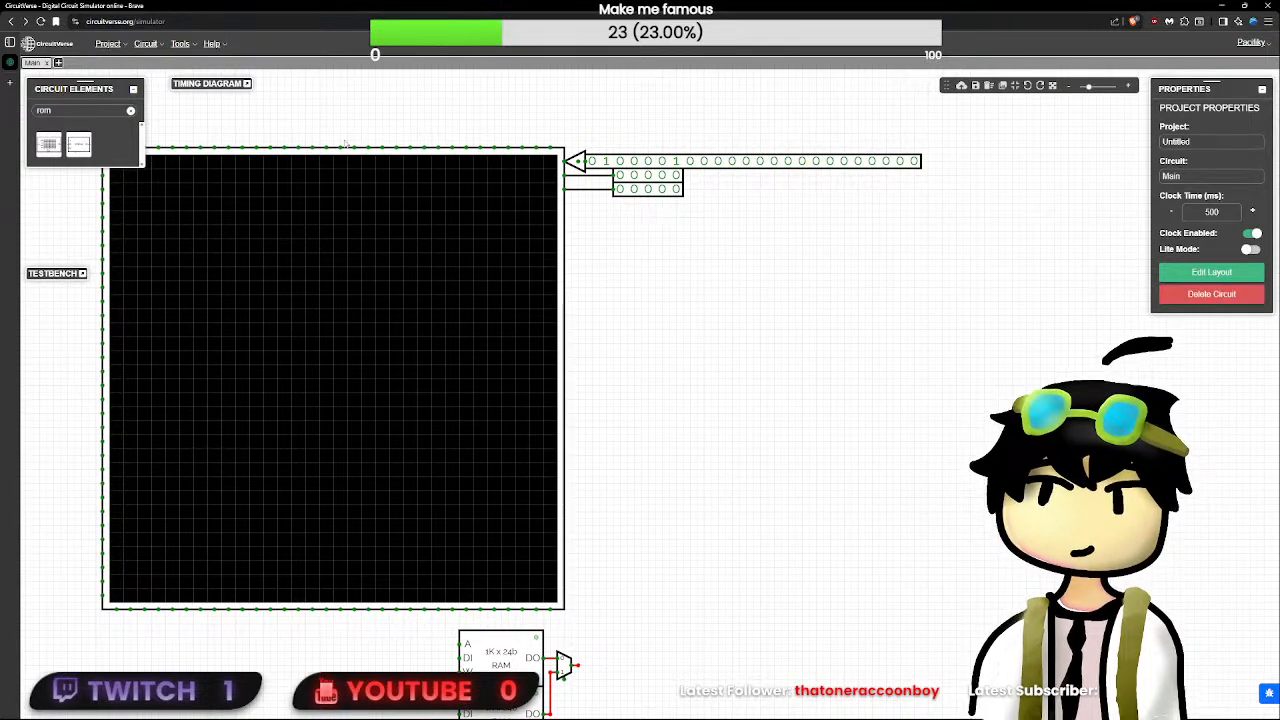
# - Add a Button facing down directly above the TriState, connected to its enable terminal
pyautogui.press('BackSpace')
pyautogui.press('BackSpace')
pyautogui.press('BackSpace')
pyautogui.write('button')
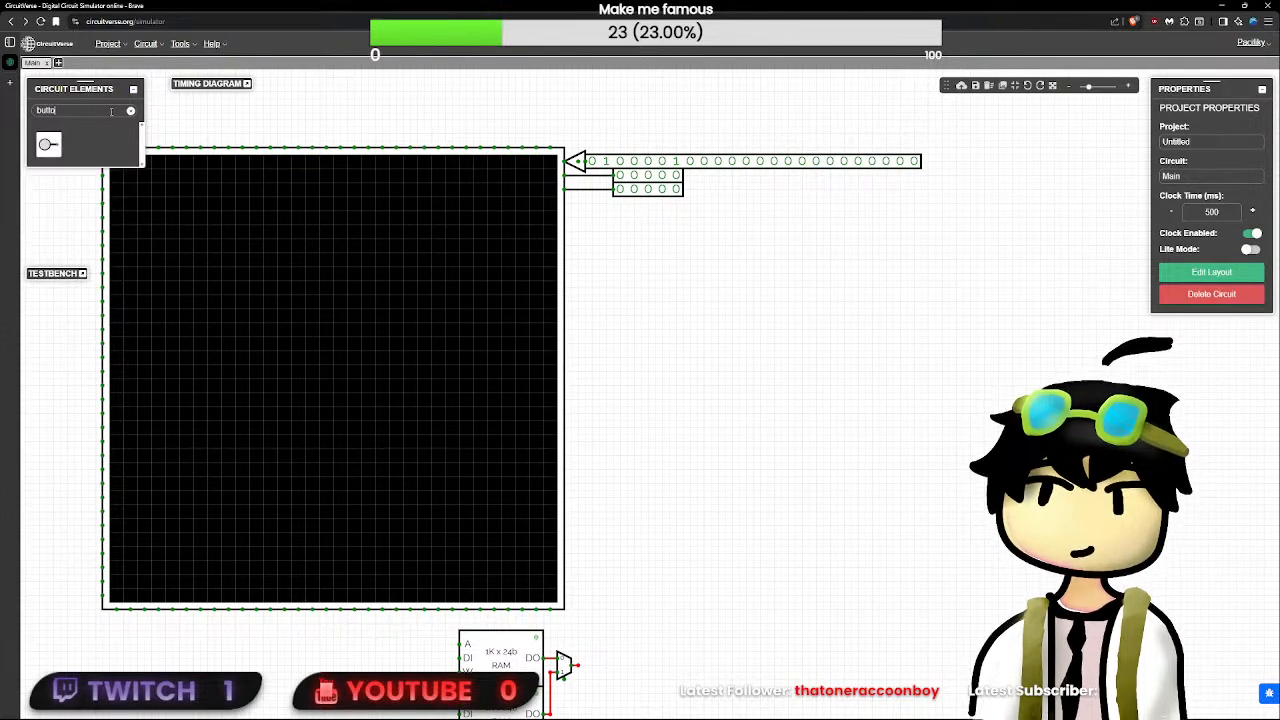
pyautogui.click(48, 144)
pyautogui.click(648, 100)
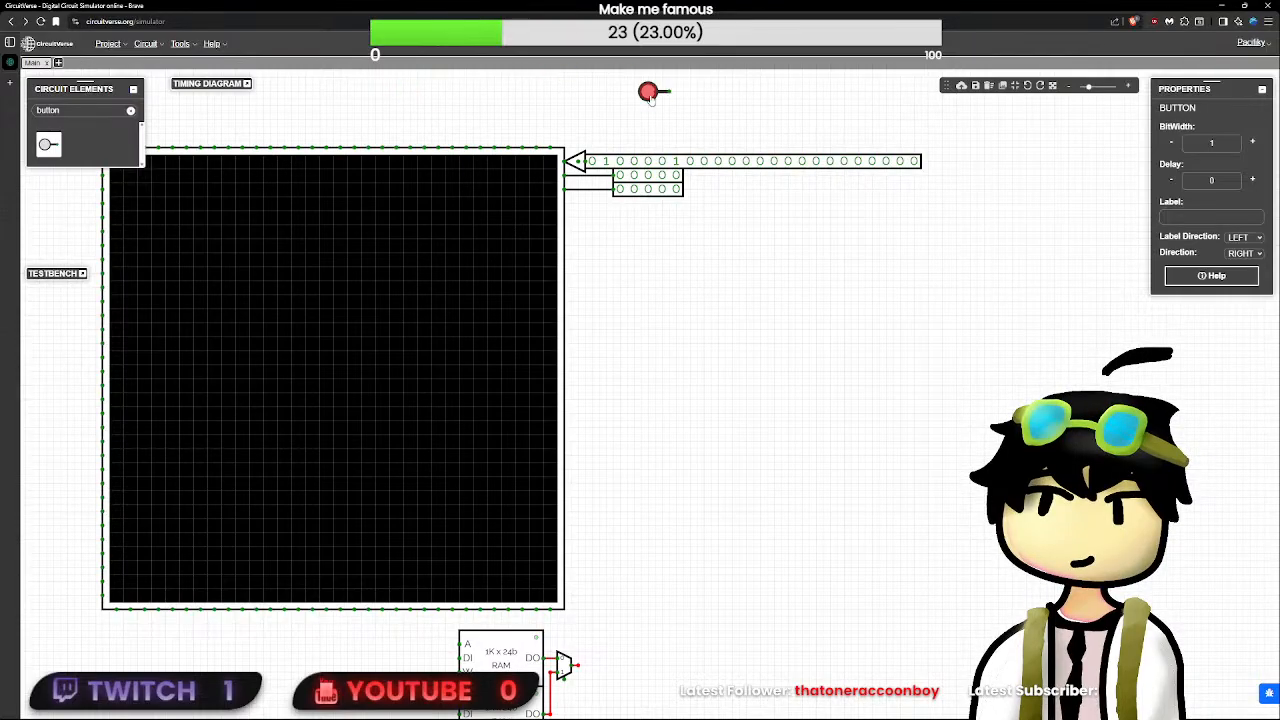
pyautogui.moveTo(648, 100); pyautogui.dragTo(579, 142)
pyautogui.click(622, 122)
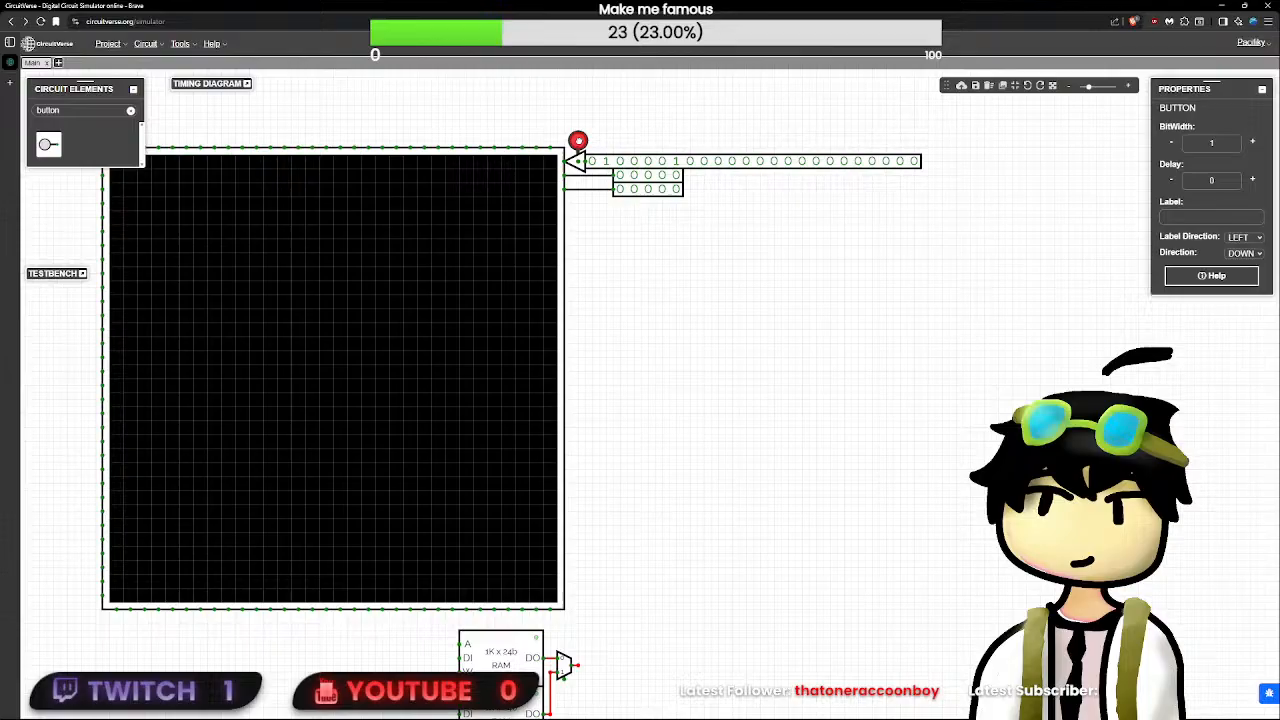
# - Pulse the button to write the 24-bit input's colour to the matrix's first pixel
pyautogui.click(663, 131)
pyautogui.click(578, 140)
pyautogui.click(577, 140)
pyautogui.moveTo(660, 137); pyautogui.dragTo(720, 171)
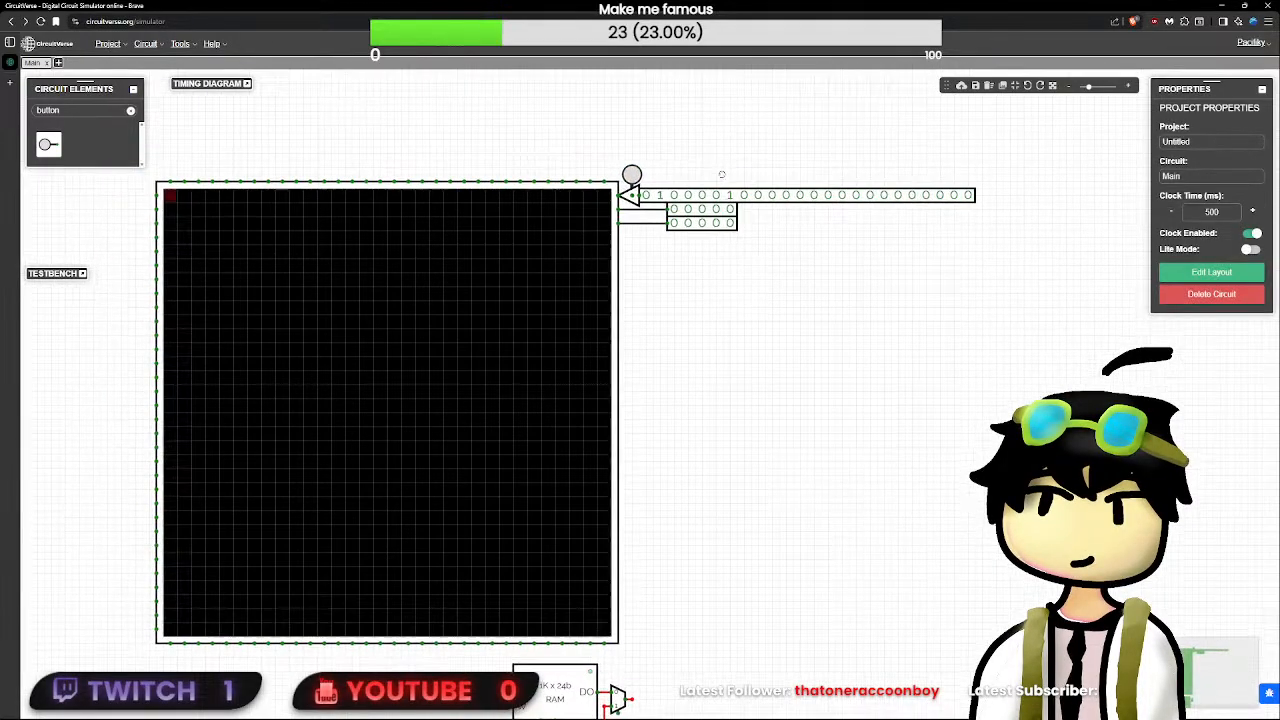
# - Switch further leading bits of the 24-bit colour input to 1, including the first, third and fourth
pyautogui.click(657, 199)
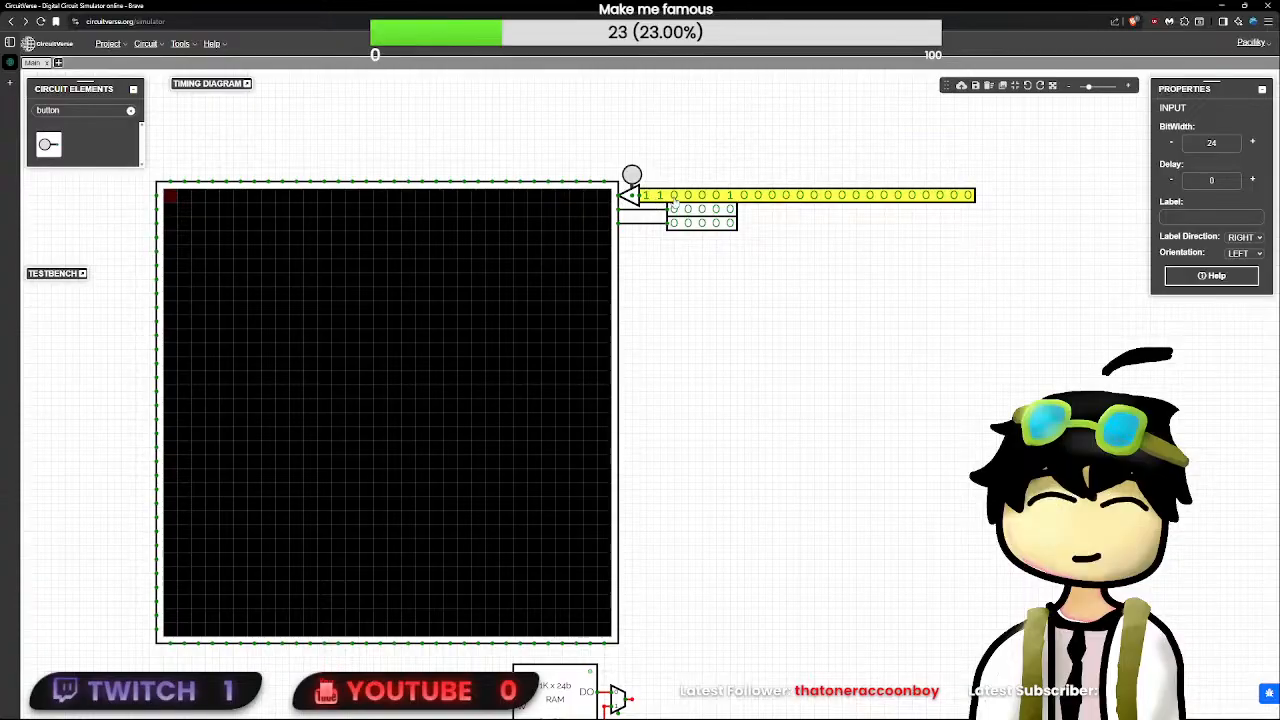
pyautogui.scroll(4, 155, 208)
pyautogui.scroll(-4, 418, 214)
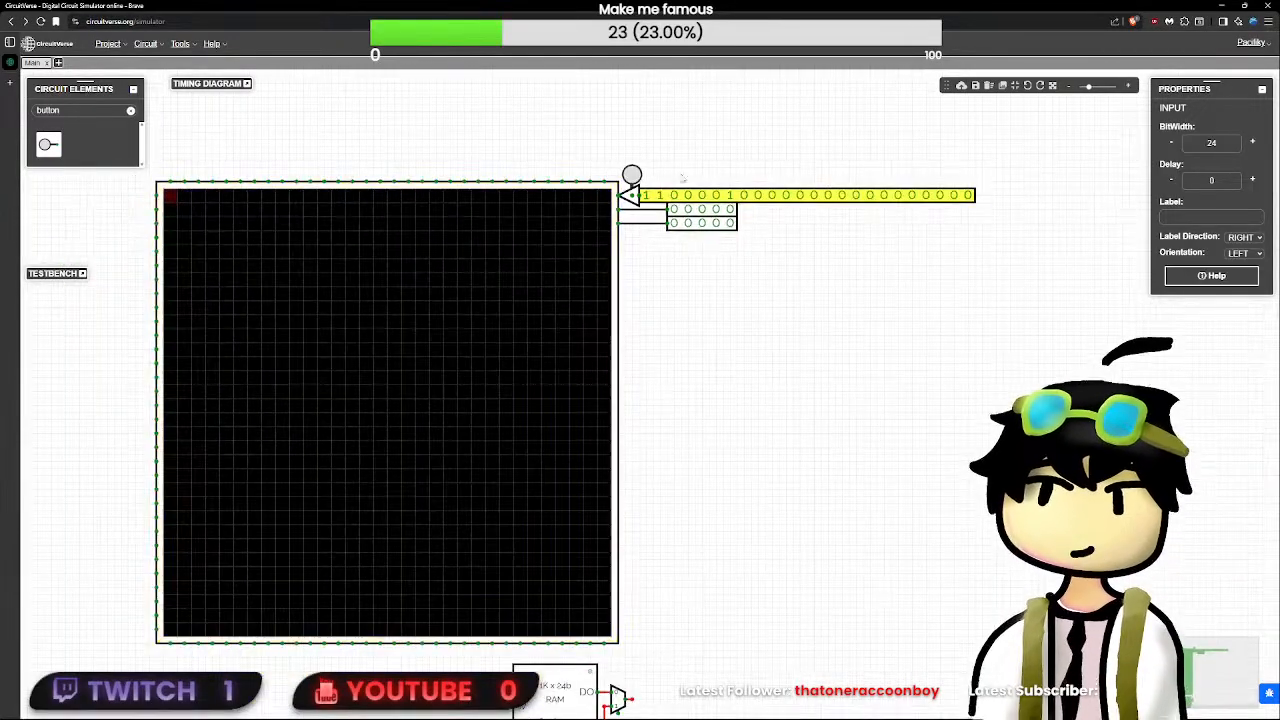
pyautogui.click(687, 195)
pyautogui.click(701, 195)
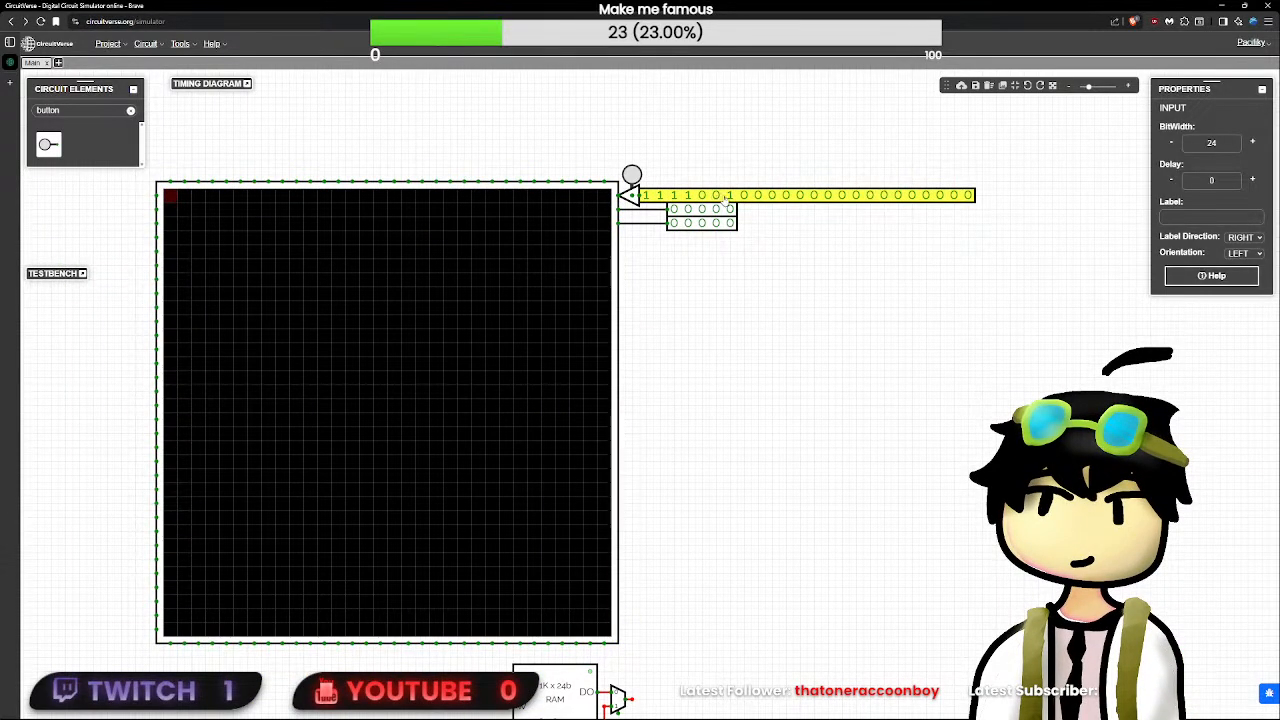
pyautogui.click(743, 195)
pyautogui.click(757, 195)
# - Replace the 24-bit input with an EEPROM above the LED matrix and set the EEPROM's bit width to 24
pyautogui.press('Delete')
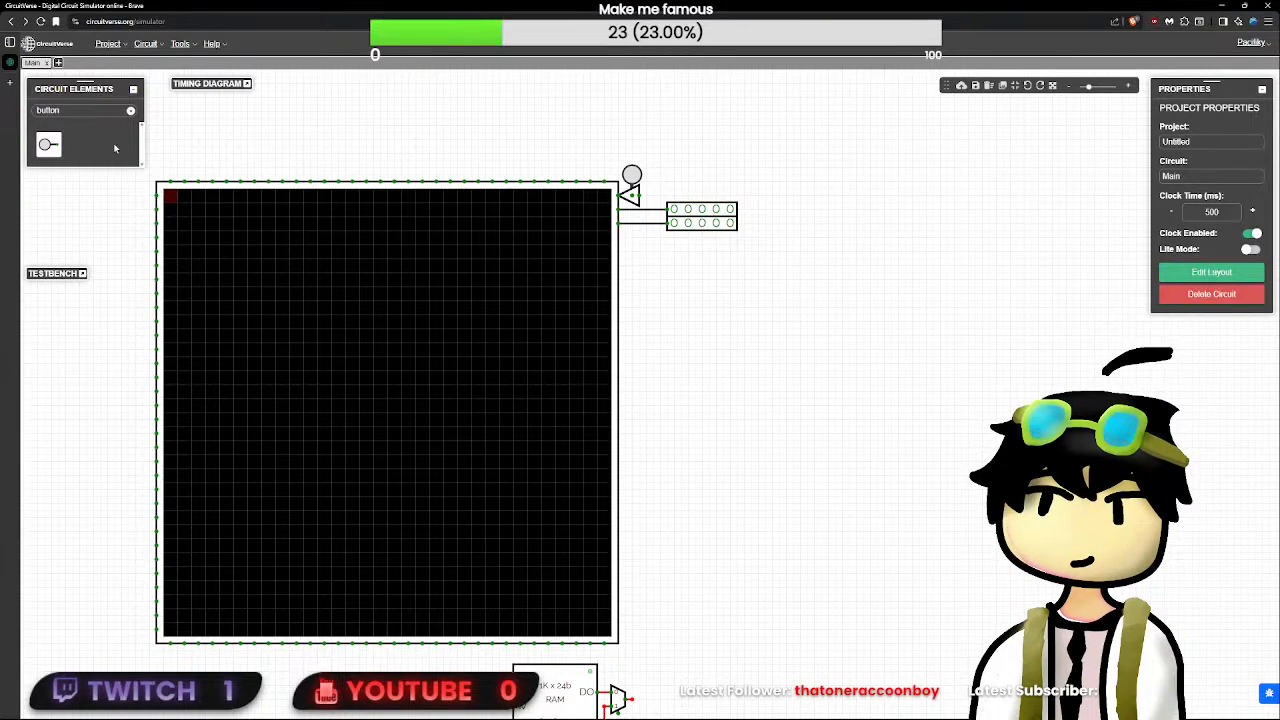
pyautogui.click(130, 112)
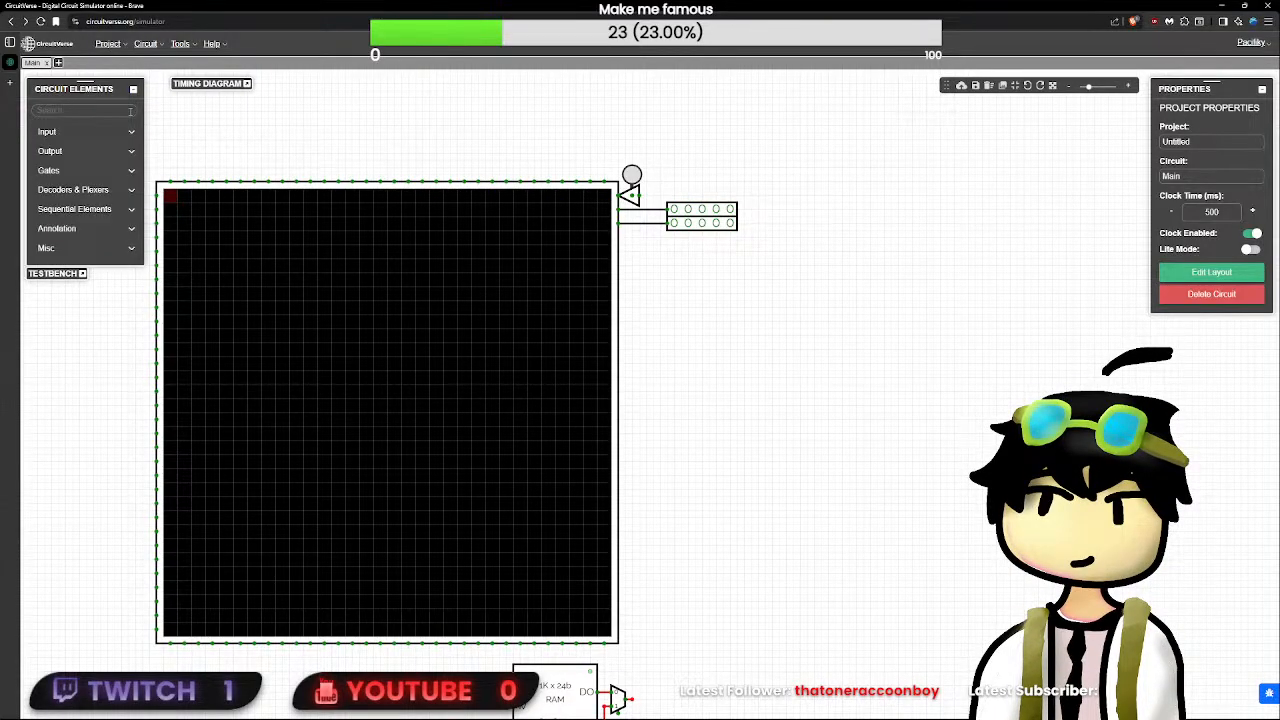
pyautogui.write('eepro')
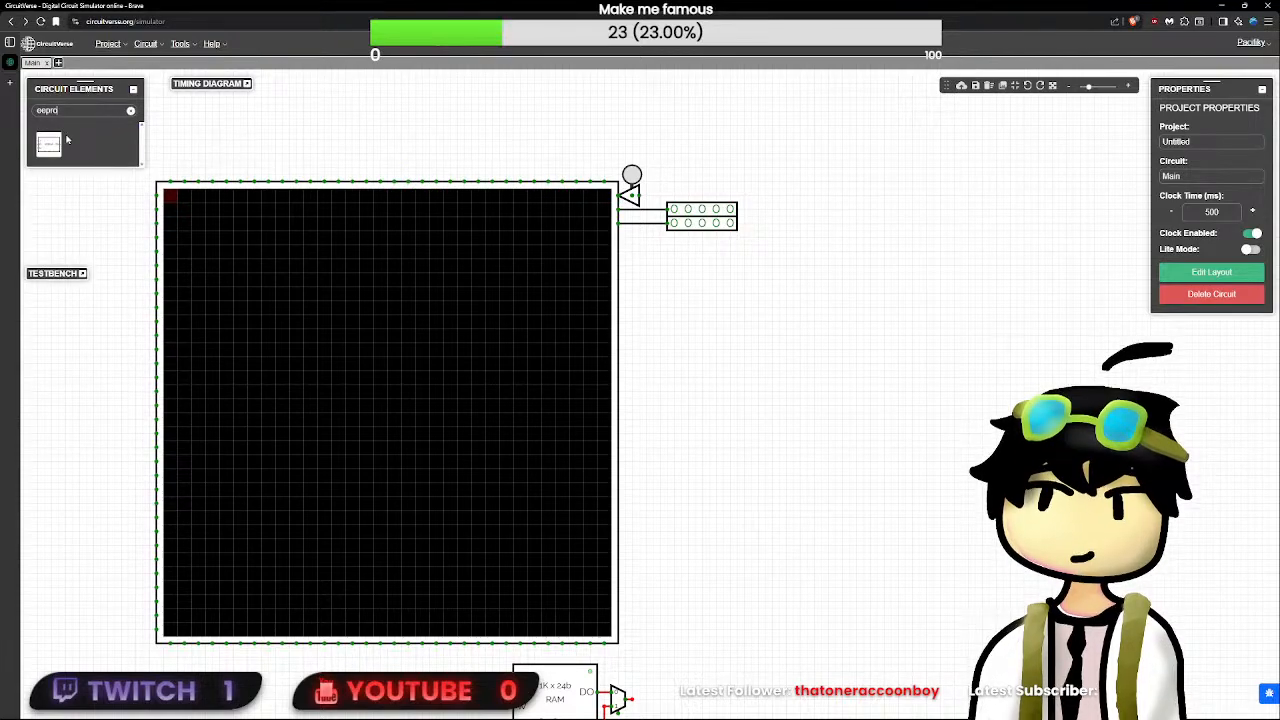
pyautogui.click(49, 144)
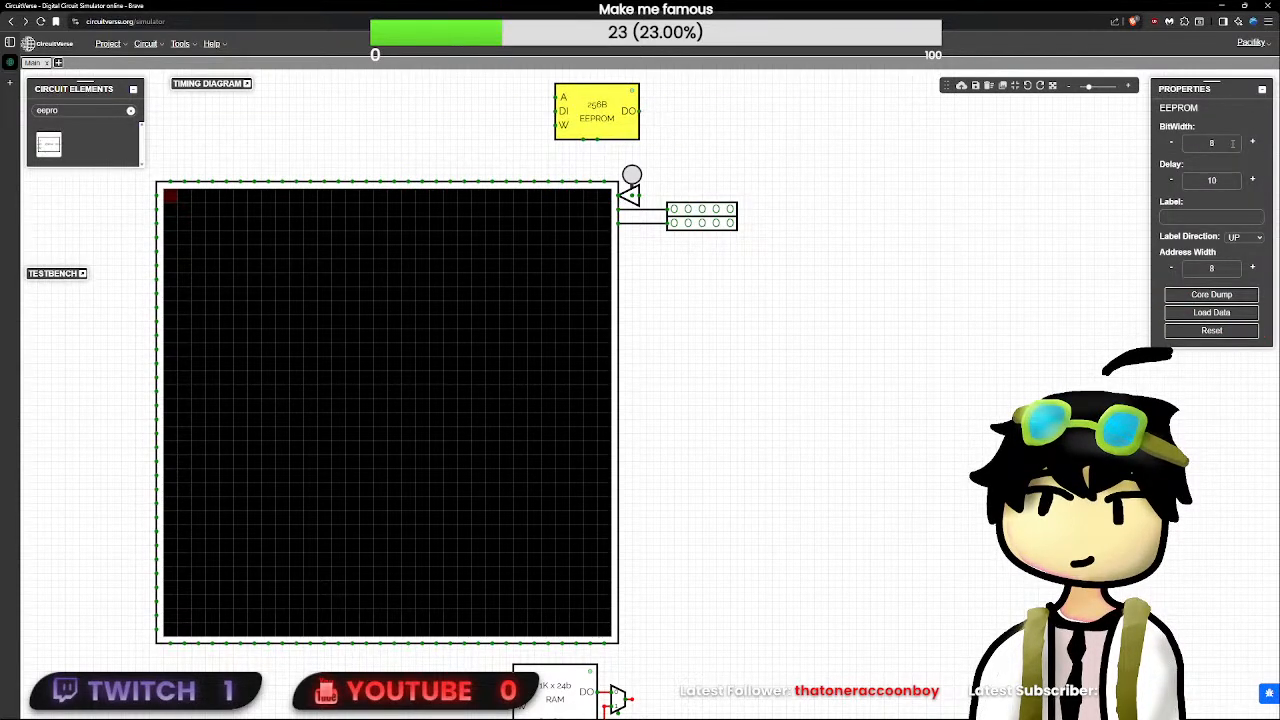
pyautogui.moveTo(1233, 144); pyautogui.dragTo(920, 137)
pyautogui.write('24')
pyautogui.click(920, 137)
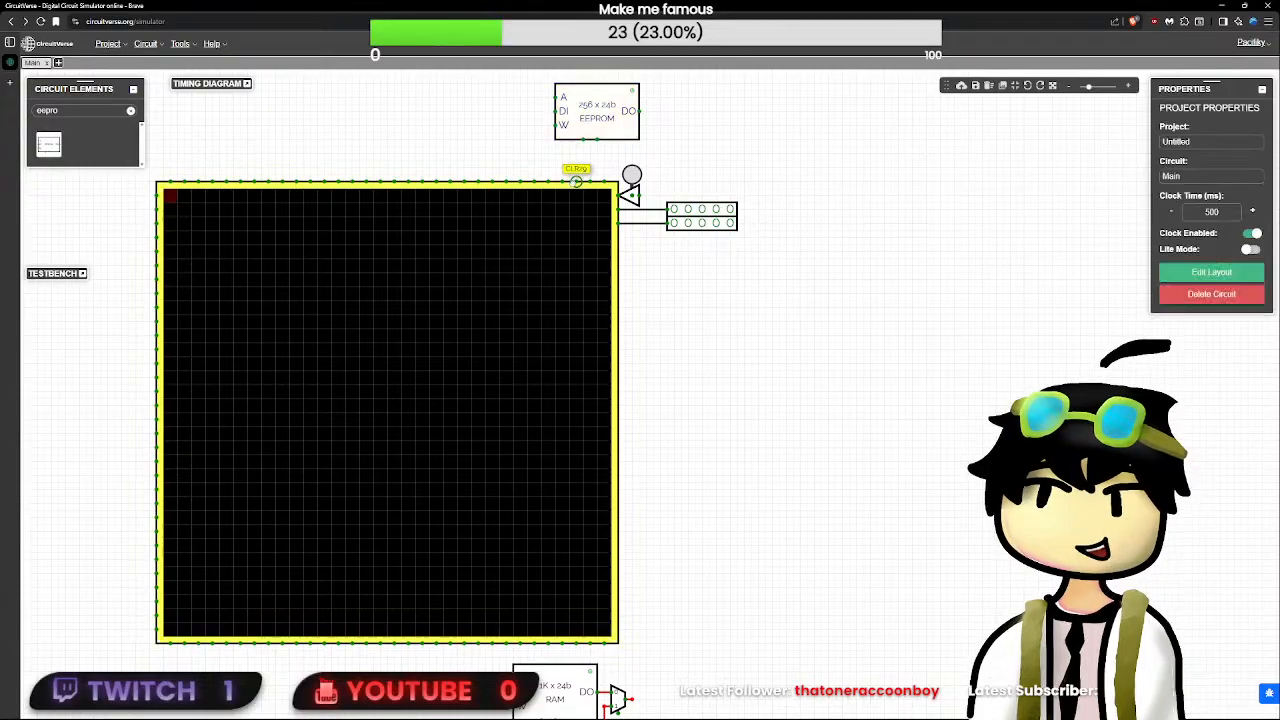
# - Wire the EEPROM's data output to the TriState's input and load a colour value into the EEPROM
pyautogui.moveTo(638, 111)
pyautogui.mouseDown()
pyautogui.moveTo(709, 111)
pyautogui.moveTo(709, 176)
pyautogui.moveTo(635, 195)
pyautogui.mouseUp()
pyautogui.doubleClick(607, 112)
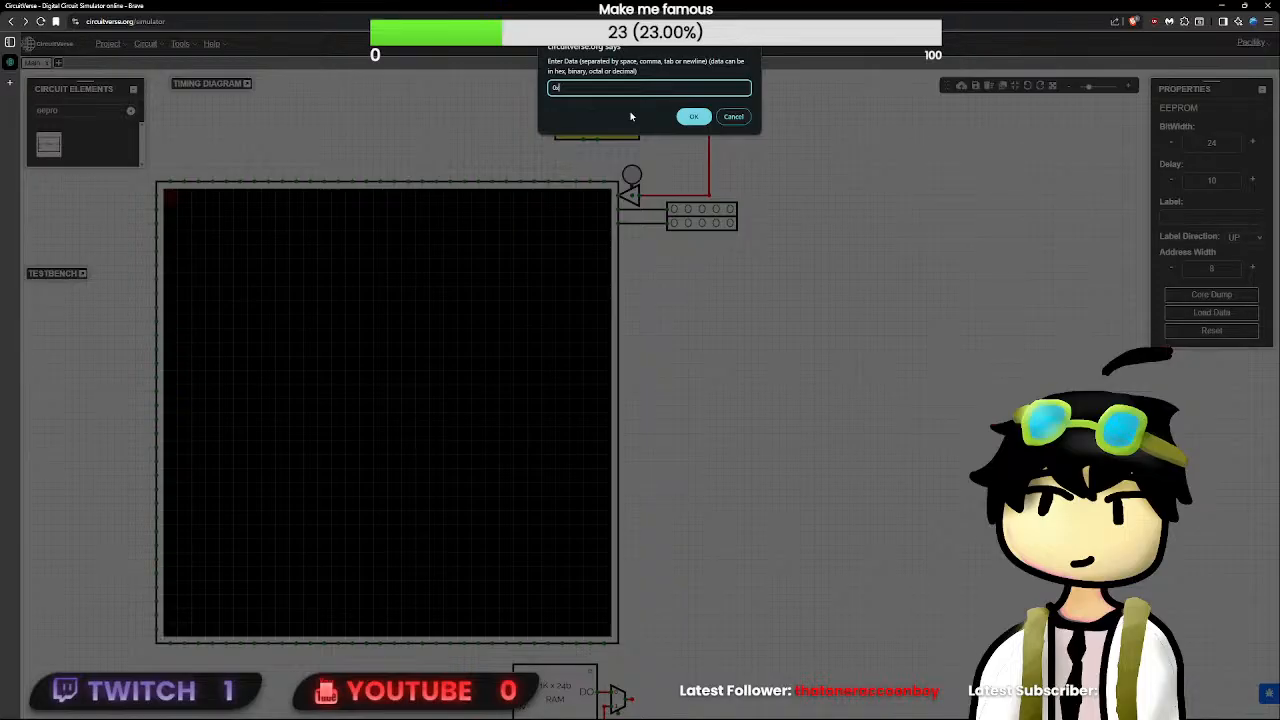
pyautogui.press('Return')
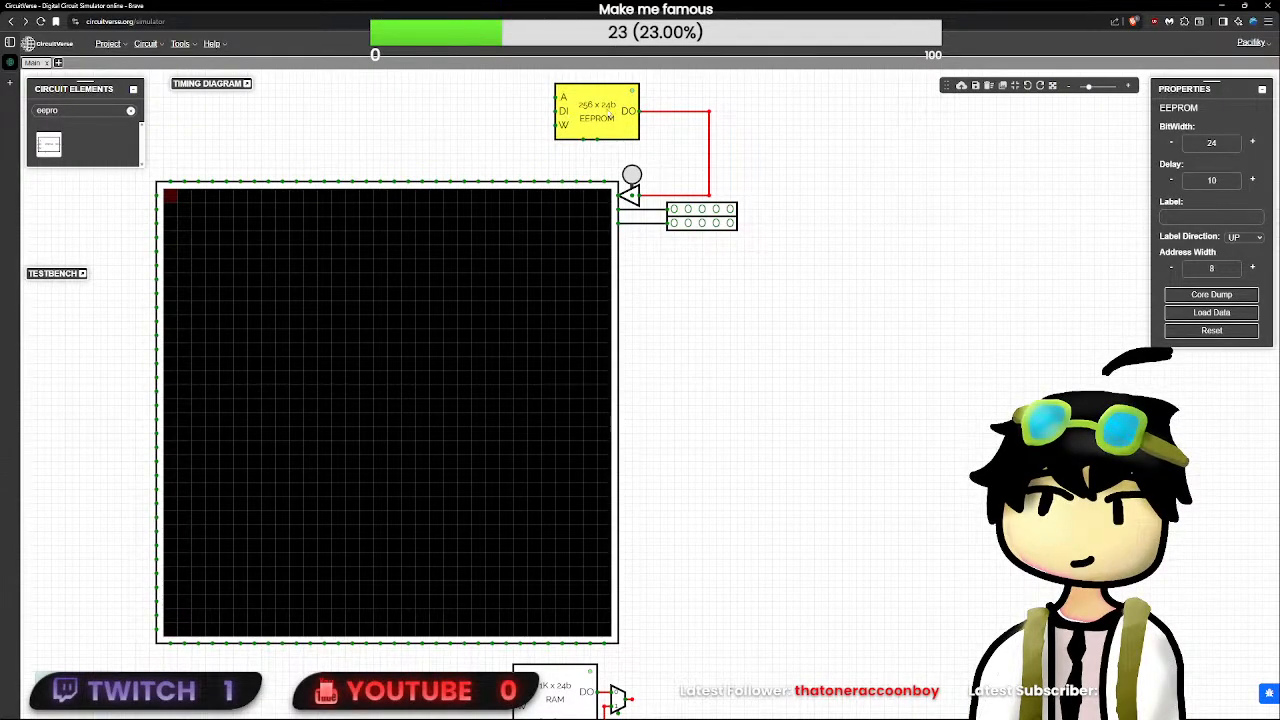
# - Add an 8-bit input and attach it to the EEPROM's address terminal
pyautogui.doubleClick(54, 110)
pyautogui.write('in')
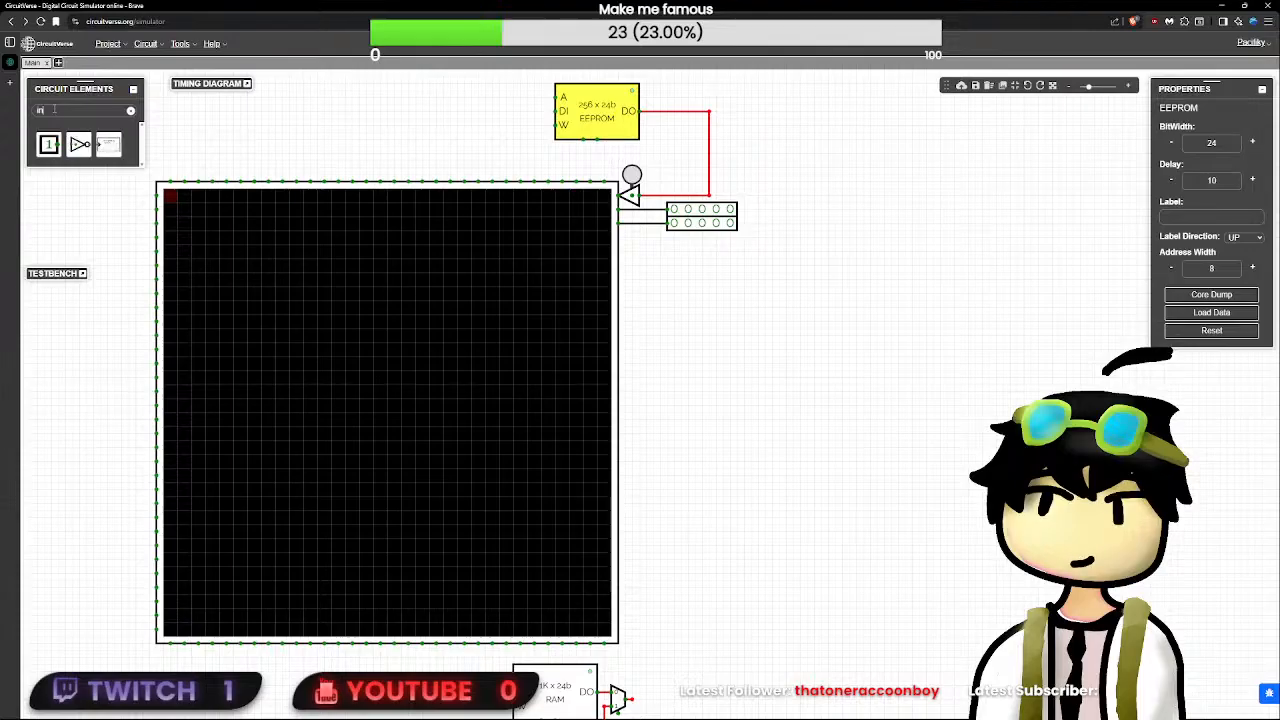
pyautogui.click(48, 144)
pyautogui.click(1192, 143)
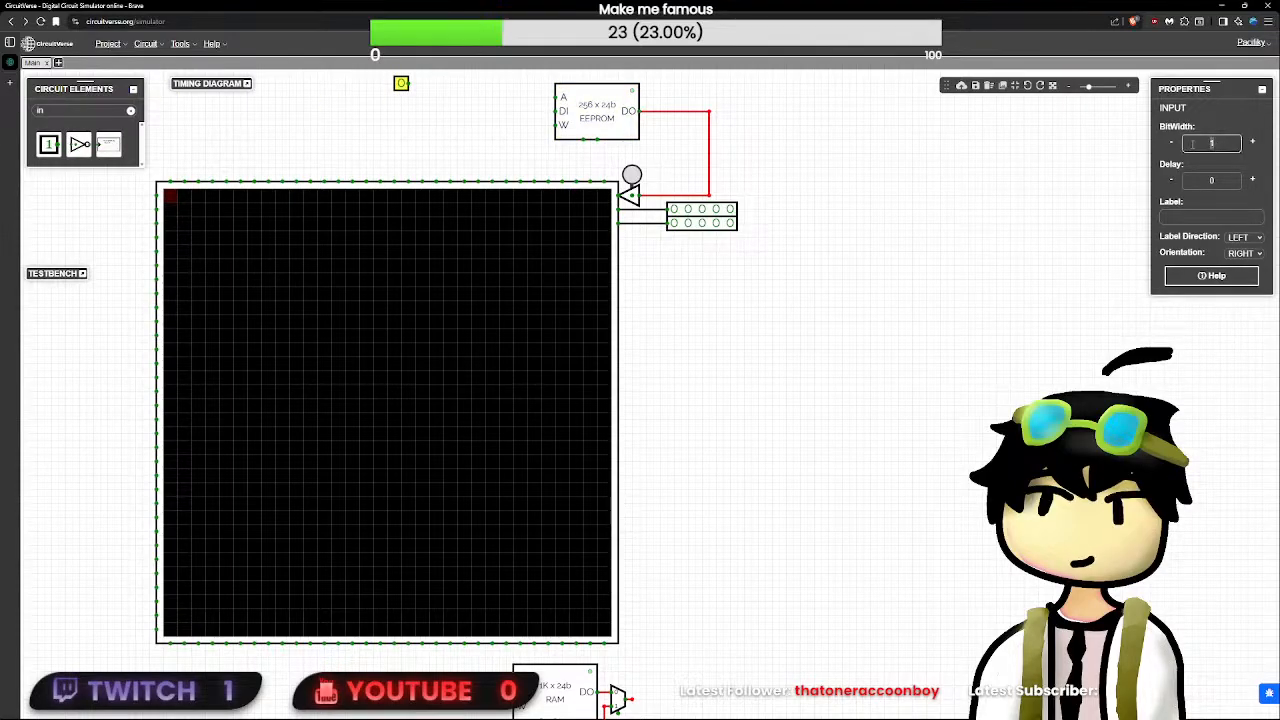
pyautogui.write('8')
pyautogui.click(431, 123)
pyautogui.moveTo(406, 88); pyautogui.dragTo(551, 97)
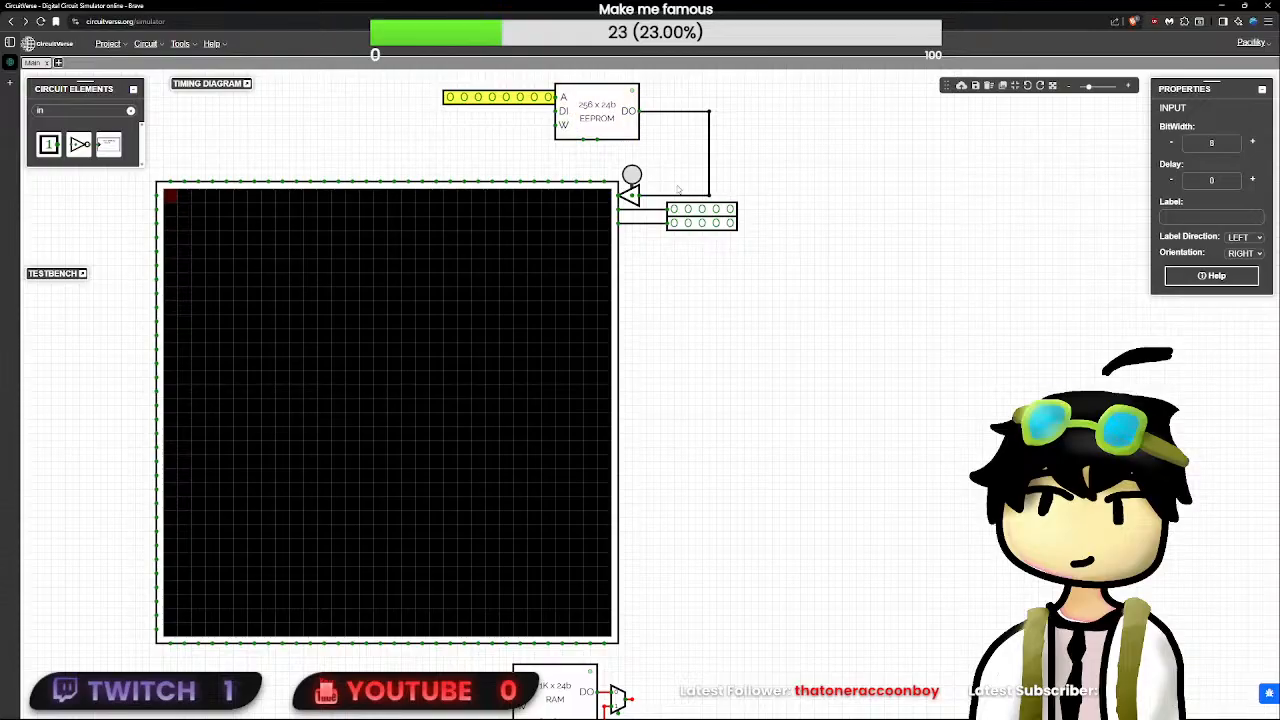
# - Write the EEPROM's colour to the first pixel, set the row input to 00100 and pulse the button again
pyautogui.click(632, 175)
pyautogui.click(815, 281)
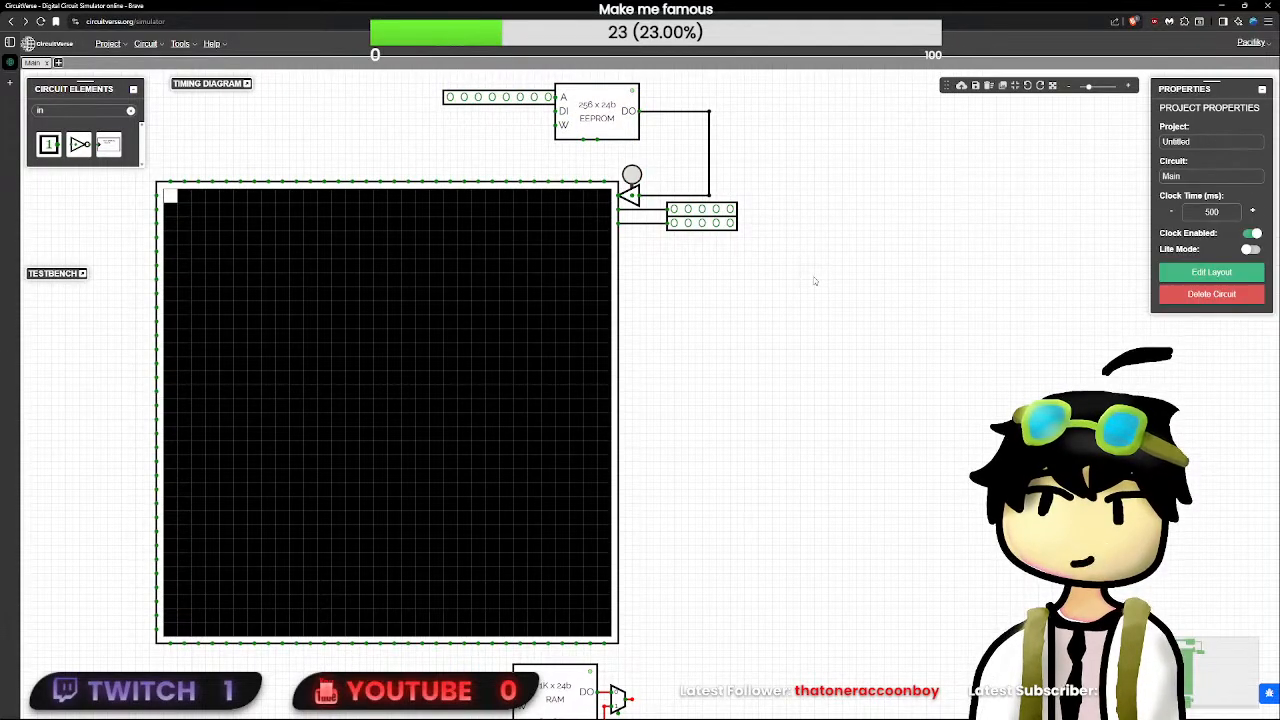
pyautogui.click(702, 210)
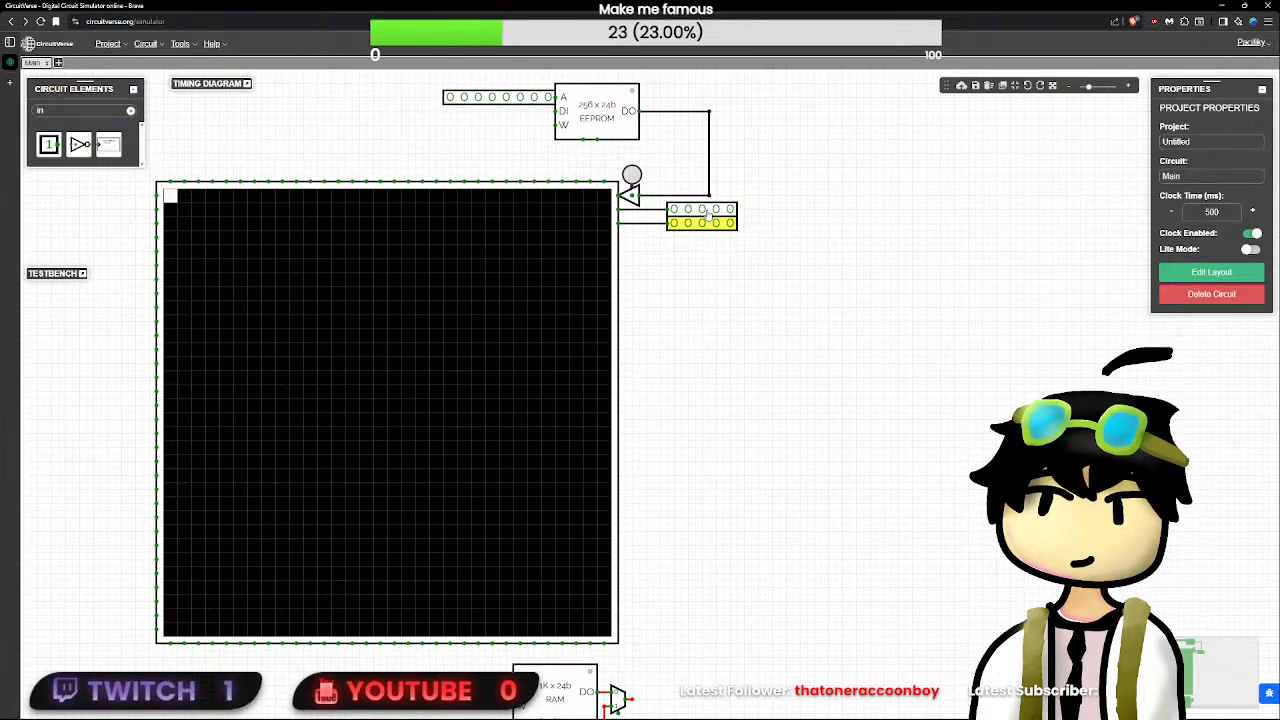
pyautogui.click(632, 176)
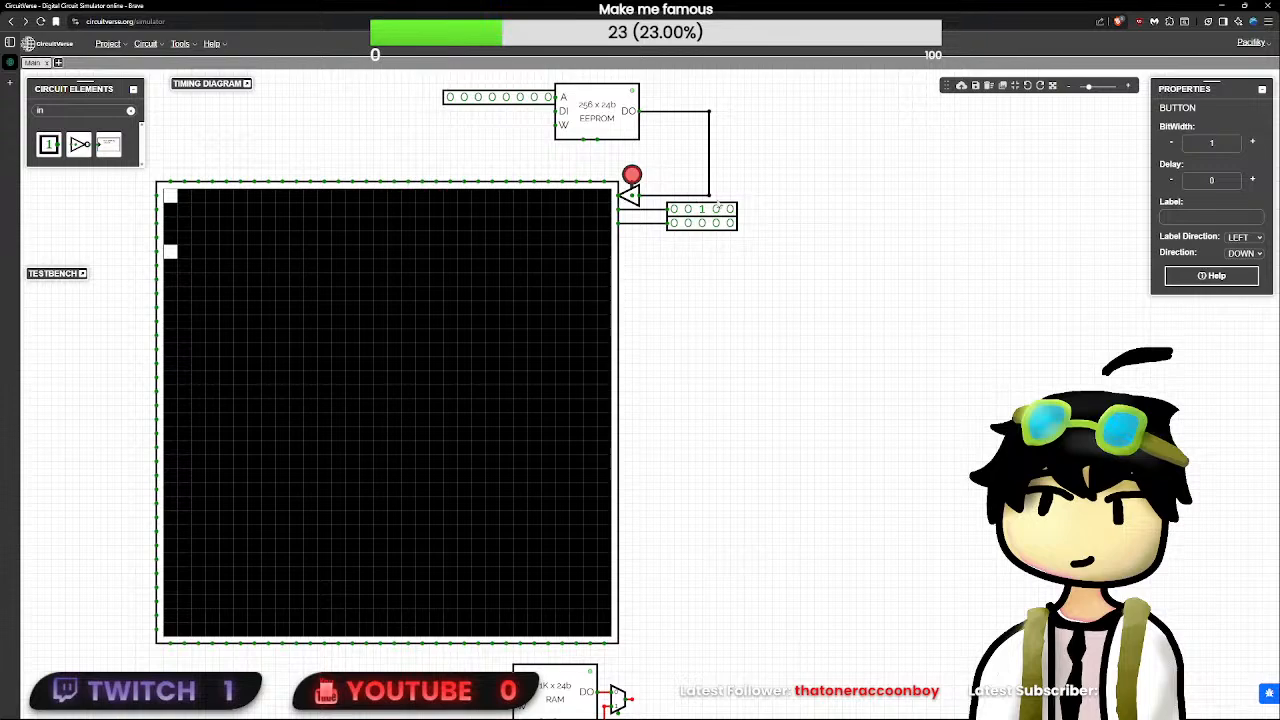
# - Set the row input to 00000 and the column input to 01000, and write the colour to that pixel
pyautogui.click(703, 210)
pyautogui.click(689, 224)
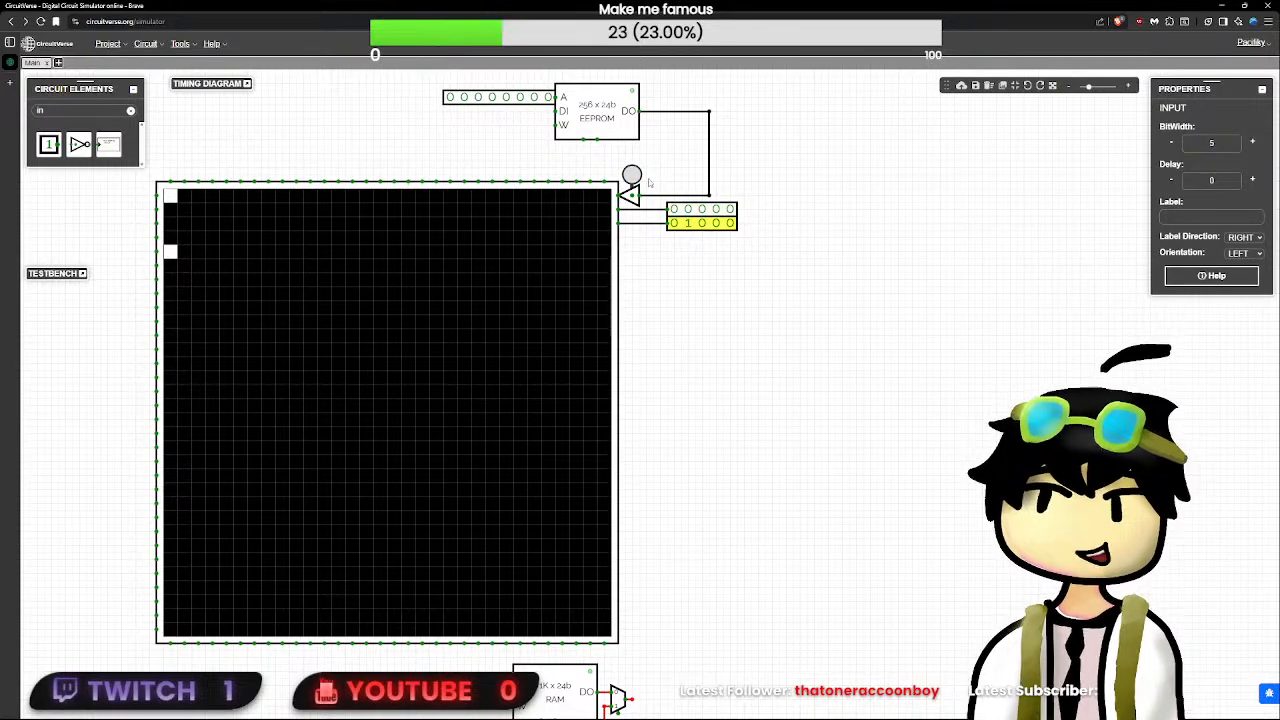
pyautogui.click(631, 176)
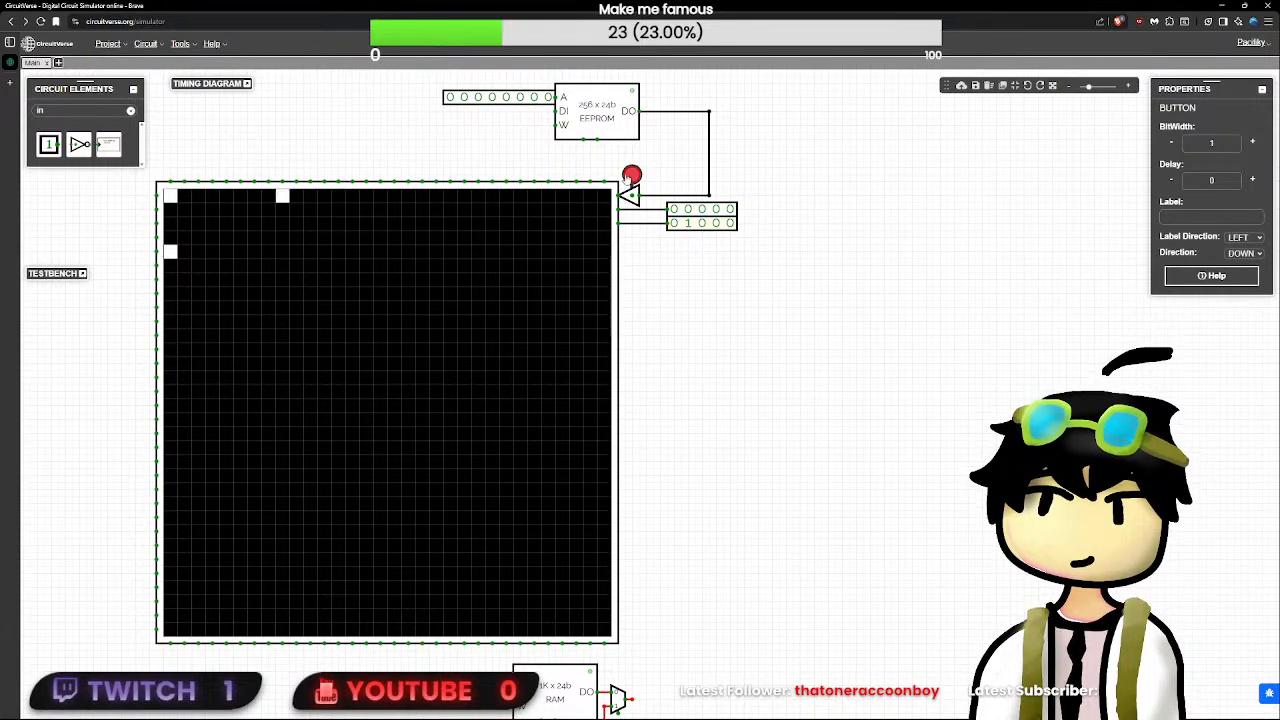
# - Reset the column input to 00000 and select the TriState
pyautogui.click(690, 211)
pyautogui.click(690, 225)
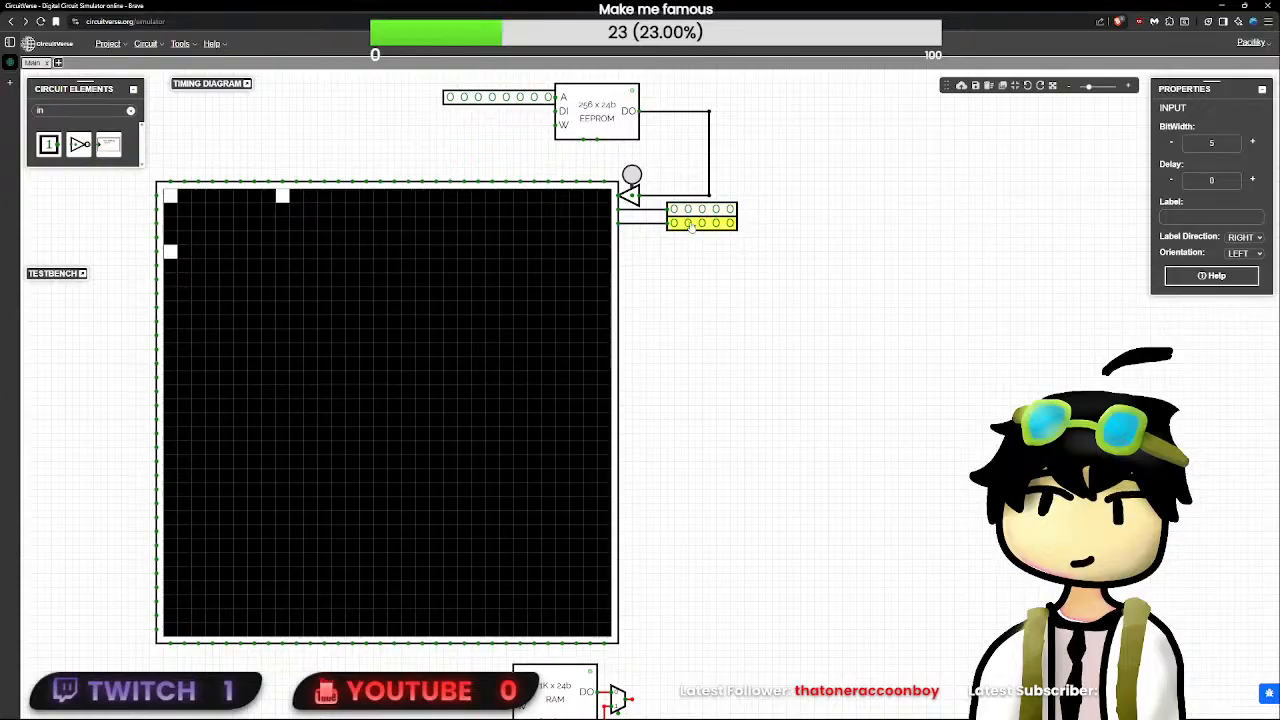
pyautogui.moveTo(635, 189); pyautogui.dragTo(648, 185)
pyautogui.click(634, 195)
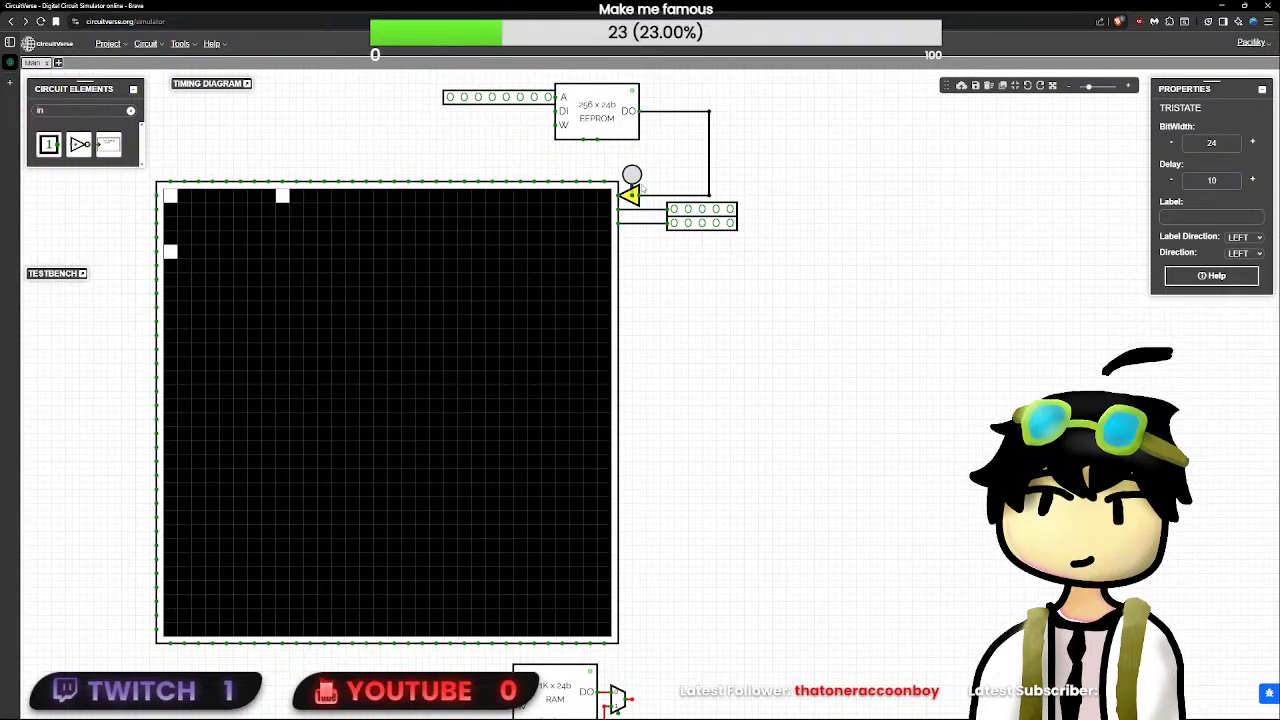
pyautogui.press('Delete')
pyautogui.click(632, 177)
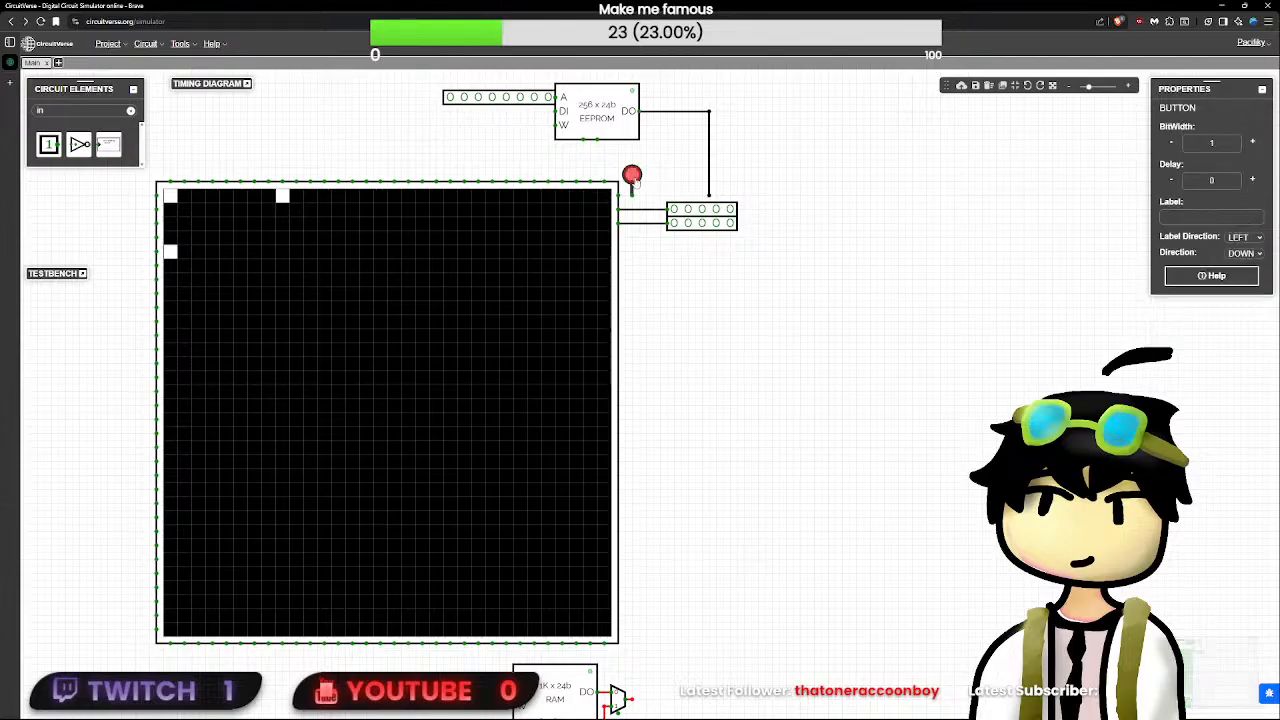
pyautogui.press('Delete')
pyautogui.hotkey('ctrl', 'z')
pyautogui.hotkey('ctrl', 'z')
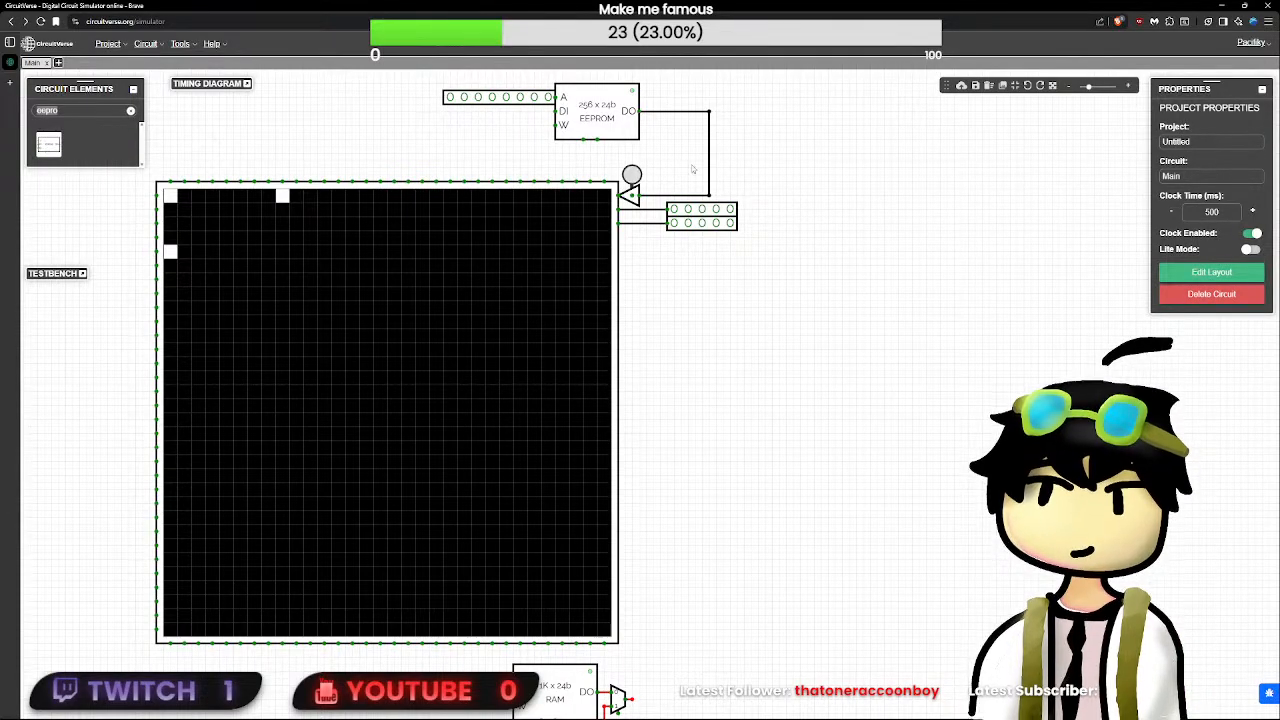
# - Delete the vertical wire between the EEPROM's output and the TriState, and remove the EEPROM's 8-bit address input
pyautogui.moveTo(726, 181); pyautogui.dragTo(280, 92)
pyautogui.click(706, 192)
pyautogui.press('Delete')
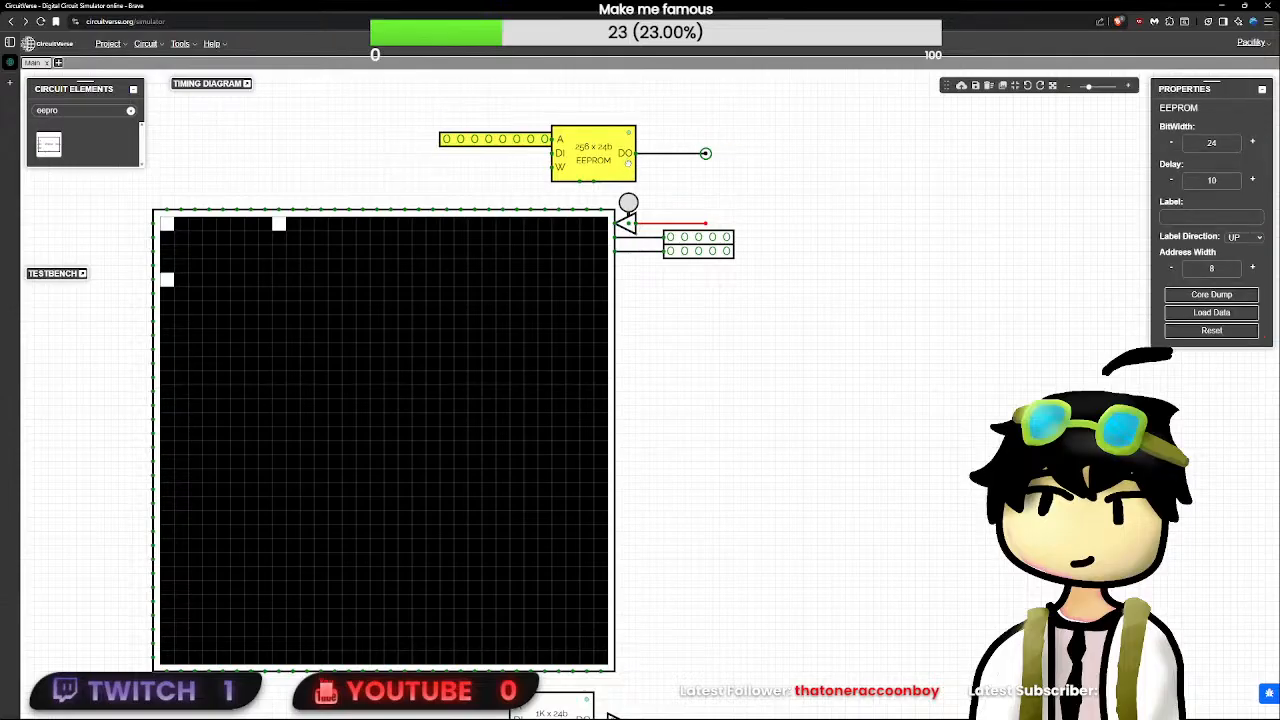
pyautogui.moveTo(512, 128); pyautogui.dragTo(512, 149)
pyautogui.press('Delete')
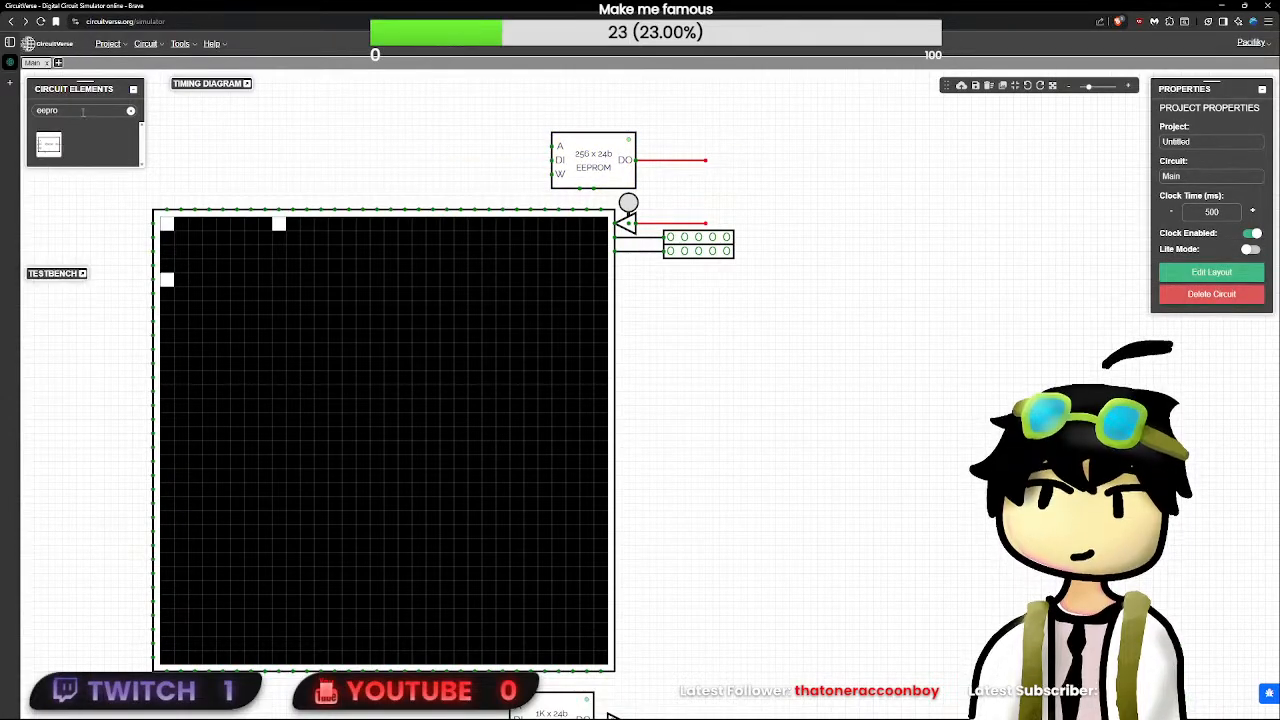
# - Find the Ground element and place one beside the EEPROM's address terminal
pyautogui.write('con')
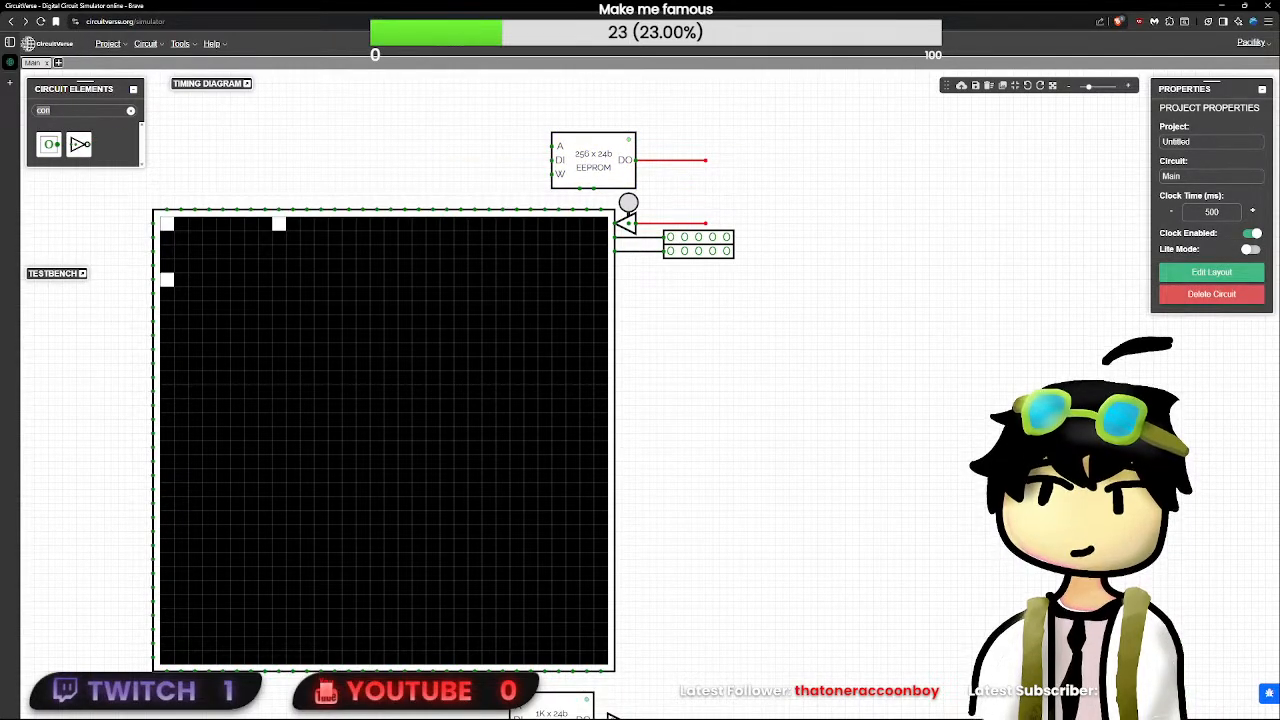
pyautogui.press('BackSpace')
pyautogui.press('BackSpace')
pyautogui.press('BackSpace')
pyautogui.write('cou')
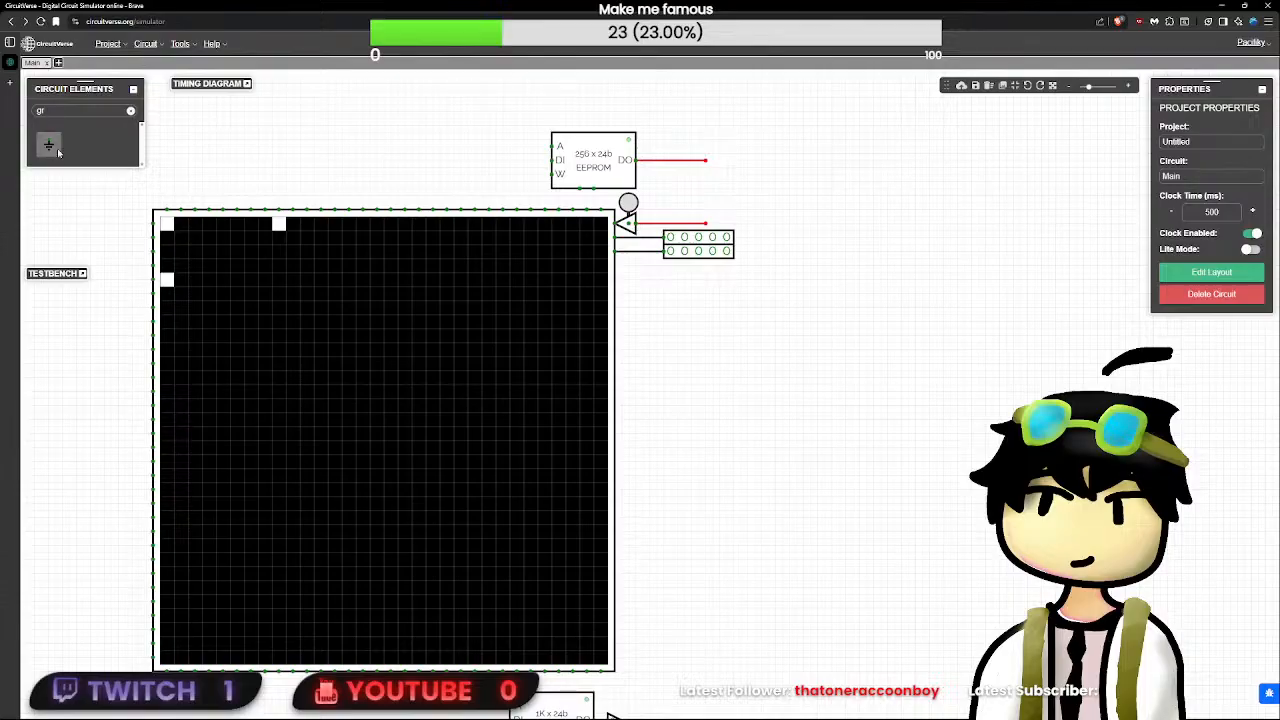
pyautogui.click(48, 144)
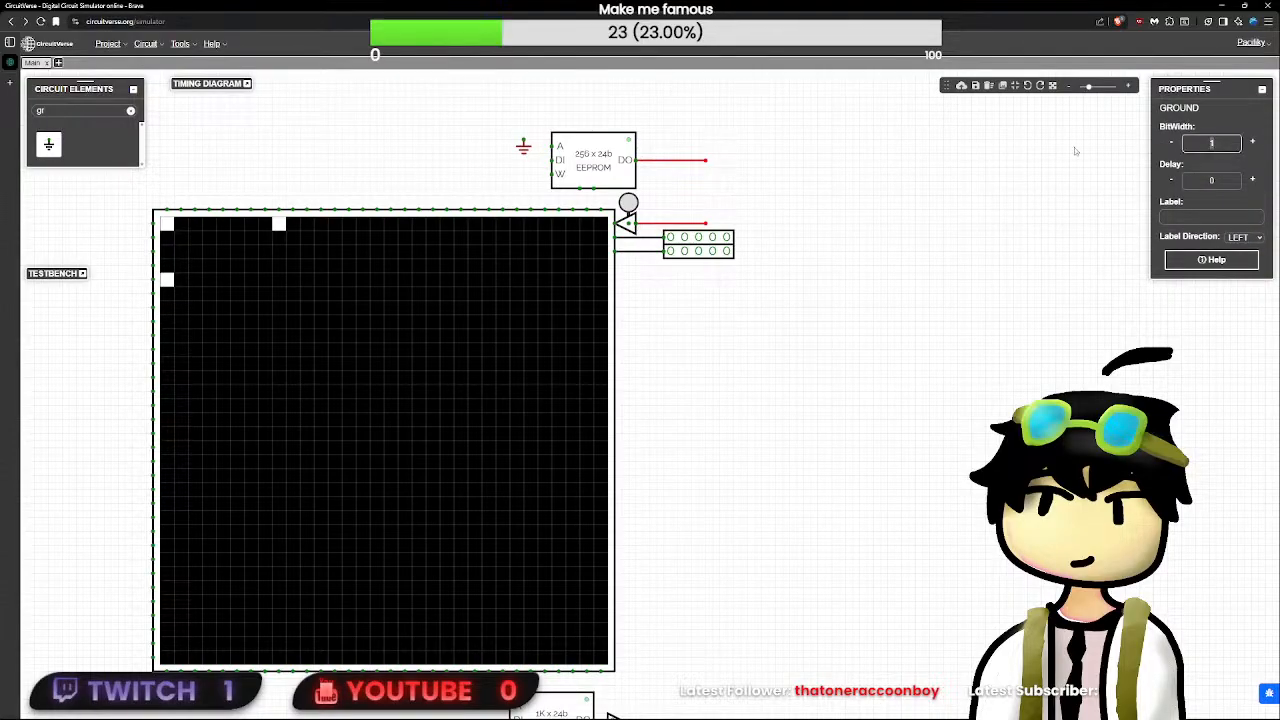
# - Set the EEPROM's address width to 1 and move the ground onto its address terminal
pyautogui.click(596, 174)
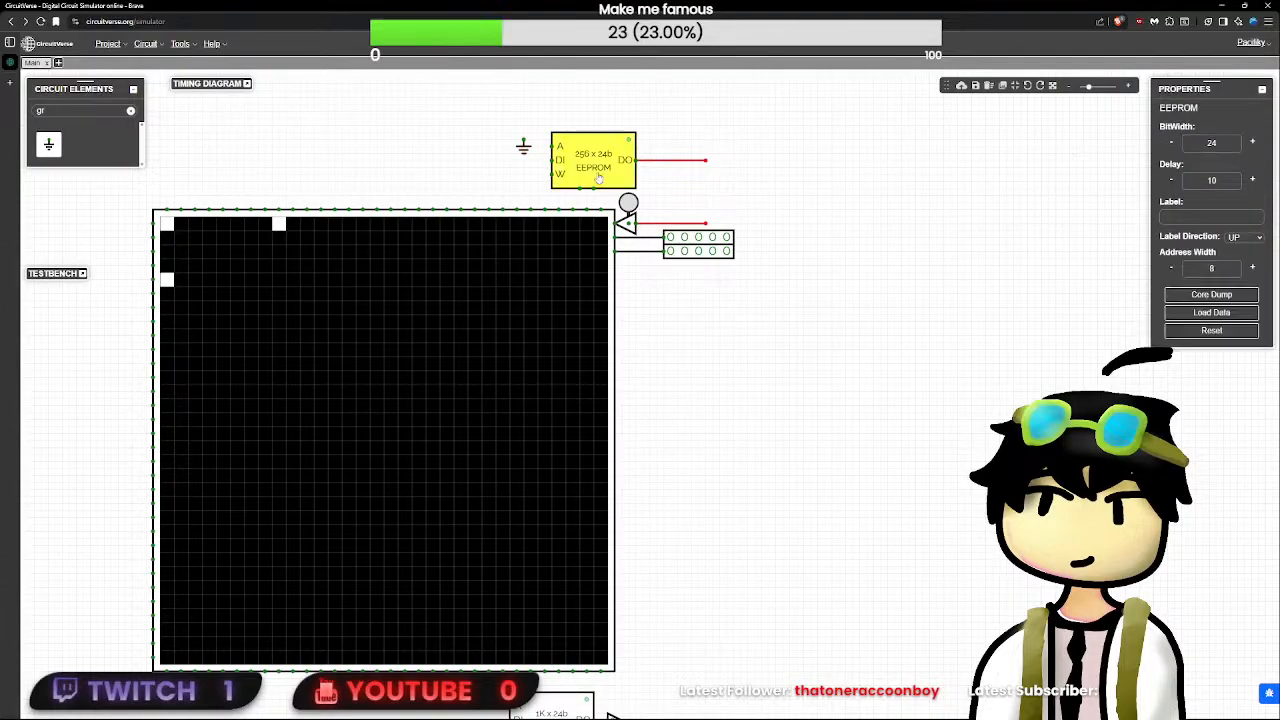
pyautogui.doubleClick(1202, 268)
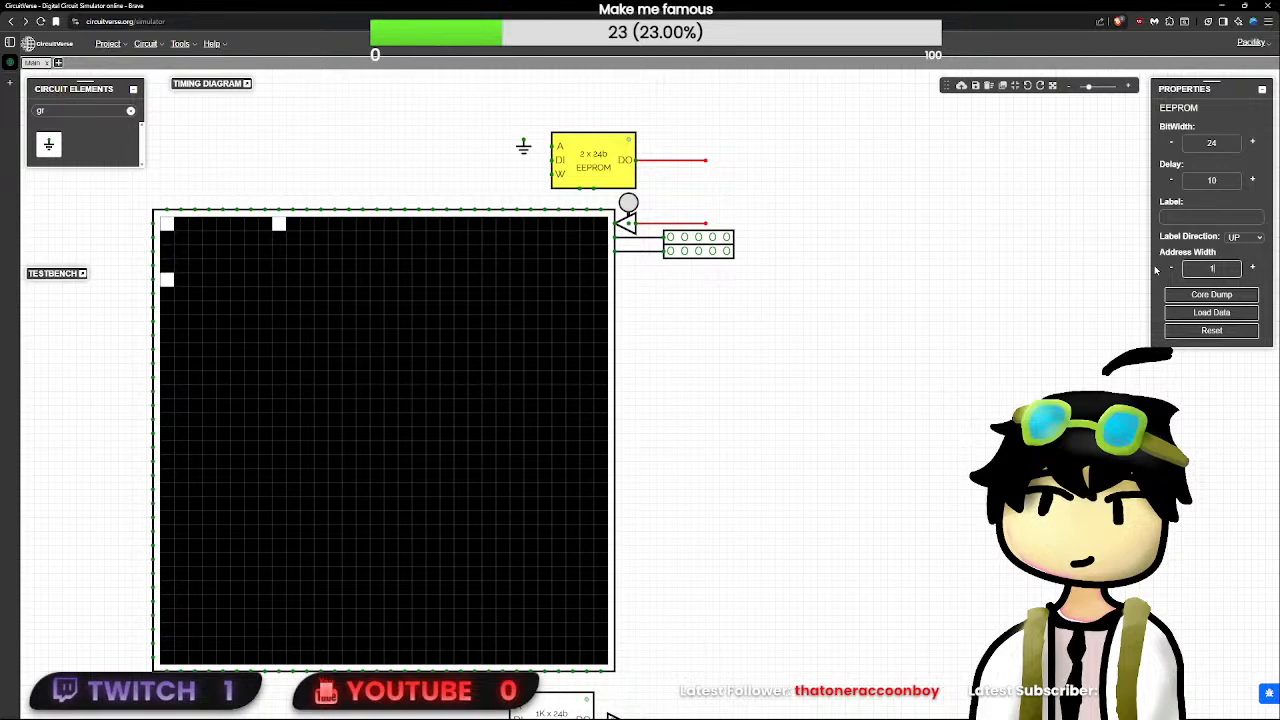
pyautogui.click(1156, 270)
pyautogui.moveTo(523, 147); pyautogui.dragTo(558, 145)
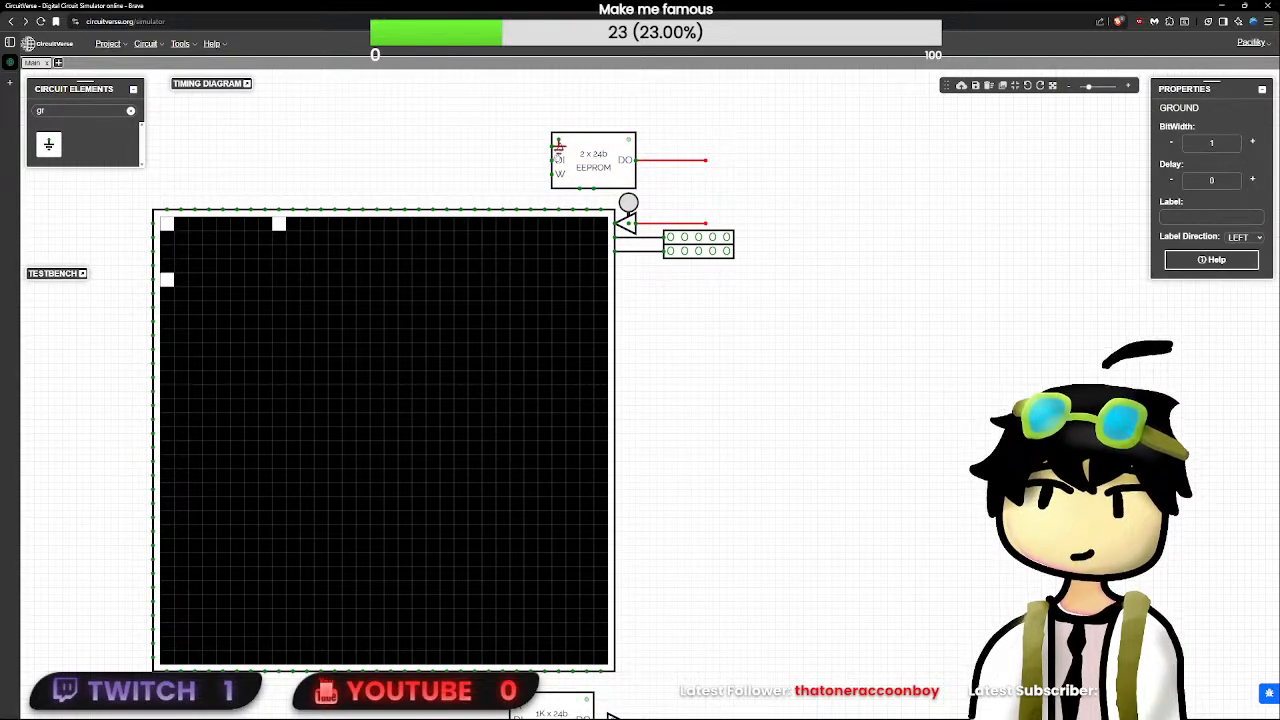
# - Wire the EEPROM's data output down to the TriState's input line
pyautogui.click(707, 162)
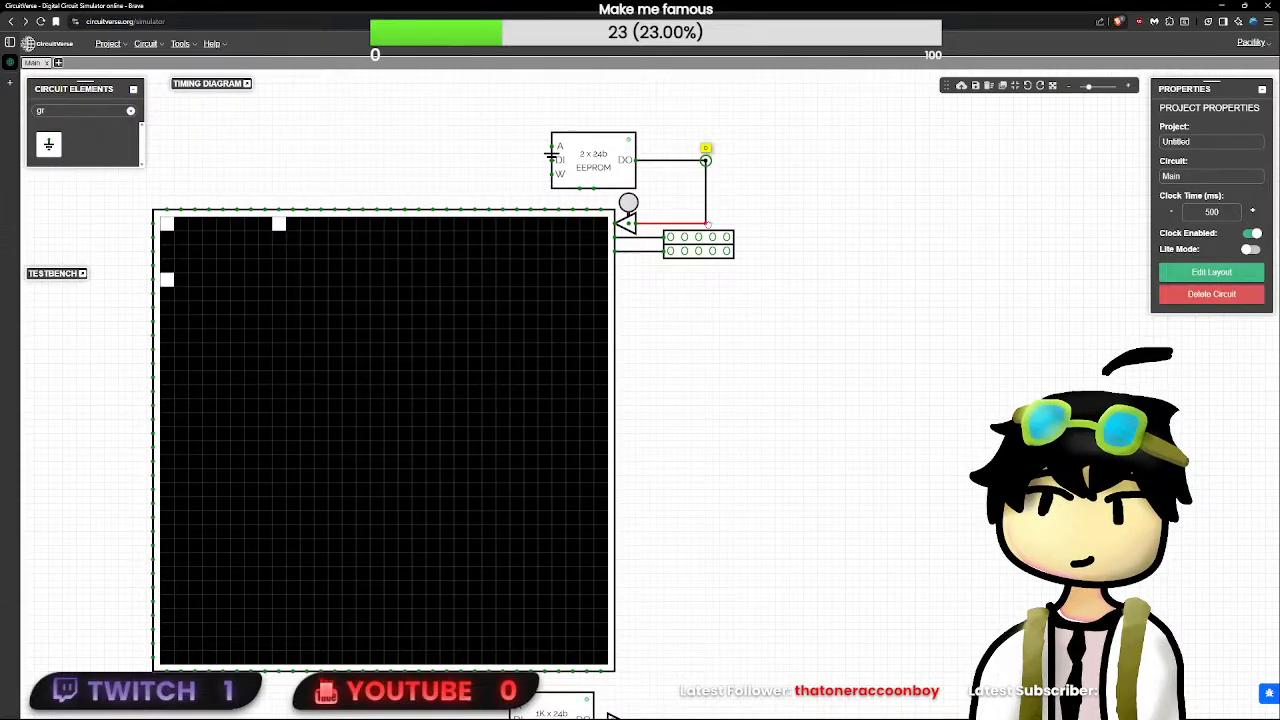
pyautogui.moveTo(705, 162); pyautogui.dragTo(706, 214)
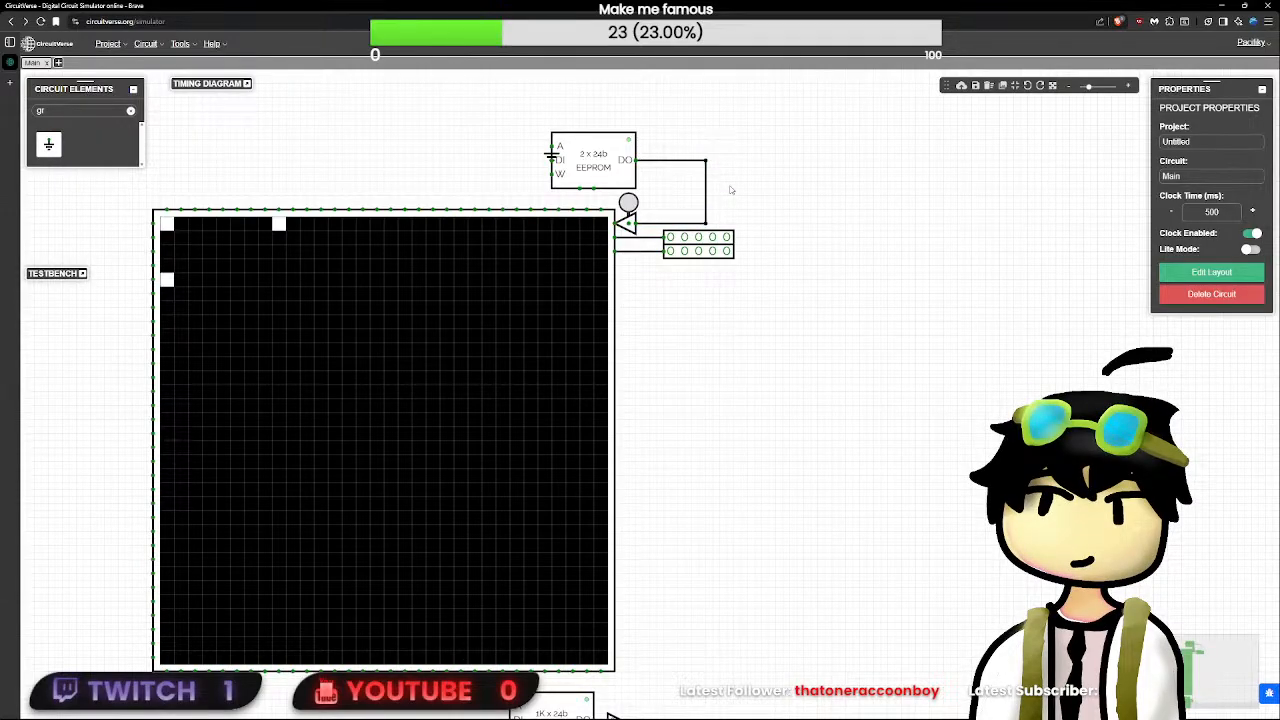
# - Replace the EEPROM above the LED matrix with a RAM block in the same place
pyautogui.moveTo(603, 176)
pyautogui.mouseDown()
pyautogui.moveTo(672, 169)
pyautogui.moveTo(602, 177)
pyautogui.mouseUp()
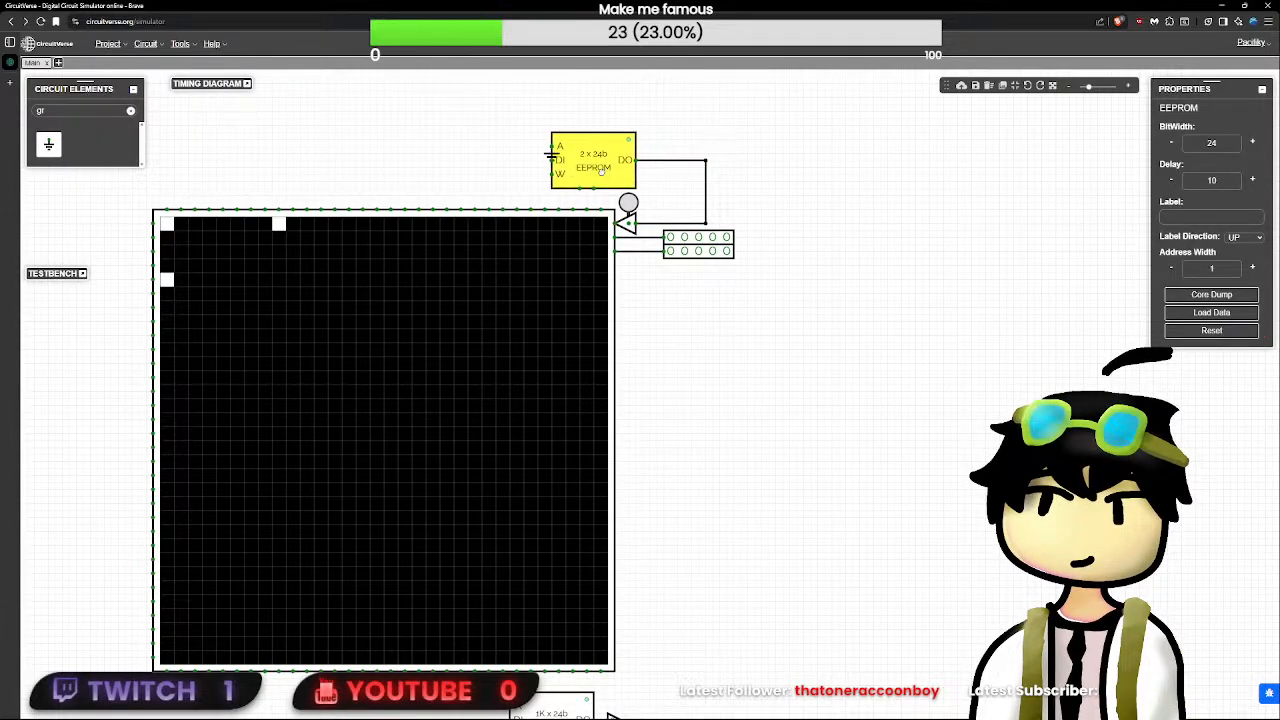
pyautogui.press('Delete')
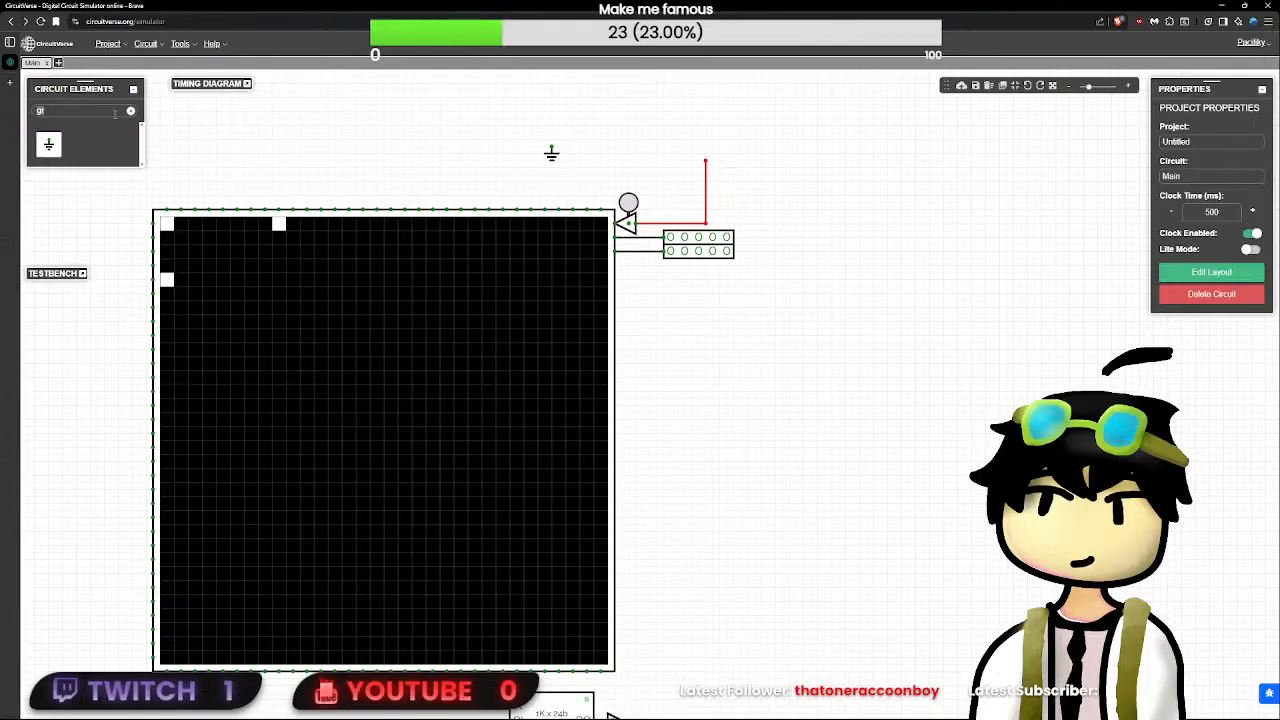
pyautogui.click(115, 111)
pyautogui.press('BackSpace')
pyautogui.press('BackSpace')
pyautogui.write('ram')
pyautogui.click(48, 145)
pyautogui.click(596, 167)
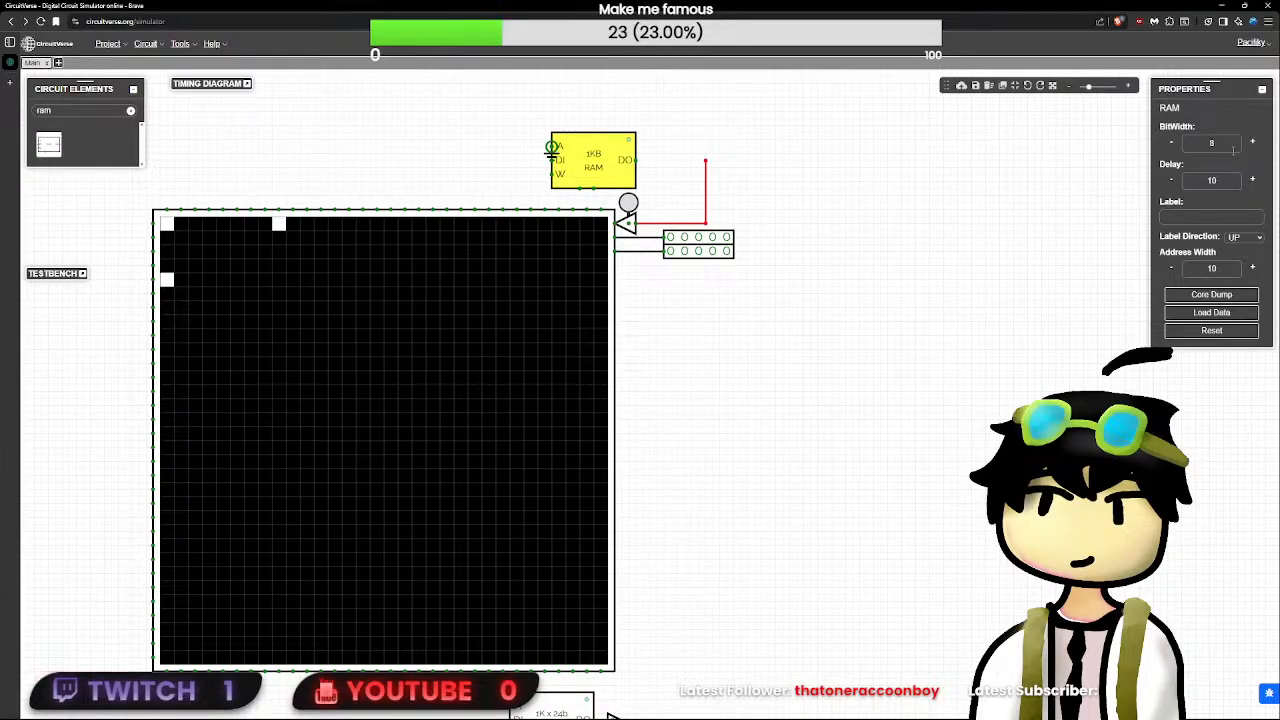
# - Set the new RAM's address width to 1 and its bit width to 24
pyautogui.click(1195, 267)
pyautogui.press('BackSpace')
pyautogui.moveTo(1222, 147); pyautogui.dragTo(1126, 150)
pyautogui.write('24')
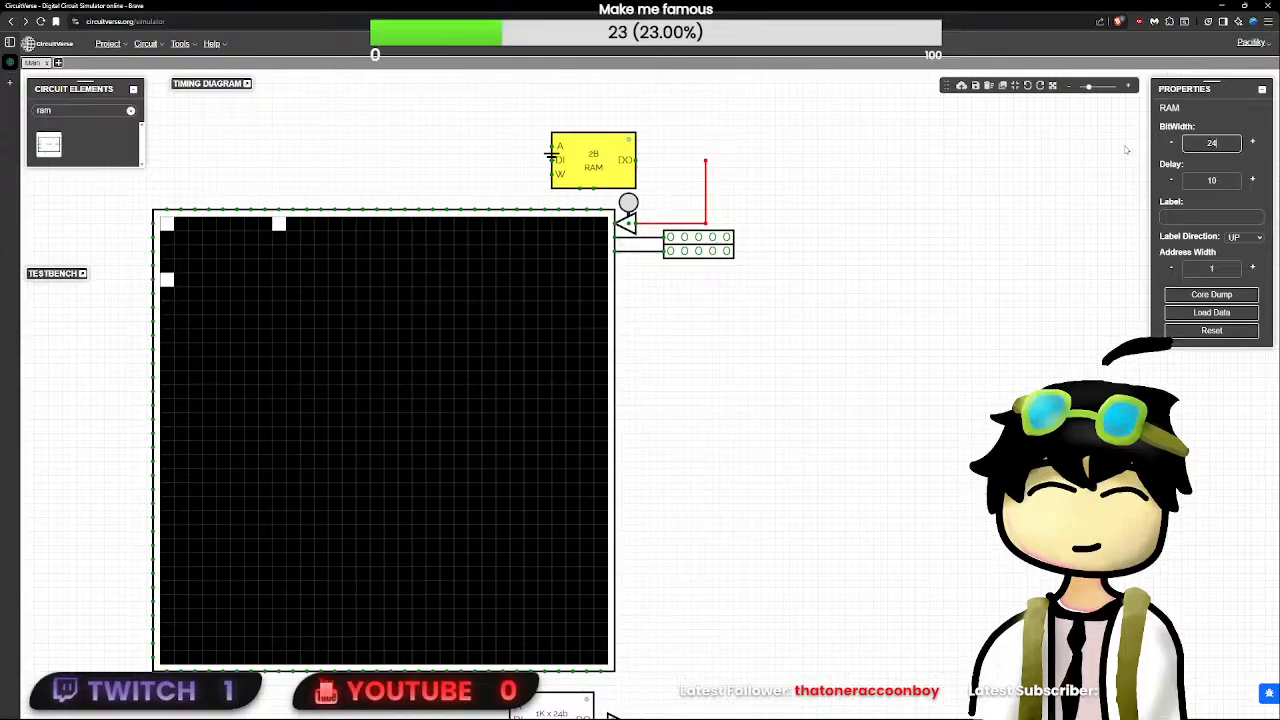
# - Wire the RAM's data output to the TriState's input and pull the connecting wire in close to the RAM
pyautogui.moveTo(632, 160); pyautogui.dragTo(708, 162)
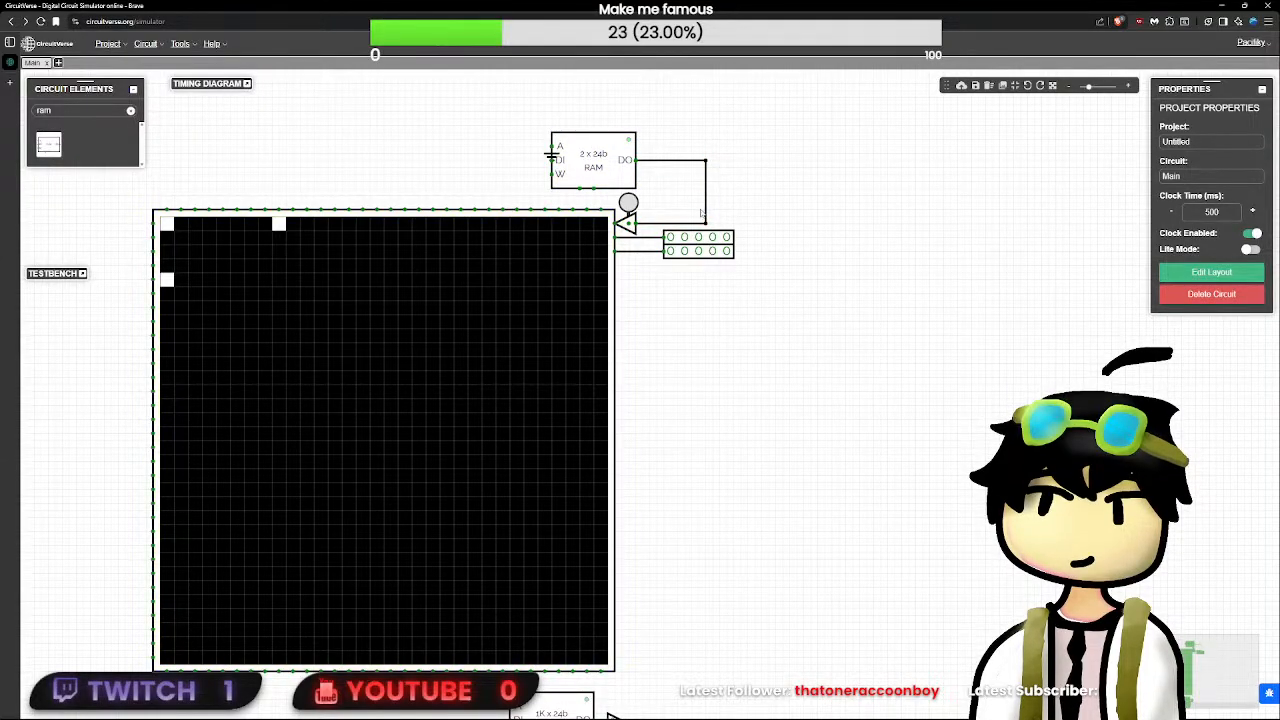
pyautogui.click(706, 223)
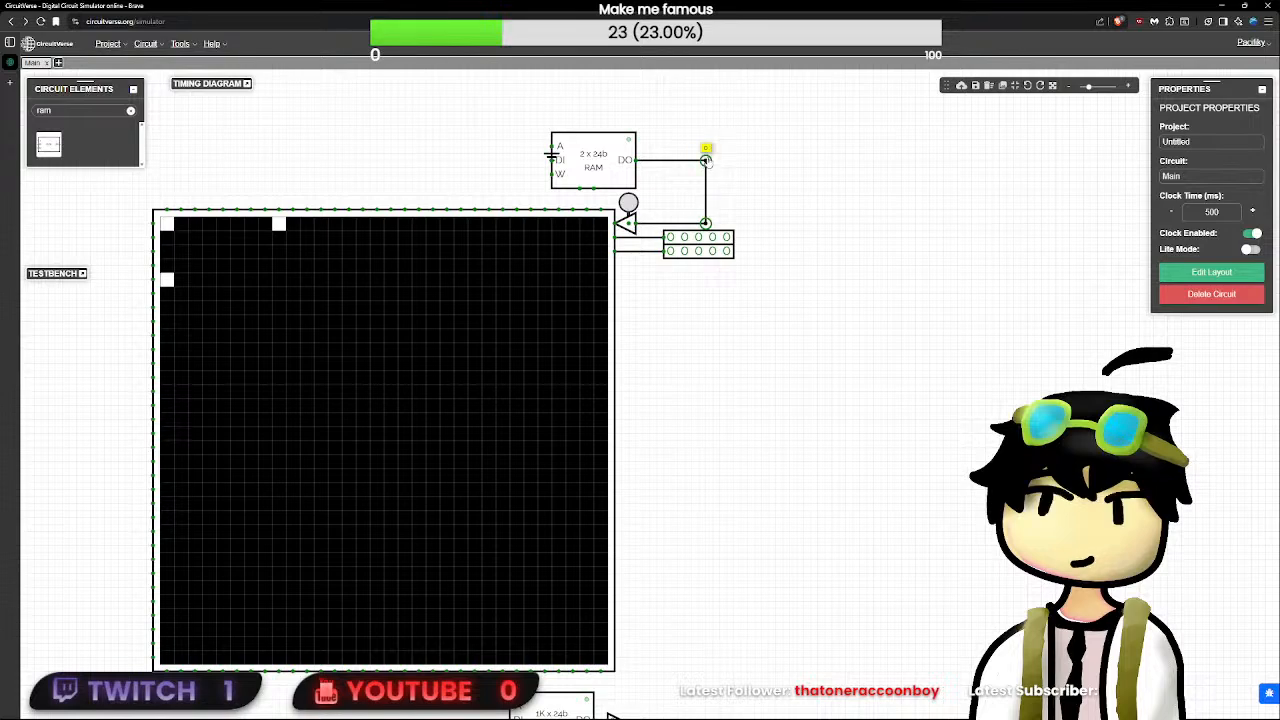
pyautogui.moveTo(706, 160); pyautogui.dragTo(642, 160)
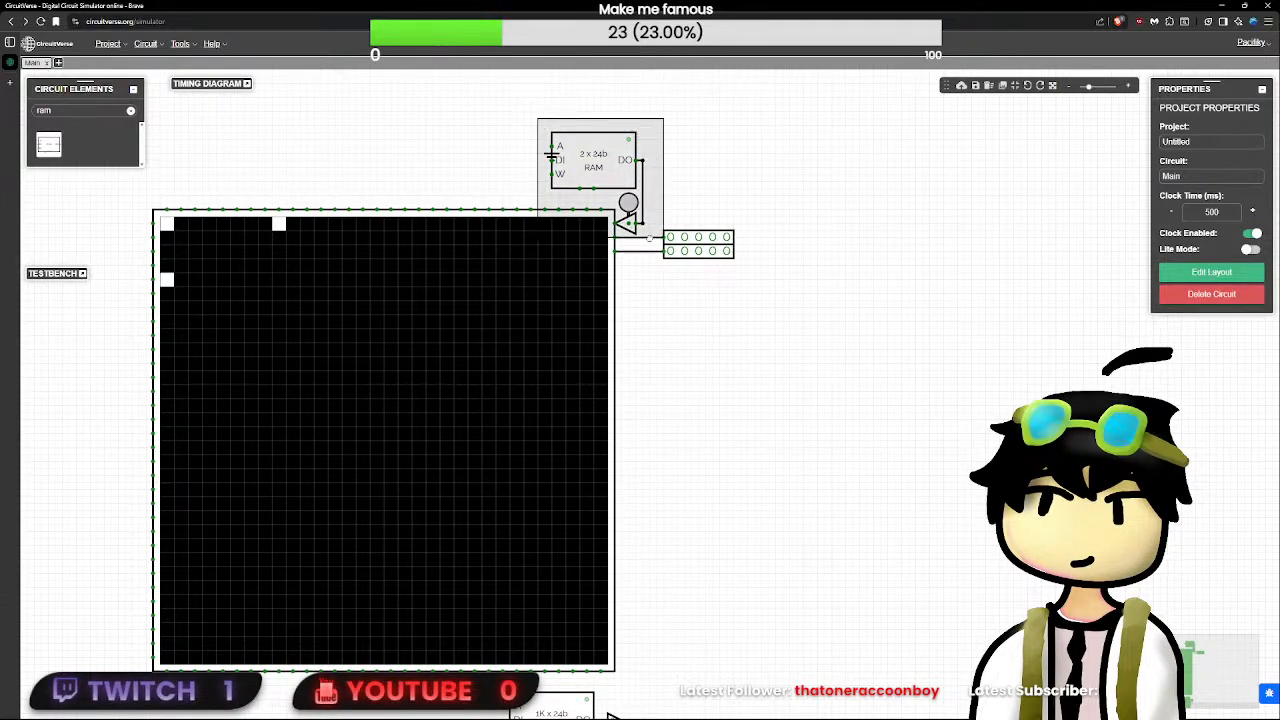
pyautogui.click(552, 155)
pyautogui.press('Delete')
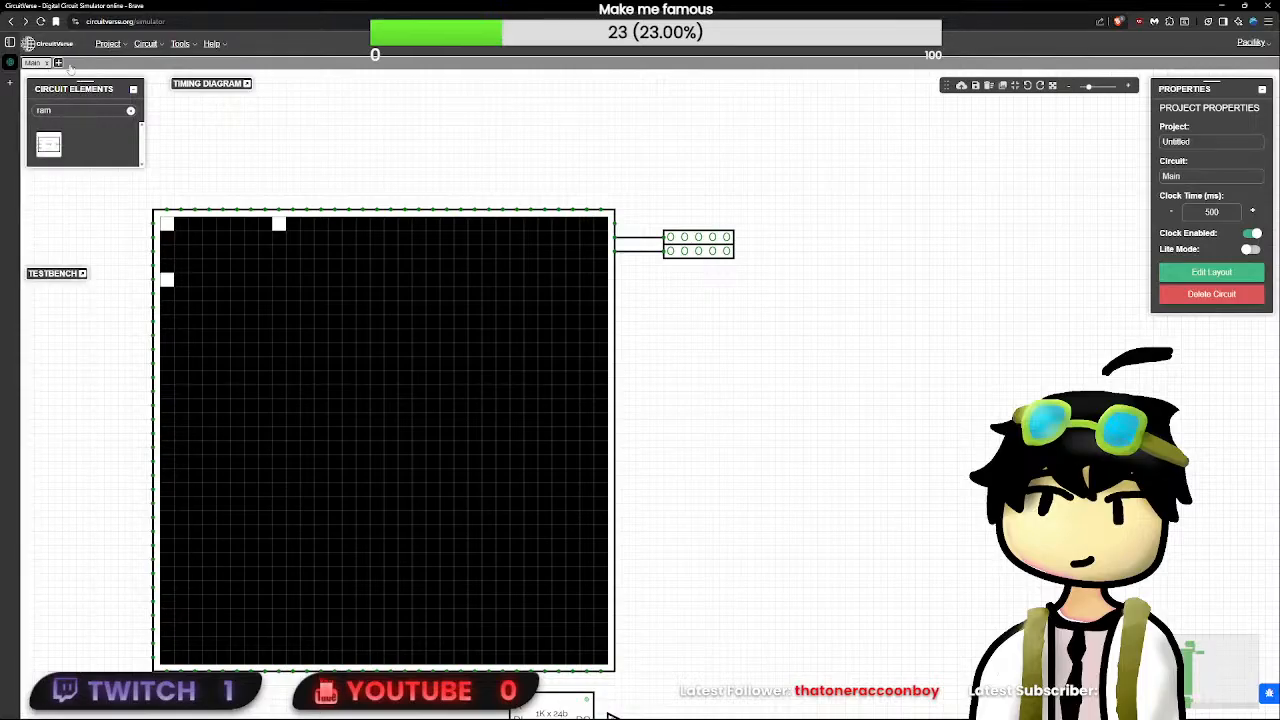
pyautogui.hotkey('ctrl', 'z')
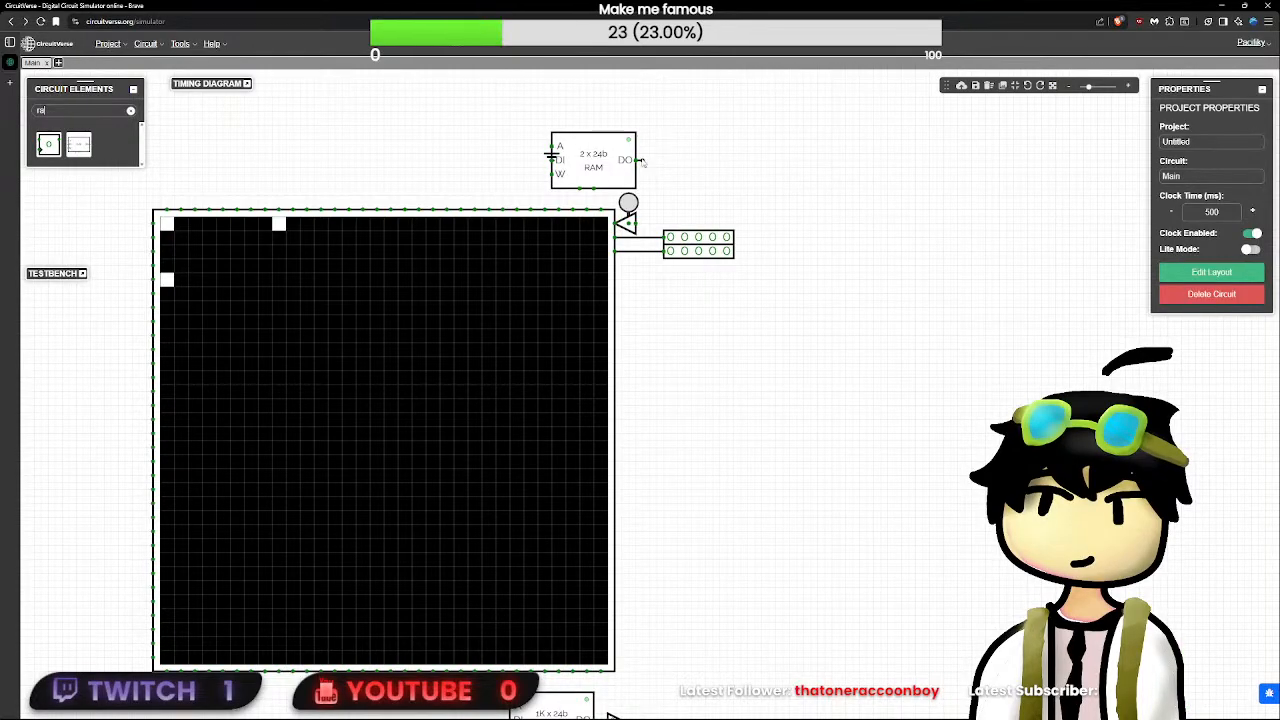
# - Cut the LED matrix with its 2 x 24b RAM, ground, button, TriState and row/column inputs out of the circuit
pyautogui.scroll(-3, 640, 226)
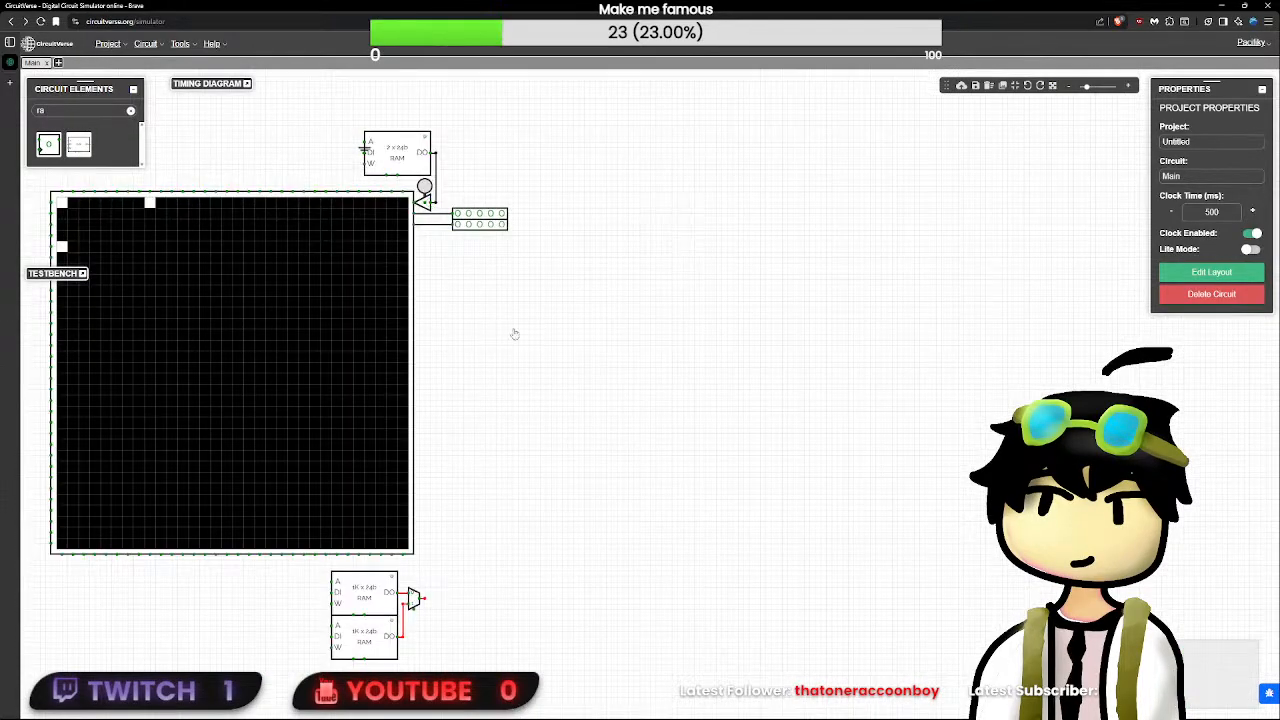
pyautogui.moveTo(514, 334); pyautogui.dragTo(701, 369)
pyautogui.moveTo(743, 165); pyautogui.dragTo(149, 542)
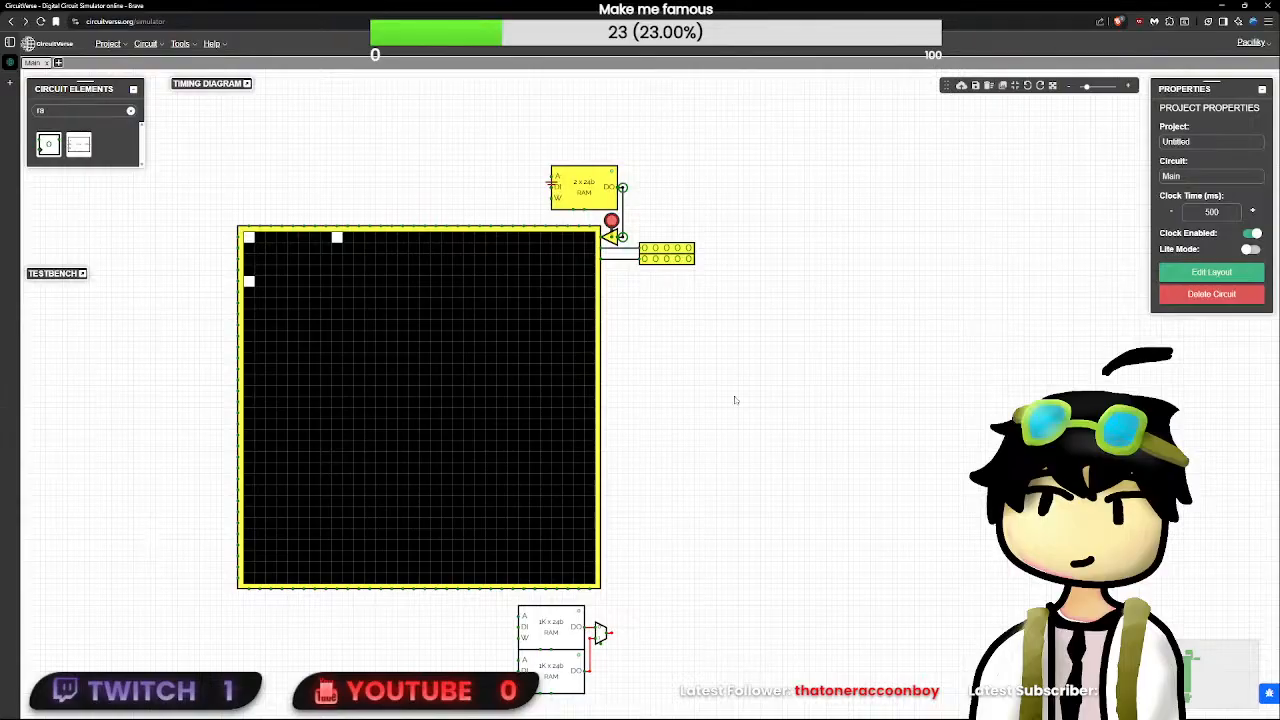
pyautogui.press('Delete')
pyautogui.click(58, 63)
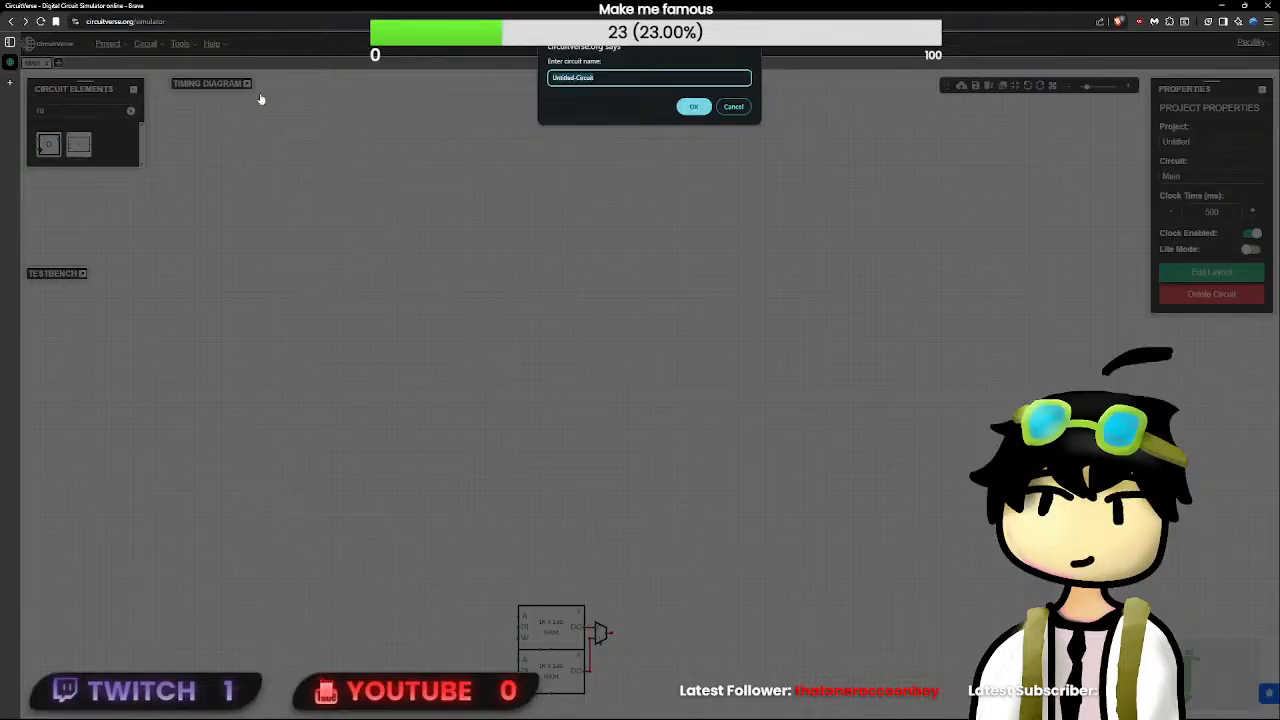
pyautogui.write('r')
pyautogui.press('Escape')
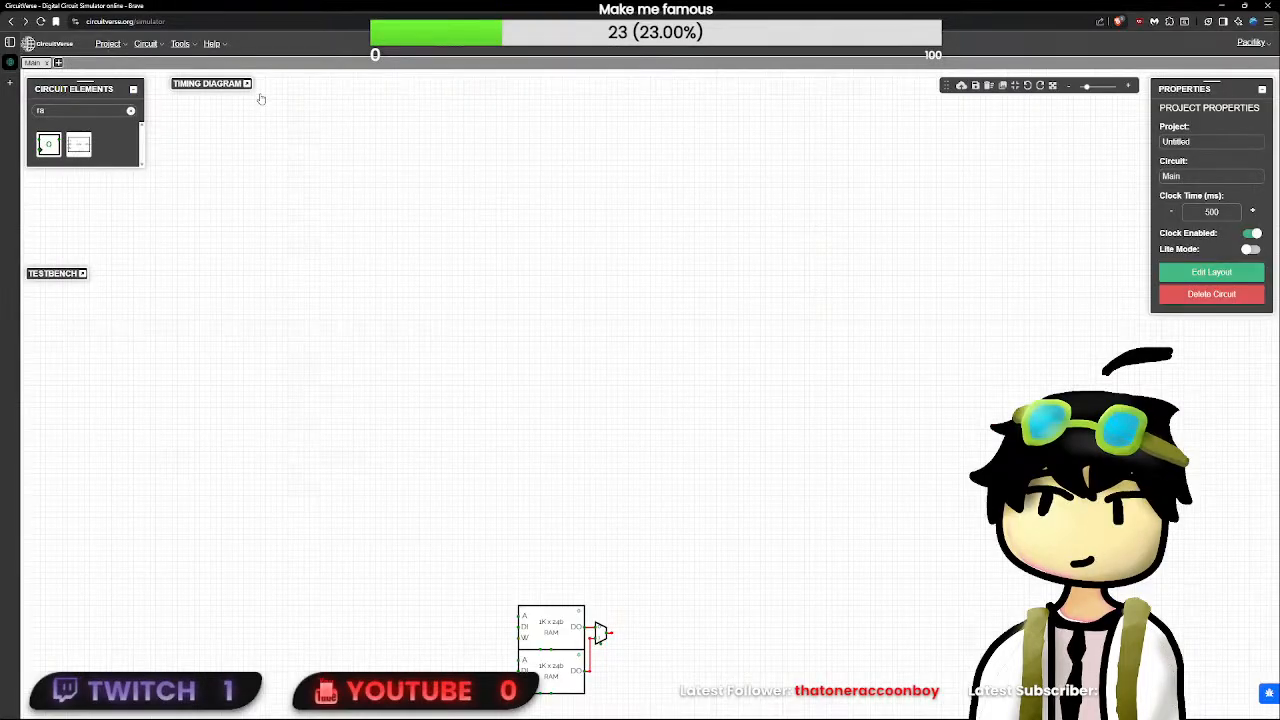
# - Look at the browser's extensions page and return to the blank simulator project
pyautogui.moveTo(5, 60)
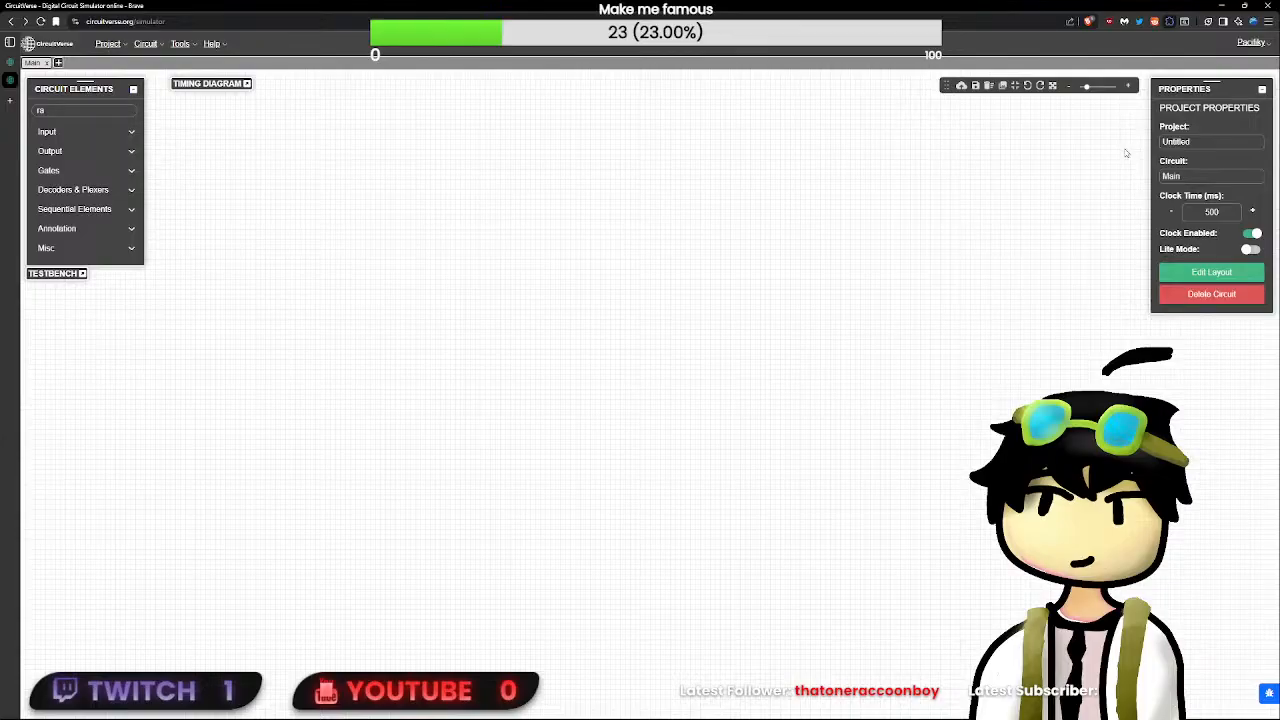
pyautogui.click(1110, 287)
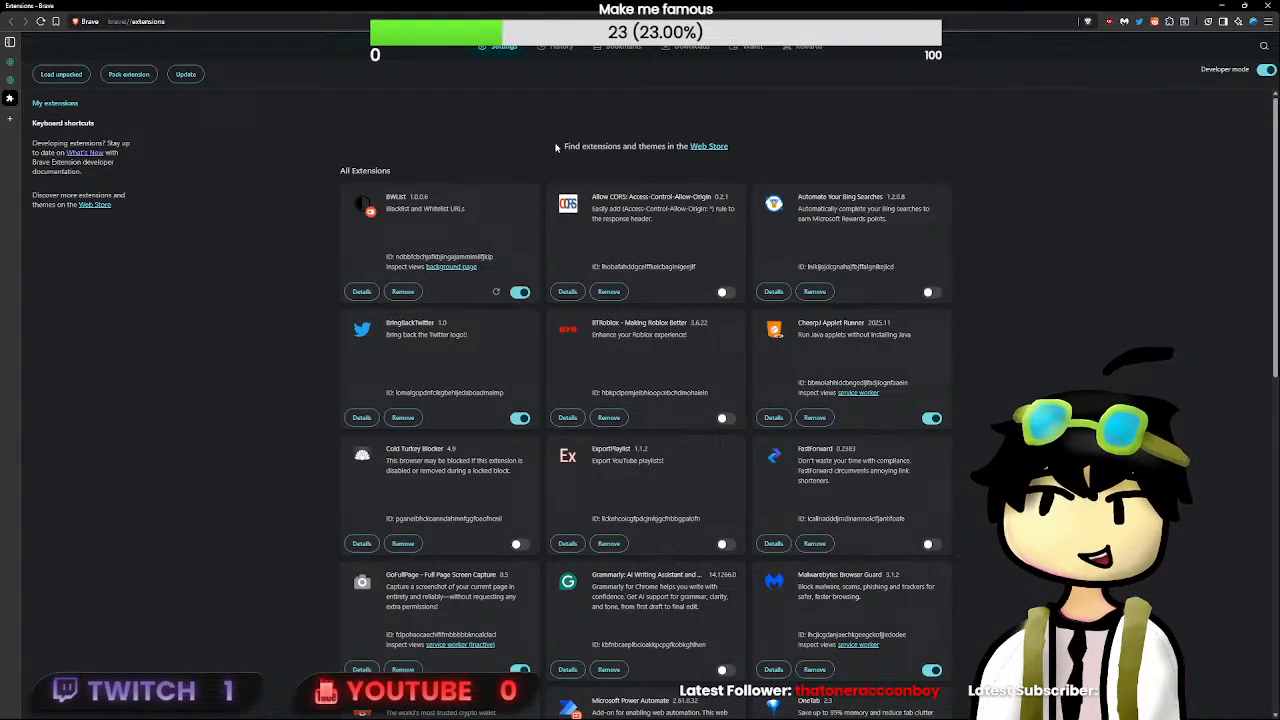
pyautogui.hotkey('ctrl', 'w')
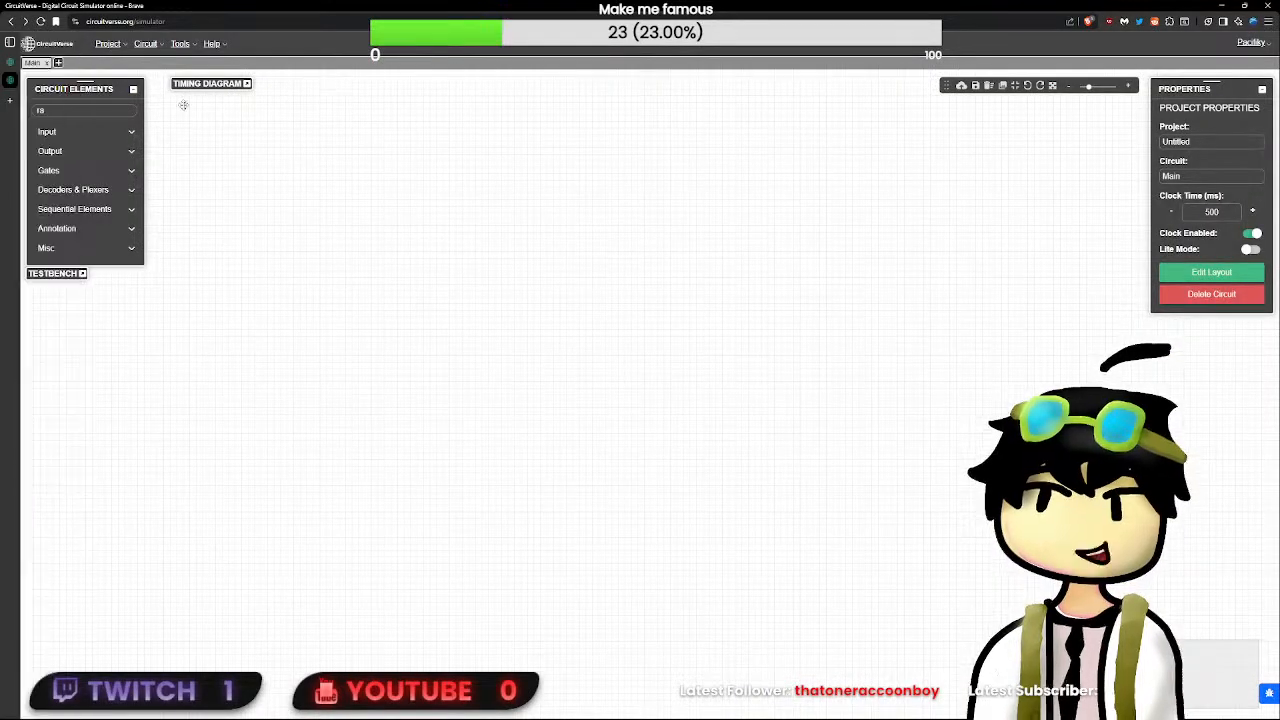
# - Place the cut LED matrix circuit with its RAM, ground, button, TriState and inputs in the blank project
pyautogui.moveTo(470, 345); pyautogui.dragTo(790, 396)
pyautogui.scroll(9, 837, 397)
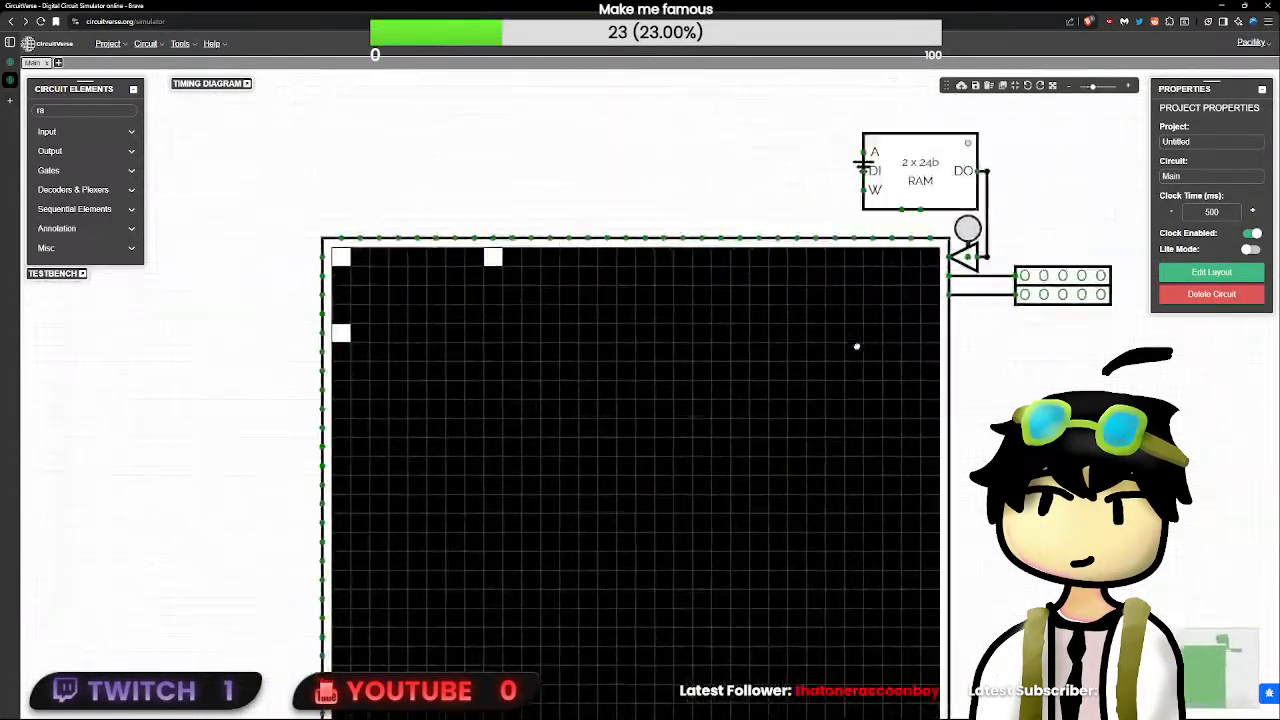
pyautogui.scroll(-10, 857, 350)
pyautogui.click(785, 375)
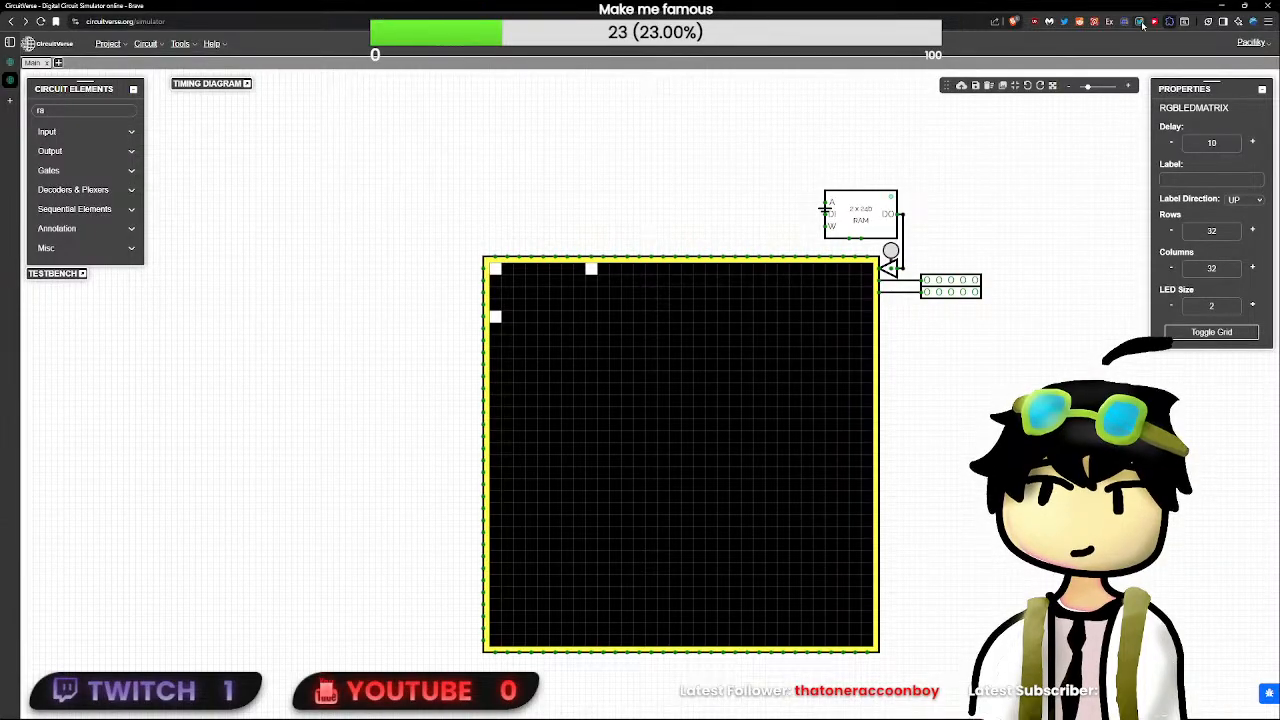
pyautogui.click(570, 230)
pyautogui.click(765, 353)
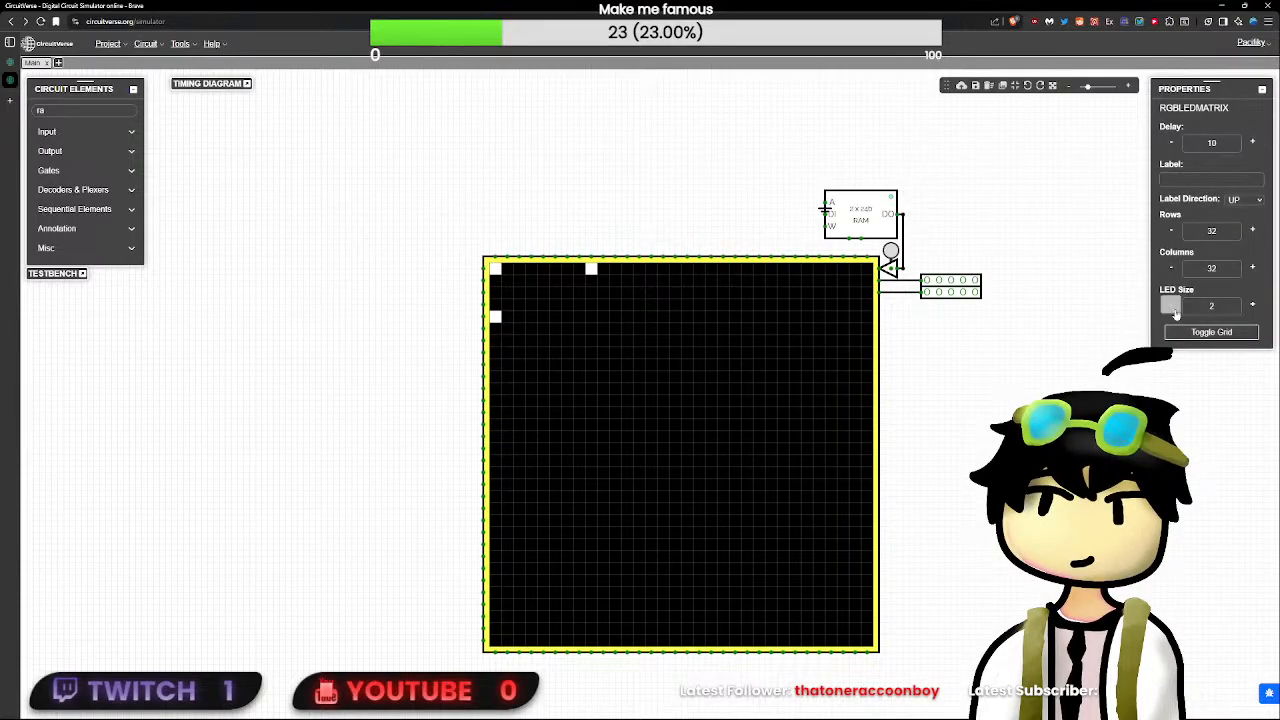
pyautogui.click(963, 362)
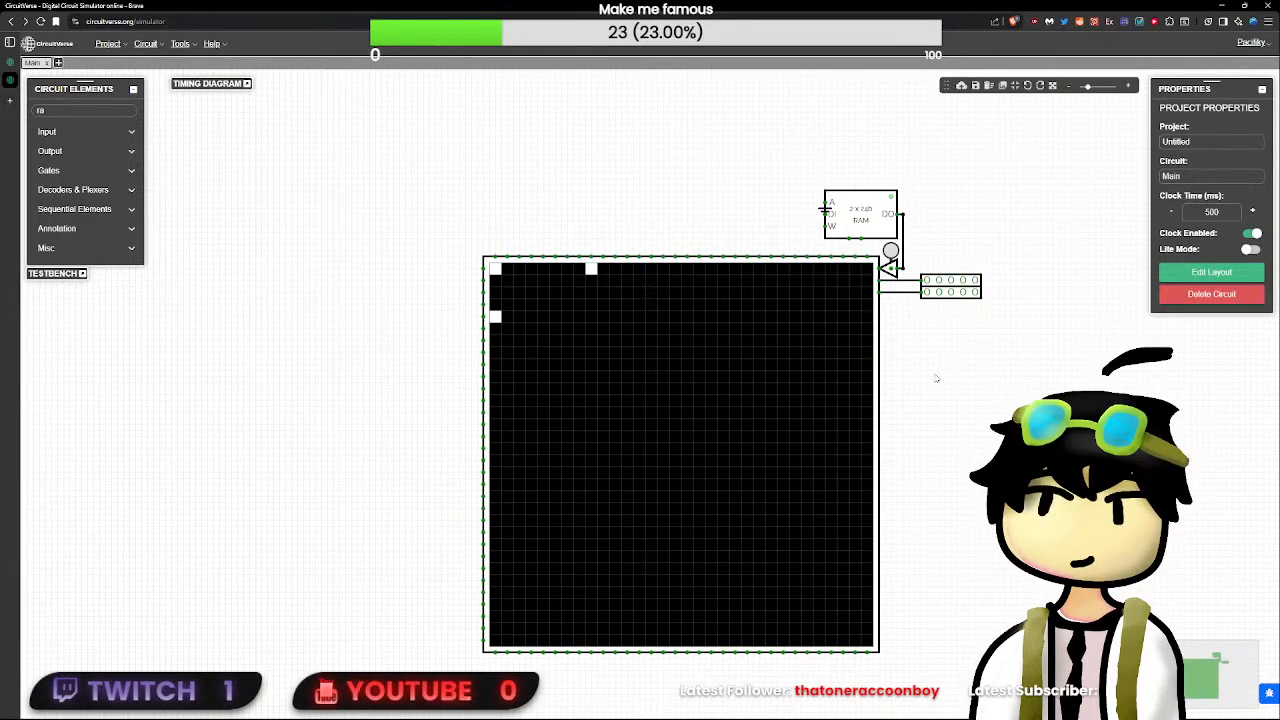
pyautogui.click(674, 382)
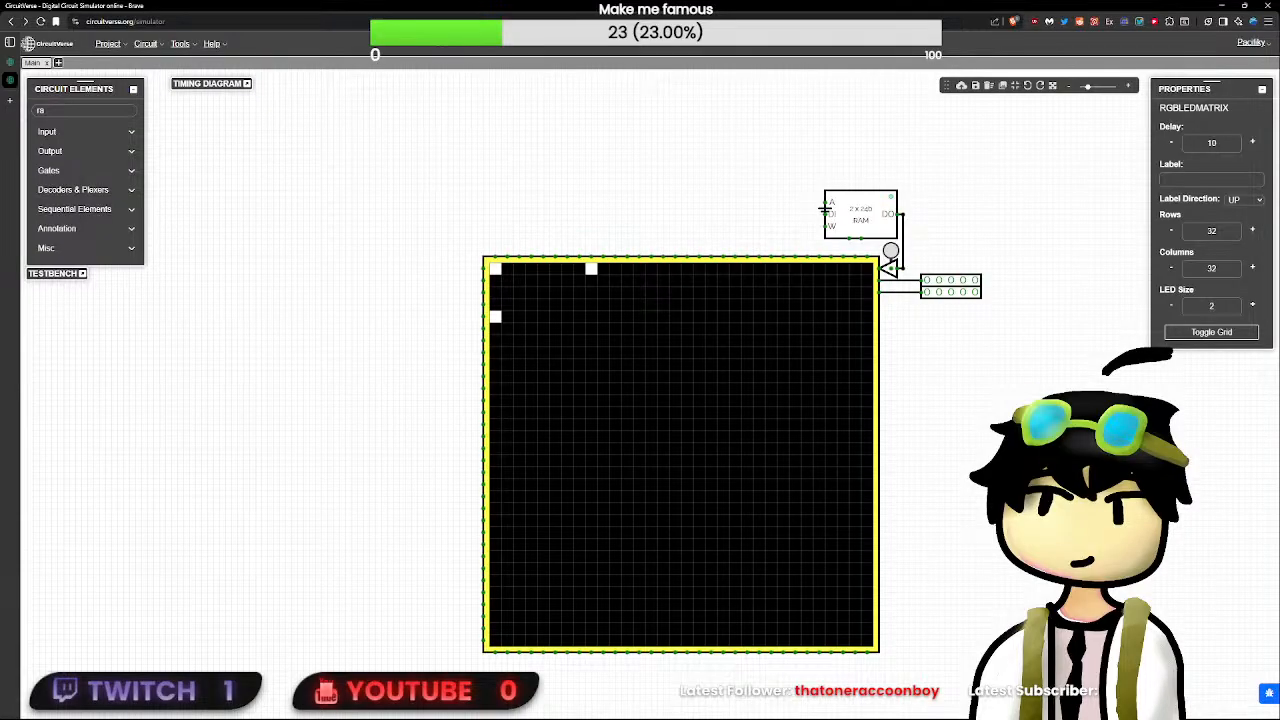
pyautogui.moveTo(40, 72)
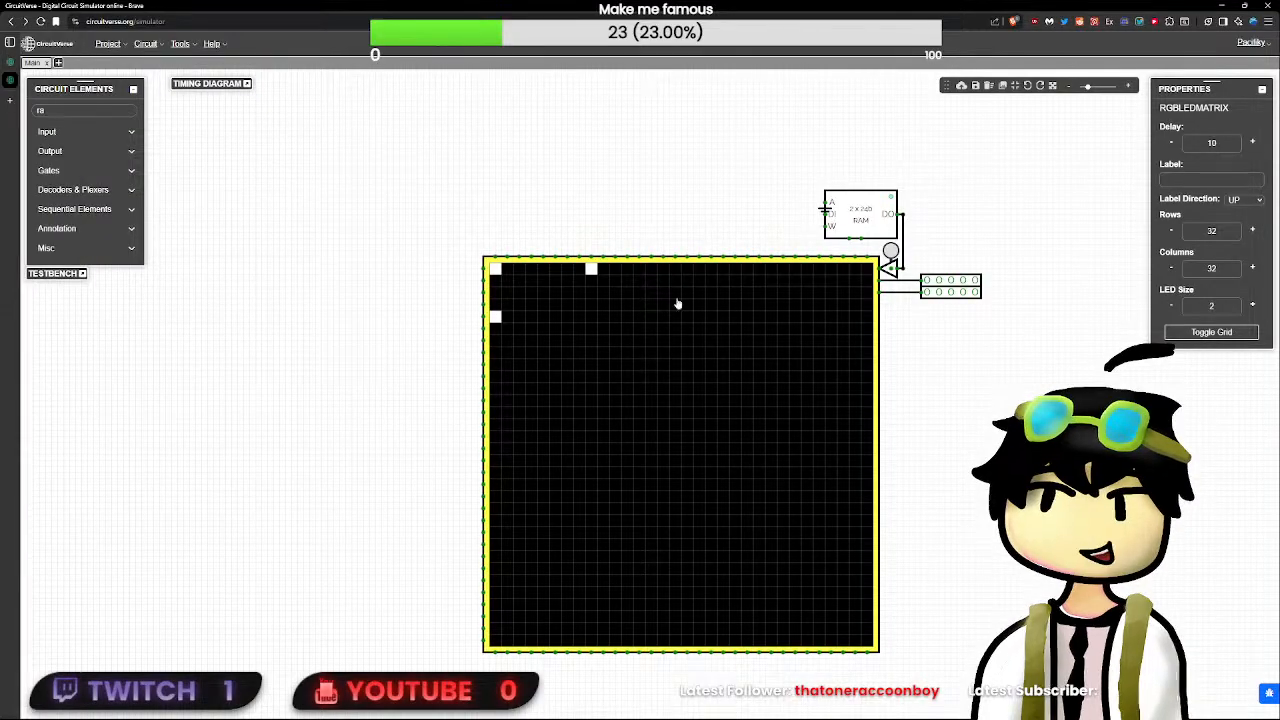
pyautogui.click(743, 220)
pyautogui.moveTo(743, 220); pyautogui.dragTo(626, 188)
pyautogui.hotkey('ctrl', 's')
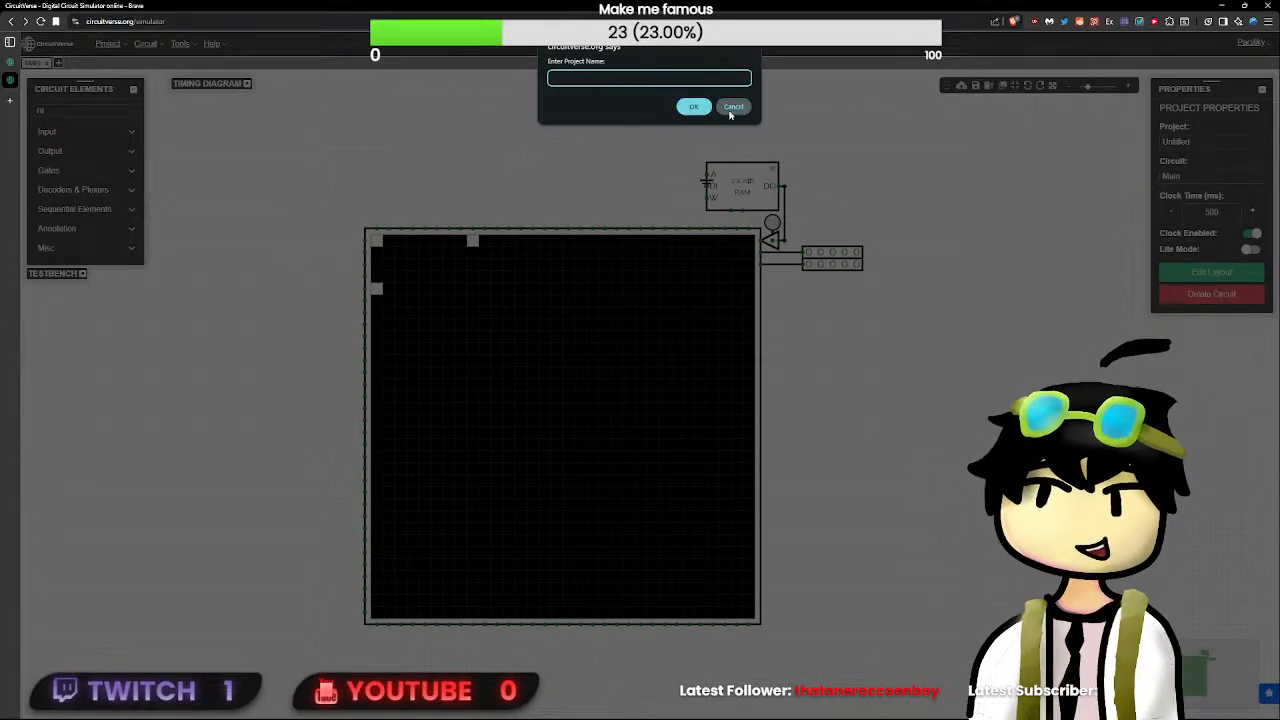
pyautogui.write('com')
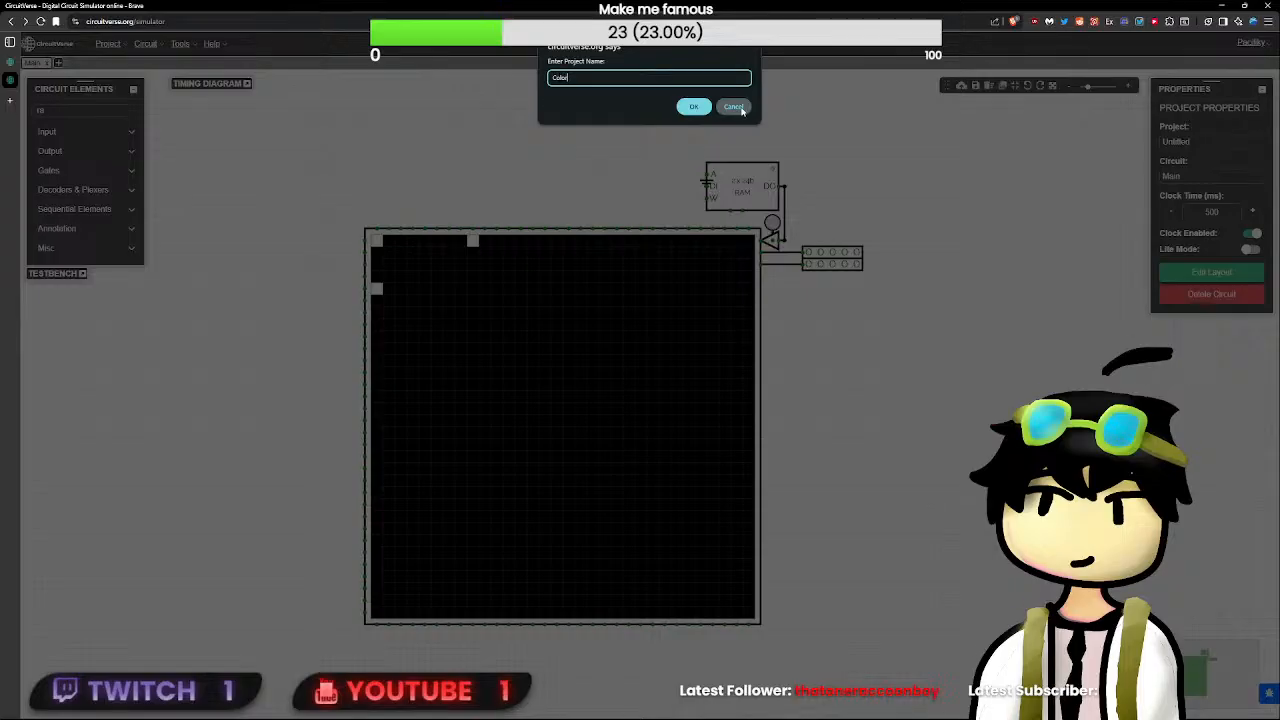
pyautogui.hotkey('ctrl', 'a')
pyautogui.press('BackSpace')
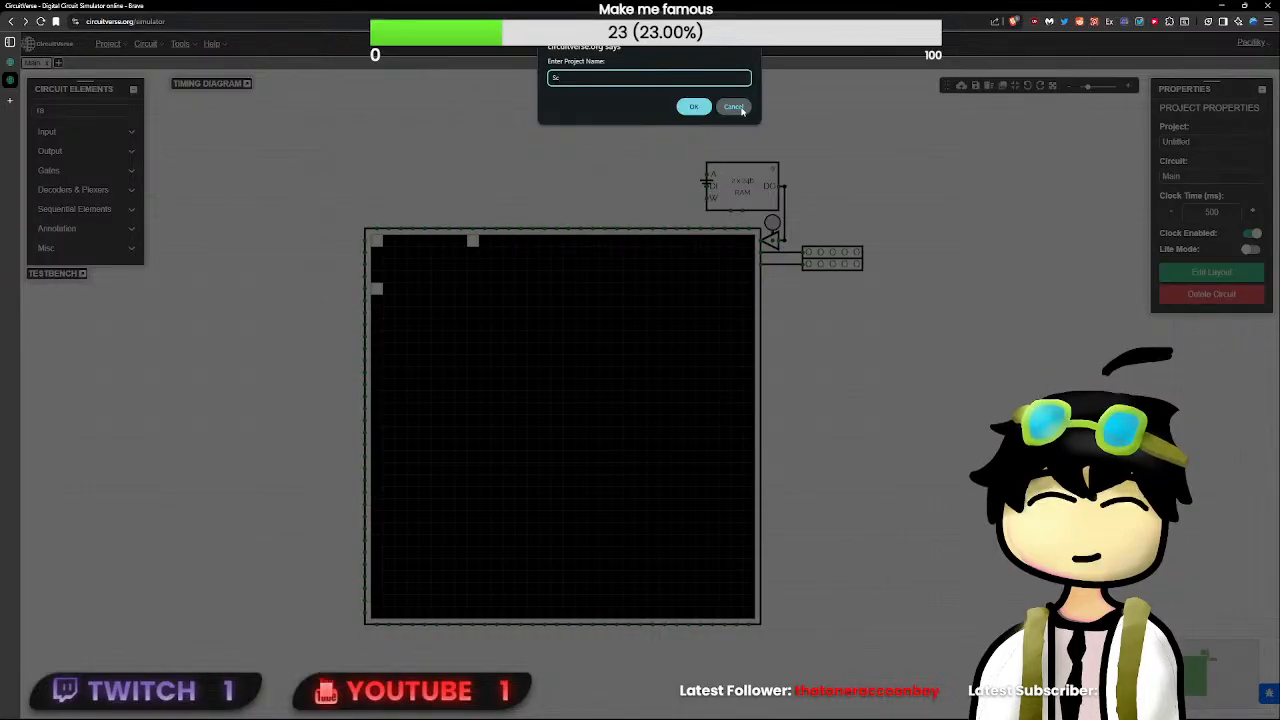
pyautogui.press('BackSpace')
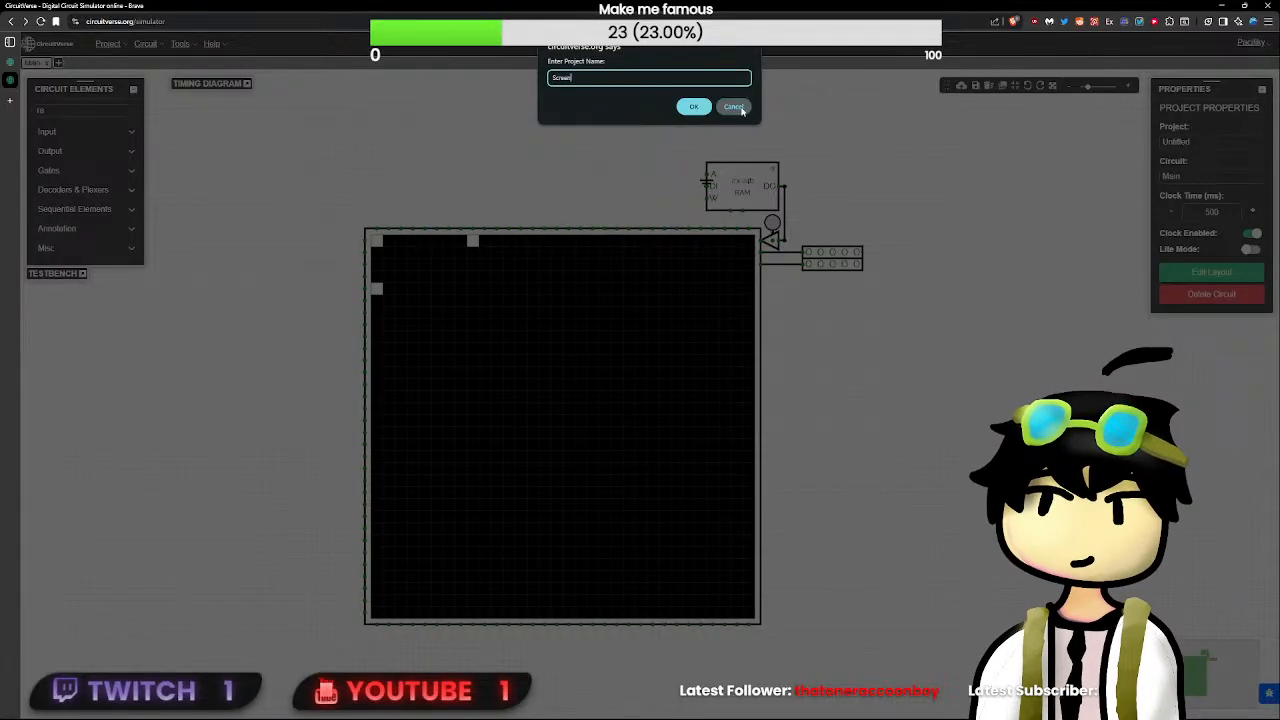
pyautogui.click(741, 110)
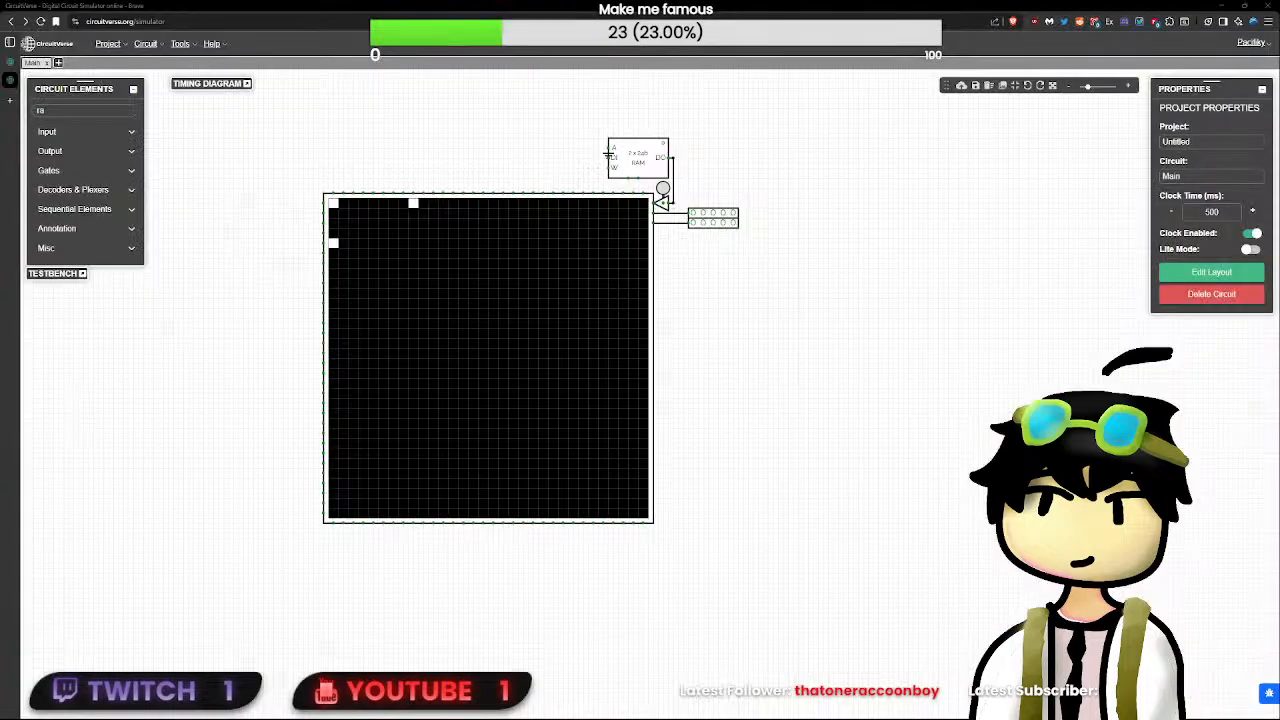
# - Save the LED matrix circuit without entering a project name and return to the simulator
pyautogui.moveTo(500, 403); pyautogui.dragTo(566, 414)
pyautogui.hotkey('ctrl', 's')
pyautogui.click(700, 107)
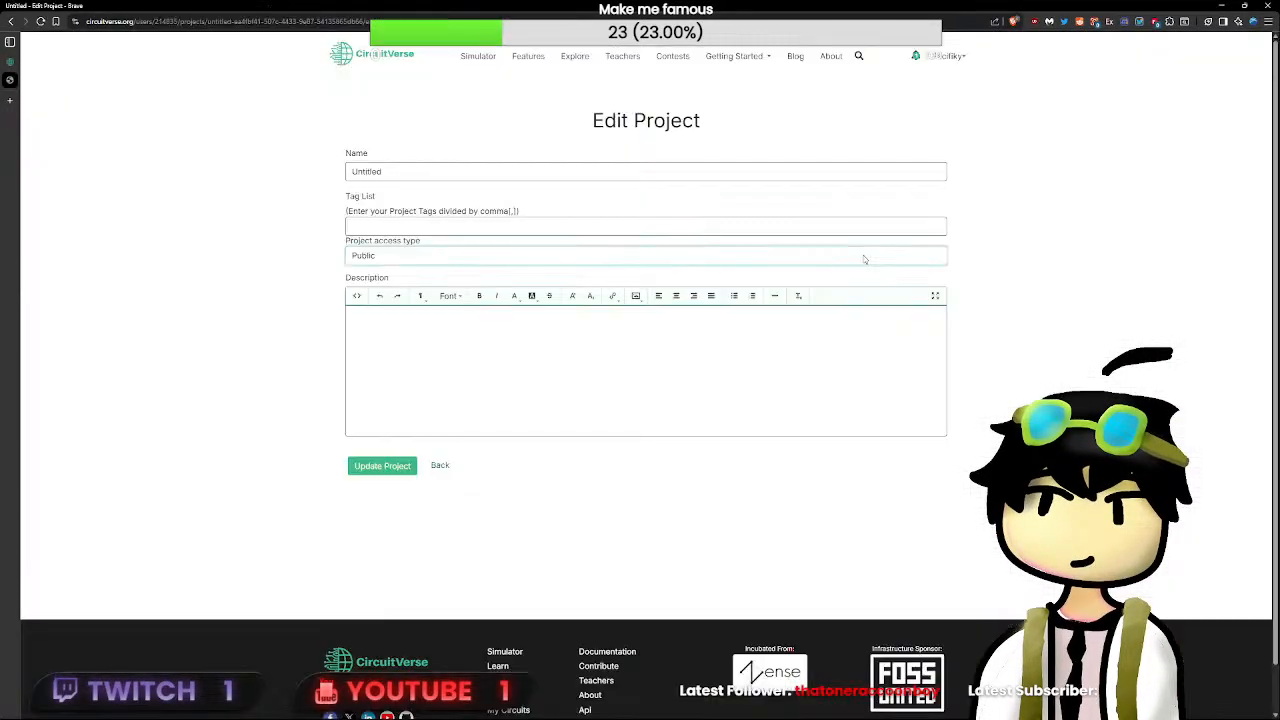
pyautogui.click(10, 20)
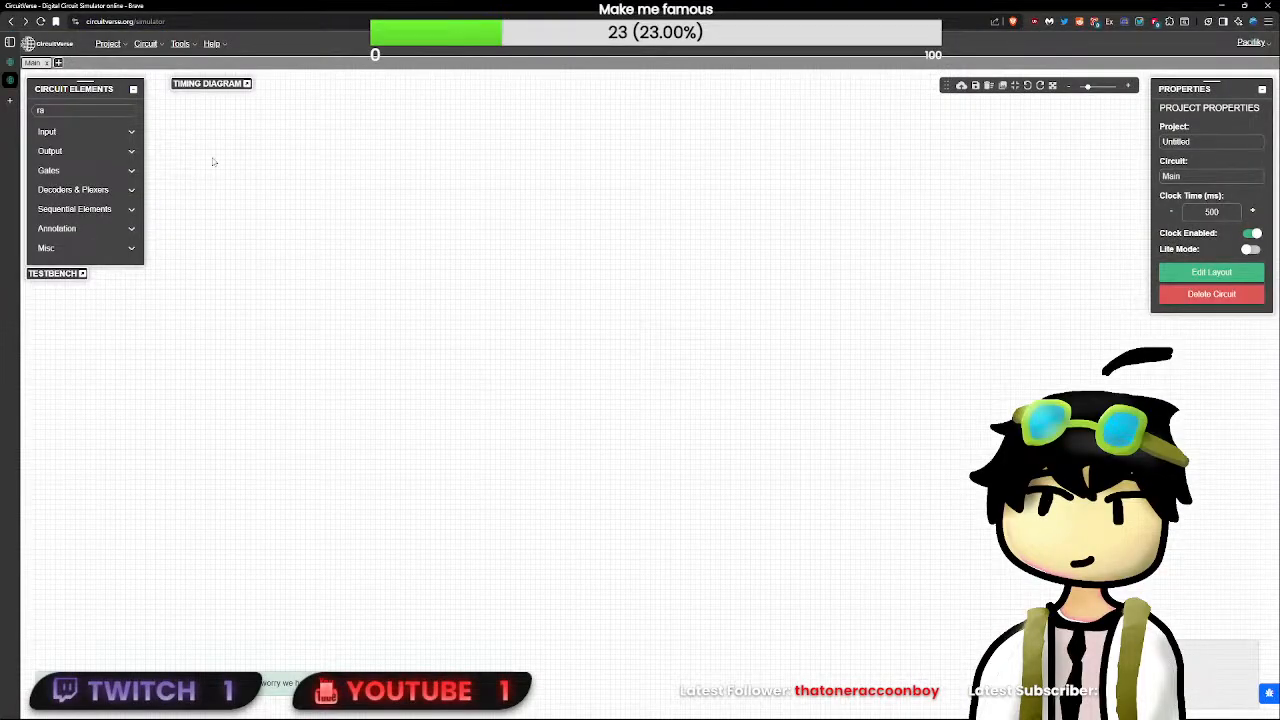
# - Save the LED matrix circuit as a project named ScreenTest
pyautogui.hotkey('ctrl', 's')
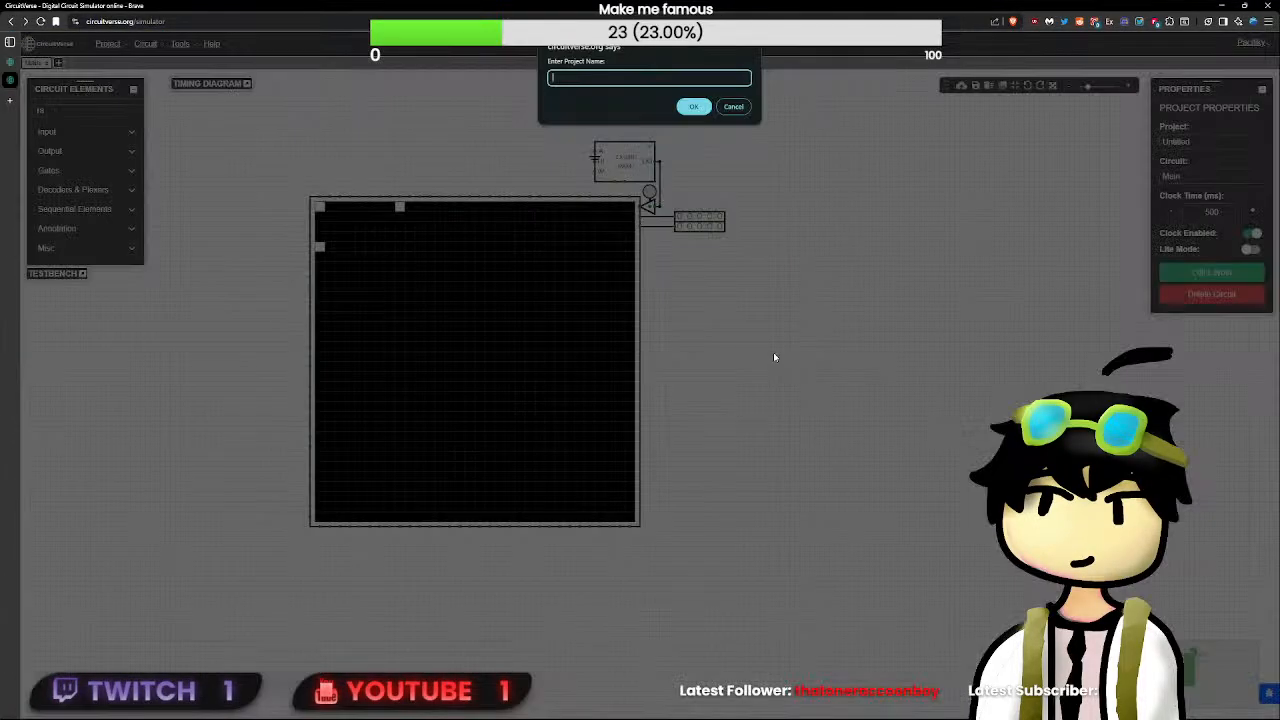
pyautogui.write('Computer')
pyautogui.hotkey('ctrl', 'a')
pyautogui.write('ScreenTest')
pyautogui.press('Return')
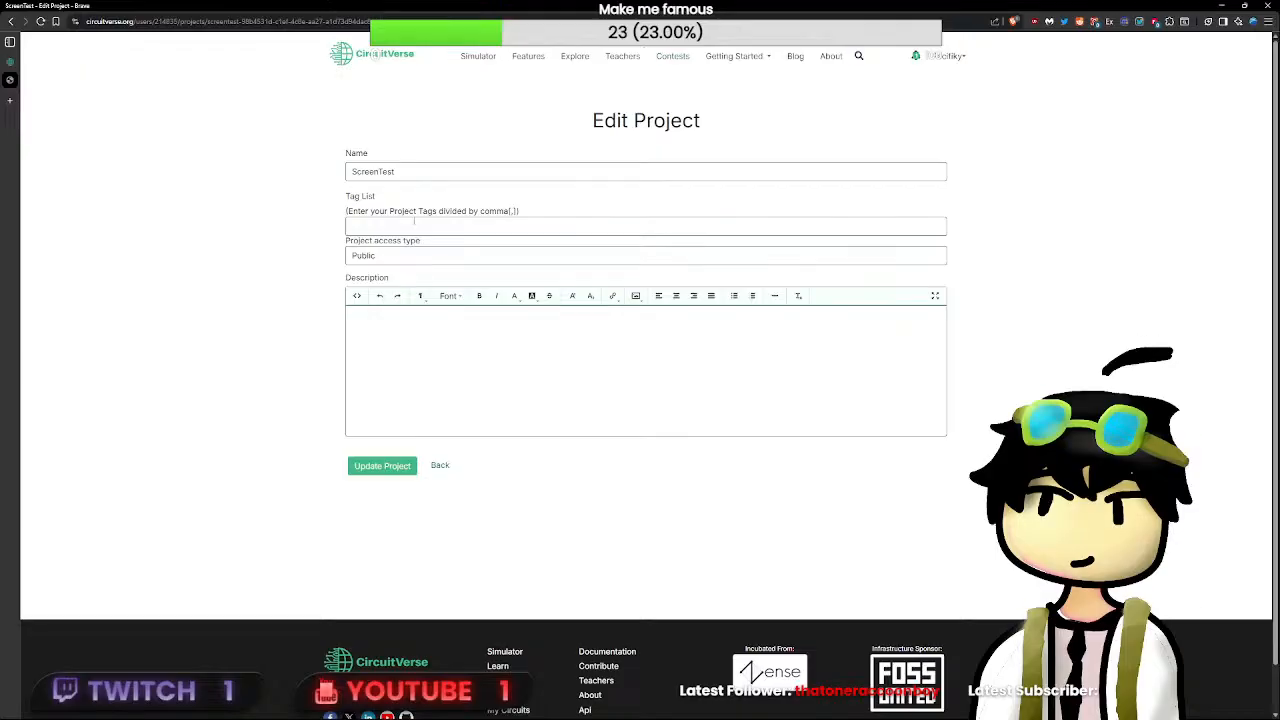
# - Tag the ScreenTest project with screen, rgbmatrix, monitor and display
pyautogui.write('scre')
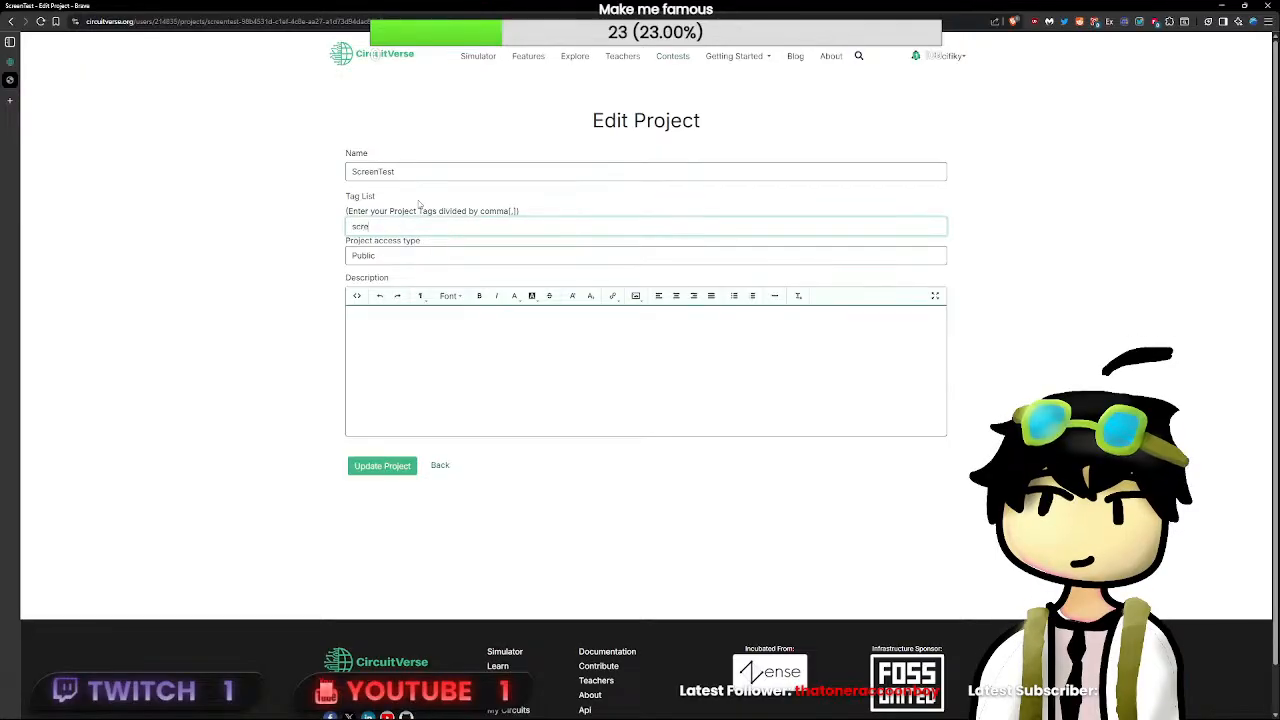
pyautogui.write('en,rgbmatrix,monitor')
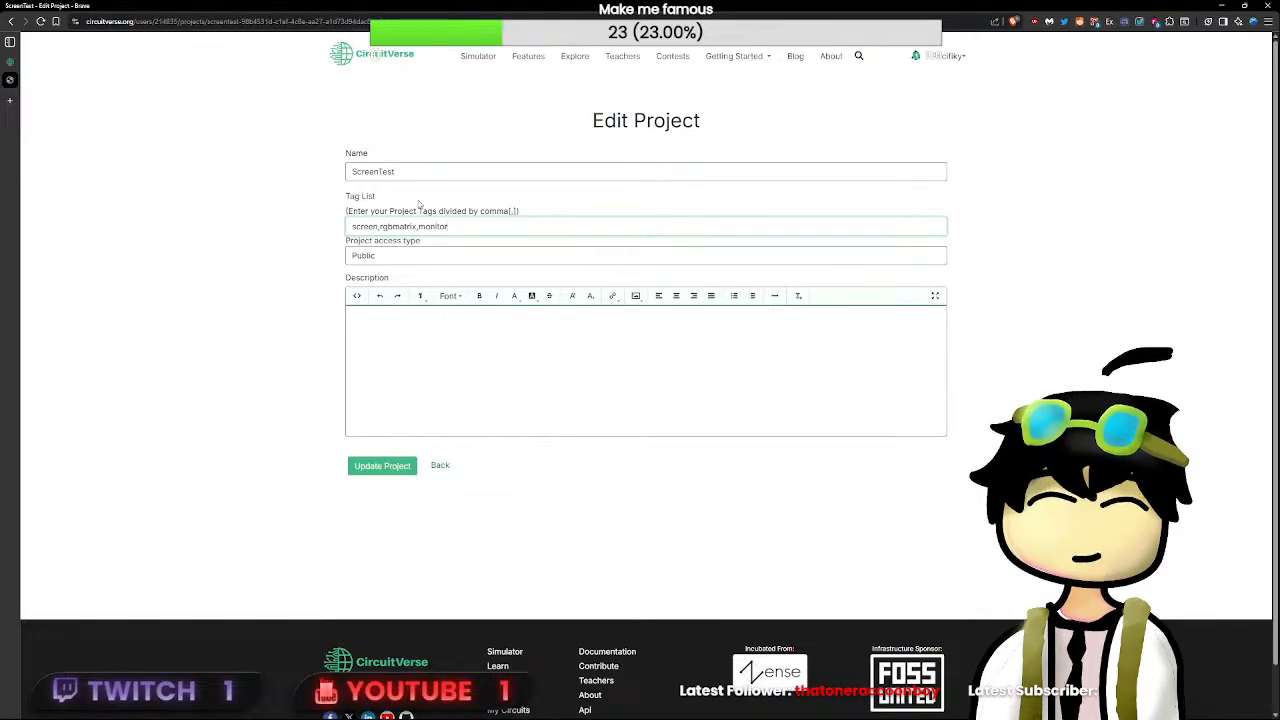
pyautogui.write(',display')
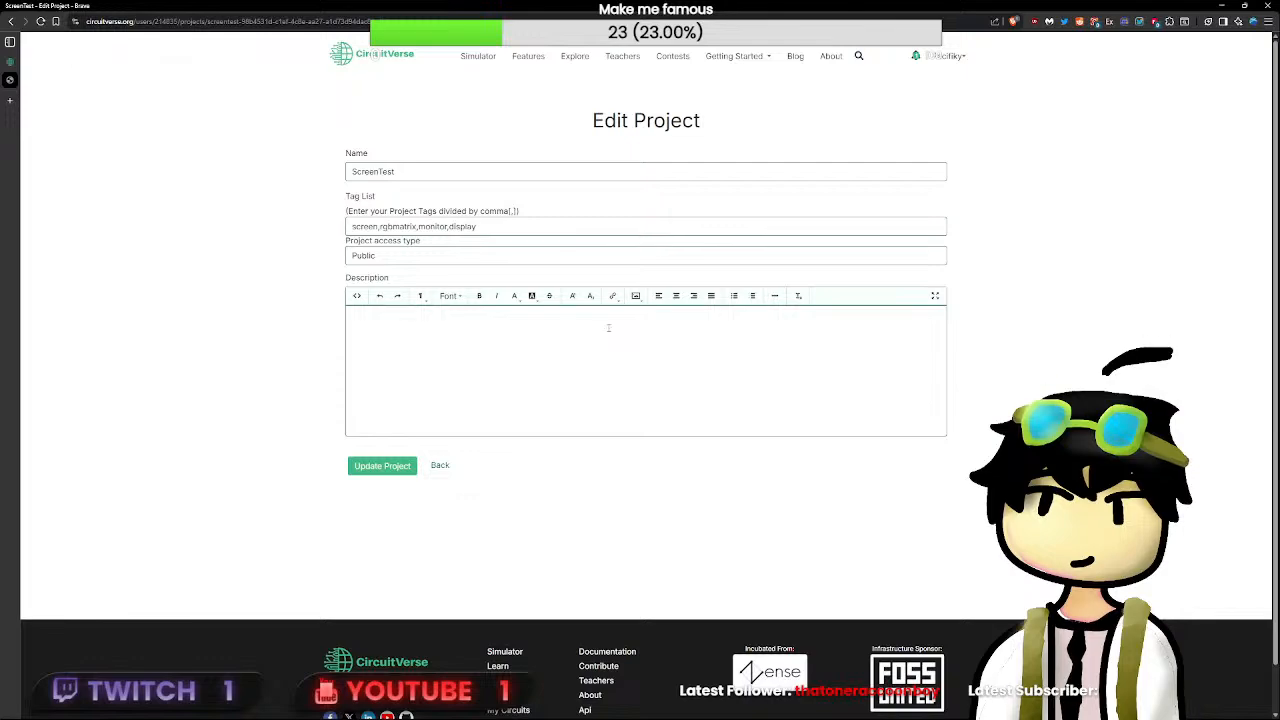
pyautogui.write('e thing I used to test the ')
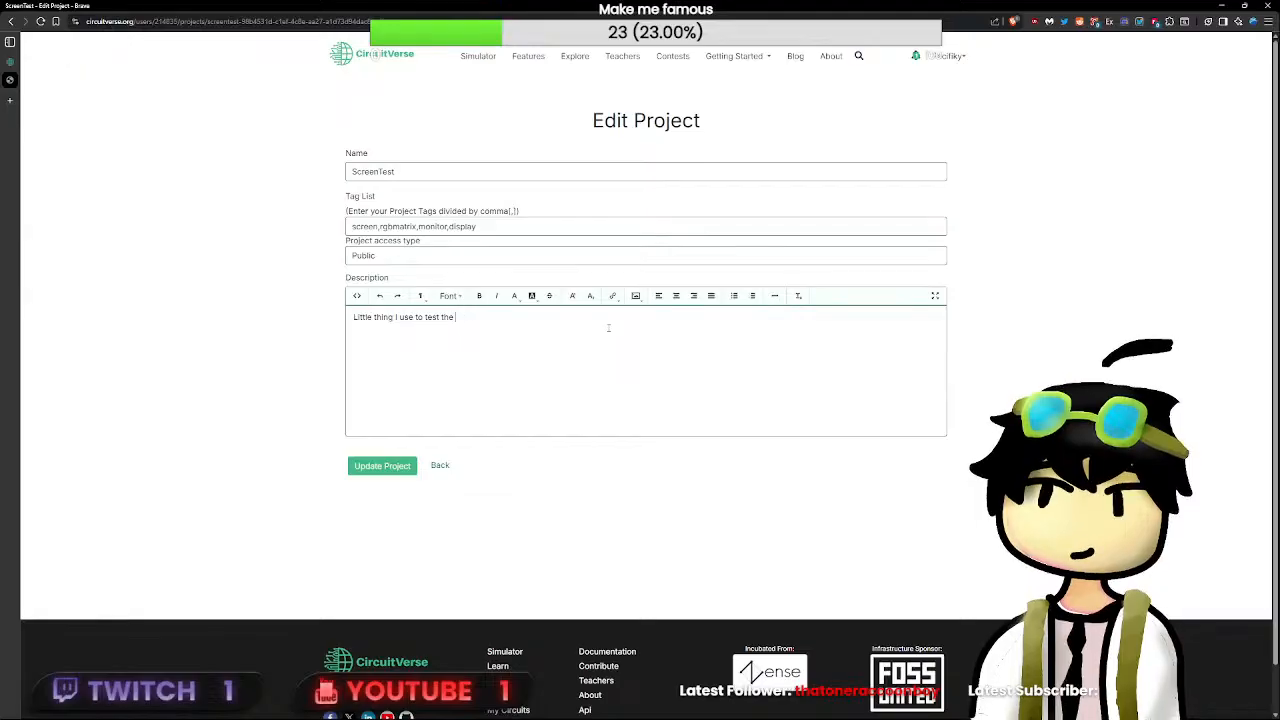
pyautogui.write('sgbmatri')
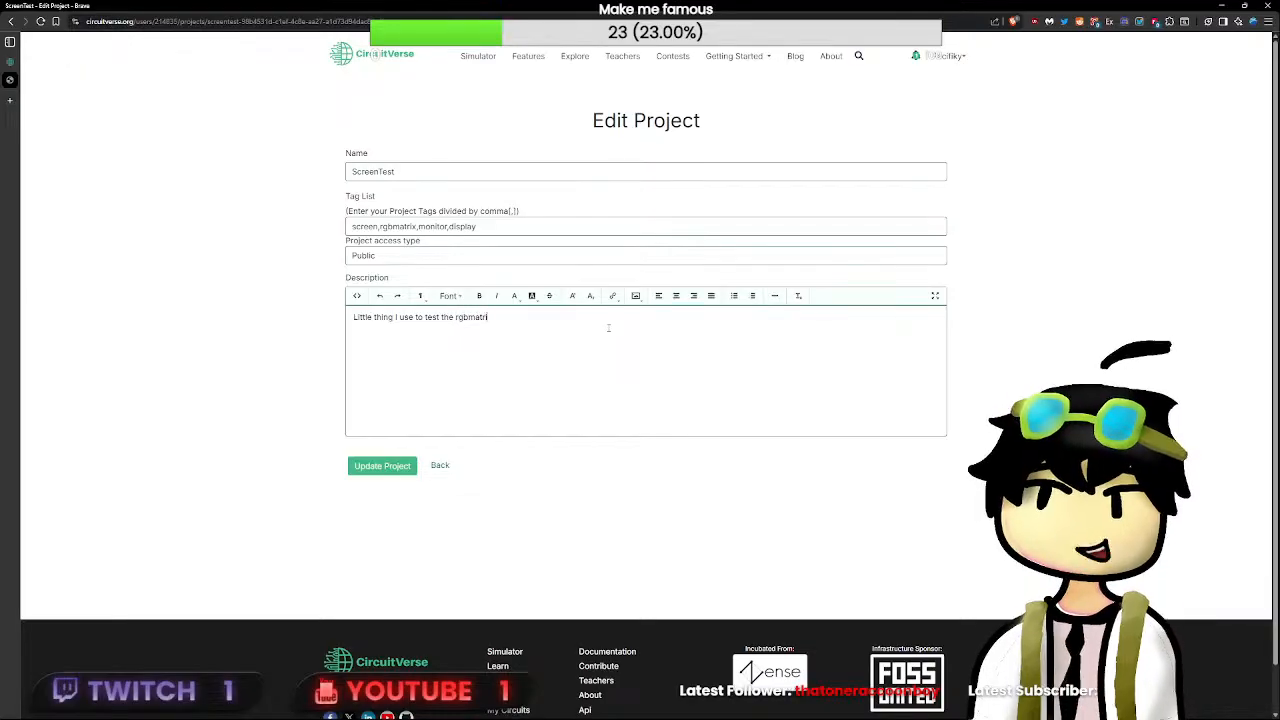
pyautogui.write('x circuit')
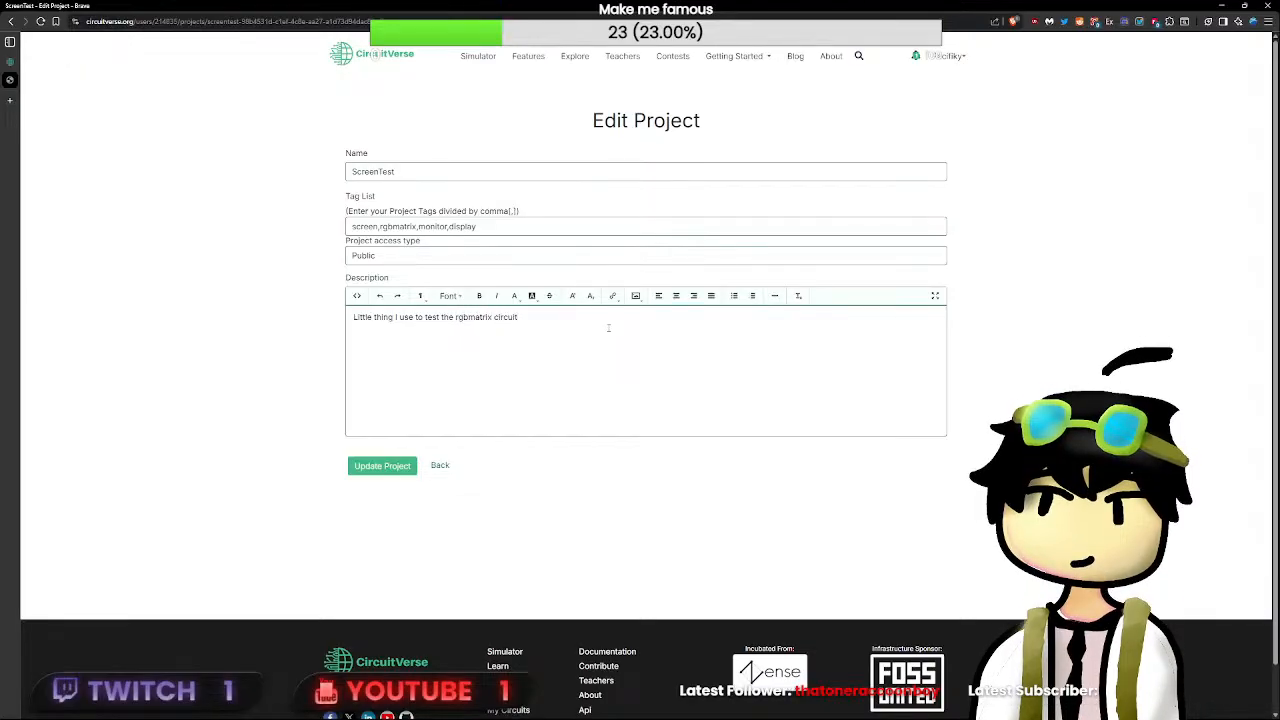
# - Describe the project as "Little thing I use to test the rgbmatrix circuit", update it and close its page
pyautogui.click(382, 465)
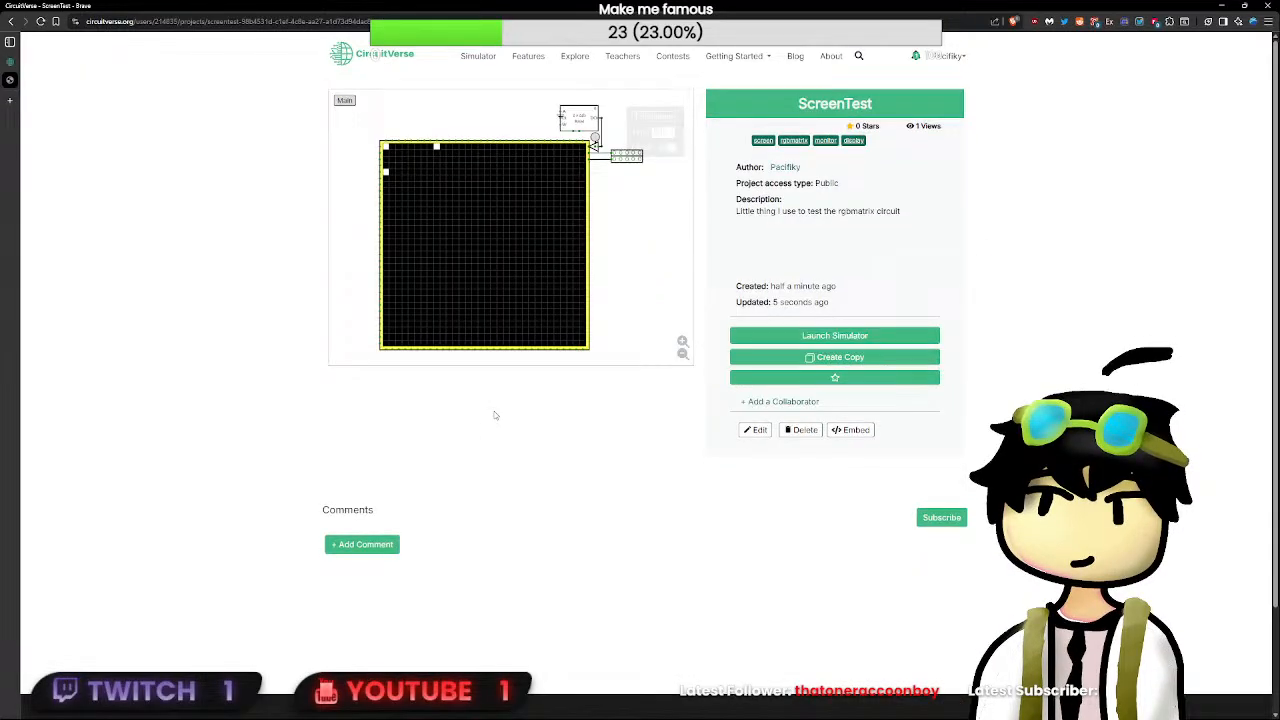
pyautogui.hotkey('ctrl', 'w')
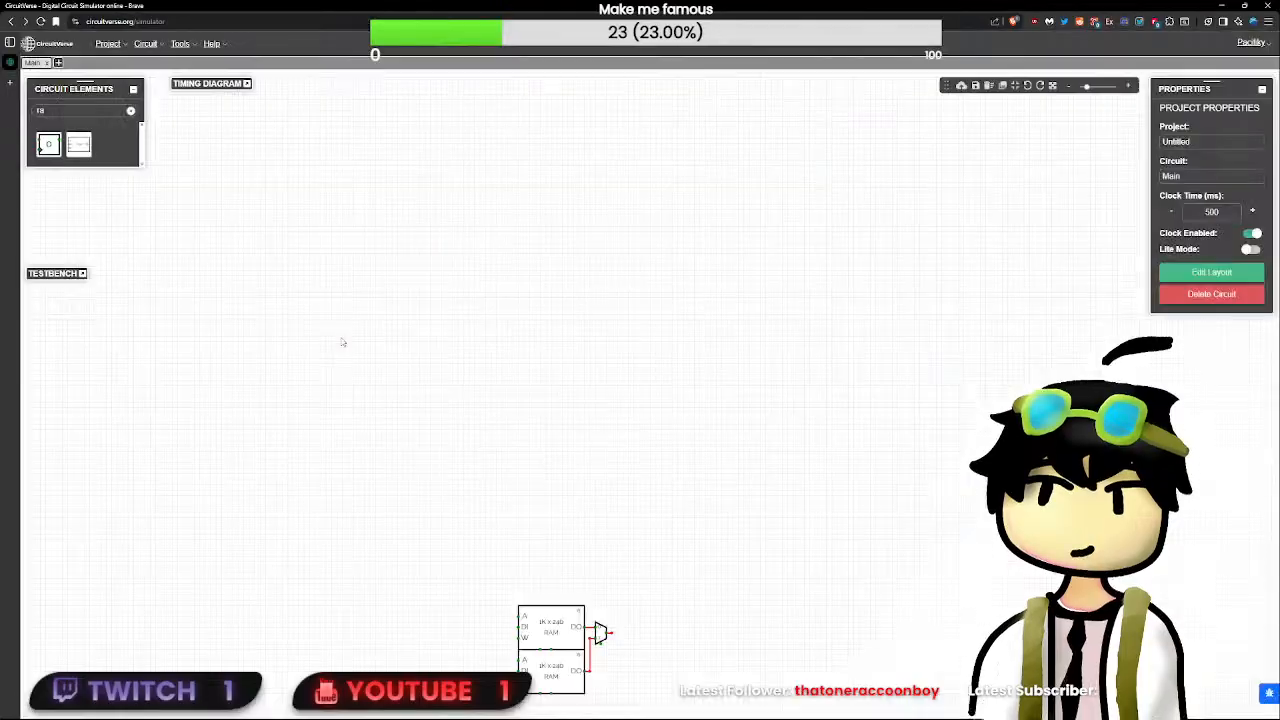
# - Add an RGB LED matrix with 32 rows and 32 columns to the circuit holding the two 1K x 24b RAMs
pyautogui.click(130, 110)
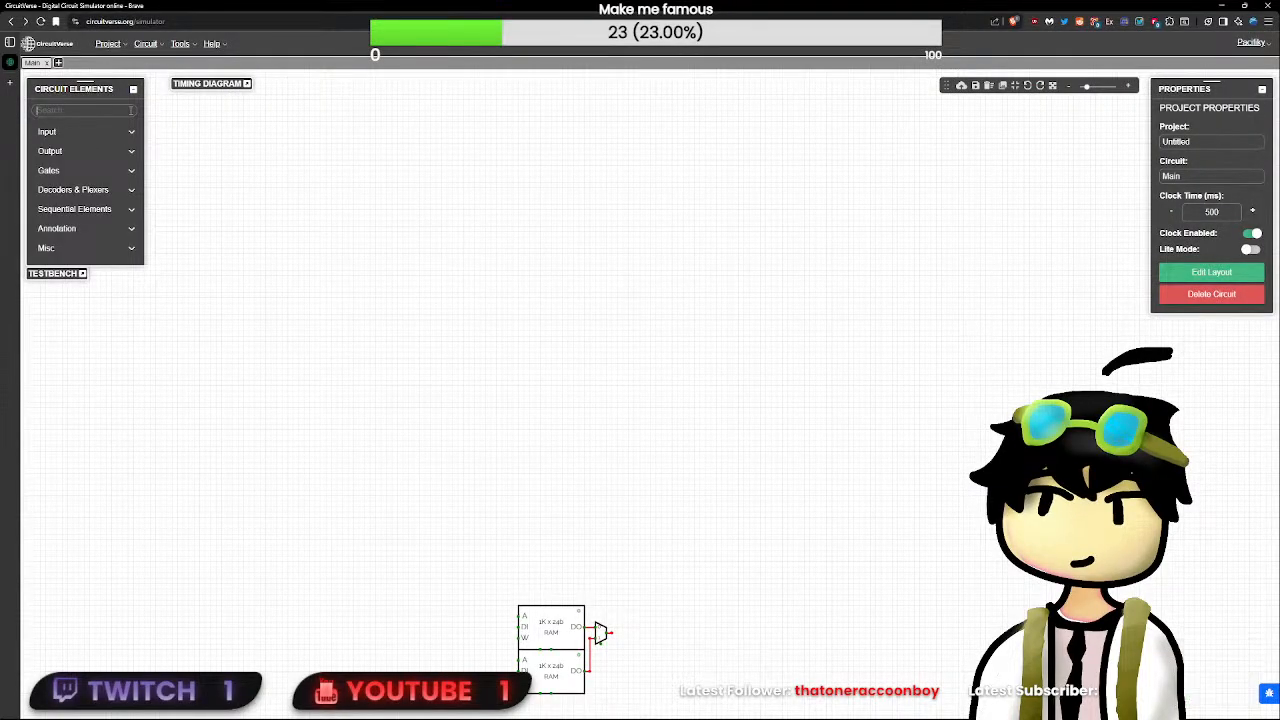
pyautogui.write('mat')
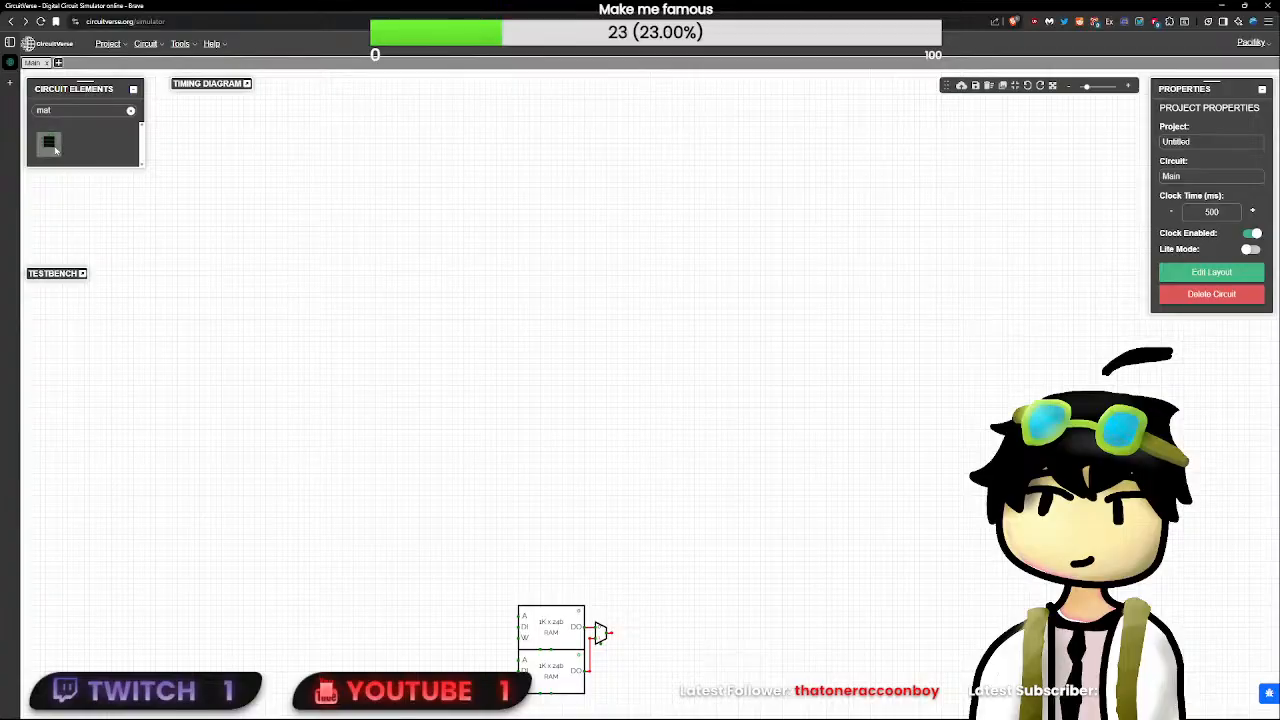
pyautogui.click(50, 142)
pyautogui.doubleClick(1225, 235)
pyautogui.write('32')
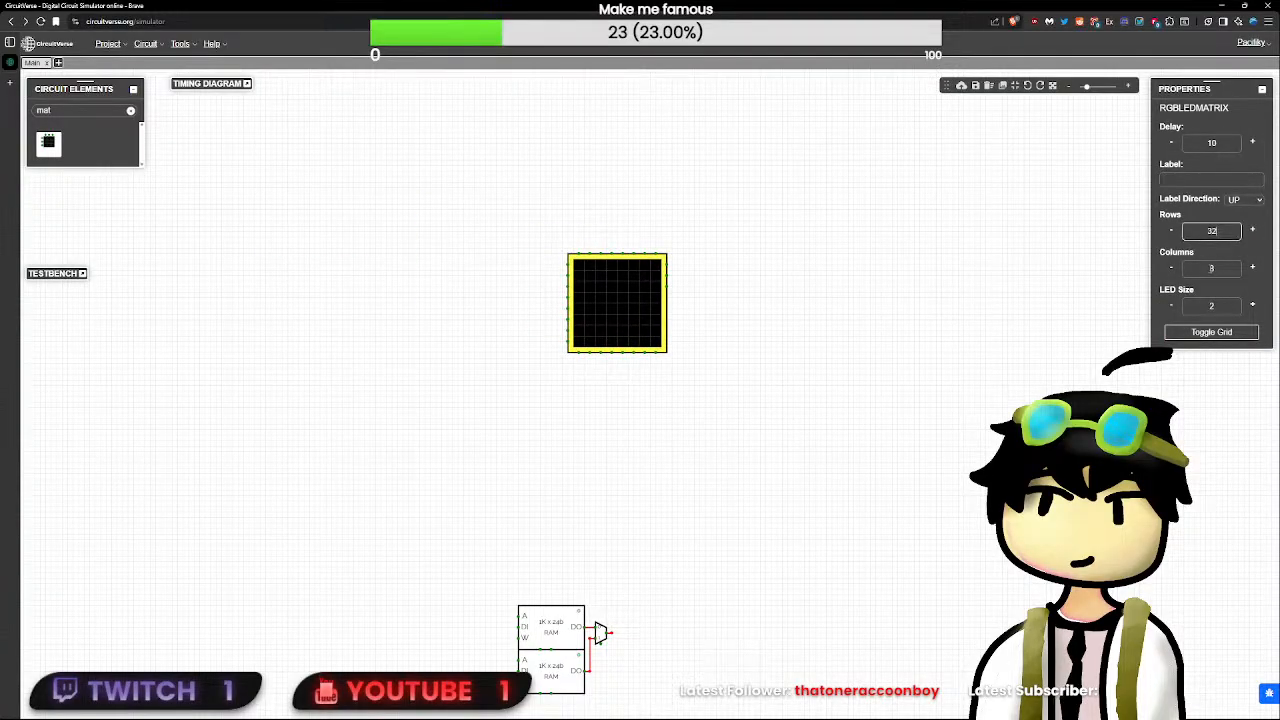
pyautogui.press('Tab')
pyautogui.write('32')
pyautogui.press('Tab')
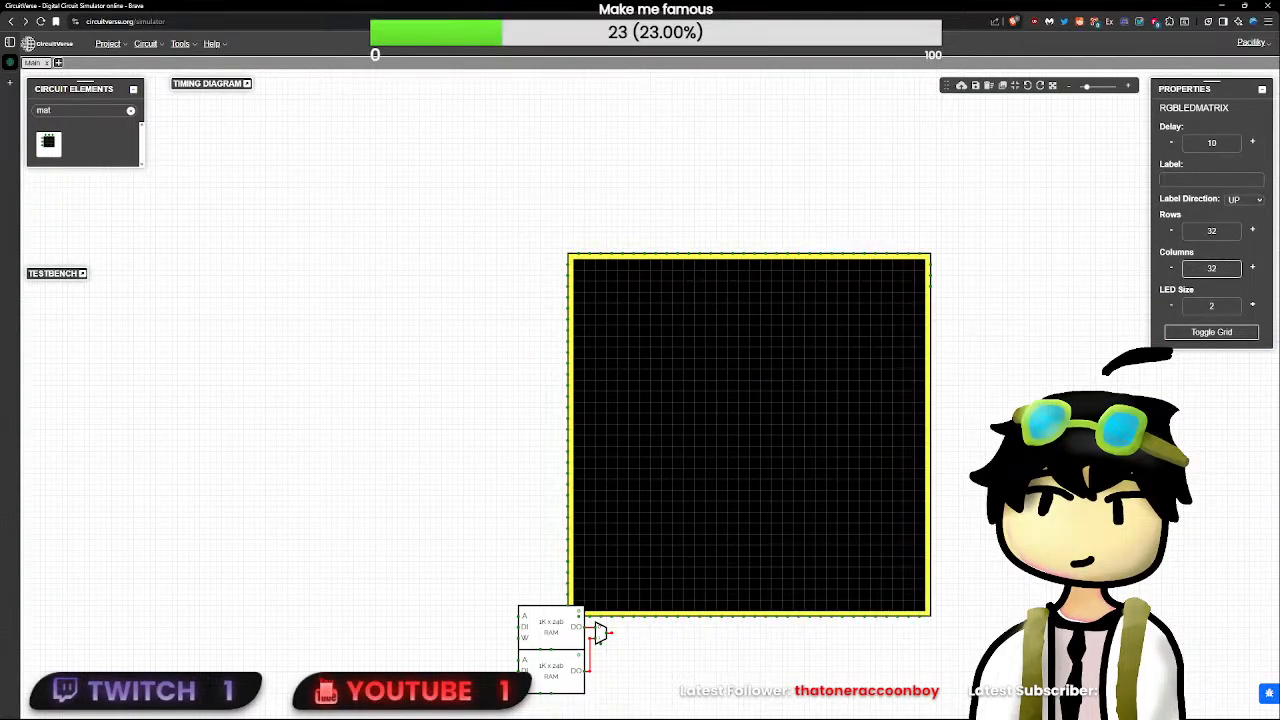
# - Place the LED matrix directly above the RAMs and wire its colour input to the multiplexer's output
pyautogui.moveTo(871, 503); pyautogui.dragTo(500, 489)
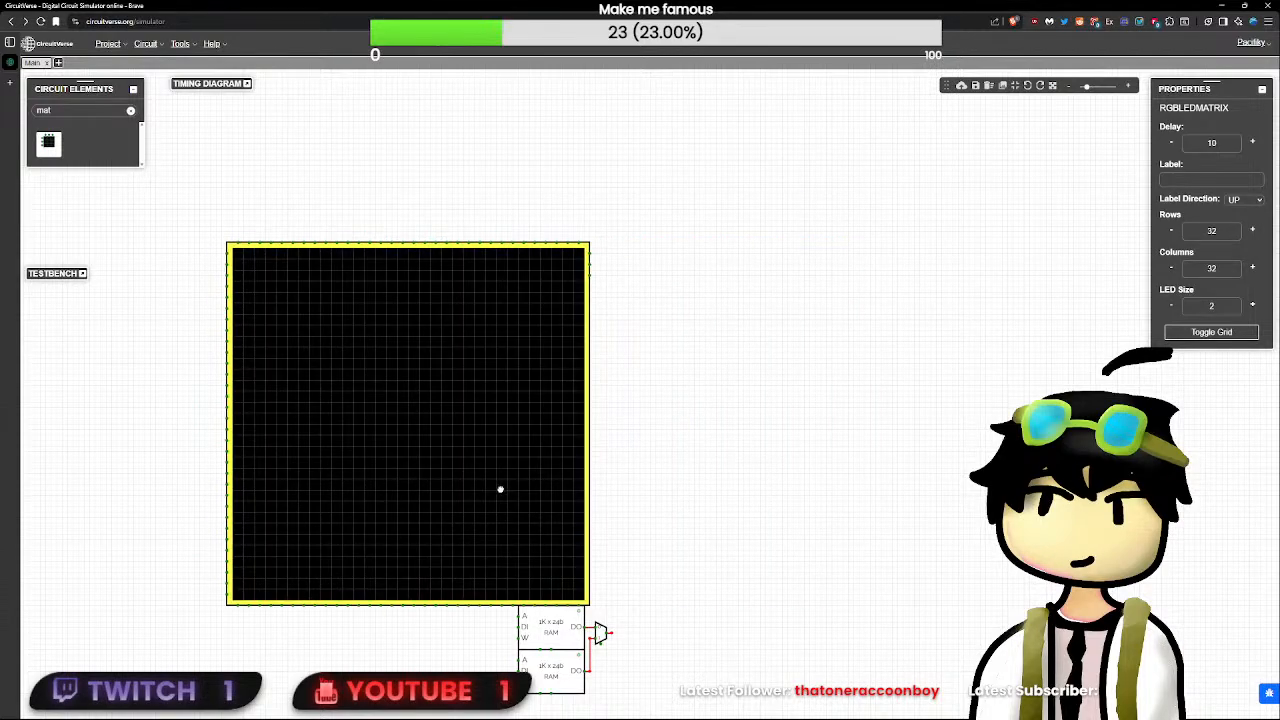
pyautogui.moveTo(591, 253)
pyautogui.mouseDown()
pyautogui.moveTo(643, 300)
pyautogui.moveTo(612, 633)
pyautogui.mouseUp()
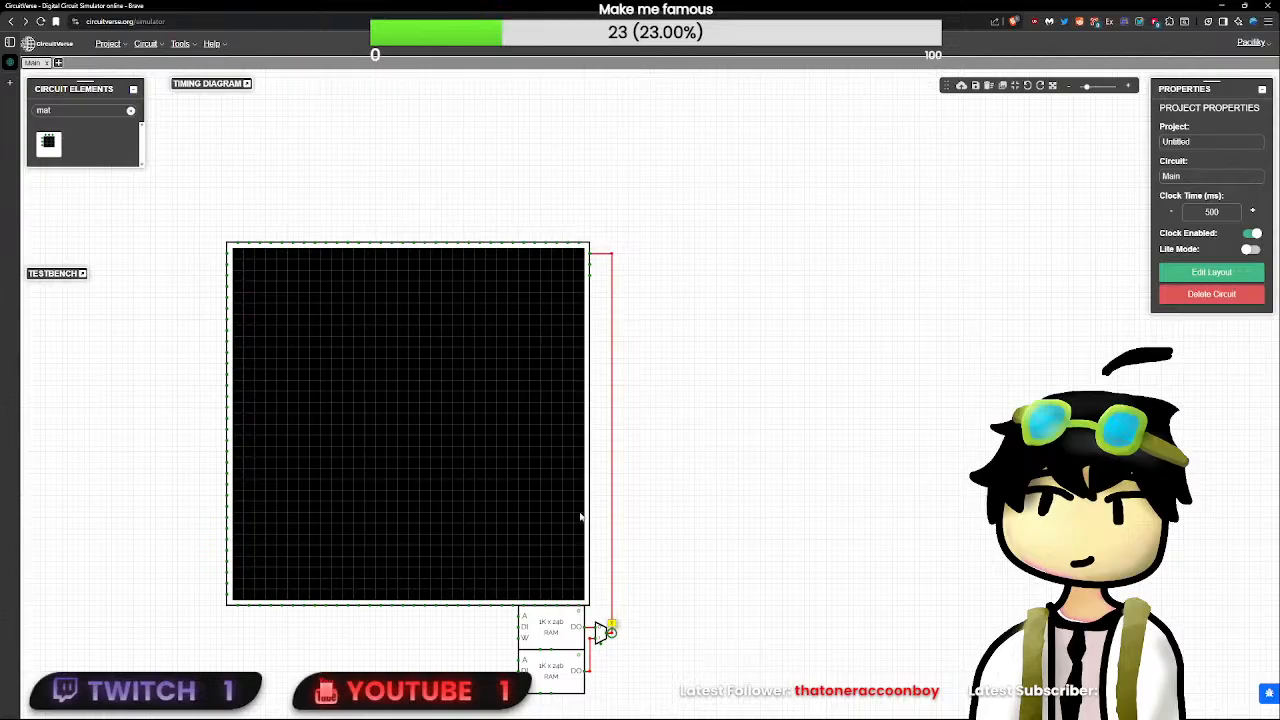
pyautogui.moveTo(535, 497); pyautogui.dragTo(552, 494)
pyautogui.click(684, 420)
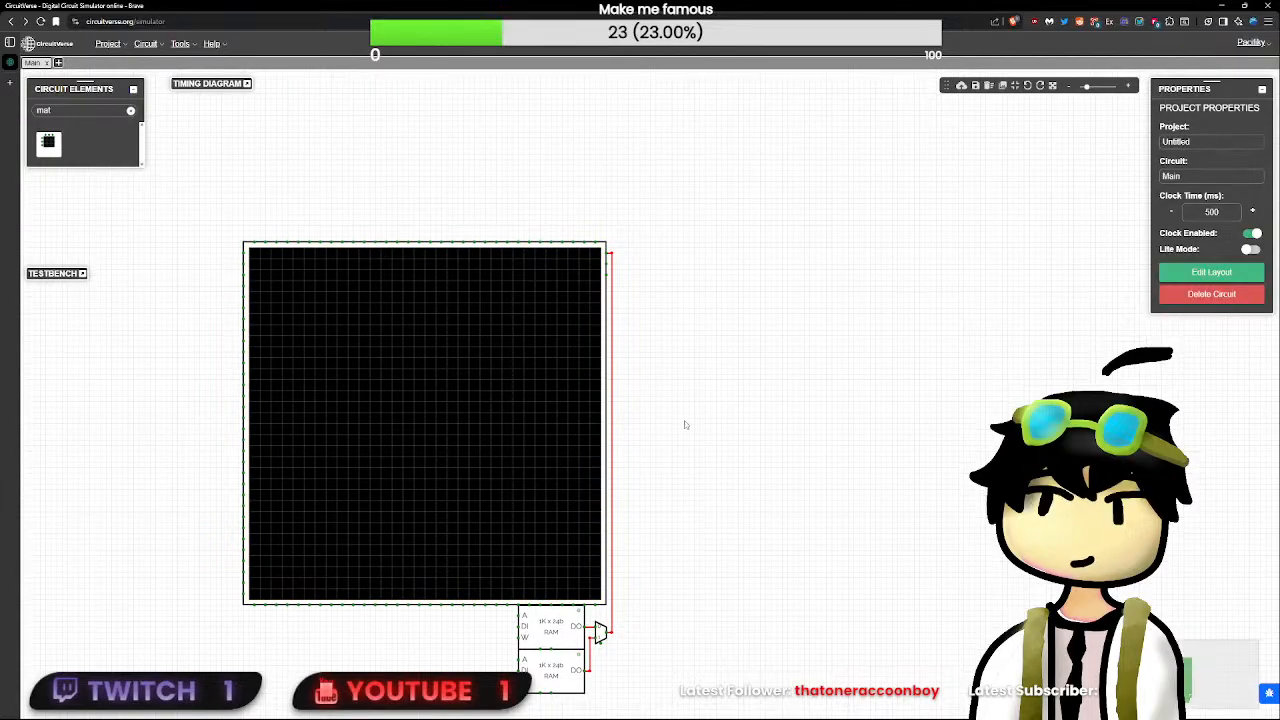
# - Search the circuit elements for a register
pyautogui.moveTo(677, 425); pyautogui.dragTo(750, 265)
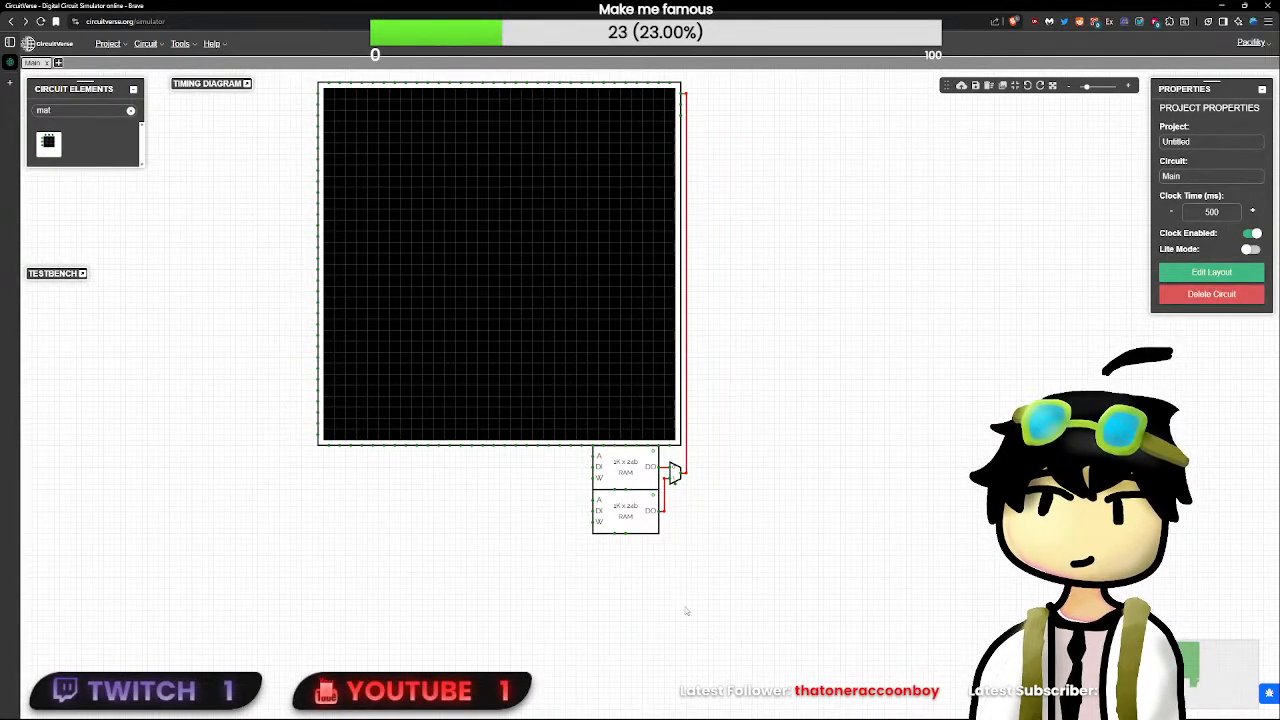
pyautogui.scroll(4, 631, 620)
pyautogui.scroll(-1, 630, 621)
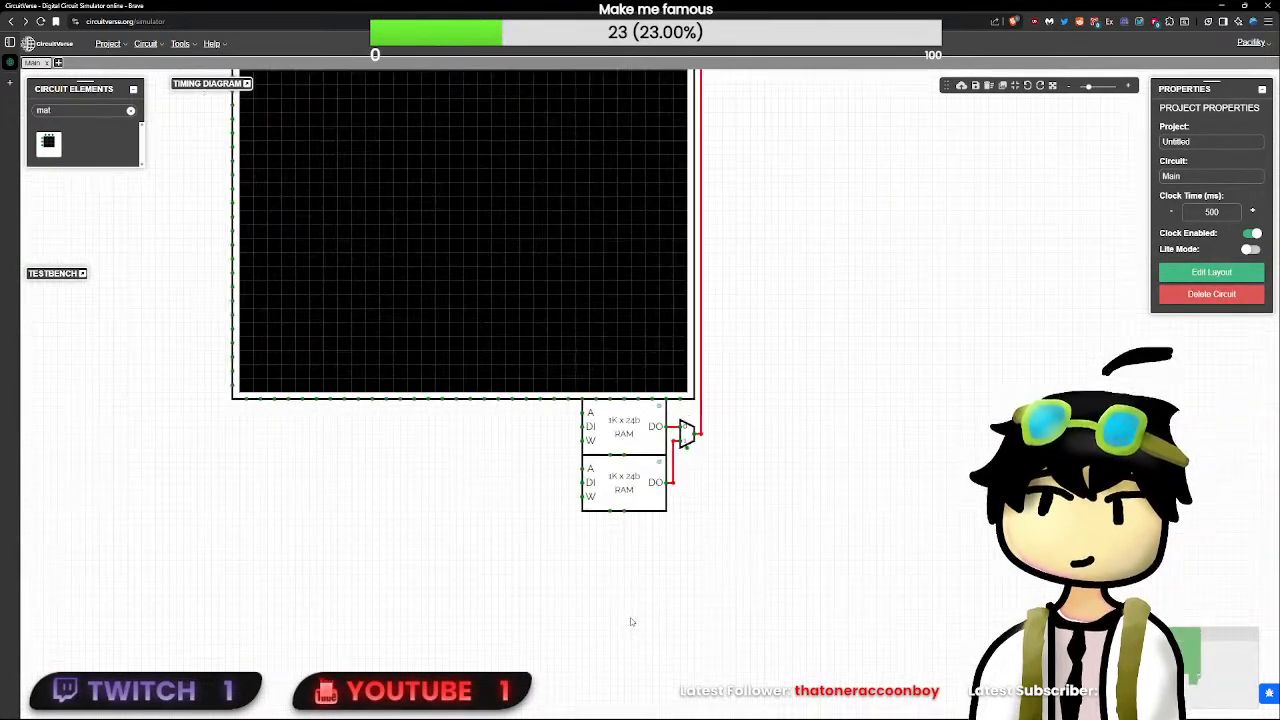
pyautogui.click(130, 110)
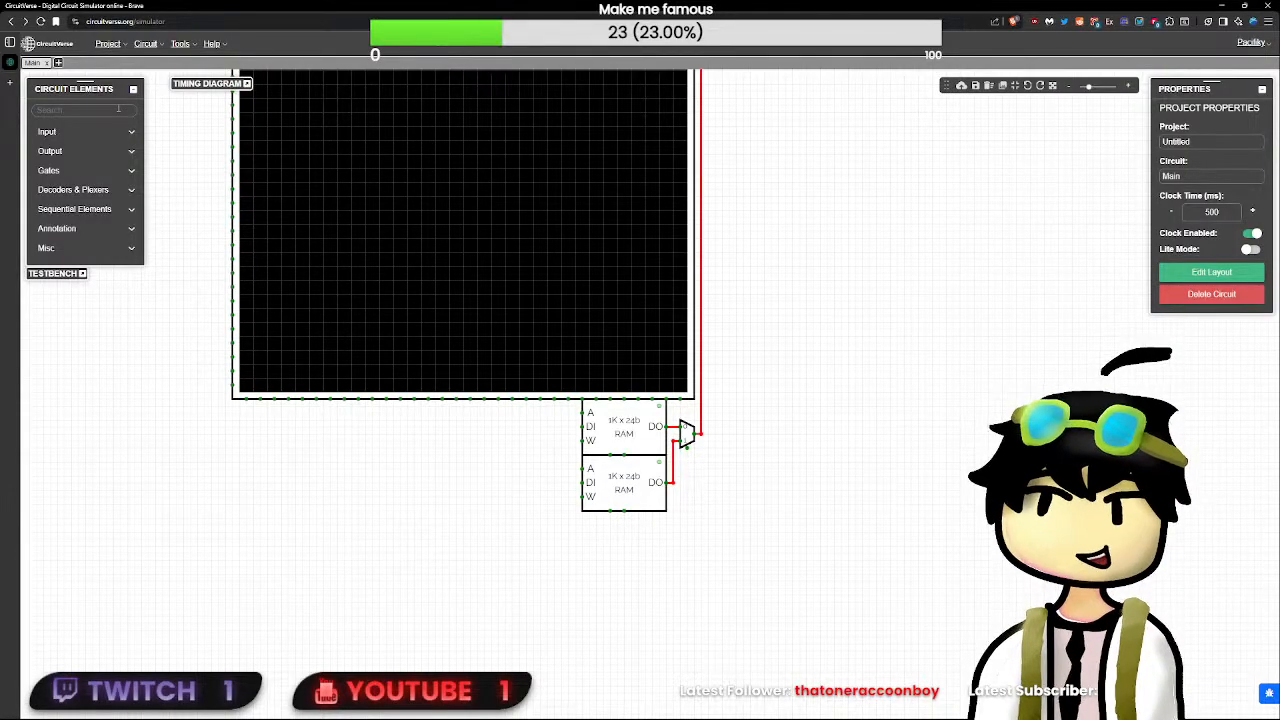
pyautogui.click(118, 108)
pyautogui.write('regi')
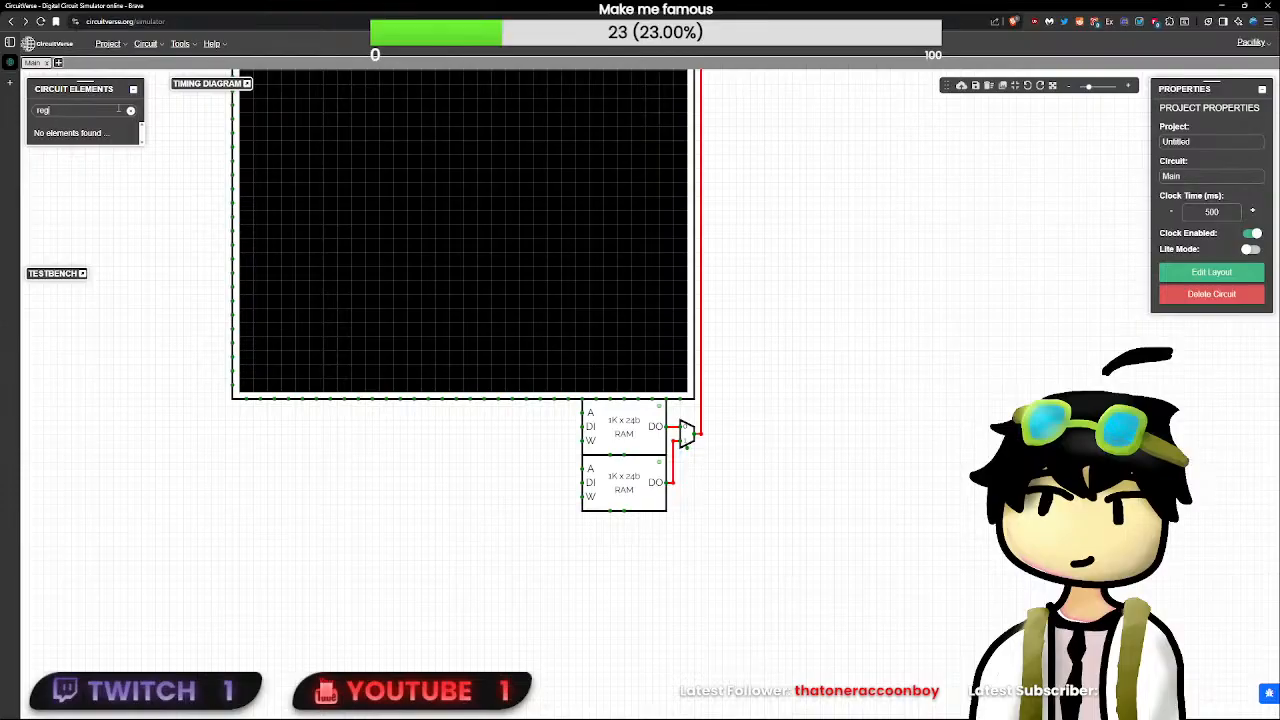
pyautogui.press('BackSpace')
pyautogui.press('BackSpace')
pyautogui.press('BackSpace')
pyautogui.press('BackSpace')
# - Find the D flip-flop element and place one in the empty area left of the LED matrix
pyautogui.write('df')
pyautogui.click(312, 120)
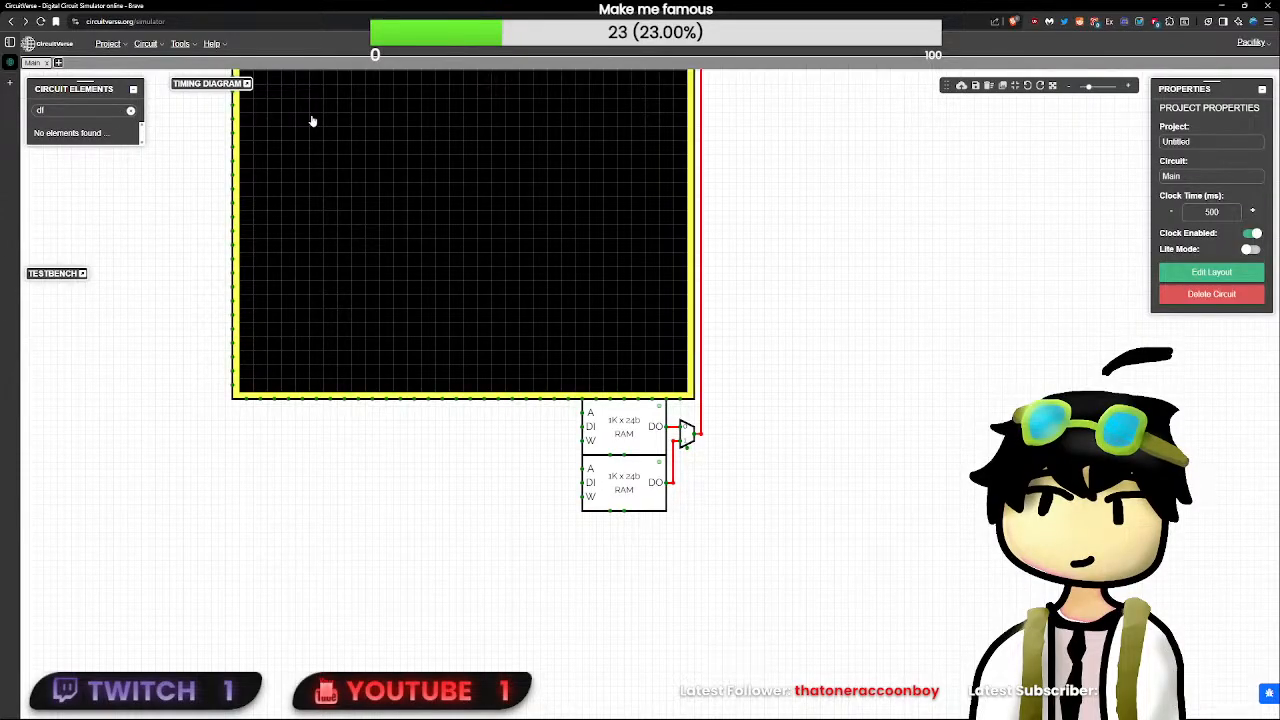
pyautogui.press('BackSpace')
pyautogui.write('ff')
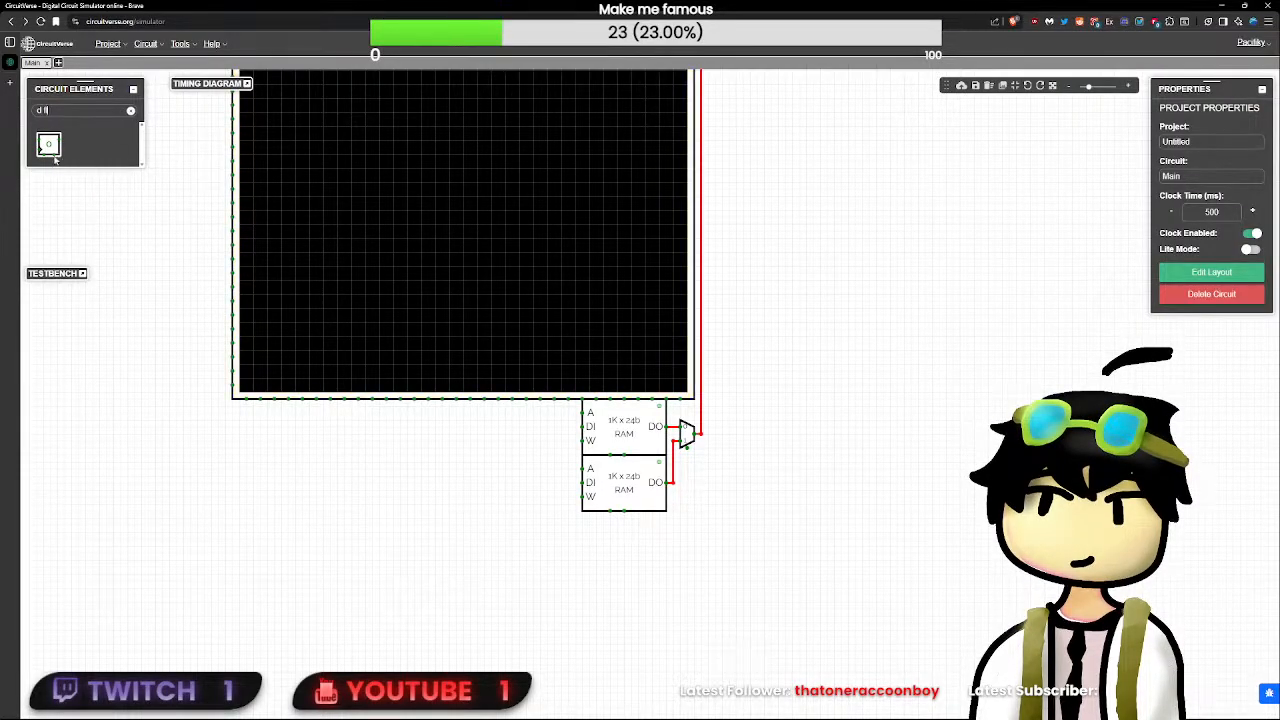
pyautogui.click(54, 155)
pyautogui.click(52, 379)
pyautogui.moveTo(138, 371); pyautogui.dragTo(478, 366)
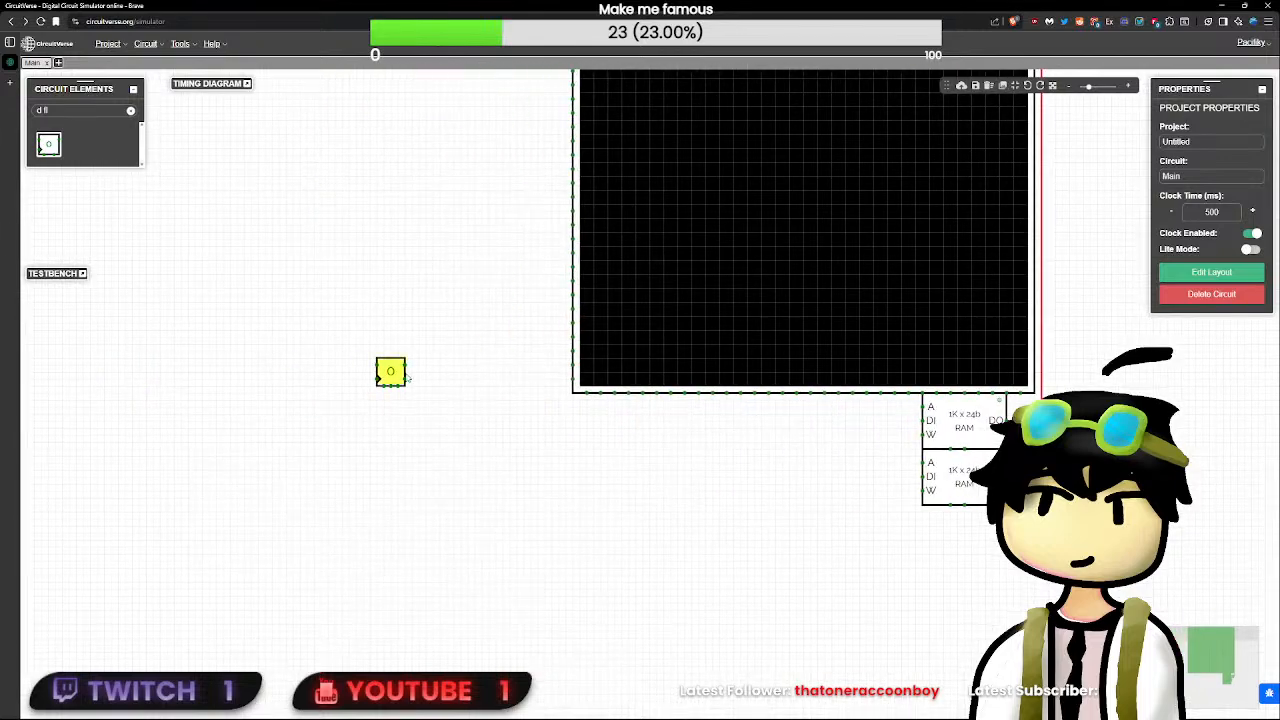
# - Set the D flip-flop's delay to 0, move it up and away from the LED matrix, and clear the element search
pyautogui.click(396, 373)
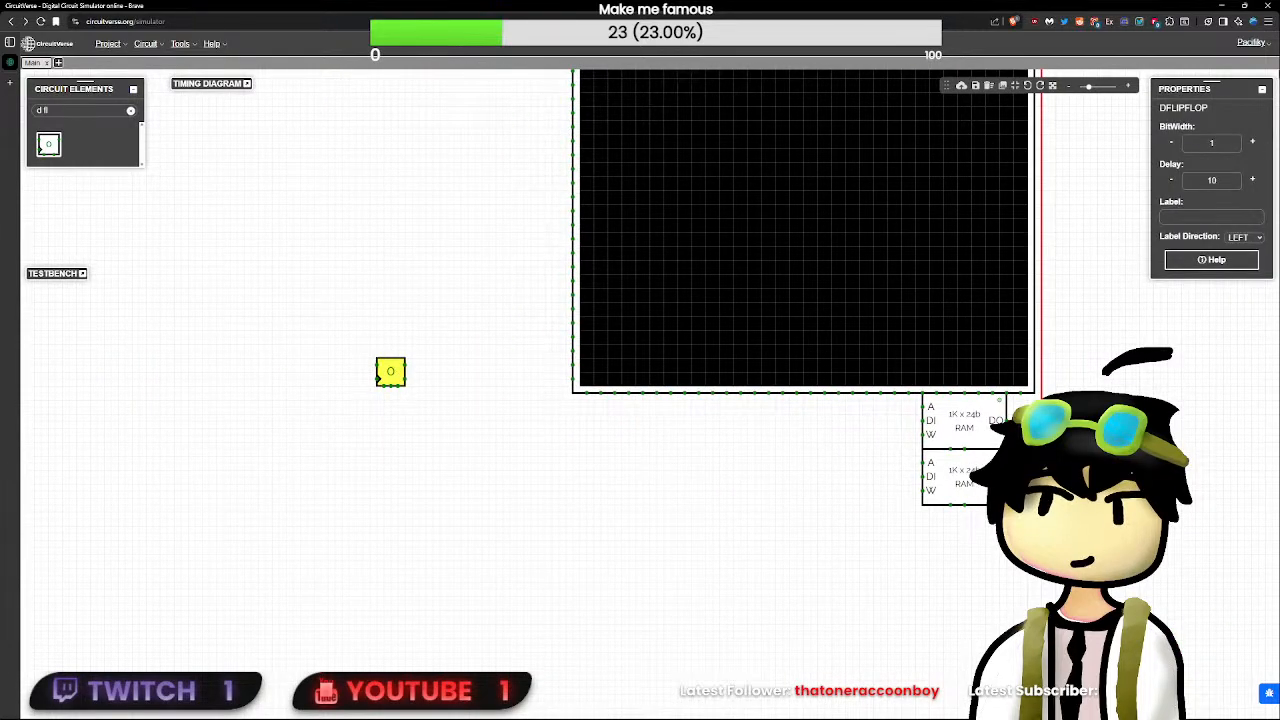
pyautogui.click(1208, 180)
pyautogui.click(523, 380)
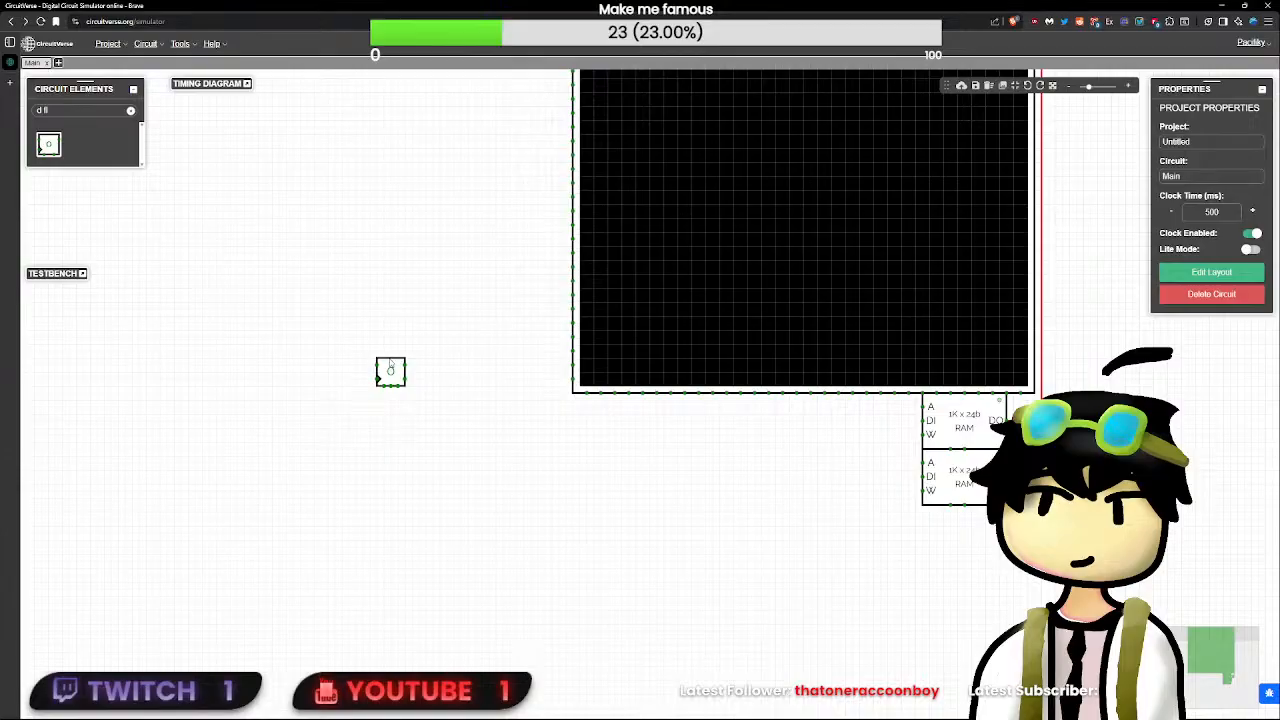
pyautogui.moveTo(390, 370); pyautogui.dragTo(334, 265)
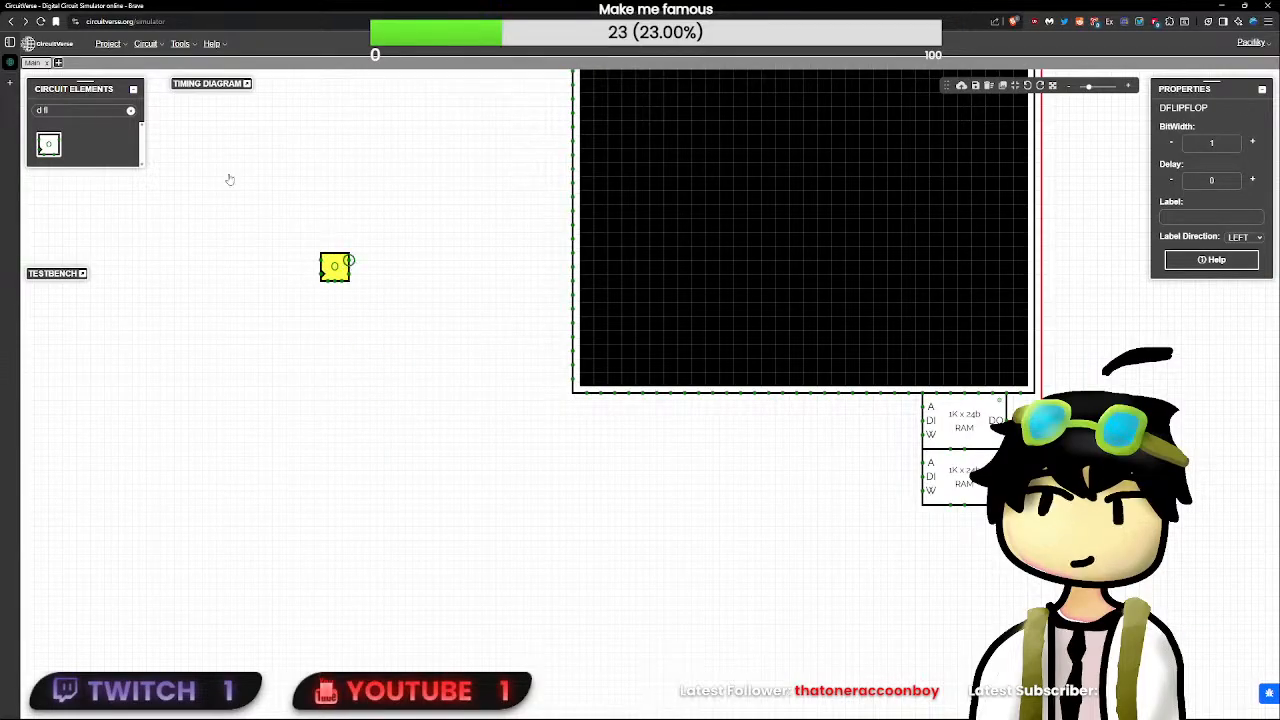
pyautogui.click(130, 111)
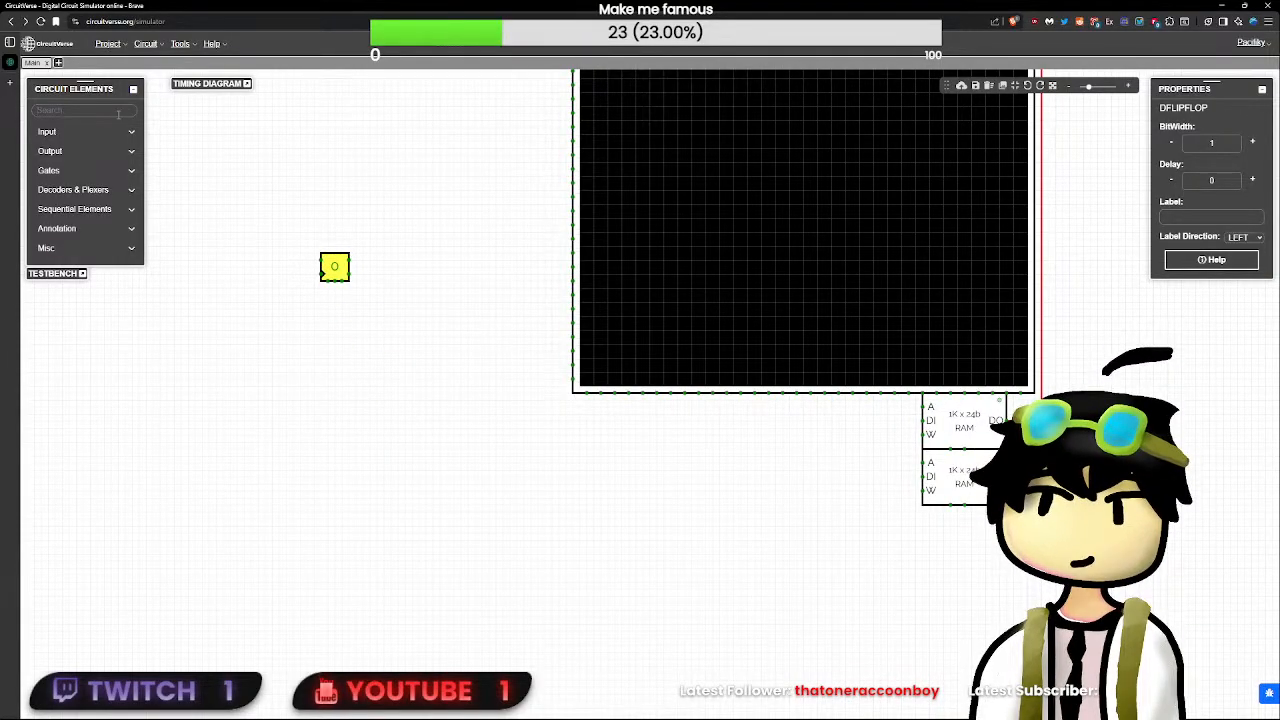
# - Find the SR flip-flop element, place one in the empty area below the LED matrix and set its delay to 0
pyautogui.write('sr')
pyautogui.click(47, 143)
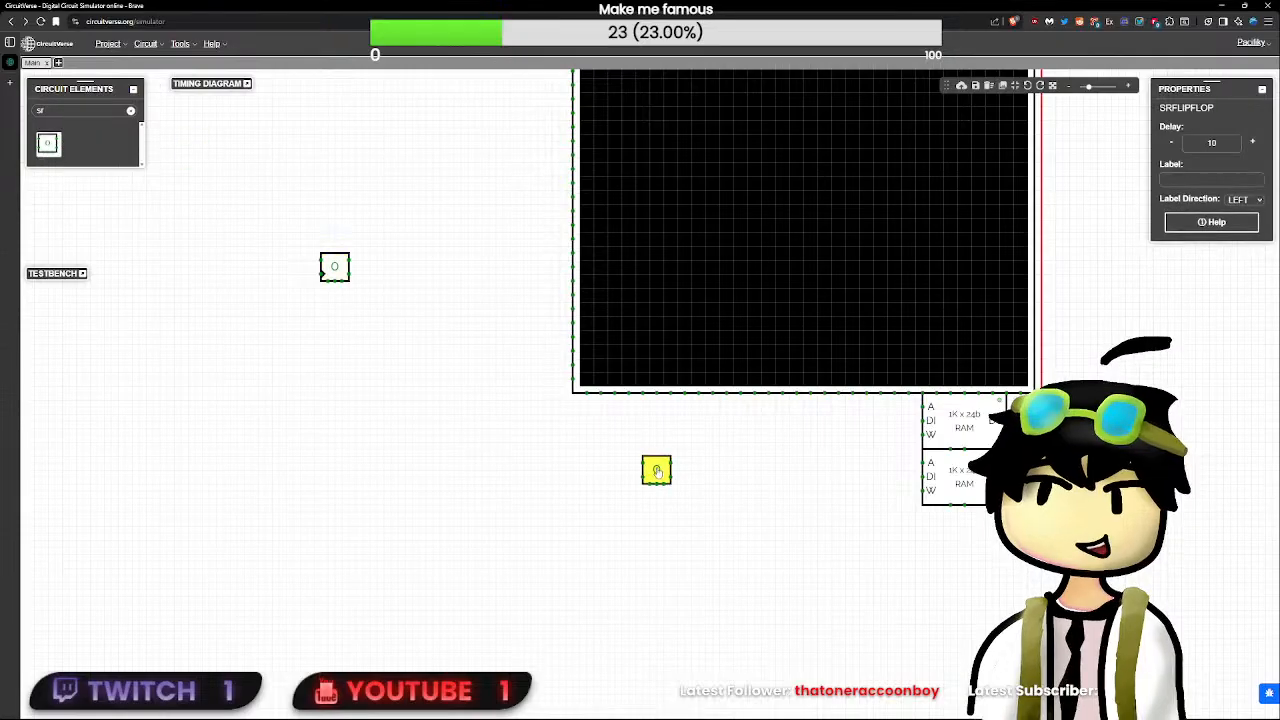
pyautogui.click(691, 581)
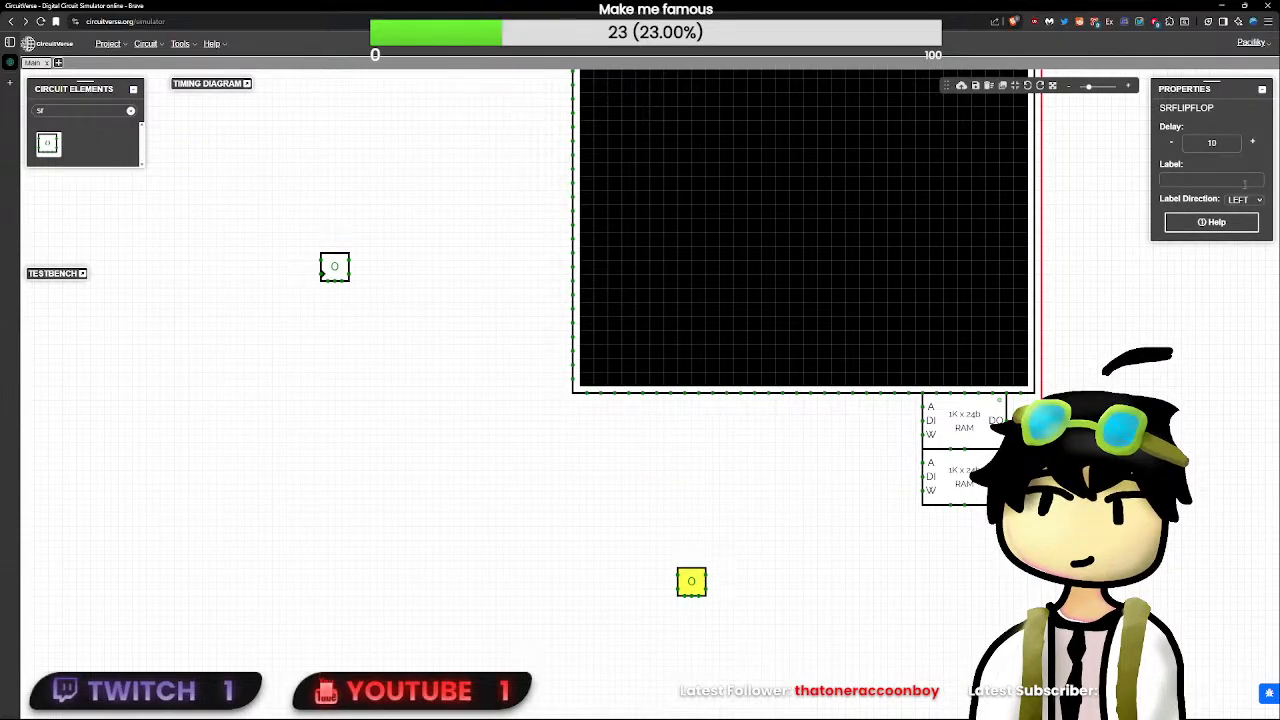
pyautogui.click(1211, 143)
pyautogui.press('BackSpace')
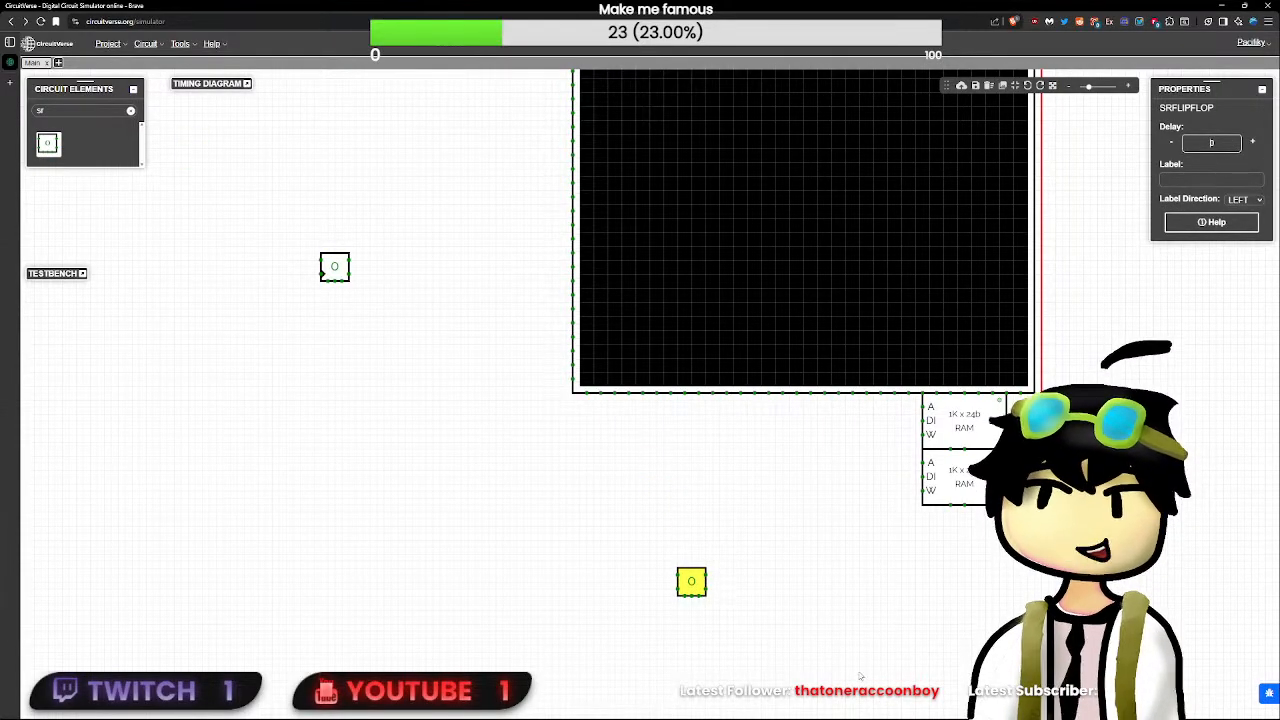
pyautogui.click(859, 676)
# - Copy the SR flip-flop and place the duplicate beside it on the RAM side, in the same row
pyautogui.click(689, 586)
pyautogui.hotkey('ctrl', 'c')
pyautogui.click(806, 591)
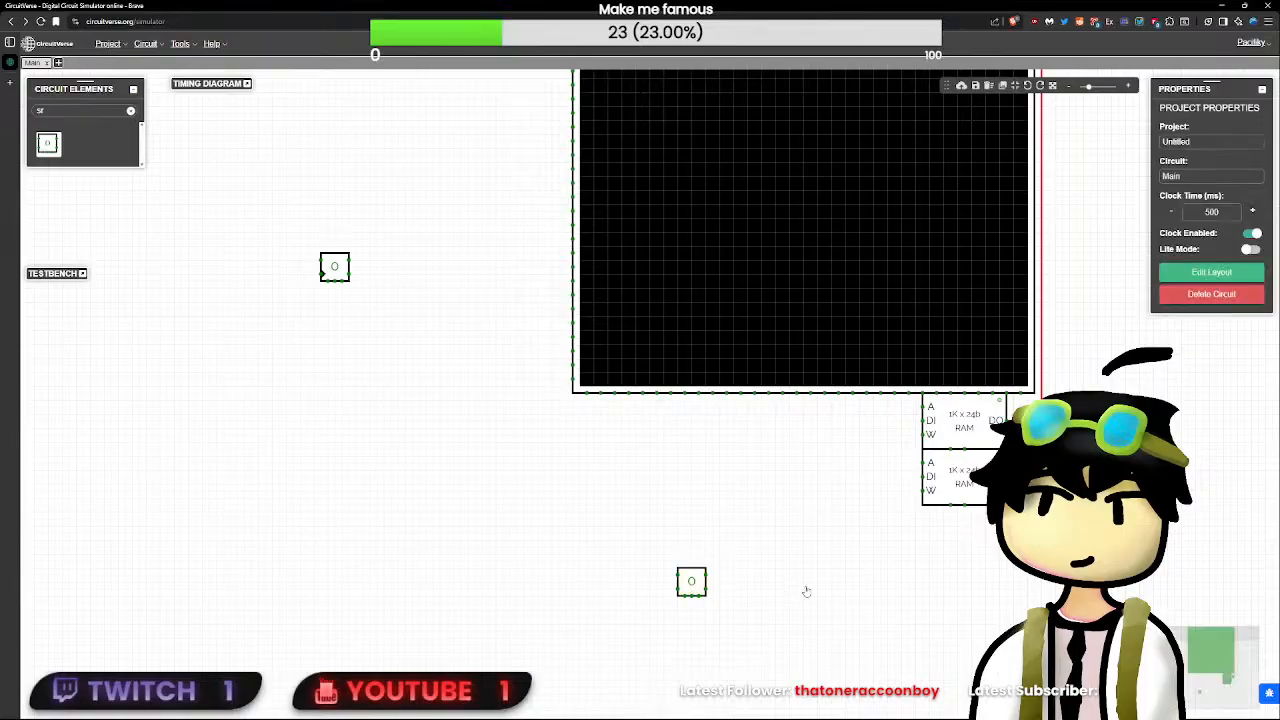
pyautogui.hotkey('ctrl', 'v')
pyautogui.moveTo(806, 591); pyautogui.dragTo(779, 589)
# - Find the text element, place one above the D flip-flop and set its text to "Doorbell Register"
pyautogui.click(334, 266)
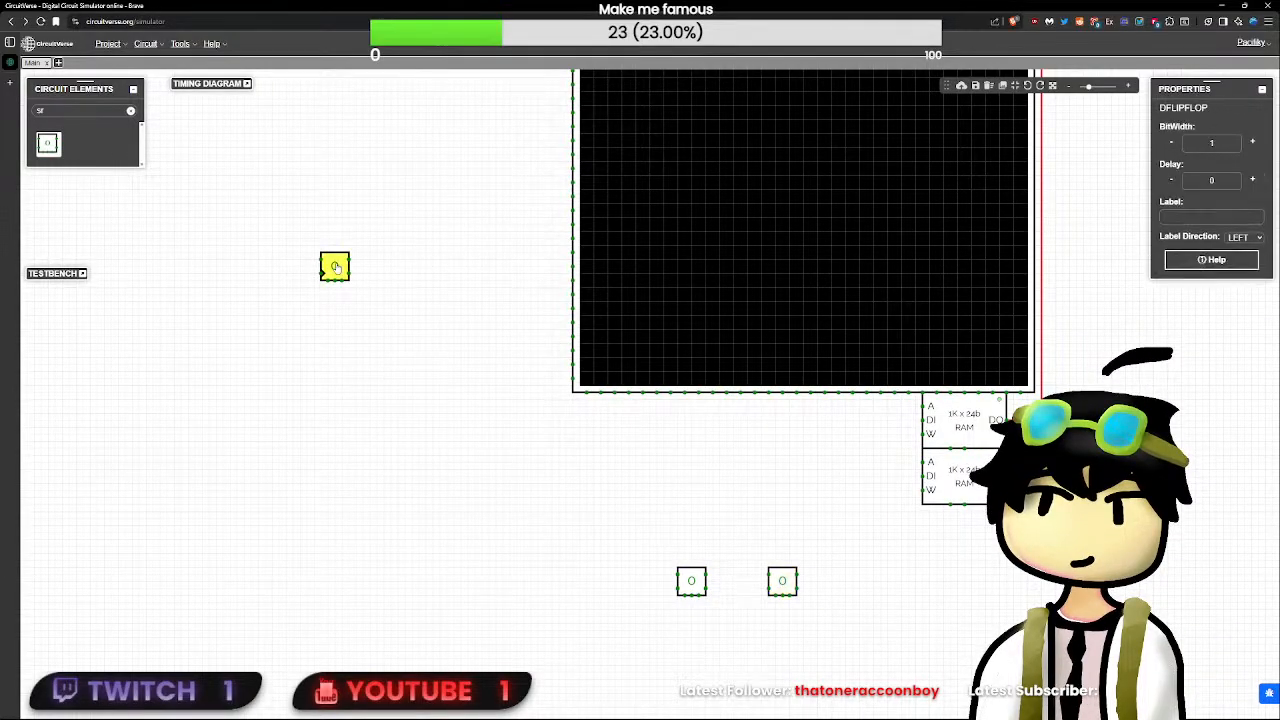
pyautogui.click(101, 110)
pyautogui.press('BackSpace')
pyautogui.press('BackSpace')
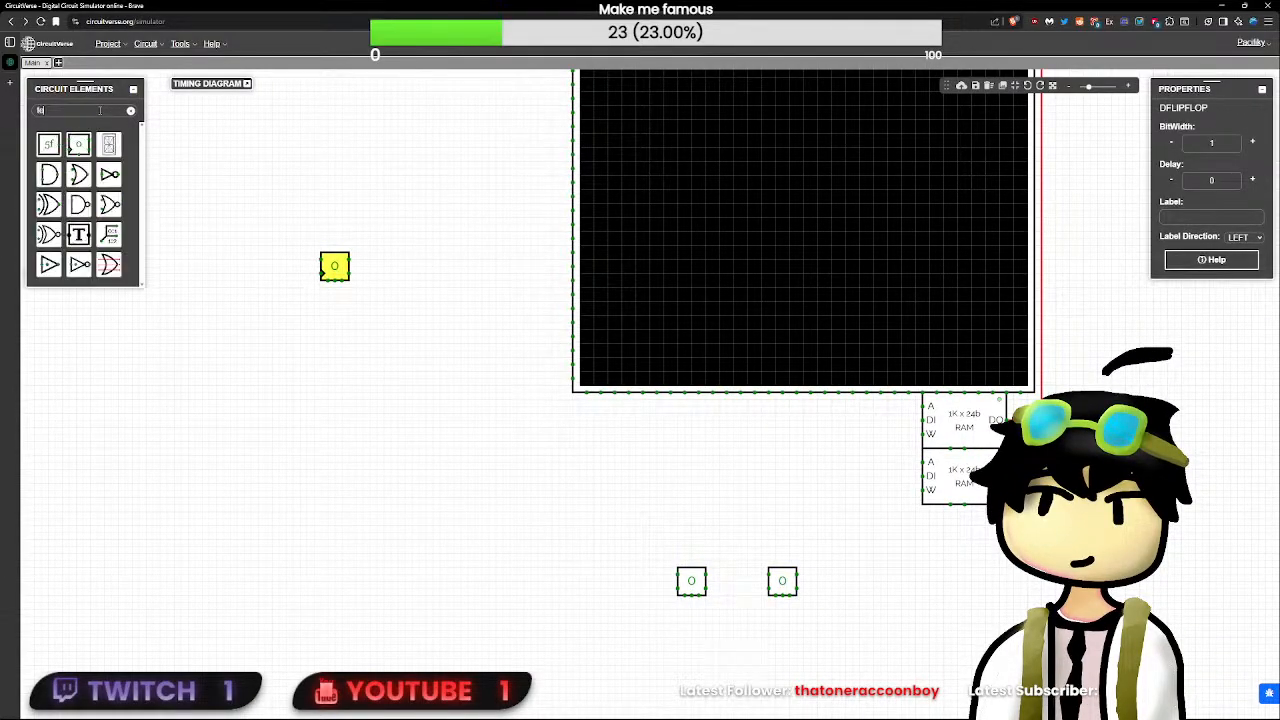
pyautogui.write('text')
pyautogui.click(48, 144)
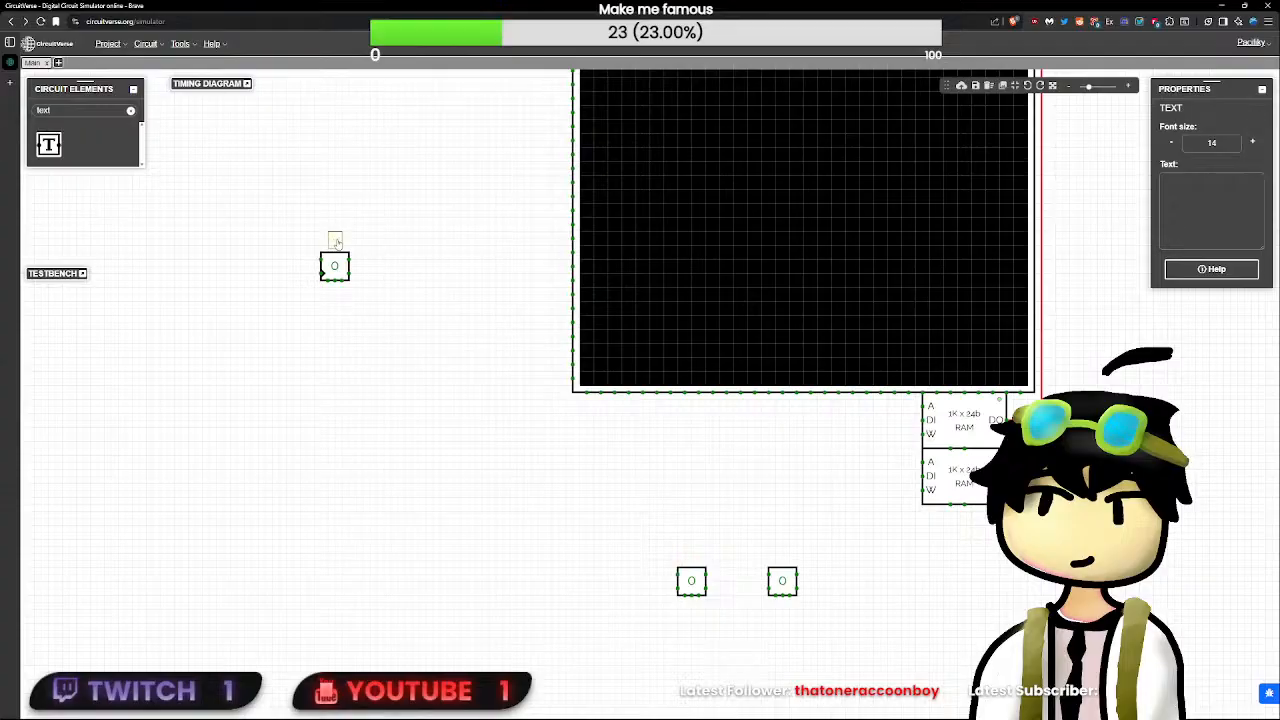
pyautogui.click(335, 240)
pyautogui.click(1200, 222)
pyautogui.write('Doorbell')
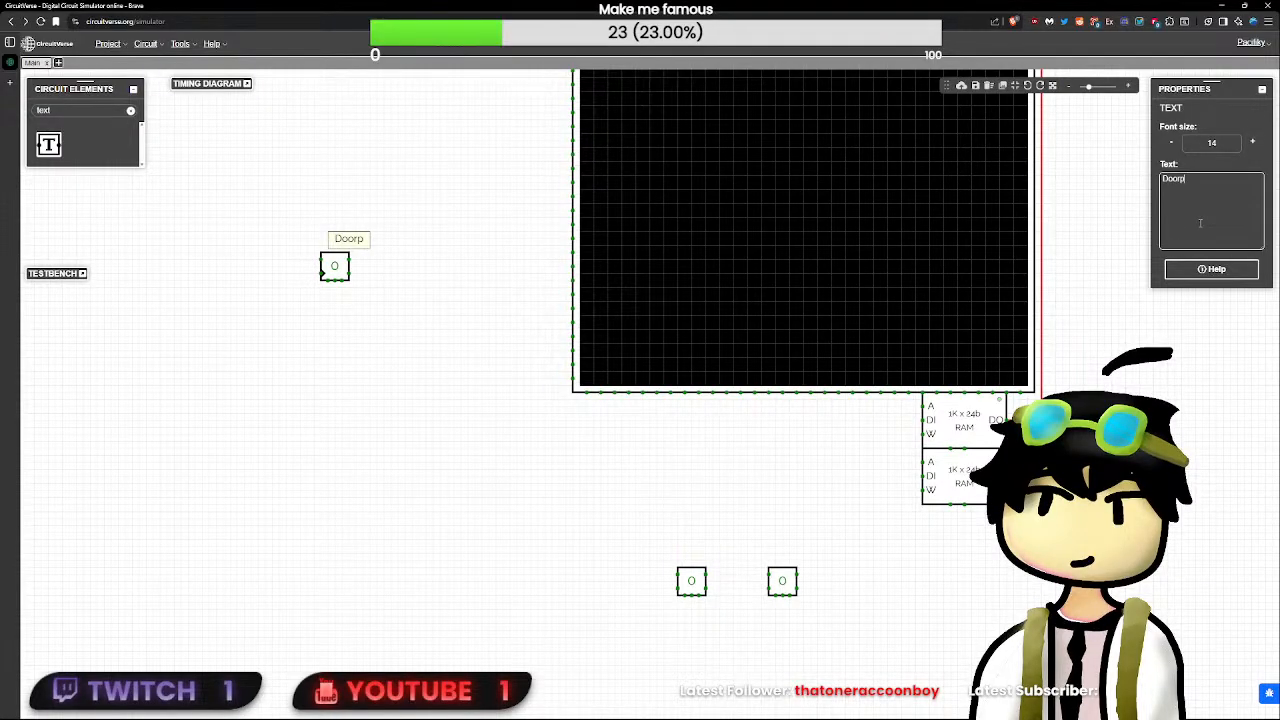
pyautogui.write(' Register')
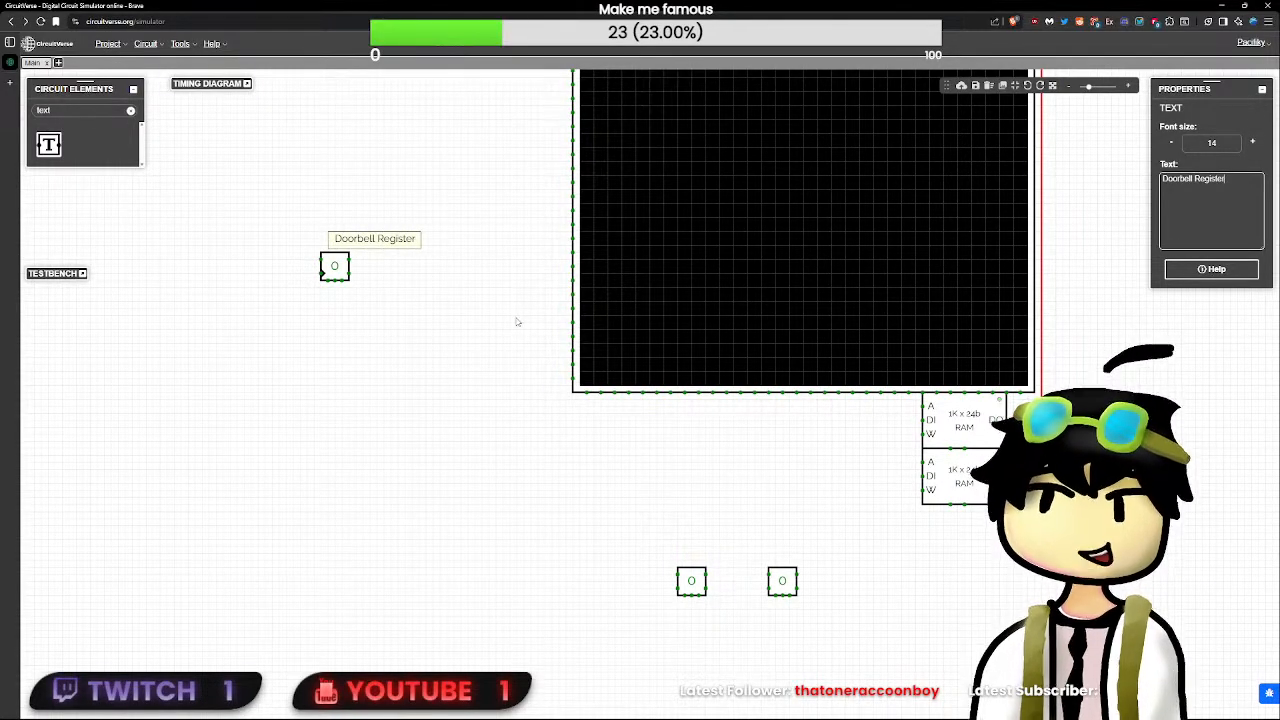
# - Centre the "Doorbell Register" label directly above the D flip-flop, and move both together slightly up and away from the LED matrix
pyautogui.click(380, 250)
pyautogui.moveTo(380, 250); pyautogui.dragTo(337, 257)
pyautogui.click(425, 366)
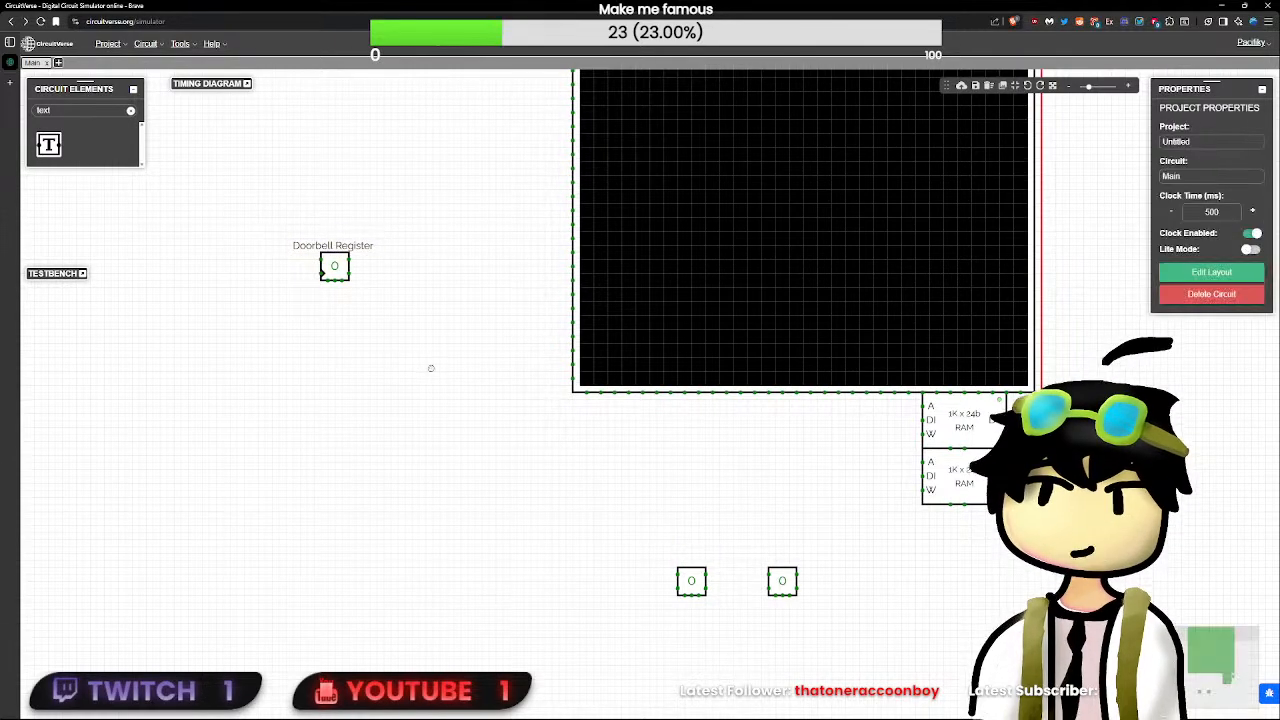
pyautogui.moveTo(409, 316); pyautogui.dragTo(372, 302)
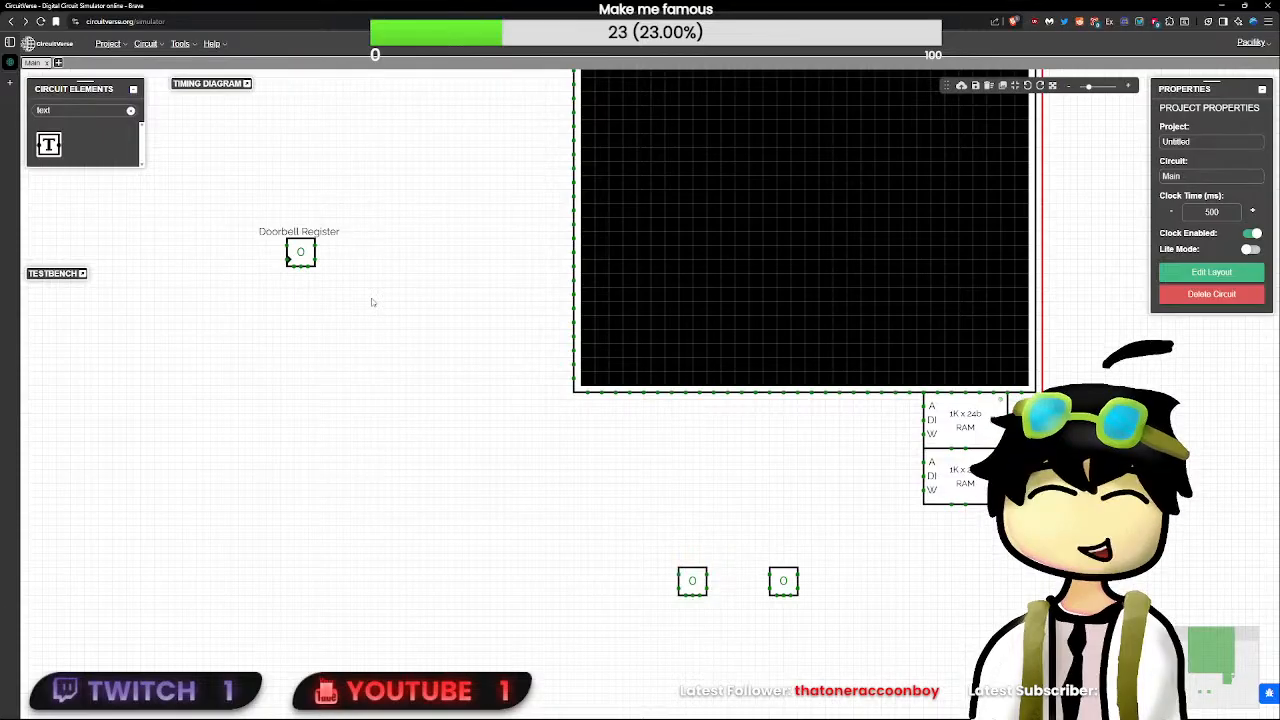
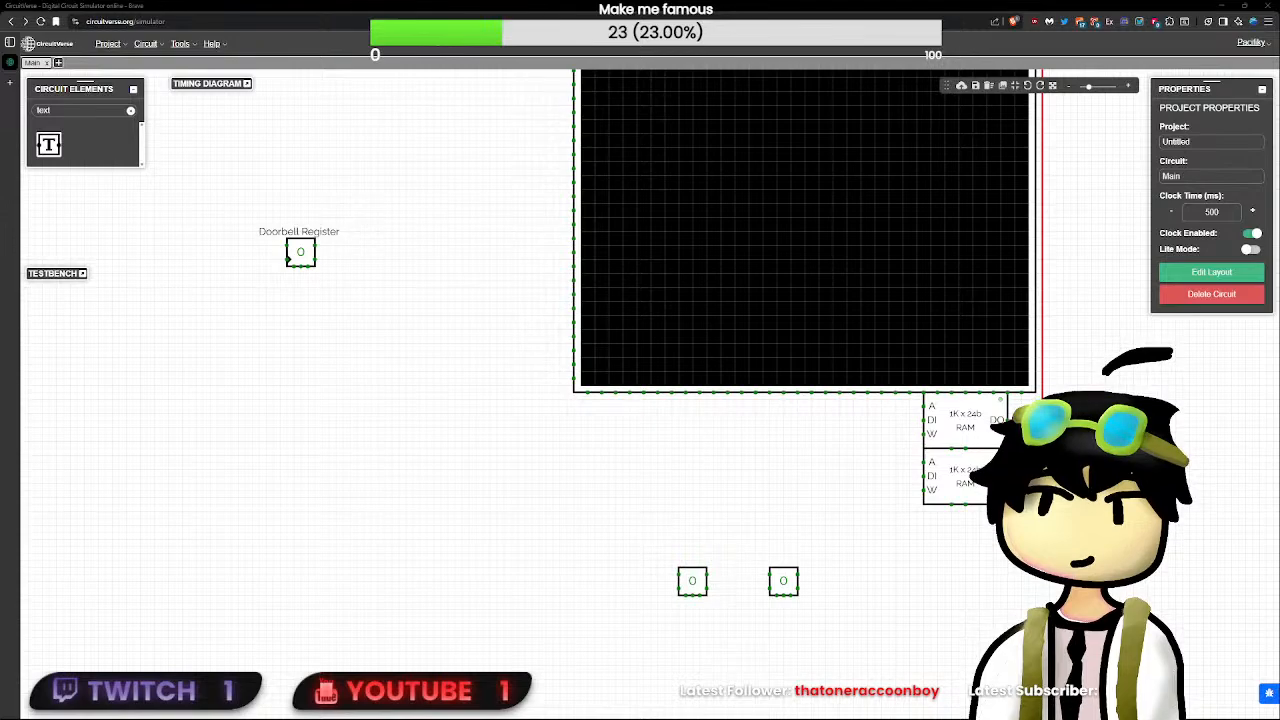
# - Review the Tom's Hardware article on the open source FuryGPU, dismissing the newsletter sign-up, and return to the circuit
pyautogui.click(12, 64)
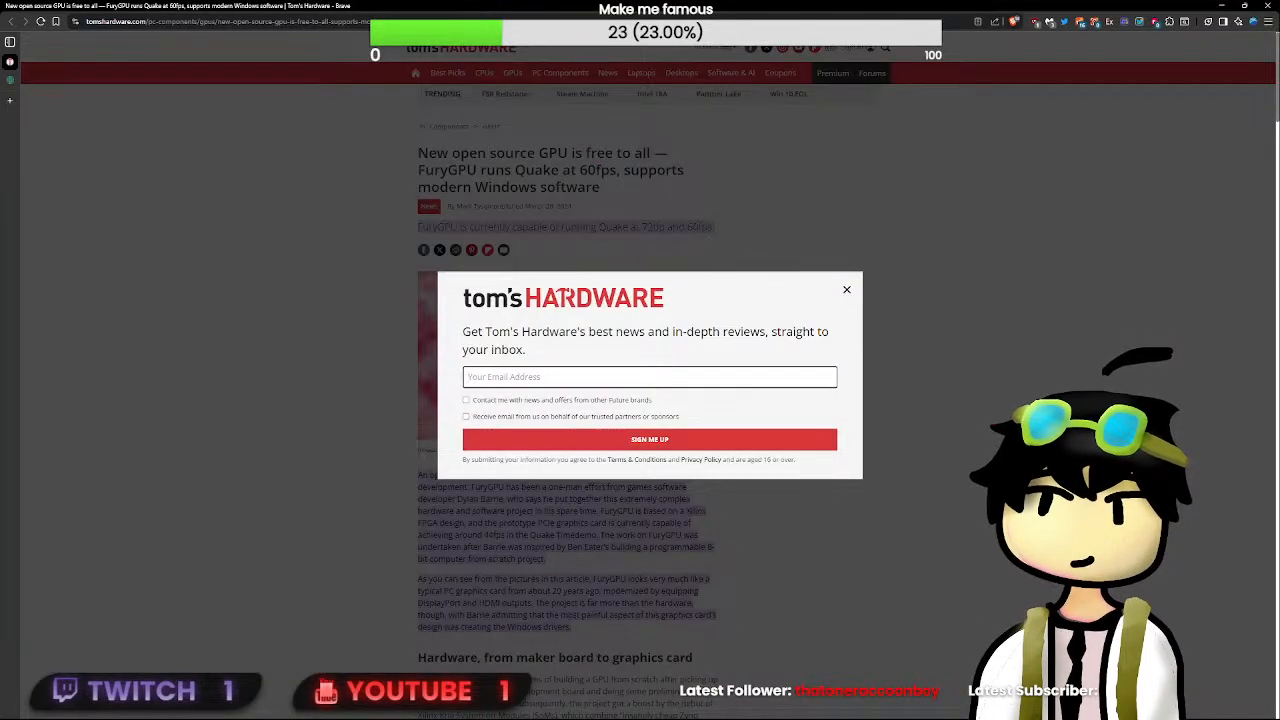
pyautogui.click(850, 292)
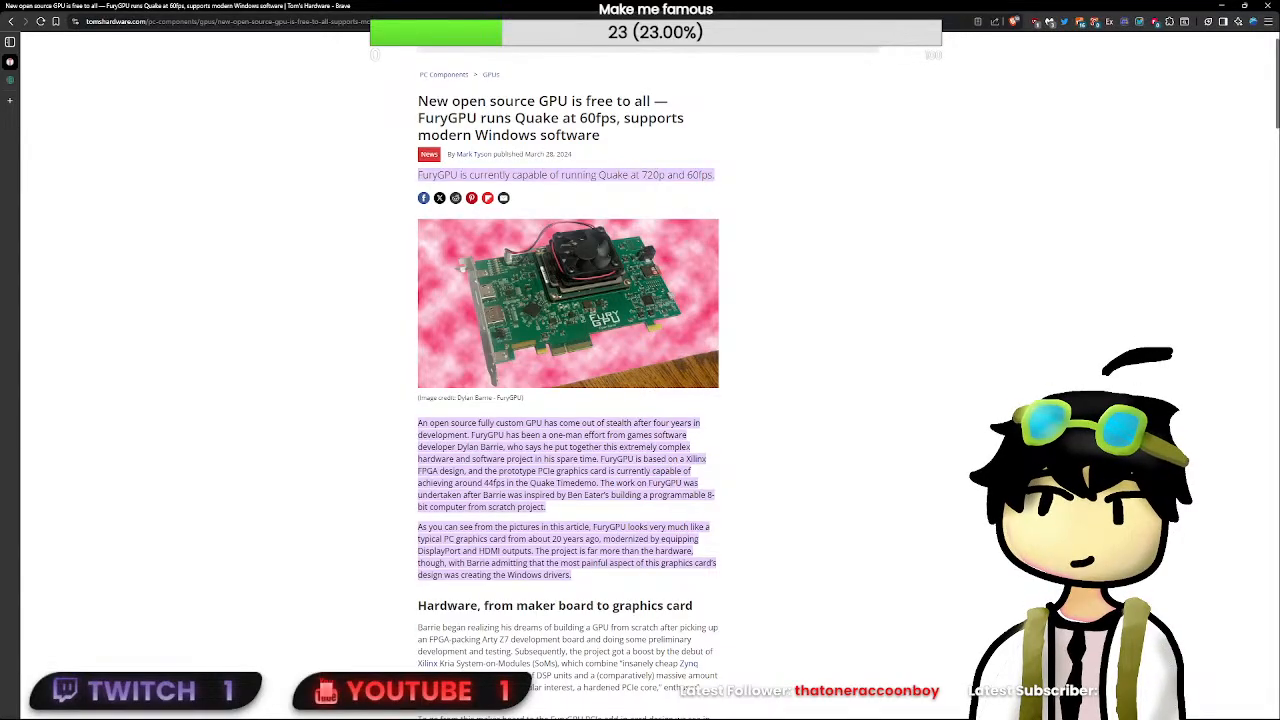
pyautogui.scroll(-3, 436, 313)
pyautogui.scroll(4, 386, 349)
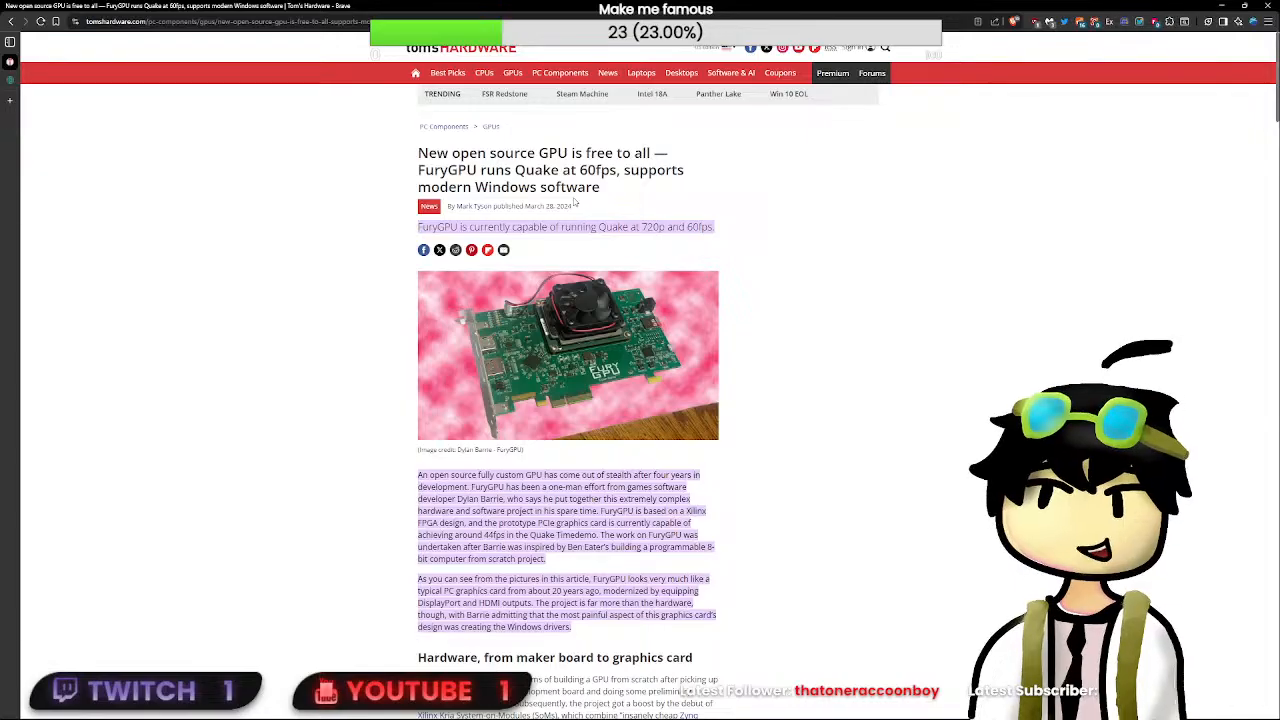
pyautogui.hotkey('ctrl', 'w')
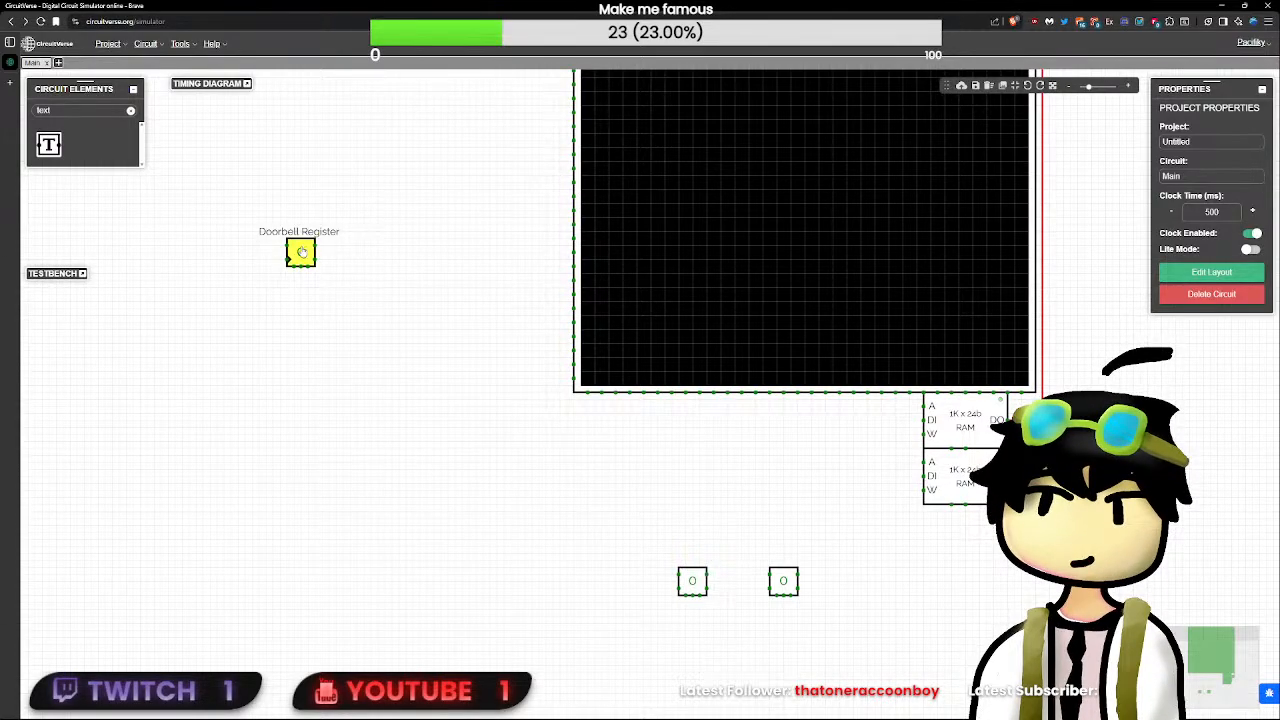
pyautogui.moveTo(301, 252); pyautogui.dragTo(294, 287)
pyautogui.click(130, 111)
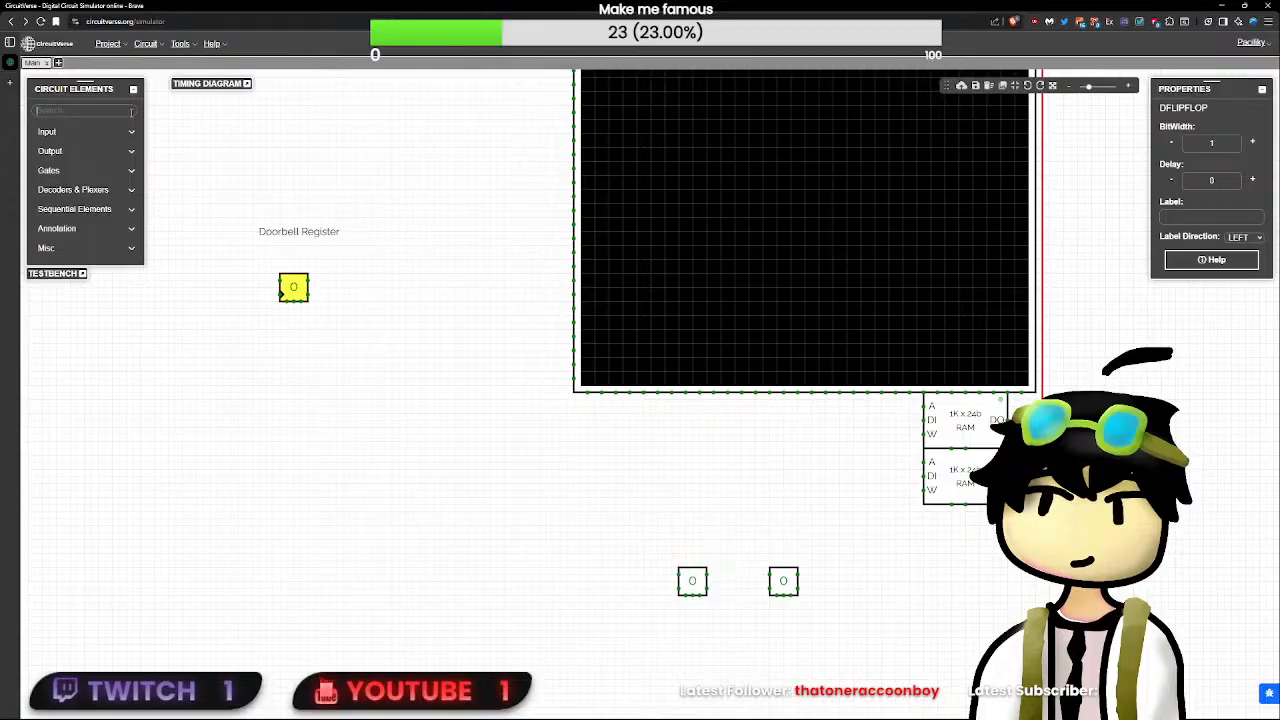
pyautogui.hotkey('ctrl', 'z')
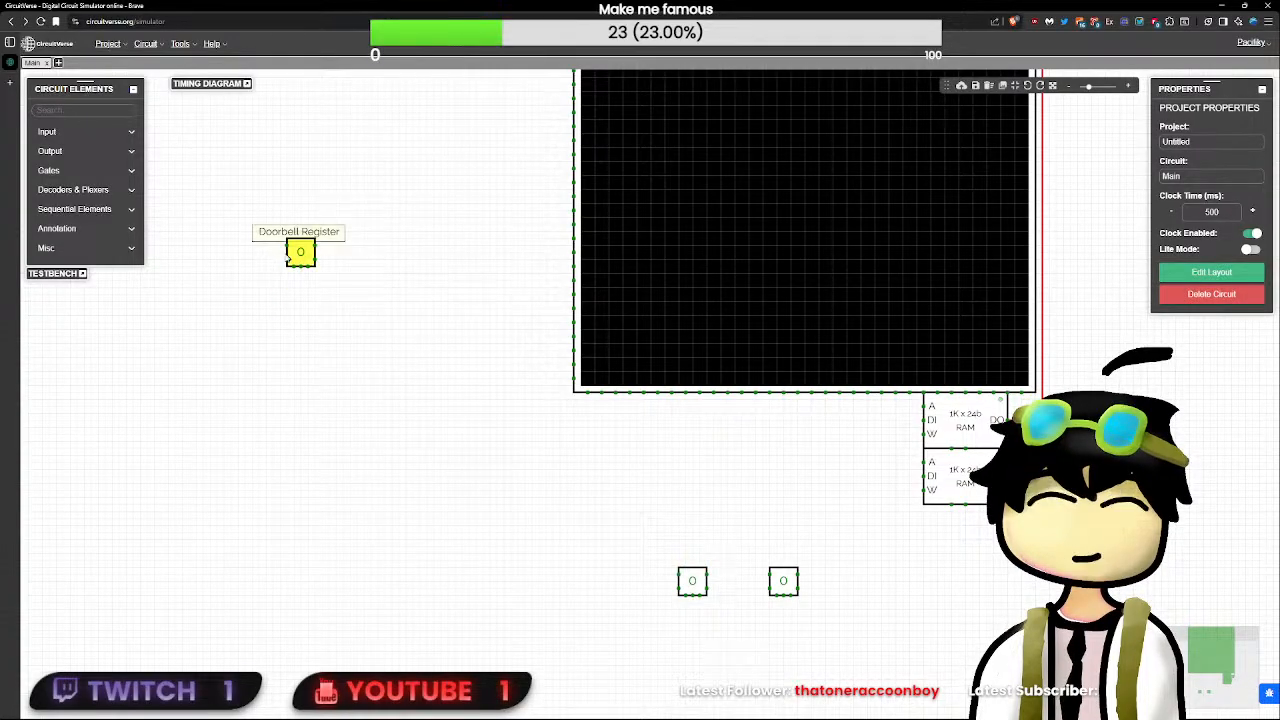
# - Move the SR flip-flop nearer the RAM side directly beneath the other SR flip-flop, leaving a gap between them
pyautogui.moveTo(290, 254); pyautogui.dragTo(261, 508)
pyautogui.click(603, 524)
pyautogui.moveTo(866, 594); pyautogui.dragTo(600, 470)
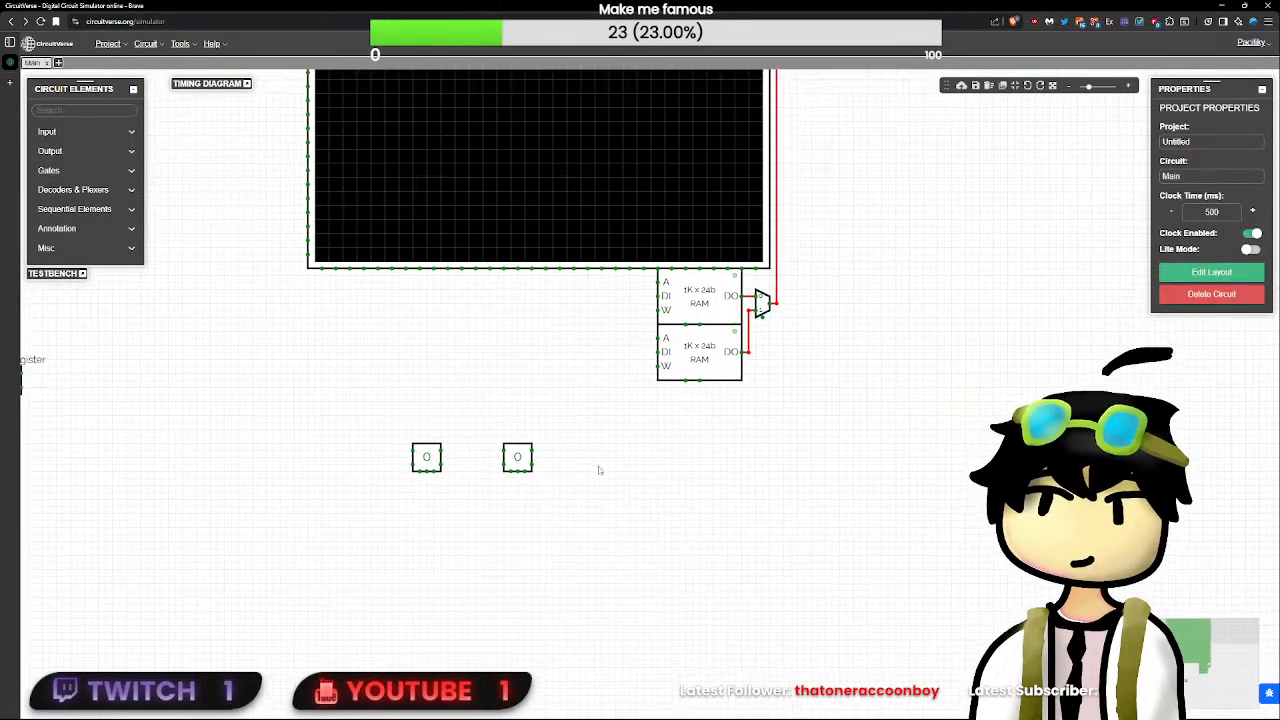
pyautogui.moveTo(518, 462); pyautogui.dragTo(426, 513)
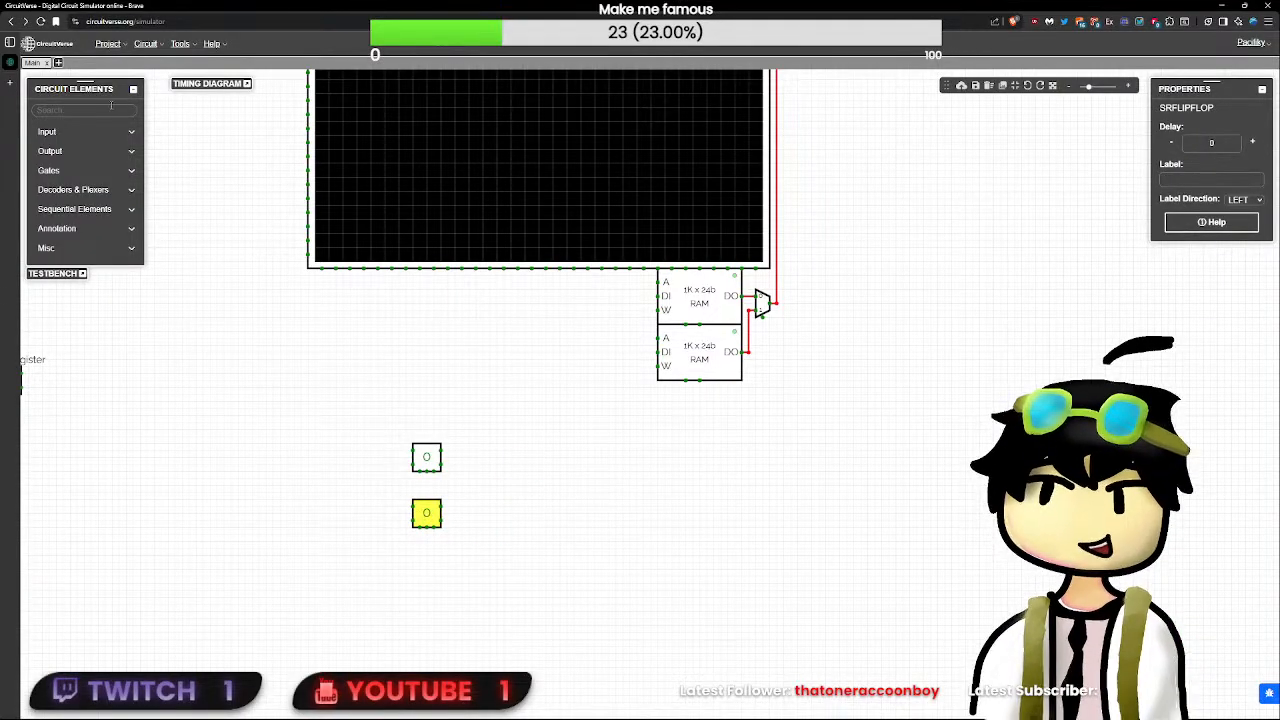
# - Find the text element, place one between the two SR flip-flops and set its text to "Swap Register"
pyautogui.click(113, 108)
pyautogui.write('text')
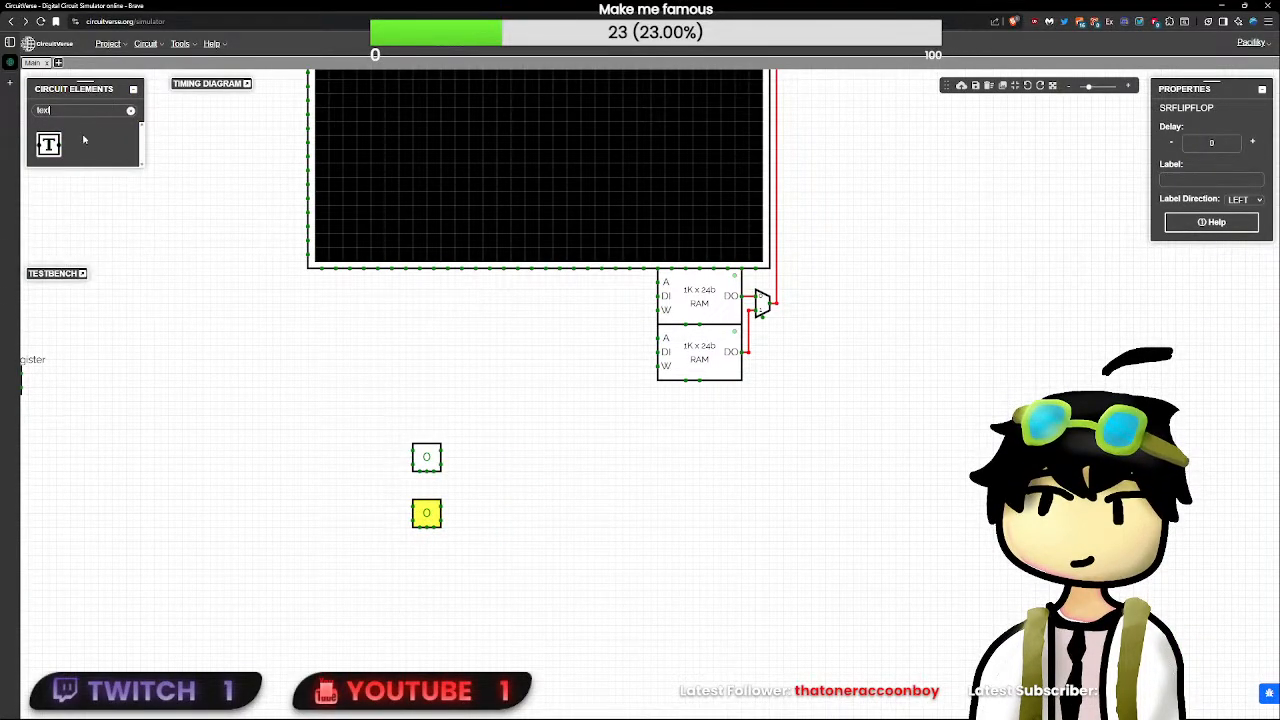
pyautogui.click(48, 144)
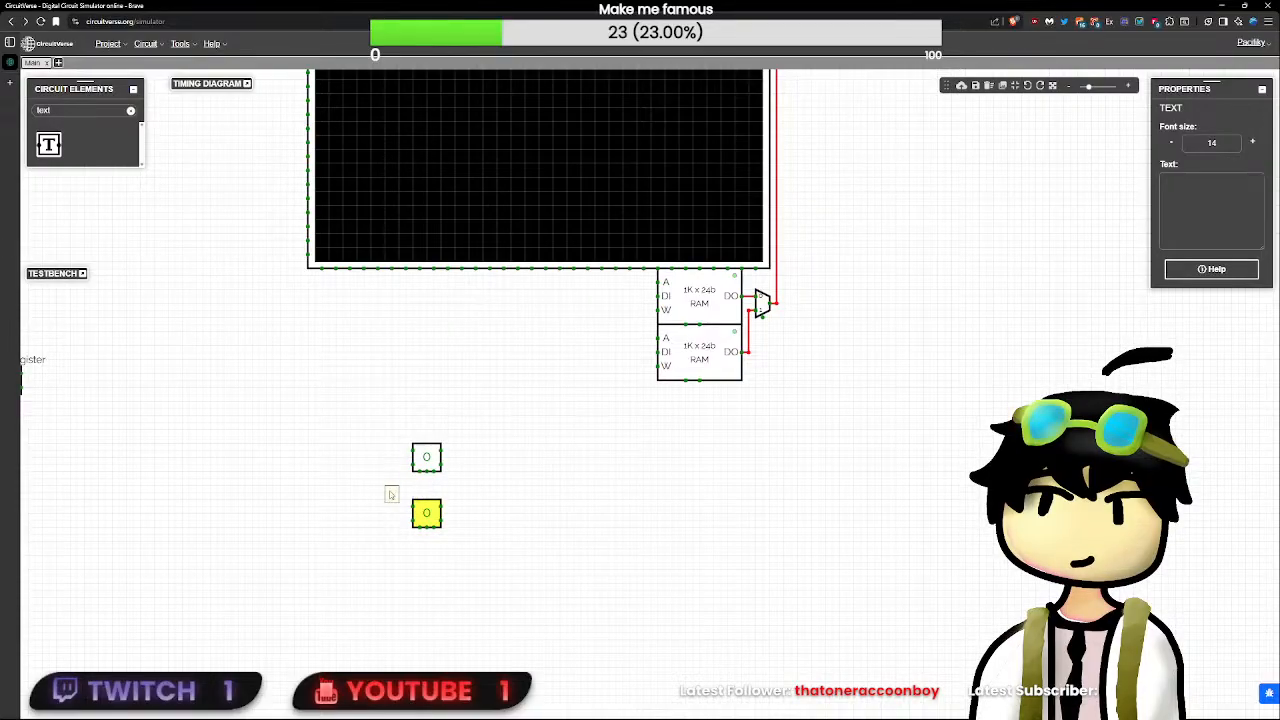
pyautogui.click(427, 492)
pyautogui.click(1239, 204)
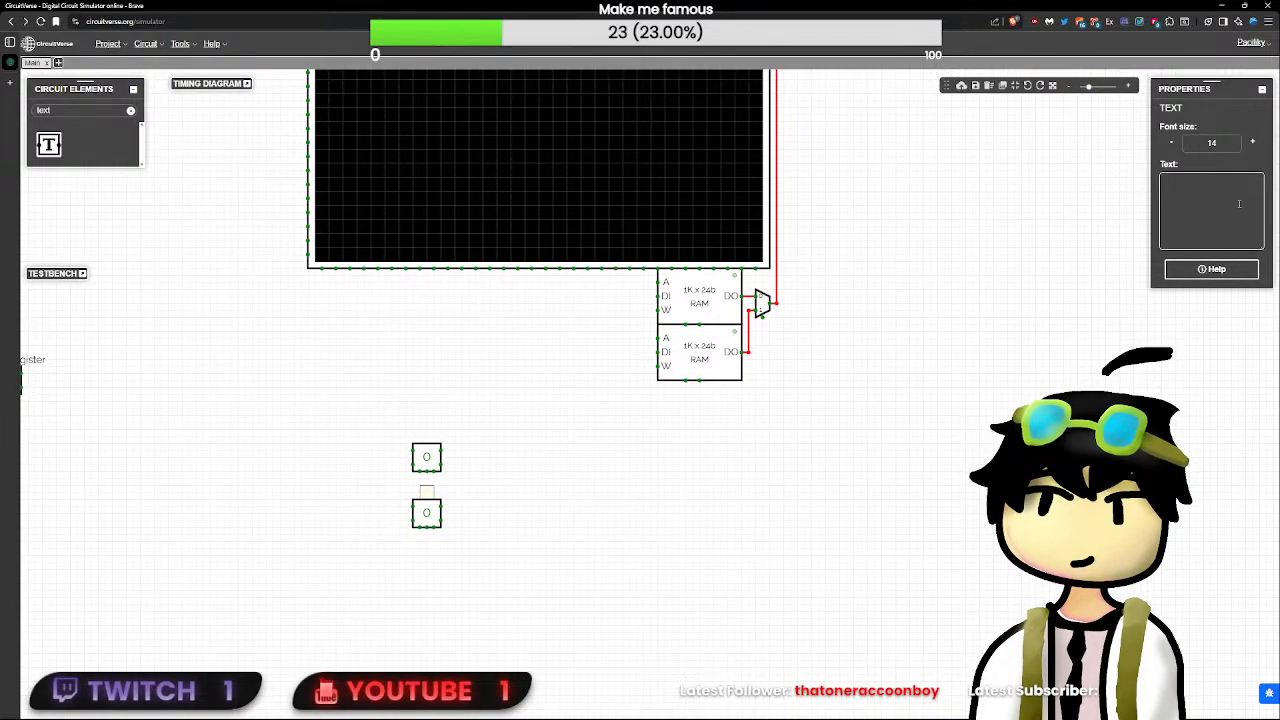
pyautogui.write('Swap')
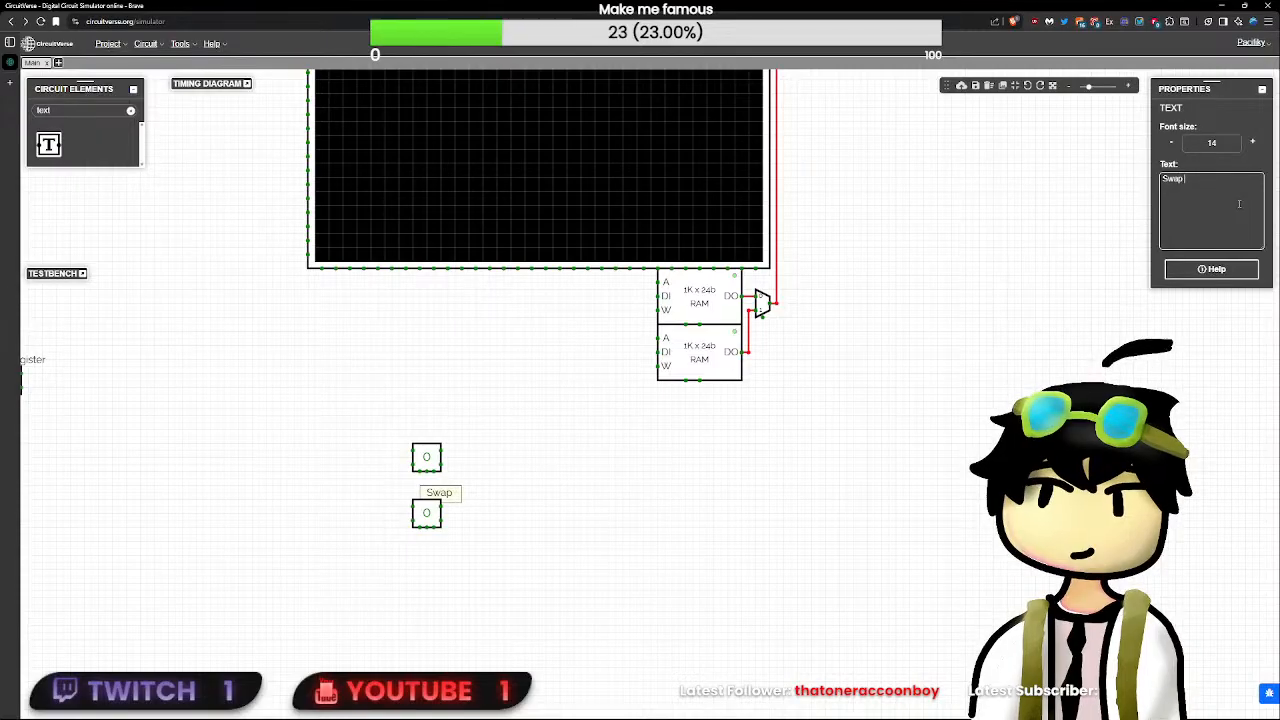
pyautogui.write(' Register')
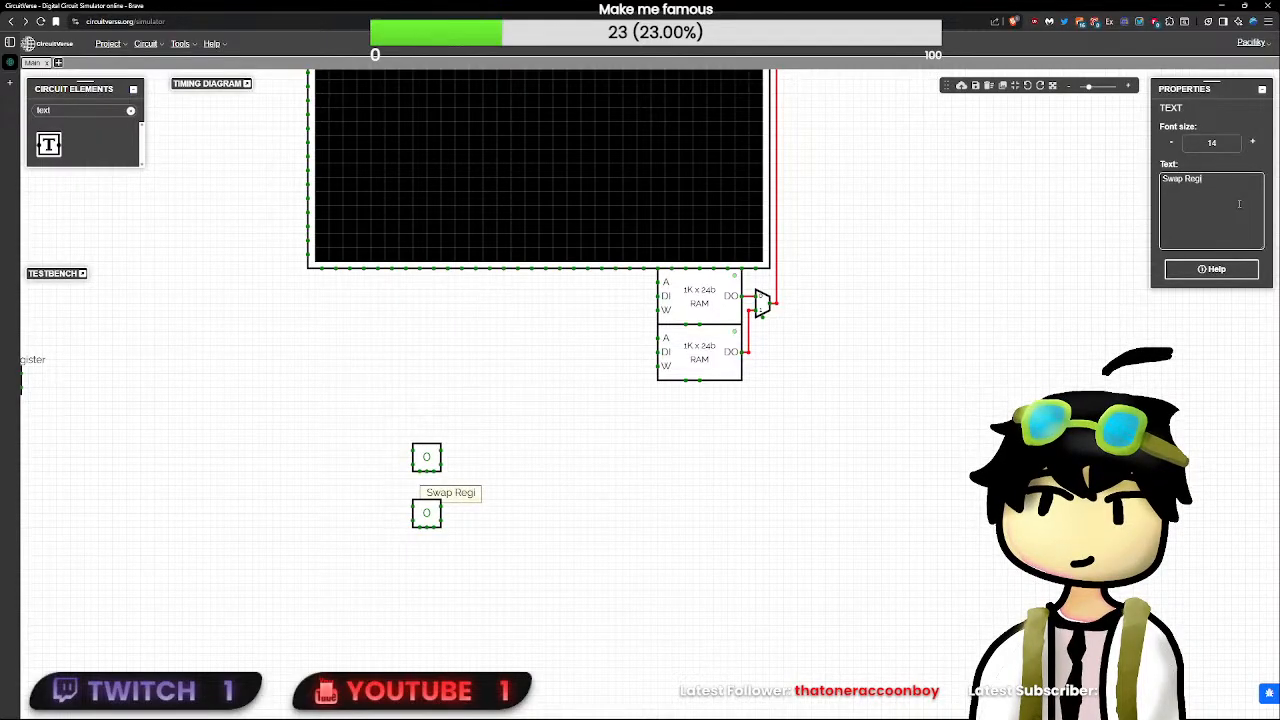
# - Centre the "Swap Register" label directly above the lower SR flip-flop
pyautogui.click(591, 535)
pyautogui.moveTo(480, 500); pyautogui.dragTo(452, 497)
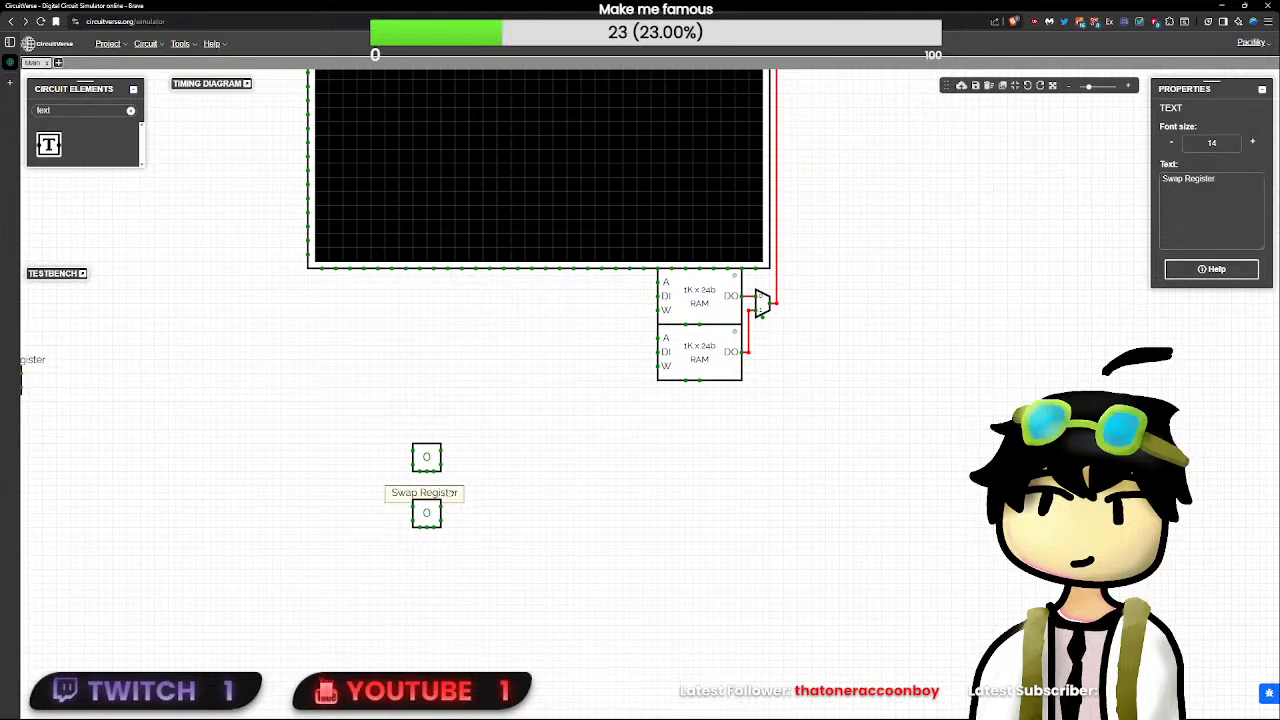
pyautogui.click(504, 537)
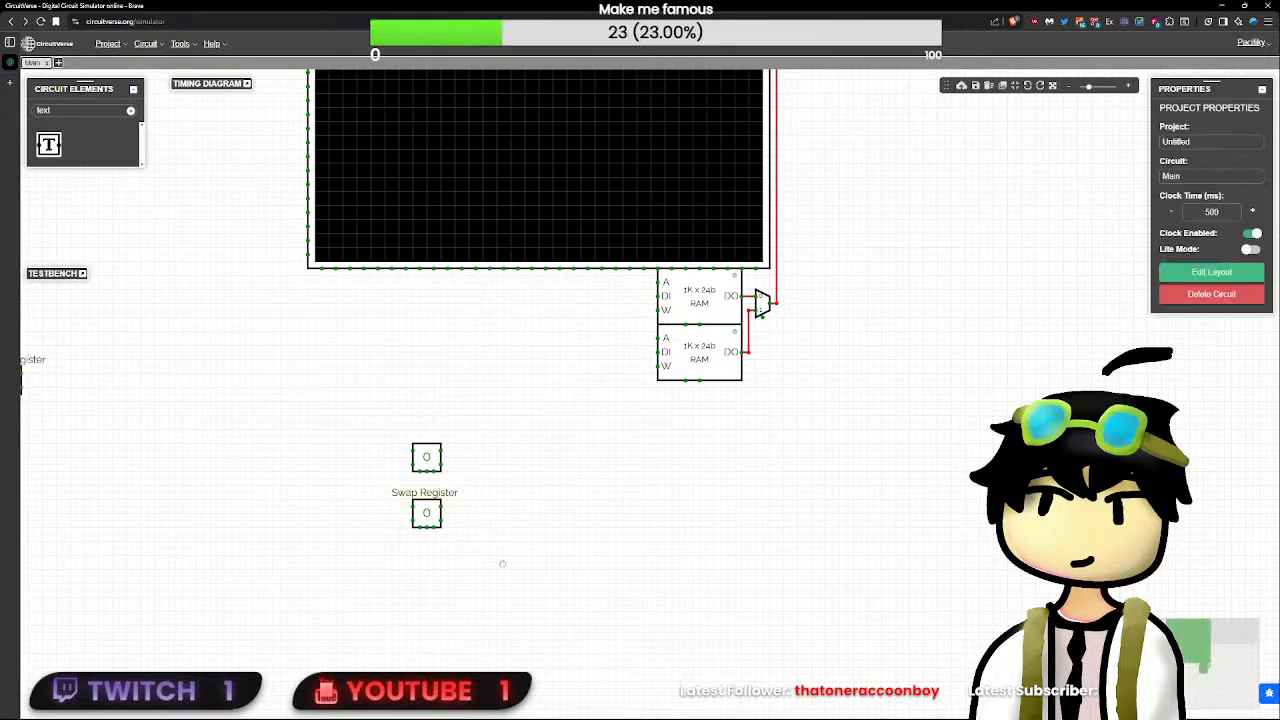
pyautogui.click(443, 500)
pyautogui.click(468, 476)
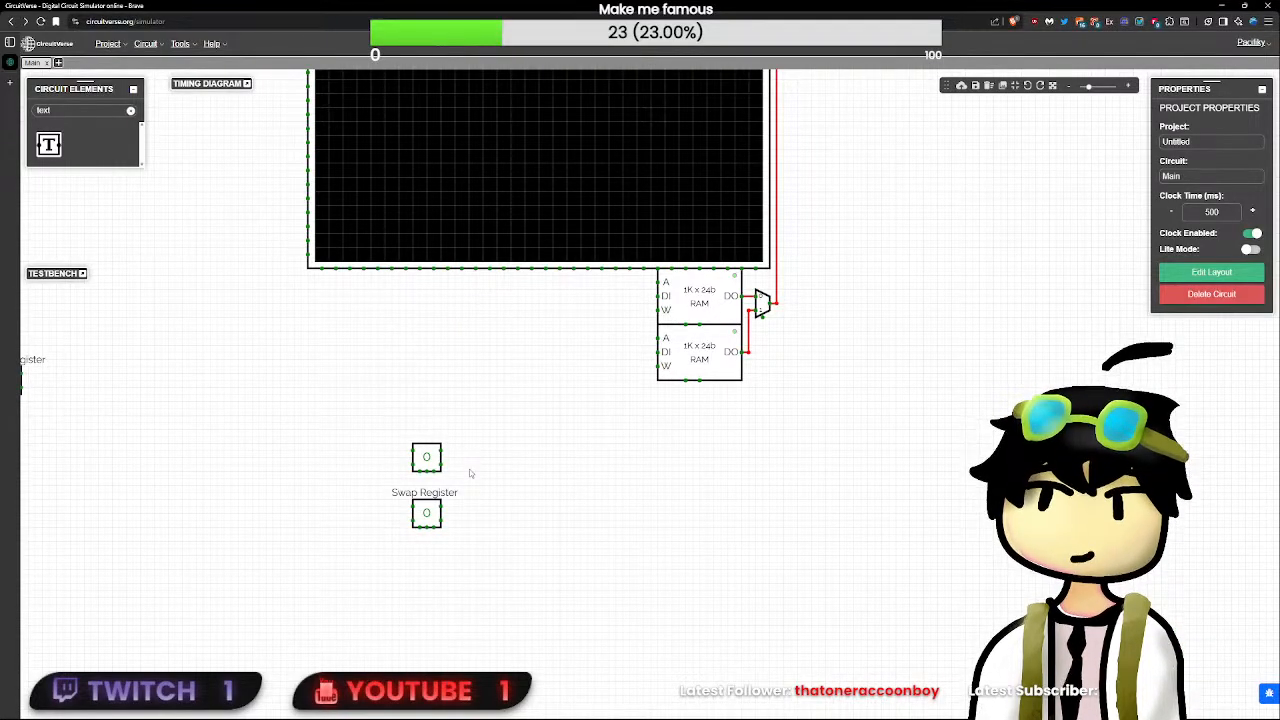
# - Set the bit width of the Doorbell Register's D flip-flop to 32
pyautogui.click(424, 461)
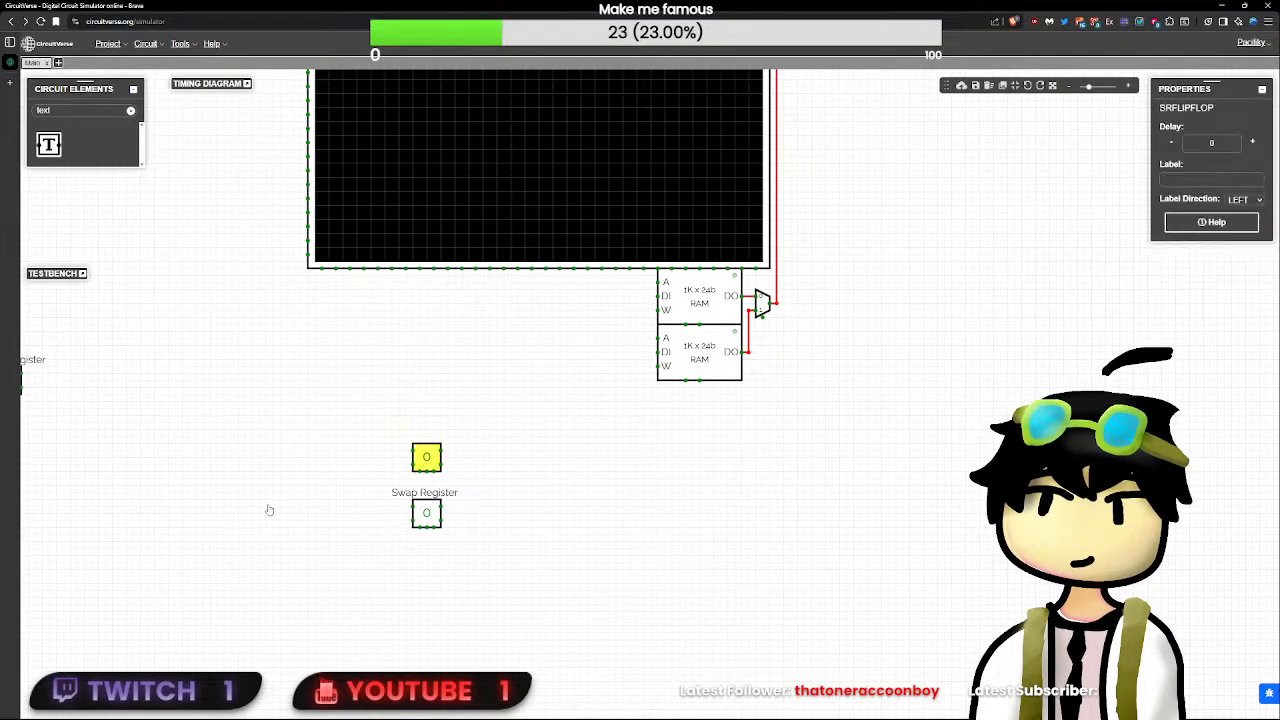
pyautogui.moveTo(193, 510); pyautogui.dragTo(409, 516)
pyautogui.click(224, 388)
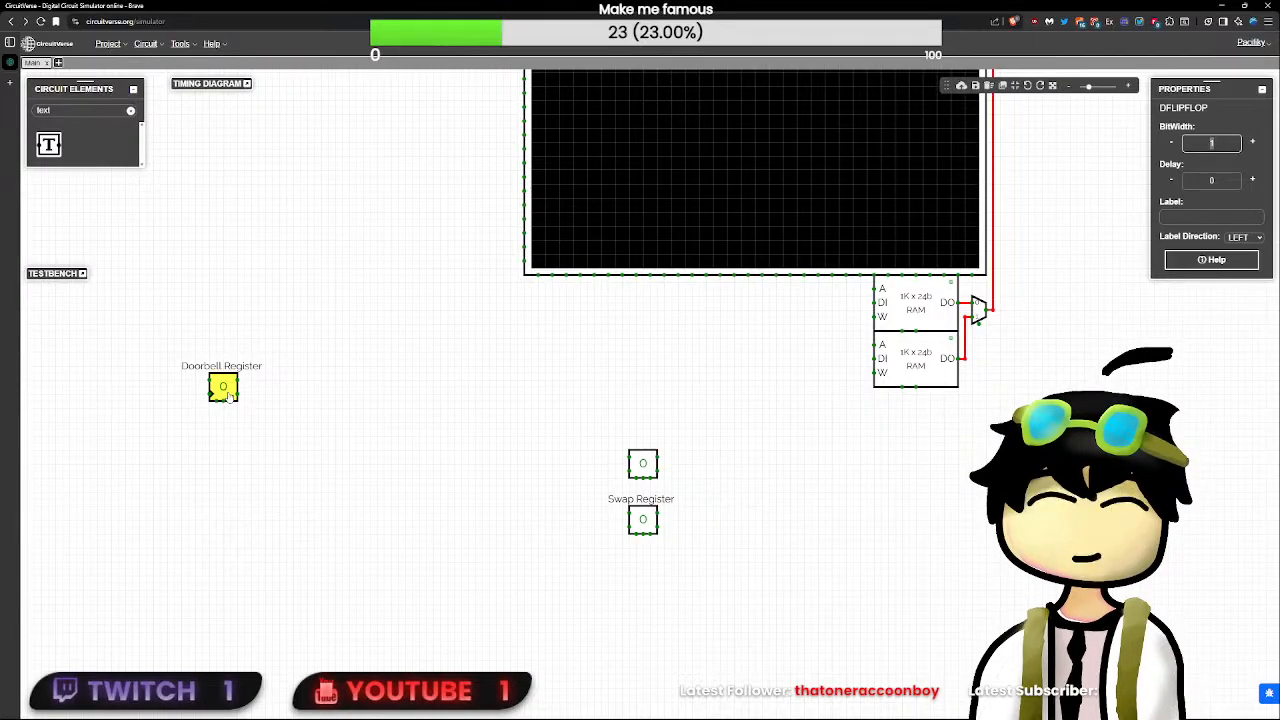
pyautogui.write('32')
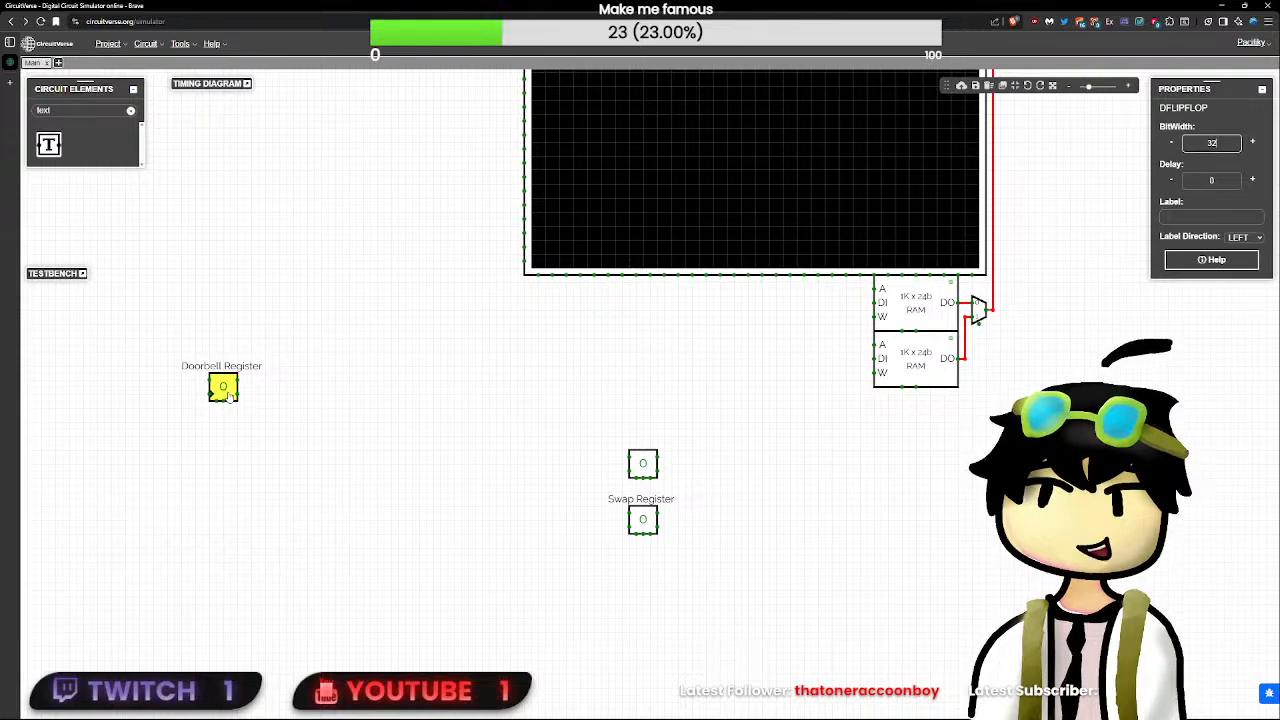
pyautogui.press('Return')
pyautogui.click(277, 383)
pyautogui.click(220, 390)
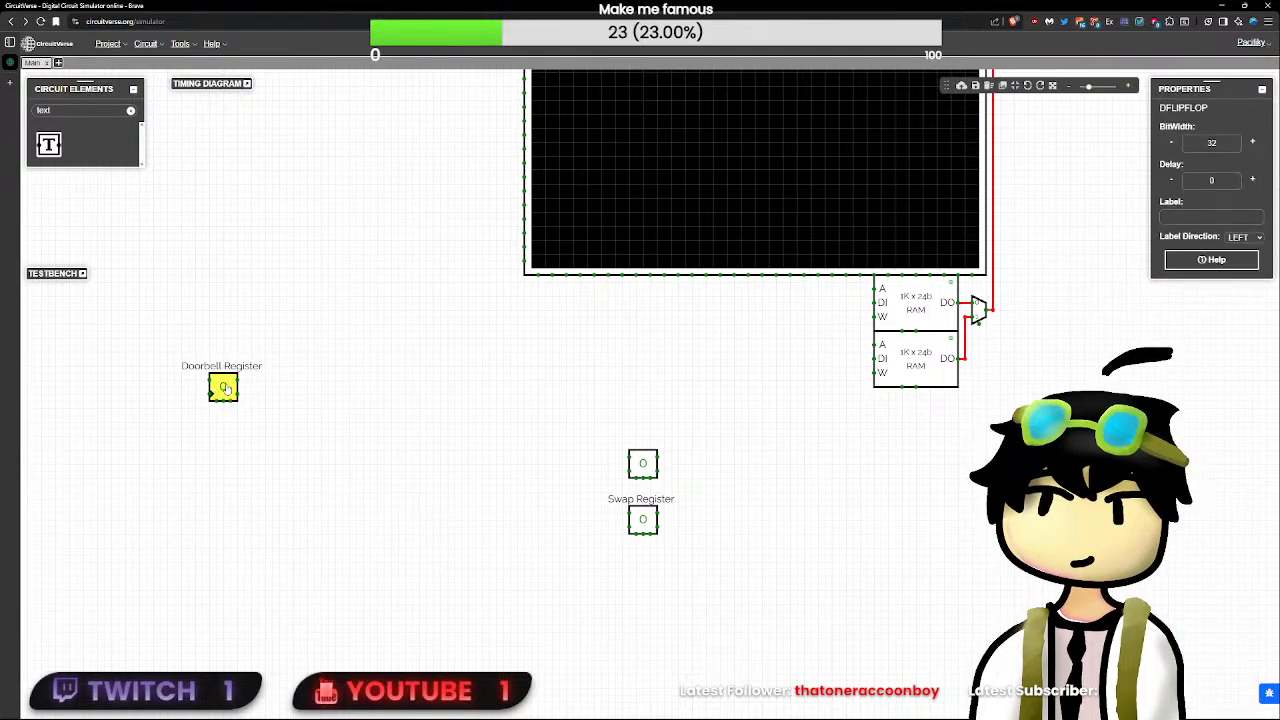
pyautogui.click(252, 381)
# - Find the splitter element, add one with a bit width of 32 and attach it directly to the Doorbell Register's output
pyautogui.moveTo(239, 385); pyautogui.dragTo(286, 380)
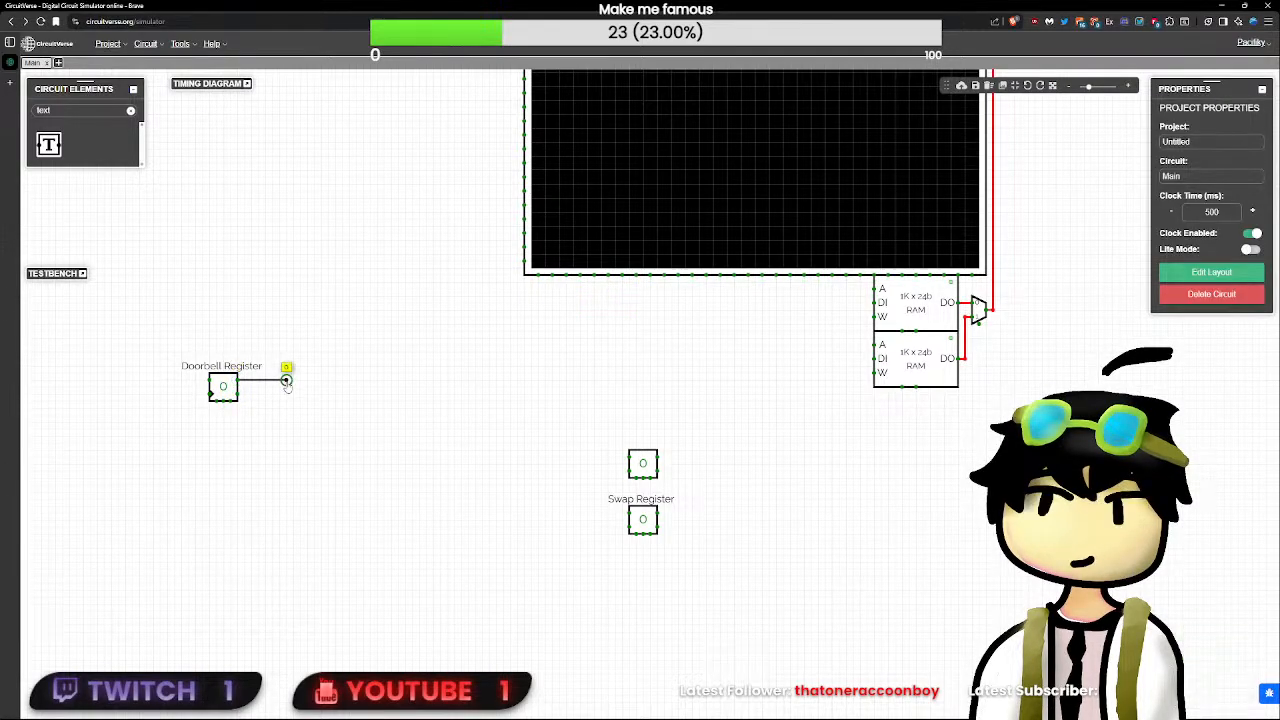
pyautogui.click(130, 110)
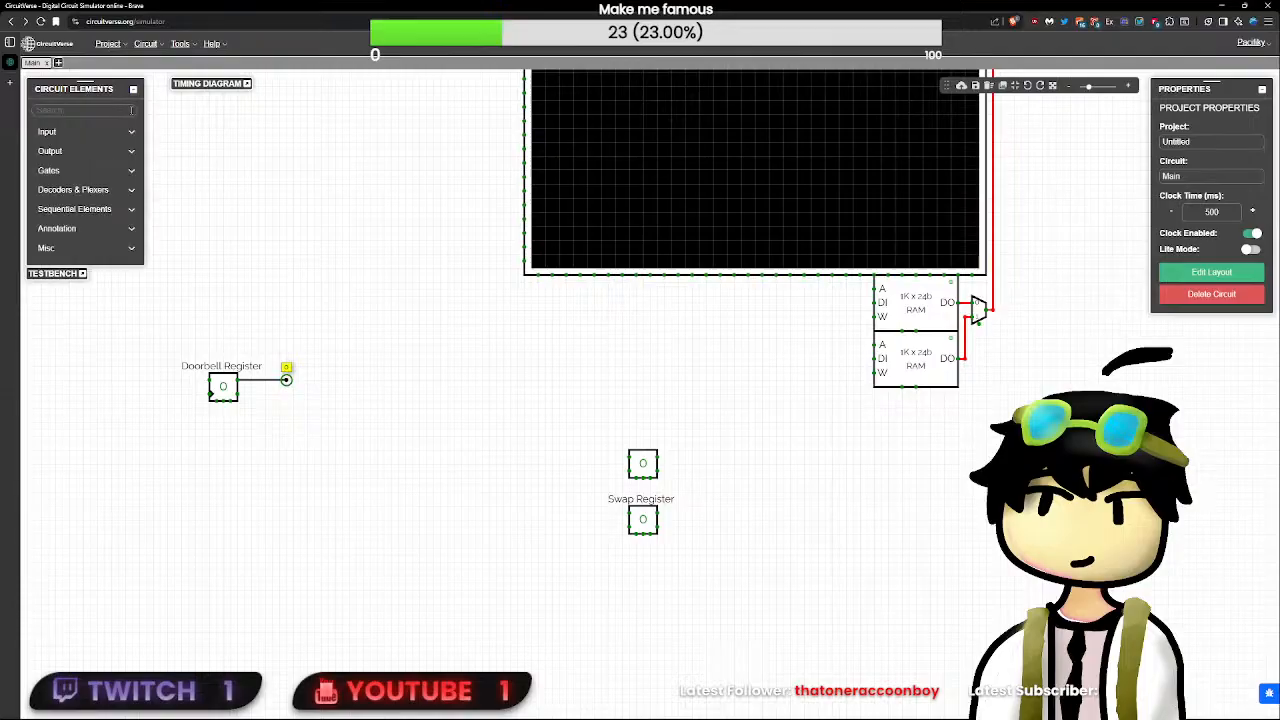
pyautogui.write('spli')
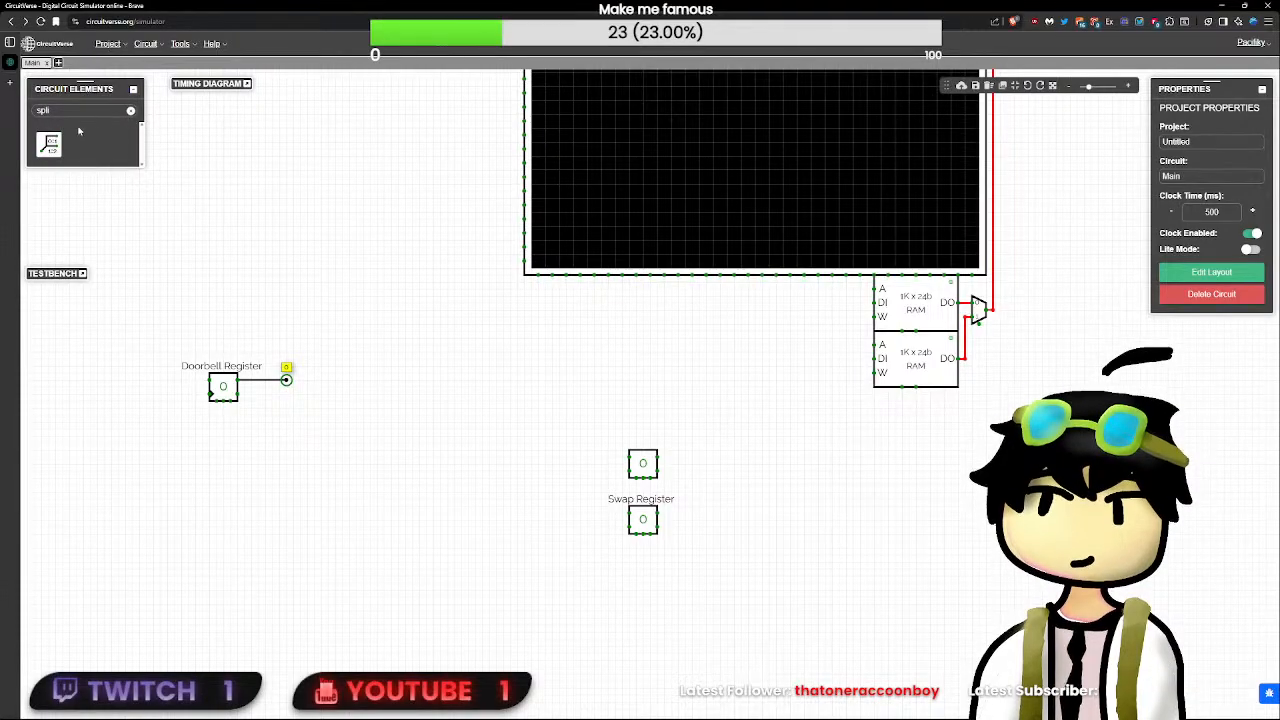
pyautogui.click(48, 143)
pyautogui.write('24')
pyautogui.press('Return')
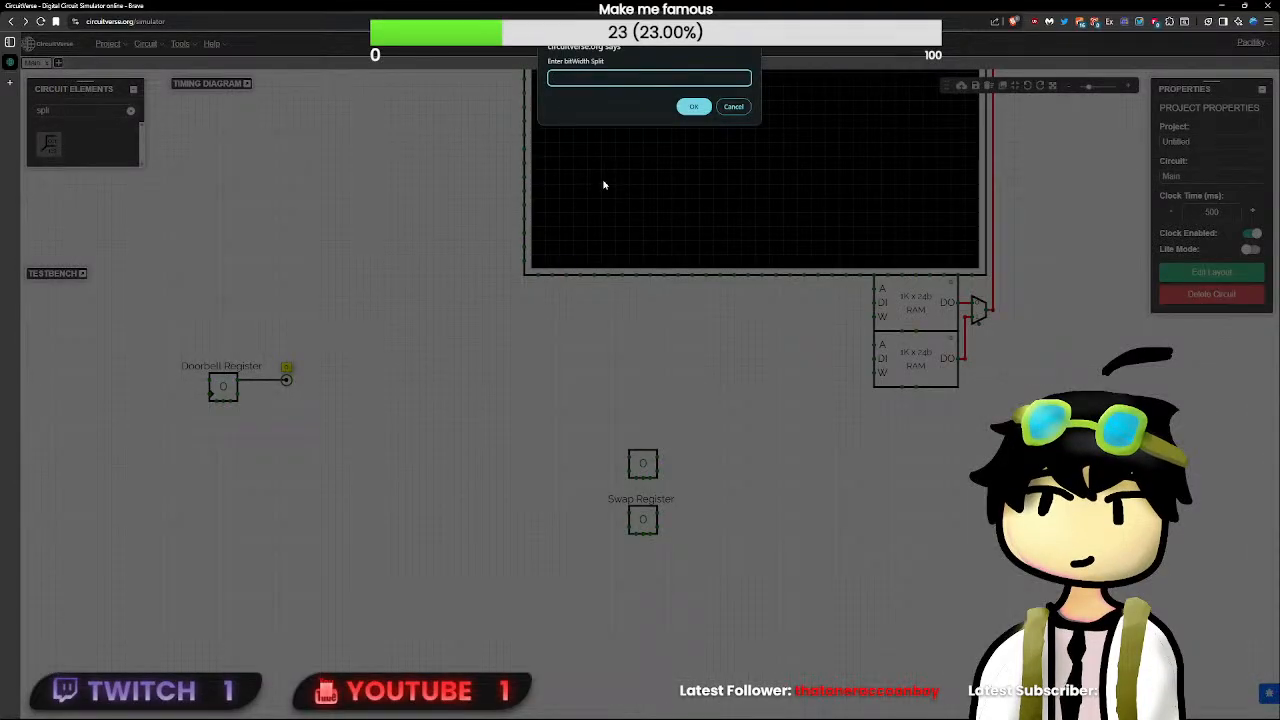
pyautogui.press('Return')
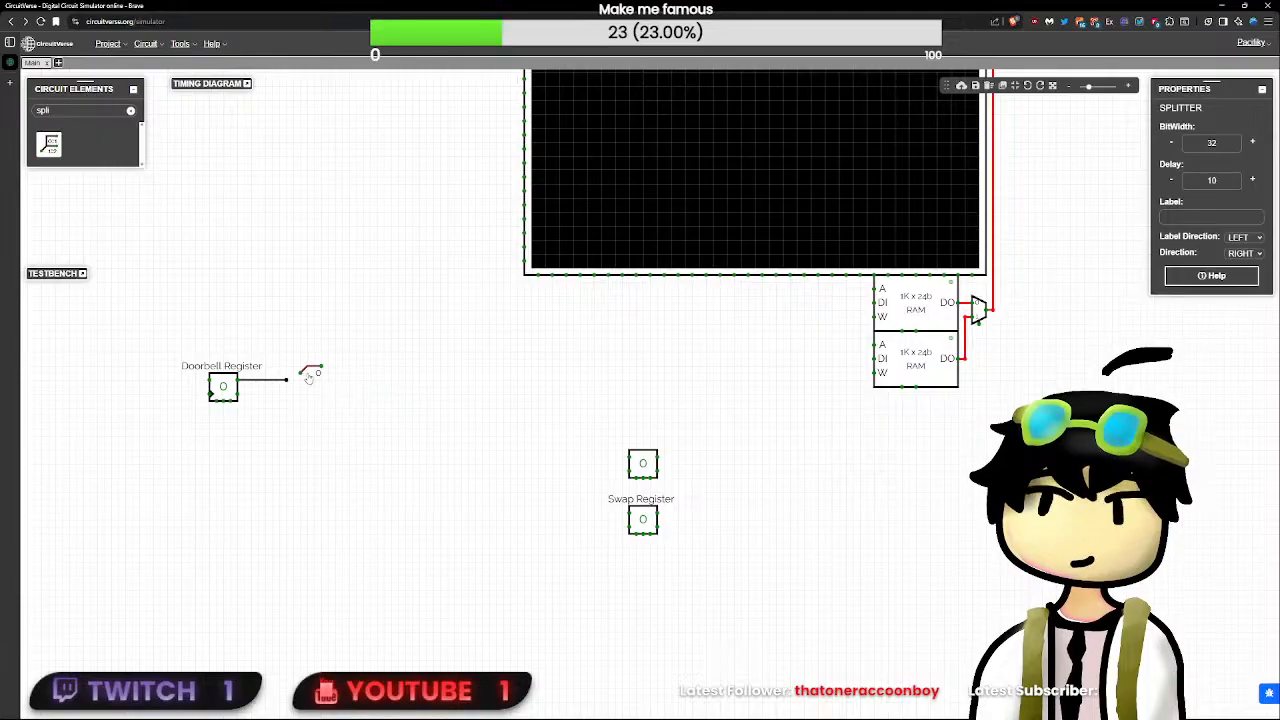
pyautogui.moveTo(297, 379)
pyautogui.mouseDown()
pyautogui.moveTo(241, 376)
pyautogui.moveTo(335, 374)
pyautogui.mouseUp()
pyautogui.click(266, 377)
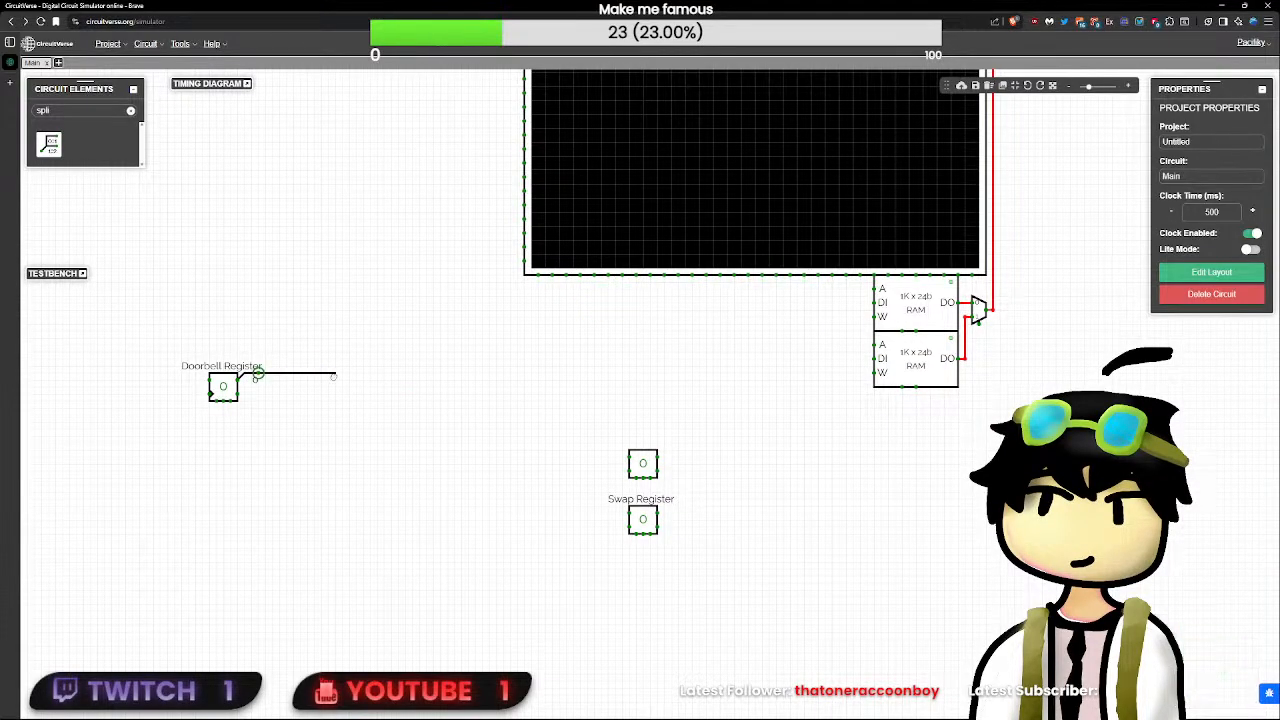
pyautogui.hotkey('ctrl', 'z')
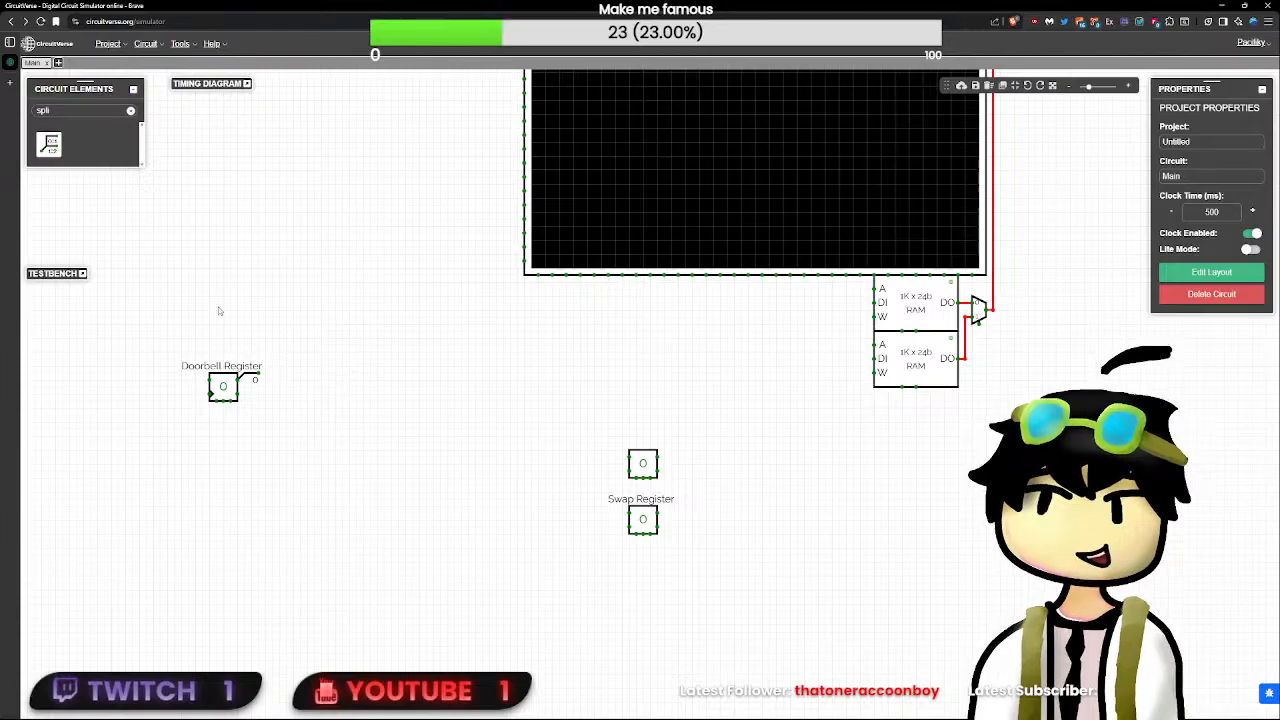
pyautogui.moveTo(258, 374); pyautogui.dragTo(335, 373)
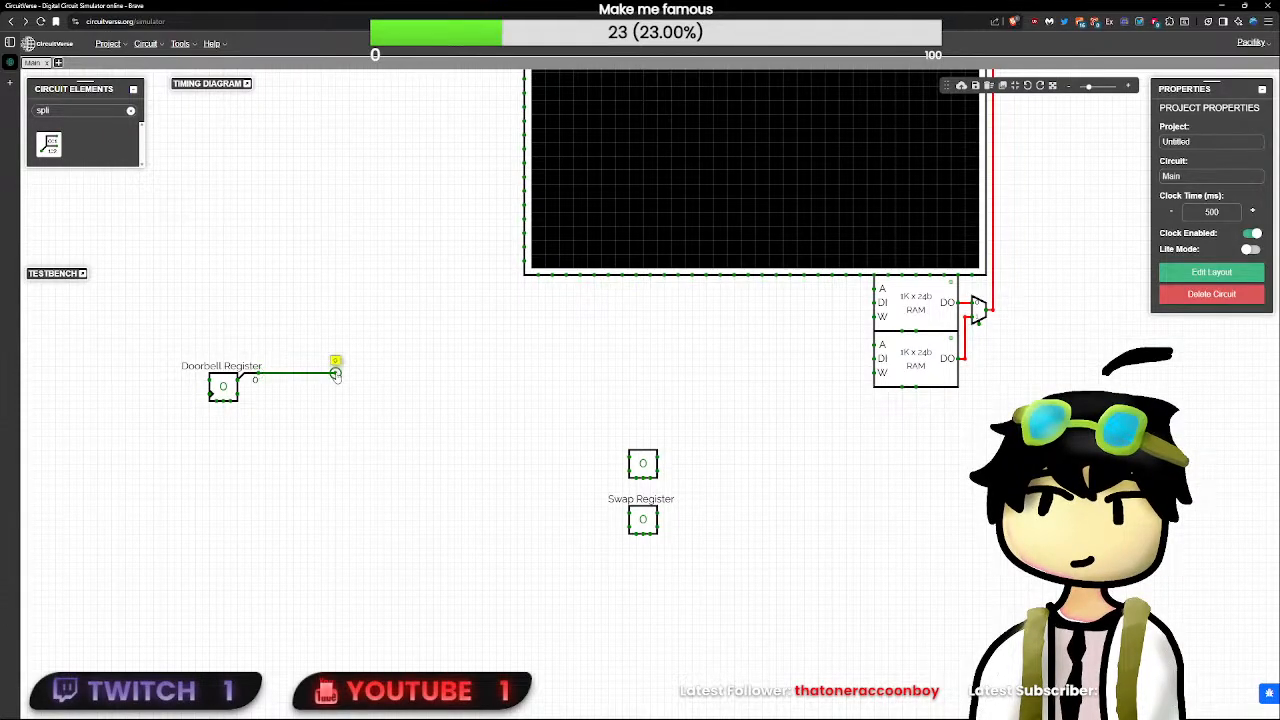
pyautogui.hotkey('ctrl', 'z')
pyautogui.moveTo(258, 379); pyautogui.dragTo(363, 374)
pyautogui.hotkey('ctrl', 'z')
# - Find the RAM element, place one below the Doorbell Register and move it closer, leaving its data output unwired
pyautogui.click(128, 111)
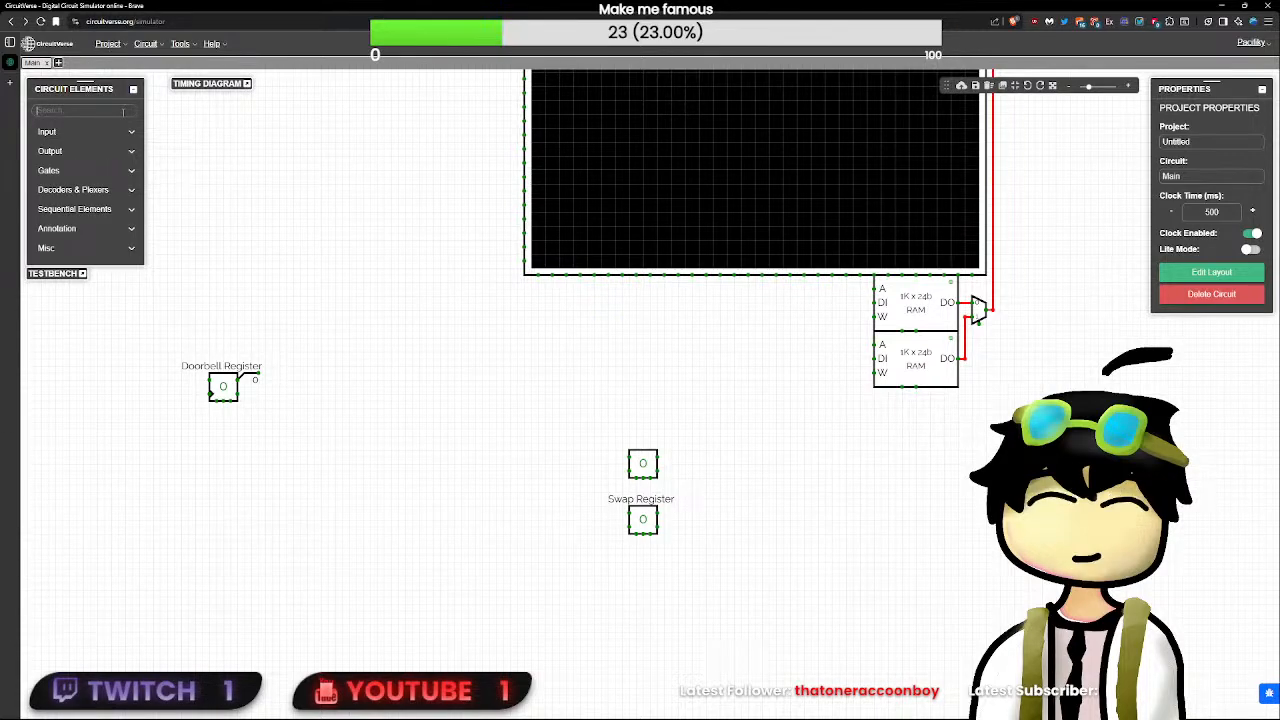
pyautogui.write('ram')
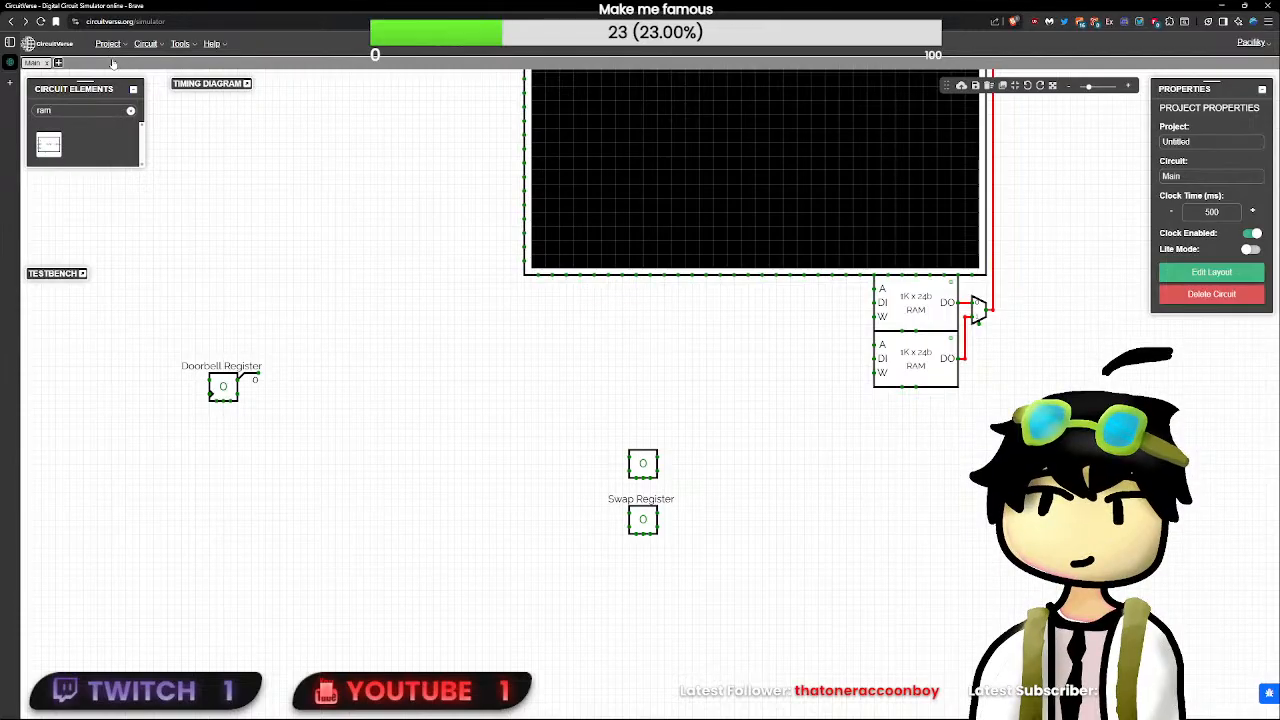
pyautogui.click(48, 145)
pyautogui.click(215, 590)
pyautogui.moveTo(345, 540); pyautogui.dragTo(429, 370)
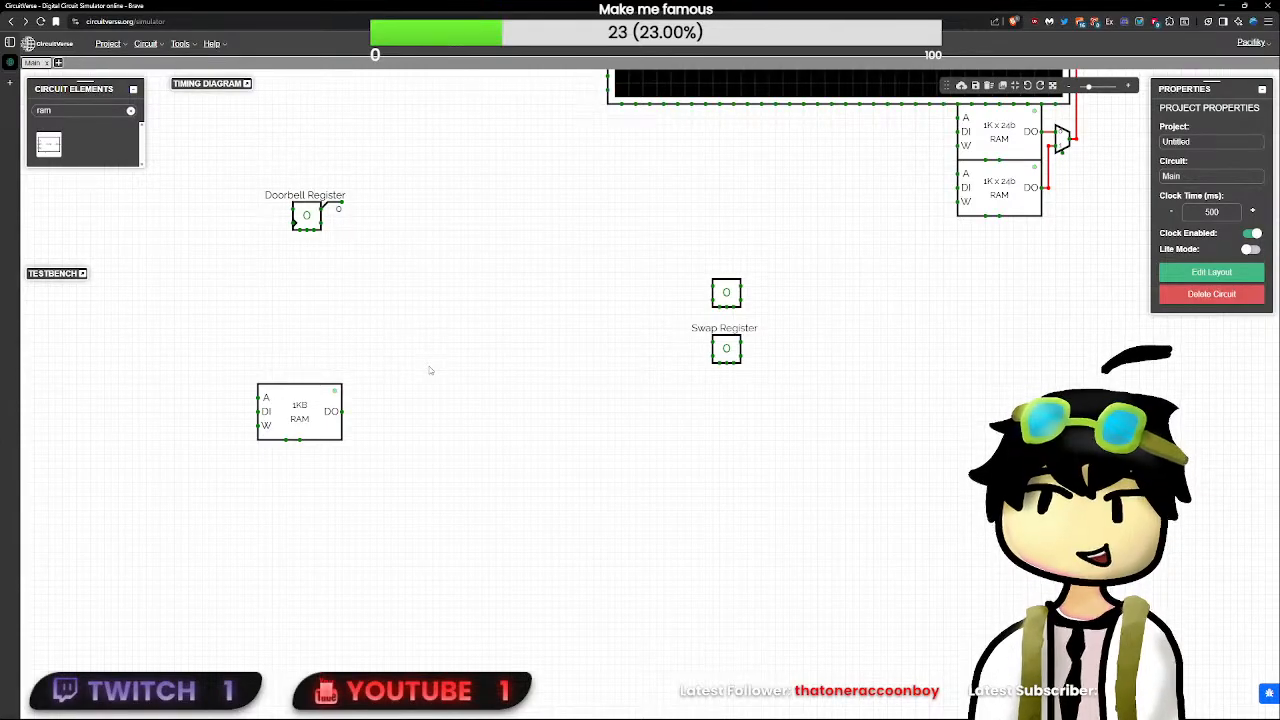
pyautogui.moveTo(303, 434); pyautogui.dragTo(331, 392)
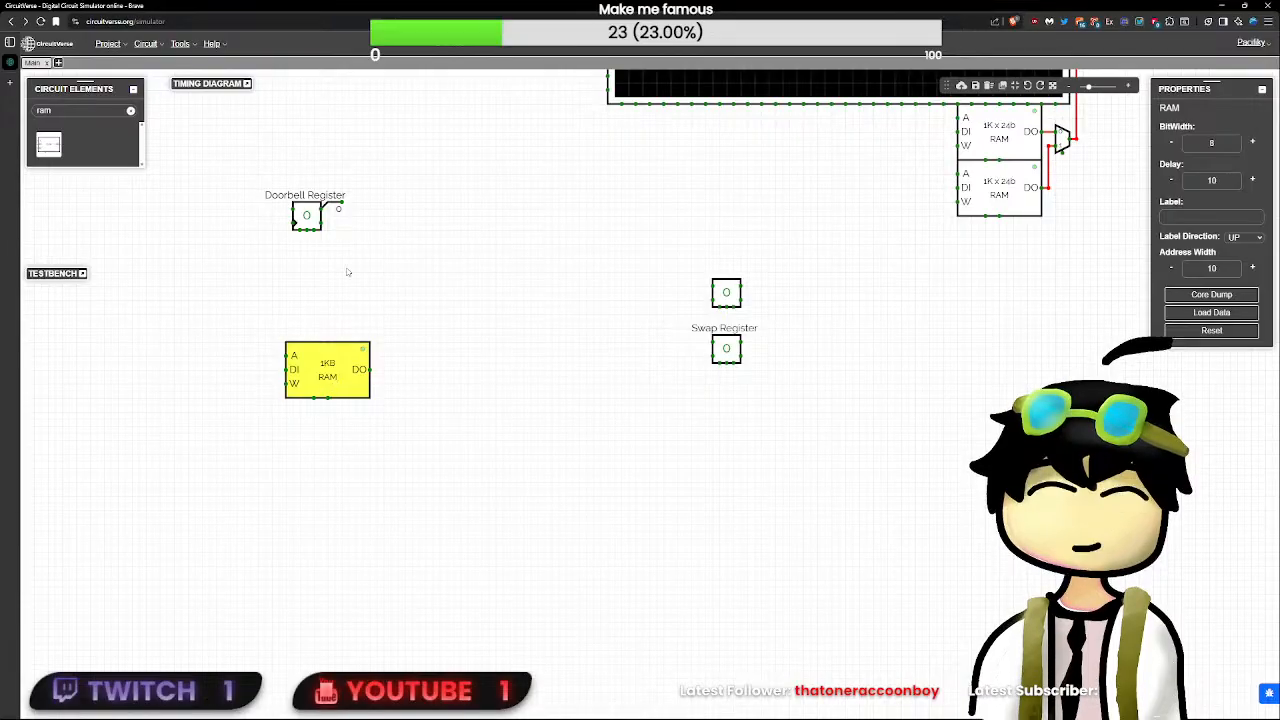
pyautogui.moveTo(229, 331); pyautogui.dragTo(352, 342)
pyautogui.click(470, 365)
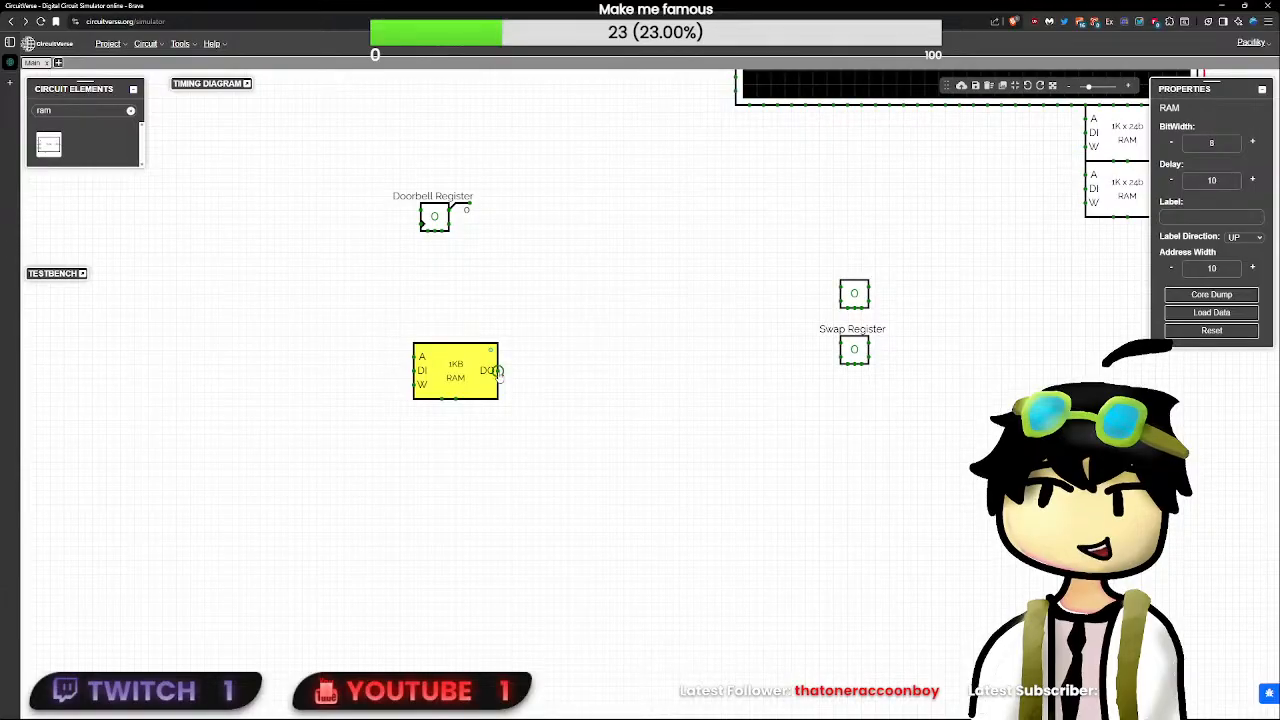
pyautogui.moveTo(497, 370); pyautogui.dragTo(549, 368)
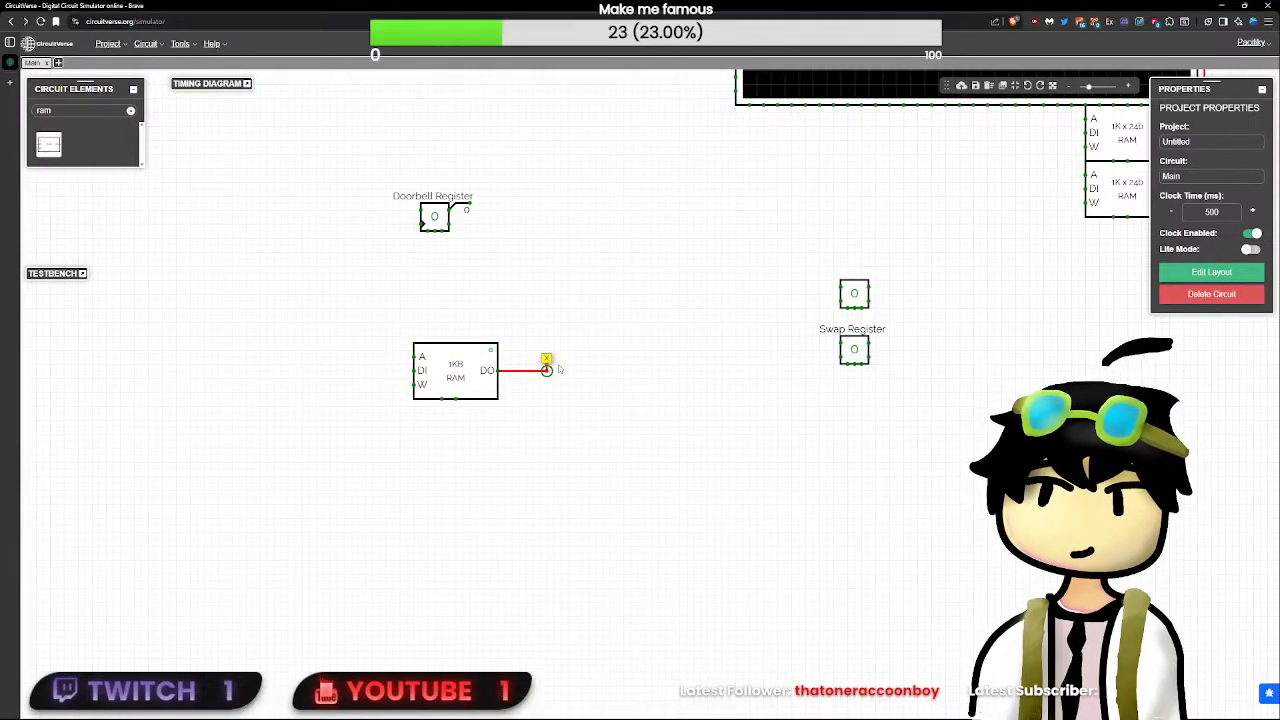
pyautogui.press('Delete')
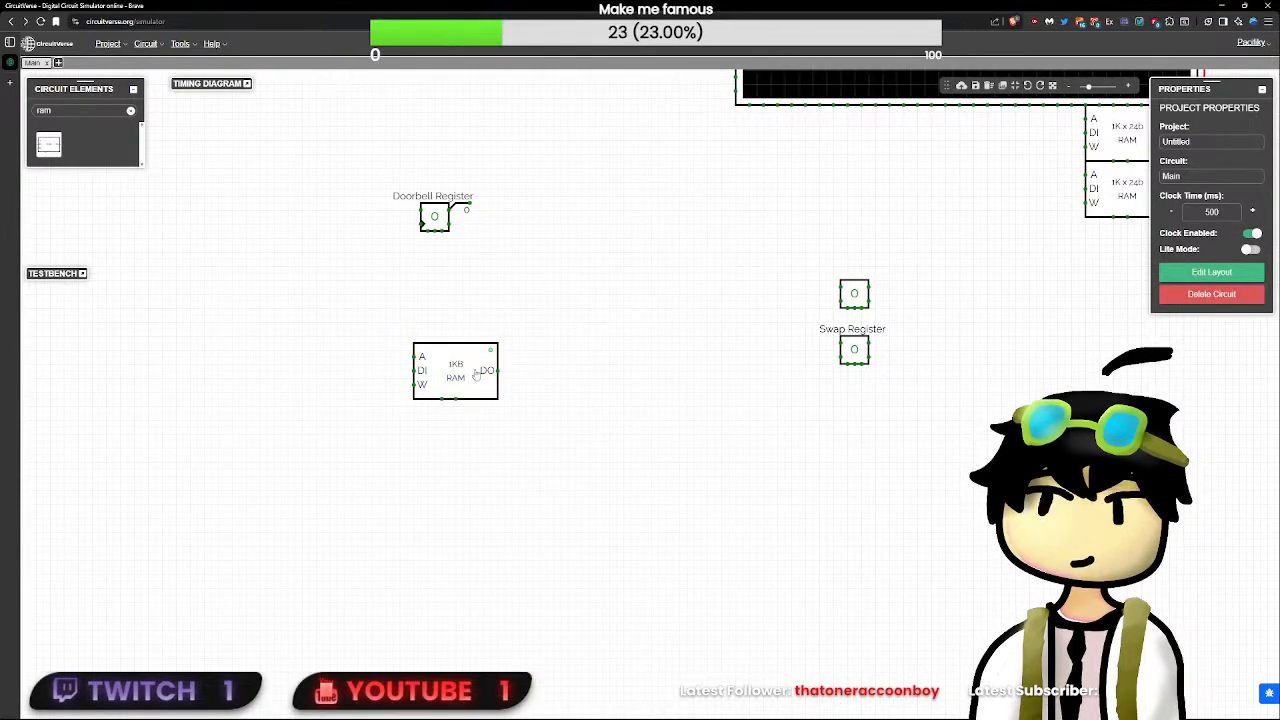
# - Adjust the position of the RAM below the Doorbell Register and set its bit width to 32 and delay to 0
pyautogui.moveTo(458, 374)
pyautogui.mouseDown()
pyautogui.moveTo(506, 367)
pyautogui.moveTo(478, 381)
pyautogui.mouseUp()
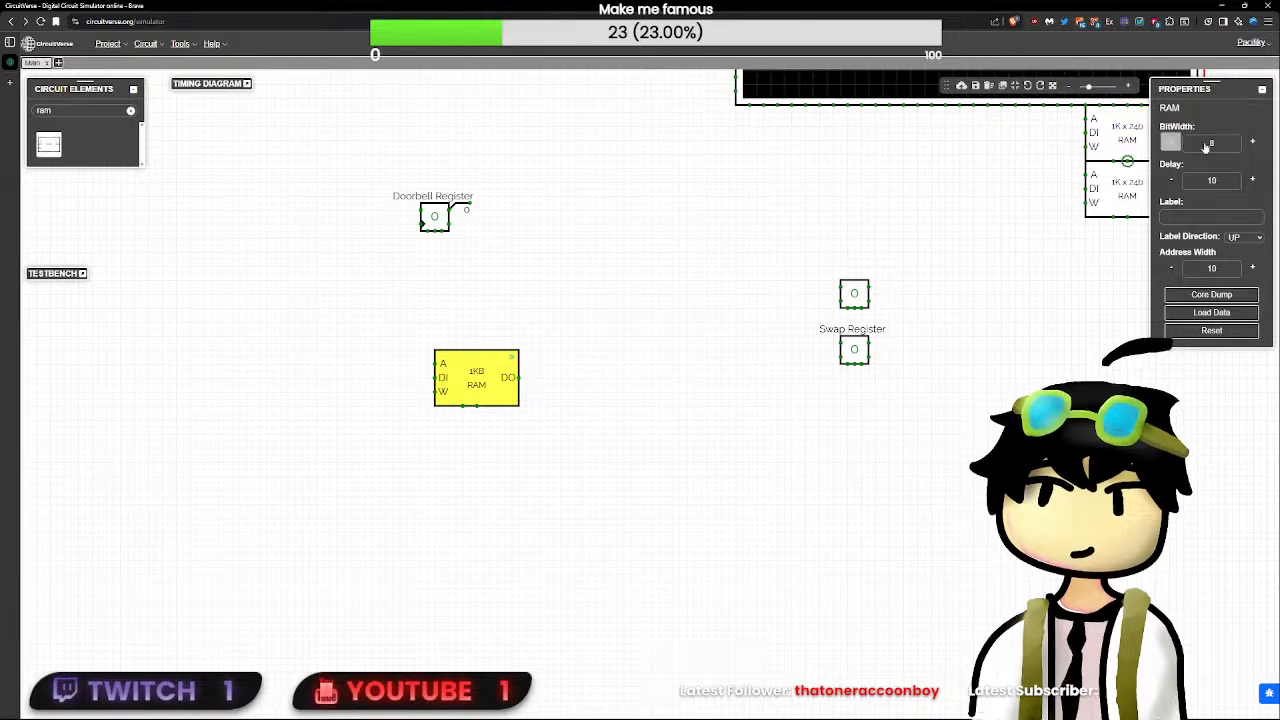
pyautogui.write('32')
pyautogui.click(1210, 180)
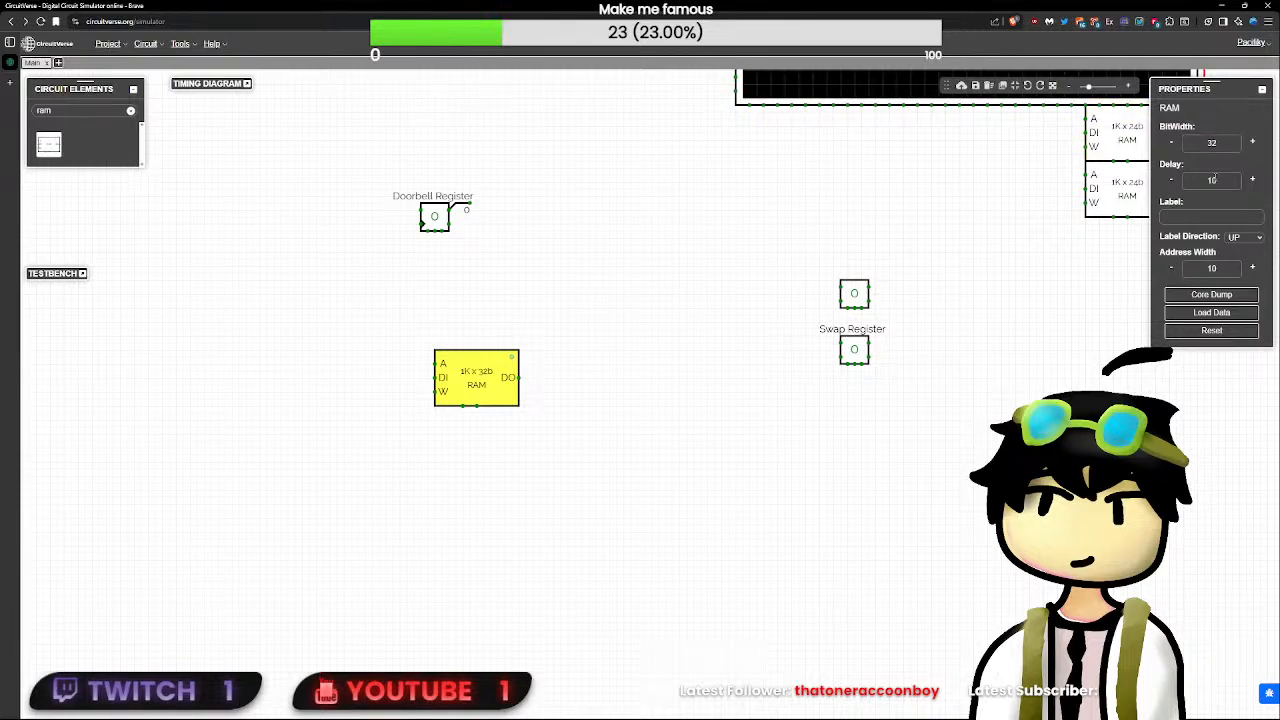
pyautogui.press('BackSpace')
pyautogui.press('BackSpace')
pyautogui.write('0')
pyautogui.moveTo(1064, 332); pyautogui.dragTo(936, 414)
pyautogui.click(1000, 272)
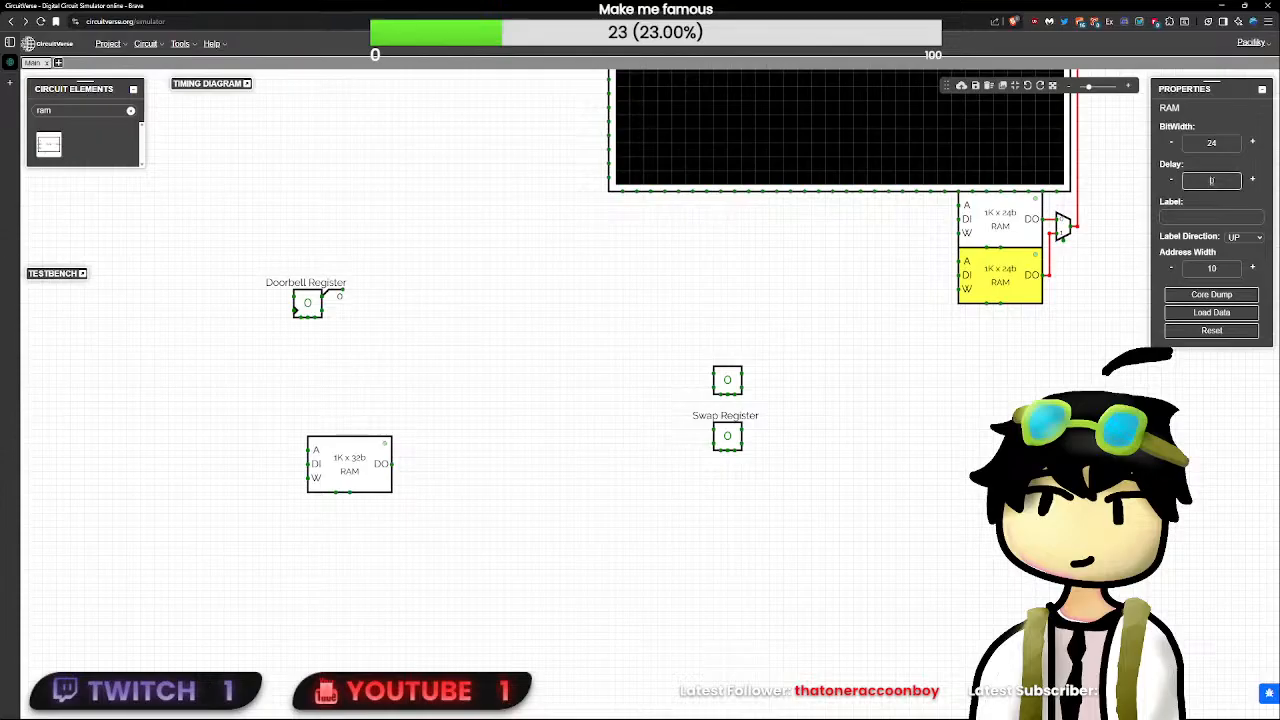
# - Move the Swap Register flip-flop with its label below the 24-bit RAMs and wire its output to the multiplexer's control input
pyautogui.click(766, 458)
pyautogui.moveTo(799, 519); pyautogui.dragTo(670, 392)
pyautogui.moveTo(727, 435); pyautogui.dragTo(1062, 240)
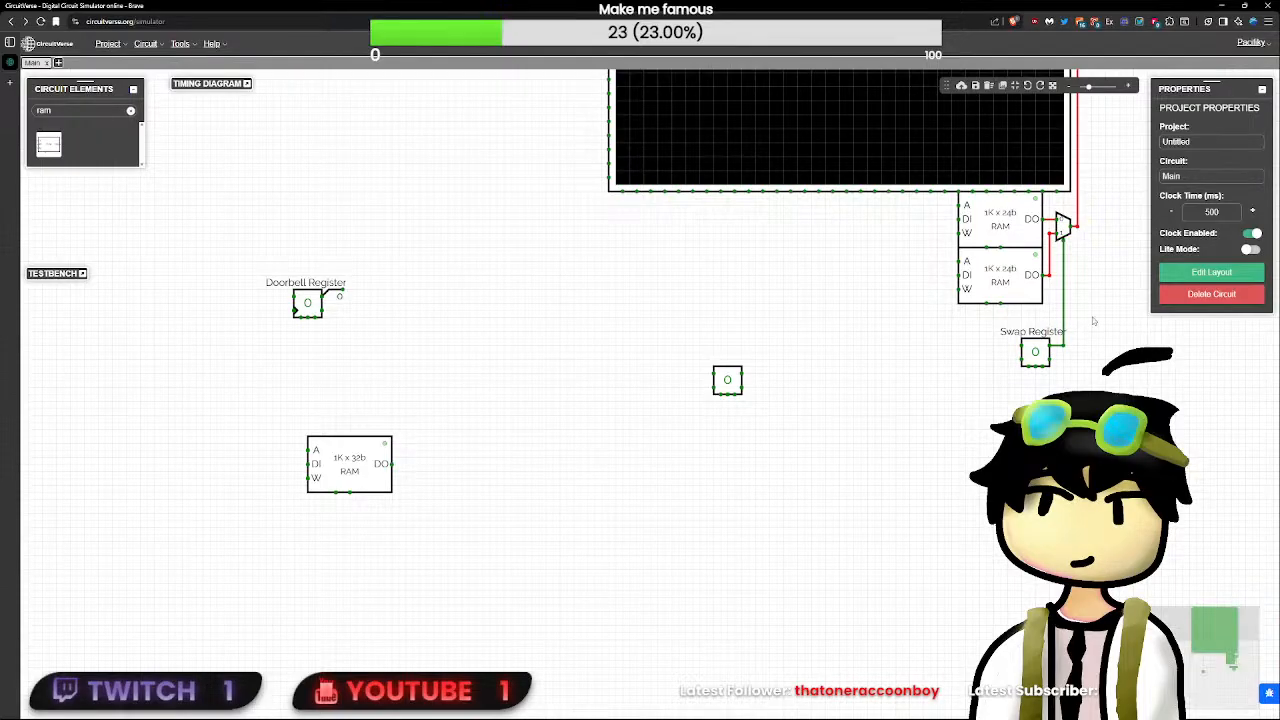
# - Move the wired Swap Register further left of the 24-bit RAMs and centre its label directly beneath it
pyautogui.moveTo(1095, 320); pyautogui.dragTo(882, 333)
pyautogui.moveTo(1004, 478); pyautogui.dragTo(737, 343)
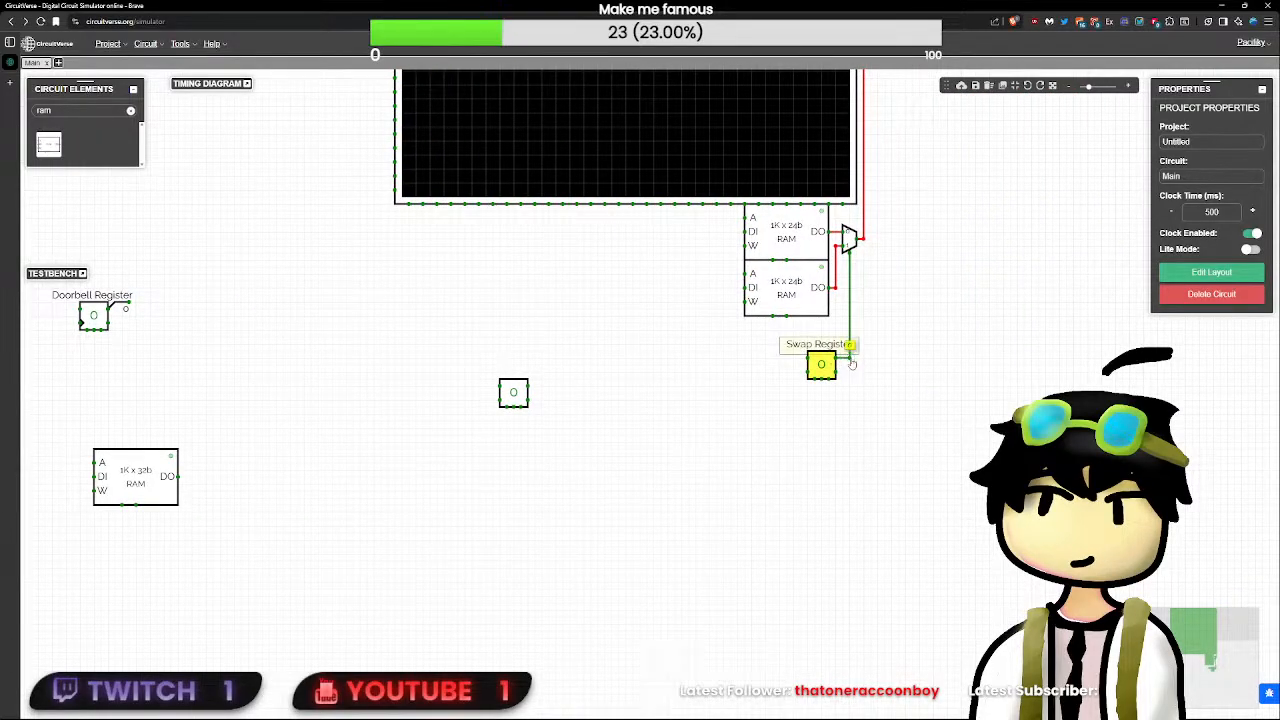
pyautogui.moveTo(819, 363); pyautogui.dragTo(629, 394)
pyautogui.click(727, 406)
pyautogui.click(622, 352)
pyautogui.click(692, 433)
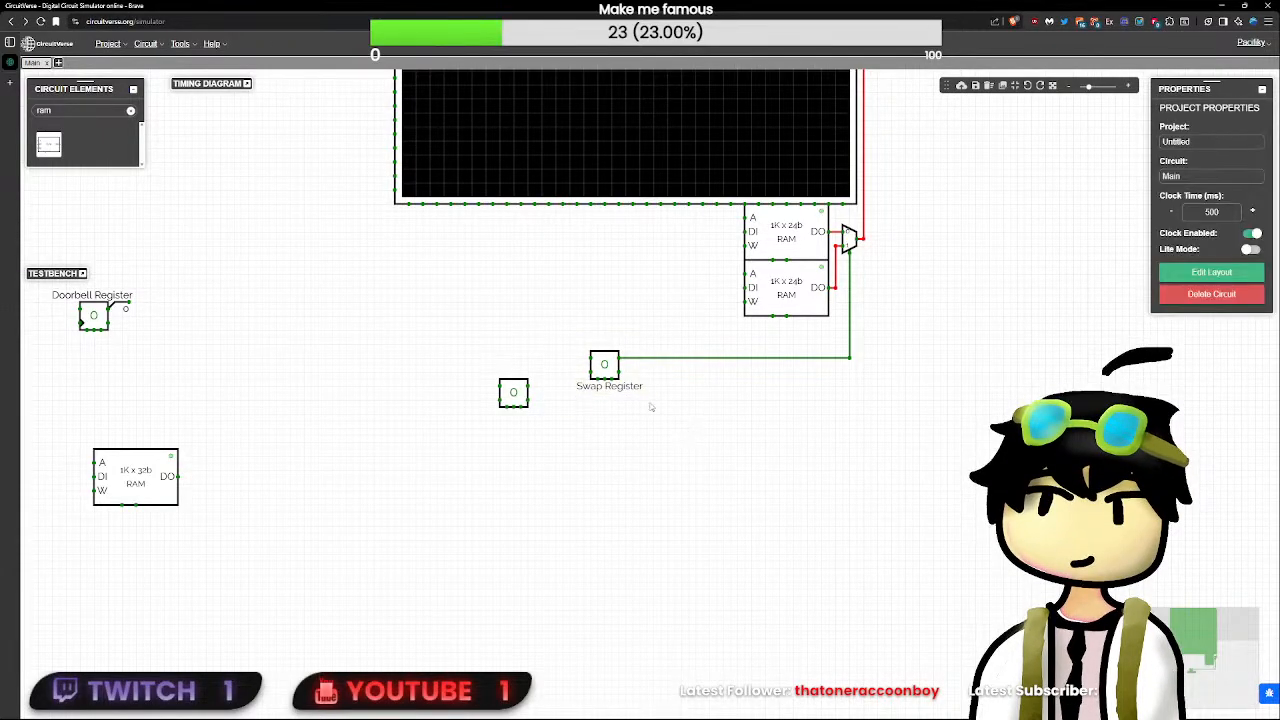
pyautogui.click(622, 388)
pyautogui.click(829, 416)
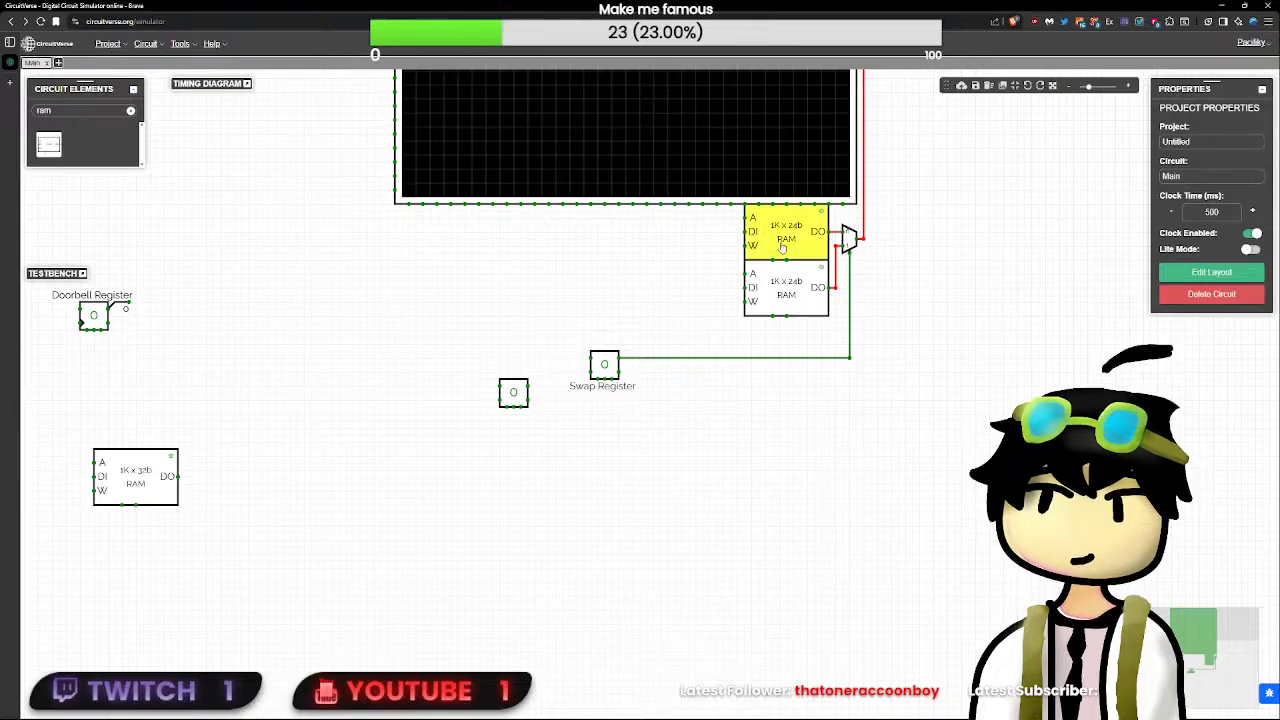
# - Find the demultiplexer element, place one left of the two 24-bit RAMs and set its delay to 0
pyautogui.click(131, 111)
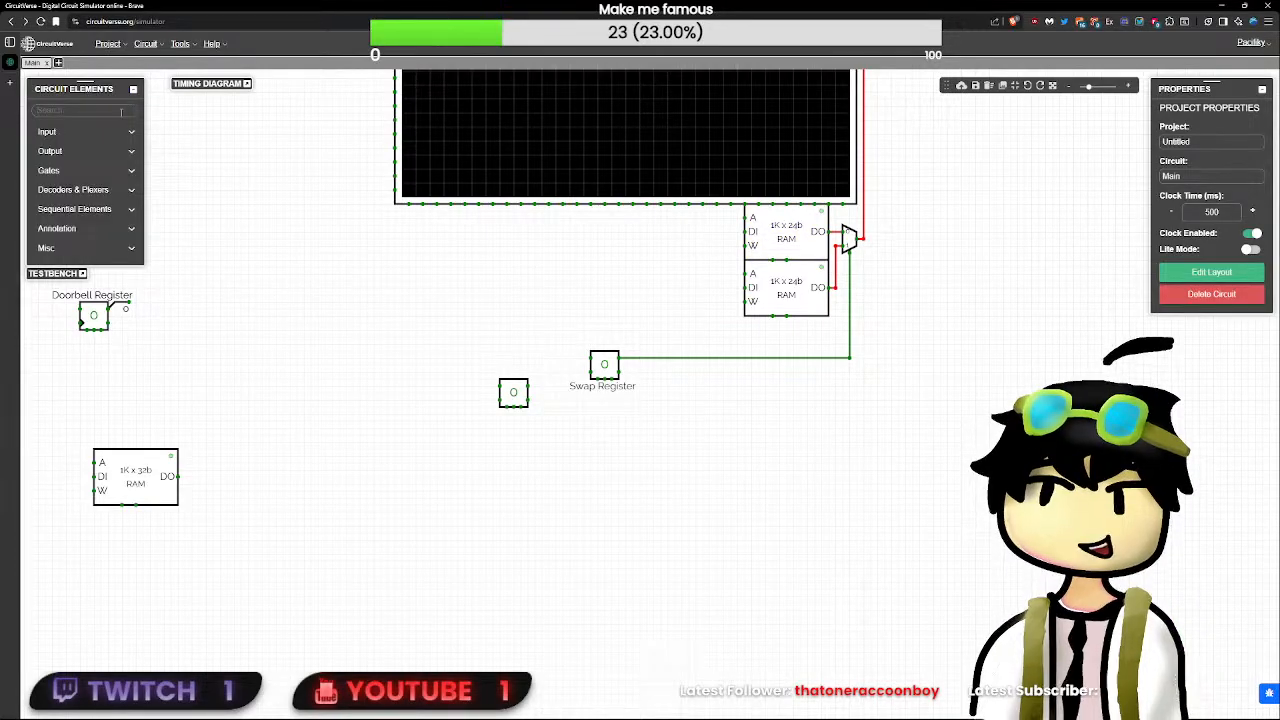
pyautogui.write('dem')
pyautogui.click(50, 144)
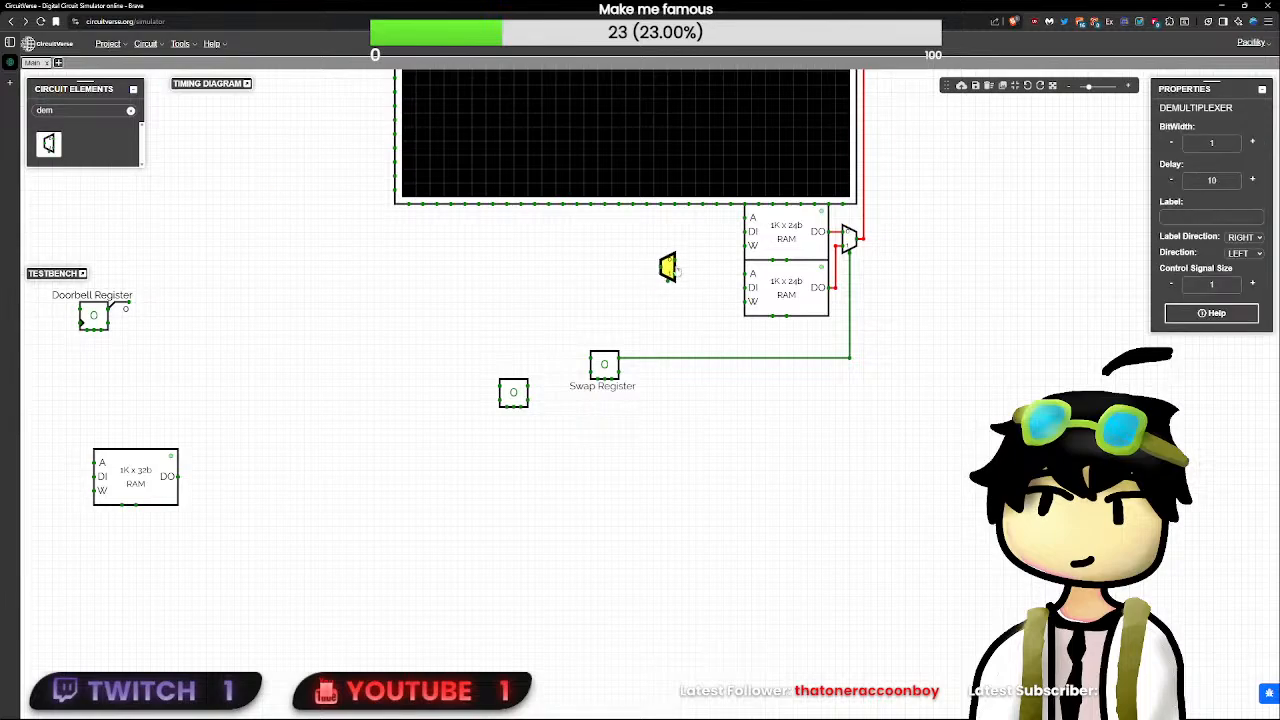
pyautogui.doubleClick(1216, 181)
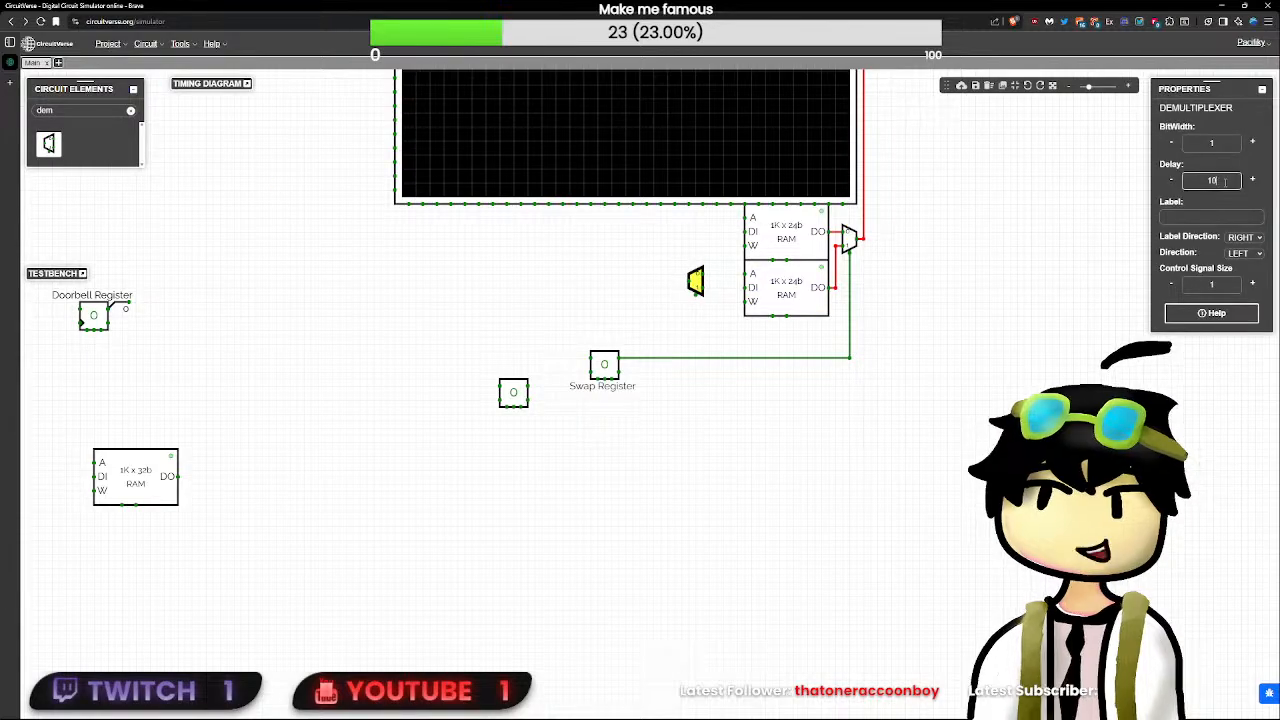
pyautogui.write('0')
# - Set the demultiplexer's bit width to 10 and shift it slightly upward beside the two 24-bit RAMs
pyautogui.click(1221, 141)
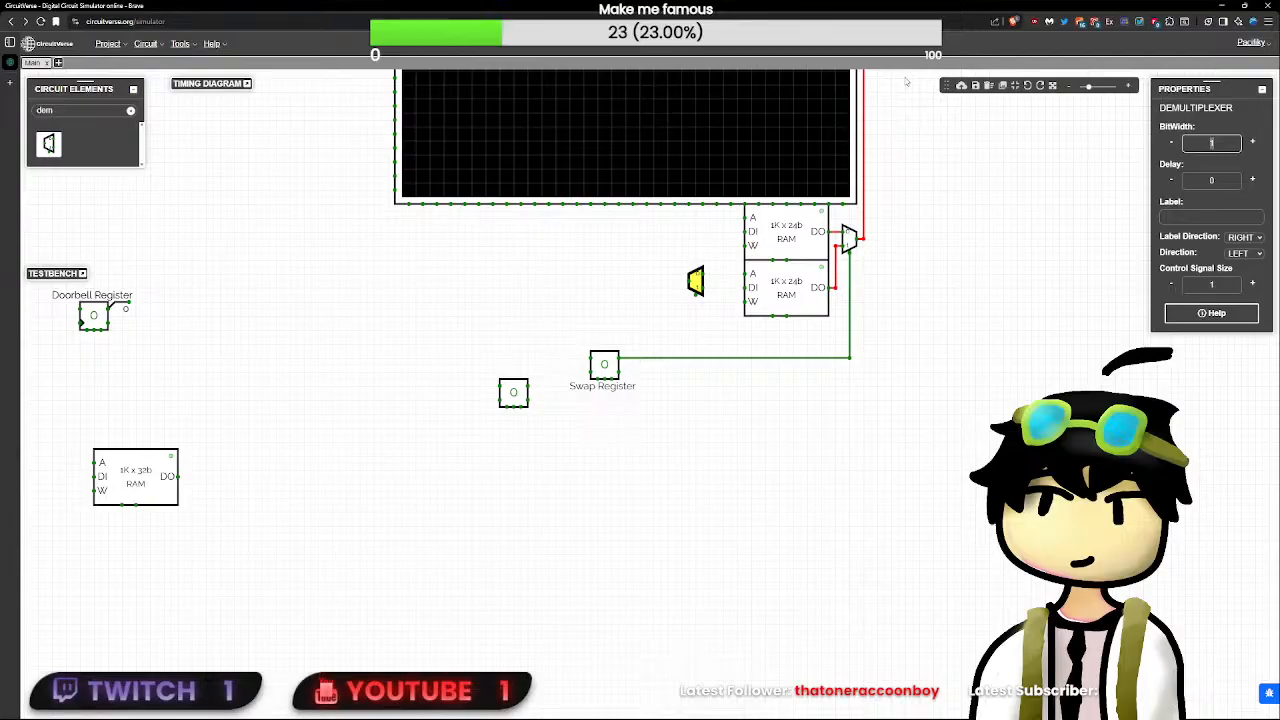
pyautogui.click(786, 243)
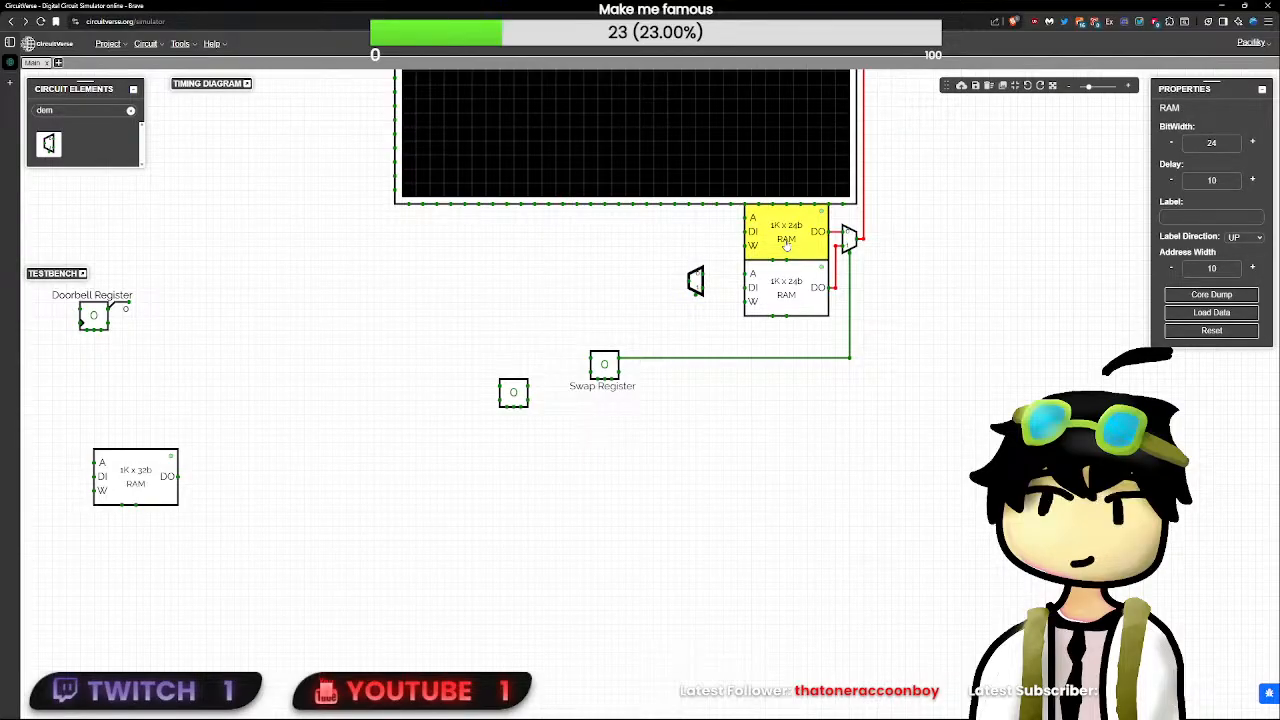
pyautogui.click(702, 284)
pyautogui.scroll(5, 694, 284)
pyautogui.scroll(-6, 692, 284)
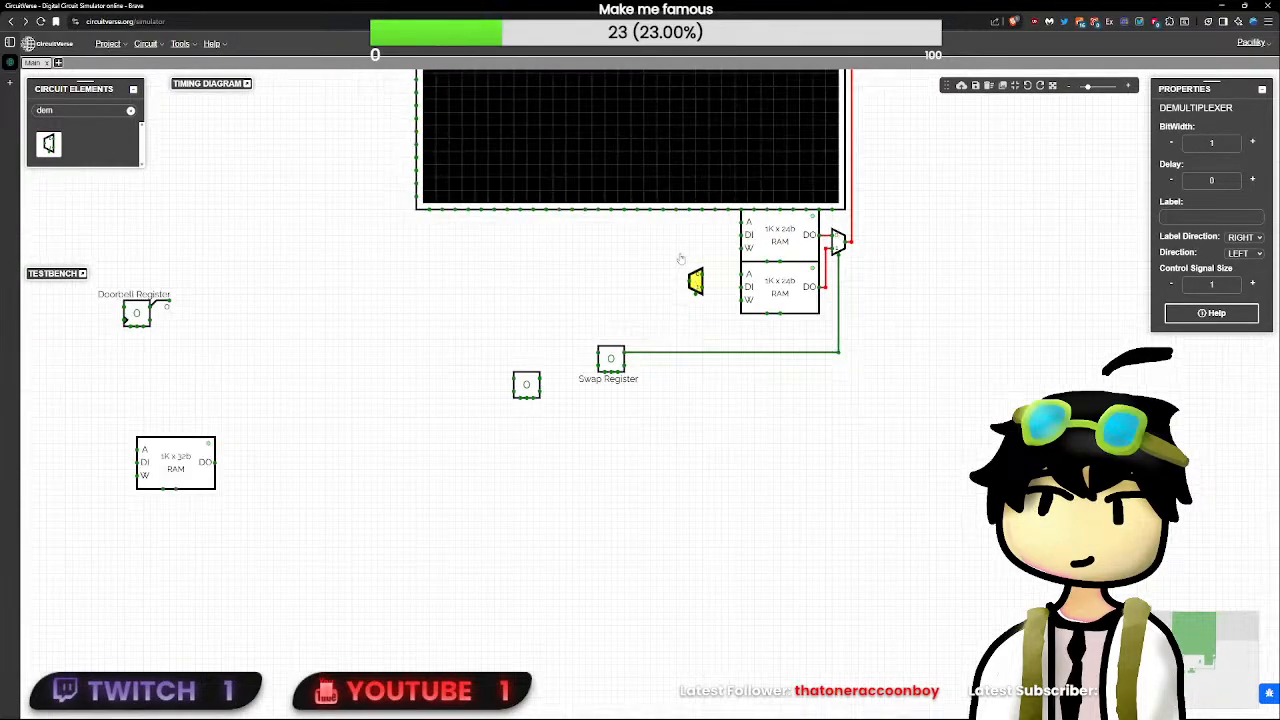
pyautogui.moveTo(669, 260); pyautogui.dragTo(663, 434)
pyautogui.click(696, 460)
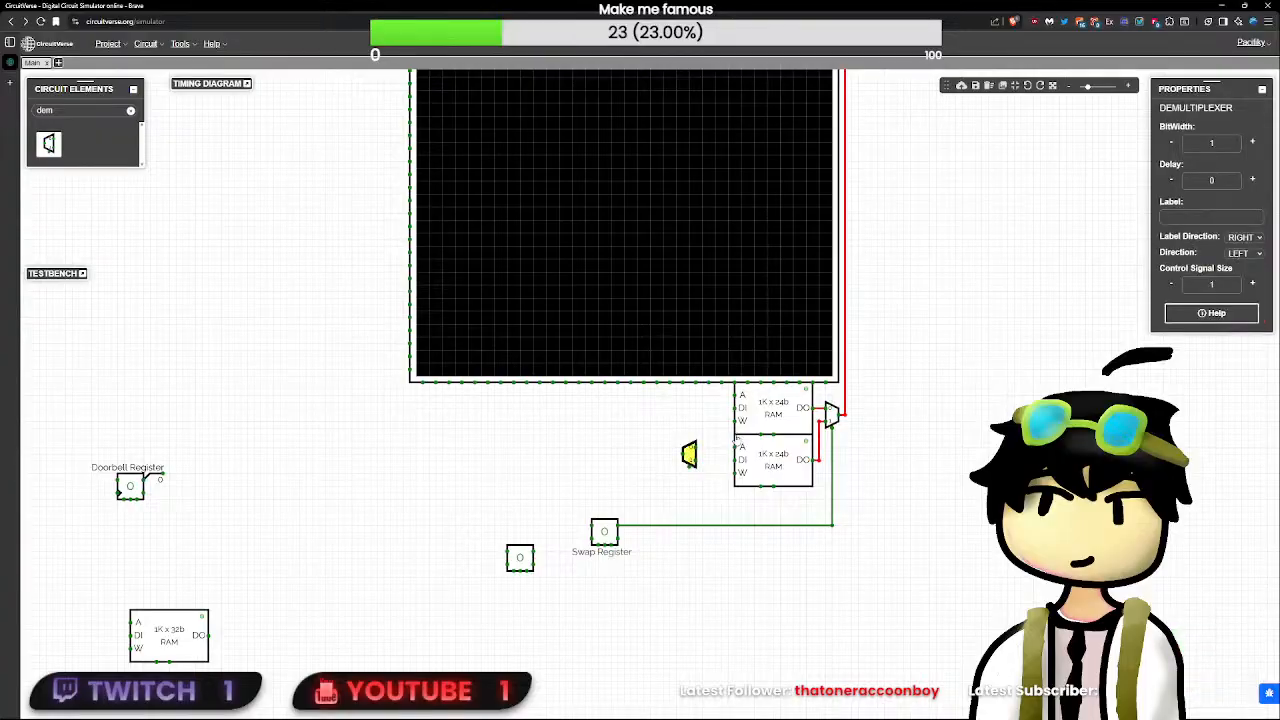
pyautogui.click(1232, 142)
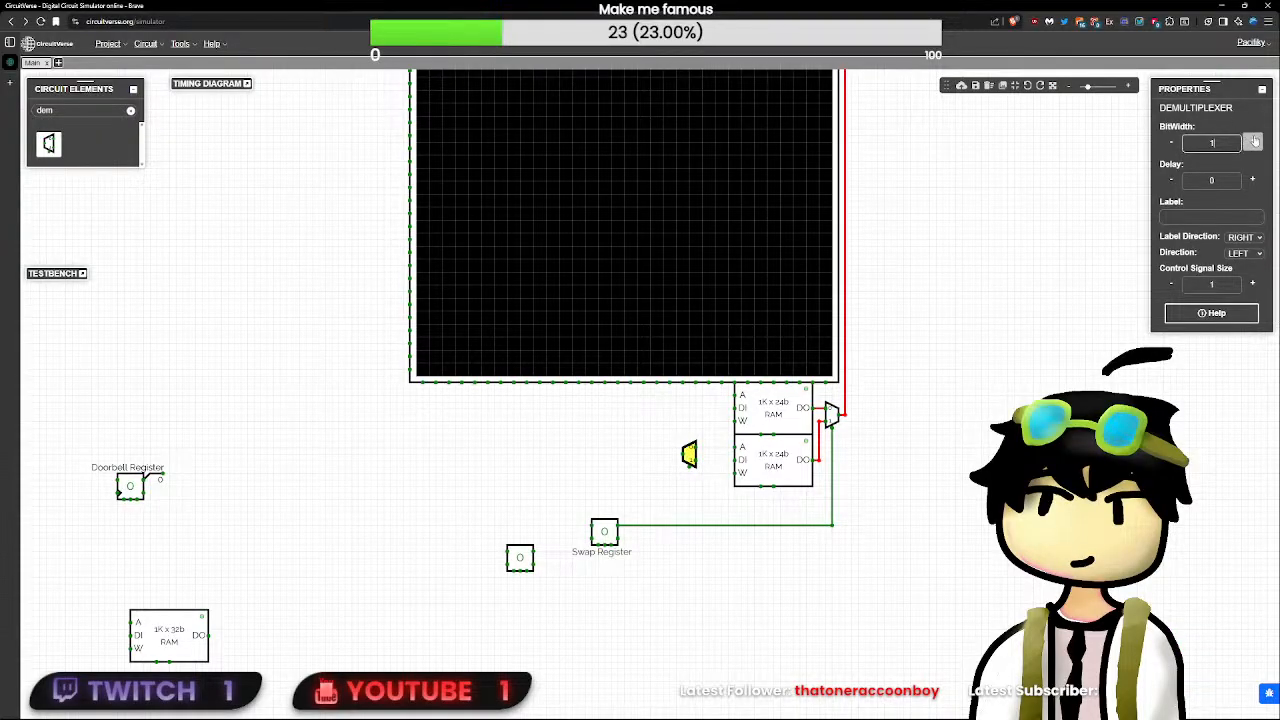
pyautogui.write('0')
pyautogui.press('Return')
pyautogui.click(693, 437)
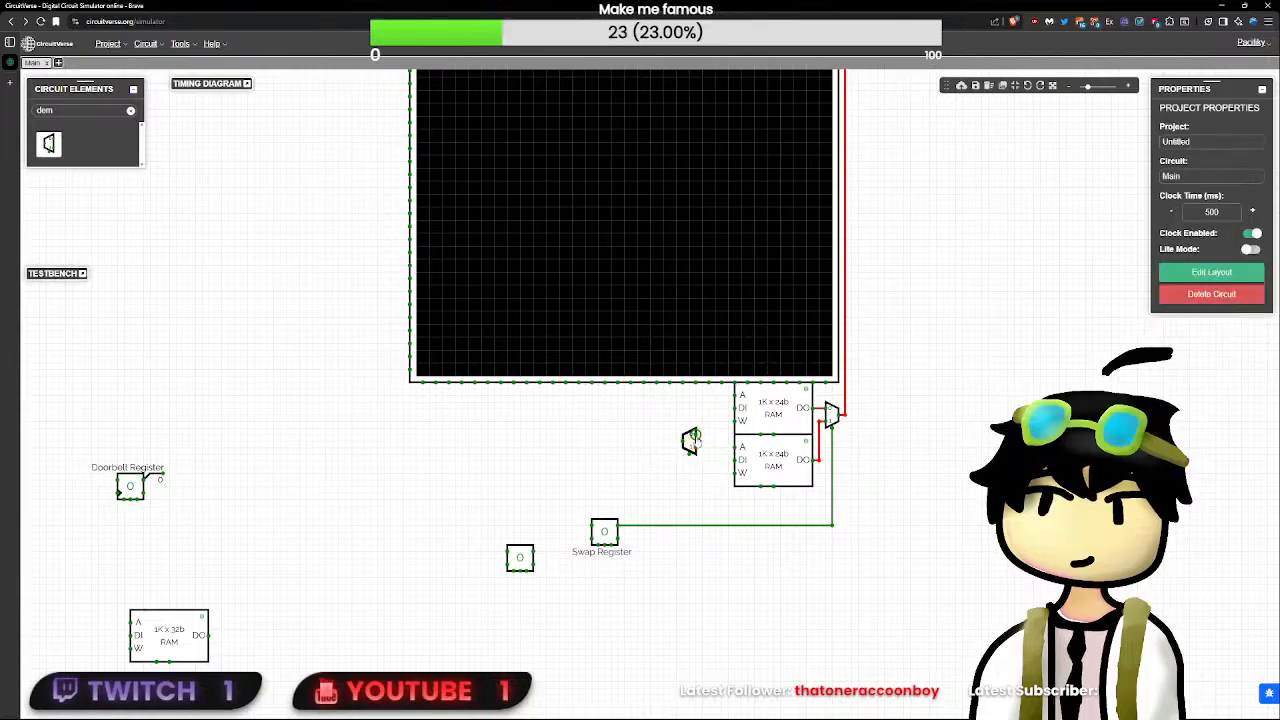
# - Wire the demultiplexer's two outputs to the address inputs of the upper and lower 24-bit RAMs
pyautogui.moveTo(714, 403)
pyautogui.mouseDown()
pyautogui.moveTo(699, 397)
pyautogui.moveTo(736, 395)
pyautogui.mouseUp()
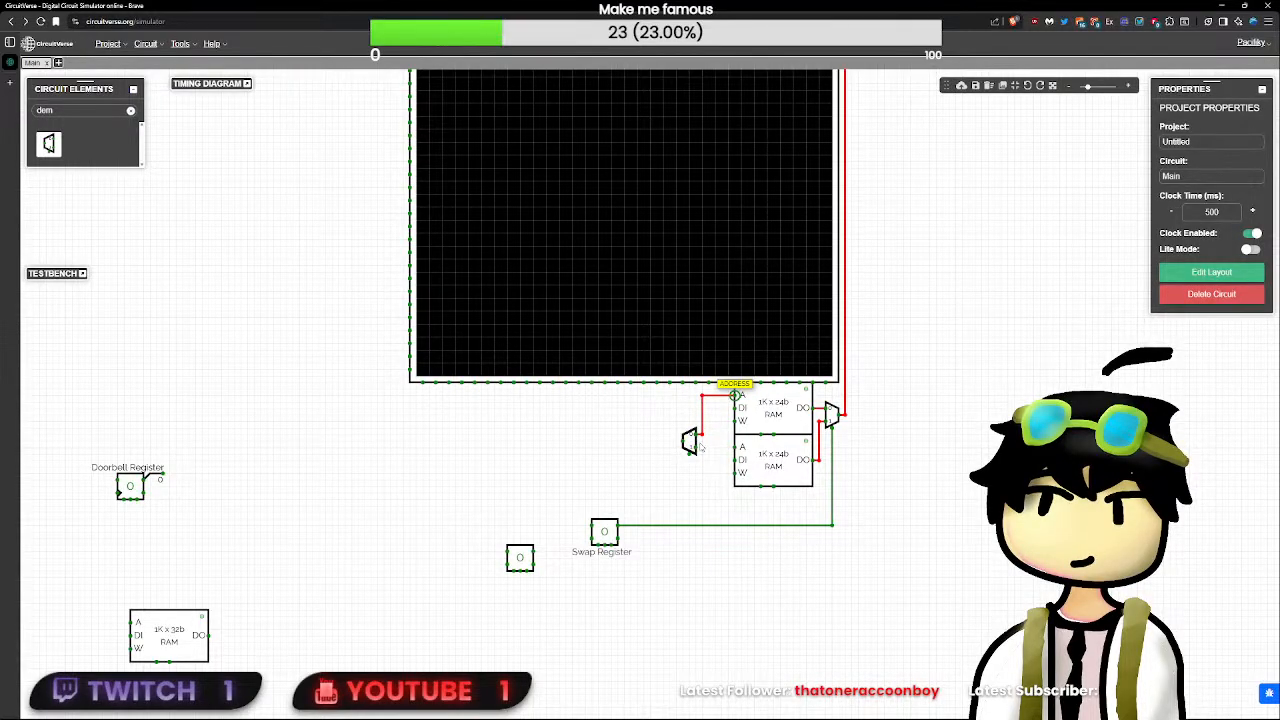
pyautogui.moveTo(698, 452); pyautogui.dragTo(745, 446)
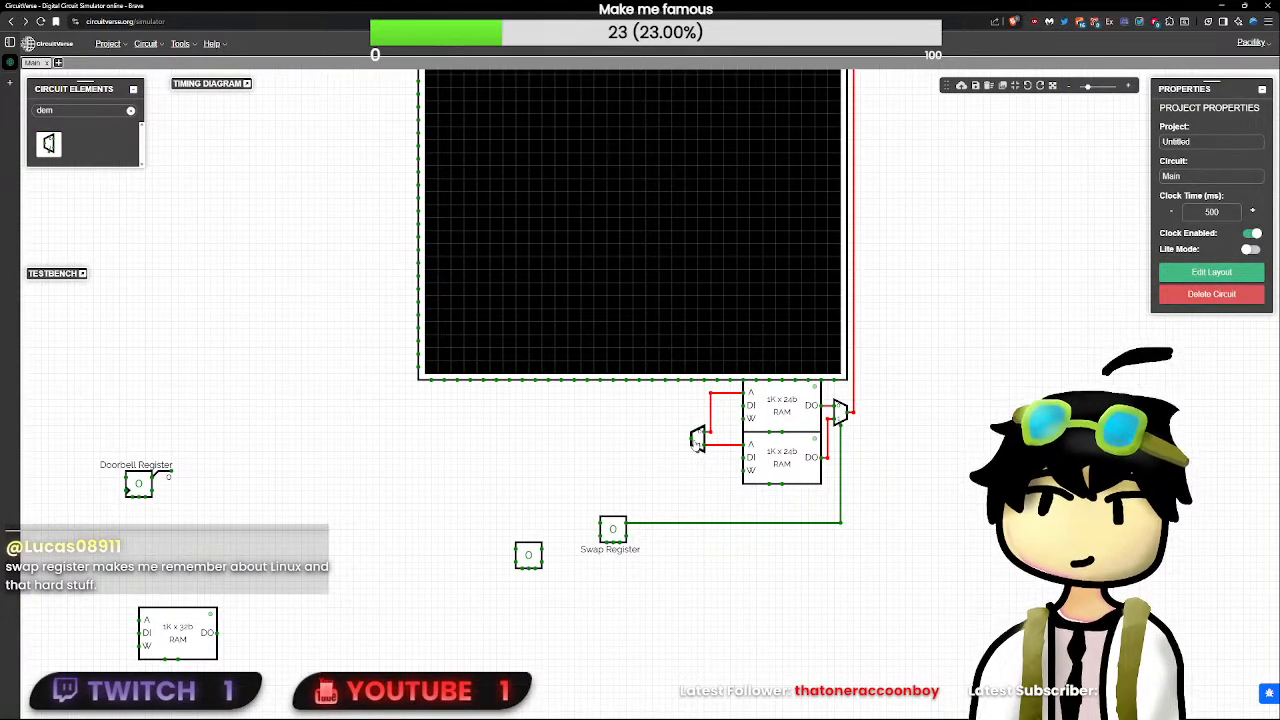
pyautogui.moveTo(697, 440)
pyautogui.mouseDown()
pyautogui.moveTo(690, 402)
pyautogui.moveTo(698, 448)
pyautogui.moveTo(712, 440)
pyautogui.moveTo(690, 440)
pyautogui.moveTo(707, 438)
pyautogui.mouseUp()
pyautogui.press('BackSpace')
pyautogui.click(863, 502)
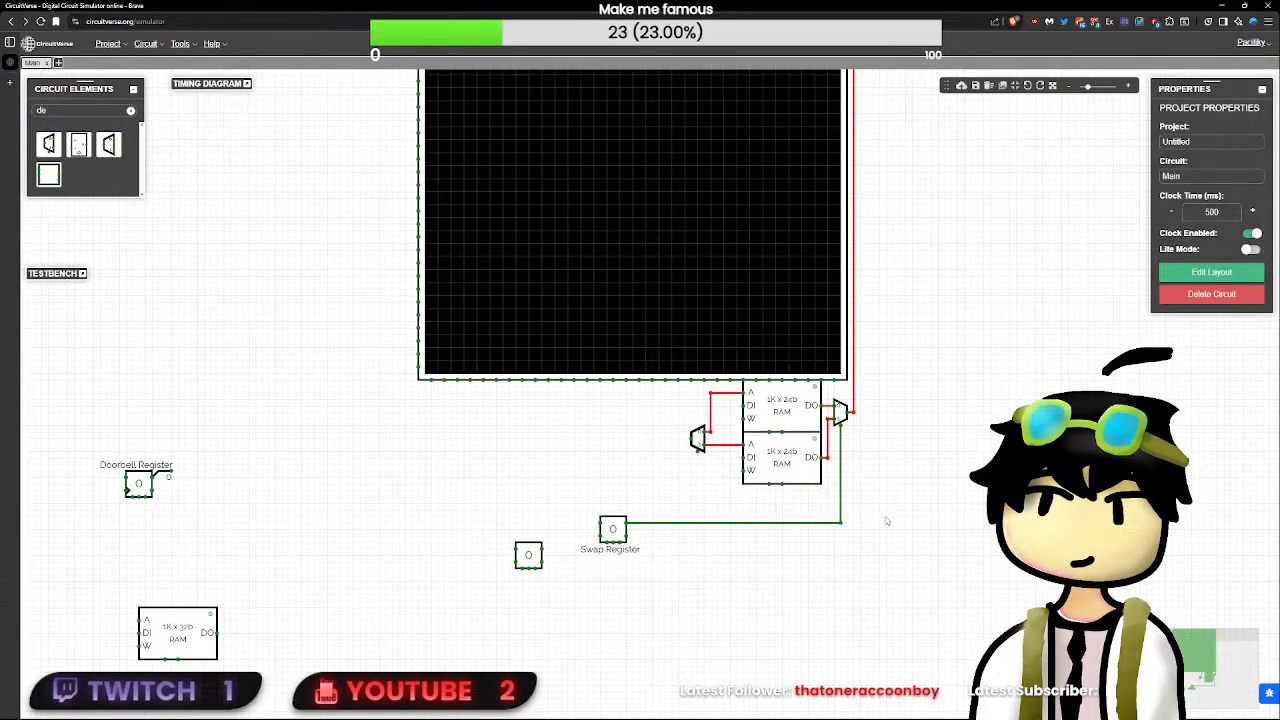
# - Move both 24-bit RAMs, their multiplexer and demultiplexer, the Swap Register and the loose flip-flop down away from the LED matrix
pyautogui.moveTo(925, 595); pyautogui.dragTo(516, 374)
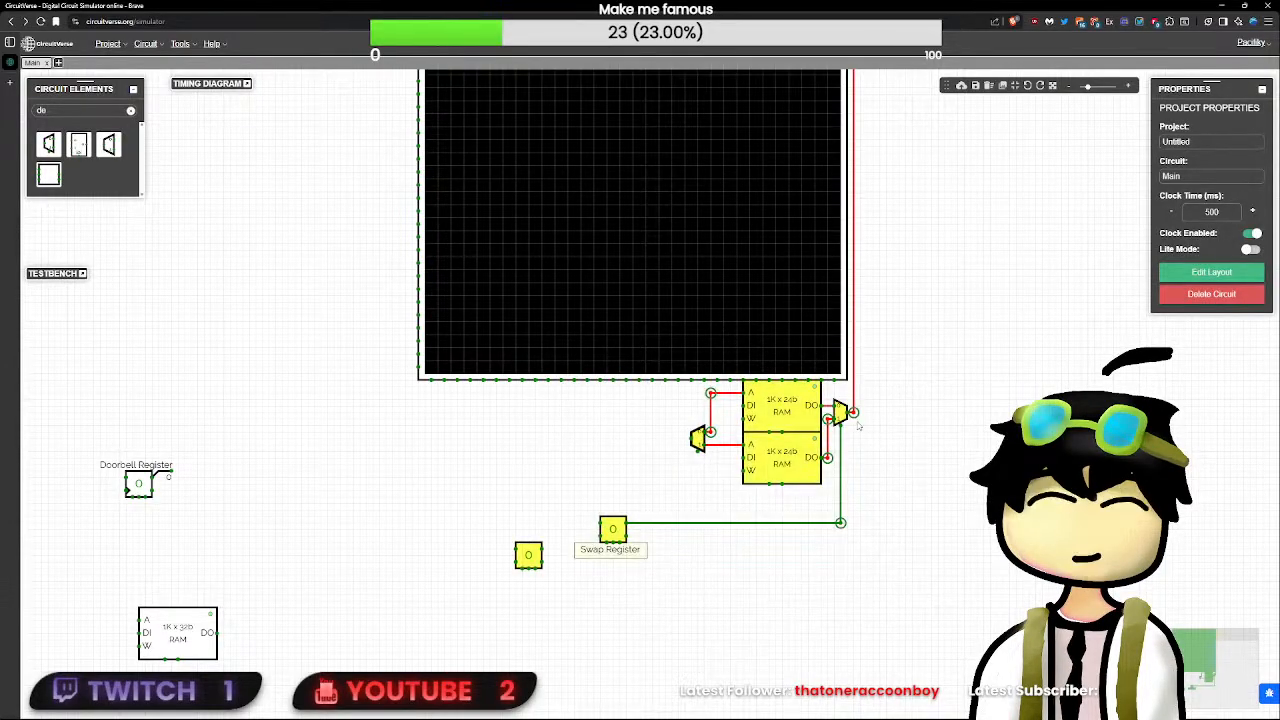
pyautogui.moveTo(788, 414); pyautogui.dragTo(788, 466)
pyautogui.click(670, 418)
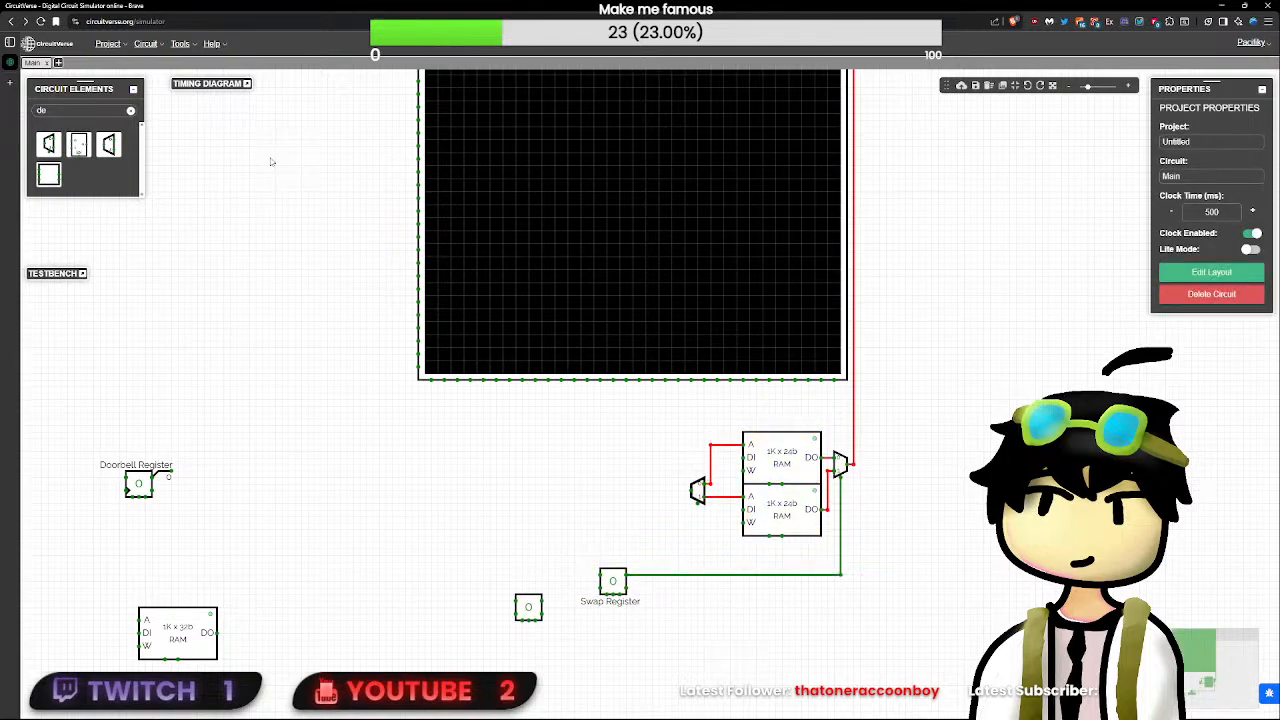
# - Add a text annotation reading "Frame Buffers" and centre it directly above the two 24-bit RAMs
pyautogui.click(130, 110)
pyautogui.write('text')
pyautogui.click(48, 144)
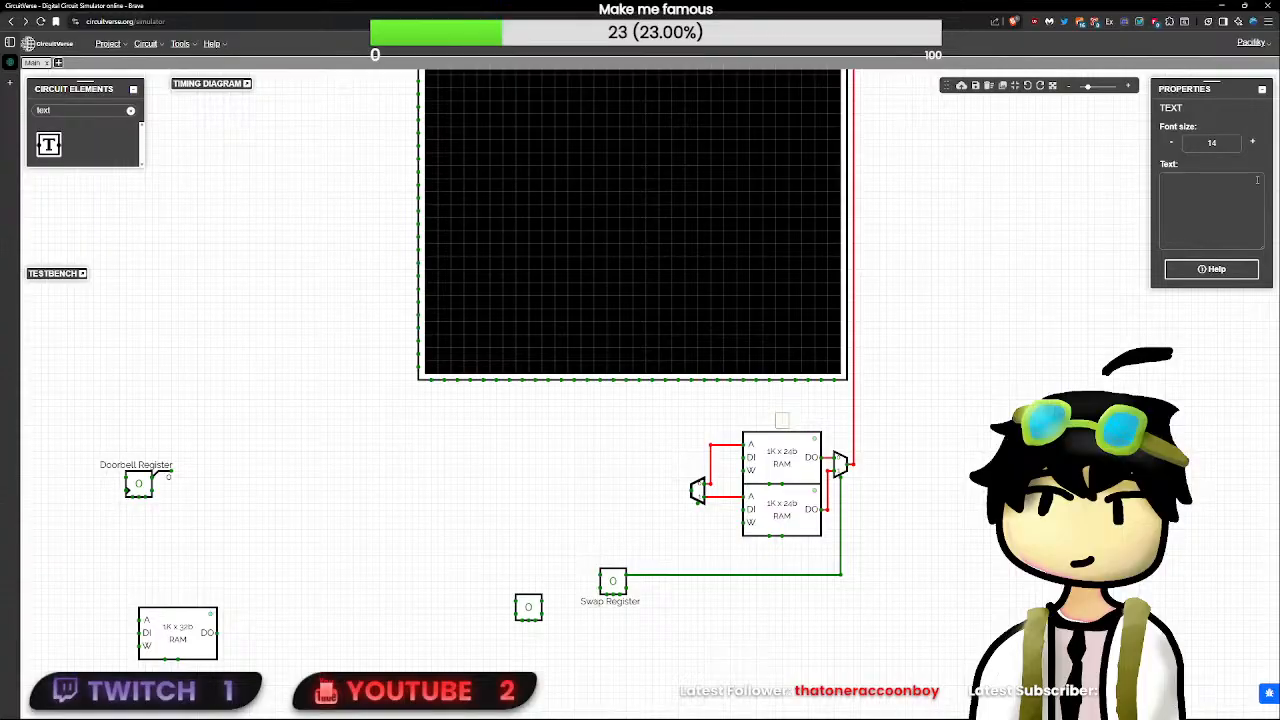
pyautogui.click(1216, 197)
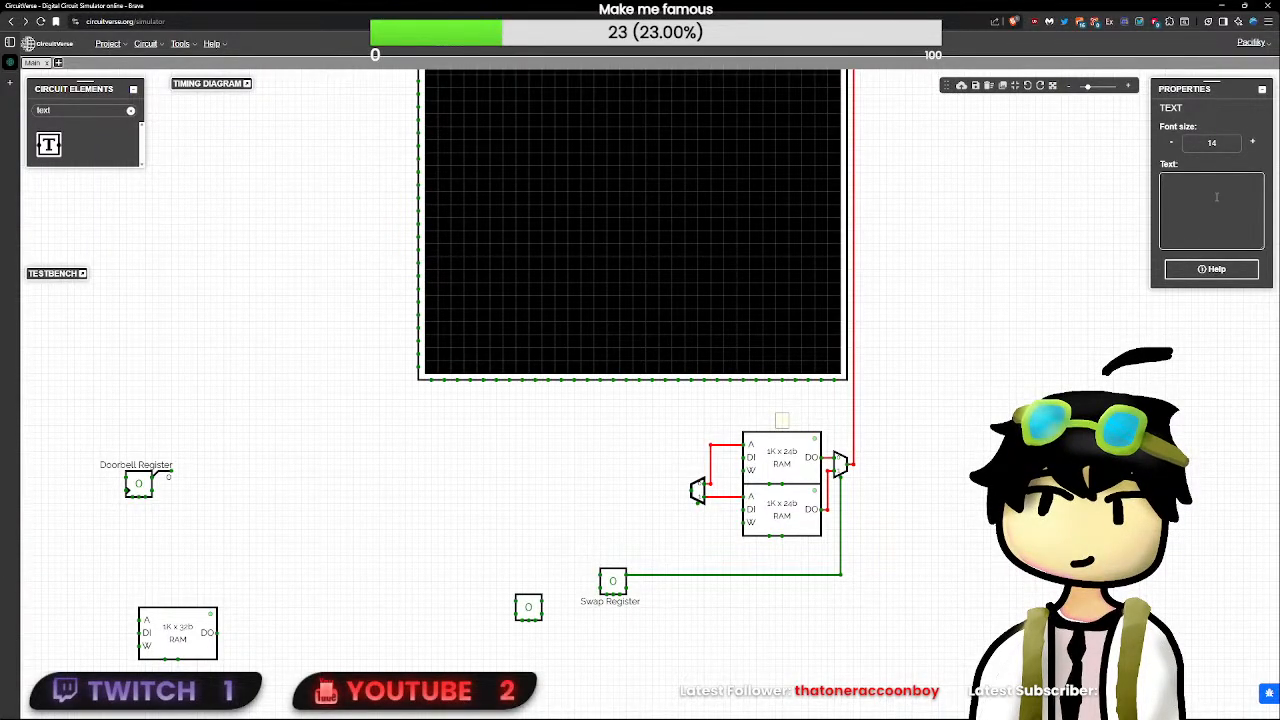
pyautogui.write('Frame Buffers')
pyautogui.click(953, 465)
pyautogui.moveTo(830, 419); pyautogui.dragTo(801, 425)
# - Move the frame buffer group up slightly toward the LED matrix and raise the Swap Register with its label and wire closer to it
pyautogui.moveTo(882, 563); pyautogui.dragTo(748, 432)
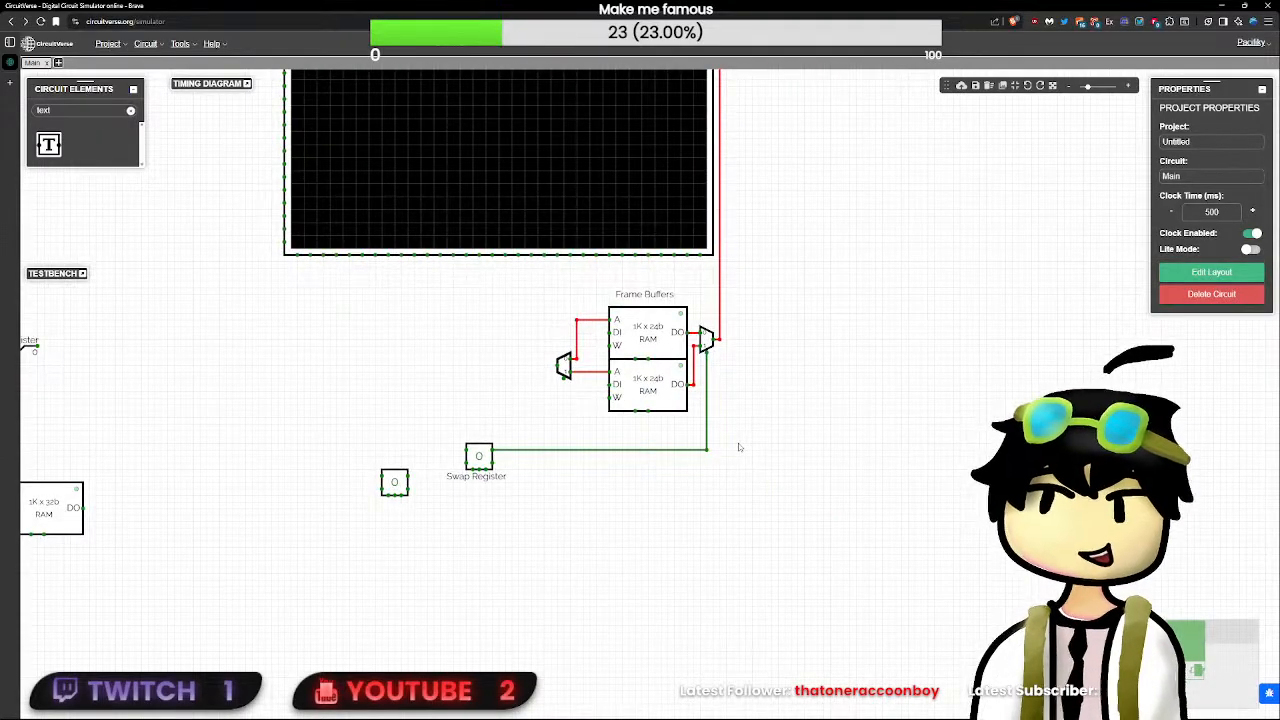
pyautogui.moveTo(849, 579); pyautogui.dragTo(433, 273)
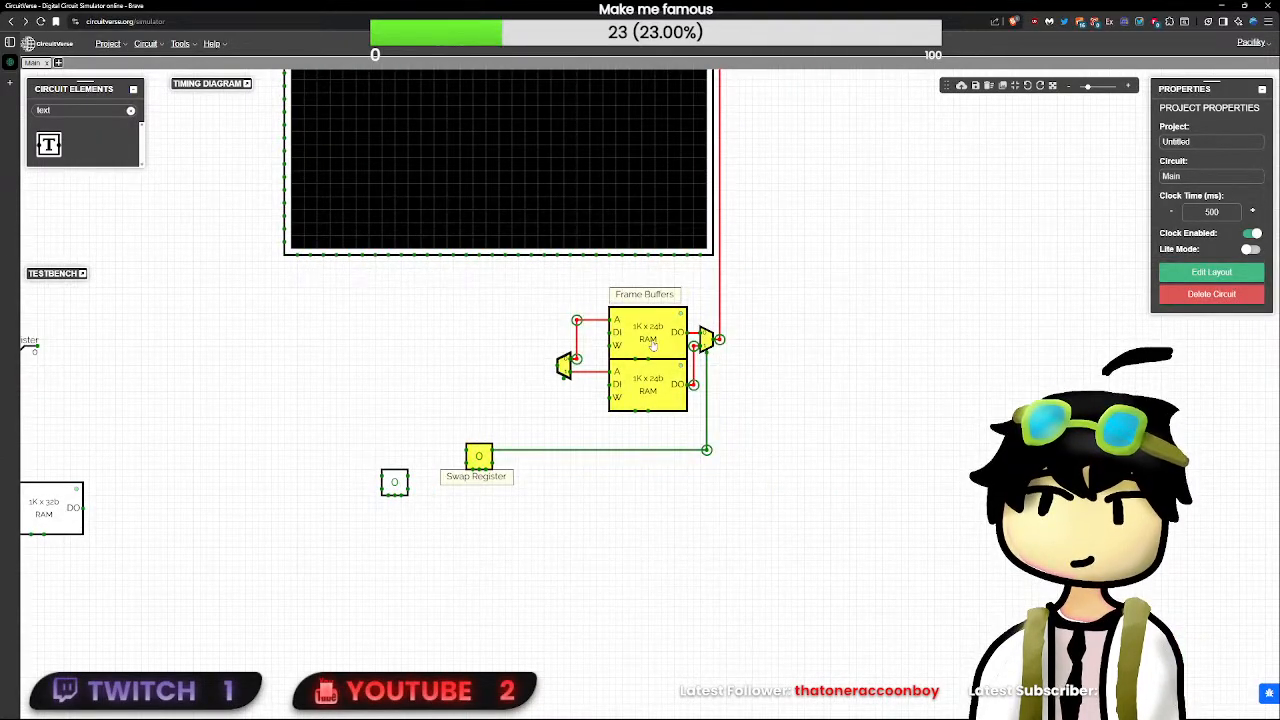
pyautogui.moveTo(652, 339)
pyautogui.mouseDown()
pyautogui.moveTo(652, 313)
pyautogui.moveTo(655, 333)
pyautogui.mouseUp()
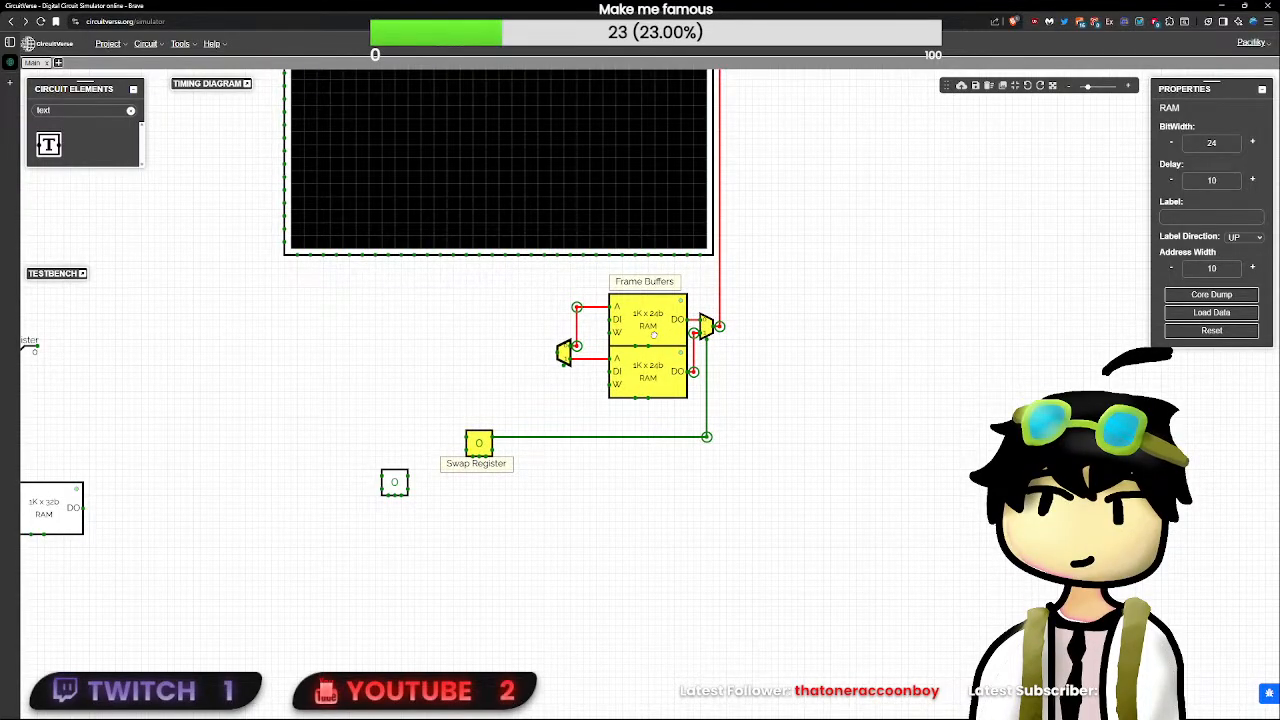
pyautogui.click(887, 434)
pyautogui.moveTo(797, 547); pyautogui.dragTo(424, 391)
pyautogui.moveTo(477, 443); pyautogui.dragTo(478, 424)
pyautogui.click(586, 444)
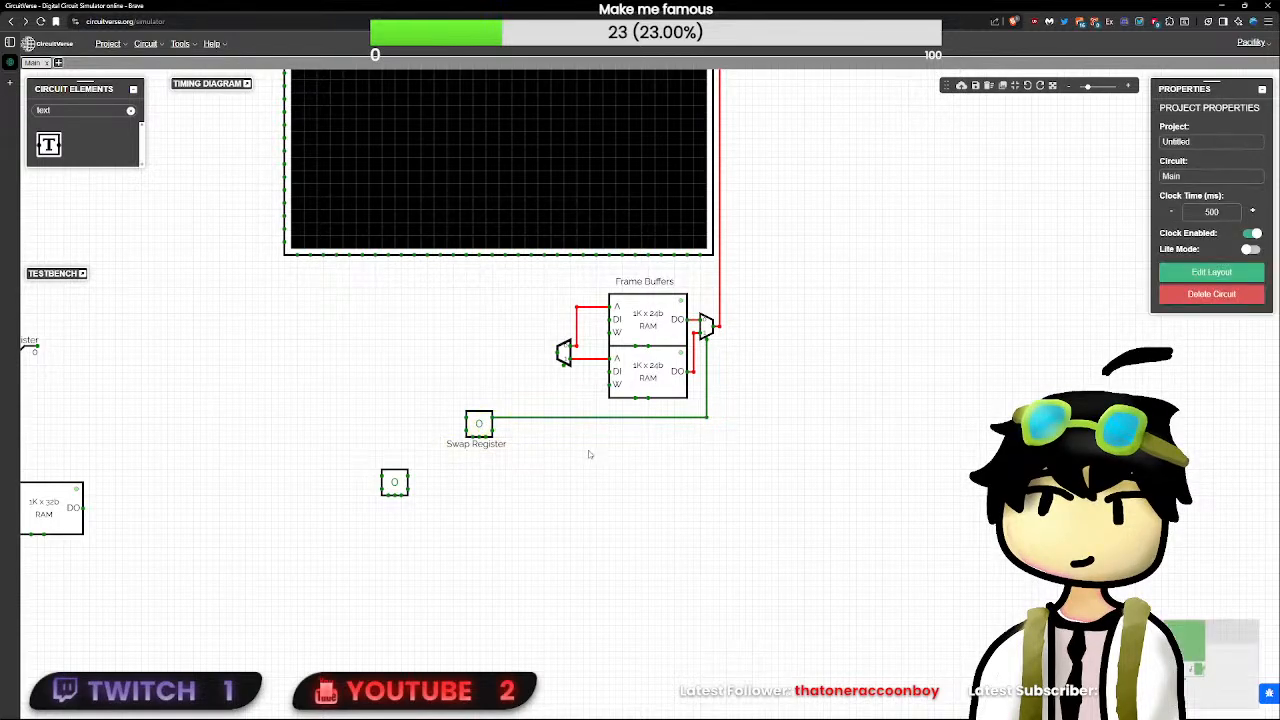
# - Search the circuit elements for the clock
pyautogui.click(405, 487)
pyautogui.moveTo(508, 481); pyautogui.dragTo(669, 495)
pyautogui.click(130, 111)
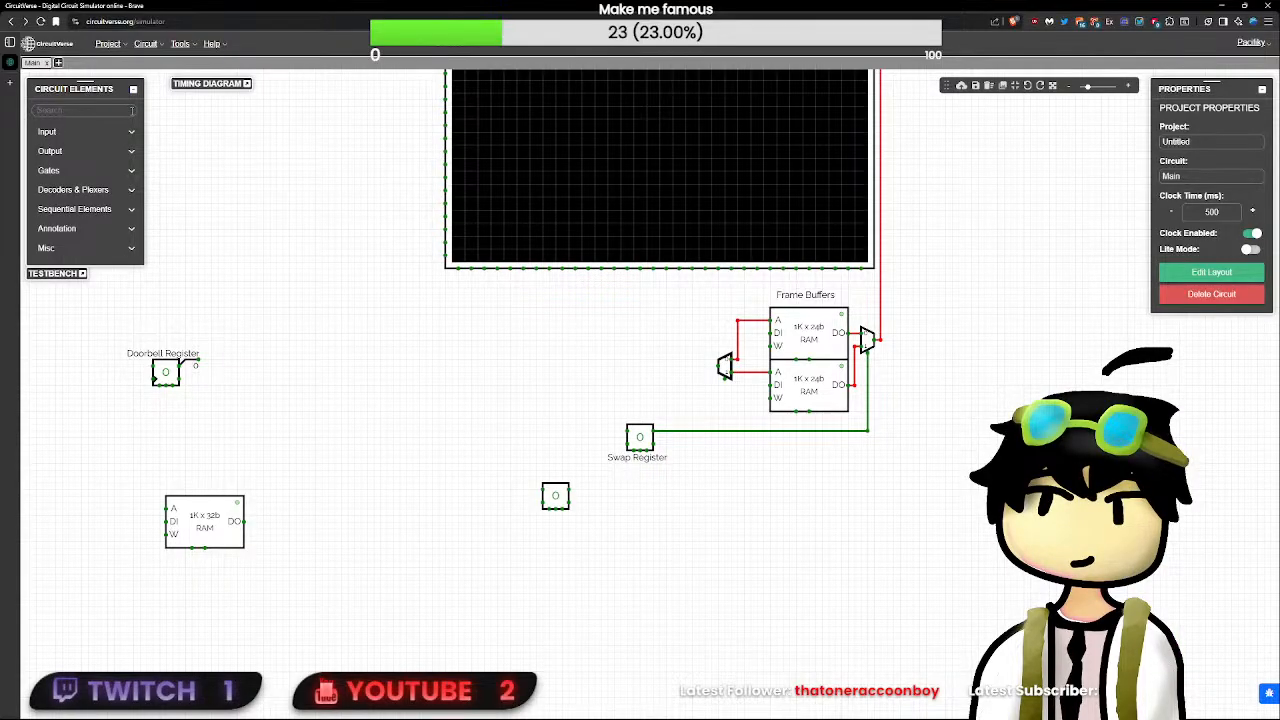
pyautogui.write('do')
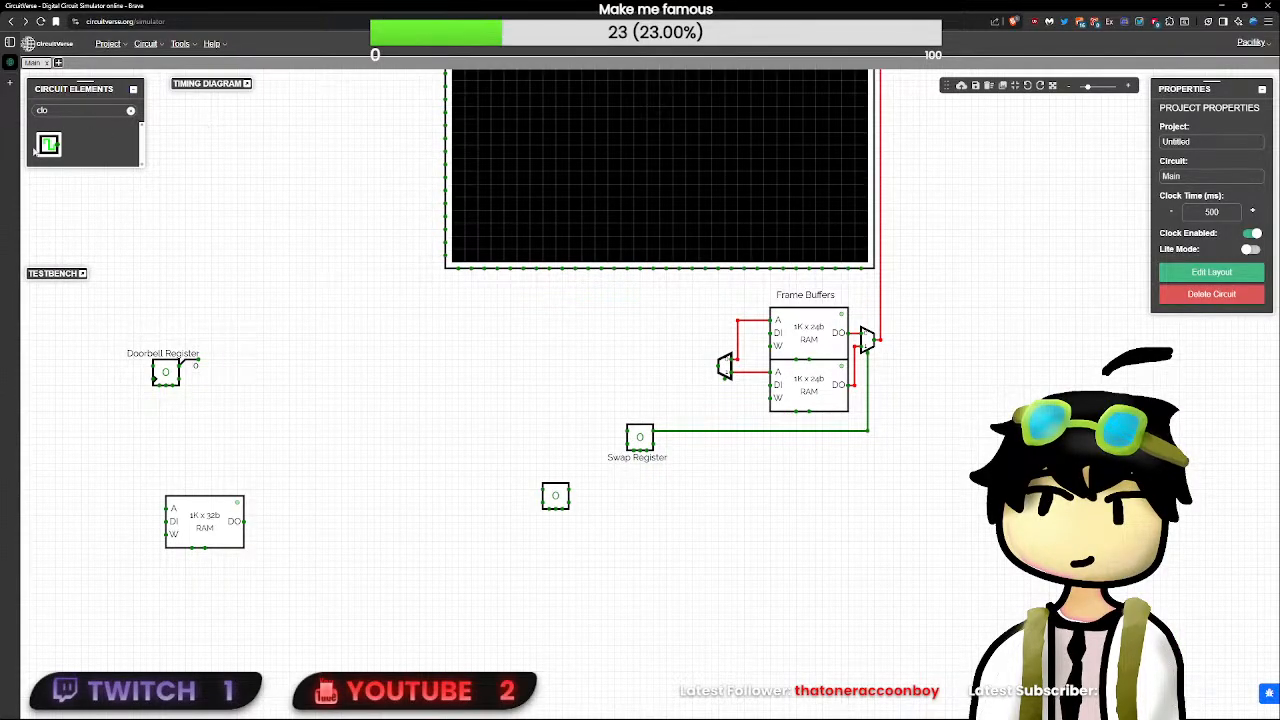
# - Select the entire circuit, including the LED matrix, and cut it from the Main circuit
pyautogui.scroll(-8, 562, 374)
pyautogui.moveTo(852, 571); pyautogui.dragTo(323, 134)
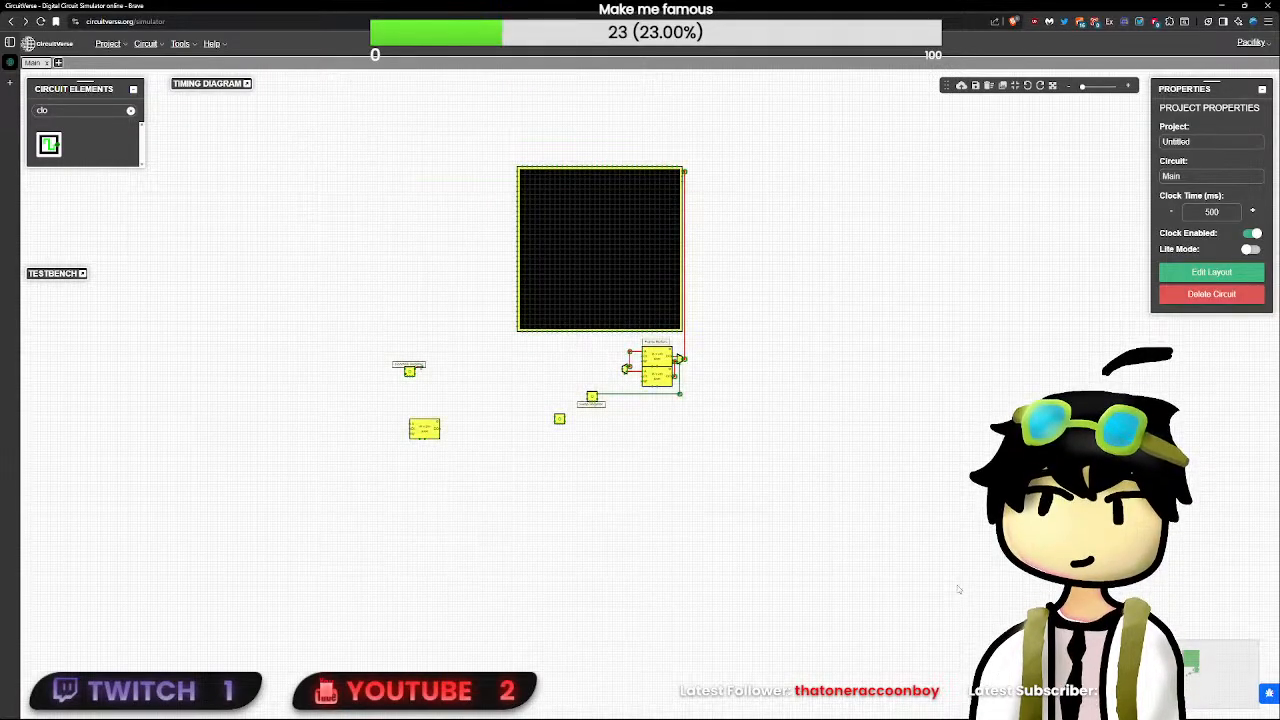
pyautogui.press('Delete')
# - Create a new circuit named PerlinGPU and paste the cut components into it
pyautogui.click(58, 63)
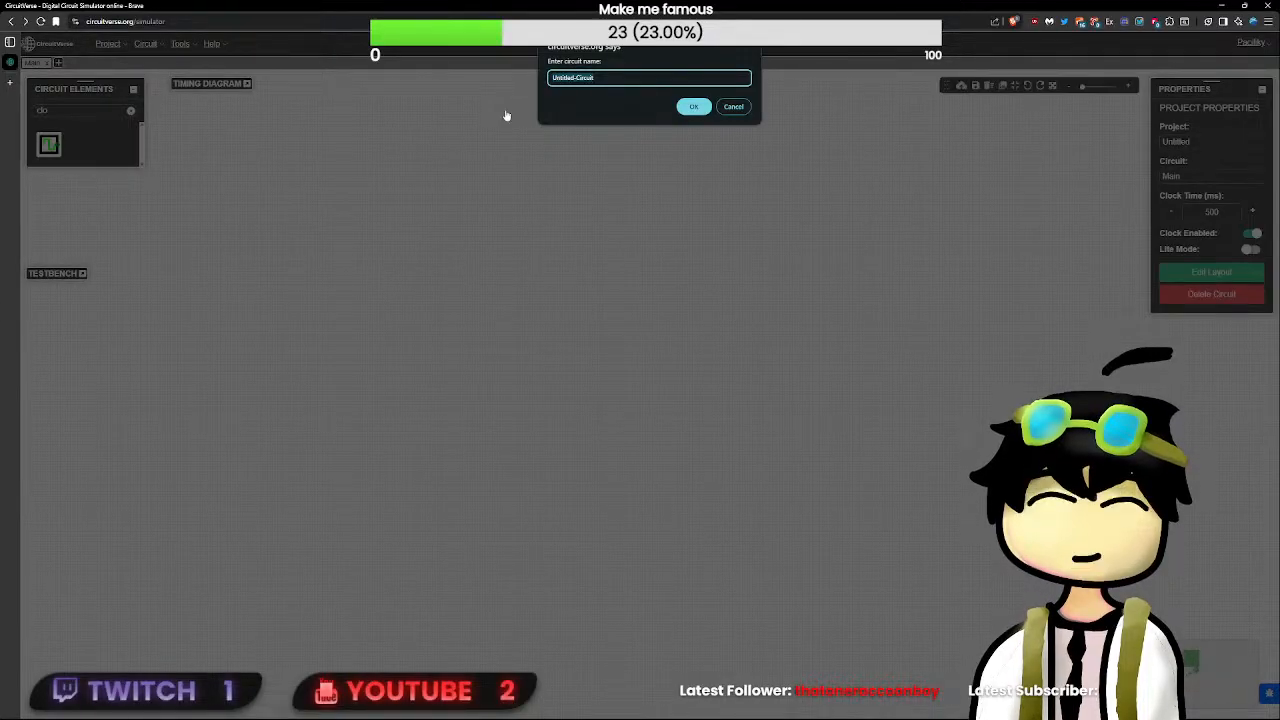
pyautogui.write('GPU')
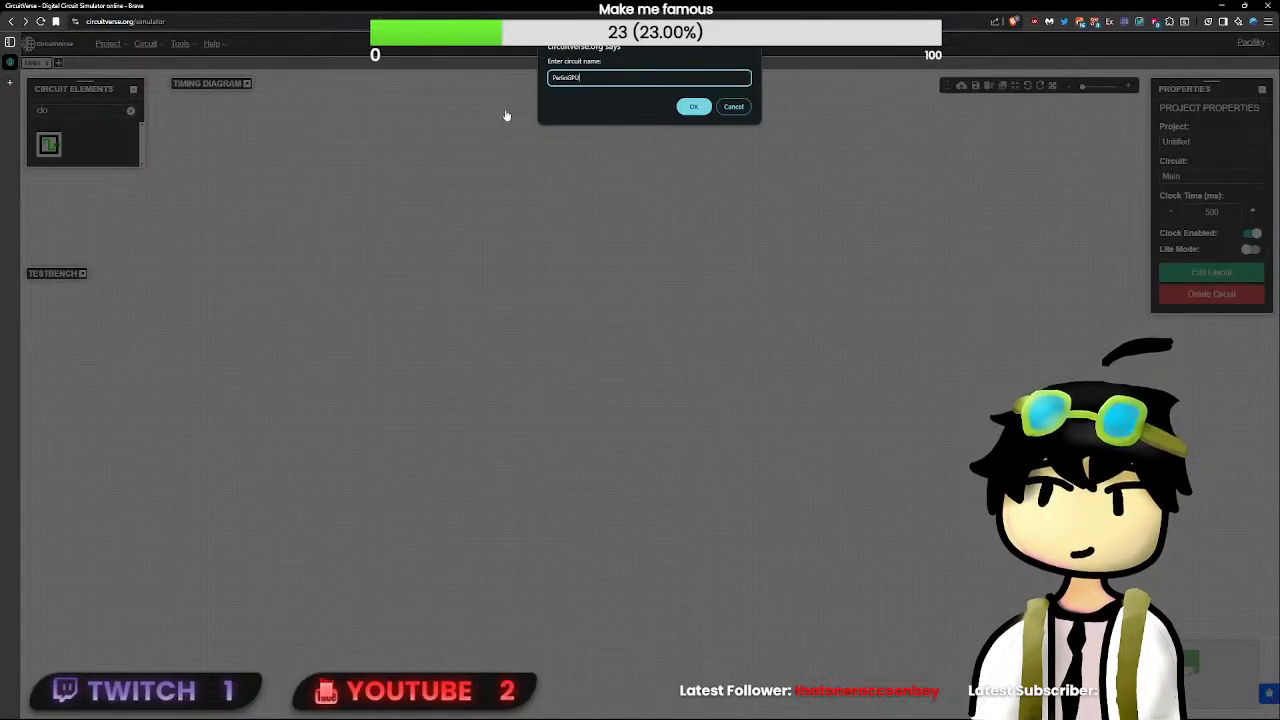
pyautogui.press('Return')
pyautogui.hotkey('ctrl', 'v')
pyautogui.moveTo(487, 173); pyautogui.dragTo(663, 472)
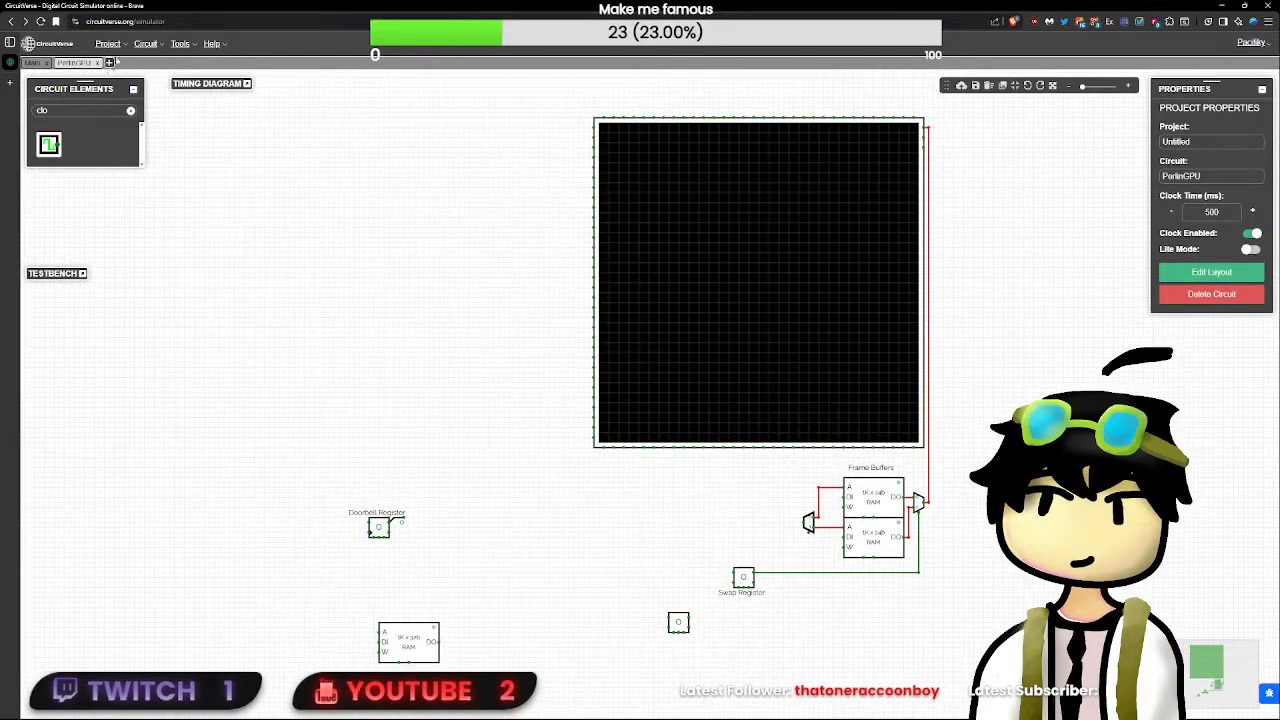
# - Find the input element and place one above the Doorbell Register, left of the LED matrix
pyautogui.click(129, 111)
pyautogui.write('inp')
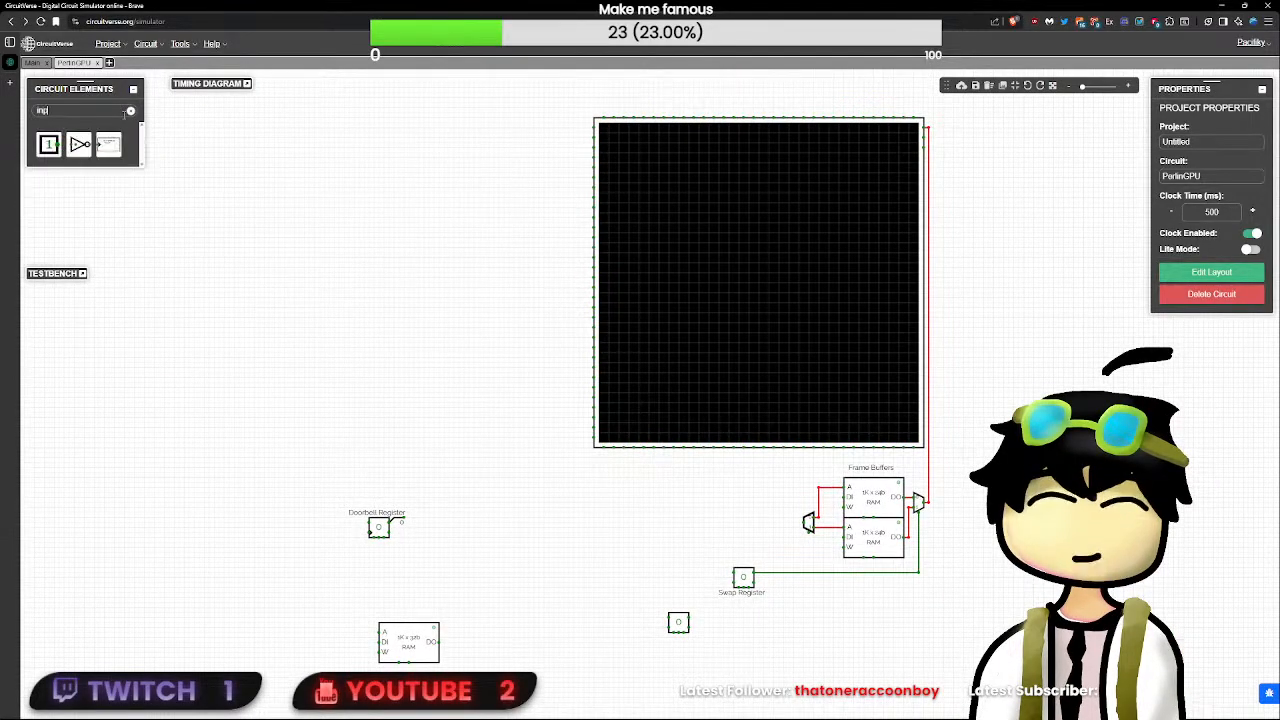
pyautogui.click(48, 144)
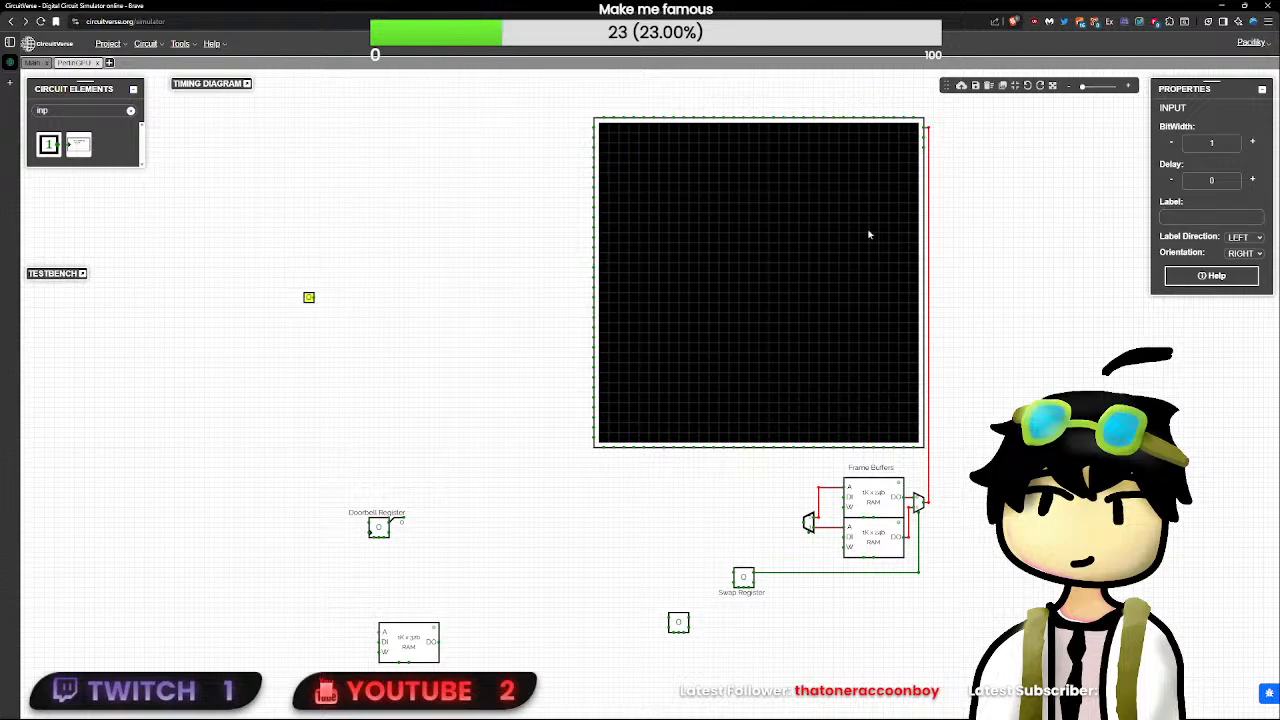
# - Label the new input CLK and move it straight down, closer to the Doorbell Register
pyautogui.click(1220, 216)
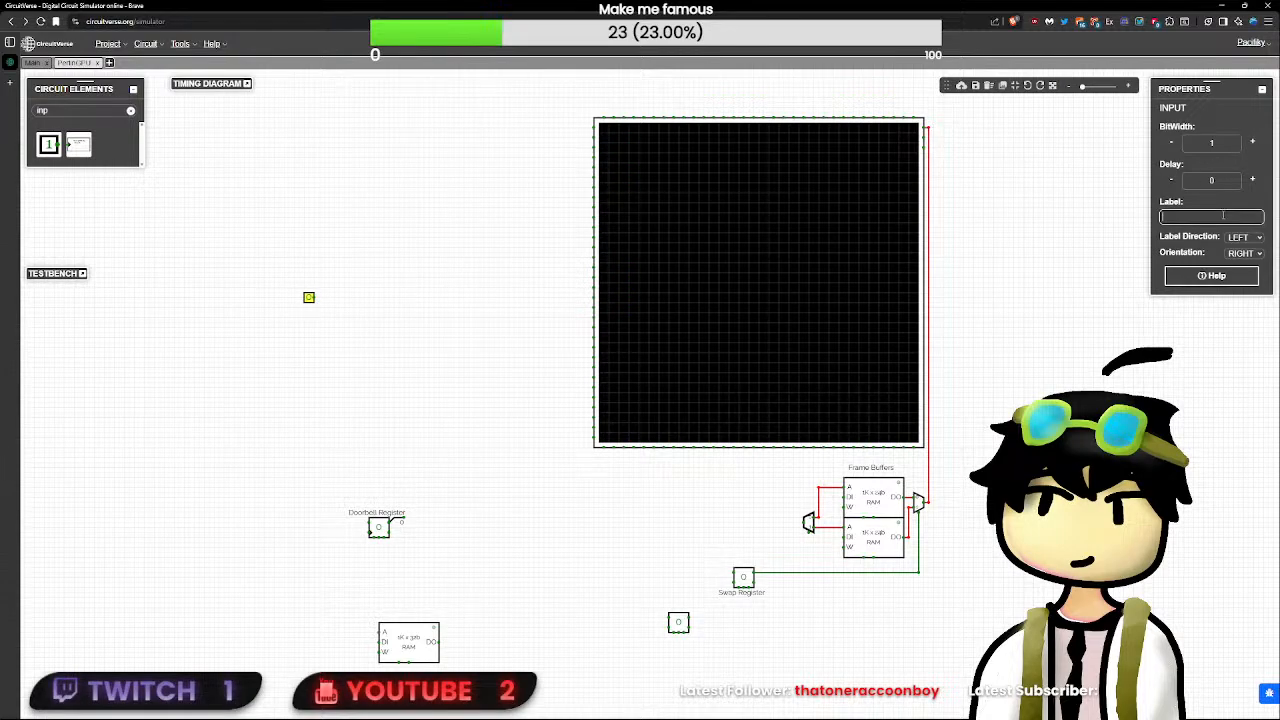
pyautogui.write('CLK')
pyautogui.click(446, 292)
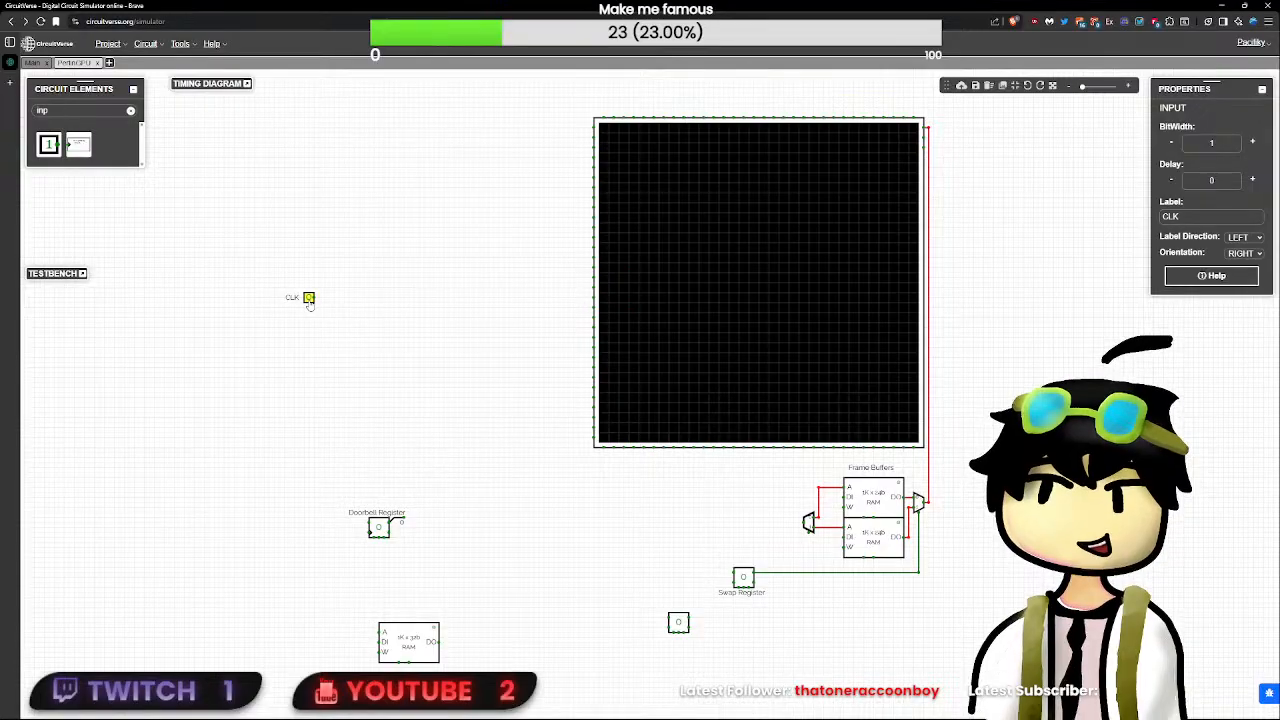
pyautogui.moveTo(309, 301); pyautogui.dragTo(309, 400)
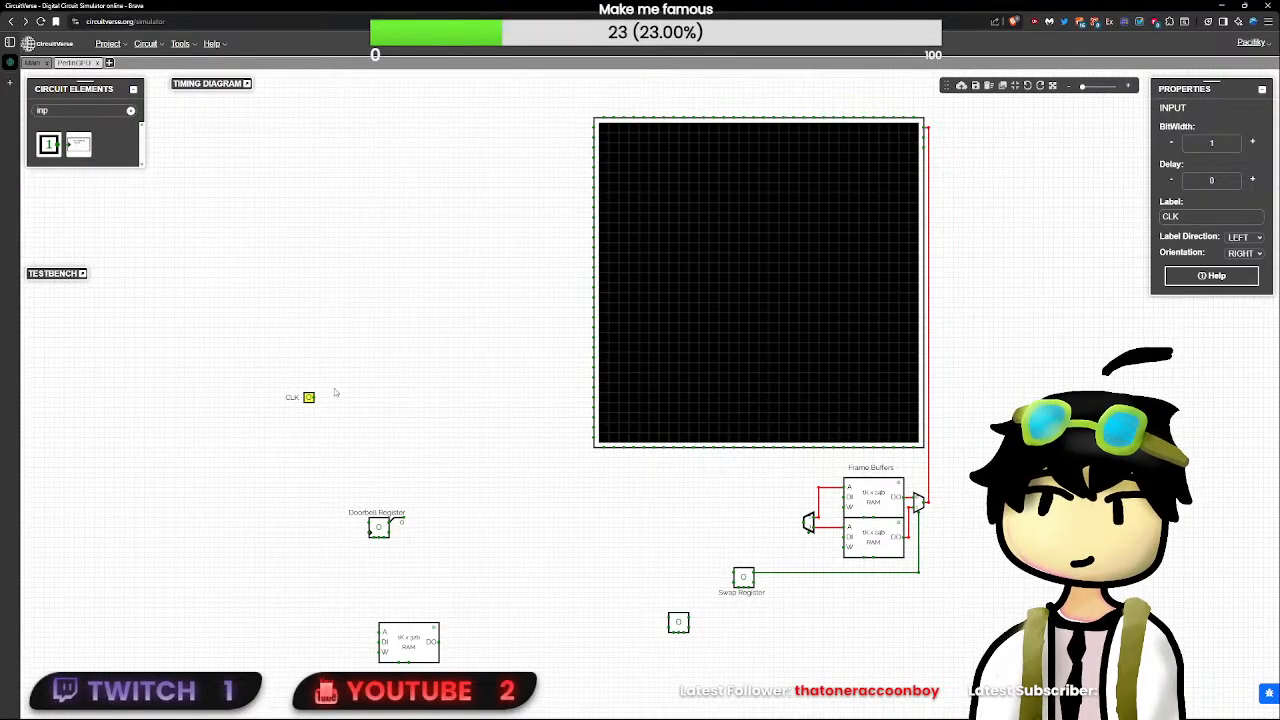
pyautogui.click(335, 393)
pyautogui.click(309, 401)
# - In a new blank simulator, place a clock element and set the project's clock time to 50 ms
pyautogui.moveTo(8, 66)
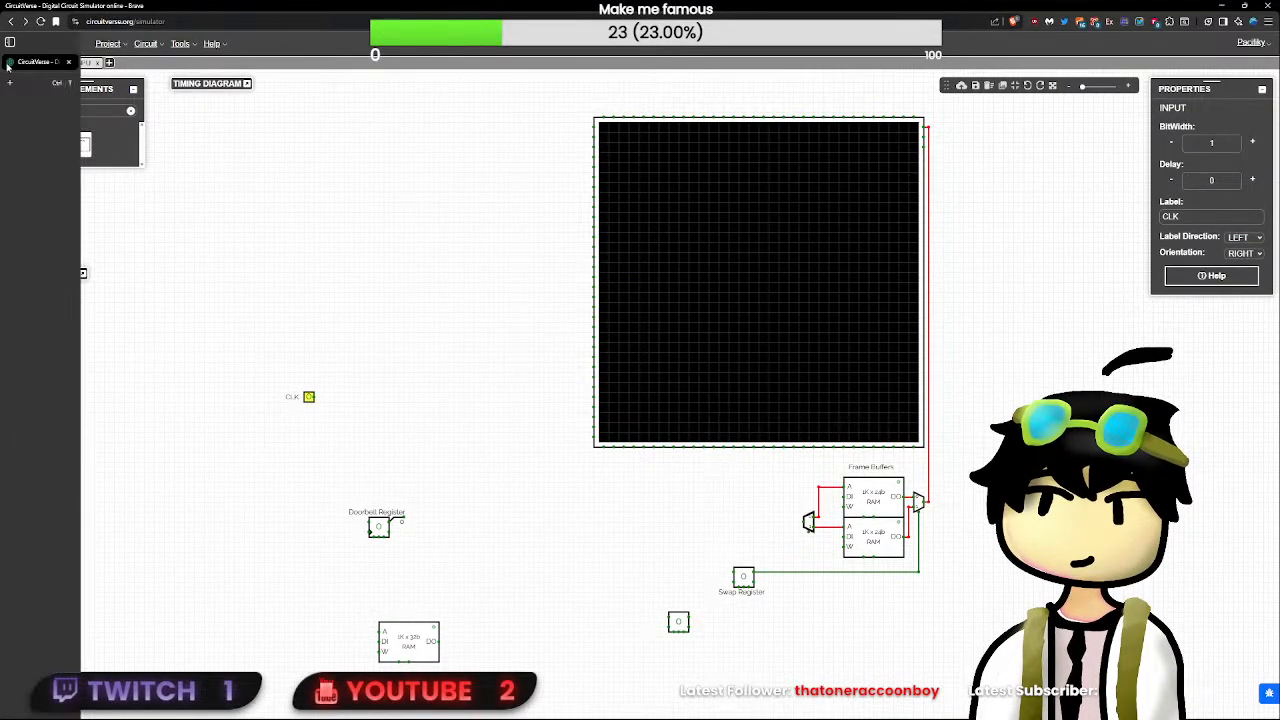
pyautogui.click(73, 157)
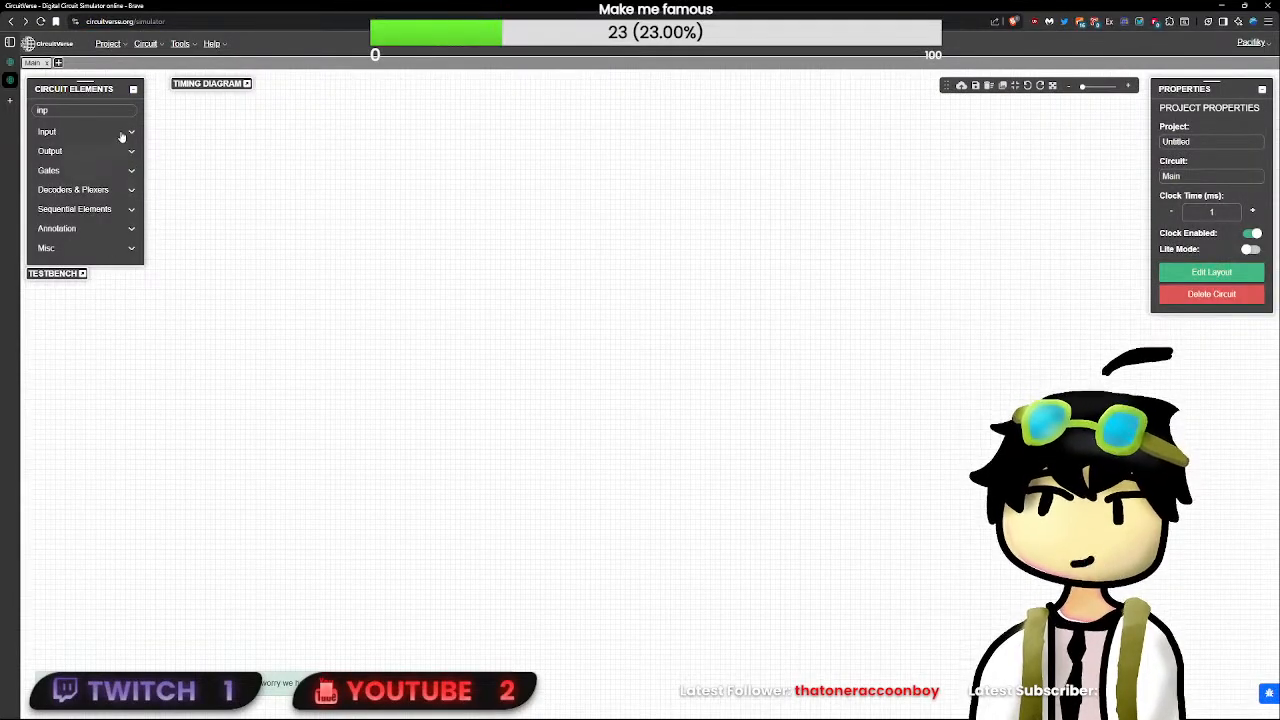
pyautogui.press('BackSpace')
pyautogui.press('BackSpace')
pyautogui.press('BackSpace')
pyautogui.write('c')
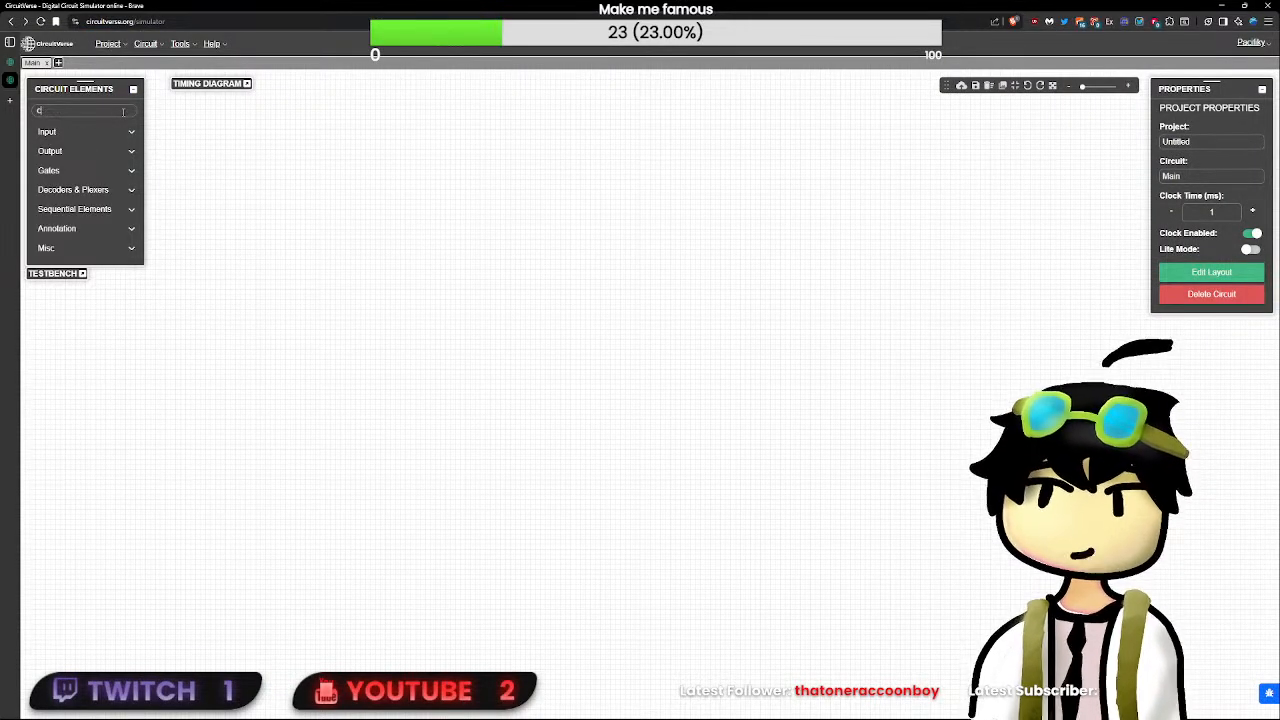
pyautogui.write('l')
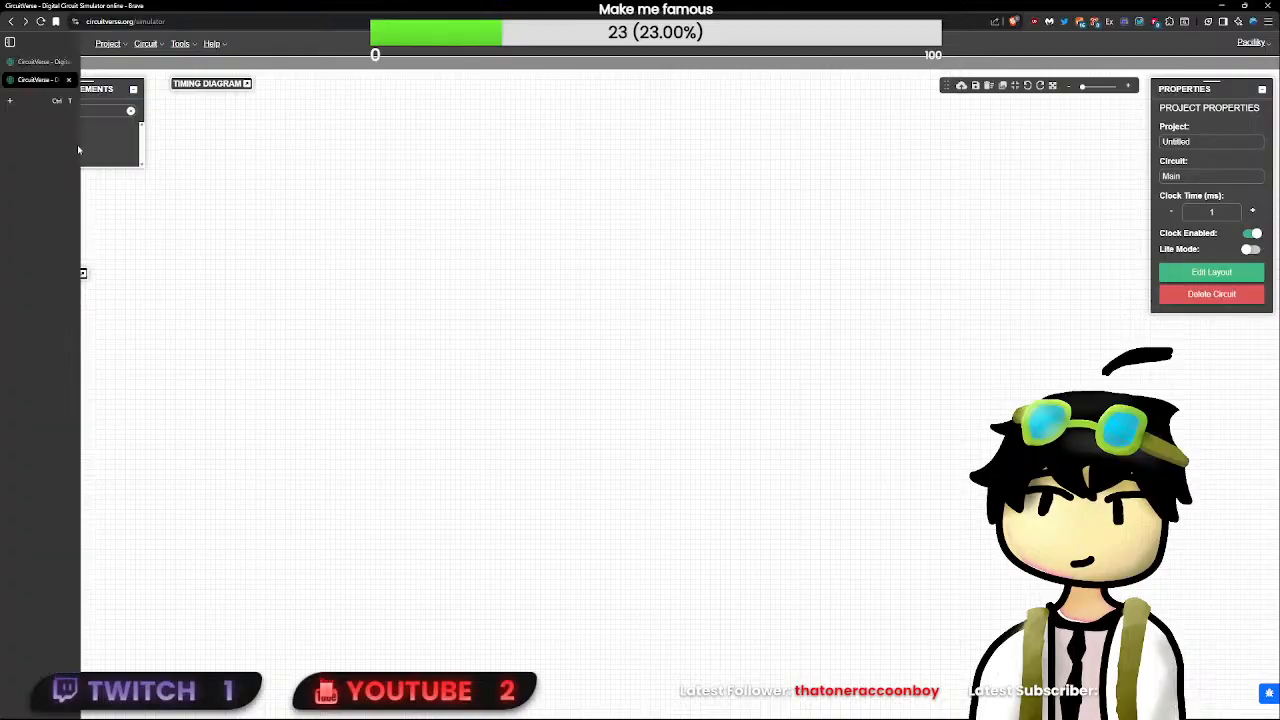
pyautogui.click(49, 145)
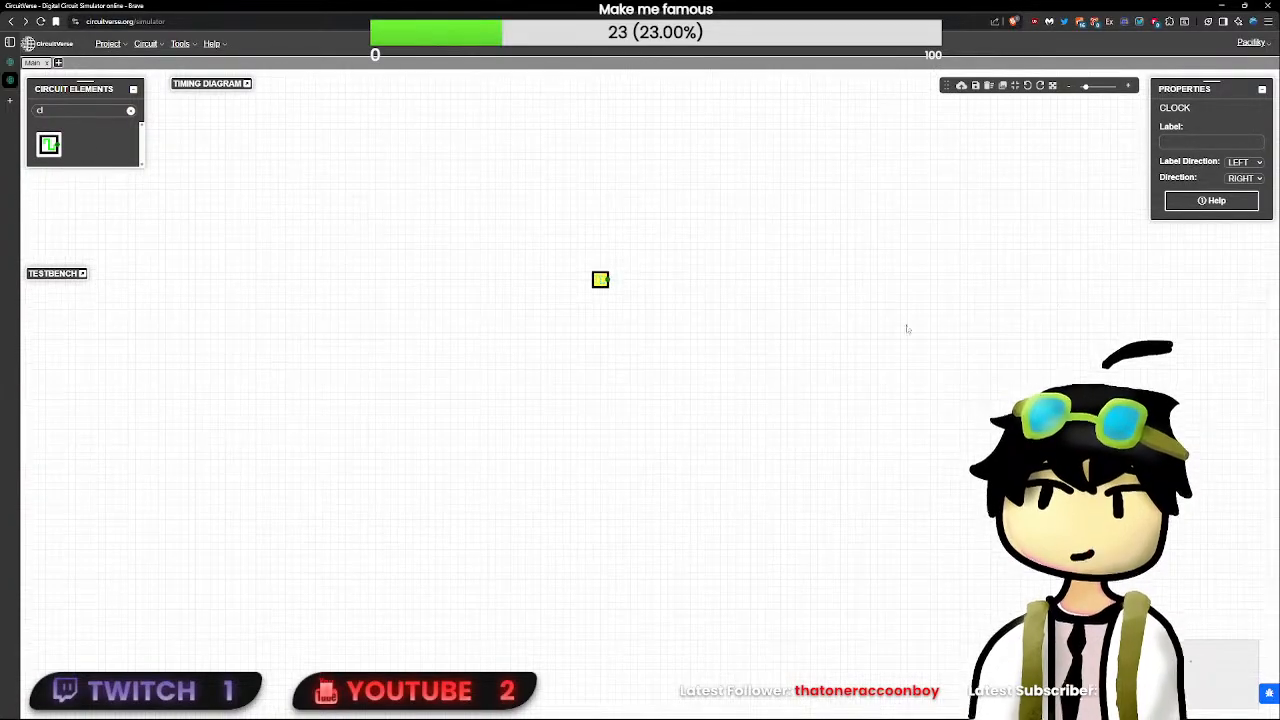
pyautogui.click(814, 271)
pyautogui.click(1222, 210)
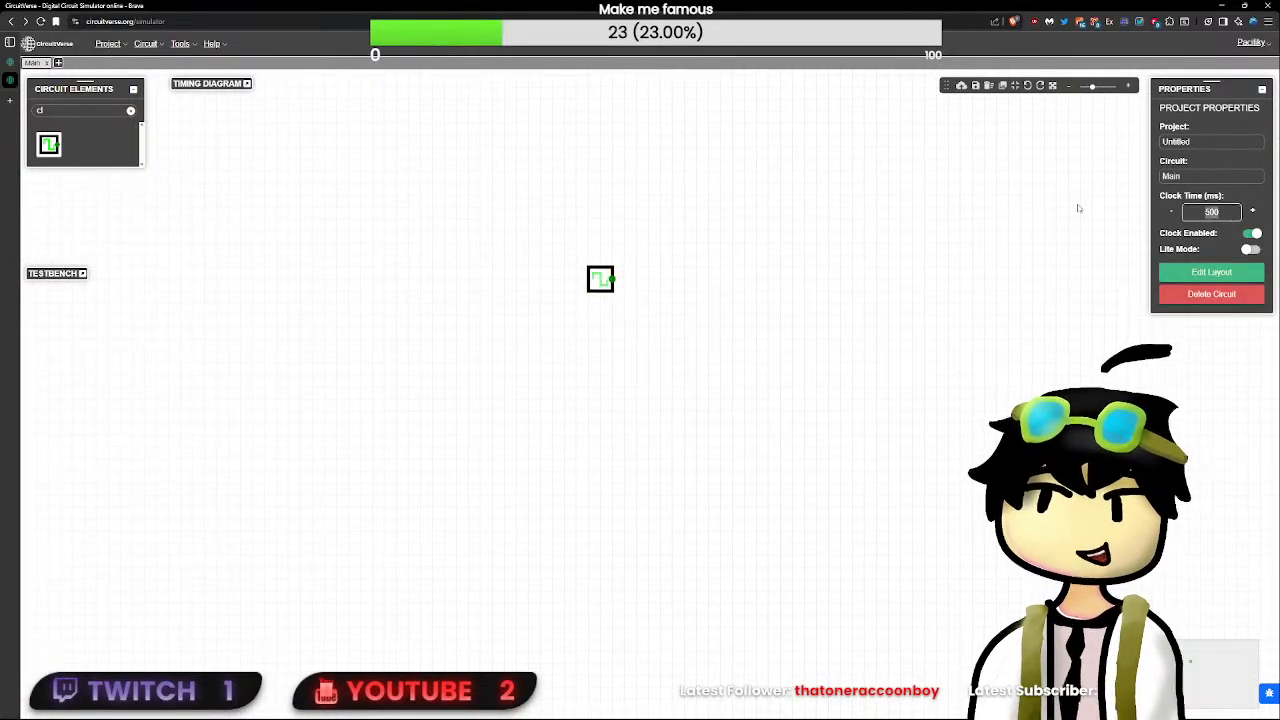
pyautogui.click(1006, 265)
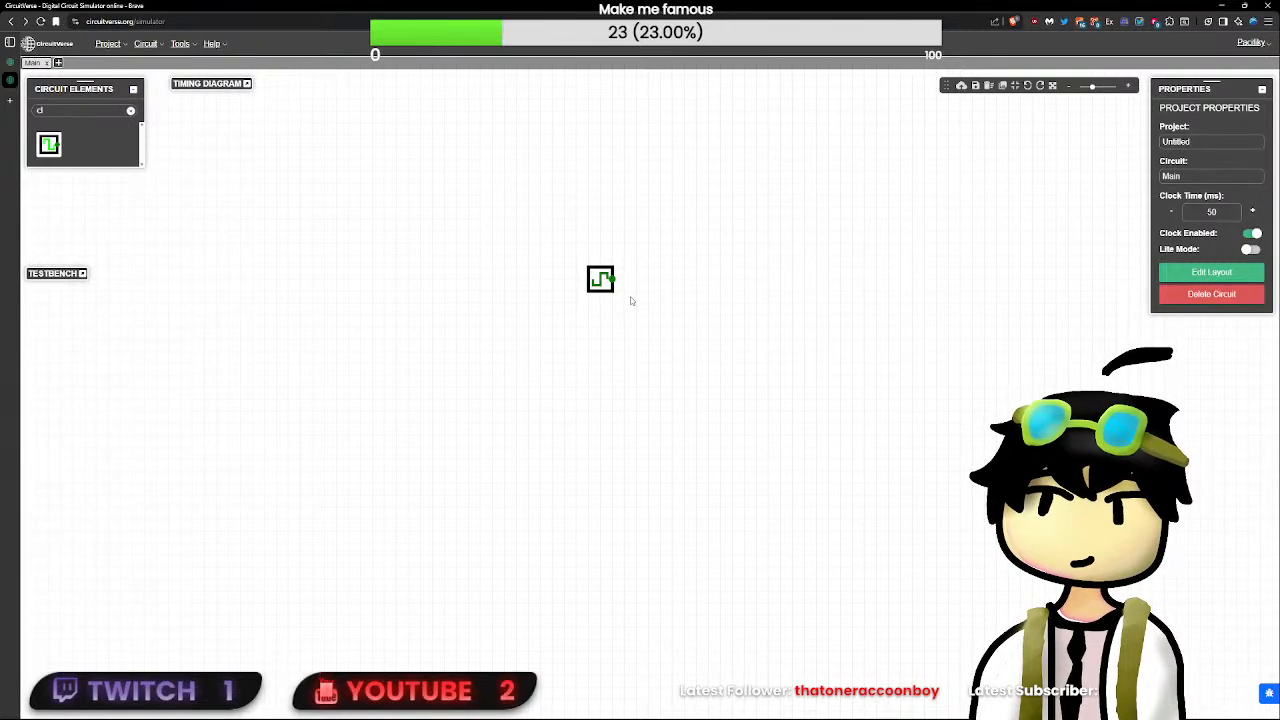
# - From the user profile, open the own Femboy-8 project and change its access type to Private
pyautogui.click(1251, 45)
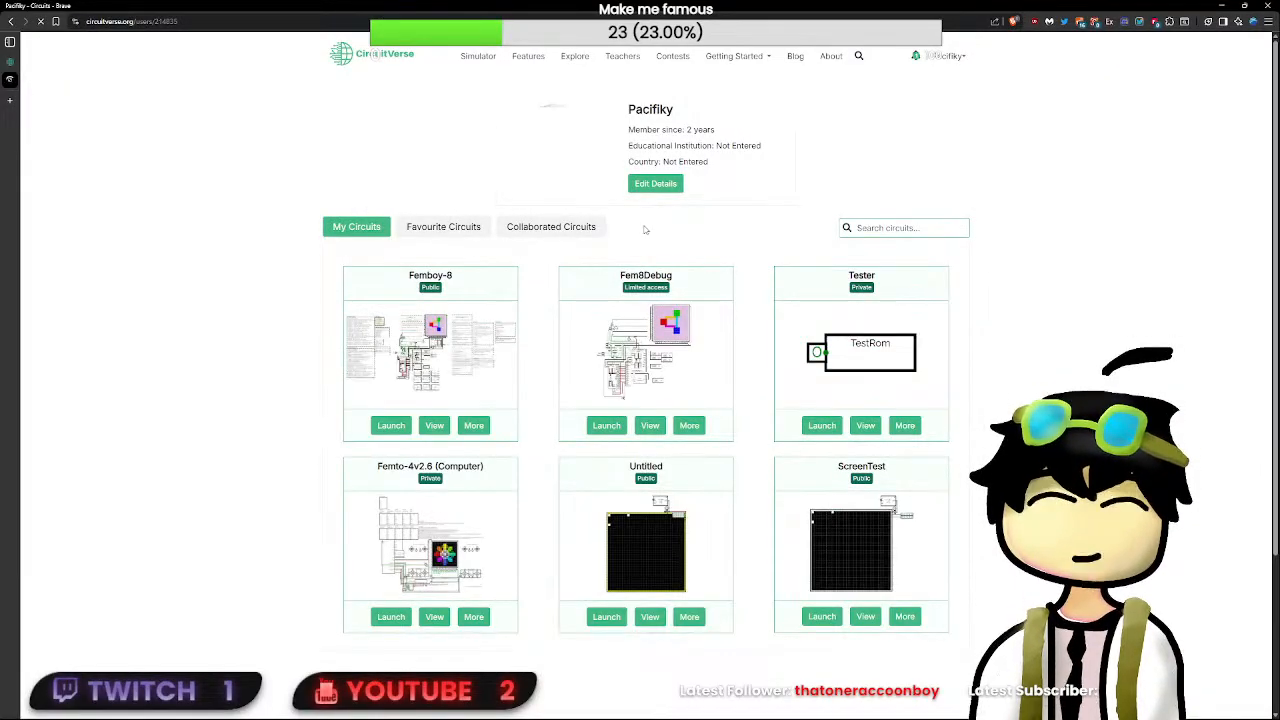
pyautogui.click(573, 232)
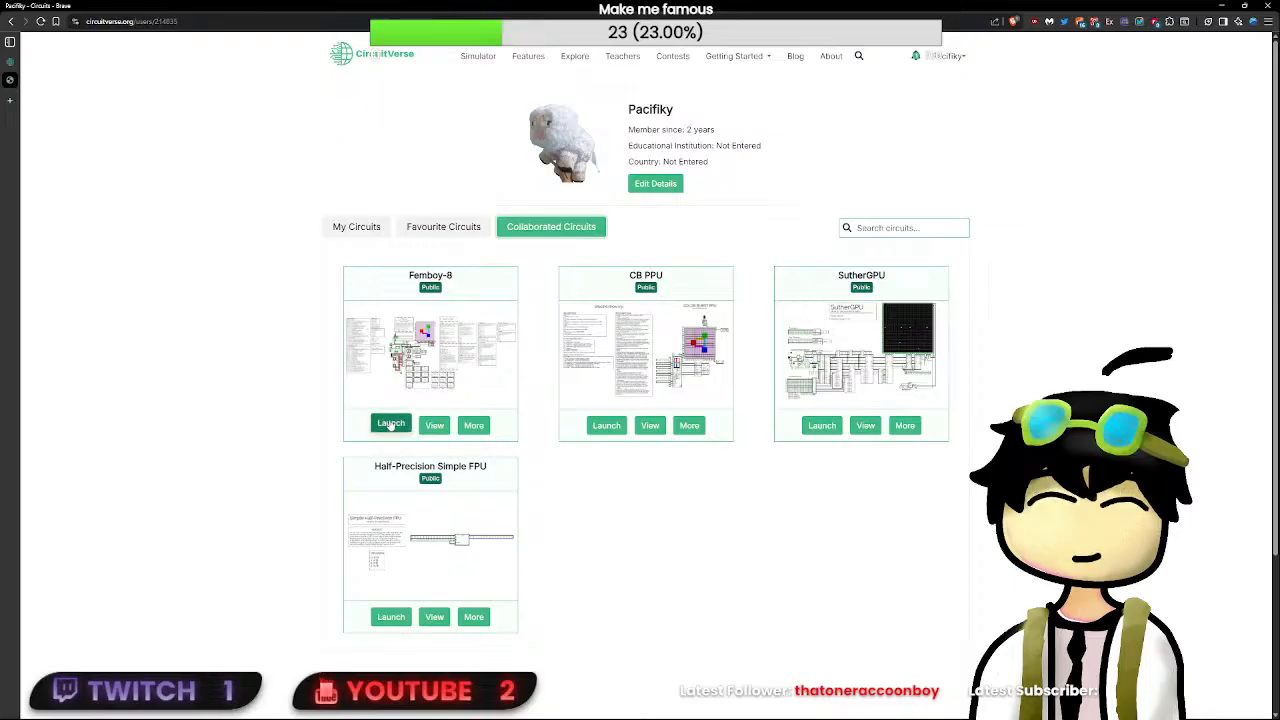
pyautogui.click(356, 229)
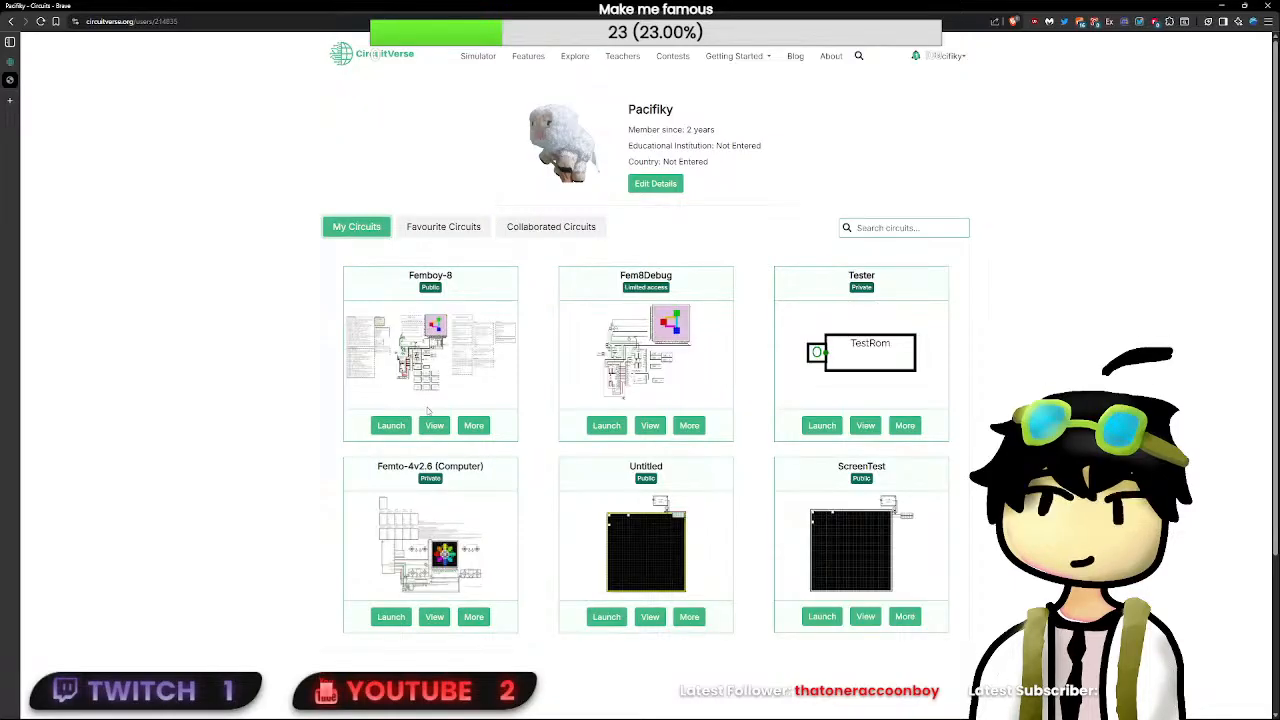
pyautogui.click(478, 428)
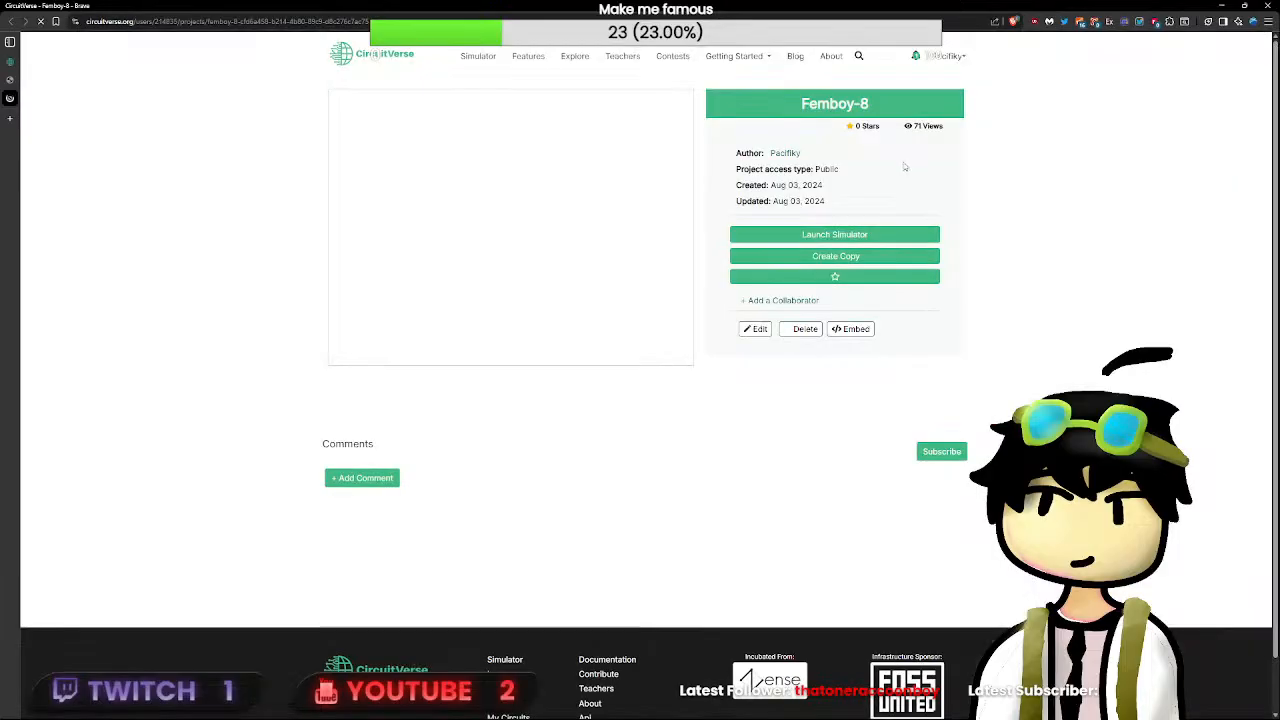
pyautogui.click(755, 329)
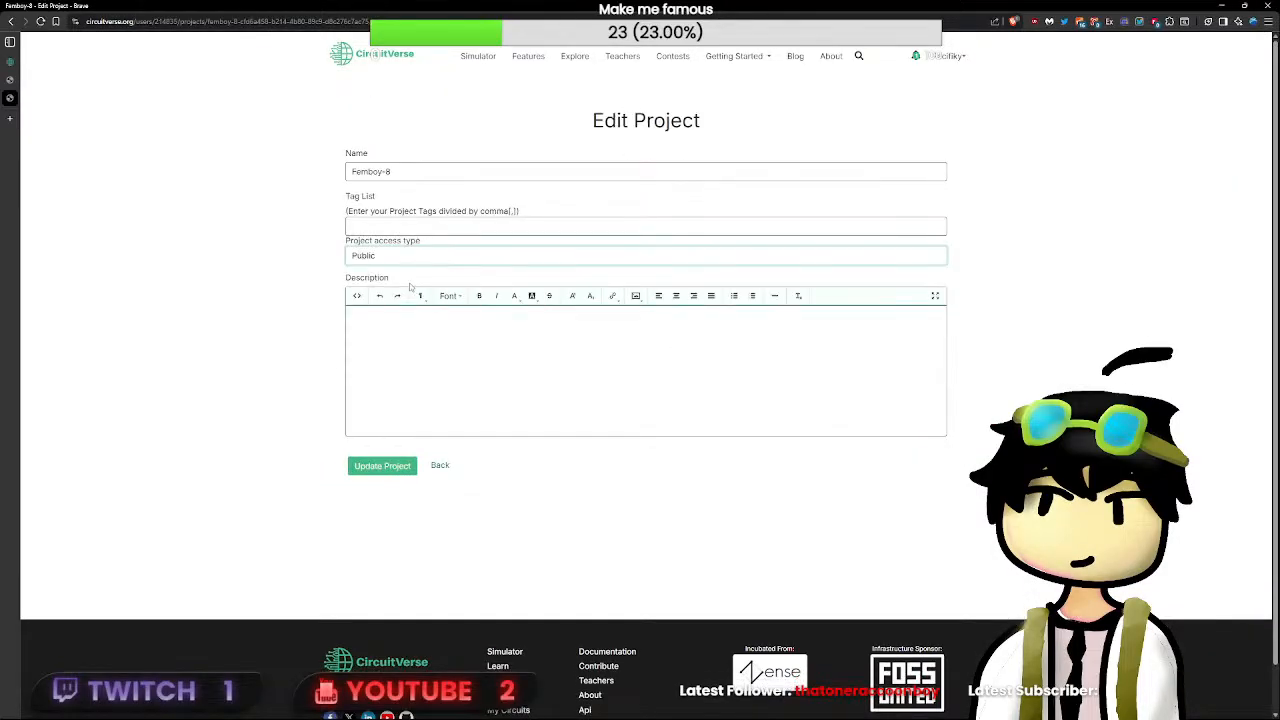
pyautogui.click(391, 468)
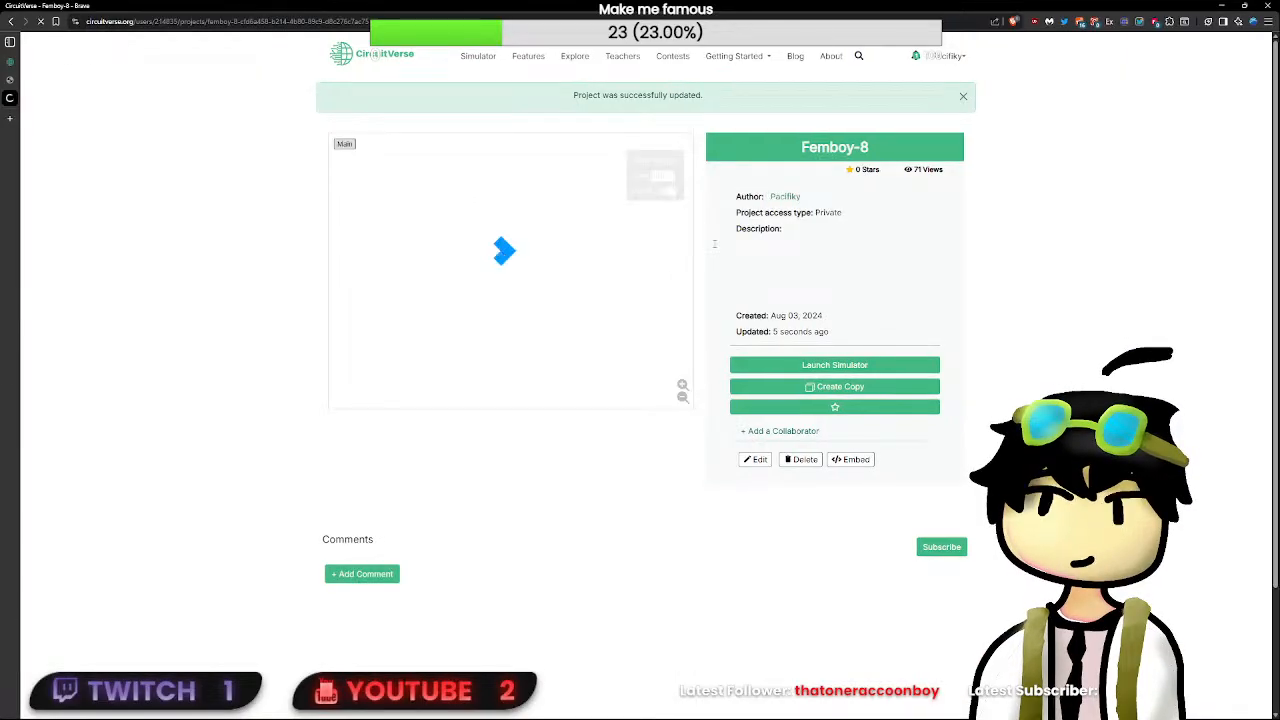
# - Launch the collaborated Femboy-8 project in the simulator and close the two leftover profile pages
pyautogui.click(785, 196)
pyautogui.click(515, 227)
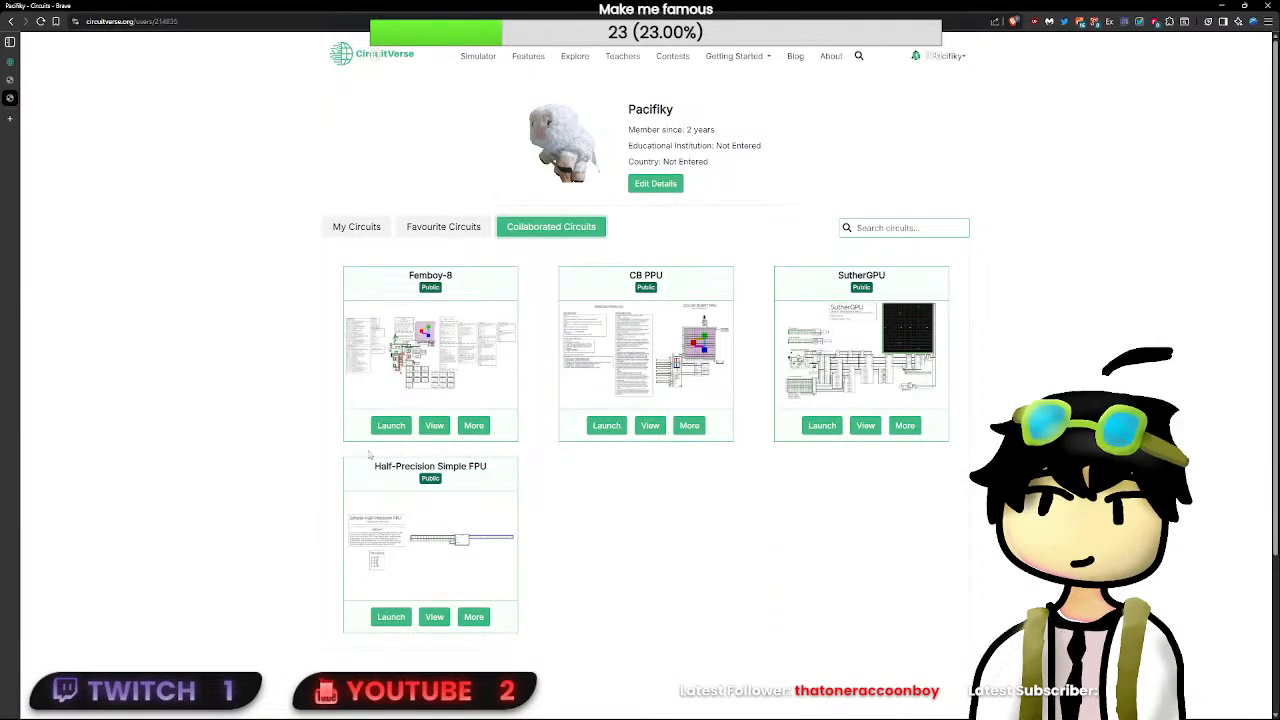
pyautogui.click(391, 425)
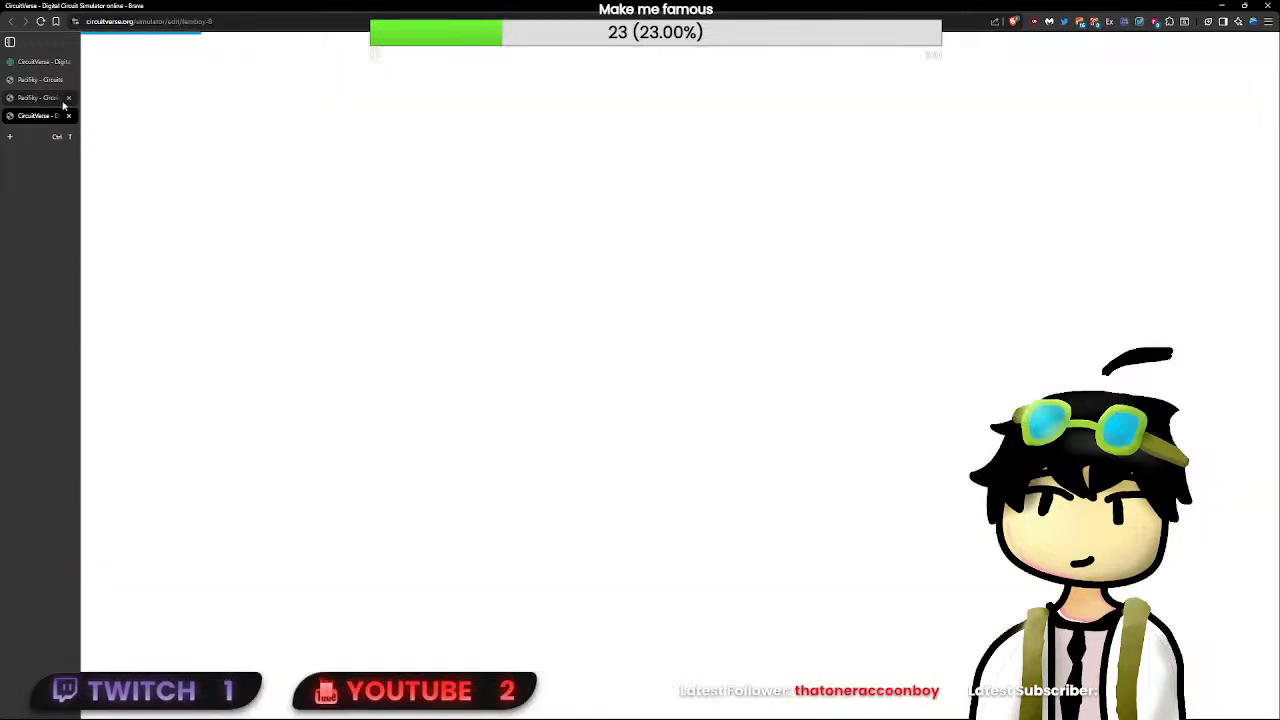
pyautogui.click(69, 98)
pyautogui.click(69, 80)
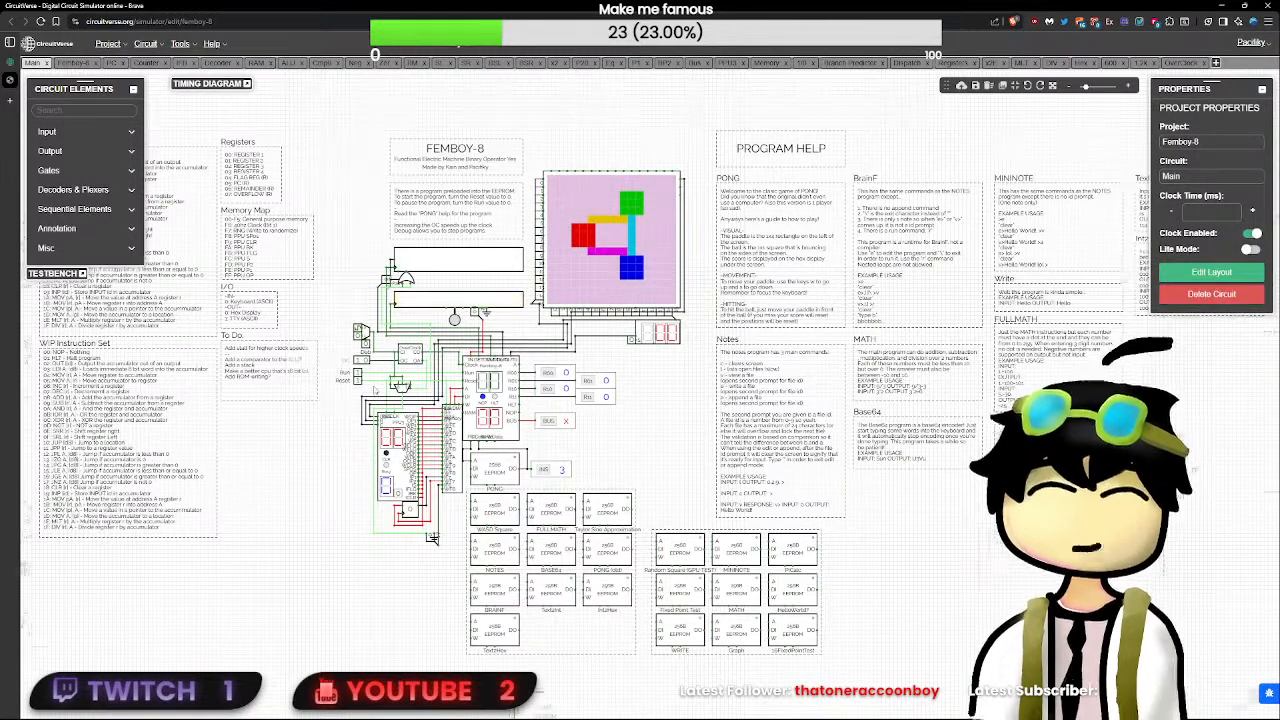
# - Open the OverClock subcircuit from the Main circuit and delete the stray wire running out from its multiplexer inputs
pyautogui.scroll(3, 648, 525)
pyautogui.scroll(-3, 650, 523)
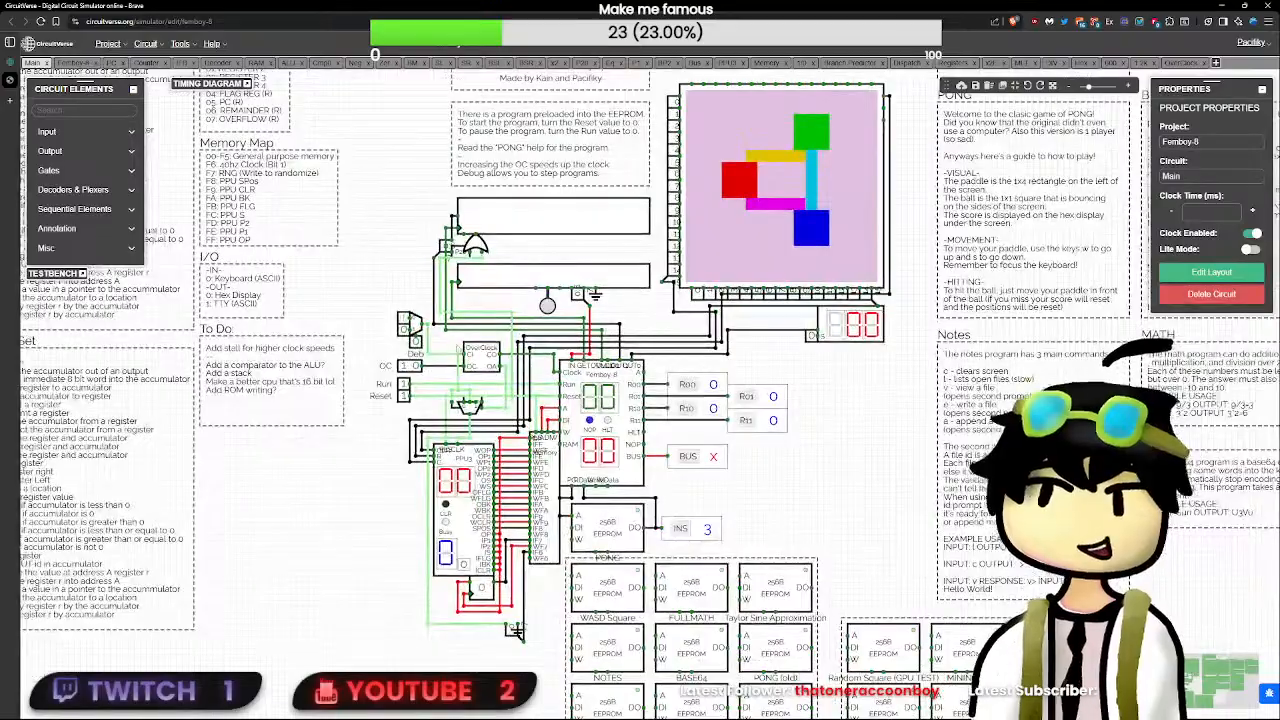
pyautogui.doubleClick(485, 358)
pyautogui.scroll(3, 713, 433)
pyautogui.scroll(1, 903, 488)
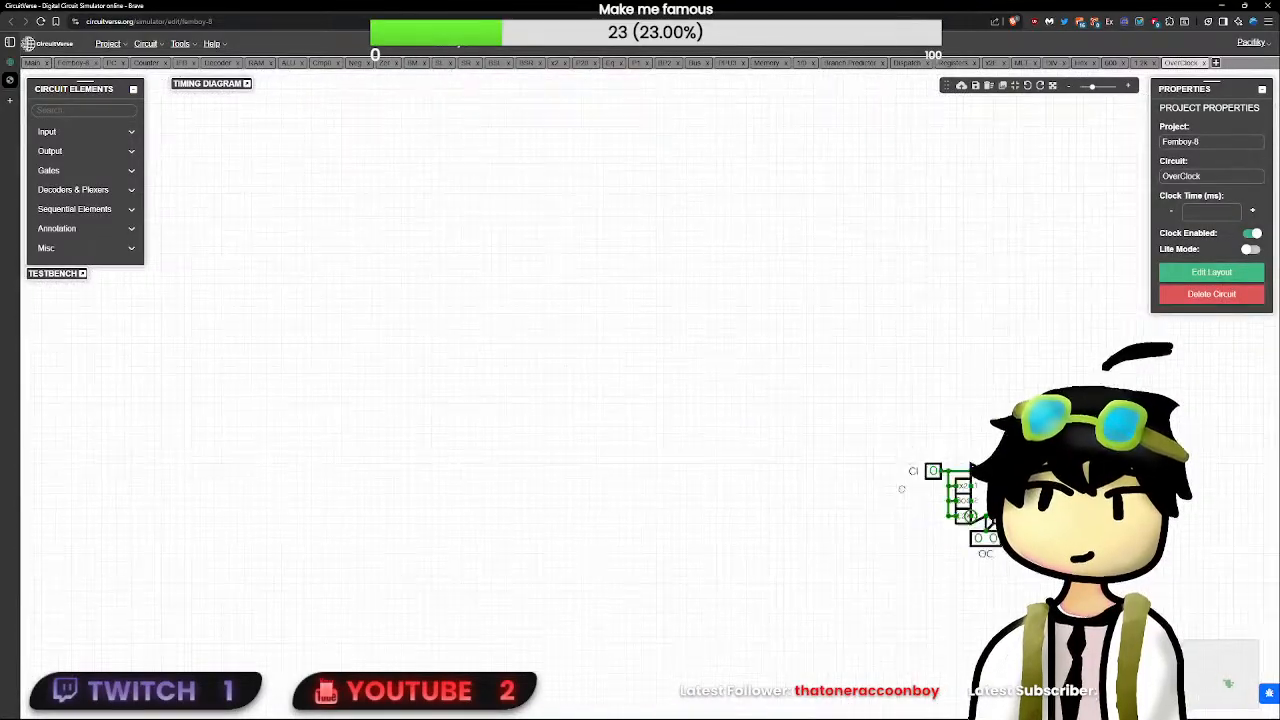
pyautogui.moveTo(903, 488); pyautogui.dragTo(737, 437)
pyautogui.scroll(4, 737, 439)
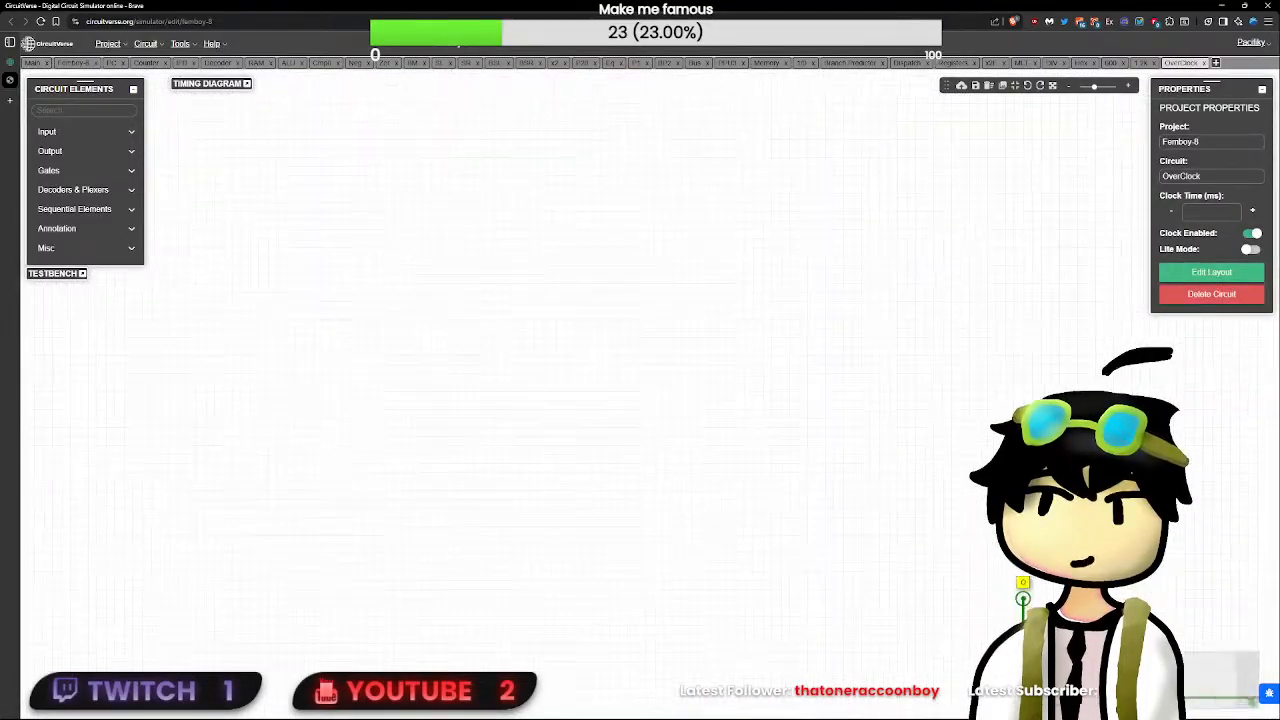
pyautogui.scroll(-2, 737, 439)
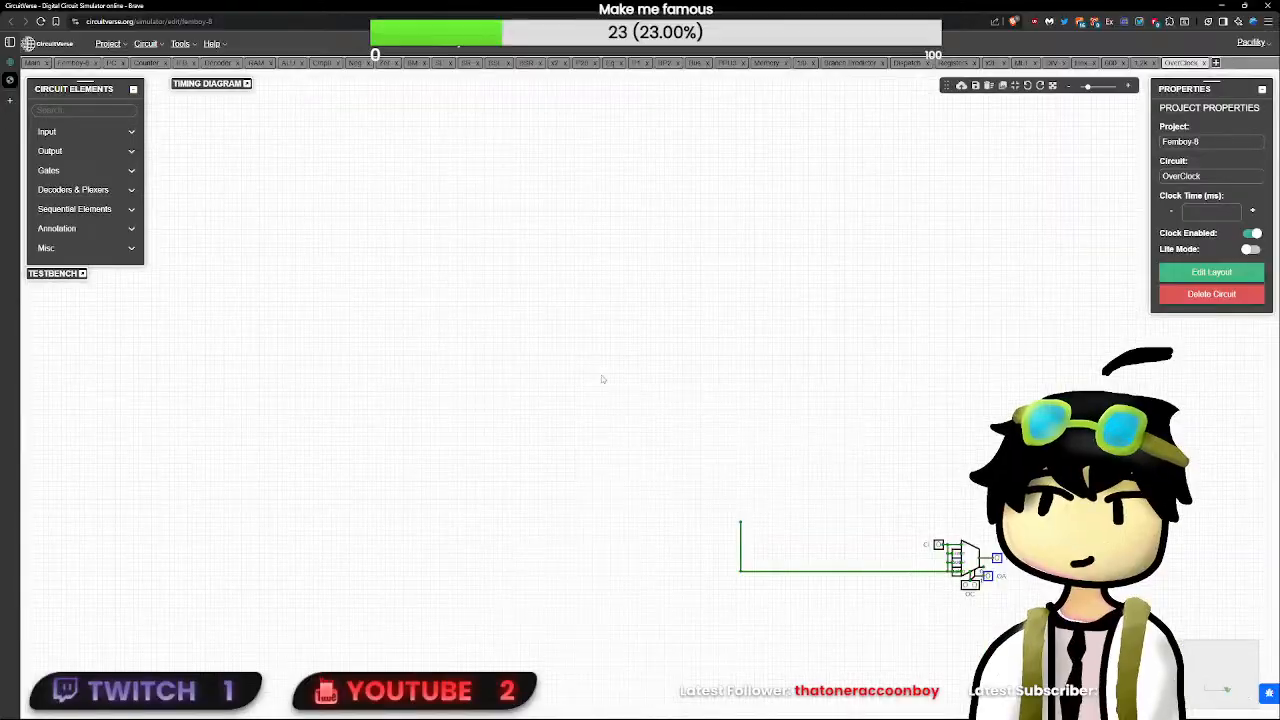
pyautogui.moveTo(774, 420); pyautogui.dragTo(676, 694)
pyautogui.press('Delete')
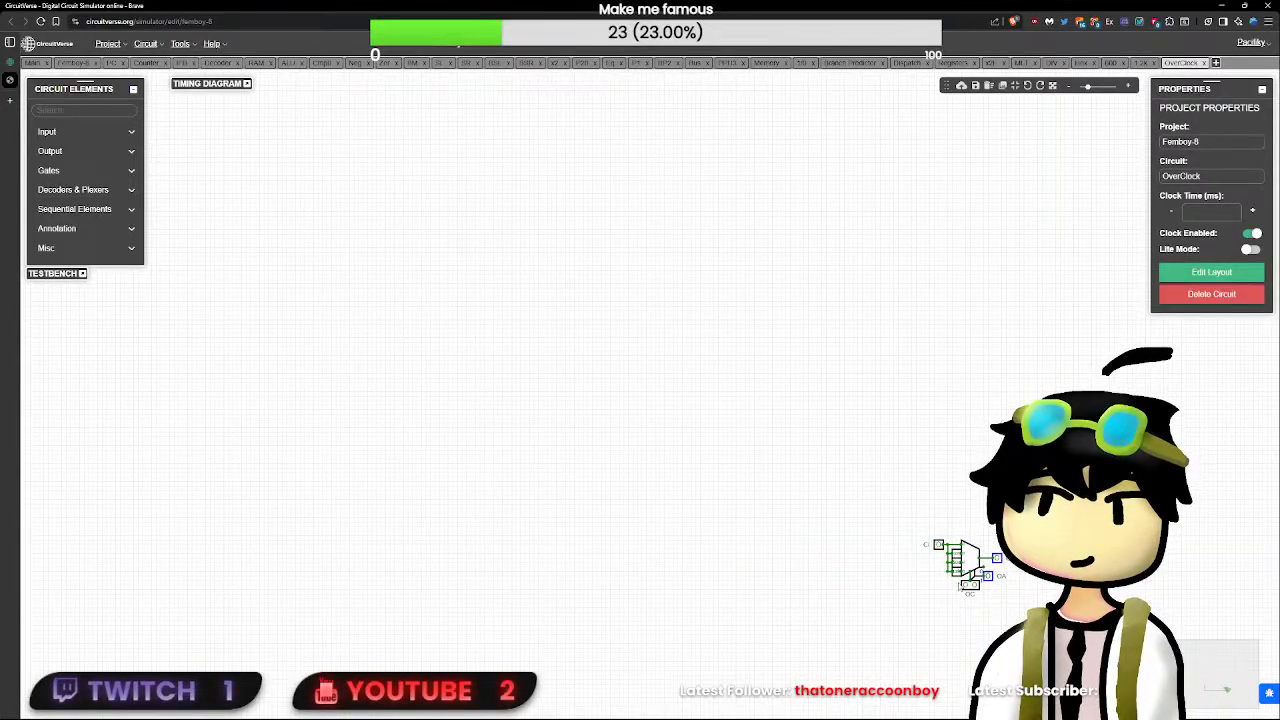
# - Examine the 1.2k subcircuit inside OverClock, and toggle the Deb input in the Main circuit
pyautogui.scroll(4, 925, 594)
pyautogui.moveTo(923, 594); pyautogui.dragTo(383, 371)
pyautogui.scroll(4, 383, 371)
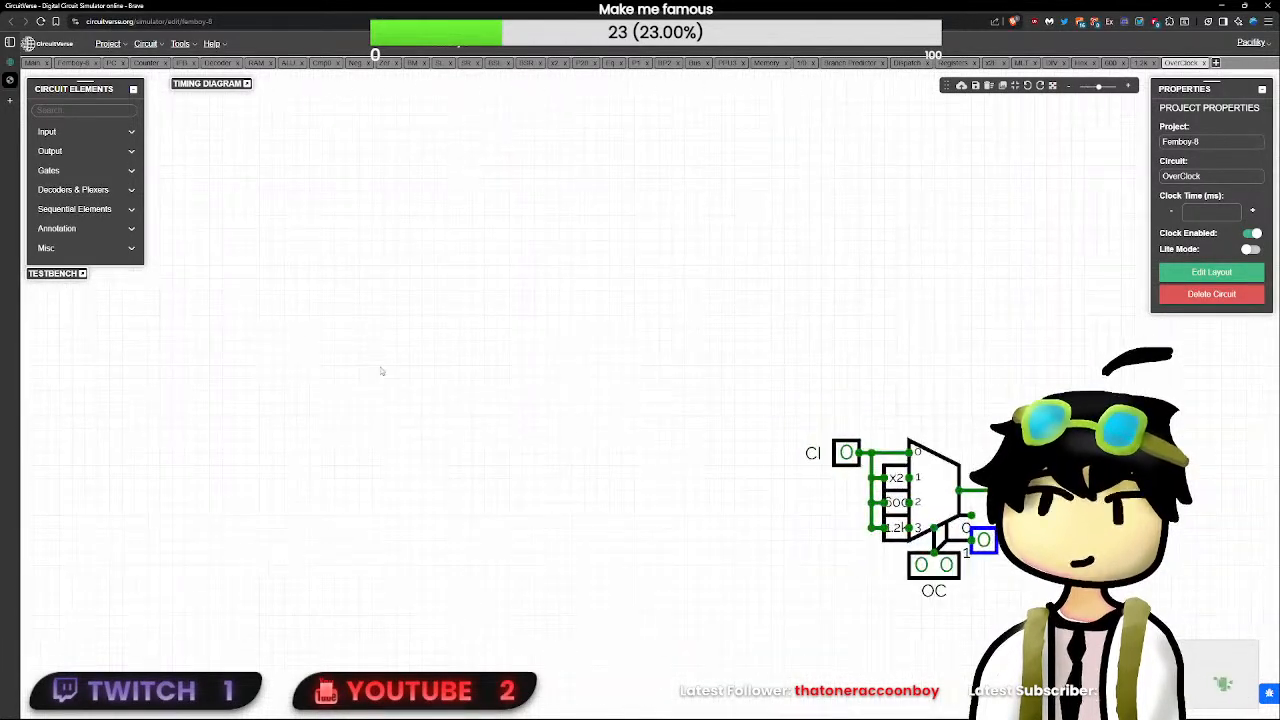
pyautogui.moveTo(963, 408); pyautogui.dragTo(601, 337)
pyautogui.scroll(2, 601, 337)
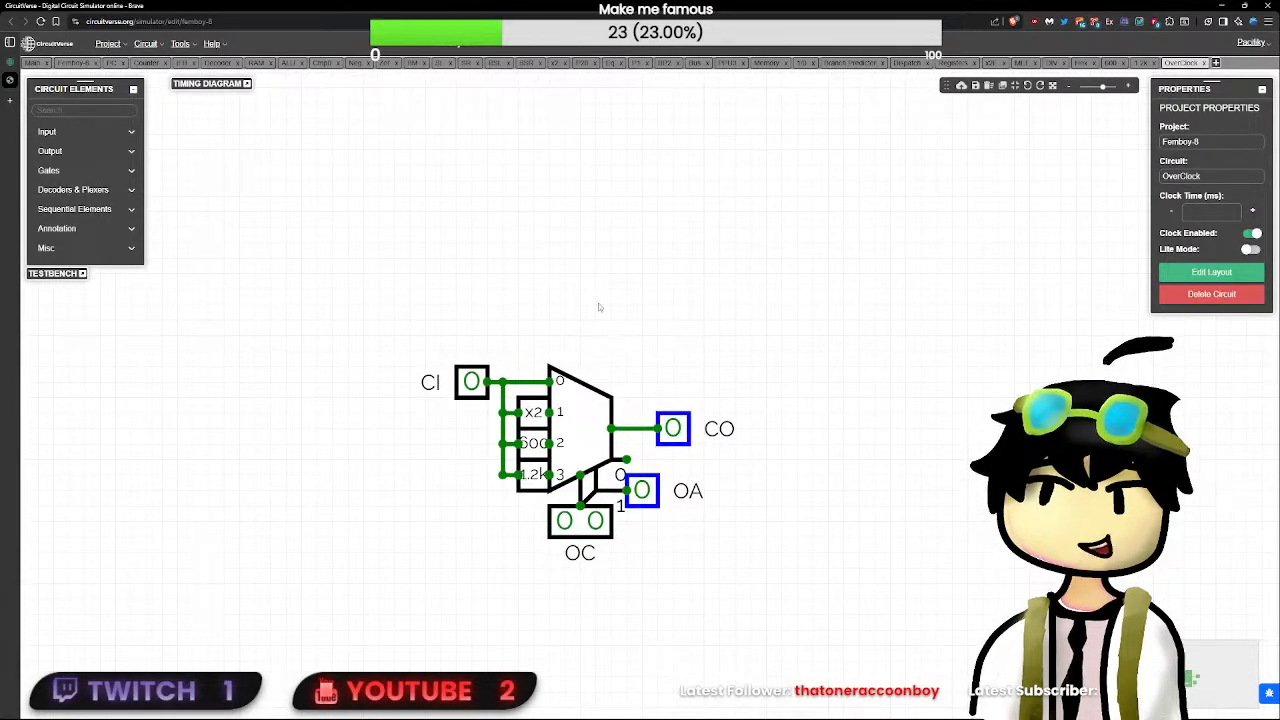
pyautogui.doubleClick(540, 480)
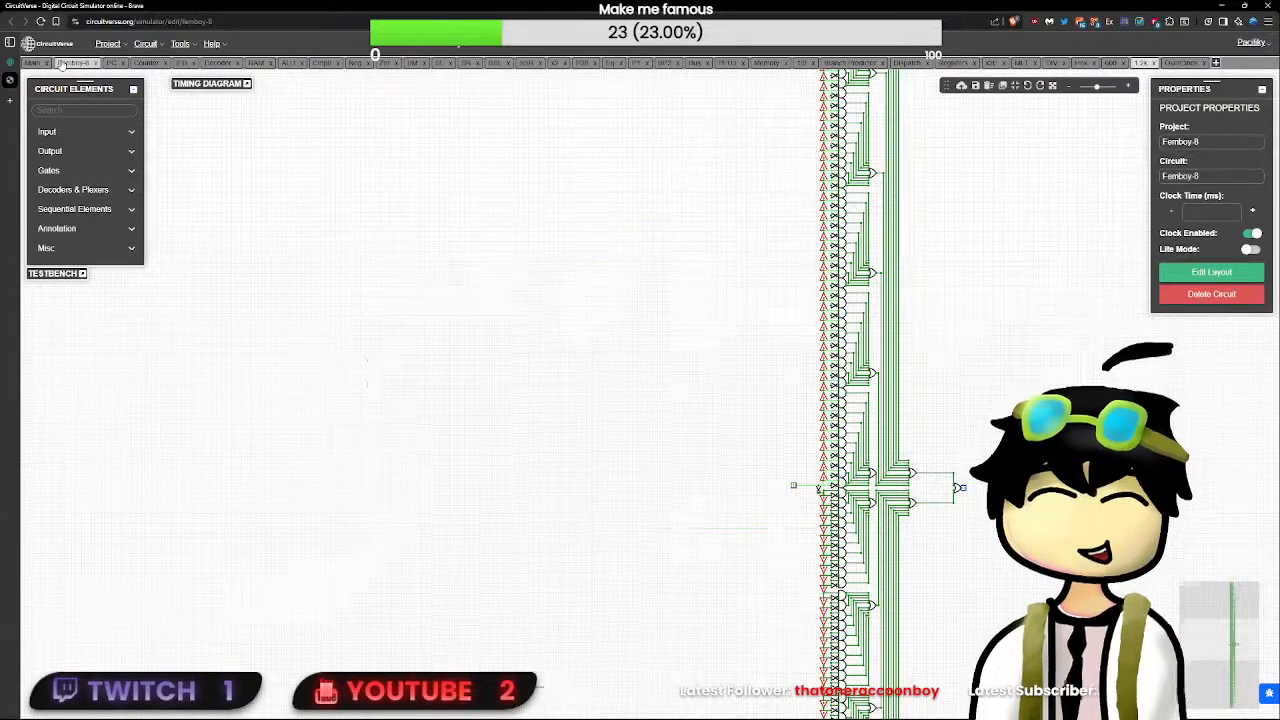
pyautogui.click(34, 63)
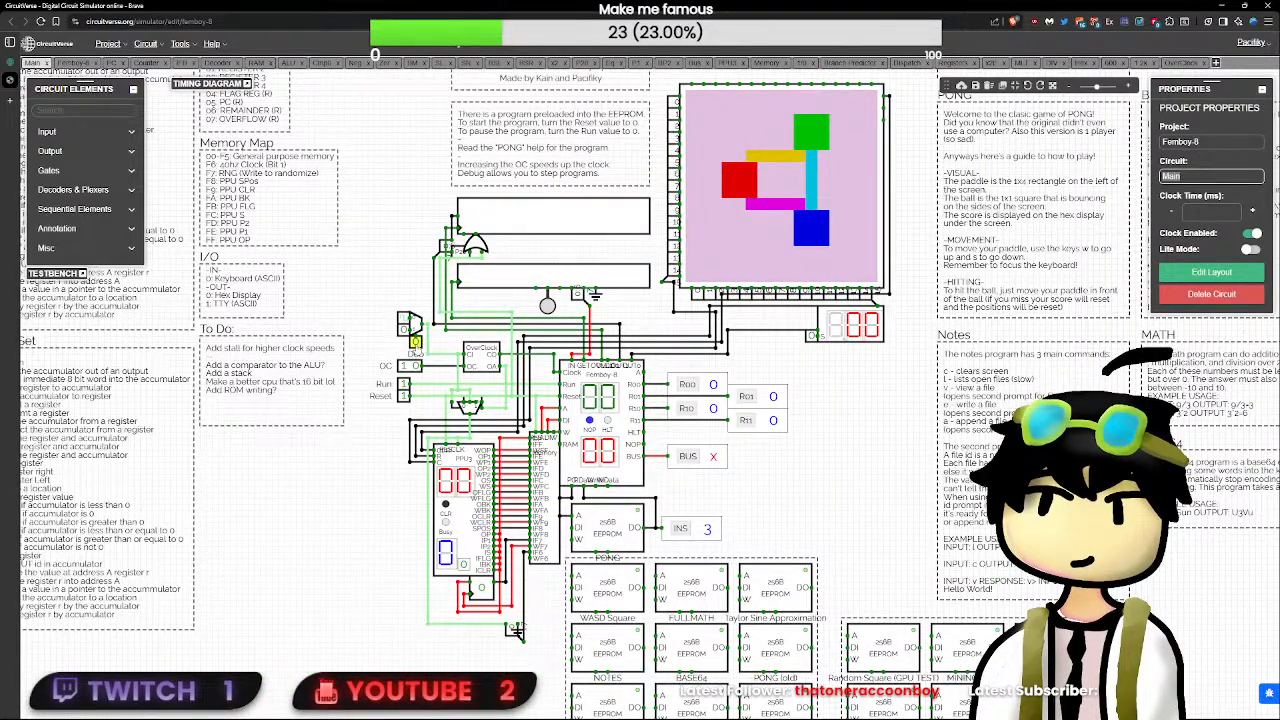
pyautogui.click(415, 341)
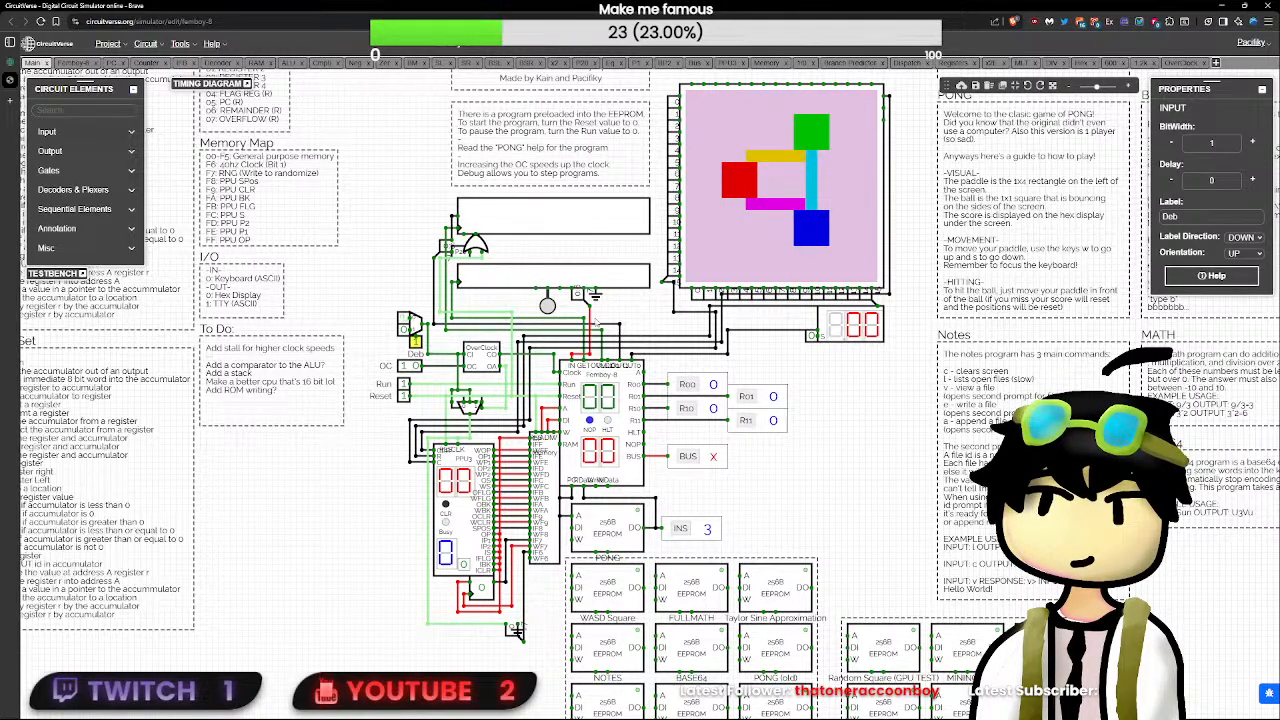
# - Copy the 1.2k subcircuit from the OverClock circuit
pyautogui.click(1176, 64)
pyautogui.scroll(4, 670, 459)
pyautogui.scroll(-4, 672, 464)
pyautogui.scroll(4, 673, 467)
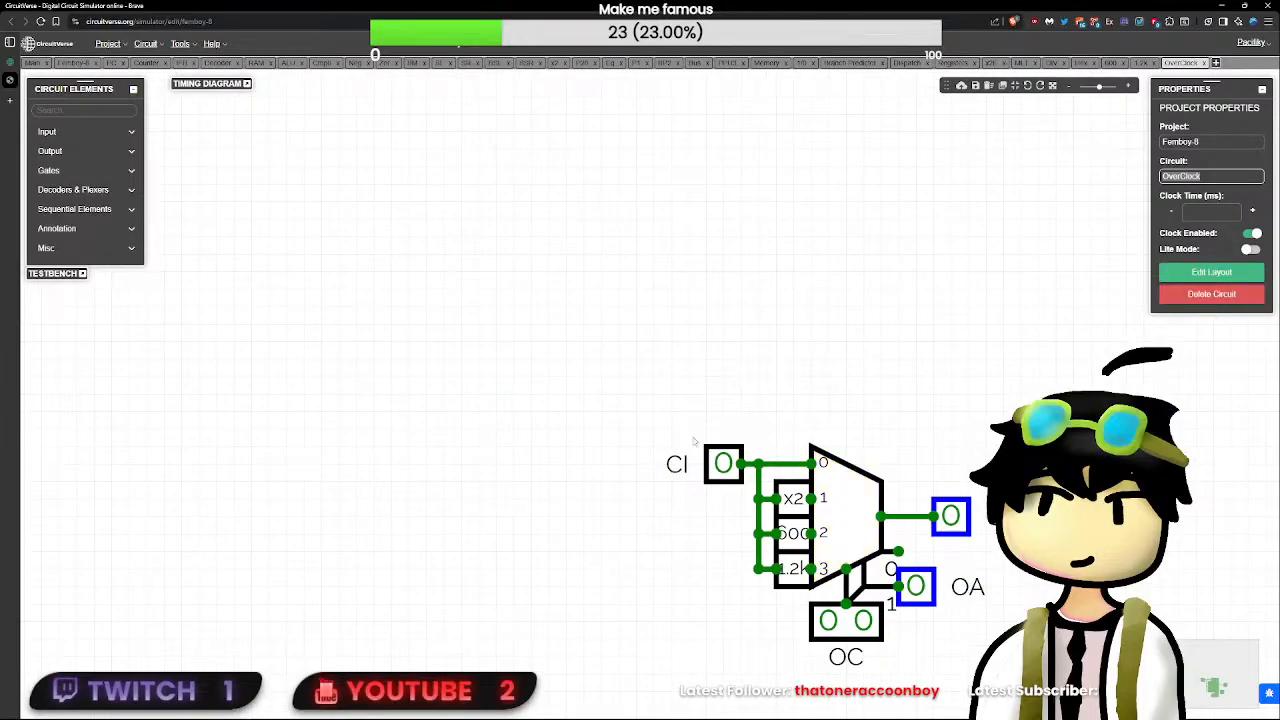
pyautogui.click(679, 337)
pyautogui.moveTo(679, 337); pyautogui.dragTo(351, 231)
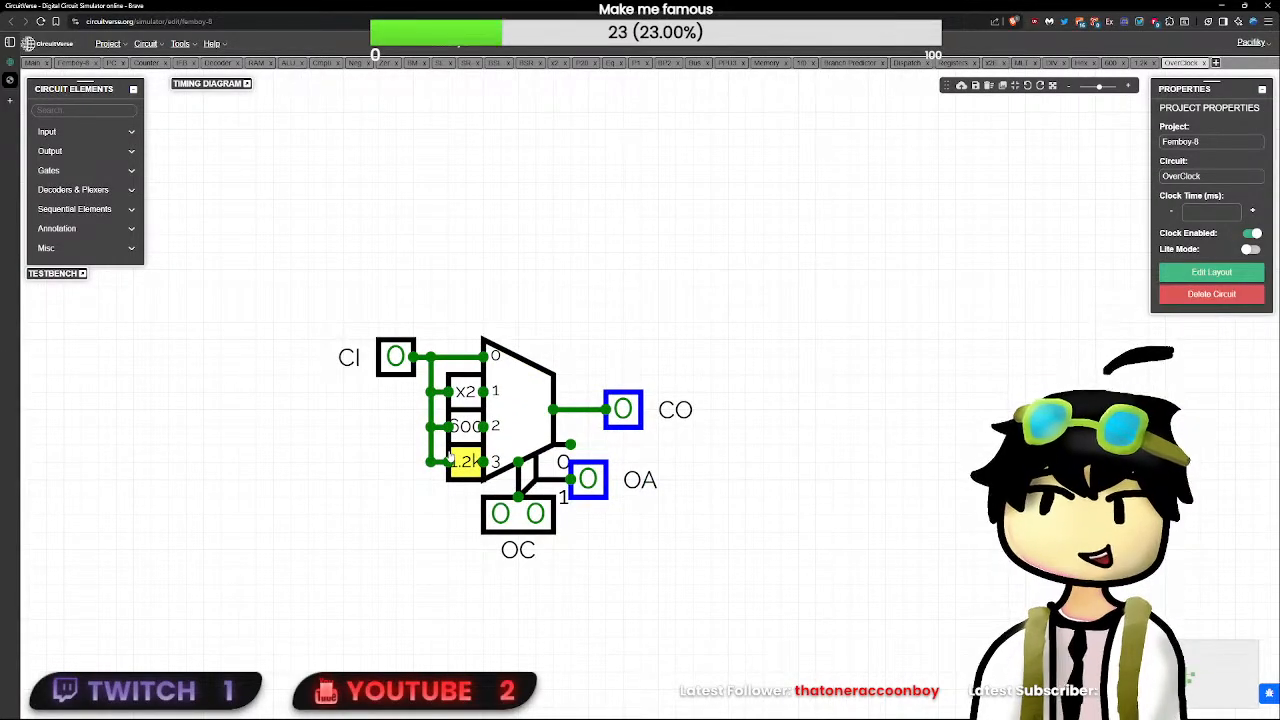
pyautogui.click(463, 460)
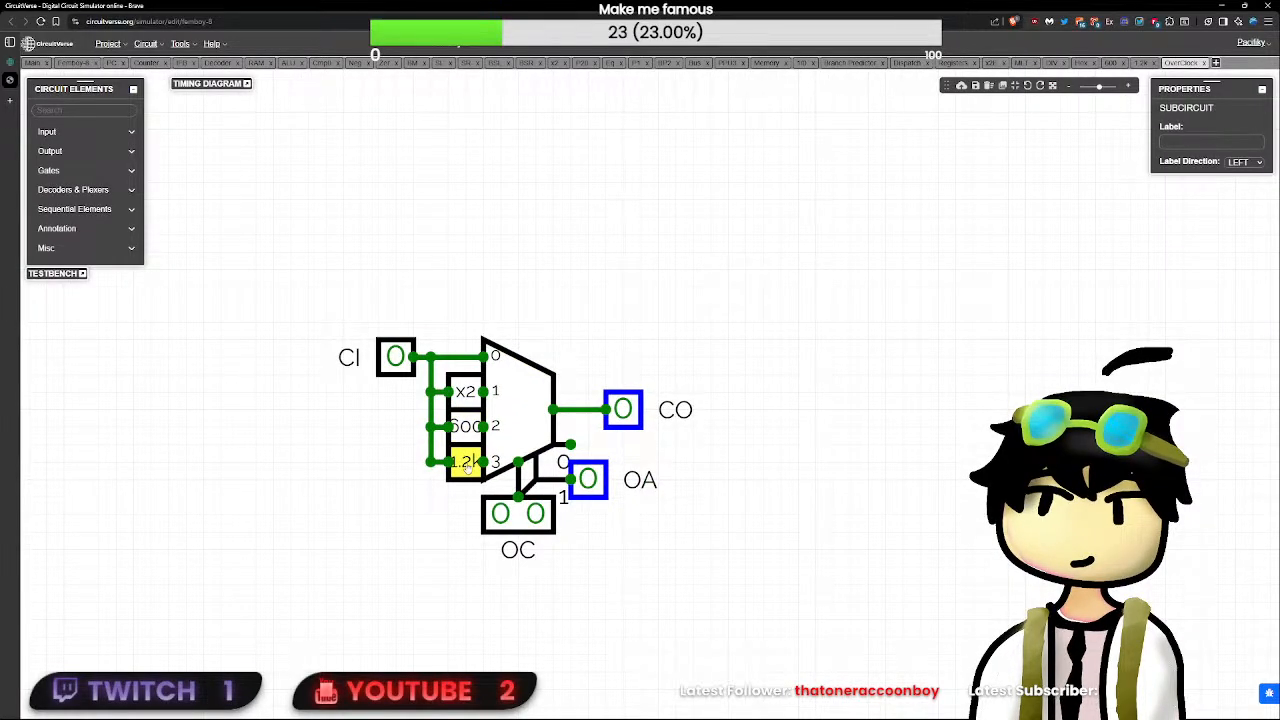
pyautogui.moveTo(24, 103)
pyautogui.hotkey('ctrl', 'c')
# - Paste the 1.2k subcircuit into PerlinGPU, attach it to the CLK input, and run a short wire from its output
pyautogui.click(24, 64)
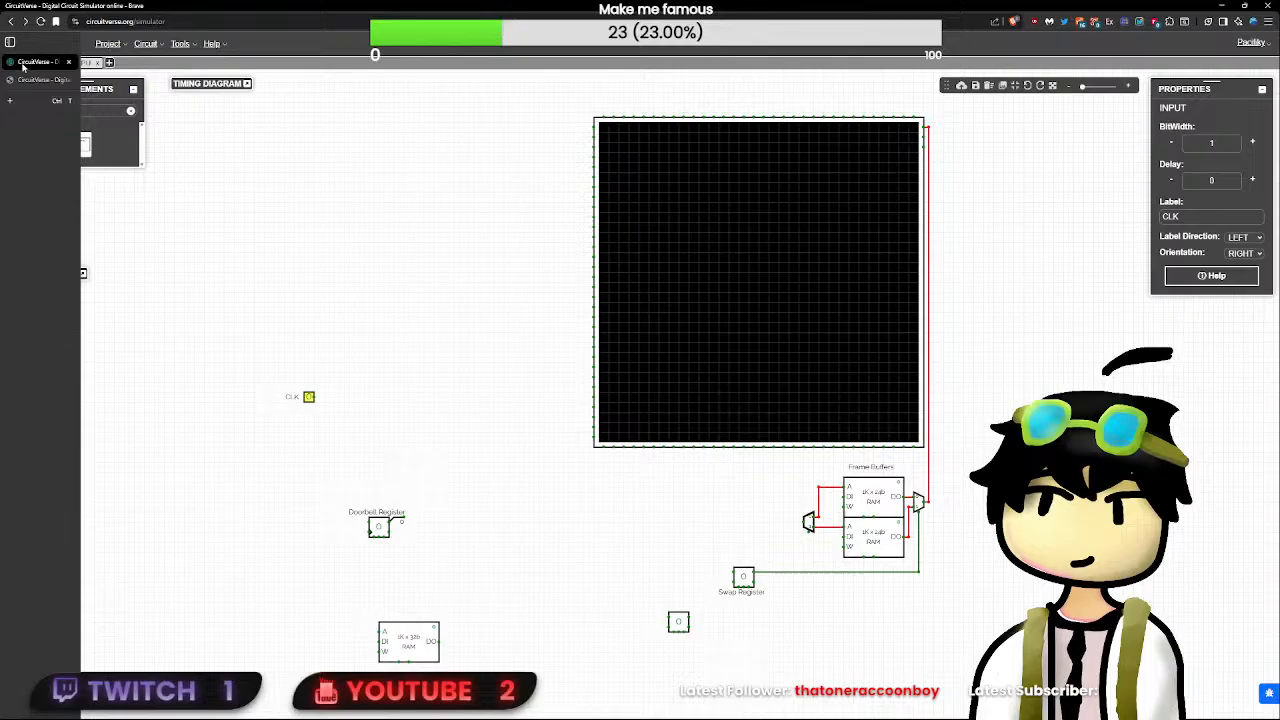
pyautogui.click(474, 495)
pyautogui.hotkey('ctrl', 'v')
pyautogui.moveTo(478, 493); pyautogui.dragTo(396, 391)
pyautogui.click(330, 402)
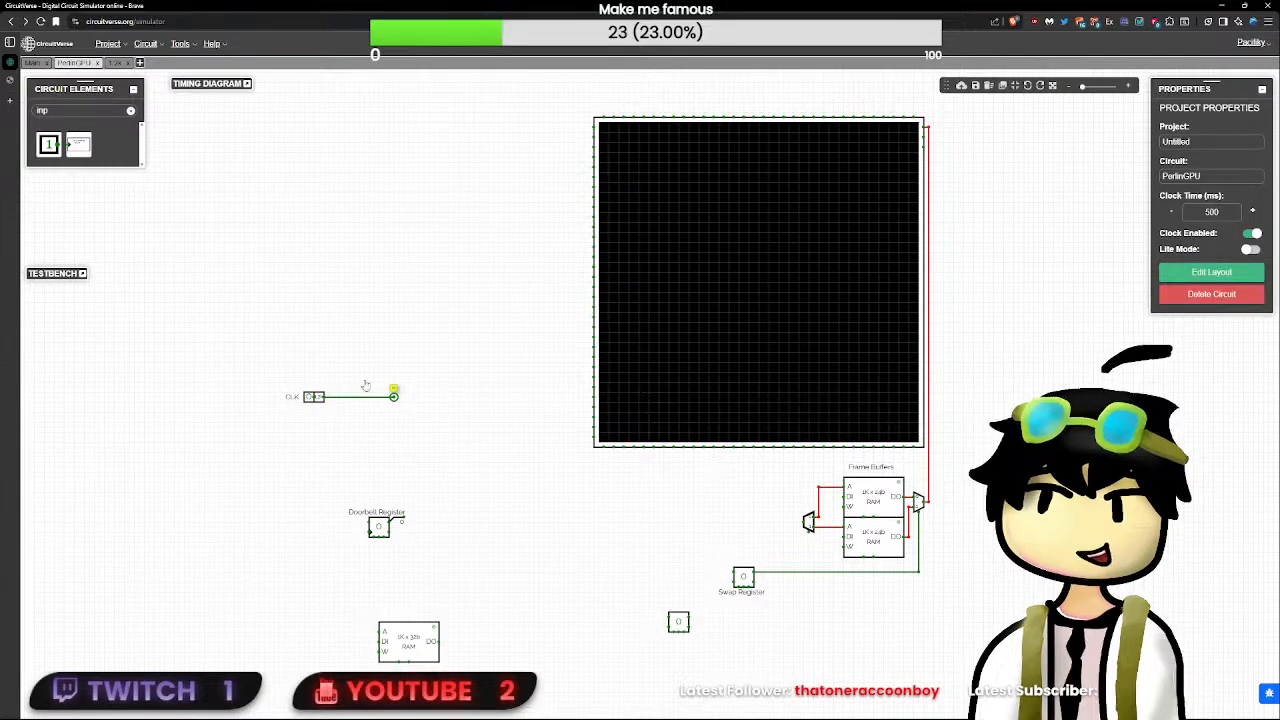
# - Open the pasted 1.2k circuit to examine its buffer chain and gate network
pyautogui.click(116, 63)
pyautogui.scroll(3, 651, 390)
pyautogui.scroll(-2, 656, 387)
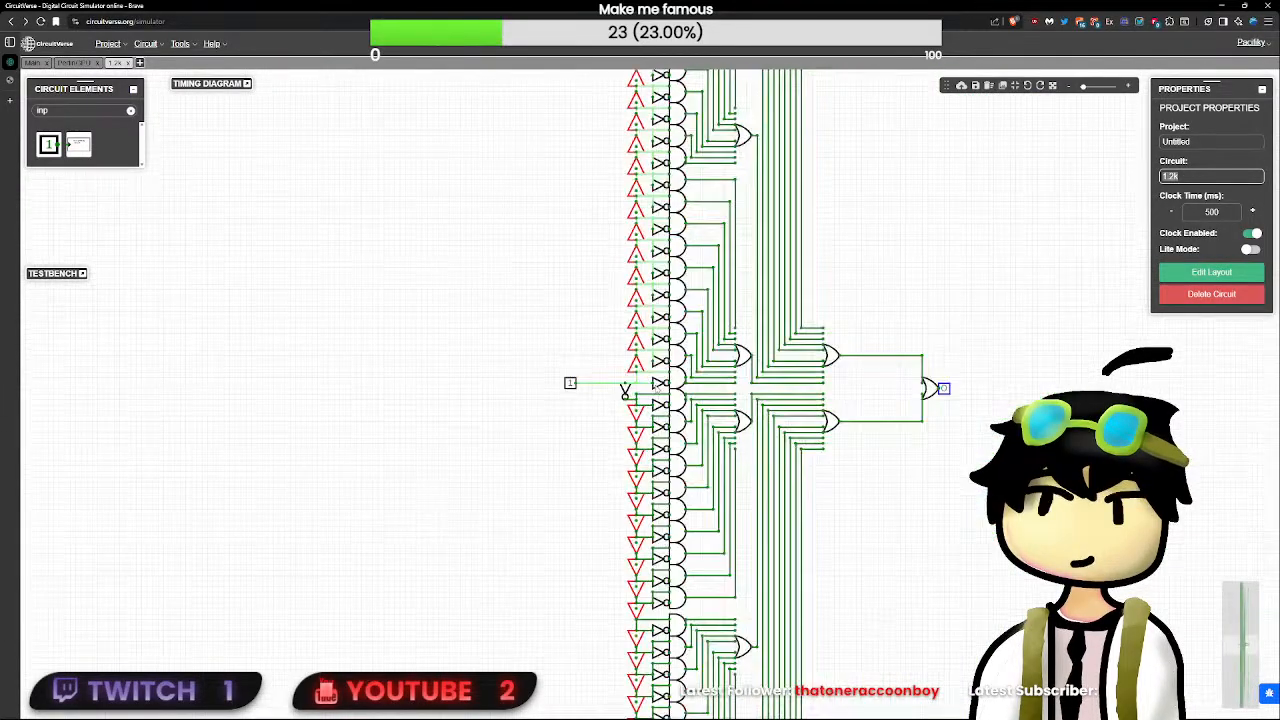
# - Inspect the NOT gates beside the buffer chain in the 1.2k circuit and check their delay setting
pyautogui.click(659, 363)
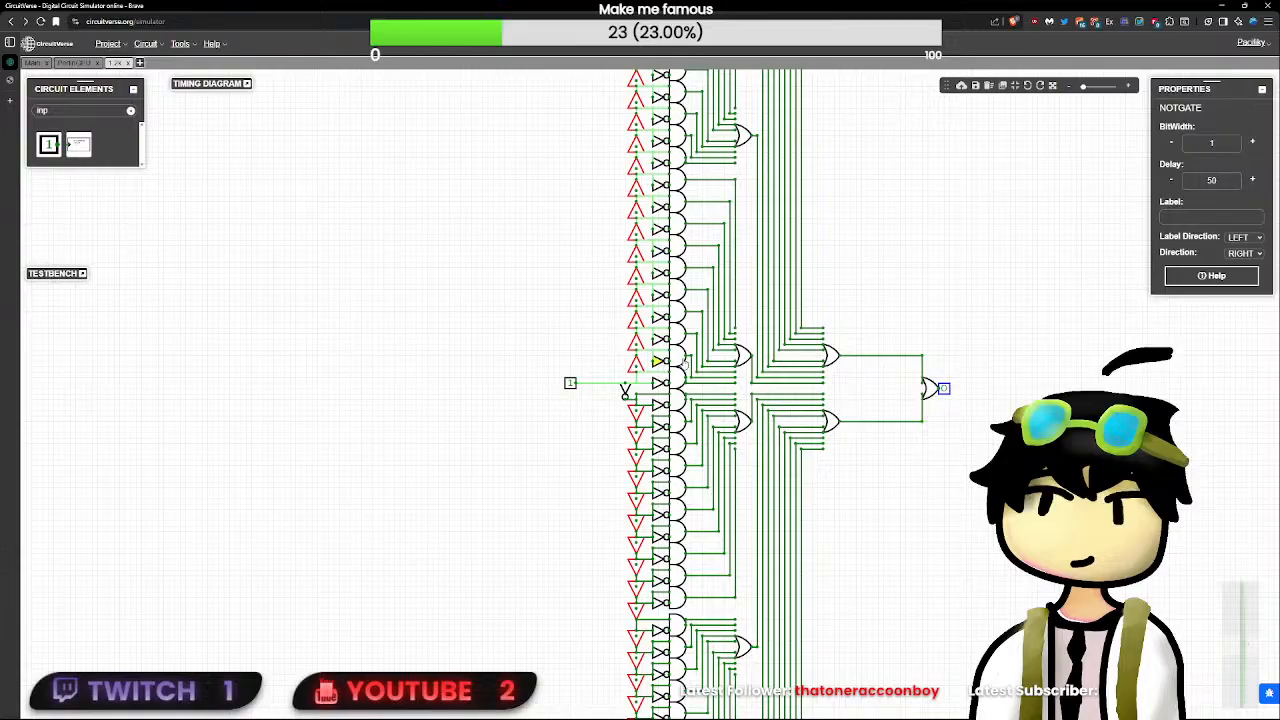
pyautogui.click(676, 357)
pyautogui.click(661, 365)
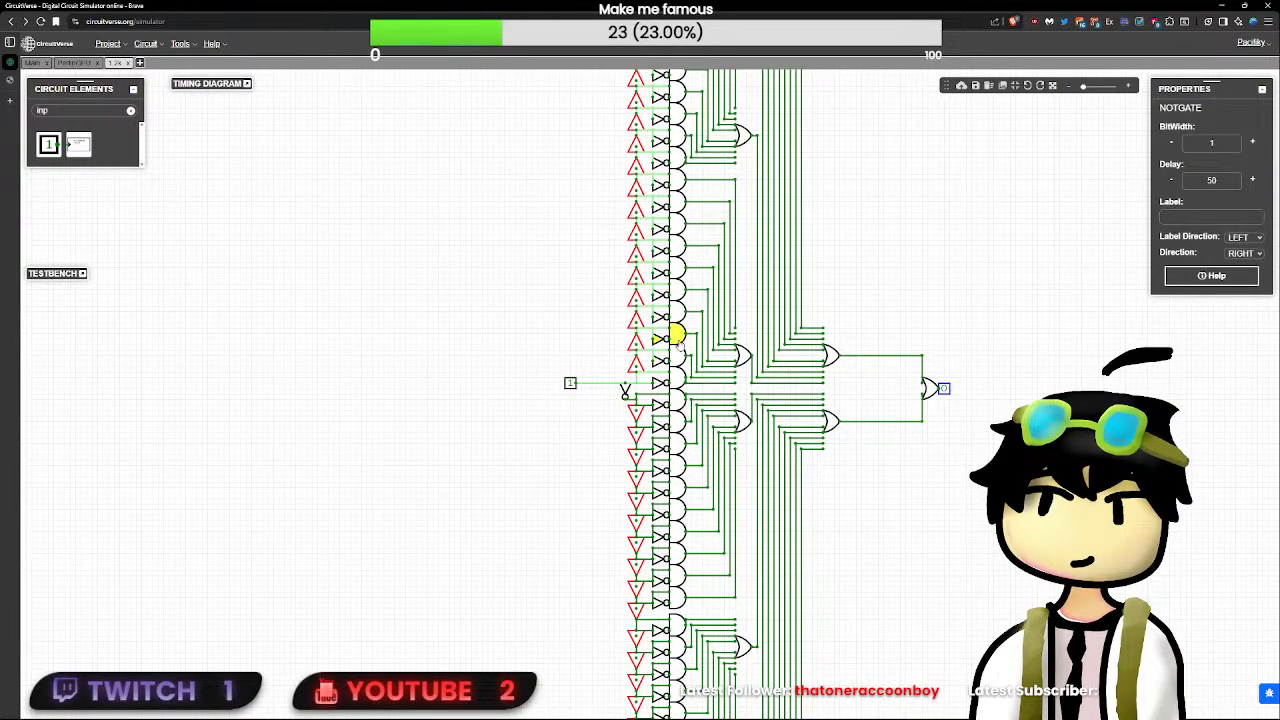
pyautogui.click(677, 338)
pyautogui.click(660, 342)
pyautogui.click(657, 274)
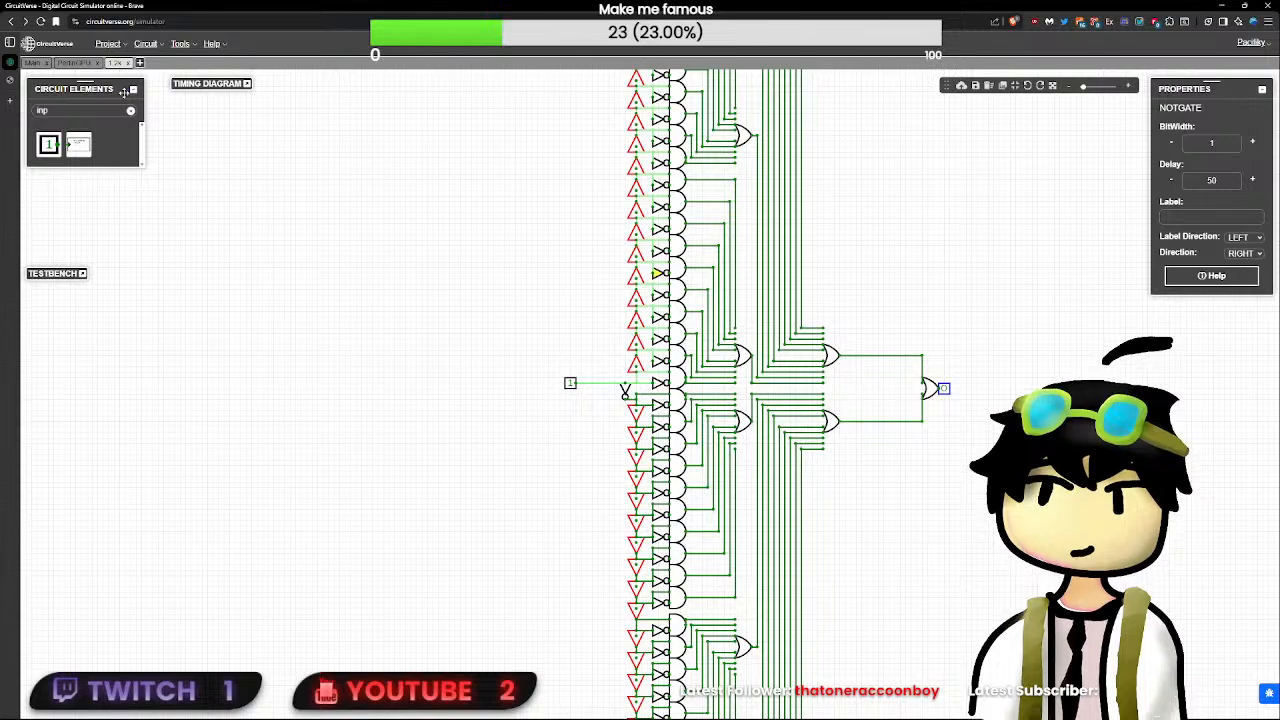
# - Return to the PerlinGPU circuit and remove the short wire from the 1.2k subcircuit's output
pyautogui.click(75, 62)
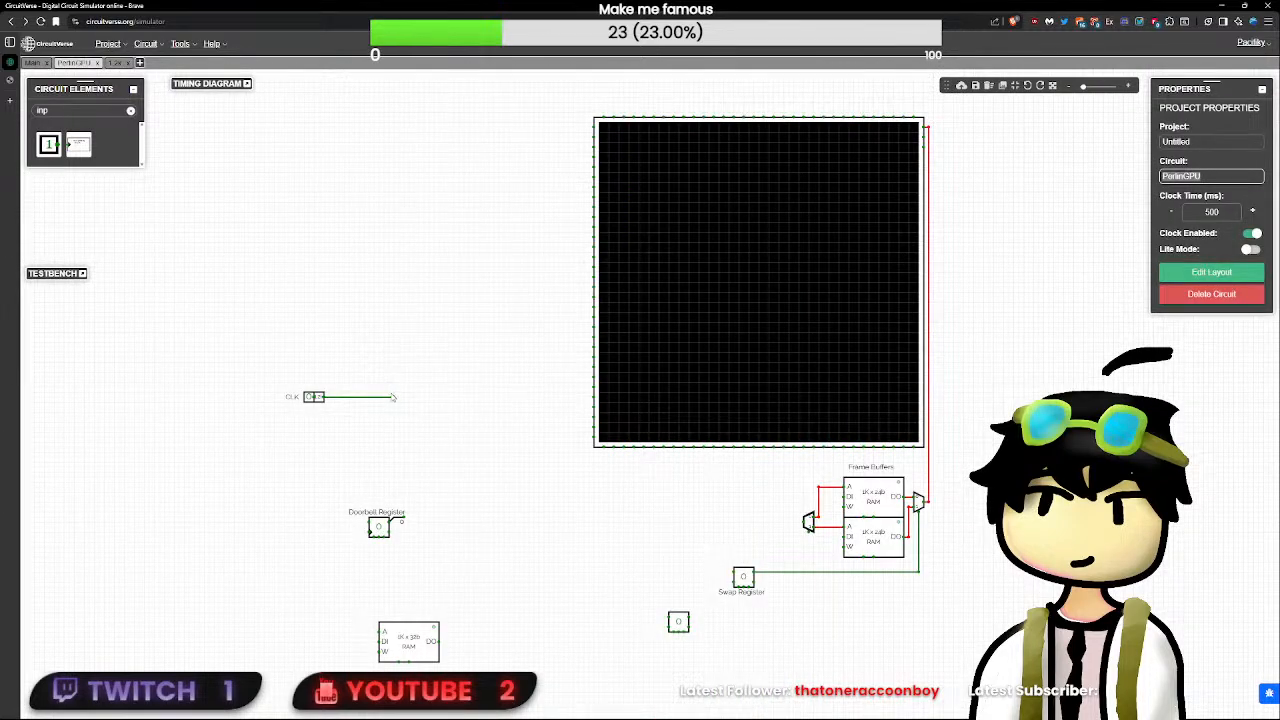
pyautogui.moveTo(392, 397); pyautogui.dragTo(323, 391)
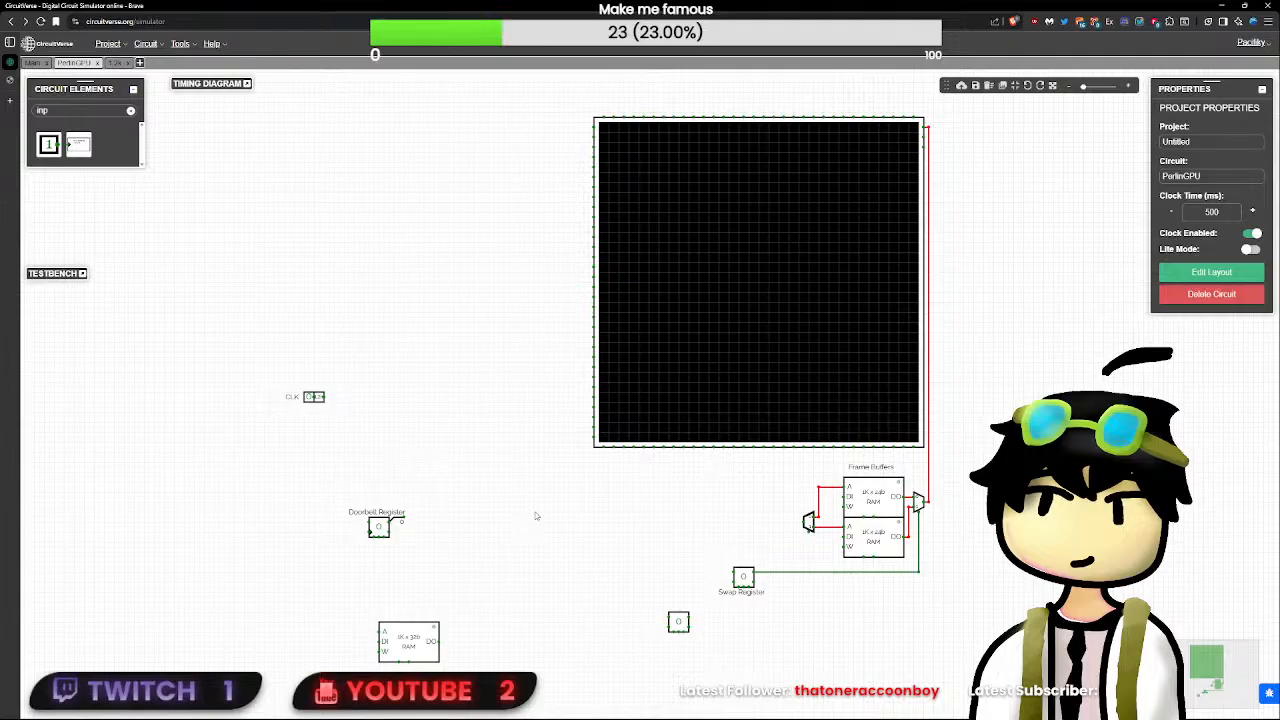
pyautogui.moveTo(391, 430); pyautogui.dragTo(116, 266)
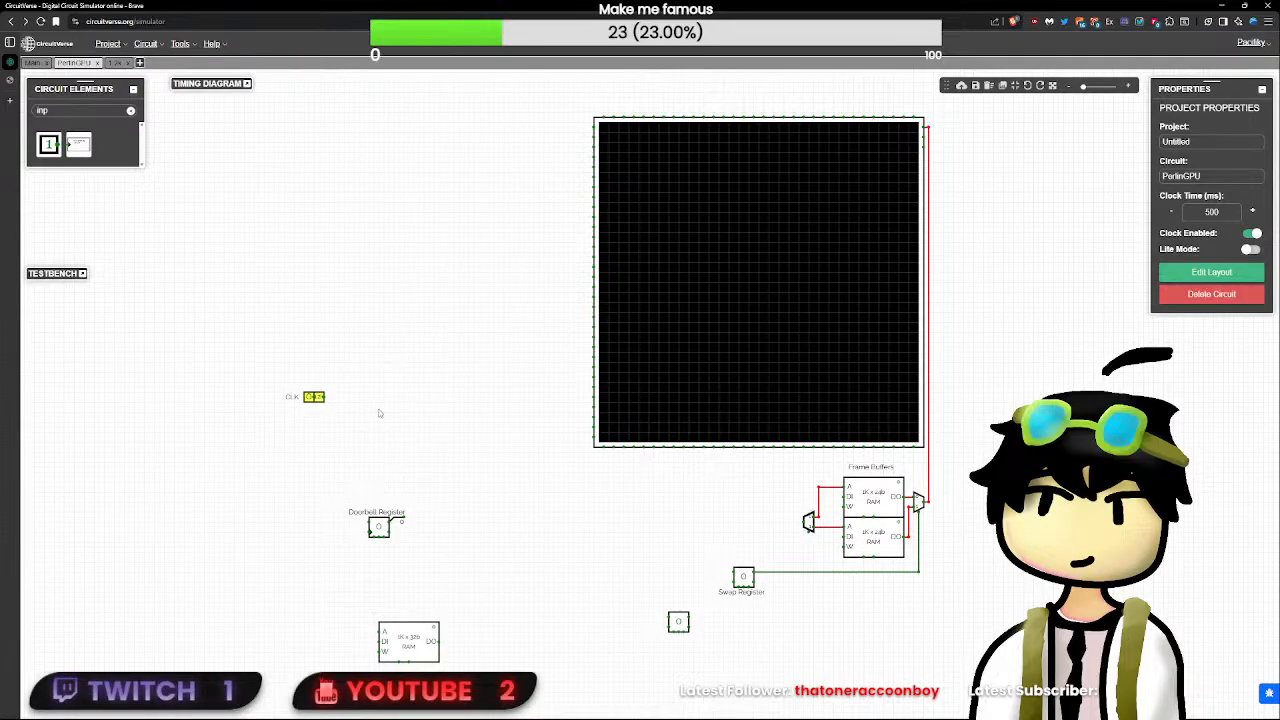
pyautogui.click(398, 369)
# - Clear the element search filter and move the CLK input together with its 1.2k subcircuit closer above the Doorbell Register
pyautogui.click(130, 110)
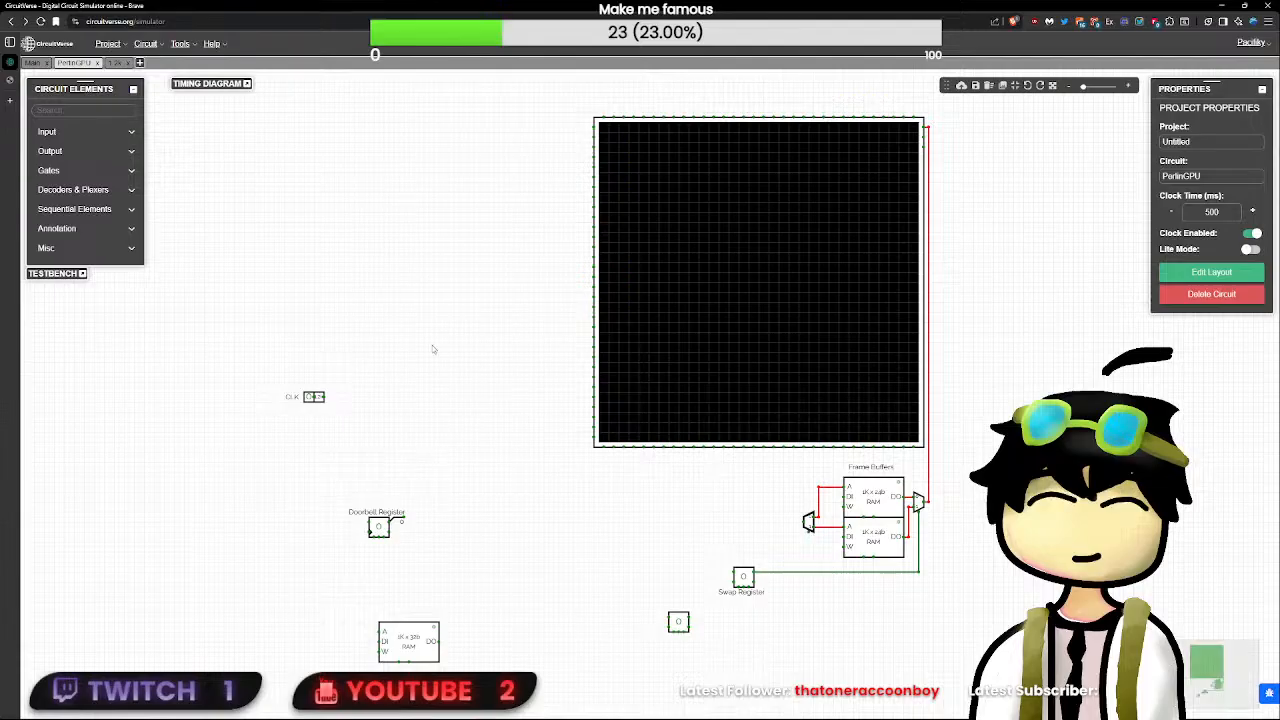
pyautogui.moveTo(436, 342); pyautogui.dragTo(209, 490)
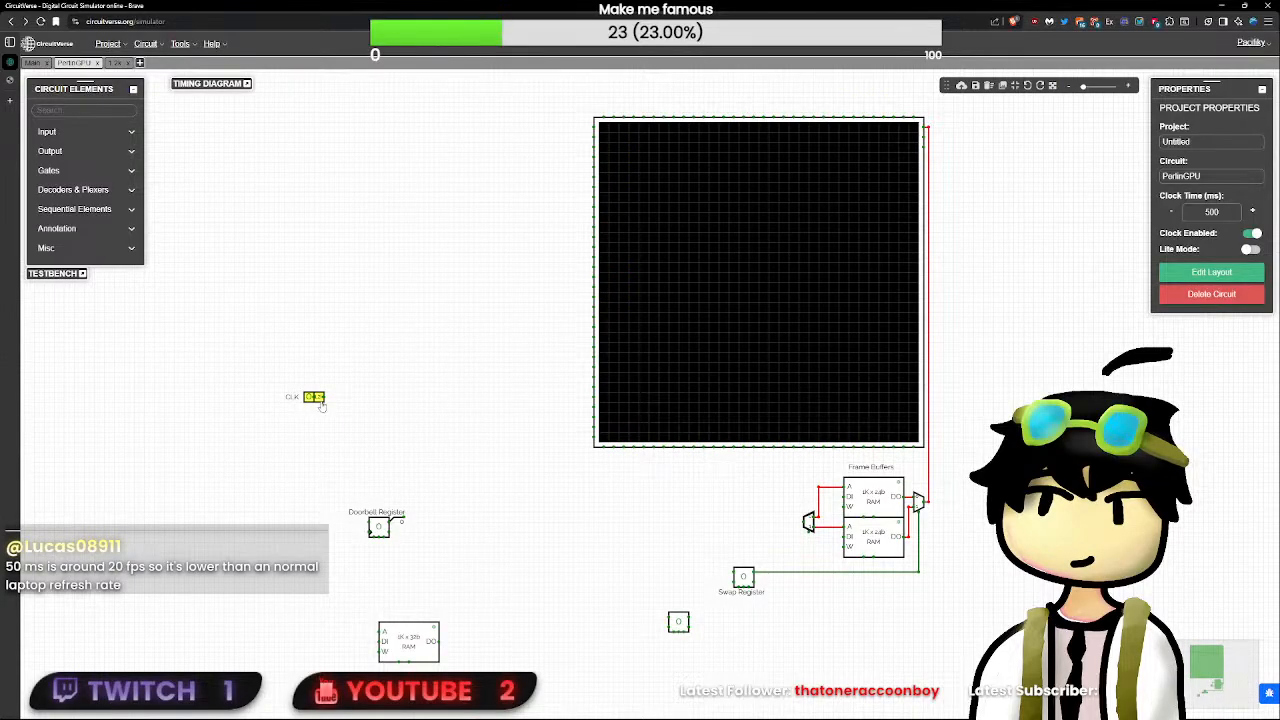
pyautogui.moveTo(321, 405); pyautogui.dragTo(311, 529)
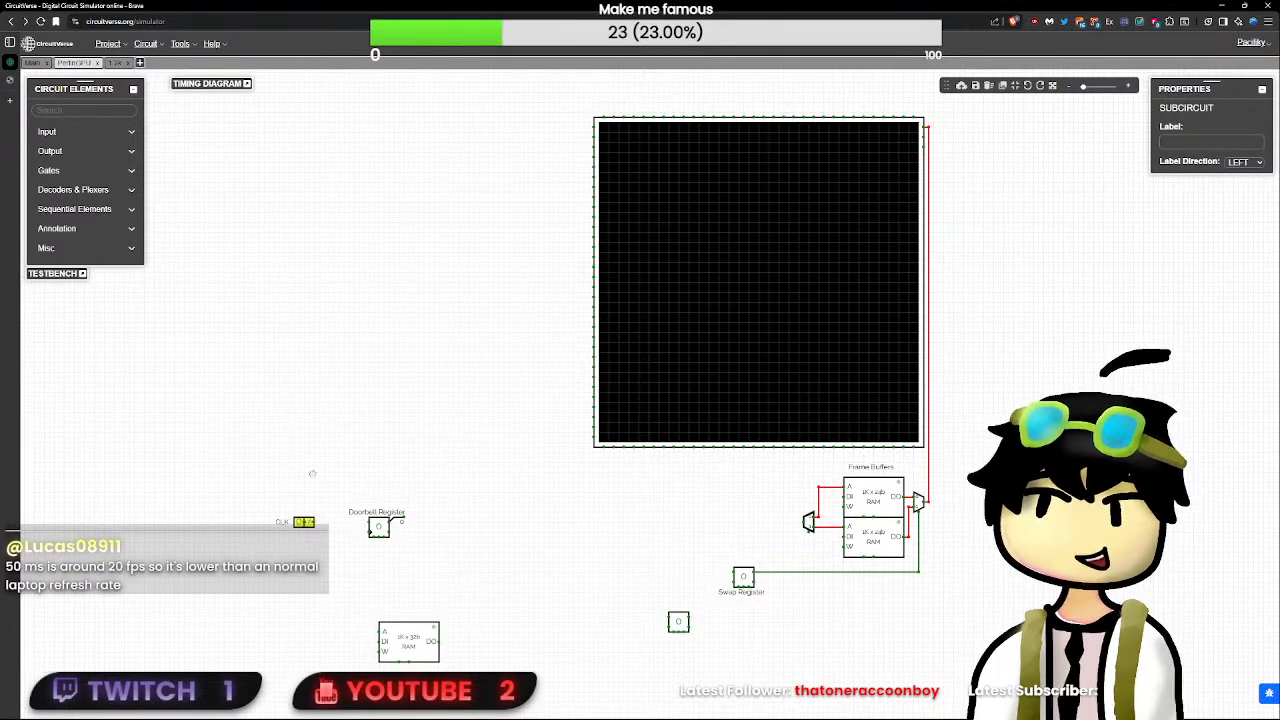
pyautogui.moveTo(312, 474); pyautogui.dragTo(314, 438)
pyautogui.click(363, 452)
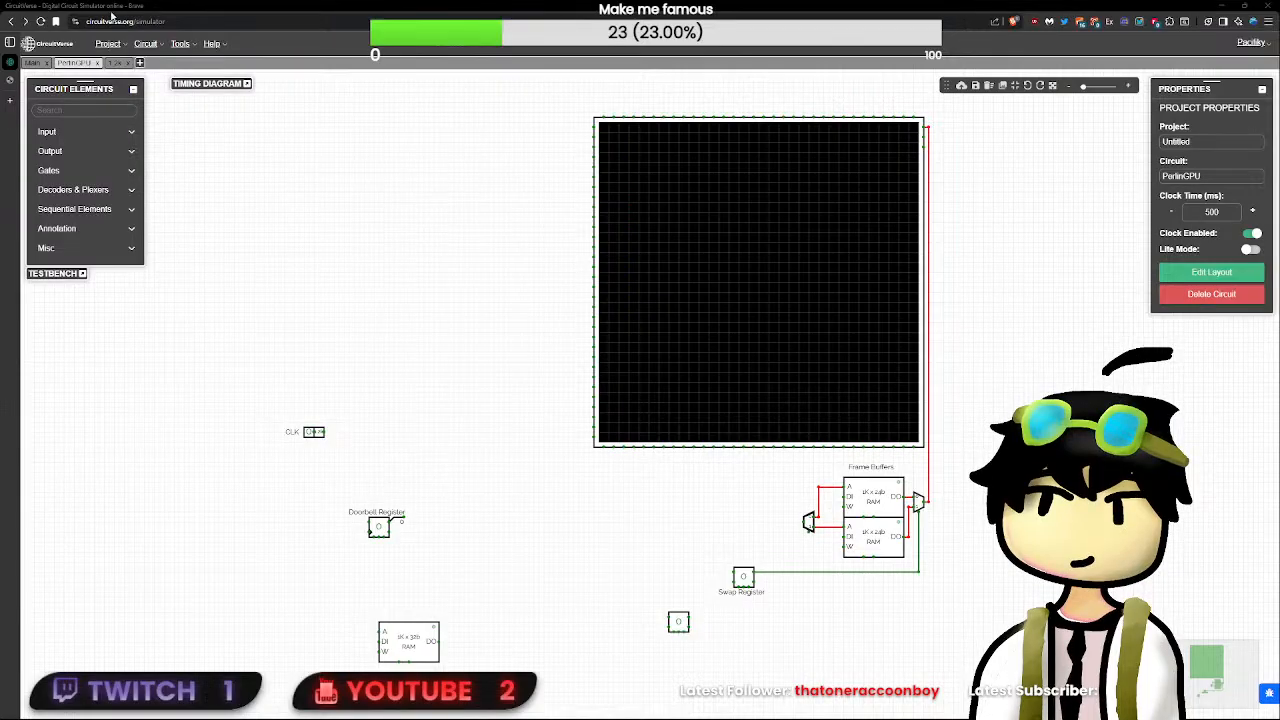
# - Search Google for "rtx 3060 clock speed" in a new tab and expand the AI overview
pyautogui.click(8, 108)
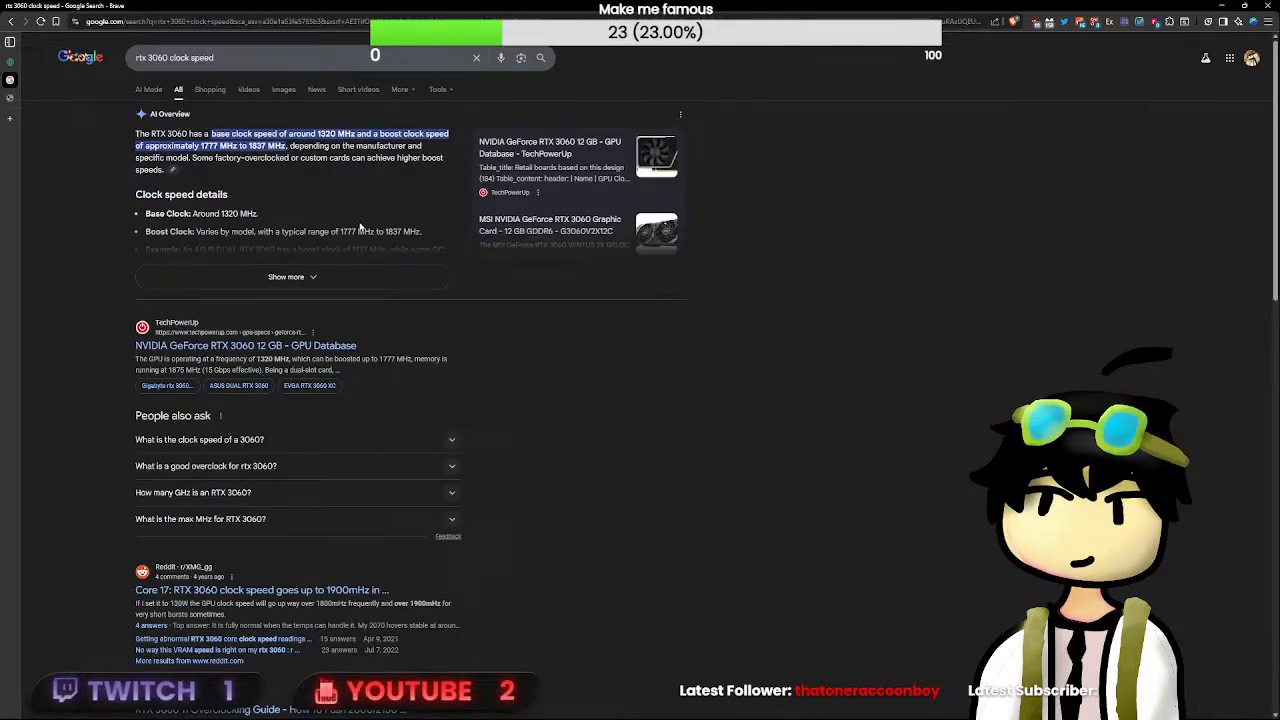
pyautogui.click(415, 278)
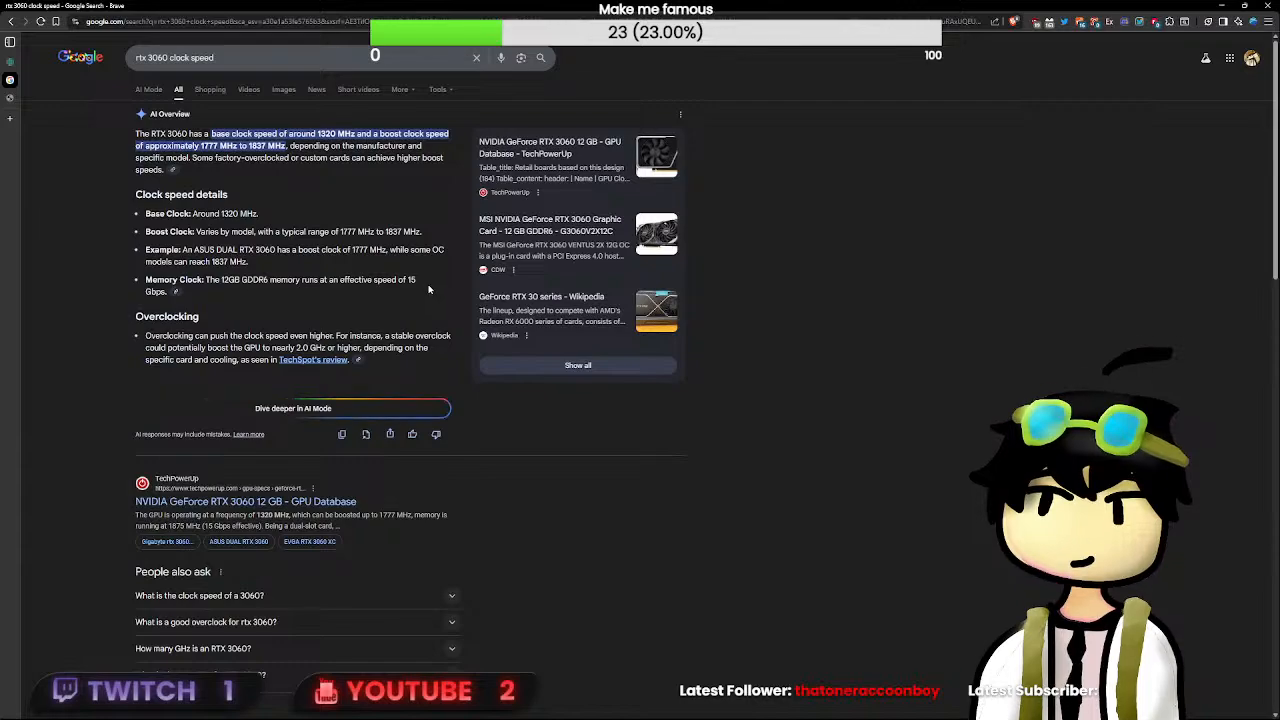
# - Search Google for "amd ryzen 9 5900x clock speed" and check the processor's maximum boost clock
pyautogui.moveTo(238, 58); pyautogui.dragTo(84, 57)
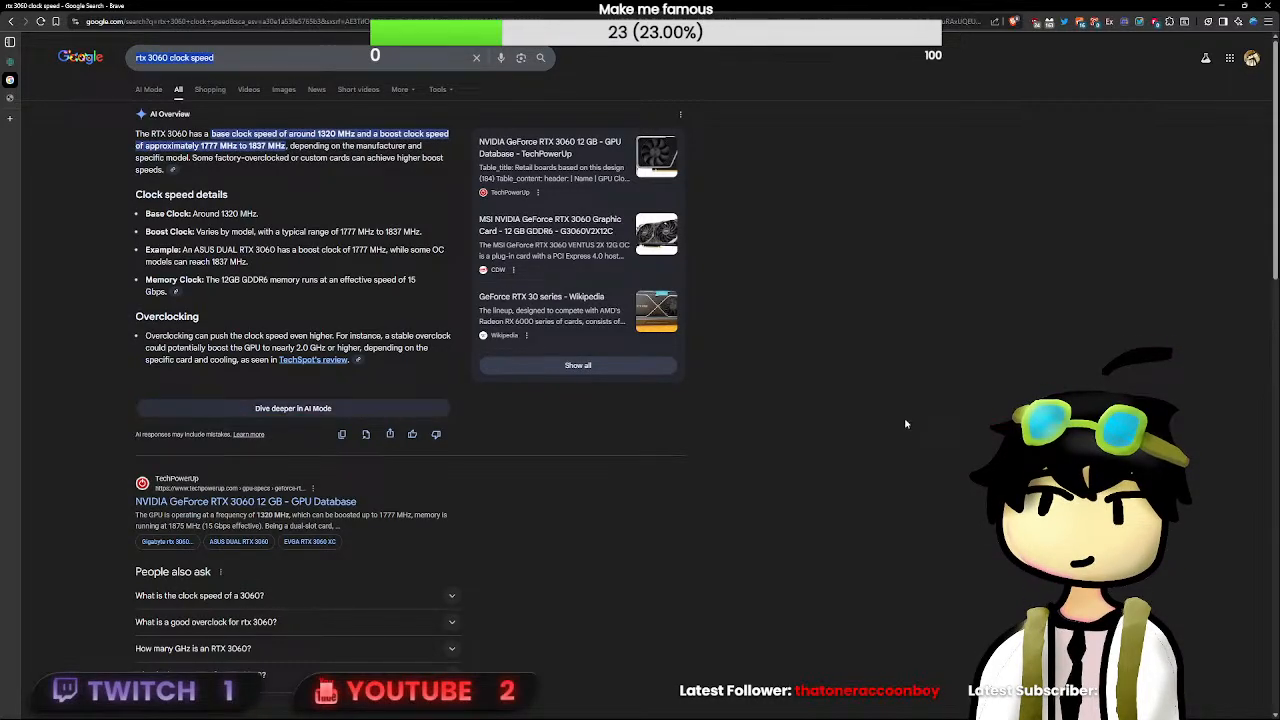
pyautogui.write('amd')
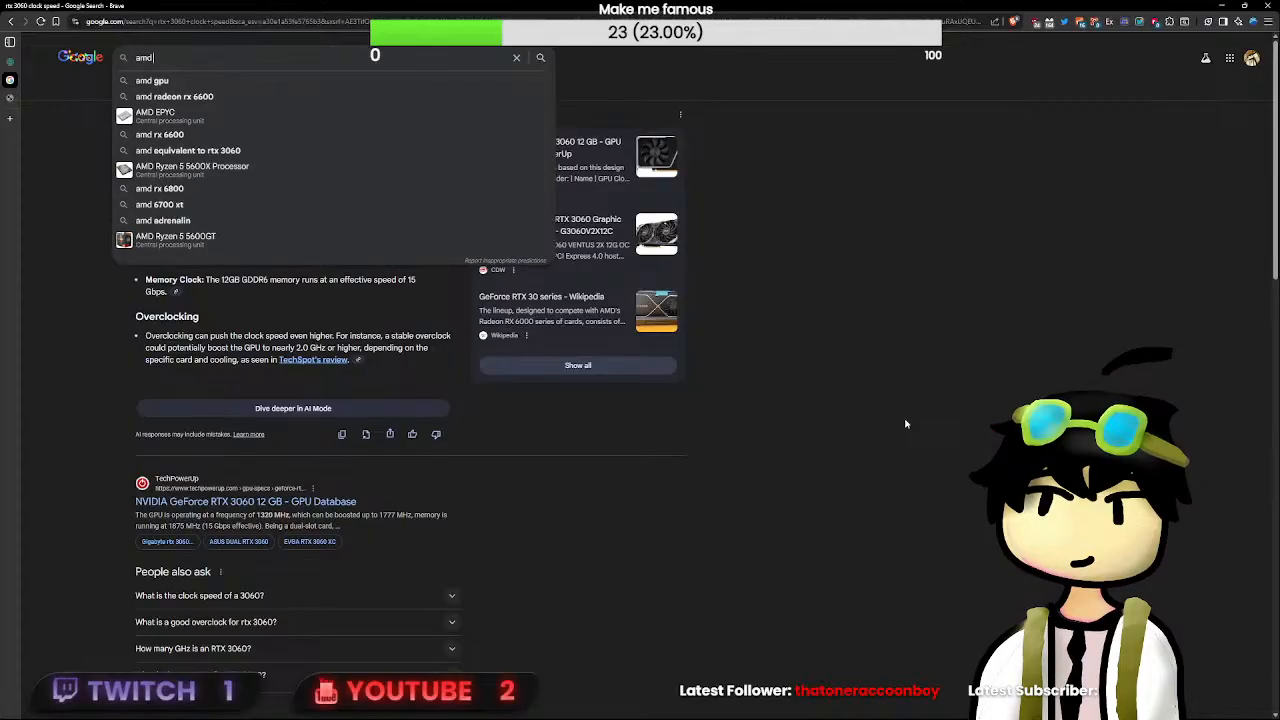
pyautogui.write(' ryze')
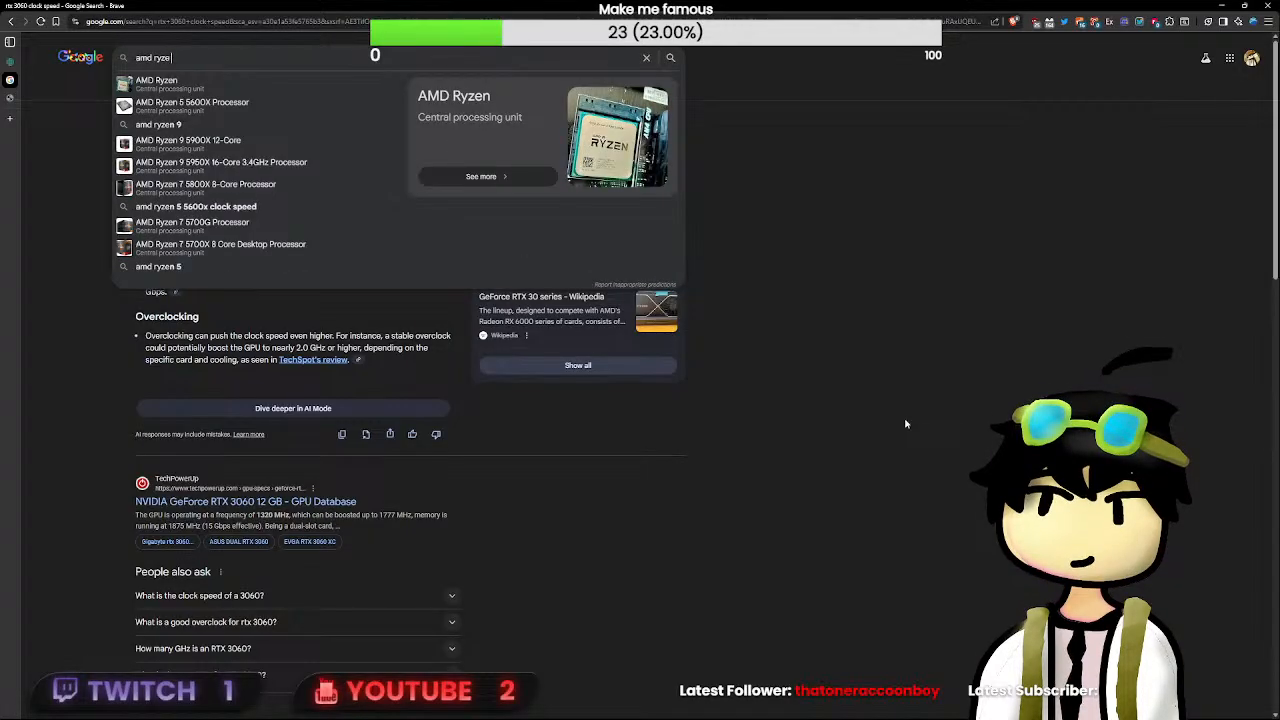
pyautogui.write('n 9 ')
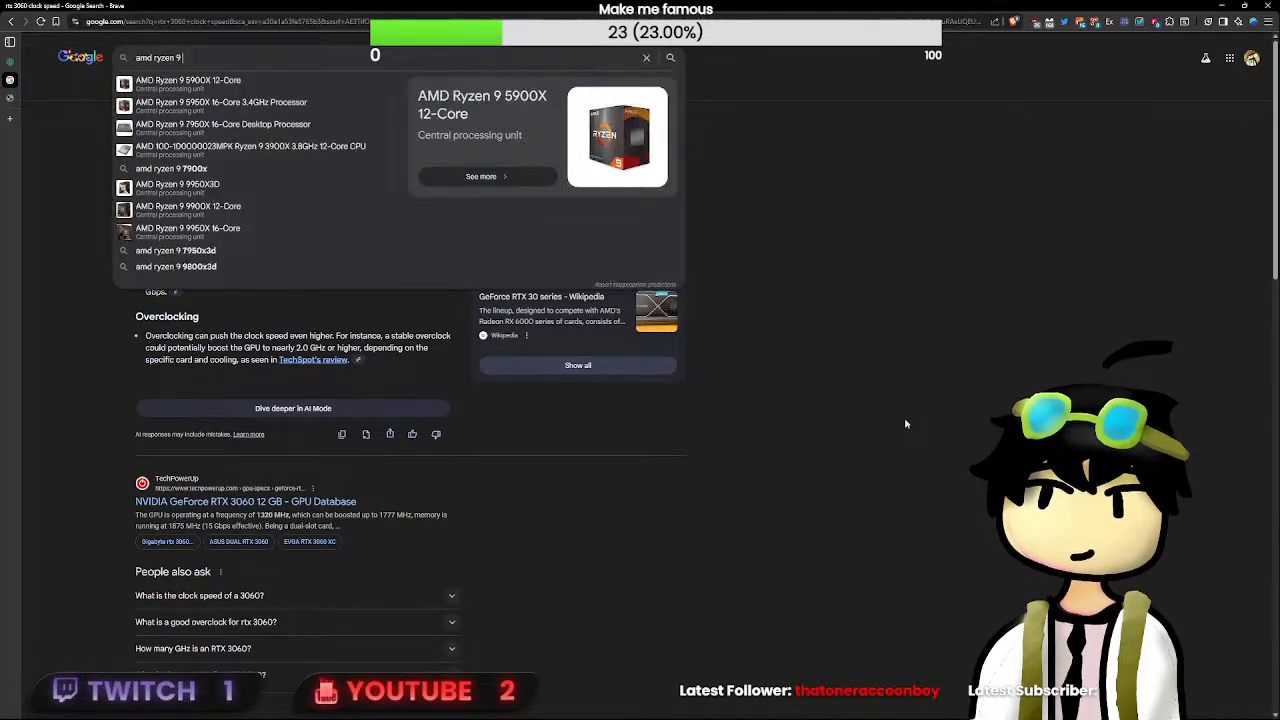
pyautogui.write('5900x clock speed')
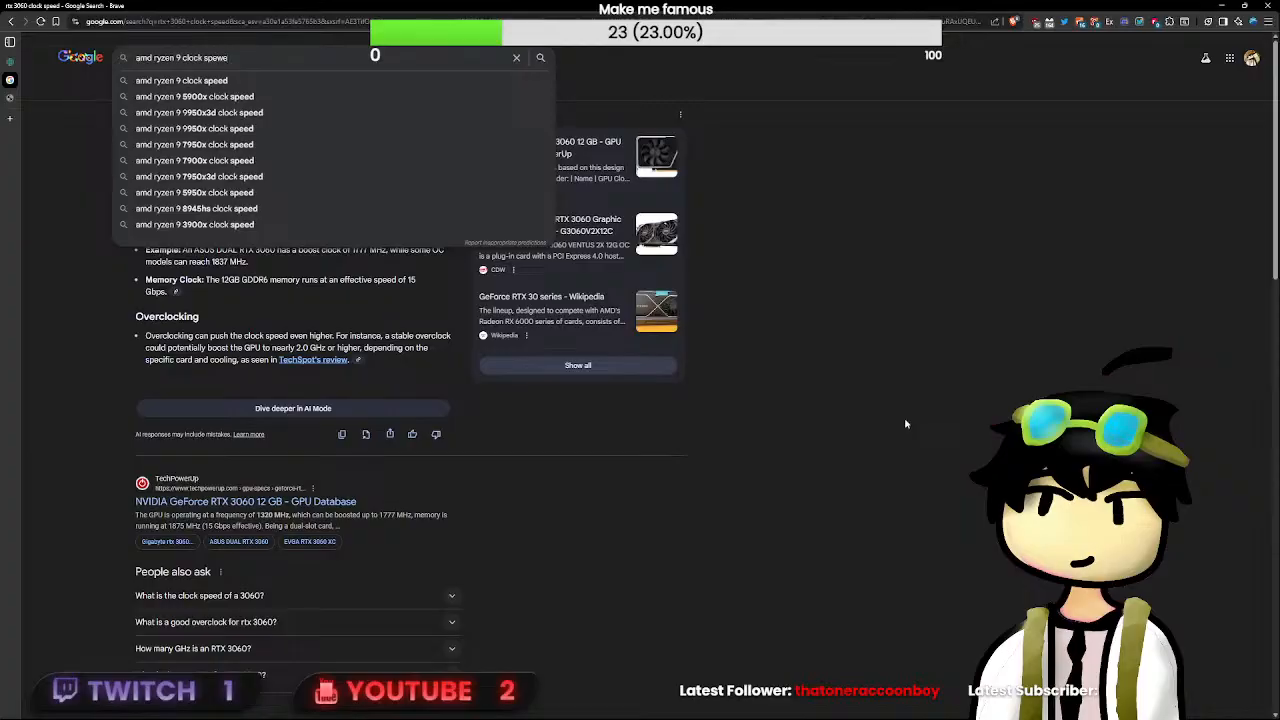
pyautogui.press('Down')
pyautogui.press('Return')
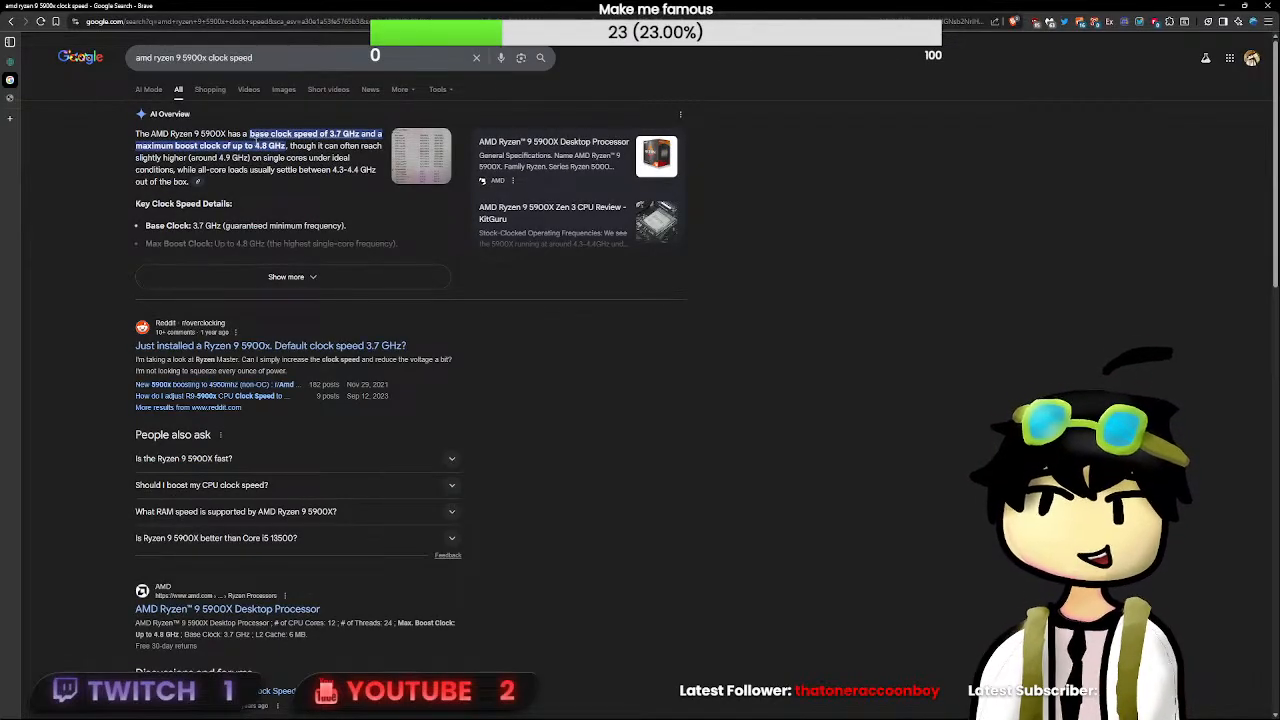
pyautogui.doubleClick(275, 146)
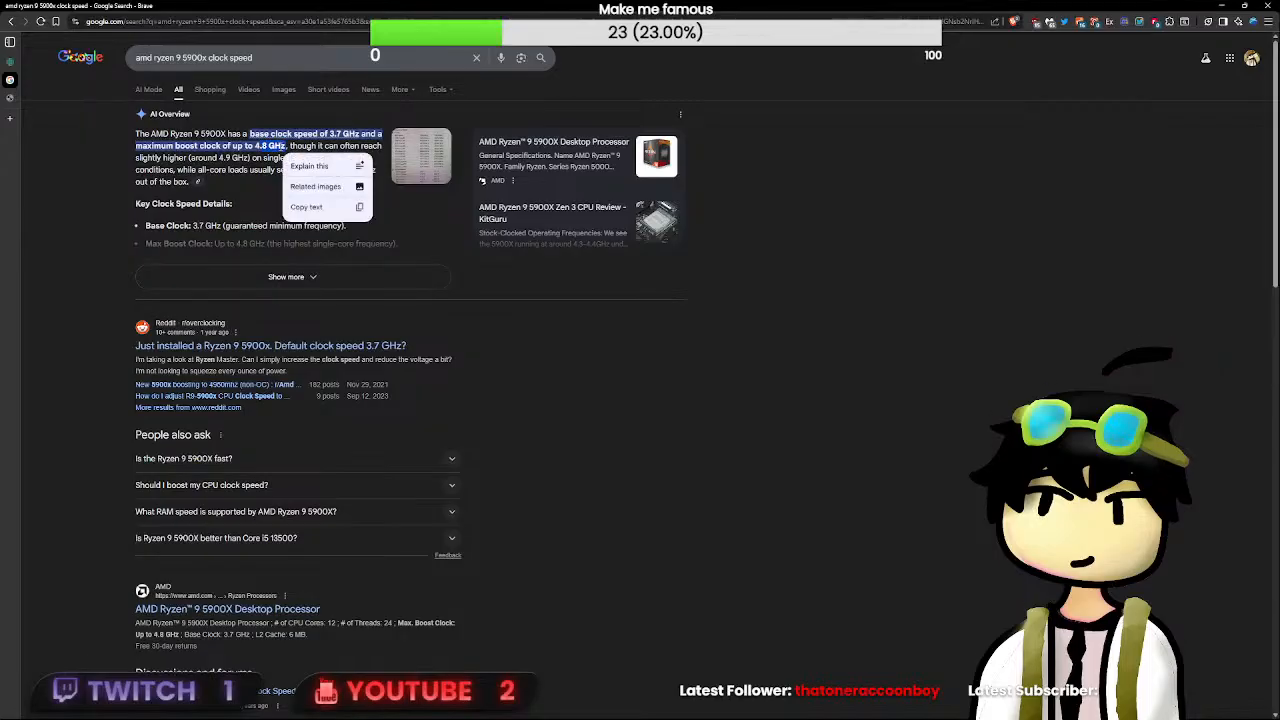
pyautogui.click(276, 145)
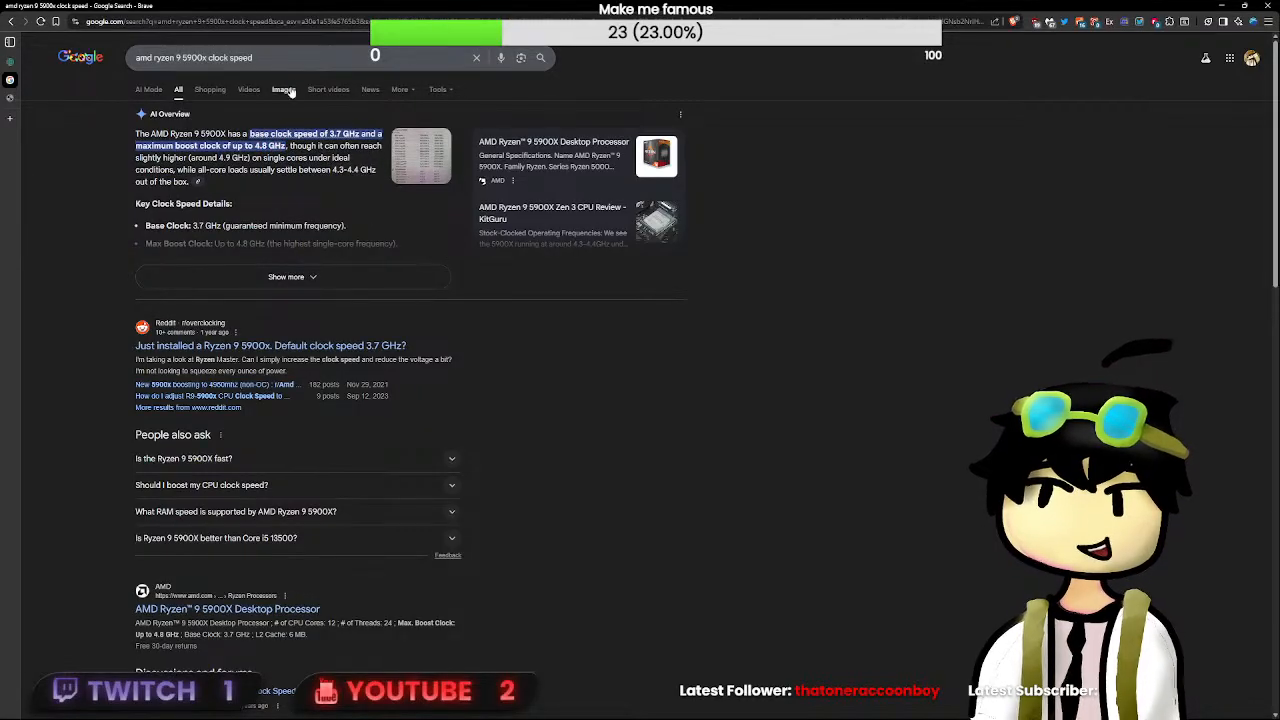
# - Close the Google tab and the browser tab with the OverClock circuit's project, and return to the PerlinGPU circuit
pyautogui.hotkey('alt', 'Tab')
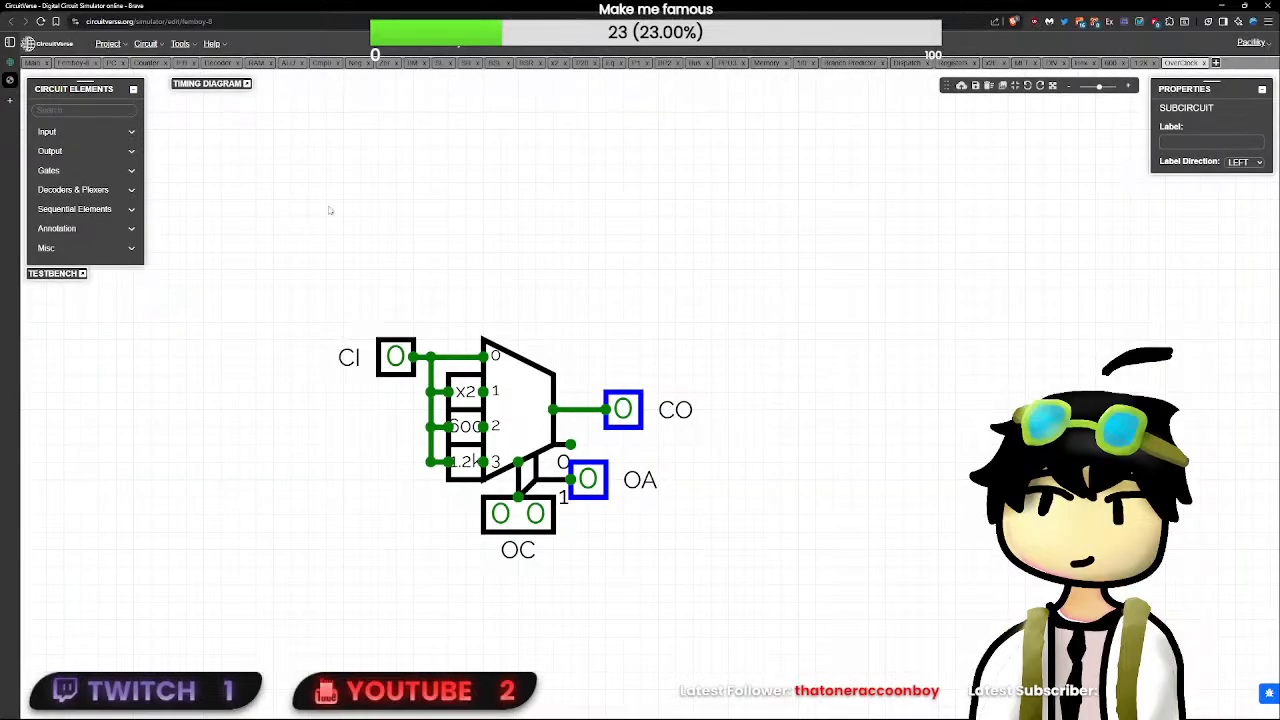
pyautogui.moveTo(59, 81)
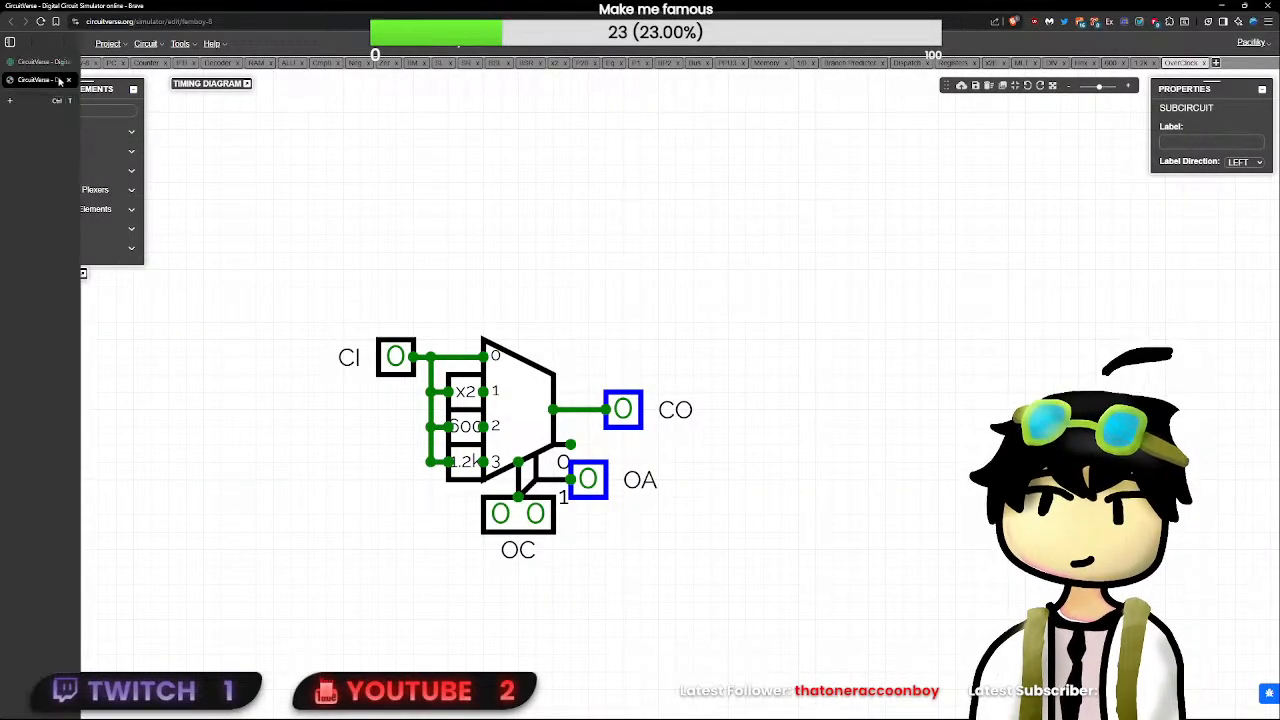
pyautogui.hotkey('ctrl', 'Tab')
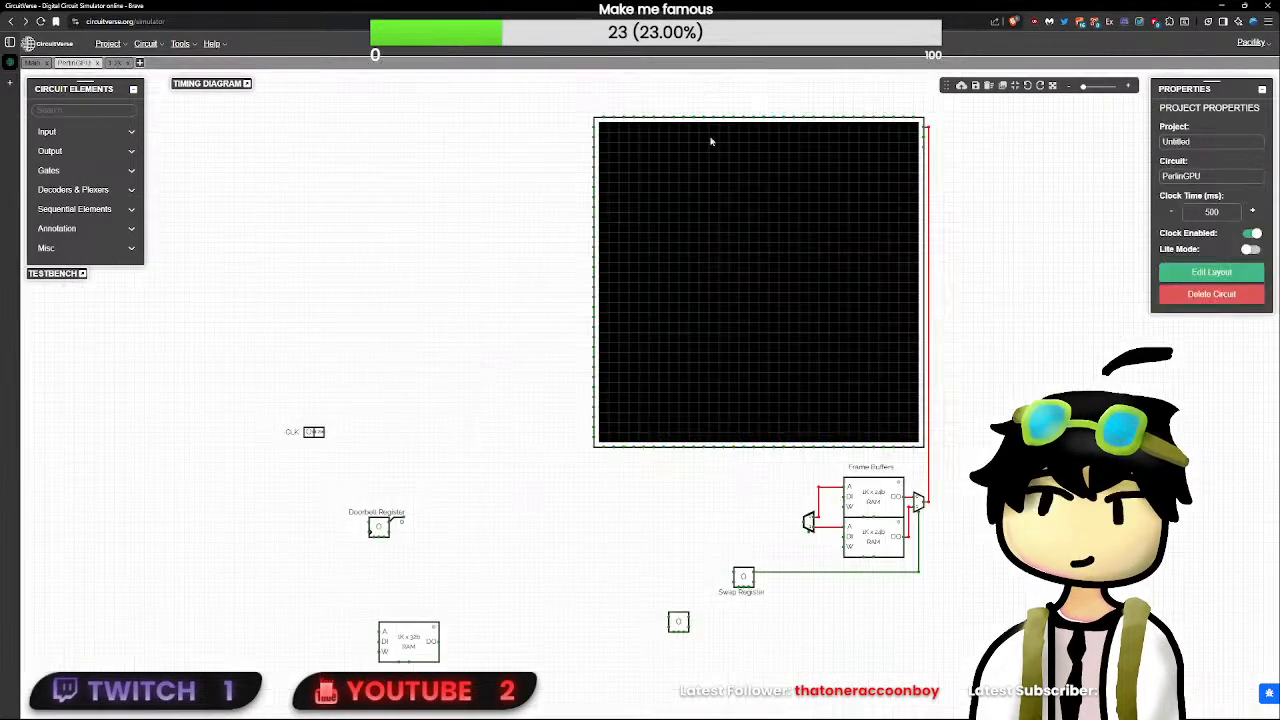
pyautogui.scroll(3, 405, 429)
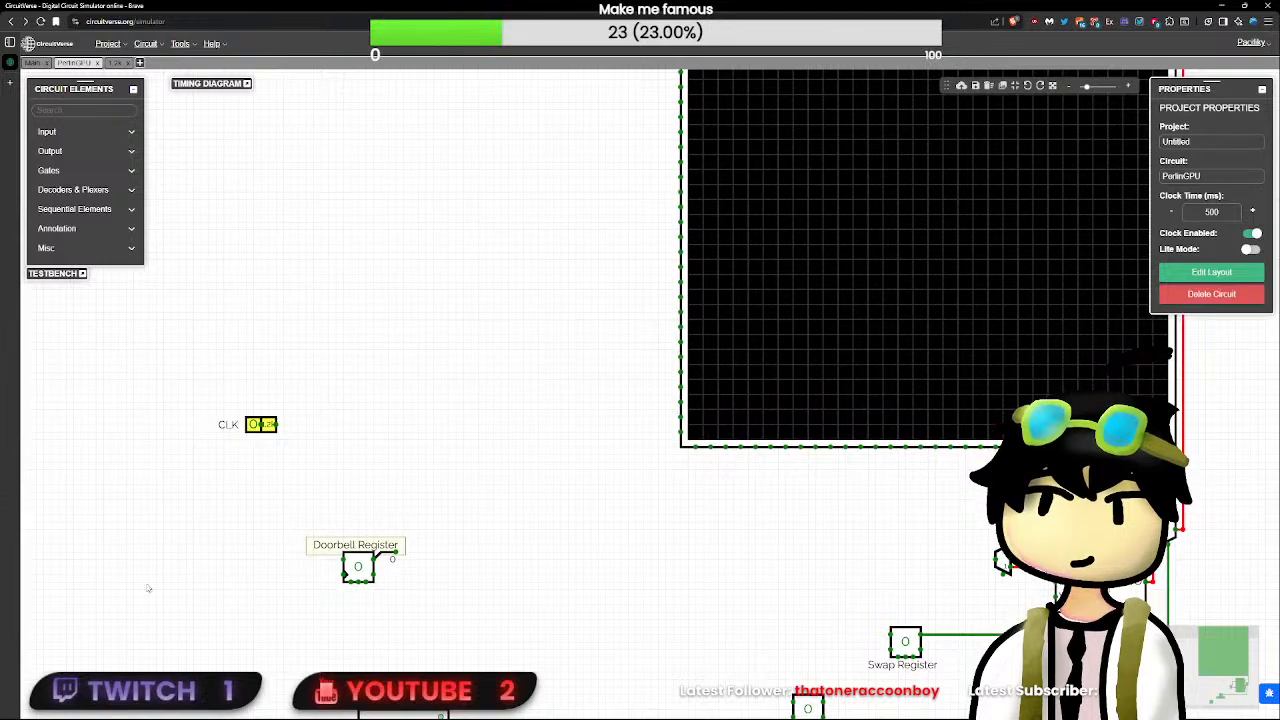
pyautogui.moveTo(338, 380); pyautogui.dragTo(163, 493)
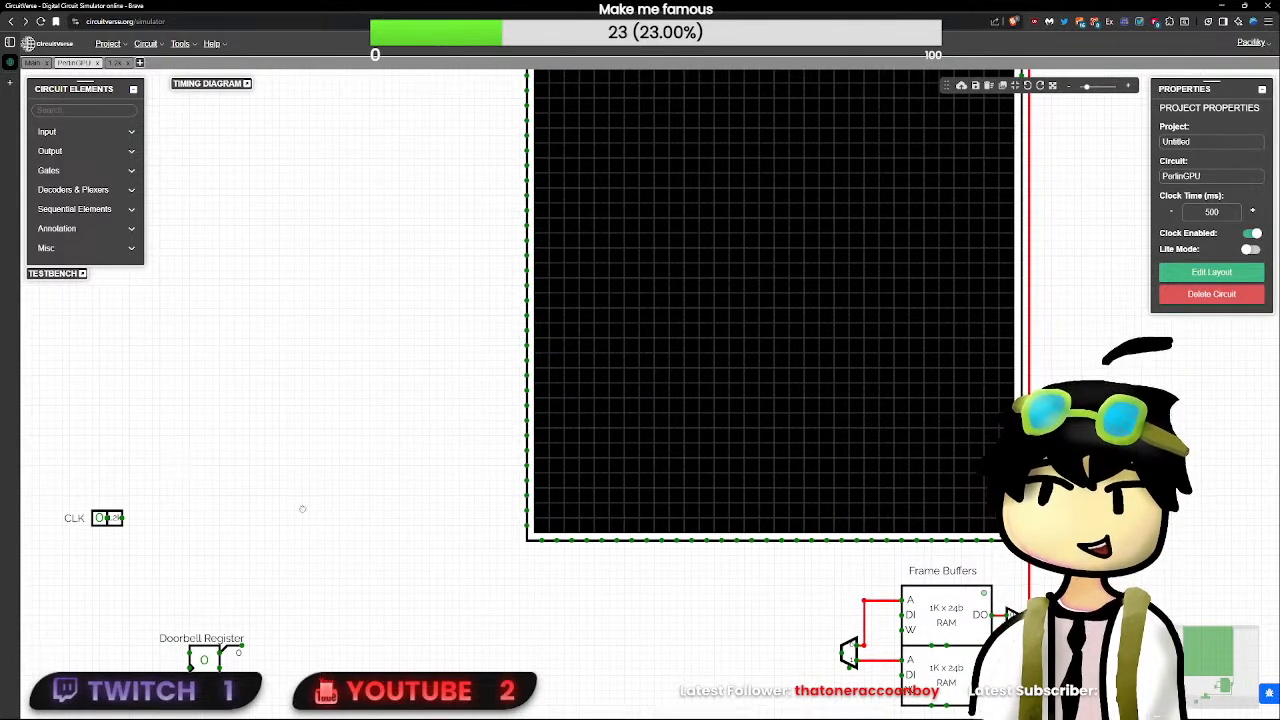
pyautogui.moveTo(302, 509); pyautogui.dragTo(432, 398)
pyautogui.scroll(1, 428, 395)
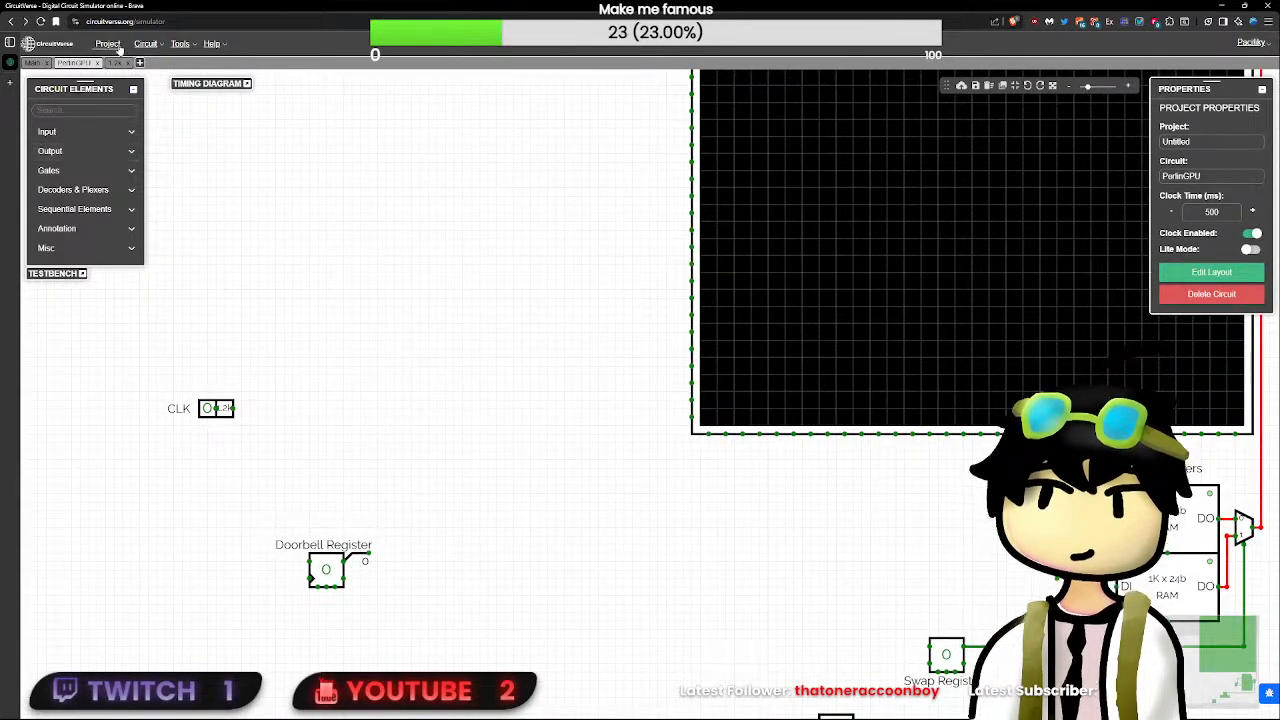
# - Open the 1.2k circuit, follow its buffer chain and gate network, and check the delay of a buffer near the input
pyautogui.click(116, 62)
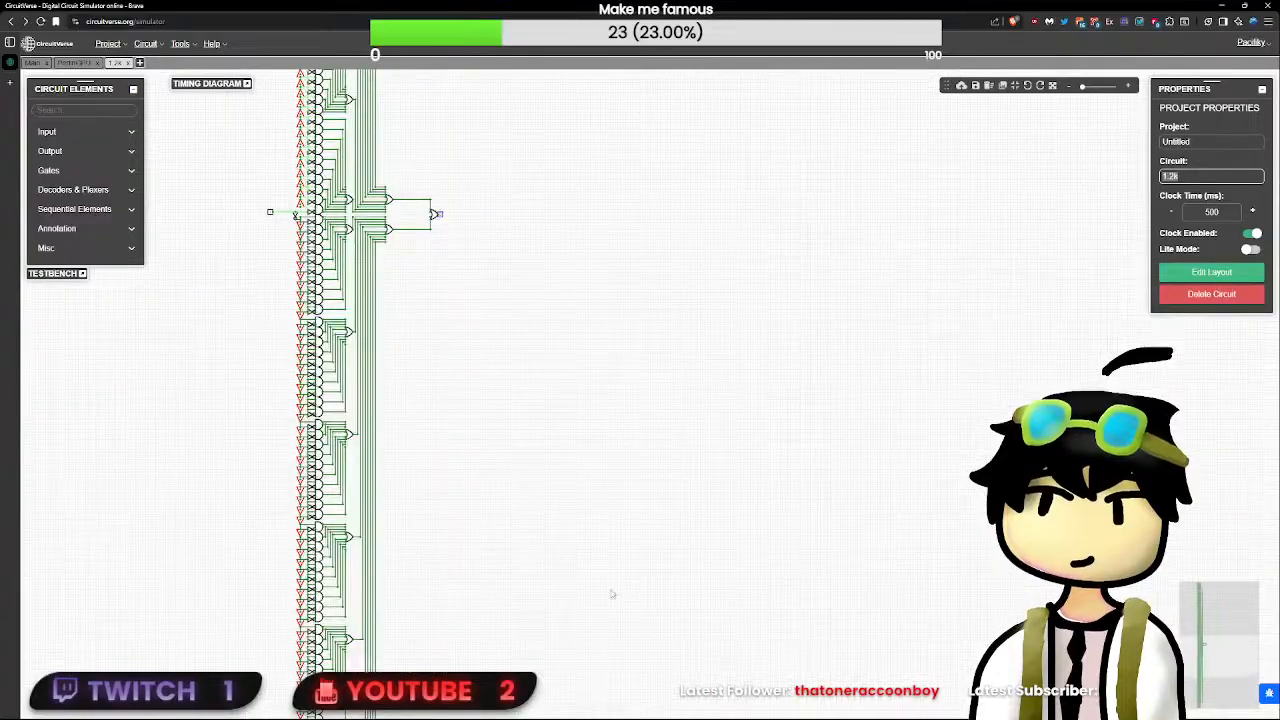
pyautogui.moveTo(450, 400); pyautogui.dragTo(550, 520)
pyautogui.moveTo(576, 300); pyautogui.dragTo(591, 429)
pyautogui.moveTo(573, 262); pyautogui.dragTo(597, 494)
pyautogui.moveTo(605, 332); pyautogui.dragTo(667, 564)
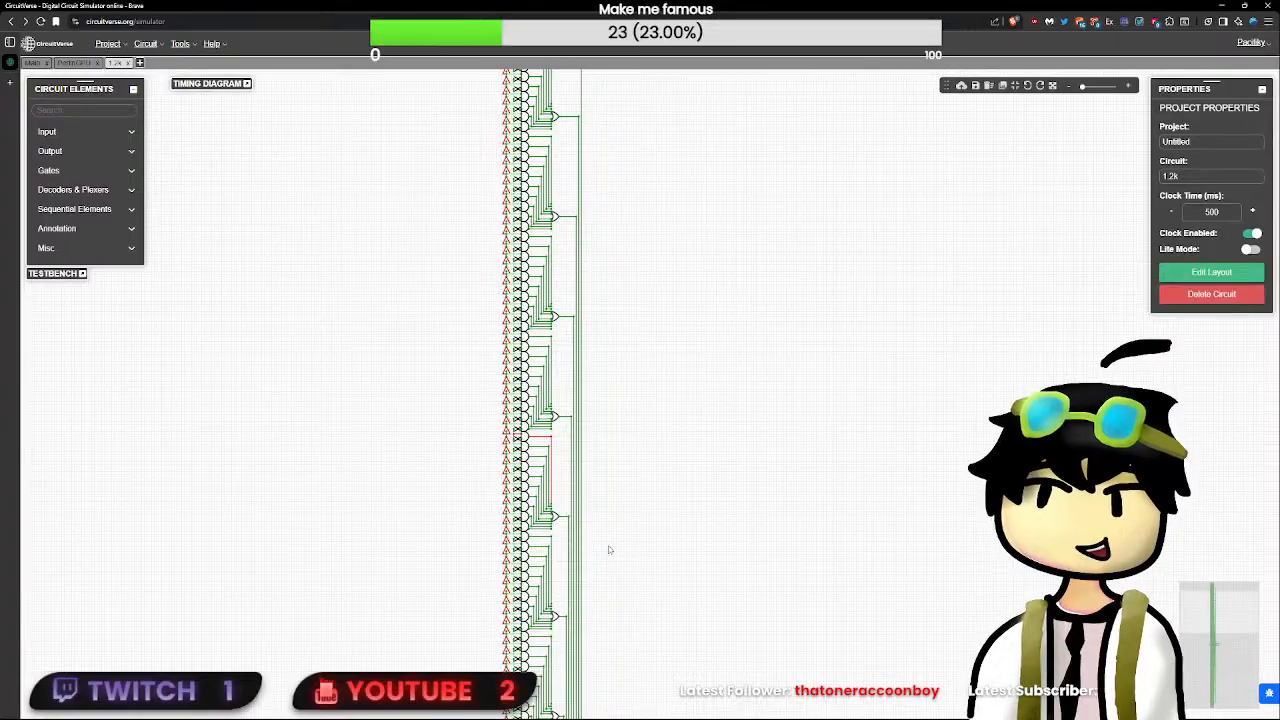
pyautogui.scroll(3, 608, 549)
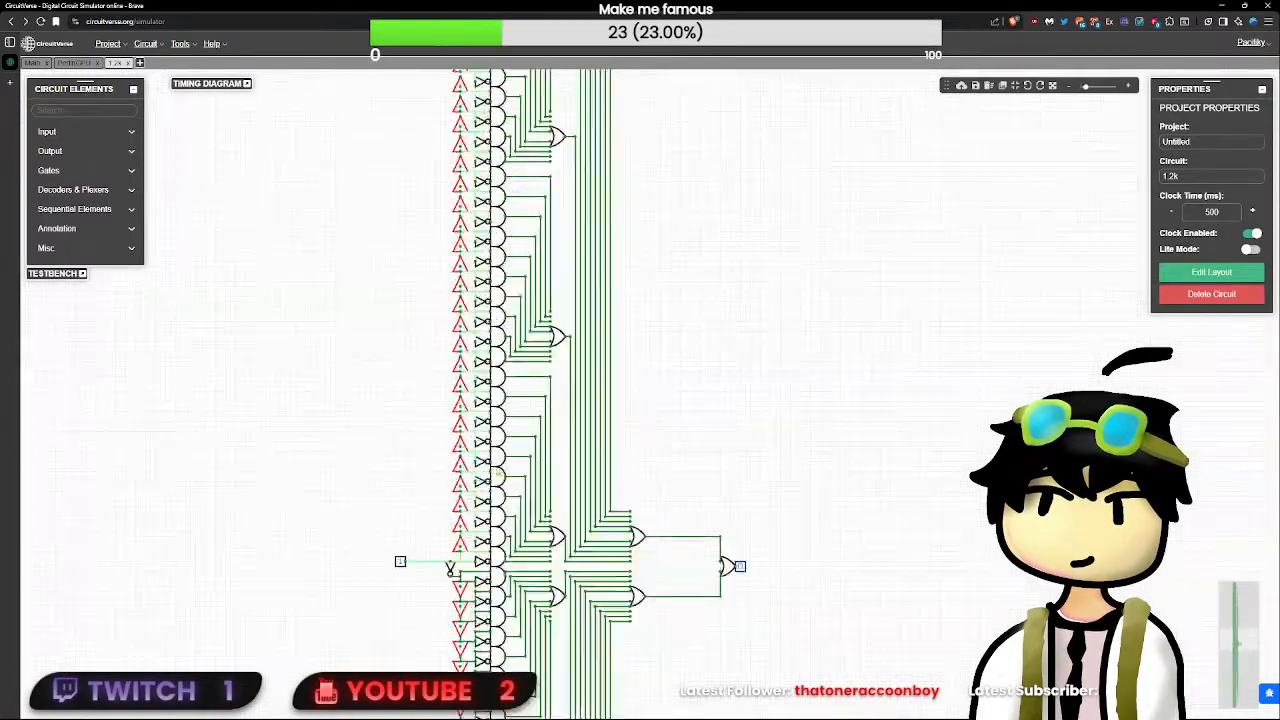
pyautogui.click(460, 505)
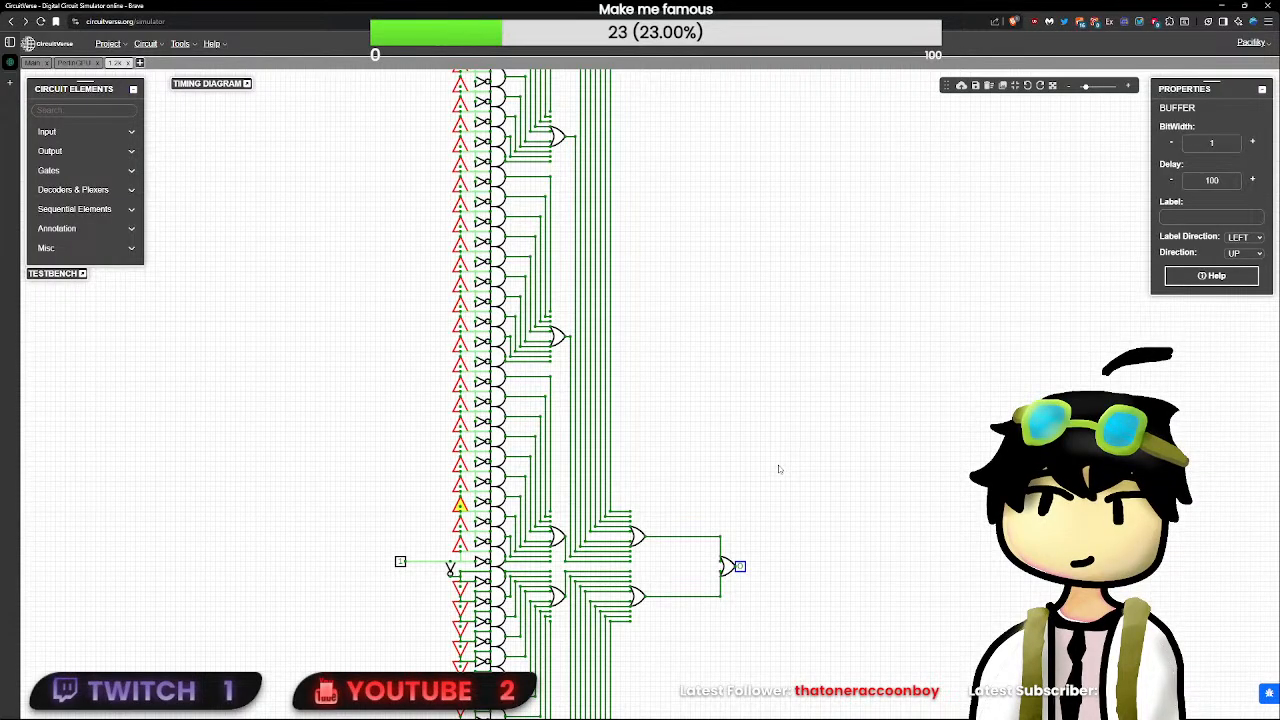
# - Look over the PerlinGPU layout and reopen the 1.2k circuit to examine its input and final OR gate output
pyautogui.click(78, 64)
pyautogui.moveTo(610, 562); pyautogui.dragTo(412, 422)
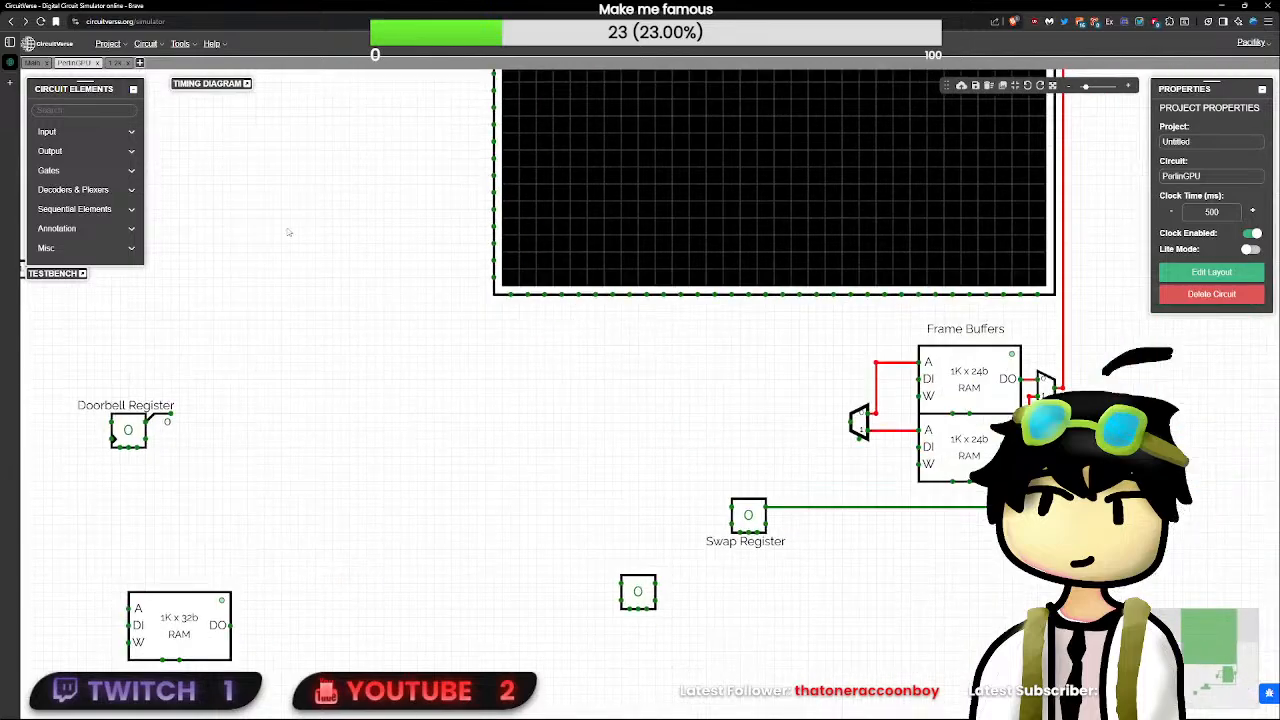
pyautogui.click(116, 62)
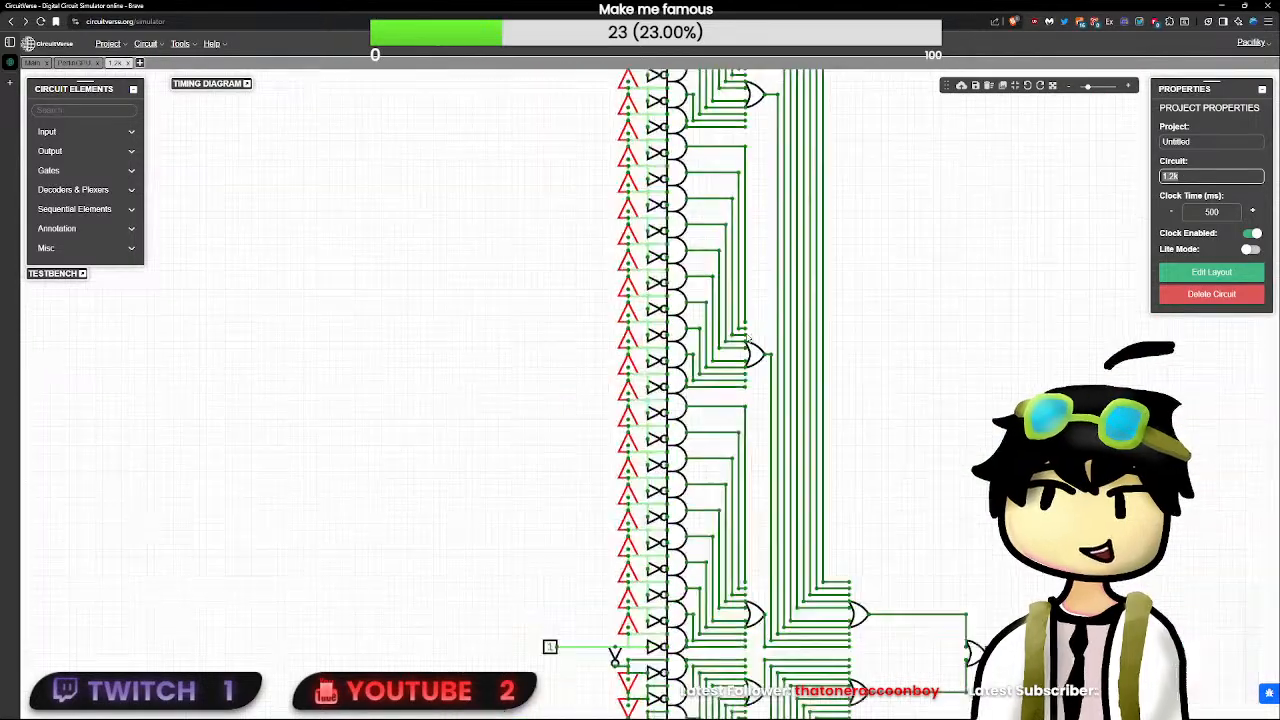
pyautogui.scroll(-5, 759, 323)
pyautogui.moveTo(435, 240); pyautogui.dragTo(735, 283)
pyautogui.scroll(5, 766, 503)
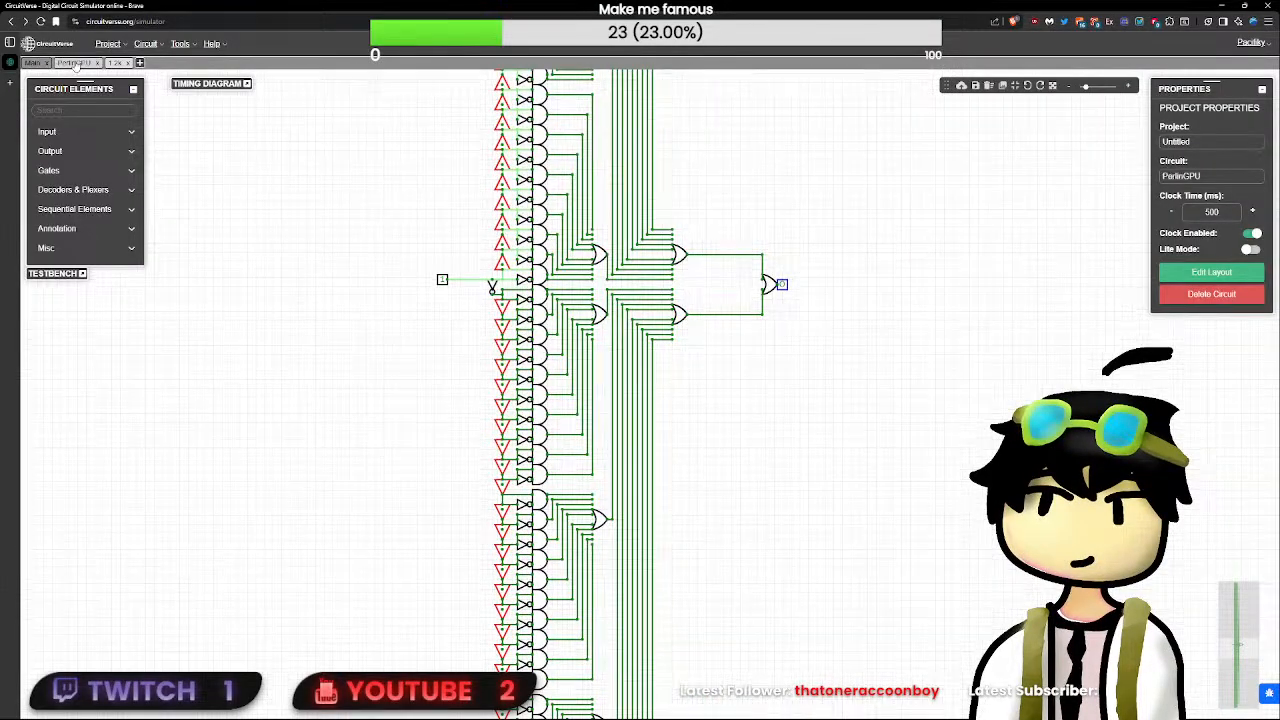
# - Return to the PerlinGPU circuit and draw a short vertical wire stub at the output of CLK's 1.2k subcircuit
pyautogui.click(75, 63)
pyautogui.moveTo(220, 409); pyautogui.dragTo(615, 384)
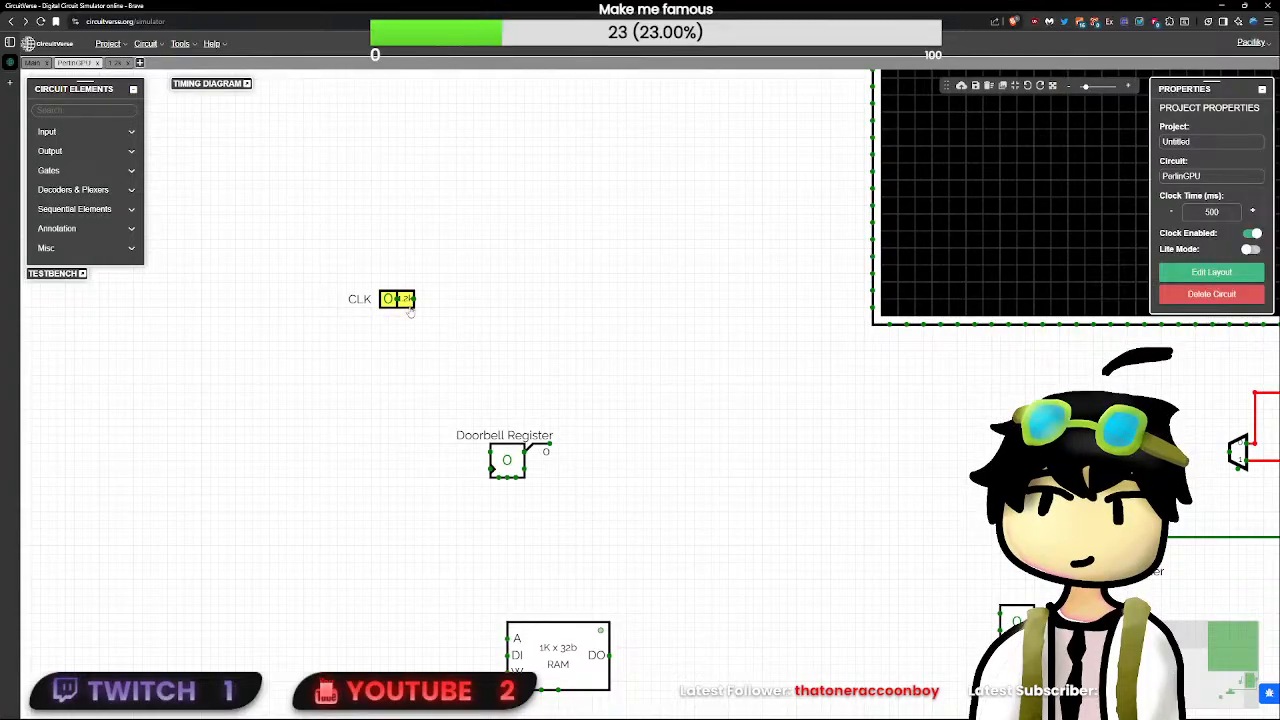
pyautogui.moveTo(413, 300); pyautogui.dragTo(448, 323)
pyautogui.moveTo(758, 432); pyautogui.dragTo(421, 300)
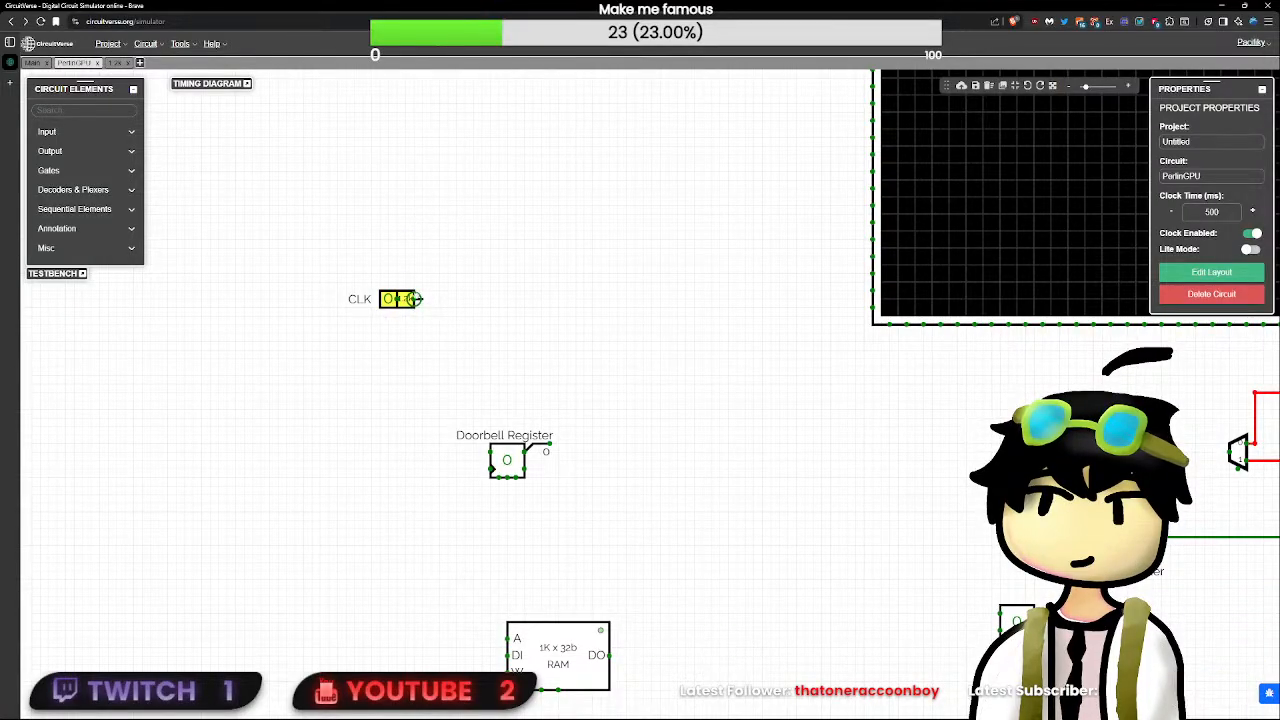
pyautogui.moveTo(510, 350); pyautogui.dragTo(471, 297)
pyautogui.moveTo(462, 297); pyautogui.dragTo(269, 163)
pyautogui.click(369, 257)
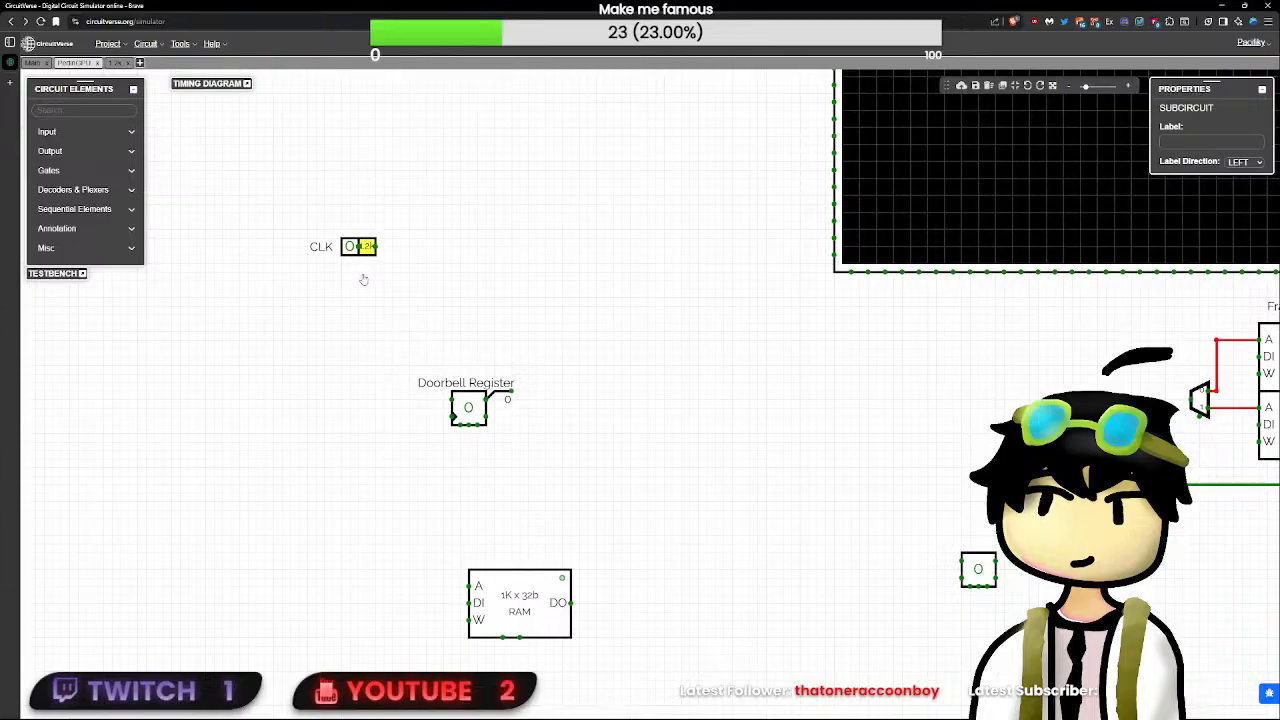
pyautogui.click(364, 279)
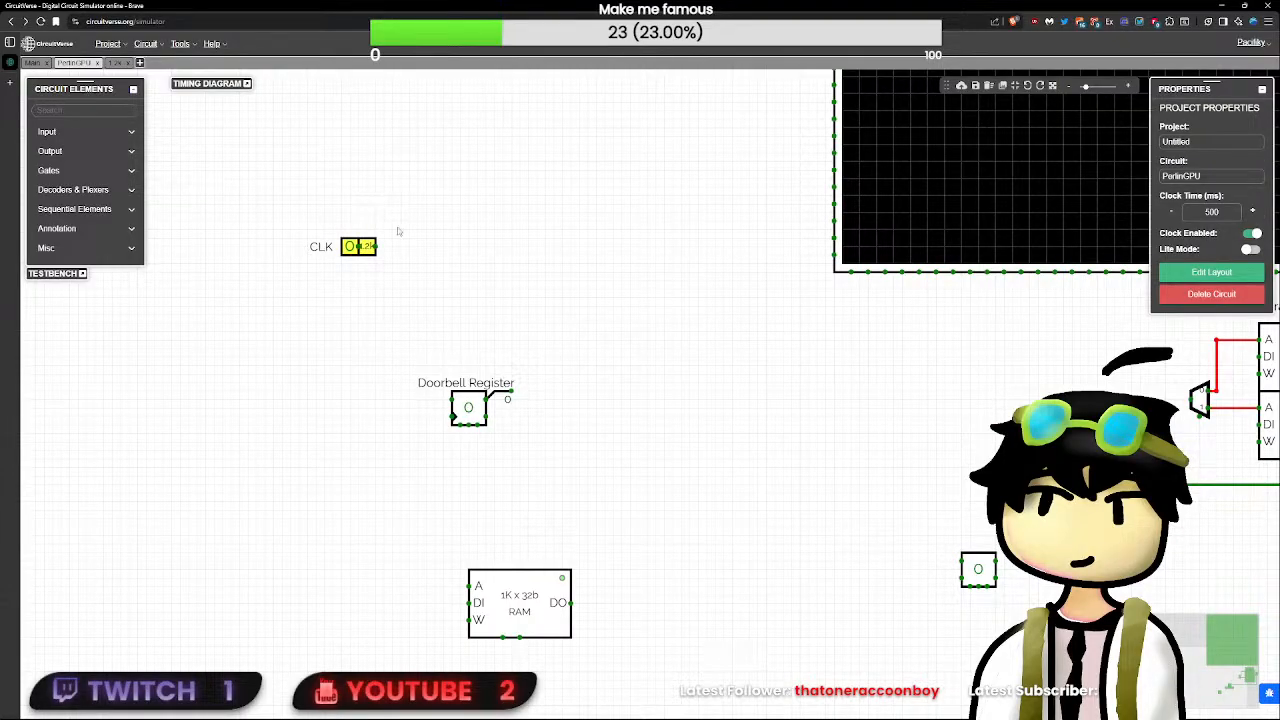
pyautogui.click(549, 204)
pyautogui.moveTo(371, 246); pyautogui.dragTo(451, 254)
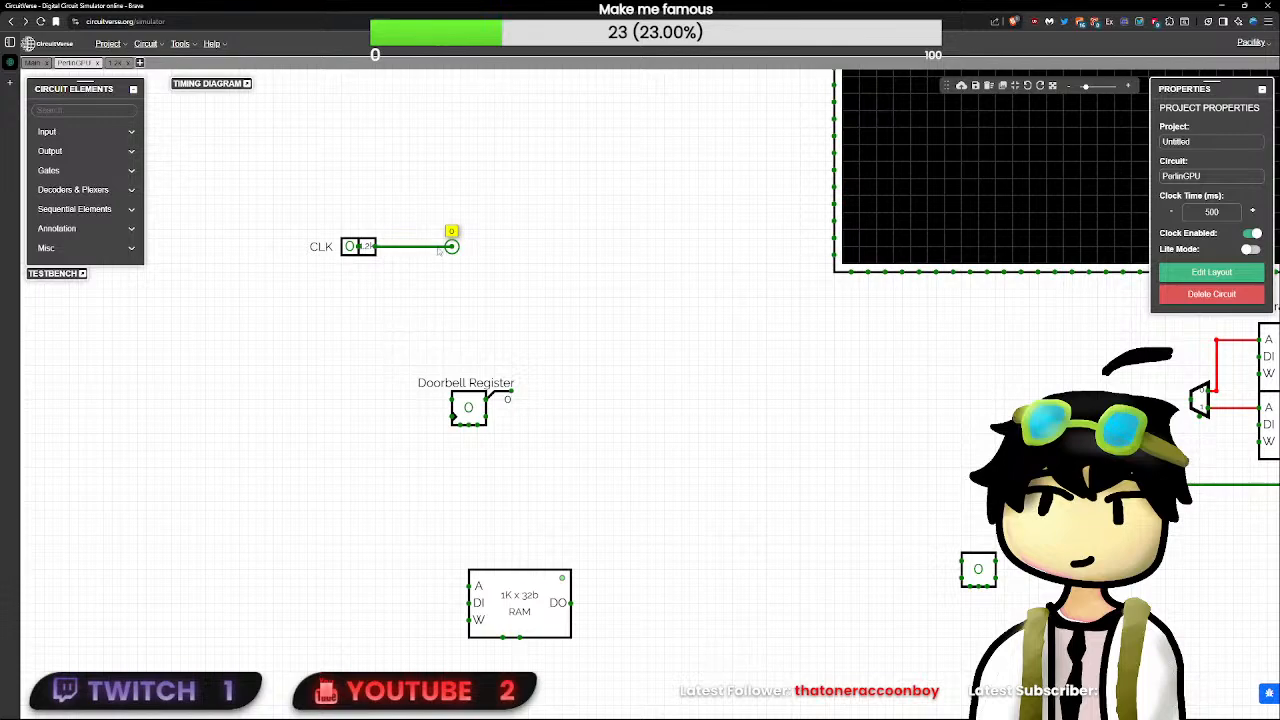
pyautogui.moveTo(451, 247); pyautogui.dragTo(376, 265)
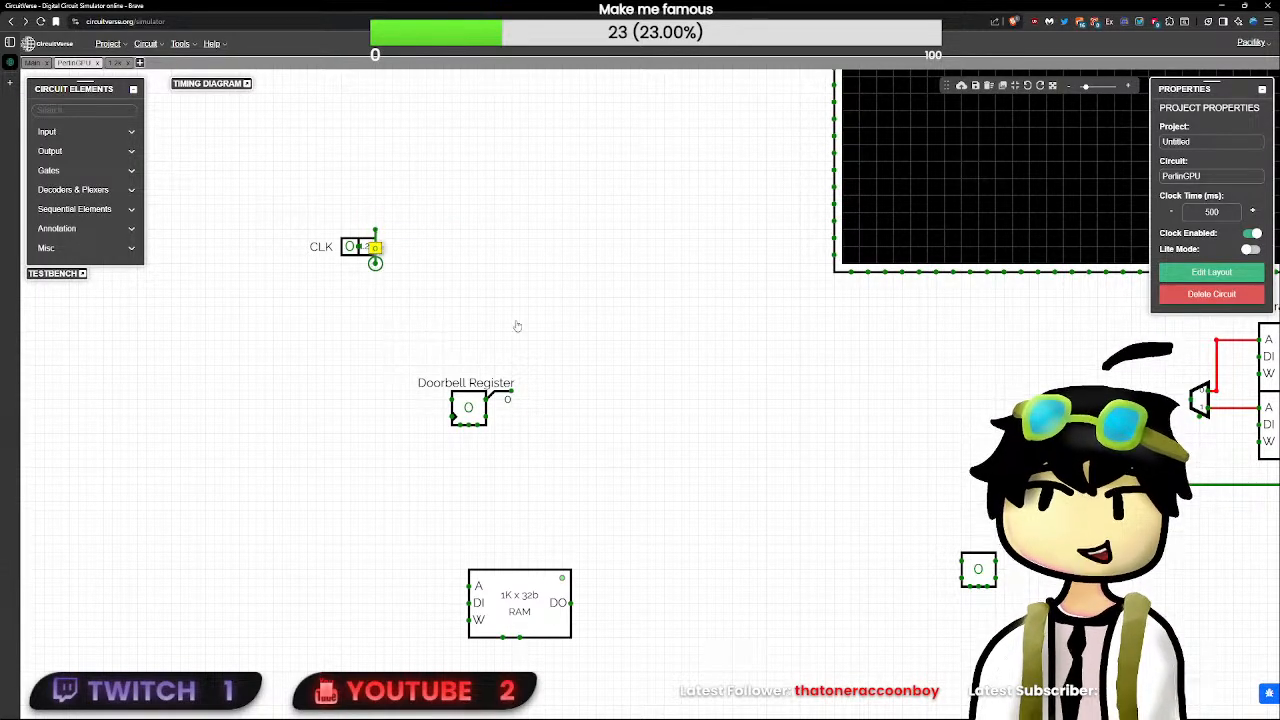
# - Move the Doorbell Register, its label and splitter, and the 1K x 32b RAM together farther away from the CLK input
pyautogui.moveTo(517, 326); pyautogui.dragTo(398, 300)
pyautogui.moveTo(636, 672); pyautogui.dragTo(235, 319)
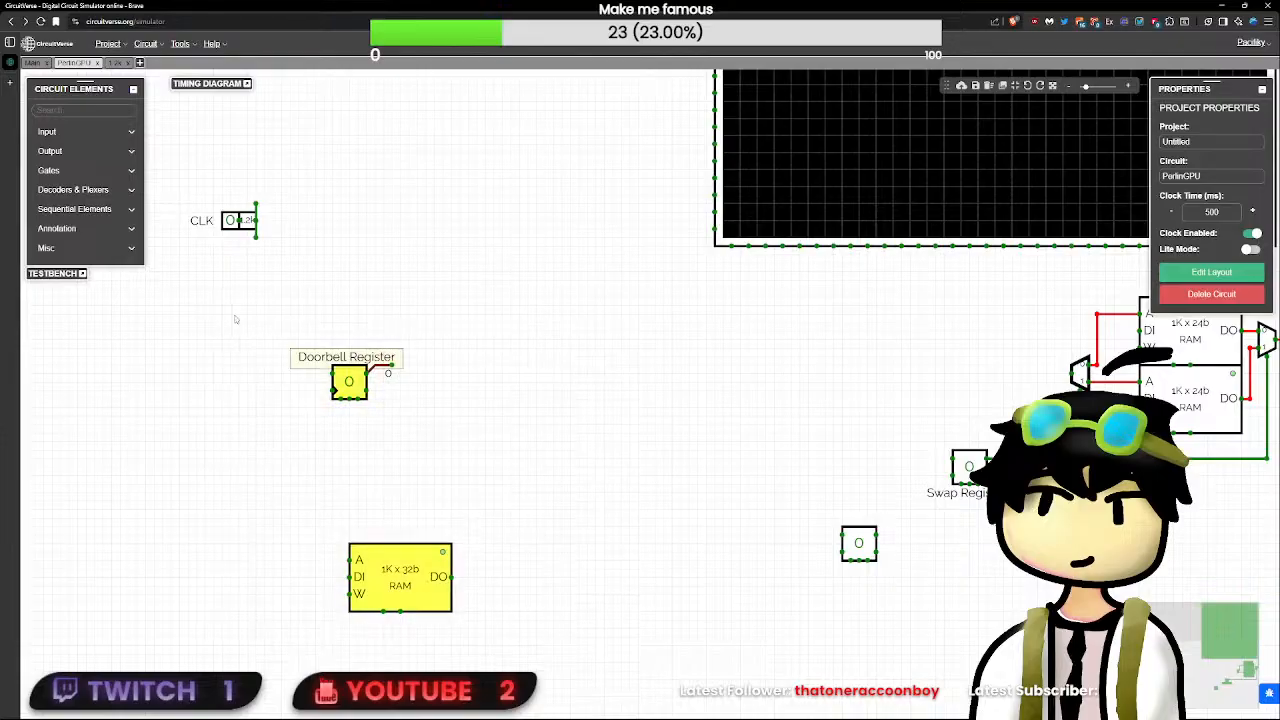
pyautogui.moveTo(402, 565); pyautogui.dragTo(572, 514)
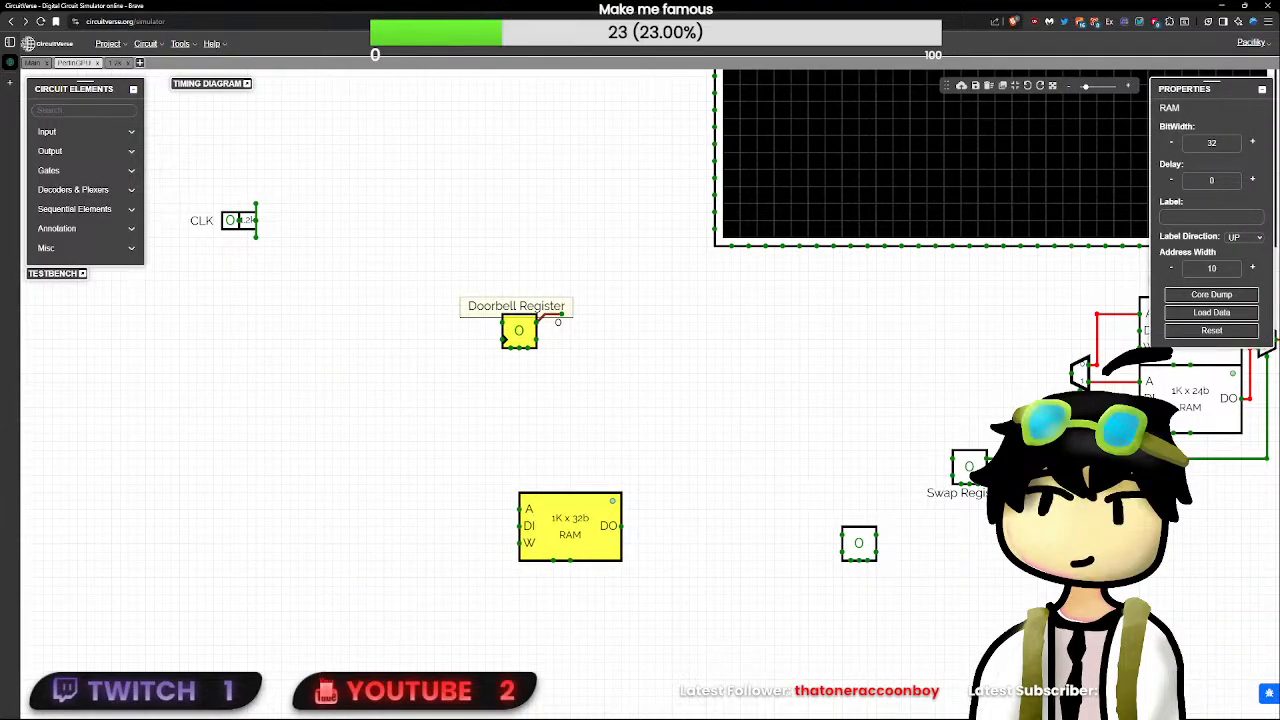
# - Move the Swap Register with its label directly beneath the two frame buffers, keeping it wired to the output multiplexer
pyautogui.moveTo(912, 524); pyautogui.dragTo(312, 481)
pyautogui.moveTo(354, 431)
pyautogui.mouseDown()
pyautogui.moveTo(622, 424)
pyautogui.moveTo(357, 433)
pyautogui.mouseUp()
pyautogui.moveTo(634, 528); pyautogui.dragTo(277, 386)
pyautogui.moveTo(378, 424); pyautogui.dragTo(633, 424)
pyautogui.click(711, 452)
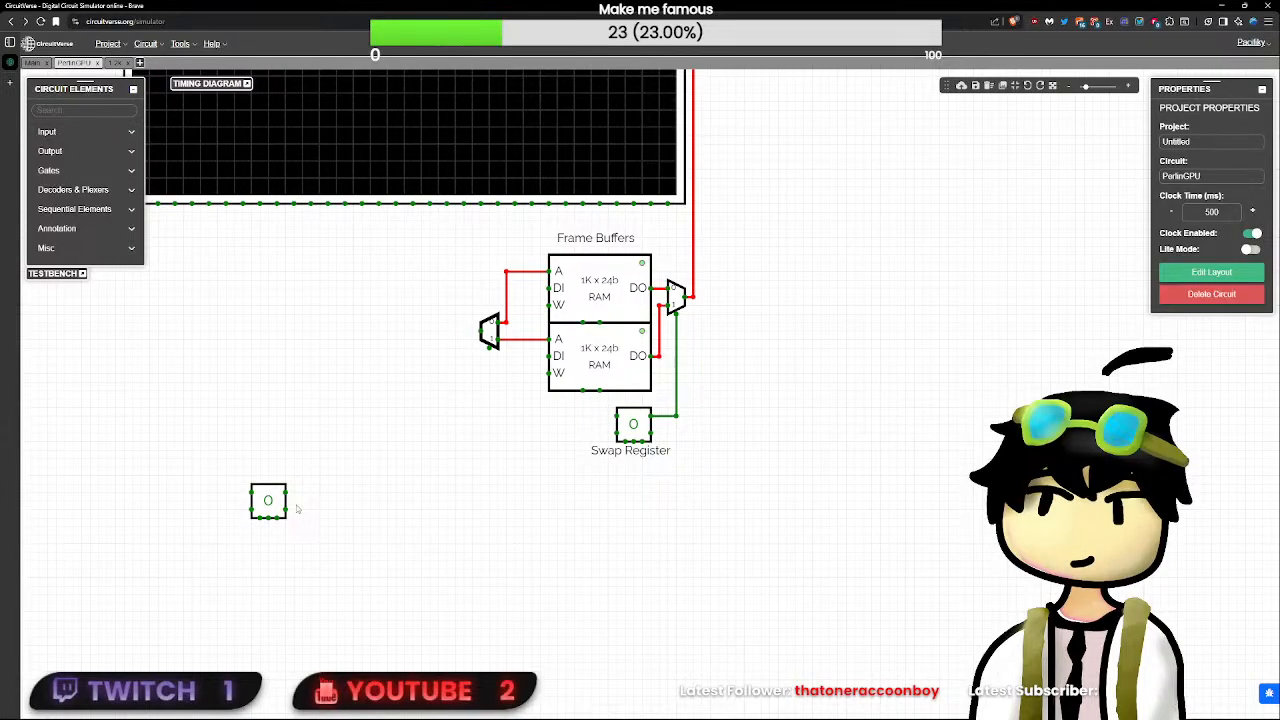
# - Move the unlabelled SR flip-flop beneath the Swap Register and place a copy of the Swap Register label under it
pyautogui.click(268, 500)
pyautogui.moveTo(268, 500); pyautogui.dragTo(632, 491)
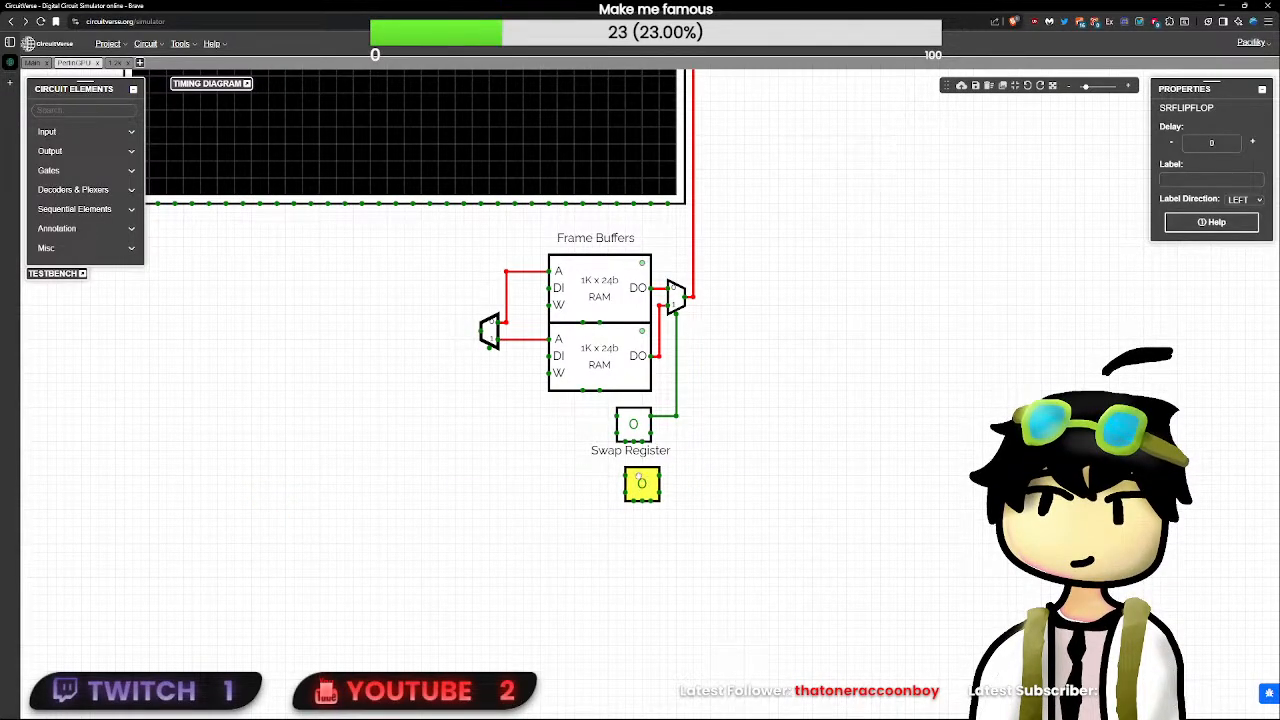
pyautogui.click(642, 458)
pyautogui.click(692, 558)
pyautogui.hotkey('ctrl', 'v')
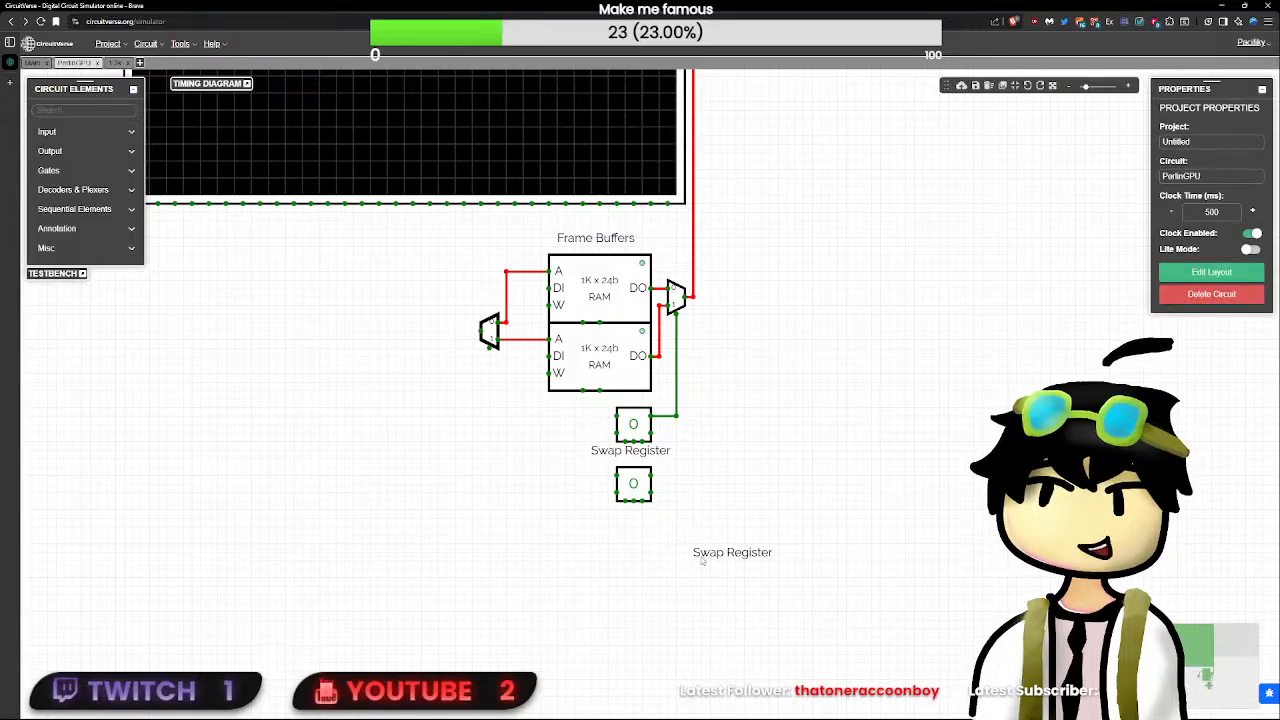
pyautogui.moveTo(702, 548); pyautogui.dragTo(609, 499)
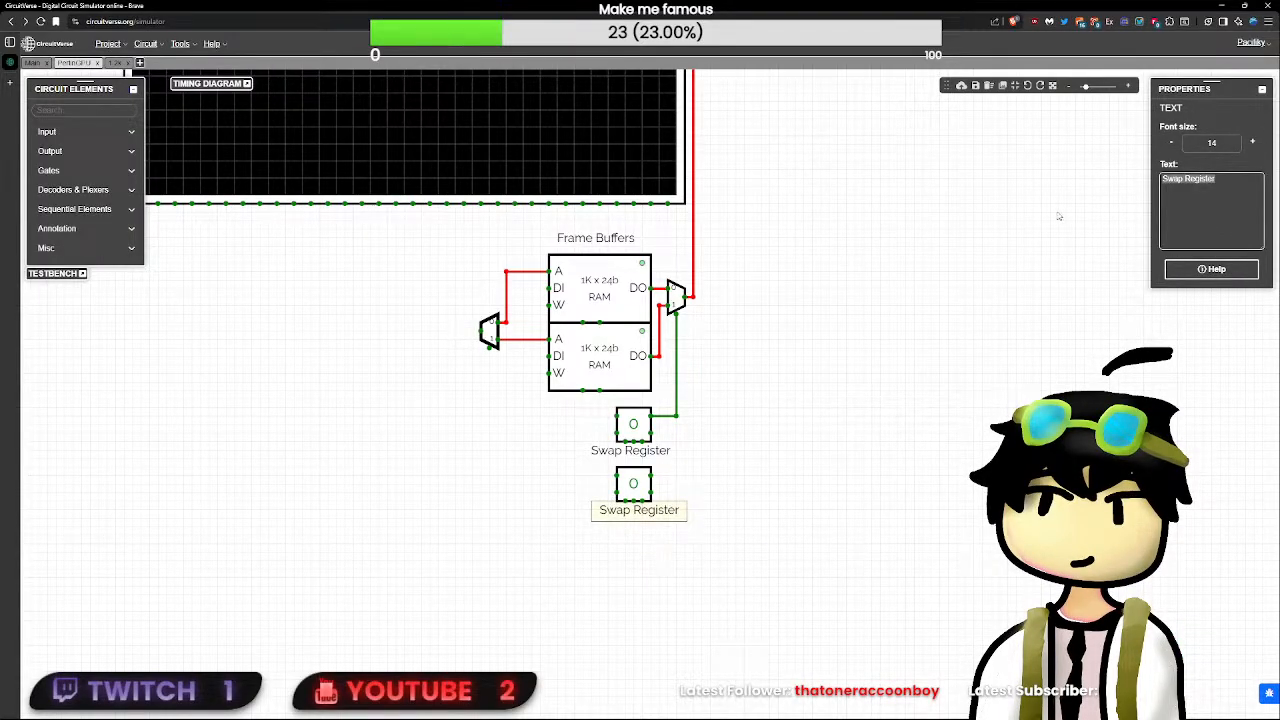
# - Change the copied label's text to "Display Controller Register" and centre it under the lower flip-flop
pyautogui.write('BUSY')
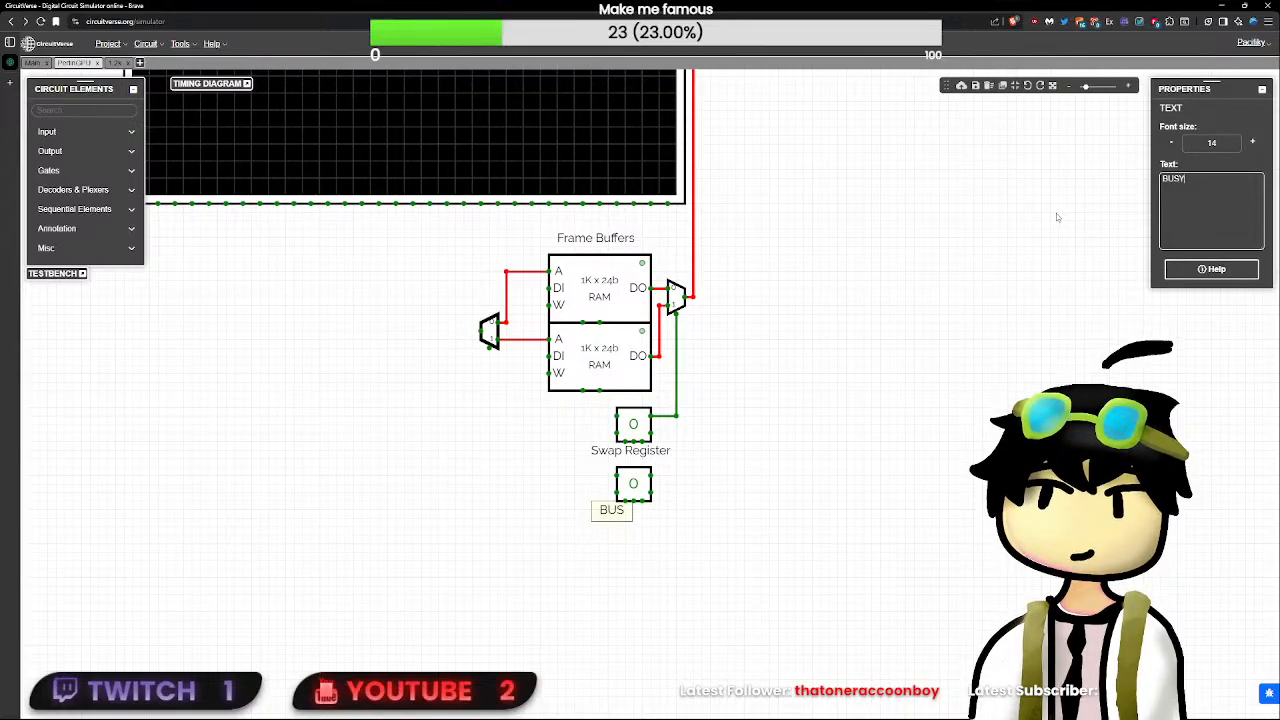
pyautogui.press('BackSpace')
pyautogui.press('BackSpace')
pyautogui.press('BackSpace')
pyautogui.press('BackSpace')
pyautogui.write('Displa')
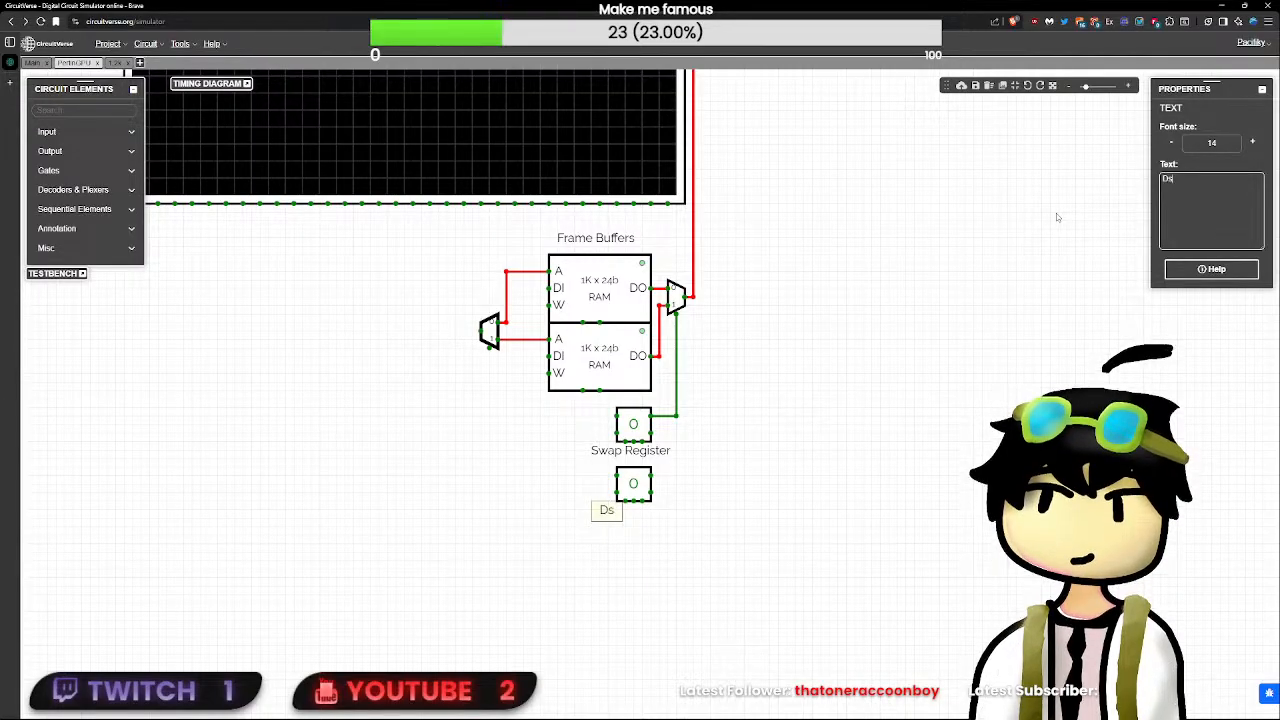
pyautogui.write('y Cont')
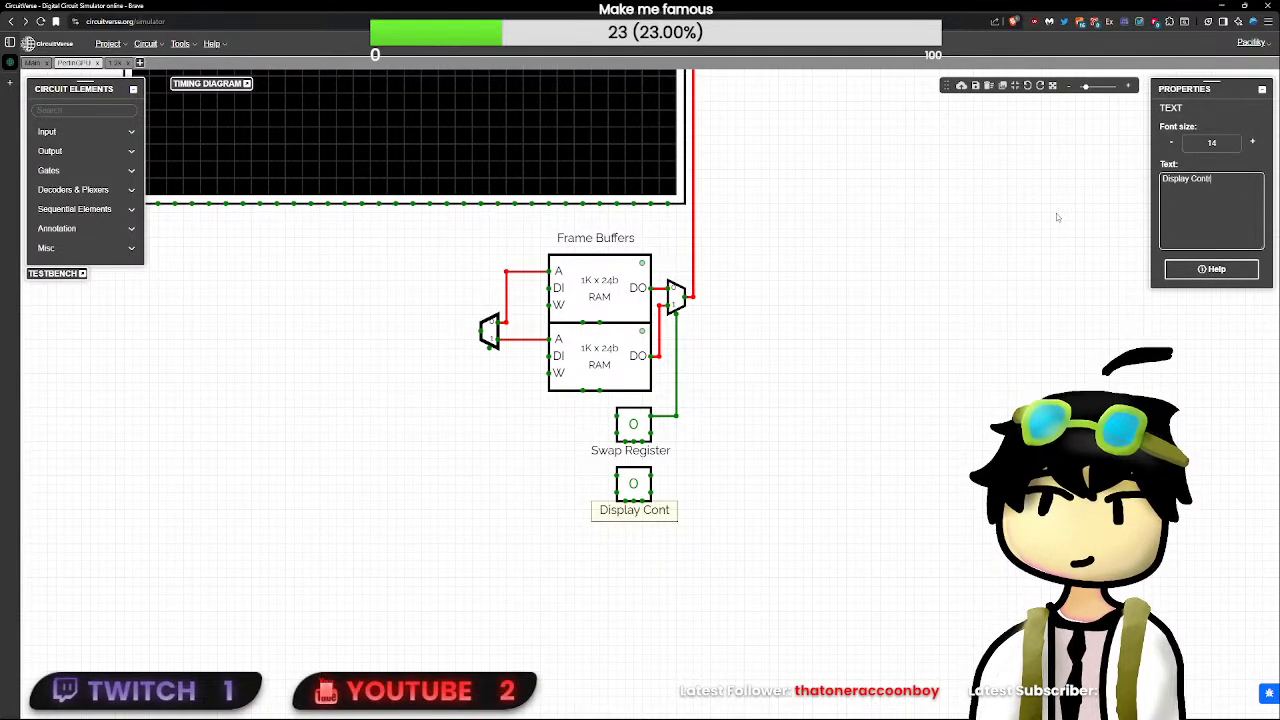
pyautogui.write('roller Register')
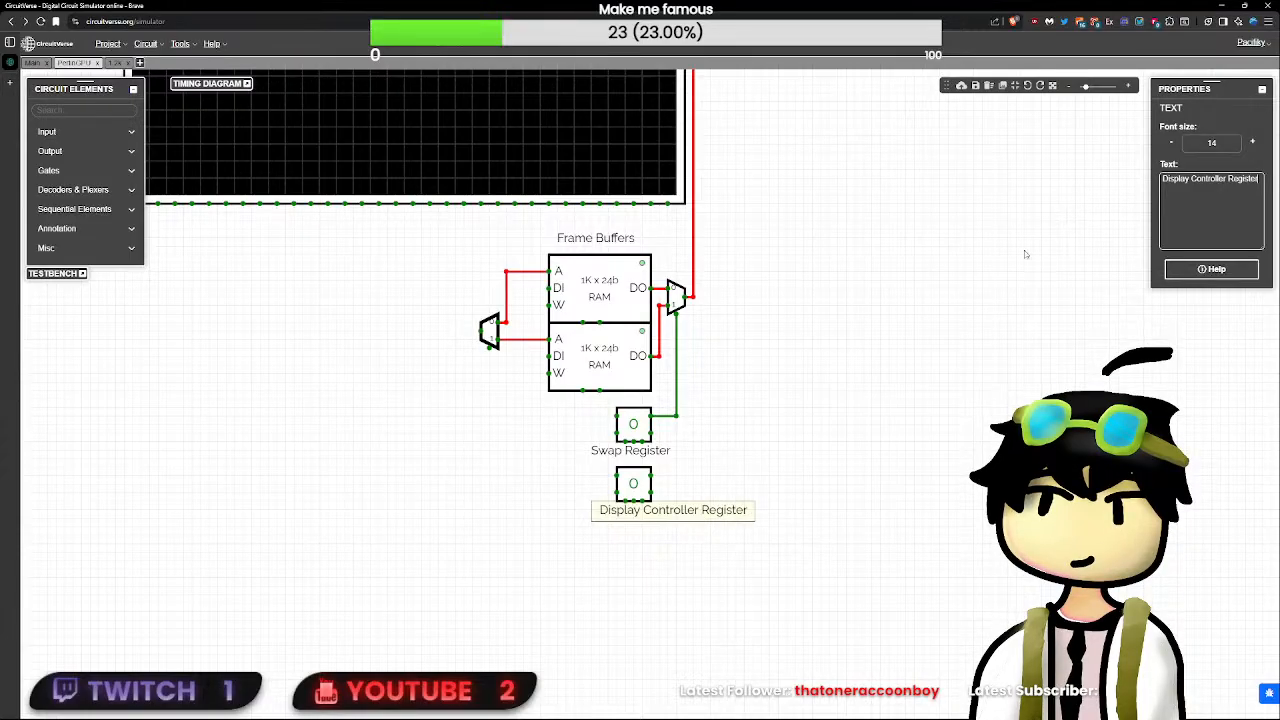
pyautogui.click(714, 496)
pyautogui.click(714, 496)
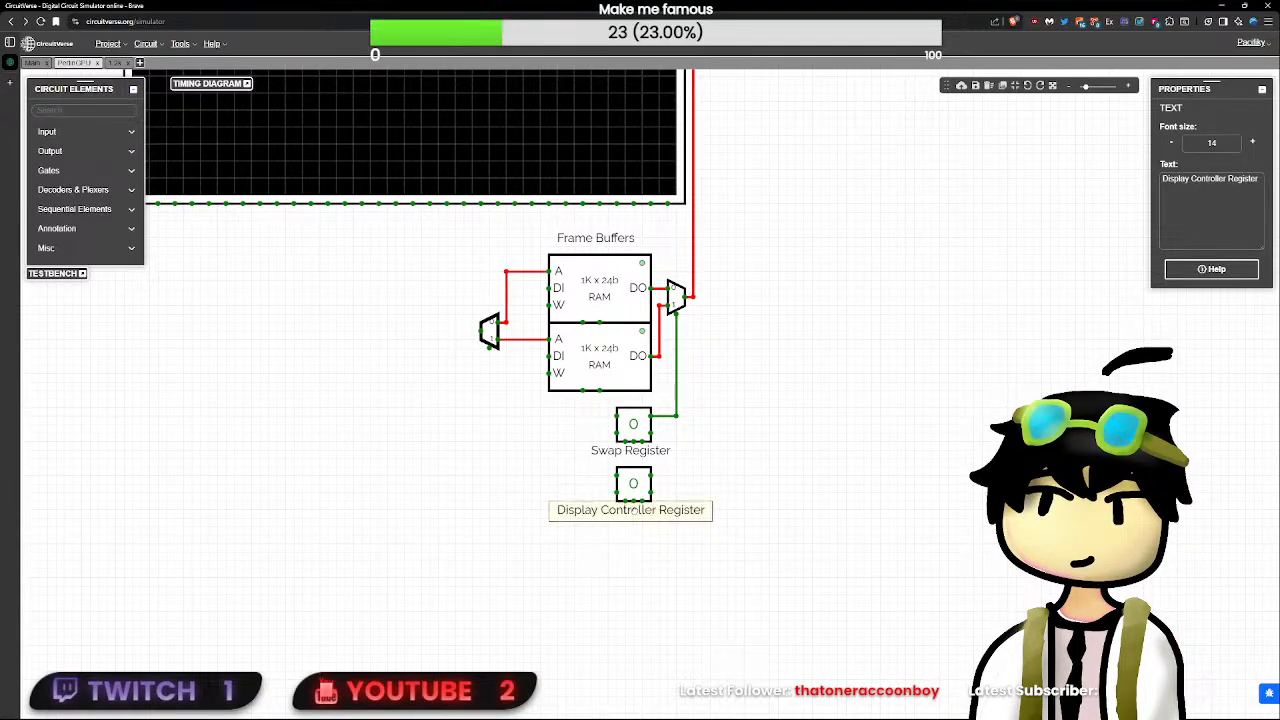
# - Shorten the lower flip-flop's label to "Controller Register" and re-centre it under the flip-flop
pyautogui.click(721, 591)
pyautogui.moveTo(779, 603); pyautogui.dragTo(490, 448)
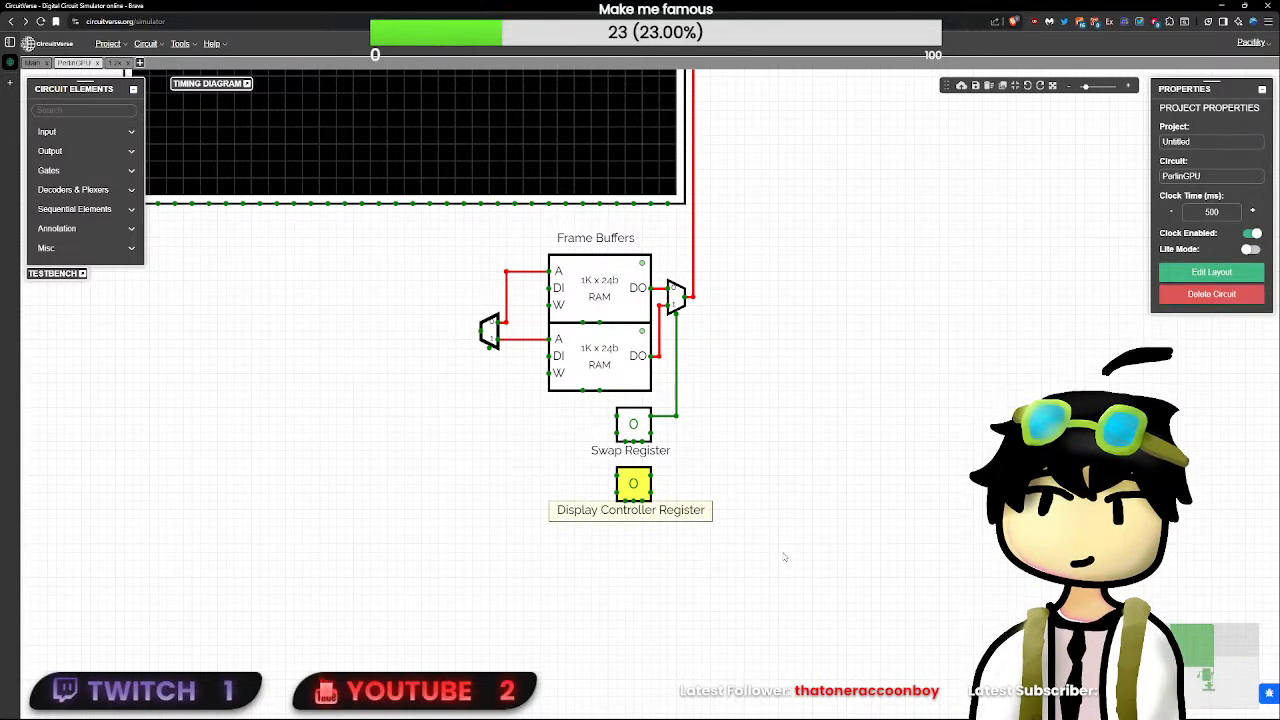
pyautogui.click(783, 554)
pyautogui.click(674, 517)
pyautogui.doubleClick(1177, 179)
pyautogui.press('BackSpace')
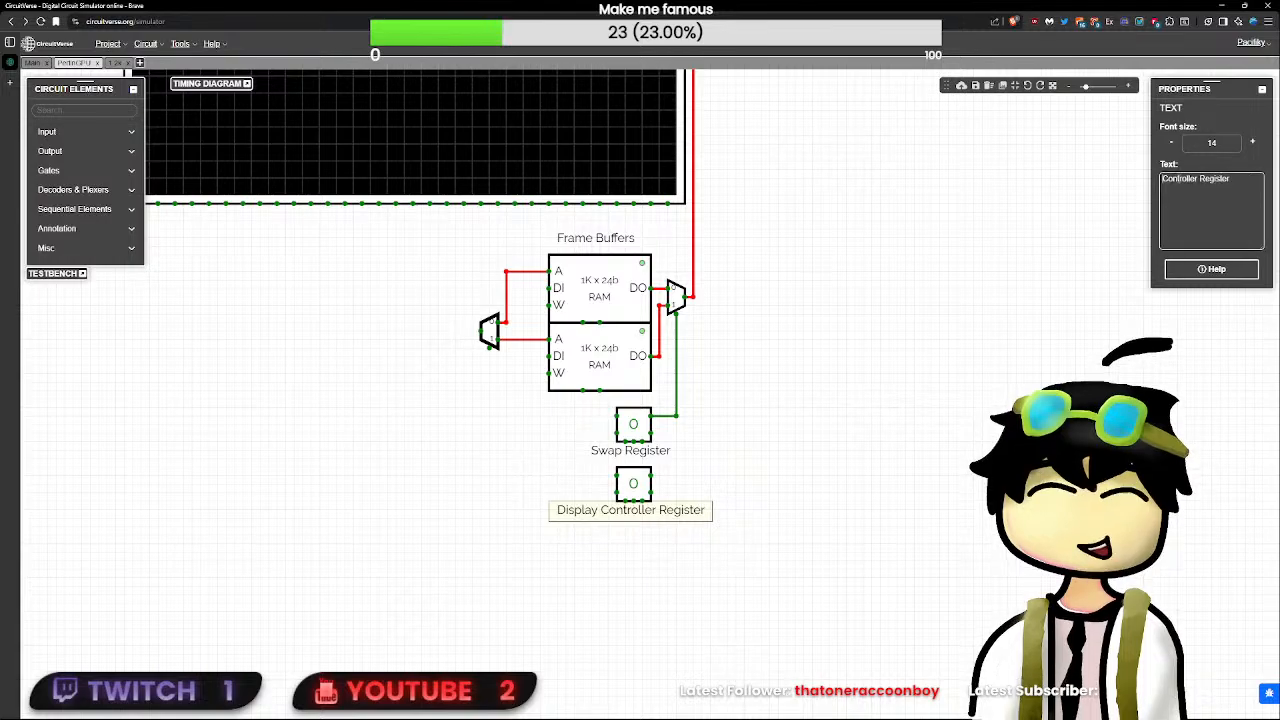
pyautogui.click(613, 555)
pyautogui.moveTo(614, 520); pyautogui.dragTo(634, 515)
pyautogui.click(718, 544)
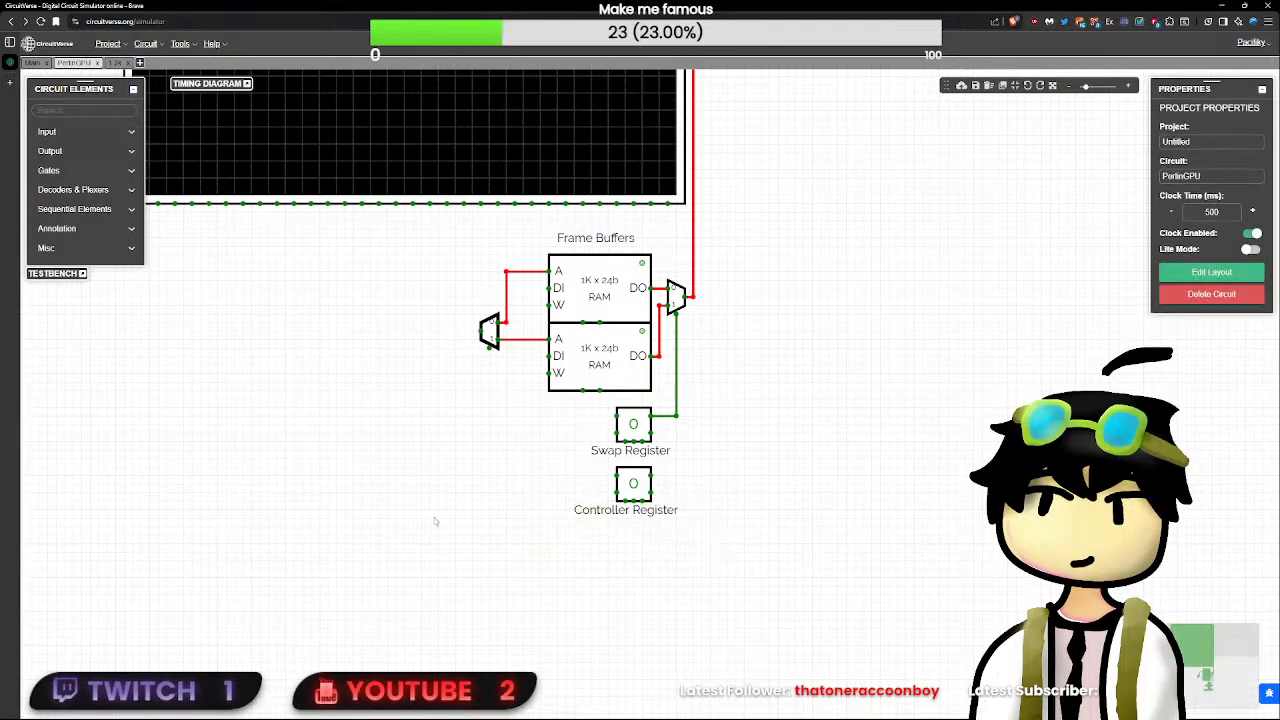
# - Route a long wire from the Controller Register's upper output back between the two registers, toward the Doorbell Register side
pyautogui.scroll(2, 409, 514)
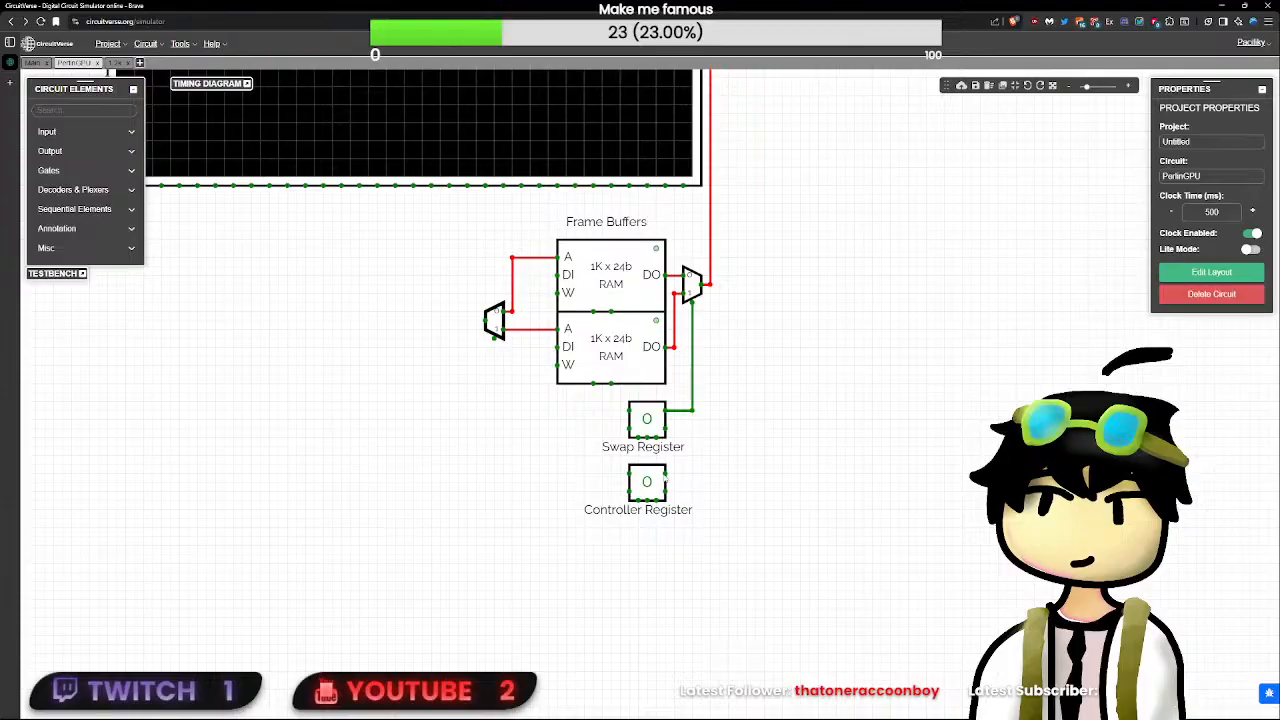
pyautogui.moveTo(665, 472)
pyautogui.mouseDown()
pyautogui.moveTo(701, 470)
pyautogui.moveTo(701, 448)
pyautogui.moveTo(404, 440)
pyautogui.mouseUp()
pyautogui.moveTo(139, 445); pyautogui.dragTo(143, 447)
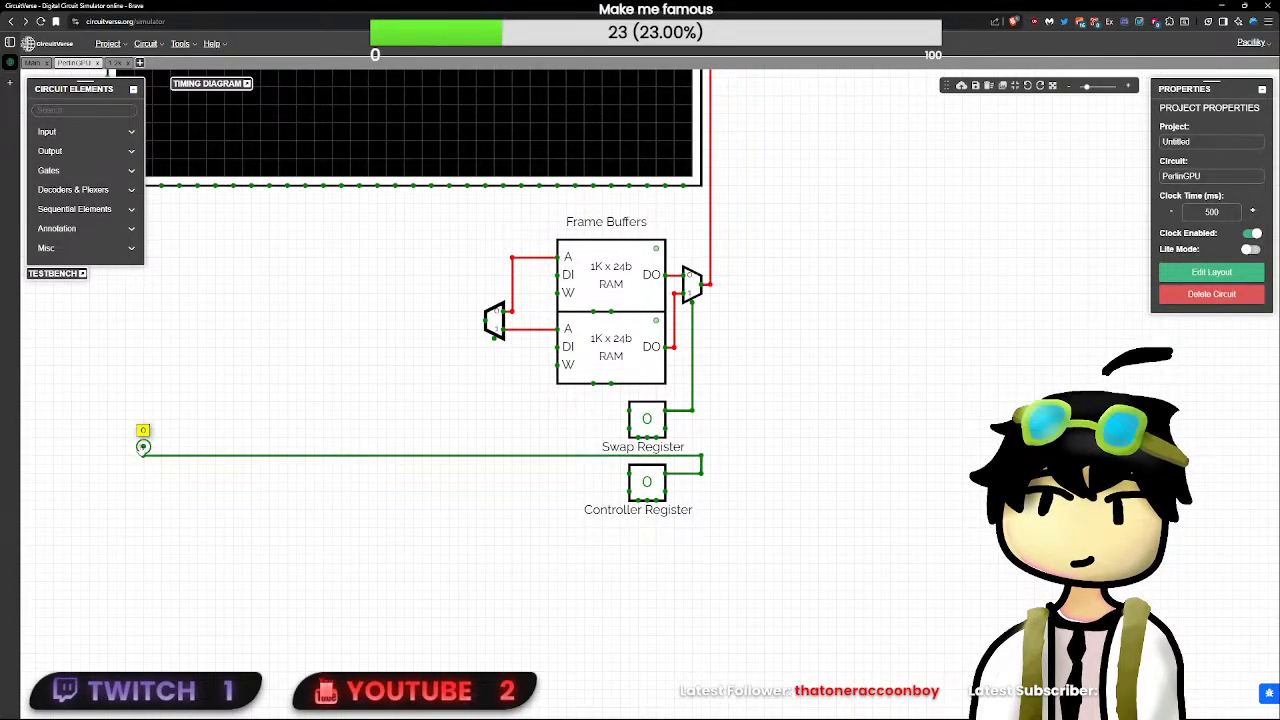
pyautogui.moveTo(571, 574); pyautogui.dragTo(551, 531)
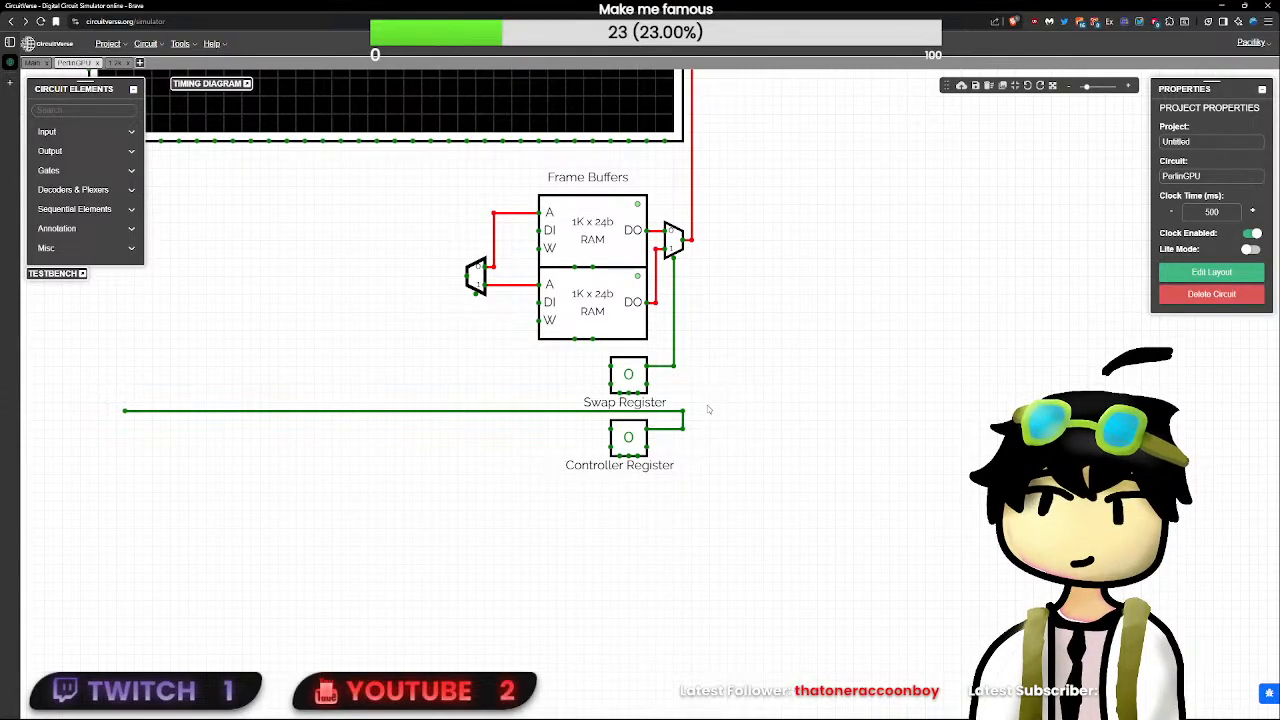
# - Find the D flip-flop element and place one just to the right of the Doorbell Register
pyautogui.moveTo(749, 396); pyautogui.dragTo(1008, 415)
pyautogui.moveTo(490, 362); pyautogui.dragTo(1021, 512)
pyautogui.click(123, 115)
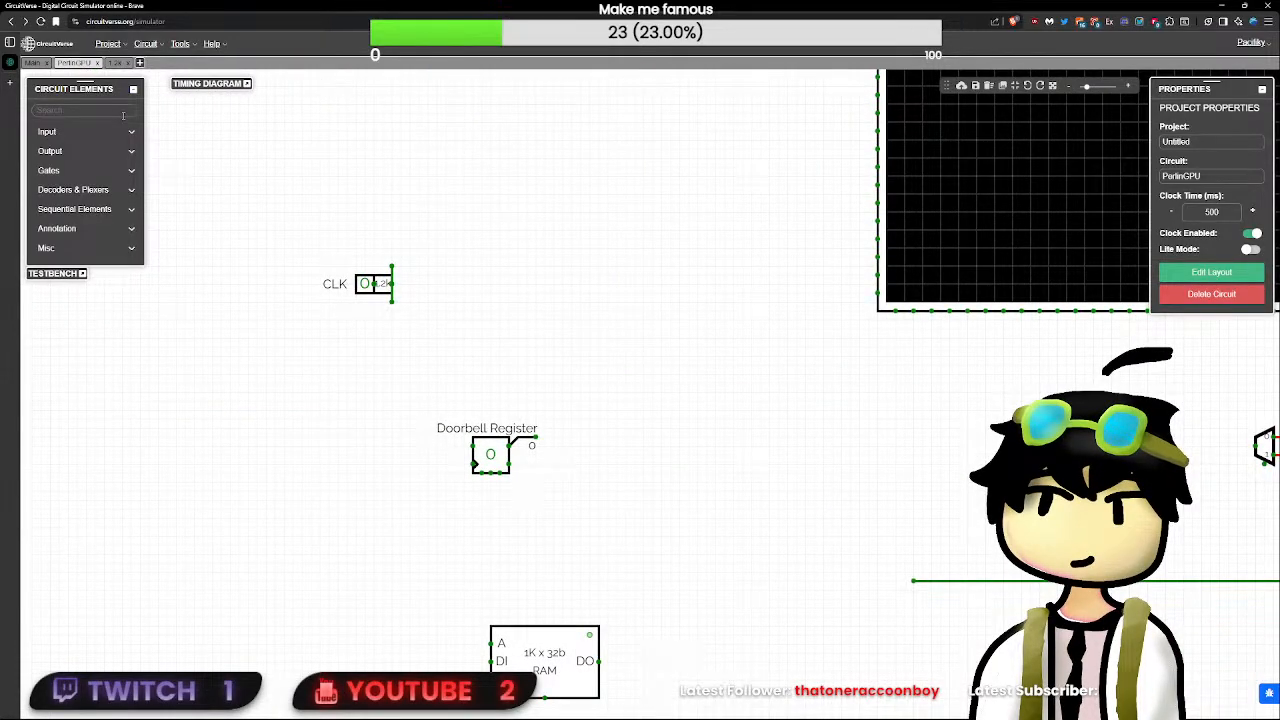
pyautogui.write('regi')
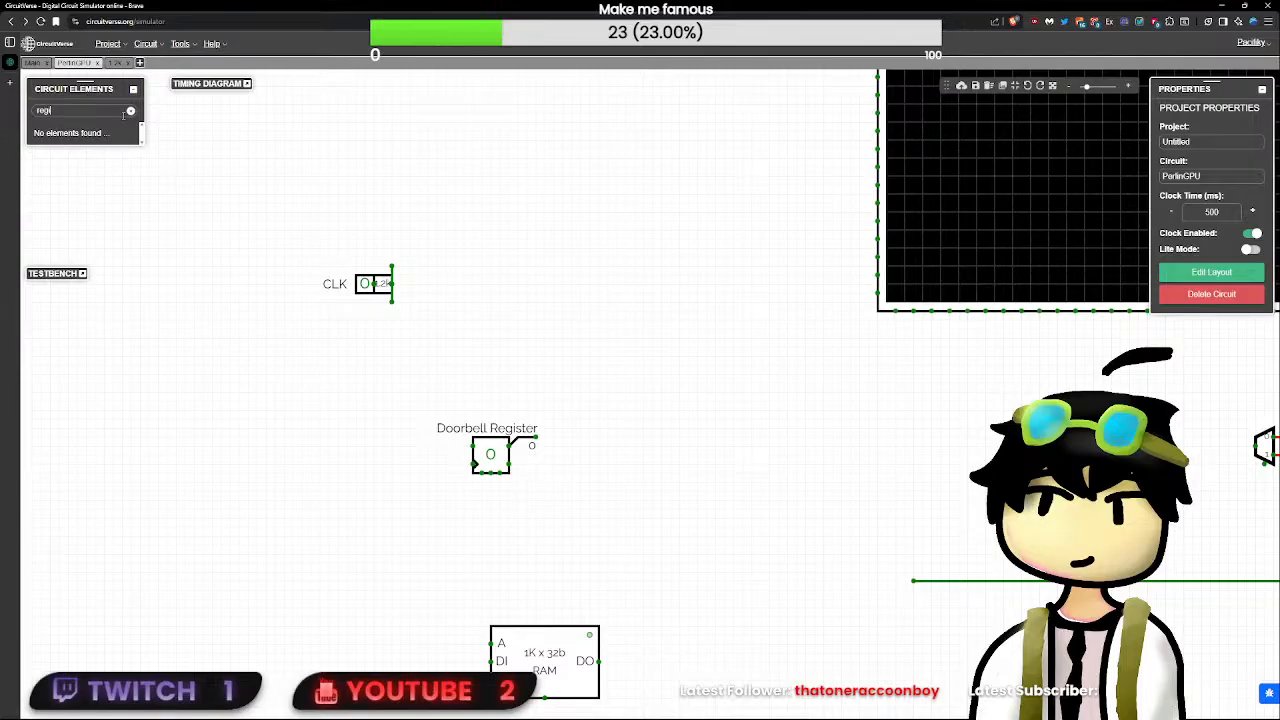
pyautogui.press('BackSpace')
pyautogui.press('BackSpace')
pyautogui.press('BackSpace')
pyautogui.press('BackSpace')
pyautogui.write('d fl')
pyautogui.click(48, 145)
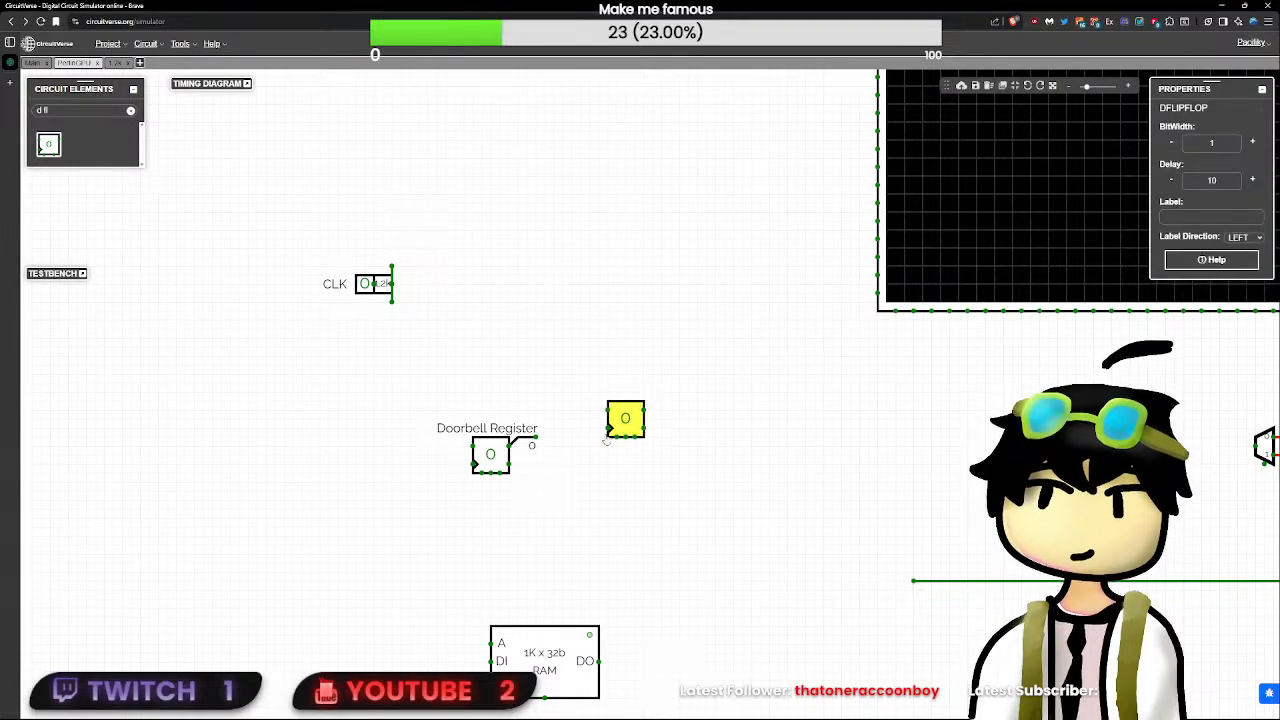
pyautogui.click(606, 438)
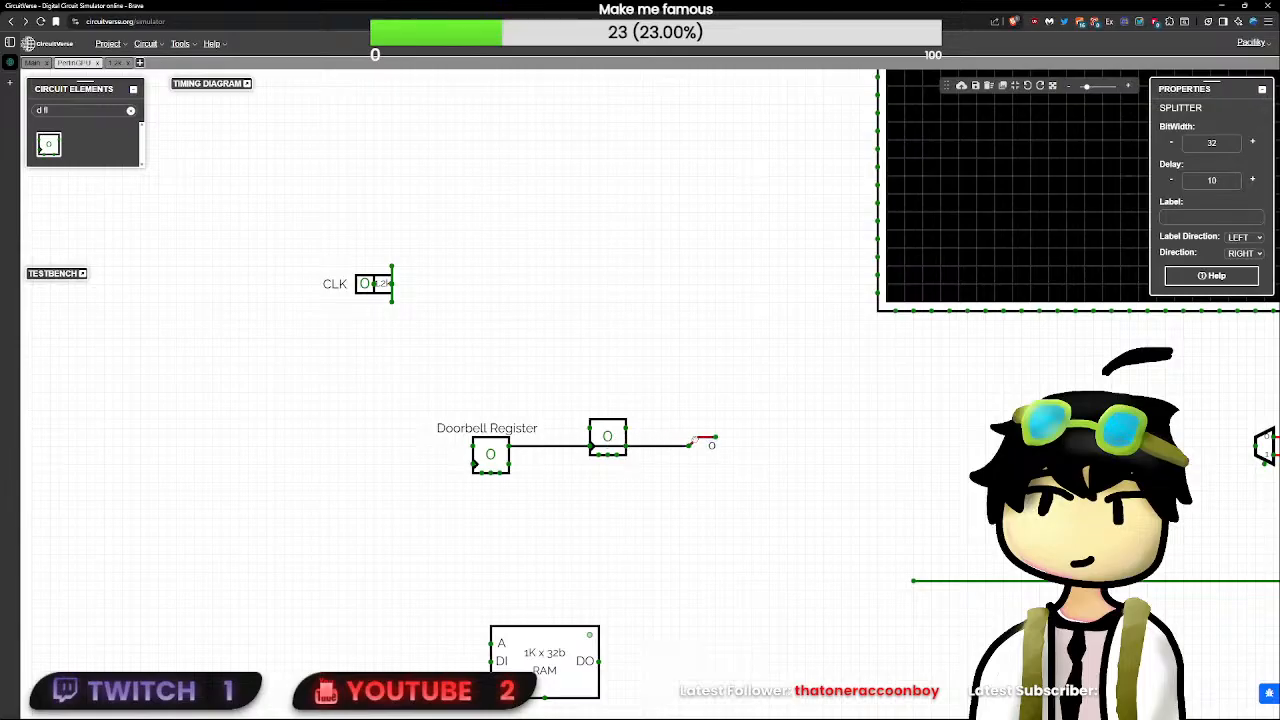
# - Fit the new D flip-flop between the Doorbell Register and its splitter, and set its bit width to 32
pyautogui.moveTo(640, 439); pyautogui.dragTo(527, 446)
pyautogui.click(548, 454)
pyautogui.click(546, 454)
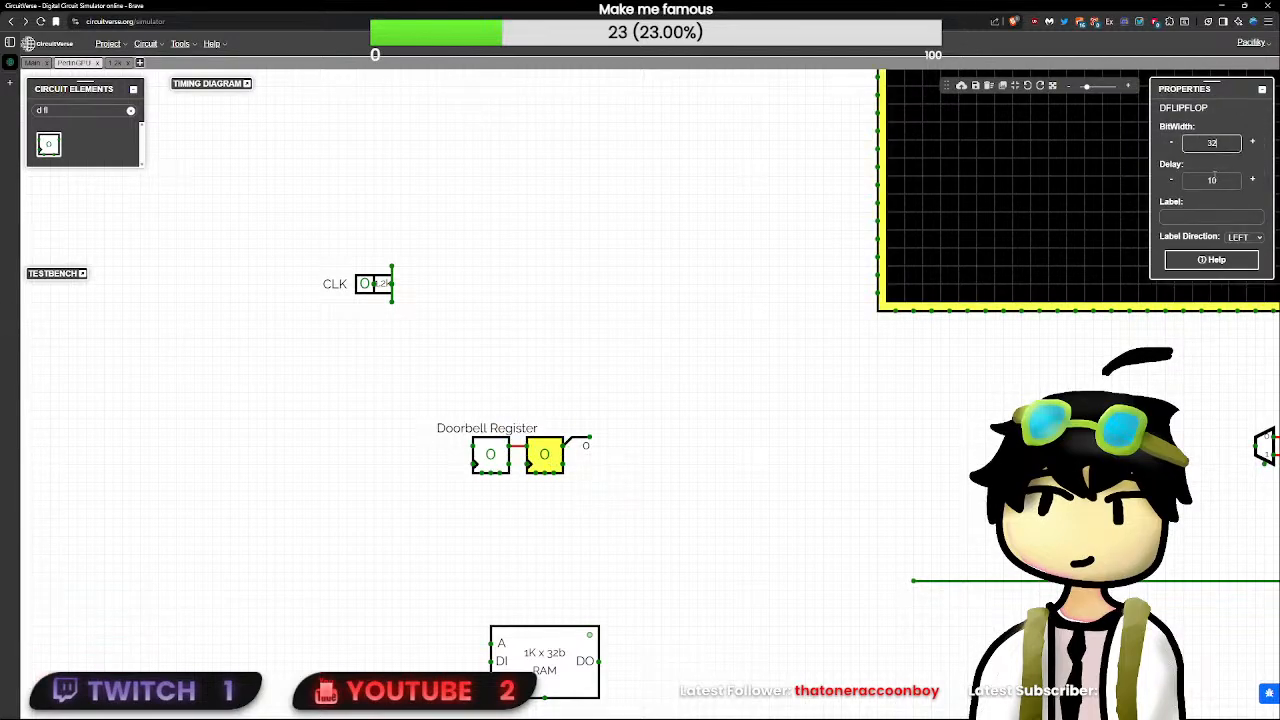
pyautogui.click(450, 464)
# - Move the Doorbell Register and its label left, away from the second flip-flop, keeping the wire between them
pyautogui.click(490, 455)
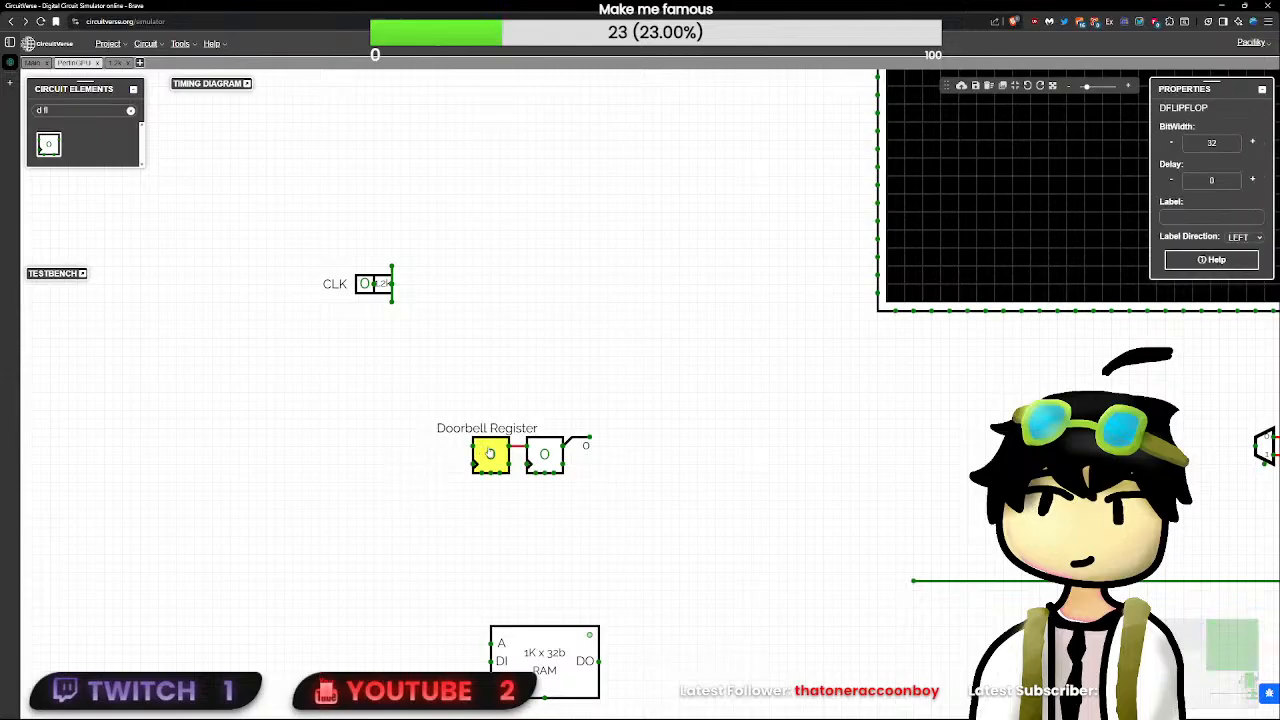
pyautogui.click(500, 428)
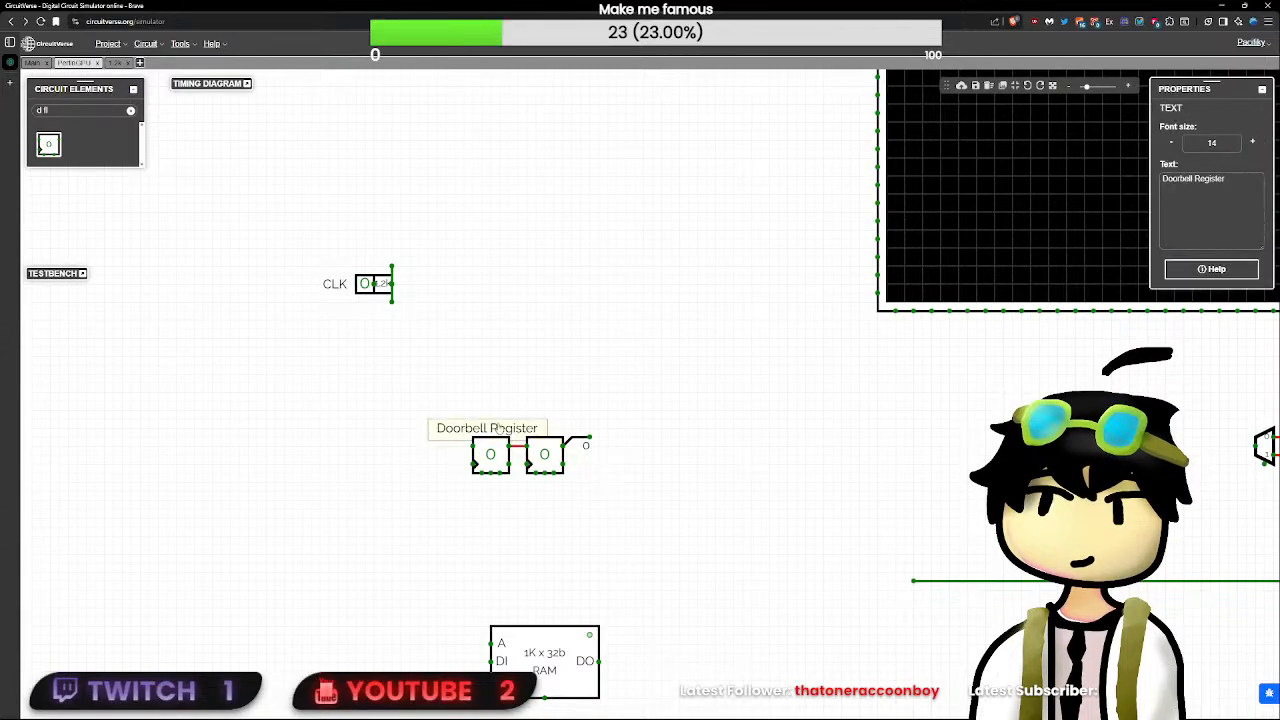
pyautogui.moveTo(383, 391); pyautogui.dragTo(400, 455)
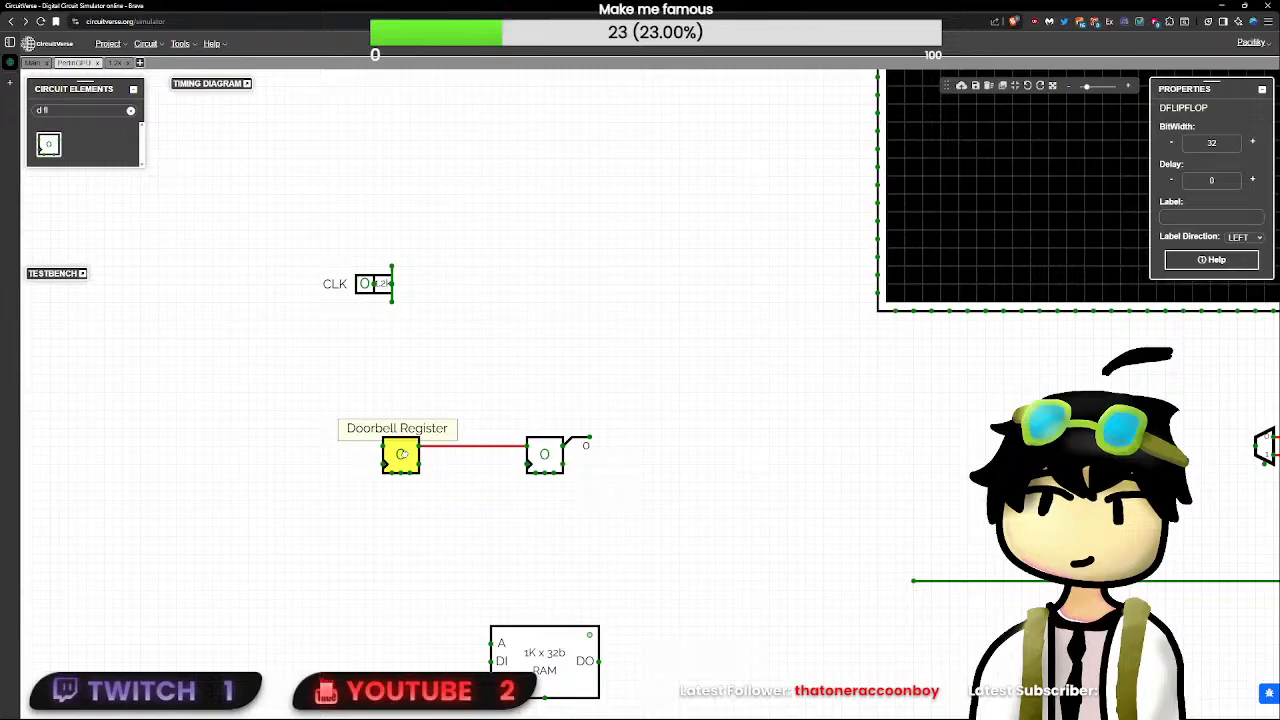
pyautogui.click(491, 477)
# - Place a copy of the Doorbell Register label above the second flip-flop and change its text to "Processing Register"
pyautogui.moveTo(587, 405); pyautogui.dragTo(542, 432)
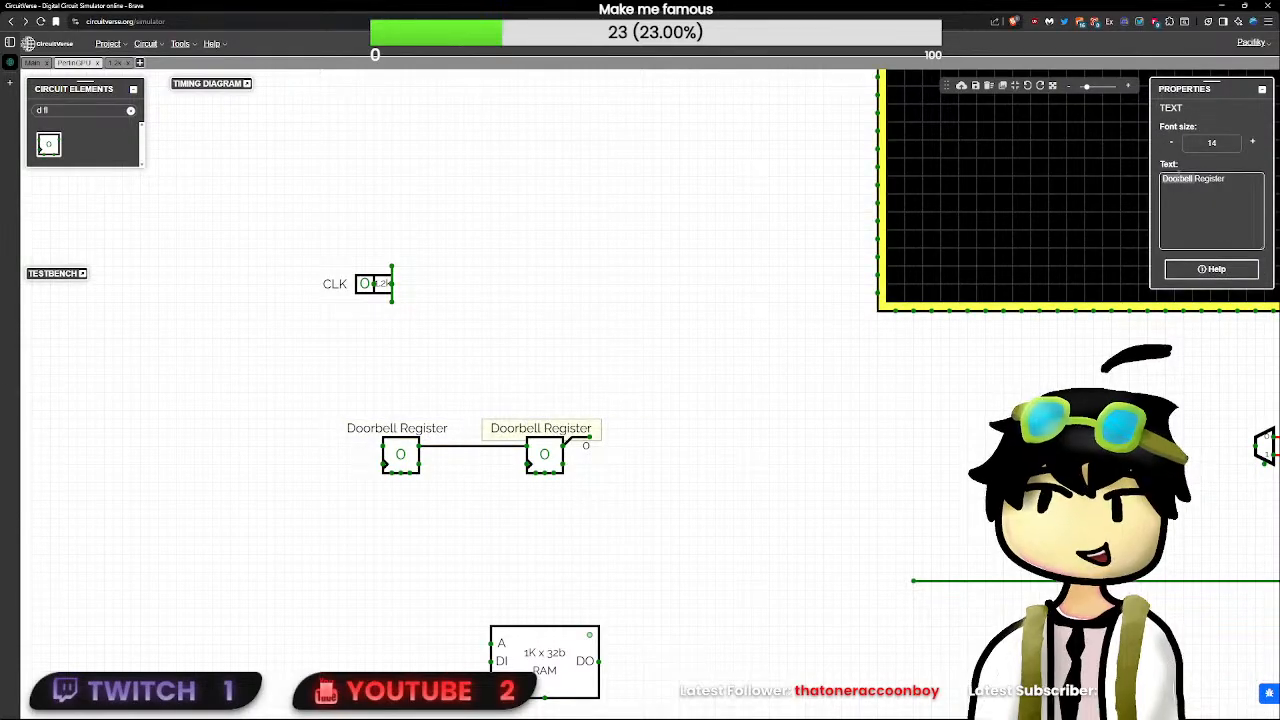
pyautogui.write('Processing')
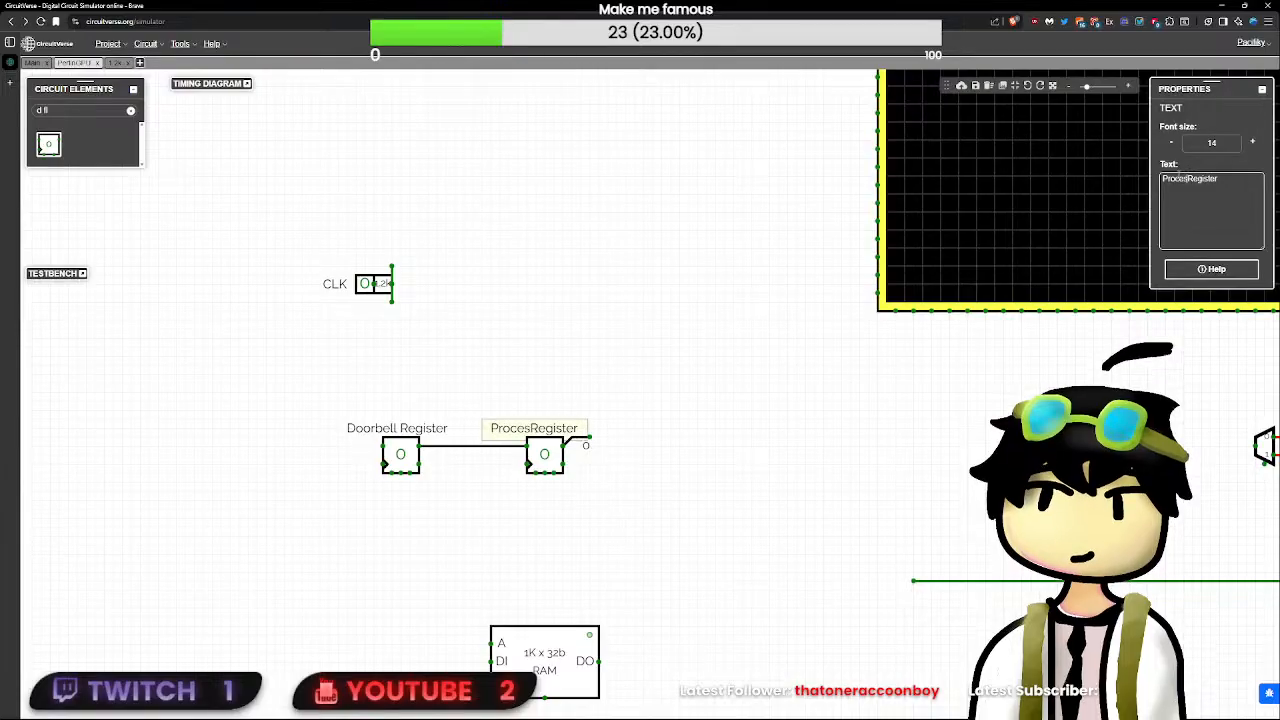
pyautogui.click(815, 391)
pyautogui.click(553, 429)
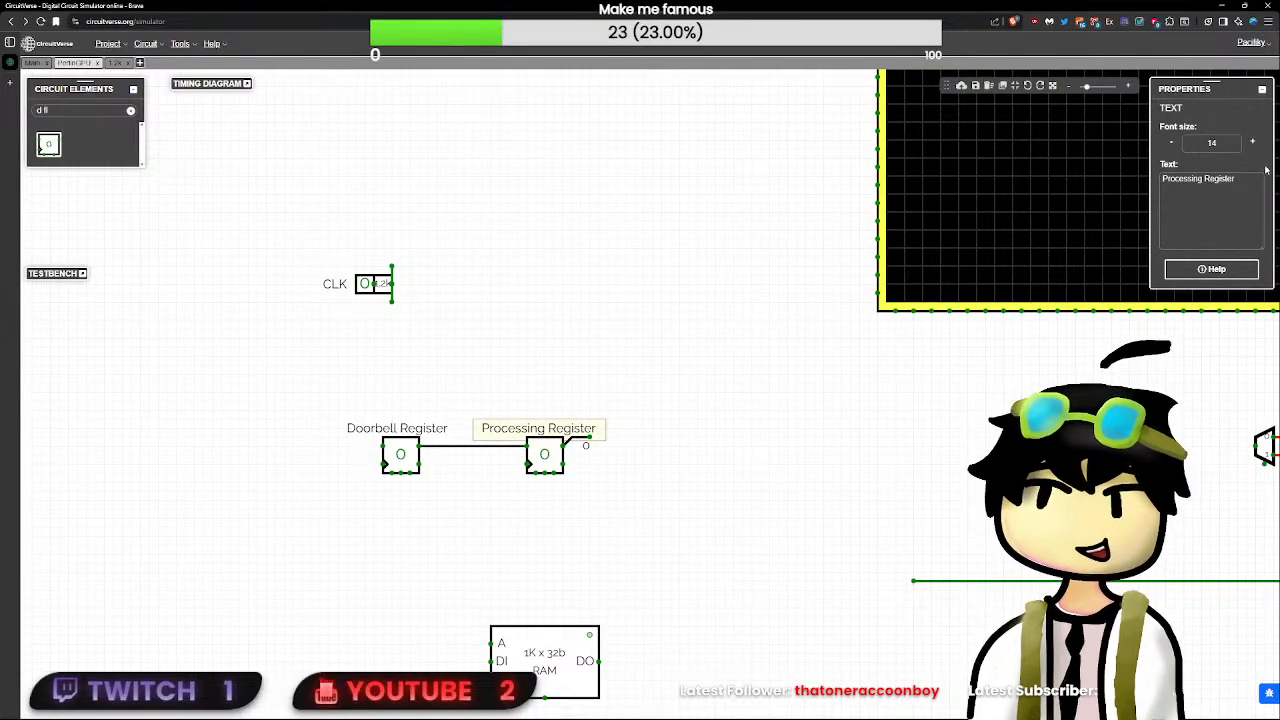
# - Remove the "Processing Register" label from above the second flip-flop
pyautogui.click(1211, 190)
pyautogui.hotkey('ctrl', 'a')
pyautogui.hotkey('ctrl', 'c')
pyautogui.press('BackSpace')
pyautogui.click(669, 408)
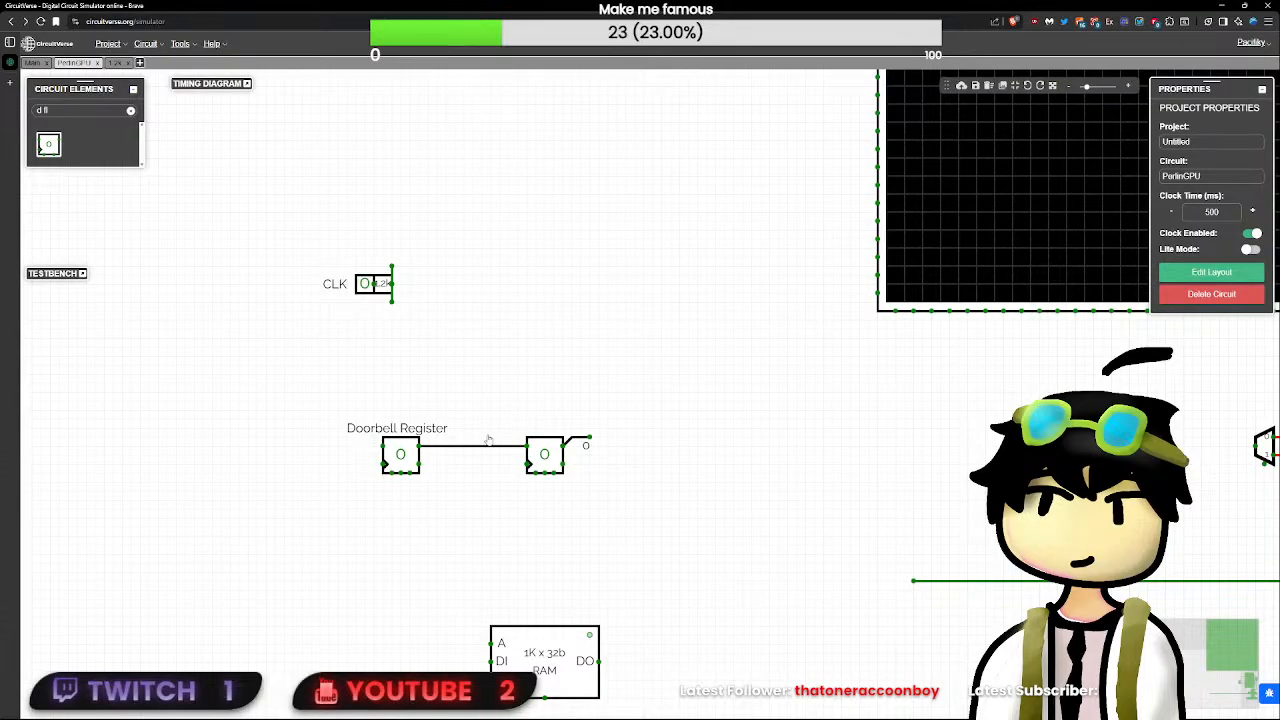
# - Label the second D flip-flop "Processing Register" and position that label above it
pyautogui.click(544, 454)
pyautogui.click(1193, 223)
pyautogui.hotkey('ctrl', 'v')
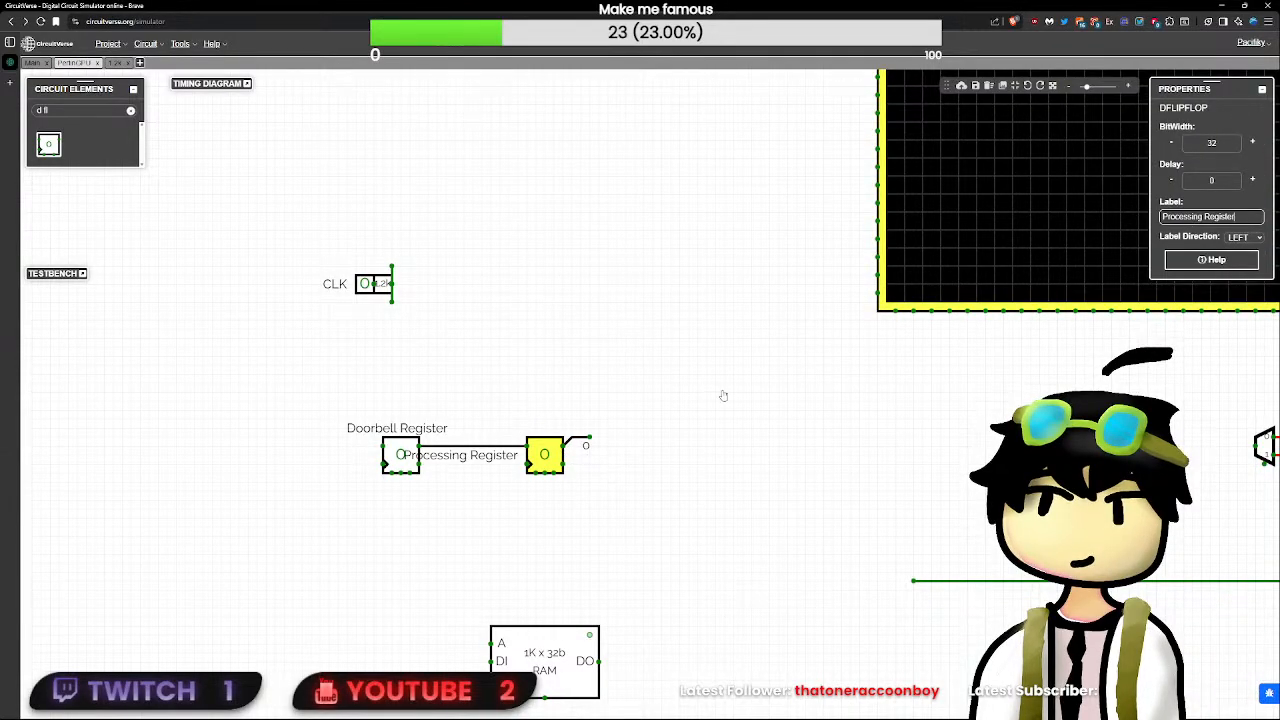
pyautogui.click(1236, 296)
# - Replace the separate "Doorbell Register" text with the first flip-flop's own "Doorbell Register" label, positioned above the component
pyautogui.click(409, 447)
pyautogui.click(411, 430)
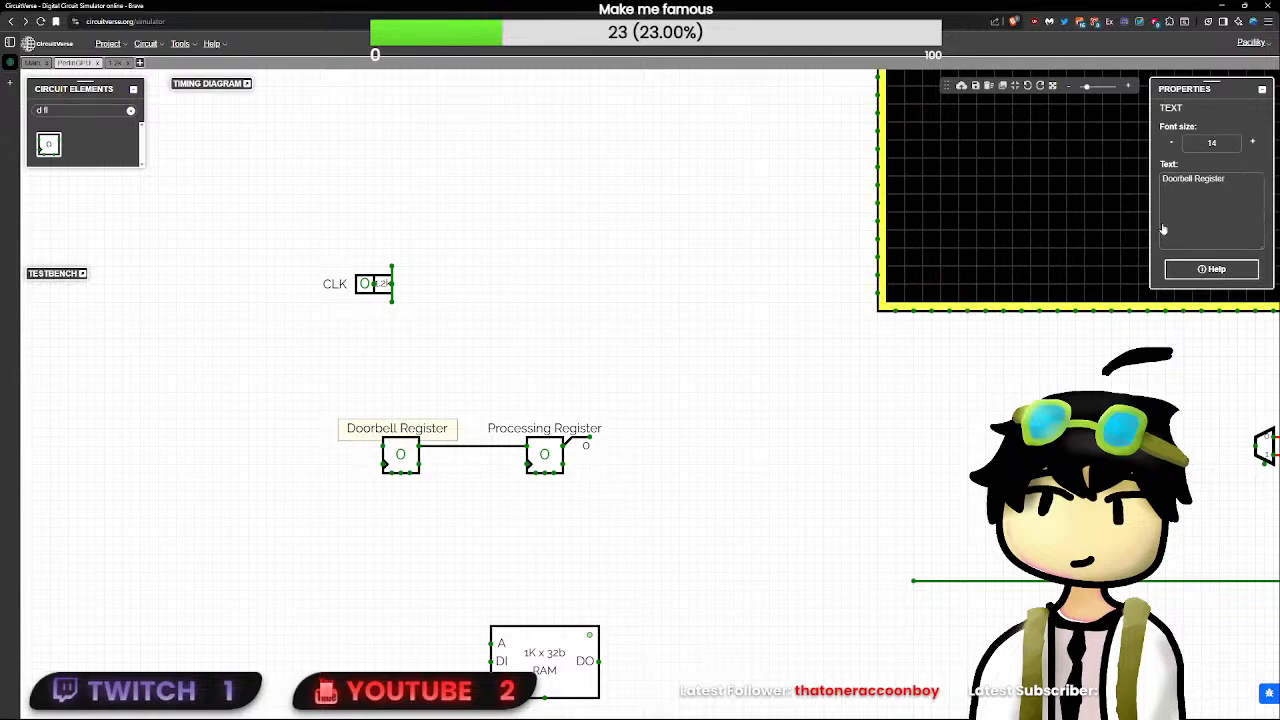
pyautogui.click(1206, 210)
pyautogui.hotkey('ctrl', 'a')
pyautogui.hotkey('ctrl', 'x')
pyautogui.click(338, 447)
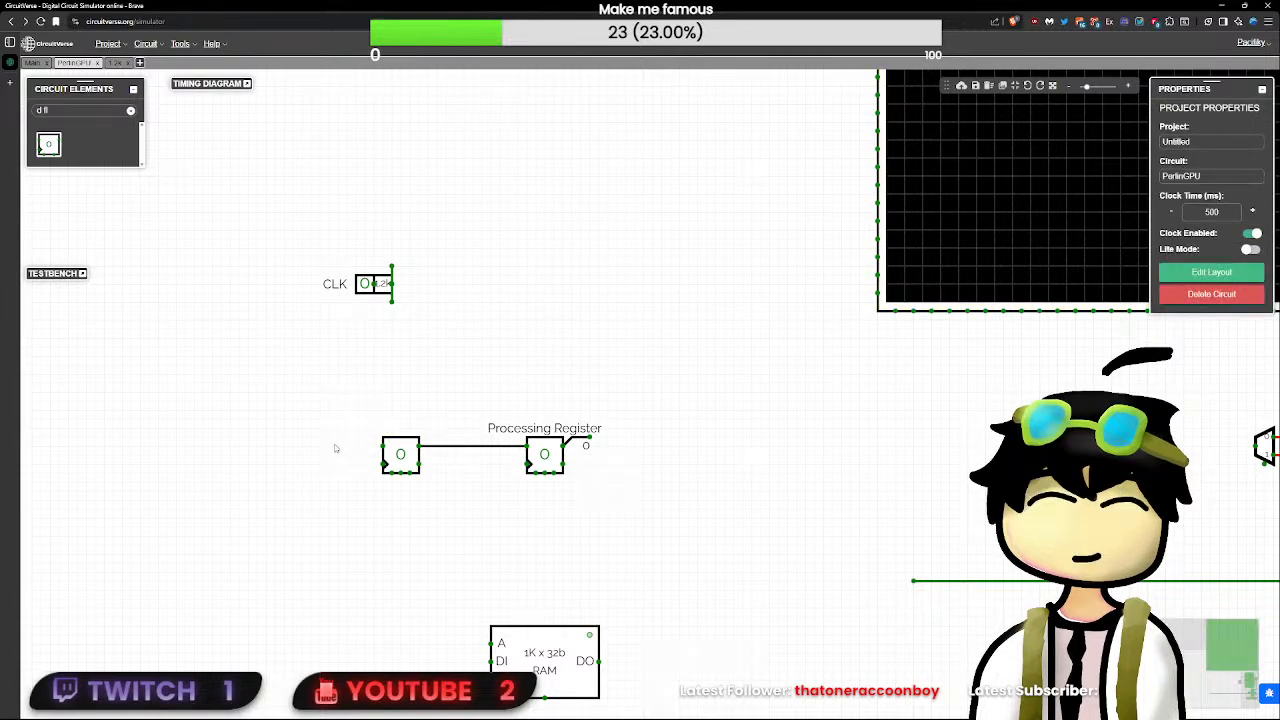
pyautogui.click(400, 455)
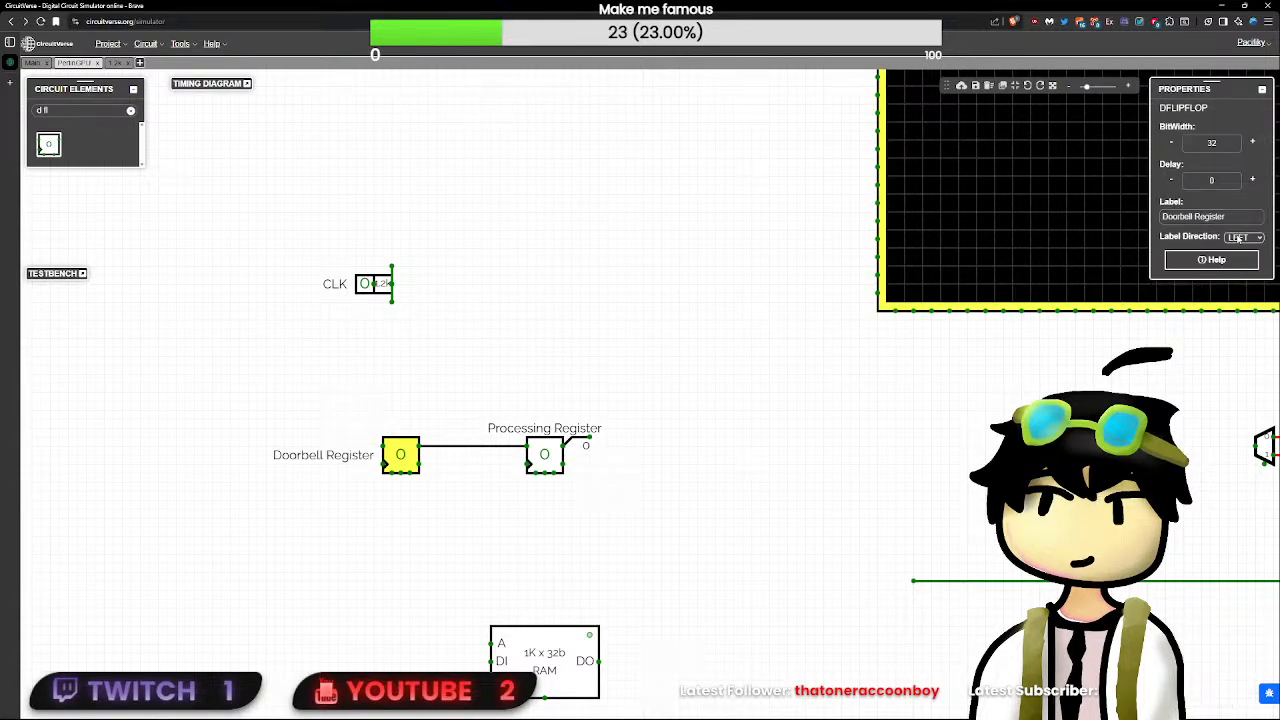
pyautogui.click(1151, 342)
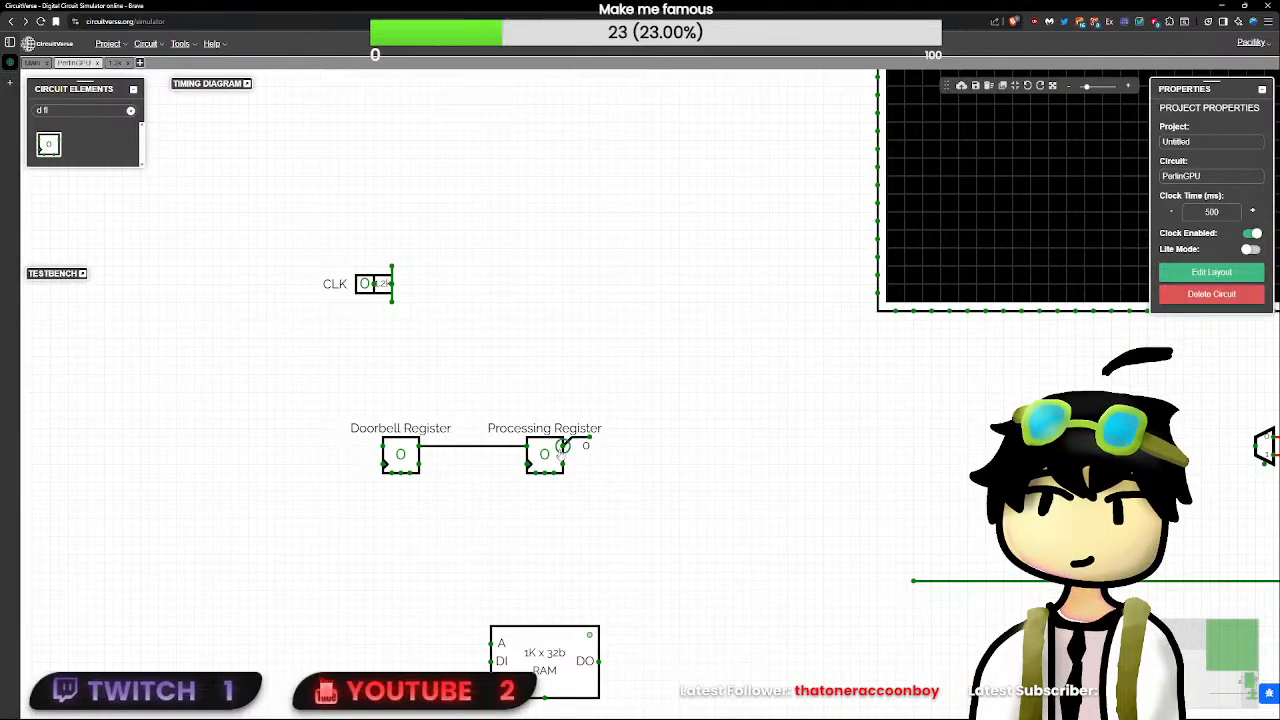
pyautogui.click(560, 452)
pyautogui.click(426, 472)
pyautogui.moveTo(588, 640); pyautogui.dragTo(498, 629)
pyautogui.moveTo(657, 517); pyautogui.dragTo(566, 260)
pyautogui.moveTo(345, 400); pyautogui.dragTo(302, 536)
pyautogui.click(551, 323)
pyautogui.moveTo(551, 323); pyautogui.dragTo(373, 516)
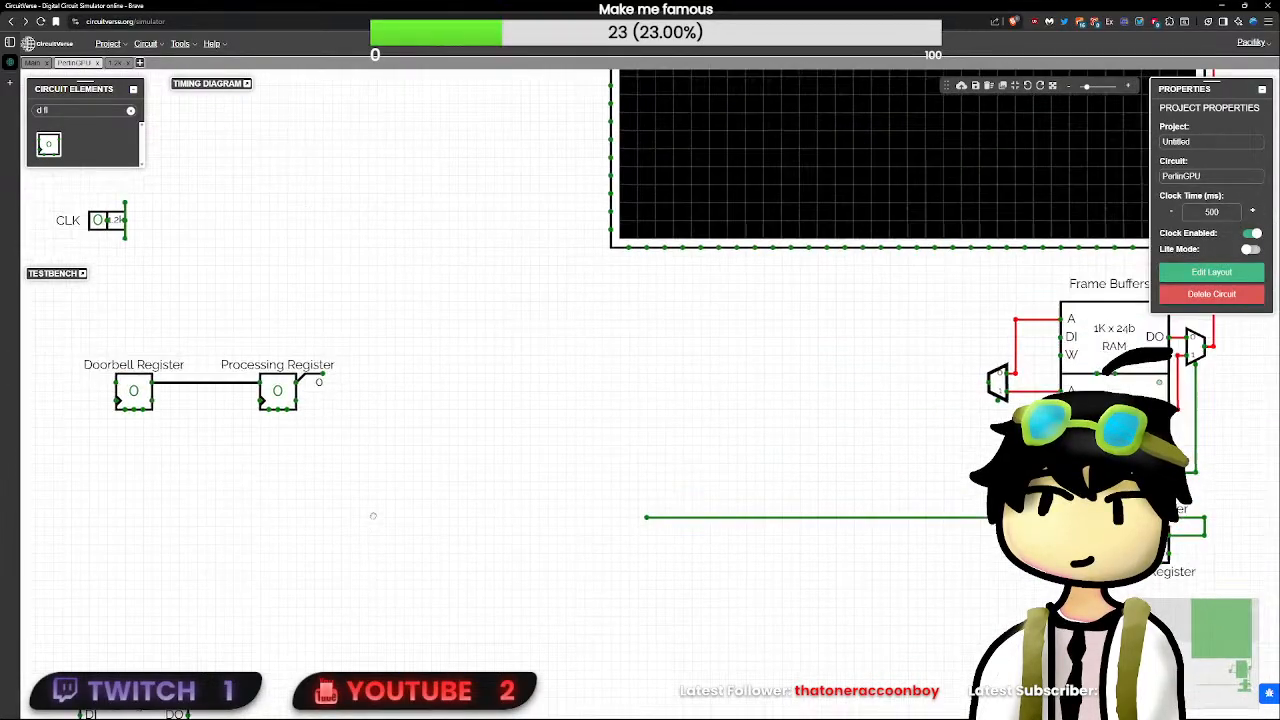
pyautogui.moveTo(534, 440); pyautogui.dragTo(702, 446)
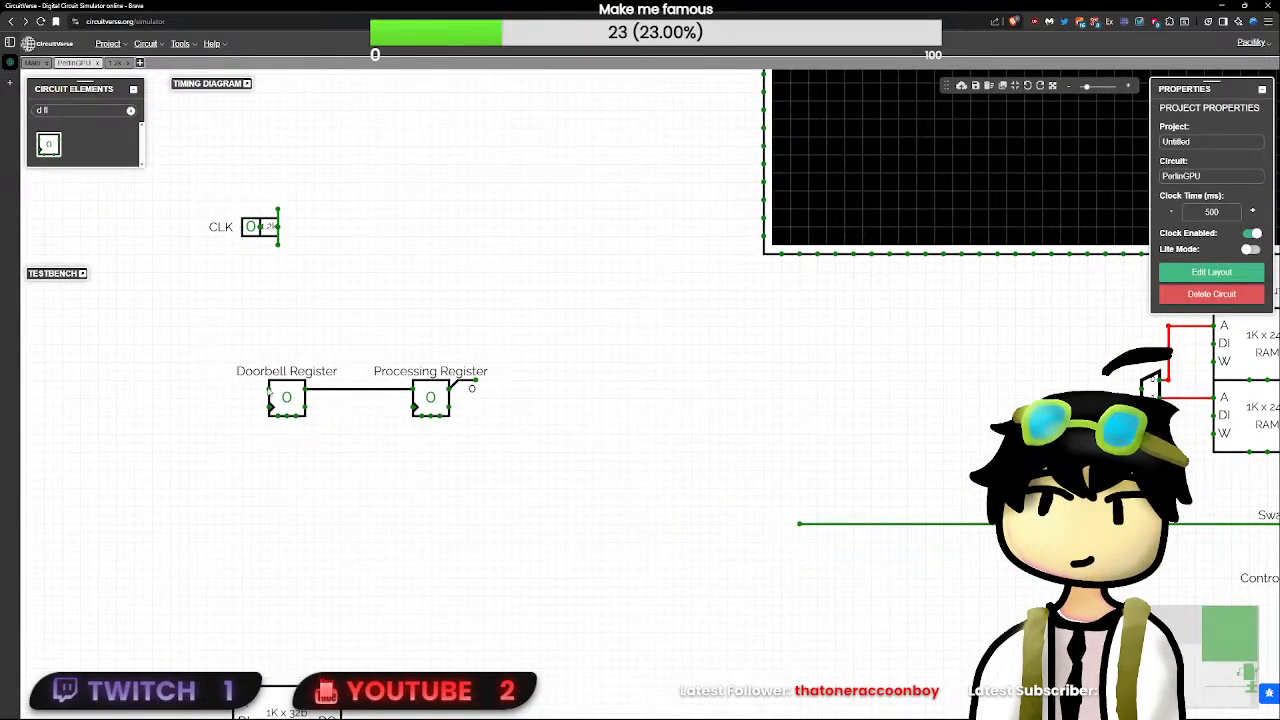
# - Place an Input element left of the Doorbell Register, level with its data pin
pyautogui.moveTo(269, 390); pyautogui.dragTo(232, 390)
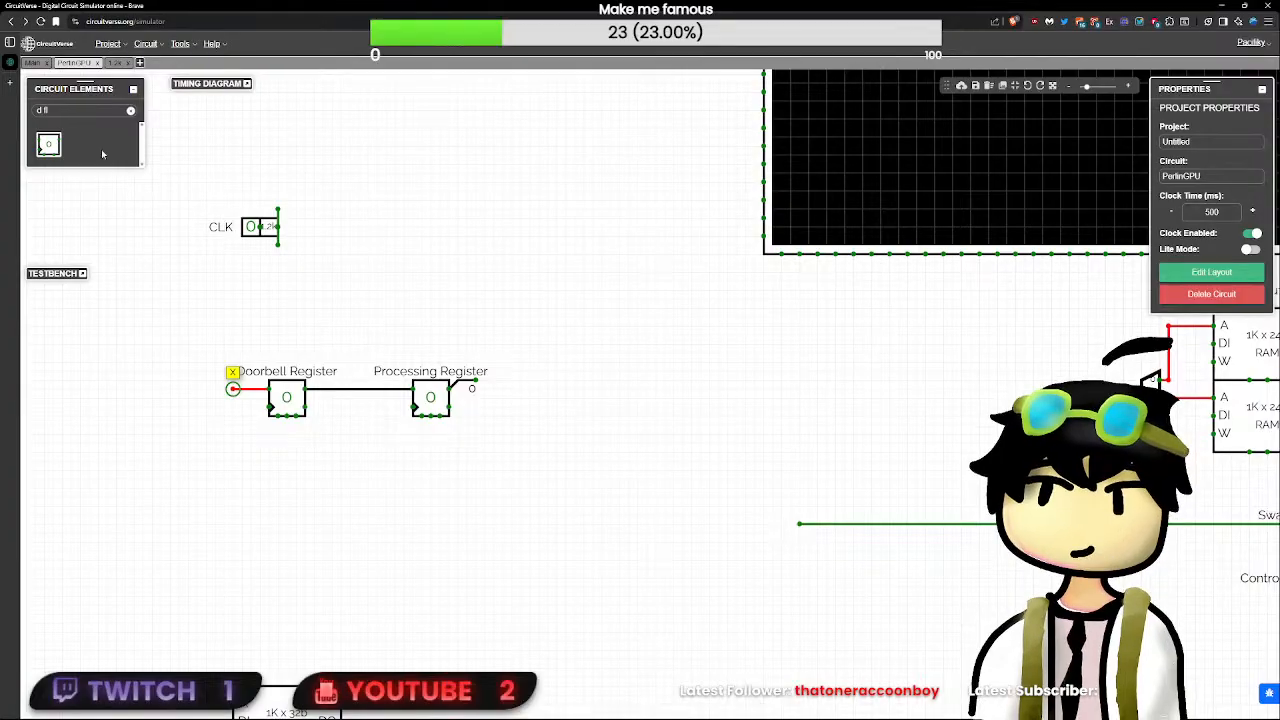
pyautogui.hotkey('ctrl', 'z')
pyautogui.tripleClick(96, 111)
pyautogui.write('inpu')
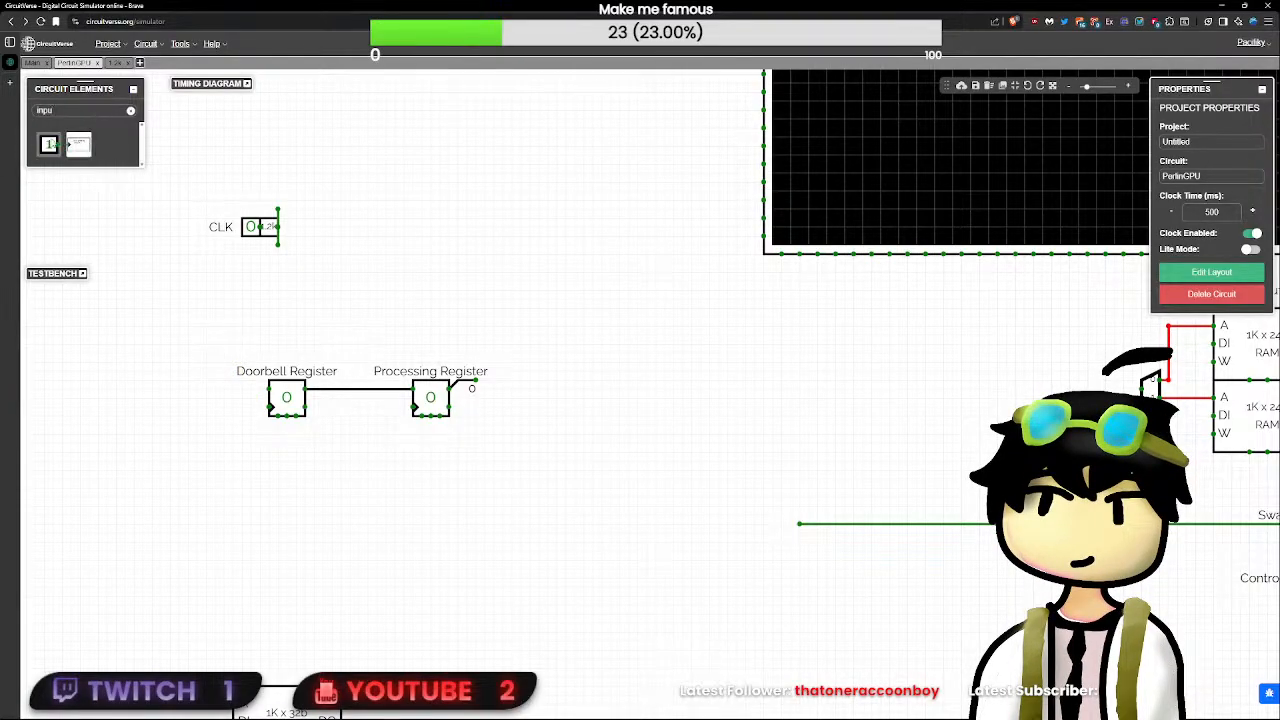
pyautogui.click(48, 144)
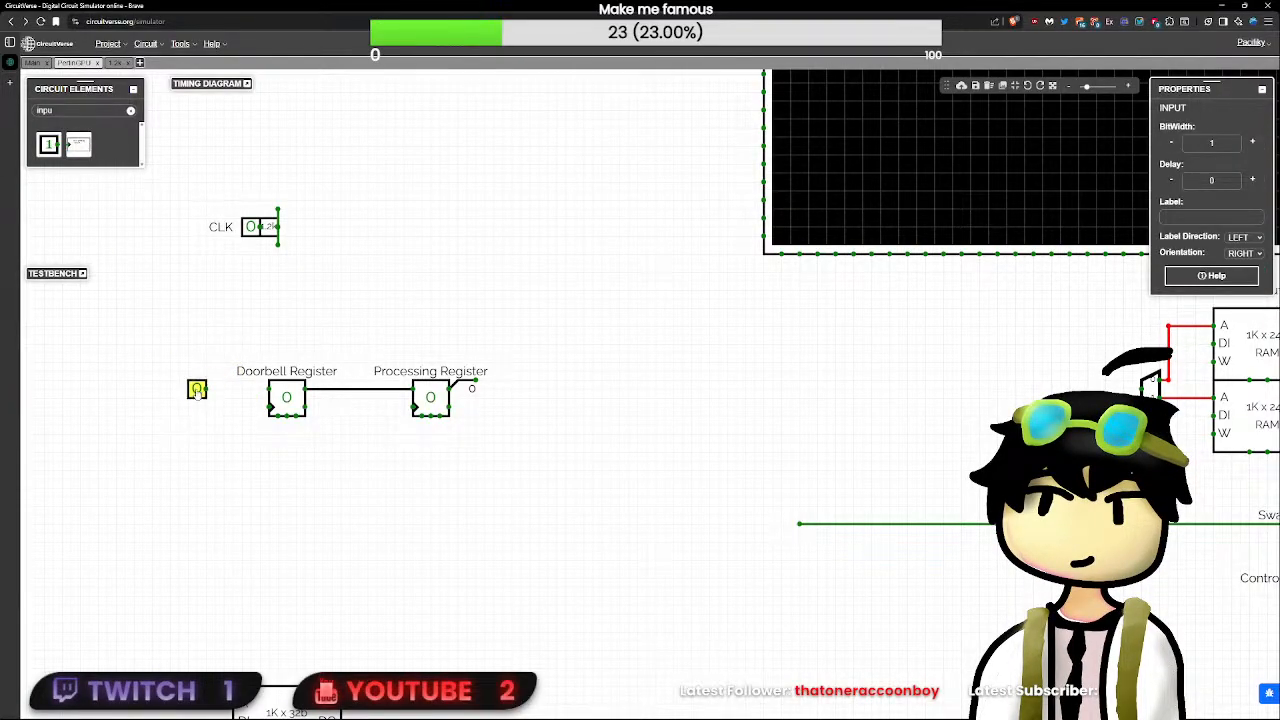
# - Set the new input's bit width to 32 and label it "Doorbell"
pyautogui.doubleClick(1227, 144)
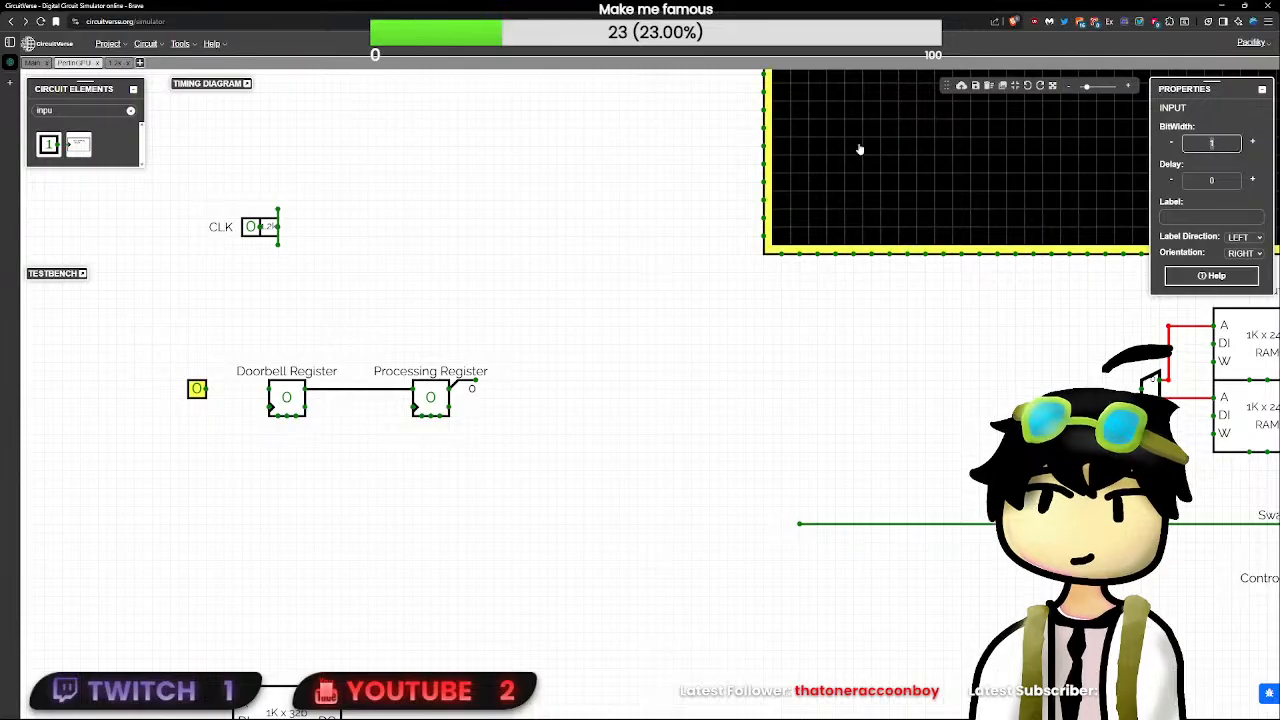
pyautogui.write('32')
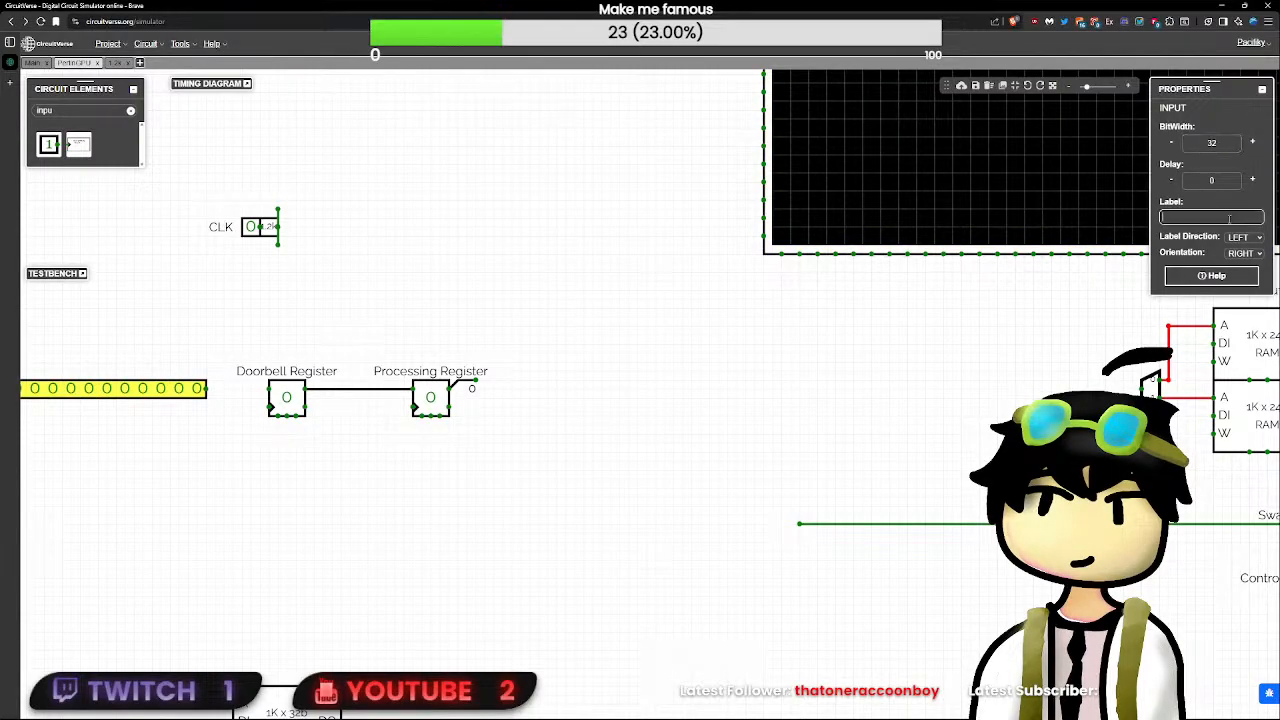
pyautogui.write('Doorbell')
# - Add a one-bit input left of the Doorbell Register and move the 32-bit input just above it, clear of the register
pyautogui.moveTo(374, 471); pyautogui.dragTo(665, 484)
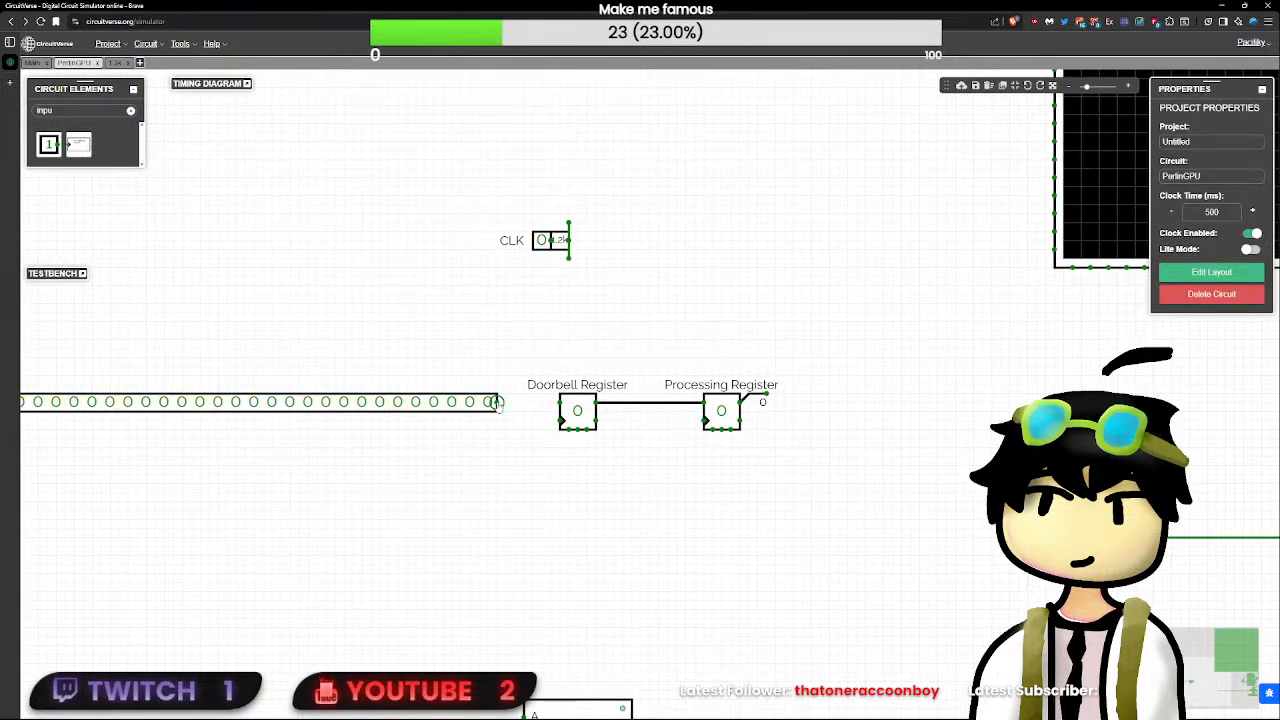
pyautogui.moveTo(497, 402); pyautogui.dragTo(549, 408)
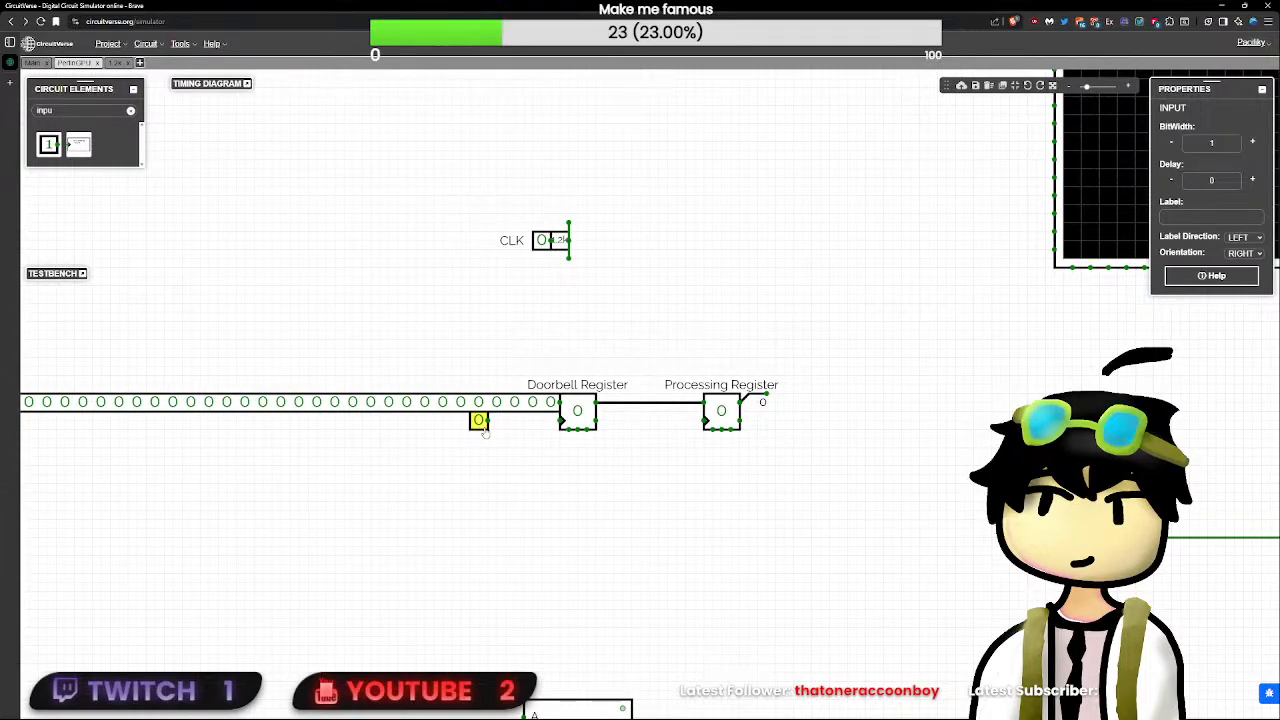
pyautogui.moveTo(530, 416); pyautogui.dragTo(499, 296)
pyautogui.click(541, 404)
pyautogui.press('Delete')
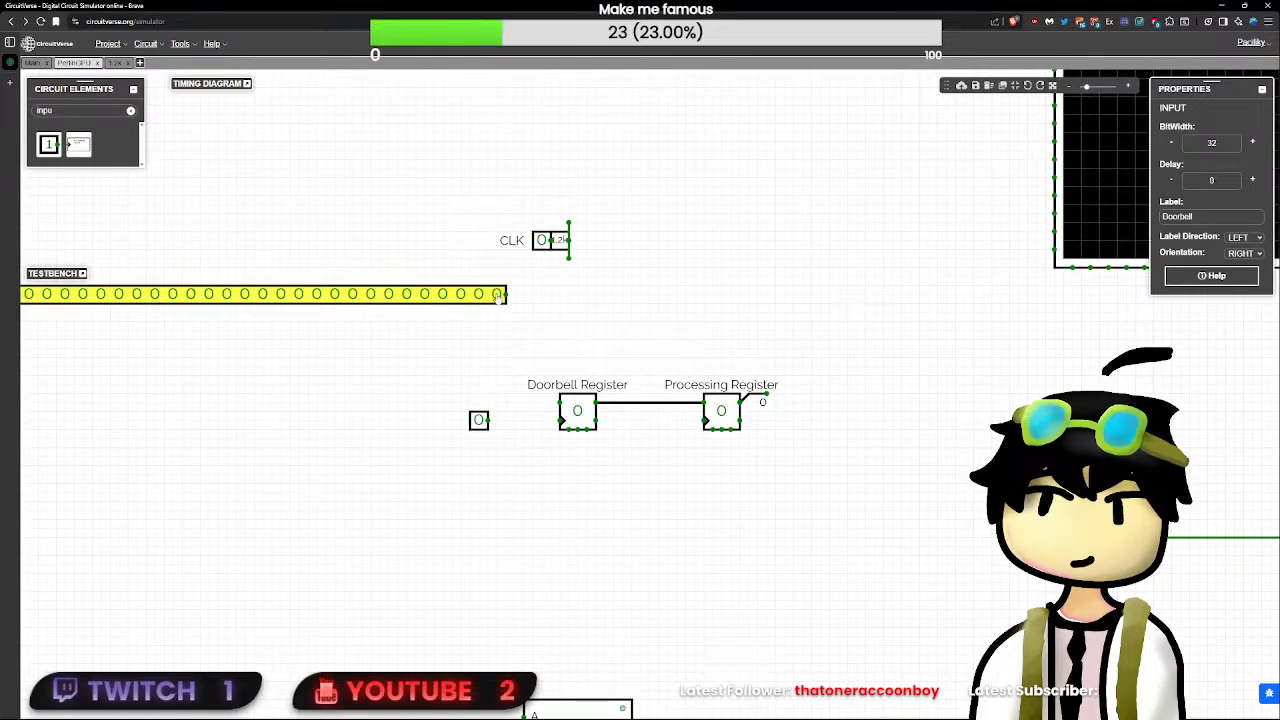
pyautogui.moveTo(496, 330); pyautogui.dragTo(480, 388)
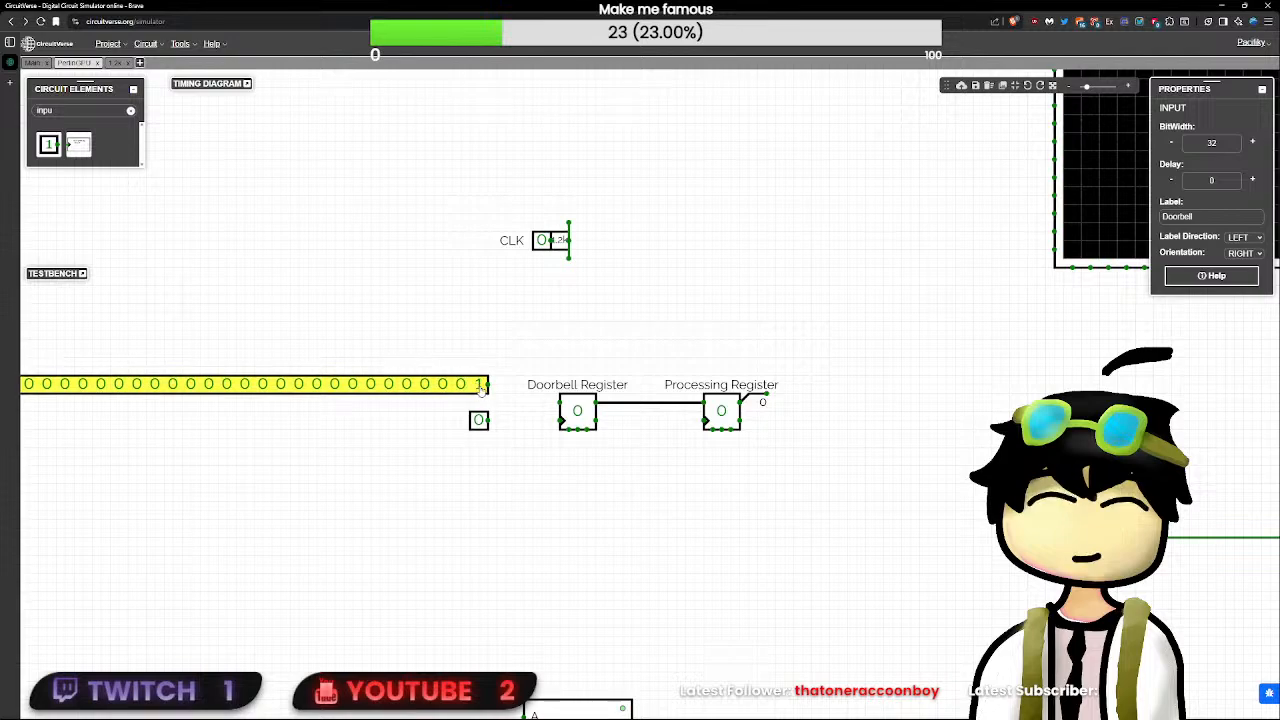
# - Move the one-bit input below the Doorbell Register and label it "Write"
pyautogui.click(480, 420)
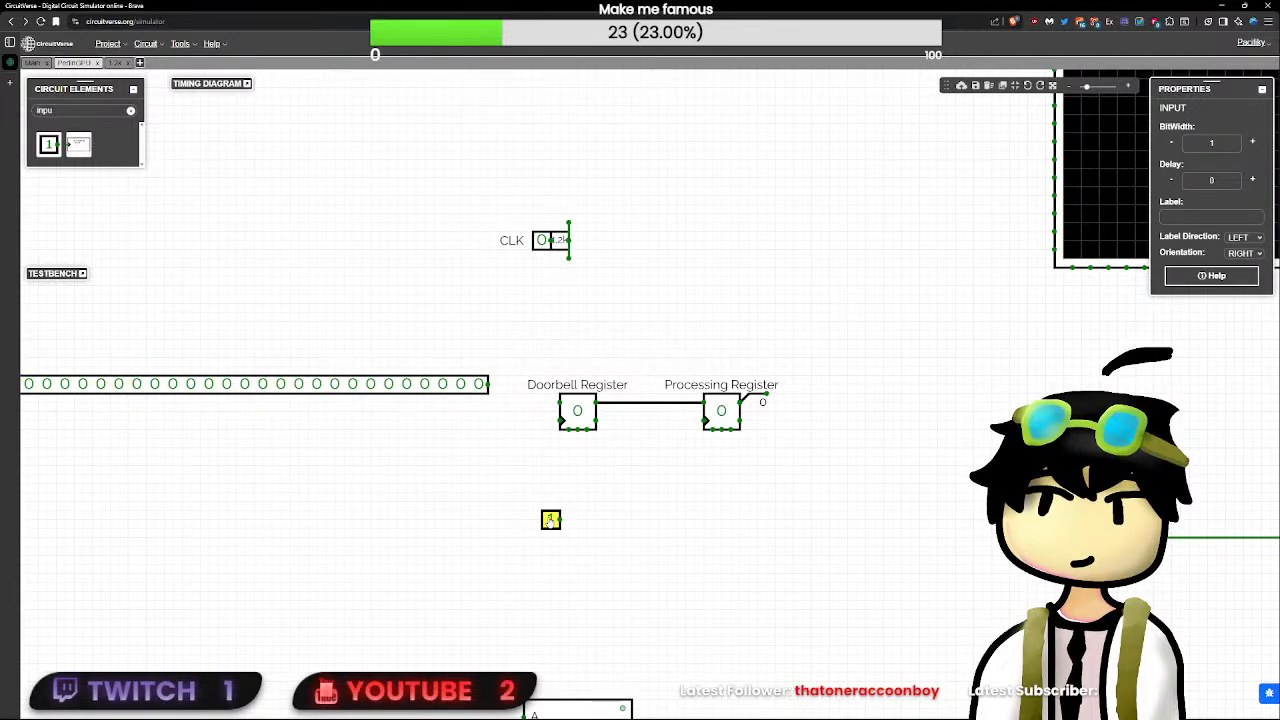
pyautogui.scroll(-1, 584, 550)
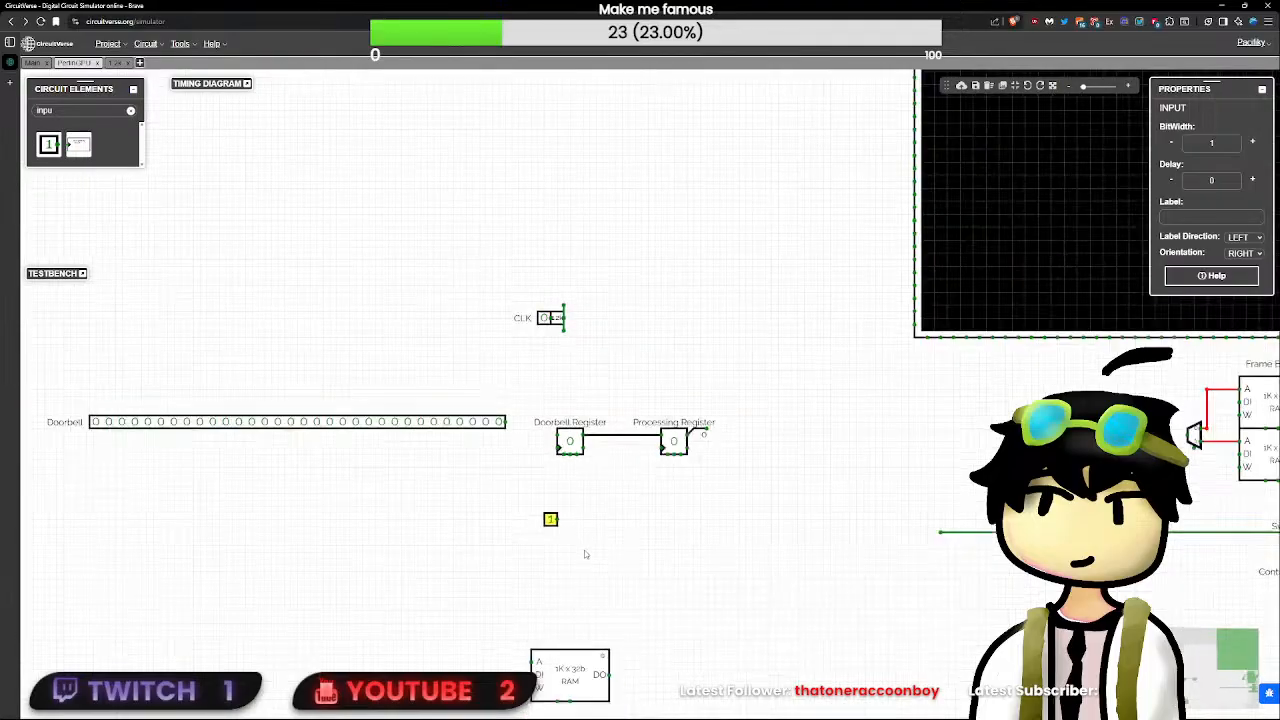
pyautogui.scroll(1, 584, 550)
pyautogui.scroll(-1, 584, 560)
pyautogui.scroll(1, 584, 562)
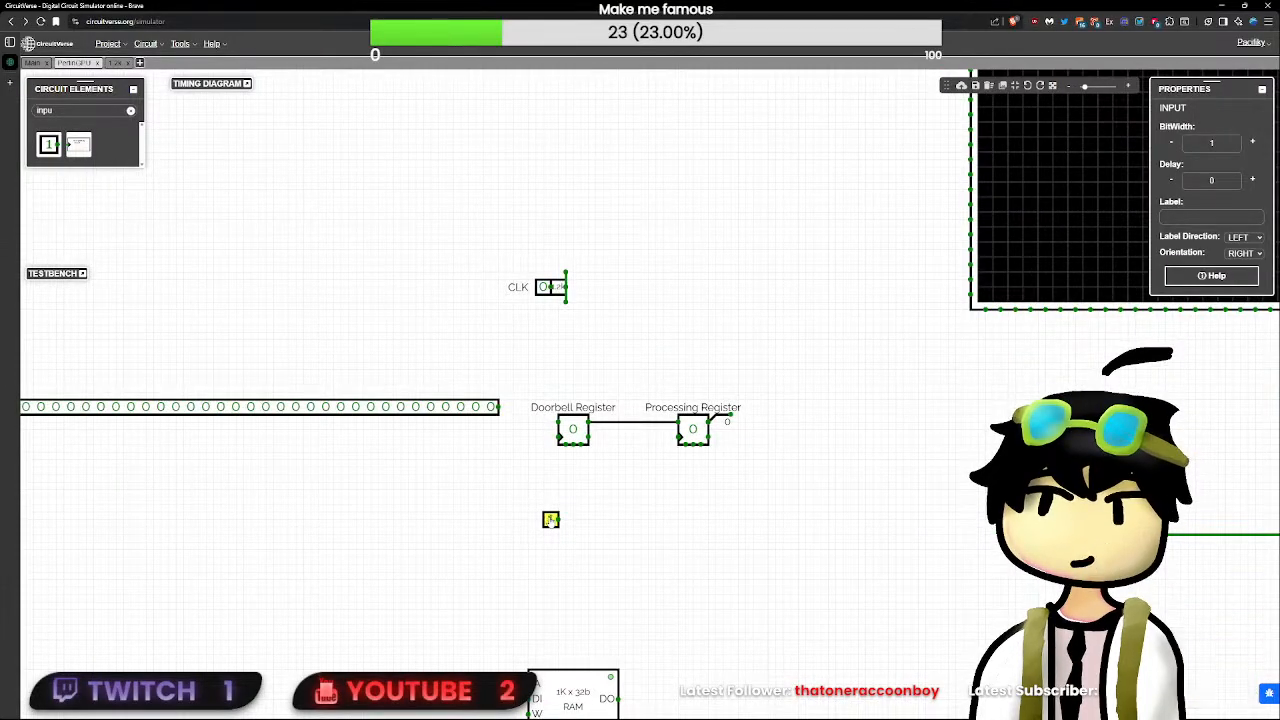
pyautogui.click(1240, 215)
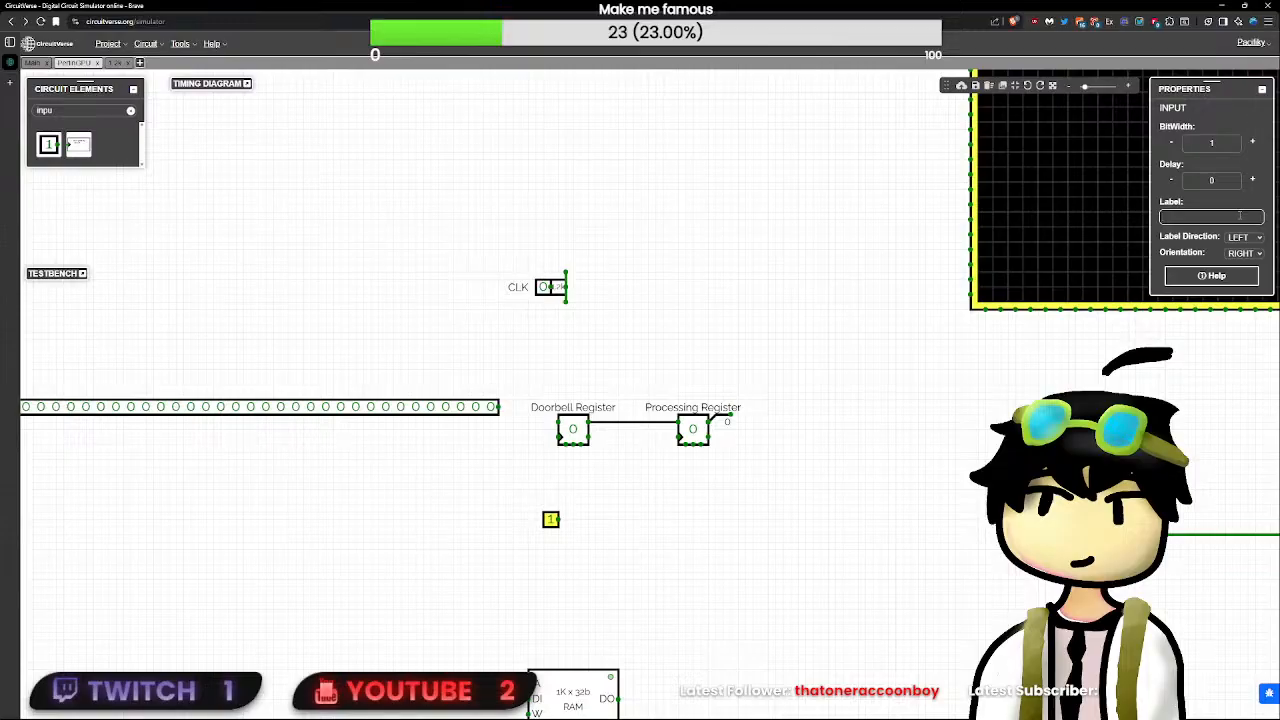
pyautogui.write('Write')
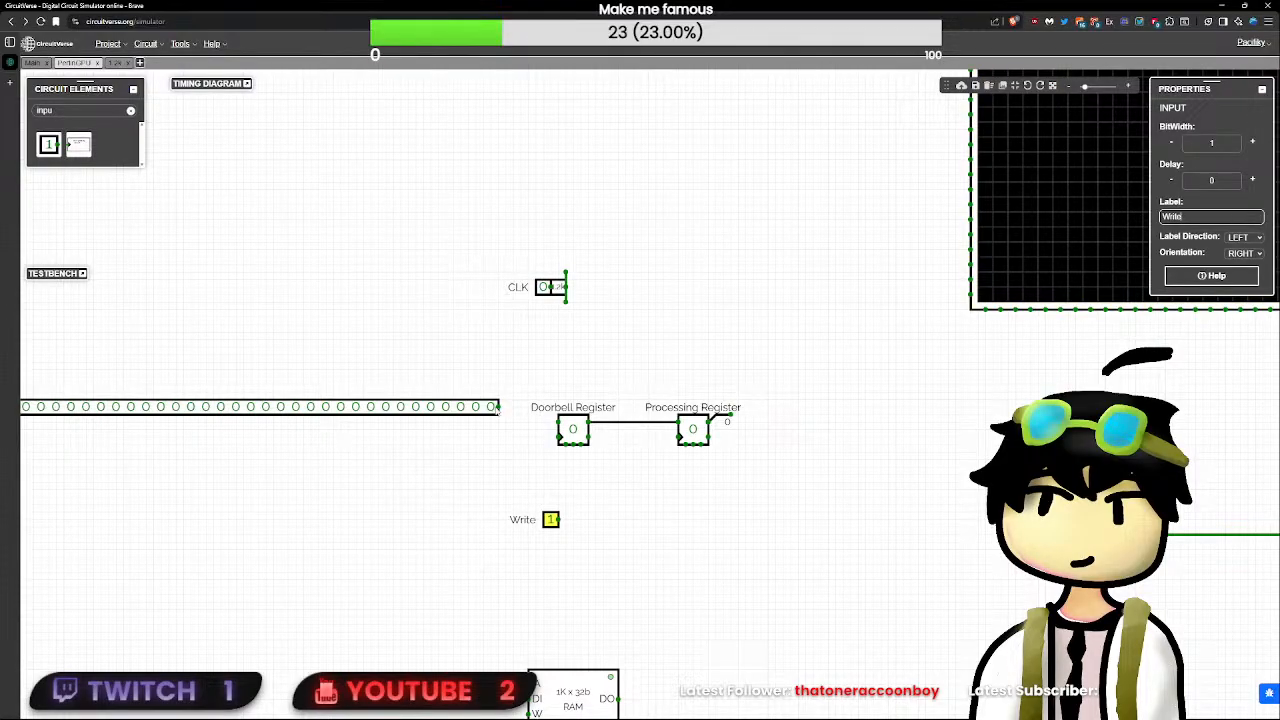
# - Relabel the 32-bit input as "DTA" and the one-bit Write input as "W"
pyautogui.click(494, 407)
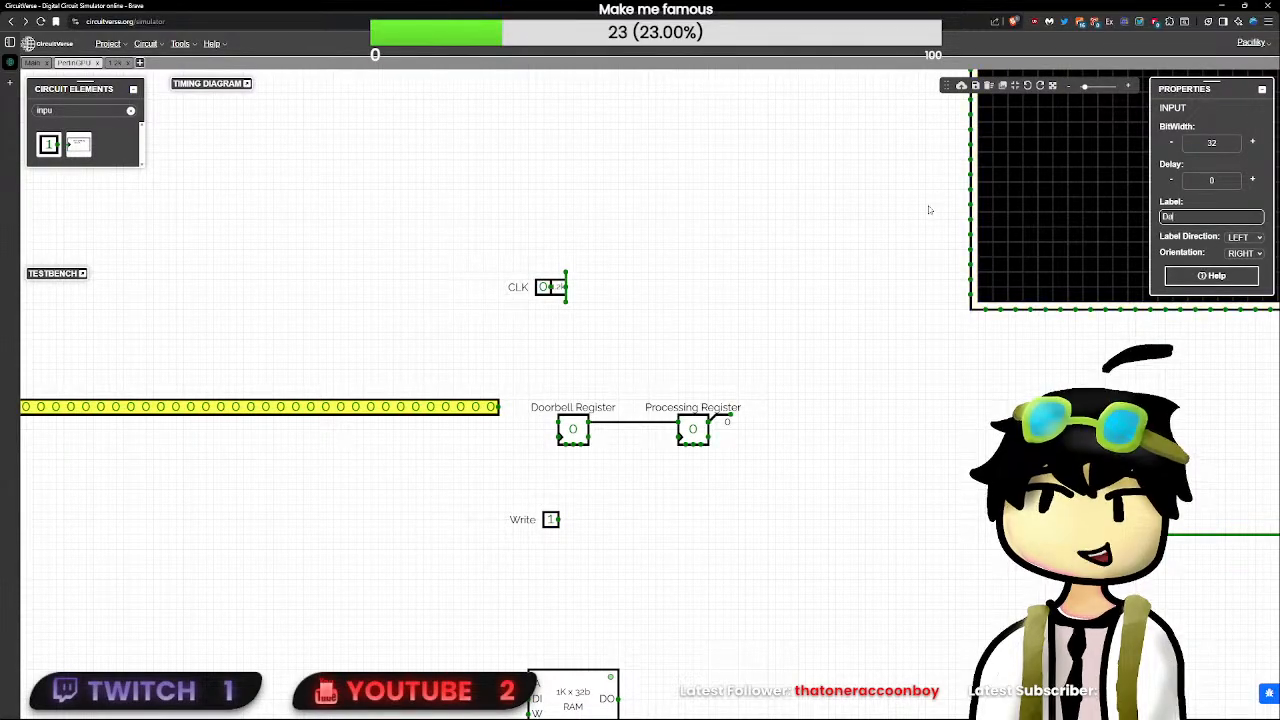
pyautogui.moveTo(516, 380); pyautogui.dragTo(806, 412)
pyautogui.click(781, 439)
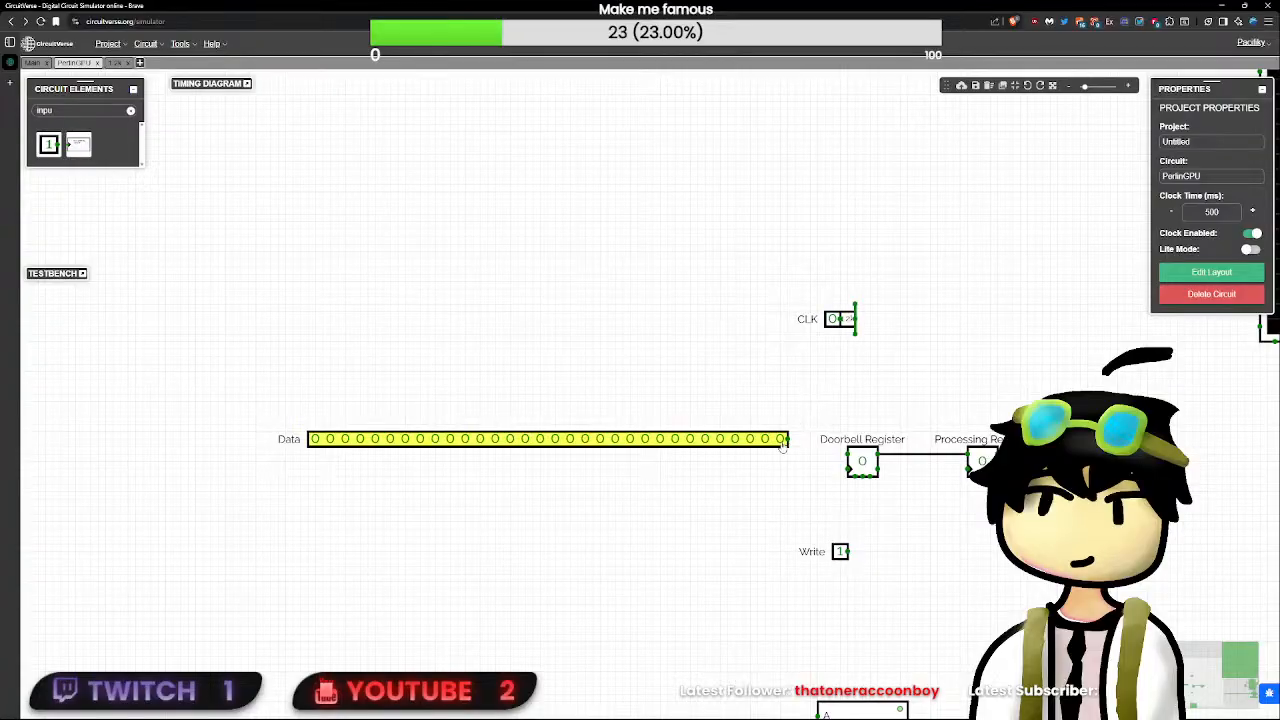
pyautogui.write('D')
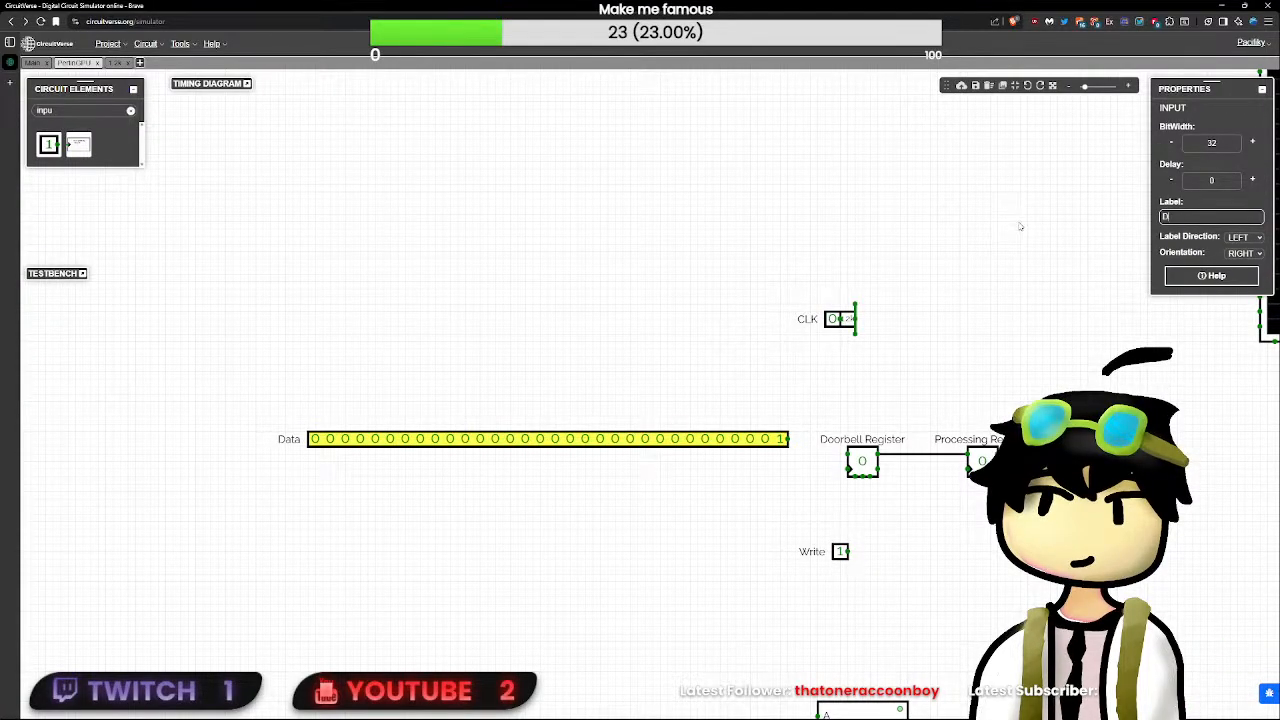
pyautogui.write('TA')
pyautogui.doubleClick(840, 552)
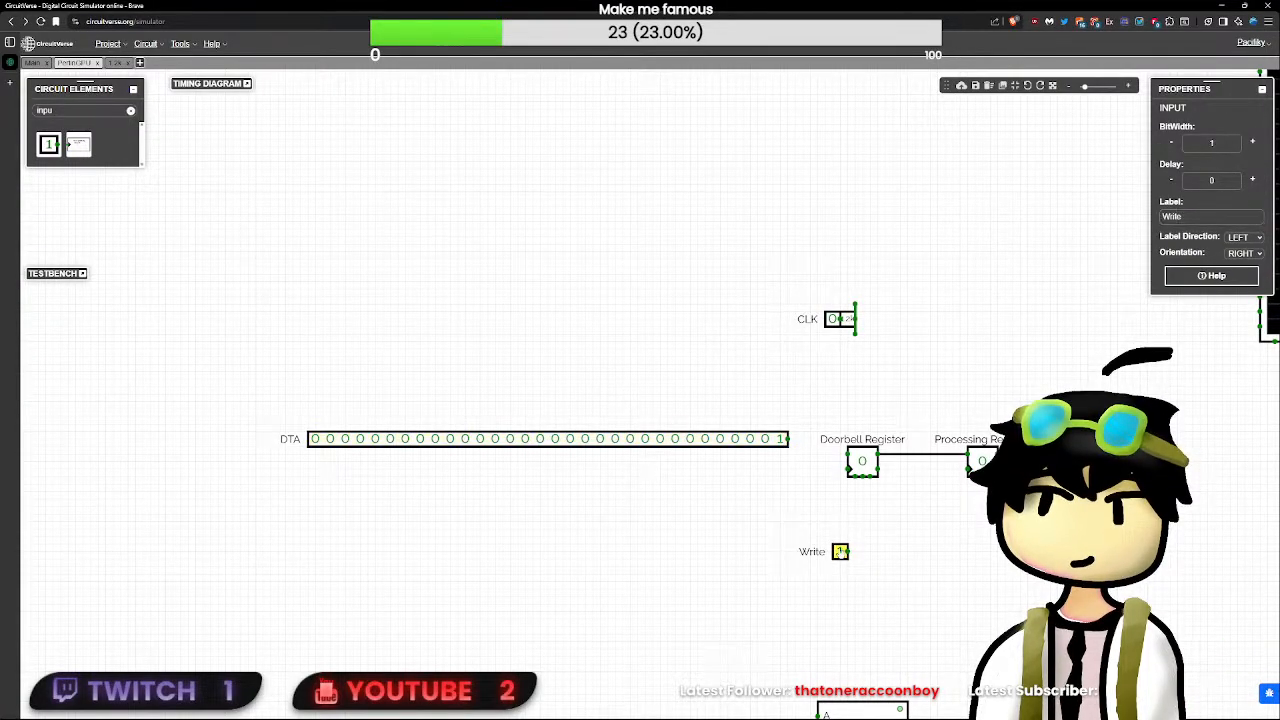
pyautogui.doubleClick(1214, 219)
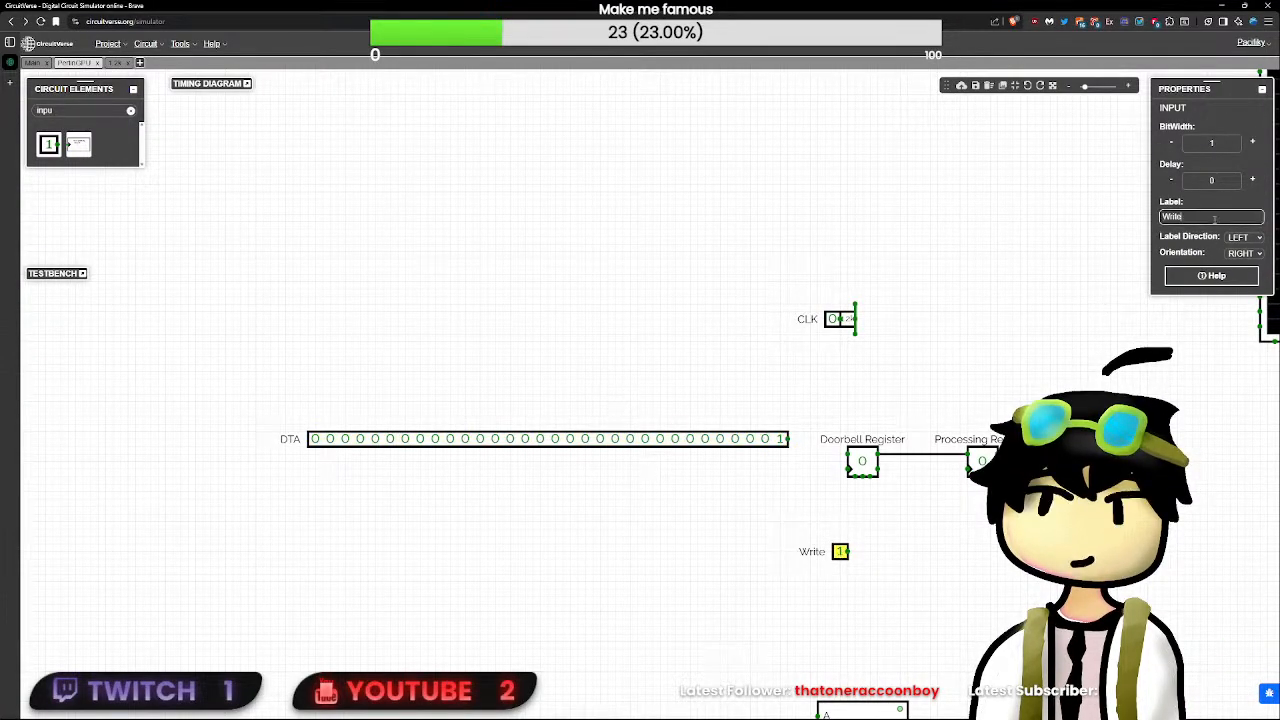
pyautogui.click(1007, 321)
# - Wire the DTA input to the Doorbell Register's data pin and the W input to its clock pin
pyautogui.click(780, 440)
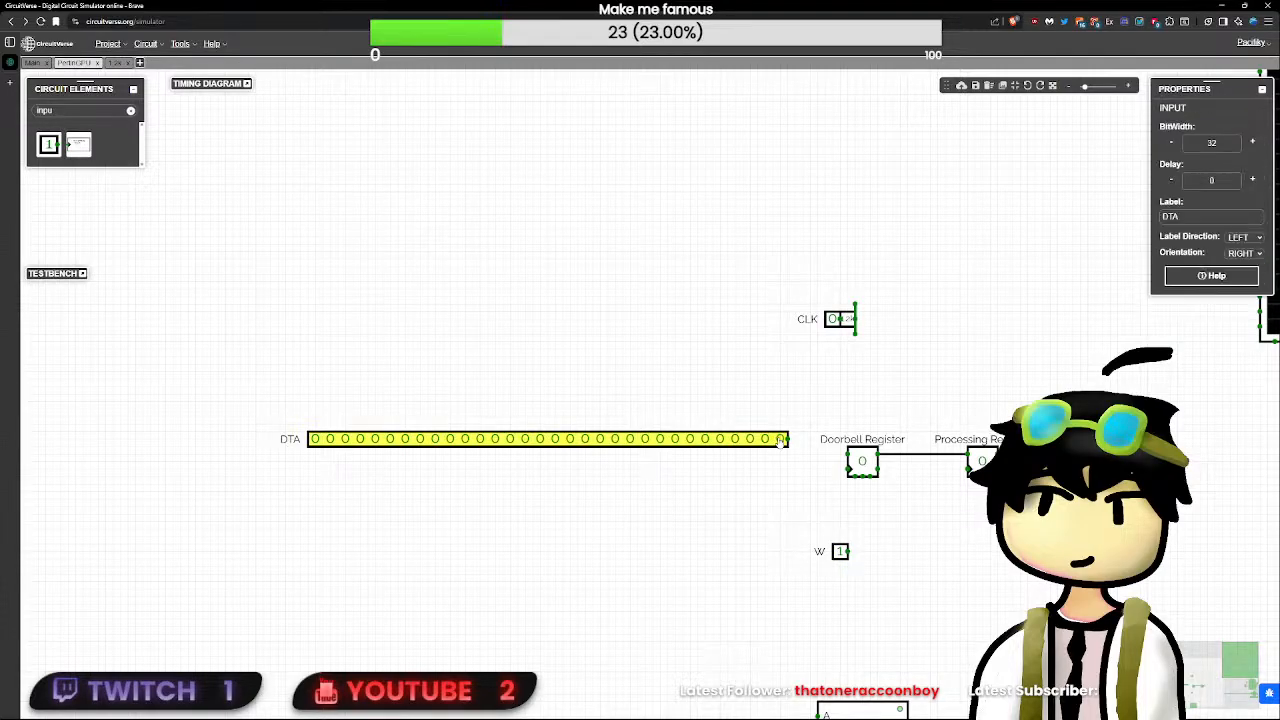
pyautogui.moveTo(780, 440); pyautogui.dragTo(848, 455)
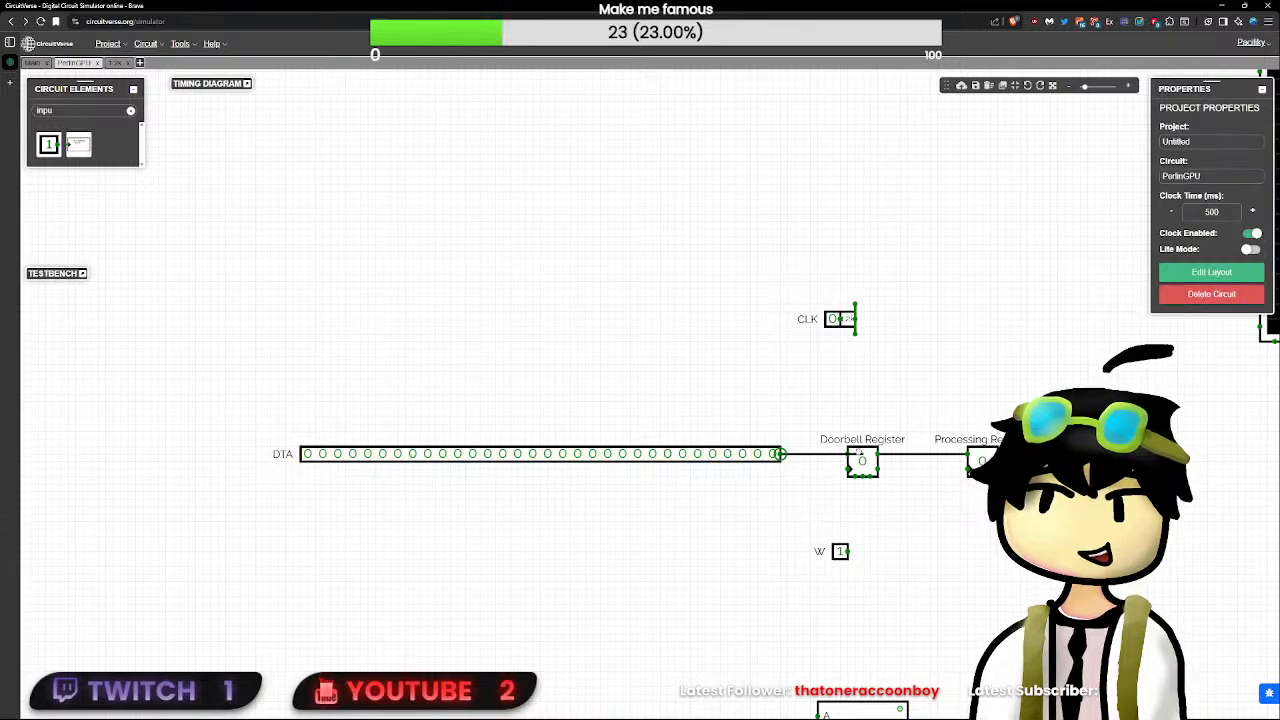
pyautogui.moveTo(841, 552); pyautogui.dragTo(849, 469)
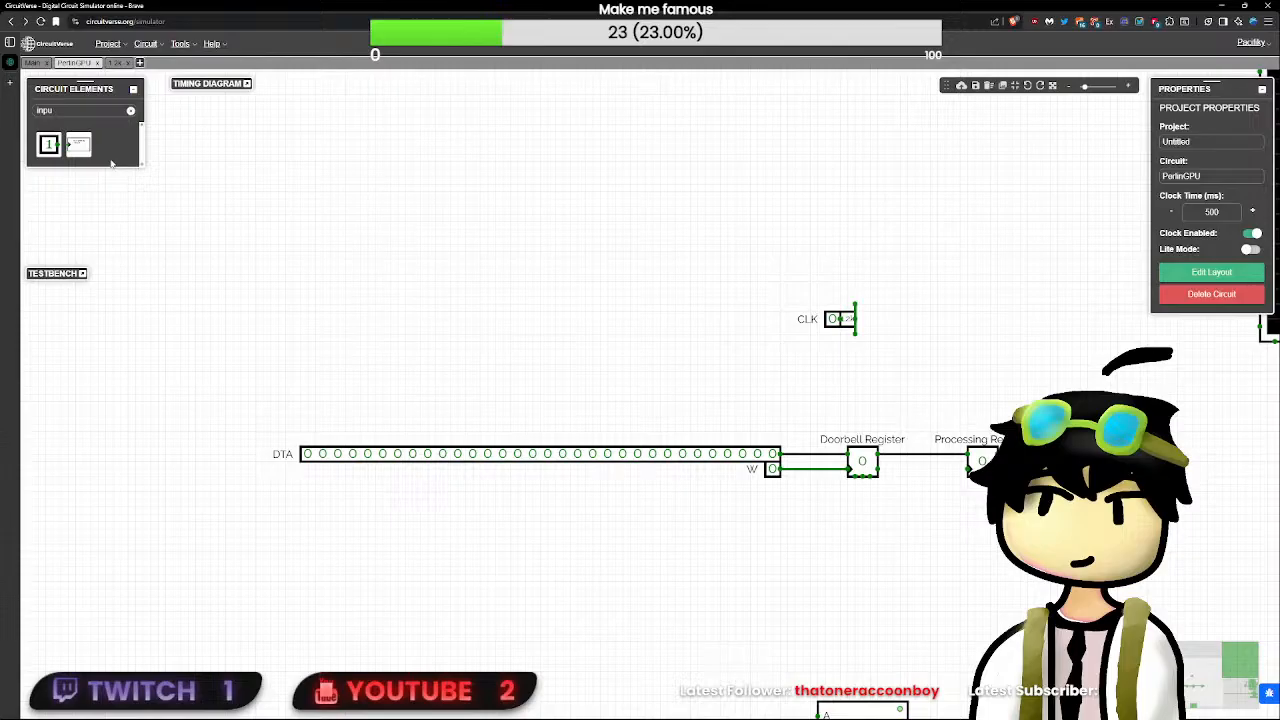
# - Add a one-bit input labelled "A" directly above the right end of the DTA input, and shorten the DTA label to "D"
pyautogui.click(48, 144)
pyautogui.click(774, 440)
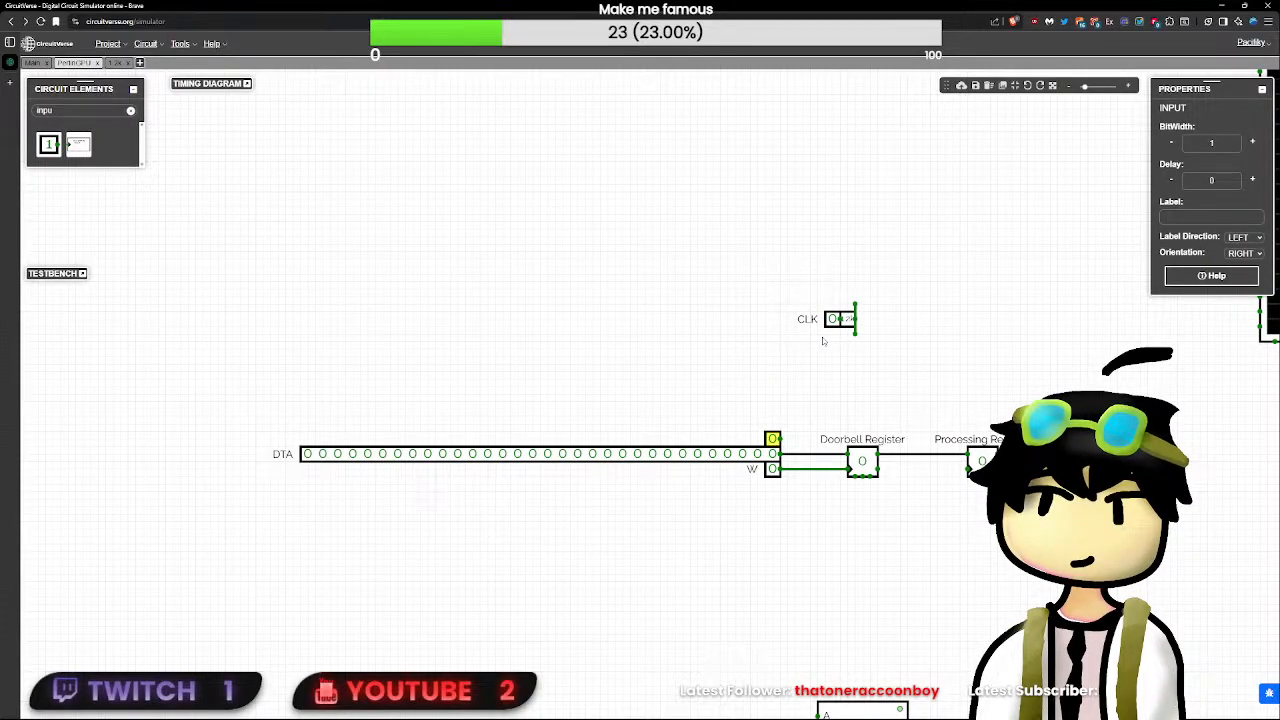
pyautogui.click(755, 454)
pyautogui.press('BackSpace')
pyautogui.press('BackSpace')
pyautogui.click(906, 375)
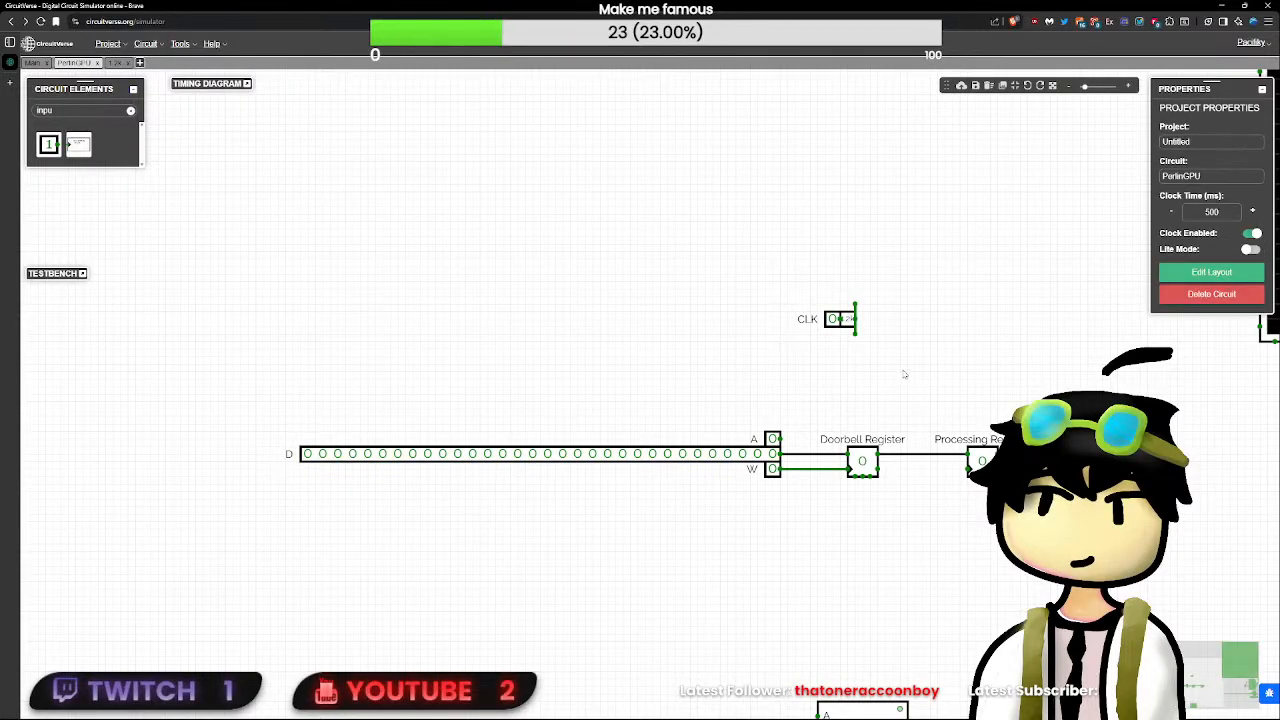
# - Clear the circuit element search so all element categories are listed again
pyautogui.moveTo(906, 375); pyautogui.dragTo(555, 347)
pyautogui.moveTo(654, 403); pyautogui.dragTo(565, 410)
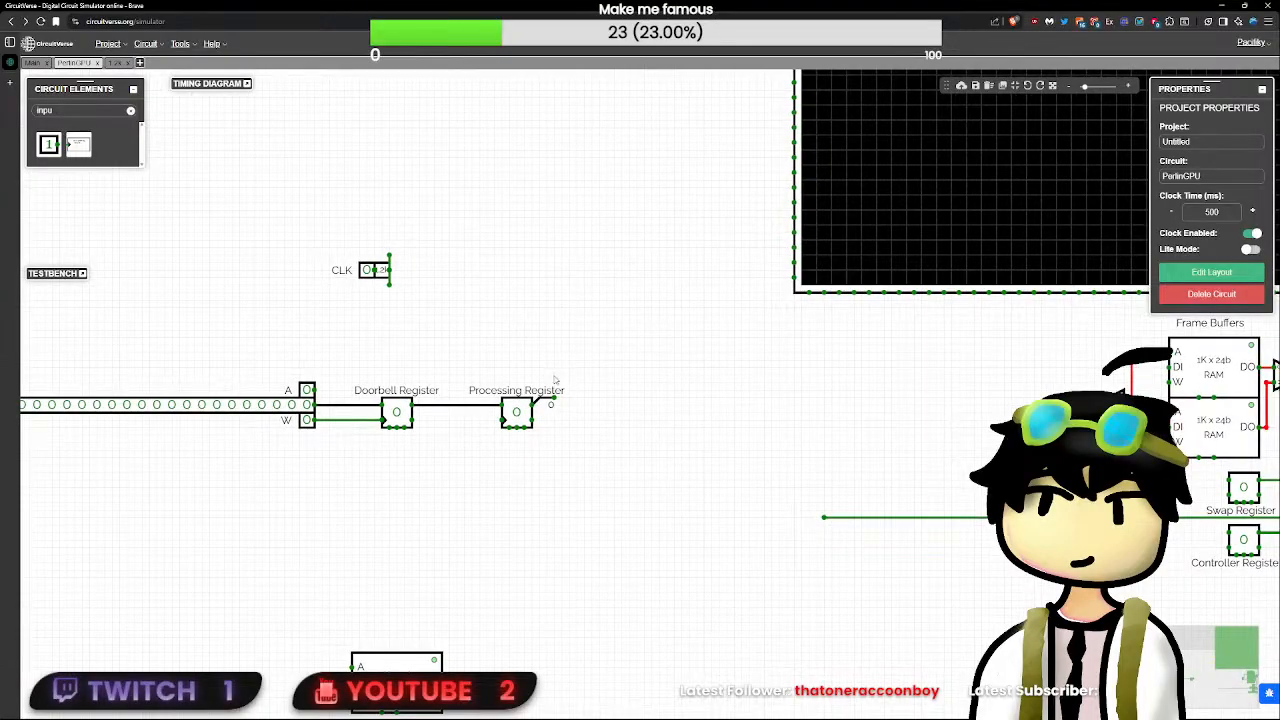
pyautogui.moveTo(344, 412); pyautogui.dragTo(458, 396)
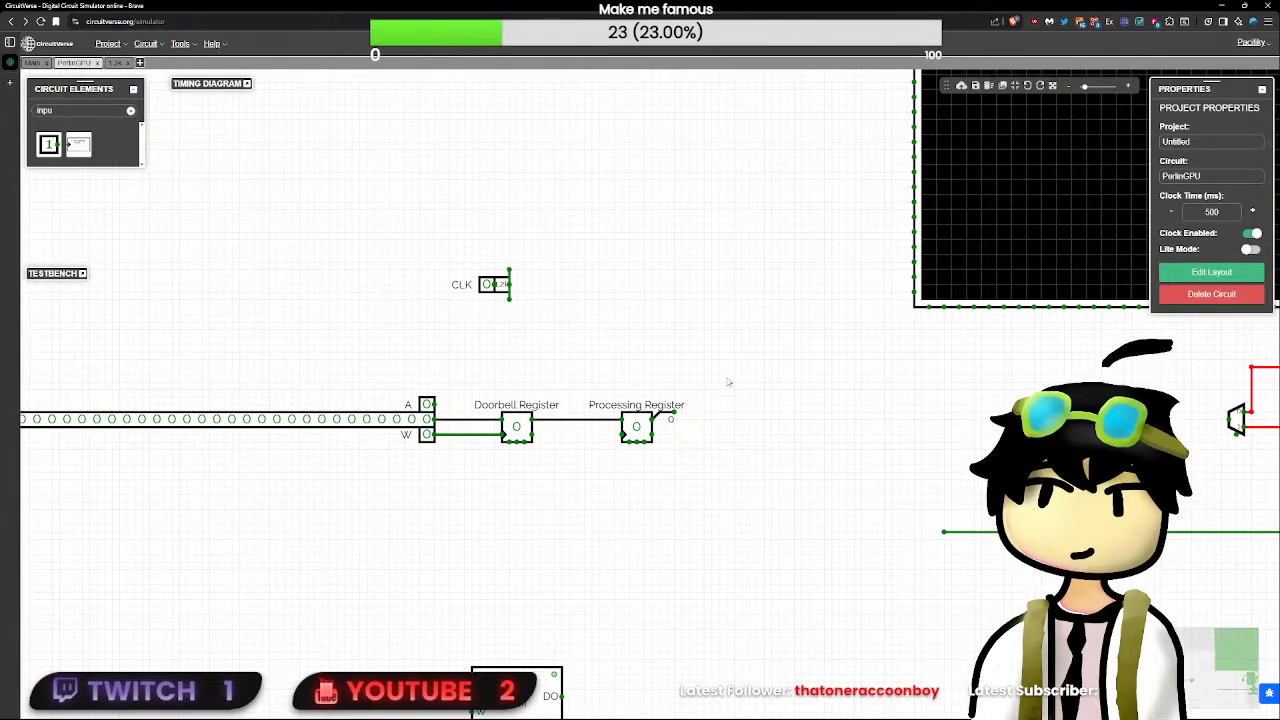
pyautogui.moveTo(732, 452); pyautogui.dragTo(392, 377)
pyautogui.moveTo(772, 441); pyautogui.dragTo(677, 438)
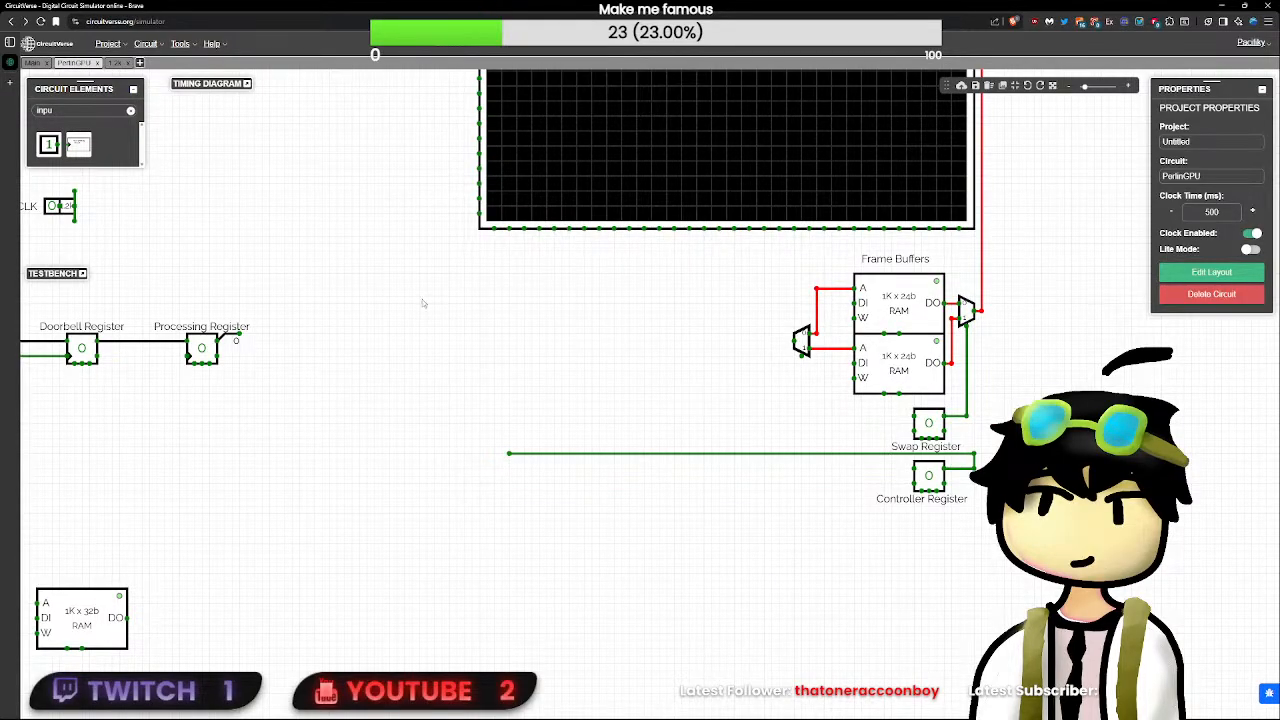
pyautogui.click(131, 112)
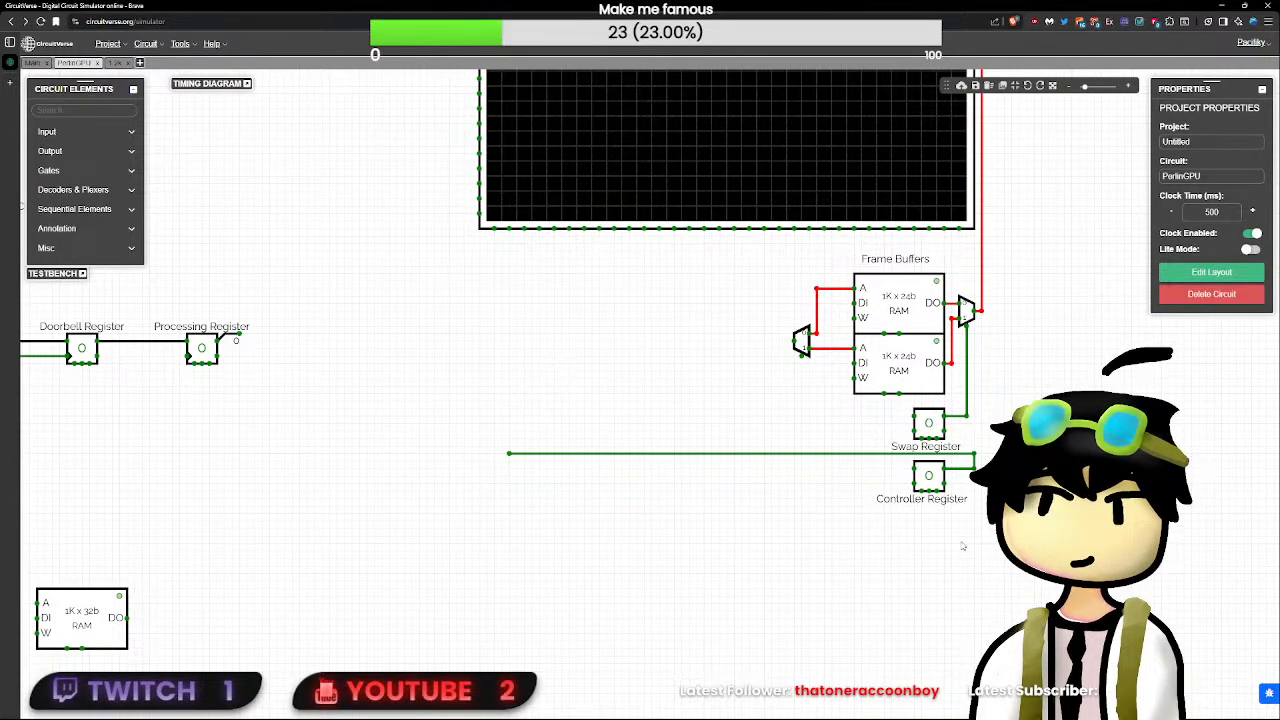
# - Move the frame buffer RAMs with their plexers, Swap and Controller Registers and labels left, and re-centre the "Frame Buffers" label above the RAMs
pyautogui.moveTo(1000, 544); pyautogui.dragTo(380, 278)
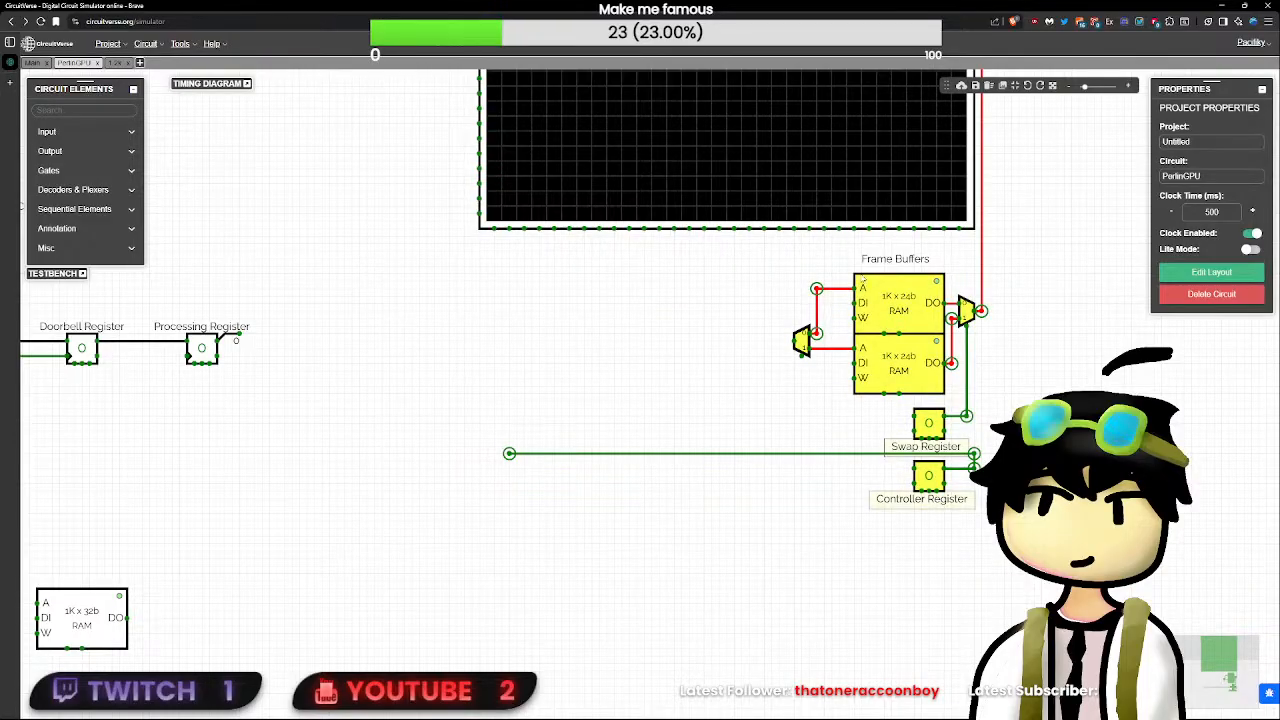
pyautogui.moveTo(915, 303); pyautogui.dragTo(743, 303)
pyautogui.click(940, 360)
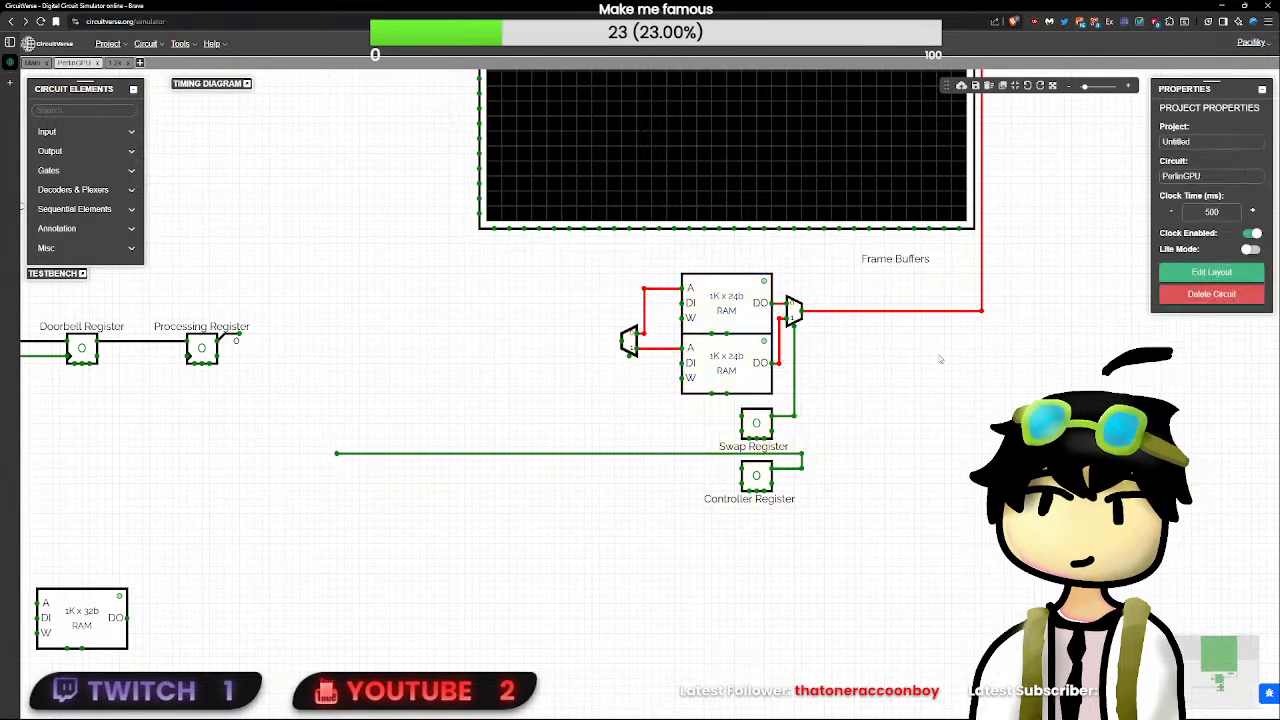
pyautogui.moveTo(906, 264); pyautogui.dragTo(735, 265)
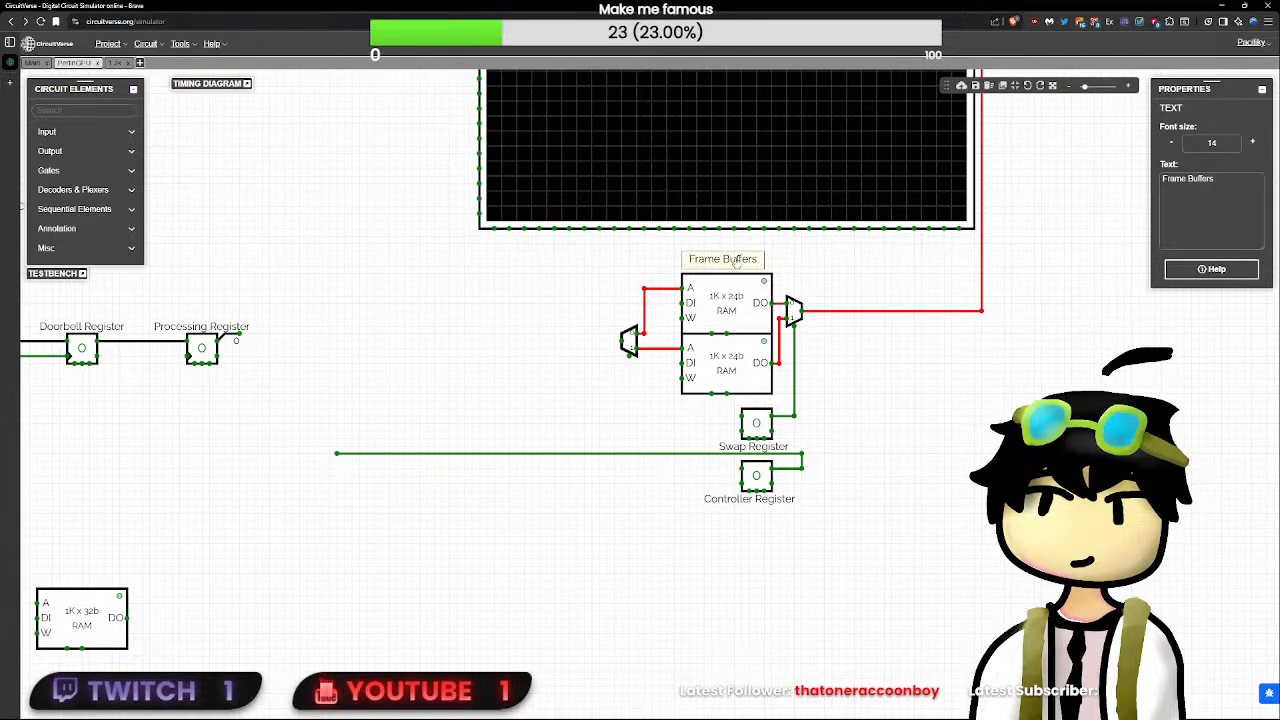
pyautogui.click(983, 415)
# - Wire the select pin of the plexer feeding the frame buffers' address pins to the Swap Register output, and shift both registers slightly down
pyautogui.moveTo(914, 421); pyautogui.dragTo(733, 361)
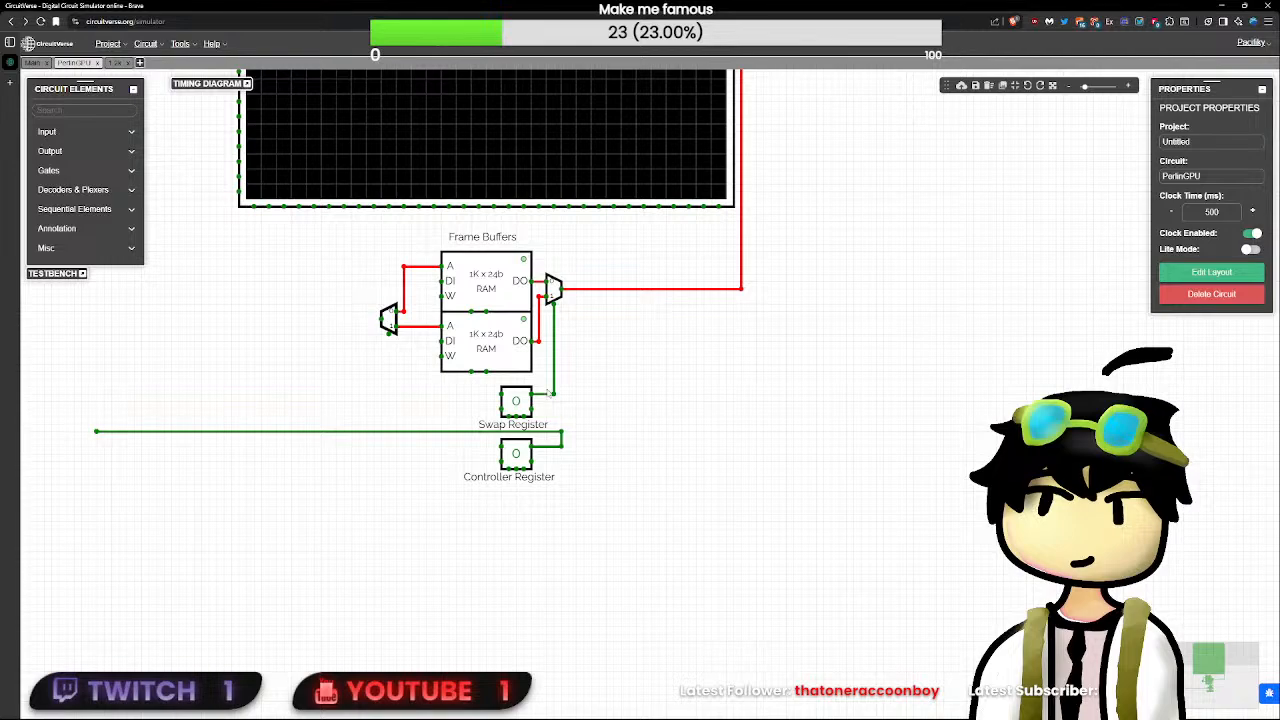
pyautogui.moveTo(425, 379); pyautogui.dragTo(389, 334)
pyautogui.moveTo(614, 537); pyautogui.dragTo(67, 385)
pyautogui.moveTo(512, 402); pyautogui.dragTo(512, 424)
pyautogui.click(663, 434)
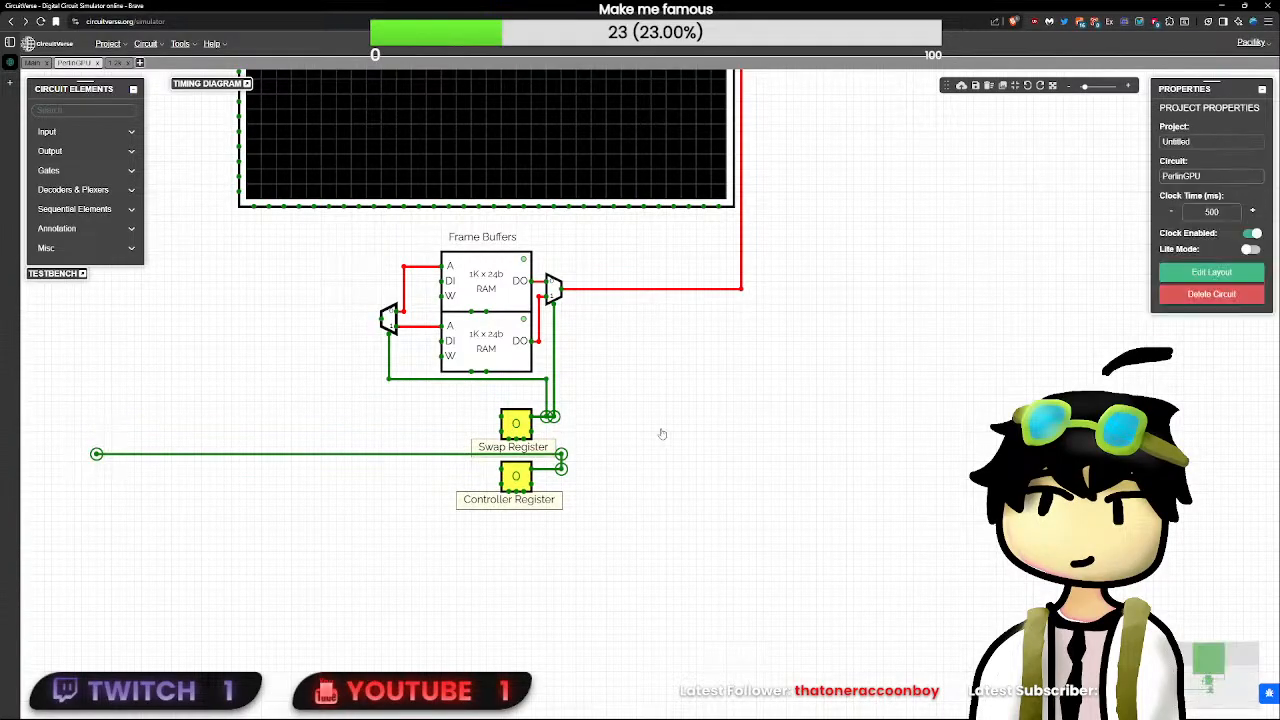
# - Remove the redundant parallel wire beside the Swap Register output and join the select wire's corner to the vertical select line
pyautogui.press('Delete')
pyautogui.moveTo(546, 379); pyautogui.dragTo(554, 379)
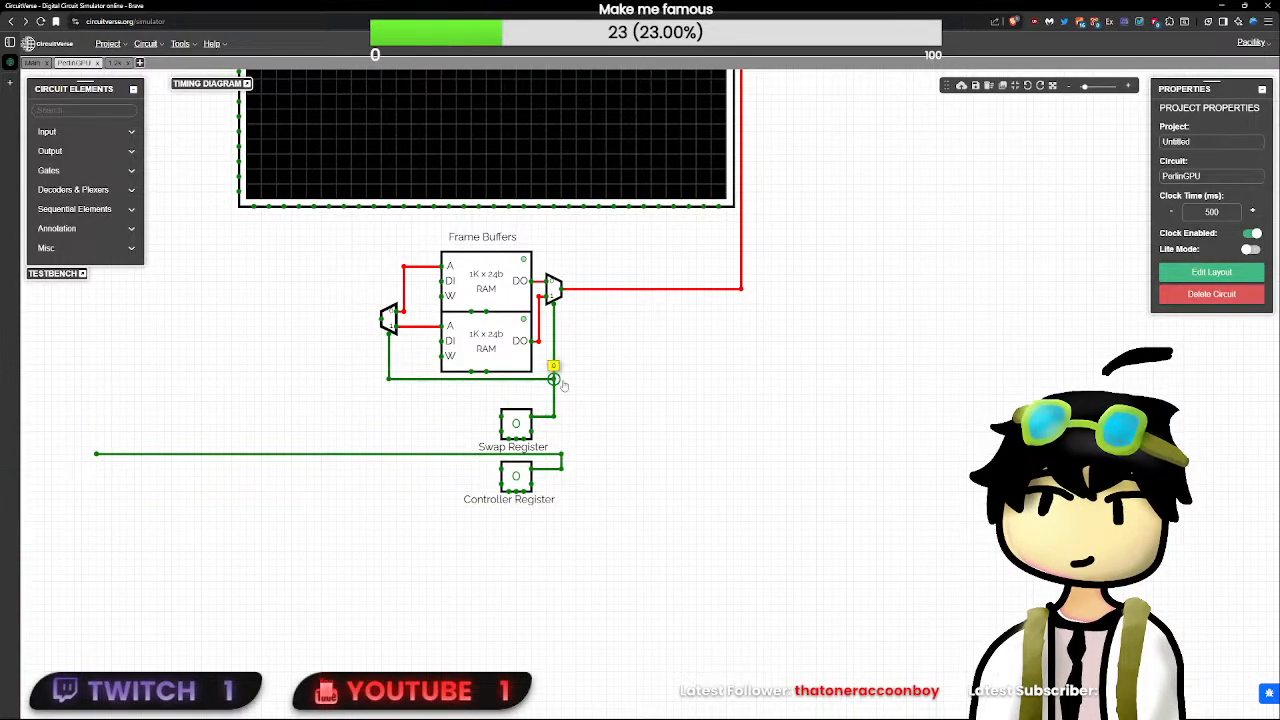
pyautogui.click(588, 397)
pyautogui.moveTo(592, 418); pyautogui.dragTo(622, 428)
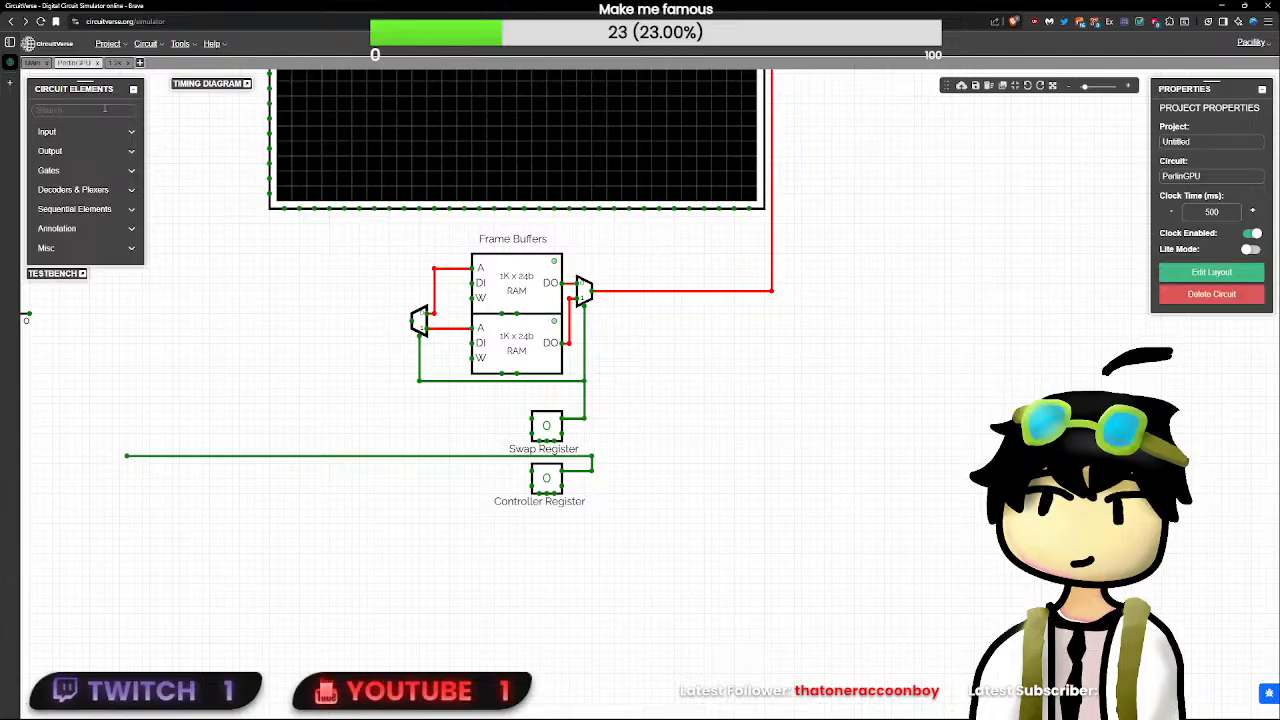
pyautogui.click(104, 108)
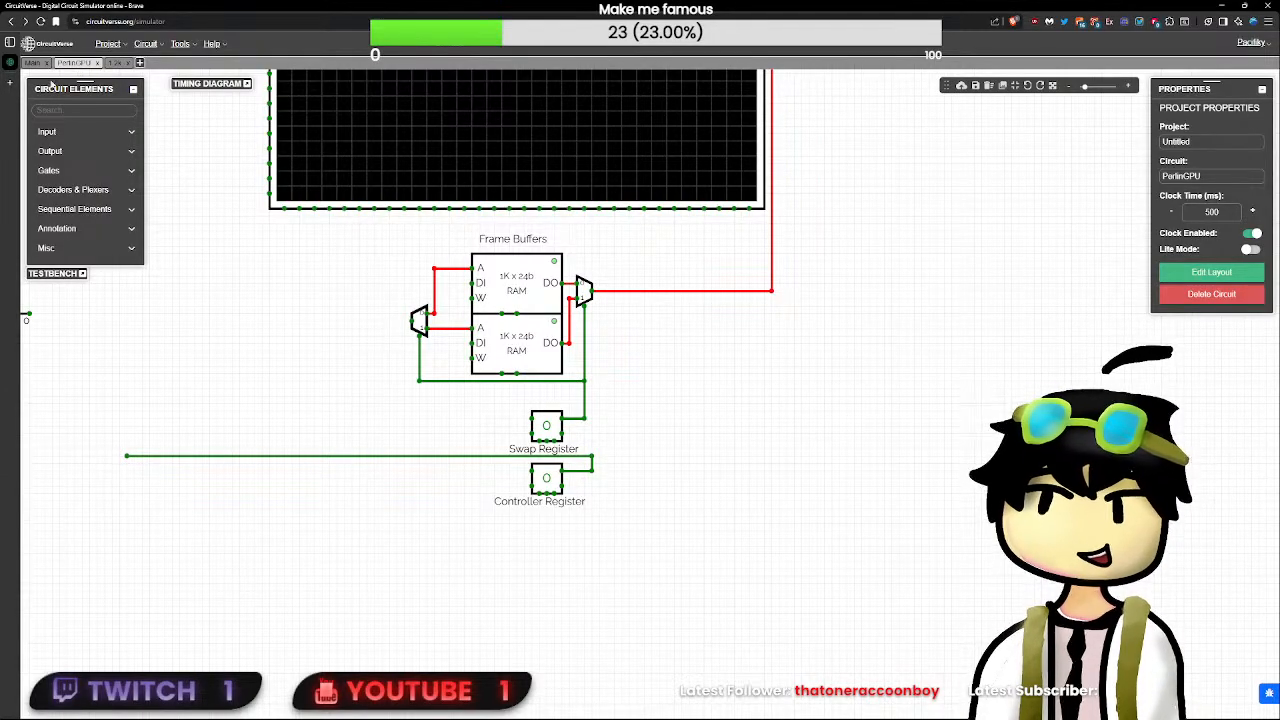
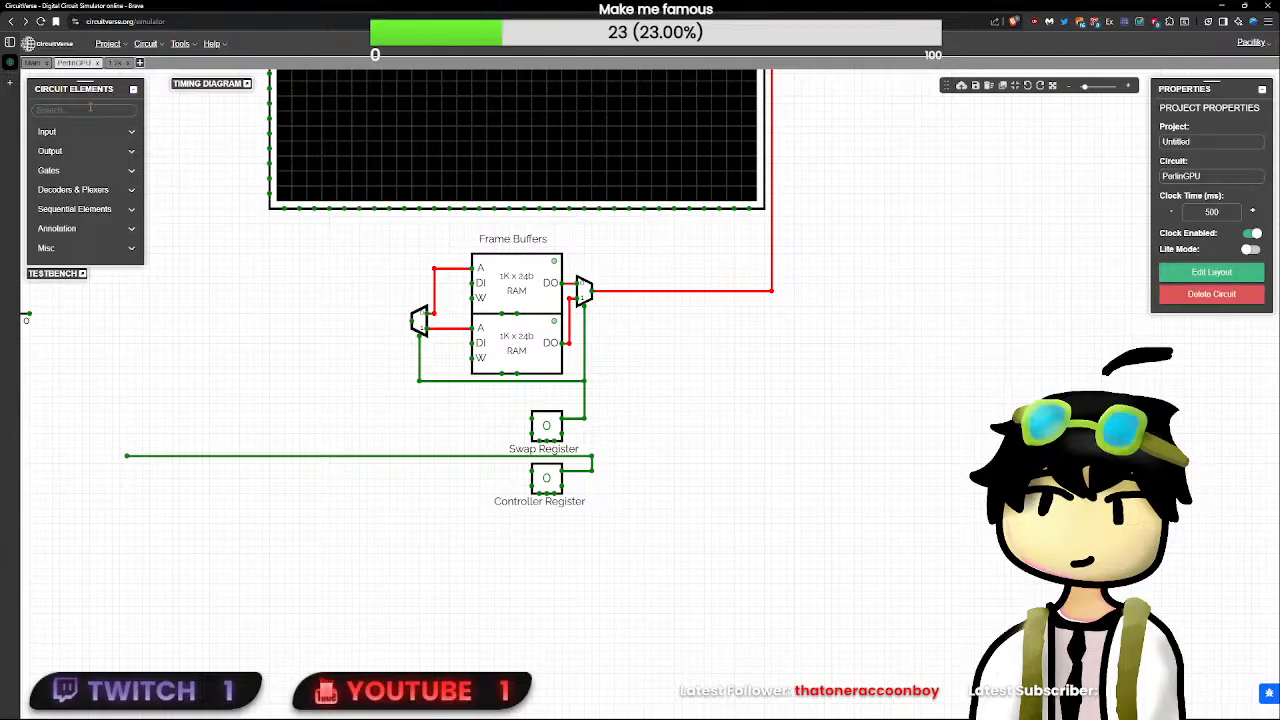
# - Find the counter element and place one, left unwired, in the free space left of the frame buffers
pyautogui.write('coun')
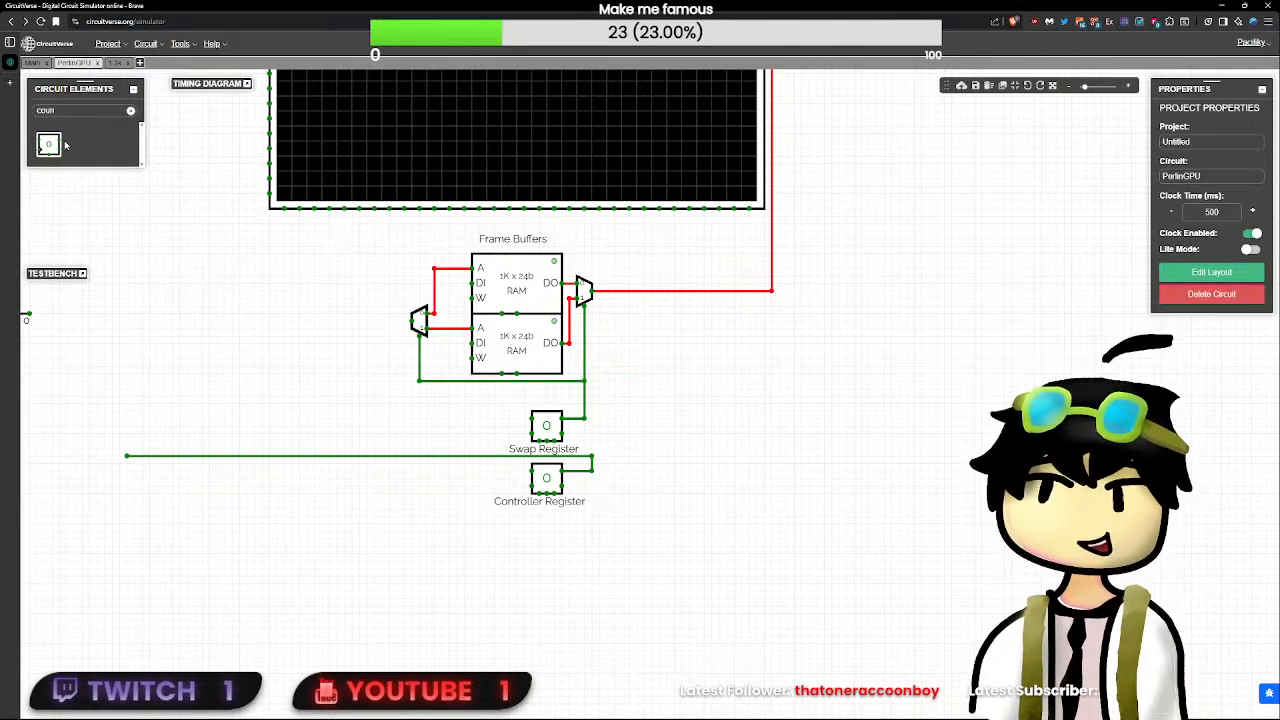
pyautogui.moveTo(65, 145); pyautogui.dragTo(329, 292)
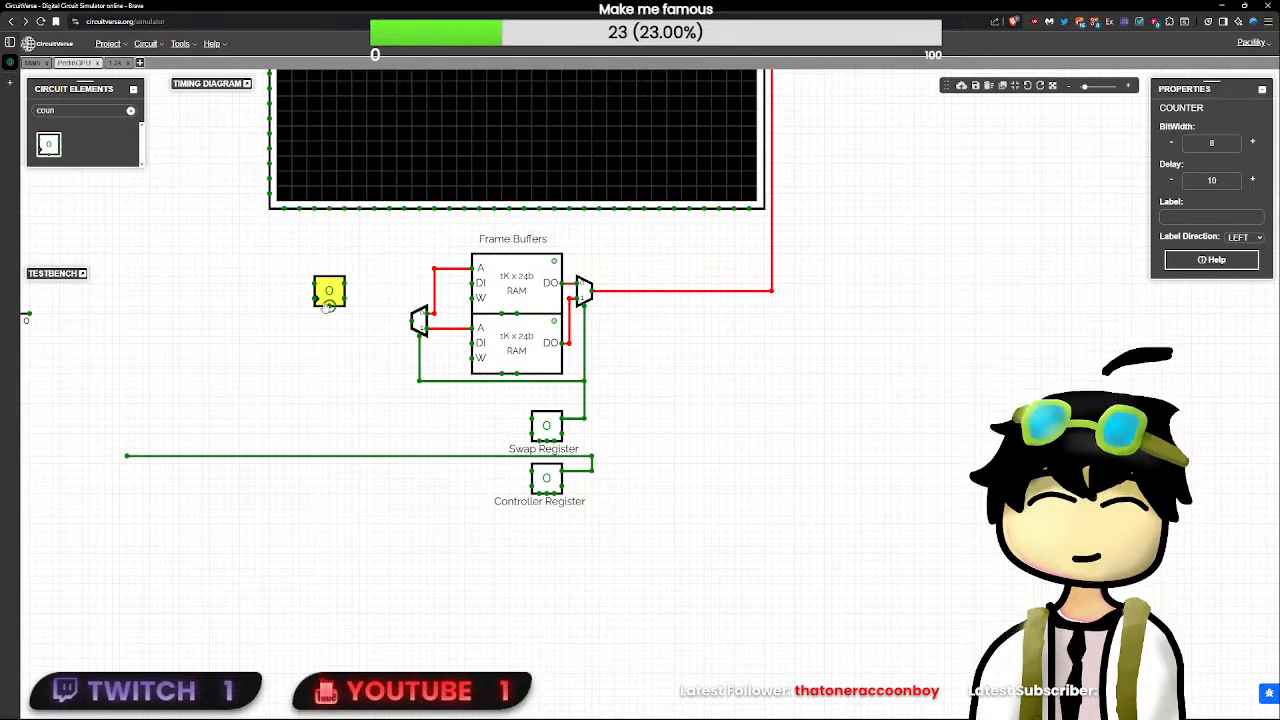
pyautogui.click(302, 302)
pyautogui.moveTo(317, 298); pyautogui.dragTo(280, 301)
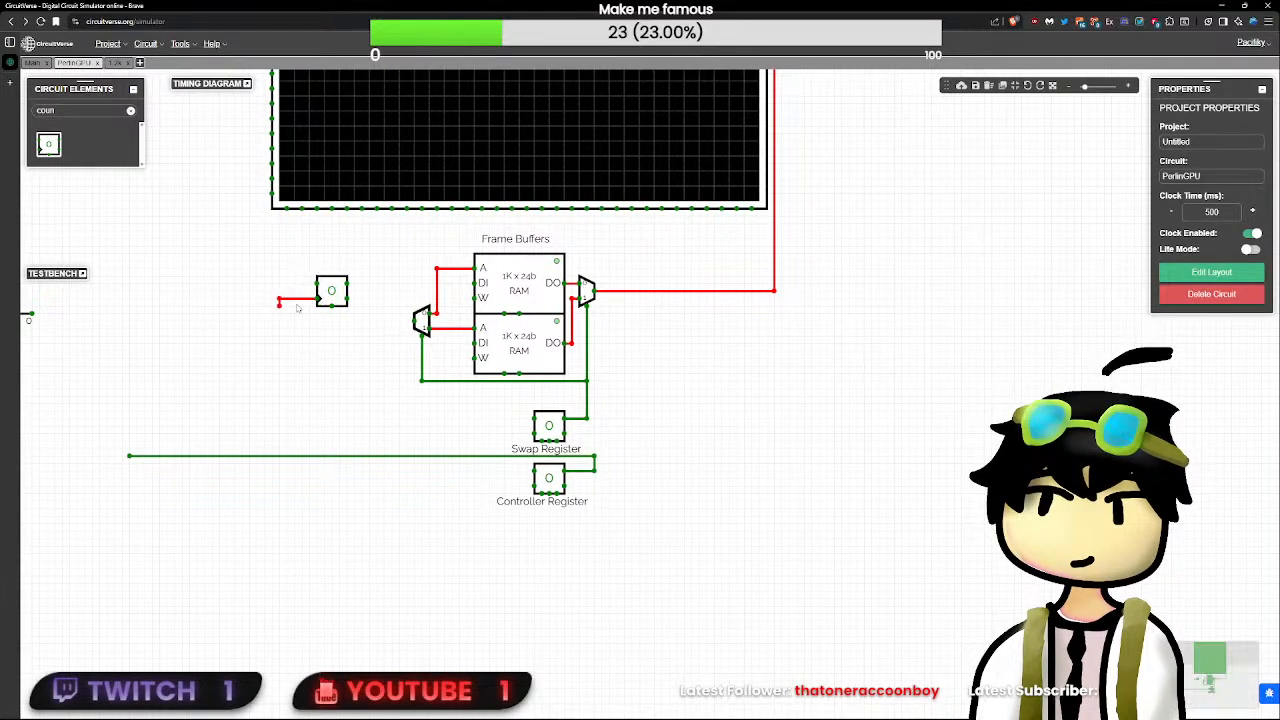
pyautogui.click(335, 295)
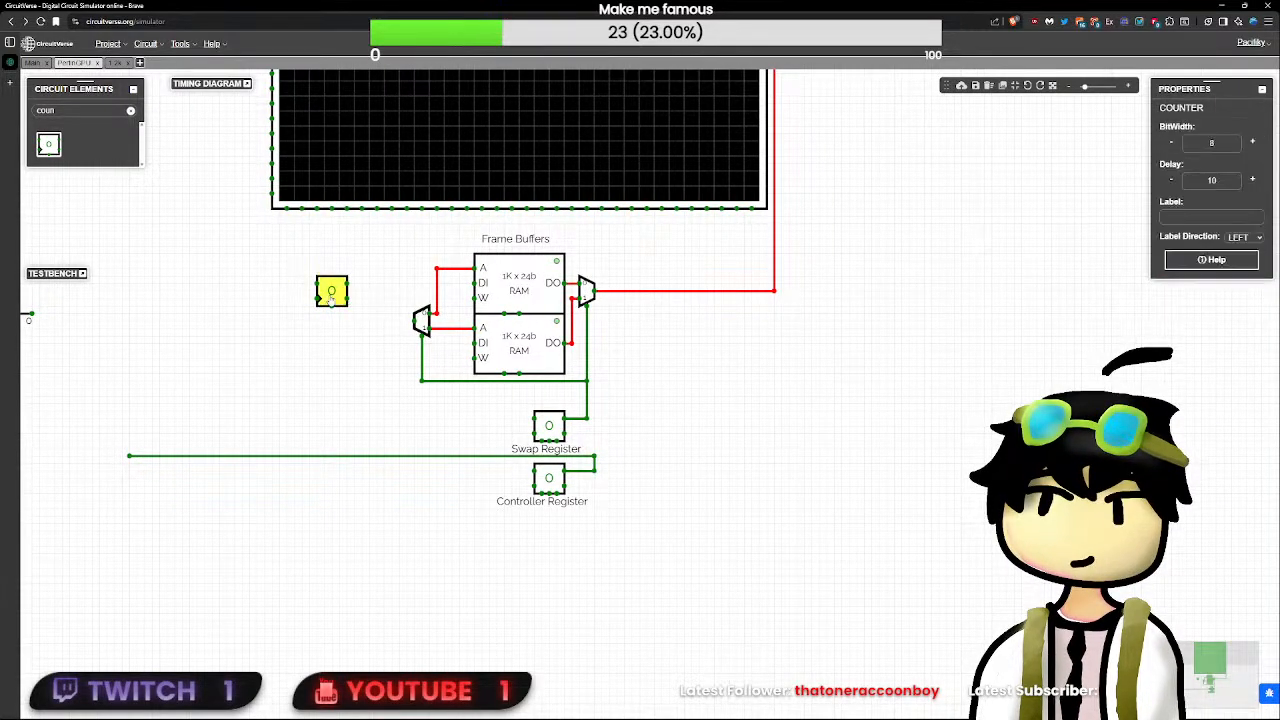
pyautogui.press('Delete')
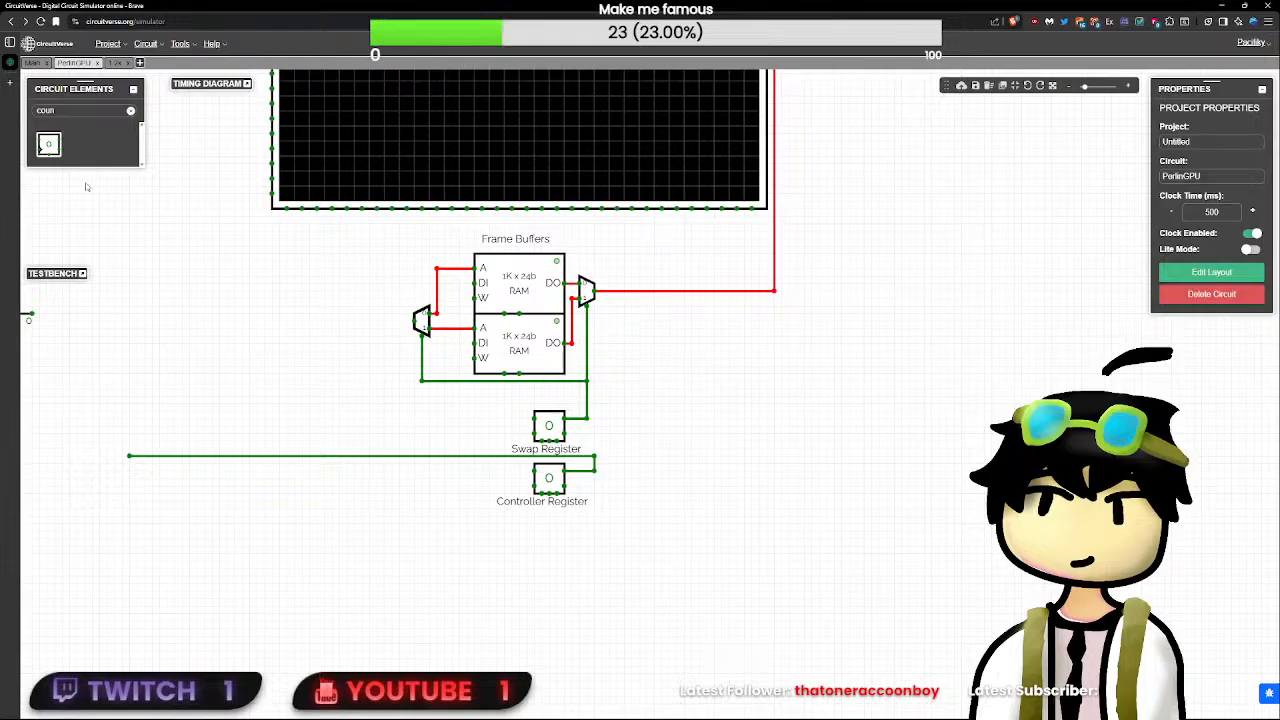
pyautogui.click(57, 153)
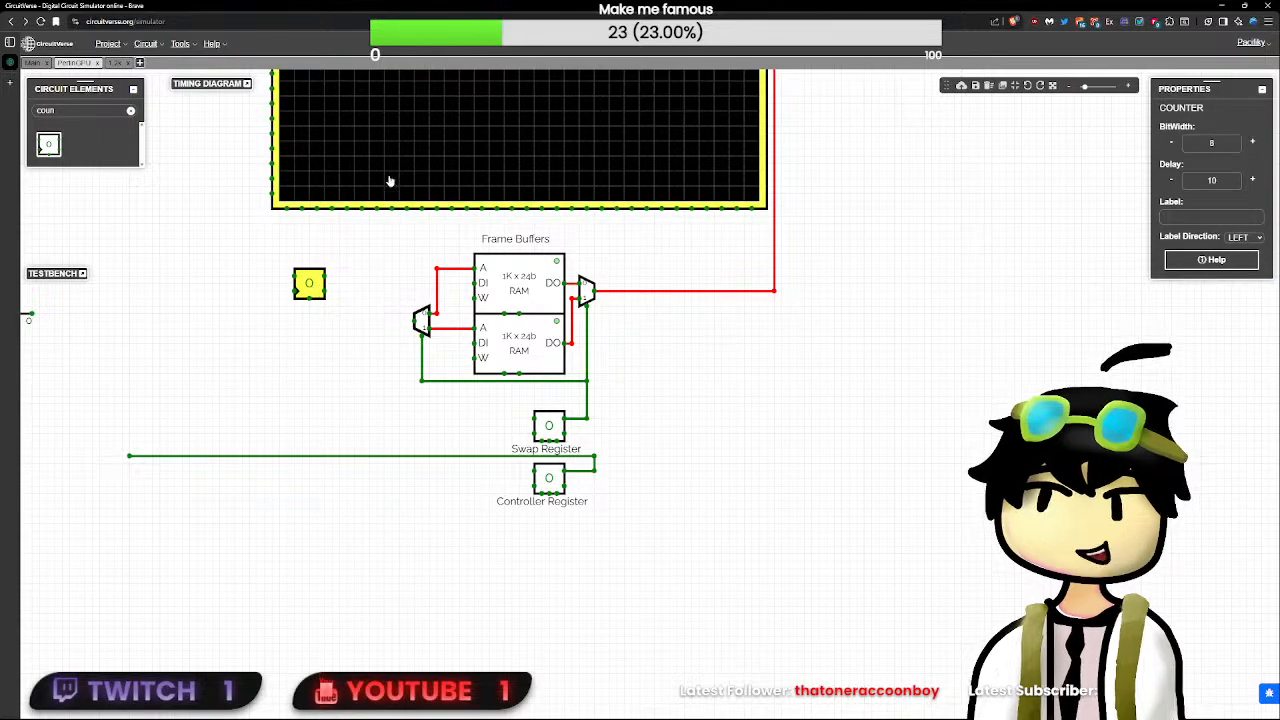
pyautogui.moveTo(313, 302); pyautogui.dragTo(347, 307)
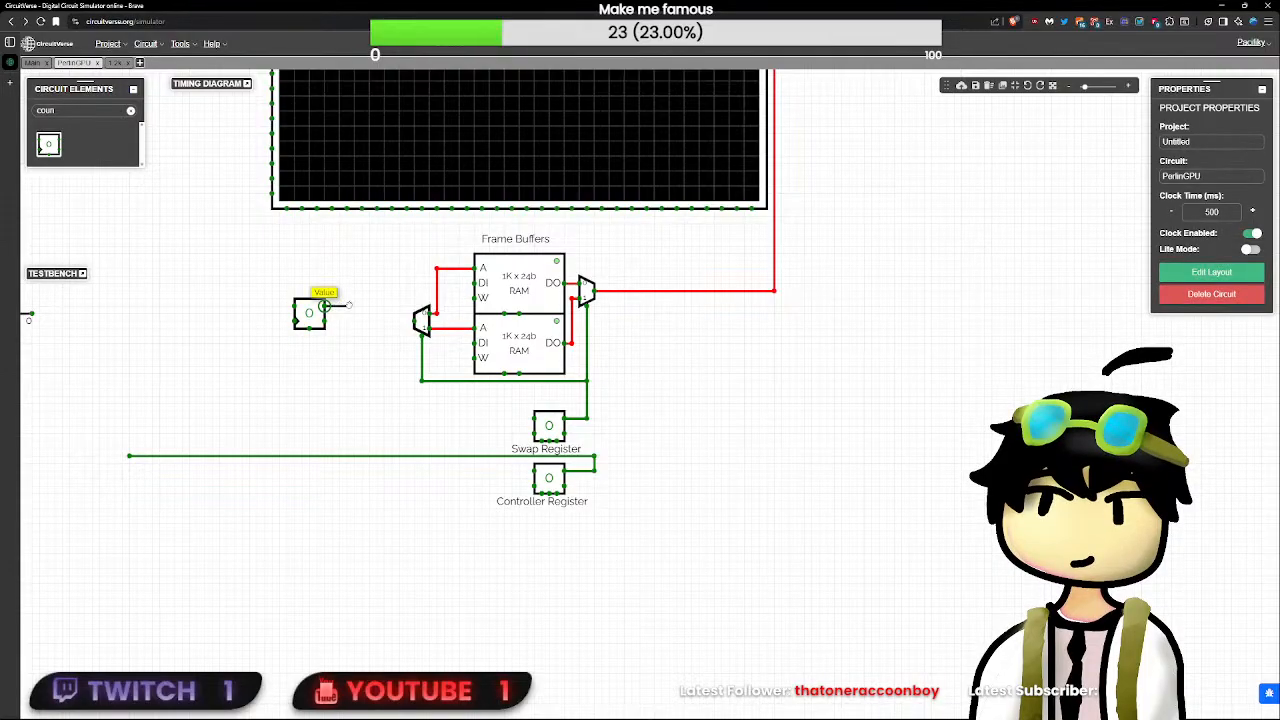
pyautogui.click(316, 314)
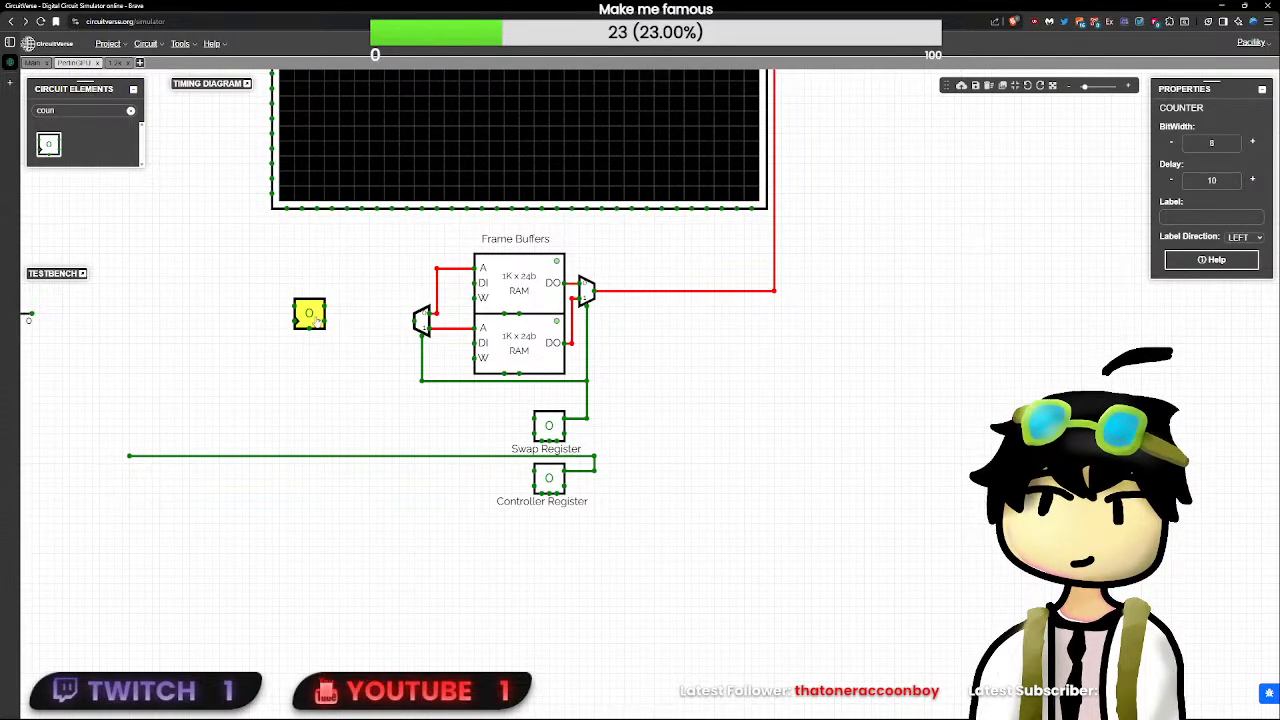
# - Move the counter to the empty area right of the Swap Register, leaving it unwired
pyautogui.moveTo(317, 320); pyautogui.dragTo(352, 408)
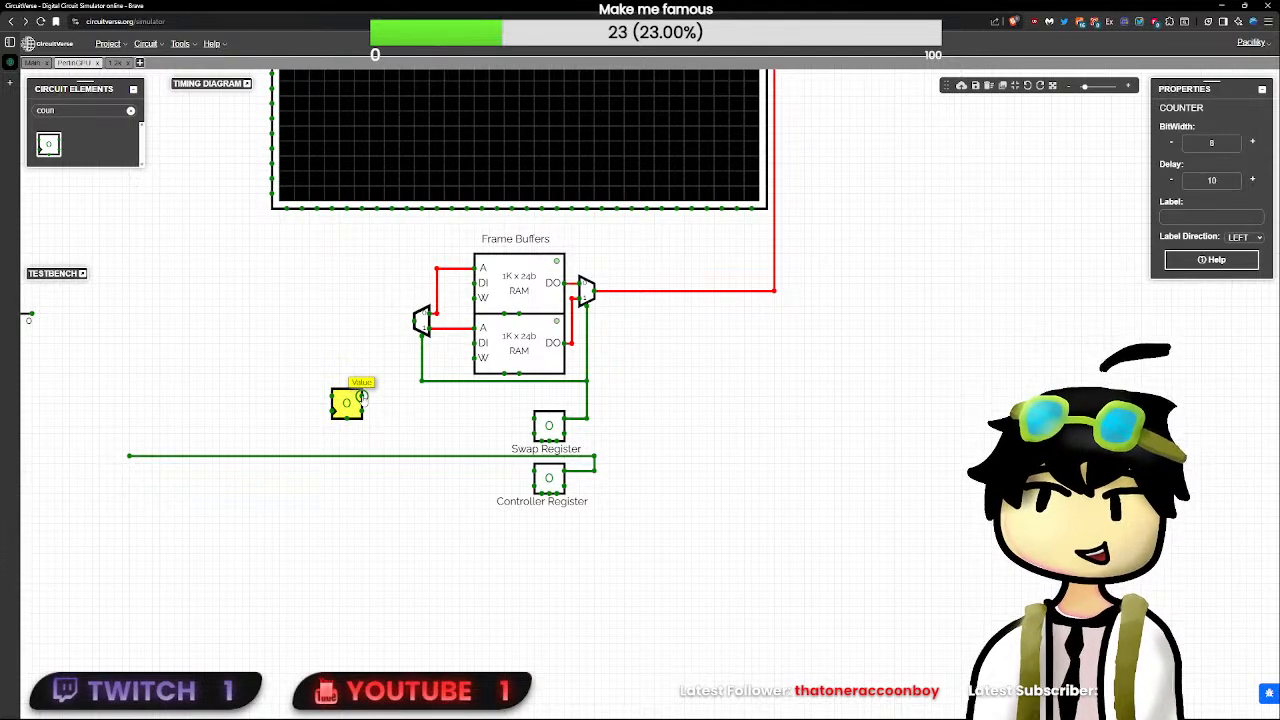
pyautogui.moveTo(362, 397); pyautogui.dragTo(471, 403)
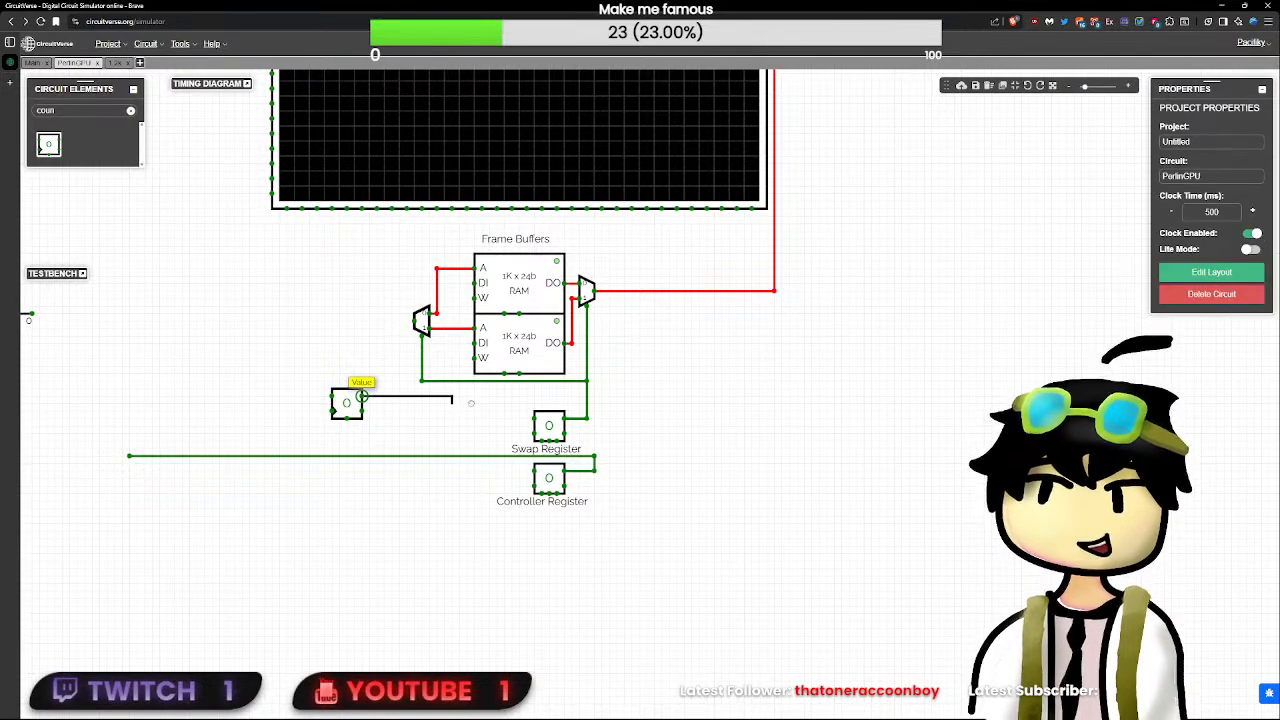
pyautogui.click(361, 396)
pyautogui.moveTo(361, 396); pyautogui.dragTo(811, 443)
pyautogui.click(358, 406)
pyautogui.click(332, 411)
# - Move the Swap Register flip-flop left of the frame buffers at the select wire's height, and shift the address demultiplexer slightly right
pyautogui.click(548, 426)
pyautogui.moveTo(548, 426); pyautogui.dragTo(262, 385)
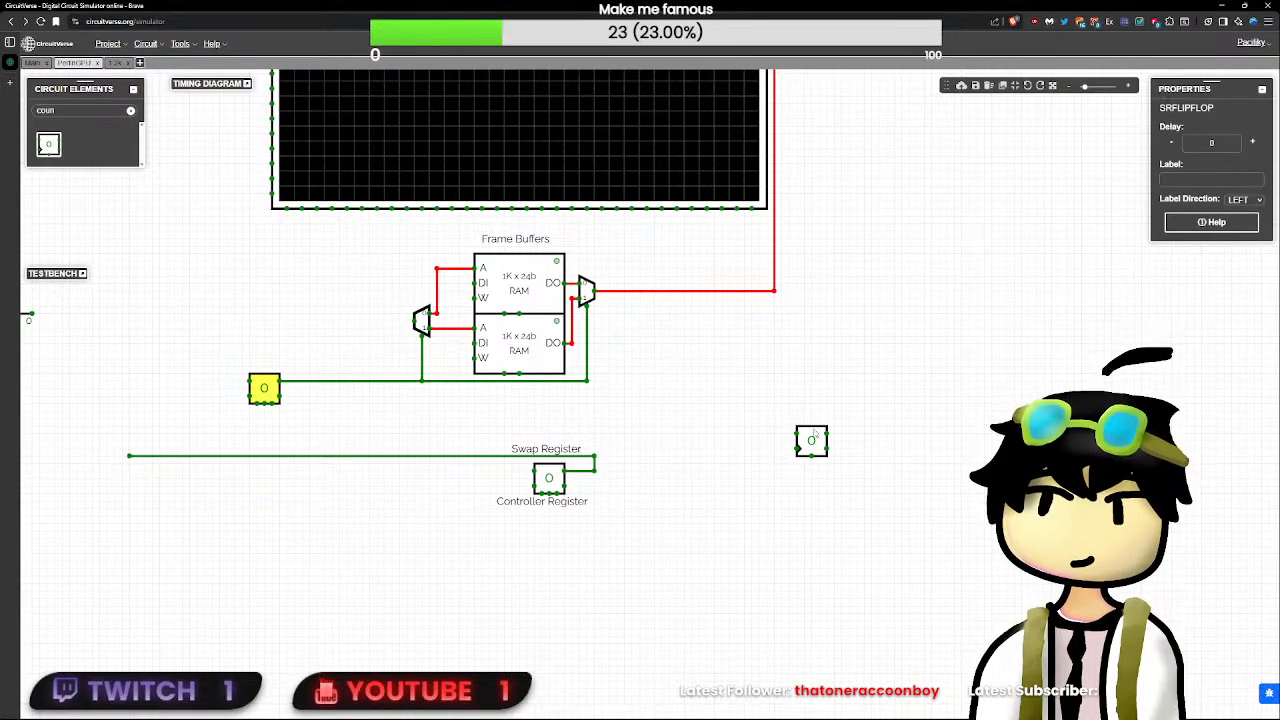
pyautogui.moveTo(392, 255); pyautogui.dragTo(449, 392)
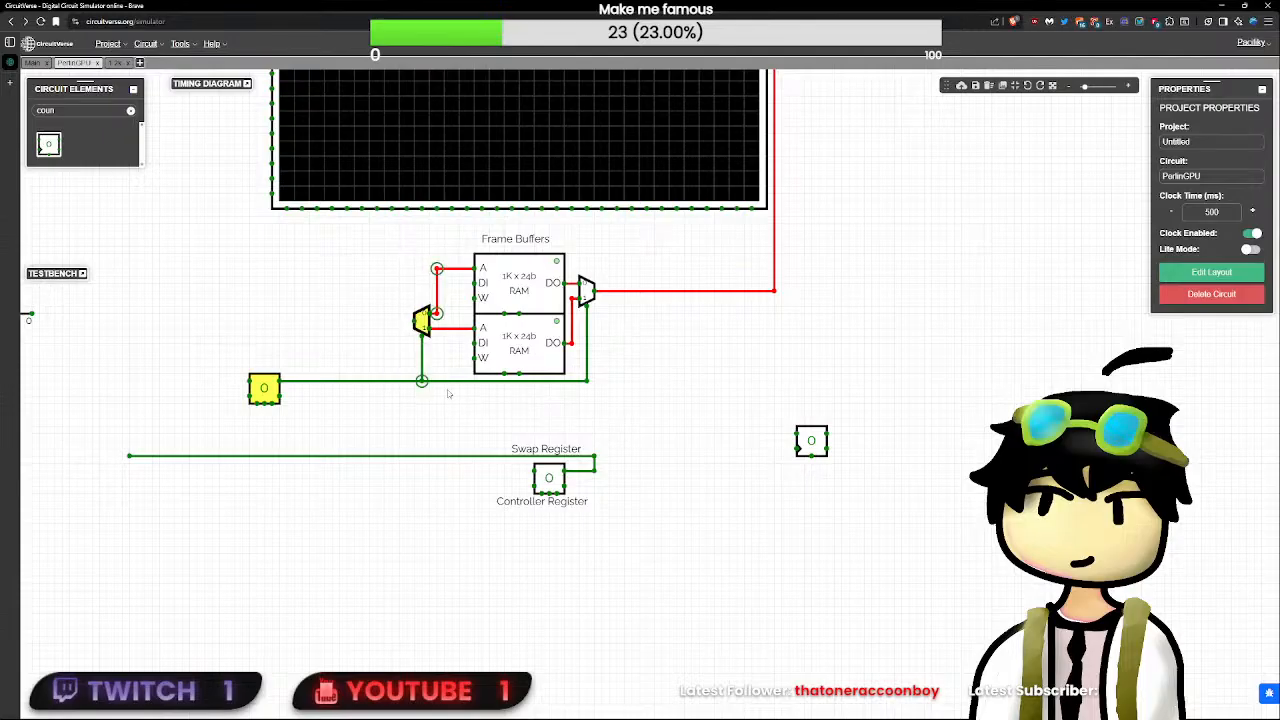
pyautogui.moveTo(422, 320); pyautogui.dragTo(452, 320)
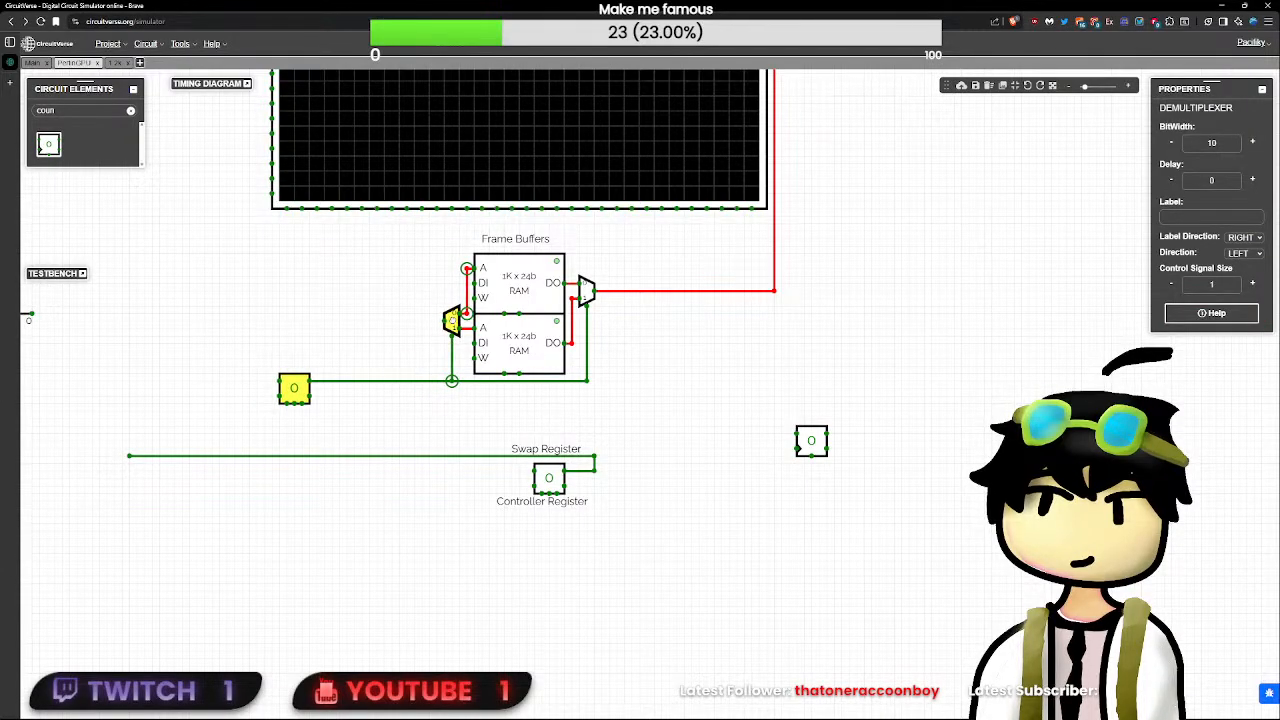
pyautogui.click(543, 436)
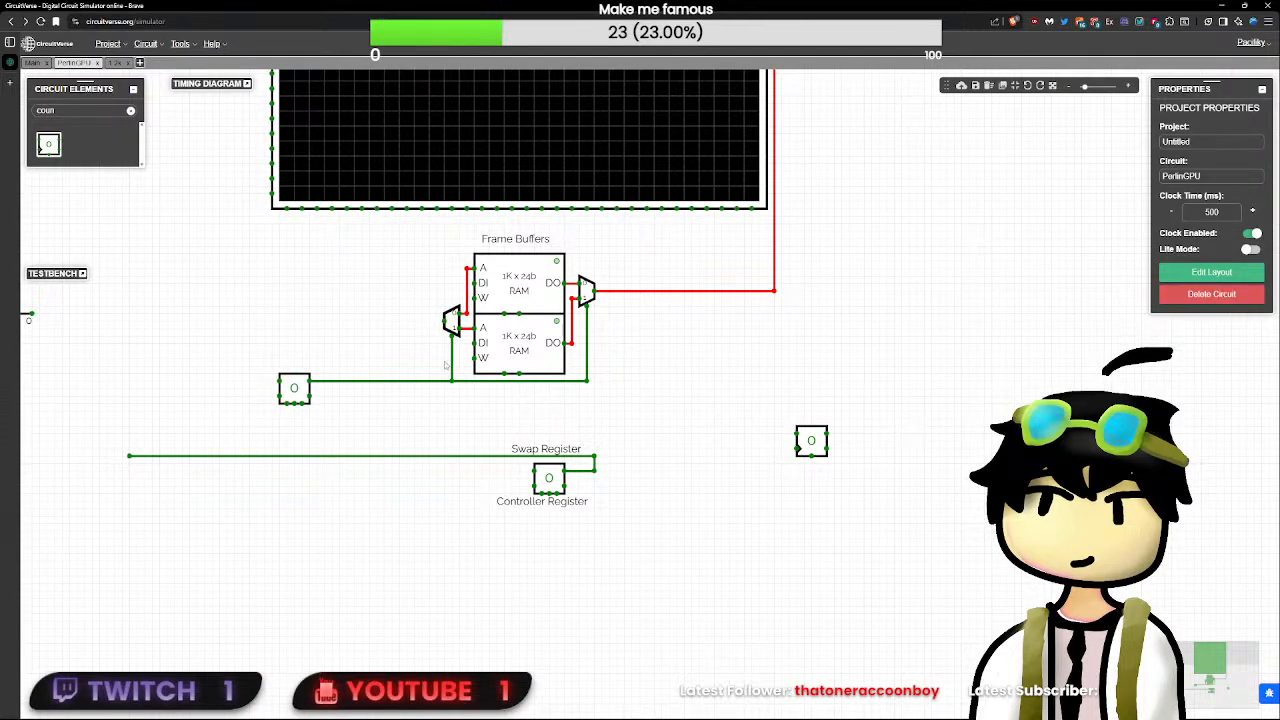
pyautogui.moveTo(414, 418); pyautogui.dragTo(476, 251)
pyautogui.moveTo(452, 320); pyautogui.dragTo(429, 320)
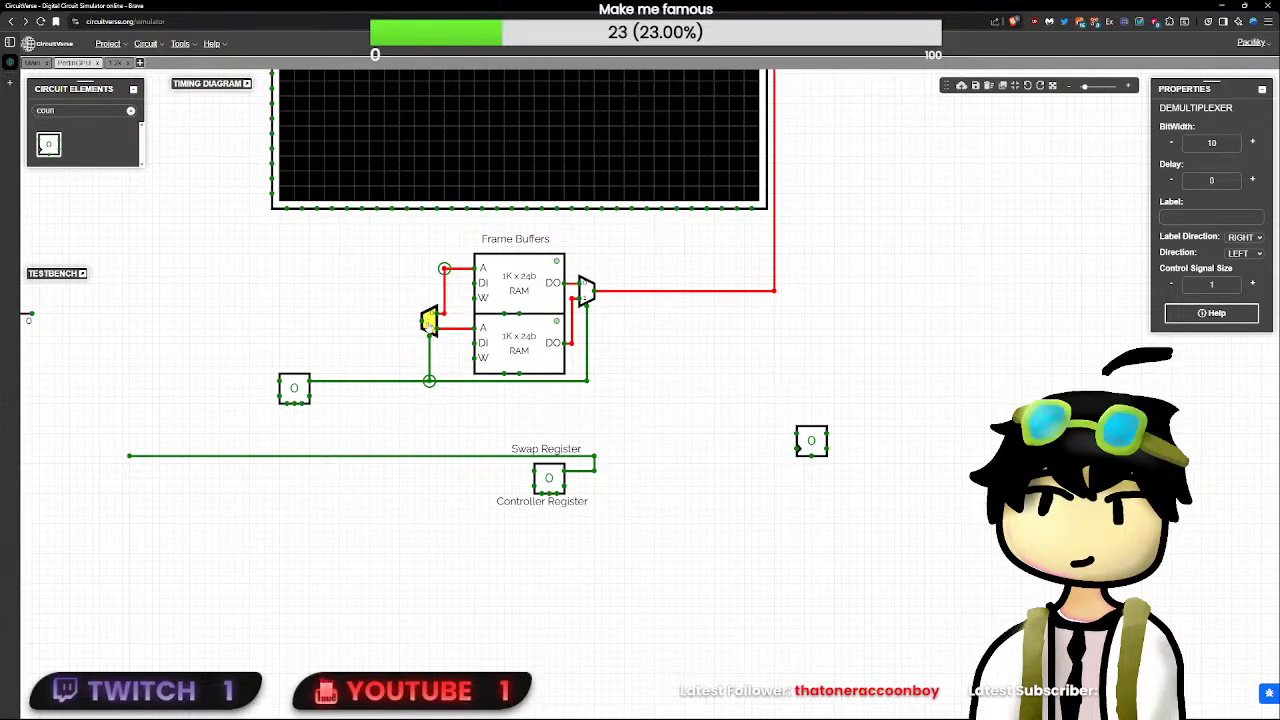
pyautogui.click(782, 383)
# - Duplicate the frame buffers' address demultiplexer and place the copy just above and left of the original
pyautogui.click(428, 320)
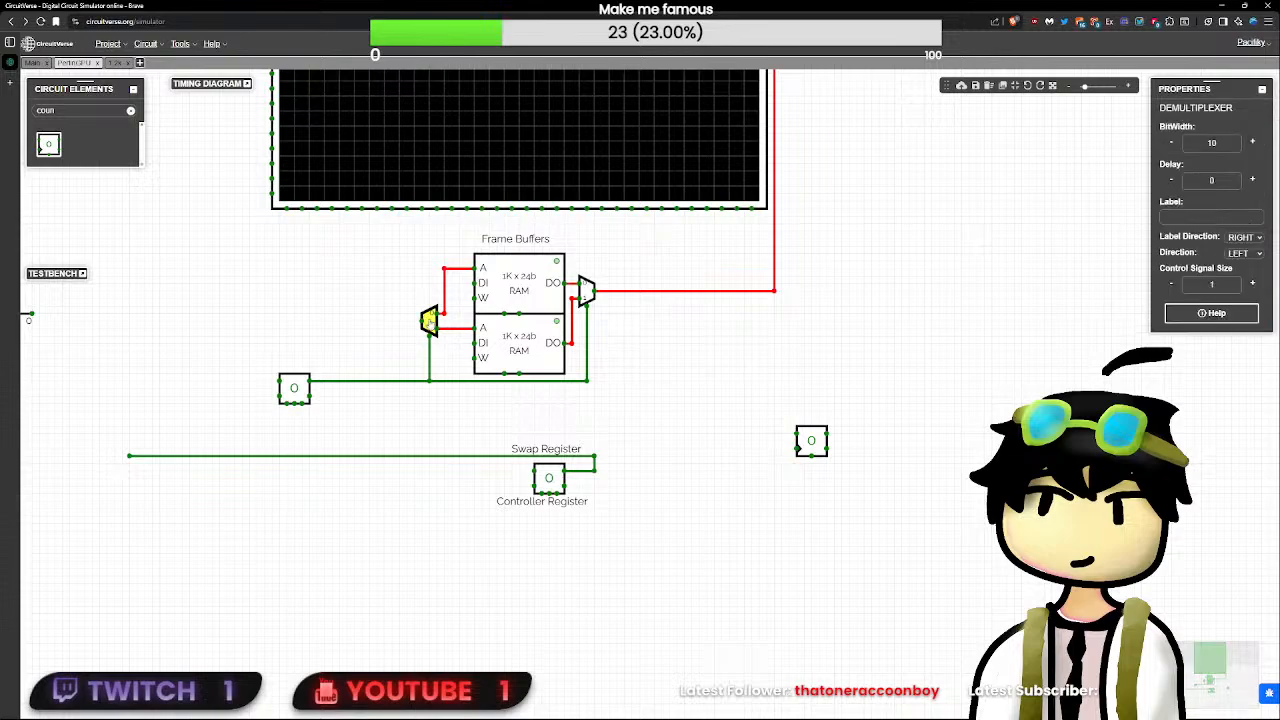
pyautogui.hotkey('ctrl', 'c')
pyautogui.click(400, 282)
pyautogui.hotkey('ctrl', 'v')
pyautogui.moveTo(401, 281); pyautogui.dragTo(415, 291)
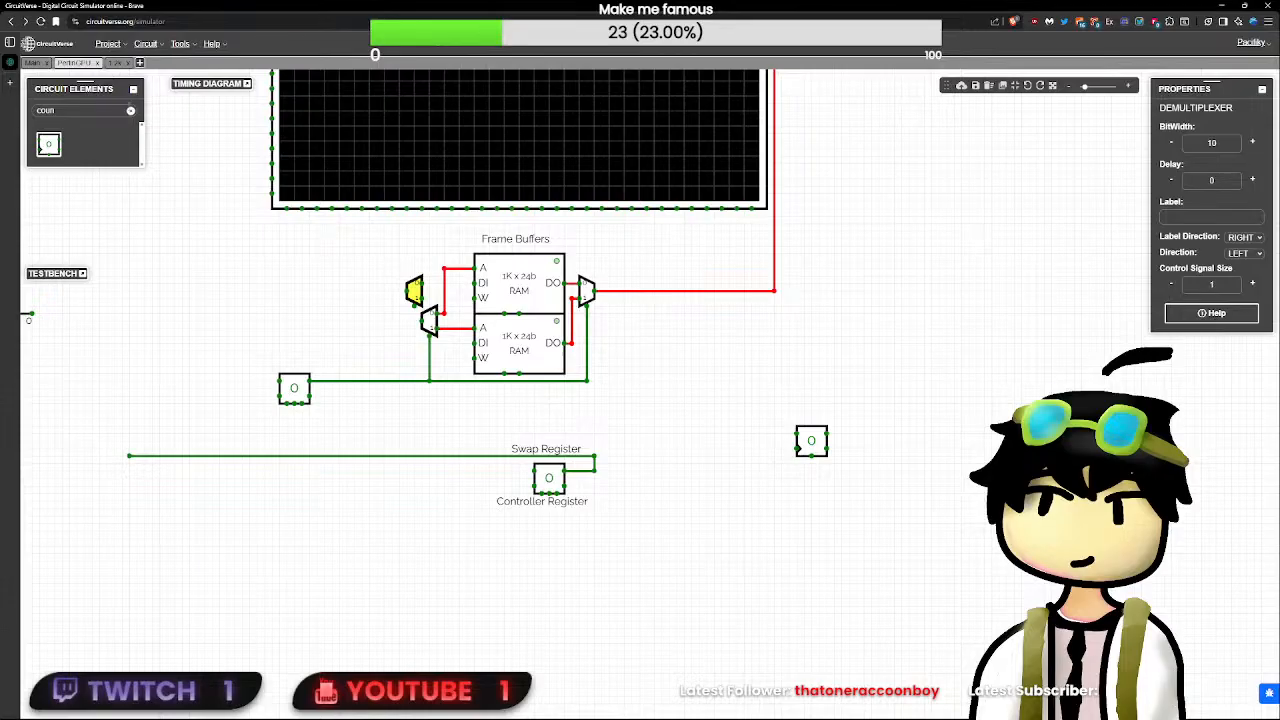
# - Clear the element search and place a tristate buffer between the Swap Register flip-flop and the frame buffers
pyautogui.click(130, 112)
pyautogui.click(128, 131)
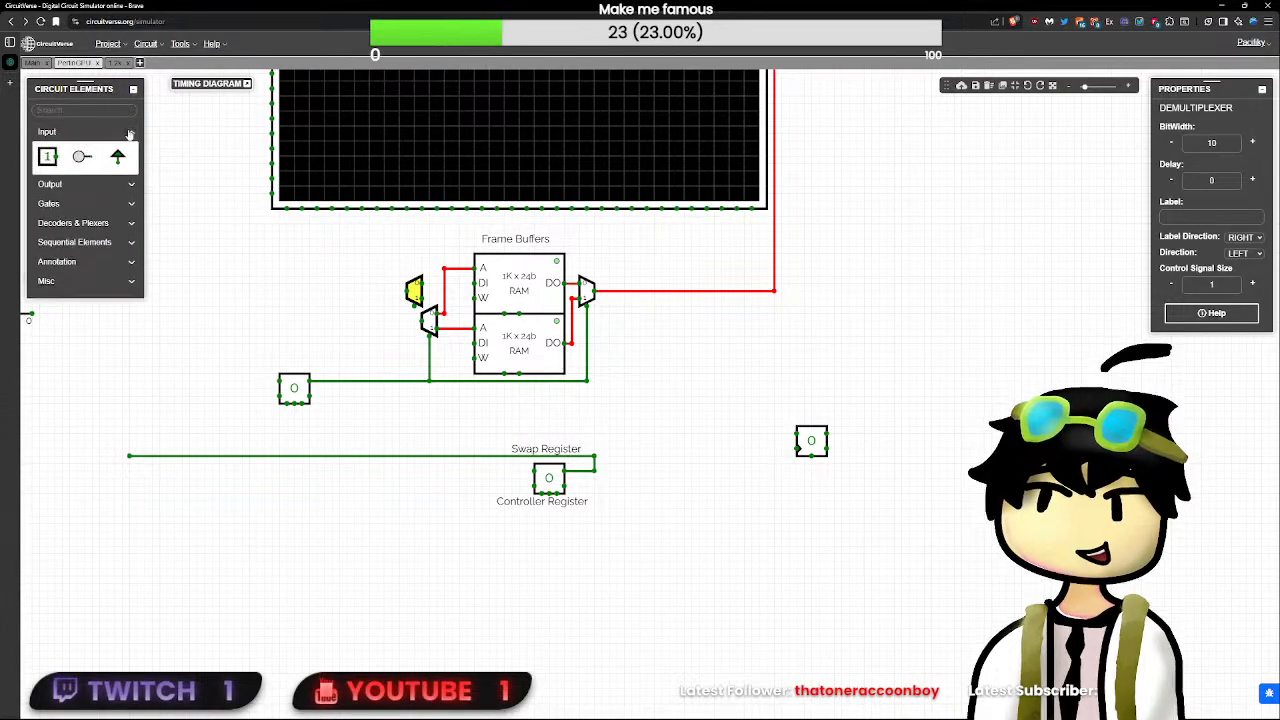
pyautogui.click(104, 252)
pyautogui.click(104, 262)
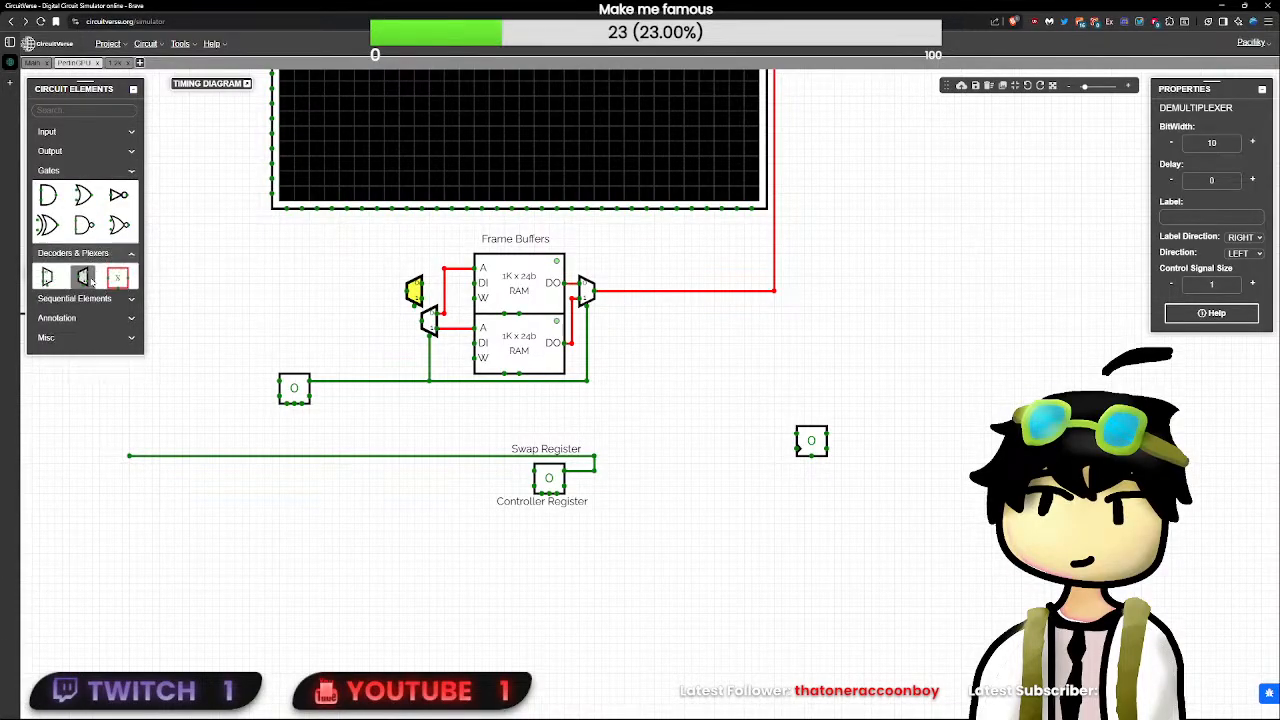
pyautogui.click(75, 280)
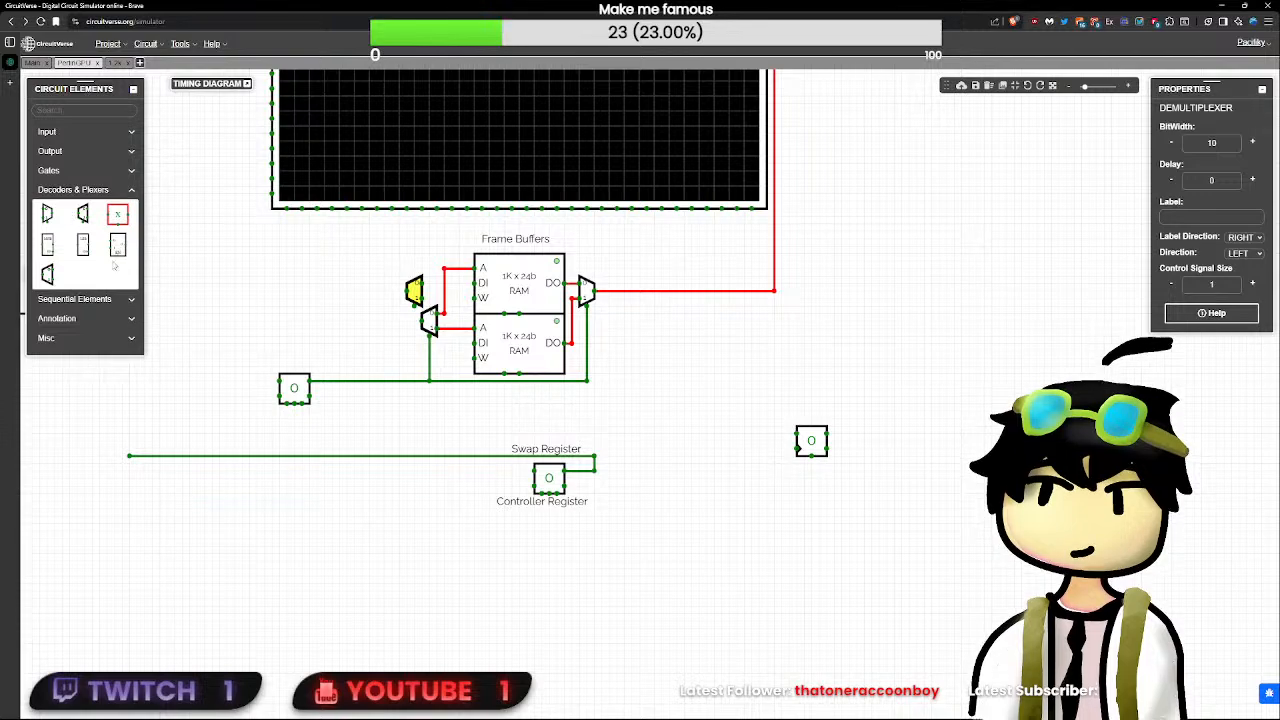
pyautogui.click(96, 299)
pyautogui.click(99, 321)
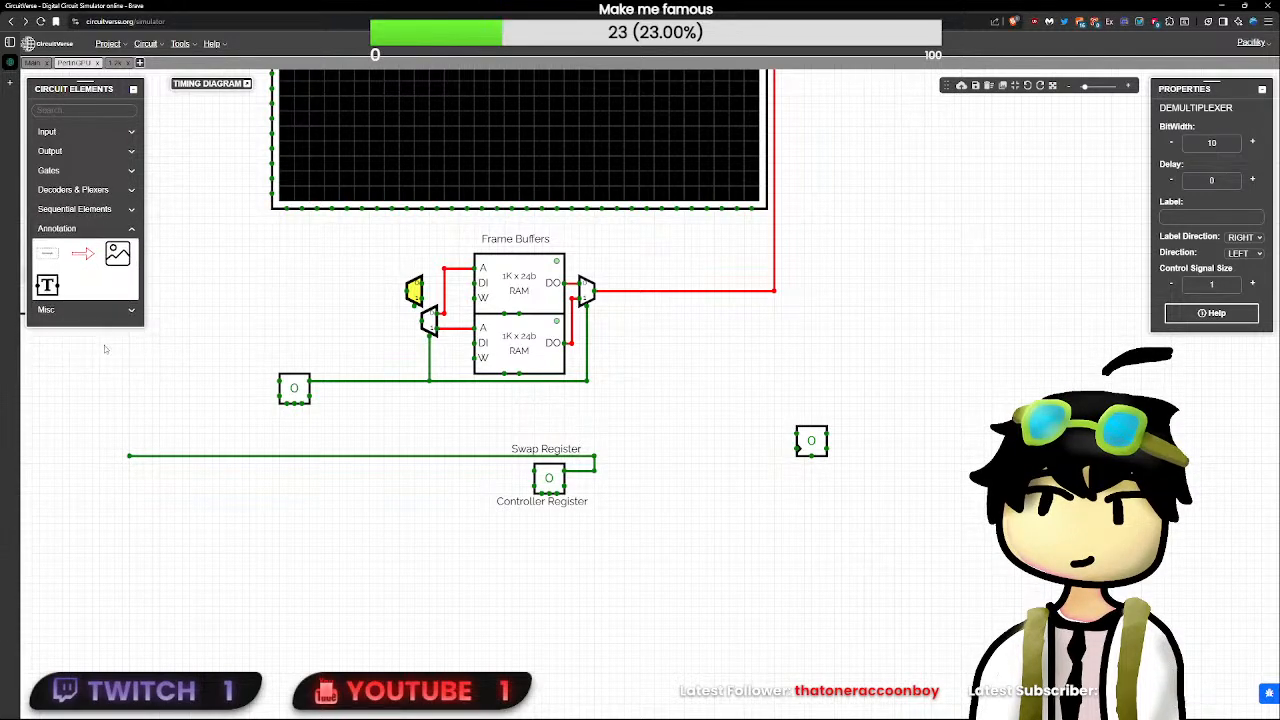
pyautogui.click(103, 309)
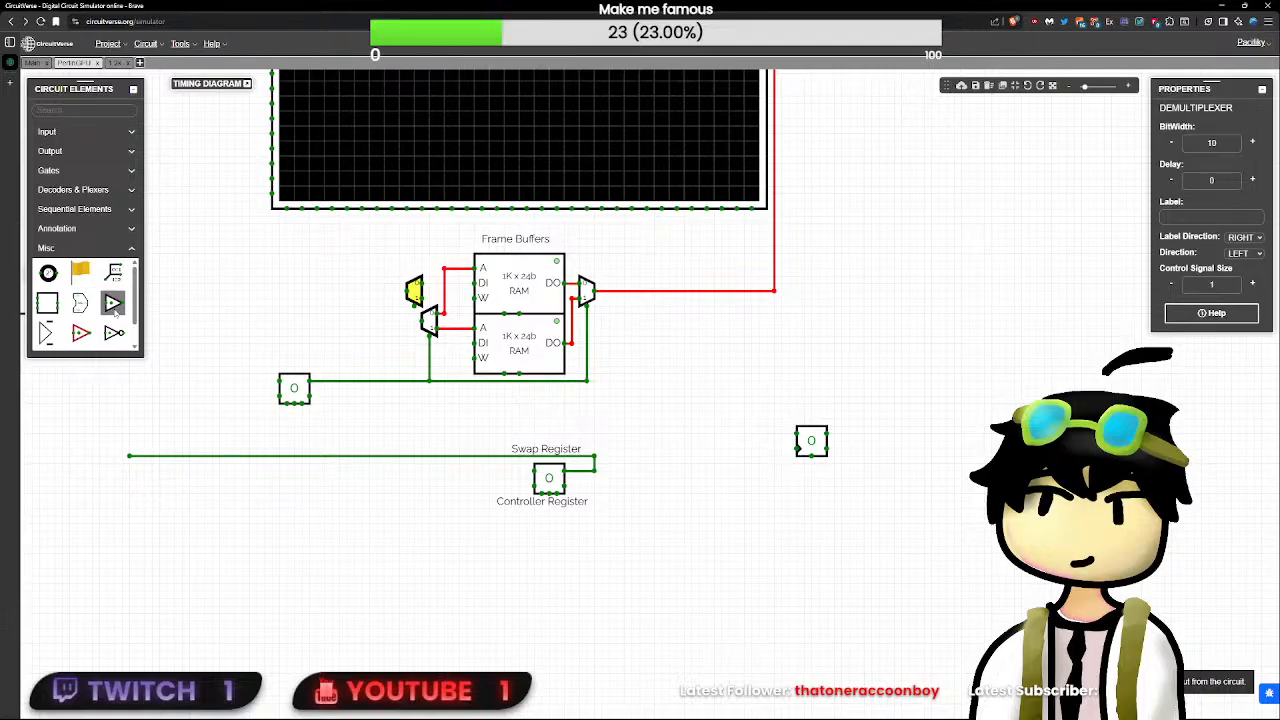
pyautogui.moveTo(113, 303); pyautogui.dragTo(370, 345)
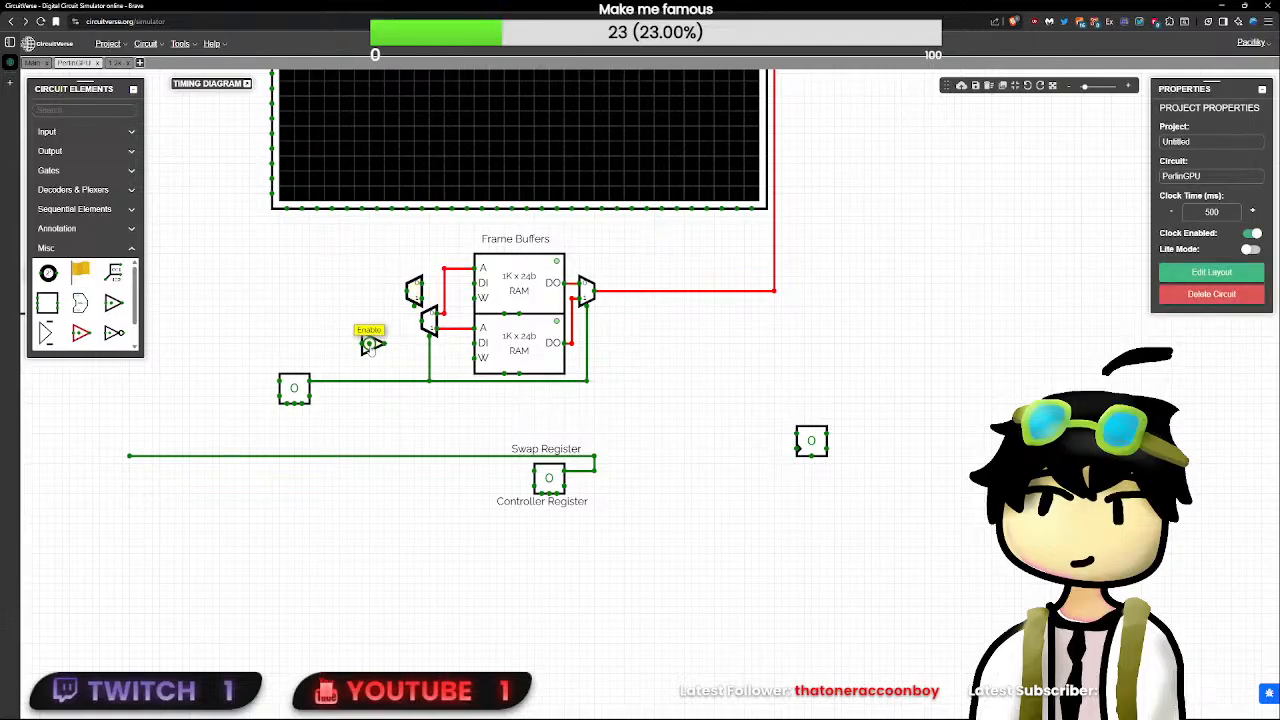
# - Delete both demultiplexers left of the frame buffers
pyautogui.click(428, 322)
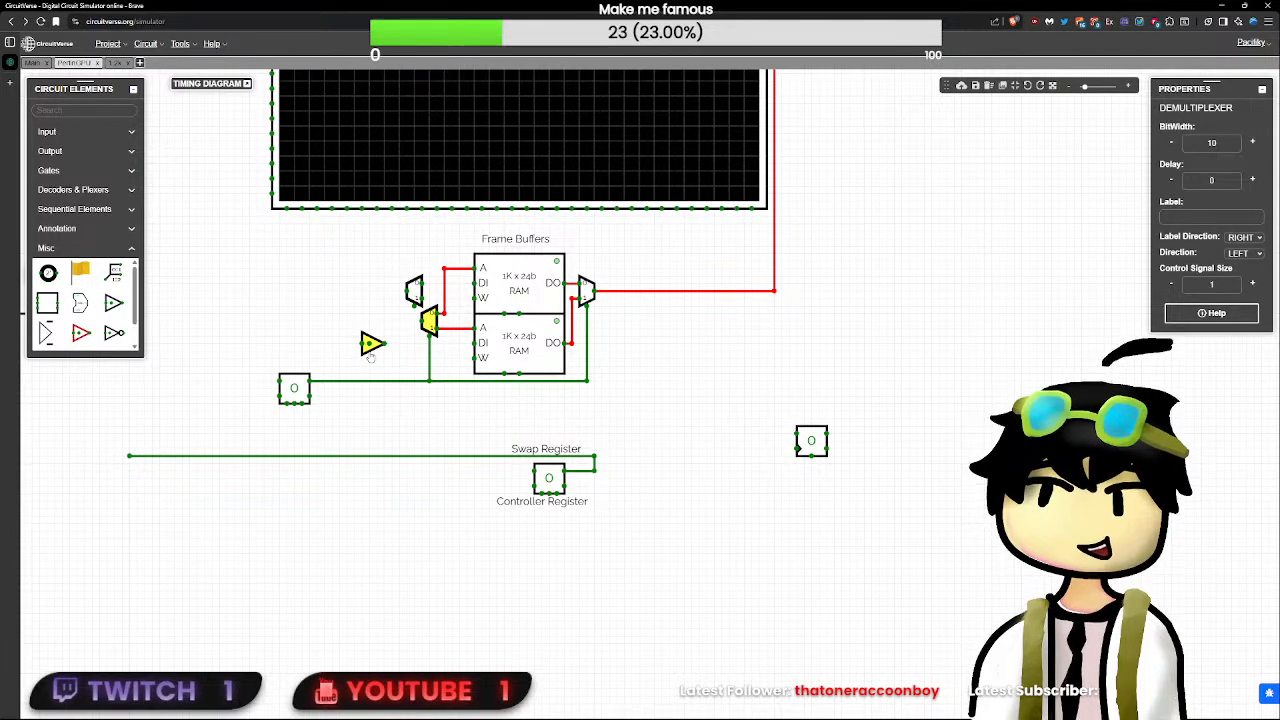
pyautogui.press('Delete')
pyautogui.press('Delete')
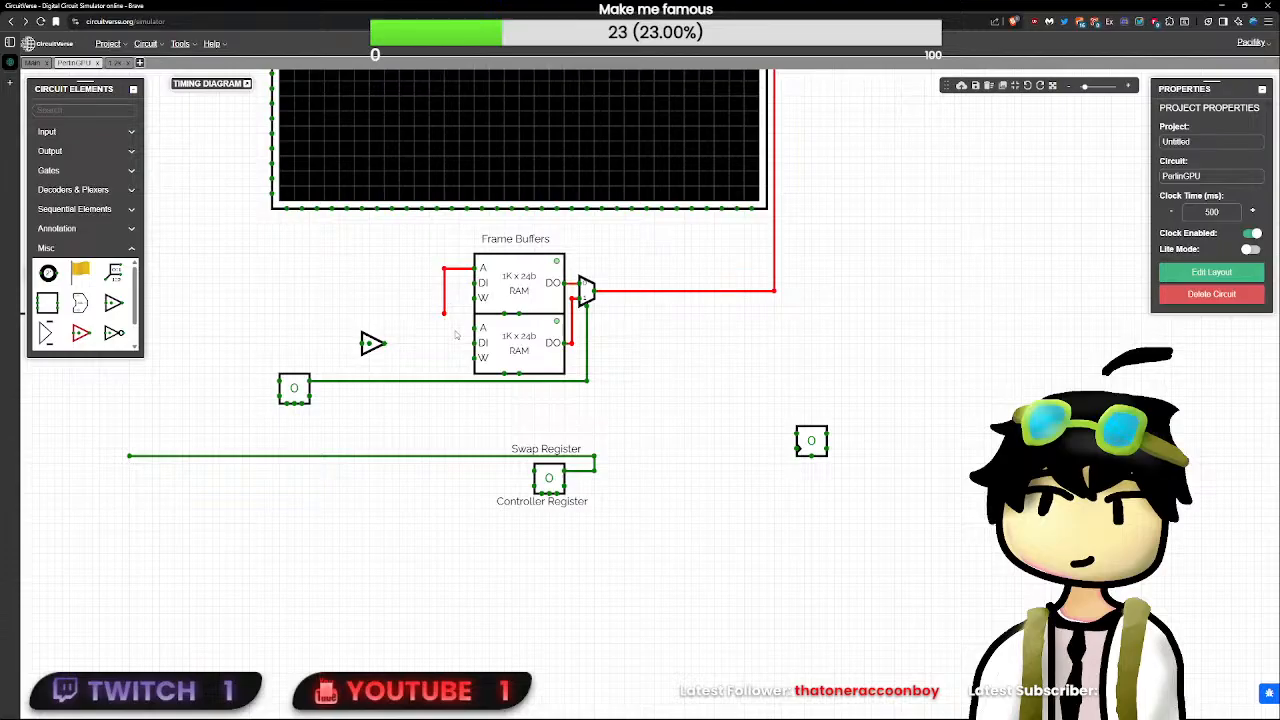
pyautogui.moveTo(455, 335); pyautogui.dragTo(436, 311)
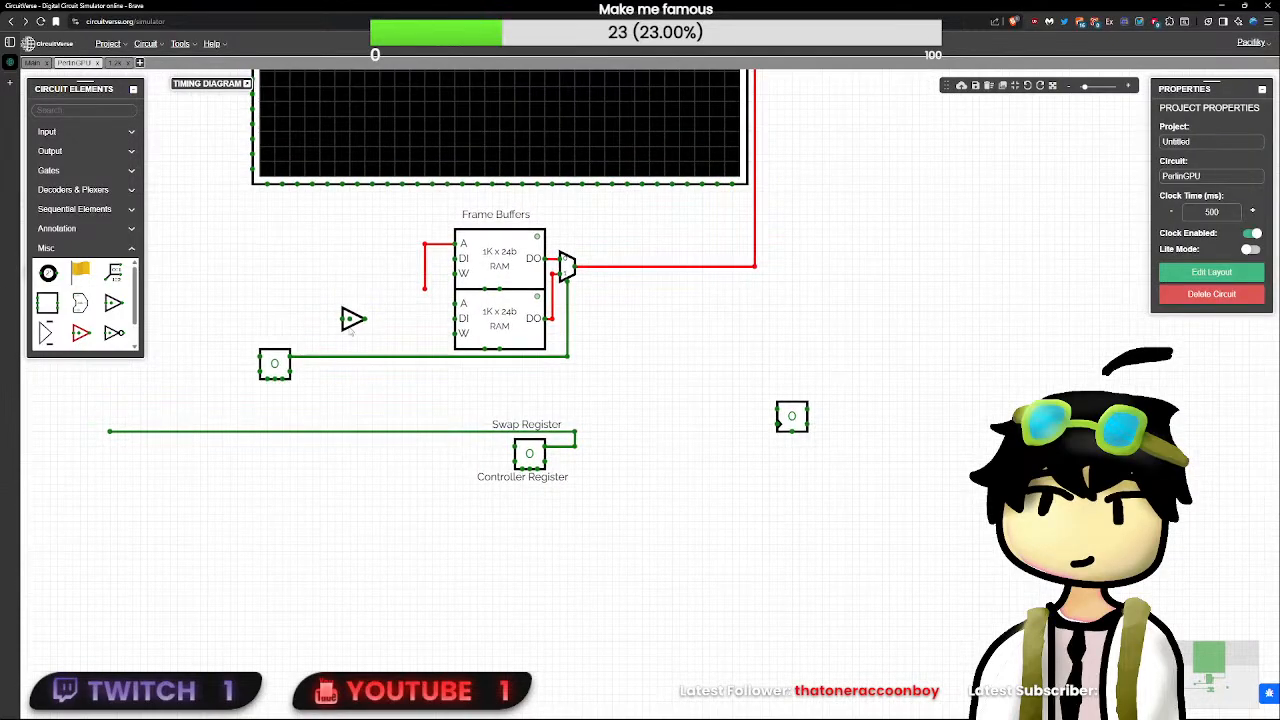
# - Create a new circuit named Switcher and transfer the tristate buffer from PerlinGPU into it
pyautogui.moveTo(355, 320); pyautogui.dragTo(393, 260)
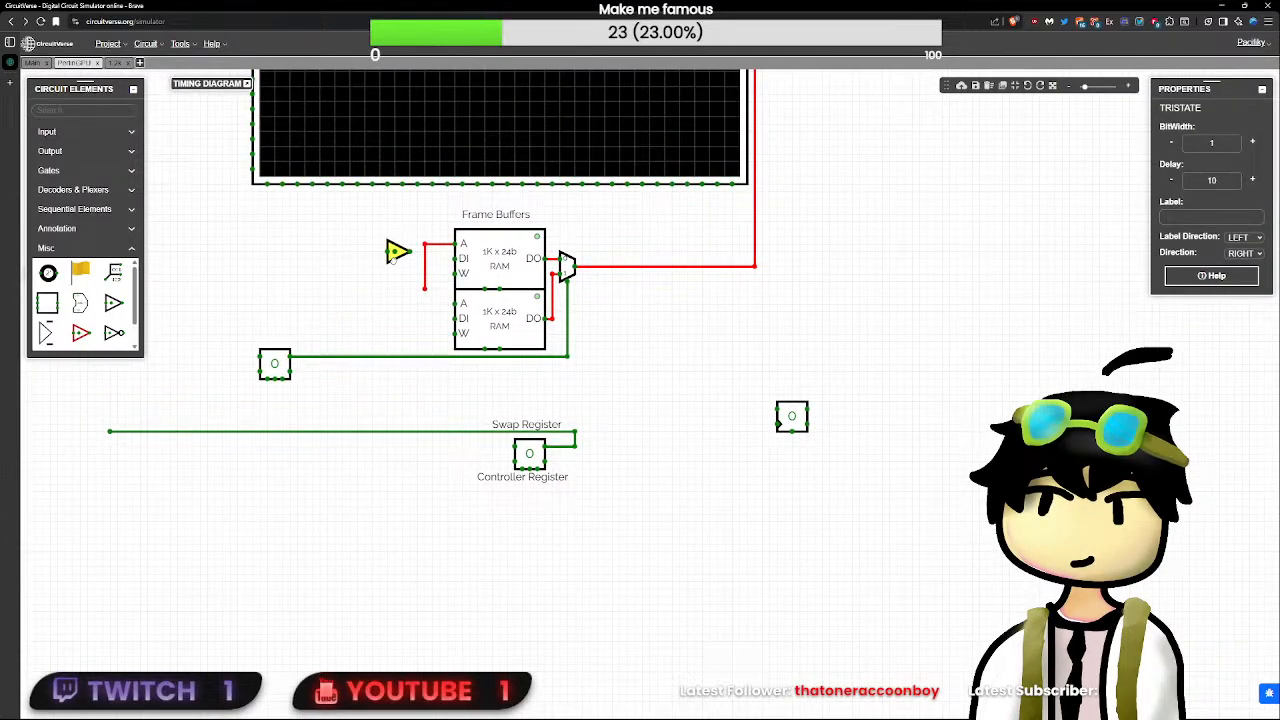
pyautogui.press('Delete')
pyautogui.click(140, 63)
pyautogui.write('Sw')
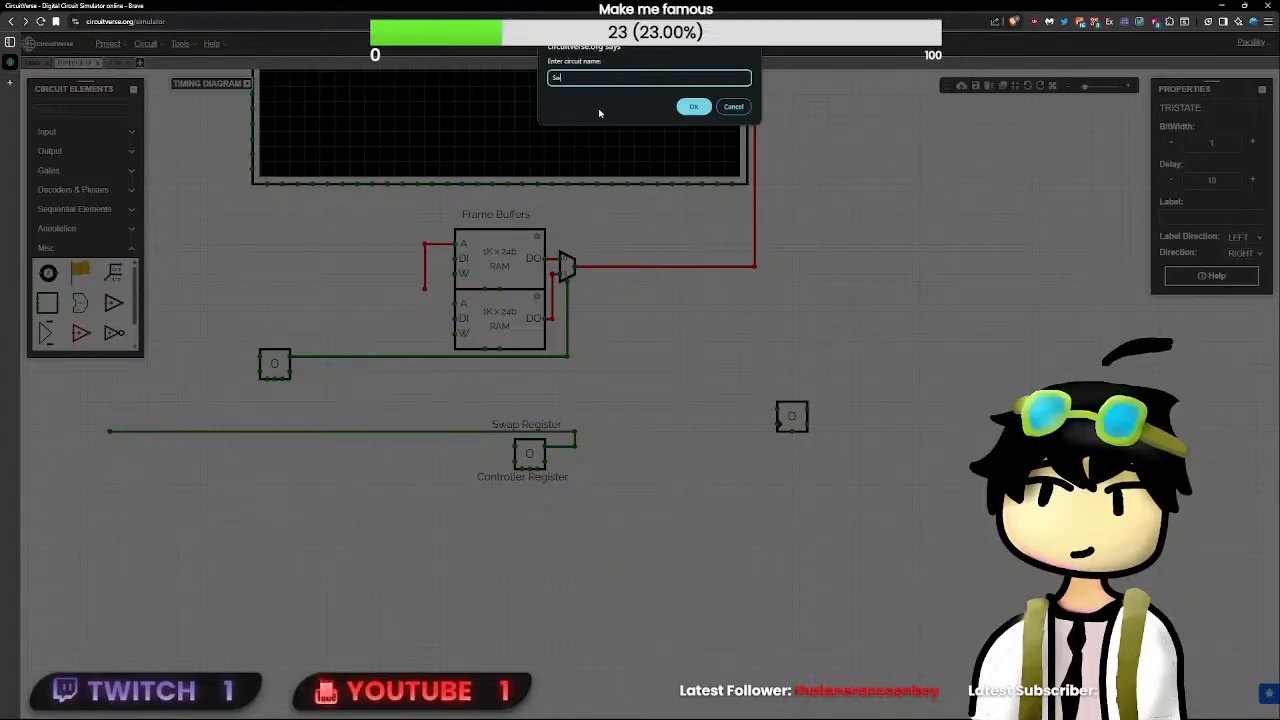
pyautogui.write('itcher')
pyautogui.press('Return')
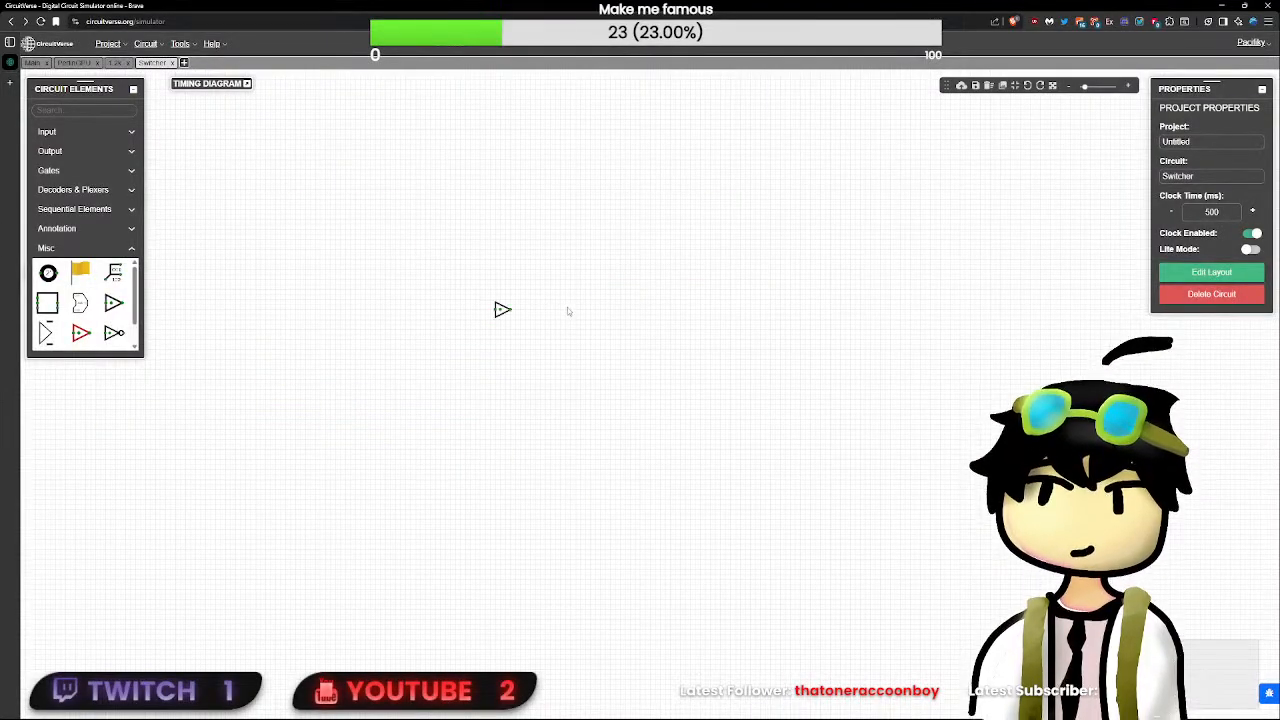
pyautogui.click(503, 309)
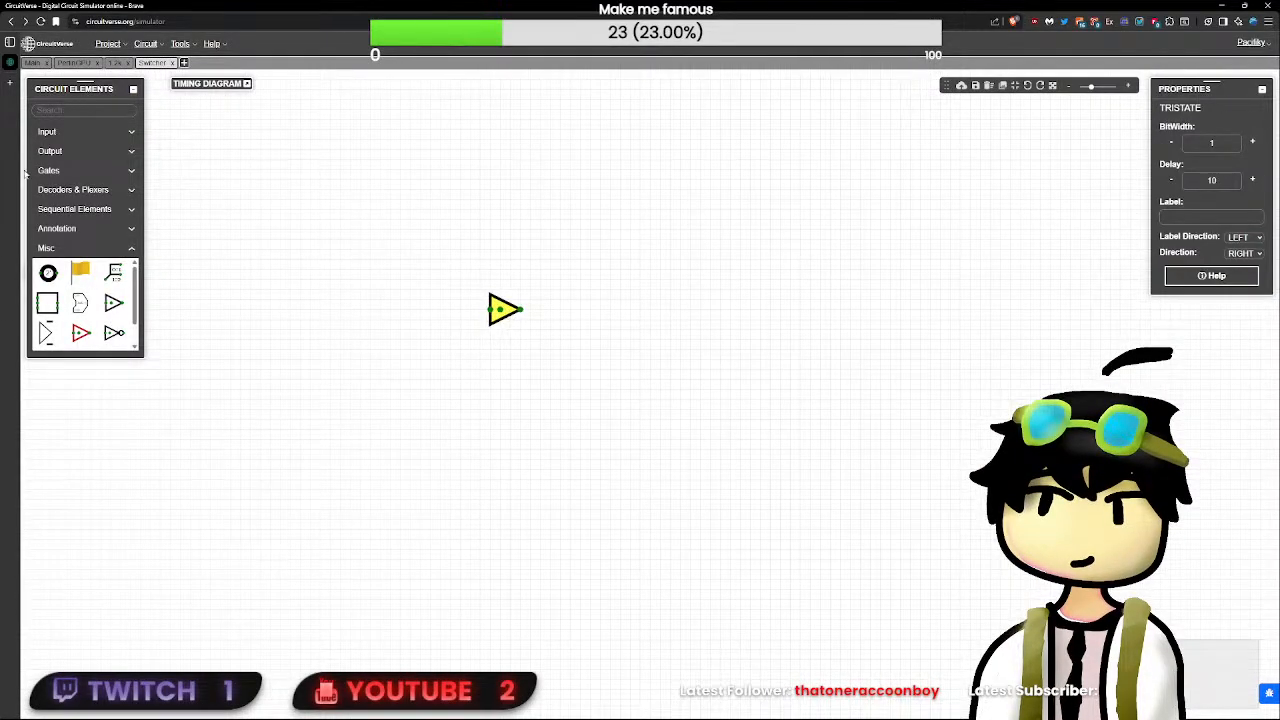
# - Add an output element right of the tristate buffer and set its bit width to 2
pyautogui.click(105, 111)
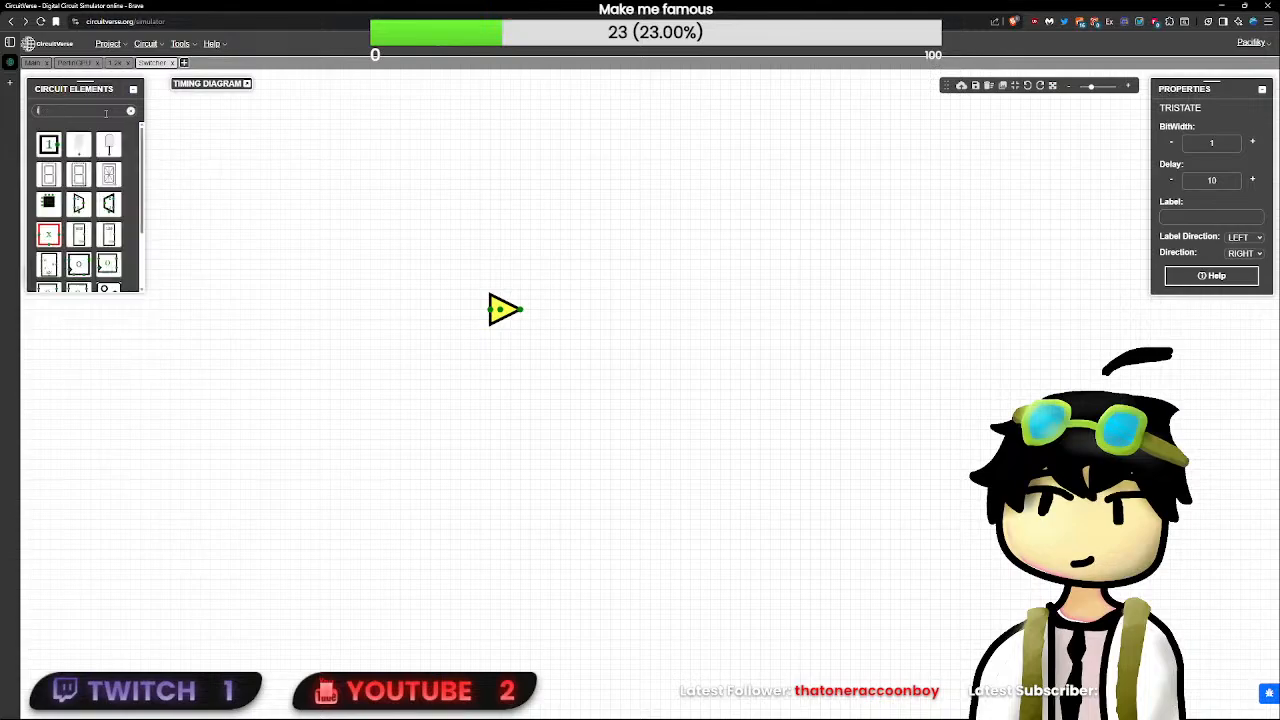
pyautogui.write('out')
pyautogui.click(48, 144)
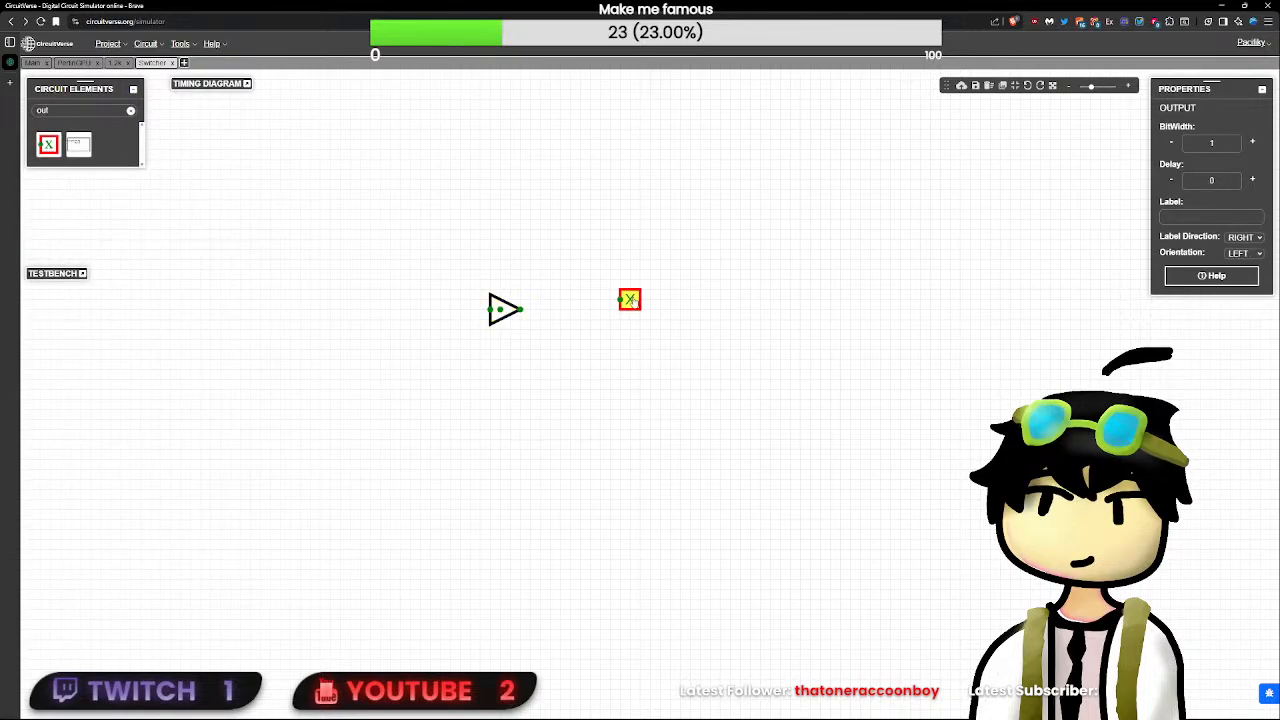
pyautogui.click(608, 311)
pyautogui.click(1250, 142)
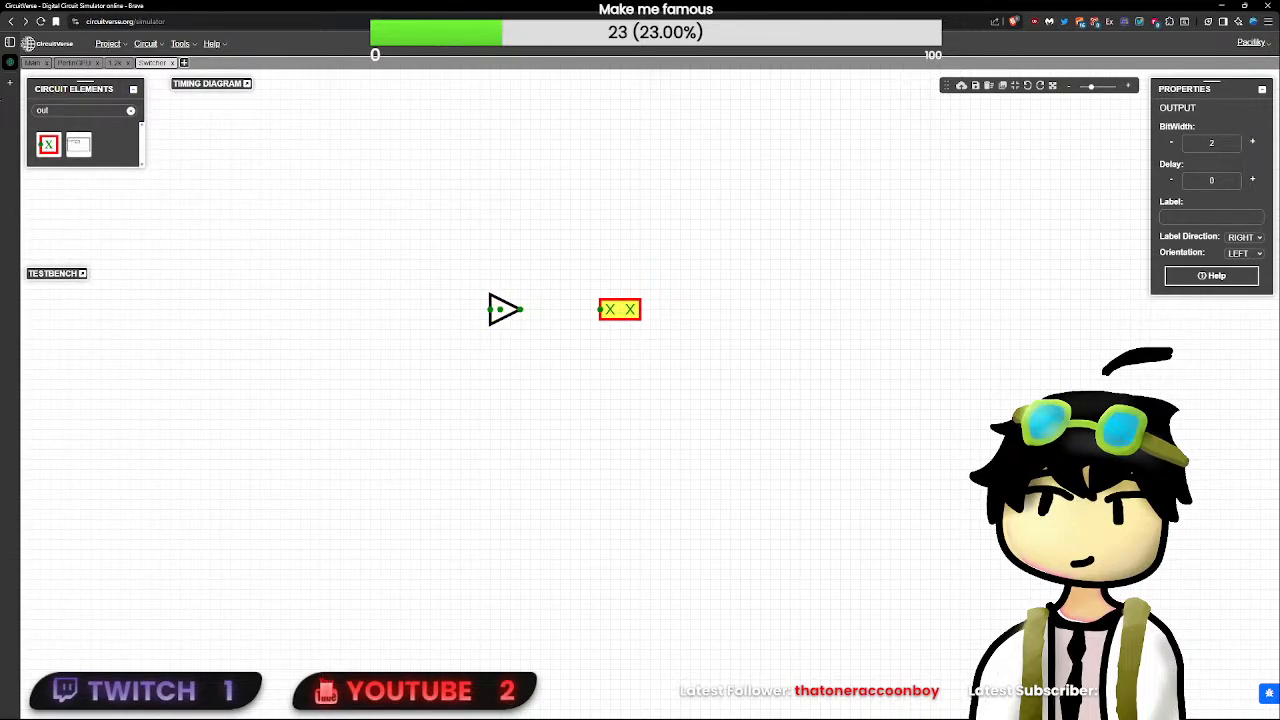
# - Check the upper frame buffer RAM's address width in PerlinGPU and rename the Switcher circuit Switcher10
pyautogui.click(74, 63)
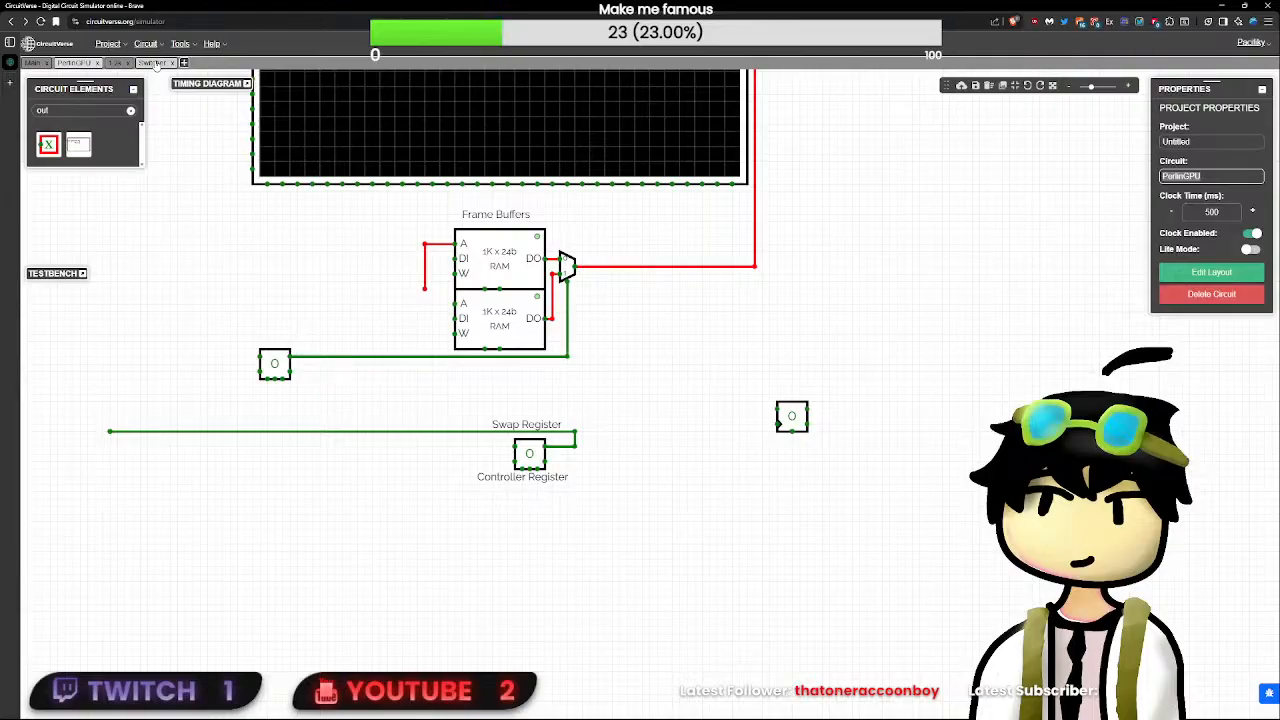
pyautogui.click(497, 279)
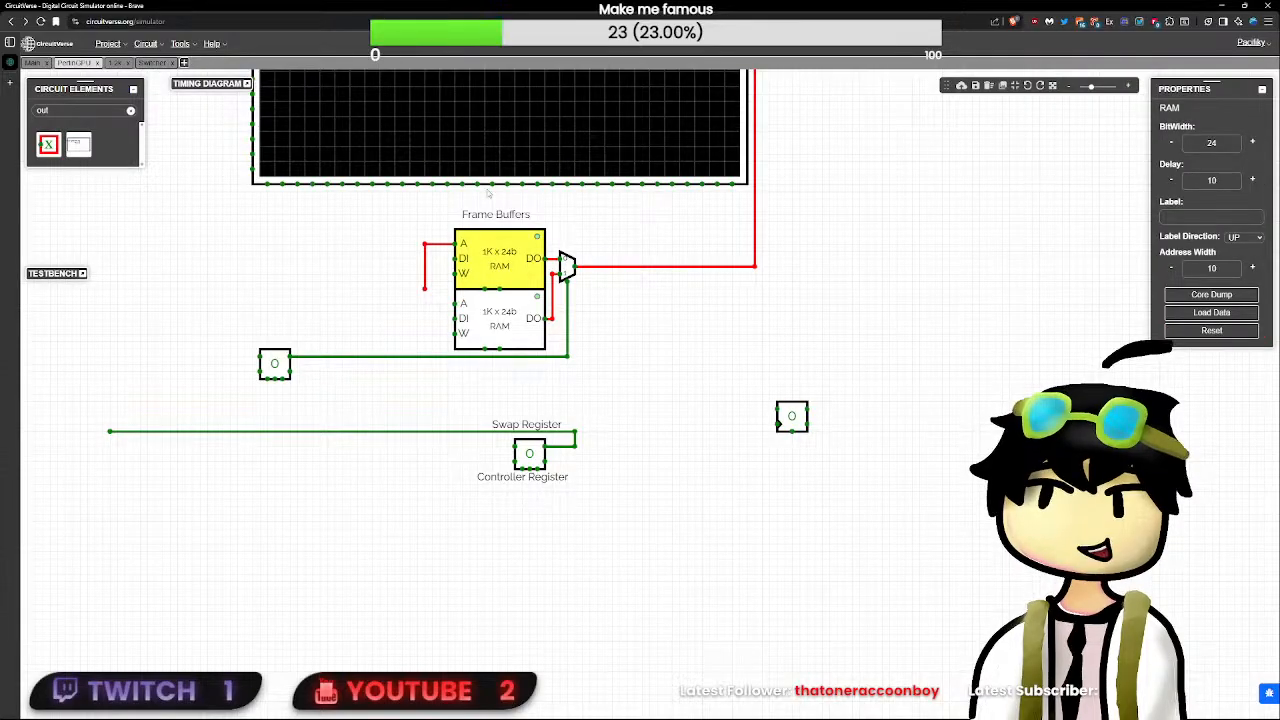
pyautogui.click(155, 63)
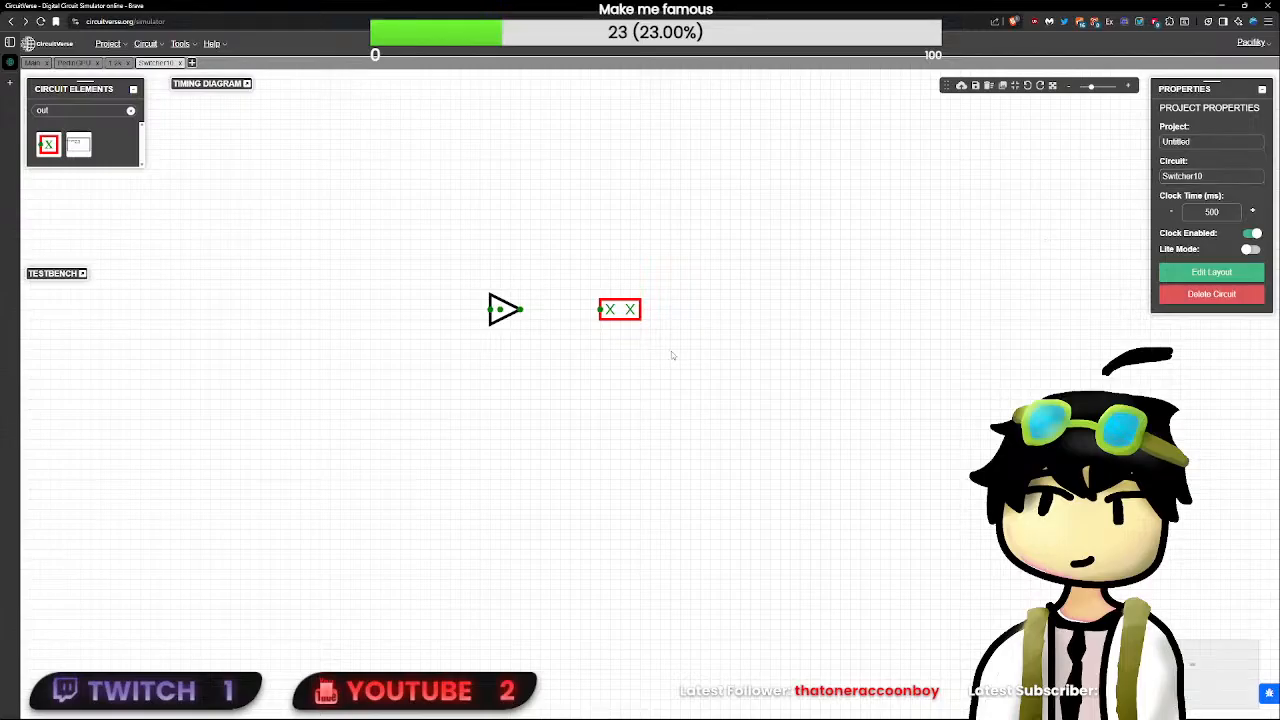
# - Set the output element's bit width to 10
pyautogui.click(620, 309)
pyautogui.moveTo(1221, 144); pyautogui.dragTo(1026, 132)
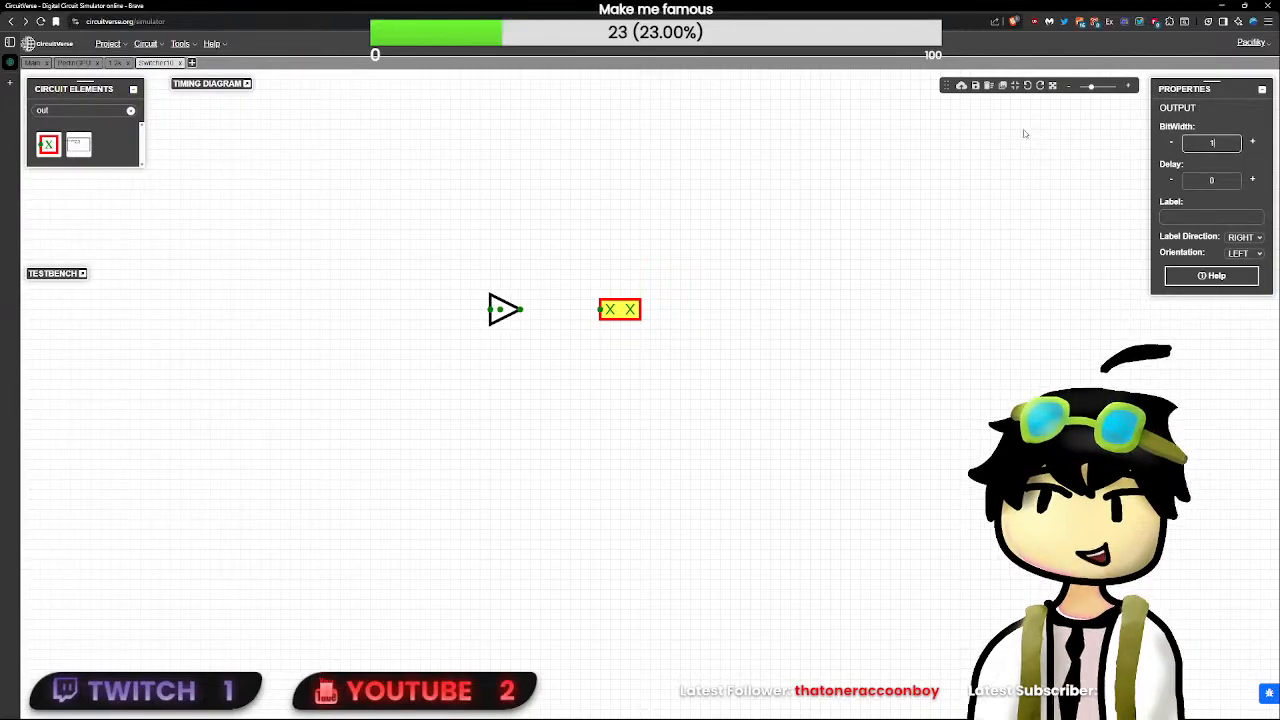
pyautogui.write('10')
pyautogui.click(811, 382)
pyautogui.click(727, 322)
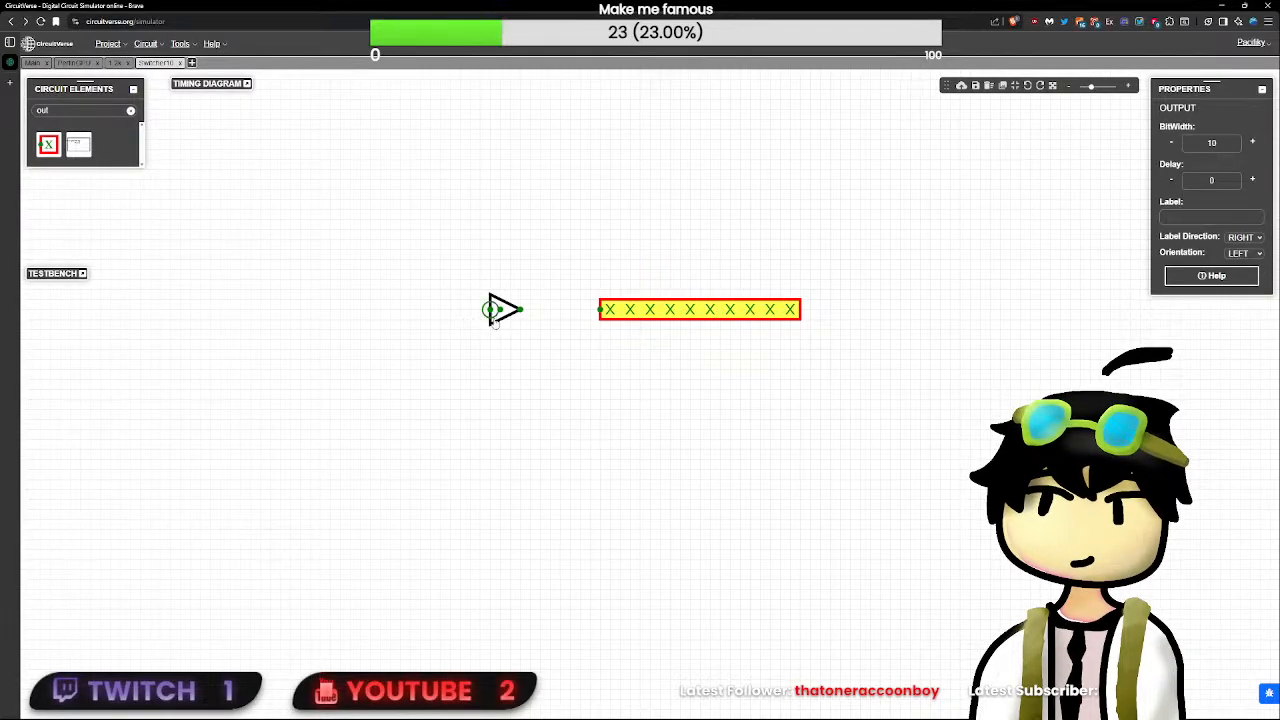
# - Duplicate the 10-bit output and place the copy directly below the original
pyautogui.click(708, 392)
pyautogui.hotkey('ctrl', 'v')
pyautogui.moveTo(723, 398); pyautogui.dragTo(713, 334)
pyautogui.click(562, 336)
# - Duplicate the tristate buffer and wire both buffers' outputs to the upper 10-bit output
pyautogui.moveTo(506, 318)
pyautogui.mouseDown()
pyautogui.moveTo(485, 321)
pyautogui.moveTo(487, 281)
pyautogui.moveTo(551, 279)
pyautogui.moveTo(600, 309)
pyautogui.mouseUp()
pyautogui.hotkey('ctrl', 'c')
pyautogui.hotkey('ctrl', 'v')
pyautogui.moveTo(500, 309); pyautogui.dragTo(560, 309)
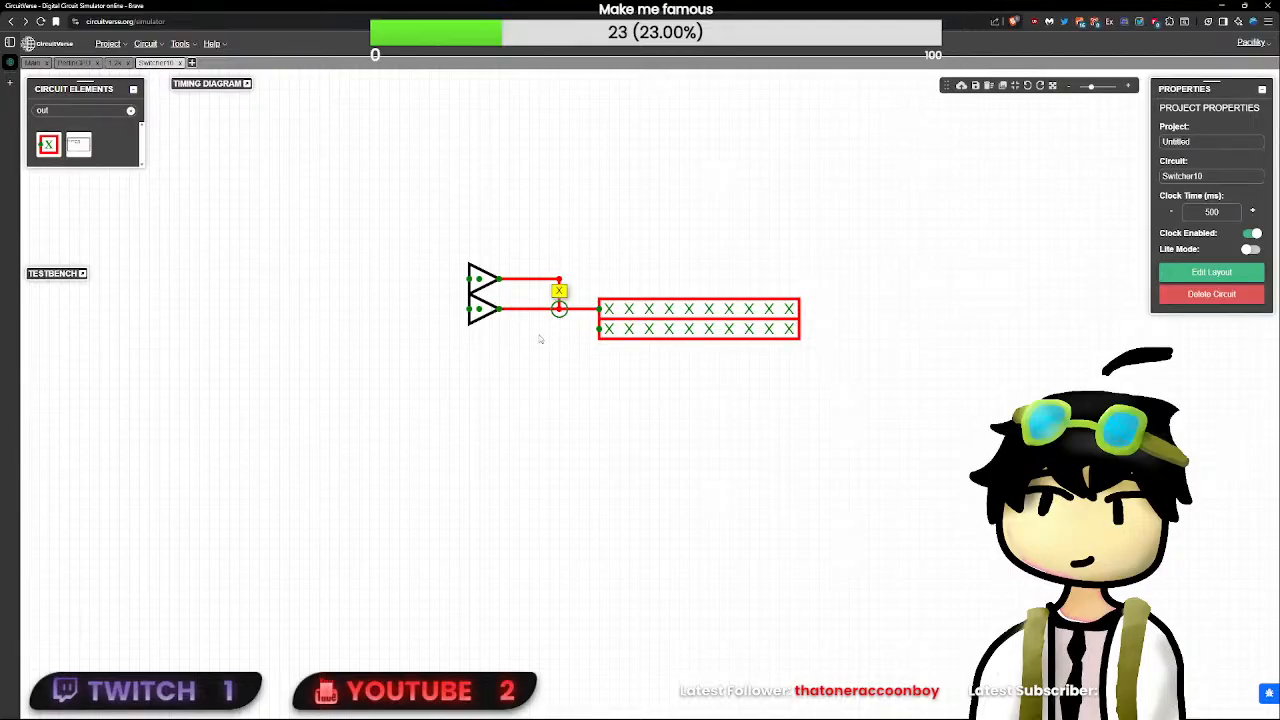
# - Duplicate the pair of tristate buffers and stack the copies directly beneath the originals
pyautogui.moveTo(520, 359); pyautogui.dragTo(436, 238)
pyautogui.hotkey('ctrl', 'c')
pyautogui.hotkey('ctrl', 'v')
pyautogui.moveTo(569, 459); pyautogui.dragTo(470, 349)
pyautogui.moveTo(525, 400)
pyautogui.mouseDown()
pyautogui.moveTo(486, 350)
pyautogui.moveTo(585, 339)
pyautogui.moveTo(512, 342)
pyautogui.mouseUp()
pyautogui.click(521, 349)
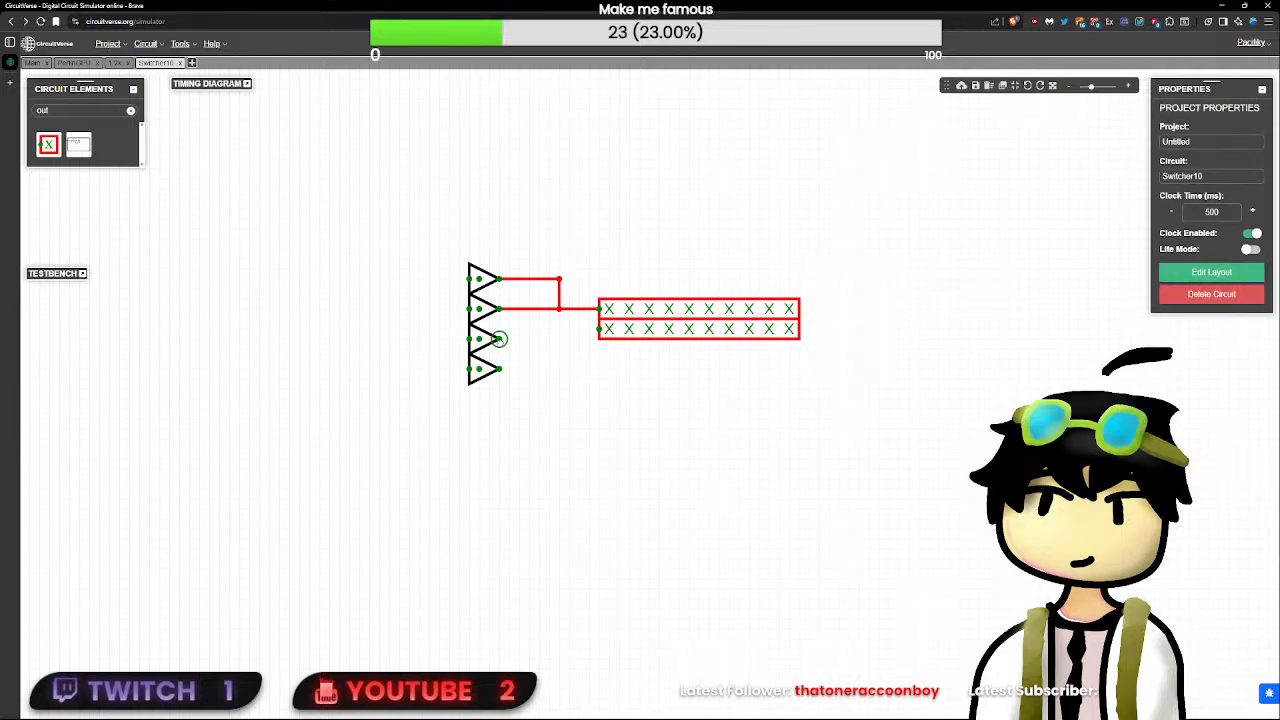
pyautogui.moveTo(510, 397)
pyautogui.mouseDown()
pyautogui.moveTo(449, 328)
pyautogui.moveTo(513, 385)
pyautogui.mouseUp()
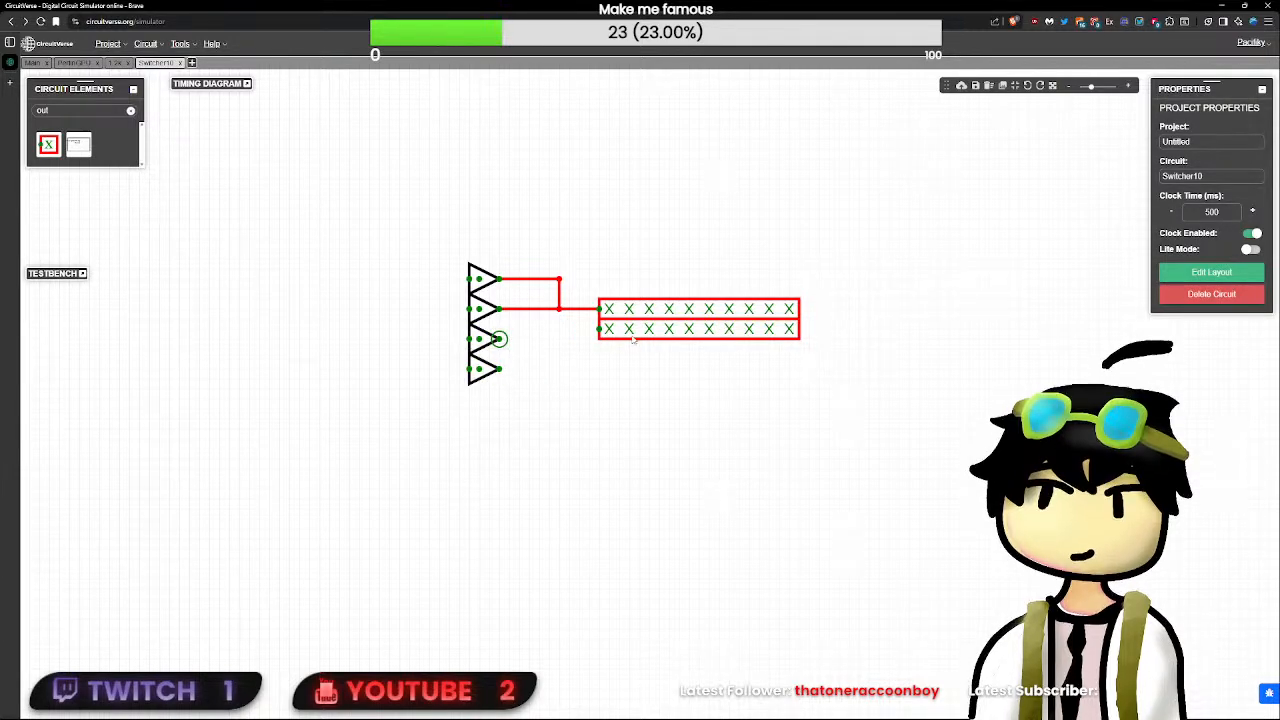
# - Align the lower output with the third buffer and wire the lower two buffers to it
pyautogui.moveTo(624, 331)
pyautogui.mouseDown()
pyautogui.moveTo(634, 341)
pyautogui.moveTo(623, 346)
pyautogui.mouseUp()
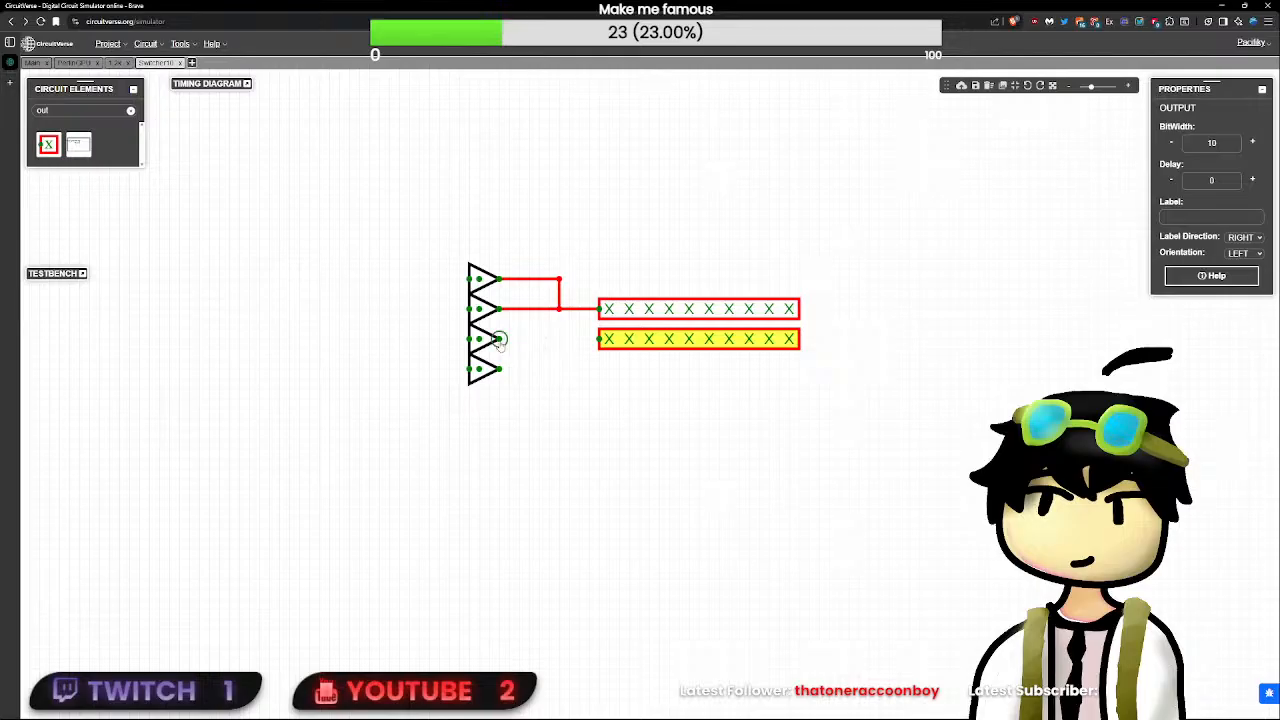
pyautogui.moveTo(499, 339); pyautogui.dragTo(559, 339)
# - Move the four tristate buffers closer to the outputs, setting the inner two further left than the outer two
pyautogui.moveTo(590, 469); pyautogui.dragTo(448, 238)
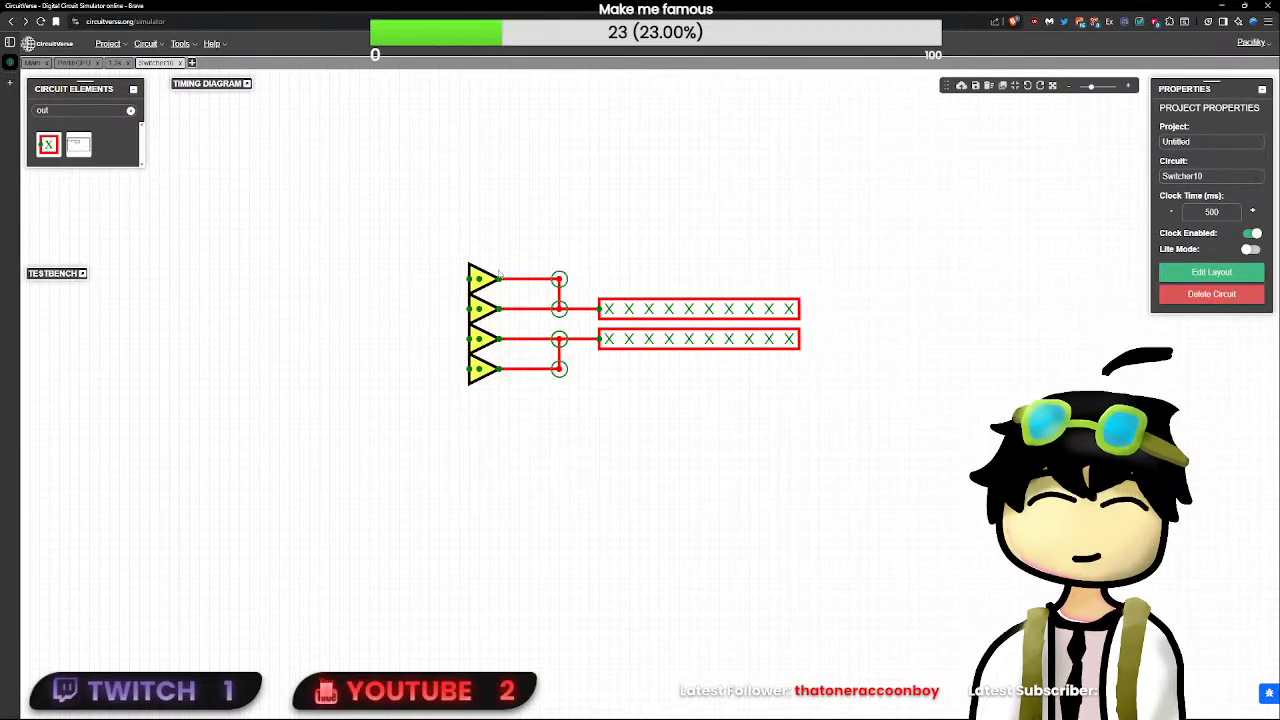
pyautogui.moveTo(499, 278); pyautogui.dragTo(529, 279)
pyautogui.click(546, 419)
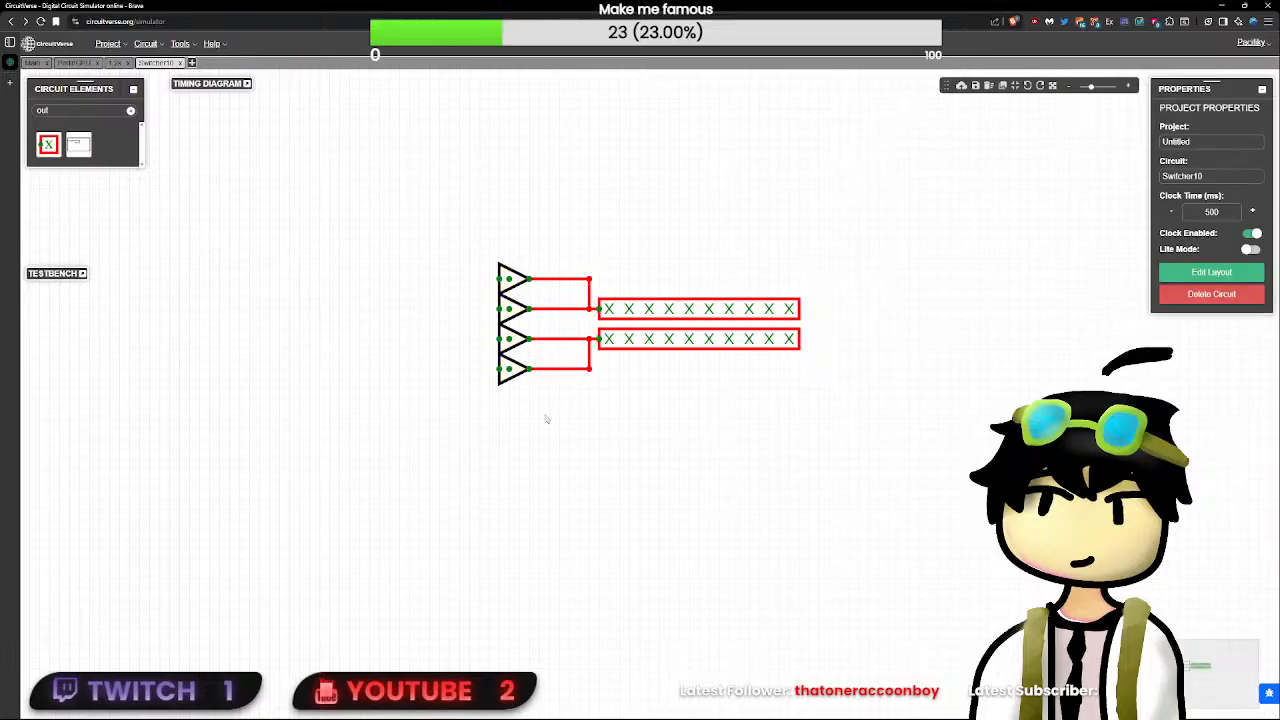
pyautogui.moveTo(538, 429); pyautogui.dragTo(425, 221)
pyautogui.moveTo(519, 281); pyautogui.dragTo(523, 347)
pyautogui.click(620, 427)
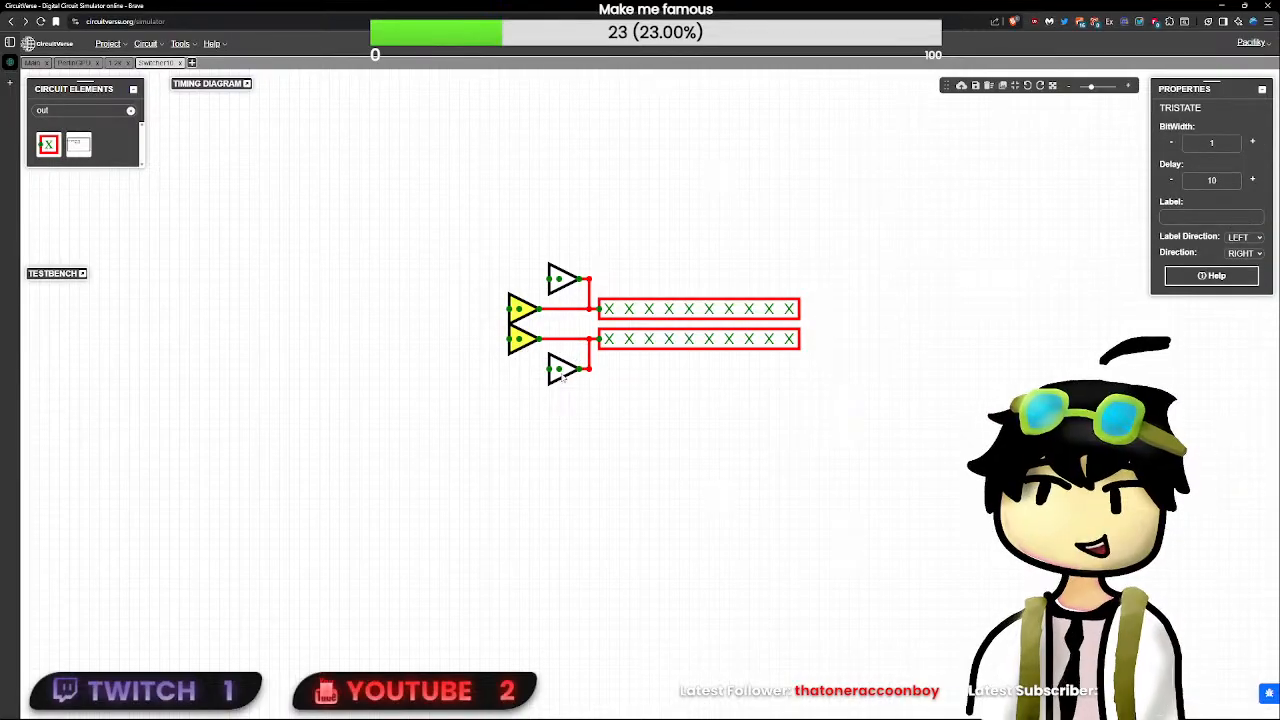
pyautogui.click(660, 383)
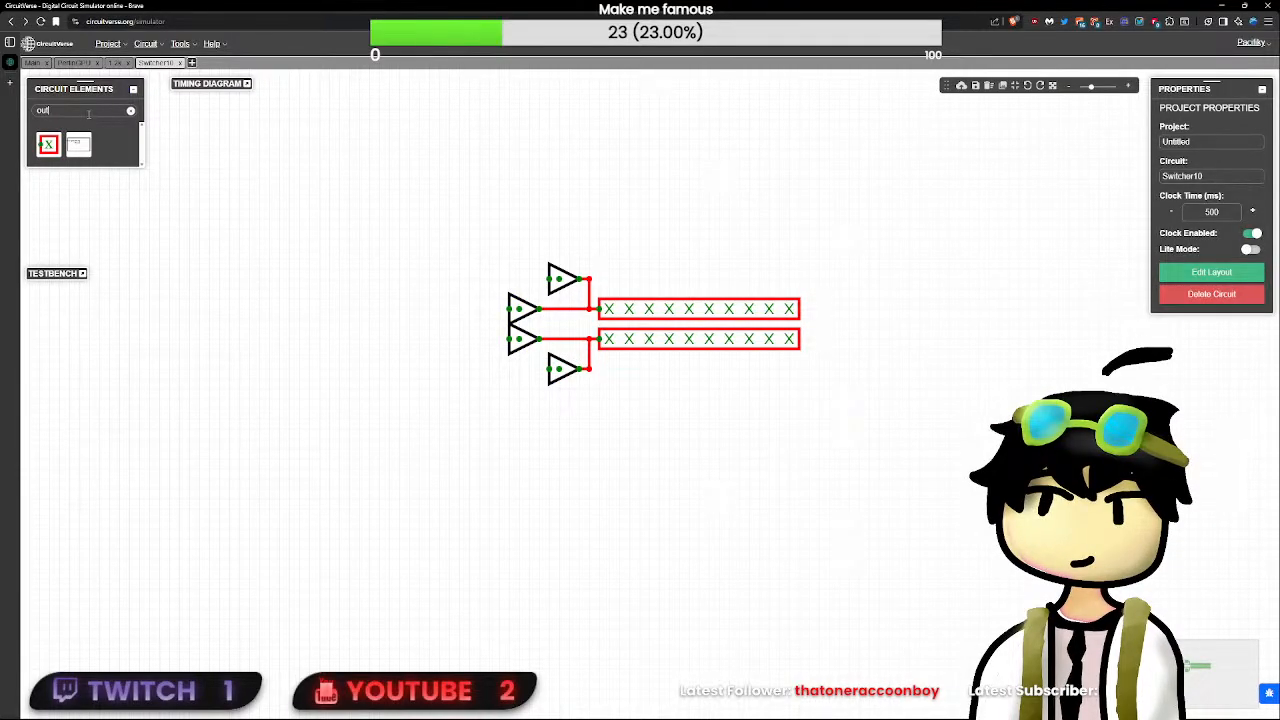
# - Add an input with bit width 10 left of the buffers and wire it to the top tristate buffer
pyautogui.press('BackSpace')
pyautogui.press('BackSpace')
pyautogui.press('BackSpace')
pyautogui.write('input')
pyautogui.click(50, 145)
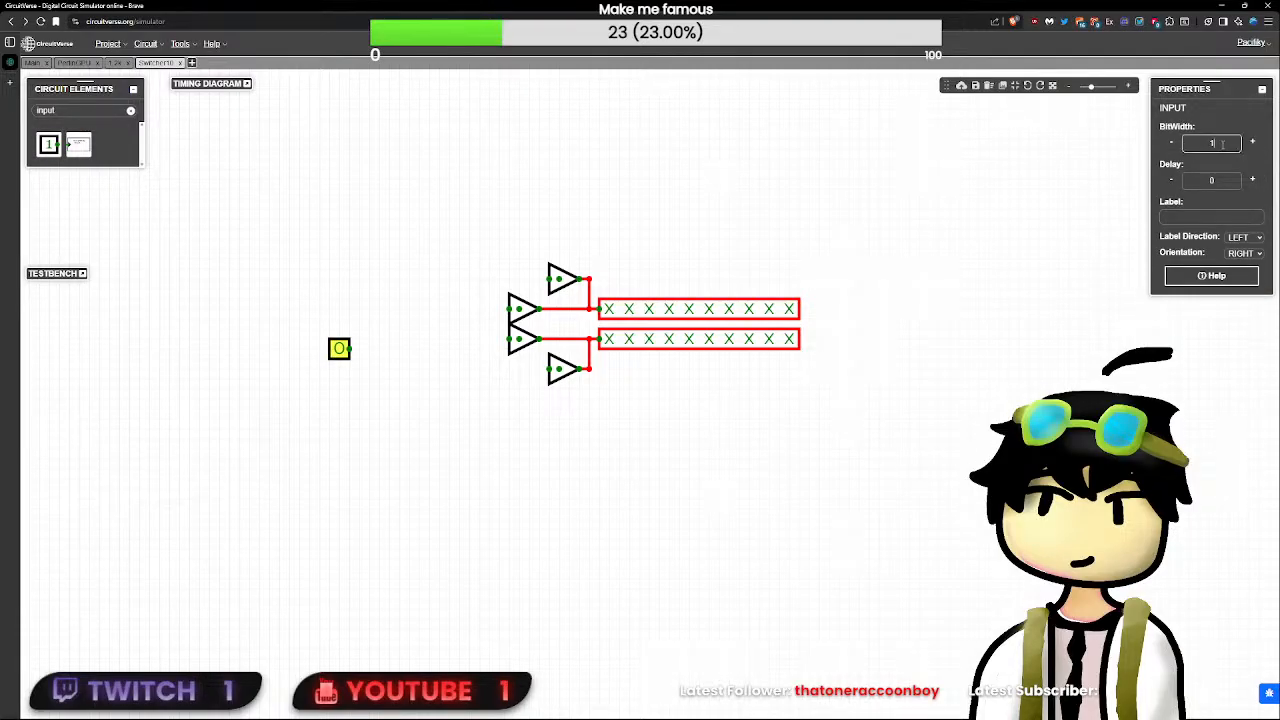
pyautogui.click(626, 407)
pyautogui.moveTo(344, 353); pyautogui.dragTo(552, 278)
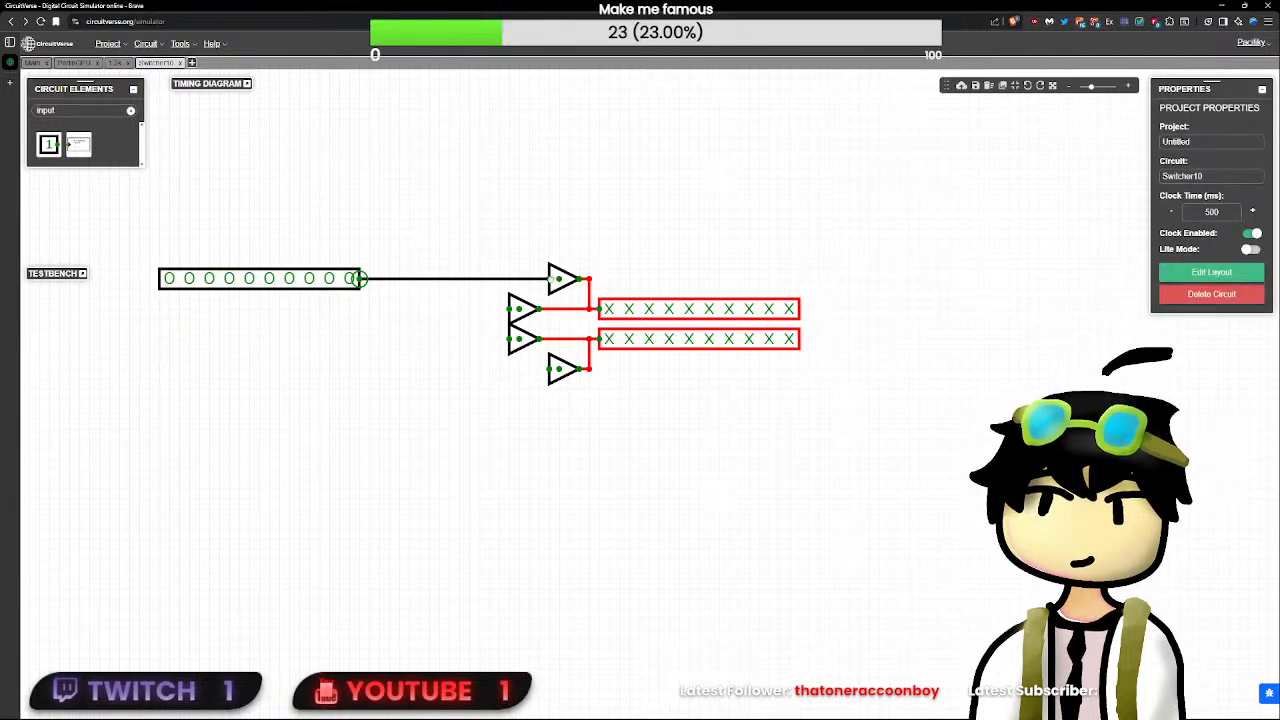
# - Set the top tristate buffer's bit width to 10 and delay to 0, and delete the other three buffers
pyautogui.click(560, 279)
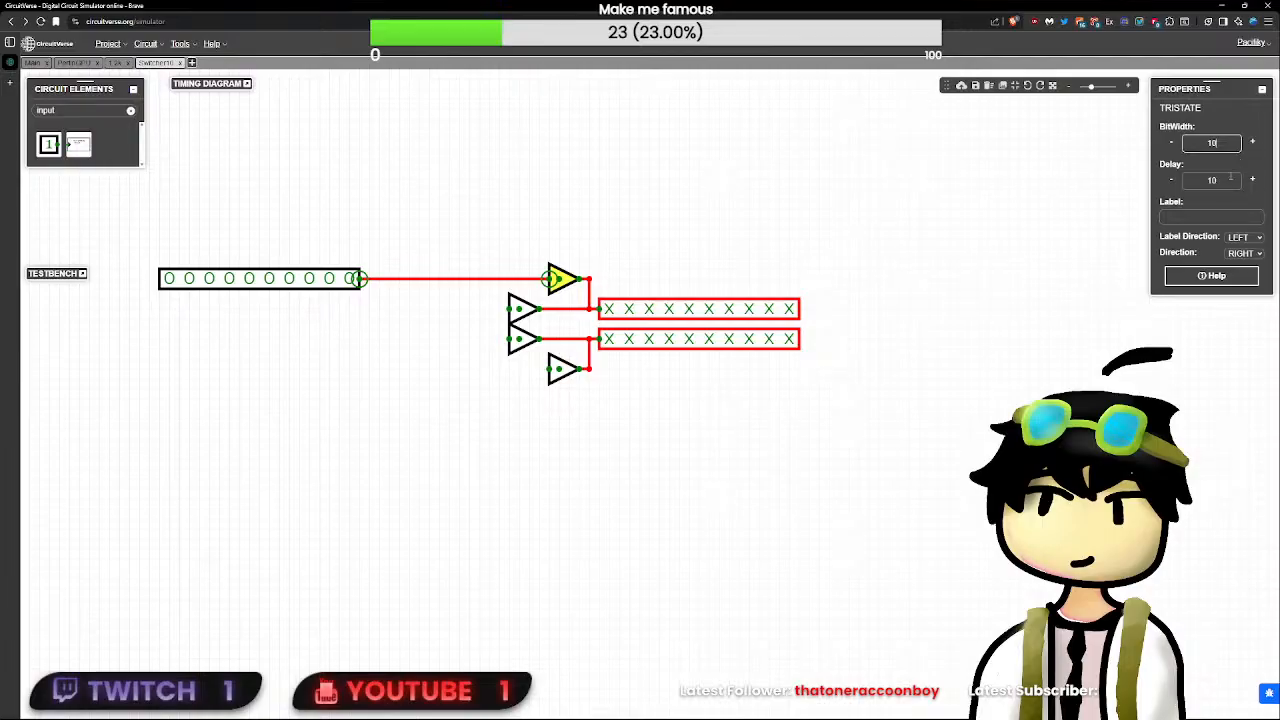
pyautogui.click(1219, 180)
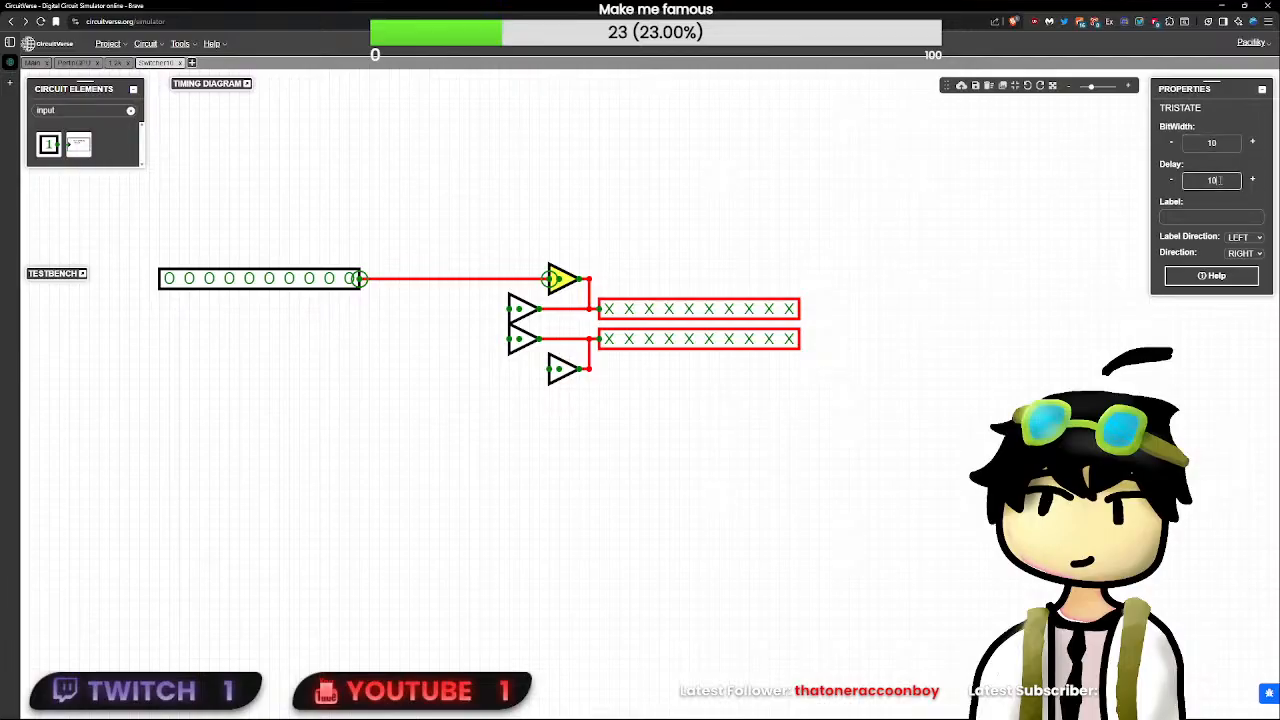
pyautogui.click(524, 310)
pyautogui.press('Delete')
pyautogui.click(531, 341)
pyautogui.press('Delete')
pyautogui.click(565, 368)
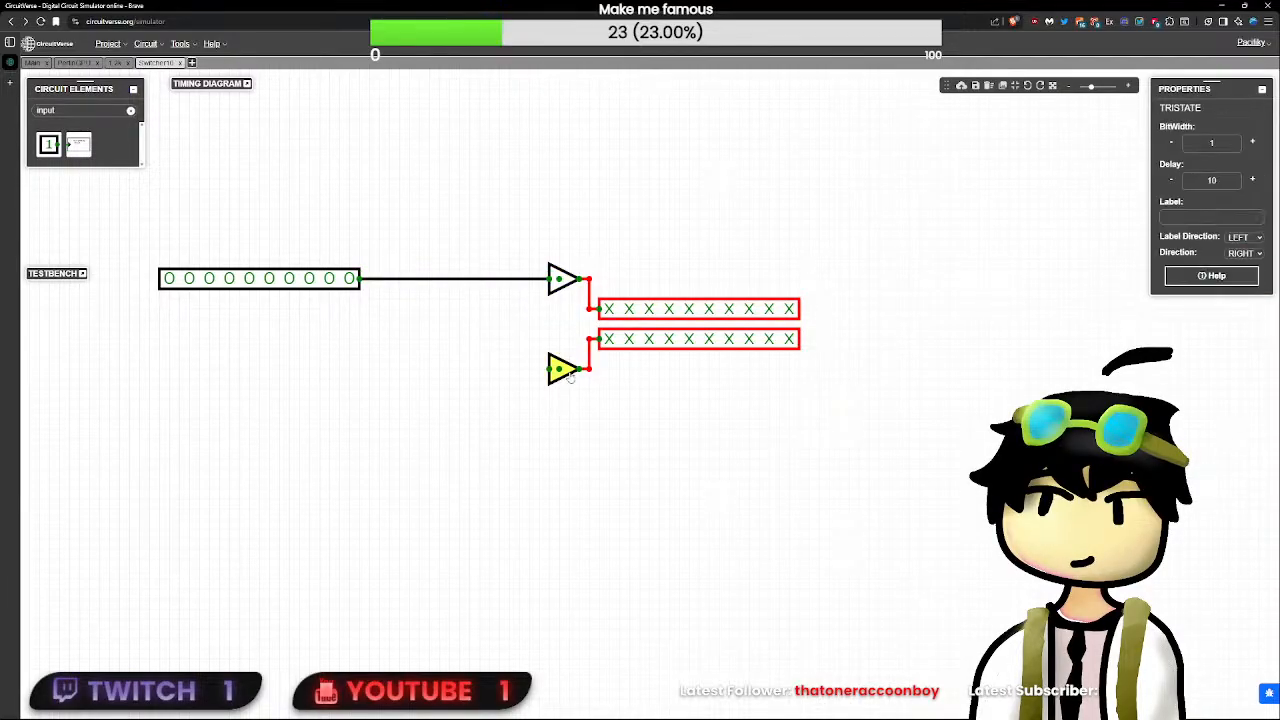
pyautogui.press('Delete')
# - Place three copies of the top tristate buffer in the empty positions and wire them to the two outputs
pyautogui.click(566, 284)
pyautogui.hotkey('ctrl', 'c')
pyautogui.hotkey('ctrl', 'v')
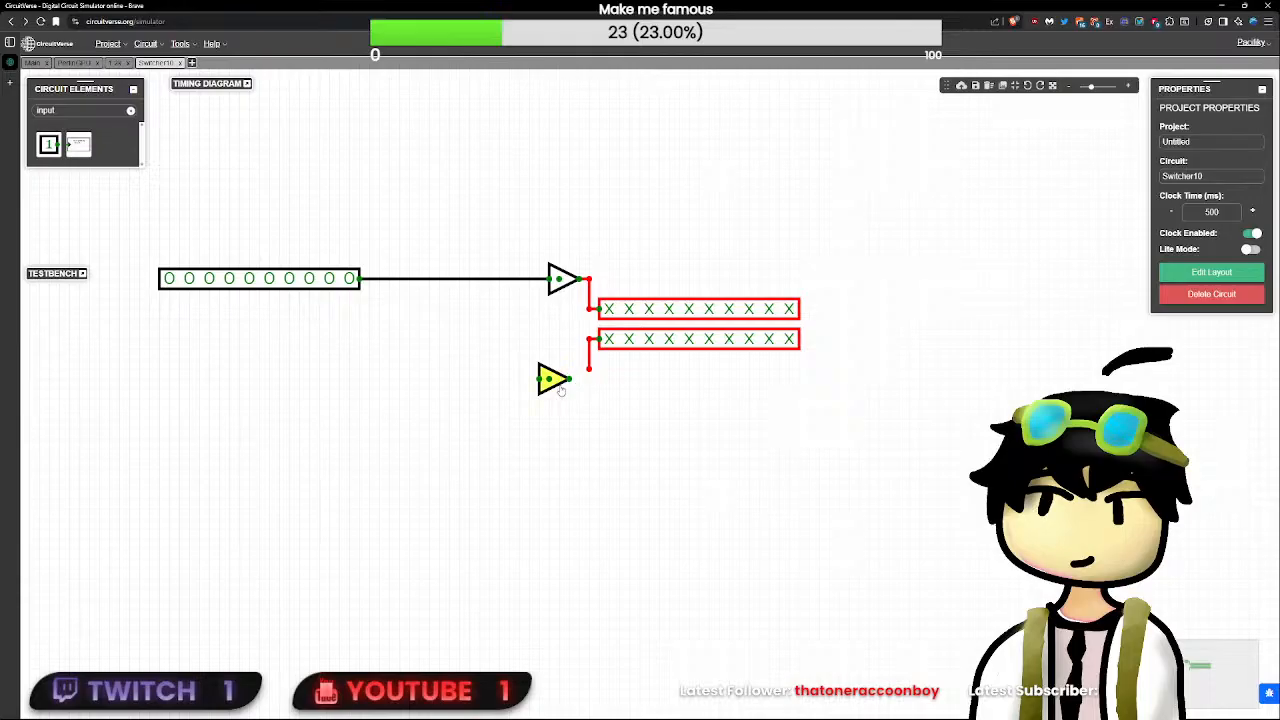
pyautogui.click(571, 374)
pyautogui.hotkey('ctrl', 'v')
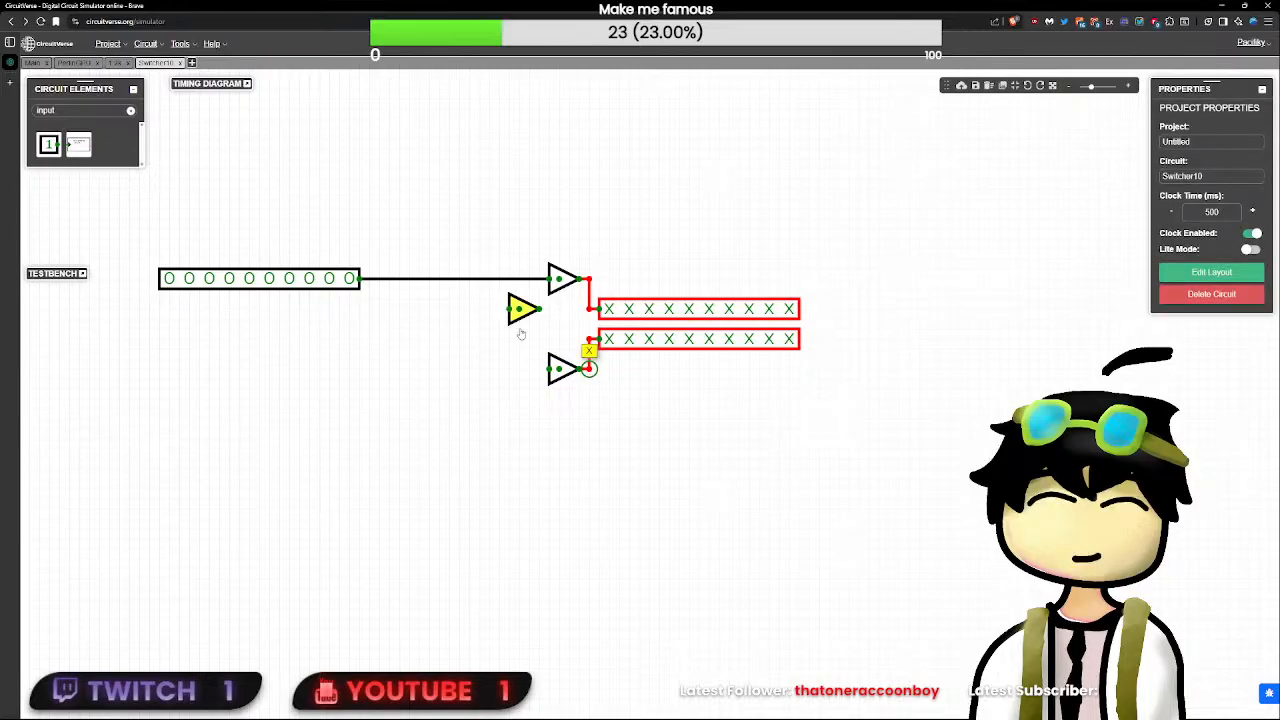
pyautogui.click(546, 338)
pyautogui.moveTo(546, 325); pyautogui.dragTo(589, 309)
pyautogui.click(545, 312)
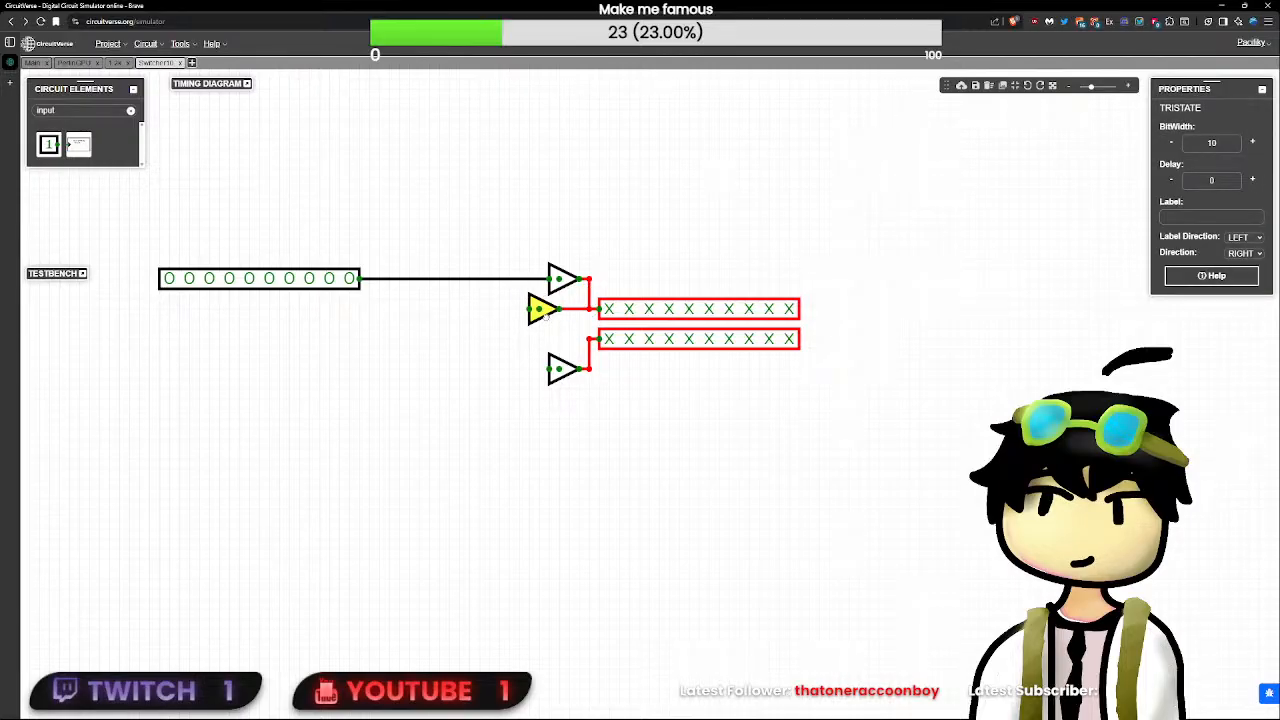
pyautogui.click(559, 339)
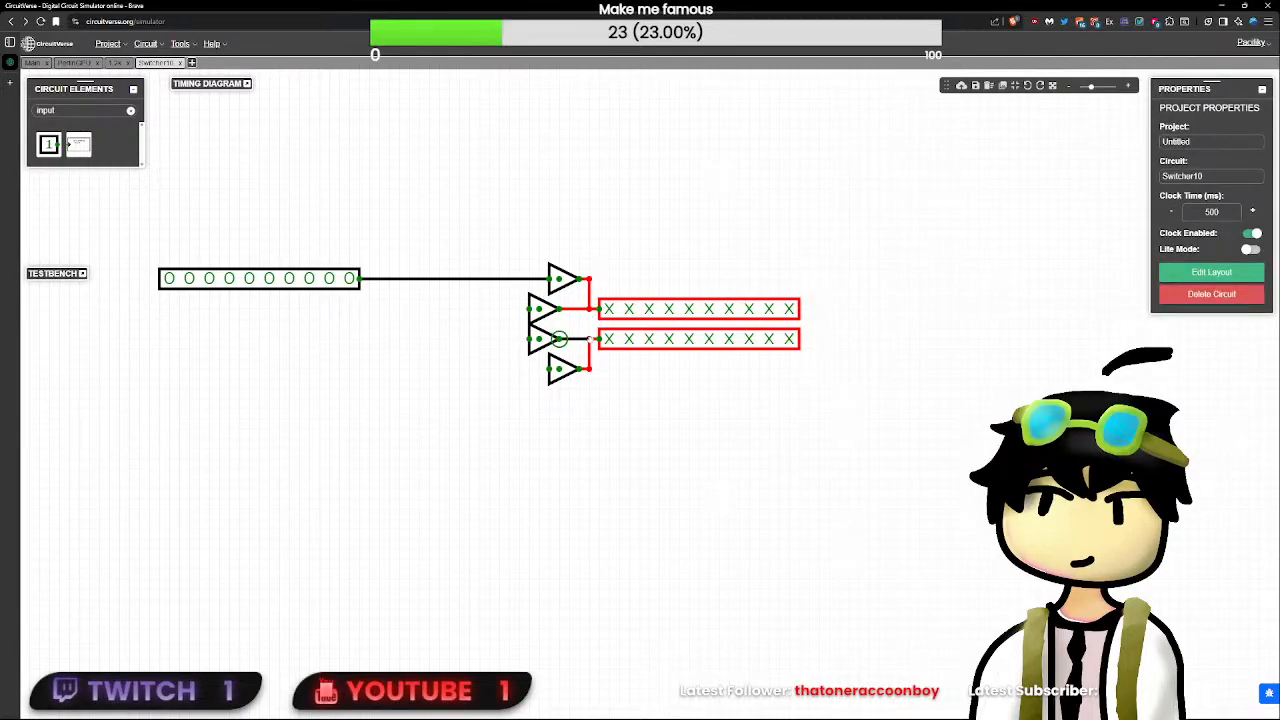
# - Branch the 10-bit input's wire to the bottom buffer and join the two inner buffers' data inputs
pyautogui.moveTo(590, 341); pyautogui.dragTo(552, 370)
pyautogui.click(614, 441)
pyautogui.moveTo(548, 329)
pyautogui.mouseDown()
pyautogui.moveTo(568, 351)
pyautogui.moveTo(532, 343)
pyautogui.mouseUp()
pyautogui.click(527, 363)
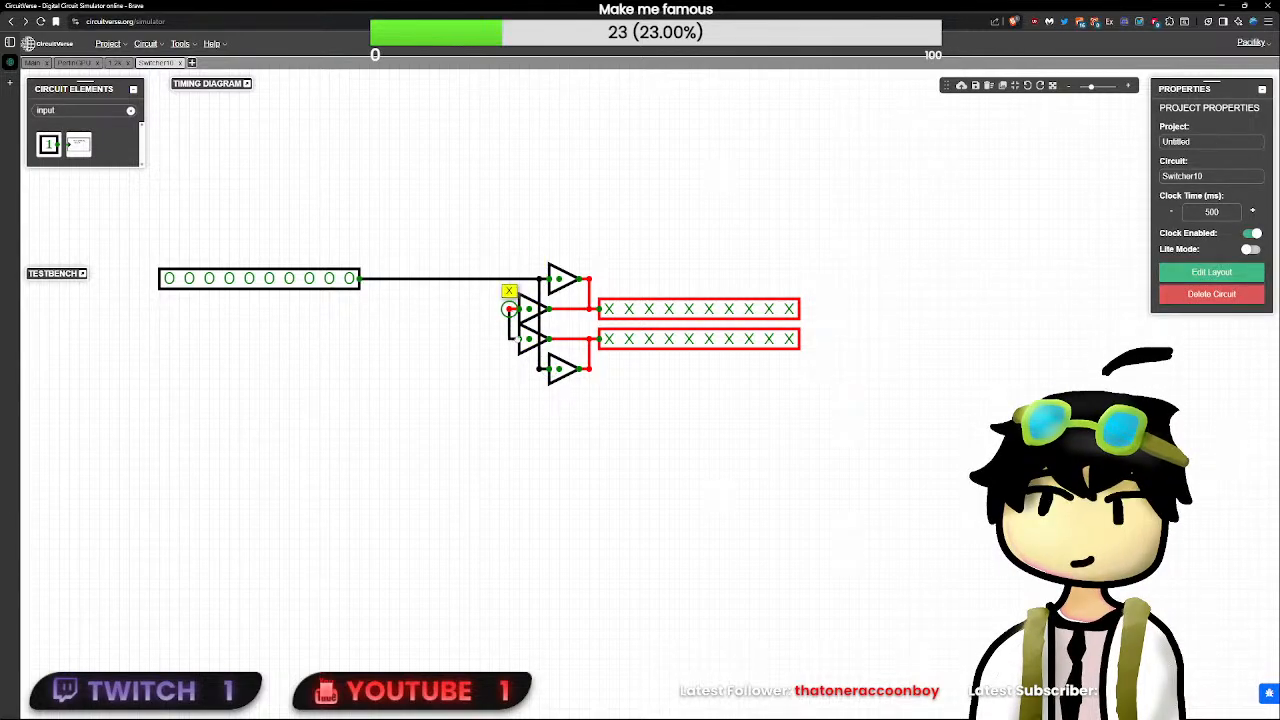
# - Duplicate the 10-bit input and place the copy directly below the original
pyautogui.click(348, 280)
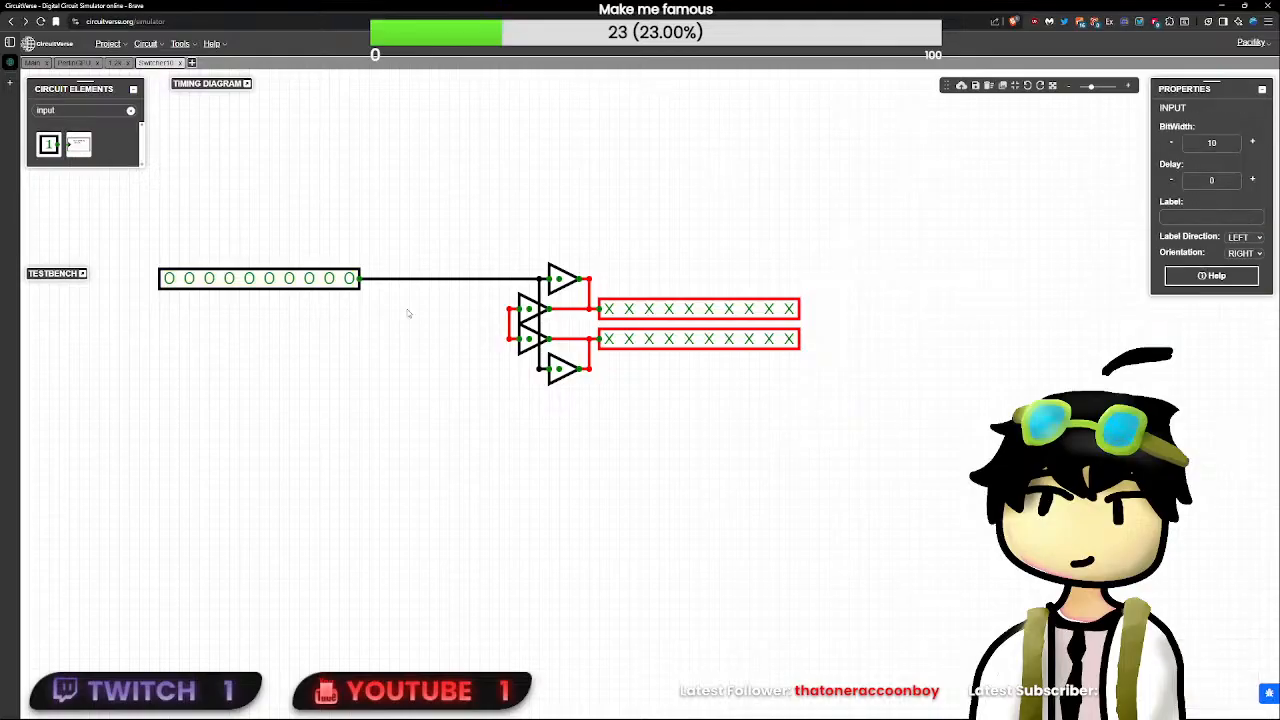
pyautogui.hotkey('ctrl', 'v')
pyautogui.moveTo(488, 308); pyautogui.dragTo(339, 297)
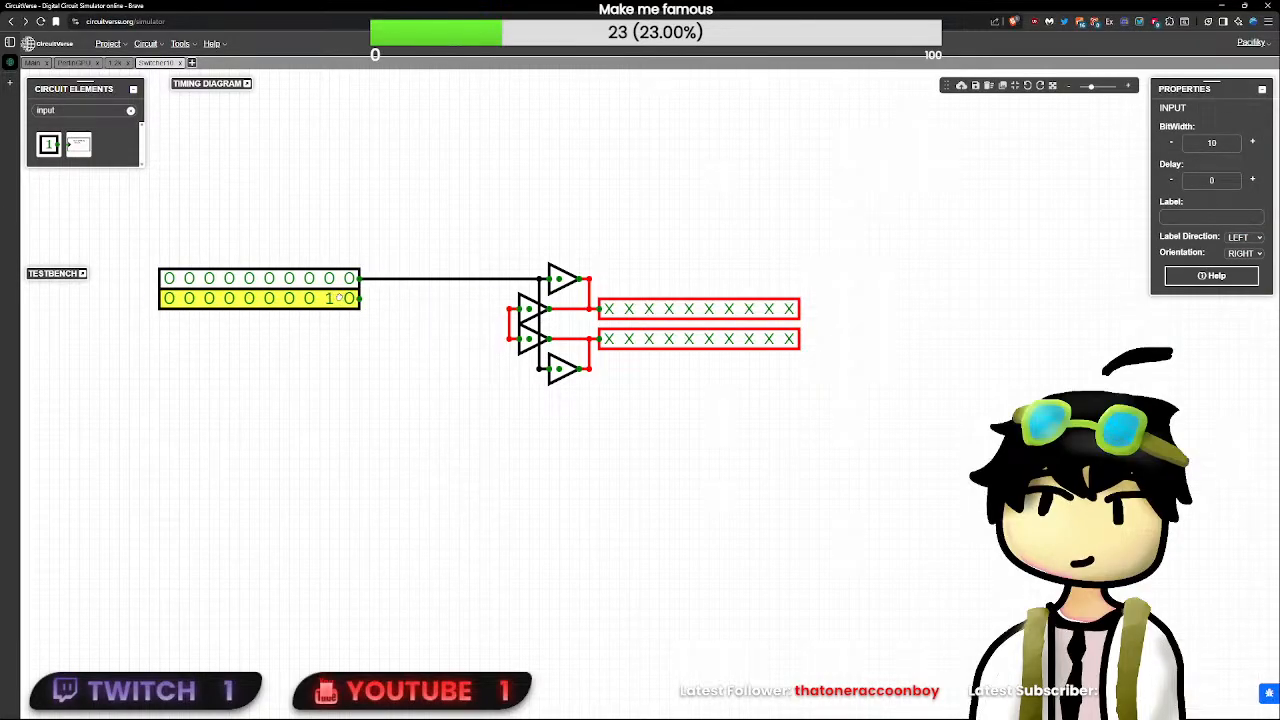
# - Move both 10-bit inputs close to the buffers and connect the lower one to the two inner buffers
pyautogui.moveTo(425, 335); pyautogui.dragTo(138, 228)
pyautogui.moveTo(350, 290); pyautogui.dragTo(490, 288)
pyautogui.click(502, 282)
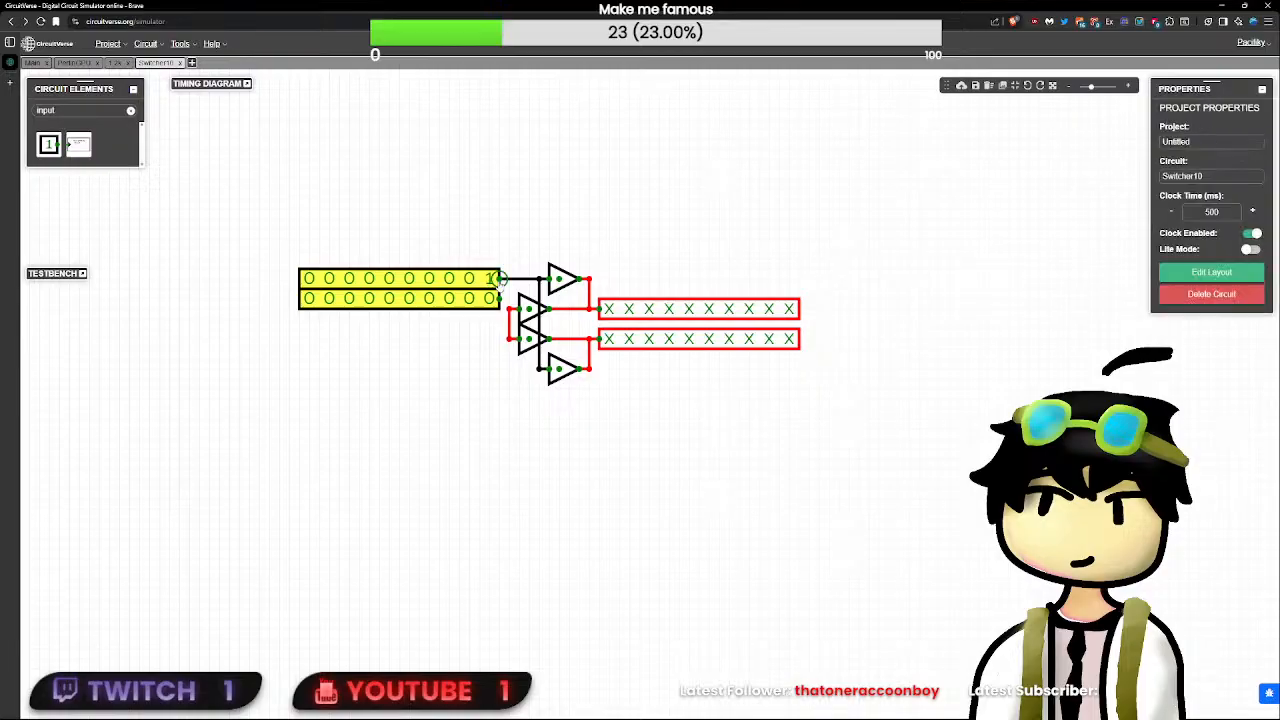
pyautogui.click(491, 285)
pyautogui.click(479, 338)
pyautogui.click(489, 311)
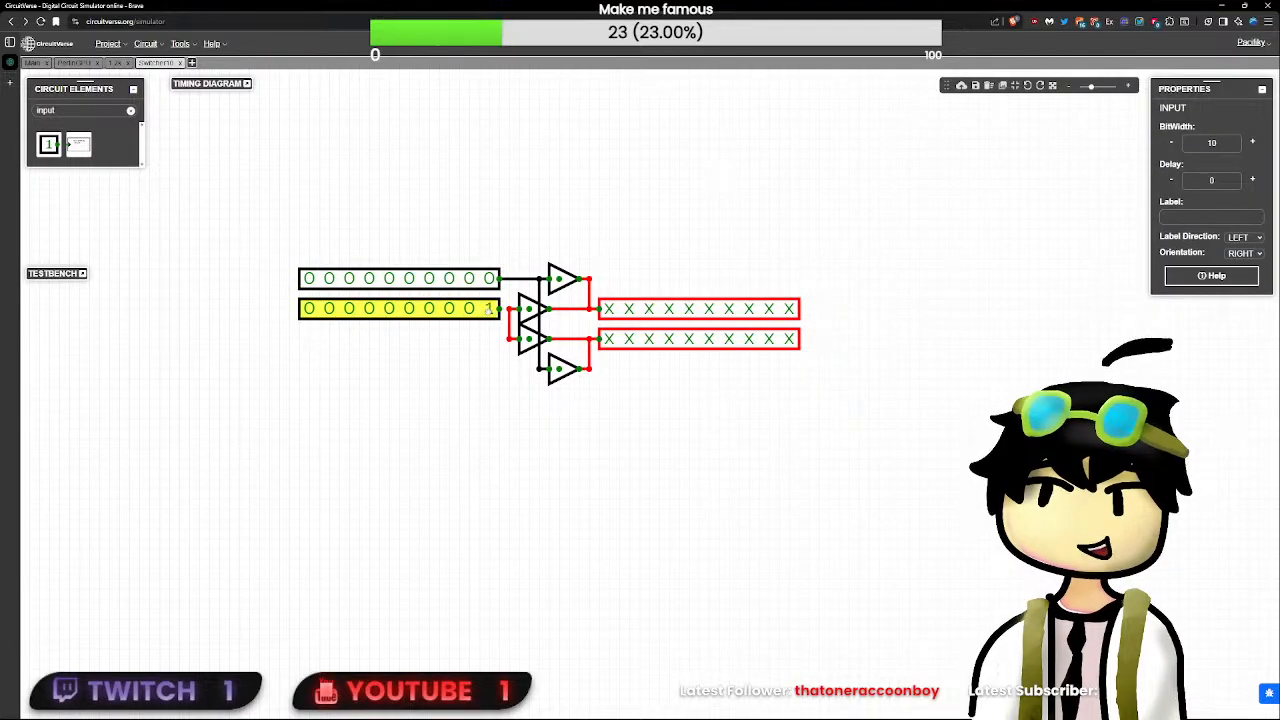
pyautogui.click(497, 309)
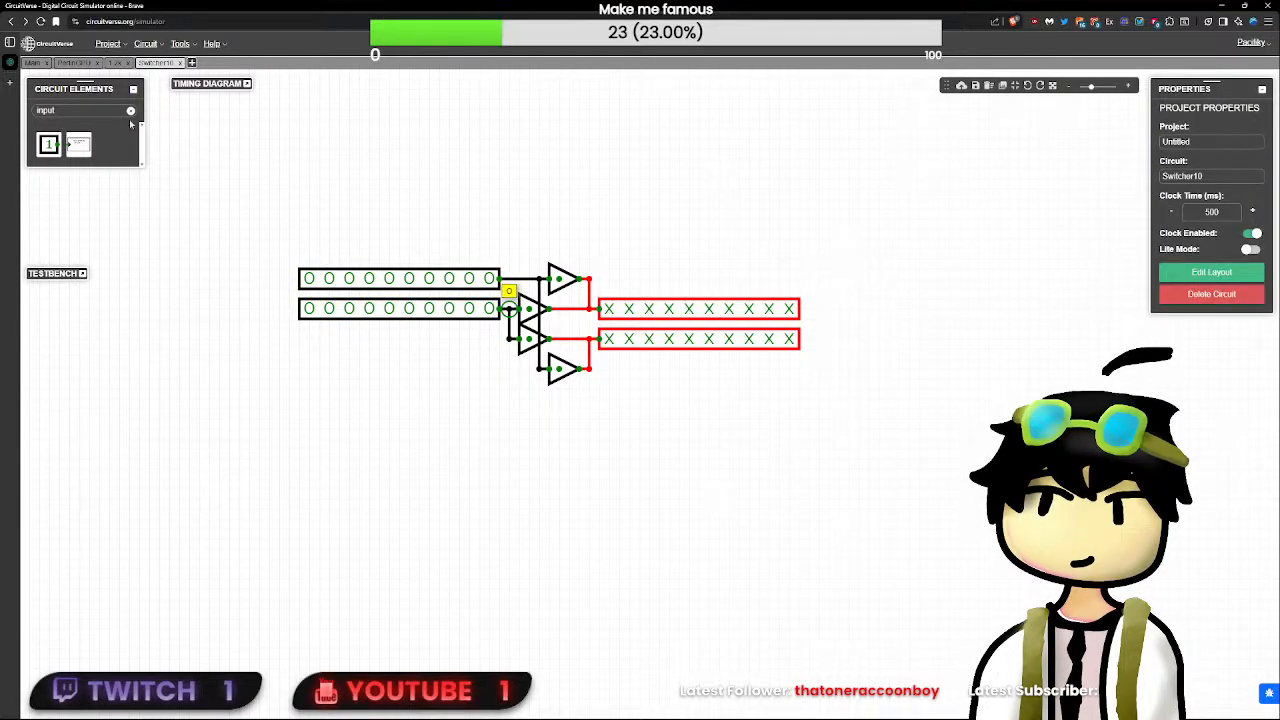
# - Place a 1-bit input labelled S below the buffers and label the 10-bit inputs D1 and D2
pyautogui.moveTo(57, 152); pyautogui.dragTo(521, 440)
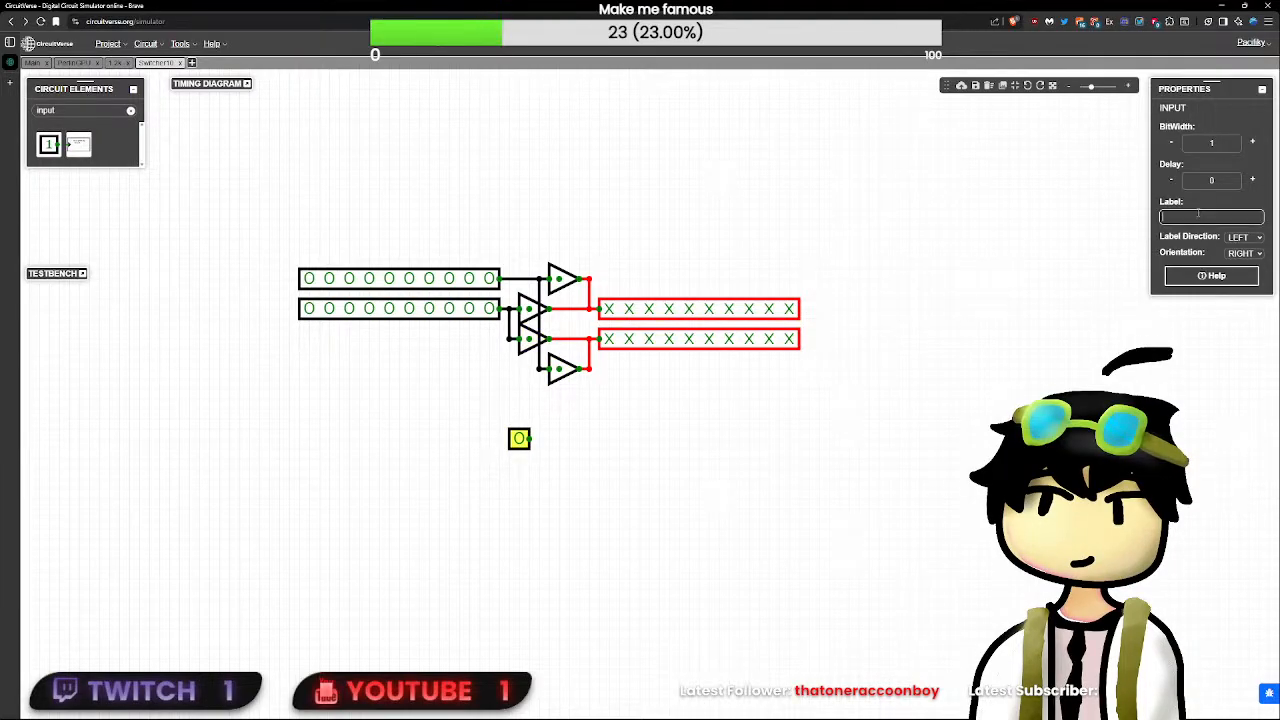
pyautogui.write('S')
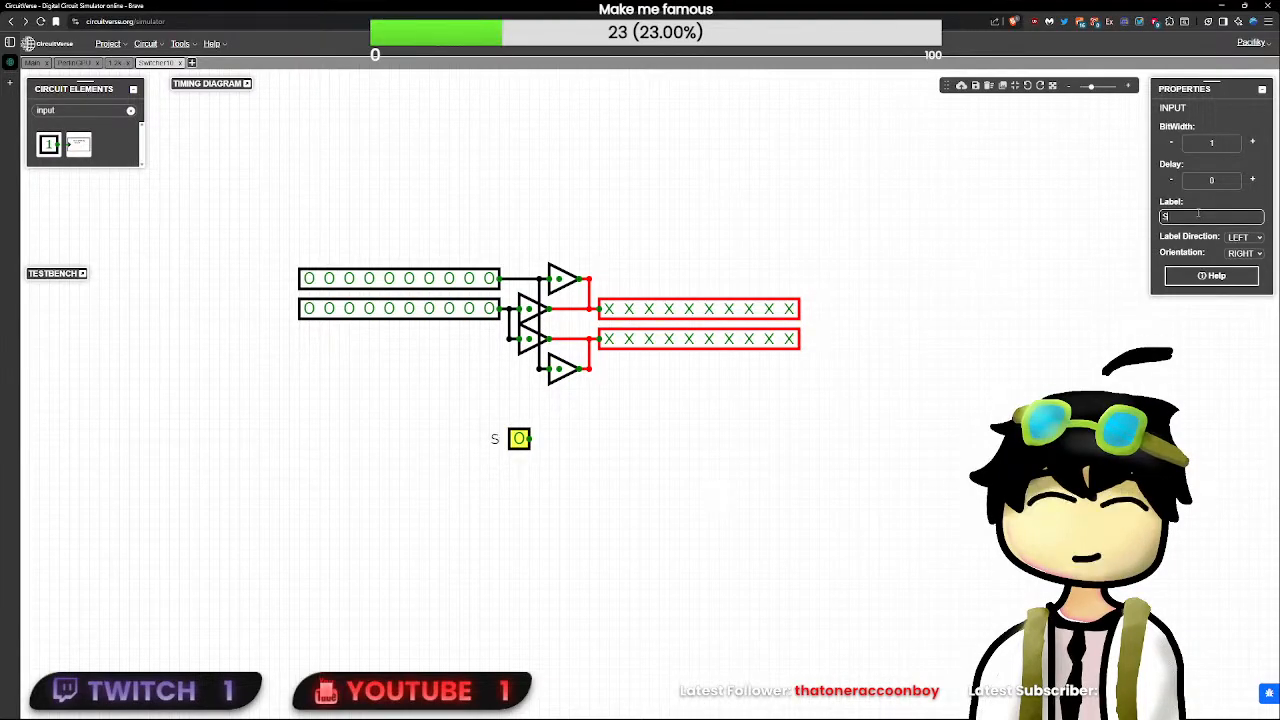
pyautogui.click(348, 282)
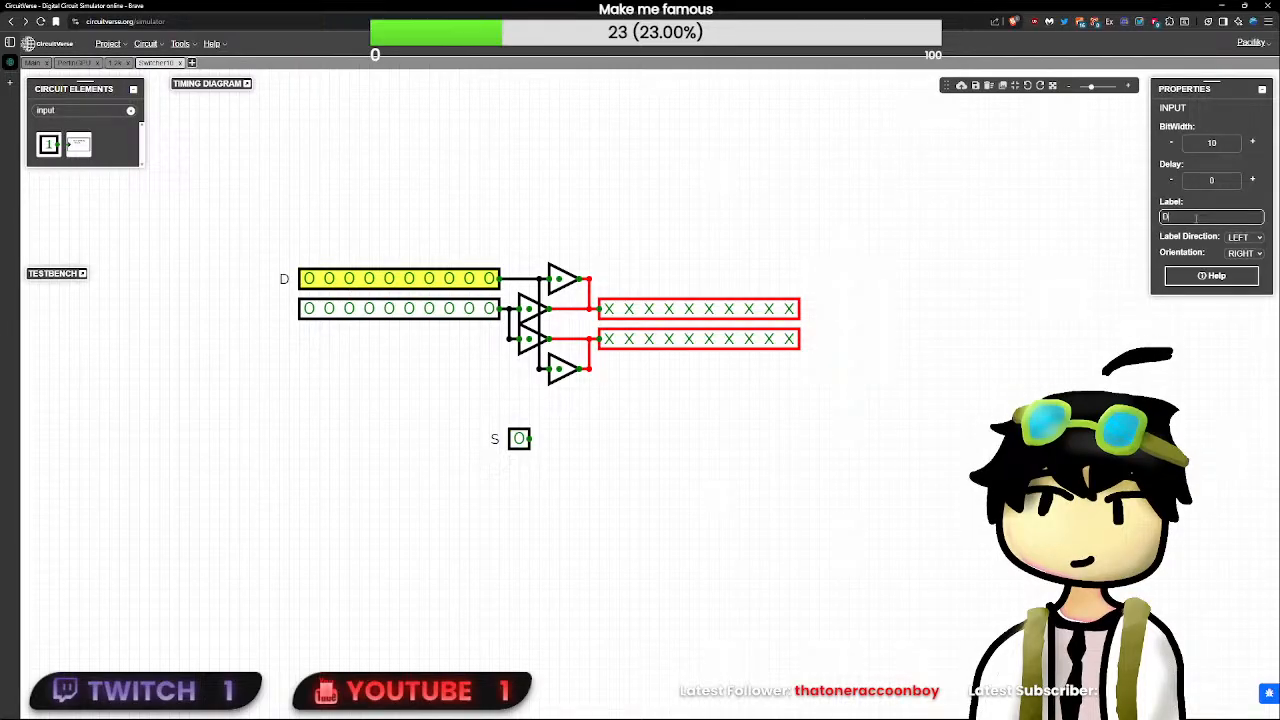
pyautogui.write('D1')
pyautogui.click(368, 314)
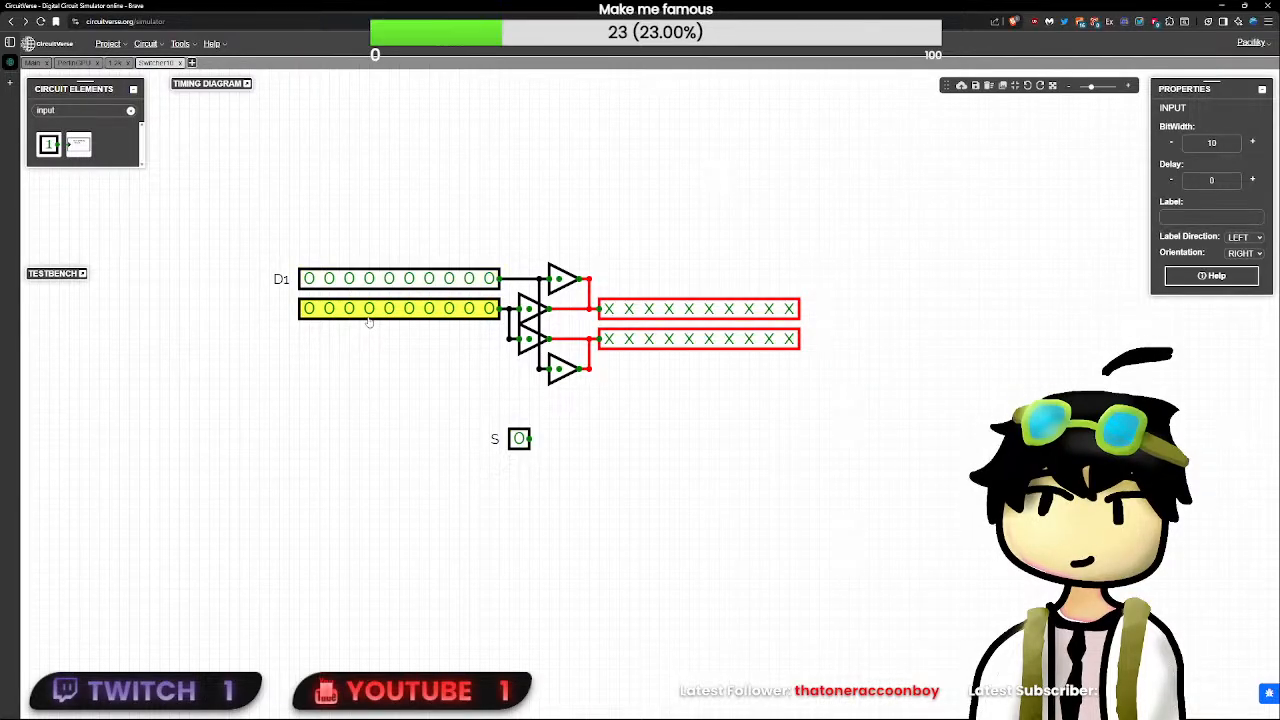
pyautogui.write('D2')
# - Look through the Main and PerlinGPU circuits to check the frame buffer layout
pyautogui.click(822, 306)
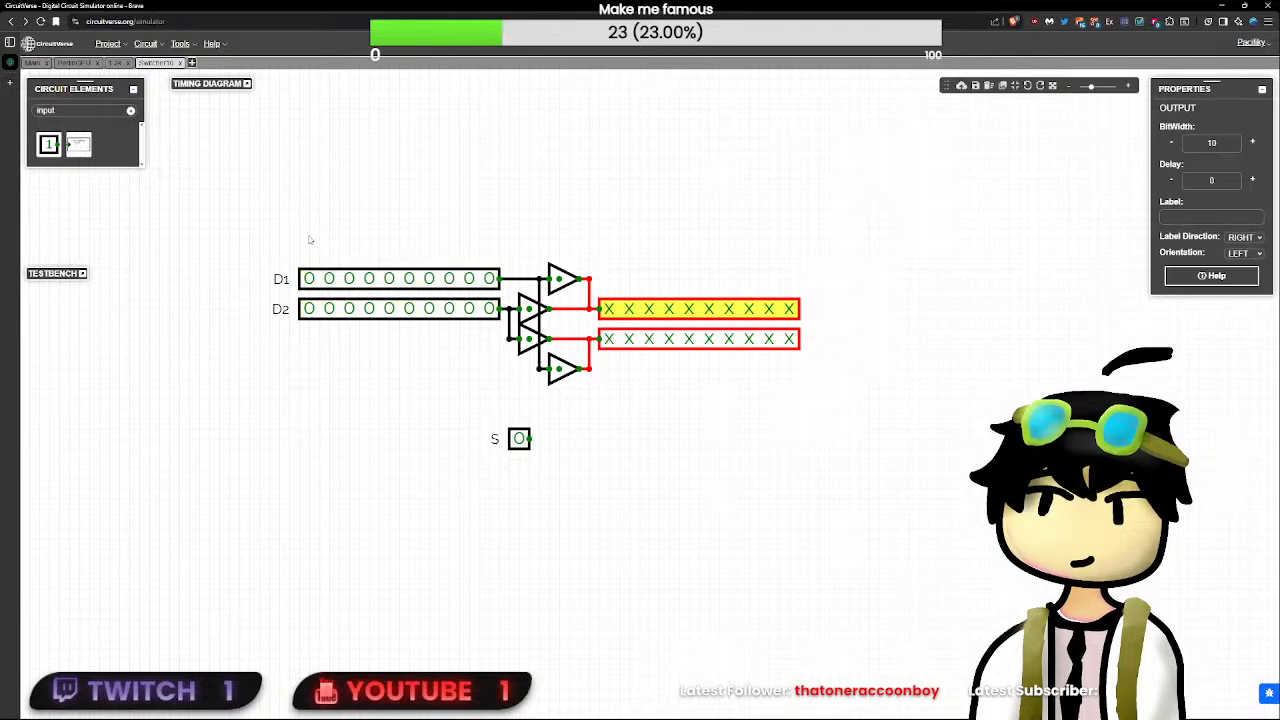
pyautogui.click(34, 63)
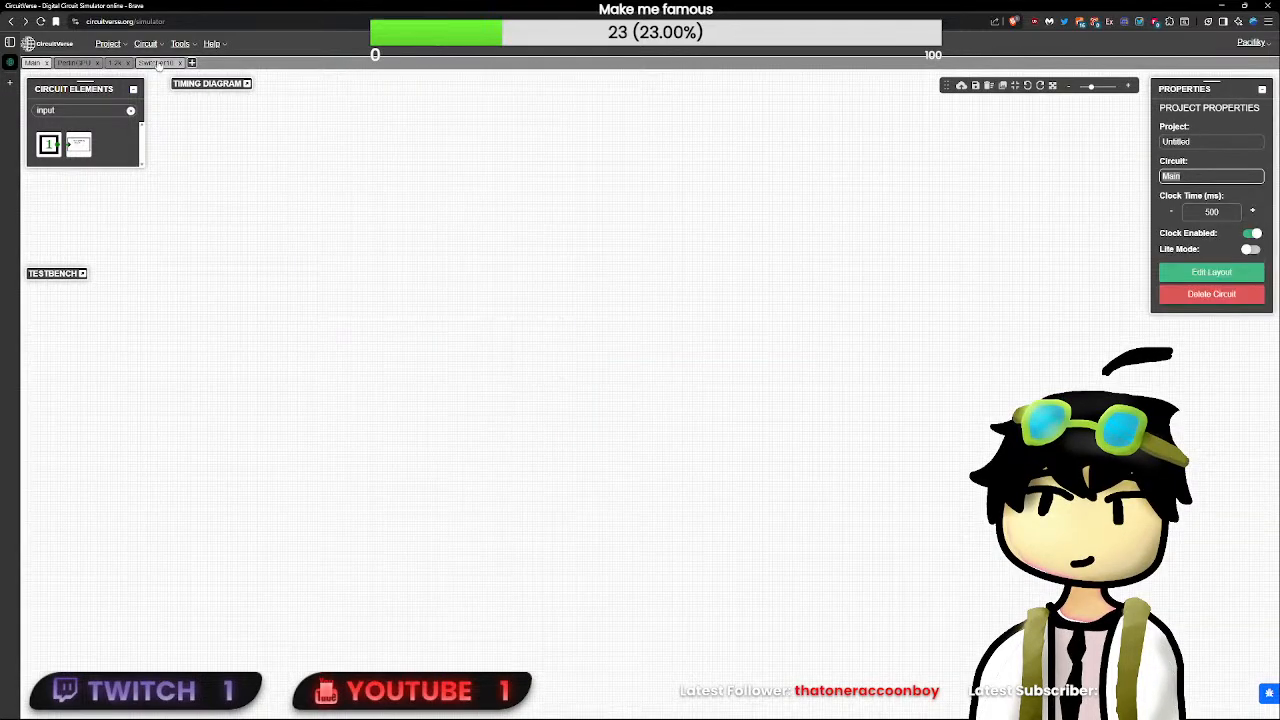
pyautogui.click(73, 63)
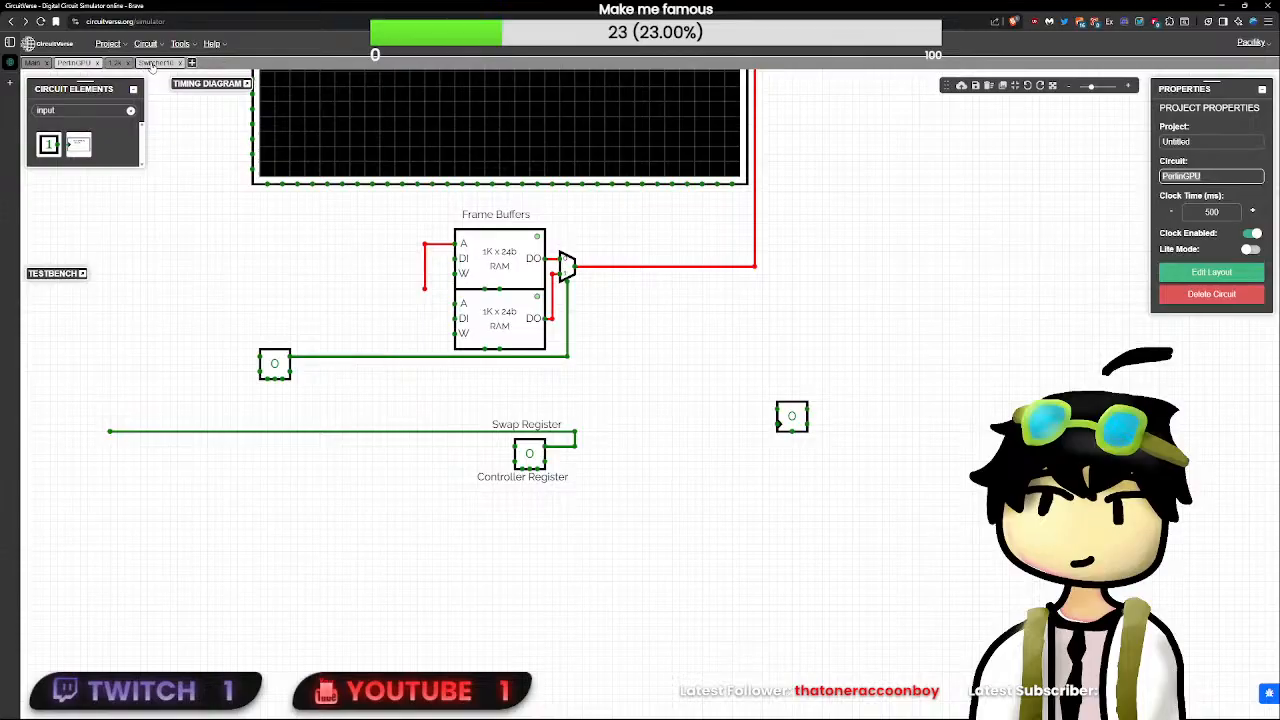
# - In the Switcher10 circuit, relabel the two 10-bit inputs DI1 (upper) and DI2 (lower)
pyautogui.click(156, 63)
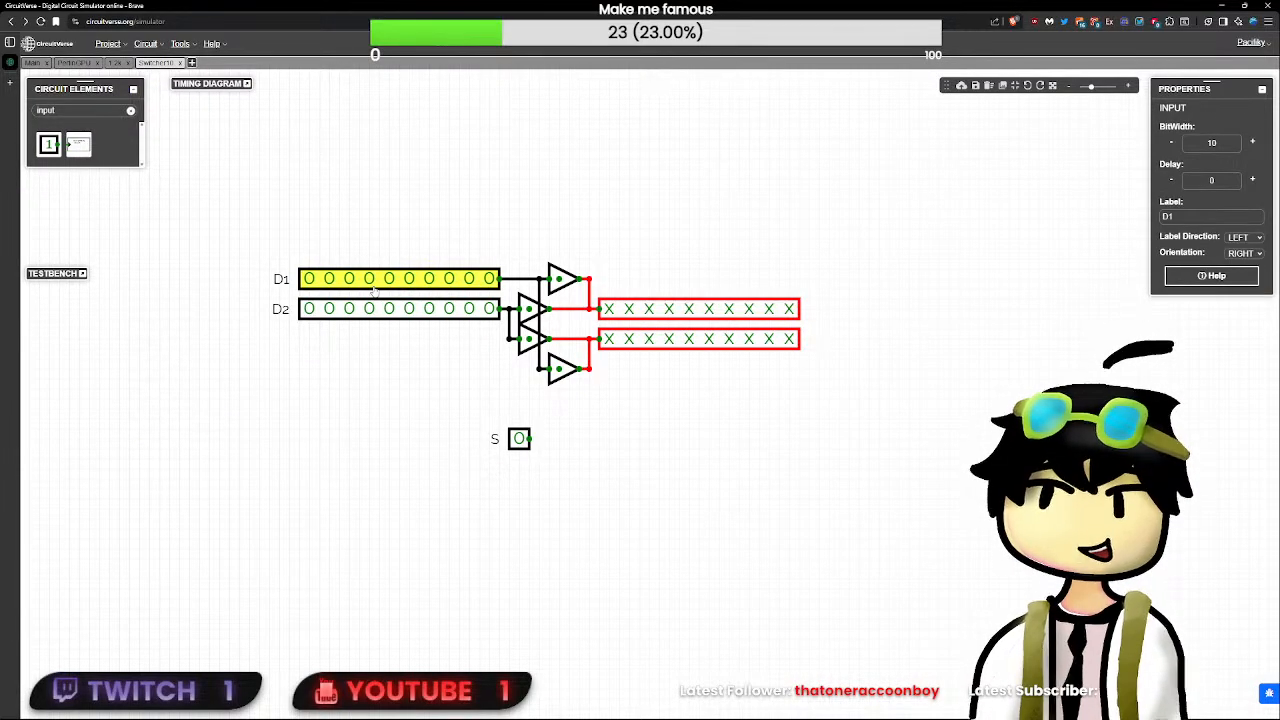
pyautogui.click(683, 312)
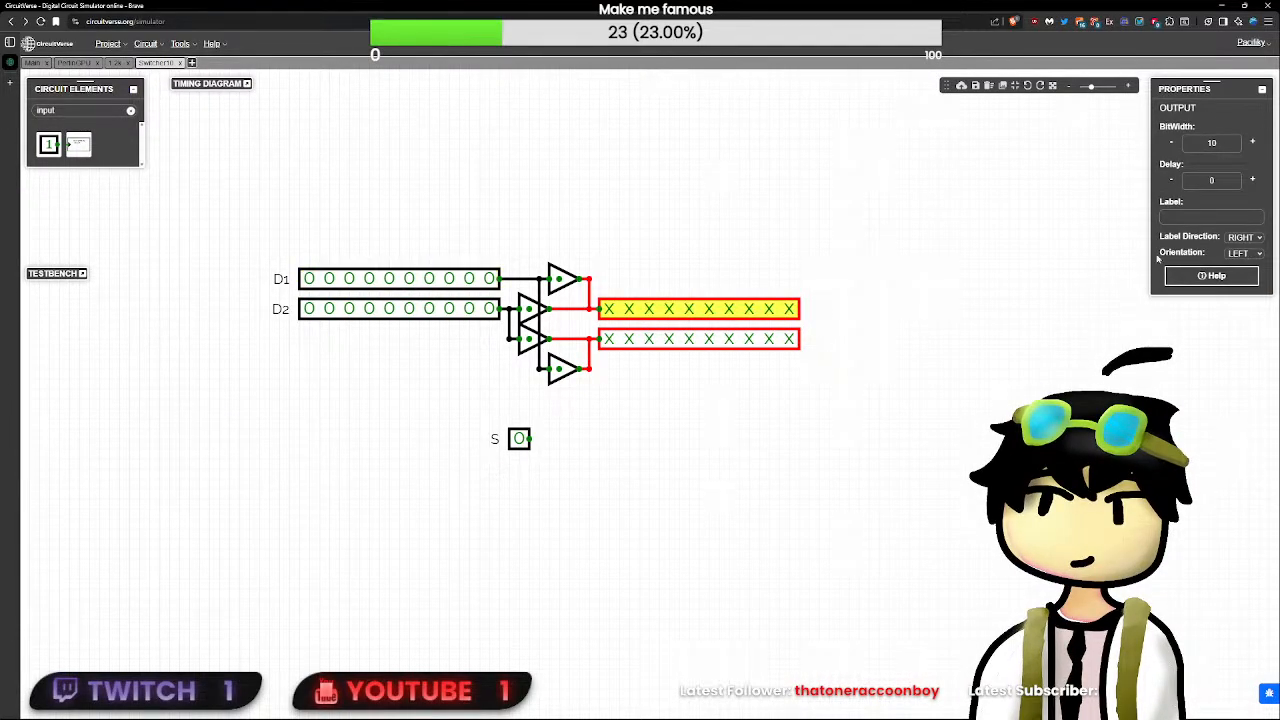
pyautogui.click(335, 284)
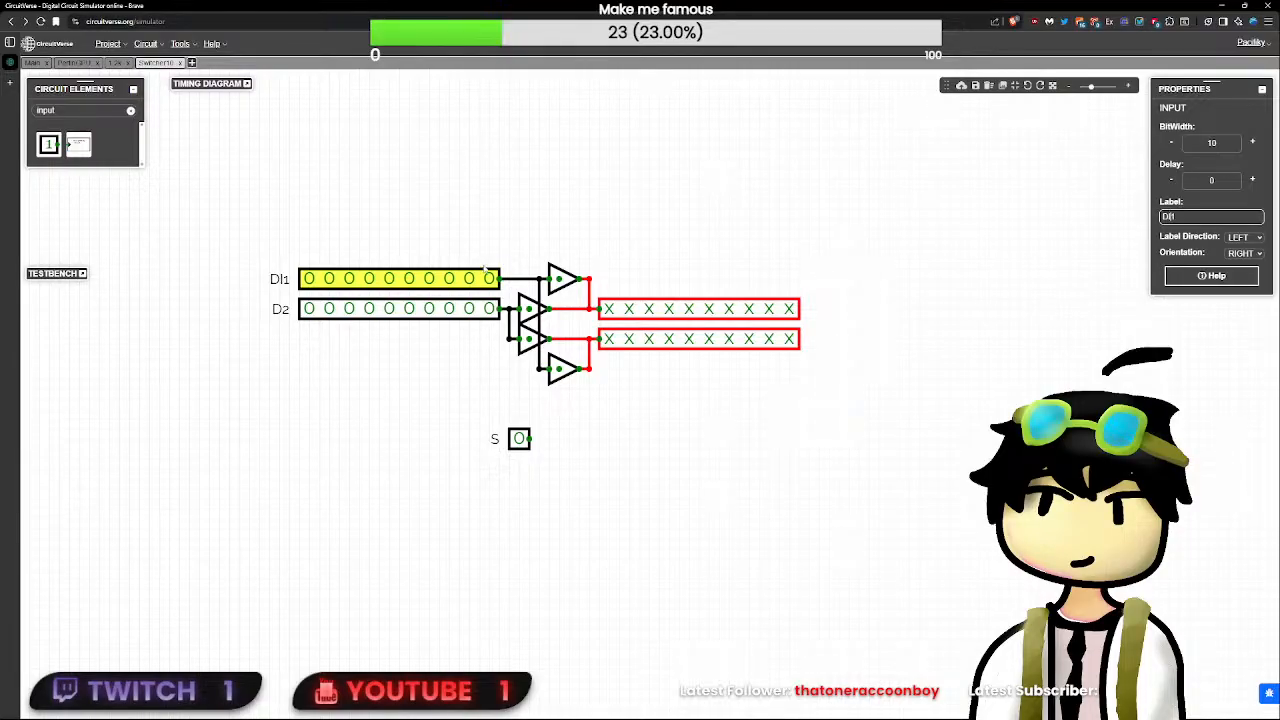
pyautogui.click(427, 307)
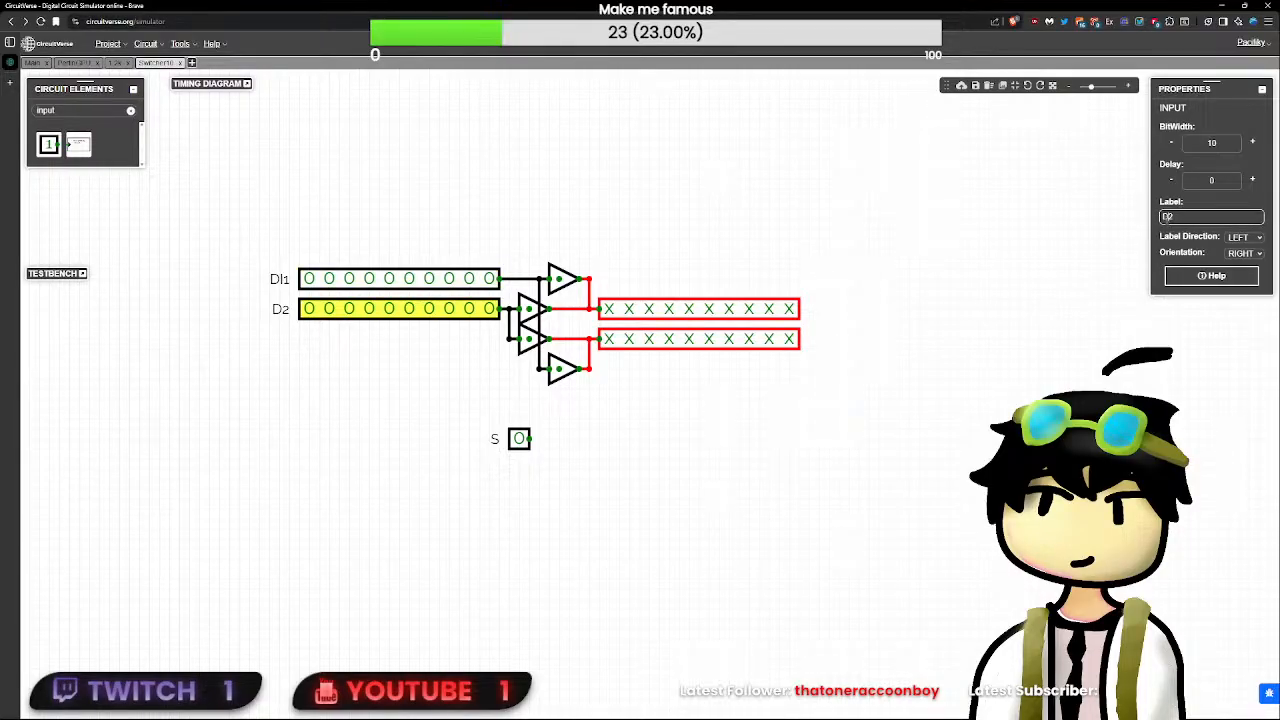
pyautogui.write('I')
# - Label the upper 10-bit output DO1 and the lower 10-bit output DO2
pyautogui.click(675, 308)
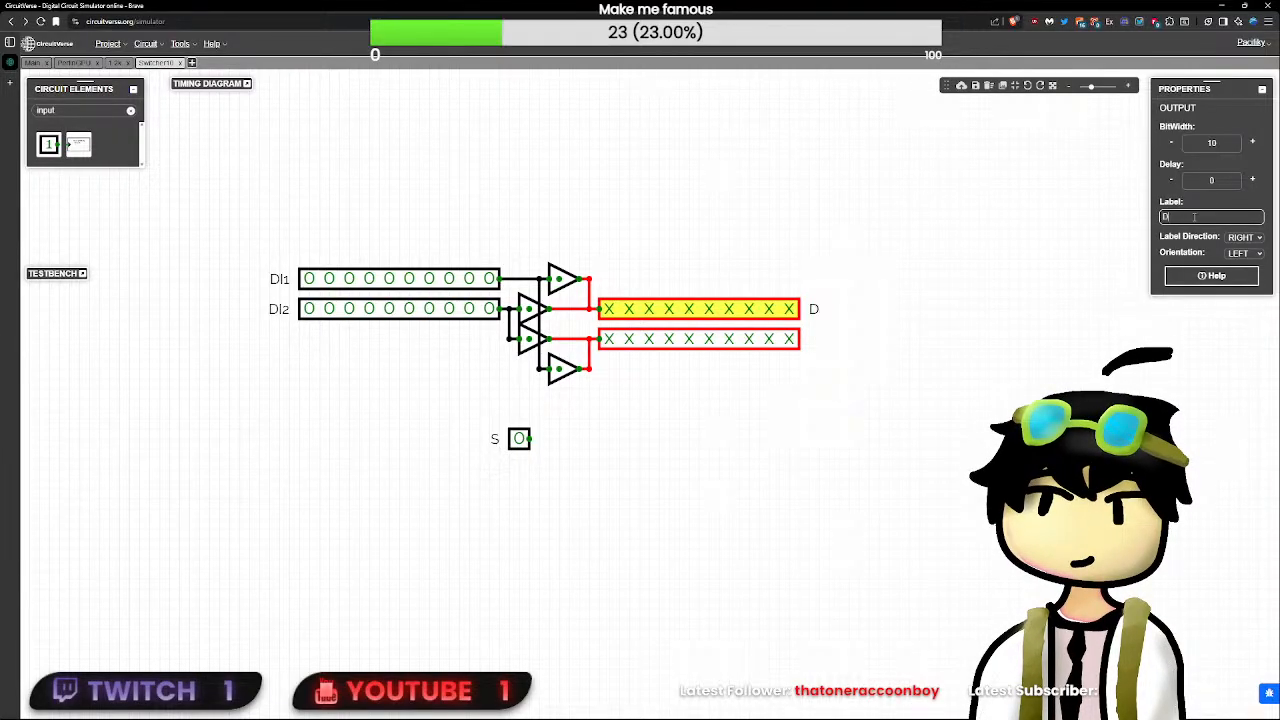
pyautogui.click(1194, 217)
pyautogui.write('DO1')
pyautogui.click(755, 340)
pyautogui.write('Do')
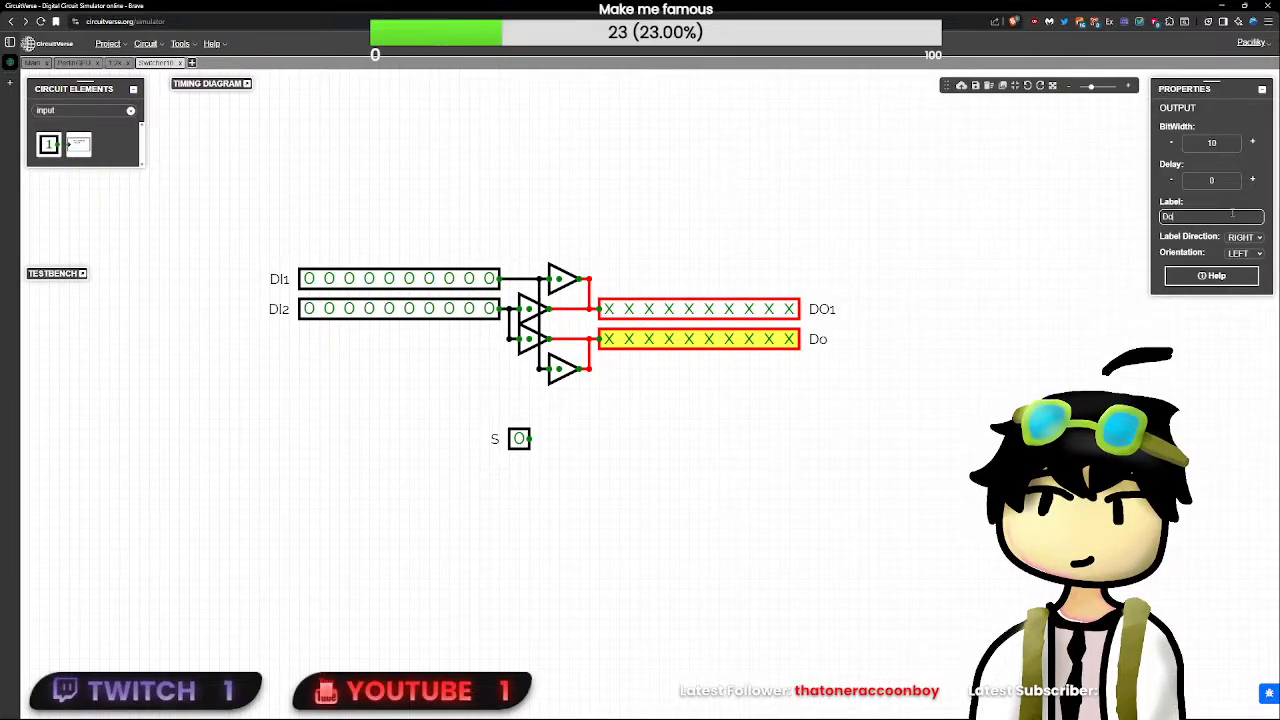
pyautogui.write('O2')
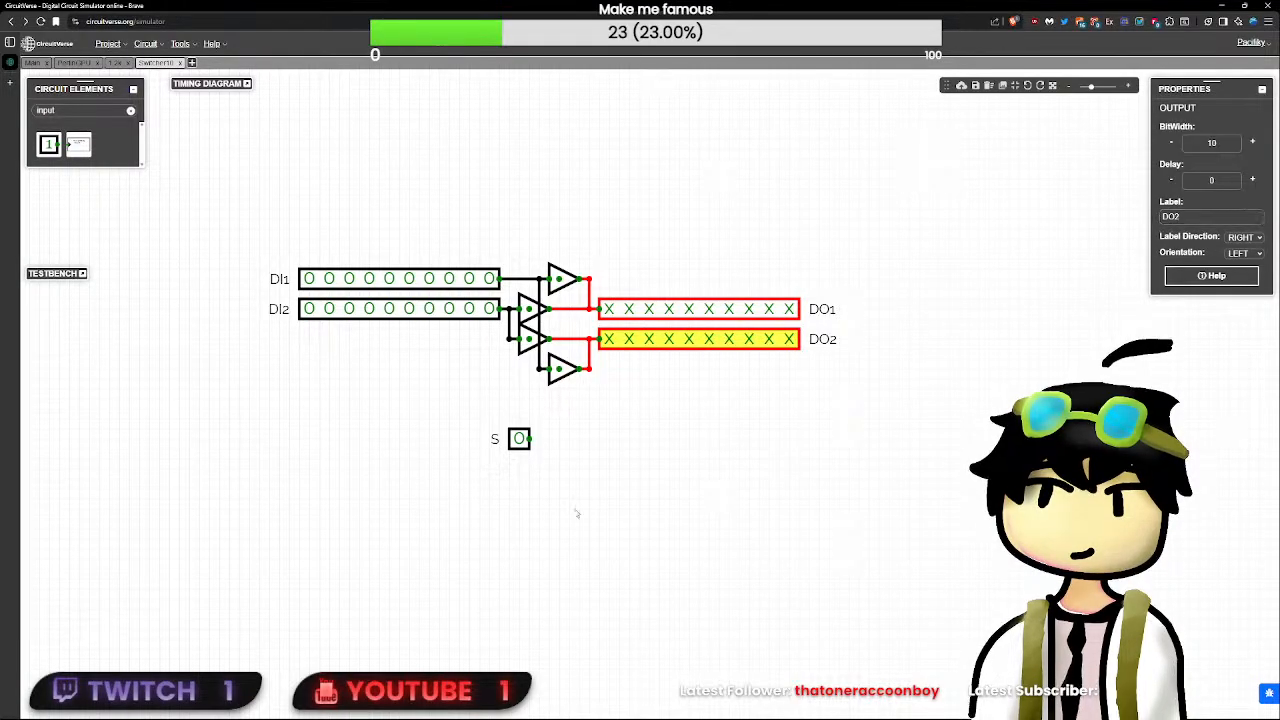
# - Move input S below the 10-bit inputs, away from the buffers, and orient it downward
pyautogui.click(516, 440)
pyautogui.moveTo(513, 445); pyautogui.dragTo(560, 376)
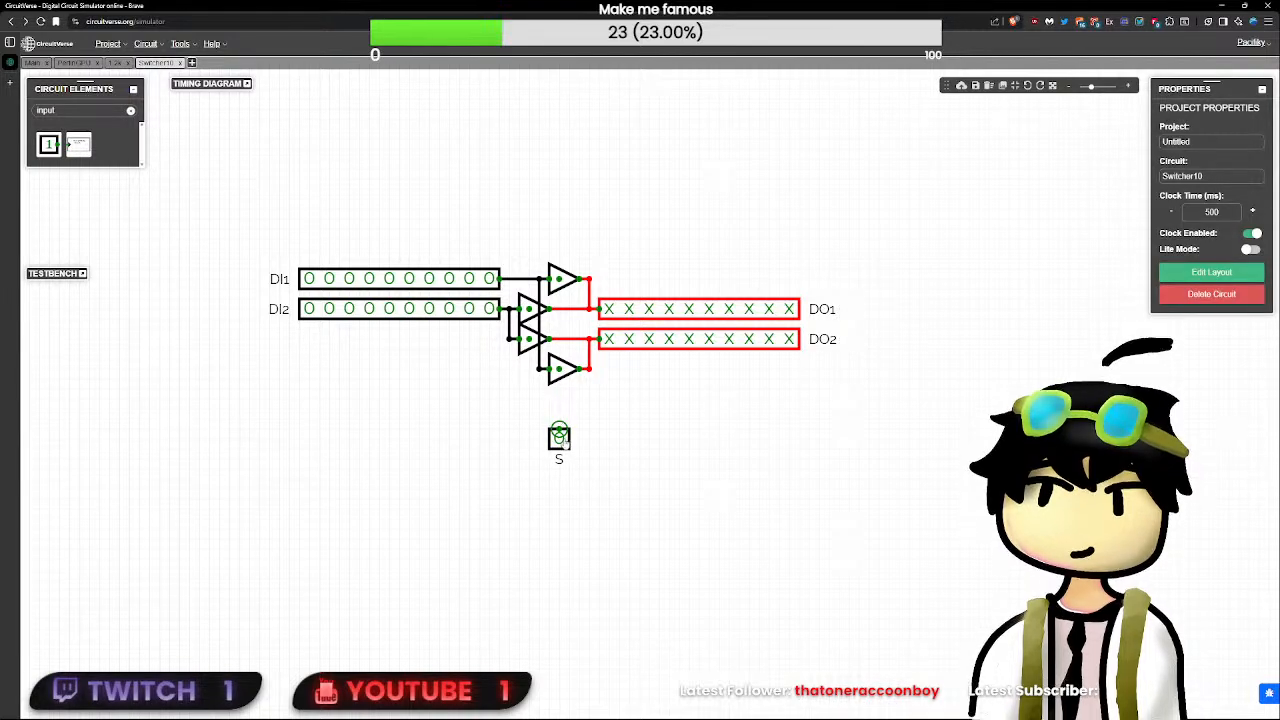
pyautogui.moveTo(559, 432); pyautogui.dragTo(419, 458)
pyautogui.press('Down')
pyautogui.press('Up')
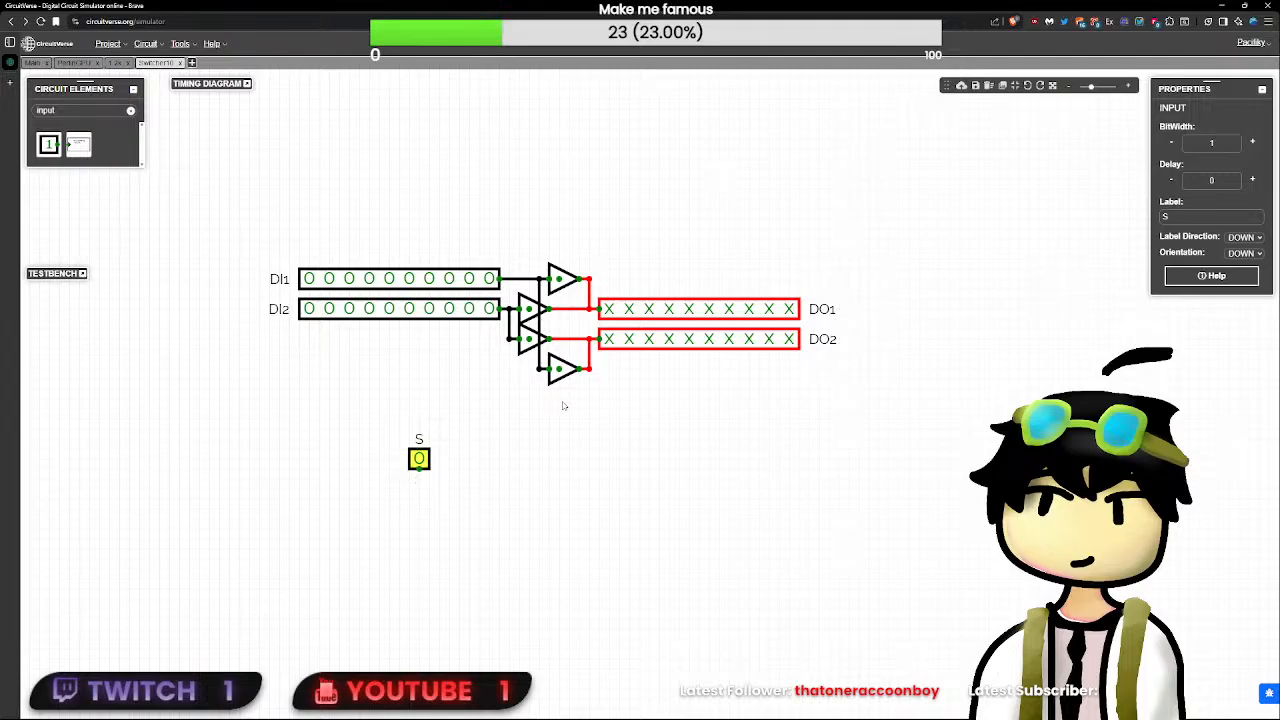
pyautogui.press('Down')
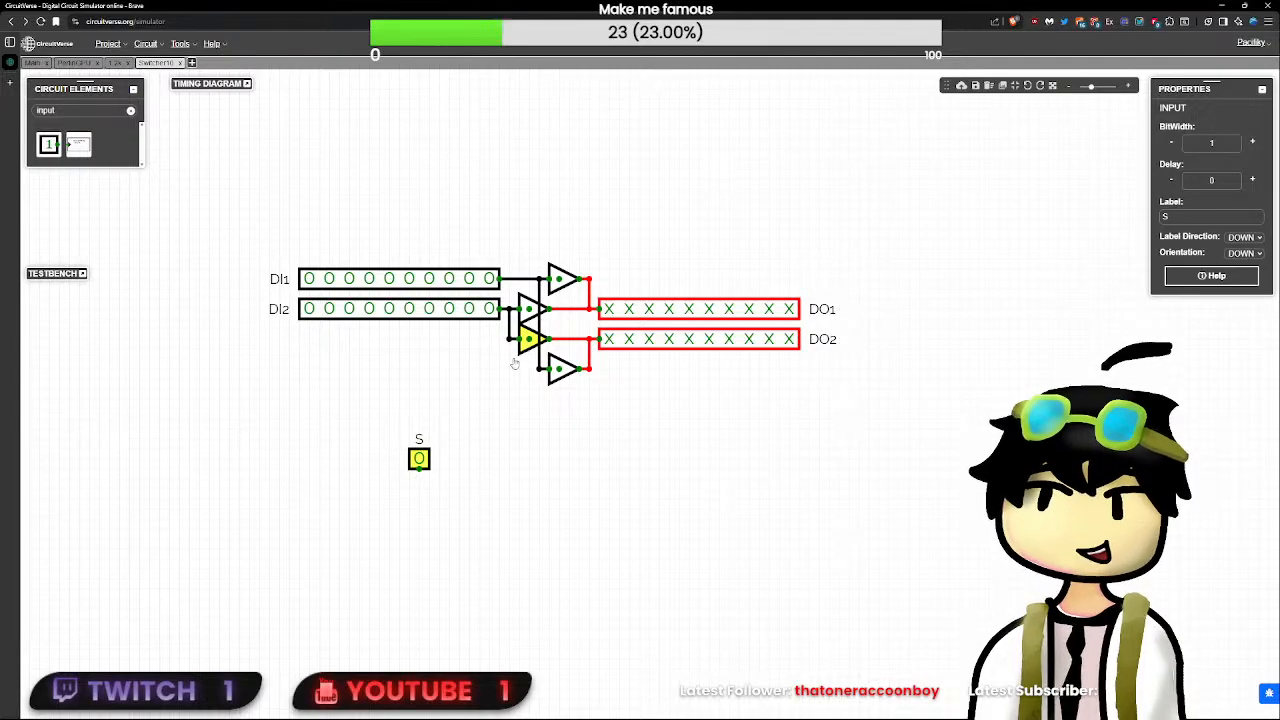
pyautogui.moveTo(528, 310); pyautogui.dragTo(563, 308)
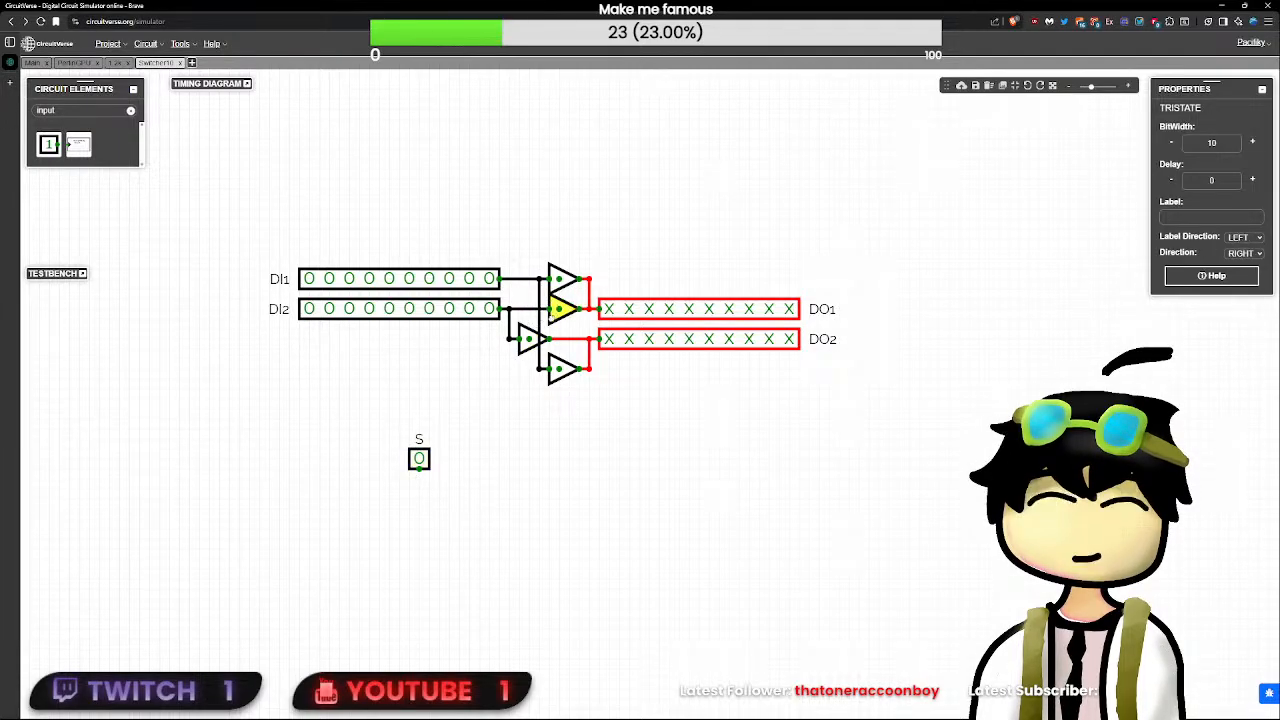
pyautogui.click(538, 370)
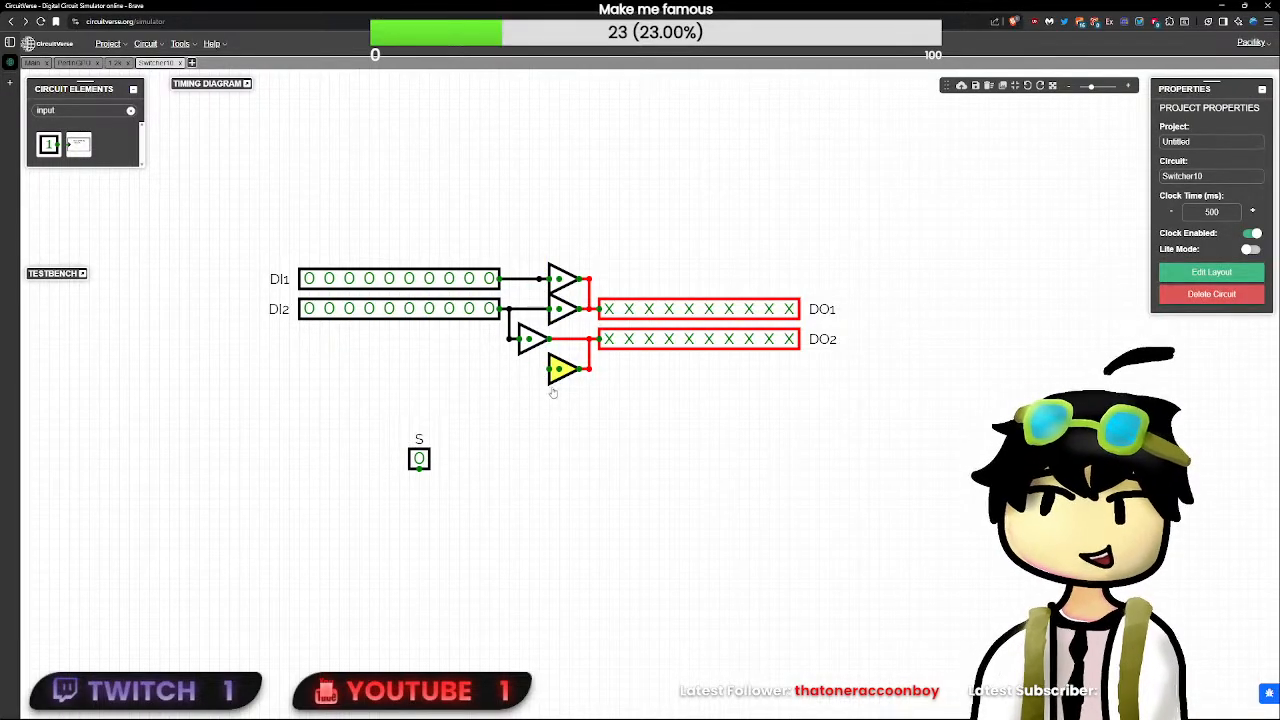
pyautogui.moveTo(566, 310); pyautogui.dragTo(536, 310)
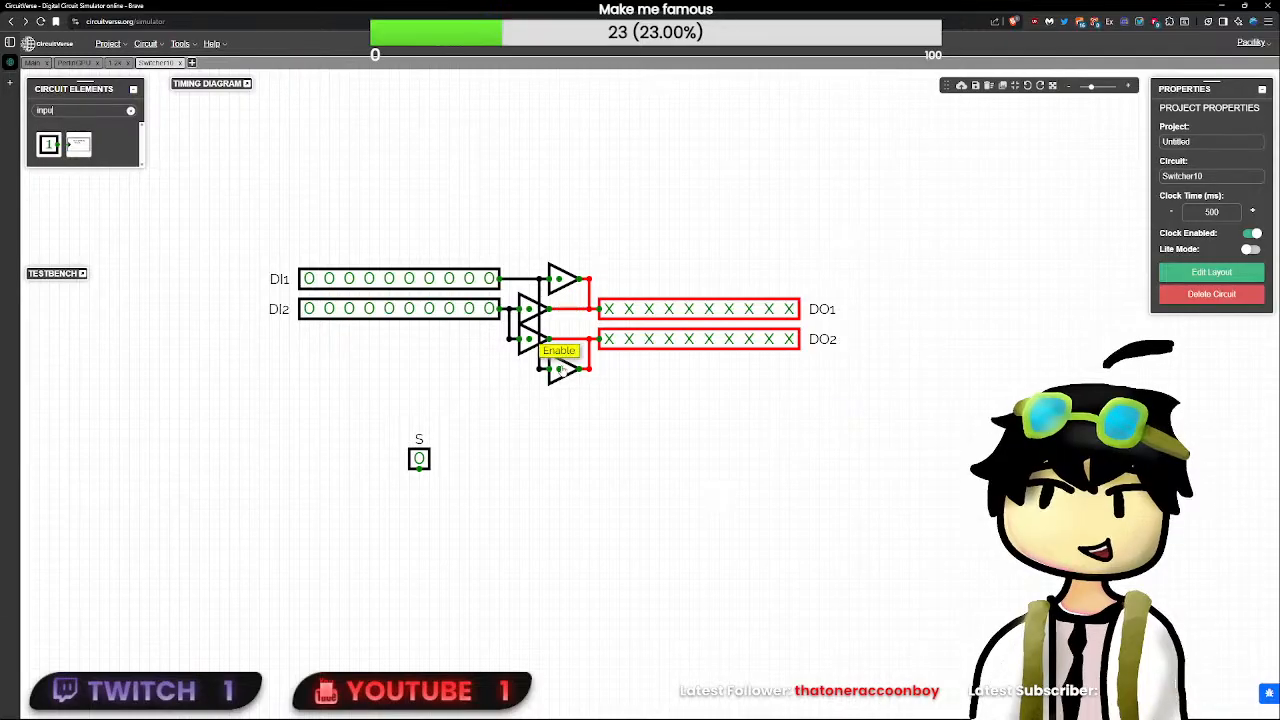
# - Move input DI2 level with the lowest buffer and rewire both 10-bit inputs so each feeds one outer and one inner buffer
pyautogui.moveTo(549, 369); pyautogui.dragTo(539, 279)
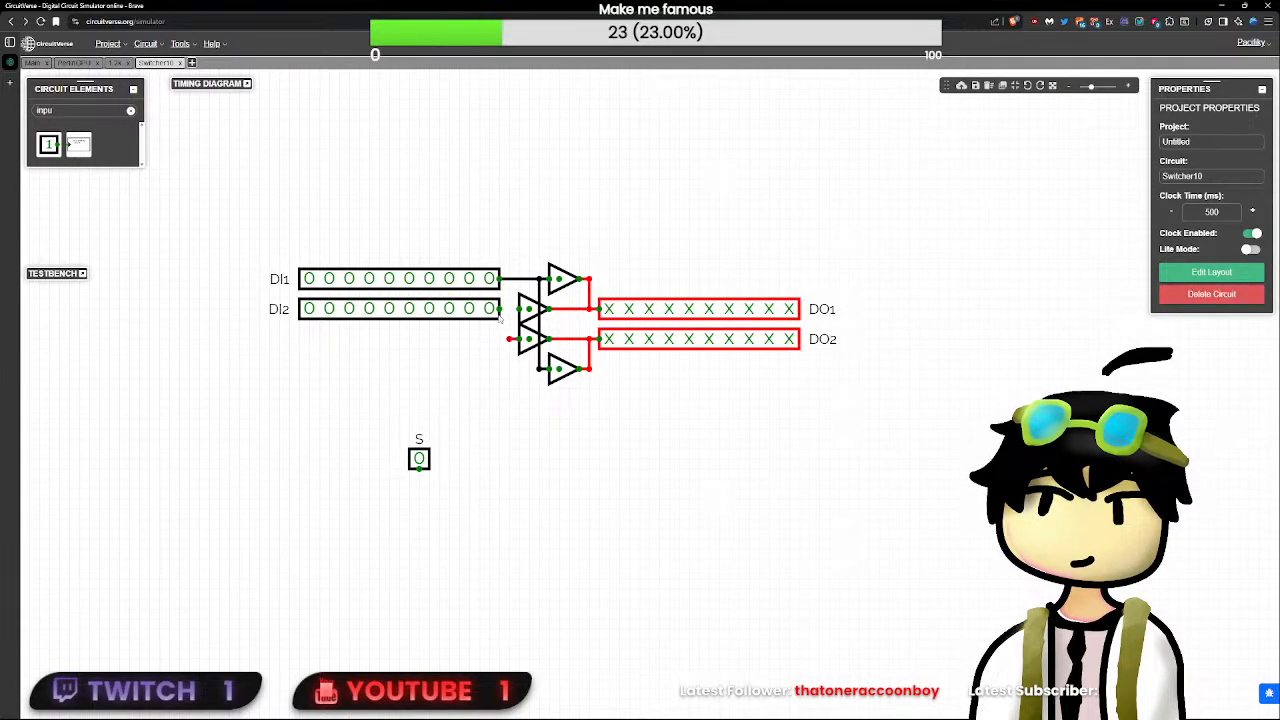
pyautogui.moveTo(489, 309); pyautogui.dragTo(489, 369)
pyautogui.click(488, 374)
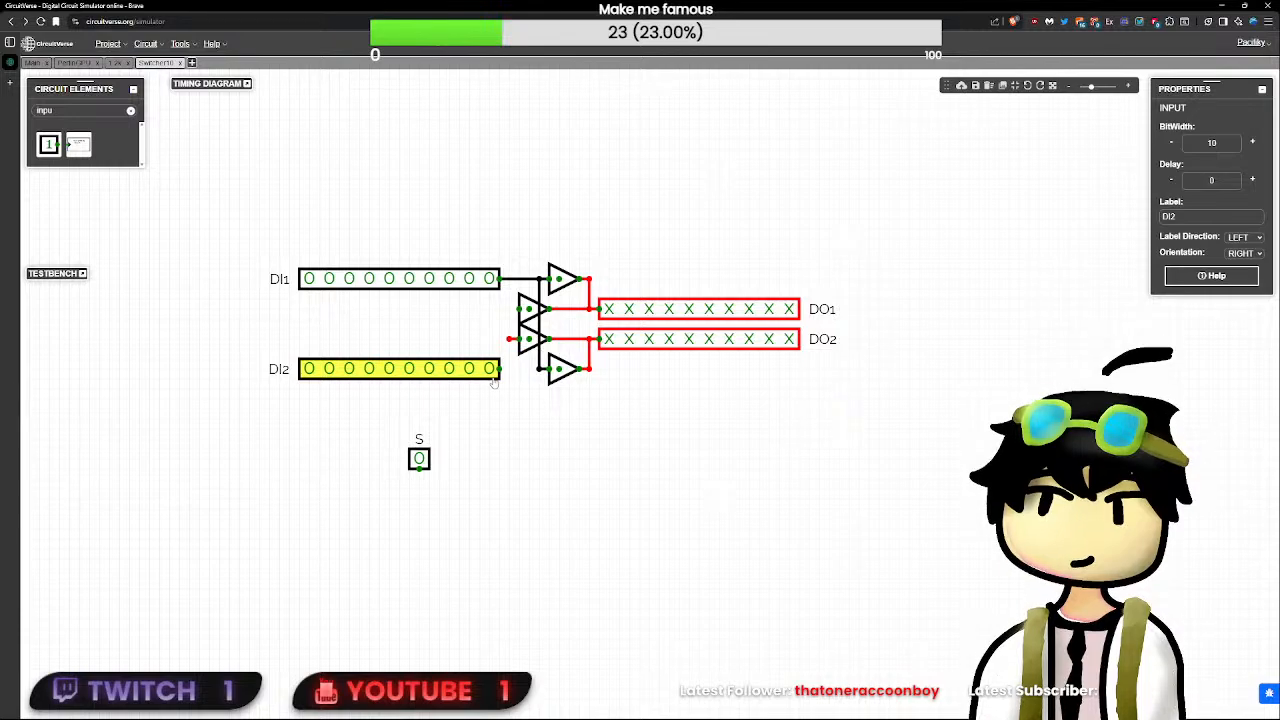
pyautogui.click(499, 369)
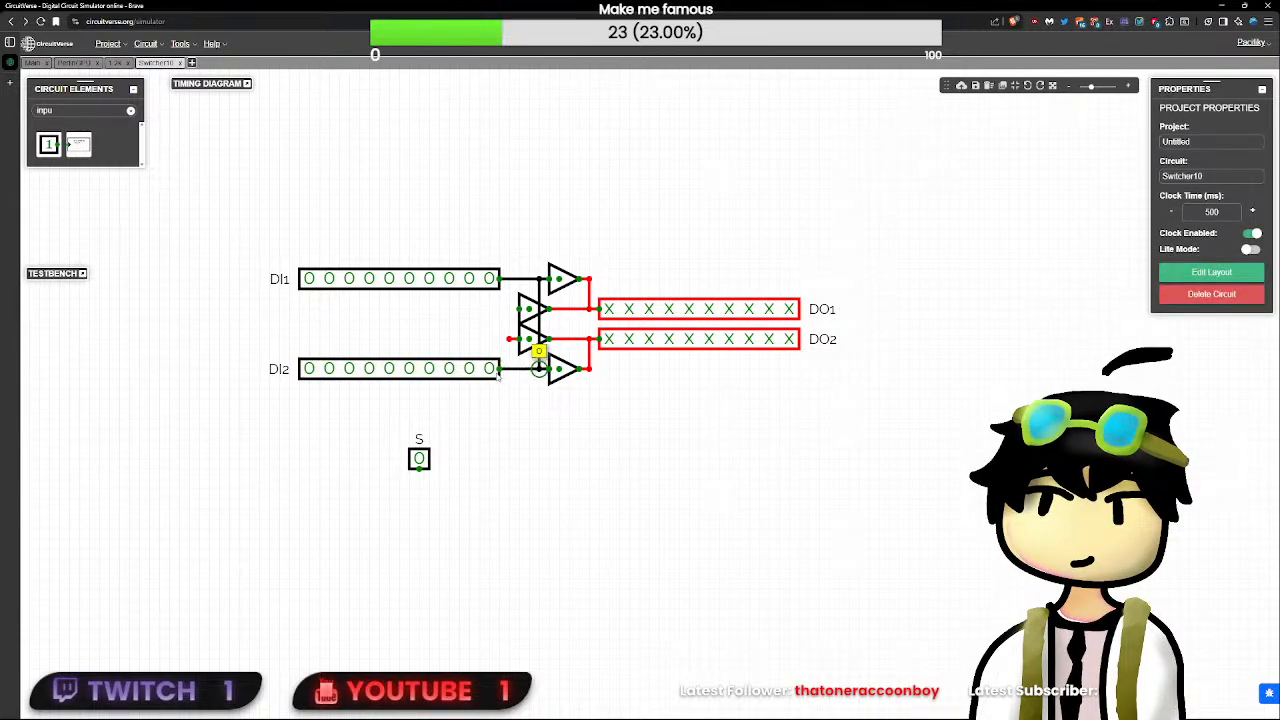
pyautogui.moveTo(499, 372)
pyautogui.mouseDown()
pyautogui.moveTo(478, 370)
pyautogui.moveTo(520, 309)
pyautogui.mouseUp()
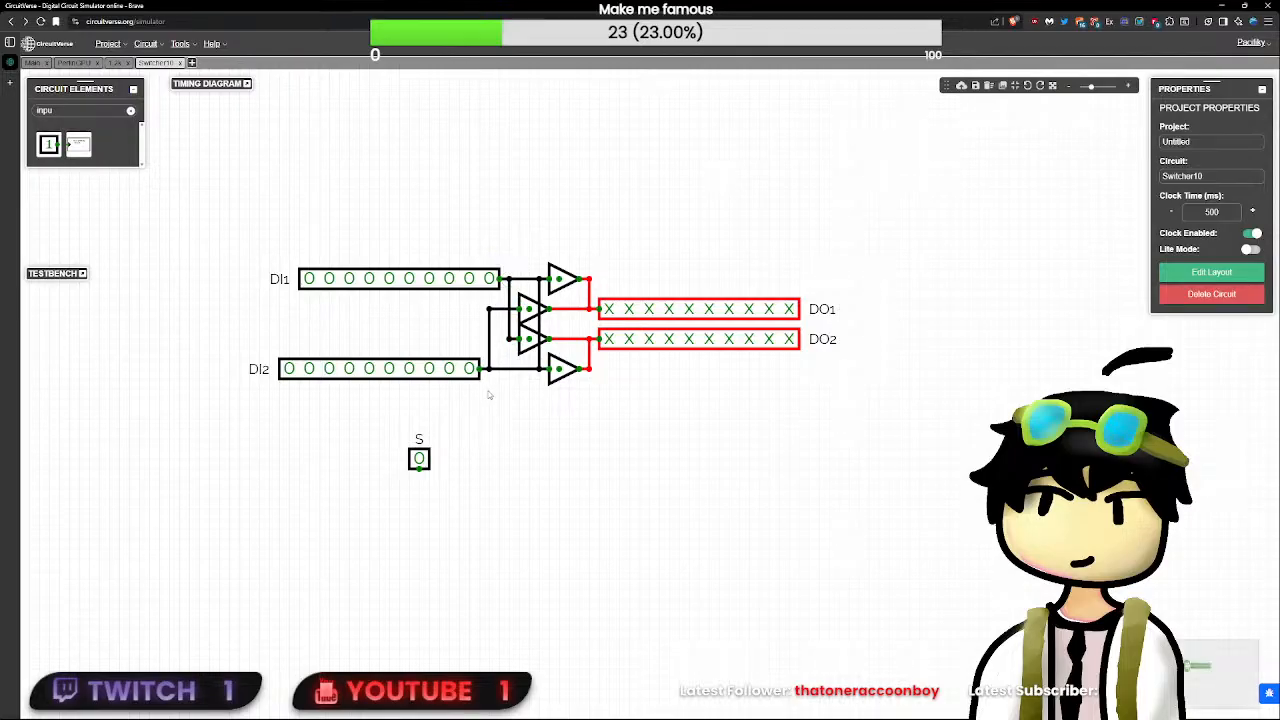
# - Shift input DI2 and its wire corner slightly closer to the buffers and toggle its lowest bit
pyautogui.moveTo(493, 408); pyautogui.dragTo(248, 307)
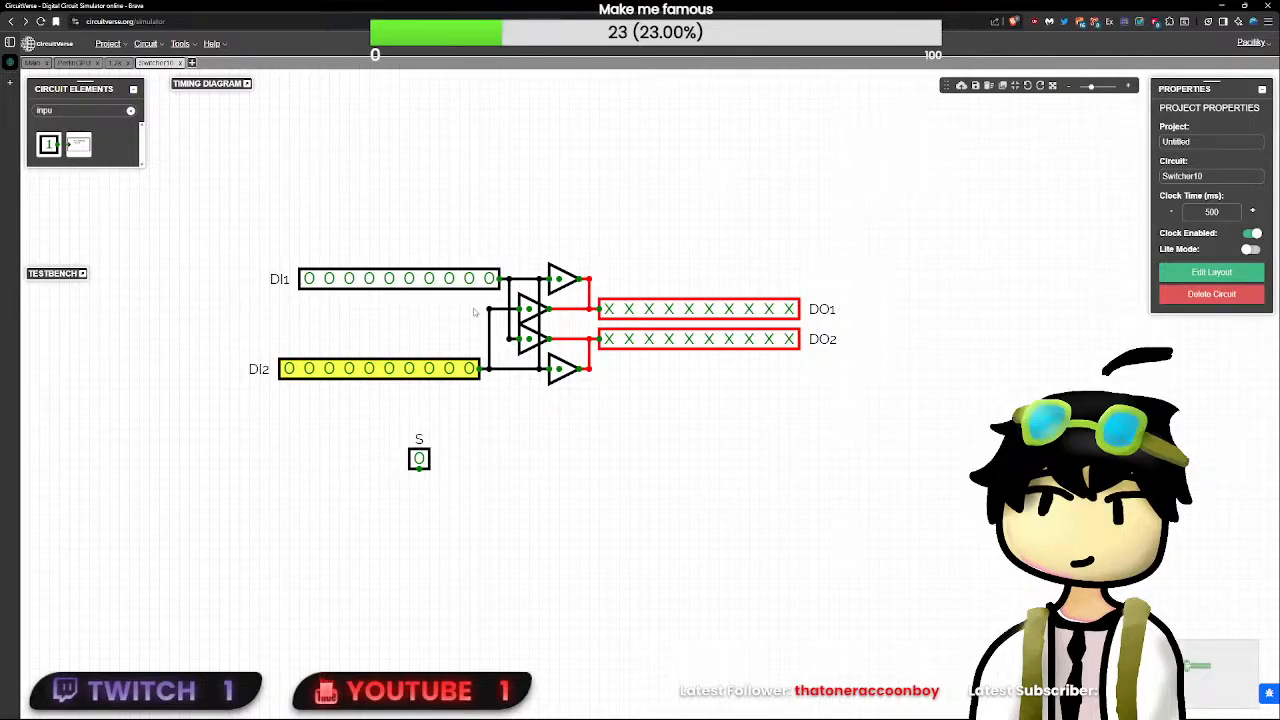
pyautogui.click(478, 368)
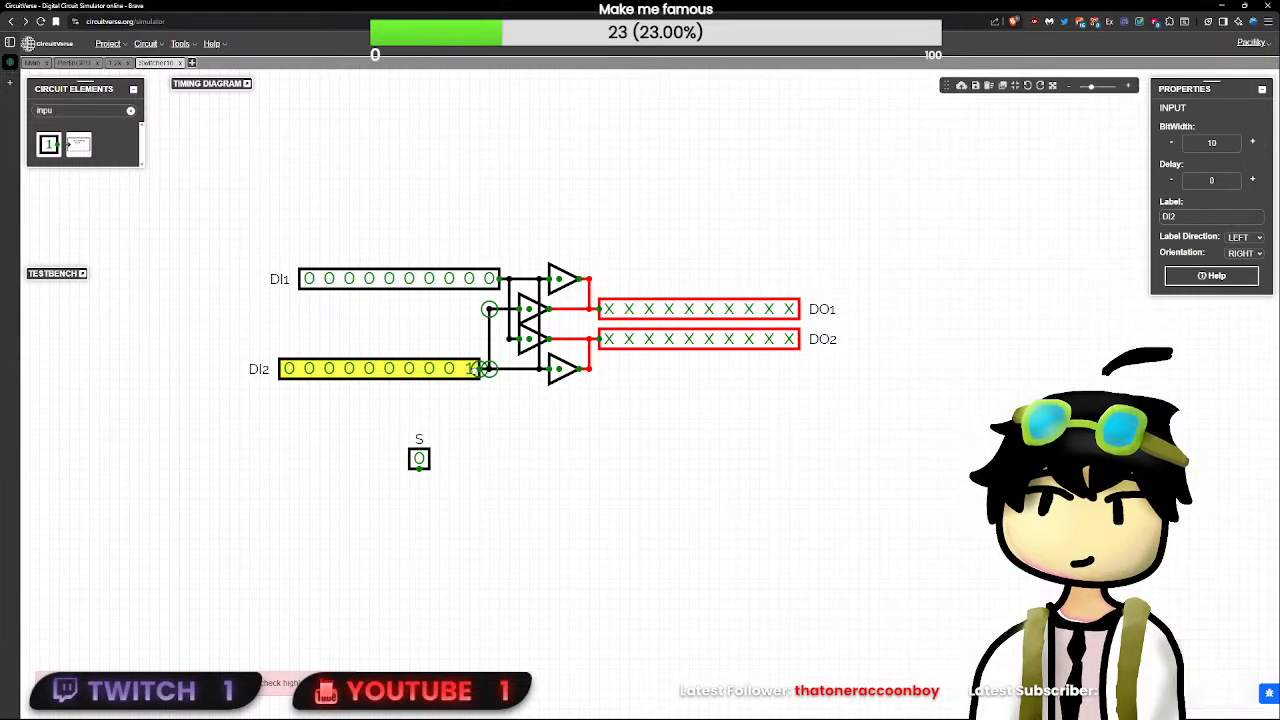
pyautogui.moveTo(478, 368); pyautogui.dragTo(481, 373)
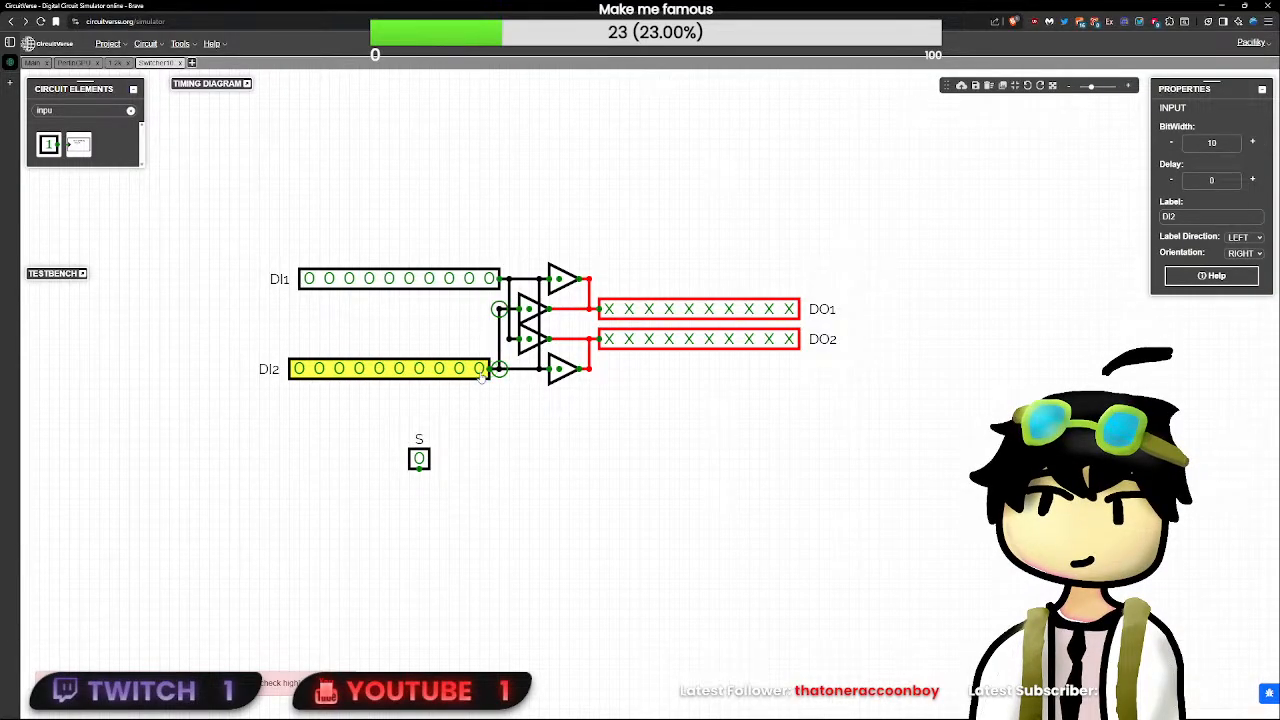
pyautogui.click(537, 418)
pyautogui.scroll(1, 537, 418)
pyautogui.click(472, 368)
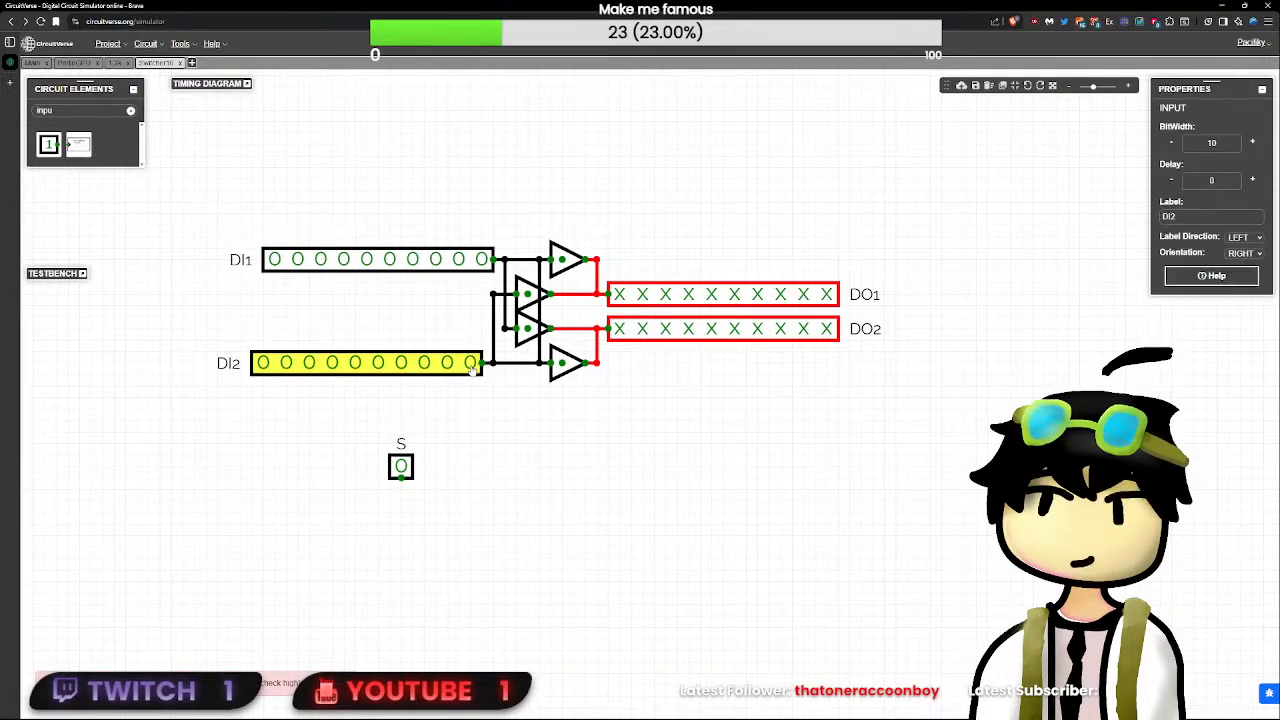
pyautogui.click(486, 364)
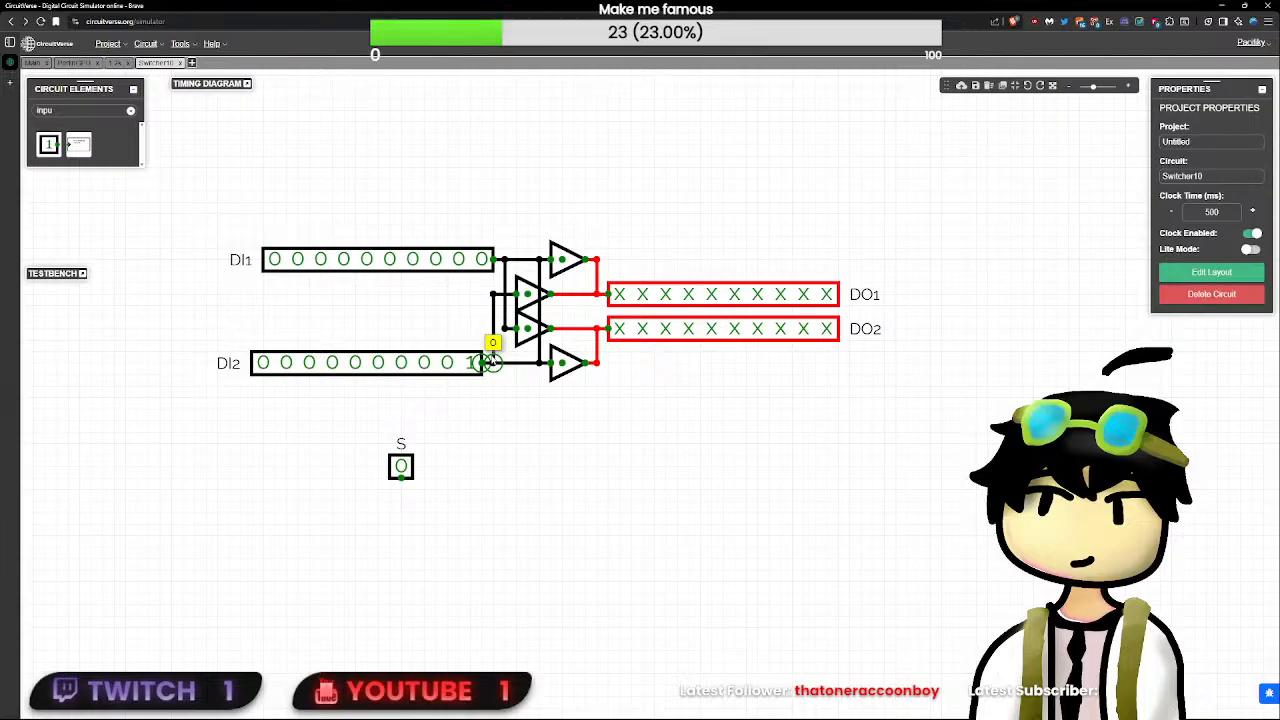
# - Delete the vertical wire joining DI1 to DI2, redraw DI2's branch to the upper inner buffer, and reset DI2 to all zeros
pyautogui.click(493, 347)
pyautogui.press('Delete')
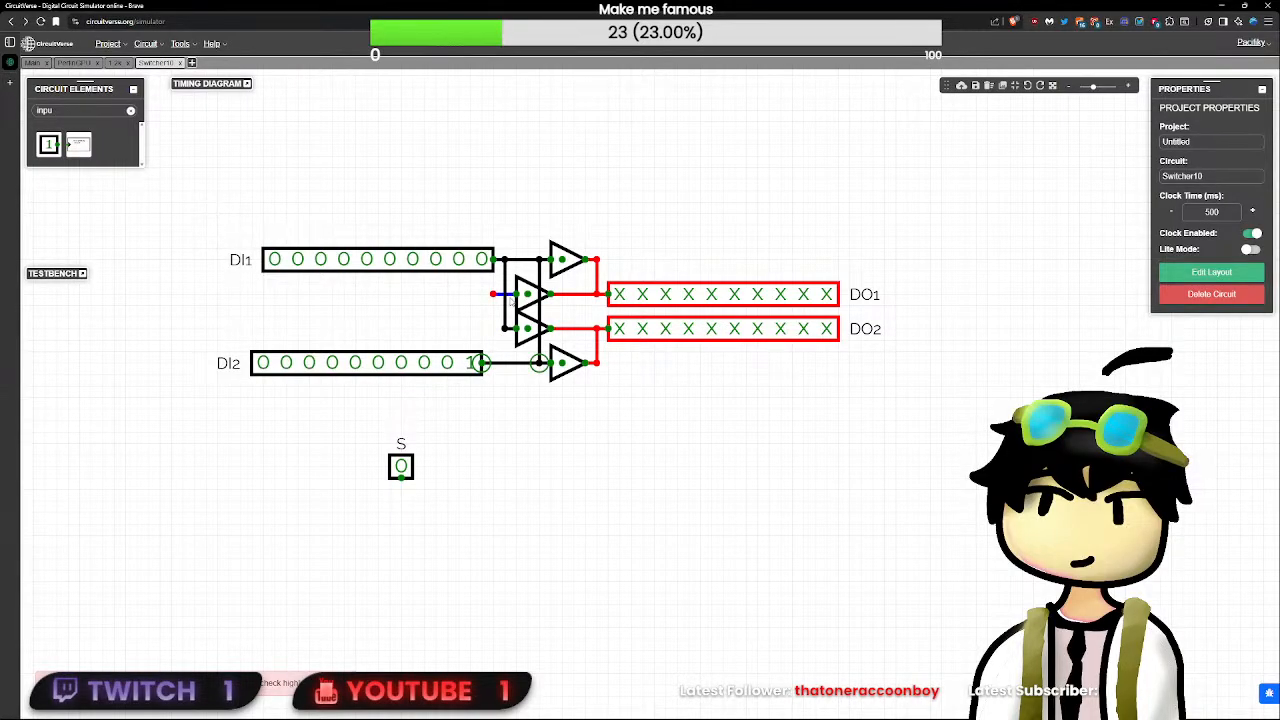
pyautogui.click(539, 355)
pyautogui.press('Delete')
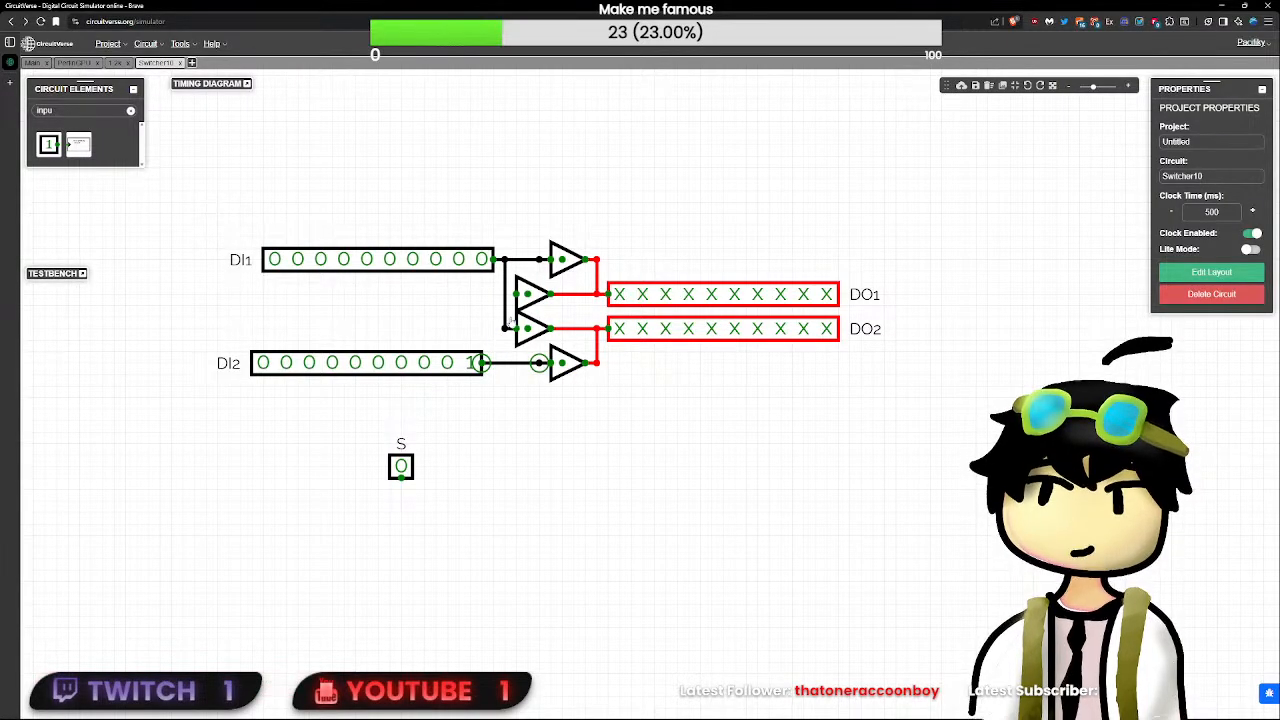
pyautogui.click(543, 410)
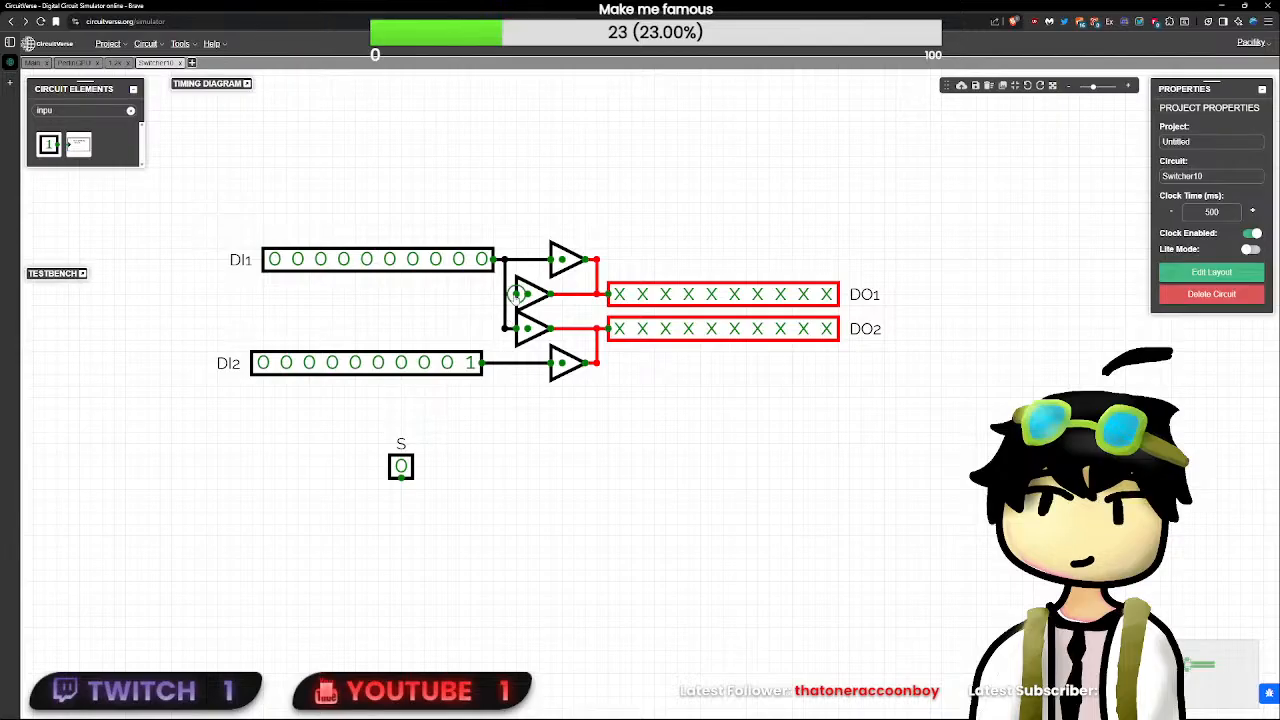
pyautogui.moveTo(493, 294); pyautogui.dragTo(490, 362)
pyautogui.click(565, 372)
pyautogui.click(471, 362)
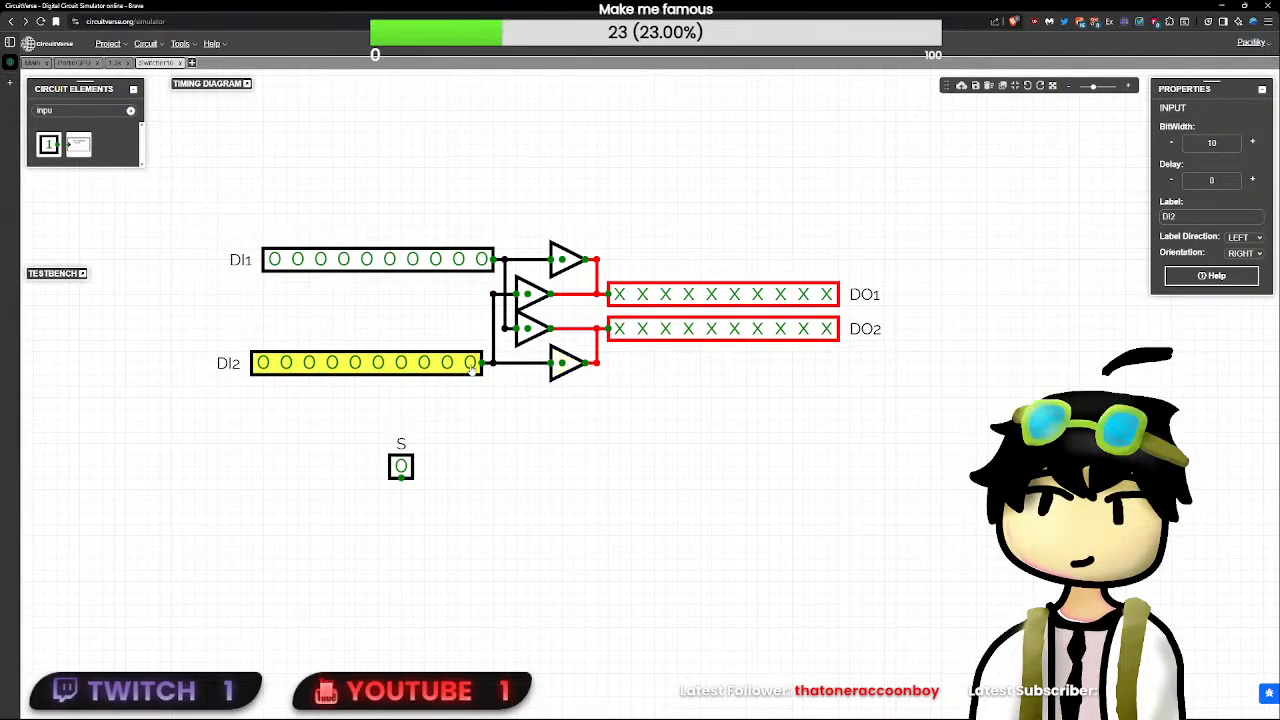
pyautogui.click(517, 430)
# - Move input S beneath the outer buffers facing up and place an upward-facing NOT gate on its output
pyautogui.moveTo(408, 466); pyautogui.dragTo(562, 398)
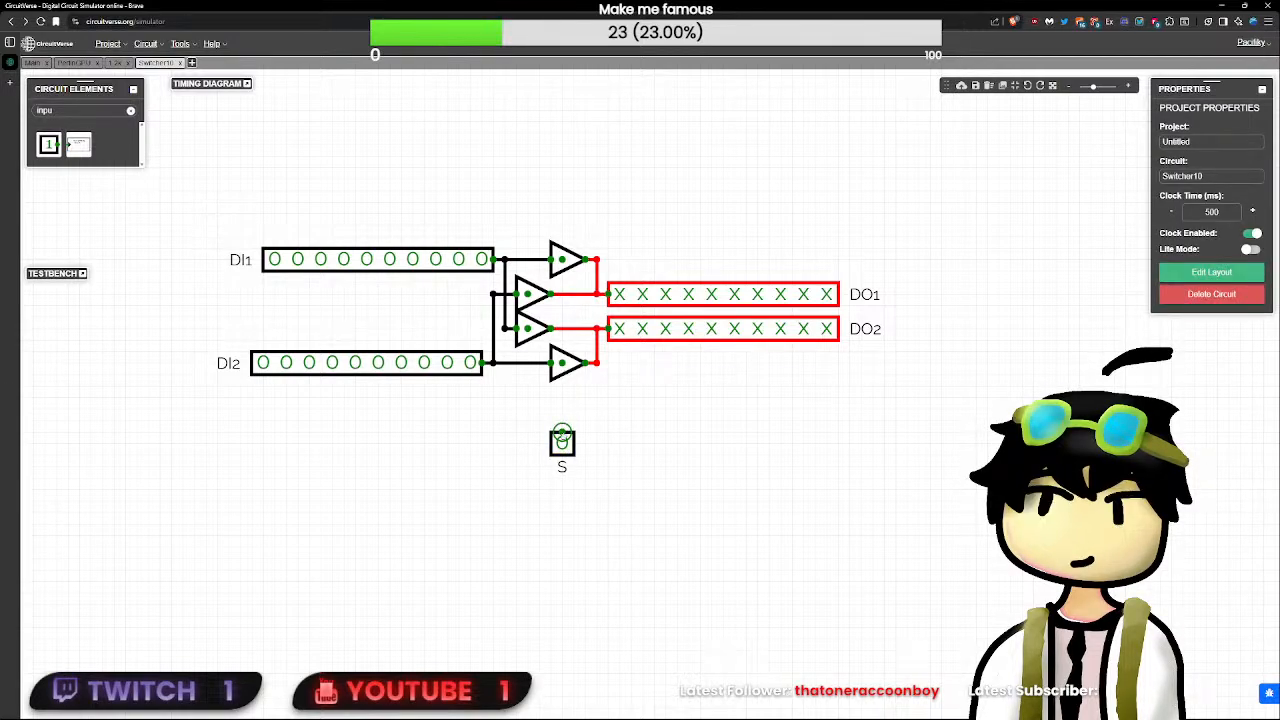
pyautogui.doubleClick(109, 115)
pyautogui.write('no')
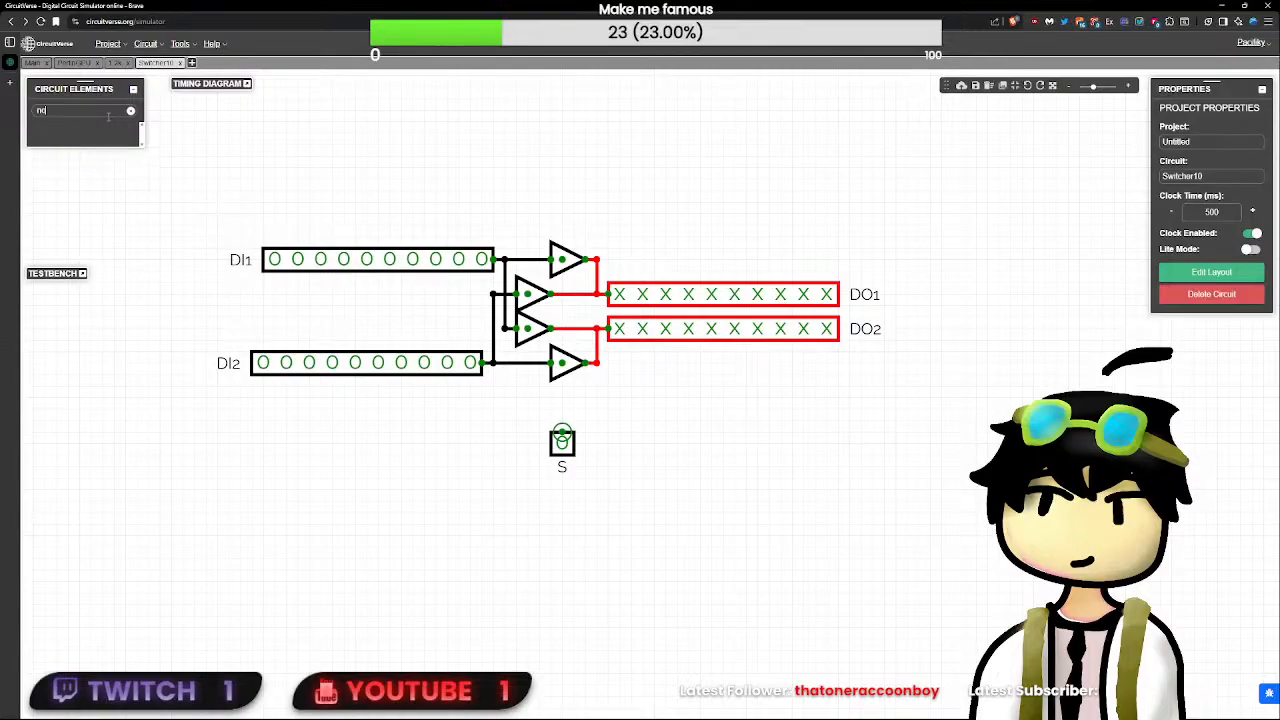
pyautogui.write('t')
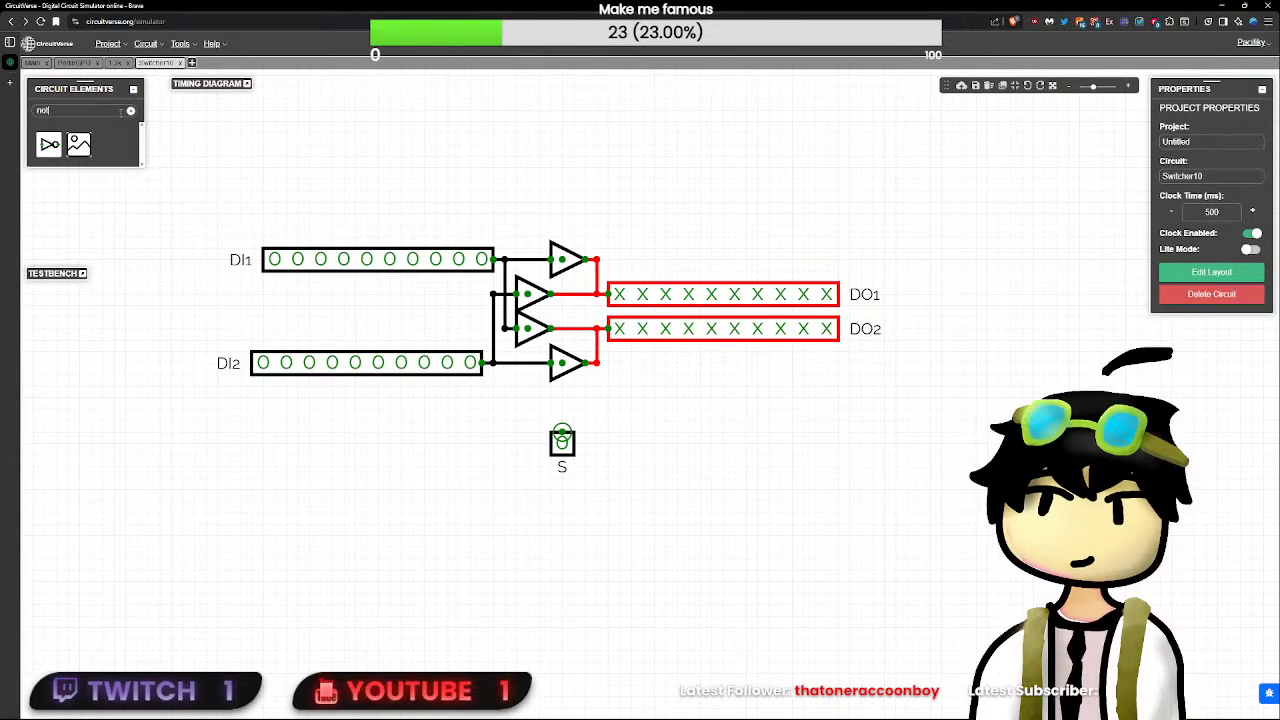
pyautogui.click(50, 145)
pyautogui.press('Up')
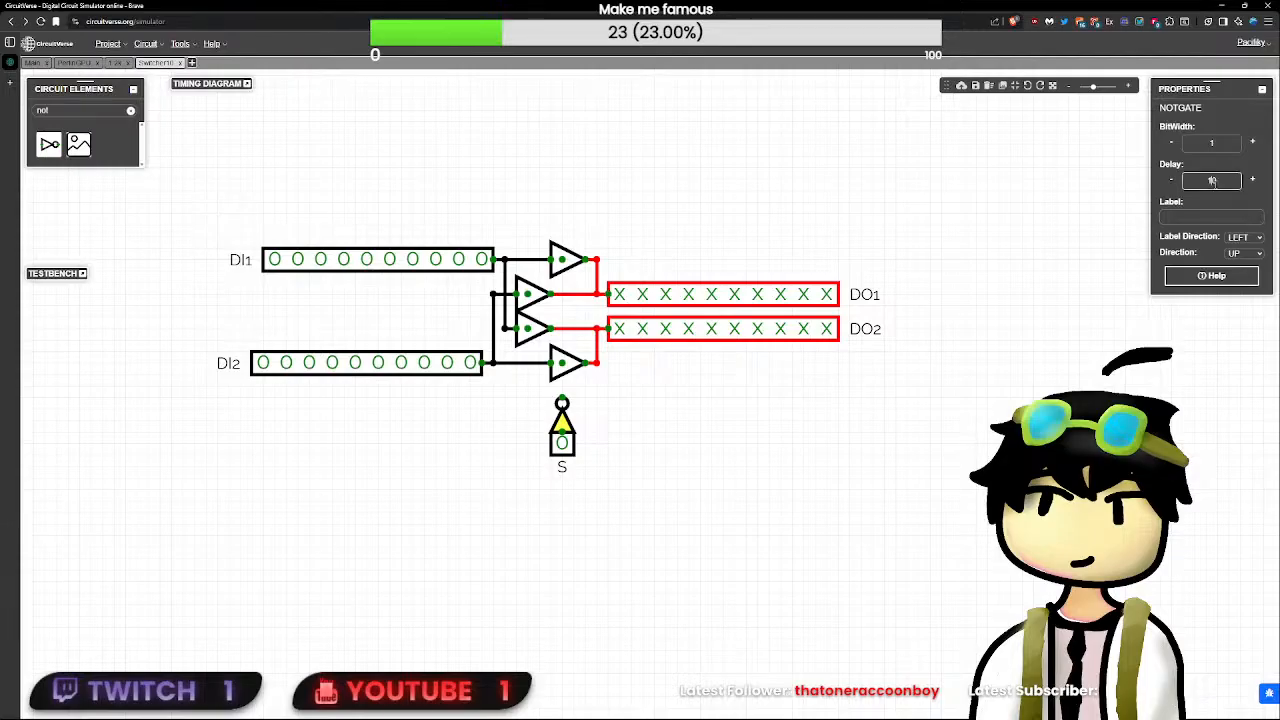
pyautogui.click(789, 397)
# - Wire the NOT gate's output to the outer buffers' enables, and S directly to the inner buffers' enables
pyautogui.moveTo(562, 403); pyautogui.dragTo(562, 259)
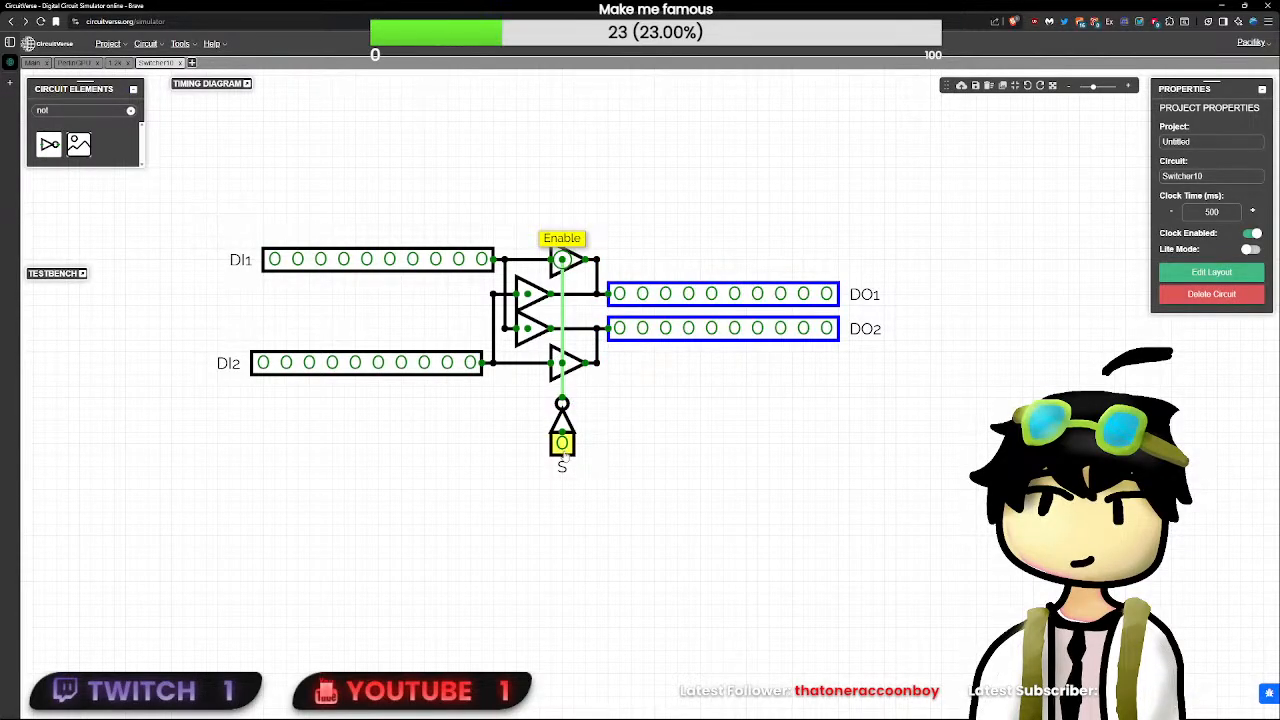
pyautogui.moveTo(565, 454); pyautogui.dragTo(528, 294)
pyautogui.click(705, 549)
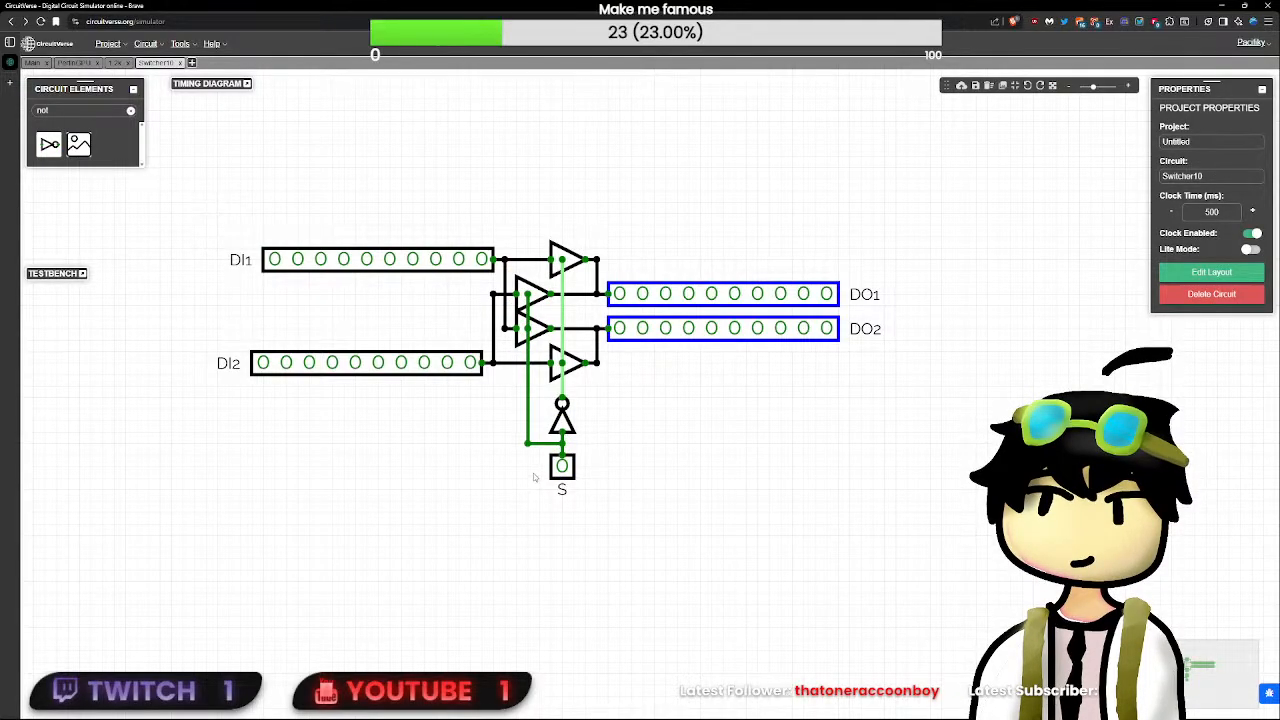
pyautogui.moveTo(535, 478); pyautogui.dragTo(182, 178)
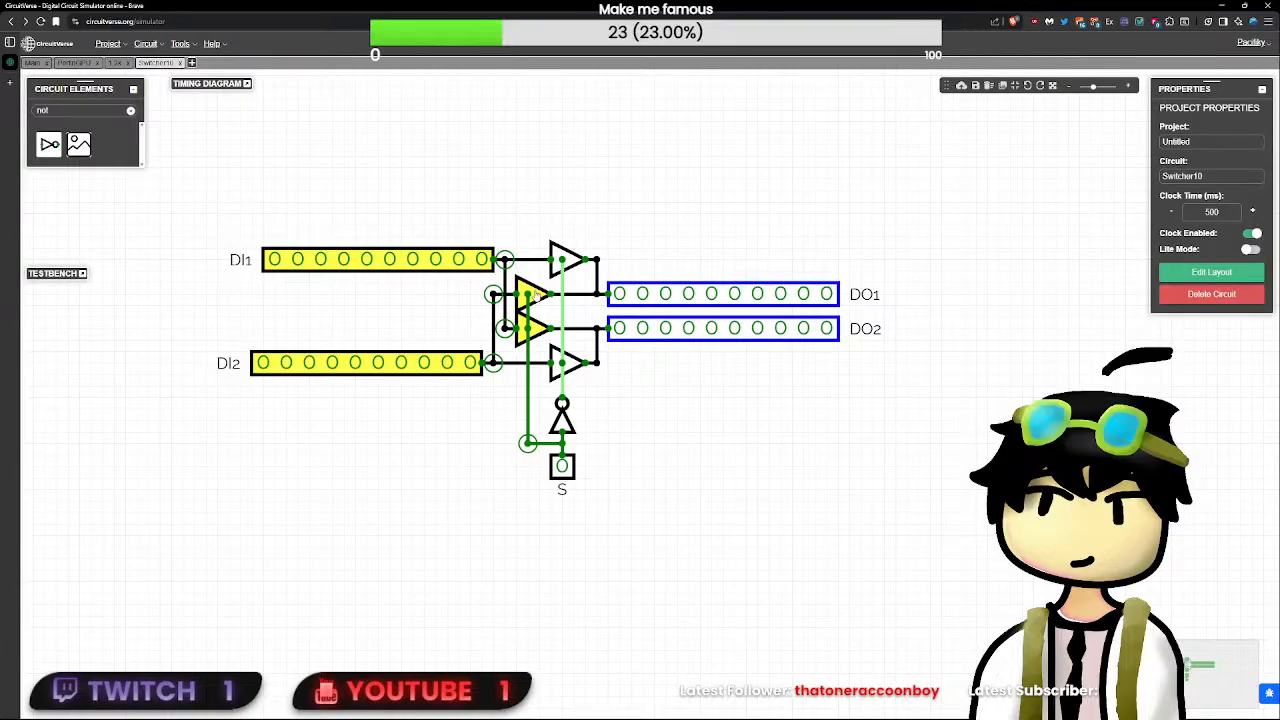
pyautogui.moveTo(536, 292)
pyautogui.mouseDown()
pyautogui.moveTo(558, 291)
pyautogui.moveTo(533, 292)
pyautogui.mouseUp()
# - Test the switching by toggling S and the second-lowest bit of DI2, returning both inputs to zero
pyautogui.click(562, 467)
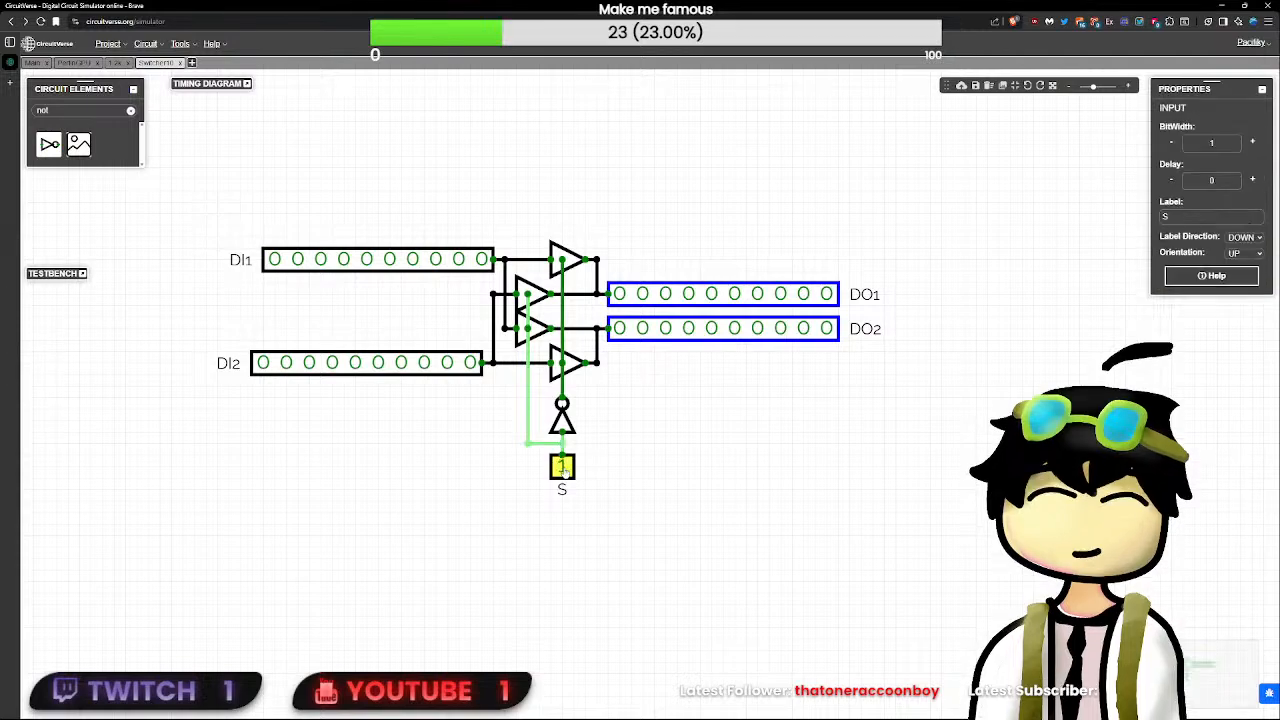
pyautogui.click(466, 372)
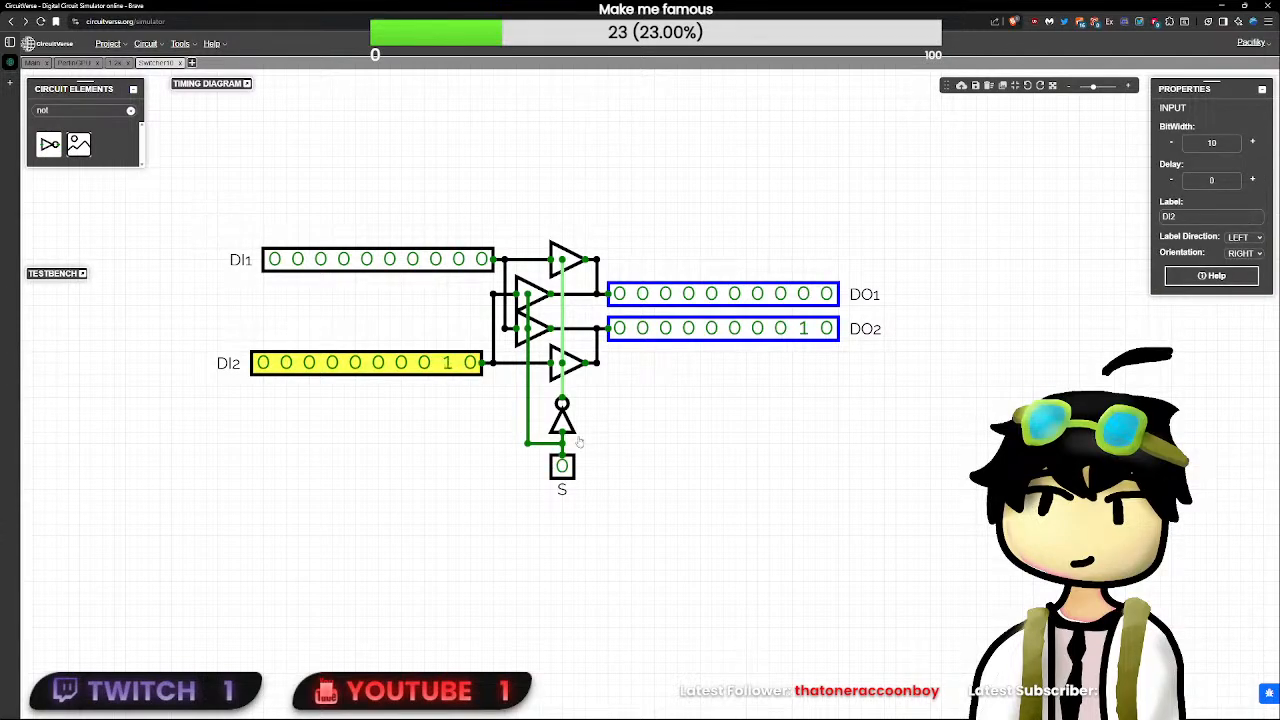
pyautogui.click(565, 468)
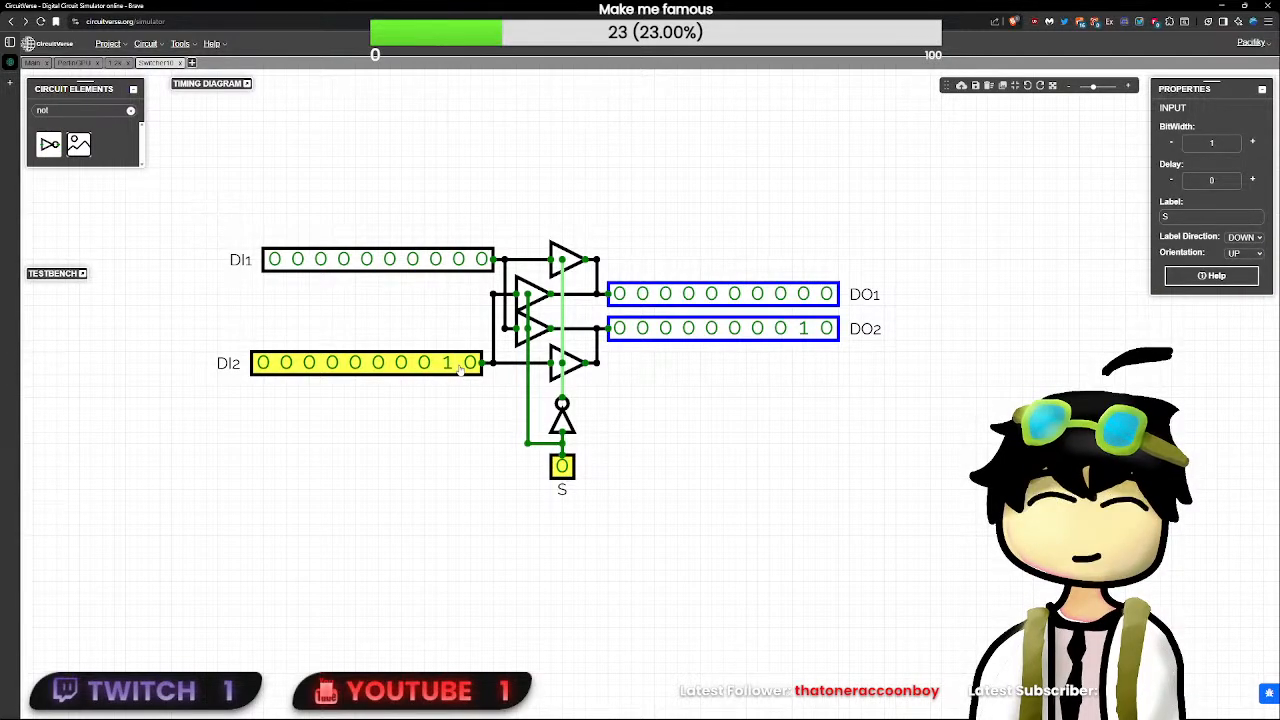
pyautogui.click(459, 368)
# - Inspect the properties of the NOT gate and the tristate buffers
pyautogui.click(569, 368)
pyautogui.click(571, 426)
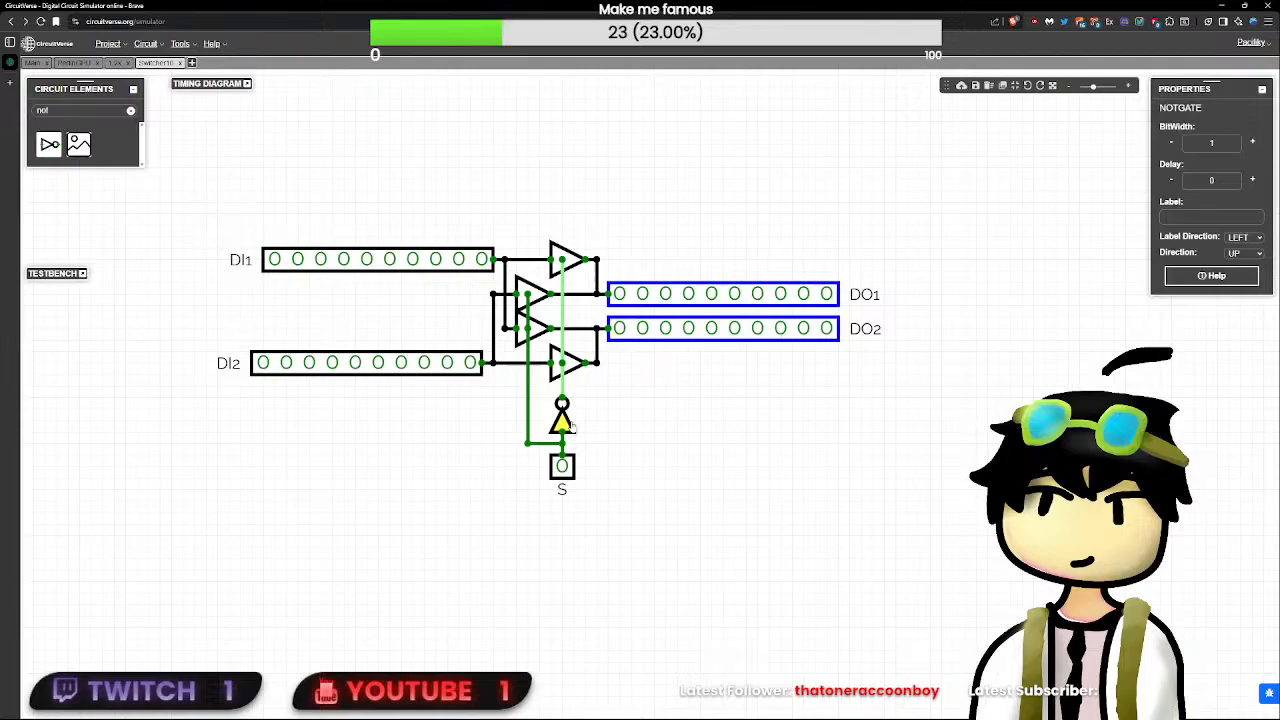
pyautogui.click(533, 293)
pyautogui.click(566, 258)
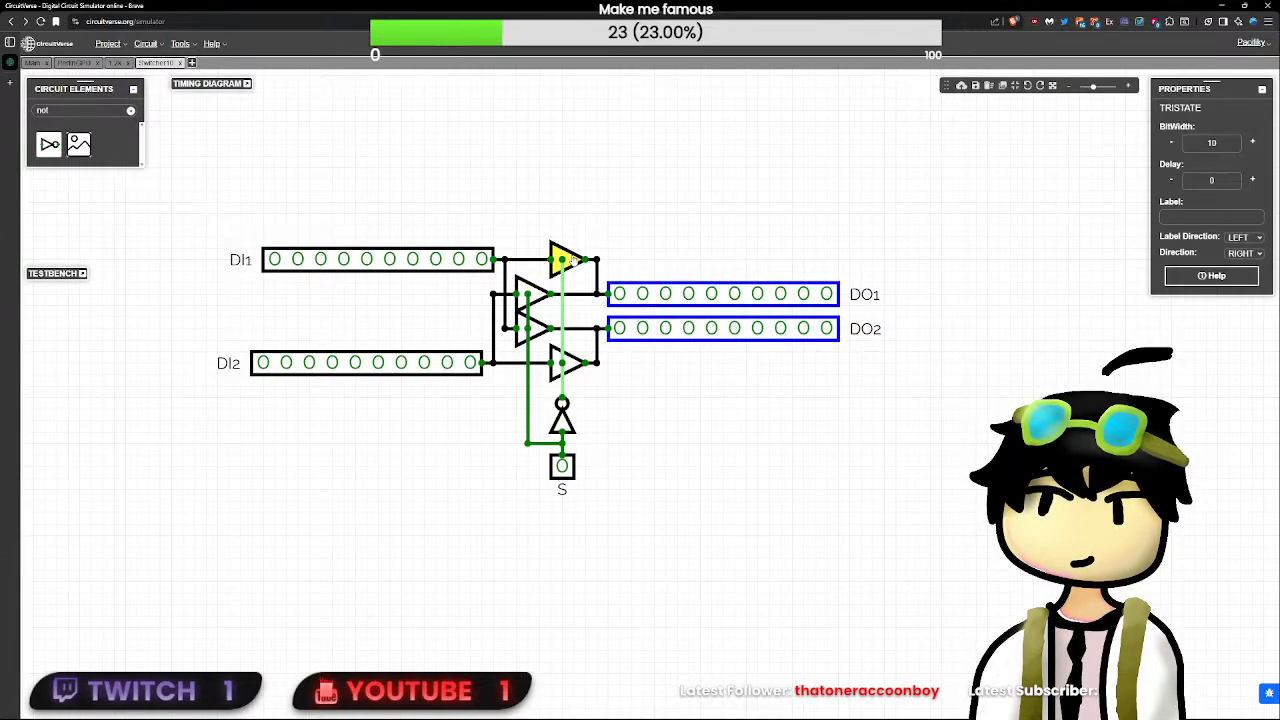
# - Insert the Switcher10 subcircuit into the PerlinGPU circuit, between the Controller Register and the counter
pyautogui.click(31, 63)
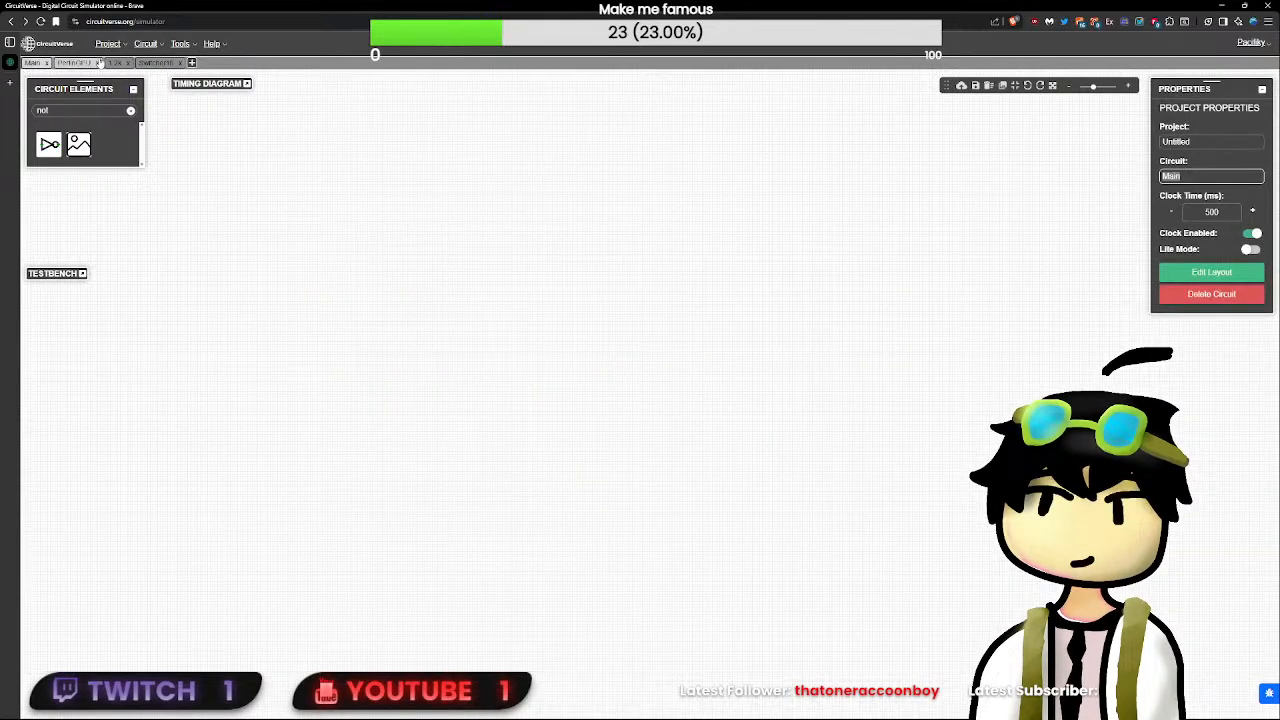
pyautogui.click(75, 63)
pyautogui.rightClick(655, 387)
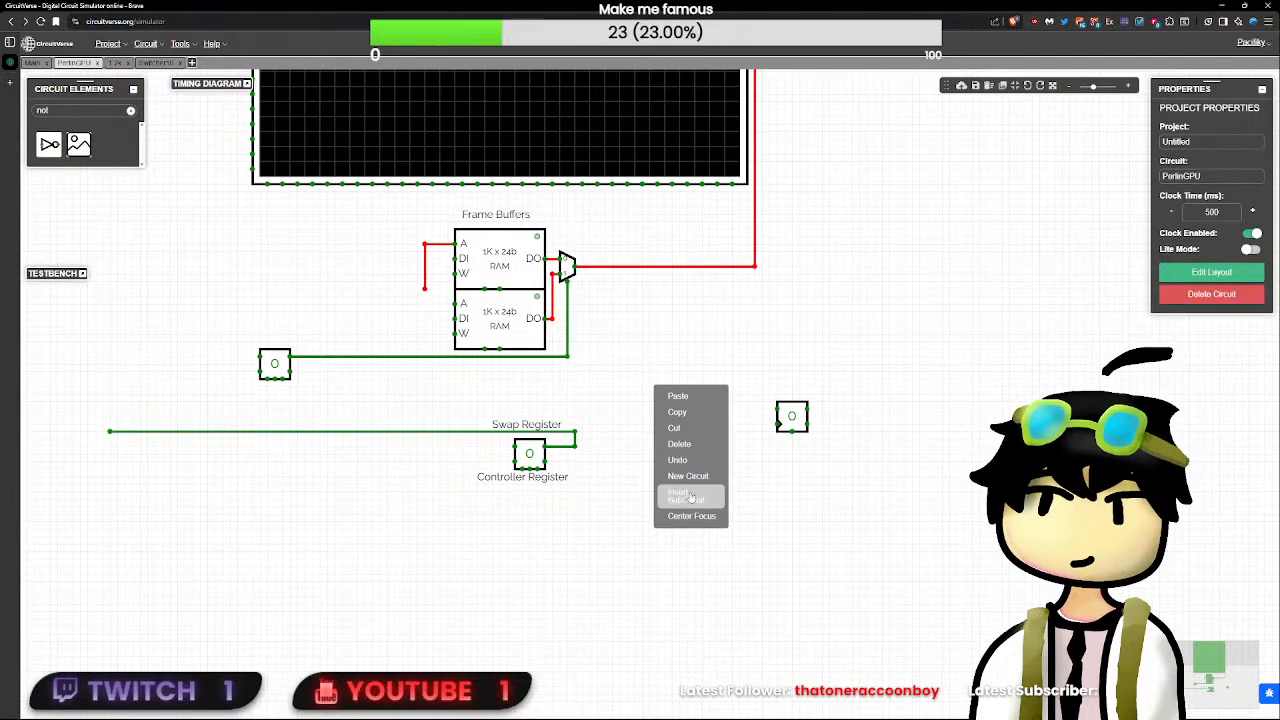
pyautogui.click(690, 497)
pyautogui.click(661, 370)
pyautogui.click(672, 397)
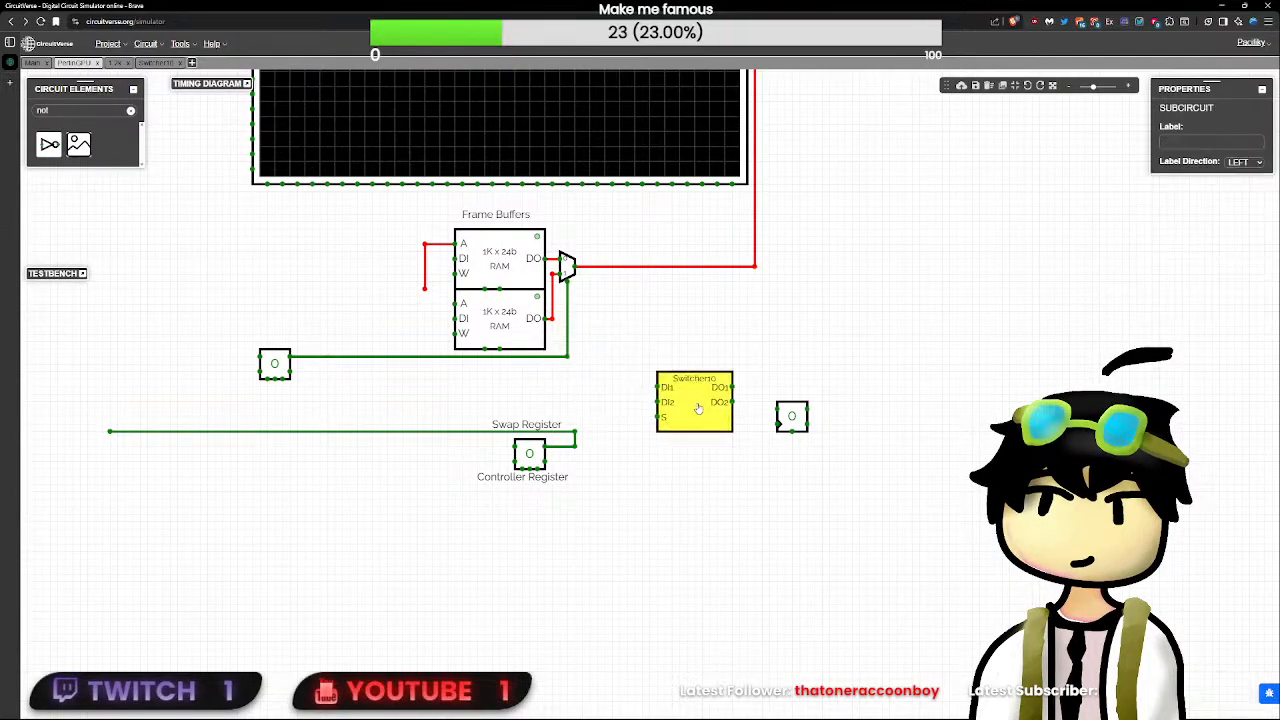
# - Open Switcher10's layout, move the S pin to its bottom edge, and shift the DI and DO pins up one grid unit
pyautogui.doubleClick(698, 408)
pyautogui.click(1209, 272)
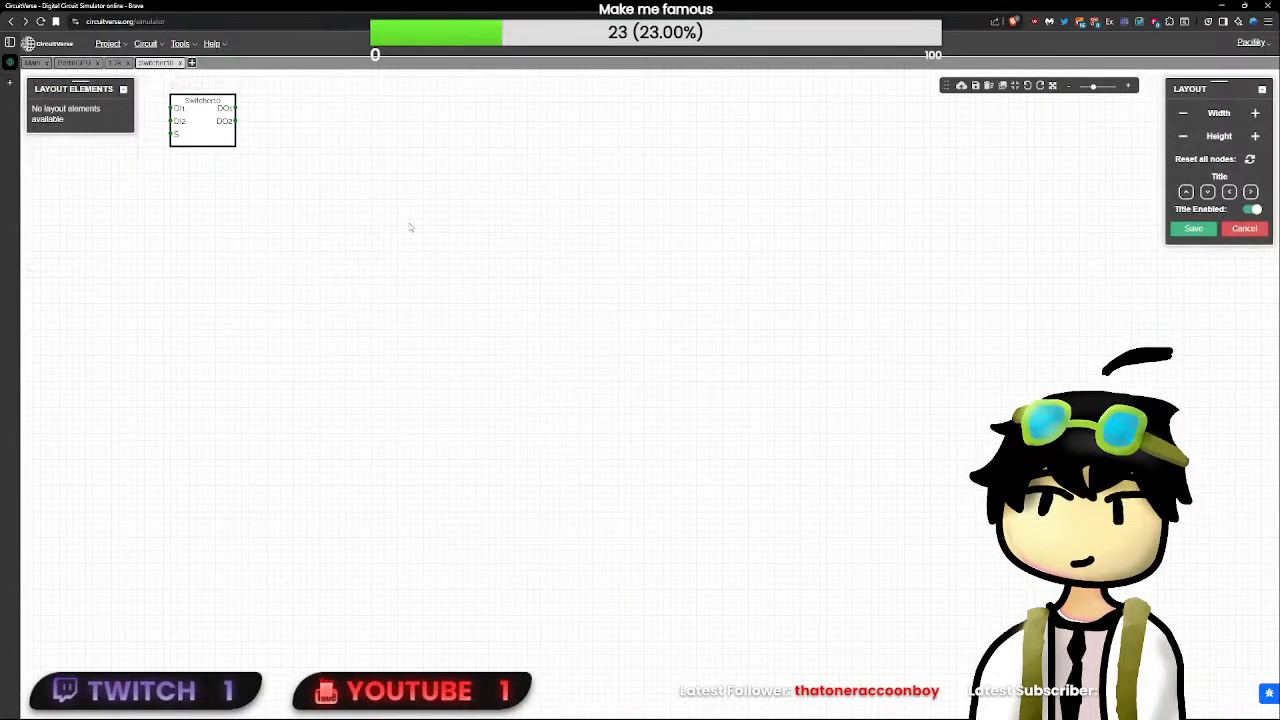
pyautogui.scroll(5, 430, 370)
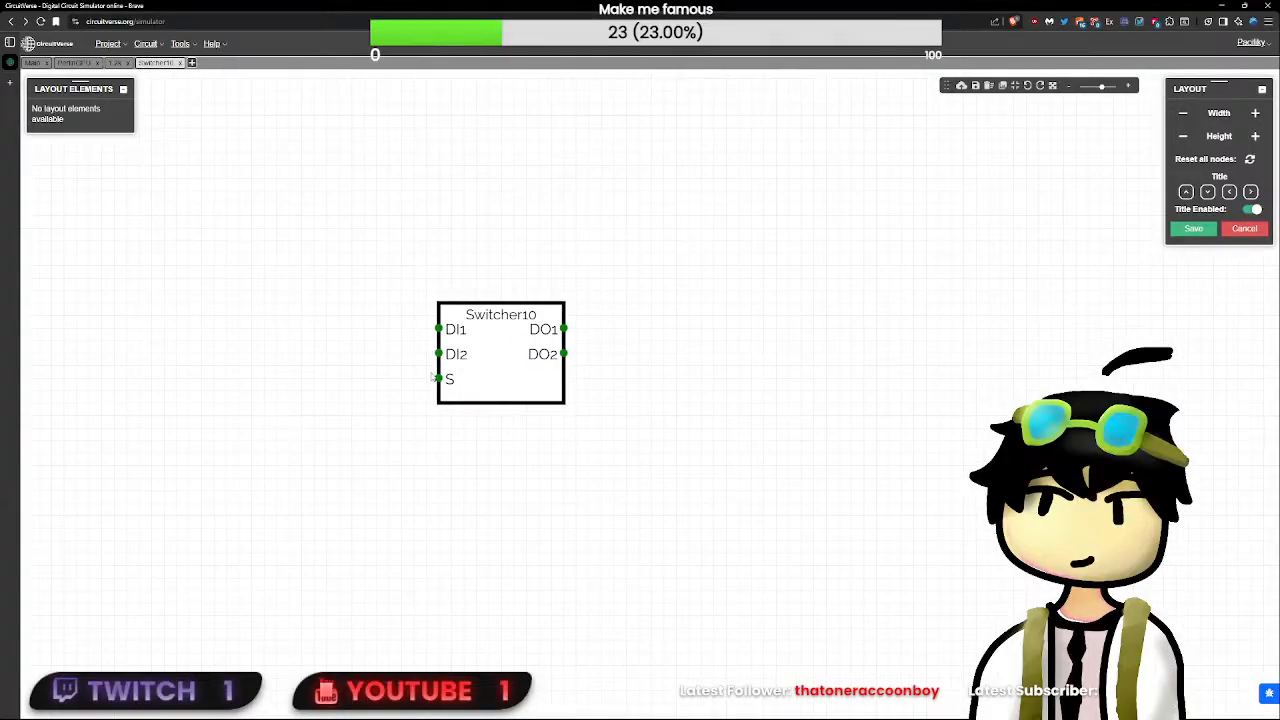
pyautogui.moveTo(437, 378); pyautogui.dragTo(439, 391)
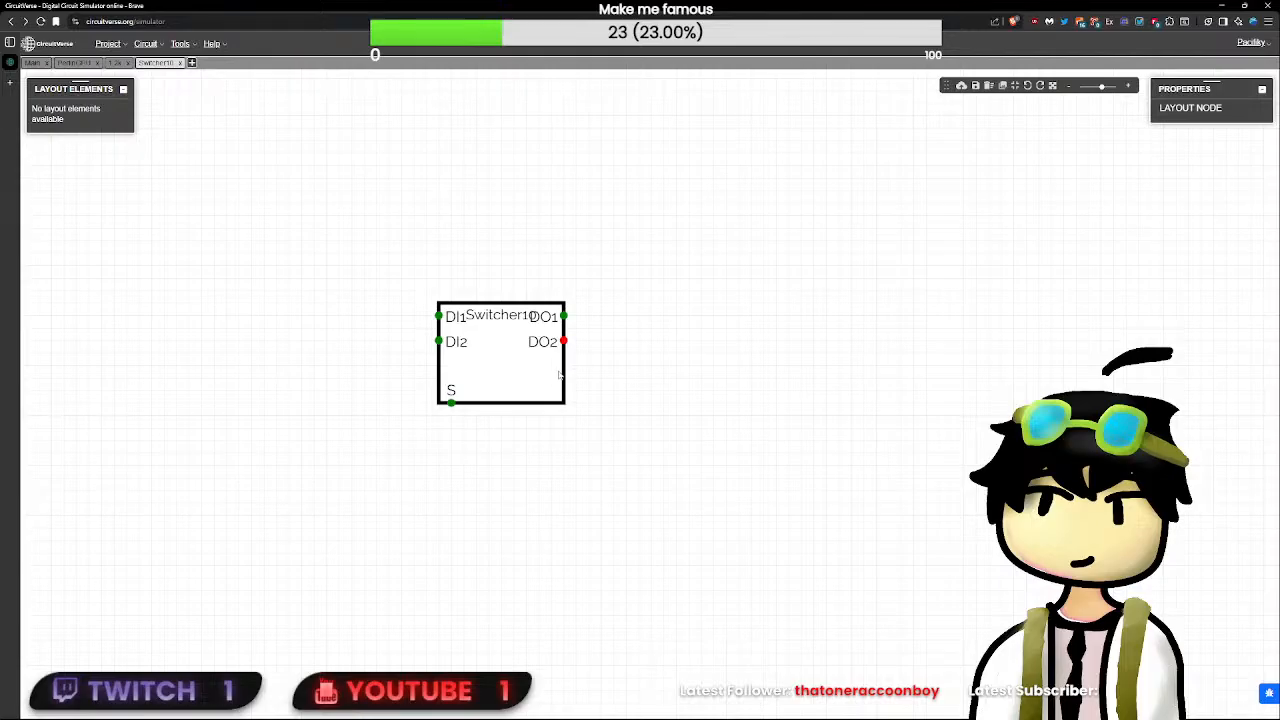
pyautogui.click(559, 375)
# - Disable the Switcher10 title, shrink the block's width and height tightly around its pins, and save the layout
pyautogui.click(1252, 209)
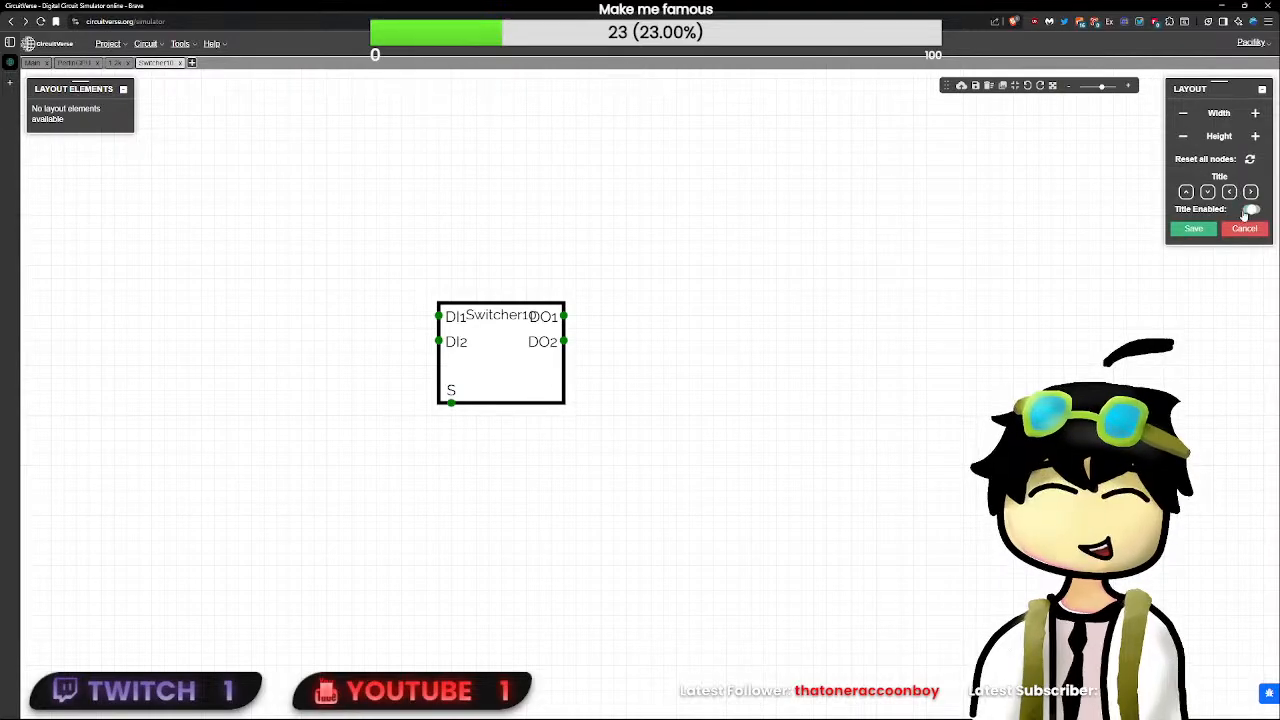
pyautogui.click(1183, 116)
pyautogui.click(1183, 117)
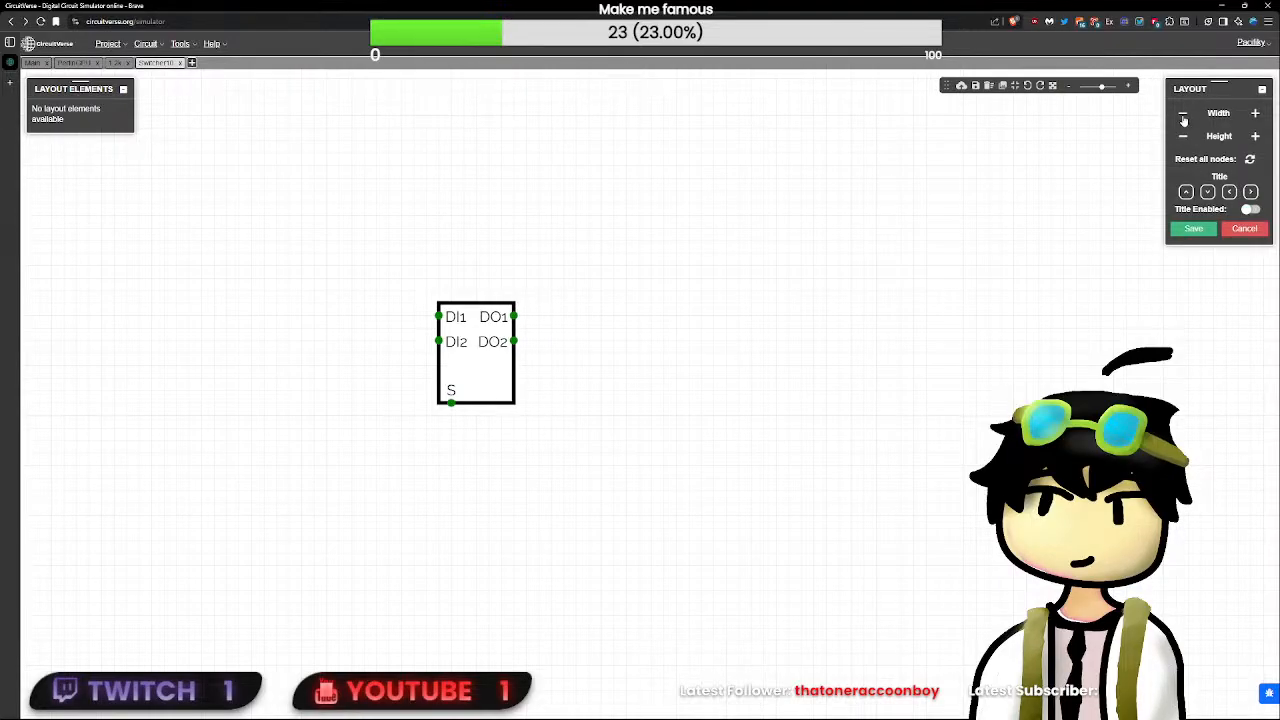
pyautogui.click(1184, 118)
pyautogui.click(1184, 139)
pyautogui.click(1184, 139)
pyautogui.click(1184, 139)
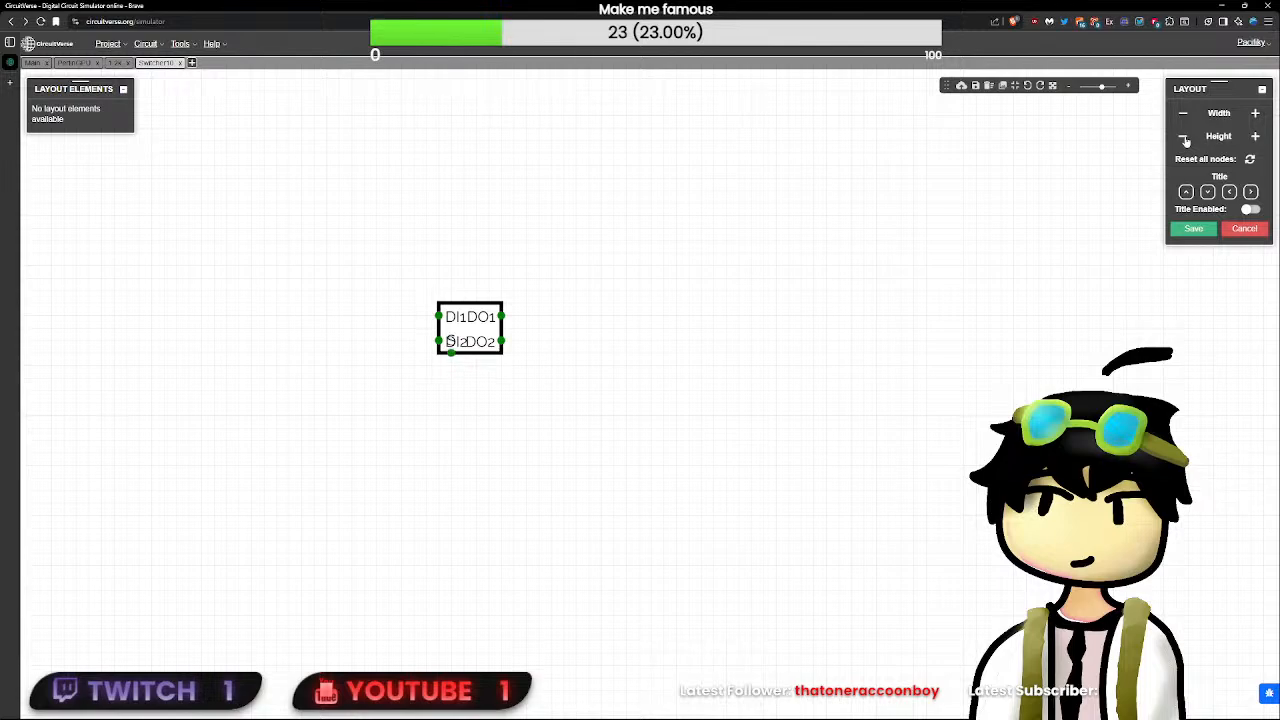
pyautogui.click(1256, 139)
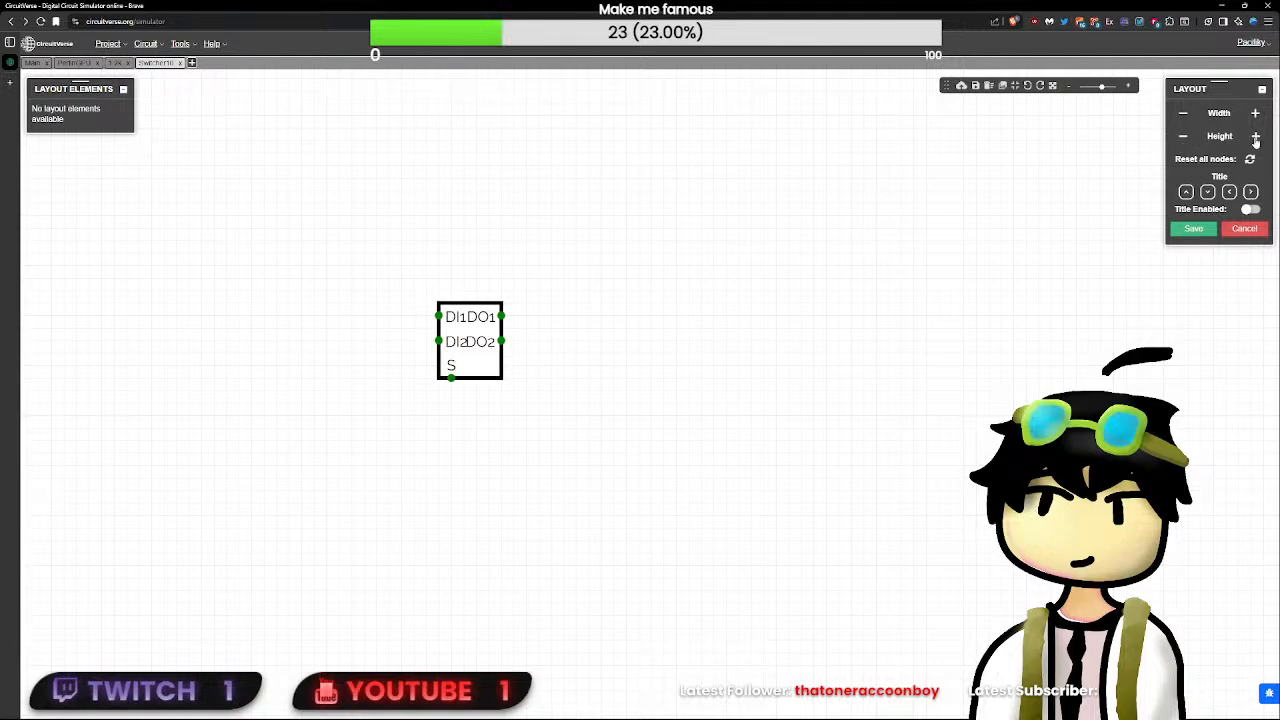
pyautogui.click(1183, 140)
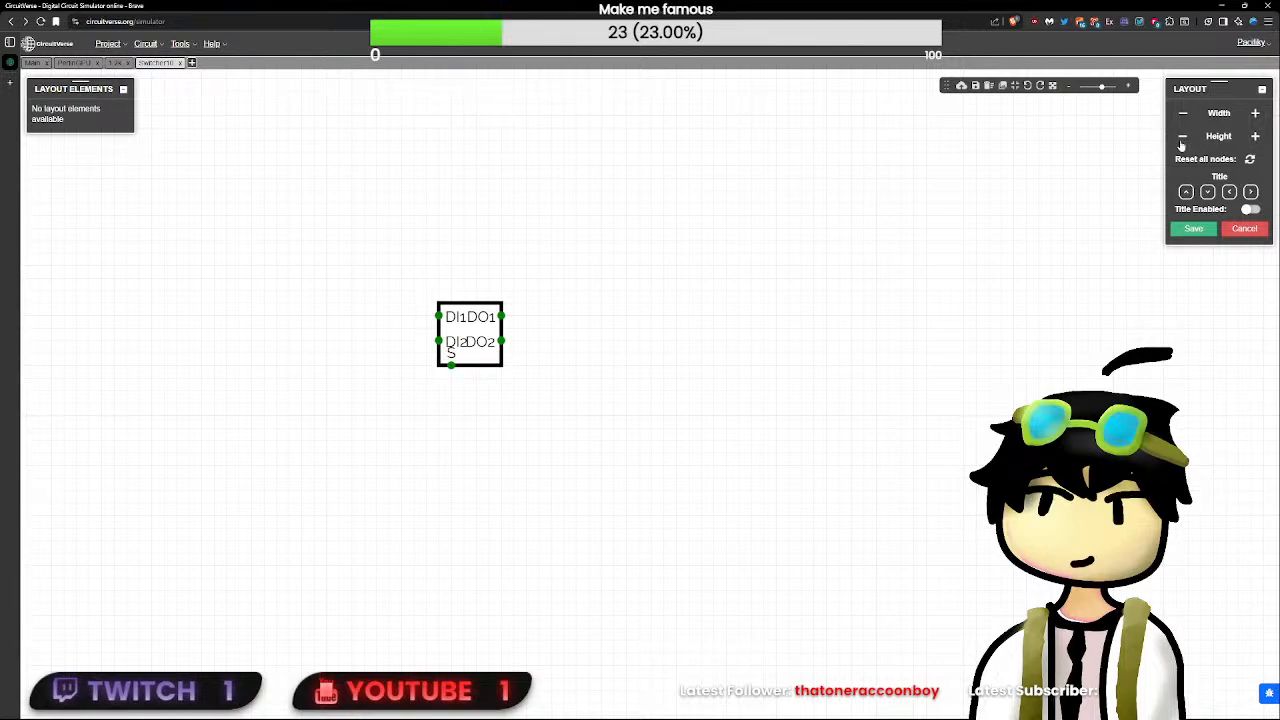
pyautogui.click(1194, 228)
# - In PerlinGPU, delete the loose address wire and place Switcher10 beside the frame buffers with DO1 wired to the upper RAM's address input
pyautogui.click(33, 62)
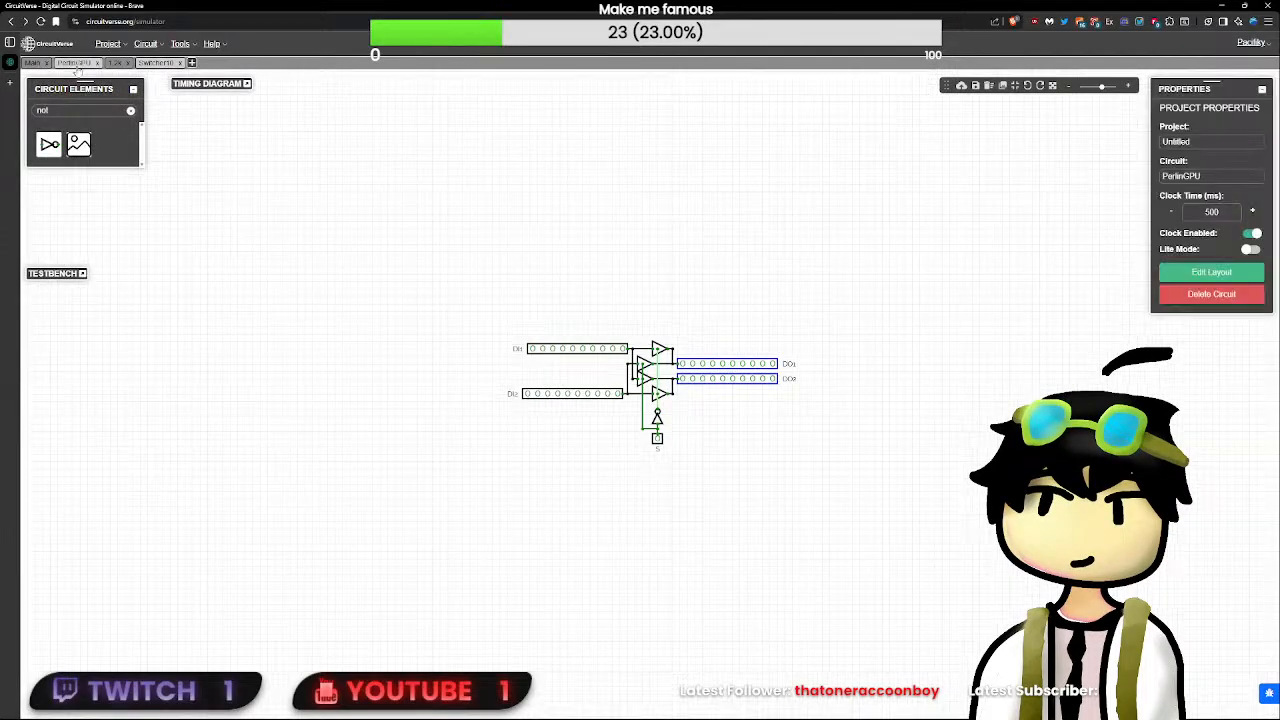
pyautogui.click(812, 476)
pyautogui.moveTo(812, 476); pyautogui.dragTo(434, 287)
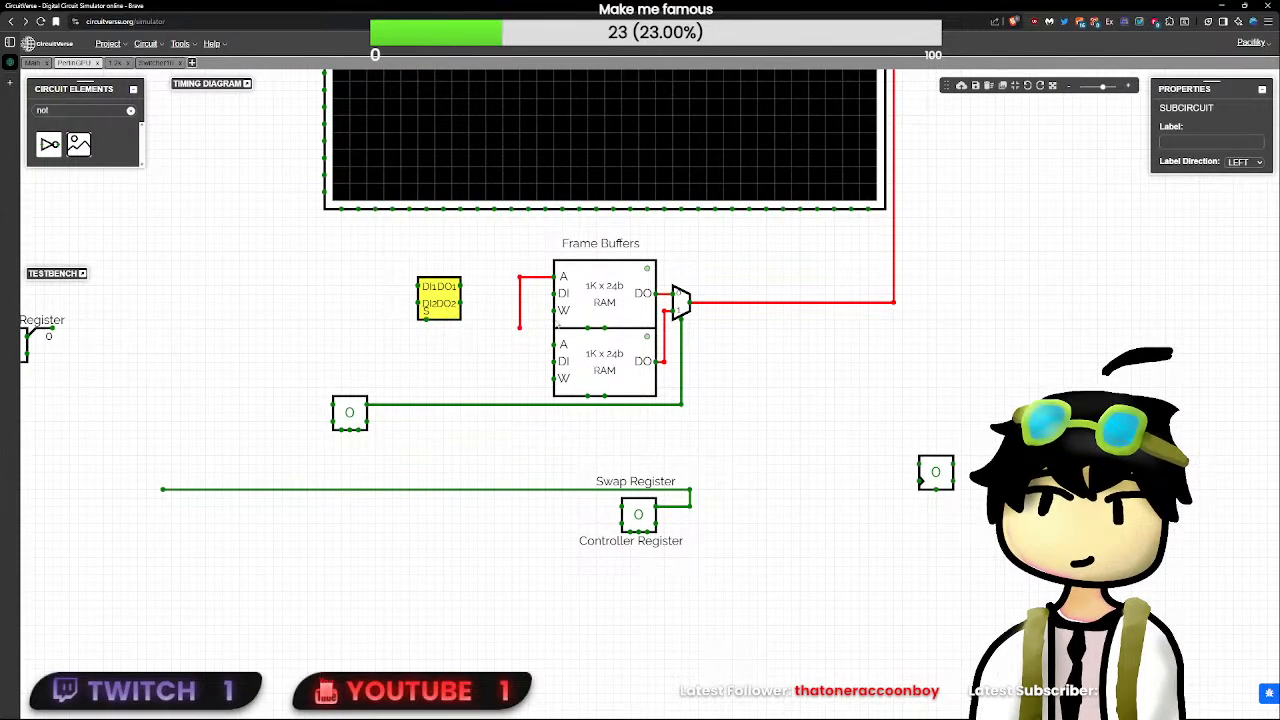
pyautogui.click(519, 329)
pyautogui.press('Delete')
pyautogui.moveTo(453, 297)
pyautogui.mouseDown()
pyautogui.moveTo(502, 271)
pyautogui.moveTo(553, 277)
pyautogui.moveTo(467, 294)
pyautogui.moveTo(551, 294)
pyautogui.moveTo(553, 345)
pyautogui.moveTo(394, 258)
pyautogui.moveTo(471, 297)
pyautogui.moveTo(505, 297)
pyautogui.moveTo(450, 295)
pyautogui.mouseUp()
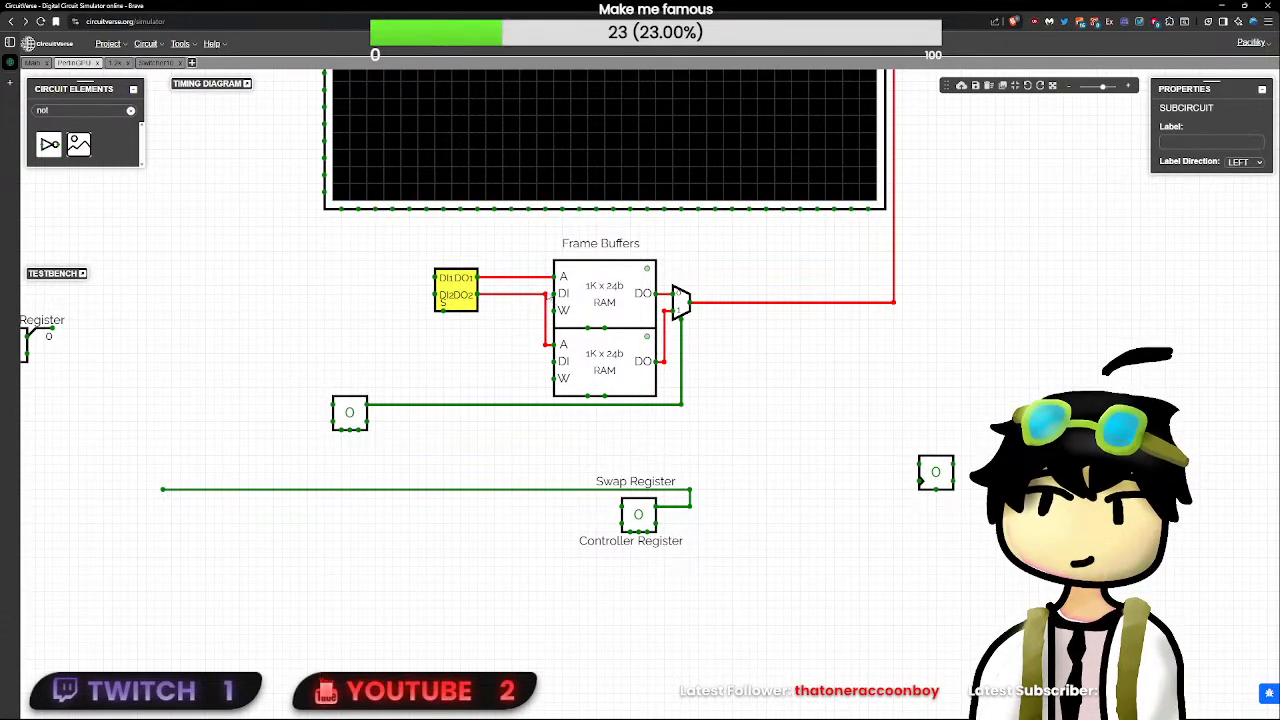
# - Delete the misrouted DO2 wire and reroute DO2 to the lower RAM's address input, keeping DO1 on the upper one
pyautogui.click(541, 306)
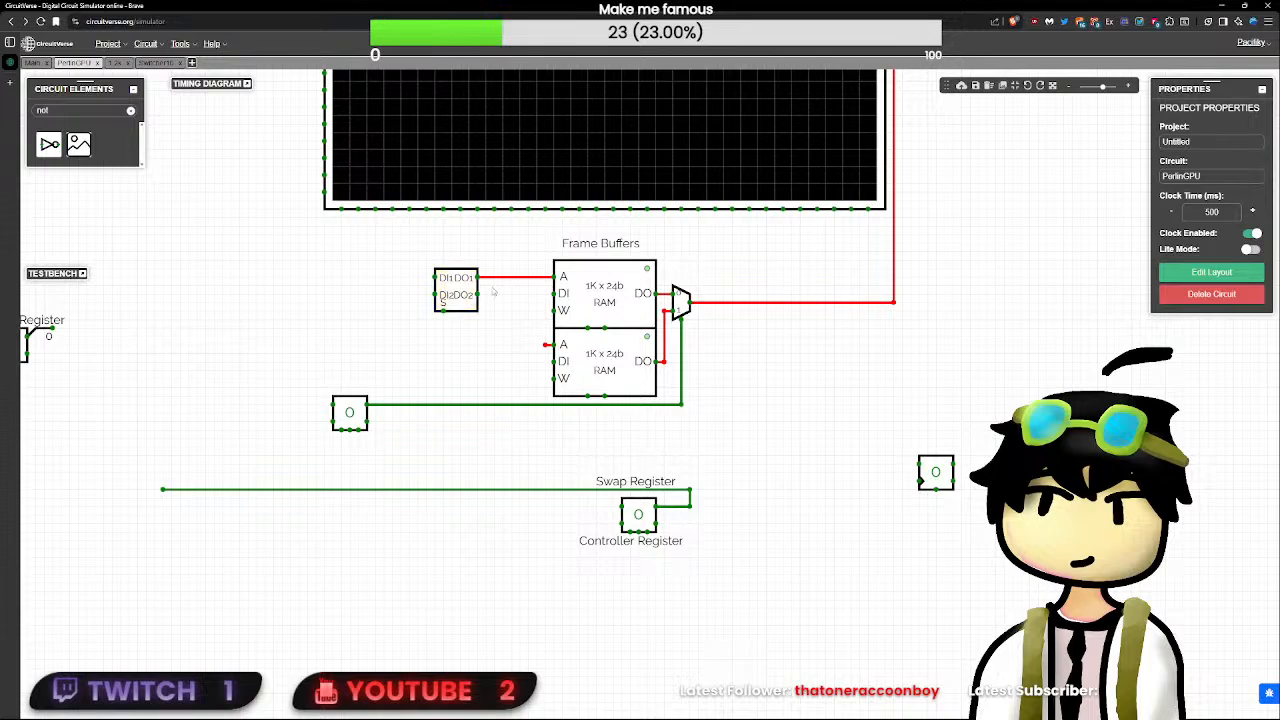
pyautogui.moveTo(478, 294)
pyautogui.mouseDown()
pyautogui.moveTo(544, 293)
pyautogui.moveTo(486, 294)
pyautogui.mouseUp()
pyautogui.moveTo(464, 285); pyautogui.dragTo(562, 277)
pyautogui.click(496, 276)
pyautogui.press('Delete')
pyautogui.click(463, 284)
pyautogui.moveTo(548, 344); pyautogui.dragTo(554, 345)
pyautogui.click(514, 384)
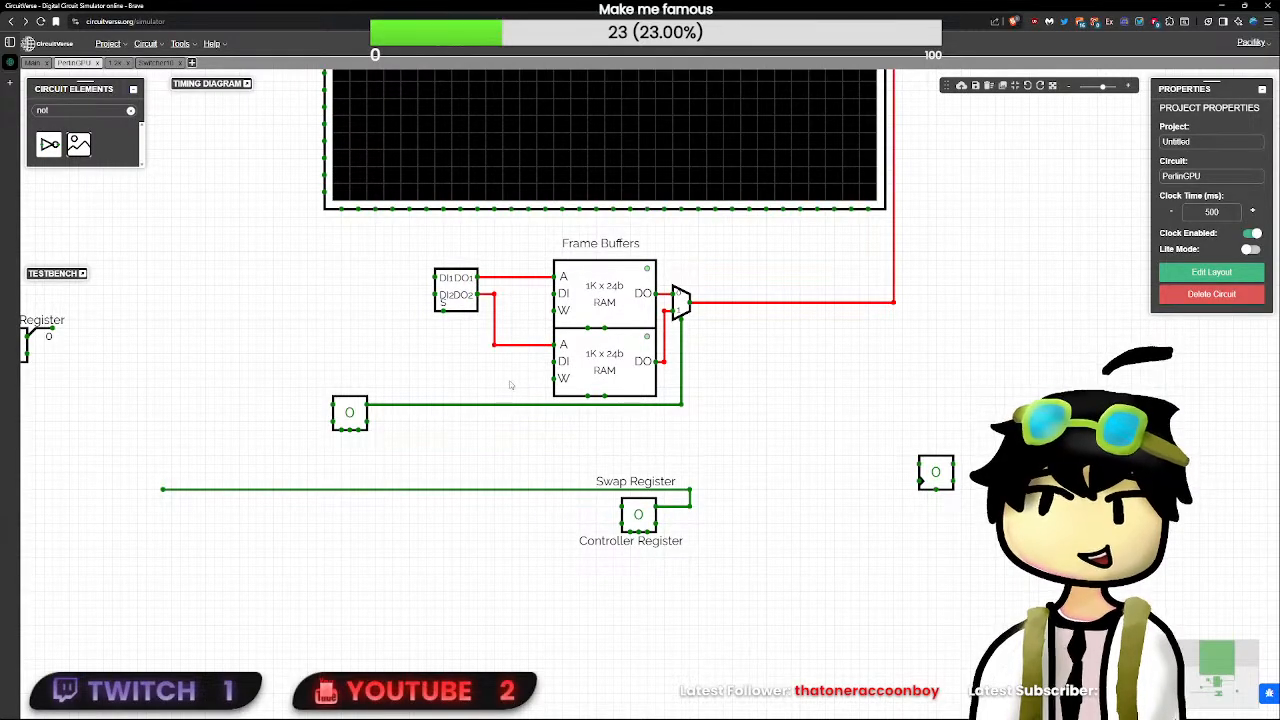
# - Wire Switcher10's S input down to the Controller Register's output line
pyautogui.moveTo(443, 313); pyautogui.dragTo(489, 398)
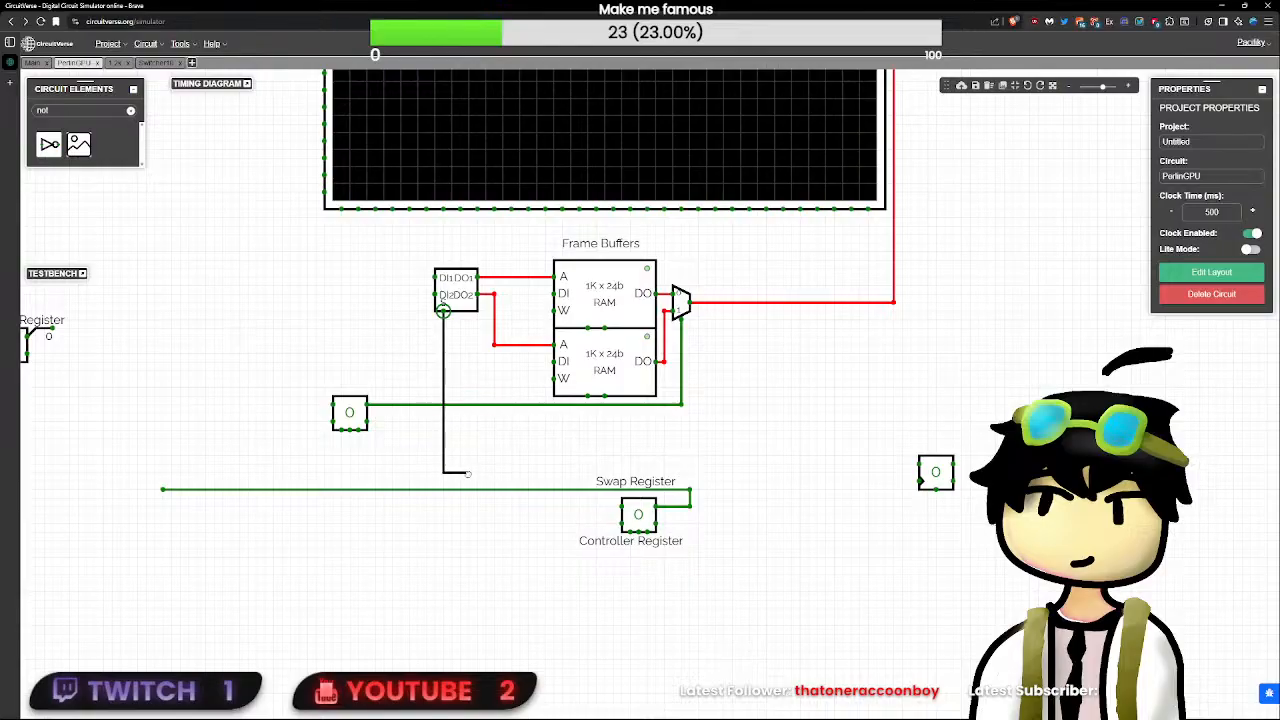
pyautogui.moveTo(467, 474); pyautogui.dragTo(443, 489)
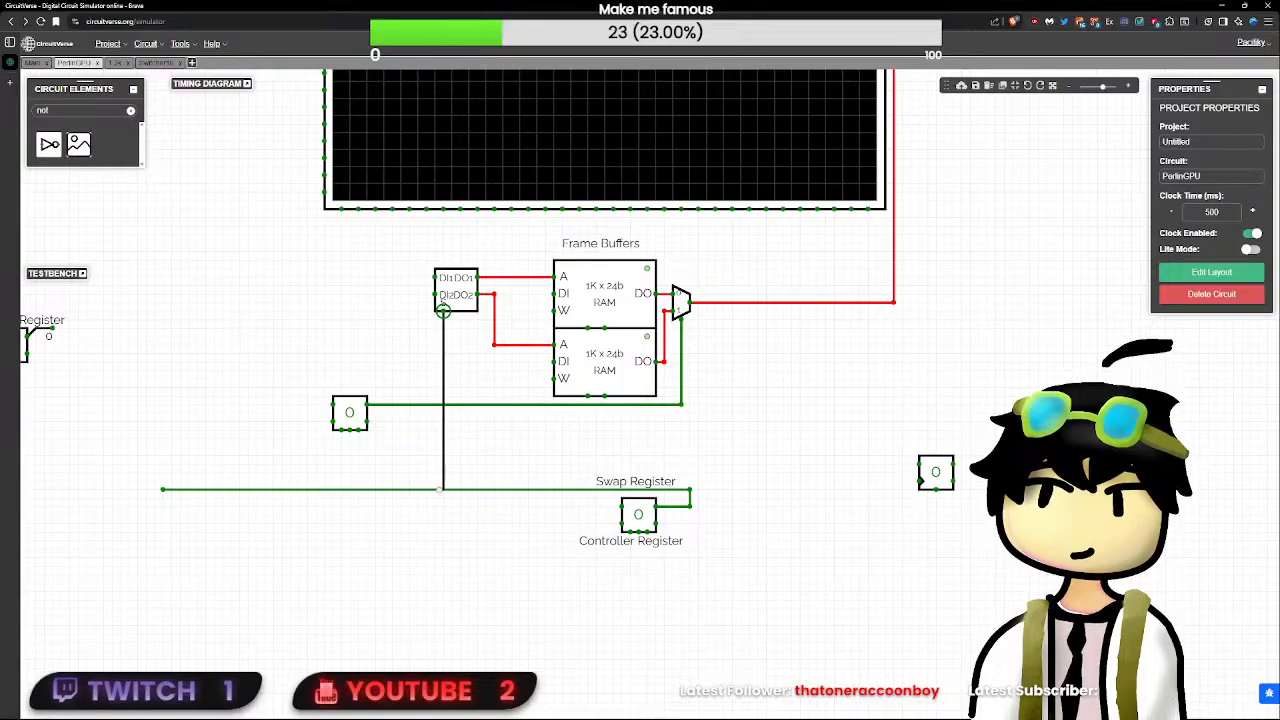
pyautogui.click(455, 308)
pyautogui.moveTo(436, 295); pyautogui.dragTo(404, 293)
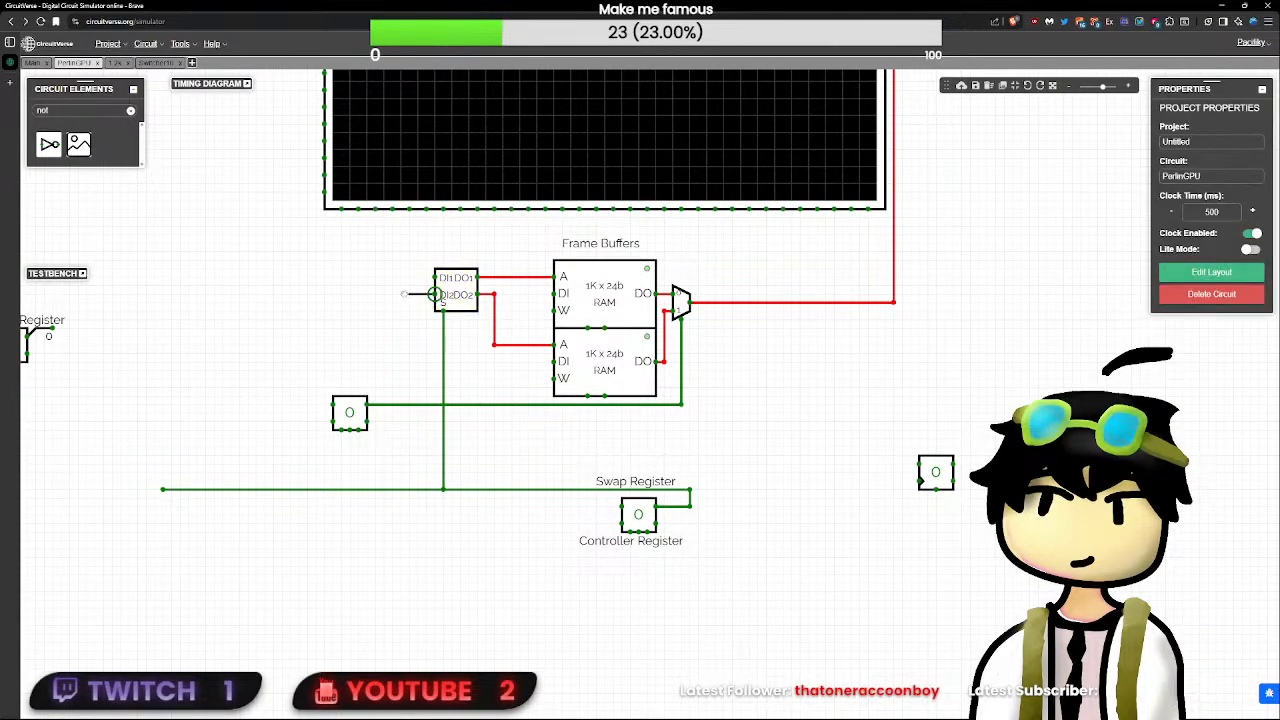
pyautogui.hotkey('ctrl', 'z')
pyautogui.moveTo(436, 277); pyautogui.dragTo(399, 276)
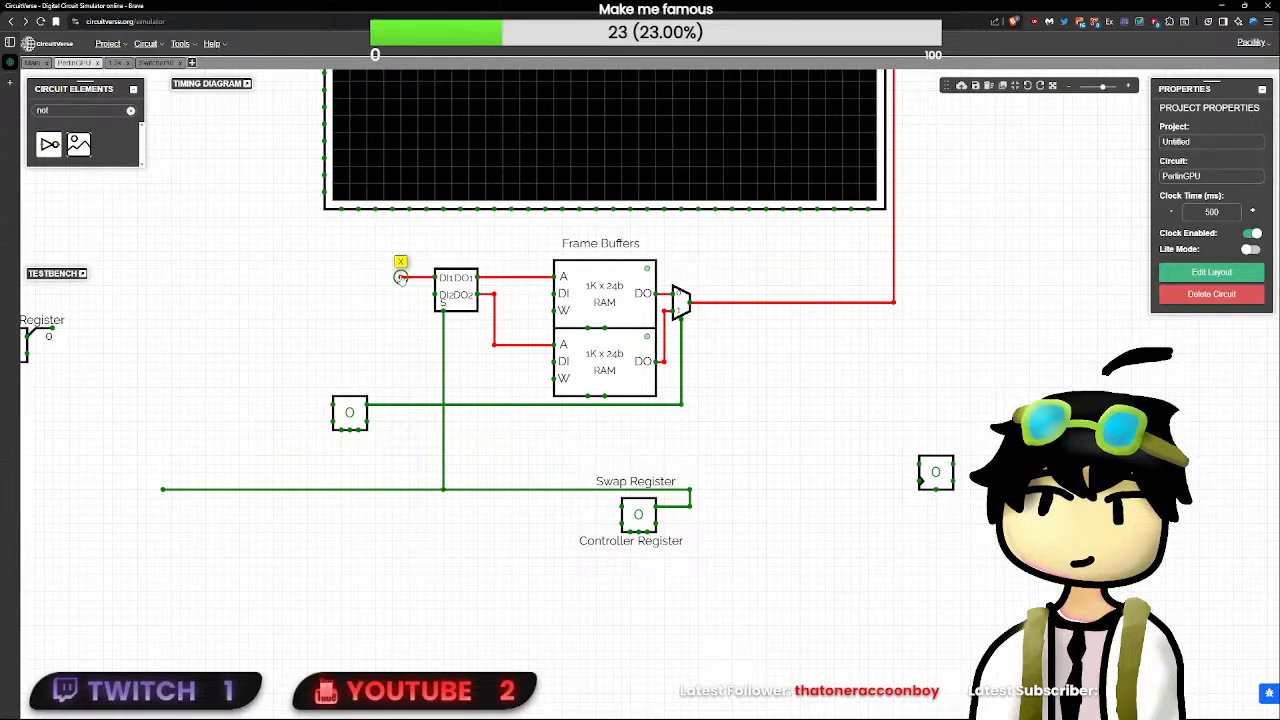
pyautogui.hotkey('ctrl', 'z')
# - Move the Swap Register label beneath the register driving the multiplexer select, and rewire Switcher10's S input to that register's output
pyautogui.click(641, 482)
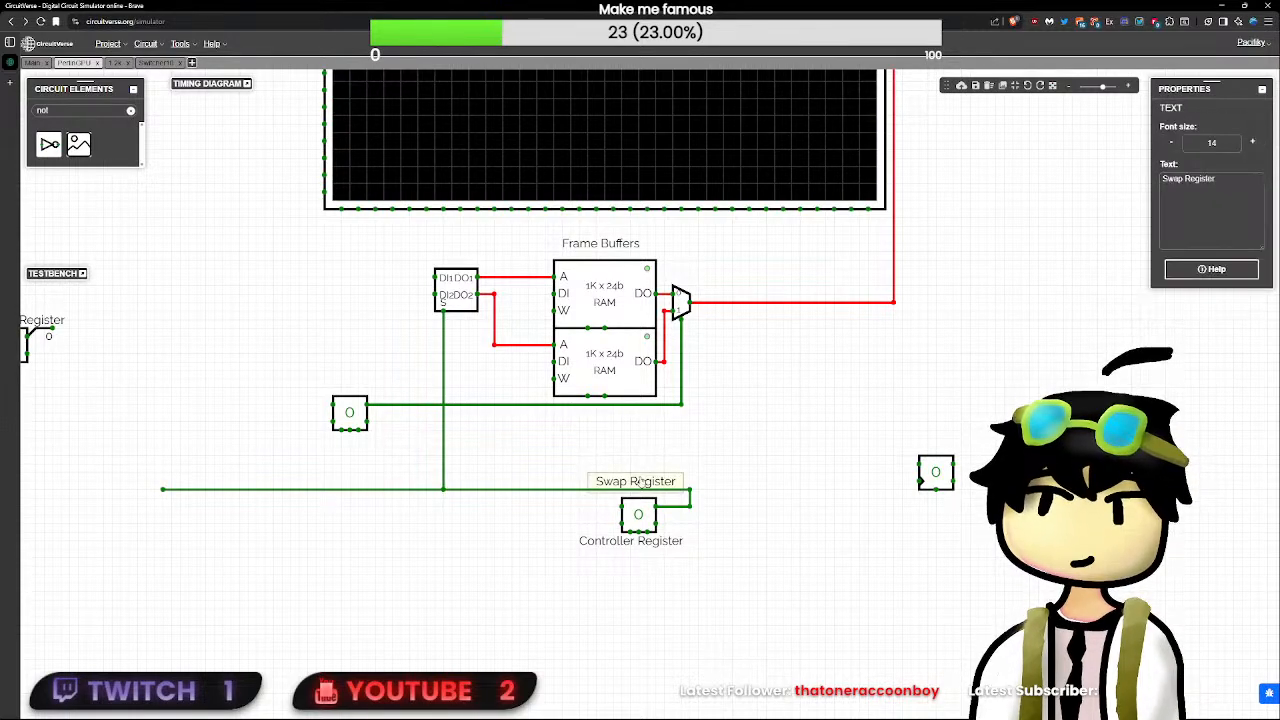
pyautogui.moveTo(641, 482); pyautogui.dragTo(351, 439)
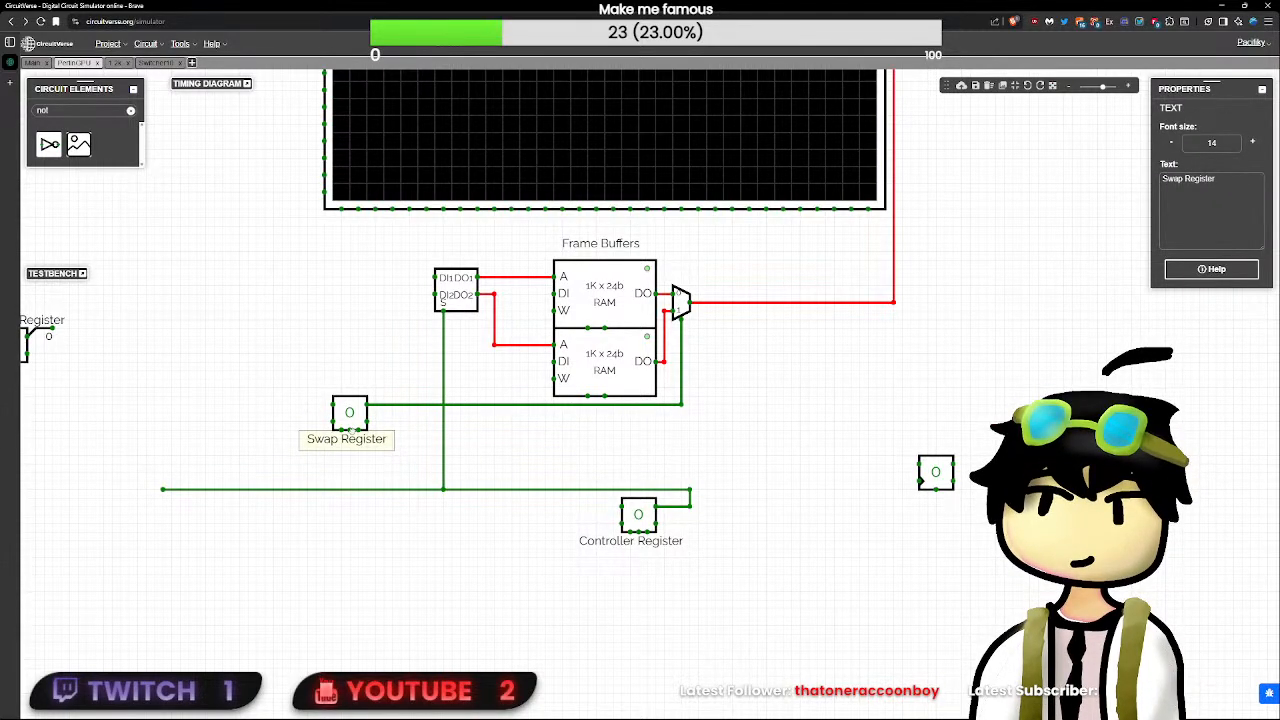
pyautogui.press('Delete')
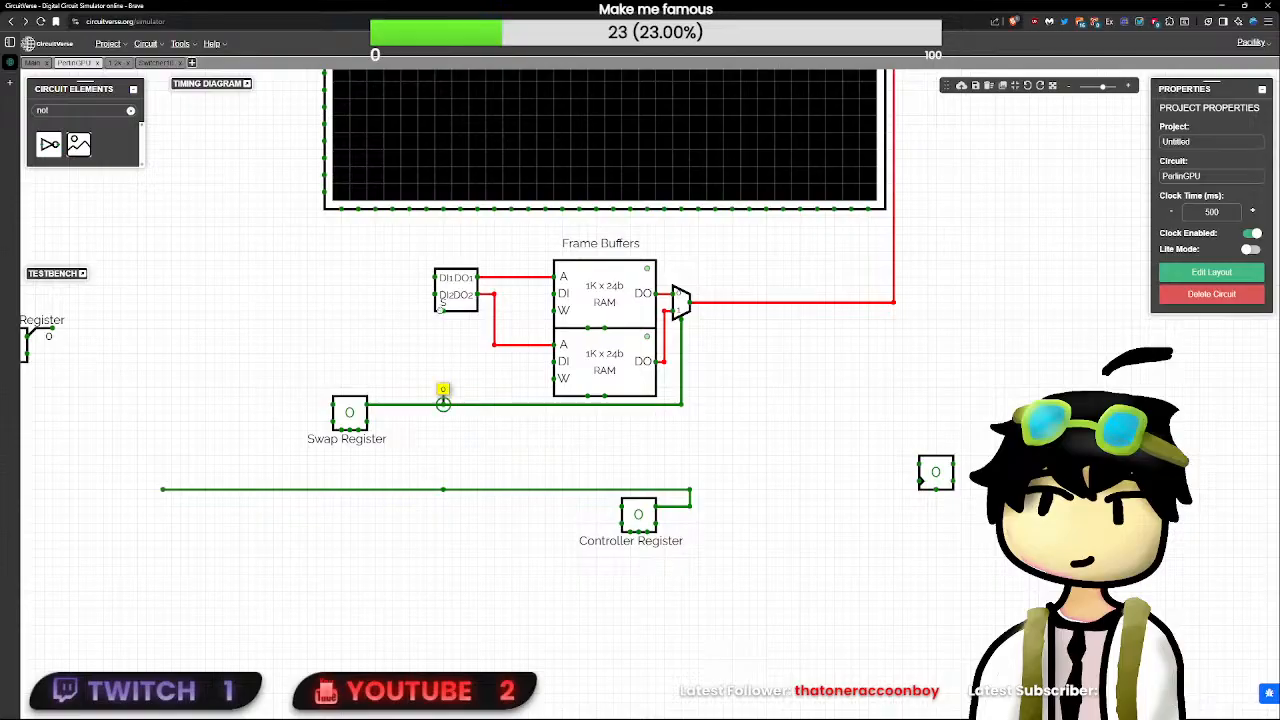
pyautogui.moveTo(443, 404); pyautogui.dragTo(444, 313)
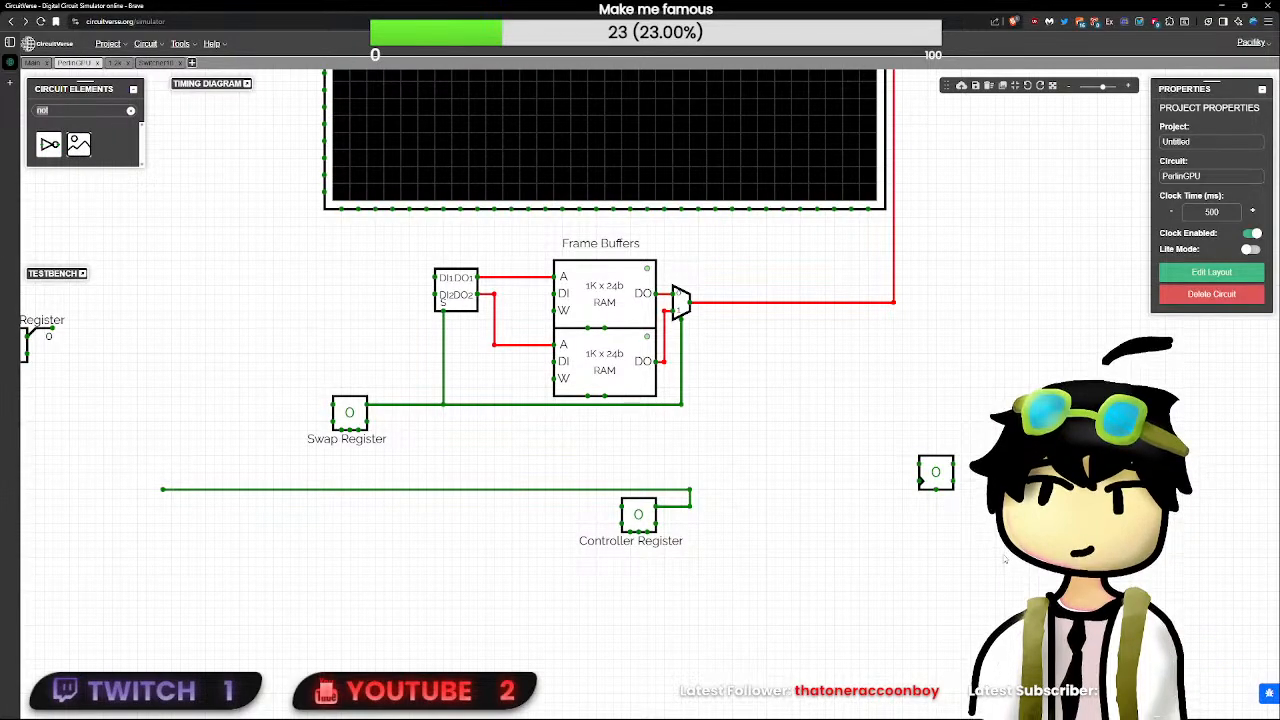
# - Move the counter beside Switcher10, connect its output to DI2, and set the counter's delay to 0
pyautogui.moveTo(935, 471); pyautogui.dragTo(392, 302)
pyautogui.click(407, 296)
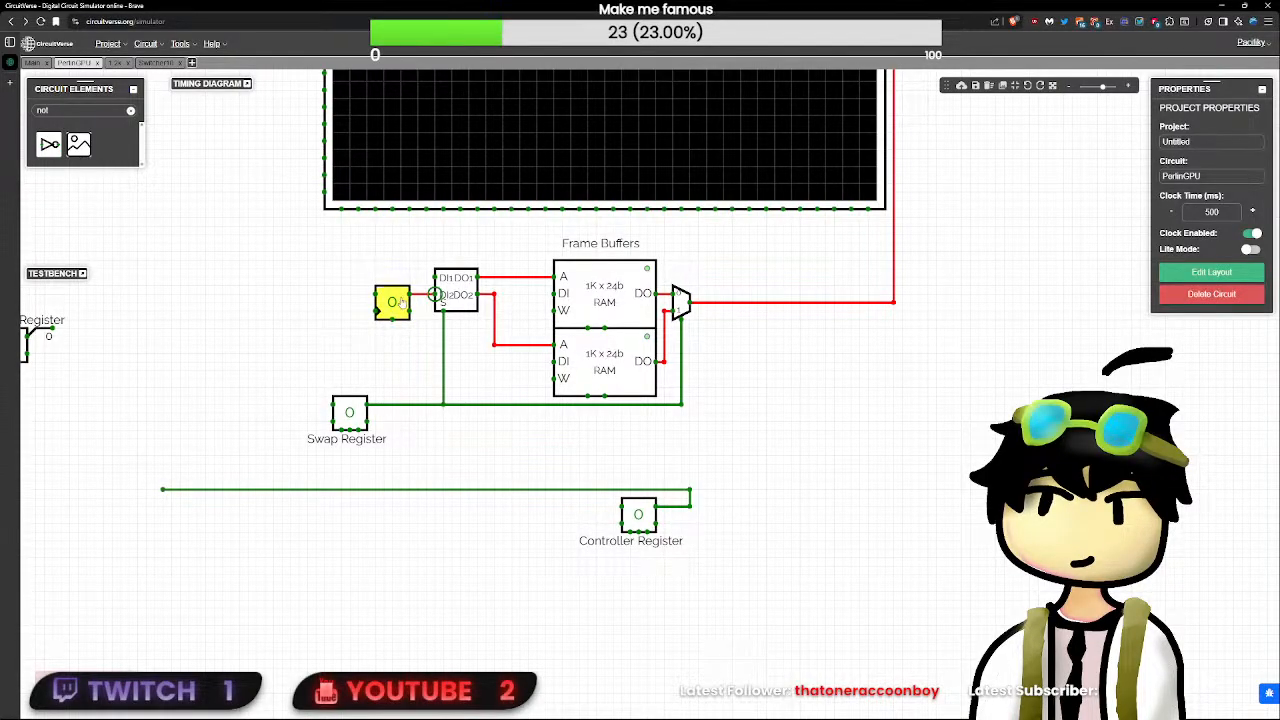
pyautogui.click(401, 302)
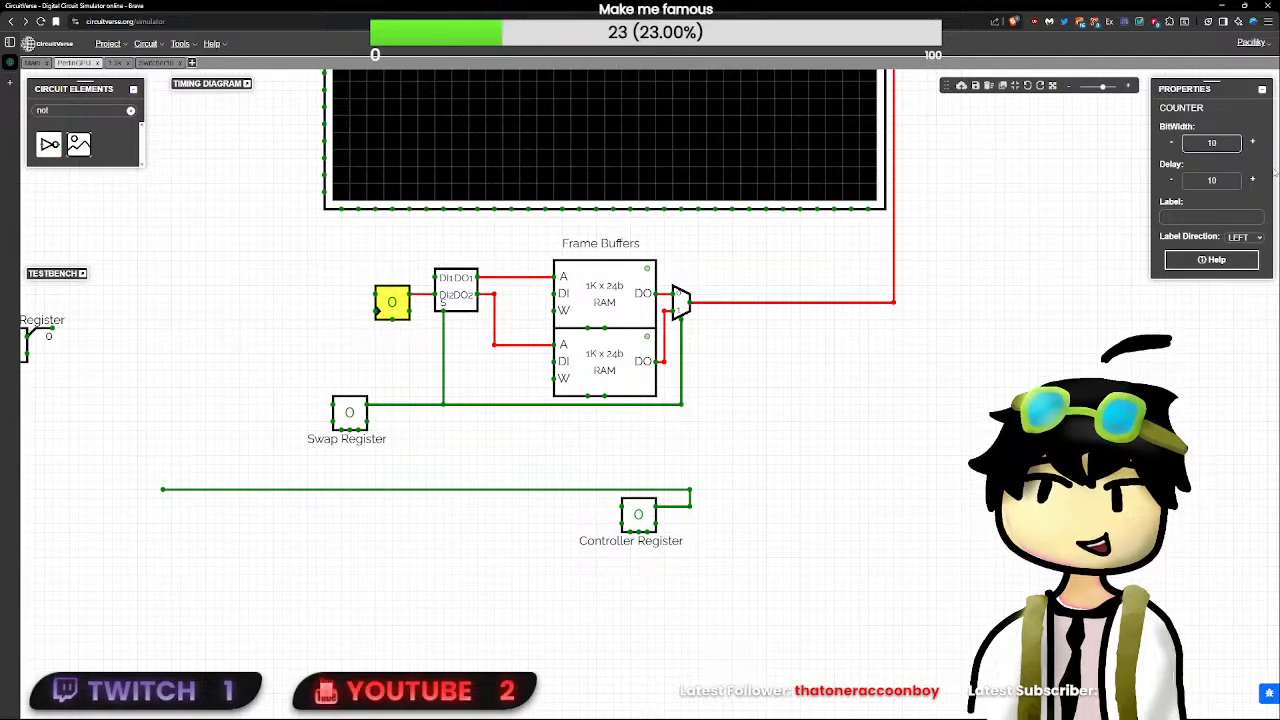
pyautogui.click(1222, 180)
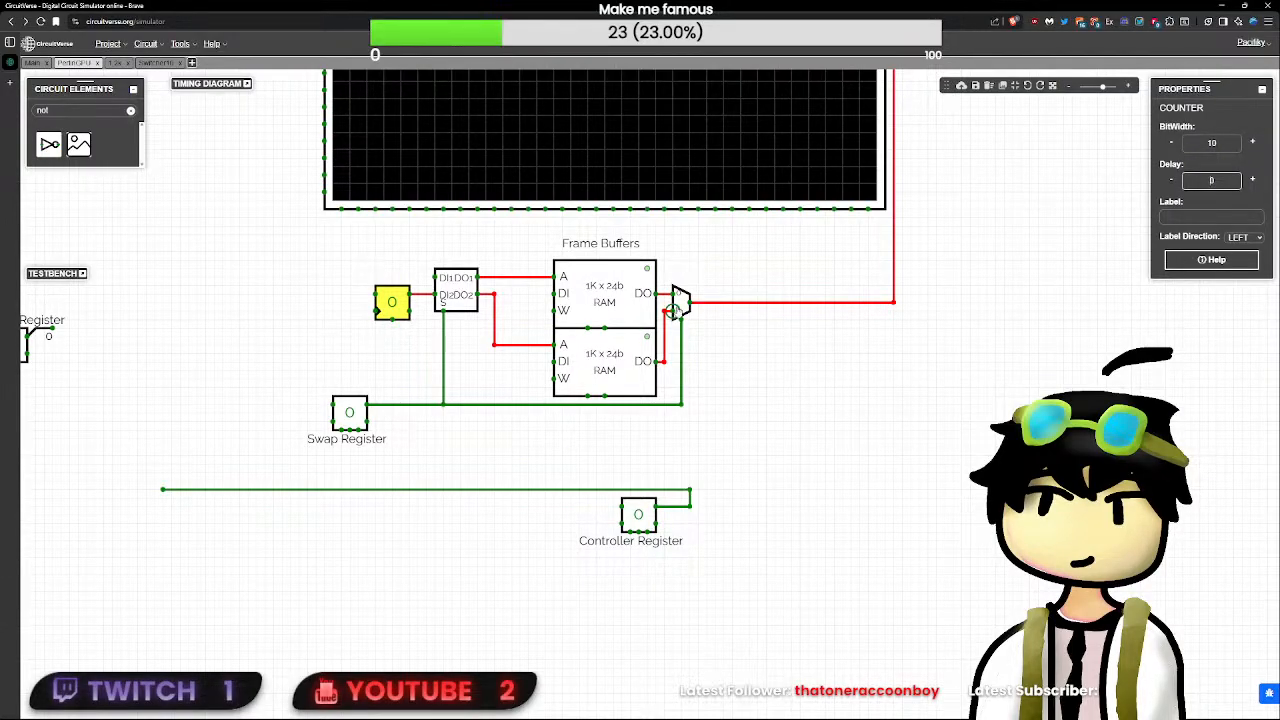
# - Set the delay of the multiplexer and both frame buffer RAMs to 0
pyautogui.click(680, 305)
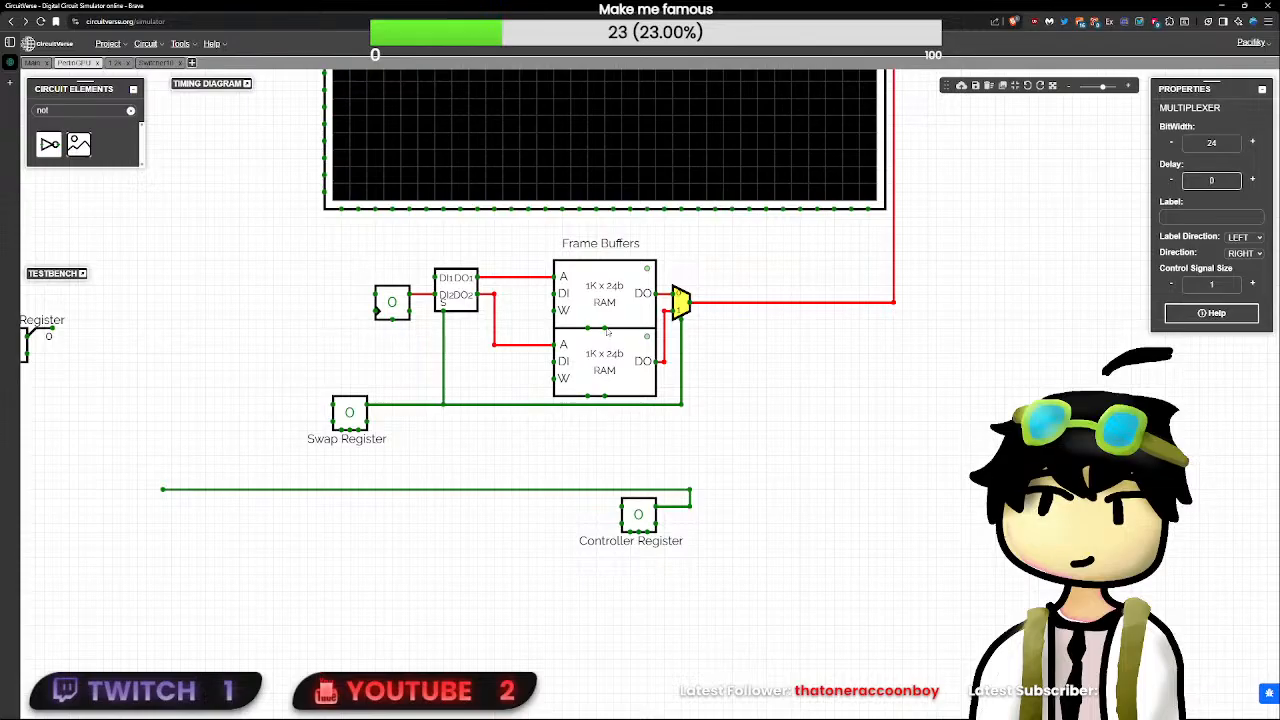
pyautogui.click(604, 295)
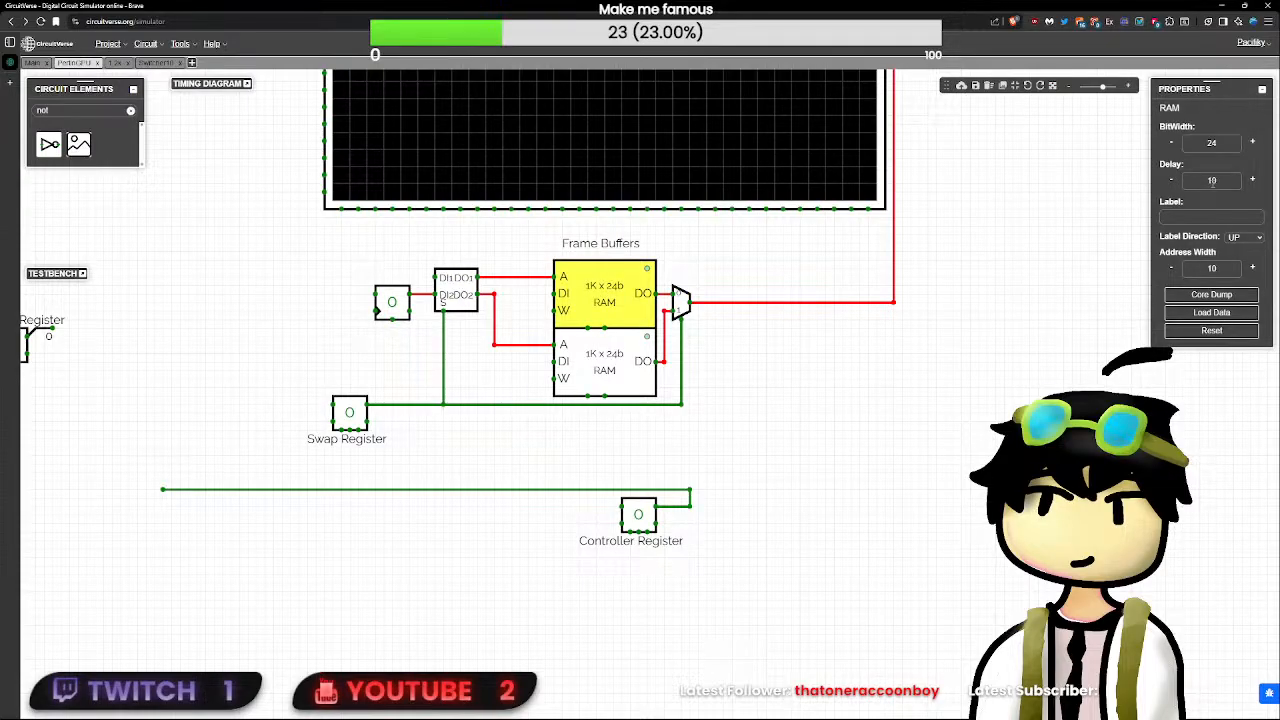
pyautogui.press('Delete')
pyautogui.click(606, 361)
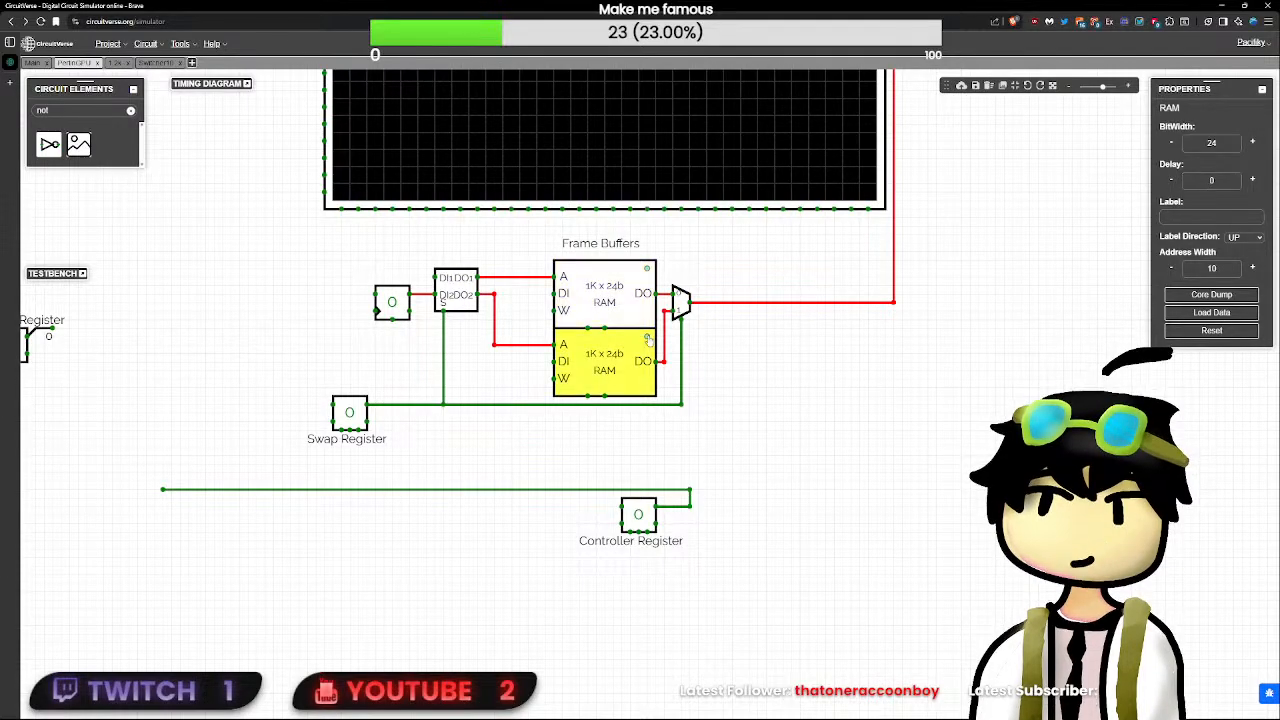
# - Shift Switcher10 together with its counter slightly right toward the frame buffers, keeping the S wire straight
pyautogui.click(806, 360)
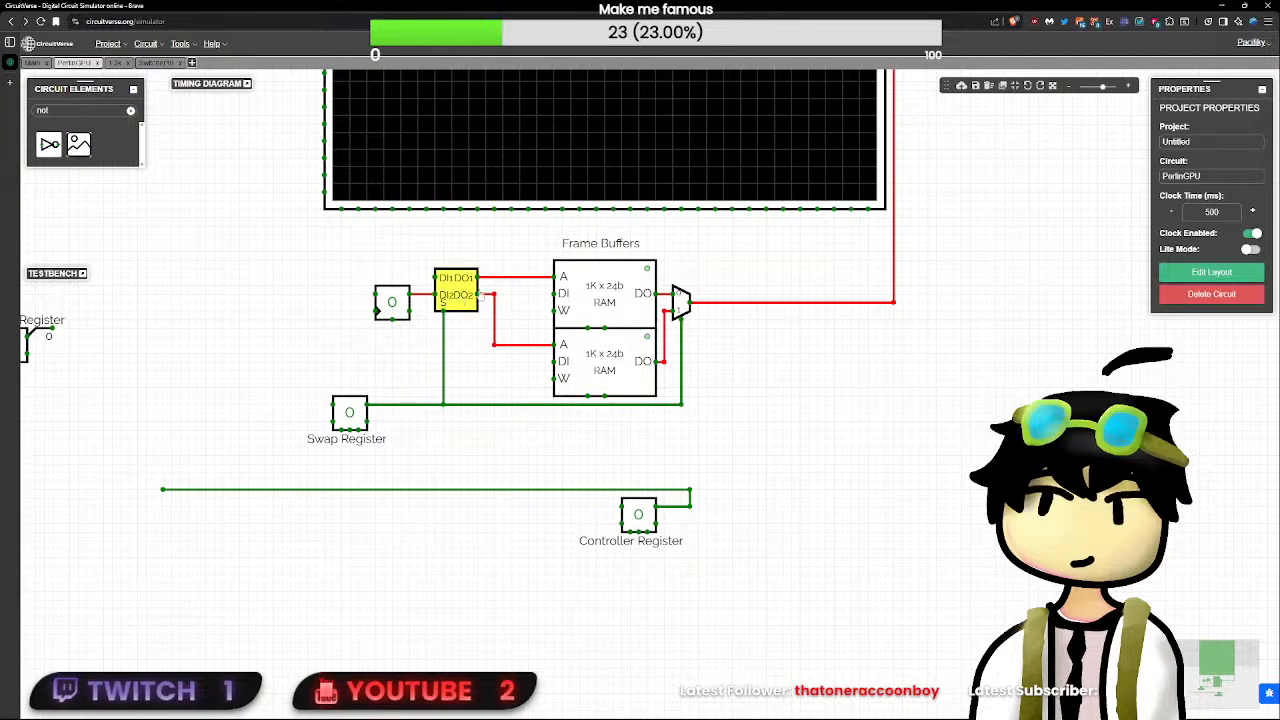
pyautogui.moveTo(469, 342); pyautogui.dragTo(358, 249)
pyautogui.moveTo(456, 298); pyautogui.dragTo(463, 295)
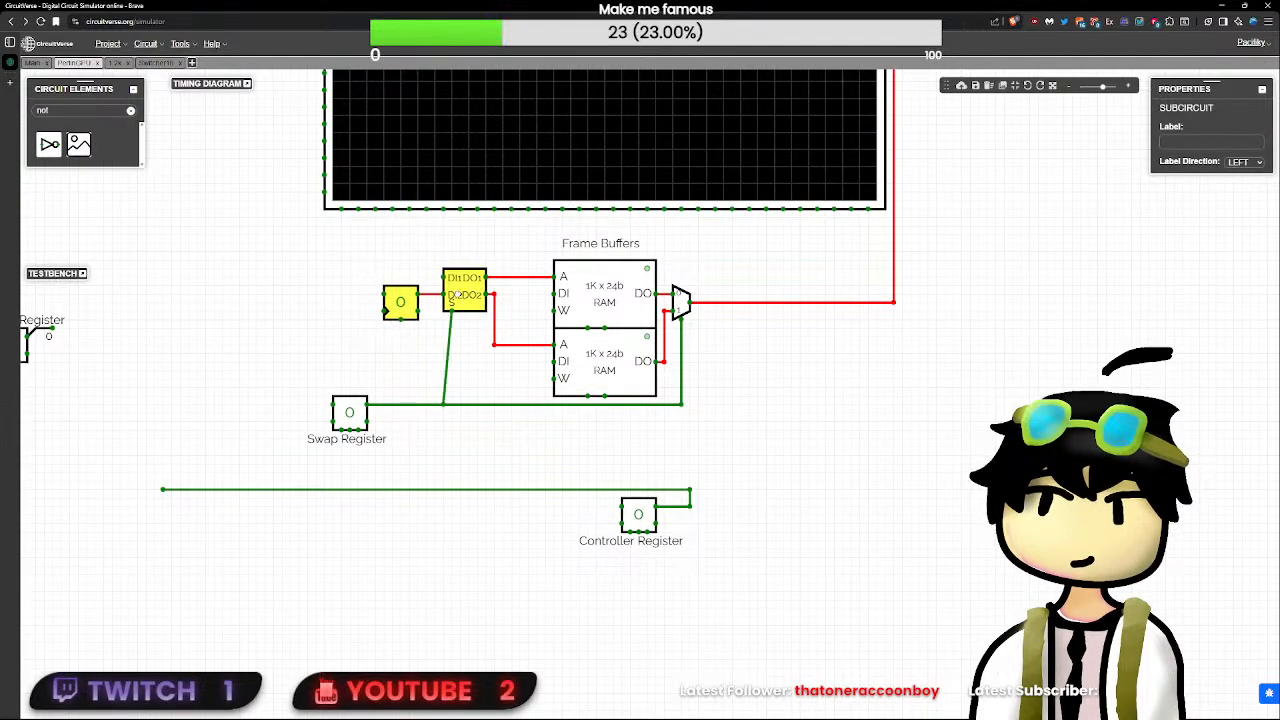
pyautogui.click(427, 331)
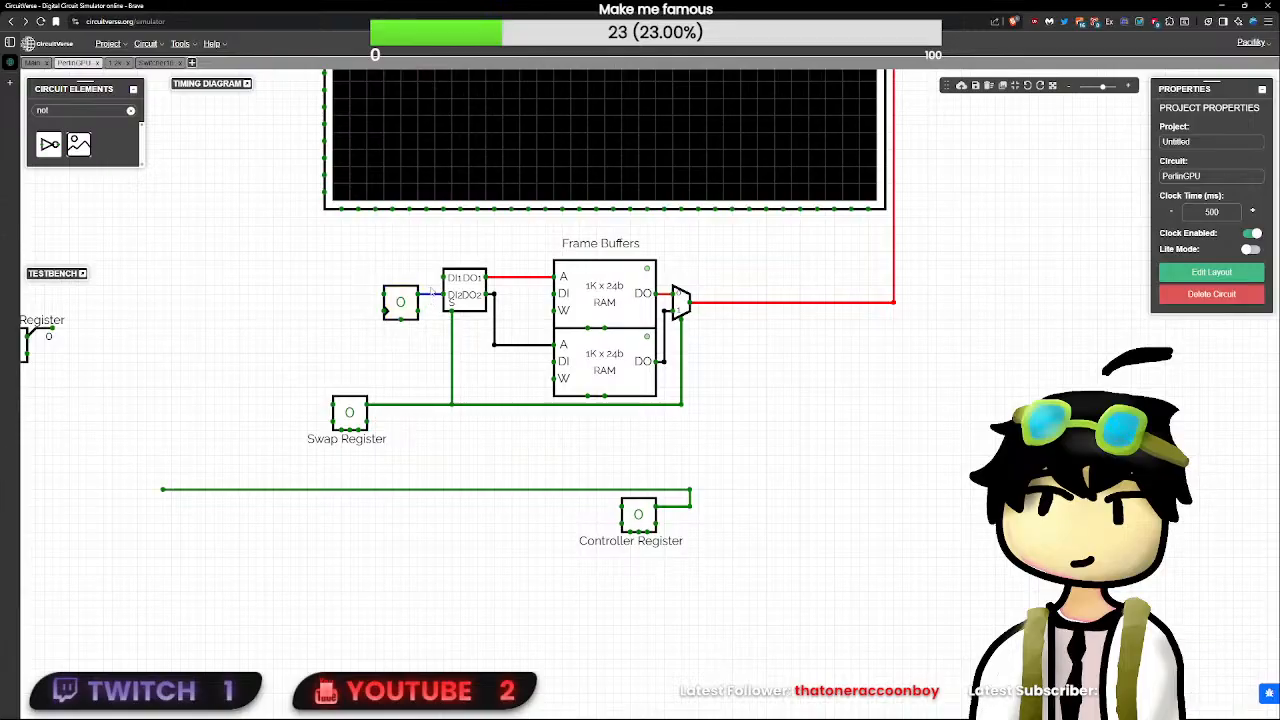
# - Place the counter directly against Switcher10's DI2 input
pyautogui.moveTo(401, 302)
pyautogui.mouseDown()
pyautogui.moveTo(426, 302)
pyautogui.moveTo(391, 302)
pyautogui.mouseUp()
pyautogui.click(444, 311)
pyautogui.click(428, 314)
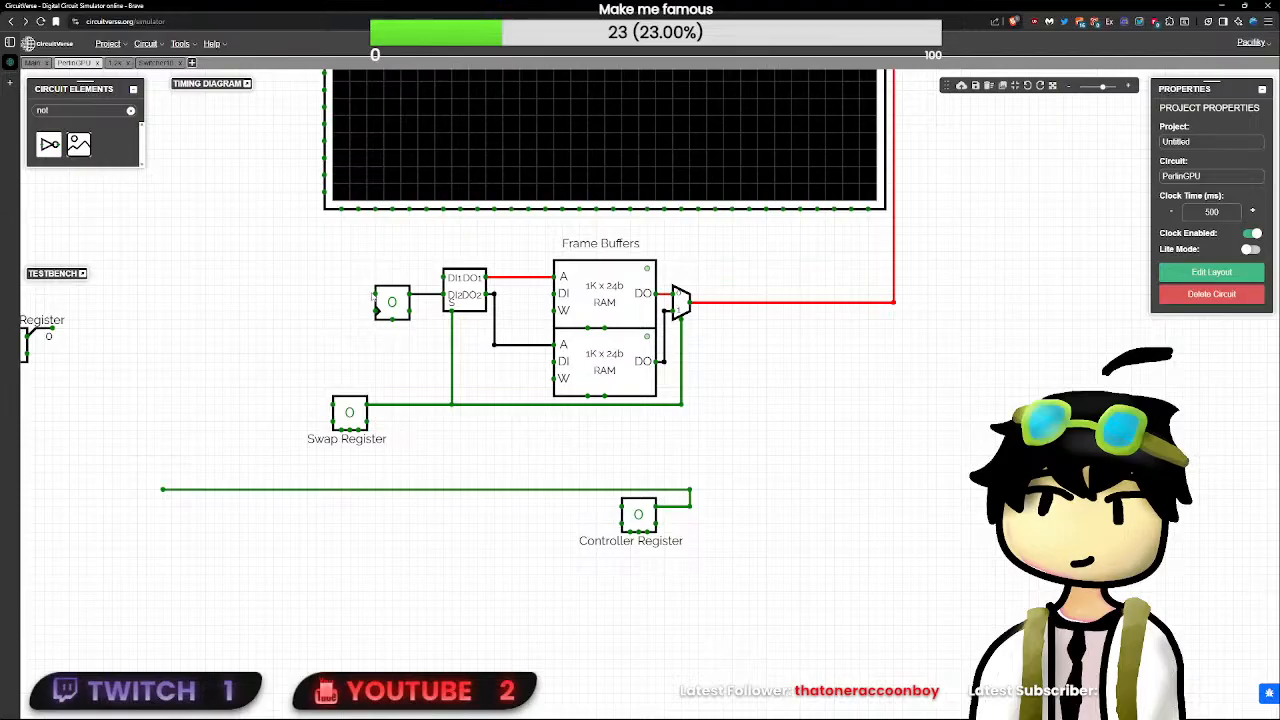
pyautogui.moveTo(391, 301); pyautogui.dragTo(411, 297)
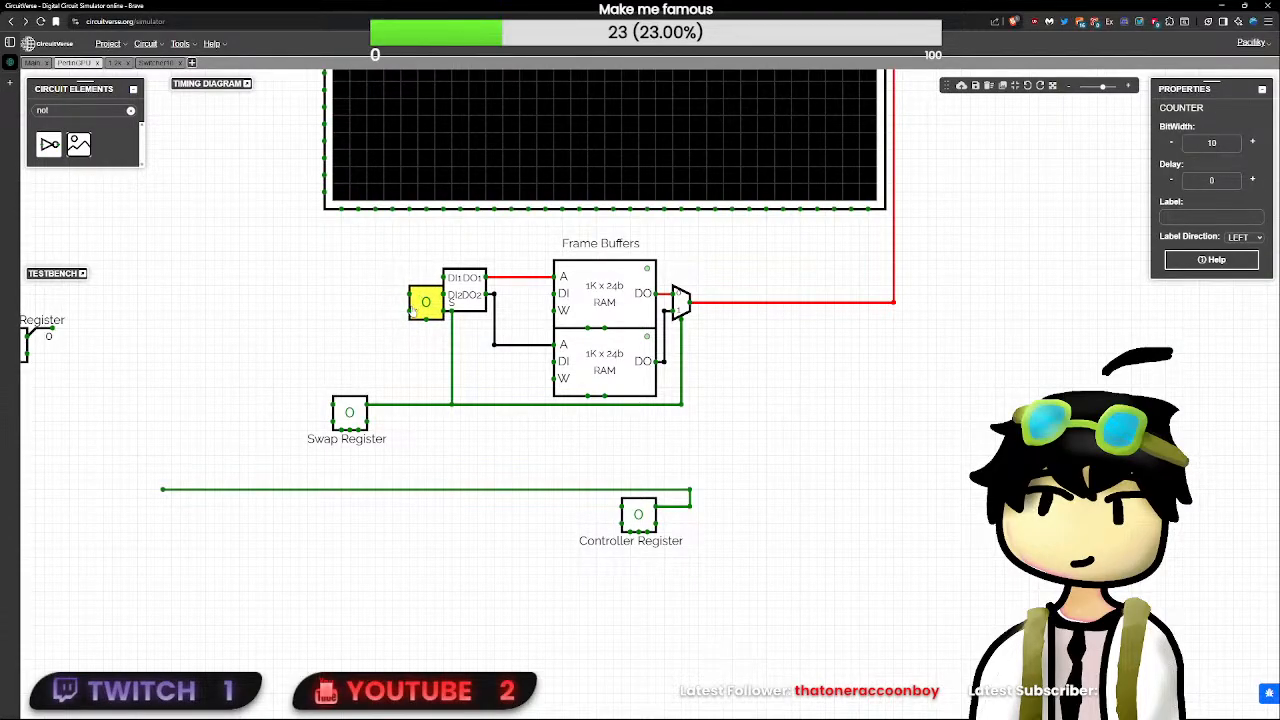
pyautogui.click(409, 310)
# - Examine the clock divider beside the CLK input and check the properties of the counter next to Switcher10
pyautogui.moveTo(327, 341); pyautogui.dragTo(746, 402)
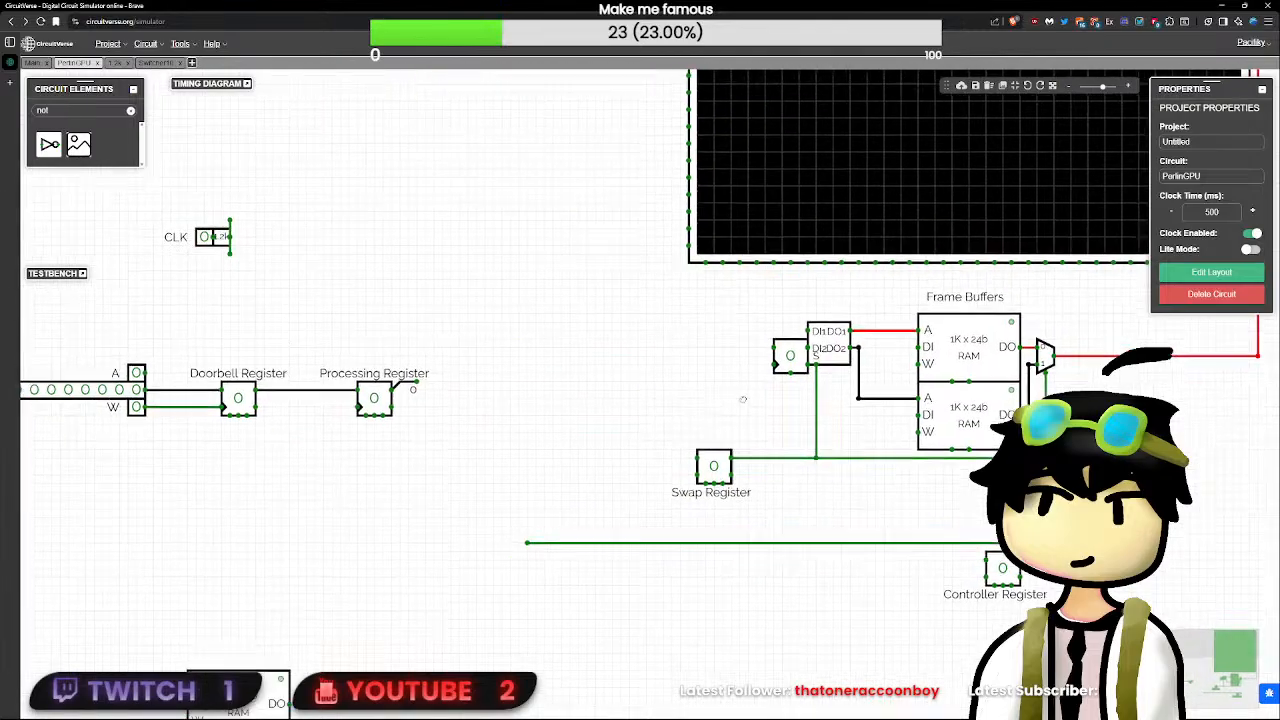
pyautogui.moveTo(445, 268)
pyautogui.mouseDown()
pyautogui.moveTo(592, 269)
pyautogui.moveTo(276, 257)
pyautogui.mouseUp()
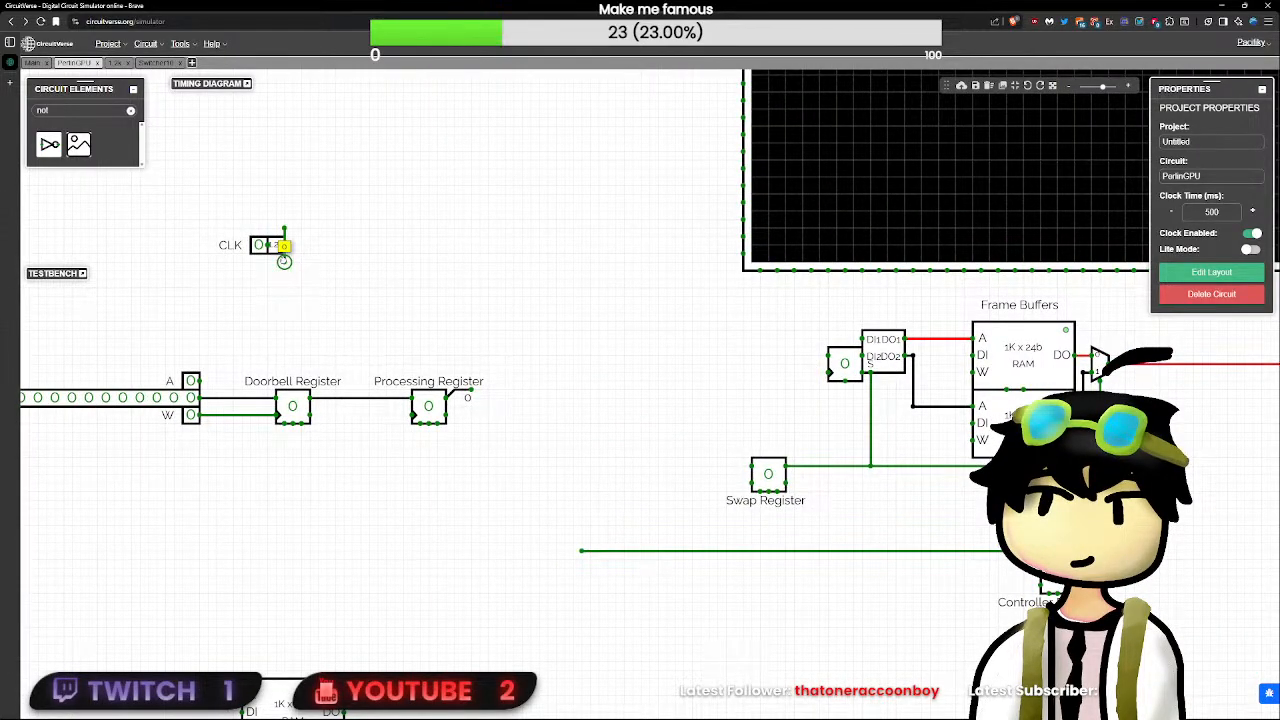
pyautogui.moveTo(568, 287)
pyautogui.mouseDown()
pyautogui.moveTo(716, 284)
pyautogui.moveTo(256, 260)
pyautogui.mouseUp()
pyautogui.click(852, 364)
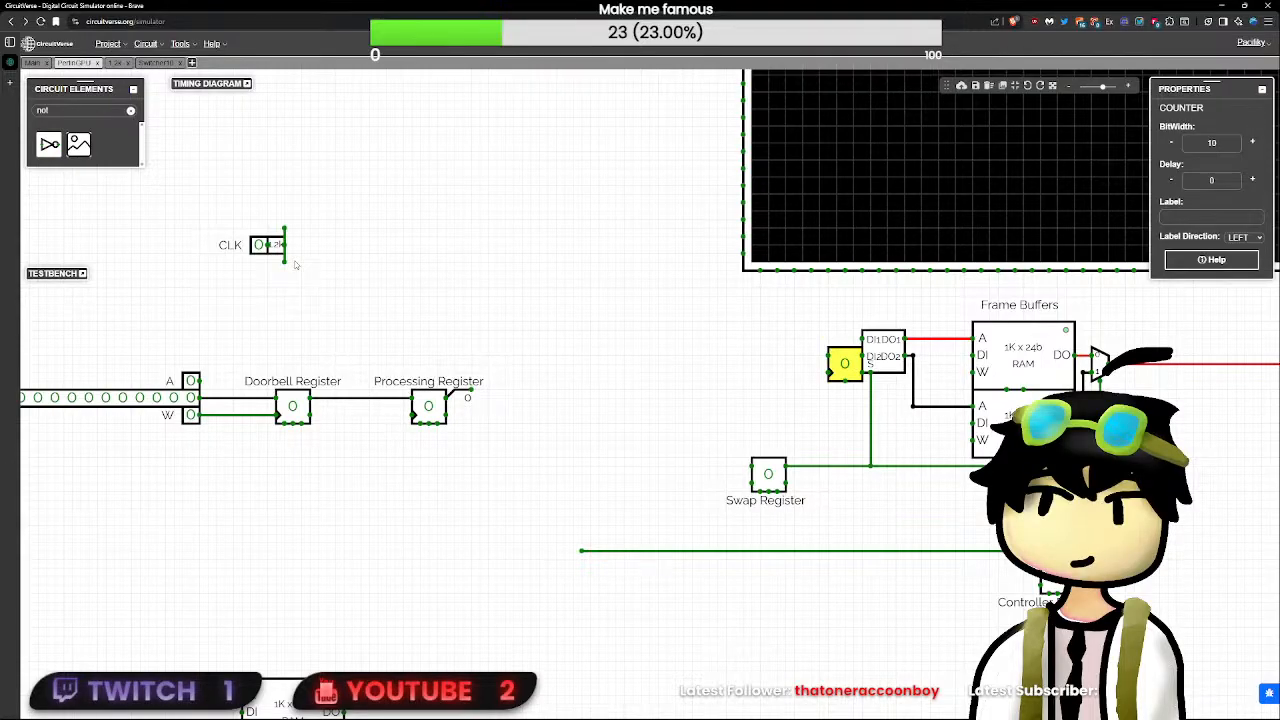
pyautogui.moveTo(646, 411); pyautogui.dragTo(324, 424)
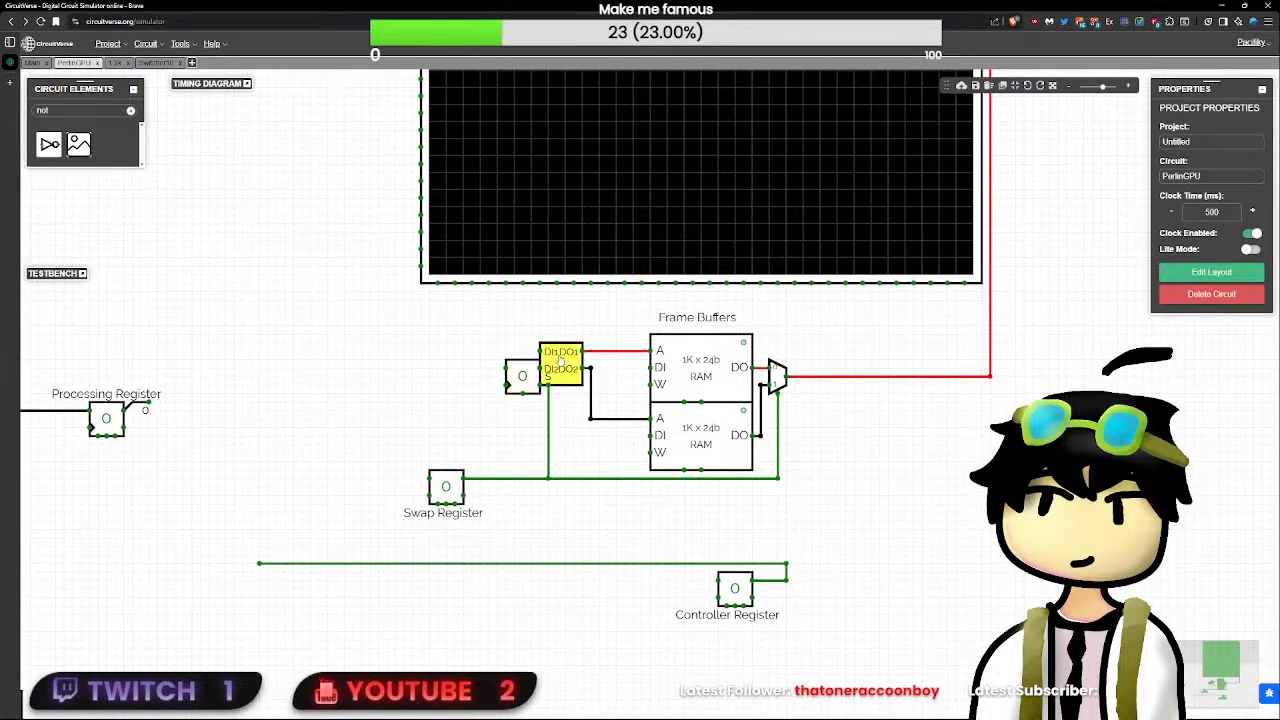
pyautogui.click(527, 370)
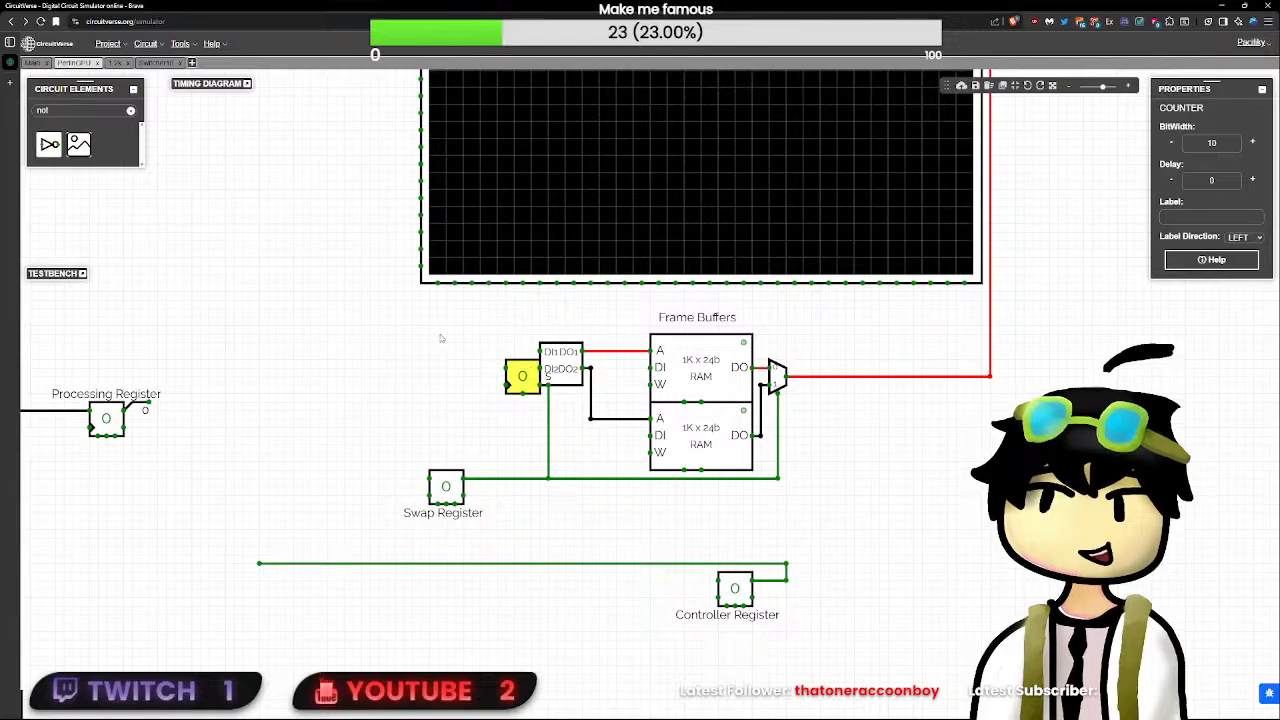
pyautogui.moveTo(443, 337); pyautogui.dragTo(661, 380)
pyautogui.click(745, 418)
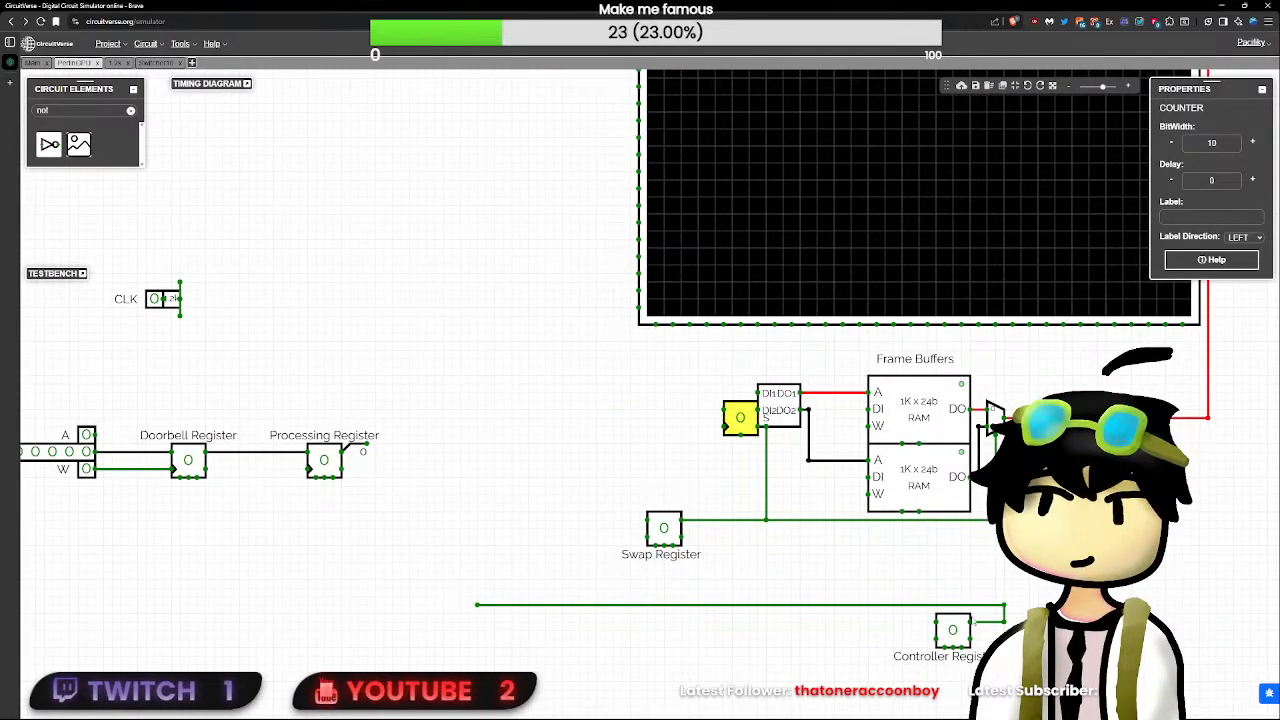
# - Move the Controller Register with its label and output wire beneath the Swap Register, and relocate the counter below the swap line
pyautogui.moveTo(1062, 580); pyautogui.dragTo(867, 691)
pyautogui.moveTo(952, 630); pyautogui.dragTo(664, 630)
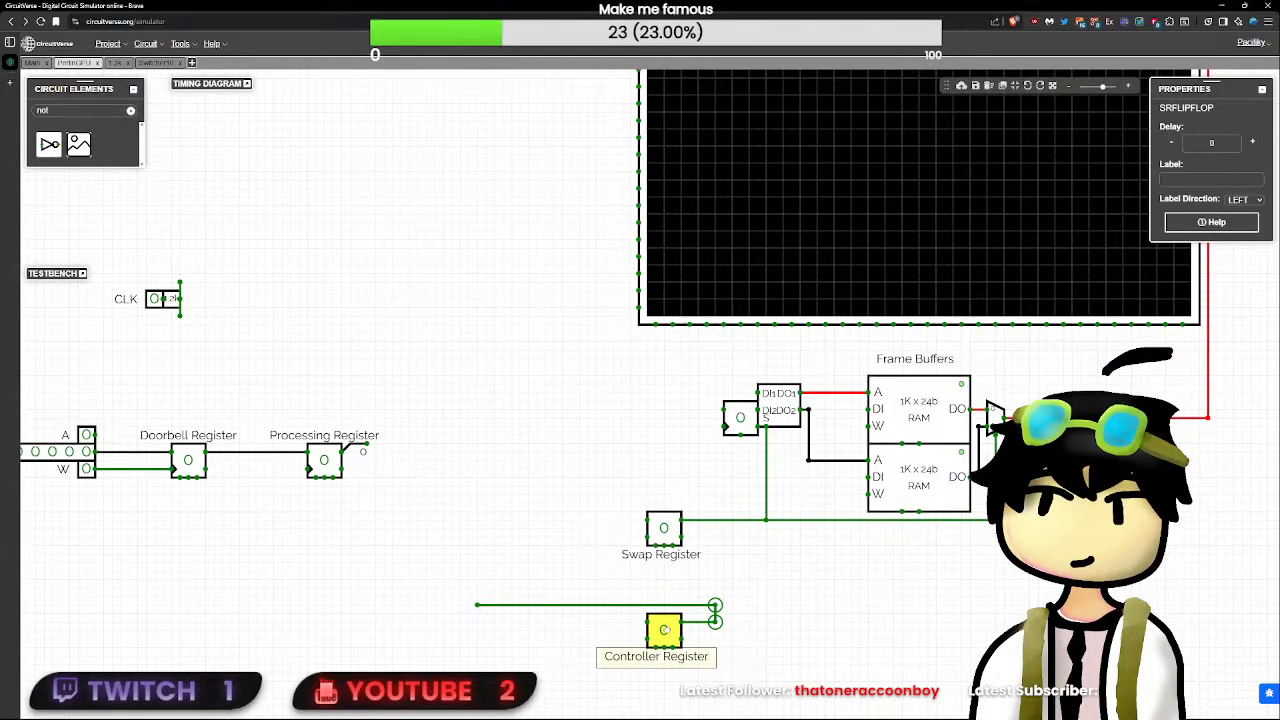
pyautogui.click(786, 625)
pyautogui.moveTo(743, 420); pyautogui.dragTo(771, 580)
pyautogui.click(864, 627)
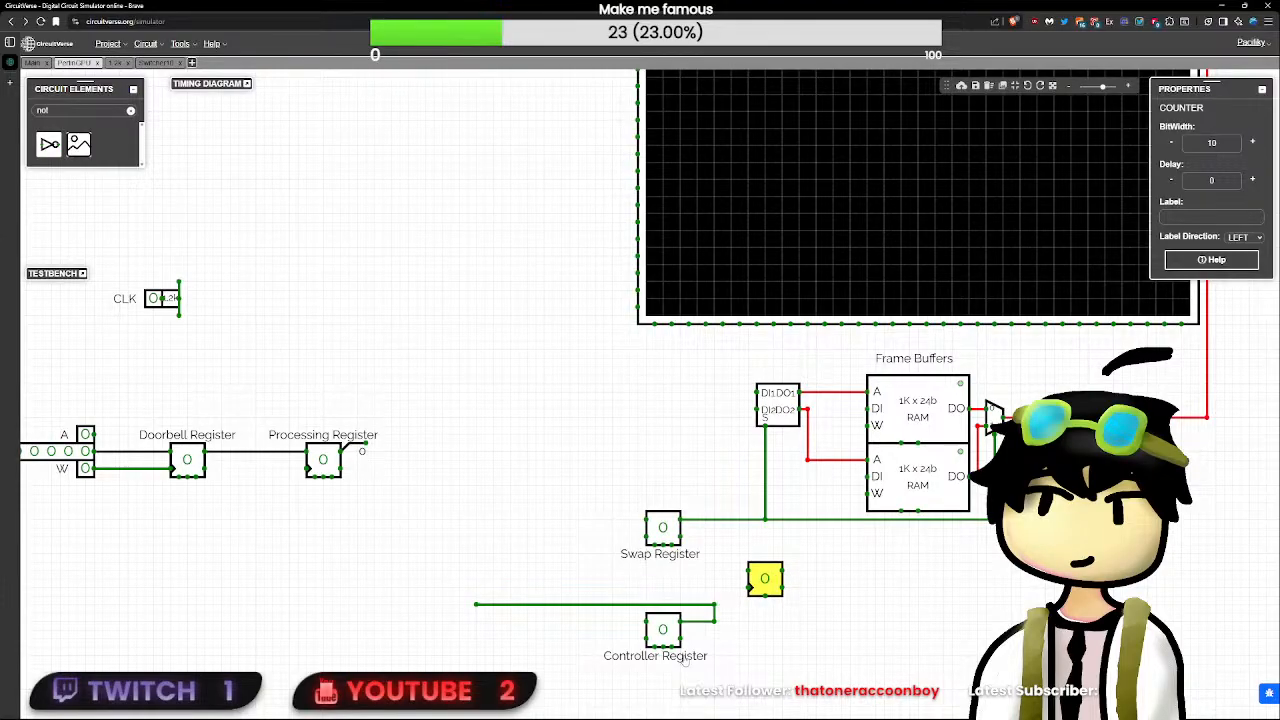
pyautogui.moveTo(686, 657)
pyautogui.mouseDown()
pyautogui.moveTo(620, 565)
pyautogui.moveTo(672, 664)
pyautogui.moveTo(695, 655)
pyautogui.mouseUp()
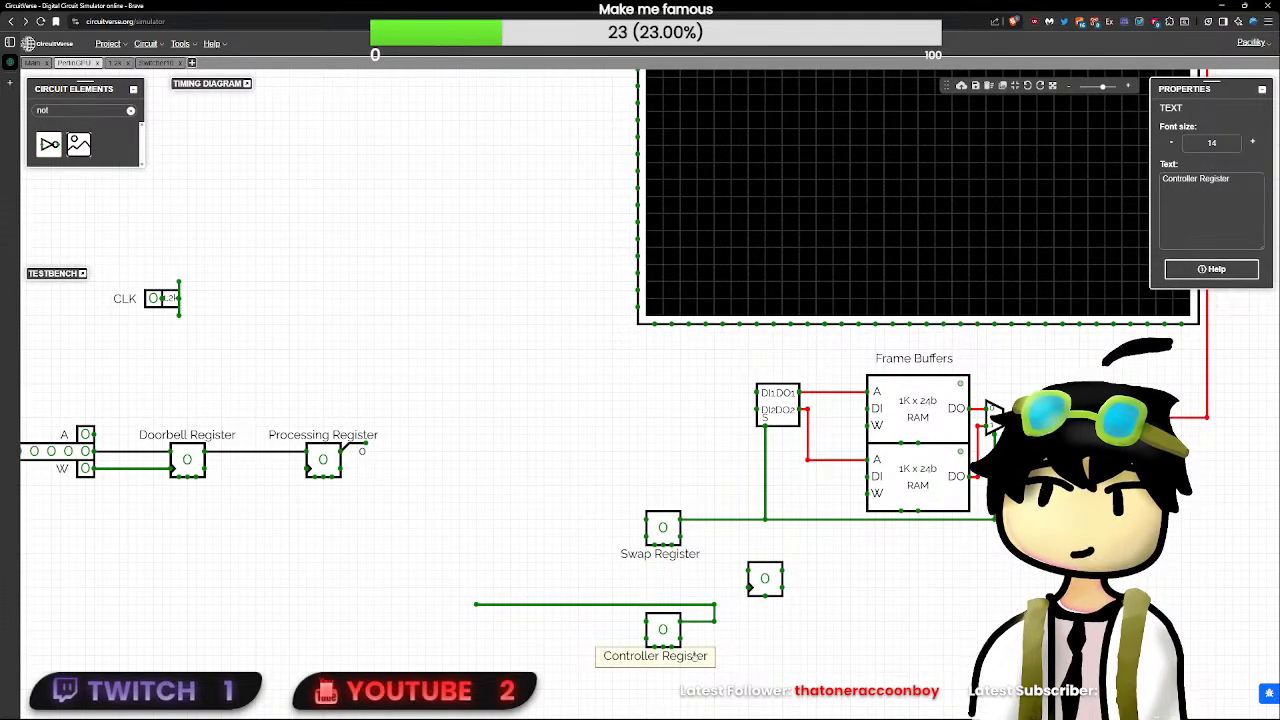
# - Move Switcher10, both frame buffers with their label, and the multiplexer right, beneath the matrix's right edge
pyautogui.moveTo(1024, 566); pyautogui.dragTo(757, 549)
pyautogui.moveTo(873, 545); pyautogui.dragTo(463, 305)
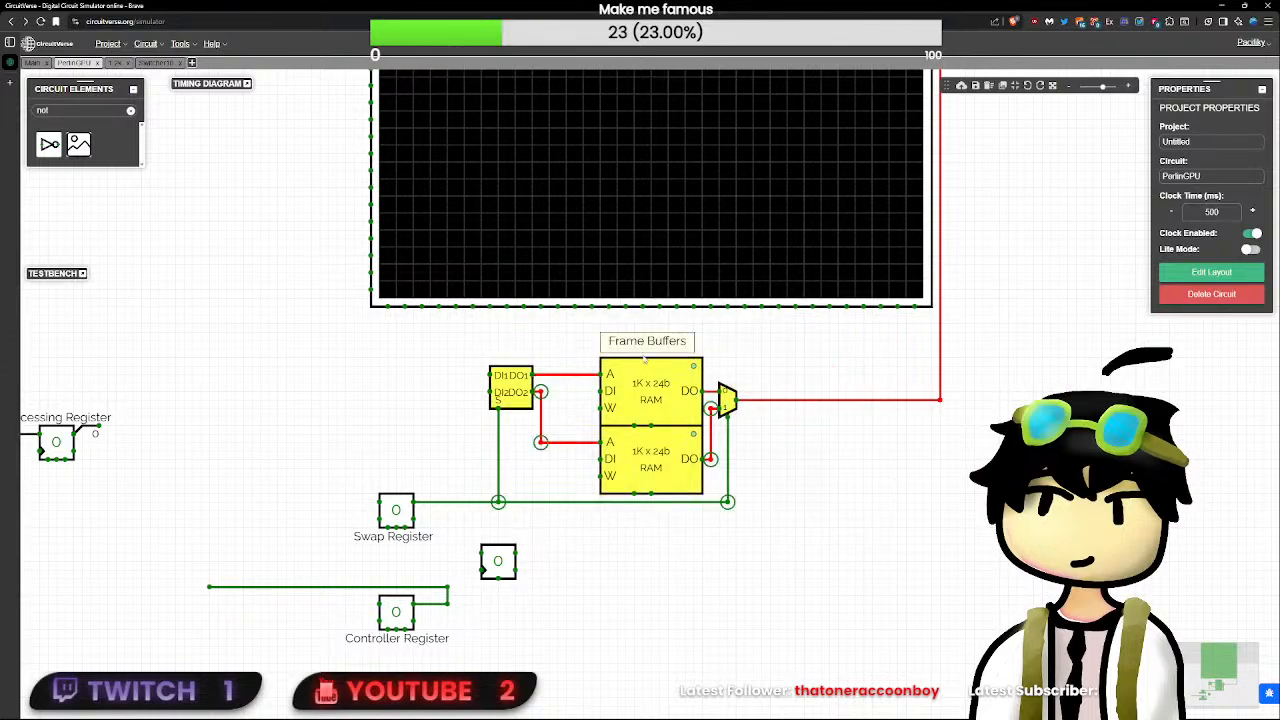
pyautogui.moveTo(652, 390); pyautogui.dragTo(855, 397)
pyautogui.click(791, 563)
# - Place the counter between the Swap Register and the frame buffers, and wire its output up to Switcher10's DI2 input
pyautogui.moveTo(498, 561); pyautogui.dragTo(591, 484)
pyautogui.moveTo(568, 610); pyautogui.dragTo(686, 391)
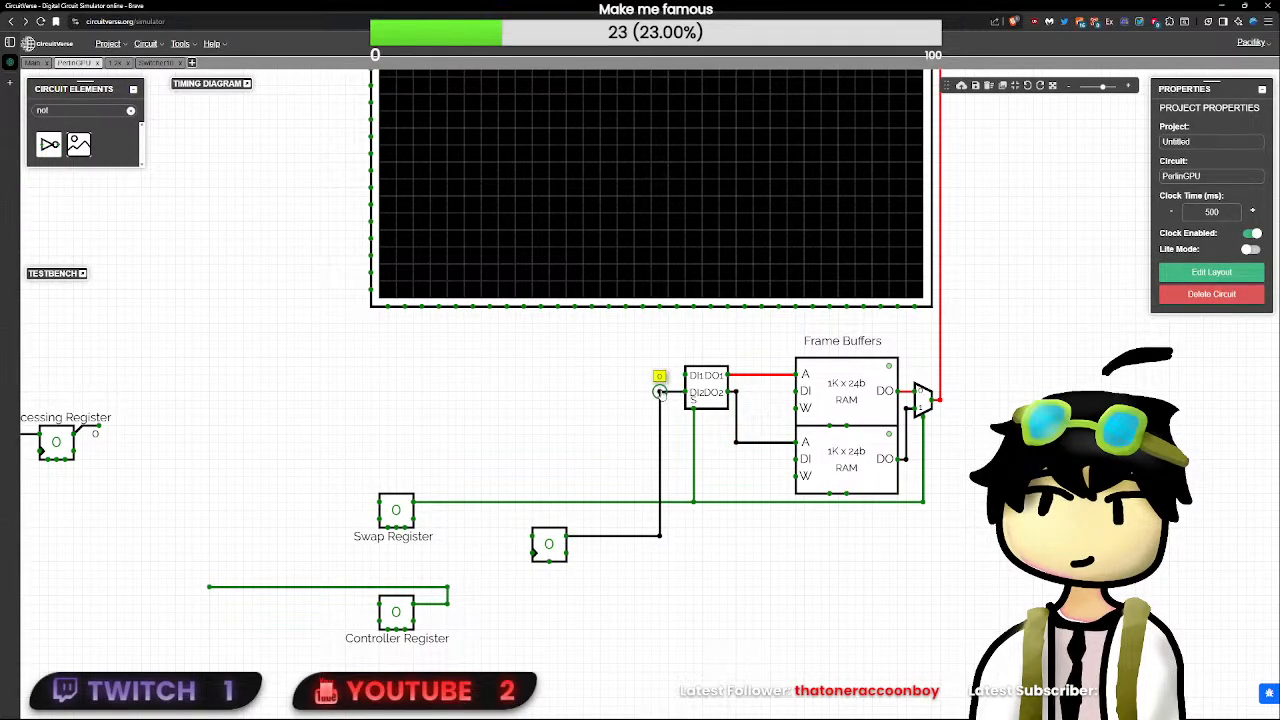
pyautogui.moveTo(660, 536); pyautogui.dragTo(677, 536)
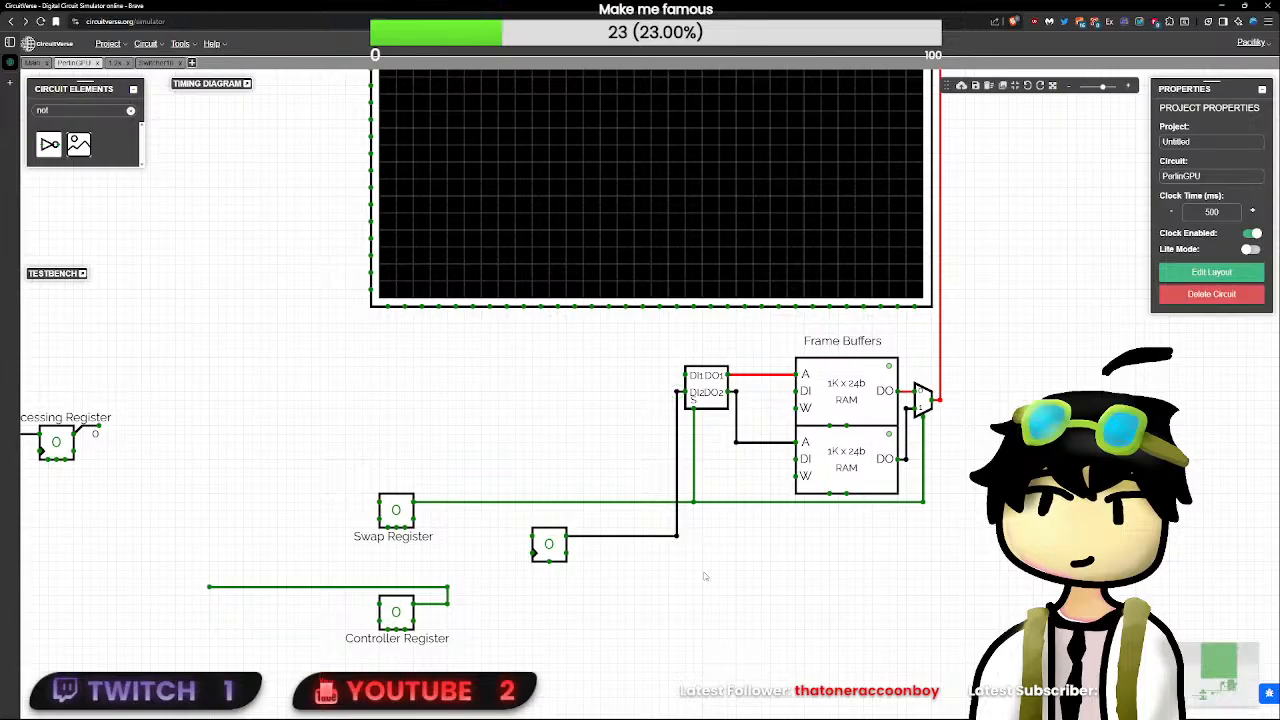
pyautogui.click(560, 542)
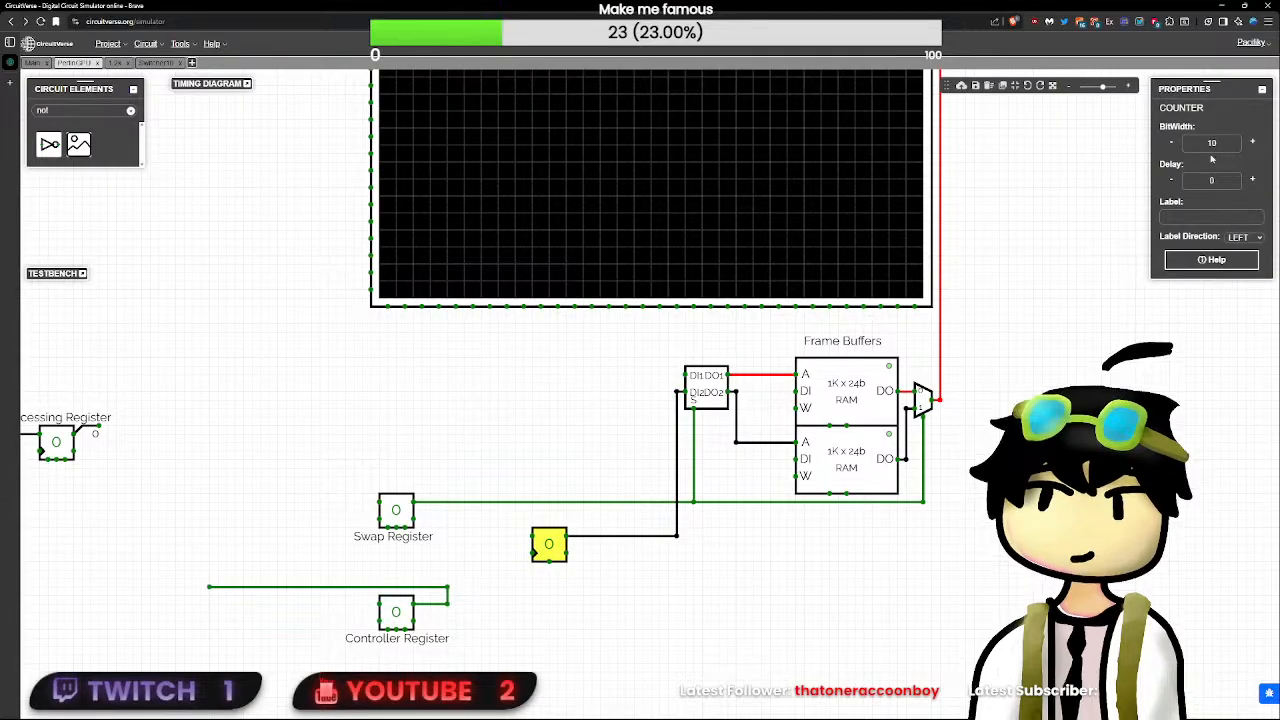
pyautogui.click(483, 642)
# - Delete the long horizontal wire running left from the Controller Register's output
pyautogui.moveTo(483, 642); pyautogui.dragTo(238, 505)
pyautogui.moveTo(137, 509); pyautogui.dragTo(443, 580)
pyautogui.moveTo(437, 533); pyautogui.dragTo(959, 658)
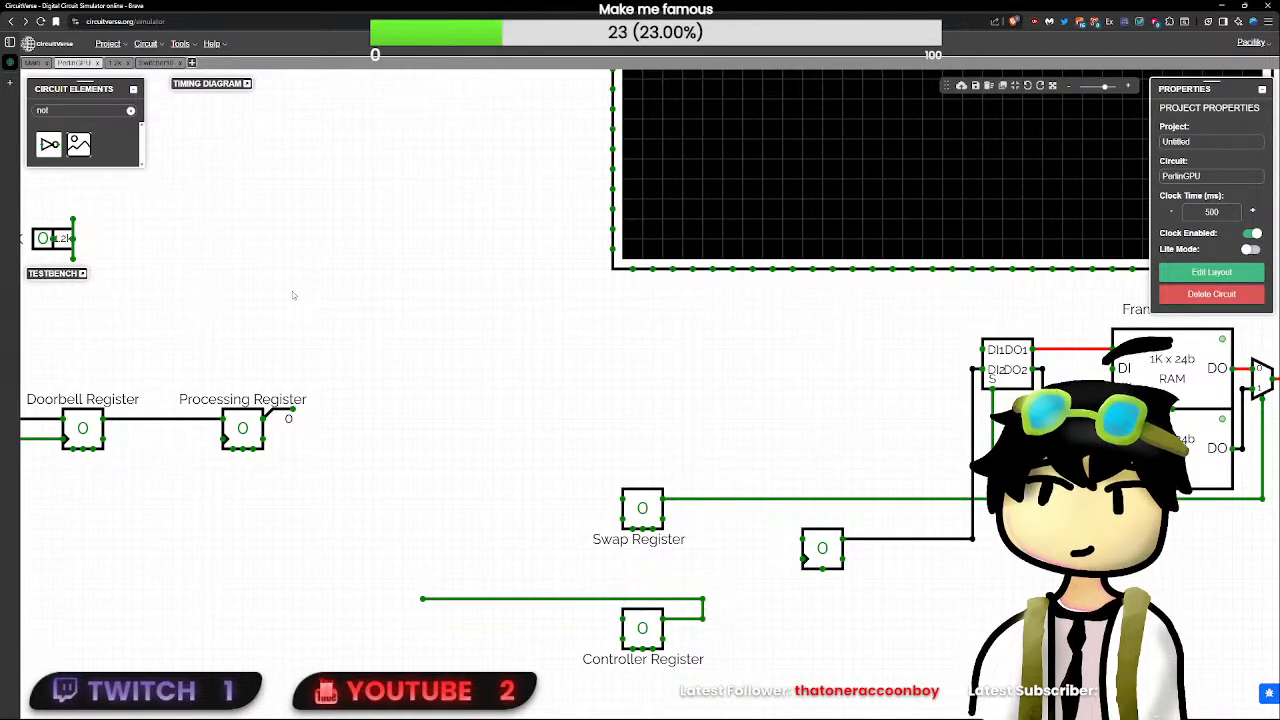
pyautogui.click(648, 626)
pyautogui.moveTo(344, 509); pyautogui.dragTo(475, 453)
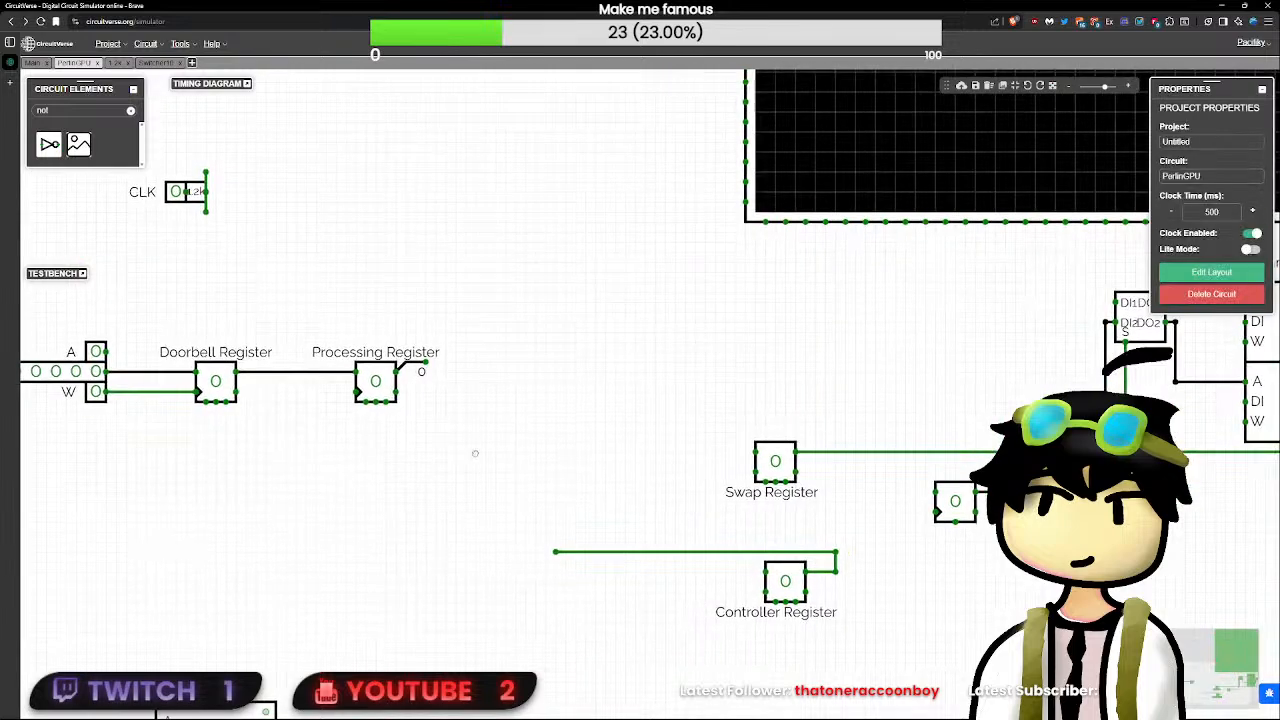
pyautogui.click(560, 552)
pyautogui.press('Delete')
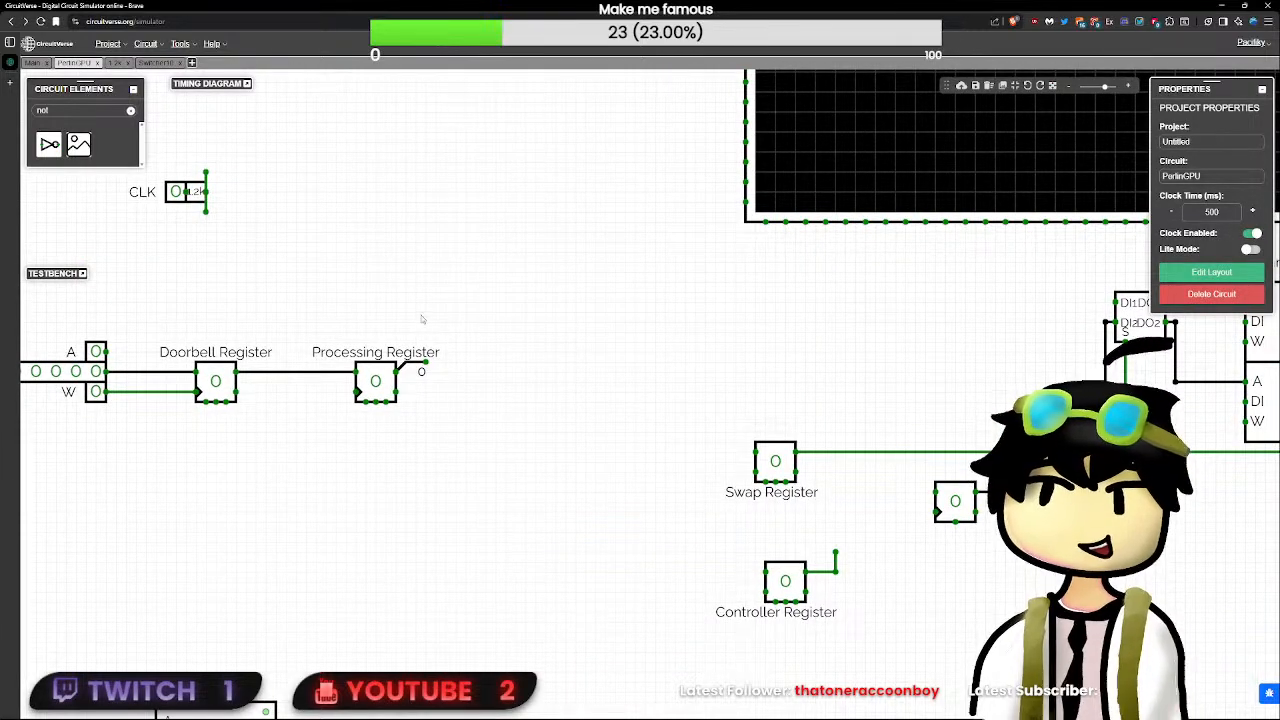
pyautogui.click(213, 393)
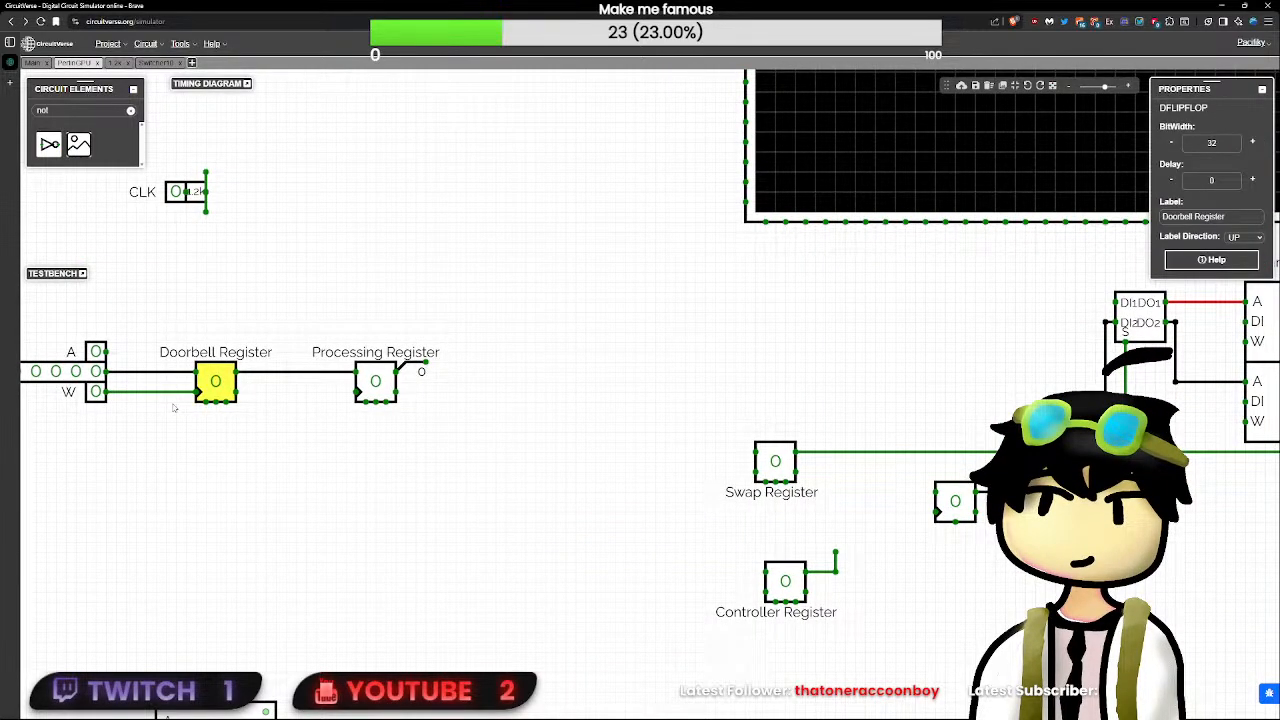
pyautogui.click(425, 364)
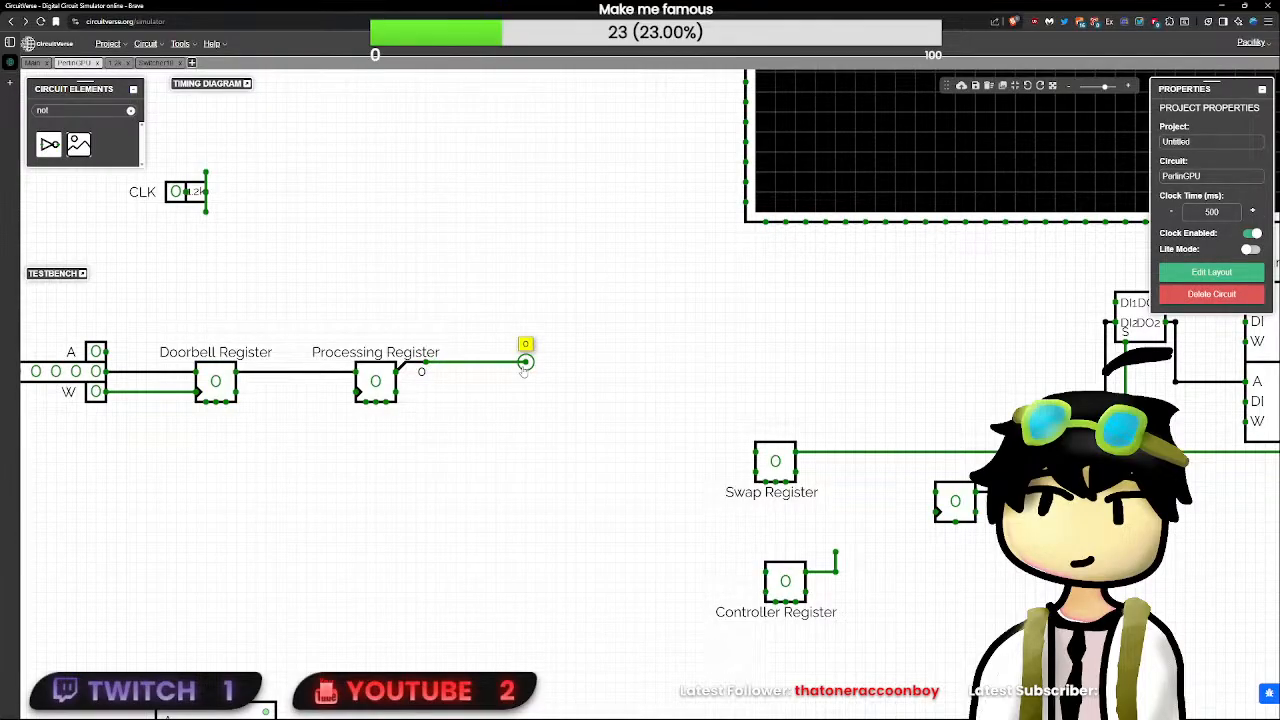
pyautogui.moveTo(525, 362)
pyautogui.mouseDown()
pyautogui.moveTo(766, 571)
pyautogui.moveTo(540, 366)
pyautogui.moveTo(422, 367)
pyautogui.mouseUp()
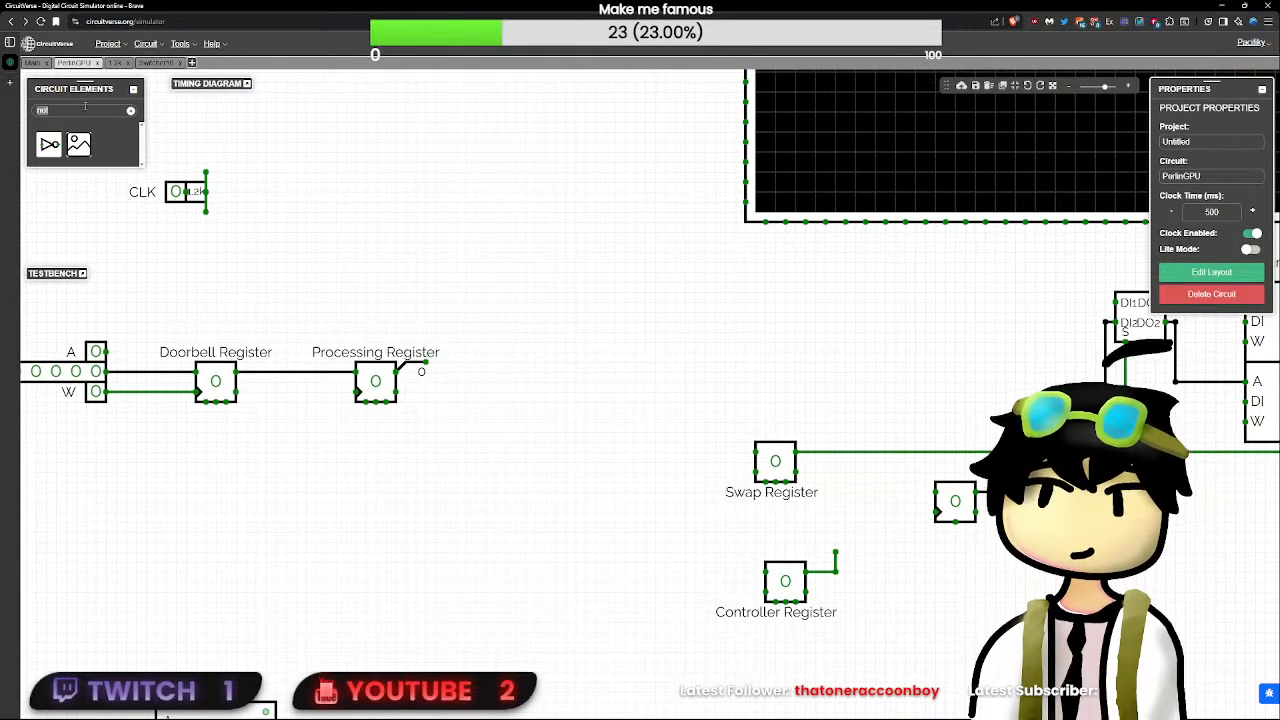
# - Add a button driving the Controller Register's S input, and redraw the register's Q output as a short straight wire
pyautogui.doubleClick(85, 109)
pyautogui.write('button')
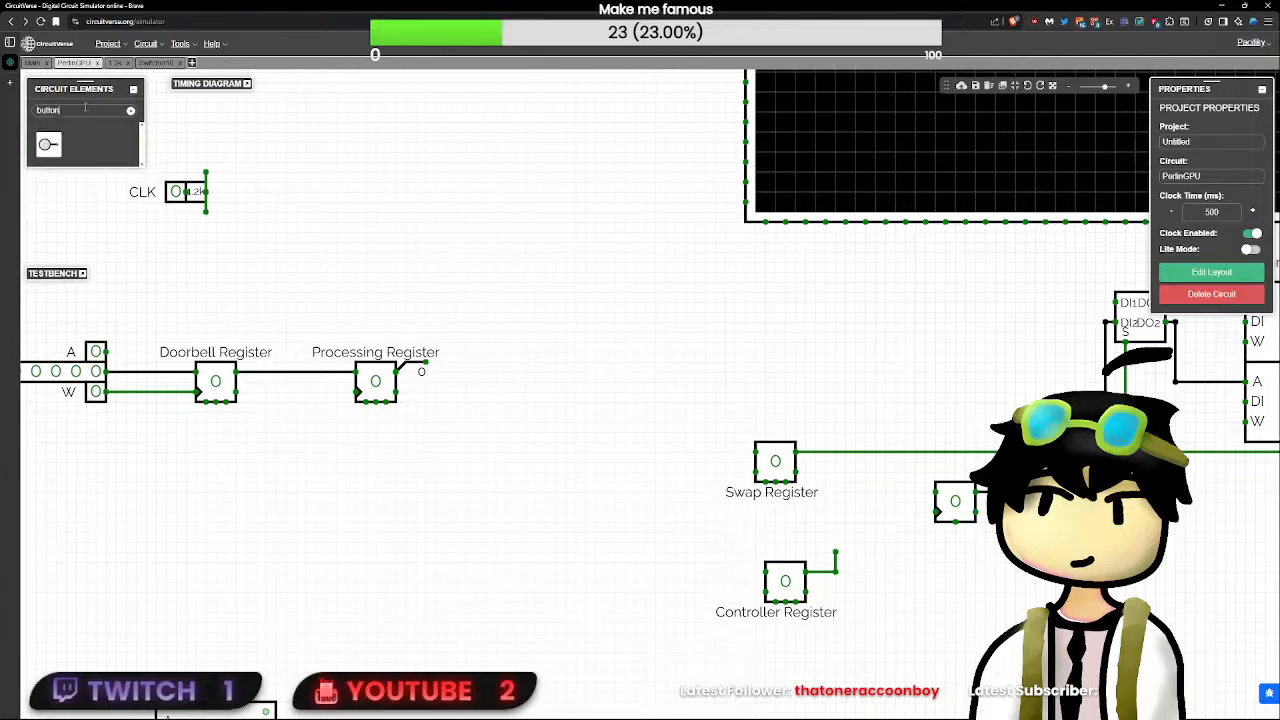
pyautogui.click(49, 144)
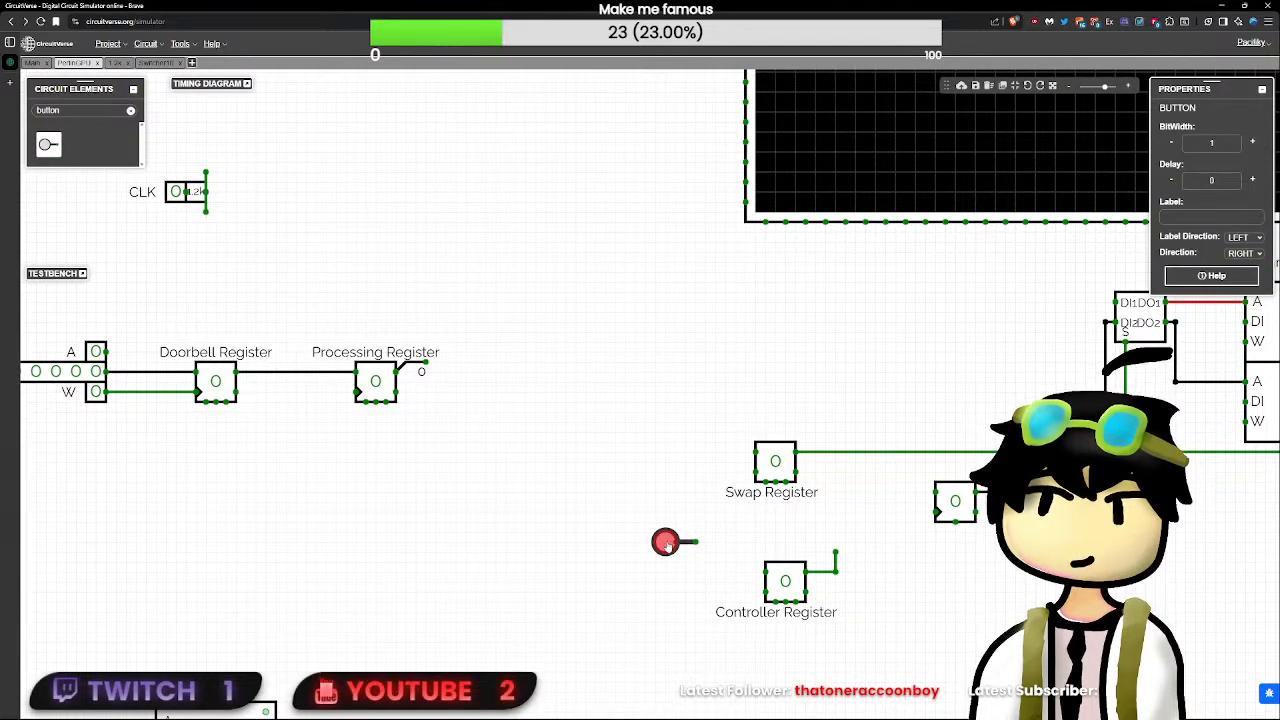
pyautogui.click(645, 564)
pyautogui.click(767, 575)
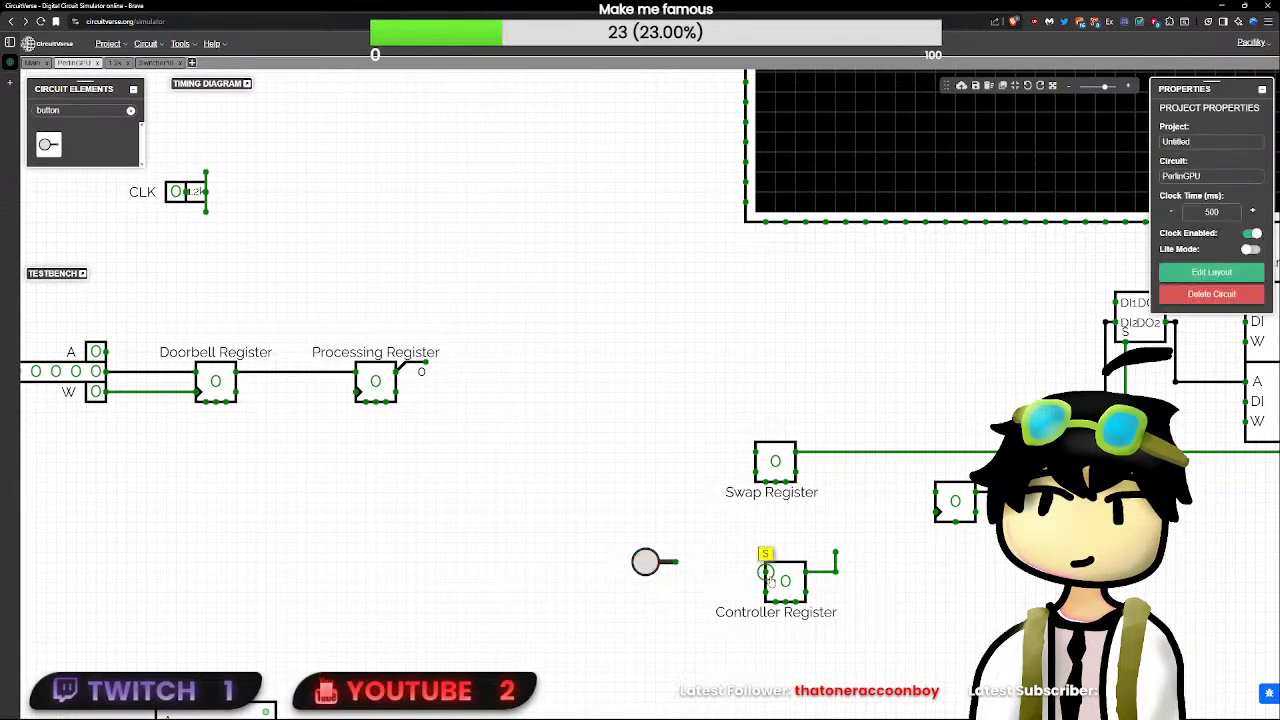
pyautogui.moveTo(765, 572); pyautogui.dragTo(655, 581)
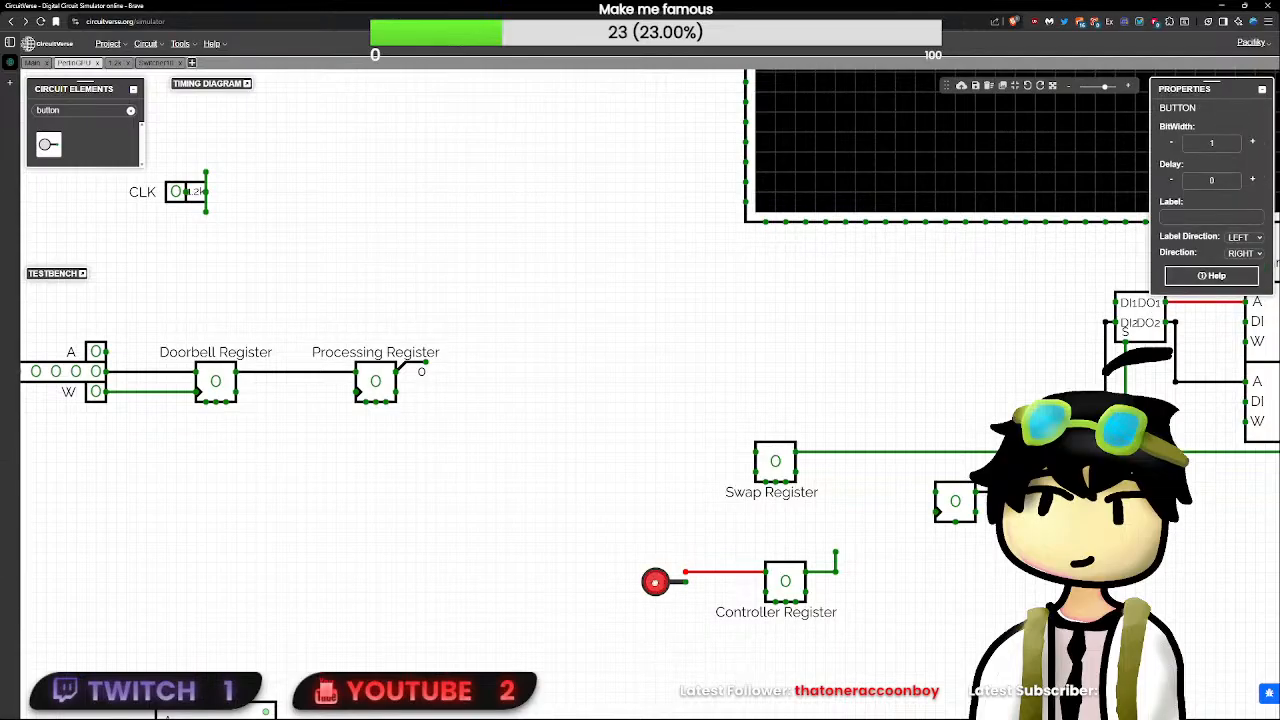
pyautogui.click(893, 567)
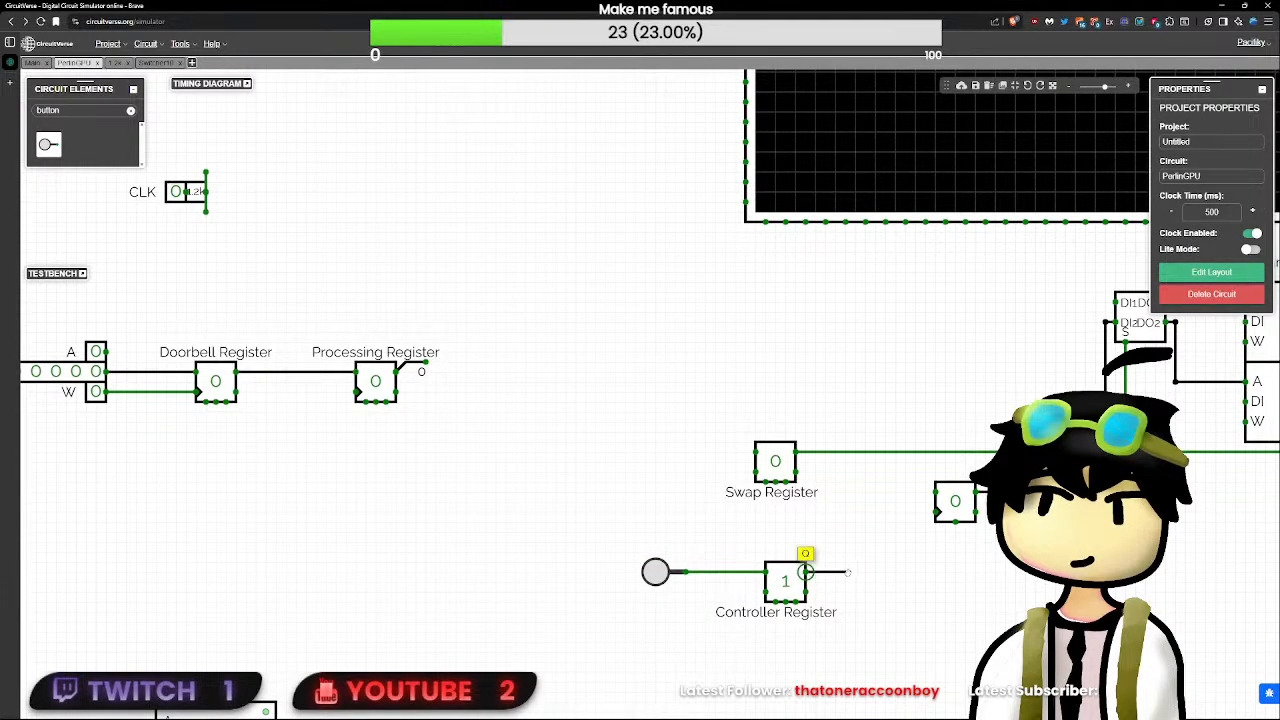
pyautogui.moveTo(848, 572); pyautogui.dragTo(846, 572)
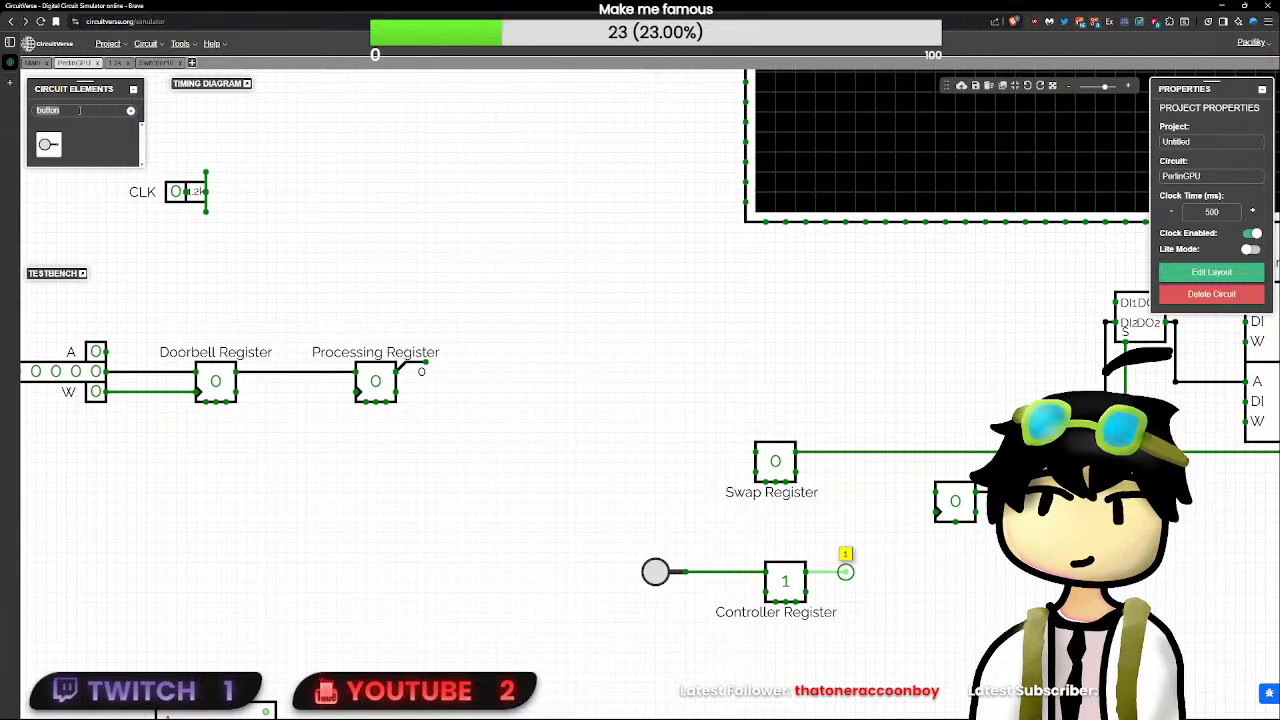
# - Add a 1-bit input labelled RST beneath the CLK input
pyautogui.doubleClick(80, 110)
pyautogui.write('in')
pyautogui.click(48, 144)
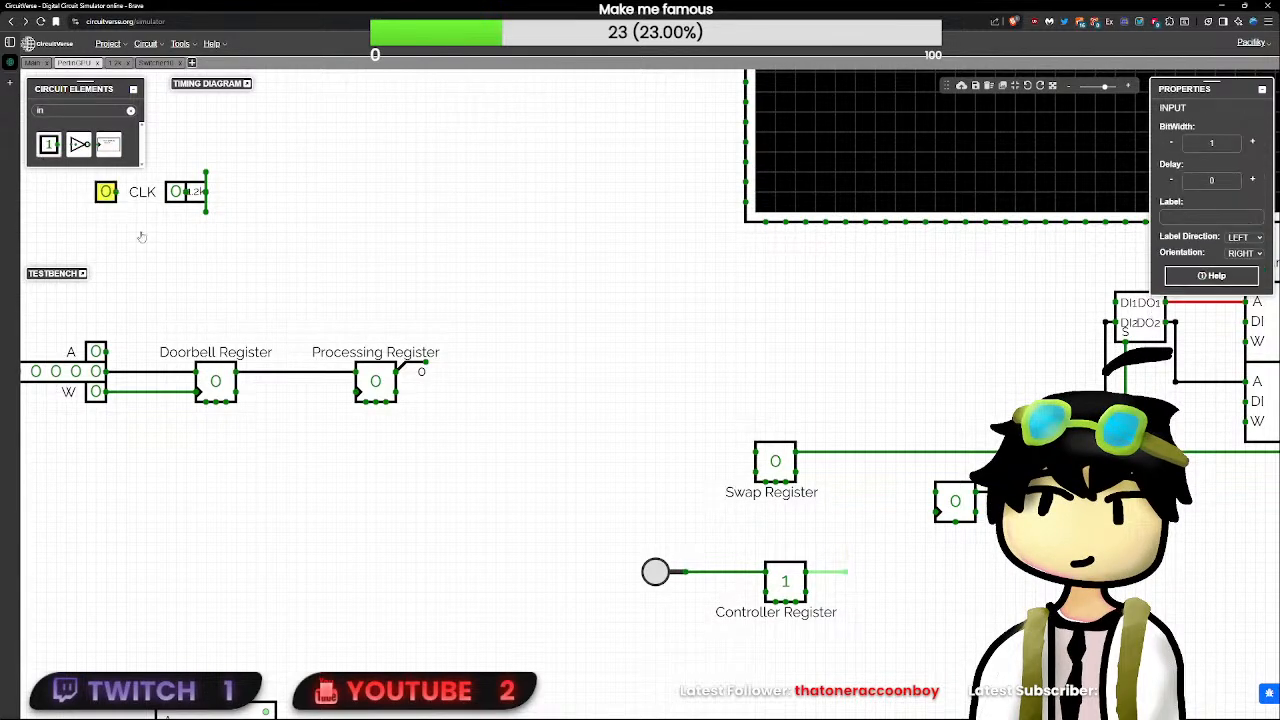
pyautogui.click(1193, 217)
pyautogui.write('RST')
pyautogui.click(706, 276)
# - Move the RGB LED matrix upward to leave more room above the frame buffers
pyautogui.scroll(3, 441, 275)
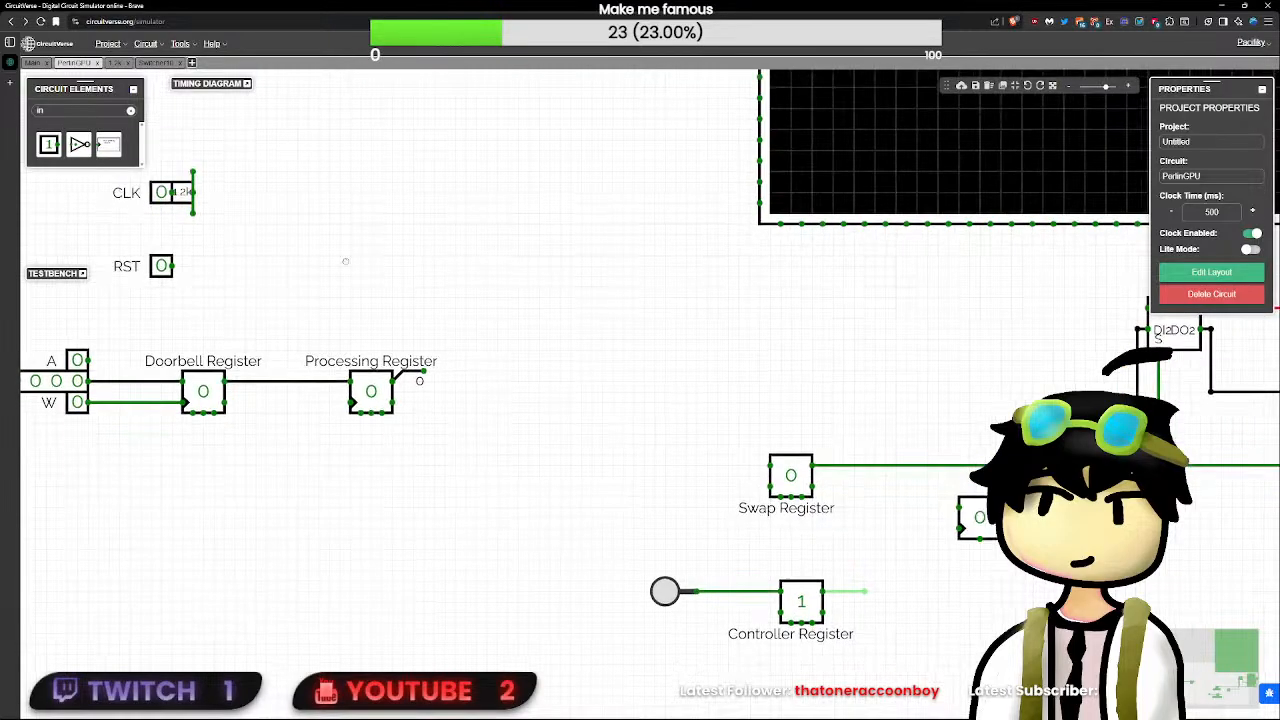
pyautogui.moveTo(382, 243); pyautogui.dragTo(415, 404)
pyautogui.scroll(-8, 416, 400)
pyautogui.scroll(-2, 435, 399)
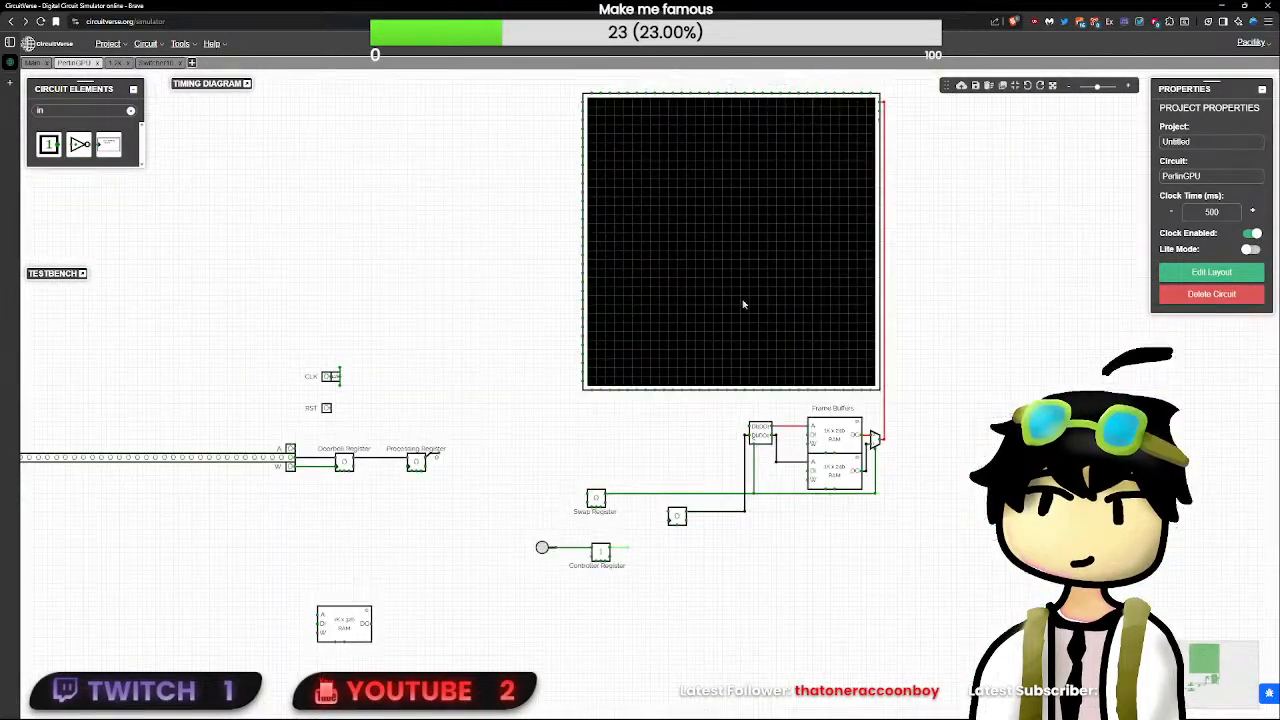
pyautogui.click(840, 203)
pyautogui.click(855, 170)
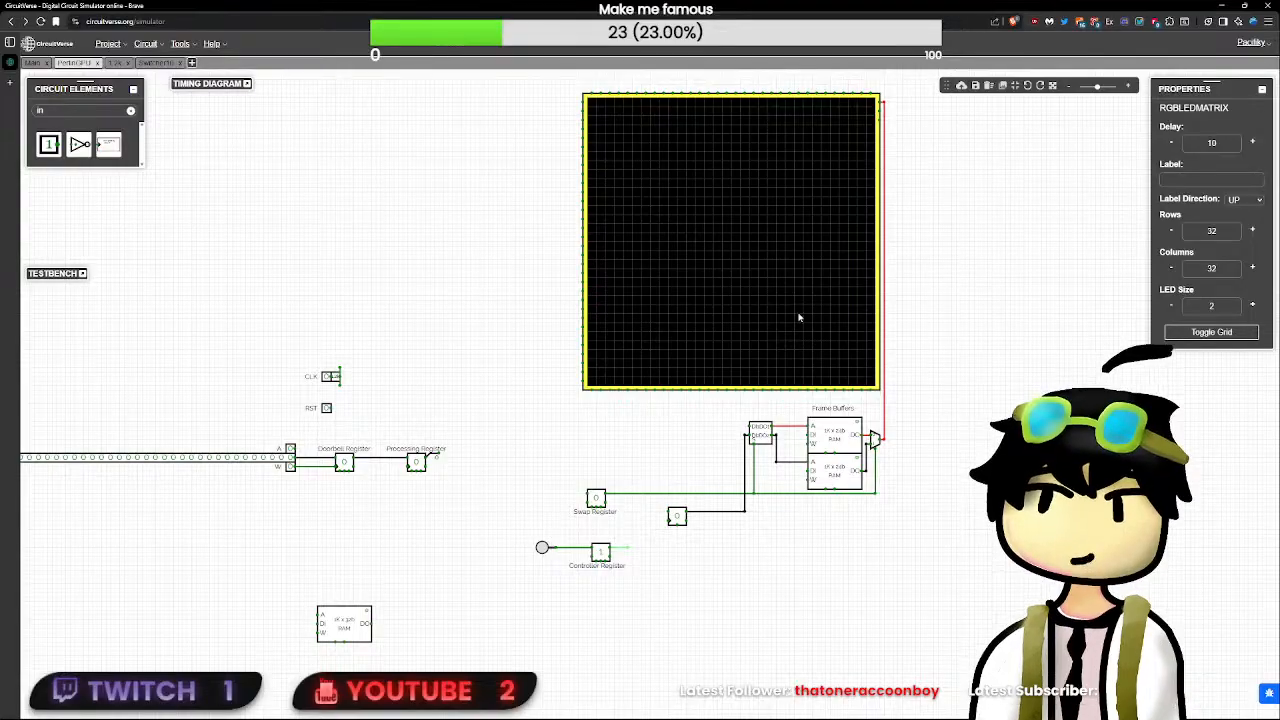
pyautogui.moveTo(935, 156); pyautogui.dragTo(468, 563)
pyautogui.moveTo(690, 443); pyautogui.dragTo(689, 314)
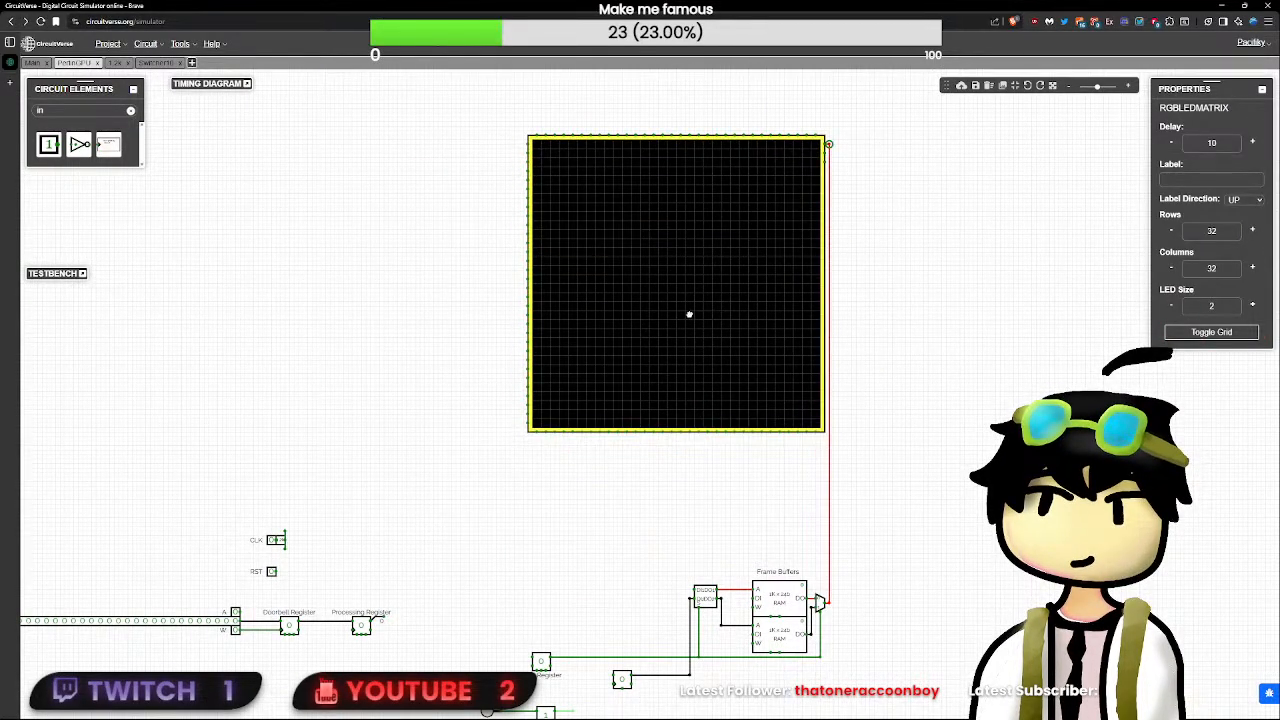
# - Move the RST input above the CLK input, aligning the two inputs vertically
pyautogui.click(838, 168)
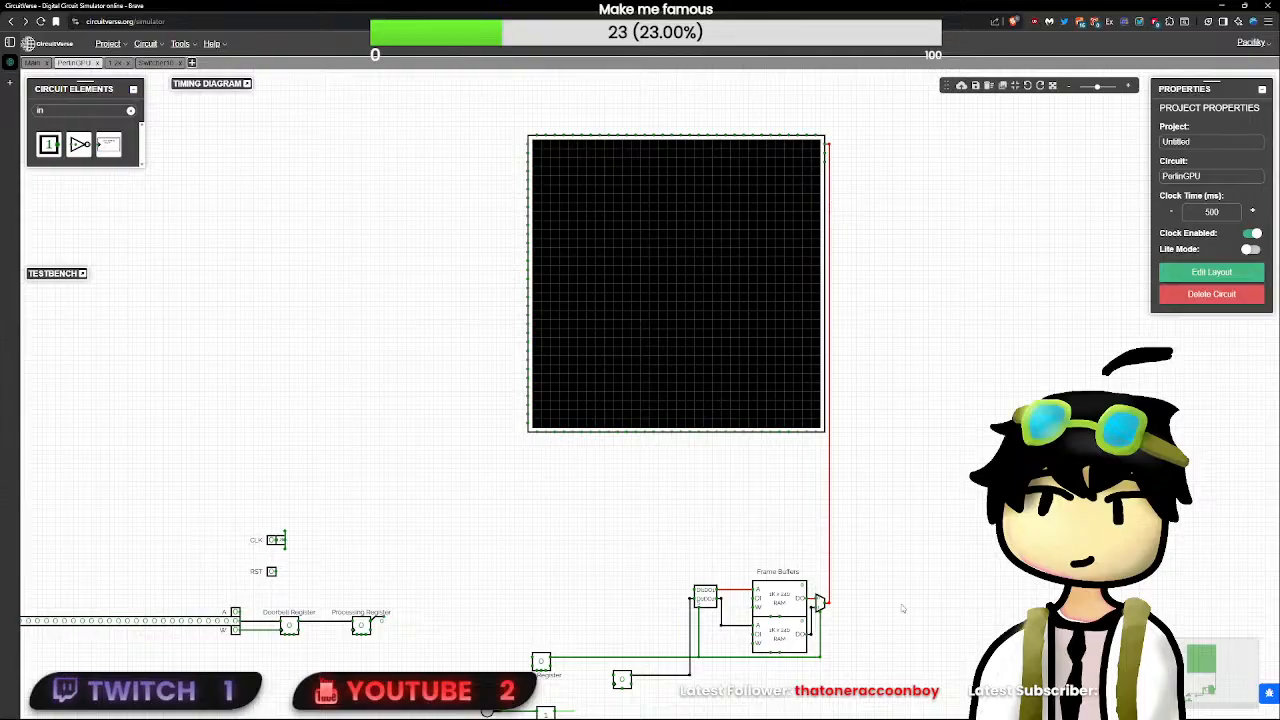
pyautogui.moveTo(898, 586); pyautogui.dragTo(948, 415)
pyautogui.scroll(1, 948, 415)
pyautogui.scroll(-1, 882, 538)
pyautogui.scroll(3, 877, 540)
pyautogui.scroll(2, 685, 584)
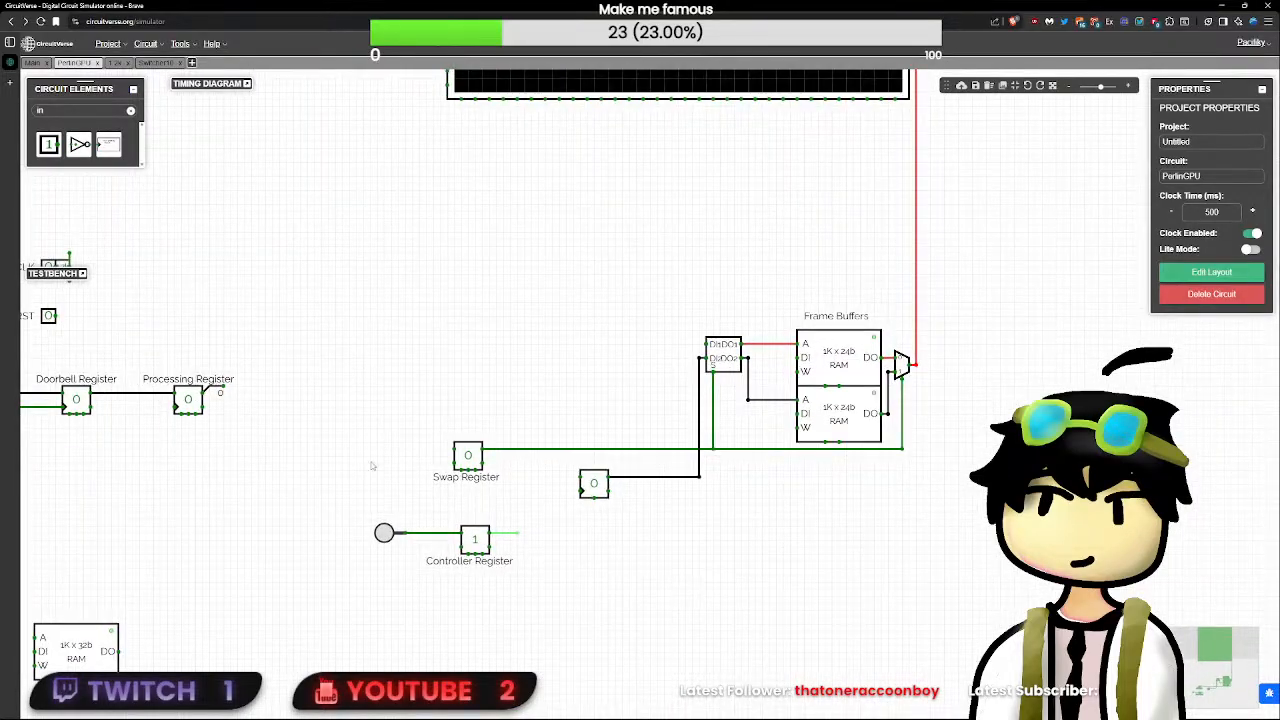
pyautogui.moveTo(371, 465); pyautogui.dragTo(509, 485)
pyautogui.click(193, 202)
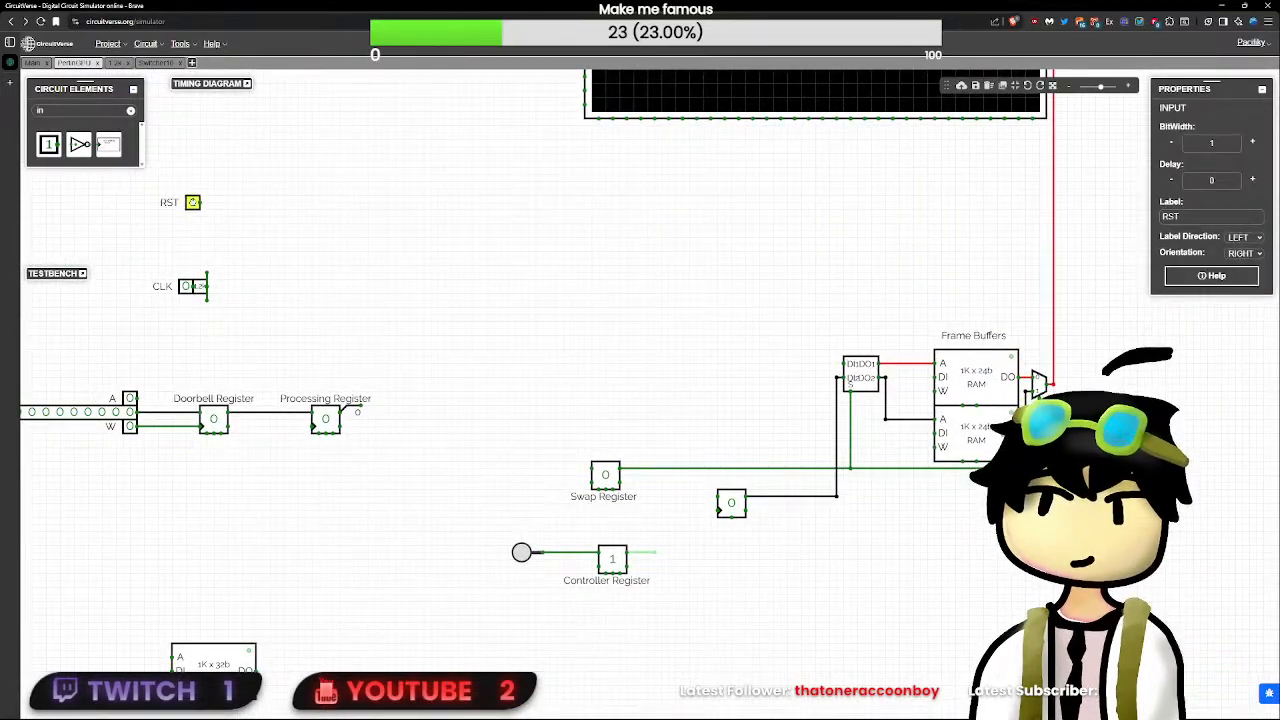
pyautogui.moveTo(193, 202); pyautogui.dragTo(186, 189)
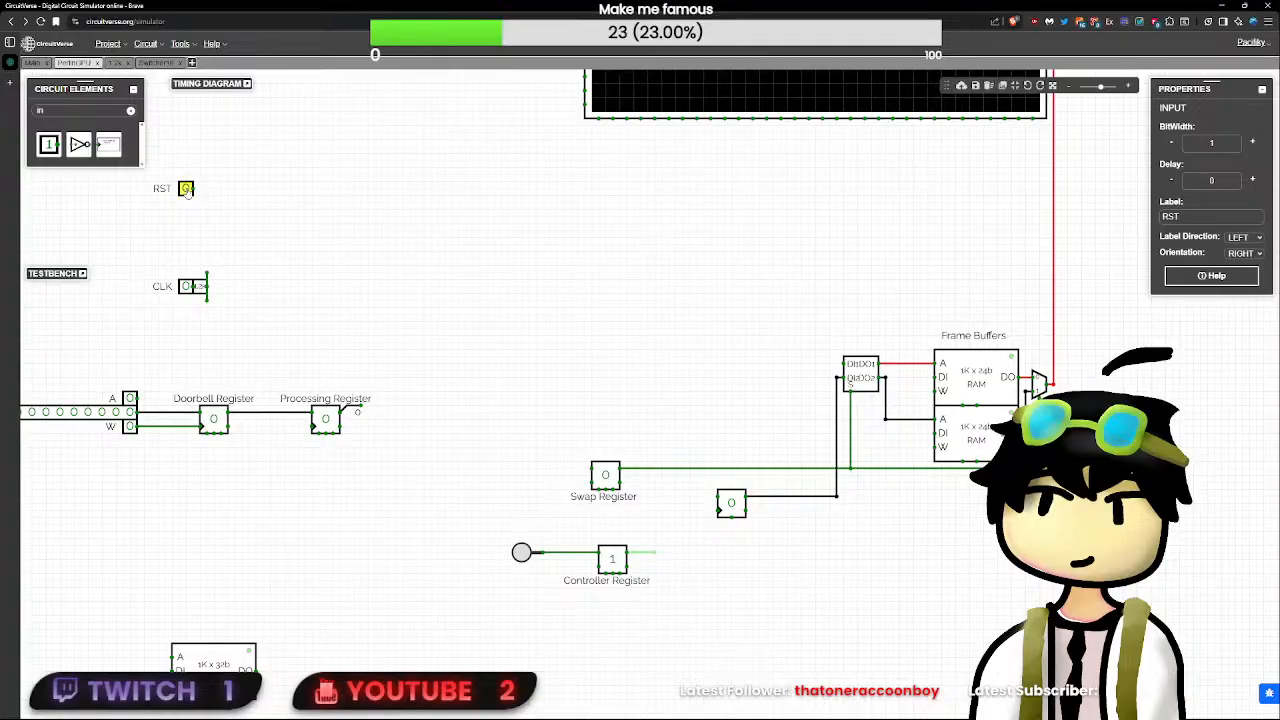
# - Run a long horizontal wire from the RST input and connect the frame buffers' reset pins up to it
pyautogui.moveTo(193, 189); pyautogui.dragTo(1113, 185)
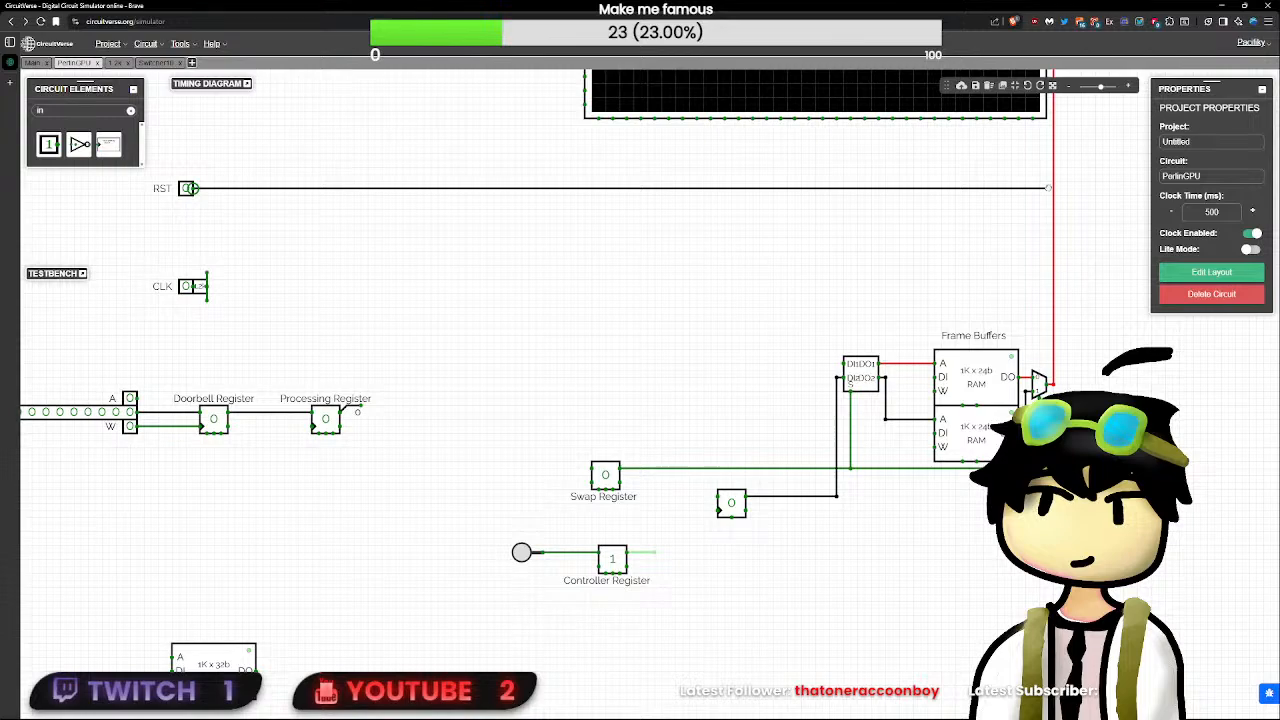
pyautogui.moveTo(1048, 188); pyautogui.dragTo(1047, 188)
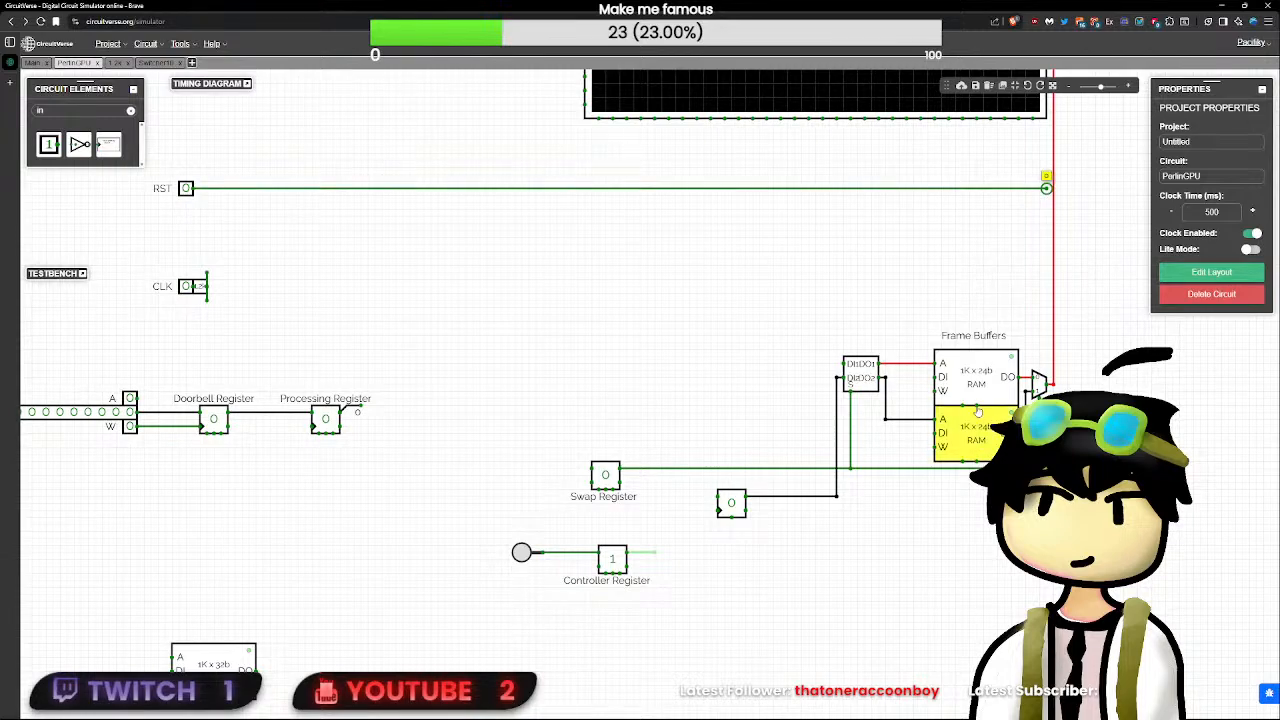
pyautogui.moveTo(976, 404); pyautogui.dragTo(976, 188)
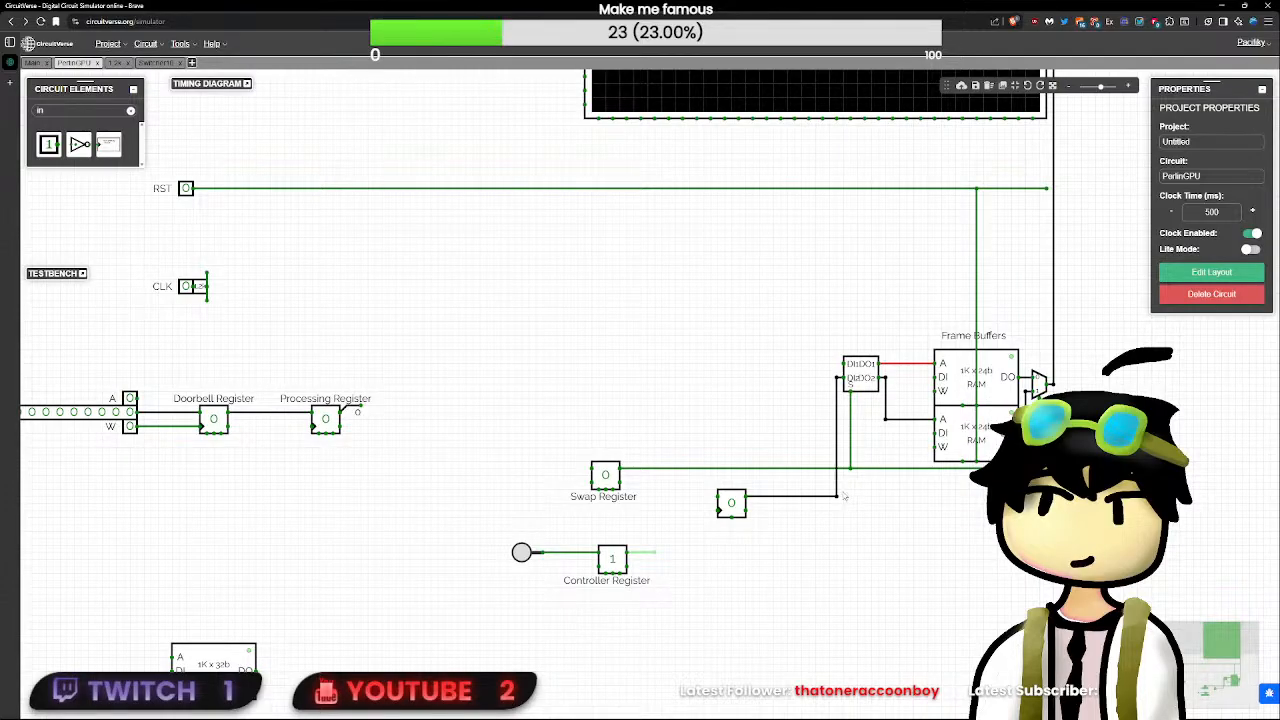
# - Shift the counter right toward Switcher10 and align the Controller Register directly beneath the Swap Register
pyautogui.click(733, 507)
pyautogui.moveTo(741, 527); pyautogui.dragTo(795, 506)
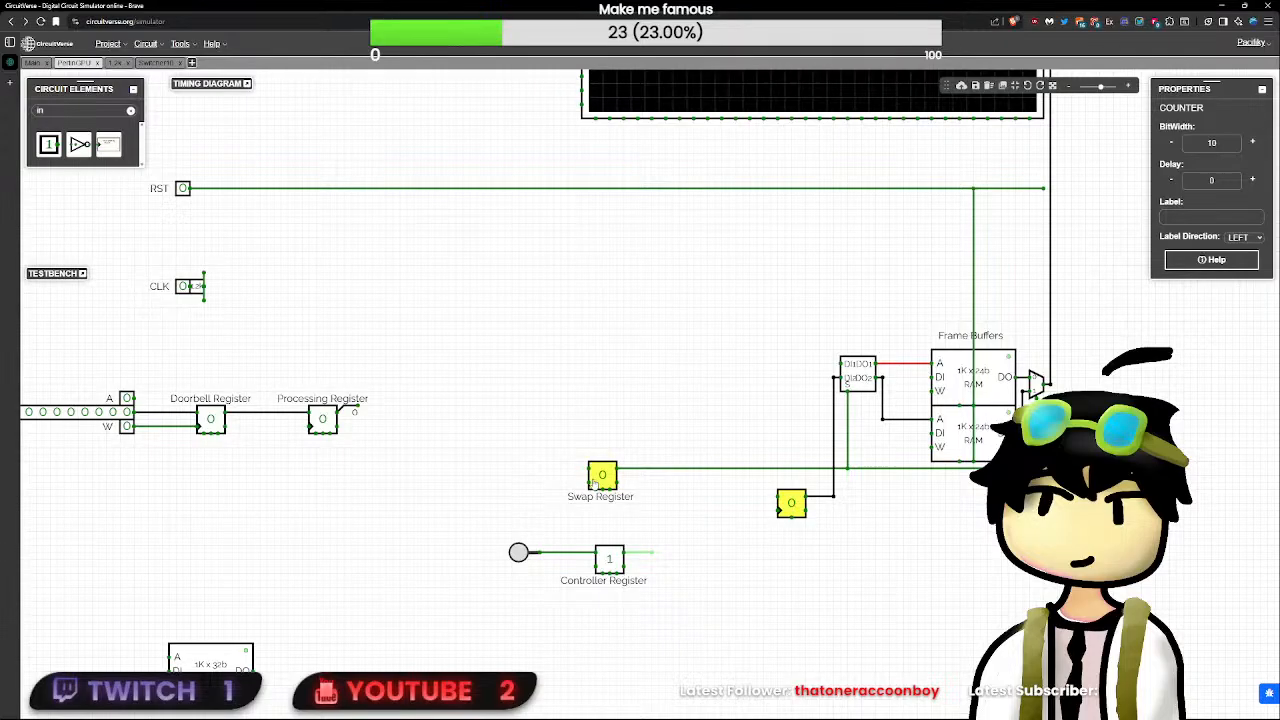
pyautogui.moveTo(615, 557); pyautogui.dragTo(608, 553)
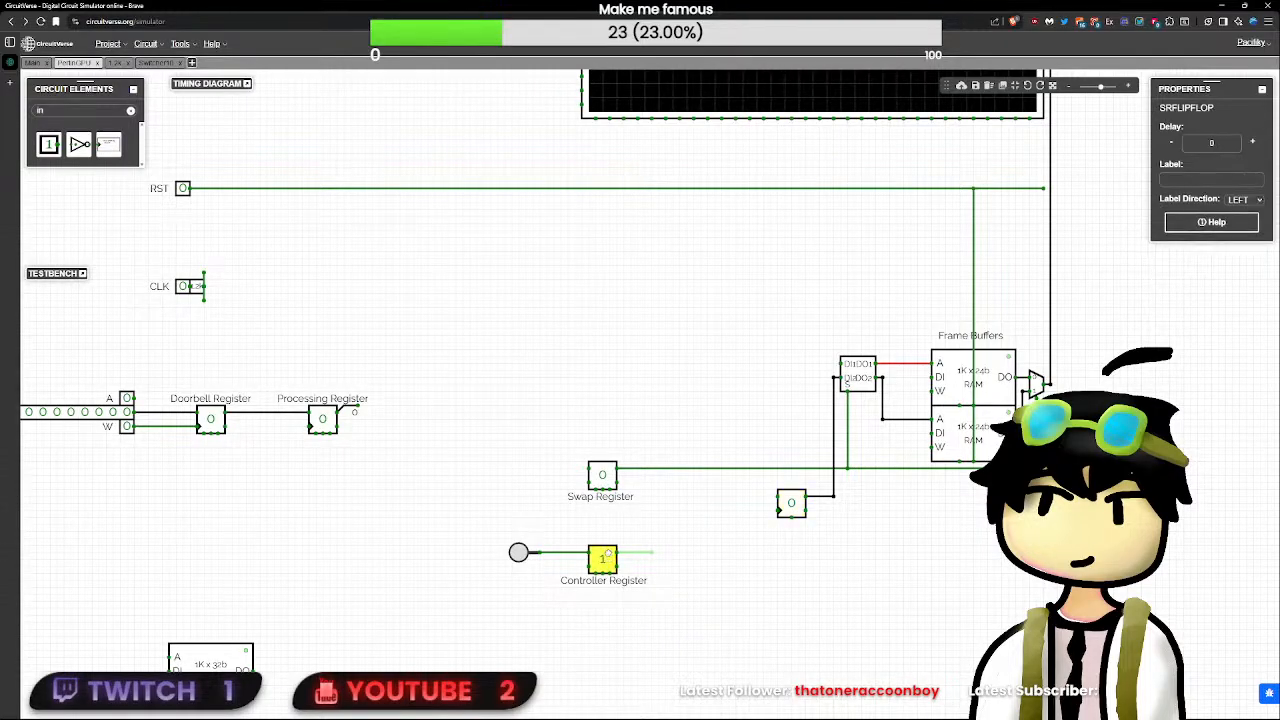
# - Connect the Controller and Swap Registers' asynchronous resets to the RST line, and bring the Controller Register up closer to the Swap Register
pyautogui.click(609, 572)
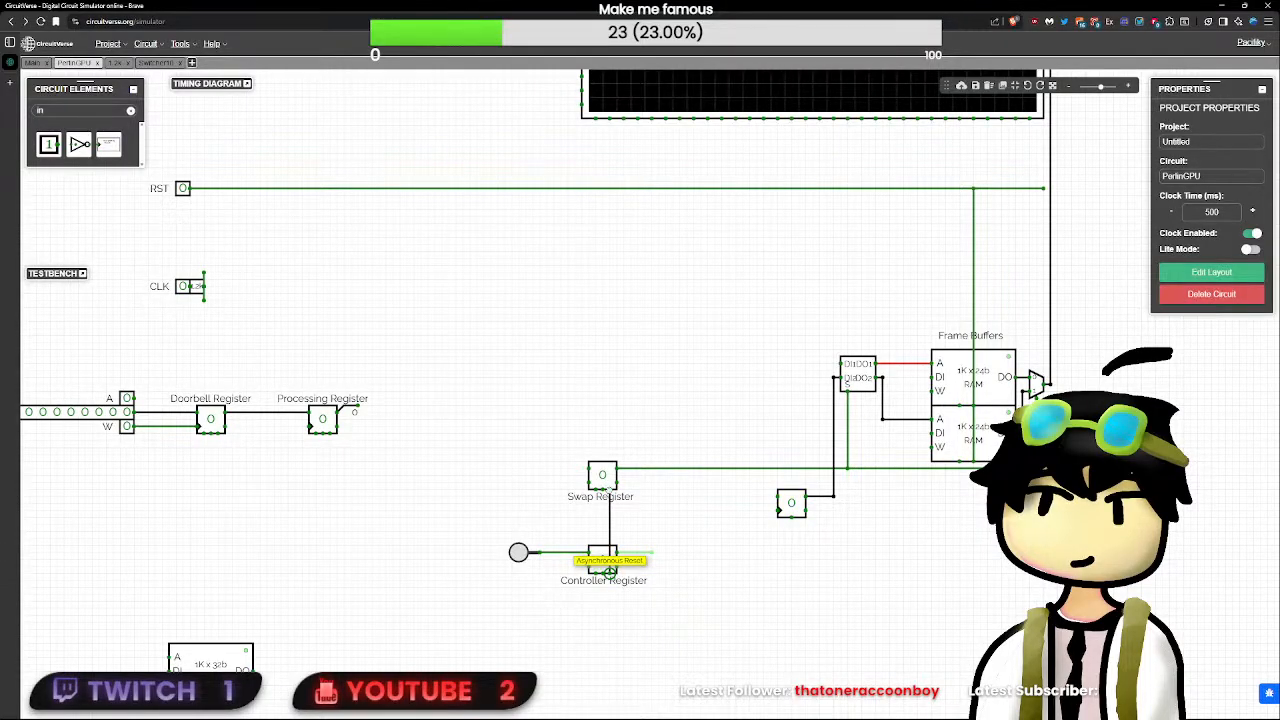
pyautogui.moveTo(609, 572); pyautogui.dragTo(607, 190)
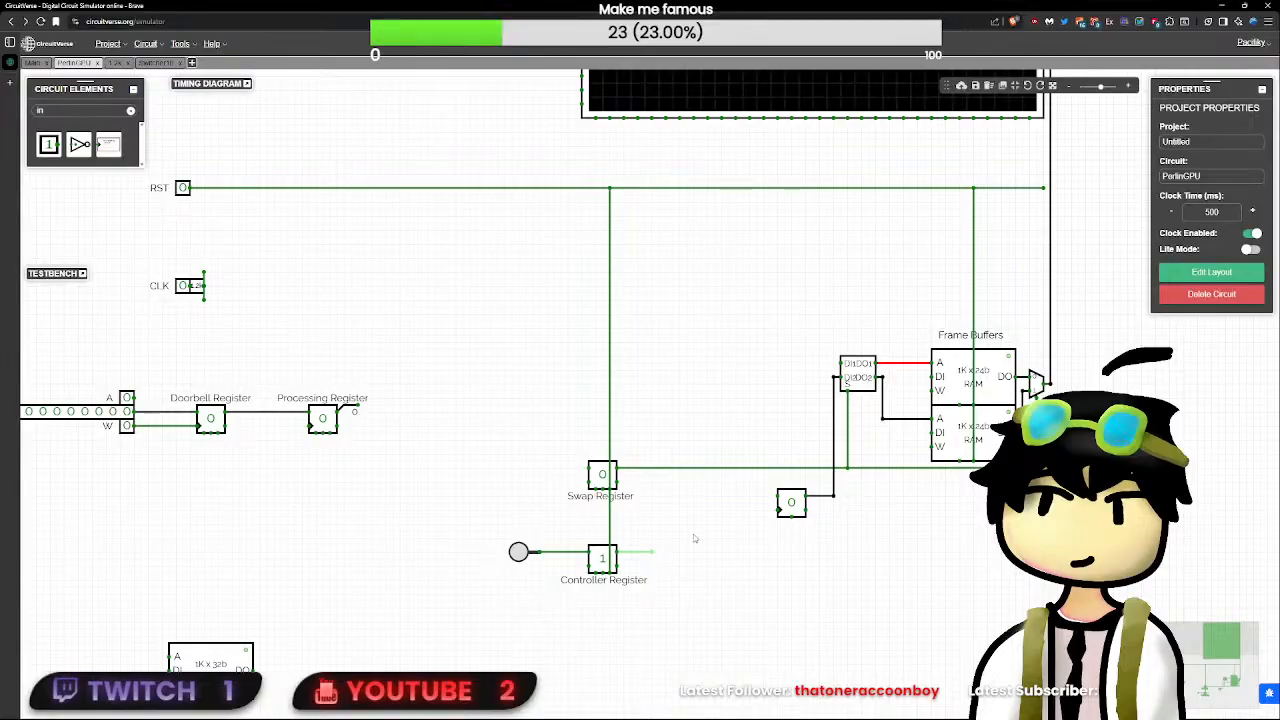
pyautogui.moveTo(603, 557); pyautogui.dragTo(601, 524)
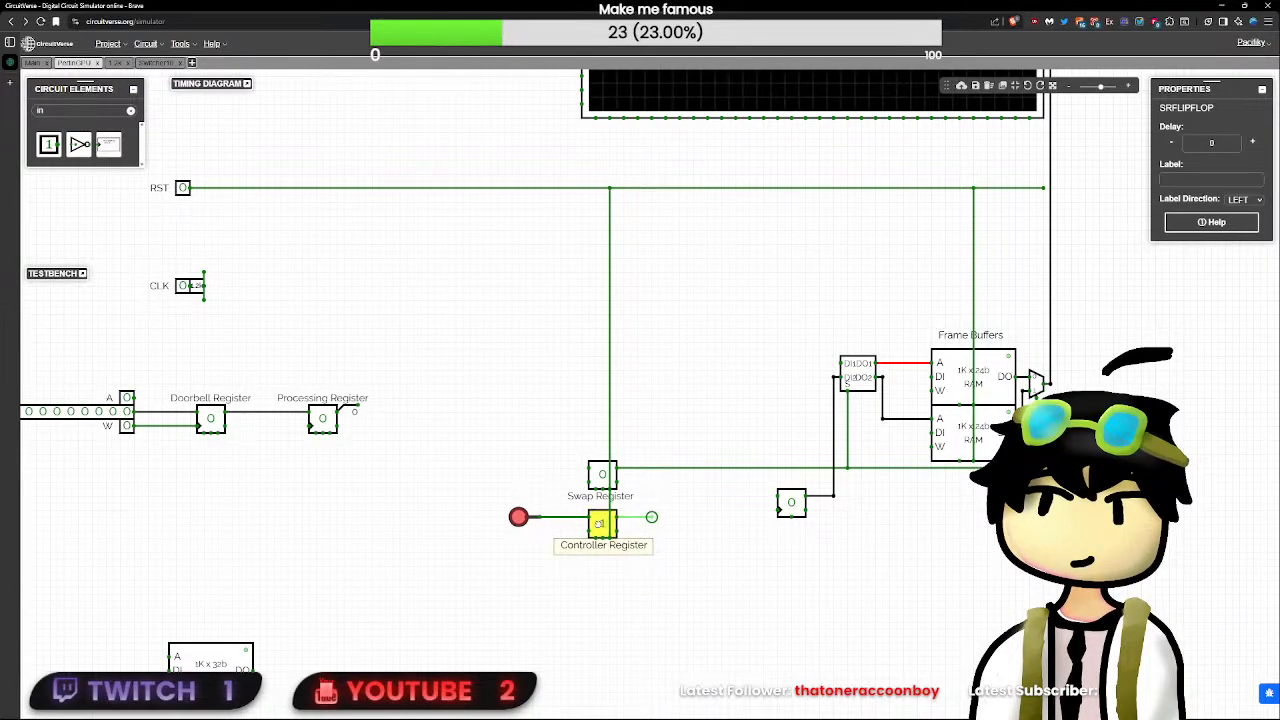
pyautogui.click(662, 525)
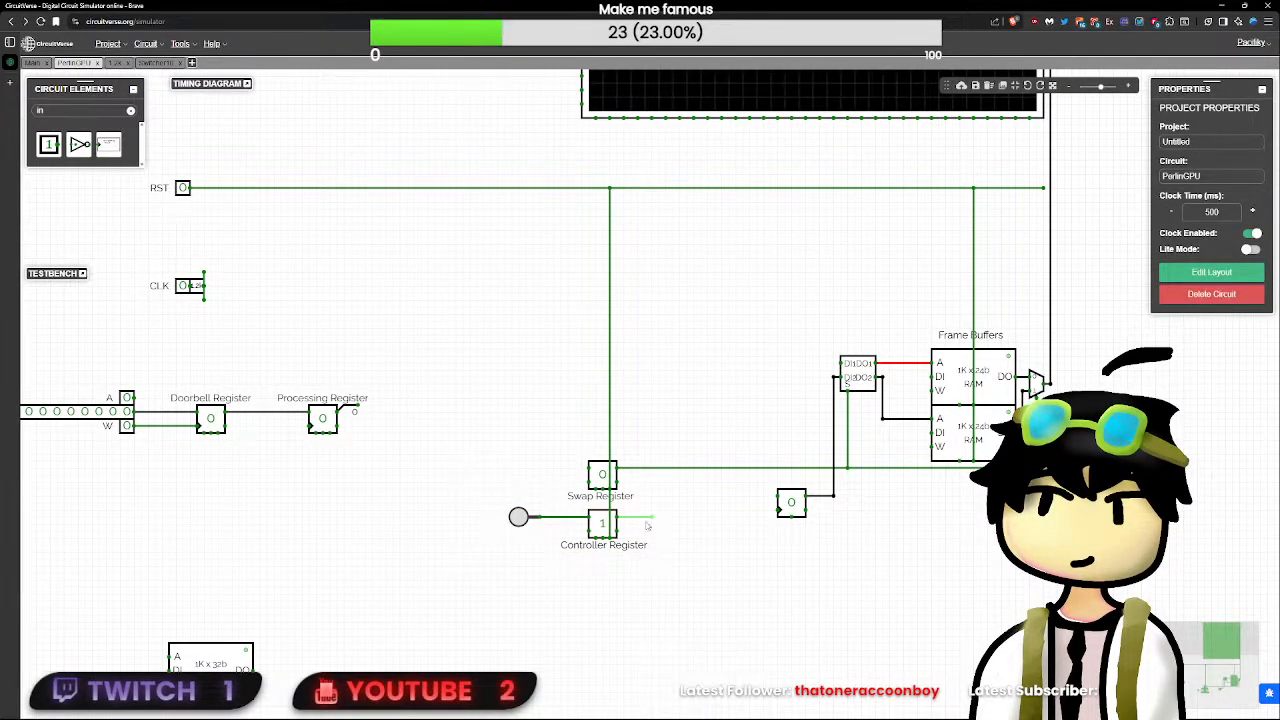
# - Extend the Controller Register's Q output wire toward the counter
pyautogui.click(791, 503)
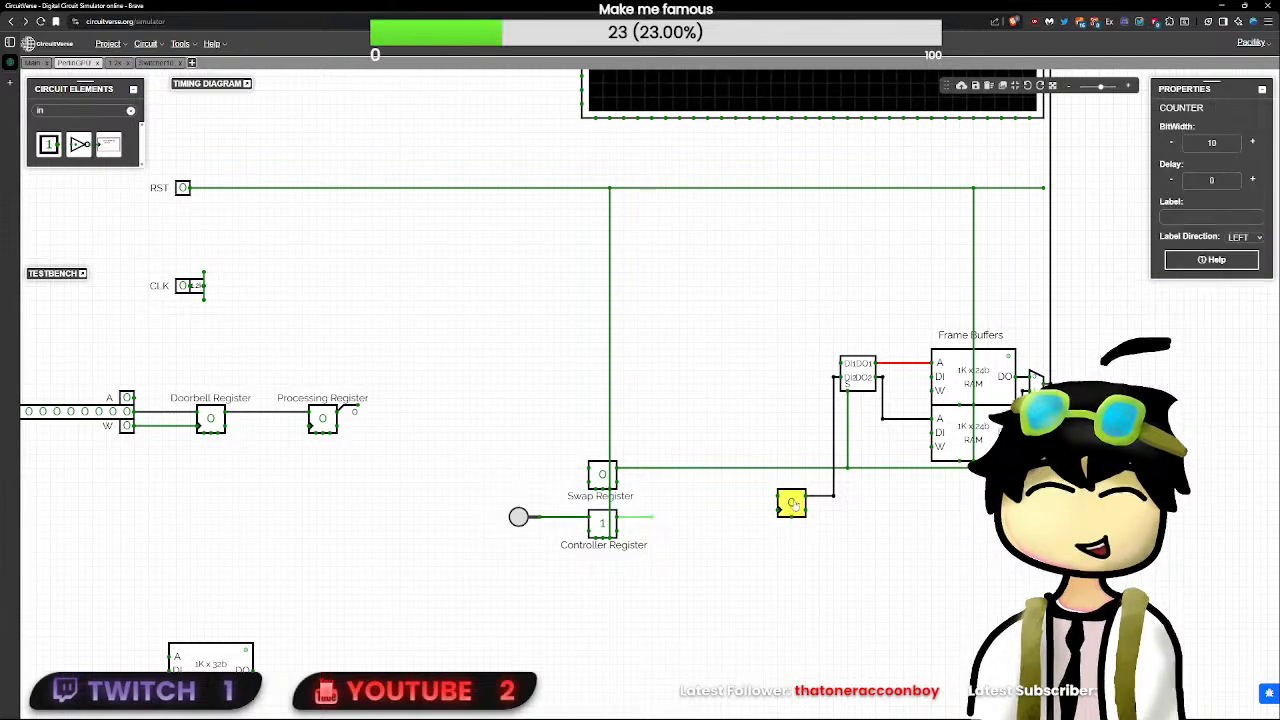
pyautogui.click(690, 540)
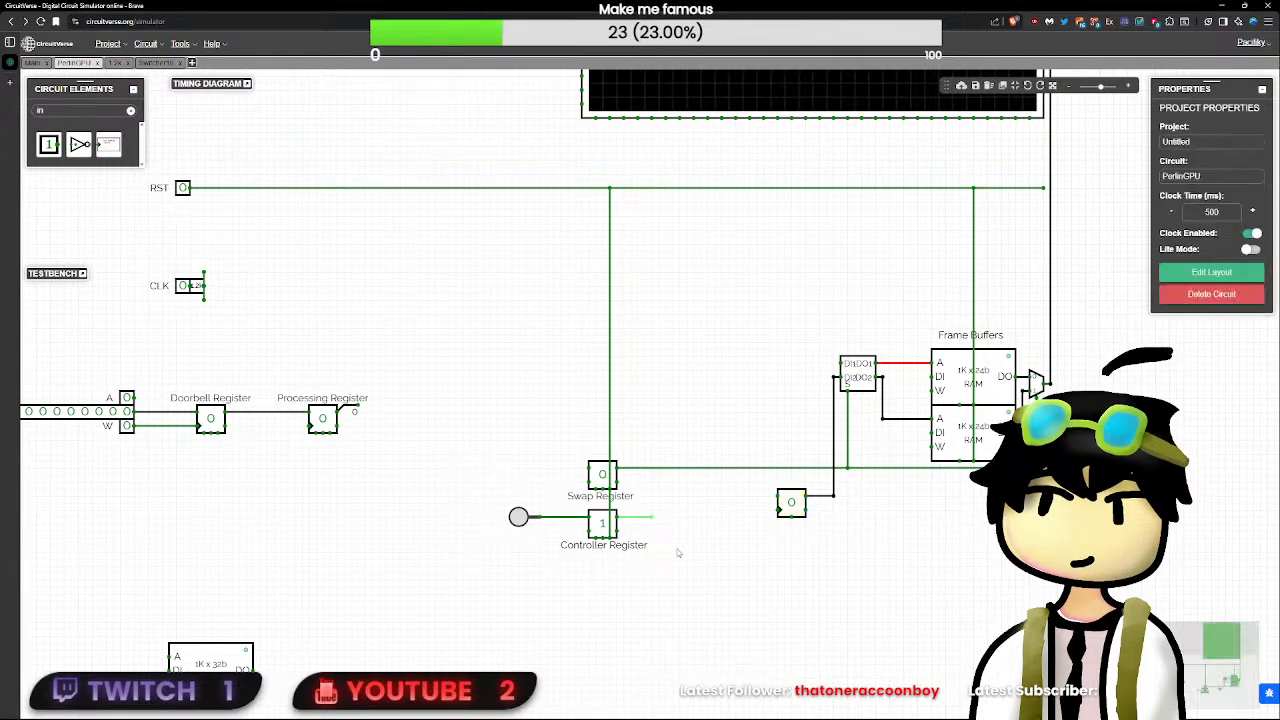
pyautogui.click(604, 527)
pyautogui.click(692, 616)
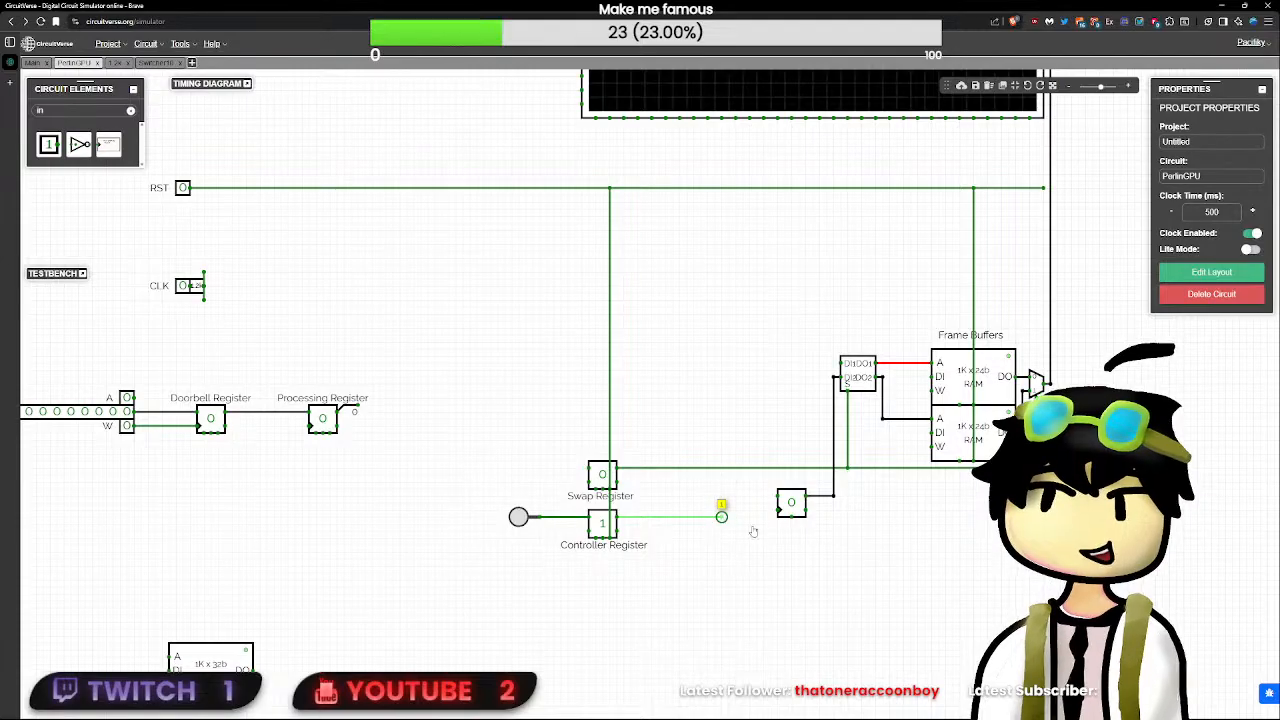
# - Reposition the counter slightly lower and further right, level with the Controller Register
pyautogui.click(791, 505)
pyautogui.moveTo(792, 507); pyautogui.dragTo(797, 540)
pyautogui.click(894, 638)
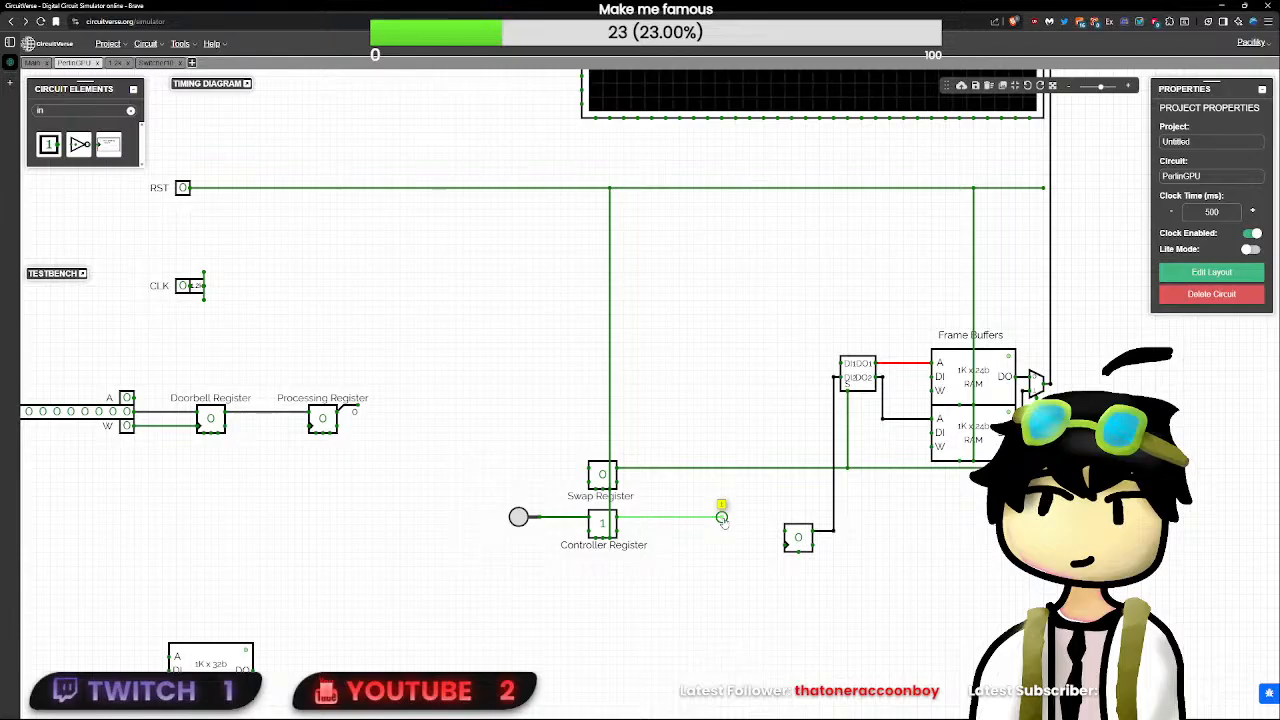
pyautogui.click(801, 541)
pyautogui.click(824, 555)
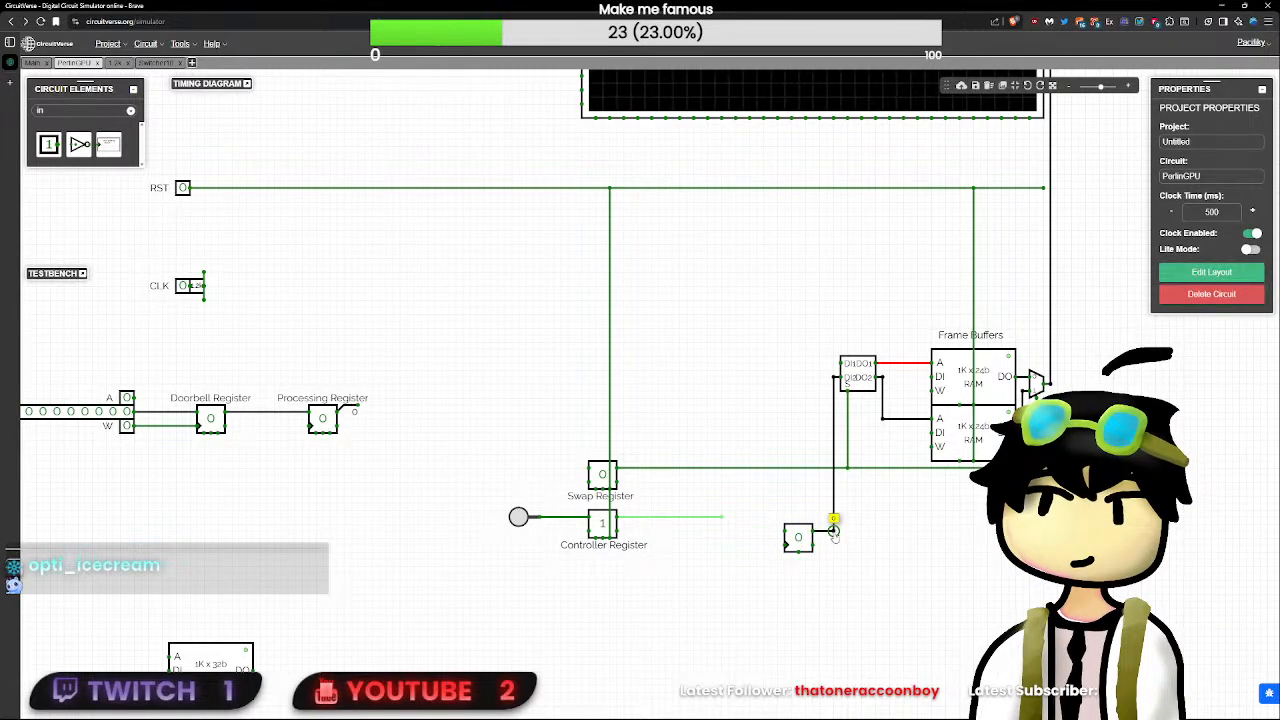
pyautogui.click(798, 540)
pyautogui.click(785, 546)
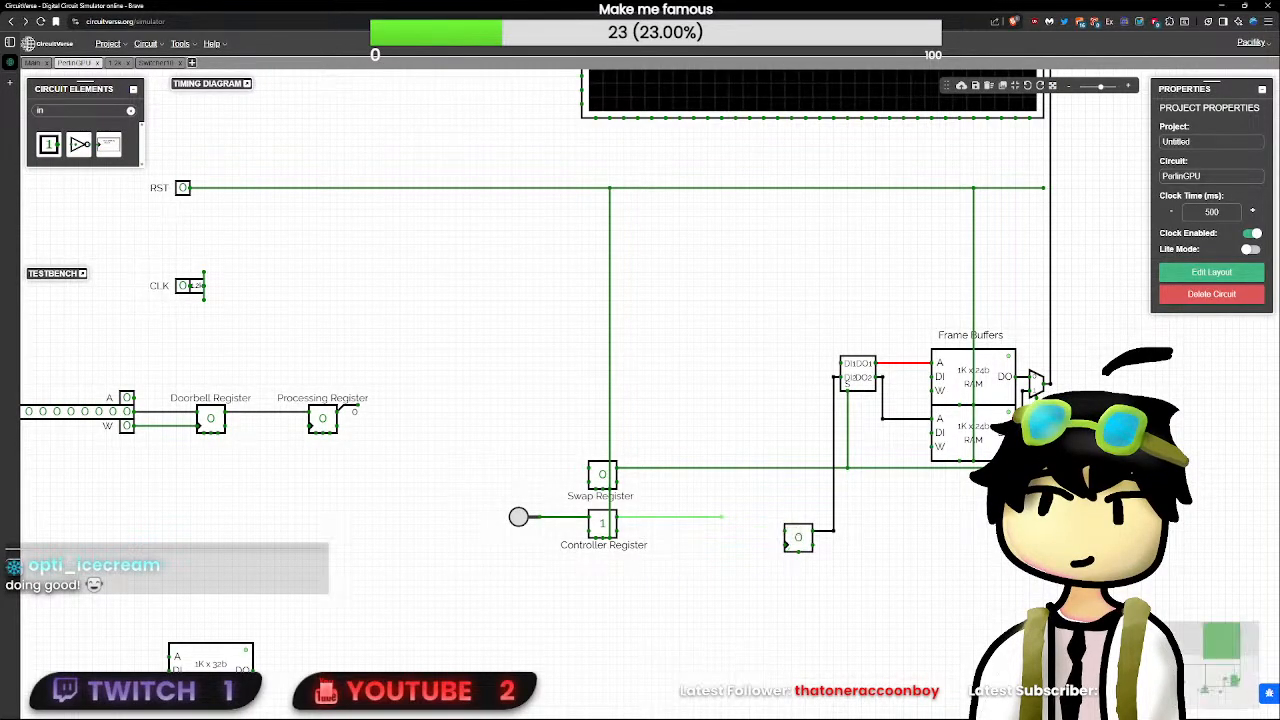
pyautogui.click(800, 540)
pyautogui.moveTo(800, 540); pyautogui.dragTo(813, 525)
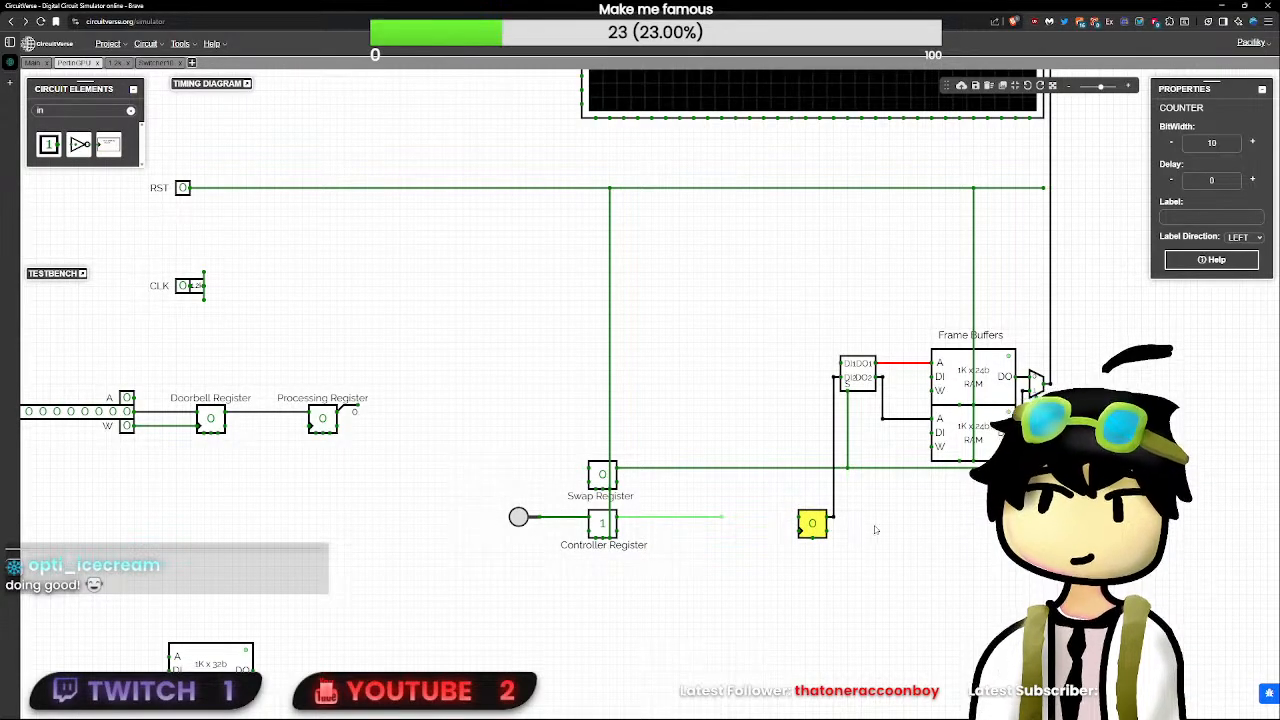
# - Shorten the Controller Register's Q output wire to a short stub
pyautogui.moveTo(893, 572); pyautogui.dragTo(746, 431)
pyautogui.scroll(8, 667, 455)
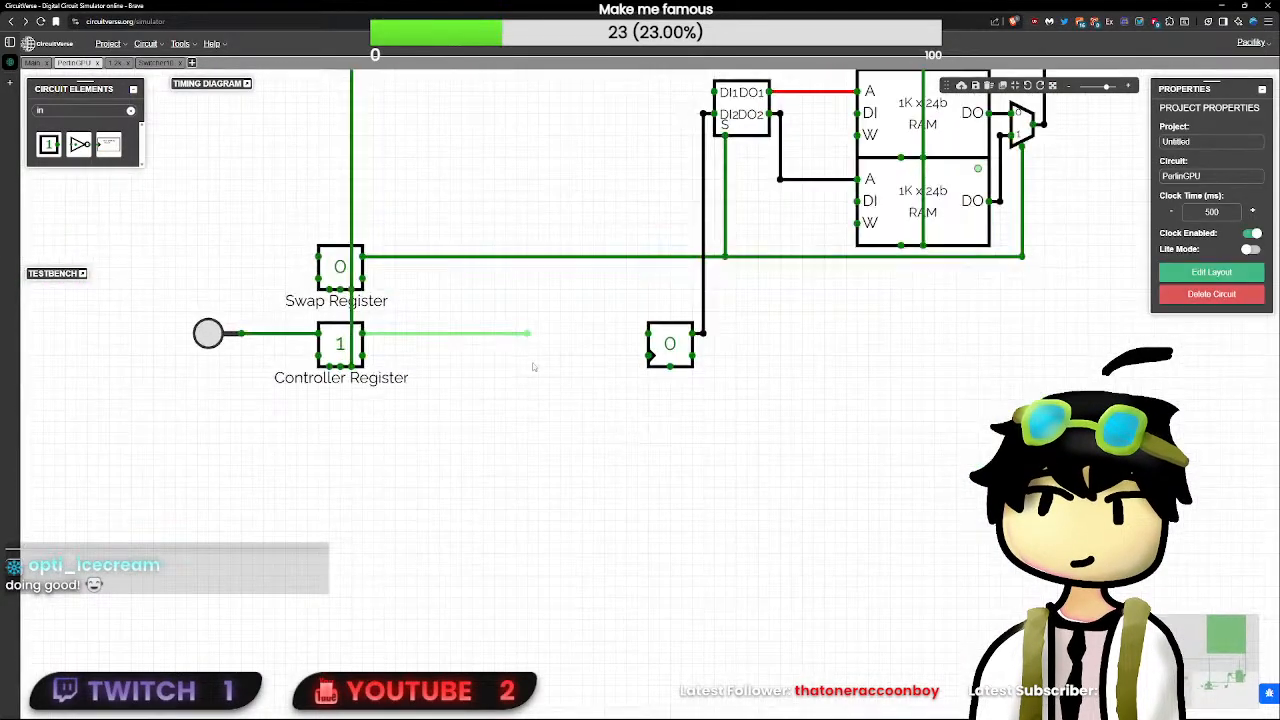
pyautogui.moveTo(527, 333); pyautogui.dragTo(406, 335)
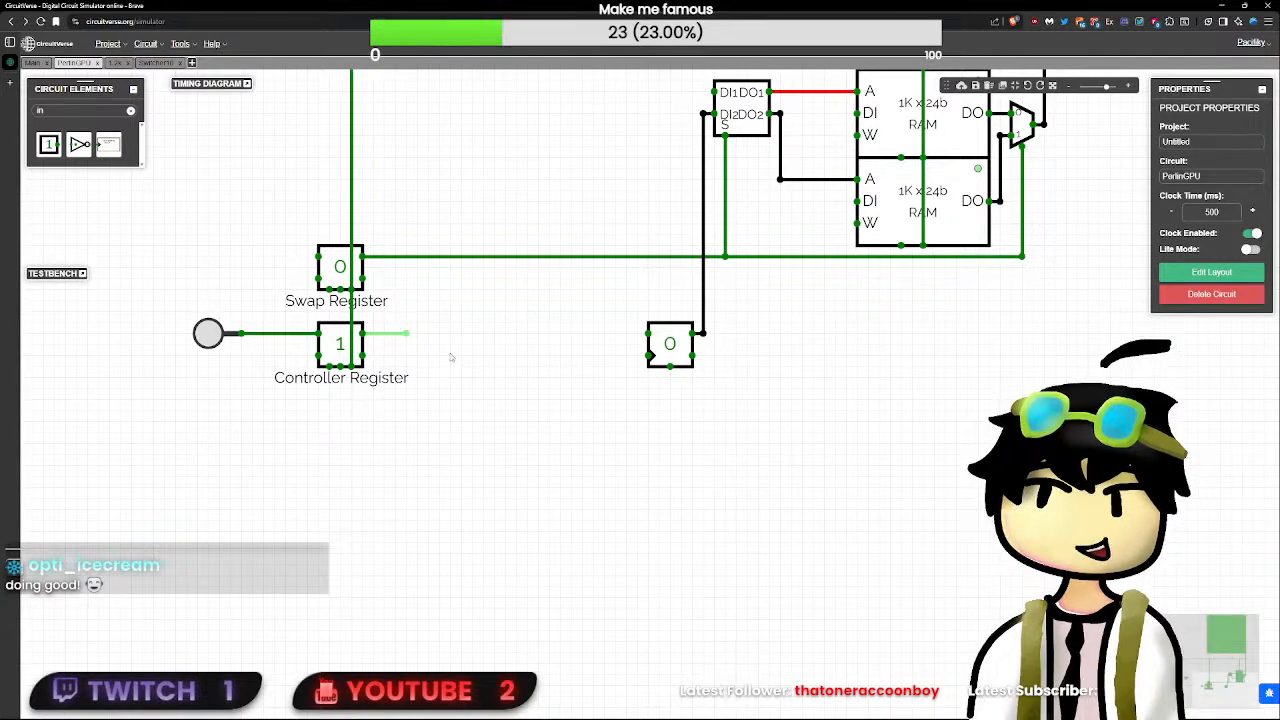
pyautogui.click(406, 335)
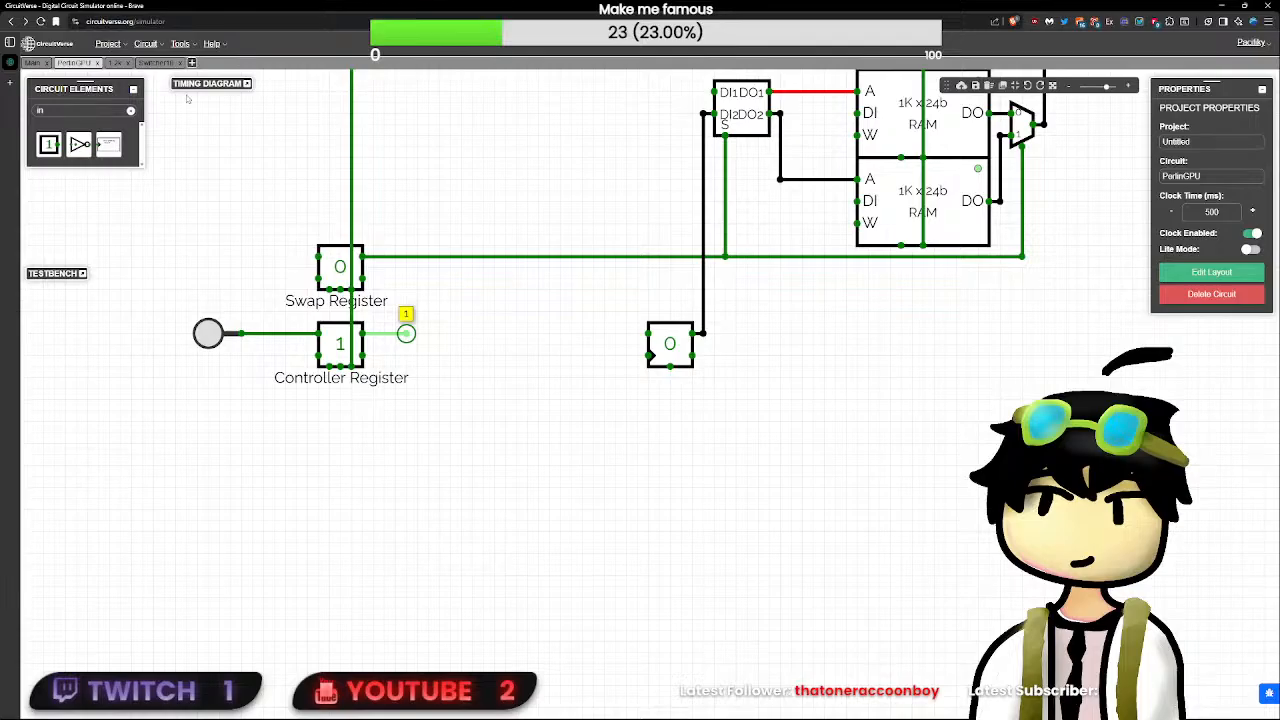
pyautogui.moveTo(406, 335)
pyautogui.mouseDown()
pyautogui.moveTo(428, 333)
pyautogui.moveTo(417, 334)
pyautogui.mouseUp()
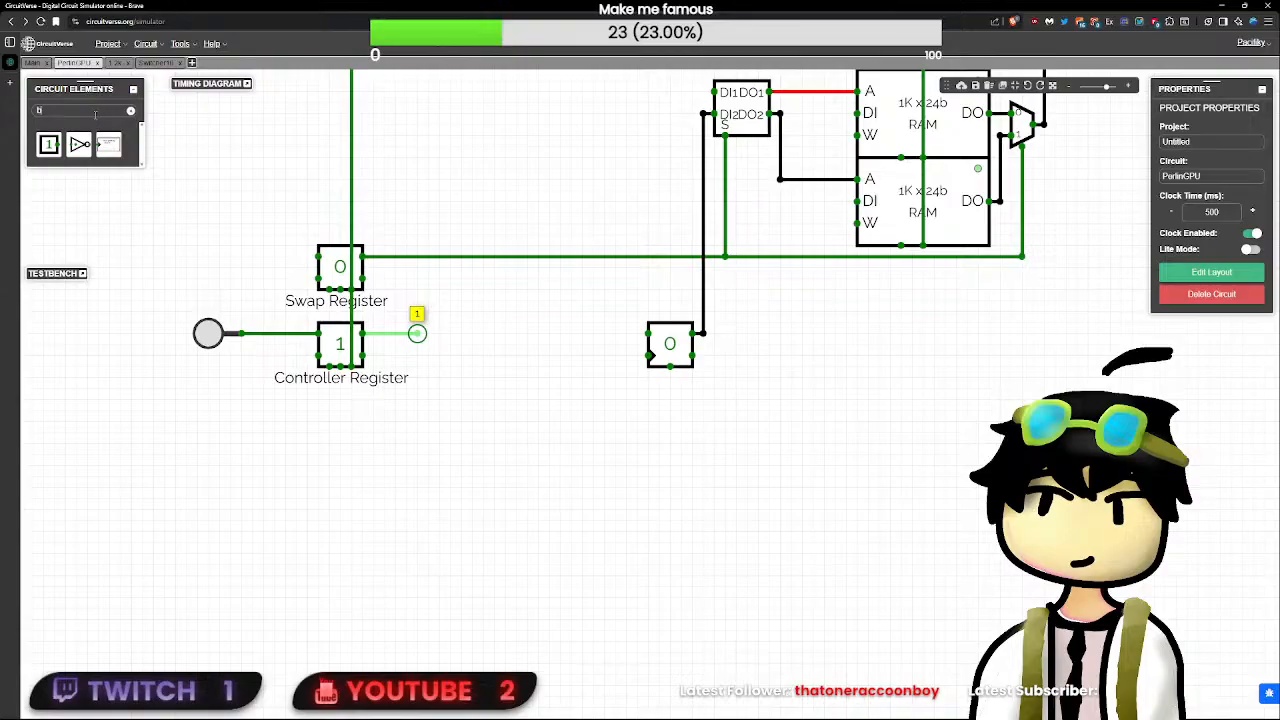
# - Add a 1-bit tri-state buffer just before the counter and wire its output to the counter's clock input
pyautogui.write('utt')
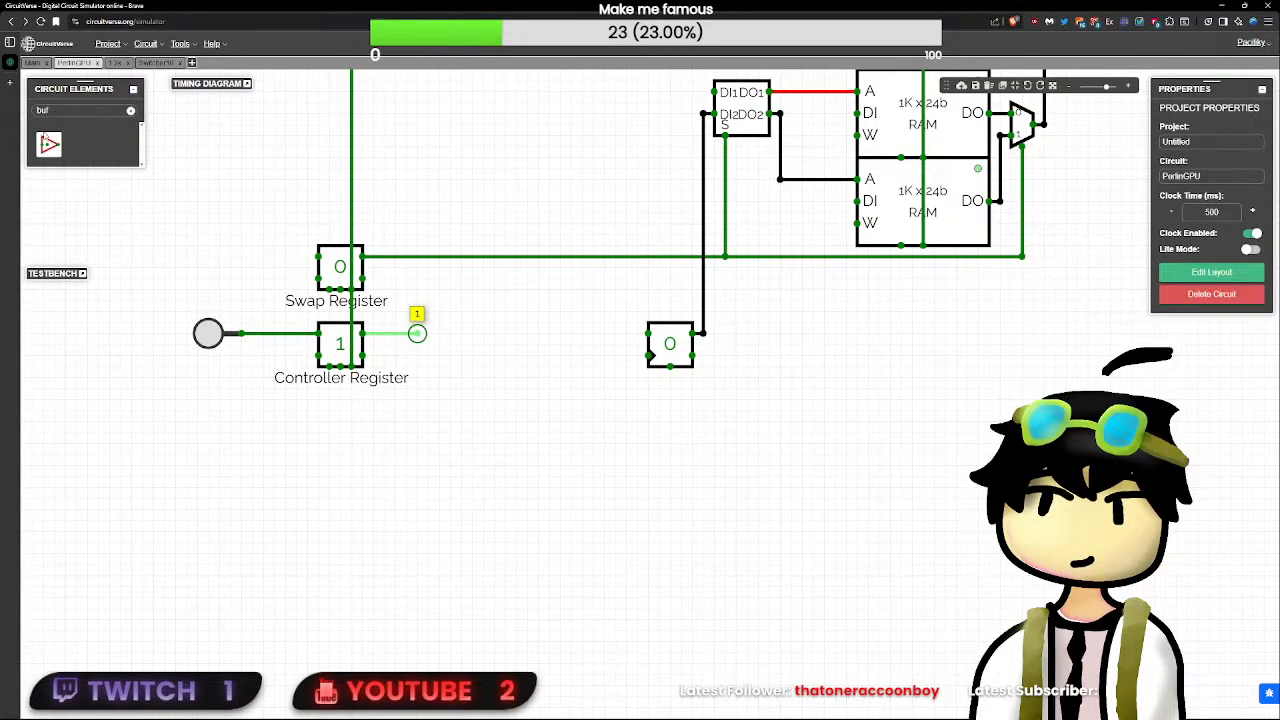
pyautogui.press('BackSpace')
pyautogui.press('BackSpace')
pyautogui.press('BackSpace')
pyautogui.write('tri')
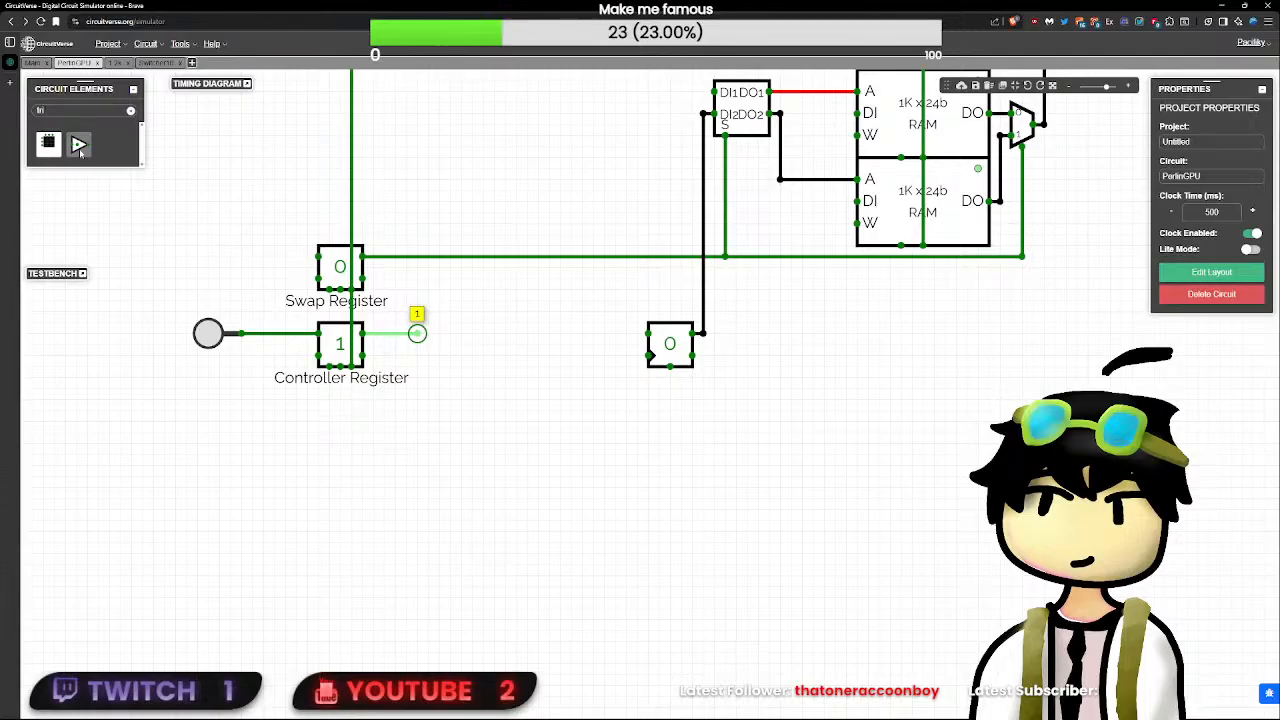
pyautogui.click(80, 146)
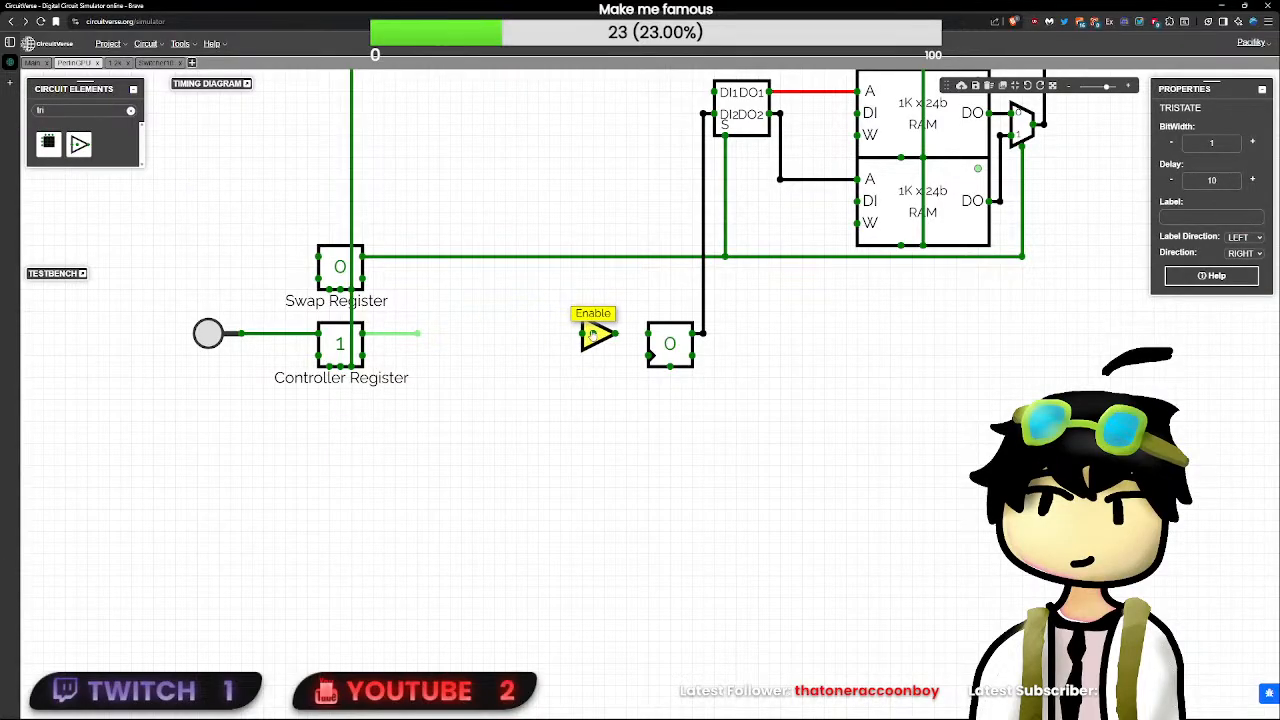
pyautogui.moveTo(593, 336); pyautogui.dragTo(665, 356)
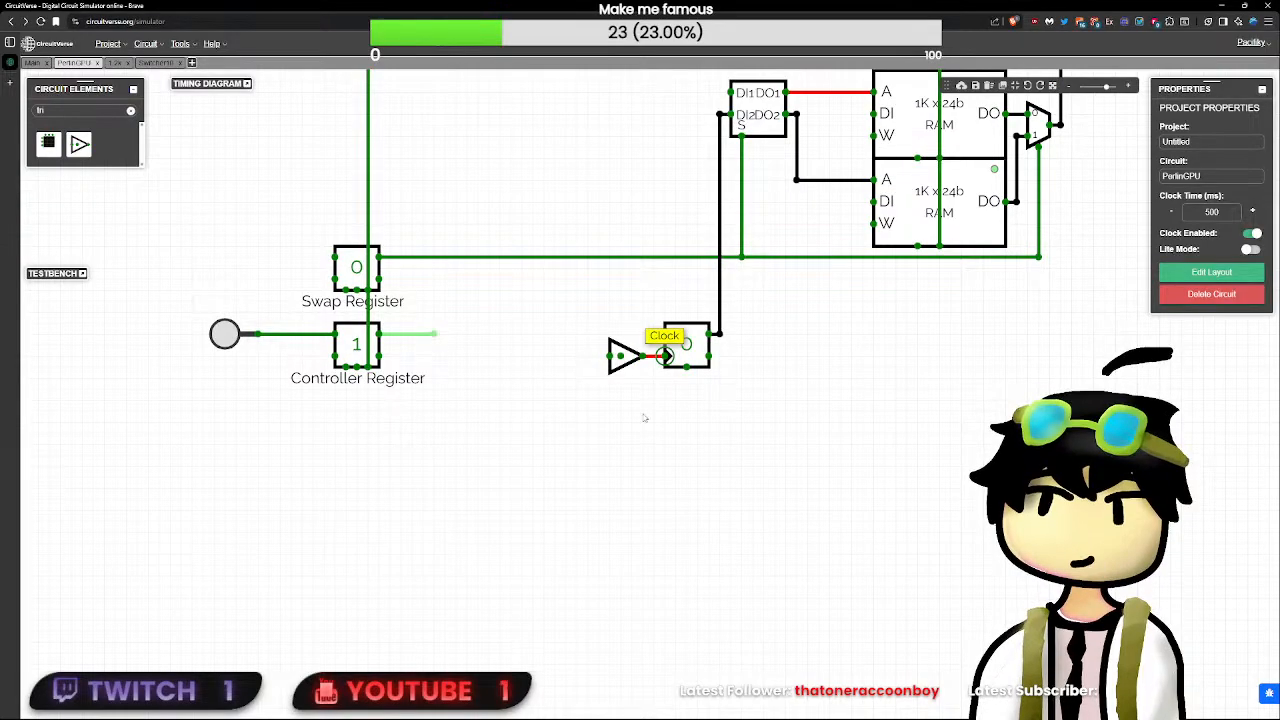
# - Wire the tri-state buffer's enable pin to the CLK input's lower branch, and lower the wire's horizontal run
pyautogui.scroll(-6, 645, 418)
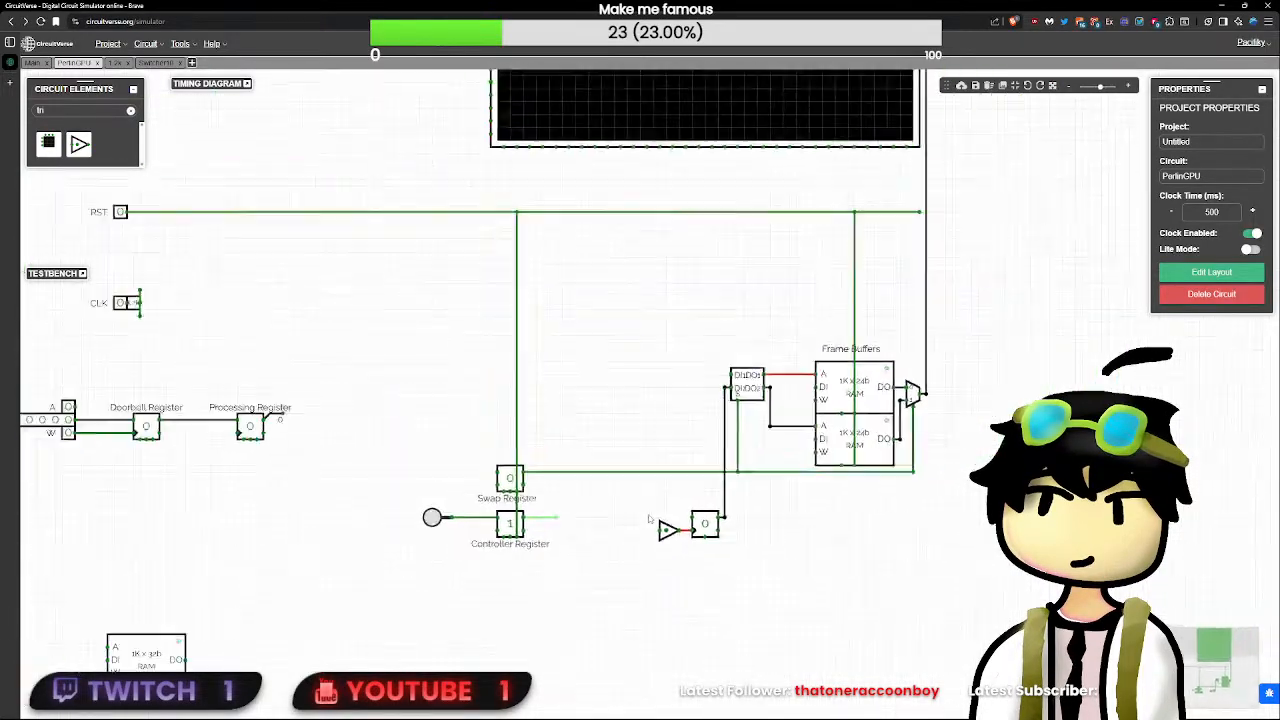
pyautogui.scroll(-1, 648, 518)
pyautogui.moveTo(665, 520); pyautogui.dragTo(179, 320)
pyautogui.scroll(2, 668, 558)
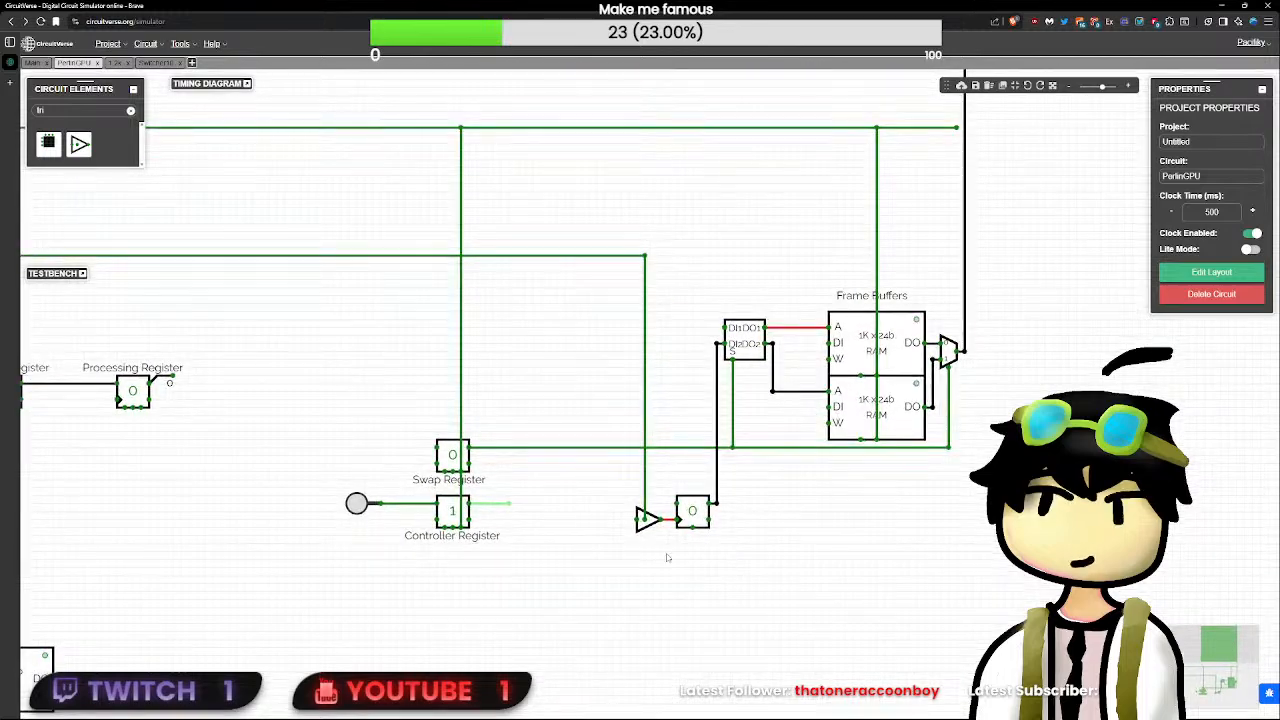
pyautogui.scroll(-2, 346, 432)
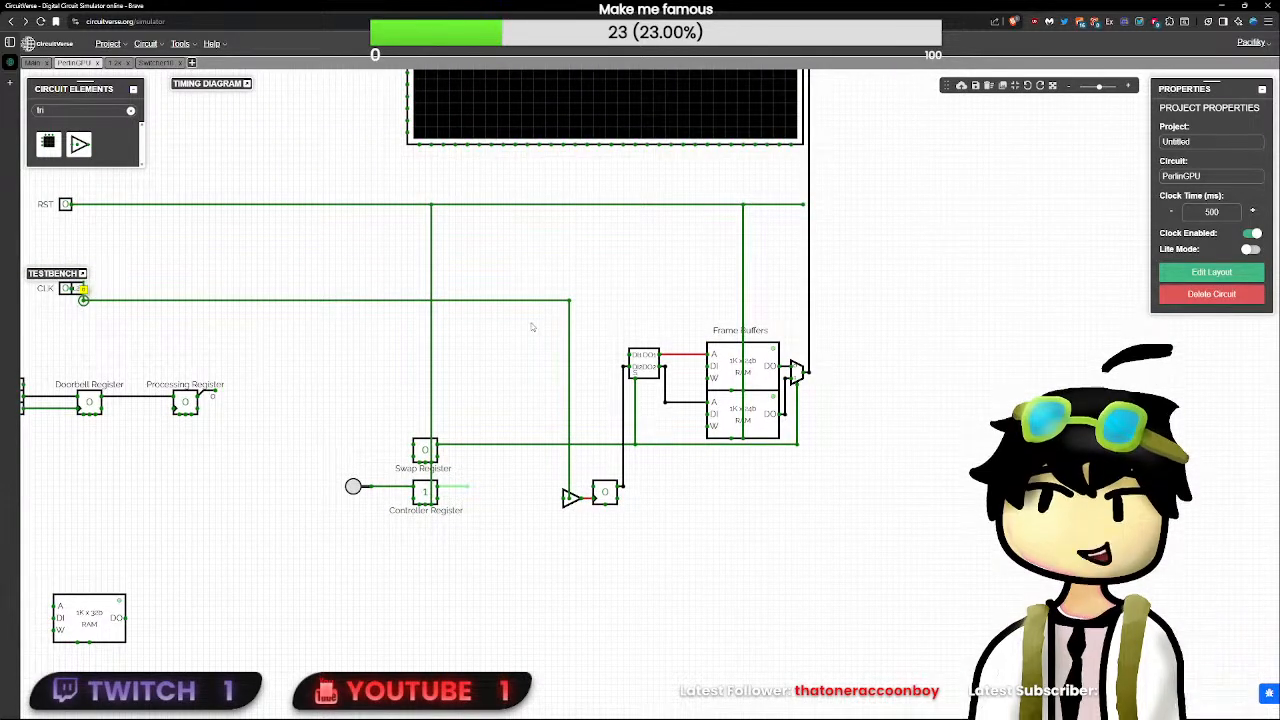
pyautogui.moveTo(569, 291); pyautogui.dragTo(569, 308)
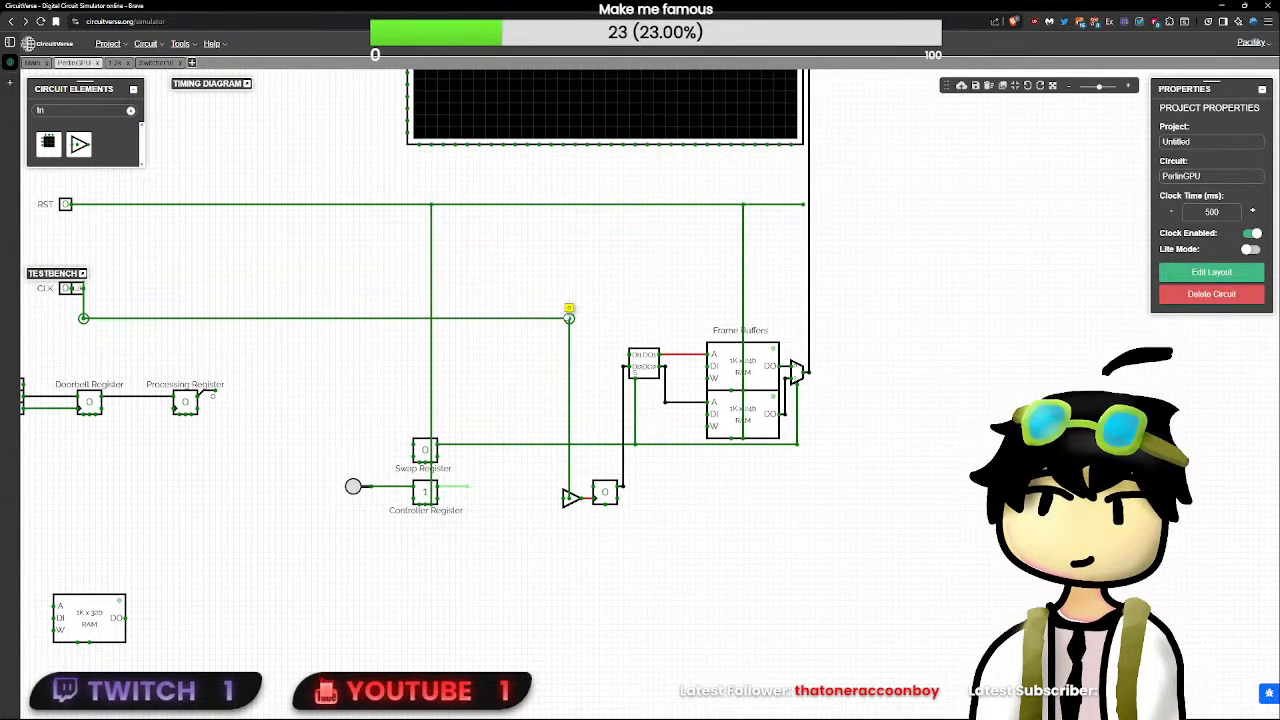
# - Reroute the CLK wire to the tri-state buffer's data input, and connect the Controller Register's Q output to the buffer's enable pin
pyautogui.scroll(2, 486, 541)
pyautogui.moveTo(461, 467); pyautogui.dragTo(501, 467)
pyautogui.moveTo(597, 455); pyautogui.dragTo(590, 483)
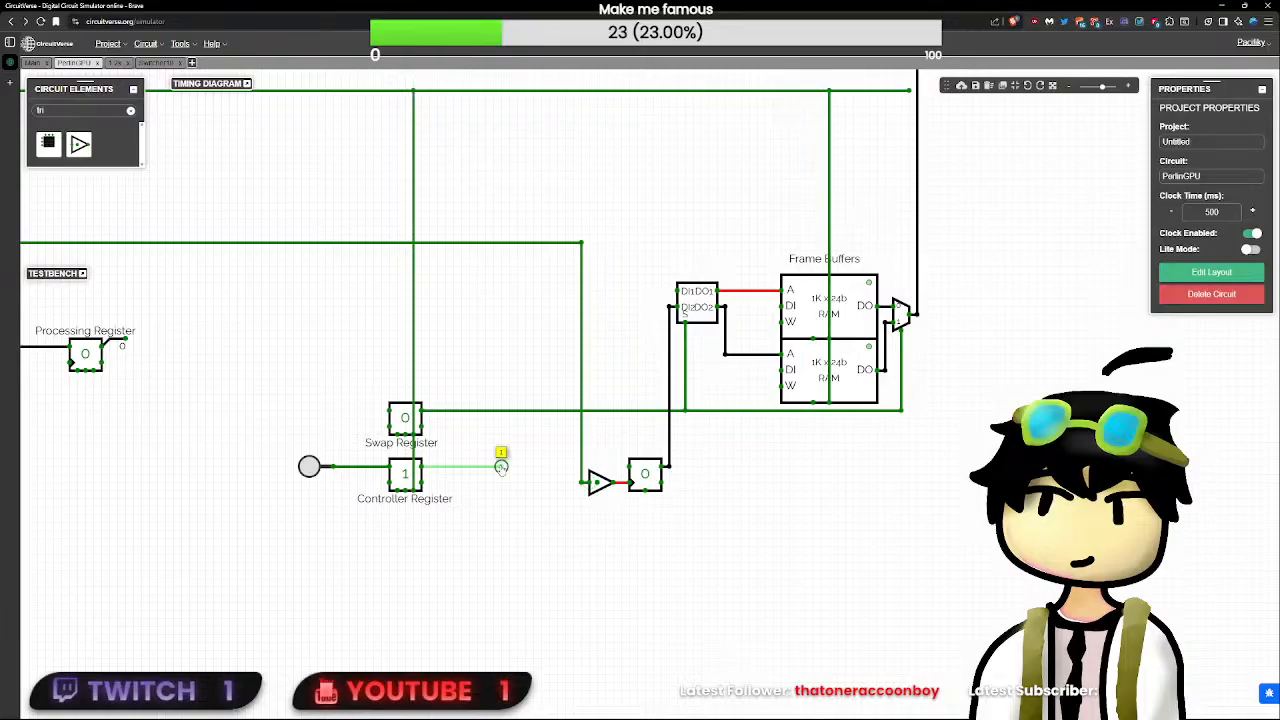
pyautogui.moveTo(501, 467)
pyautogui.mouseDown()
pyautogui.moveTo(613, 467)
pyautogui.moveTo(597, 467)
pyautogui.mouseUp()
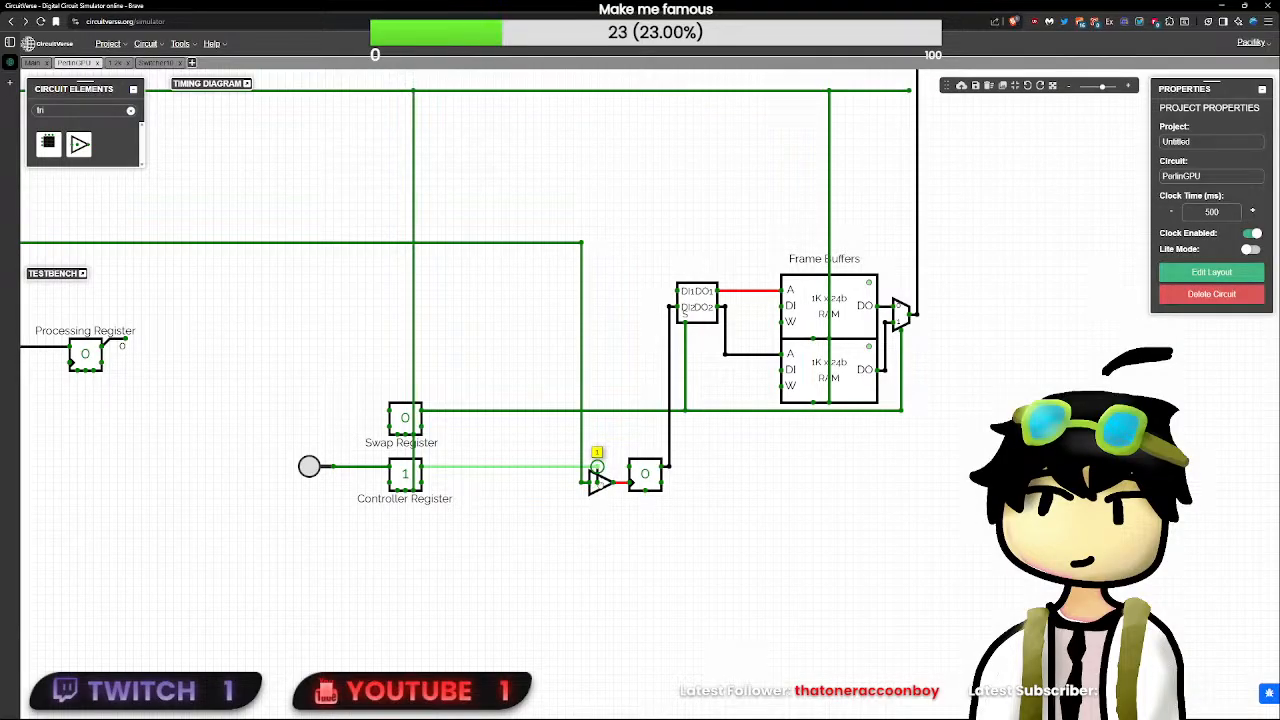
pyautogui.click(642, 477)
pyautogui.click(607, 498)
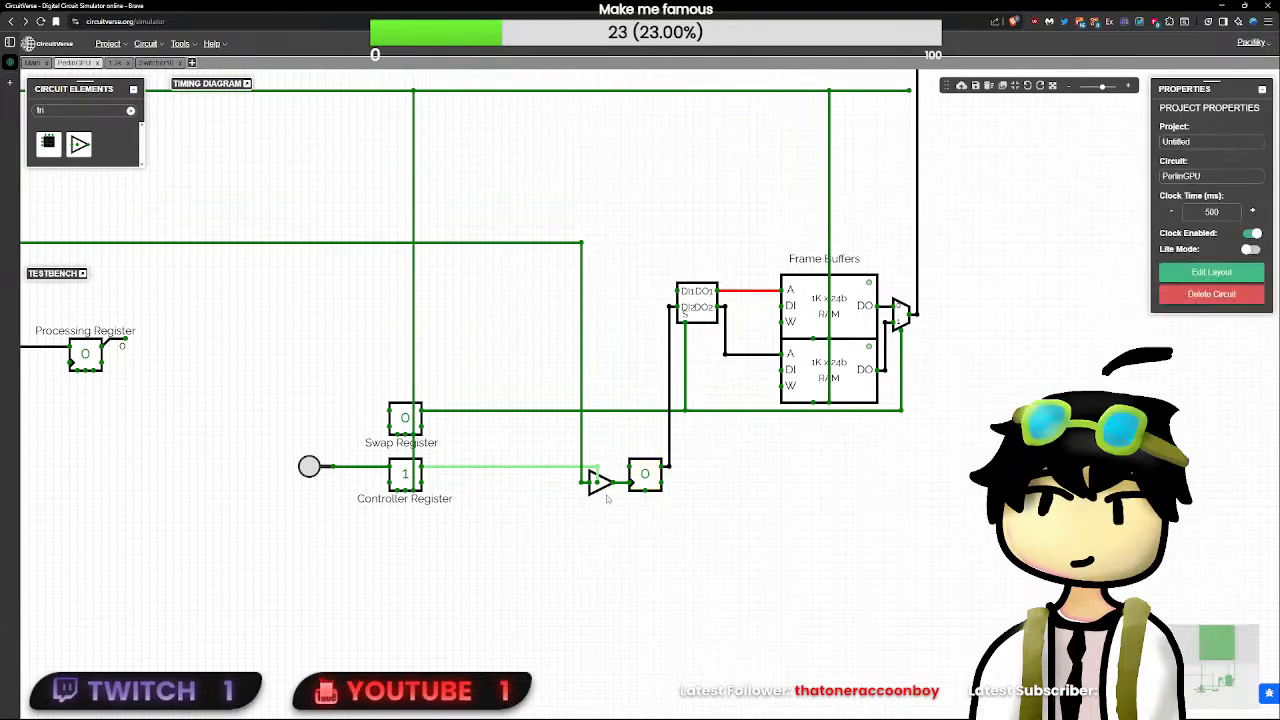
# - Move the tri-state buffer directly against the counter's clock input, and clear the element search
pyautogui.moveTo(633, 525); pyautogui.dragTo(516, 216)
pyautogui.moveTo(608, 490); pyautogui.dragTo(623, 488)
pyautogui.click(644, 525)
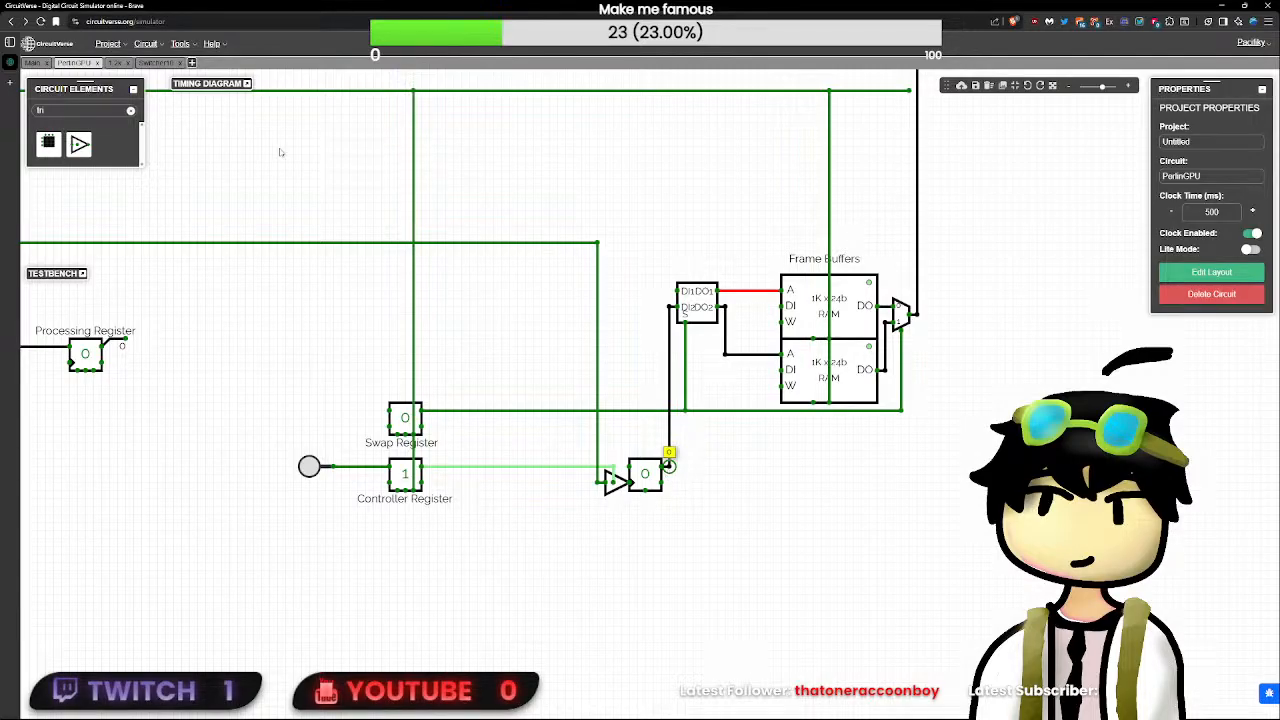
pyautogui.click(130, 112)
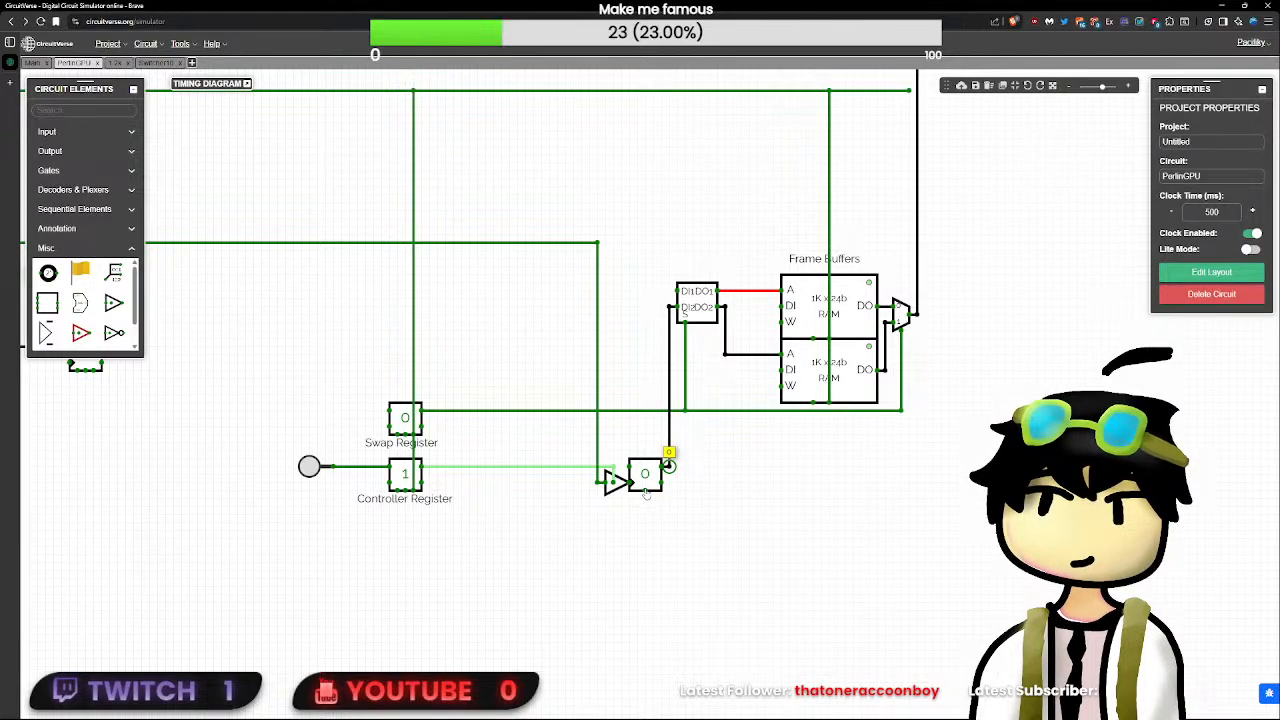
# - Draw a short wire outward from the counter's Zero output
pyautogui.moveTo(668, 466); pyautogui.dragTo(685, 484)
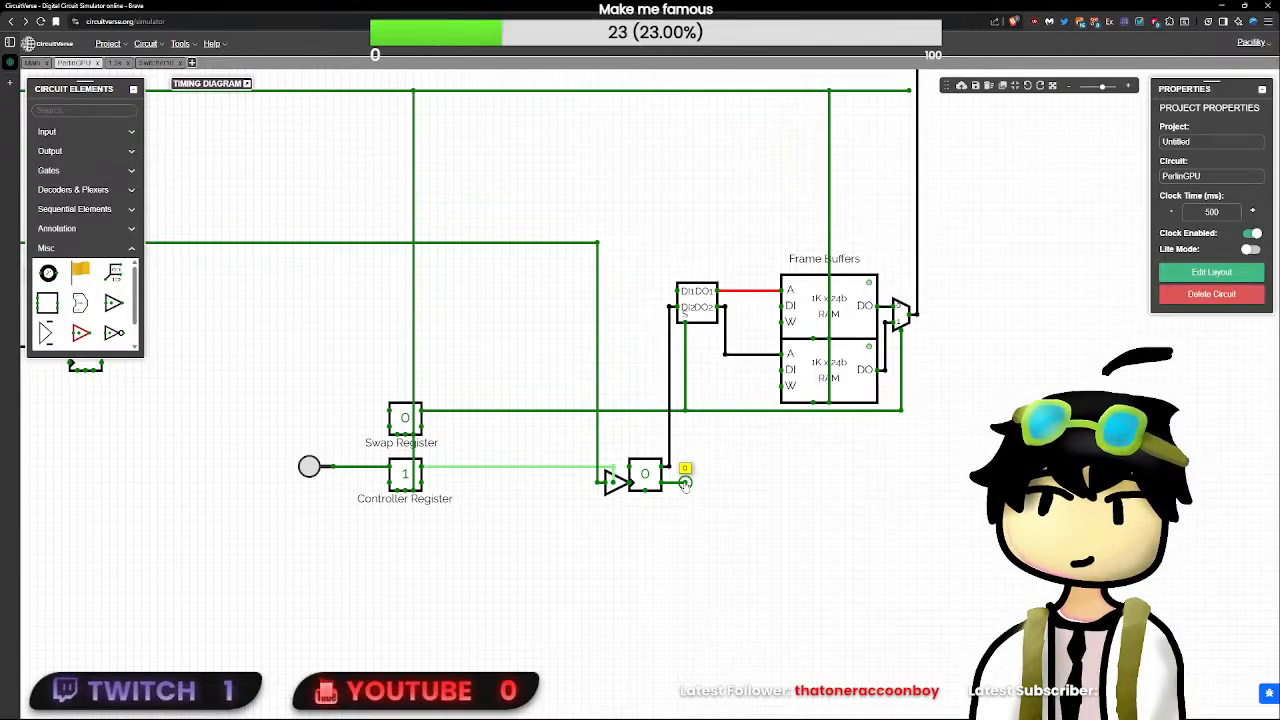
pyautogui.press('Delete')
pyautogui.hotkey('ctrl', 'z')
# - Toggle the CLK input and inspect how the counter responds
pyautogui.scroll(-5, 678, 480)
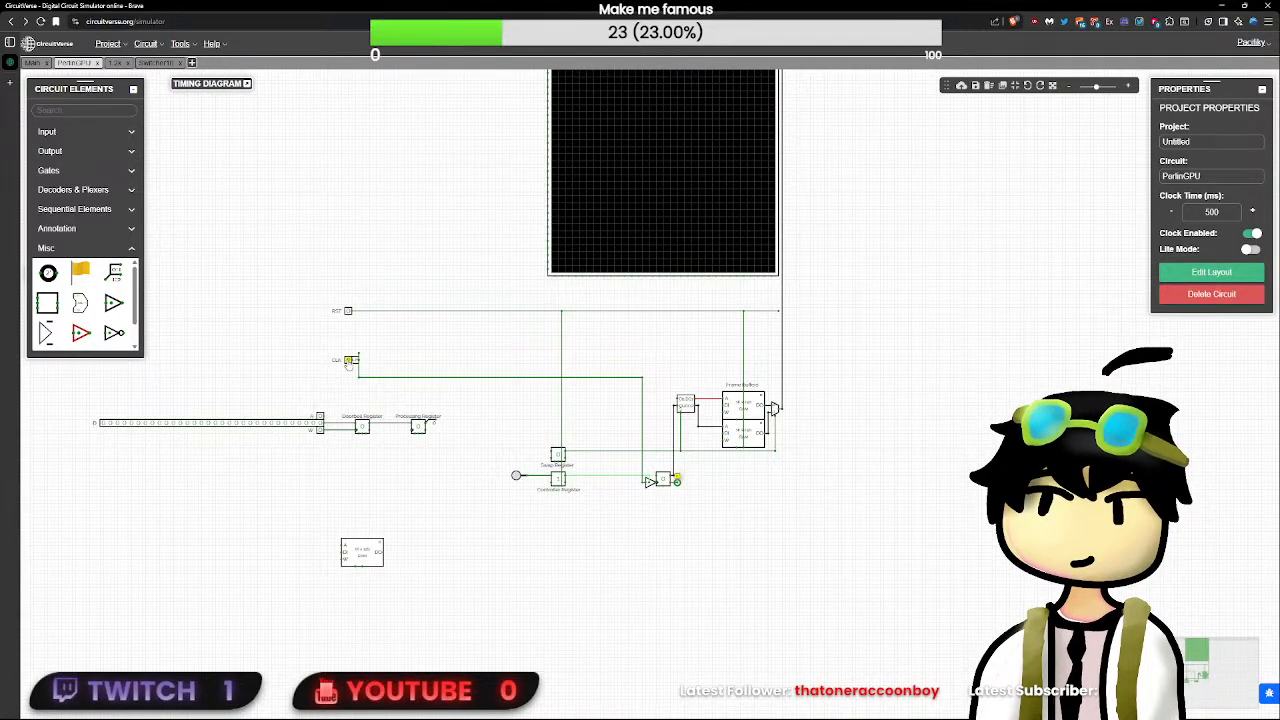
pyautogui.click(349, 361)
pyautogui.scroll(4, 349, 362)
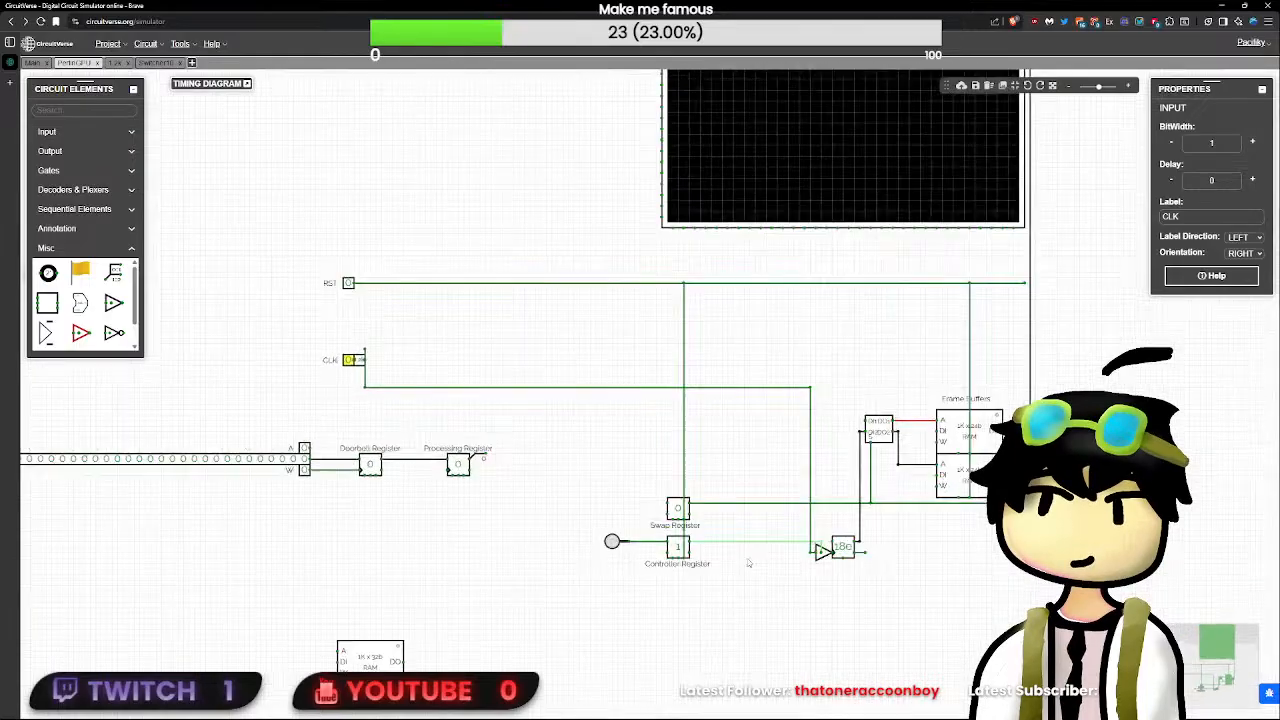
pyautogui.moveTo(998, 619); pyautogui.dragTo(522, 486)
pyautogui.click(486, 455)
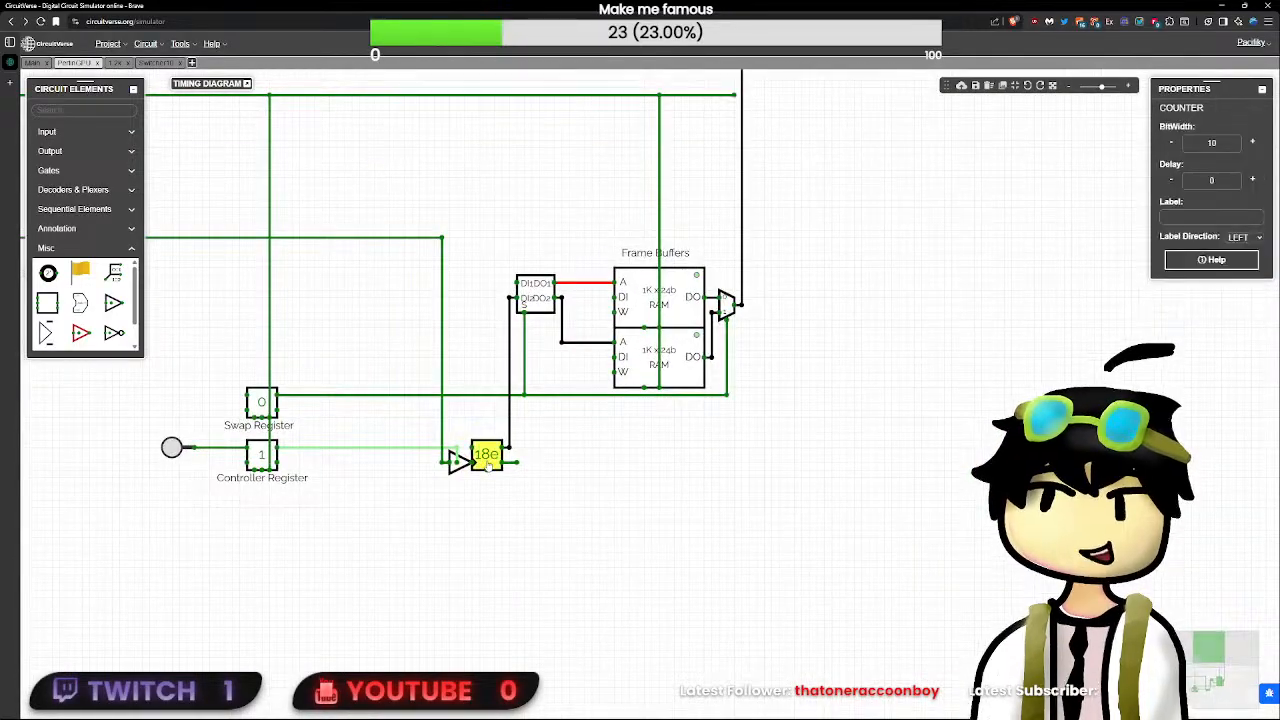
# - Move the small subcircuit beside the CLK input upward, clear of the input and its clock line
pyautogui.moveTo(367, 489); pyautogui.dragTo(866, 637)
pyautogui.click(328, 349)
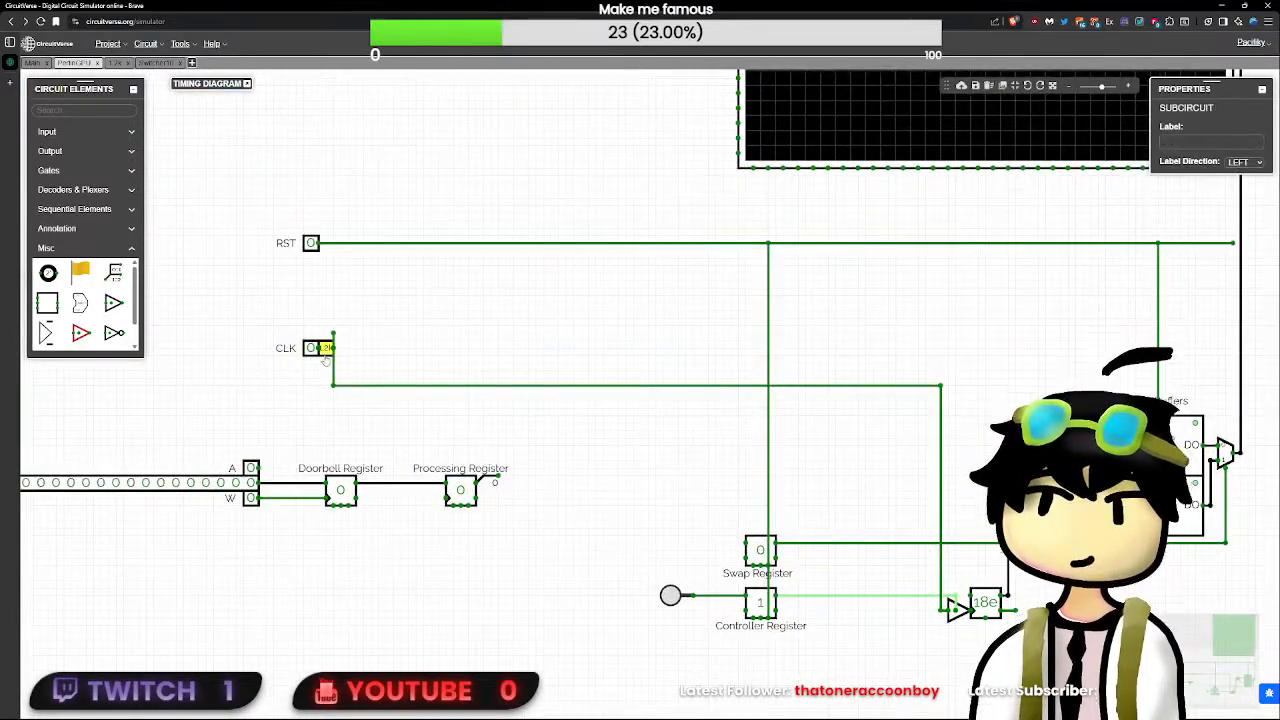
pyautogui.moveTo(328, 352); pyautogui.dragTo(326, 326)
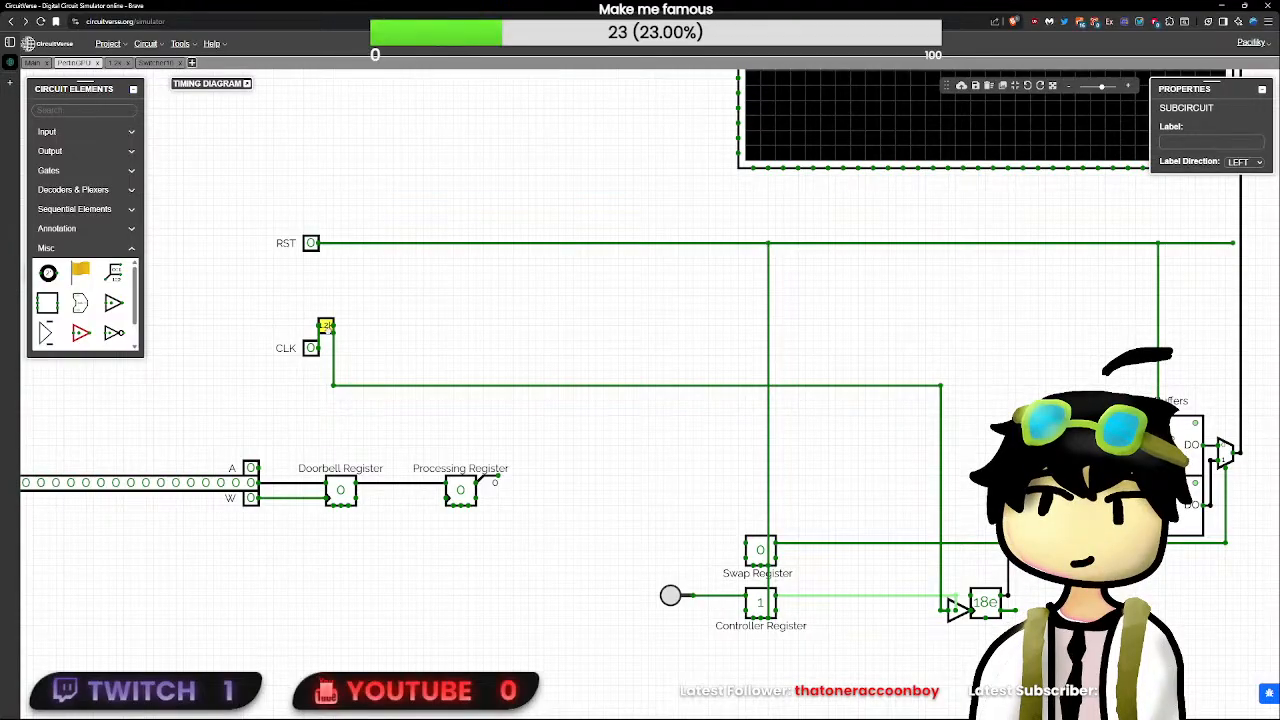
pyautogui.click(333, 337)
pyautogui.click(322, 338)
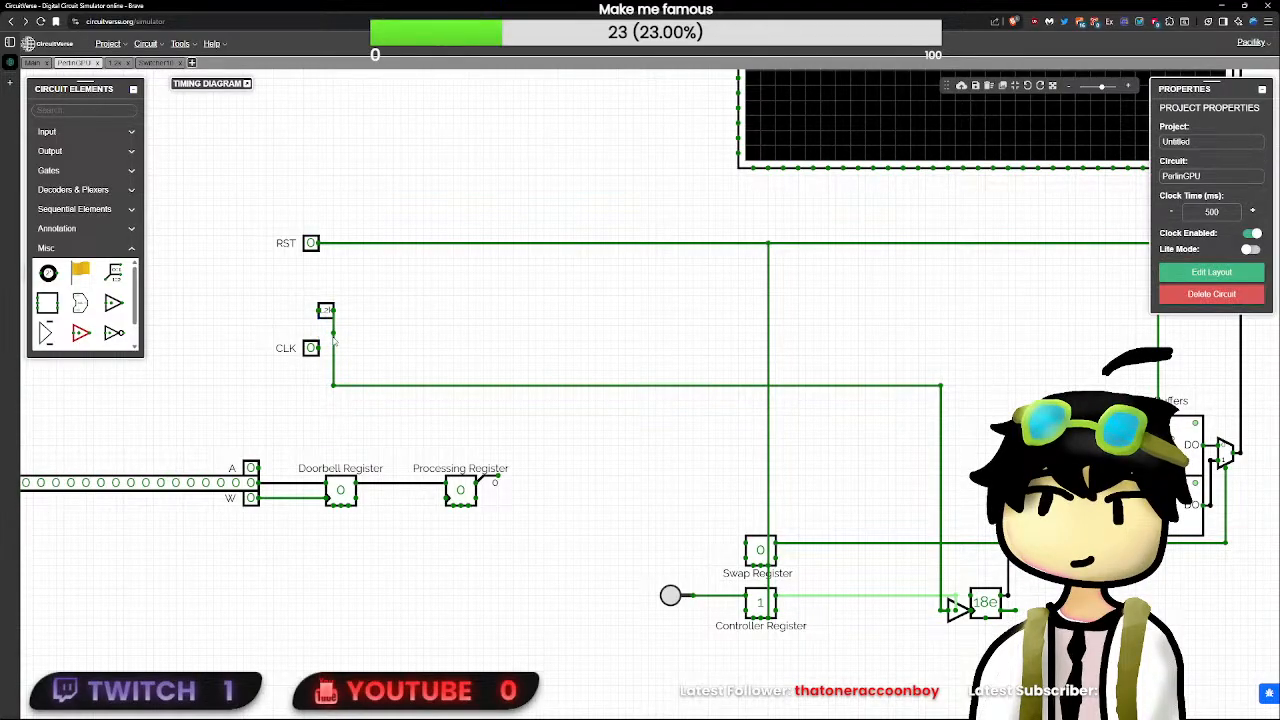
# - Wire the CLK input straight to the clock line, and toggle CLK on and off to test it
pyautogui.moveTo(318, 349); pyautogui.dragTo(335, 348)
pyautogui.click(311, 348)
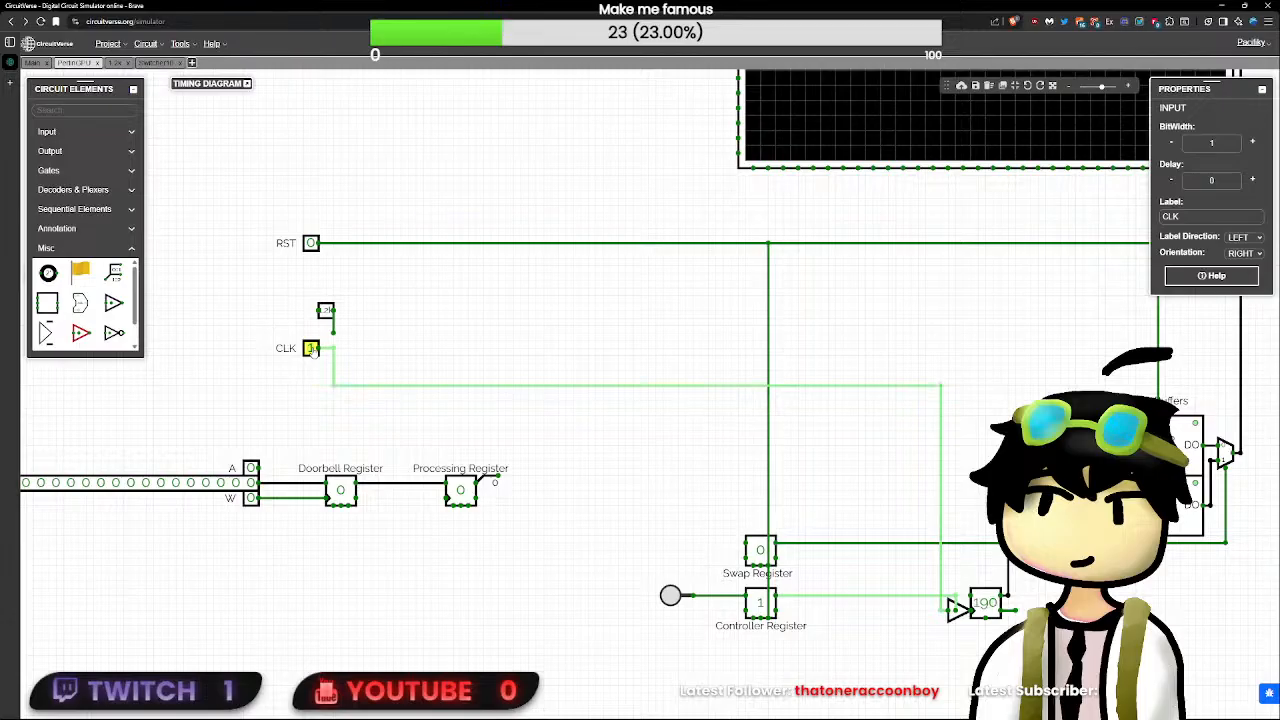
pyautogui.click(311, 348)
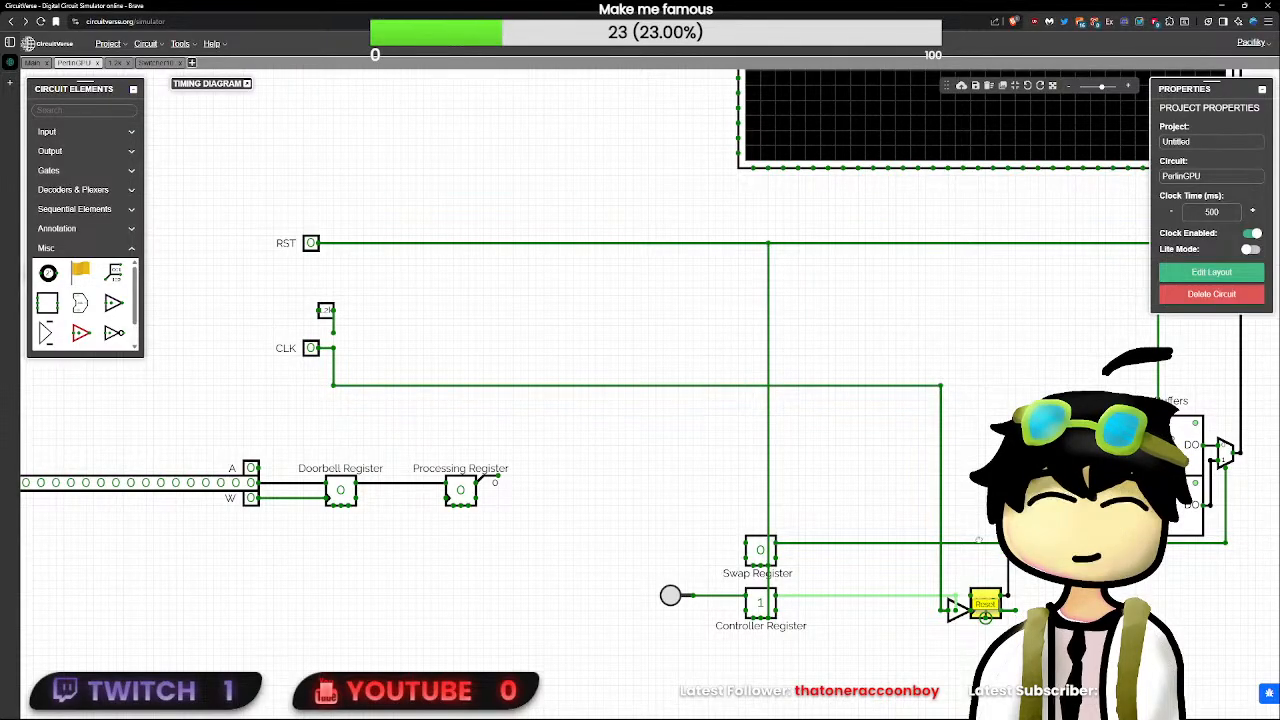
# - Connect the counter's Reset pin to the RST line, and test the counter using RST, the controller button and CLK
pyautogui.moveTo(985, 618); pyautogui.dragTo(985, 243)
pyautogui.click(311, 243)
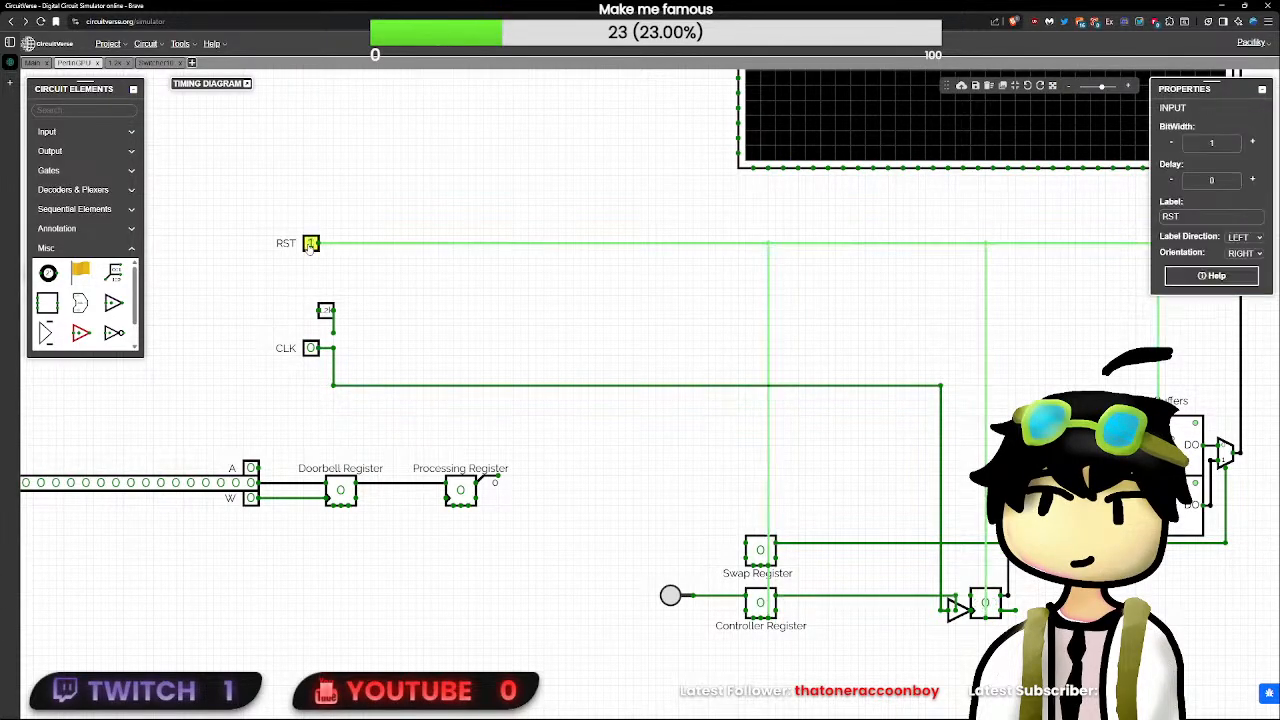
pyautogui.click(684, 596)
pyautogui.click(670, 595)
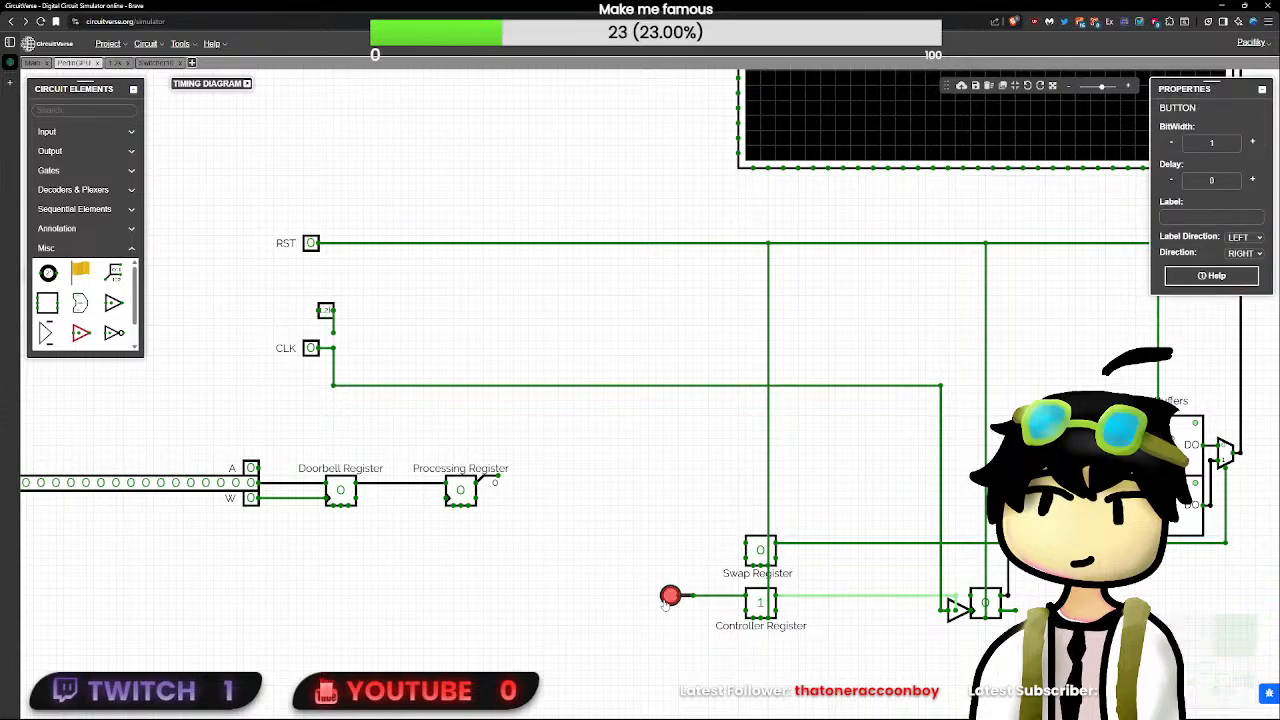
pyautogui.click(311, 348)
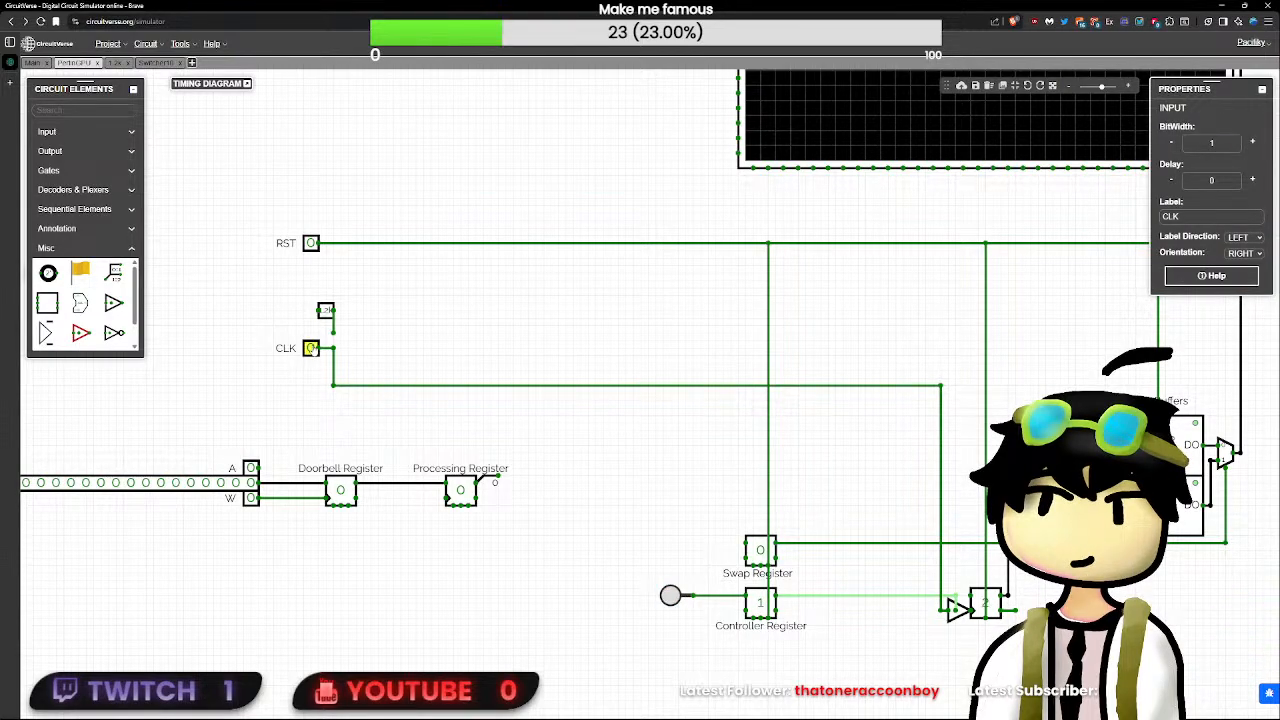
pyautogui.click(313, 349)
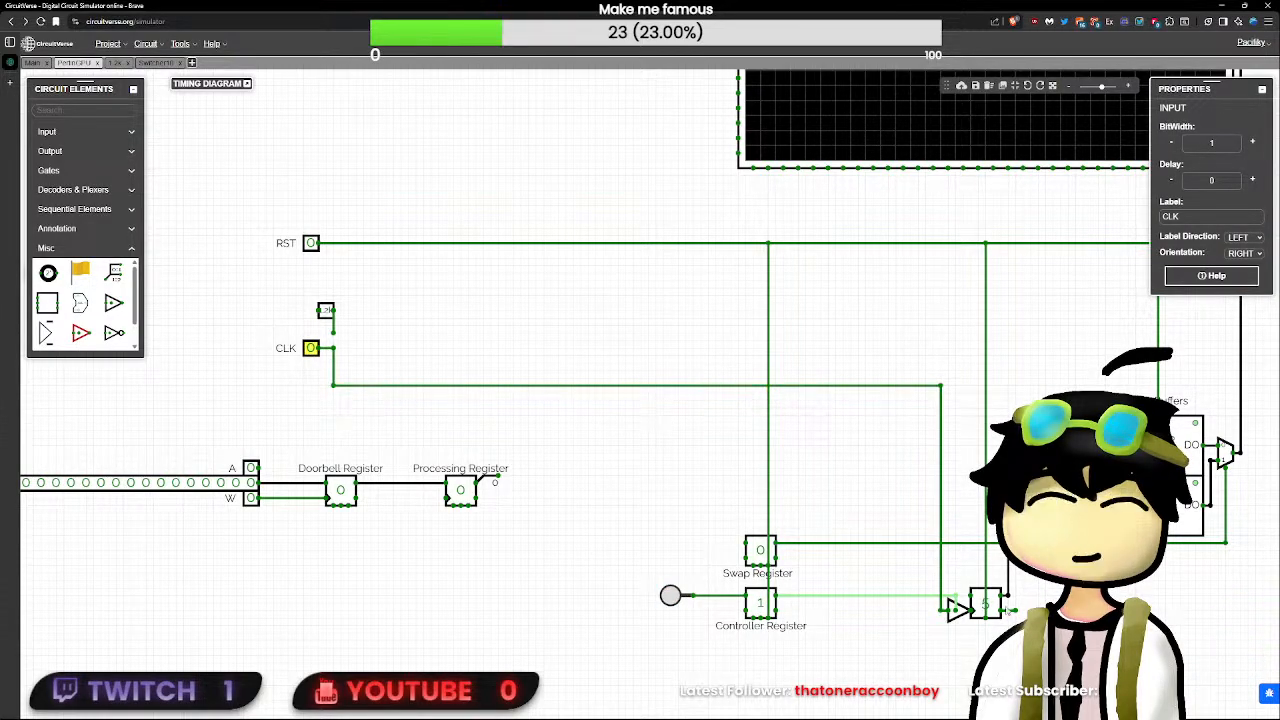
# - Try a 1-bit output on a wire from the counter's Zero pin, and remove both the output and the wire
pyautogui.click(1015, 610)
pyautogui.moveTo(1046, 629); pyautogui.dragTo(672, 488)
pyautogui.scroll(3, 672, 488)
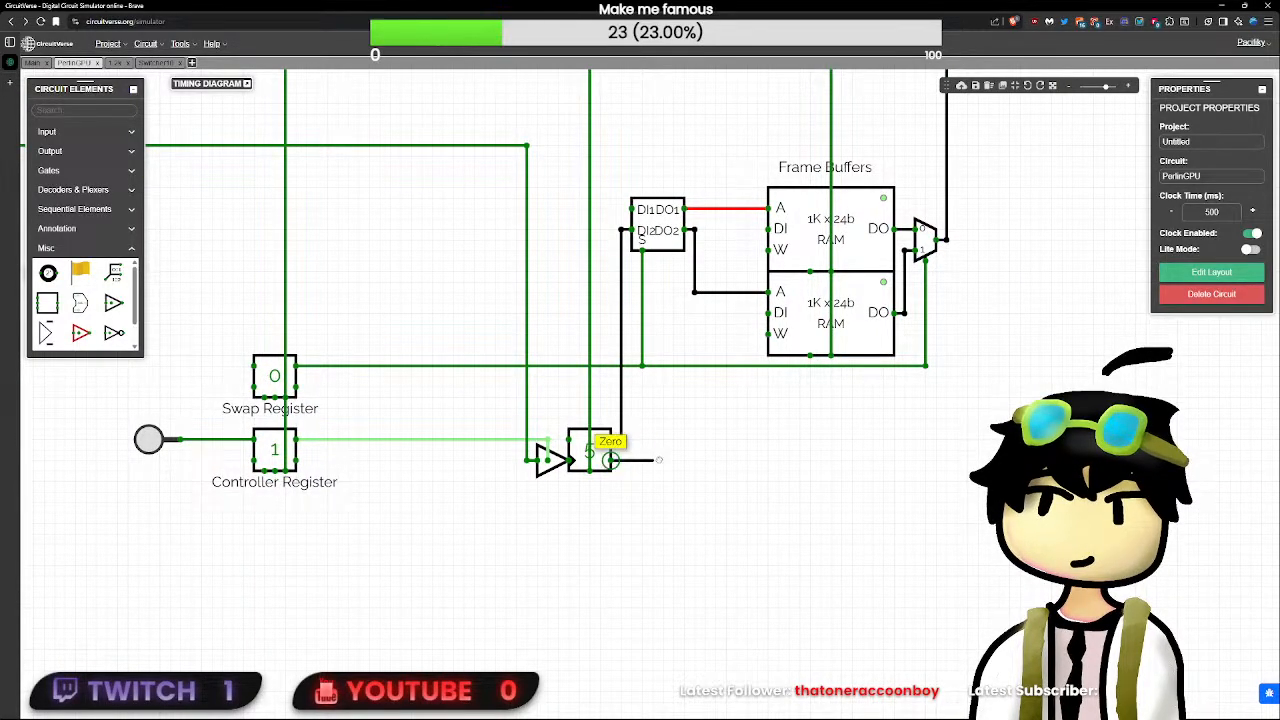
pyautogui.moveTo(610, 460); pyautogui.dragTo(663, 460)
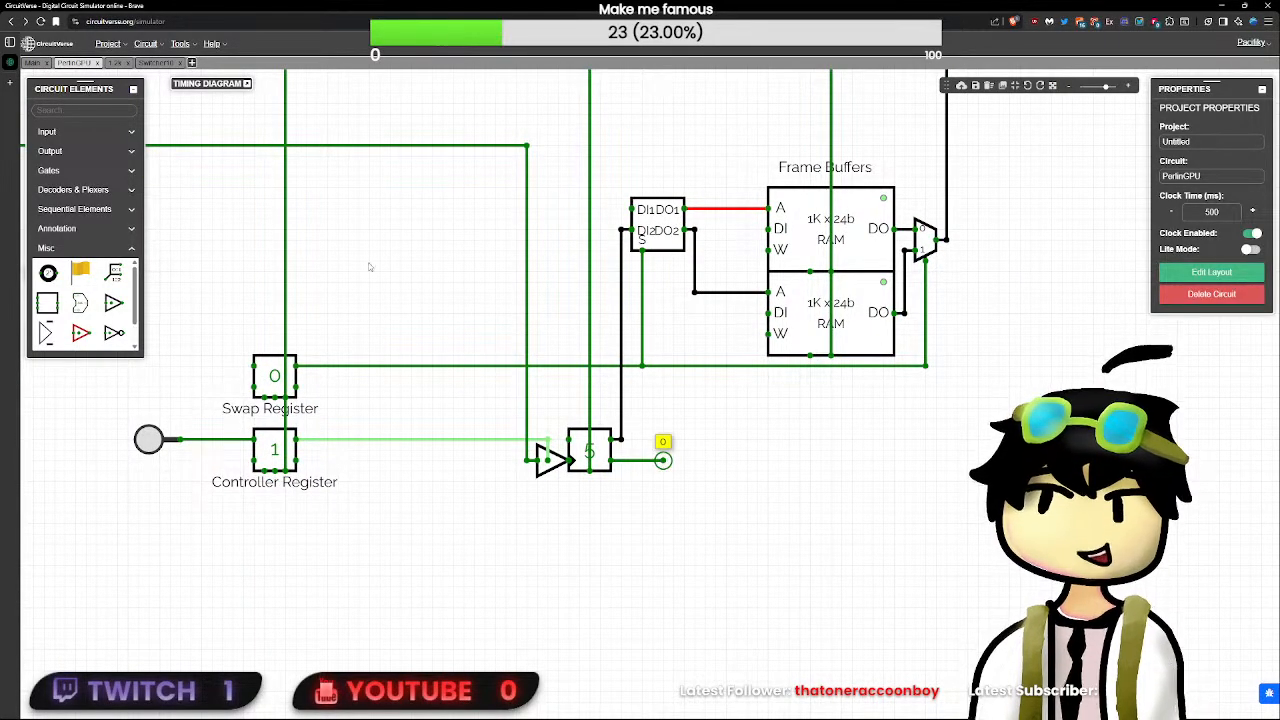
pyautogui.click(115, 110)
pyautogui.write('out')
pyautogui.click(47, 144)
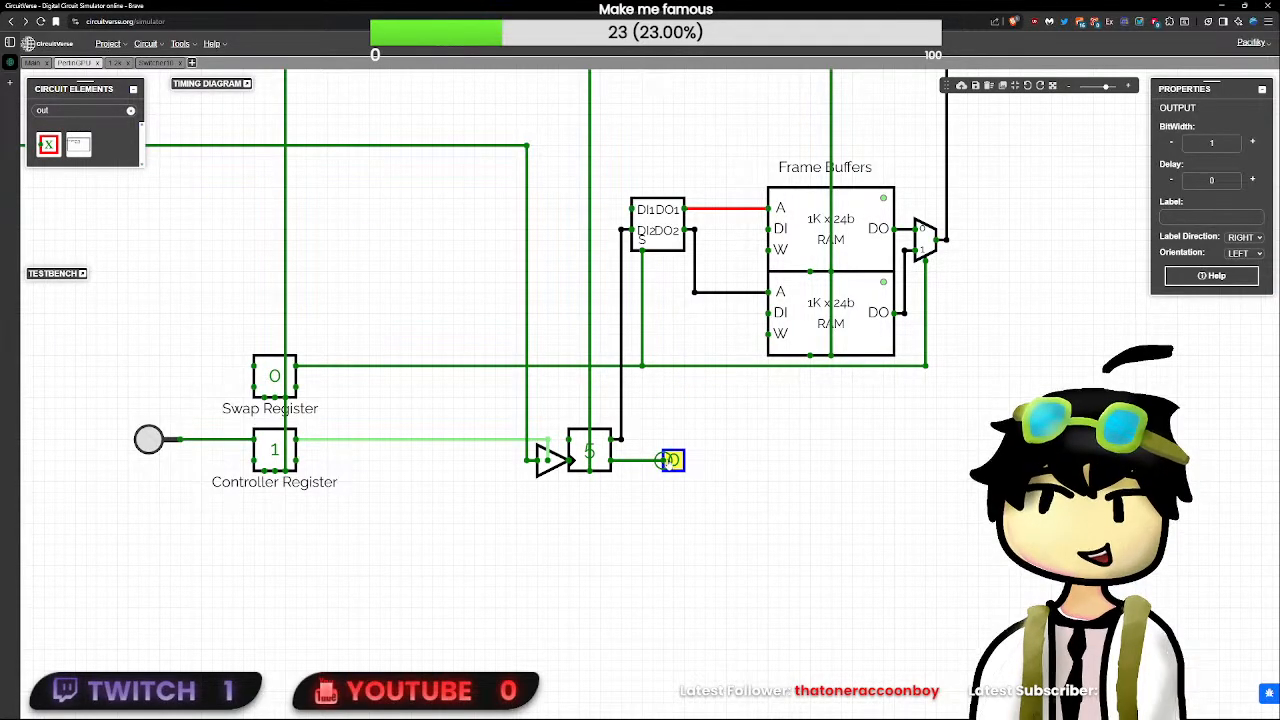
pyautogui.press('Delete')
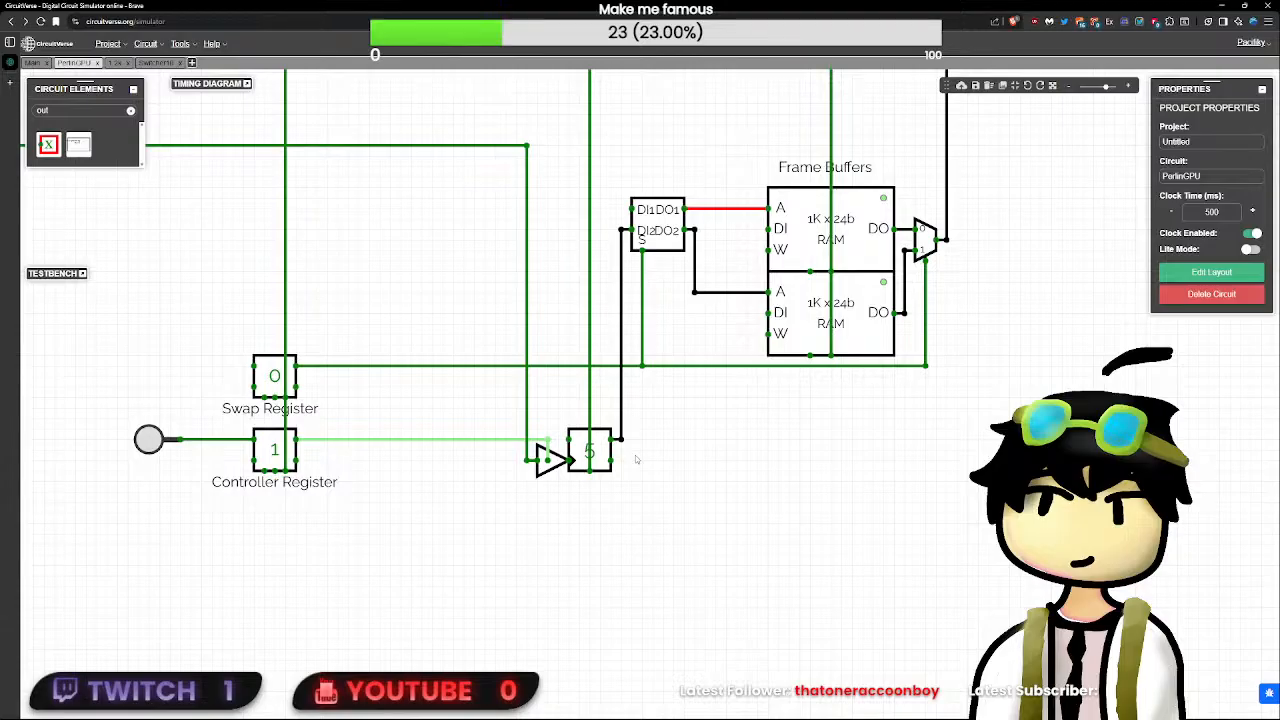
# - Reset the circuit through RST, and place a copy of the Controller Register flip-flop directly below the counter
pyautogui.scroll(-3, 632, 460)
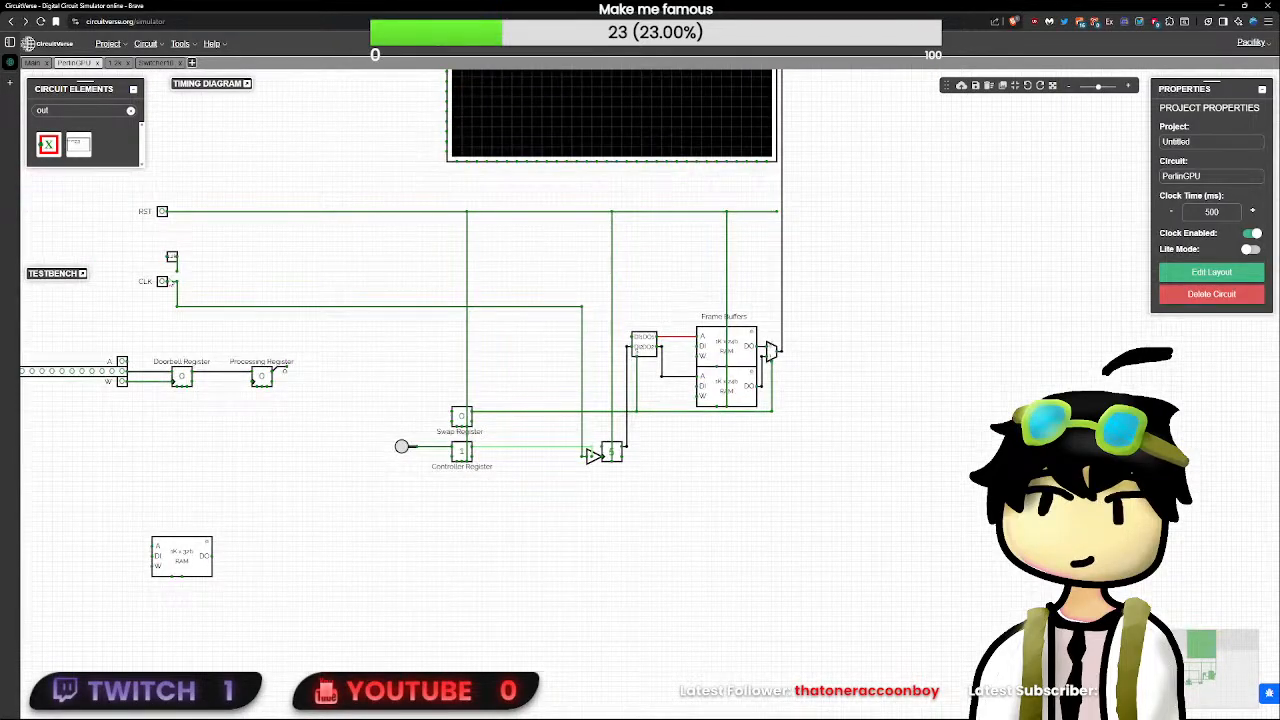
pyautogui.click(162, 212)
pyautogui.scroll(2, 162, 213)
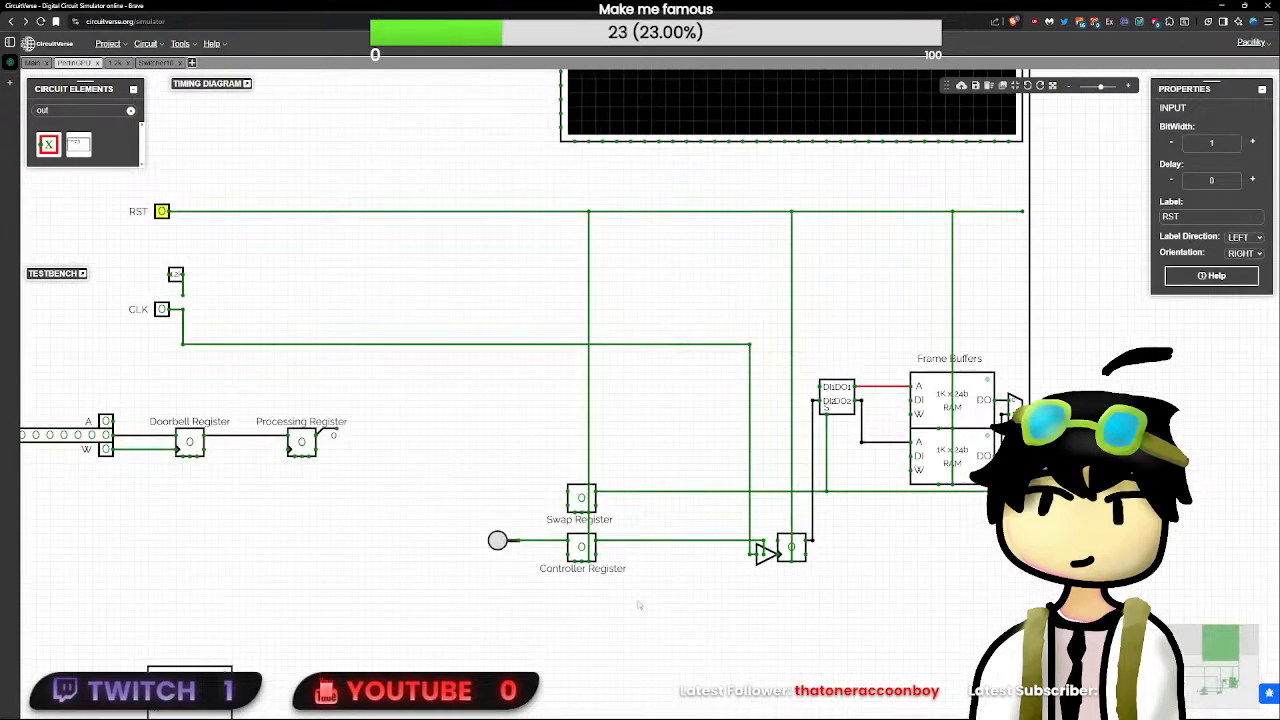
pyautogui.click(578, 545)
pyautogui.hotkey('ctrl', 'c')
pyautogui.click(838, 624)
pyautogui.hotkey('ctrl', 'v')
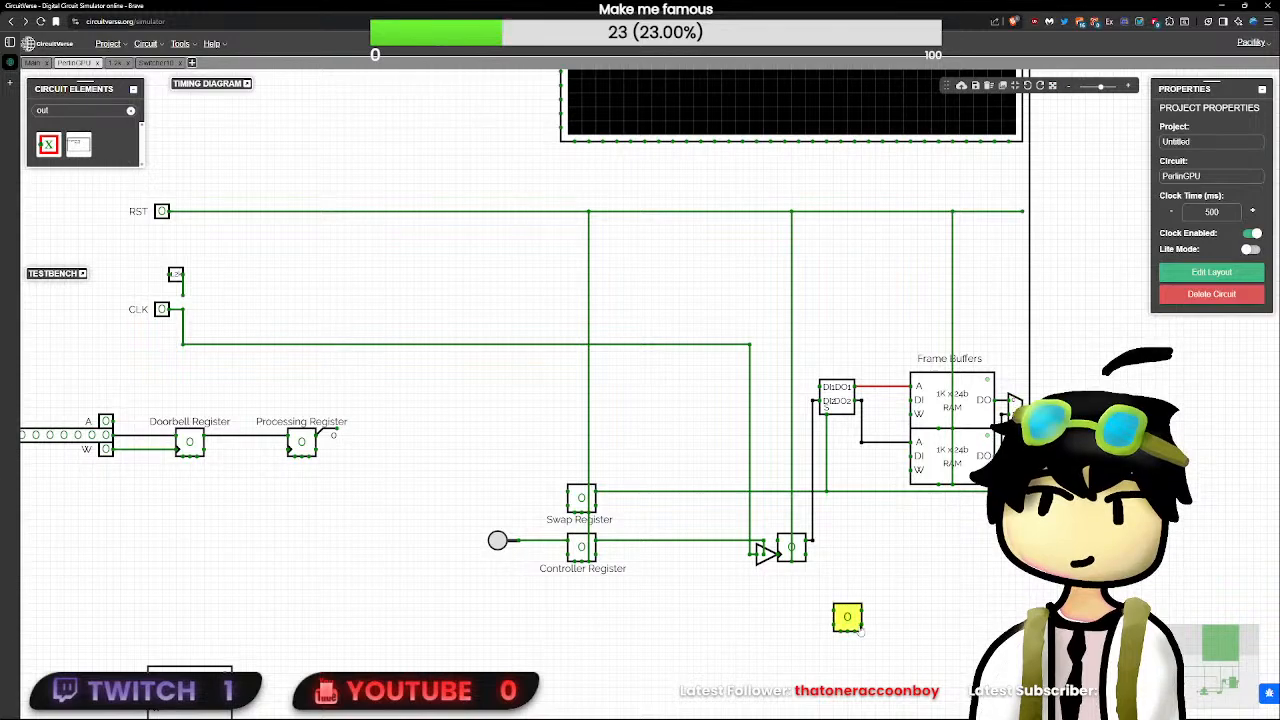
pyautogui.moveTo(848, 618); pyautogui.dragTo(791, 596)
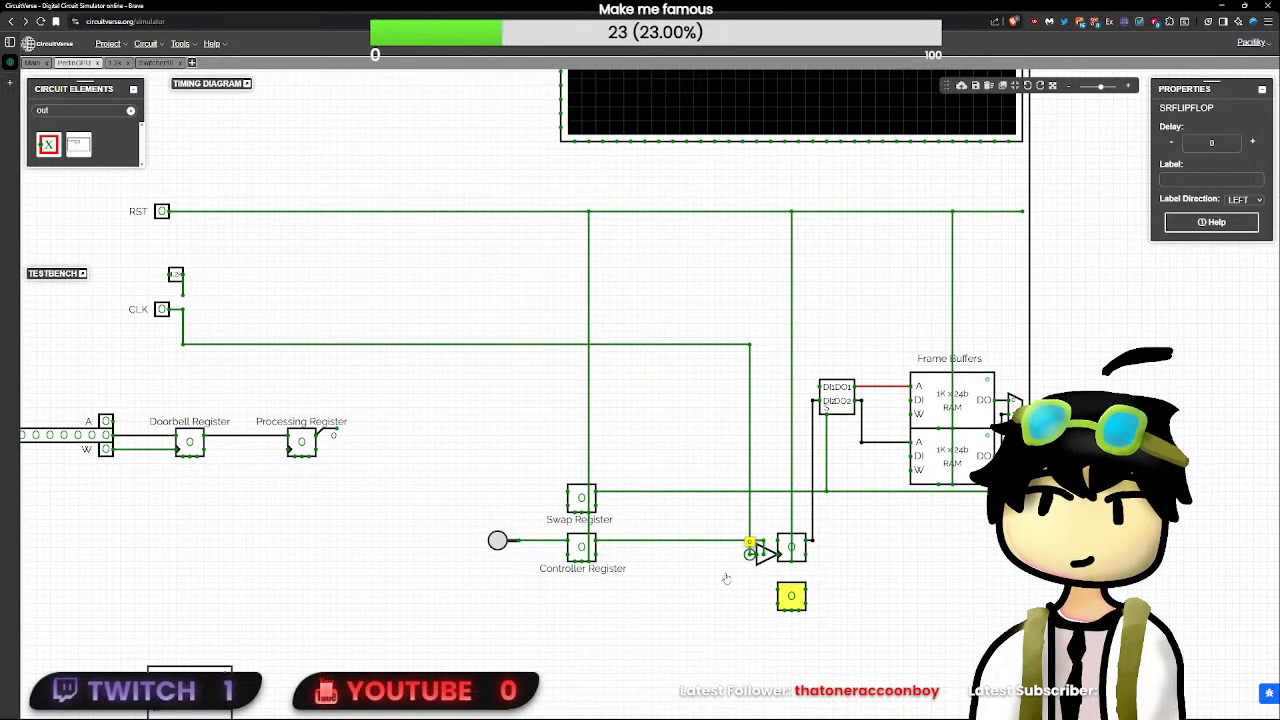
# - Add a 2-input AND gate just before the copied flip-flop, and set its delay to 0
pyautogui.doubleClick(52, 111)
pyautogui.write('and')
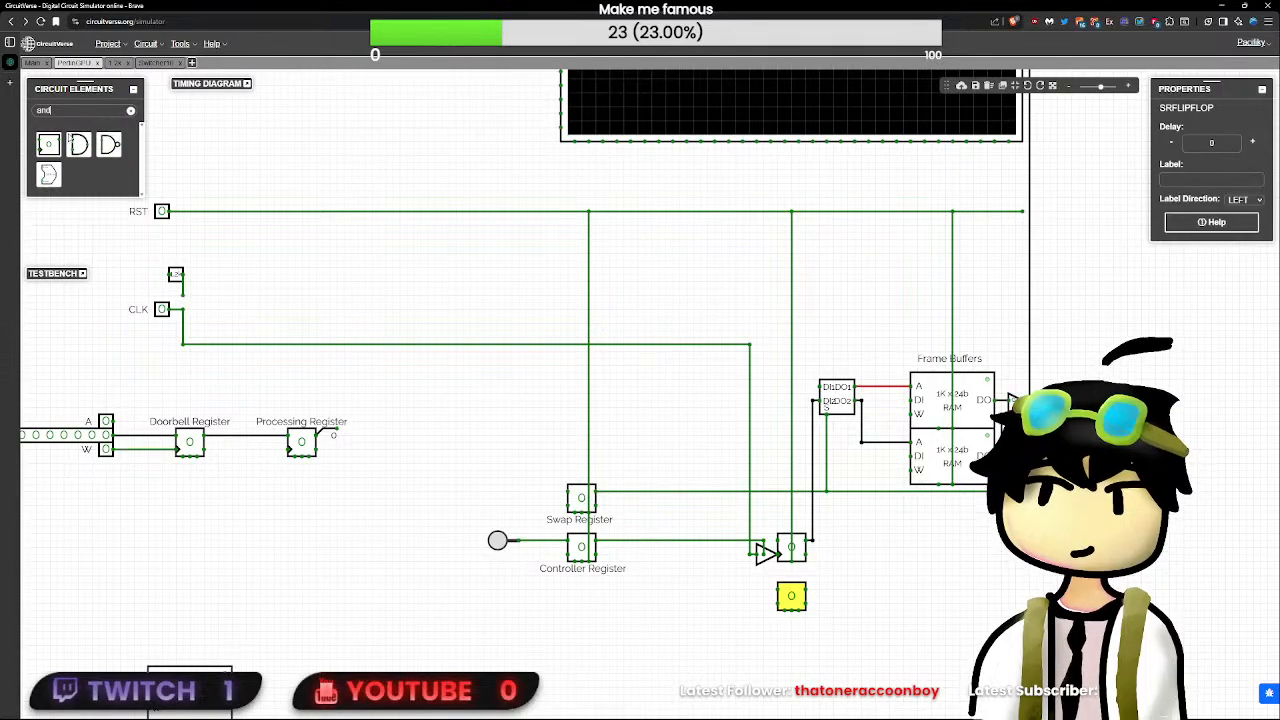
pyautogui.click(80, 146)
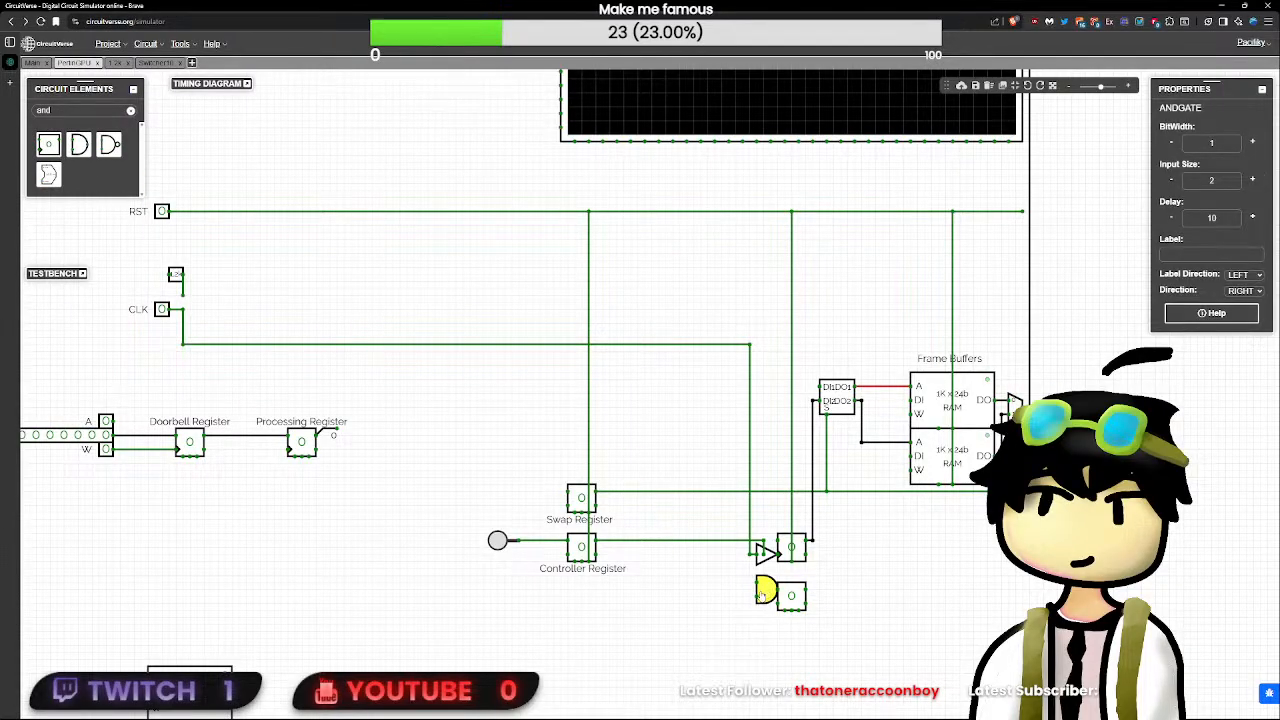
pyautogui.click(1212, 219)
pyautogui.press('BackSpace')
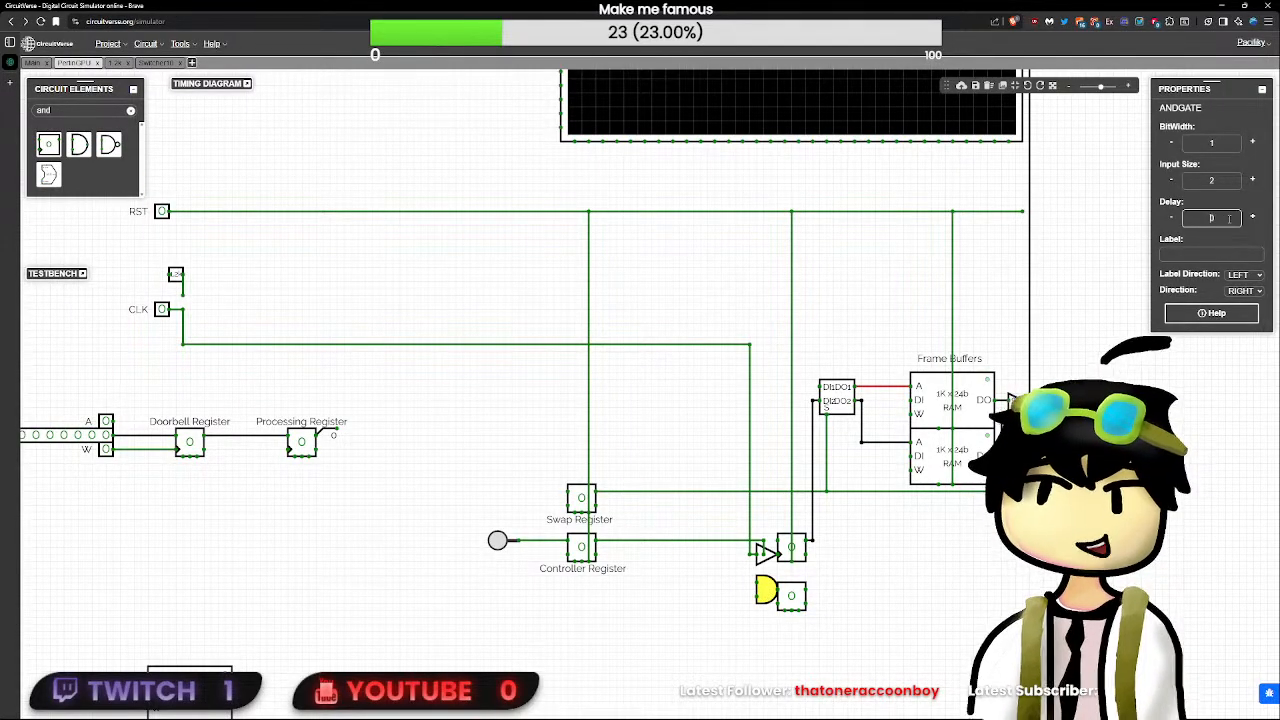
# - Wire the AND gate's two inputs to the CLK line and the Controller Register's Q output
pyautogui.click(749, 556)
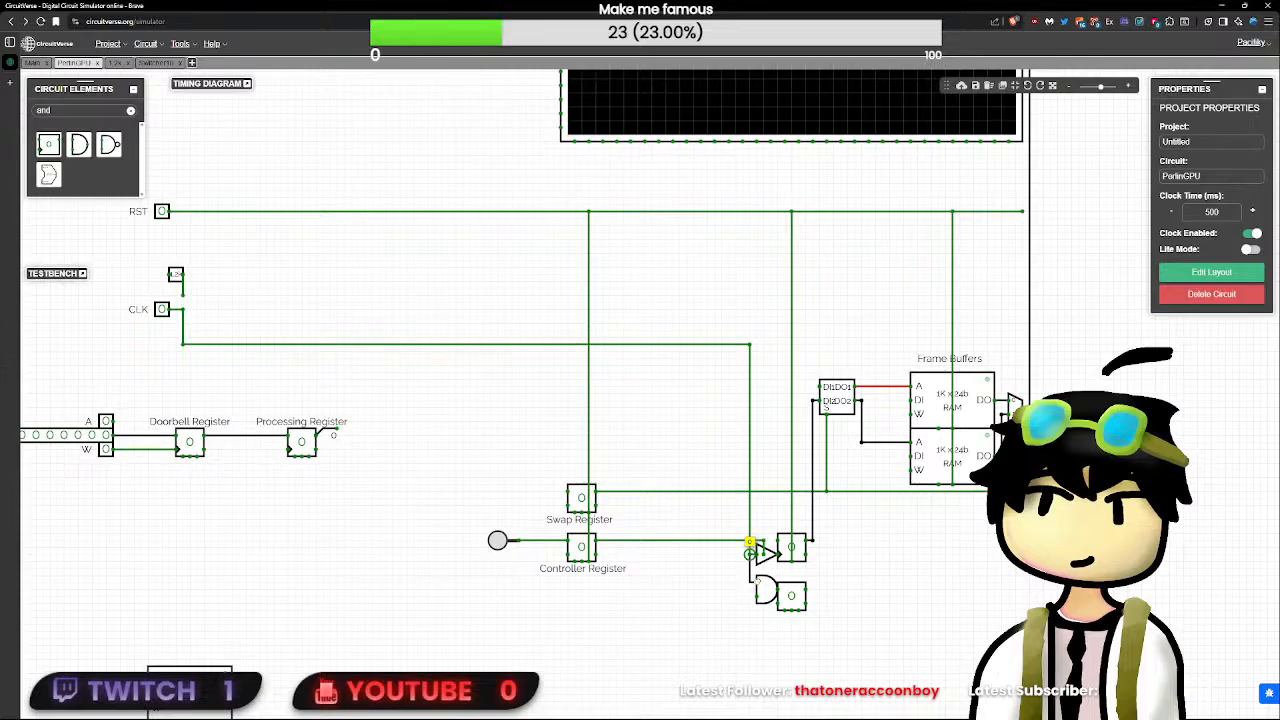
pyautogui.moveTo(741, 549); pyautogui.dragTo(747, 584)
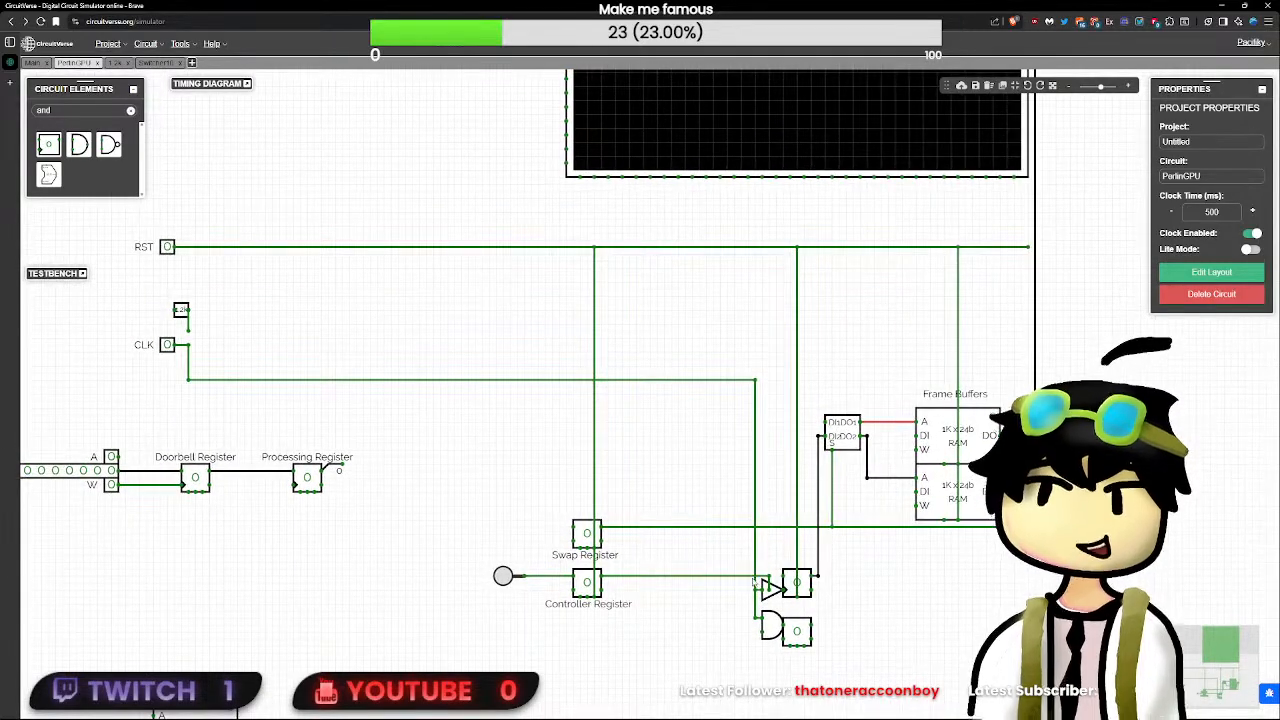
pyautogui.click(772, 626)
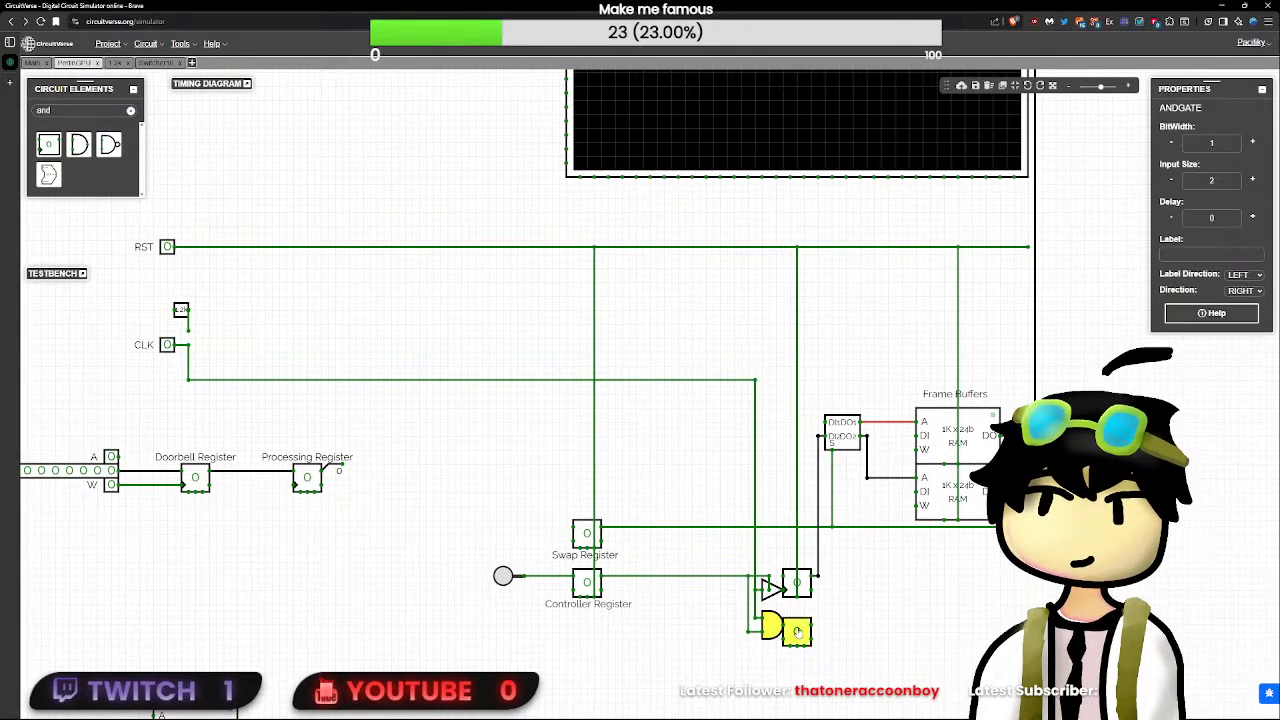
# - Check the settings of the AND gate, counter and copied flip-flop, re-entering 0 as the AND gate's delay
pyautogui.click(773, 627)
pyautogui.click(796, 588)
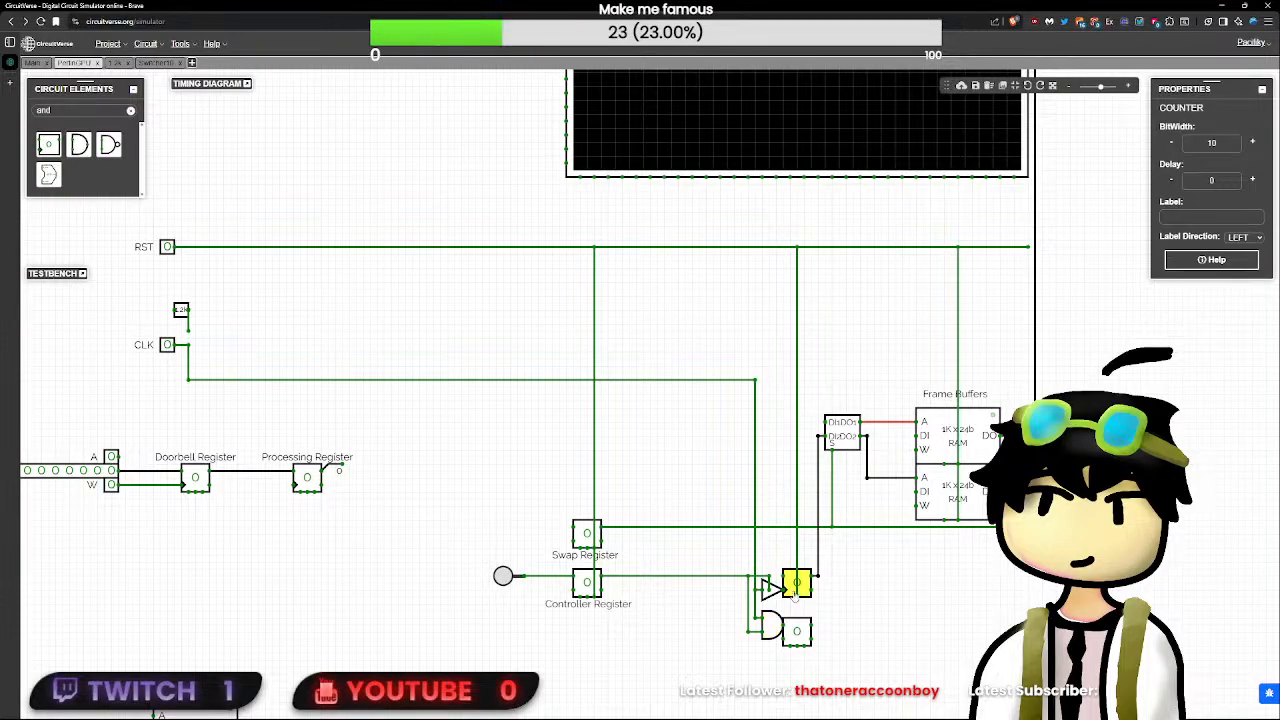
pyautogui.click(797, 632)
pyautogui.click(775, 628)
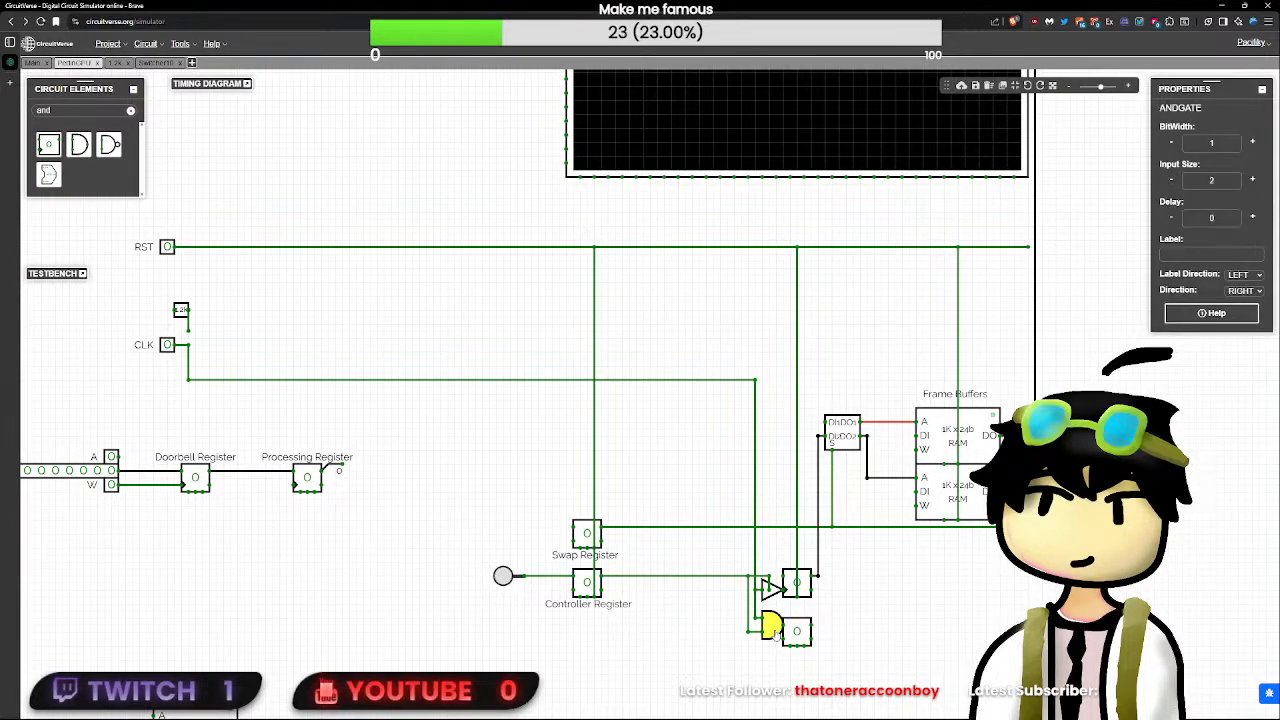
pyautogui.write('1')
pyautogui.press('BackSpace')
pyautogui.write('0')
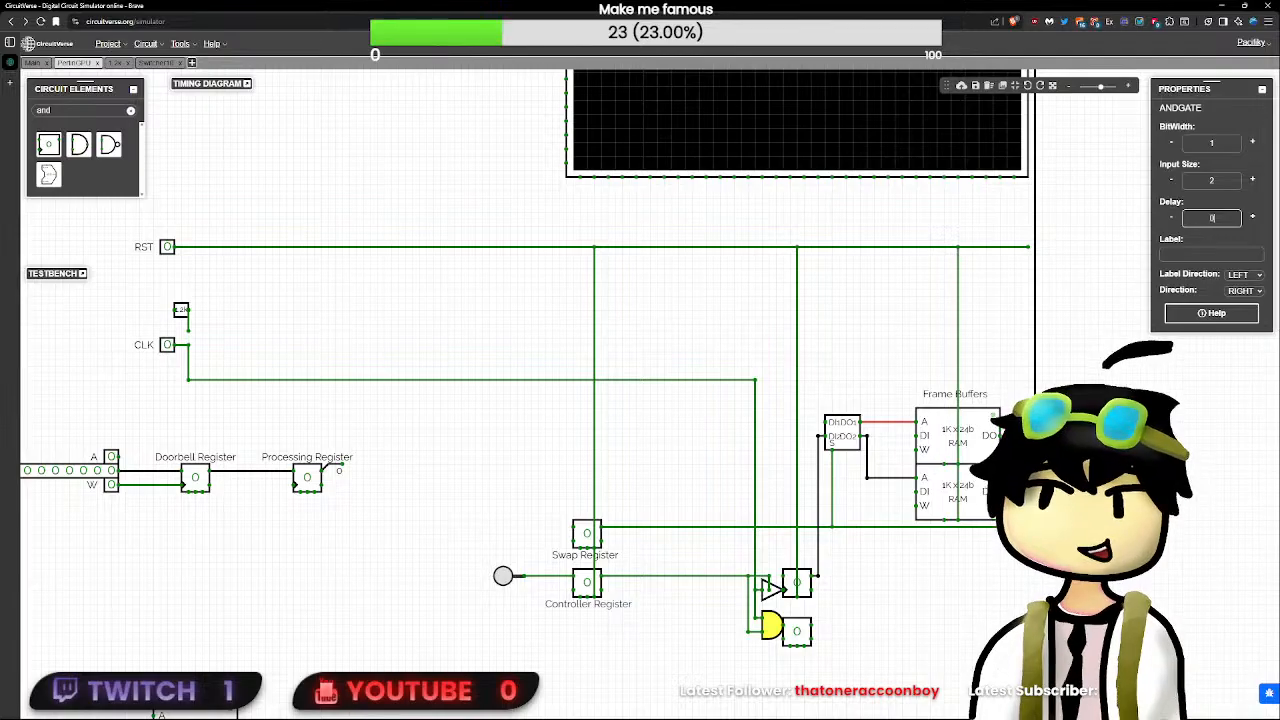
# - Check the copied flip-flop's delay, draw a short wire from its Q output, and clear the element search
pyautogui.click(798, 638)
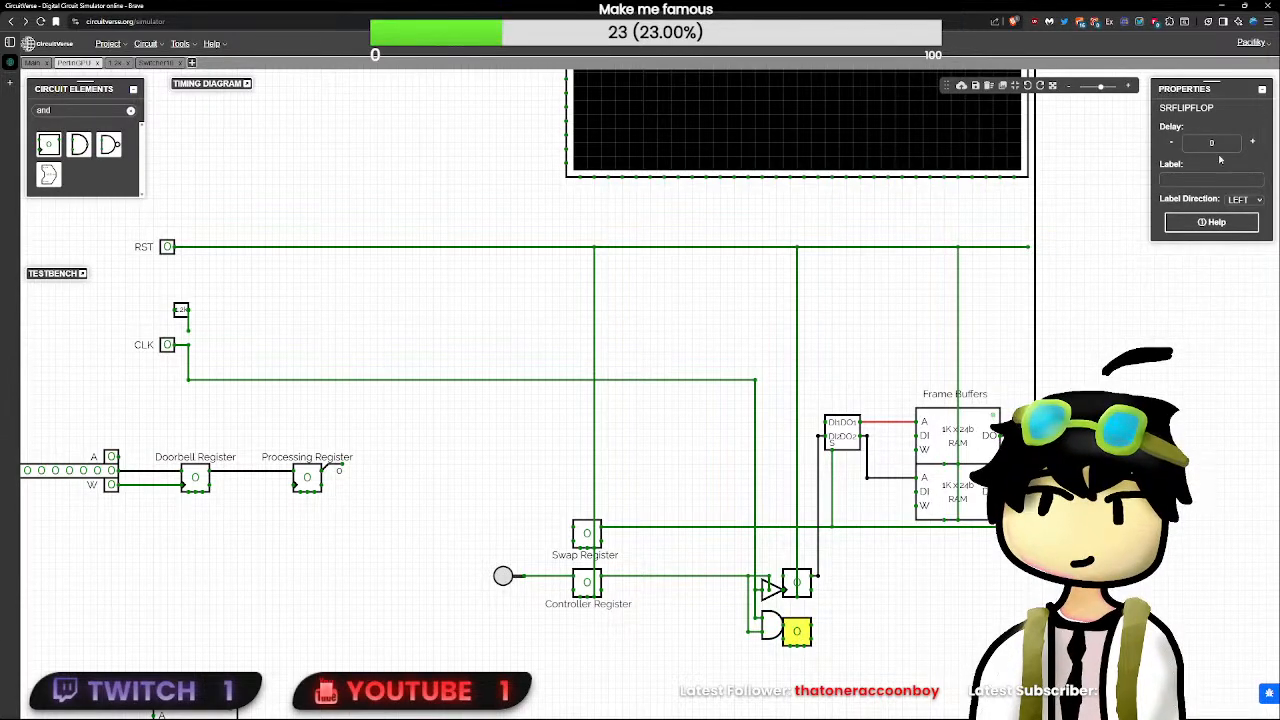
pyautogui.click(868, 631)
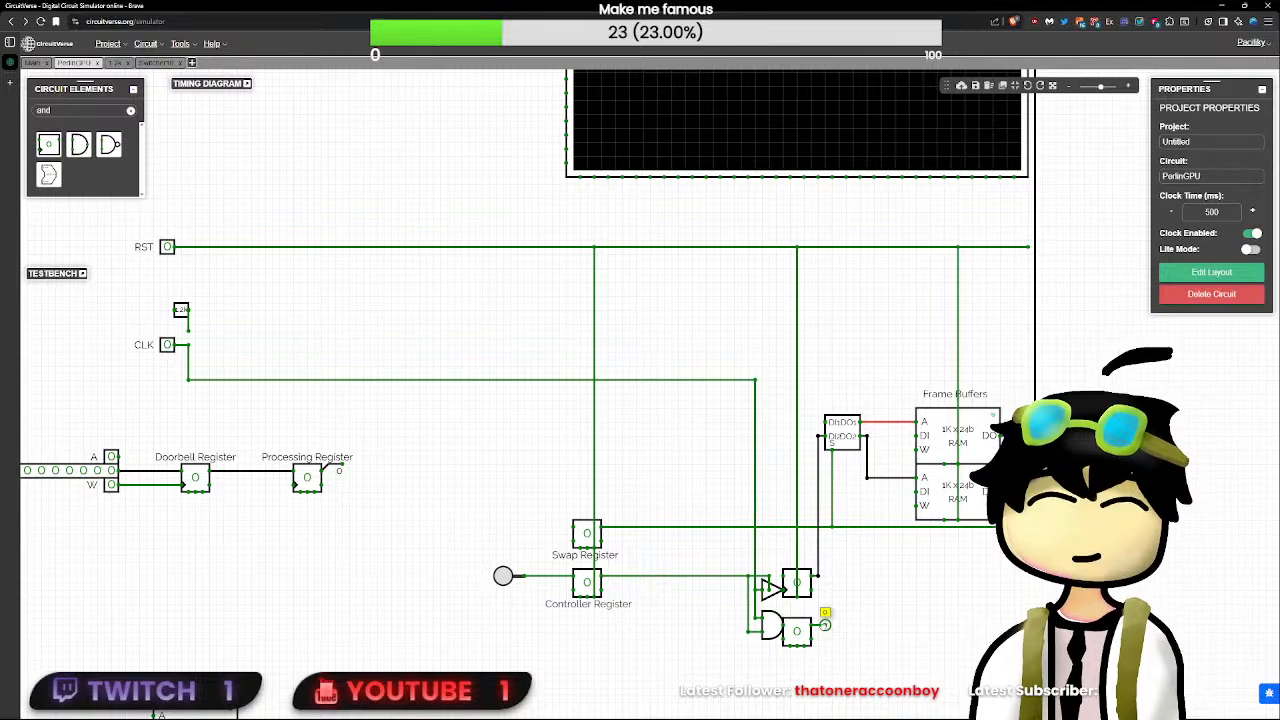
pyautogui.click(130, 110)
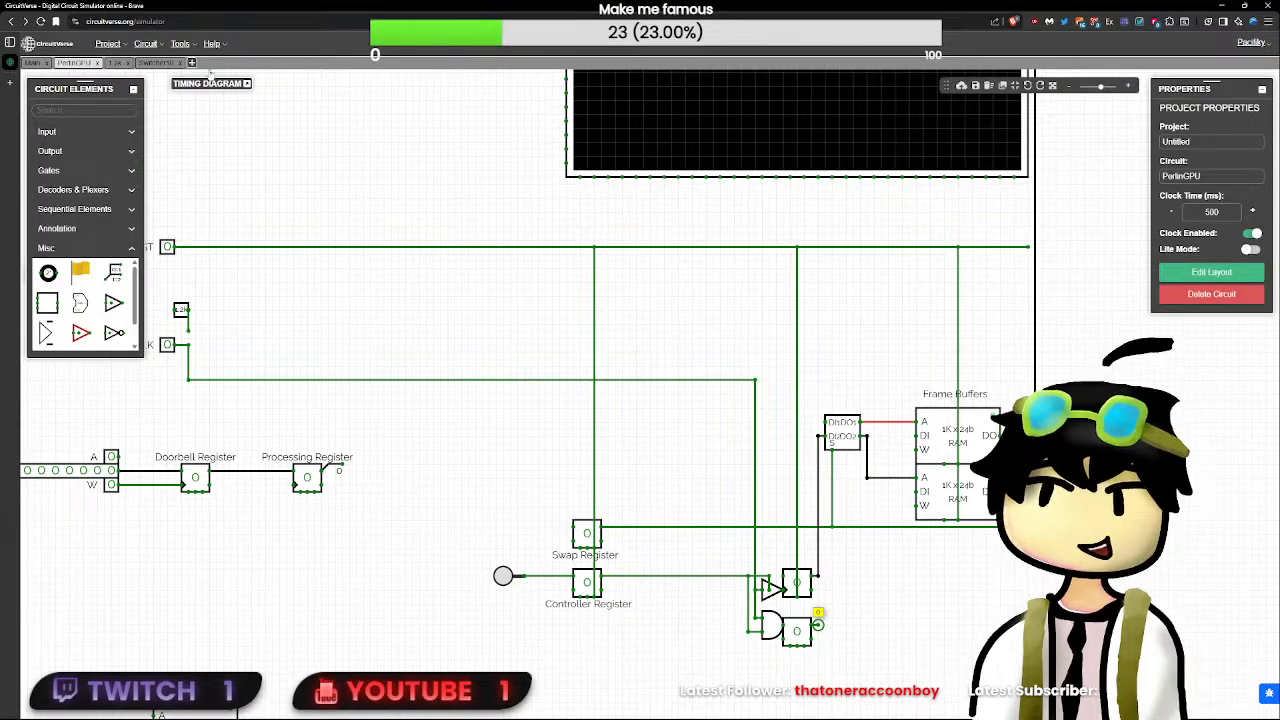
# - Check the counter's bit width, and create a new circuit named Zero10
pyautogui.scroll(2, 817, 615)
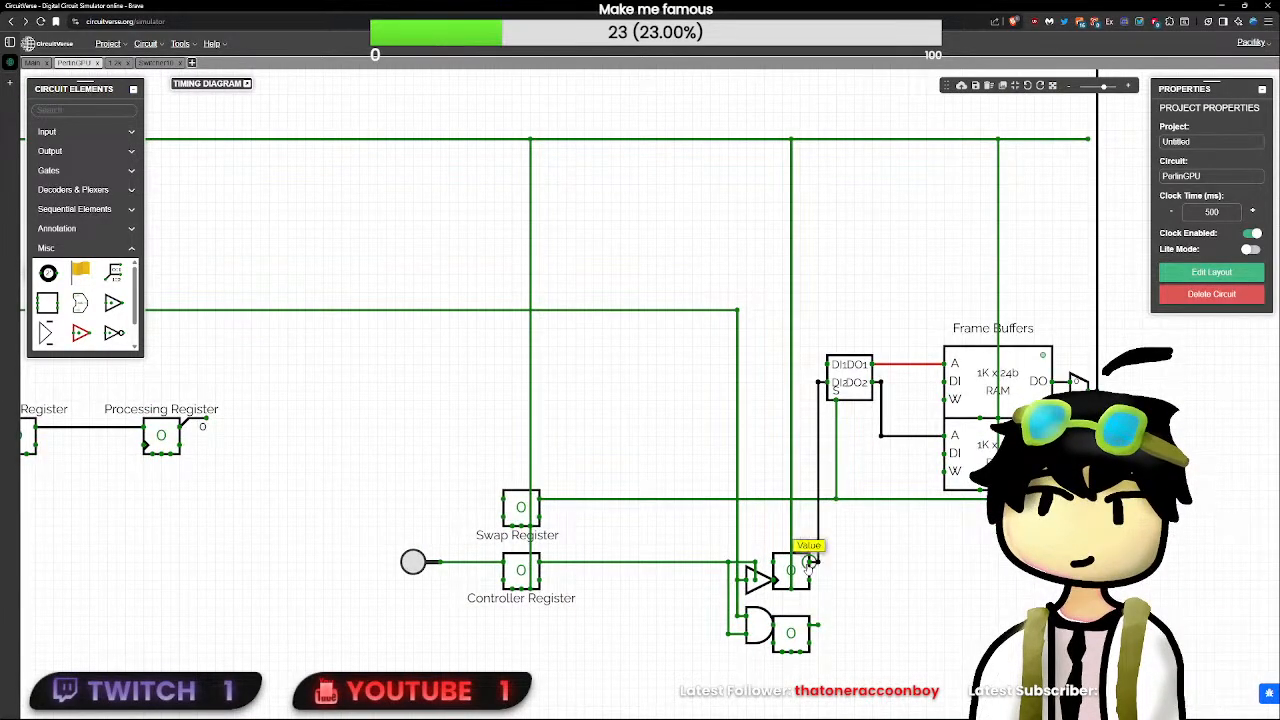
pyautogui.click(810, 562)
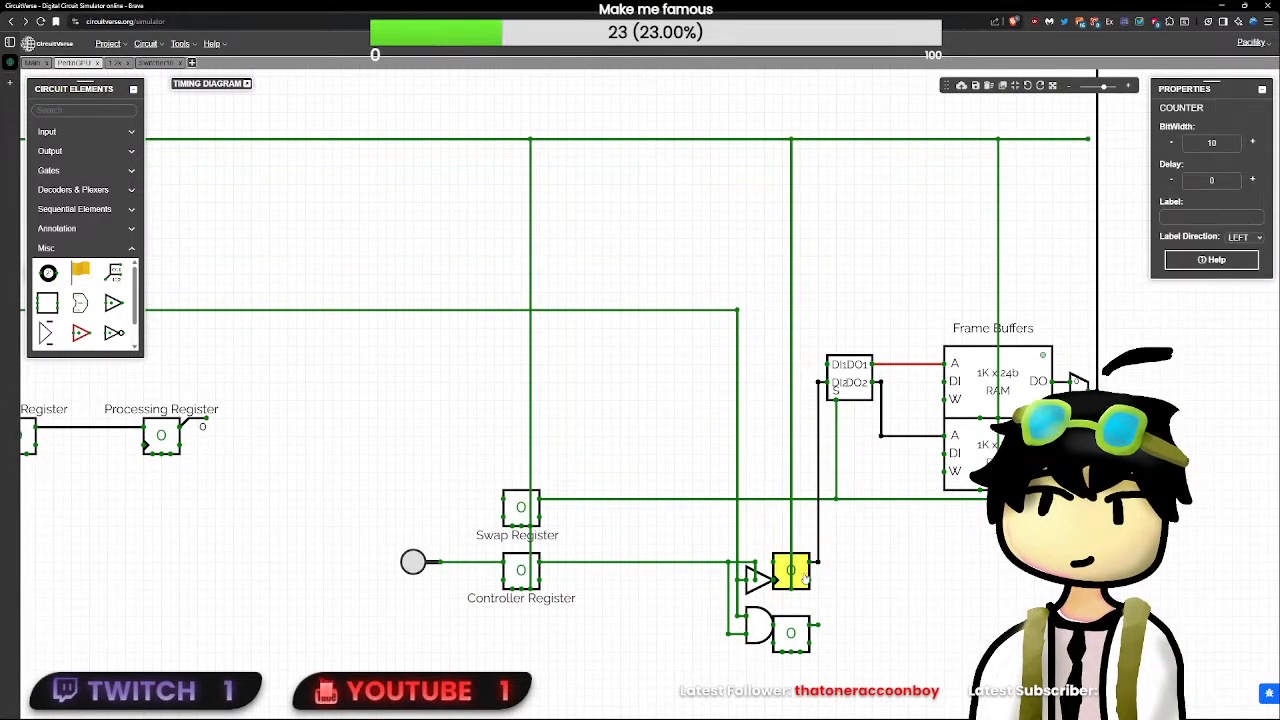
pyautogui.click(191, 63)
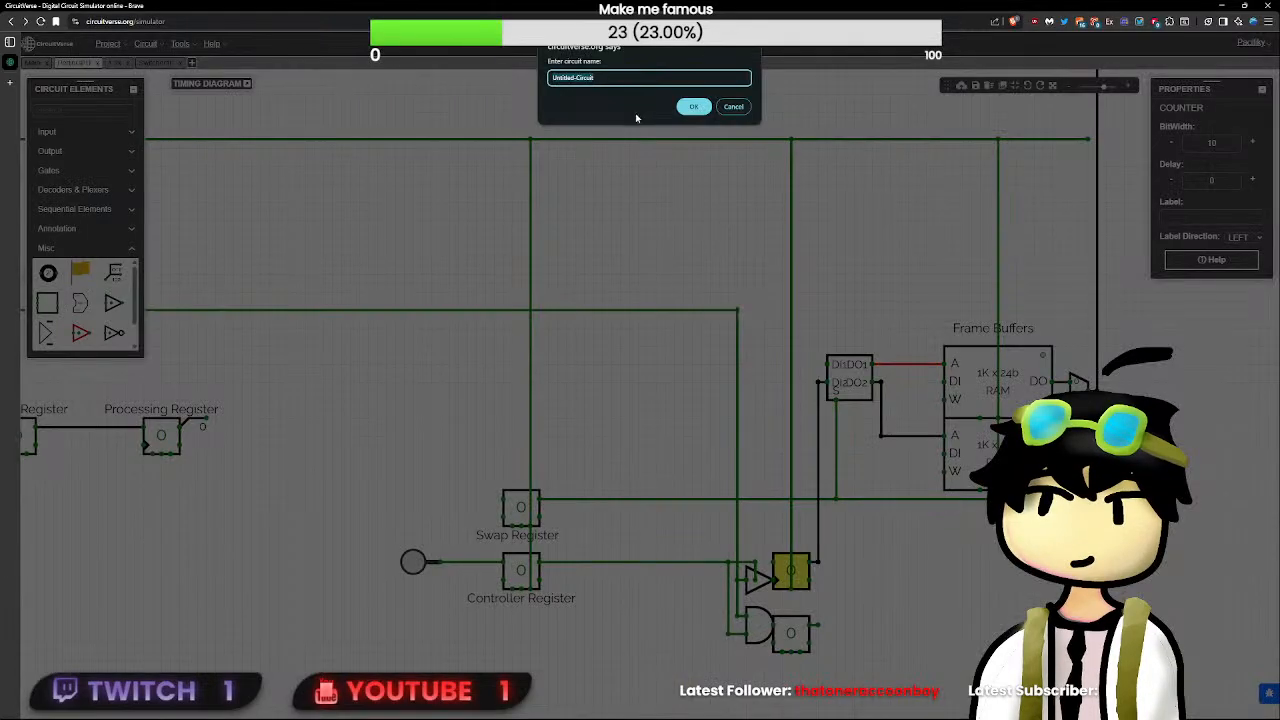
pyautogui.write('Zero10')
pyautogui.press('Return')
# - Place an input element in the Zero10 circuit and set its bit width to 10
pyautogui.click(85, 111)
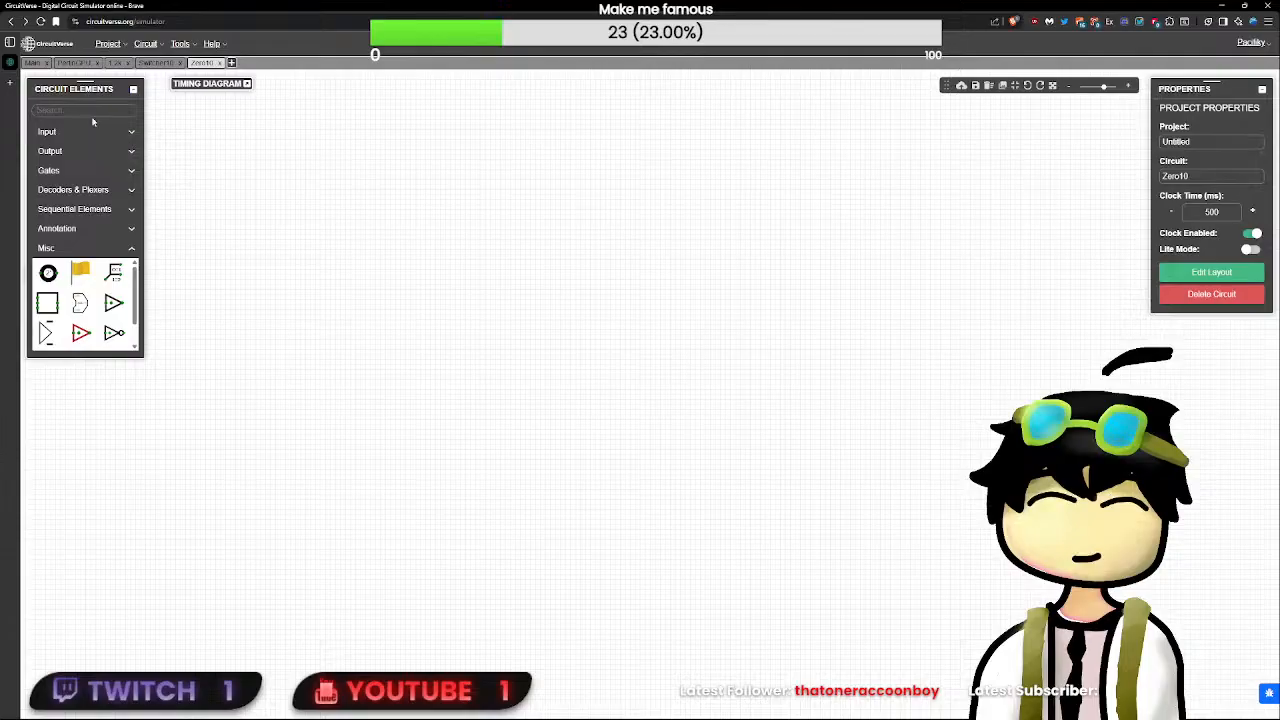
pyautogui.write('input')
pyautogui.click(57, 147)
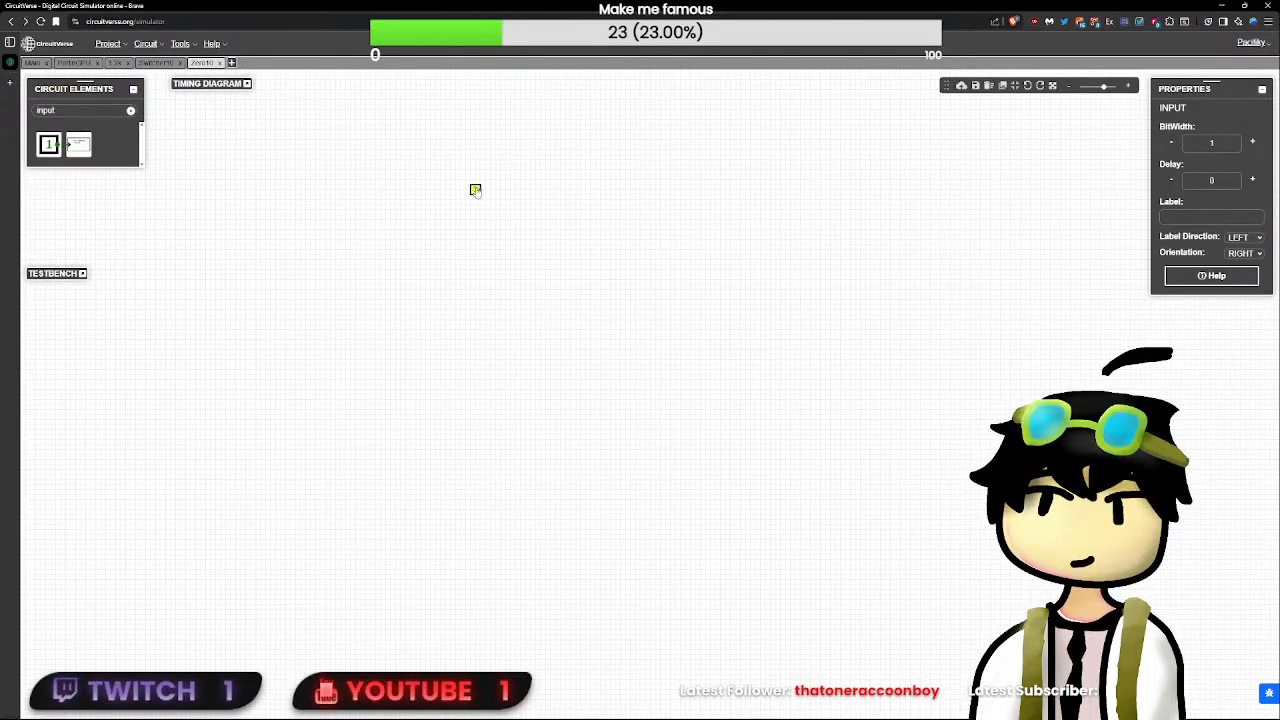
pyautogui.click(1233, 143)
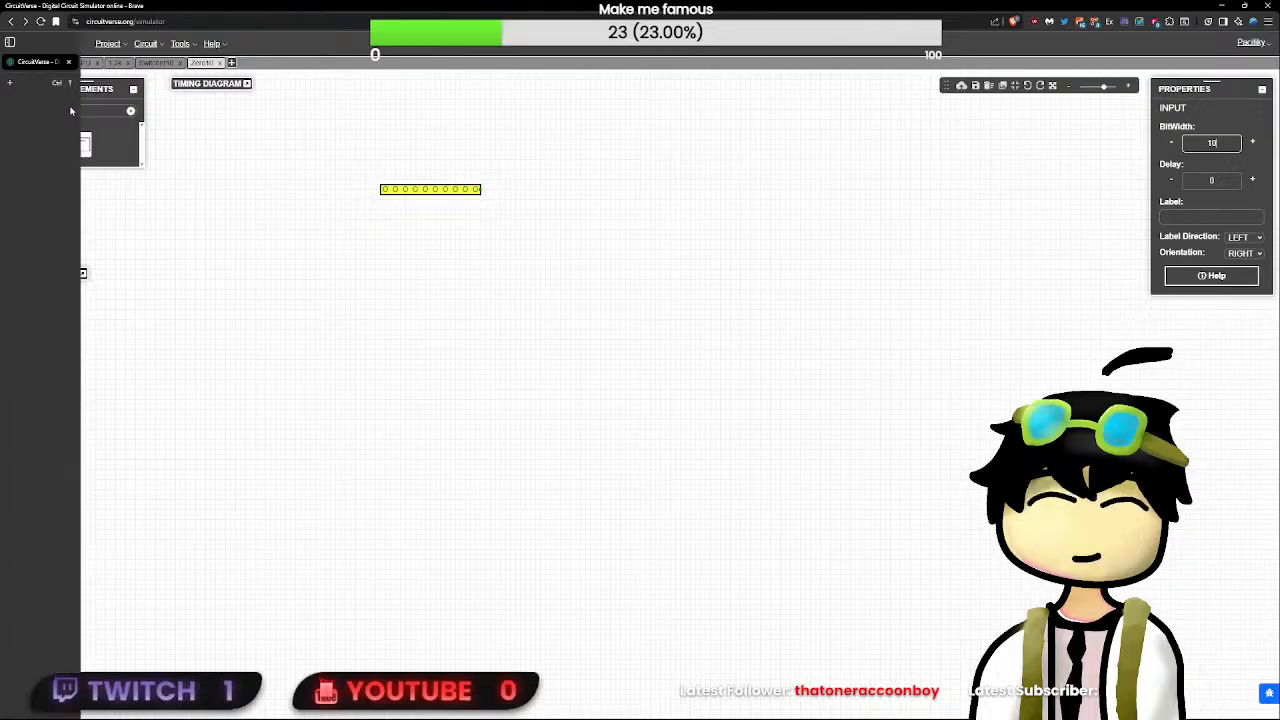
# - Add a 10-bit splitter with ten single-bit outputs, attached to the output end of the 10-bit input
pyautogui.doubleClick(112, 107)
pyautogui.write('slp')
pyautogui.press('BackSpace')
pyautogui.press('BackSpace')
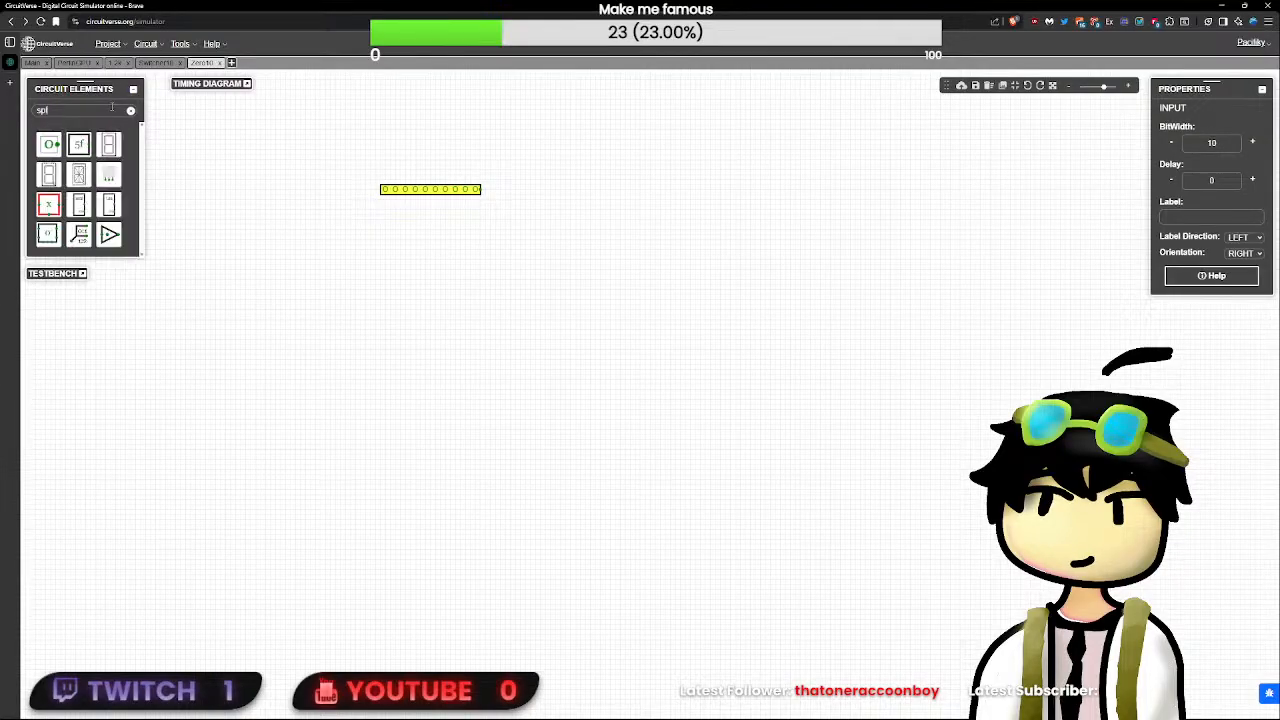
pyautogui.write('plit')
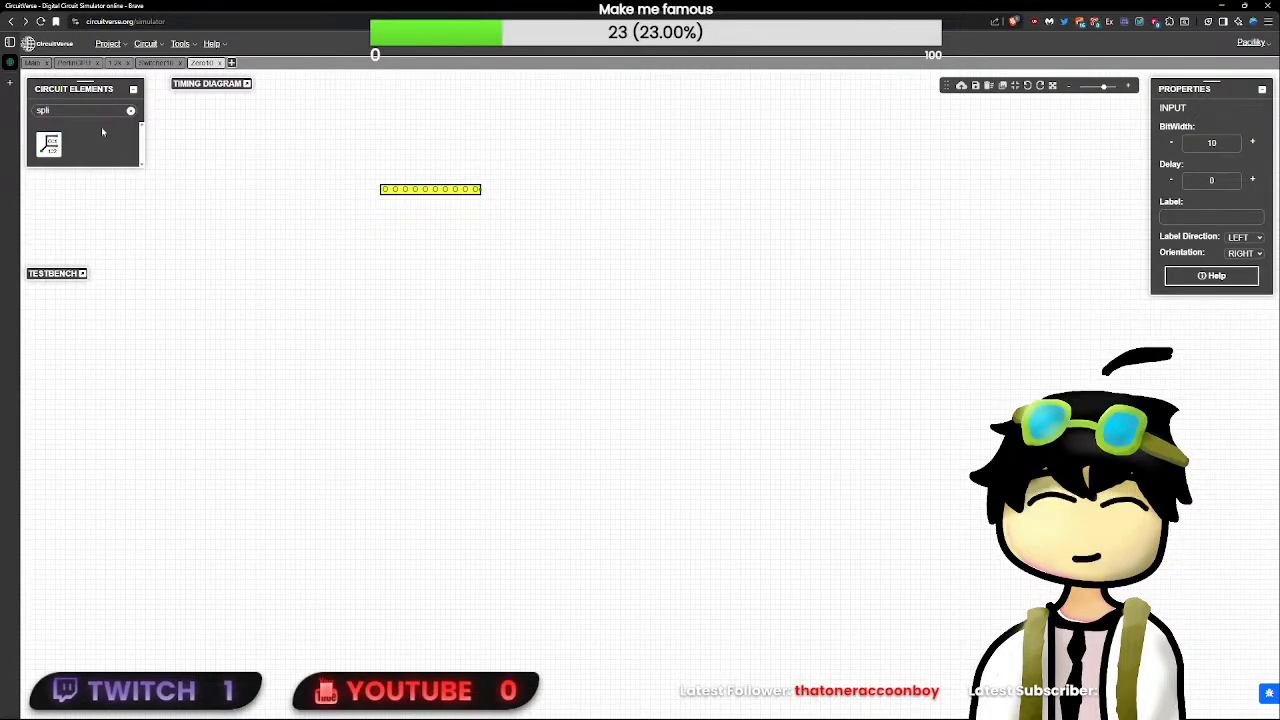
pyautogui.click(48, 145)
pyautogui.press('Return')
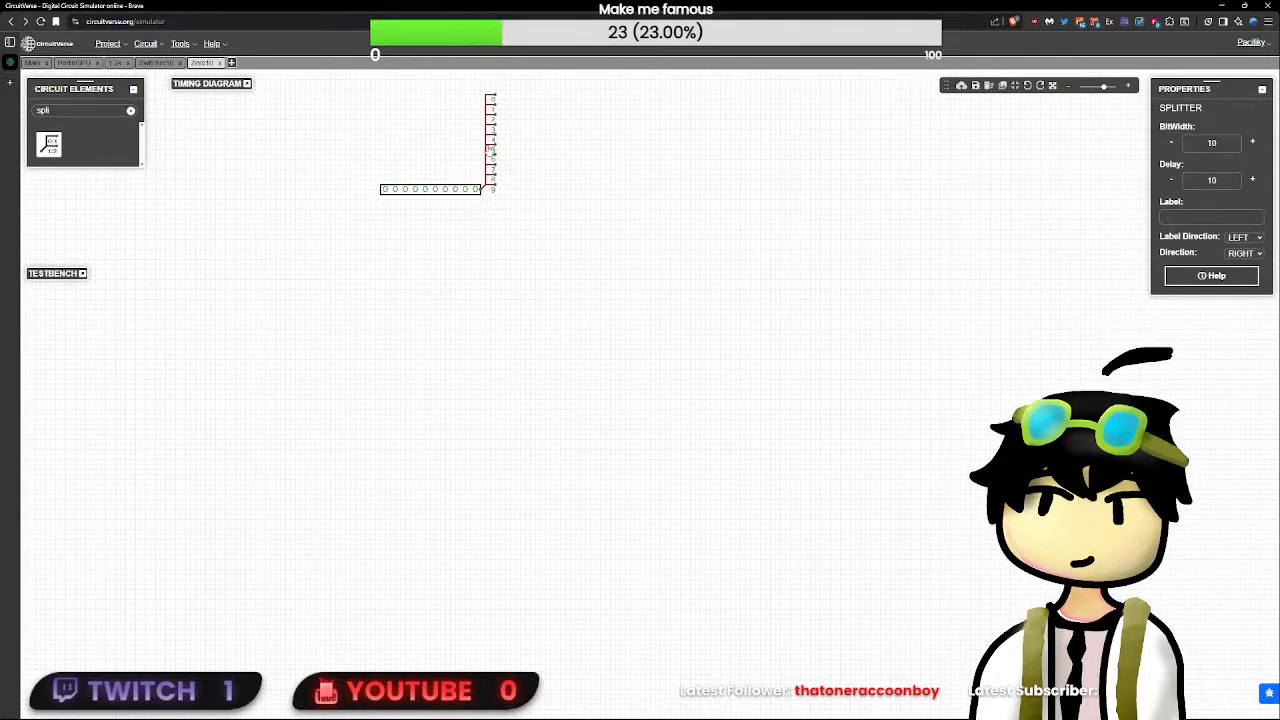
pyautogui.click(490, 150)
# - Set the splitter's delay to 0 and reselect it to check the setting
pyautogui.moveTo(599, 191); pyautogui.dragTo(577, 343)
pyautogui.click(467, 285)
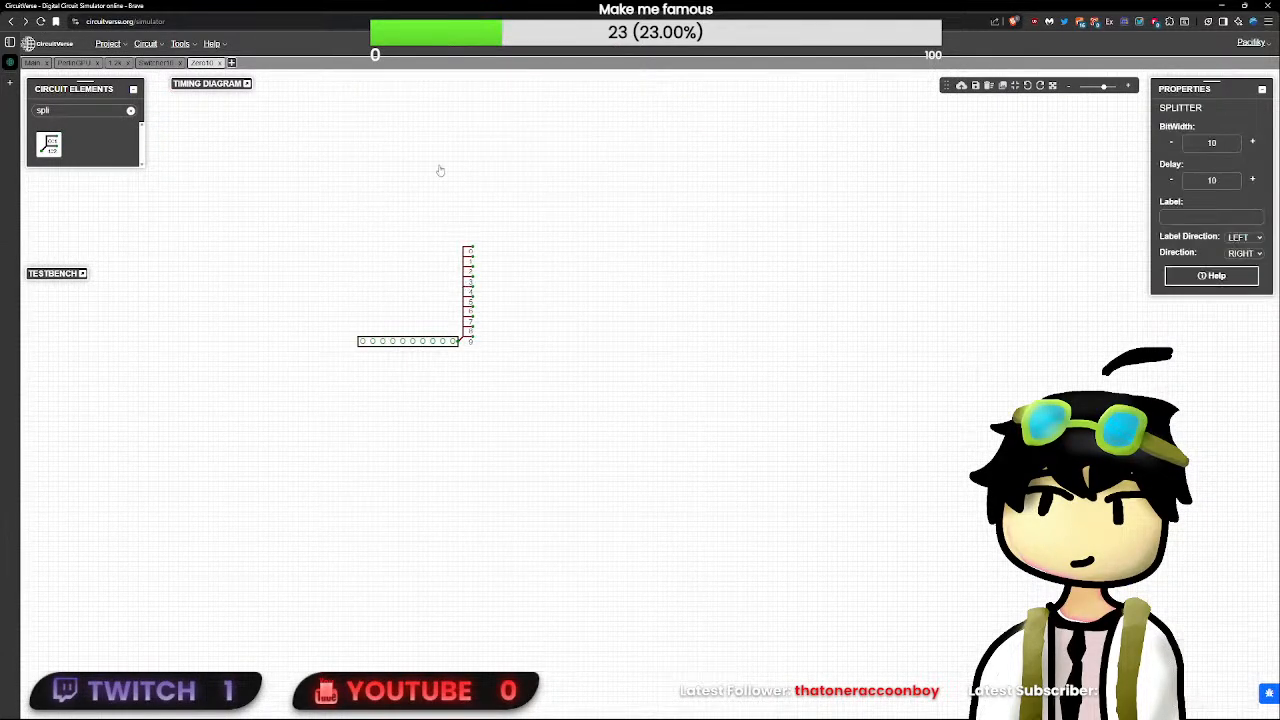
pyautogui.doubleClick(1211, 181)
pyautogui.write('0')
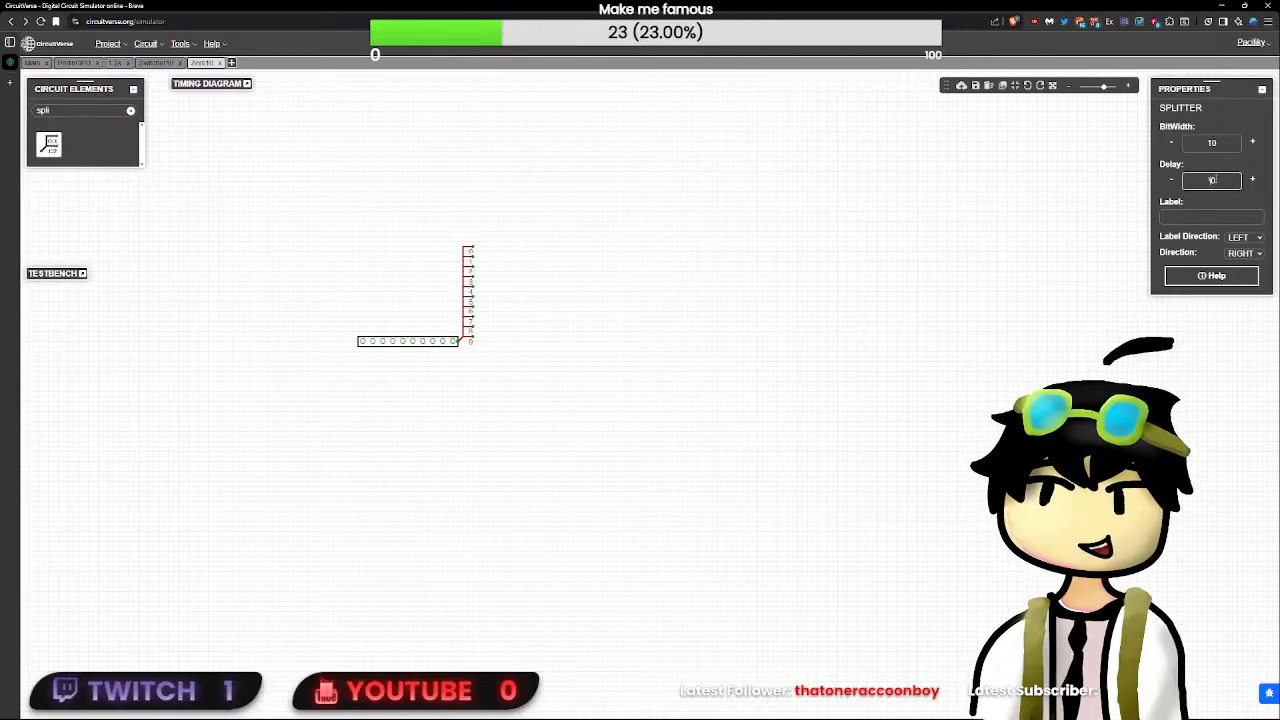
pyautogui.click(594, 268)
pyautogui.scroll(5, 462, 277)
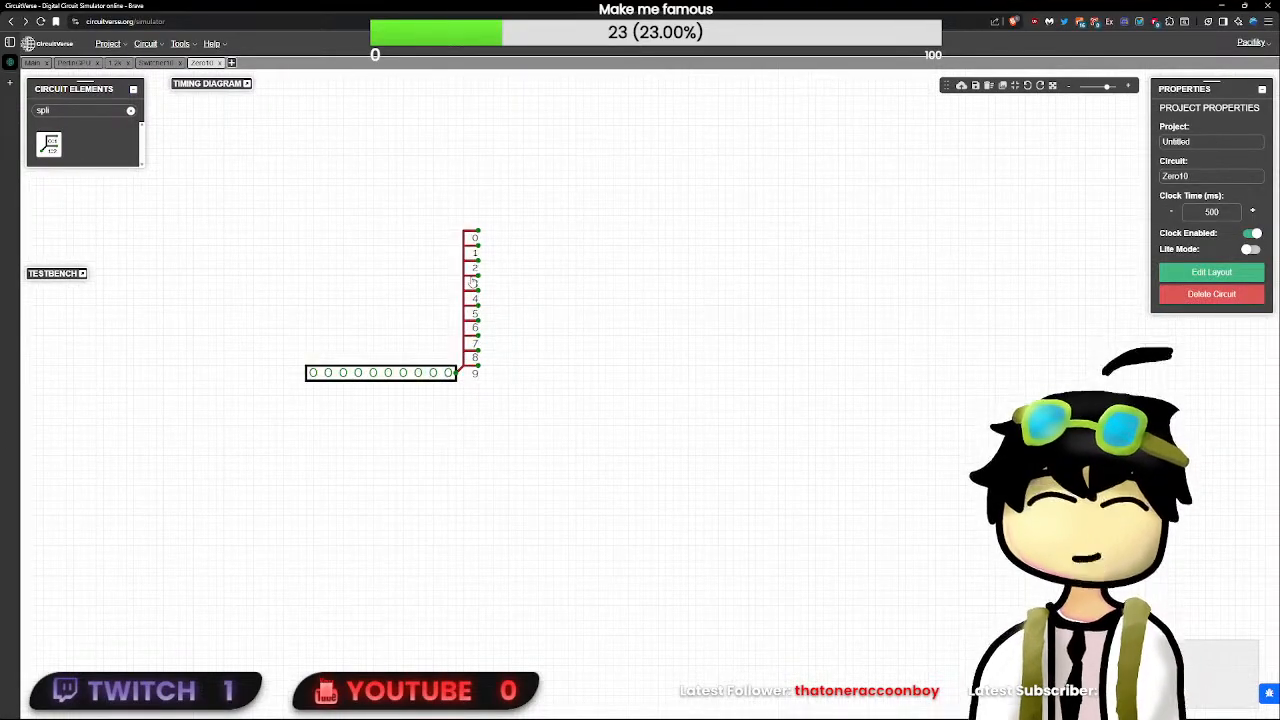
pyautogui.click(464, 278)
# - Look through the circuit element categories for a suitable logic gate
pyautogui.click(130, 110)
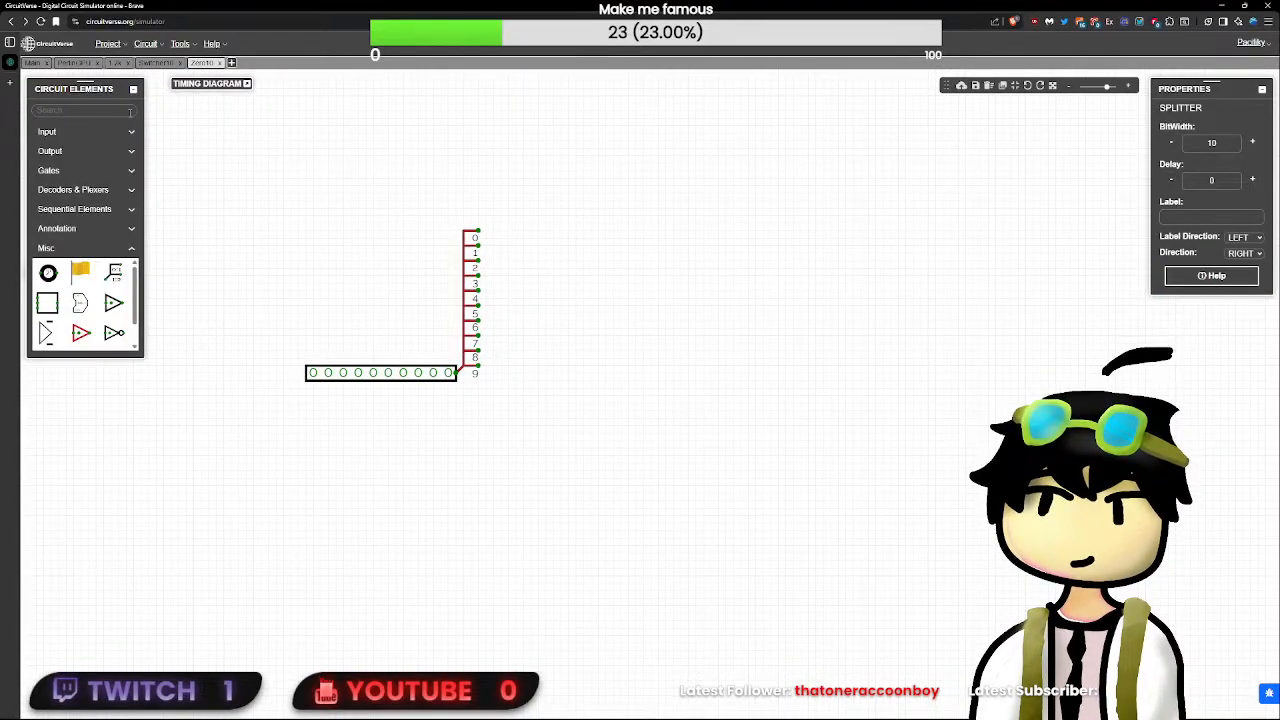
pyautogui.click(132, 171)
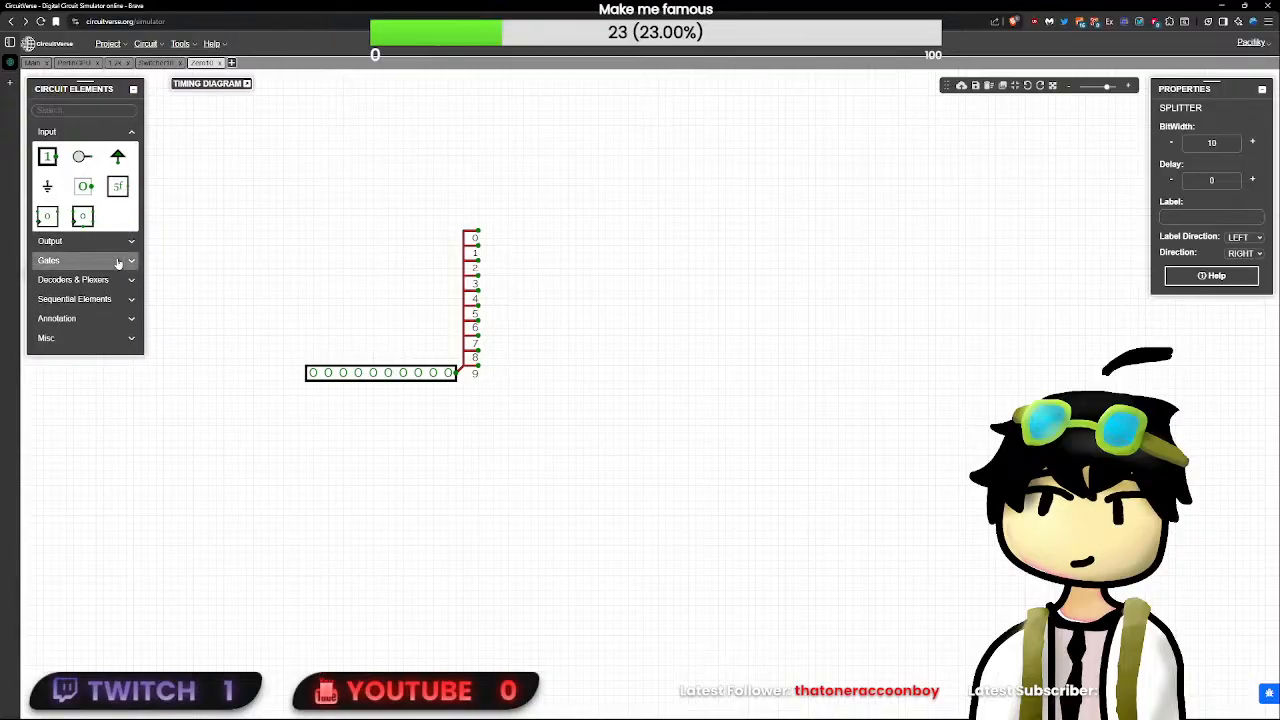
pyautogui.click(113, 281)
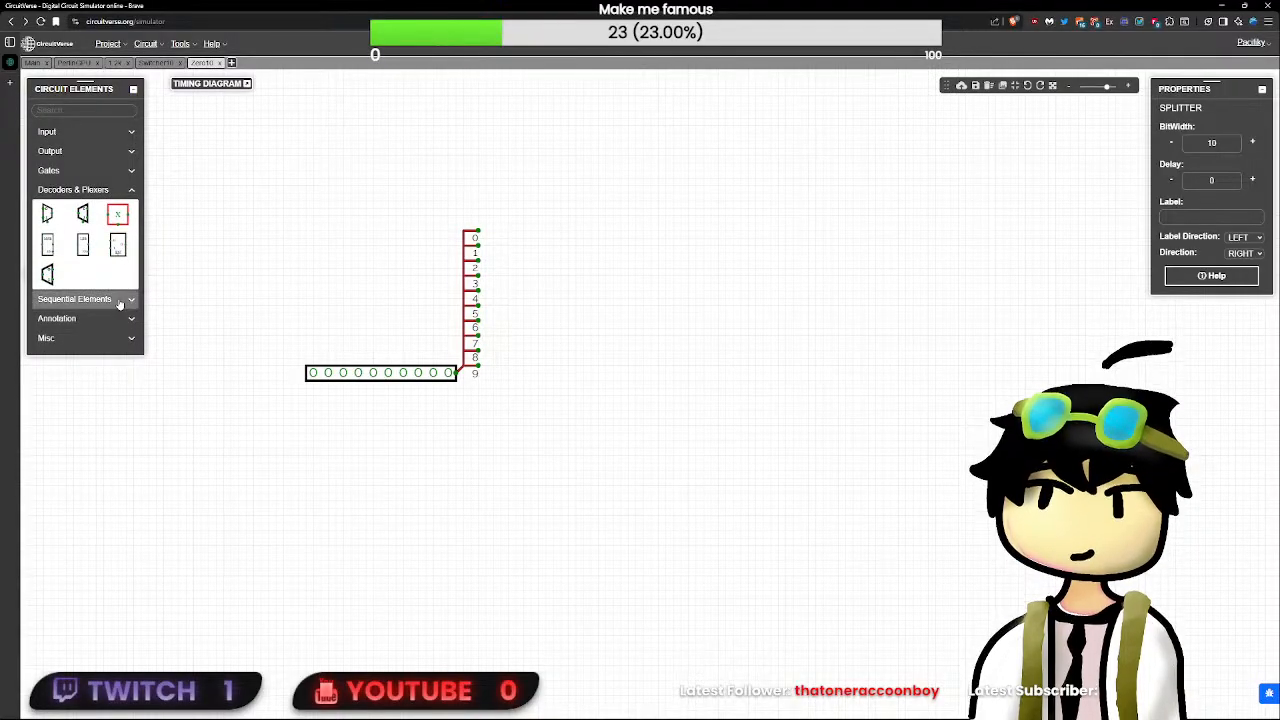
pyautogui.click(123, 318)
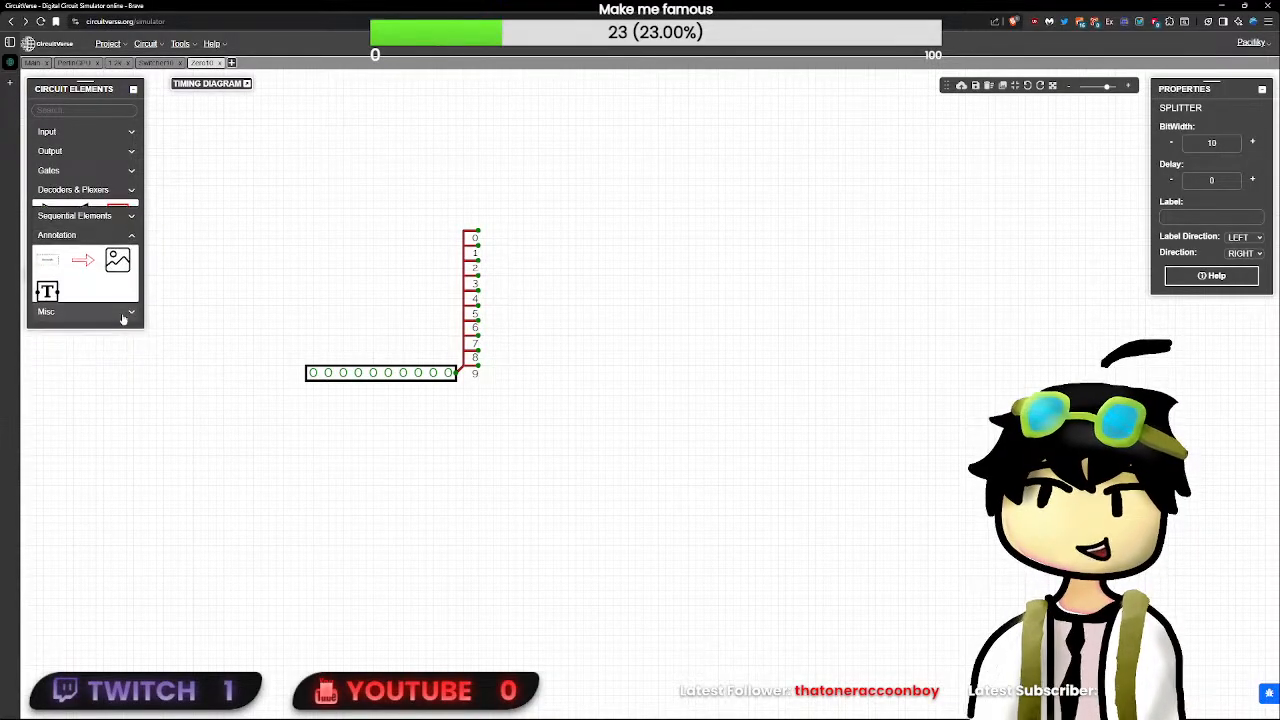
pyautogui.click(127, 312)
pyautogui.click(77, 230)
pyautogui.click(75, 213)
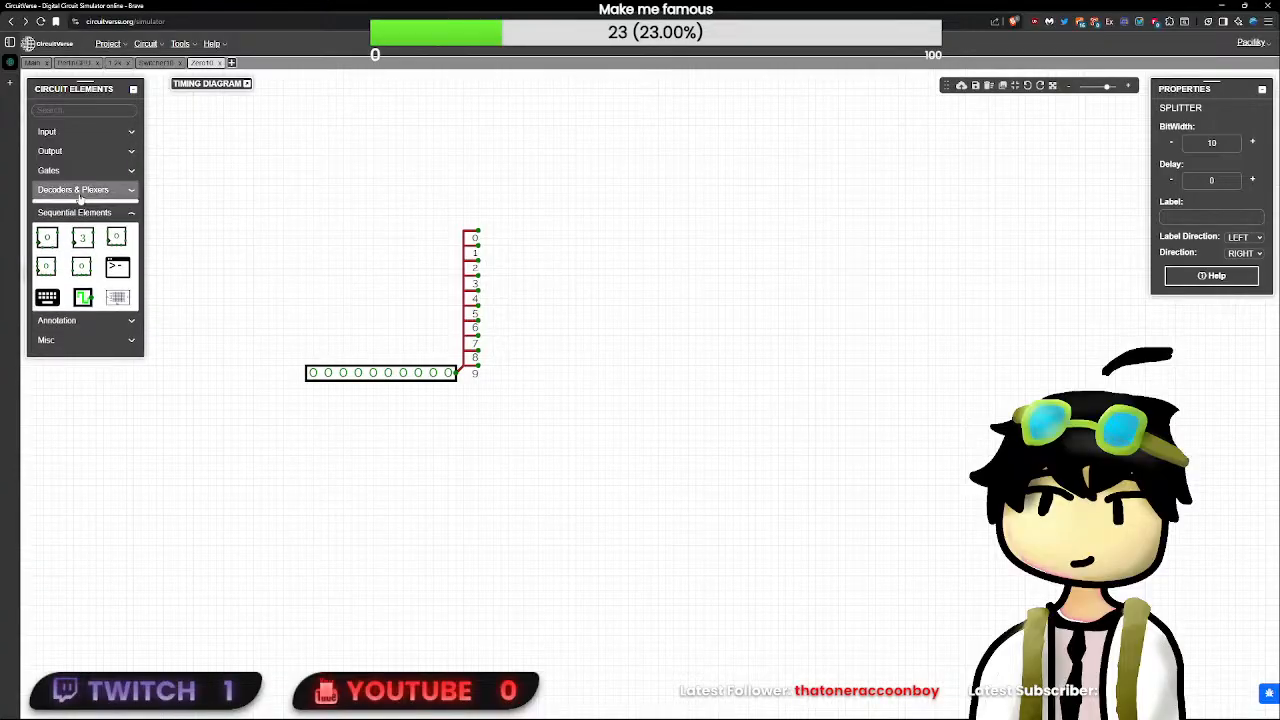
pyautogui.click(75, 170)
pyautogui.click(95, 151)
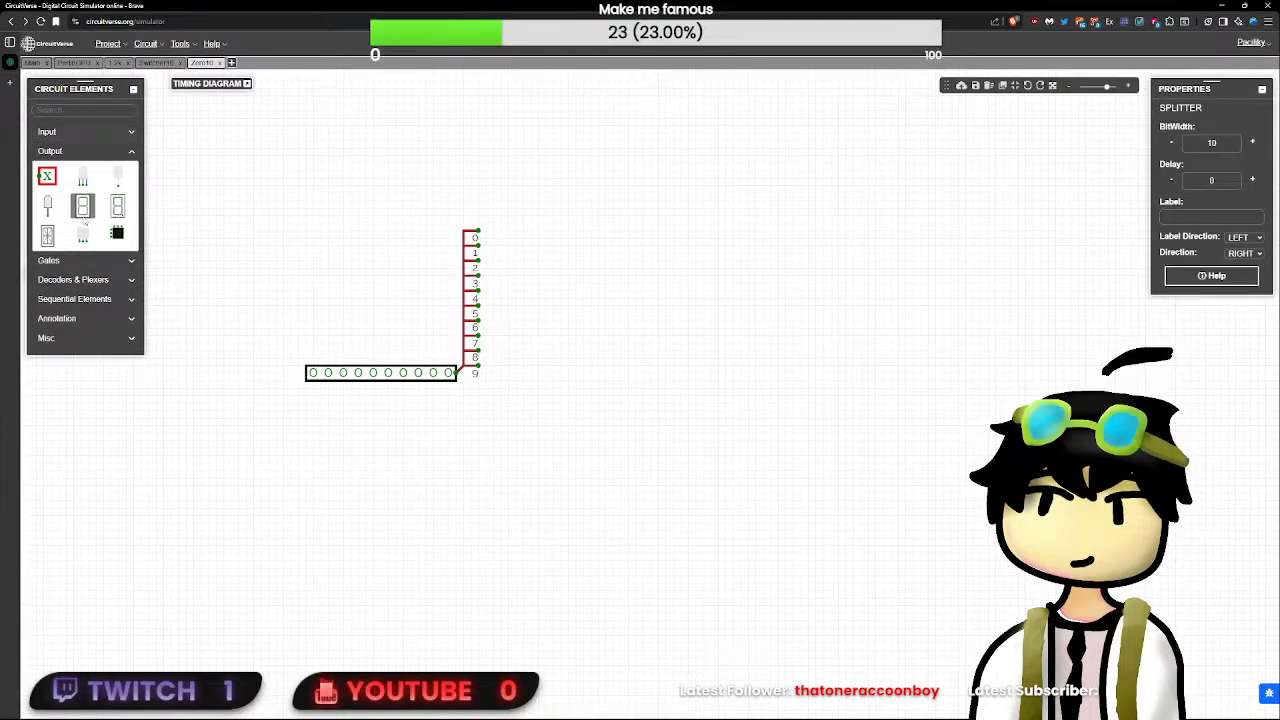
pyautogui.click(84, 262)
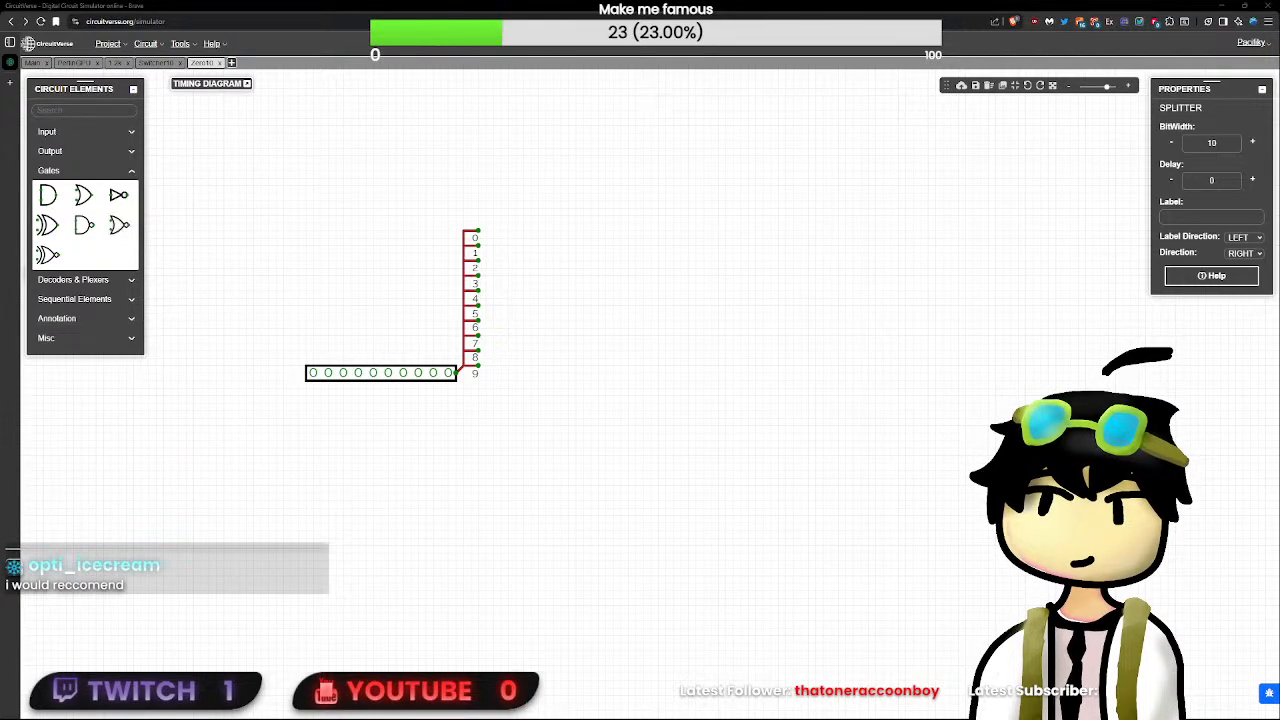
pyautogui.click(47, 225)
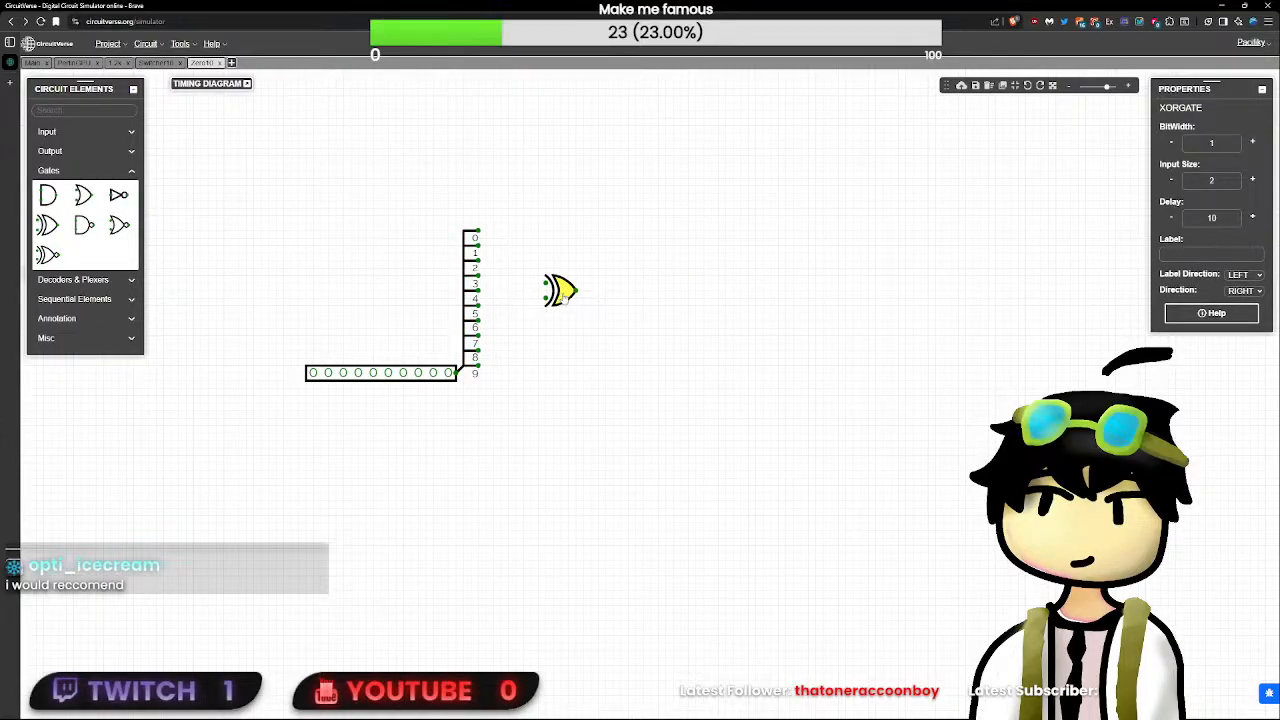
pyautogui.click(47, 255)
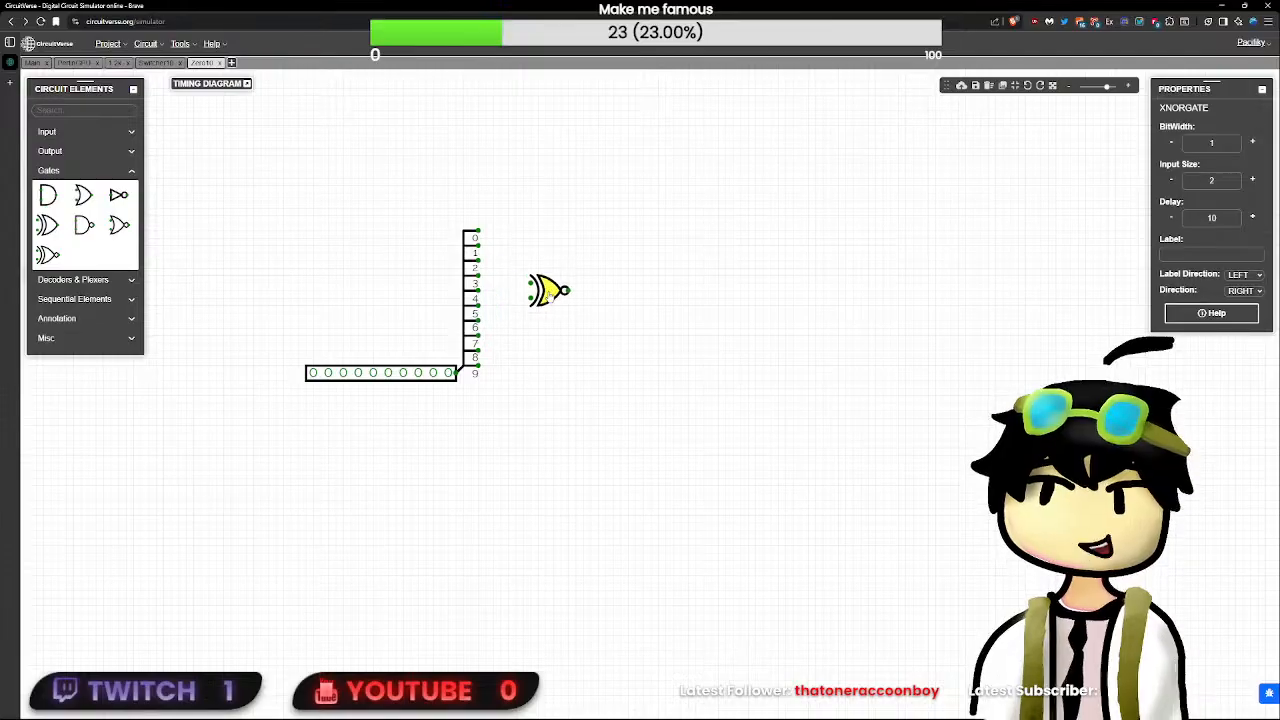
pyautogui.click(558, 291)
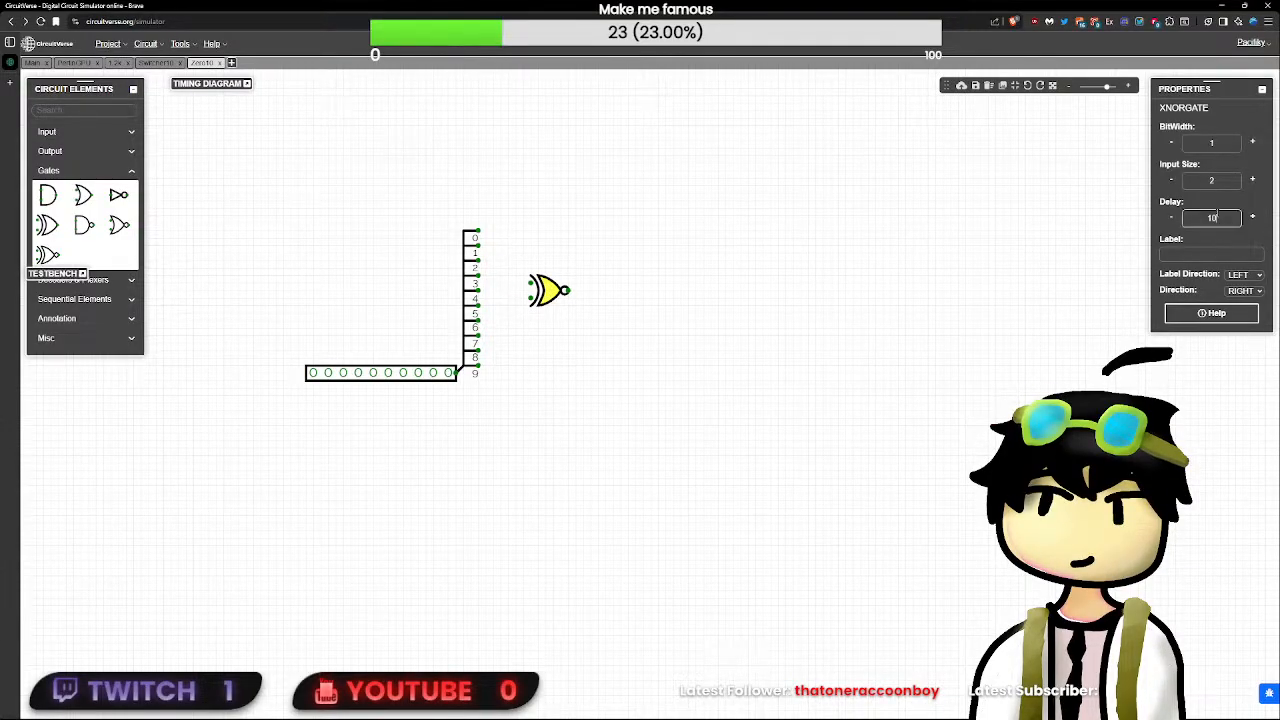
pyautogui.click(691, 276)
pyautogui.click(553, 293)
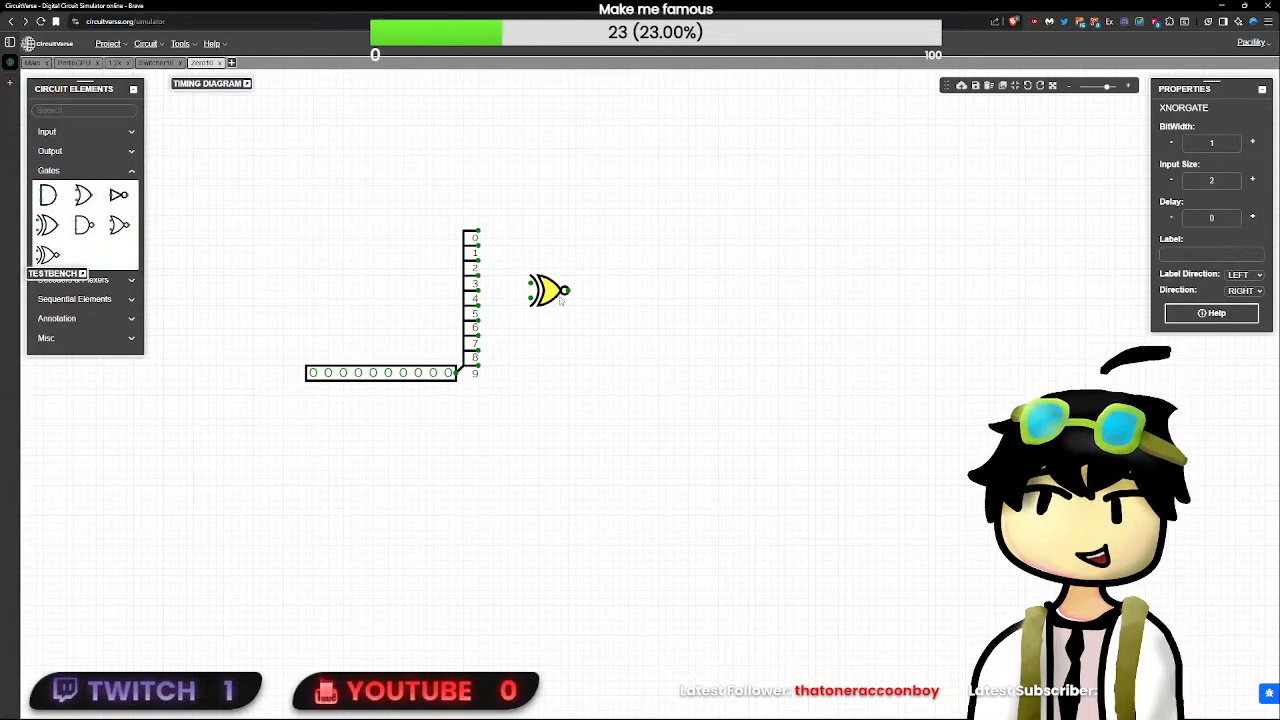
pyautogui.moveTo(24, 228)
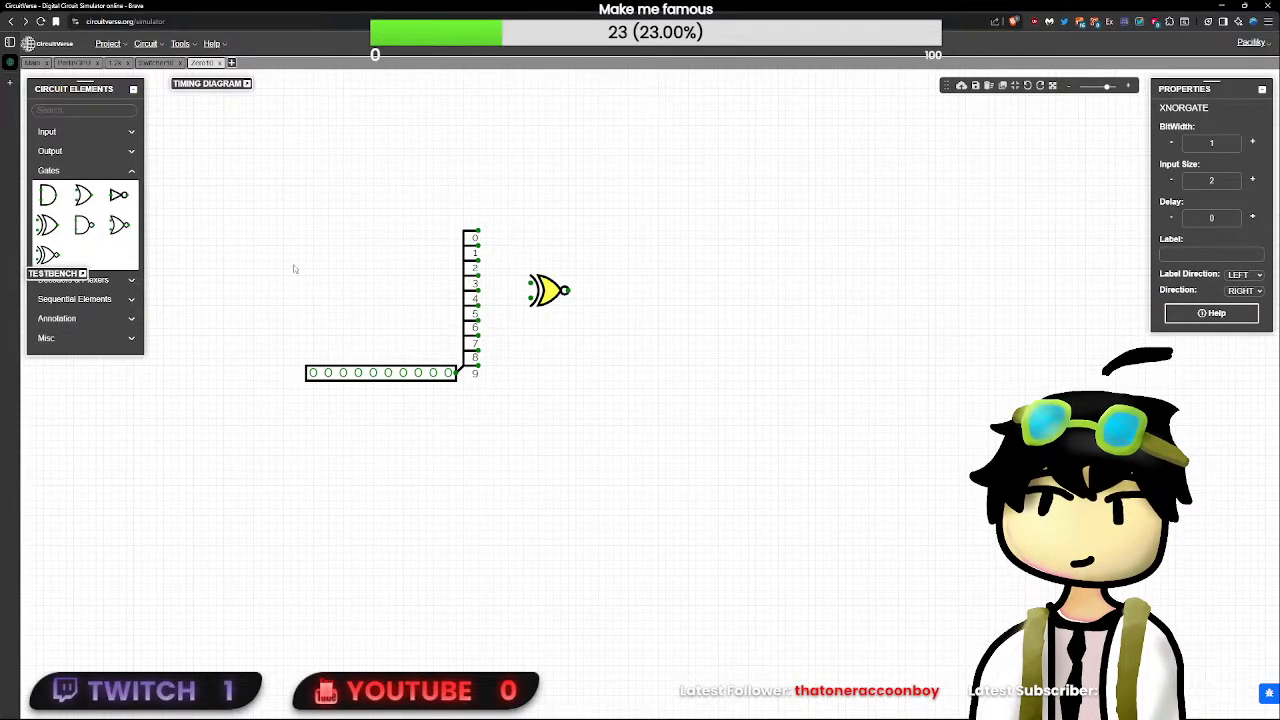
pyautogui.press('Delete')
# - Place a NOR gate beside the splitter and set its input size to 10
pyautogui.click(118, 226)
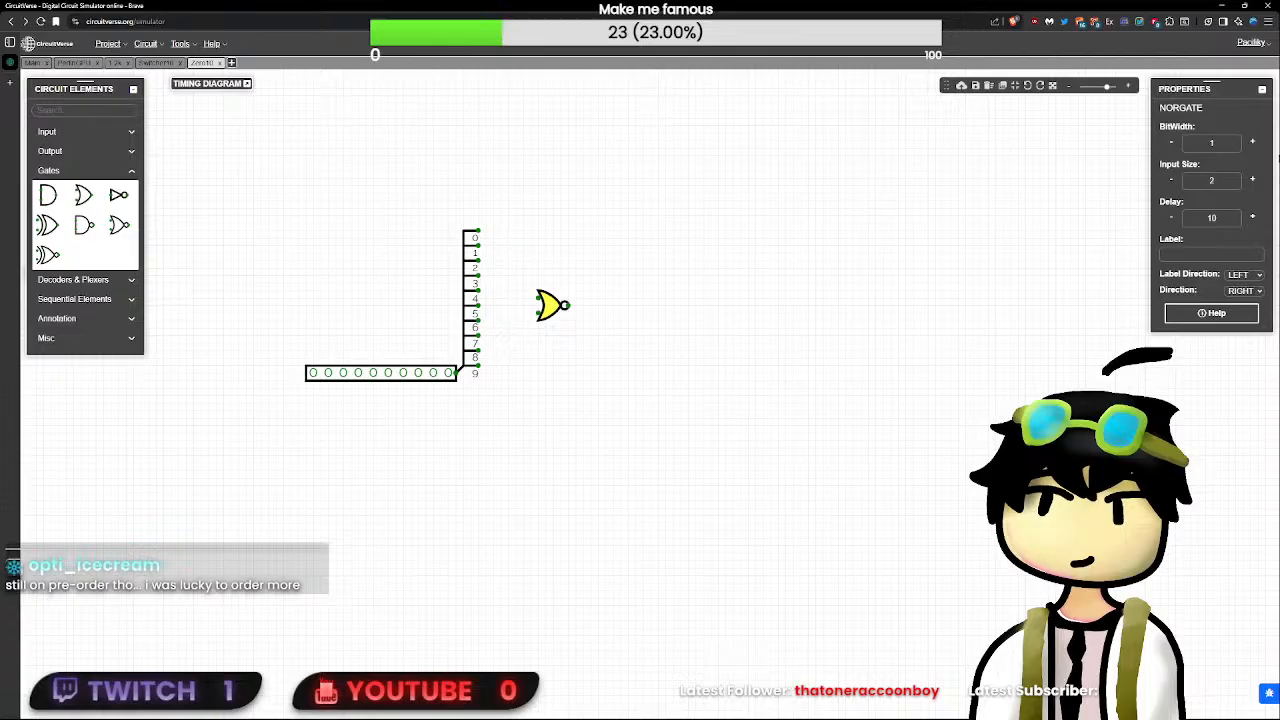
pyautogui.click(1236, 143)
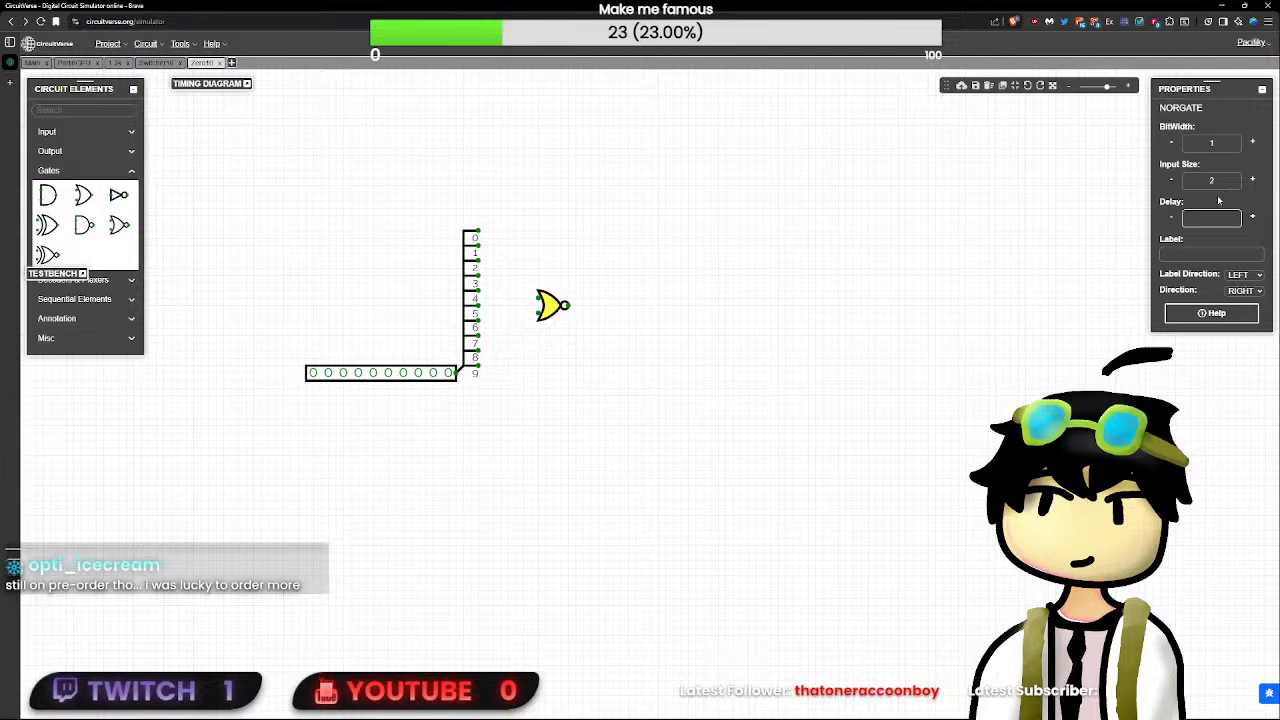
pyautogui.write('010')
pyautogui.click(850, 340)
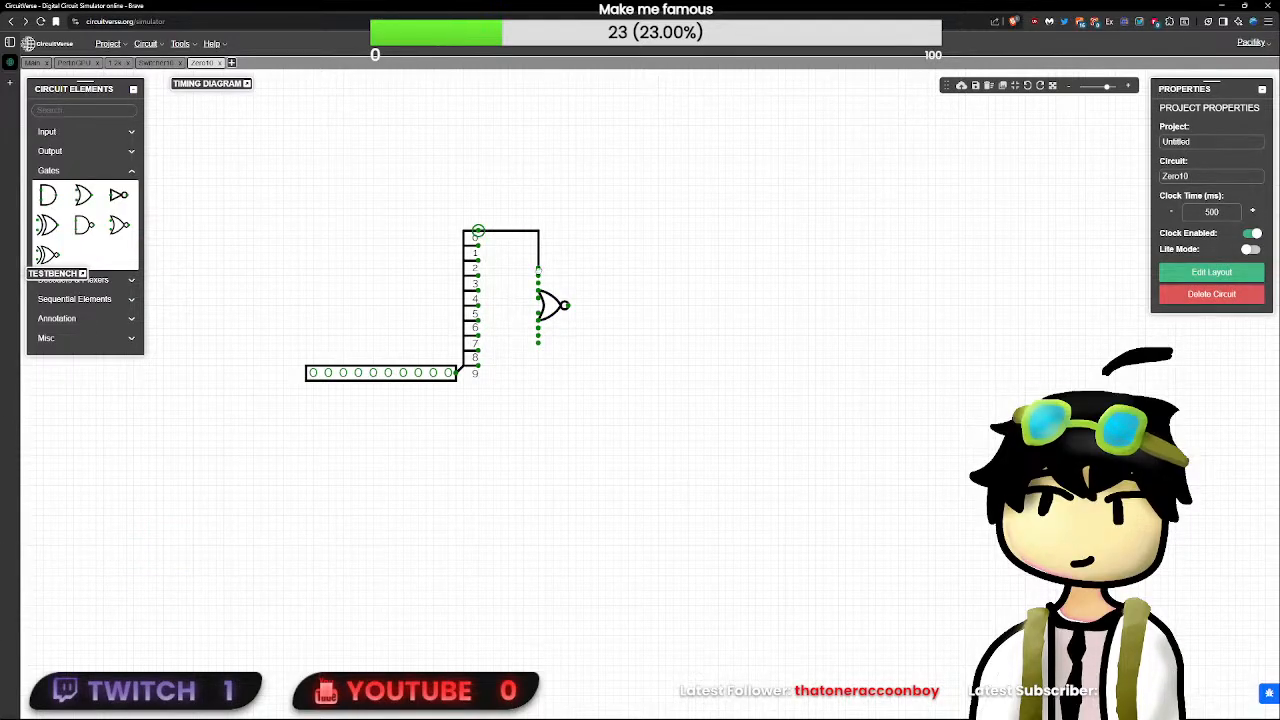
# - Wire splitter outputs 0 to 5 to the first six NOR gate inputs, shifting the gate up slightly to align them
pyautogui.moveTo(478, 240); pyautogui.dragTo(524, 260)
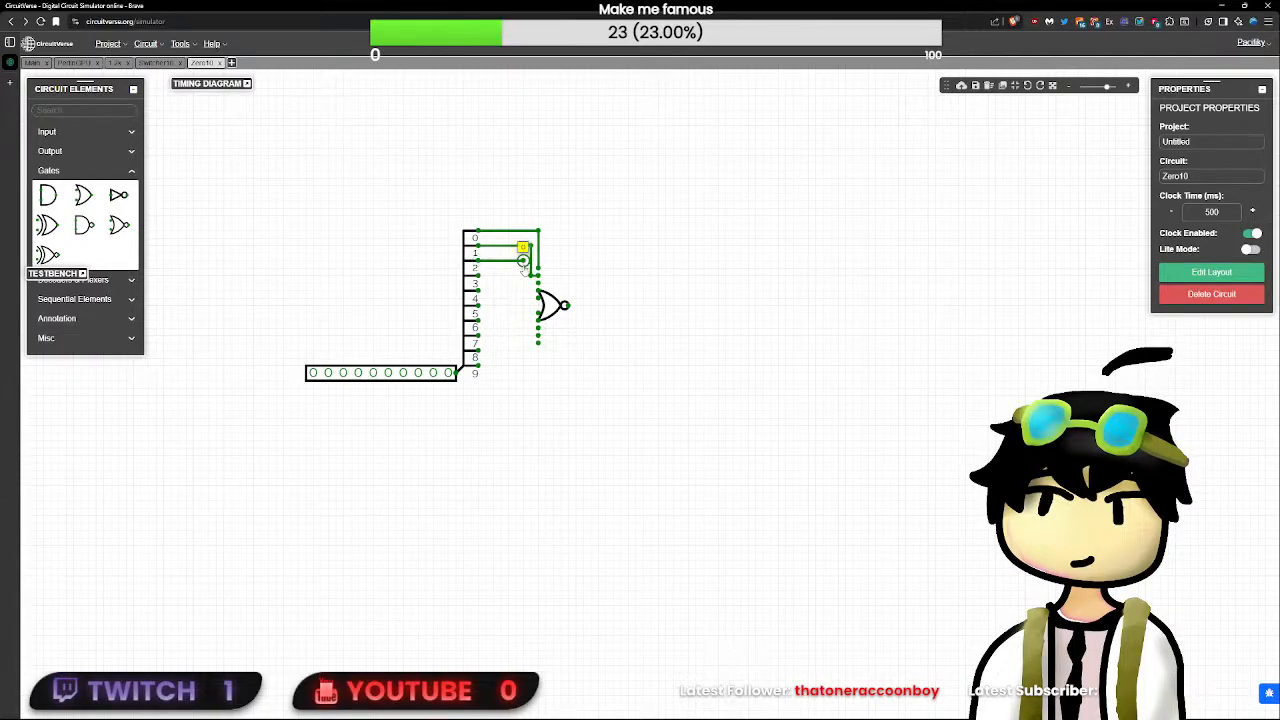
pyautogui.moveTo(484, 278); pyautogui.dragTo(543, 297)
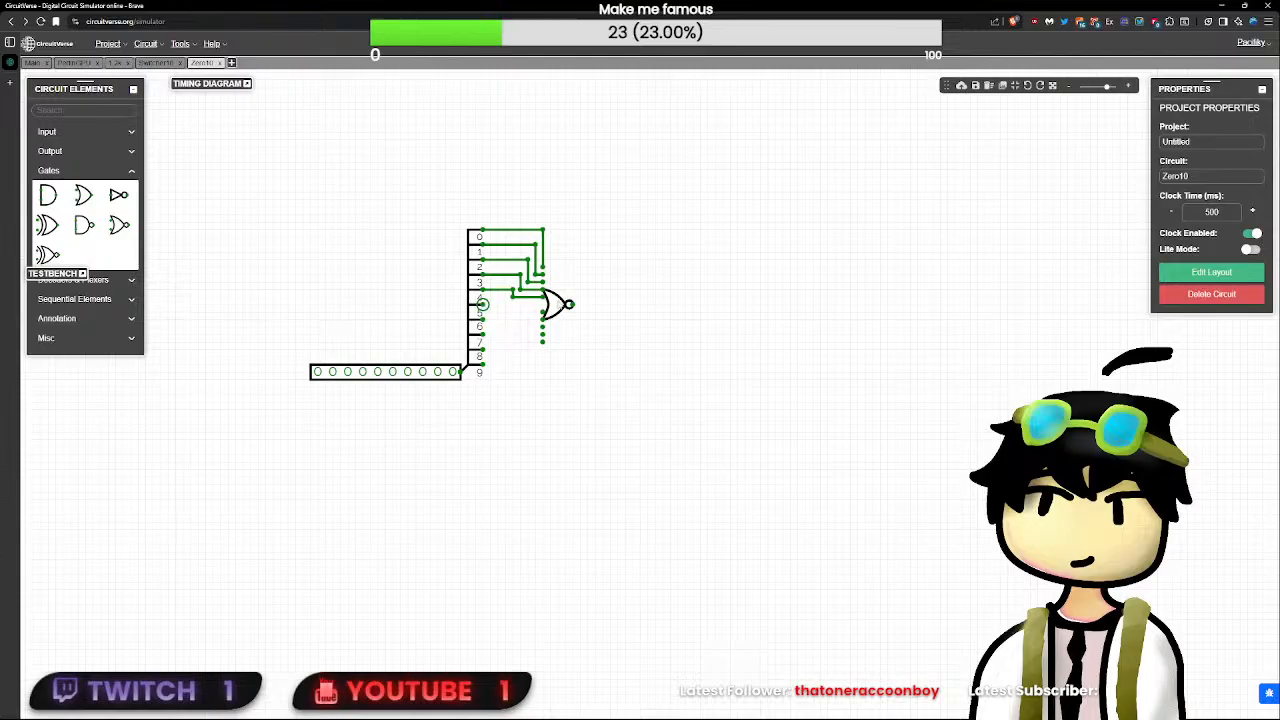
pyautogui.click(556, 300)
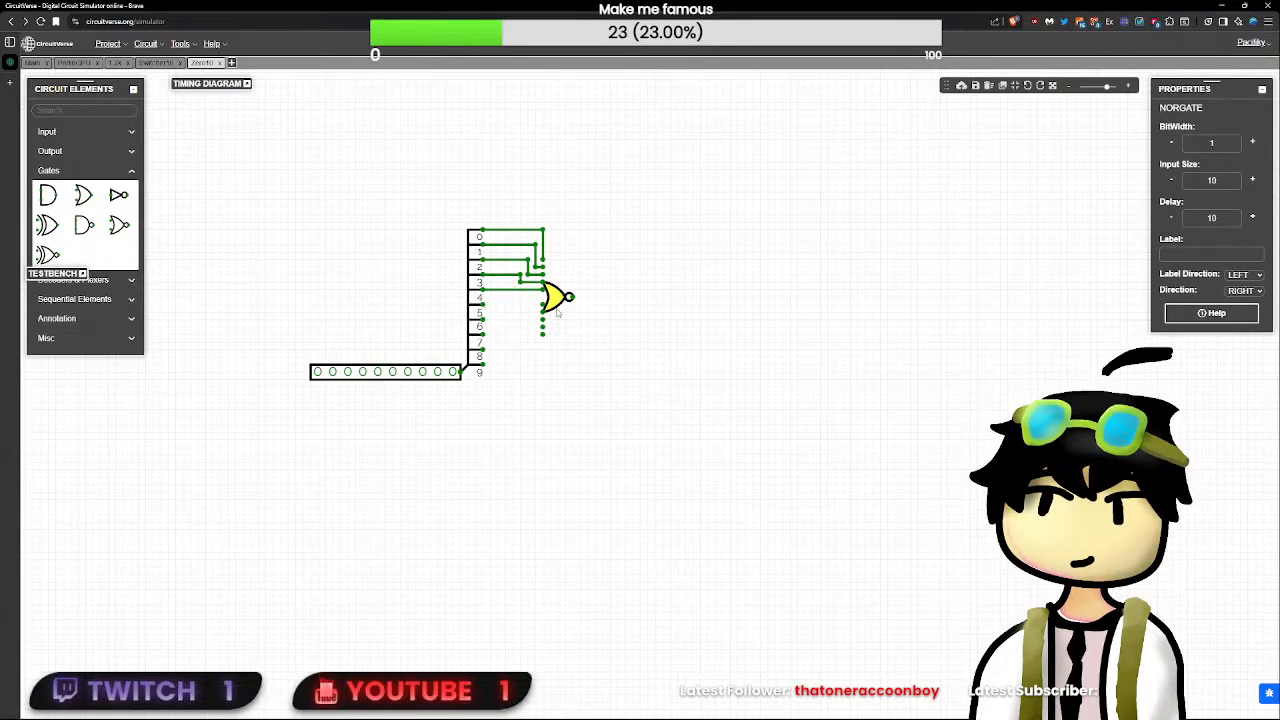
pyautogui.click(498, 303)
pyautogui.moveTo(482, 303); pyautogui.dragTo(533, 321)
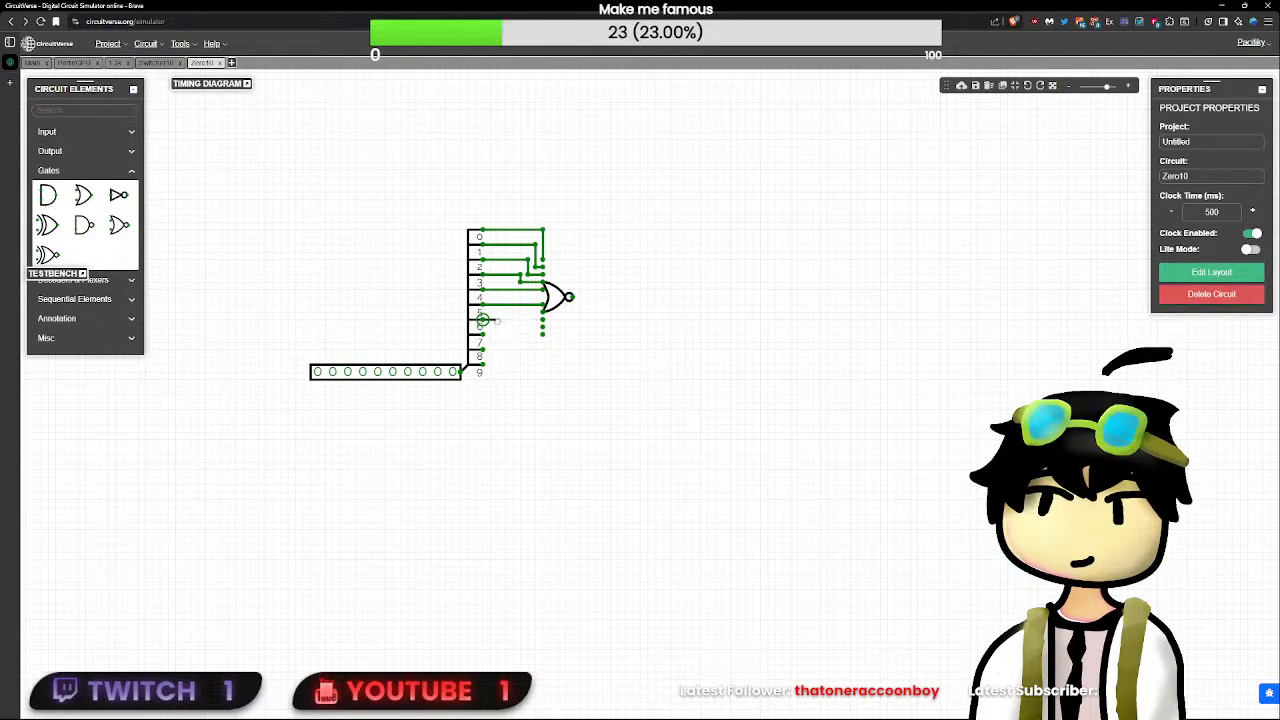
# - Wire splitter outputs 6 to 9 to the remaining four NOR gate inputs
pyautogui.moveTo(520, 320)
pyautogui.mouseDown()
pyautogui.moveTo(541, 314)
pyautogui.moveTo(528, 320)
pyautogui.mouseUp()
pyautogui.moveTo(528, 320); pyautogui.dragTo(541, 318)
pyautogui.moveTo(483, 348); pyautogui.dragTo(542, 327)
pyautogui.moveTo(484, 368); pyautogui.dragTo(541, 335)
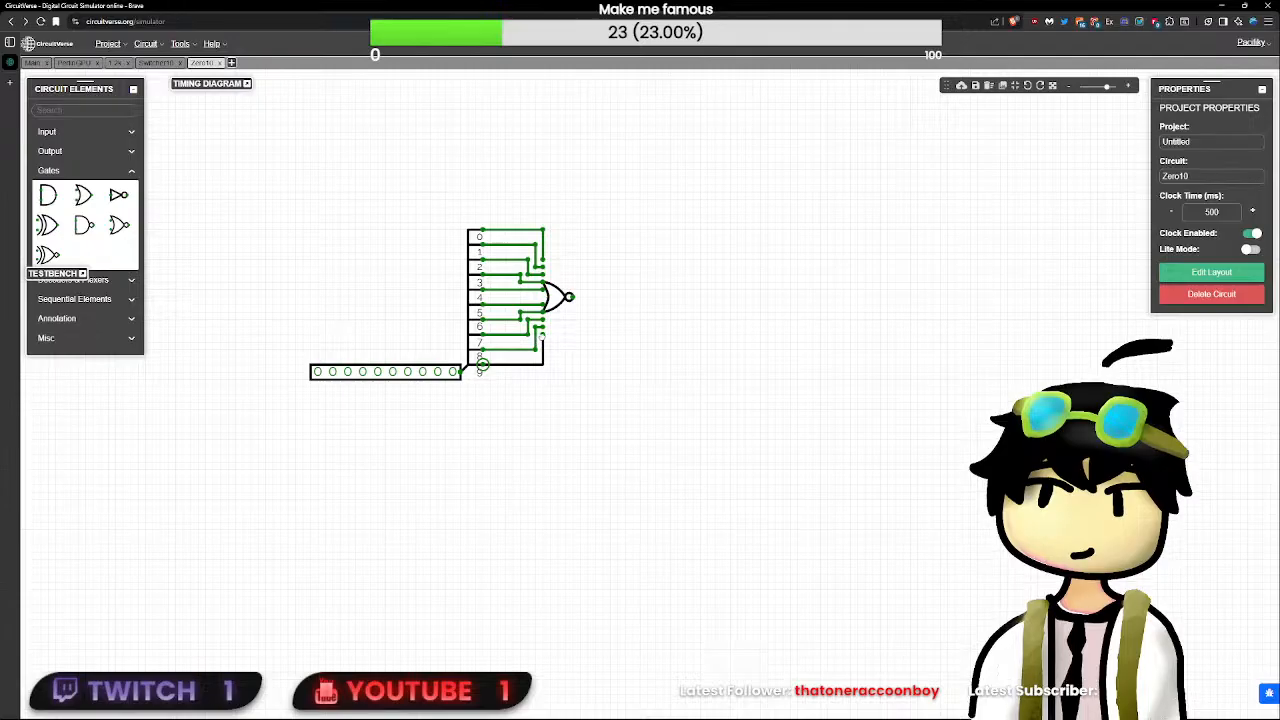
# - Edit the NOR gate's delay, and move the gate with its wire bends closer to the splitter
pyautogui.click(563, 298)
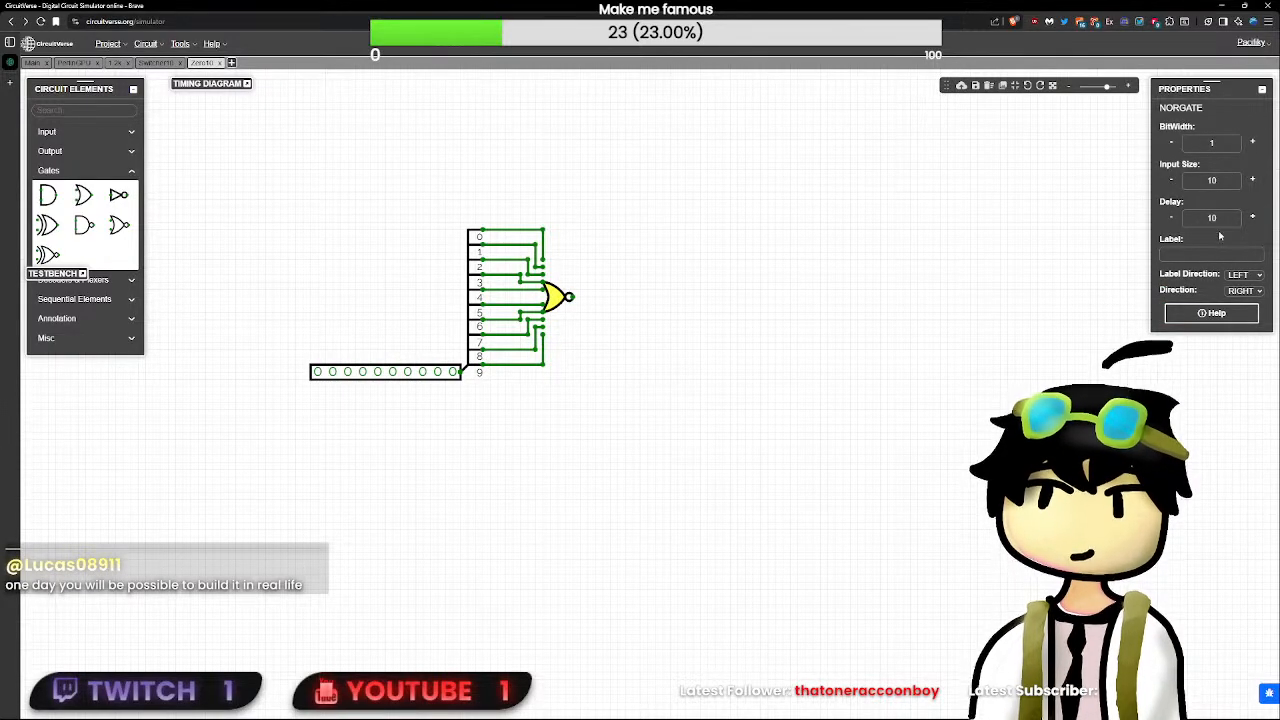
pyautogui.doubleClick(1220, 219)
pyautogui.click(640, 197)
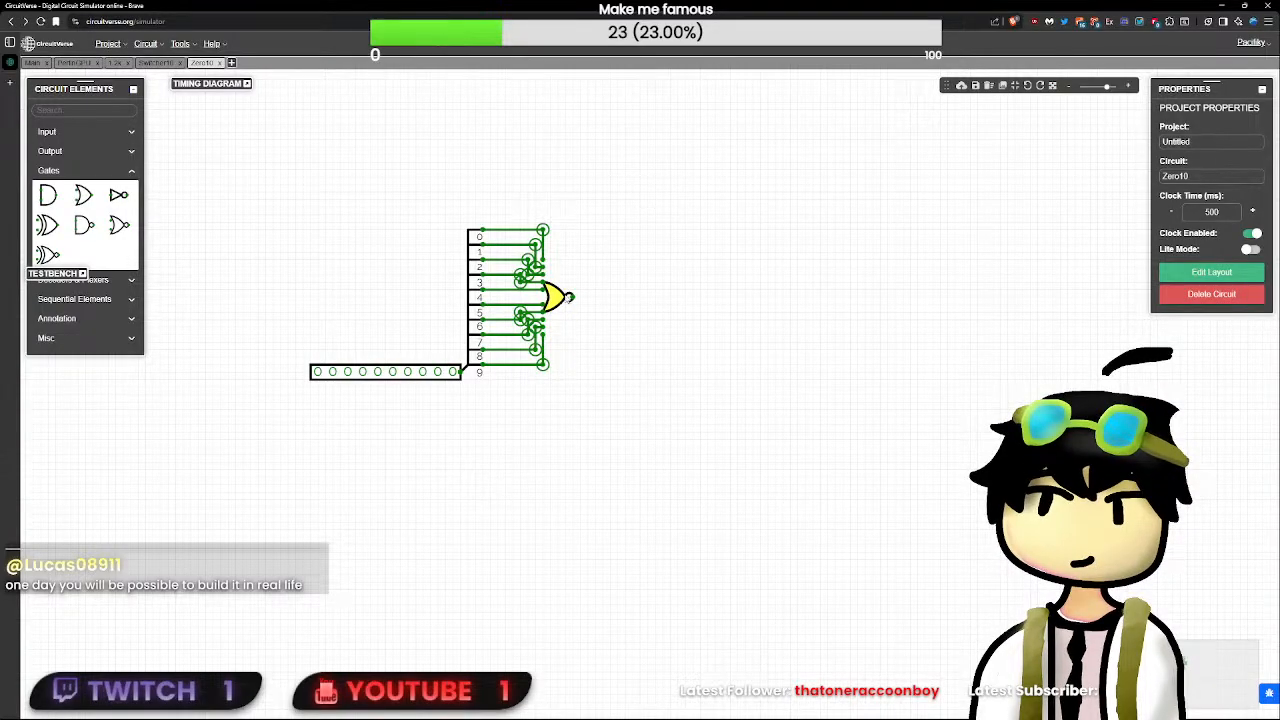
pyautogui.moveTo(555, 297); pyautogui.dragTo(523, 296)
pyautogui.click(642, 345)
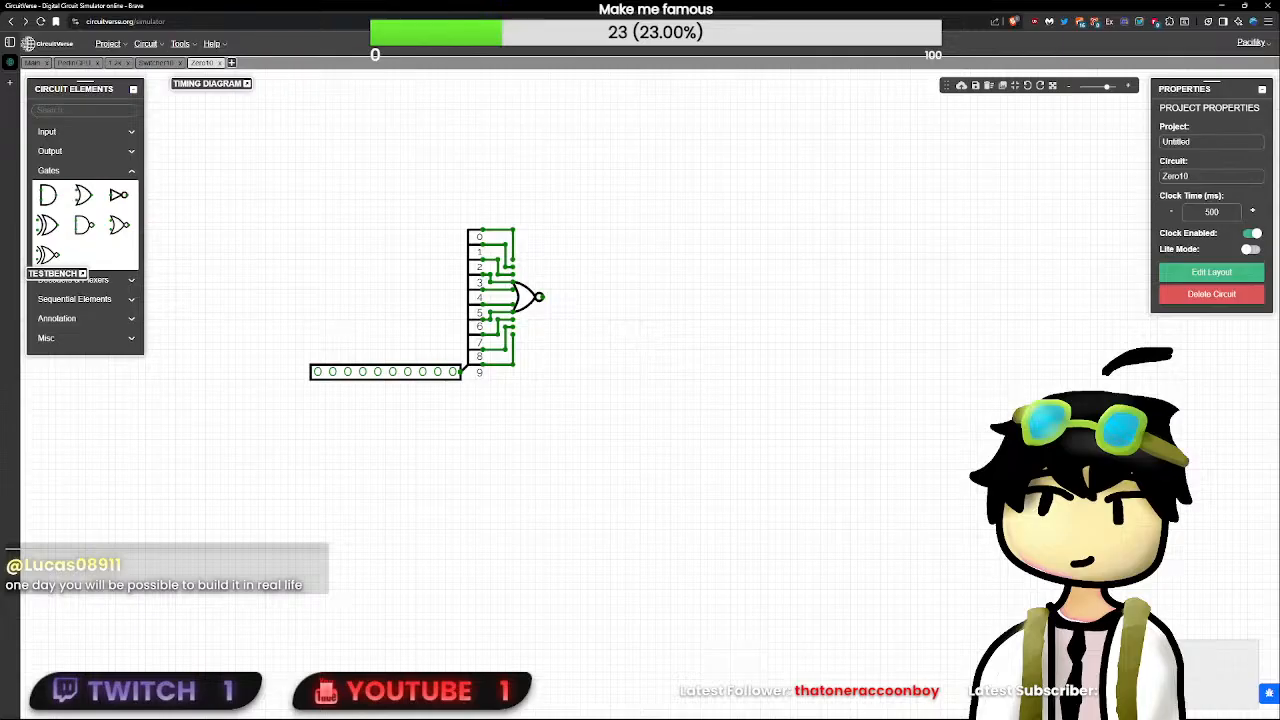
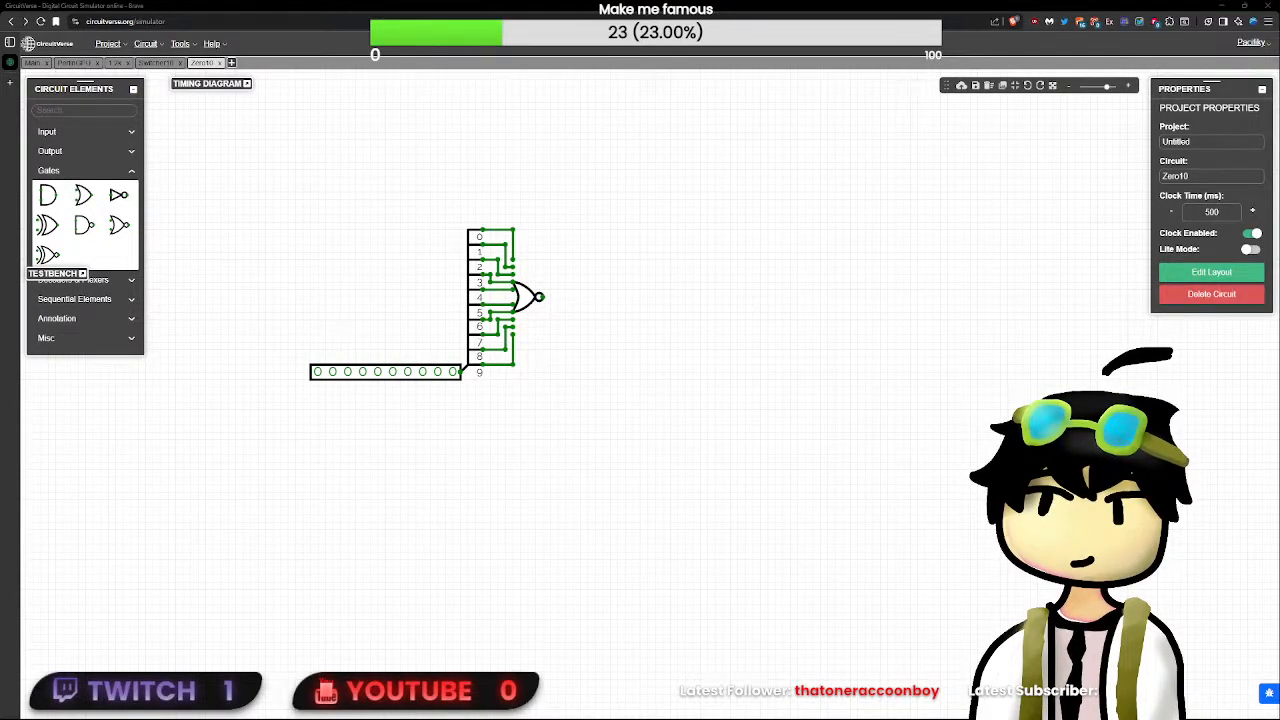
# - Try to attach an output element with a bit width of 10 to the NOR gate, and delete it
pyautogui.click(525, 296)
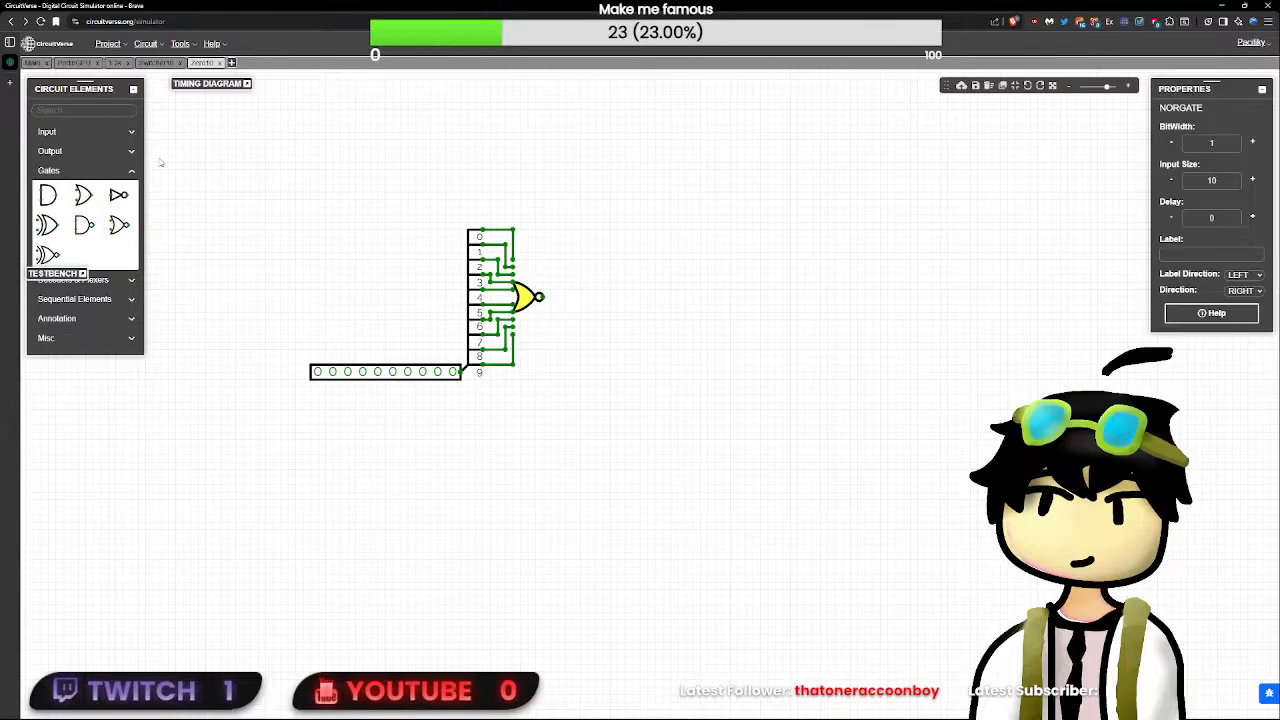
pyautogui.click(94, 114)
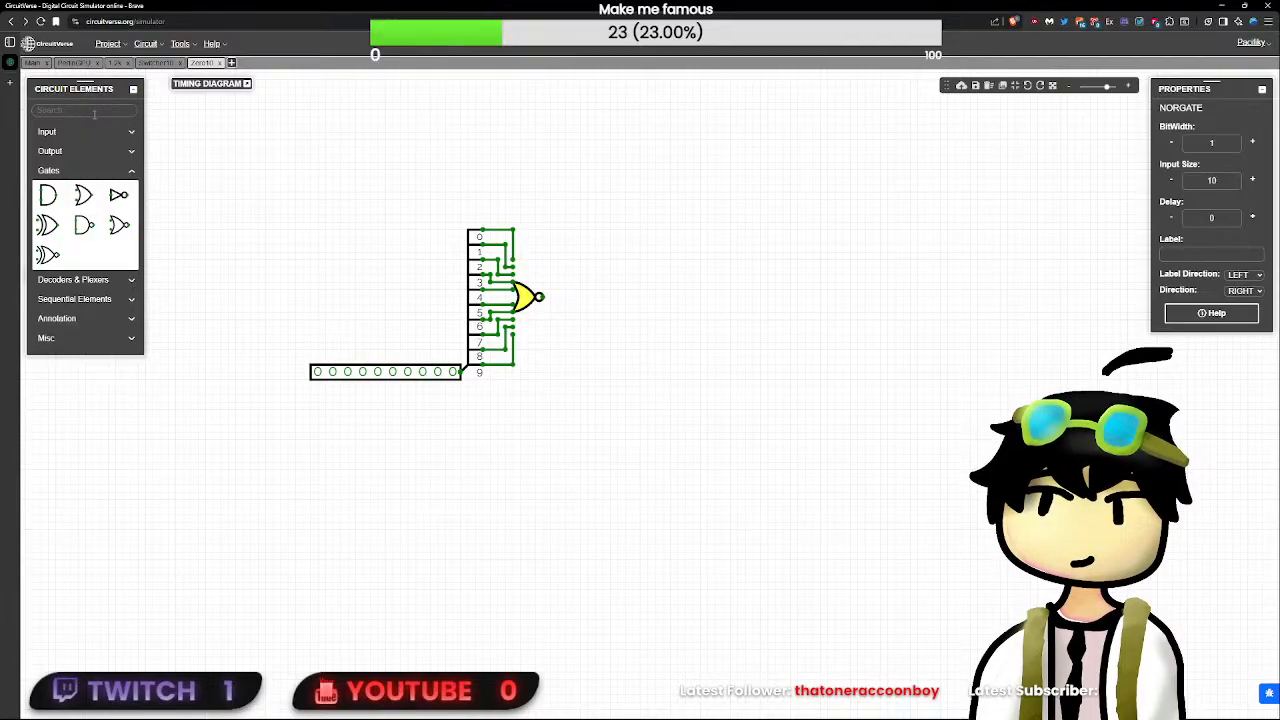
pyautogui.write('i')
pyautogui.press('BackSpace')
pyautogui.write('ou')
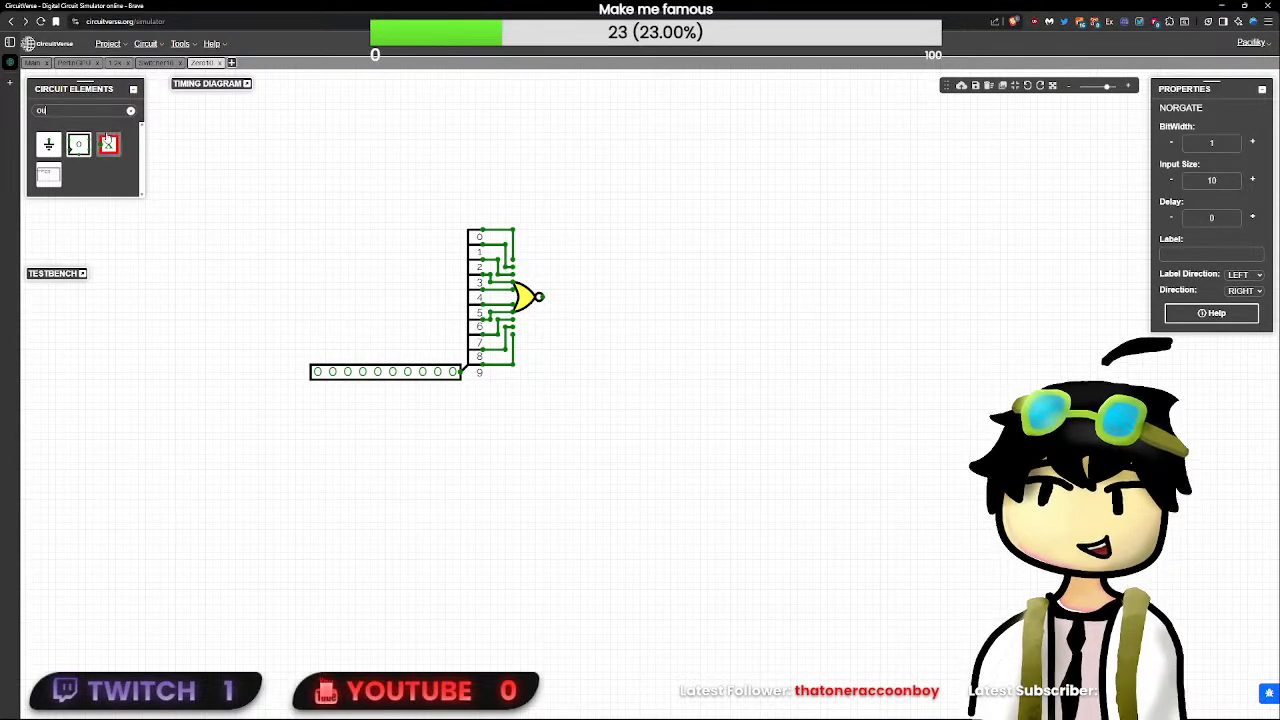
pyautogui.click(108, 145)
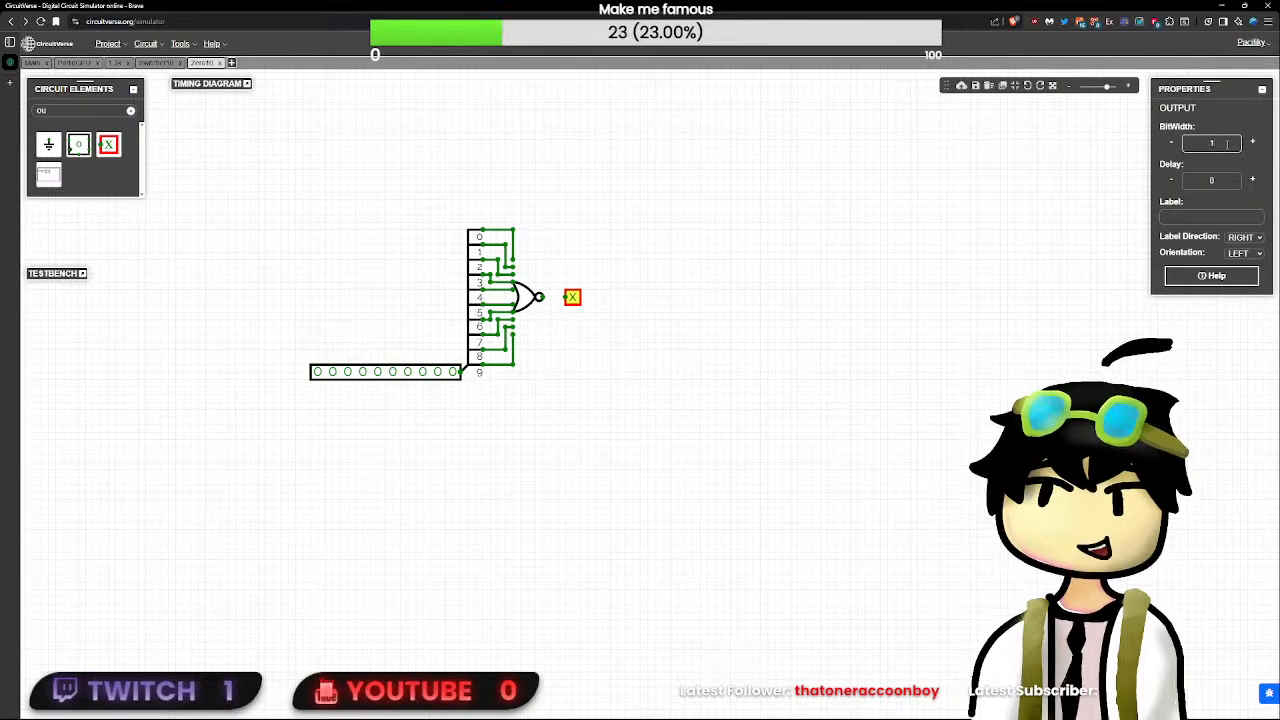
pyautogui.write('10')
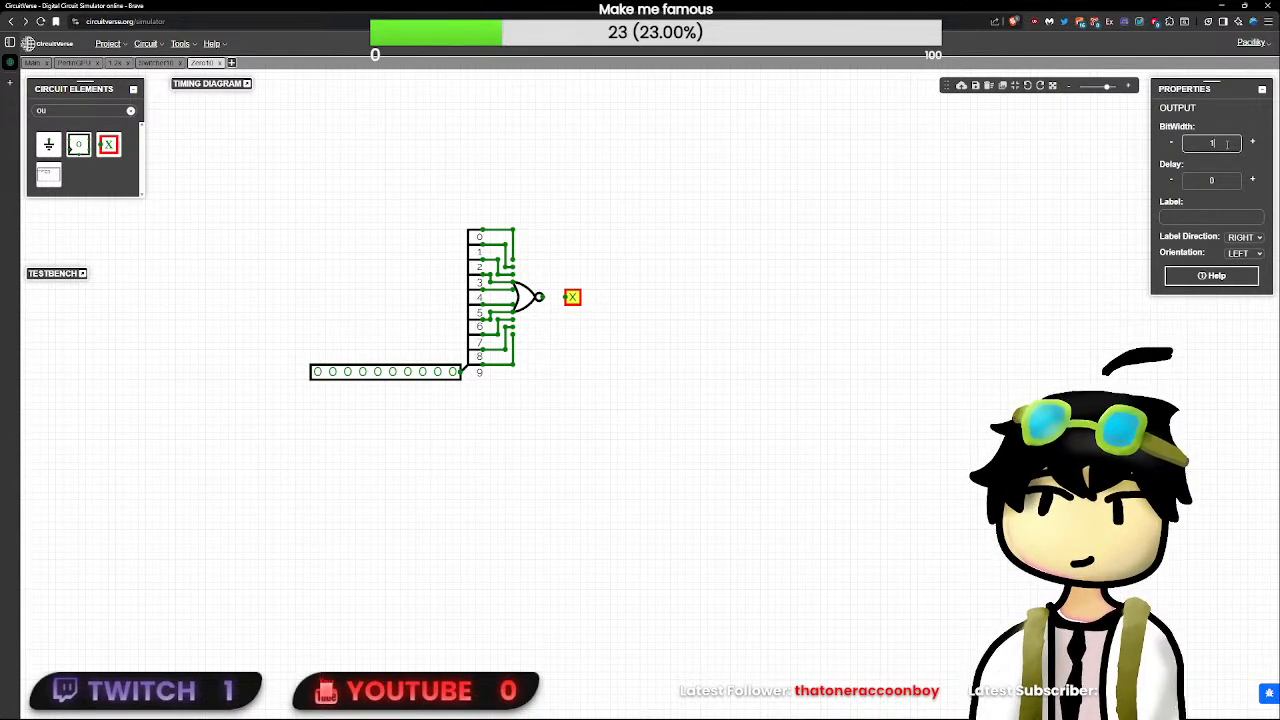
pyautogui.moveTo(661, 309); pyautogui.dragTo(639, 308)
pyautogui.click(524, 300)
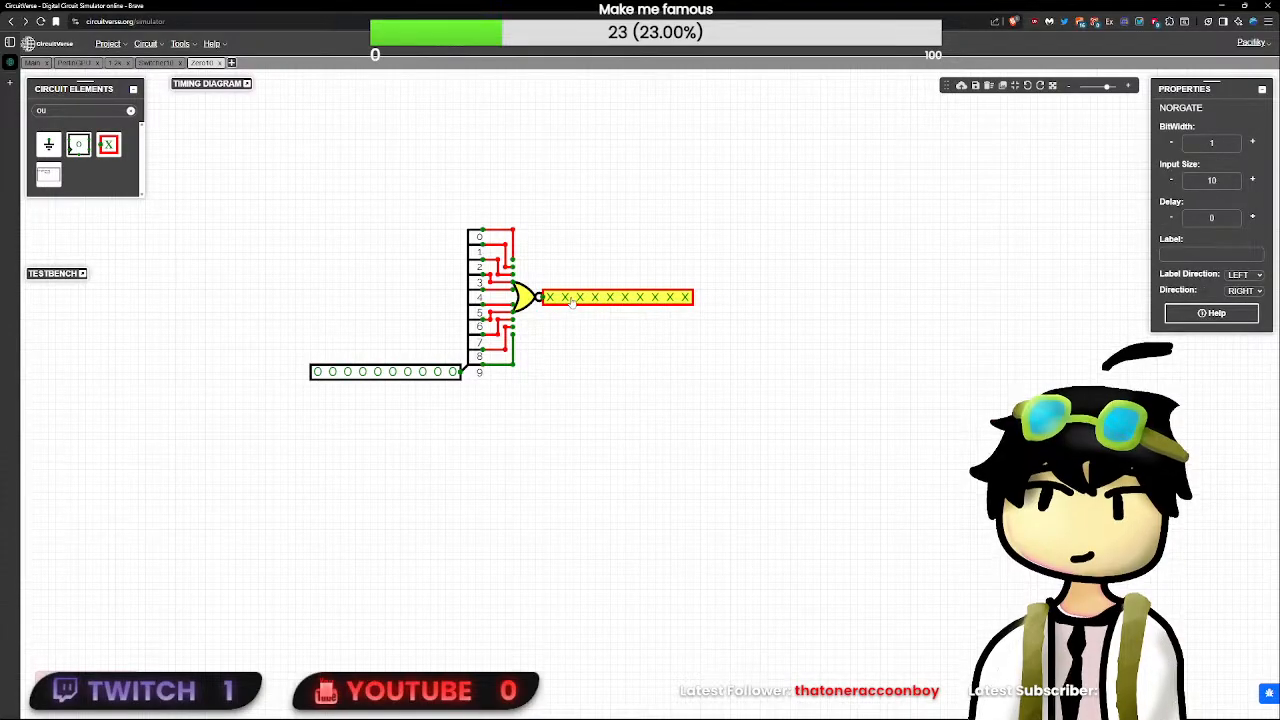
pyautogui.click(658, 297)
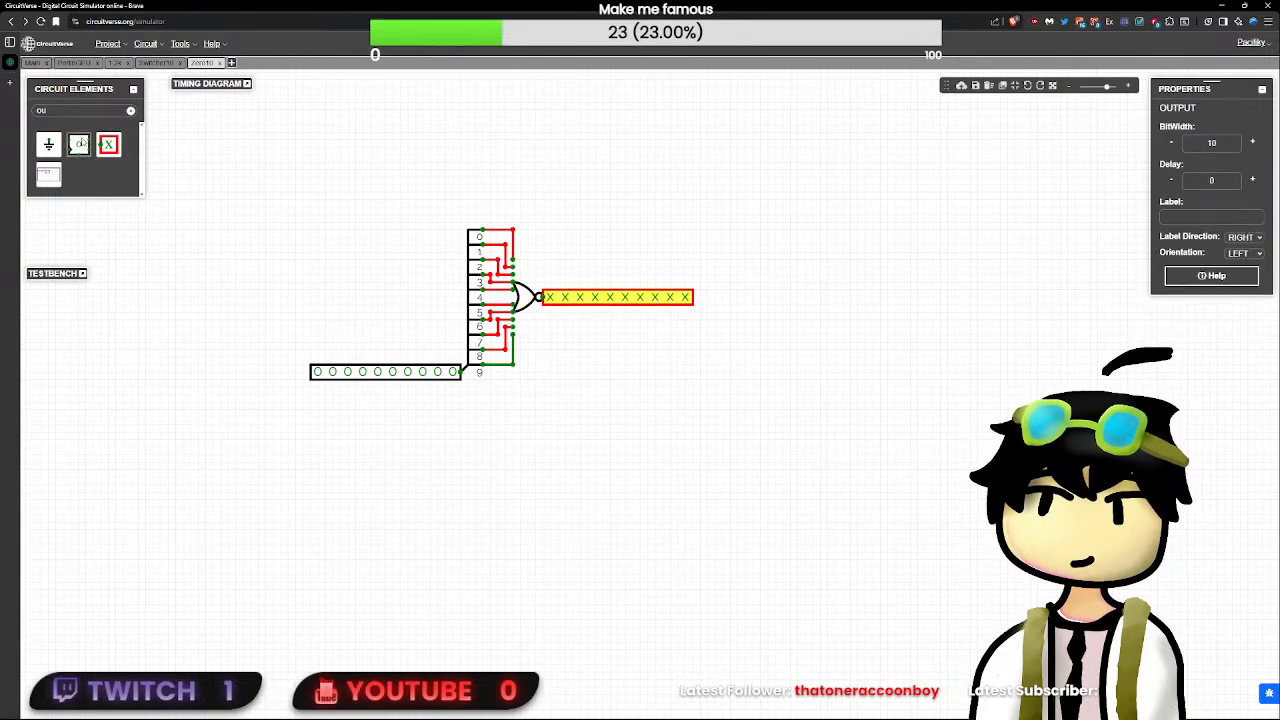
pyautogui.press('Delete')
# - Attach a 1-bit output element directly to the NOR gate's output
pyautogui.click(108, 145)
pyautogui.click(548, 297)
pyautogui.click(668, 326)
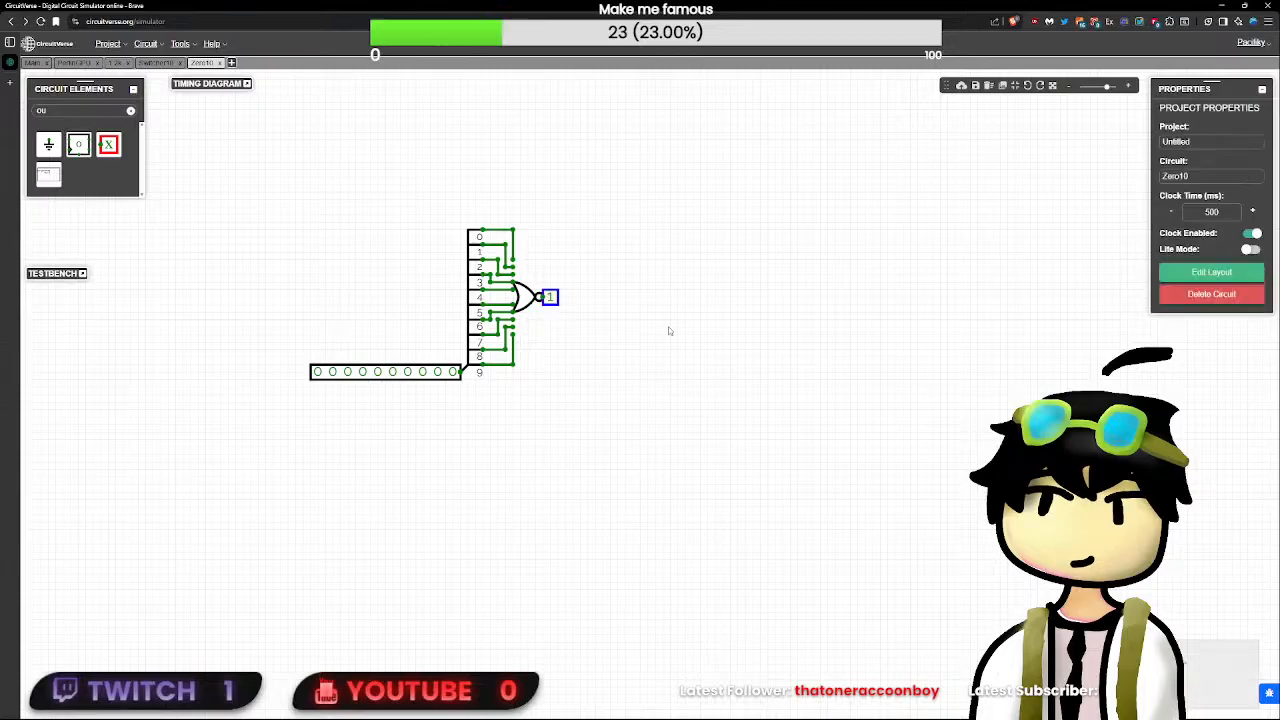
# - Test the zero detector by toggling individual bits of the 10-bit input on and back off
pyautogui.click(456, 372)
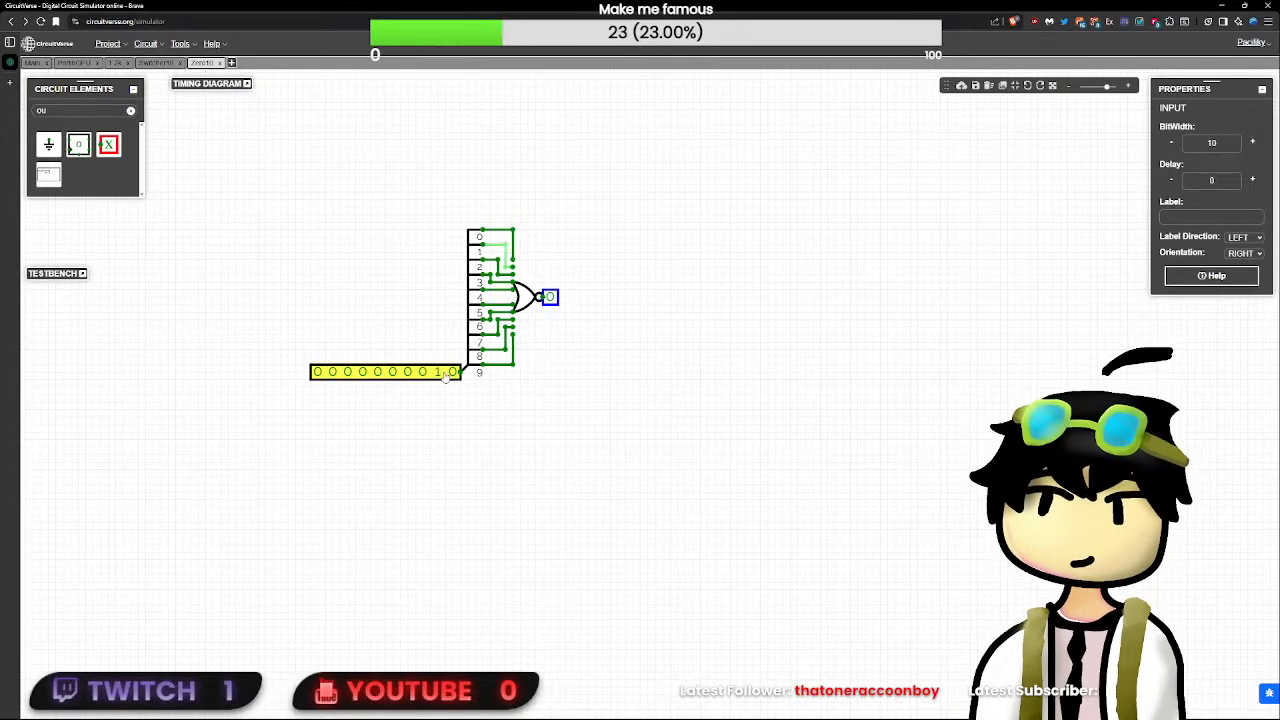
pyautogui.click(422, 372)
pyautogui.click(422, 372)
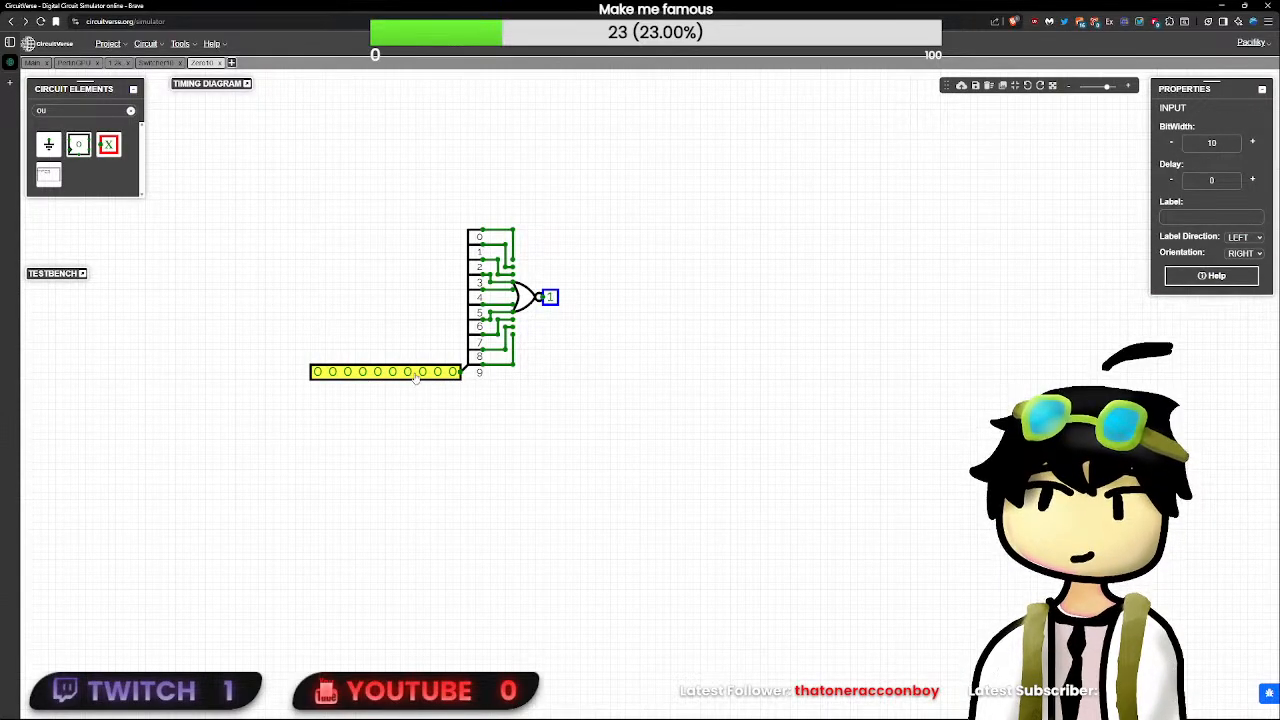
pyautogui.click(525, 297)
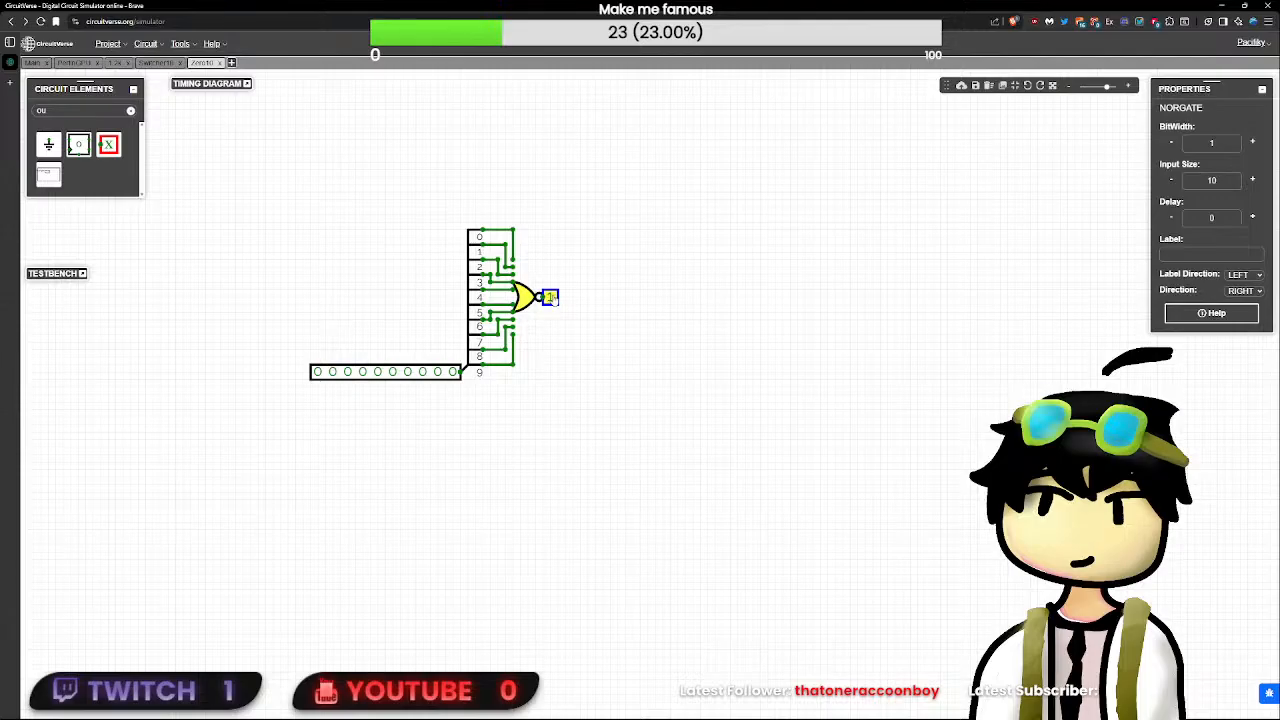
pyautogui.click(129, 111)
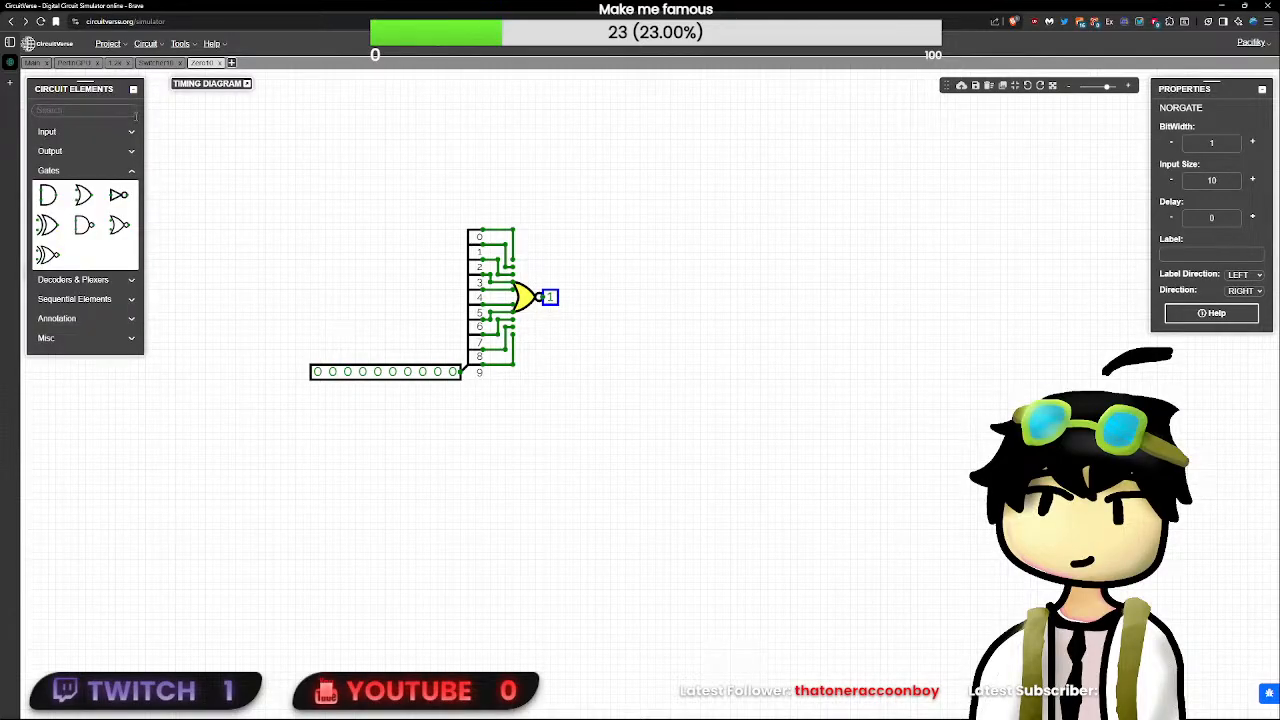
pyautogui.click(451, 374)
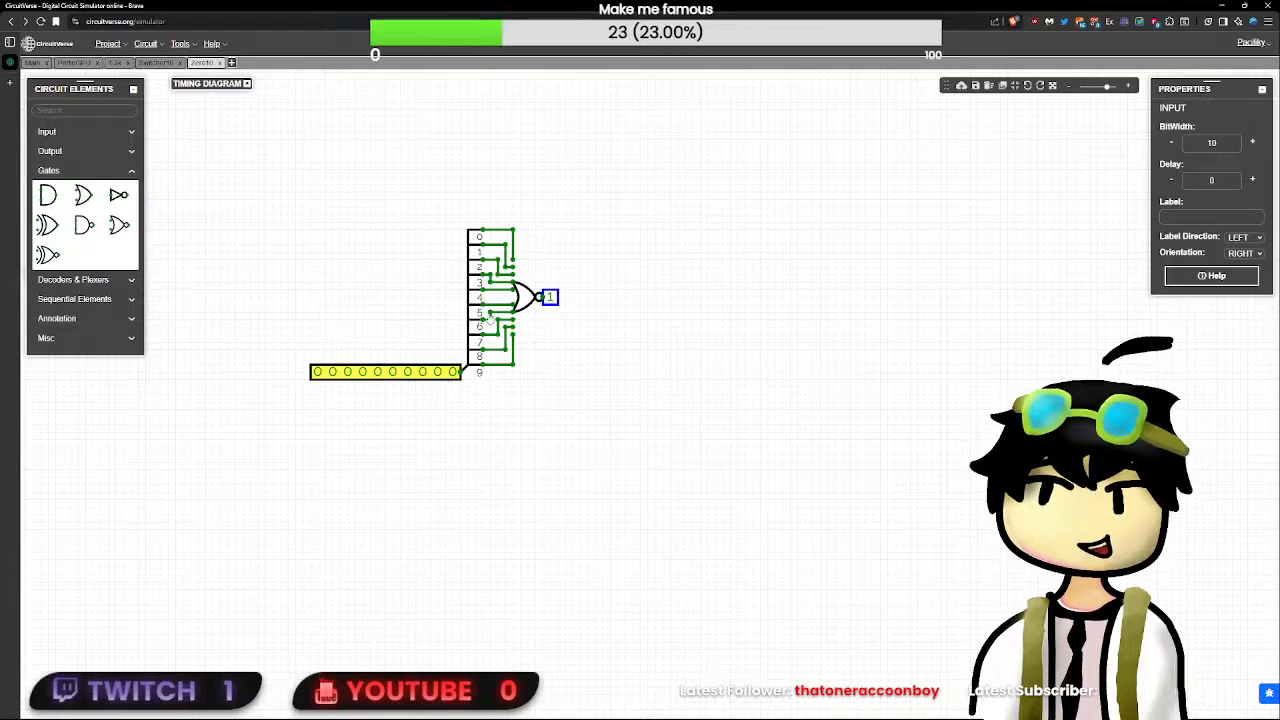
pyautogui.click(663, 371)
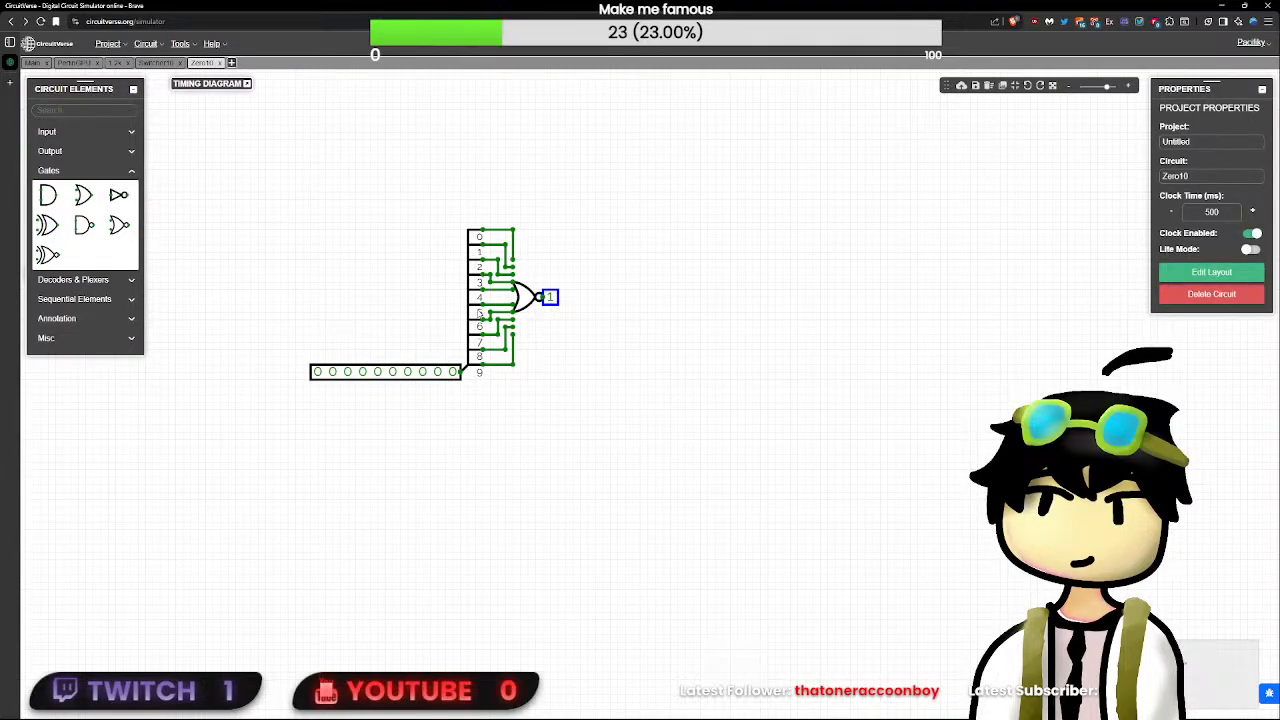
pyautogui.click(479, 314)
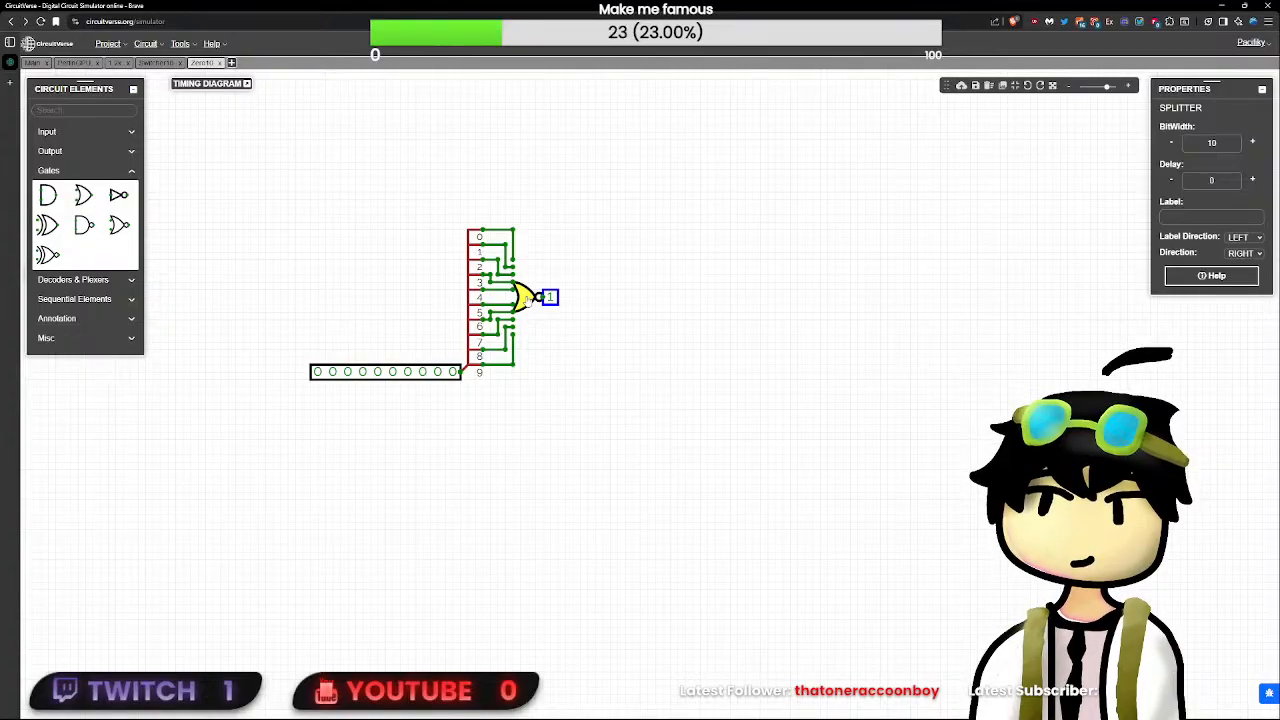
pyautogui.click(578, 288)
pyautogui.click(530, 300)
pyautogui.click(478, 298)
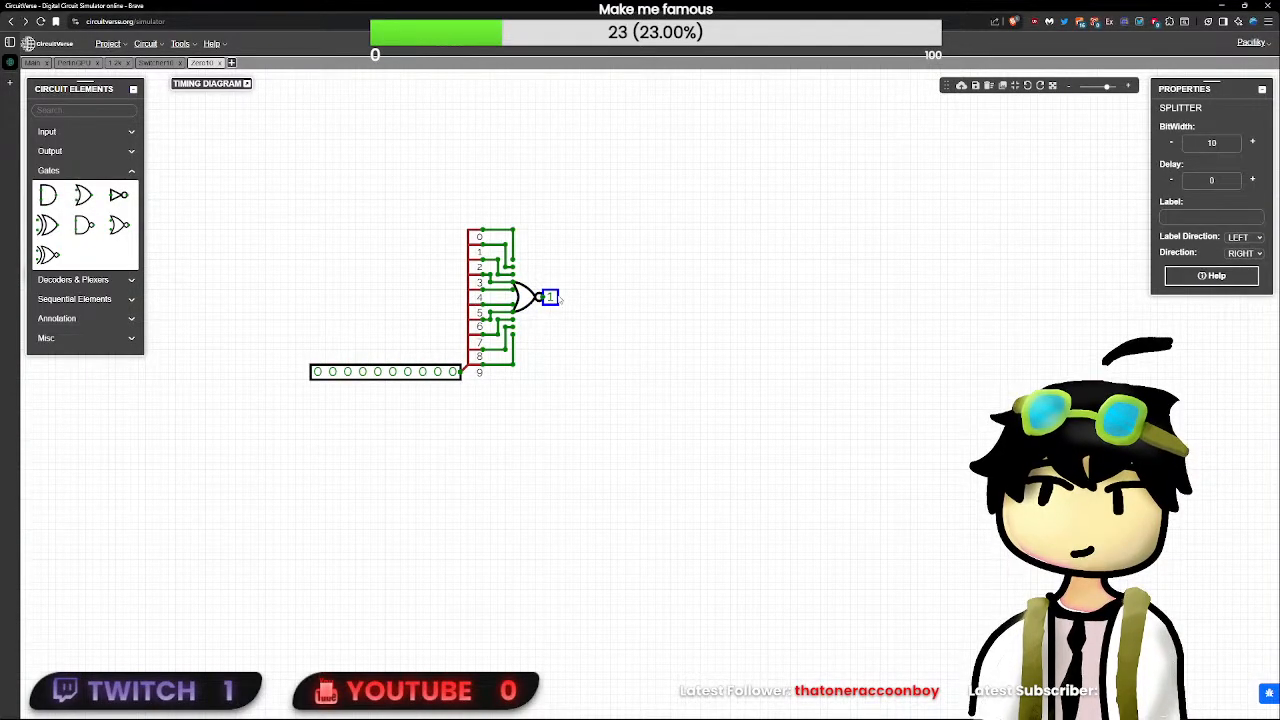
pyautogui.click(551, 298)
# - Insert the Zero10 subcircuit into the PerlinGPU circuit, in the free area above the Swap Register
pyautogui.click(72, 62)
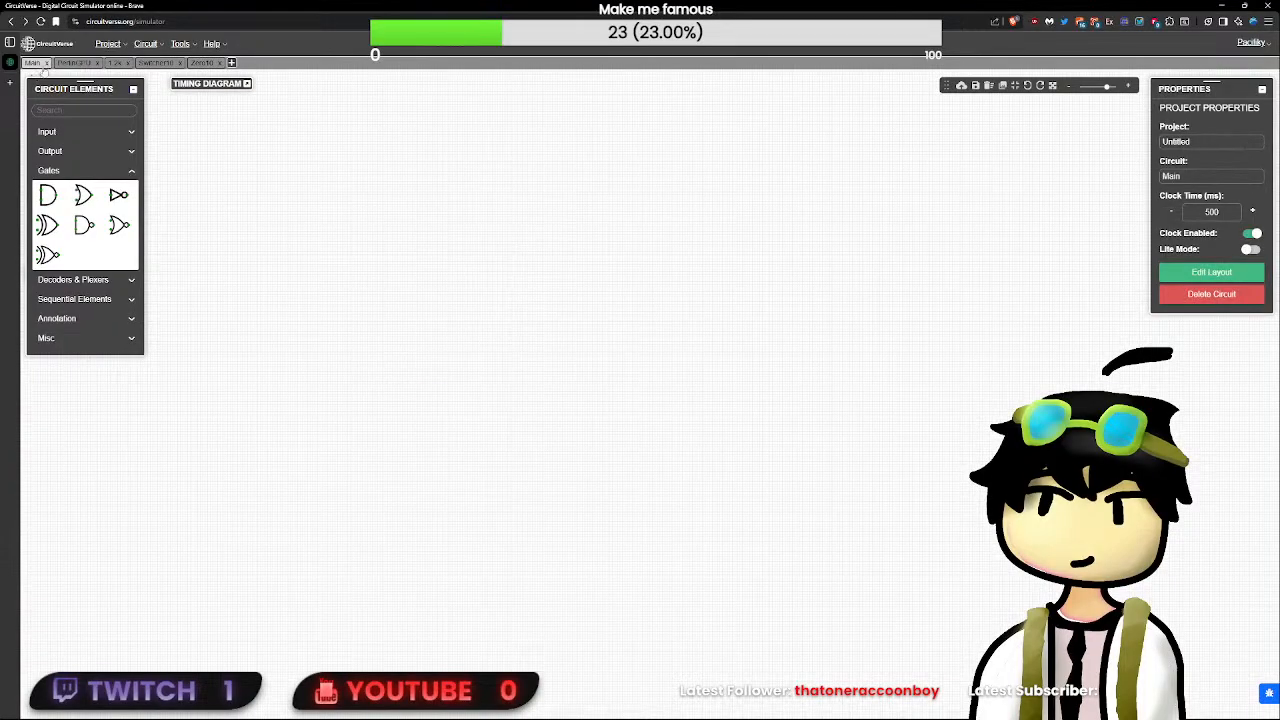
pyautogui.moveTo(602, 451); pyautogui.dragTo(756, 357)
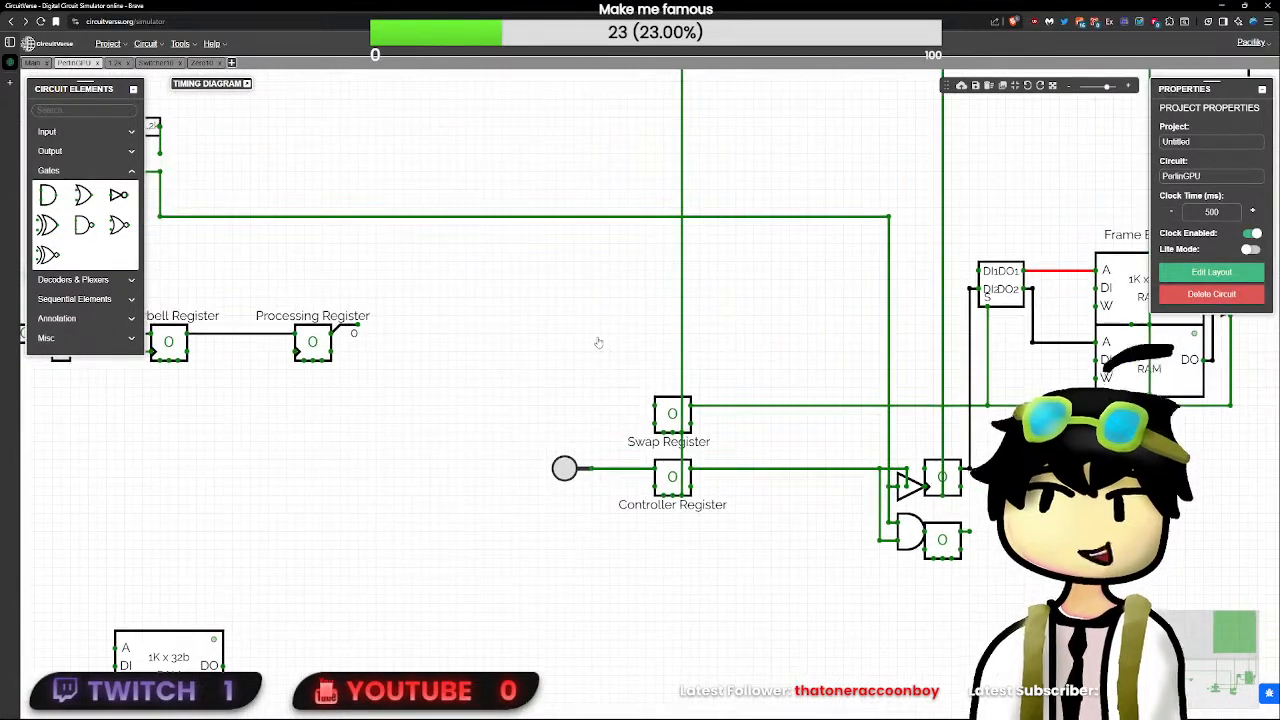
pyautogui.rightClick(599, 343)
pyautogui.click(630, 450)
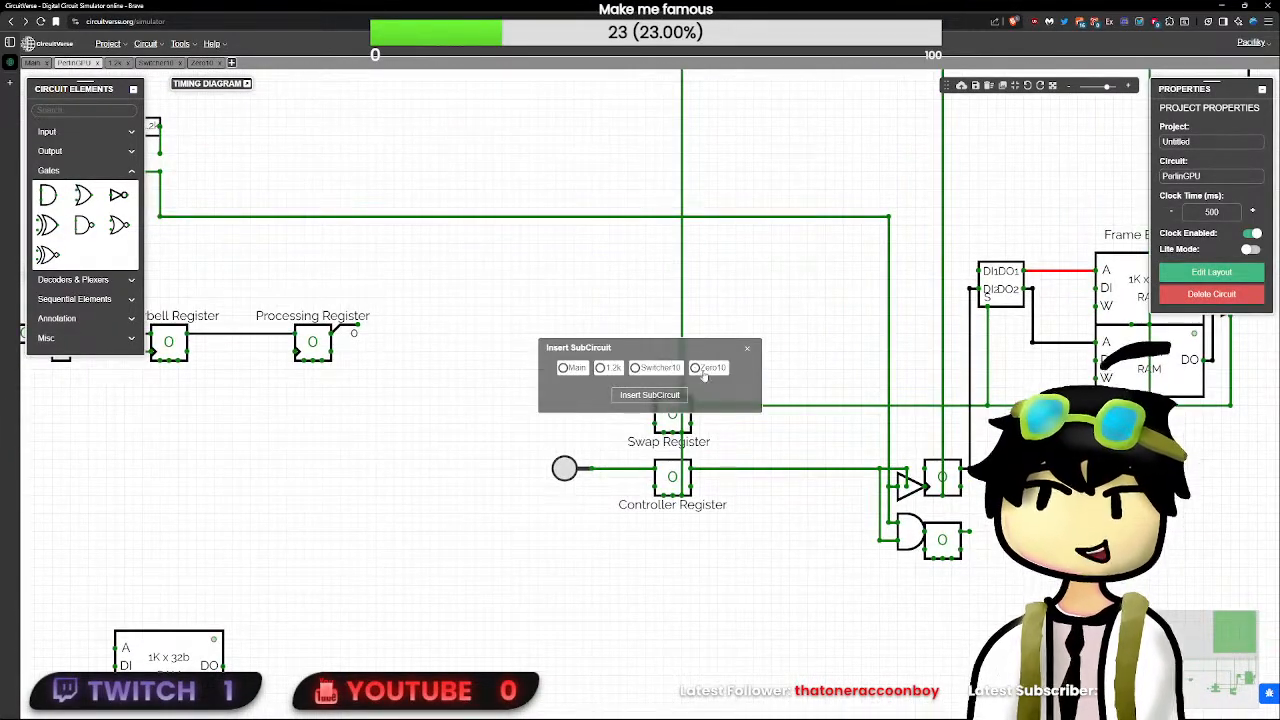
pyautogui.click(696, 368)
pyautogui.click(649, 394)
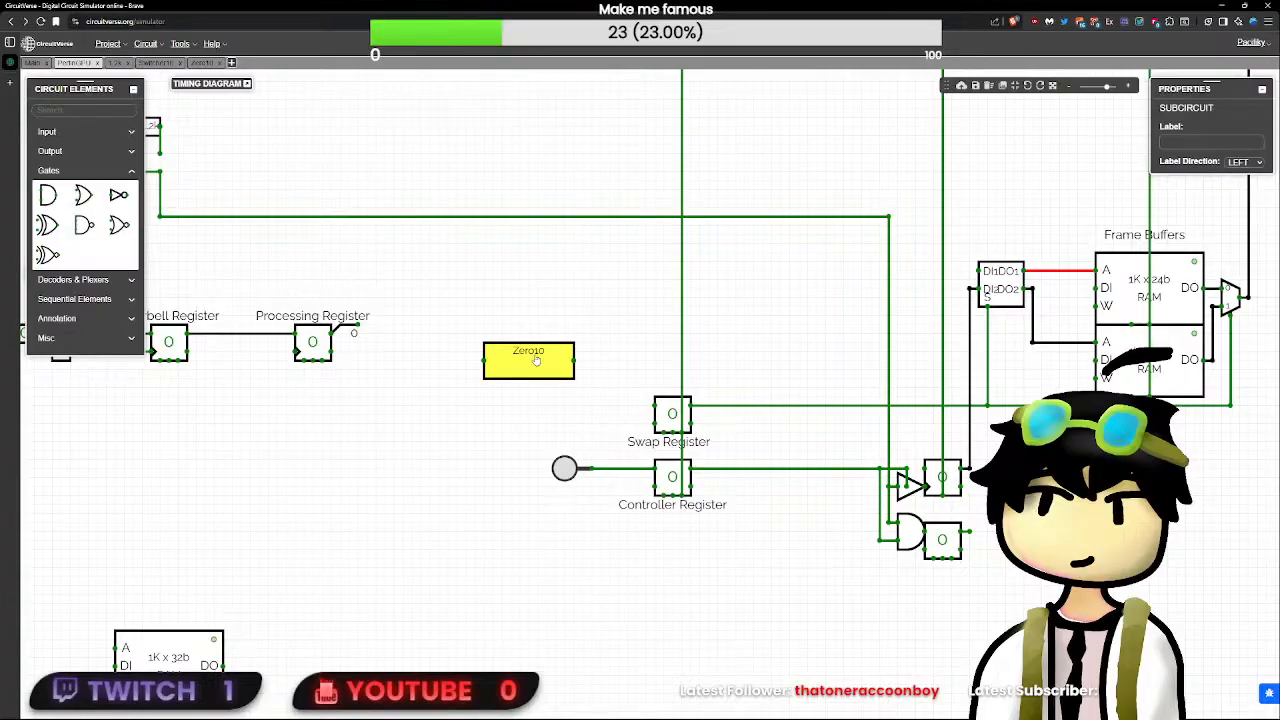
# - Open the Zero10 subcircuit's layout for editing and move its input and output nodes up, level with the title
pyautogui.doubleClick(537, 362)
pyautogui.click(1208, 268)
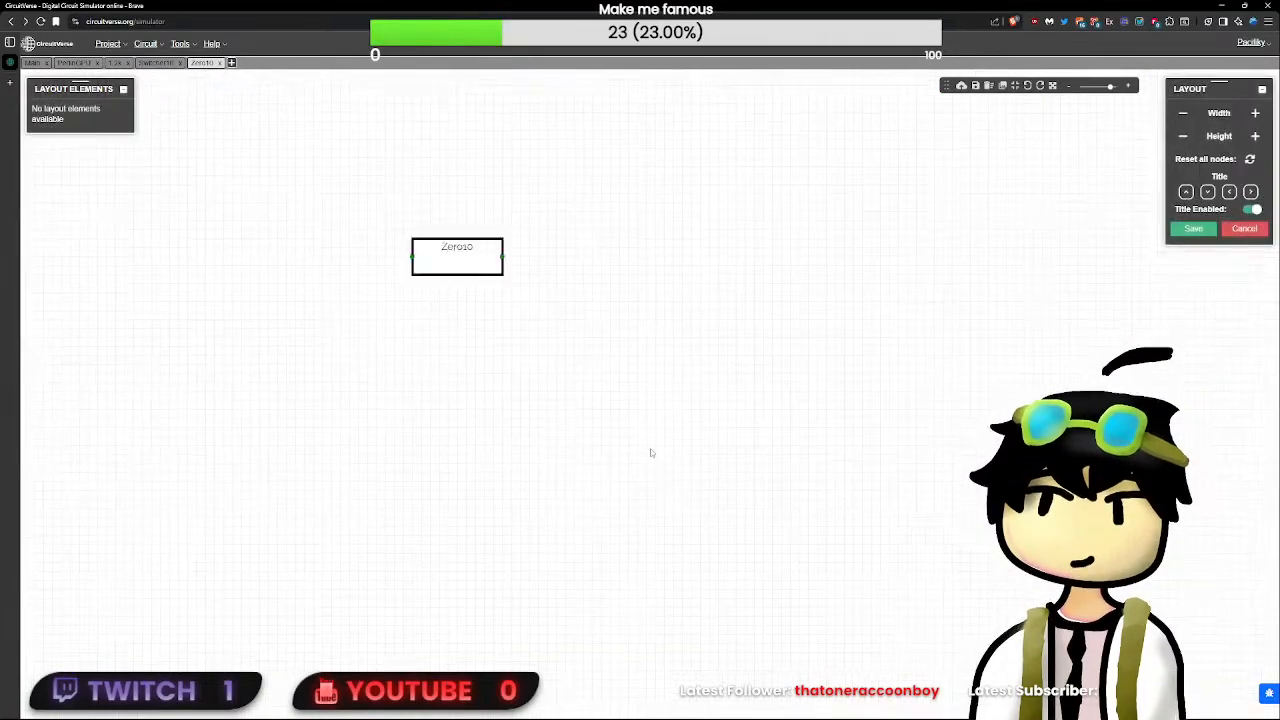
pyautogui.click(482, 284)
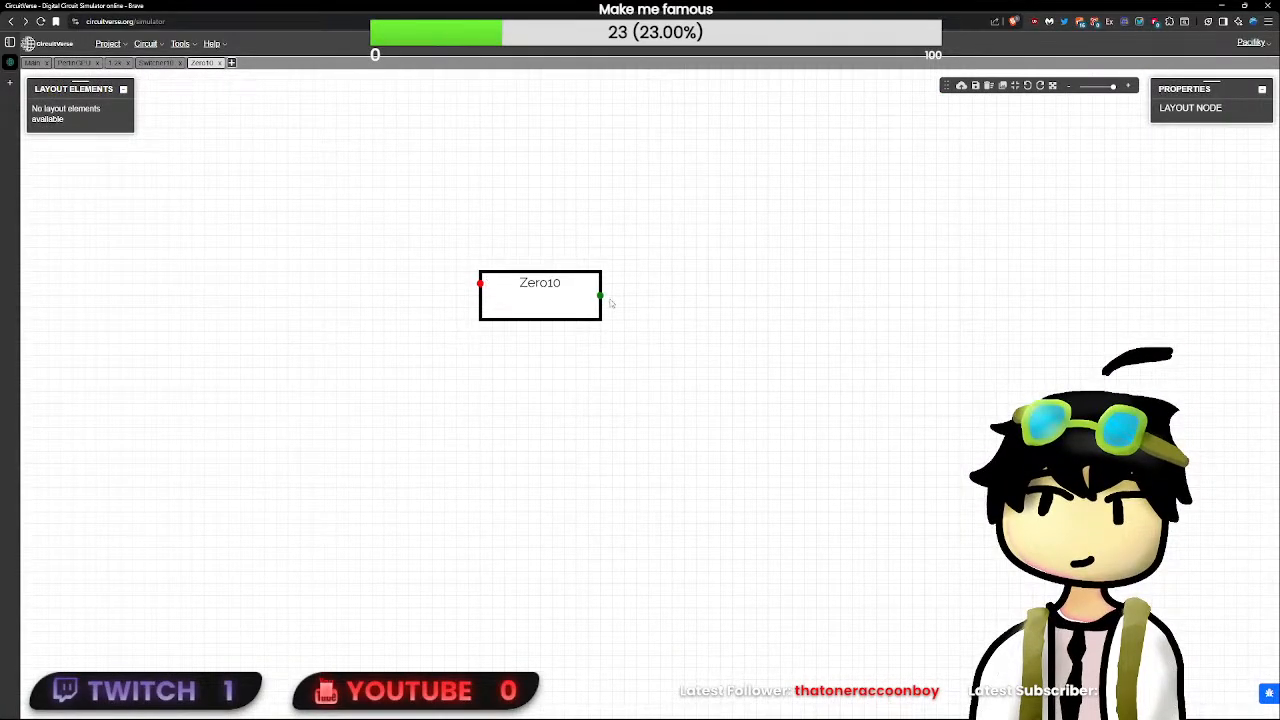
pyautogui.moveTo(601, 296); pyautogui.dragTo(601, 284)
pyautogui.click(897, 317)
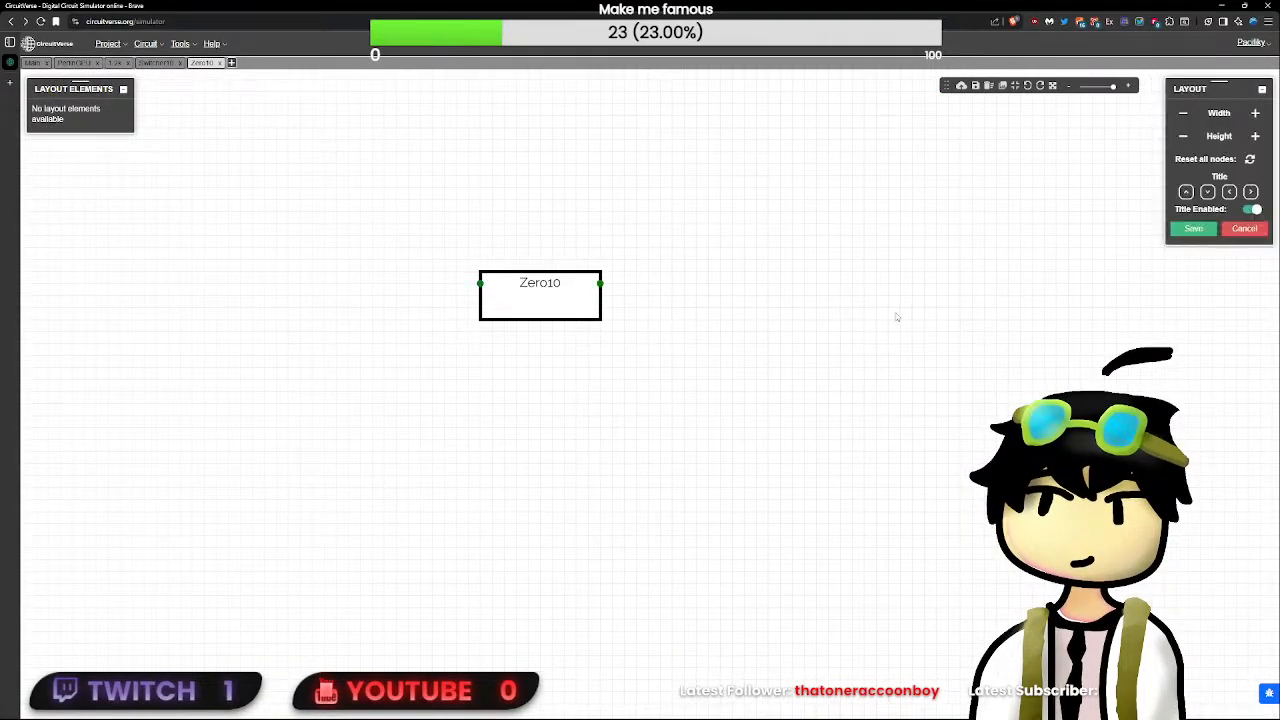
# - Shrink the Zero10 layout's width and height to a small square, shift the title left, and save the layout
pyautogui.click(1182, 116)
pyautogui.click(1182, 116)
pyautogui.click(1182, 116)
pyautogui.click(1182, 116)
pyautogui.click(1182, 116)
pyautogui.click(1182, 116)
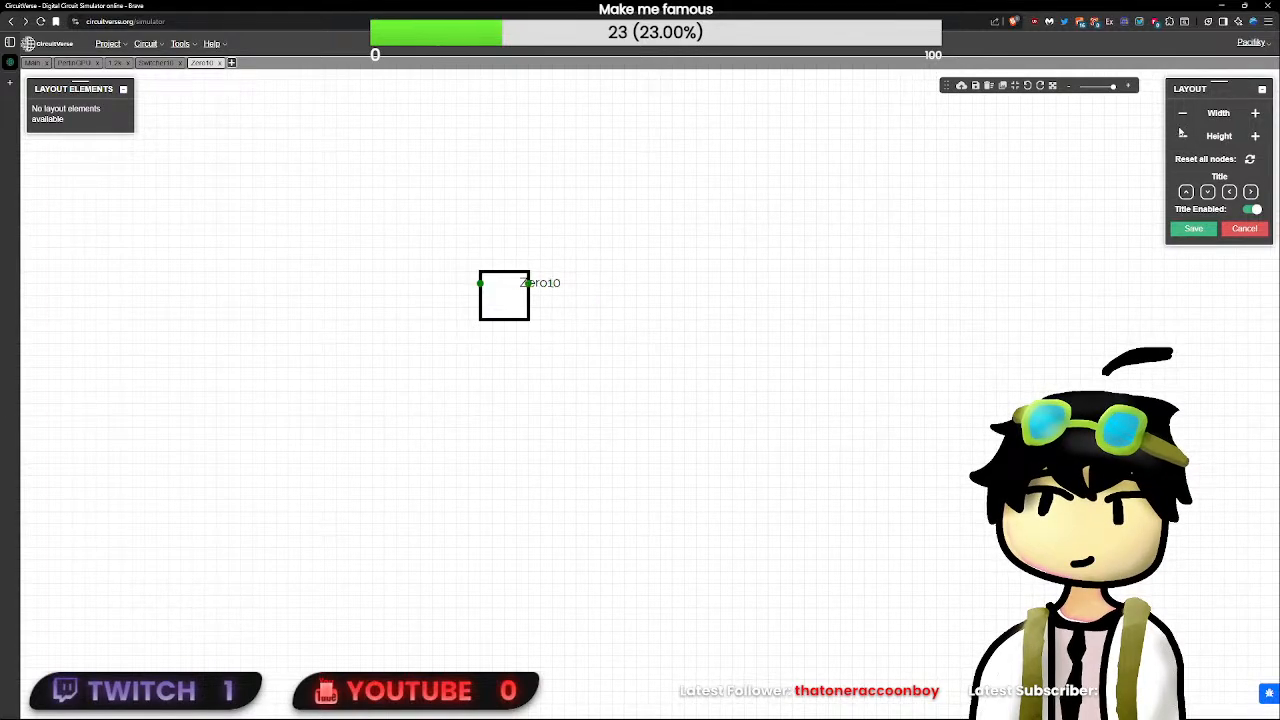
pyautogui.click(1182, 136)
pyautogui.click(1182, 136)
pyautogui.click(1228, 191)
pyautogui.click(1228, 191)
pyautogui.click(1228, 191)
pyautogui.click(1231, 192)
pyautogui.click(1193, 230)
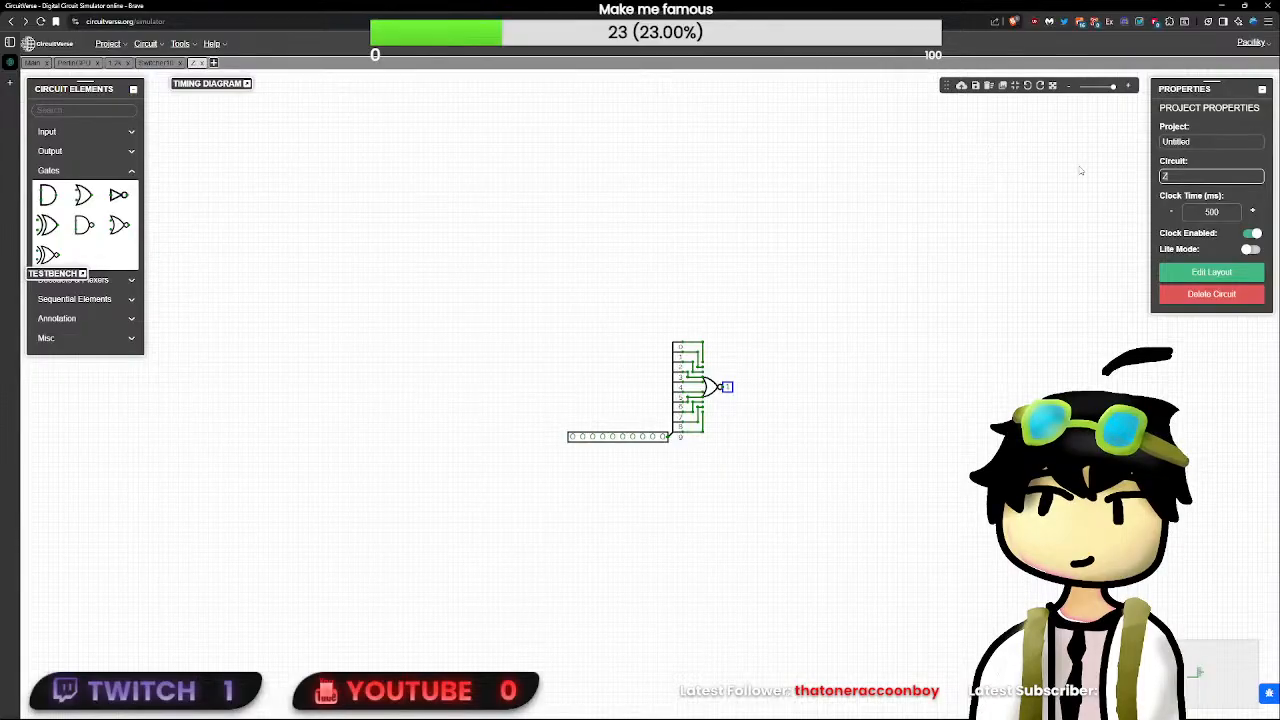
# - Rename the circuit Z10, review its compact layout, and save the layout
pyautogui.click(1211, 272)
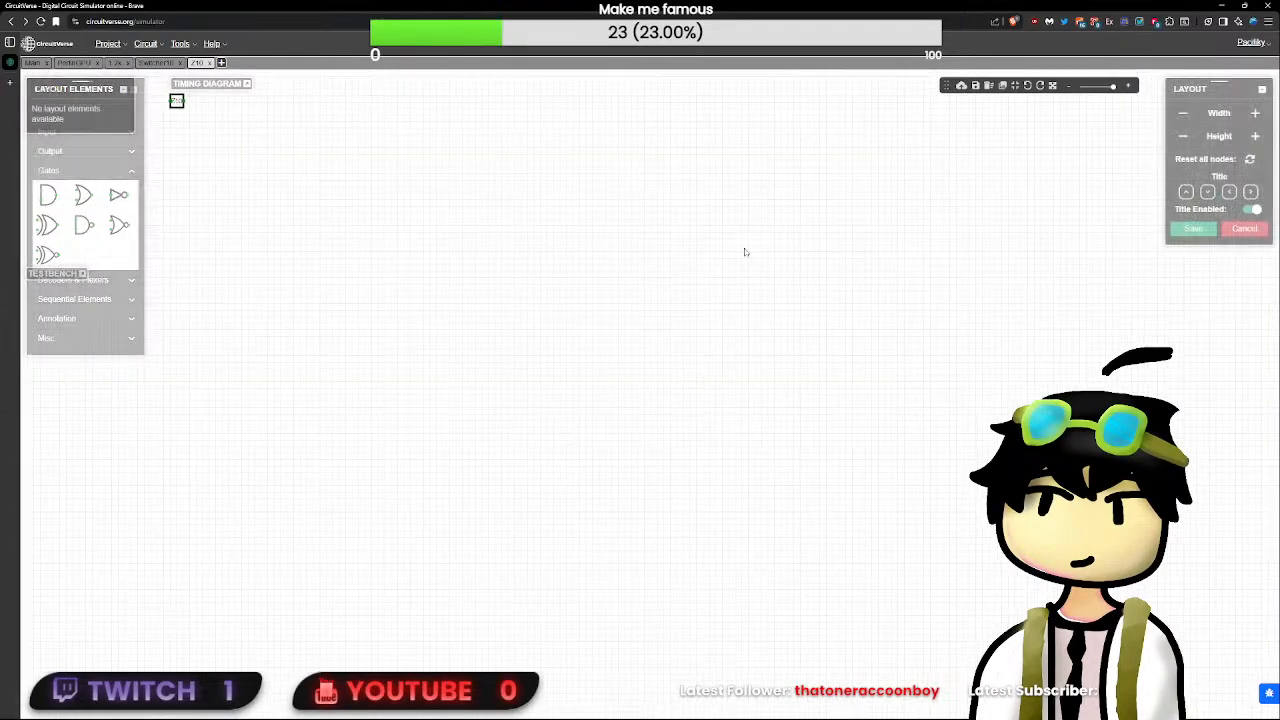
pyautogui.moveTo(290, 184); pyautogui.dragTo(589, 286)
pyautogui.scroll(5, 508, 287)
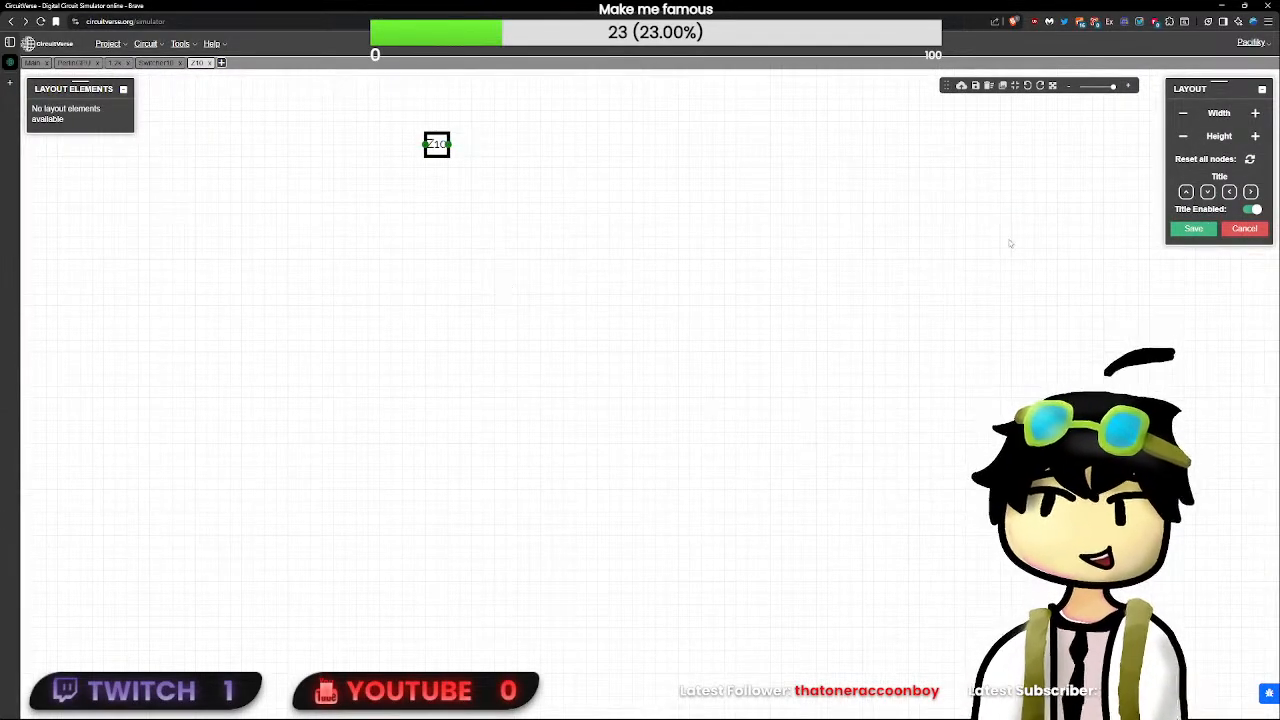
pyautogui.click(1193, 228)
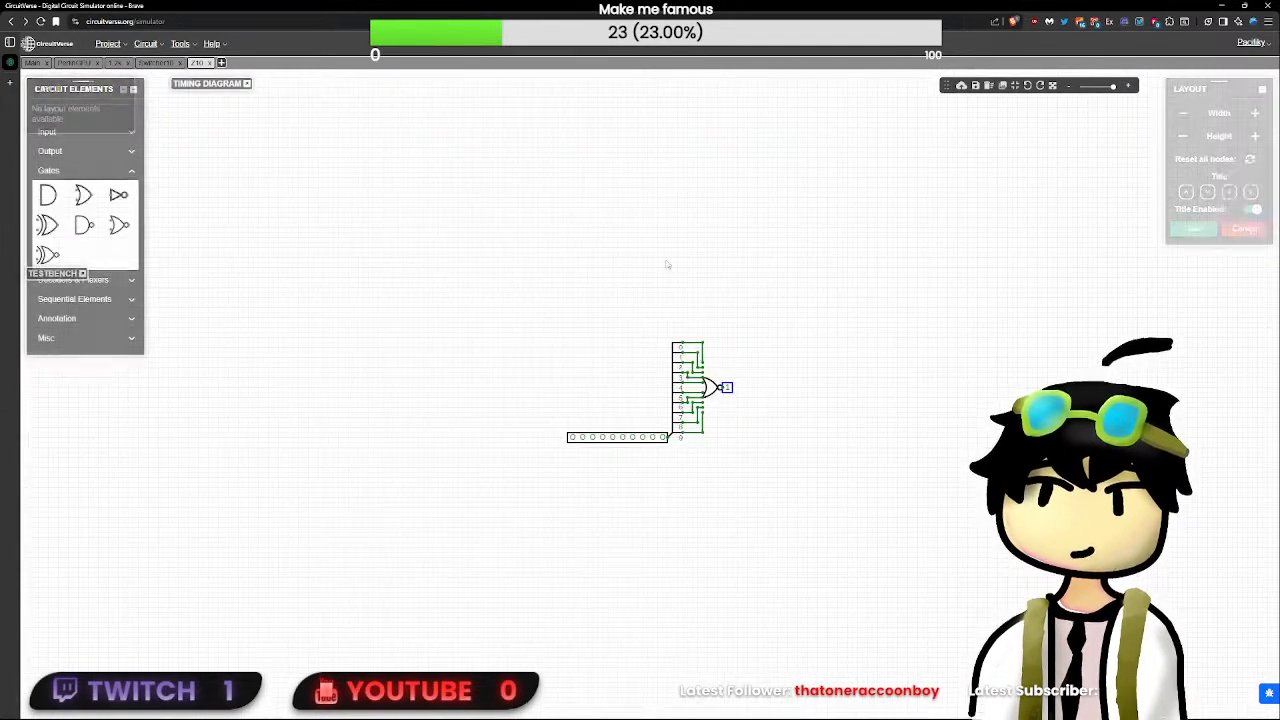
# - Return to the PerlinGPU circuit, move the Z10 subcircuit beside the upper counter, and wire its input to the counter's output
pyautogui.click(33, 63)
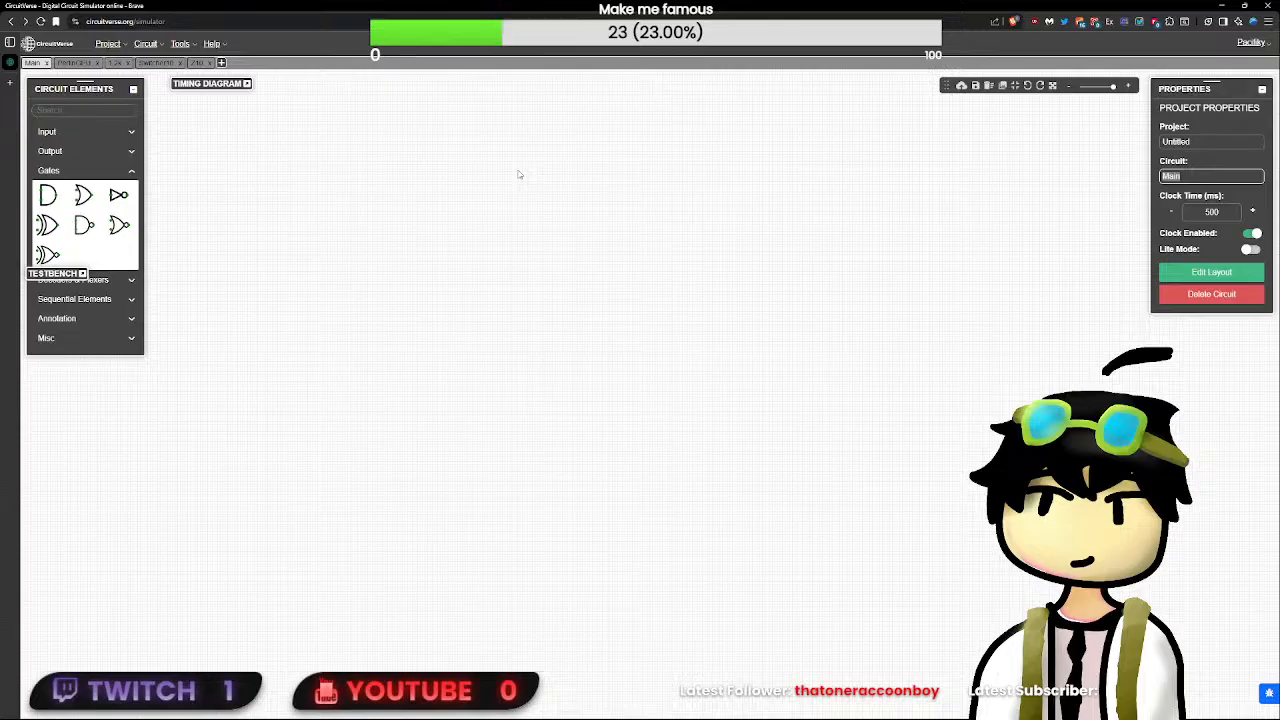
pyautogui.click(73, 63)
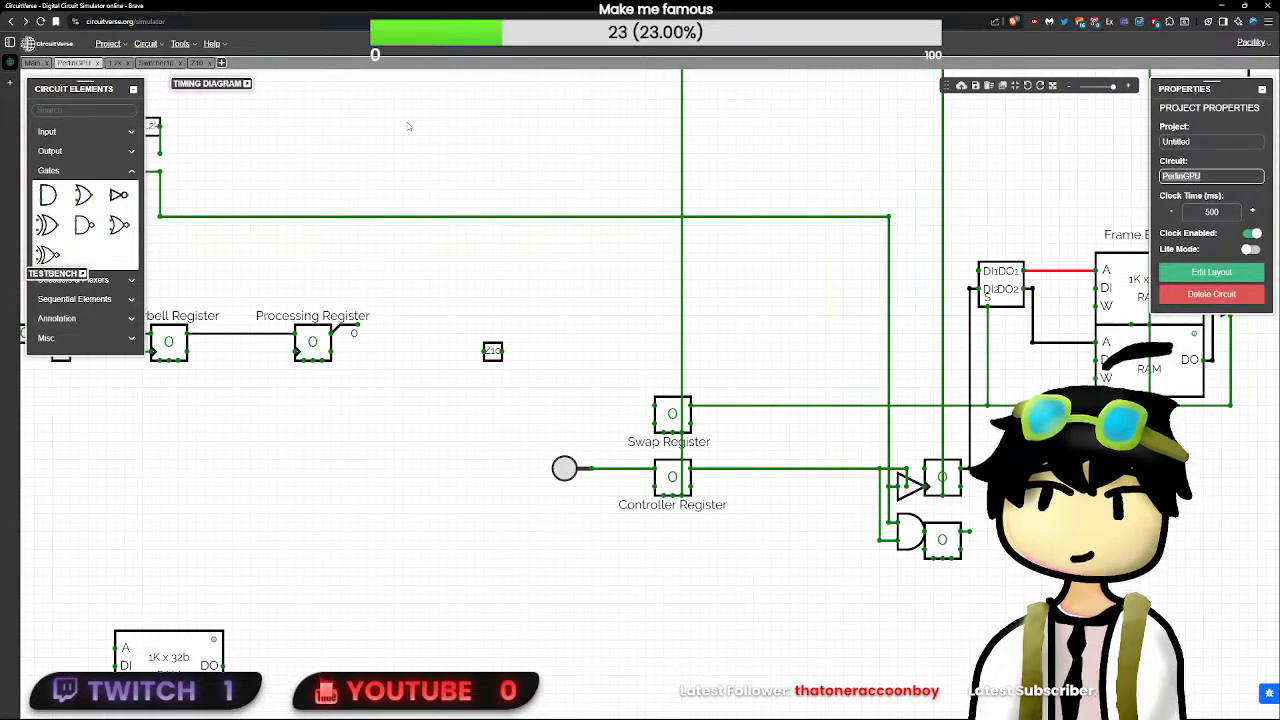
pyautogui.click(494, 352)
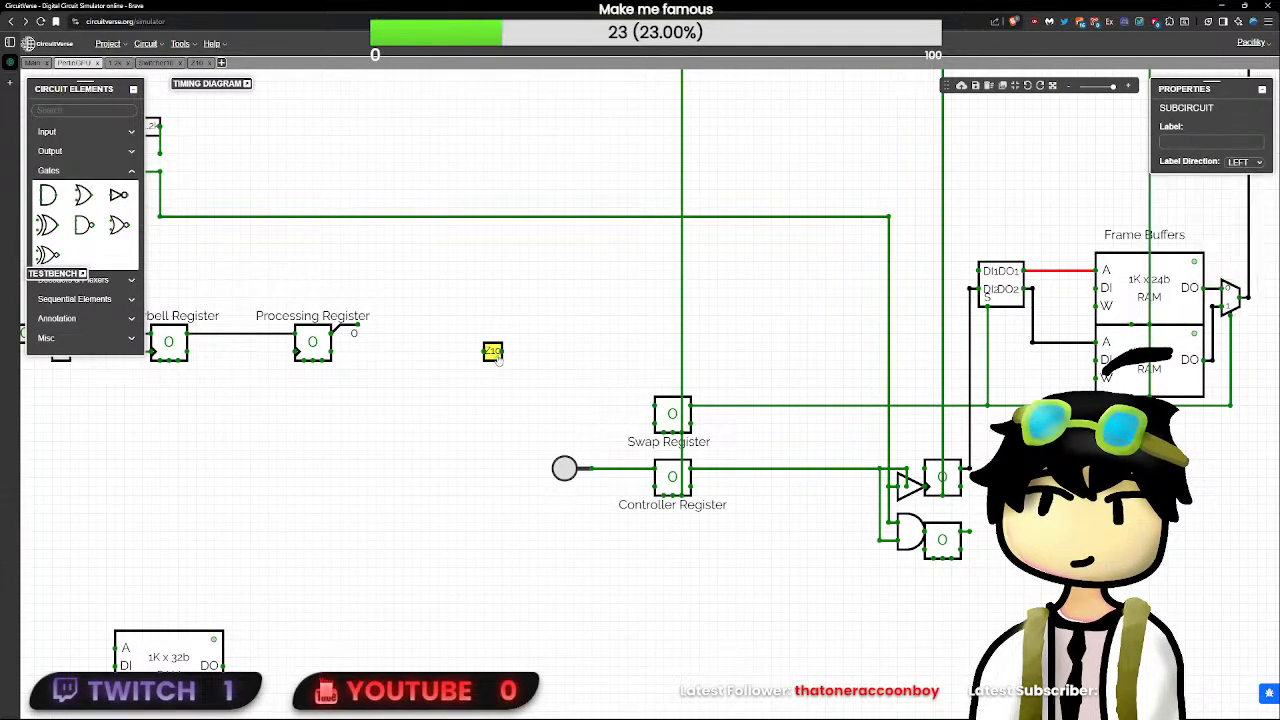
pyautogui.moveTo(990, 541); pyautogui.dragTo(1016, 532)
pyautogui.moveTo(969, 468); pyautogui.dragTo(947, 502)
pyautogui.scroll(8, 1015, 486)
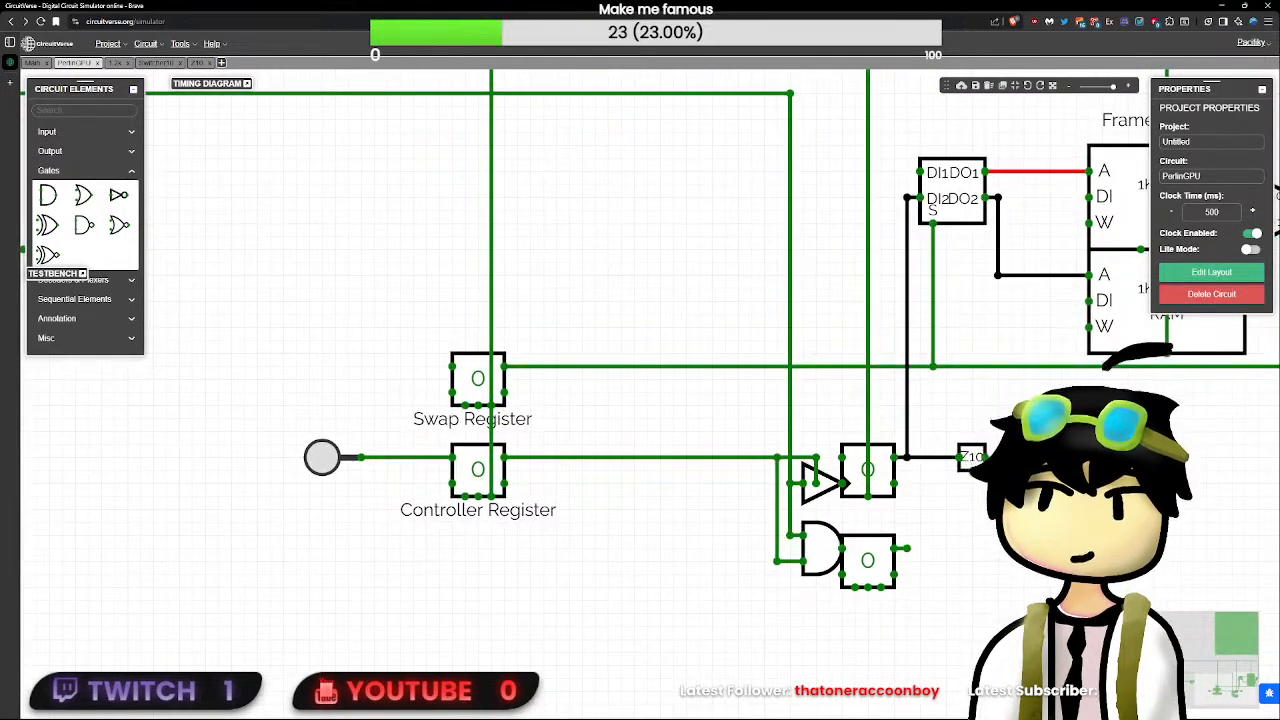
# - Extend wires from Z10's output and from the output of the block fed by the AND gate to the same vertical line
pyautogui.moveTo(973, 458)
pyautogui.mouseDown()
pyautogui.moveTo(947, 458)
pyautogui.moveTo(985, 457)
pyautogui.mouseUp()
pyautogui.click(958, 496)
pyautogui.moveTo(907, 548); pyautogui.dragTo(985, 548)
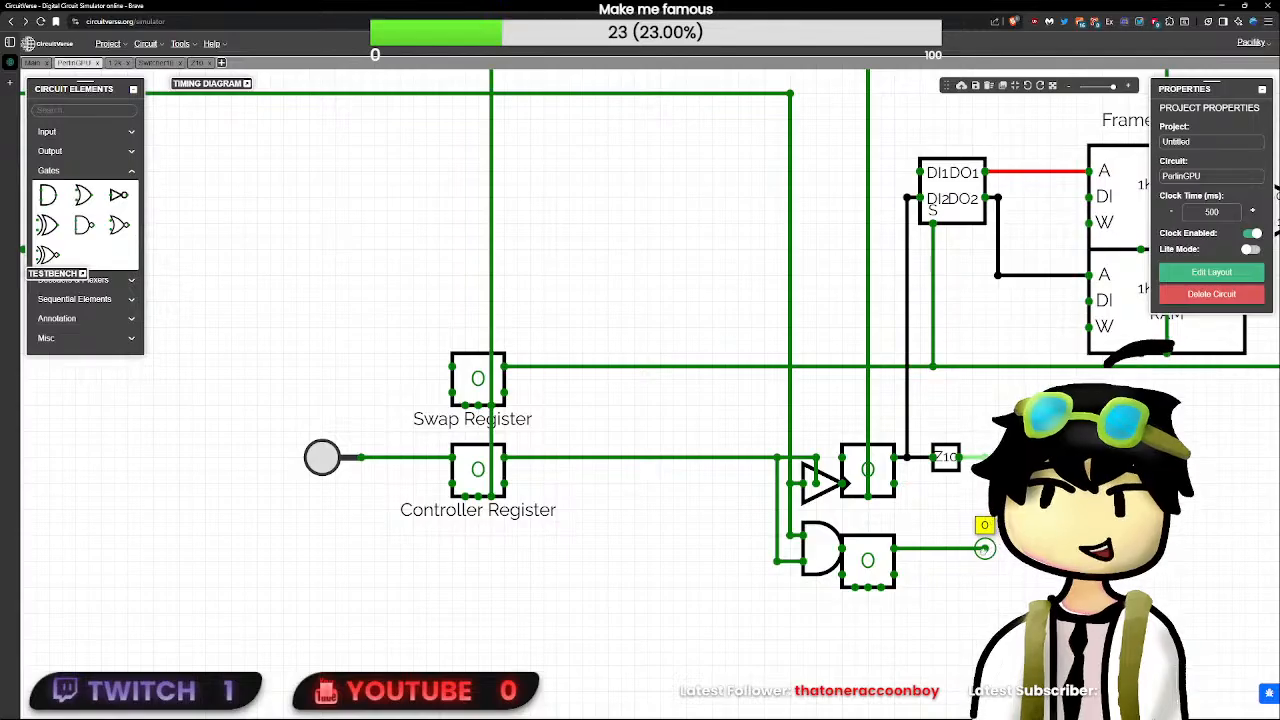
# - Add an AND gate with delay 0 and feed its two inputs from Z10's output and the lower block's output
pyautogui.click(83, 224)
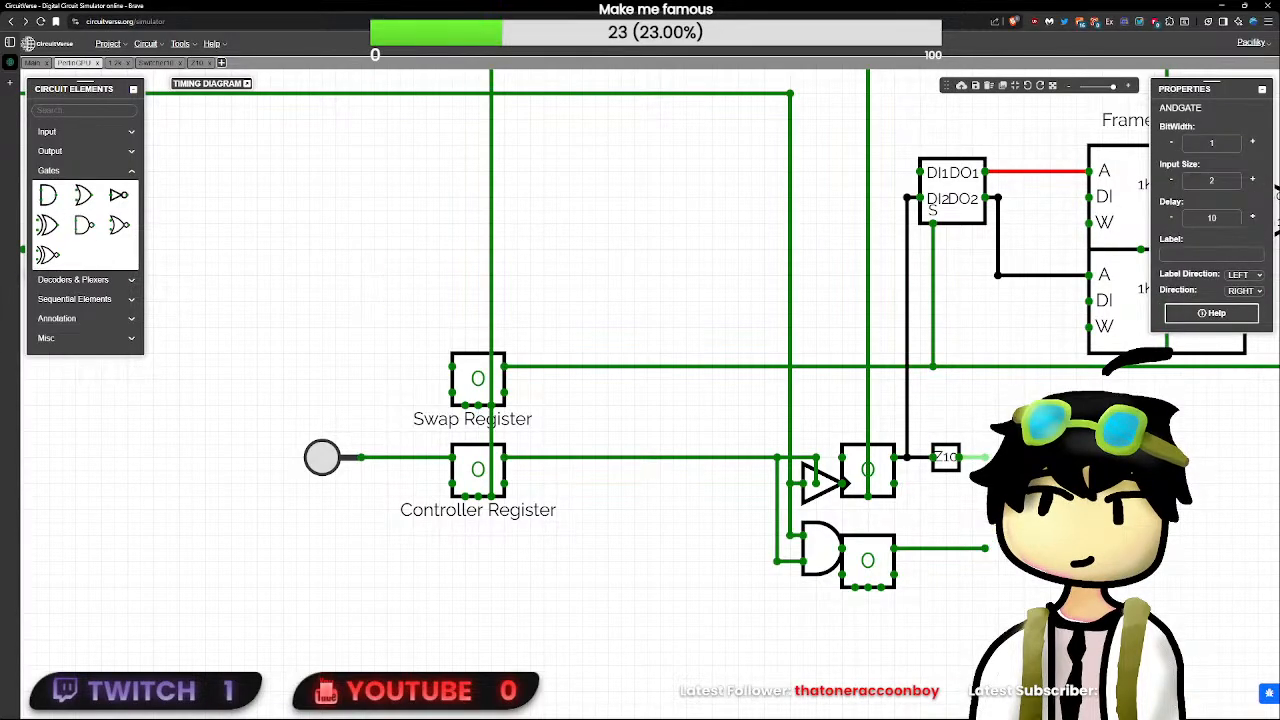
pyautogui.moveTo(985, 457); pyautogui.dragTo(1011, 457)
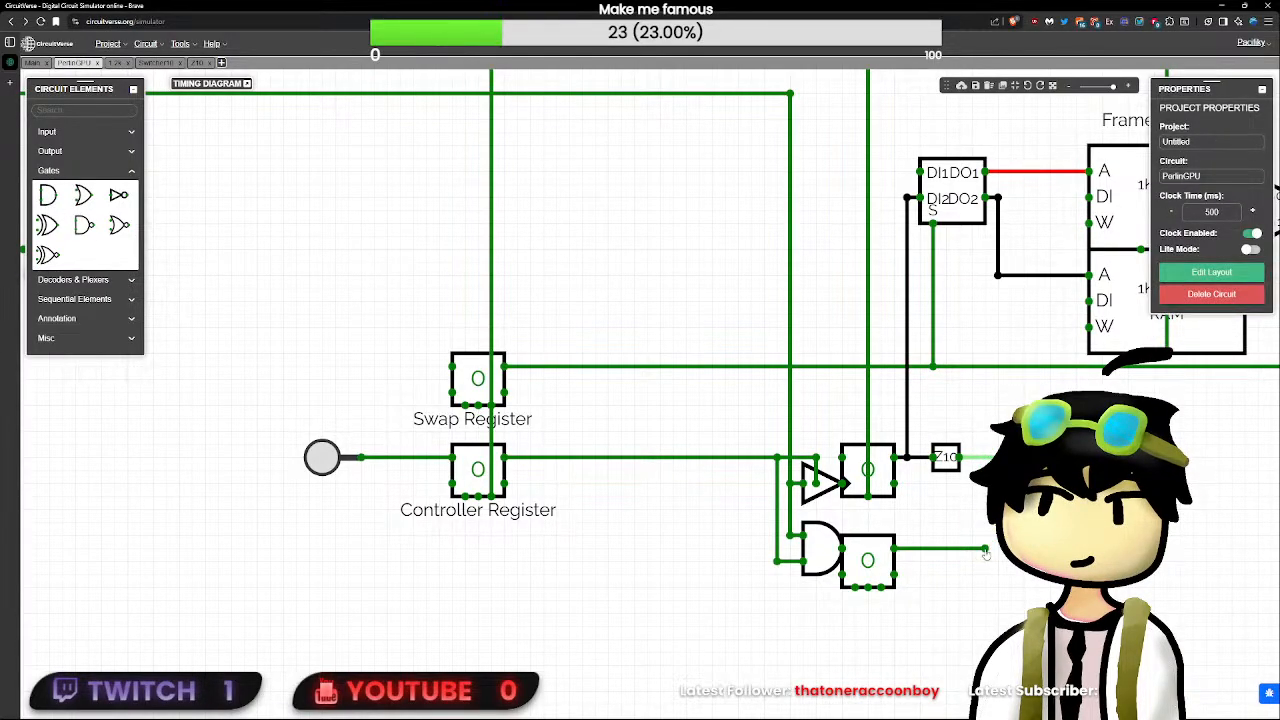
pyautogui.moveTo(985, 548); pyautogui.dragTo(1037, 516)
pyautogui.click(1063, 503)
pyautogui.click(1222, 218)
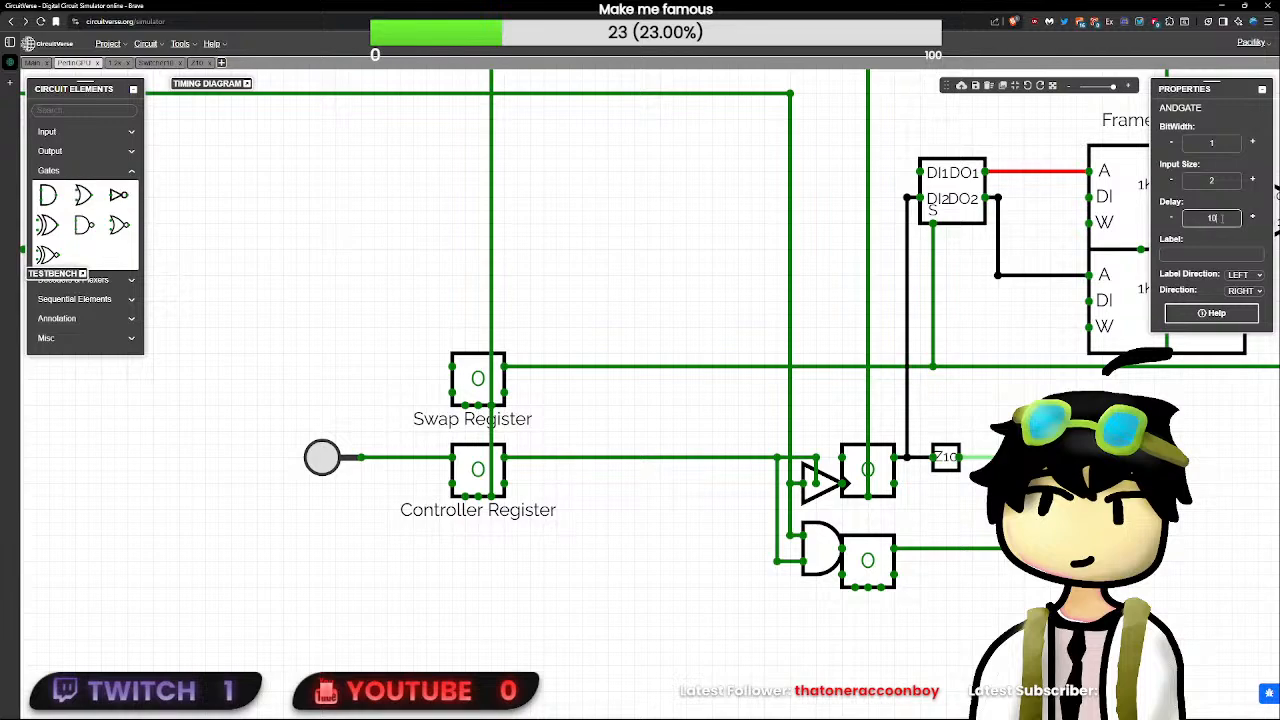
pyautogui.write('0')
pyautogui.click(1090, 440)
pyautogui.click(1063, 503)
# - Wire the new AND gate's output back beneath the counter blocks to the Controller Register's free input
pyautogui.moveTo(1115, 522); pyautogui.dragTo(762, 602)
pyautogui.moveTo(762, 602); pyautogui.dragTo(439, 484)
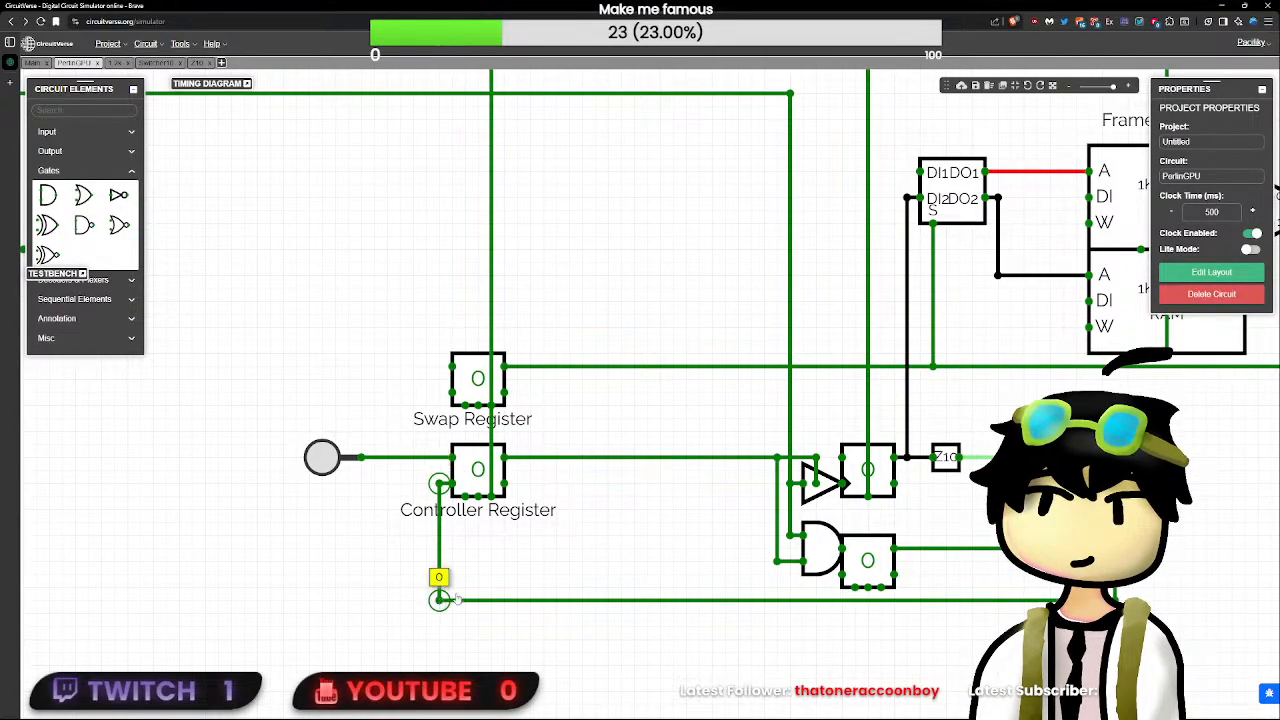
pyautogui.click(48, 195)
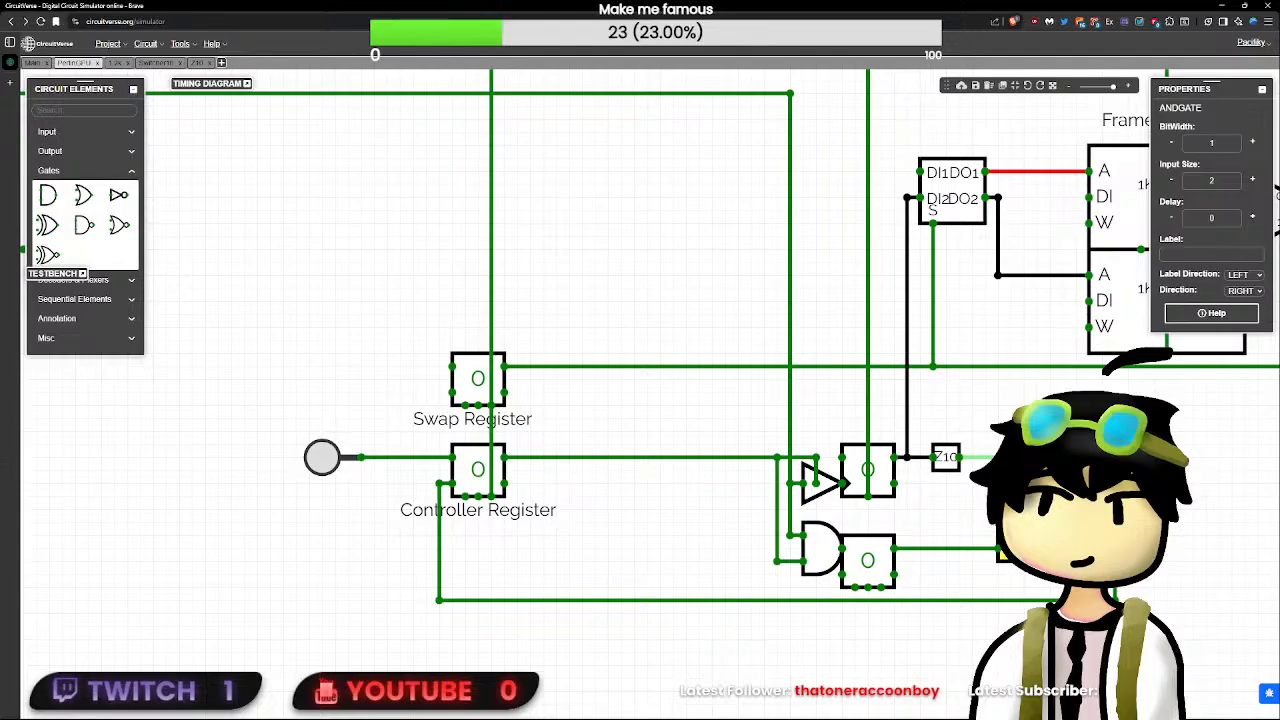
pyautogui.write('i')
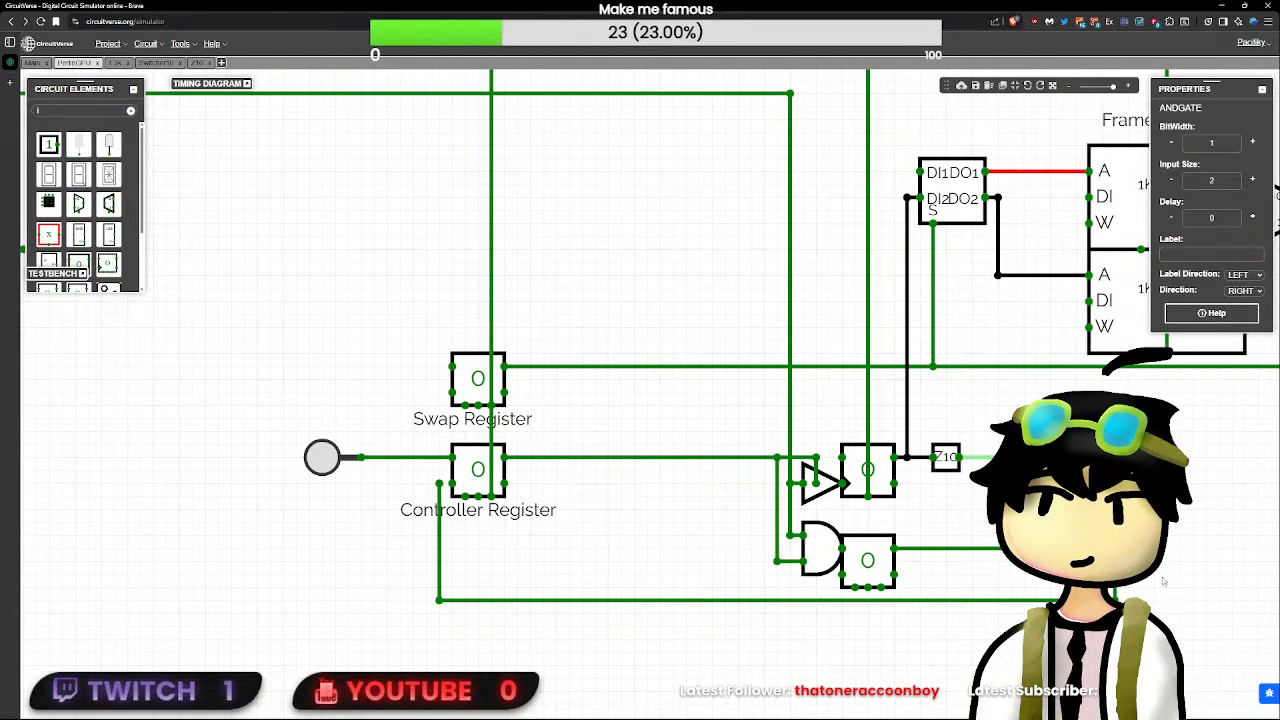
# - Branch a wire from the counter's output and run it beneath the Frame Buffers past the multiplexer
pyautogui.moveTo(1189, 704); pyautogui.dragTo(870, 298)
pyautogui.moveTo(946, 413); pyautogui.dragTo(864, 418)
pyautogui.click(986, 588)
pyautogui.moveTo(986, 588); pyautogui.dragTo(798, 347)
pyautogui.click(1028, 440)
pyautogui.scroll(1, 1028, 440)
pyautogui.scroll(-2, 1012, 438)
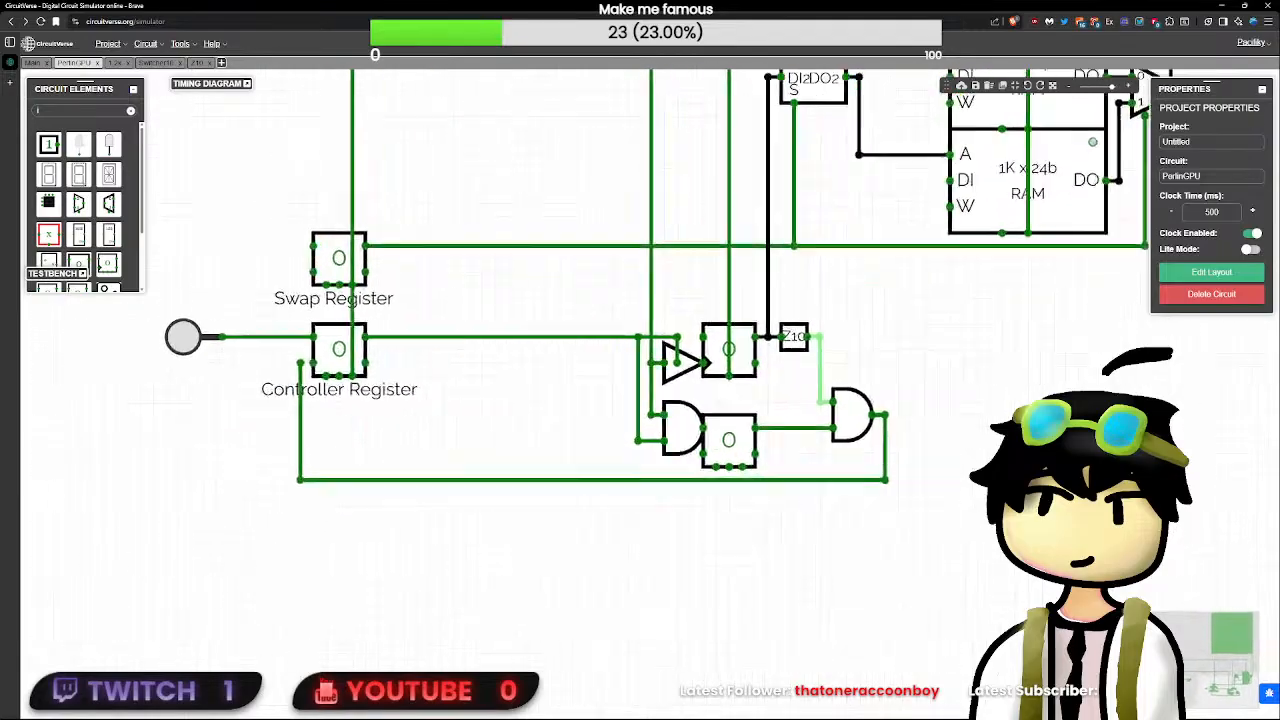
pyautogui.scroll(1, 945, 400)
pyautogui.moveTo(937, 391); pyautogui.dragTo(943, 449)
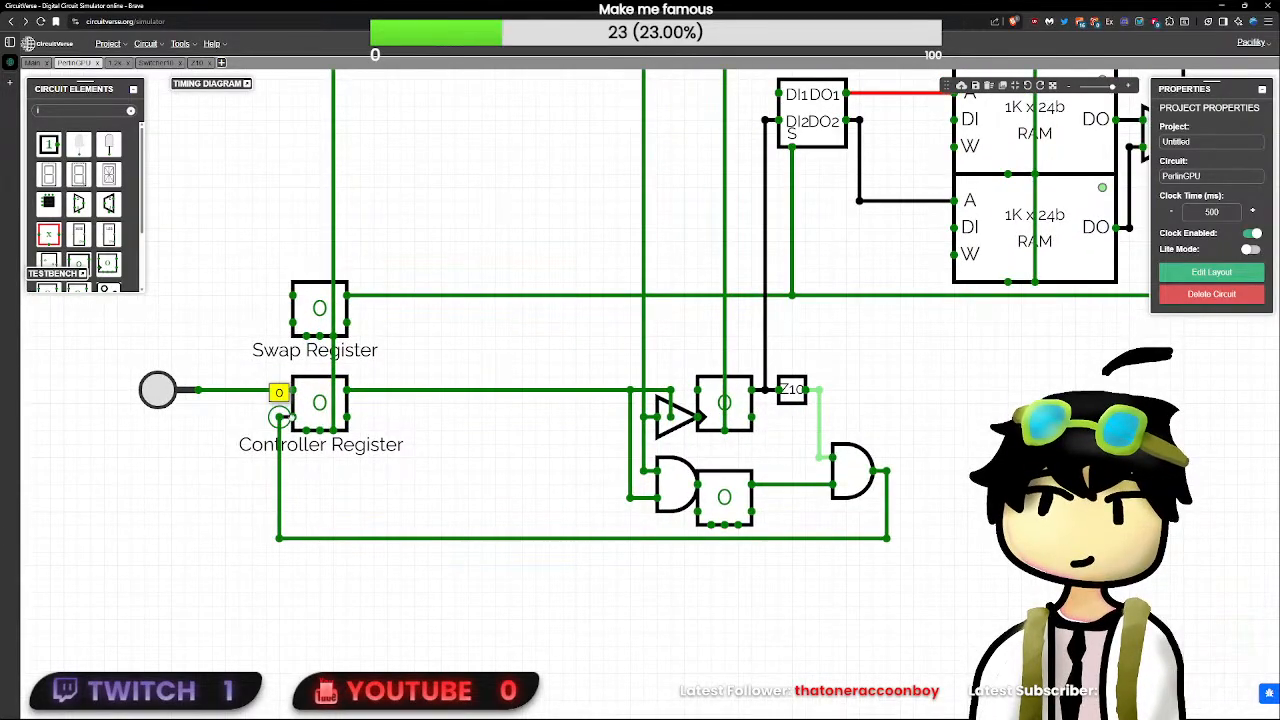
pyautogui.moveTo(565, 452); pyautogui.dragTo(545, 572)
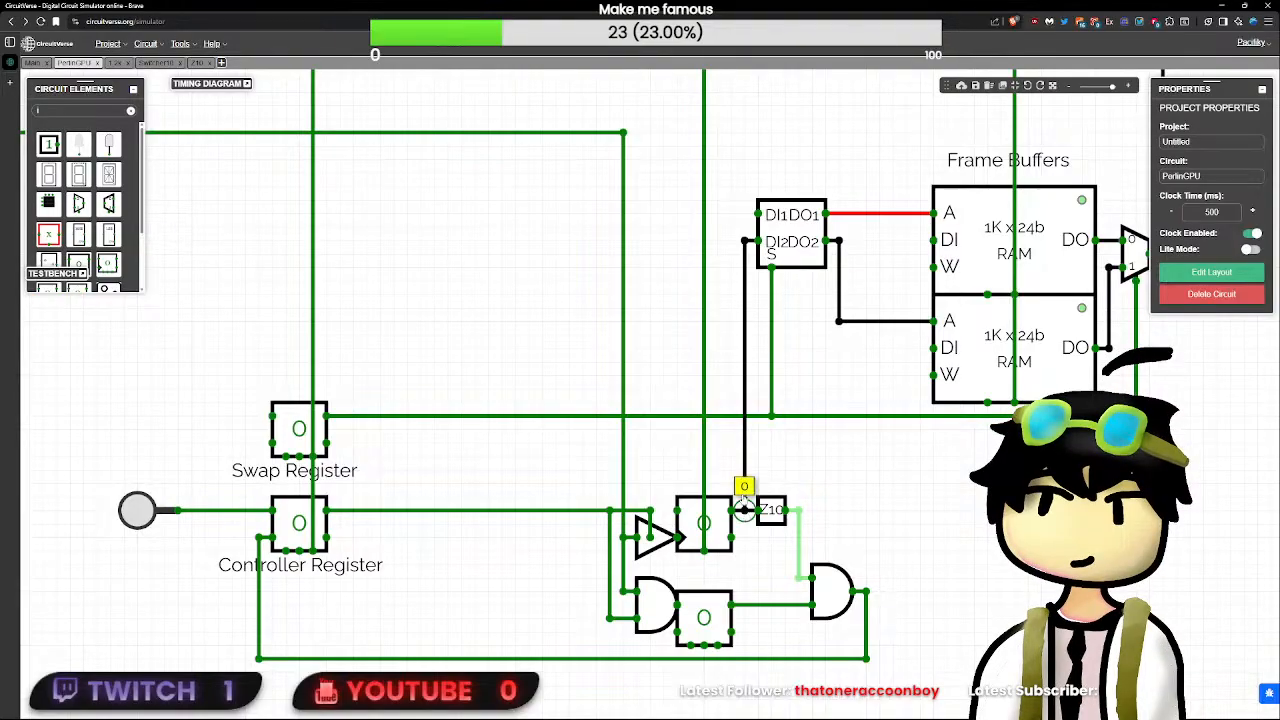
pyautogui.moveTo(745, 483); pyautogui.dragTo(708, 563)
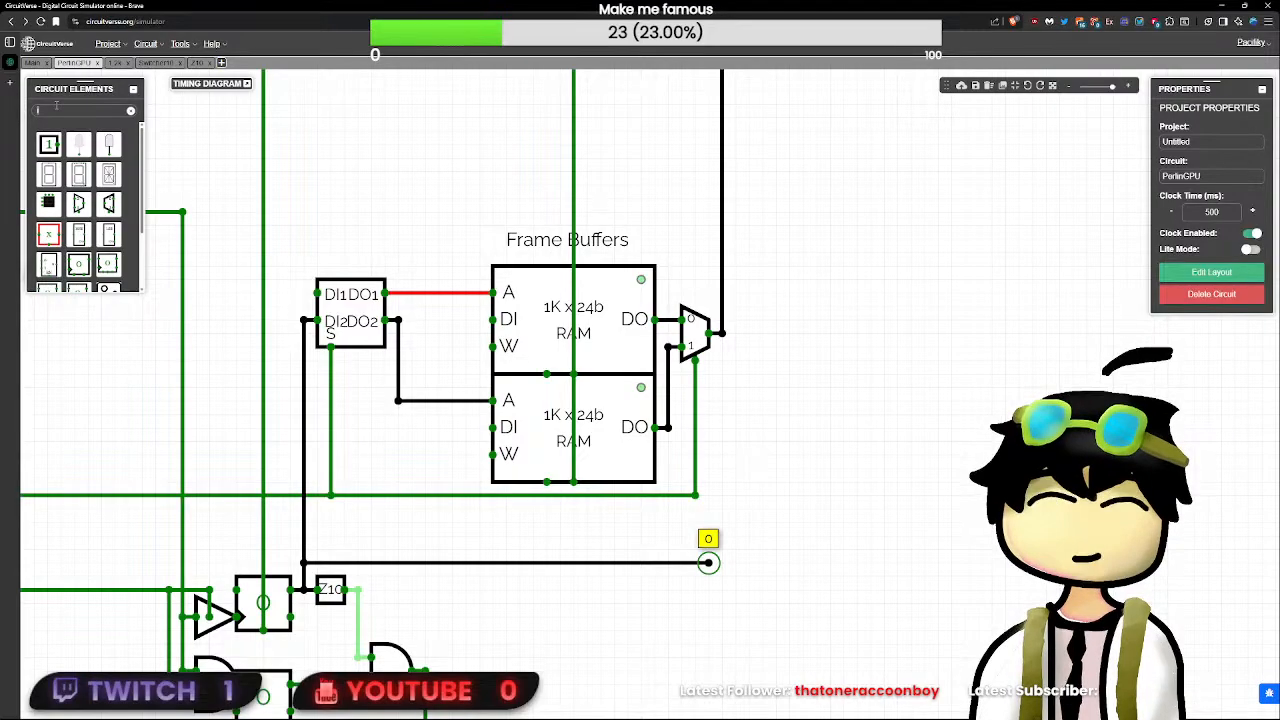
pyautogui.write('spl')
pyautogui.click(60, 175)
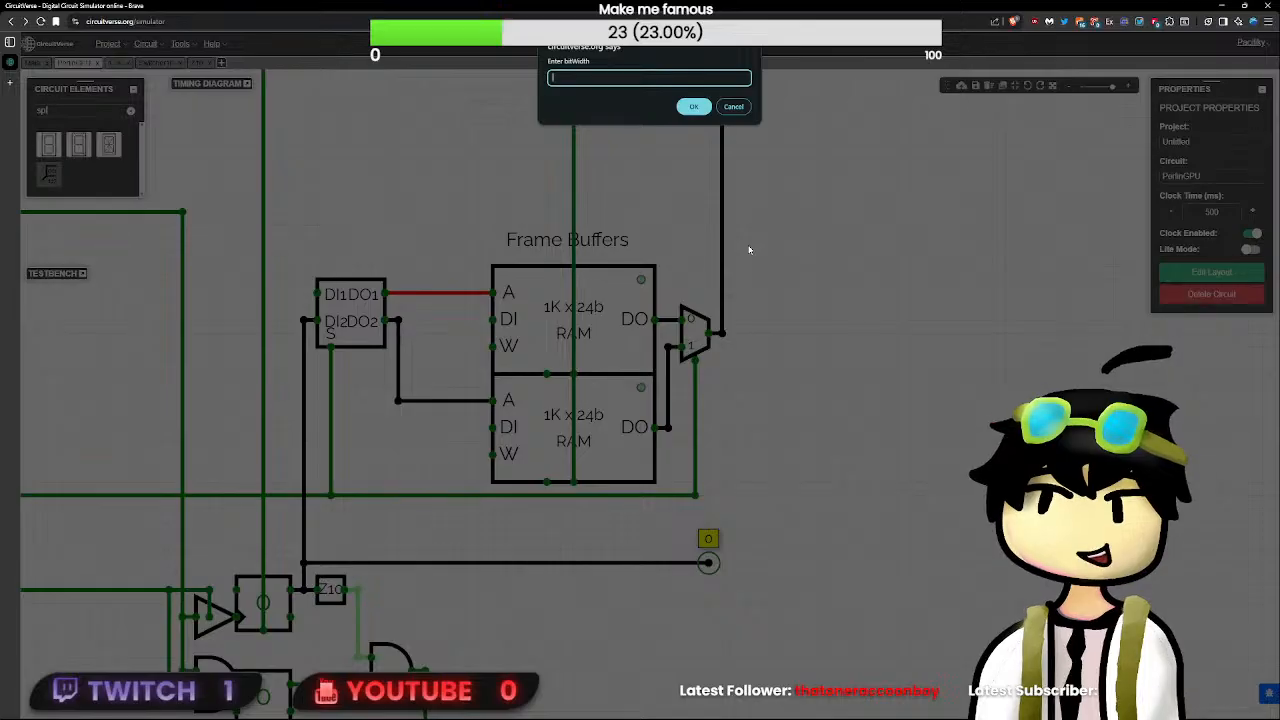
pyautogui.write('10')
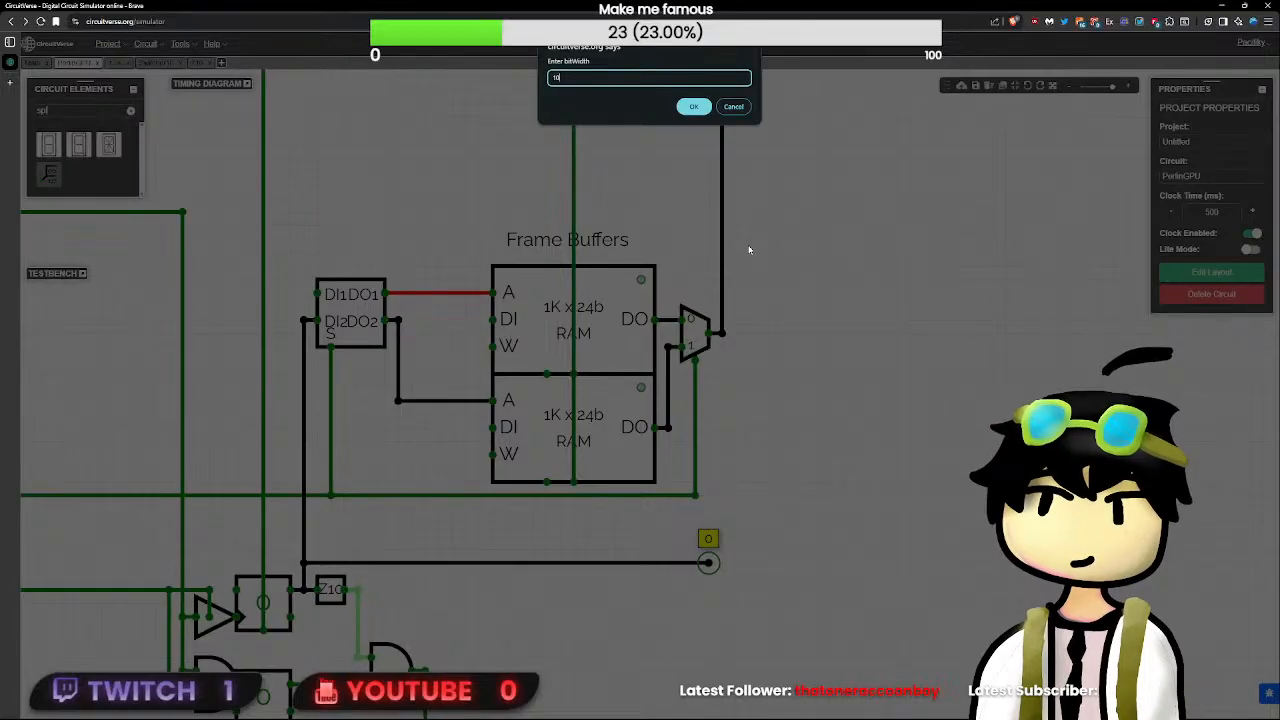
pyautogui.press('Return')
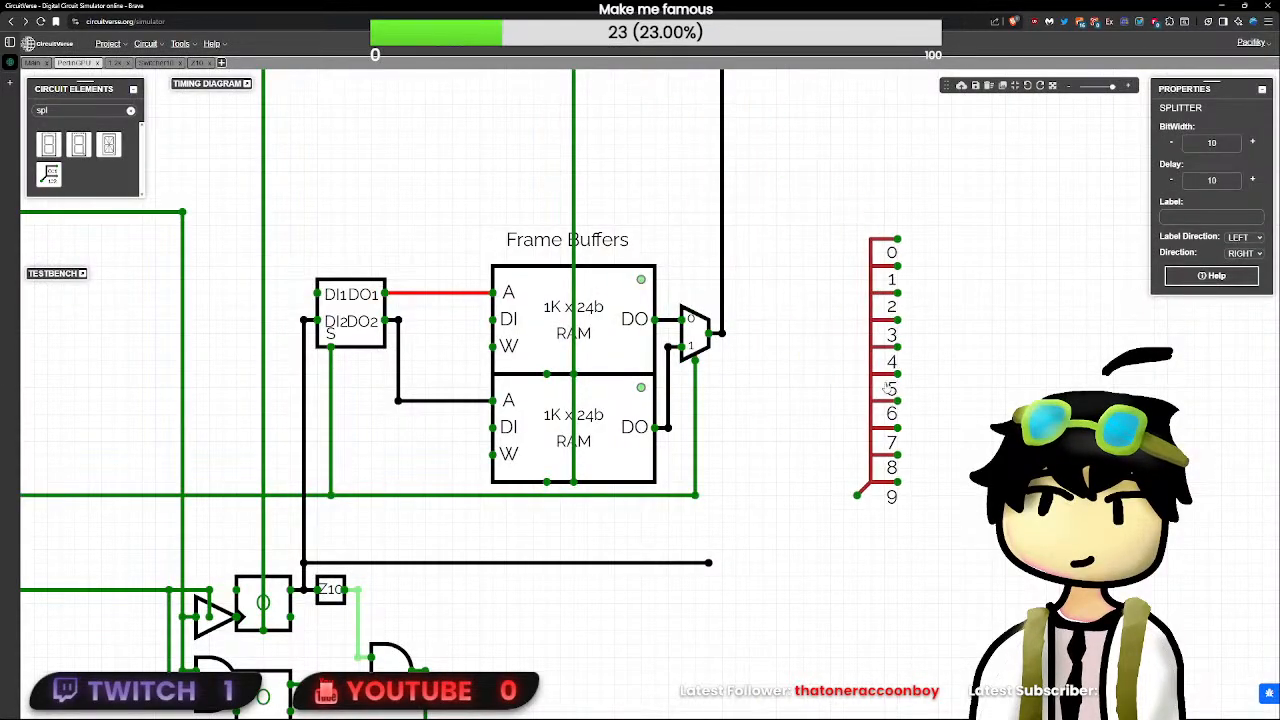
pyautogui.click(884, 388)
pyautogui.press('Delete')
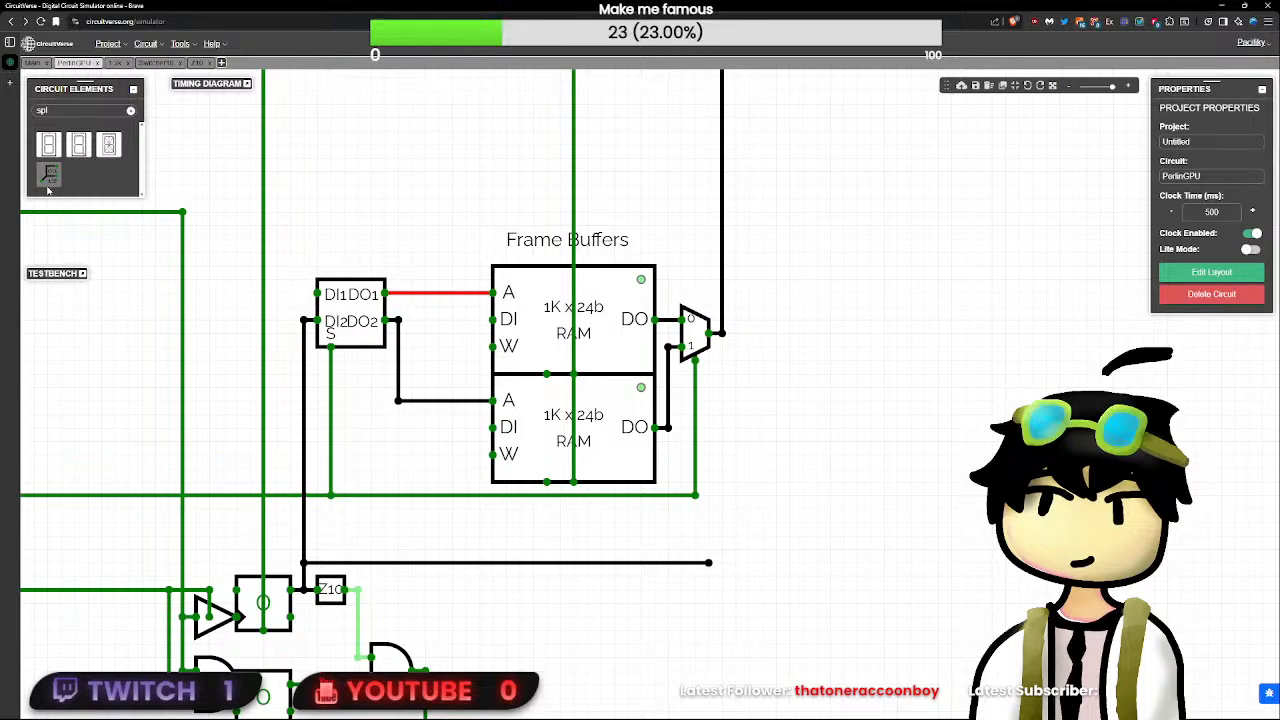
# - Add a 10-bit splitter with the split 5 5 and attach it to the end of the counter wire
pyautogui.click(47, 189)
pyautogui.write('5')
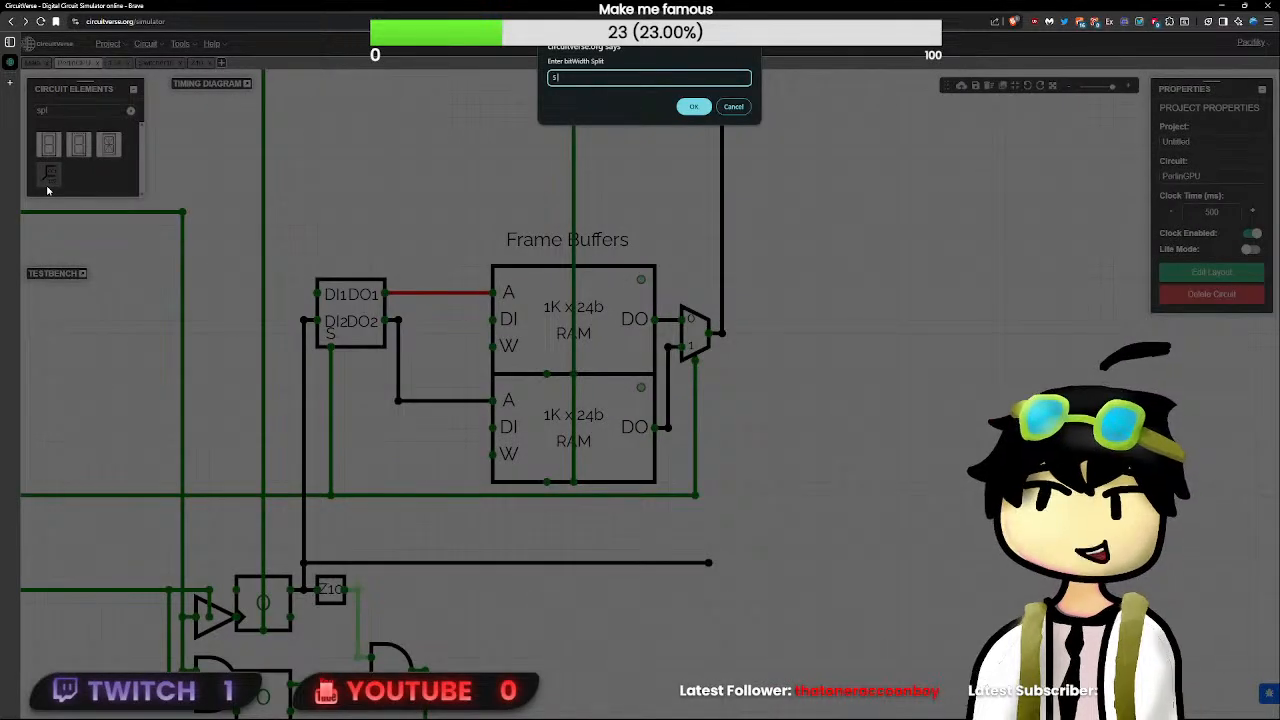
pyautogui.write(' 5')
pyautogui.press('Return')
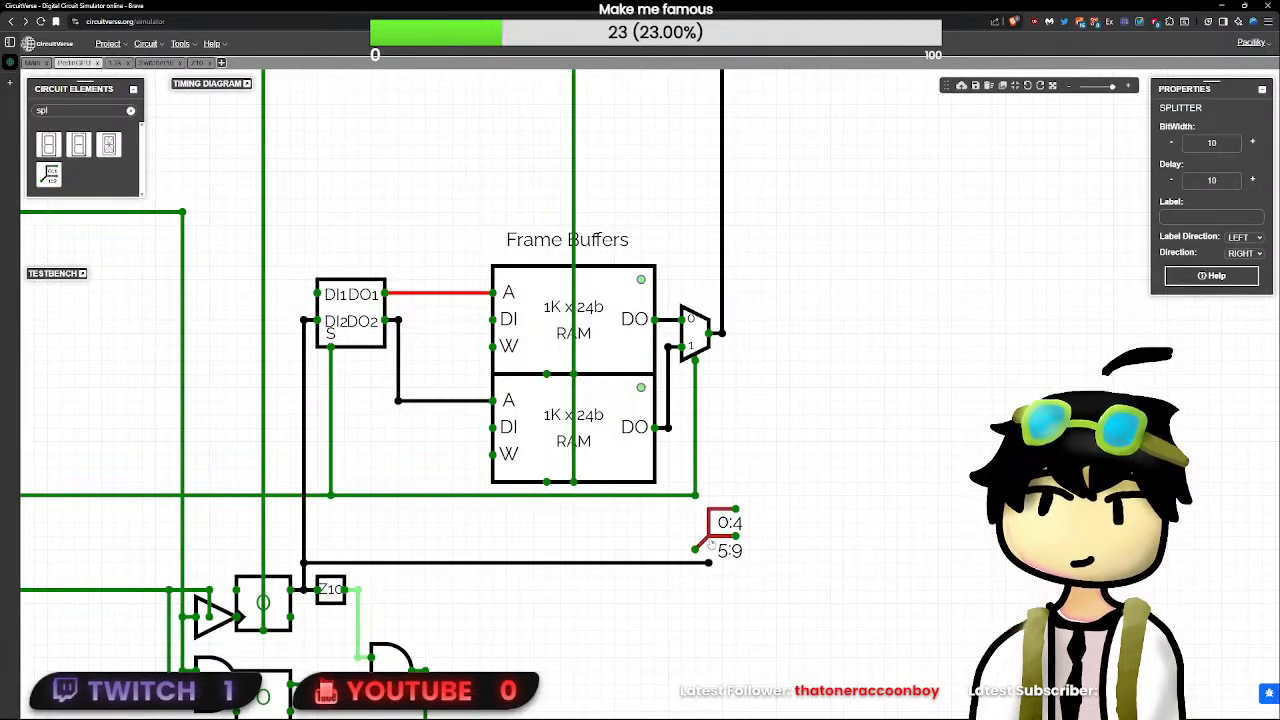
pyautogui.click(724, 549)
pyautogui.click(766, 518)
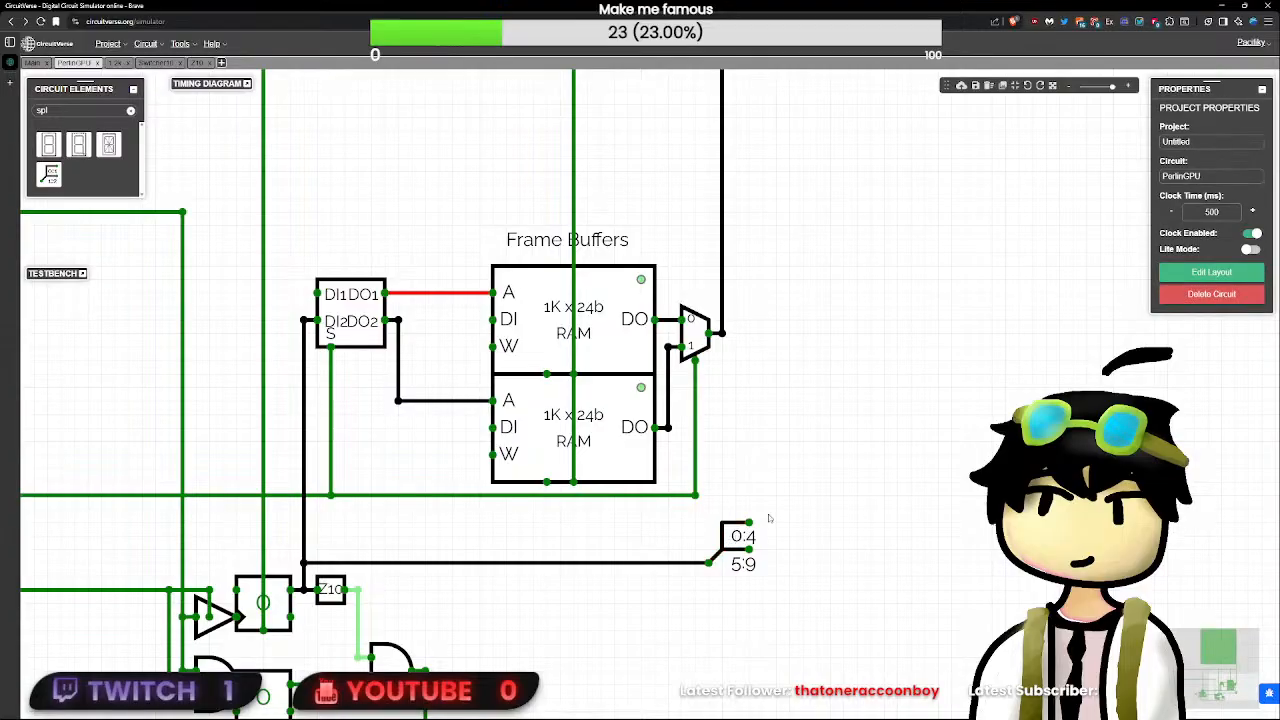
# - Extend the splitter's 0:4 output sideways and run it up to just below the display
pyautogui.moveTo(749, 522); pyautogui.dragTo(776, 524)
pyautogui.scroll(2, 776, 522)
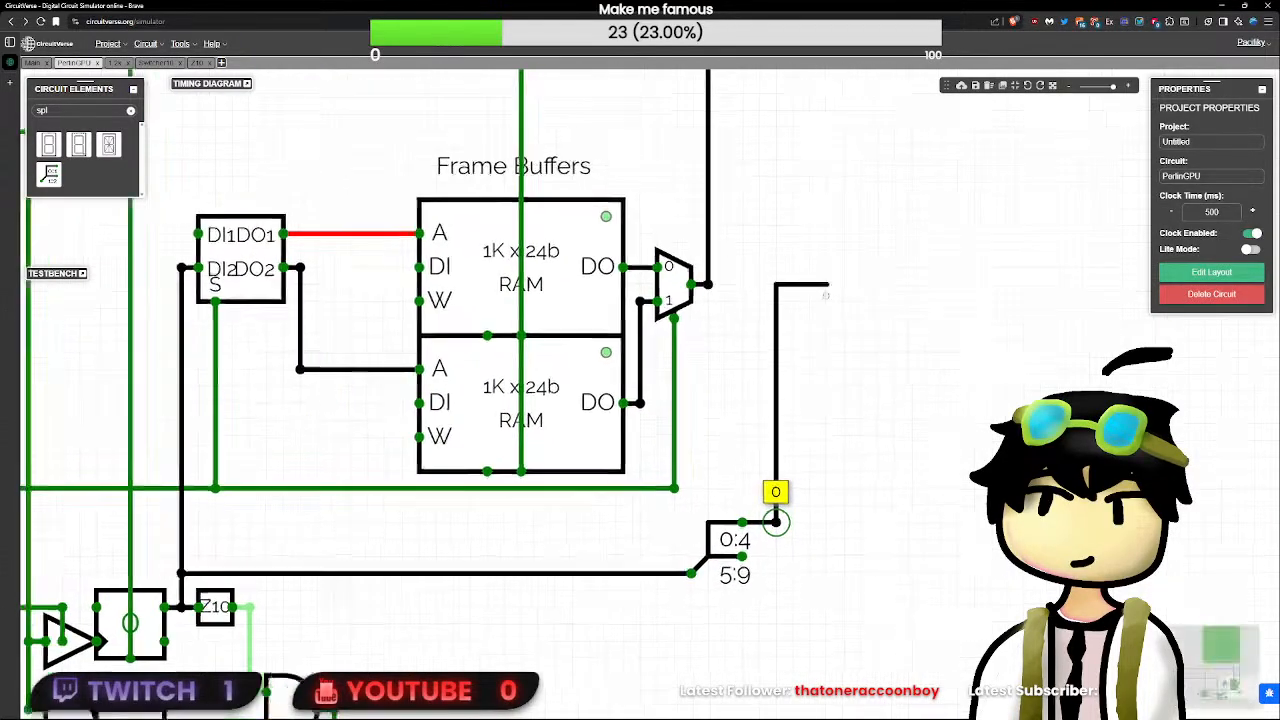
pyautogui.scroll(-1, 776, 522)
pyautogui.scroll(-8, 776, 522)
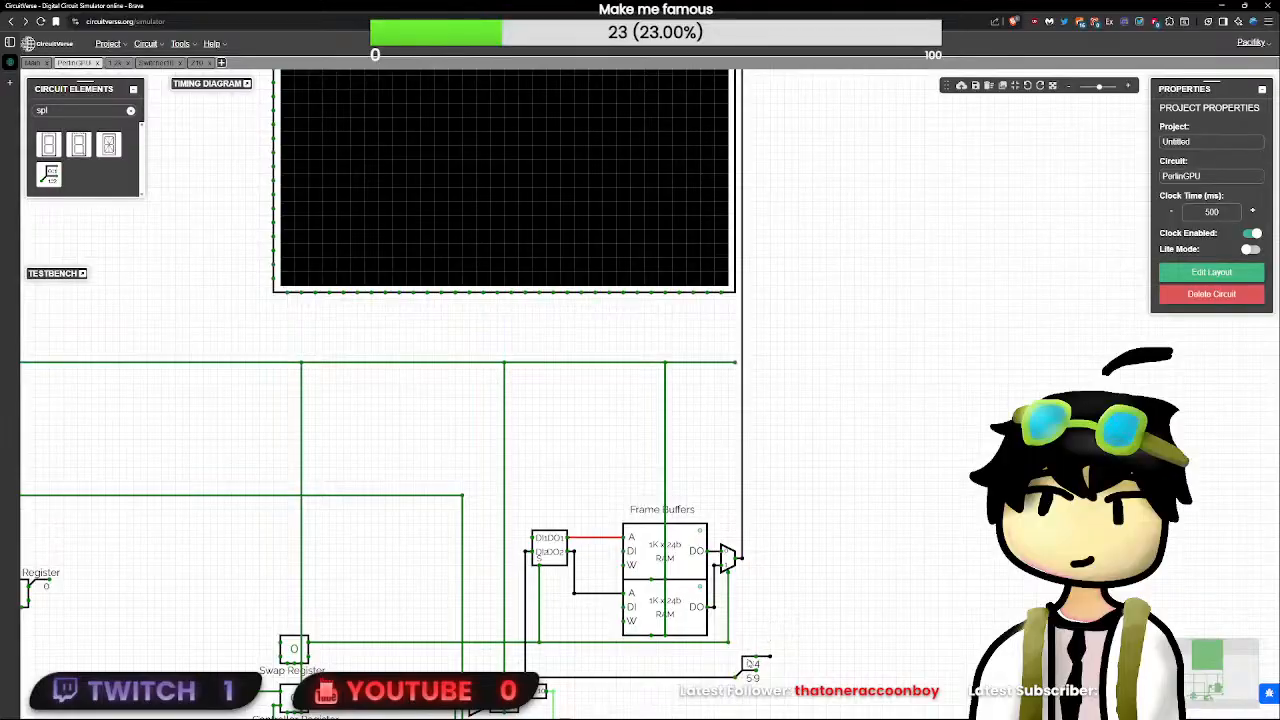
pyautogui.moveTo(750, 663); pyautogui.dragTo(788, 246)
# - Shift the 0:4 wire closer to the multiplexer's wire and run a parallel wire up from the splitter's 5:9 output
pyautogui.scroll(5, 823, 224)
pyautogui.scroll(-3, 788, 246)
pyautogui.scroll(-5, 770, 272)
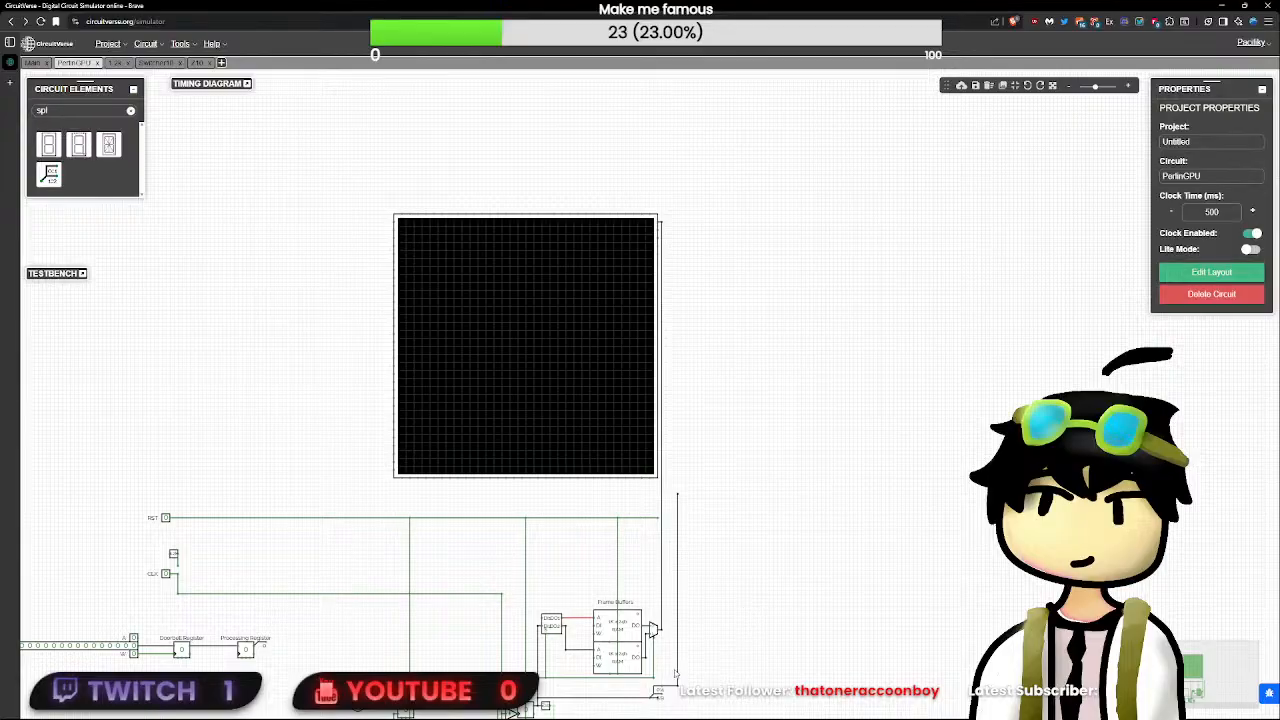
pyautogui.moveTo(718, 699); pyautogui.dragTo(670, 465)
pyautogui.scroll(3, 690, 641)
pyautogui.moveTo(714, 703); pyautogui.dragTo(585, 165)
pyautogui.scroll(4, 623, 457)
pyautogui.scroll(-11, 609, 213)
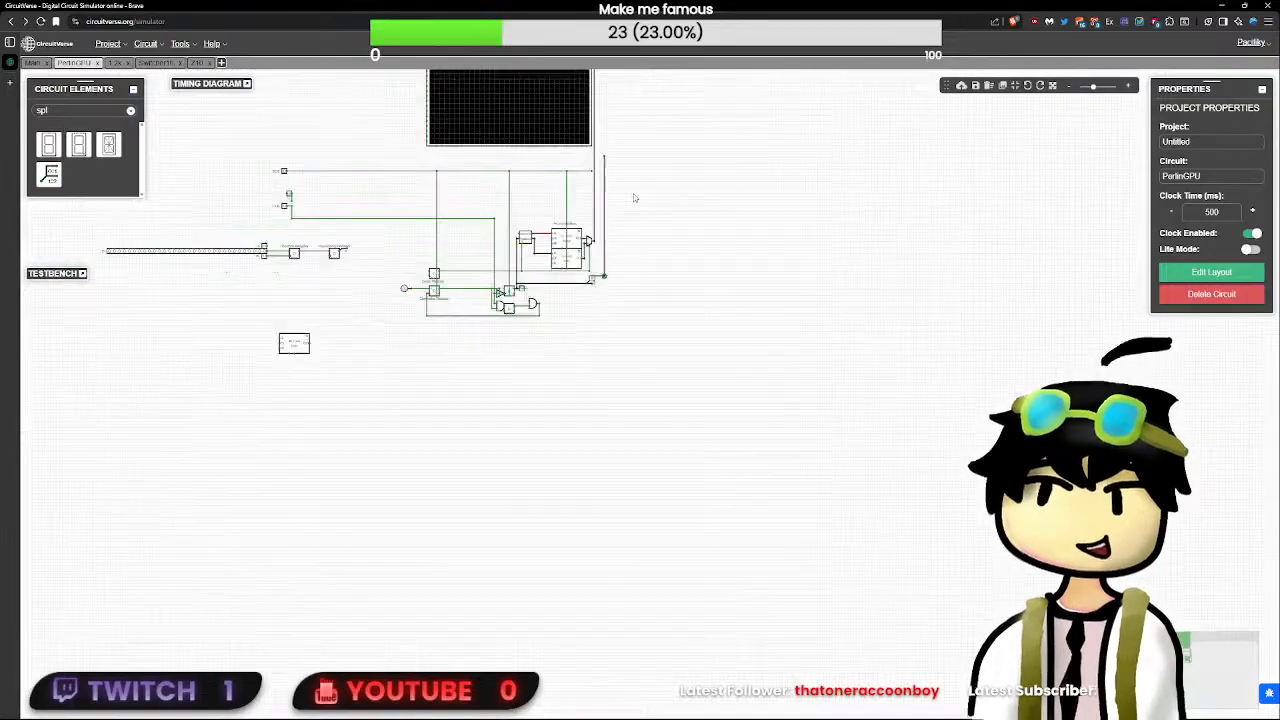
pyautogui.moveTo(674, 176); pyautogui.dragTo(661, 366)
pyautogui.moveTo(654, 493); pyautogui.dragTo(587, 309)
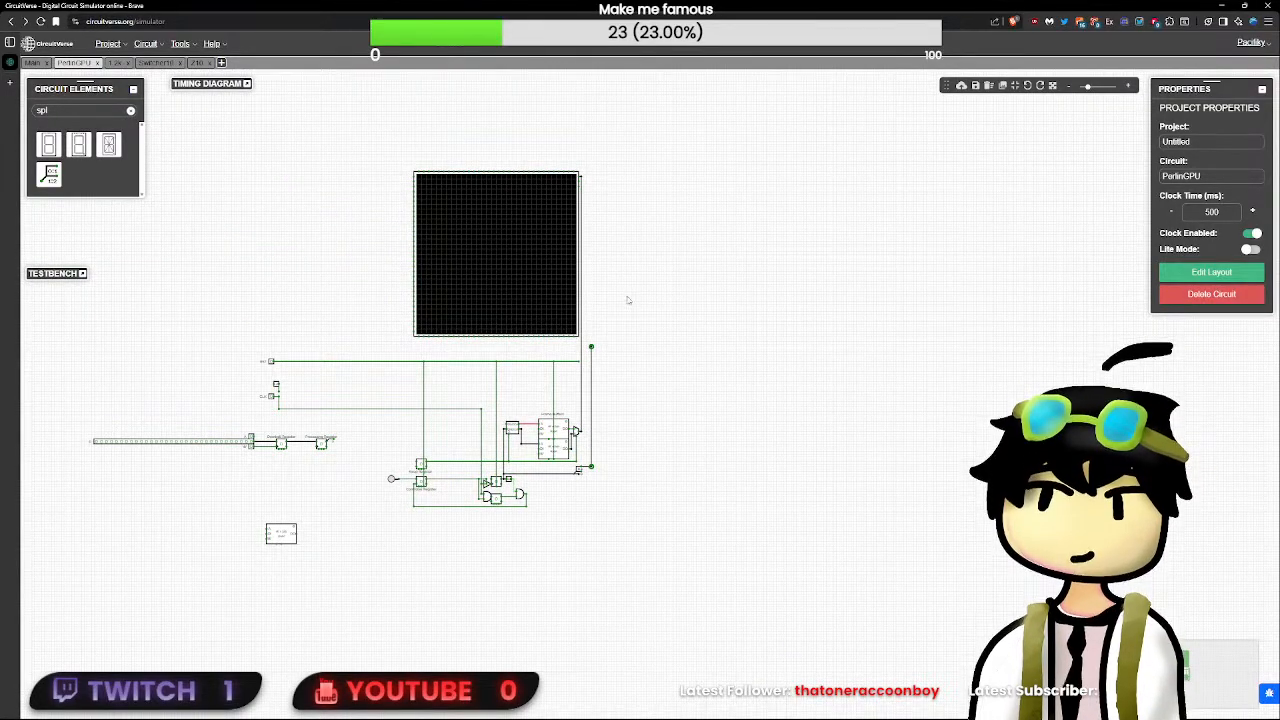
pyautogui.moveTo(642, 278); pyautogui.dragTo(751, 303)
pyautogui.scroll(5, 708, 485)
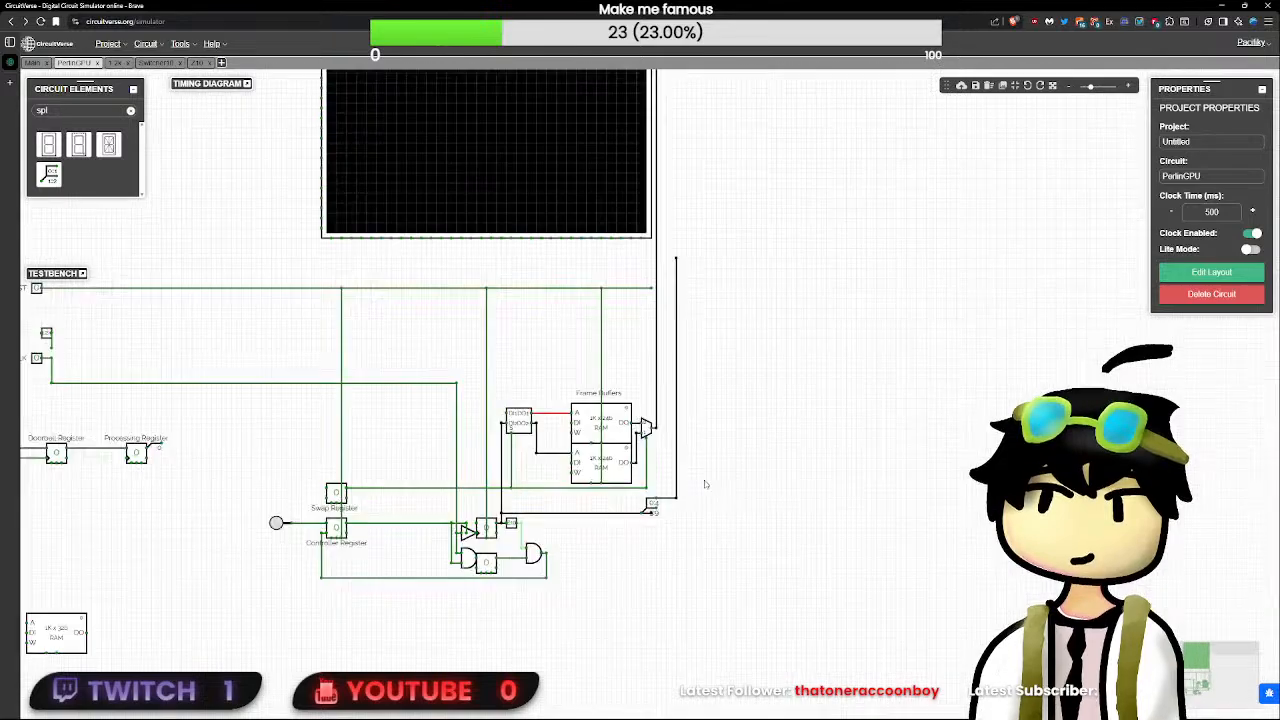
pyautogui.moveTo(727, 543); pyautogui.dragTo(670, 185)
pyautogui.scroll(3, 743, 497)
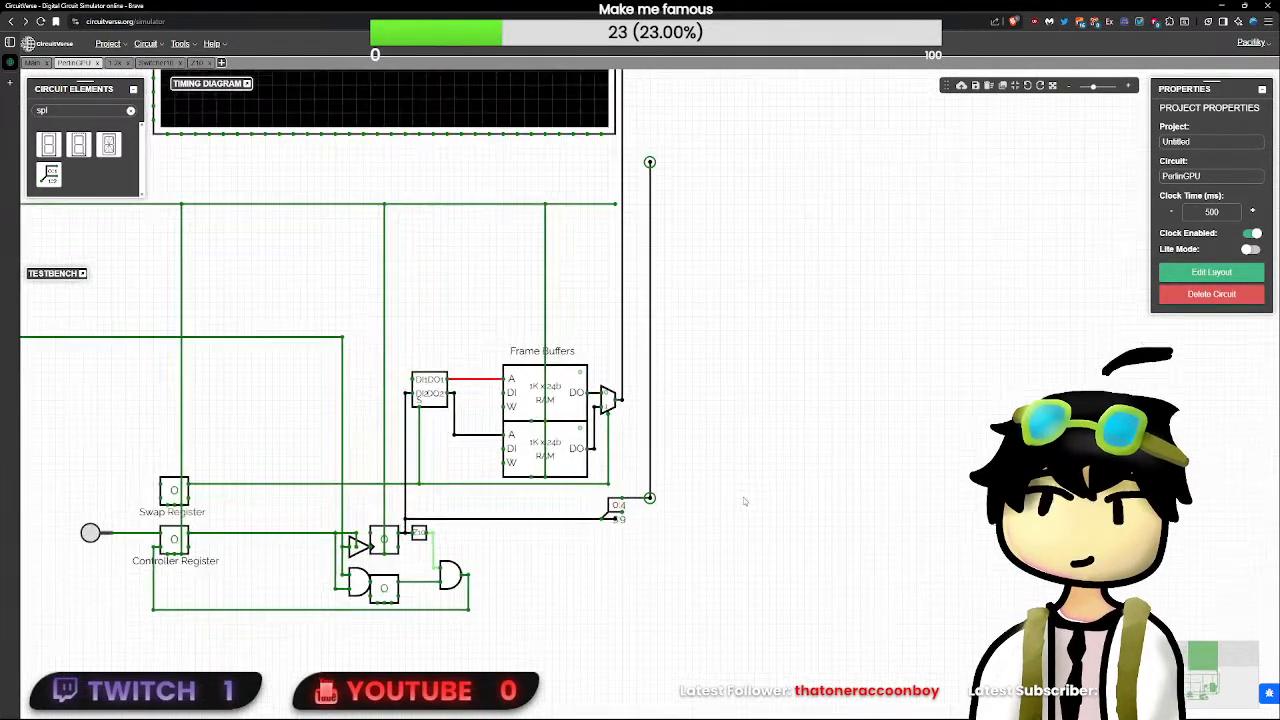
pyautogui.moveTo(647, 503)
pyautogui.mouseDown()
pyautogui.moveTo(621, 501)
pyautogui.moveTo(655, 367)
pyautogui.moveTo(629, 103)
pyautogui.mouseUp()
pyautogui.click(655, 490)
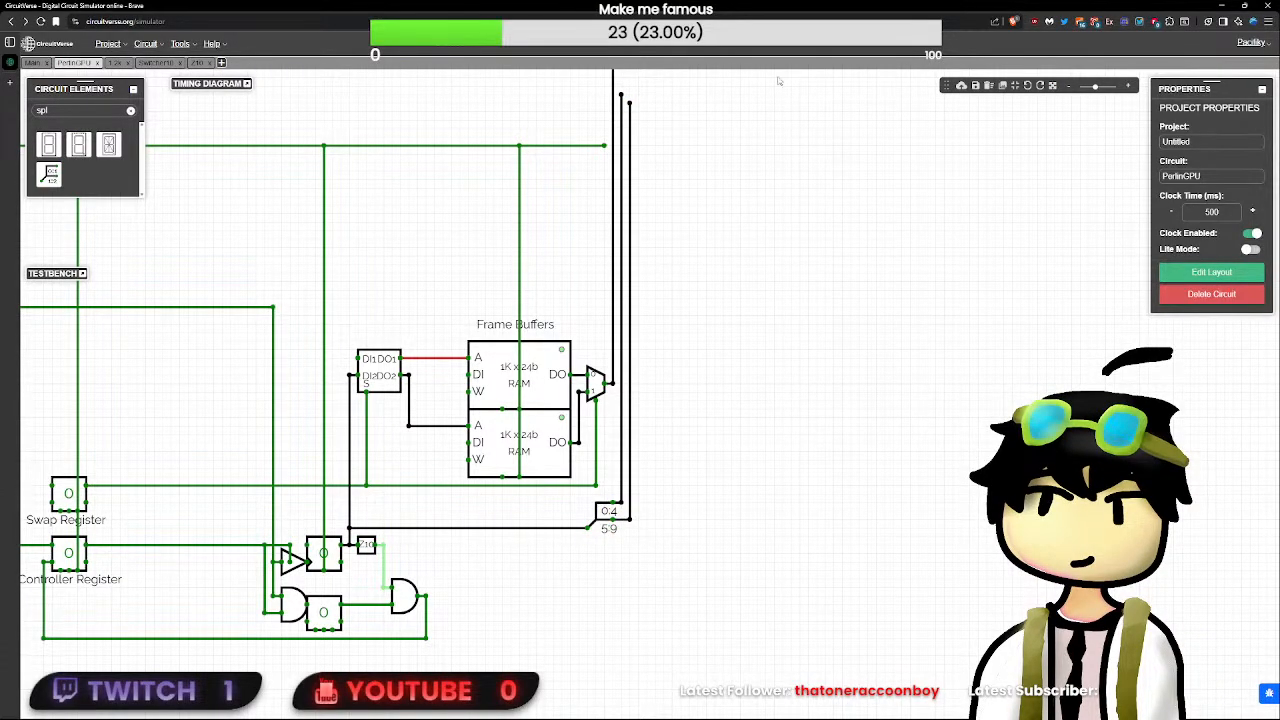
# - Extend the 0:4 wire up alongside the display and connect it to the display's ROW pin
pyautogui.moveTo(780, 81); pyautogui.dragTo(834, 583)
pyautogui.scroll(-1, 712, 599)
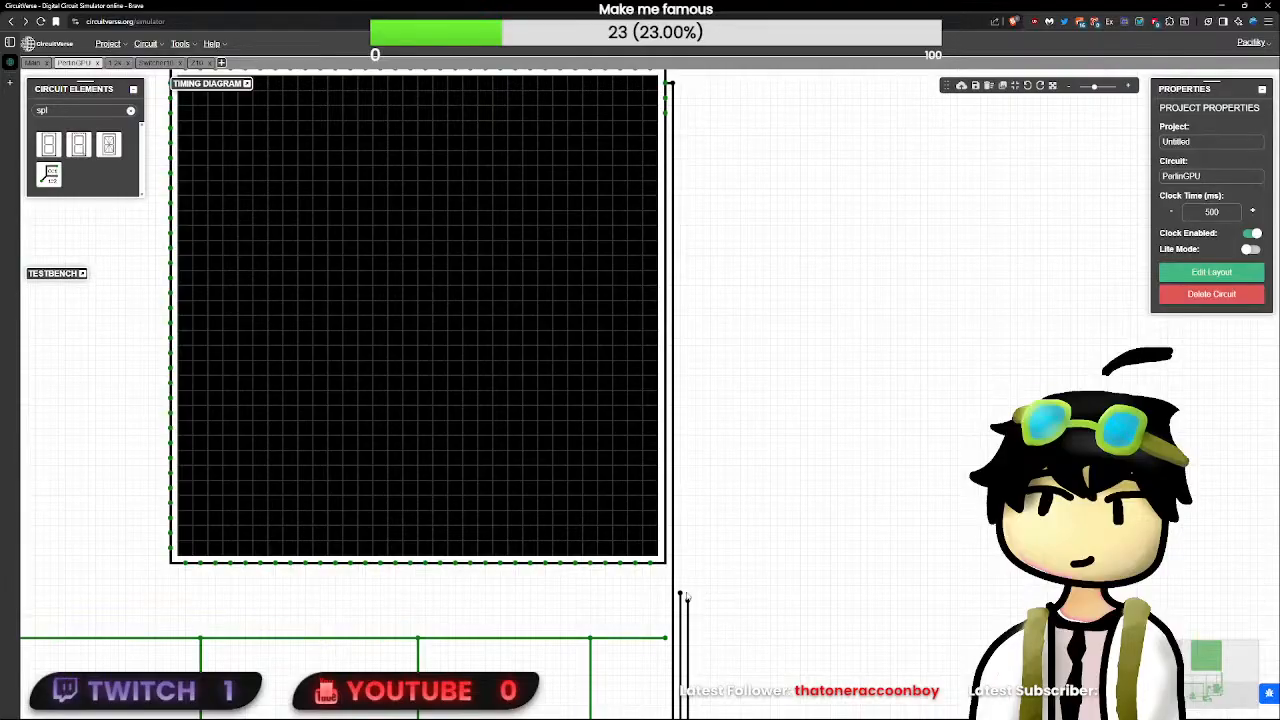
pyautogui.moveTo(680, 592); pyautogui.dragTo(695, 181)
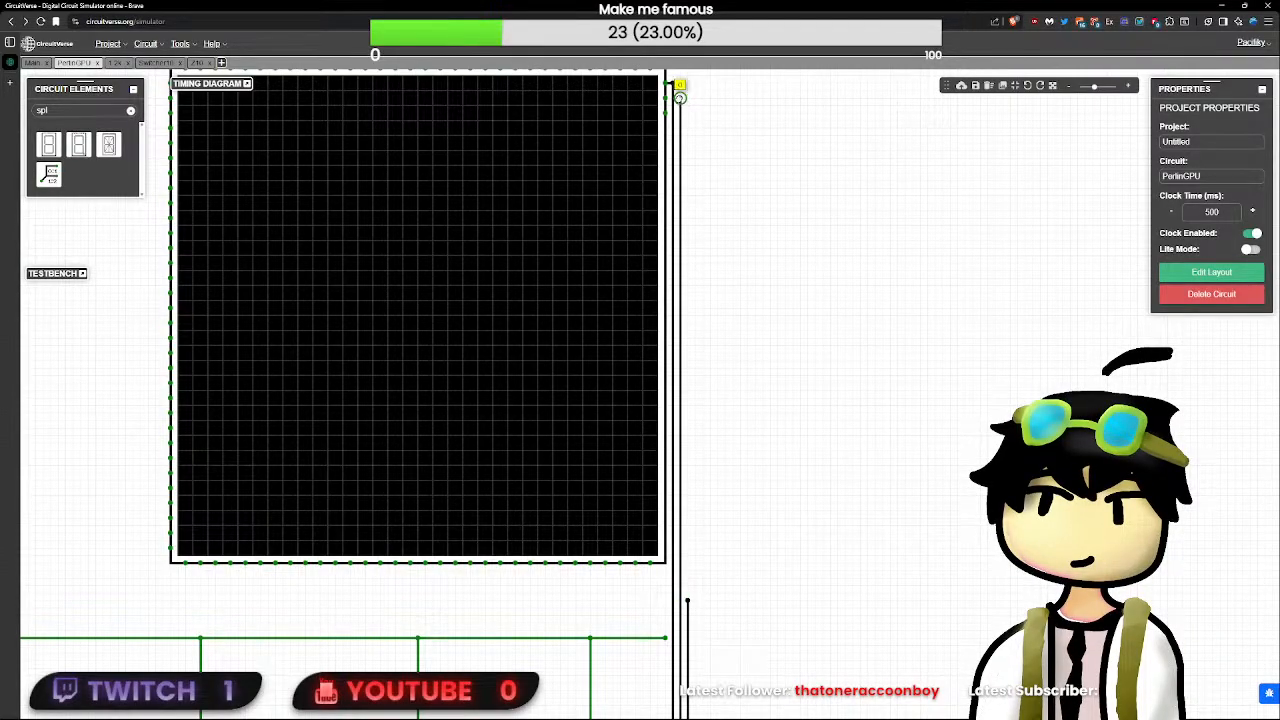
pyautogui.moveTo(680, 98); pyautogui.dragTo(665, 99)
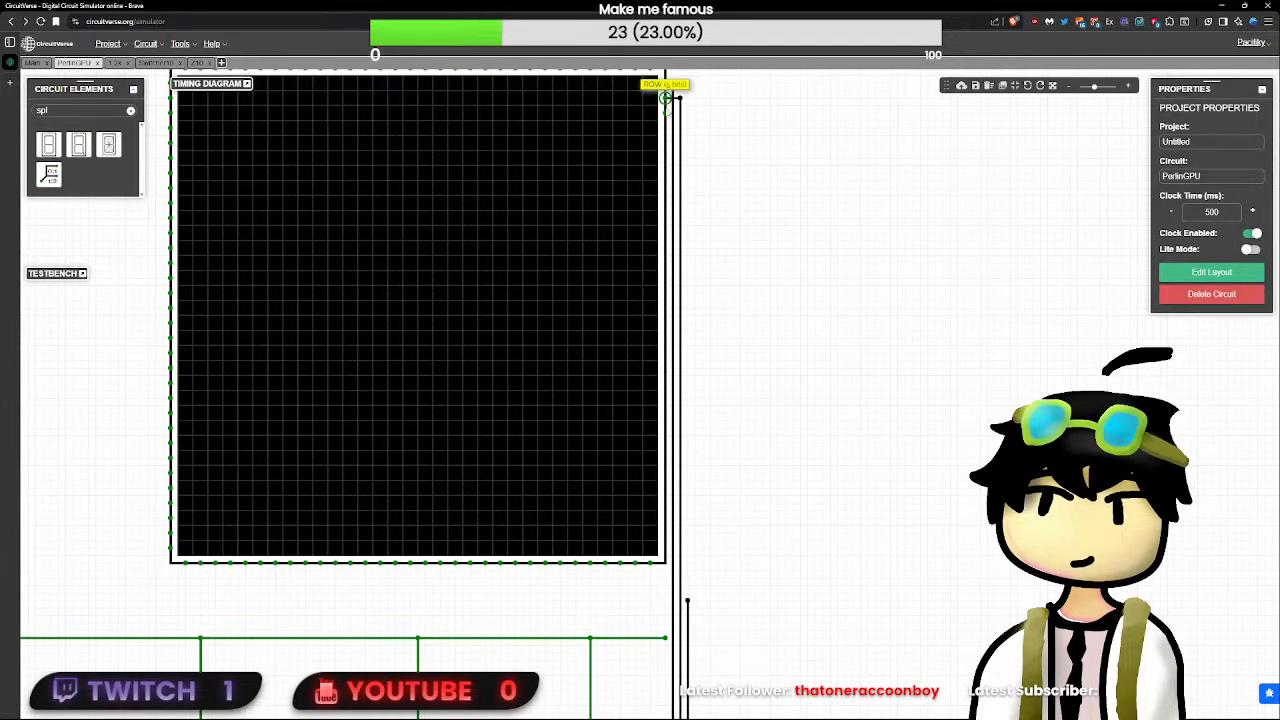
# - Extend the 5:9 wire up alongside the display and connect it to the 5-bit pin below ROW
pyautogui.moveTo(766, 131); pyautogui.dragTo(816, 333)
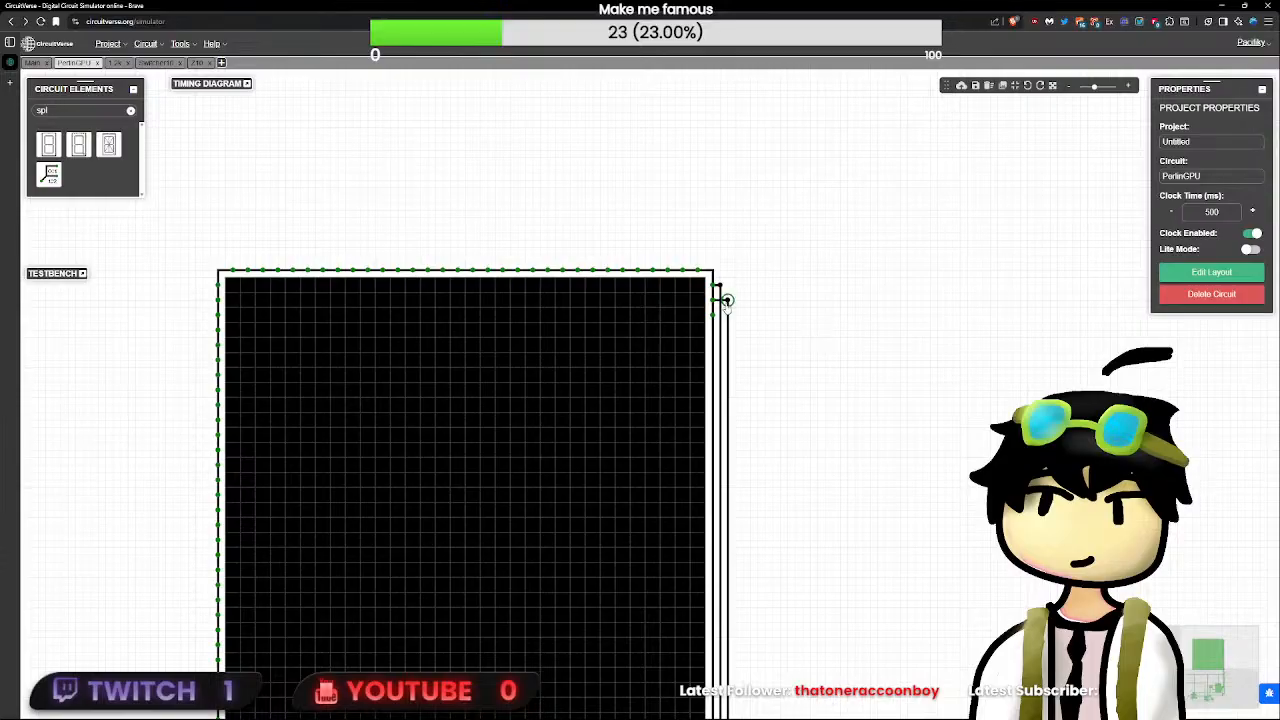
pyautogui.scroll(-2, 727, 300)
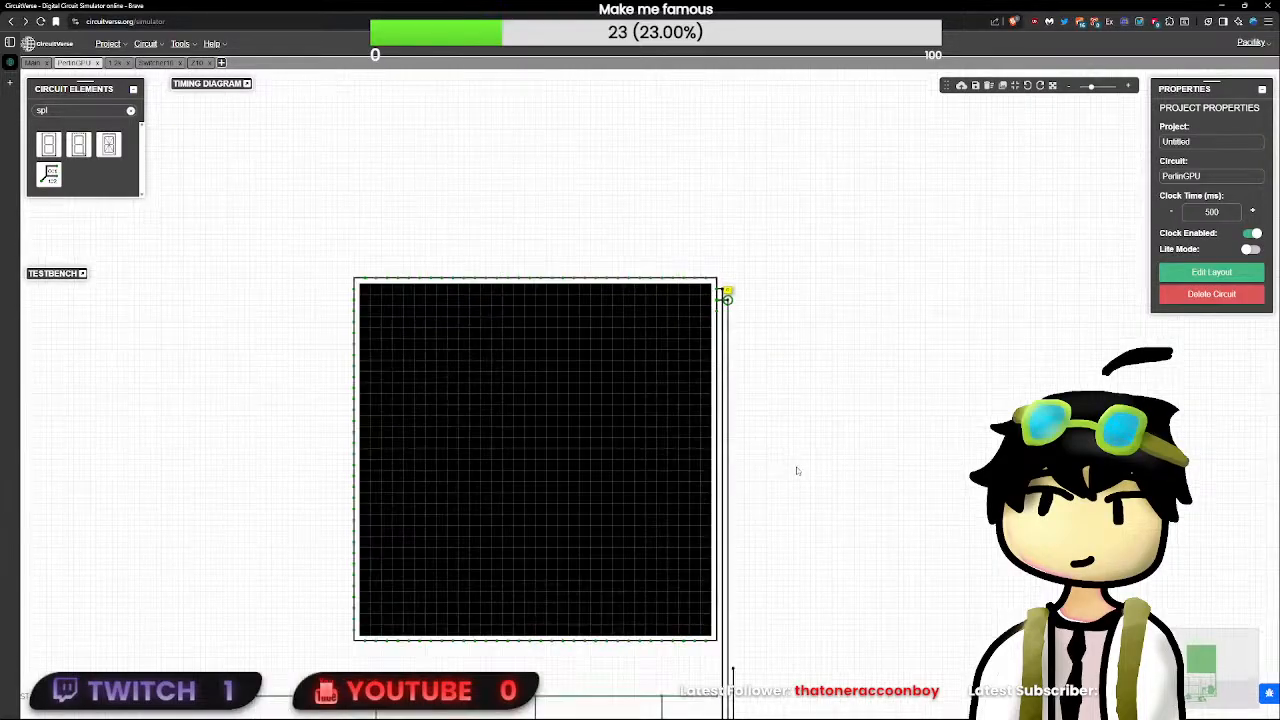
pyautogui.scroll(-2, 797, 470)
pyautogui.moveTo(731, 568); pyautogui.dragTo(724, 309)
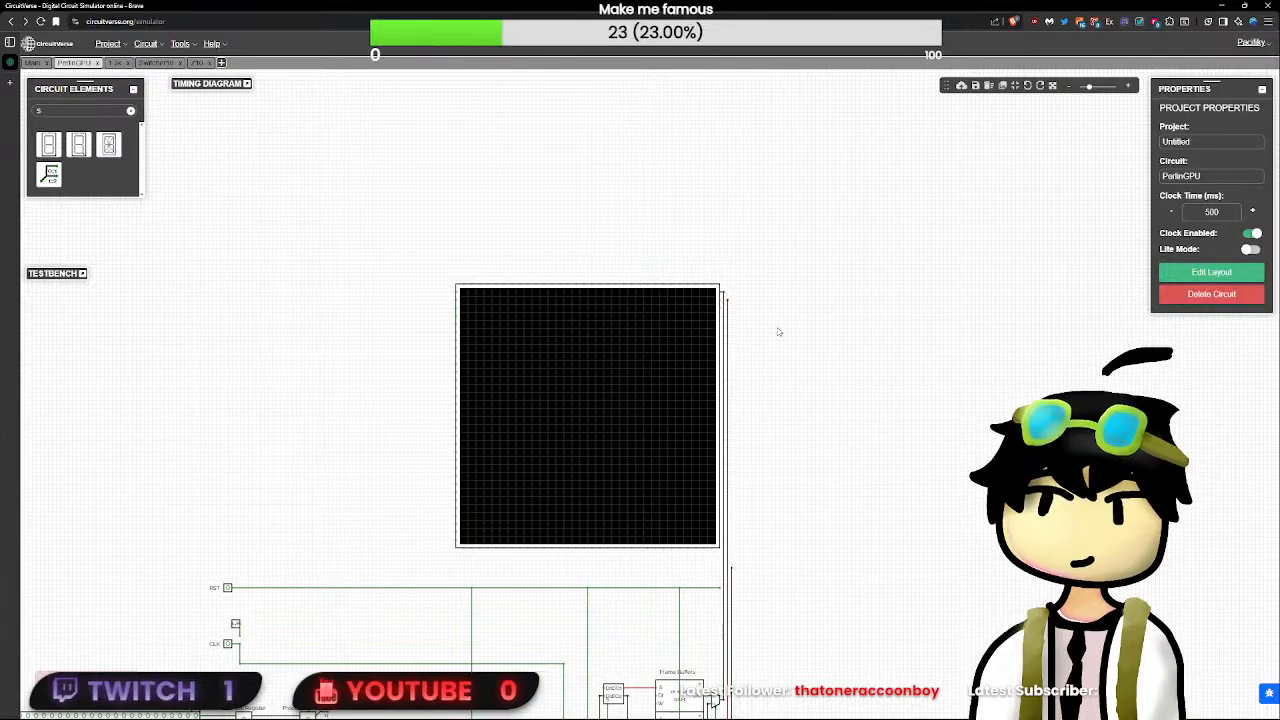
pyautogui.scroll(-2, 754, 457)
pyautogui.scroll(3, 754, 474)
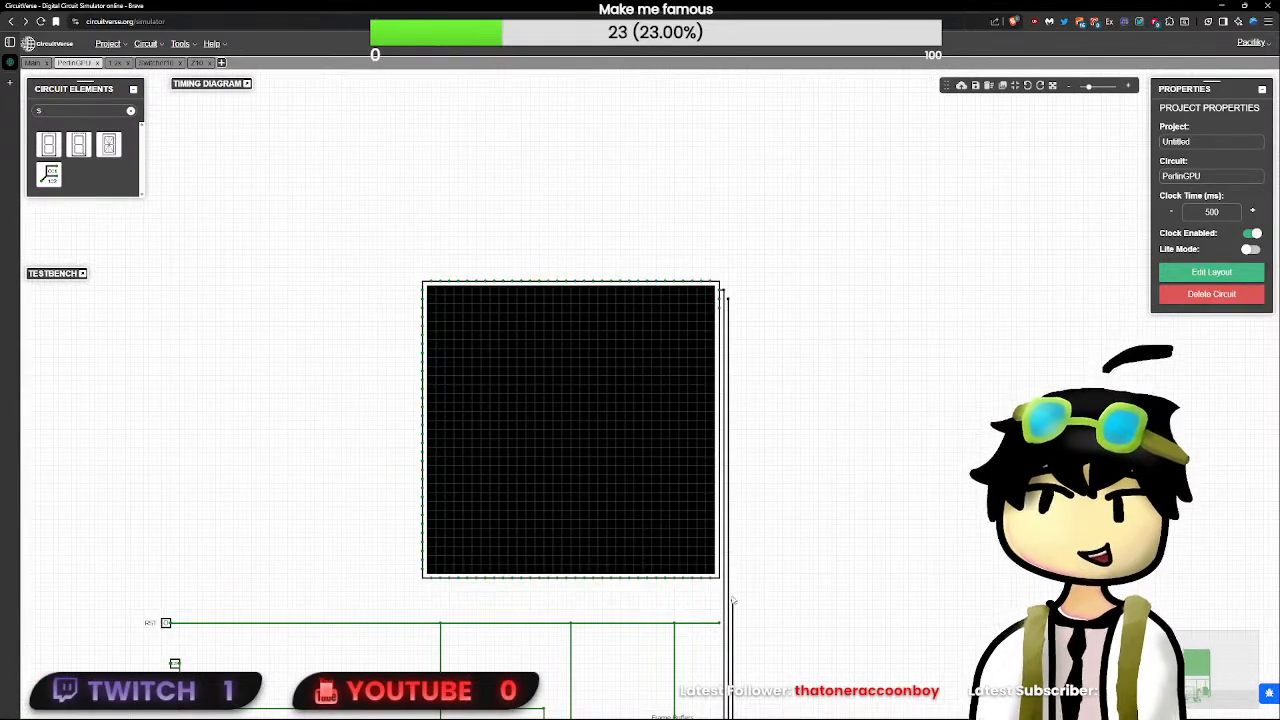
pyautogui.moveTo(732, 580); pyautogui.dragTo(741, 303)
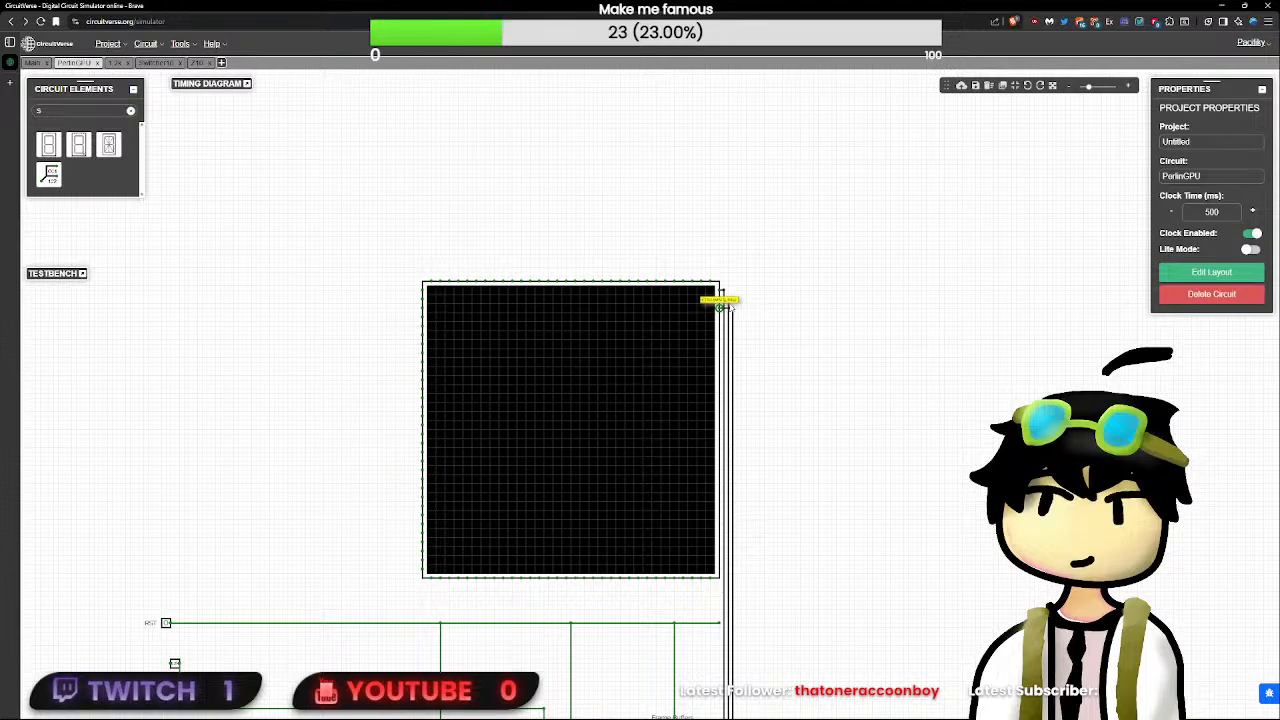
pyautogui.moveTo(731, 308); pyautogui.dragTo(719, 300)
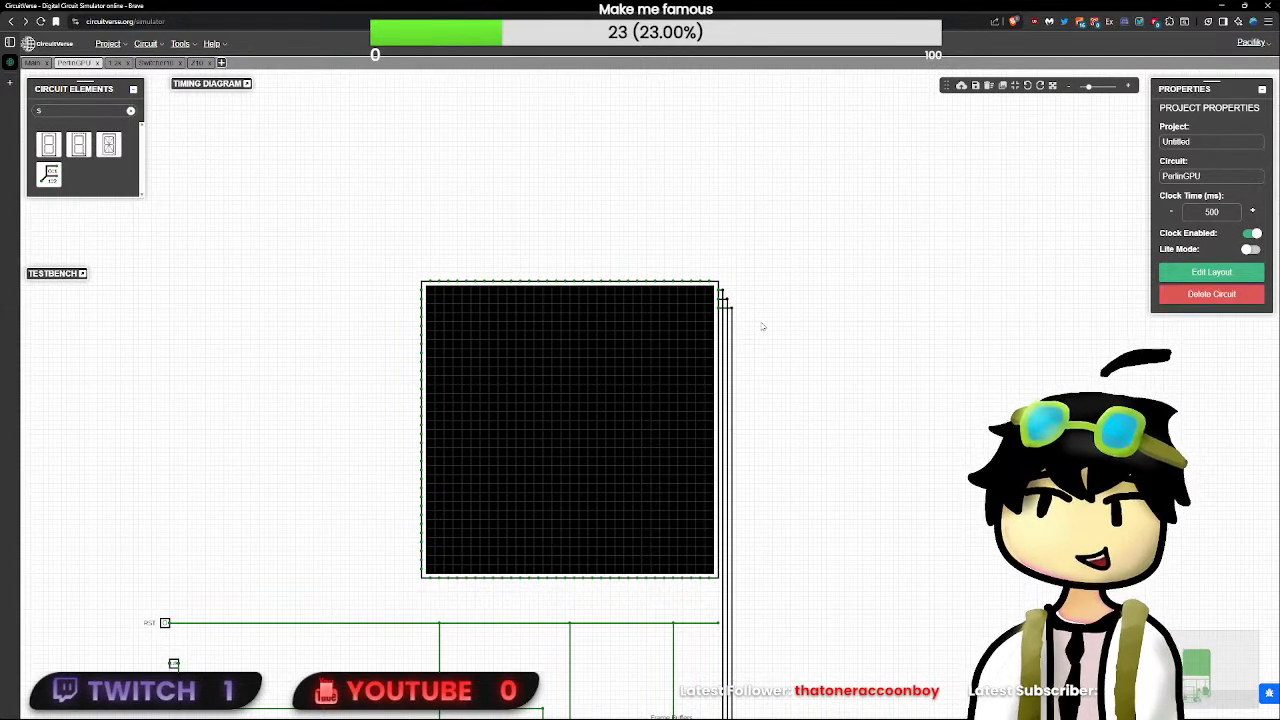
# - Remove the loose end of the RST wire that extends past the Frame Buffers' reset line
pyautogui.scroll(2, 774, 360)
pyautogui.moveTo(782, 425); pyautogui.dragTo(657, 92)
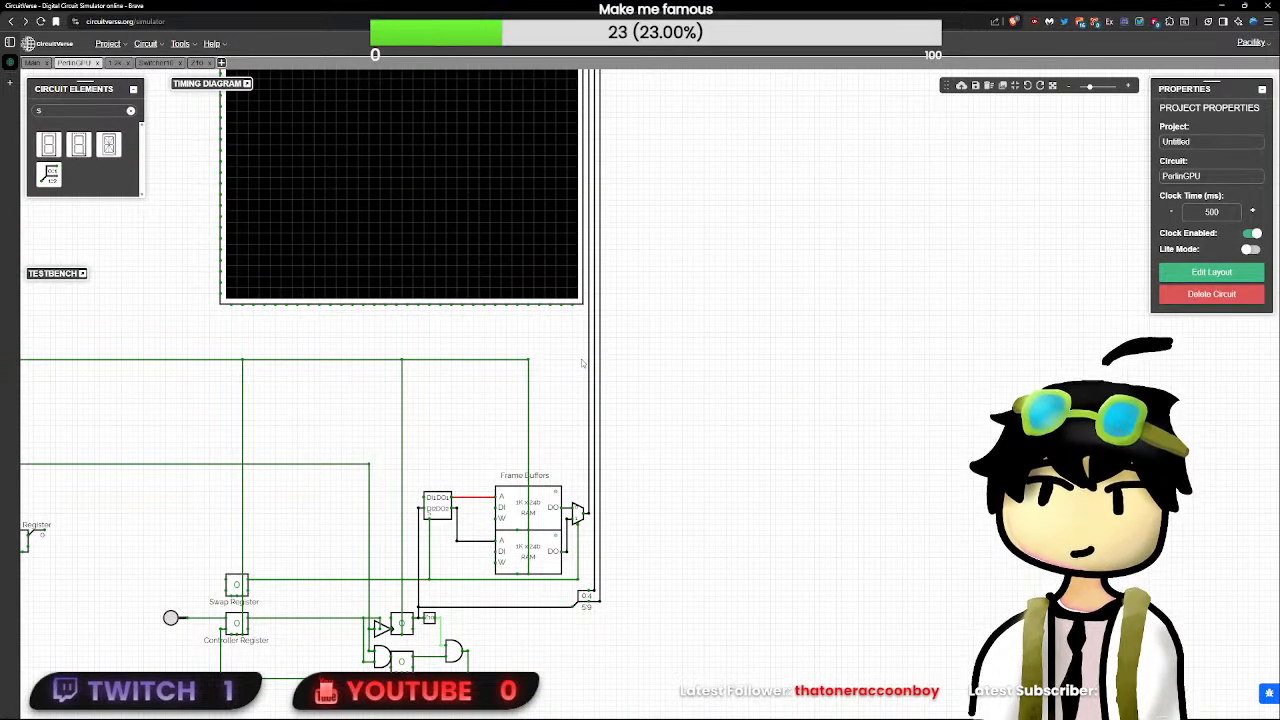
# - Move the SR flip-flop, the two AND gates and their feedback wire one grid step up, closer to the counter
pyautogui.moveTo(712, 454); pyautogui.dragTo(808, 309)
pyautogui.scroll(4, 694, 537)
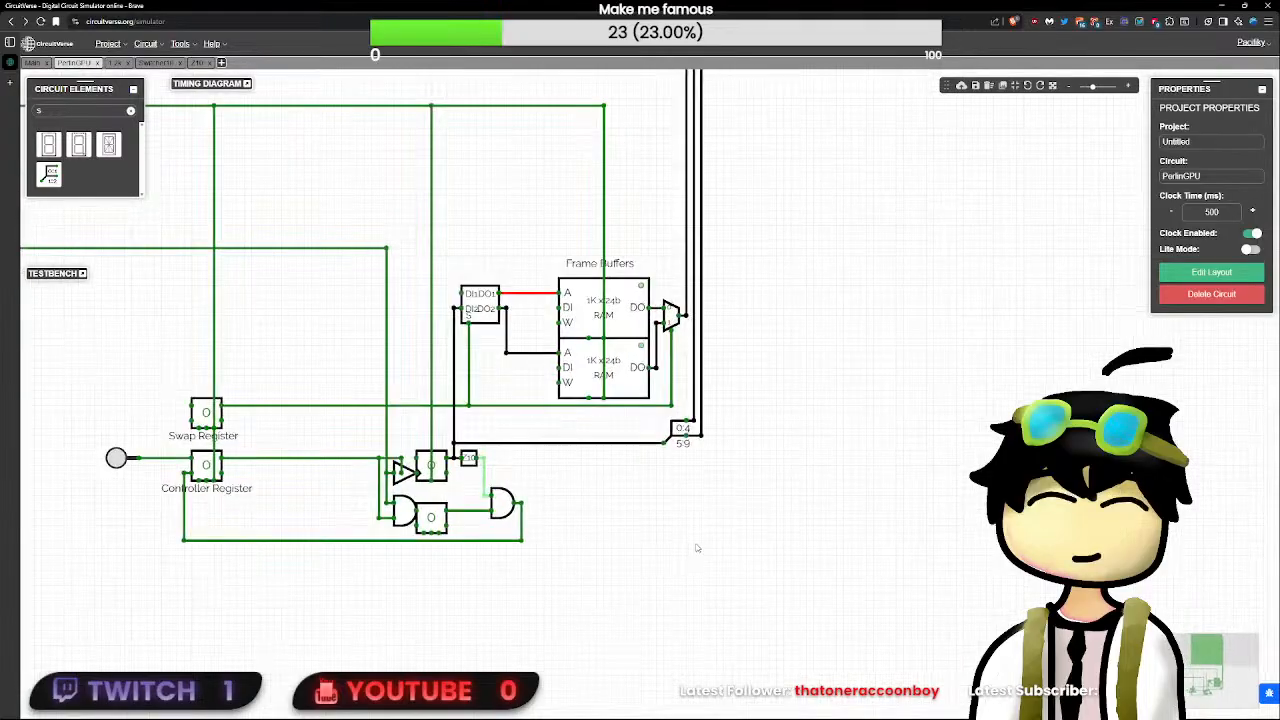
pyautogui.scroll(-5, 688, 527)
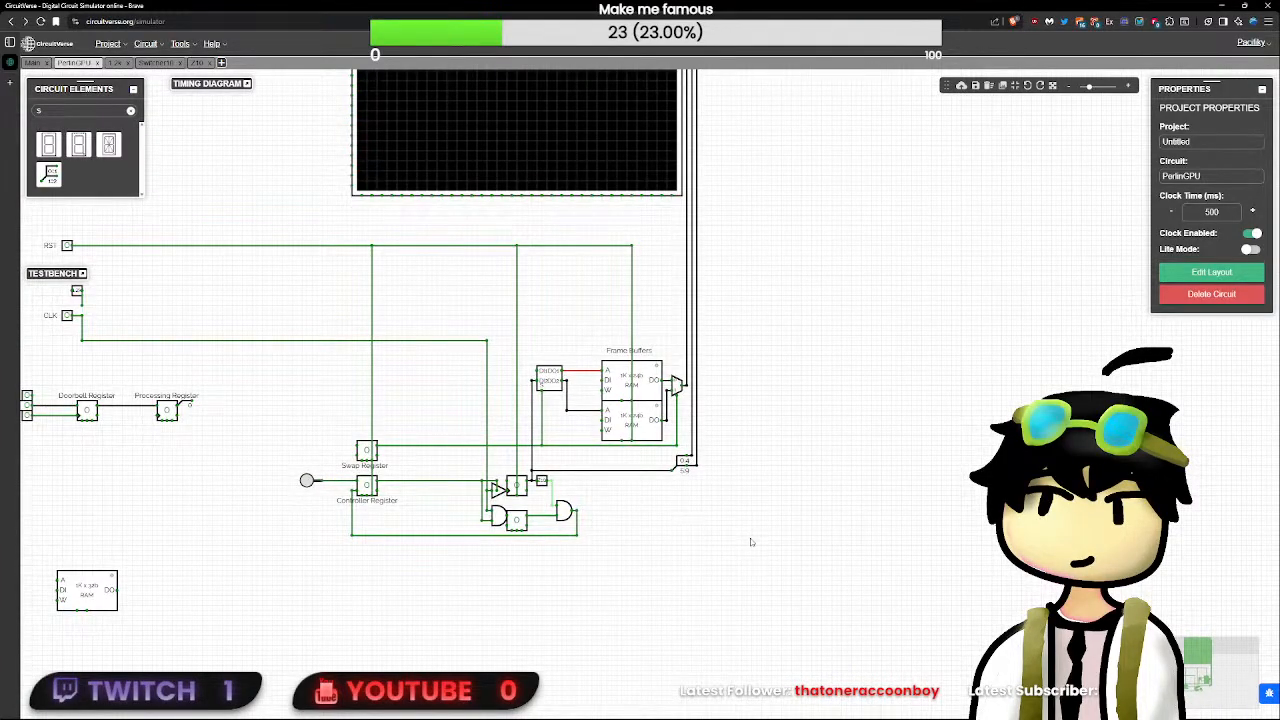
pyautogui.moveTo(798, 612); pyautogui.dragTo(312, 462)
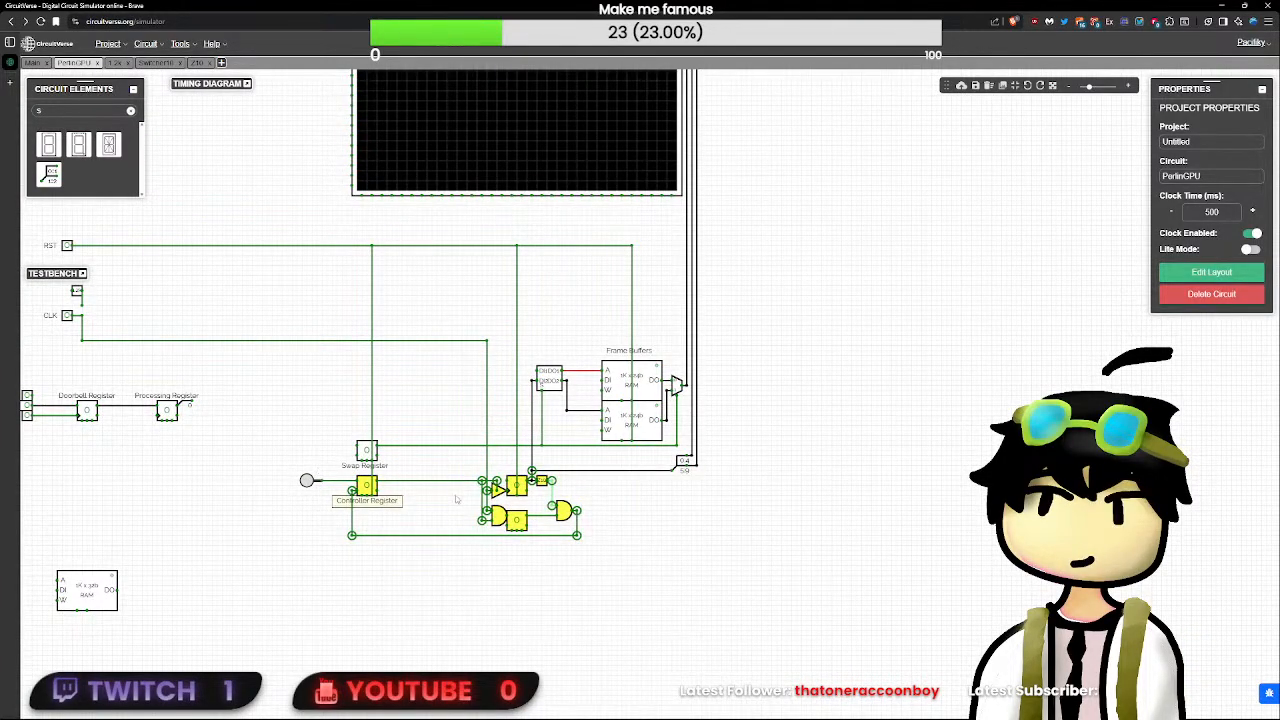
pyautogui.click(760, 553)
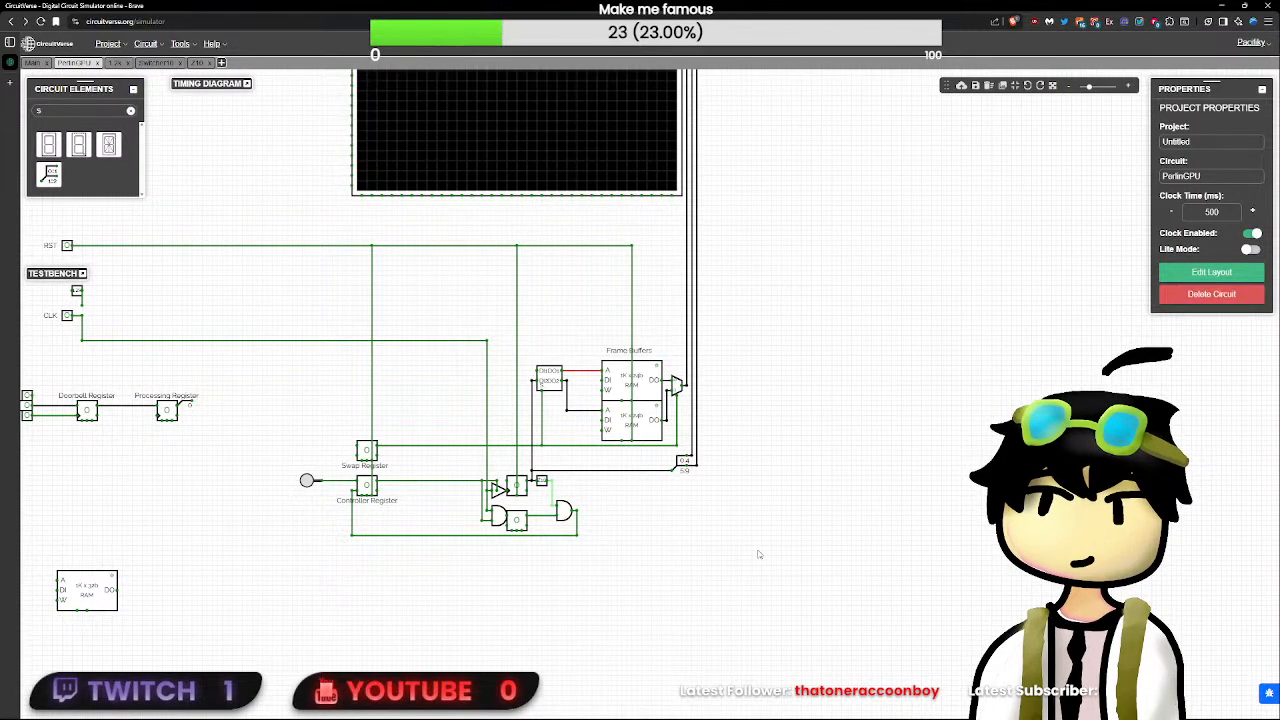
pyautogui.scroll(2, 710, 533)
pyautogui.scroll(2, 710, 533)
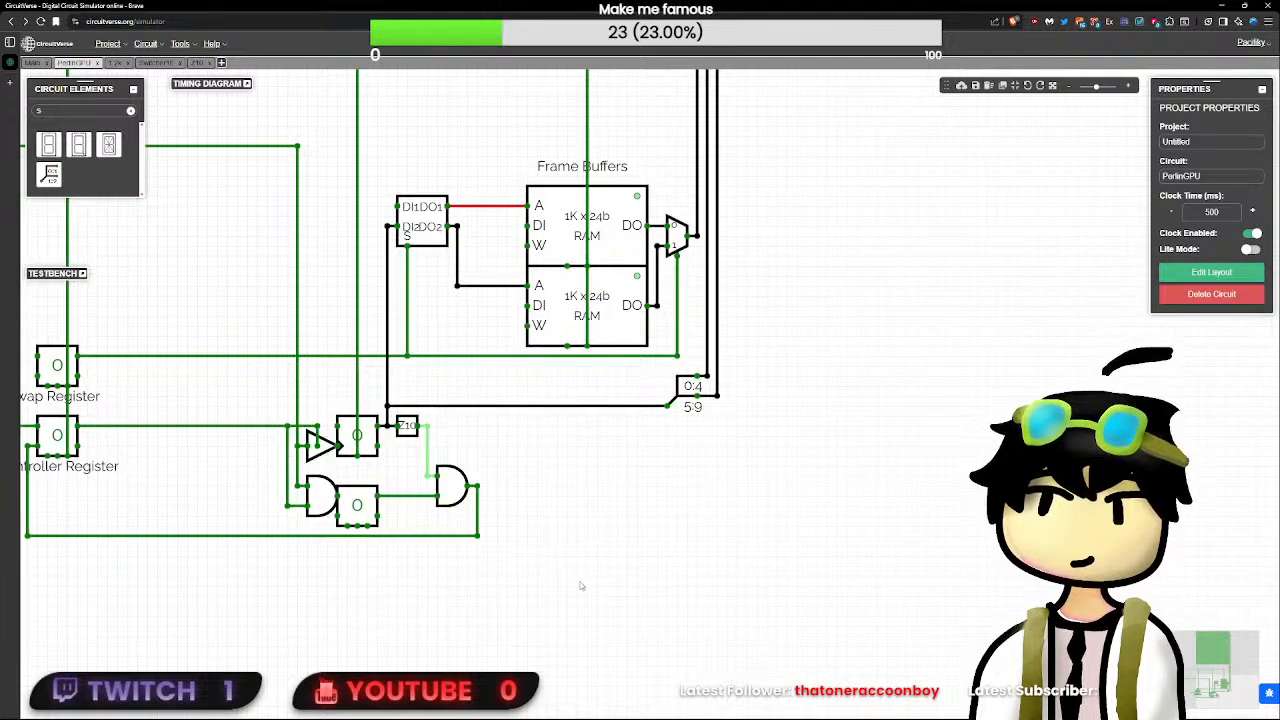
pyautogui.moveTo(583, 586); pyautogui.dragTo(196, 463)
pyautogui.moveTo(449, 488); pyautogui.dragTo(449, 478)
pyautogui.click(415, 510)
pyautogui.click(368, 503)
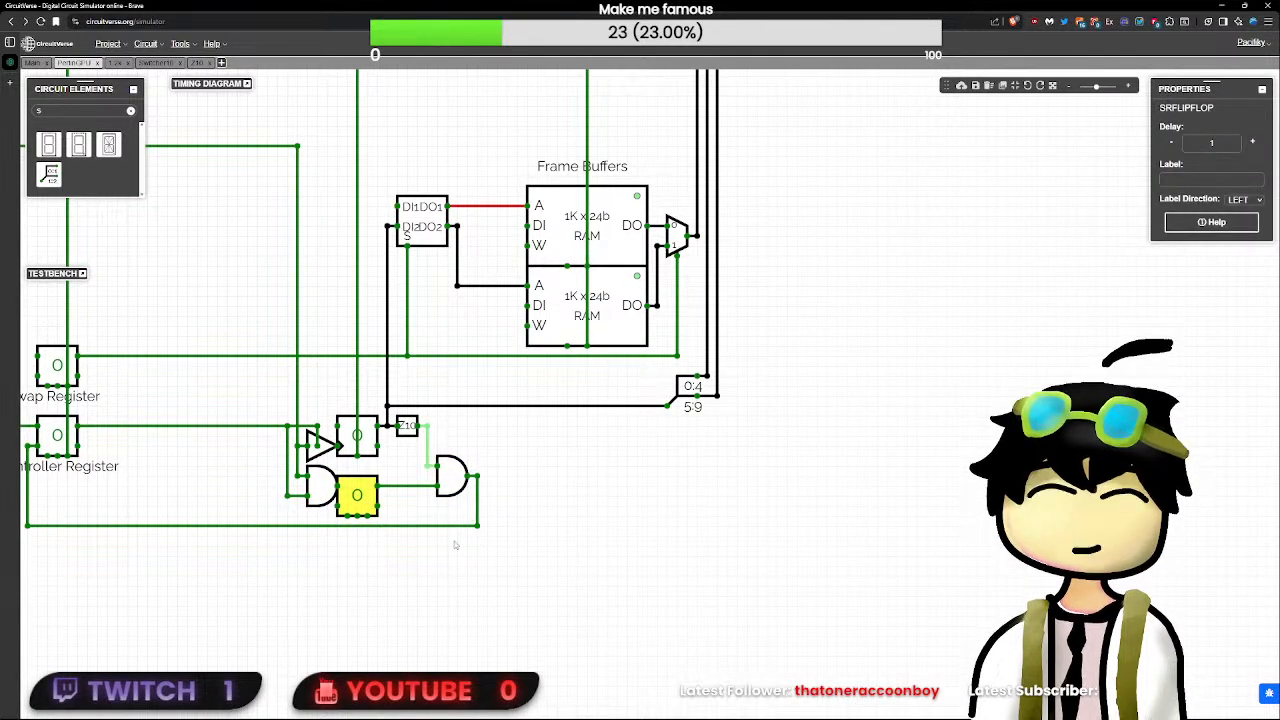
pyautogui.click(447, 482)
# - Set the Controller Register with its button and toggle the CLK input to test the counter circuit
pyautogui.moveTo(569, 456); pyautogui.dragTo(869, 525)
pyautogui.click(234, 493)
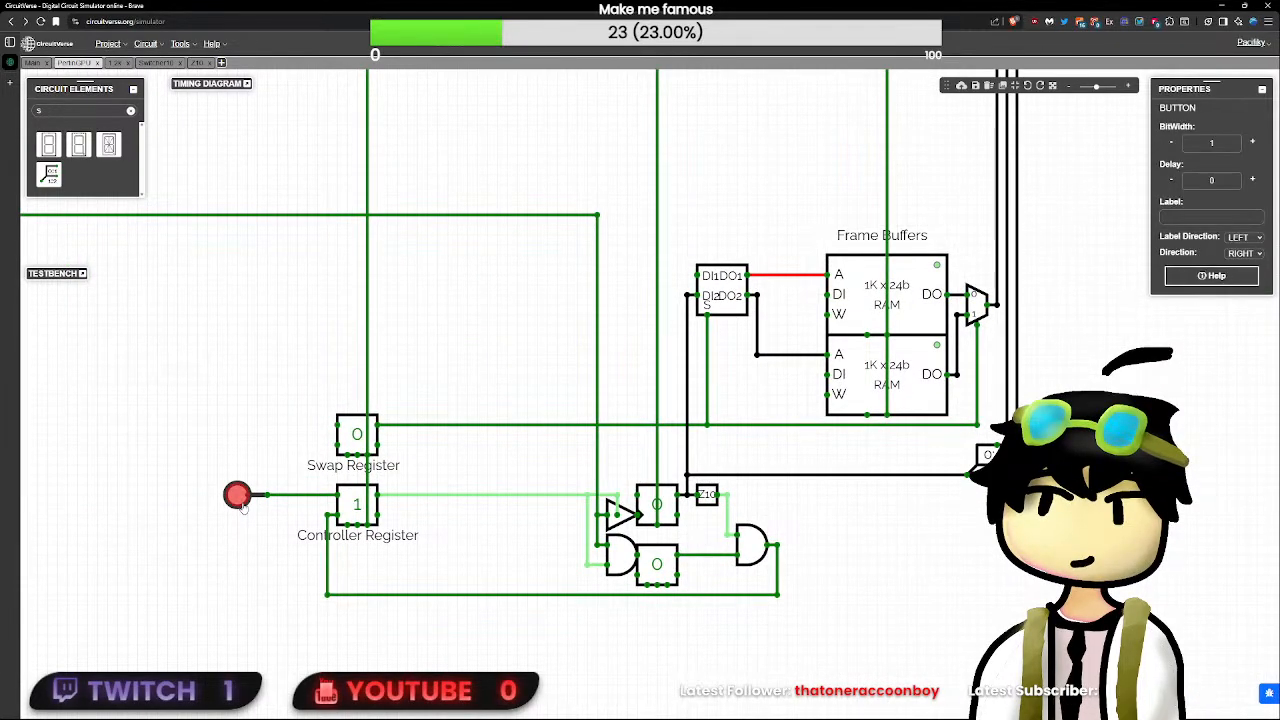
pyautogui.scroll(-6, 404, 470)
pyautogui.moveTo(210, 372); pyautogui.dragTo(412, 459)
pyautogui.click(132, 372)
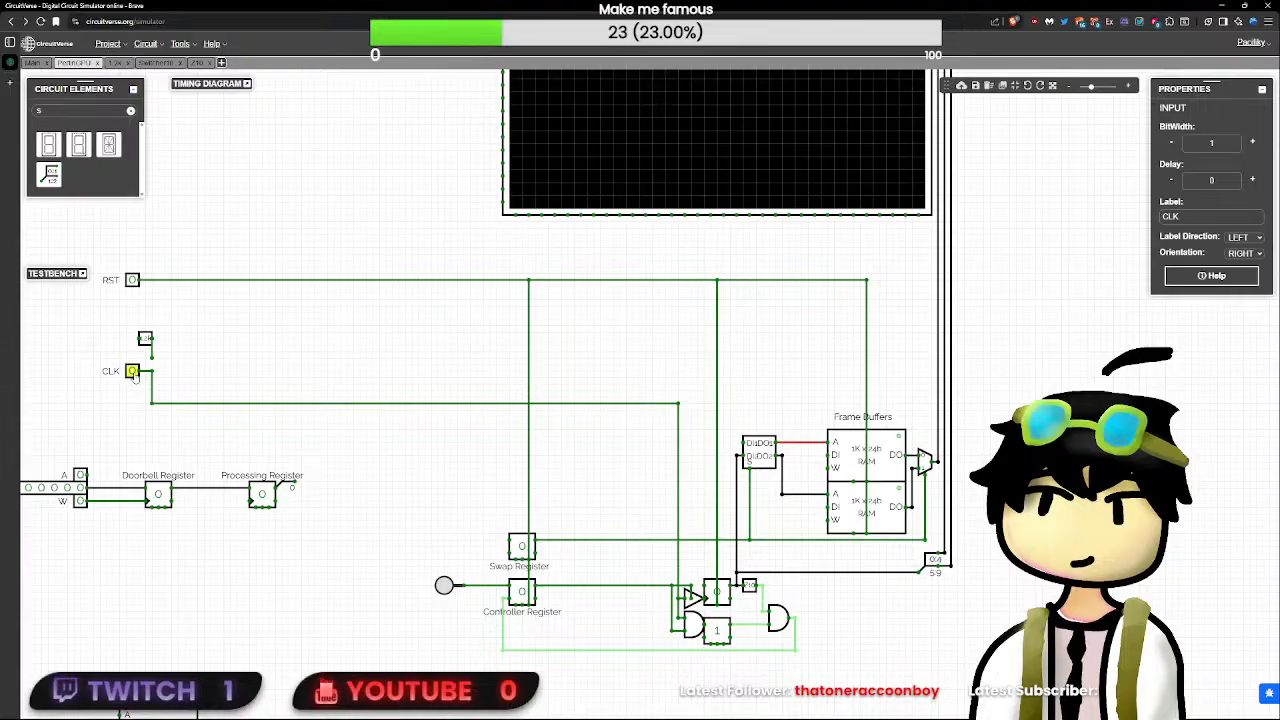
# - Set the delay of the SR flip-flop below the counter to 0
pyautogui.click(717, 630)
pyautogui.click(1223, 139)
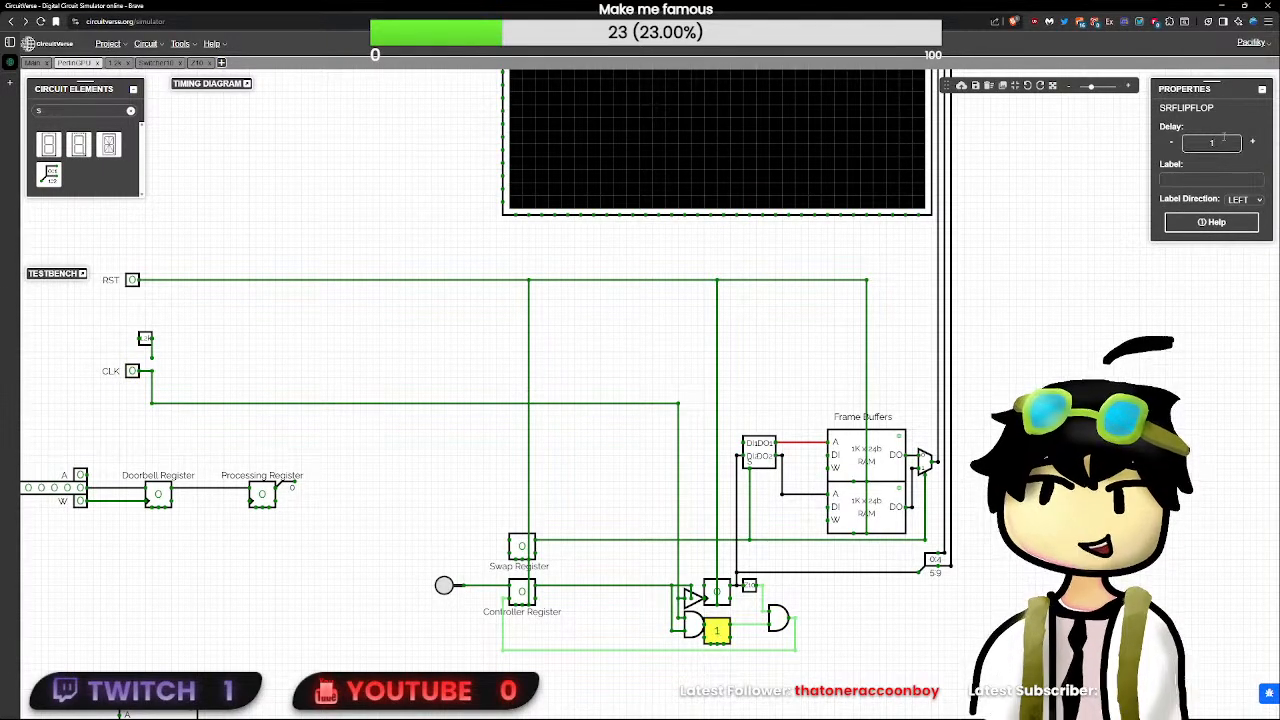
pyautogui.press('BackSpace')
pyautogui.write('0')
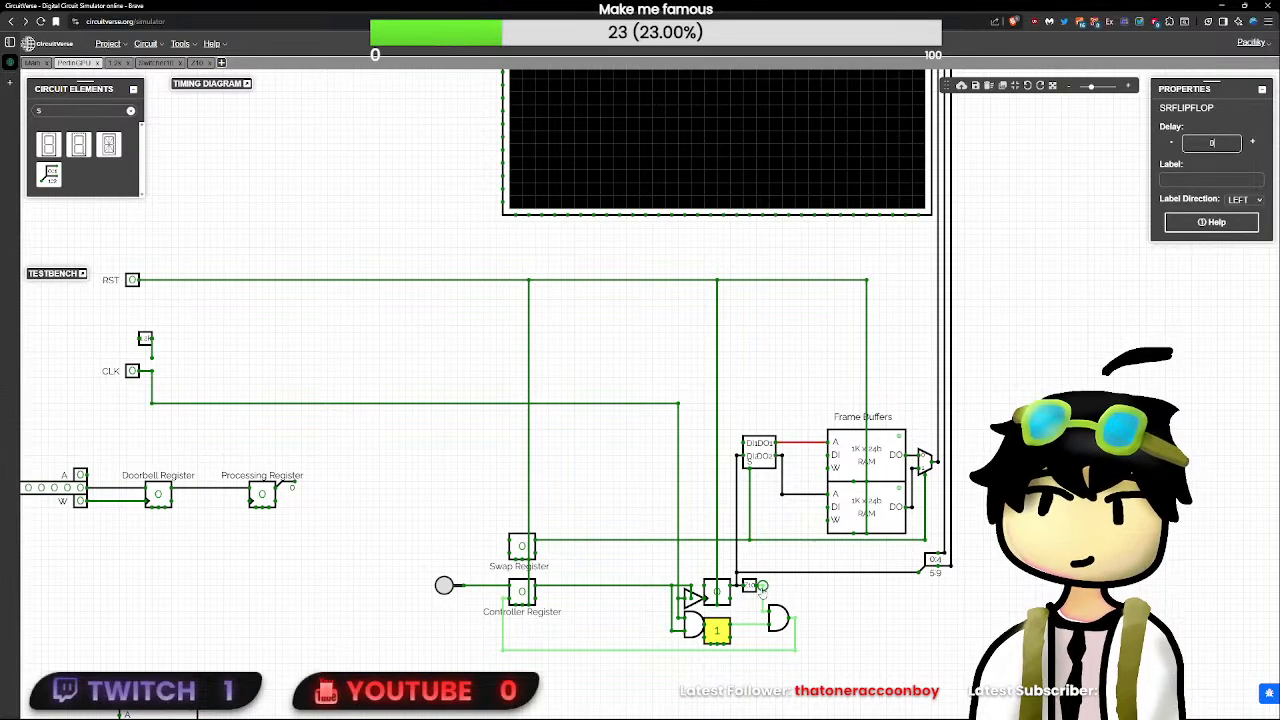
pyautogui.click(818, 620)
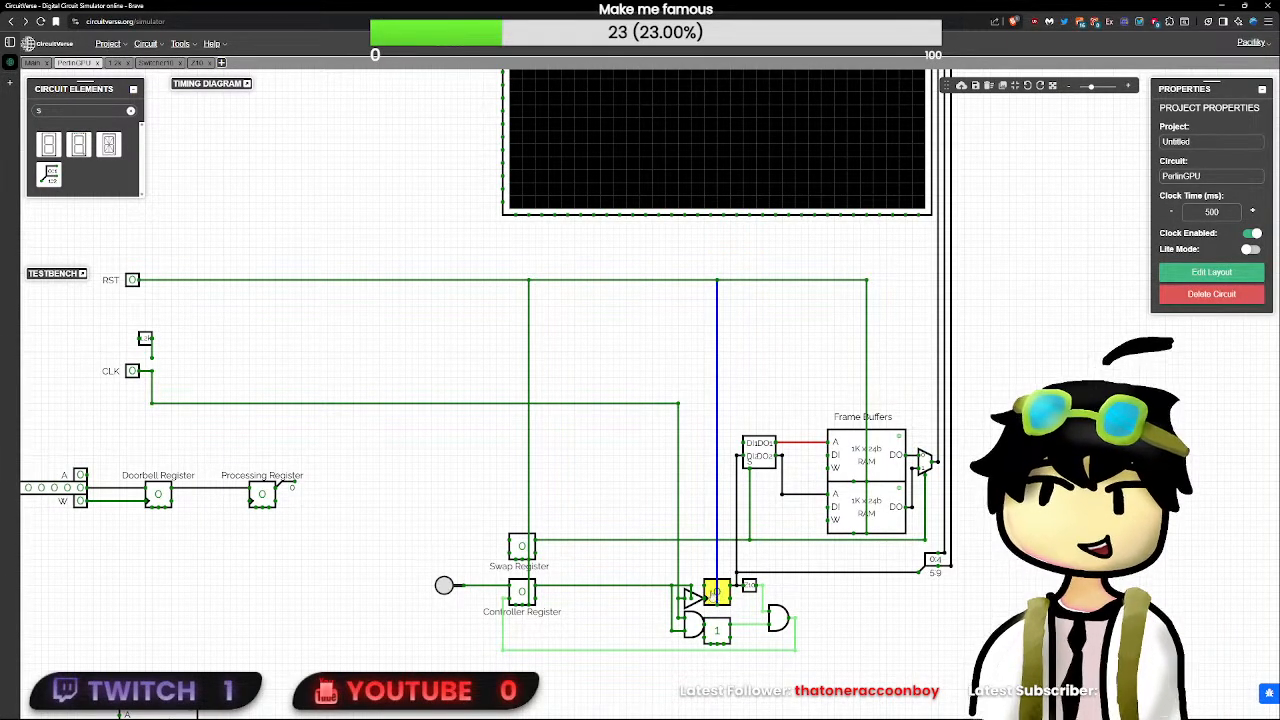
# - Lower the delay of the tri-state buffer that feeds the counter's clock
pyautogui.click(712, 593)
pyautogui.click(704, 586)
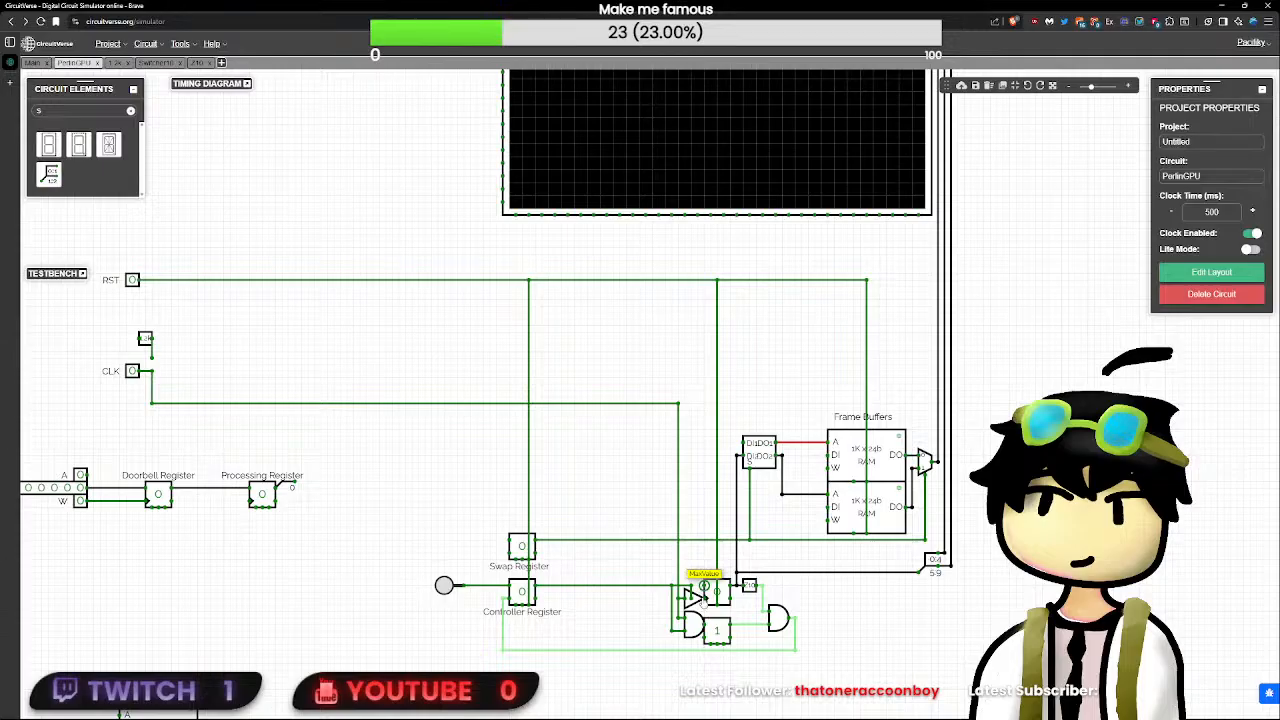
pyautogui.click(692, 598)
pyautogui.click(1214, 183)
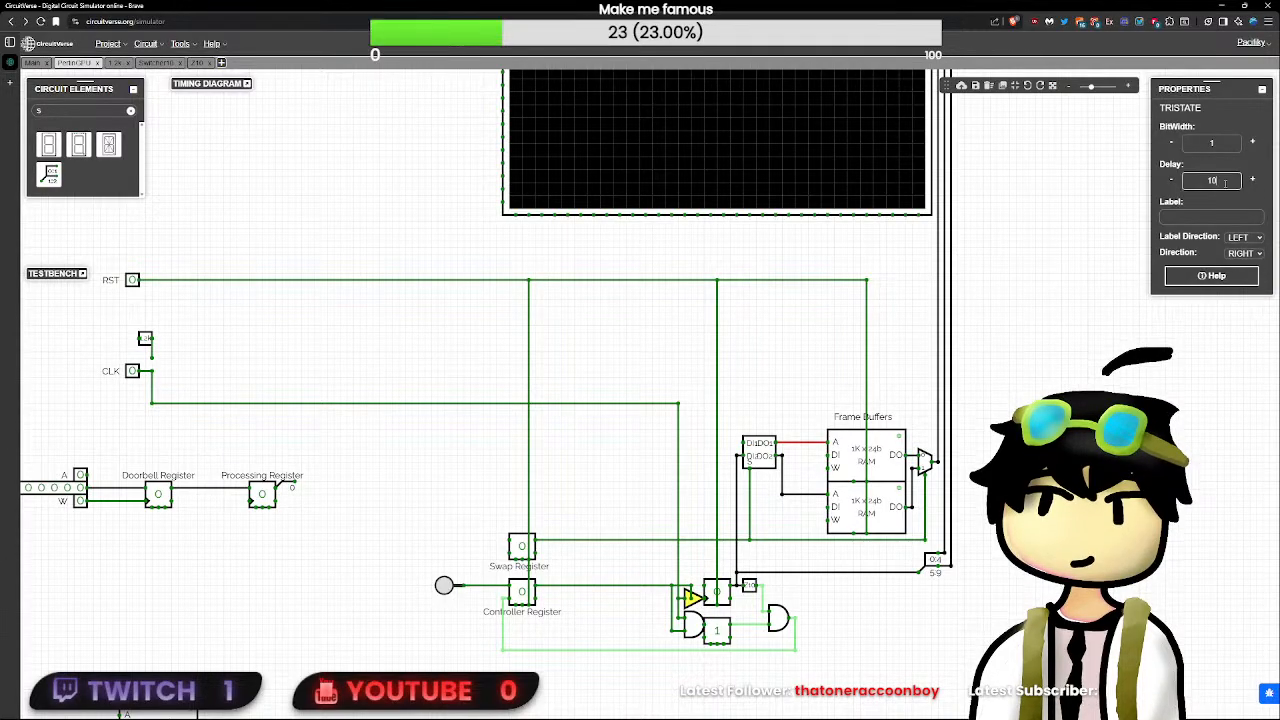
pyautogui.press('BackSpace')
pyautogui.click(955, 638)
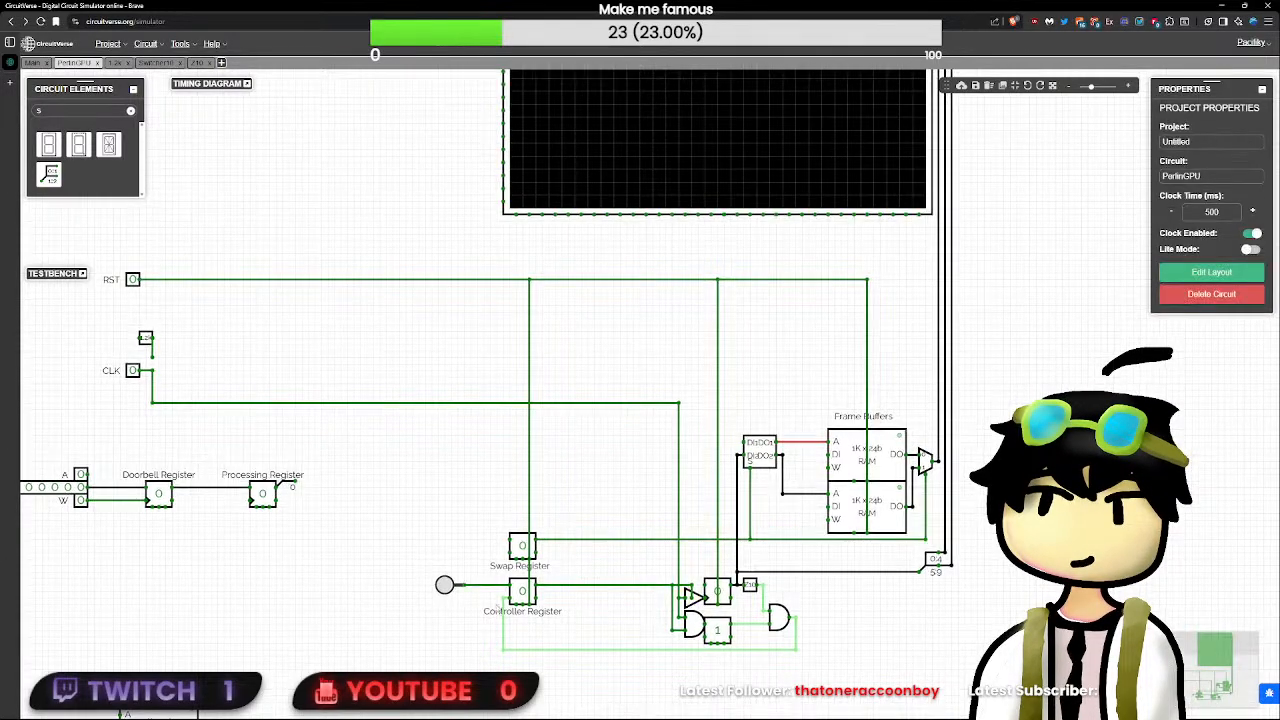
# - Connect the AND gate's feedback wire to the SR flip-flop's reset input instead of its asynchronous reset pin
pyautogui.click(543, 652)
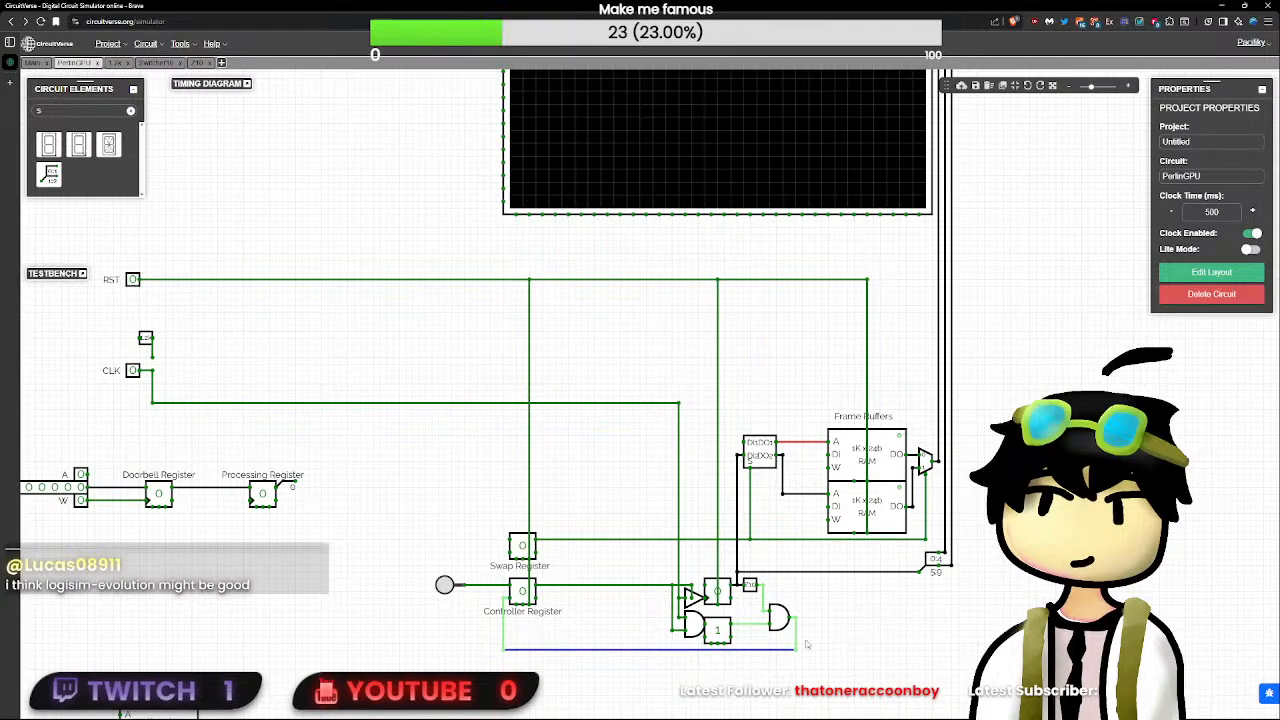
pyautogui.click(724, 644)
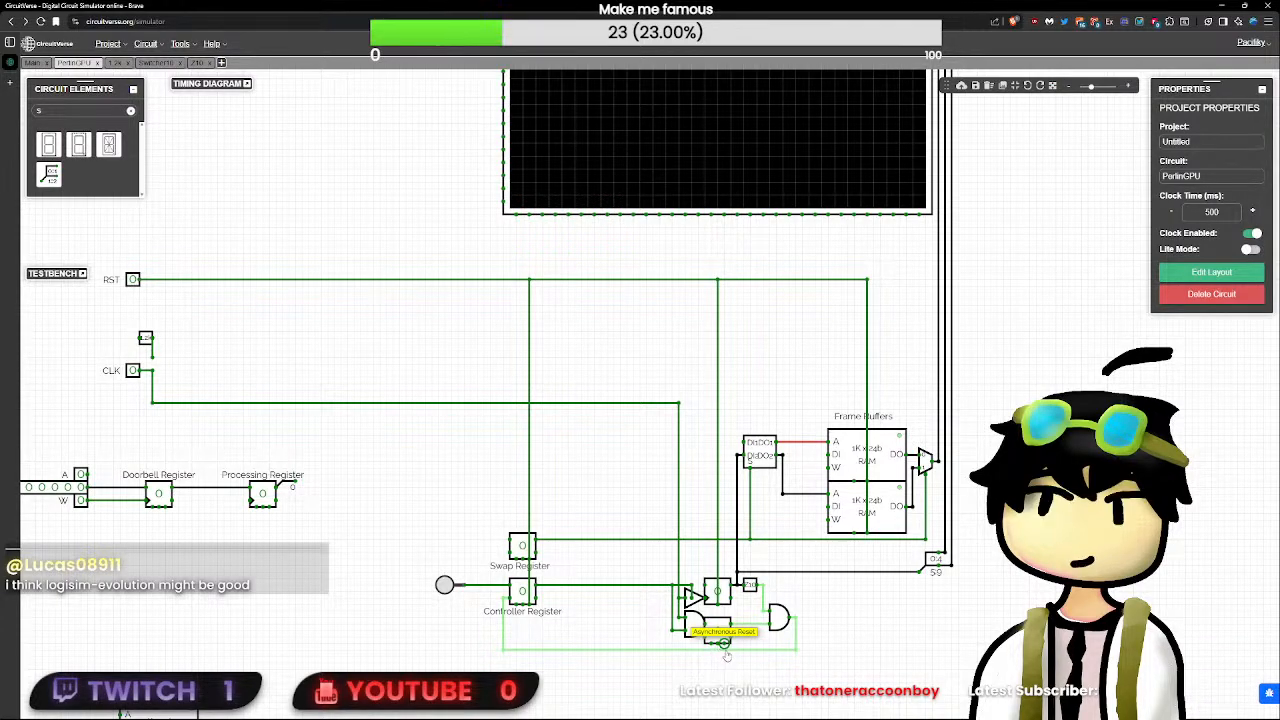
pyautogui.moveTo(724, 650); pyautogui.dragTo(724, 643)
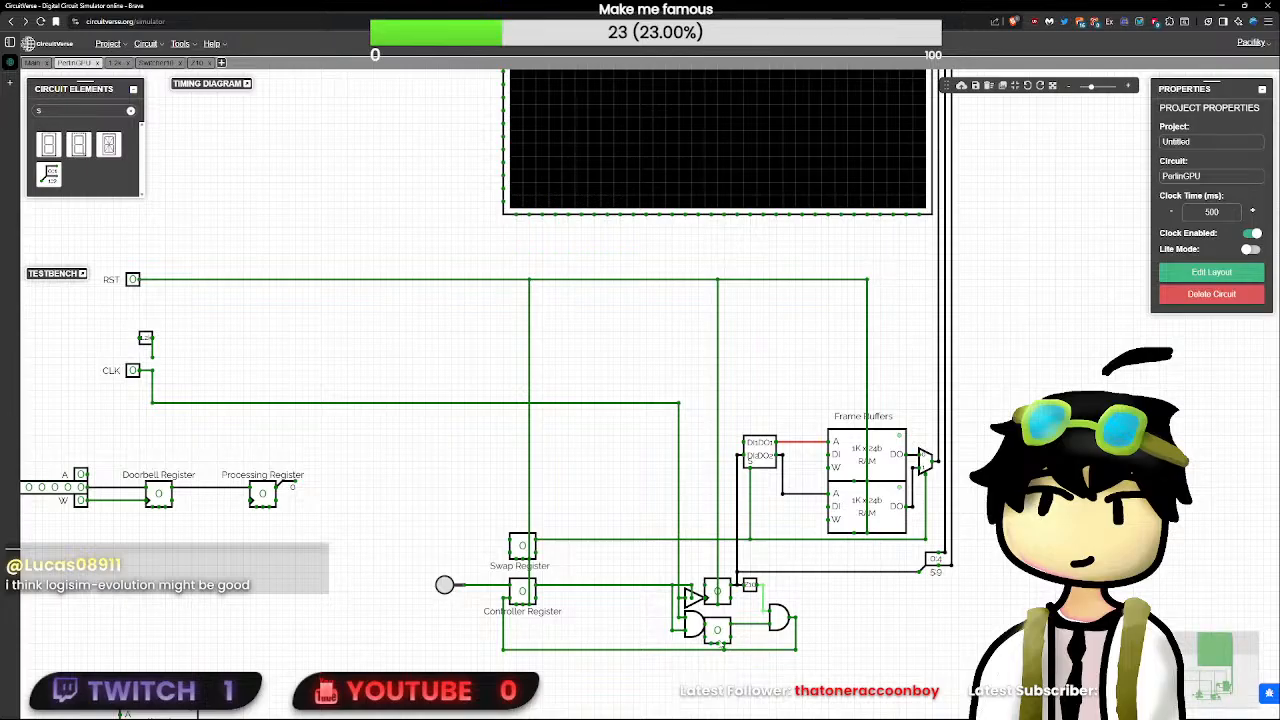
pyautogui.click(724, 650)
pyautogui.press('Delete')
pyautogui.moveTo(798, 654); pyautogui.dragTo(410, 648)
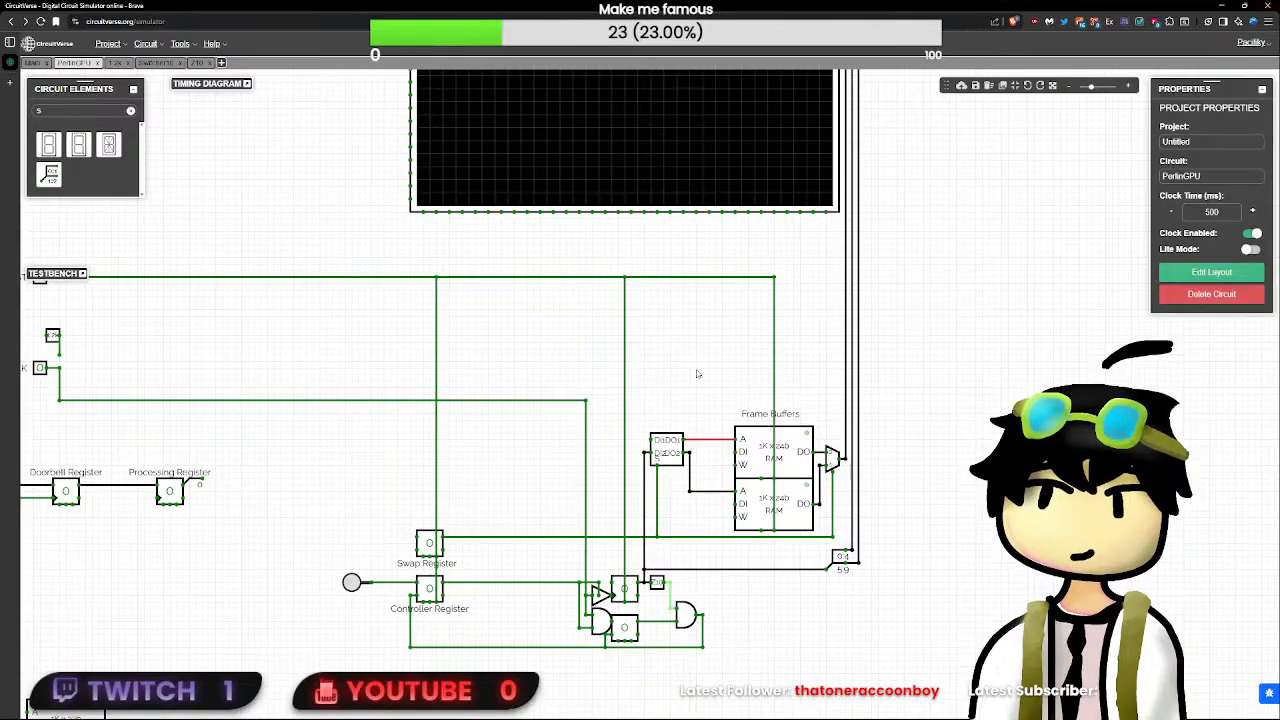
# - Set the Controller Register with its button and toggle the CLK input repeatedly to check the counter and the rewired flip-flop
pyautogui.scroll(-3, 854, 661)
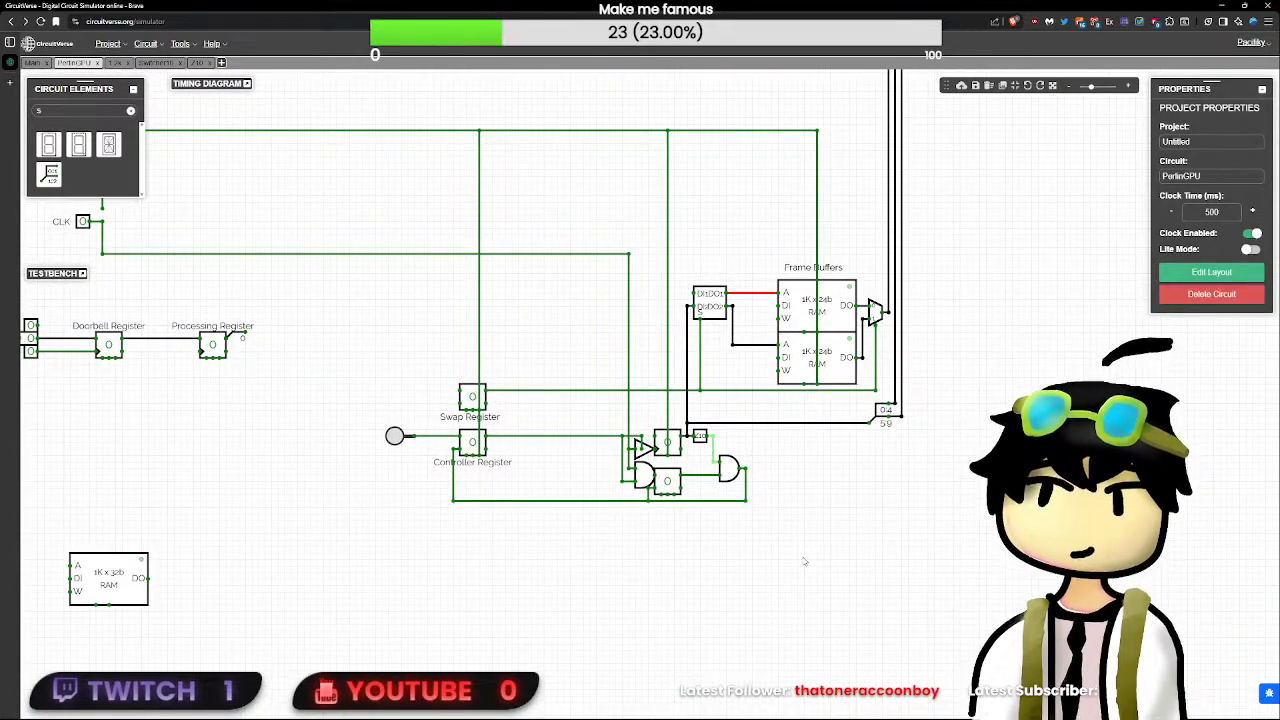
pyautogui.moveTo(808, 606); pyautogui.dragTo(306, 418)
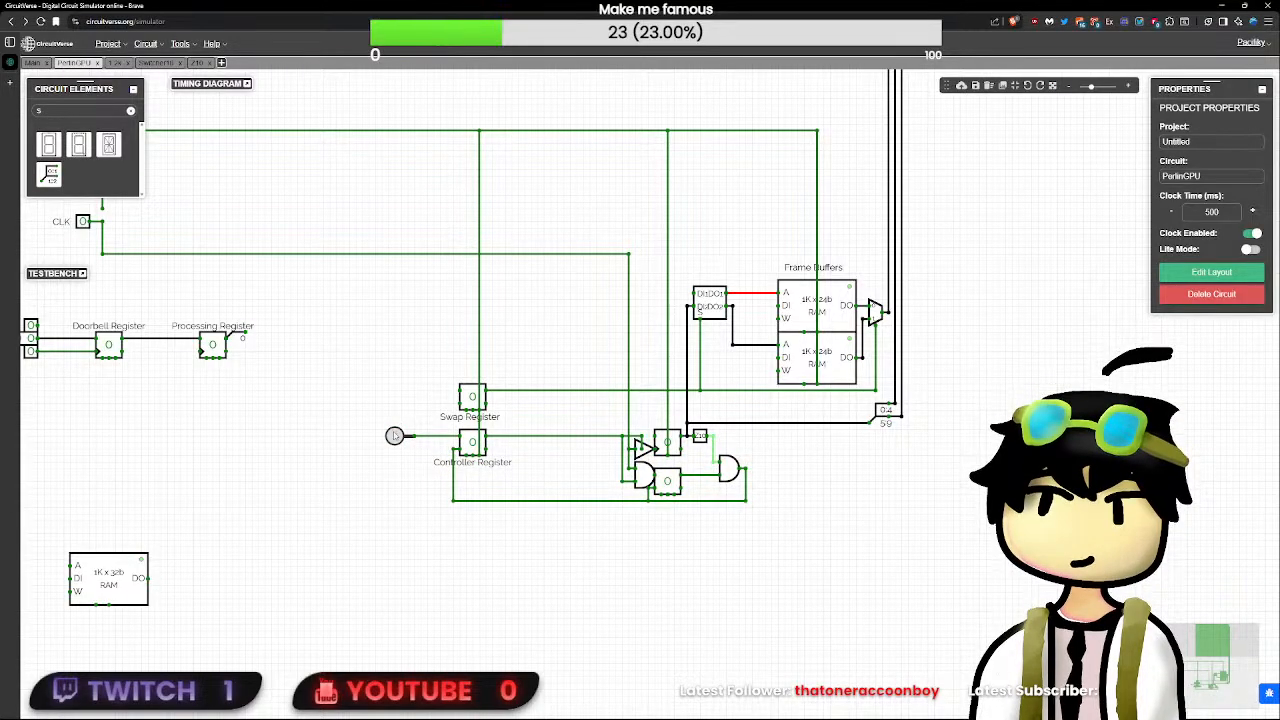
pyautogui.click(395, 436)
pyautogui.scroll(-2, 395, 436)
pyautogui.click(158, 275)
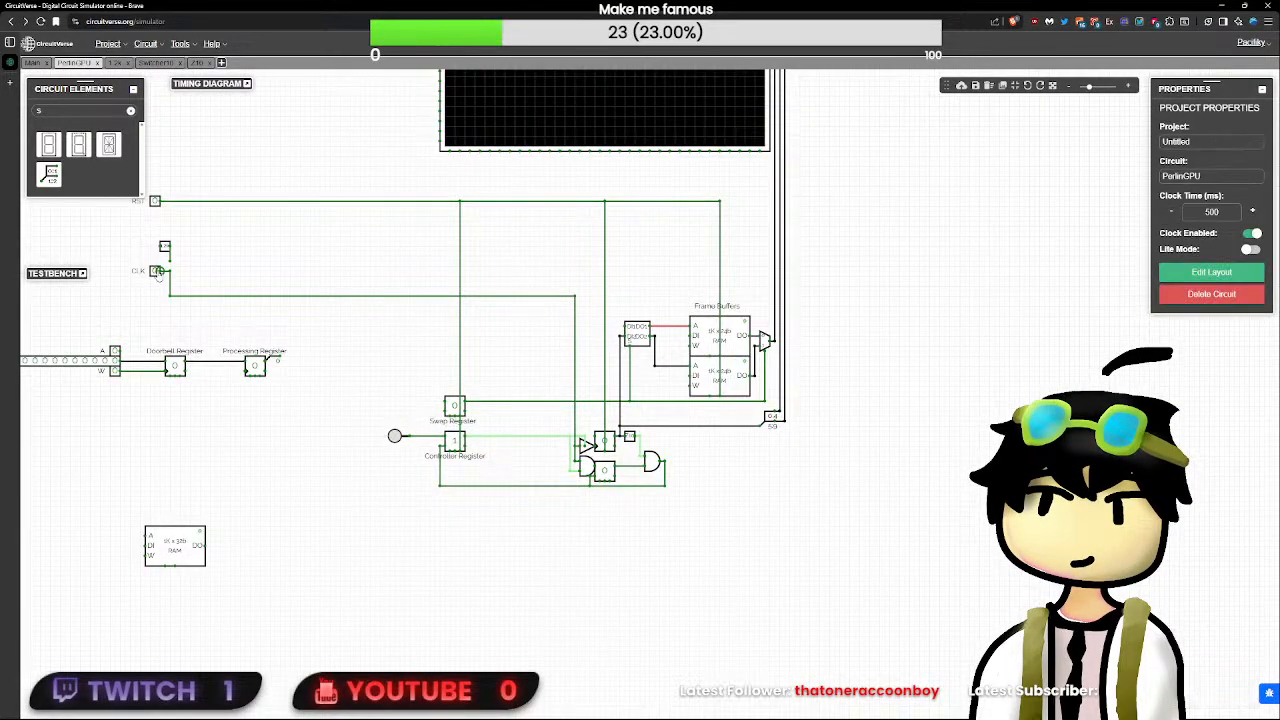
pyautogui.click(156, 274)
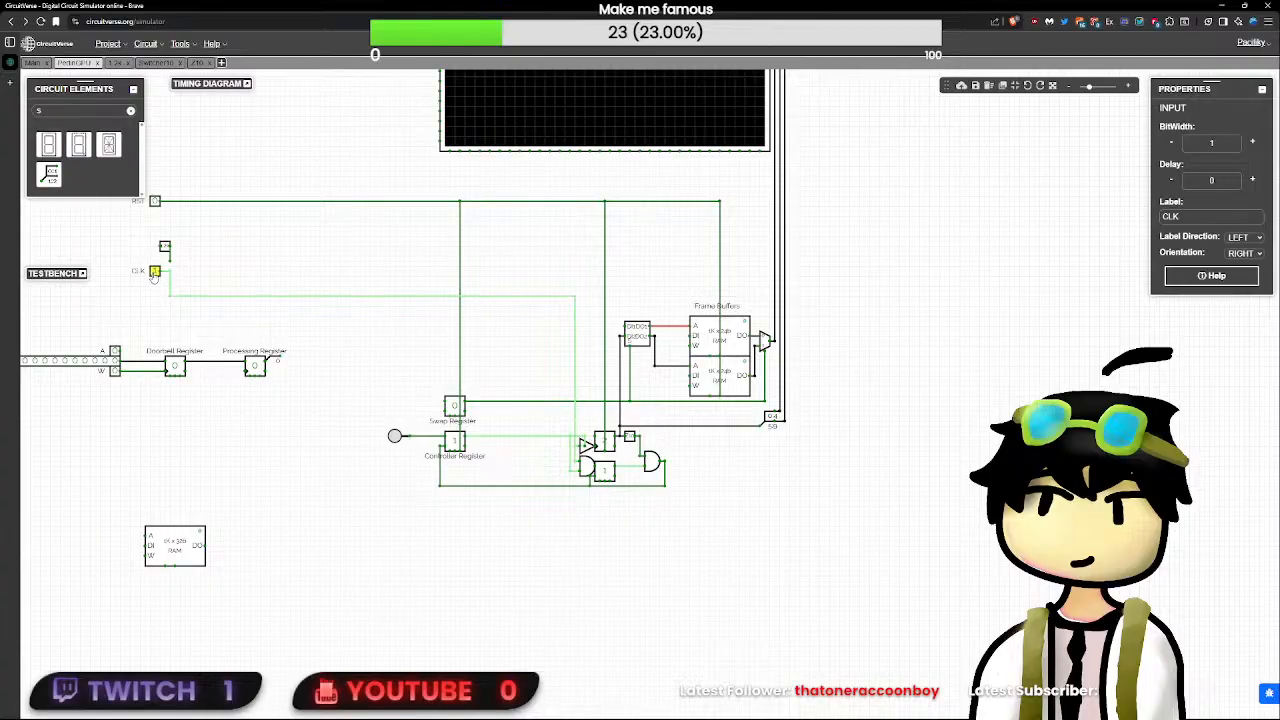
pyautogui.click(154, 275)
pyautogui.click(154, 275)
pyautogui.click(154, 275)
pyautogui.click(154, 275)
pyautogui.click(154, 275)
pyautogui.click(154, 275)
pyautogui.click(154, 275)
# - Set the SR flip-flop's delay to 0 again
pyautogui.click(606, 472)
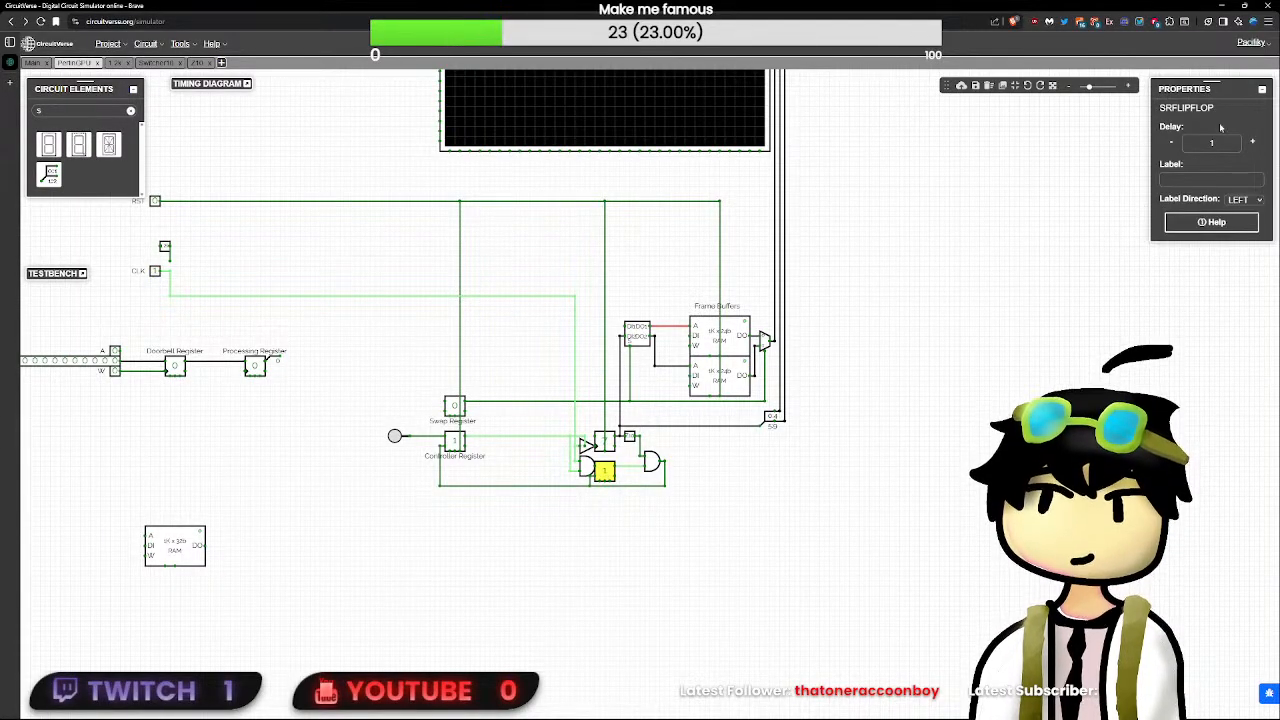
pyautogui.press('BackSpace')
pyautogui.write('0')
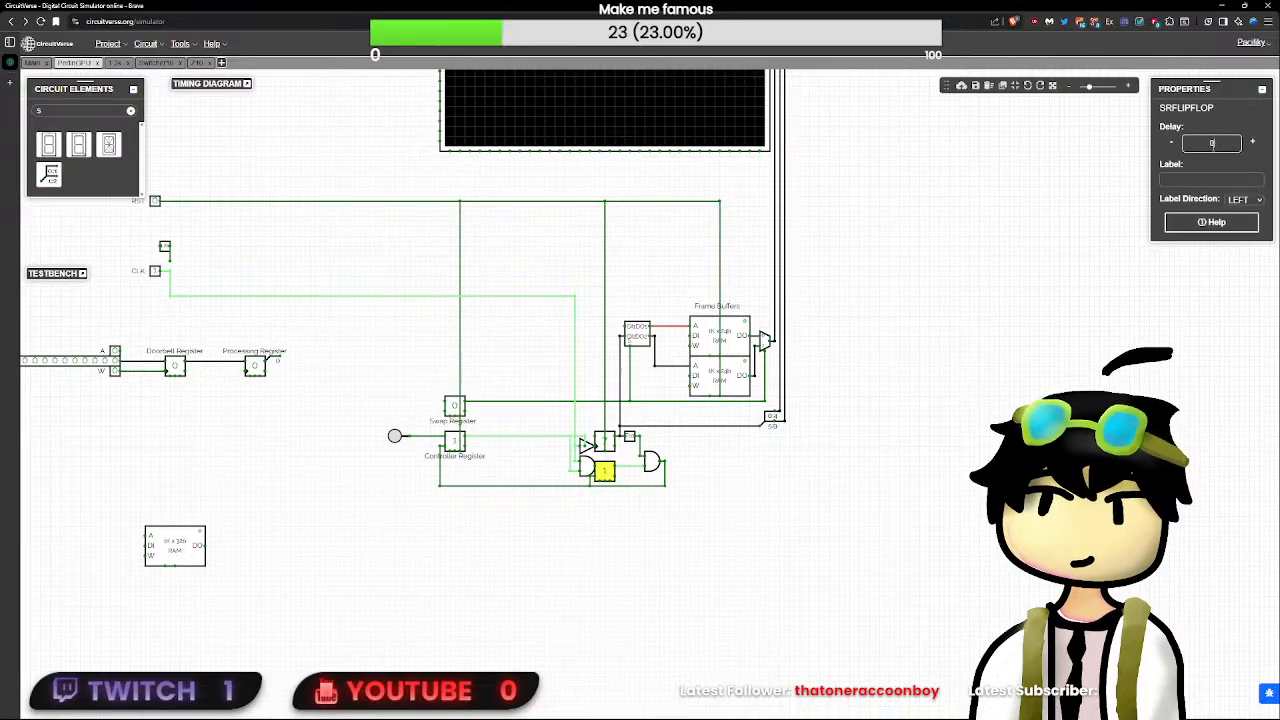
# - Return CLK to low, pulse the RST input and toggle CLK several times to check the flip-flop's behaviour
pyautogui.click(163, 274)
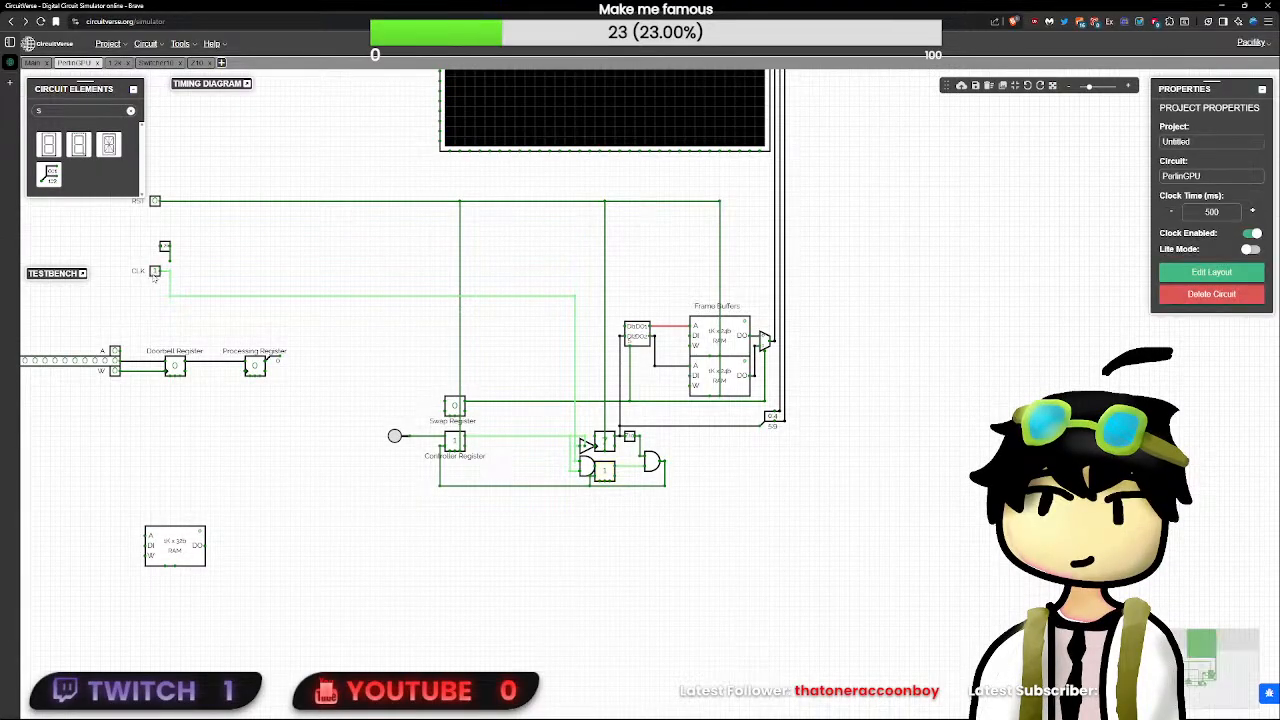
pyautogui.click(156, 273)
pyautogui.click(155, 203)
pyautogui.click(155, 203)
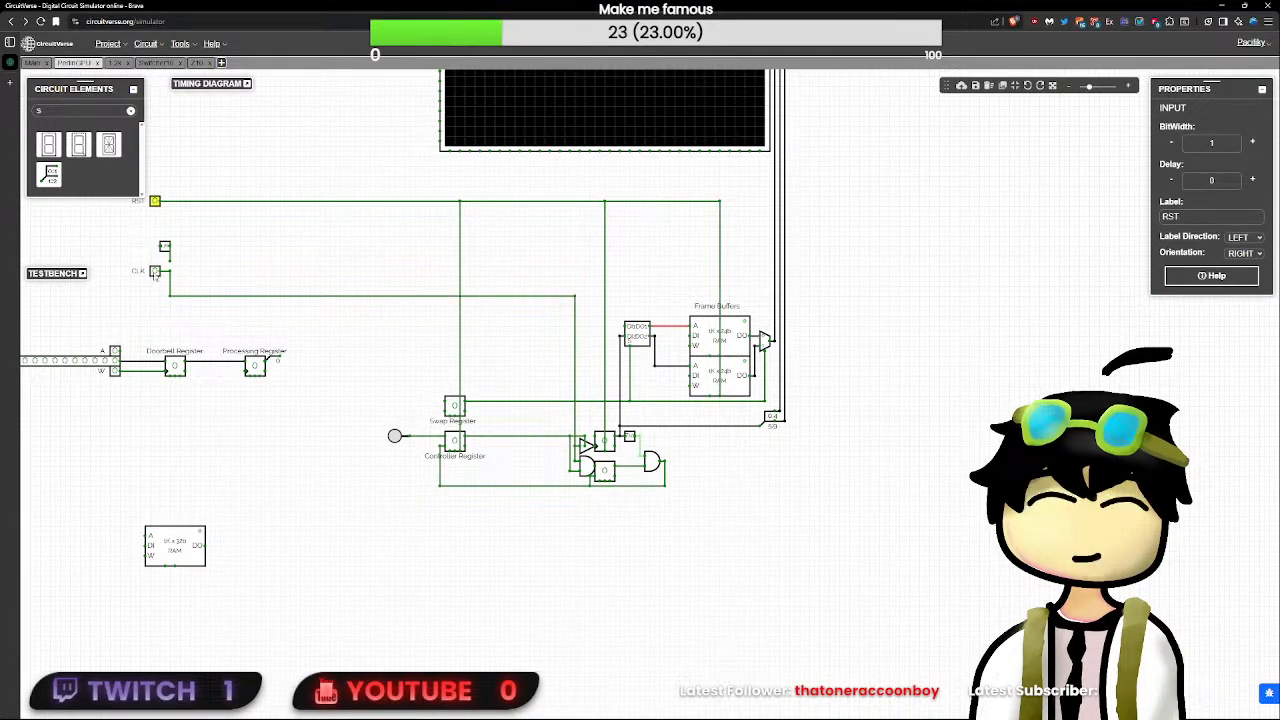
pyautogui.click(155, 272)
pyautogui.click(155, 272)
pyautogui.click(155, 272)
pyautogui.click(155, 272)
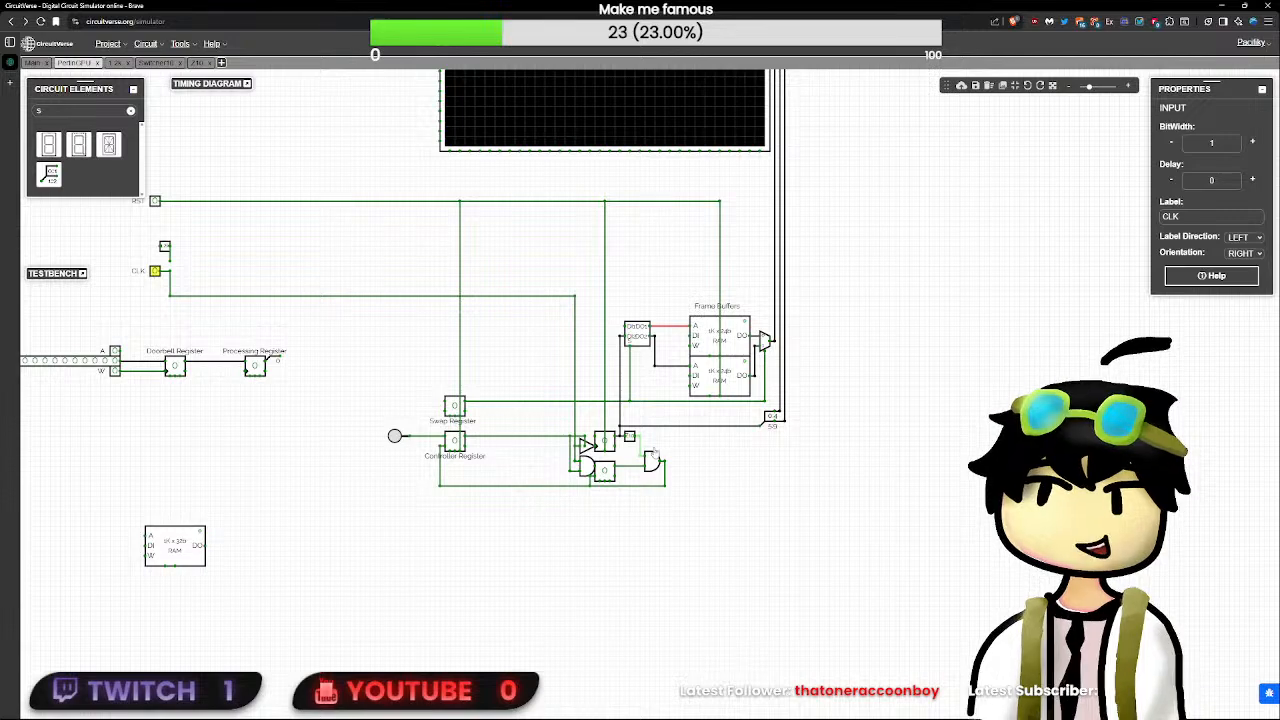
pyautogui.doubleClick(155, 272)
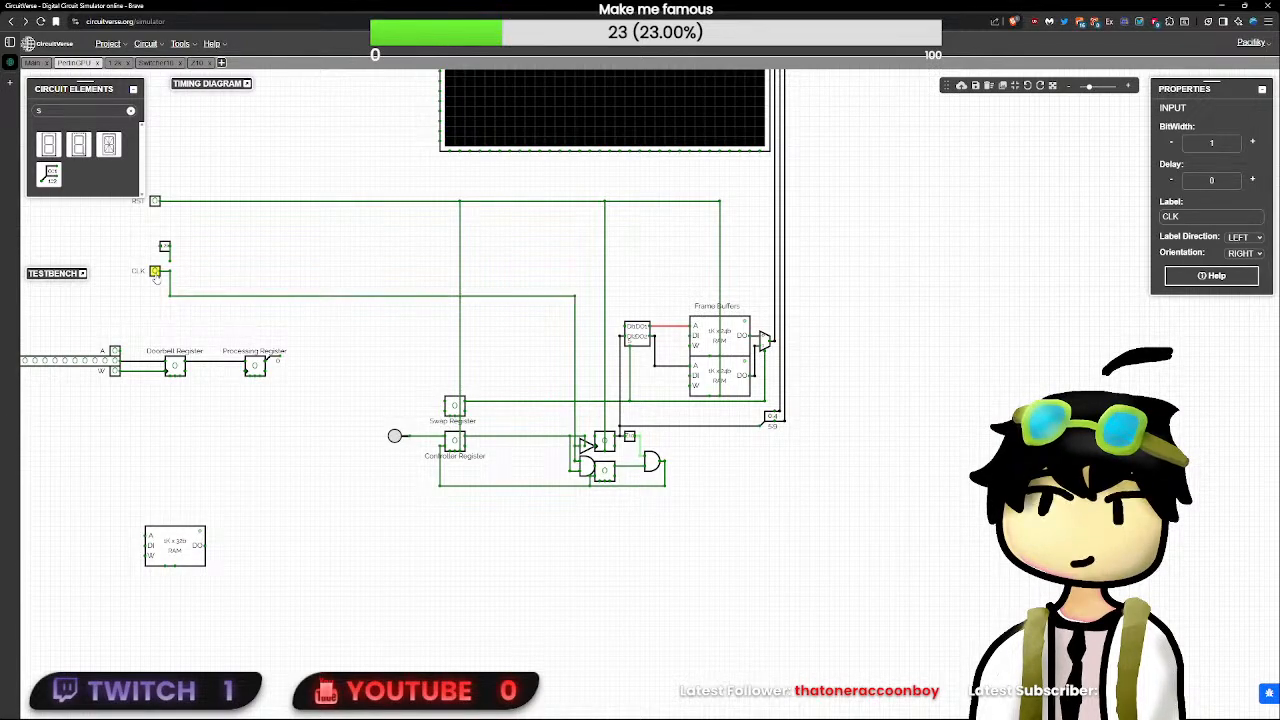
# - Set the SR flip-flop's delay back to 1
pyautogui.click(605, 470)
pyautogui.click(1208, 143)
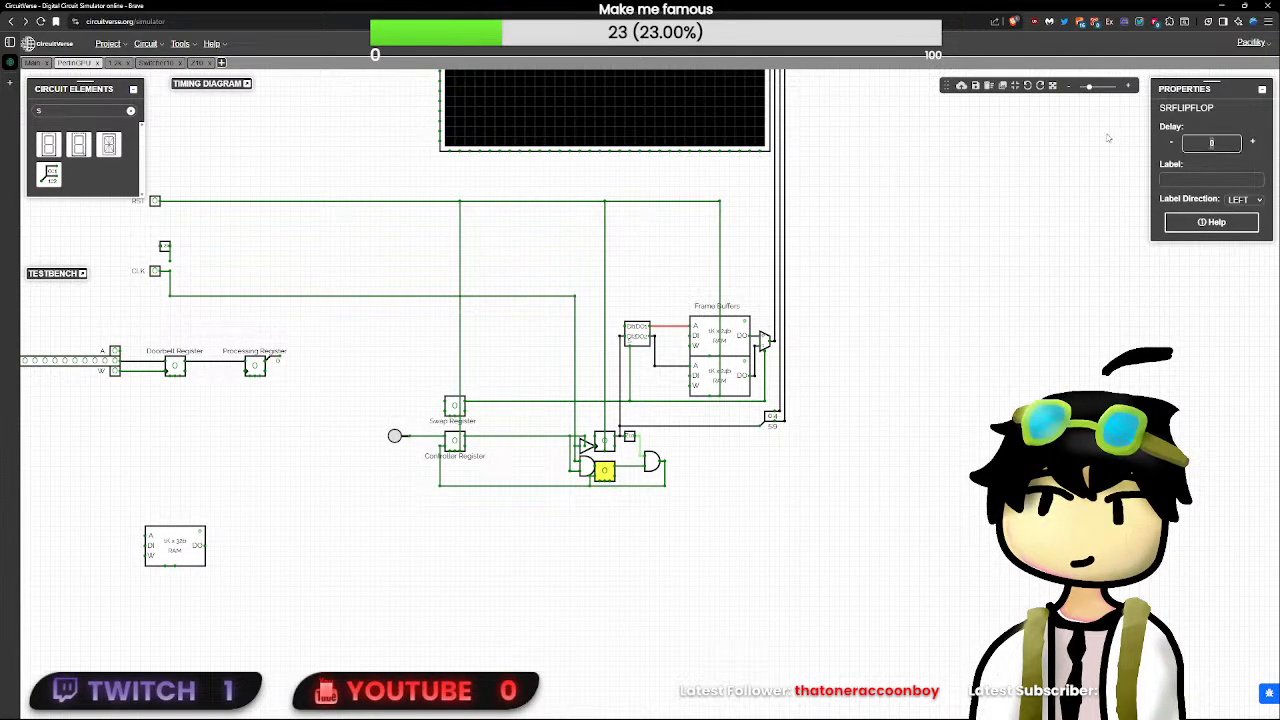
pyautogui.click(254, 249)
# - Reset the circuit through the RST input and pulse CLK once
pyautogui.click(154, 201)
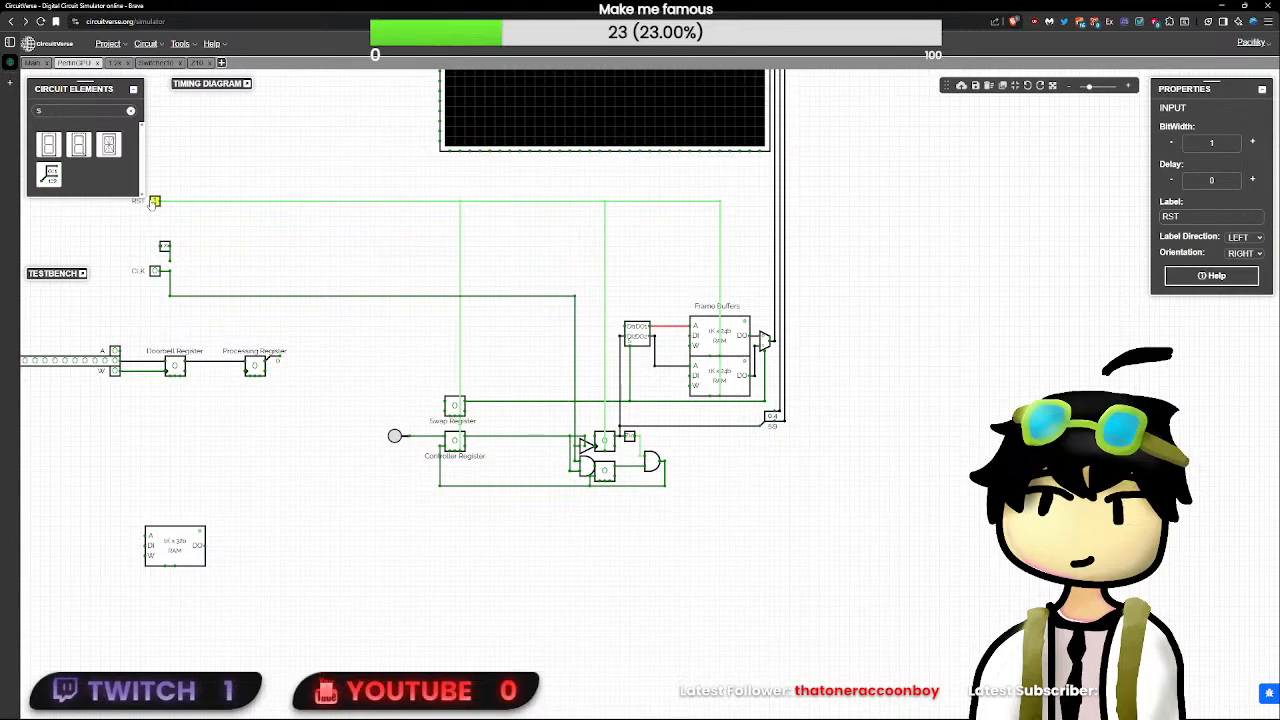
pyautogui.click(154, 201)
pyautogui.click(154, 271)
pyautogui.click(154, 271)
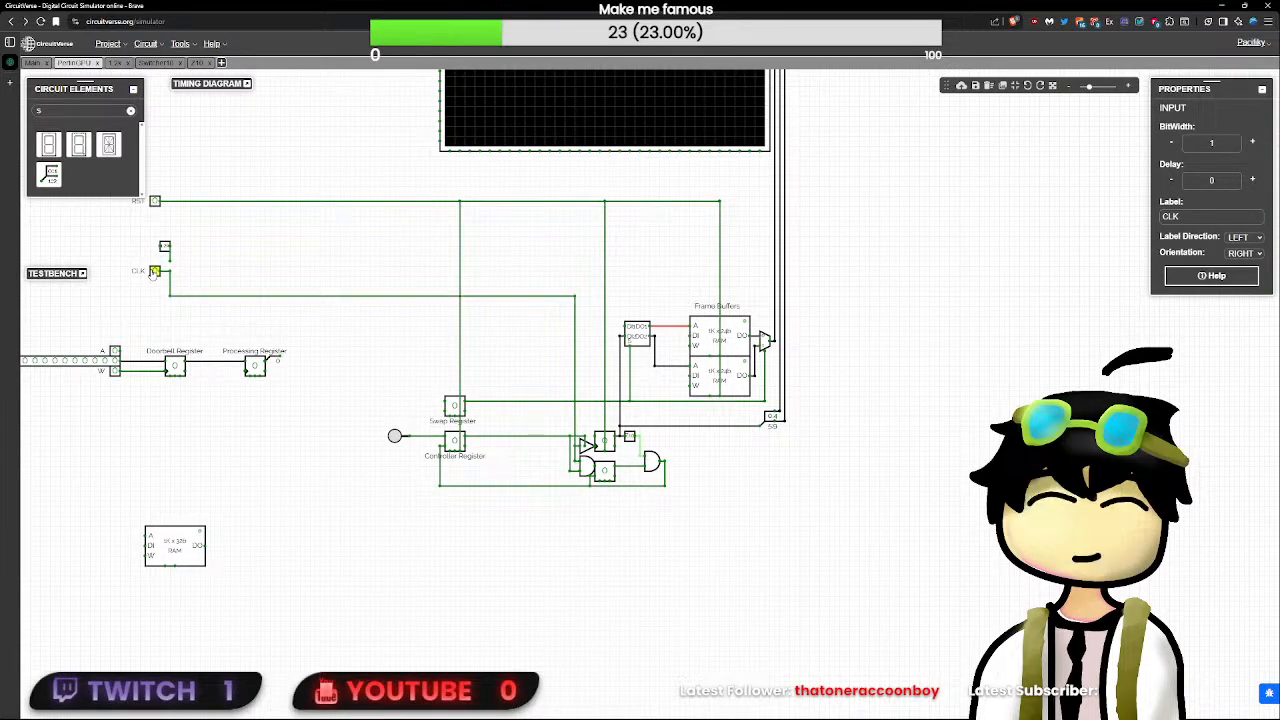
# - Clear the SR flip-flop's delay value and retest the counter with the Controller Register's button and the CLK input
pyautogui.click(604, 470)
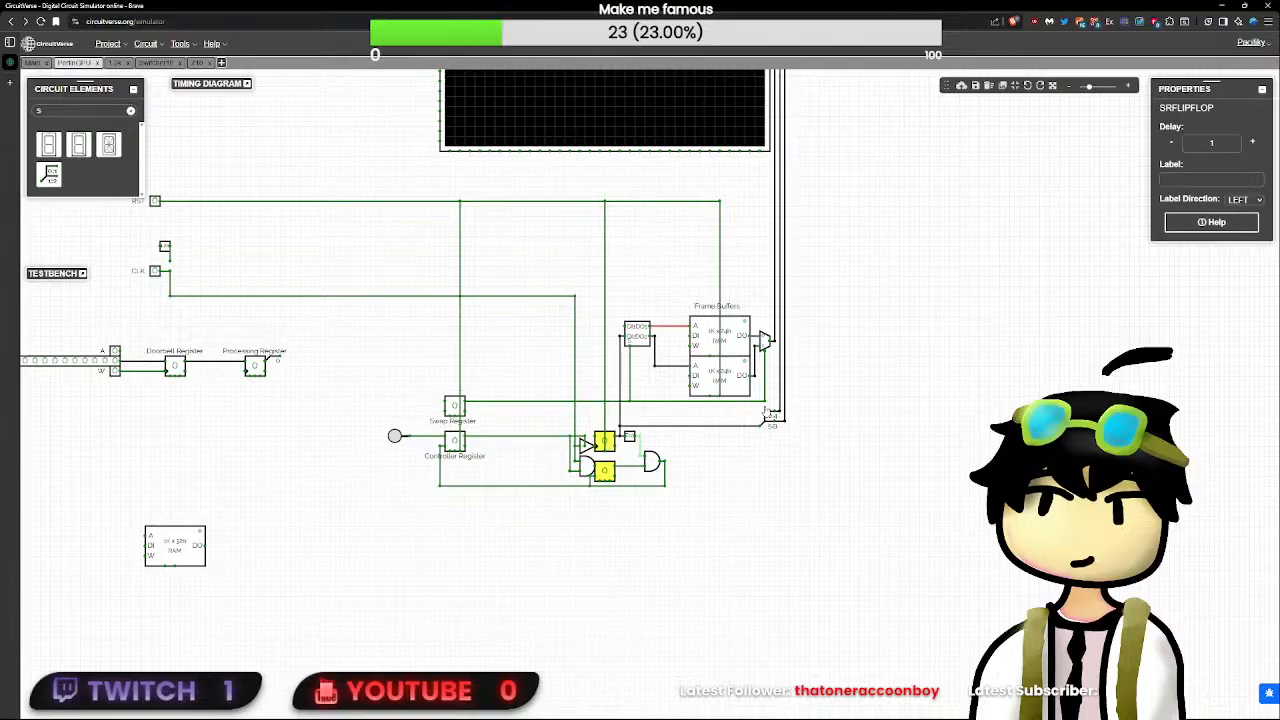
pyautogui.click(1217, 144)
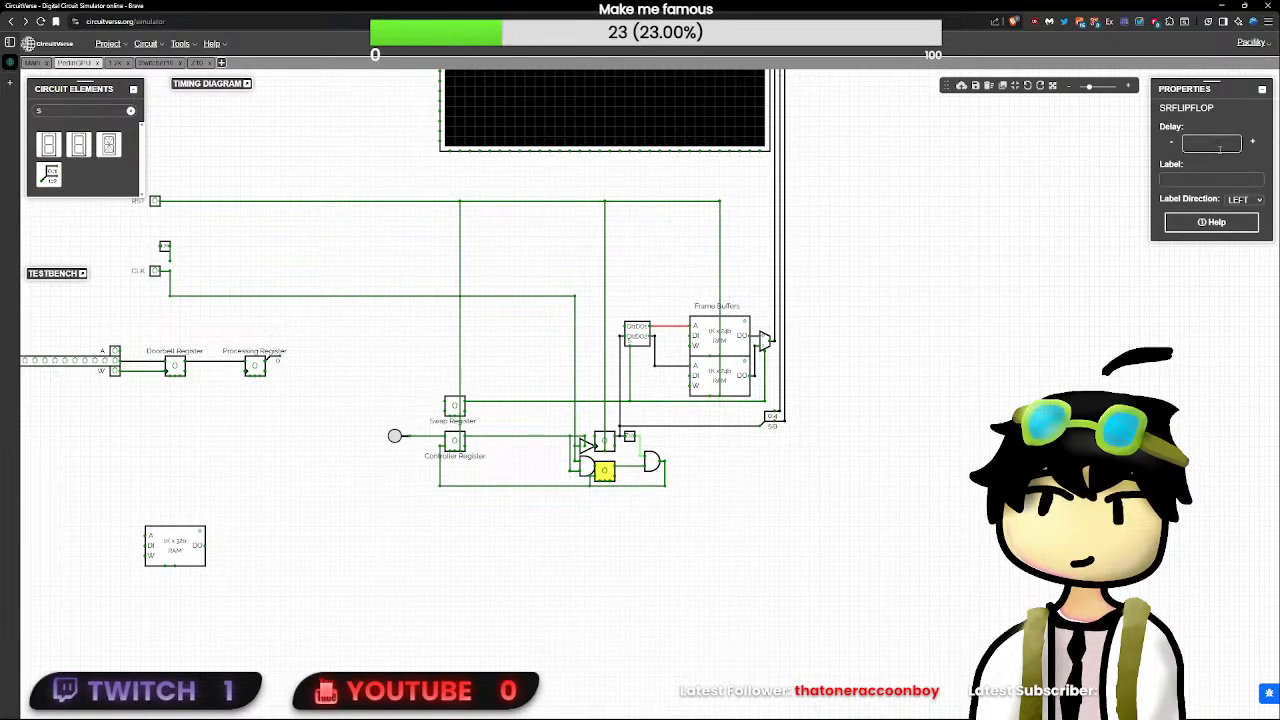
pyautogui.click(395, 436)
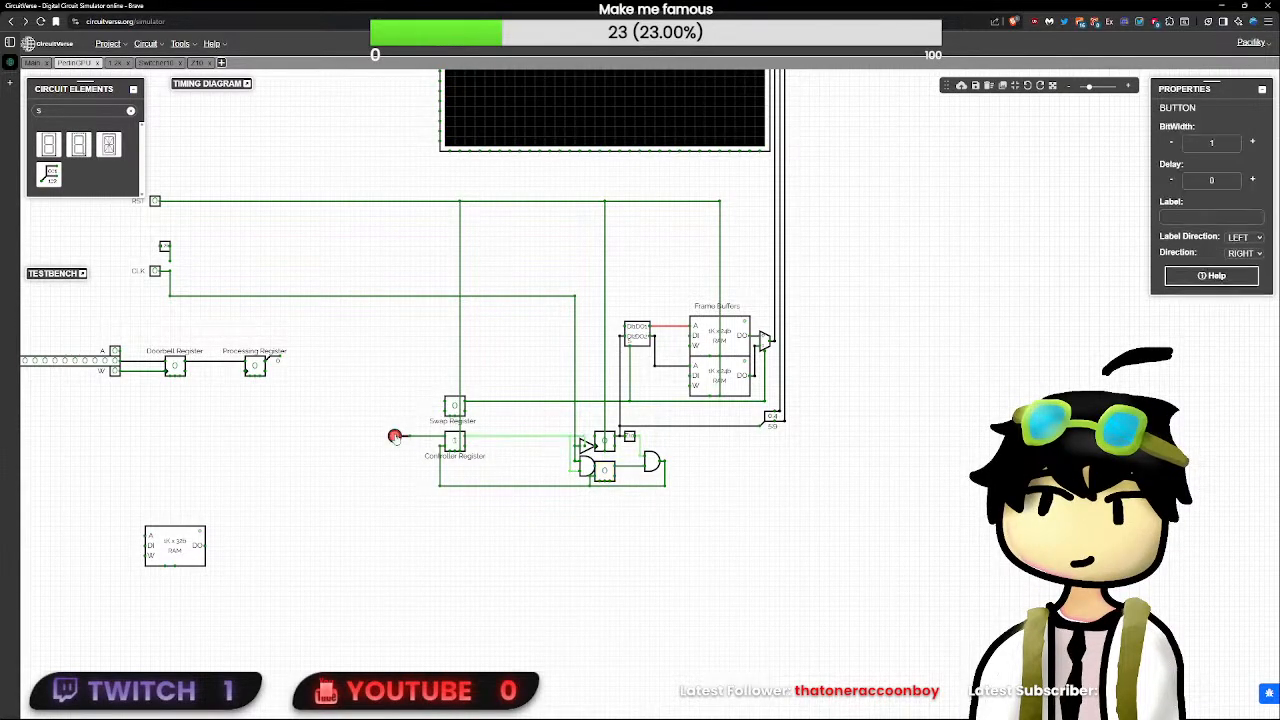
pyautogui.click(156, 275)
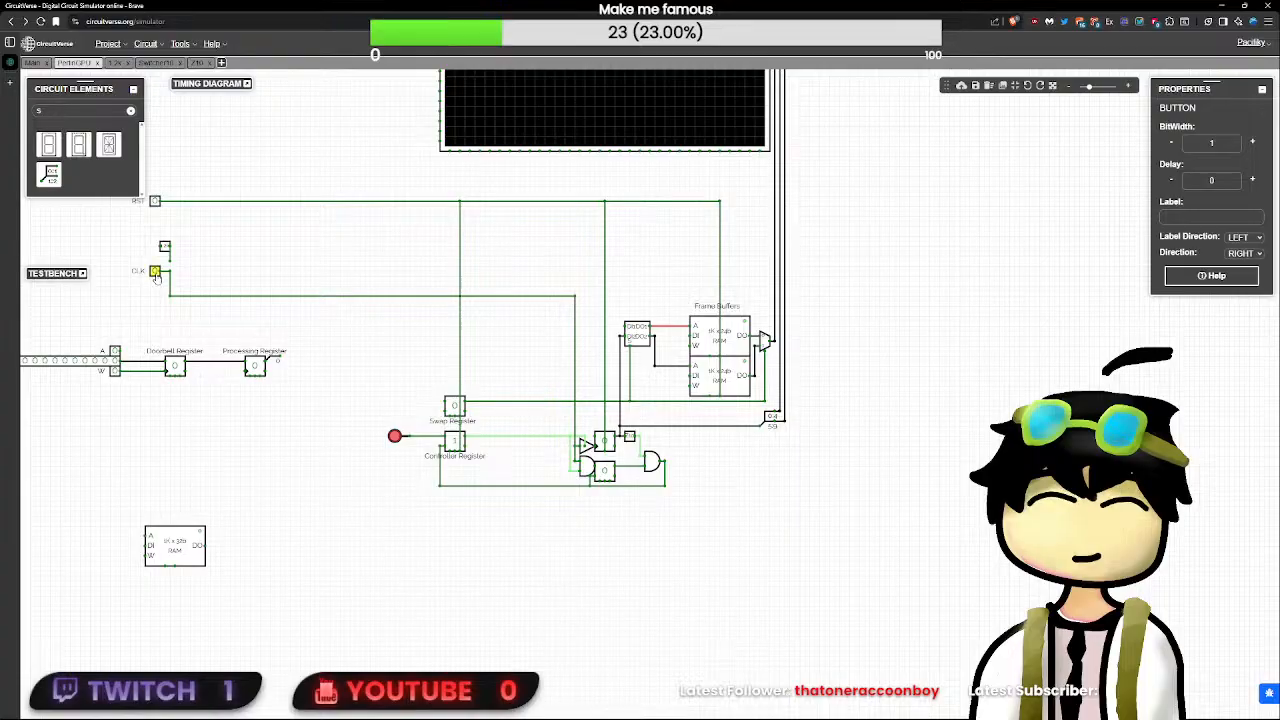
# - Inspect the SR flip-flop, the AND gates, the counter and its comparison constant in the Controller Register's reset path
pyautogui.click(608, 470)
pyautogui.click(677, 469)
pyautogui.click(651, 462)
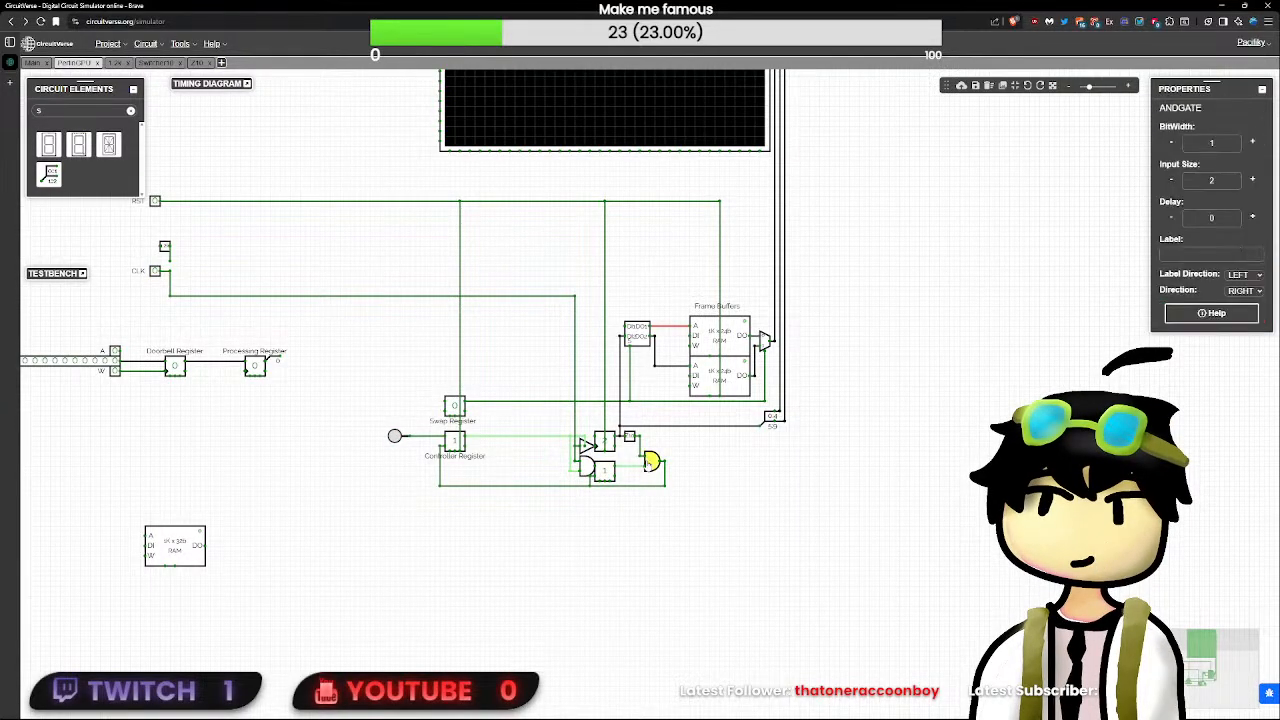
pyautogui.click(598, 447)
pyautogui.click(603, 441)
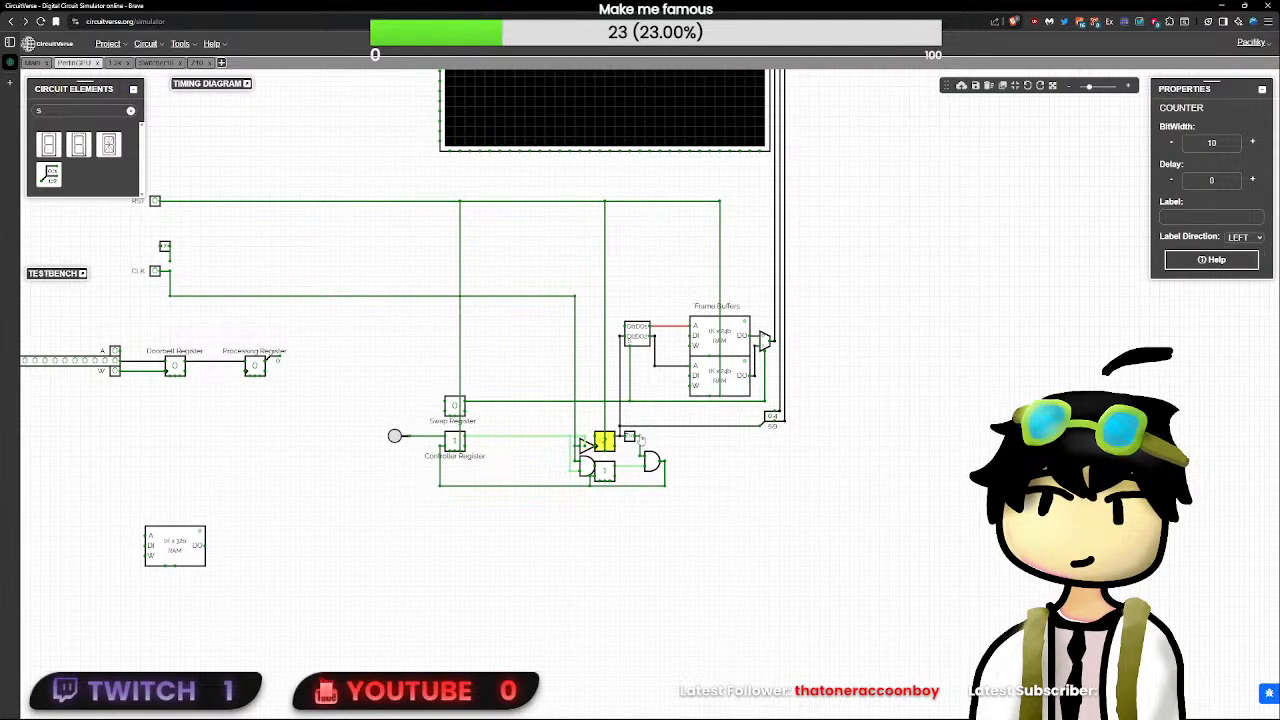
pyautogui.click(630, 439)
pyautogui.click(651, 462)
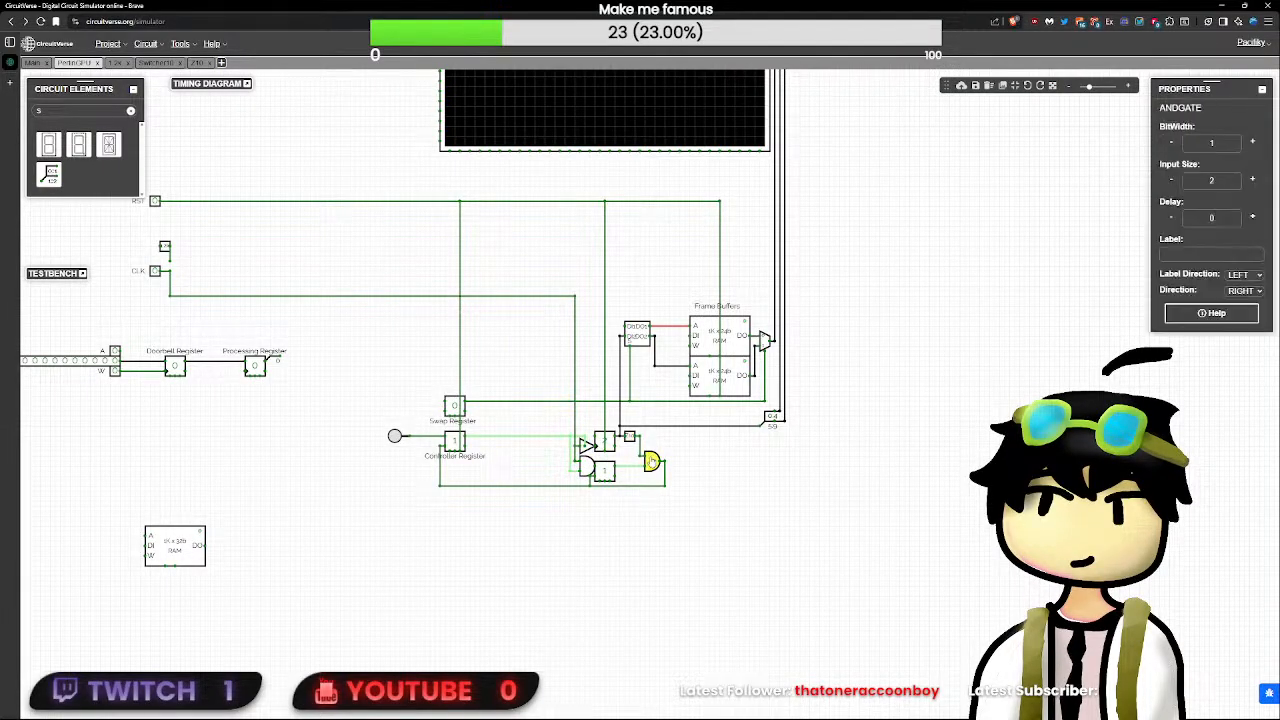
# - Toggle the CLK input and reset the circuit through the RST input
pyautogui.scroll(3, 651, 462)
pyautogui.scroll(-1, 651, 462)
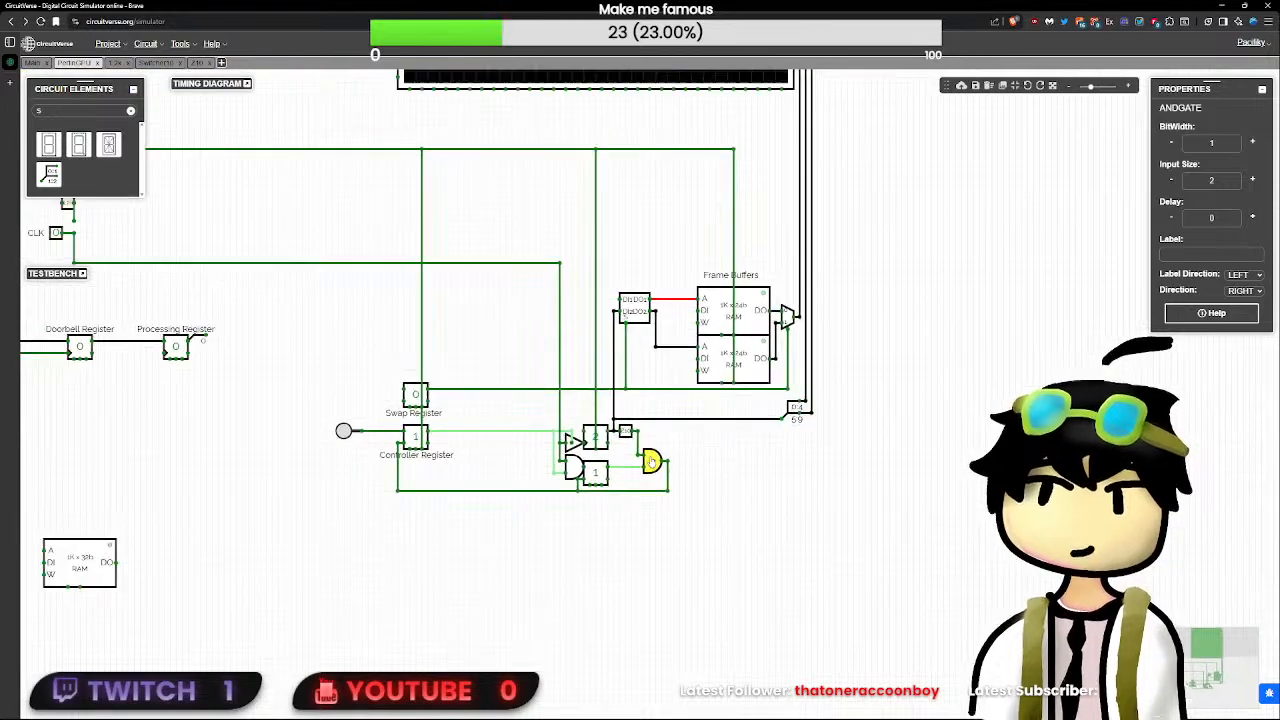
pyautogui.moveTo(701, 450); pyautogui.dragTo(738, 535)
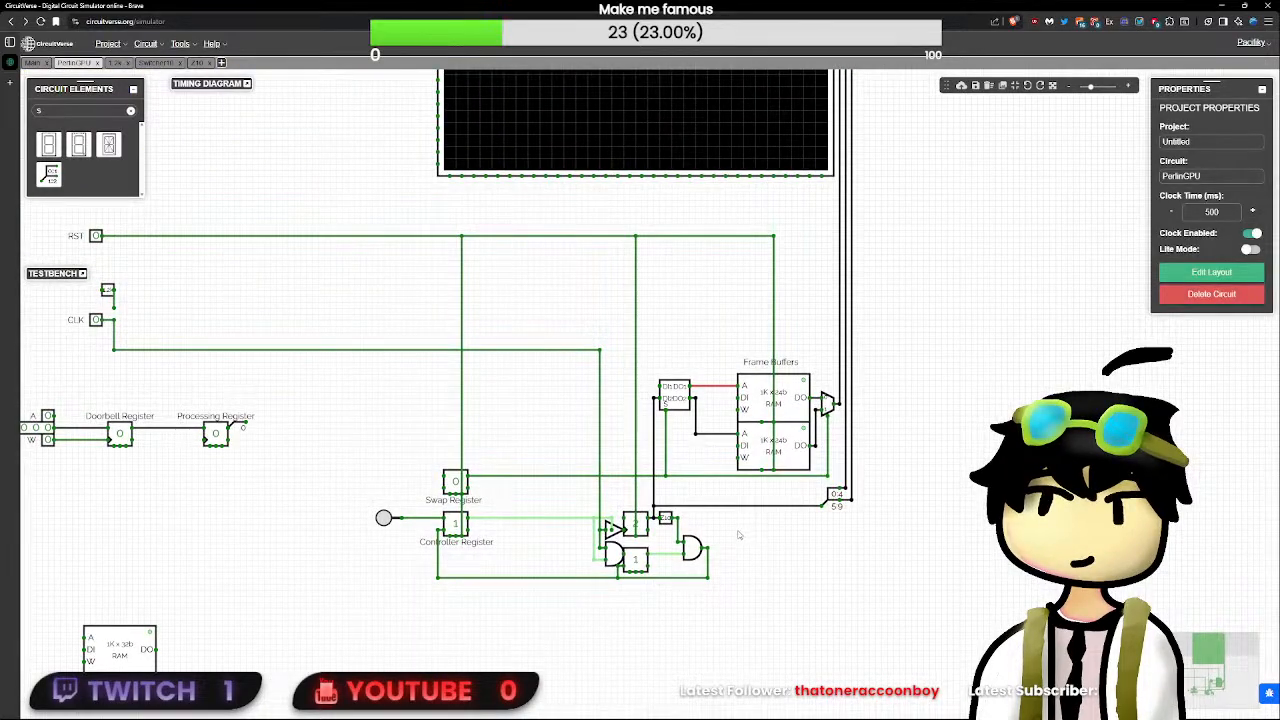
pyautogui.click(96, 319)
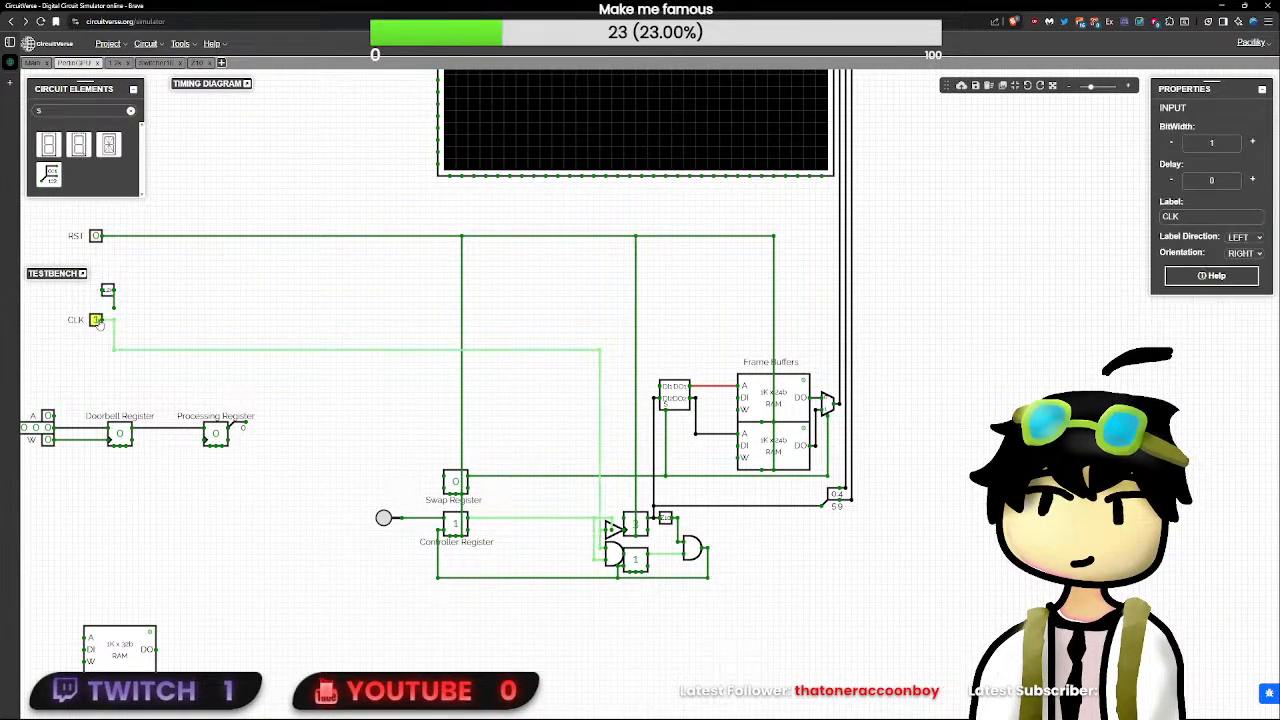
pyautogui.click(96, 236)
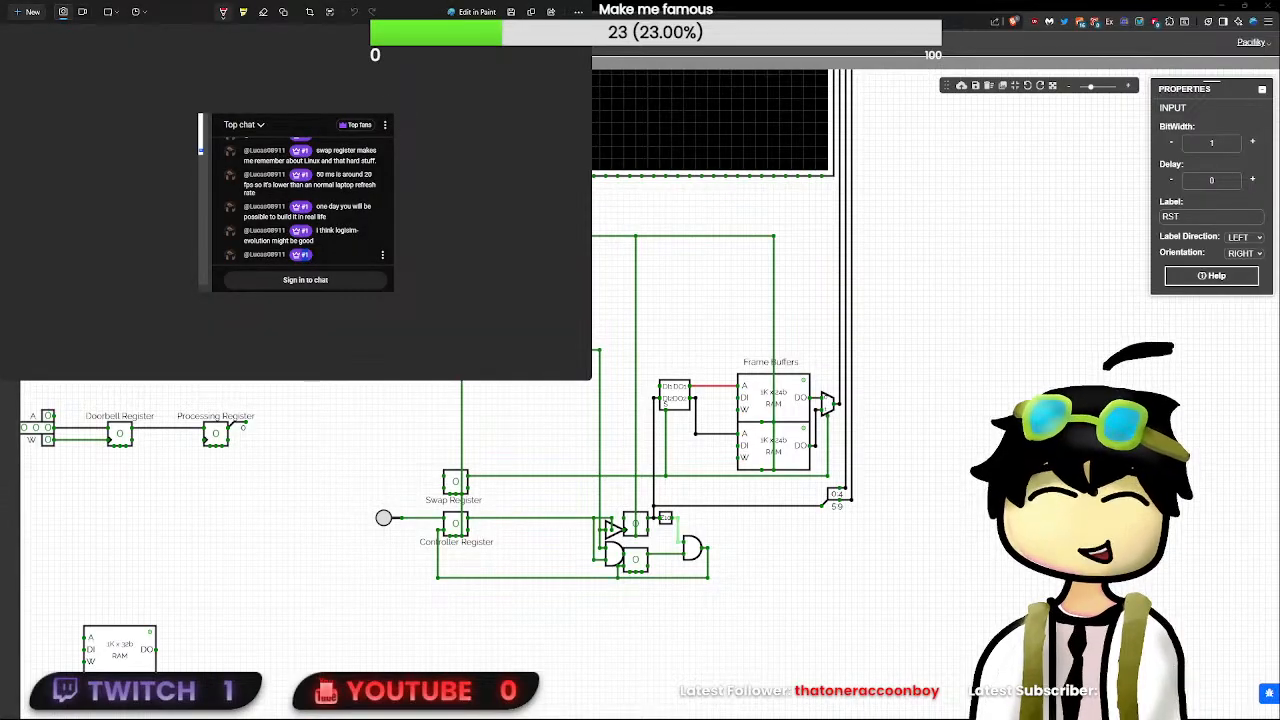
pyautogui.scroll(-2, 364, 230)
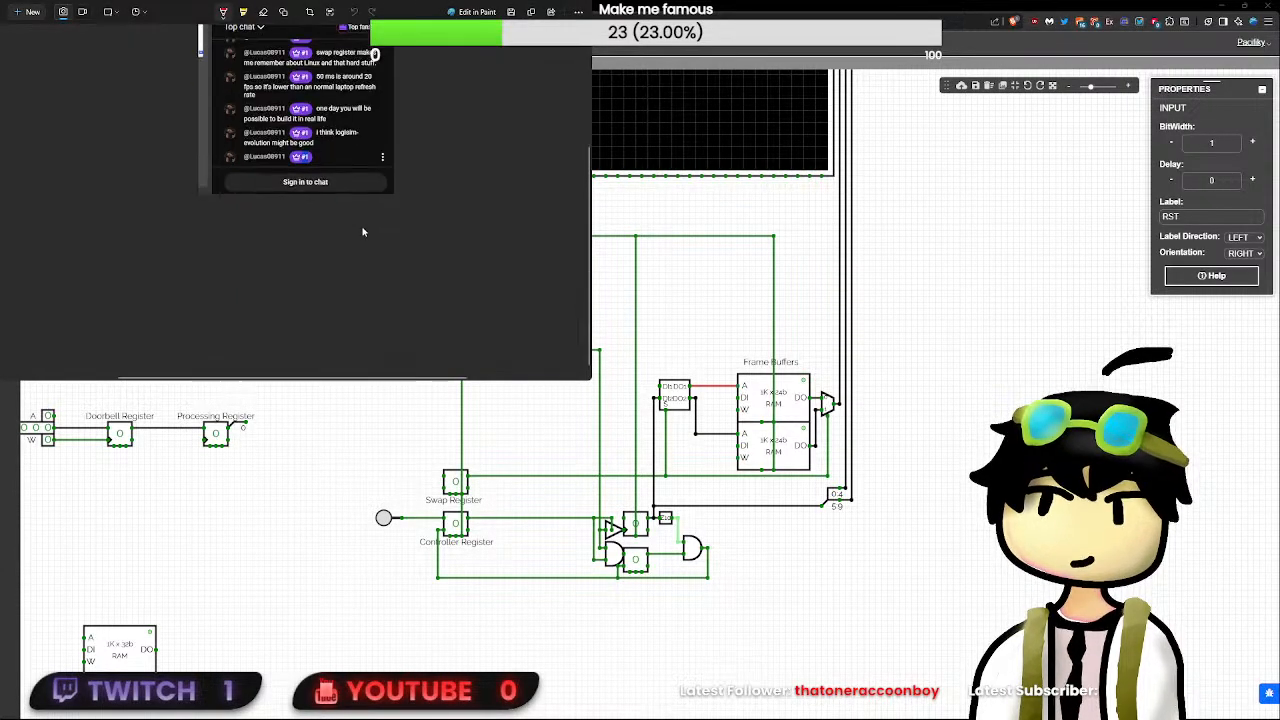
pyautogui.moveTo(360, 150)
pyautogui.mouseDown()
pyautogui.moveTo(325, 168)
pyautogui.moveTo(368, 165)
pyautogui.moveTo(350, 148)
pyautogui.mouseUp()
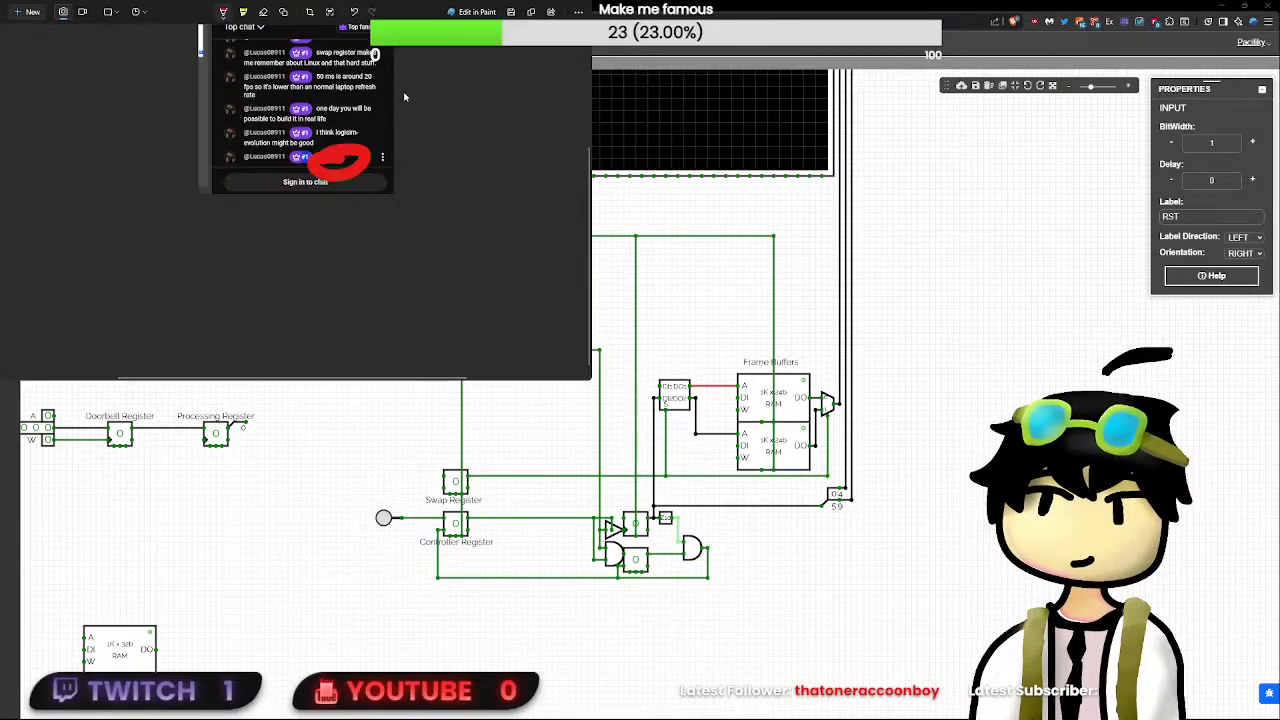
pyautogui.hotkey('alt', 'F4')
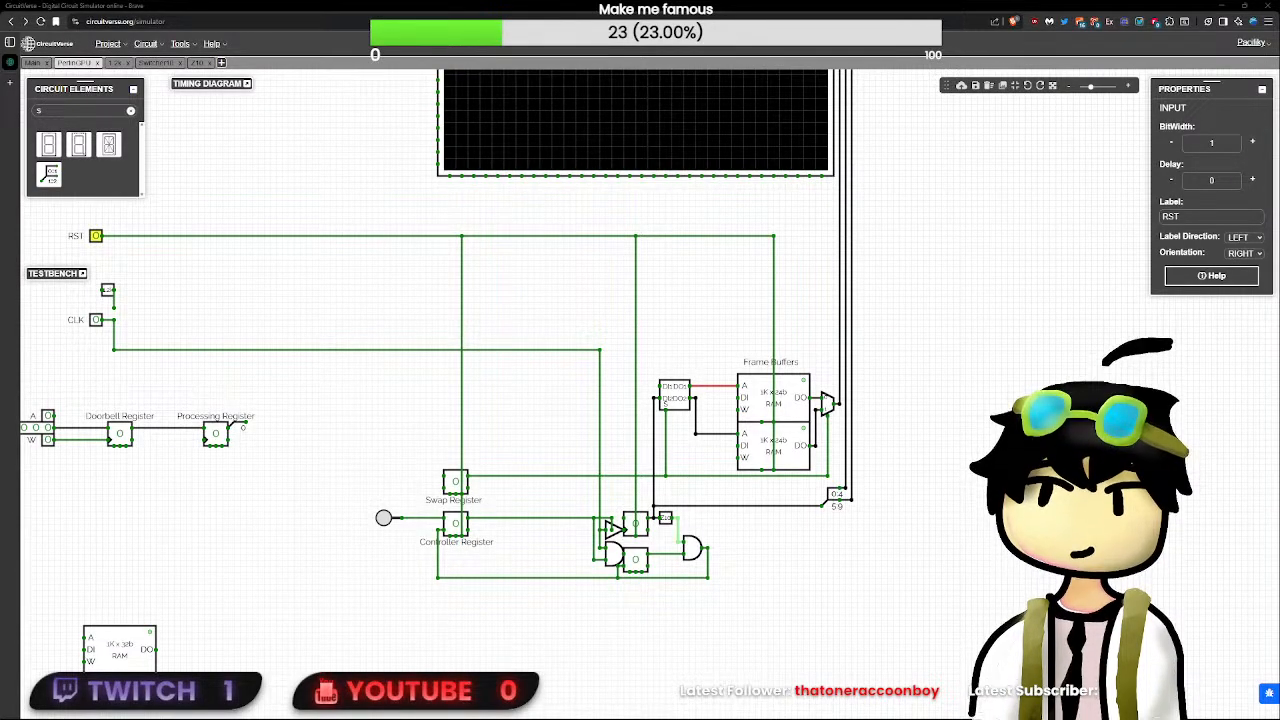
# - Set the Controller Register with its button and toggle CLK repeatedly to test the counter's advance
pyautogui.click(358, 502)
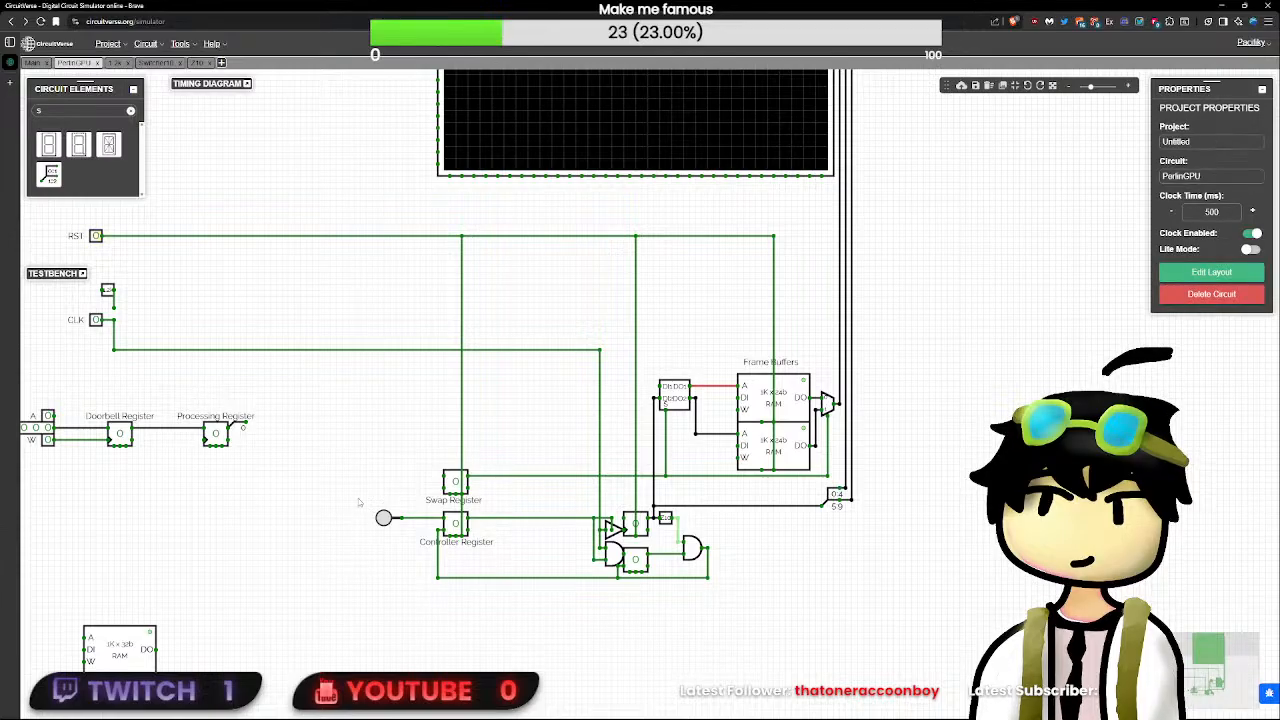
pyautogui.click(383, 518)
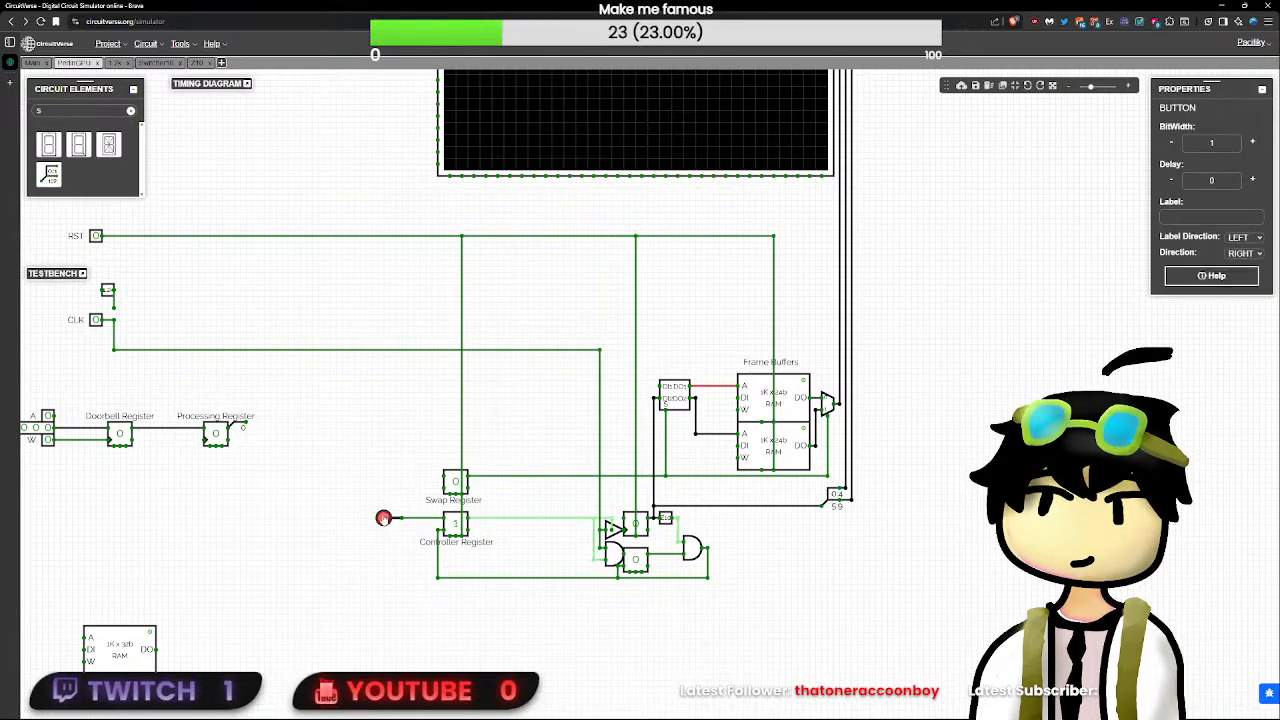
pyautogui.click(98, 321)
pyautogui.click(98, 321)
pyautogui.click(98, 321)
pyautogui.click(98, 321)
pyautogui.click(98, 321)
pyautogui.click(98, 321)
pyautogui.click(98, 321)
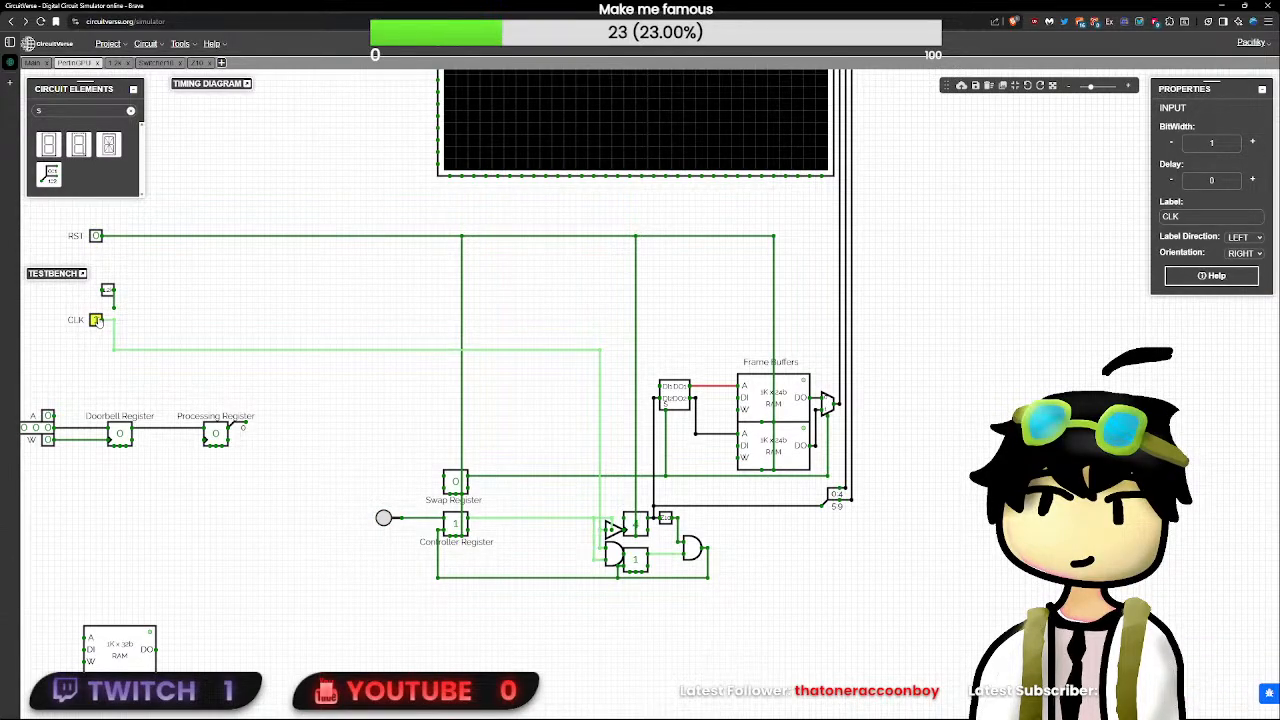
pyautogui.click(98, 321)
pyautogui.click(98, 321)
pyautogui.click(98, 321)
pyautogui.click(98, 321)
pyautogui.click(98, 321)
pyautogui.click(97, 321)
pyautogui.click(97, 321)
pyautogui.click(97, 321)
pyautogui.click(97, 321)
pyautogui.click(97, 321)
pyautogui.click(97, 321)
pyautogui.click(97, 321)
pyautogui.click(97, 321)
pyautogui.click(97, 321)
pyautogui.click(97, 321)
pyautogui.click(97, 321)
pyautogui.click(97, 321)
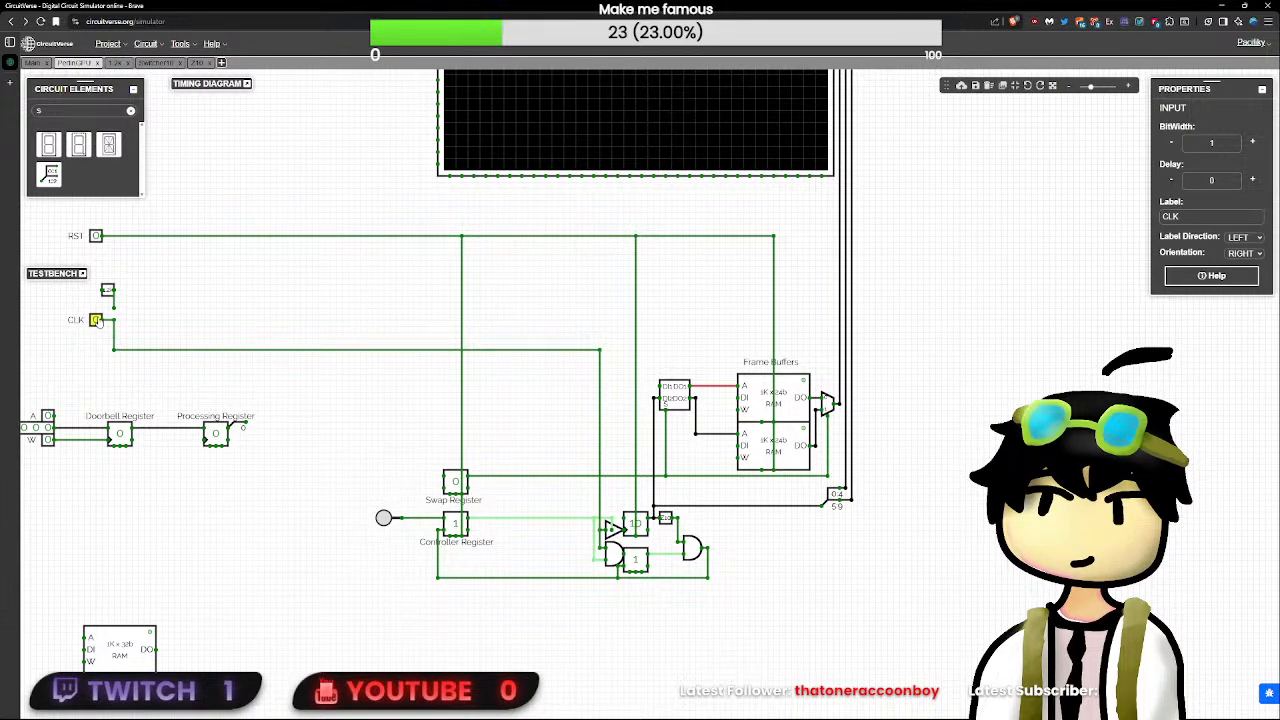
pyautogui.click(97, 321)
pyautogui.click(97, 321)
pyautogui.click(97, 321)
pyautogui.click(97, 321)
pyautogui.click(97, 321)
pyautogui.click(97, 321)
pyautogui.click(97, 321)
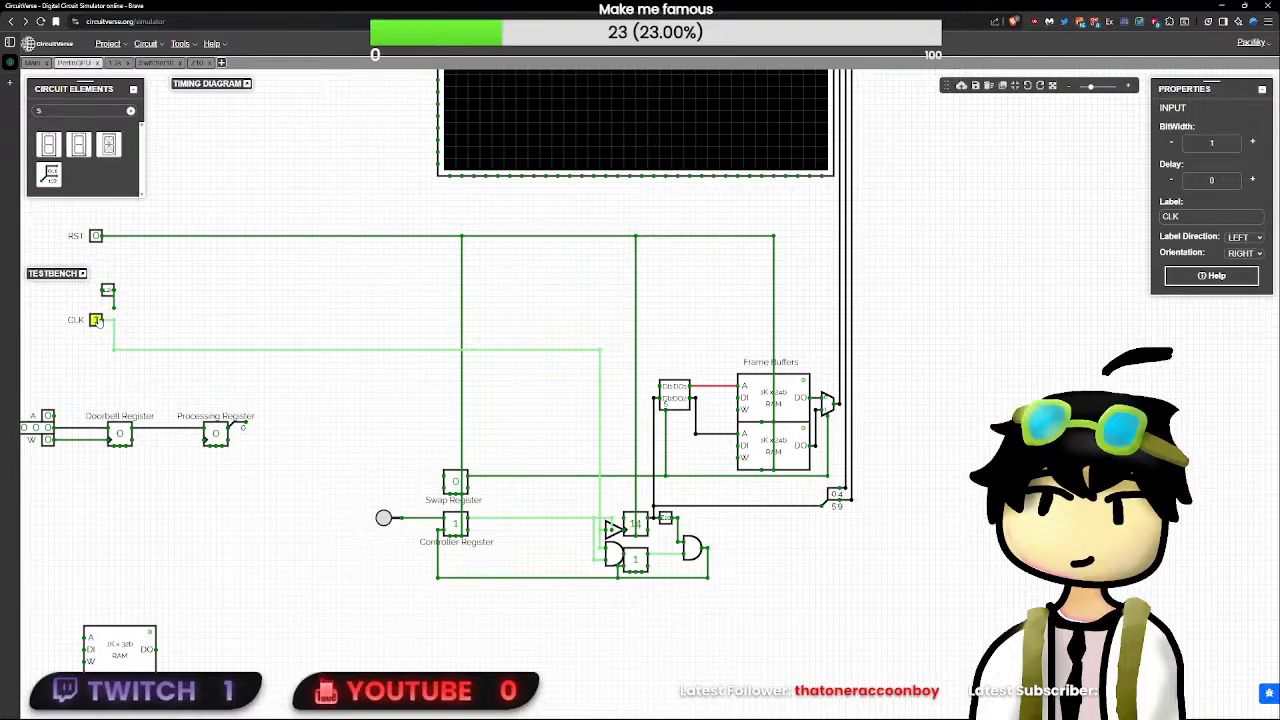
pyautogui.click(97, 321)
# - Add a Clock element just below the CLK input and wire it to the CLK line
pyautogui.doubleClick(100, 111)
pyautogui.write('c')
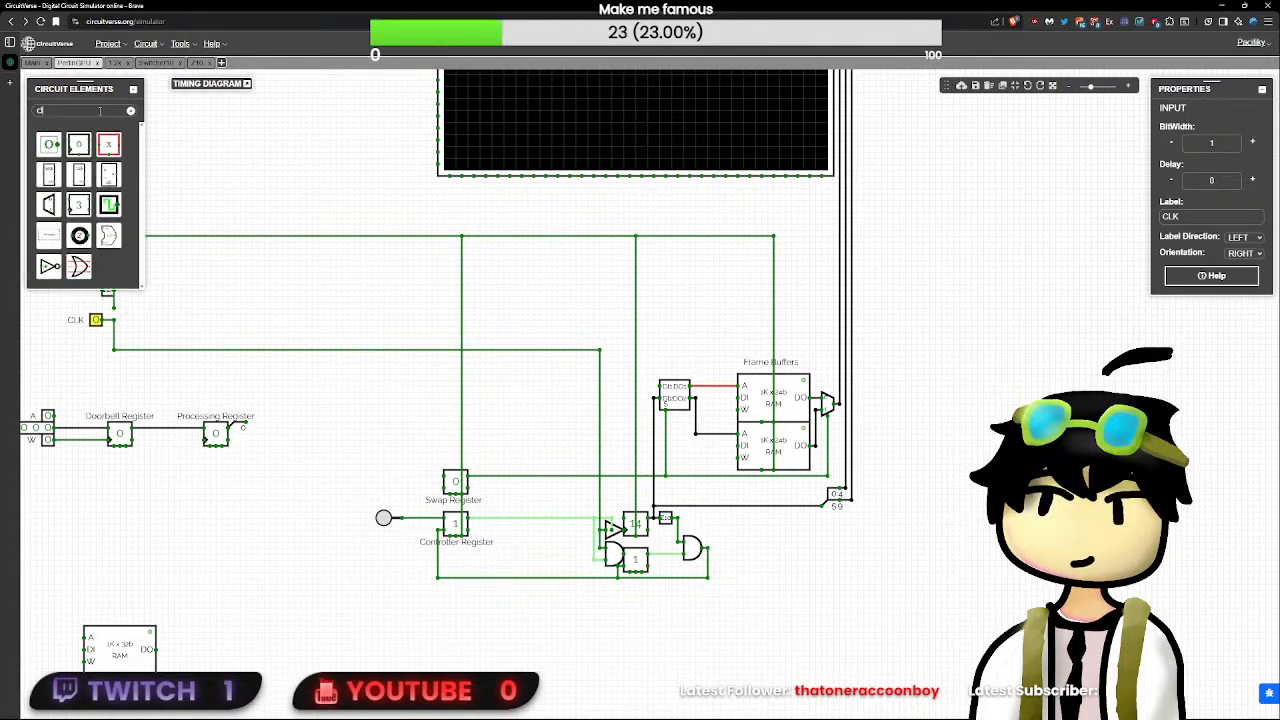
pyautogui.write('lock')
pyautogui.click(51, 147)
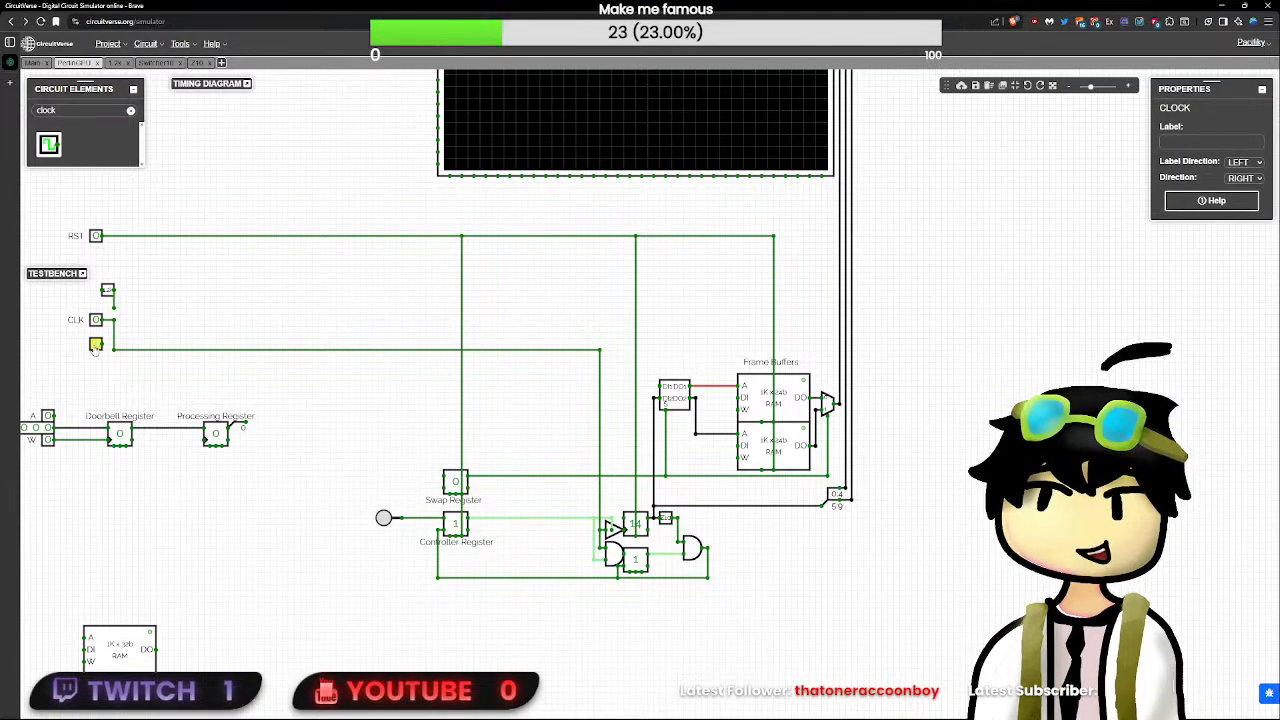
pyautogui.moveTo(102, 344); pyautogui.dragTo(114, 346)
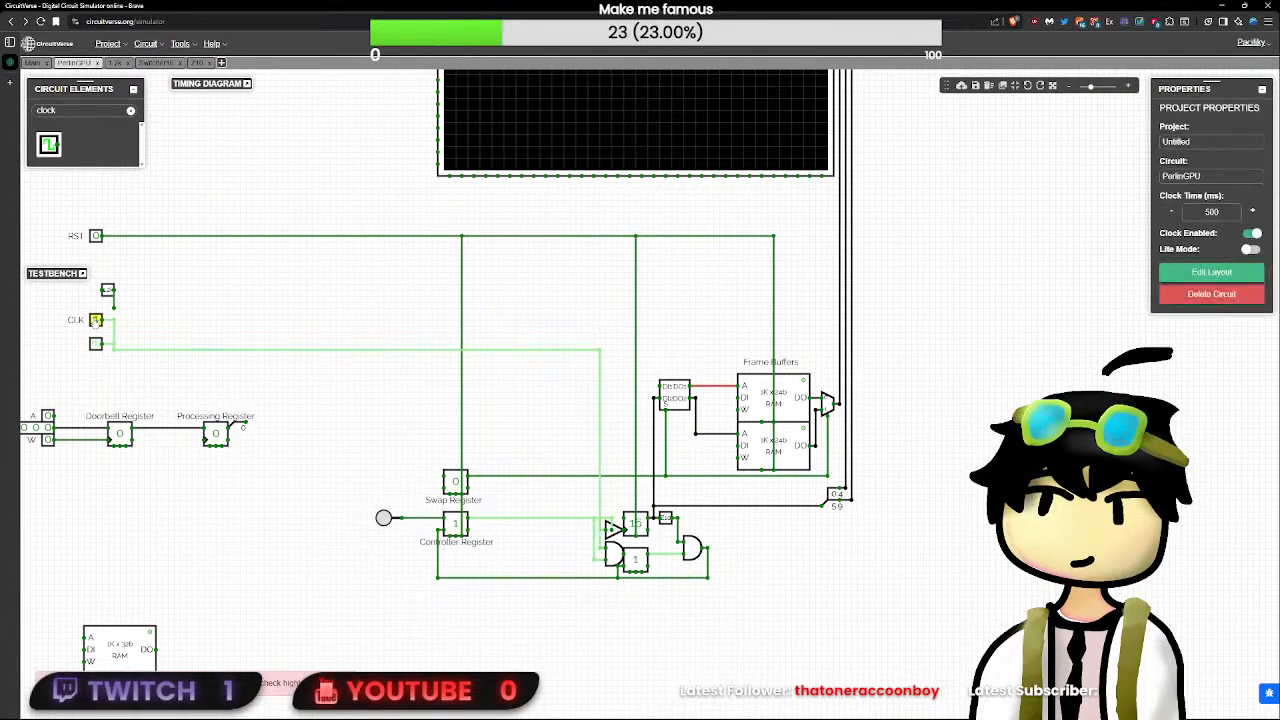
# - Delete the CLK input and align the Clock element with the horizontal clock wire
pyautogui.click(95, 322)
pyautogui.press('Delete')
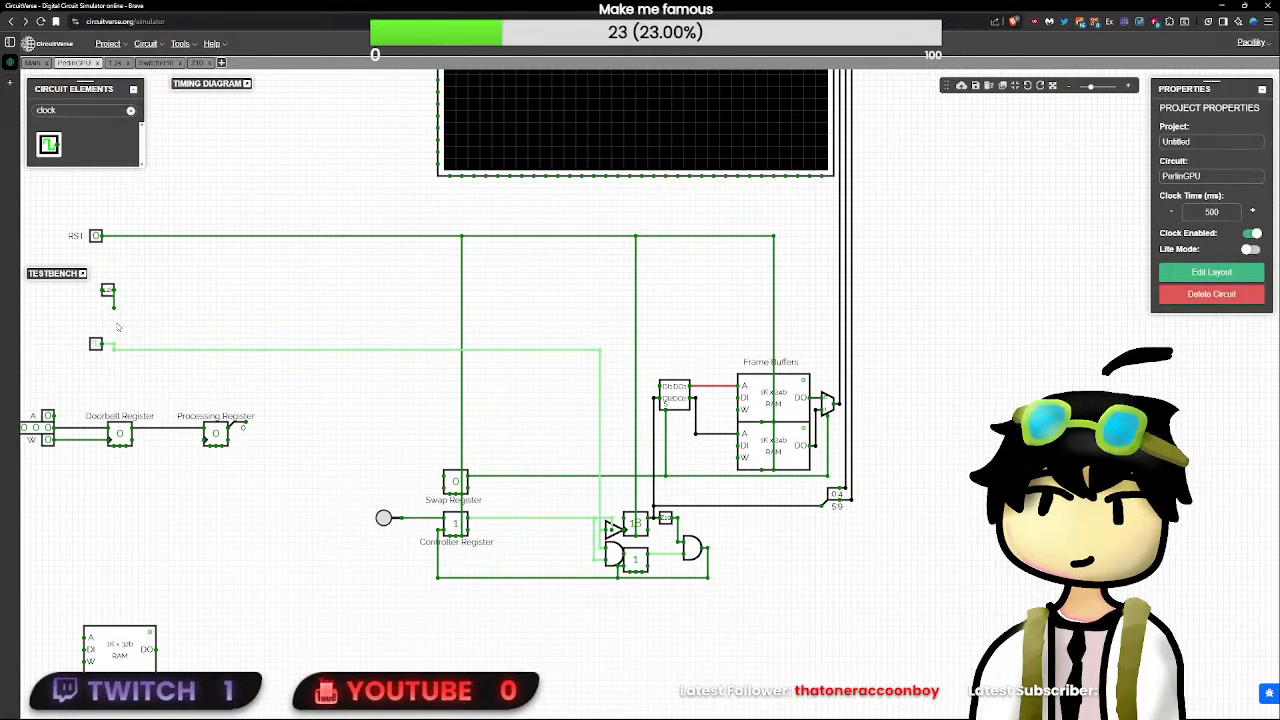
pyautogui.click(95, 345)
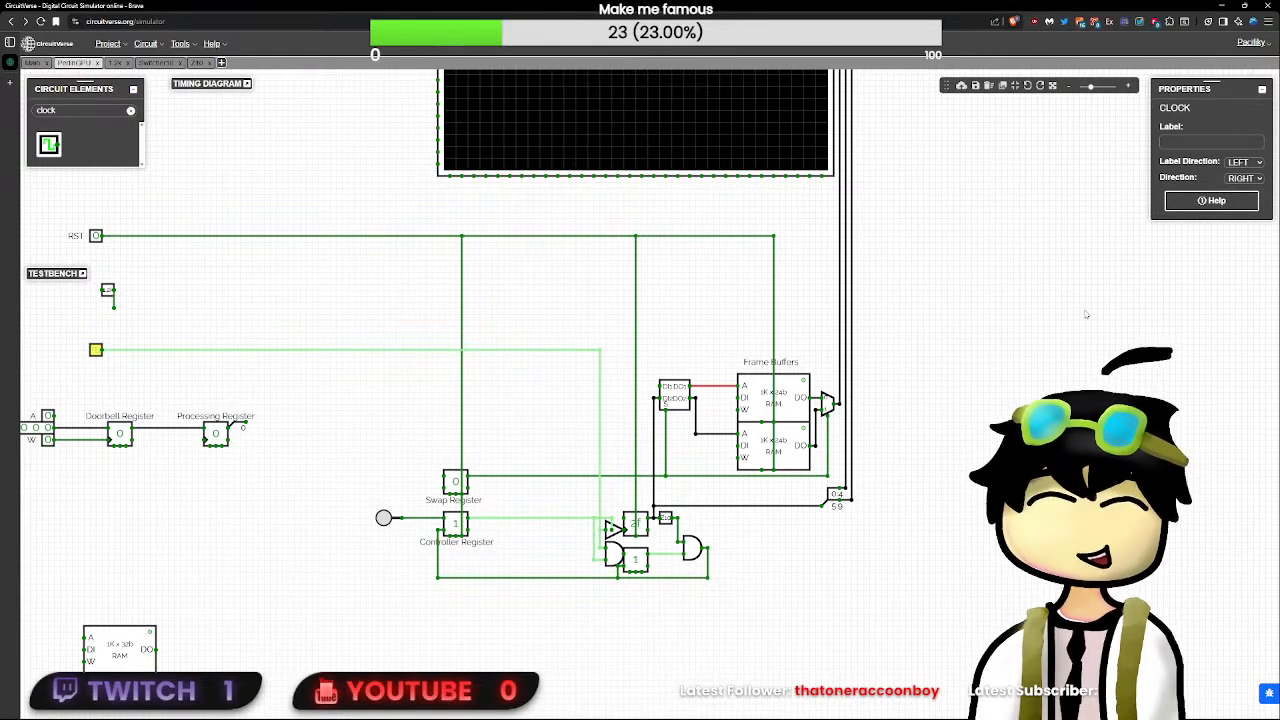
pyautogui.click(1265, 217)
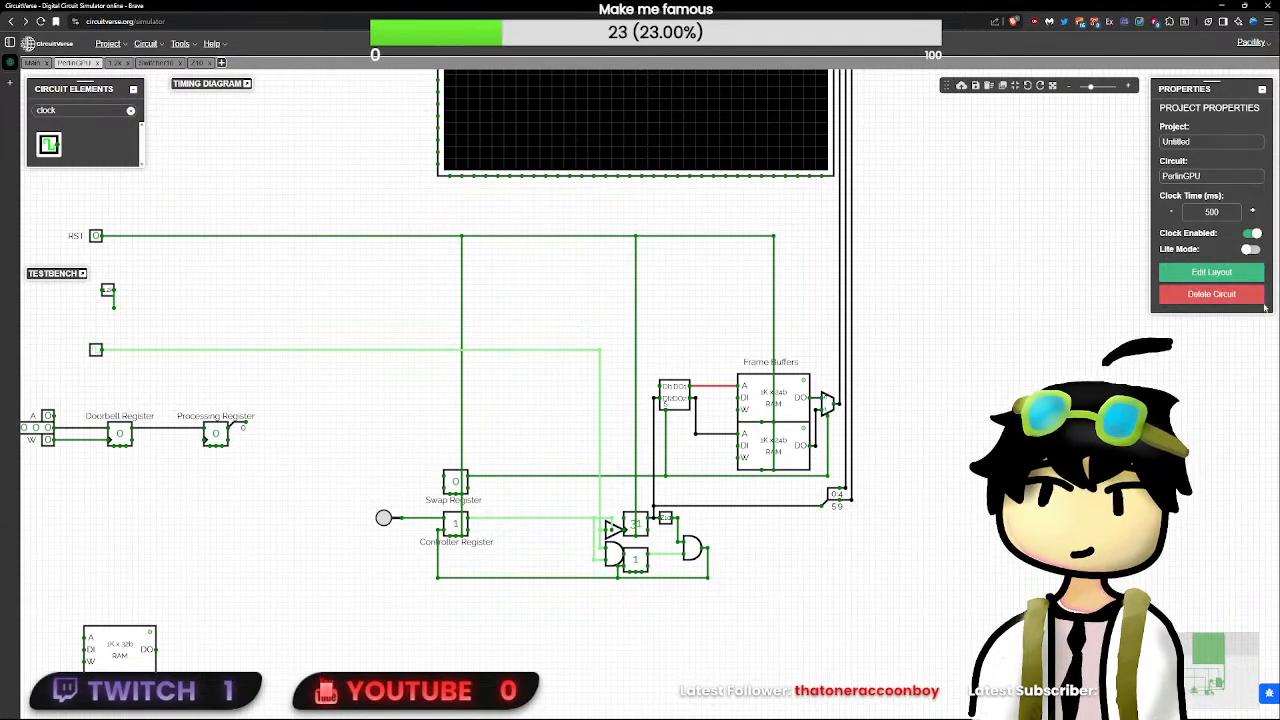
pyautogui.click(1225, 273)
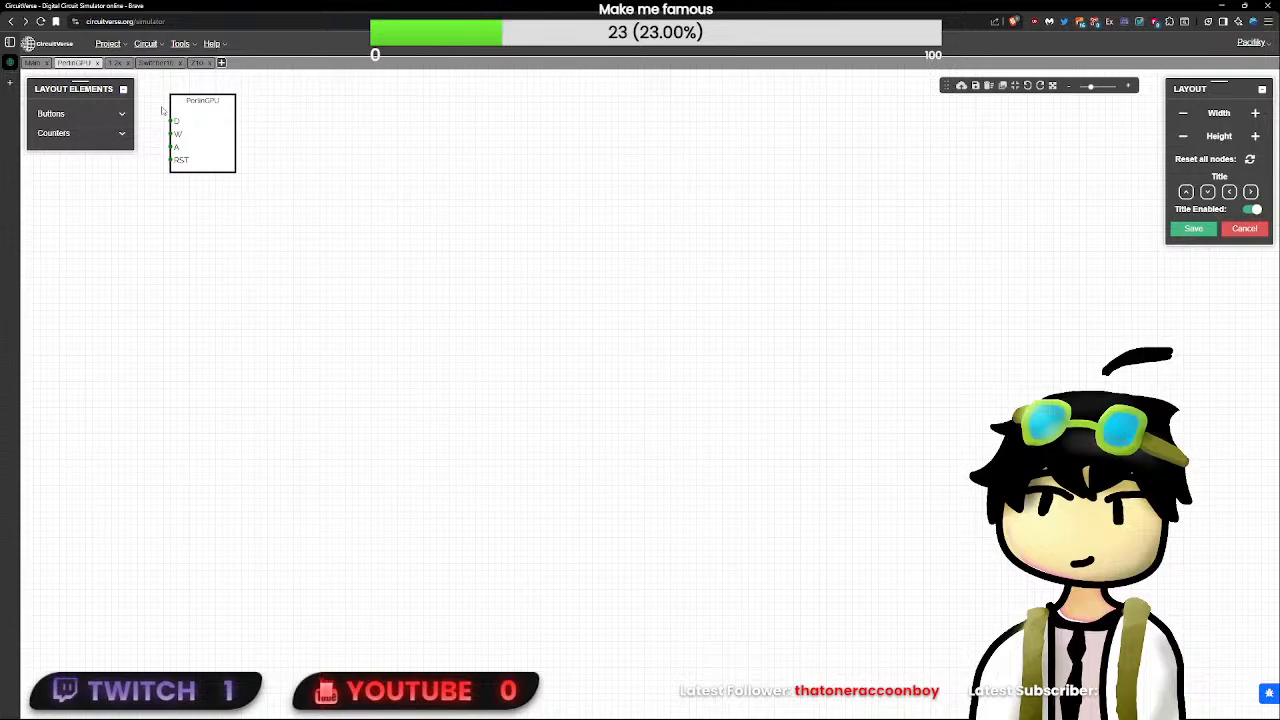
pyautogui.click(1241, 229)
# - Place a new one-bit Input element just above the Clock element
pyautogui.scroll(3, 522, 450)
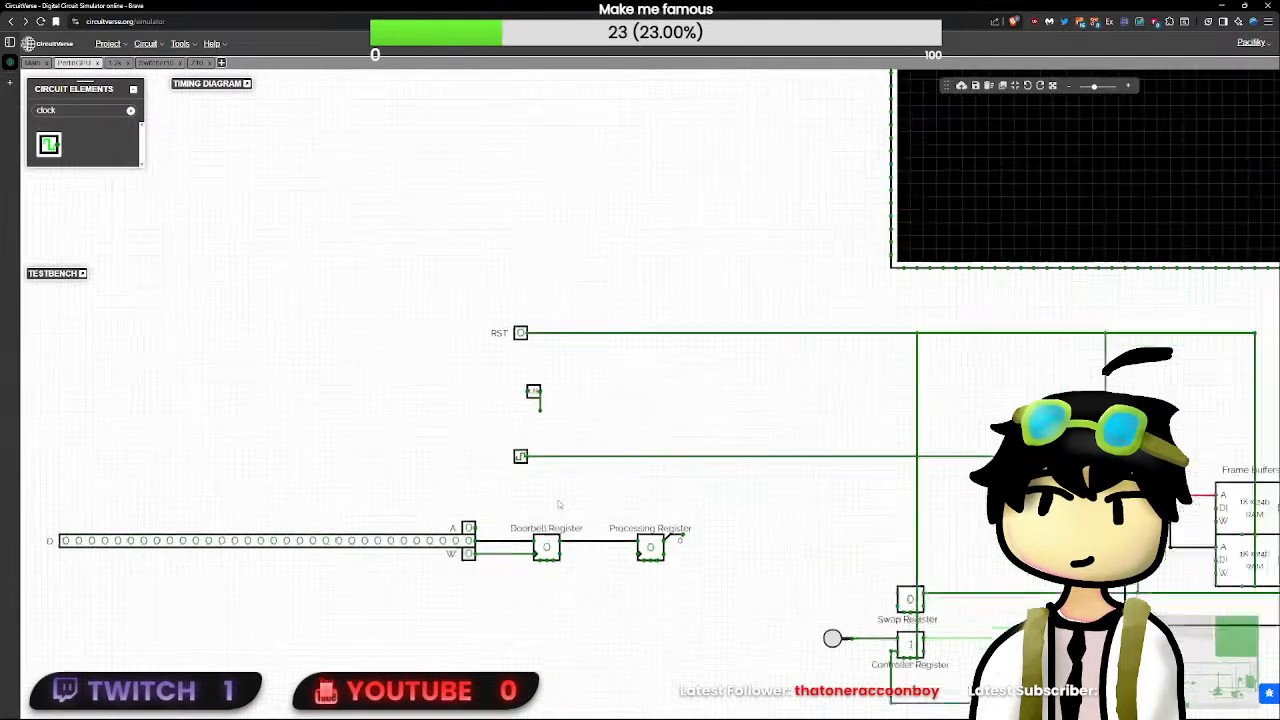
pyautogui.moveTo(567, 456); pyautogui.dragTo(402, 424)
pyautogui.click(315, 413)
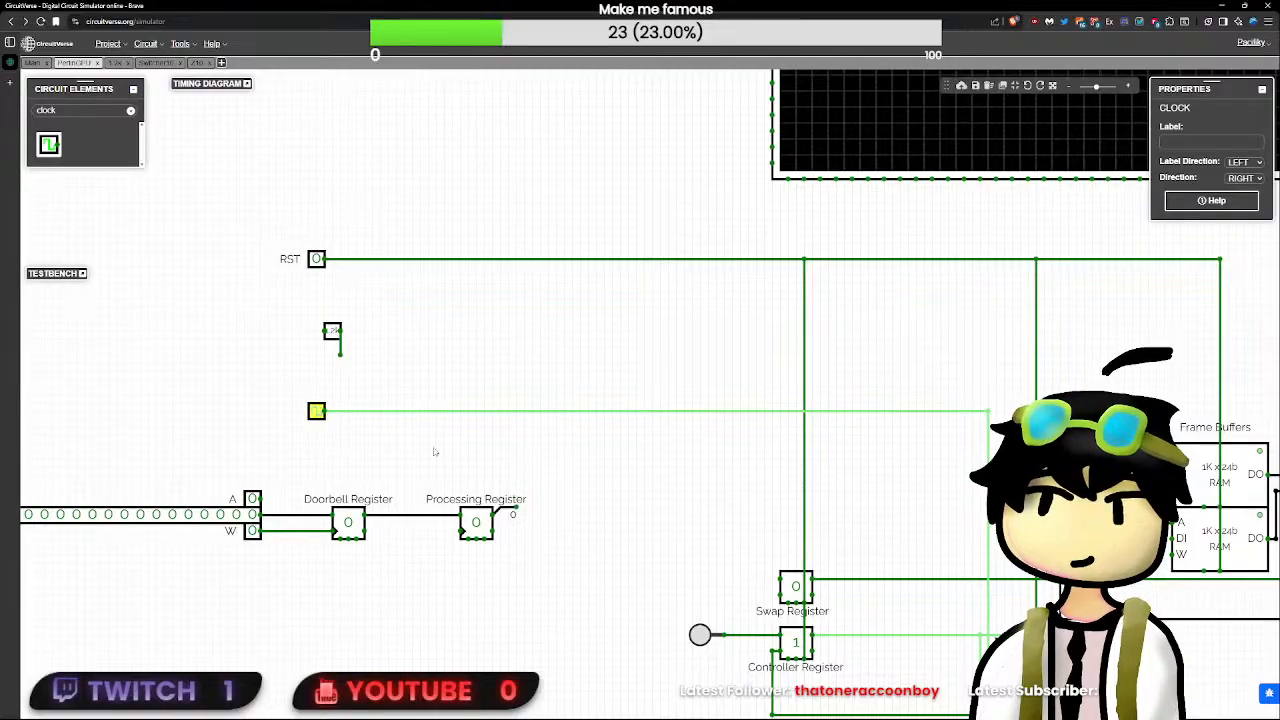
pyautogui.moveTo(568, 500); pyautogui.dragTo(394, 444)
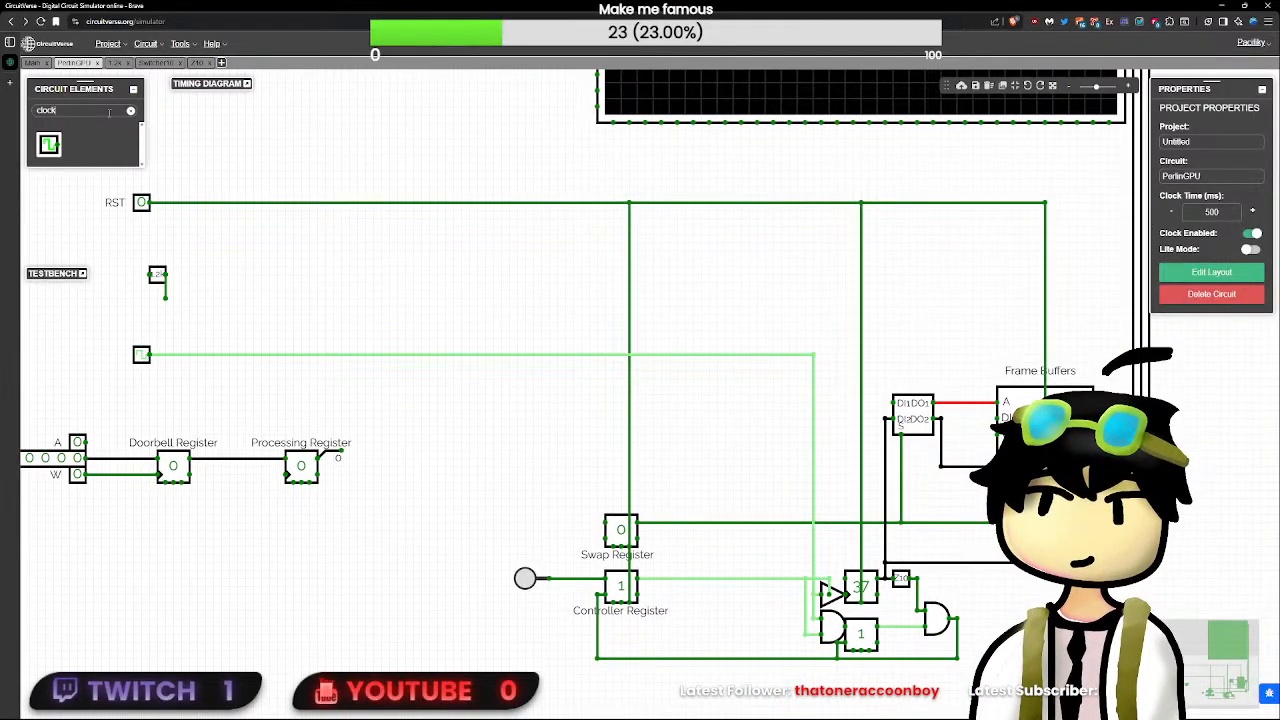
pyautogui.write('in')
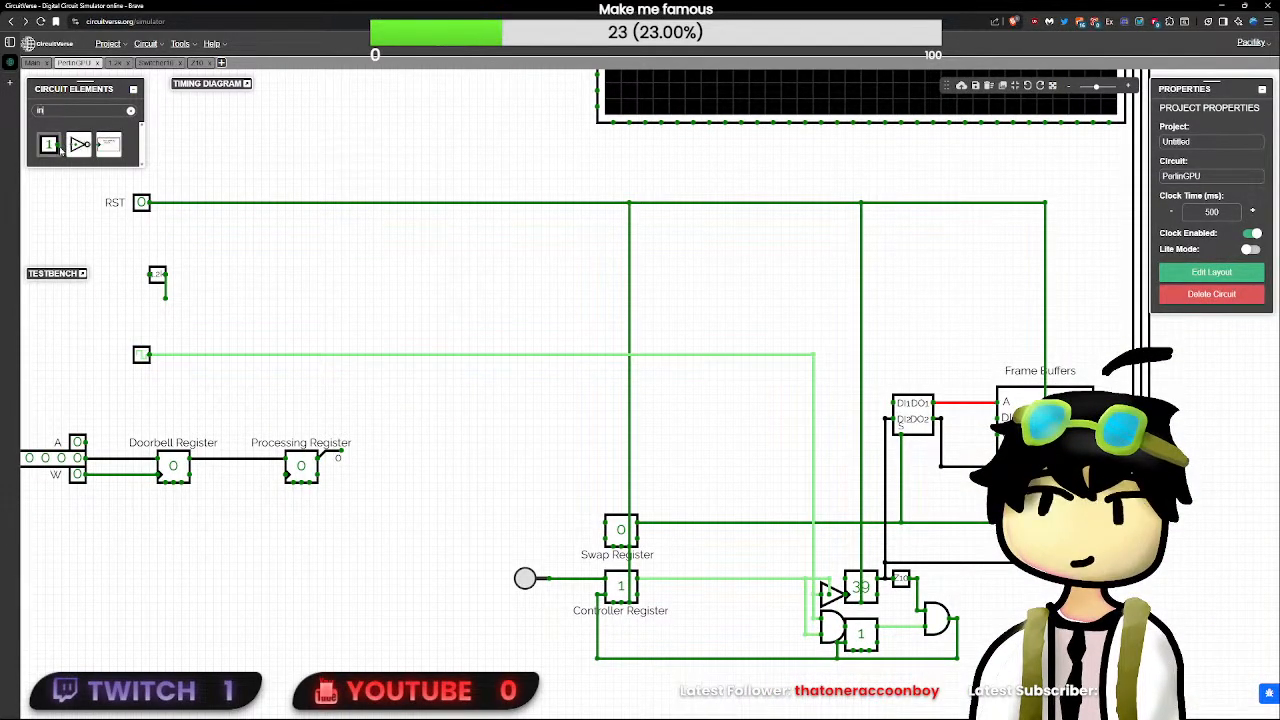
pyautogui.click(49, 145)
pyautogui.click(141, 331)
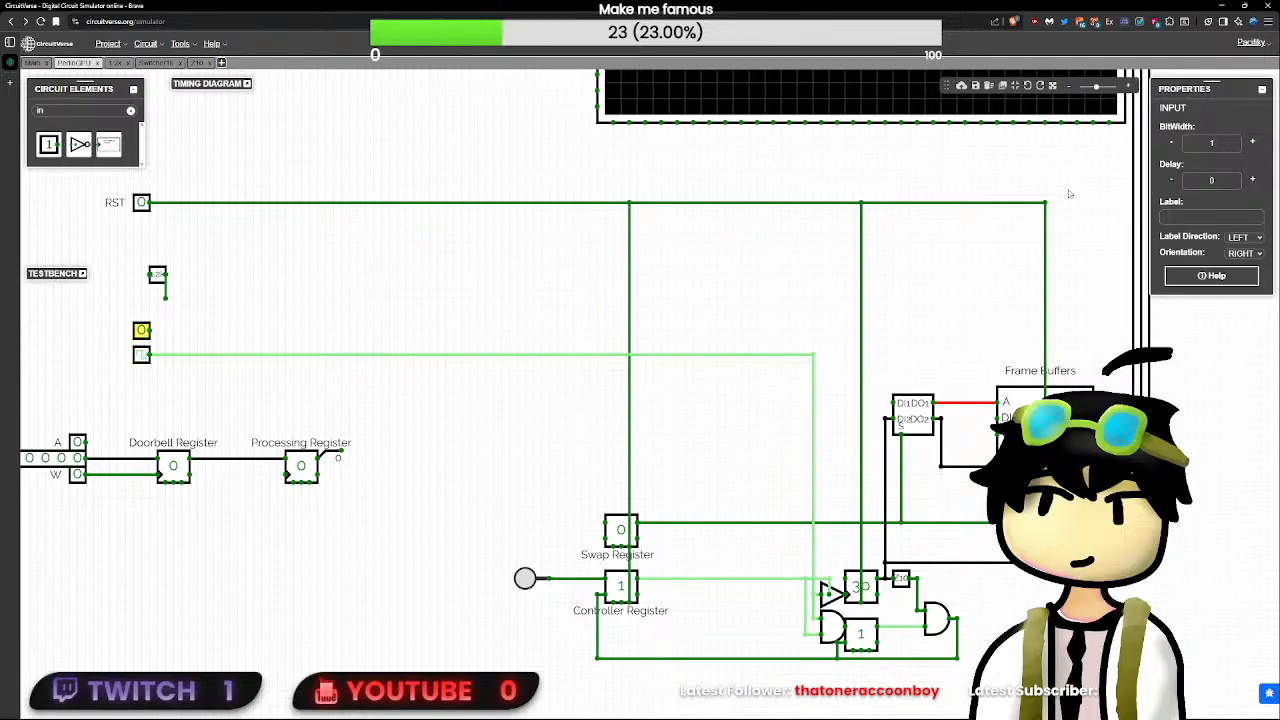
# - Label the new input CLK and move it down directly against the Clock element
pyautogui.click(1230, 218)
pyautogui.write('CLK')
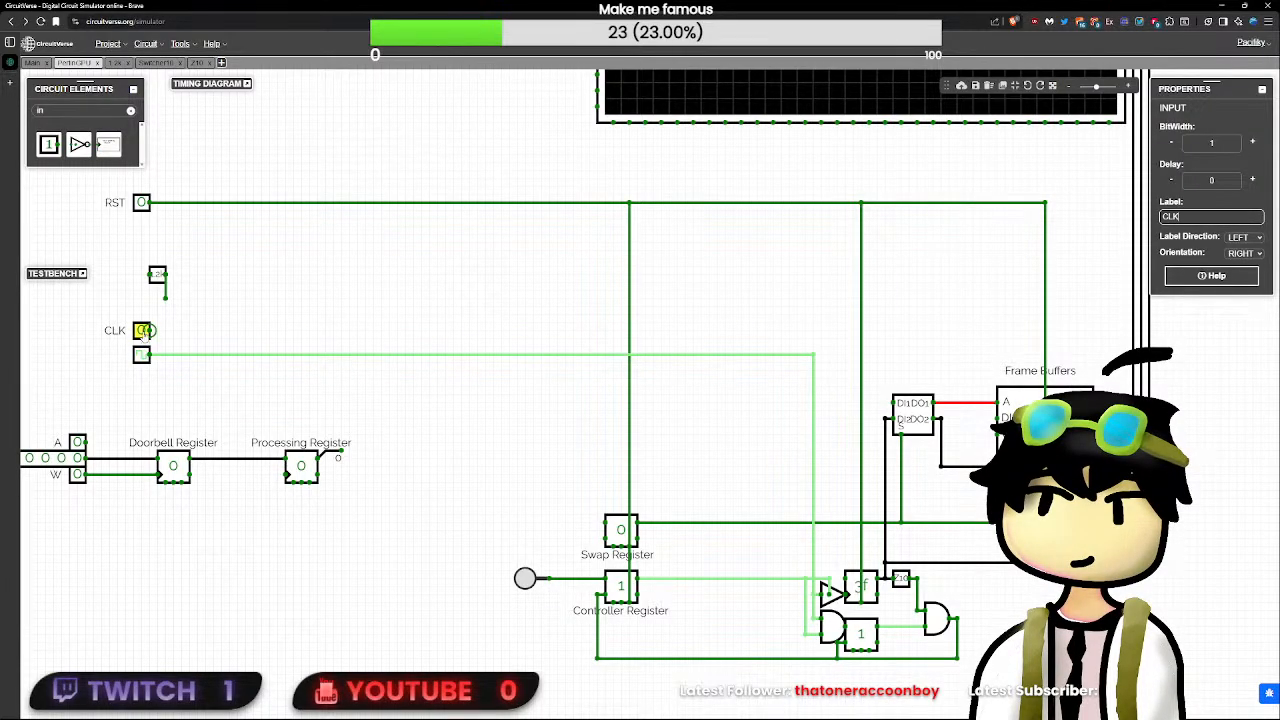
pyautogui.click(143, 331)
pyautogui.moveTo(143, 331); pyautogui.dragTo(143, 339)
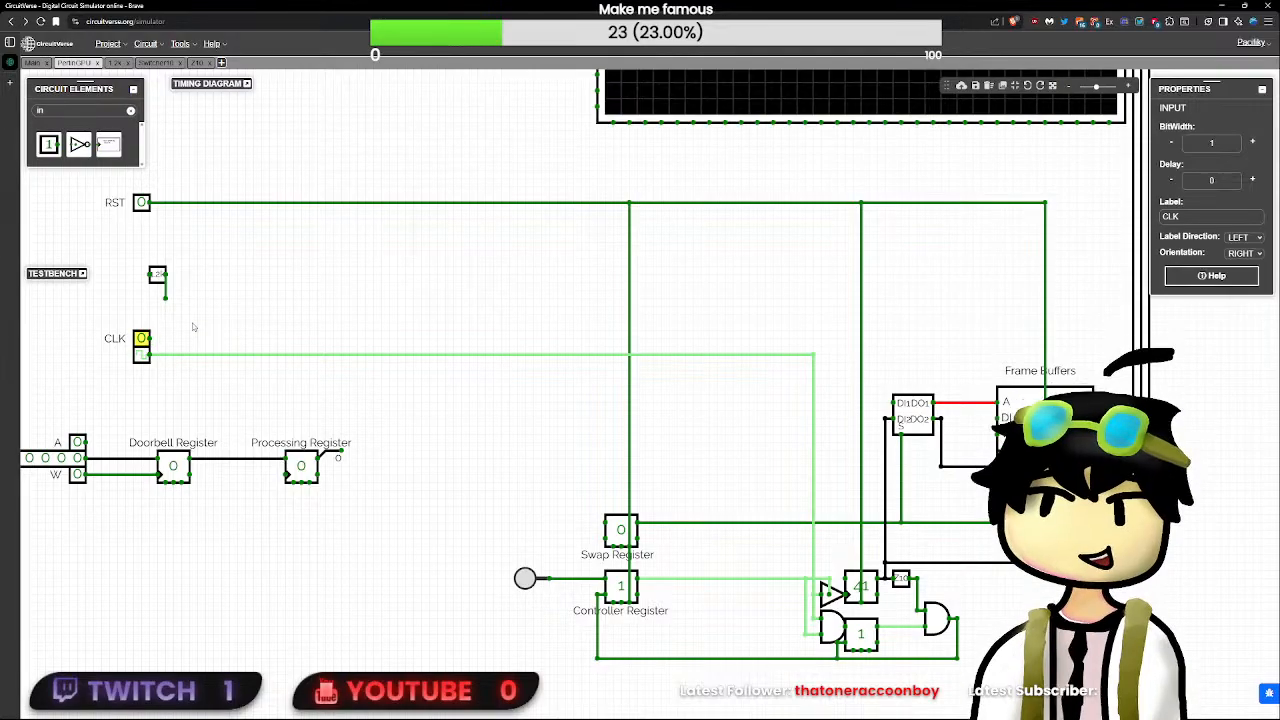
# - Set the project's clock time to 50 ms
pyautogui.click(195, 356)
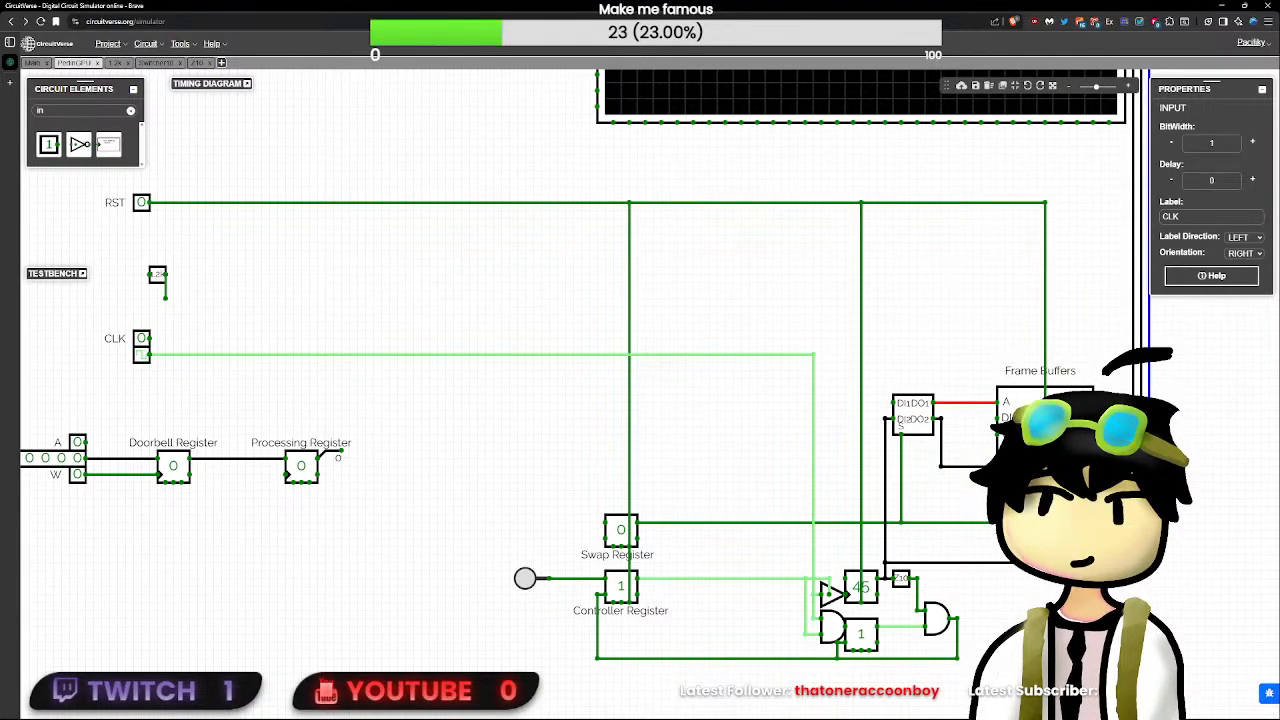
pyautogui.click(1216, 344)
pyautogui.doubleClick(1222, 212)
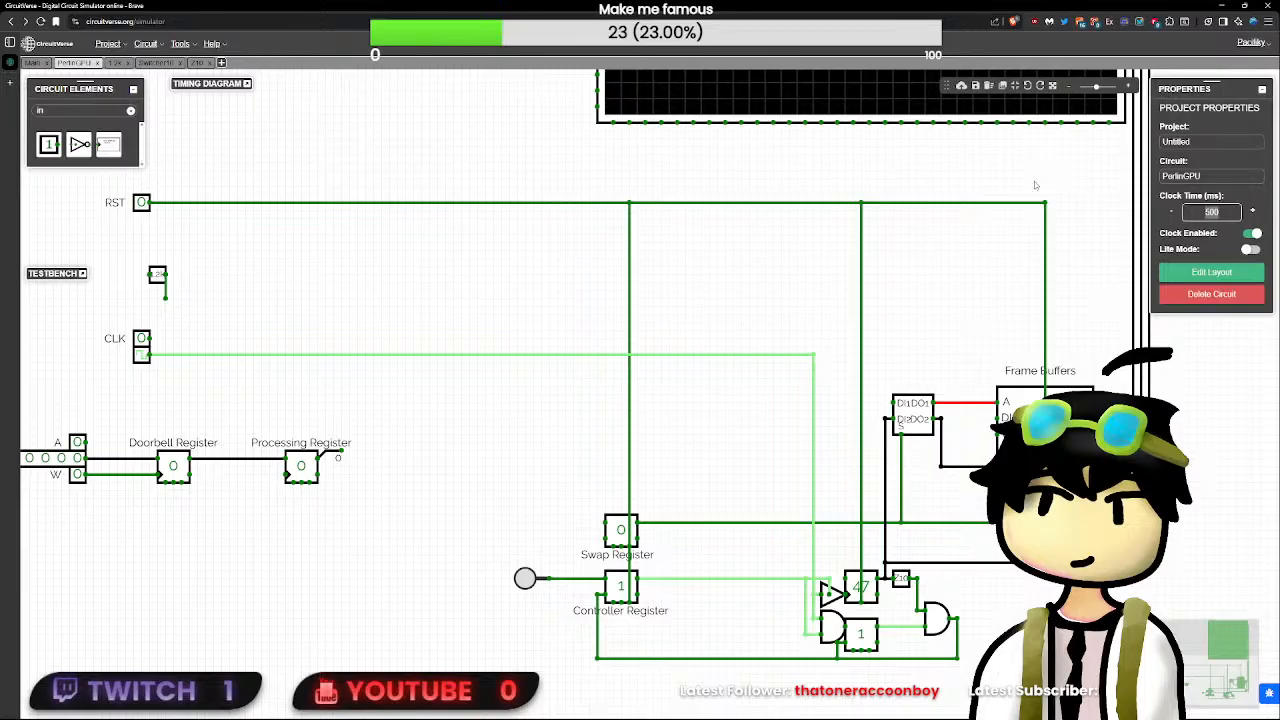
pyautogui.write('50')
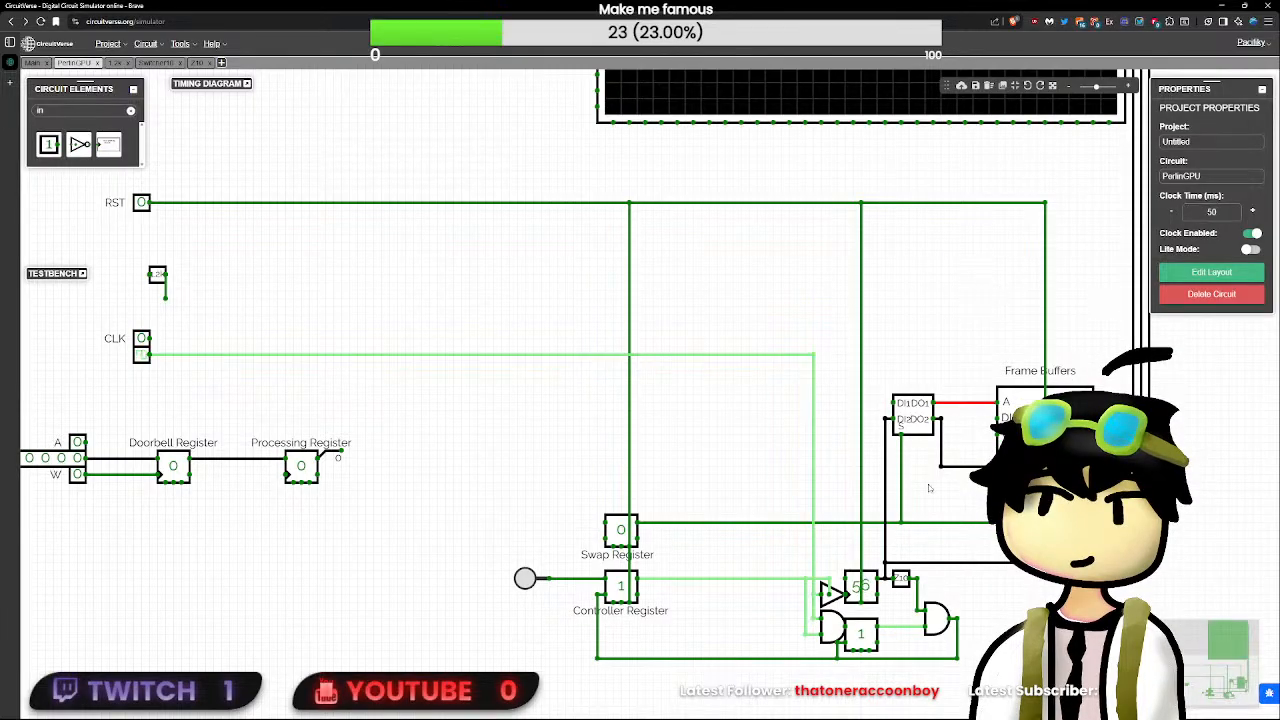
# - Check the running counter and delete the Clock element below the CLK input
pyautogui.click(866, 585)
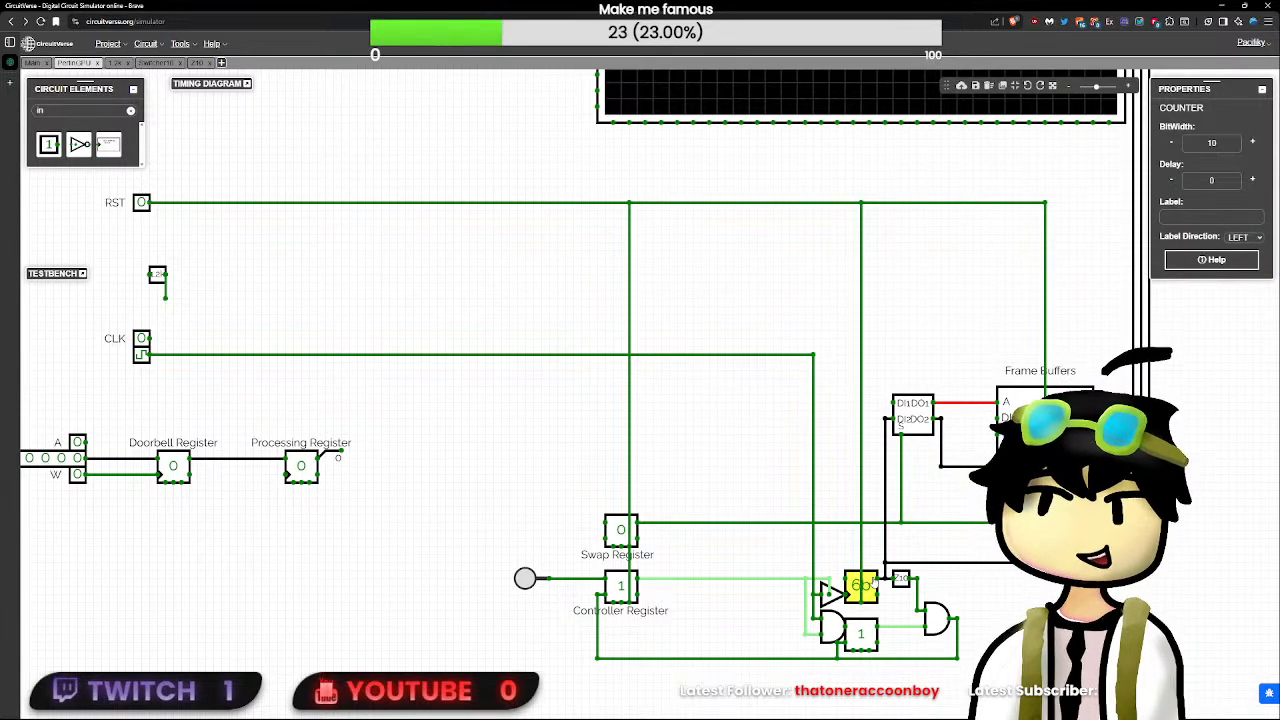
pyautogui.scroll(-3, 873, 583)
pyautogui.moveTo(965, 593); pyautogui.dragTo(802, 551)
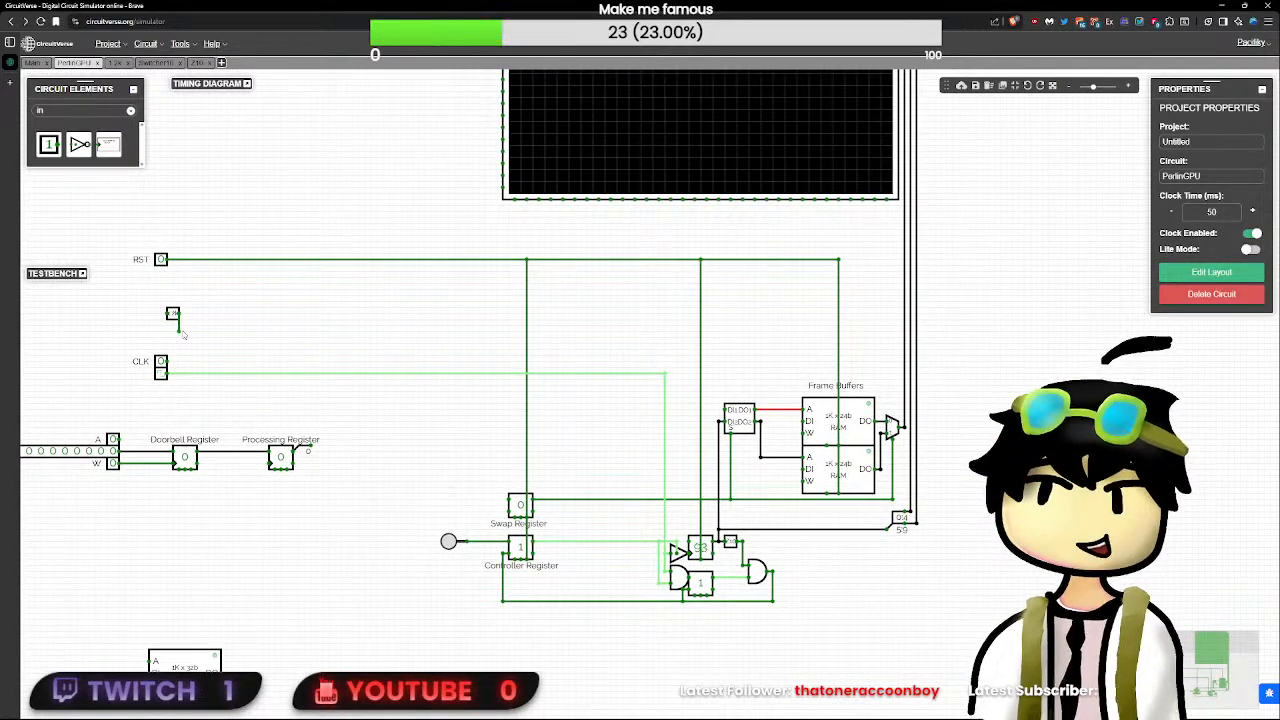
pyautogui.click(161, 377)
pyautogui.press('Delete')
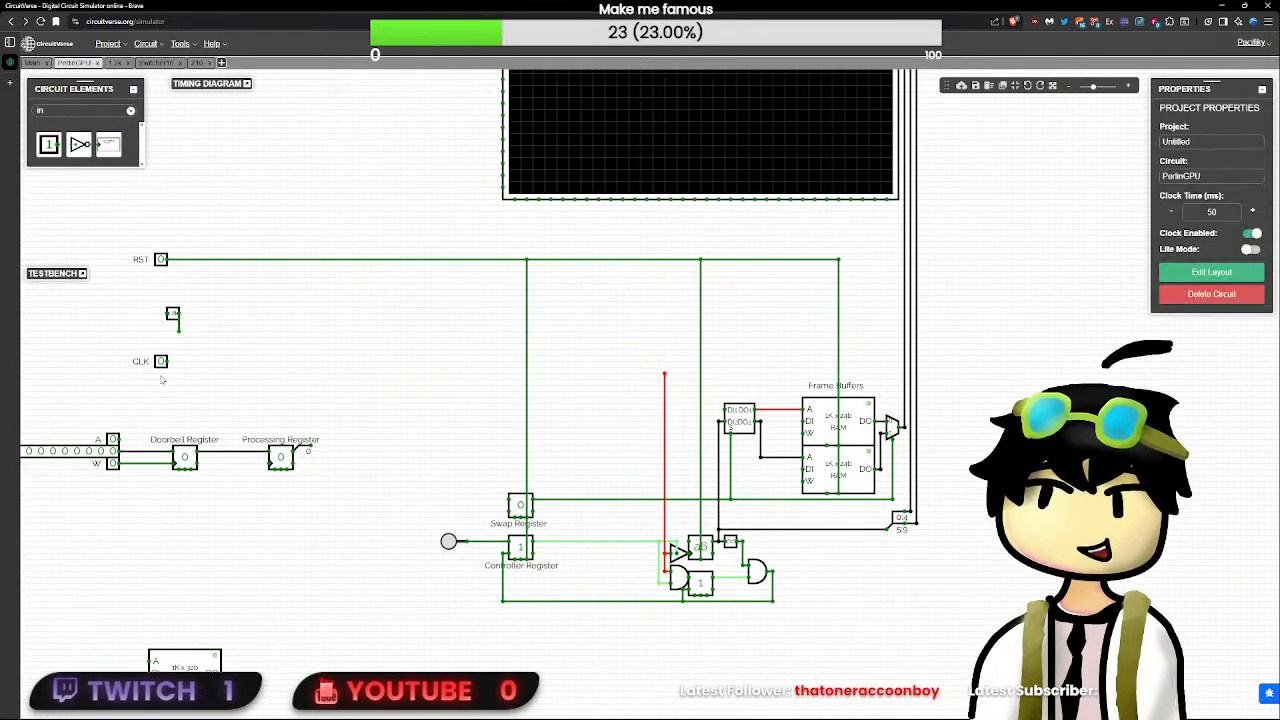
# - Move the small subcircuit below RST directly against the CLK input, remove its wire stub, and connect its output to the counter's clock line
pyautogui.moveTo(172, 315); pyautogui.dragTo(169, 362)
pyautogui.click(179, 332)
pyautogui.press('Delete')
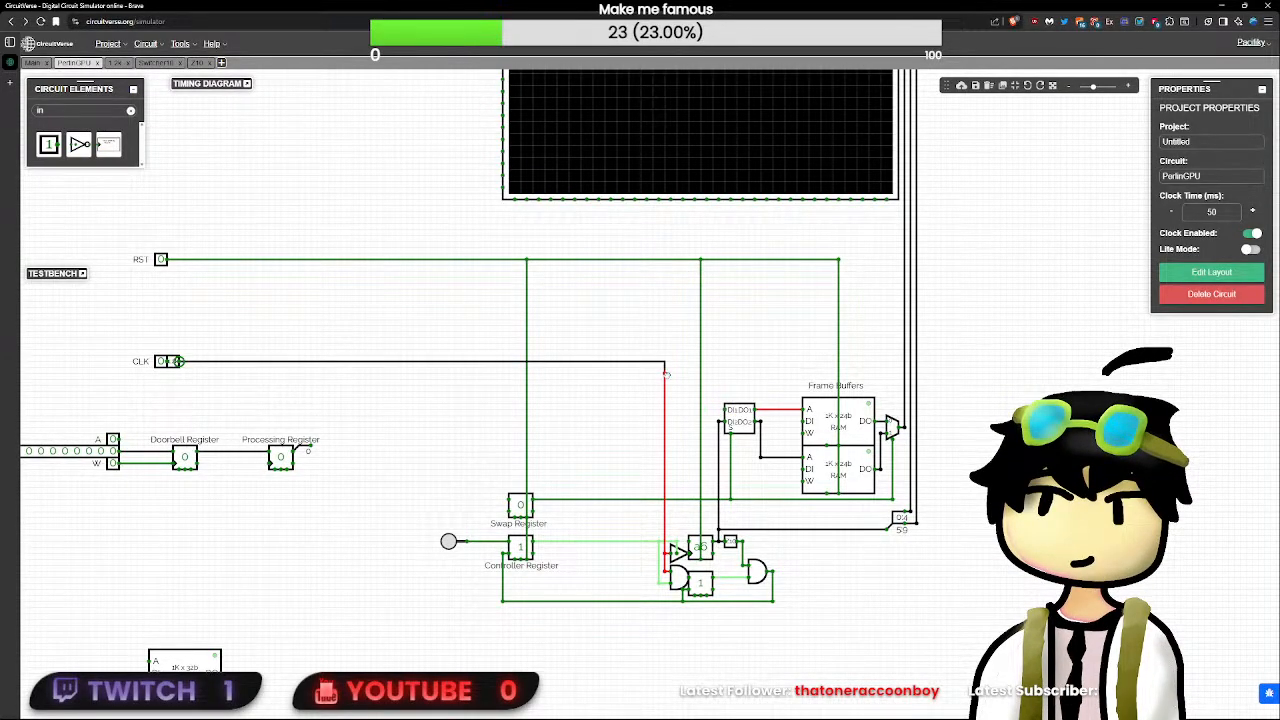
pyautogui.moveTo(665, 377); pyautogui.dragTo(665, 379)
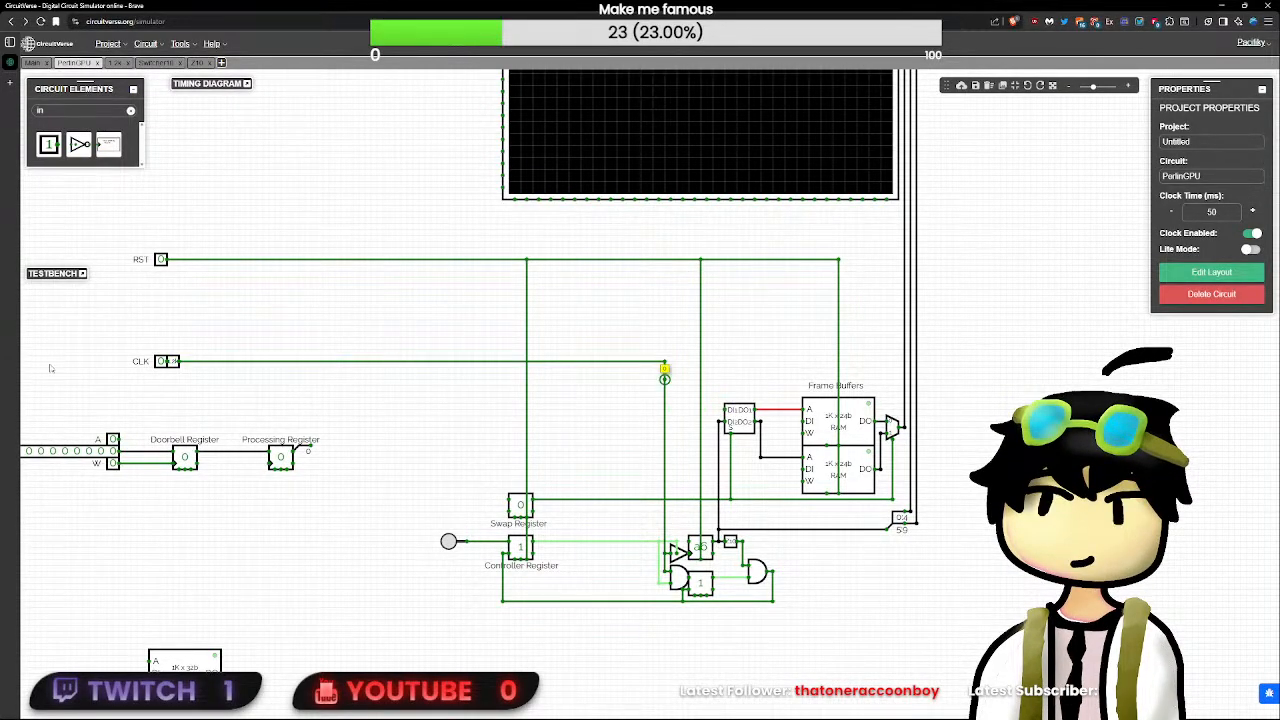
# - Toggle the CLK input and trigger the Controller Register's button to test the counter, checking the lower frame buffer's address wire
pyautogui.click(160, 365)
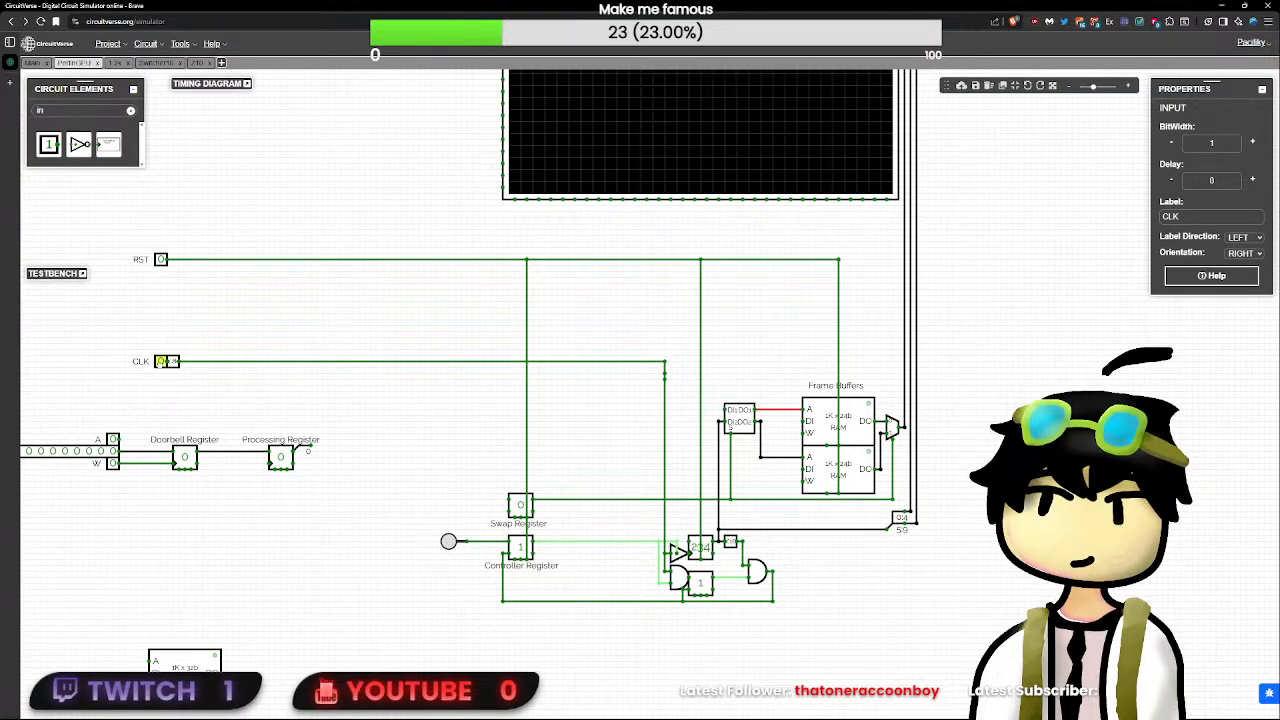
pyautogui.click(160, 365)
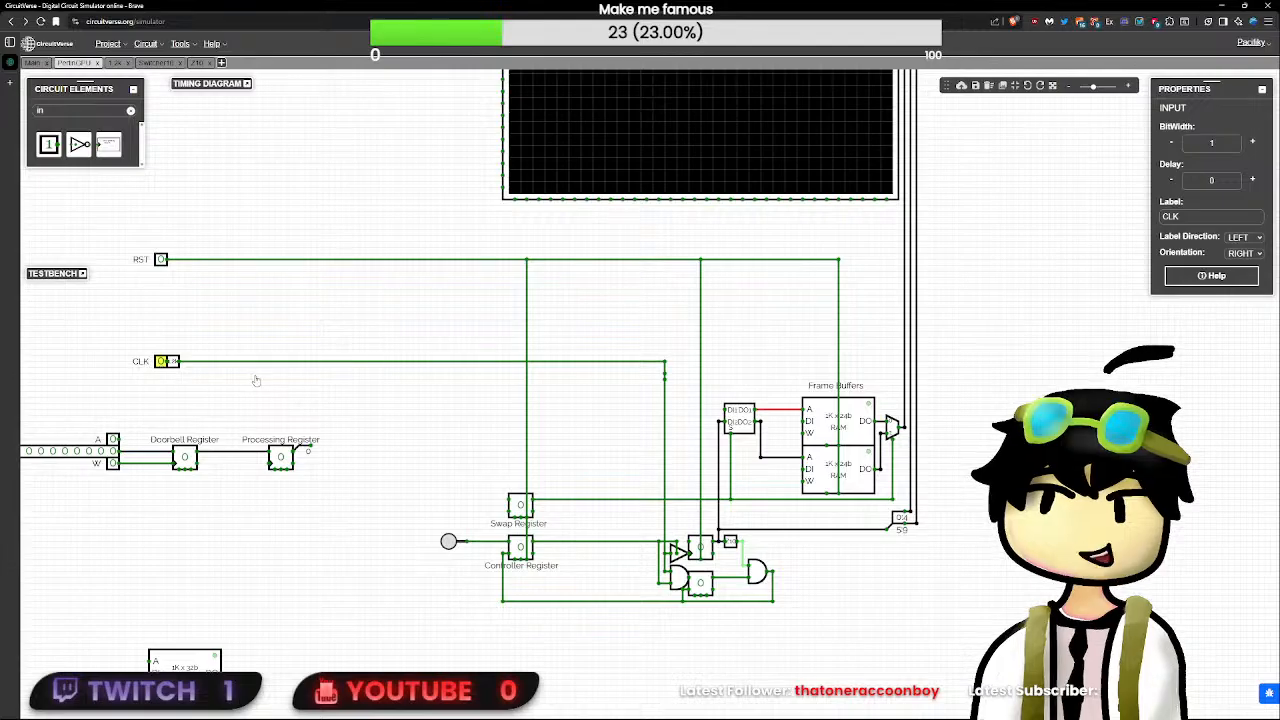
pyautogui.click(449, 542)
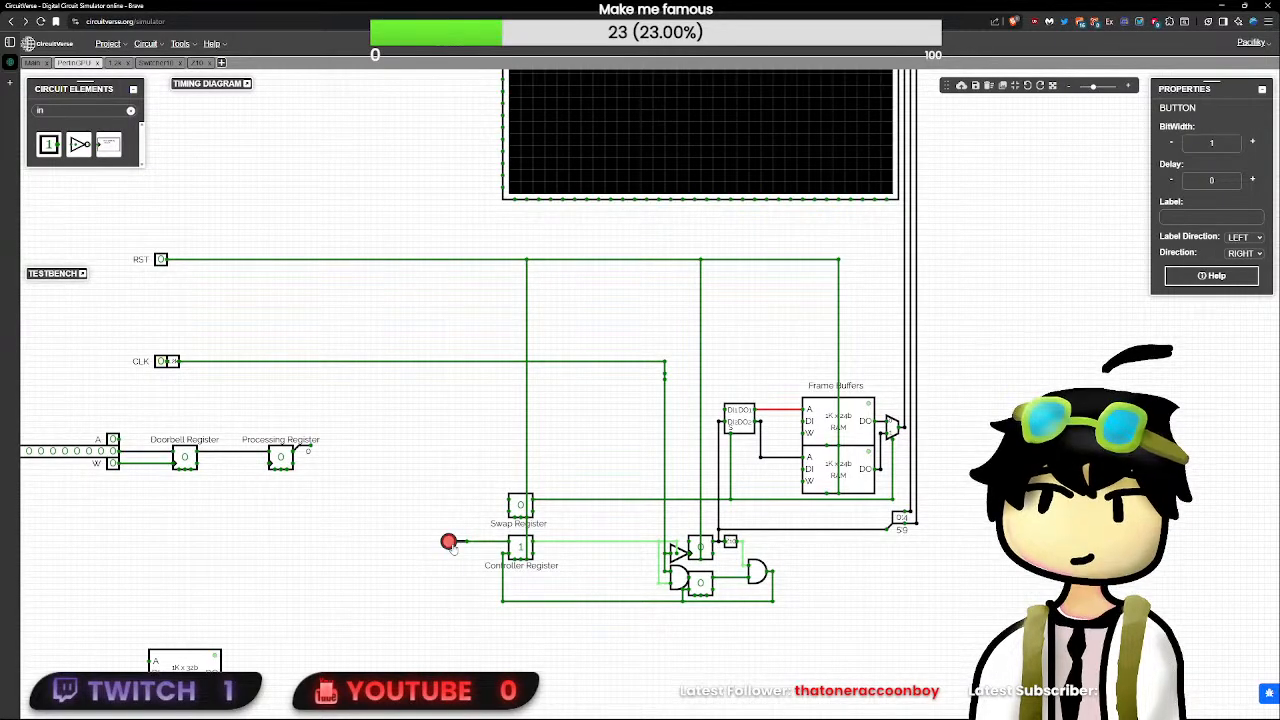
pyautogui.click(160, 362)
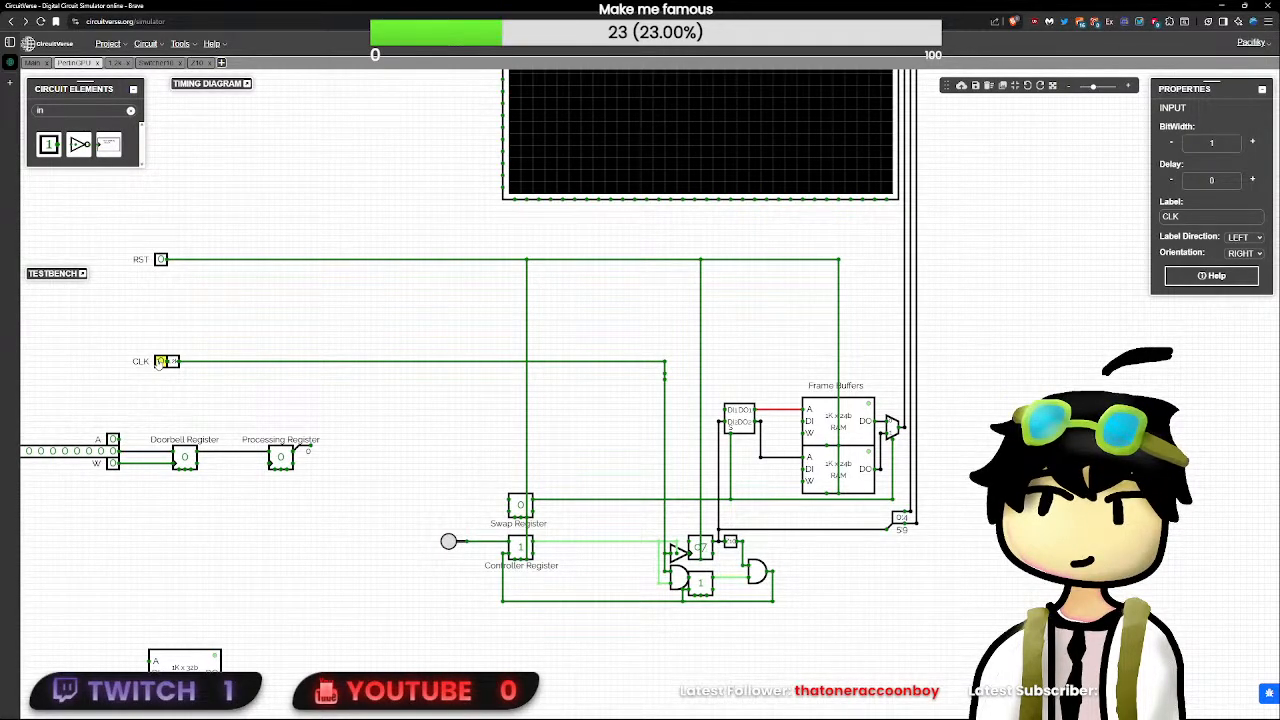
pyautogui.click(760, 458)
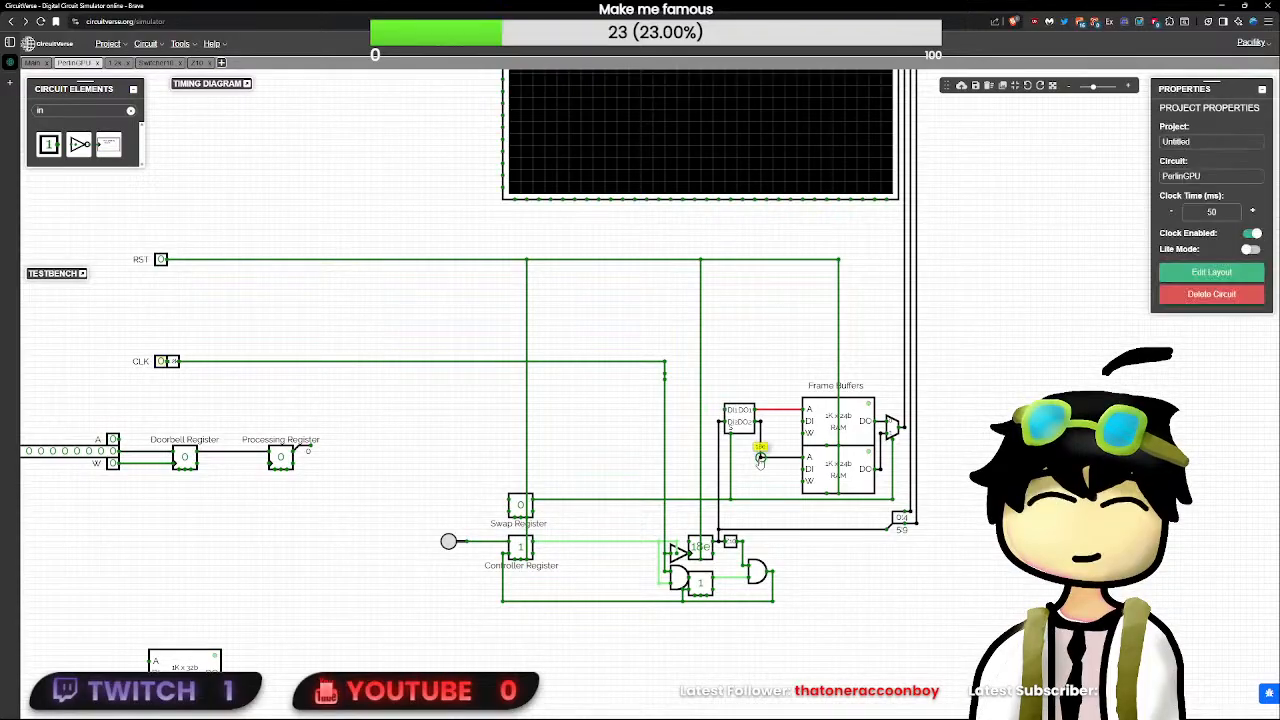
# - Pulse the RST input to reset the counter and the Controller Register
pyautogui.moveTo(968, 482); pyautogui.dragTo(749, 616)
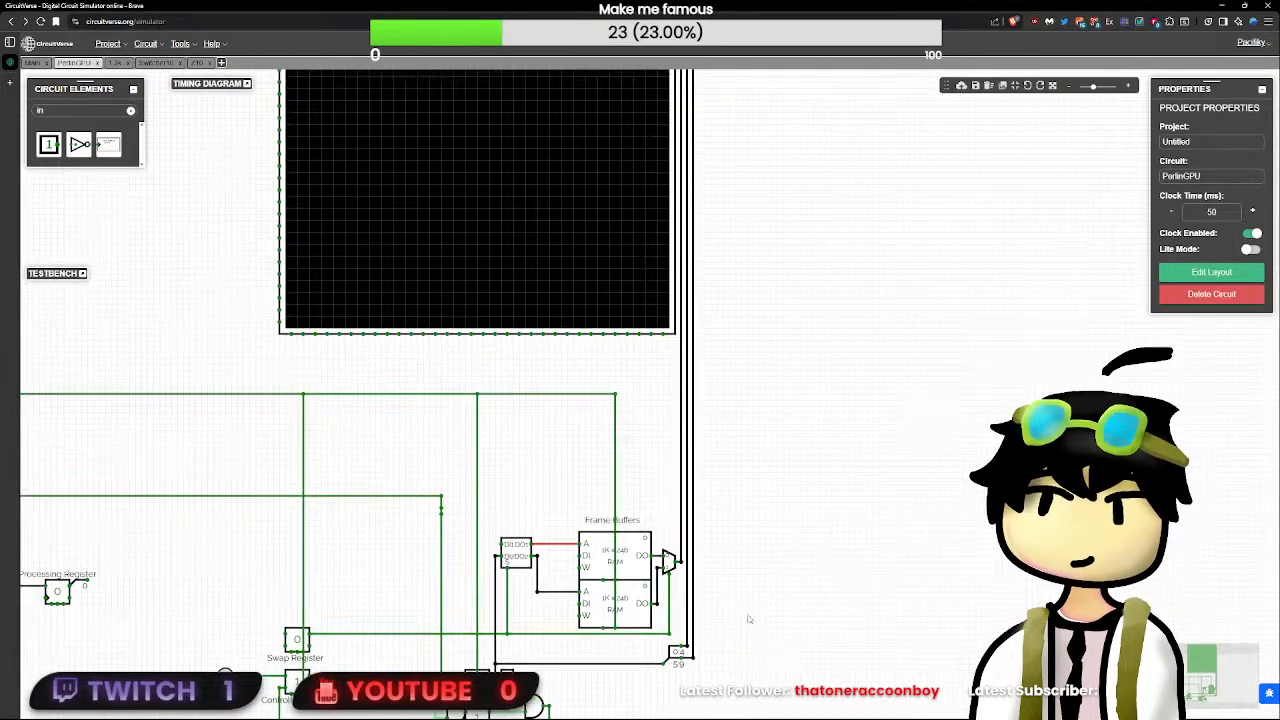
pyautogui.scroll(-5, 745, 604)
pyautogui.scroll(3, 745, 604)
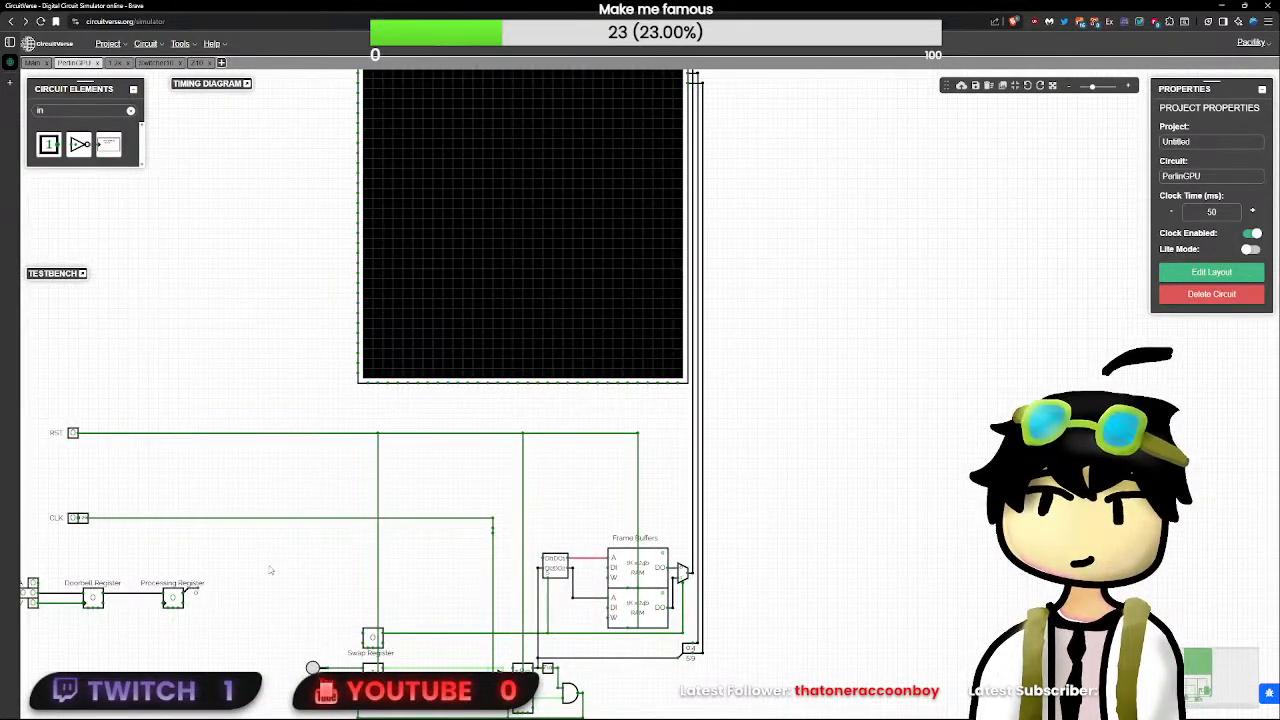
pyautogui.moveTo(153, 546); pyautogui.dragTo(321, 527)
pyautogui.click(240, 414)
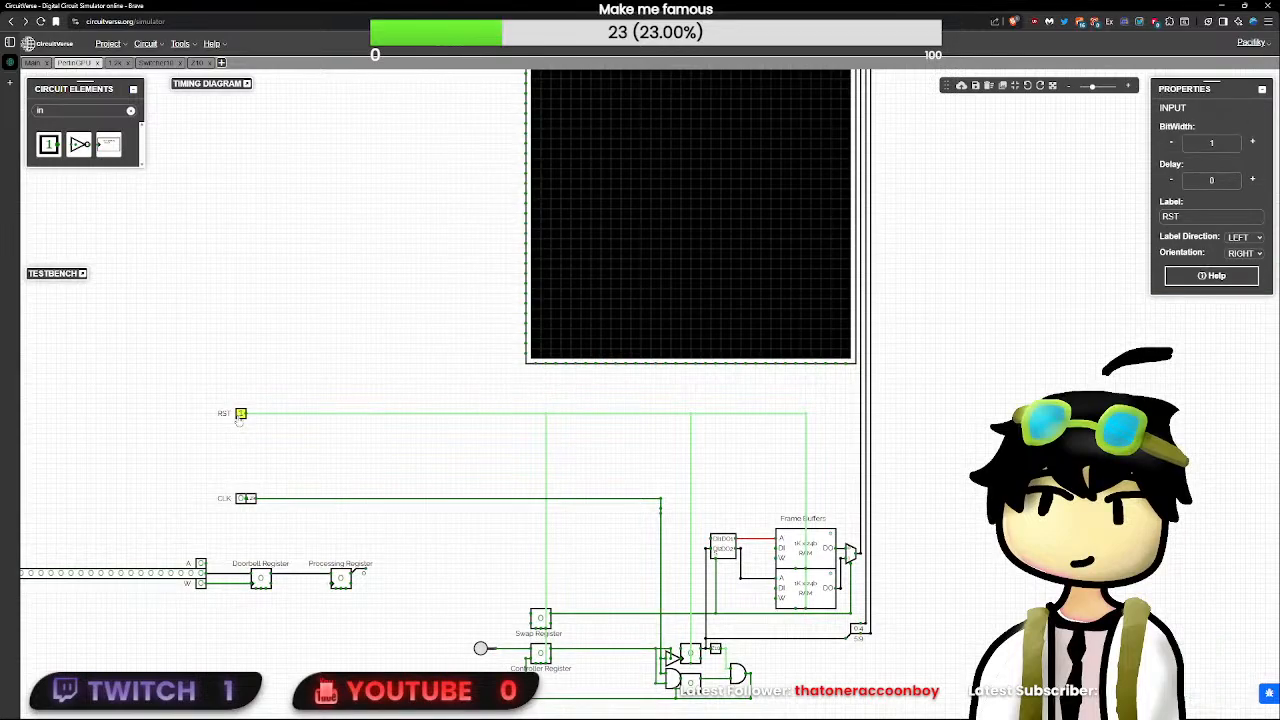
pyautogui.moveTo(584, 643); pyautogui.dragTo(540, 541)
pyautogui.scroll(4, 540, 541)
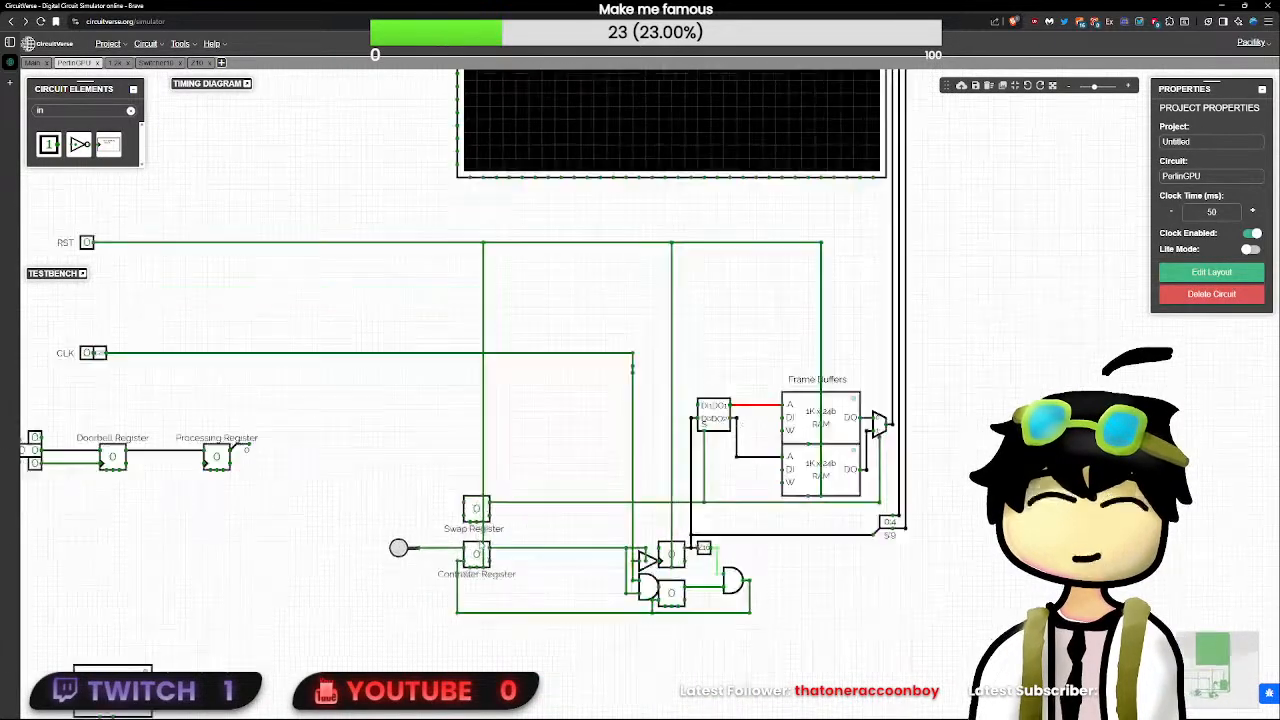
# - Move the button, Swap Register and Controller Register together closer to the counter logic
pyautogui.moveTo(349, 480); pyautogui.dragTo(584, 712)
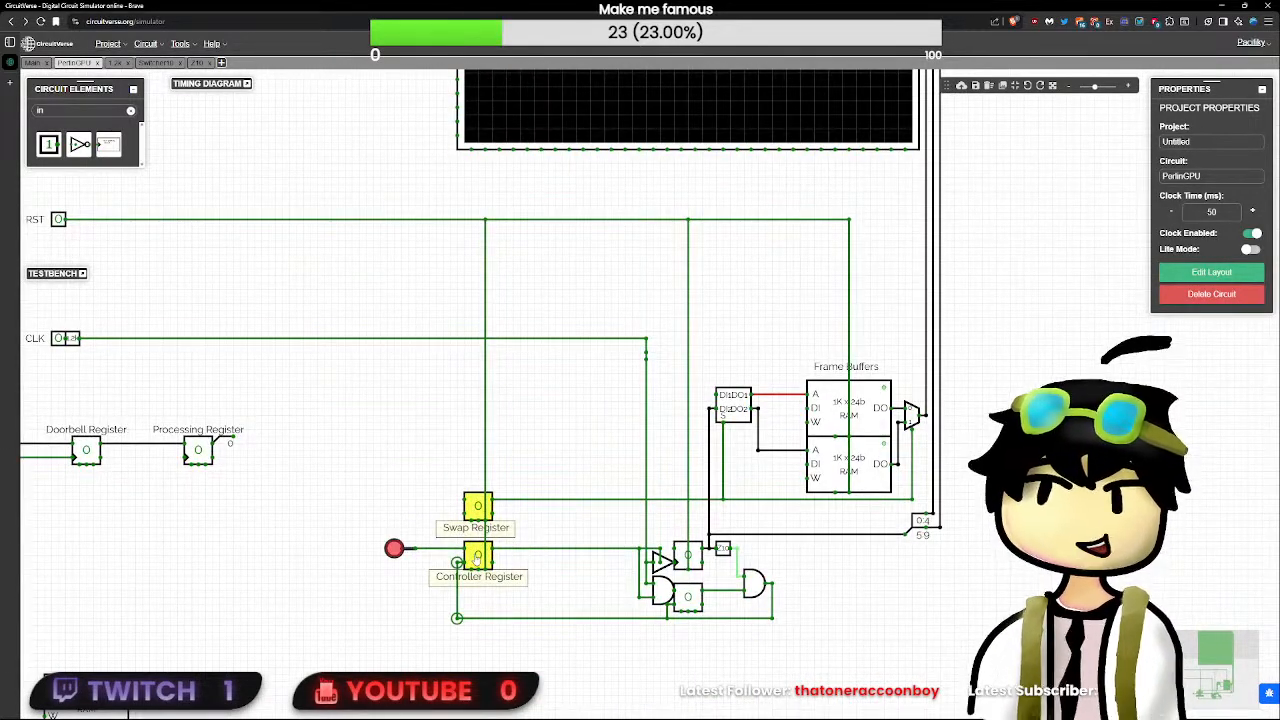
pyautogui.moveTo(472, 561); pyautogui.dragTo(563, 557)
pyautogui.click(892, 640)
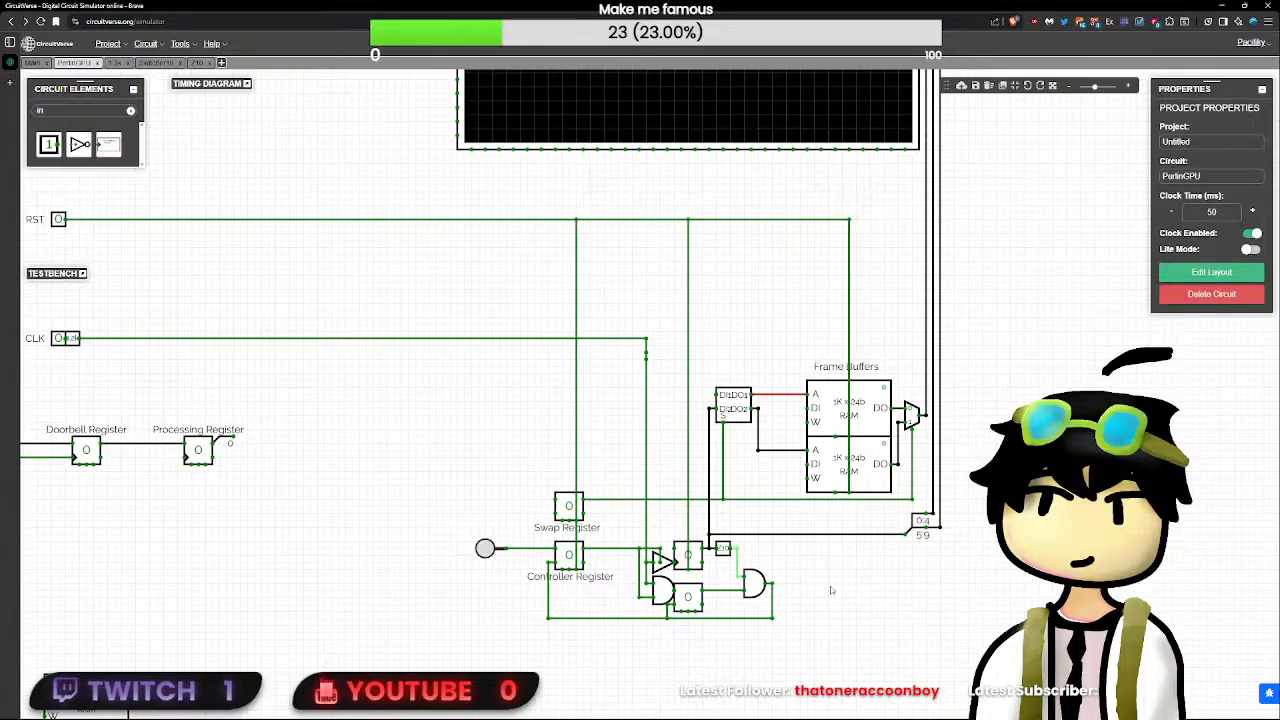
# - Place an Adder element in the empty area between the Processing Register and the Swap Register
pyautogui.click(129, 111)
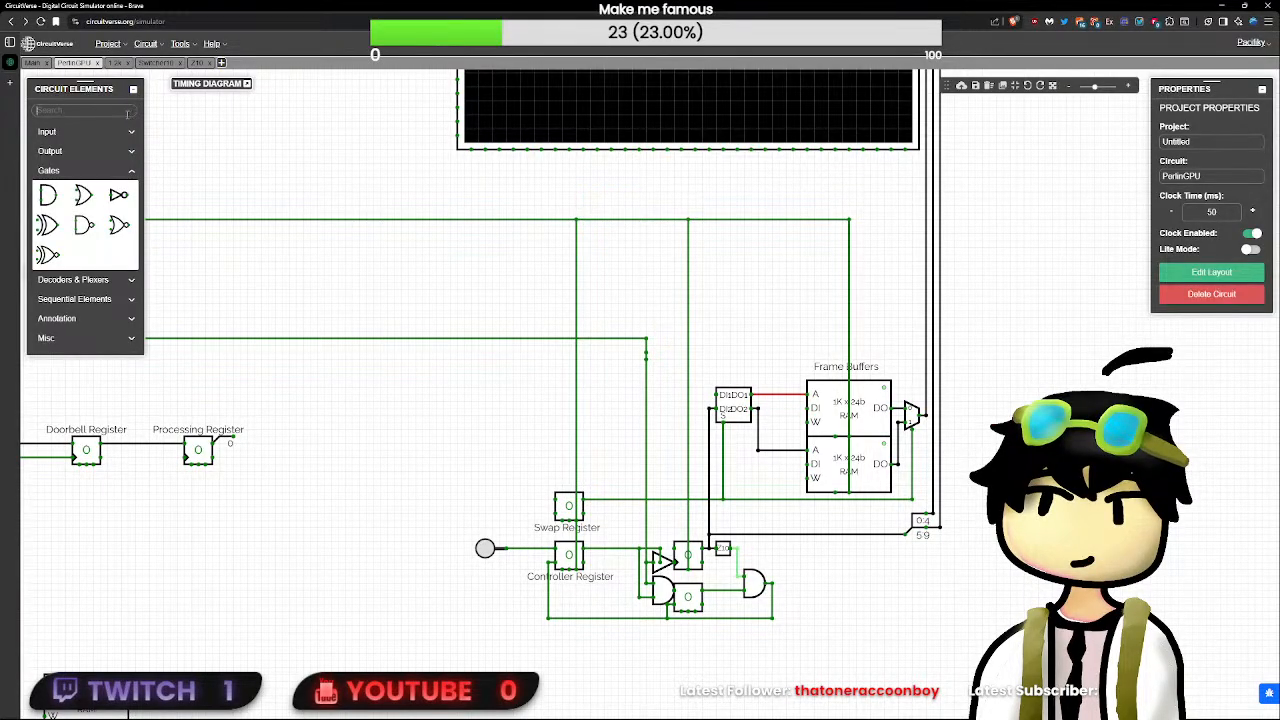
pyautogui.write('adder')
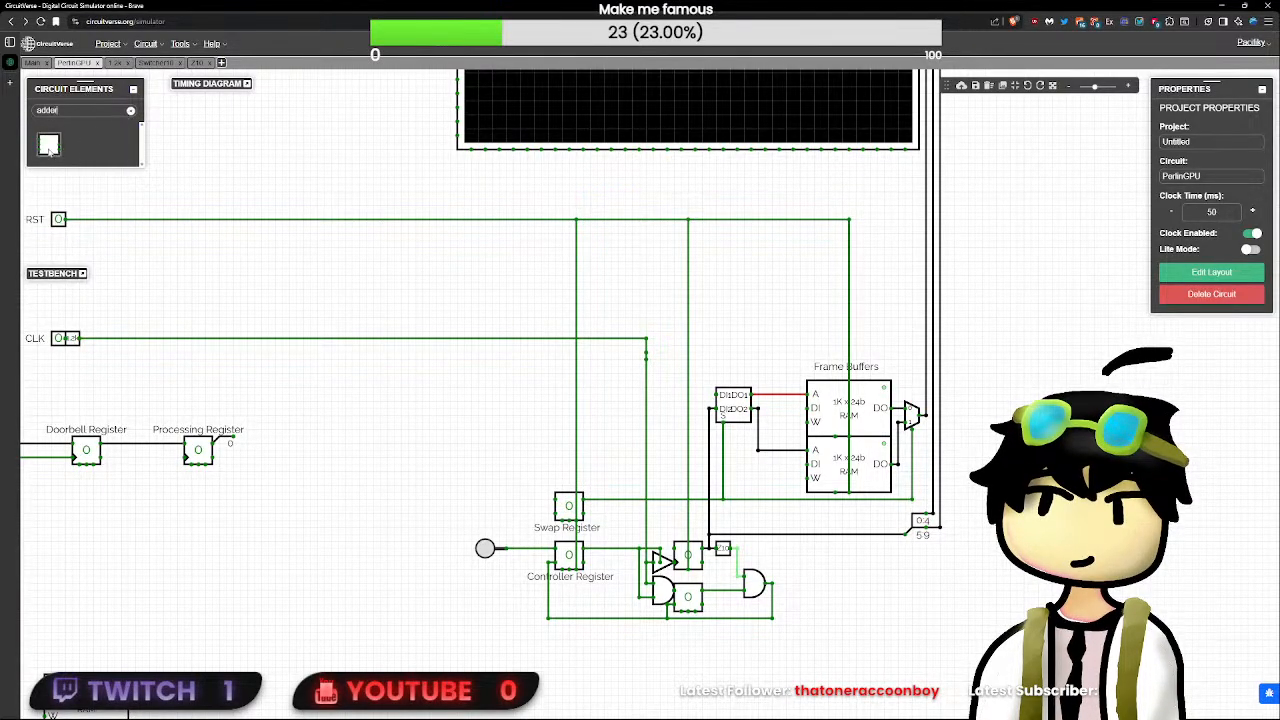
pyautogui.click(49, 146)
pyautogui.moveTo(429, 443); pyautogui.dragTo(459, 437)
pyautogui.click(415, 437)
pyautogui.click(401, 443)
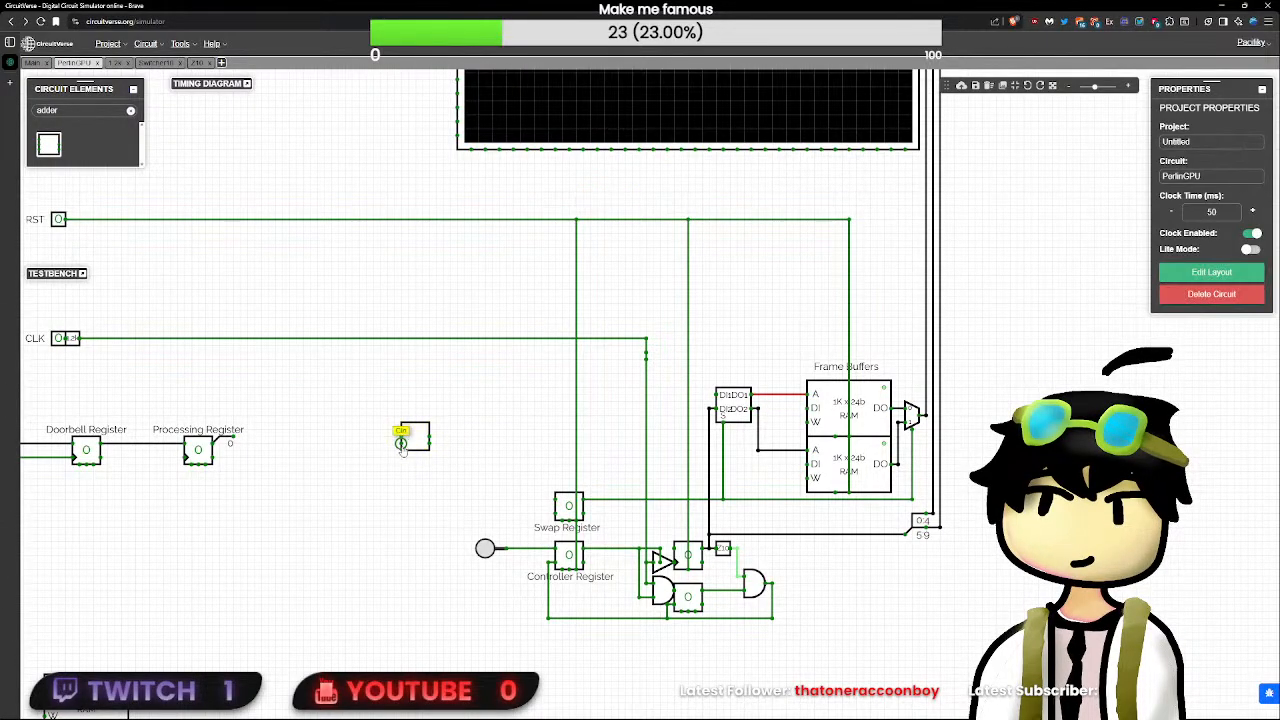
# - Set the adder's bit width to 10 to match the counter
pyautogui.click(413, 437)
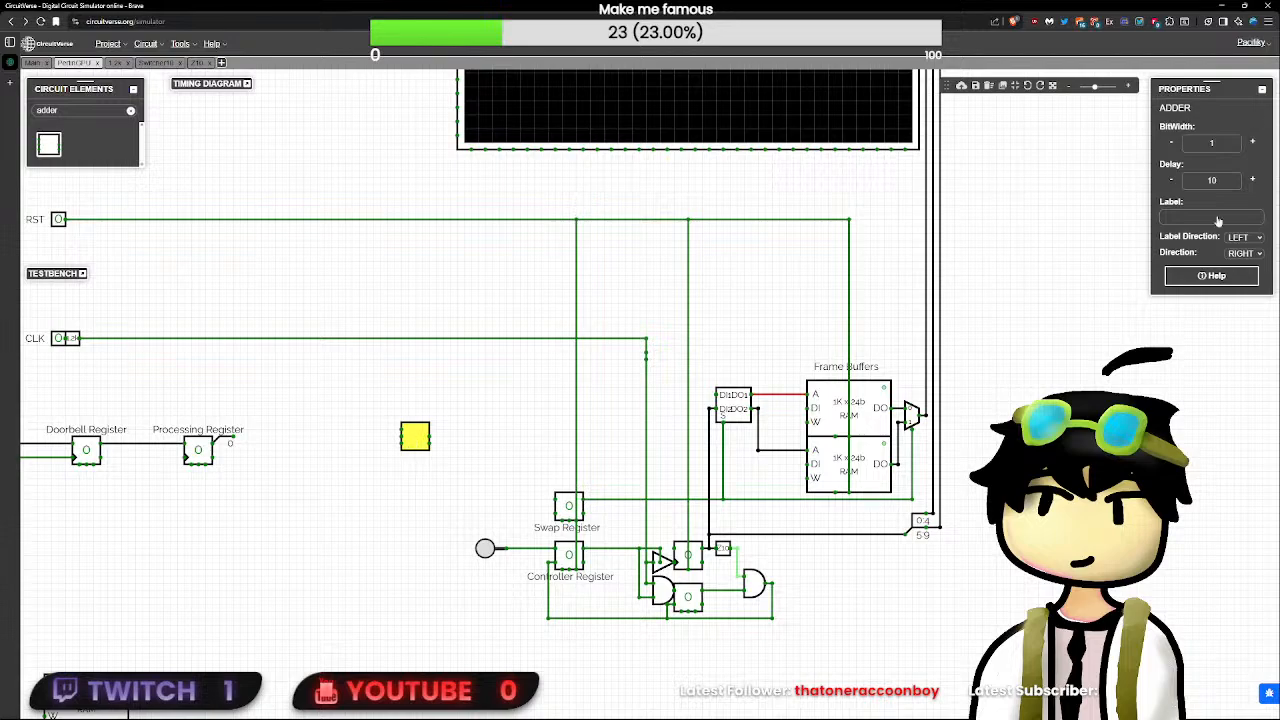
pyautogui.click(1213, 143)
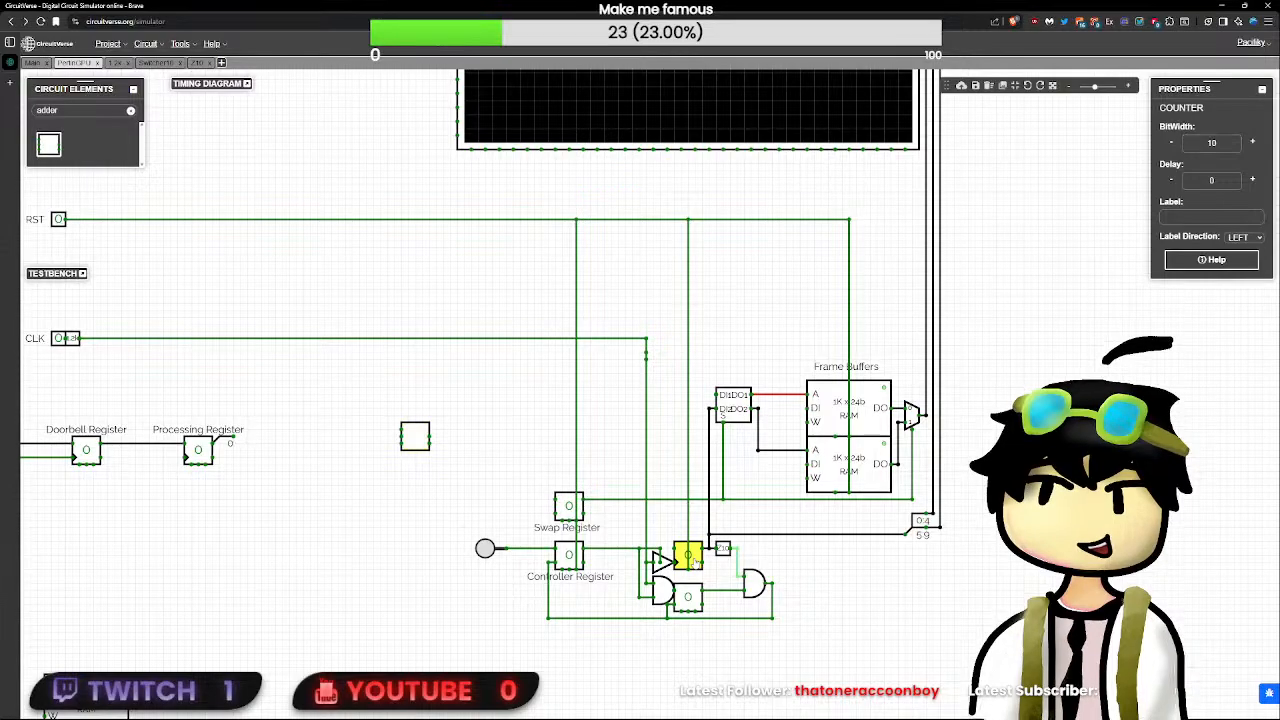
pyautogui.click(722, 549)
pyautogui.click(415, 436)
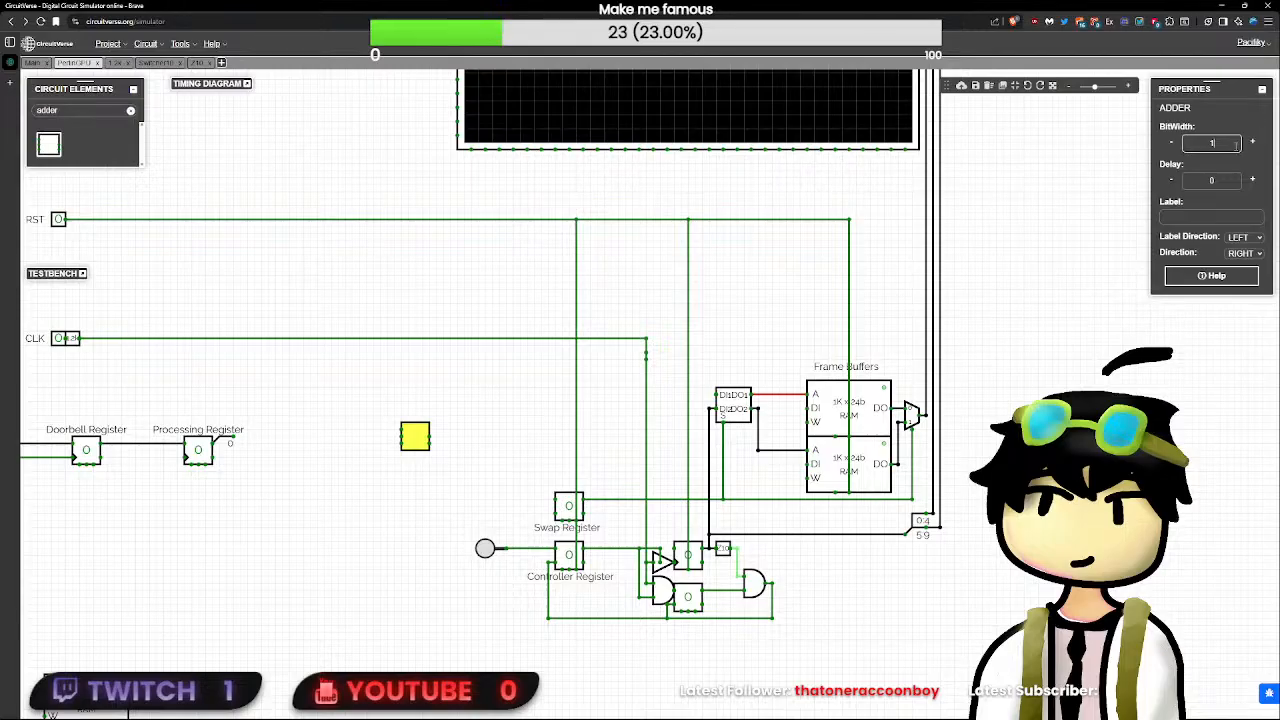
pyautogui.write('0')
pyautogui.click(174, 263)
pyautogui.write('input')
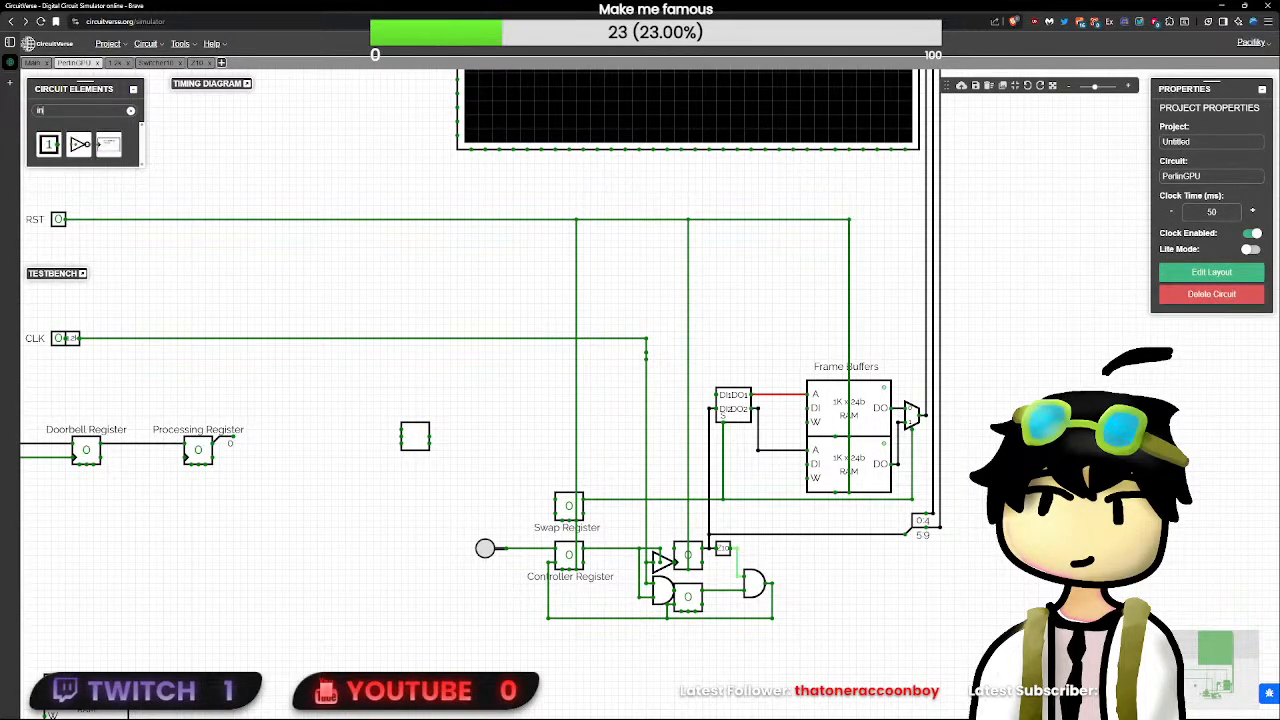
pyautogui.click(55, 146)
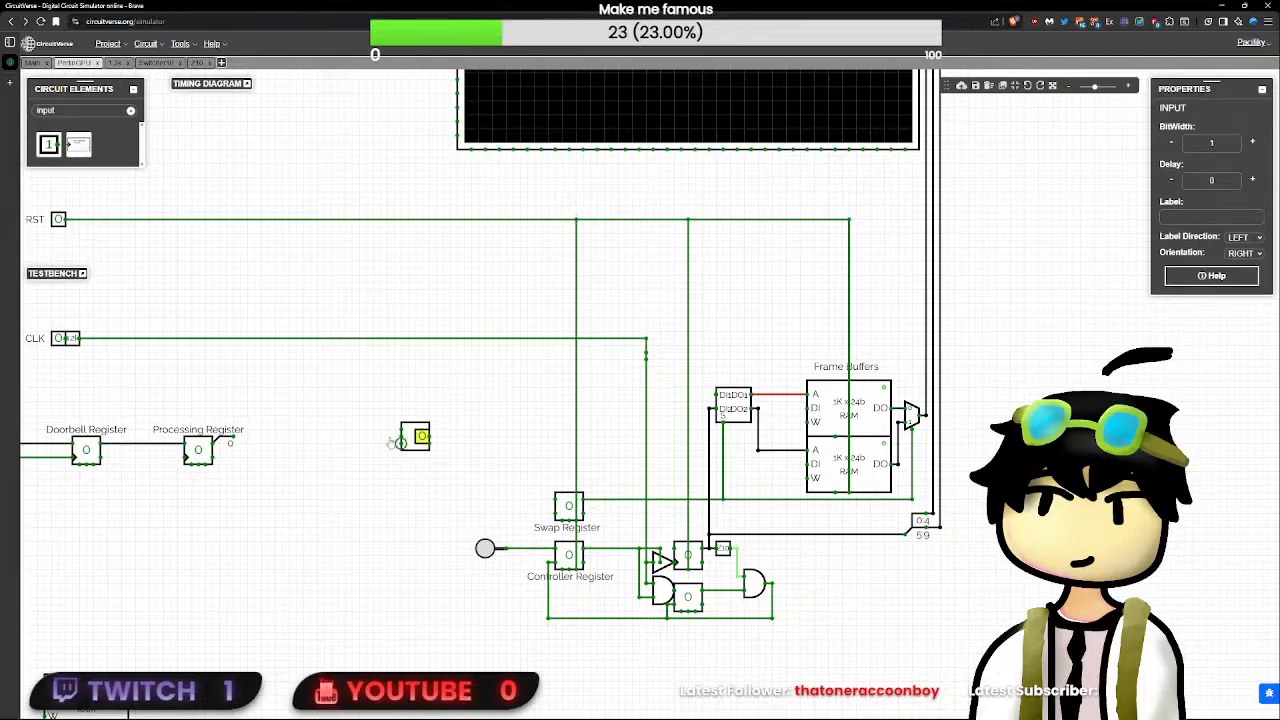
pyautogui.click(374, 430)
pyautogui.press('Delete')
pyautogui.click(52, 148)
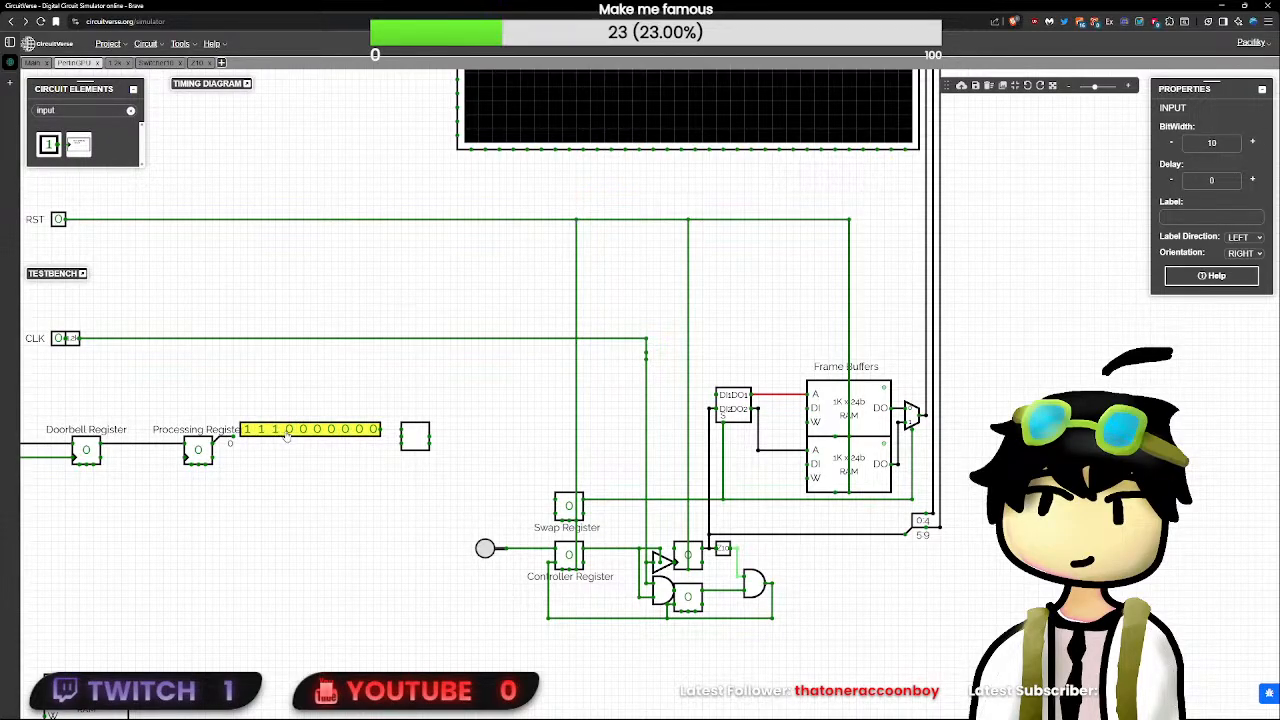
pyautogui.click(288, 433)
pyautogui.moveTo(373, 430); pyautogui.dragTo(394, 429)
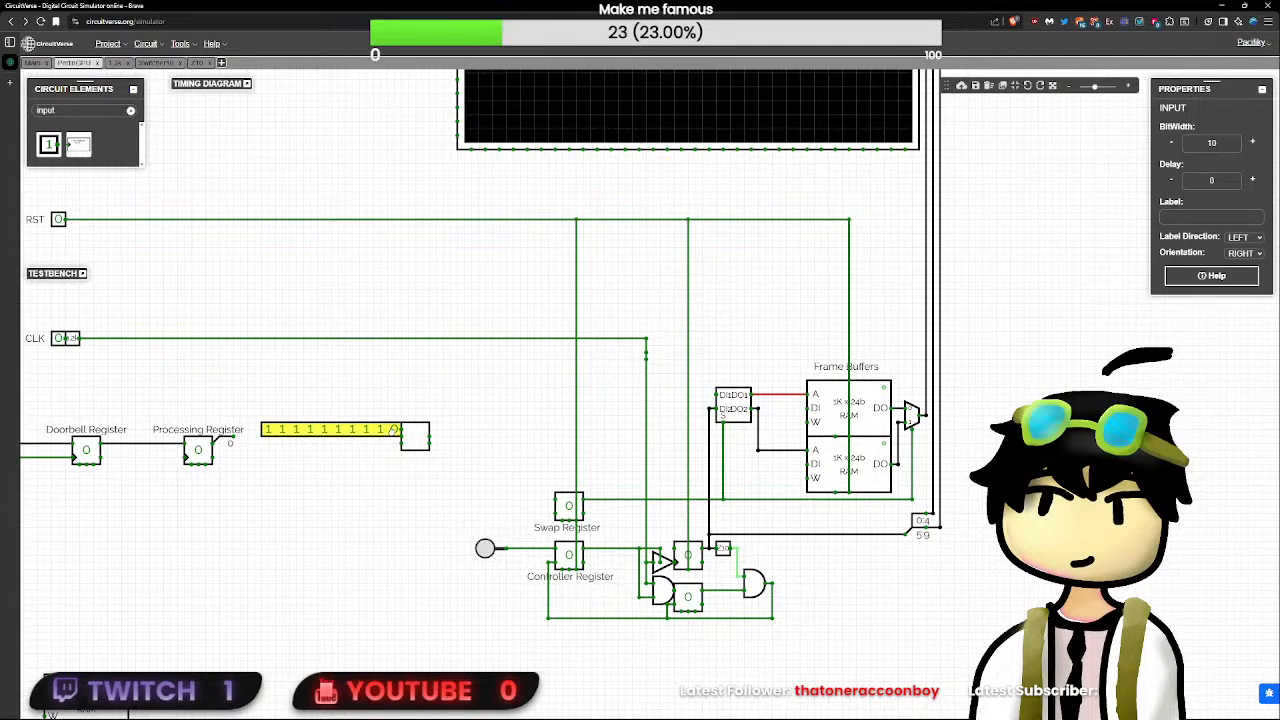
pyautogui.click(58, 145)
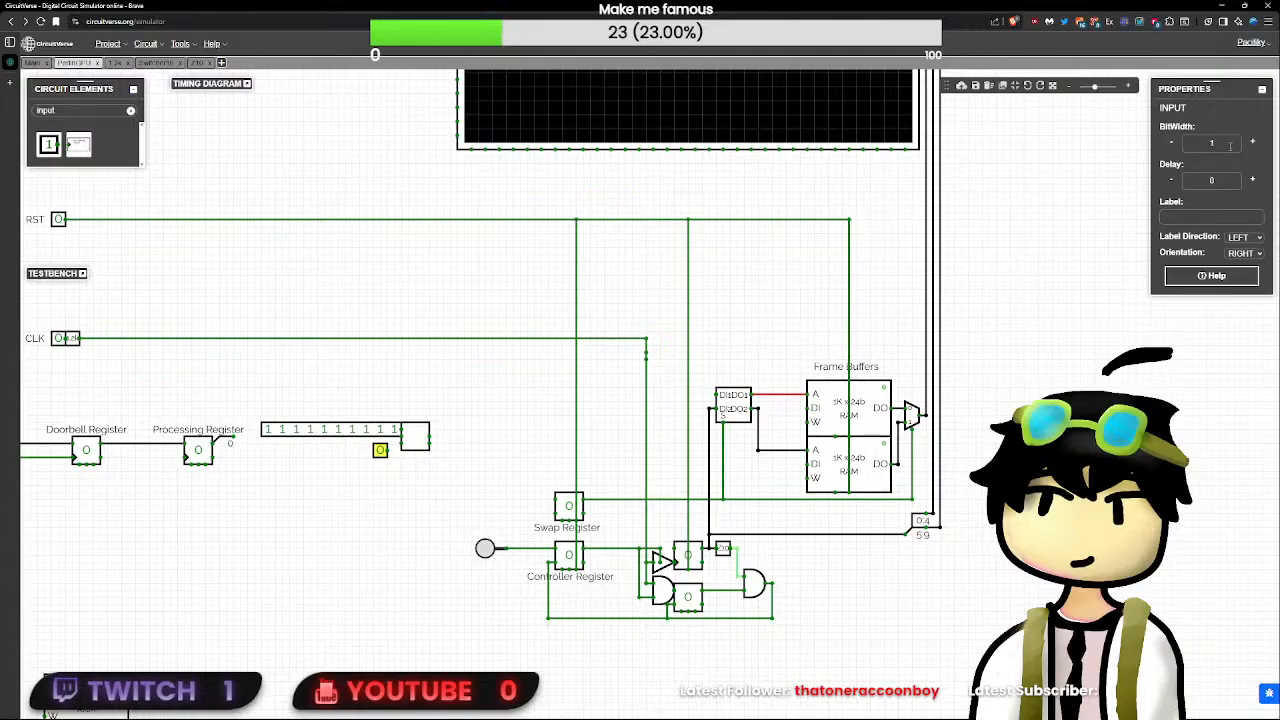
pyautogui.write('0')
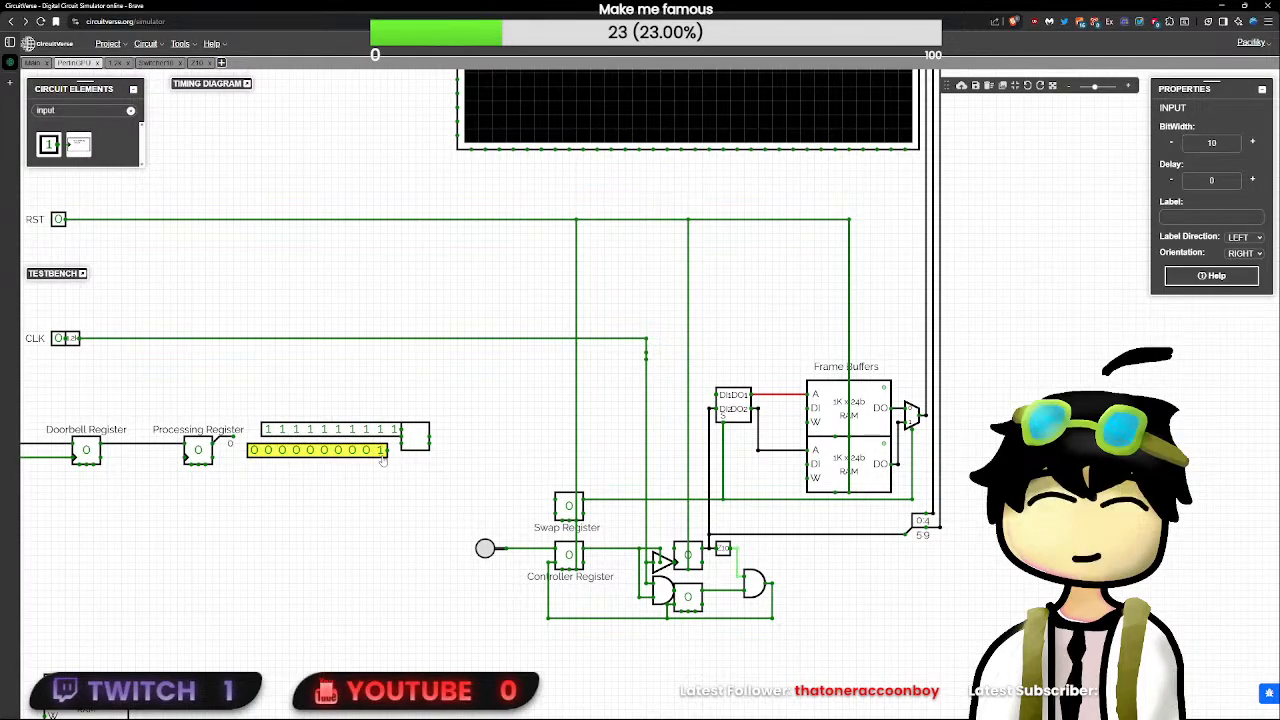
pyautogui.click(384, 461)
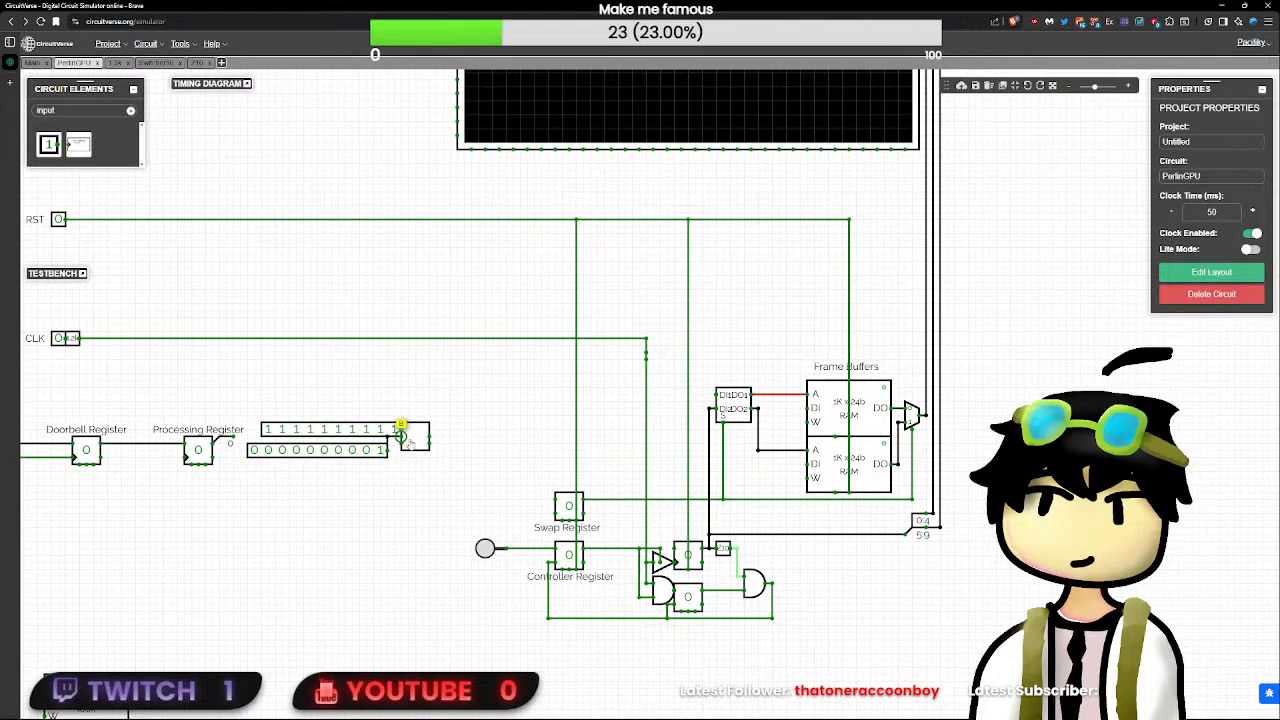
pyautogui.moveTo(430, 437); pyautogui.dragTo(450, 437)
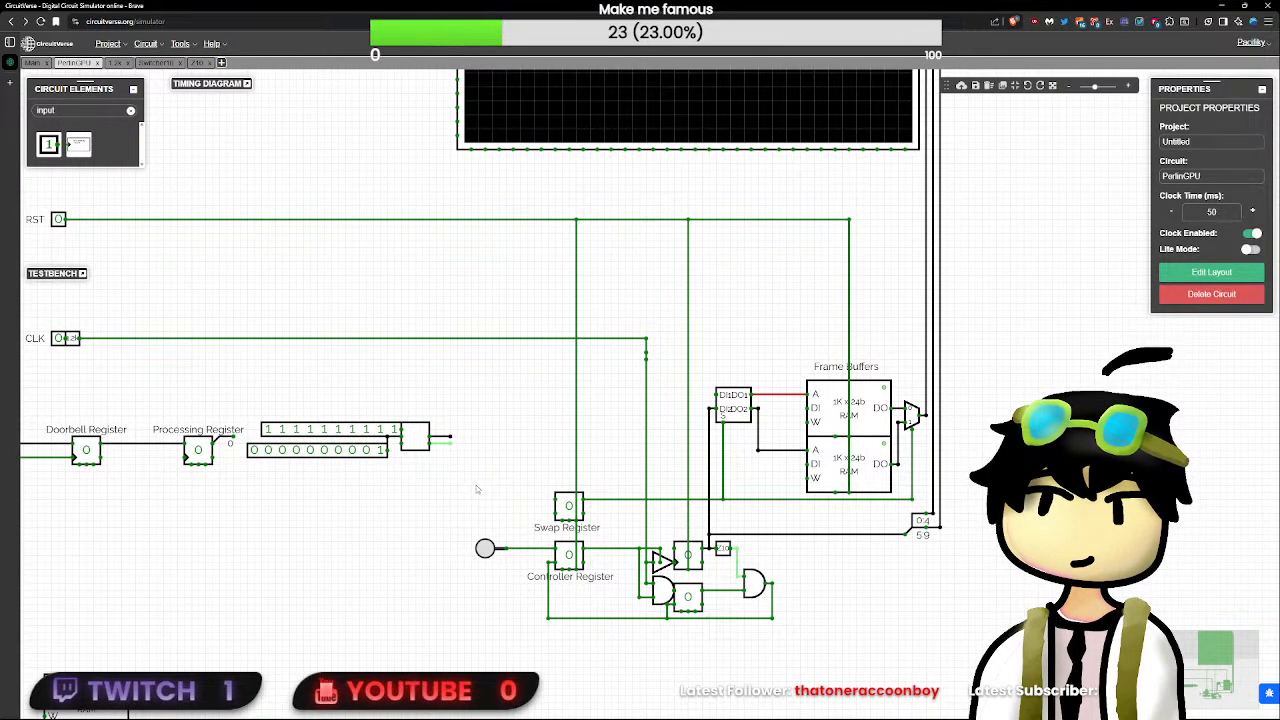
# - Delete the test adder together with its two ten-bit inputs and wires
pyautogui.moveTo(478, 486); pyautogui.dragTo(248, 392)
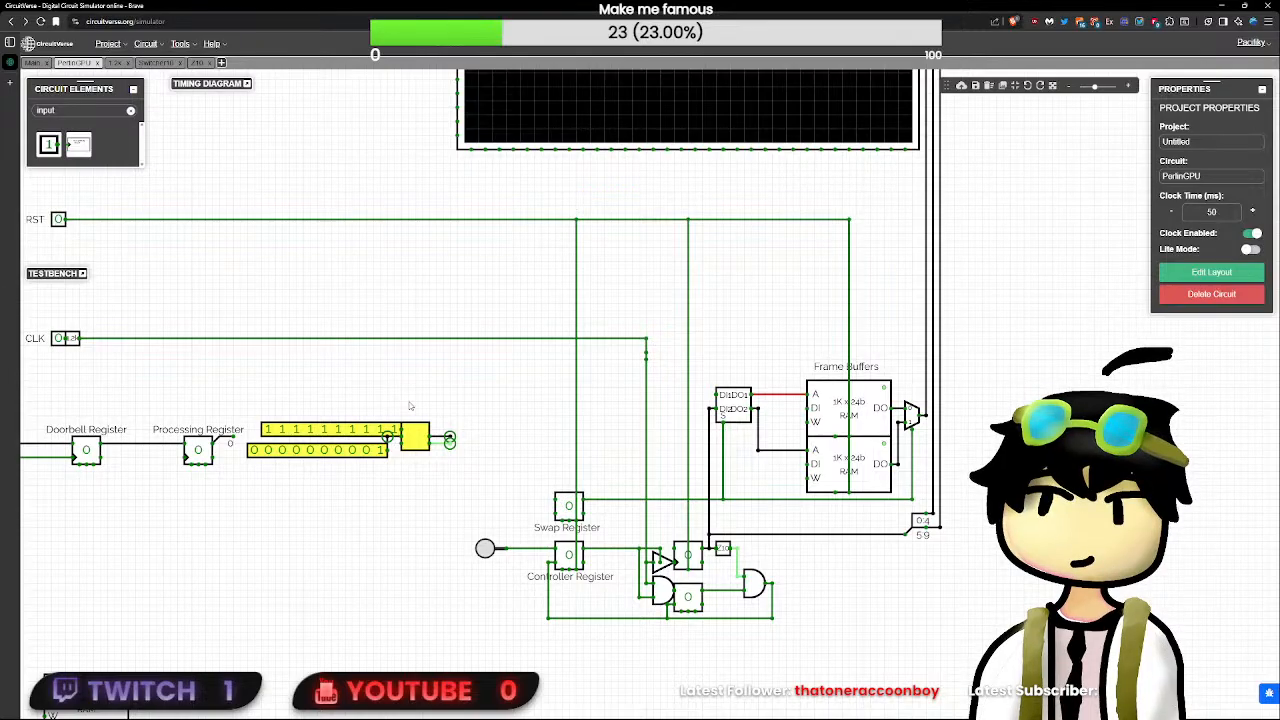
pyautogui.press('Delete')
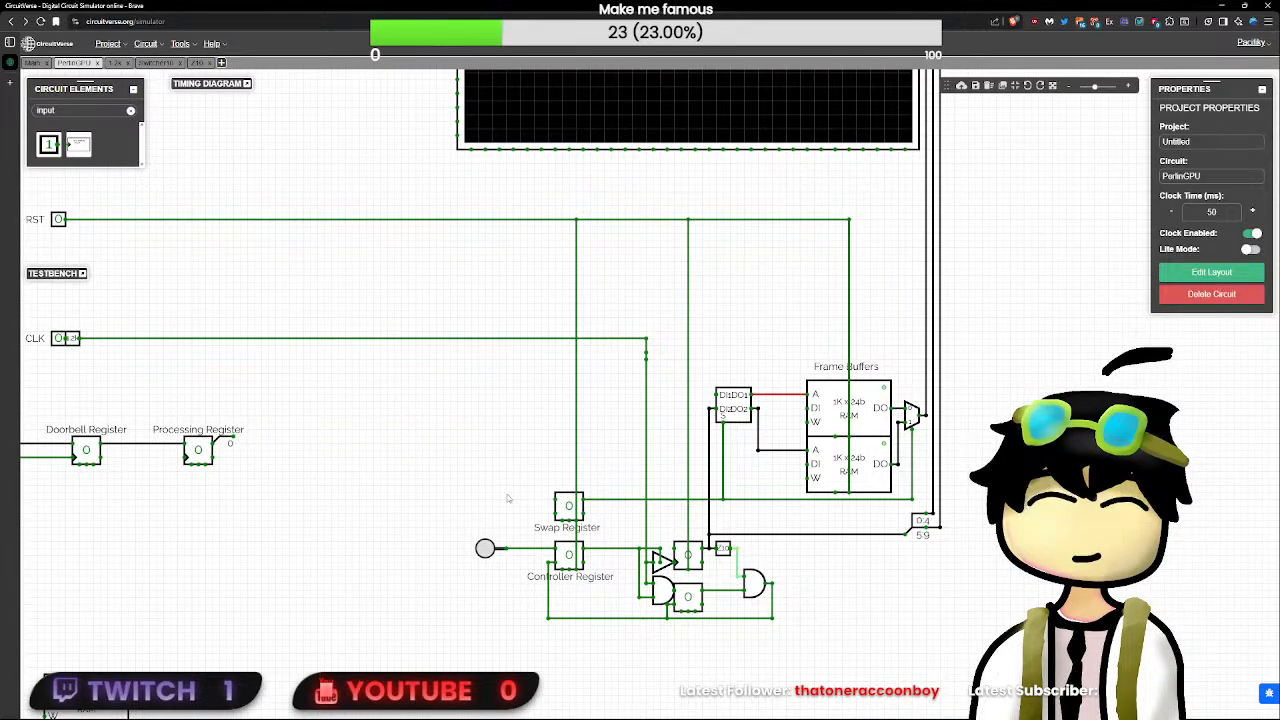
# - Place a Text element on the canvas just below the second register under the counter
pyautogui.moveTo(771, 680); pyautogui.dragTo(540, 452)
pyautogui.scroll(5, 540, 471)
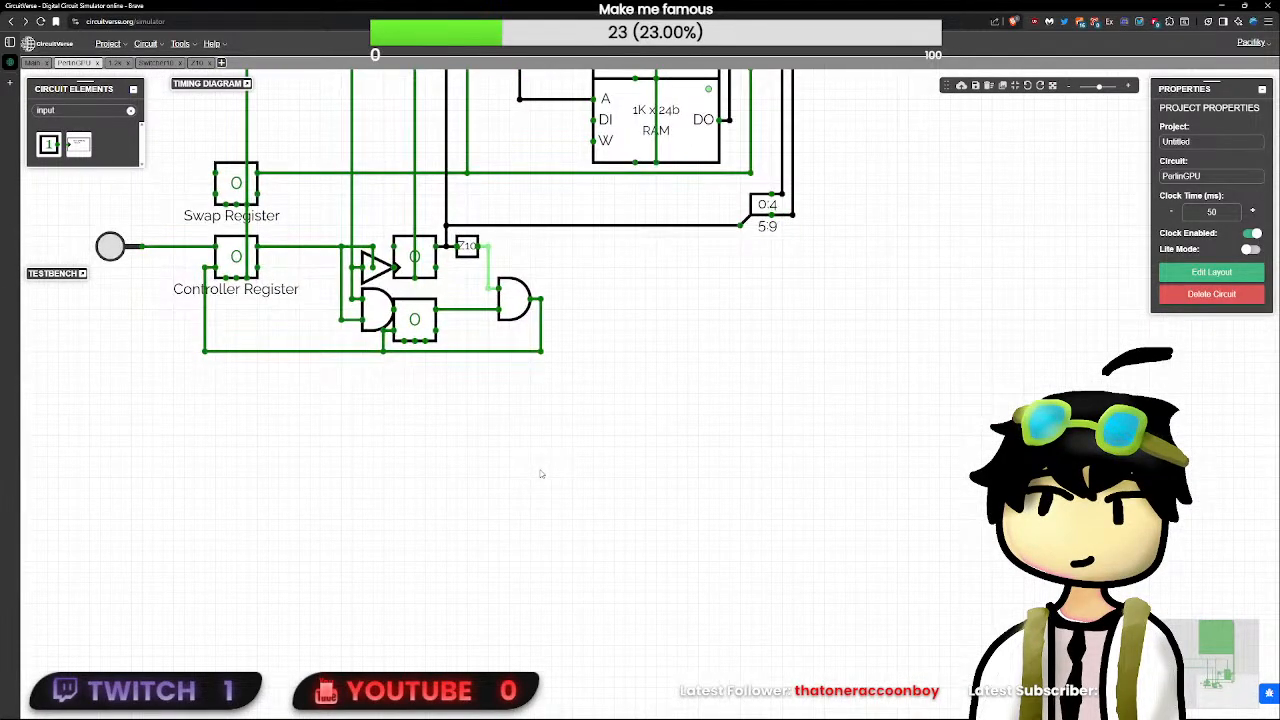
pyautogui.click(430, 270)
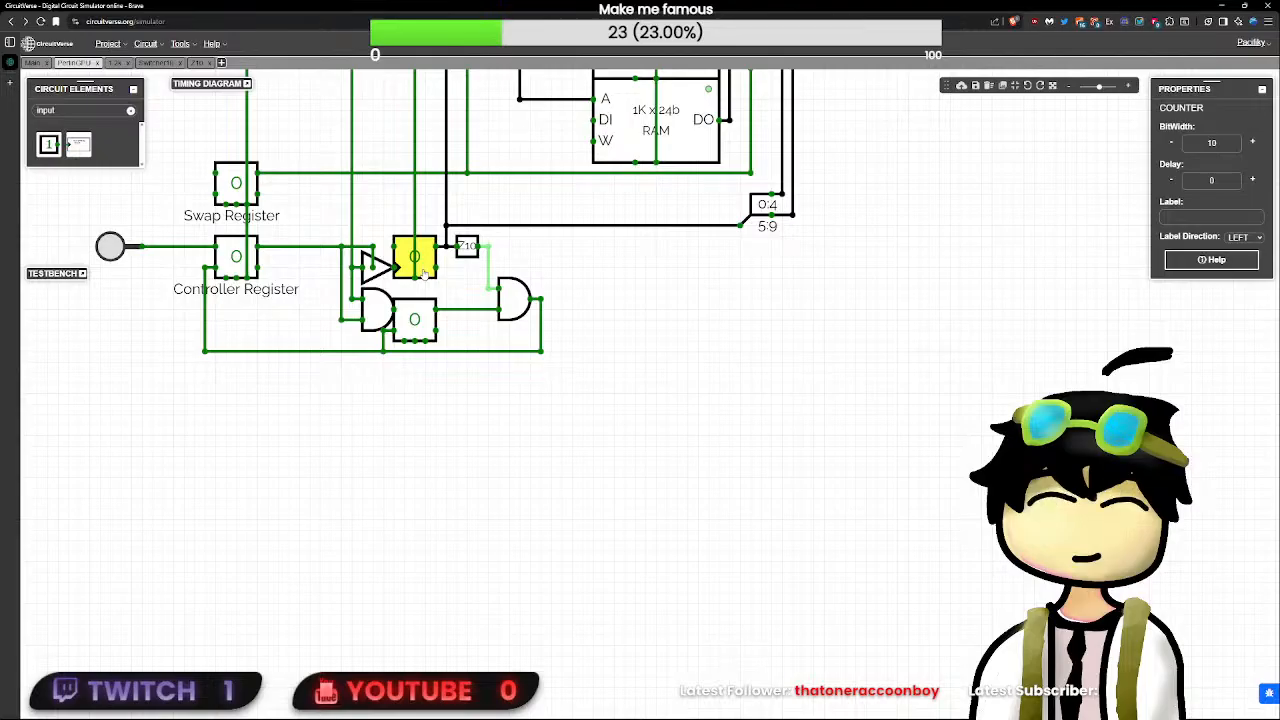
pyautogui.click(127, 111)
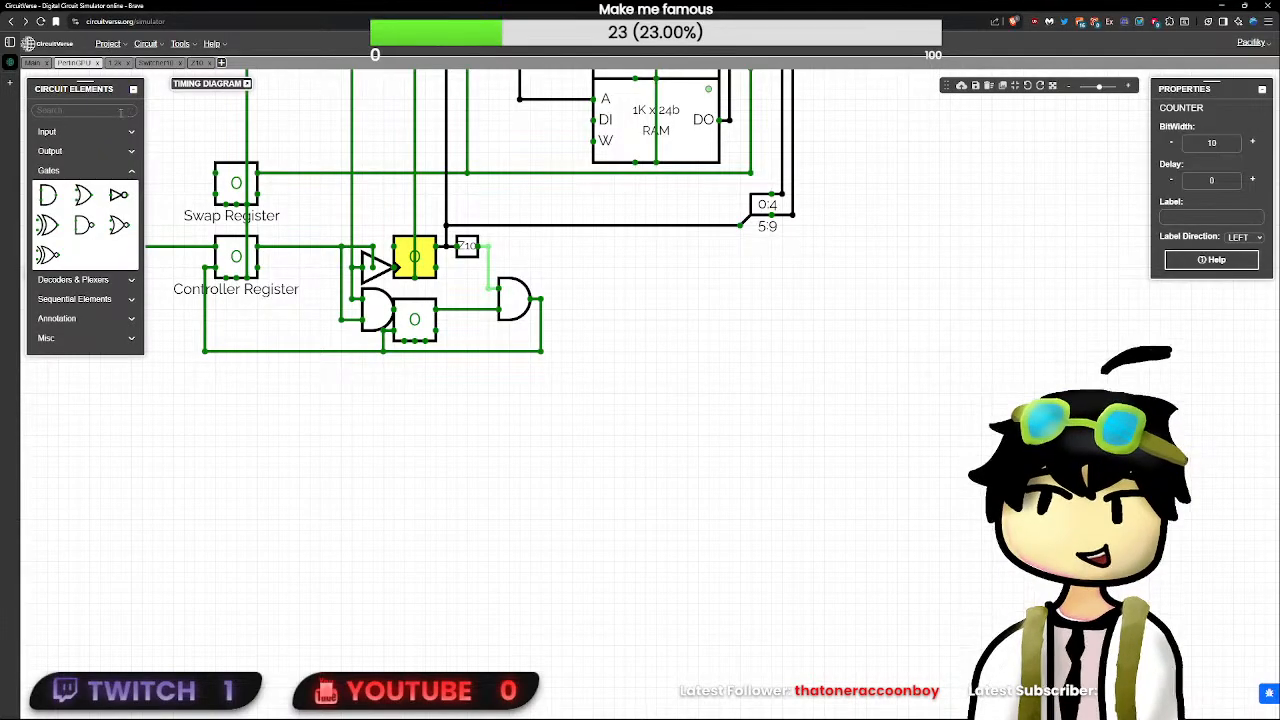
pyautogui.write('tex')
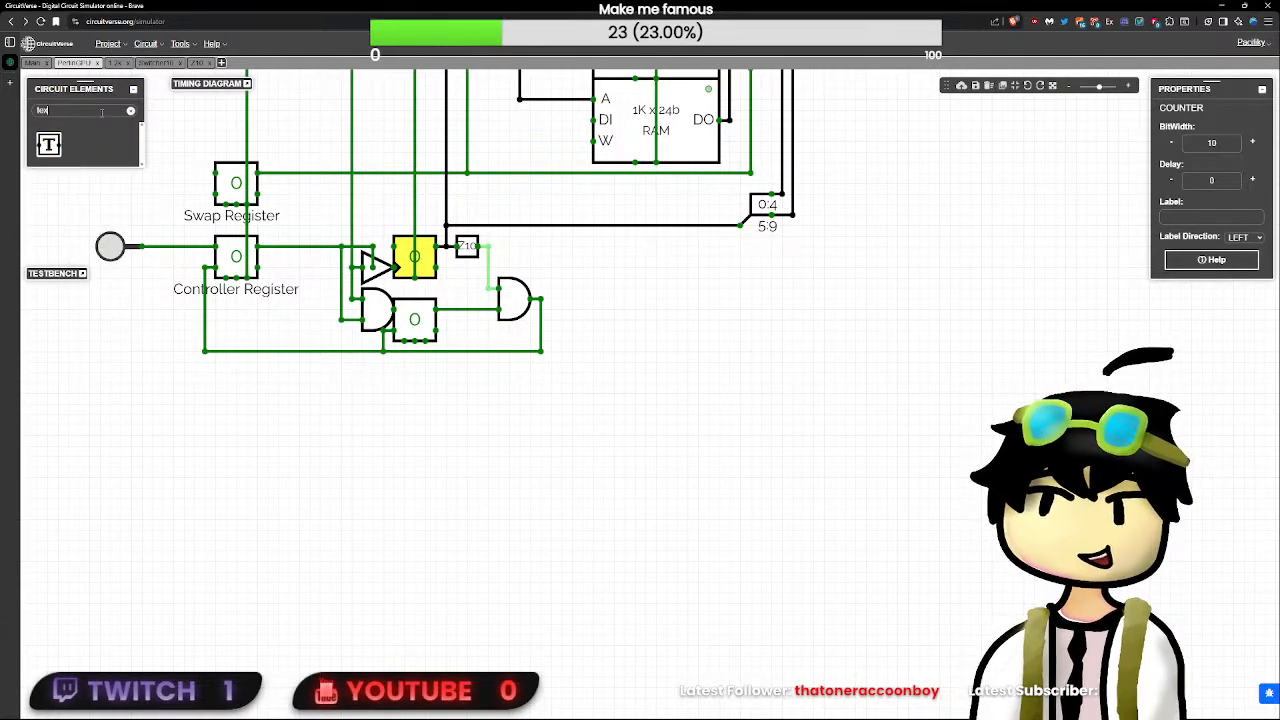
pyautogui.click(48, 145)
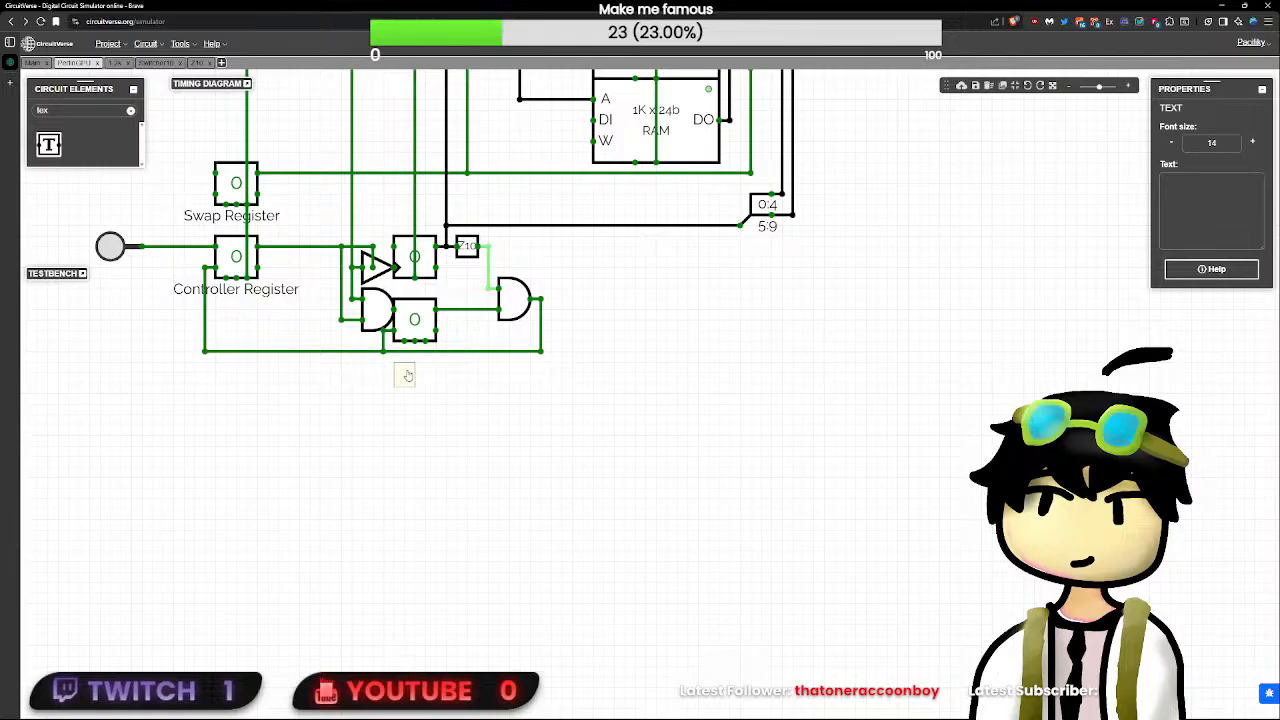
# - Write the note "maybe make a custom counter circuit / cuz of instability of the native one / then add something to detect carries idk" and shift it left
pyautogui.click(1201, 228)
pyautogui.write('mayeb')
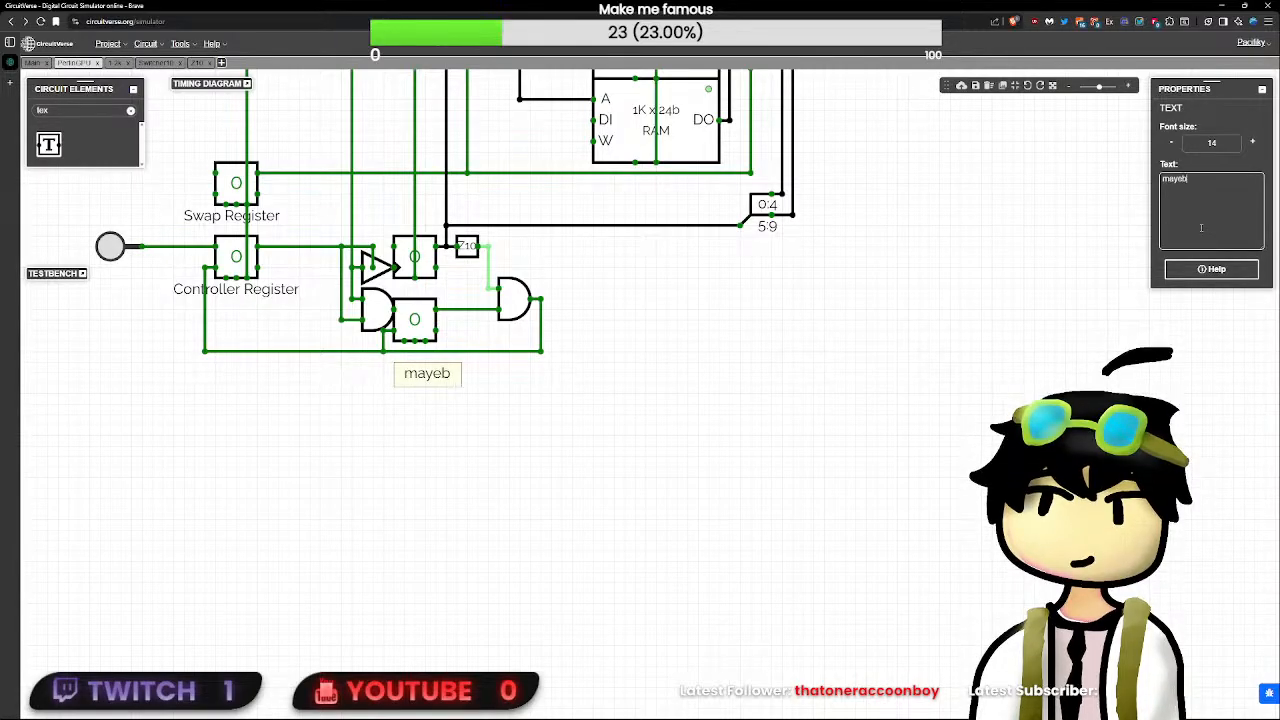
pyautogui.press('BackSpace')
pyautogui.press('BackSpace')
pyautogui.write('be make a custom counter c')
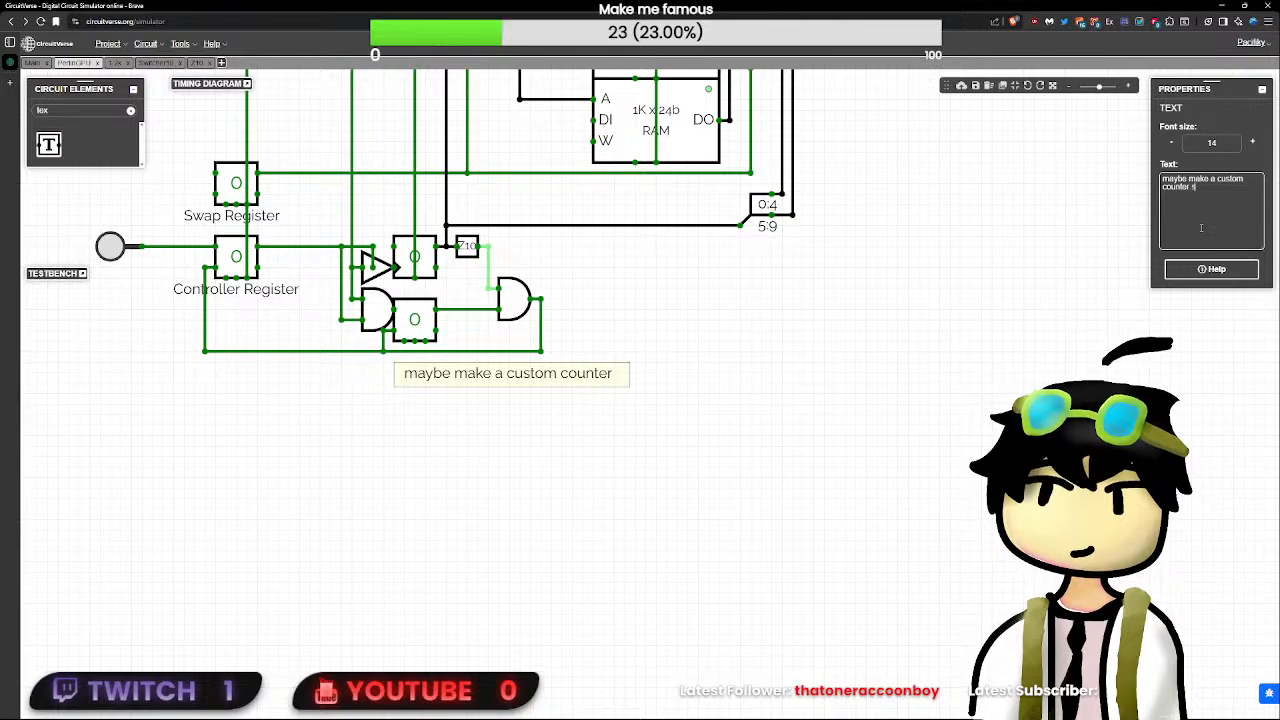
pyautogui.write('ircuit')
pyautogui.press('Return')
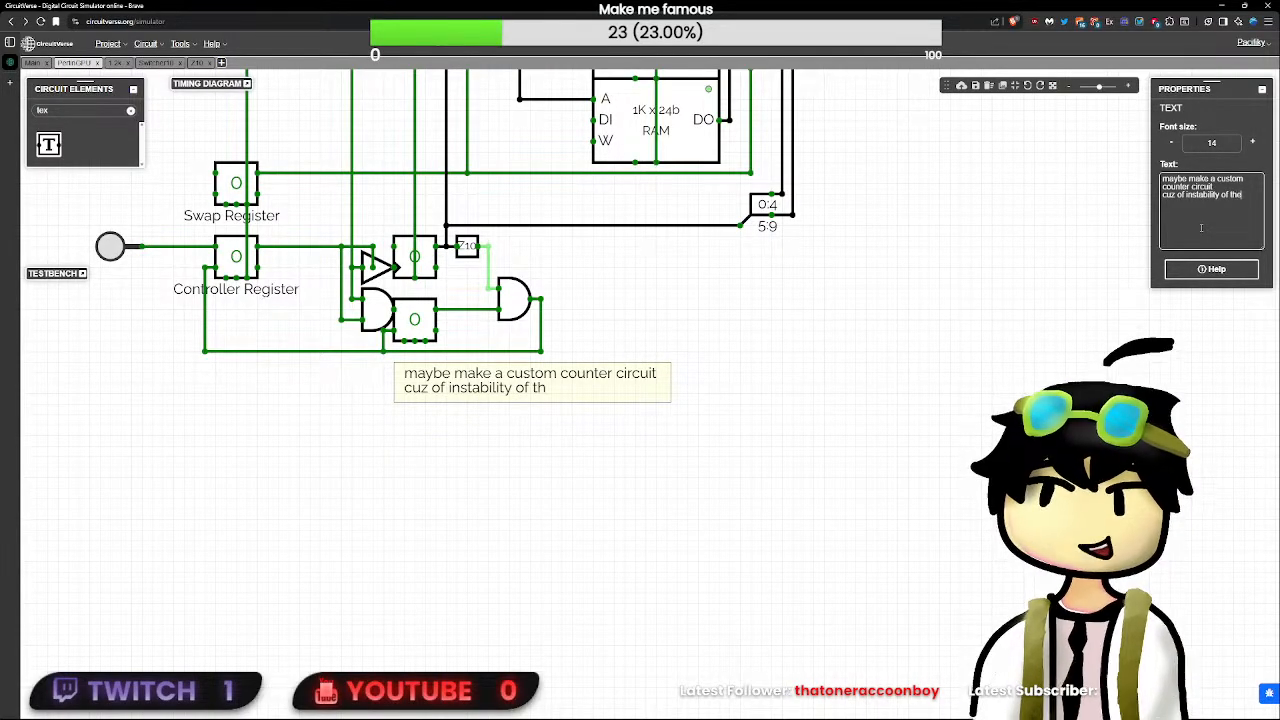
pyautogui.write('one')
pyautogui.press('Return')
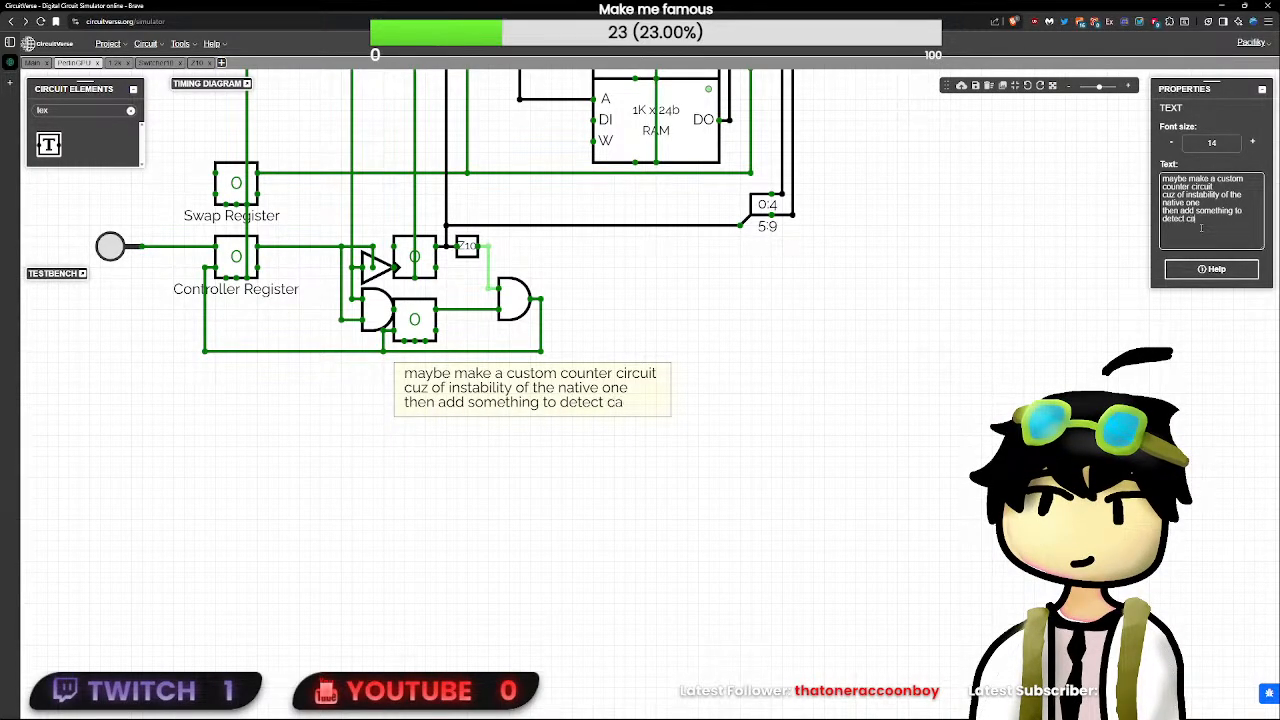
pyautogui.write('rries idk')
pyautogui.click(735, 443)
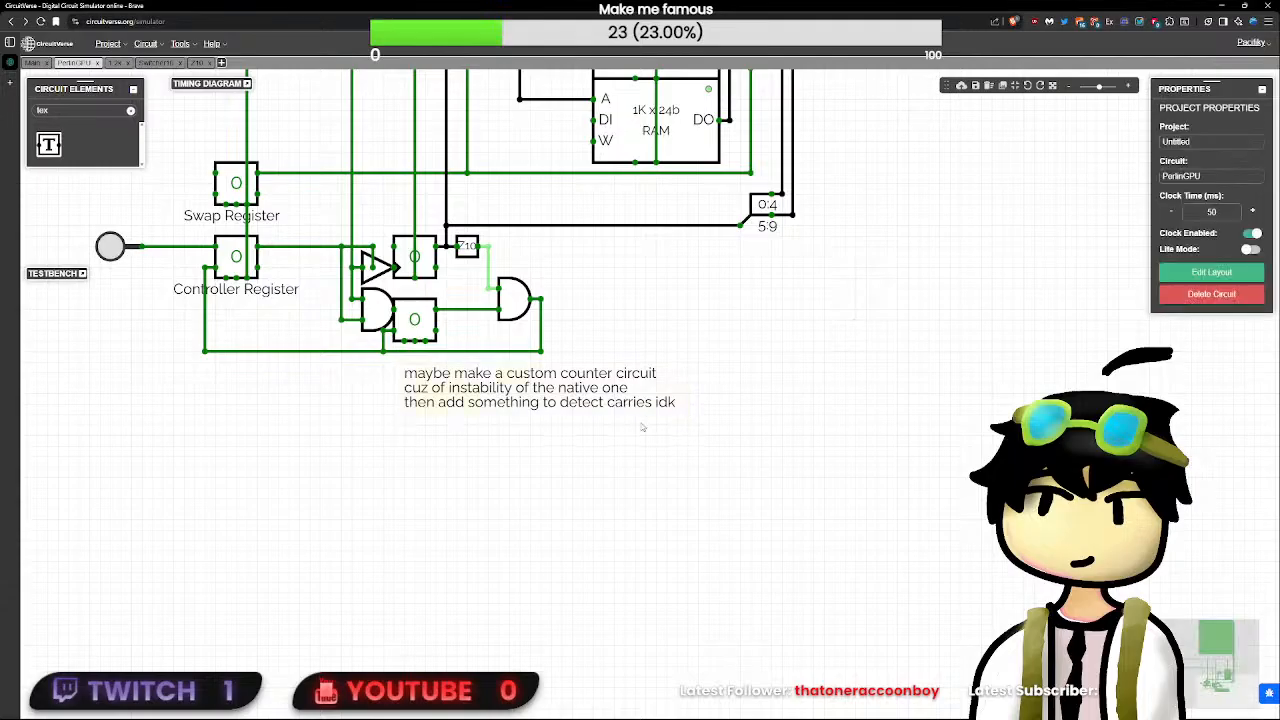
pyautogui.moveTo(462, 370); pyautogui.dragTo(350, 384)
# - Test the control path by triggering the button feeding the Controller Register, and reset it with the RST input
pyautogui.moveTo(786, 414); pyautogui.dragTo(814, 653)
pyautogui.scroll(-3, 813, 653)
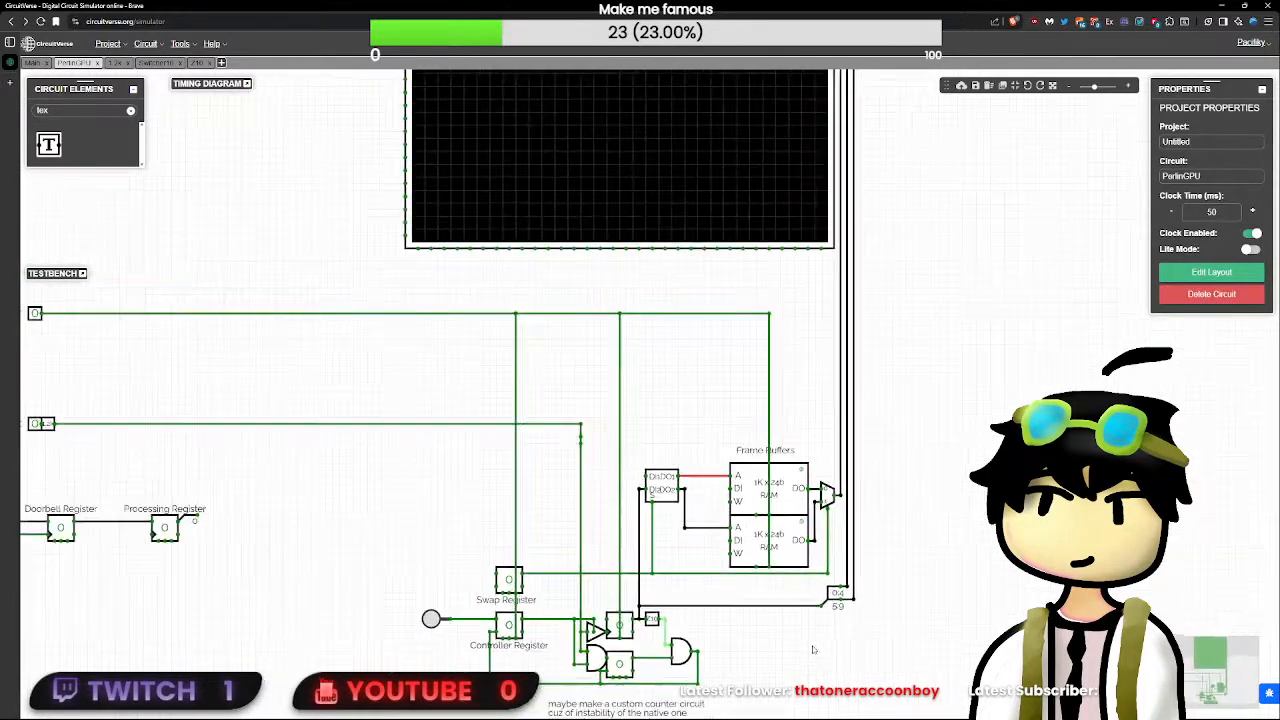
pyautogui.click(430, 619)
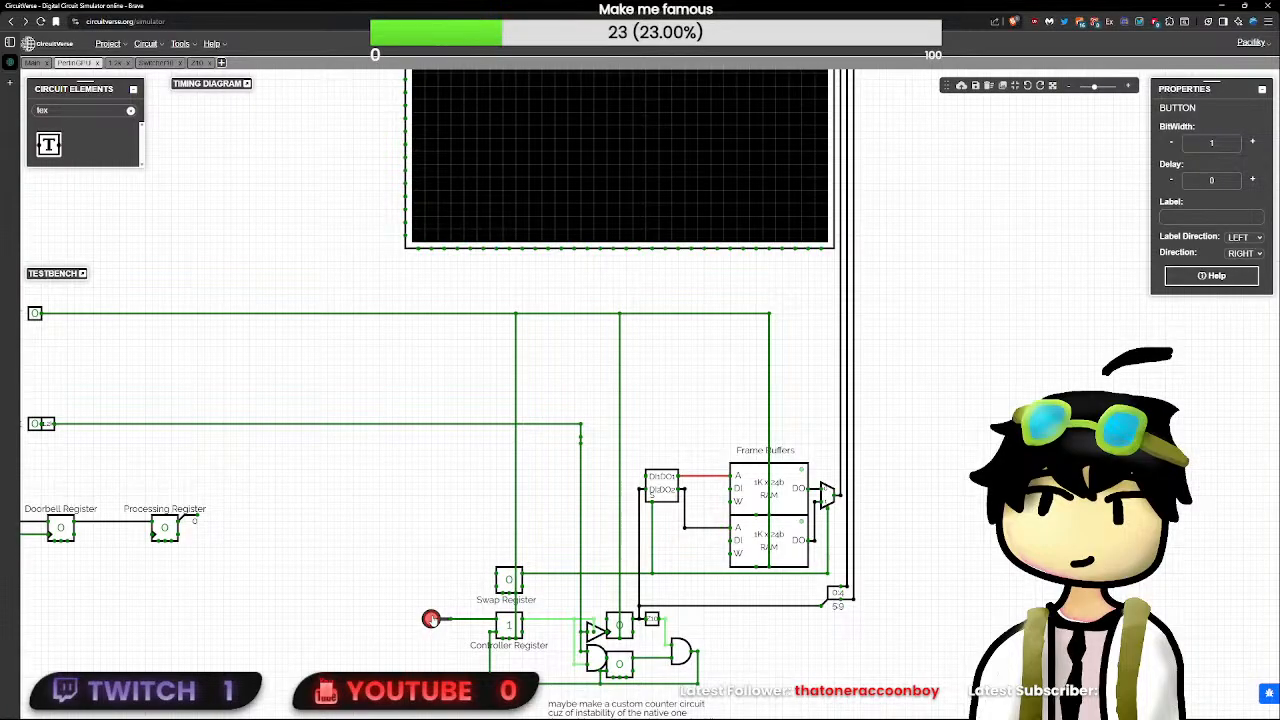
pyautogui.moveTo(138, 503); pyautogui.dragTo(242, 515)
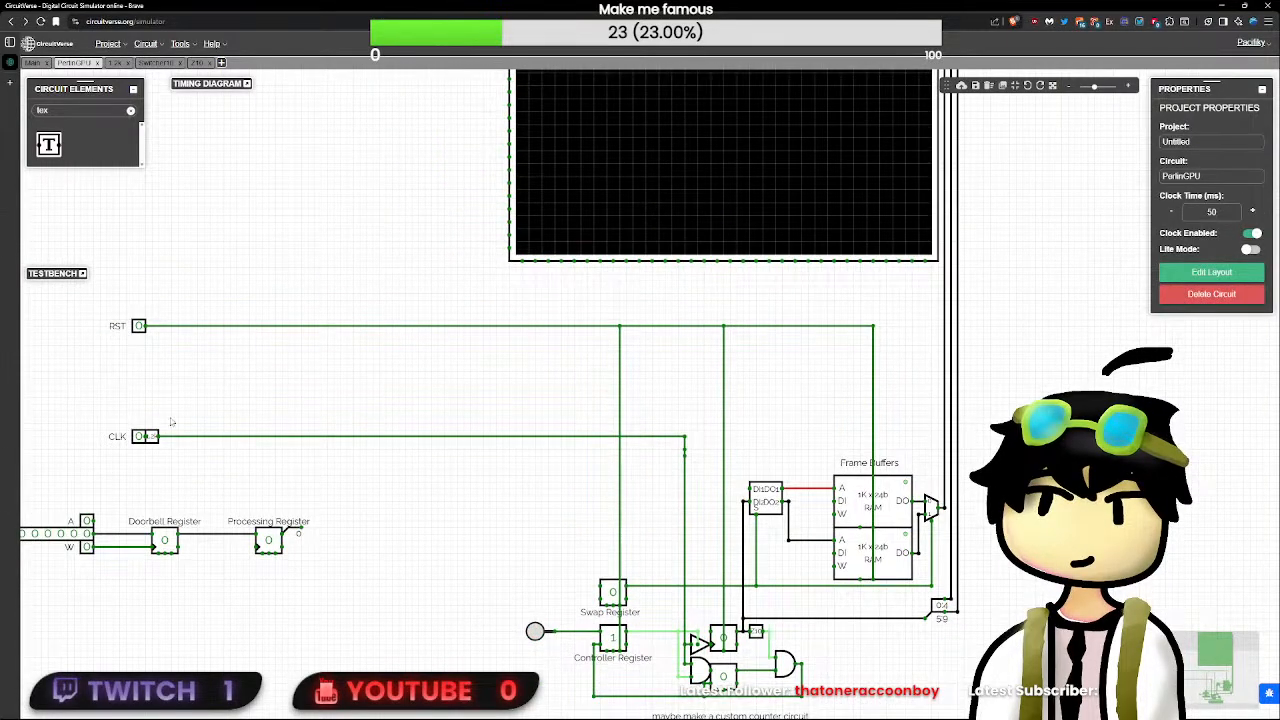
pyautogui.click(138, 326)
# - Replace the vertical clock wire with a straight run from the end of the CLK line down to the gates beside the counter
pyautogui.click(684, 455)
pyautogui.press('Delete')
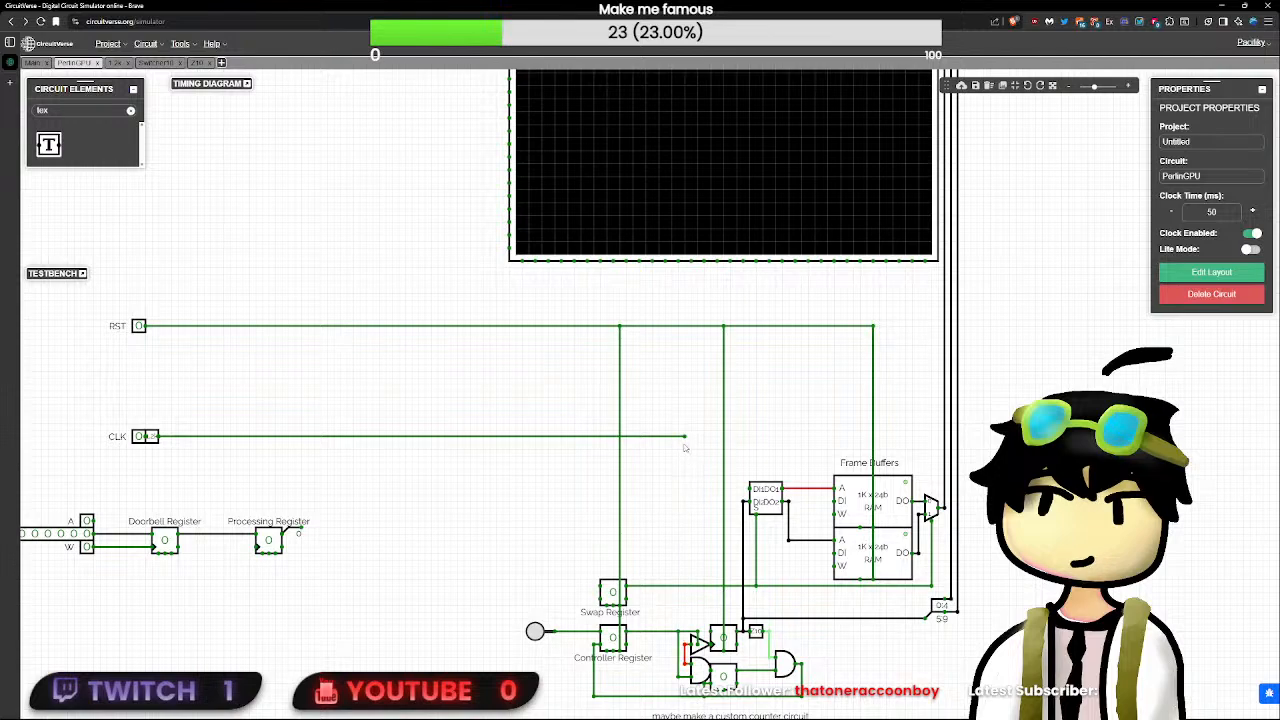
pyautogui.moveTo(684, 437); pyautogui.dragTo(678, 624)
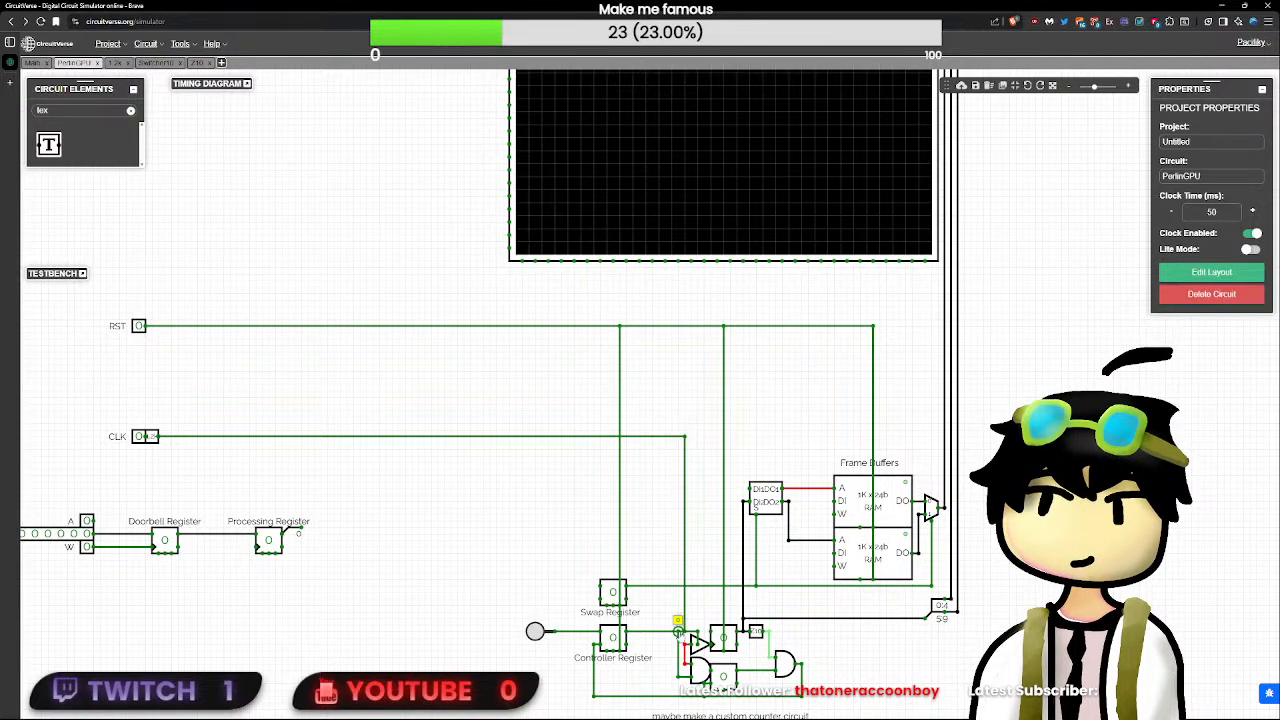
pyautogui.doubleClick(686, 612)
pyautogui.press('Delete')
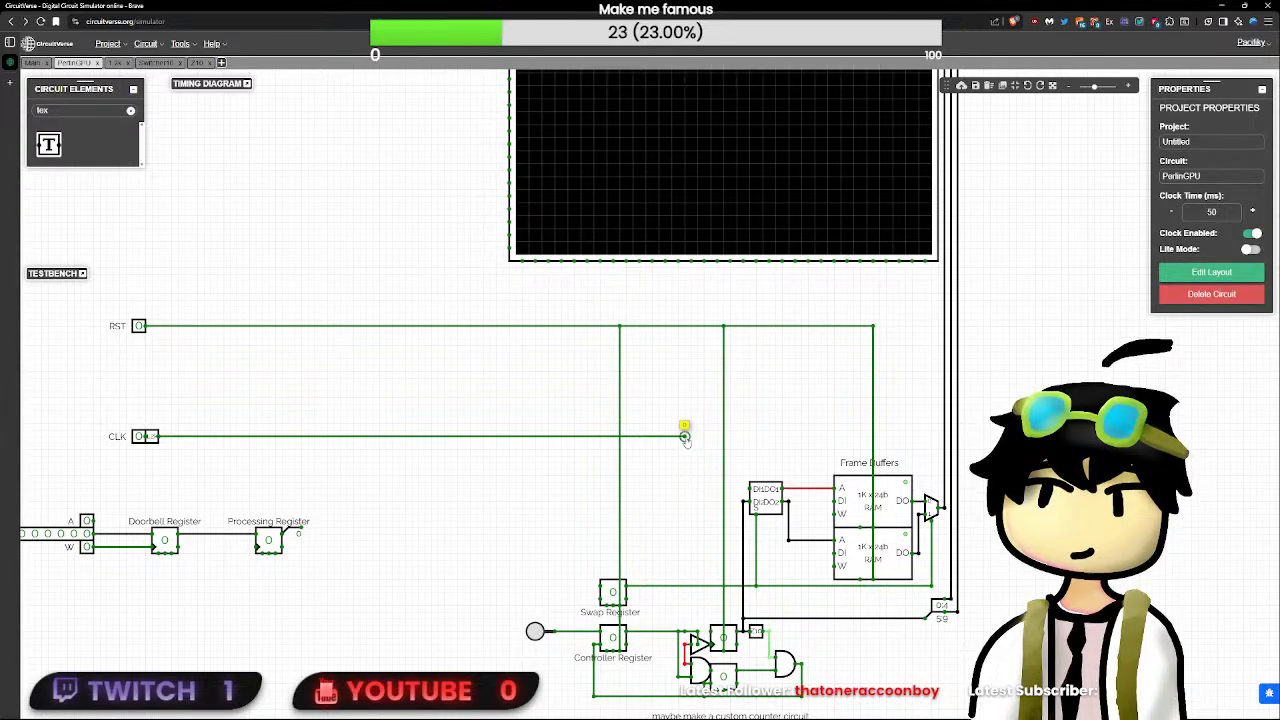
pyautogui.hotkey('ctrl', 'z')
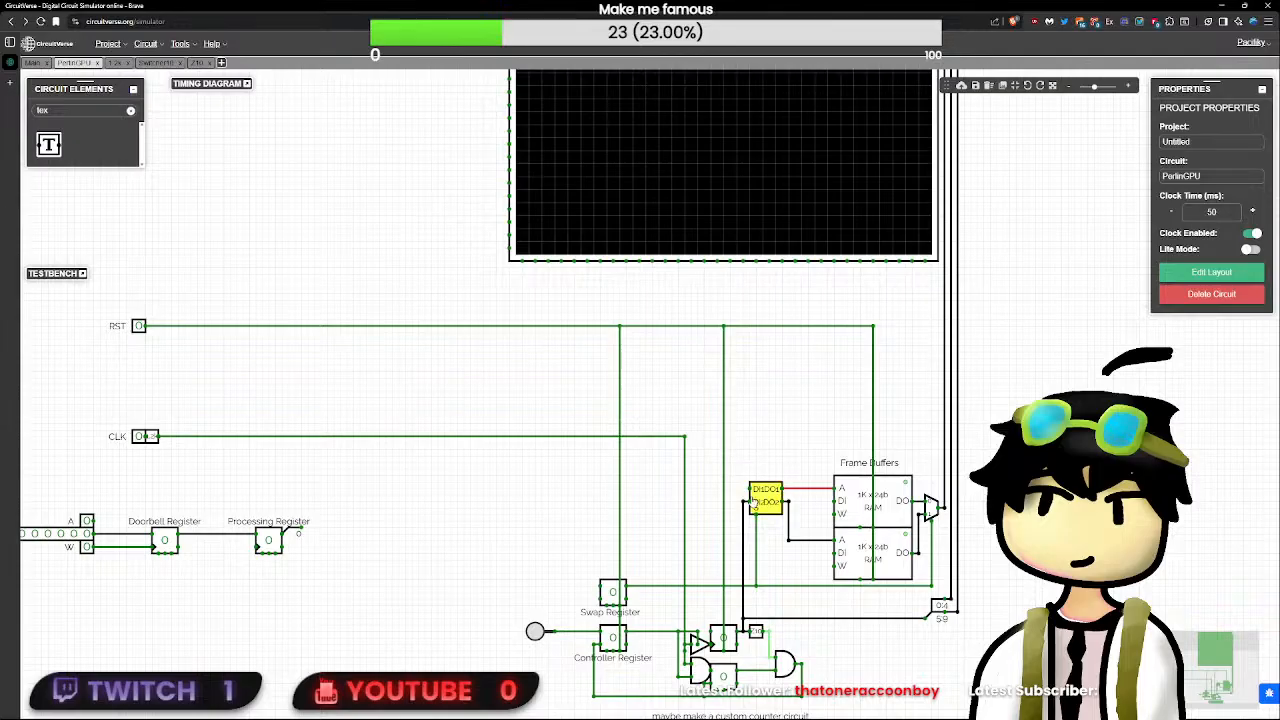
# - Place a Demultiplexer with a bit width of 24 directly below the DI1/DO1 switch subcircuit beside the frame buffers
pyautogui.moveTo(750, 488)
pyautogui.mouseDown()
pyautogui.moveTo(561, 483)
pyautogui.moveTo(750, 490)
pyautogui.mouseUp()
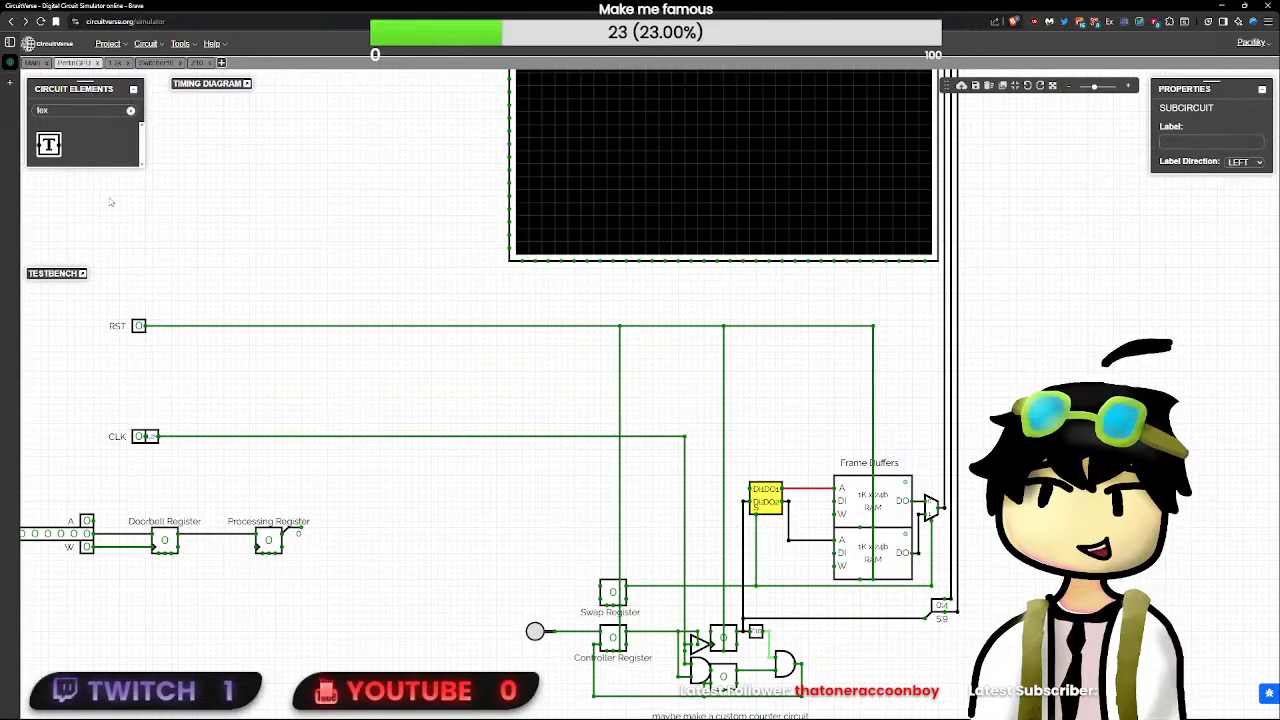
pyautogui.doubleClick(86, 110)
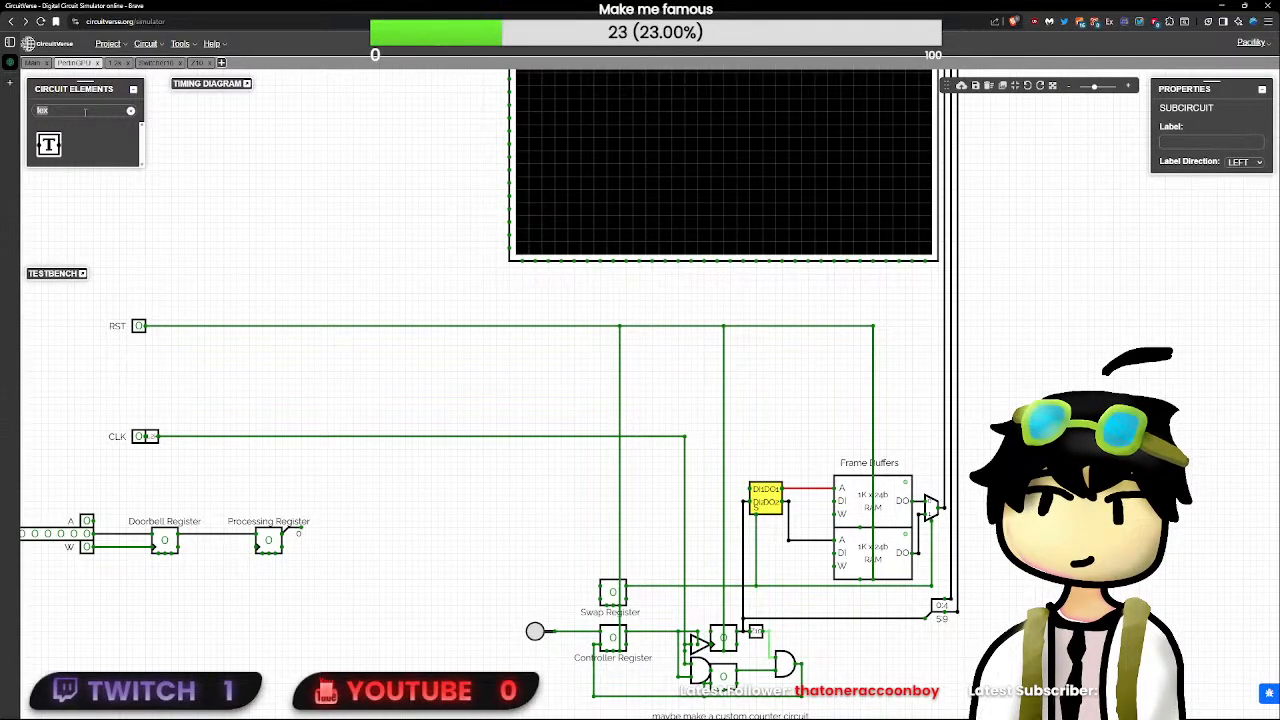
pyautogui.write('mu')
pyautogui.press('BackSpace')
pyautogui.press('BackSpace')
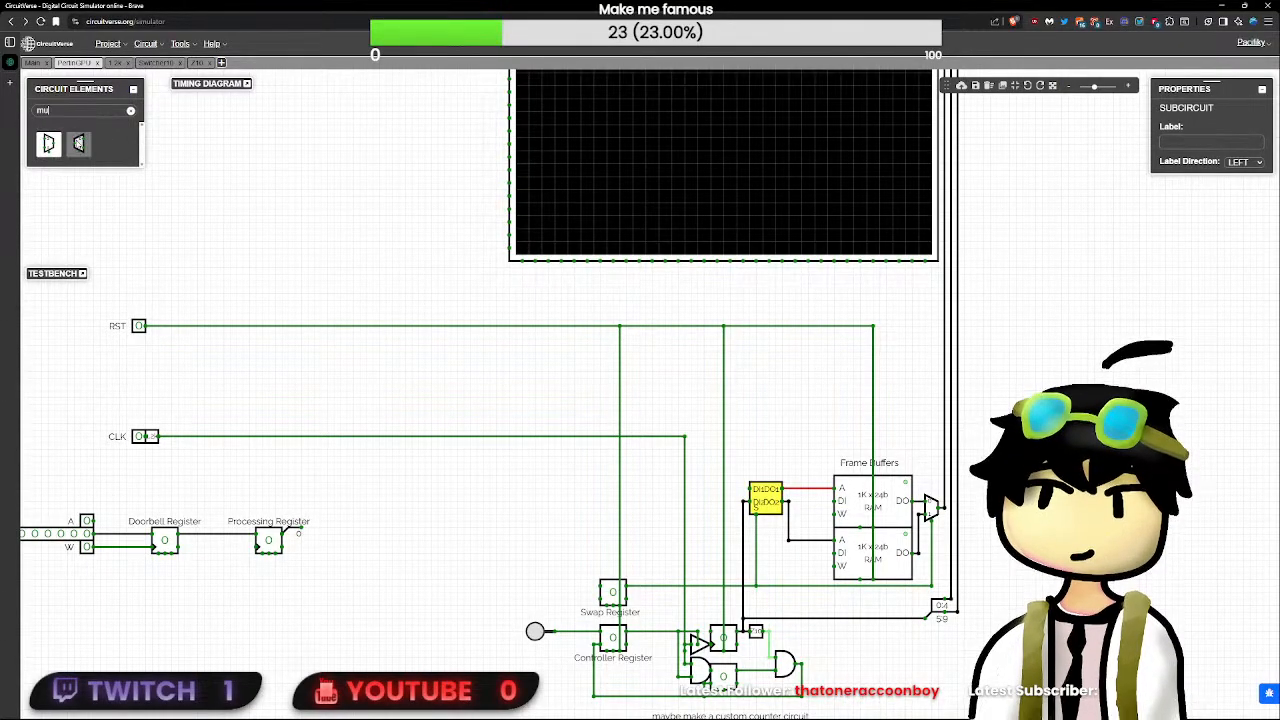
pyautogui.write('dem')
pyautogui.click(60, 144)
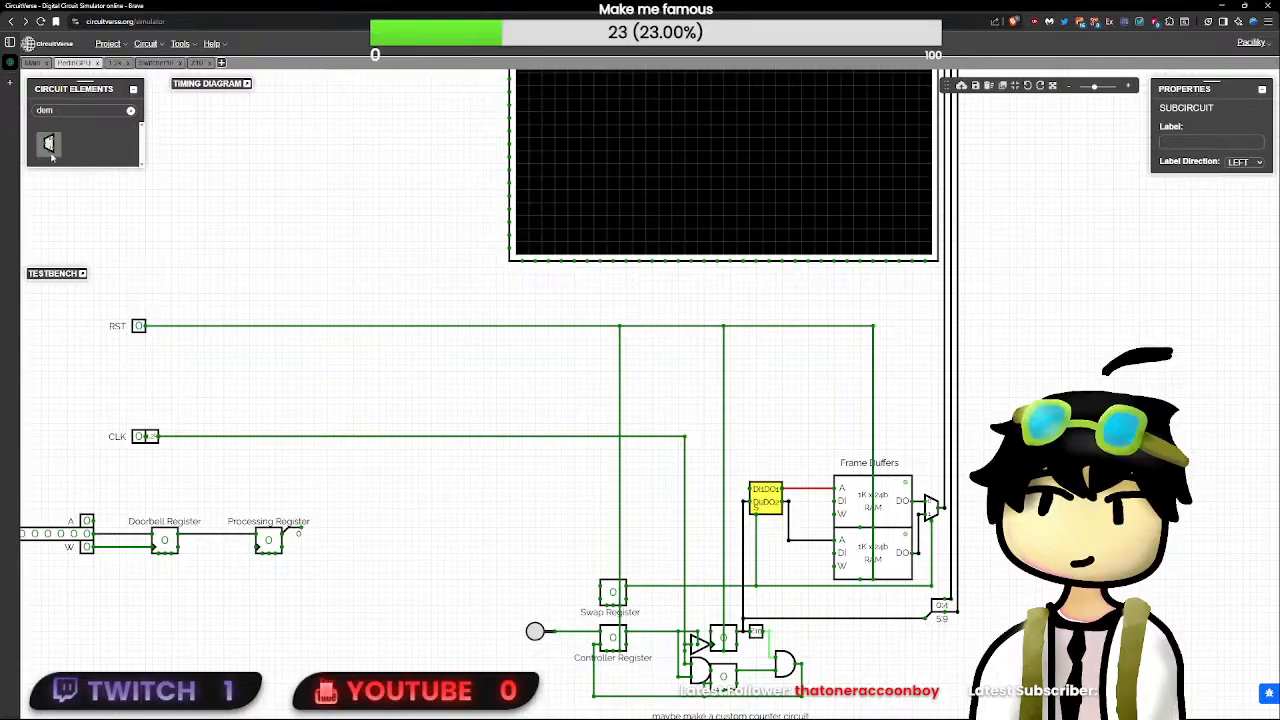
pyautogui.click(778, 560)
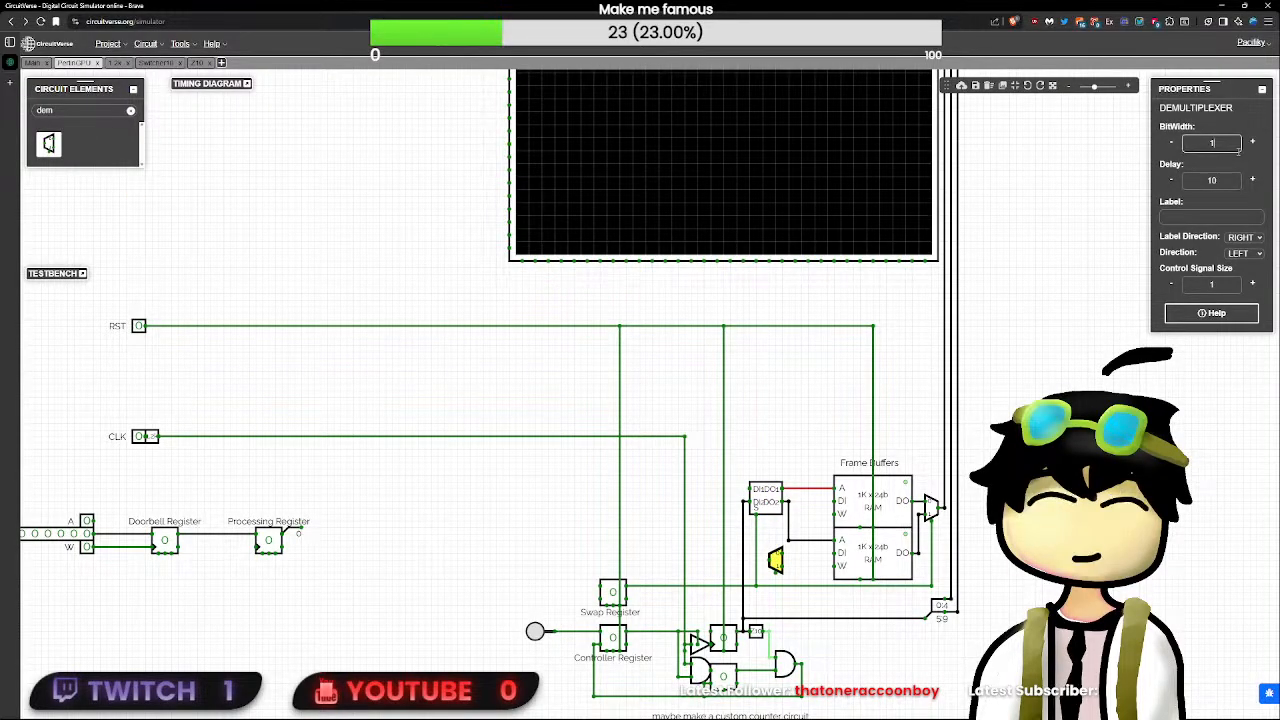
pyautogui.click(784, 567)
pyautogui.moveTo(778, 563); pyautogui.dragTo(778, 537)
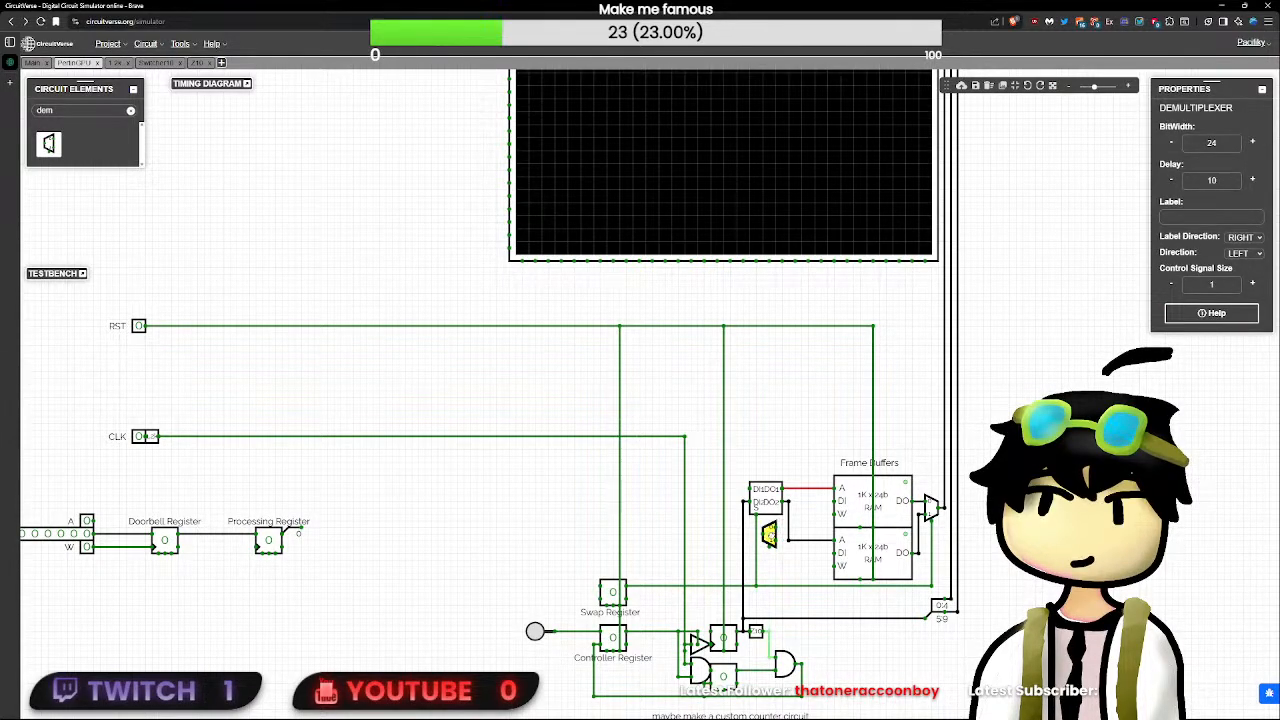
# - Wire the 24-bit demultiplexer's output 0 to the upper frame buffer's data input
pyautogui.scroll(5, 778, 537)
pyautogui.click(822, 517)
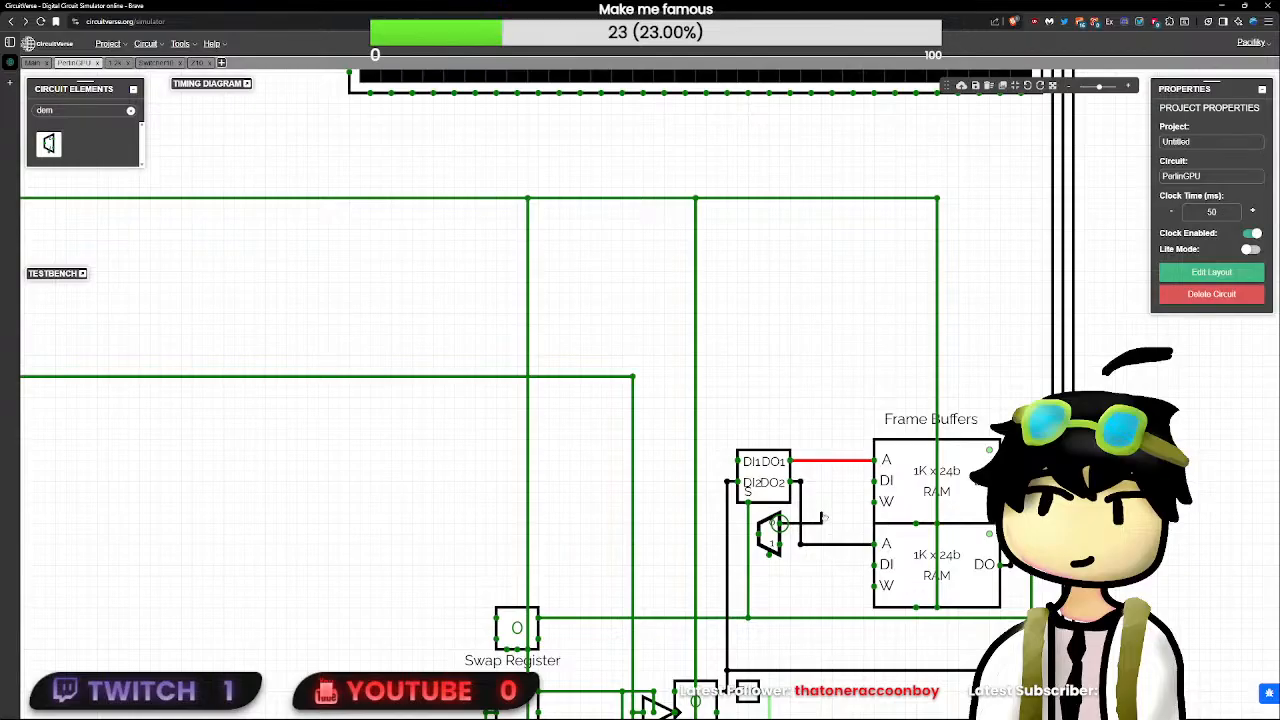
pyautogui.moveTo(815, 488); pyautogui.dragTo(875, 484)
pyautogui.moveTo(811, 523)
pyautogui.mouseDown()
pyautogui.moveTo(864, 583)
pyautogui.moveTo(874, 568)
pyautogui.moveTo(818, 524)
pyautogui.mouseUp()
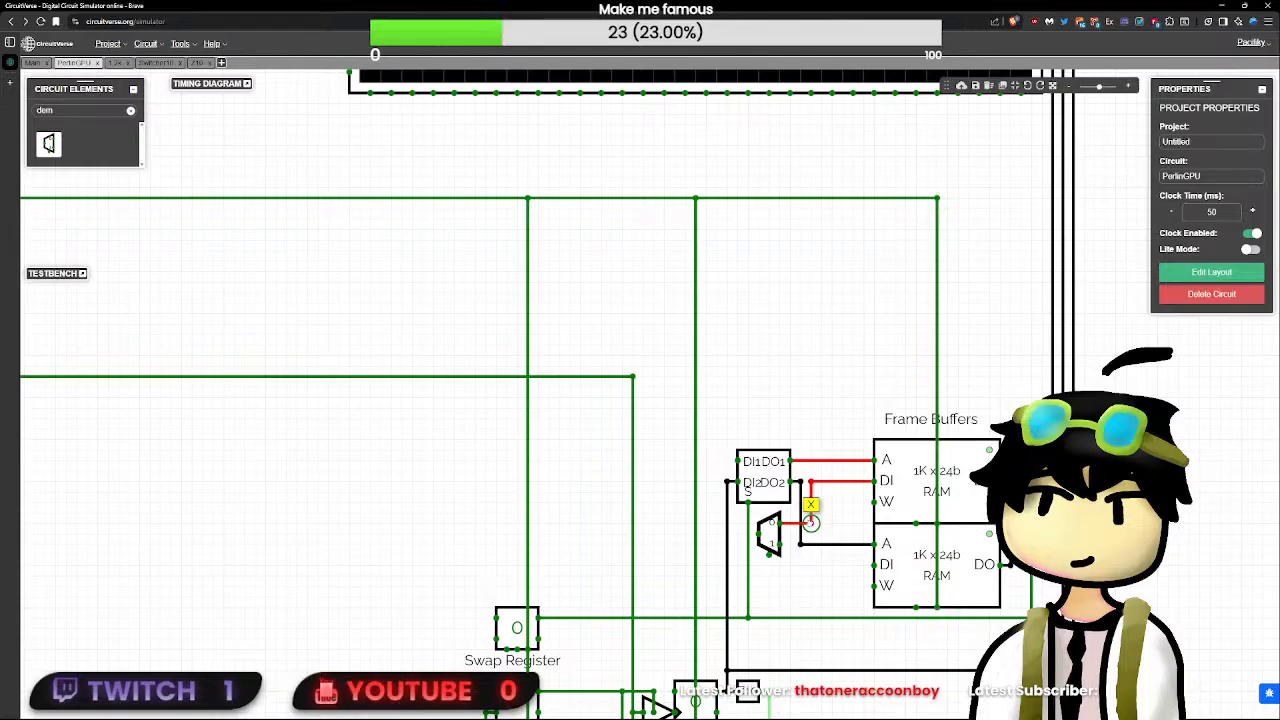
# - Delete the 24-bit demultiplexer together with the wires leading to the upper frame buffer's data input
pyautogui.press('Delete')
pyautogui.click(769, 534)
pyautogui.press('Delete')
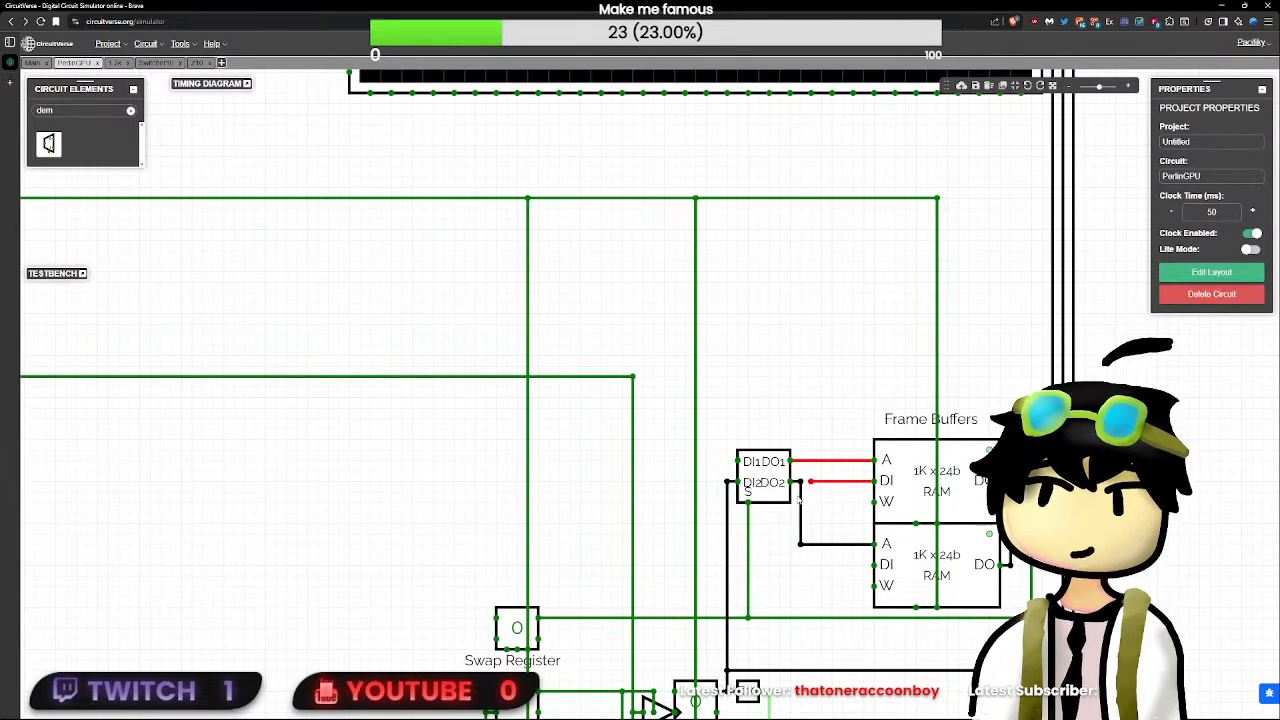
pyautogui.click(812, 482)
pyautogui.press('Delete')
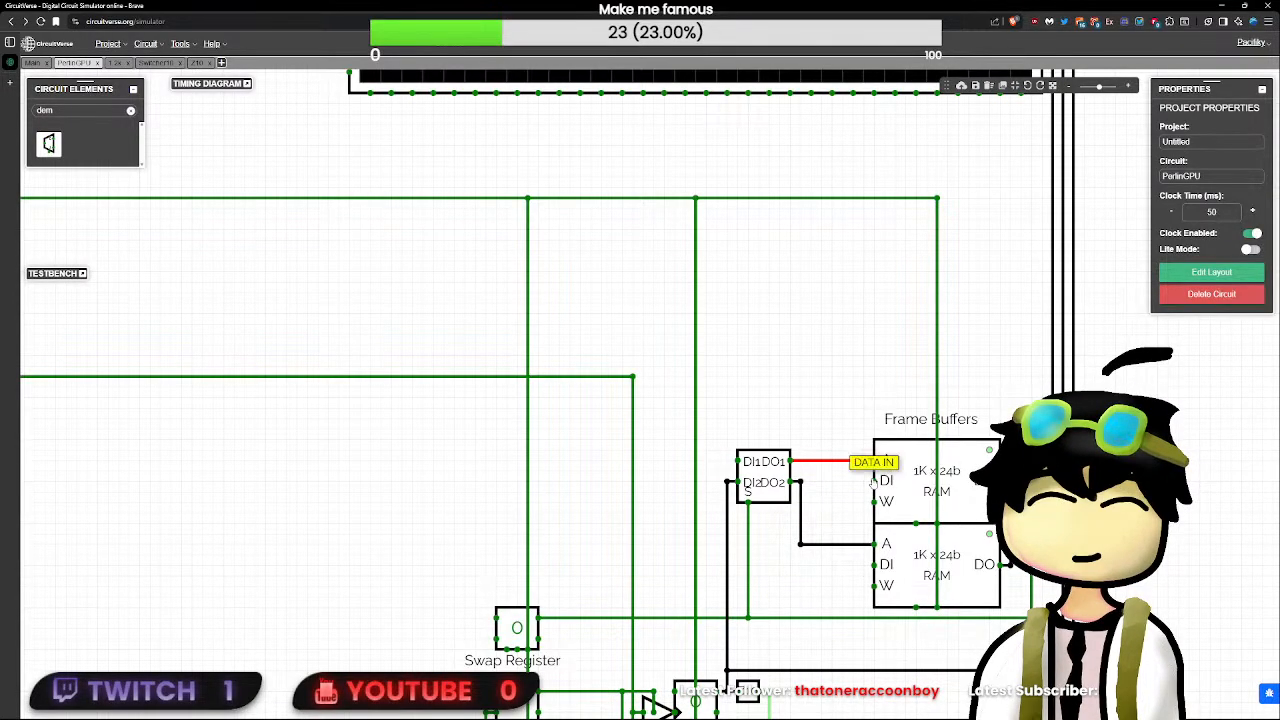
# - Draw a stub wire from the upper frame buffer's data input and wire a new 1-bit Demultiplexer's output 1 to the lower buffer's write input
pyautogui.moveTo(874, 482); pyautogui.dragTo(818, 483)
pyautogui.click(48, 144)
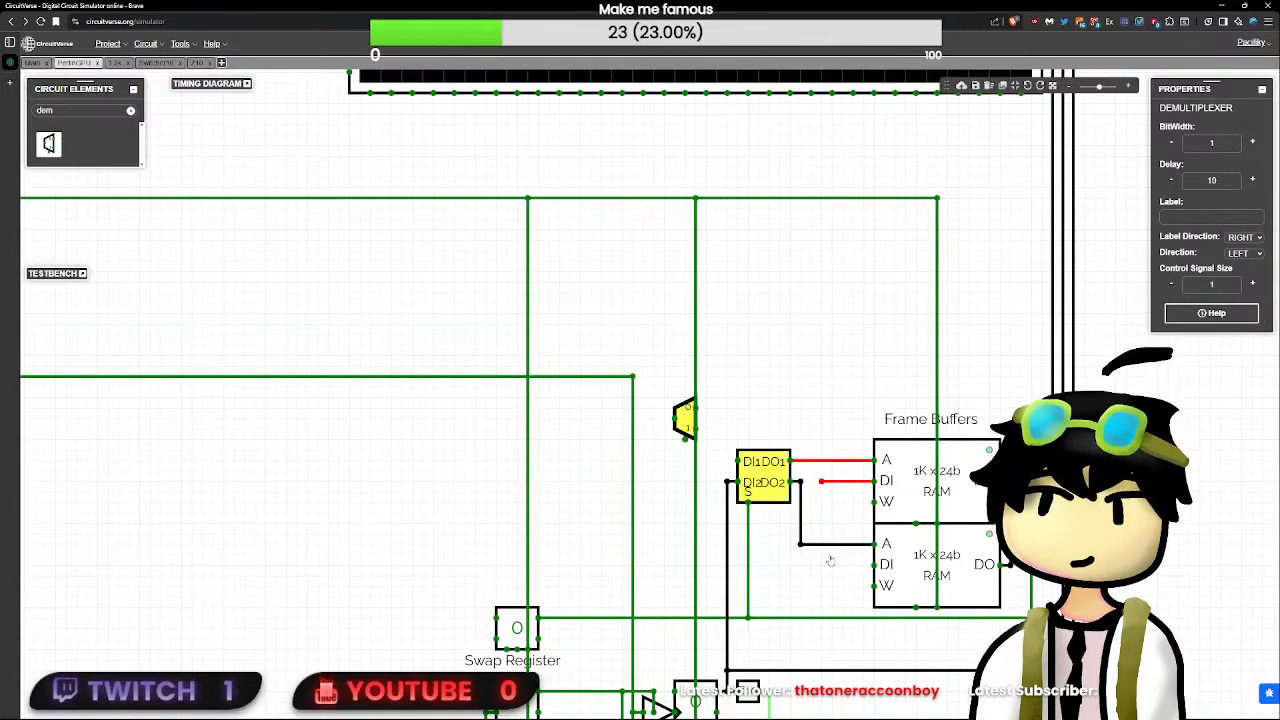
pyautogui.click(779, 578)
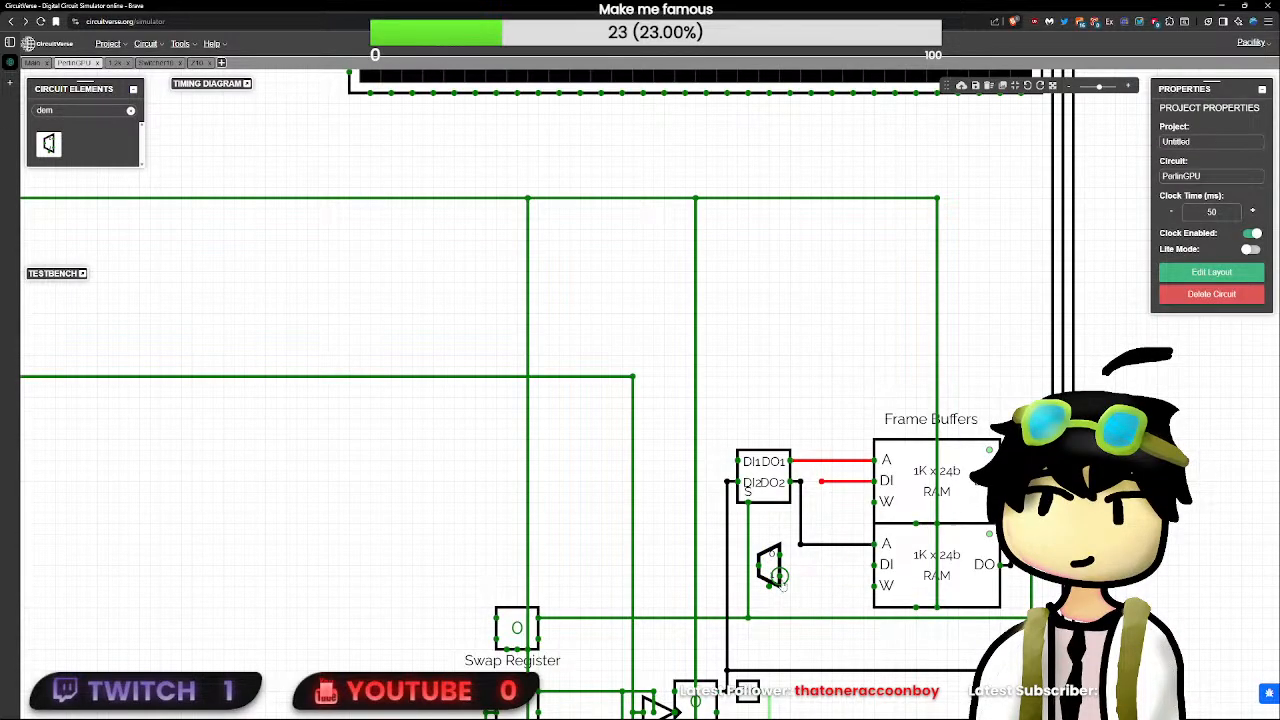
pyautogui.moveTo(778, 575); pyautogui.dragTo(862, 586)
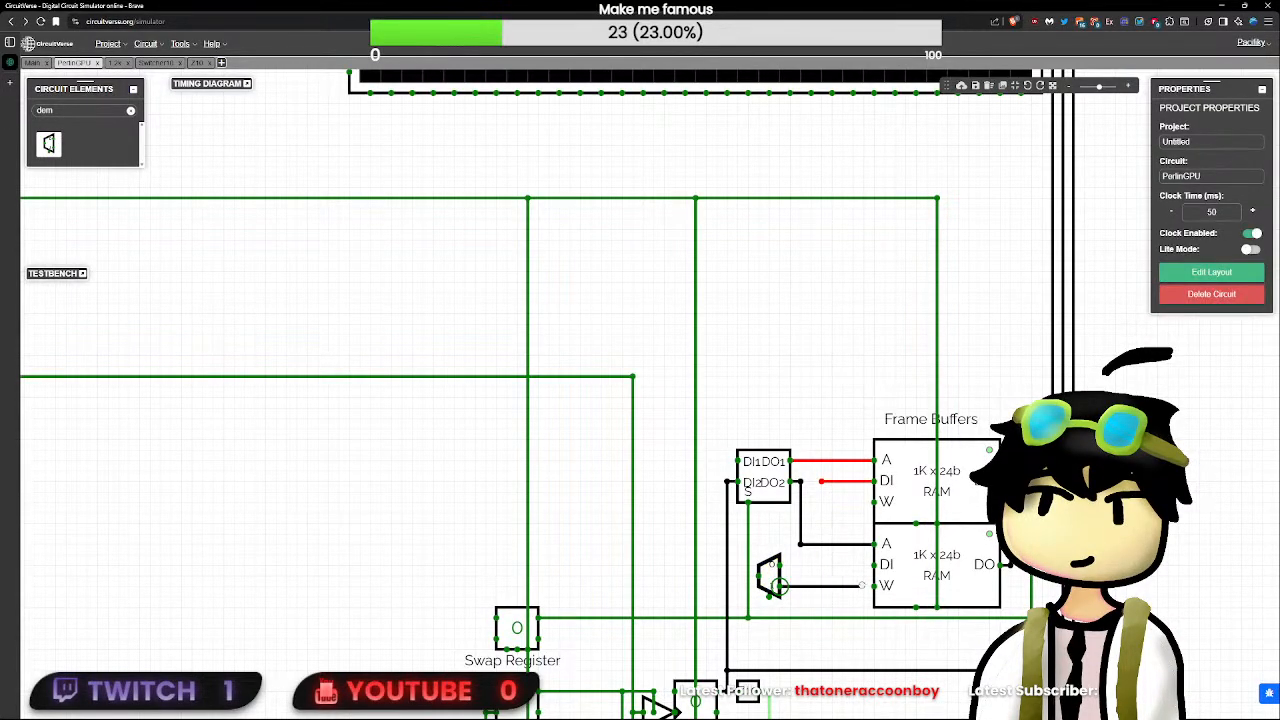
# - Set the 1-bit demultiplexer's delay to 0
pyautogui.click(772, 577)
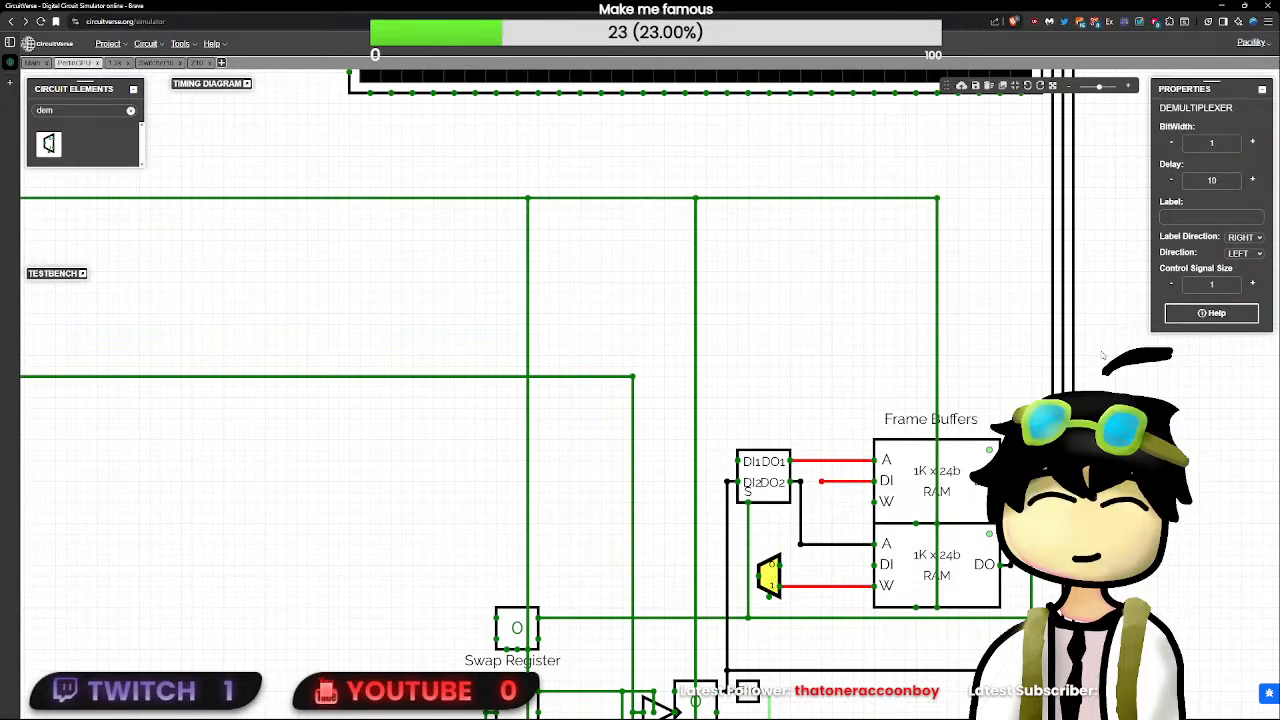
pyautogui.doubleClick(1225, 182)
pyautogui.write('0')
pyautogui.click(855, 467)
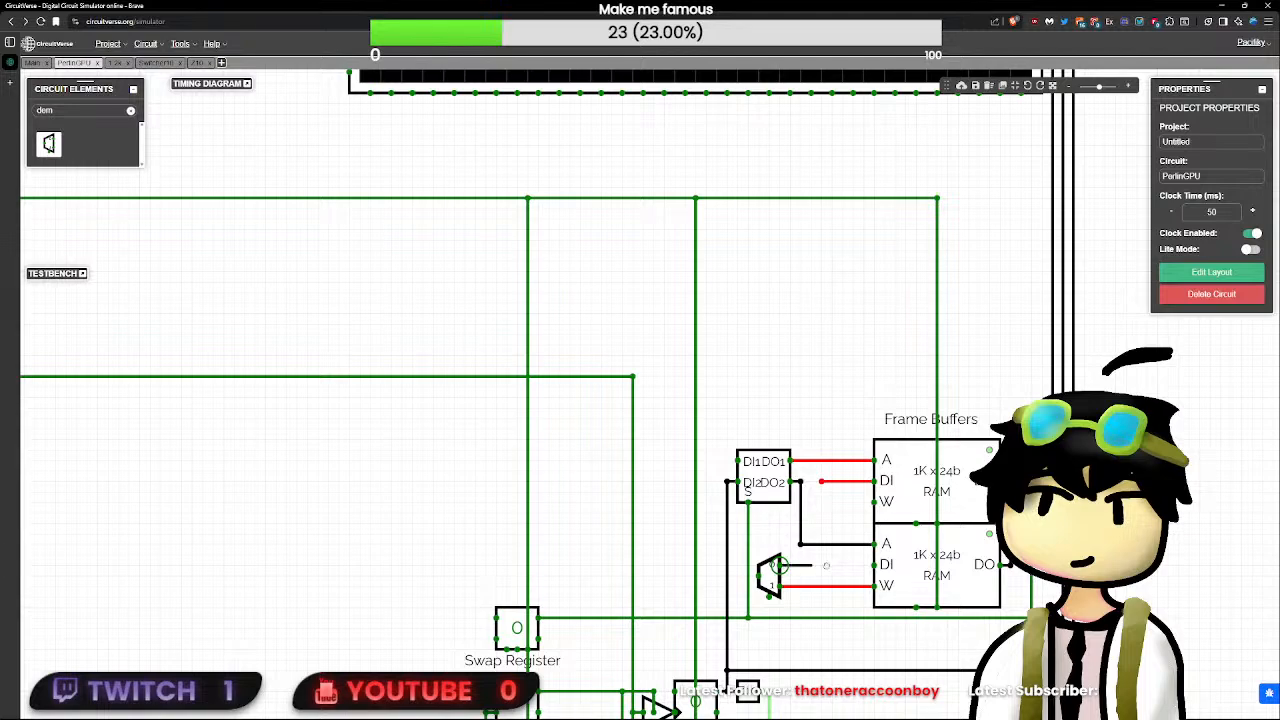
# - Connect the demultiplexer's output 0 to the upper frame buffer's write input
pyautogui.moveTo(864, 565); pyautogui.dragTo(854, 503)
pyautogui.keyDown('shift'); pyautogui.click(864, 567); pyautogui.keyUp('shift')
pyautogui.keyDown('shift'); pyautogui.click(863, 503); pyautogui.keyUp('shift')
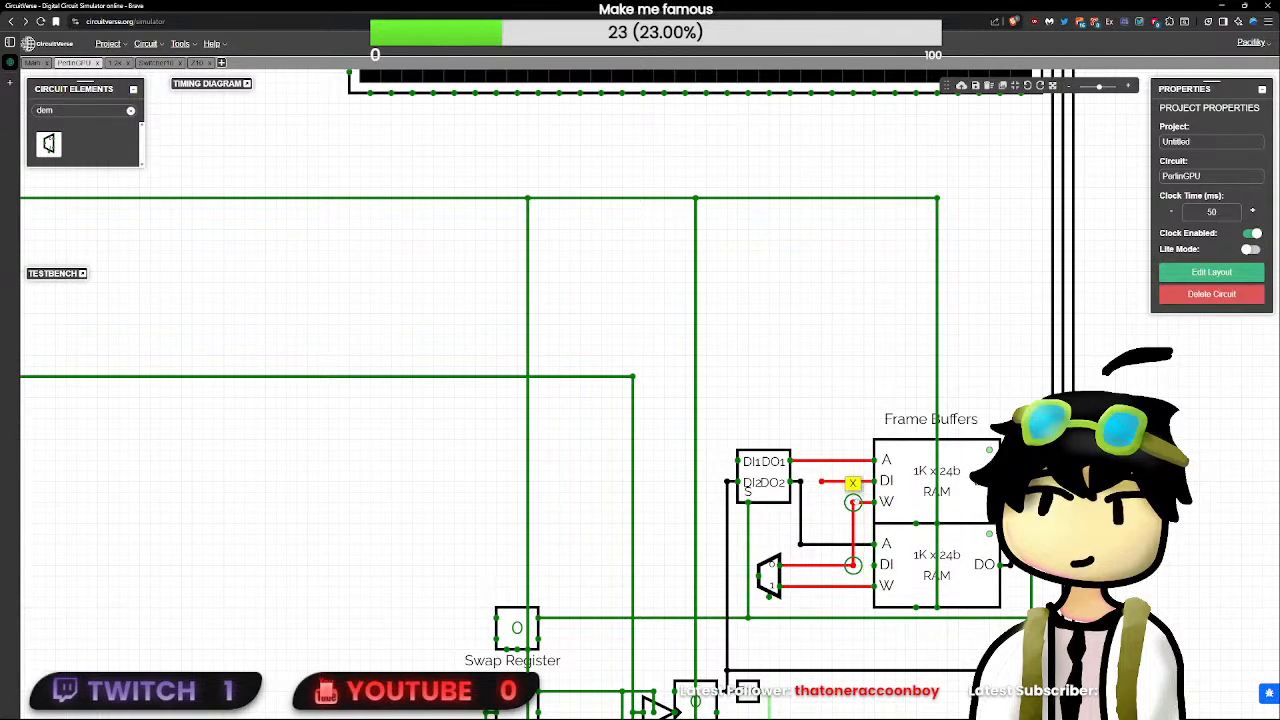
# - Join the data inputs of both frame buffers and extend the shared wire left past the switch subcircuit
pyautogui.click(865, 520)
pyautogui.click(869, 484)
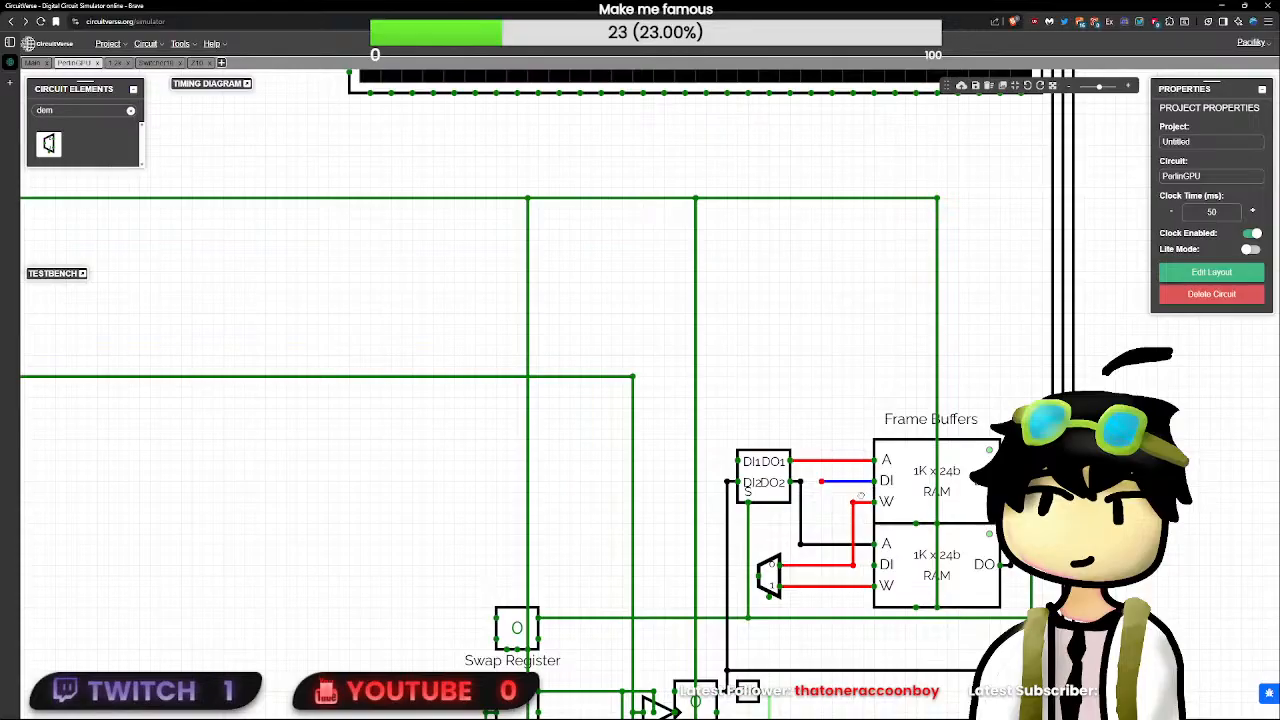
pyautogui.moveTo(873, 481); pyautogui.dragTo(672, 531)
pyautogui.scroll(-5, 672, 532)
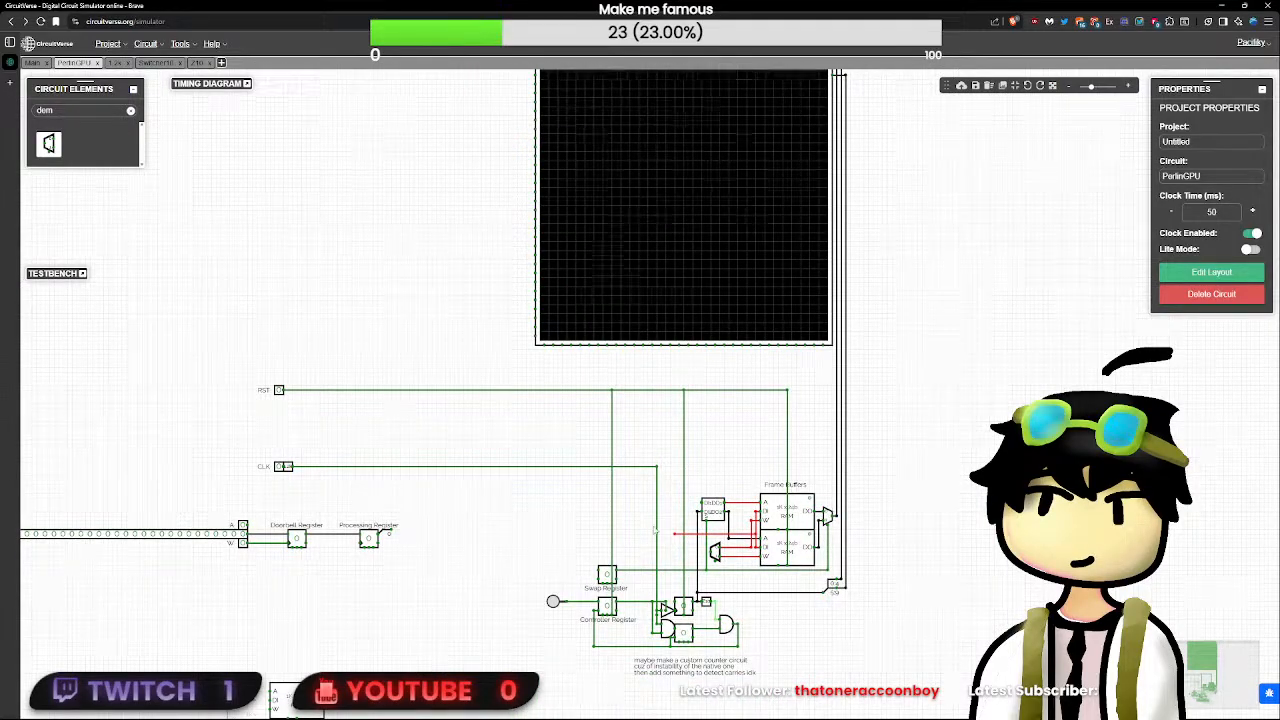
pyautogui.scroll(-5, 664, 466)
pyautogui.scroll(2, 666, 446)
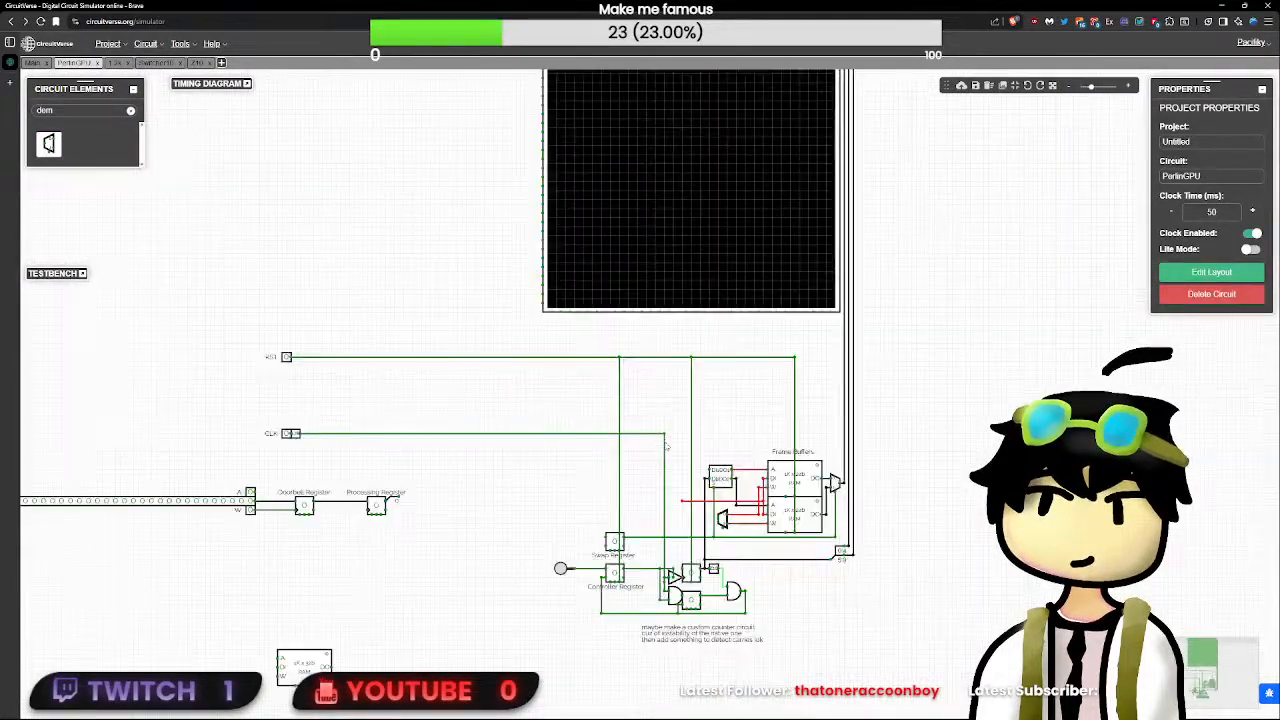
pyautogui.moveTo(666, 422); pyautogui.dragTo(294, 709)
pyautogui.click(293, 438)
pyautogui.scroll(-3, 451, 614)
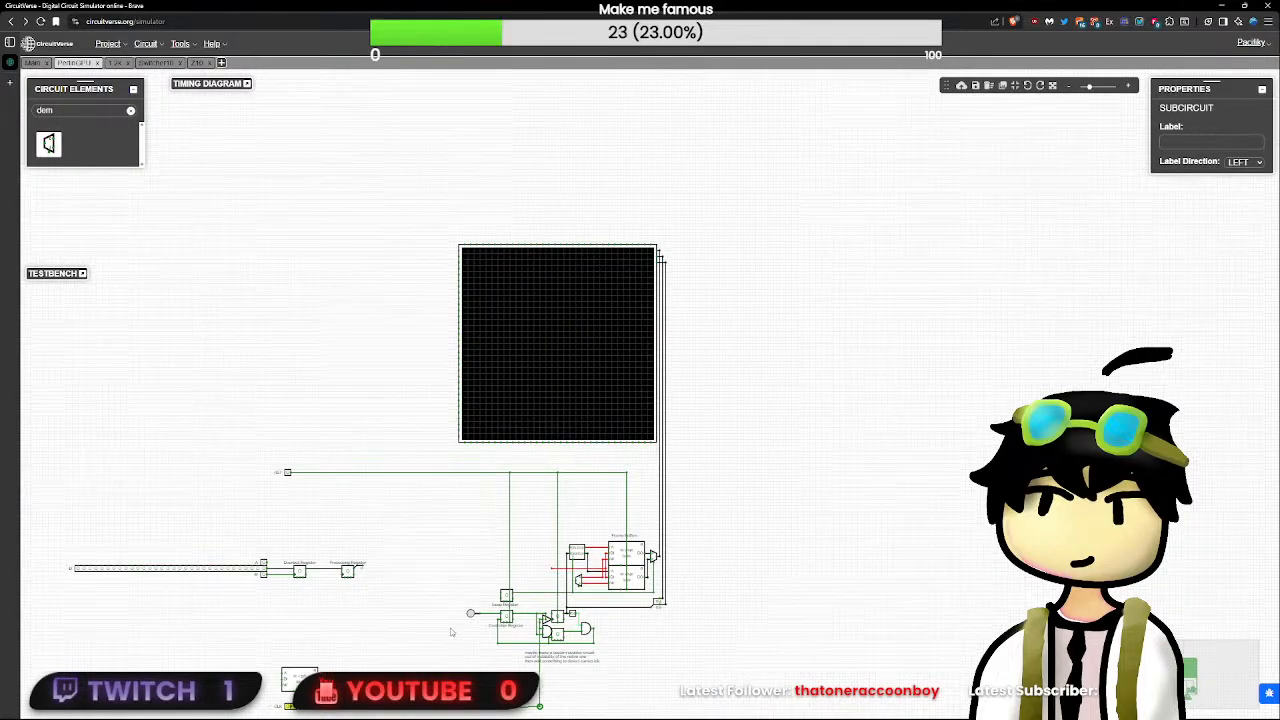
pyautogui.scroll(3, 451, 631)
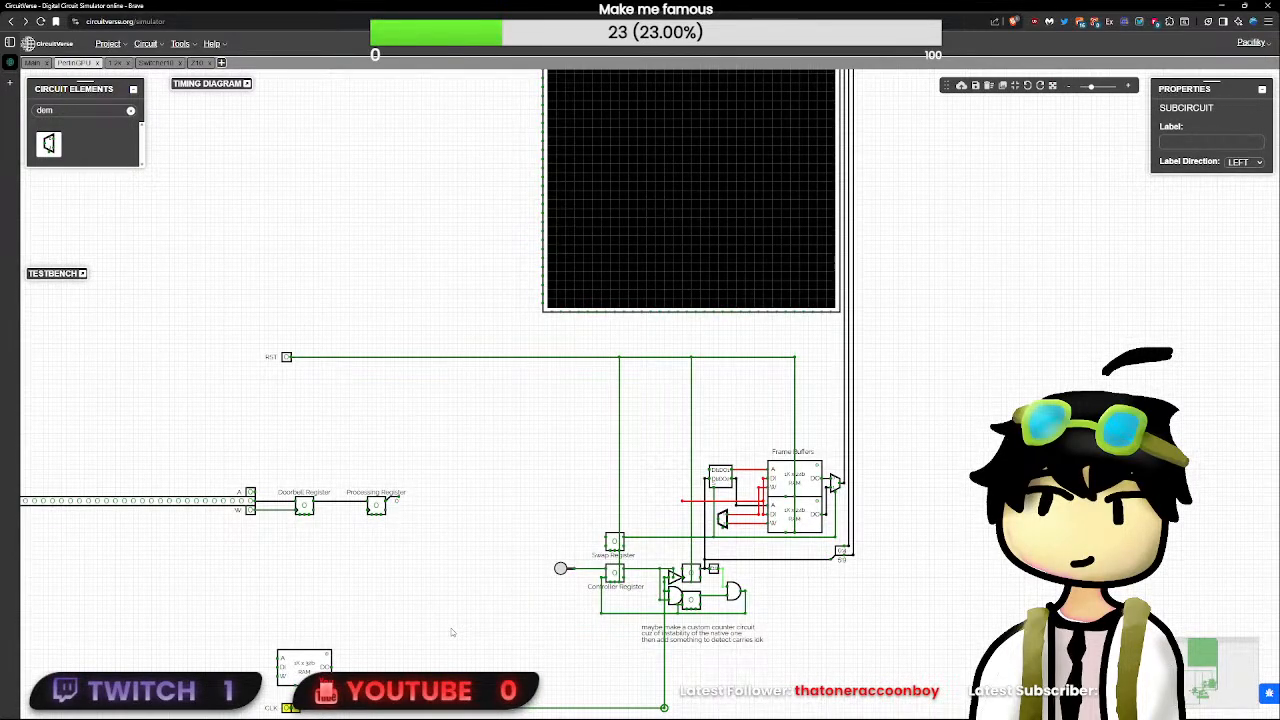
pyautogui.hotkey('ctrl', 'z')
# - Move the CLK and RST inputs and their lines together so they run side by side, with CLK directly above RST
pyautogui.scroll(5, 767, 555)
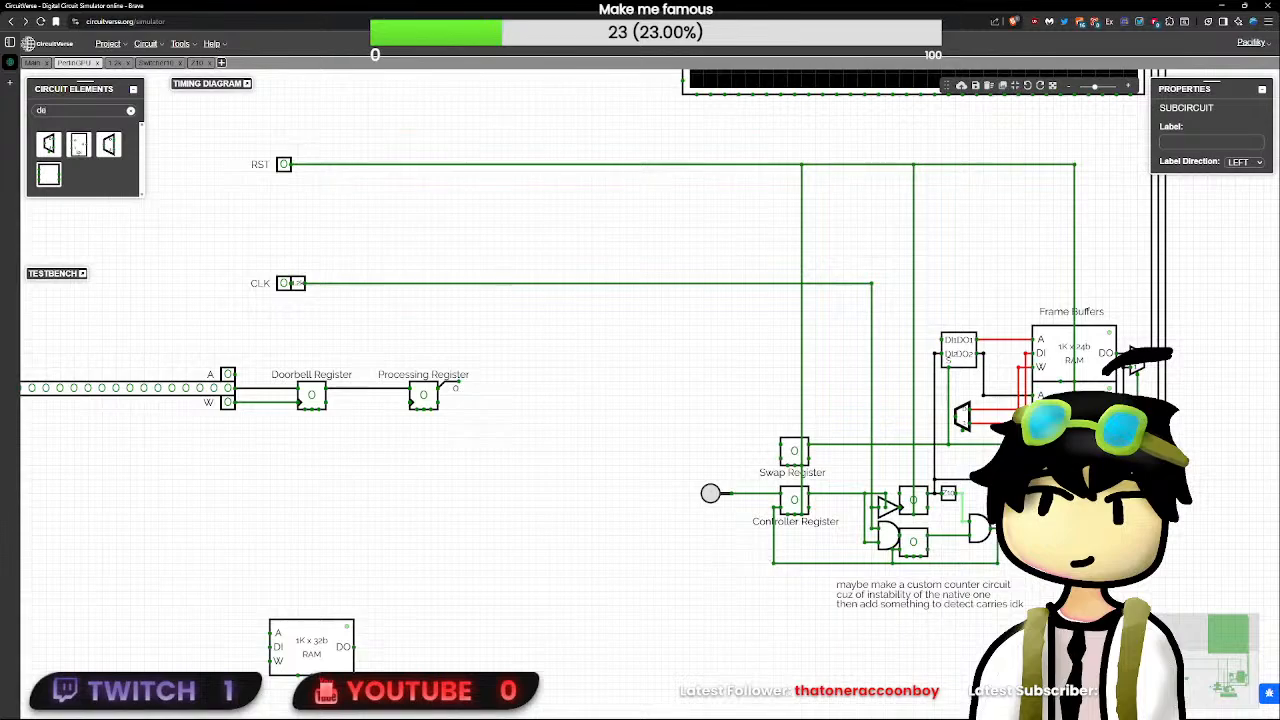
pyautogui.moveTo(872, 247); pyautogui.dragTo(66, 241)
pyautogui.click(231, 349)
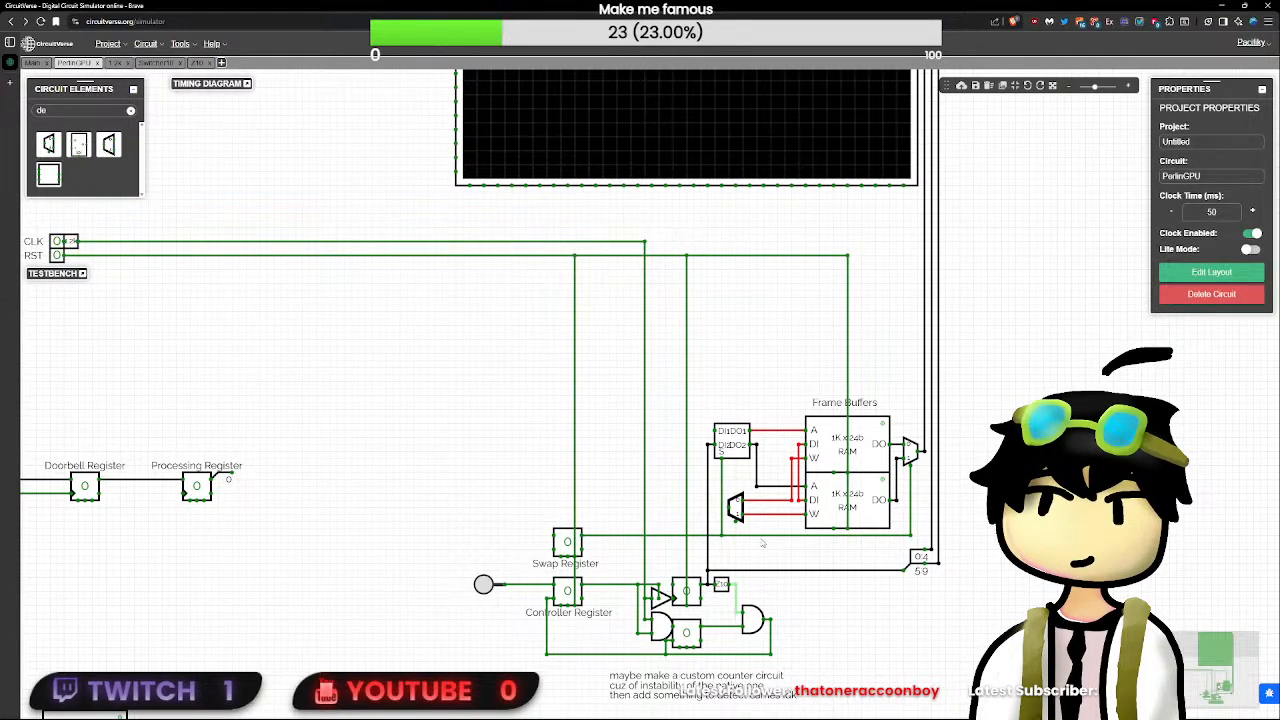
# - Extend a wire from the 1-bit demultiplexer's input left until it lines up with the end of the shared data wire
pyautogui.scroll(3, 850, 592)
pyautogui.scroll(-3, 850, 592)
pyautogui.scroll(3, 850, 592)
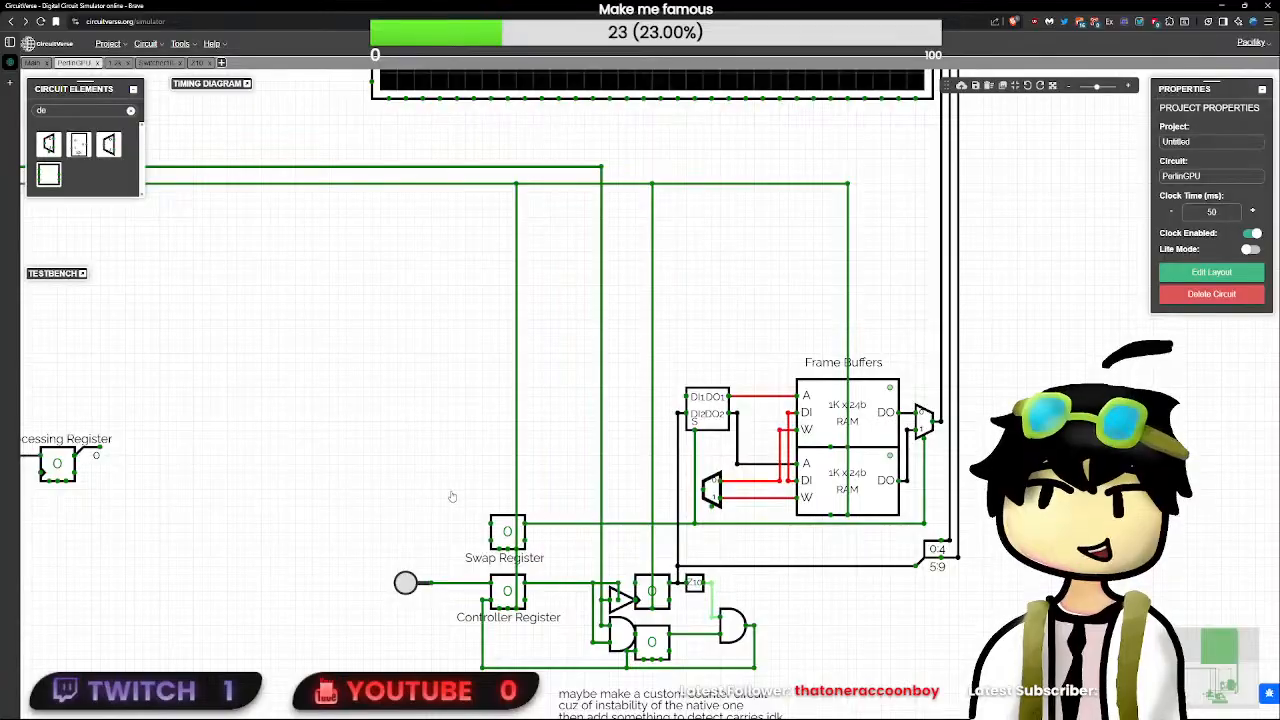
pyautogui.moveTo(452, 496); pyautogui.dragTo(726, 556)
pyautogui.moveTo(344, 504); pyautogui.dragTo(595, 480)
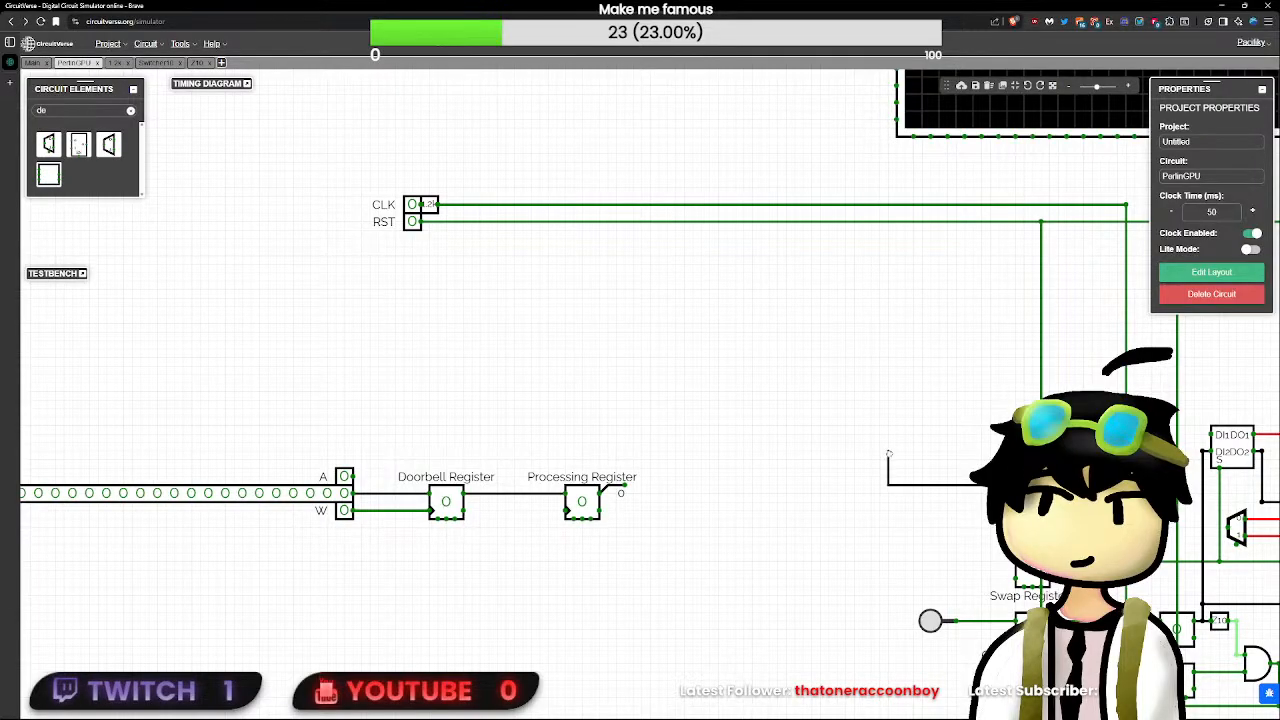
pyautogui.moveTo(999, 465); pyautogui.dragTo(733, 423)
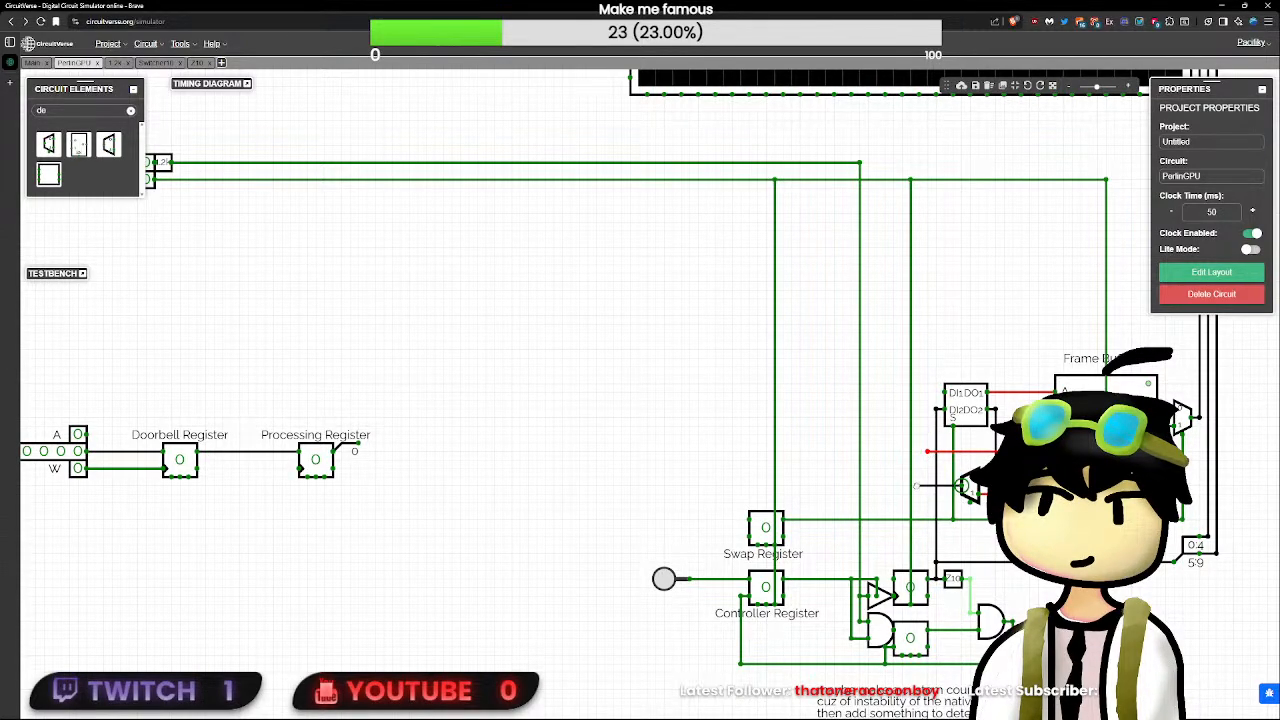
pyautogui.moveTo(928, 452); pyautogui.dragTo(928, 486)
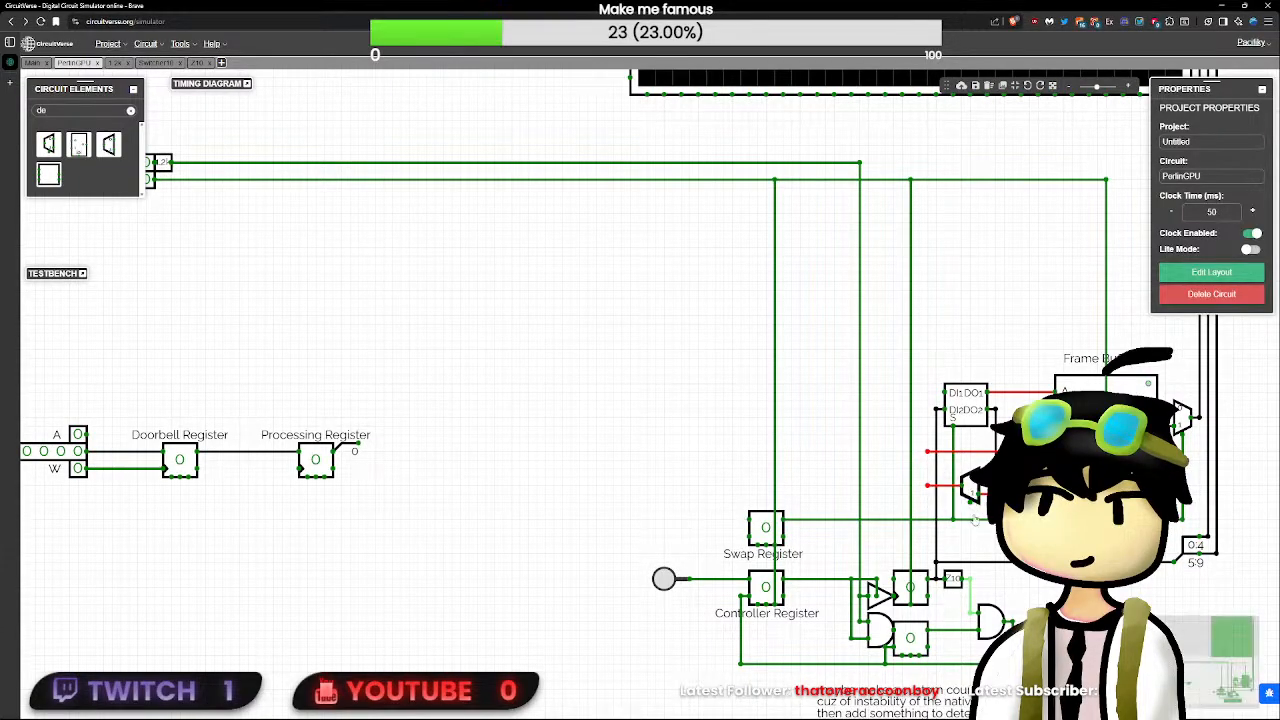
pyautogui.moveTo(766, 528); pyautogui.dragTo(767, 538)
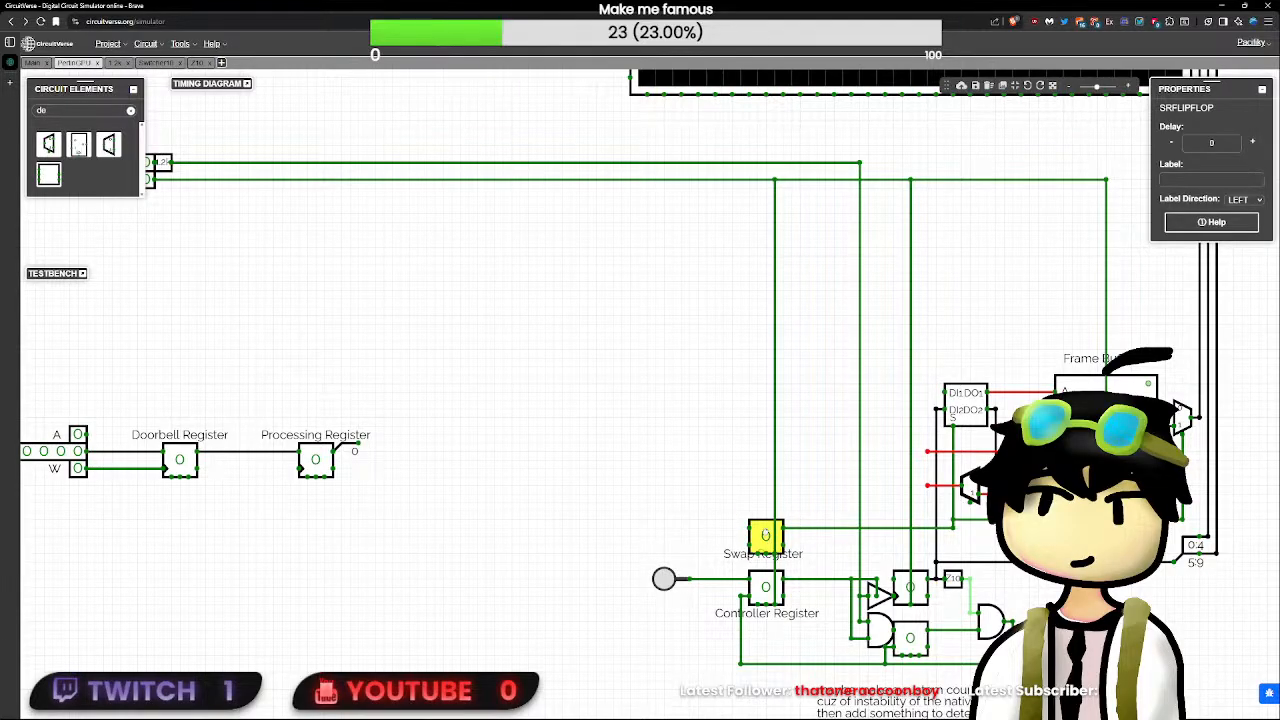
pyautogui.moveTo(766, 526); pyautogui.dragTo(767, 521)
pyautogui.click(897, 535)
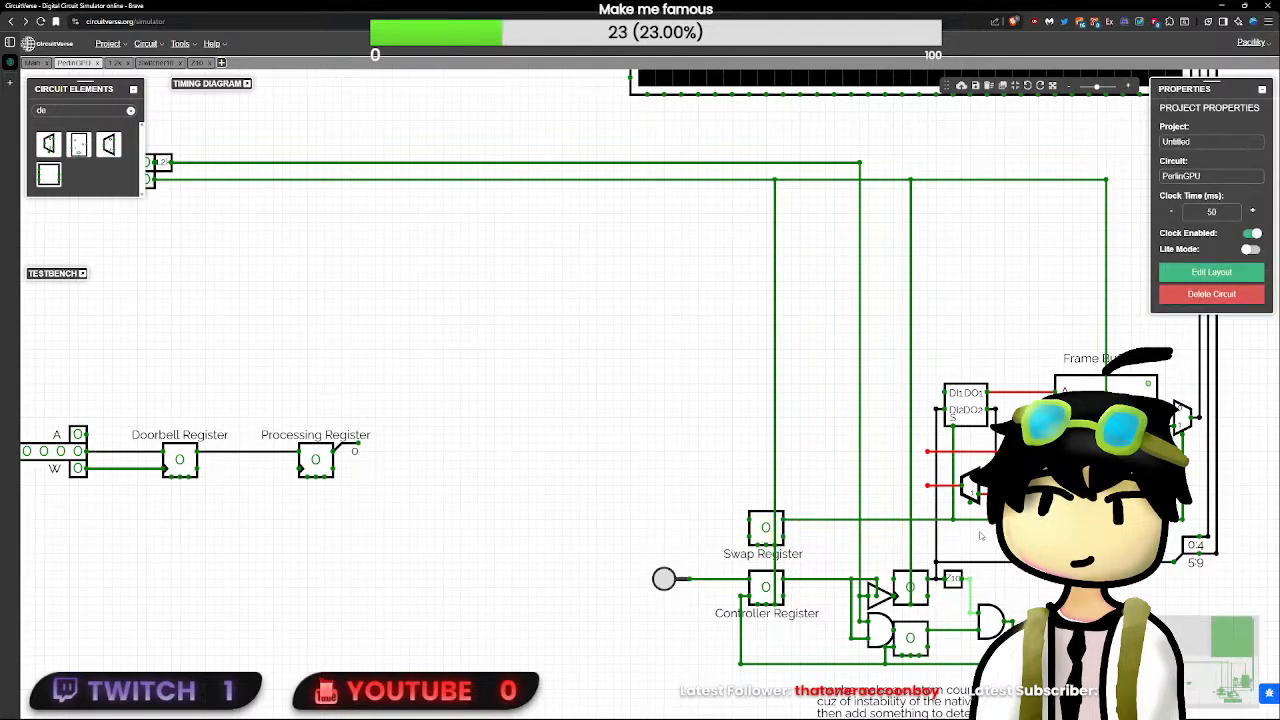
# - Shift the demultiplexer slightly right and connect its select input to the Swap Register's output line
pyautogui.scroll(2, 993, 537)
pyautogui.scroll(1, 990, 537)
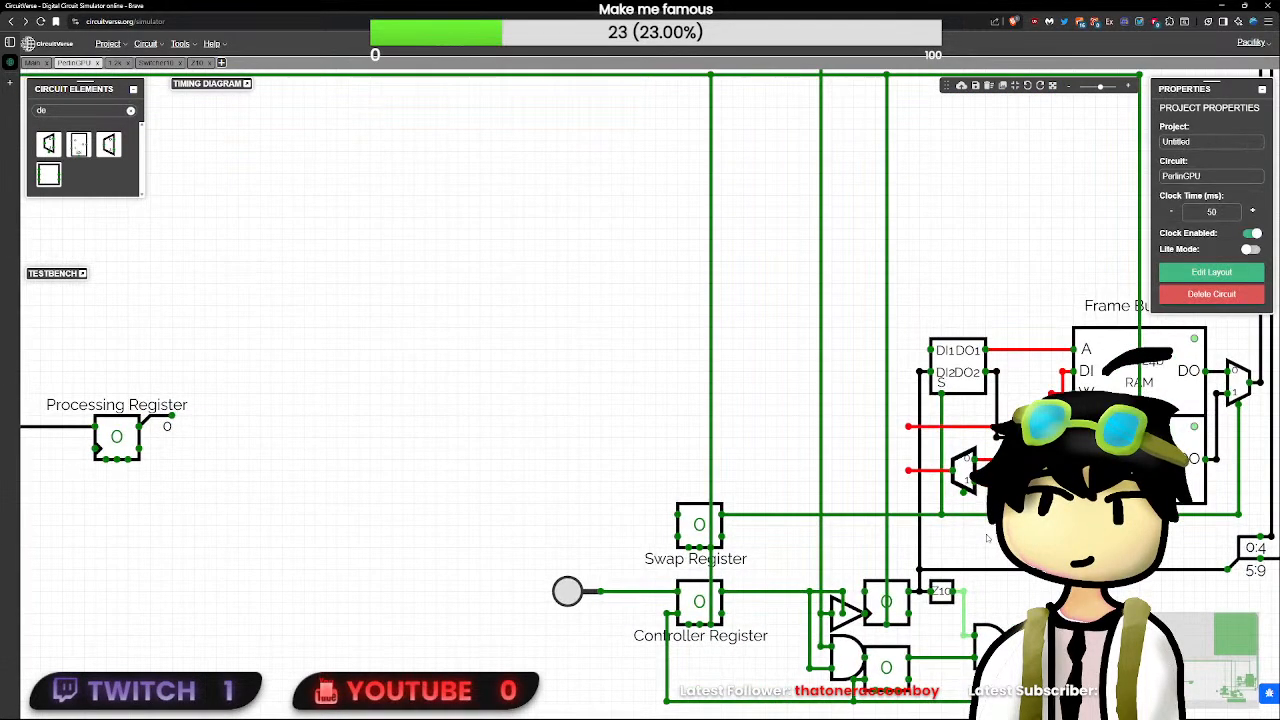
pyautogui.click(962, 472)
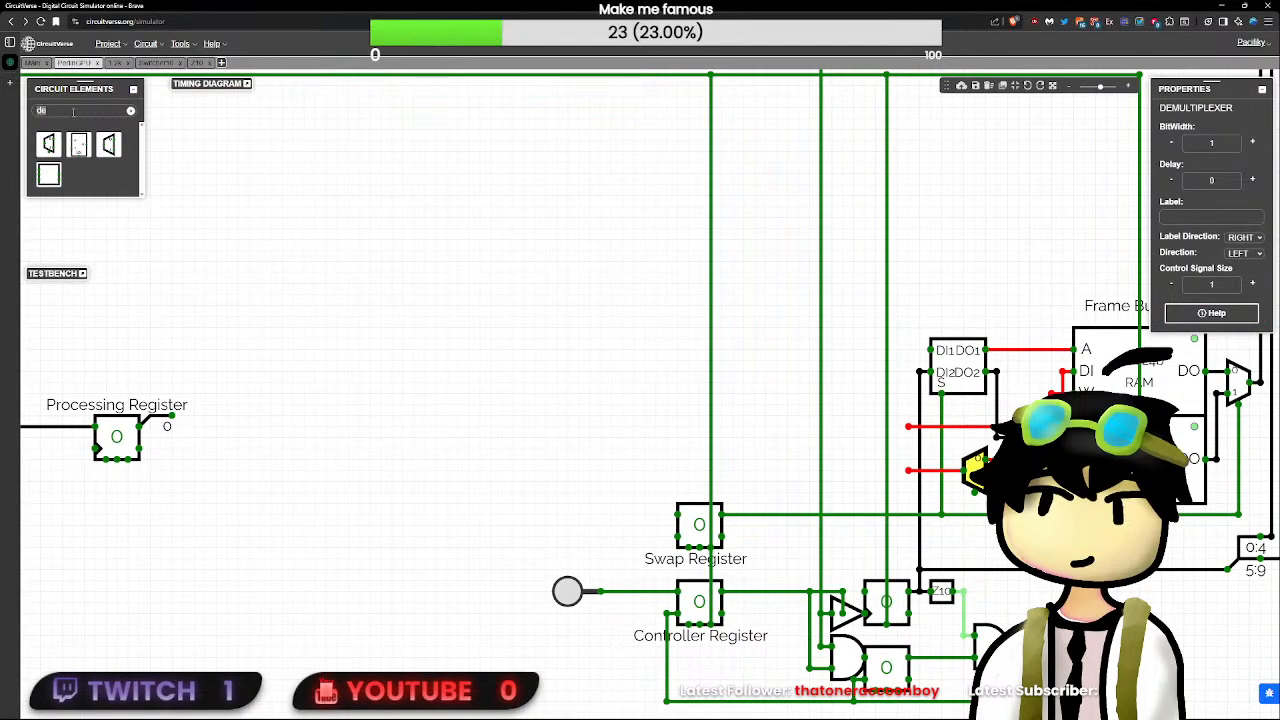
pyautogui.write('not')
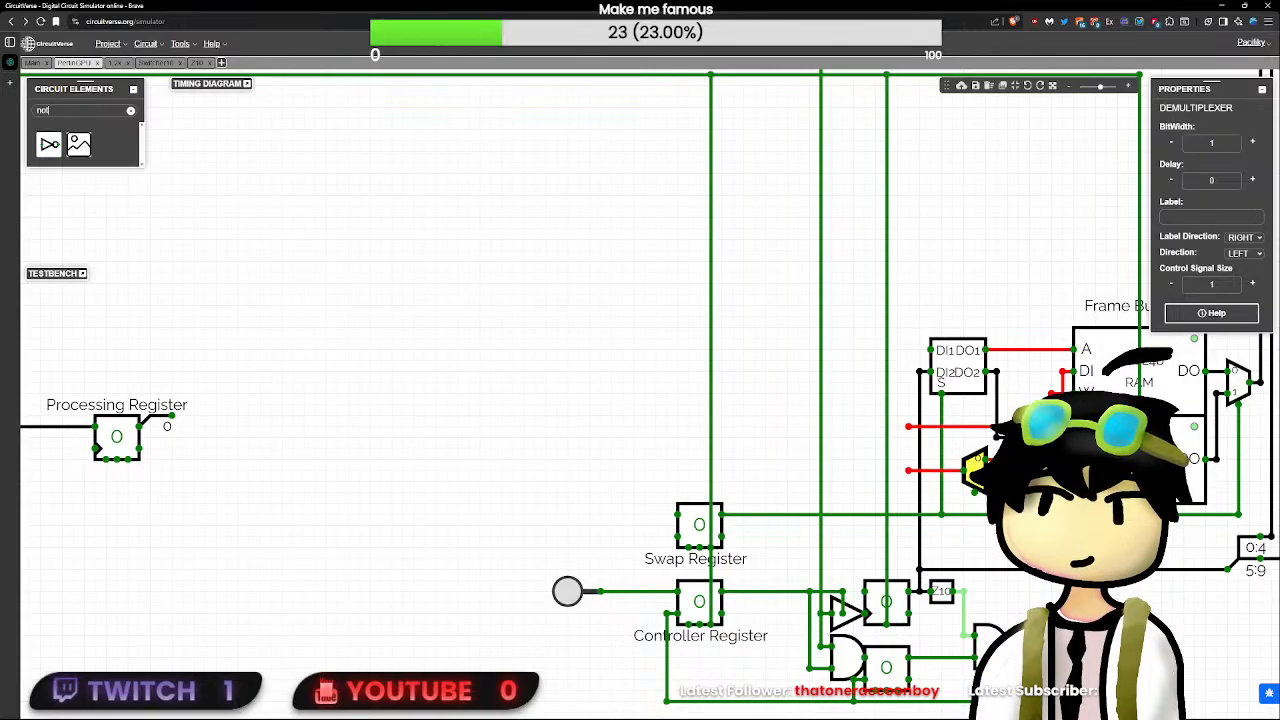
pyautogui.click(975, 503)
pyautogui.moveTo(975, 492); pyautogui.dragTo(974, 508)
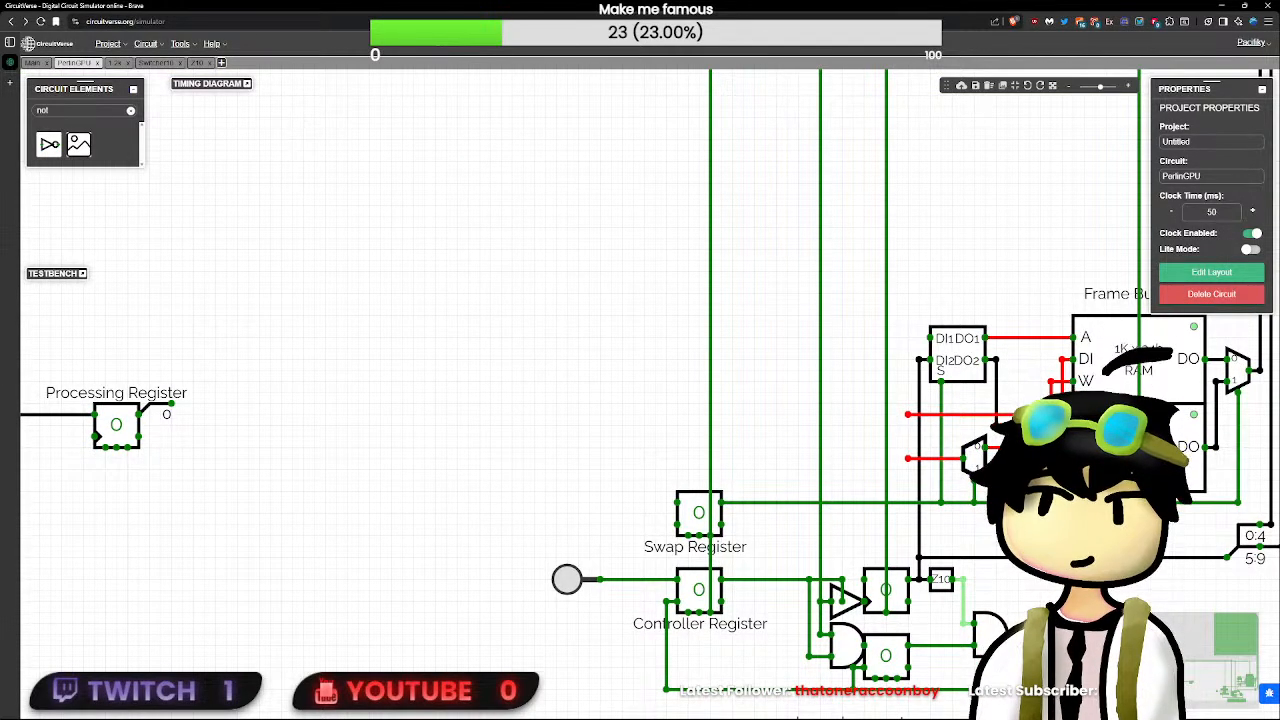
# - Move the demultiplexer right, closer to the frame buffers, keeping its select wire running straight down to the swap line
pyautogui.scroll(1, 990, 500)
pyautogui.scroll(2, 975, 460)
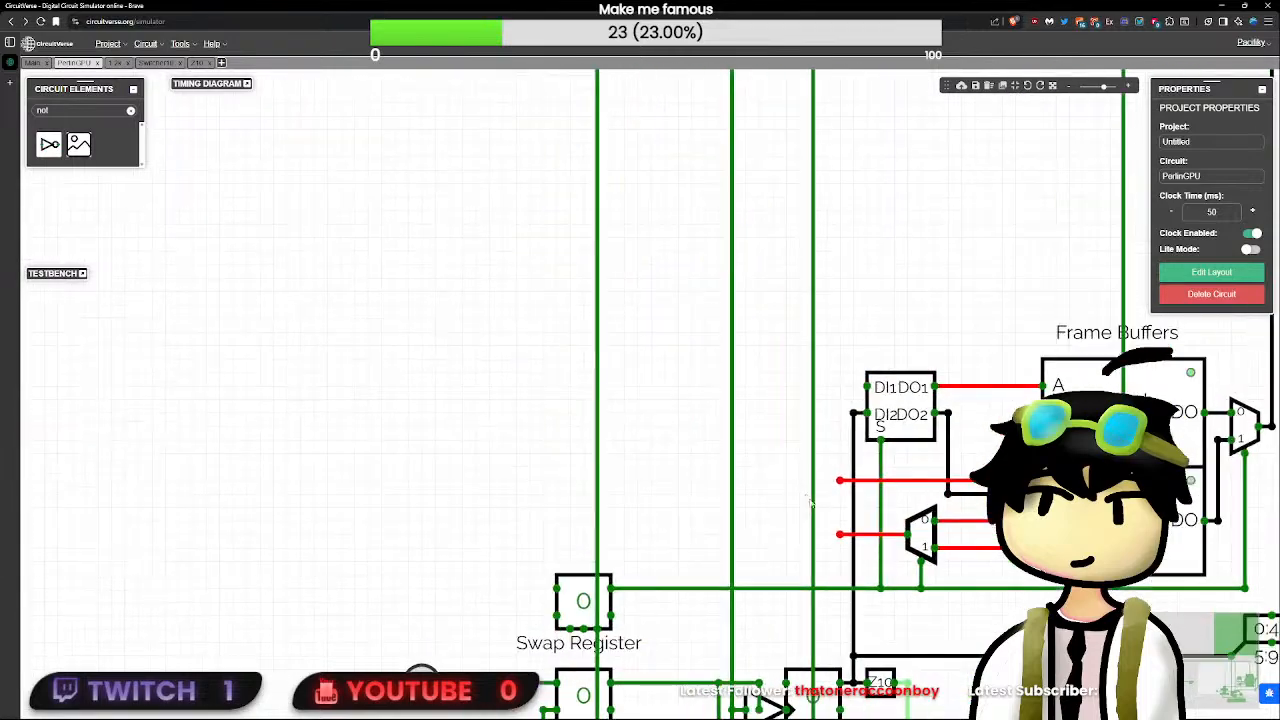
pyautogui.click(922, 540)
pyautogui.moveTo(923, 546); pyautogui.dragTo(991, 544)
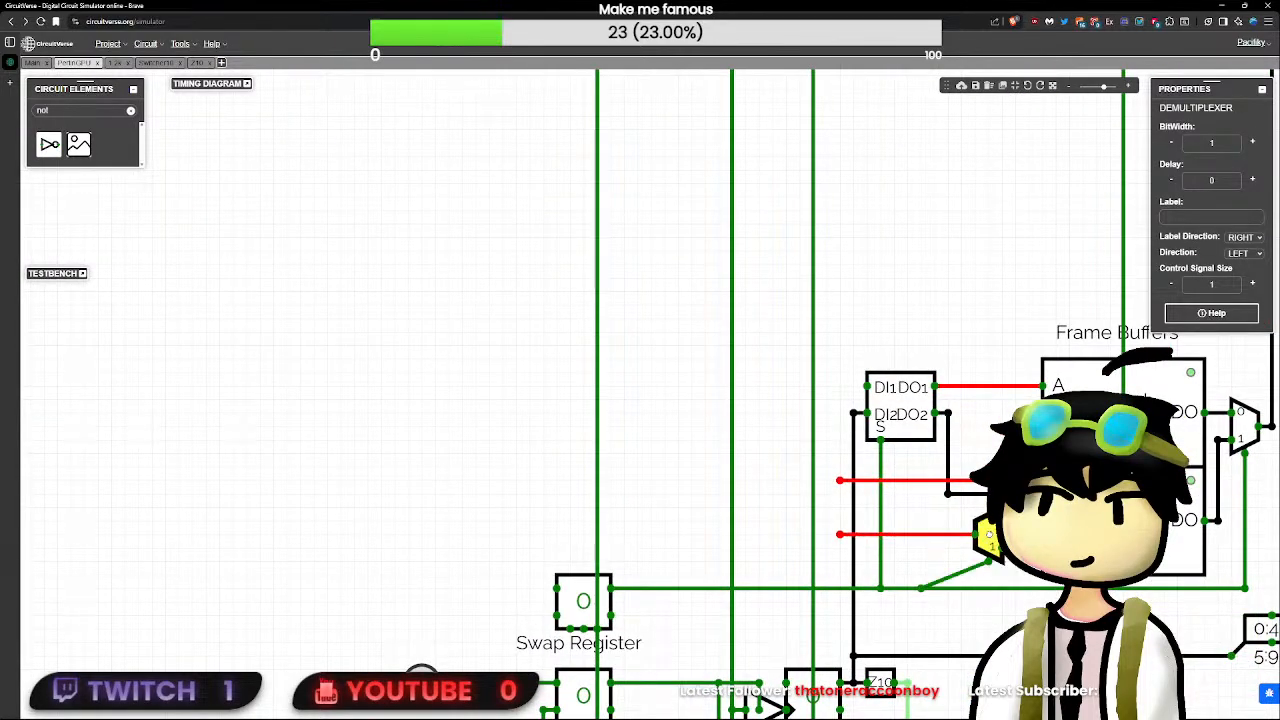
pyautogui.click(1008, 600)
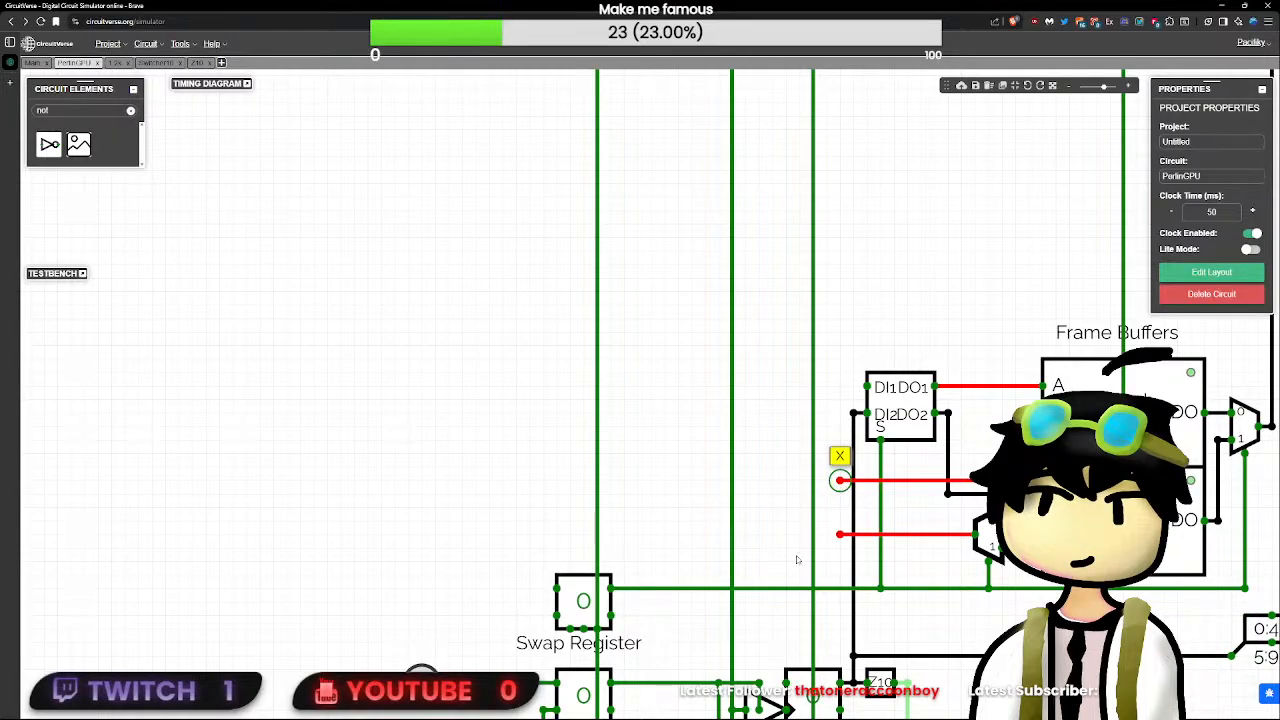
# - Try to move the CLK and RST inputs slightly down together, and undo the move
pyautogui.scroll(-5, 797, 560)
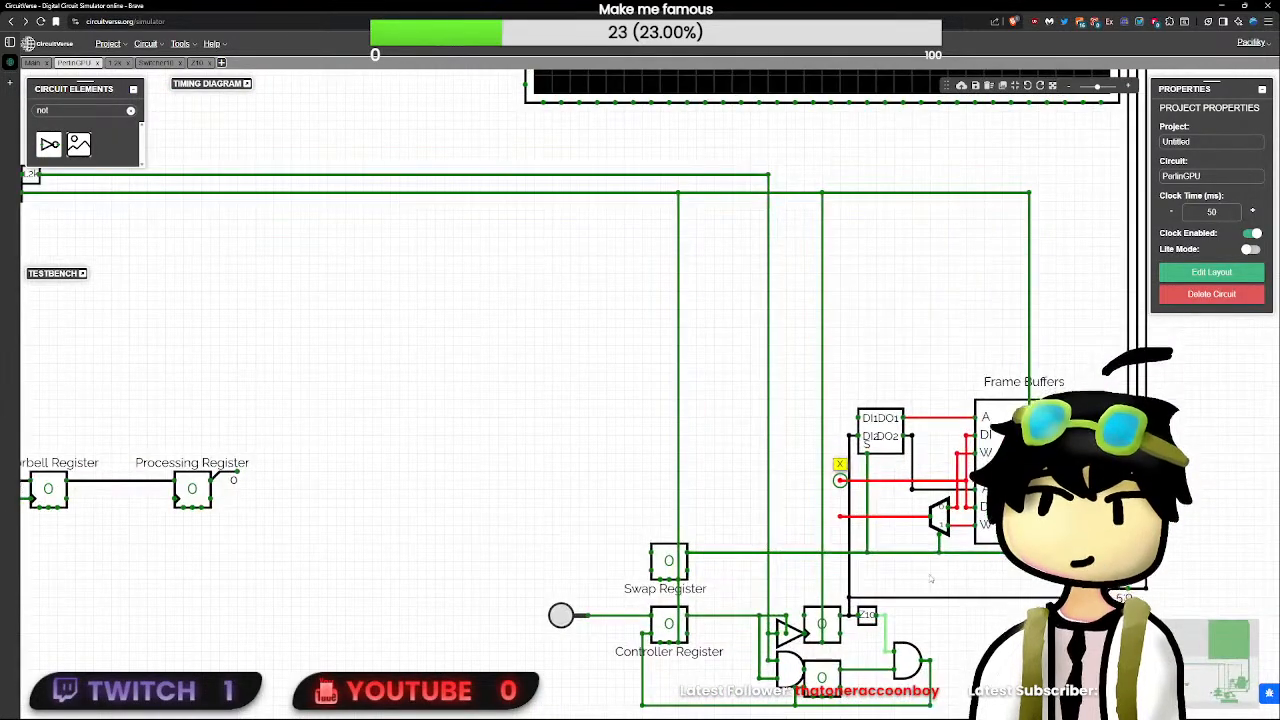
pyautogui.moveTo(930, 578); pyautogui.dragTo(776, 577)
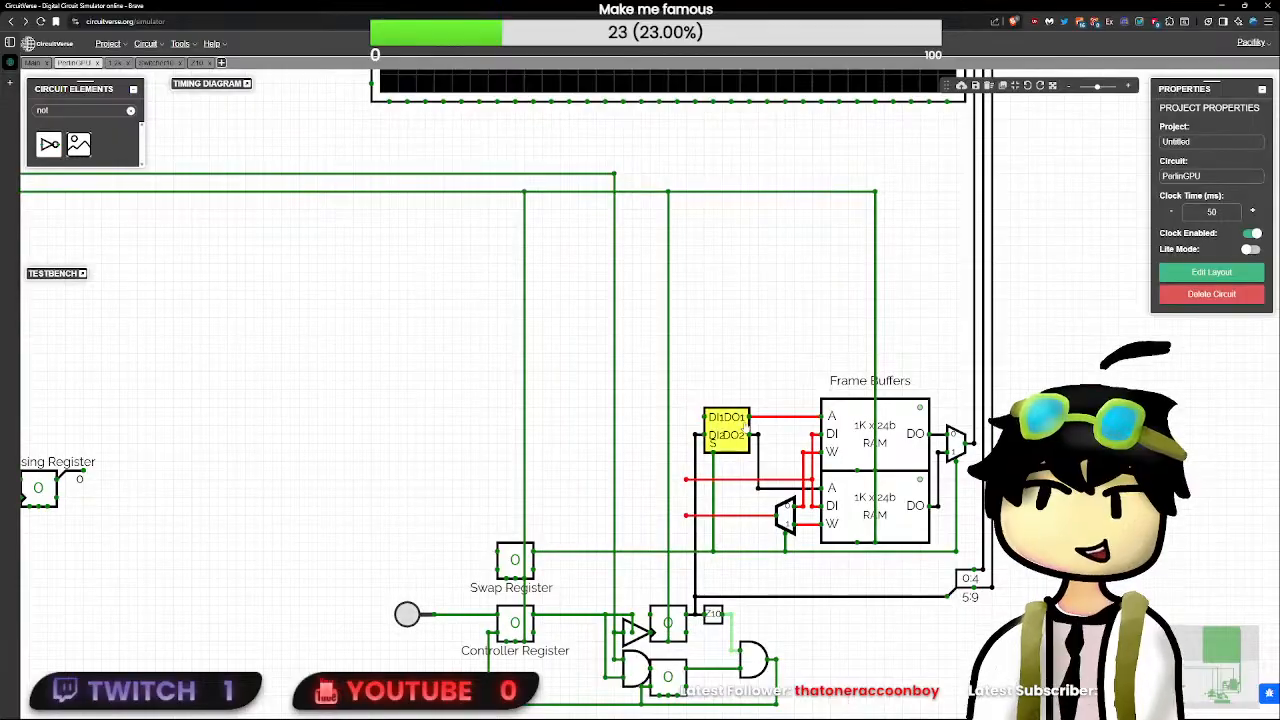
pyautogui.scroll(-1, 649, 471)
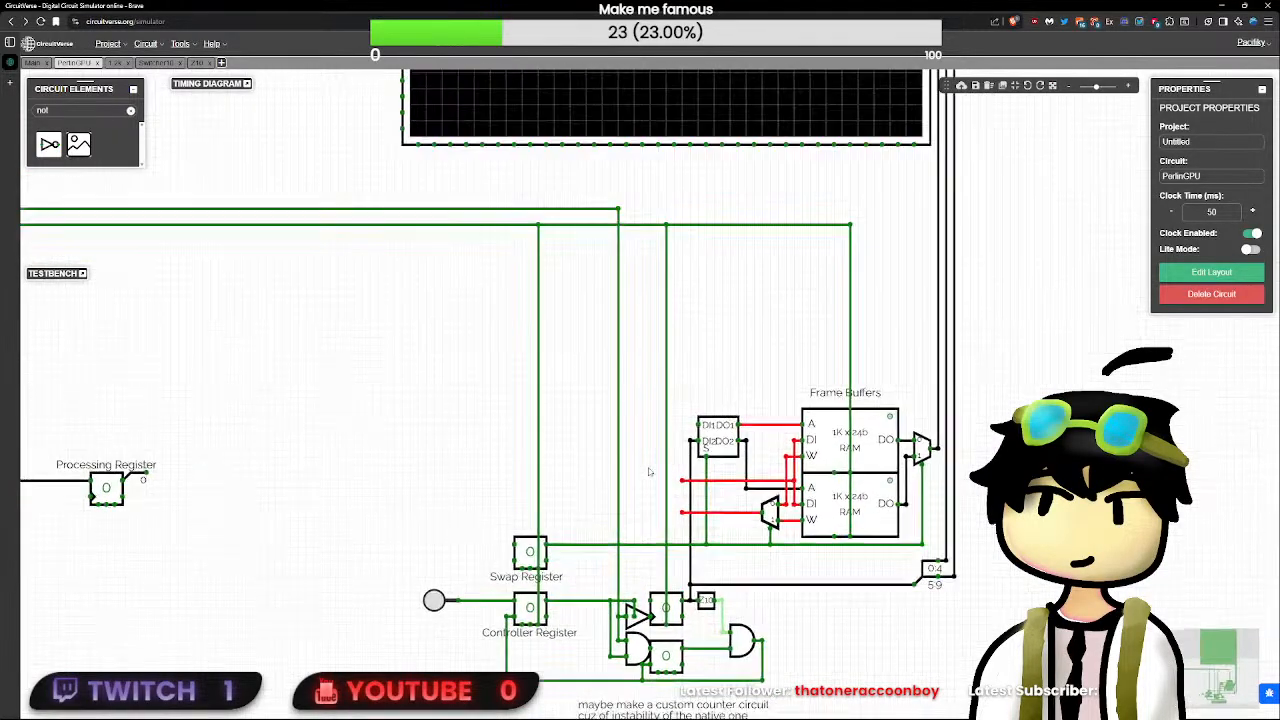
pyautogui.scroll(-3, 649, 471)
pyautogui.moveTo(560, 449); pyautogui.dragTo(790, 445)
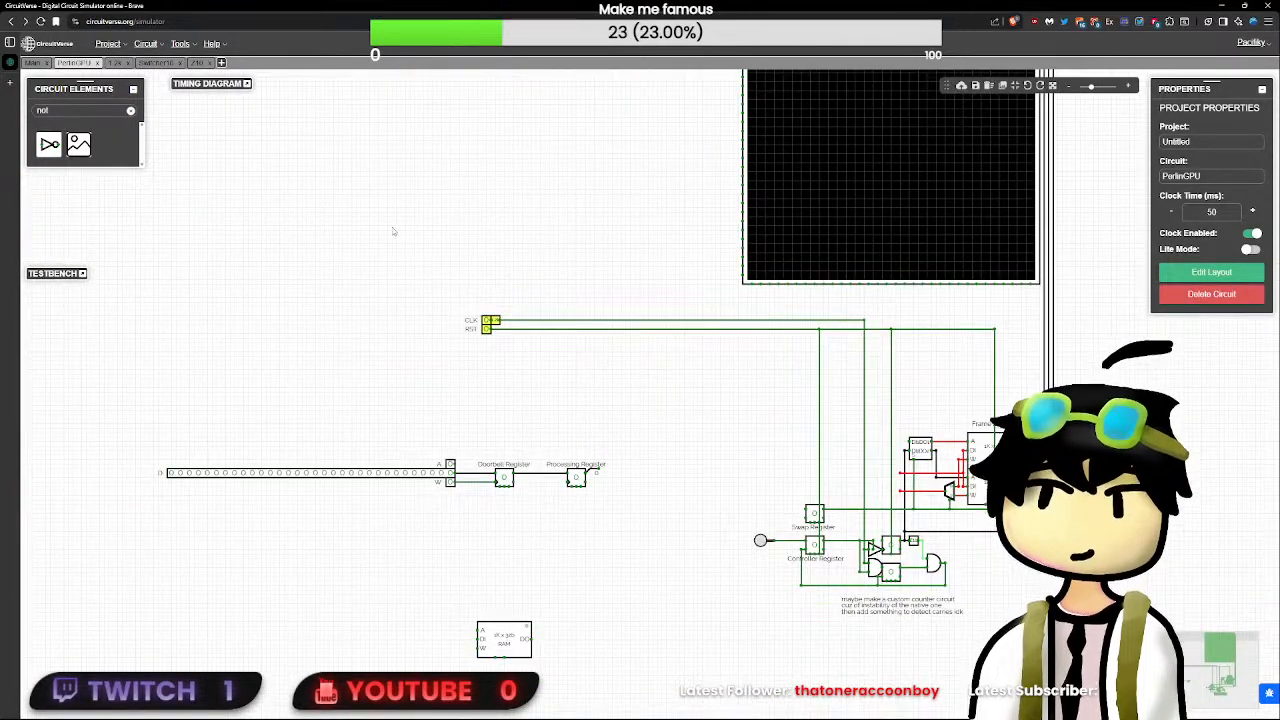
pyautogui.moveTo(490, 321)
pyautogui.mouseDown()
pyautogui.moveTo(490, 380)
pyautogui.moveTo(490, 336)
pyautogui.mouseUp()
pyautogui.hotkey('ctrl', 'z')
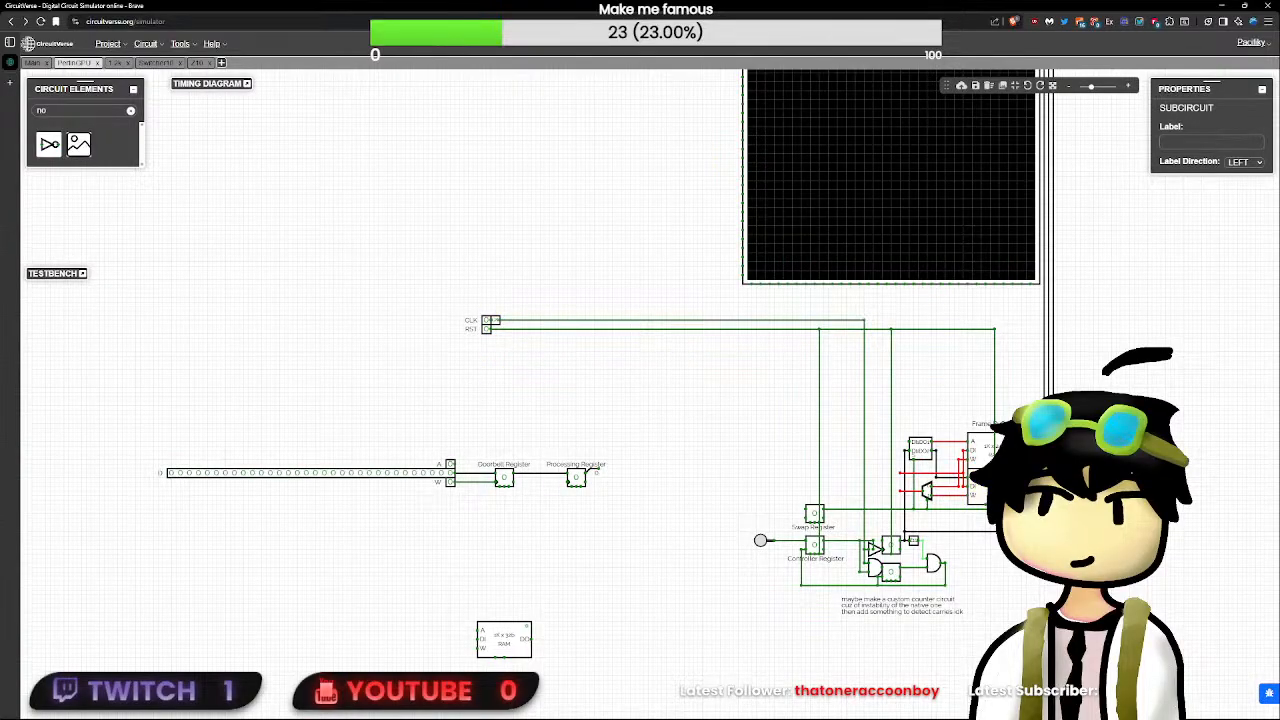
# - Move the demultiplexer right again so it sits close to the frame buffers' write inputs
pyautogui.scroll(3, 490, 328)
pyautogui.scroll(2, 894, 491)
pyautogui.moveTo(975, 510); pyautogui.dragTo(766, 444)
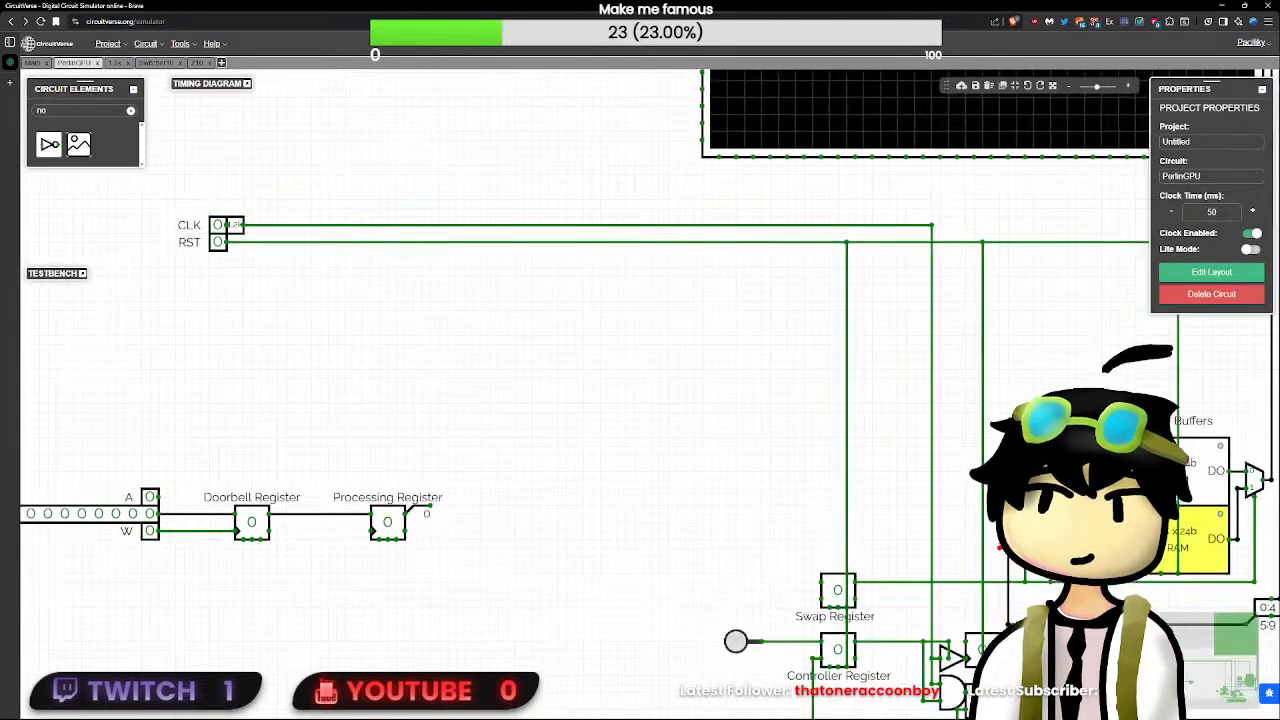
pyautogui.click(1051, 548)
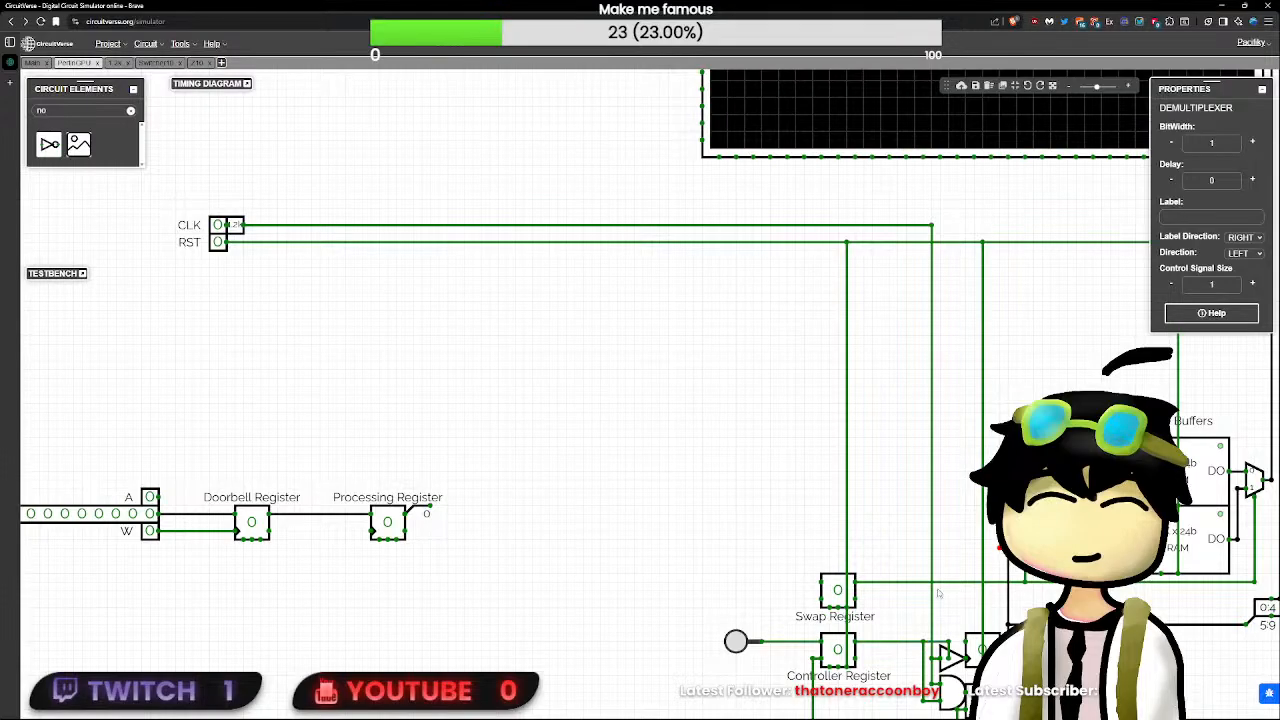
# - Move the A, D and W inputs with the Doorbell and Processing Registers as a group up and left, below CLK and RST
pyautogui.moveTo(538, 442); pyautogui.dragTo(620, 402)
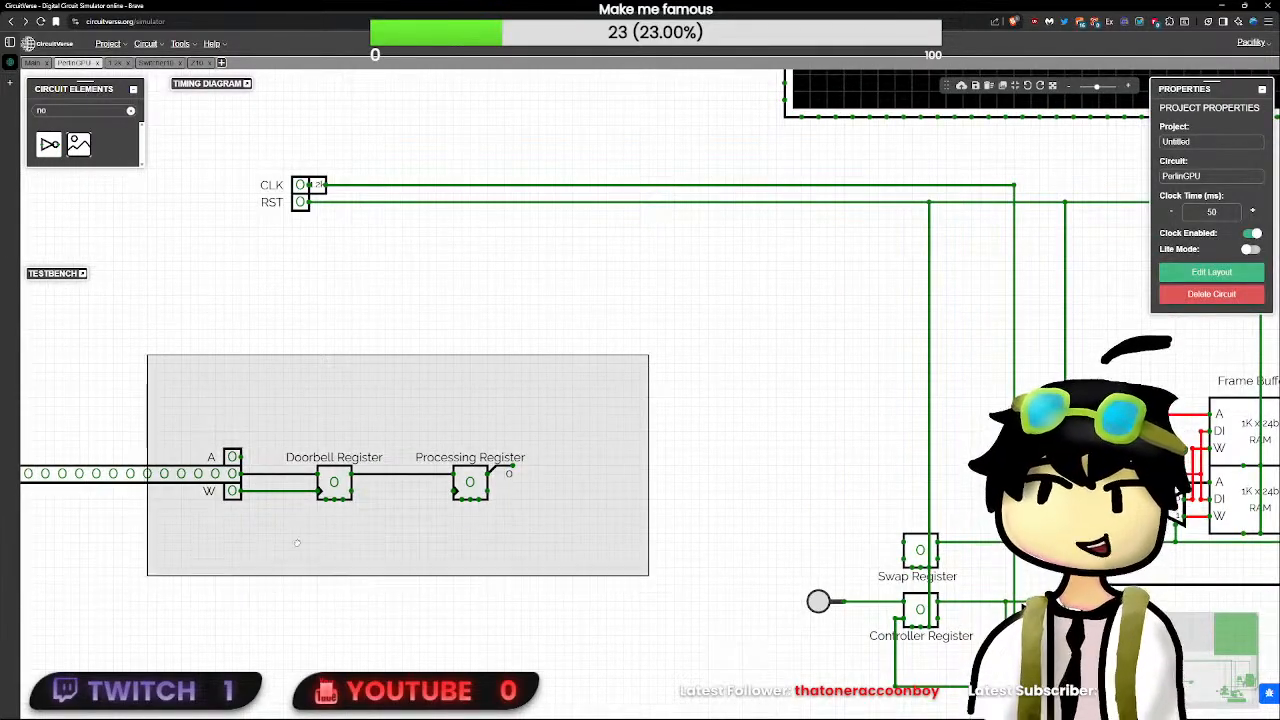
pyautogui.scroll(-5, 213, 569)
pyautogui.scroll(-3, 213, 569)
pyautogui.moveTo(213, 569); pyautogui.dragTo(380, 555)
pyautogui.moveTo(536, 562); pyautogui.dragTo(174, 433)
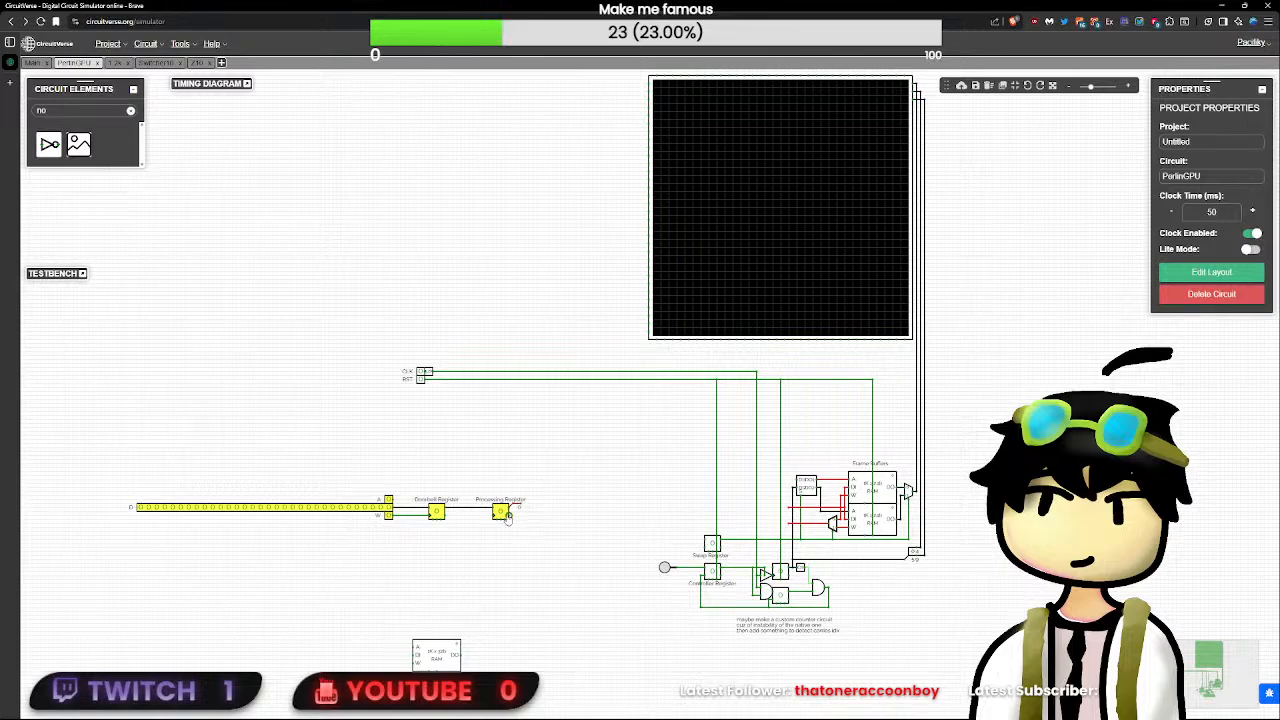
pyautogui.moveTo(507, 515); pyautogui.dragTo(415, 431)
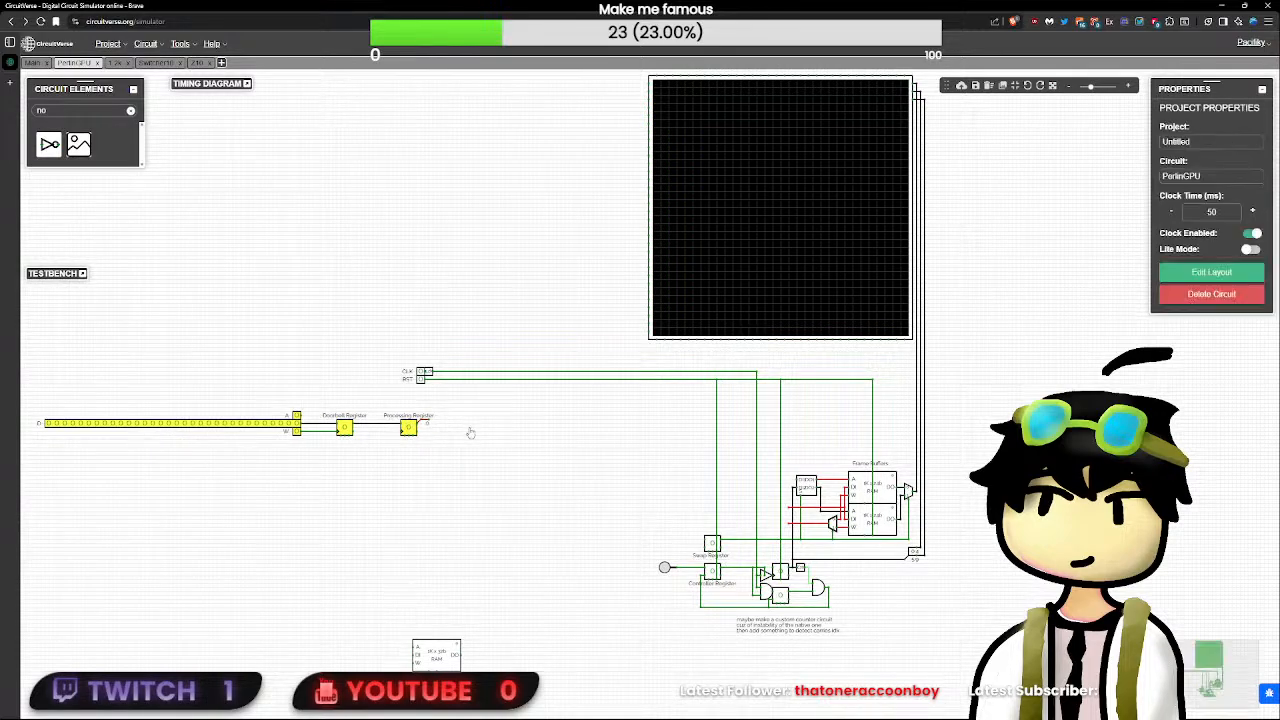
pyautogui.click(470, 432)
pyautogui.scroll(5, 819, 522)
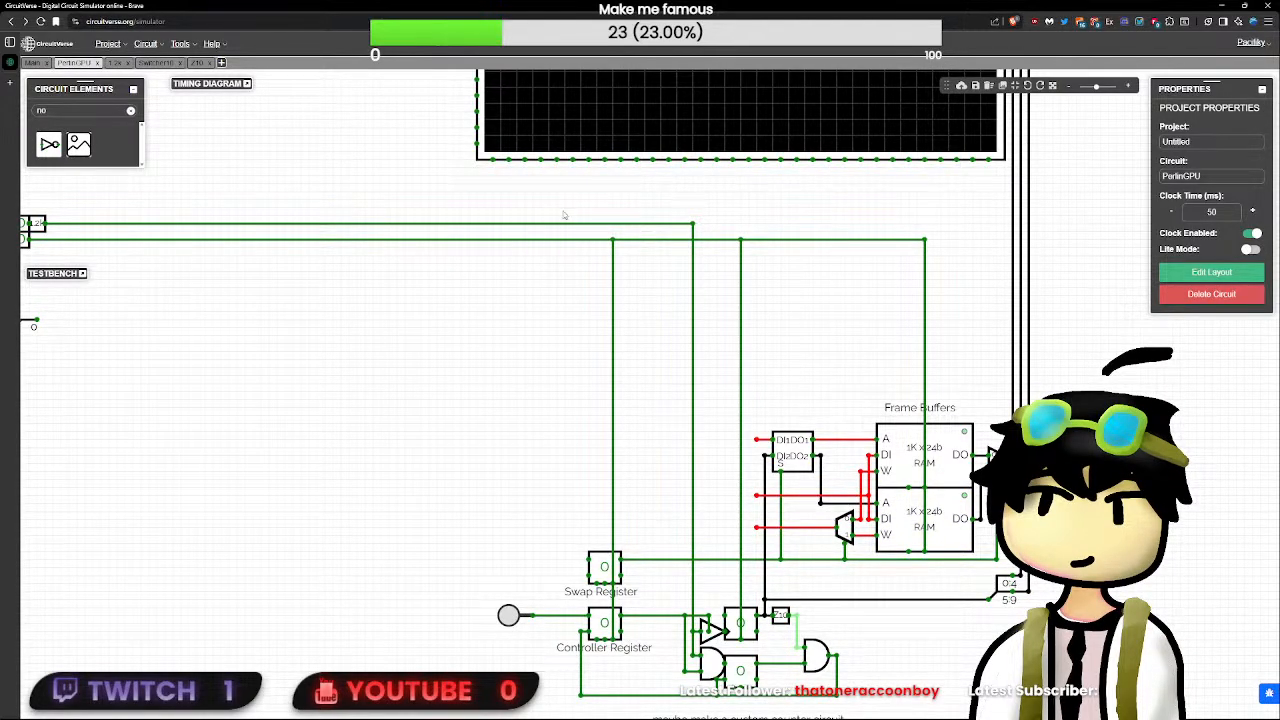
# - Clear the circuit element search so that all element categories are listed again
pyautogui.click(130, 110)
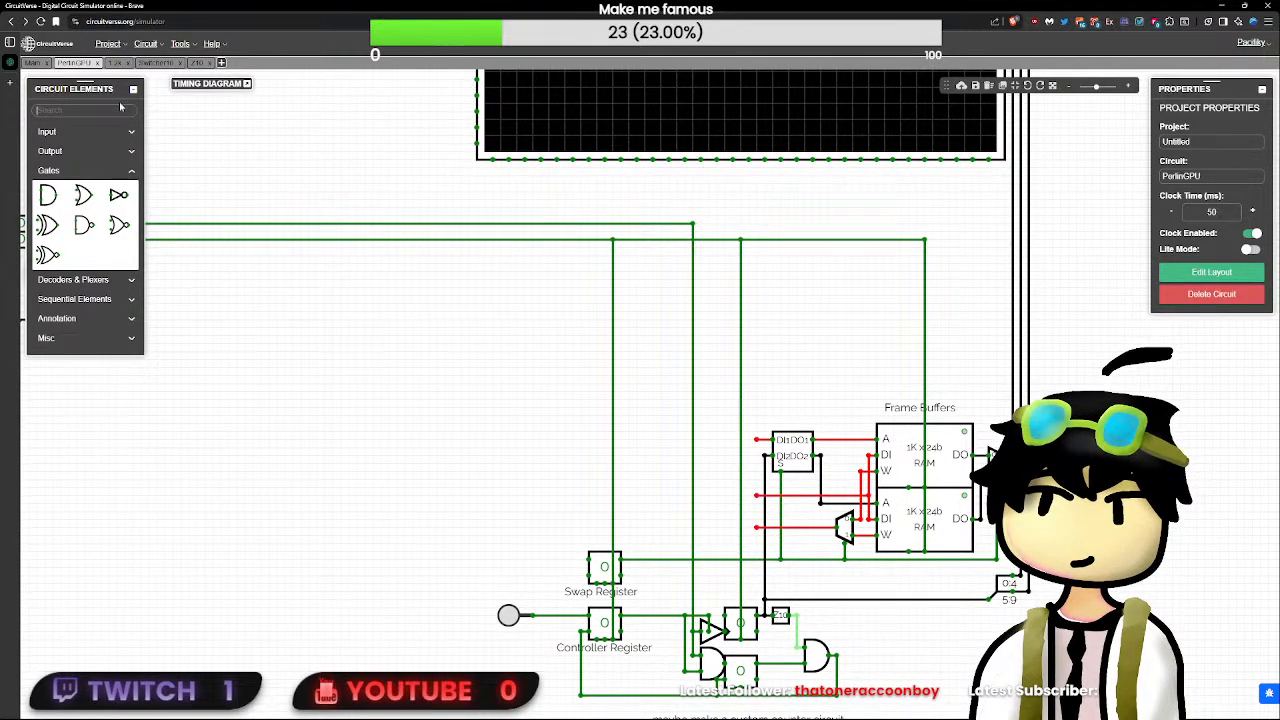
pyautogui.scroll(-2, 458, 379)
pyautogui.scroll(-2, 458, 379)
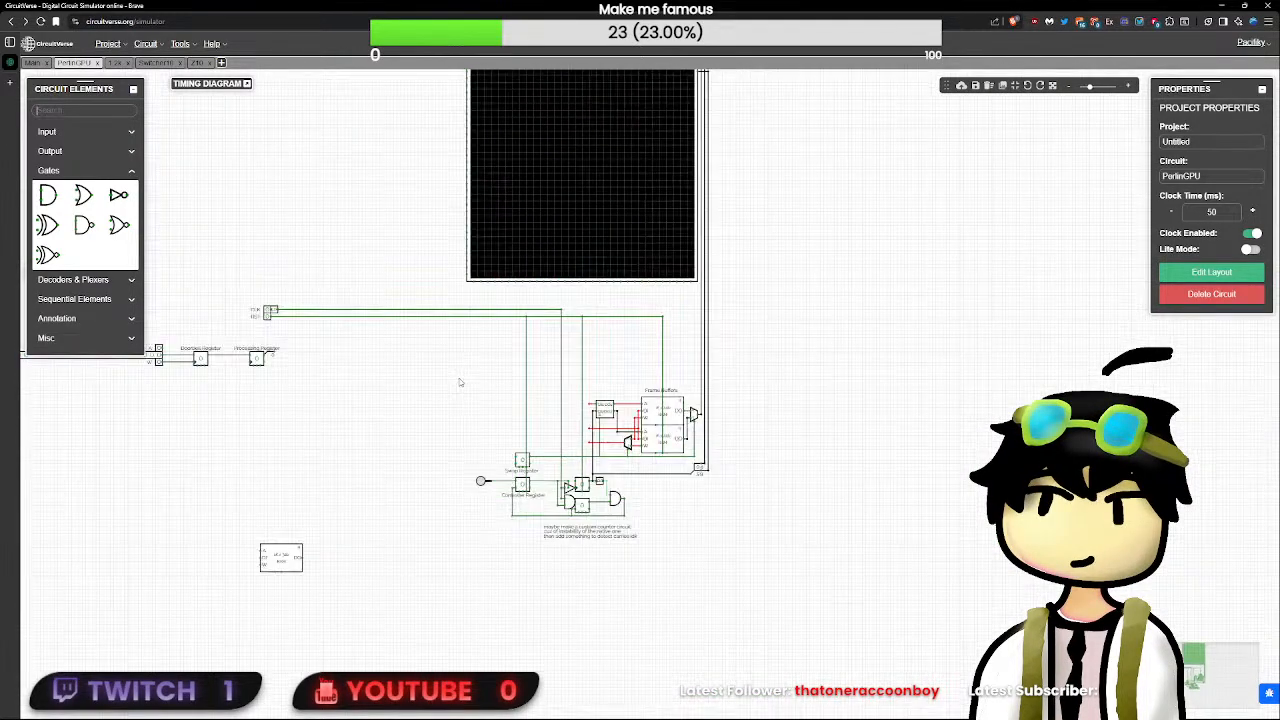
pyautogui.scroll(1, 460, 382)
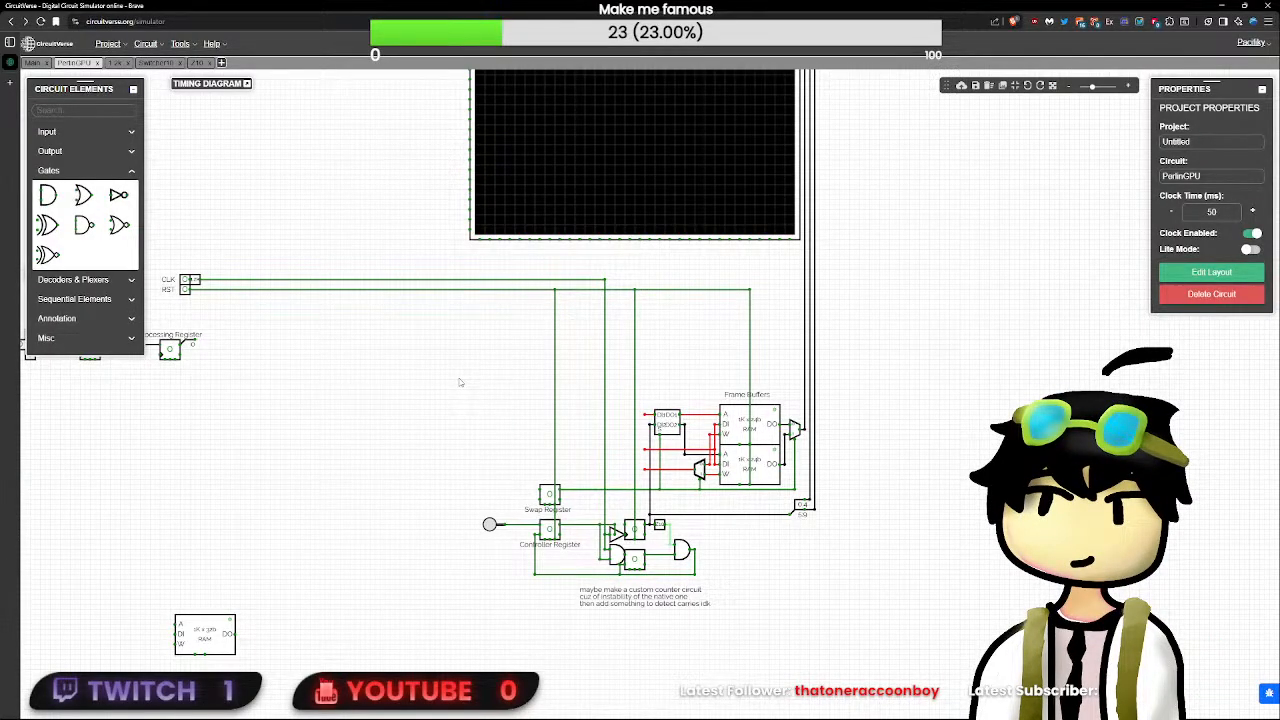
pyautogui.scroll(2, 520, 384)
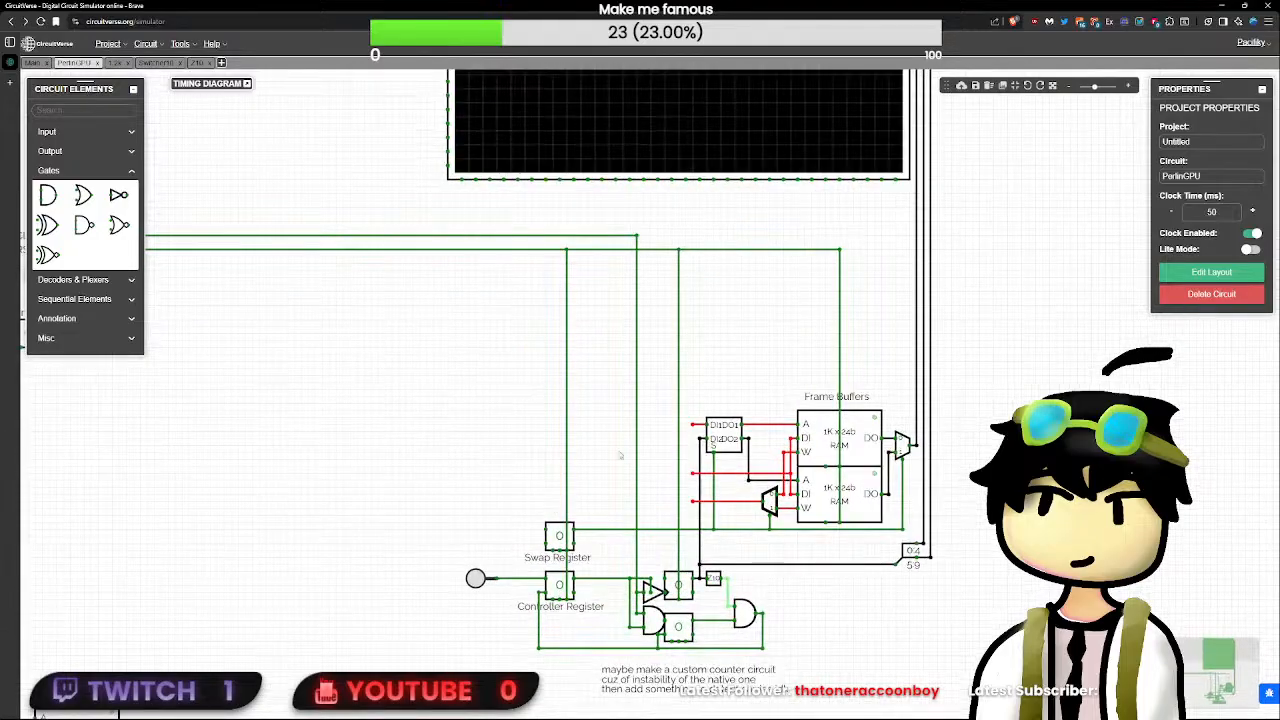
pyautogui.click(556, 540)
pyautogui.click(546, 530)
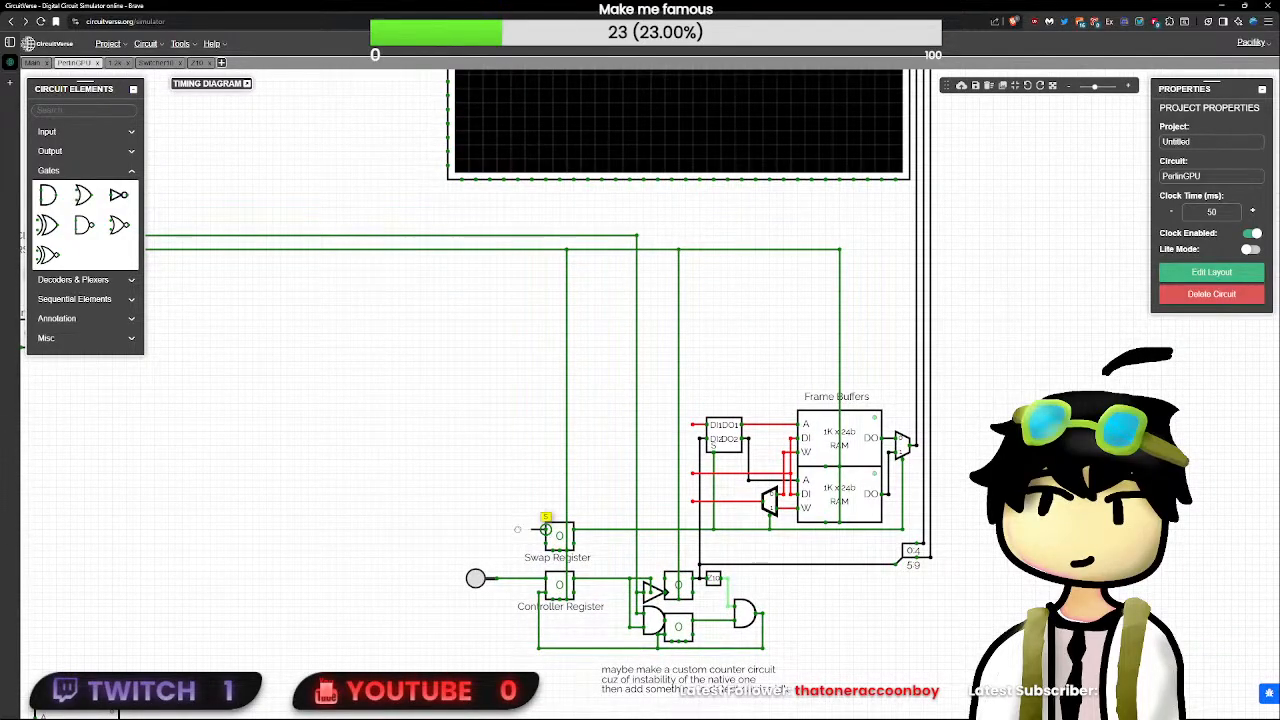
pyautogui.moveTo(546, 530); pyautogui.dragTo(504, 532)
pyautogui.moveTo(410, 527); pyautogui.dragTo(843, 557)
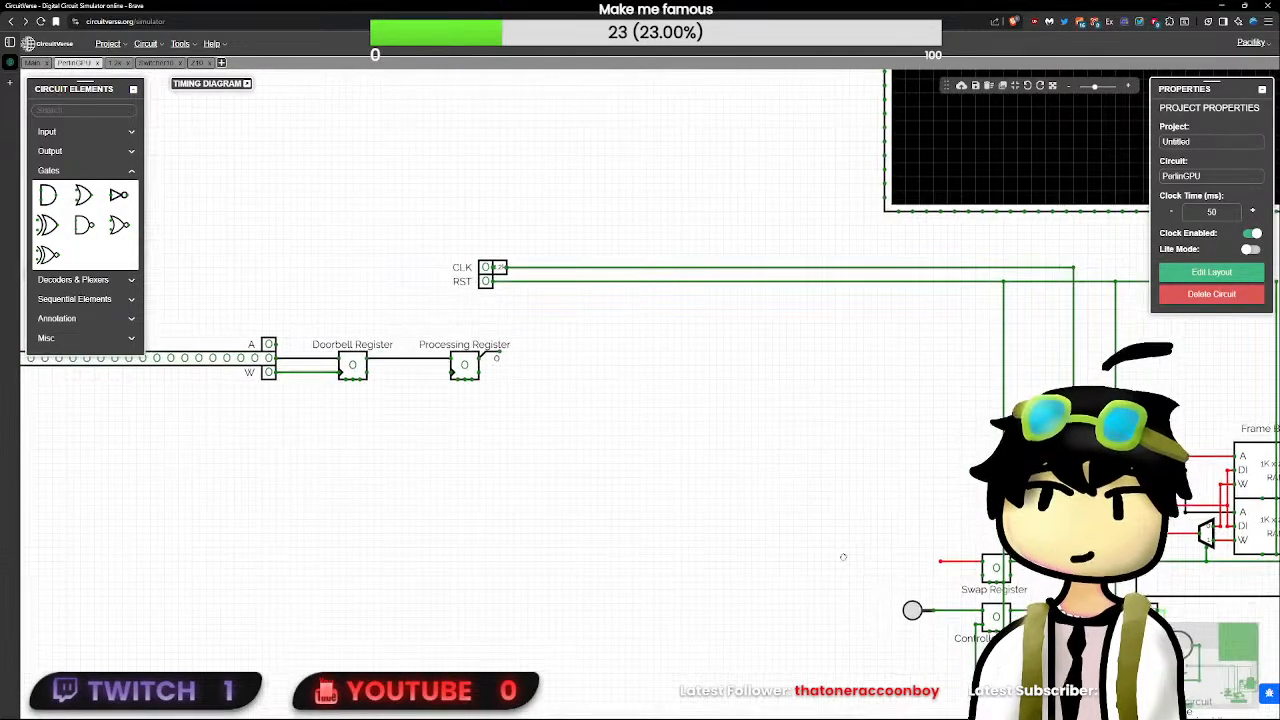
pyautogui.moveTo(521, 465); pyautogui.dragTo(573, 469)
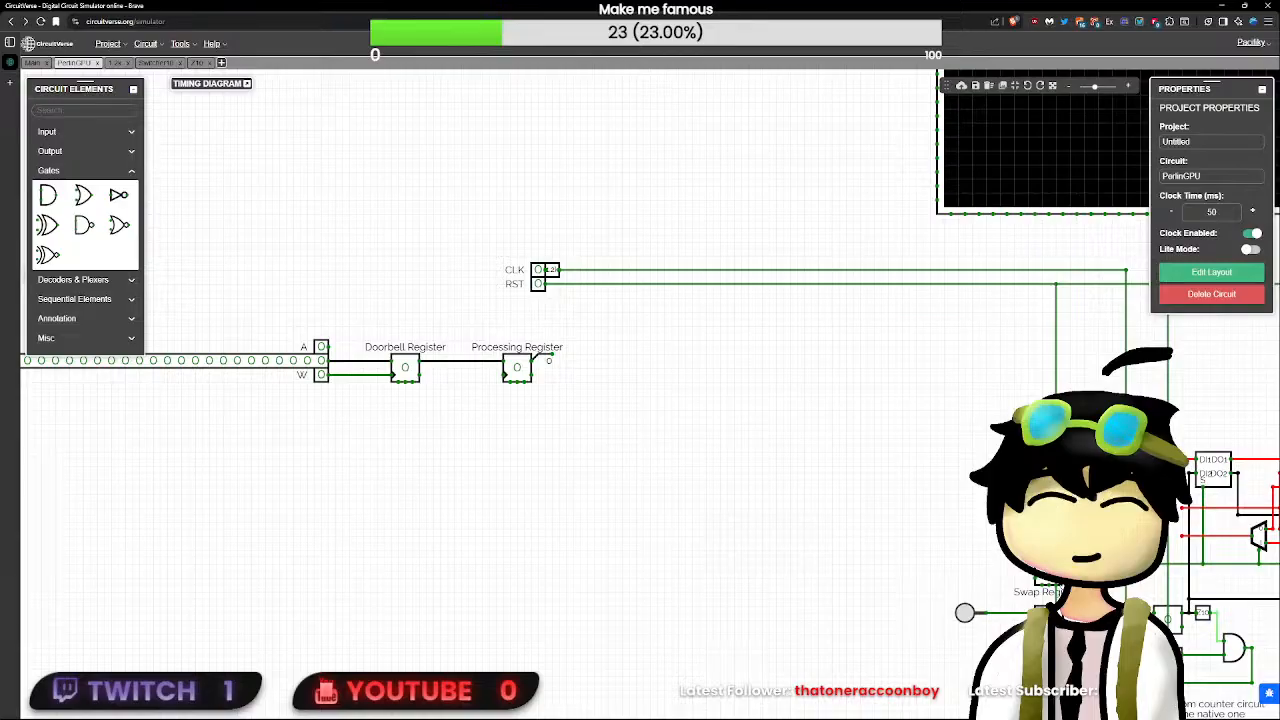
pyautogui.moveTo(1083, 584); pyautogui.dragTo(811, 480)
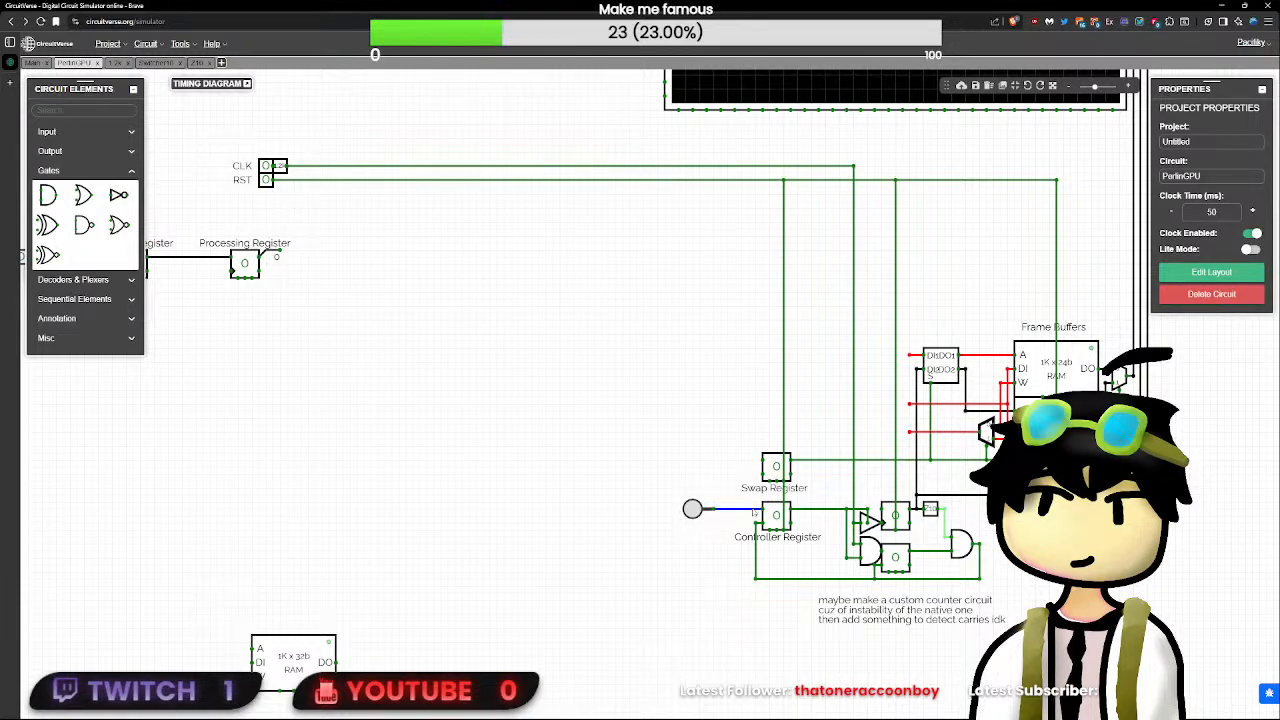
pyautogui.click(692, 509)
pyautogui.click(748, 493)
pyautogui.click(741, 503)
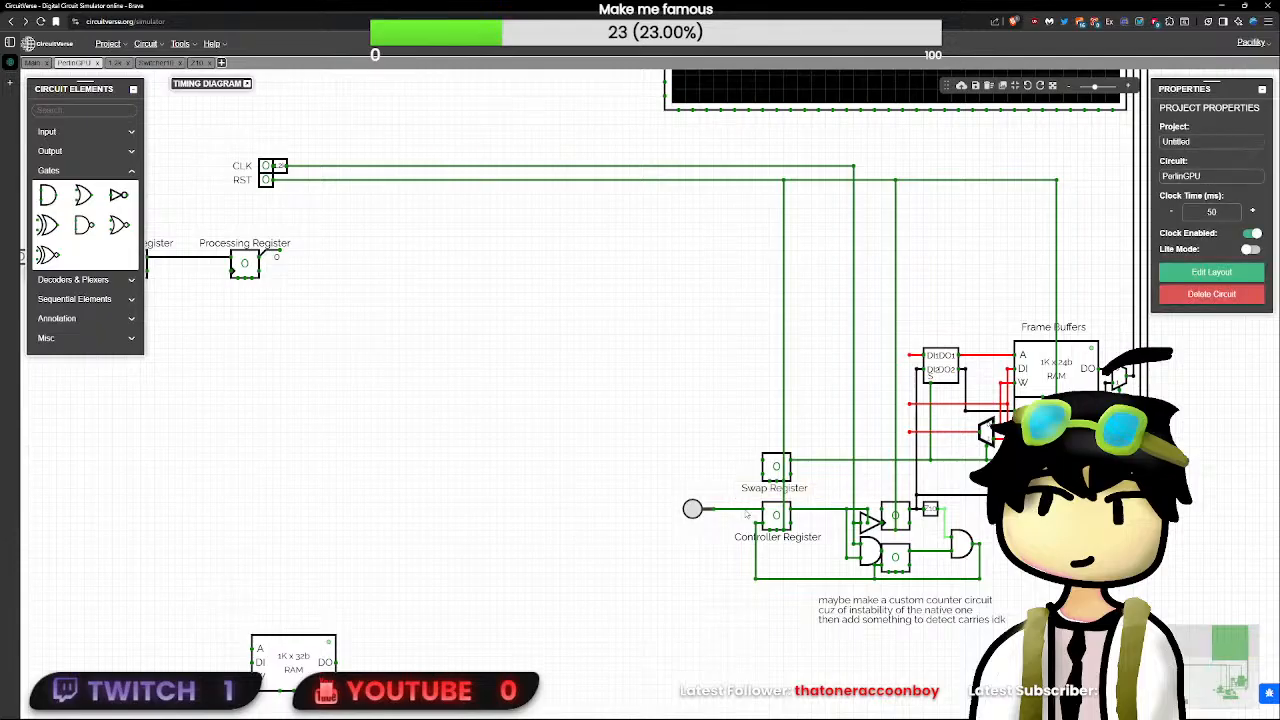
pyautogui.moveTo(742, 509); pyautogui.dragTo(748, 502)
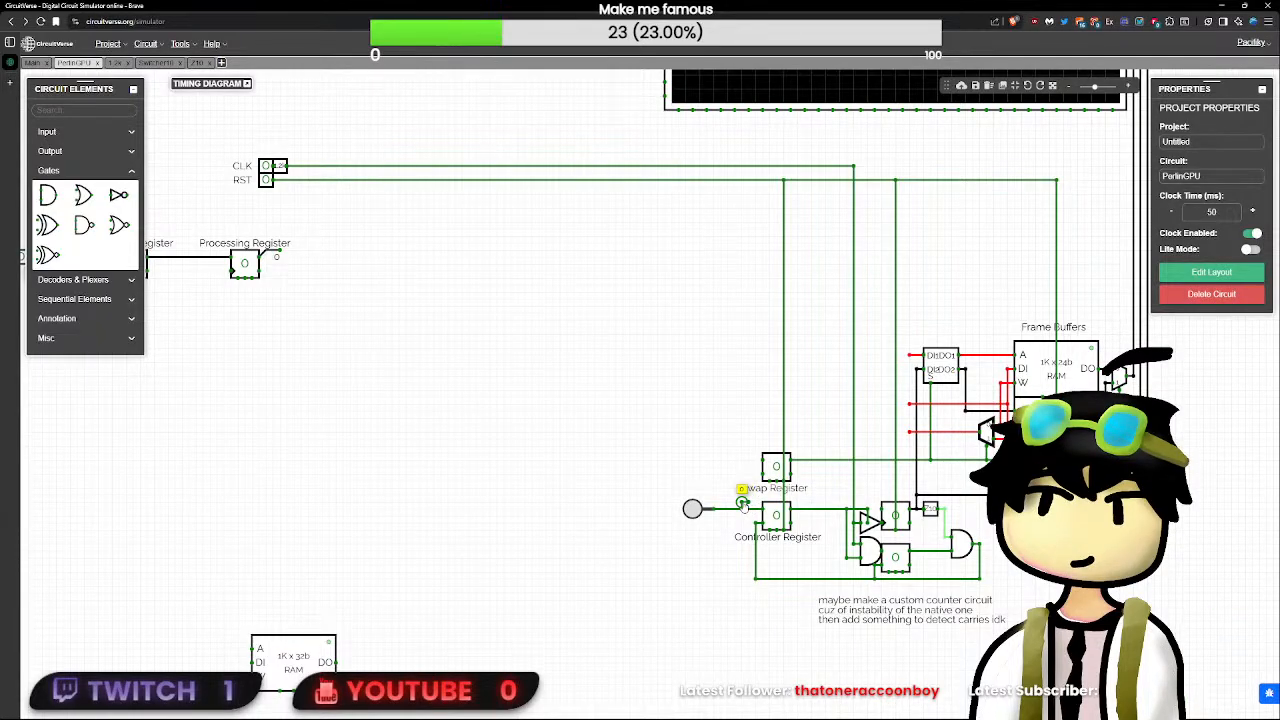
# - Place a T flip-flop in the empty area above the Swap Register and draw a wire stub from its Clock pin
pyautogui.click(777, 479)
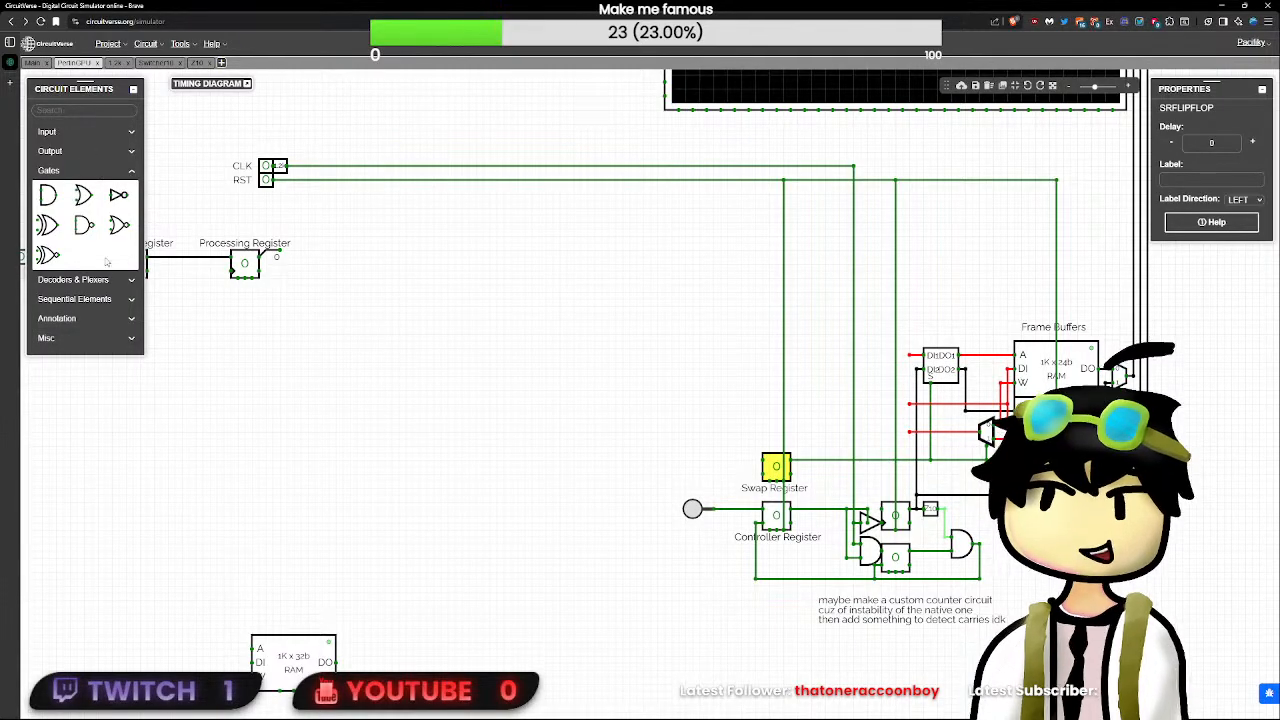
pyautogui.click(75, 298)
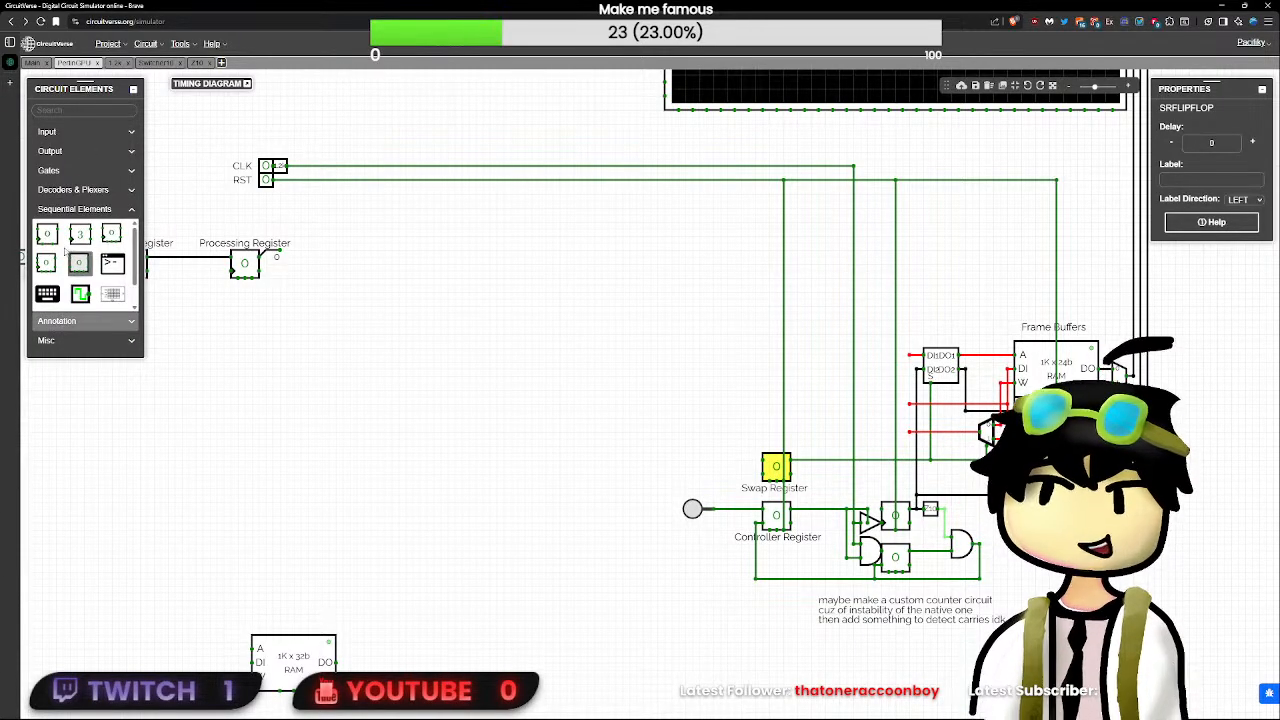
pyautogui.click(74, 264)
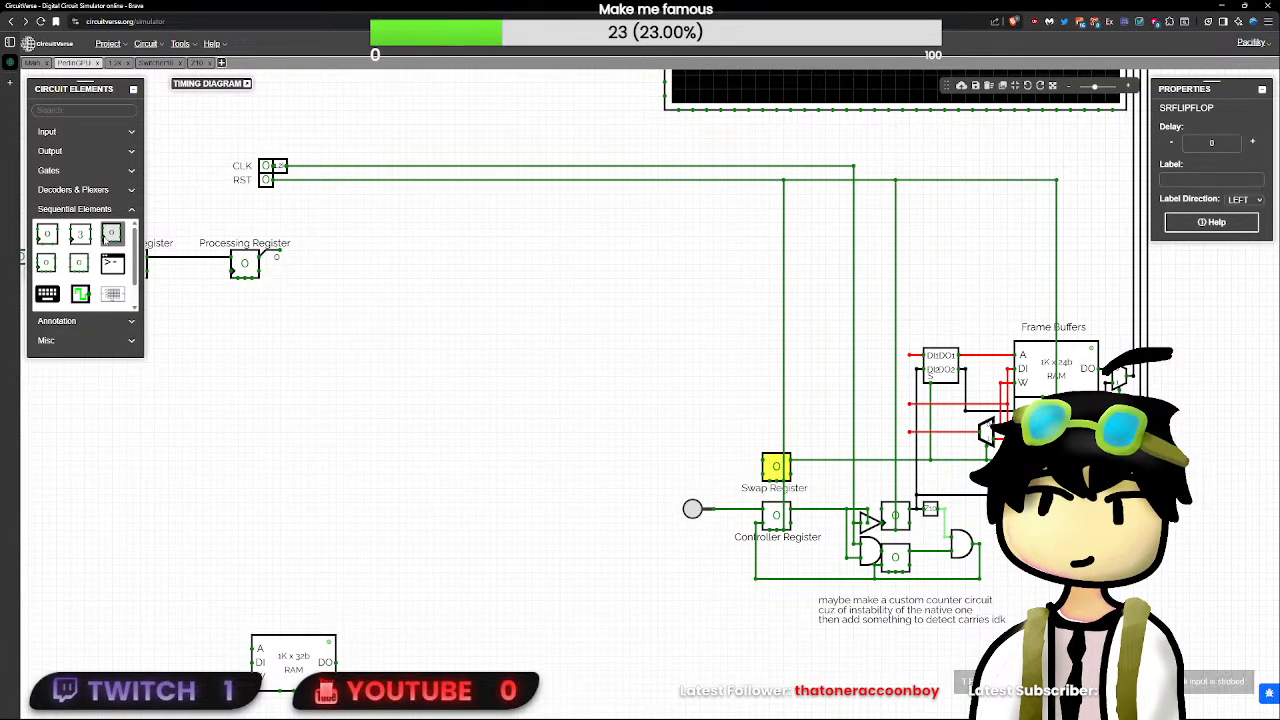
pyautogui.click(110, 233)
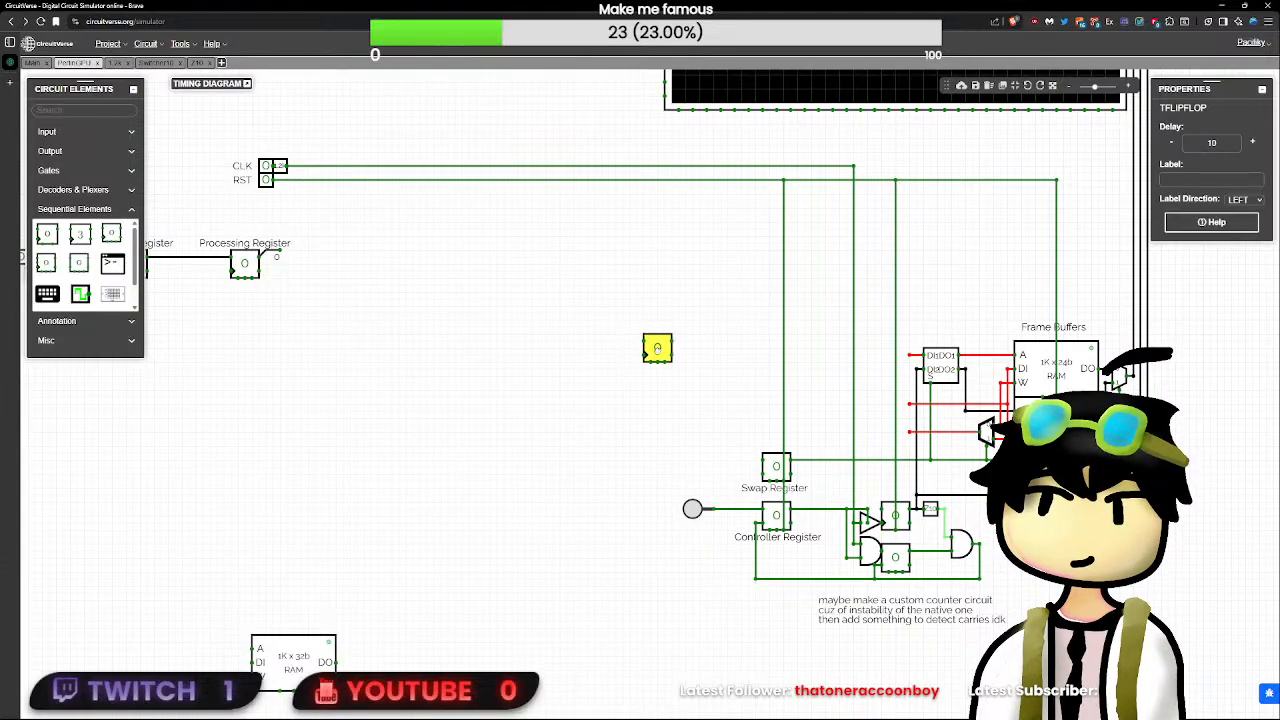
pyautogui.click(644, 358)
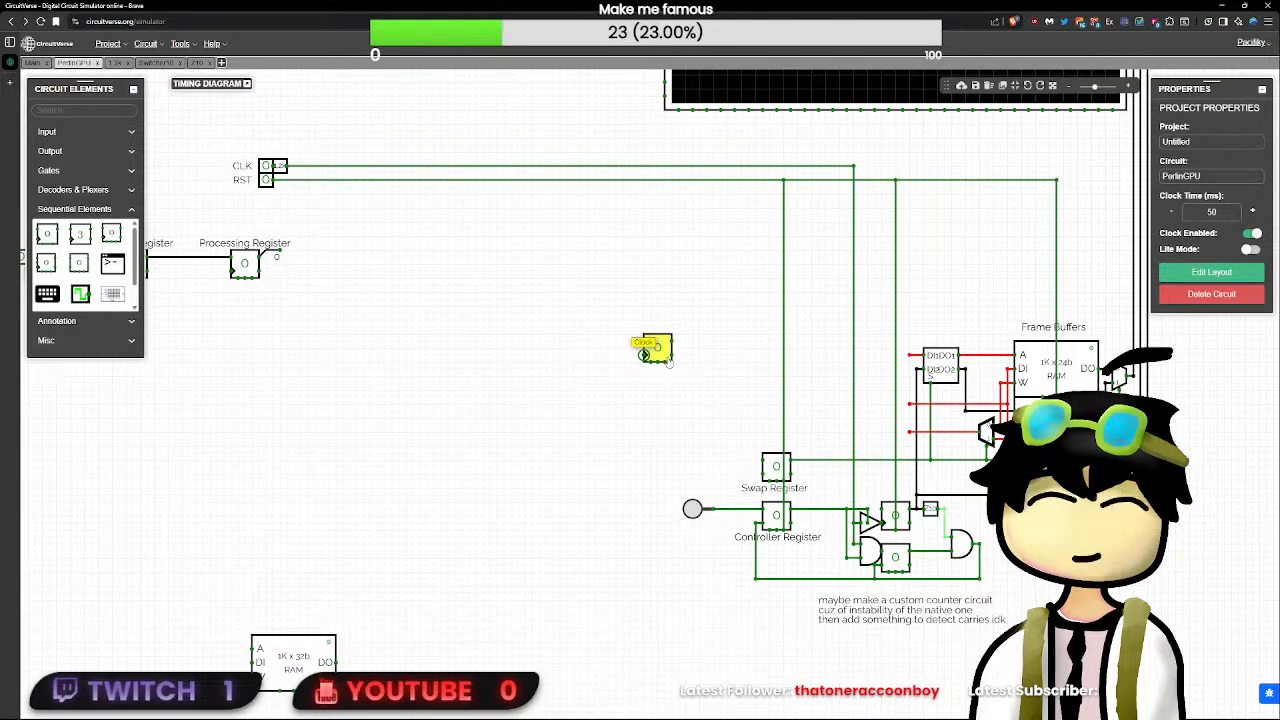
pyautogui.moveTo(645, 356); pyautogui.dragTo(595, 354)
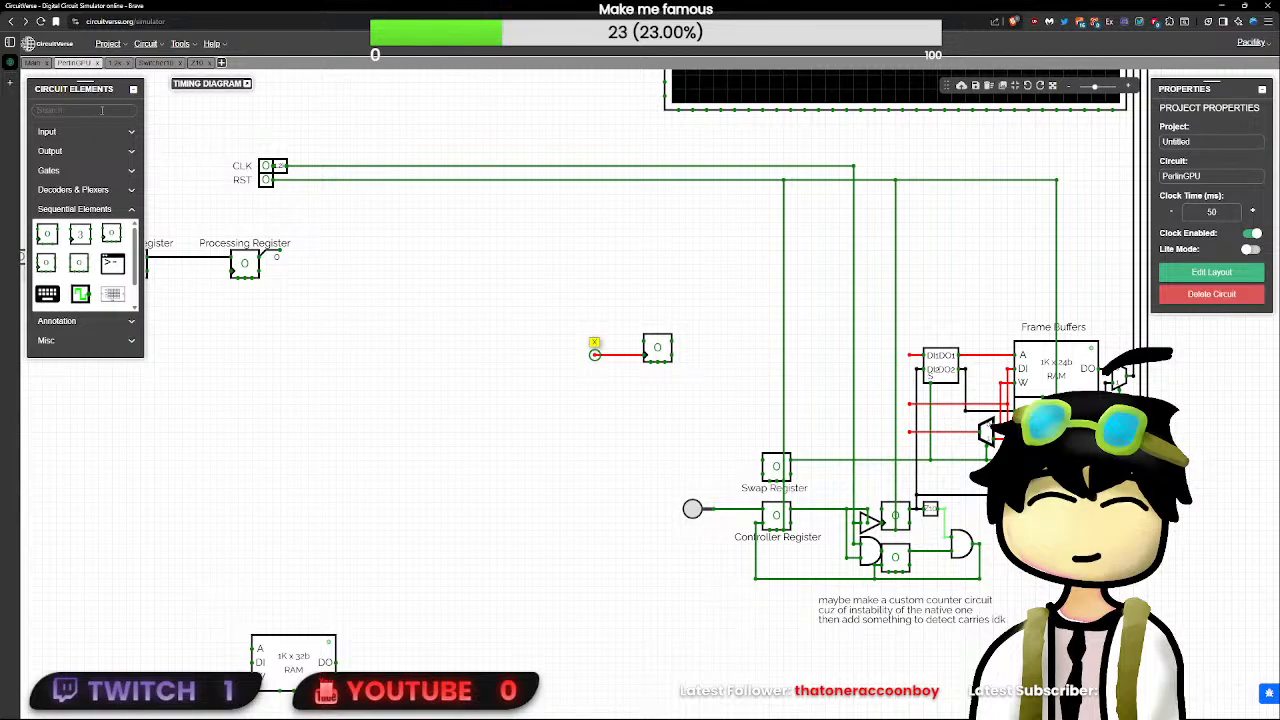
# - Connect a 1-bit input to the T flip-flop's clock wire and leave a separate wire stub on its T pin
pyautogui.write('i')
pyautogui.click(48, 143)
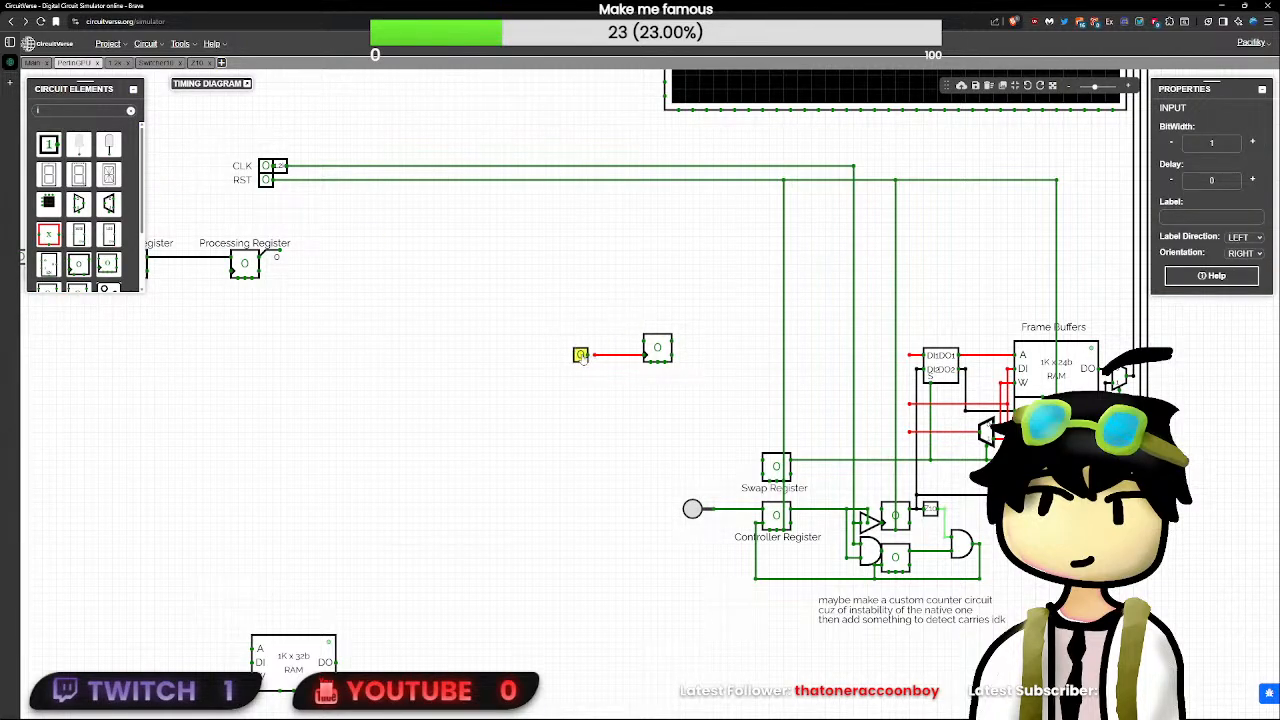
pyautogui.click(588, 356)
pyautogui.moveTo(632, 354); pyautogui.dragTo(644, 341)
pyautogui.click(587, 355)
pyautogui.click(630, 349)
pyautogui.press('Delete')
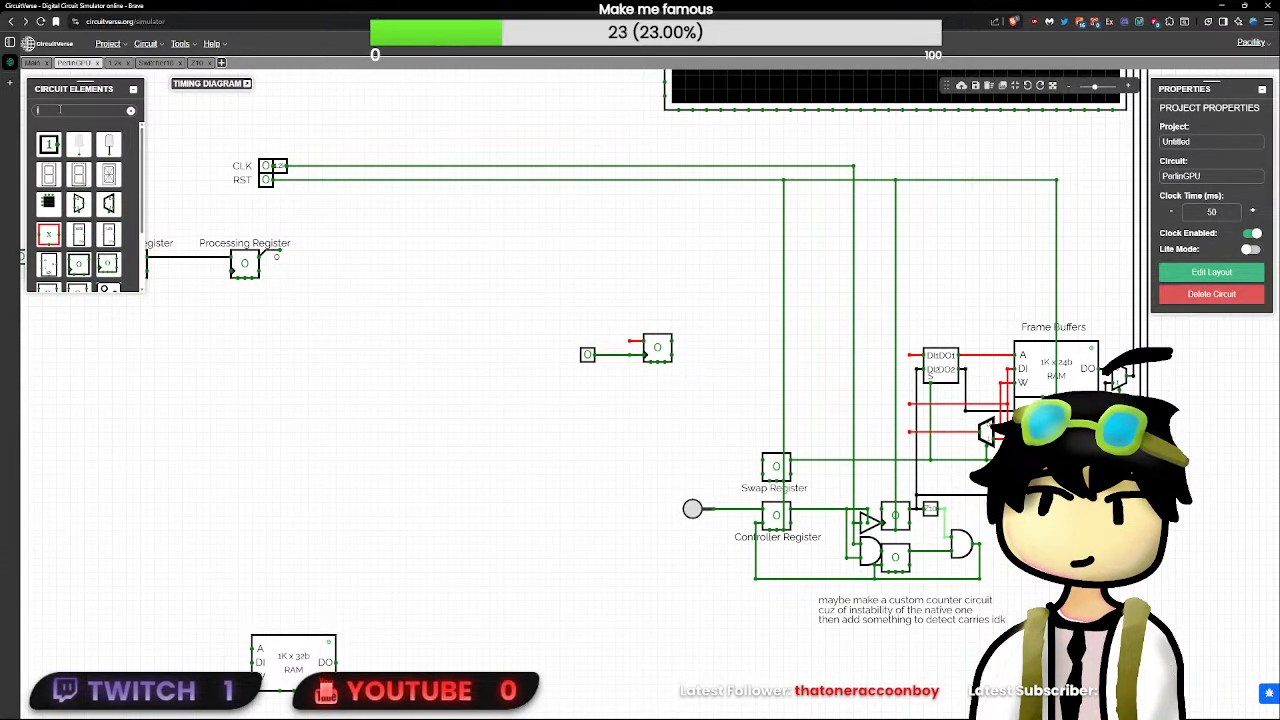
# - Add a Power element to the wire stub on the T flip-flop's T pin
pyautogui.click(46, 110)
pyautogui.write('pow')
pyautogui.click(49, 143)
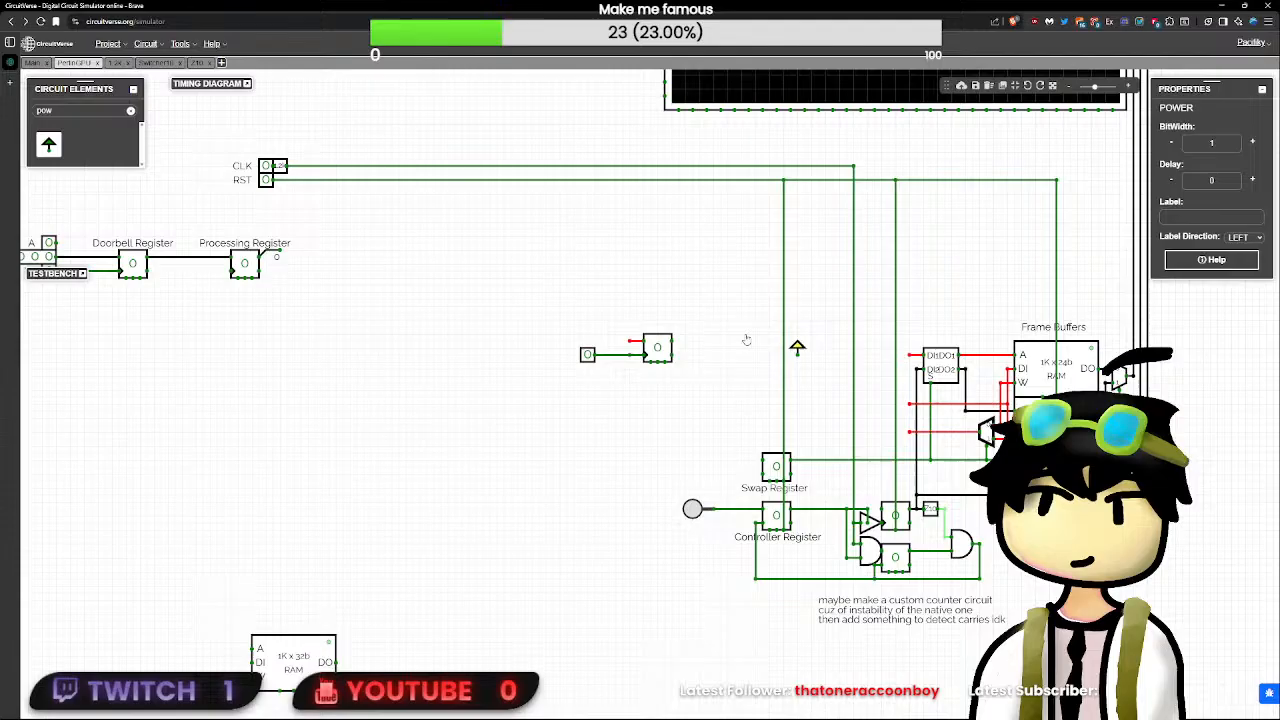
pyautogui.click(630, 335)
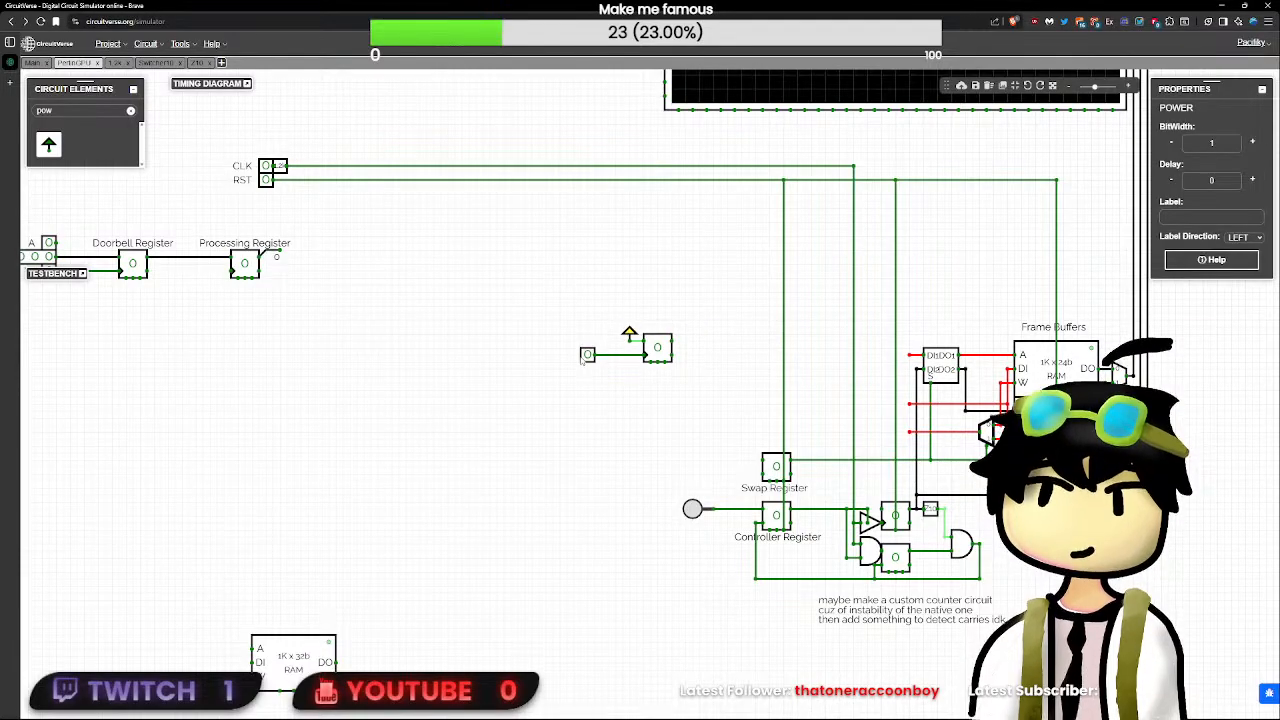
# - Pulse the clock input on and off to test the T flip-flop's toggling
pyautogui.click(587, 356)
pyautogui.click(586, 358)
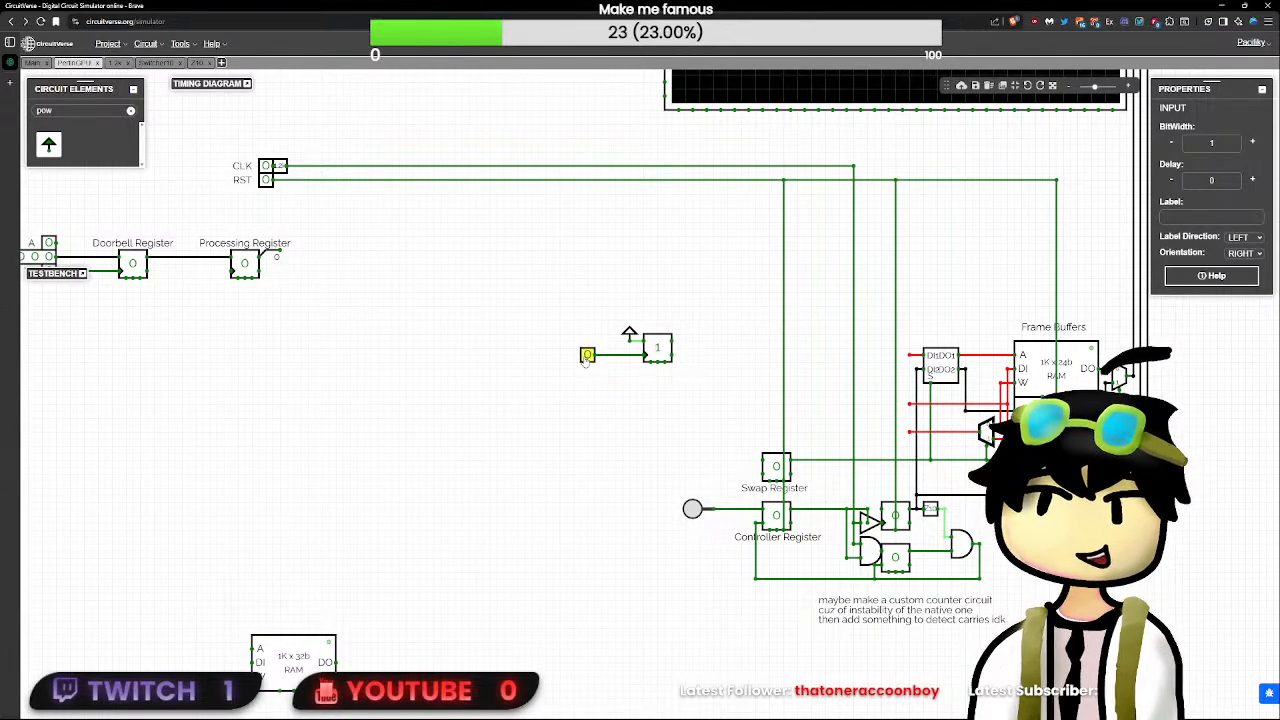
pyautogui.click(674, 352)
pyautogui.click(664, 351)
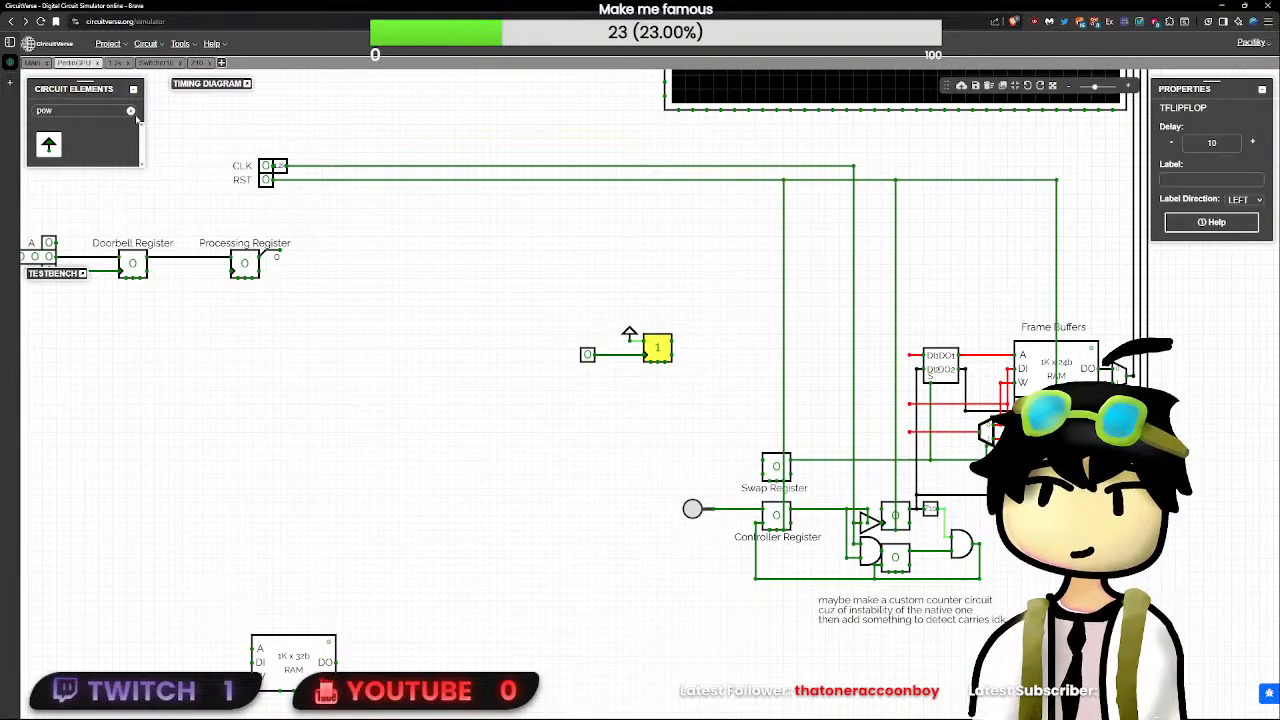
pyautogui.doubleClick(83, 110)
pyautogui.write('flip')
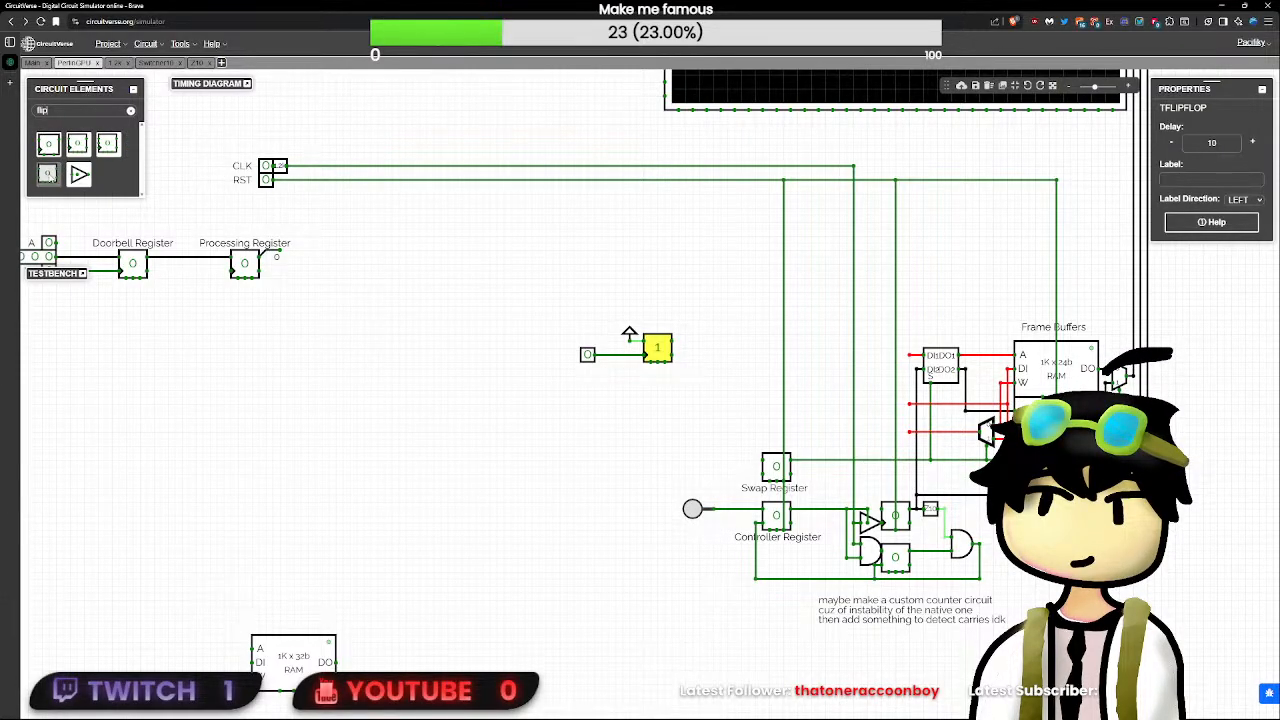
pyautogui.click(105, 147)
pyautogui.click(594, 418)
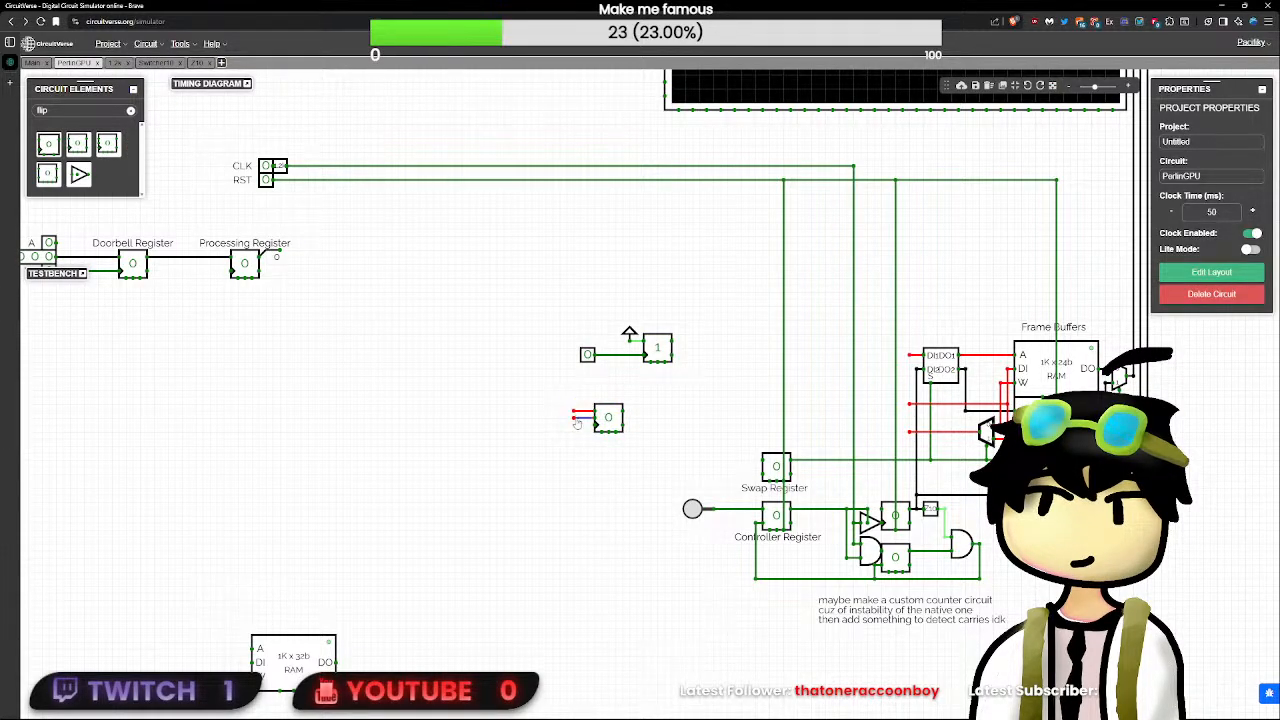
pyautogui.click(607, 418)
pyautogui.press('Delete')
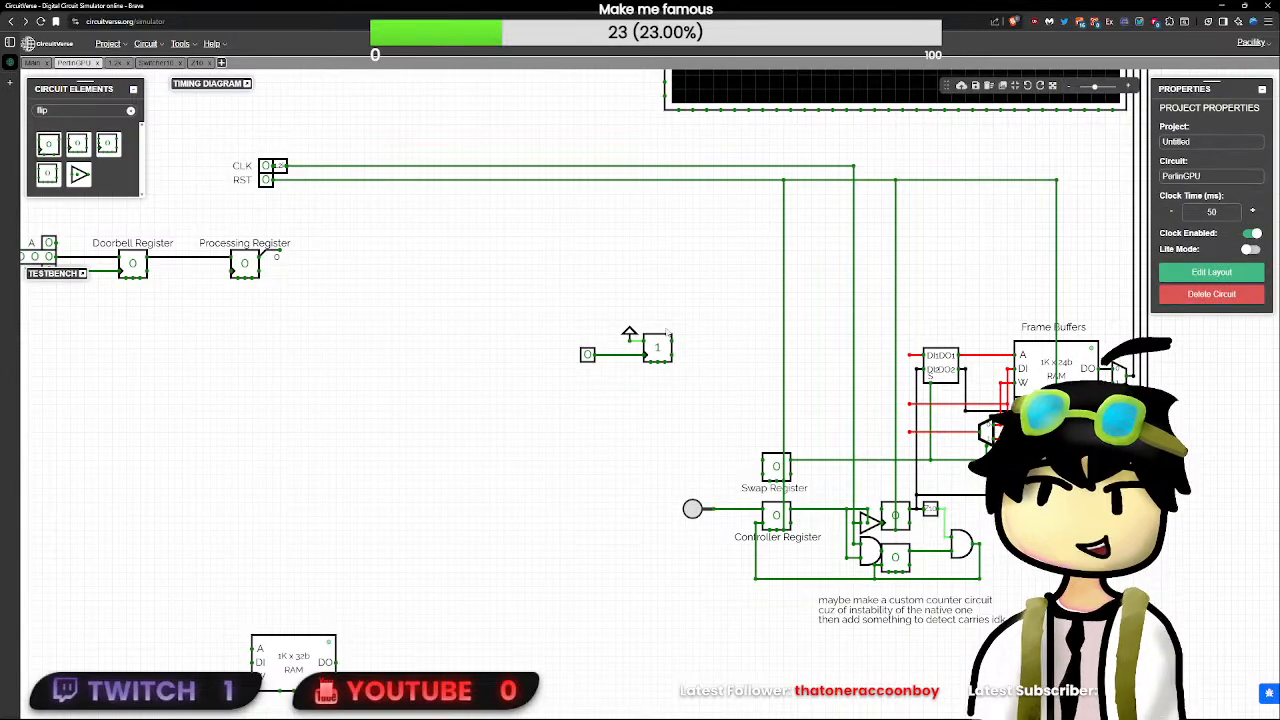
# - Move the Power element directly onto the T flip-flop's T pin and set the flip-flop's delay to 0
pyautogui.moveTo(632, 332); pyautogui.dragTo(642, 334)
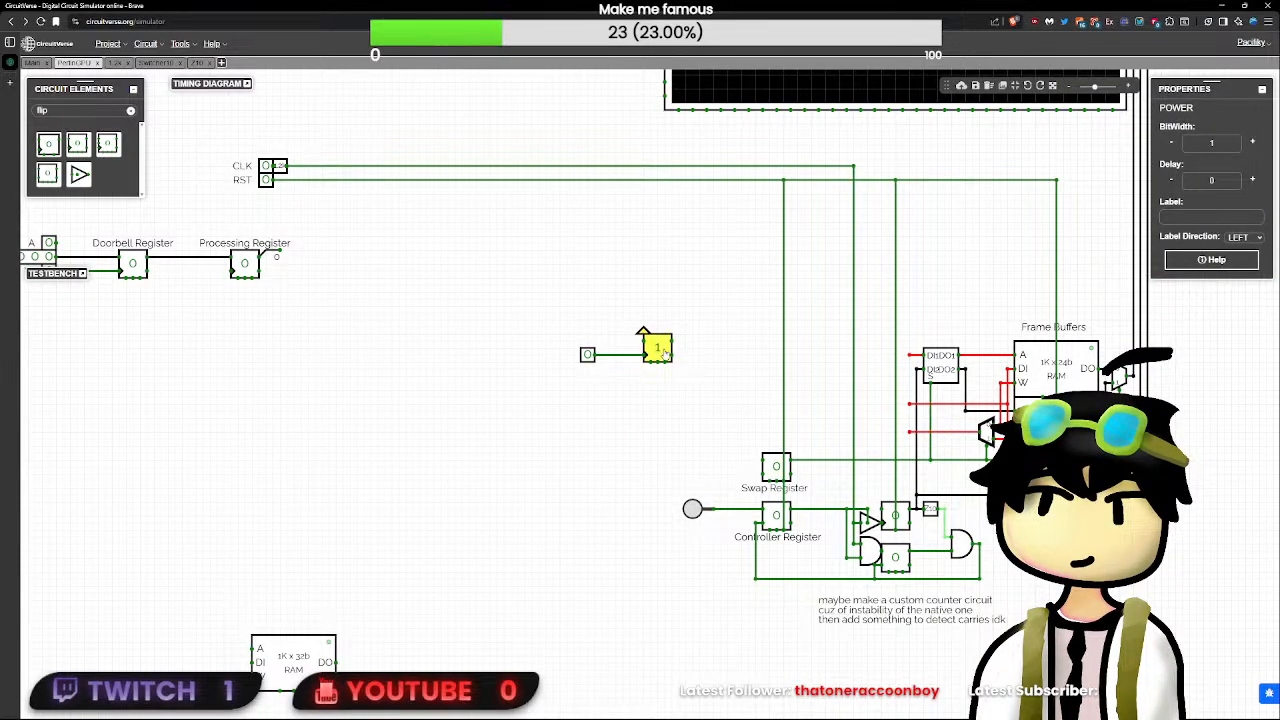
pyautogui.click(663, 358)
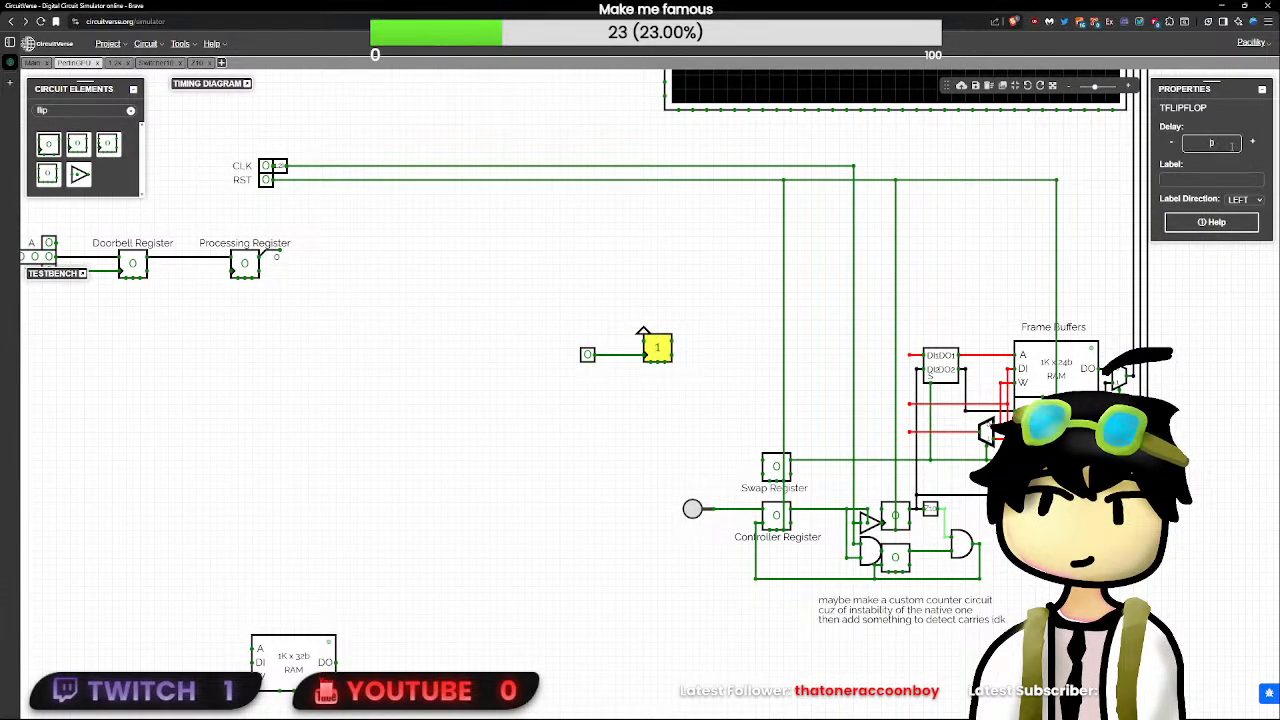
# - Replace the Swap Register's SR flip-flop with the T flip-flop, its Power element and input, joining its output to the frame buffer select line
pyautogui.moveTo(690, 325); pyautogui.dragTo(499, 422)
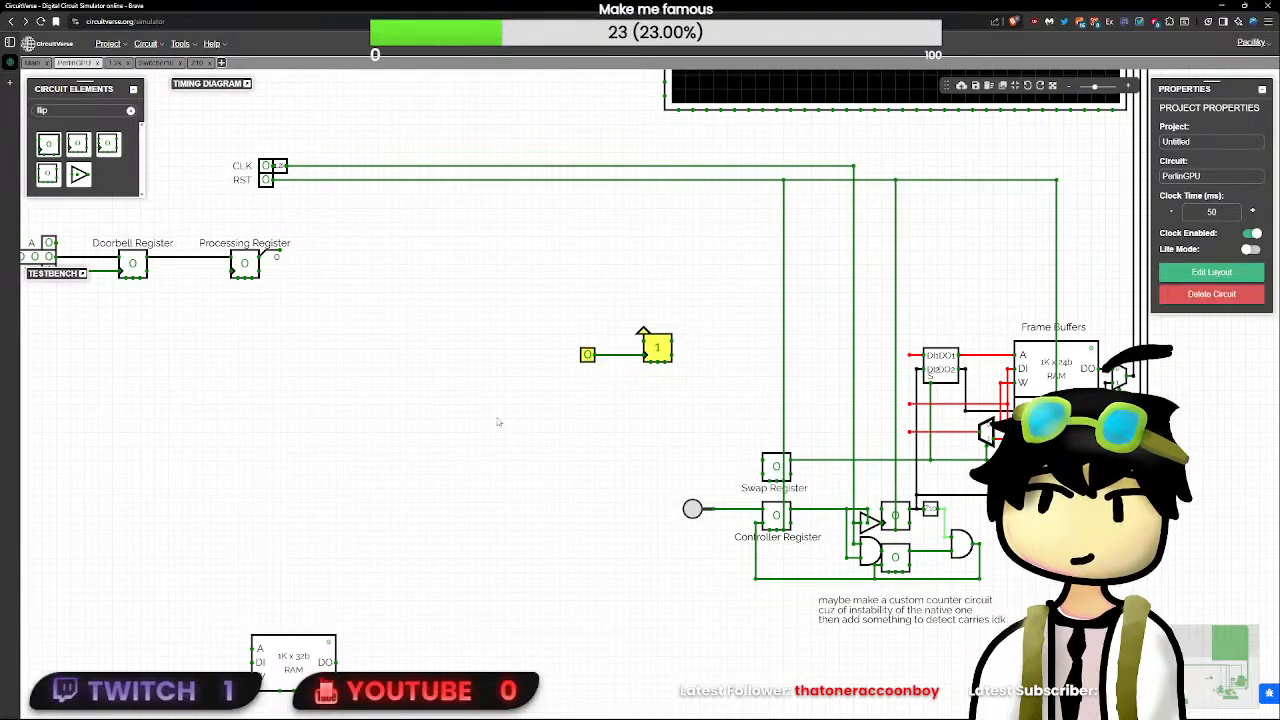
pyautogui.moveTo(657, 347); pyautogui.dragTo(699, 424)
pyautogui.click(776, 468)
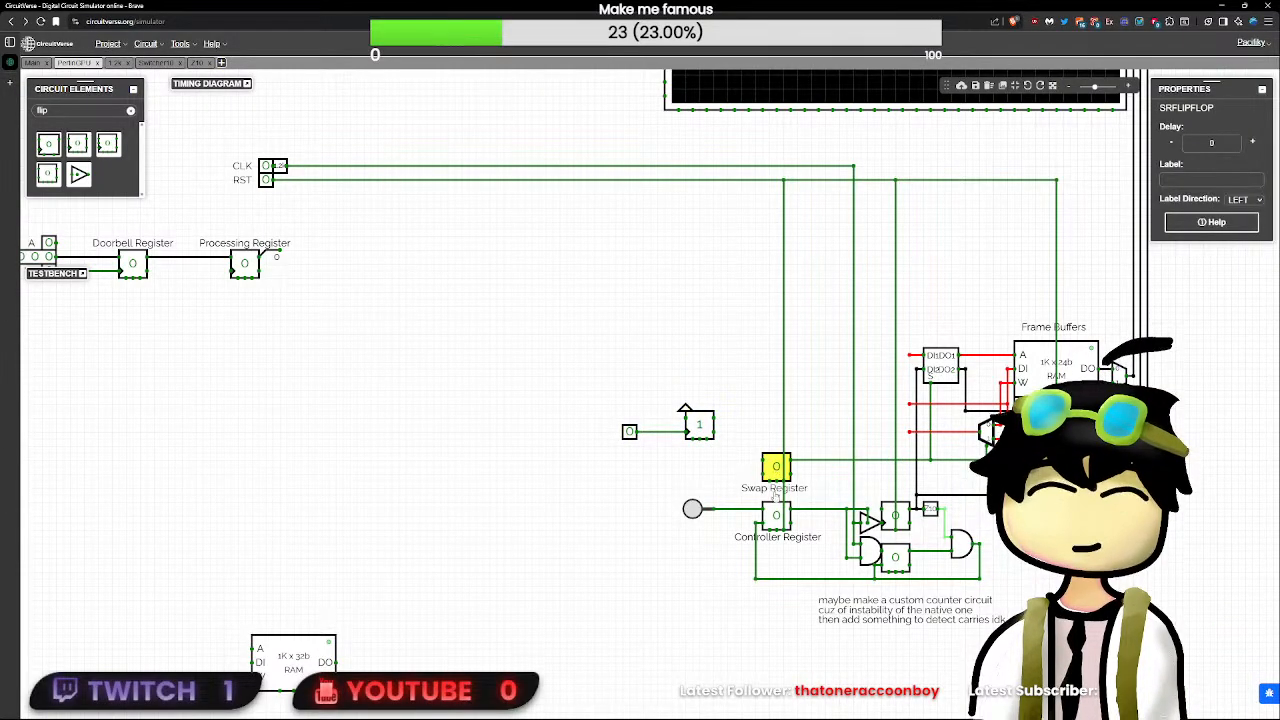
pyautogui.press('Delete')
pyautogui.moveTo(754, 378); pyautogui.dragTo(612, 522)
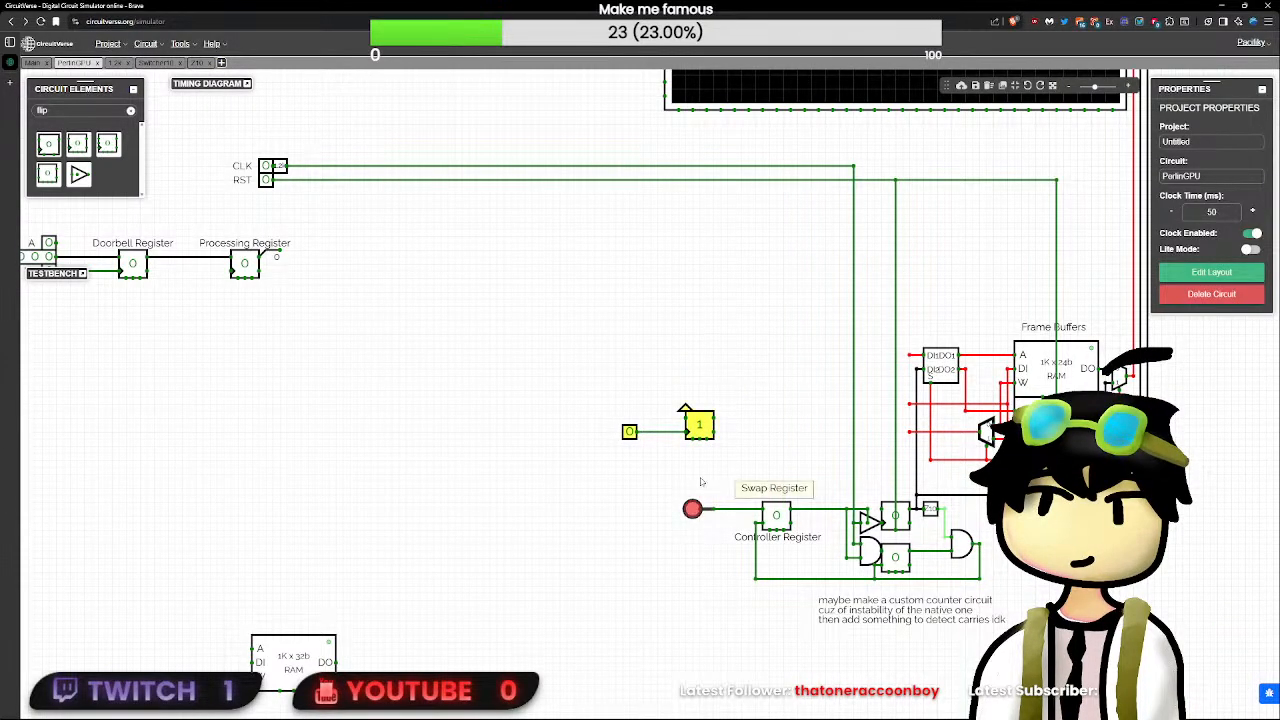
pyautogui.moveTo(762, 470); pyautogui.dragTo(552, 374)
pyautogui.moveTo(700, 427)
pyautogui.mouseDown()
pyautogui.moveTo(805, 448)
pyautogui.moveTo(778, 467)
pyautogui.moveTo(930, 461)
pyautogui.mouseUp()
pyautogui.click(792, 460)
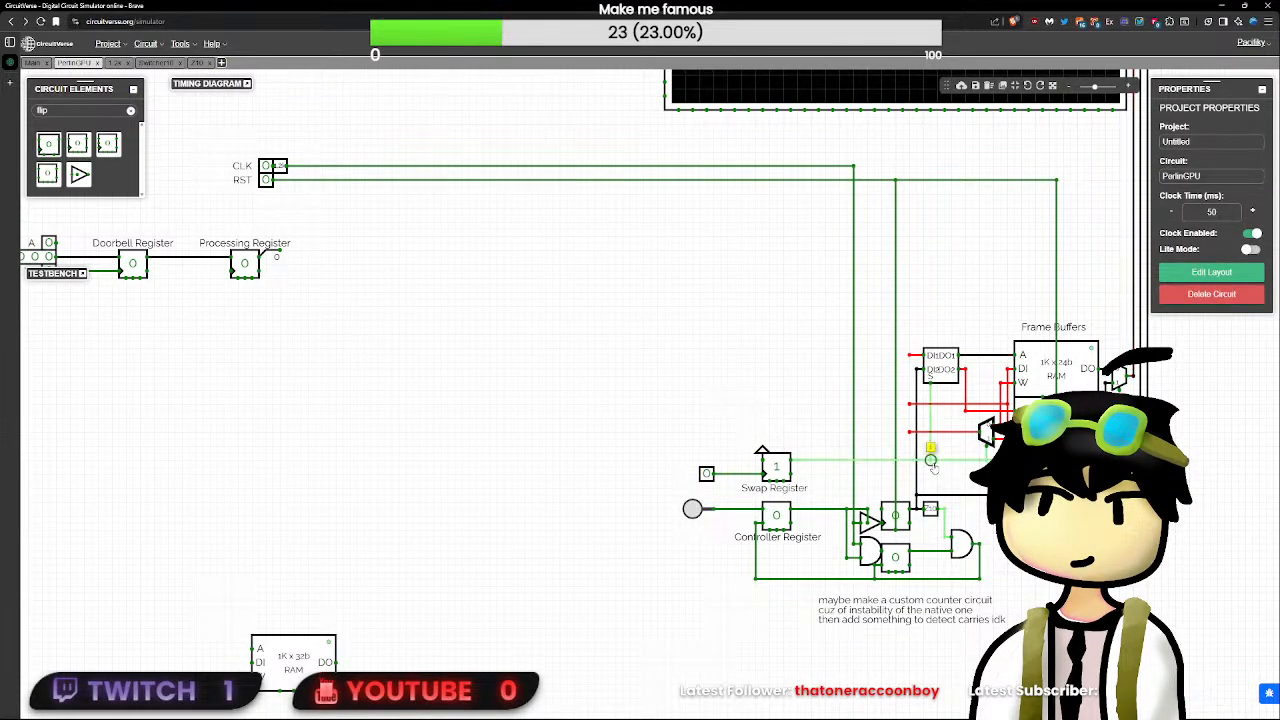
# - Pulse the Swap Register's clock input repeatedly to test switching between the frame buffers
pyautogui.click(707, 474)
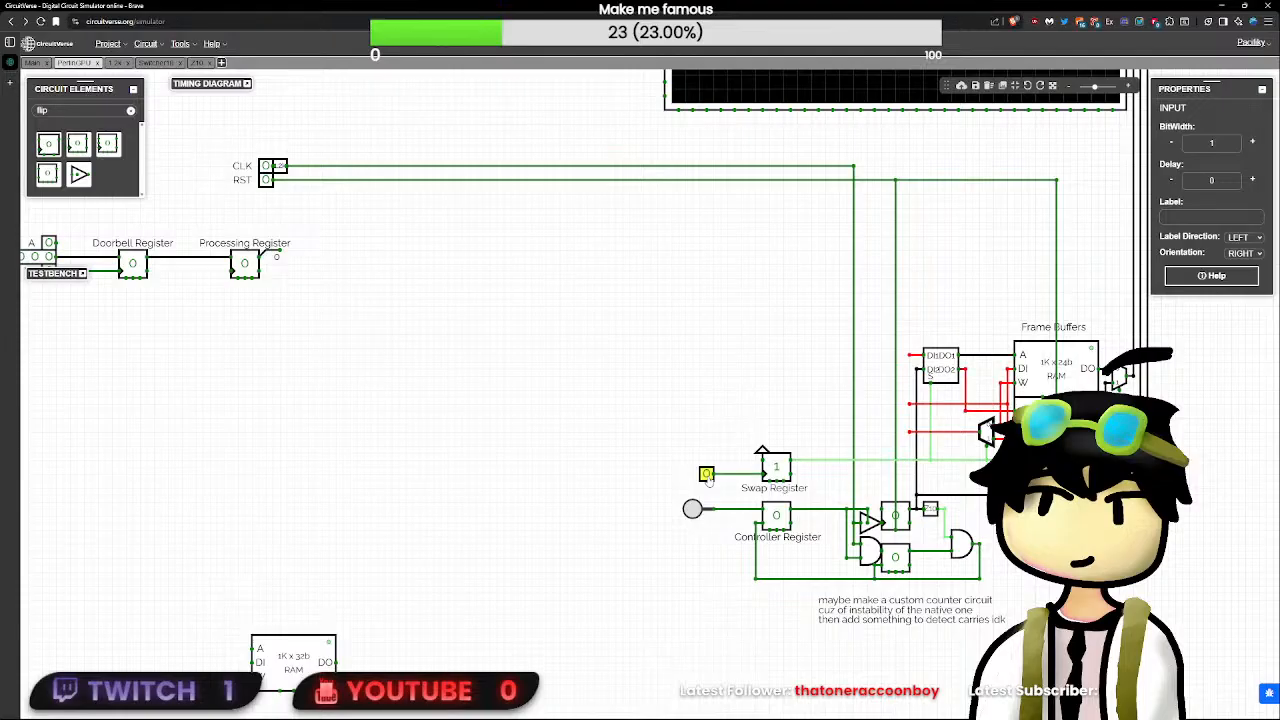
pyautogui.click(709, 478)
pyautogui.click(709, 478)
pyautogui.click(709, 478)
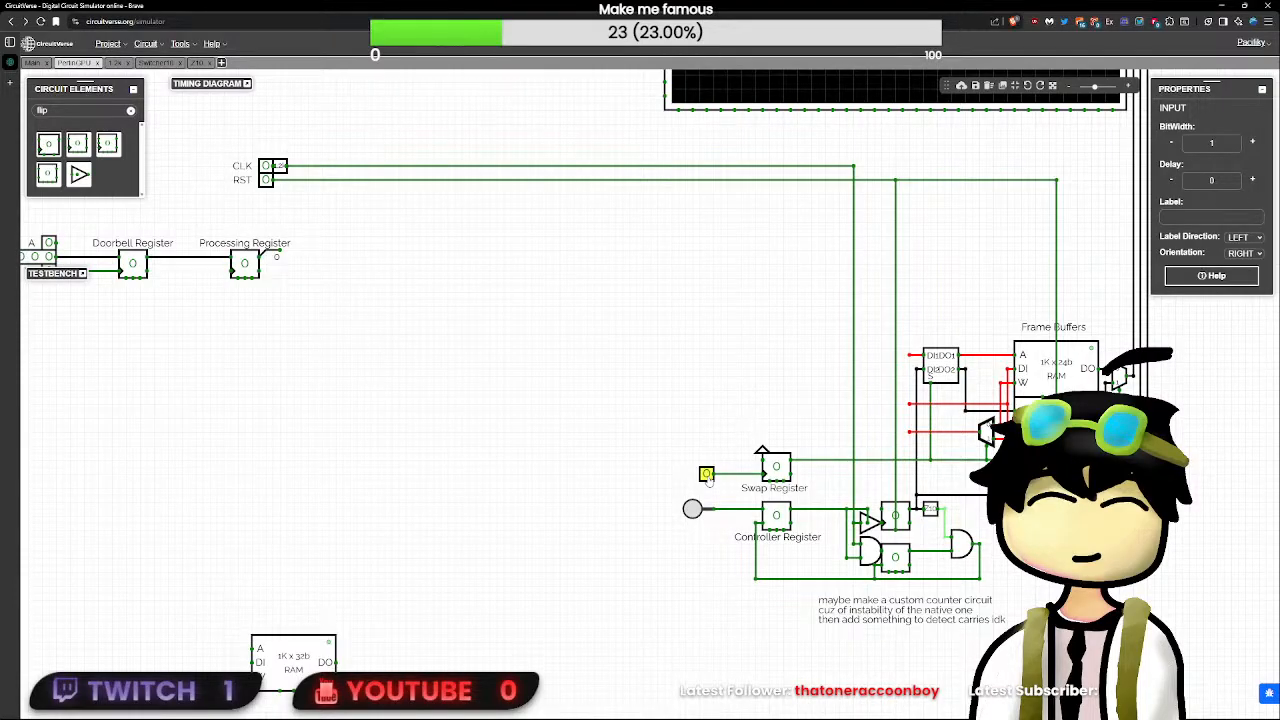
pyautogui.click(709, 478)
pyautogui.click(709, 478)
pyautogui.click(709, 478)
# - Delete the Swap Register's test input and wire its Clock pin to the button line feeding the Controller Register
pyautogui.click(707, 474)
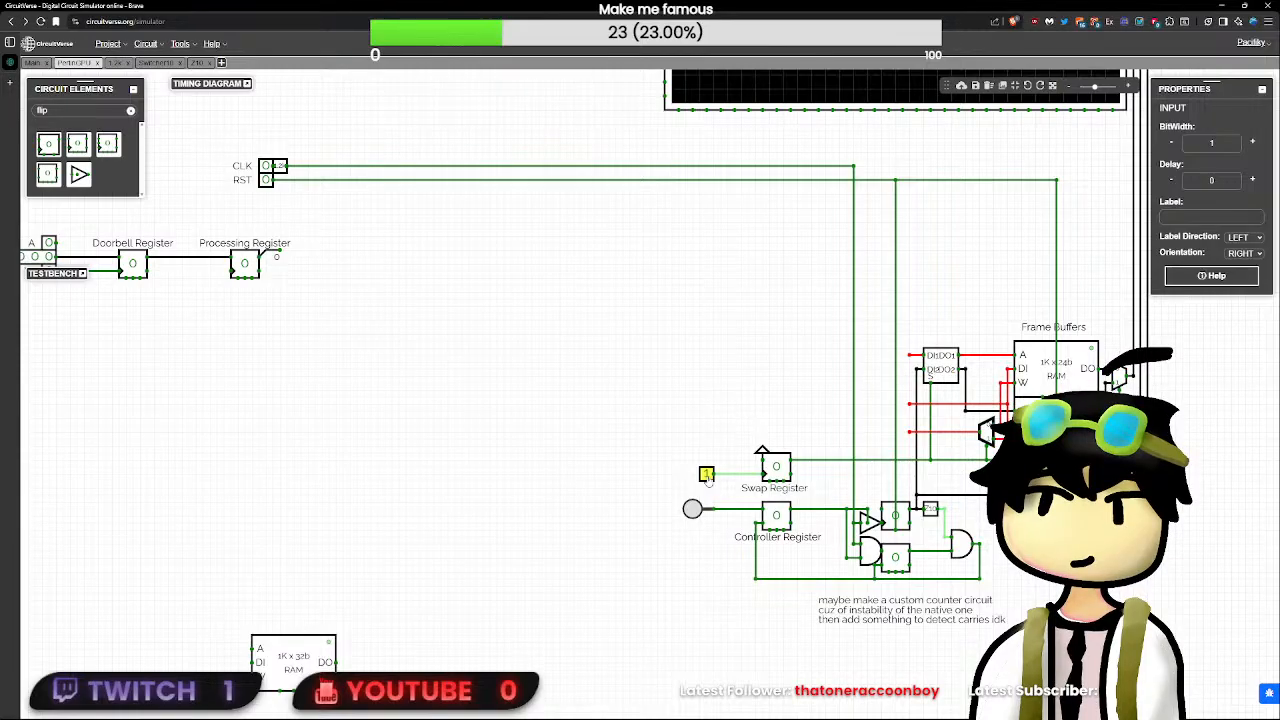
pyautogui.press('Delete')
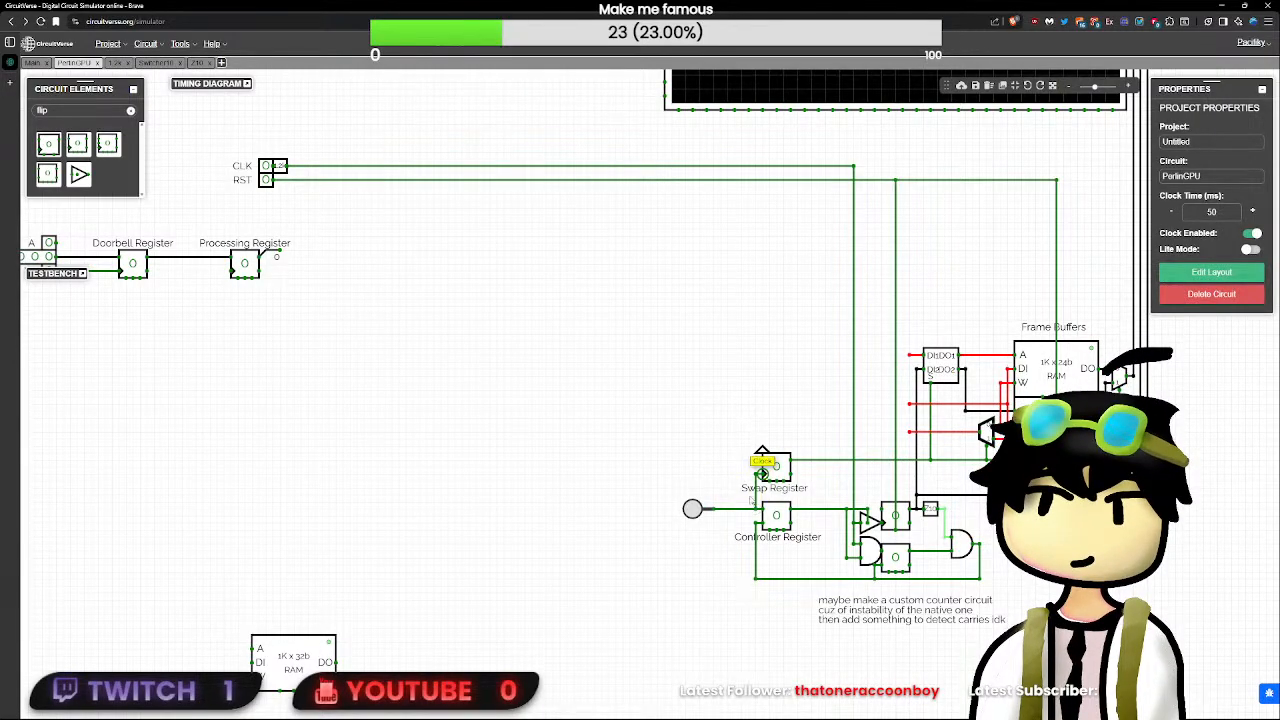
# - Trigger the button and pulse the RST and CLK inputs to test how the Swap Register and Controller Register respond
pyautogui.click(692, 509)
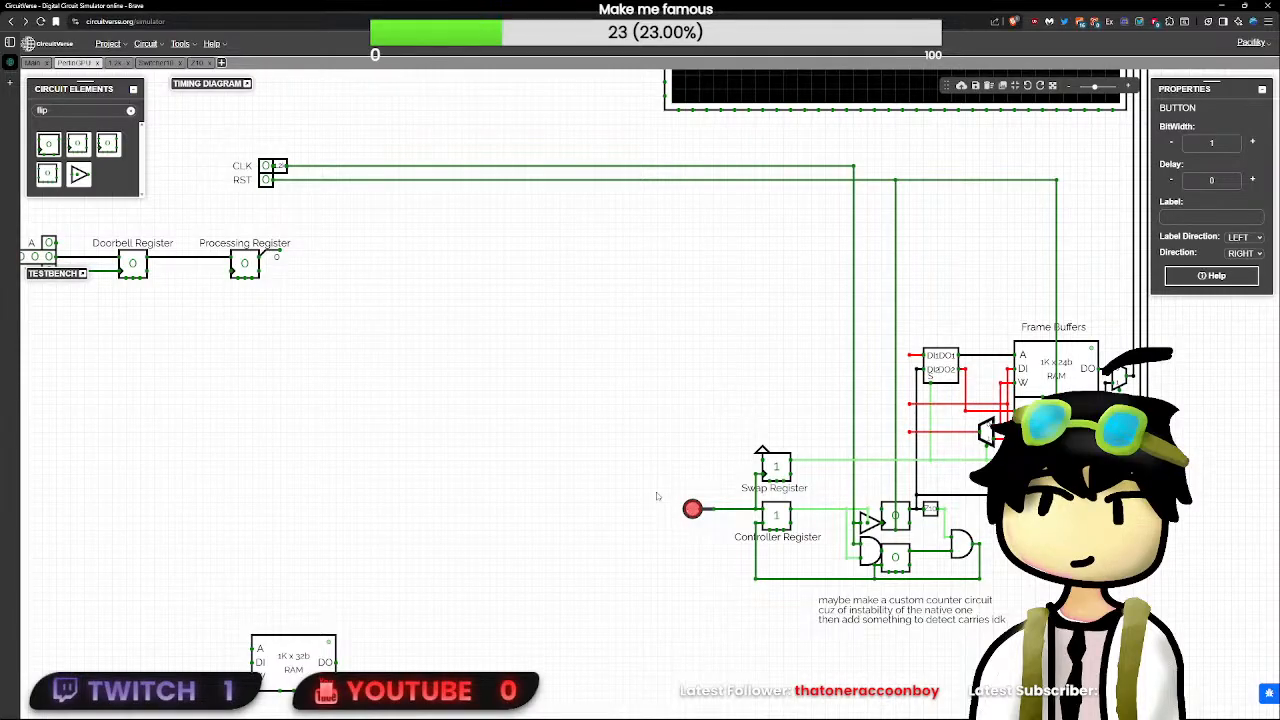
pyautogui.moveTo(489, 393); pyautogui.dragTo(485, 391)
pyautogui.click(262, 177)
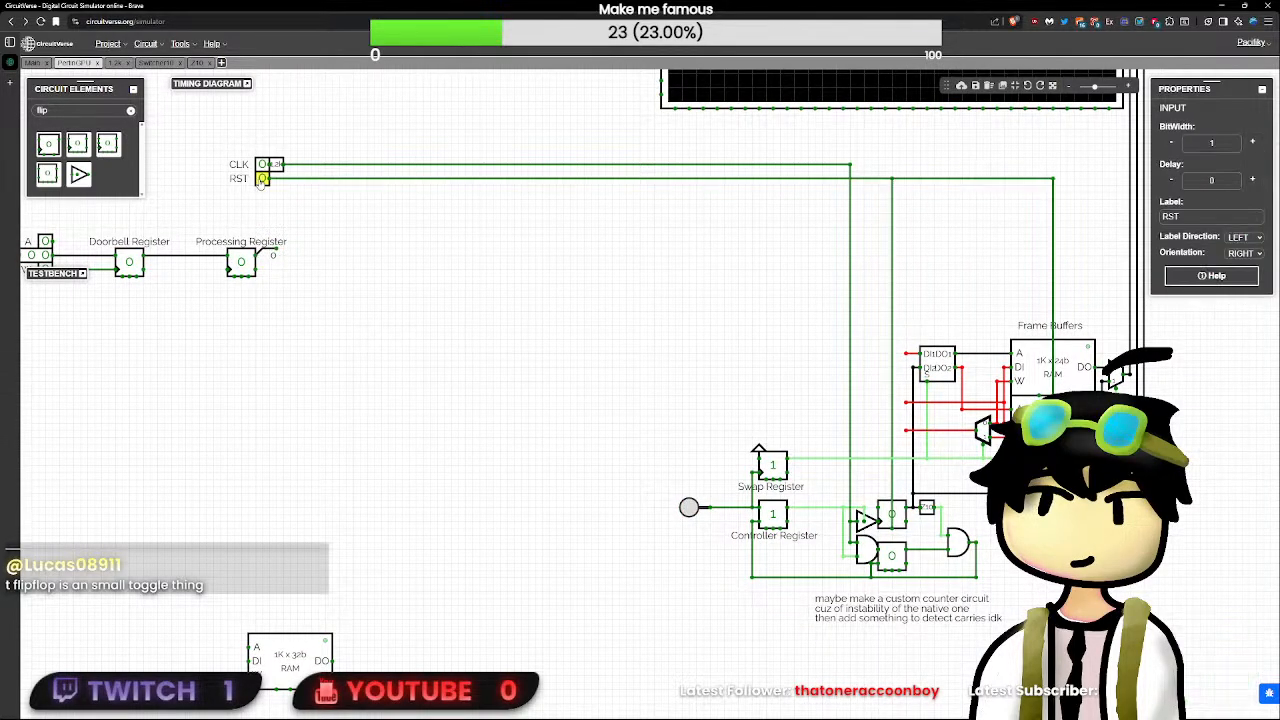
pyautogui.click(262, 165)
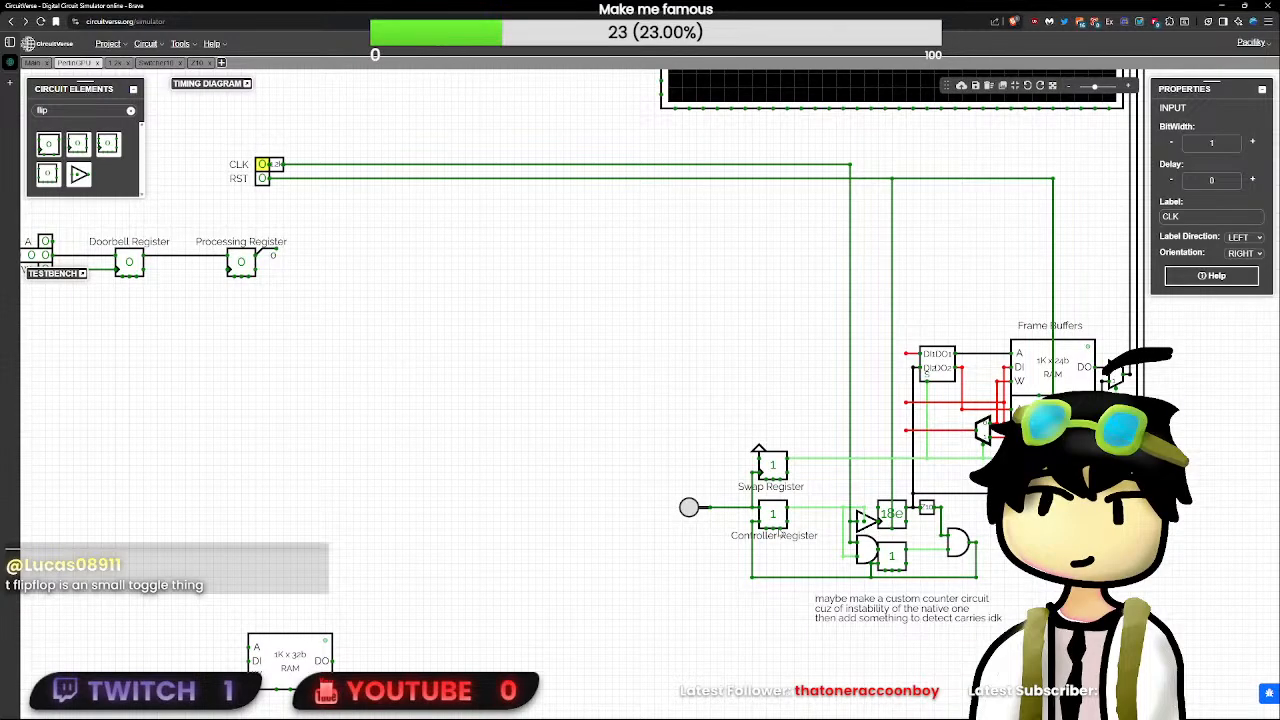
# - Wire the reset pins of the Swap Register and Controller Register to the RST line and pulse RST
pyautogui.click(780, 534)
pyautogui.moveTo(780, 478); pyautogui.dragTo(780, 178)
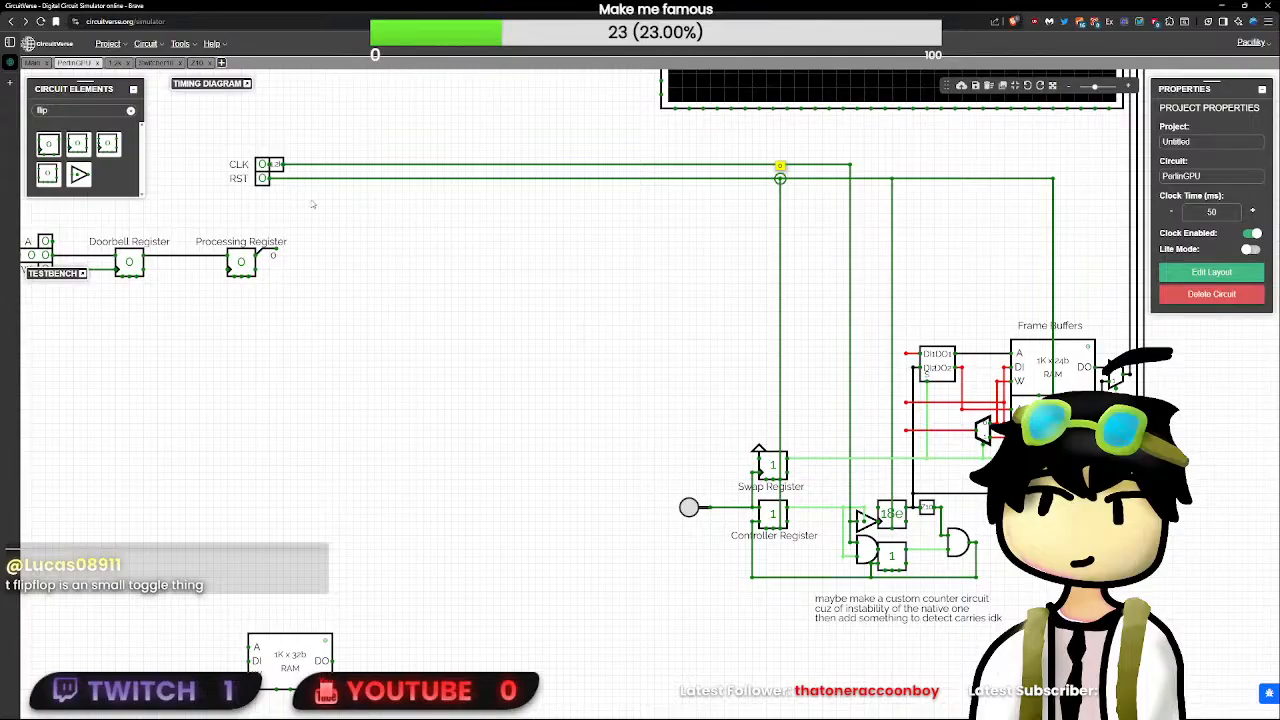
pyautogui.click(263, 178)
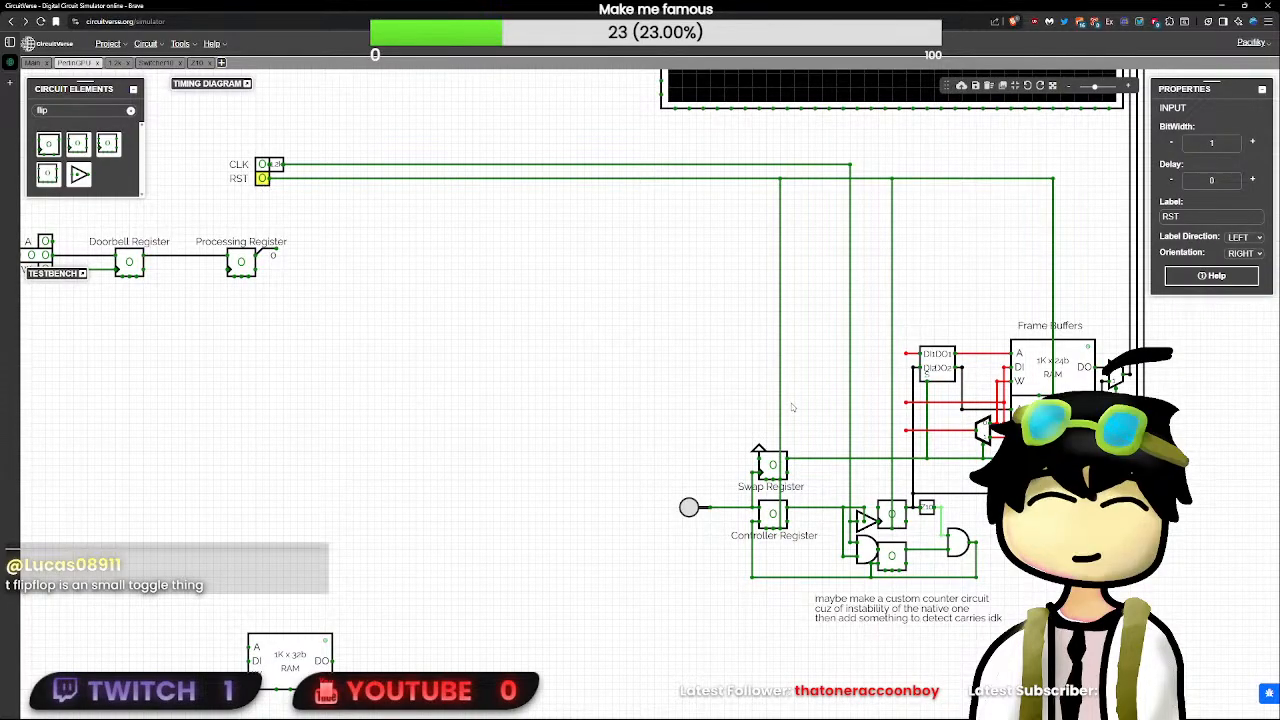
# - Shift the Swap Register, Controller Register, their labels, Power element and button one grid step closer to the counter
pyautogui.moveTo(821, 412); pyautogui.dragTo(617, 643)
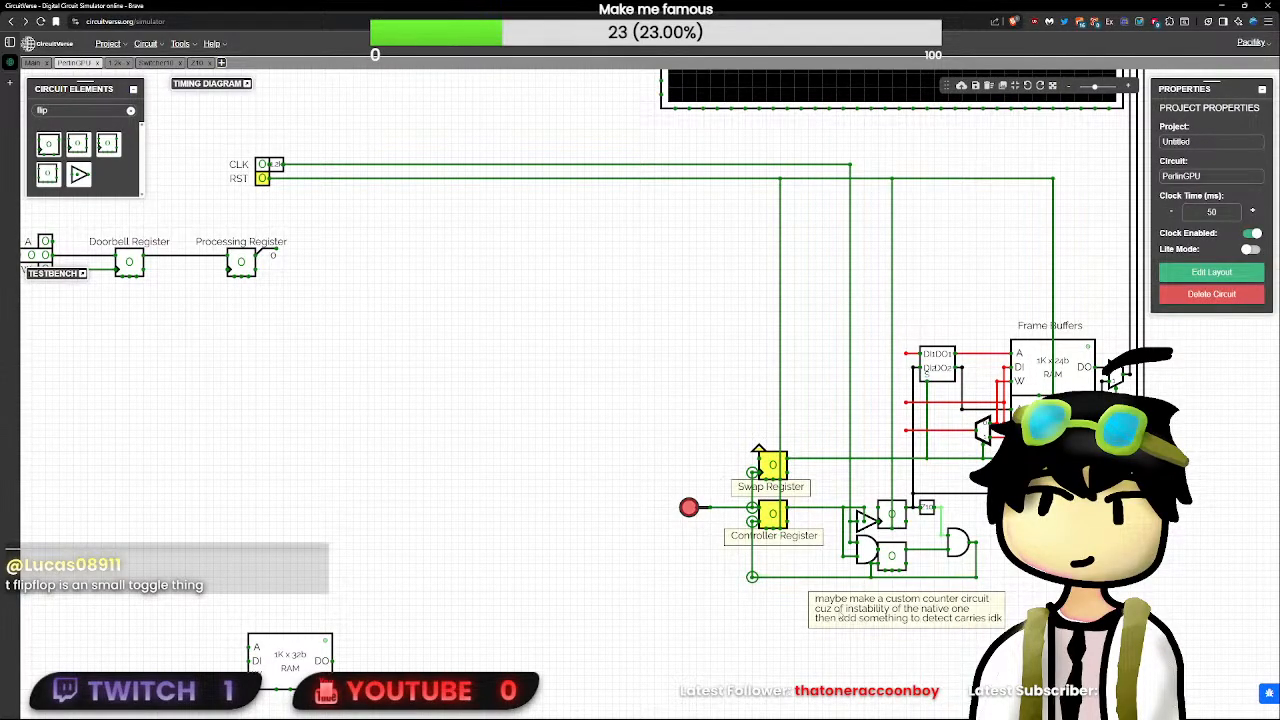
pyautogui.click(841, 618)
pyautogui.click(778, 619)
pyautogui.moveTo(632, 418); pyautogui.dragTo(805, 586)
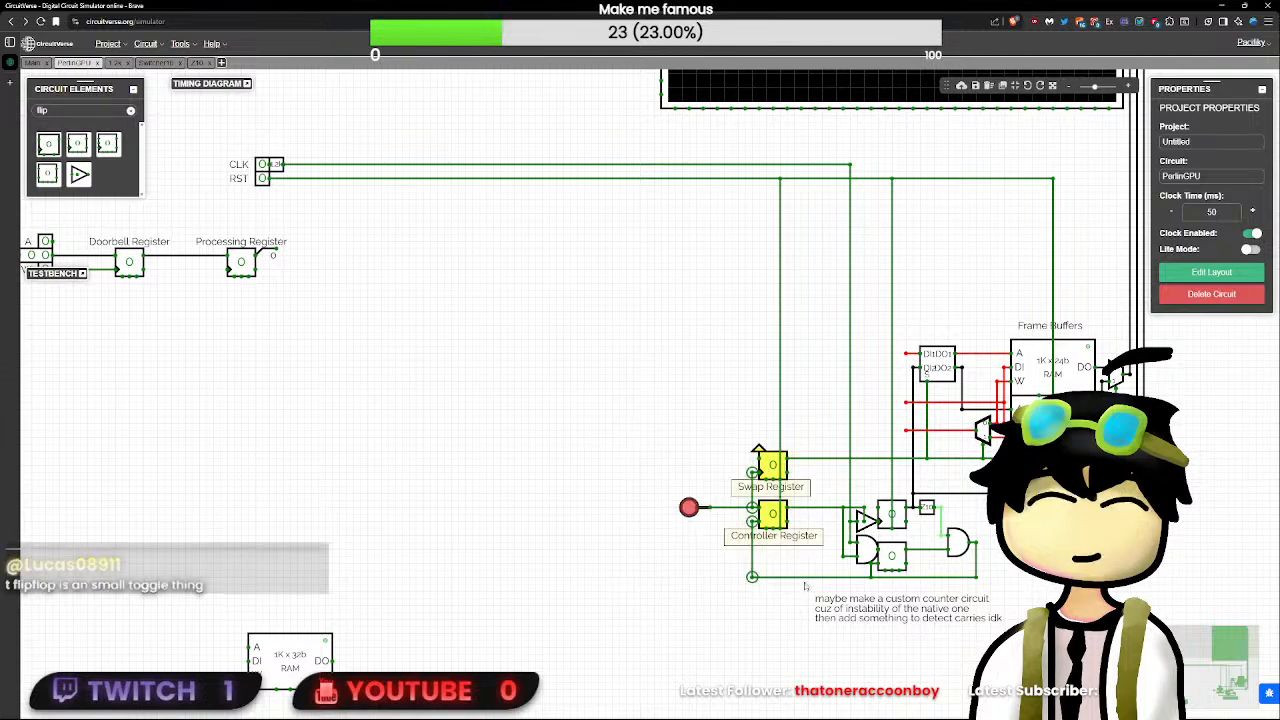
pyautogui.moveTo(770, 517)
pyautogui.mouseDown()
pyautogui.moveTo(791, 516)
pyautogui.moveTo(779, 521)
pyautogui.mouseUp()
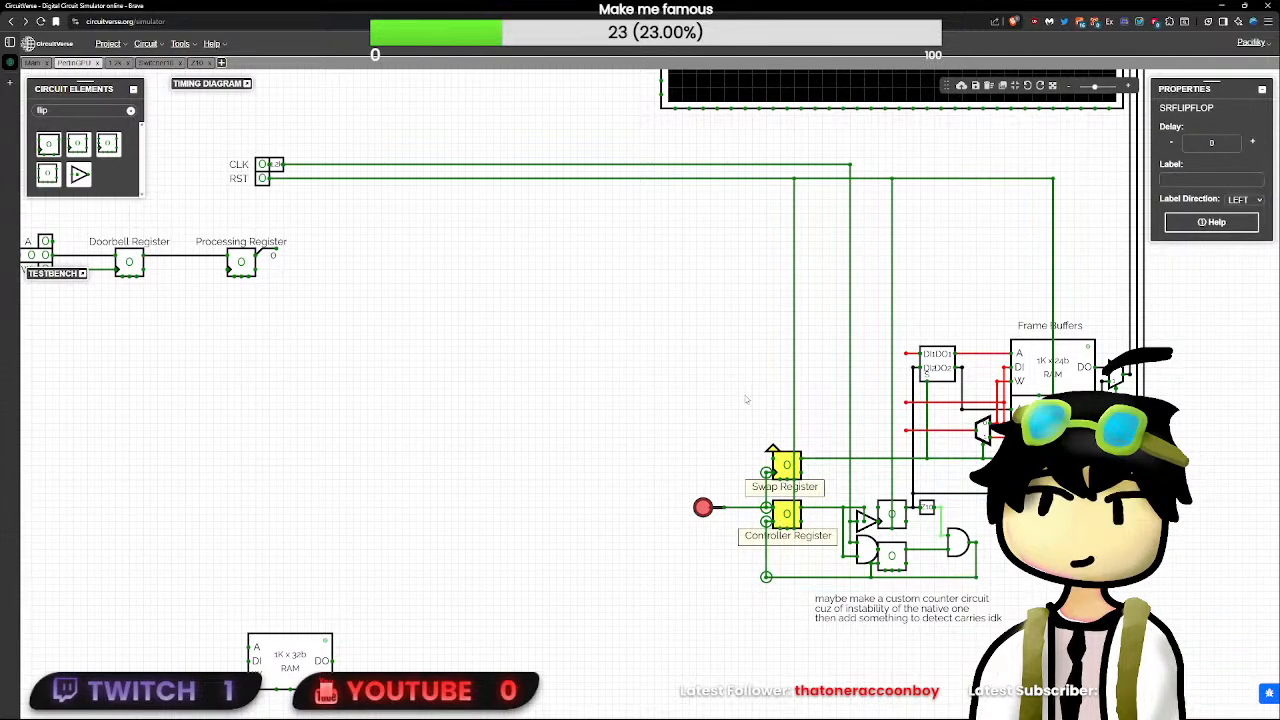
pyautogui.click(813, 432)
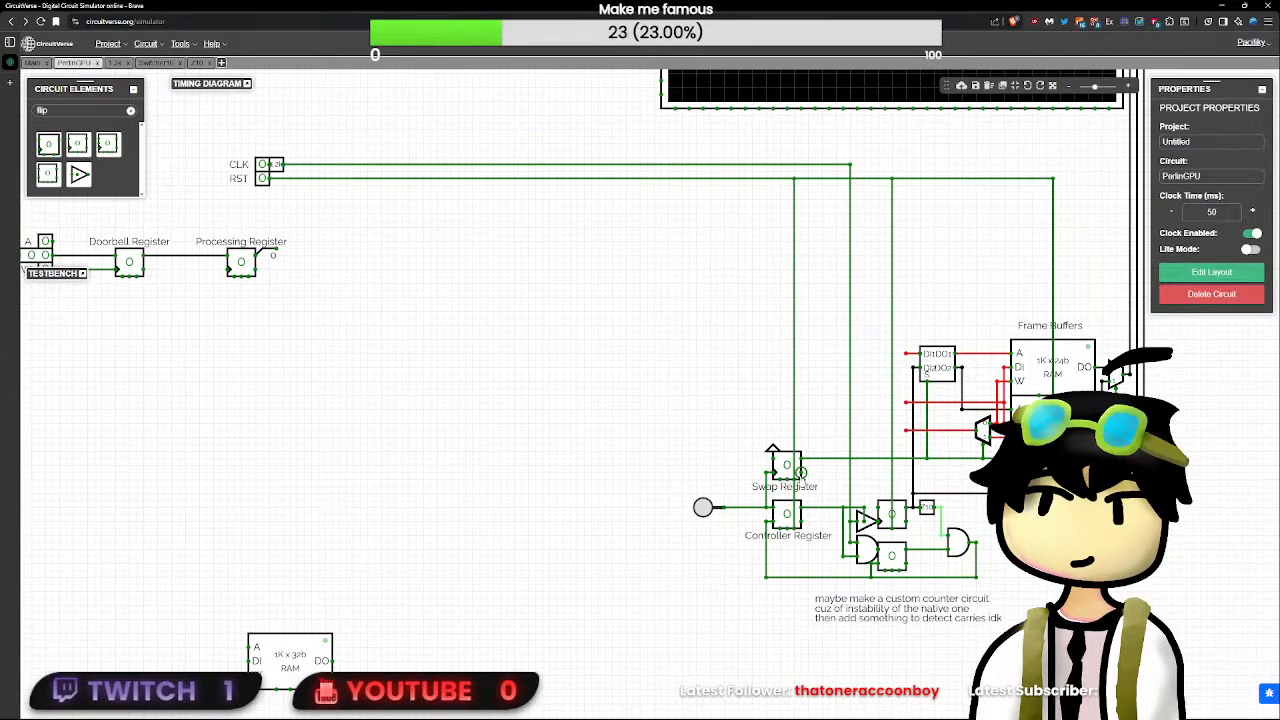
# - Trigger the button repeatedly and reset the circuit to test the Swap Register's toggling, inspecting both registers' pins
pyautogui.click(703, 507)
pyautogui.click(786, 465)
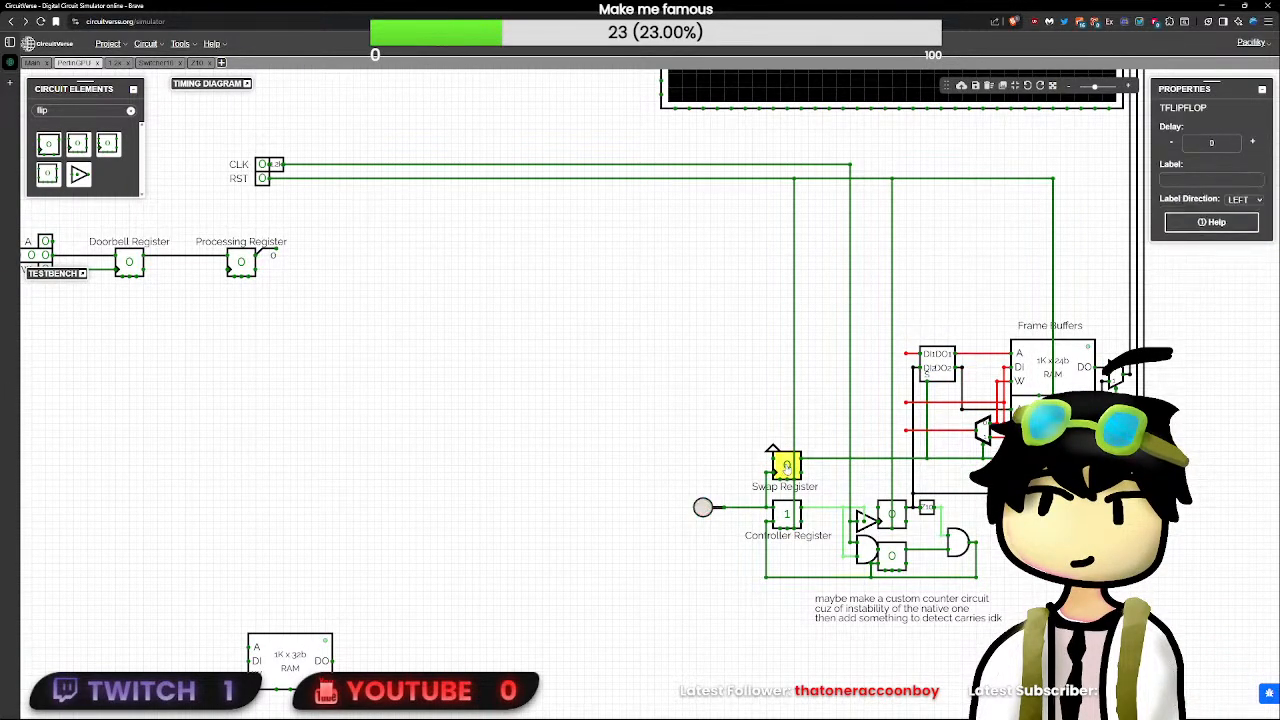
pyautogui.click(703, 507)
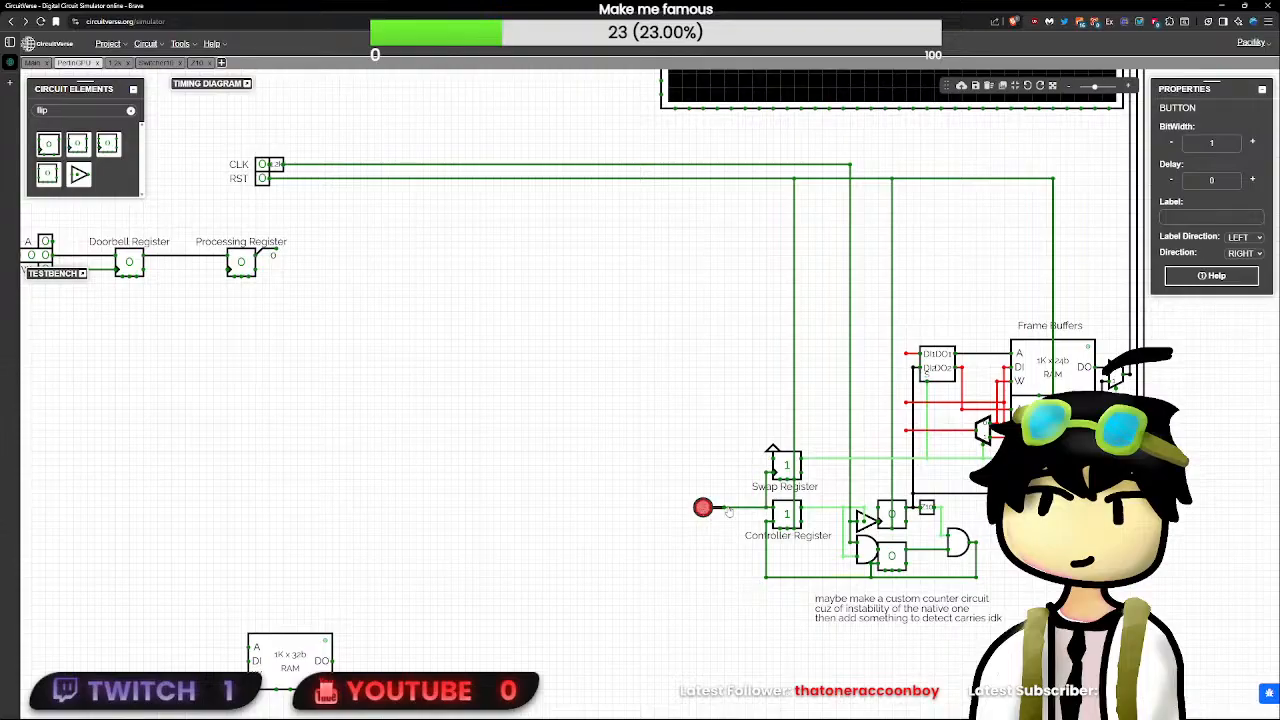
pyautogui.click(772, 494)
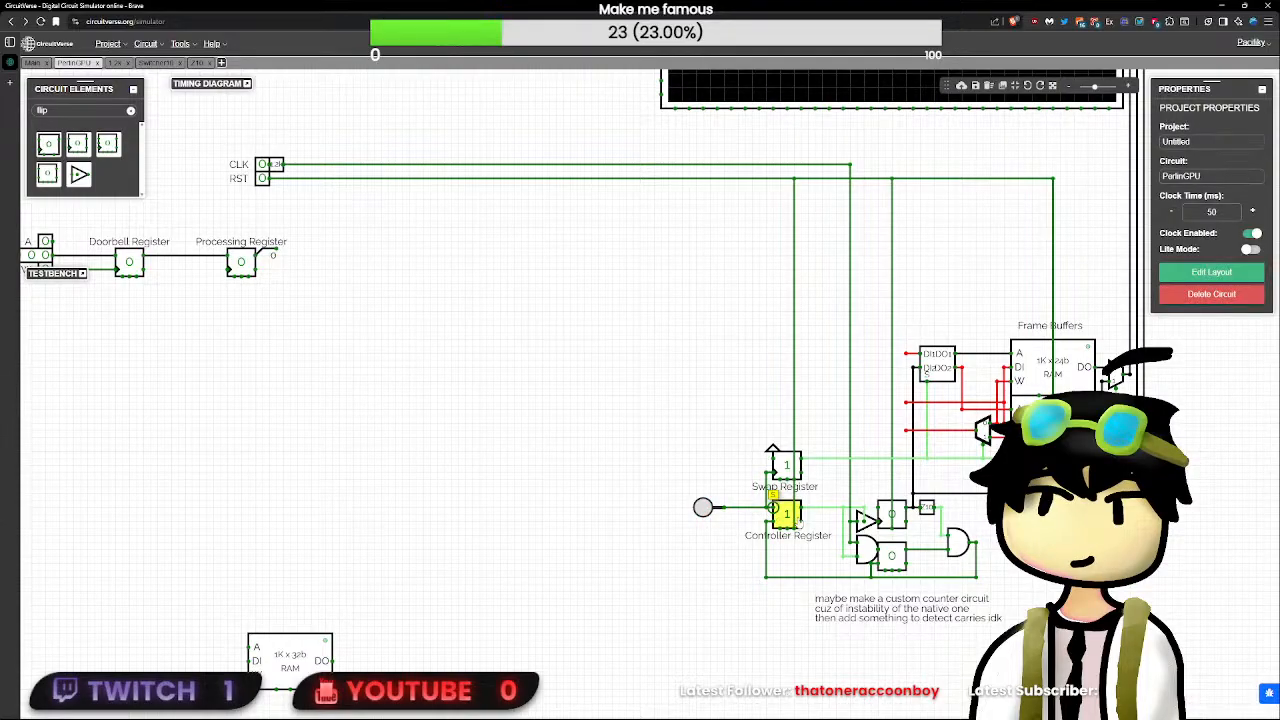
pyautogui.click(786, 514)
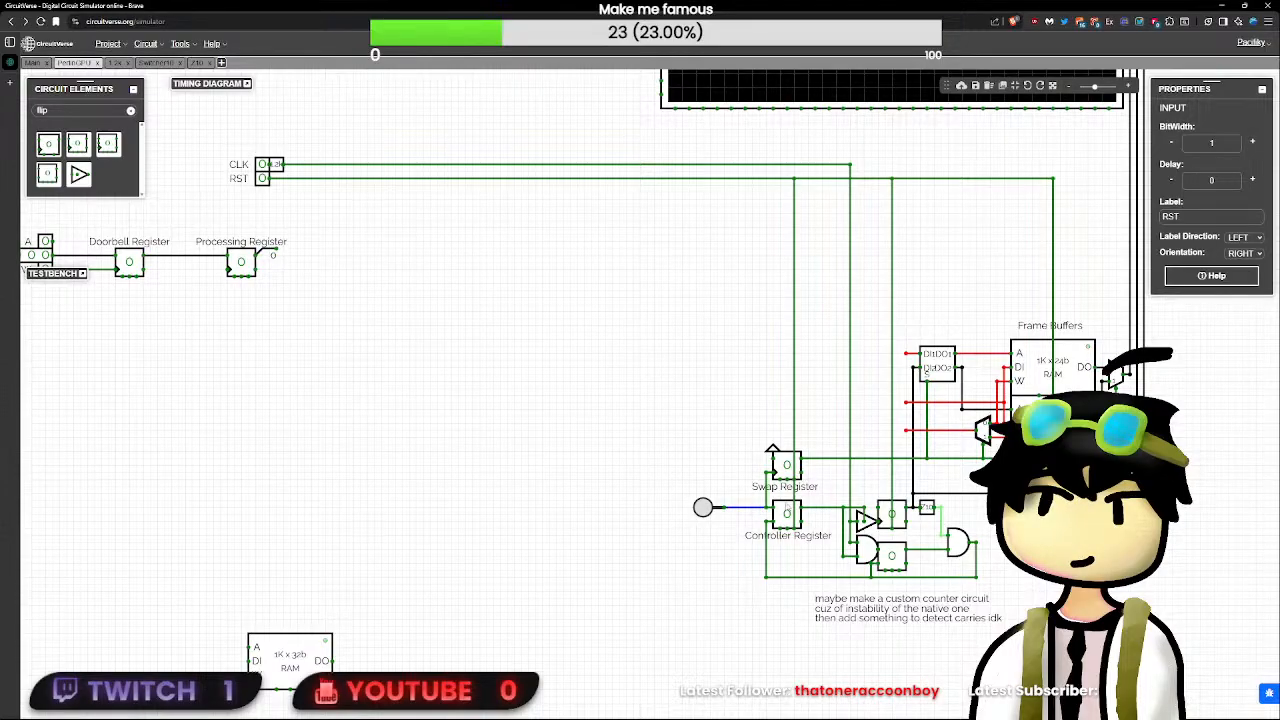
pyautogui.click(766, 510)
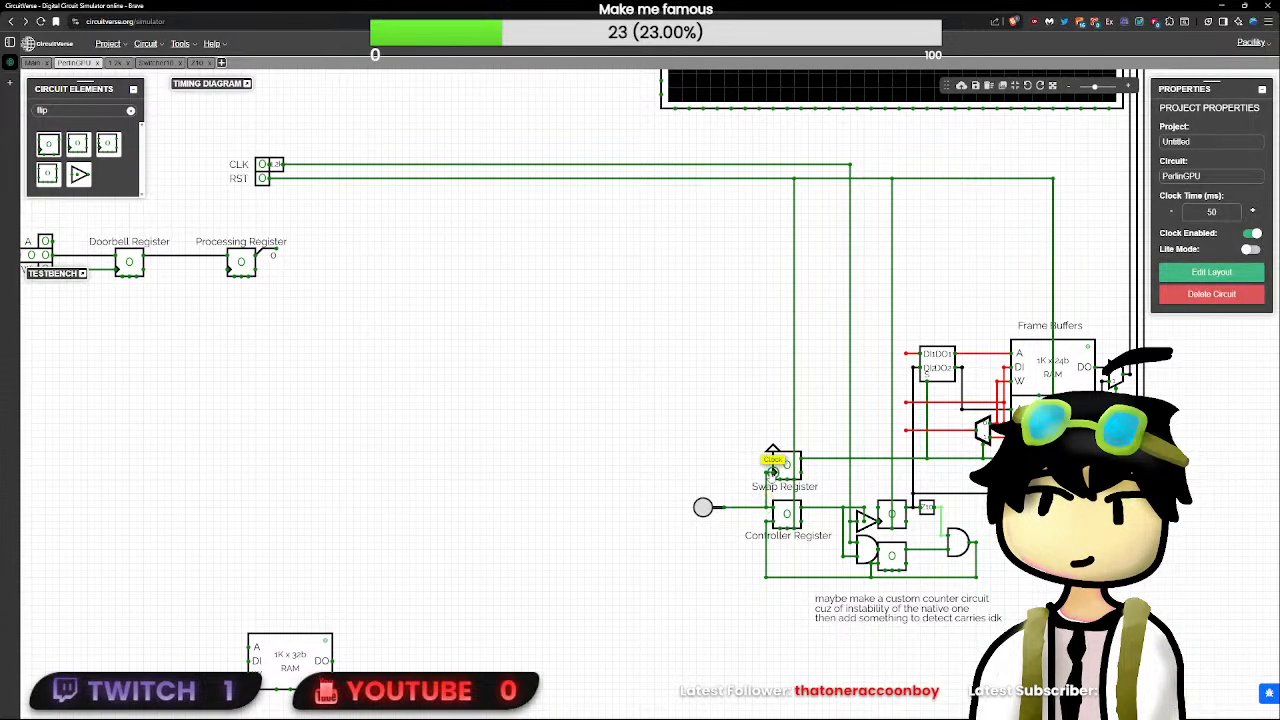
pyautogui.click(775, 468)
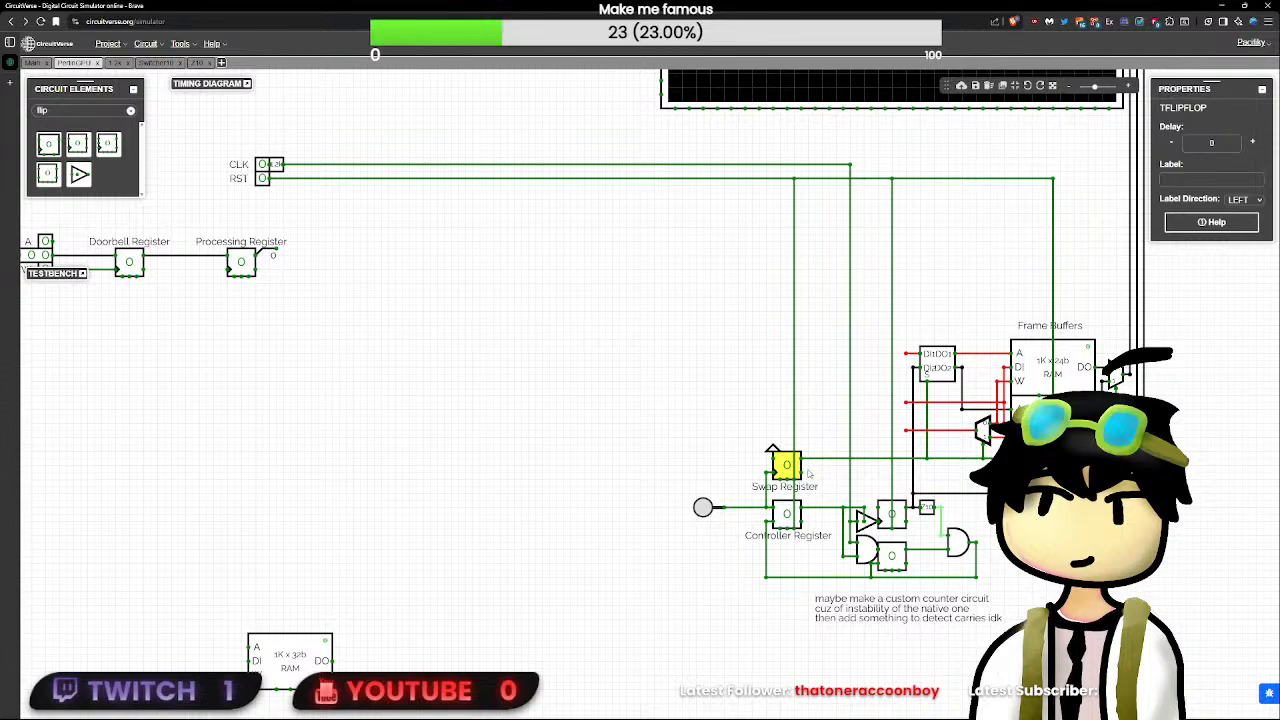
pyautogui.click(714, 506)
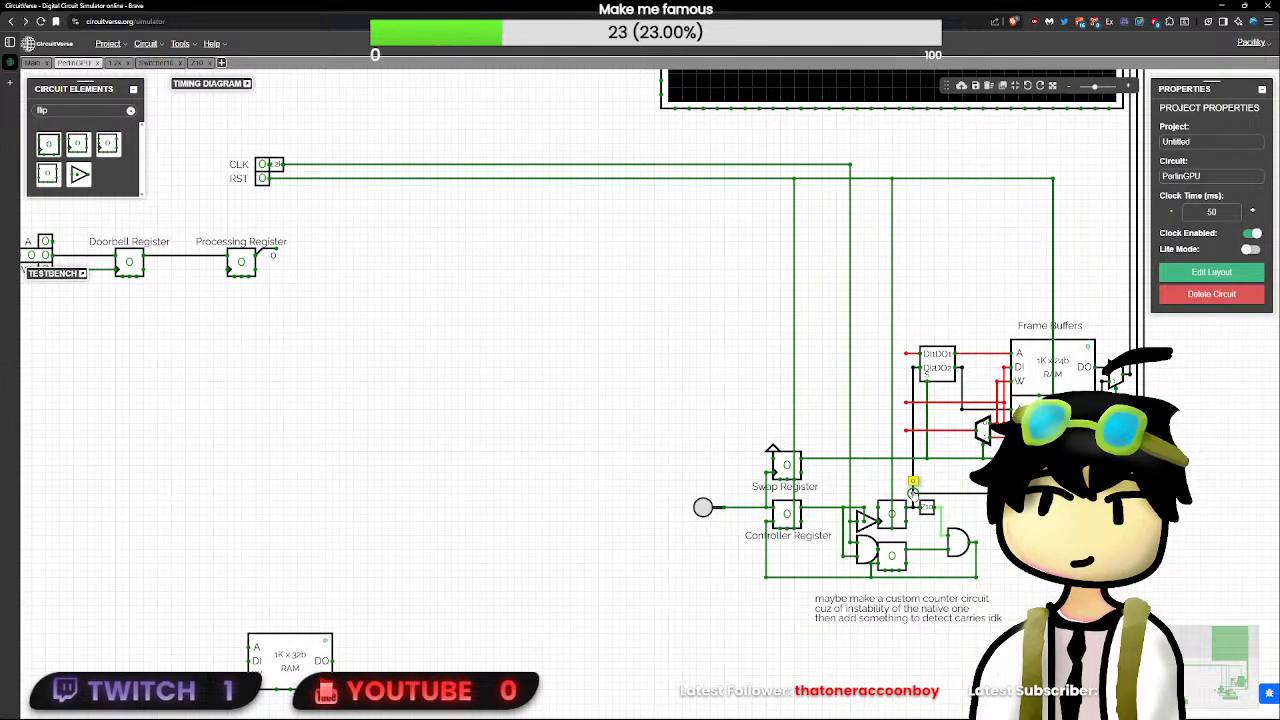
# - Examine the frame buffers, their input and select wiring, and the Swap Register that drives them
pyautogui.moveTo(1065, 541); pyautogui.dragTo(940, 638)
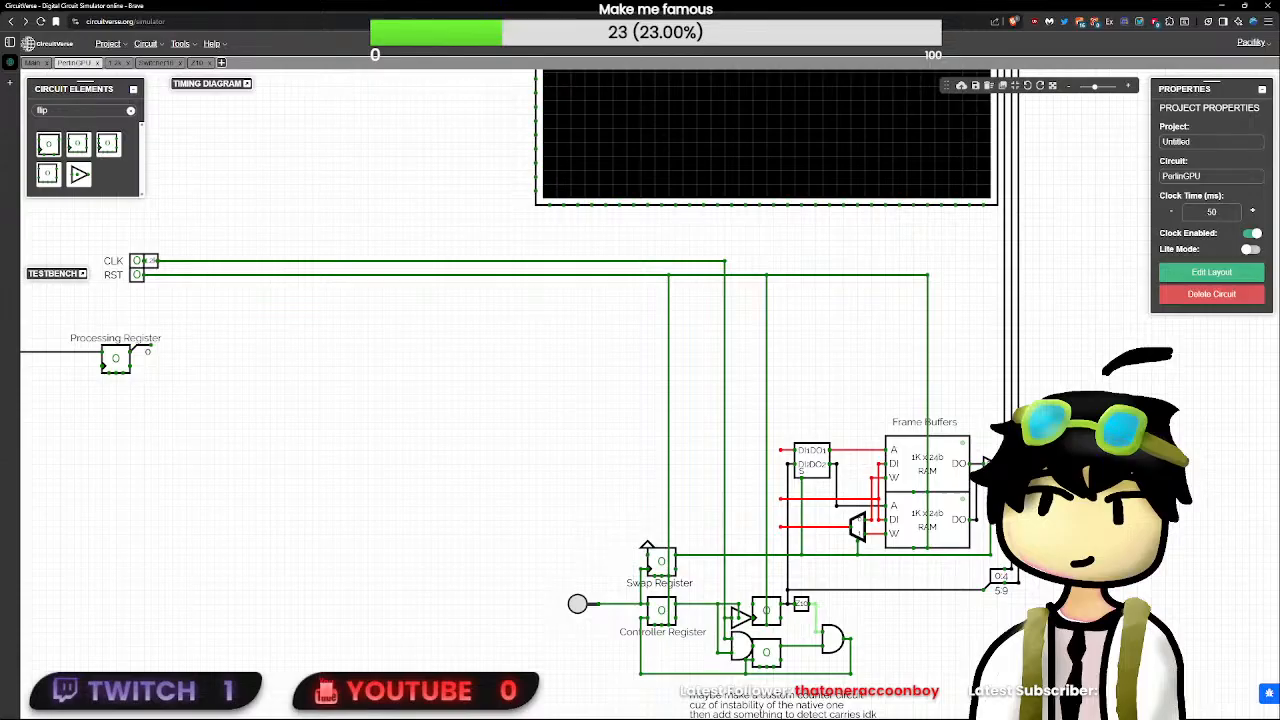
pyautogui.scroll(-1, 1000, 470)
pyautogui.scroll(1, 1000, 470)
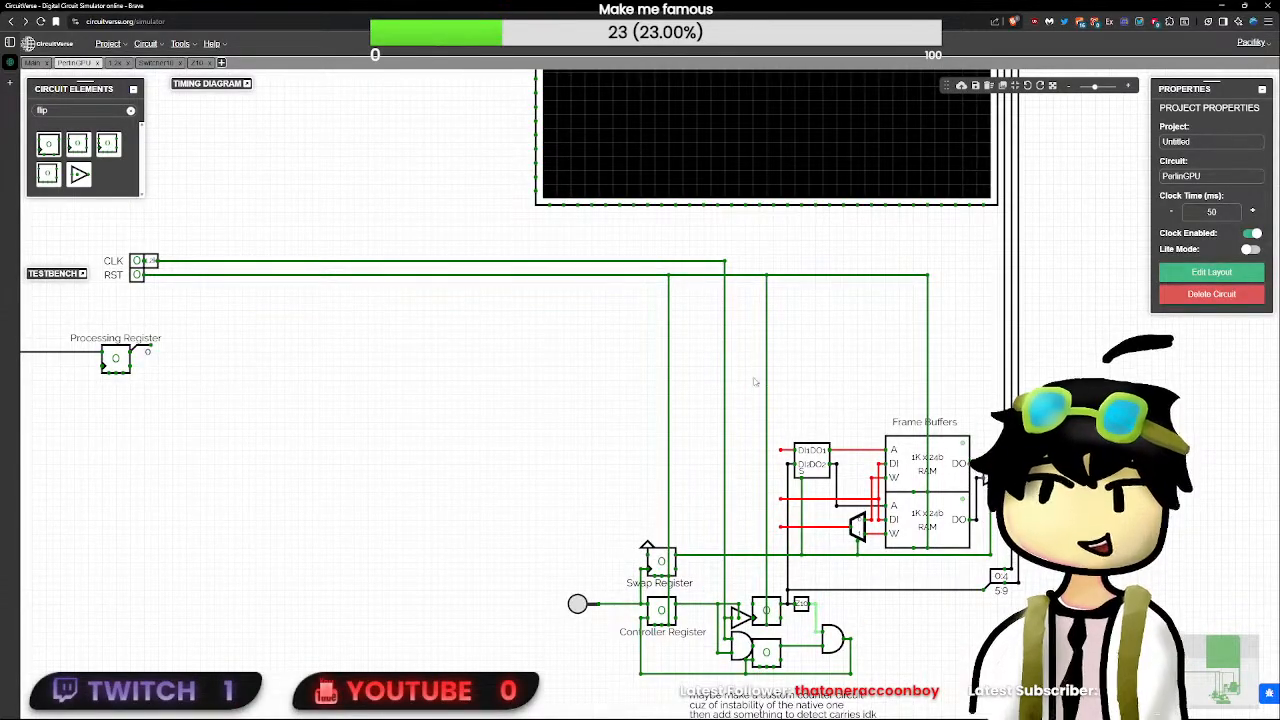
pyautogui.moveTo(745, 379); pyautogui.dragTo(1003, 560)
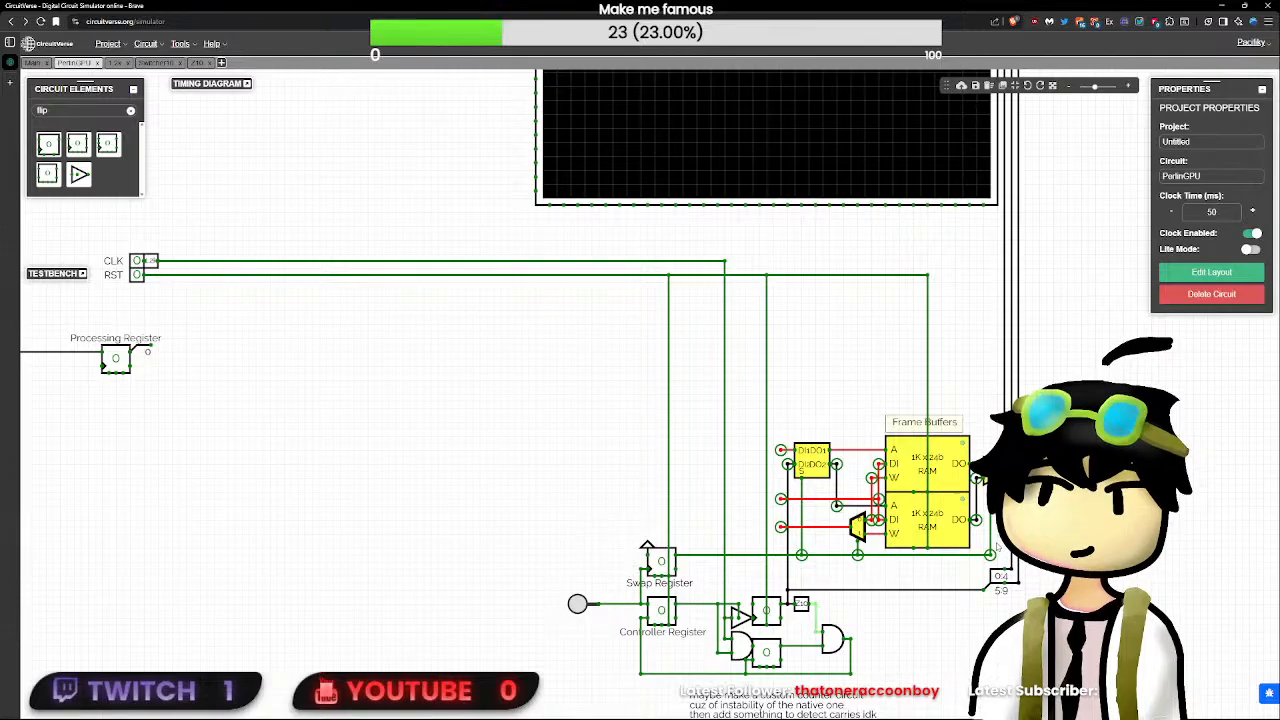
pyautogui.click(1003, 560)
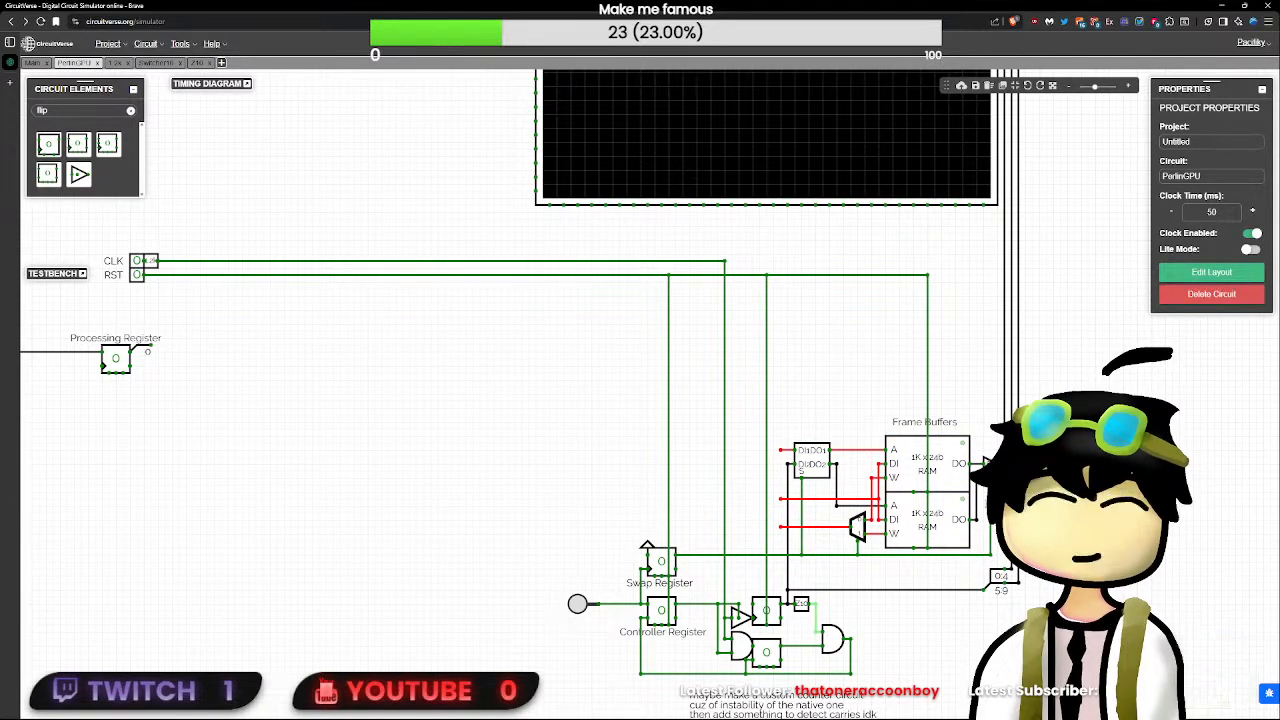
pyautogui.click(460, 430)
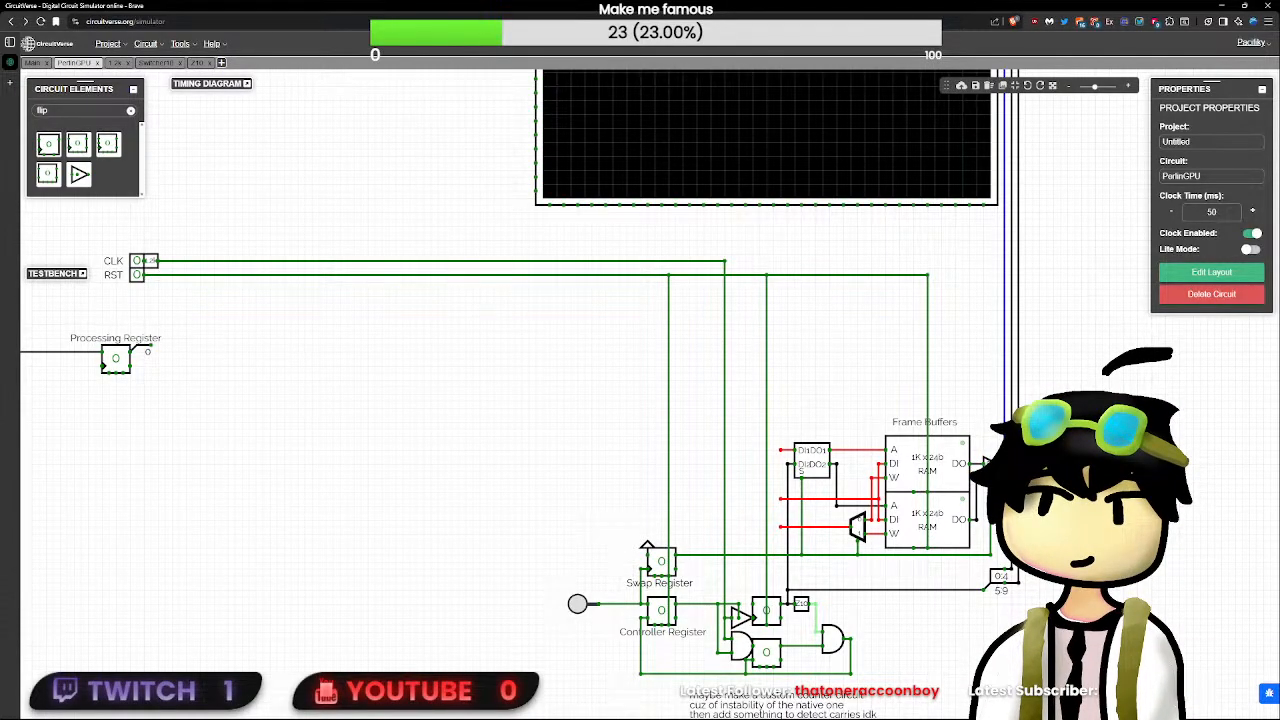
pyautogui.scroll(6, 985, 522)
pyautogui.scroll(-4, 598, 503)
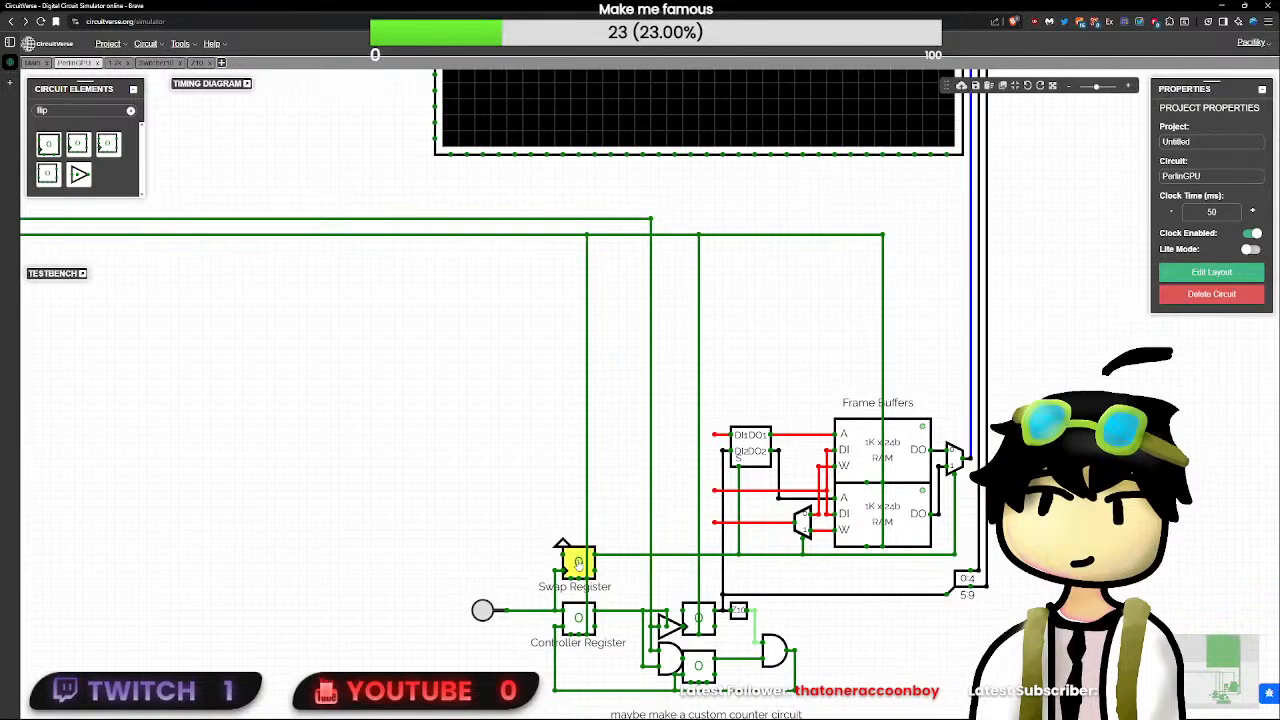
pyautogui.click(577, 563)
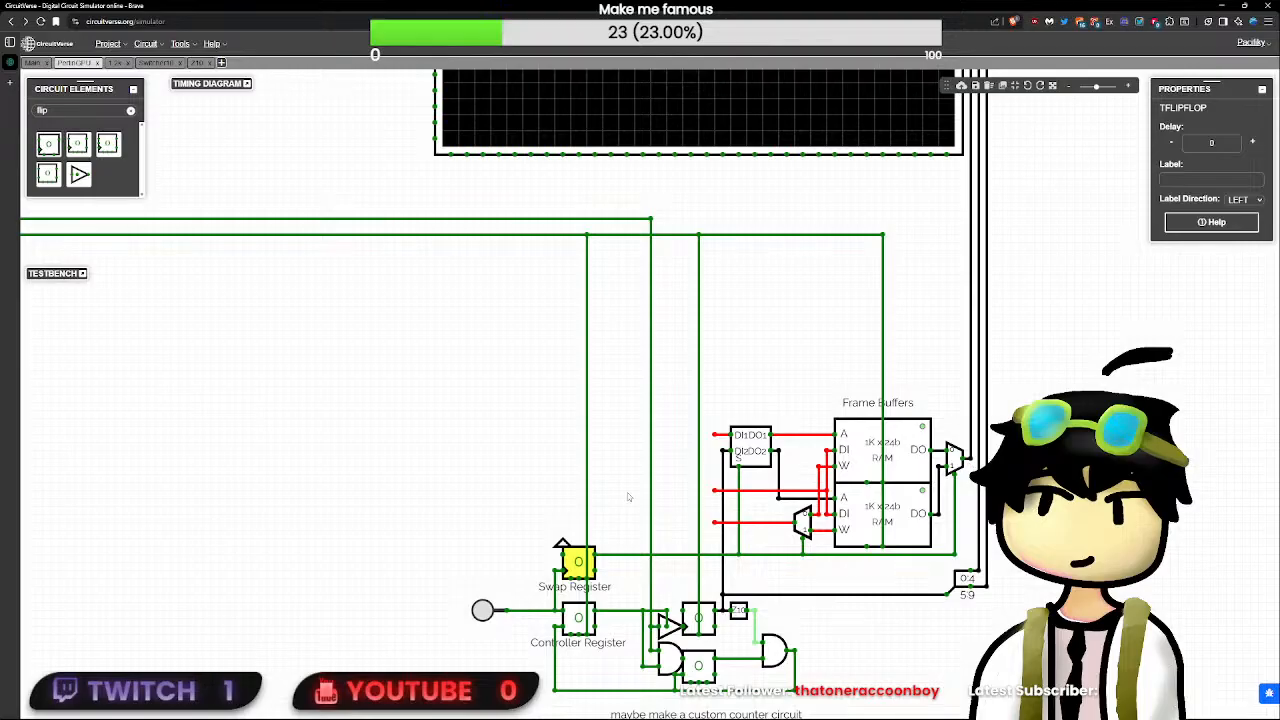
pyautogui.click(597, 487)
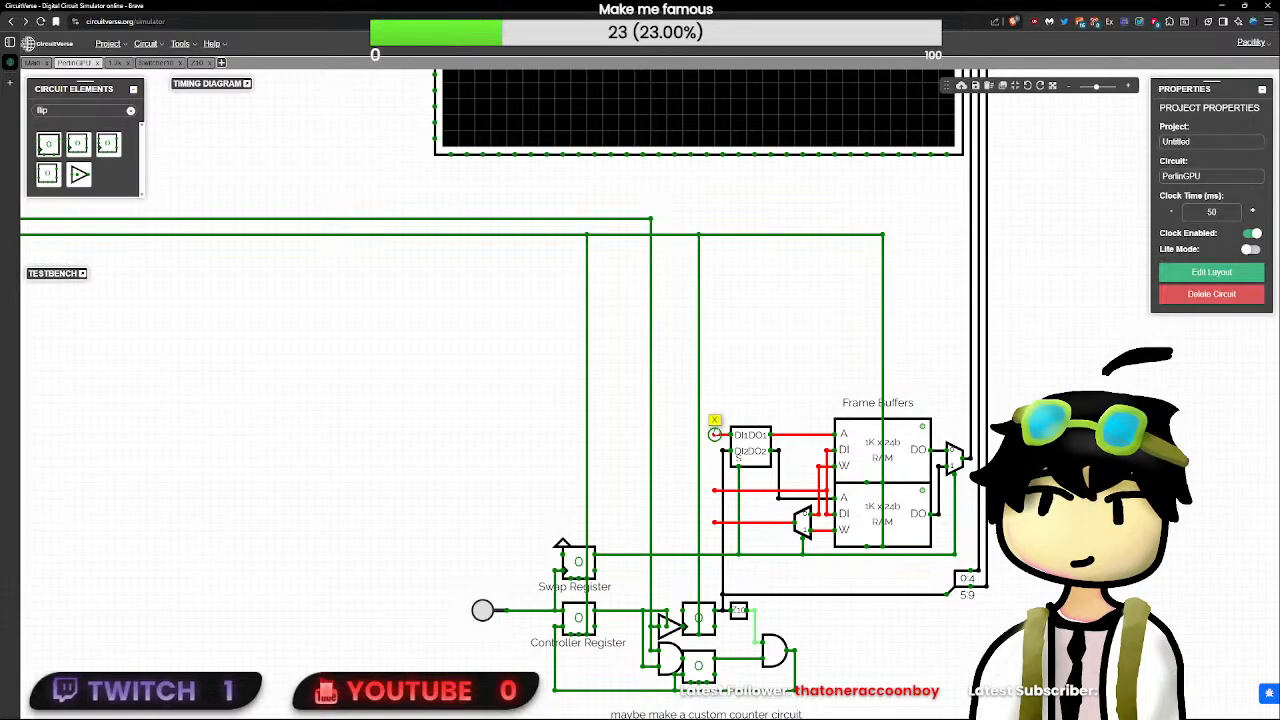
# - Place a D flip-flop in the empty area below the CLK and RST lines, beyond the Processing Register
pyautogui.click(130, 110)
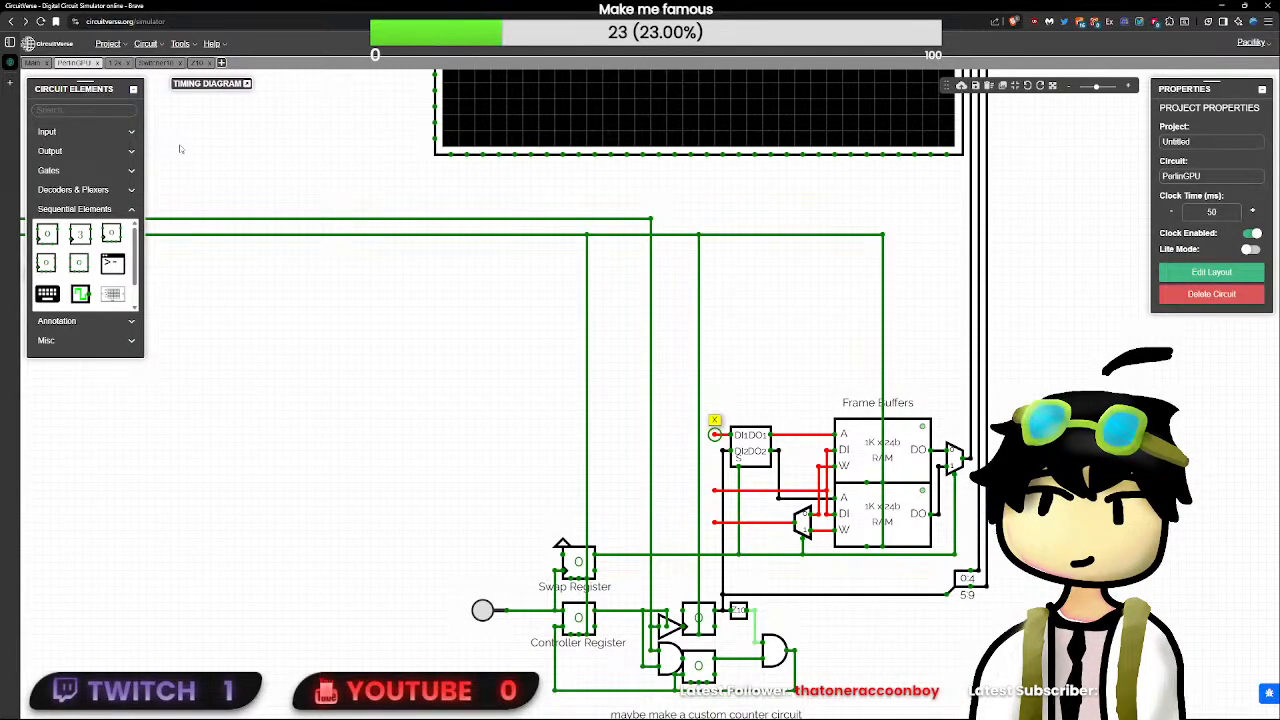
pyautogui.moveTo(200, 140); pyautogui.dragTo(590, 246)
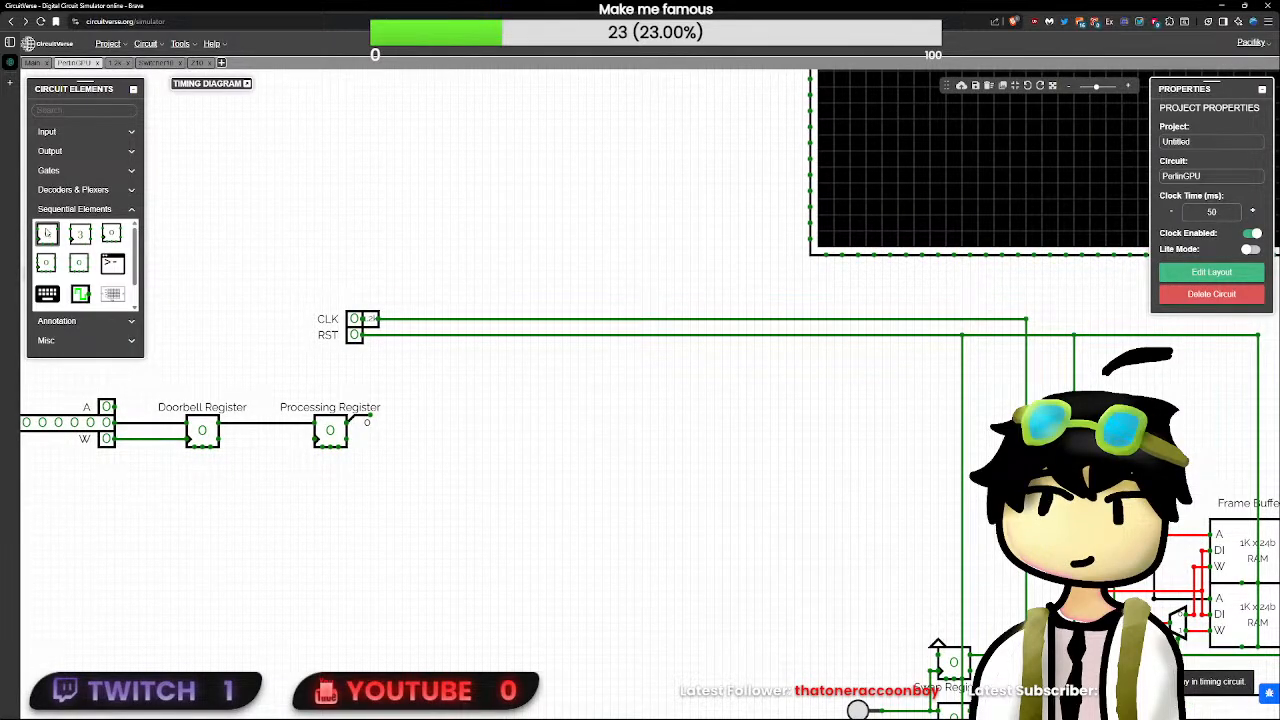
pyautogui.click(47, 233)
pyautogui.click(634, 431)
pyautogui.scroll(1, 596, 447)
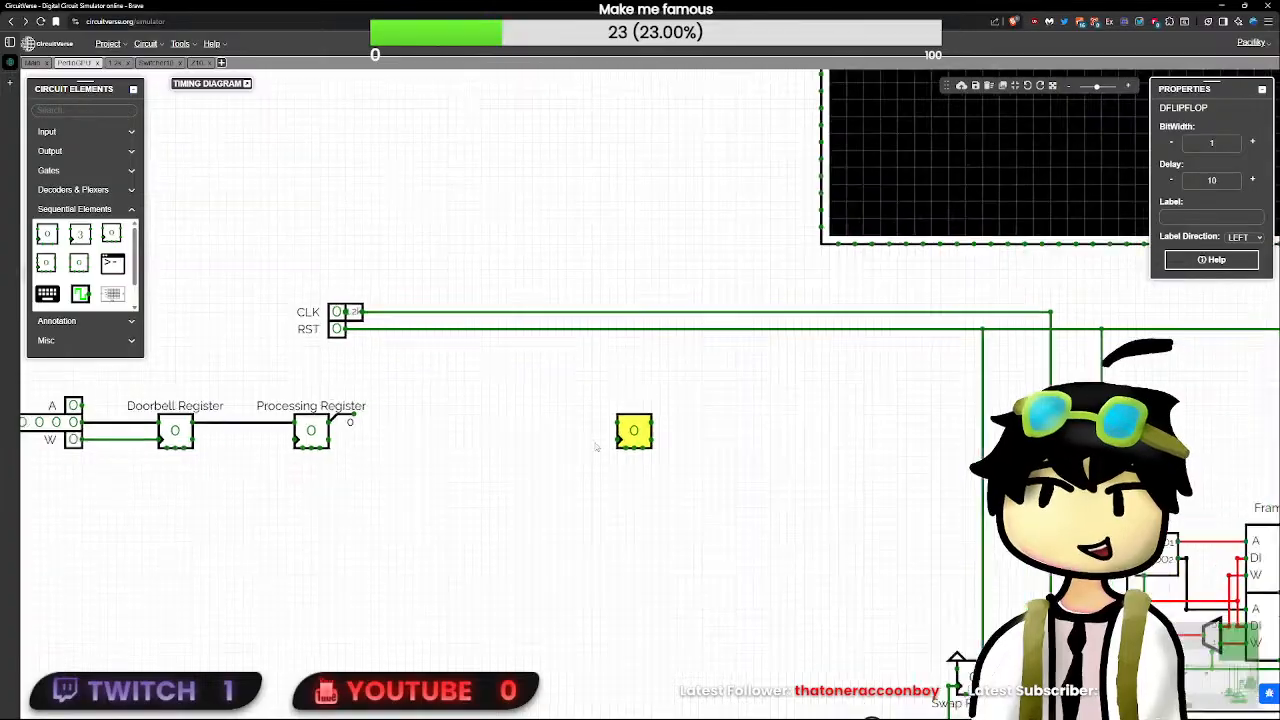
pyautogui.scroll(-1, 596, 447)
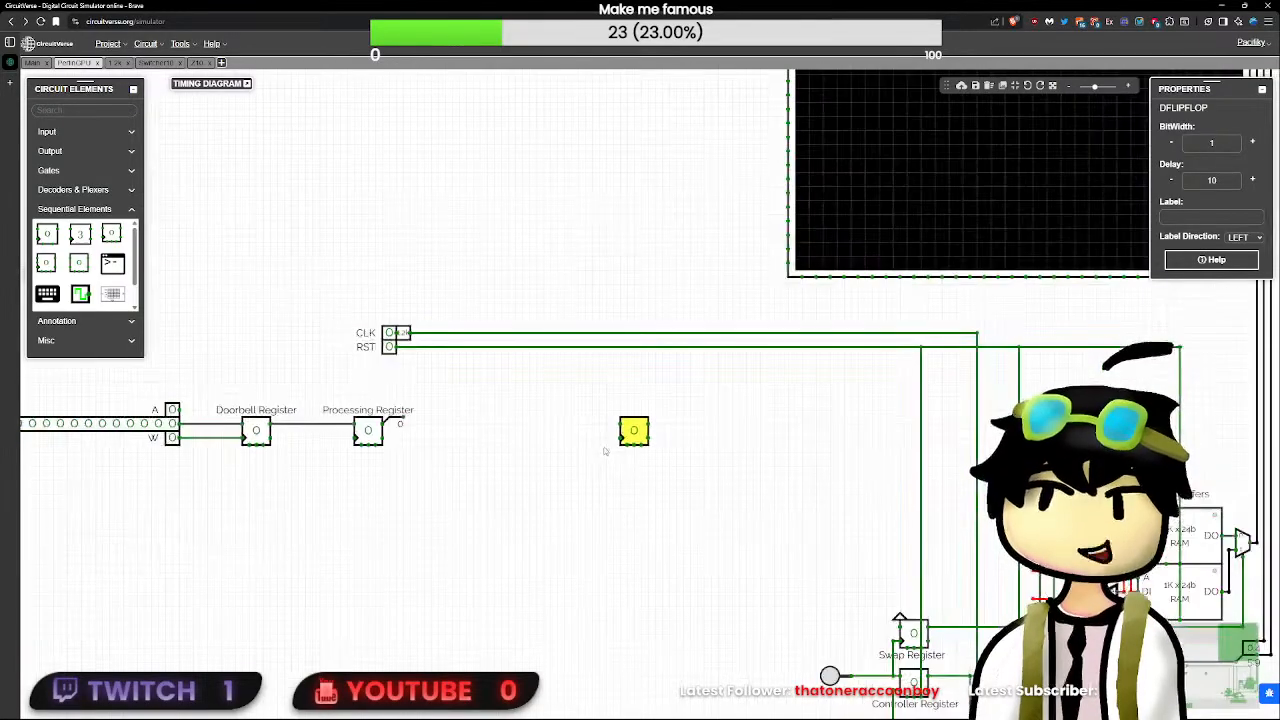
# - Set the new D flip-flop's delay to 0 and its bit width to 24
pyautogui.doubleClick(1222, 180)
pyautogui.write('0')
pyautogui.doubleClick(1219, 144)
pyautogui.write('24')
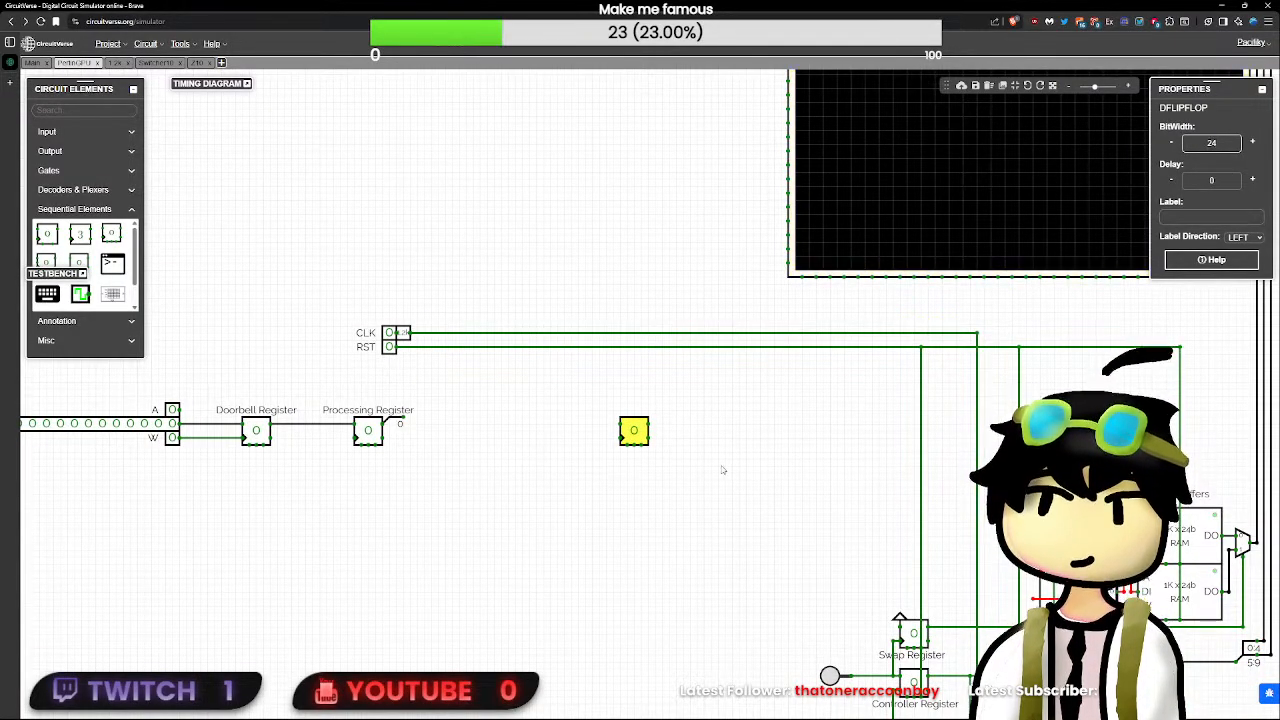
pyautogui.click(724, 464)
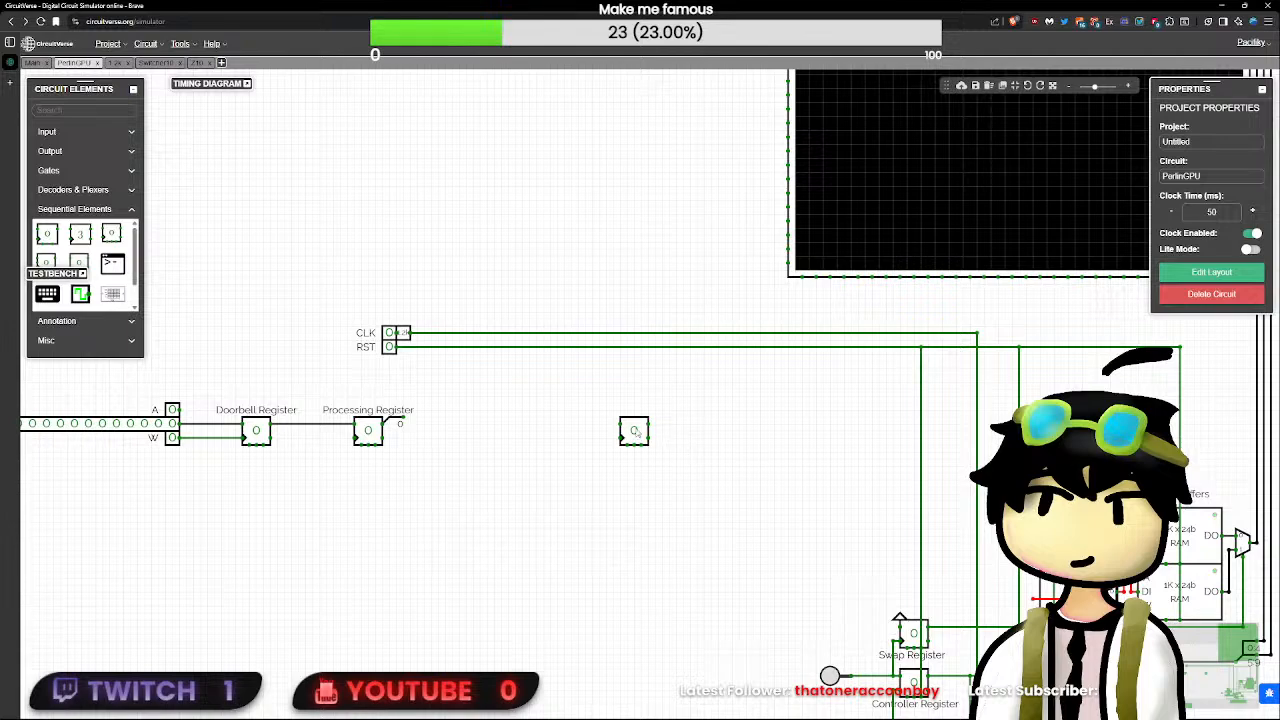
# - Connect the 24-bit flip-flop's output to the frame buffers' shared DI line and place the flip-flop below the Processing Register
pyautogui.click(636, 432)
pyautogui.moveTo(640, 432); pyautogui.dragTo(633, 482)
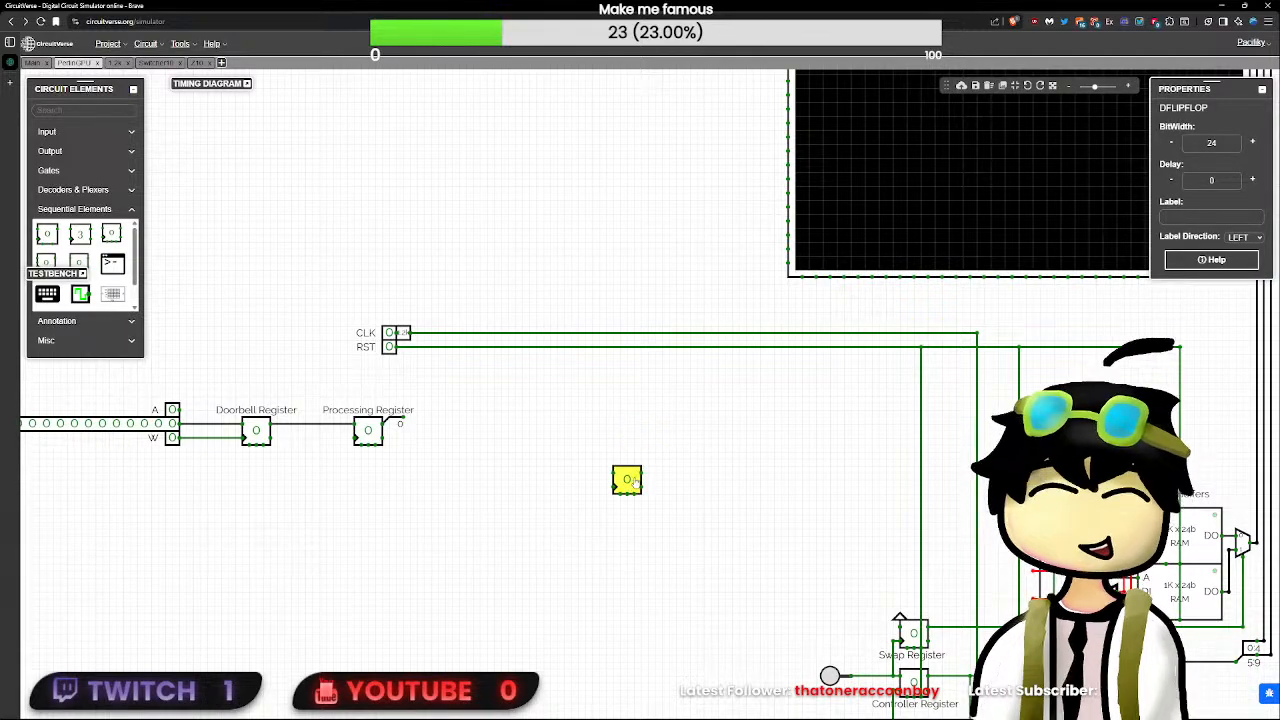
pyautogui.click(656, 473)
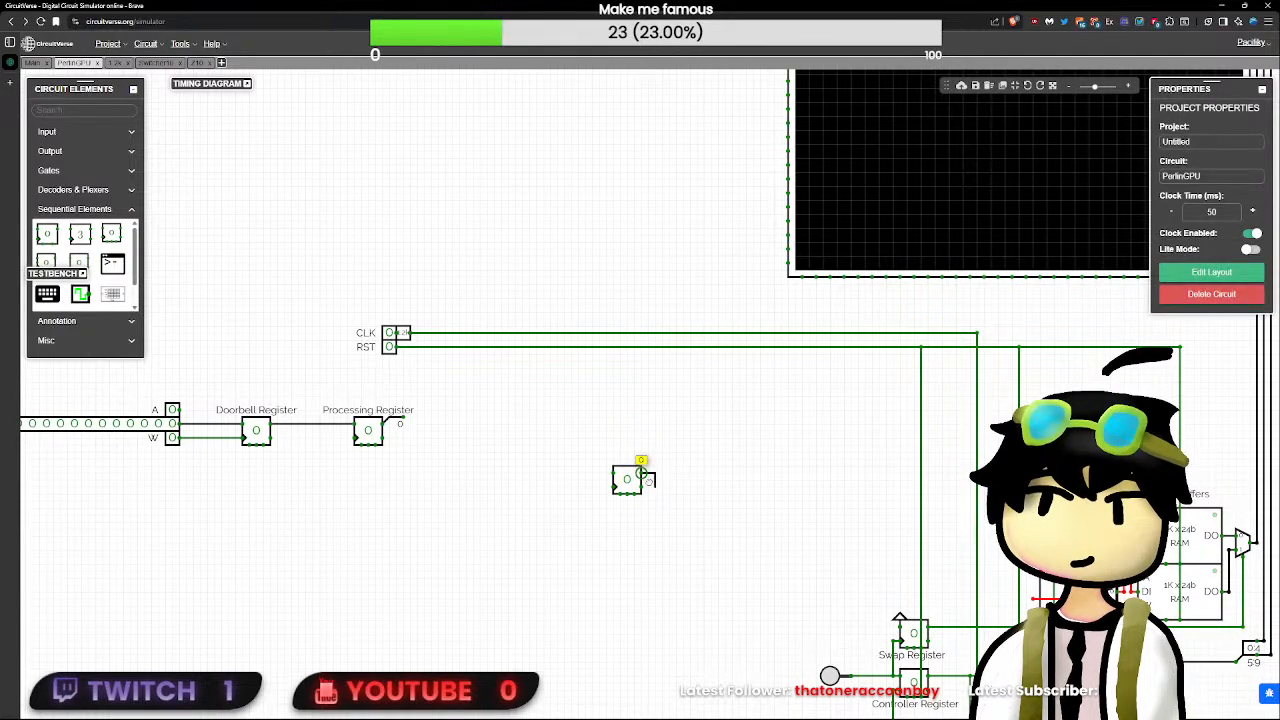
pyautogui.moveTo(636, 482); pyautogui.dragTo(1034, 522)
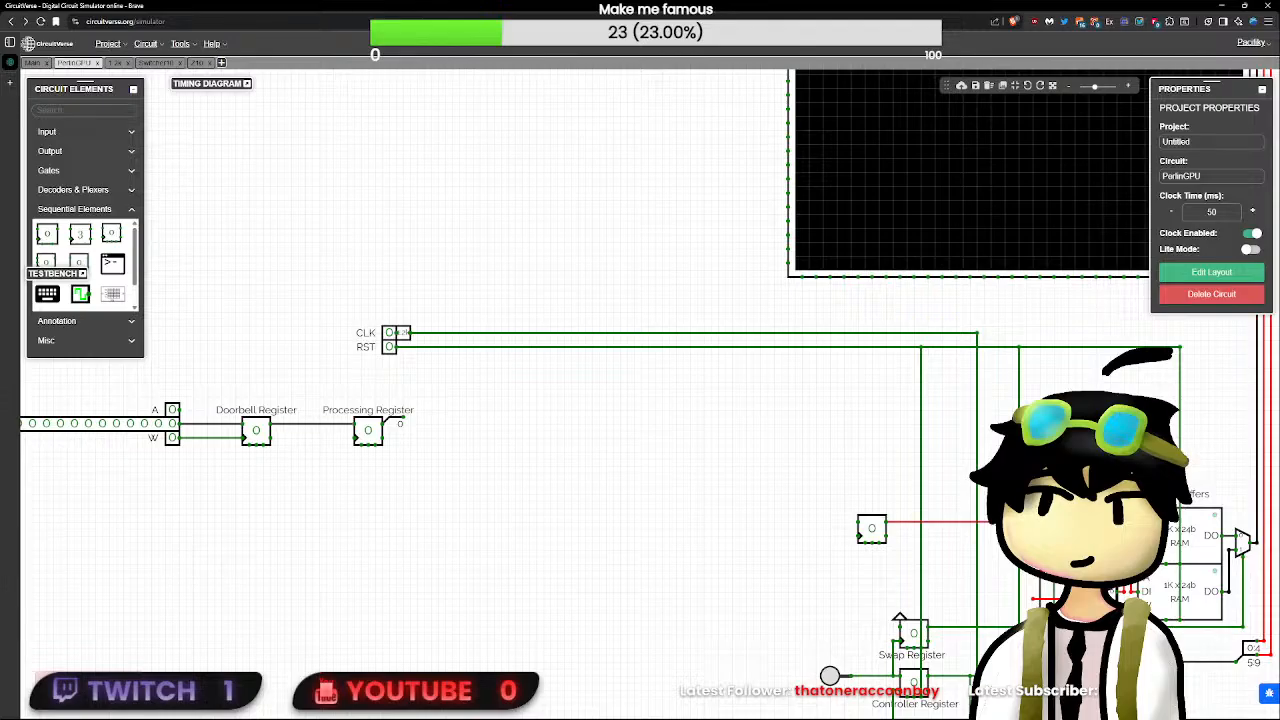
pyautogui.moveTo(871, 528); pyautogui.dragTo(1046, 571)
pyautogui.moveTo(886, 577); pyautogui.dragTo(403, 577)
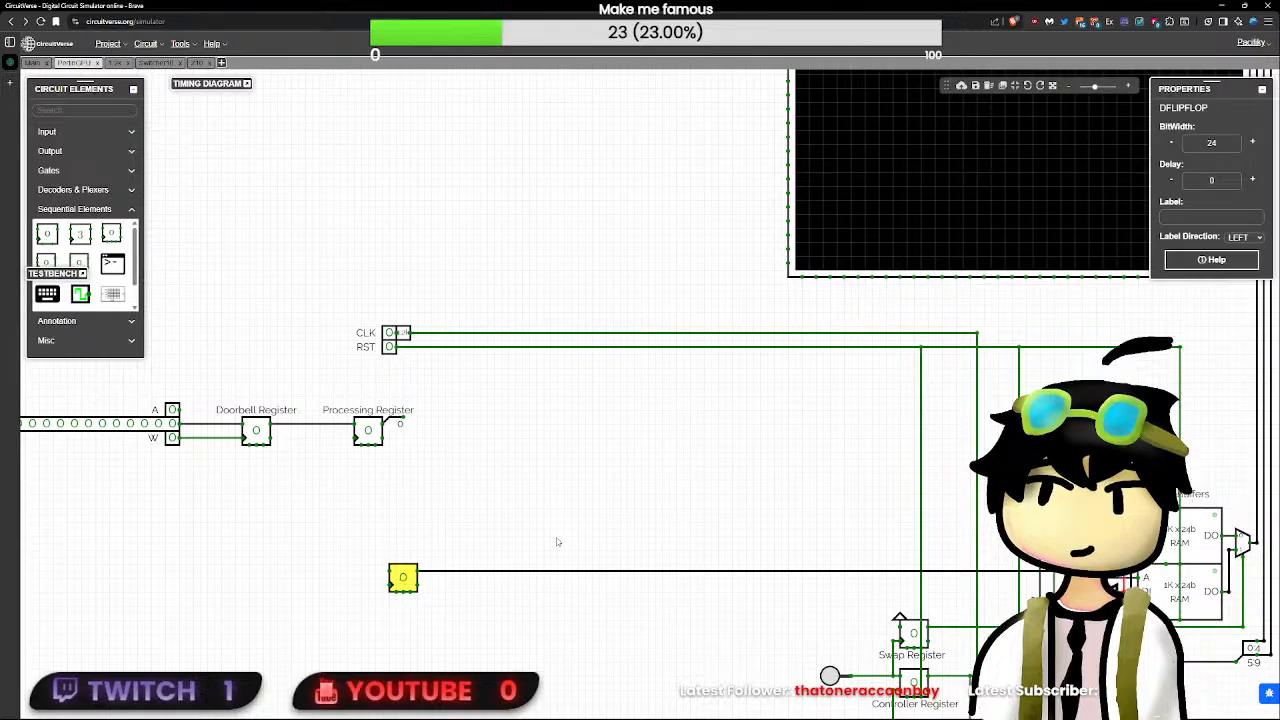
pyautogui.click(1033, 600)
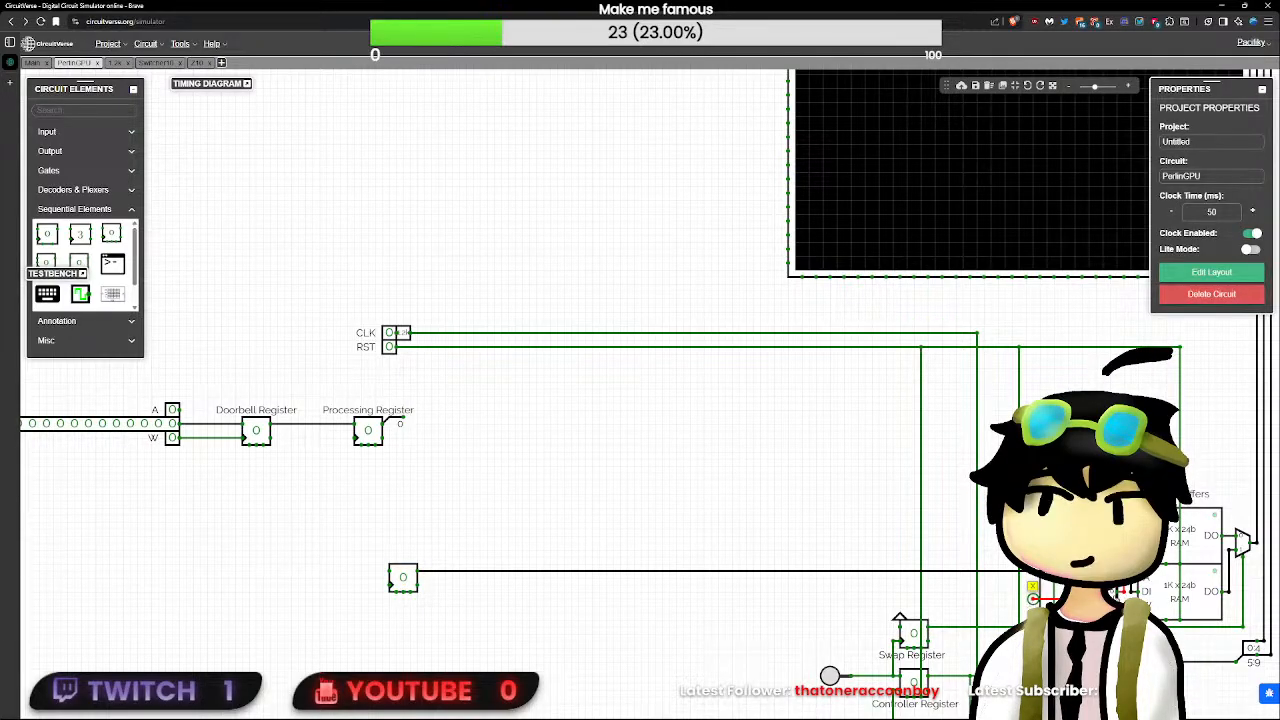
# - Extend the open input wire of the frame buffers' write demultiplexer outward past the Swap Register
pyautogui.click(1115, 592)
pyautogui.moveTo(1033, 600); pyautogui.dragTo(907, 600)
pyautogui.moveTo(839, 497); pyautogui.dragTo(739, 410)
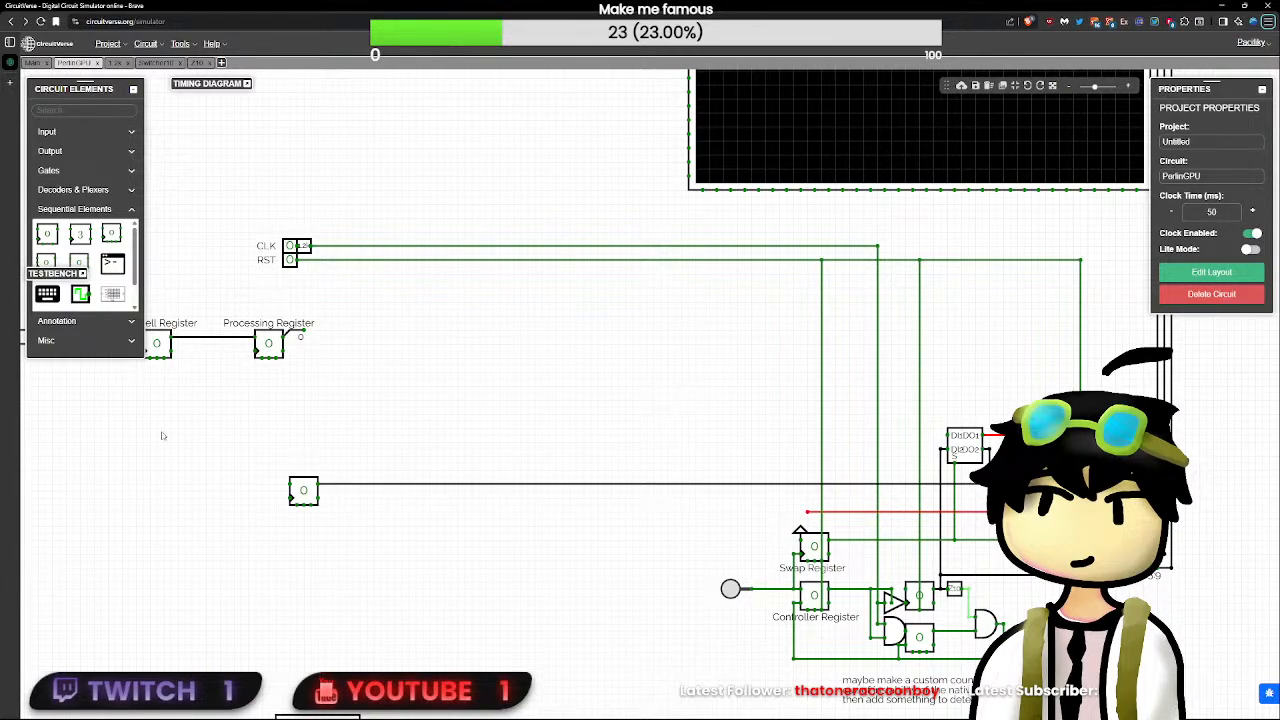
# - Move the unconnected 1K x 32b RAM into the space between the Processing Register and the 24-bit flip-flop
pyautogui.scroll(-4, 460, 536)
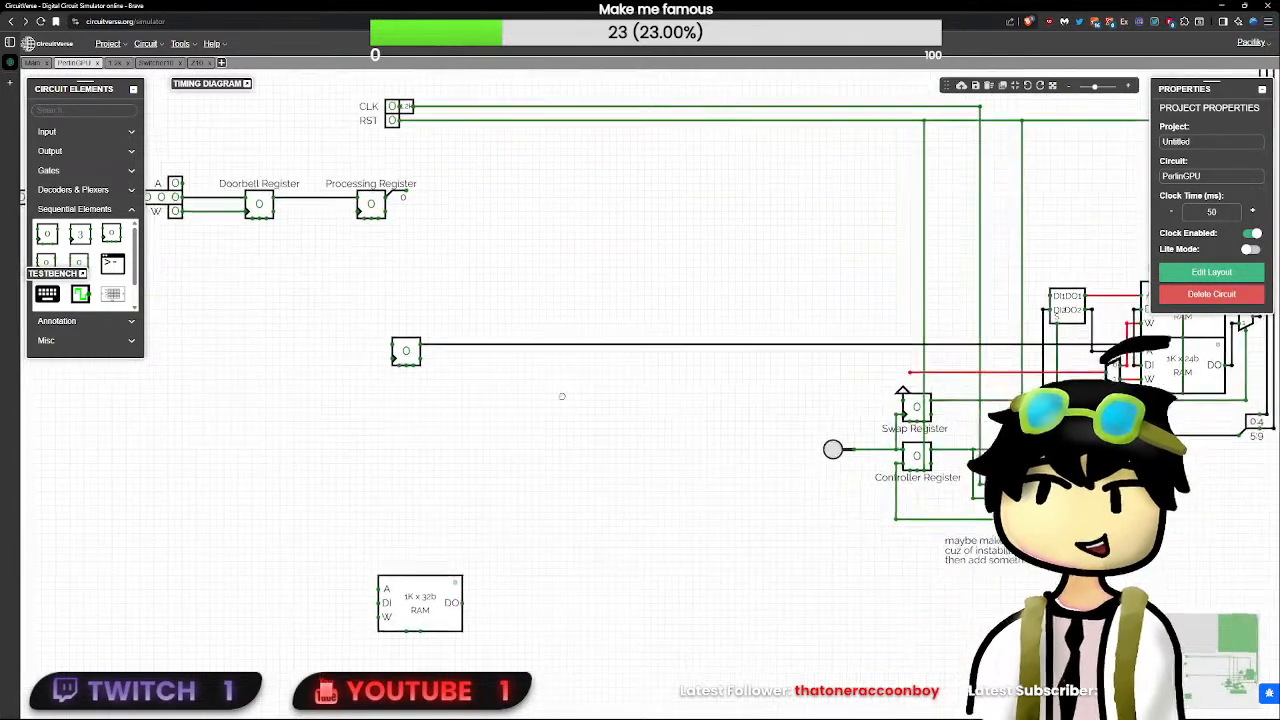
pyautogui.moveTo(452, 580); pyautogui.dragTo(461, 513)
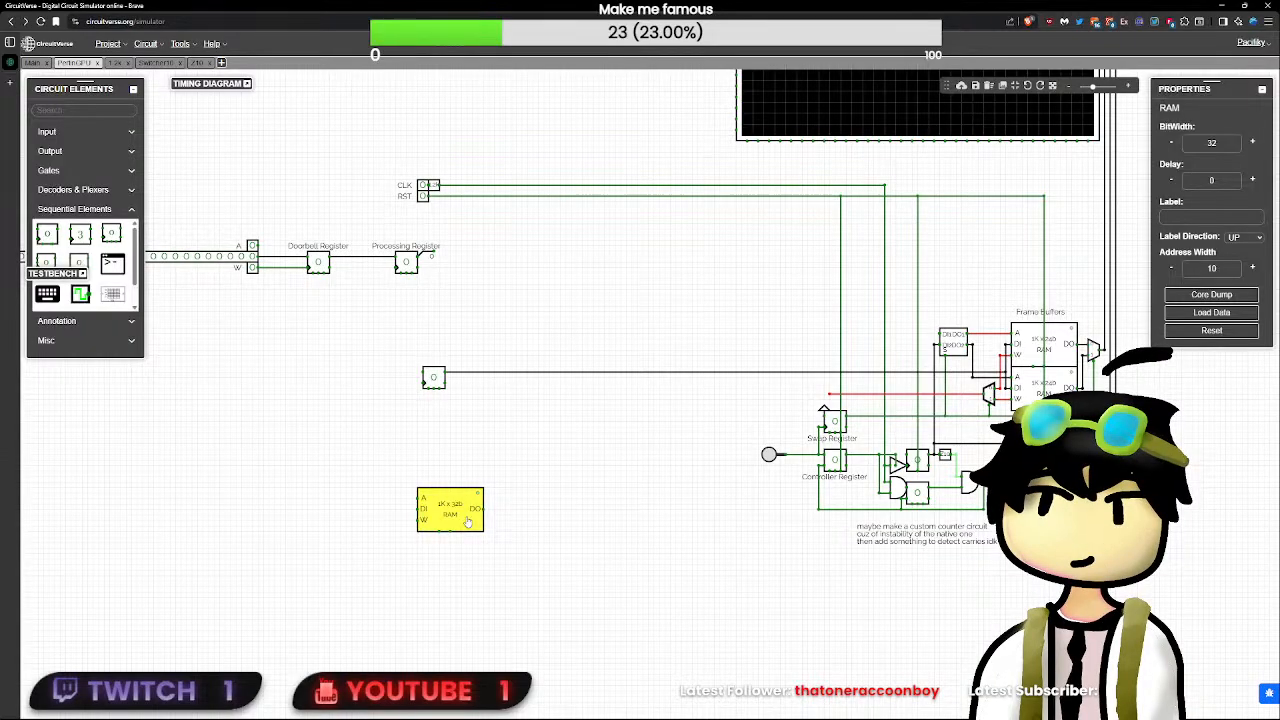
pyautogui.moveTo(467, 521); pyautogui.dragTo(420, 316)
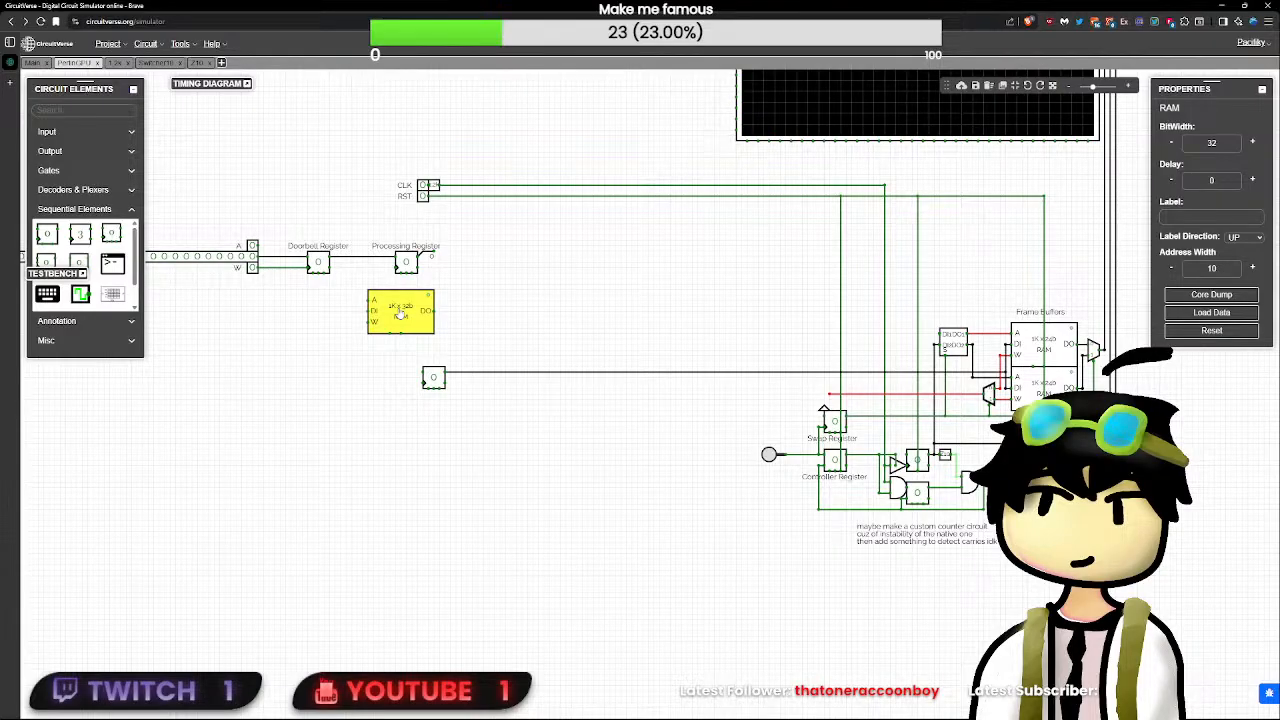
# - Search Google in a new browser page for "nvidia 3060 command buffer size"
pyautogui.hotkey('ctrl', 't')
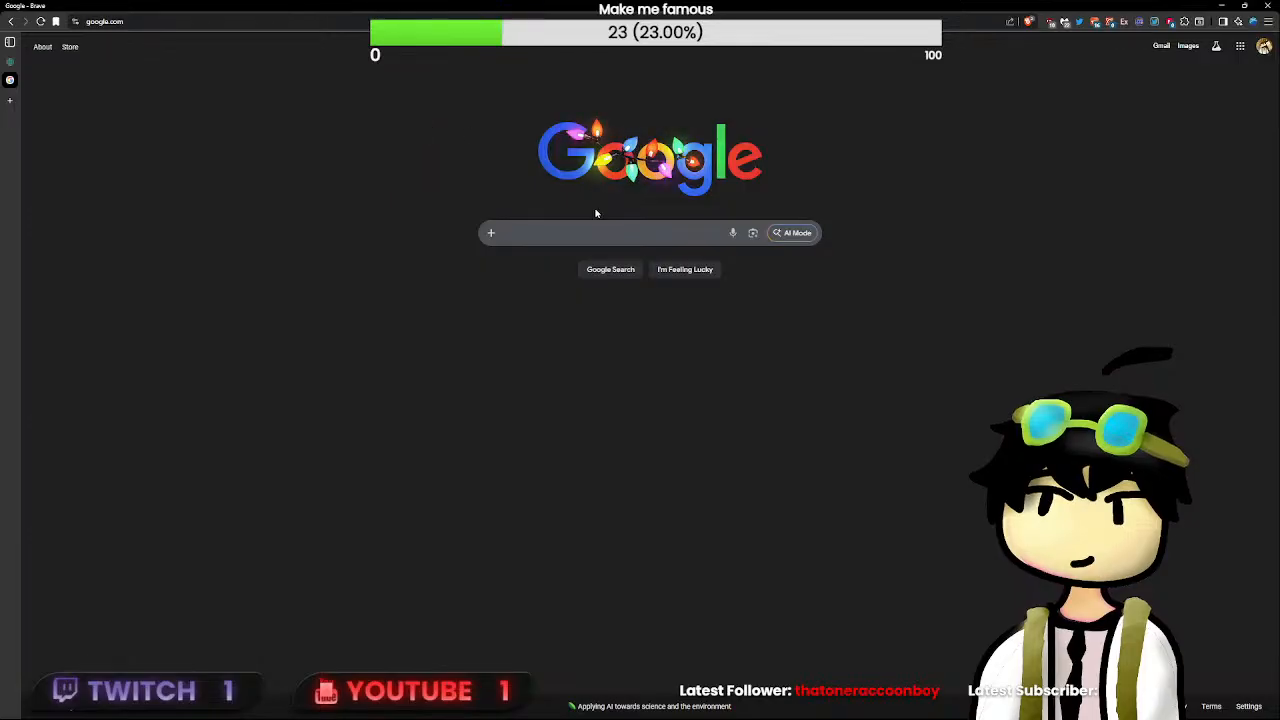
pyautogui.write('nvid')
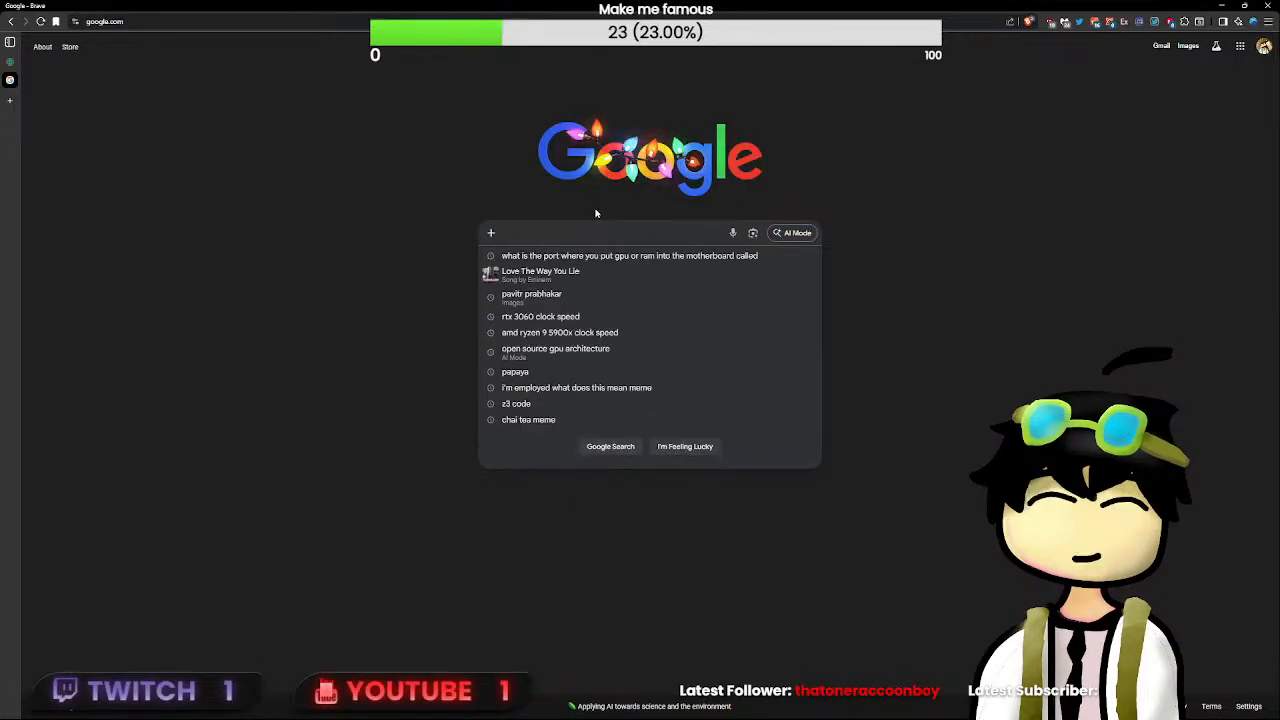
pyautogui.write('ia 306')
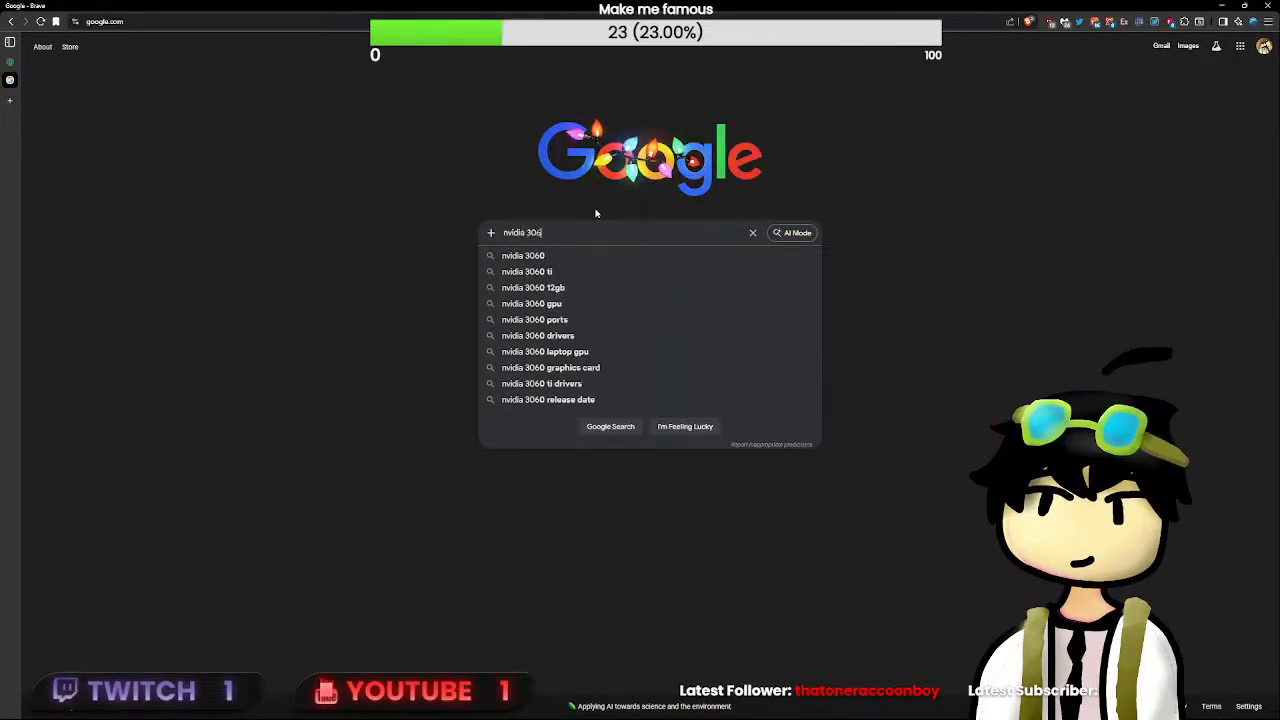
pyautogui.write('0 comamnd')
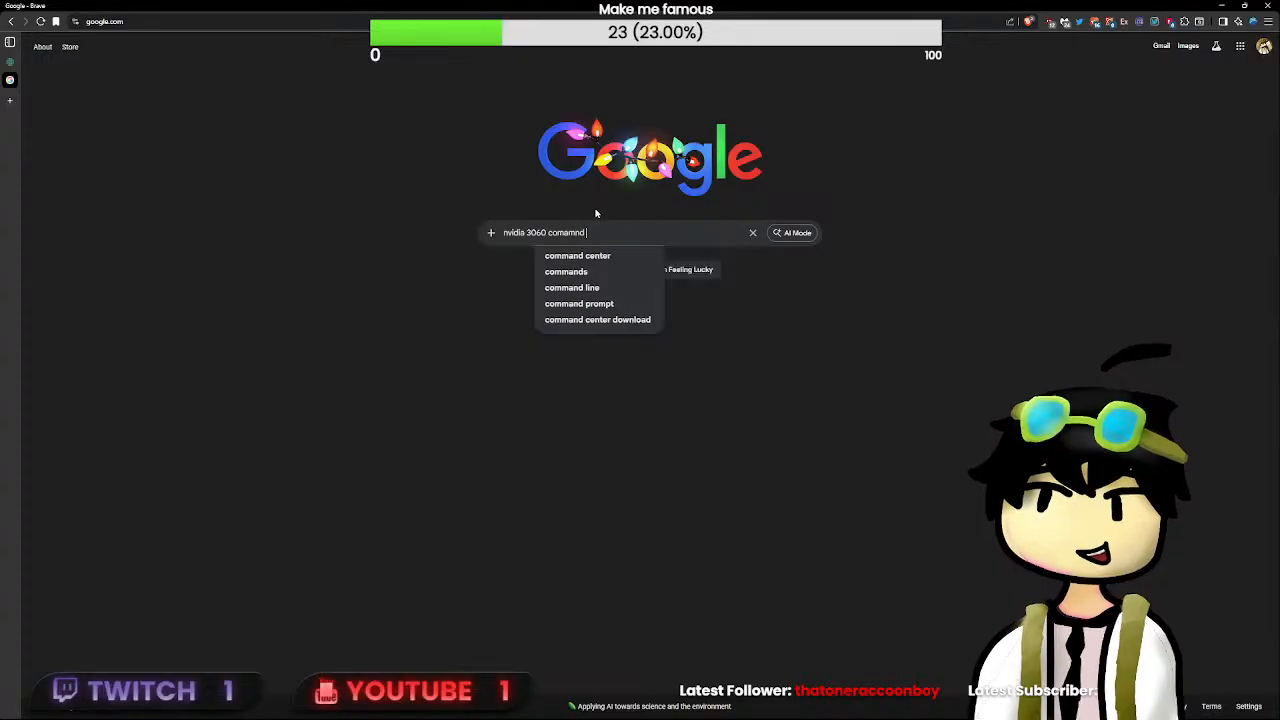
pyautogui.press('BackSpace')
pyautogui.press('BackSpace')
pyautogui.press('BackSpace')
pyautogui.press('BackSpace')
pyautogui.write('mand ')
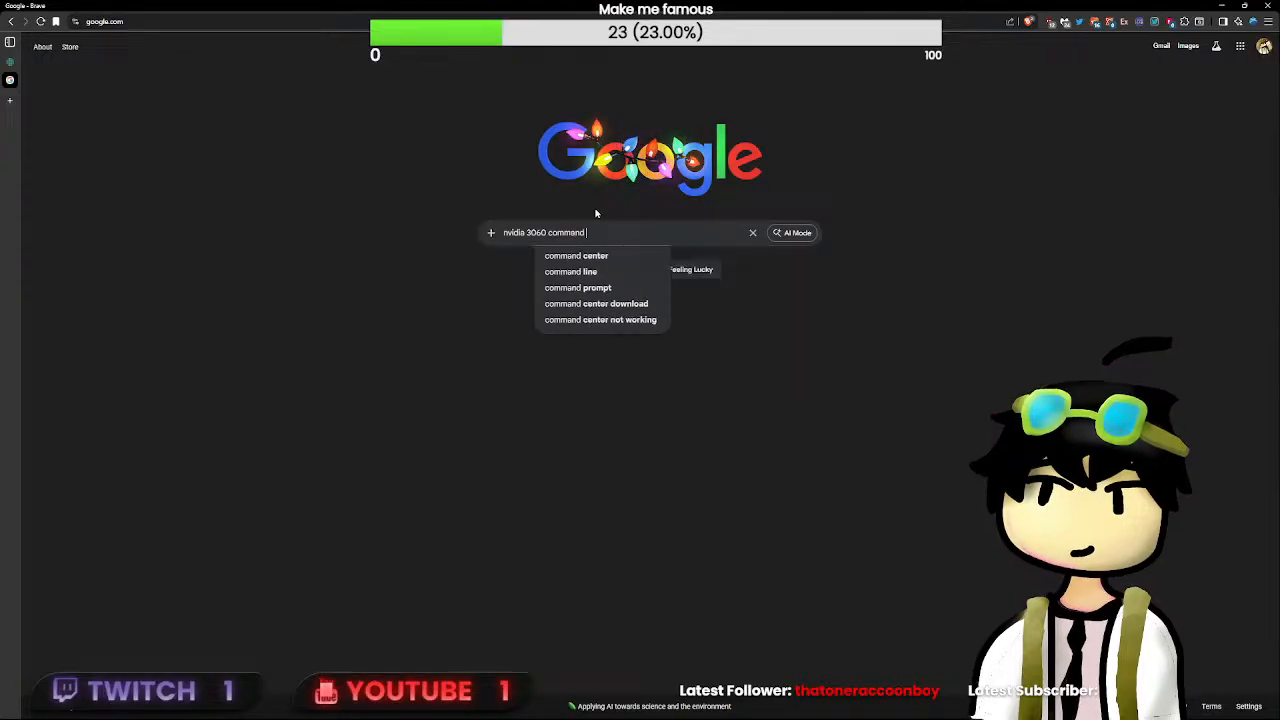
pyautogui.write('buffer size')
pyautogui.press('Return')
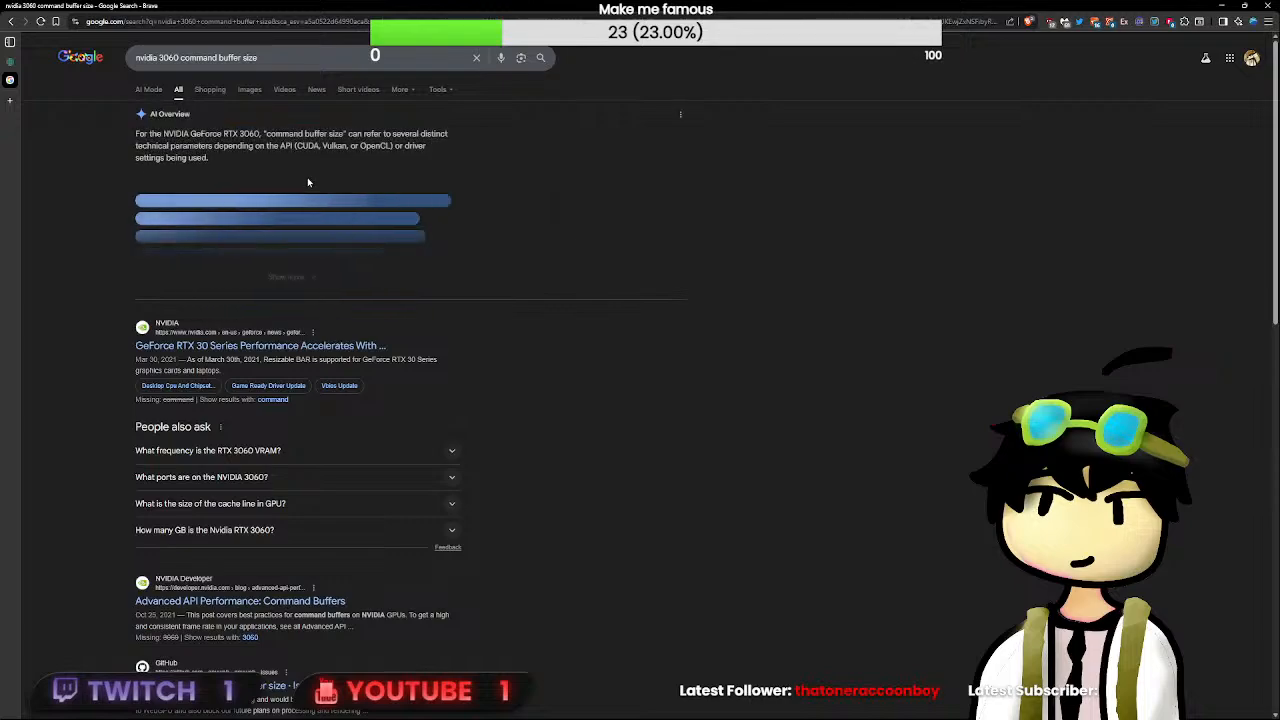
# - Read the expanded AI overview and the search results for command buffer sizes, and return to the CircuitVerse circuit
pyautogui.click(290, 276)
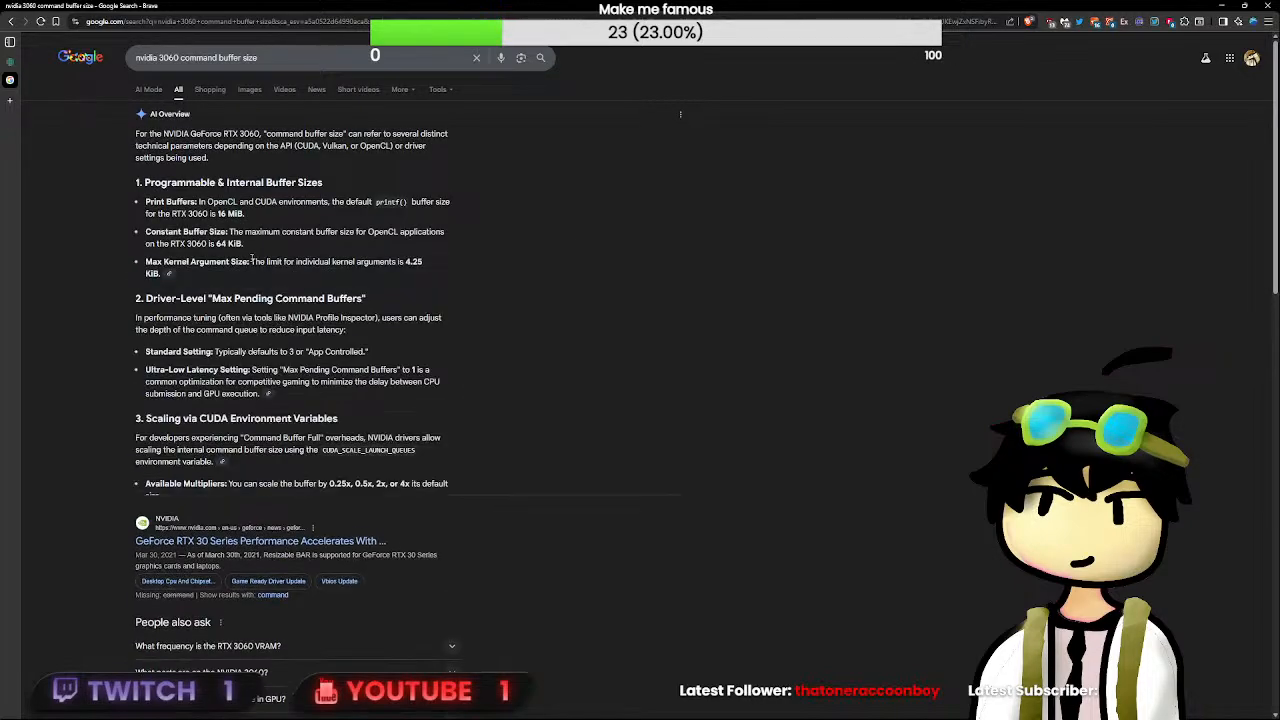
pyautogui.scroll(-1, 229, 262)
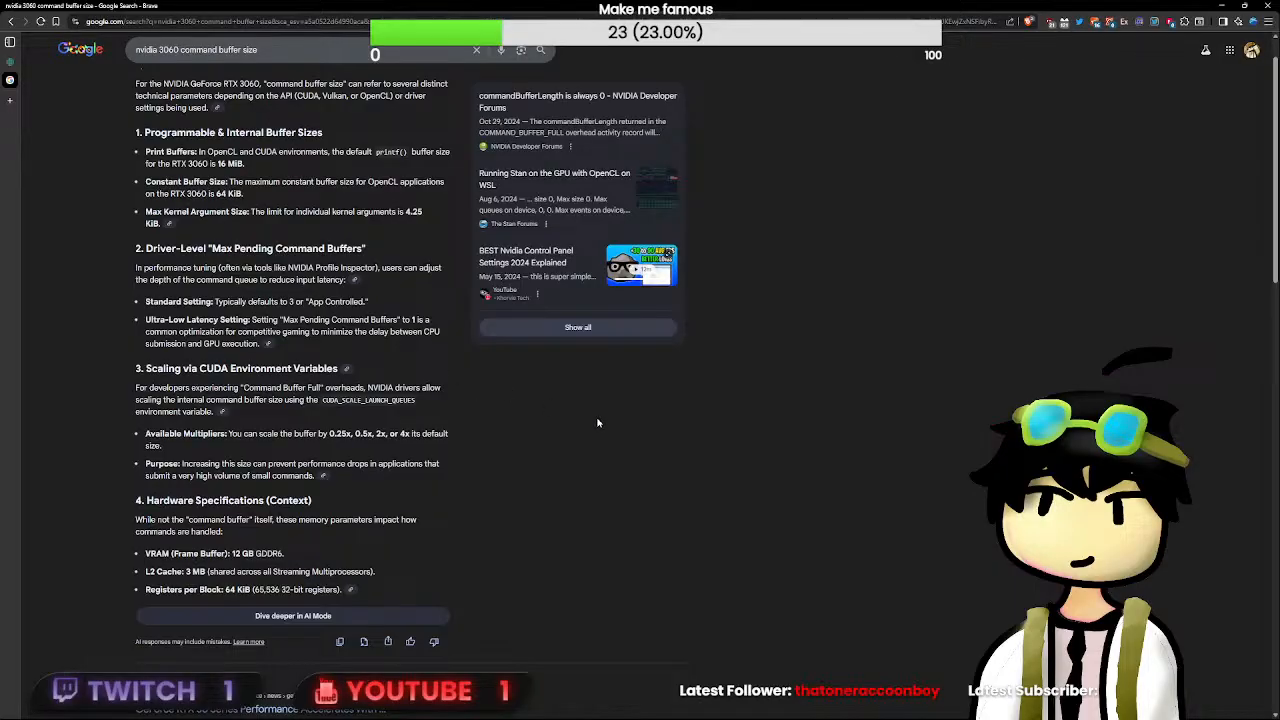
pyautogui.scroll(-1, 598, 423)
pyautogui.scroll(-3, 598, 423)
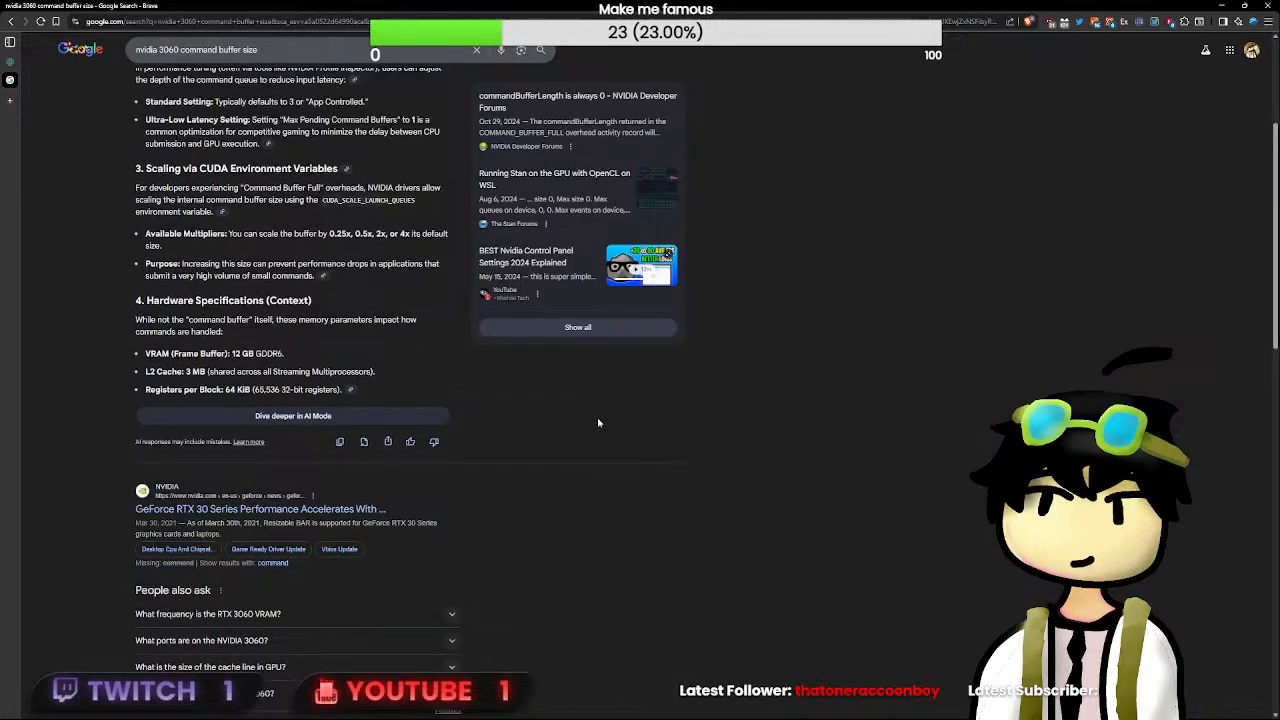
pyautogui.scroll(2, 598, 423)
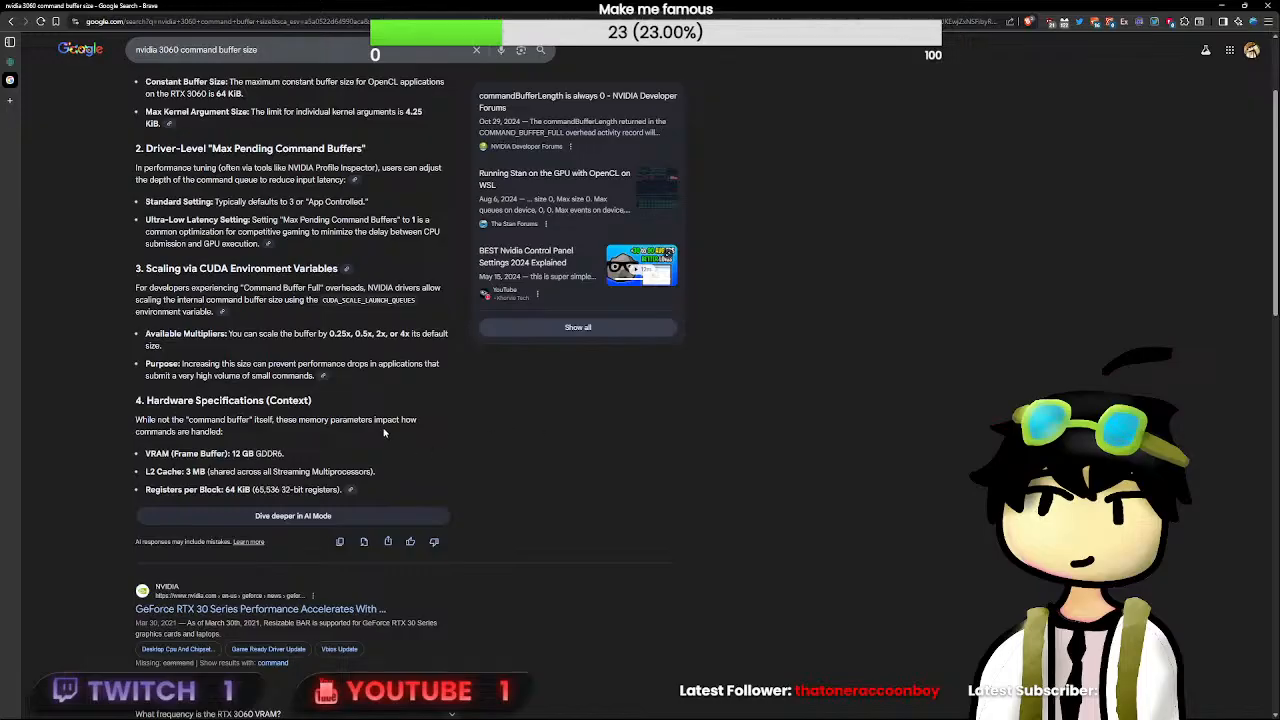
pyautogui.scroll(3, 320, 480)
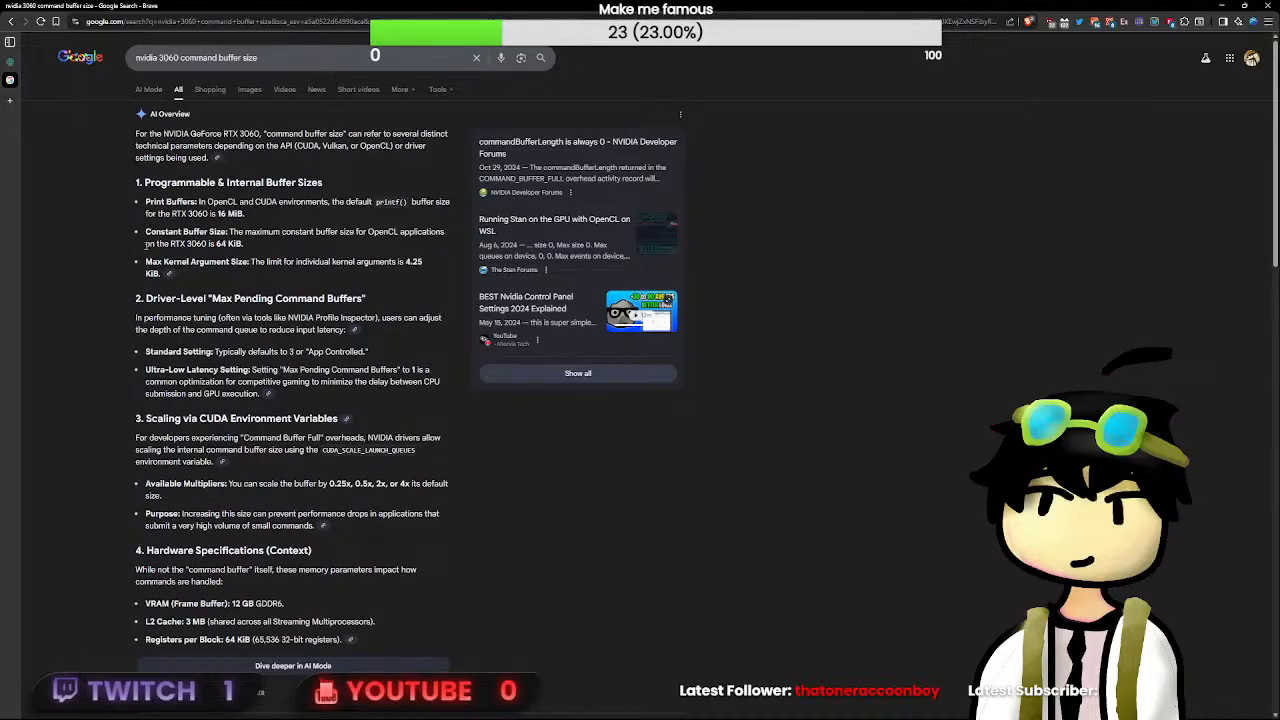
pyautogui.scroll(-15, 144, 266)
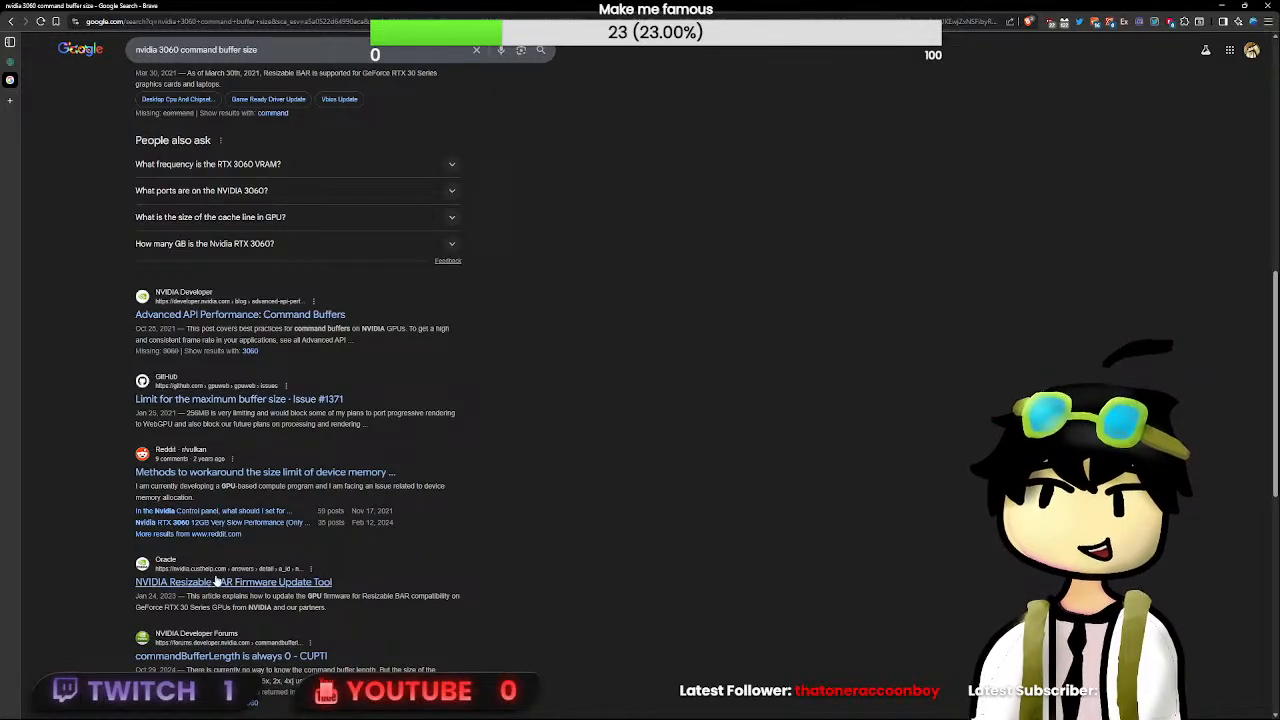
pyautogui.scroll(10, 445, 460)
pyautogui.scroll(3, 455, 493)
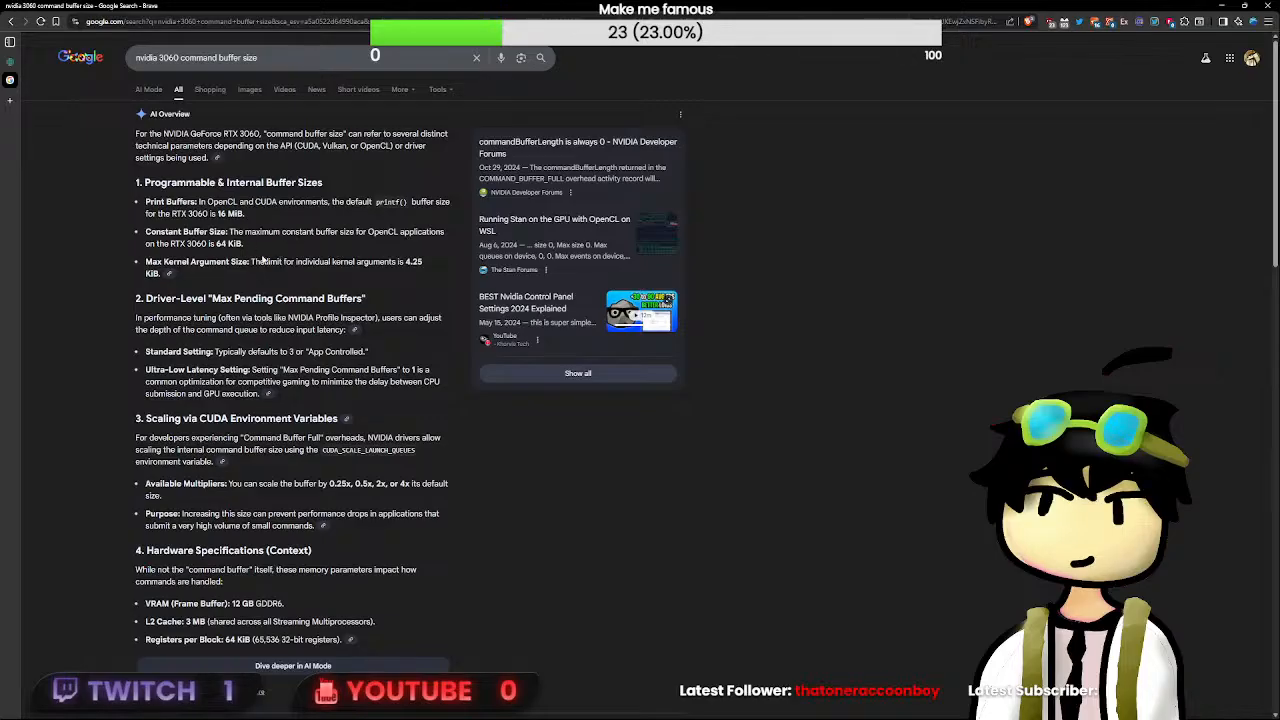
pyautogui.tripleClick(216, 232)
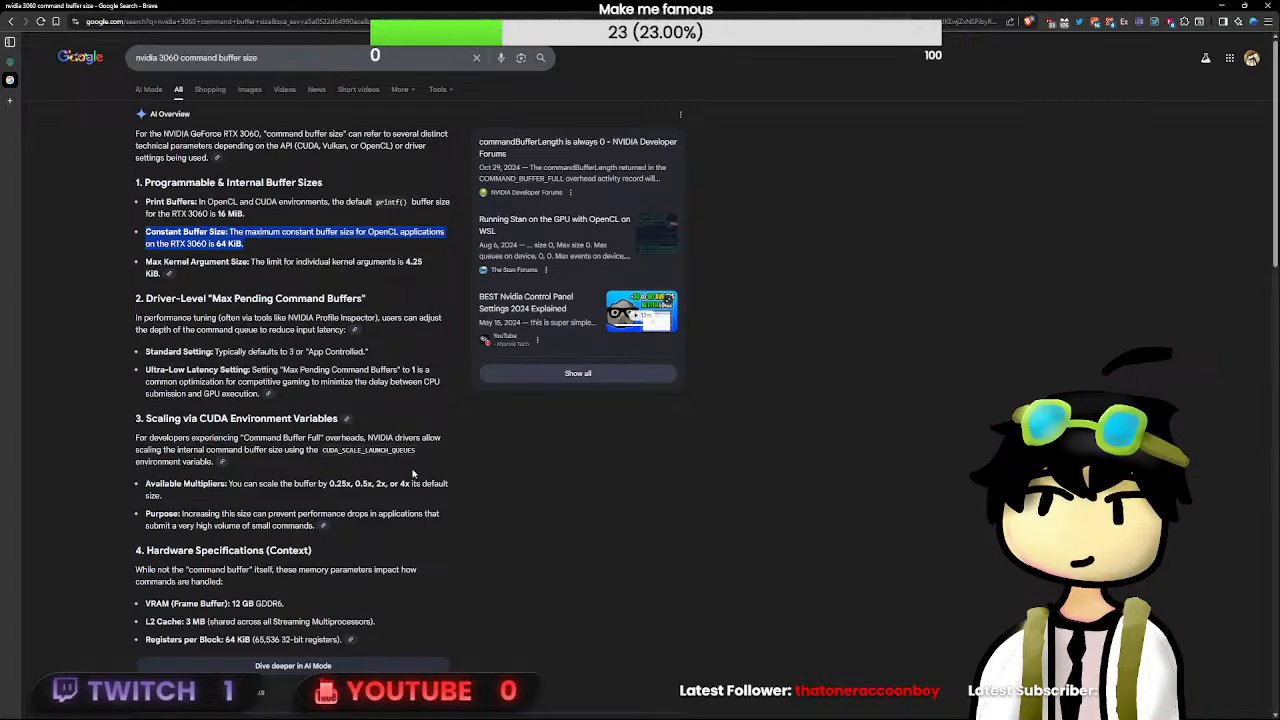
pyautogui.click(420, 424)
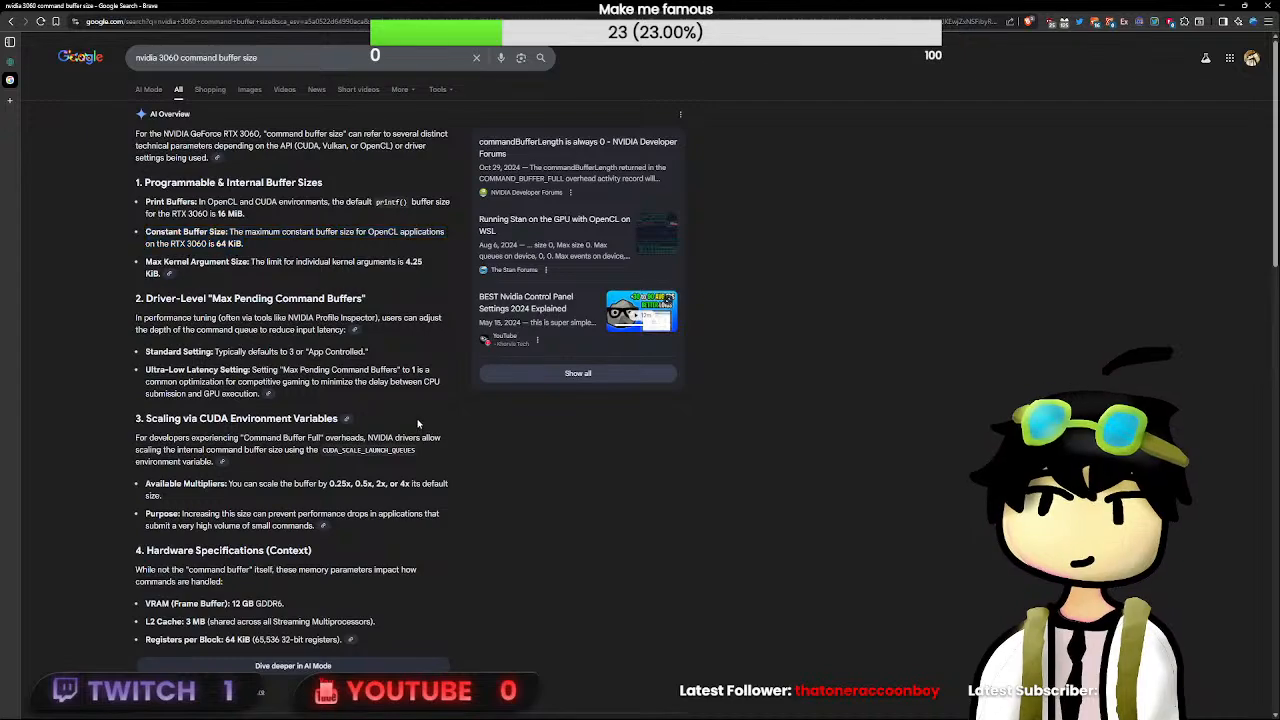
pyautogui.hotkey('ctrl', 'w')
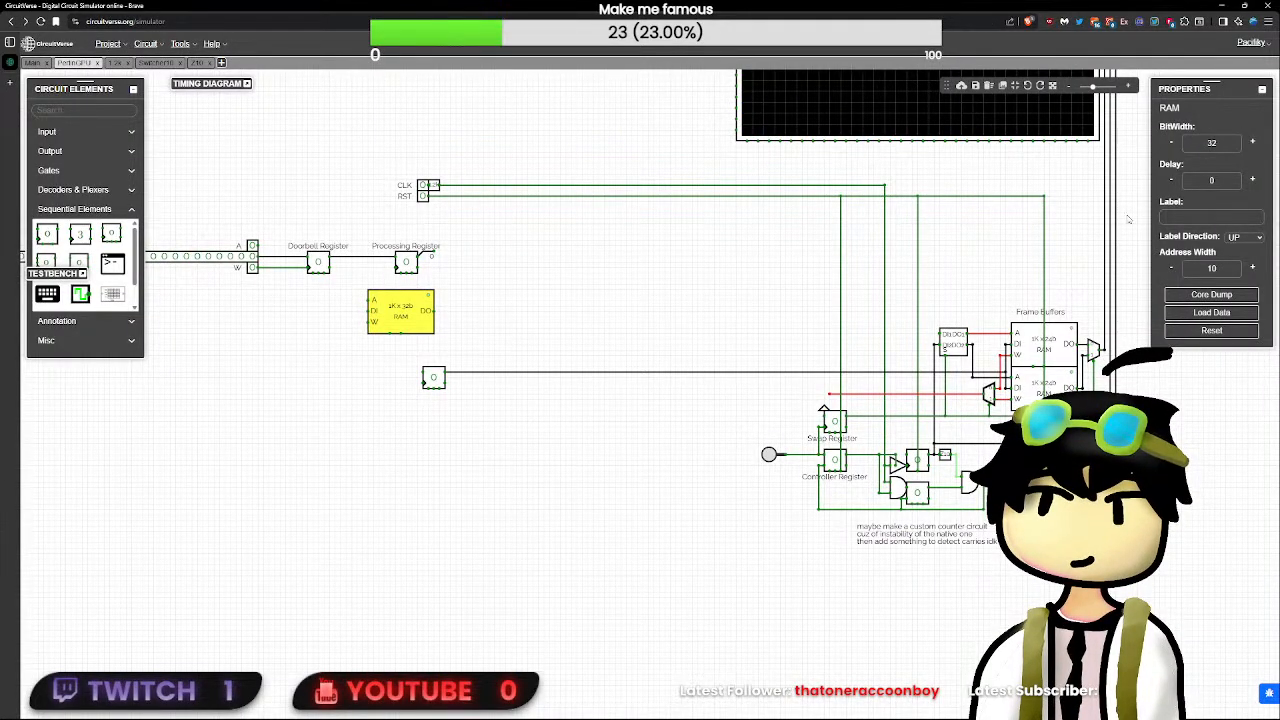
pyautogui.doubleClick(1234, 268)
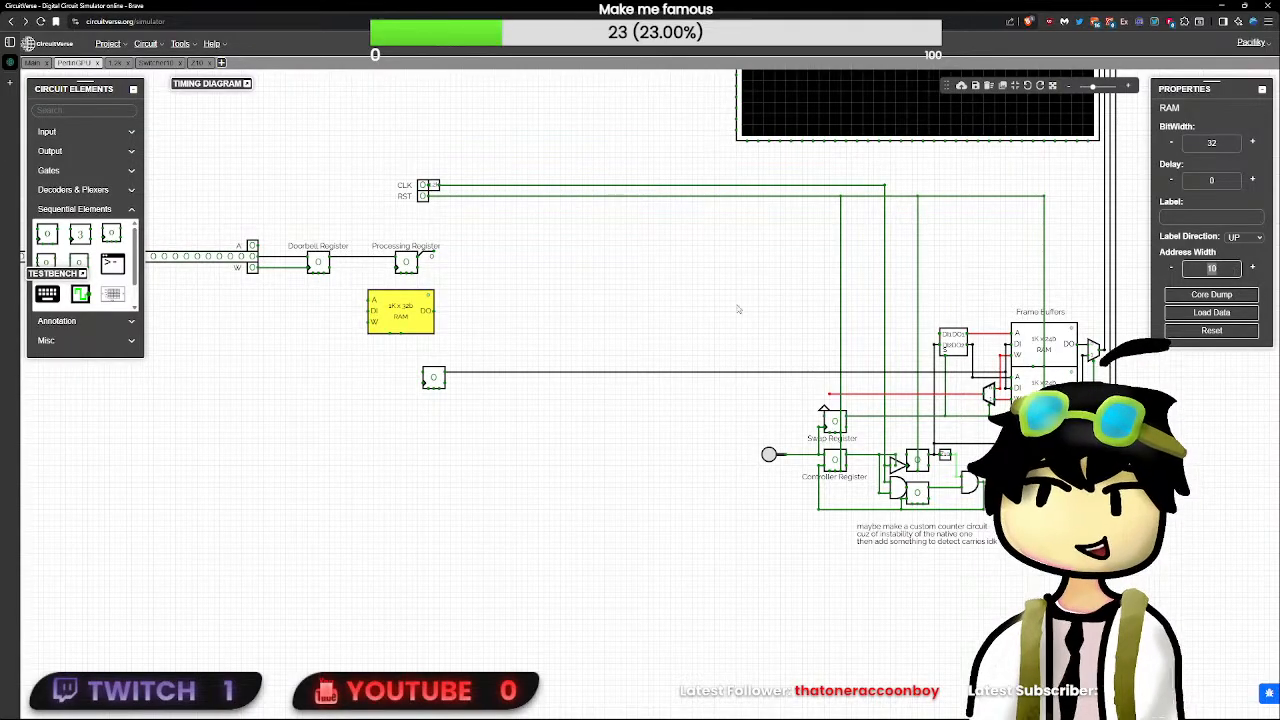
pyautogui.click(69, 128)
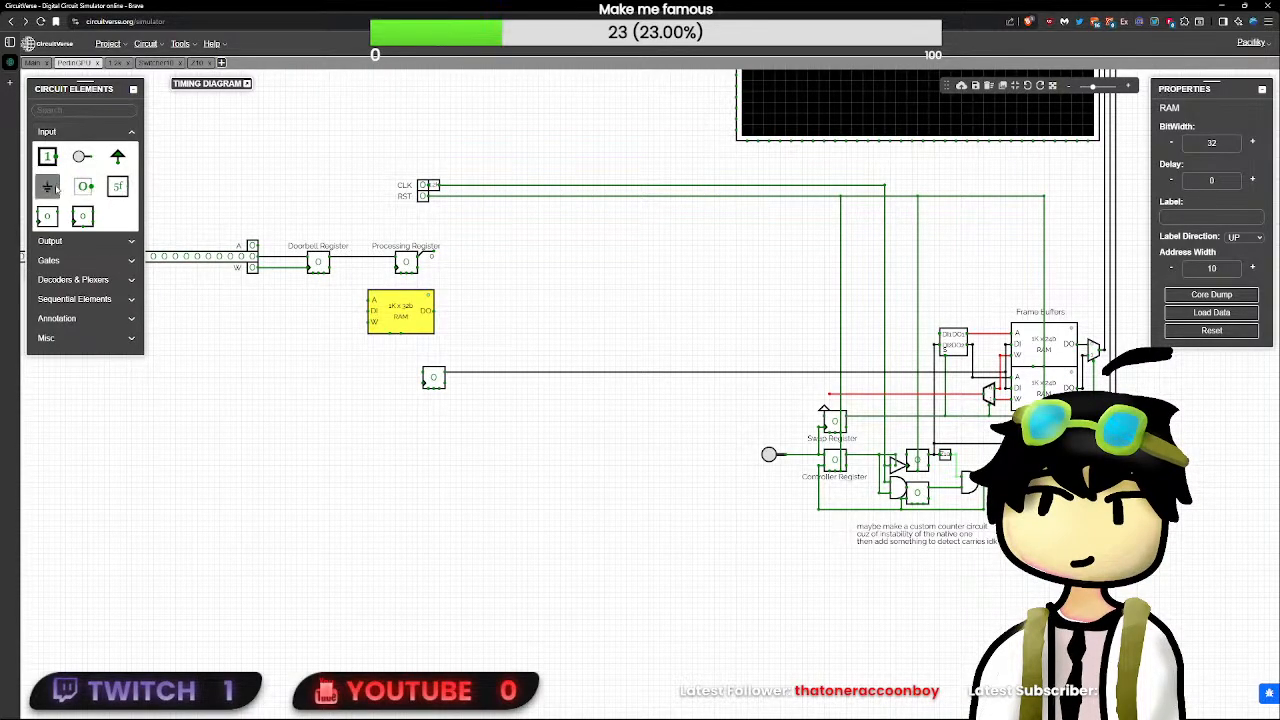
# - Find the Text element and place an annotation in the empty area below the Doorbell Register, beside the 24-bit flip-flop
pyautogui.click(73, 111)
pyautogui.write('text')
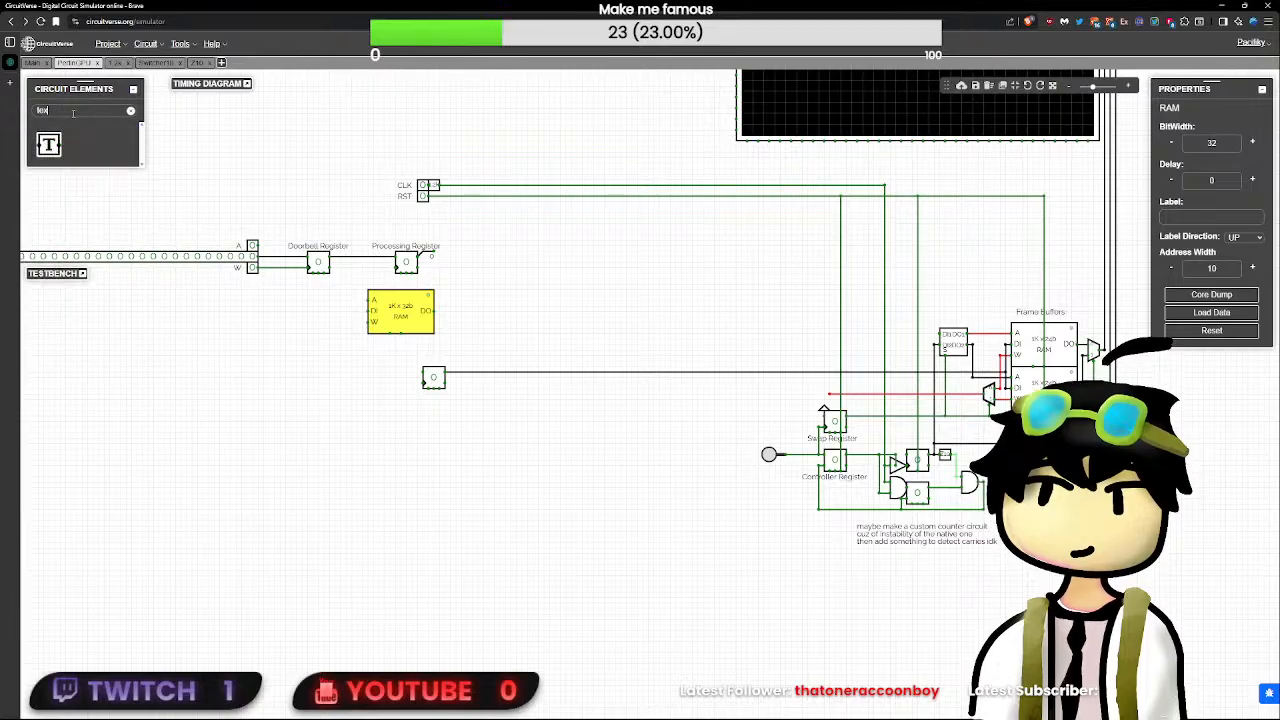
pyautogui.click(48, 145)
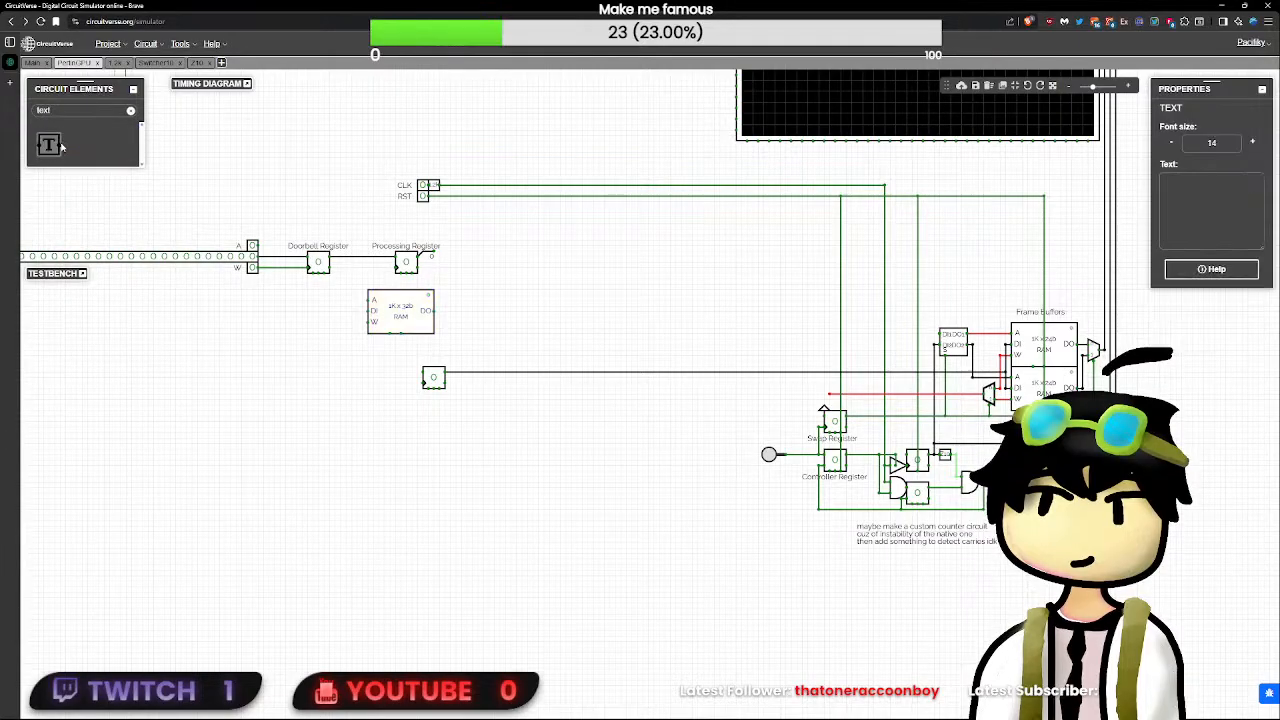
pyautogui.click(1262, 200)
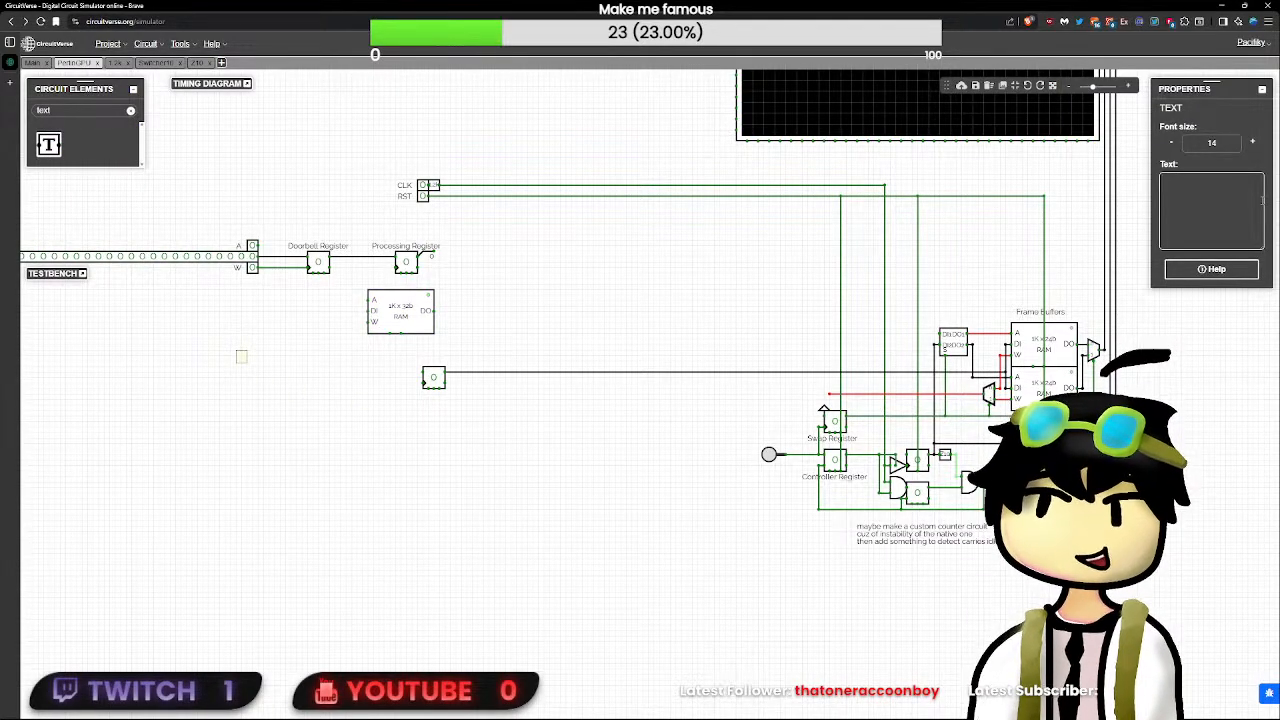
# - Title the new text annotation "Command Spec"
pyautogui.write('0x0')
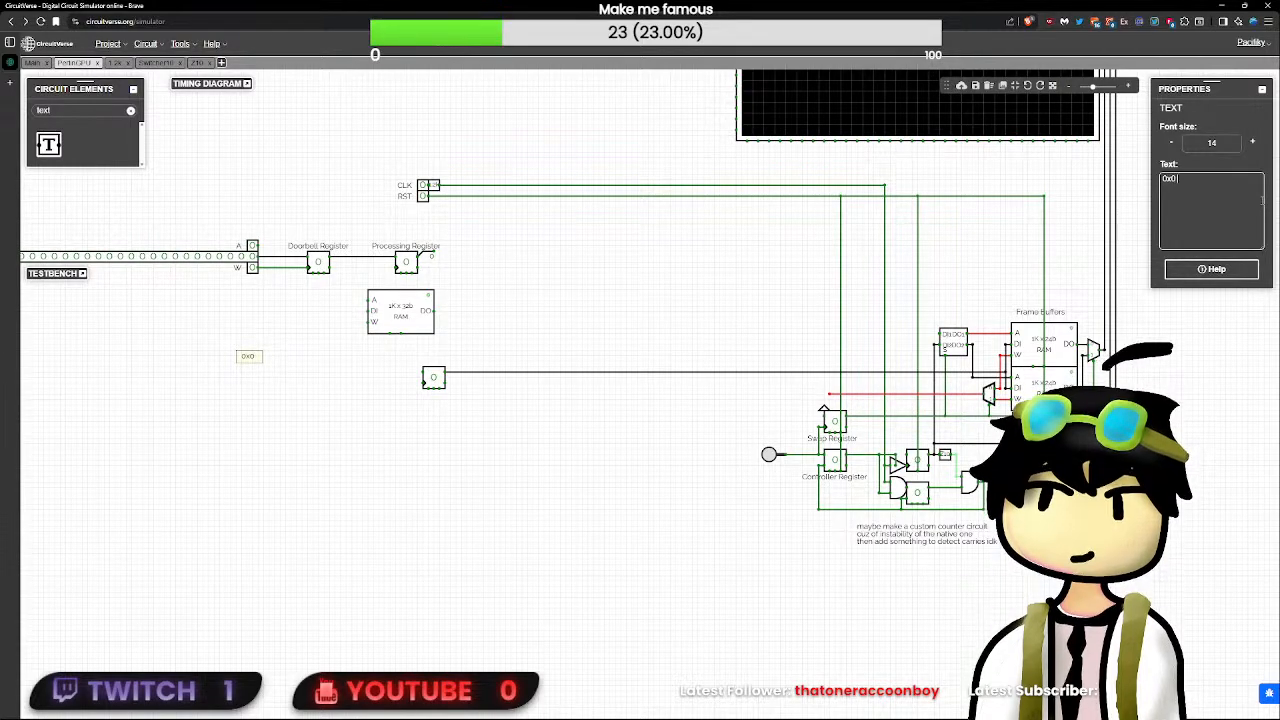
pyautogui.write(' =')
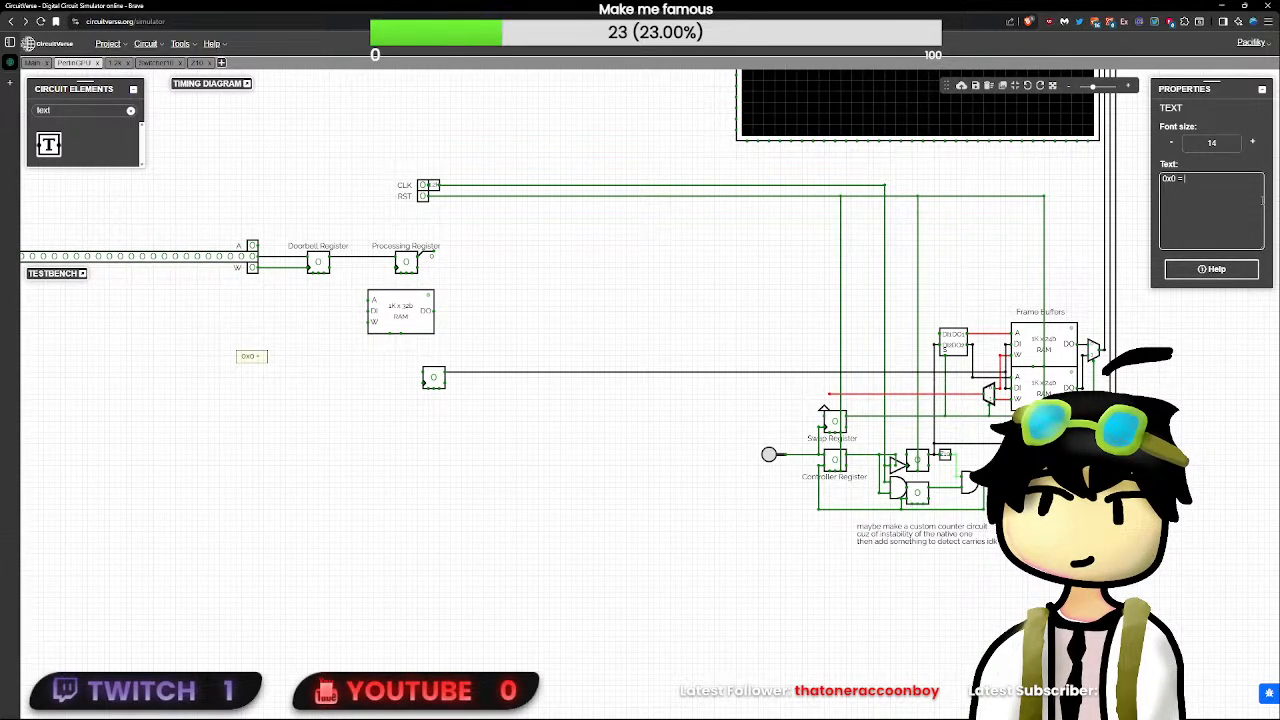
pyautogui.press('BackSpace')
pyautogui.press('BackSpace')
pyautogui.press('BackSpace')
pyautogui.write('Command')
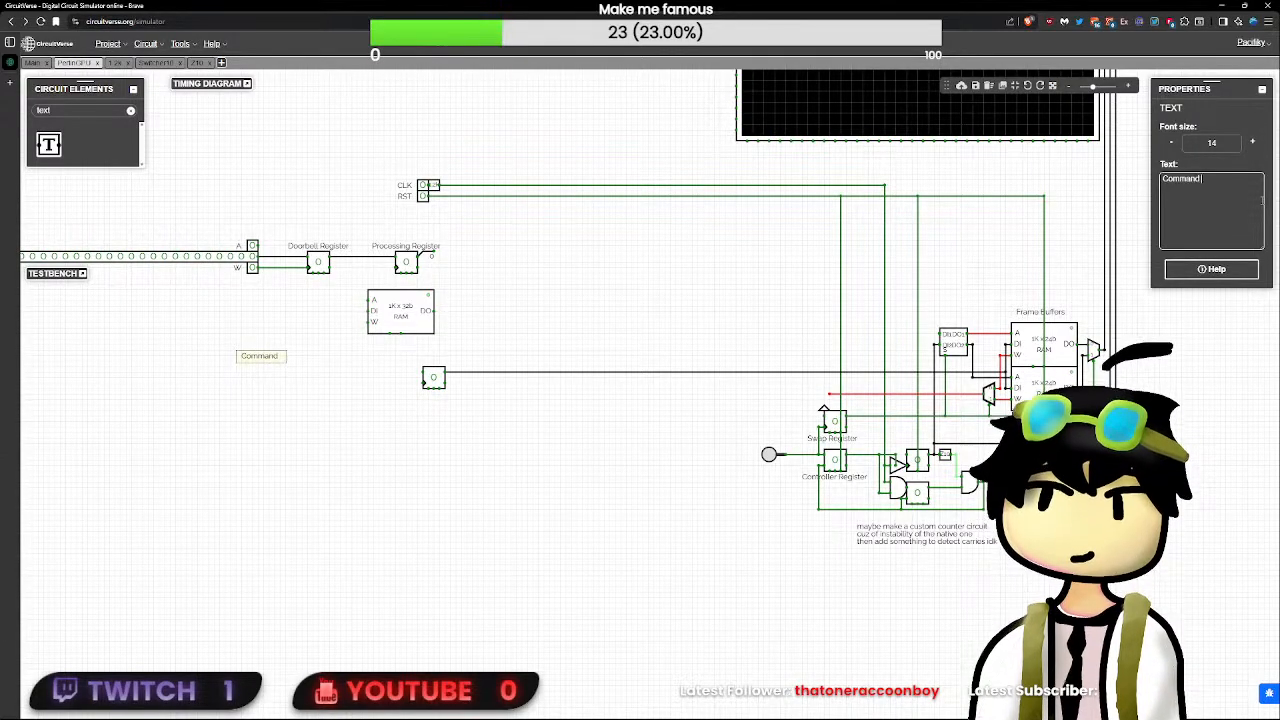
pyautogui.write(' Spec')
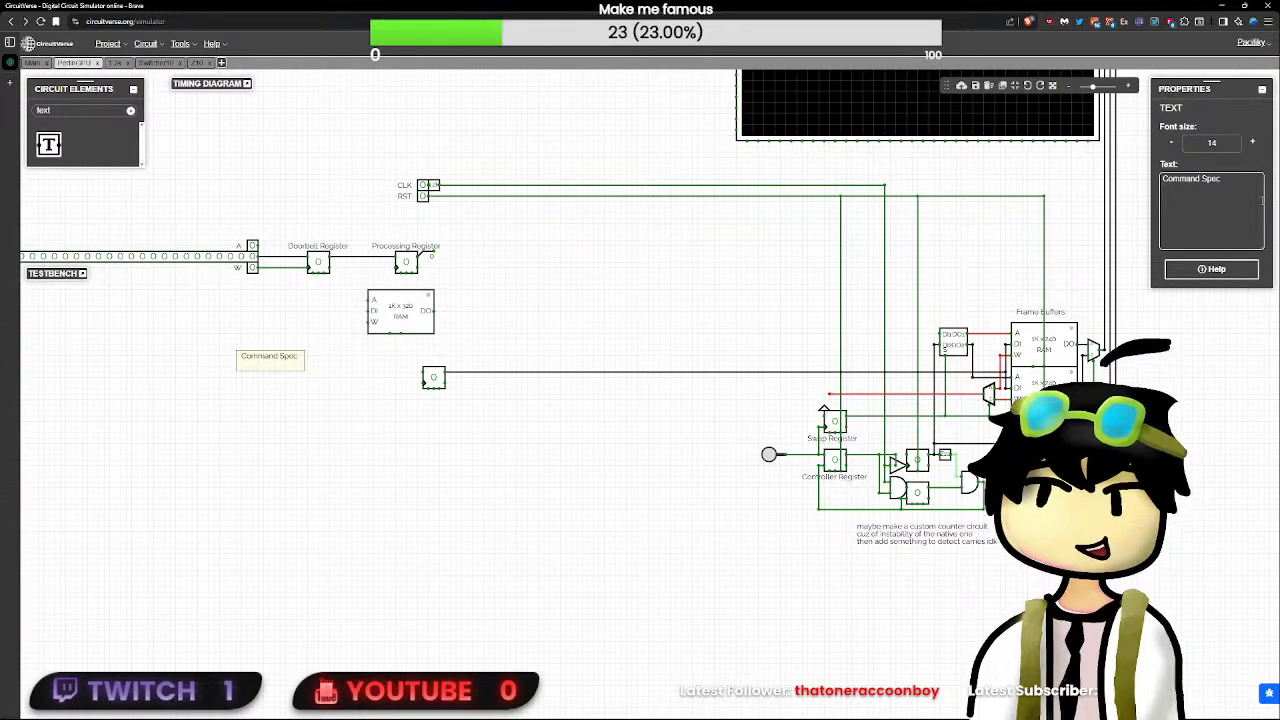
# - Add the line "8 bit command + 24 bit argument" beneath the title of the Command Spec annotation
pyautogui.write('8 bit')
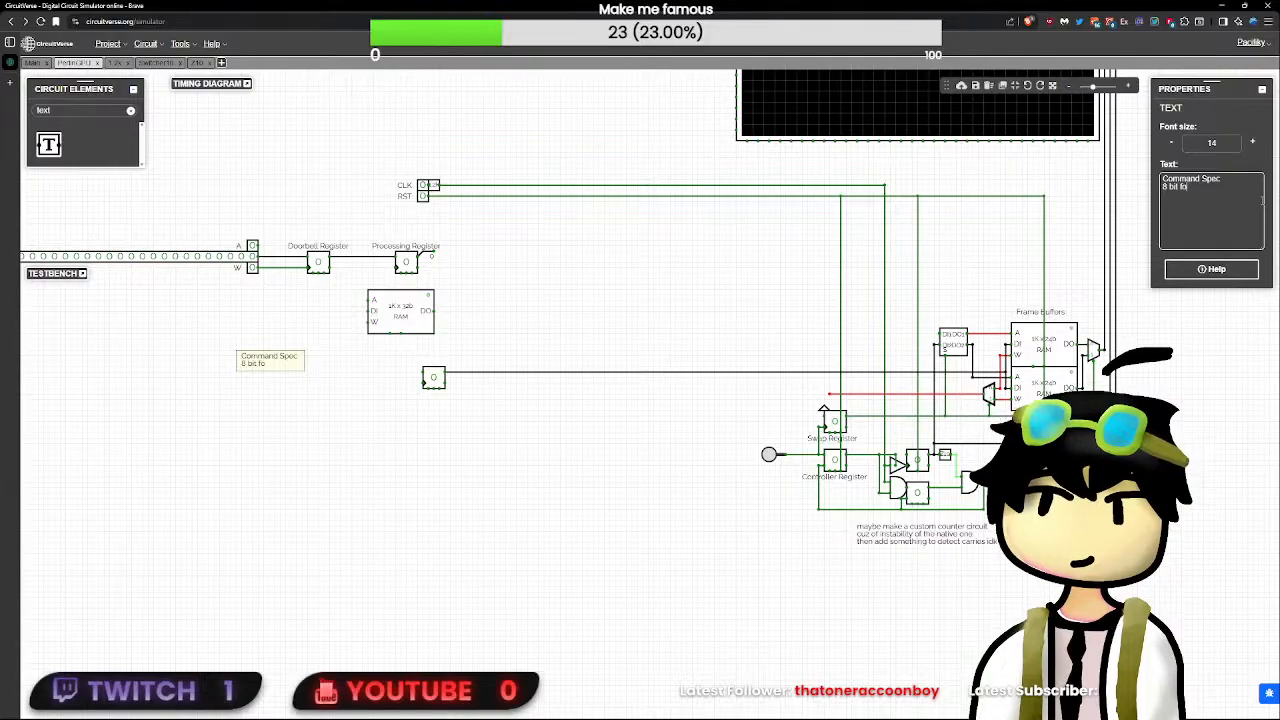
pyautogui.write(' command')
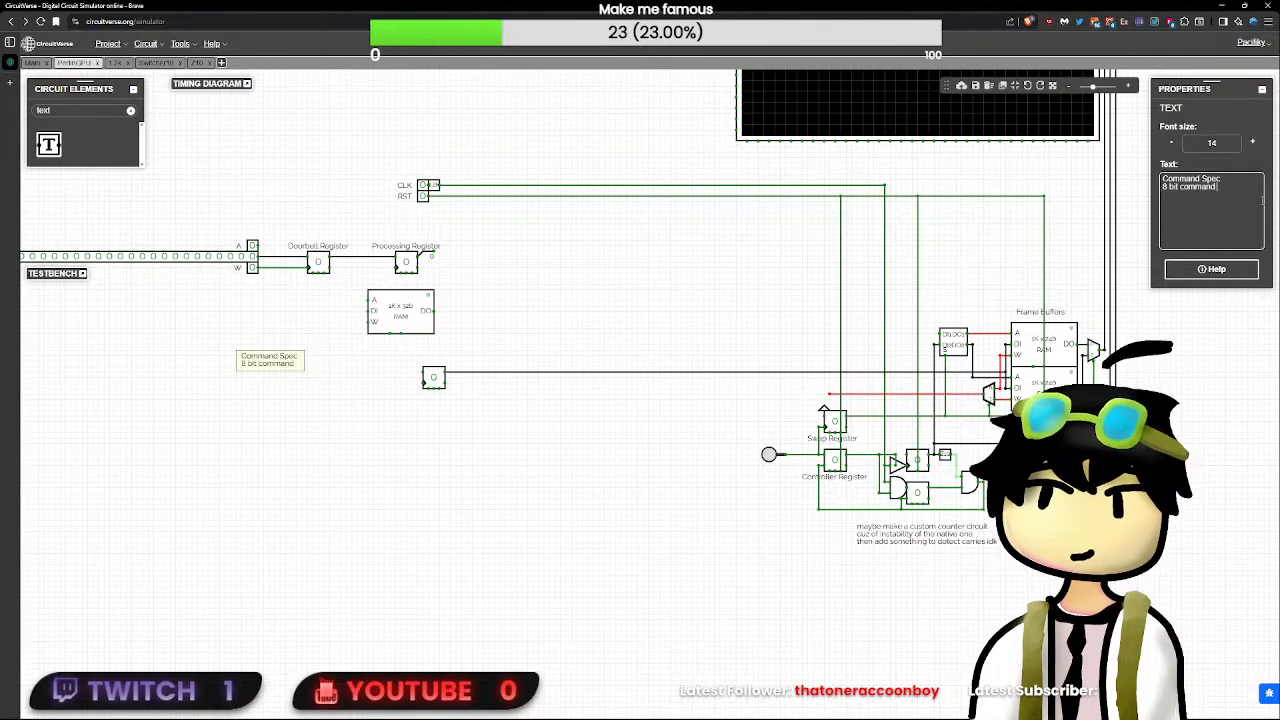
pyautogui.press('BackSpace')
pyautogui.press('BackSpace')
pyautogui.press('BackSpace')
pyautogui.press('BackSpace')
pyautogui.press('BackSpace')
pyautogui.press('BackSpace')
pyautogui.press('BackSpace')
pyautogui.press('BackSpace')
pyautogui.press('BackSpace')
pyautogui.press('BackSpace')
pyautogui.press('BackSpace')
pyautogui.press('BackSpace')
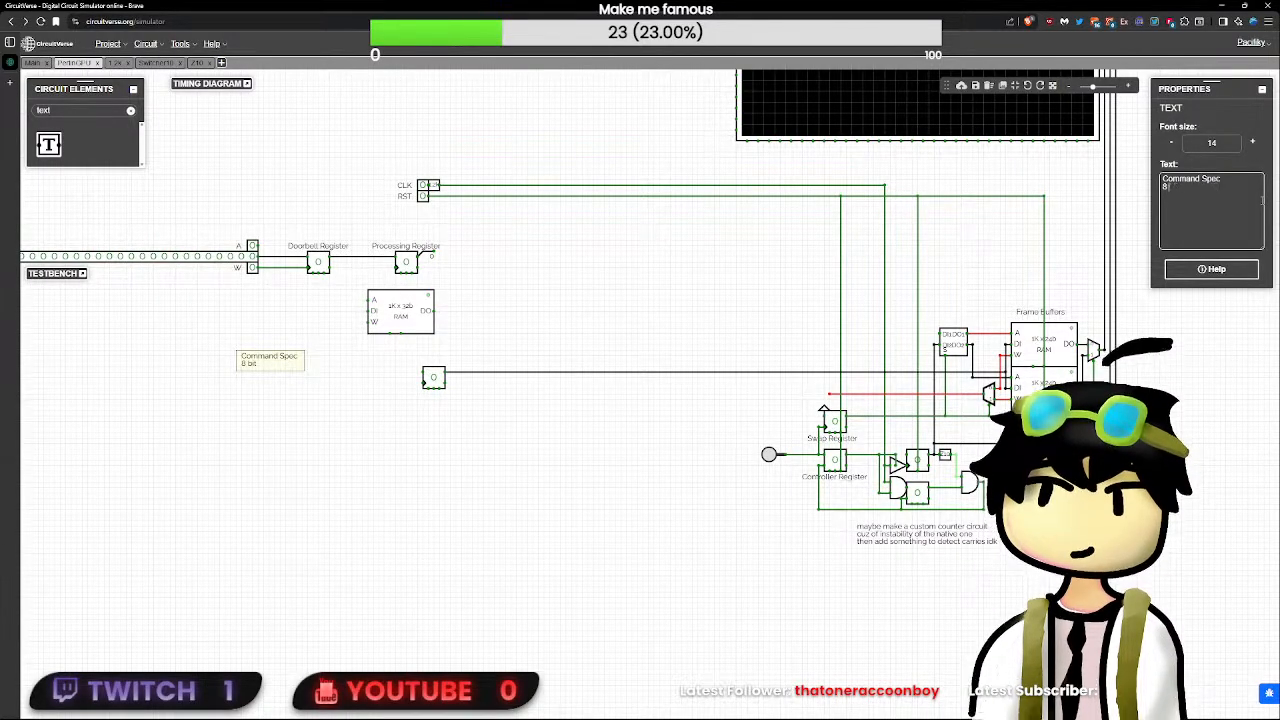
pyautogui.write('bi')
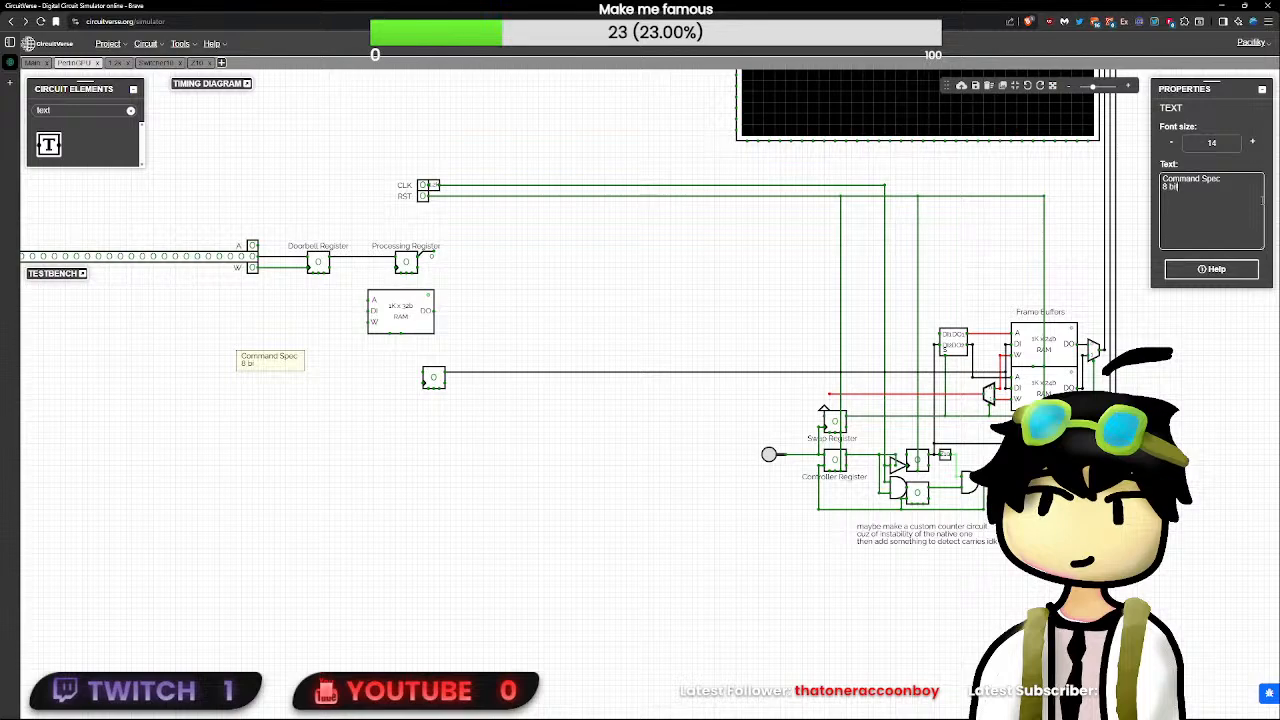
pyautogui.write('t command +')
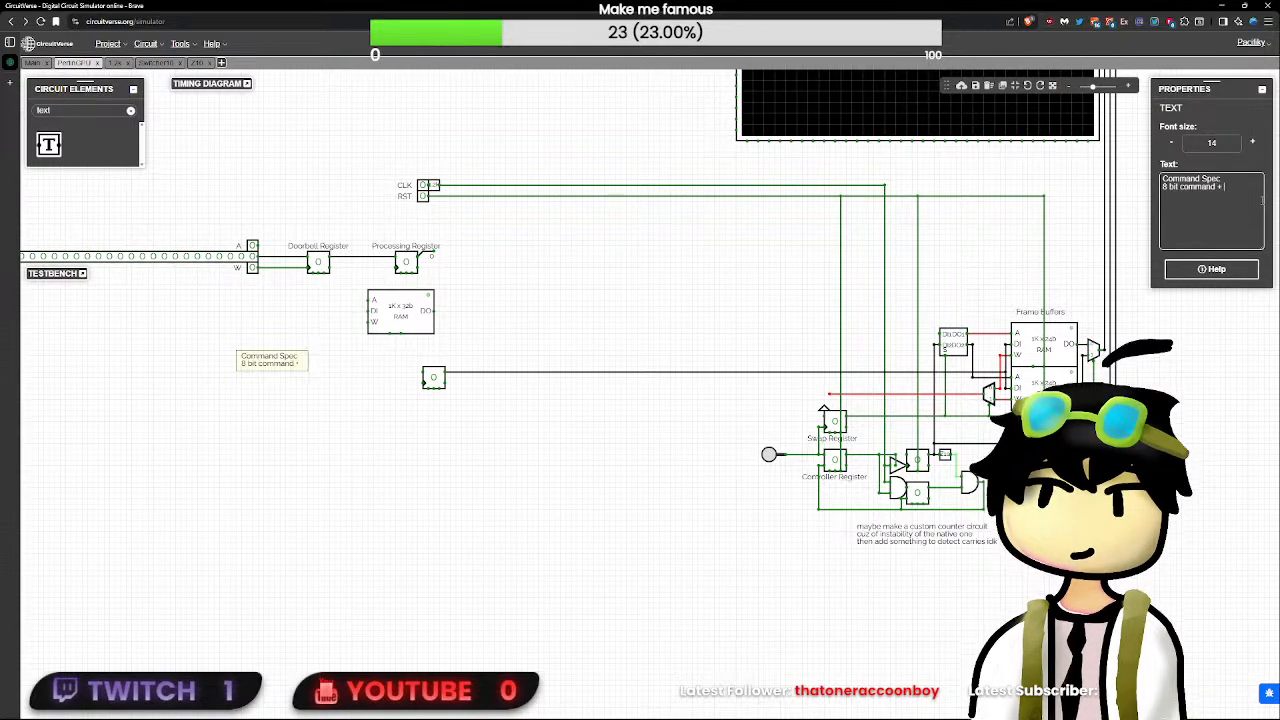
pyautogui.write(' 24 bi')
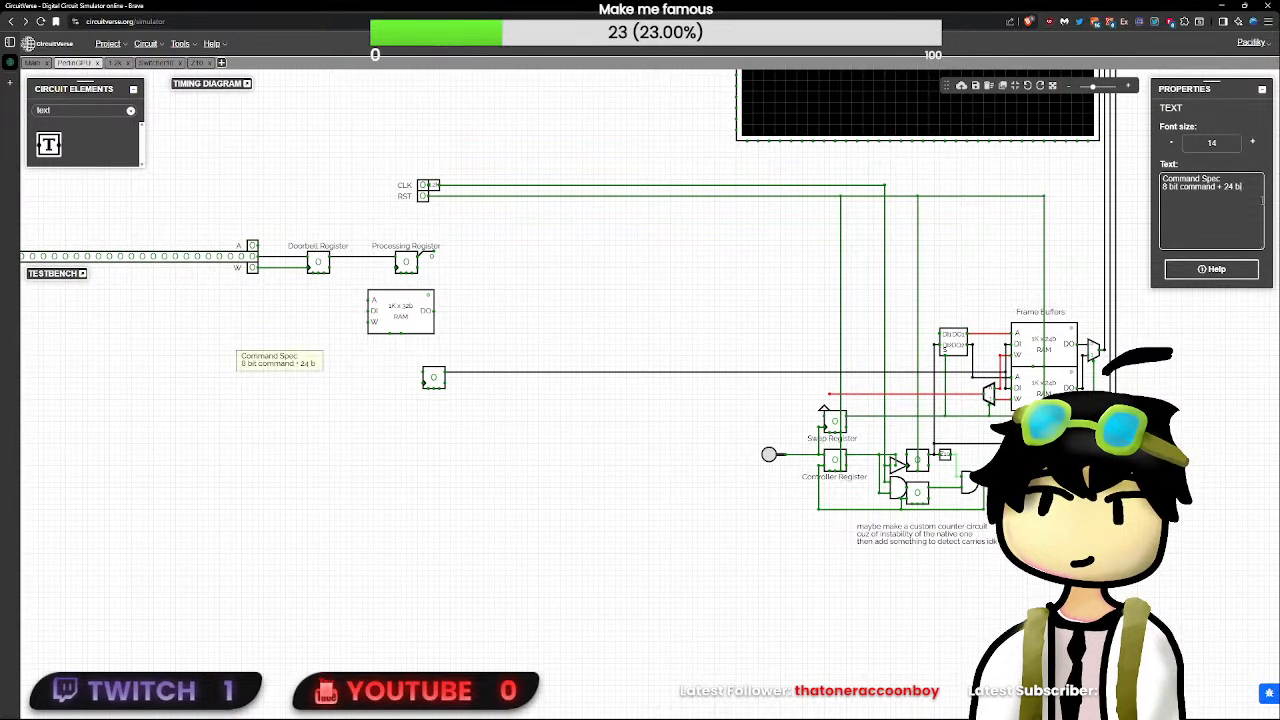
pyautogui.write('t argument')
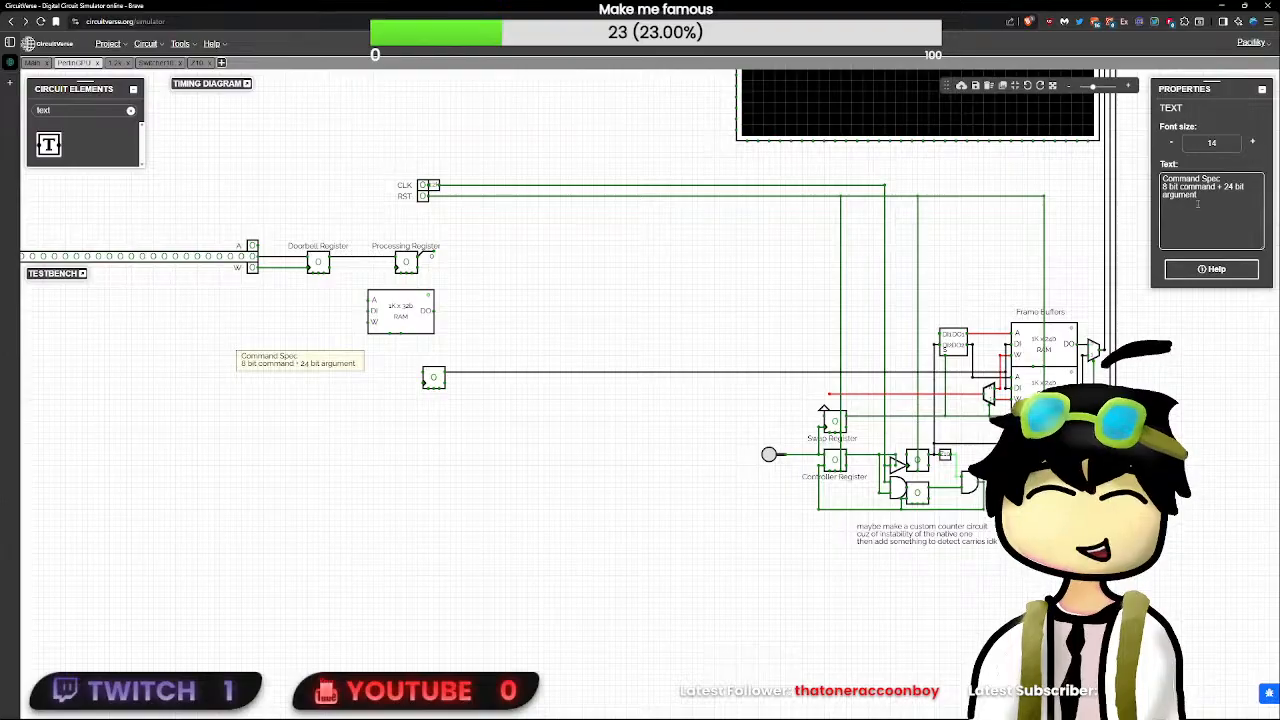
# - Shift the Command Spec annotation slightly up, closer to the Doorbell Register and beside the RAM
pyautogui.click(416, 355)
pyautogui.moveTo(330, 363)
pyautogui.mouseDown()
pyautogui.moveTo(262, 290)
pyautogui.moveTo(338, 349)
pyautogui.mouseUp()
pyautogui.click(321, 347)
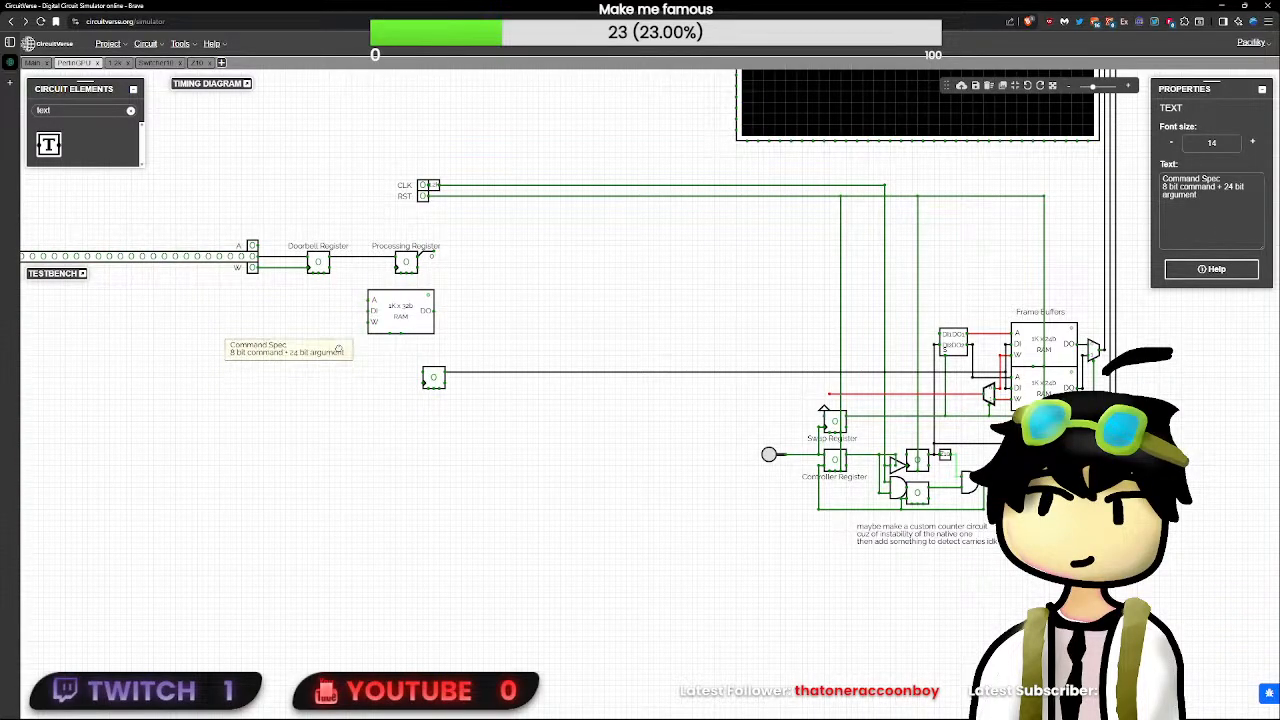
pyautogui.click(366, 378)
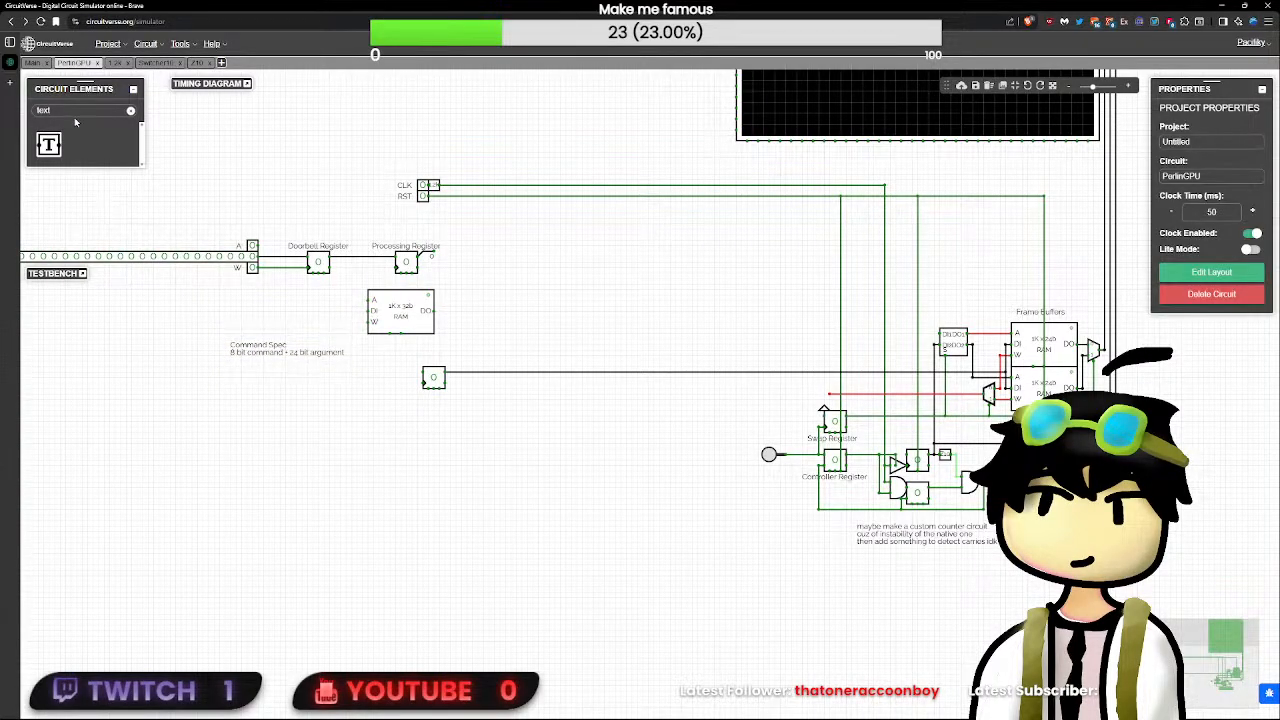
pyautogui.moveTo(74, 113); pyautogui.dragTo(14, 122)
pyautogui.write('in')
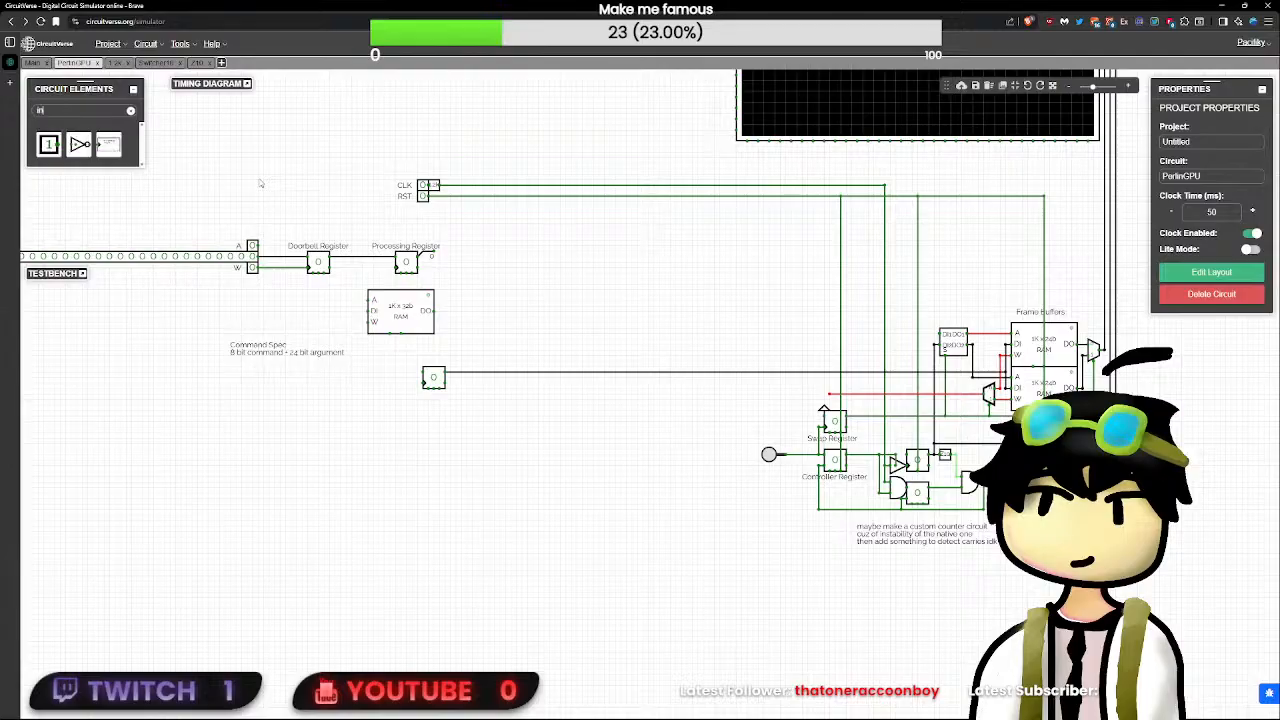
pyautogui.click(55, 148)
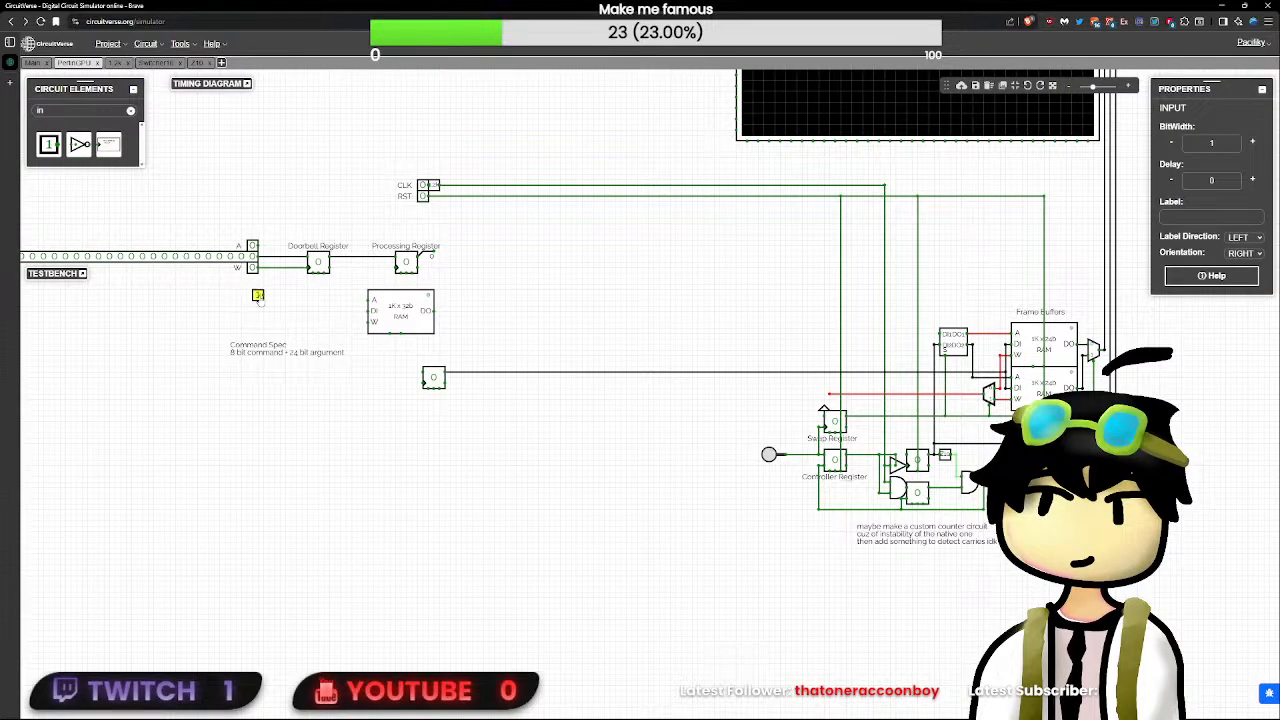
pyautogui.click(258, 297)
pyautogui.moveTo(326, 325); pyautogui.dragTo(587, 390)
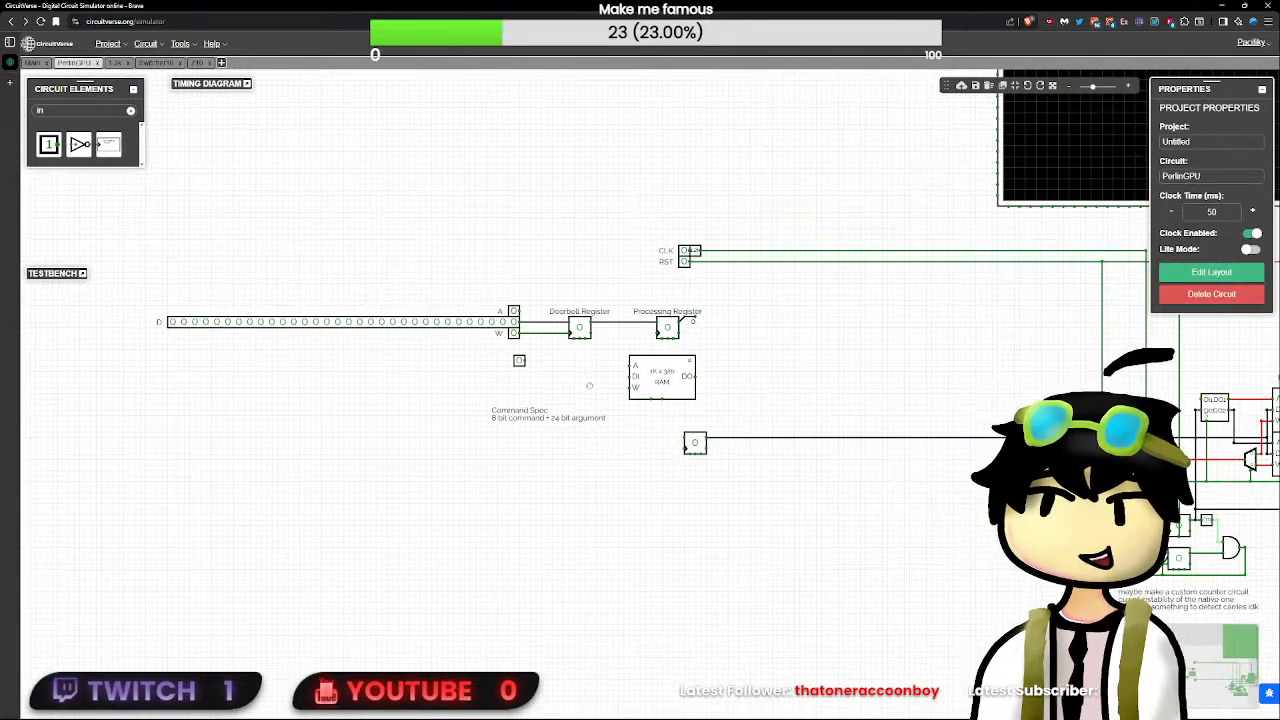
pyautogui.click(520, 361)
pyautogui.press('Delete')
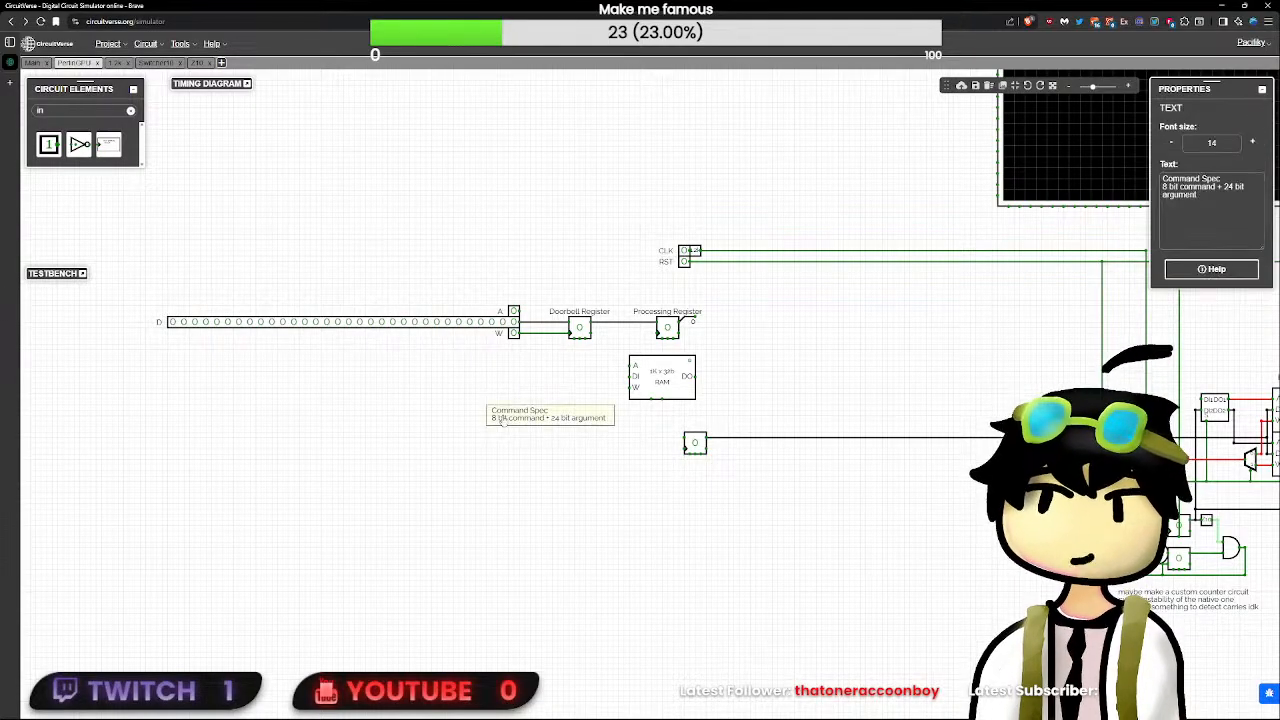
# - Place the command buffer RAM directly under the Doorbell Register and the Command Spec annotation just below the 24-bit flip-flop
pyautogui.moveTo(520, 414); pyautogui.dragTo(575, 469)
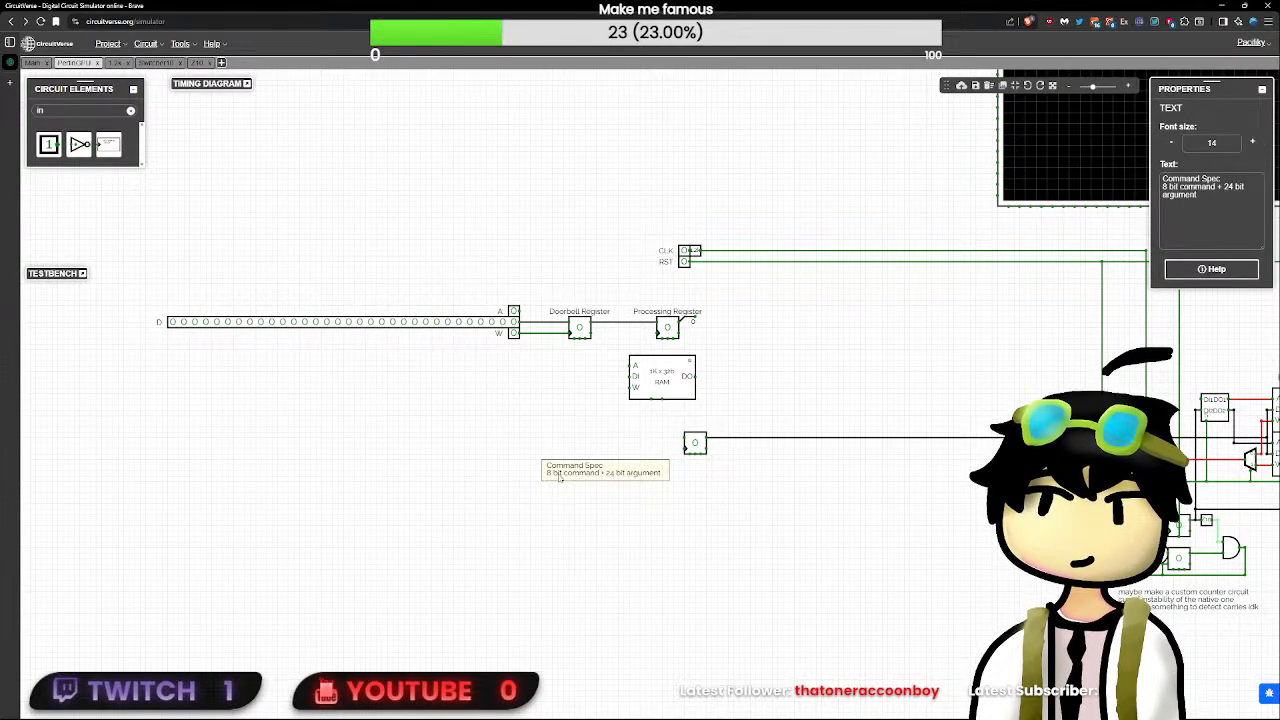
pyautogui.moveTo(664, 381); pyautogui.dragTo(603, 381)
pyautogui.moveTo(603, 467); pyautogui.dragTo(724, 484)
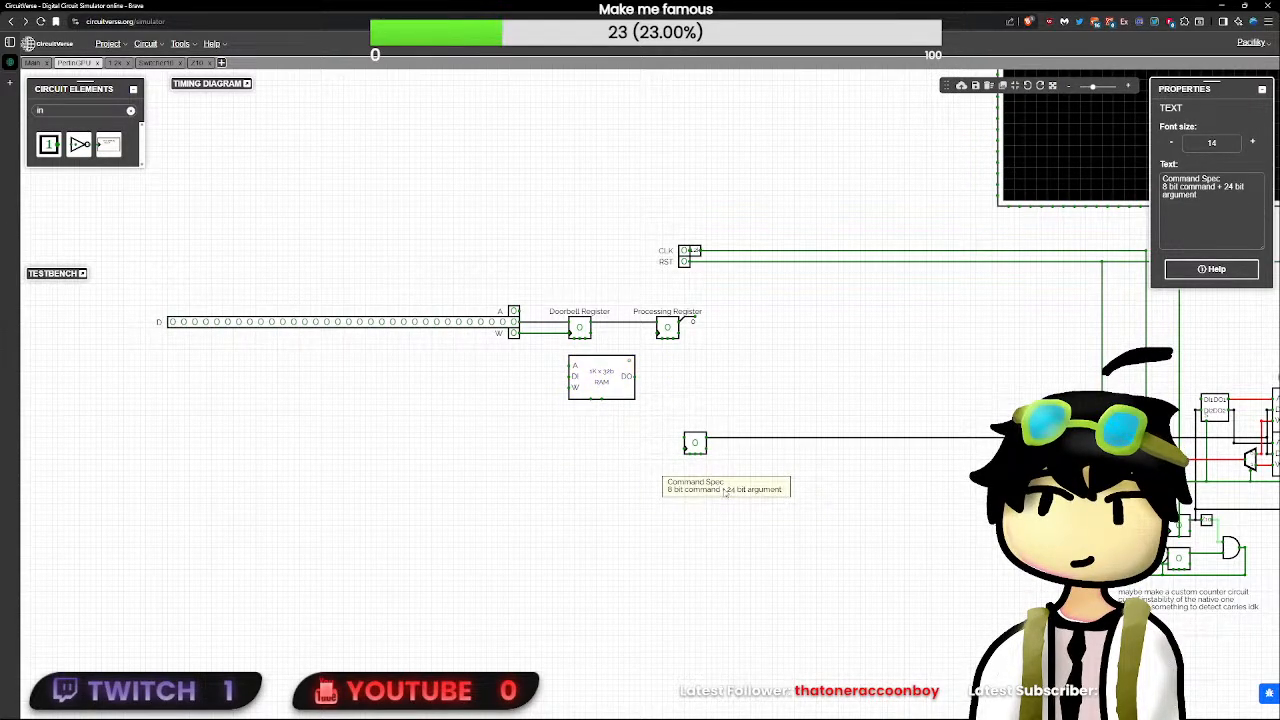
# - Try address widths of 17, 24 and 20 on the 32-bit RAM below the Doorbell Register
pyautogui.click(630, 386)
pyautogui.click(628, 388)
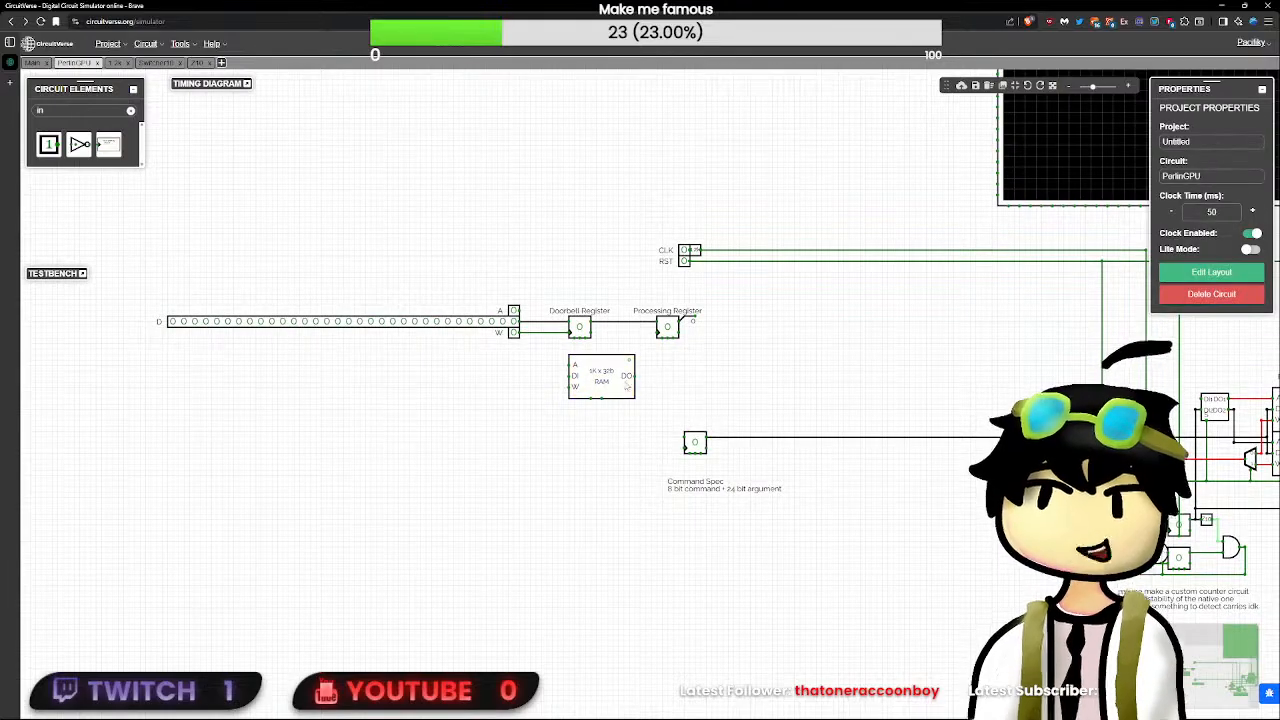
pyautogui.click(627, 386)
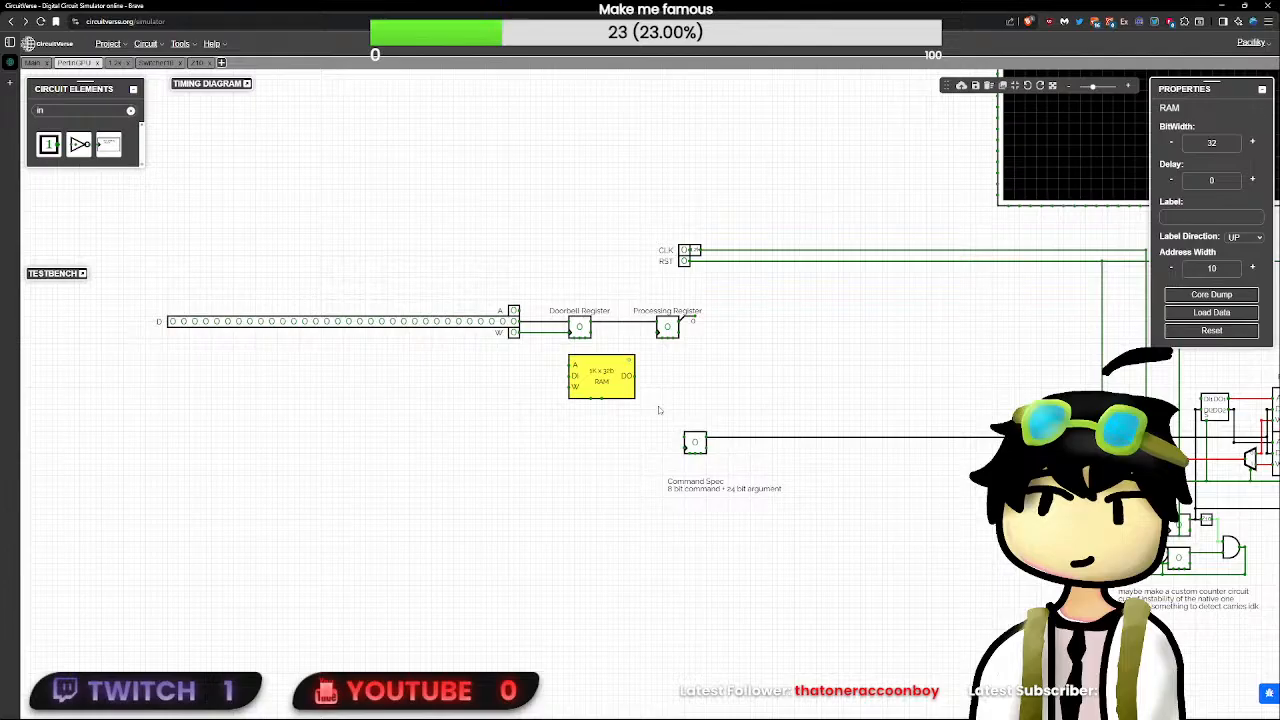
pyautogui.moveTo(730, 389); pyautogui.dragTo(640, 366)
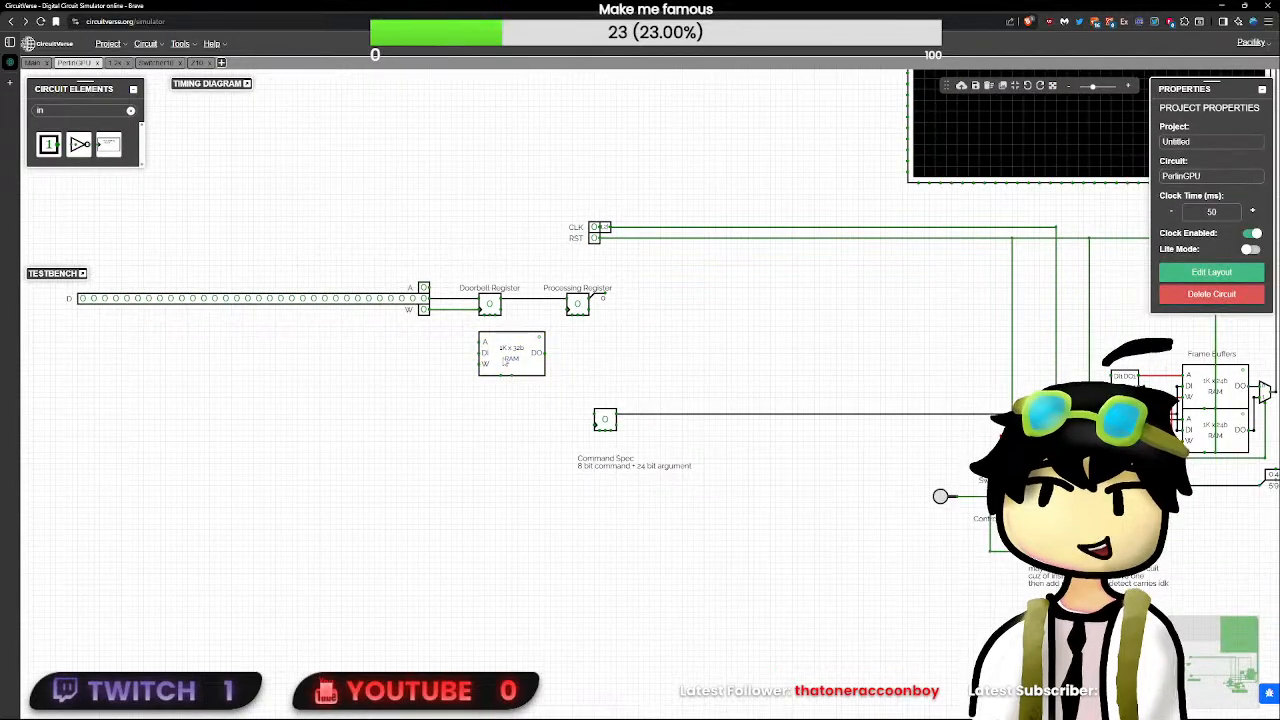
pyautogui.click(505, 362)
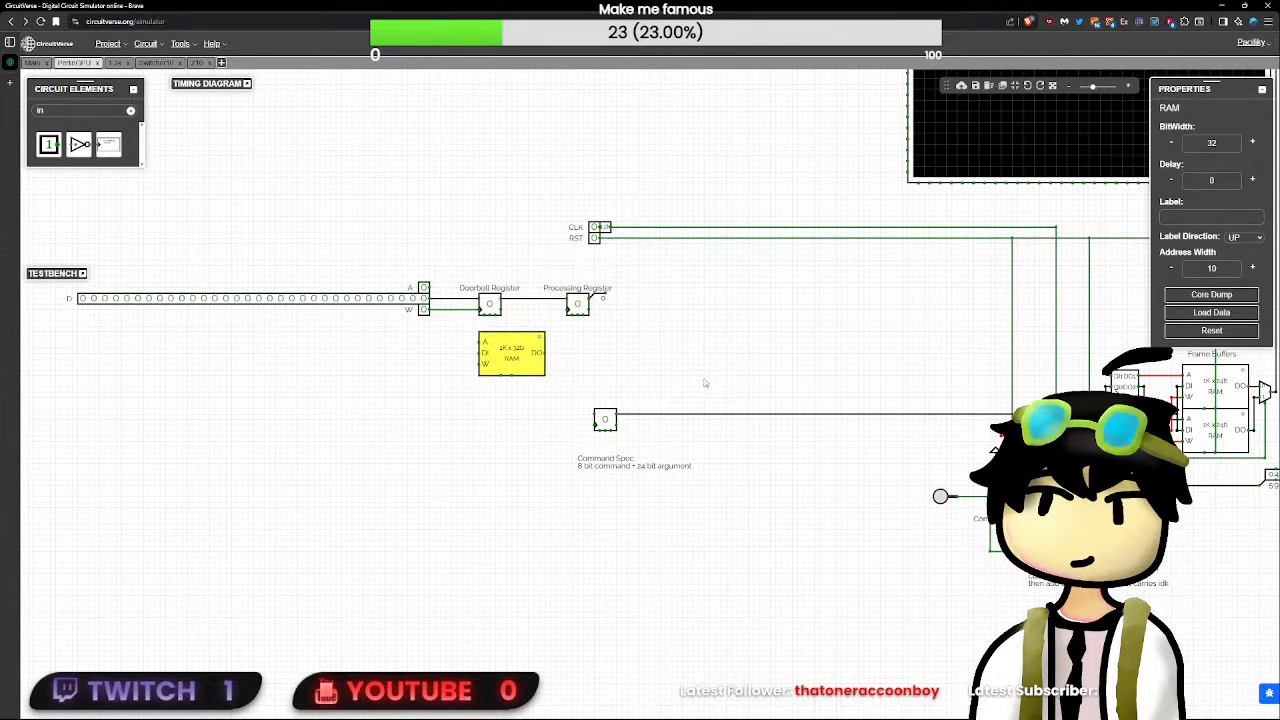
pyautogui.click(1222, 271)
pyautogui.press('BackSpace')
pyautogui.write('6')
pyautogui.press('Return')
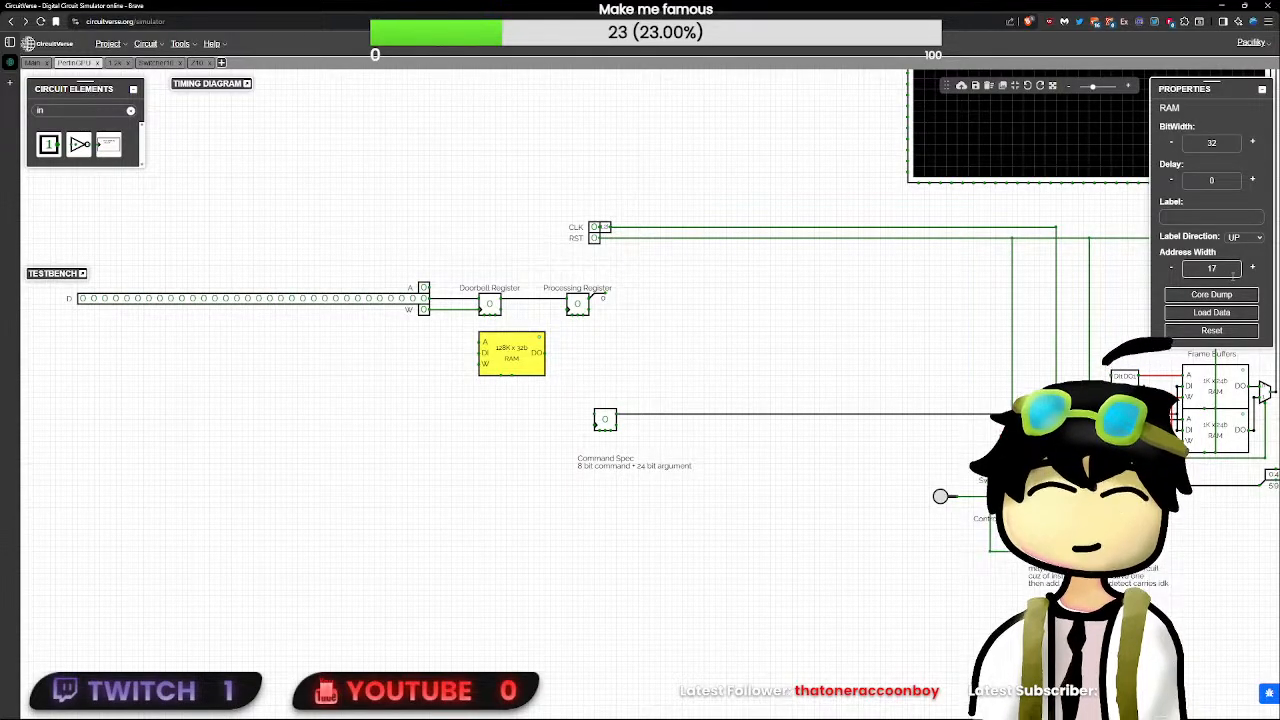
pyautogui.press('BackSpace')
pyautogui.press('BackSpace')
pyautogui.write('24')
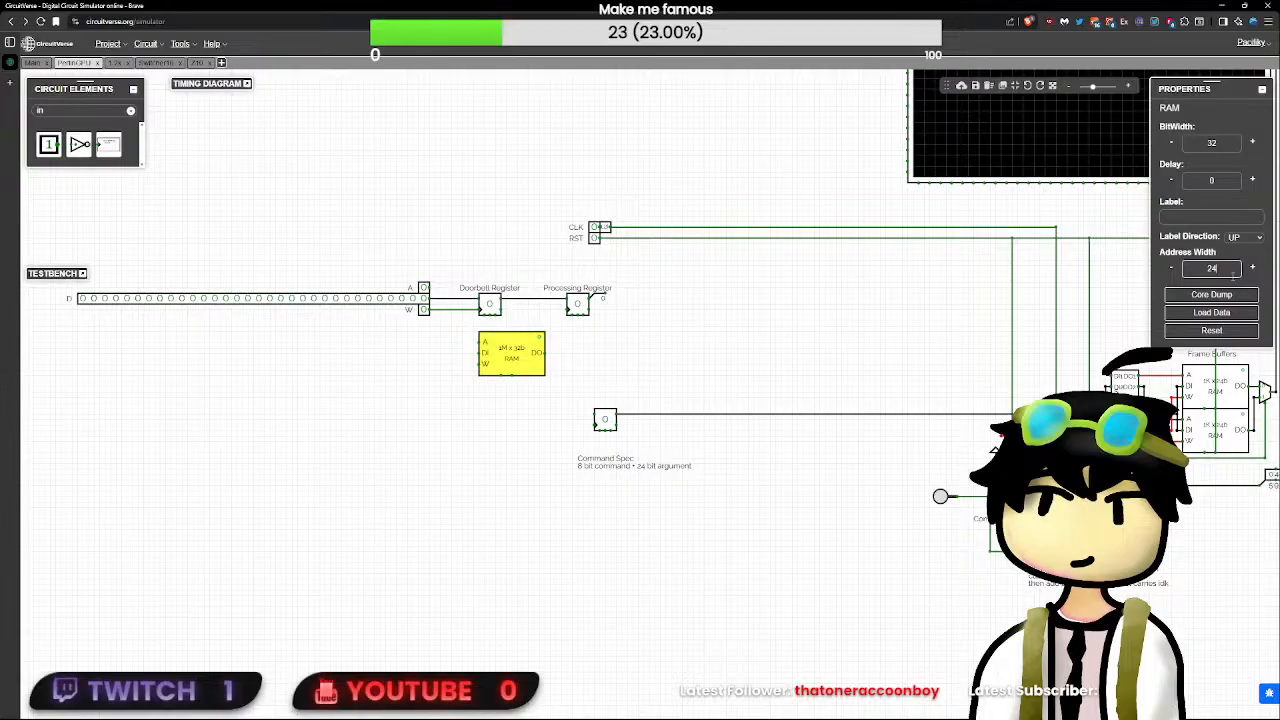
pyautogui.press('BackSpace')
pyautogui.write('0')
# - Set the address width of the 32-bit RAM below the Doorbell Register to 16
pyautogui.moveTo(1222, 269); pyautogui.dragTo(1144, 279)
pyautogui.write('1')
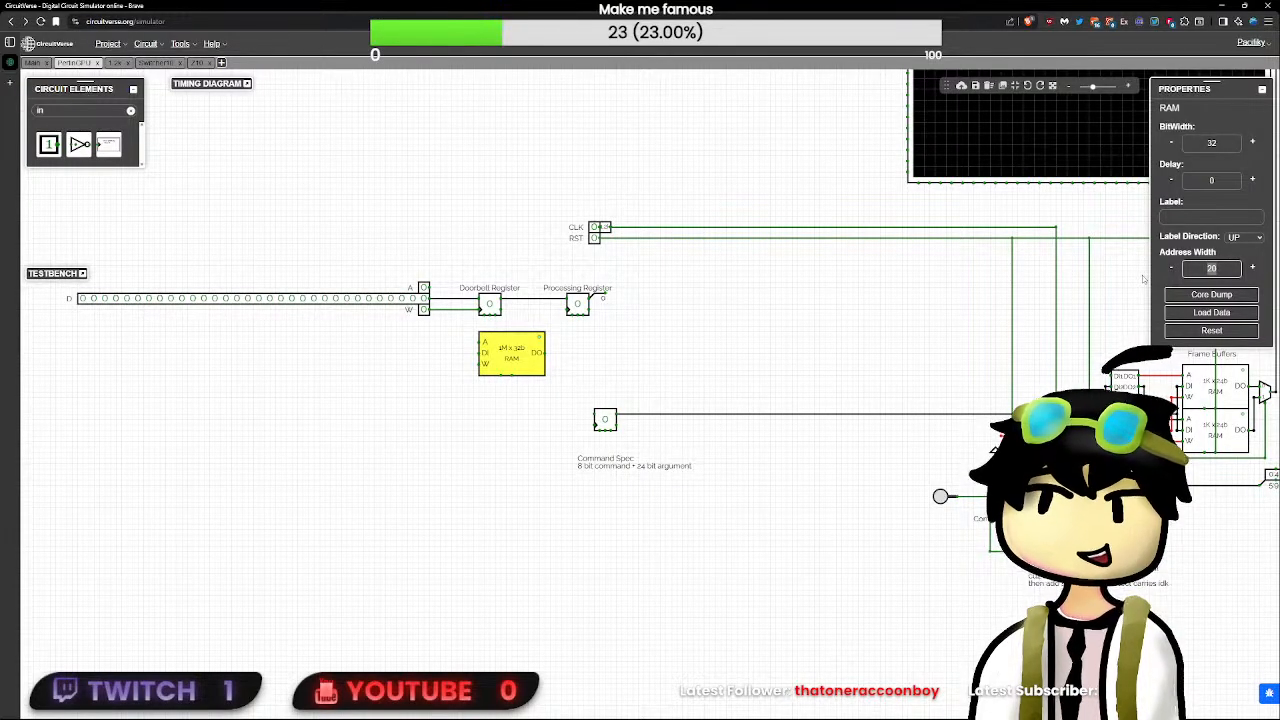
pyautogui.write('6')
pyautogui.click(665, 379)
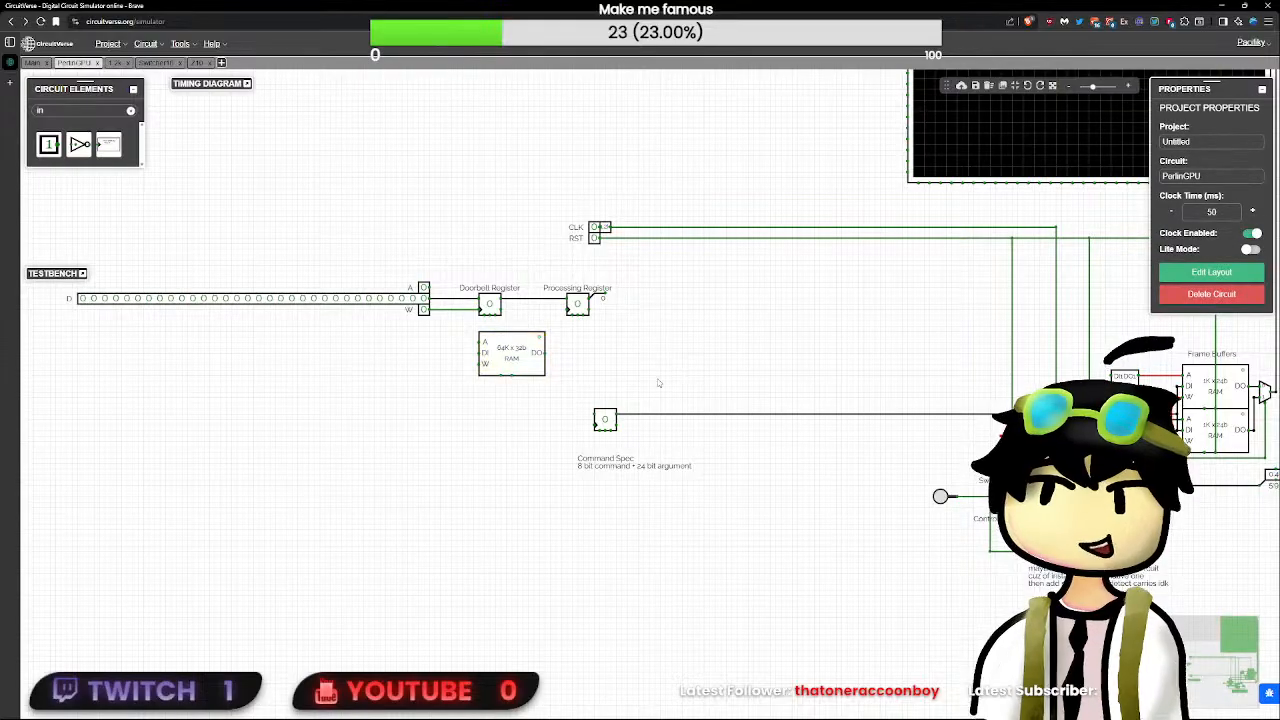
# - Duplicate the 64K x 32b RAM and place the copy beside the original, under the Processing Register
pyautogui.click(530, 340)
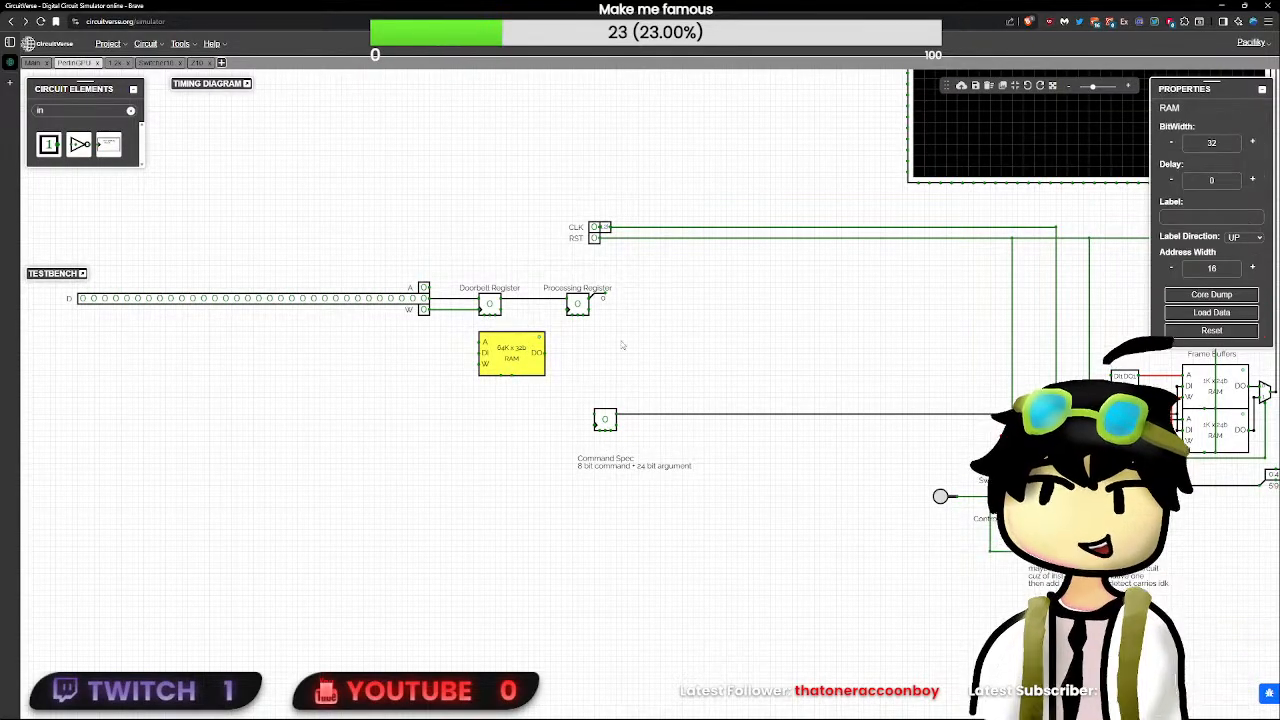
pyautogui.click(658, 357)
pyautogui.hotkey('ctrl', 'v')
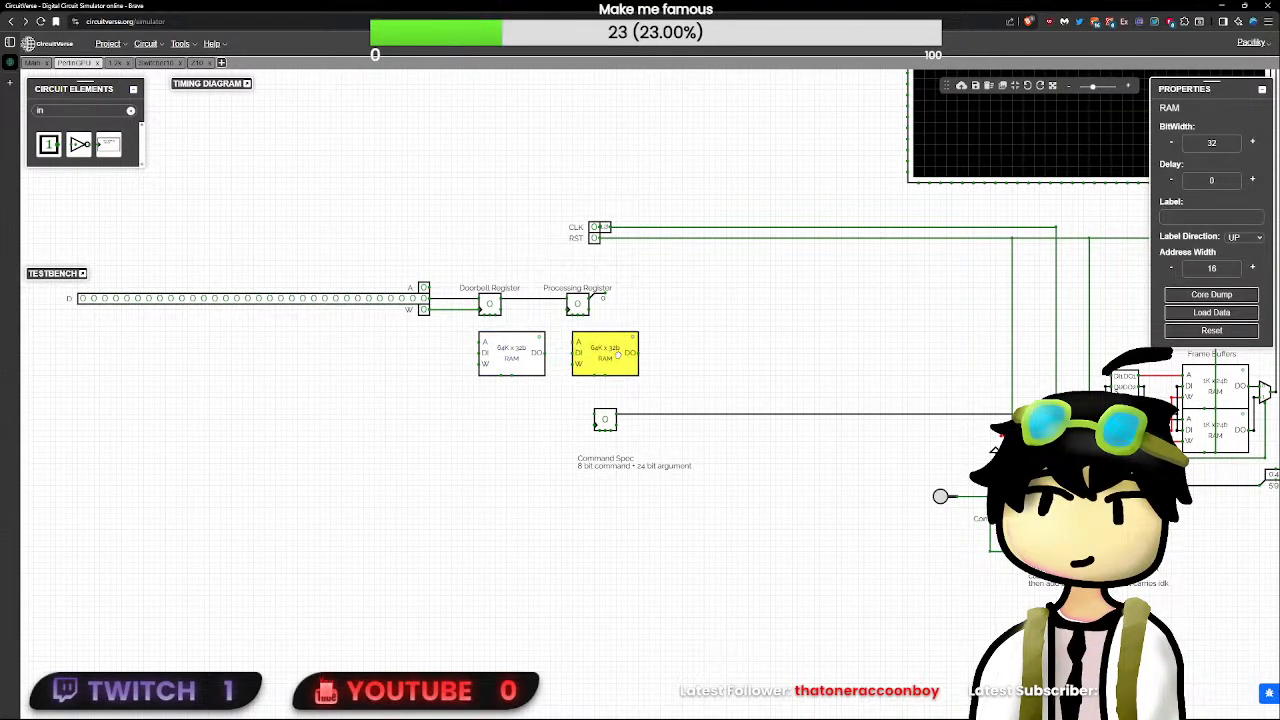
pyautogui.click(531, 362)
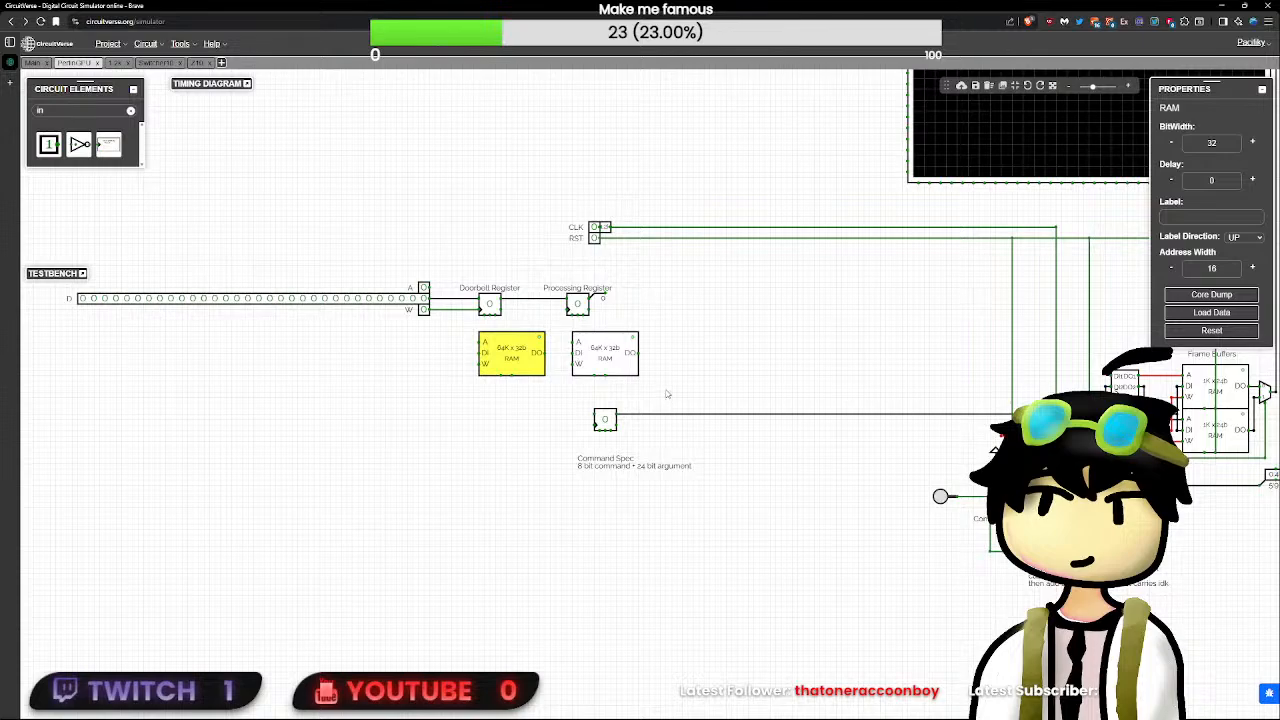
pyautogui.moveTo(665, 390); pyautogui.dragTo(322, 286)
pyautogui.click(575, 345)
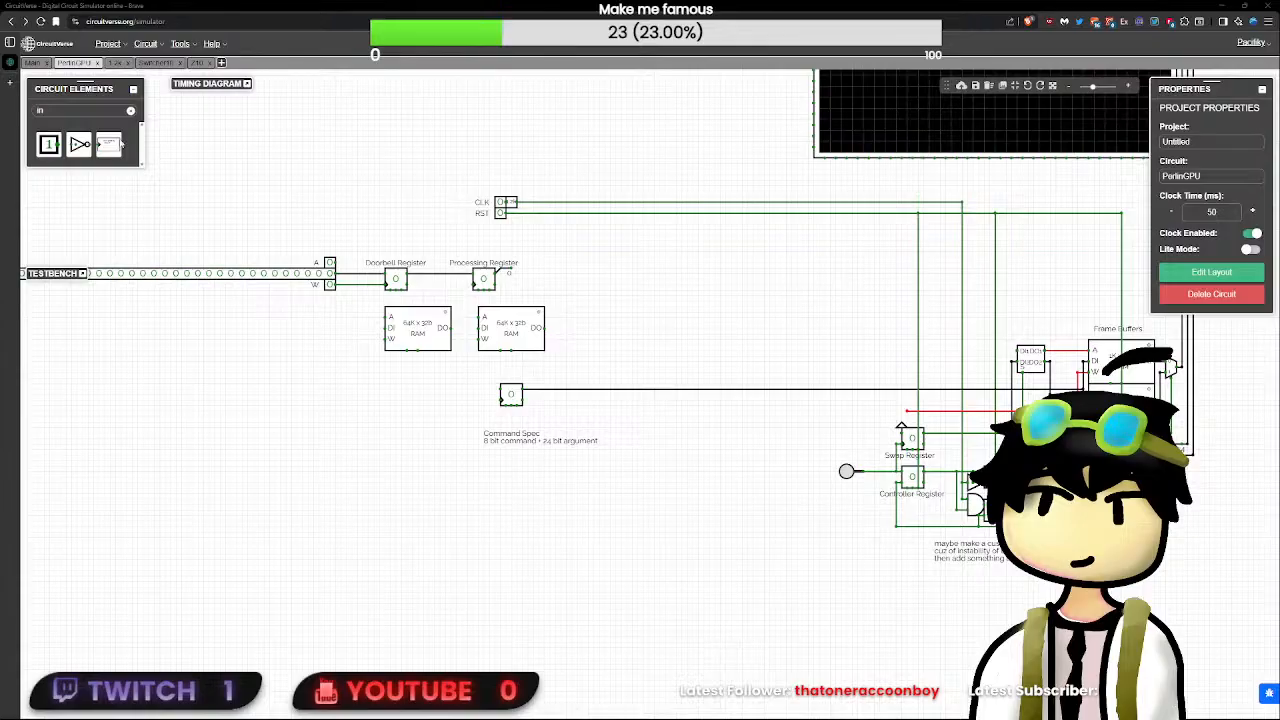
# - Search Google for "what is gpu command buffer", read the expanded AI overview, and close the page to return to the circuit
pyautogui.click(24, 77)
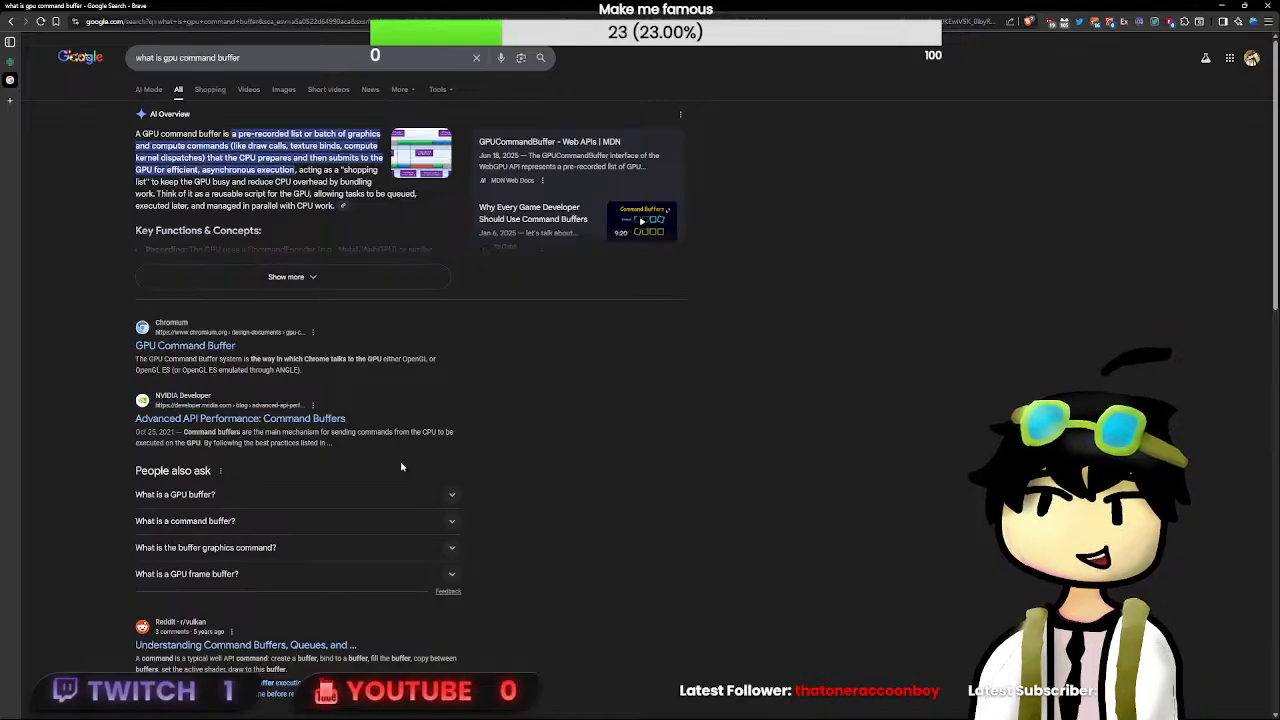
pyautogui.click(235, 278)
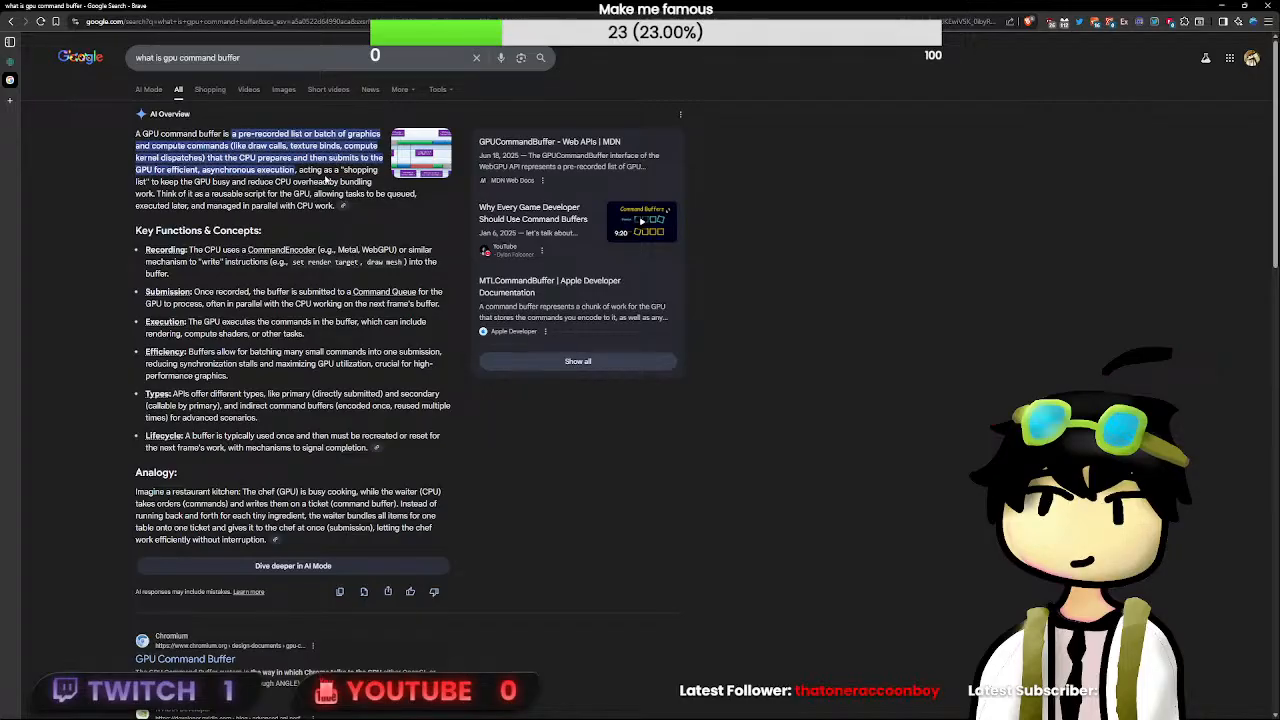
pyautogui.middleClick(10, 80)
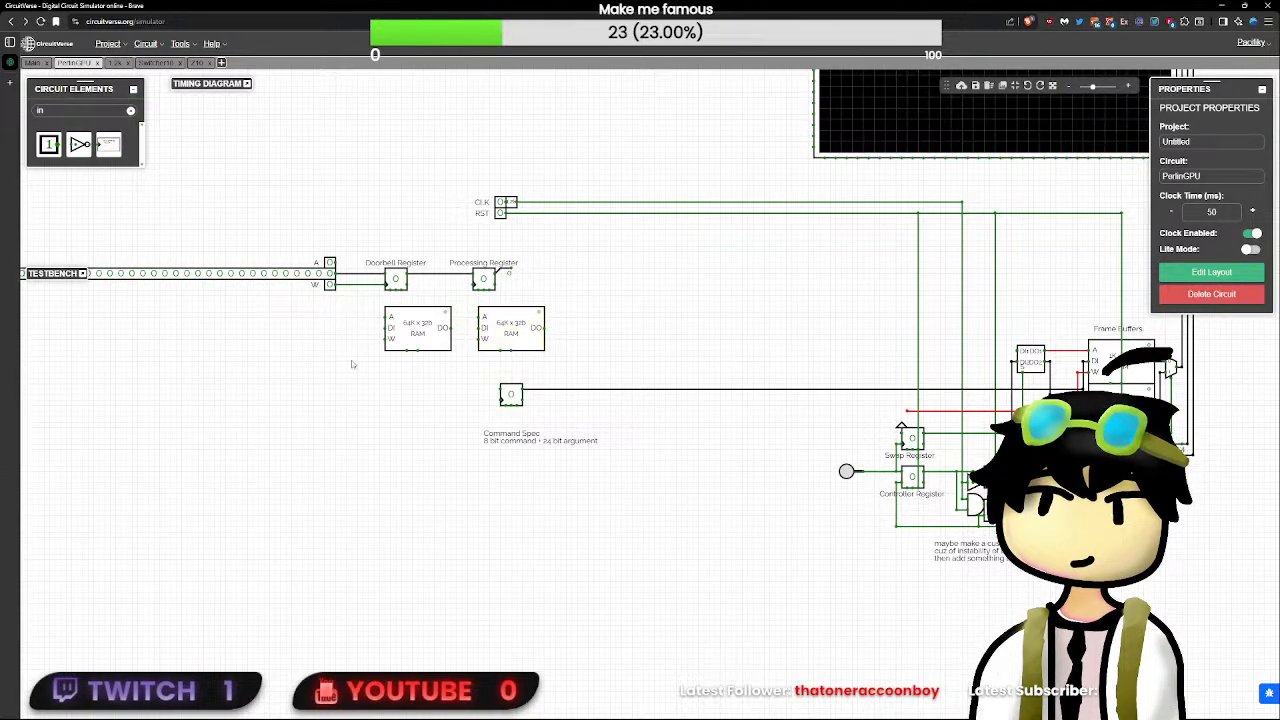
# - Move the 24-bit flip-flop and the Command Spec annotation away from the two RAMs, toward the Swap Register
pyautogui.click(508, 330)
pyautogui.scroll(2, 509, 330)
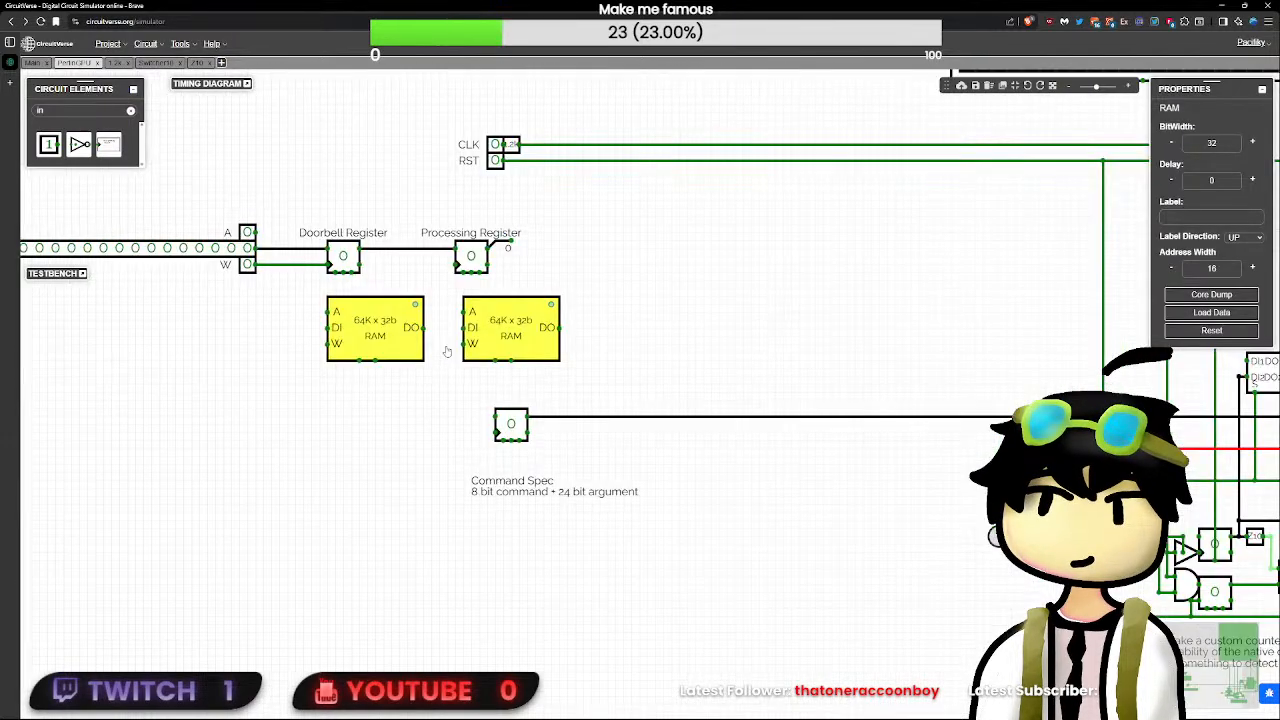
pyautogui.moveTo(666, 396); pyautogui.dragTo(422, 398)
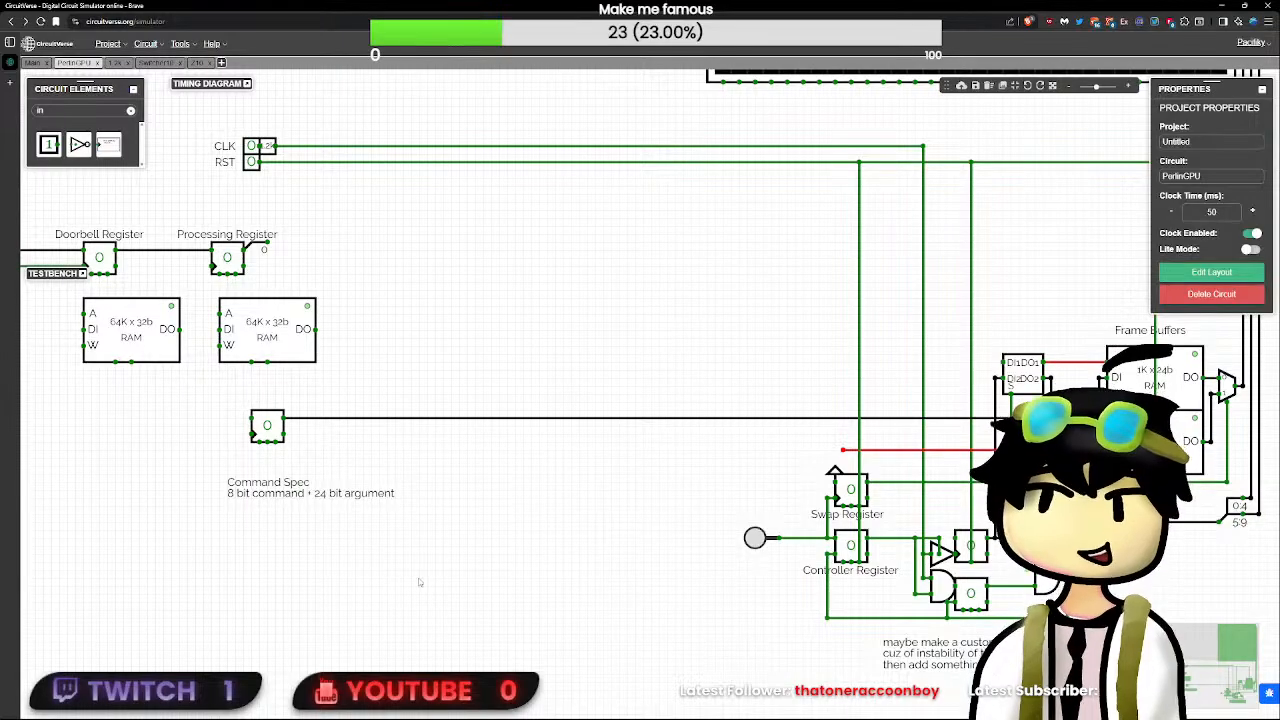
pyautogui.moveTo(266, 428); pyautogui.dragTo(560, 426)
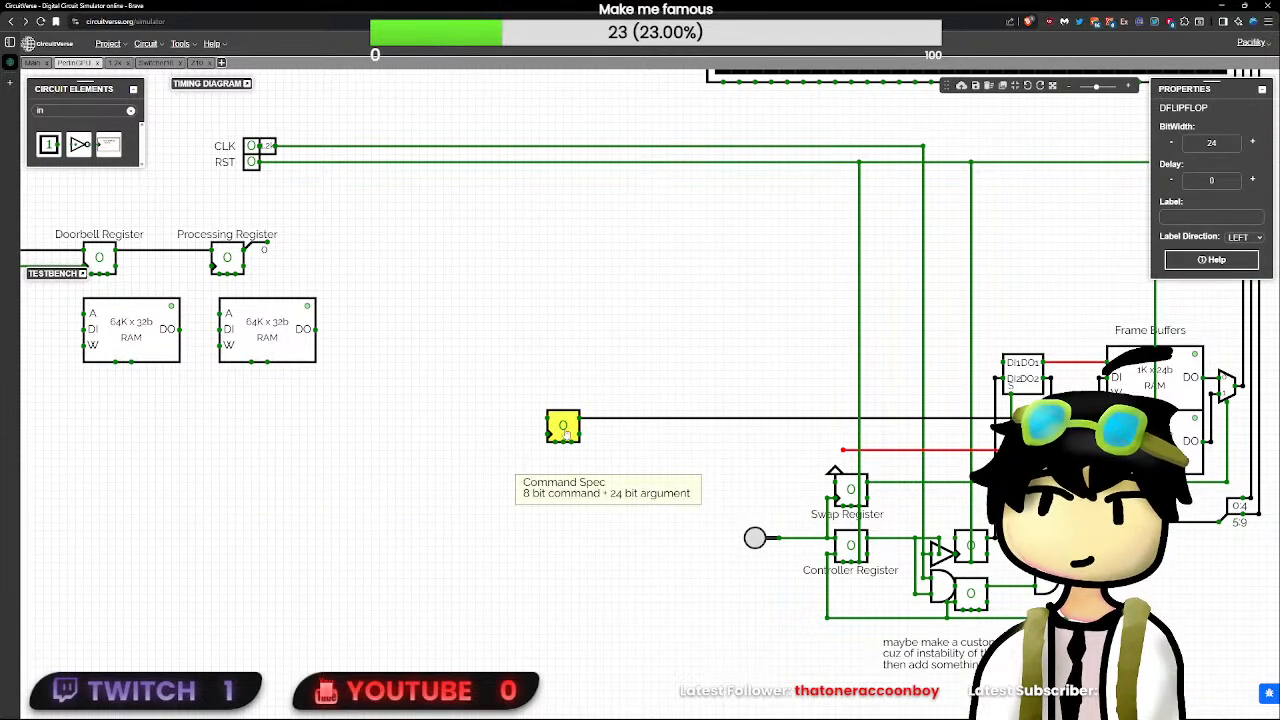
pyautogui.click(668, 388)
# - Check the properties of the frame-buffer switcher and both 64K x 32b RAMs, and view the Switcher10 circuit
pyautogui.click(1021, 374)
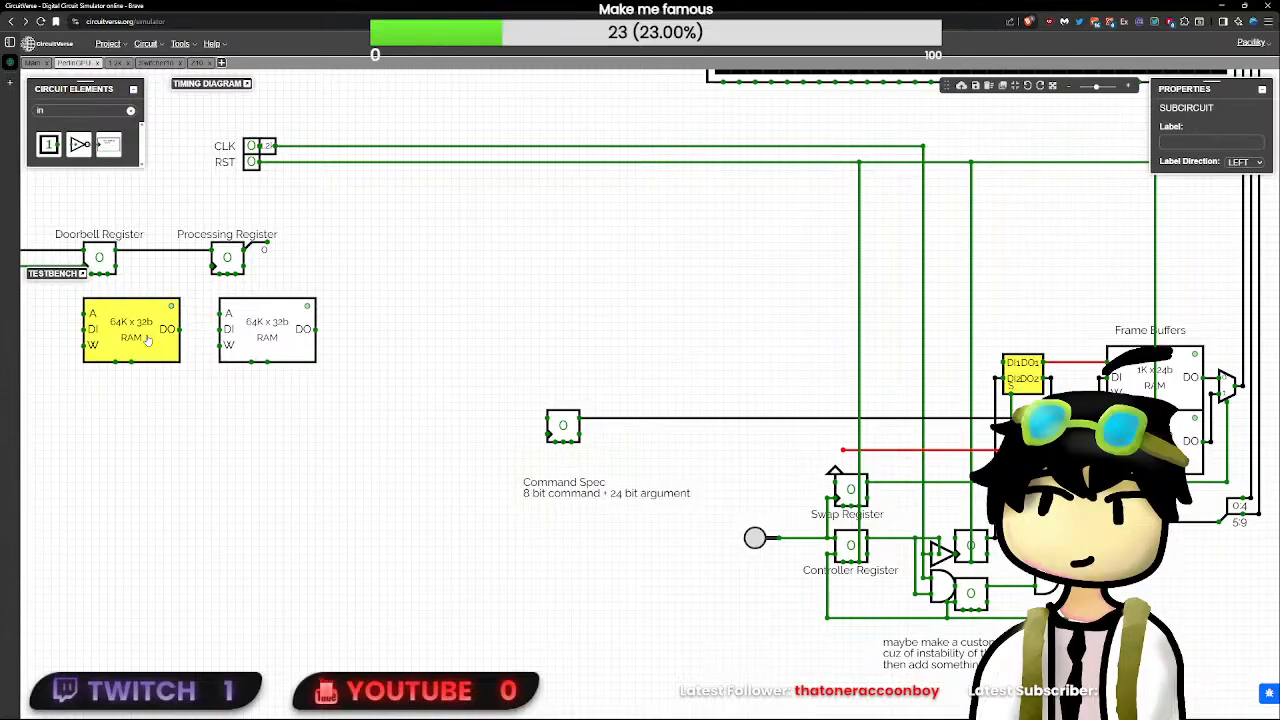
pyautogui.click(255, 335)
pyautogui.click(255, 333)
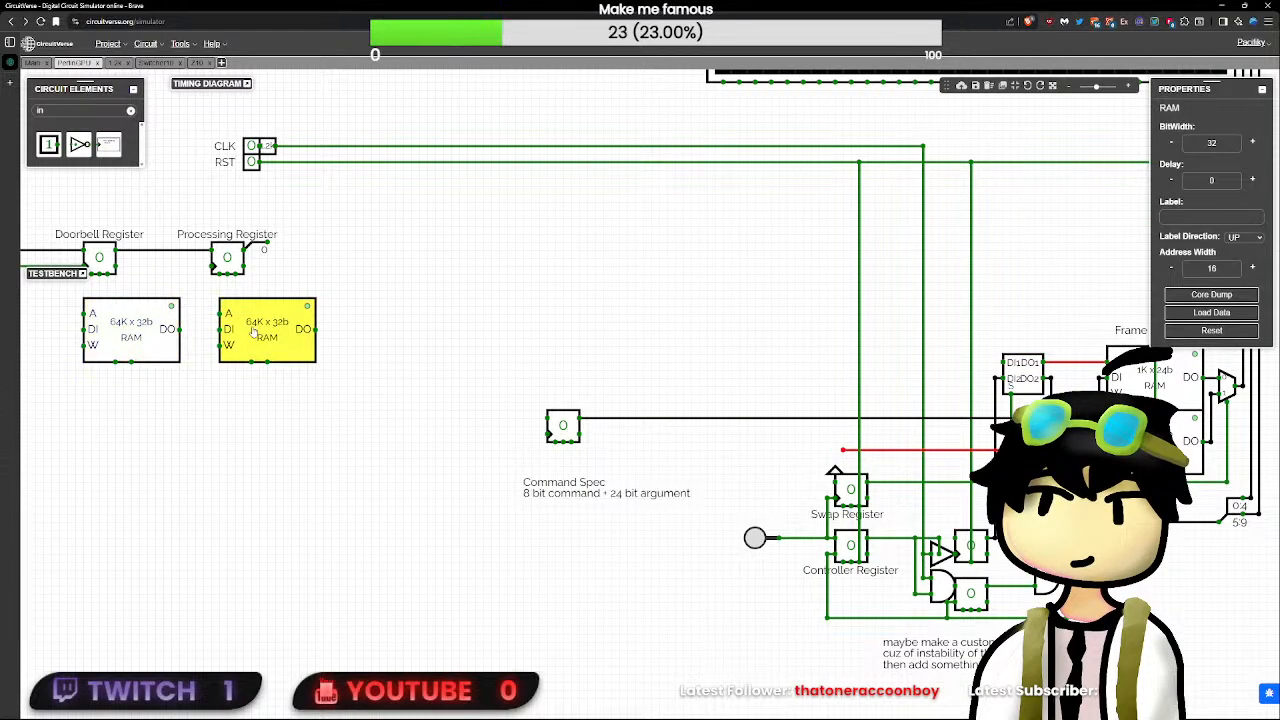
pyautogui.click(151, 333)
pyautogui.click(155, 62)
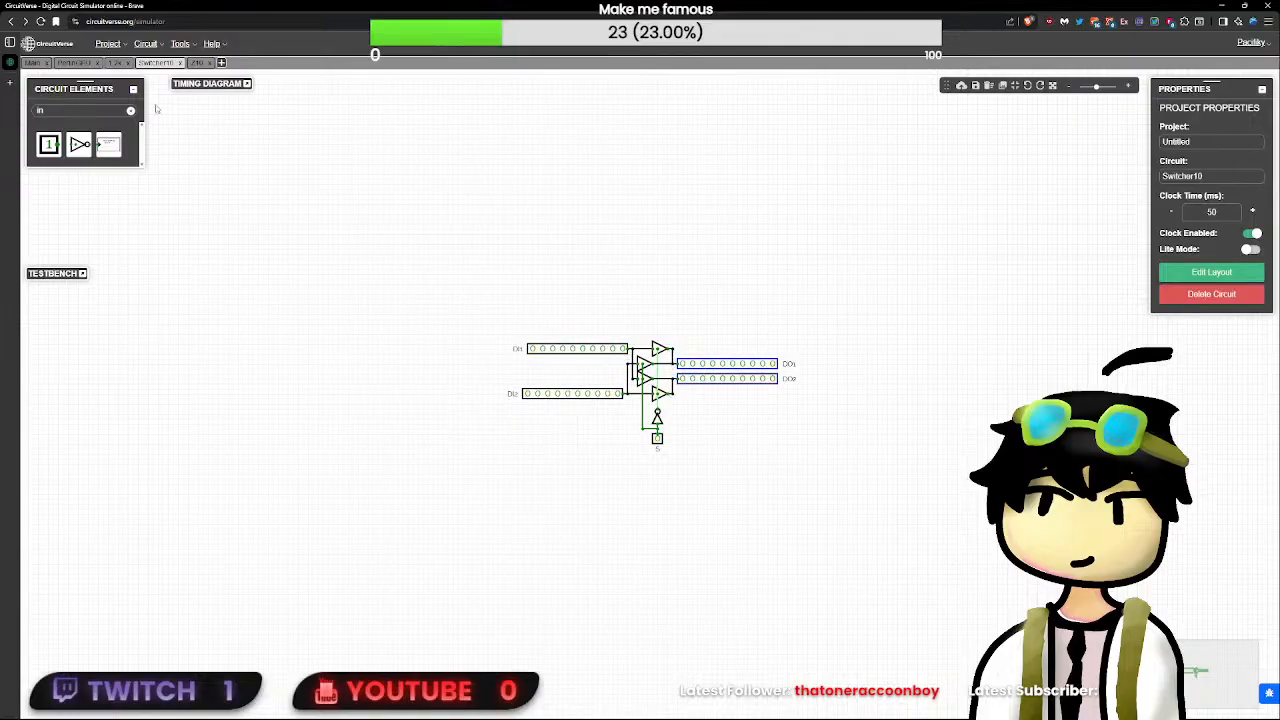
pyautogui.click(75, 62)
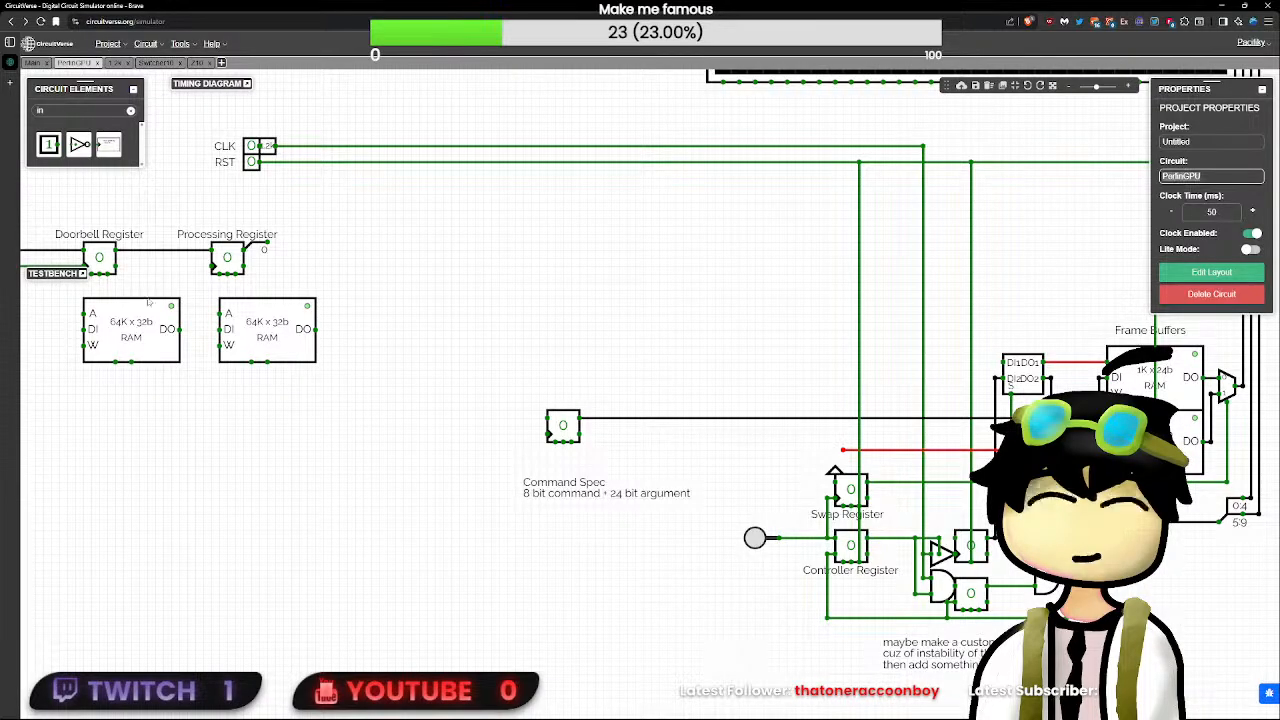
pyautogui.moveTo(83, 314); pyautogui.dragTo(75, 314)
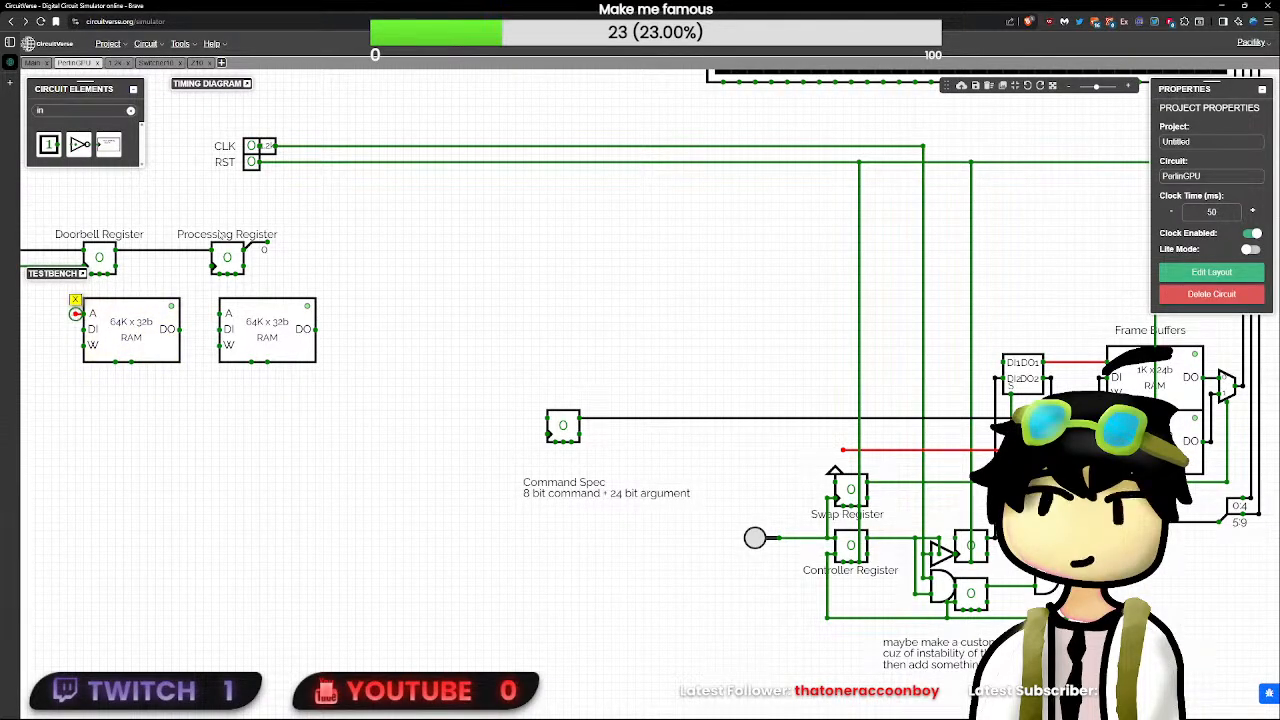
# - Create a new circuit named Switcher16 and paste a copy of the Switcher10 contents into it
pyautogui.click(221, 63)
pyautogui.write('Sw')
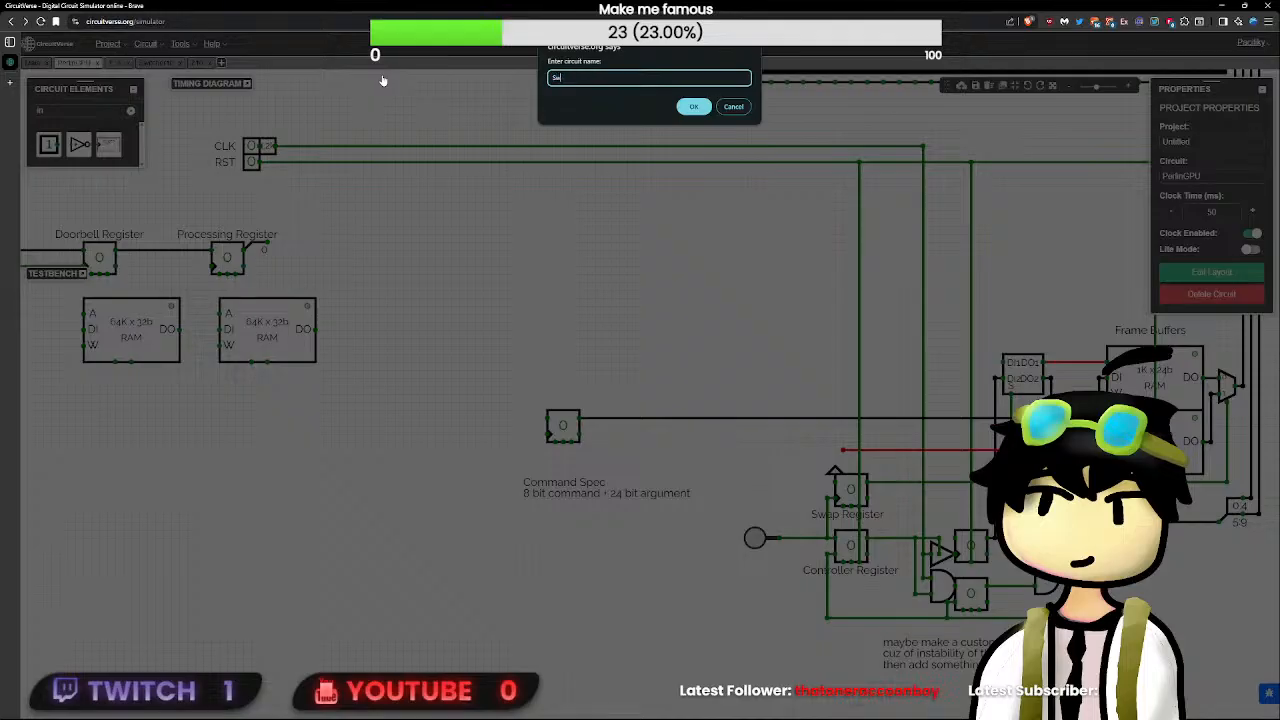
pyautogui.write('itcher16')
pyautogui.press('Return')
pyautogui.hotkey('ctrl', 'v')
pyautogui.scroll(4, 549, 306)
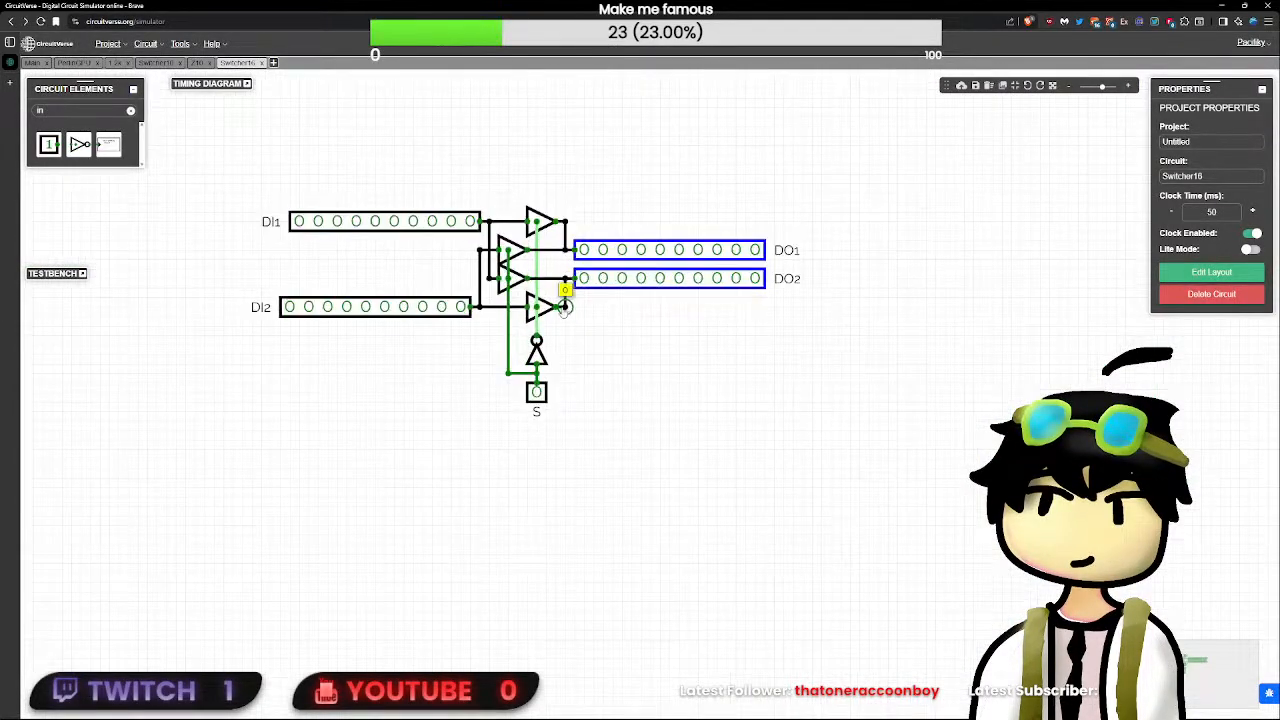
# - Set the bit width of the lowest tri-state buffer, on the DI2 line, to 16
pyautogui.click(548, 314)
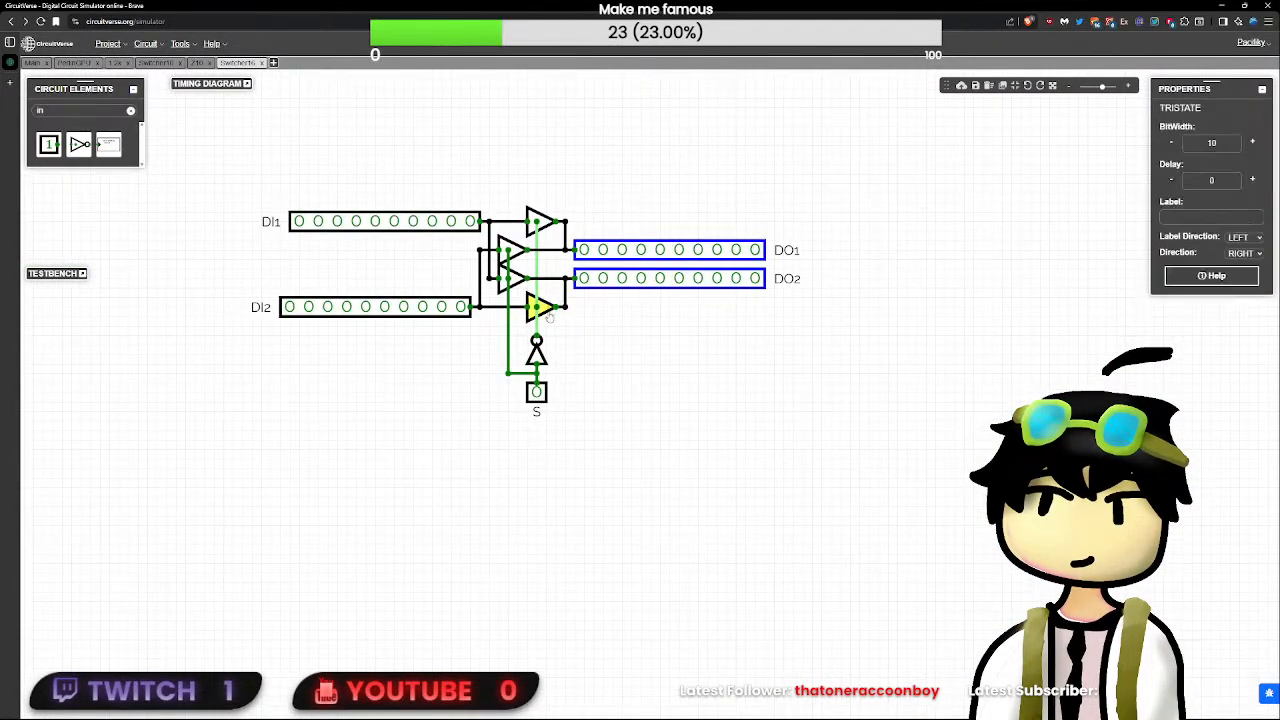
pyautogui.click(1227, 148)
pyautogui.press('BackSpace')
# - Set the bit width of the DO1 and DO2 outputs to 16
pyautogui.click(733, 257)
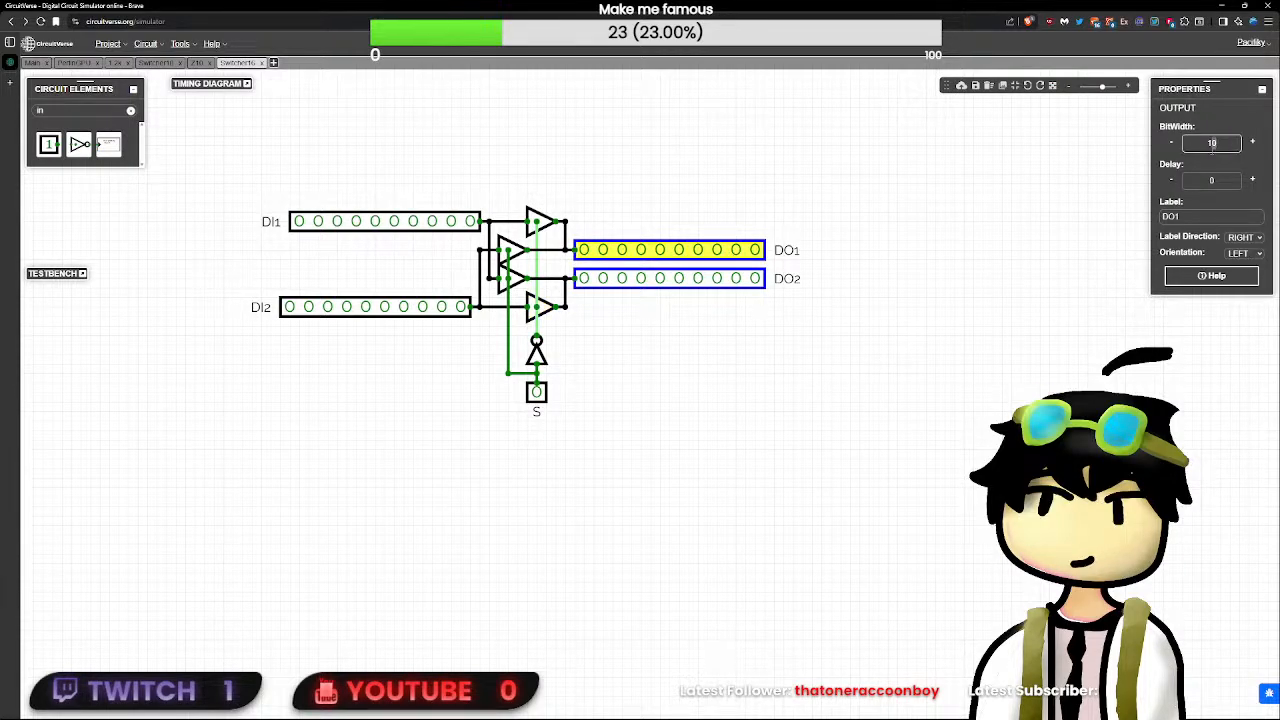
pyautogui.click(755, 280)
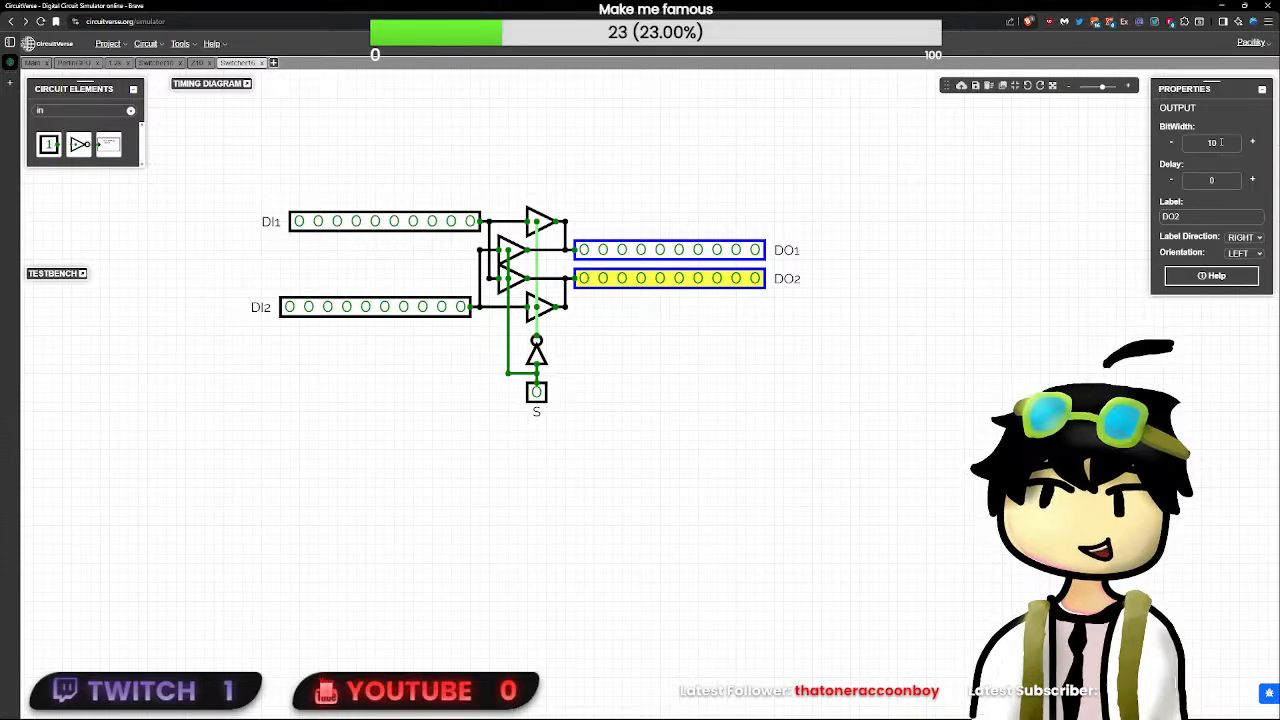
pyautogui.write('16')
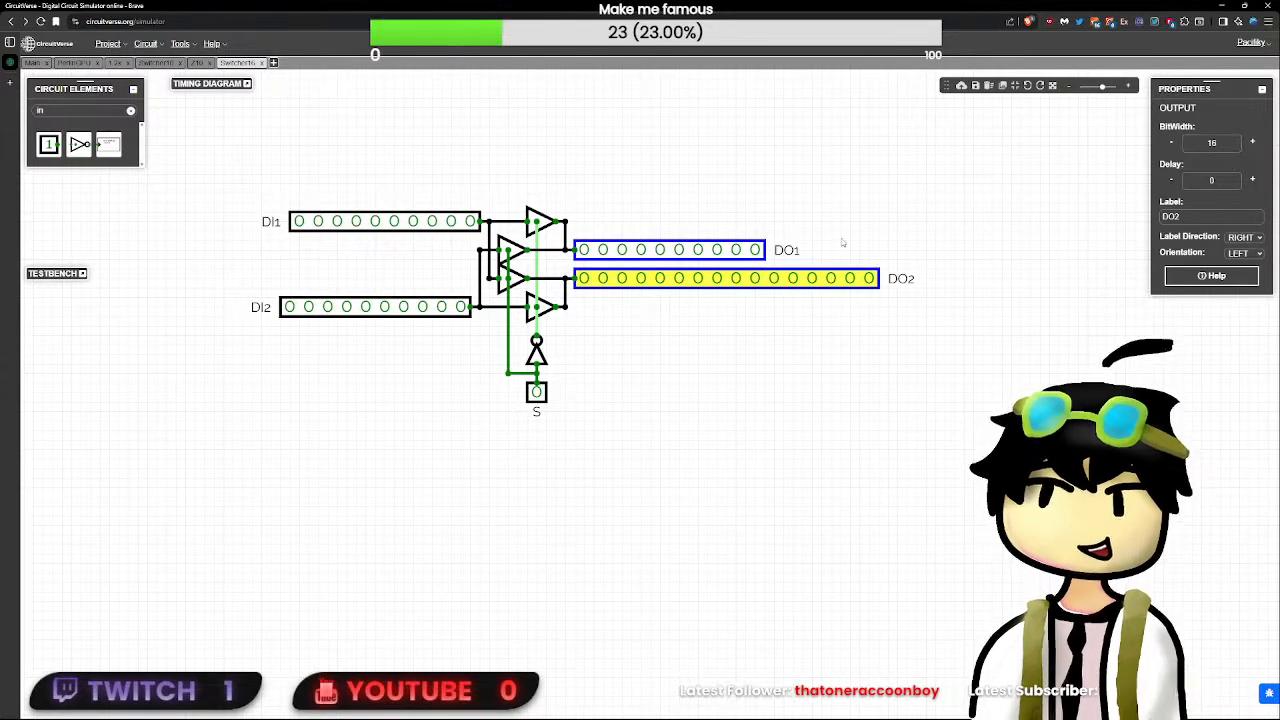
pyautogui.click(762, 252)
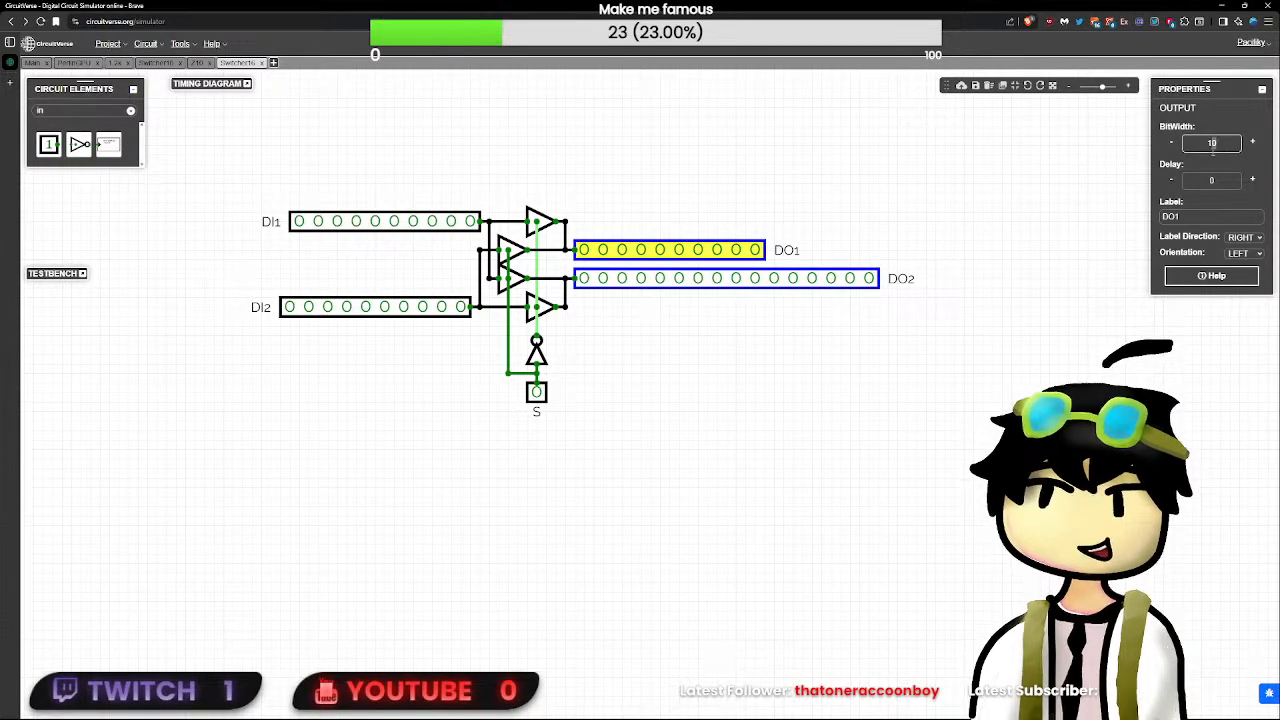
pyautogui.click(1089, 194)
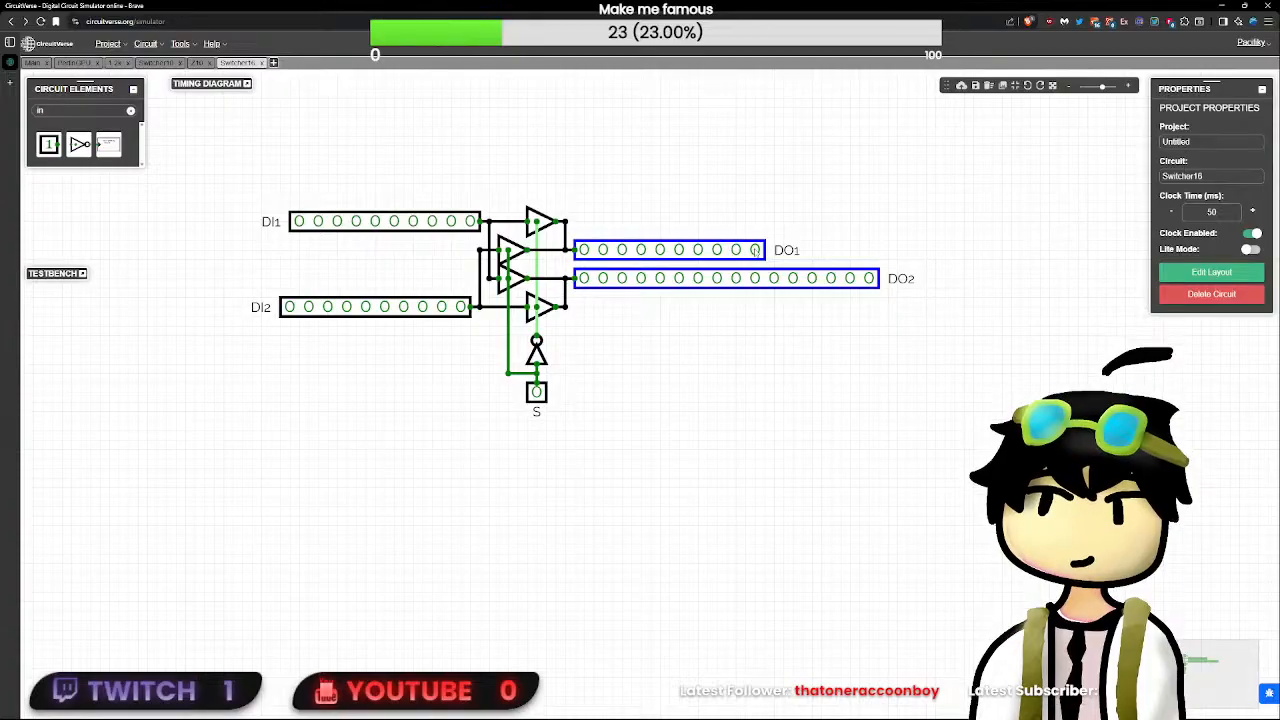
pyautogui.click(758, 251)
pyautogui.doubleClick(1215, 143)
pyautogui.click(1215, 143)
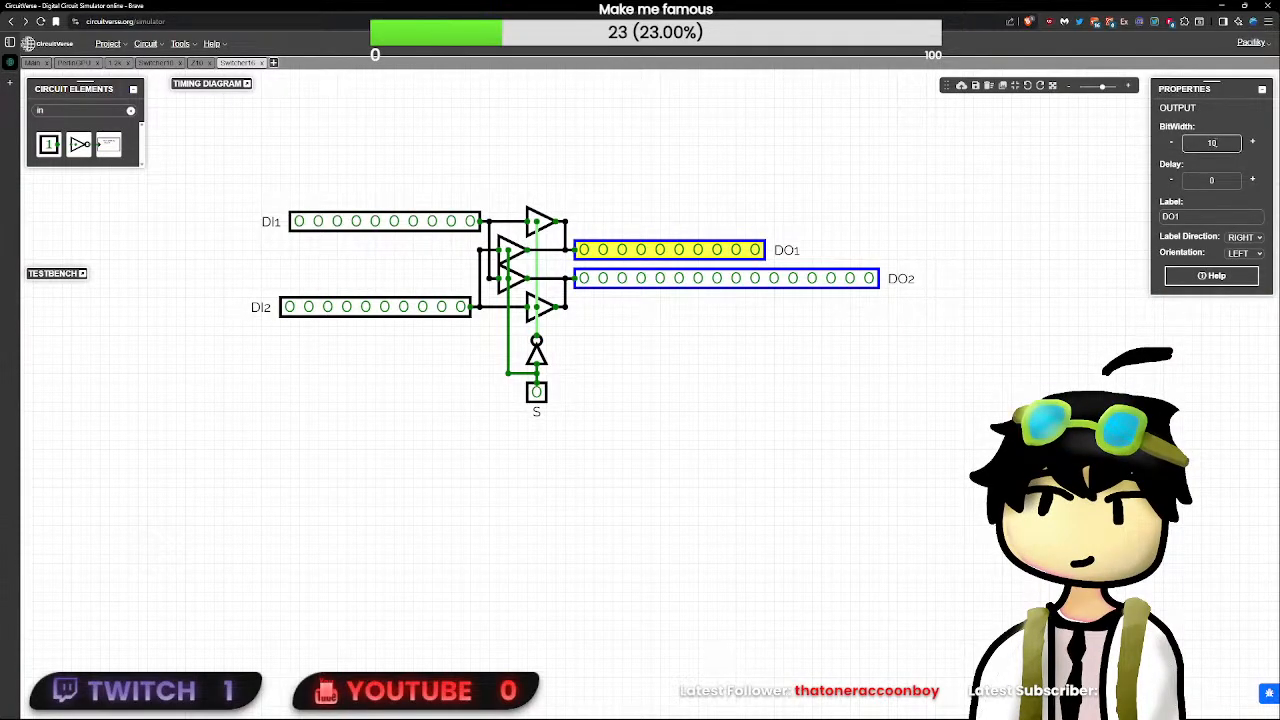
pyautogui.write('6')
pyautogui.click(1252, 140)
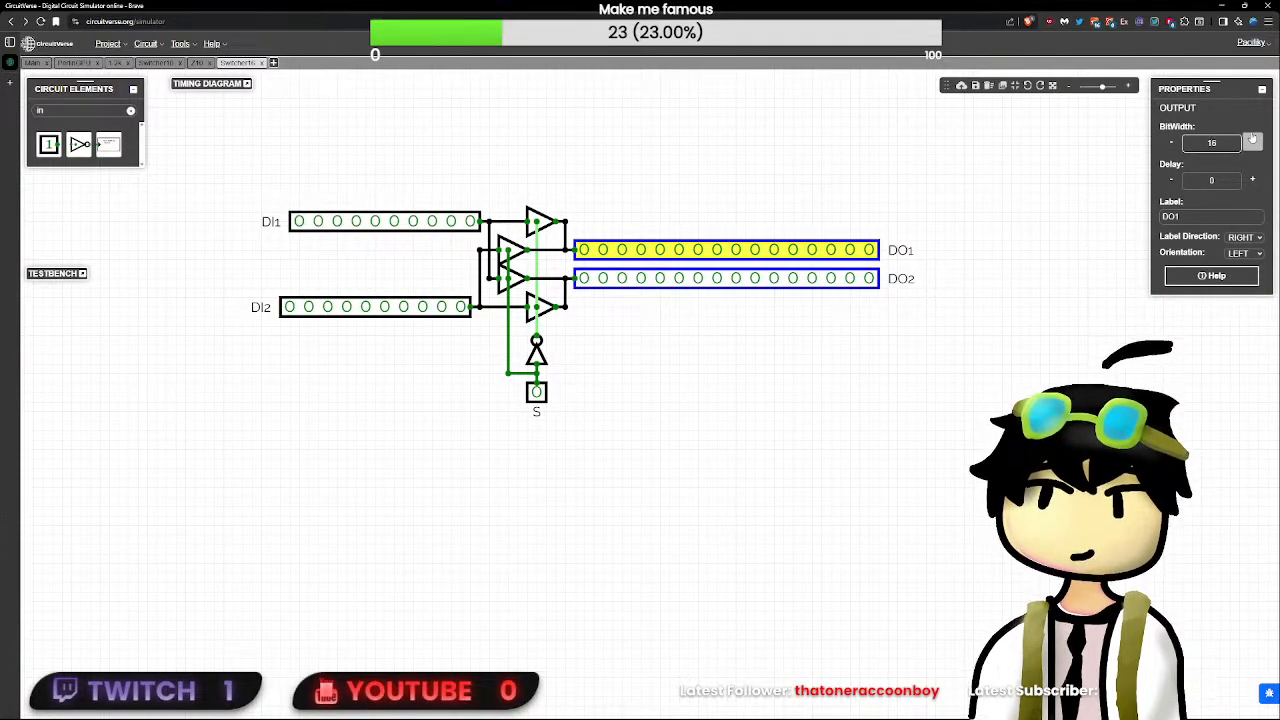
# - Set the bit width of the three remaining tri-state buffers to 16 and recheck all four buffers
pyautogui.click(540, 222)
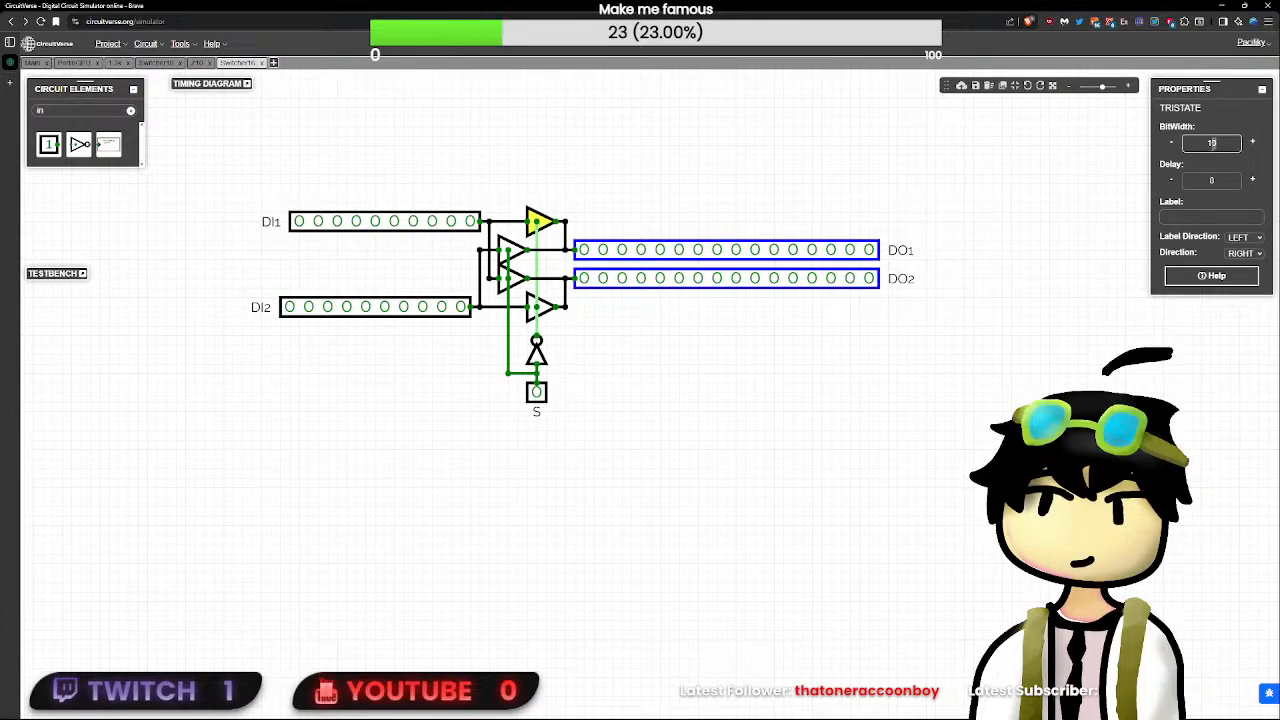
pyautogui.click(510, 250)
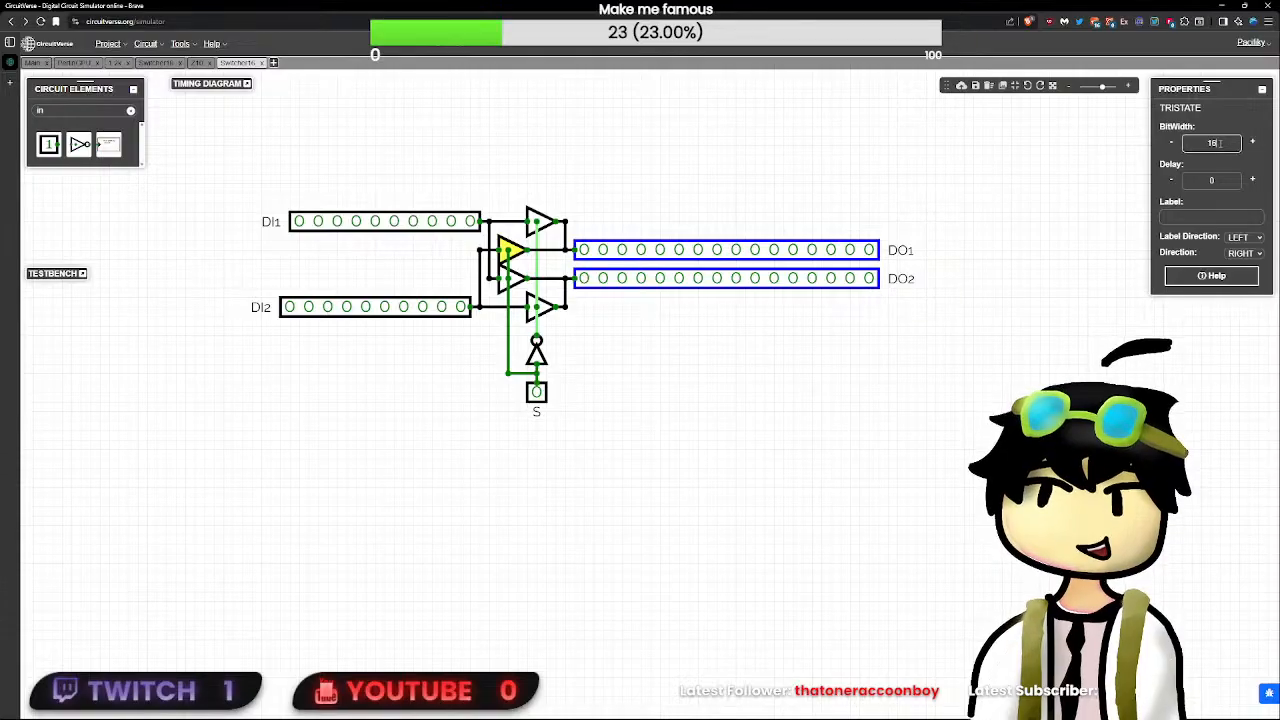
pyautogui.click(511, 279)
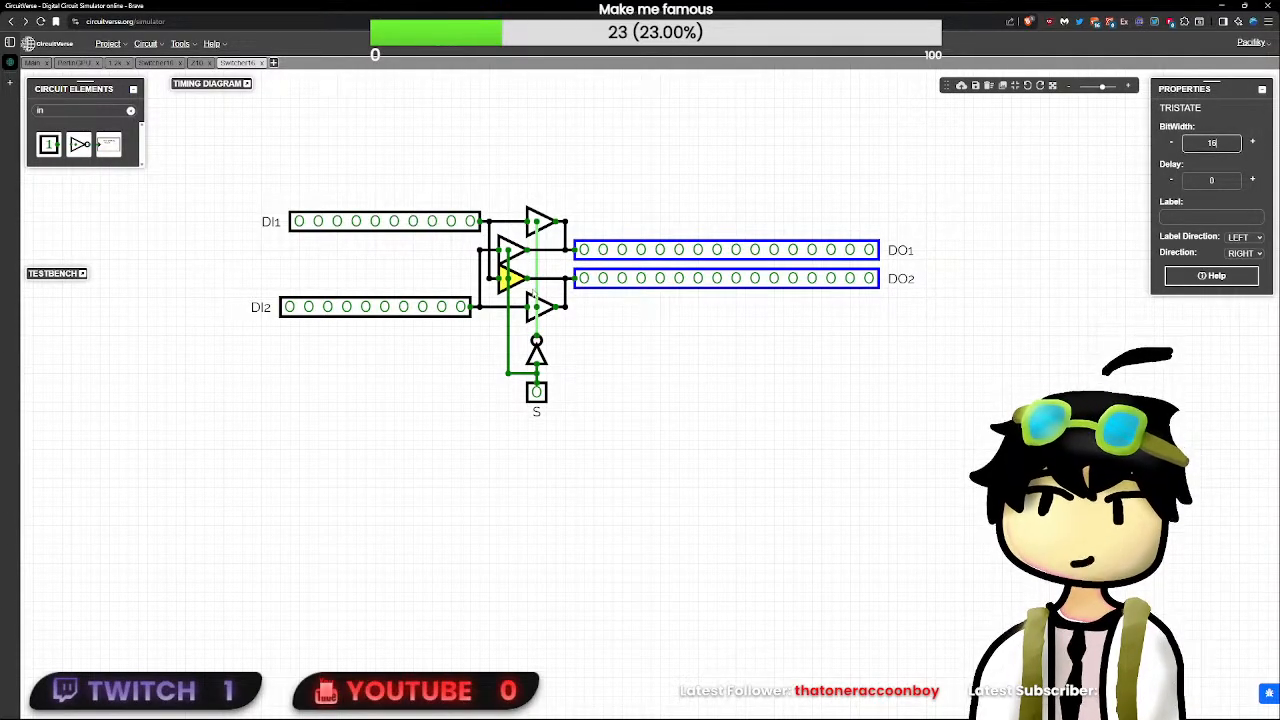
pyautogui.click(531, 299)
pyautogui.click(532, 301)
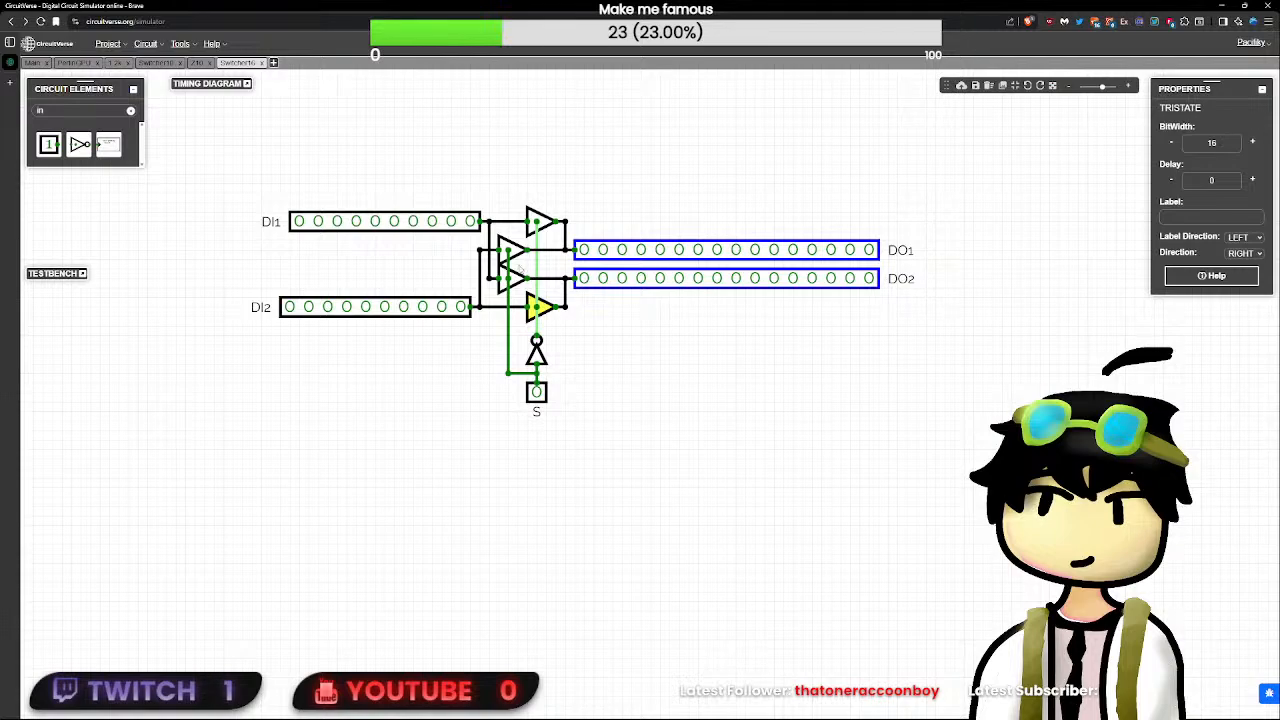
pyautogui.click(515, 278)
pyautogui.click(514, 251)
pyautogui.click(538, 222)
# - Set the bit width of the DI1 and DI2 inputs to 16
pyautogui.click(440, 222)
pyautogui.click(1228, 145)
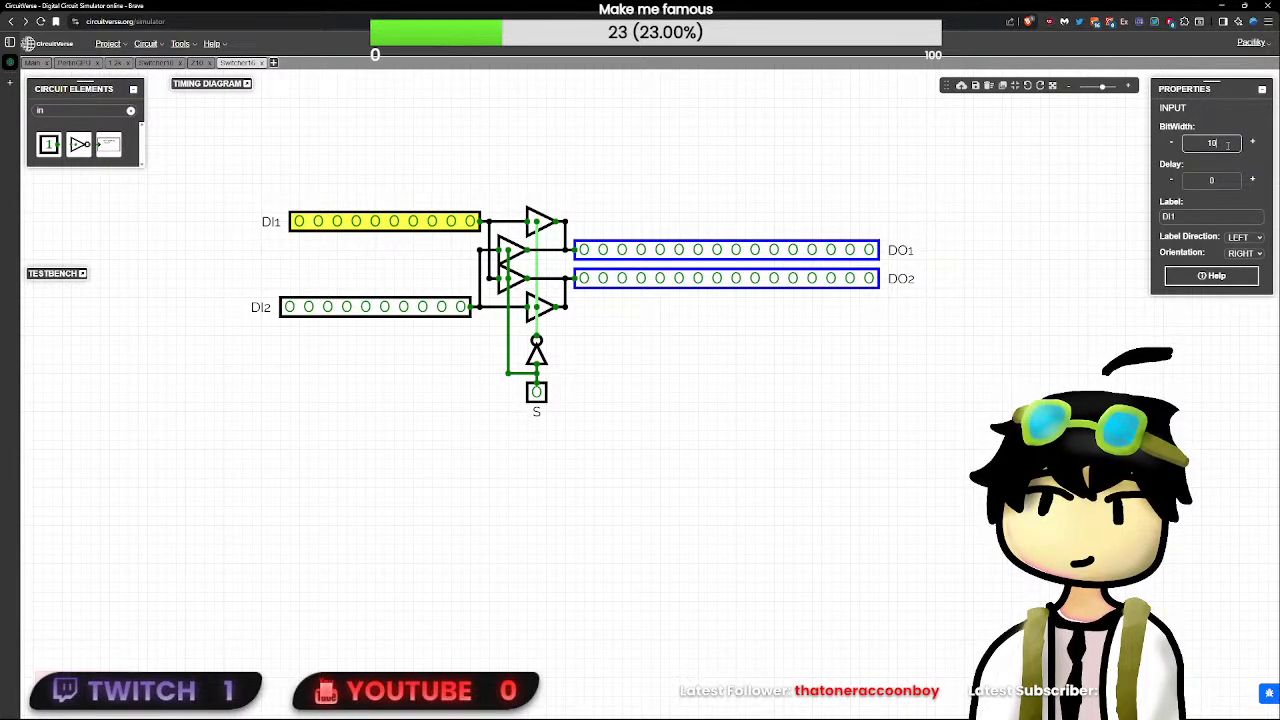
pyautogui.press('BackSpace')
pyautogui.write('6')
pyautogui.click(440, 306)
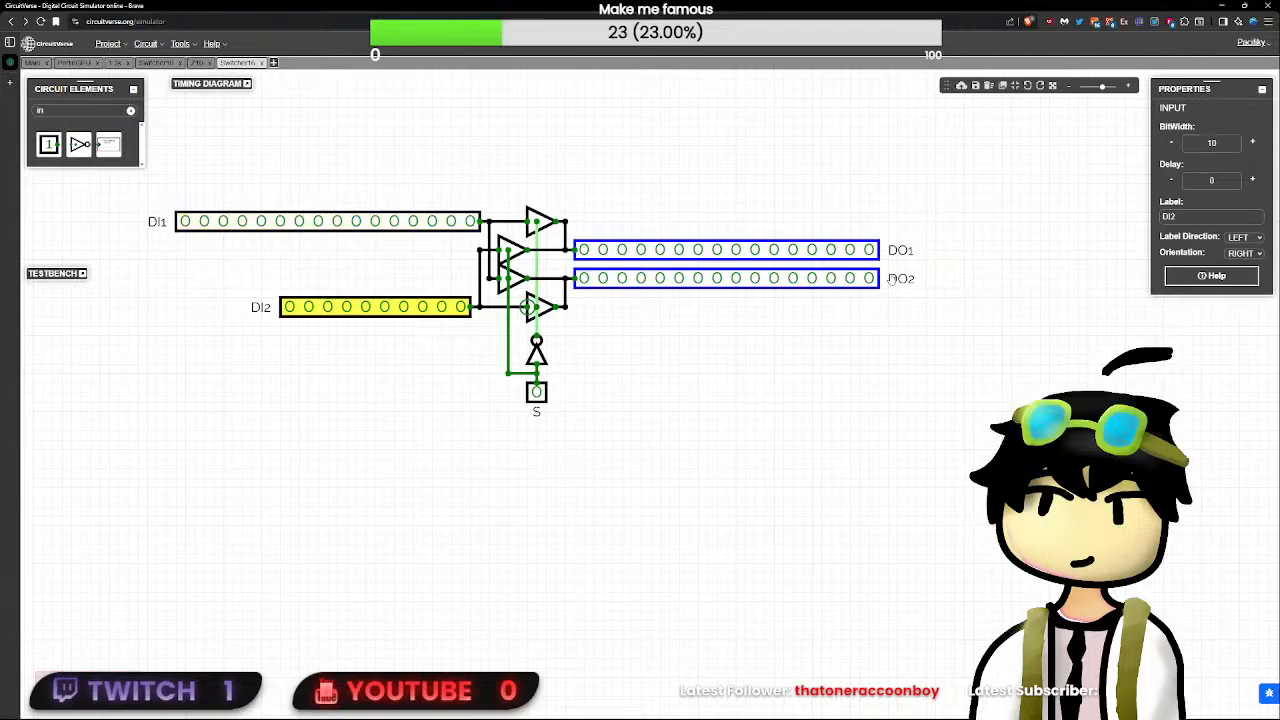
pyautogui.click(1230, 146)
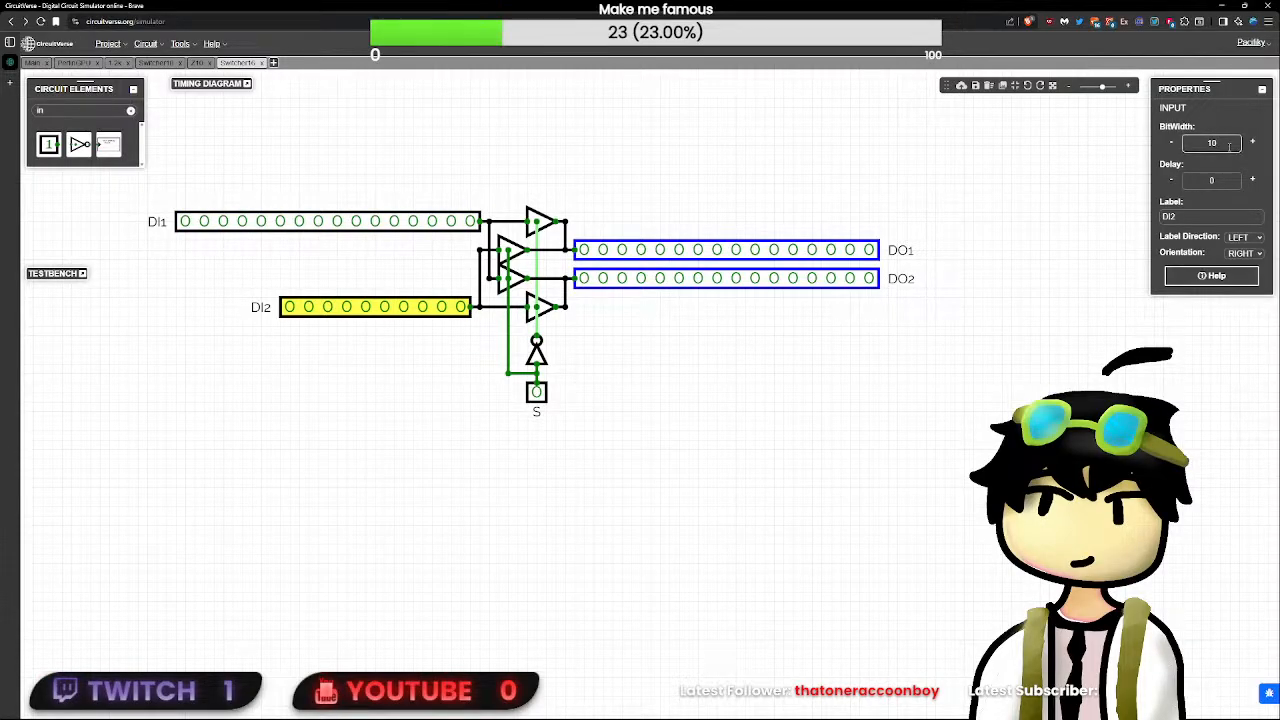
pyautogui.press('BackSpace')
pyautogui.write('6')
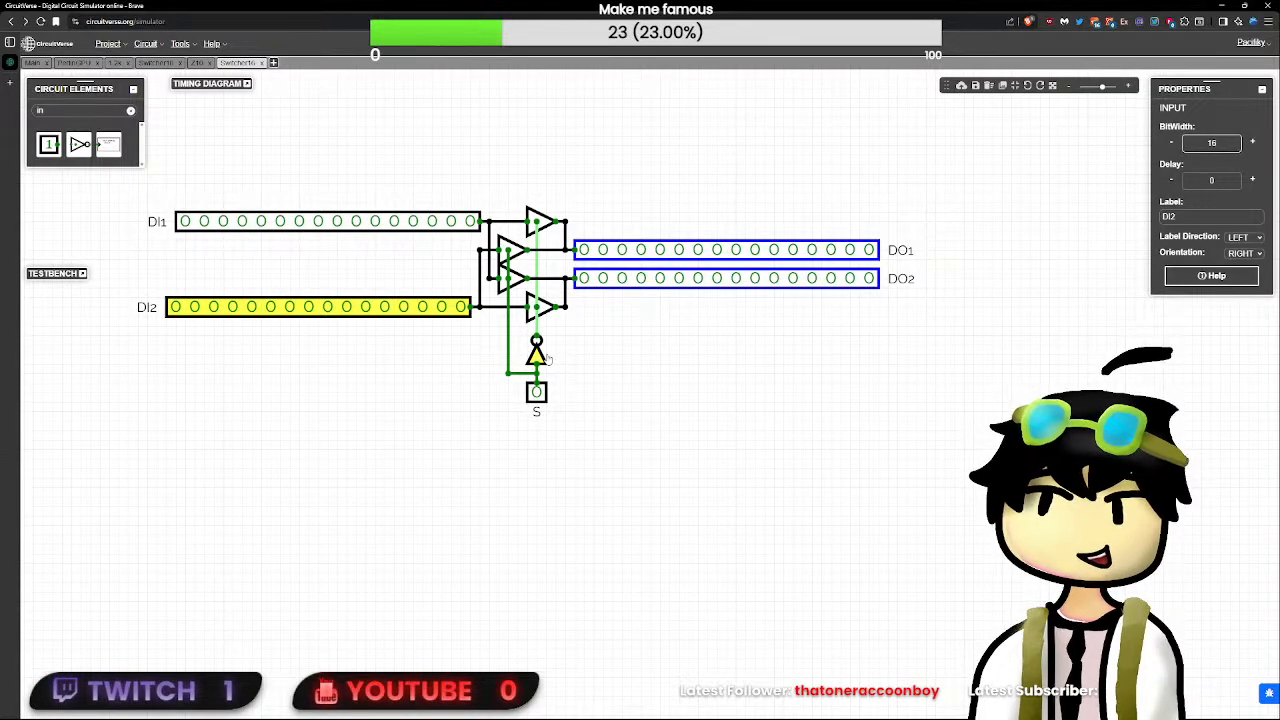
# - Test the 16-bit switcher by toggling the S input and individual bits of DI2, then reset them to 0
pyautogui.click(537, 392)
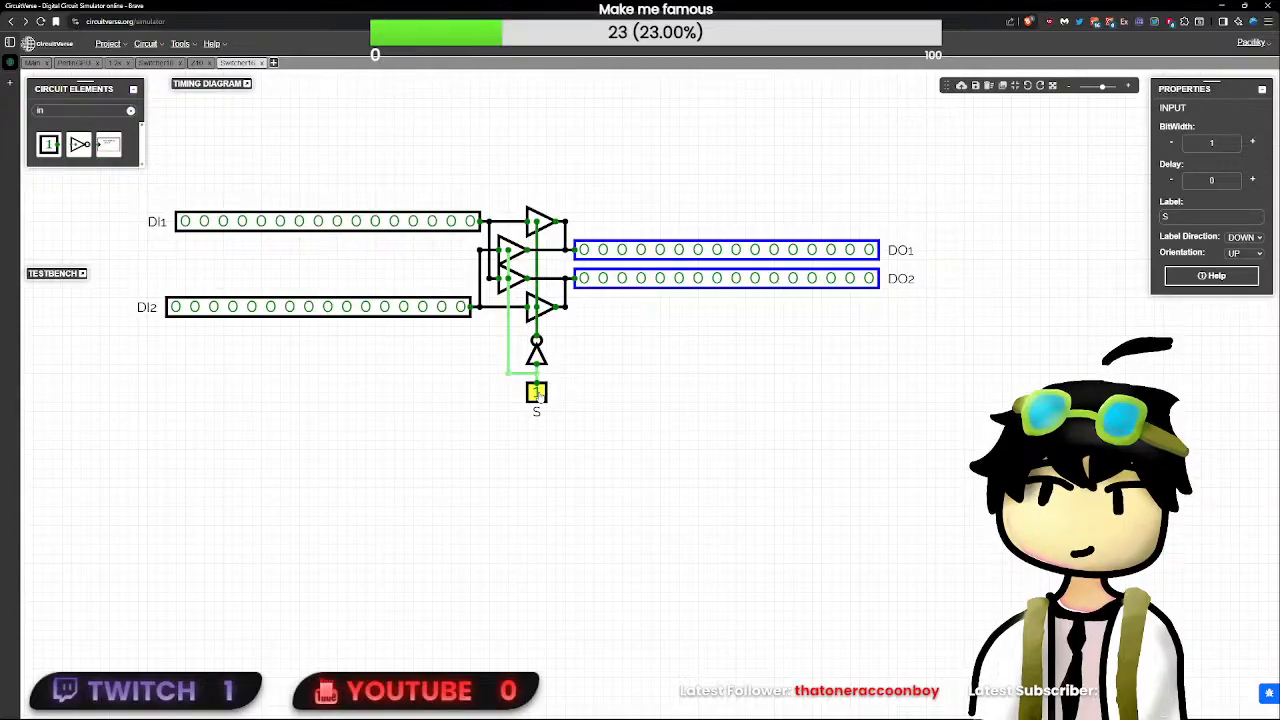
pyautogui.click(459, 312)
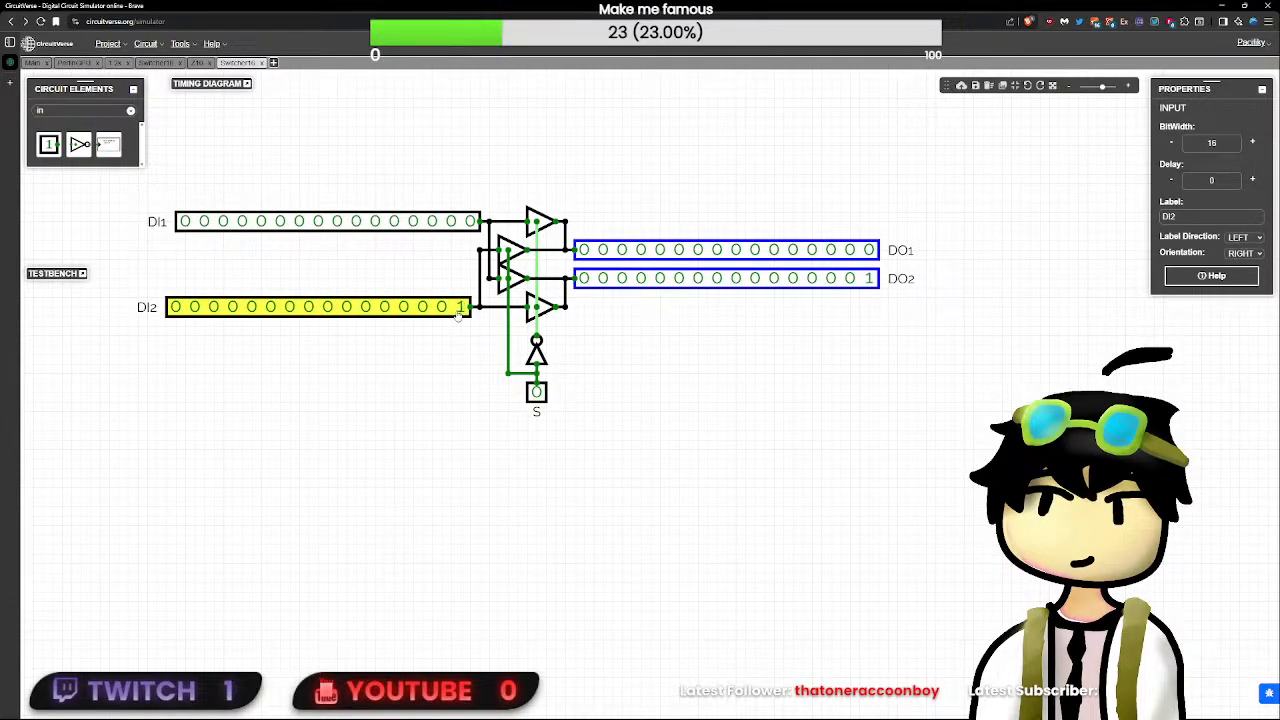
pyautogui.click(532, 390)
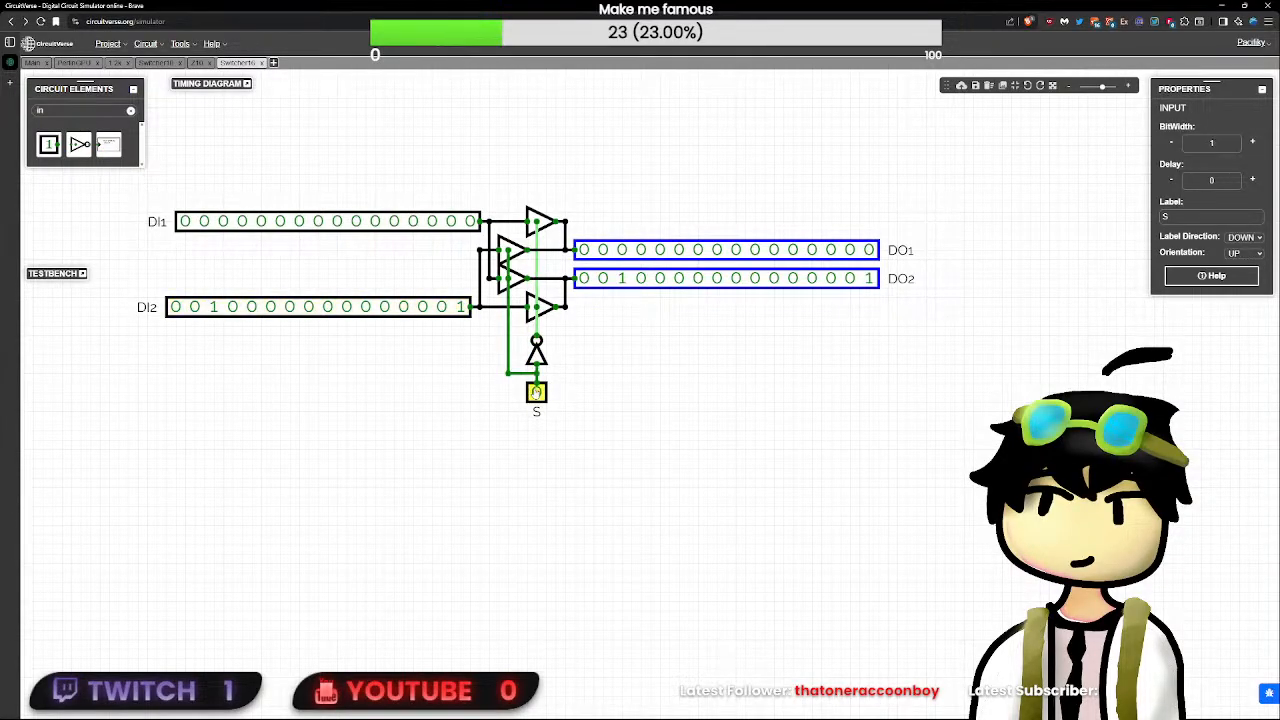
pyautogui.click(463, 311)
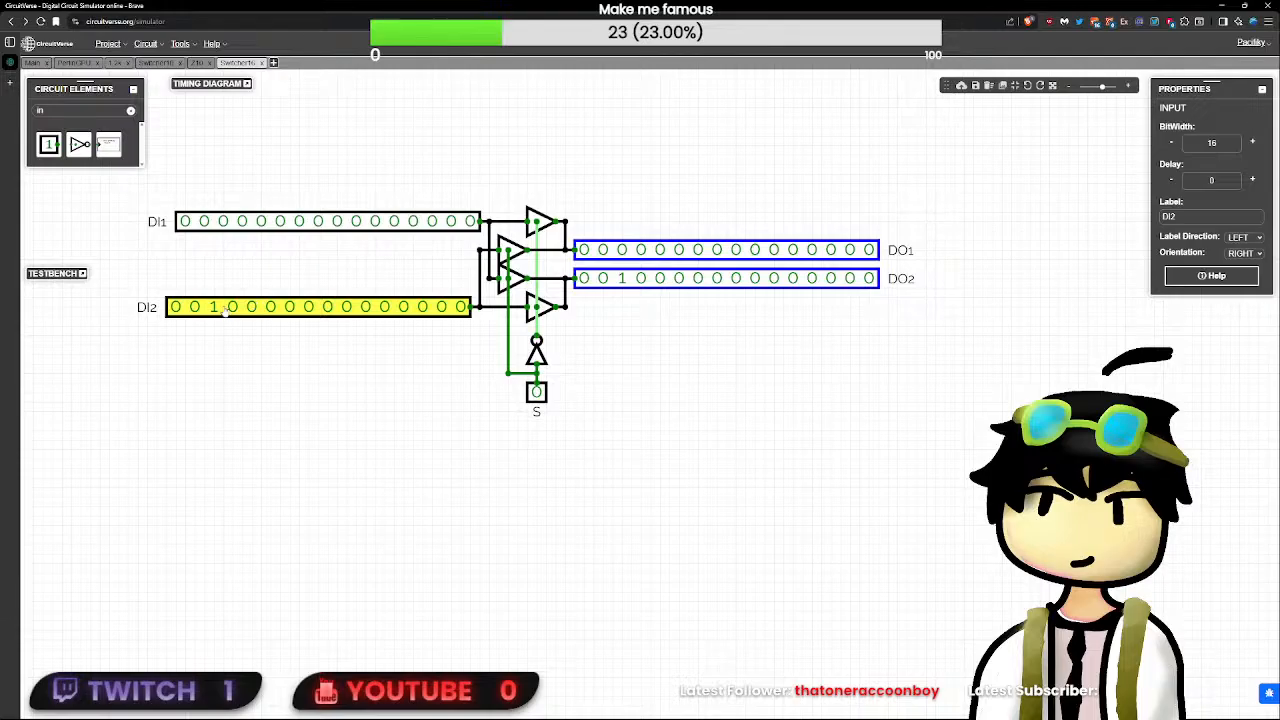
pyautogui.click(938, 378)
# - Open the Switcher16 layout for editing, move the S pin to the symbol's lower edge and narrow the symbol
pyautogui.click(1209, 273)
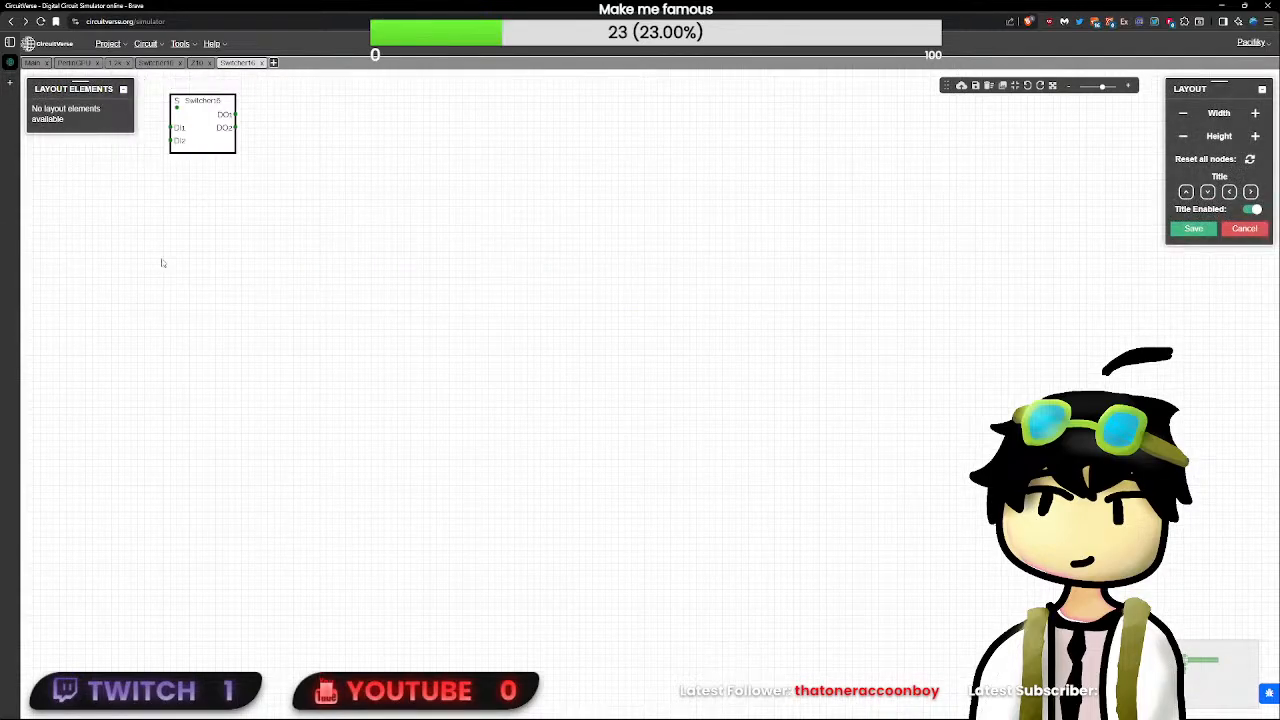
pyautogui.scroll(3, 490, 359)
pyautogui.click(444, 215)
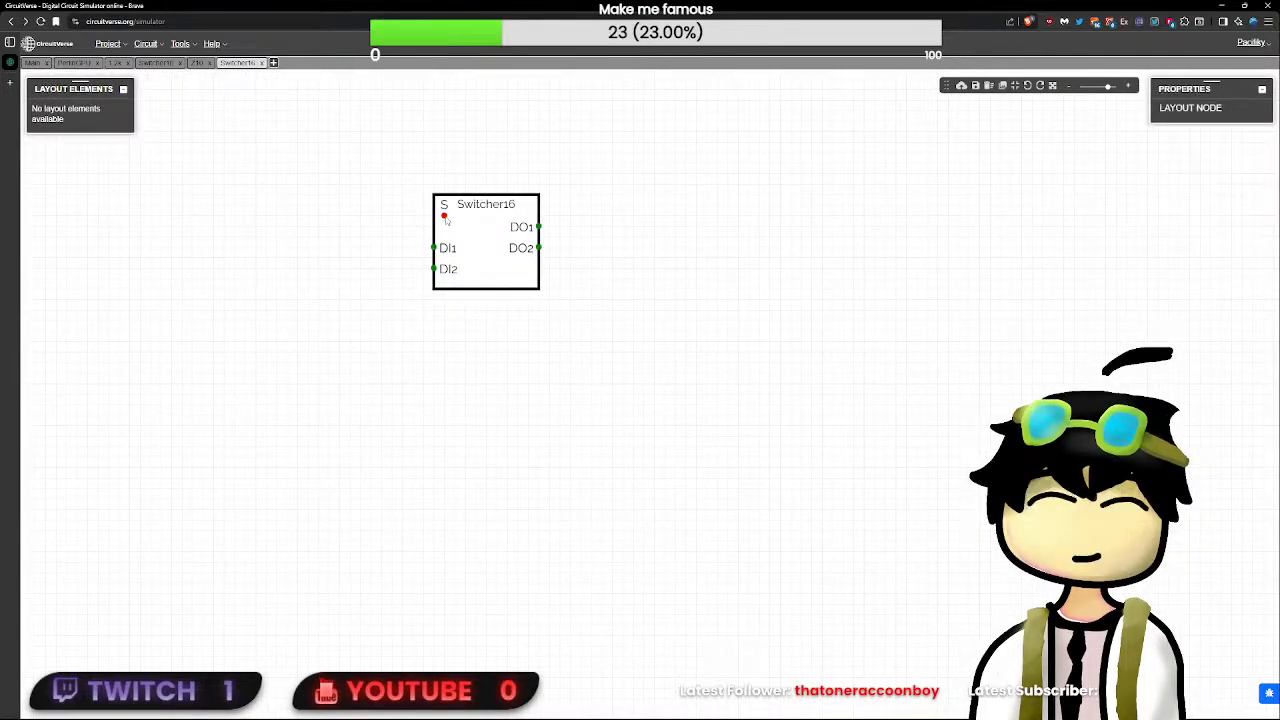
pyautogui.click(661, 315)
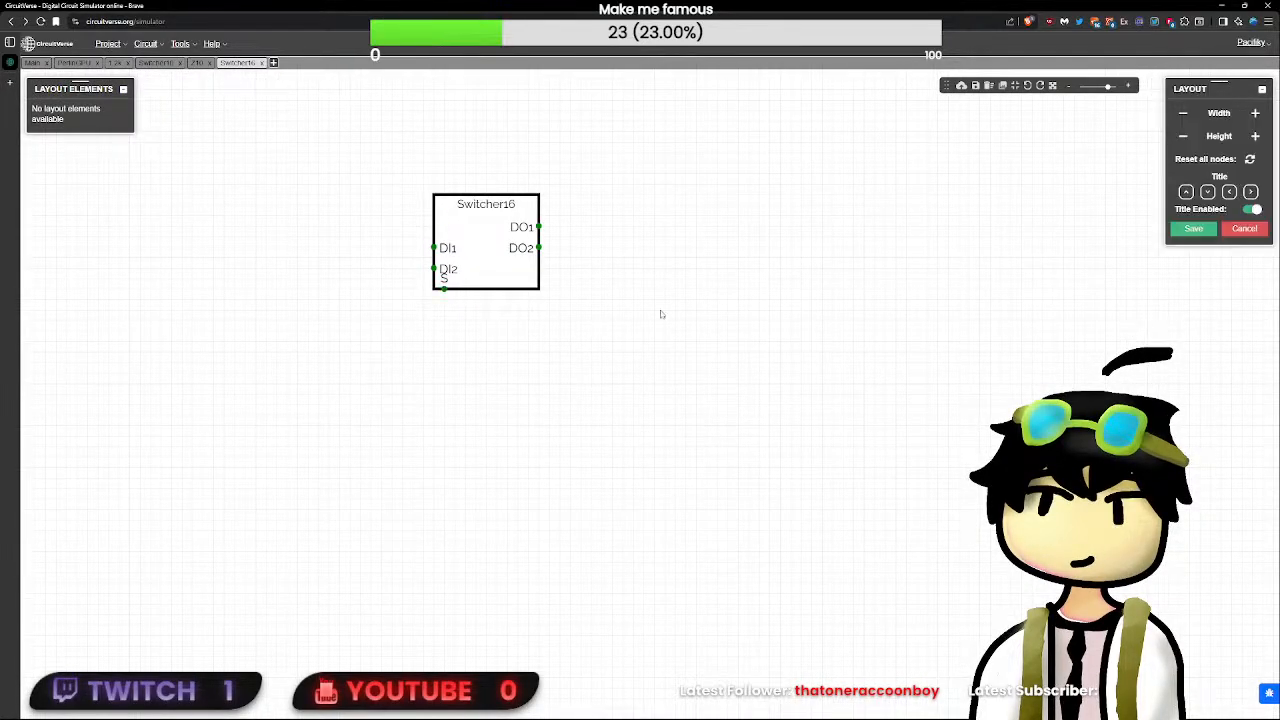
pyautogui.click(1183, 120)
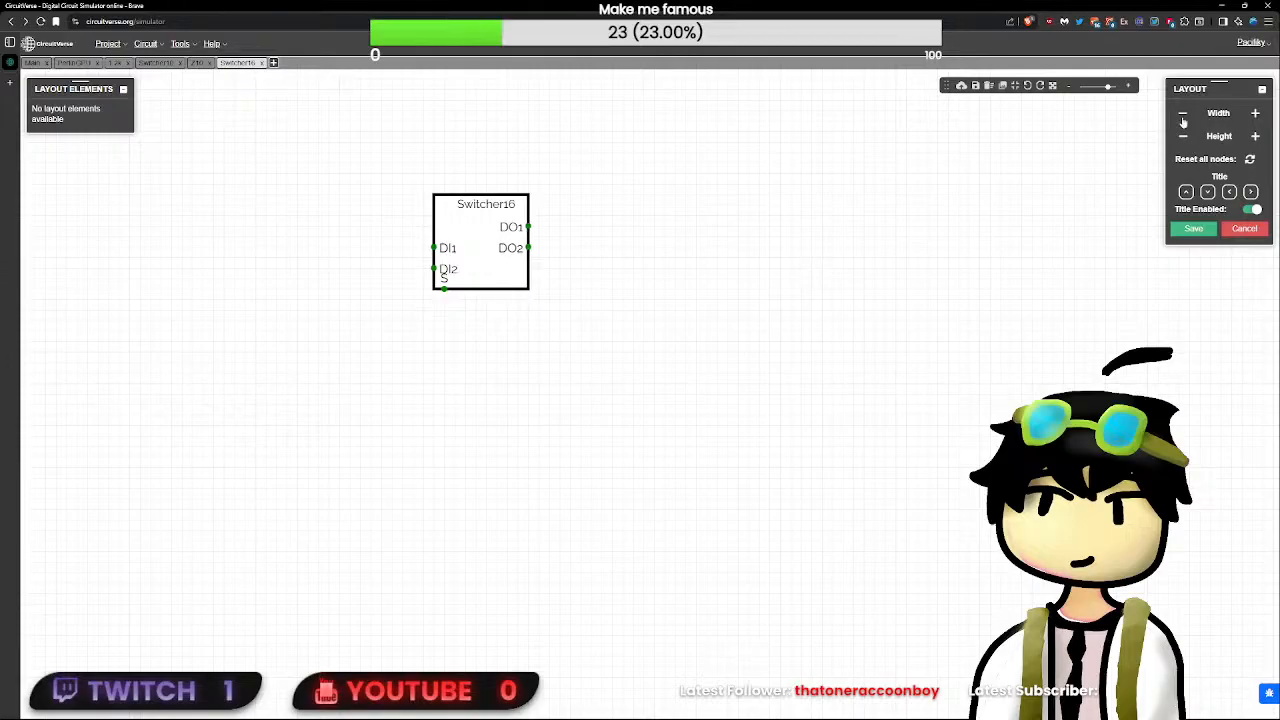
# - Move the DI and DO pins to the upper end of the Switcher16 symbol, hide its title and reduce its height
pyautogui.click(434, 248)
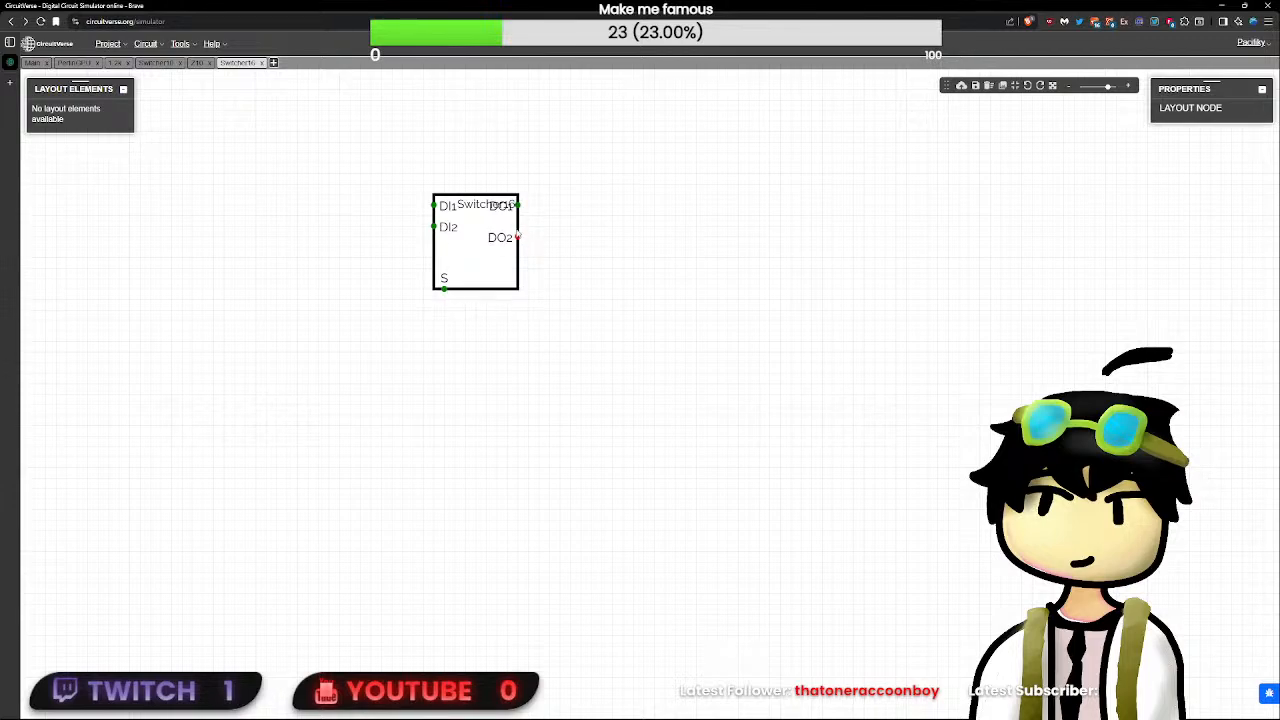
pyautogui.click(741, 276)
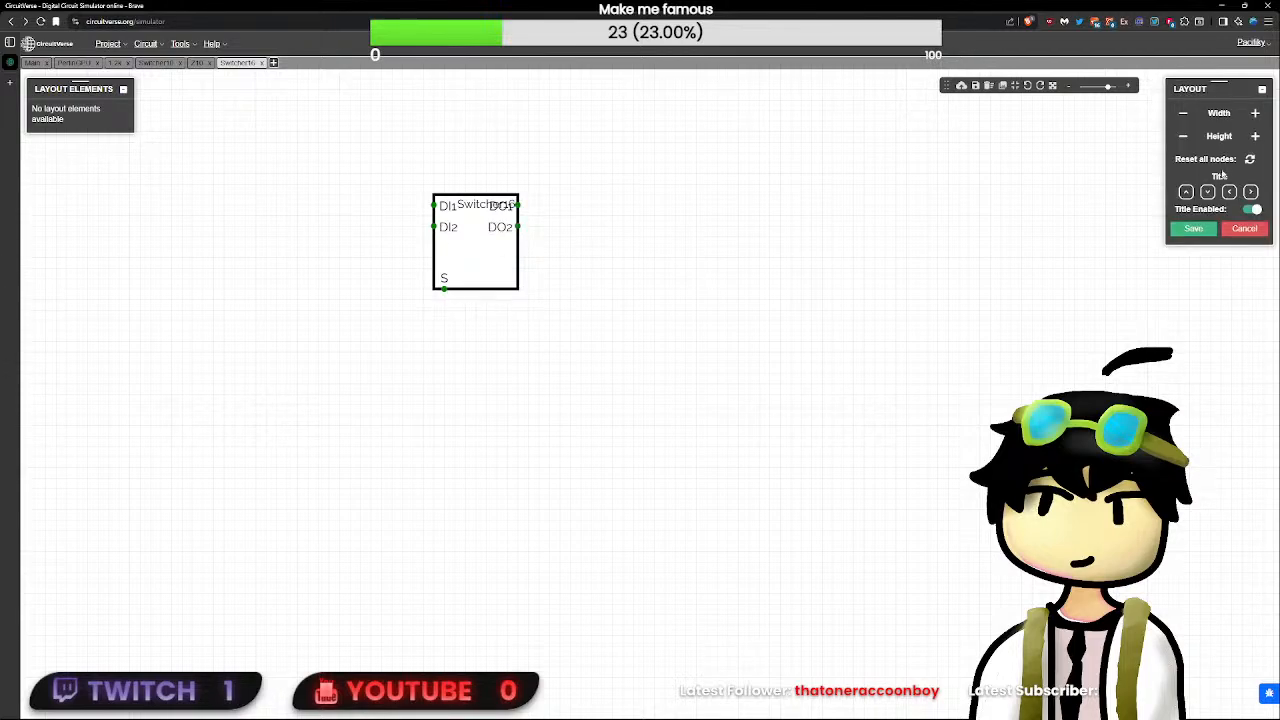
pyautogui.click(1185, 137)
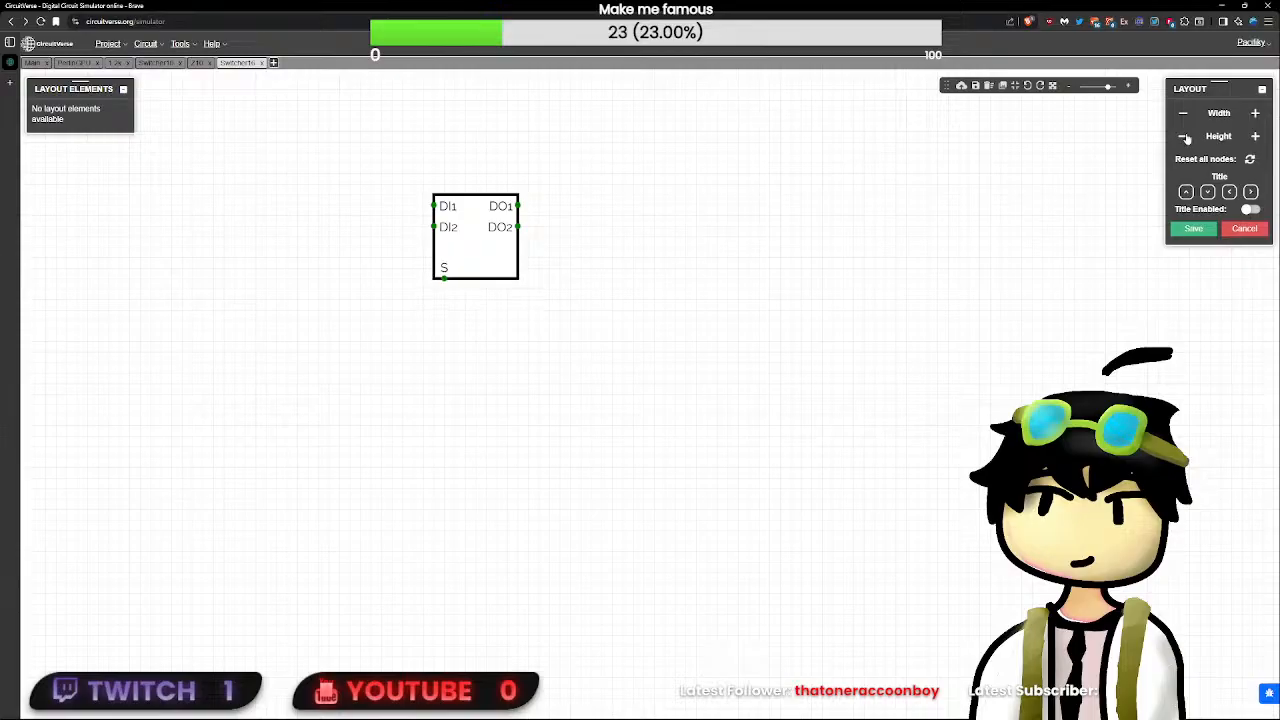
pyautogui.click(1185, 137)
pyautogui.click(1185, 137)
pyautogui.click(1185, 137)
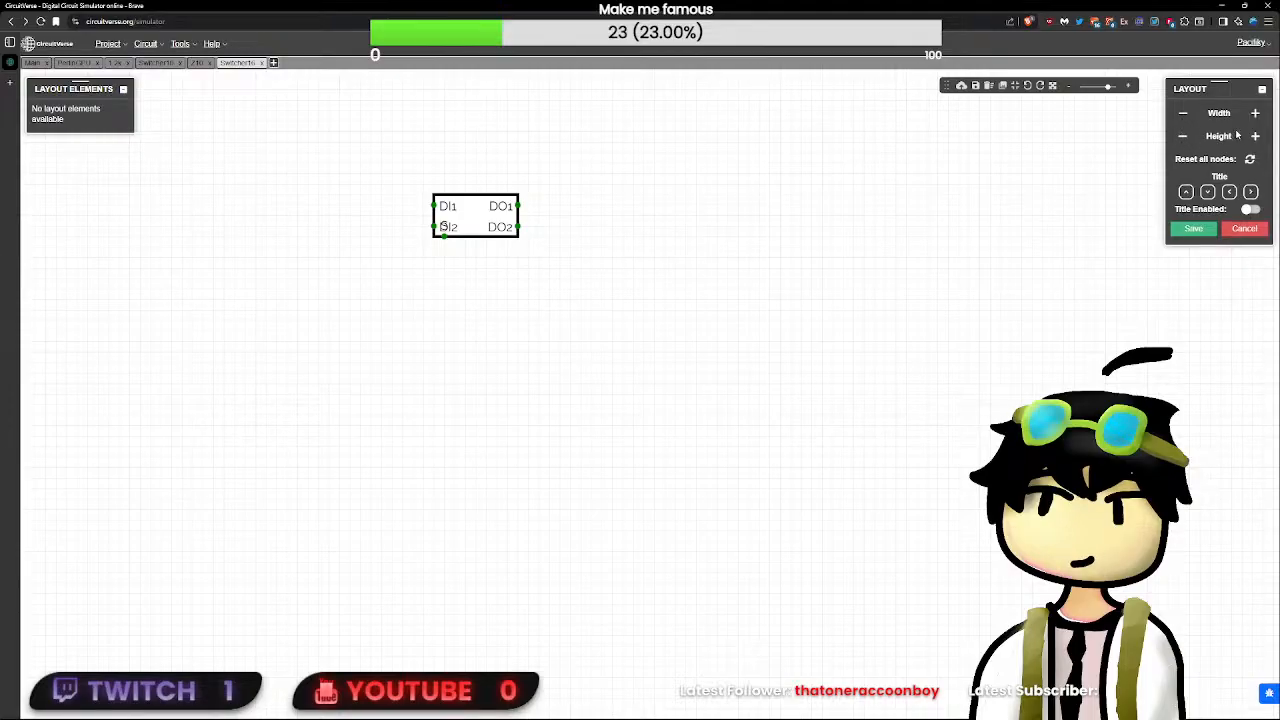
# - Narrow the Switcher16 symbol and save the layout
pyautogui.click(1183, 113)
pyautogui.click(1183, 113)
pyautogui.click(1183, 113)
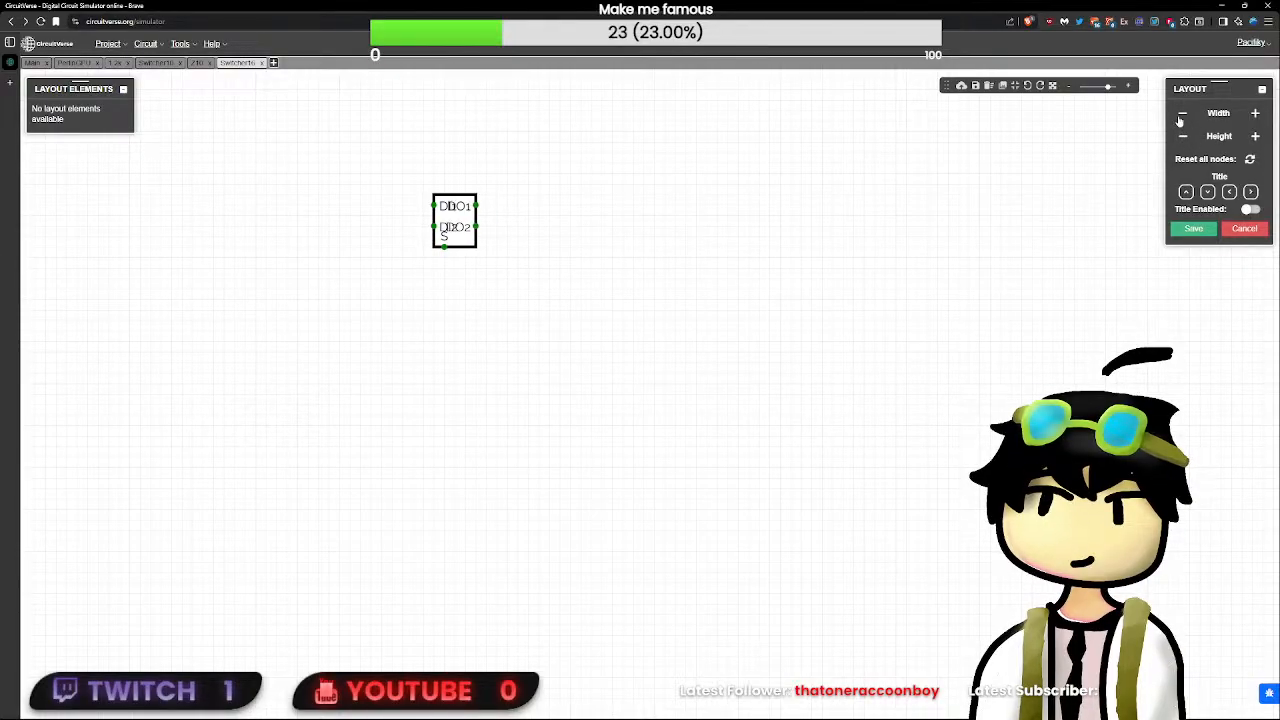
pyautogui.click(1183, 113)
pyautogui.click(1255, 113)
pyautogui.click(1254, 115)
pyautogui.click(1192, 230)
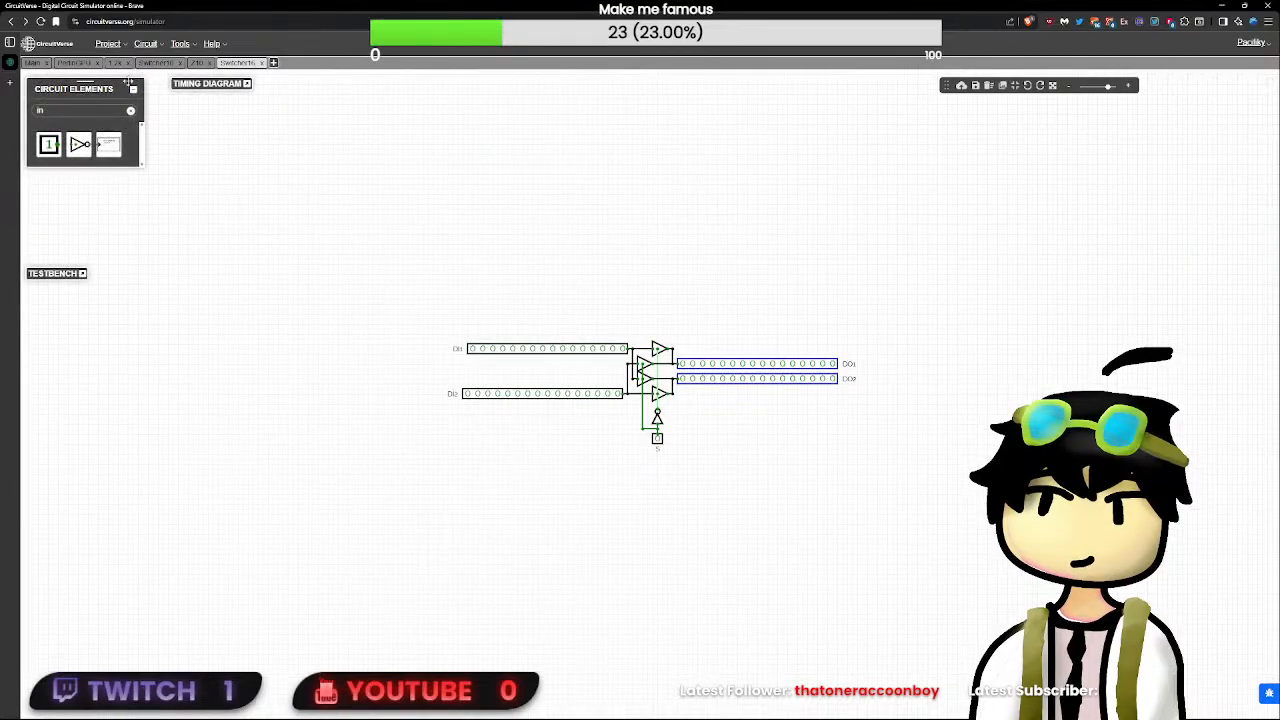
# - Insert a Switcher16 subcircuit into the PerlinGPU circuit below the two 64K x 32-bit RAMs
pyautogui.click(74, 62)
pyautogui.rightClick(370, 330)
pyautogui.click(397, 442)
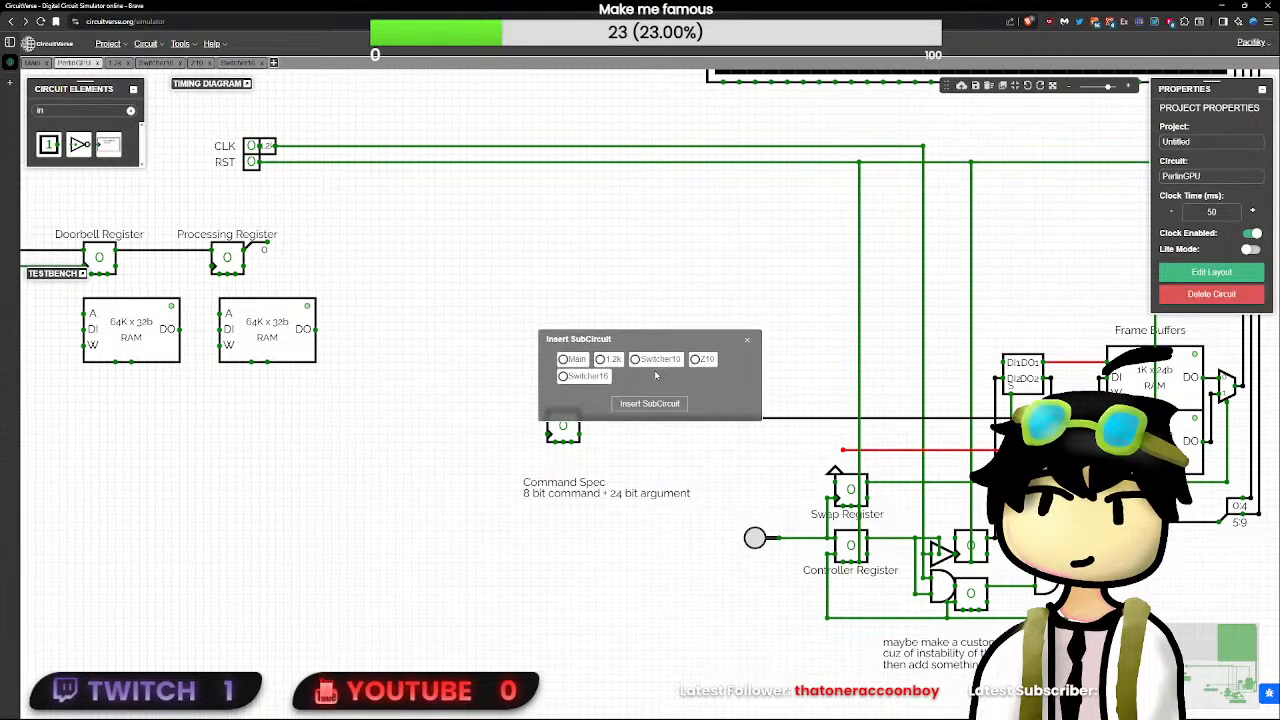
pyautogui.click(581, 385)
pyautogui.click(650, 402)
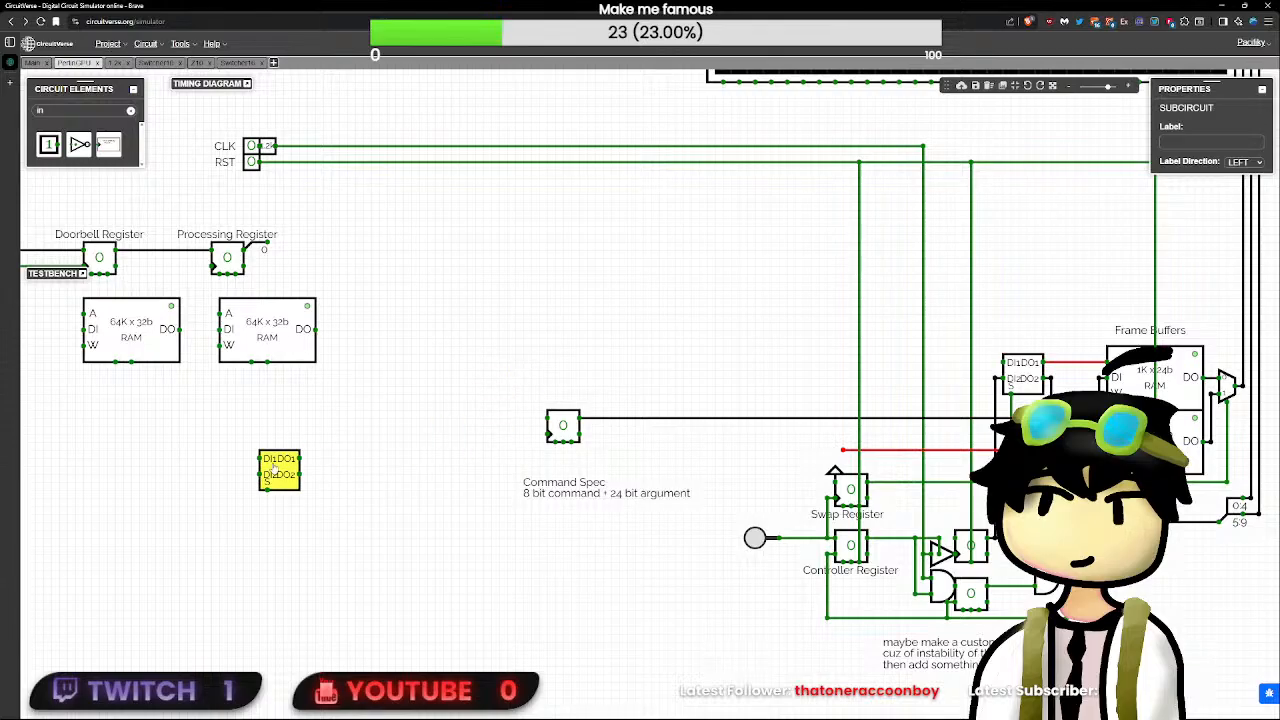
pyautogui.click(151, 409)
# - Stack the two 64K x 32-bit RAMs and wire the switcher's DO1 and DO2 to their upper and lower A inputs
pyautogui.moveTo(213, 411); pyautogui.dragTo(608, 295)
pyautogui.scroll(3, 763, 411)
pyautogui.click(585, 400)
pyautogui.moveTo(822, 312); pyautogui.dragTo(661, 388)
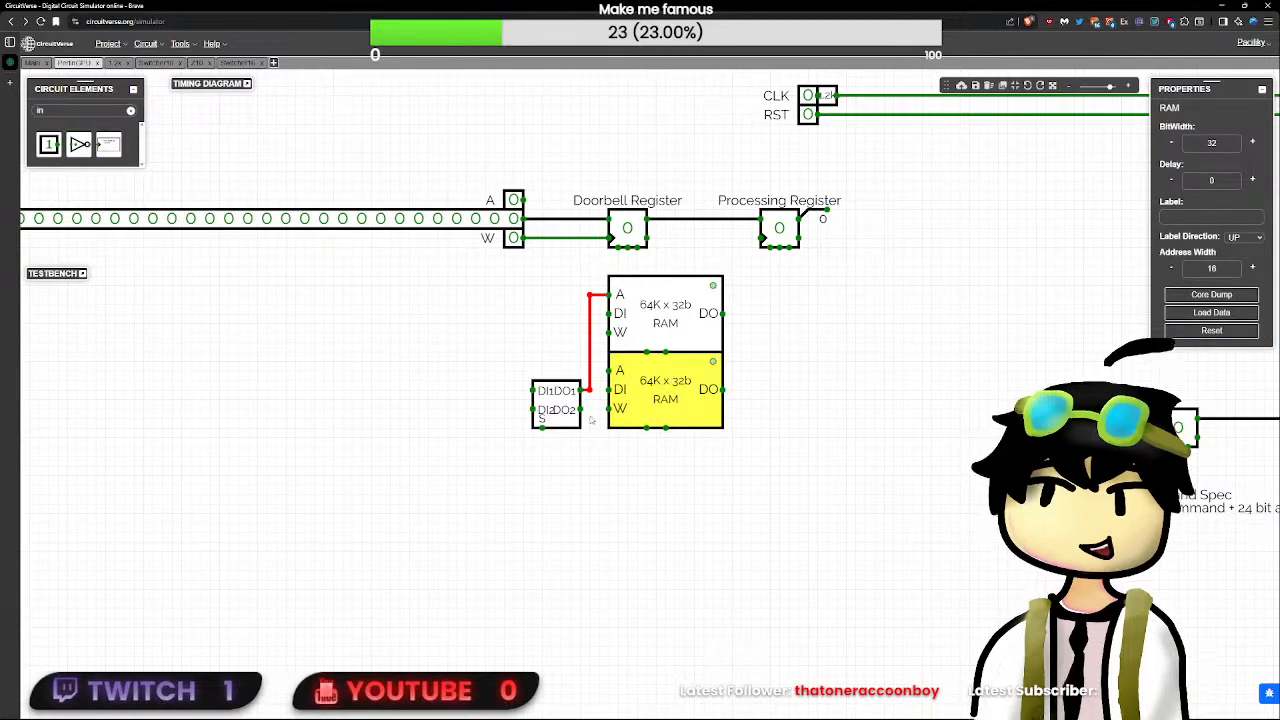
pyautogui.moveTo(581, 409); pyautogui.dragTo(608, 372)
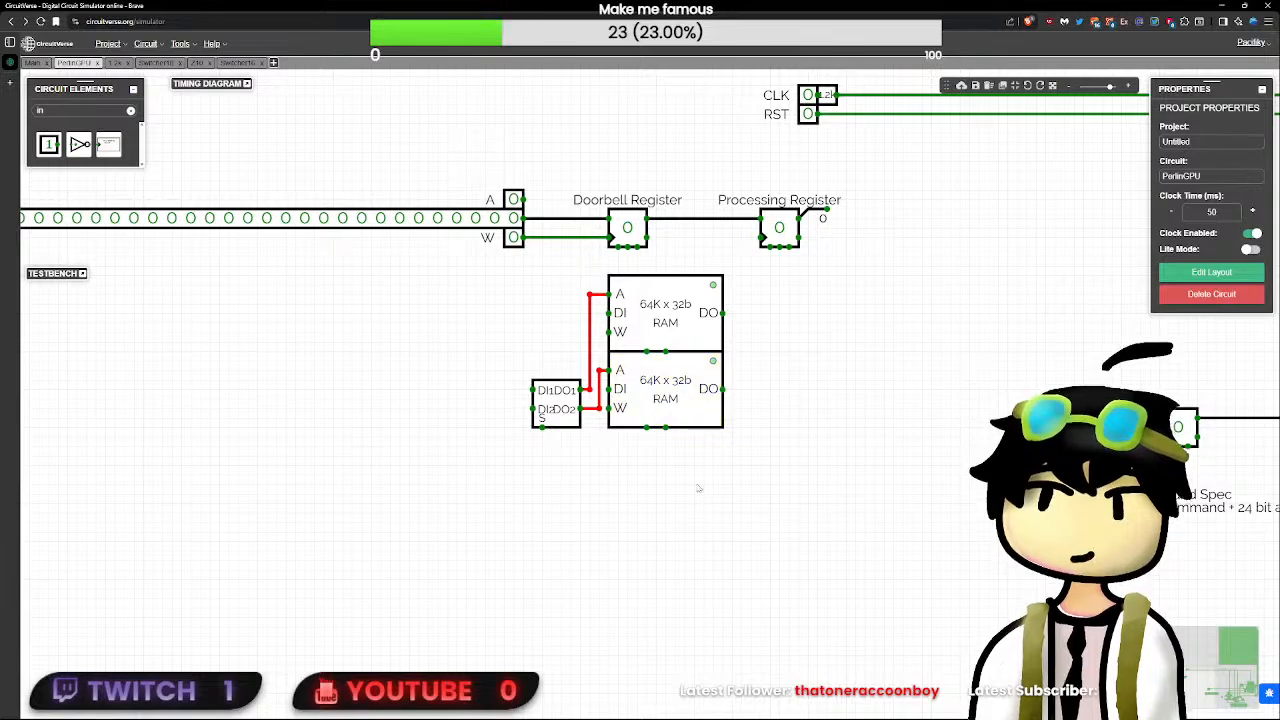
# - Move the Command Spec note to the empty area above the CLK and RST inputs
pyautogui.scroll(-3, 697, 480)
pyautogui.scroll(-3, 688, 474)
pyautogui.moveTo(903, 490)
pyautogui.mouseDown()
pyautogui.moveTo(652, 313)
pyautogui.moveTo(656, 275)
pyautogui.mouseUp()
pyautogui.click(734, 503)
pyautogui.moveTo(759, 510); pyautogui.dragTo(578, 398)
pyautogui.moveTo(683, 424); pyautogui.dragTo(683, 440)
pyautogui.click(514, 337)
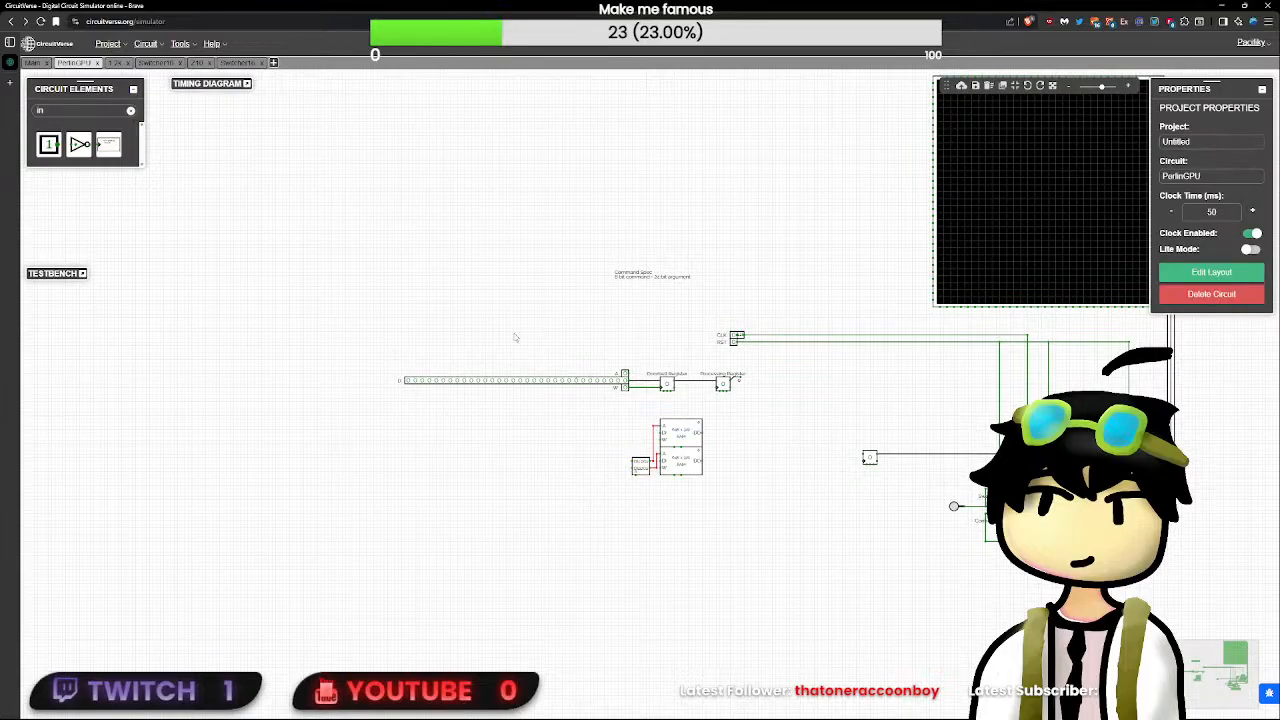
# - Add a text label reading "Command Buffer" above the stacked 64K x 32-bit RAMs
pyautogui.doubleClick(97, 110)
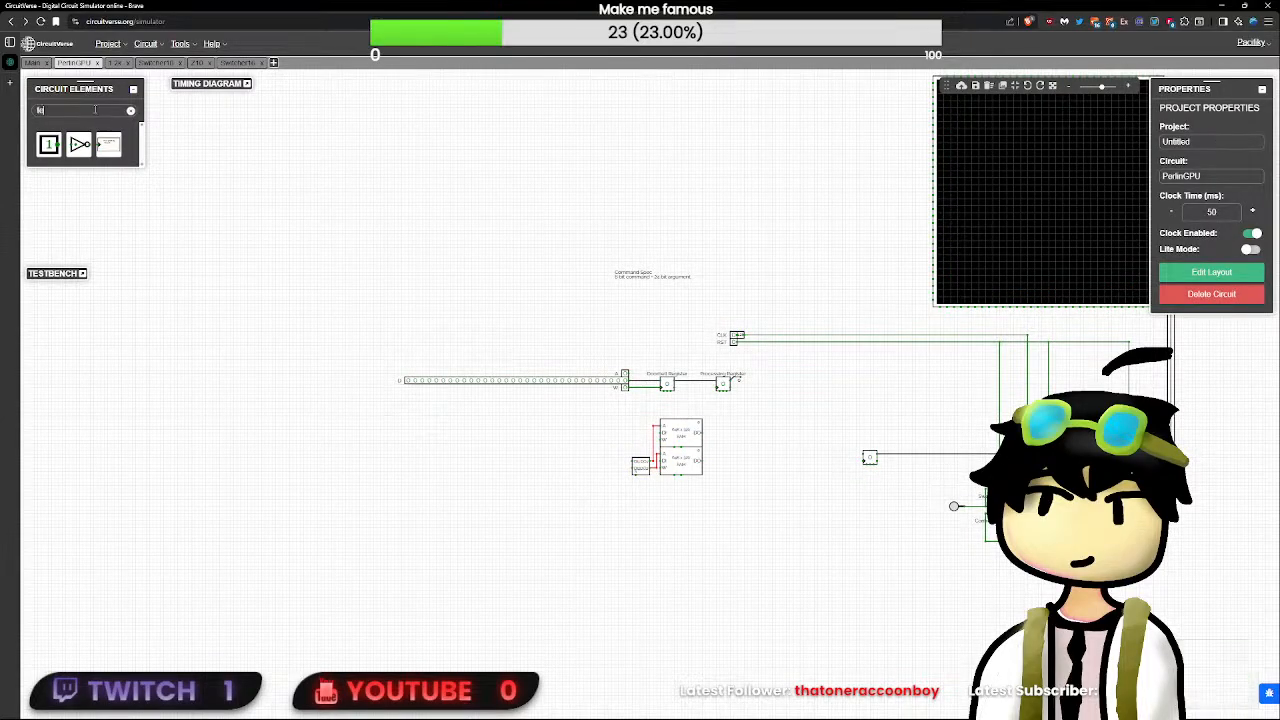
pyautogui.write('text')
pyautogui.click(52, 146)
pyautogui.click(670, 411)
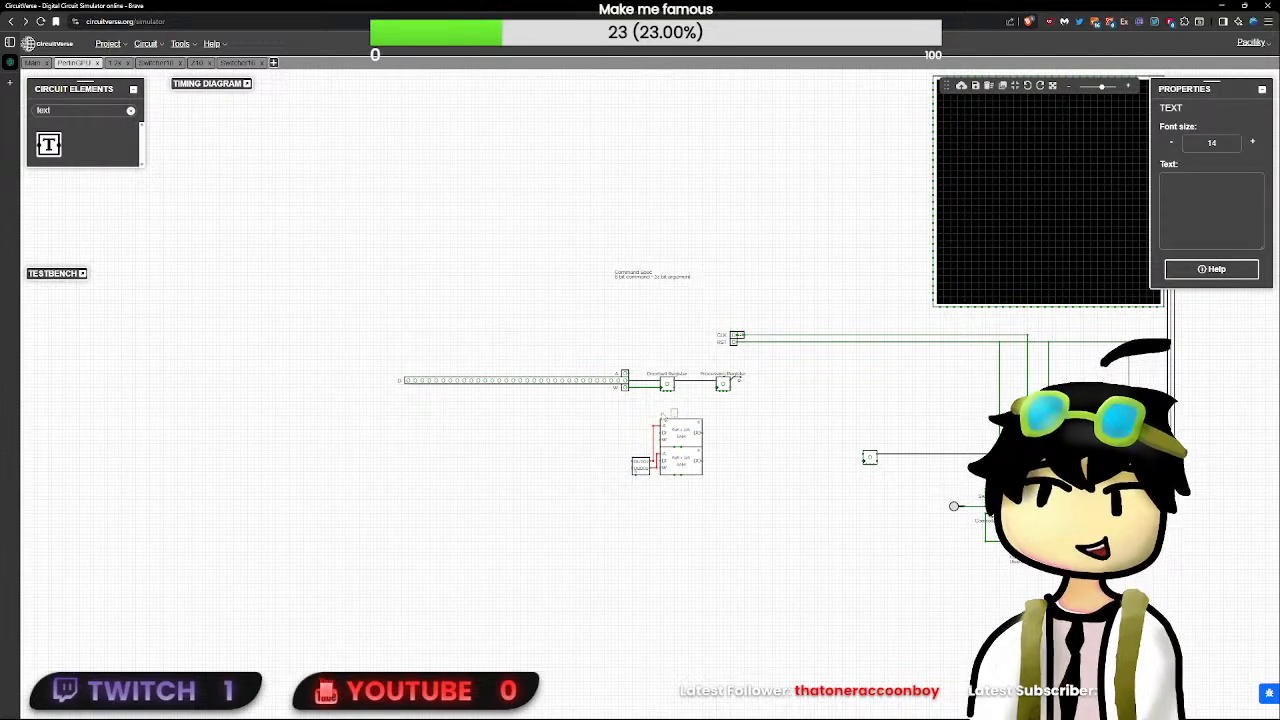
pyautogui.click(1187, 208)
pyautogui.write('C')
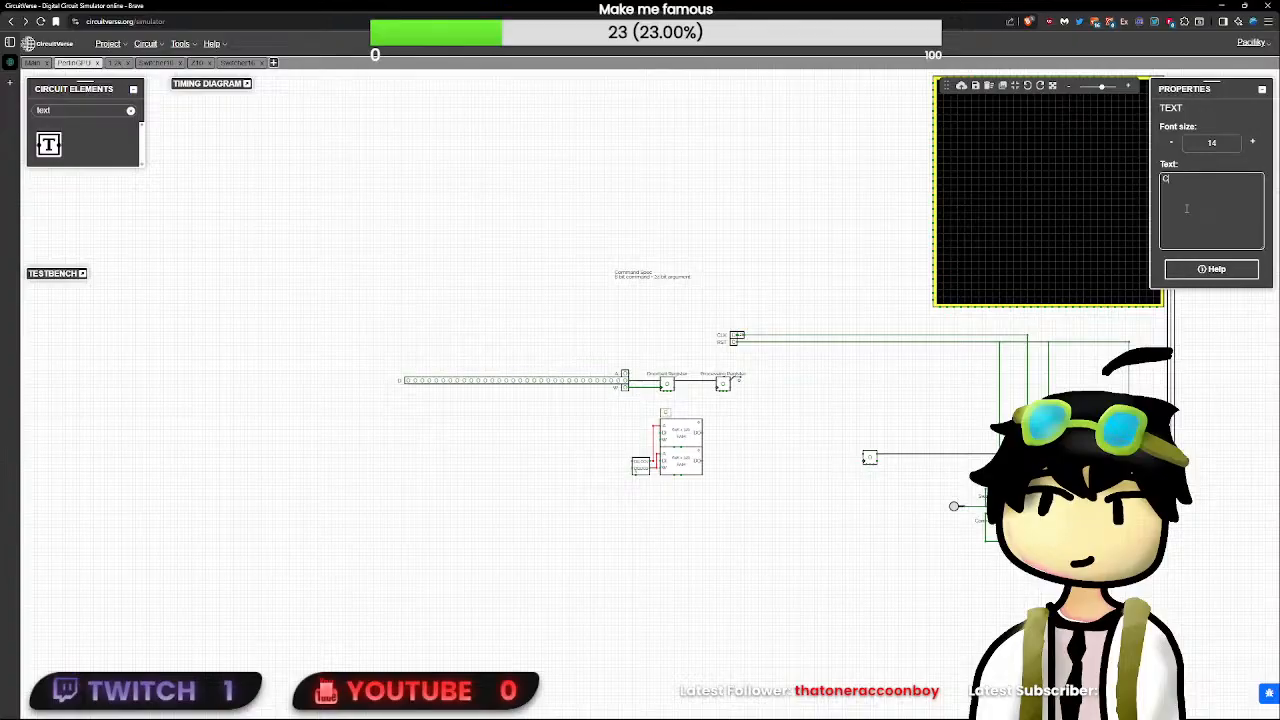
pyautogui.write('ommand Buffer')
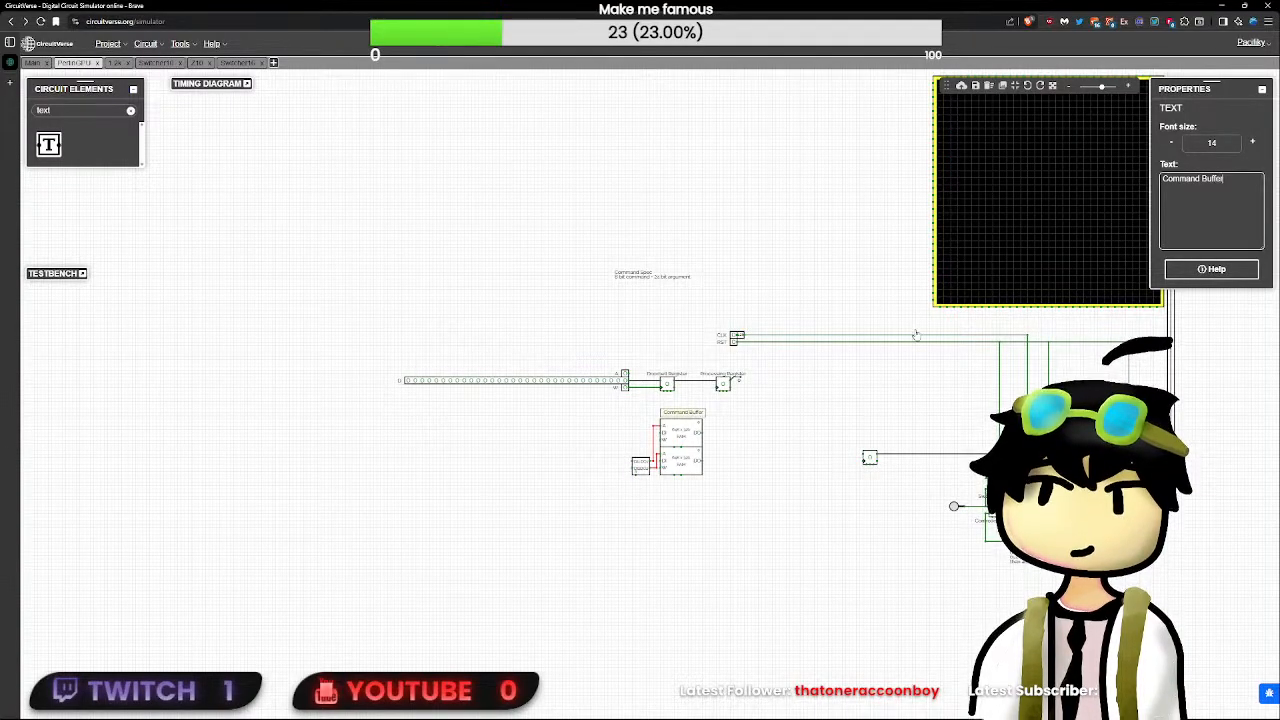
pyautogui.click(771, 562)
# - Change the label above the RAM pair to "Command Buffers" and centre it over them
pyautogui.scroll(5, 768, 548)
pyautogui.click(632, 318)
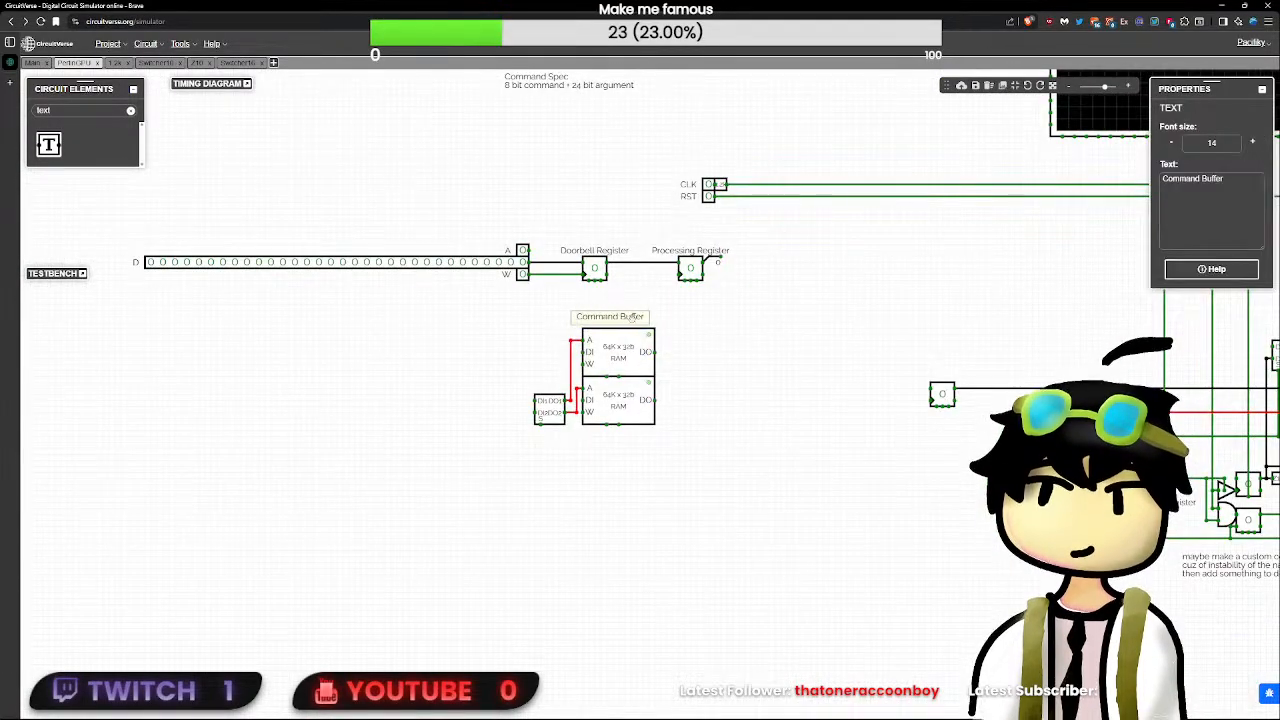
pyautogui.moveTo(632, 317); pyautogui.dragTo(637, 317)
pyautogui.write('s')
pyautogui.click(860, 320)
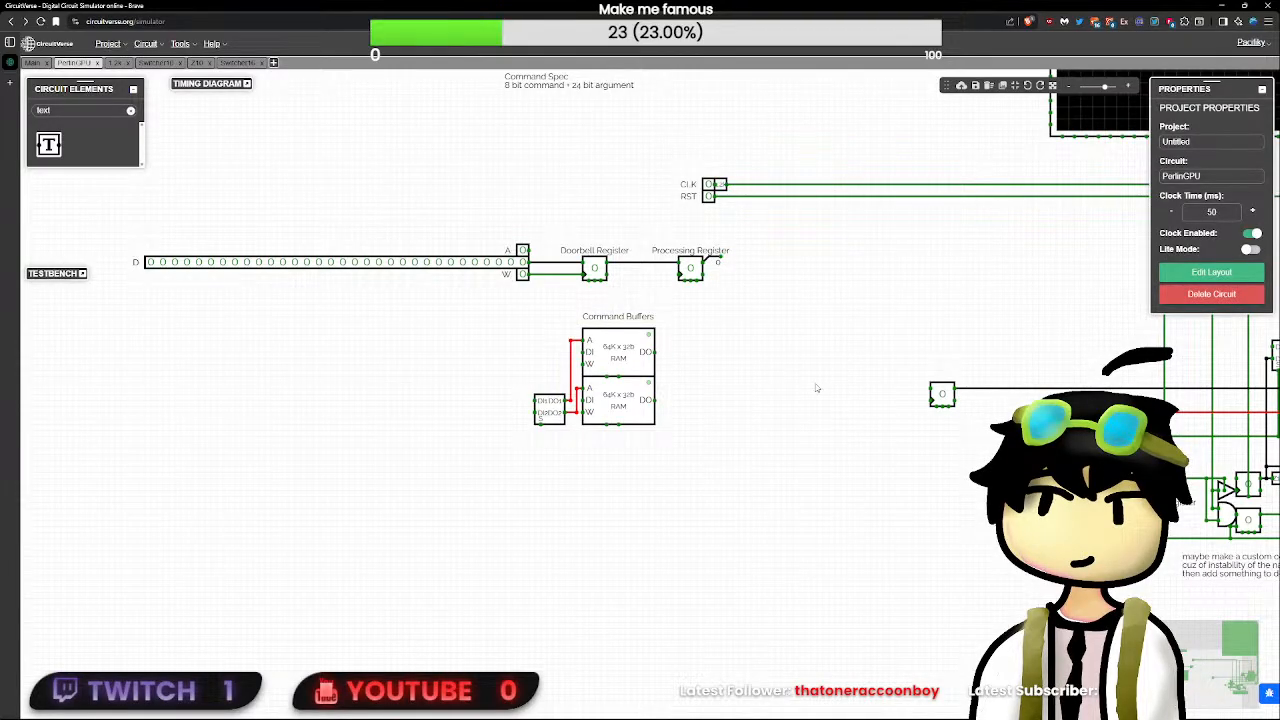
# - Paste a copy of the frame buffers' multiplexer beside the command buffer RAMs
pyautogui.scroll(-4, 816, 388)
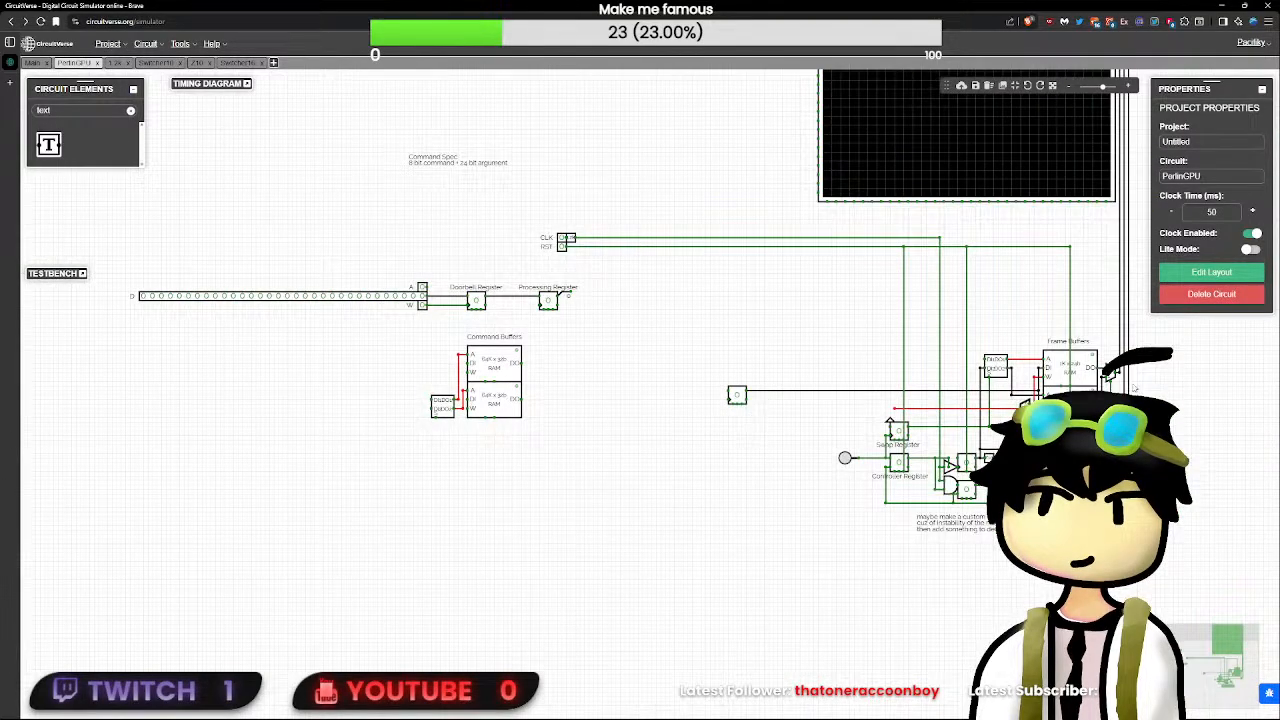
pyautogui.click(1112, 377)
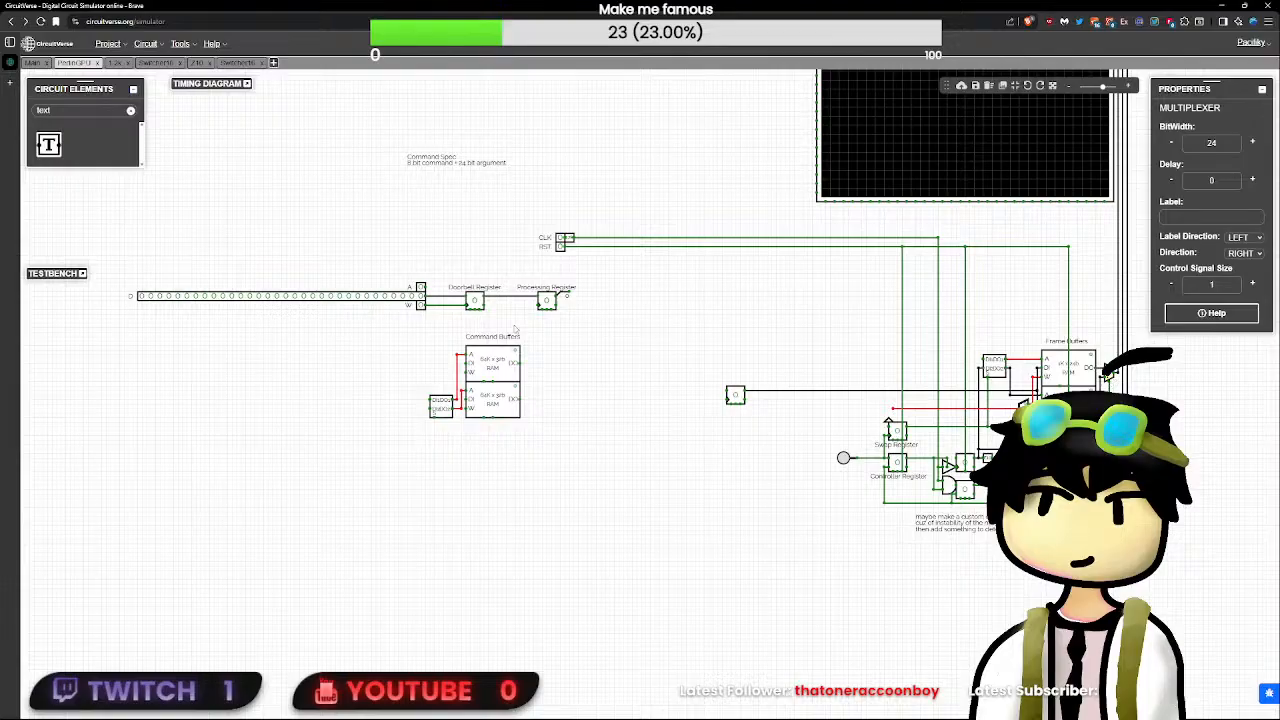
pyautogui.hotkey('ctrl', 'v')
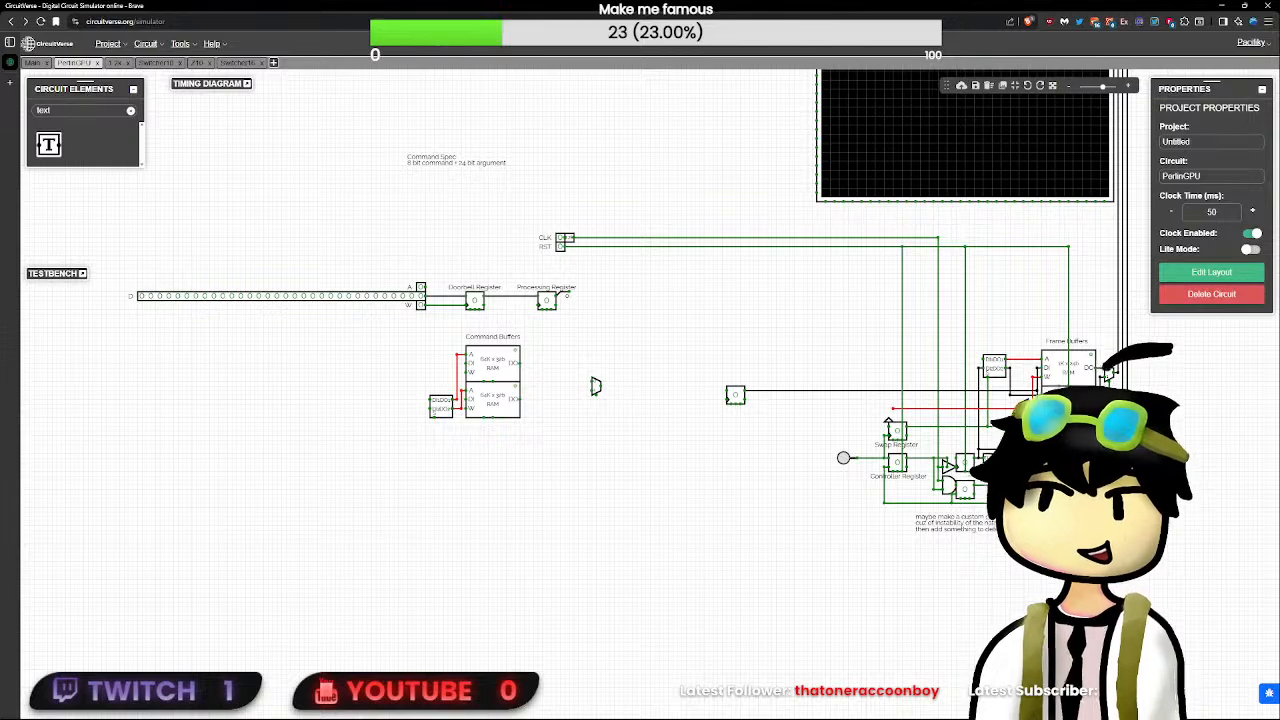
# - Review the Switcher16 circuit and create a new circuit named Switcher32
pyautogui.click(440, 404)
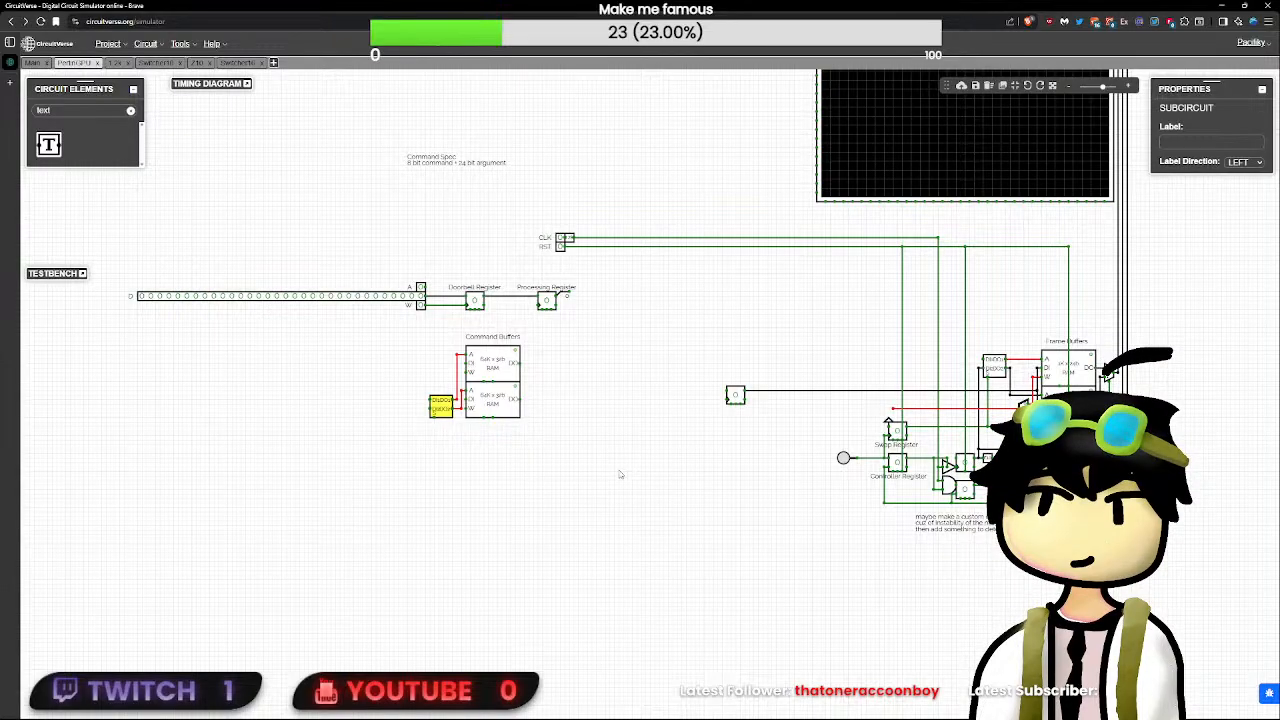
pyautogui.click(230, 64)
pyautogui.moveTo(942, 310); pyautogui.dragTo(258, 526)
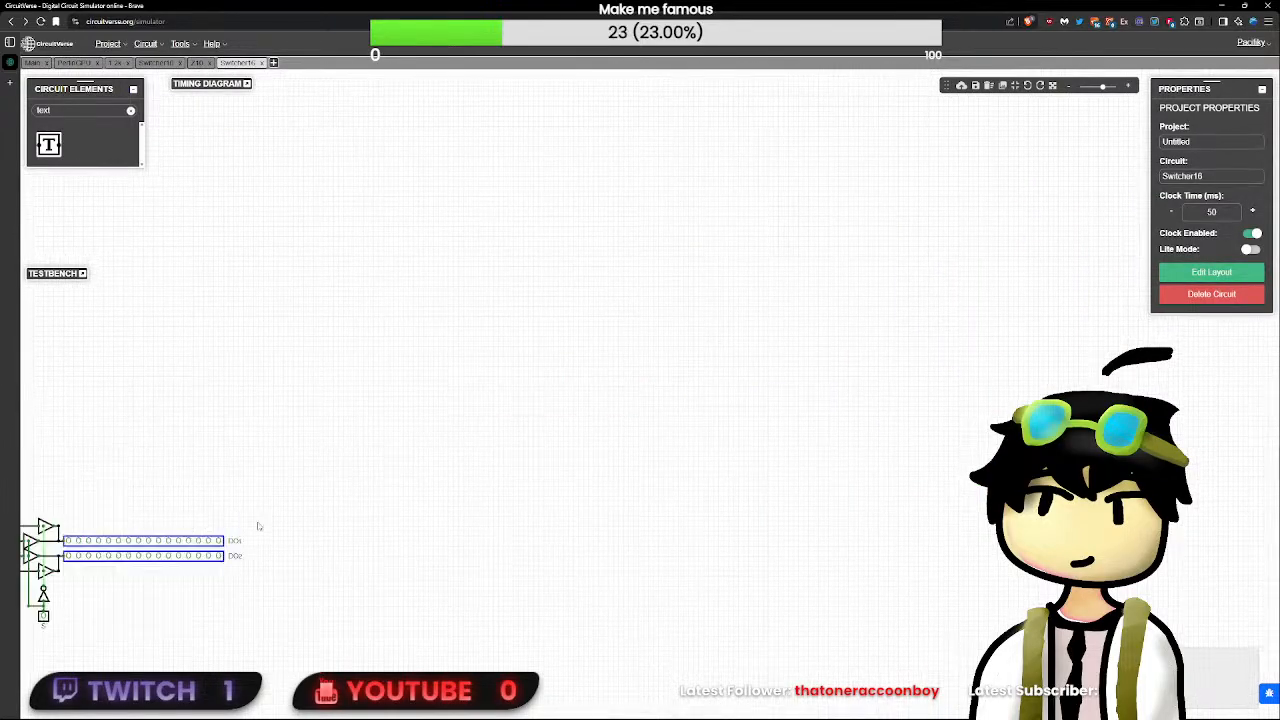
pyautogui.moveTo(432, 464); pyautogui.dragTo(901, 335)
pyautogui.keyDown('shift'); pyautogui.moveTo(785, 342); pyautogui.dragTo(248, 596); pyautogui.keyUp('shift')
pyautogui.click(304, 260)
pyautogui.click(273, 62)
pyautogui.write('S')
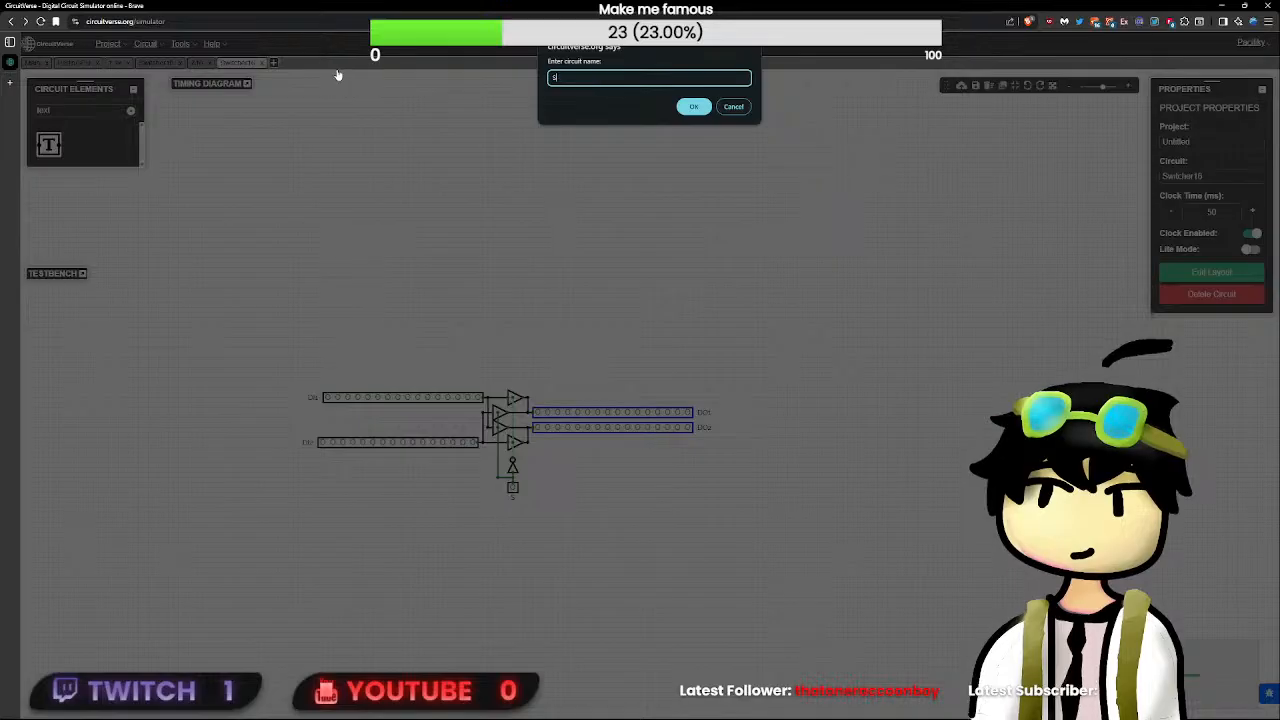
pyautogui.write('witcher')
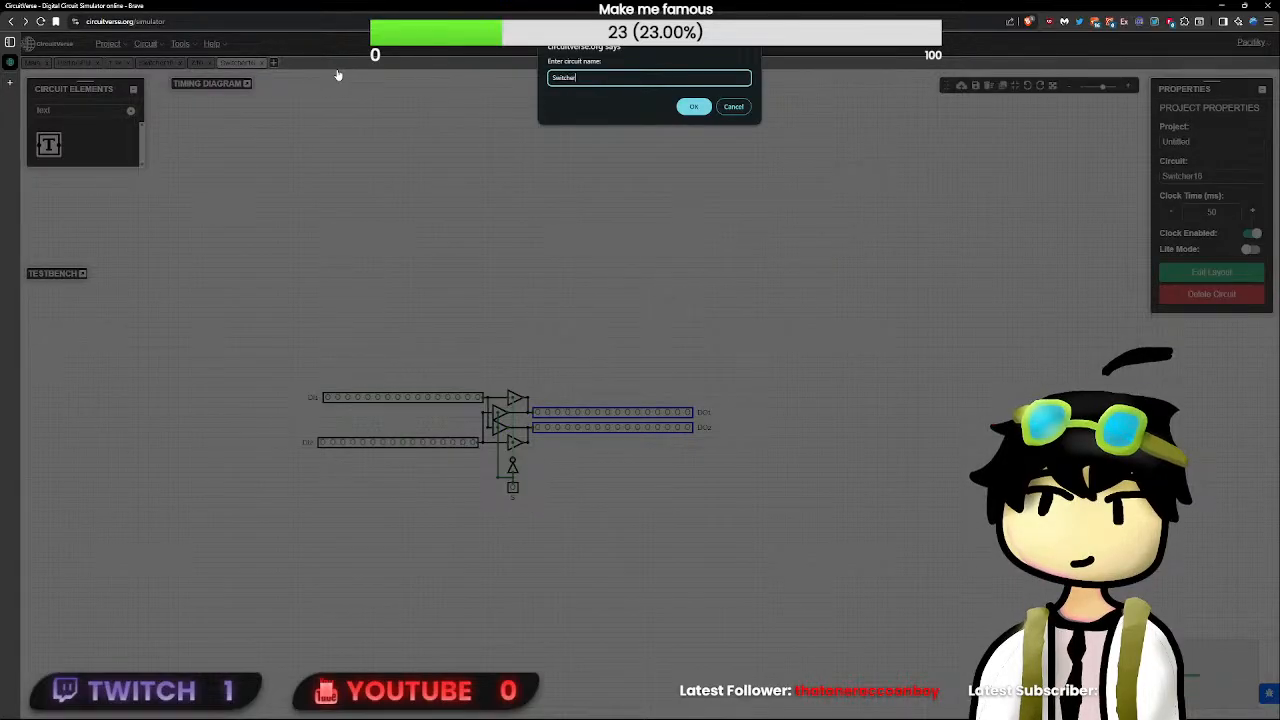
pyautogui.write('32')
pyautogui.press('Return')
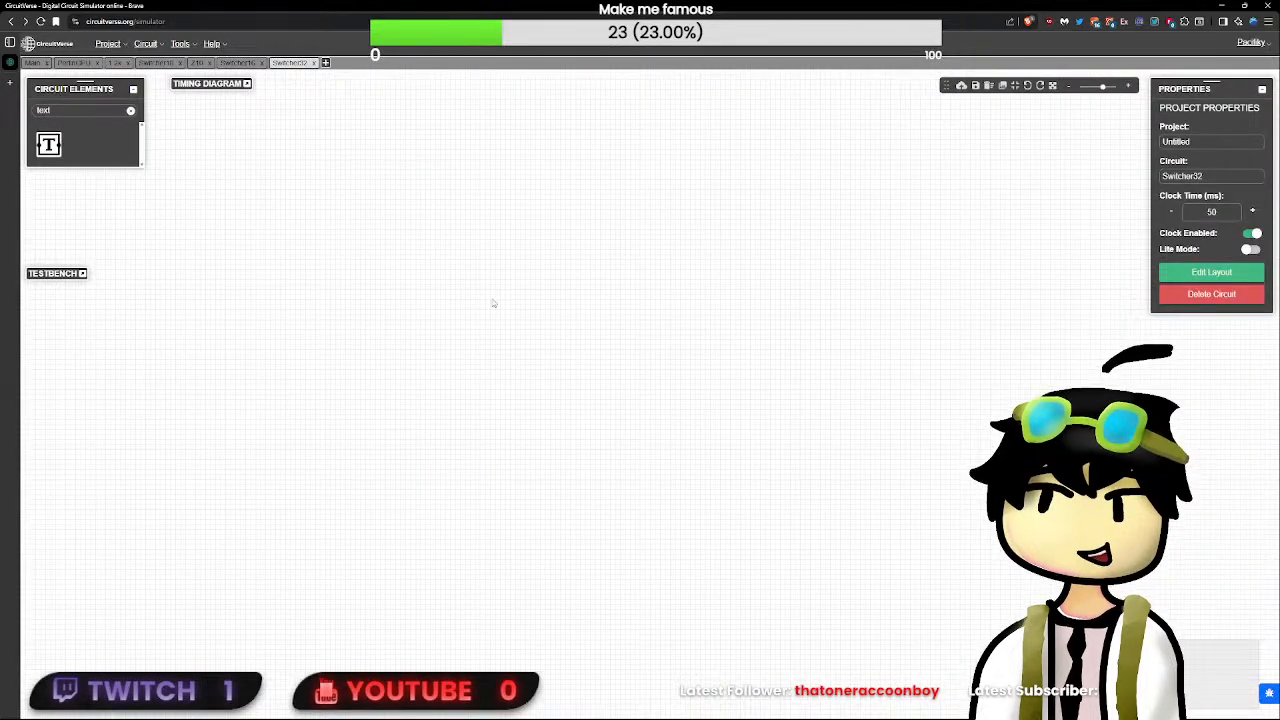
# - Copy the entire Switcher16 circuit into the empty Switcher32 circuit
pyautogui.click(238, 63)
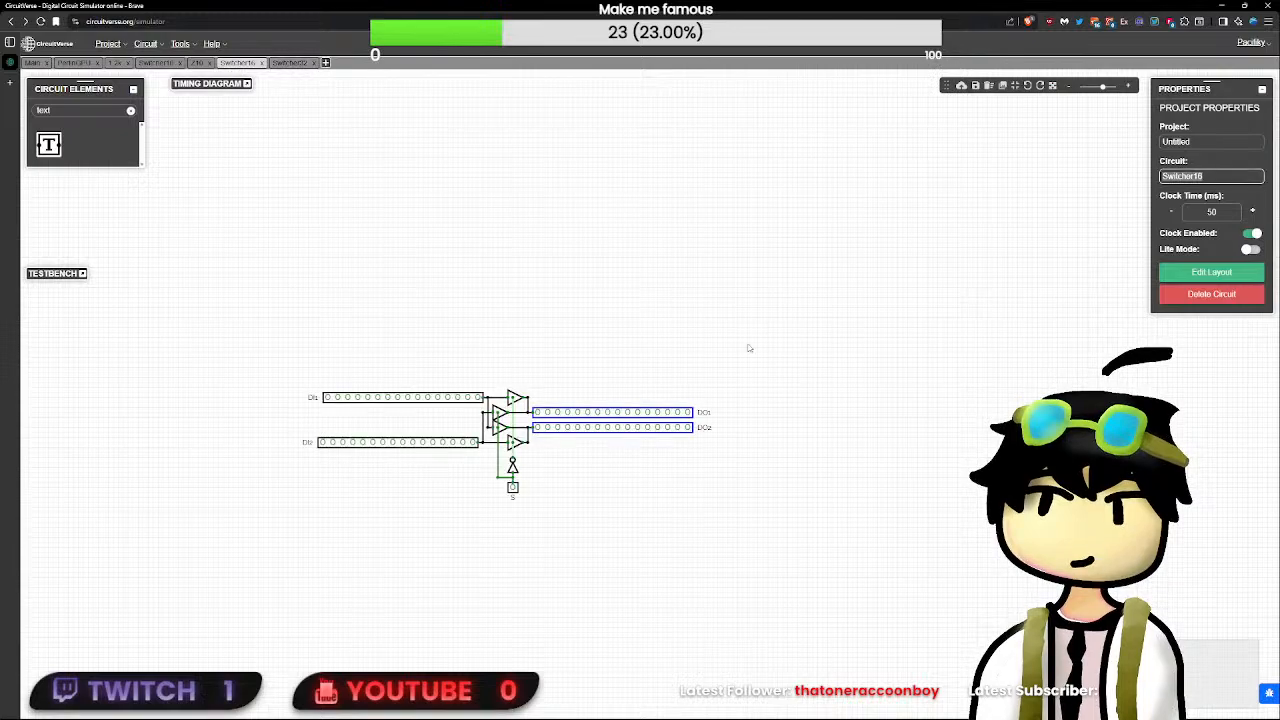
pyautogui.moveTo(768, 308); pyautogui.dragTo(834, 223)
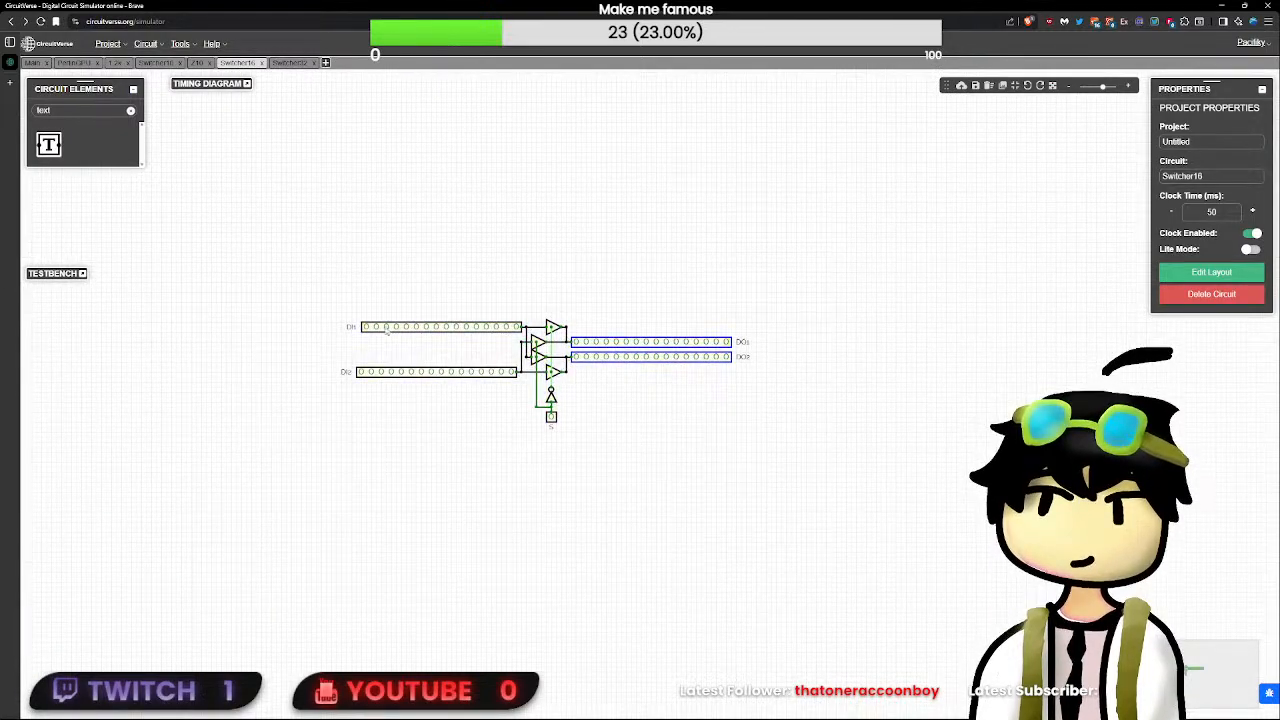
pyautogui.click(295, 66)
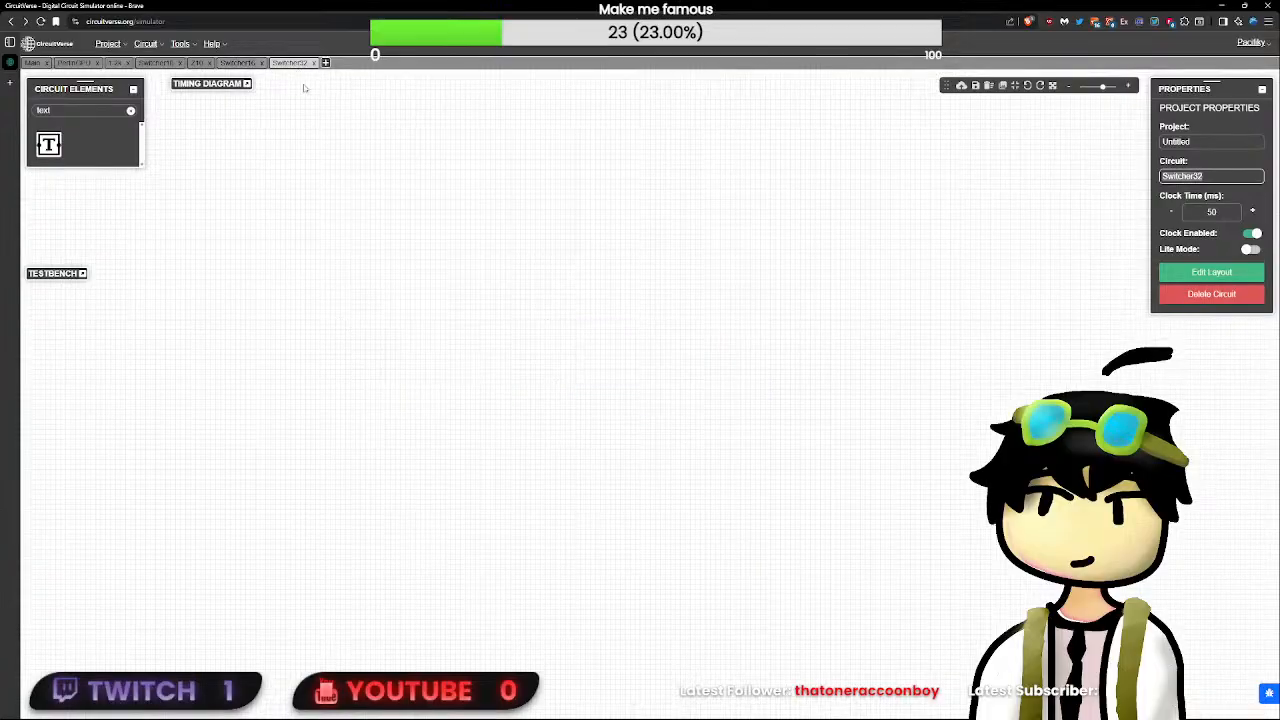
pyautogui.scroll(5, 526, 389)
pyautogui.moveTo(657, 350); pyautogui.dragTo(814, 523)
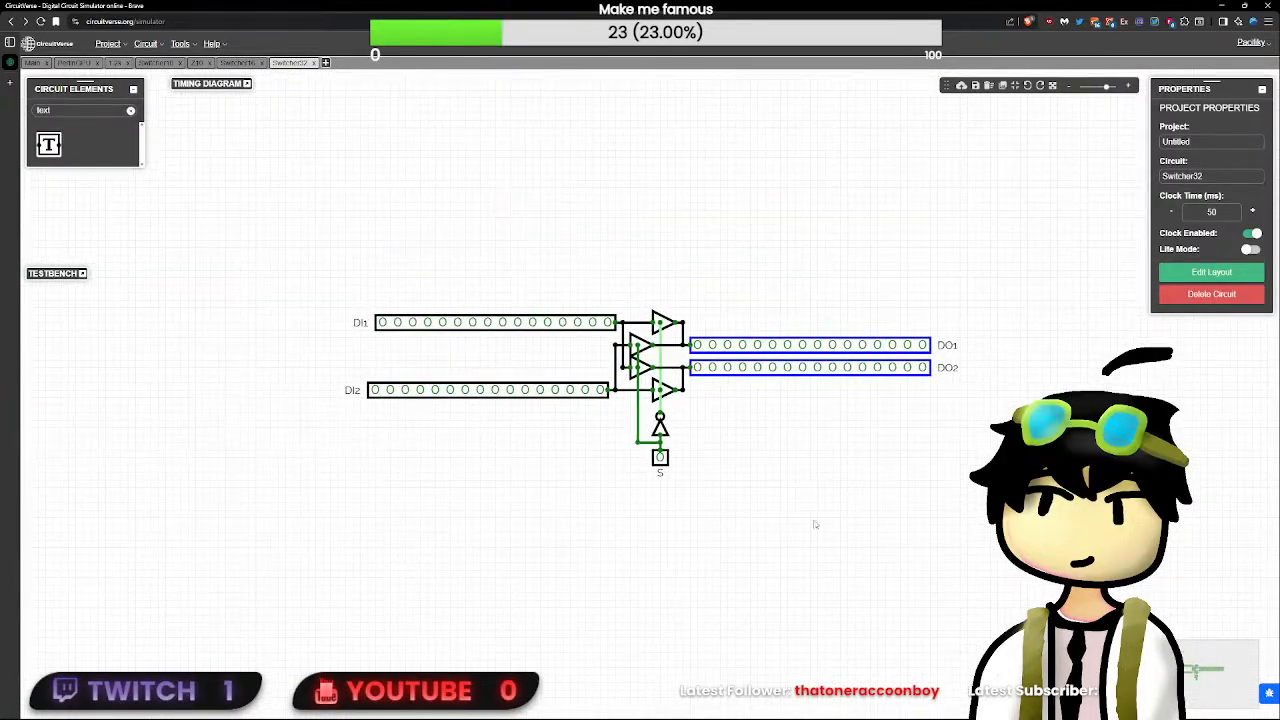
# - Set the bit width of the DO2 and DO1 outputs in Switcher32 to 32
pyautogui.scroll(2, 743, 494)
pyautogui.click(760, 327)
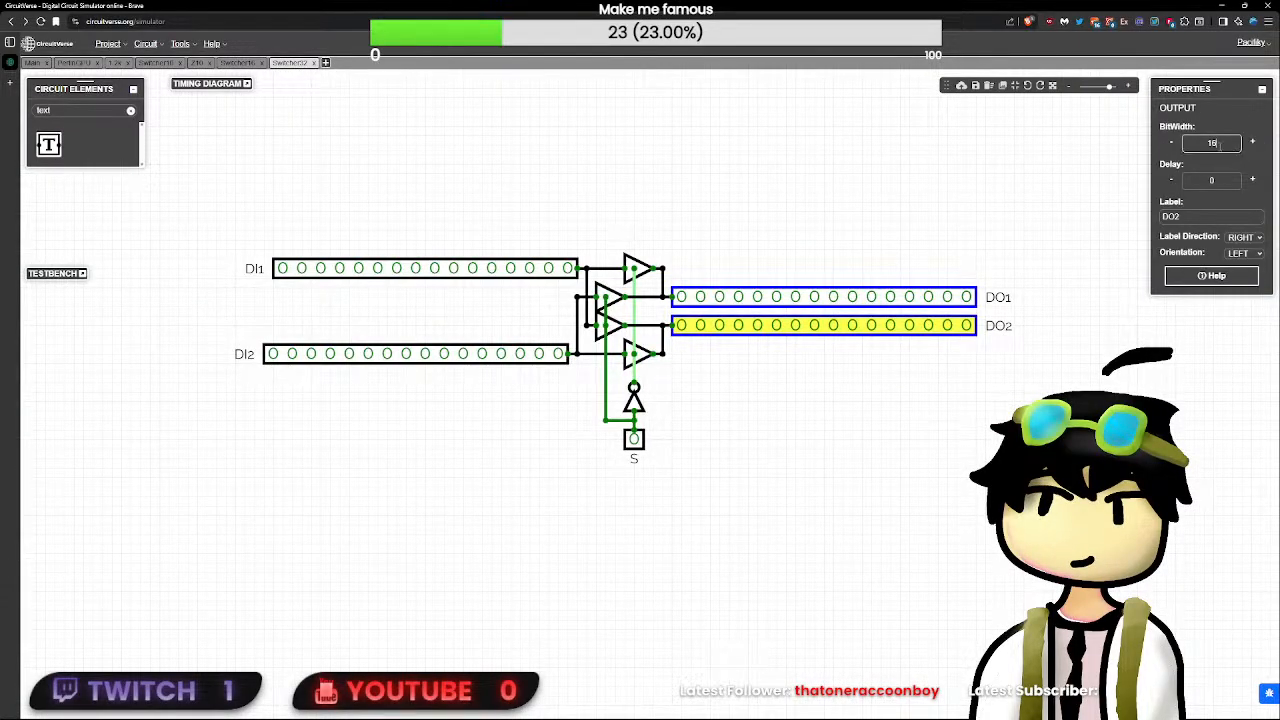
pyautogui.press('Return')
pyautogui.click(955, 296)
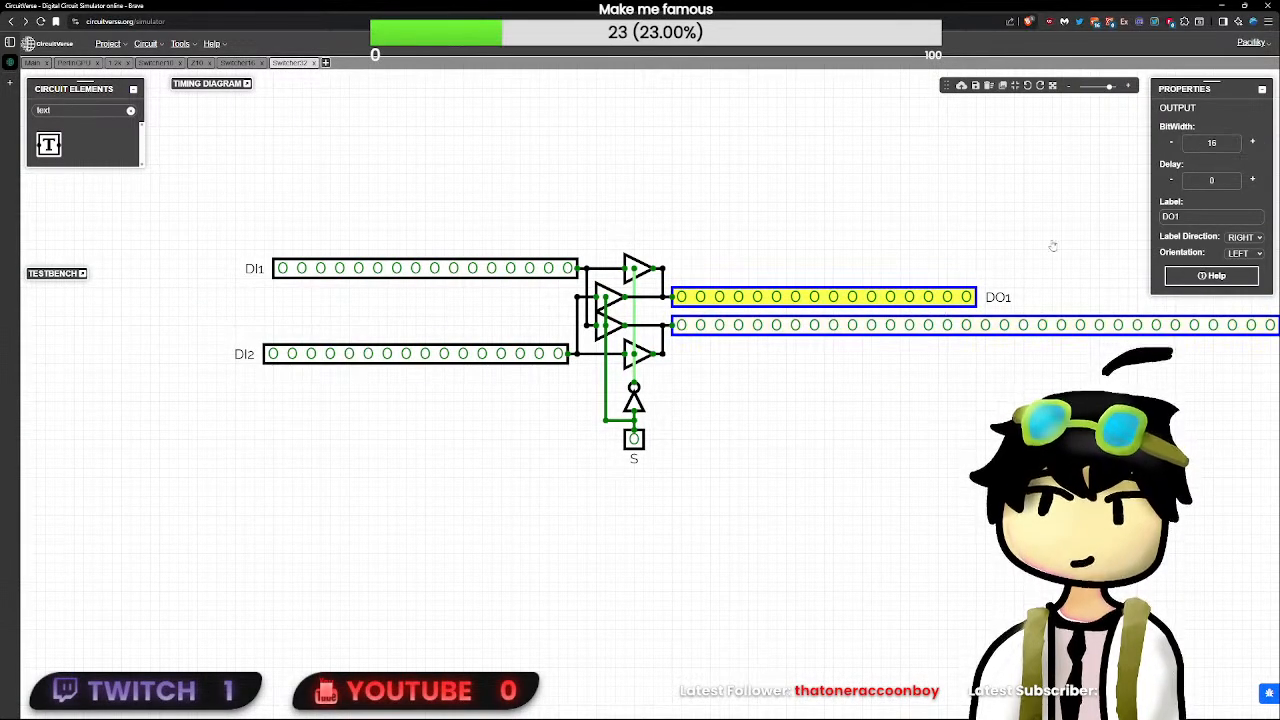
pyautogui.doubleClick(1226, 149)
pyautogui.write('32')
# - Set the bit width of the DI1 and DI2 inputs in Switcher32 to 32
pyautogui.click(530, 268)
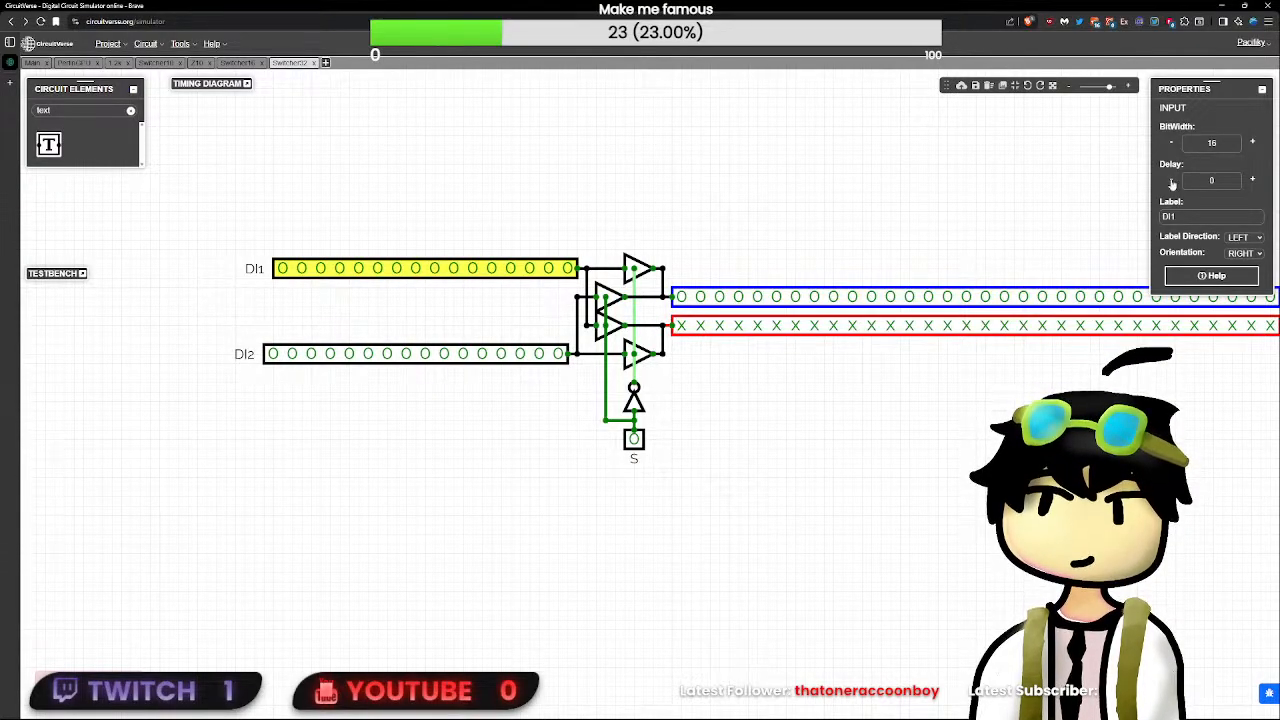
pyautogui.press('Return')
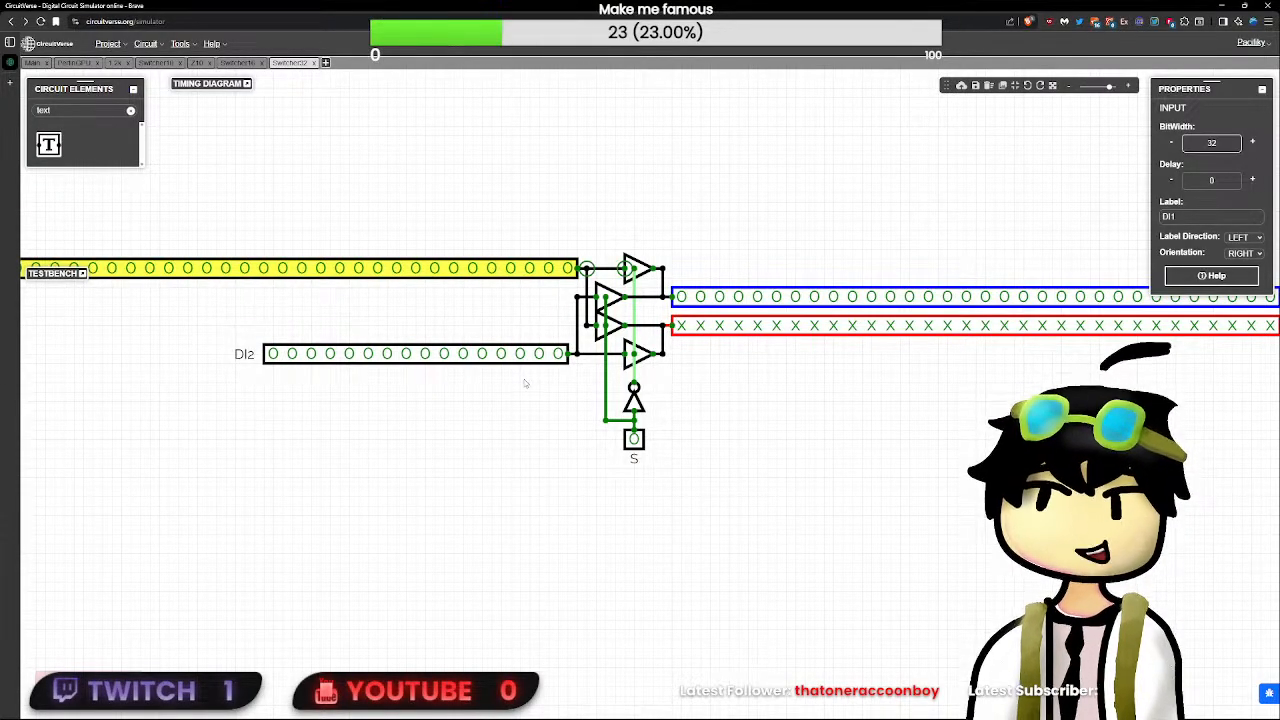
pyautogui.click(526, 369)
pyautogui.click(526, 360)
pyautogui.doubleClick(1233, 142)
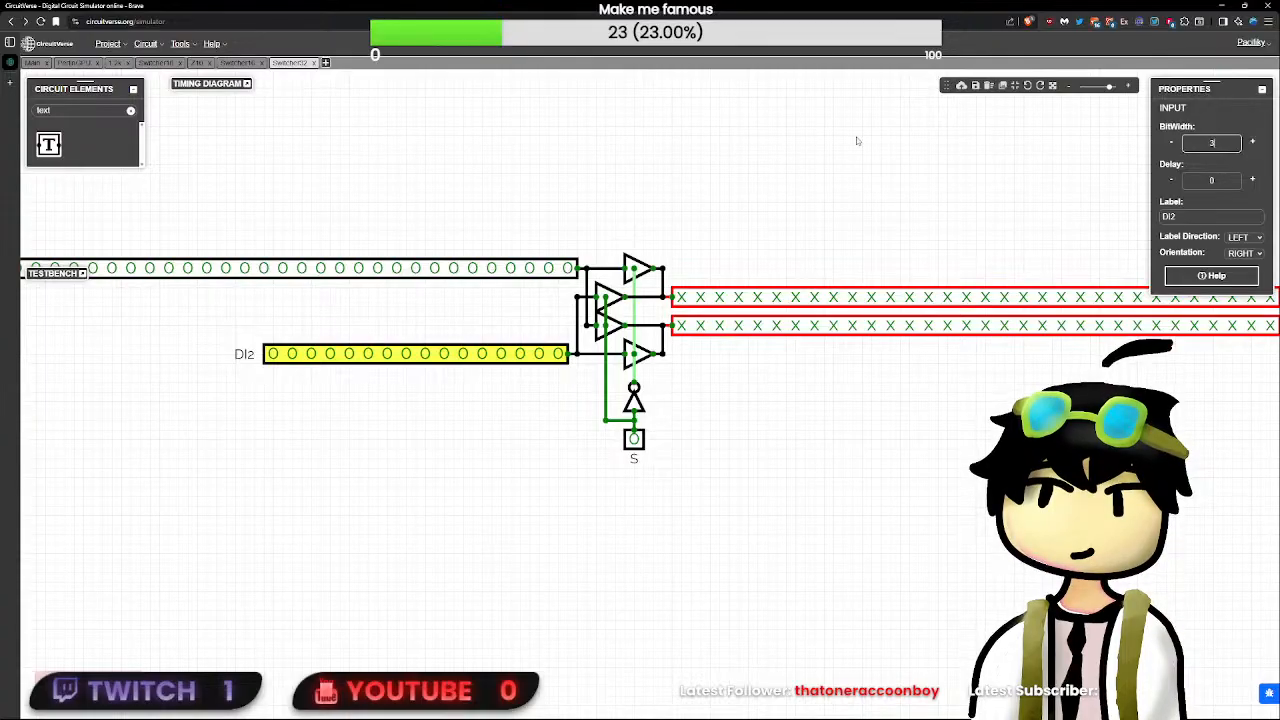
pyautogui.write('32')
pyautogui.press('Return')
# - Set the bit width of the four tri-state buffers in Switcher32 to 32 and check the NOT gate's properties
pyautogui.click(611, 297)
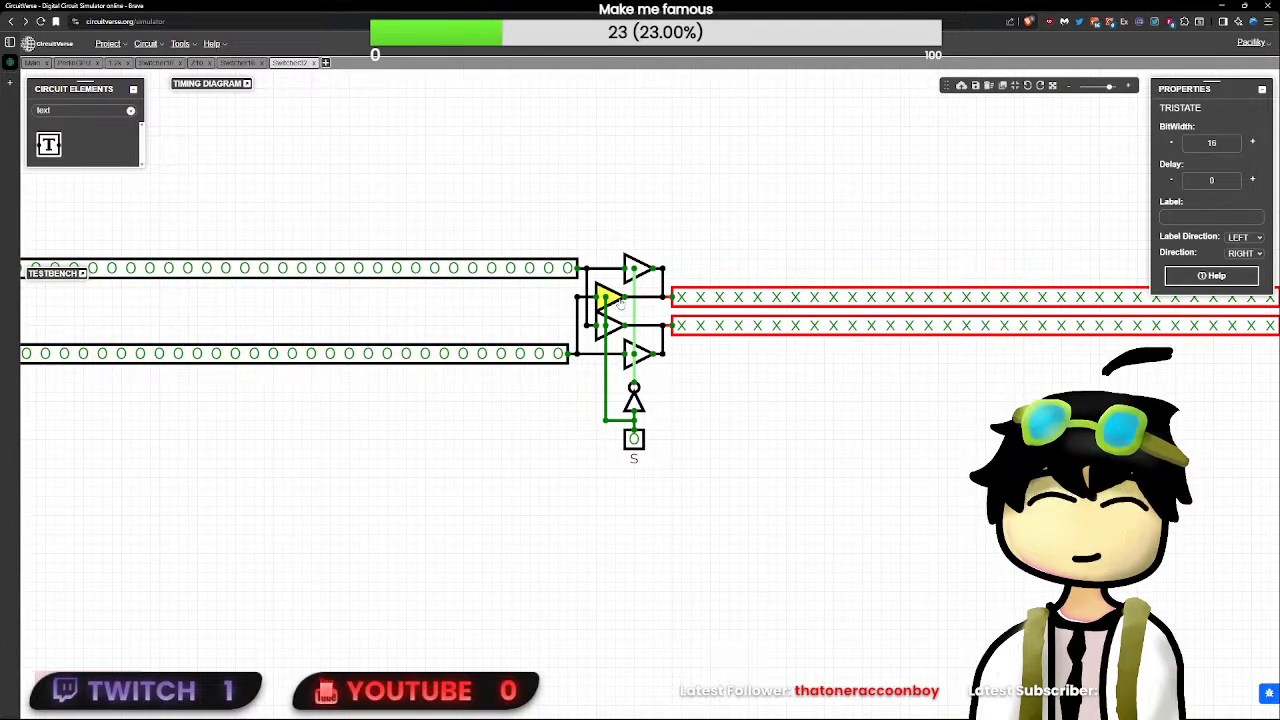
pyautogui.write('32')
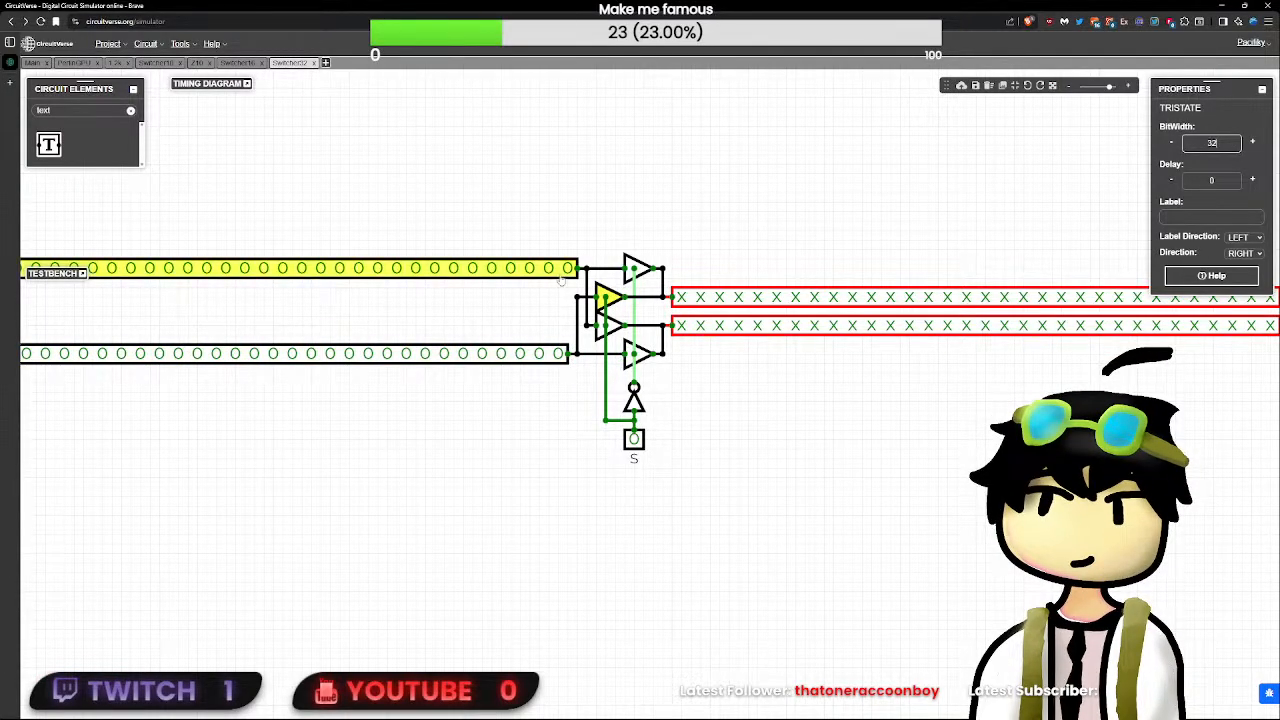
pyautogui.click(633, 268)
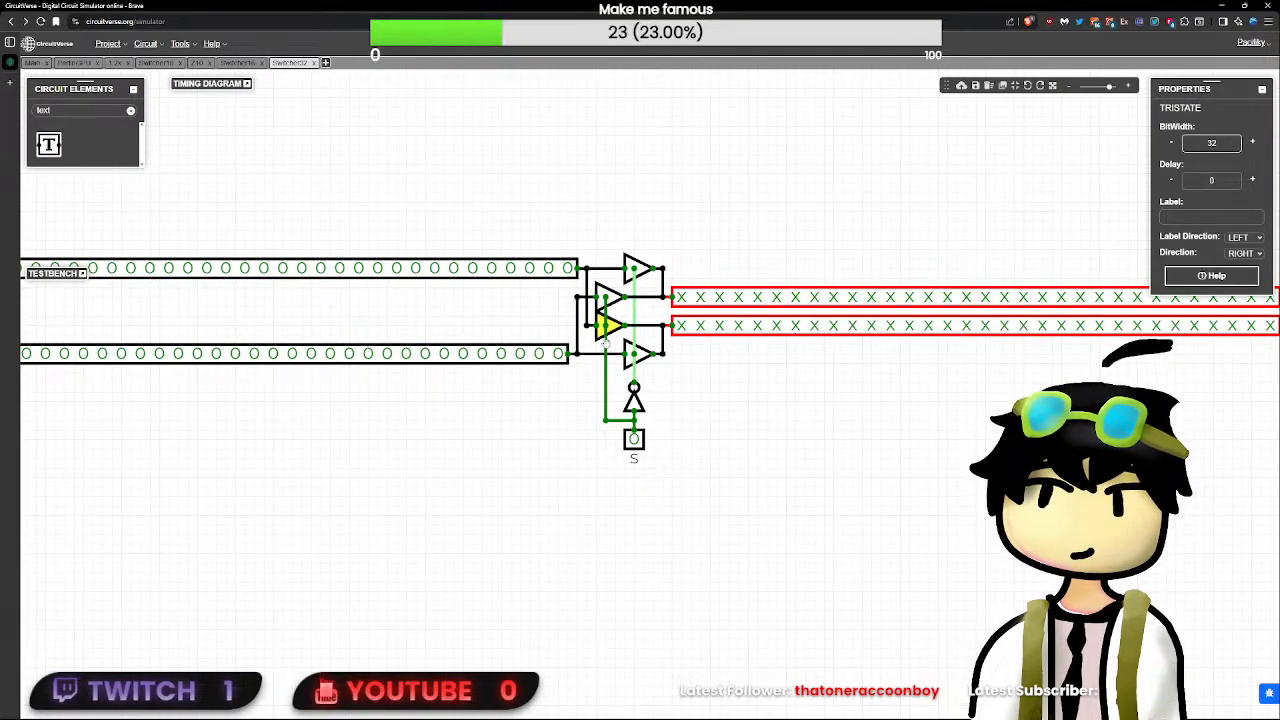
pyautogui.click(629, 354)
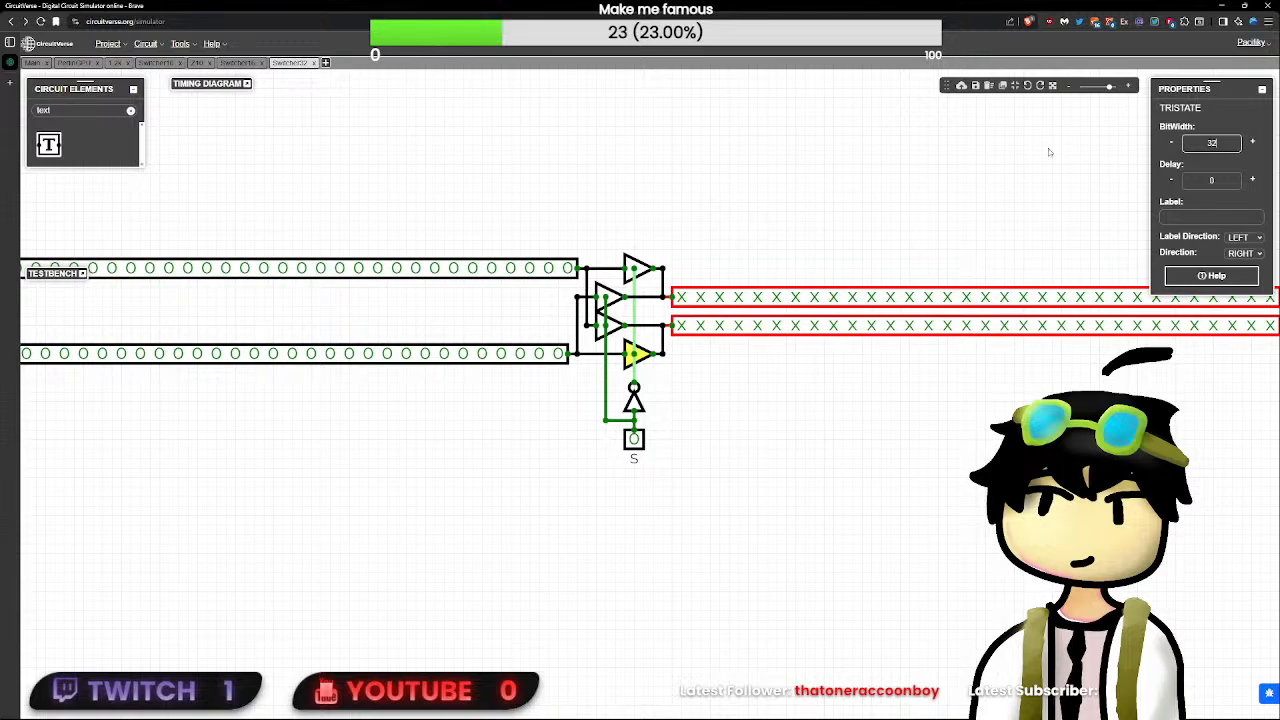
pyautogui.click(612, 305)
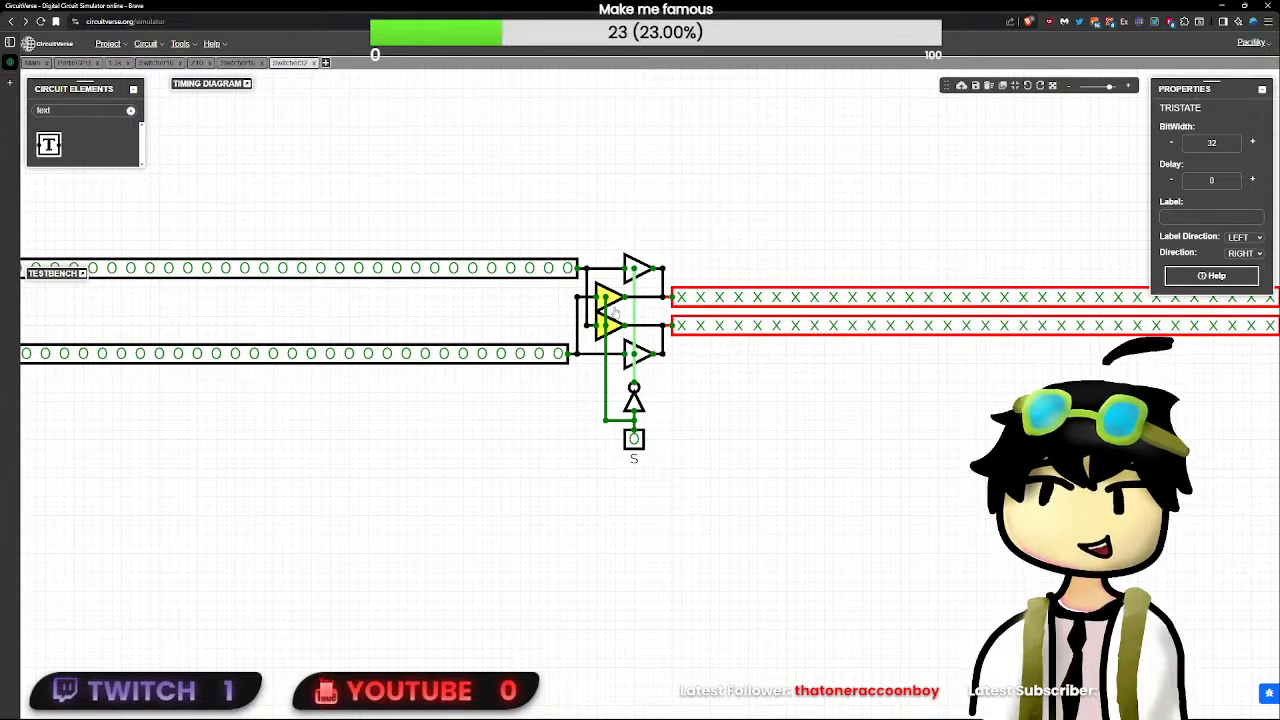
pyautogui.click(647, 280)
pyautogui.click(650, 268)
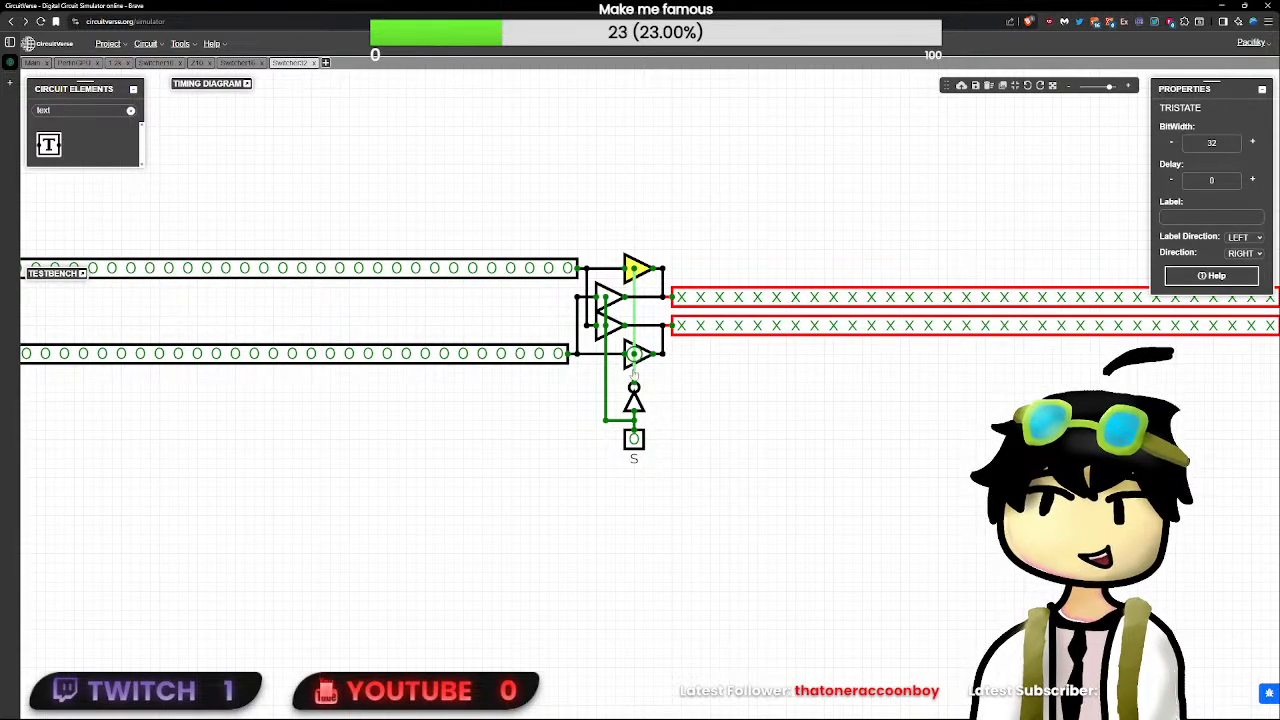
pyautogui.click(634, 402)
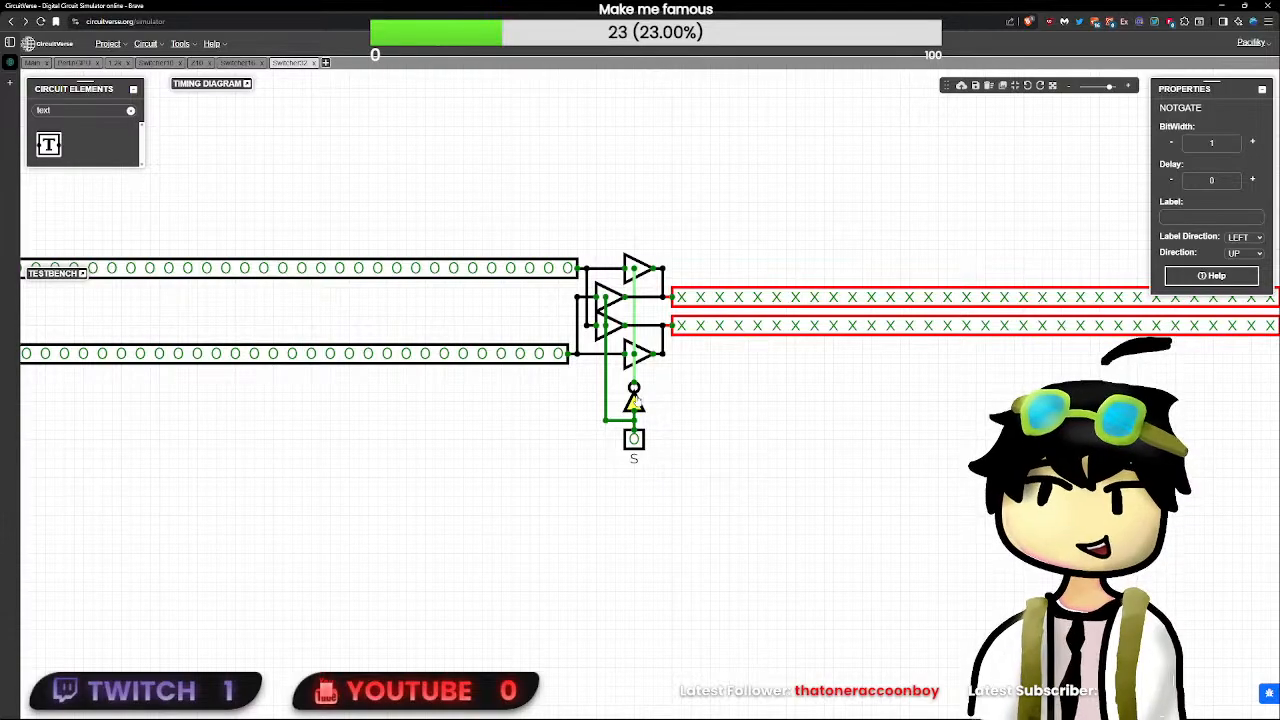
pyautogui.click(690, 402)
# - Test the Switcher32 circuit by toggling the S input and one DI2 bit on and off
pyautogui.click(636, 438)
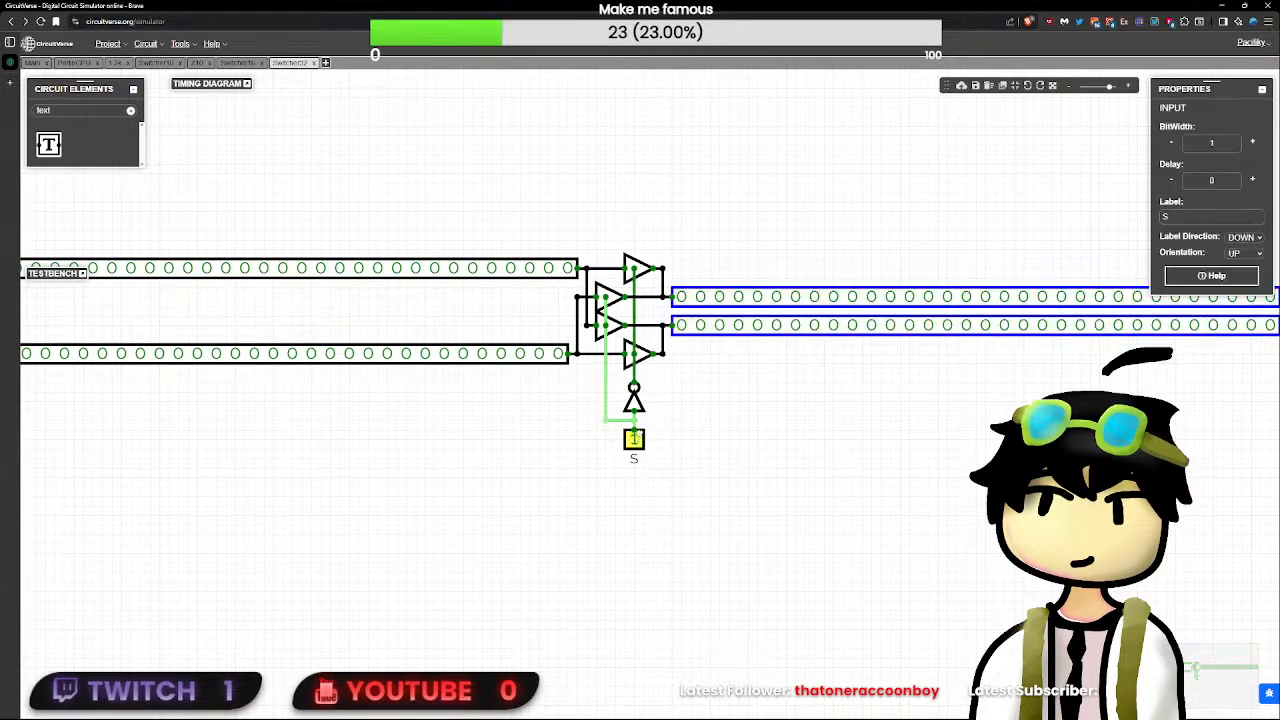
pyautogui.click(574, 370)
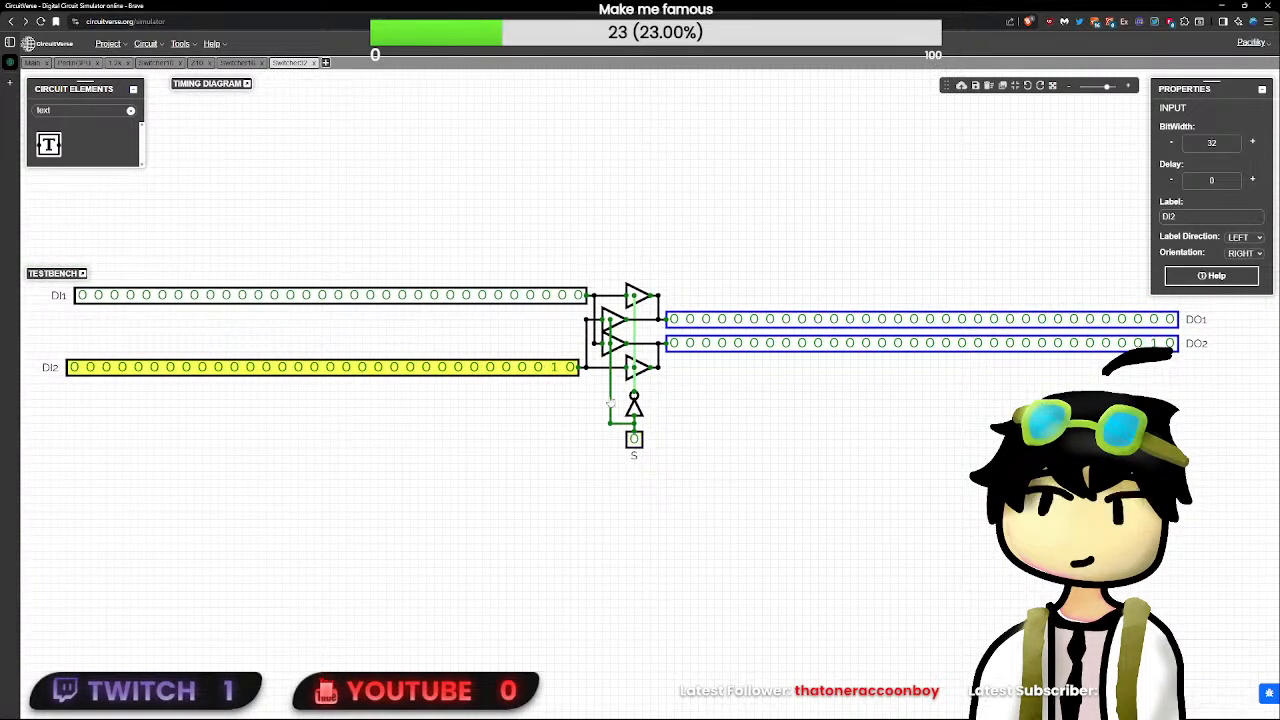
pyautogui.click(634, 437)
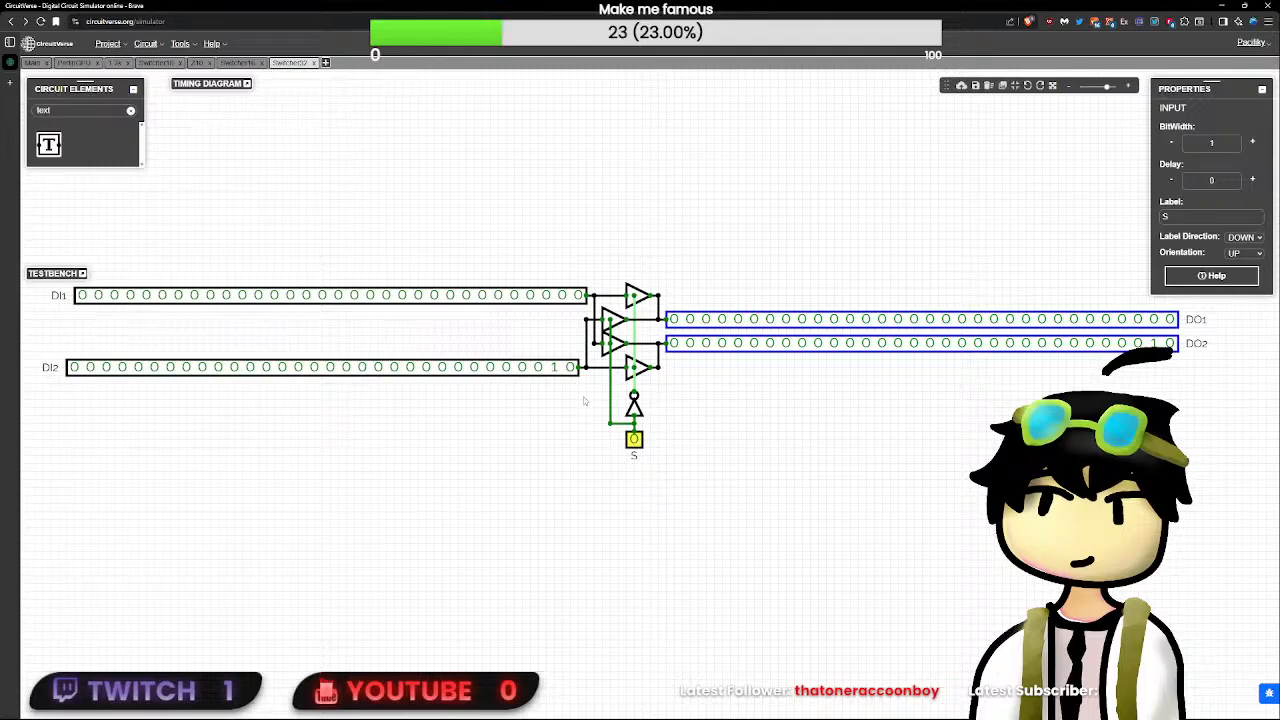
pyautogui.click(554, 367)
pyautogui.click(806, 406)
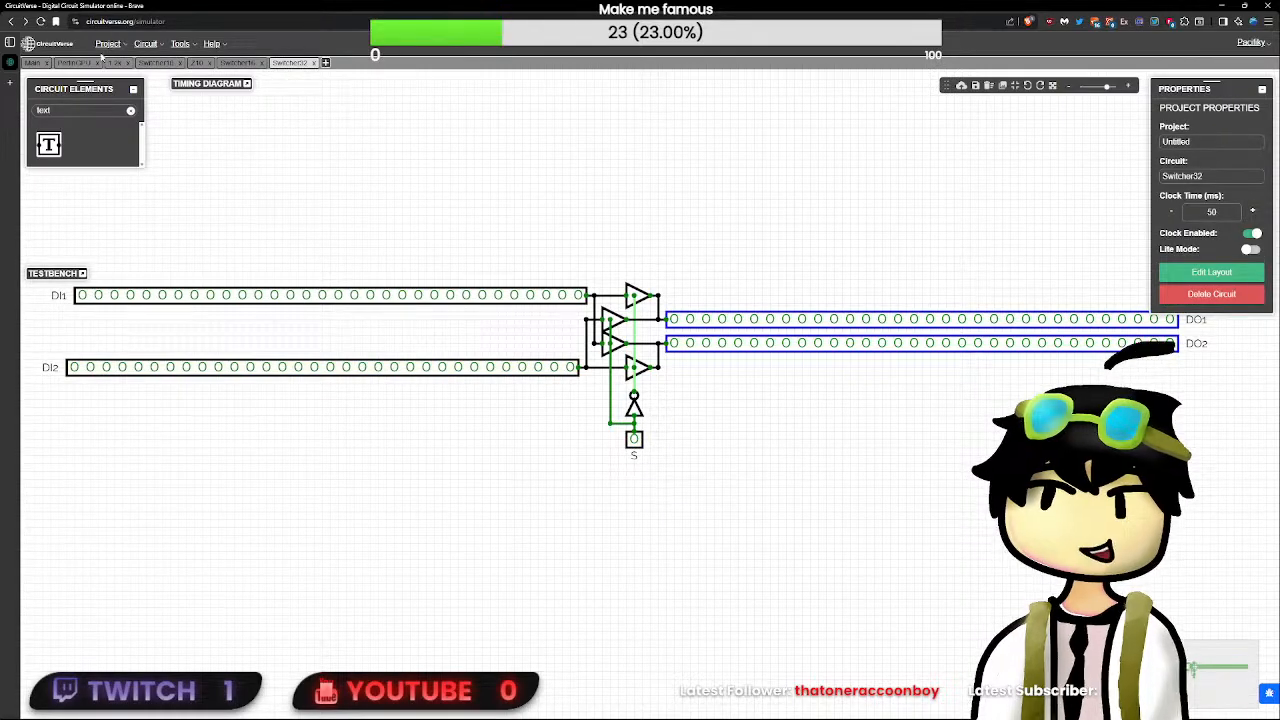
# - Insert the Switcher32 subcircuit into the PerlinGPU circuit near the command buffers
pyautogui.click(101, 60)
pyautogui.rightClick(540, 366)
pyautogui.click(565, 458)
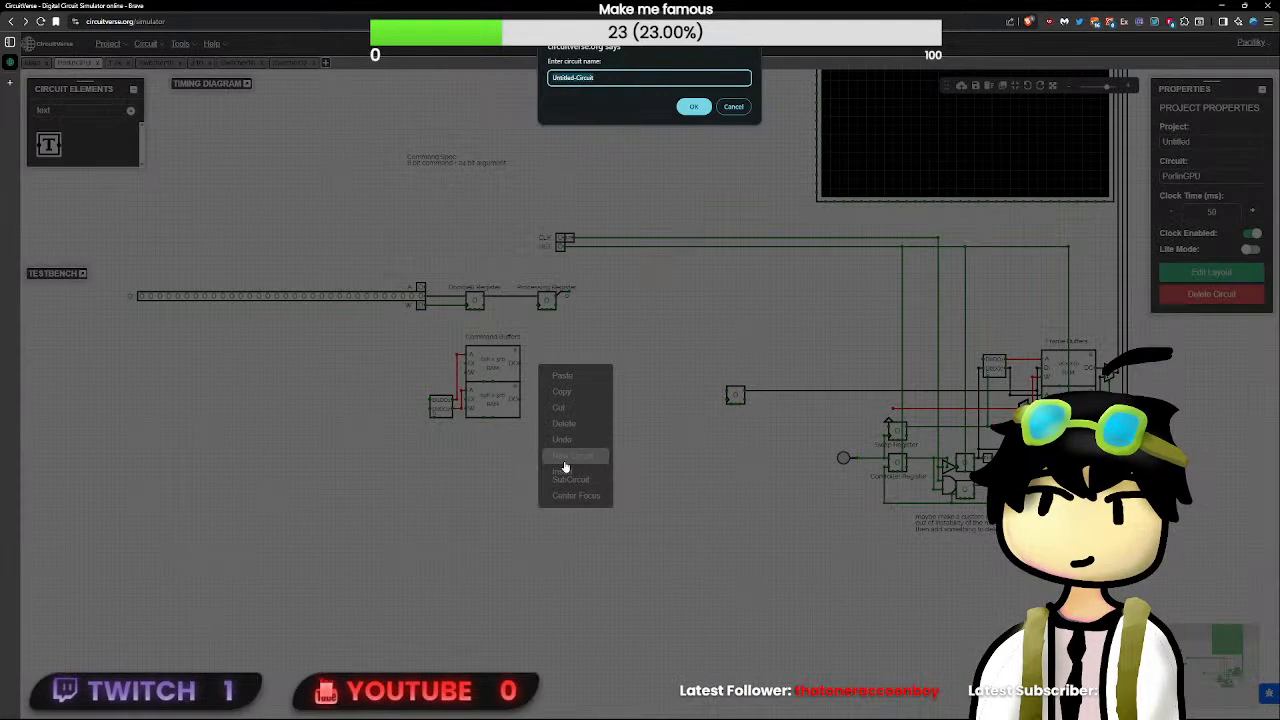
pyautogui.press('Escape')
pyautogui.rightClick(586, 400)
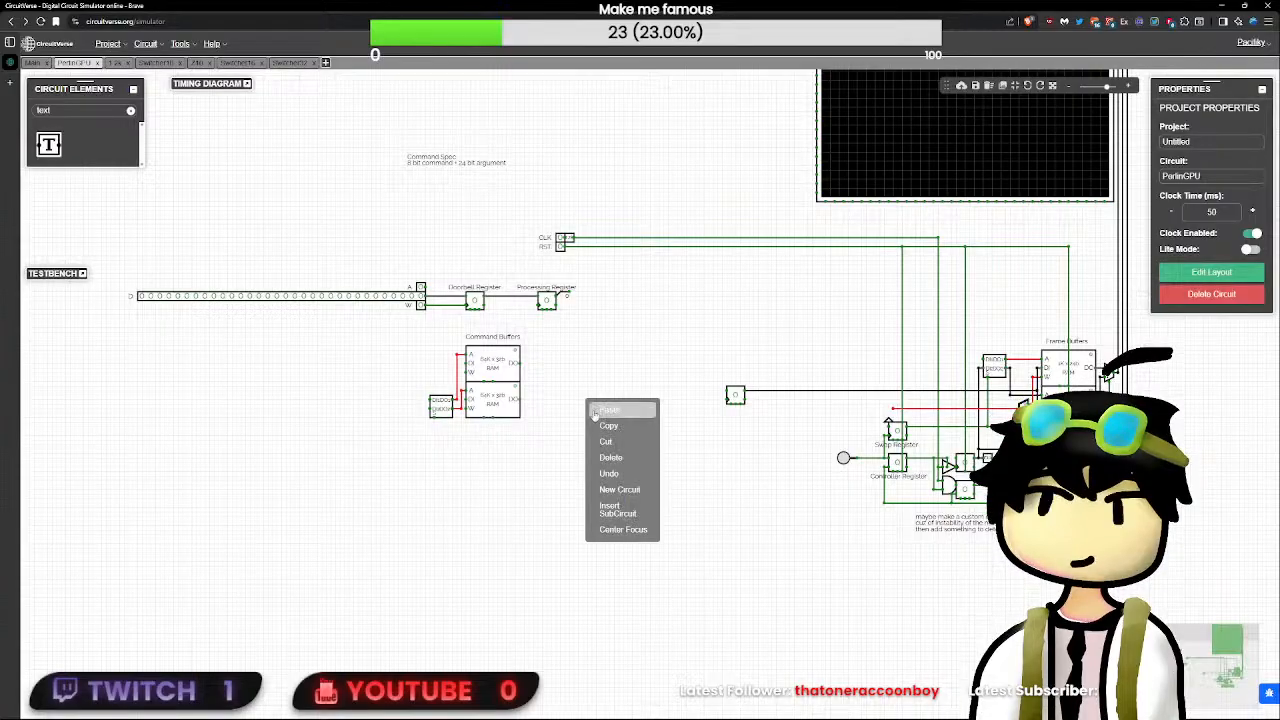
pyautogui.click(626, 514)
pyautogui.click(630, 379)
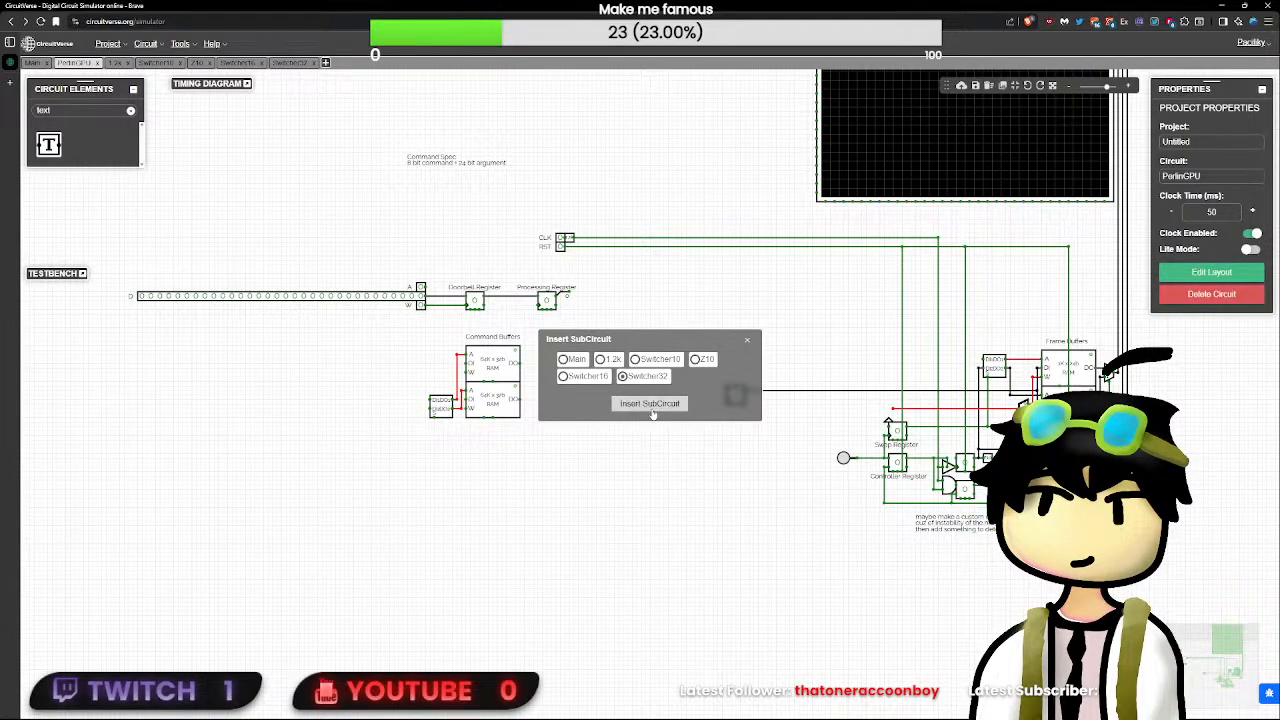
pyautogui.click(653, 408)
# - Rearrange the Switcher32 layout pins, placing S on the bottom edge and moving DI1, DI2, DO1 and DO2 up their sides
pyautogui.doubleClick(575, 396)
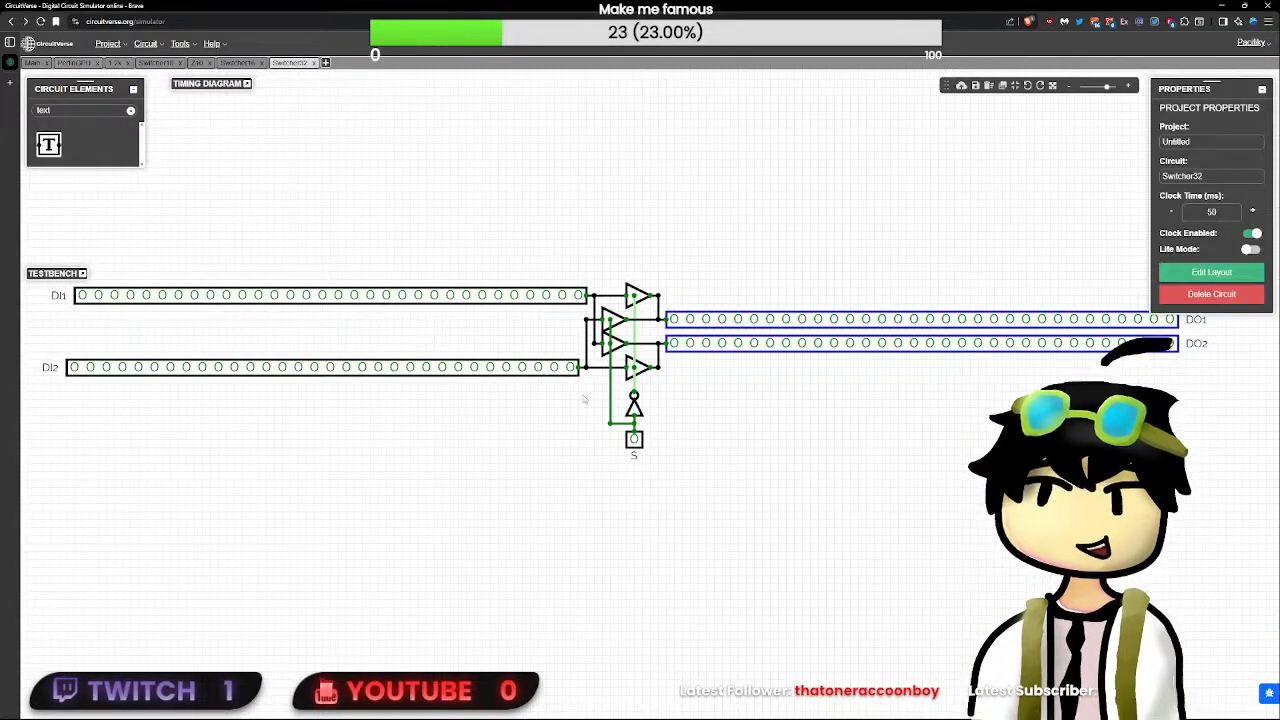
pyautogui.click(1211, 272)
pyautogui.moveTo(464, 210); pyautogui.dragTo(838, 326)
pyautogui.scroll(8, 540, 232)
pyautogui.moveTo(561, 190); pyautogui.dragTo(560, 269)
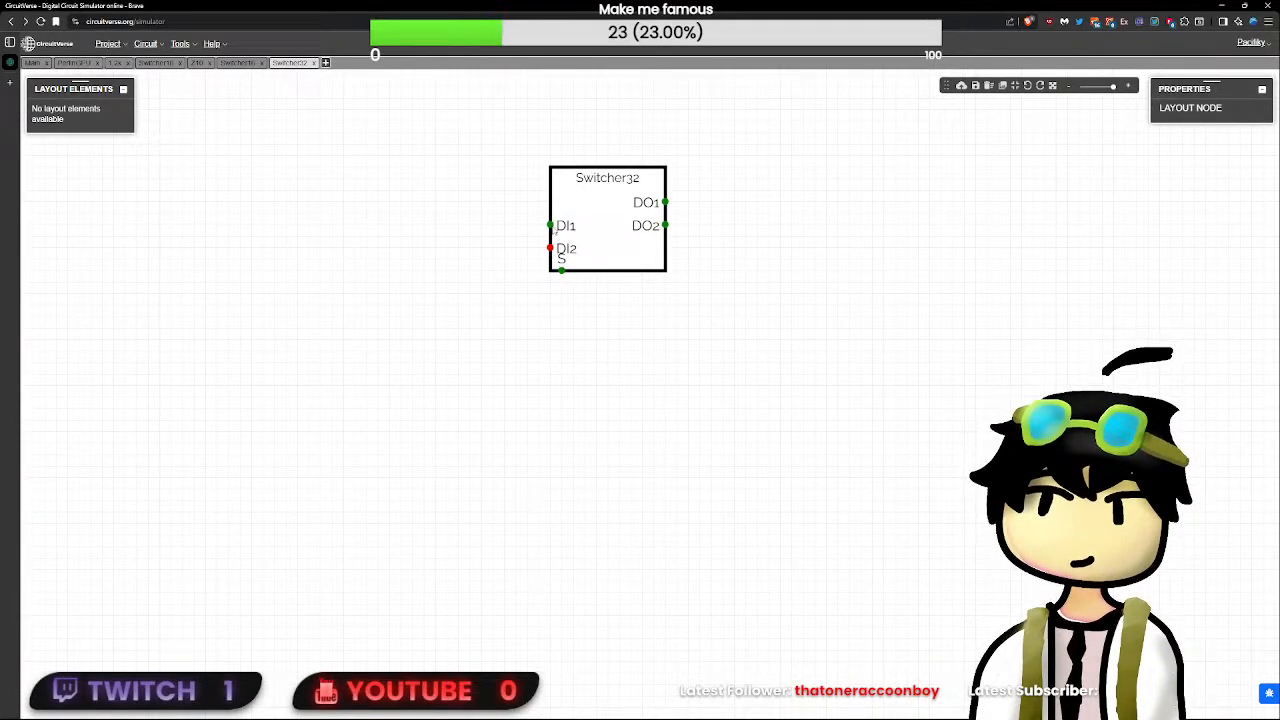
pyautogui.moveTo(550, 225); pyautogui.dragTo(551, 179)
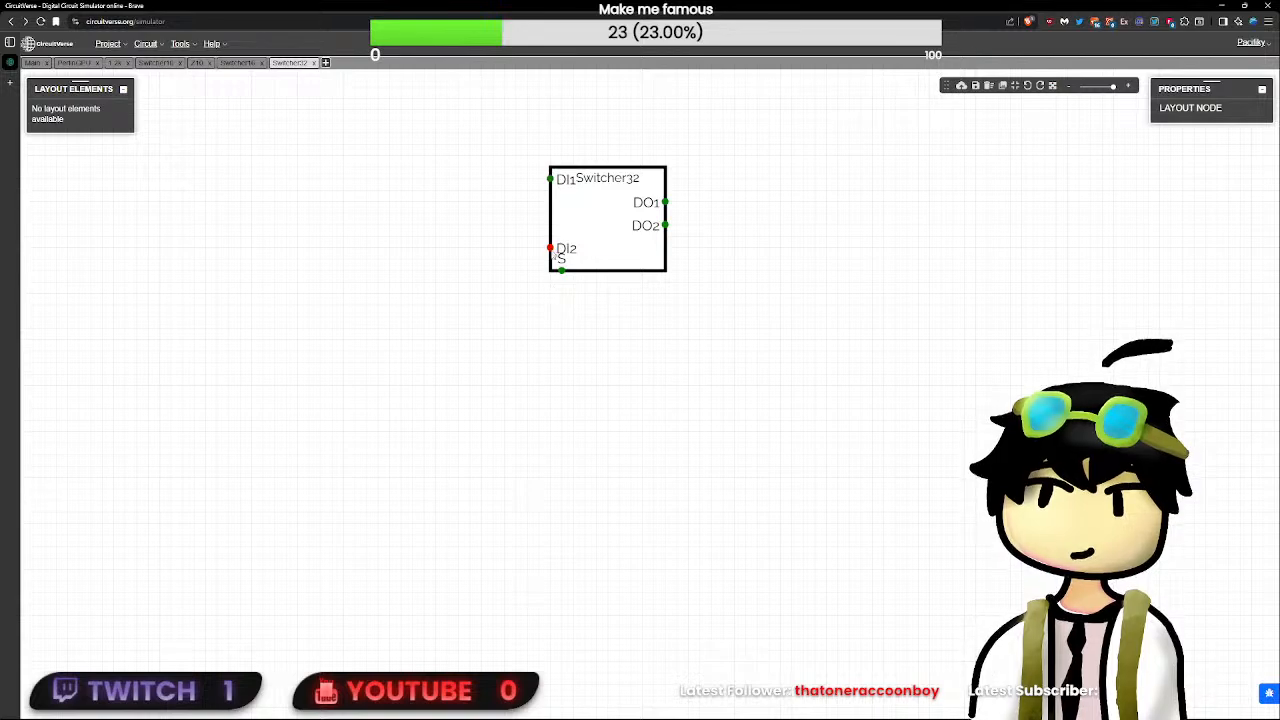
pyautogui.moveTo(550, 249); pyautogui.dragTo(551, 203)
pyautogui.moveTo(665, 202); pyautogui.dragTo(665, 179)
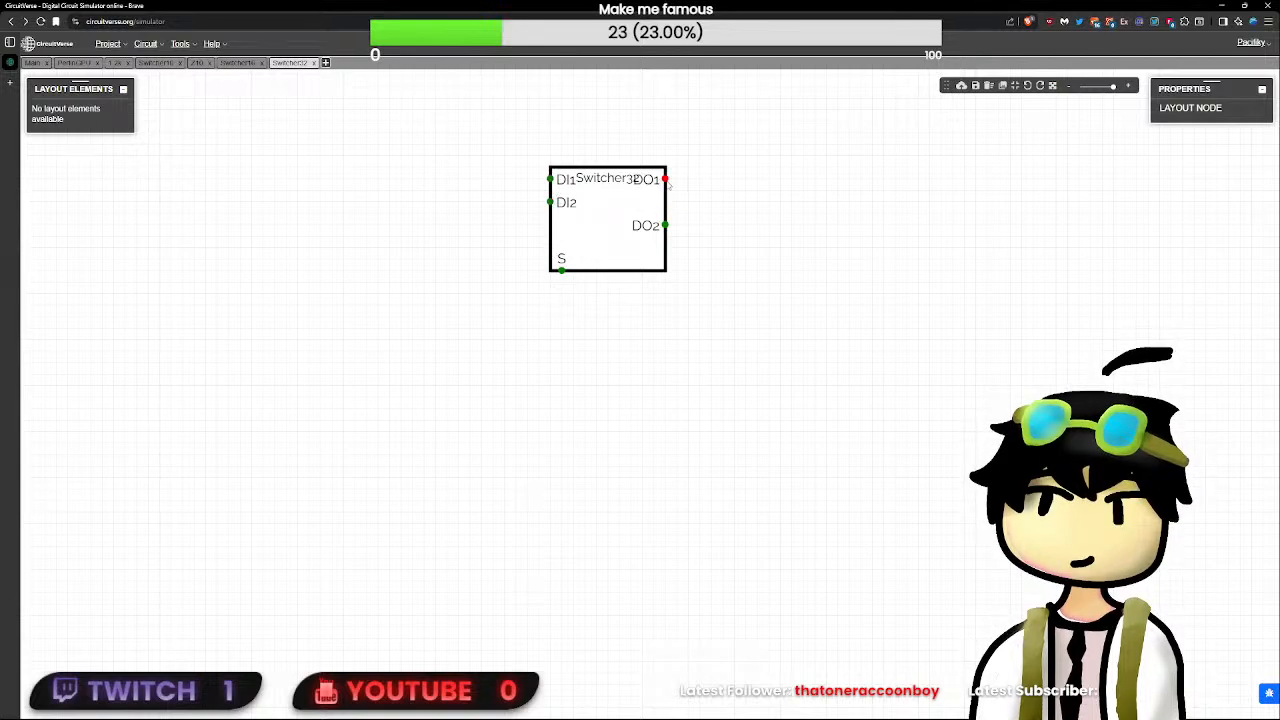
pyautogui.moveTo(665, 225); pyautogui.dragTo(665, 202)
pyautogui.click(886, 316)
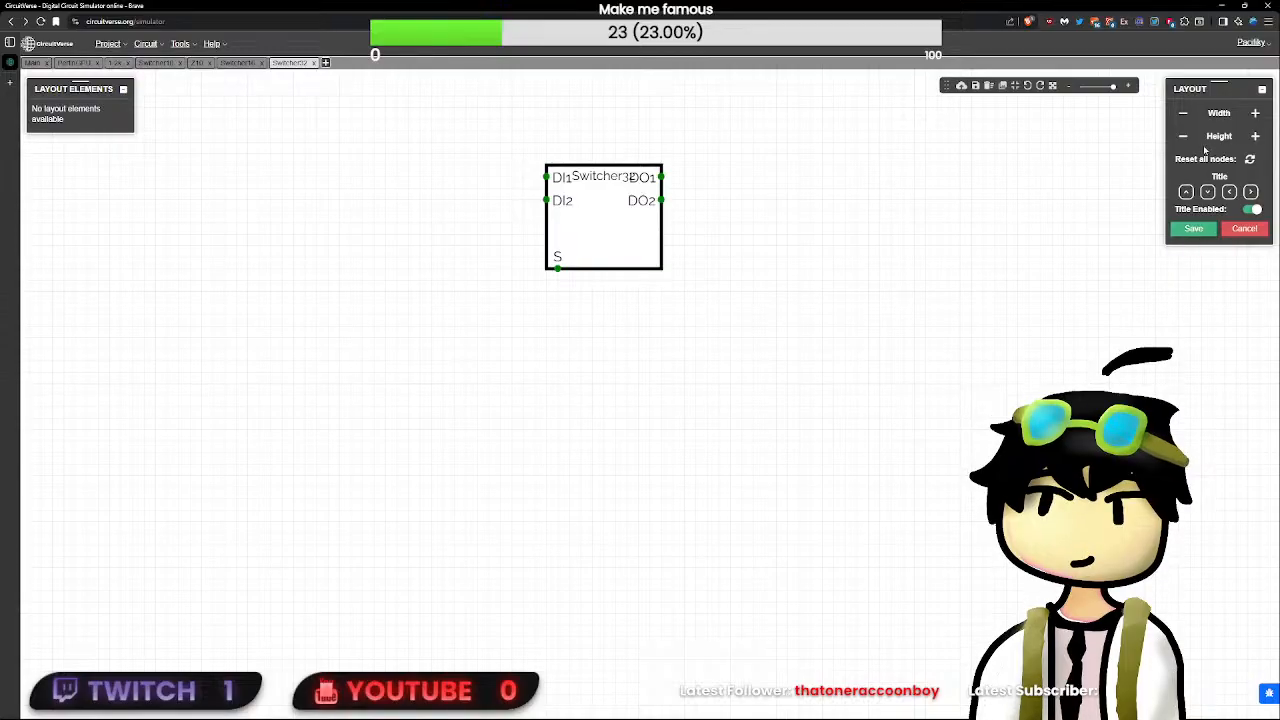
# - Shrink the Switcher32 layout block's width and height around its pins, disable its title, and save the layout
pyautogui.click(1177, 115)
pyautogui.click(1177, 115)
pyautogui.click(1177, 115)
pyautogui.click(1177, 115)
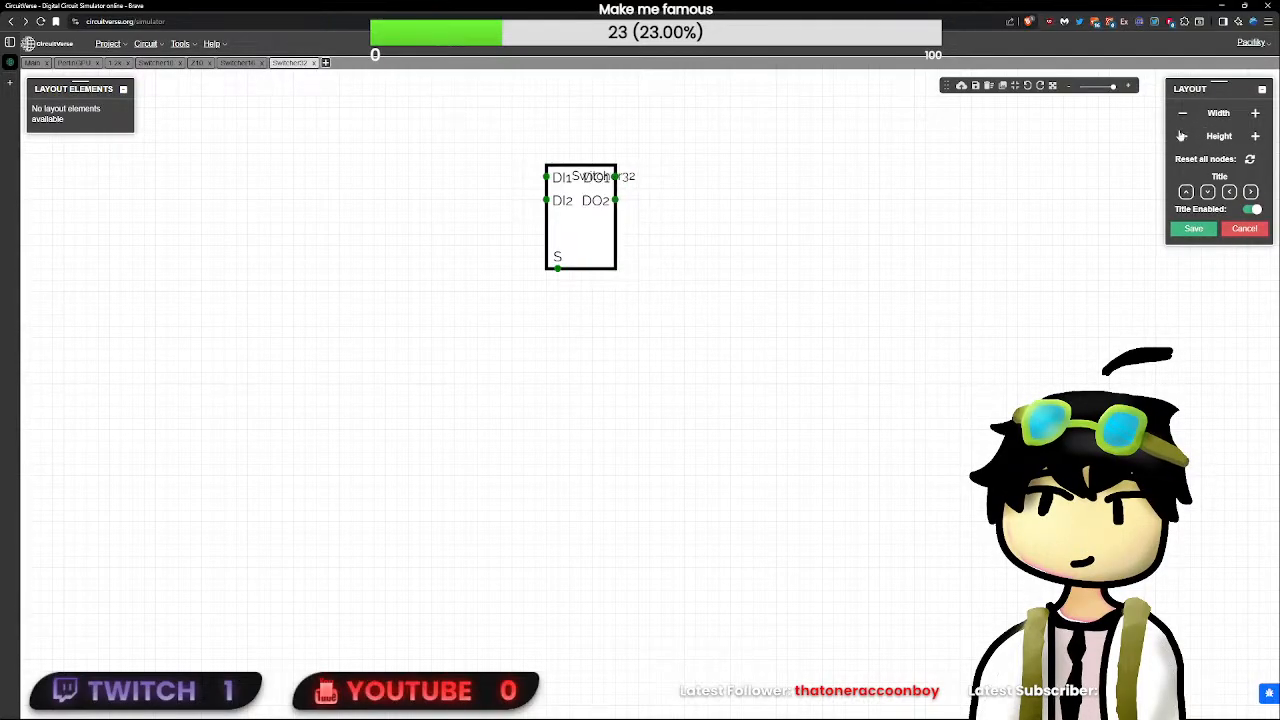
pyautogui.click(1181, 137)
pyautogui.click(1180, 139)
pyautogui.click(1180, 139)
pyautogui.click(1179, 141)
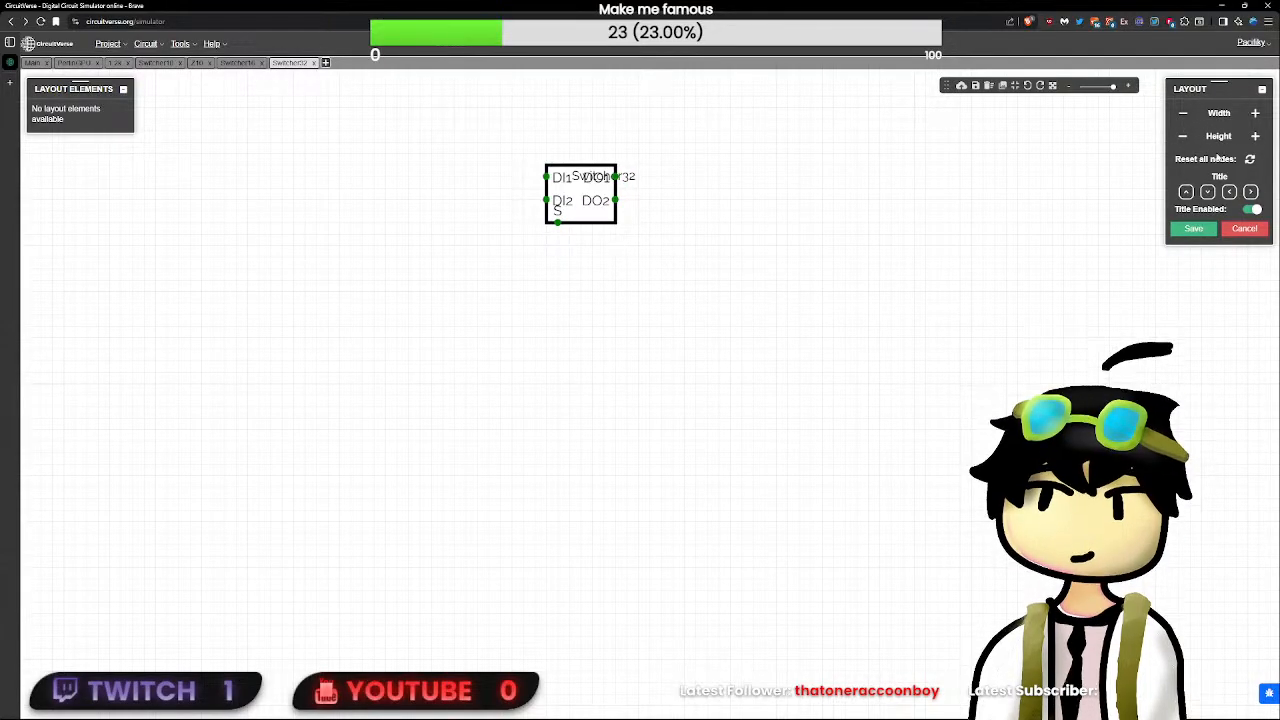
pyautogui.click(1252, 210)
pyautogui.click(1193, 228)
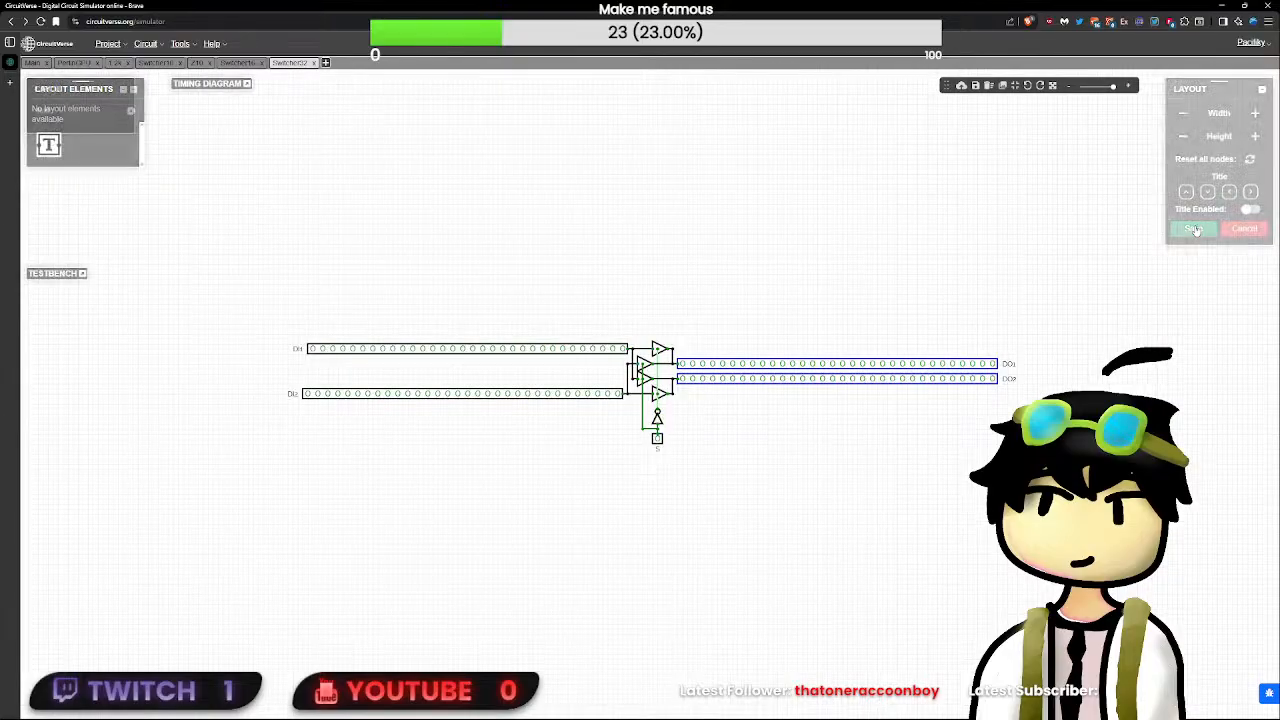
# - Reopen the Switcher32 layout, narrow the block slightly further, and save it
pyautogui.click(1240, 268)
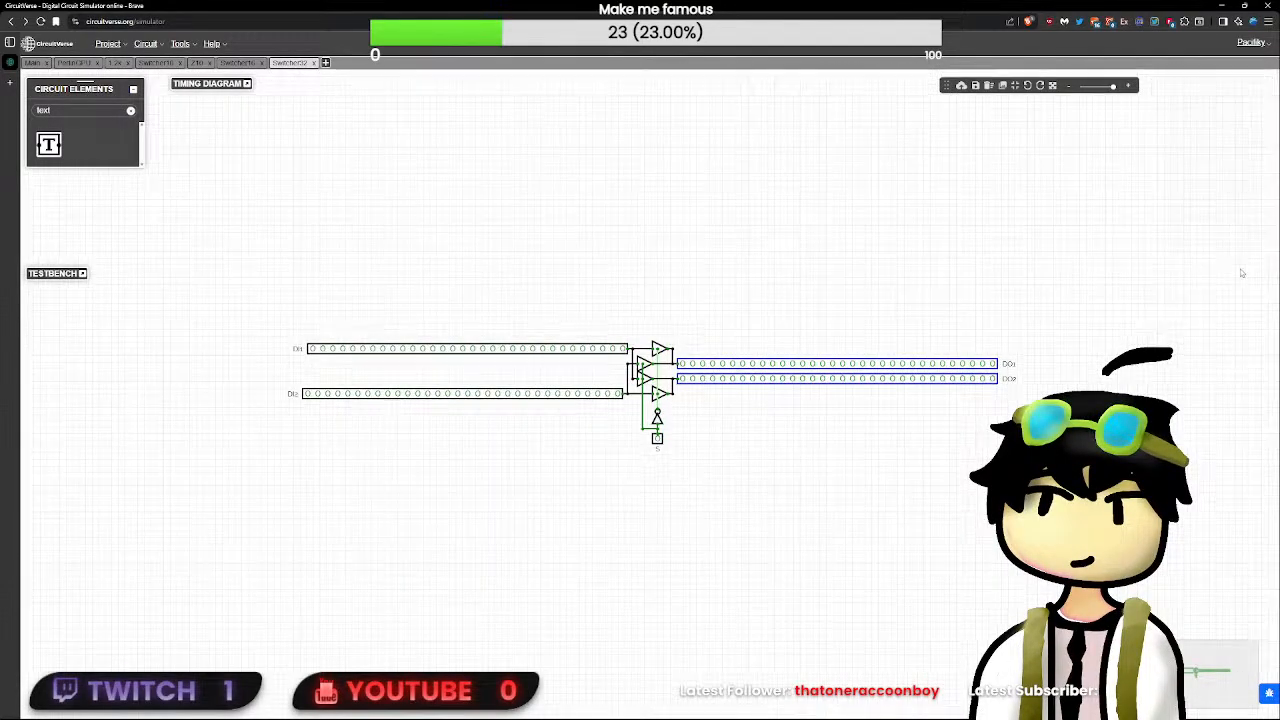
pyautogui.click(1184, 139)
pyautogui.click(1252, 138)
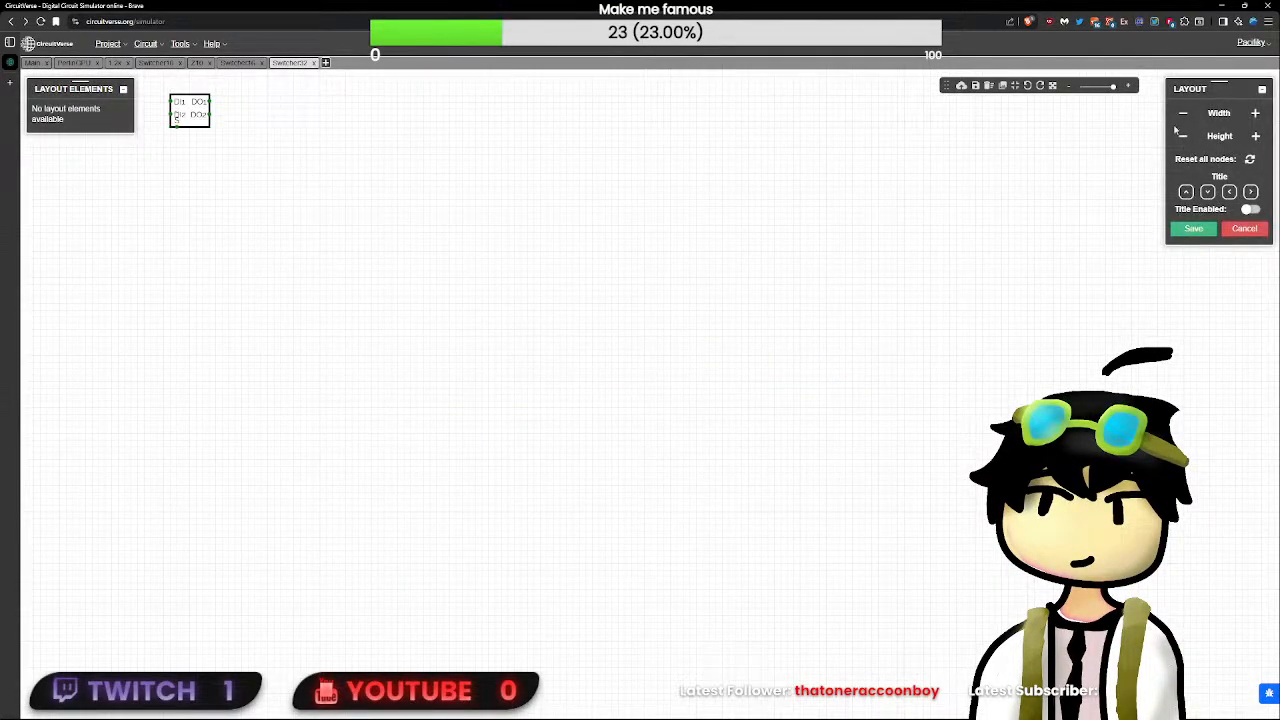
pyautogui.click(1183, 135)
pyautogui.click(1193, 228)
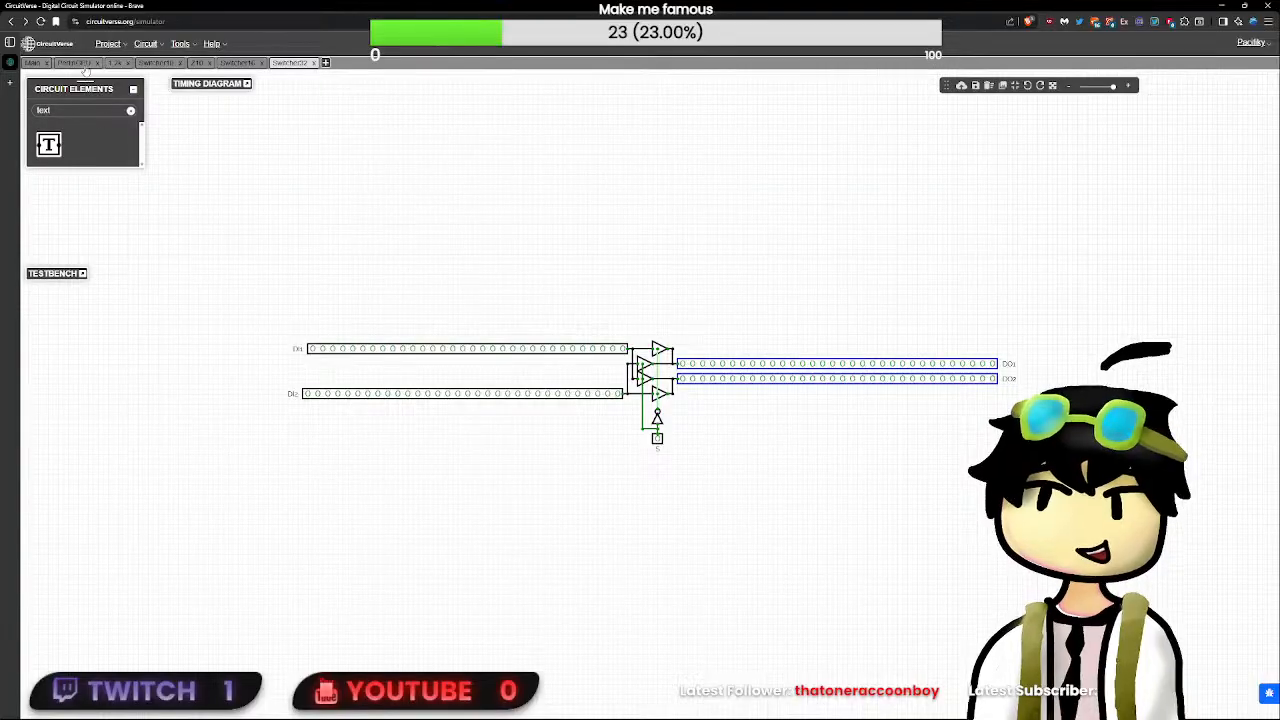
# - Move the Switcher32 block in PerlinGPU level with the upper command buffer's DO output
pyautogui.click(70, 63)
pyautogui.scroll(2, 287, 315)
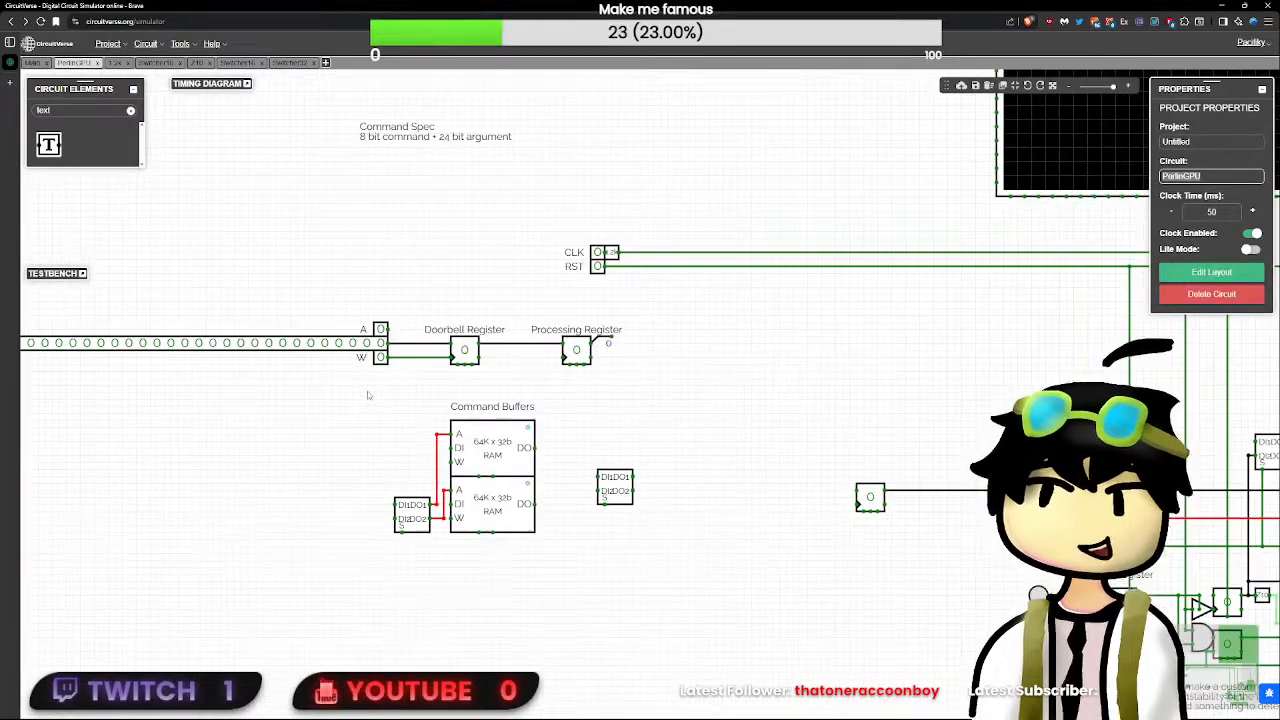
pyautogui.moveTo(615, 488); pyautogui.dragTo(605, 459)
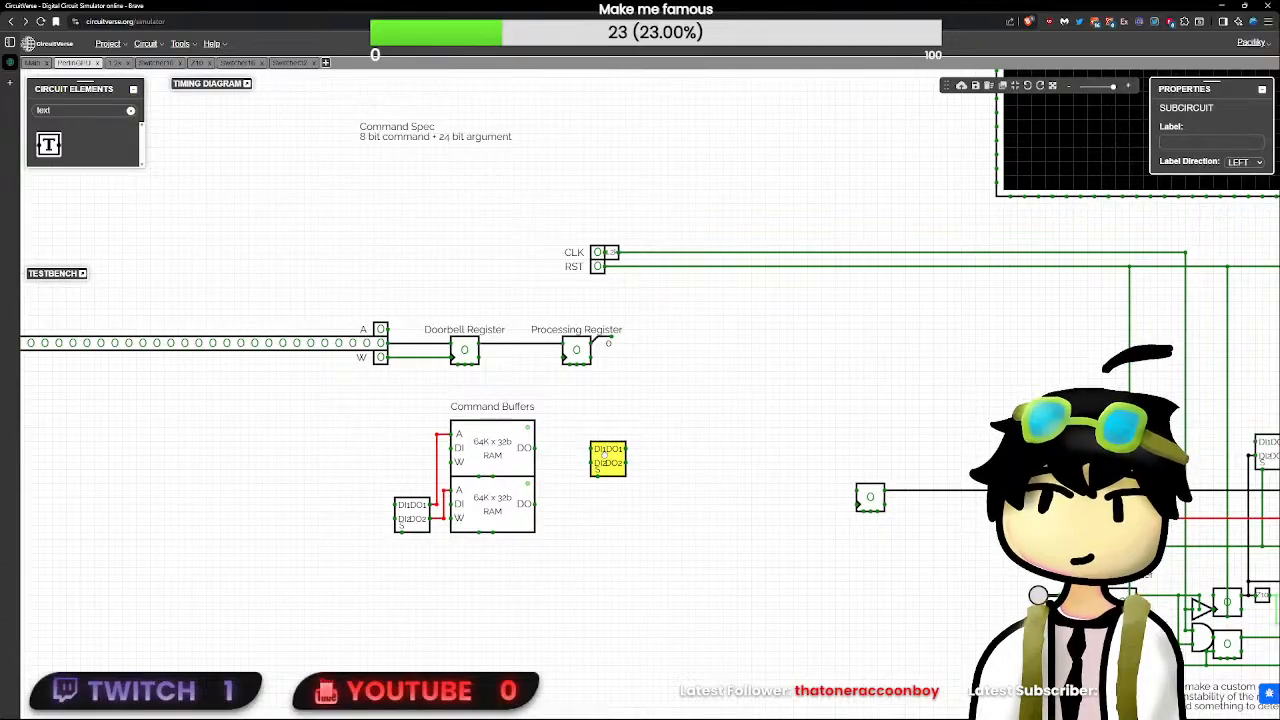
# - Move the address switcher up to the upper command buffer's A input and reroute its DO2 wire to the lower buffer
pyautogui.moveTo(411, 512); pyautogui.dragTo(411, 441)
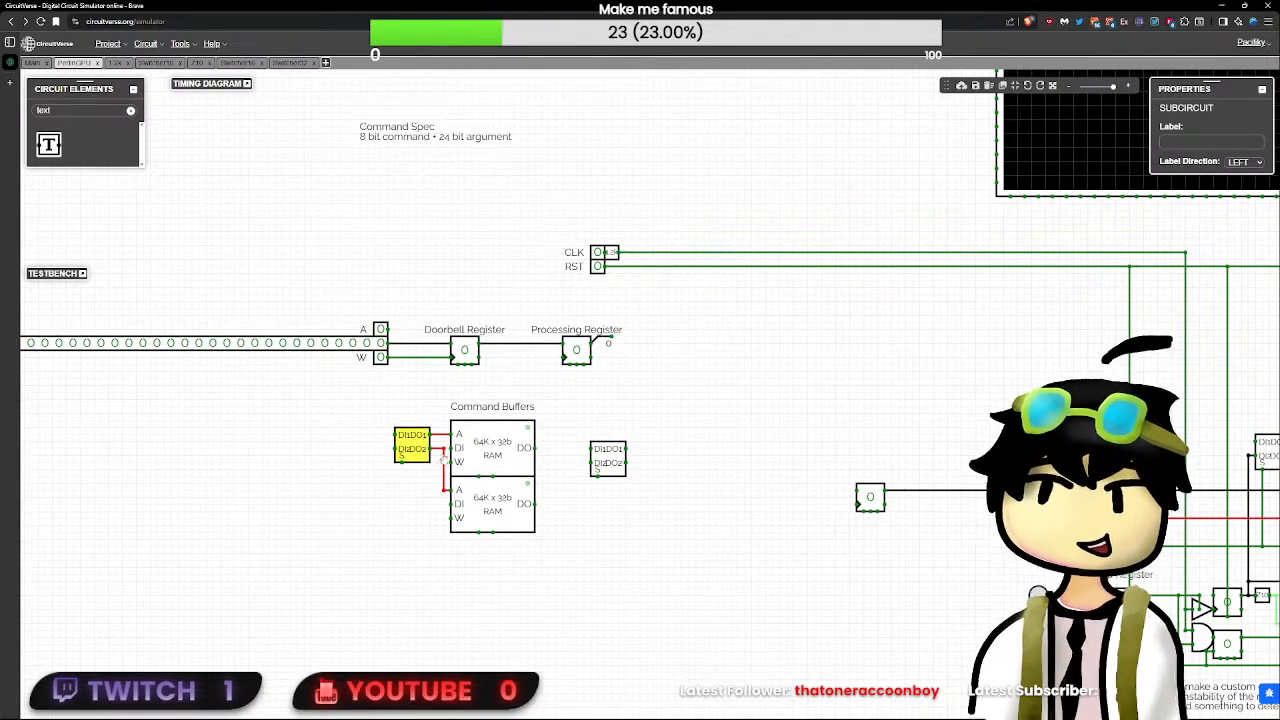
pyautogui.click(443, 449)
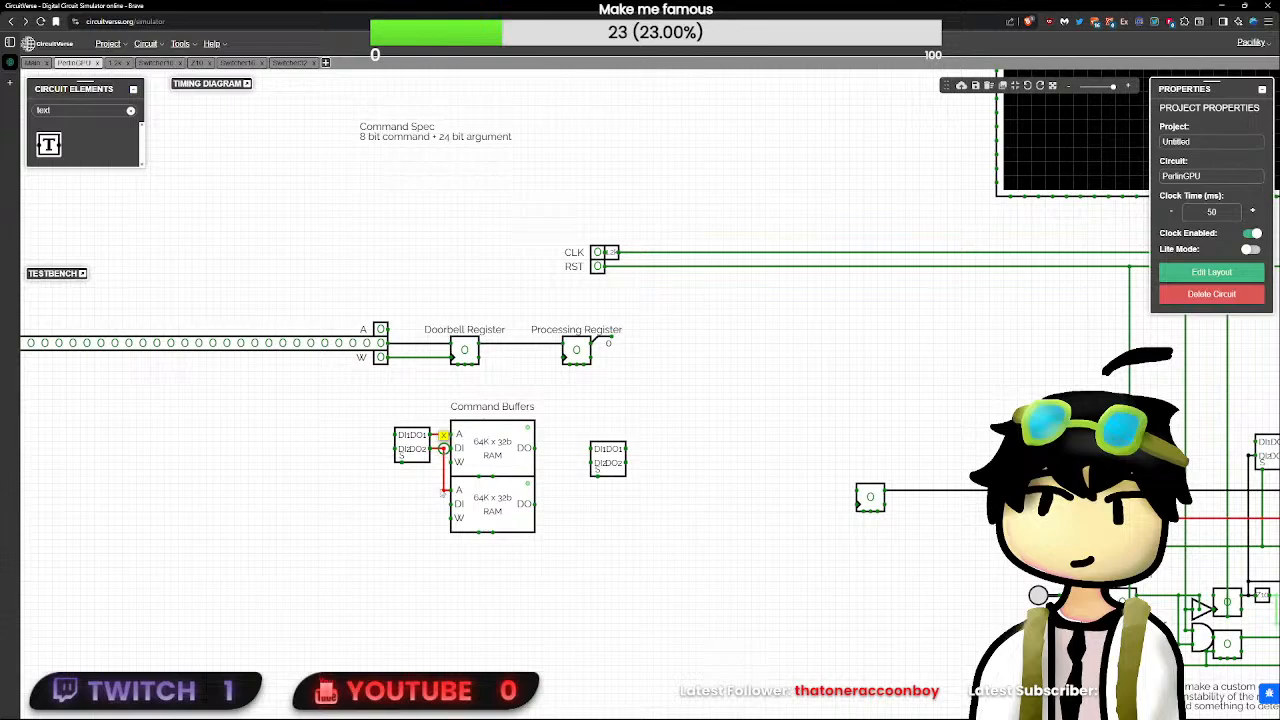
pyautogui.moveTo(443, 490); pyautogui.dragTo(436, 490)
pyautogui.click(629, 461)
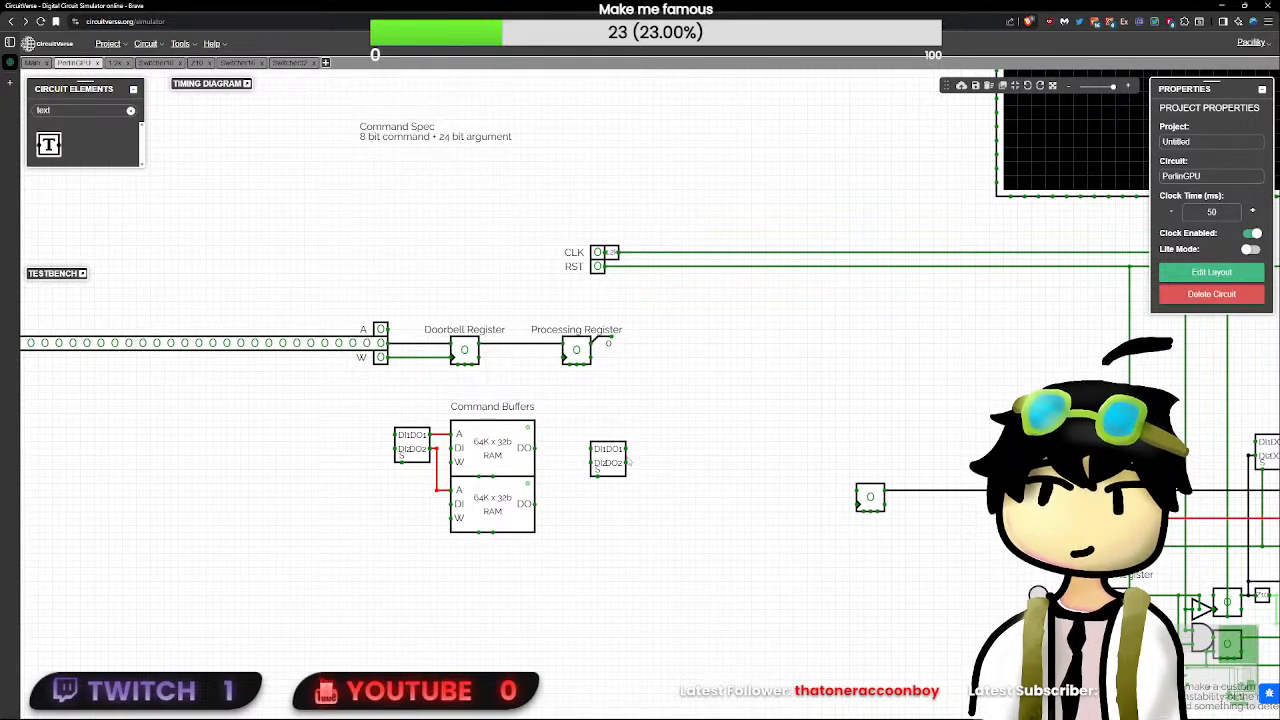
# - Wire the two command buffers' DO outputs to DI1 and DI2 of Switcher32, with the block close beside the RAMs
pyautogui.moveTo(535, 448); pyautogui.dragTo(590, 448)
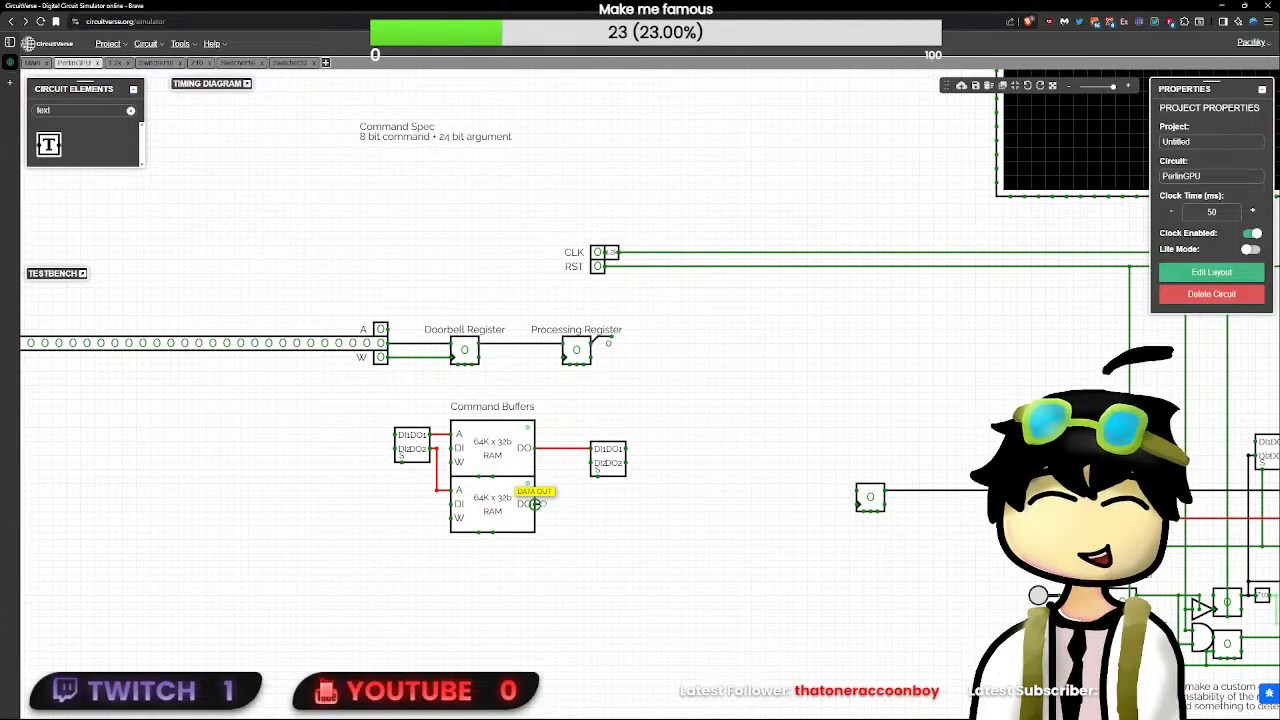
pyautogui.moveTo(536, 504); pyautogui.dragTo(542, 504)
pyautogui.moveTo(542, 504)
pyautogui.mouseDown()
pyautogui.moveTo(543, 488)
pyautogui.moveTo(597, 452)
pyautogui.moveTo(563, 452)
pyautogui.mouseUp()
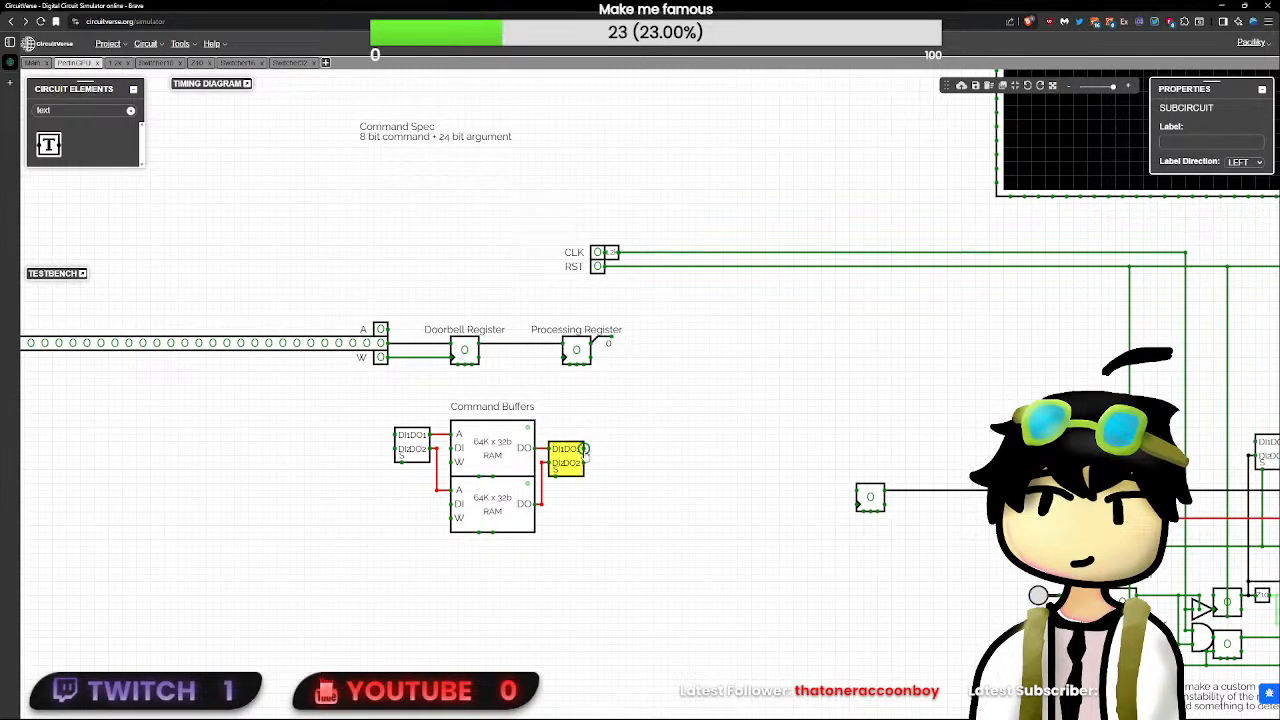
pyautogui.click(587, 452)
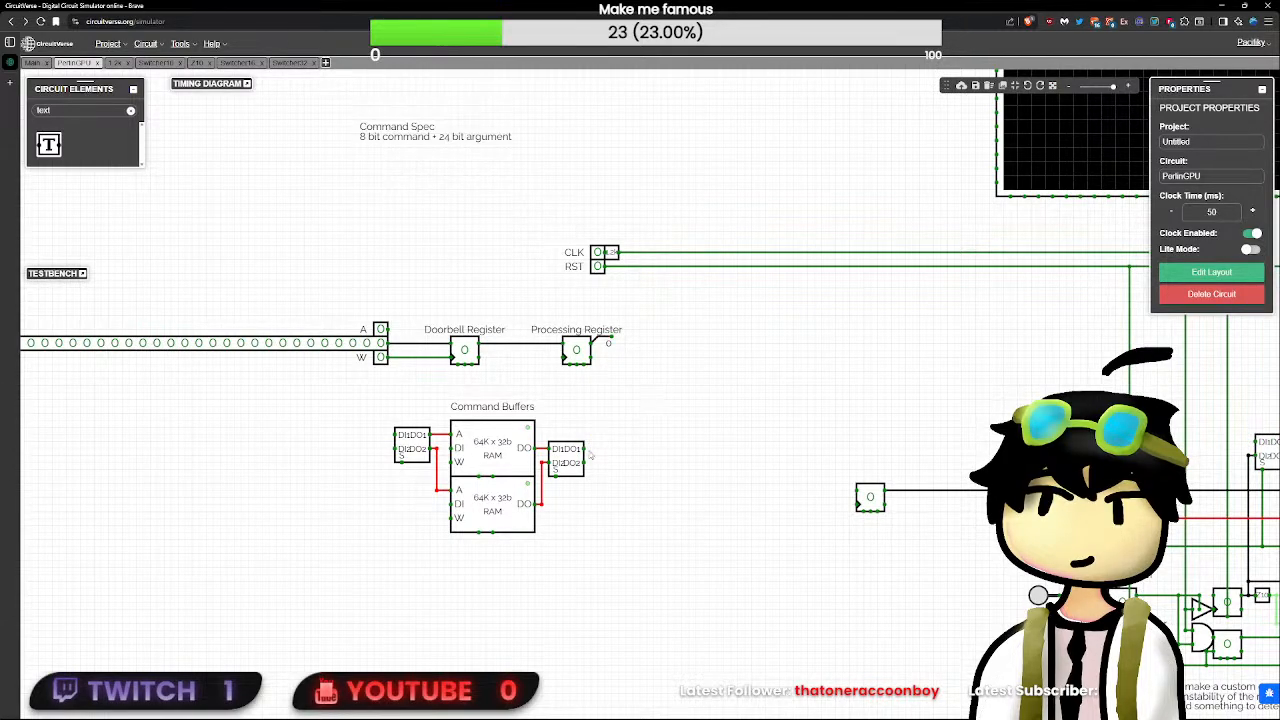
pyautogui.moveTo(601, 447); pyautogui.dragTo(604, 449)
pyautogui.press('Delete')
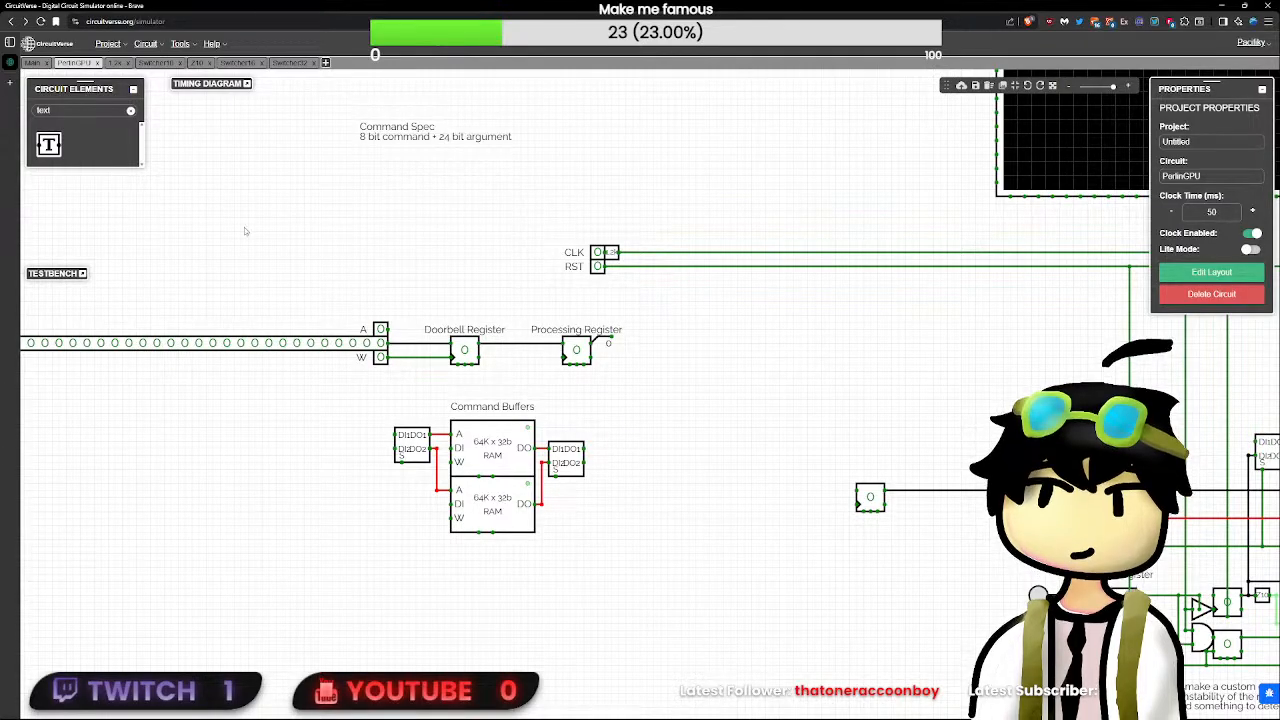
# - Copy the swap register's T flip-flop to below the command buffers' address switcher and wire its output to that switcher's S input
pyautogui.moveTo(706, 394); pyautogui.dragTo(560, 264)
pyautogui.click(979, 423)
pyautogui.hotkey('ctrl', 'c')
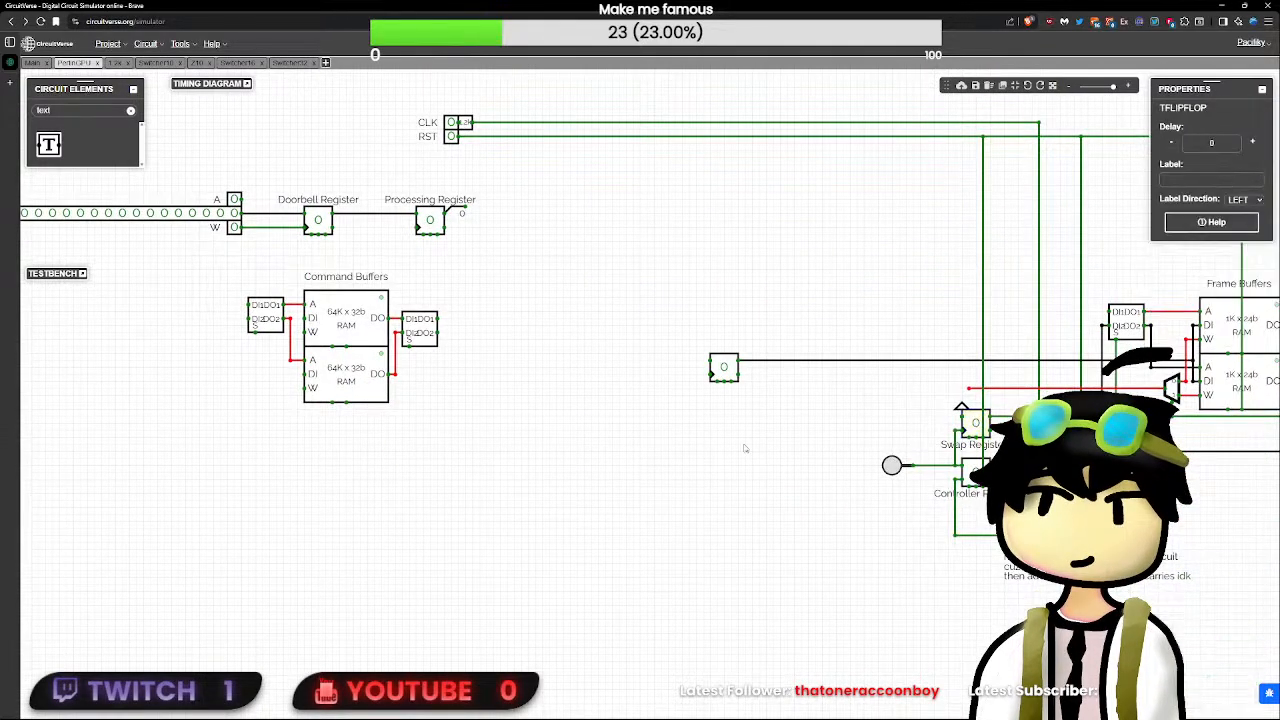
pyautogui.hotkey('ctrl', 'v')
pyautogui.moveTo(356, 481)
pyautogui.mouseDown()
pyautogui.moveTo(292, 425)
pyautogui.moveTo(261, 431)
pyautogui.moveTo(289, 402)
pyautogui.moveTo(306, 416)
pyautogui.moveTo(198, 430)
pyautogui.moveTo(258, 426)
pyautogui.moveTo(255, 340)
pyautogui.mouseUp()
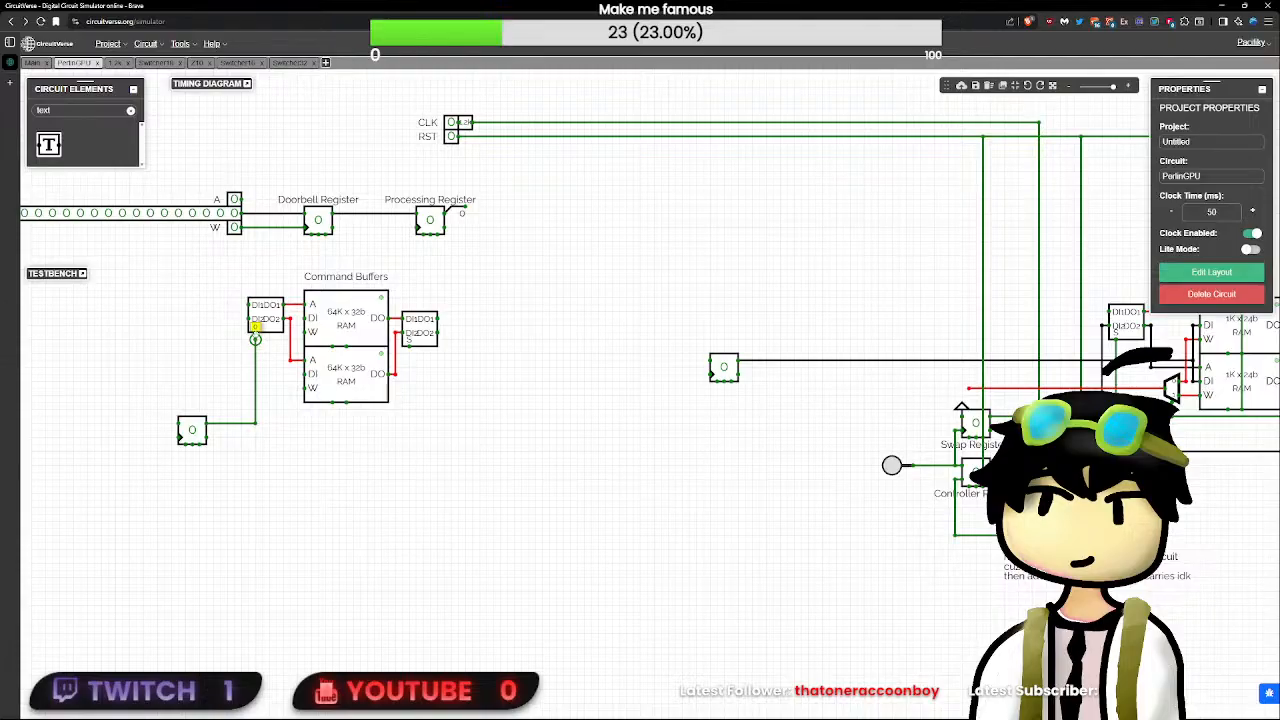
# - Extend the copied flip-flop's output to the S input of Switcher32 and raise the flip-flop and its wire slightly
pyautogui.moveTo(255, 423)
pyautogui.mouseDown()
pyautogui.moveTo(431, 365)
pyautogui.moveTo(410, 350)
pyautogui.mouseUp()
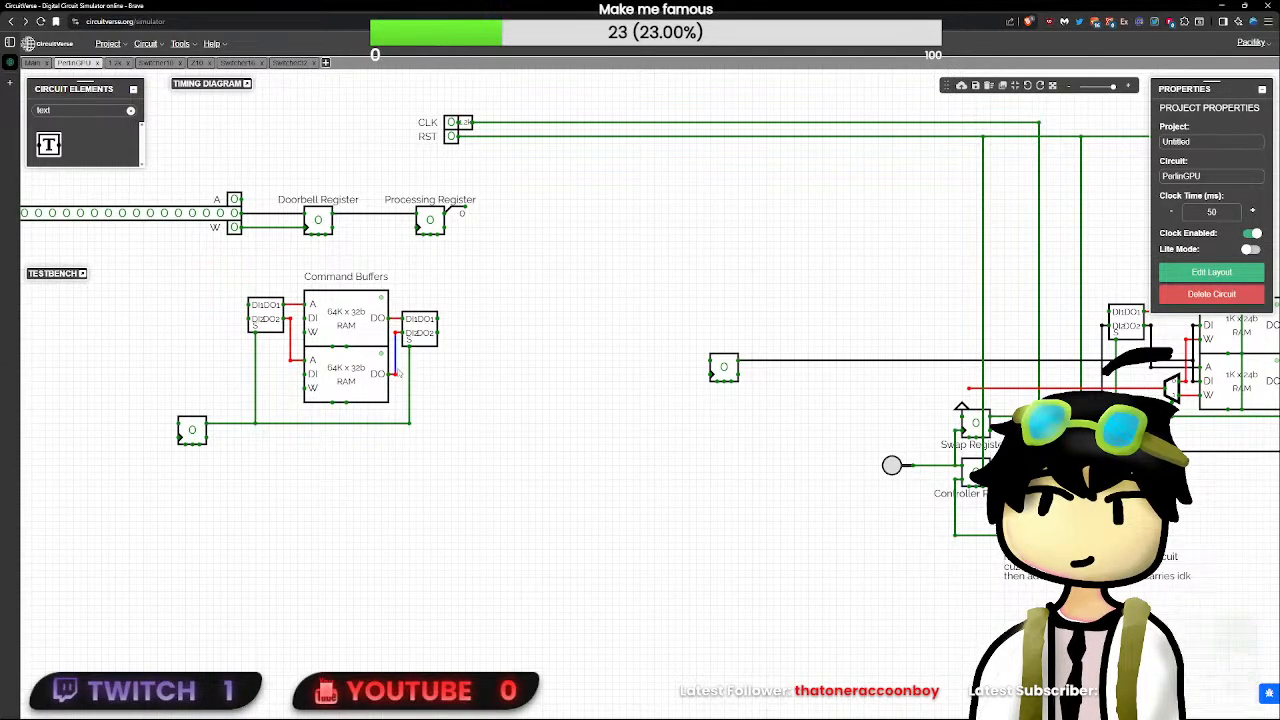
pyautogui.moveTo(466, 521); pyautogui.dragTo(118, 402)
pyautogui.moveTo(190, 433); pyautogui.dragTo(192, 425)
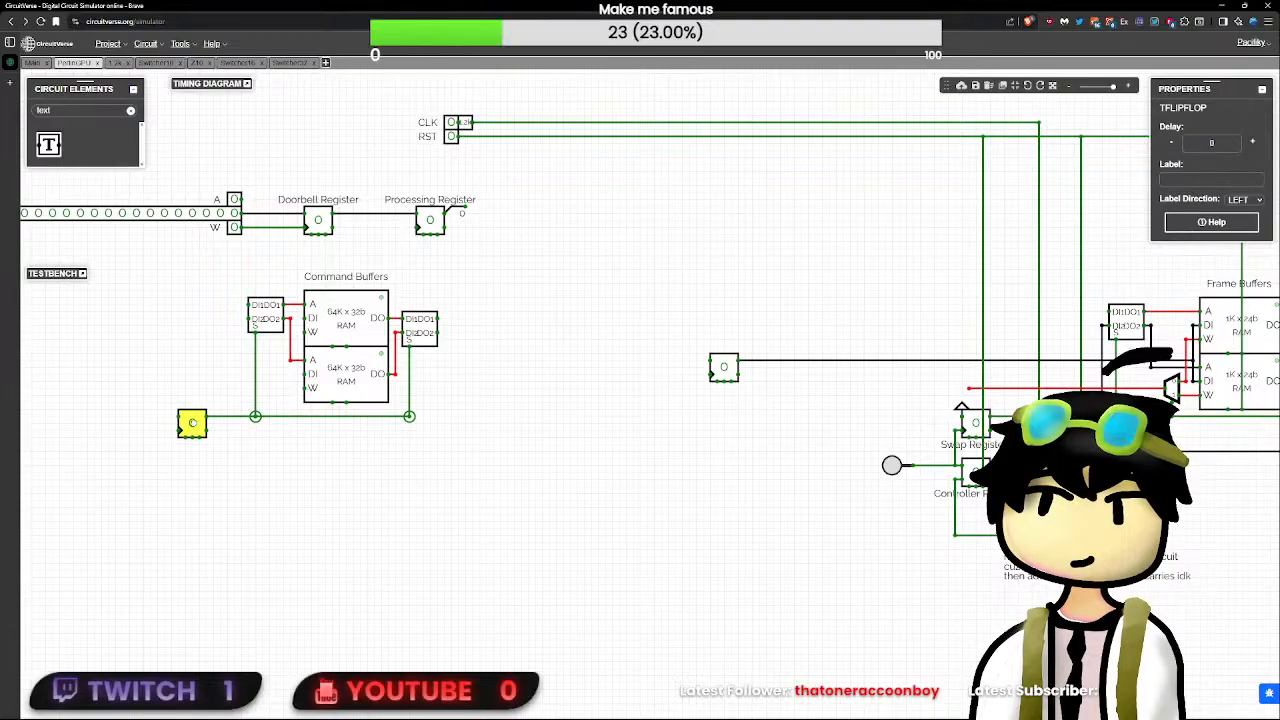
# - Align the CLK and RST inputs above the A and W inputs and wire RST to both command buffers' RESET pins
pyautogui.moveTo(585, 213); pyautogui.dragTo(685, 440)
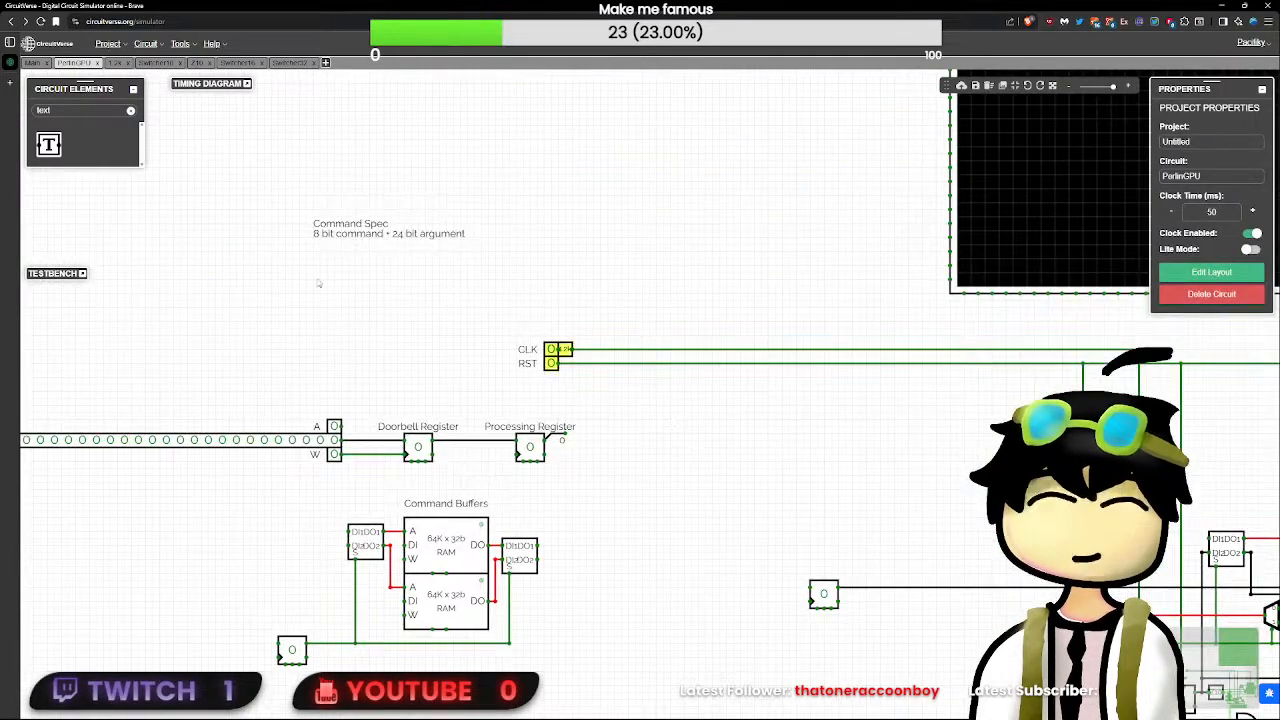
pyautogui.moveTo(560, 348); pyautogui.dragTo(345, 346)
pyautogui.click(447, 395)
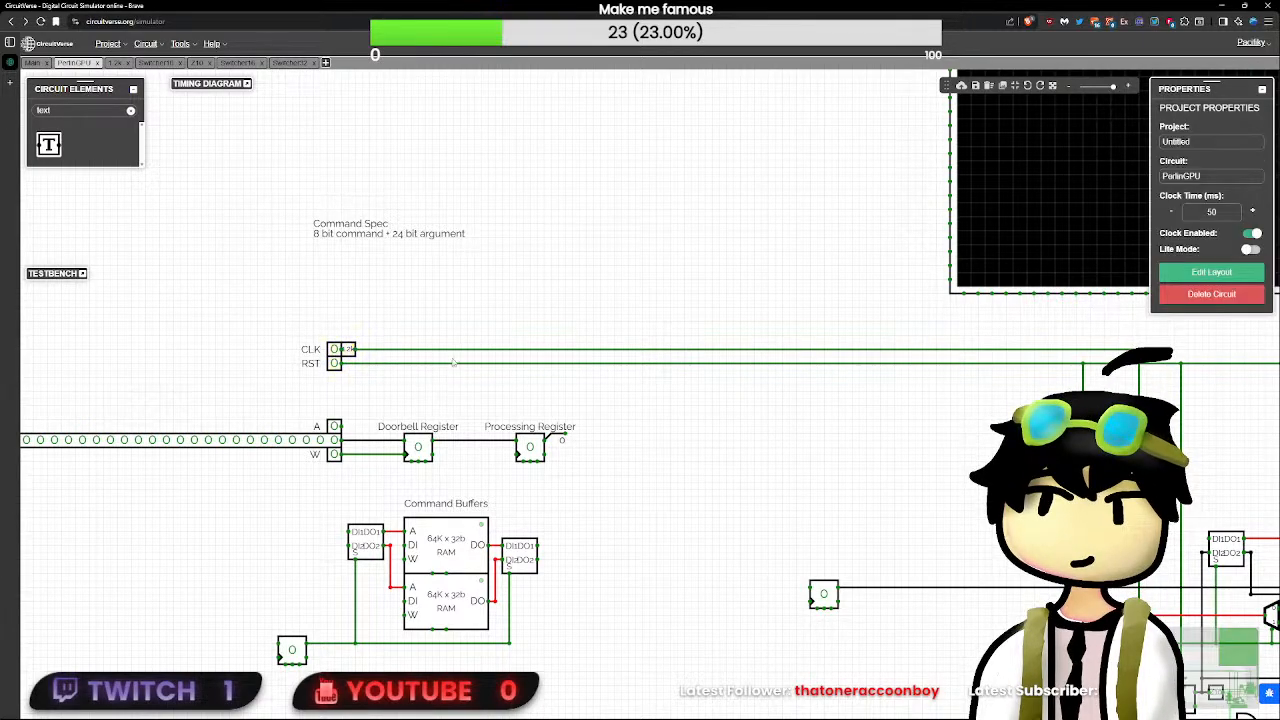
pyautogui.moveTo(453, 350); pyautogui.dragTo(446, 528)
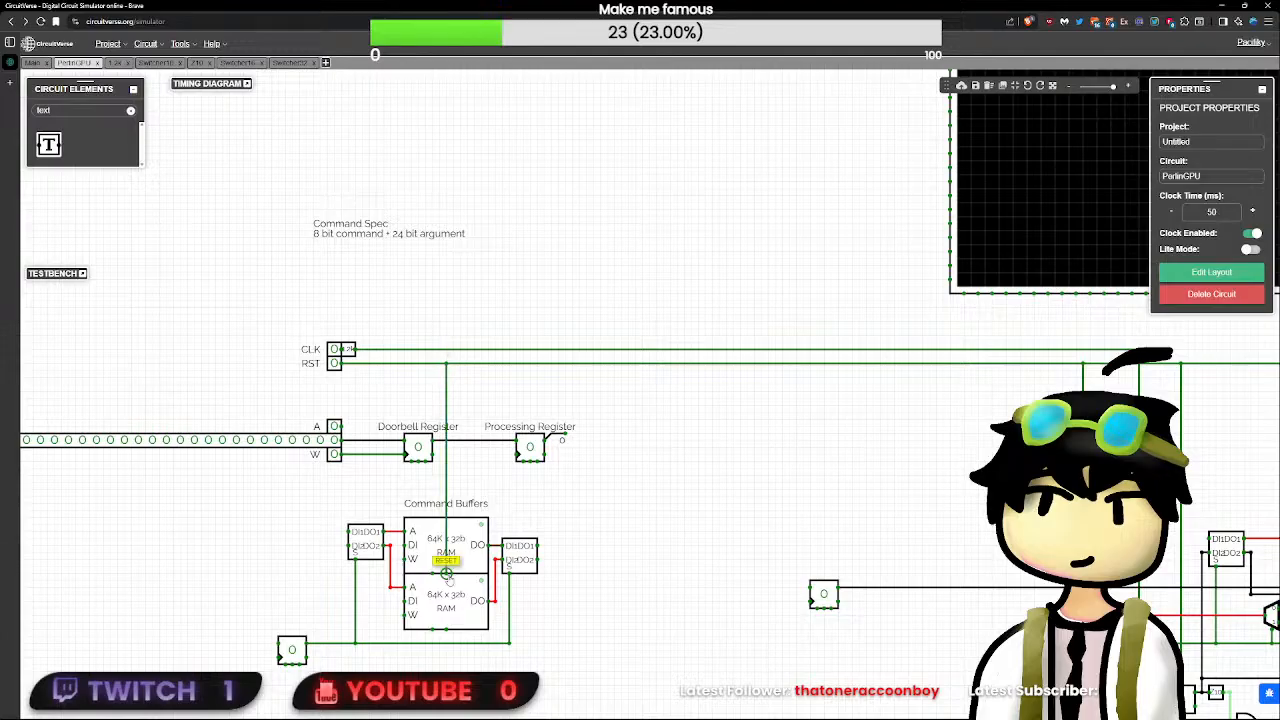
pyautogui.click(465, 605)
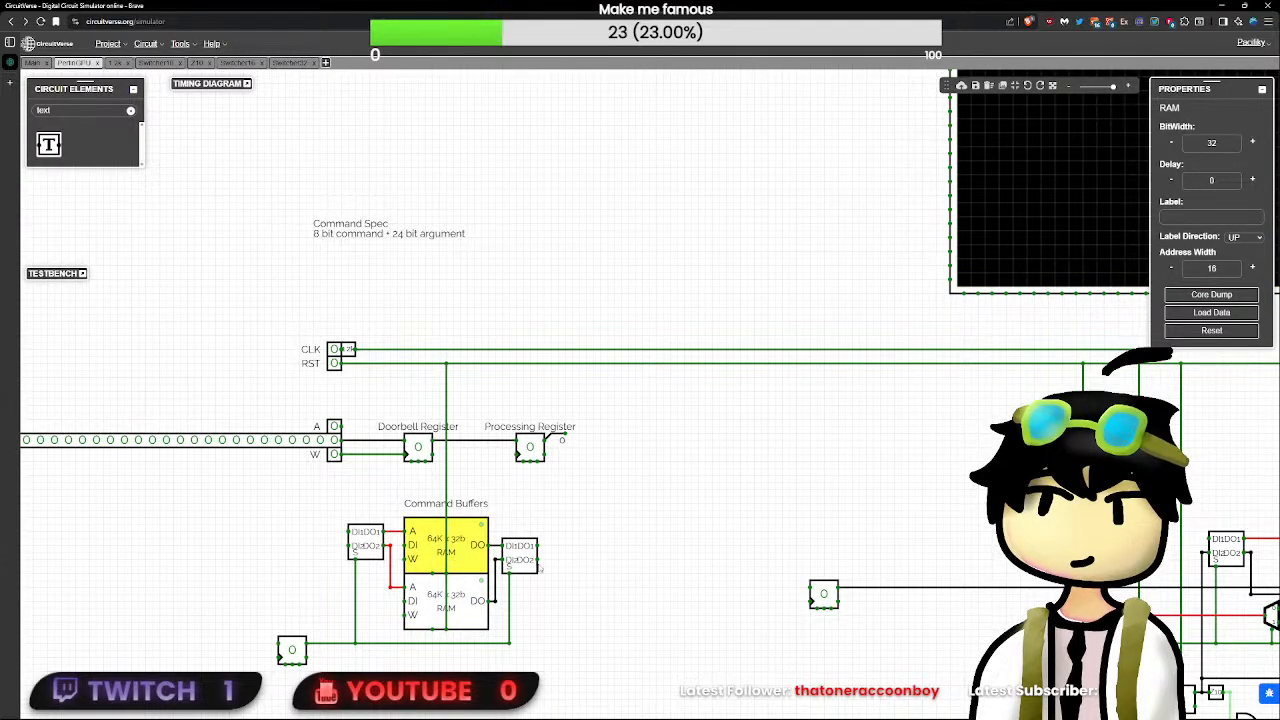
pyautogui.moveTo(541, 571); pyautogui.dragTo(534, 570)
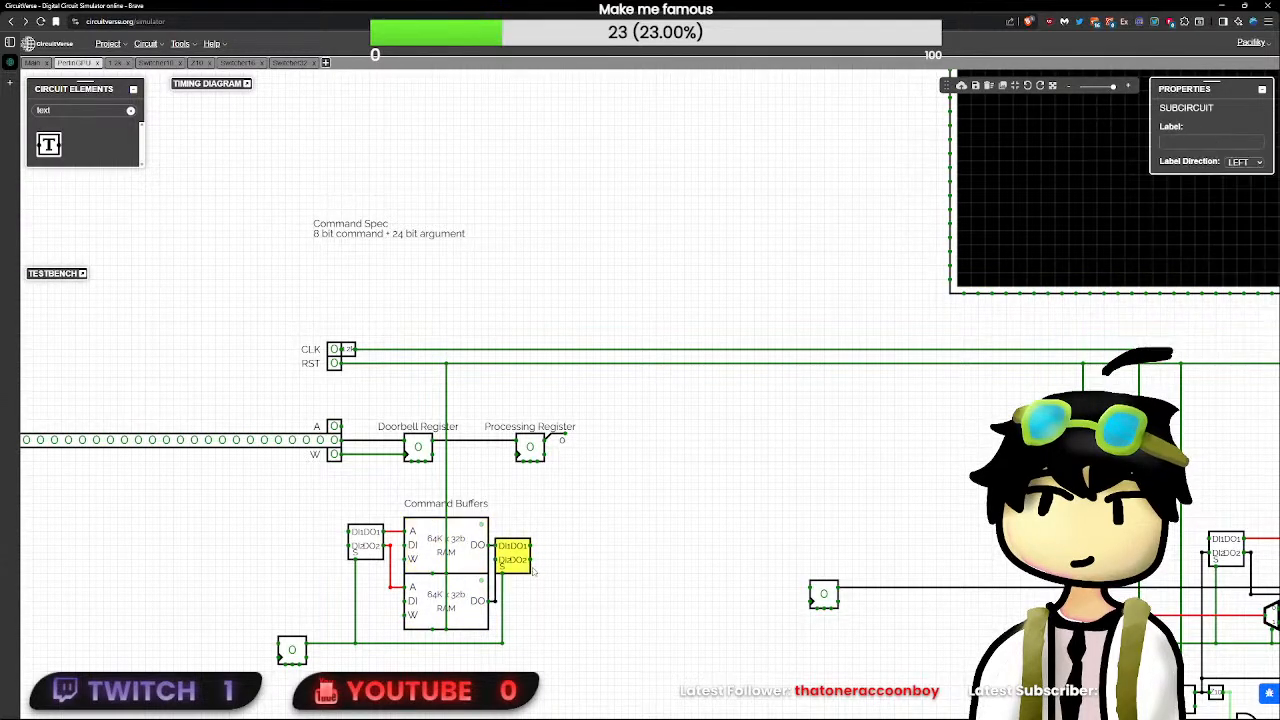
pyautogui.hotkey('ctrl', 'z')
pyautogui.click(592, 549)
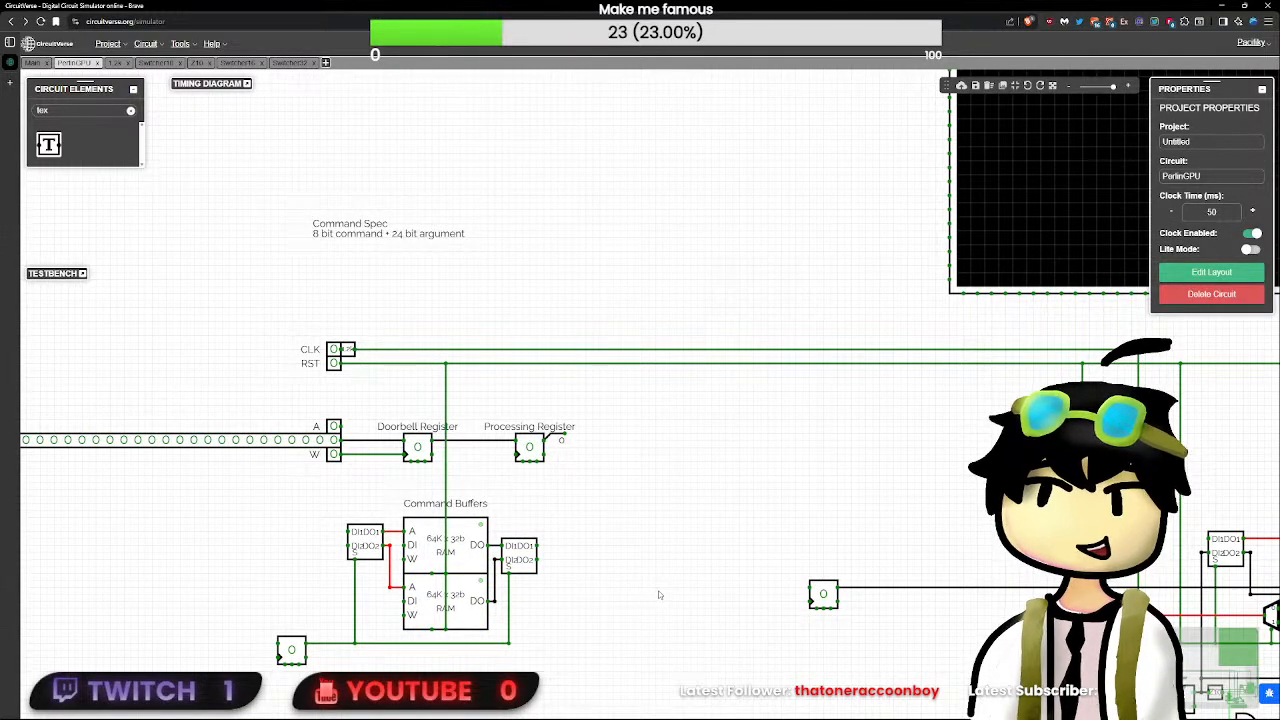
# - Move the Command Spec note higher above the CLK and RST inputs to make room for more lines
pyautogui.moveTo(599, 520)
pyautogui.mouseDown()
pyautogui.moveTo(627, 441)
pyautogui.moveTo(600, 466)
pyautogui.moveTo(649, 480)
pyautogui.moveTo(583, 428)
pyautogui.mouseUp()
pyautogui.press('Delete')
pyautogui.press('Delete')
pyautogui.scroll(3, 583, 428)
pyautogui.moveTo(372, 240); pyautogui.dragTo(546, 435)
pyautogui.click(411, 246)
pyautogui.moveTo(492, 306); pyautogui.dragTo(522, 523)
pyautogui.moveTo(491, 450); pyautogui.dragTo(522, 240)
pyautogui.click(501, 287)
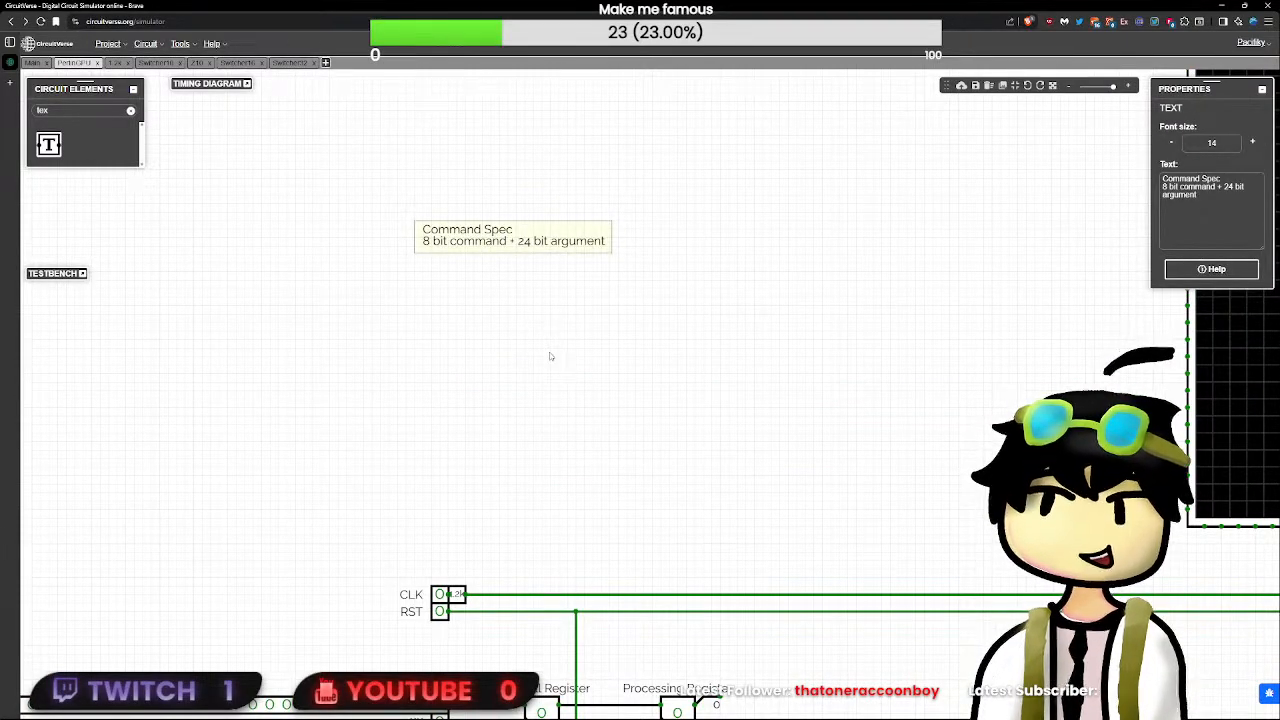
pyautogui.scroll(-3, 435, 232)
pyautogui.moveTo(440, 231); pyautogui.dragTo(434, 231)
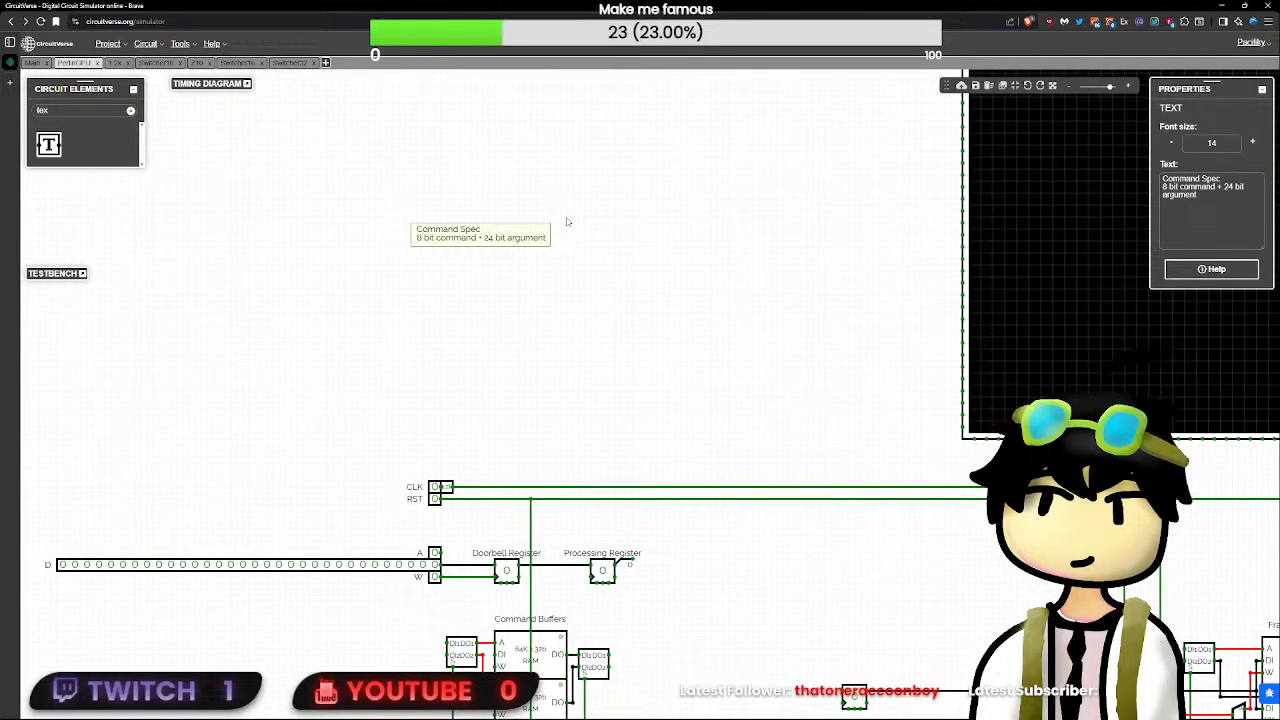
# - Add the line "0: NOP" to the Command Spec note below the argument format
pyautogui.click(1259, 198)
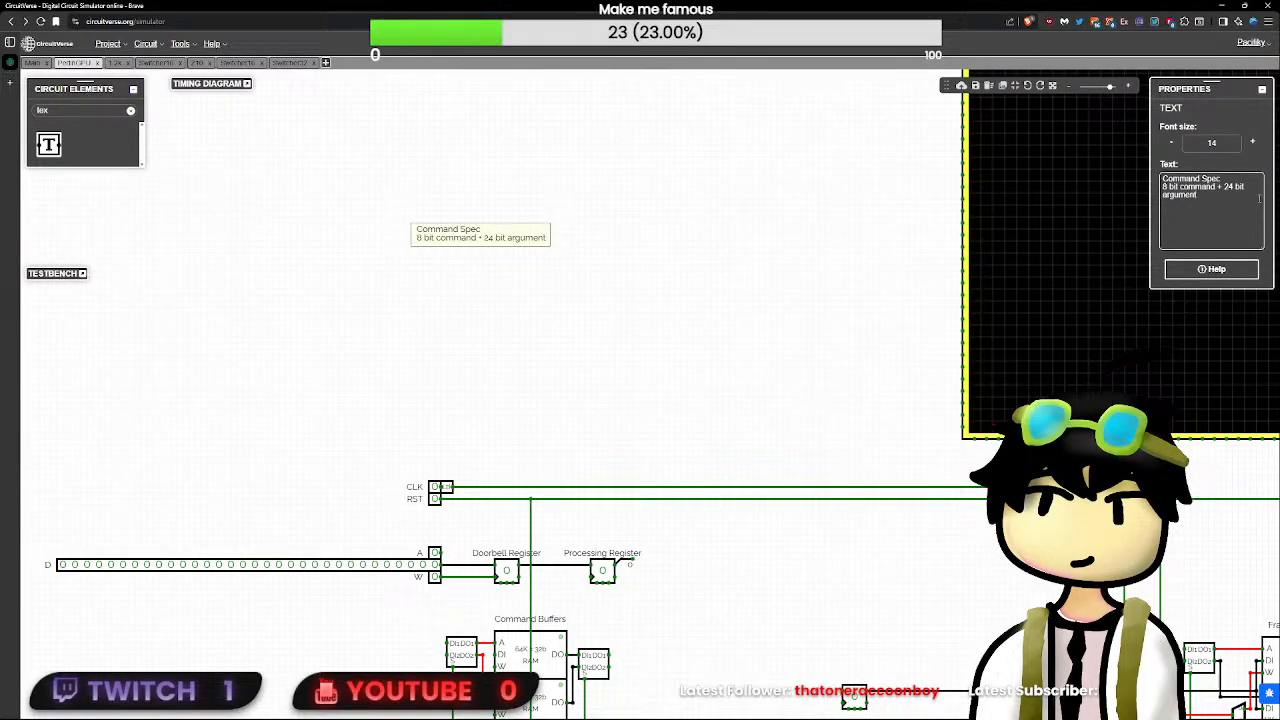
pyautogui.press('Return')
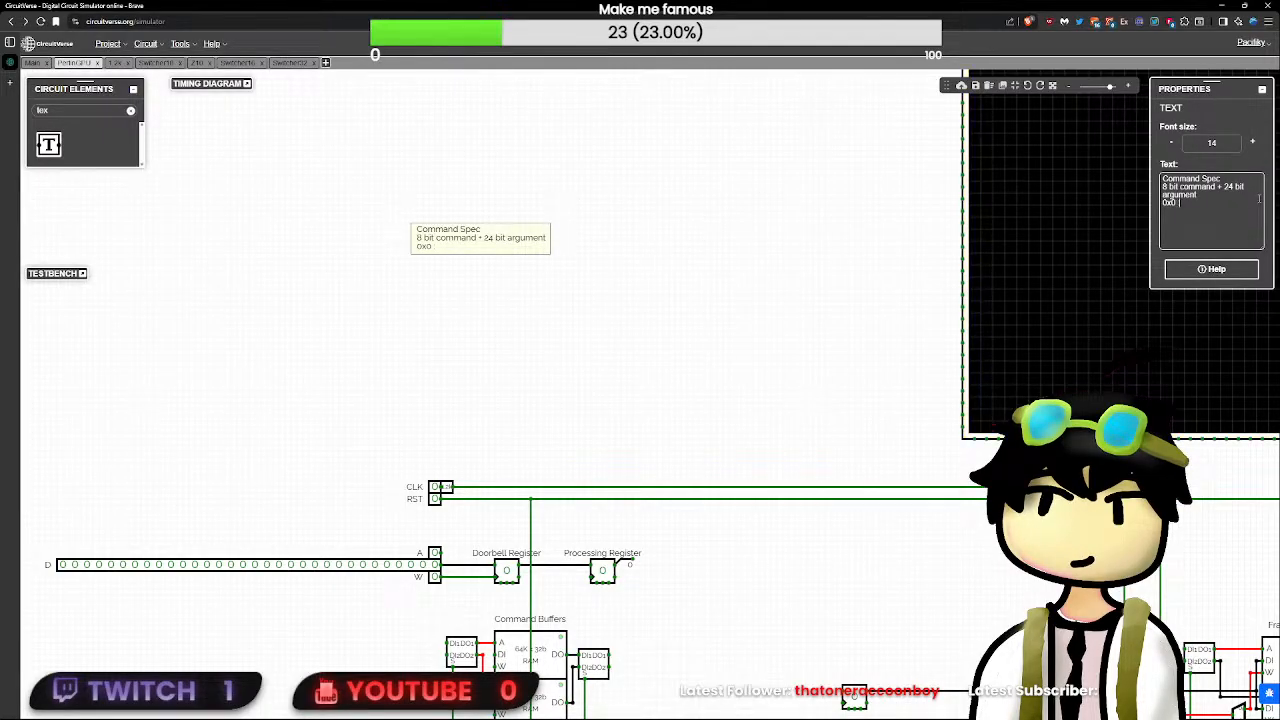
pyautogui.press('BackSpace')
pyautogui.press('BackSpace')
pyautogui.write('x0')
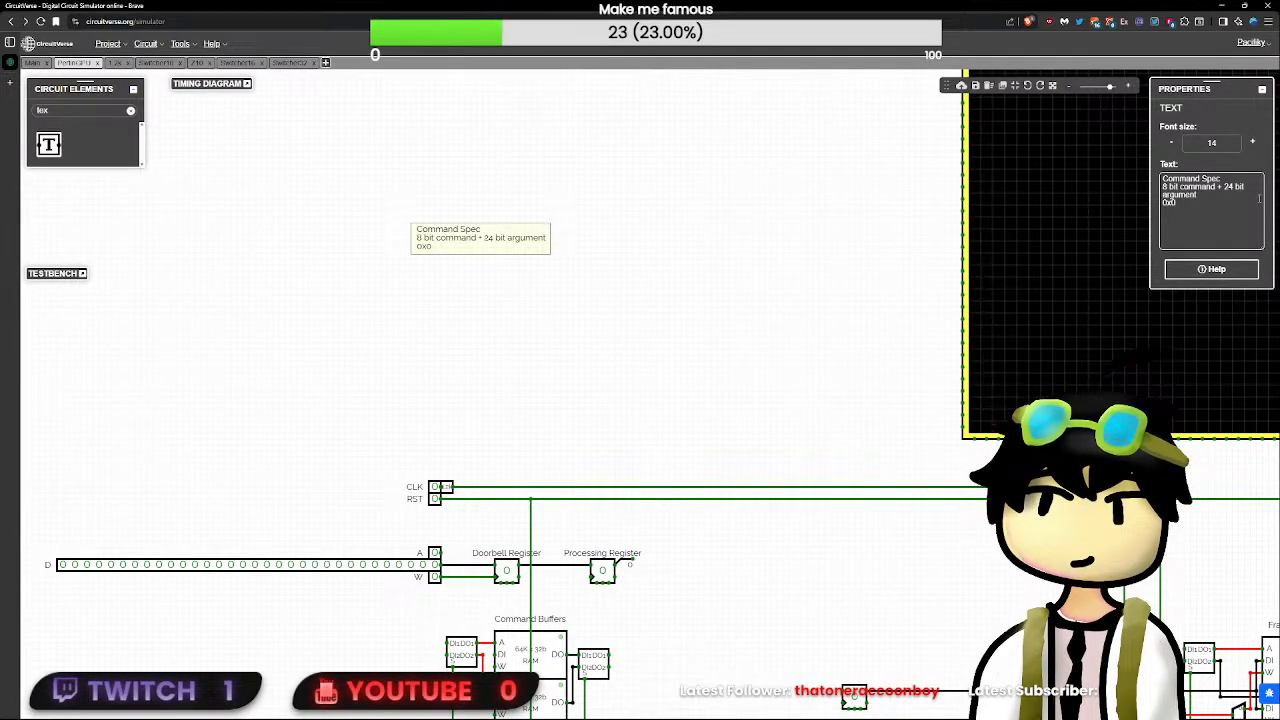
pyautogui.write(': NOP')
pyautogui.press('Return')
# - Add the line "1: Set color register (Arg1 24 = Color)" to the Command Spec note
pyautogui.write('1:')
pyautogui.moveTo(700, 180); pyautogui.dragTo(562, 375)
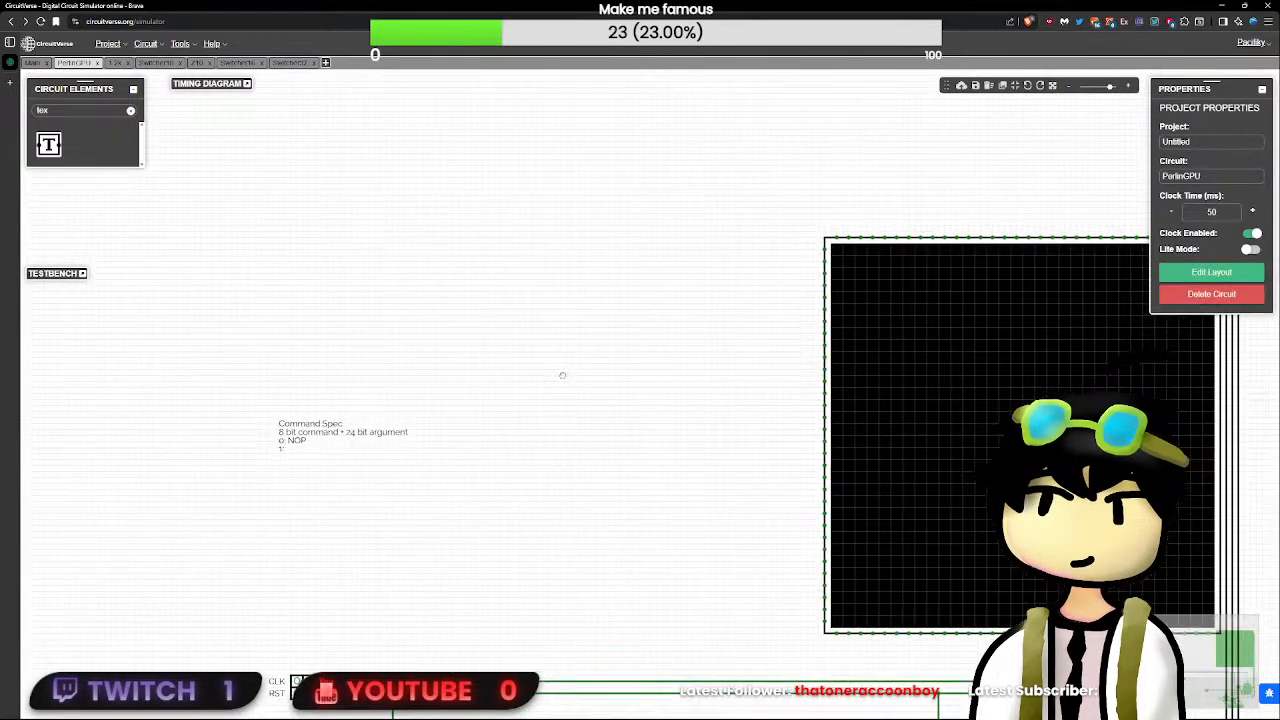
pyautogui.click(341, 430)
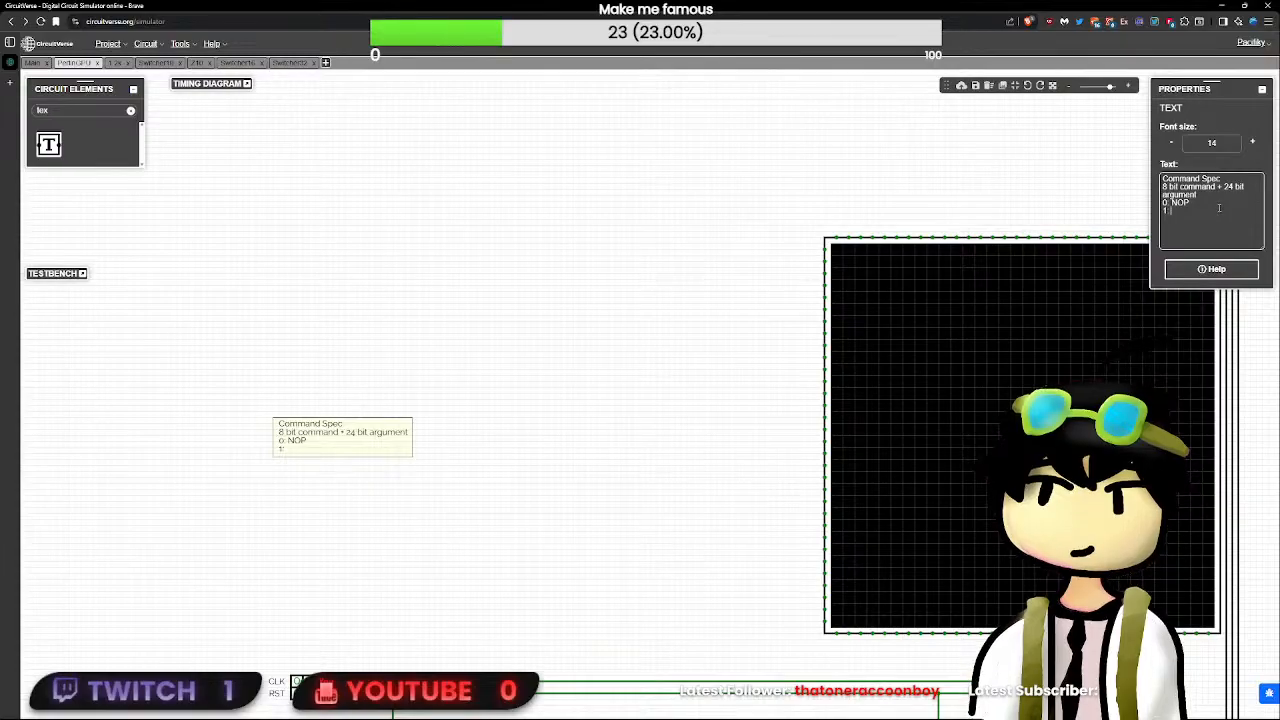
pyautogui.write('Set colo')
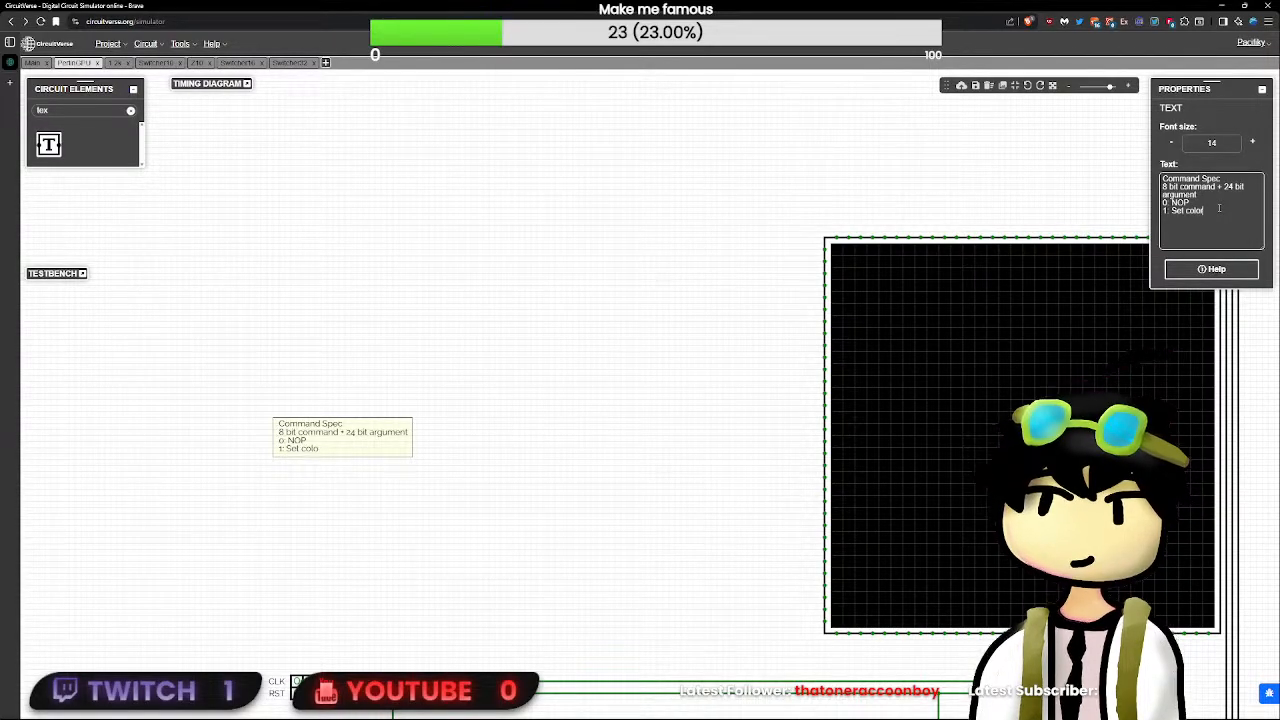
pyautogui.write('r ()')
pyautogui.write('Arg1')
pyautogui.write(' 2')
pyautogui.write('4 =')
pyautogui.write('reg')
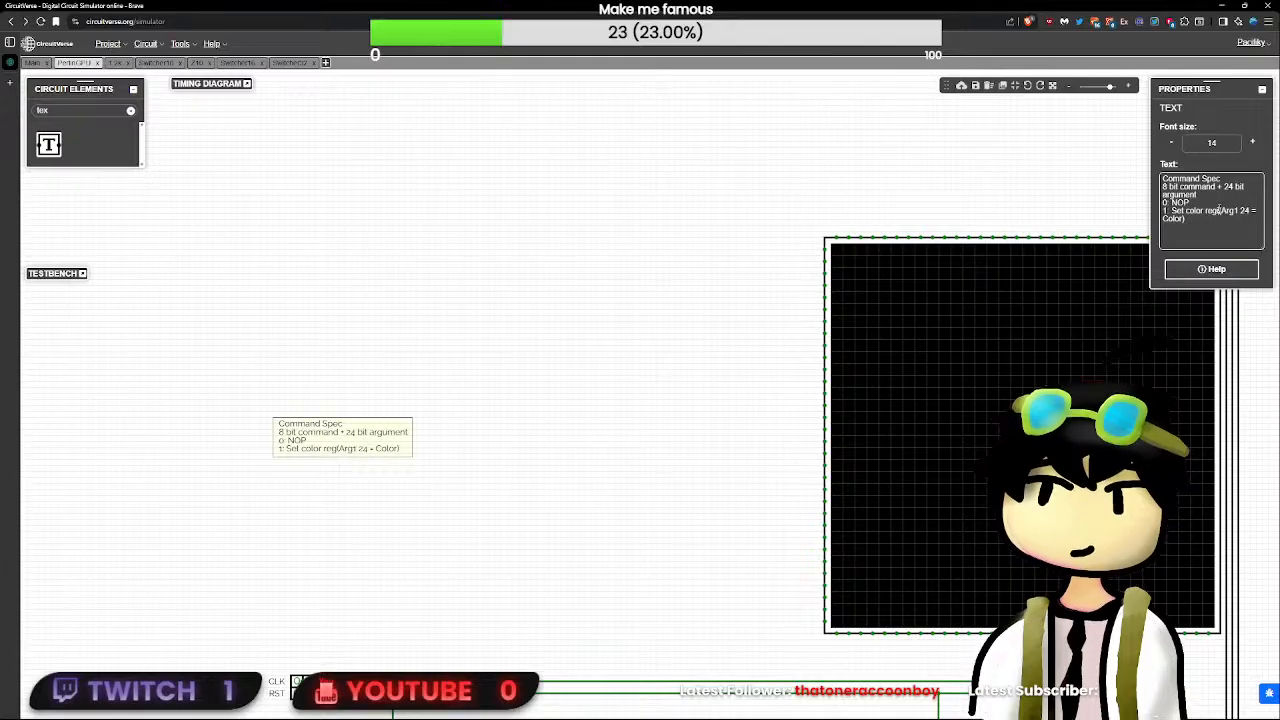
pyautogui.write('ister')
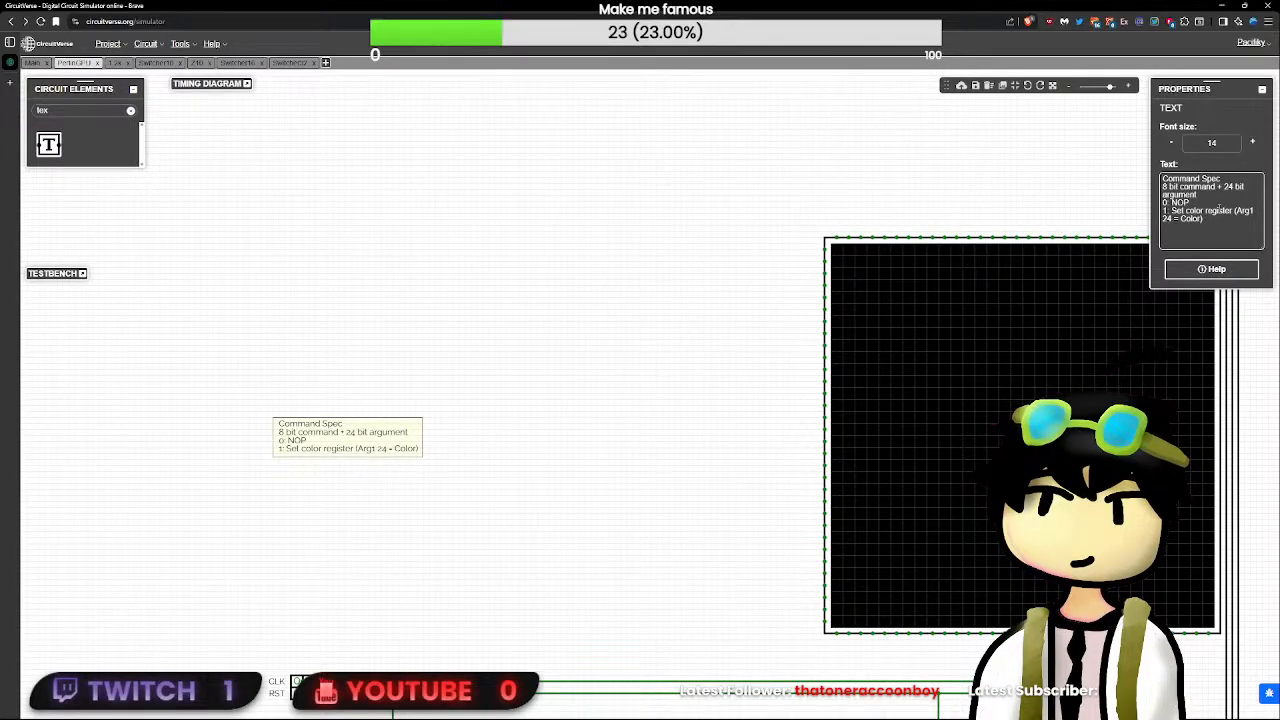
# - Add a rectangle-drawing command to the Command Spec note, beginning "2: Draw rectangle (Arg1 10 ="
pyautogui.press('Return')
pyautogui.write('2: Draw')
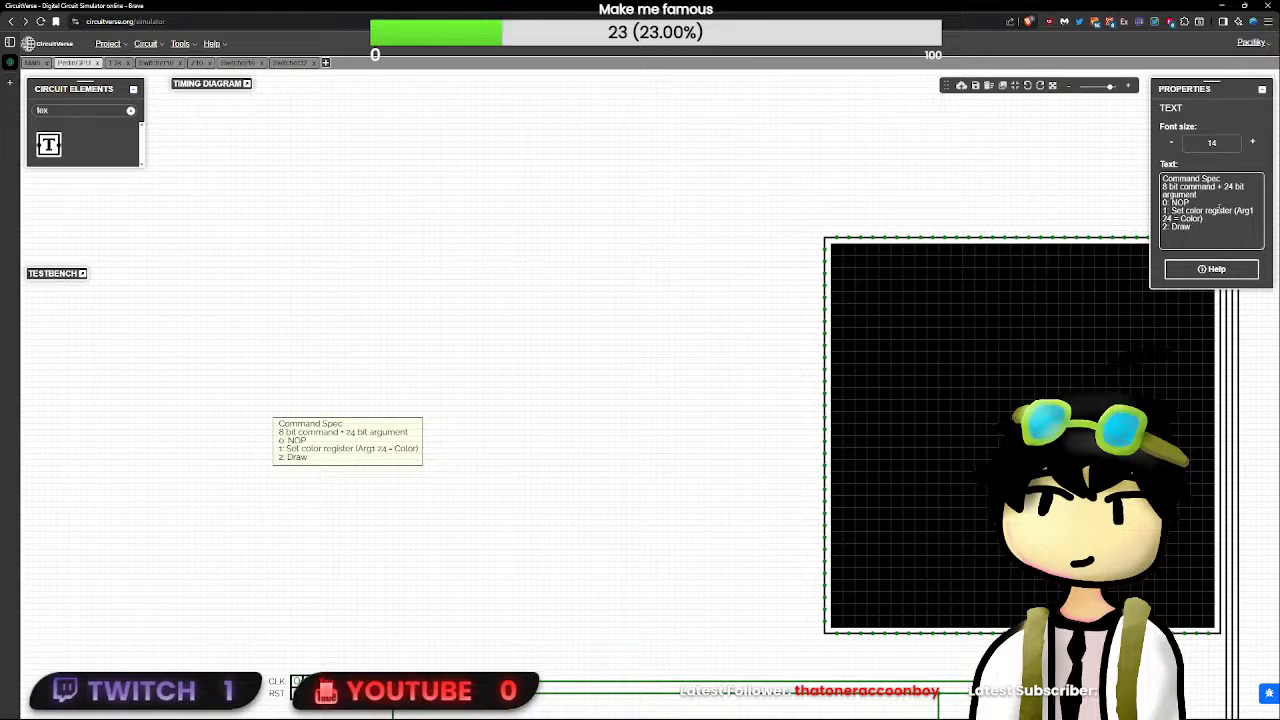
pyautogui.write(' rec')
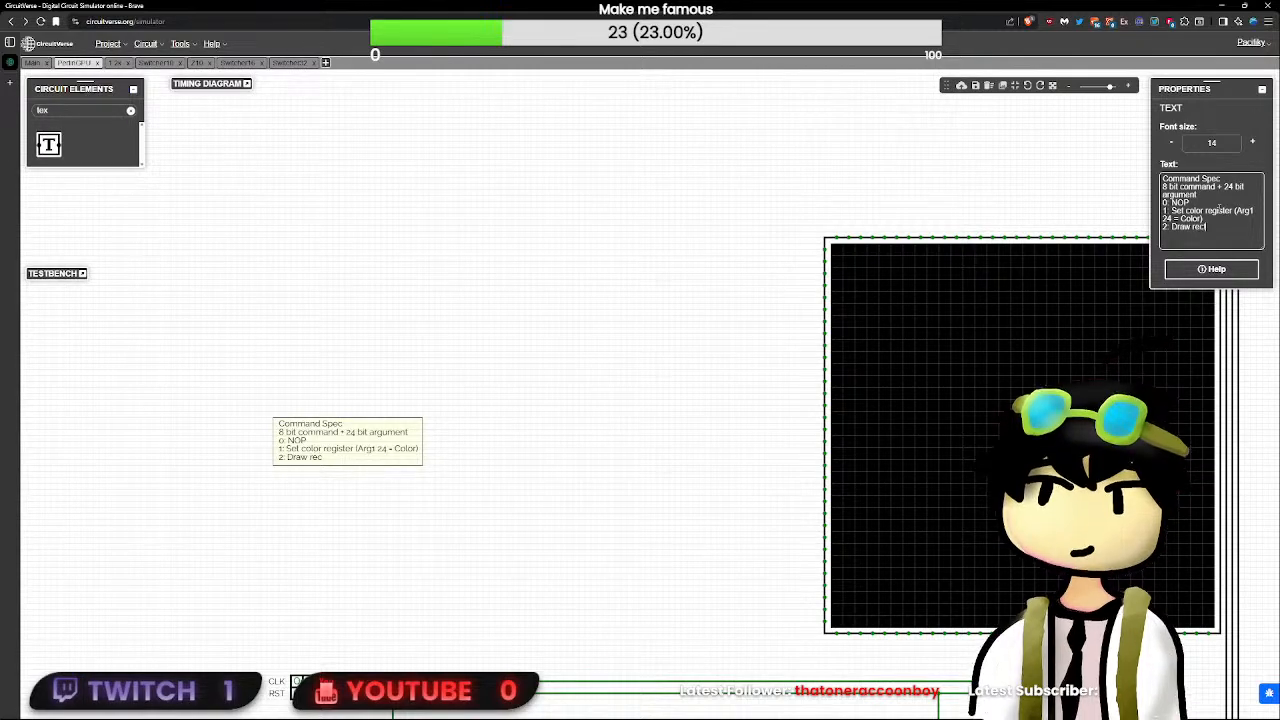
pyautogui.write('tangle (A')
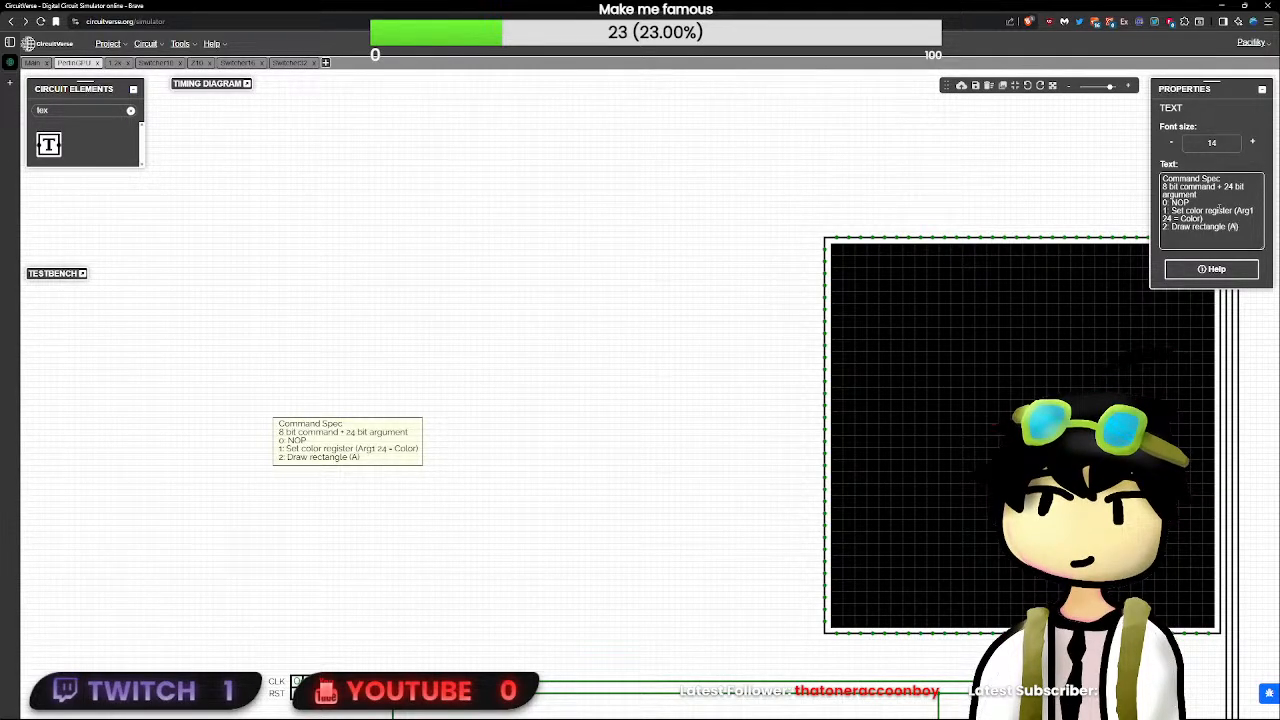
pyautogui.write('rg1 ')
pyautogui.write('10 =')
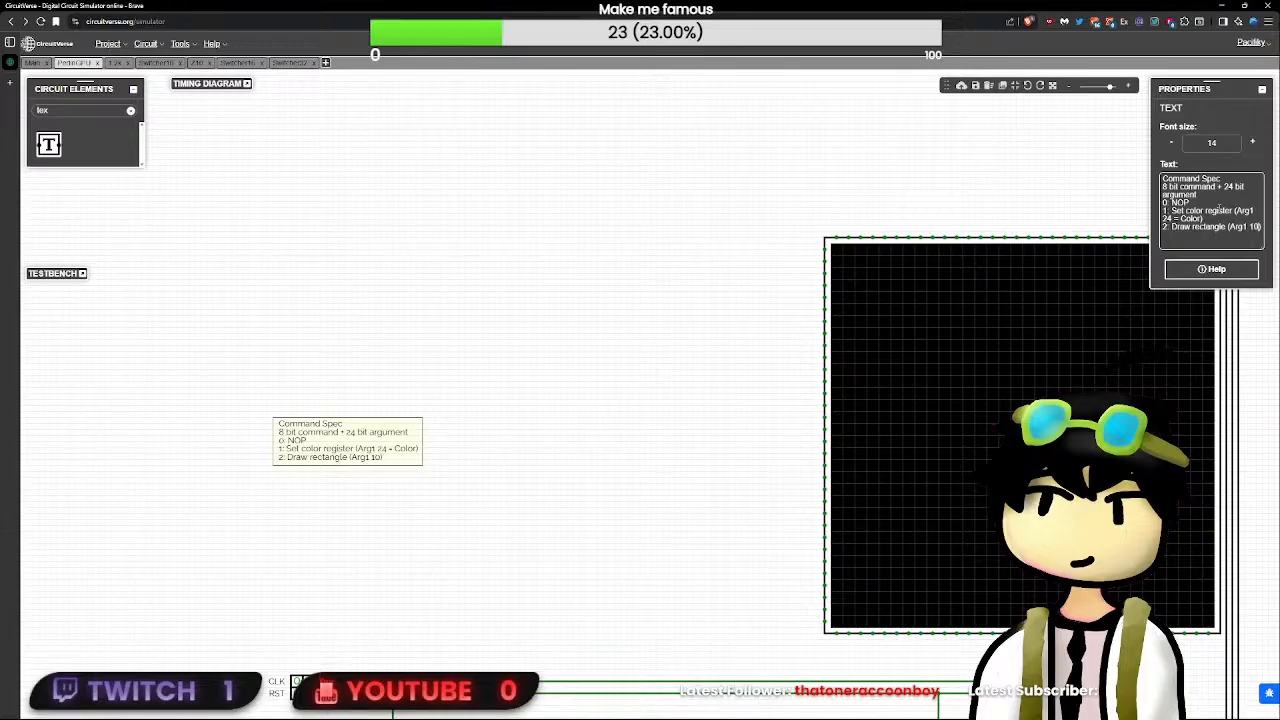
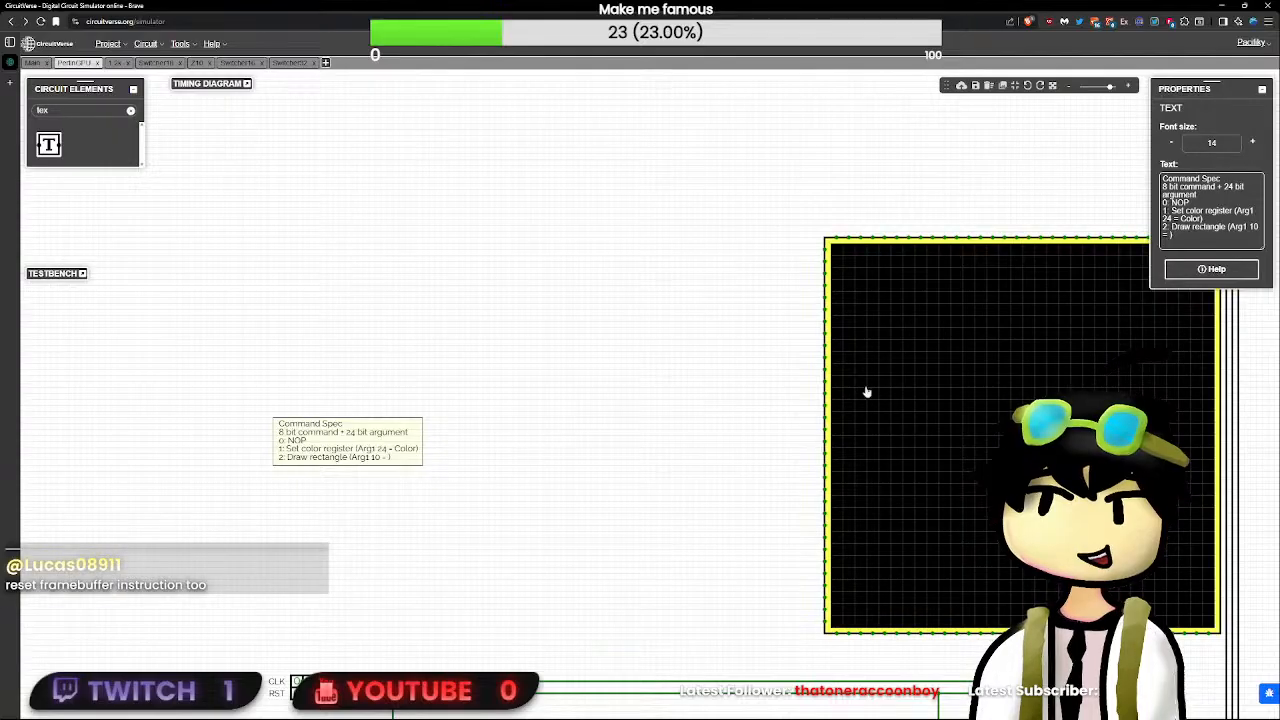
# - Renumber the Command Spec entries so that Set color register is command 2 and Draw rectangle is command 3
pyautogui.scroll(-5, 558, 455)
pyautogui.scroll(6, 558, 455)
pyautogui.moveTo(550, 458); pyautogui.dragTo(563, 325)
pyautogui.click(400, 285)
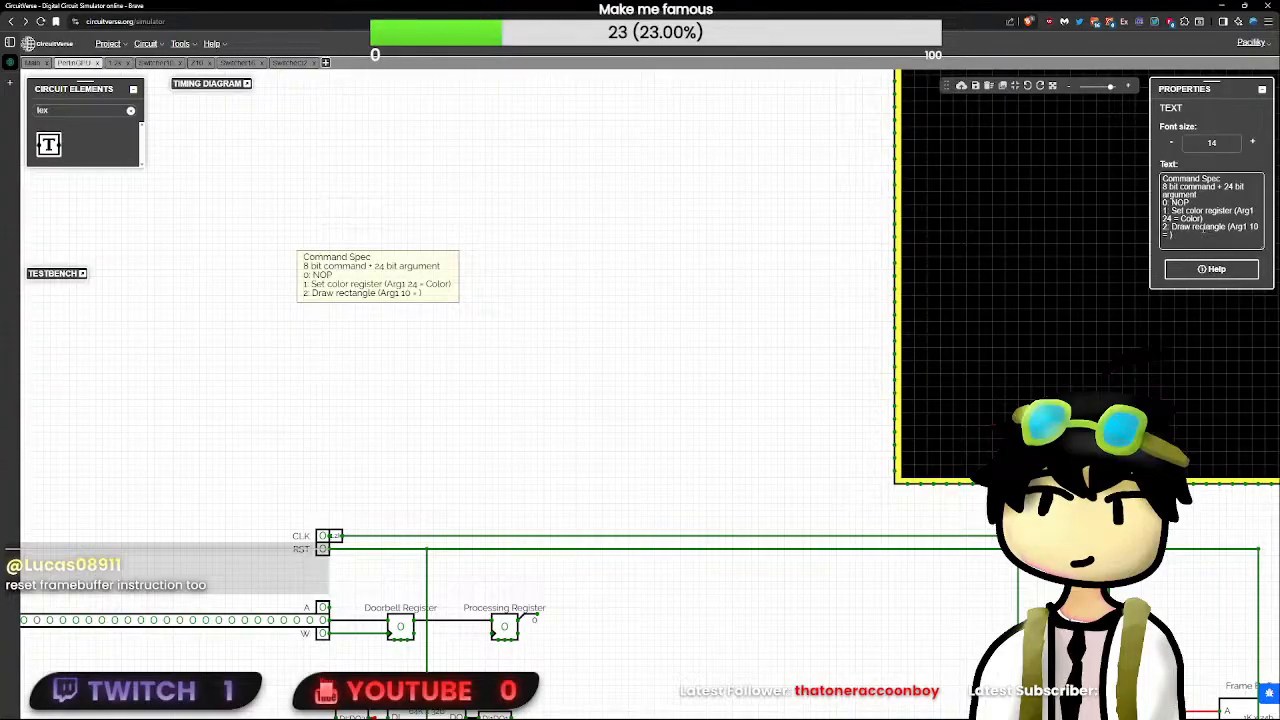
pyautogui.press('Return')
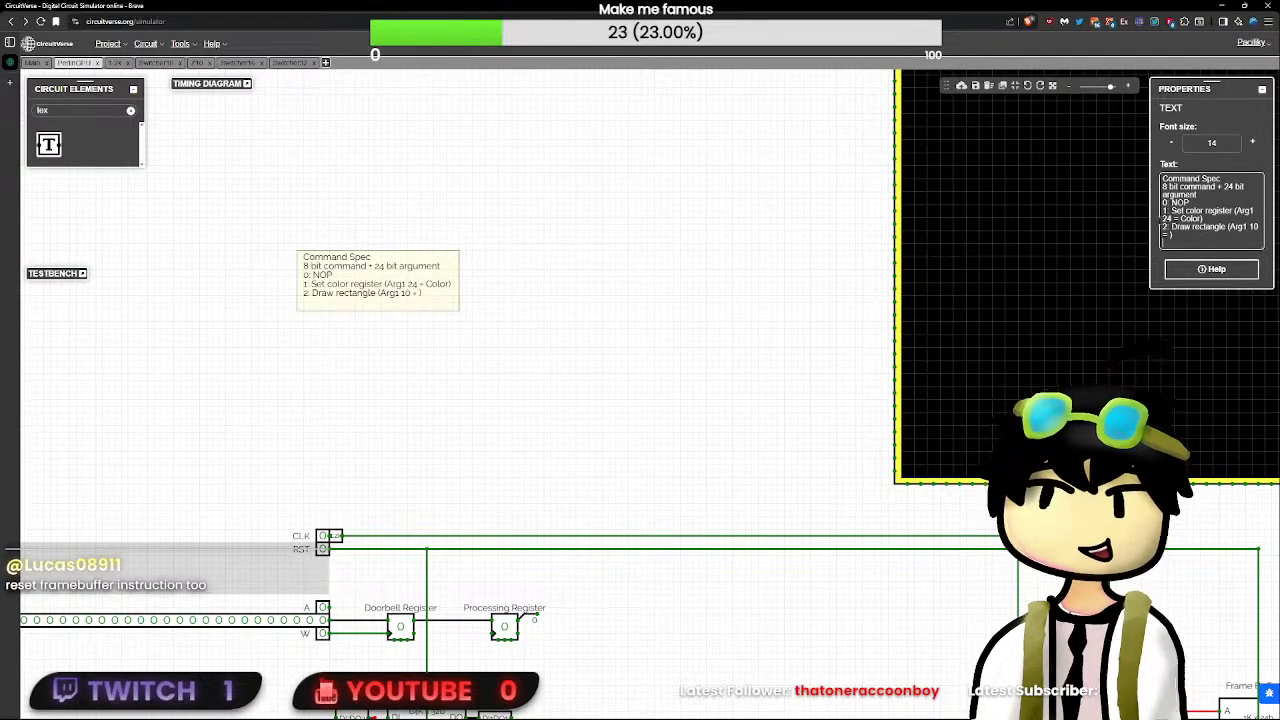
pyautogui.press('Up')
pyautogui.press('Up')
pyautogui.press('Up')
pyautogui.press('Up')
pyautogui.press('Right')
pyautogui.press('BackSpace')
pyautogui.write('2')
pyautogui.press('Down')
pyautogui.press('Down')
pyautogui.press('BackSpace')
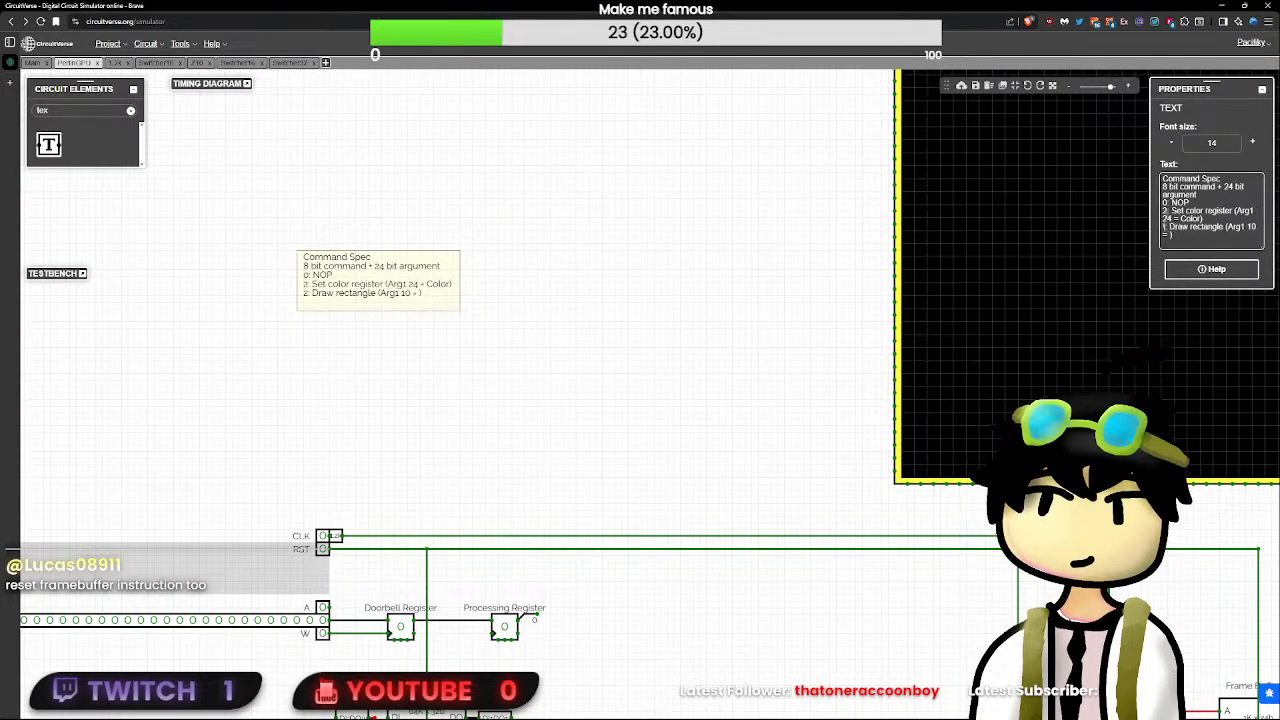
pyautogui.write('3')
# - Insert the line "1: END" between the NOP and Set color register entries of the Command Spec note
pyautogui.press('Up')
pyautogui.press('Up')
pyautogui.press('Up')
pyautogui.press('End')
pyautogui.press('Return')
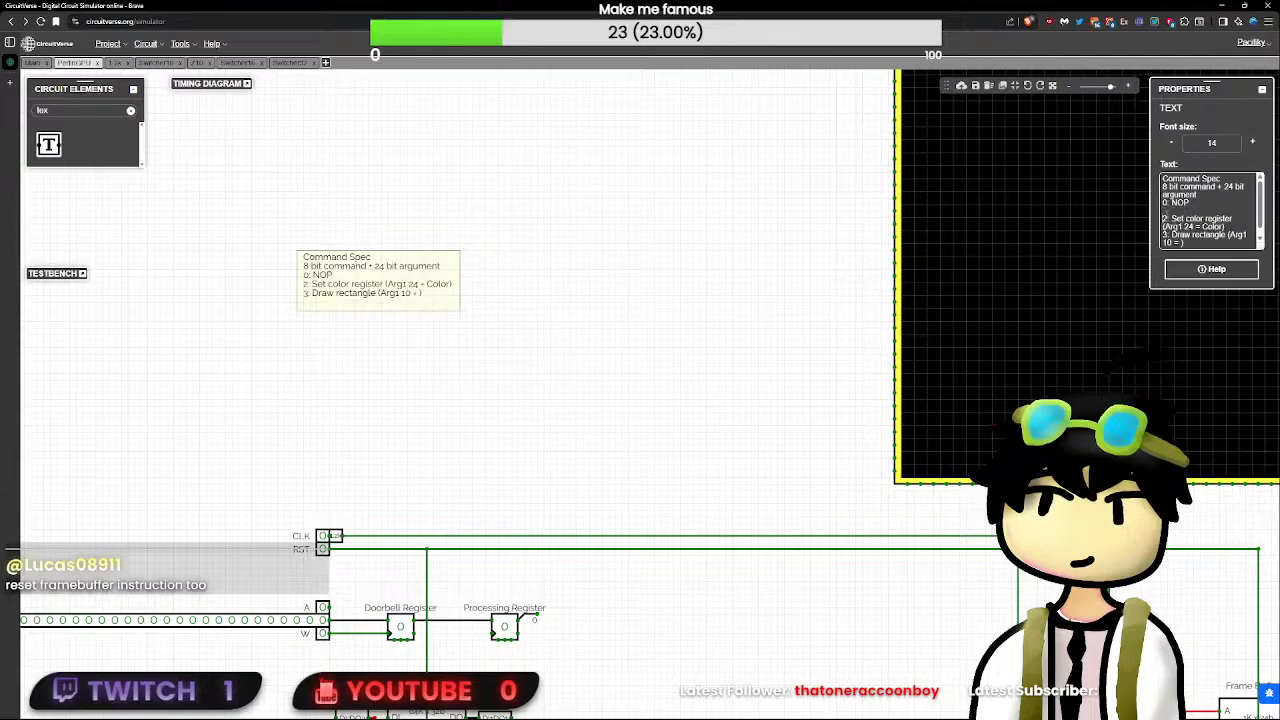
pyautogui.write('1: Ha')
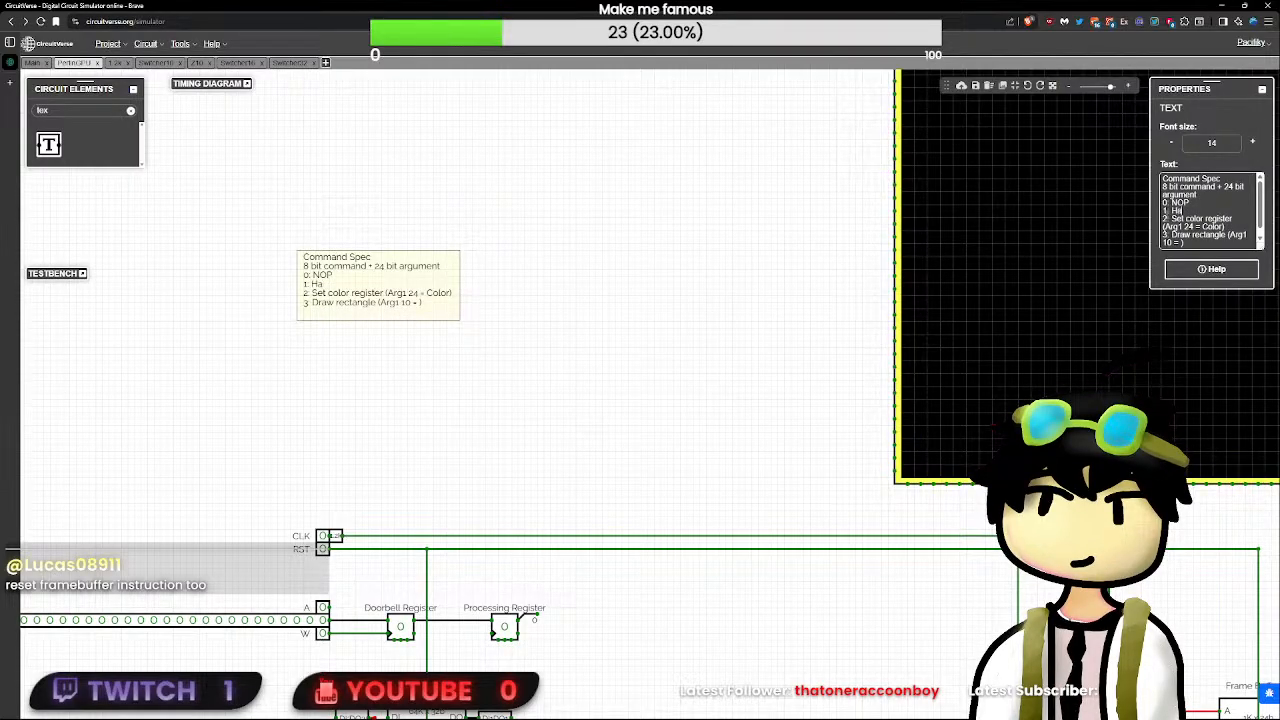
pyautogui.press('BackSpace')
pyautogui.press('BackSpace')
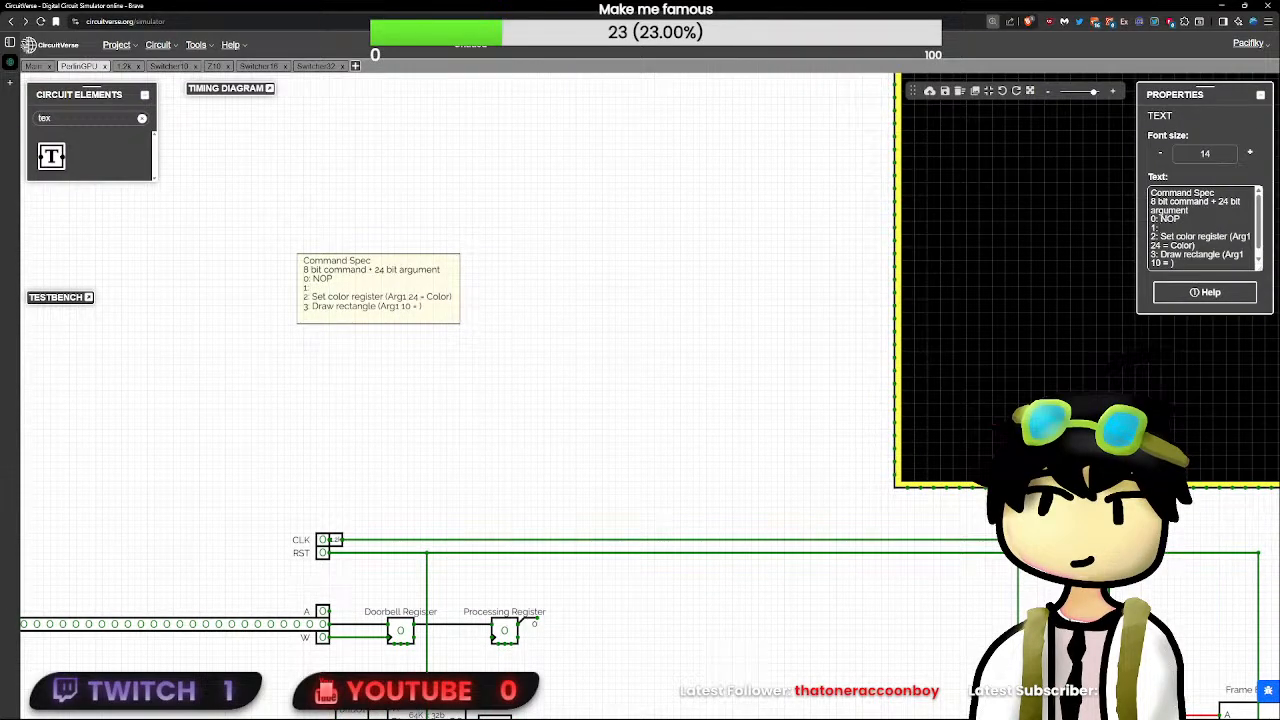
pyautogui.hotkey('ctrl', '-')
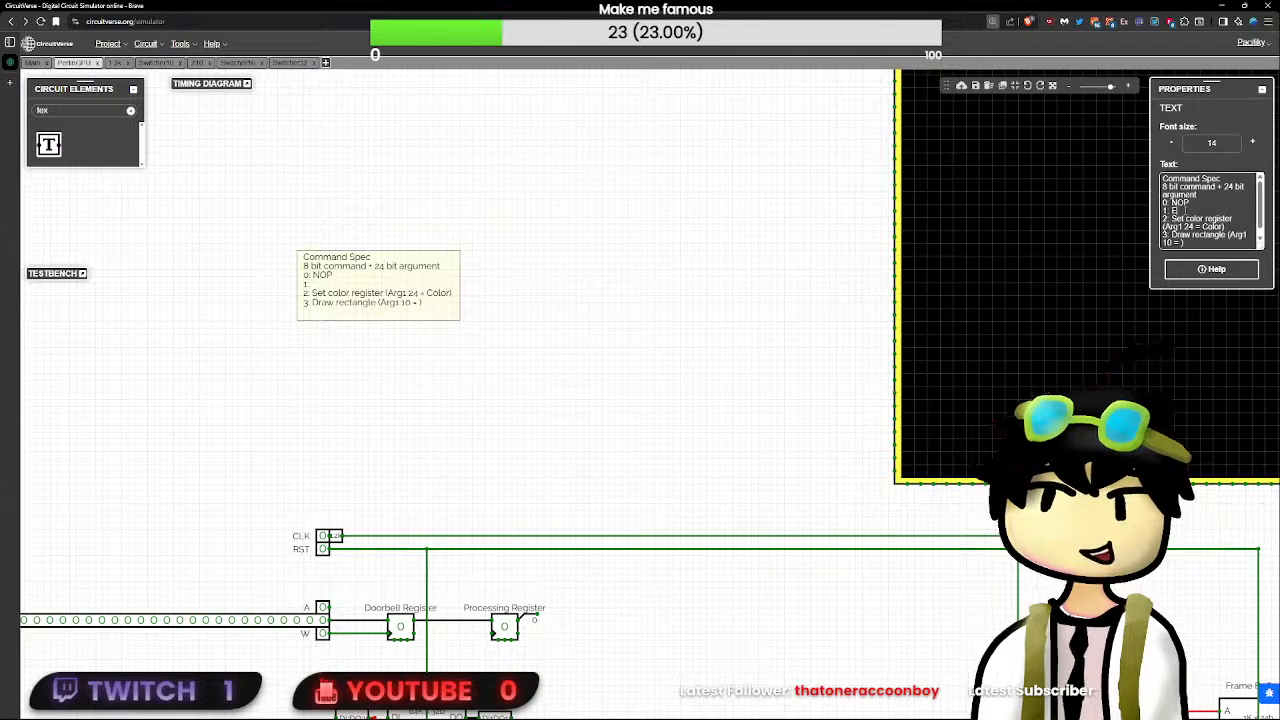
pyautogui.write('END')
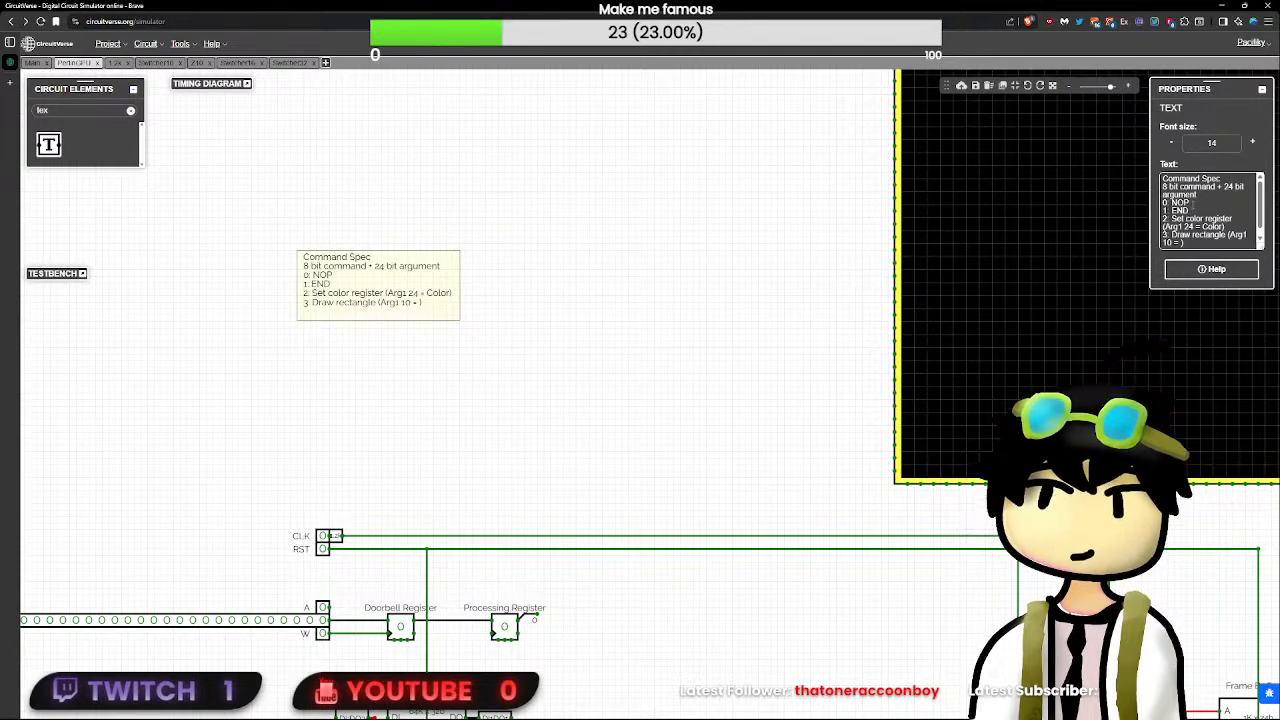
pyautogui.write(' ()')
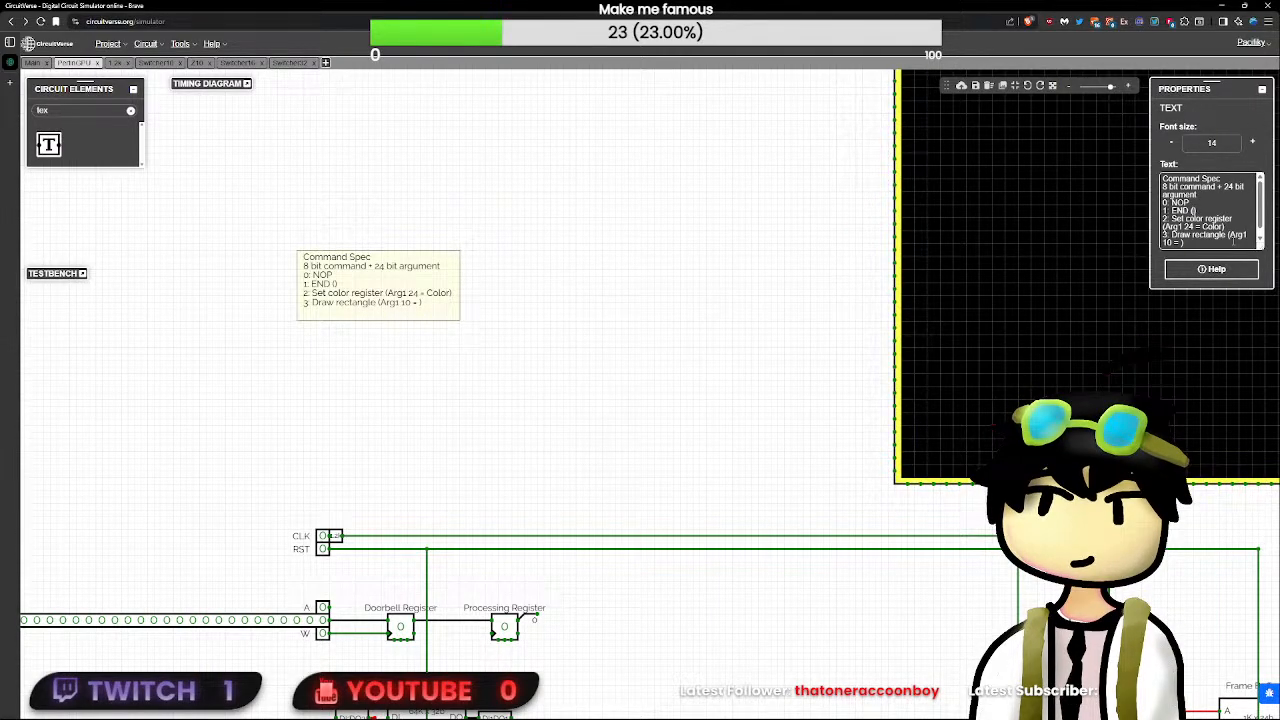
# - Append "(Swap Available)" to the END command in the Command Spec note
pyautogui.scroll(-4, 796, 408)
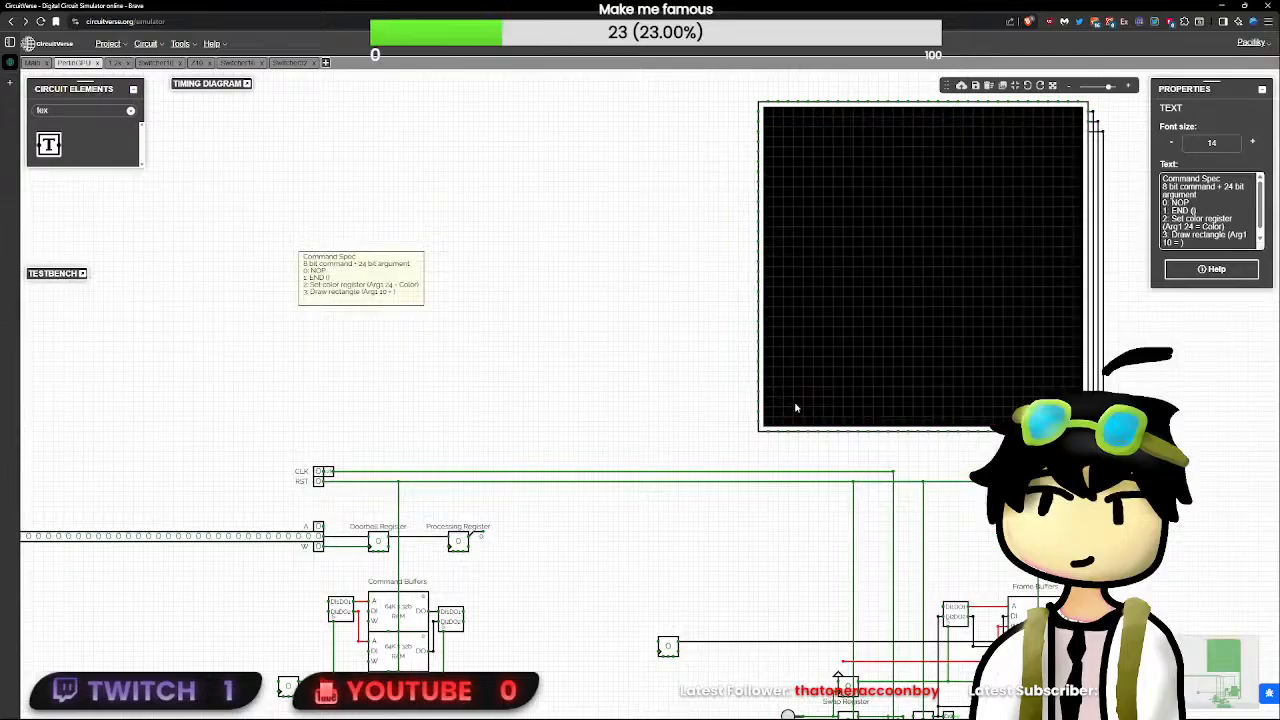
pyautogui.scroll(1, 755, 407)
pyautogui.scroll(-3, 755, 407)
pyautogui.scroll(2, 754, 407)
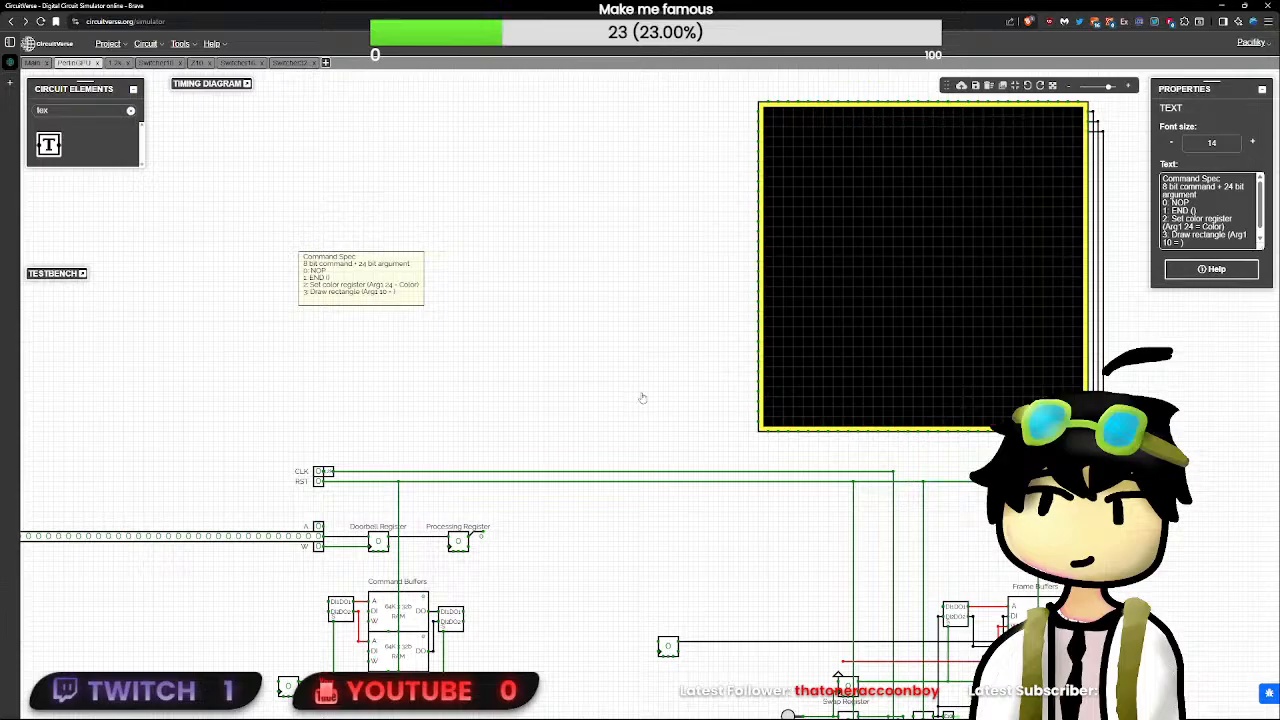
pyautogui.scroll(5, 505, 394)
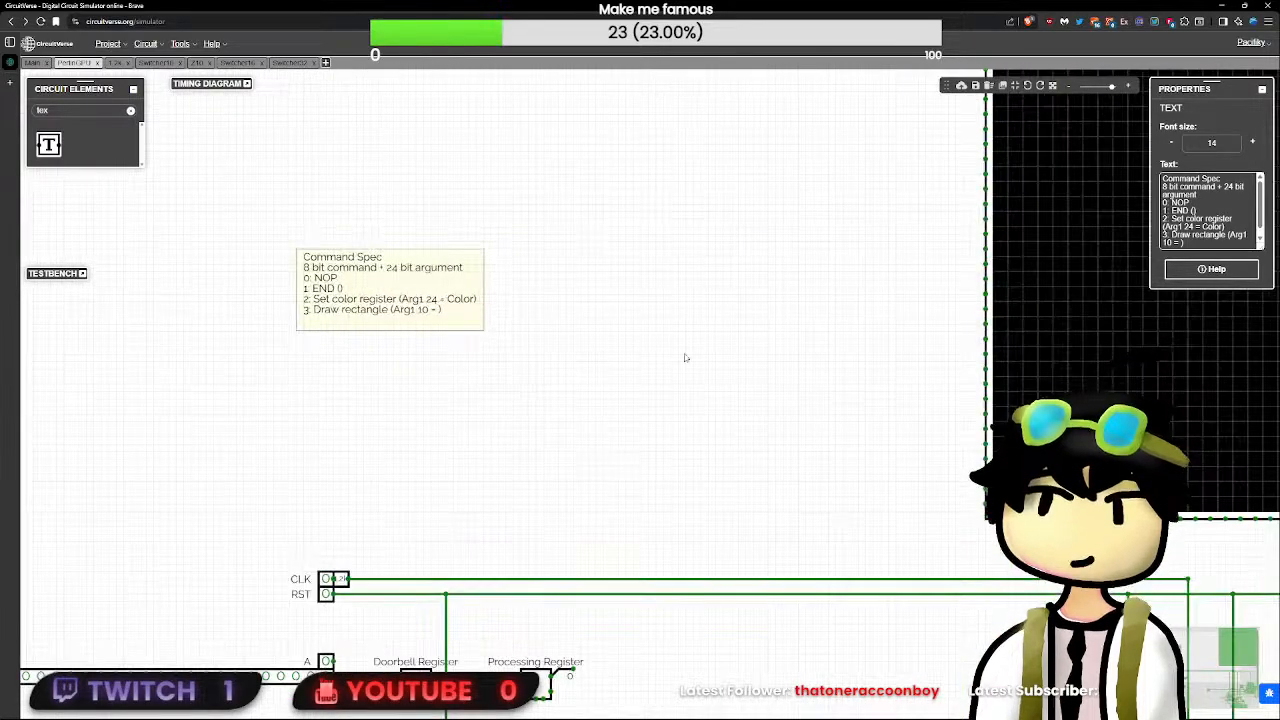
pyautogui.scroll(-5, 811, 424)
pyautogui.scroll(-4, 811, 424)
pyautogui.scroll(2, 811, 424)
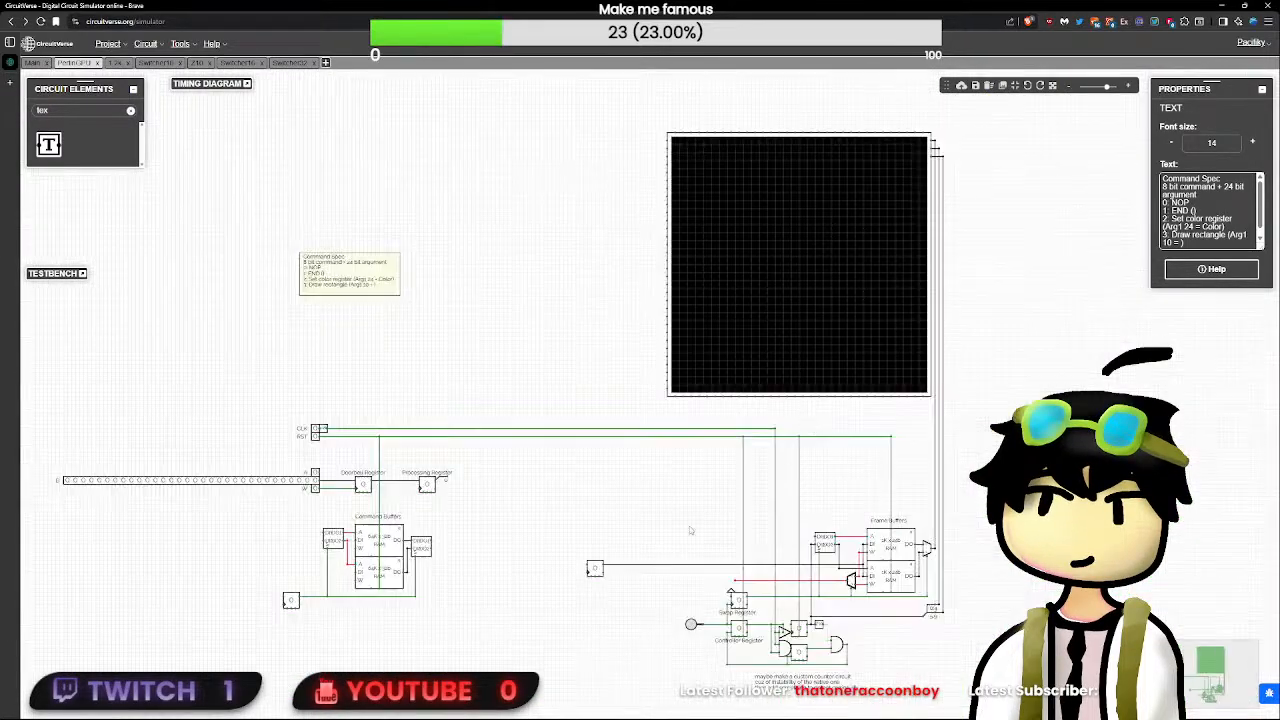
pyautogui.scroll(4, 490, 517)
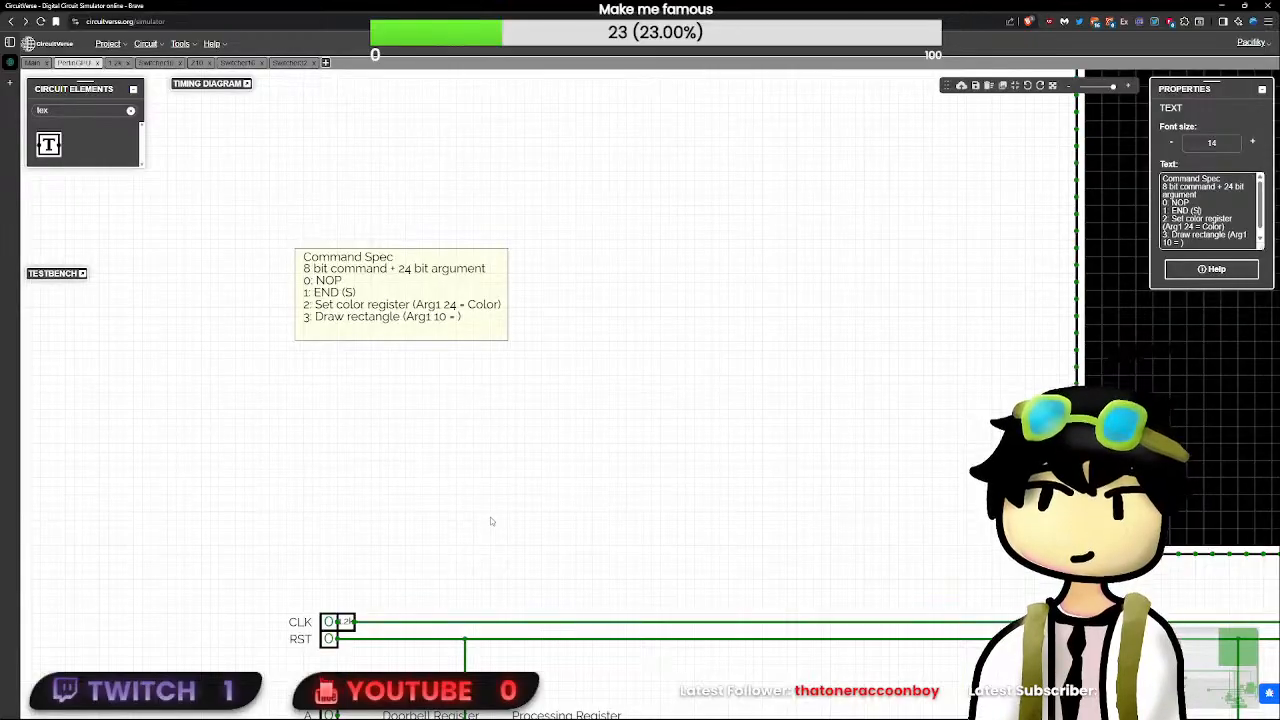
pyautogui.press('BackSpace')
pyautogui.write('Available')
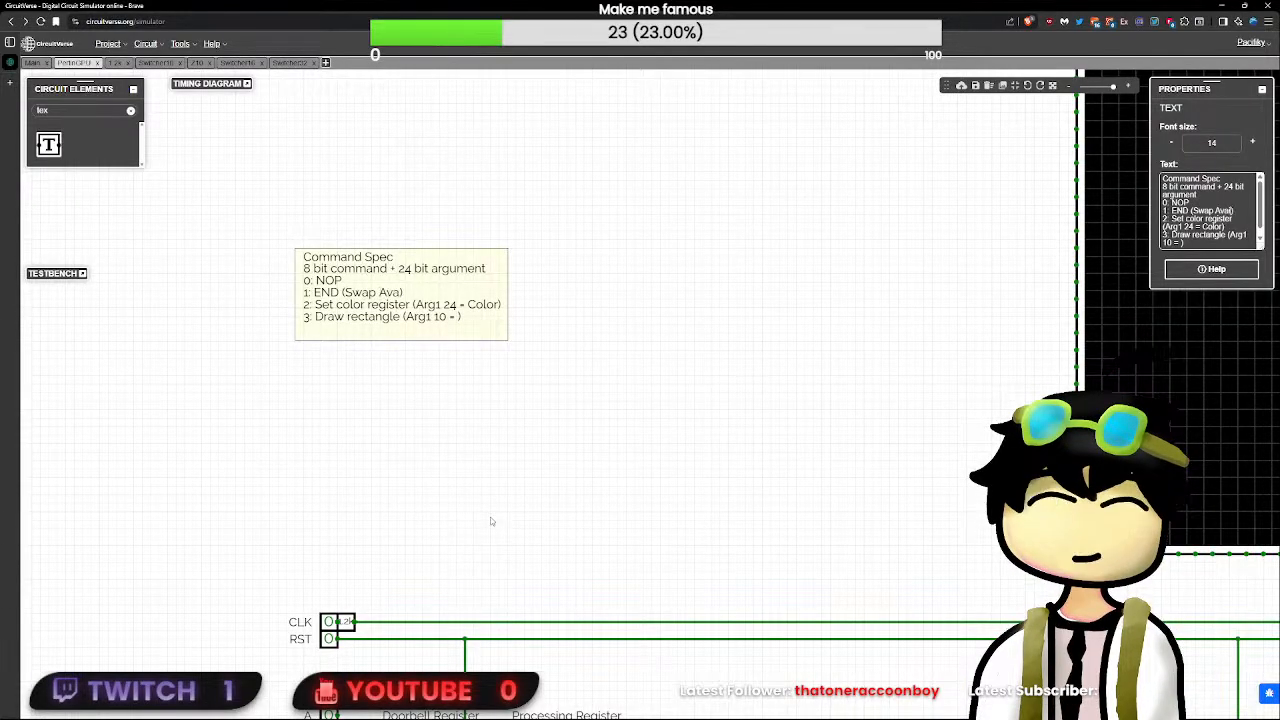
pyautogui.click(465, 410)
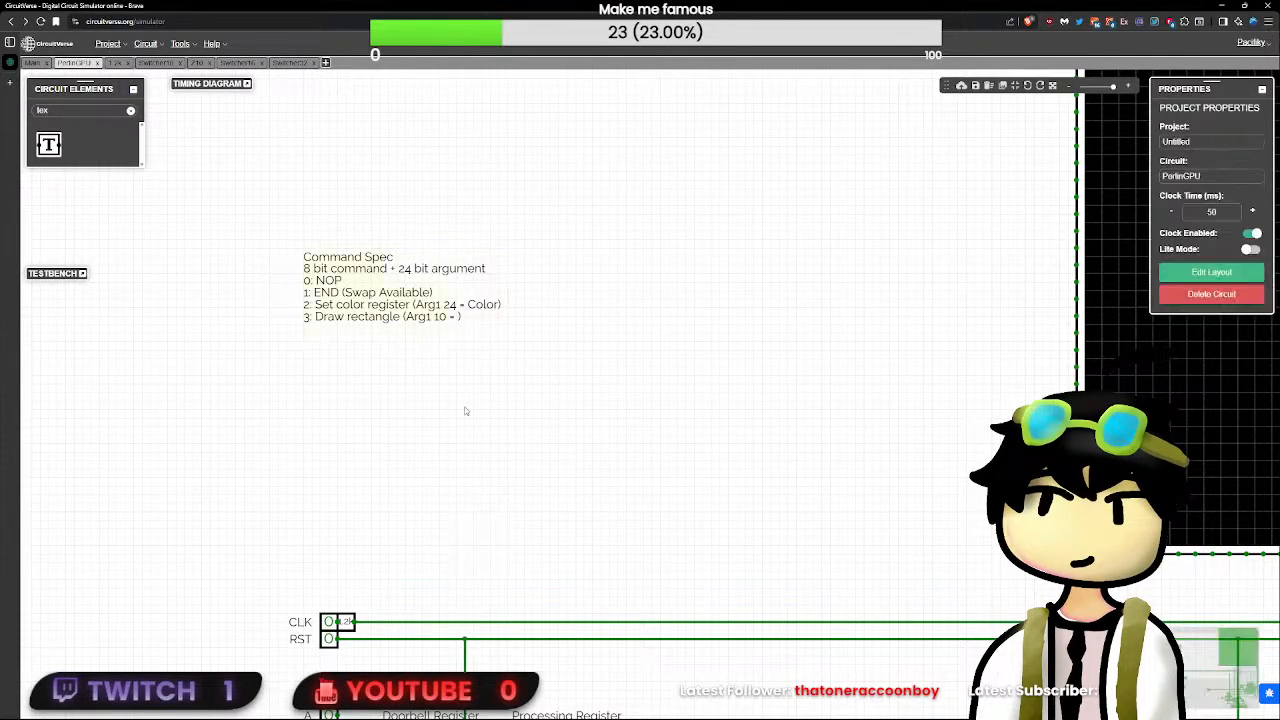
# - Complete the Draw rectangle argument in the Command Spec note as "Arg1 10 = Coordinates"
pyautogui.moveTo(499, 374); pyautogui.dragTo(497, 359)
pyautogui.click(450, 250)
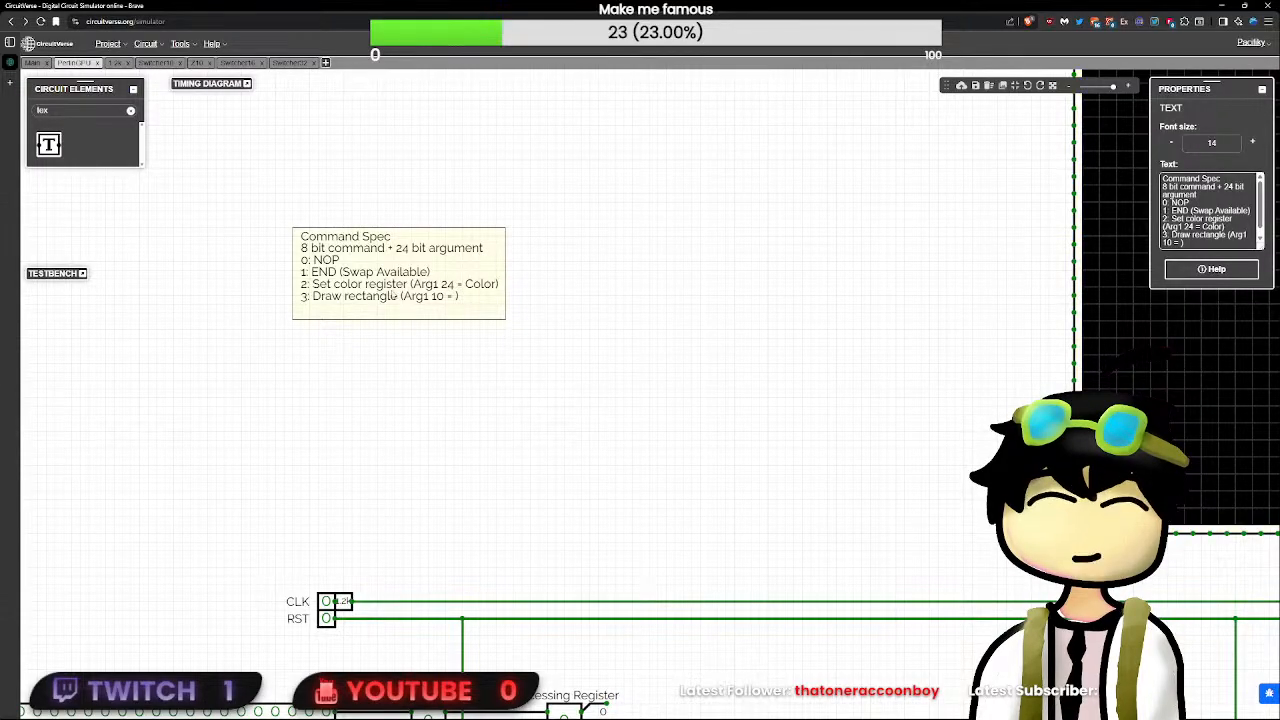
pyautogui.click(1188, 242)
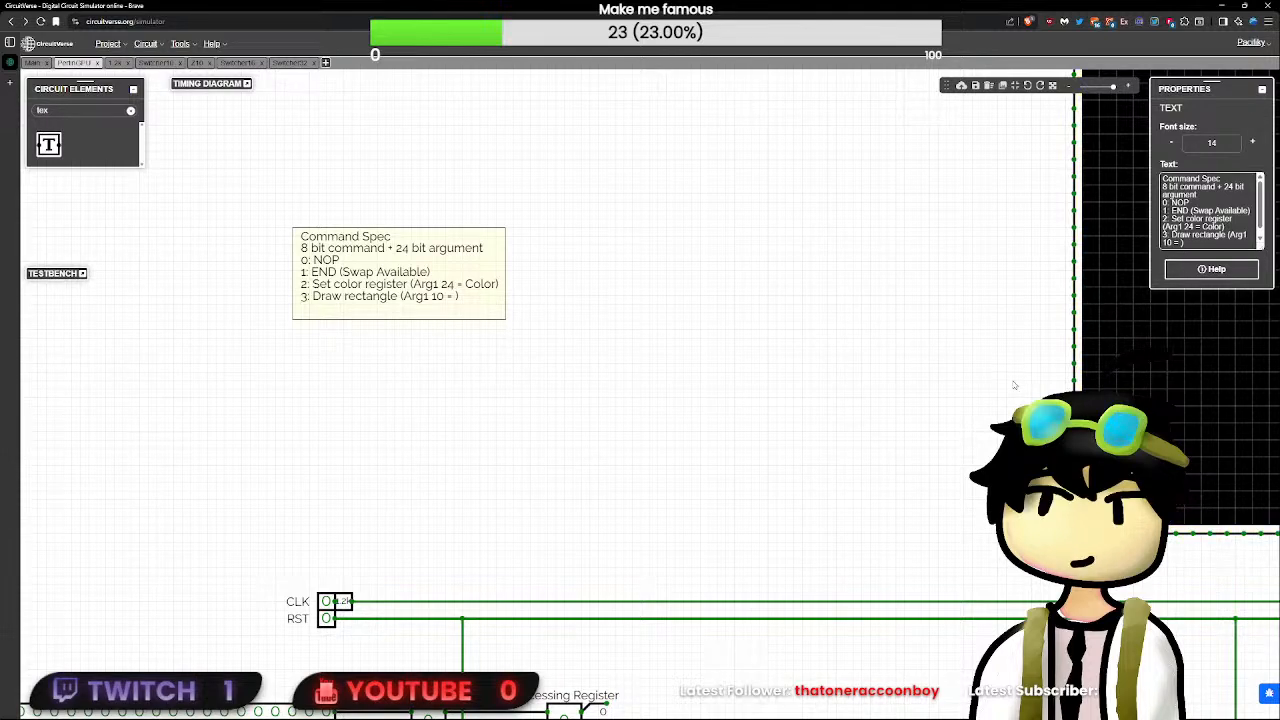
pyautogui.write('Colo')
pyautogui.press('BackSpace')
pyautogui.press('BackSpace')
pyautogui.write('ordinates')
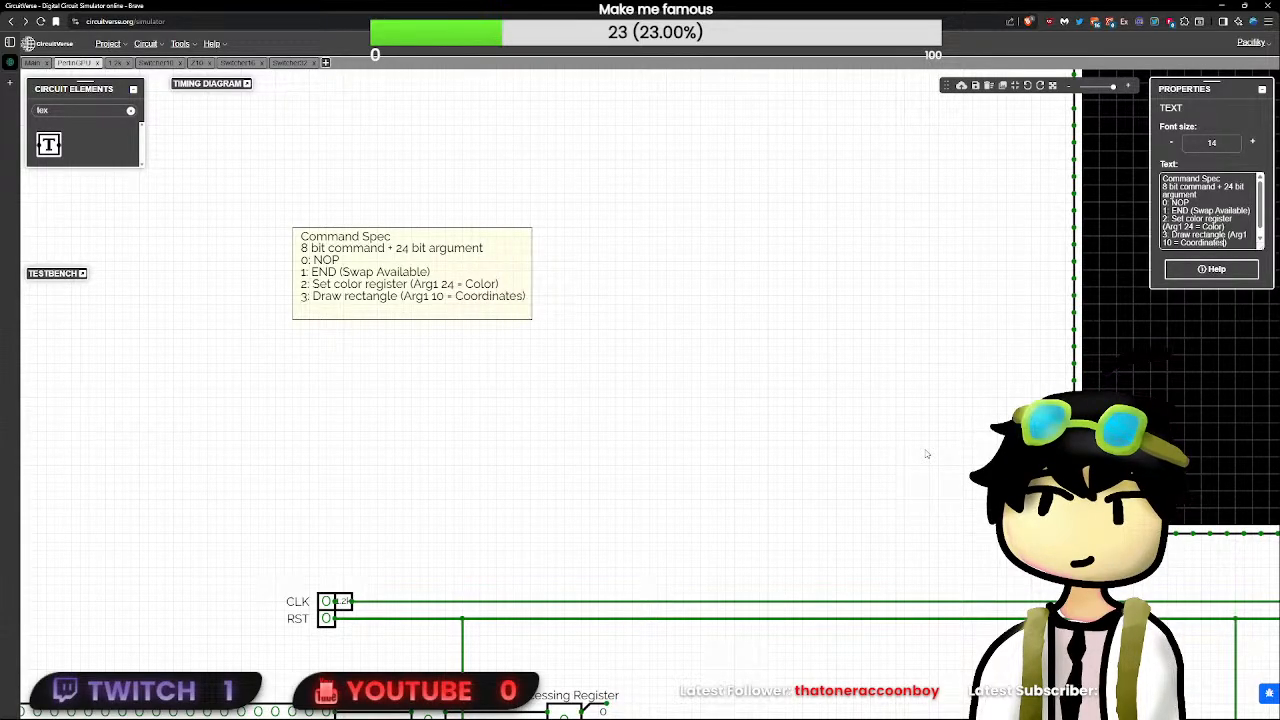
pyautogui.write(', A')
# - Rewrite the Draw rectangle argument by name and width as "Coordinates 10", followed by a comma for another argument
pyautogui.press('BackSpace')
pyautogui.press('Left')
pyautogui.press('Left')
pyautogui.hotkey('ctrl', 'shift', 'Left')
pyautogui.hotkey('ctrl', 'c')
pyautogui.press('BackSpace')
pyautogui.press('BackSpace')
pyautogui.press('BackSpace')
pyautogui.press('BackSpace')
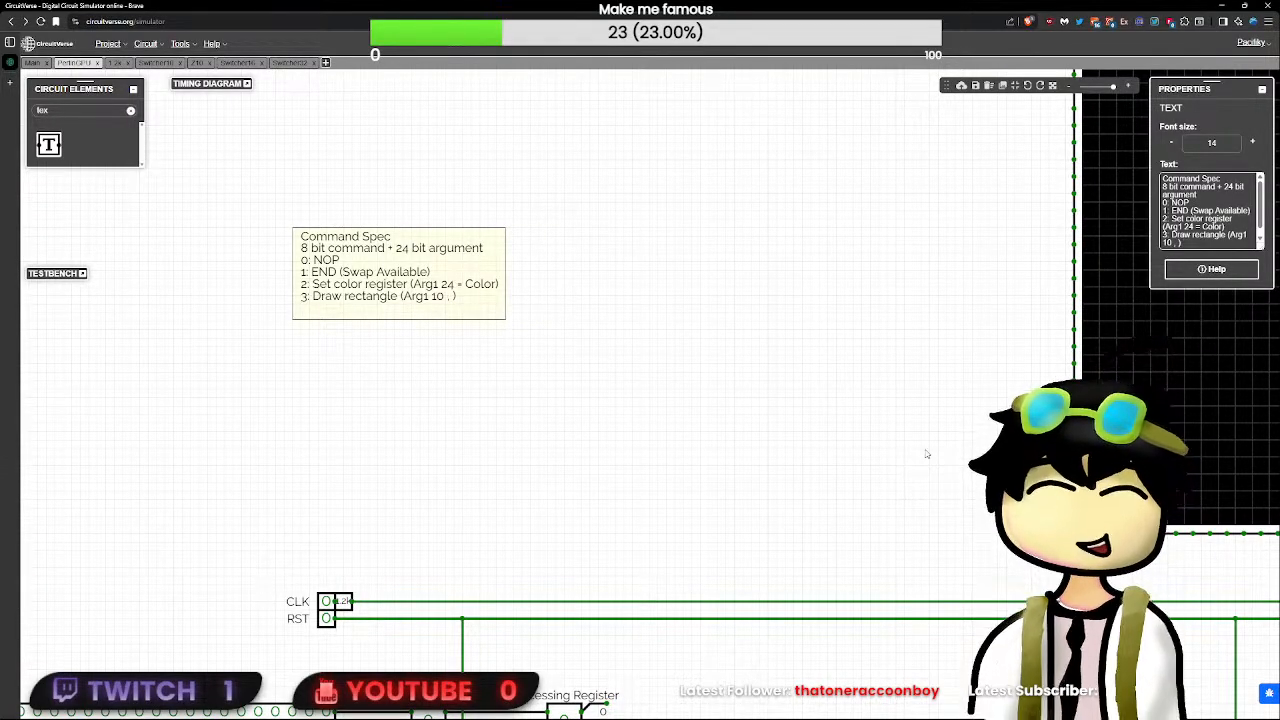
pyautogui.hotkey('ctrl', 'Left')
pyautogui.hotkey('ctrl', 'shift', 'Left')
pyautogui.hotkey('ctrl', 'v')
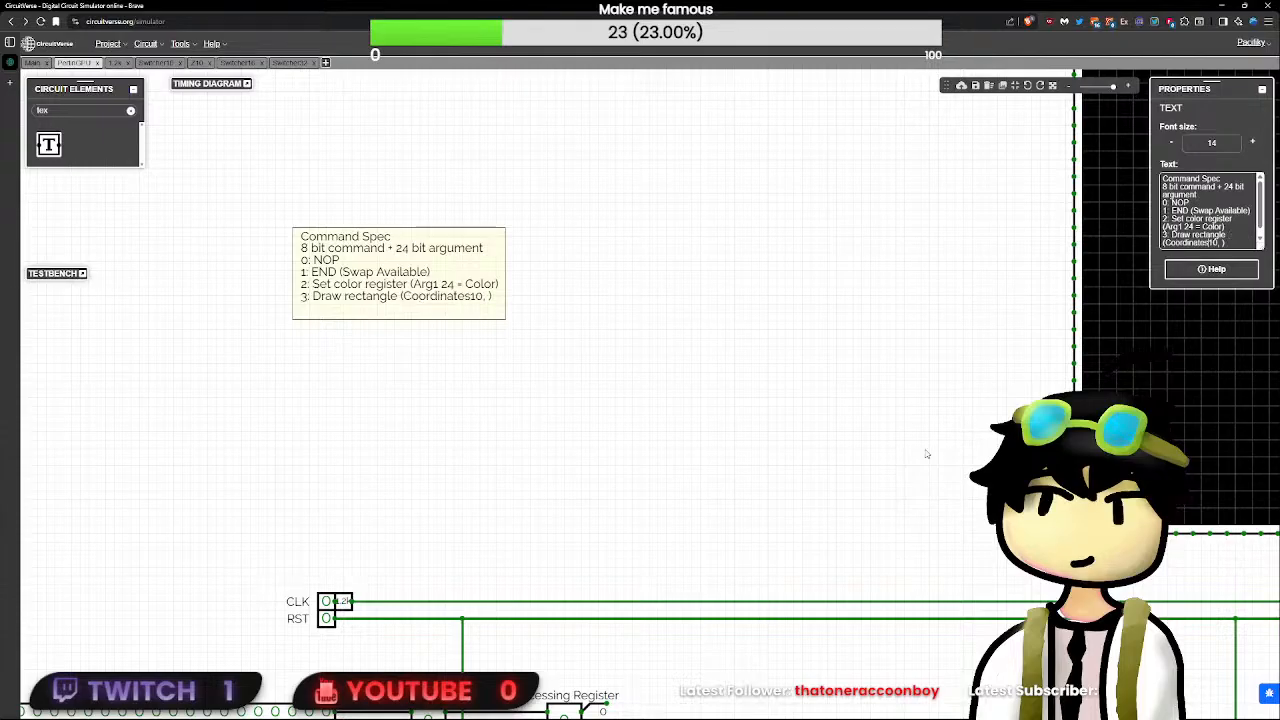
pyautogui.write('=')
pyautogui.press('BackSpace')
pyautogui.press('BackSpace')
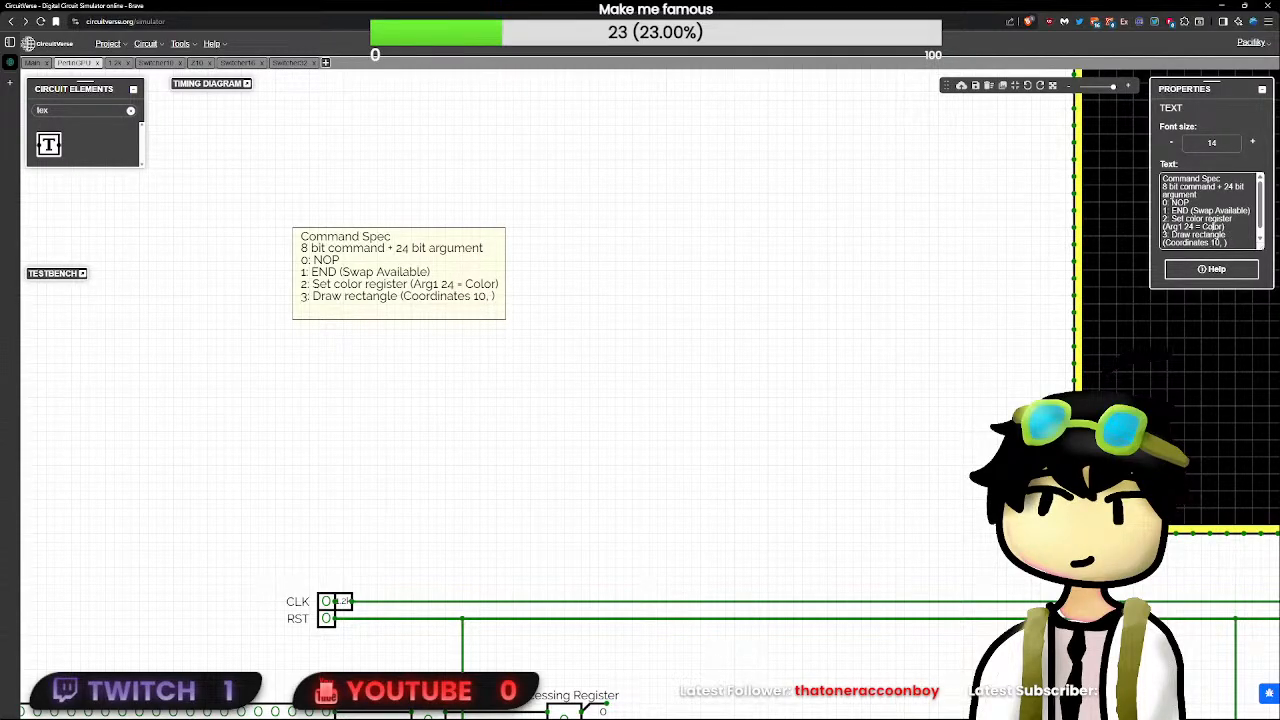
# - Rewrite the Set color register argument as "(Color 24)" and add "Size 10" as the last Draw rectangle argument
pyautogui.press('BackSpace')
pyautogui.press('BackSpace')
pyautogui.press('BackSpace')
pyautogui.press('BackSpace')
pyautogui.press('BackSpace')
pyautogui.press('BackSpace')
pyautogui.press('BackSpace')
pyautogui.press('BackSpace')
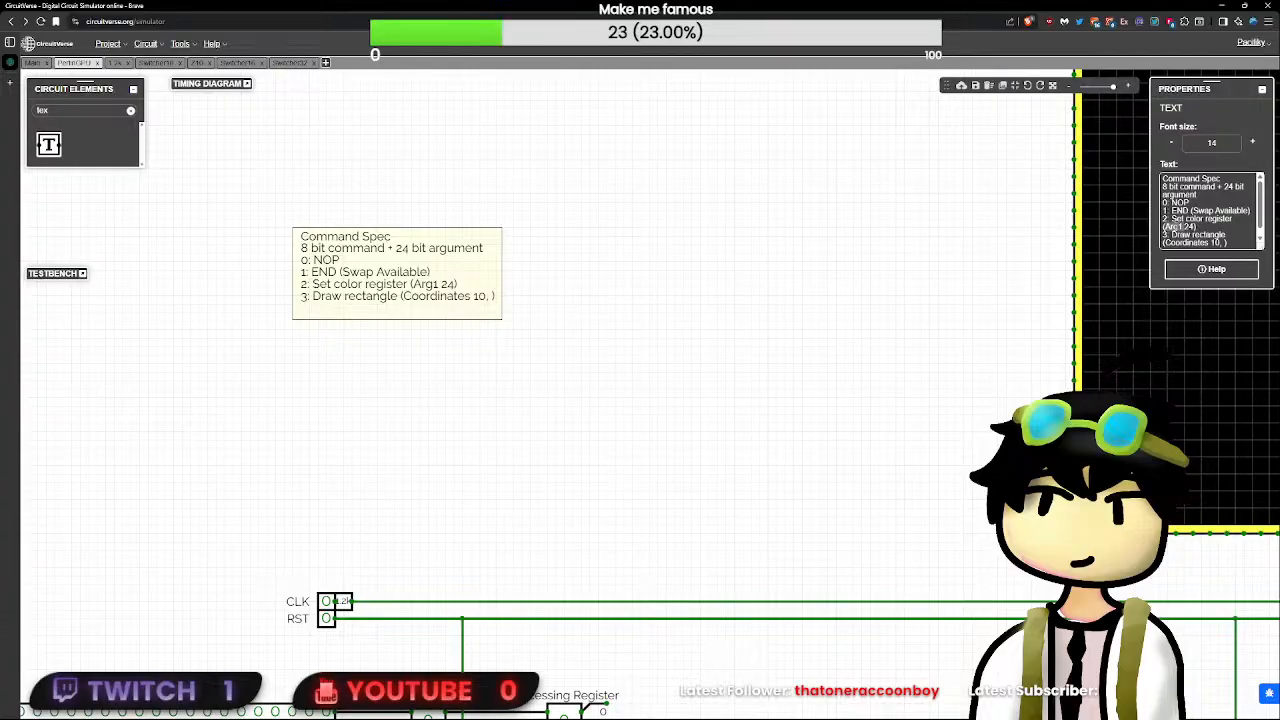
pyautogui.write('Color')
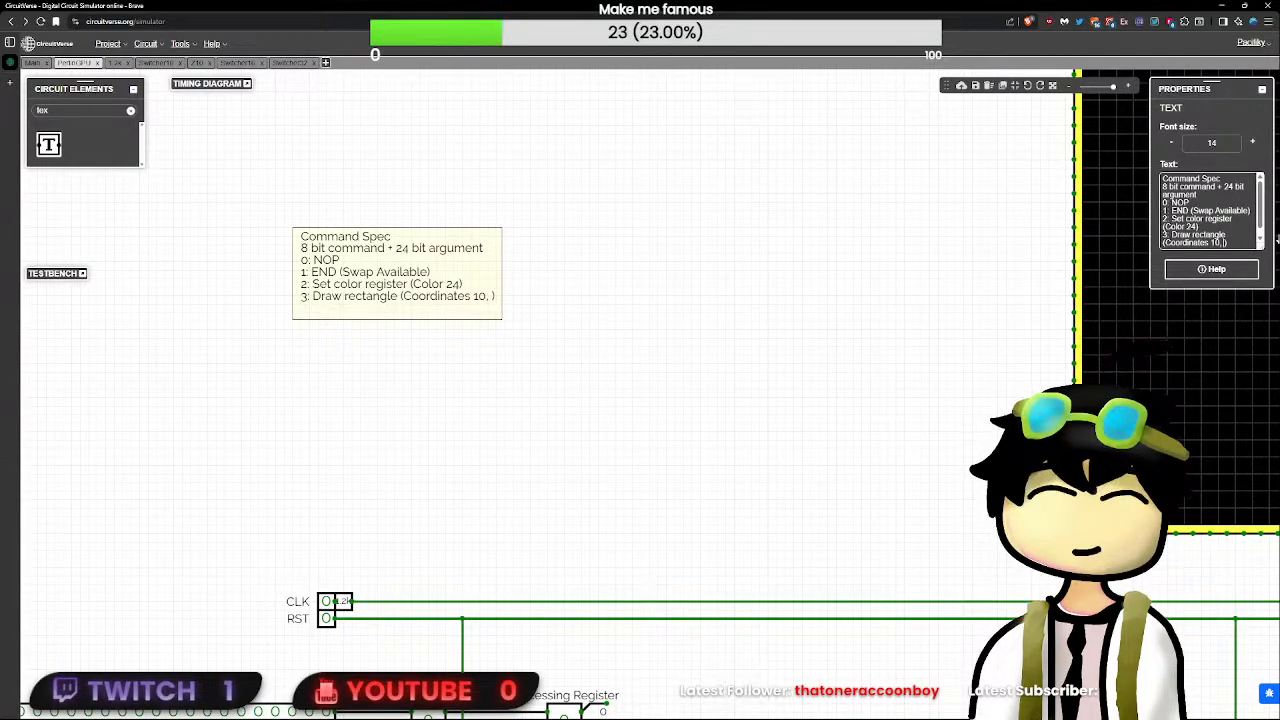
pyautogui.write('Size 10')
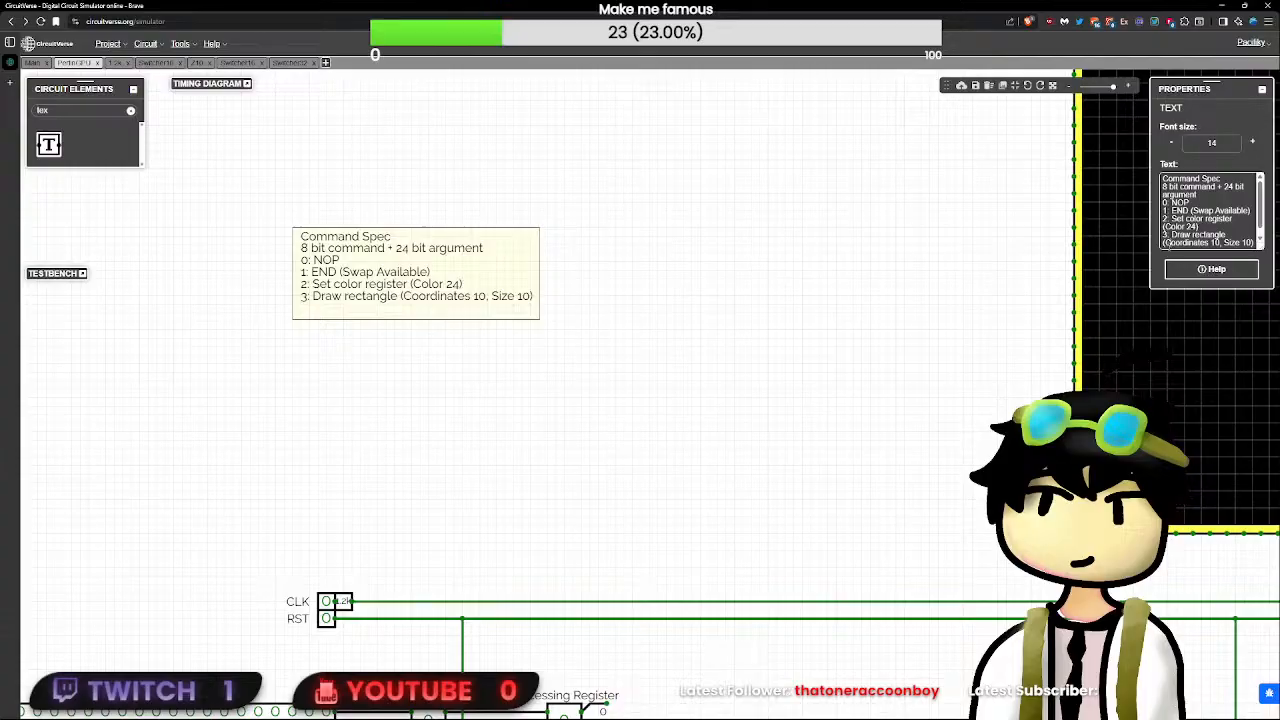
# - Insert "Func1 4," as the first argument of command 3 and shorten its name to "Draw"
pyautogui.write('4')
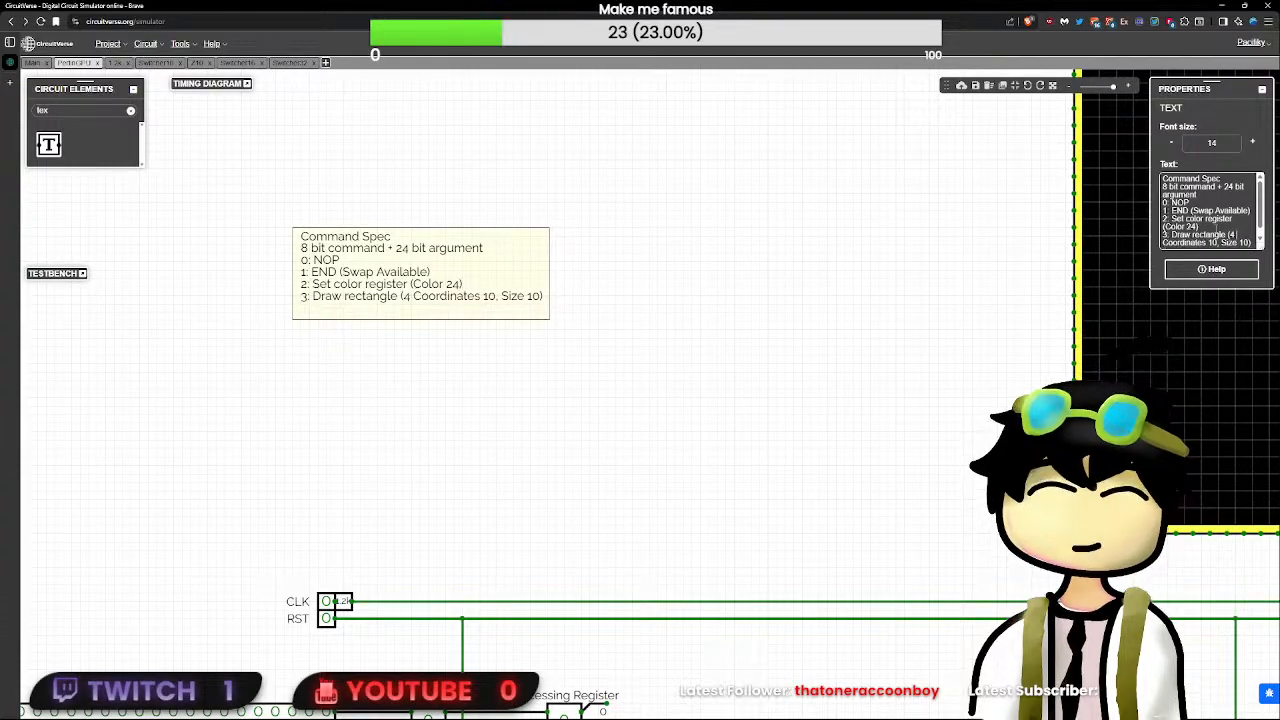
pyautogui.write(' Func1 ')
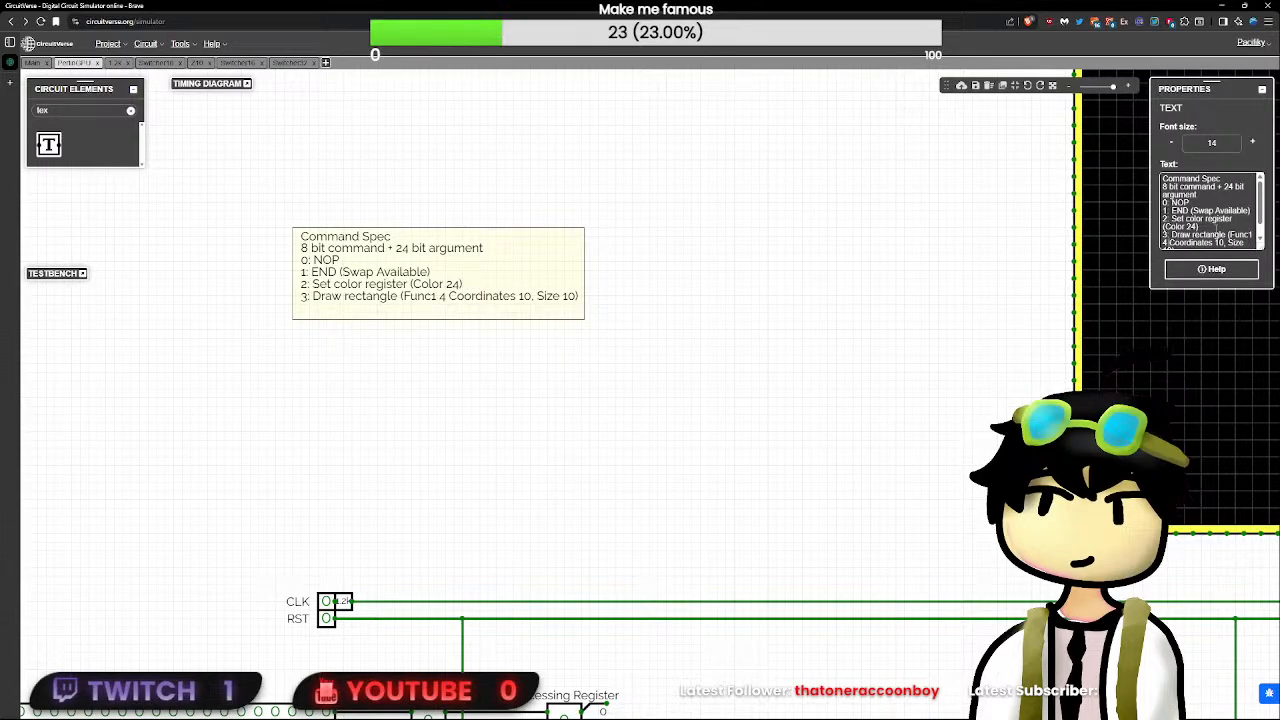
pyautogui.write(',')
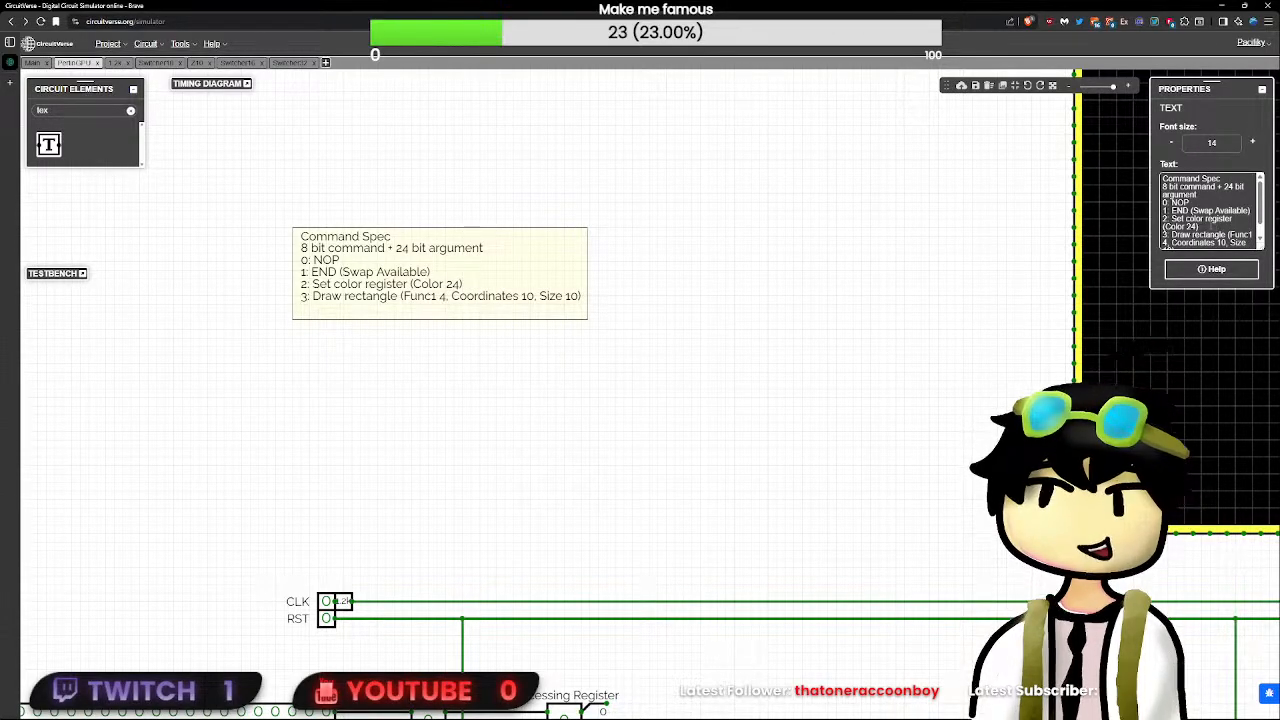
pyautogui.doubleClick(1210, 235)
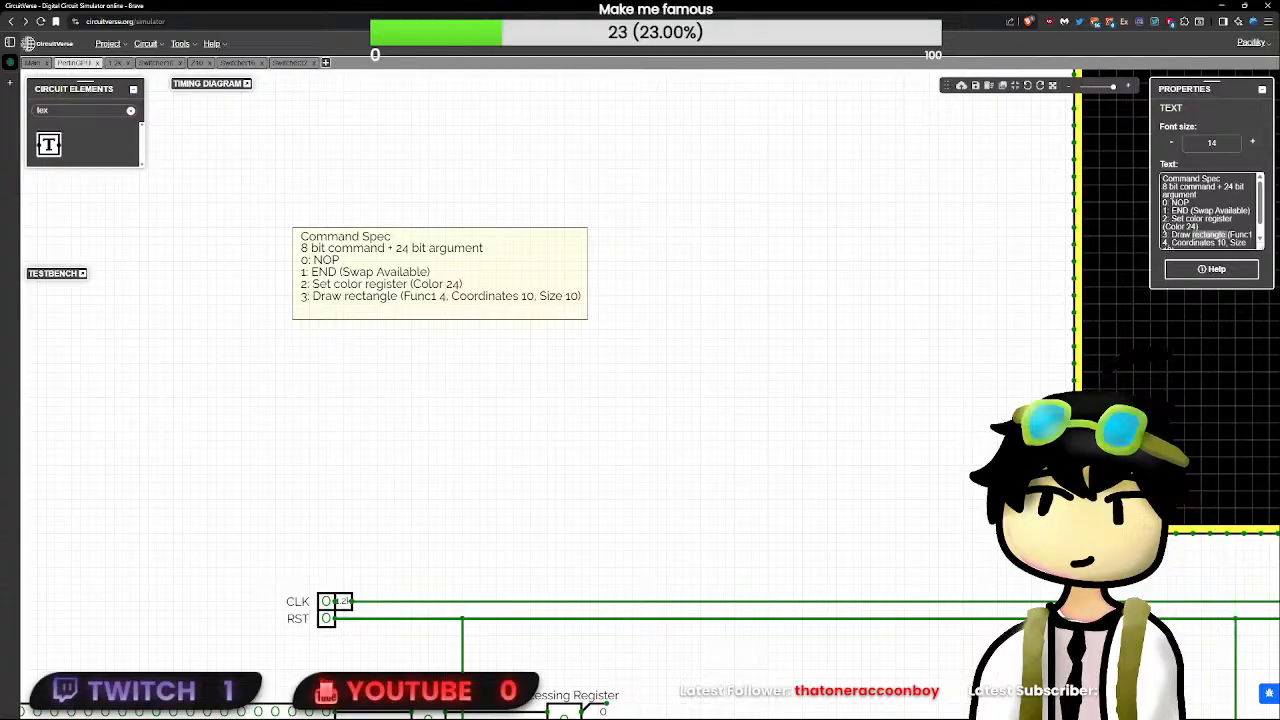
pyautogui.press('BackSpace')
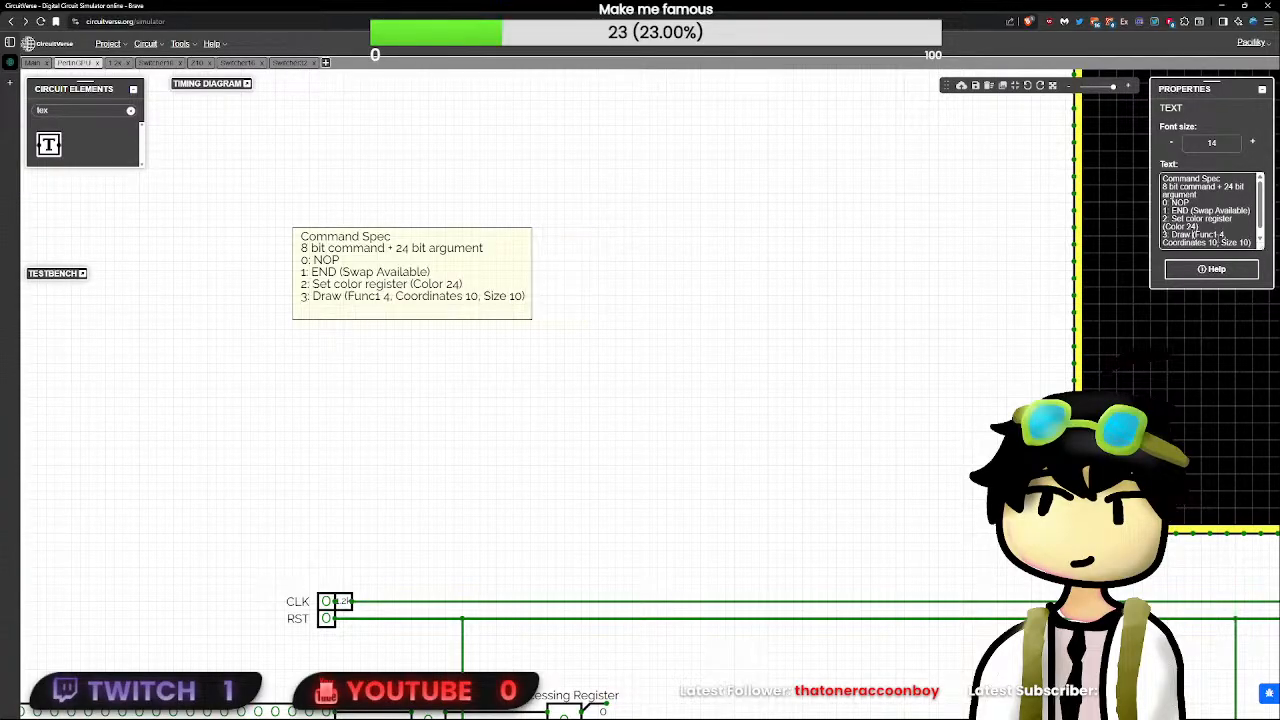
# - Add the sub-line "- 0: Rectangle" beneath the Draw command in the Command Spec note
pyautogui.scroll(-1, 1226, 241)
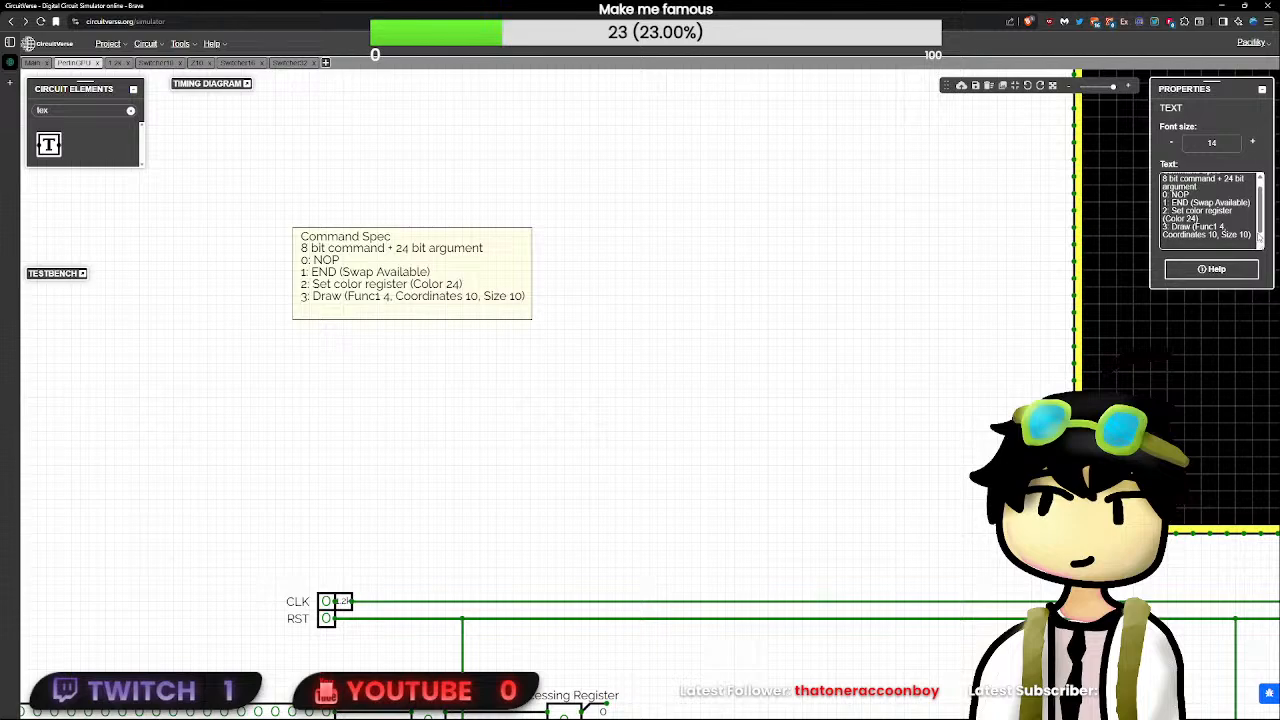
pyautogui.press('Return')
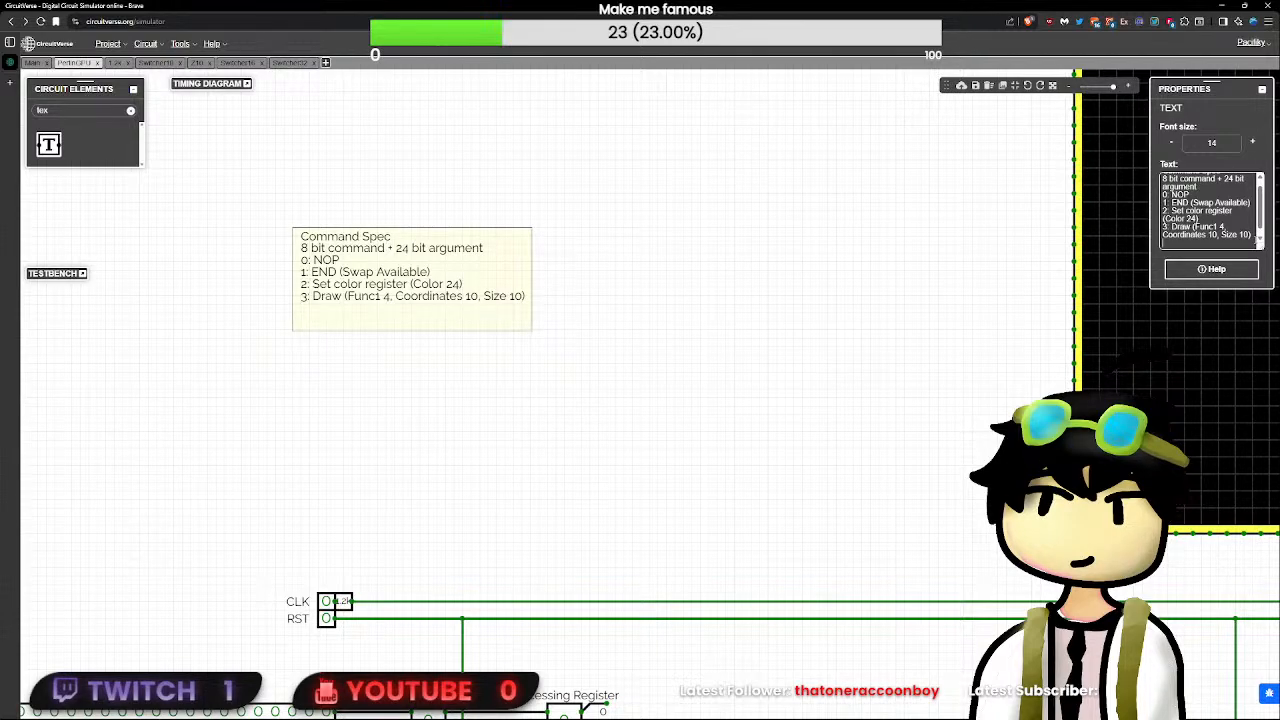
pyautogui.write('- 0: Rec')
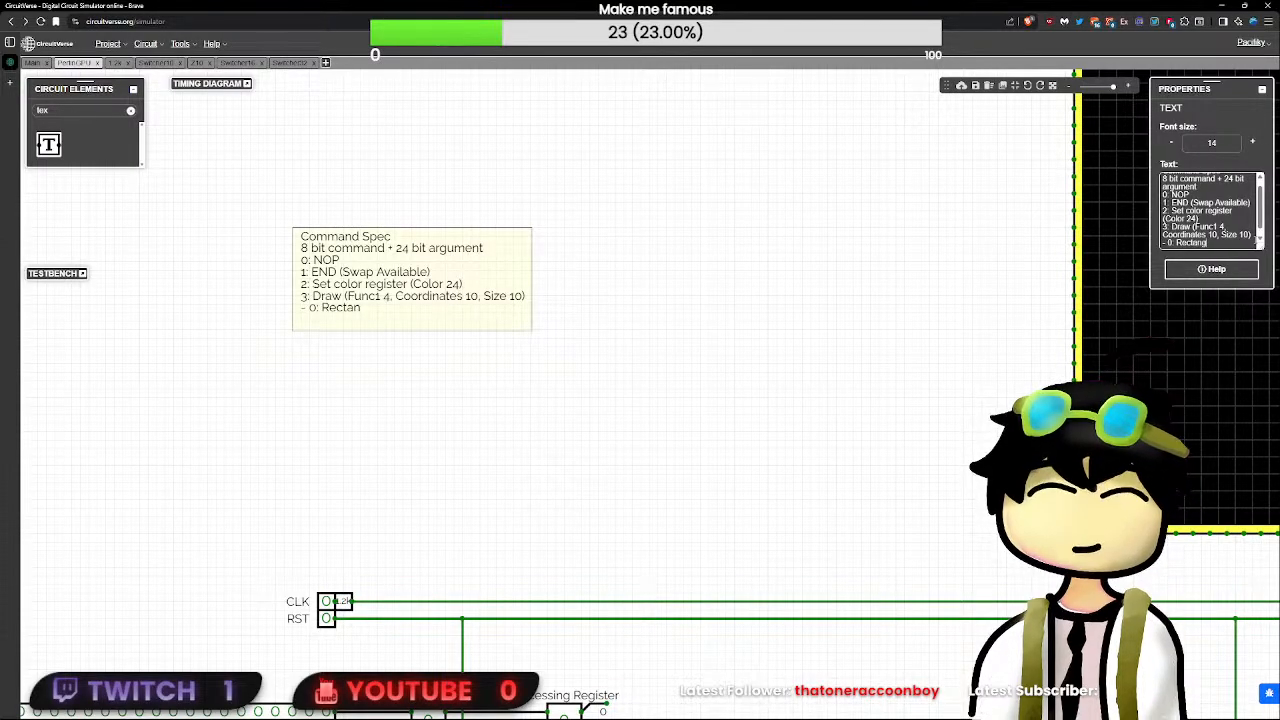
pyautogui.write('tangle')
# - Continue the Draw function list with the lines "- 1: Line" and "- 2: Circle"
pyautogui.press('Return')
pyautogui.write('- 1')
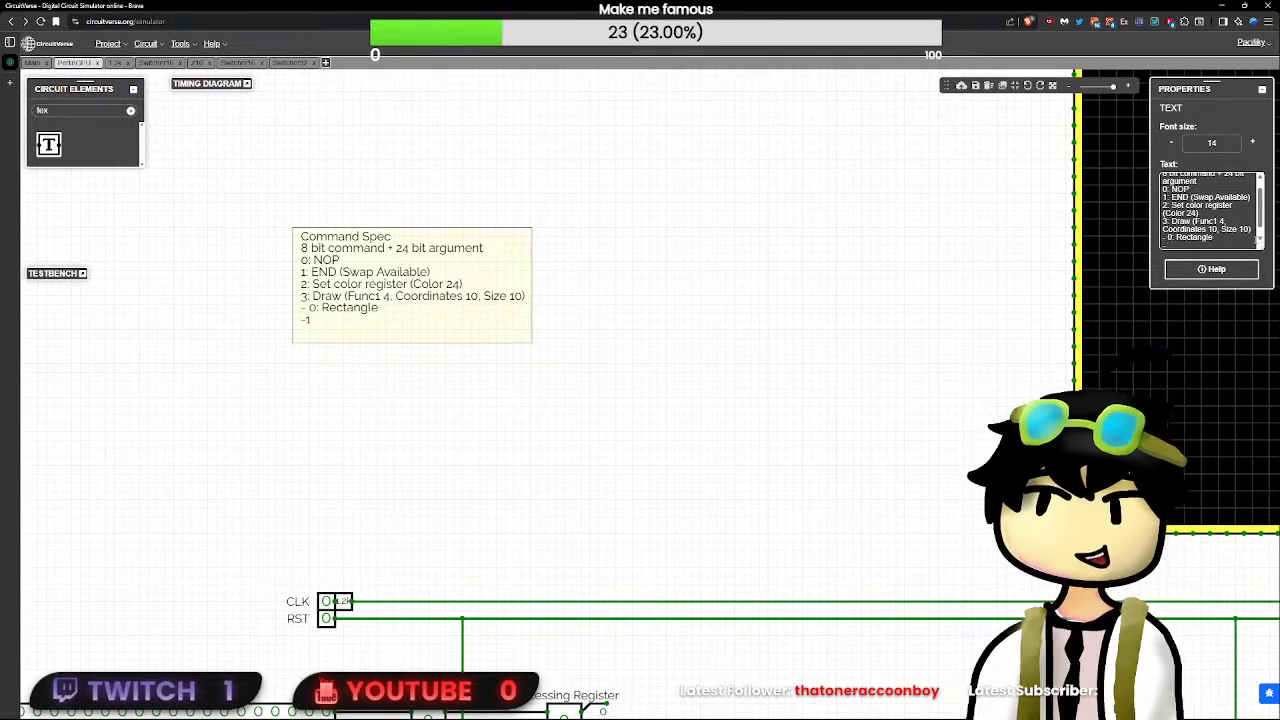
pyautogui.write(':')
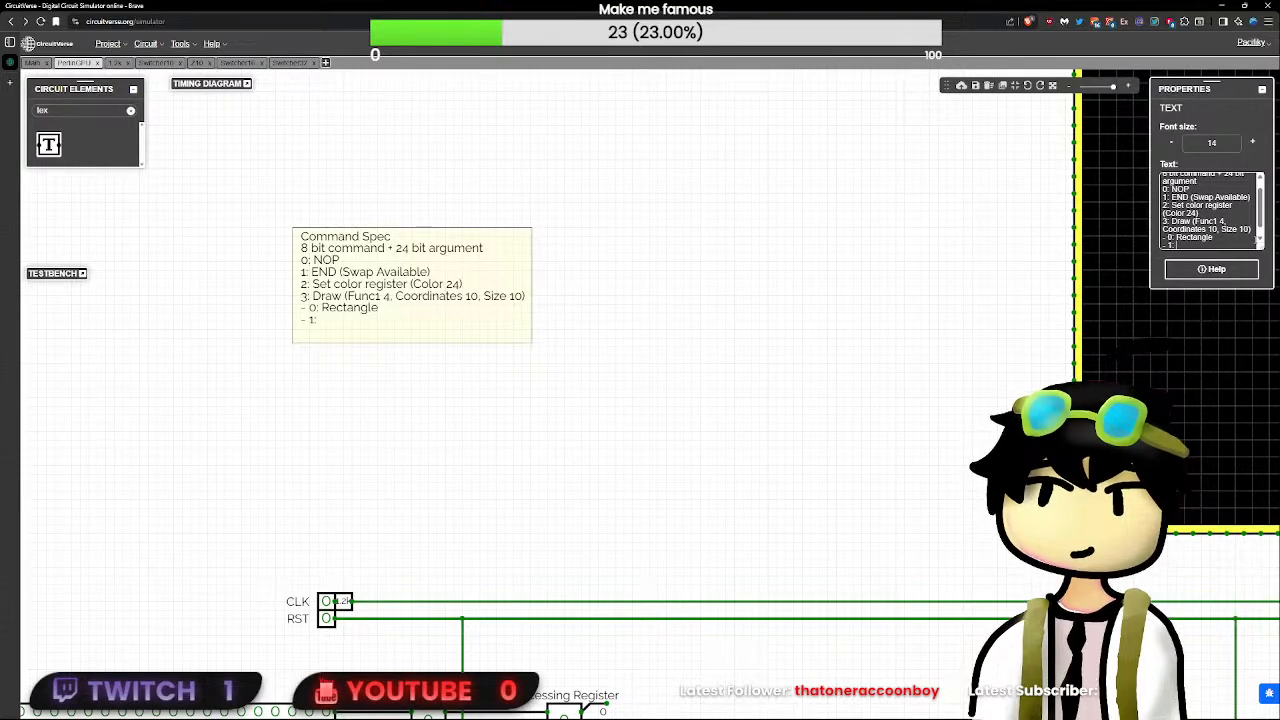
pyautogui.write(' Line')
pyautogui.press('Return')
pyautogui.write('- 2')
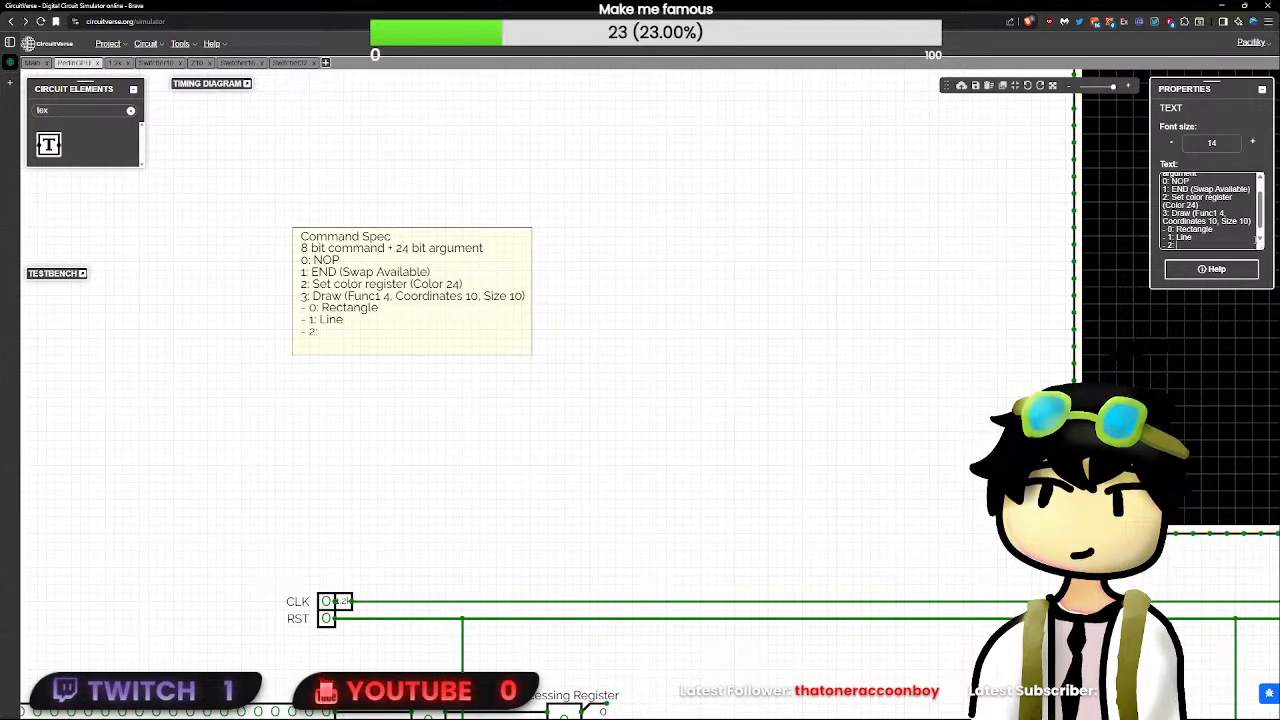
pyautogui.write(': Circle')
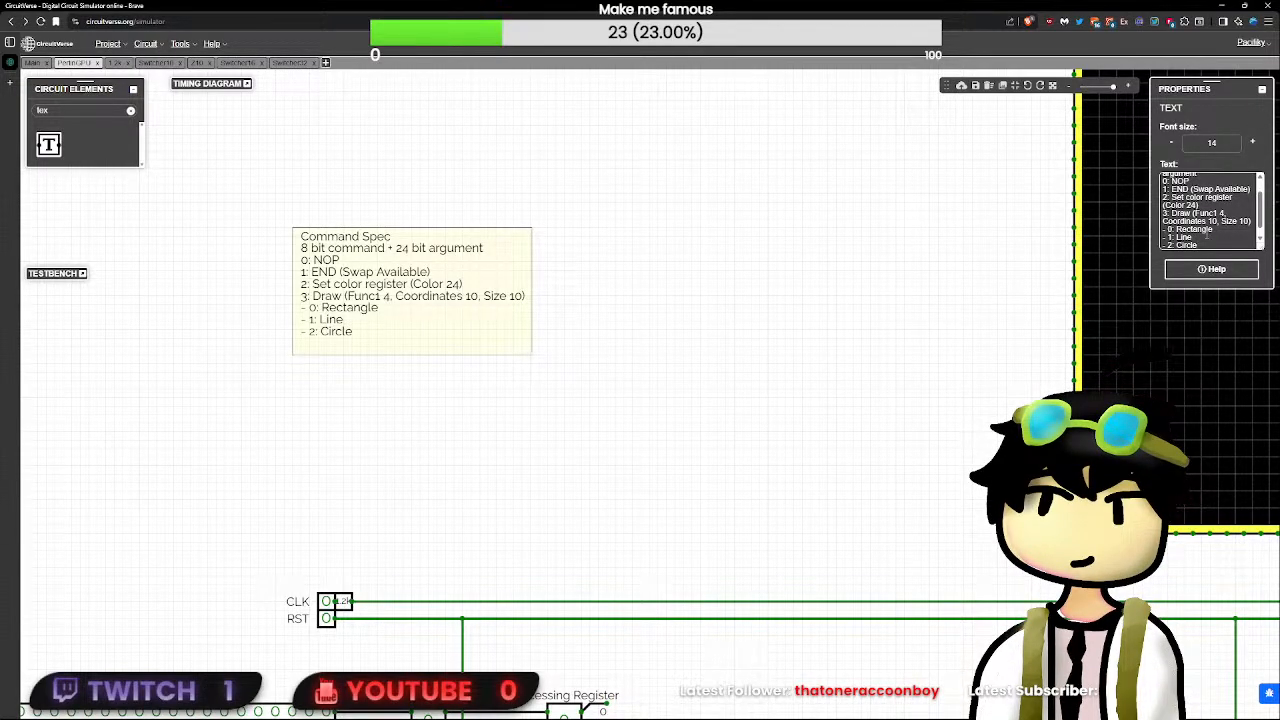
# - Insert the heading line "- Func1 spec" between the Draw command and its list of functions
pyautogui.press('Return')
pyautogui.write('- Fu')
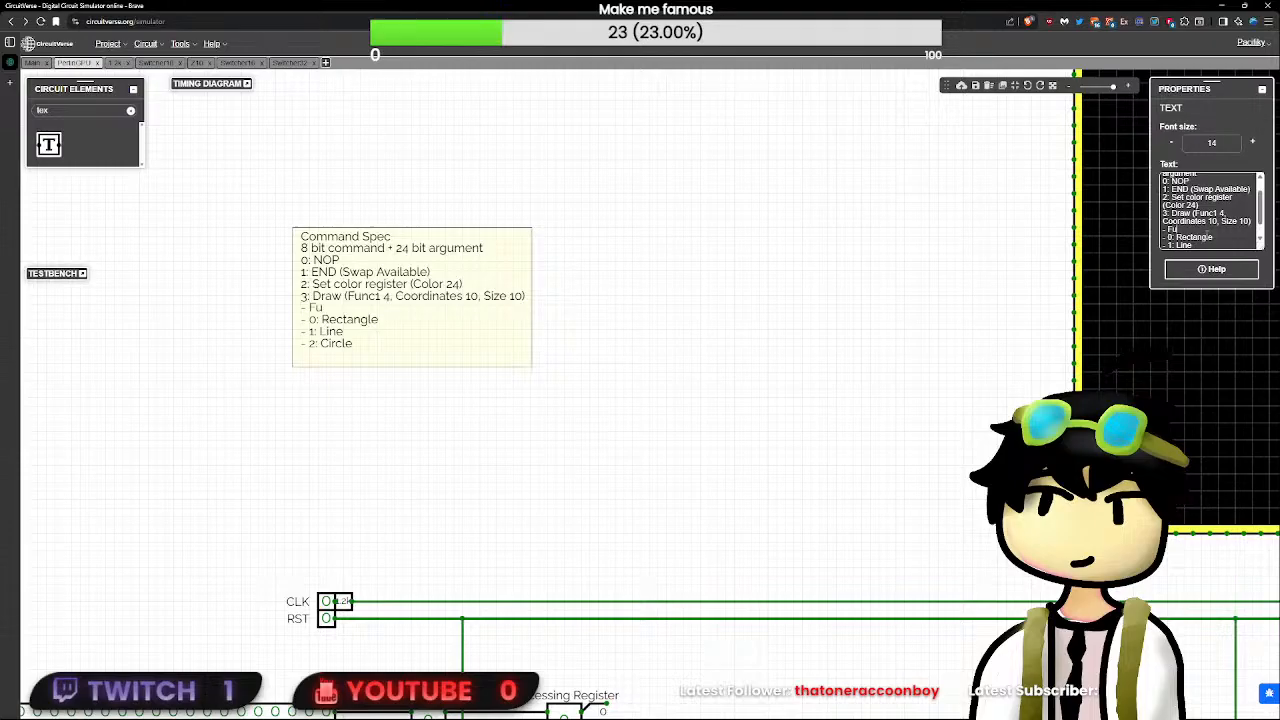
pyautogui.write('nc1')
pyautogui.write(' spec - 0: Rect')
pyautogui.write('a')
pyautogui.press('BackSpace')
pyautogui.scroll(-5, 830, 425)
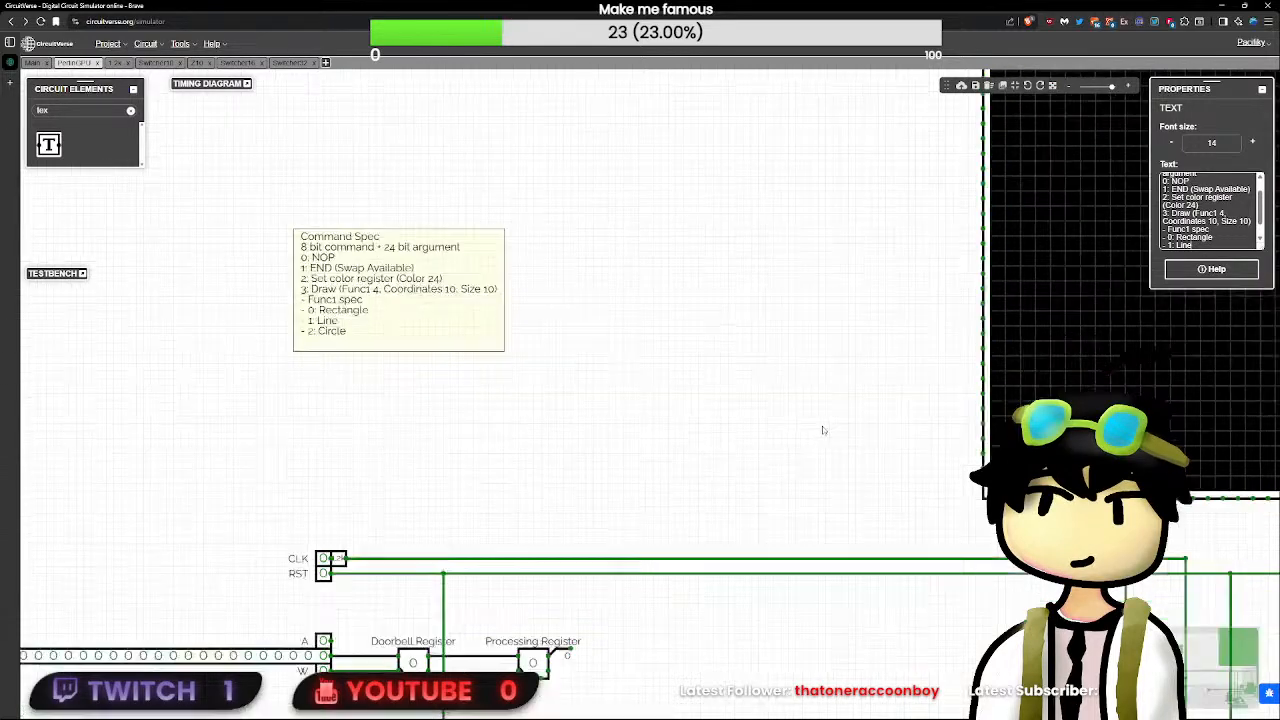
pyautogui.scroll(2, 804, 479)
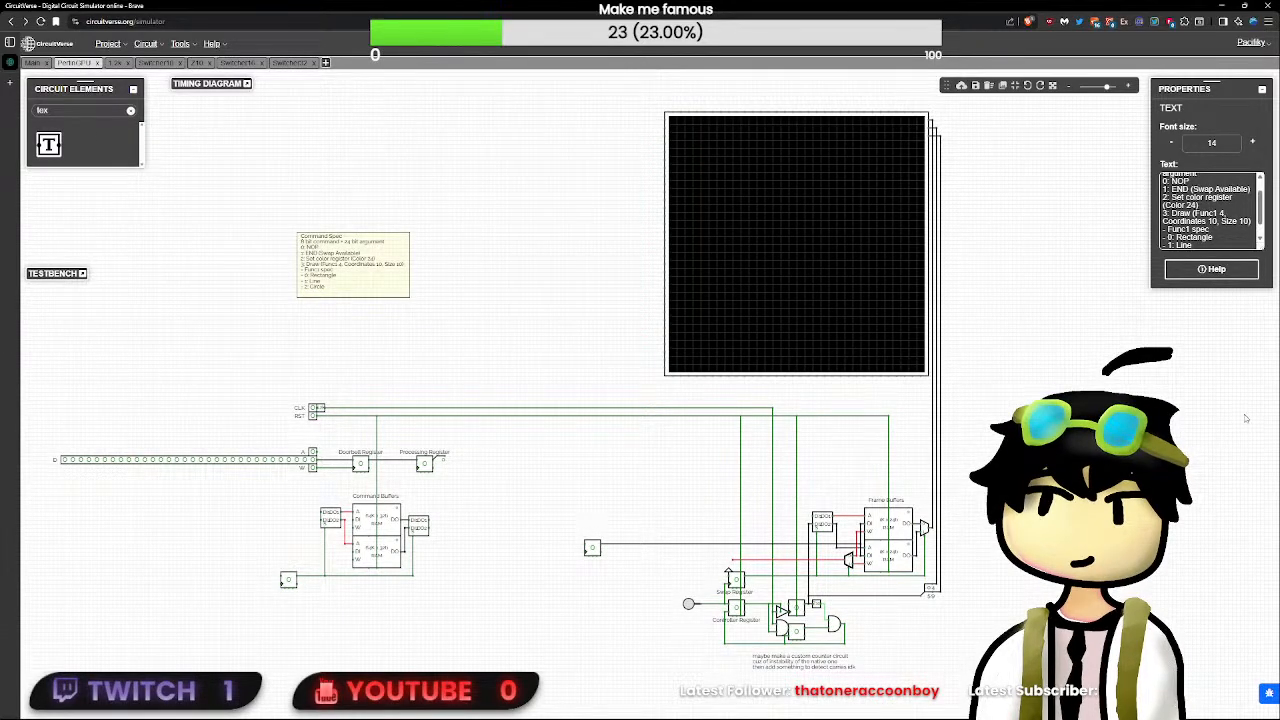
# - Add command "4: Reset Back Buffer" as the last line of the Command Spec note
pyautogui.scroll(2, 1215, 235)
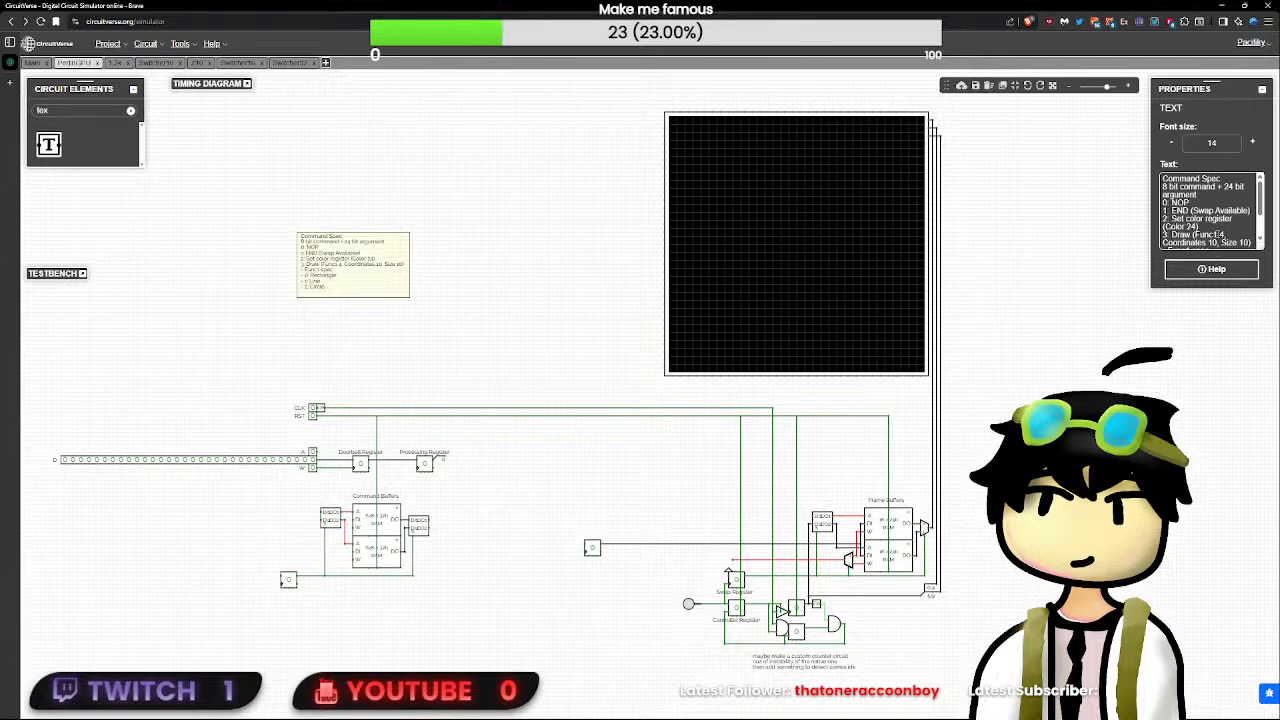
pyautogui.scroll(-3, 1217, 234)
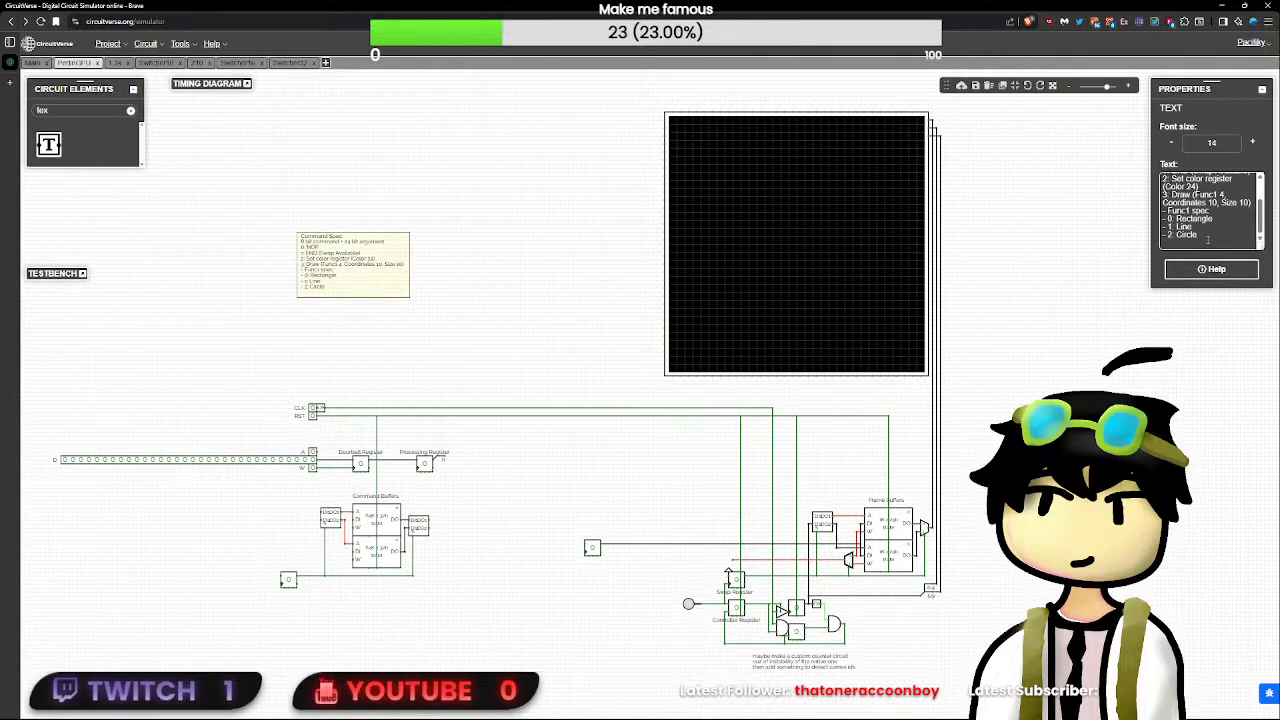
pyautogui.press('Return')
pyautogui.press('BackSpace')
pyautogui.write(': Re')
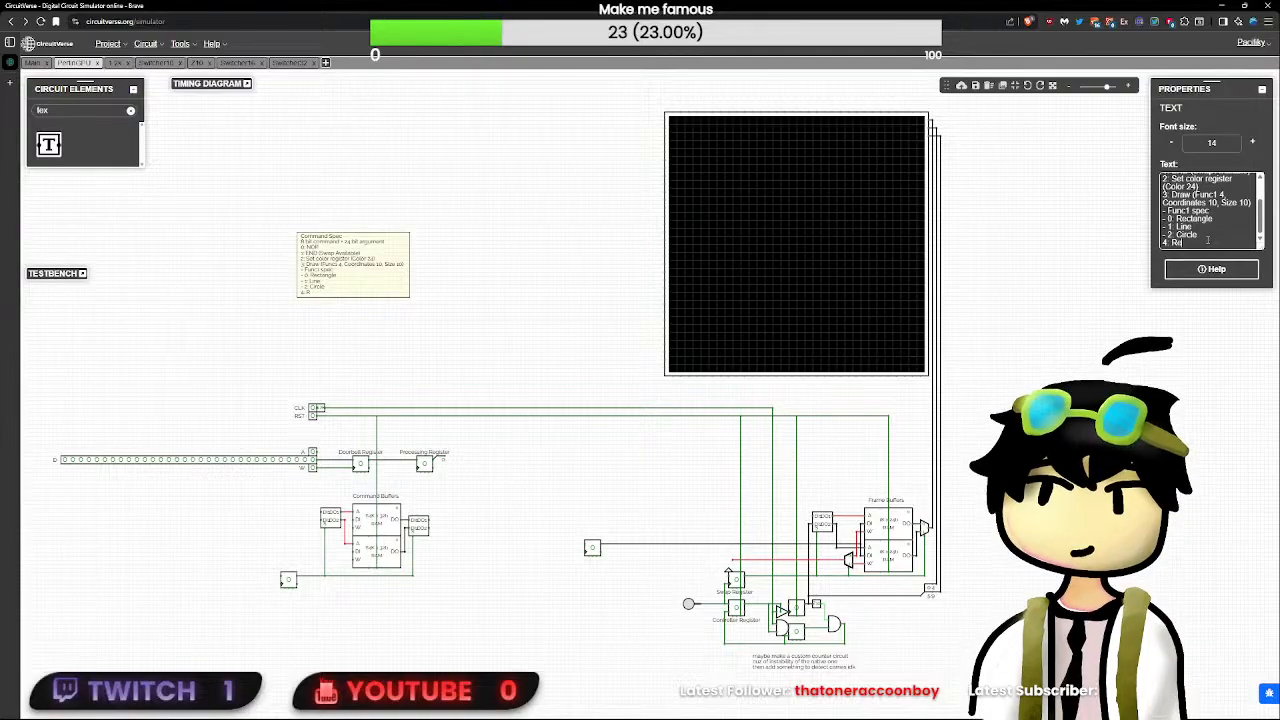
pyautogui.write('set Back')
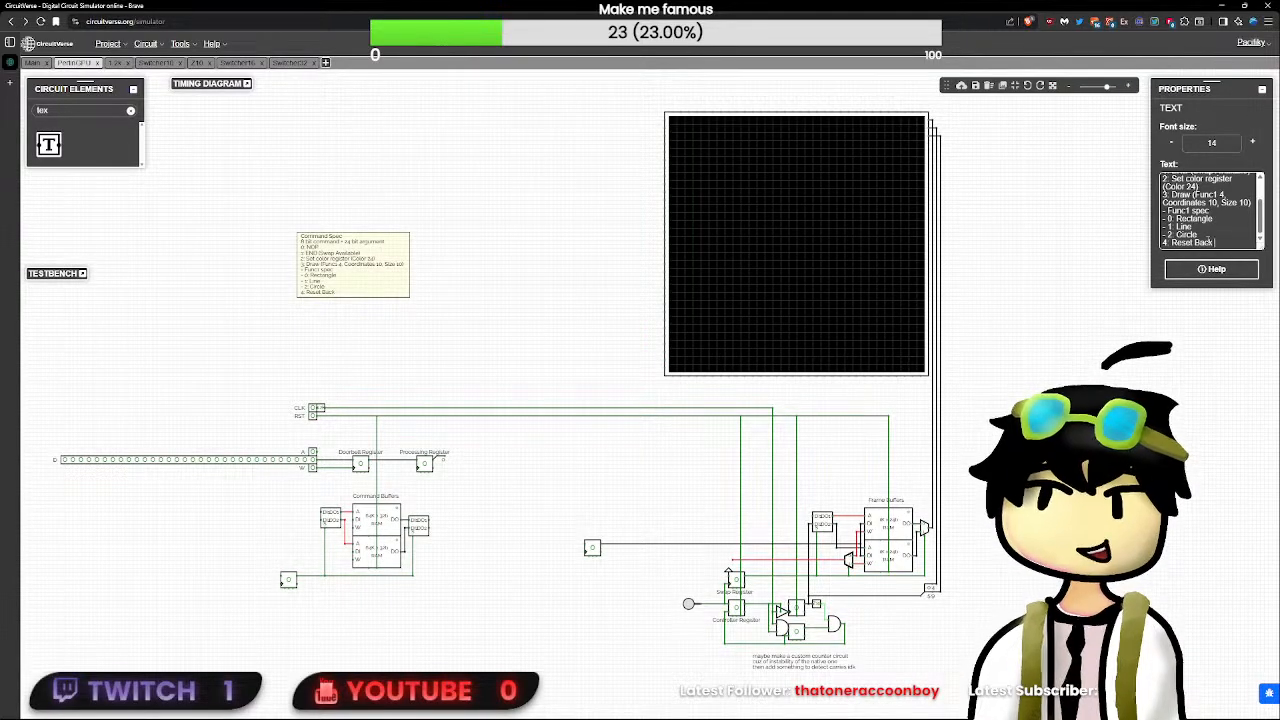
pyautogui.write(' Buffer')
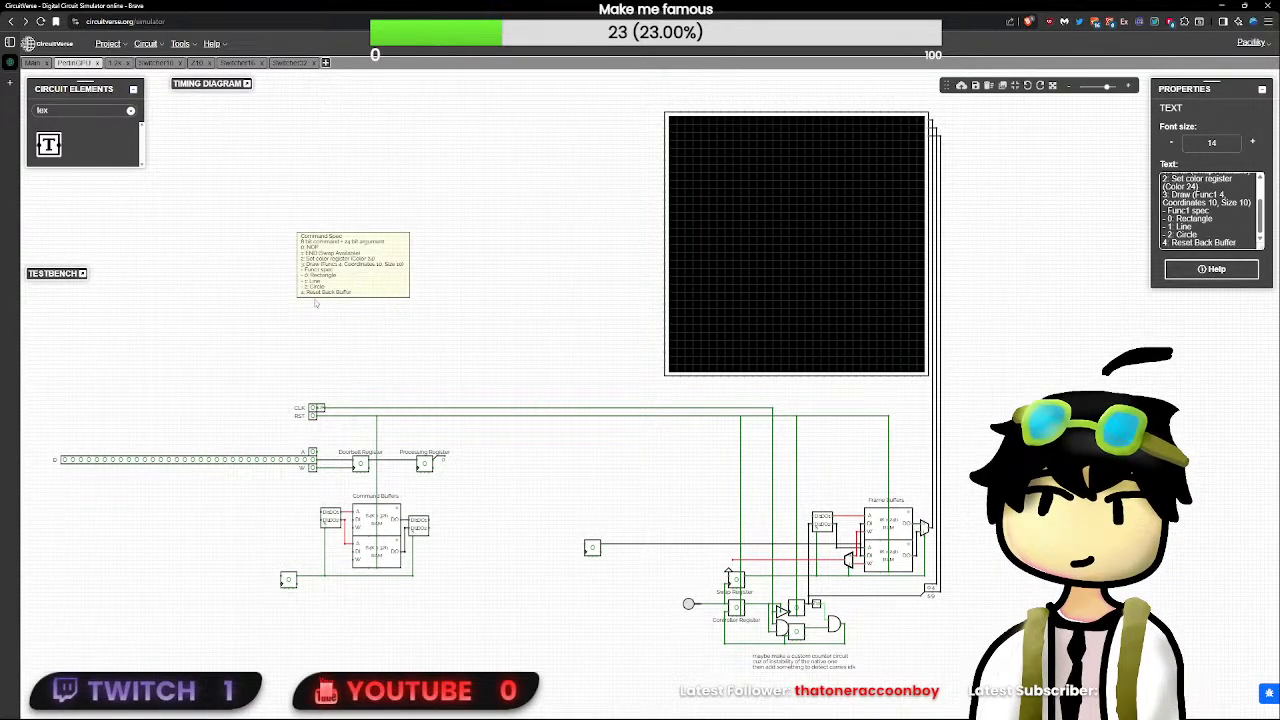
# - Move the Command Spec note closer to the CLK and RST inputs and insert a blank line beneath its title
pyautogui.click(315, 305)
pyautogui.scroll(5, 318, 308)
pyautogui.click(367, 343)
pyautogui.moveTo(393, 309); pyautogui.dragTo(438, 400)
pyautogui.click(1232, 178)
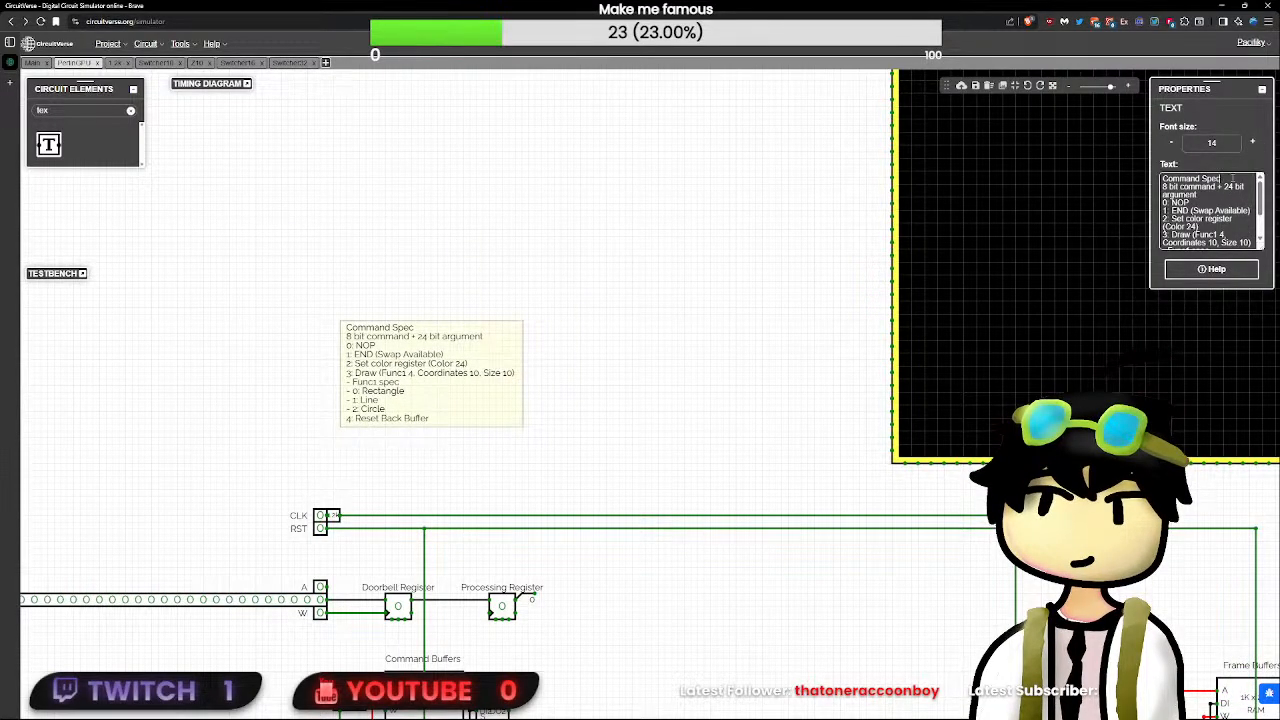
pyautogui.press('Return')
pyautogui.click(752, 287)
pyautogui.moveTo(489, 394); pyautogui.dragTo(483, 381)
pyautogui.click(660, 480)
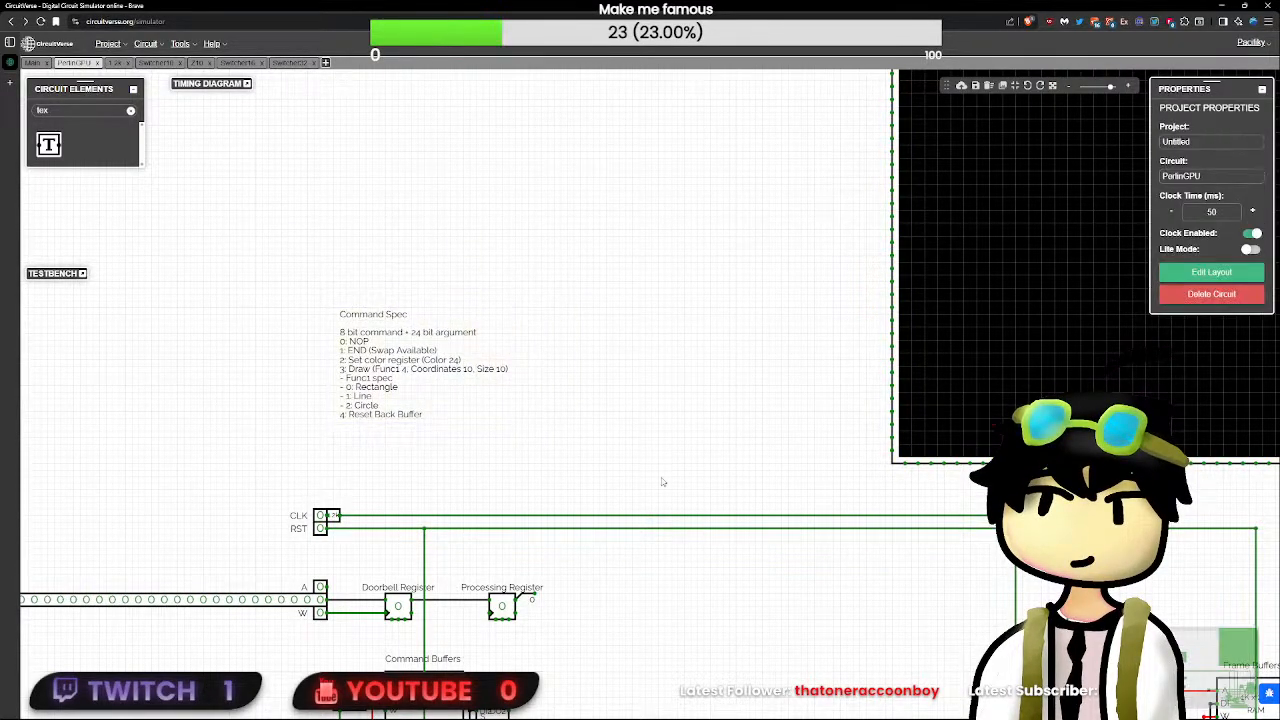
# - Place a left-facing demultiplexer with 1-bit width and control signal size 1 above the Frame Buffers' input switcher
pyautogui.moveTo(661, 482); pyautogui.dragTo(396, 131)
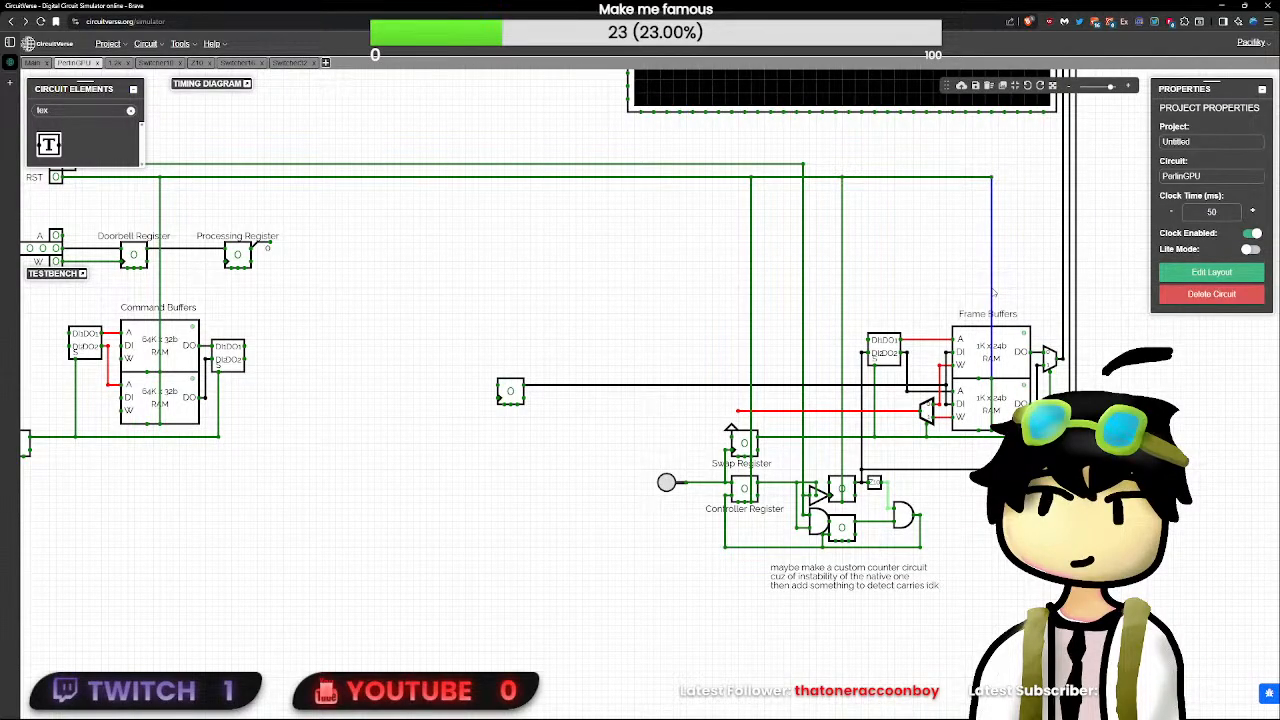
pyautogui.click(130, 111)
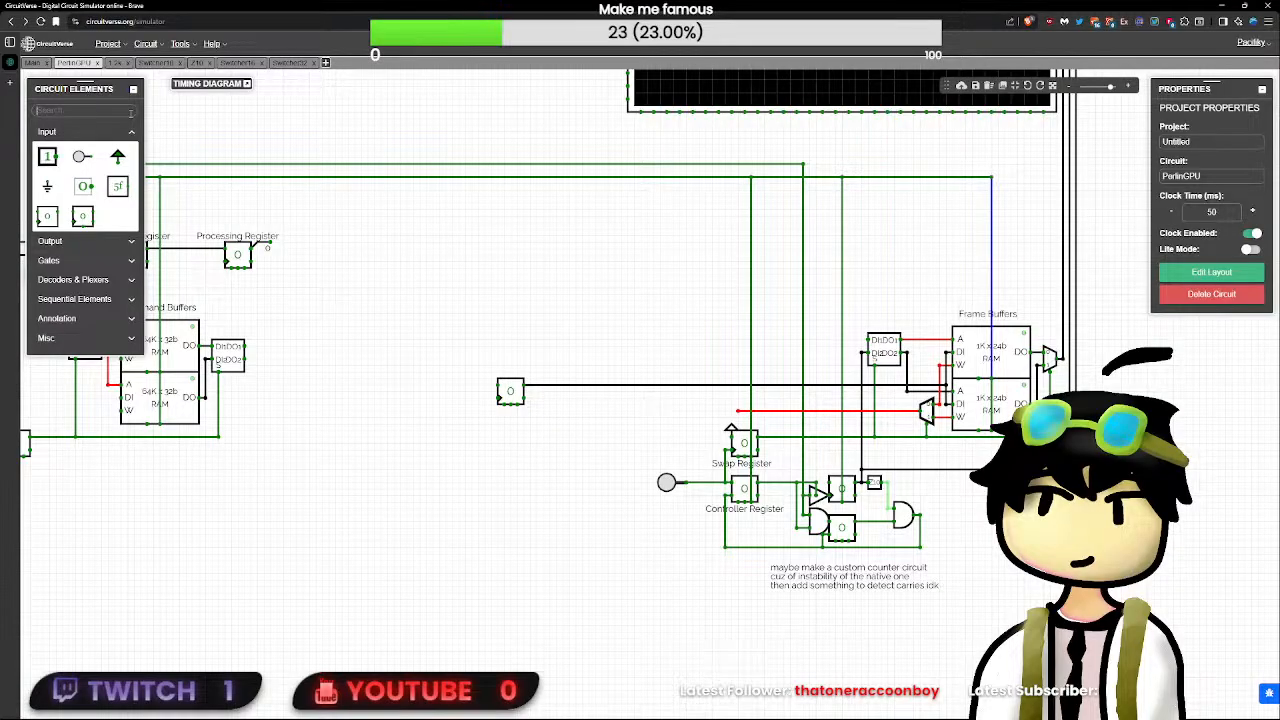
pyautogui.write('mu')
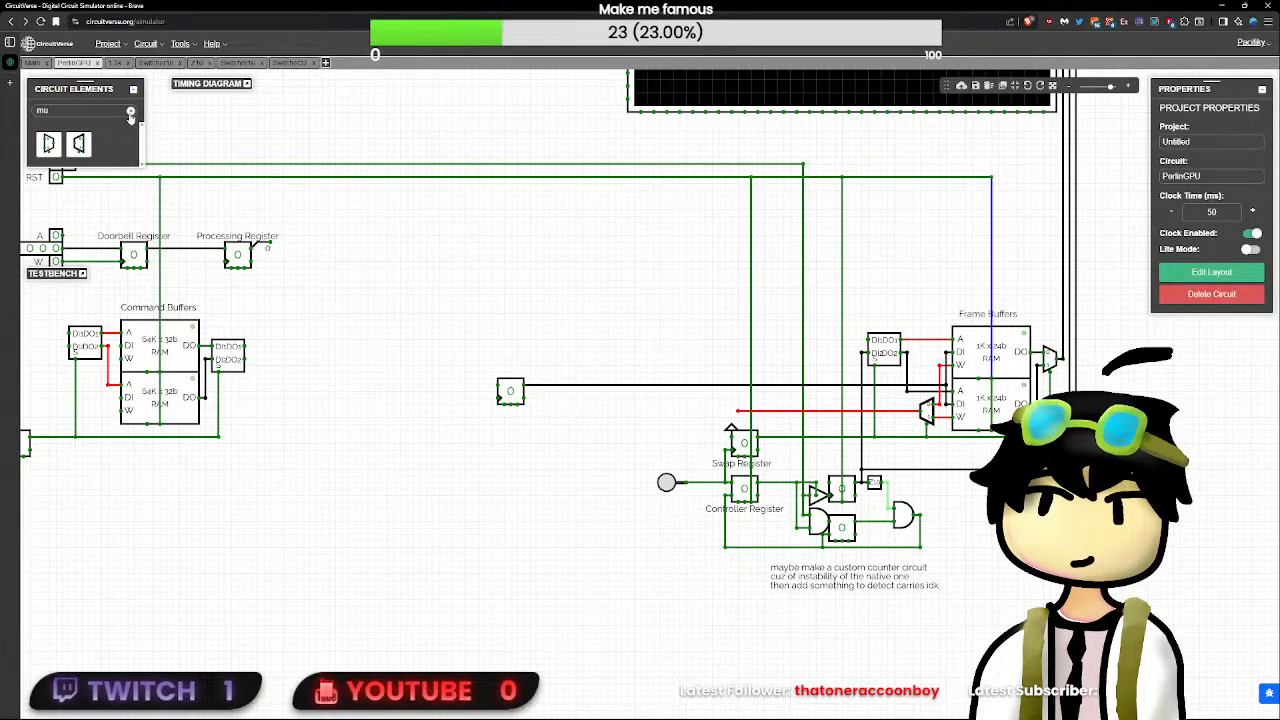
pyautogui.click(78, 143)
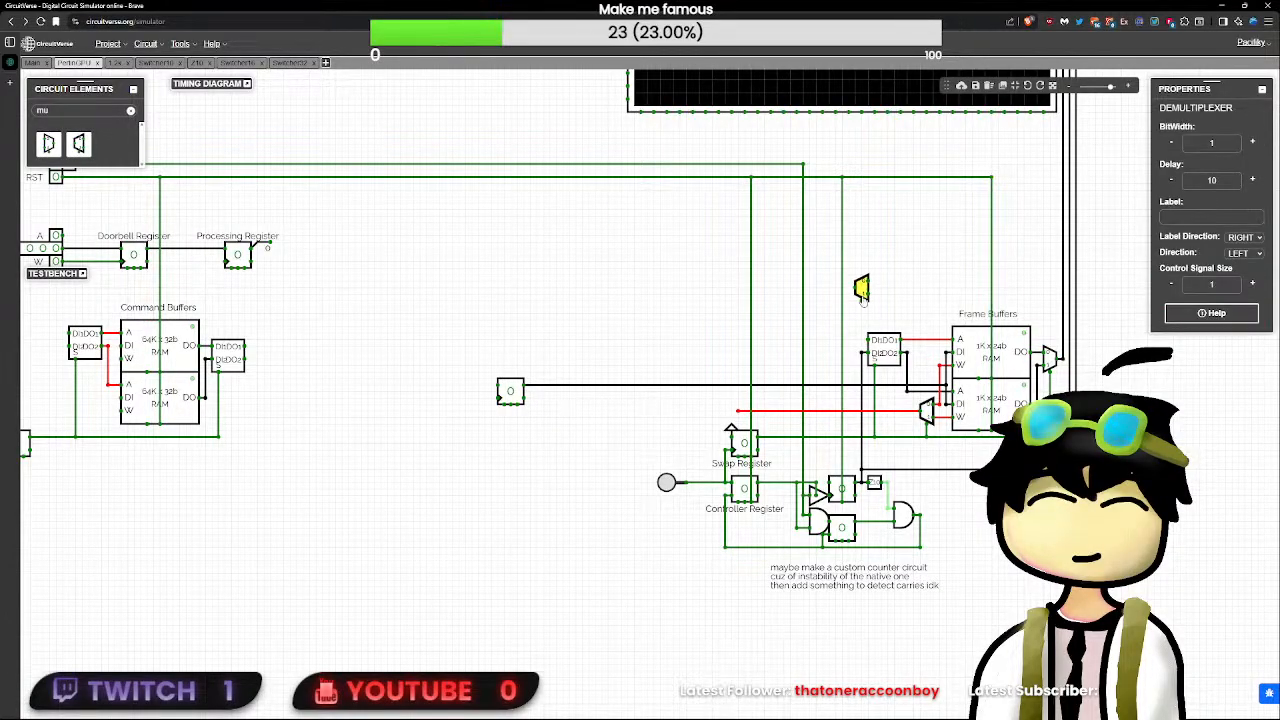
pyautogui.click(900, 283)
pyautogui.click(900, 283)
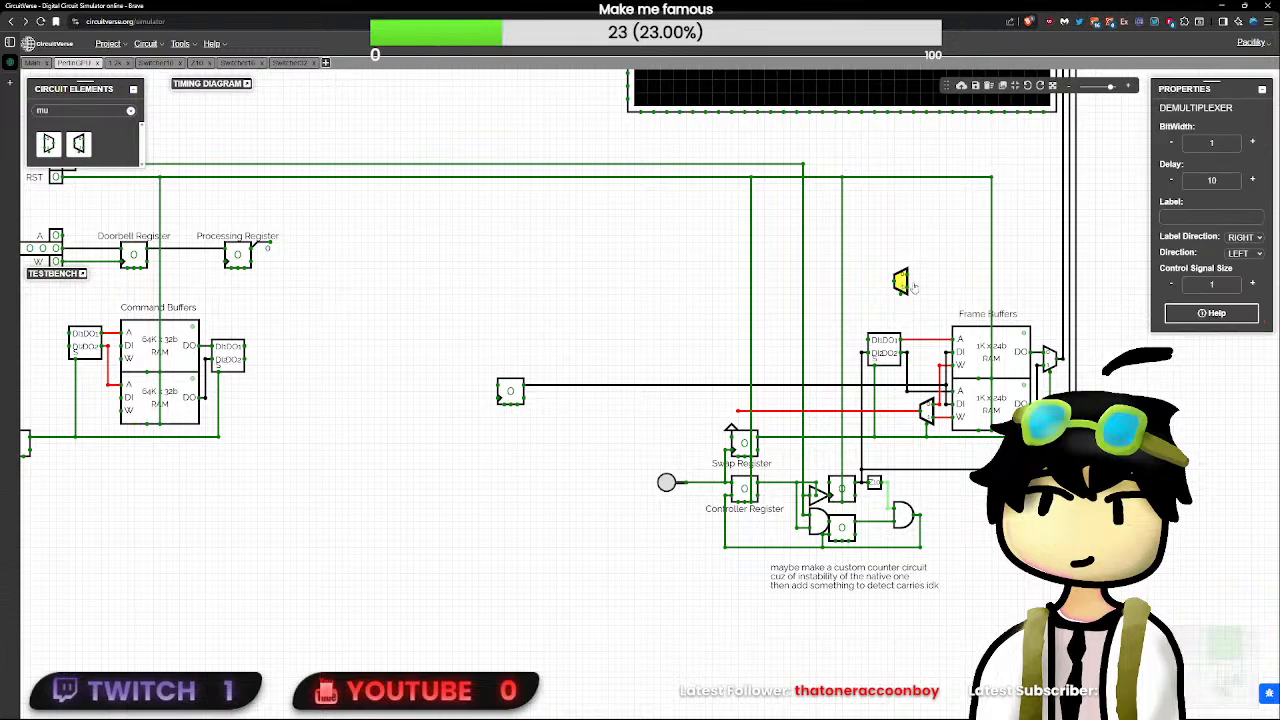
pyautogui.click(1011, 296)
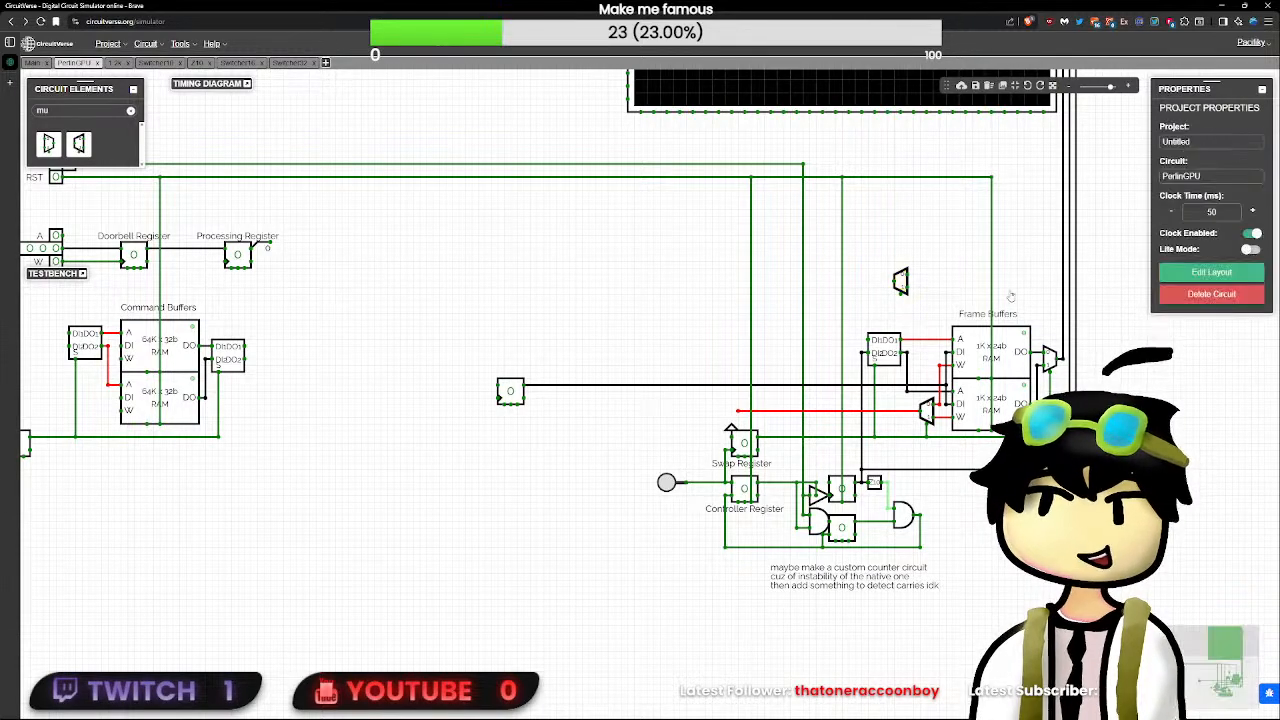
# - Place a downward-facing two-input OR gate above the Frame Buffers and set its delay to 0
pyautogui.write('or')
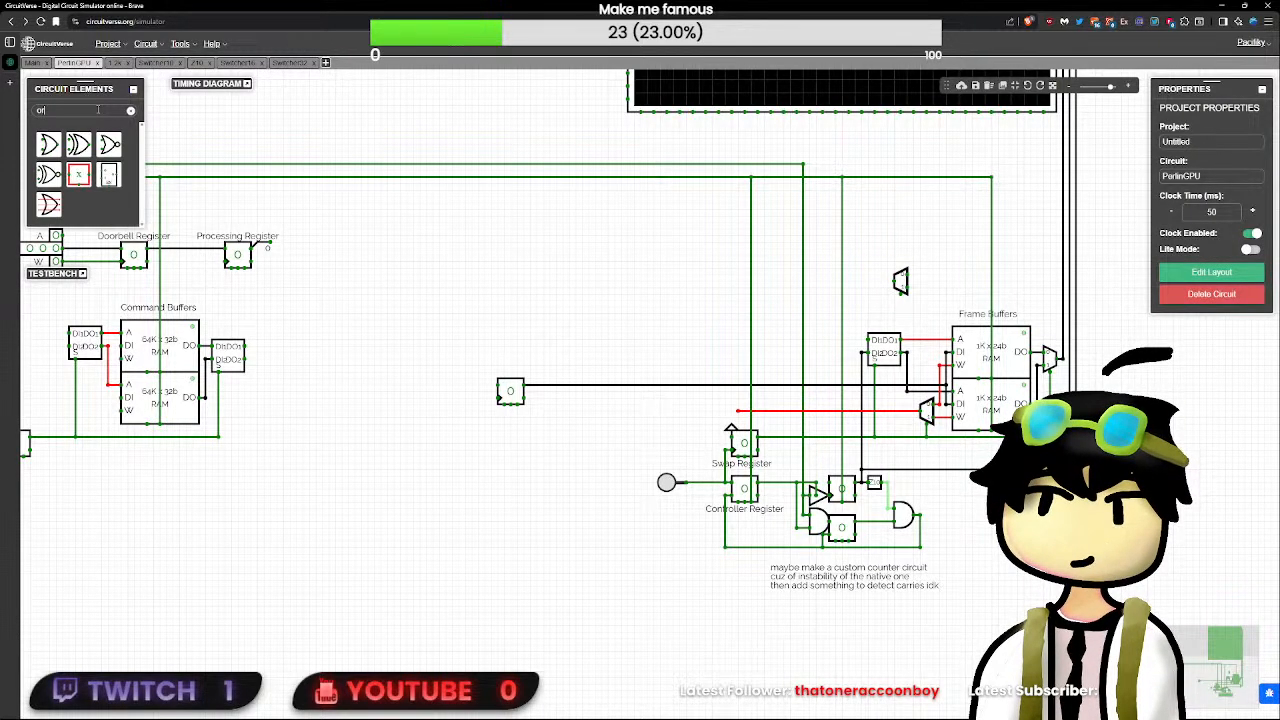
pyautogui.click(48, 144)
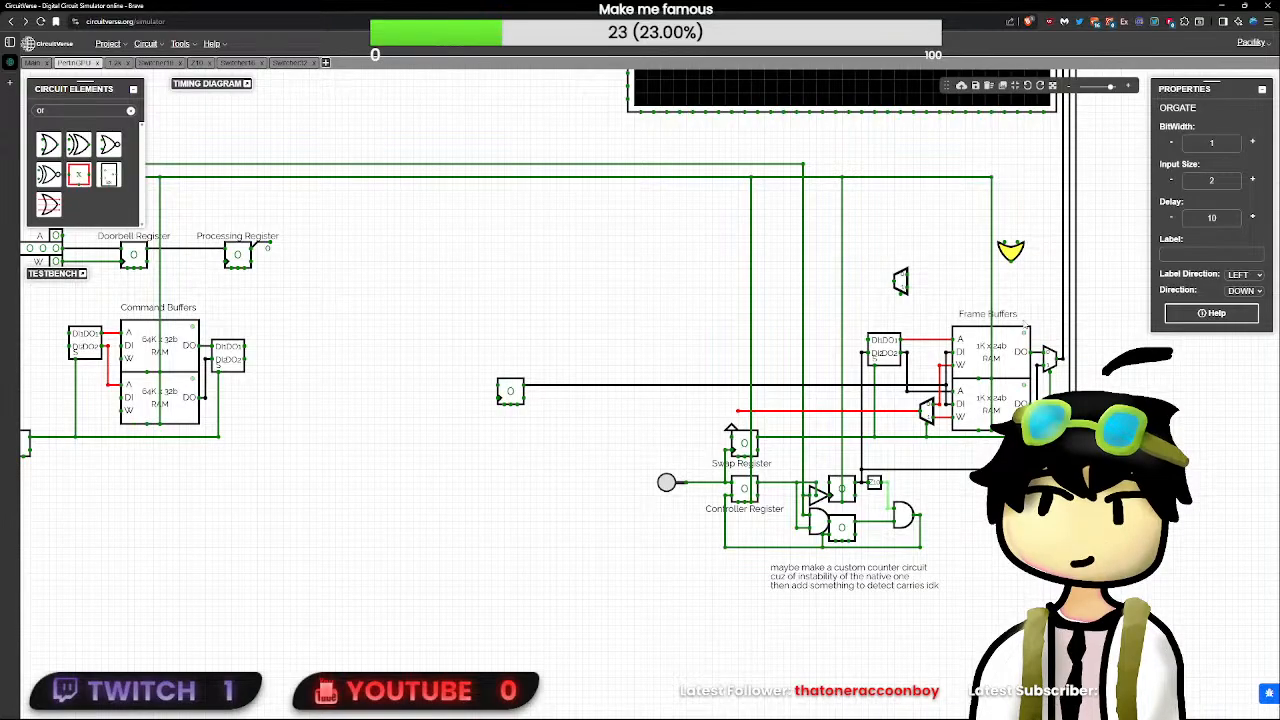
pyautogui.press('Up')
pyautogui.press('Down')
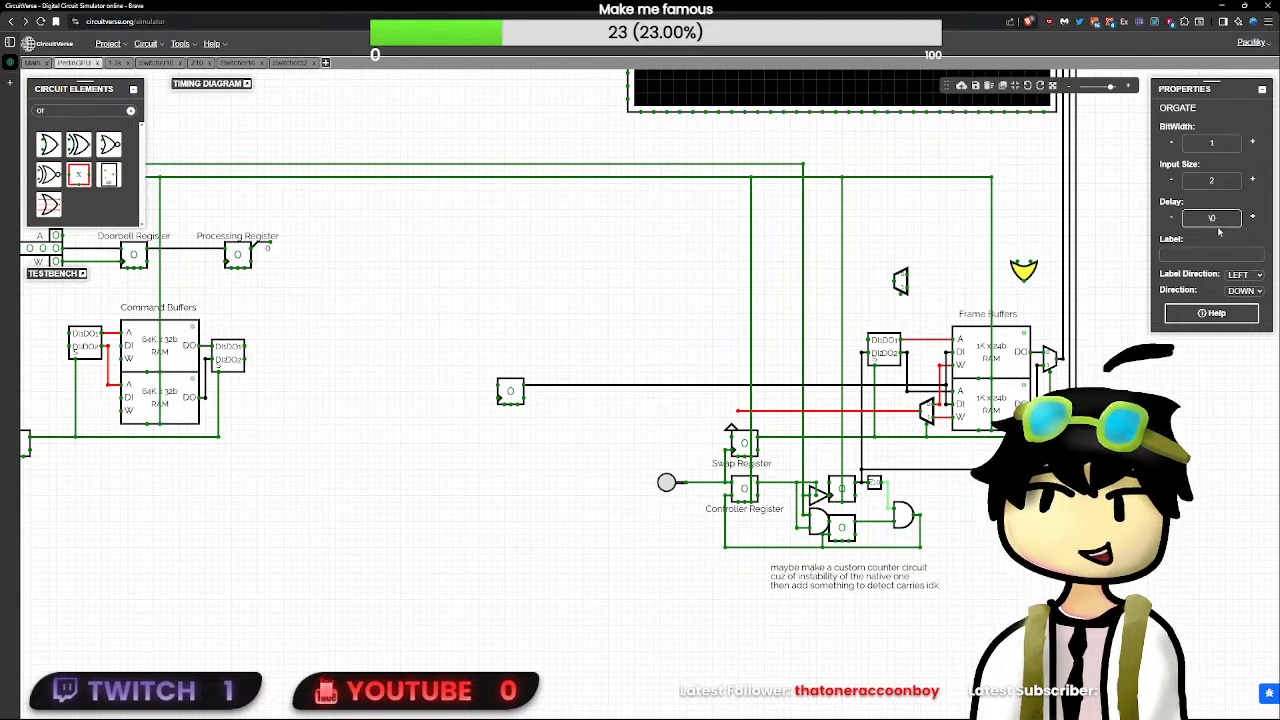
pyautogui.press('BackSpace')
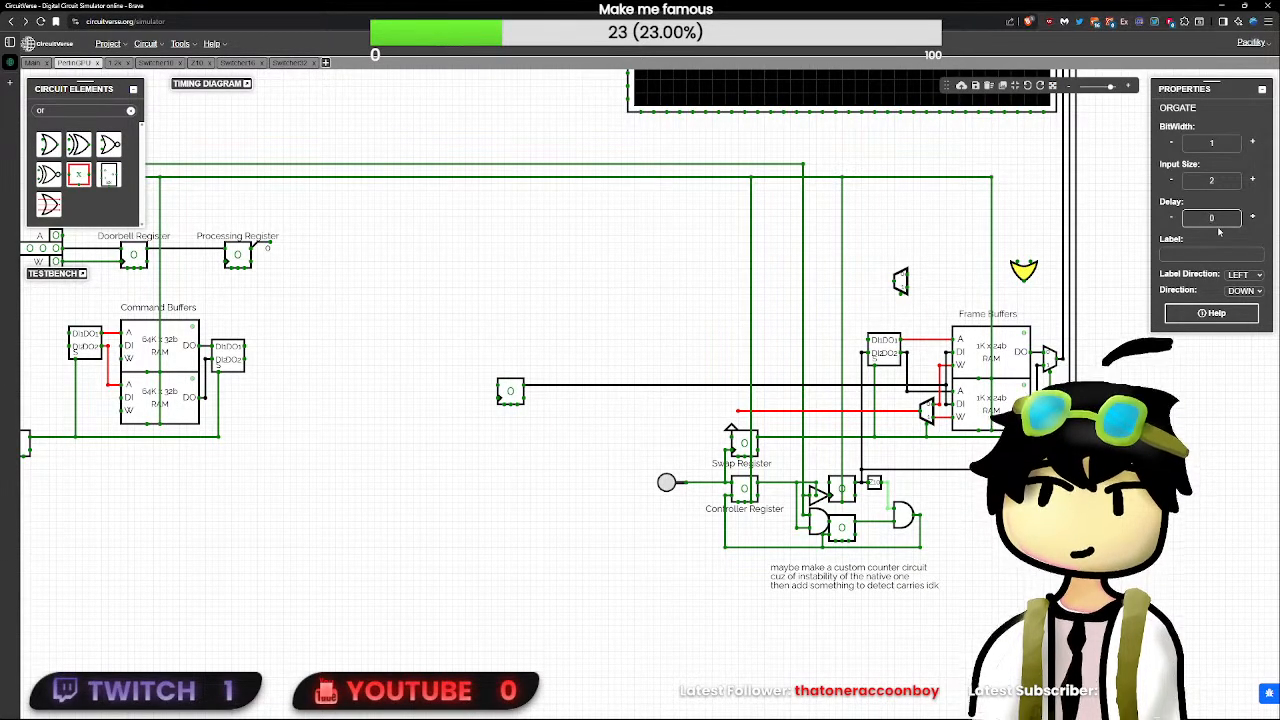
pyautogui.click(1037, 297)
# - Move the upper frame RAM, its switcher, output multiplexer and label upward together with the new demultiplexer and OR gate
pyautogui.moveTo(855, 307); pyautogui.dragTo(1055, 375)
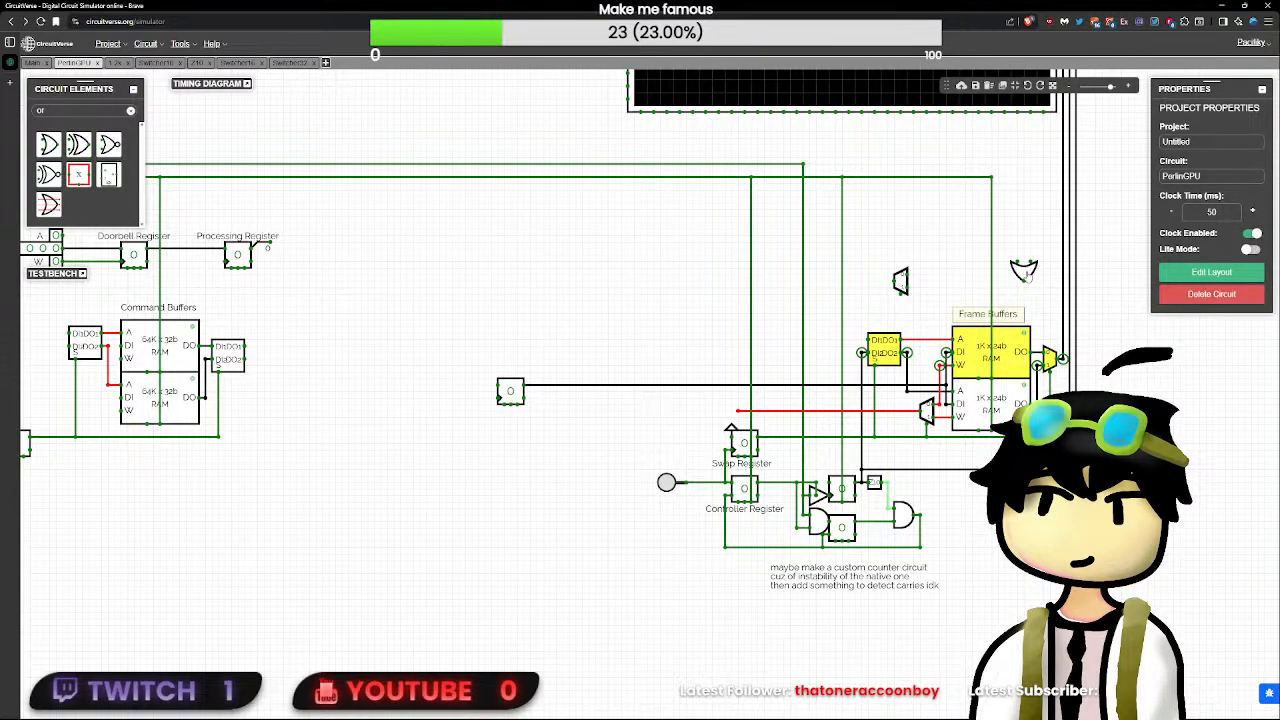
pyautogui.moveTo(1002, 320); pyautogui.dragTo(1000, 291)
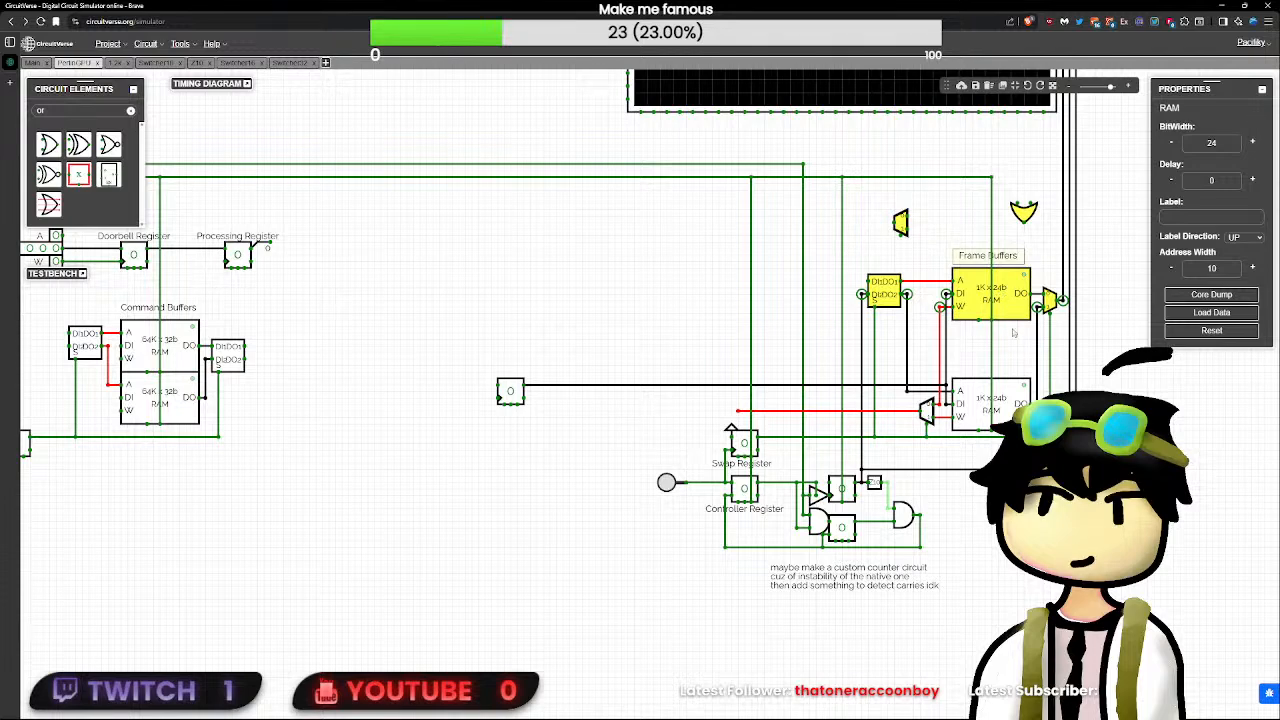
pyautogui.click(1013, 333)
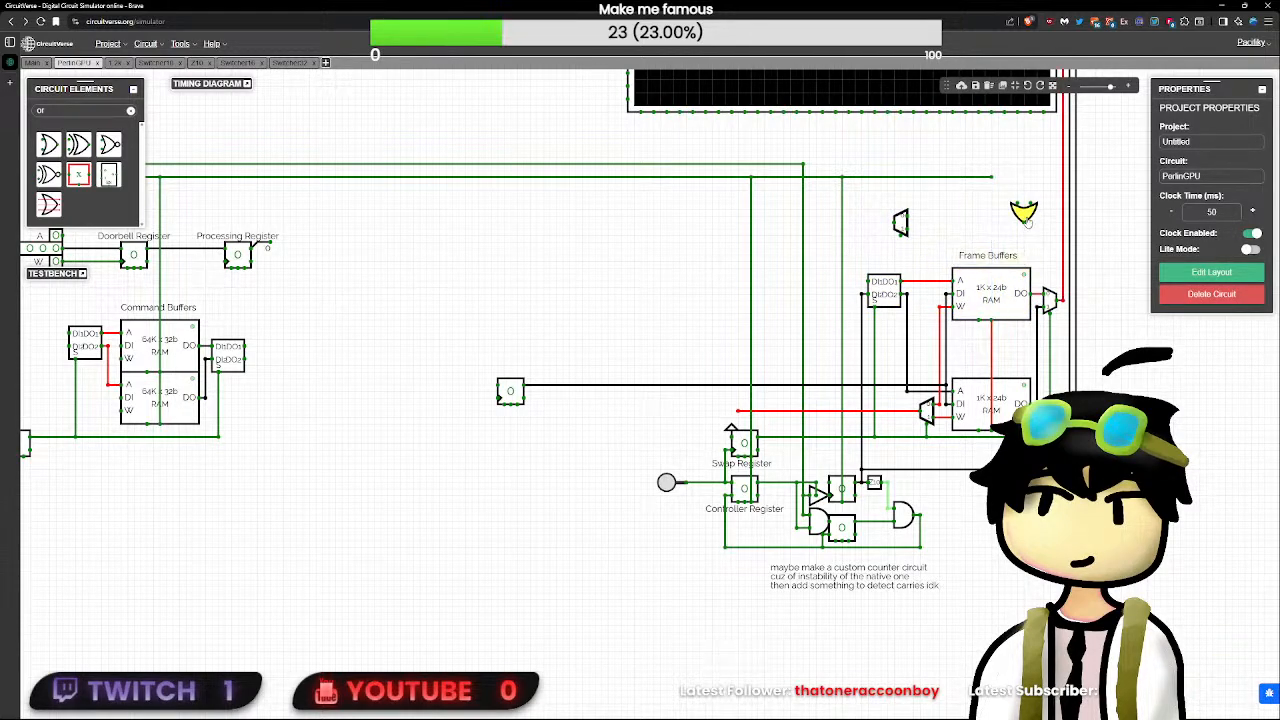
# - Turn the OR gate upward, attach its output to the upper frame RAM's reset pin and feed RST into one input
pyautogui.moveTo(1023, 213); pyautogui.dragTo(997, 178)
pyautogui.press('Up')
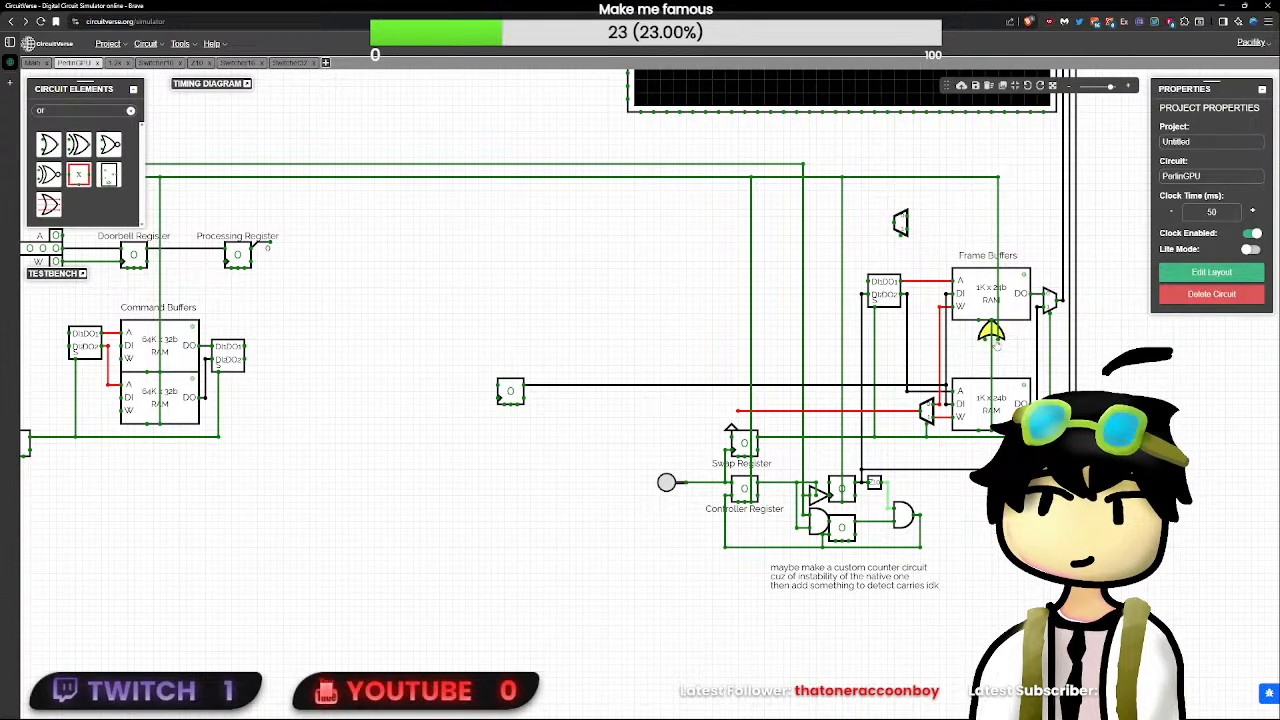
pyautogui.click(993, 354)
pyautogui.click(995, 334)
pyautogui.click(1020, 458)
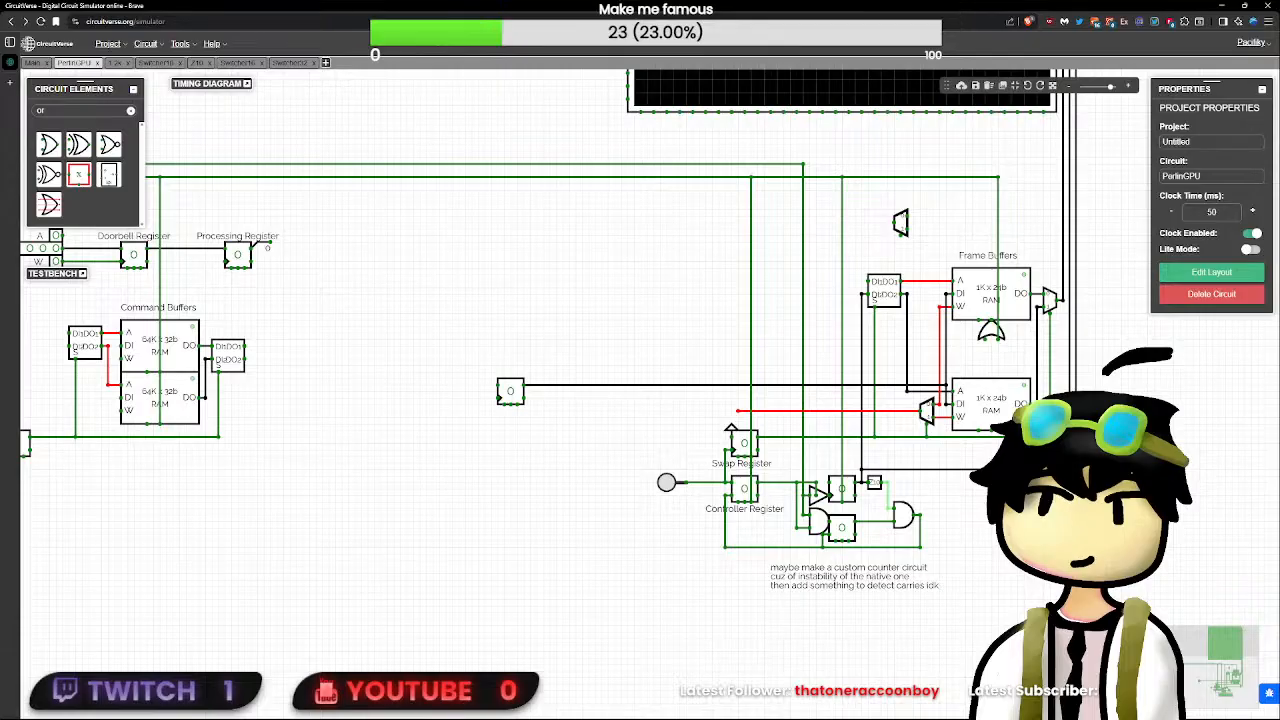
# - Paste a second OR gate at the lower frame RAM's reset pin and wire RST from the first gate to it
pyautogui.hotkey('ctrl', 'v')
pyautogui.moveTo(1020, 458); pyautogui.dragTo(991, 441)
pyautogui.click(996, 418)
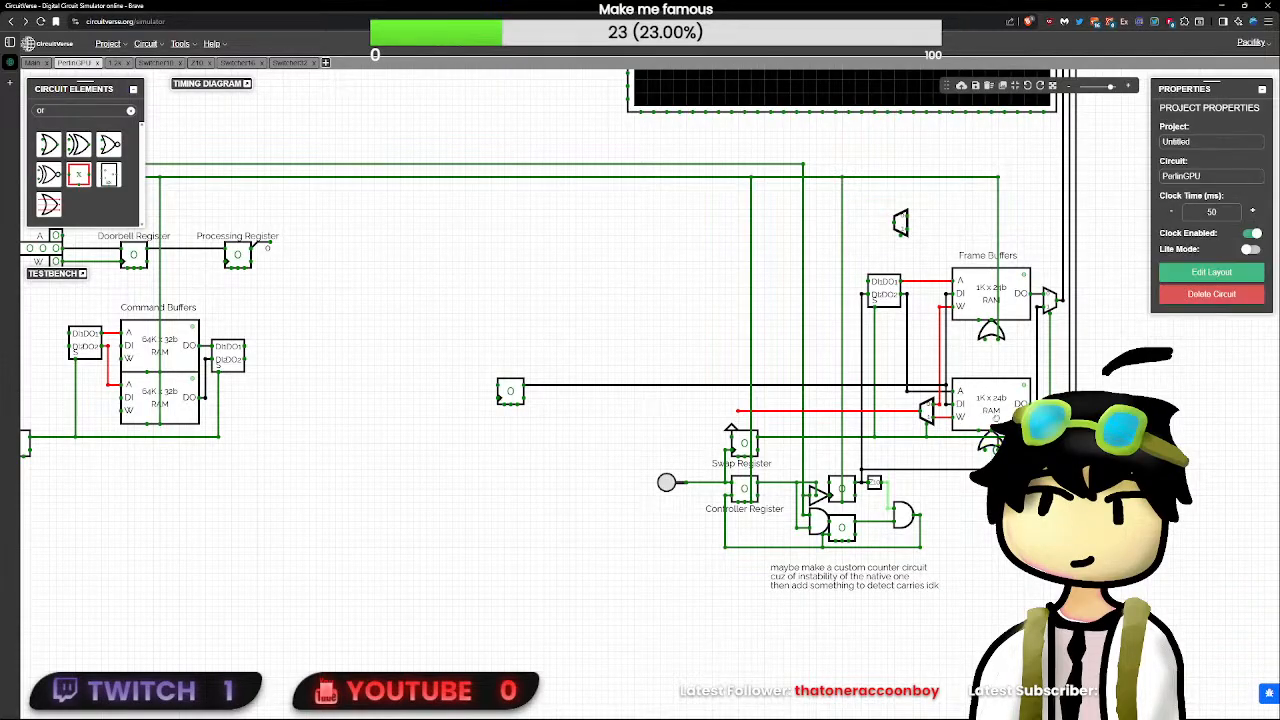
# - Attach the demultiplexer's control to the frame input switcher's select line and wire its upper output to both OR gates' free inputs
pyautogui.click(900, 222)
pyautogui.moveTo(901, 222); pyautogui.dragTo(881, 222)
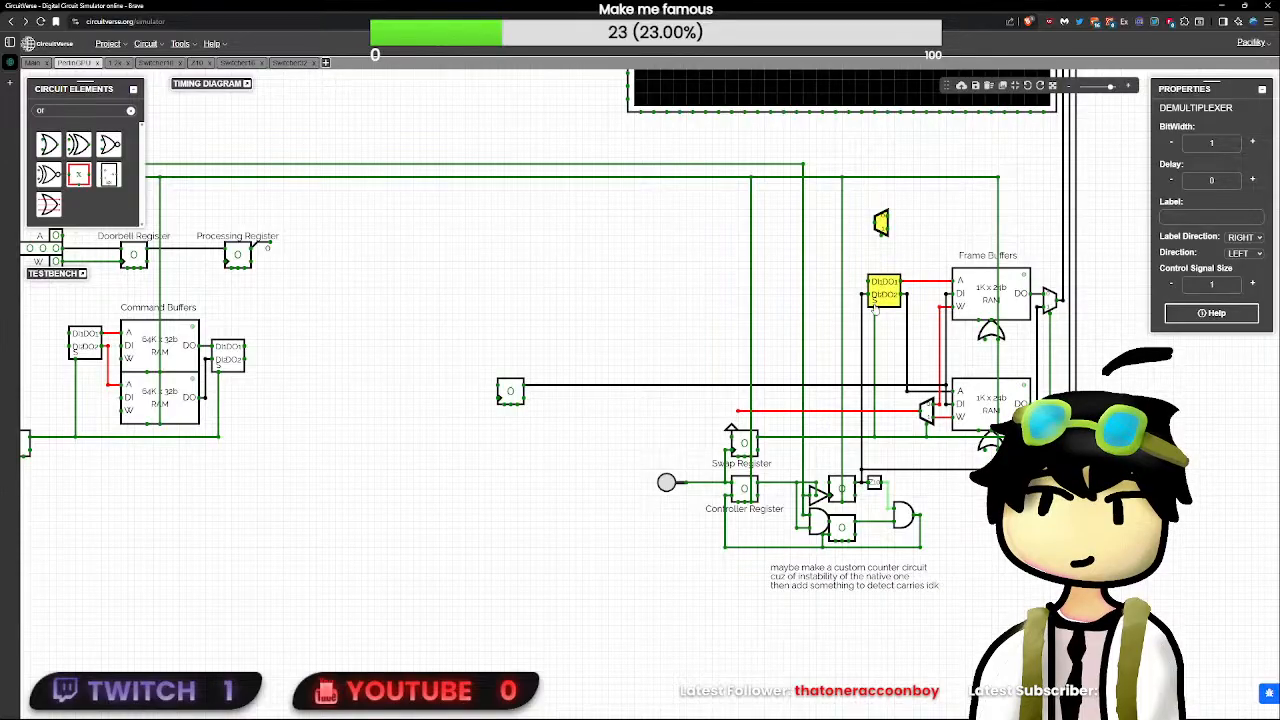
pyautogui.moveTo(874, 307); pyautogui.dragTo(881, 255)
pyautogui.click(876, 222)
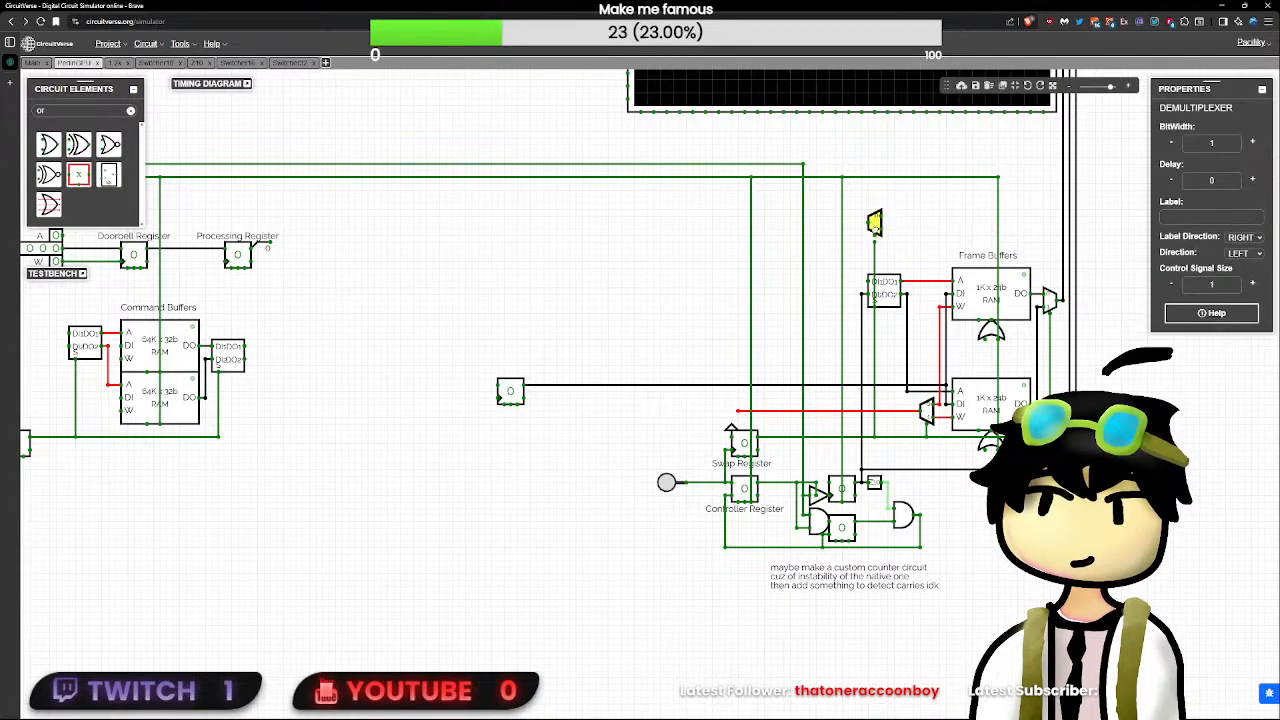
pyautogui.click(876, 246)
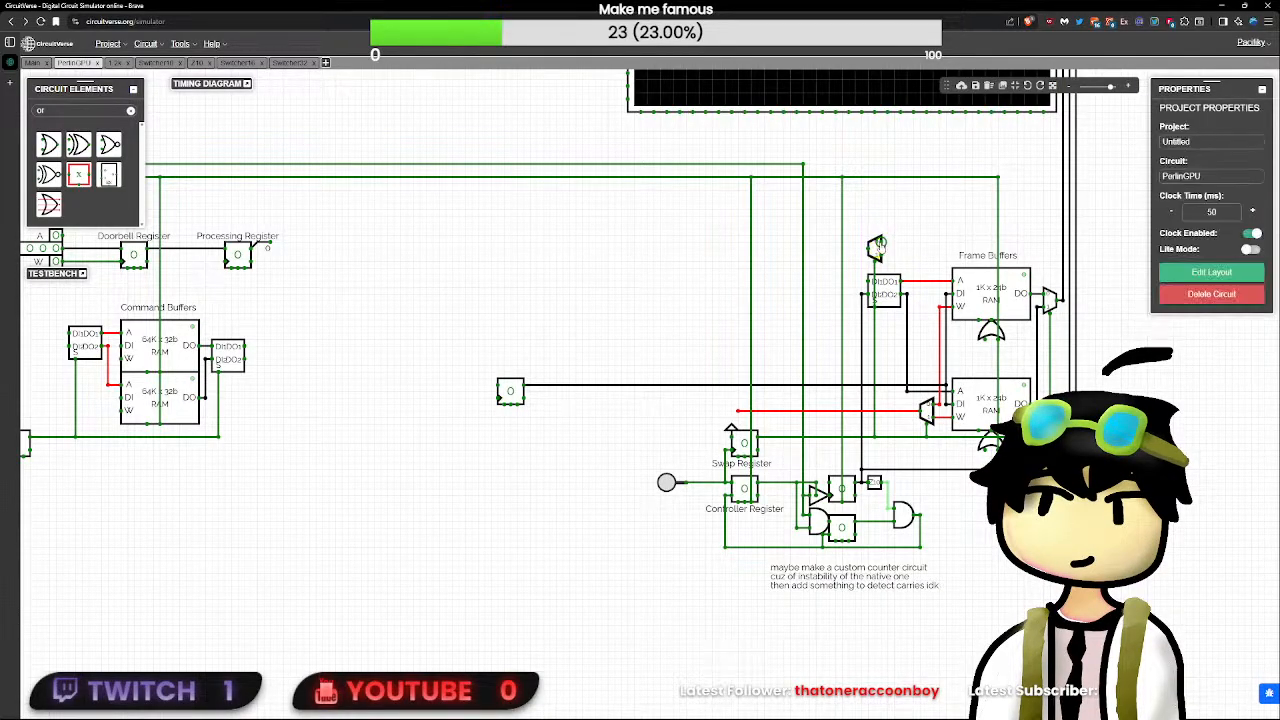
pyautogui.moveTo(987, 242); pyautogui.dragTo(987, 340)
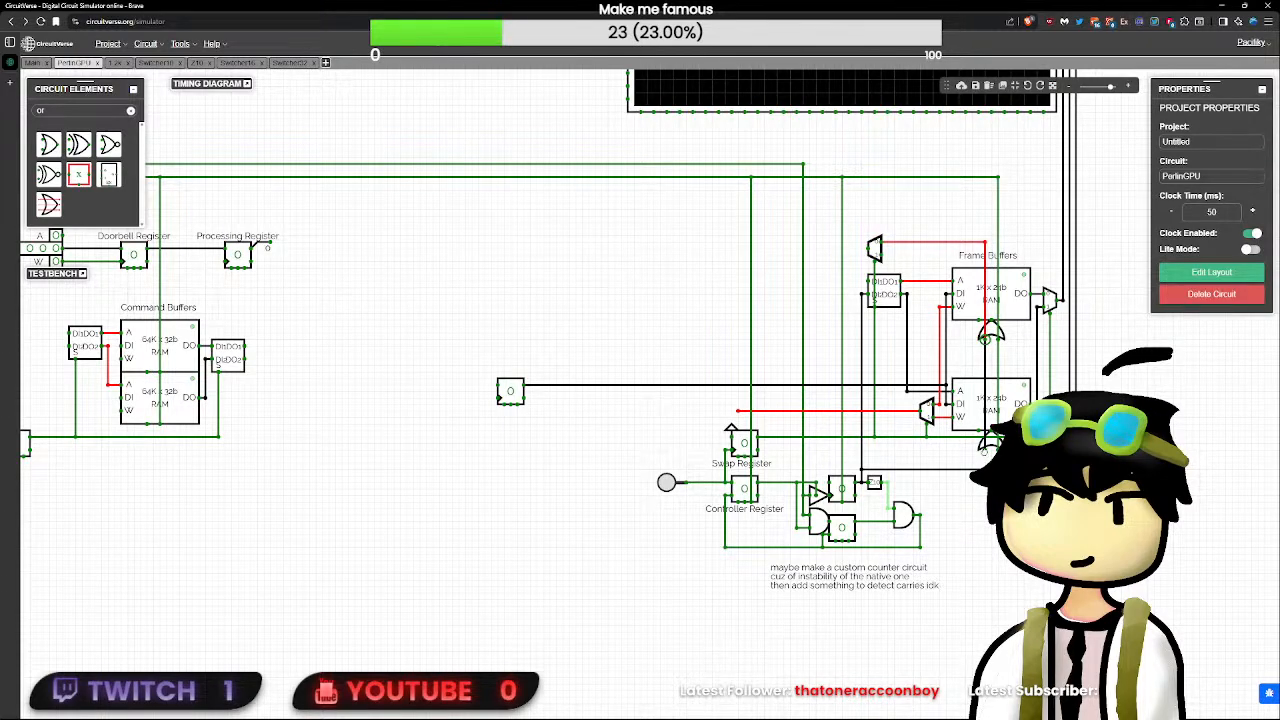
pyautogui.click(875, 252)
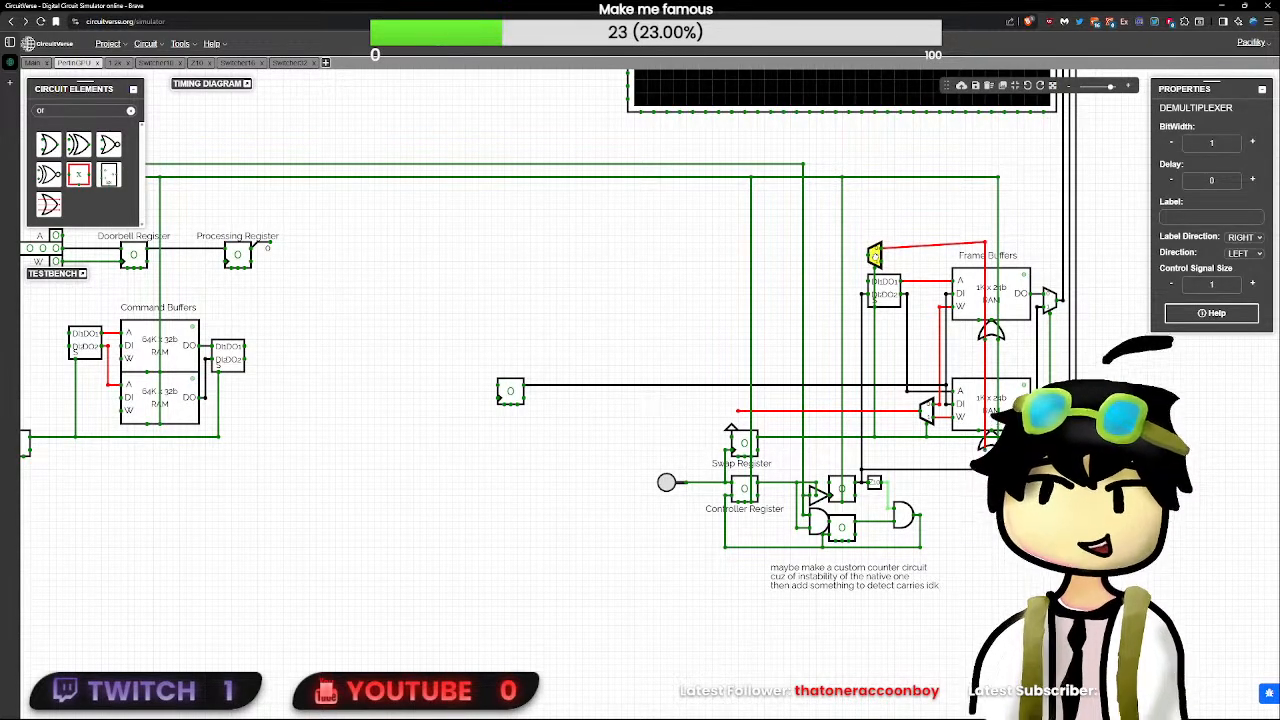
# - Move the Frame Buffers label below the lower frame RAM
pyautogui.click(1008, 258)
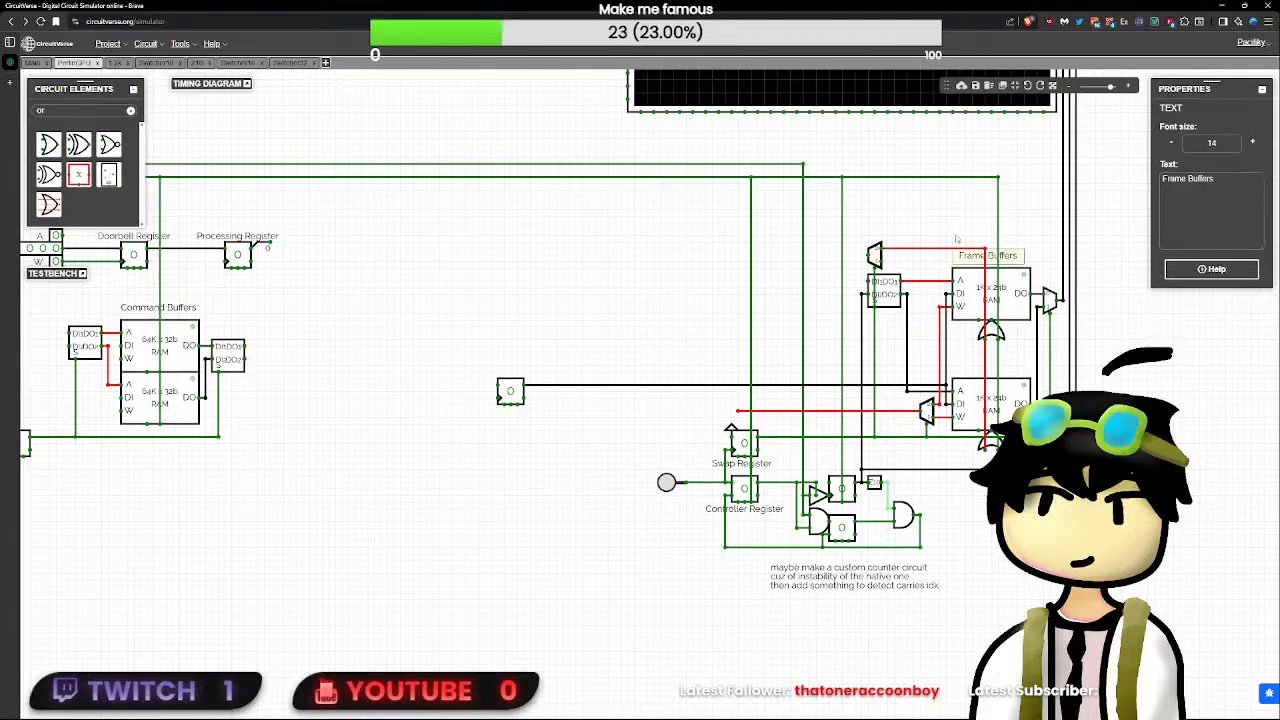
pyautogui.click(876, 258)
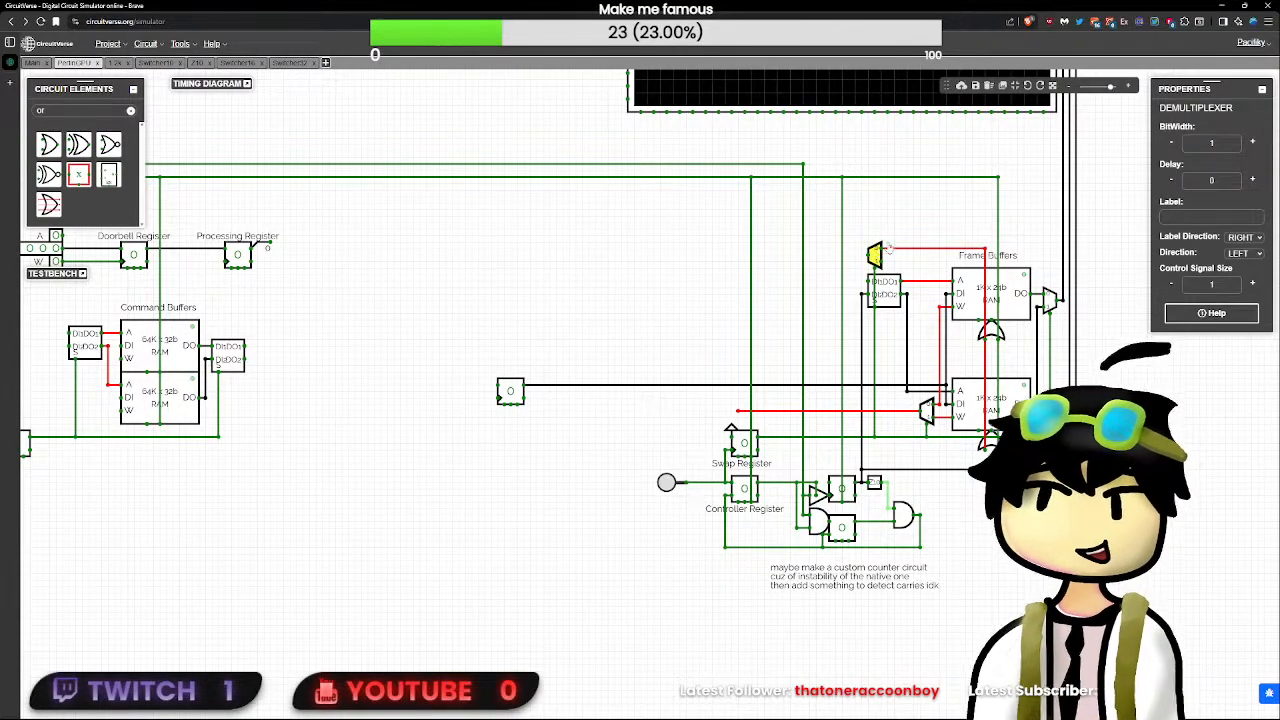
pyautogui.click(1012, 257)
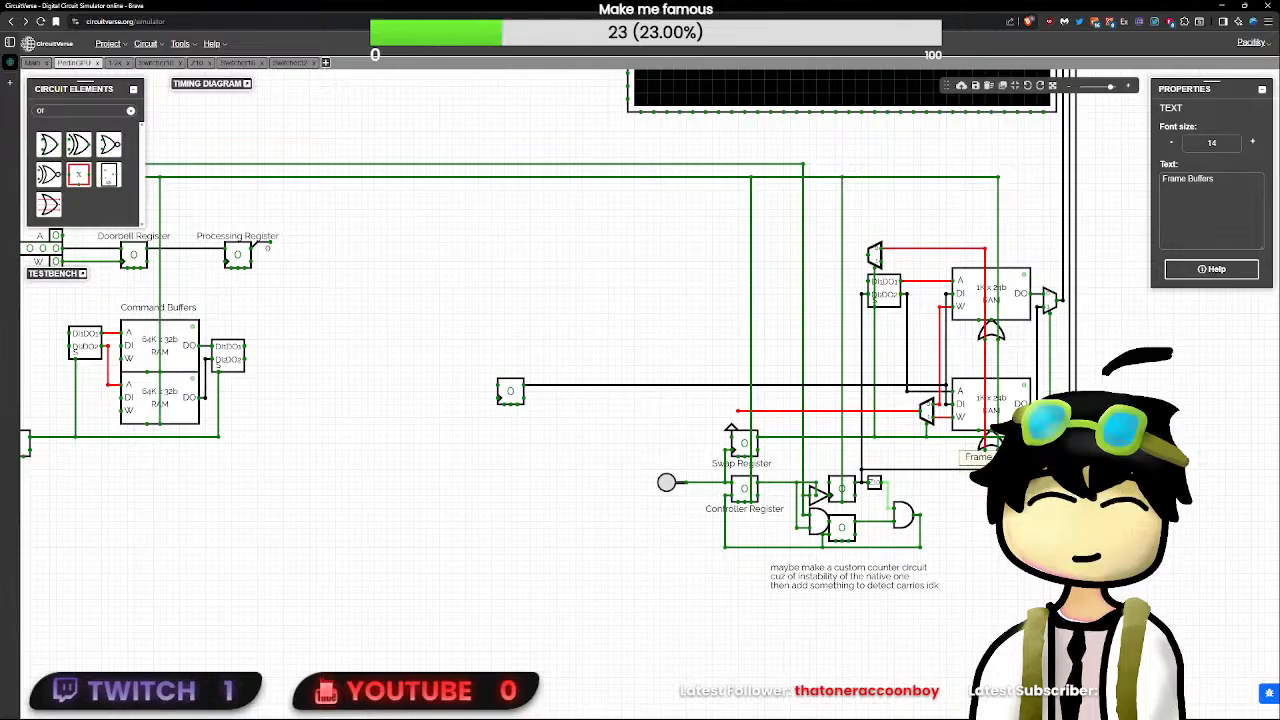
pyautogui.click(1050, 500)
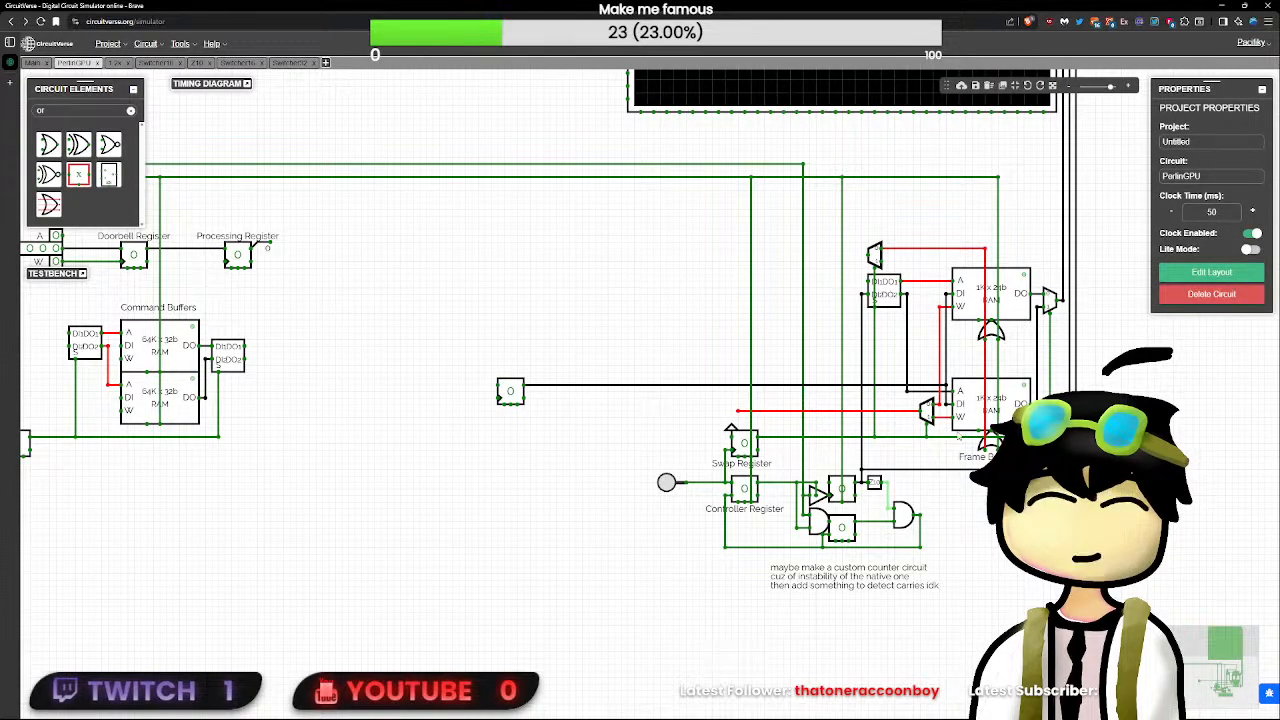
# - Move the Command Spec note down and slightly right, closer to the CLK and RST inputs
pyautogui.scroll(3, 950, 427)
pyautogui.scroll(-4, 790, 306)
pyautogui.moveTo(398, 289); pyautogui.dragTo(772, 484)
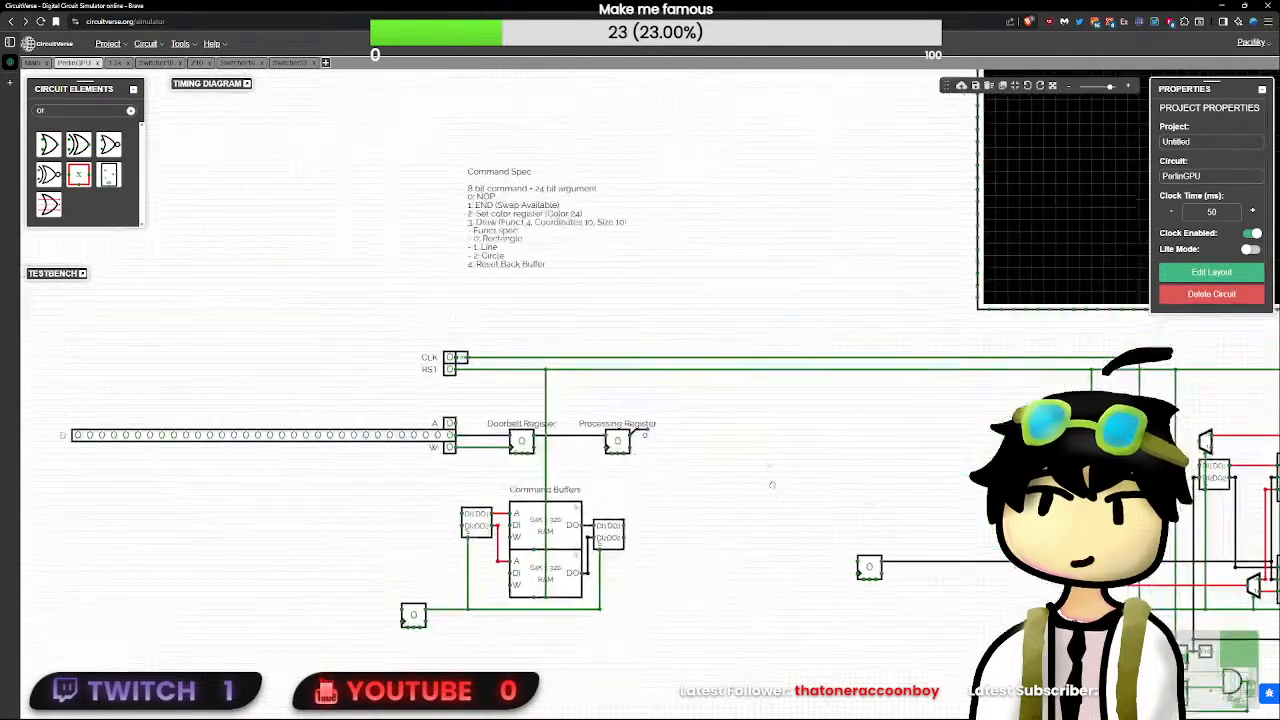
pyautogui.moveTo(490, 182); pyautogui.dragTo(515, 228)
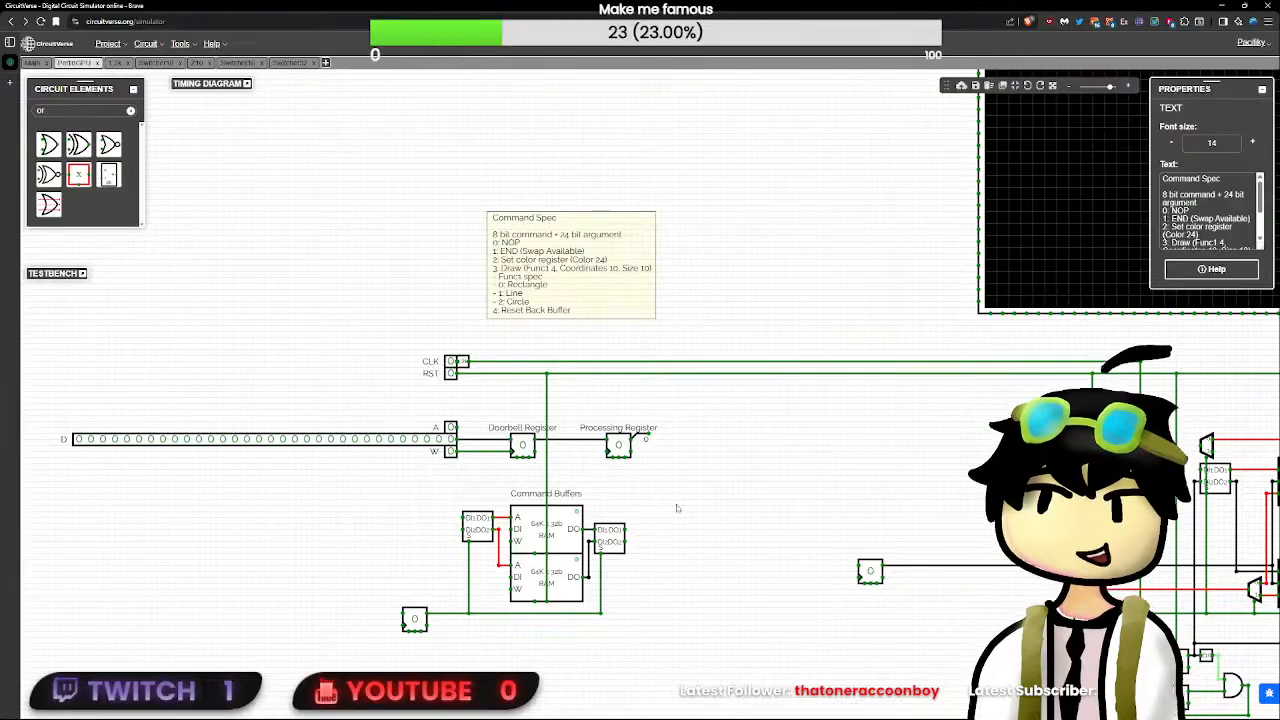
pyautogui.scroll(4, 677, 508)
pyautogui.moveTo(734, 545); pyautogui.dragTo(694, 363)
pyautogui.scroll(-2, 694, 363)
pyautogui.scroll(3, 694, 360)
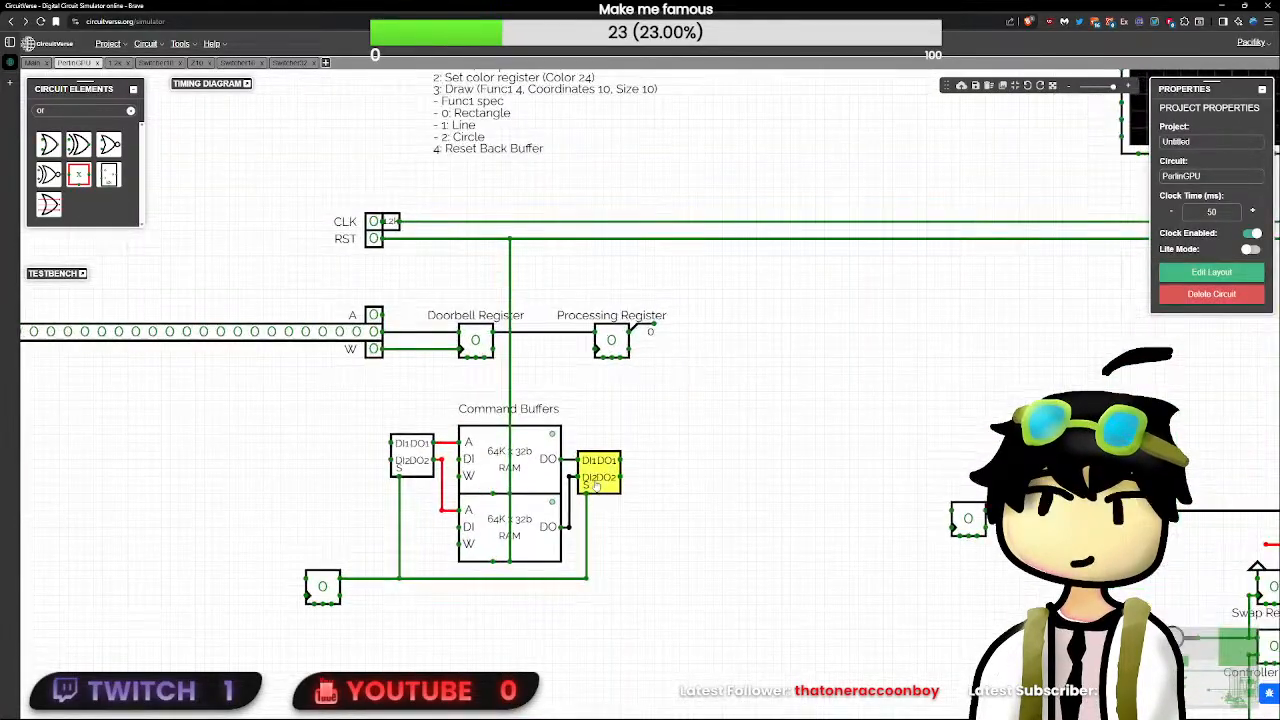
pyautogui.moveTo(660, 458); pyautogui.dragTo(573, 413)
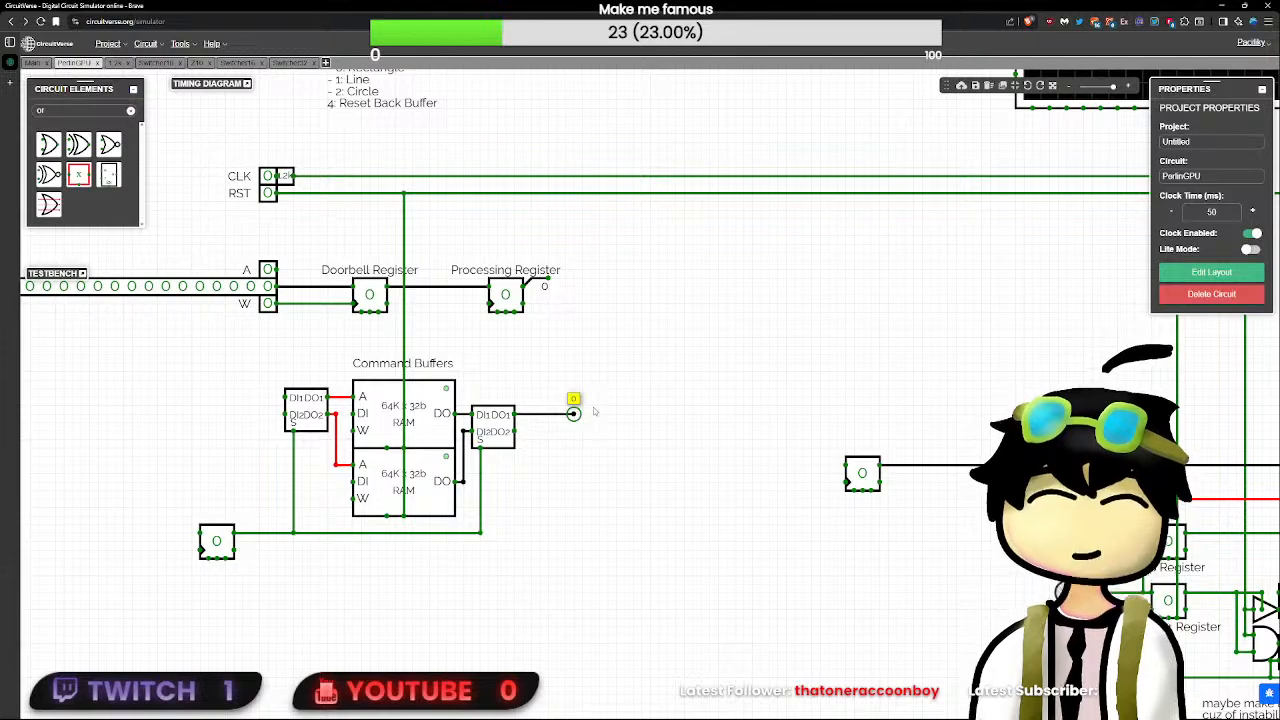
pyautogui.hotkey('ctrl', 'z')
pyautogui.scroll(1, 594, 411)
pyautogui.scroll(-4, 594, 411)
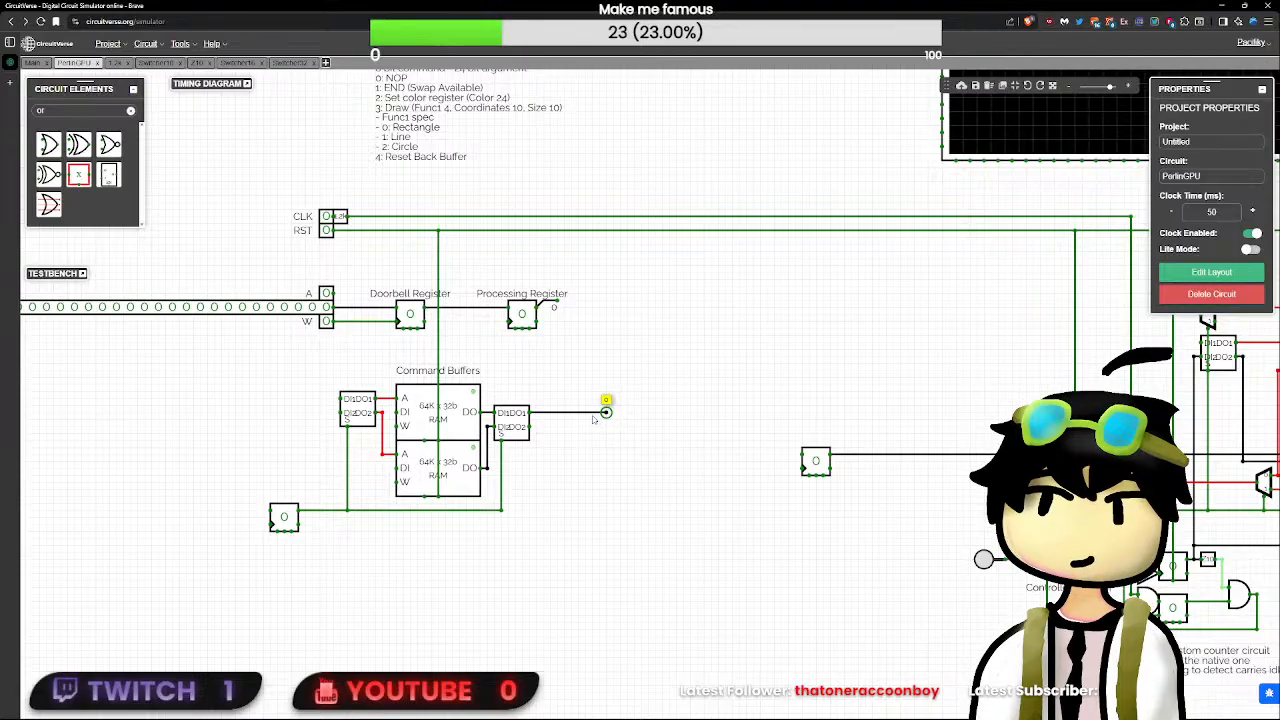
pyautogui.hotkey('ctrl', 'z')
# - Run a wire out of the Command Buffers output switcher's DO2 and shift their T flip-flop left, leaving only a stub on the input switcher's DI2
pyautogui.moveTo(532, 427); pyautogui.dragTo(592, 427)
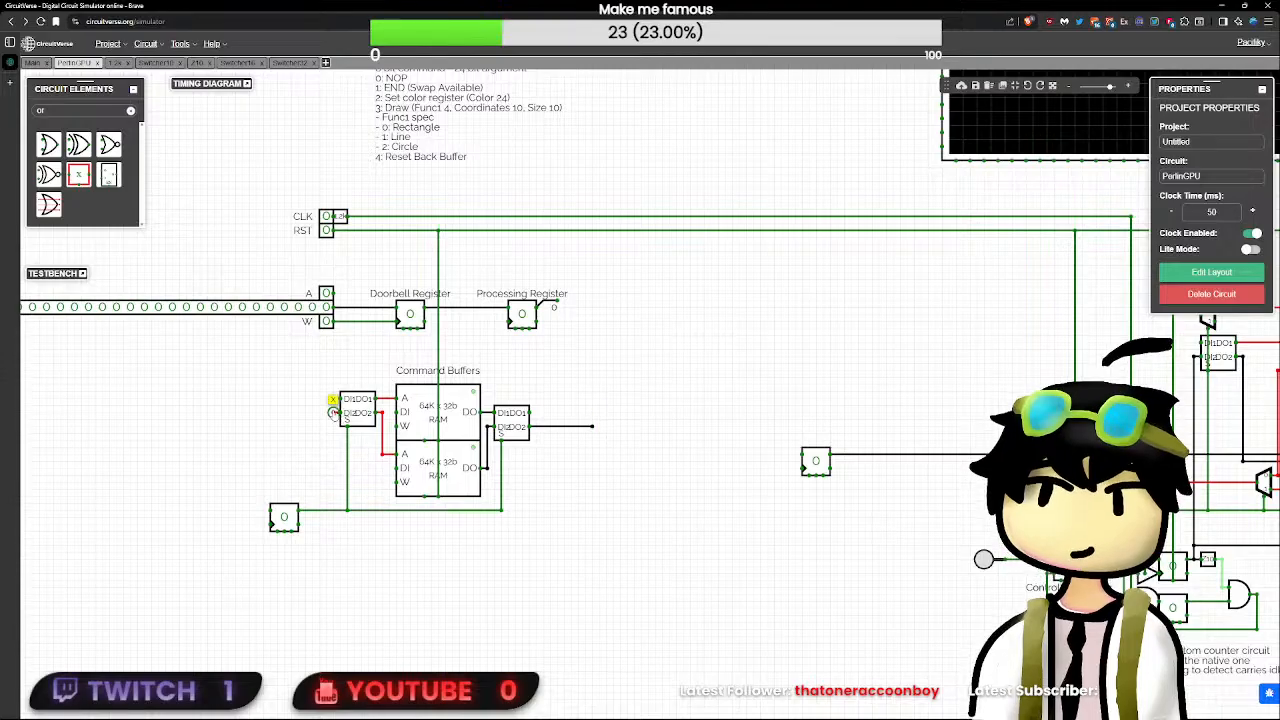
pyautogui.moveTo(333, 412); pyautogui.dragTo(233, 517)
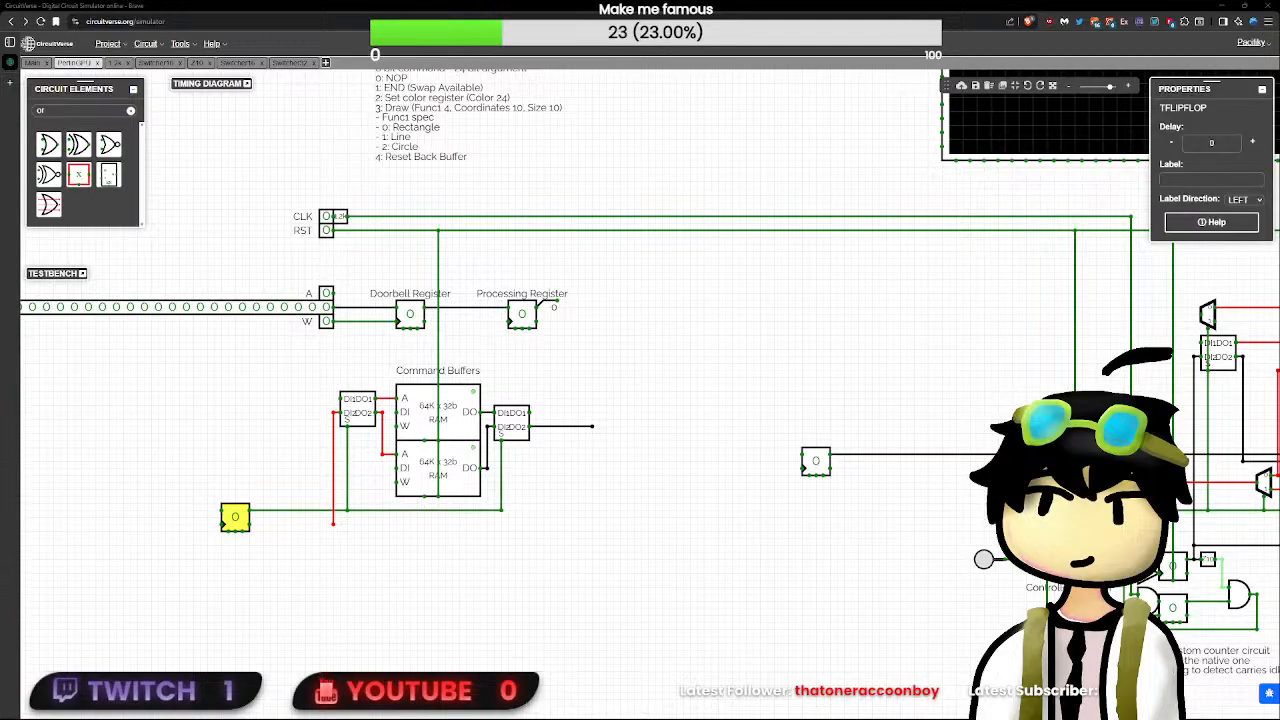
pyautogui.click(444, 577)
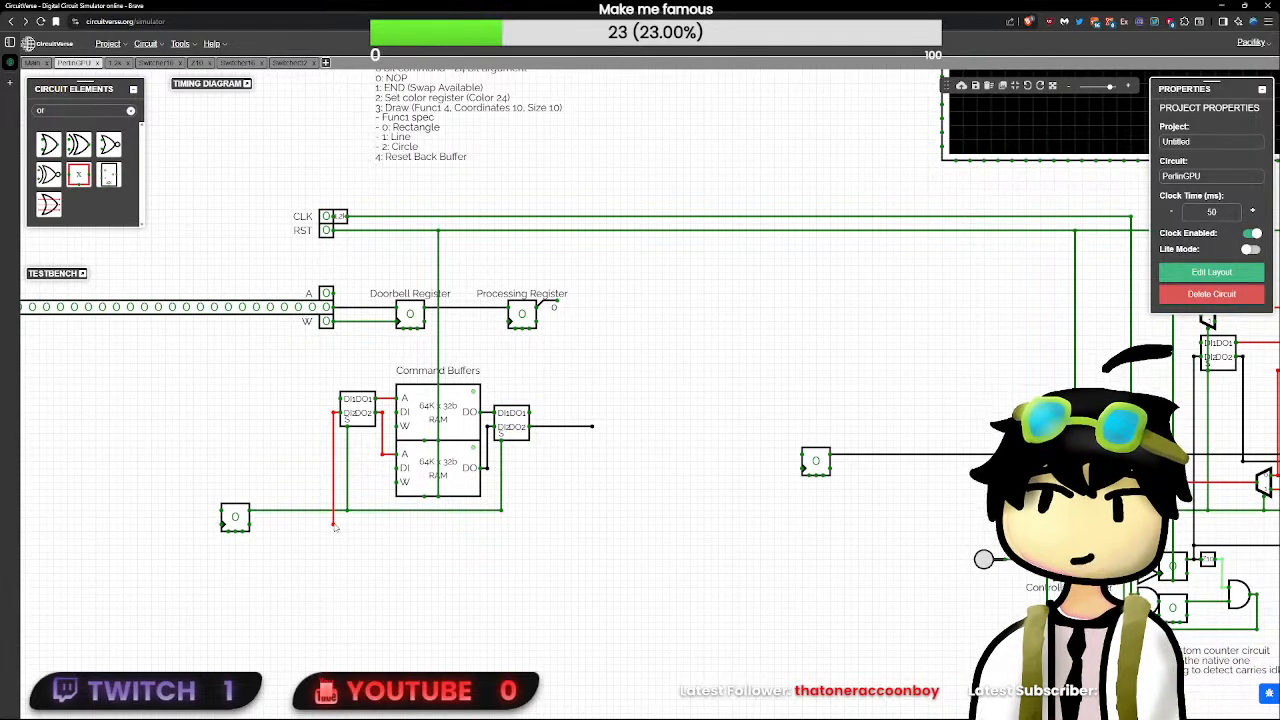
pyautogui.moveTo(335, 527); pyautogui.dragTo(332, 403)
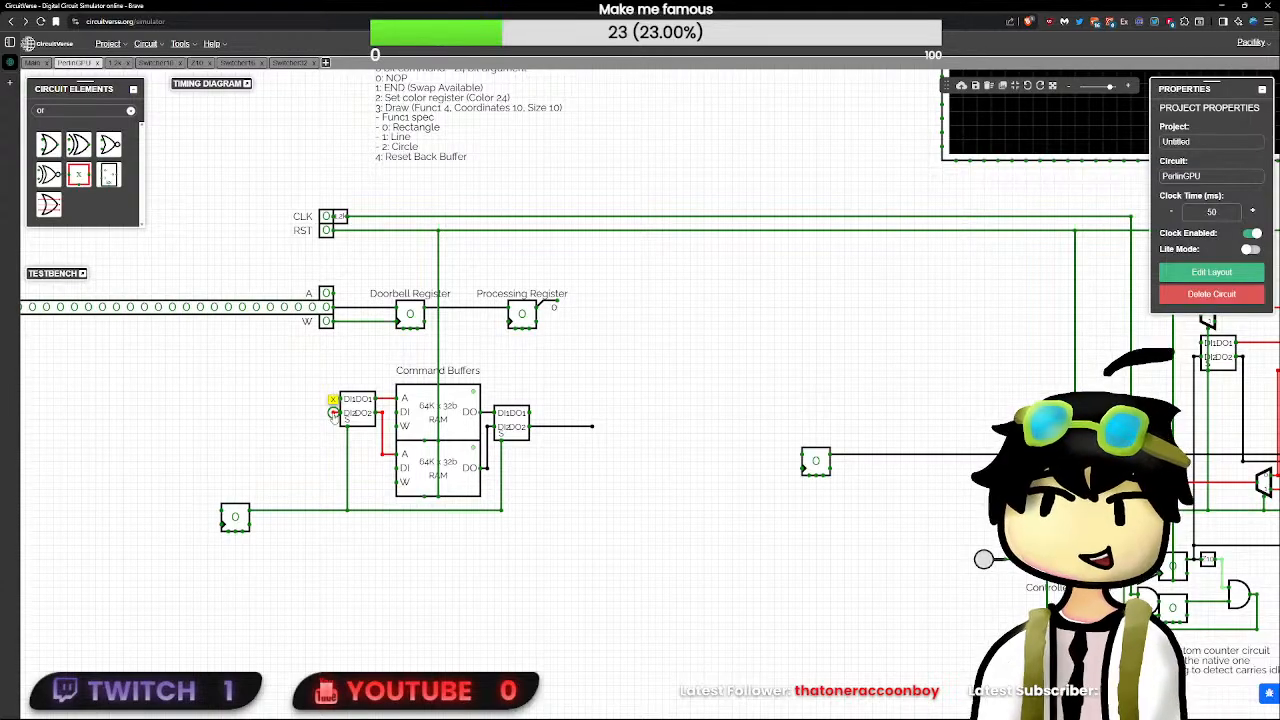
pyautogui.press('Delete')
# - Add a new entry "5:" at the end of the Command Spec note
pyautogui.scroll(3, 532, 517)
pyautogui.moveTo(613, 142); pyautogui.dragTo(631, 358)
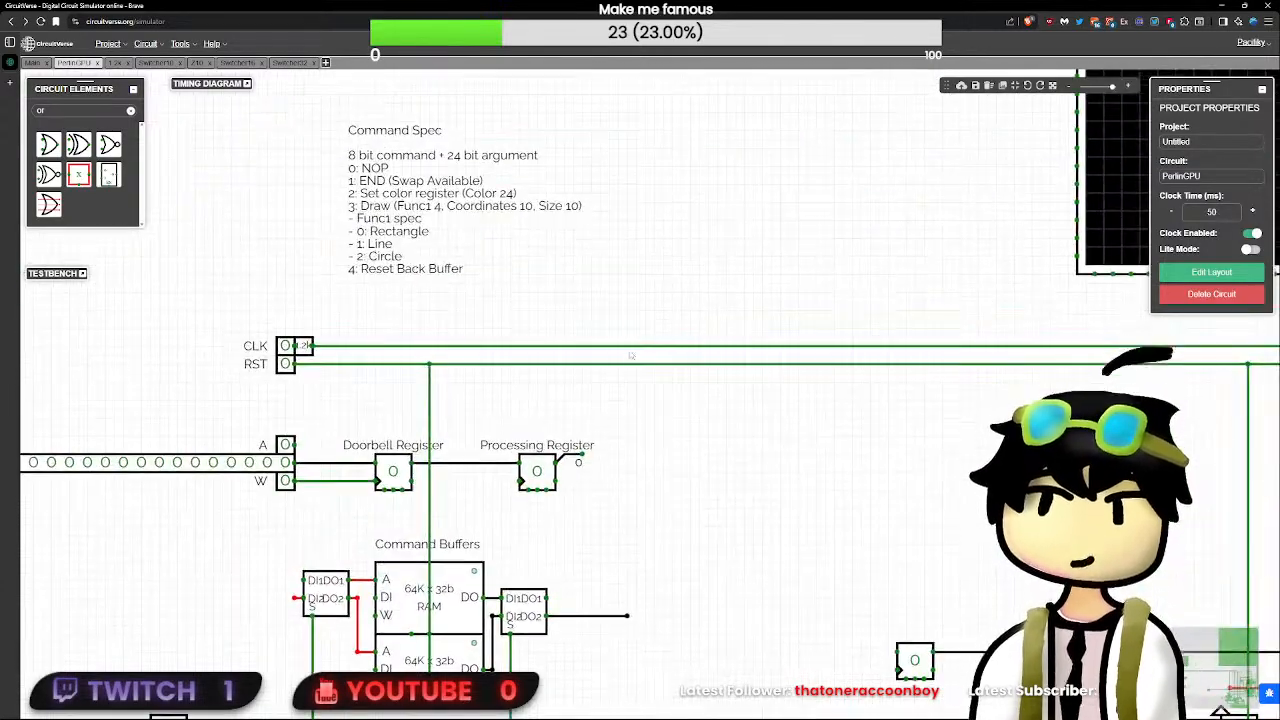
pyautogui.click(510, 278)
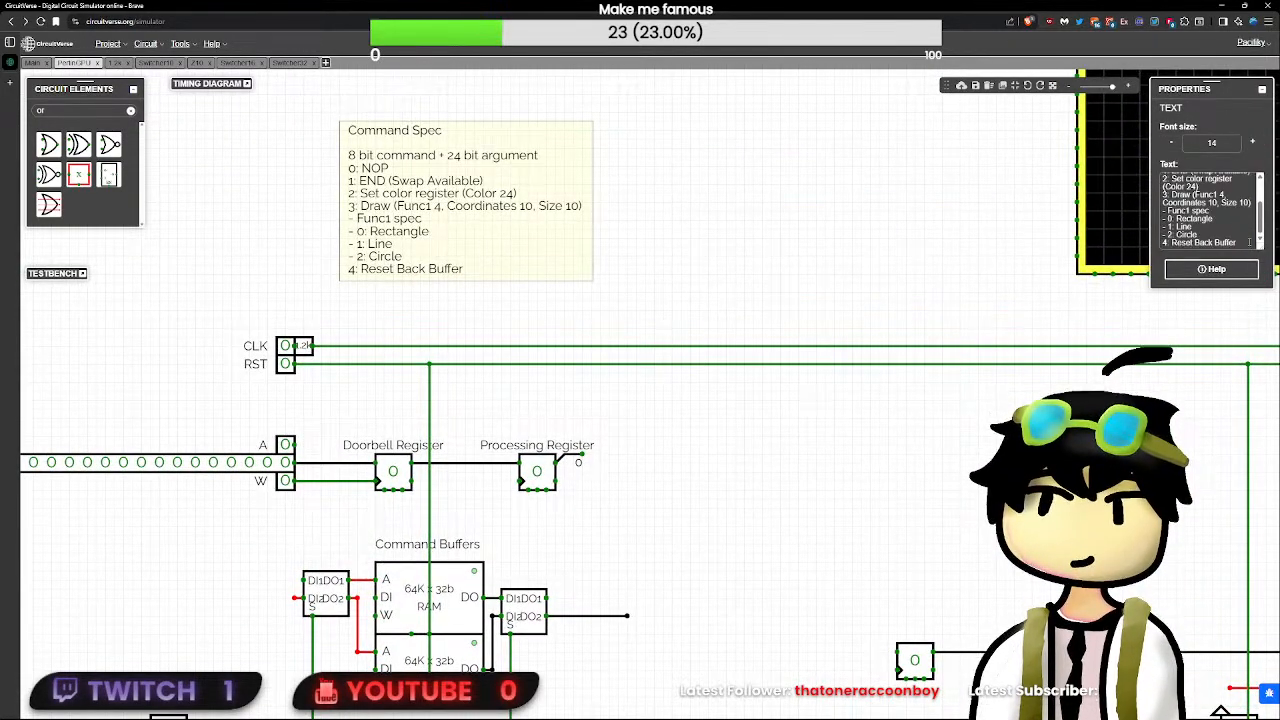
pyautogui.press('Return')
pyautogui.write('4')
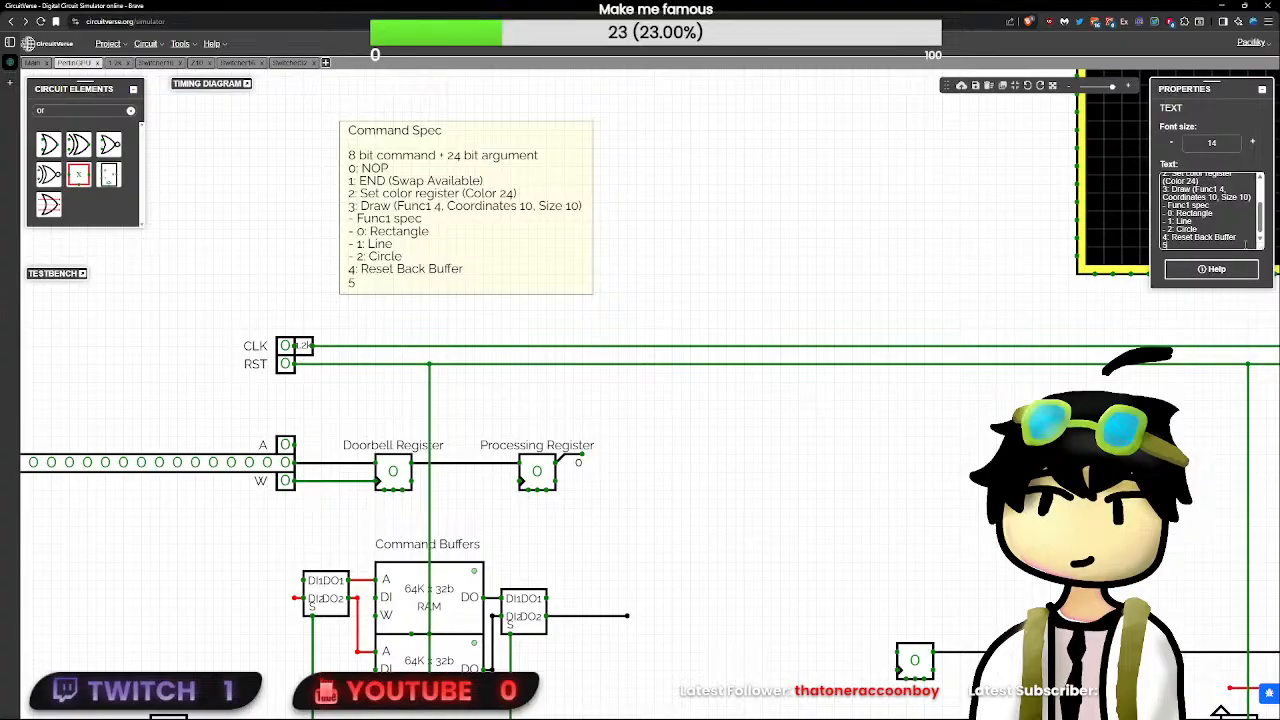
pyautogui.write(': JN')
pyautogui.press('BackSpace')
pyautogui.write('MP')
# - Check the upper command RAM's properties and fill in entry 5 of the Command Spec note as "Jump (Func1)"
pyautogui.click(446, 587)
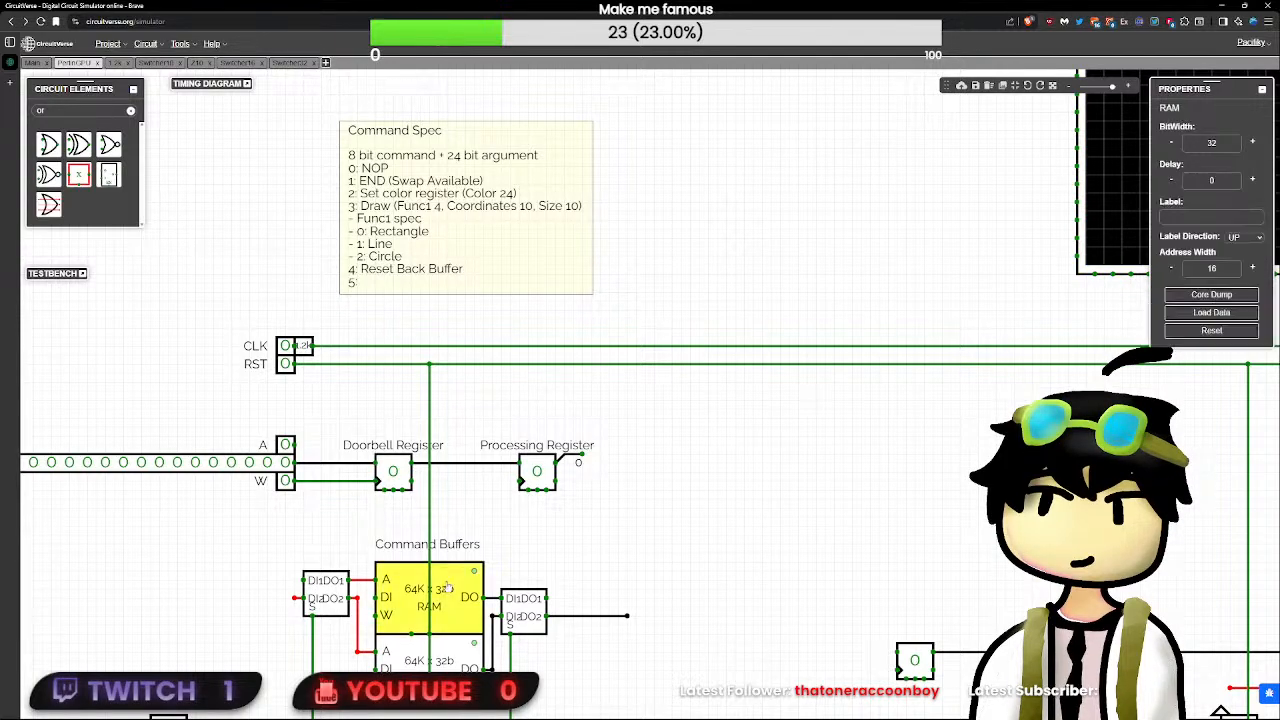
pyautogui.click(575, 243)
pyautogui.scroll(-3, 1210, 215)
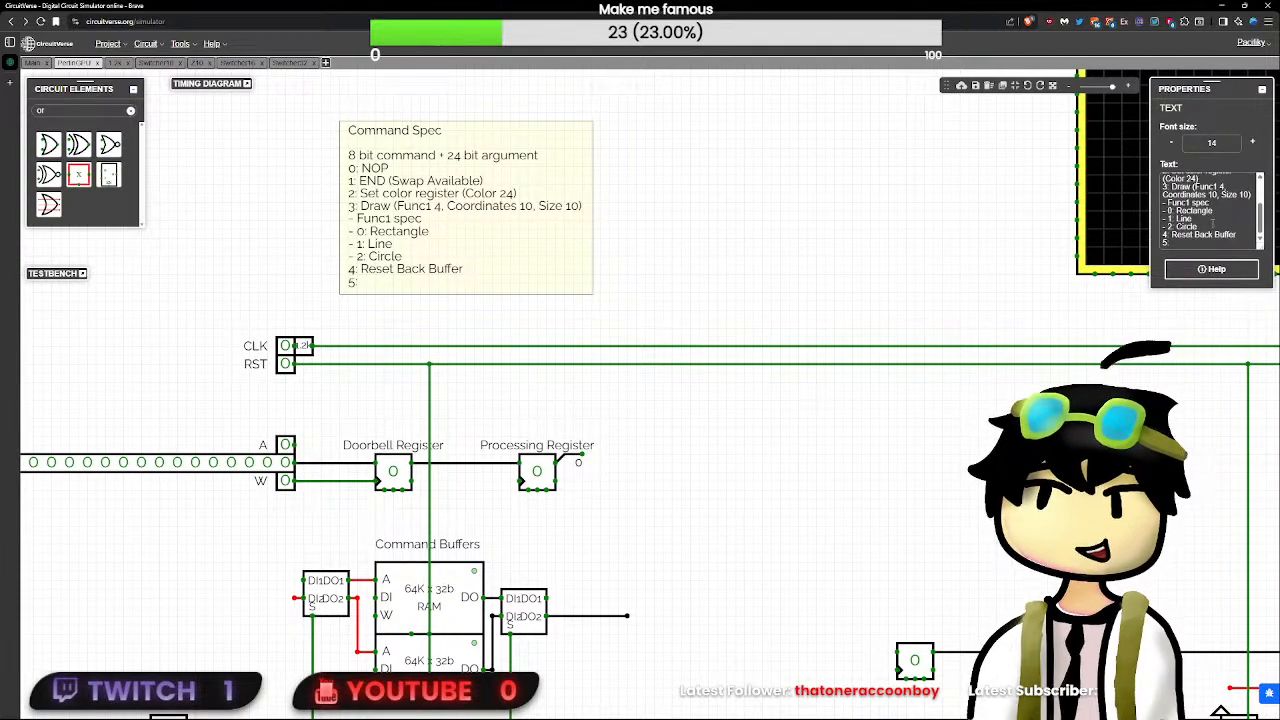
pyautogui.click(1212, 236)
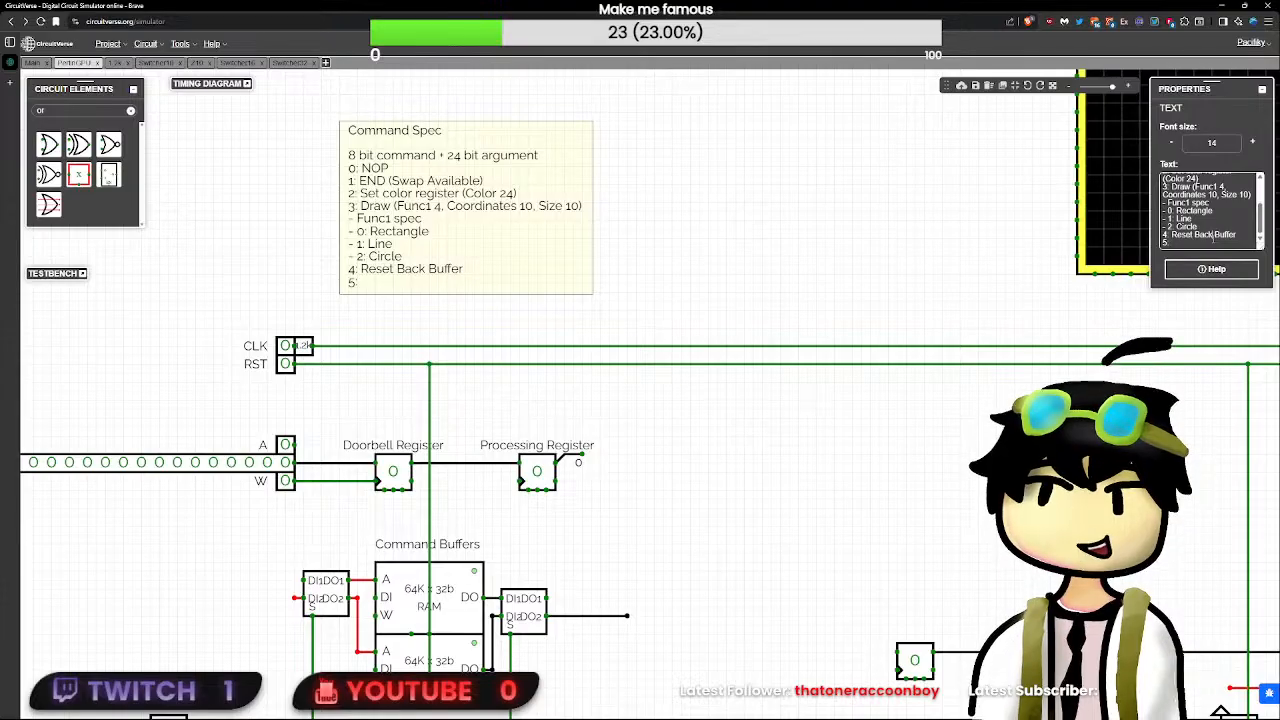
pyautogui.write('Jum')
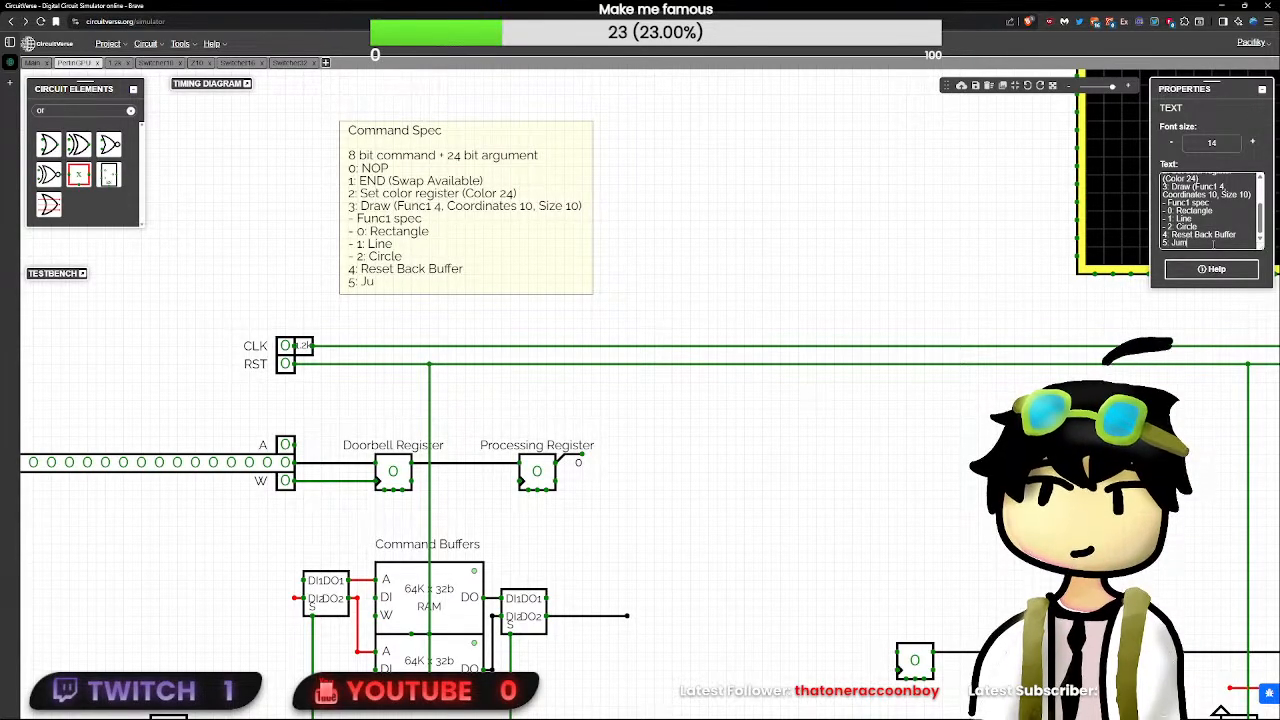
pyautogui.write('p ()Func1')
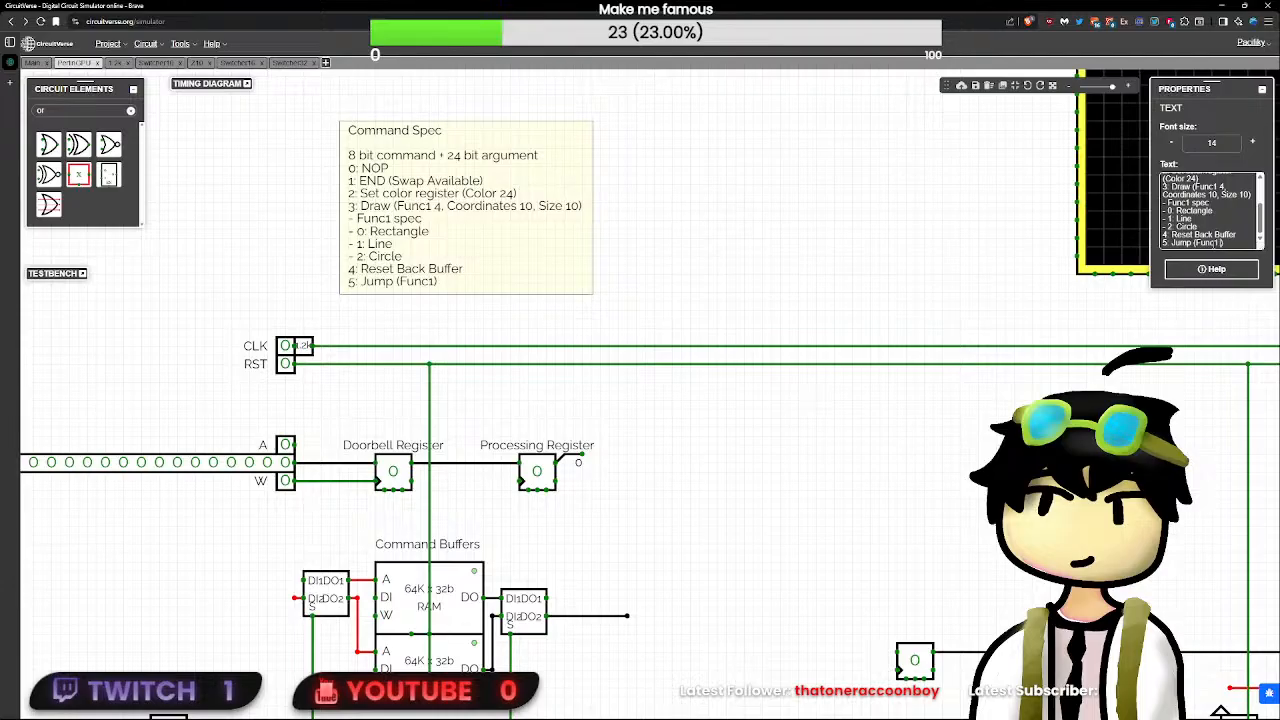
pyautogui.write(' = ')
pyautogui.write('5')
# - Give the Jump entry its argument widths so that it reads "Jump (Func1 8, 16)"
pyautogui.write('8')
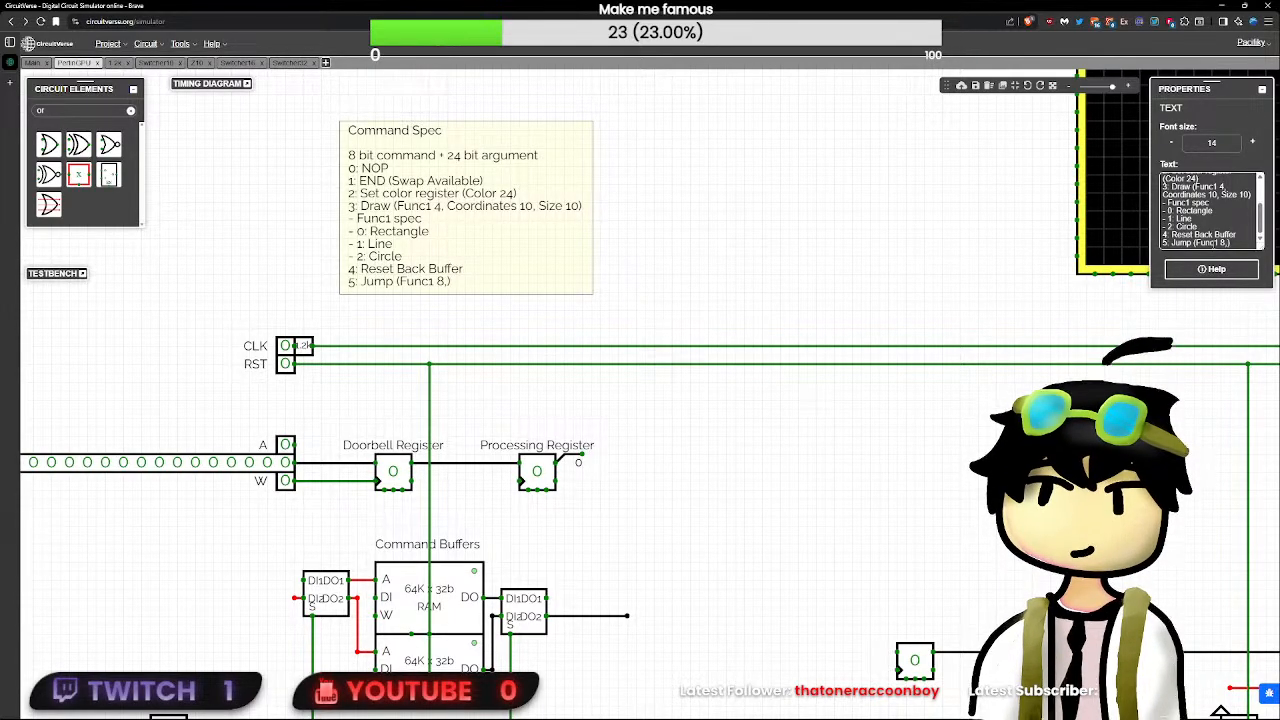
pyautogui.write(', ')
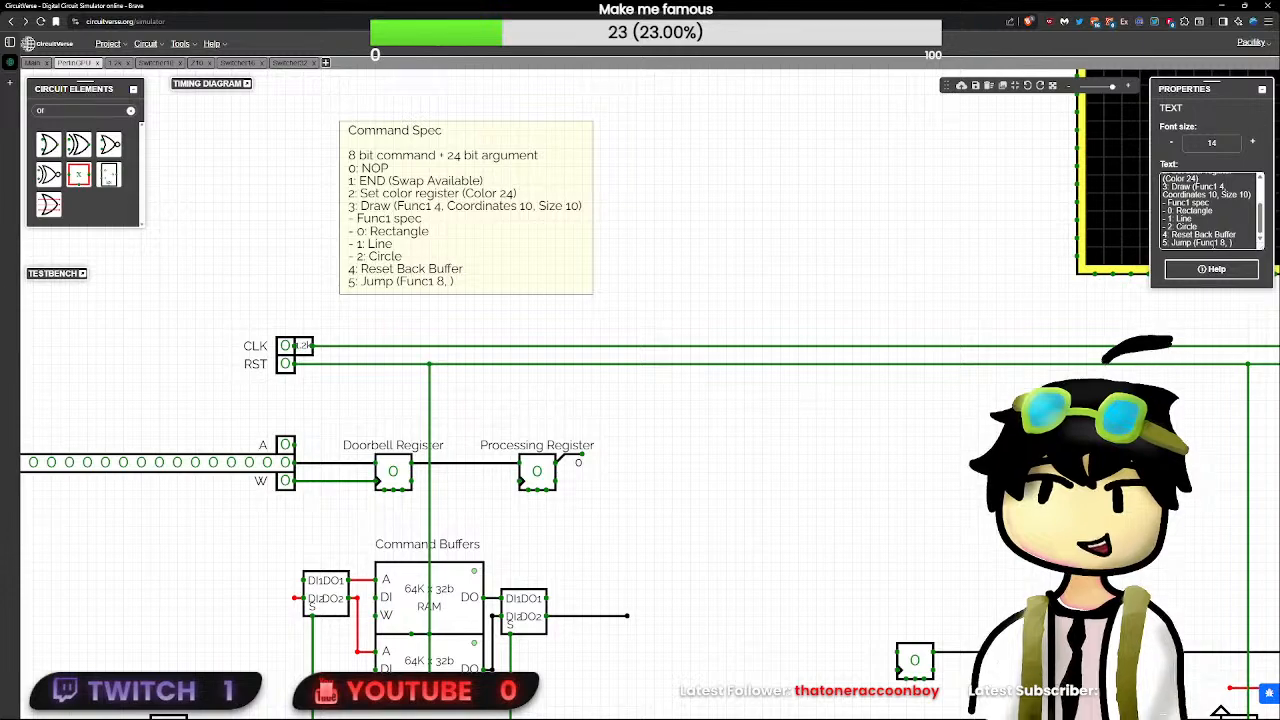
pyautogui.write('16')
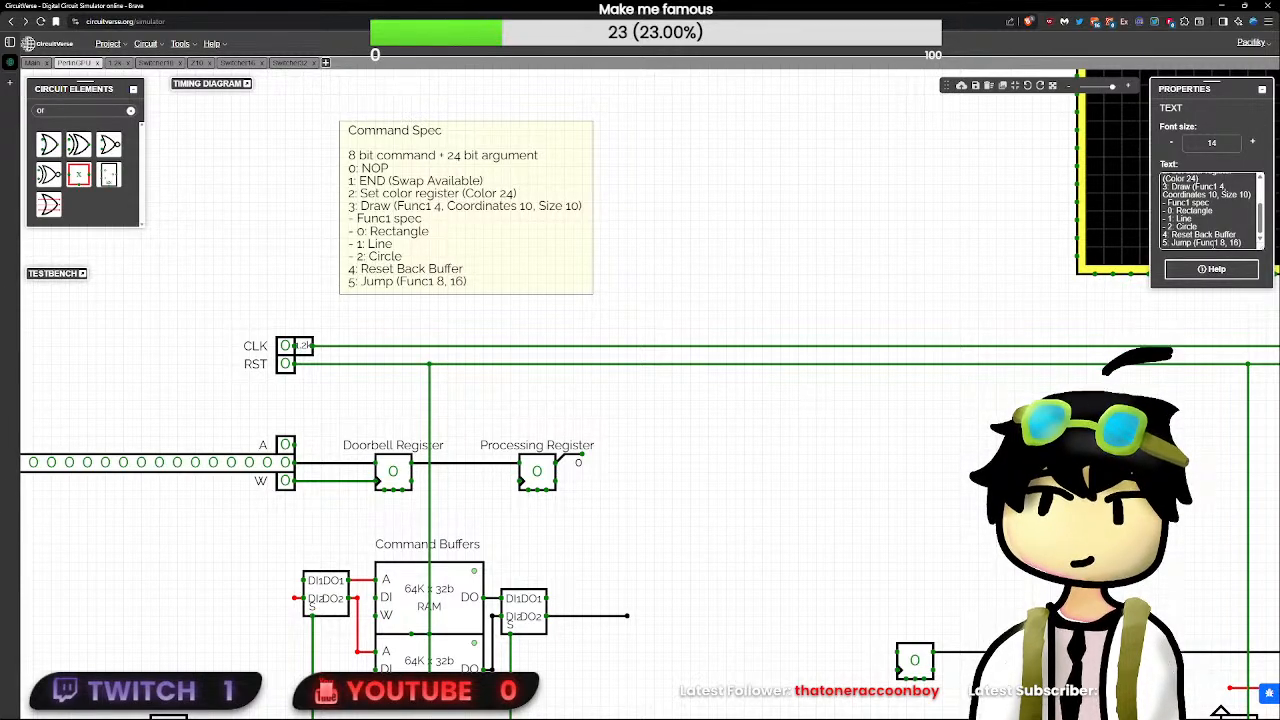
pyautogui.write('Address')
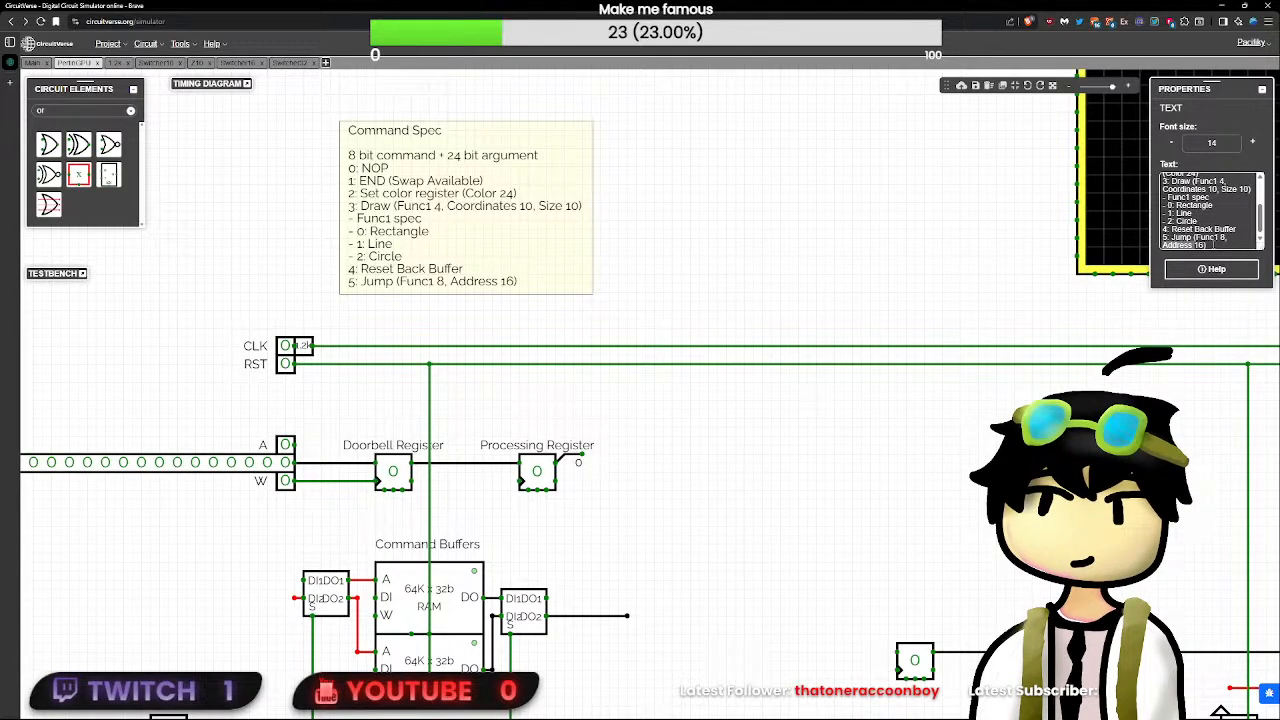
# - Name the Jump entry's 16-bit argument so that it reads "5: Jump (Func1 8, Arg 16)"
pyautogui.press('BackSpace')
pyautogui.press('BackSpace')
pyautogui.press('BackSpace')
pyautogui.press('BackSpace')
pyautogui.press('BackSpace')
pyautogui.press('BackSpace')
pyautogui.press('BackSpace')
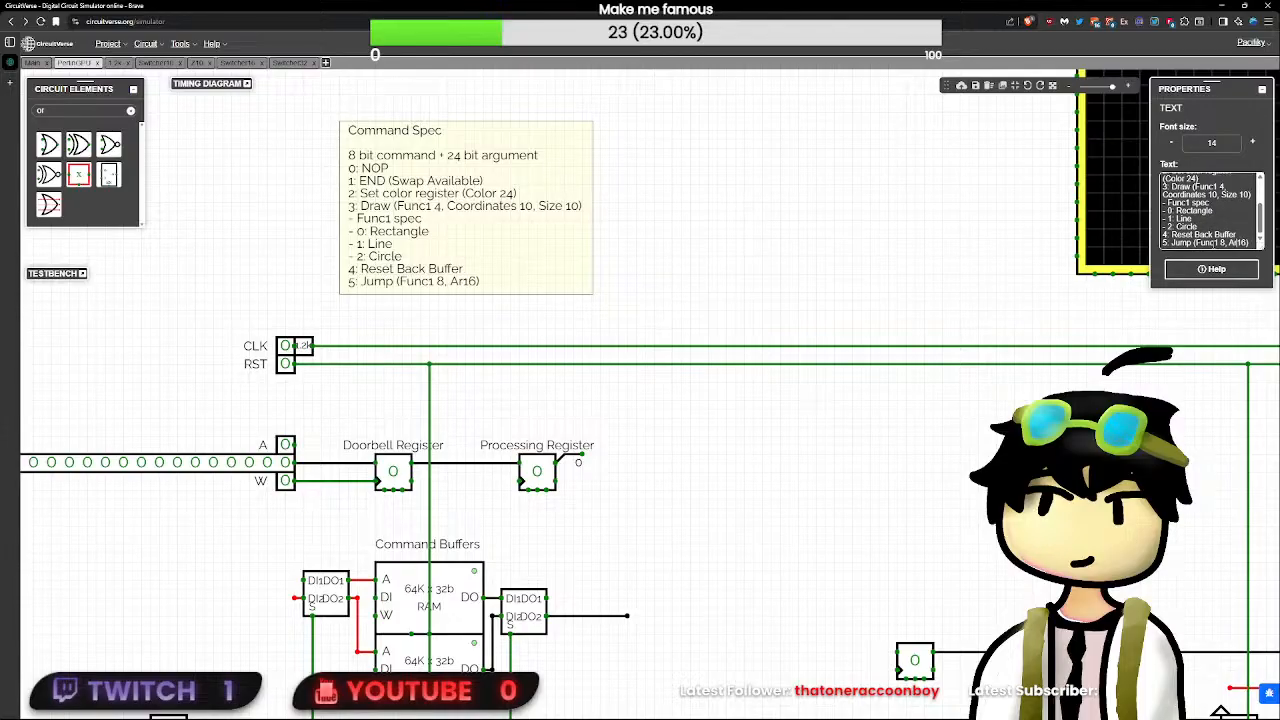
pyautogui.write('Arg')
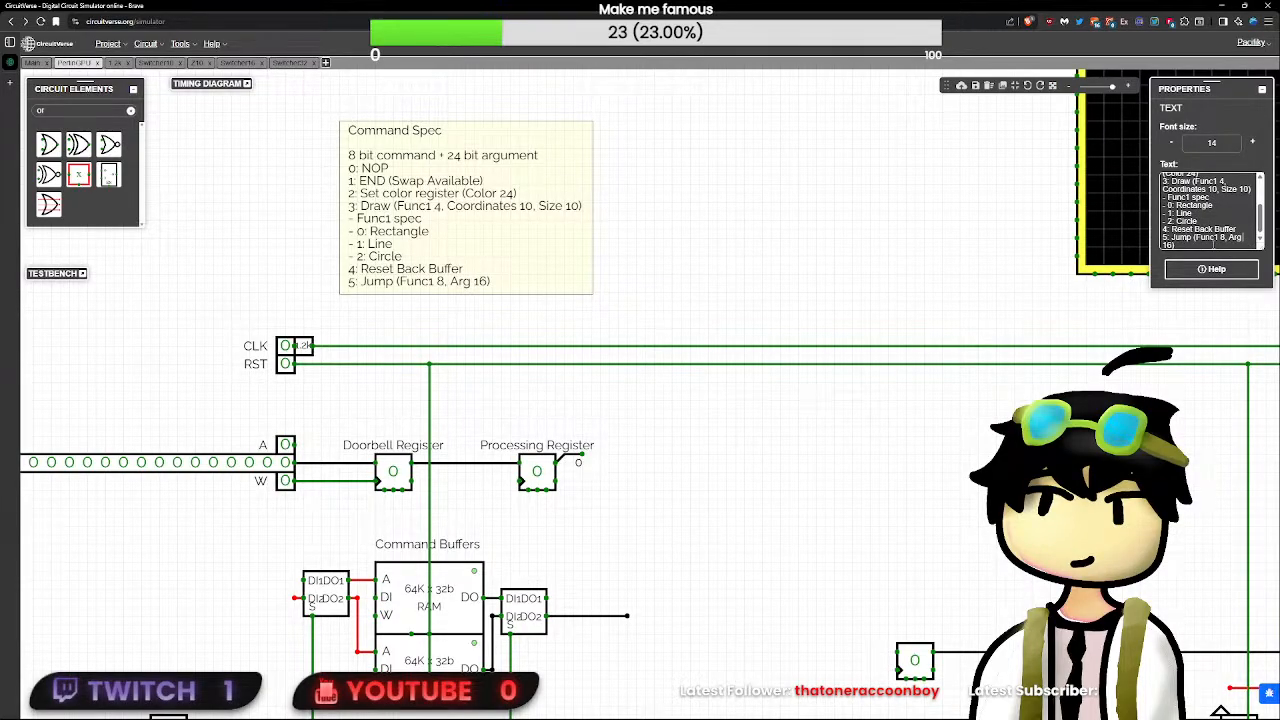
# - Under the Jump entry of the Command Spec note, add the lines "- Func1 Spec" and "- 0: Immediate"
pyautogui.press('Return')
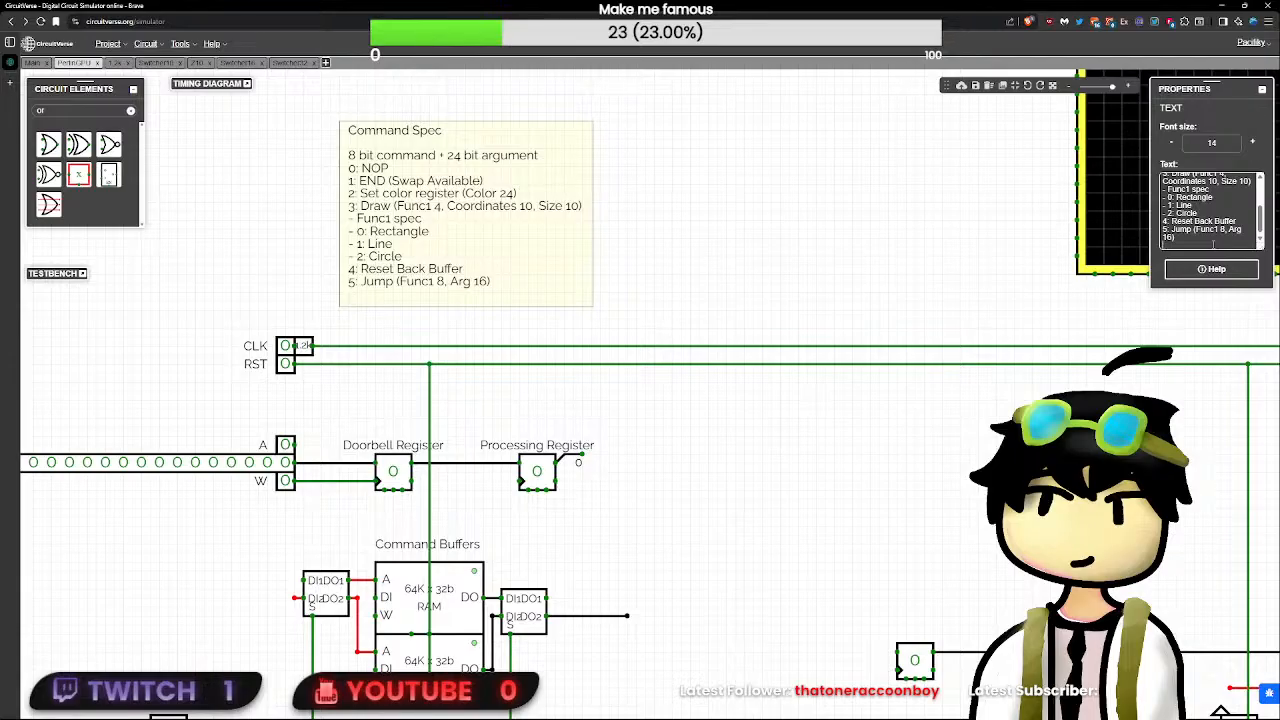
pyautogui.write('- Func1')
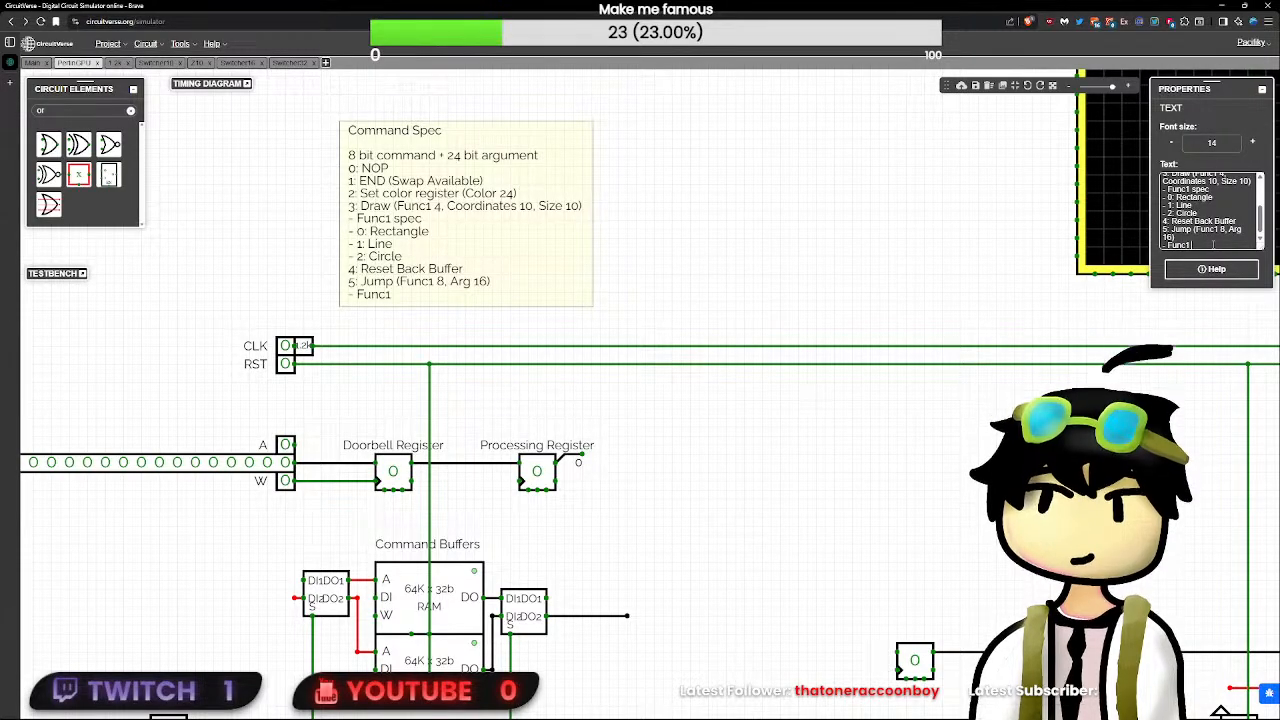
pyautogui.write(' Spec')
pyautogui.press('Return')
pyautogui.write('- 0')
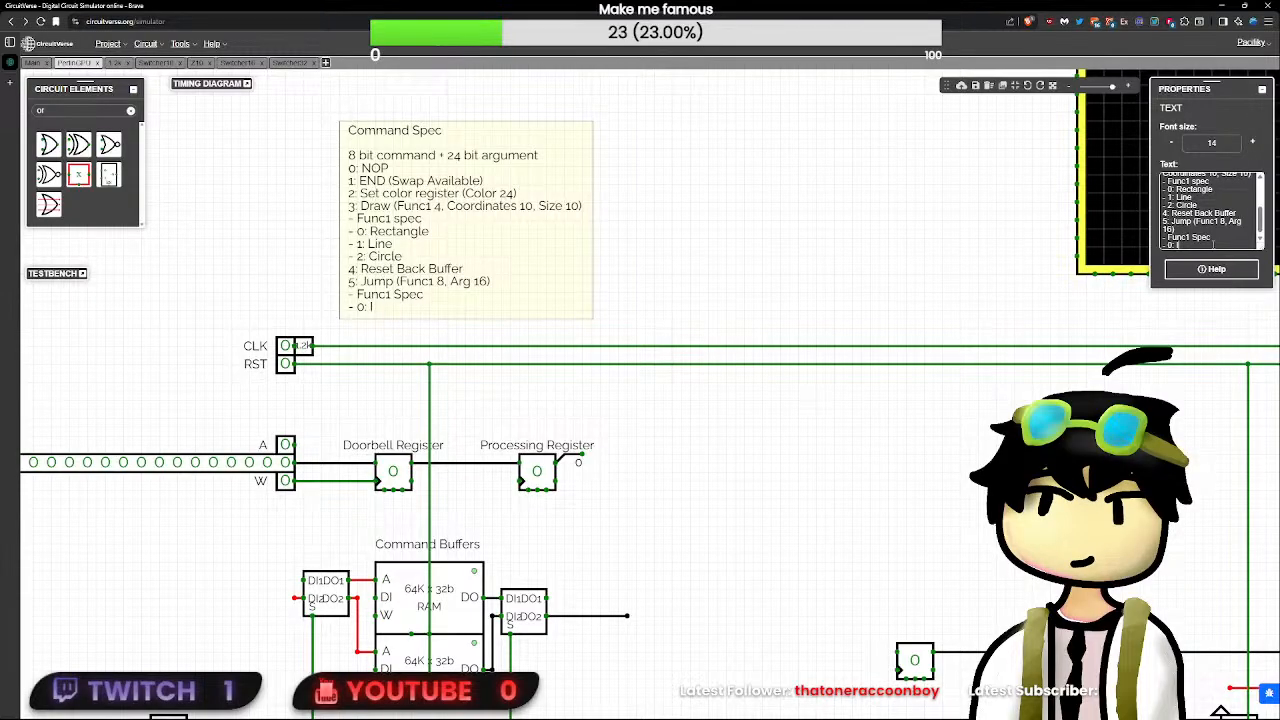
pyautogui.write(': Immediate')
pyautogui.press('Return')
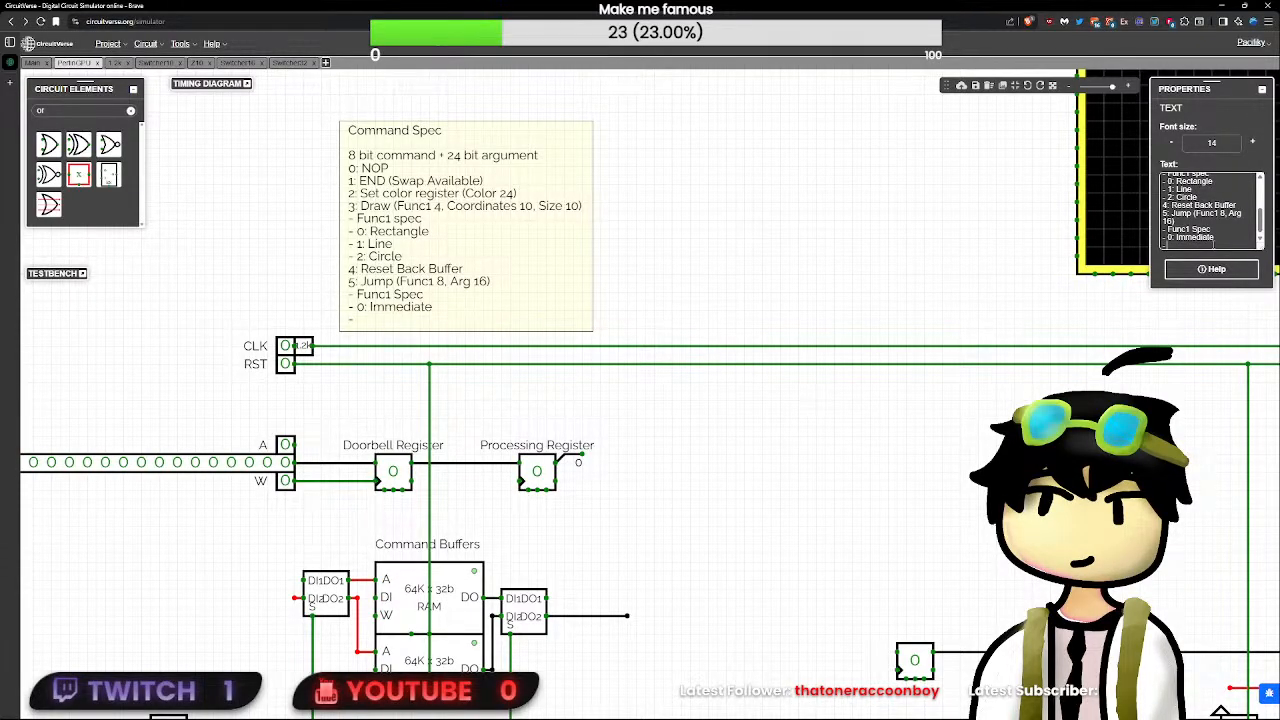
pyautogui.write('- 1:')
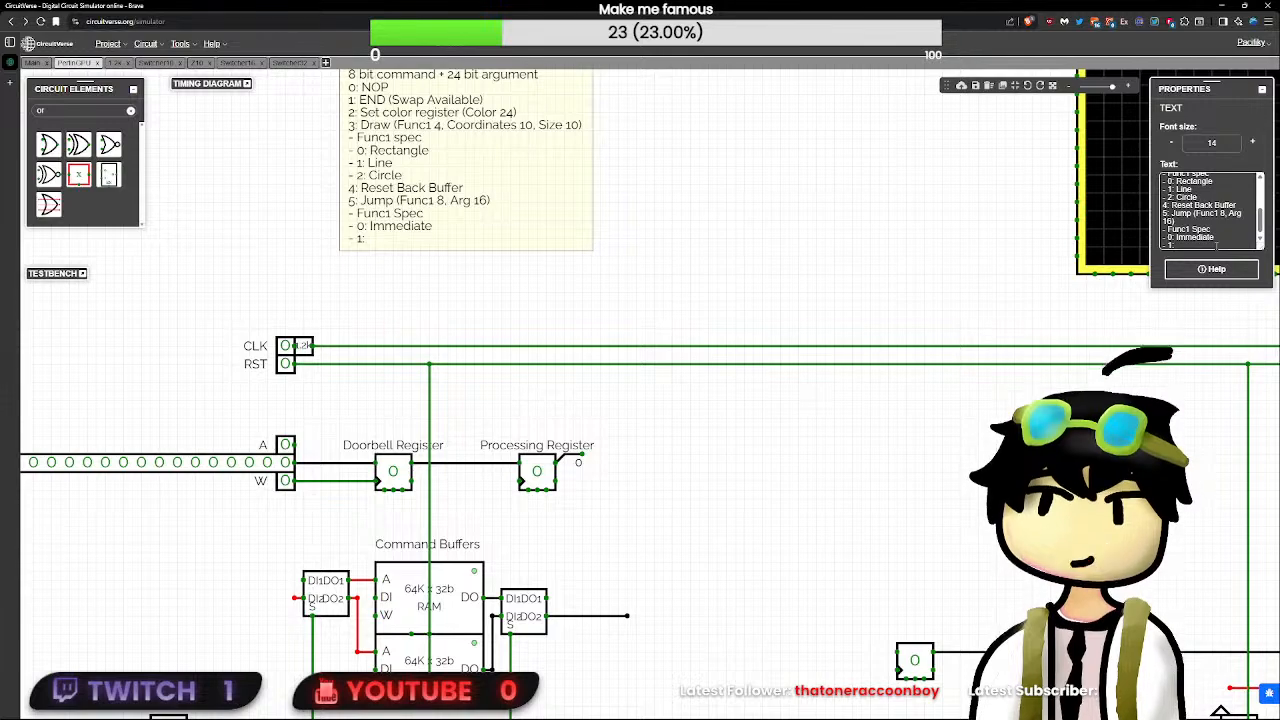
pyautogui.scroll(-1, 1222, 241)
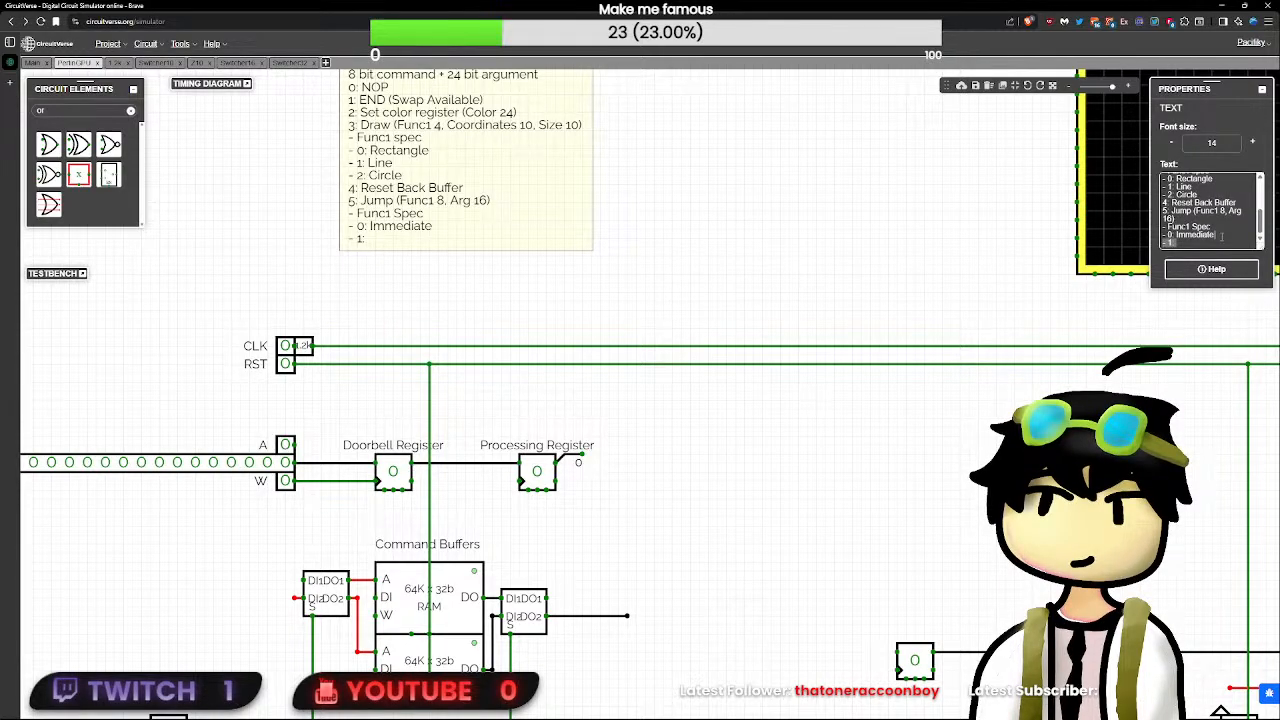
pyautogui.moveTo(1220, 242); pyautogui.dragTo(1223, 237)
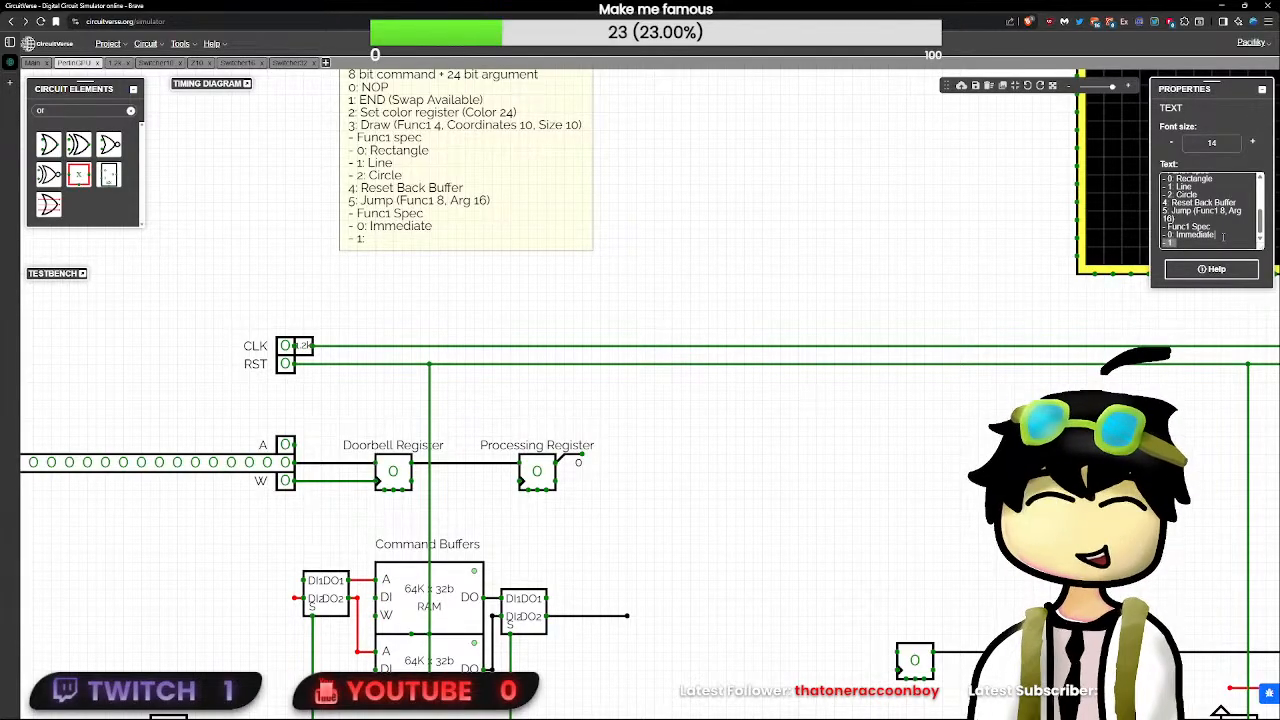
pyautogui.press('BackSpace')
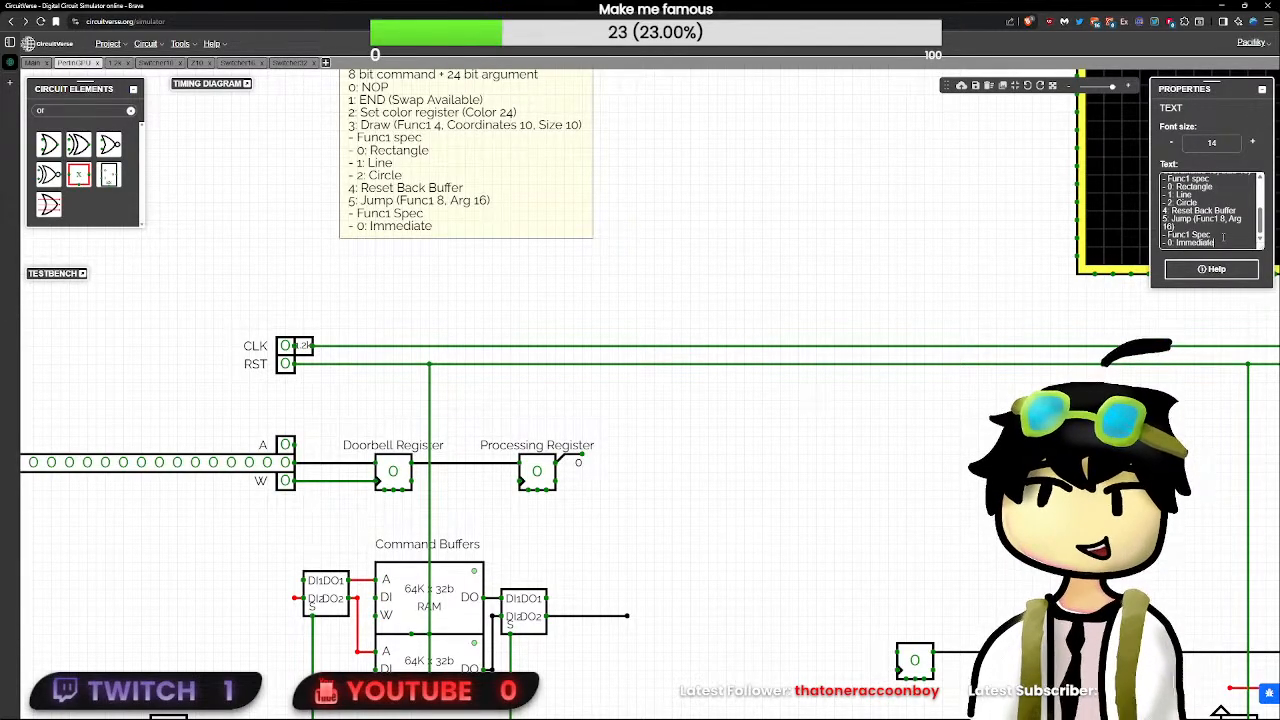
# - Move the Command Spec note so that it sits just above the CLK and RST wires, clear of the input labels
pyautogui.moveTo(505, 217); pyautogui.dragTo(493, 265)
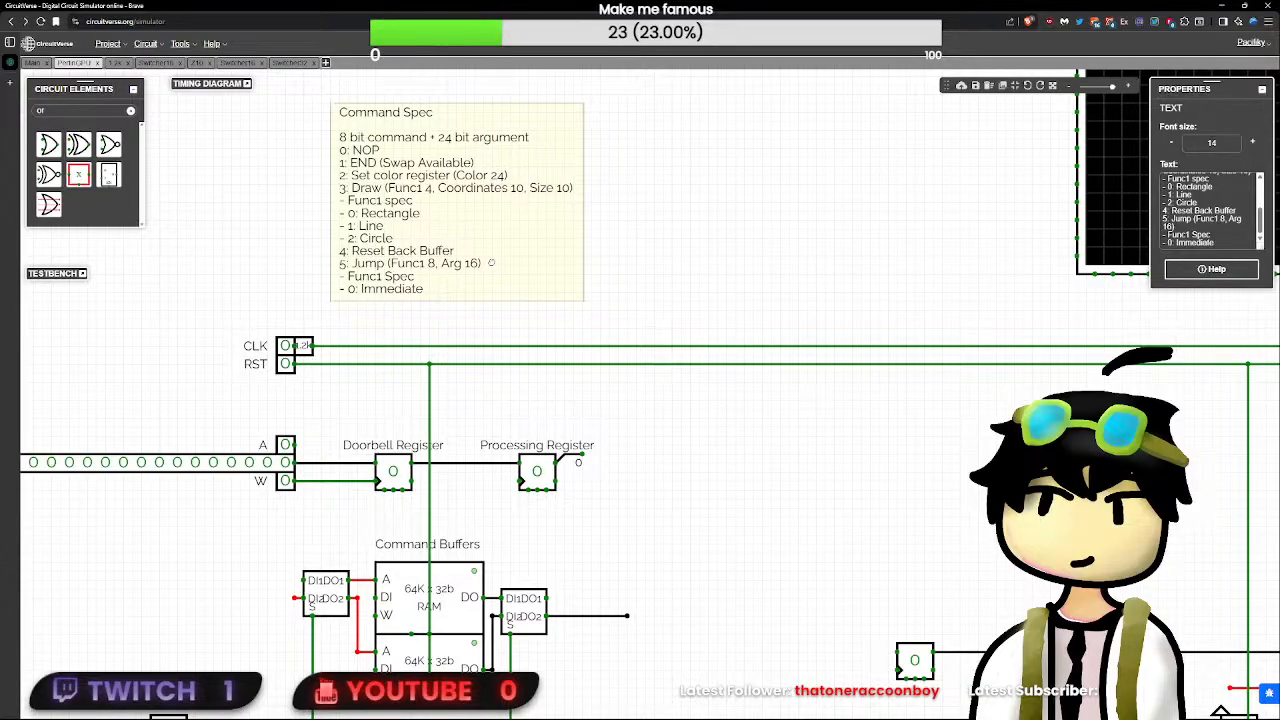
pyautogui.click(652, 274)
pyautogui.click(393, 257)
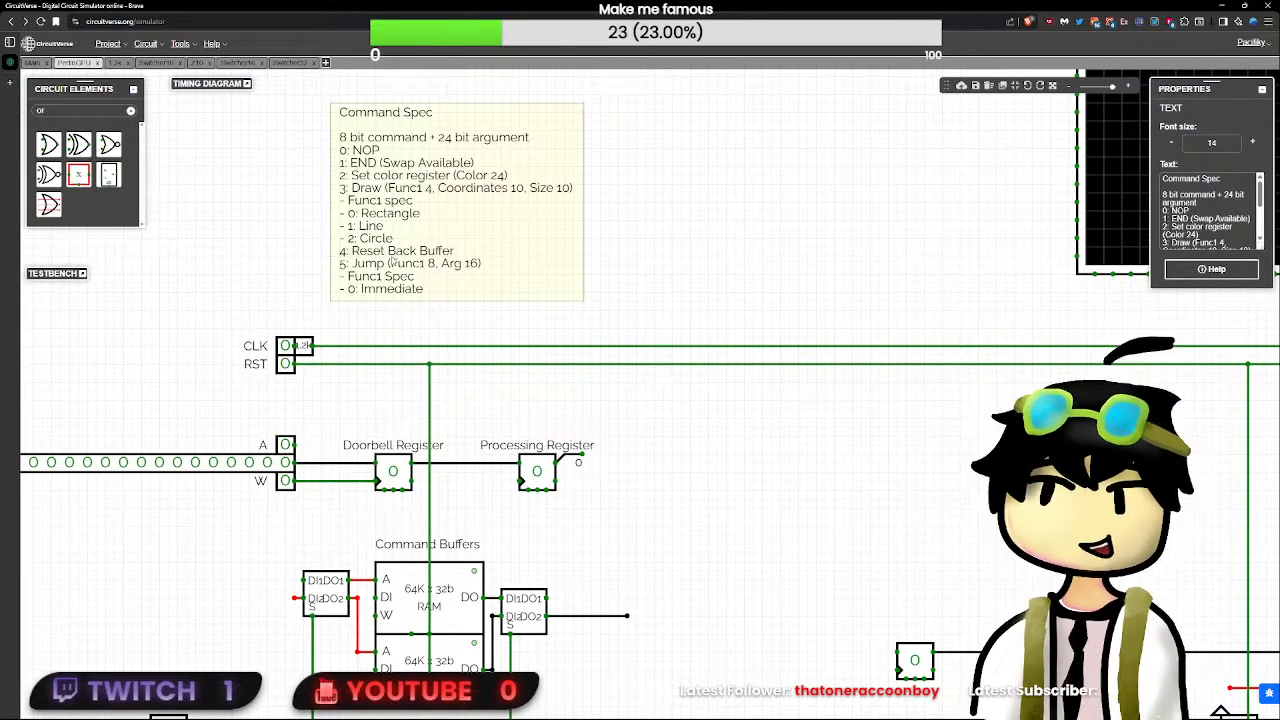
pyautogui.click(638, 168)
pyautogui.hotkey('alt', 'Tab')
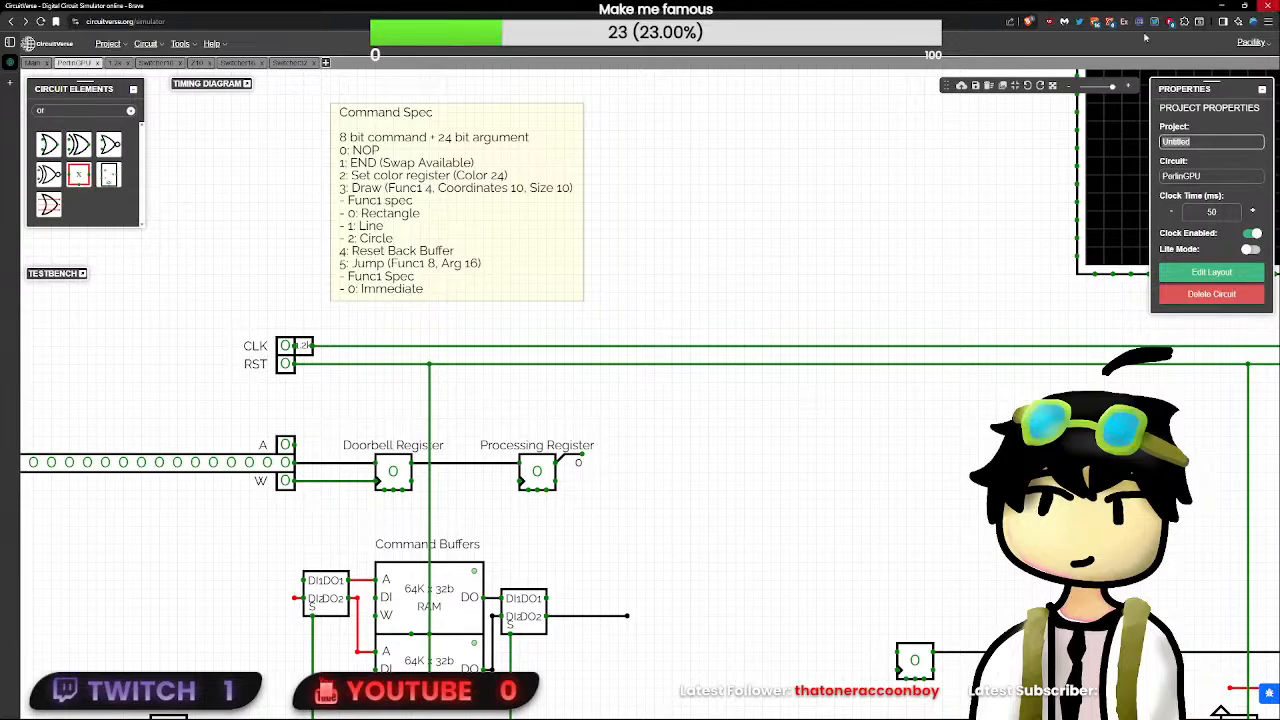
pyautogui.moveTo(585, 236); pyautogui.dragTo(657, 209)
pyautogui.click(678, 247)
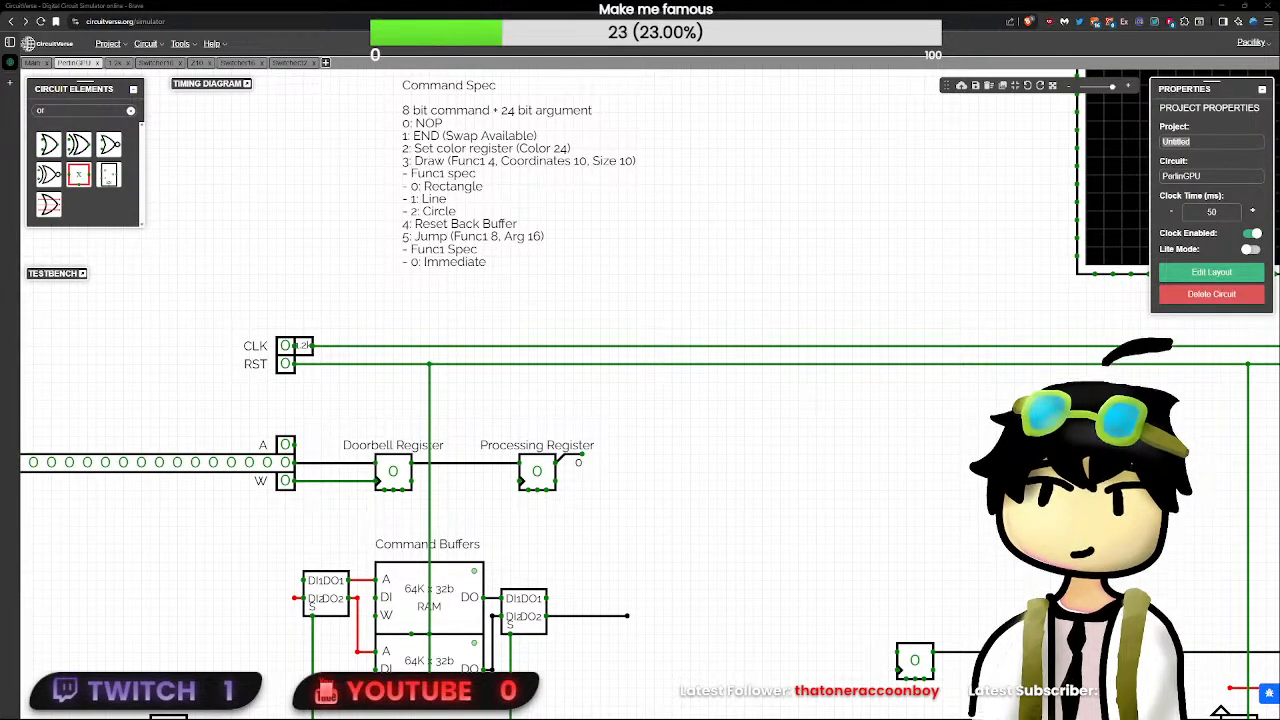
pyautogui.click(570, 265)
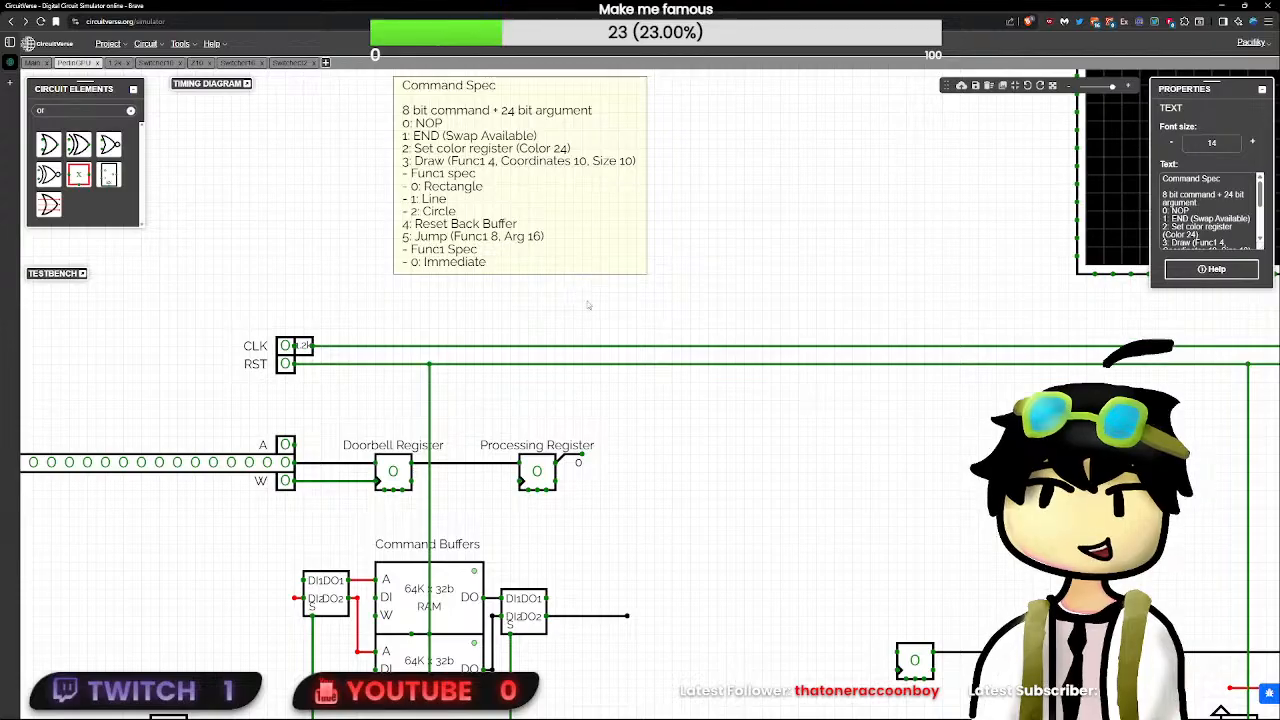
pyautogui.moveTo(722, 458); pyautogui.dragTo(695, 379)
pyautogui.moveTo(463, 167); pyautogui.dragTo(480, 212)
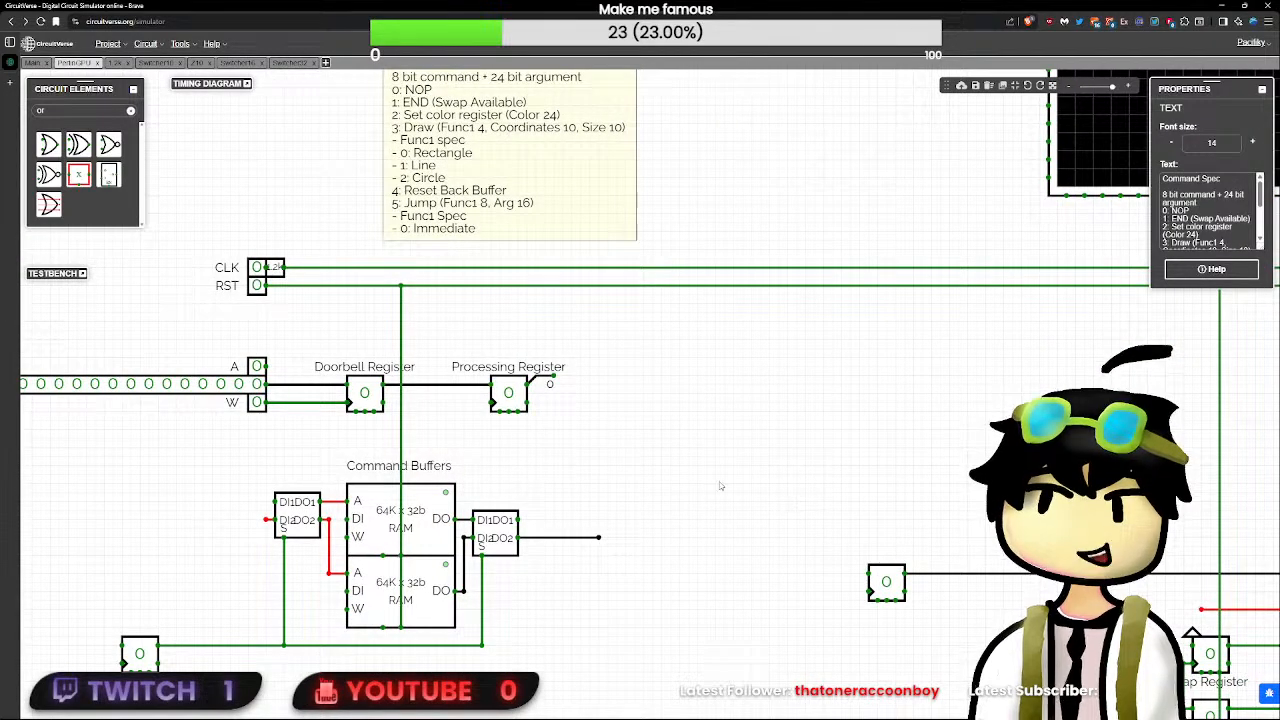
# - Shorten the loose output wire of the switcher behind the command buffers so that it ends just beyond the block
pyautogui.moveTo(683, 465); pyautogui.dragTo(712, 340)
pyautogui.scroll(-1, 634, 418)
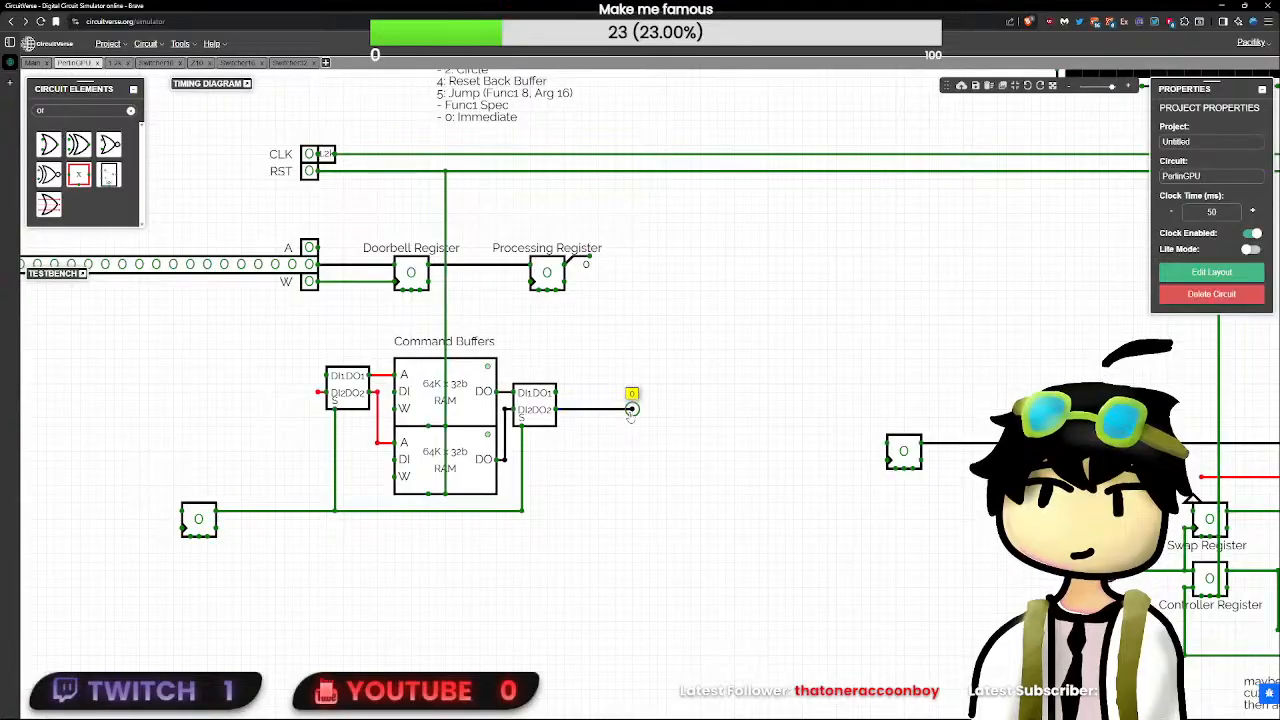
pyautogui.moveTo(614, 409); pyautogui.dragTo(573, 409)
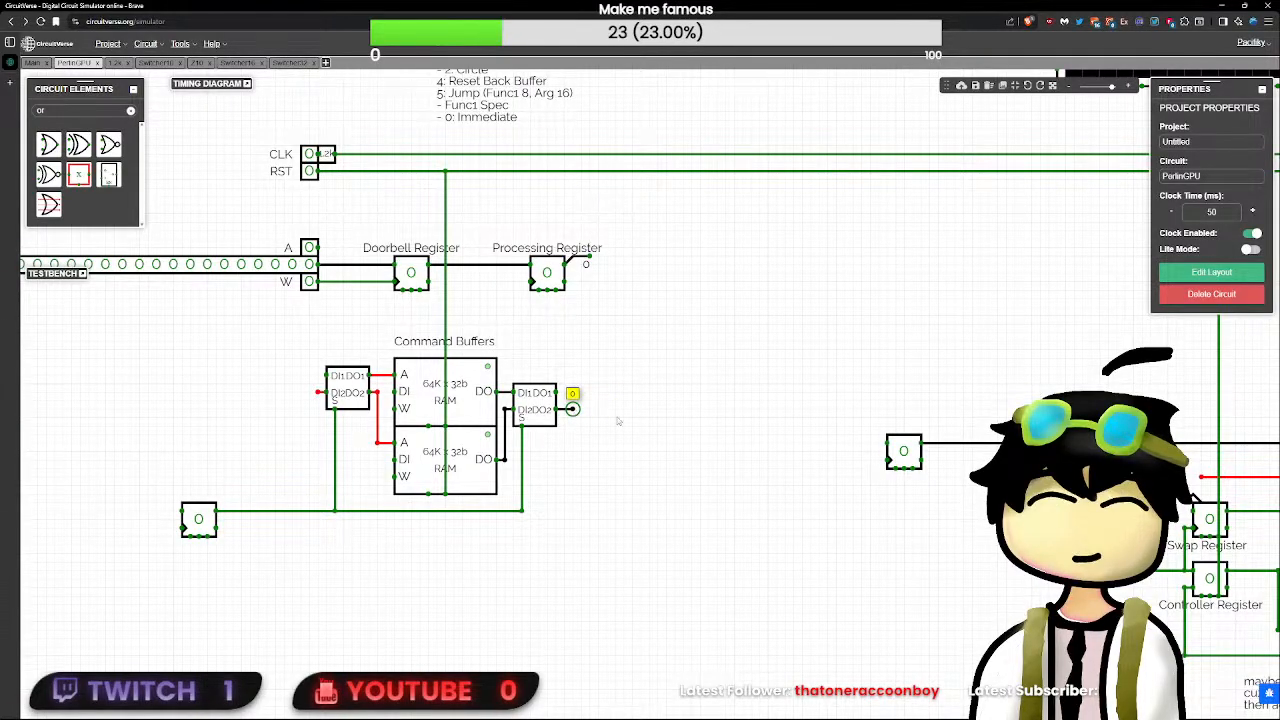
pyautogui.moveTo(954, 466); pyautogui.dragTo(763, 440)
pyautogui.click(712, 427)
pyautogui.click(538, 365)
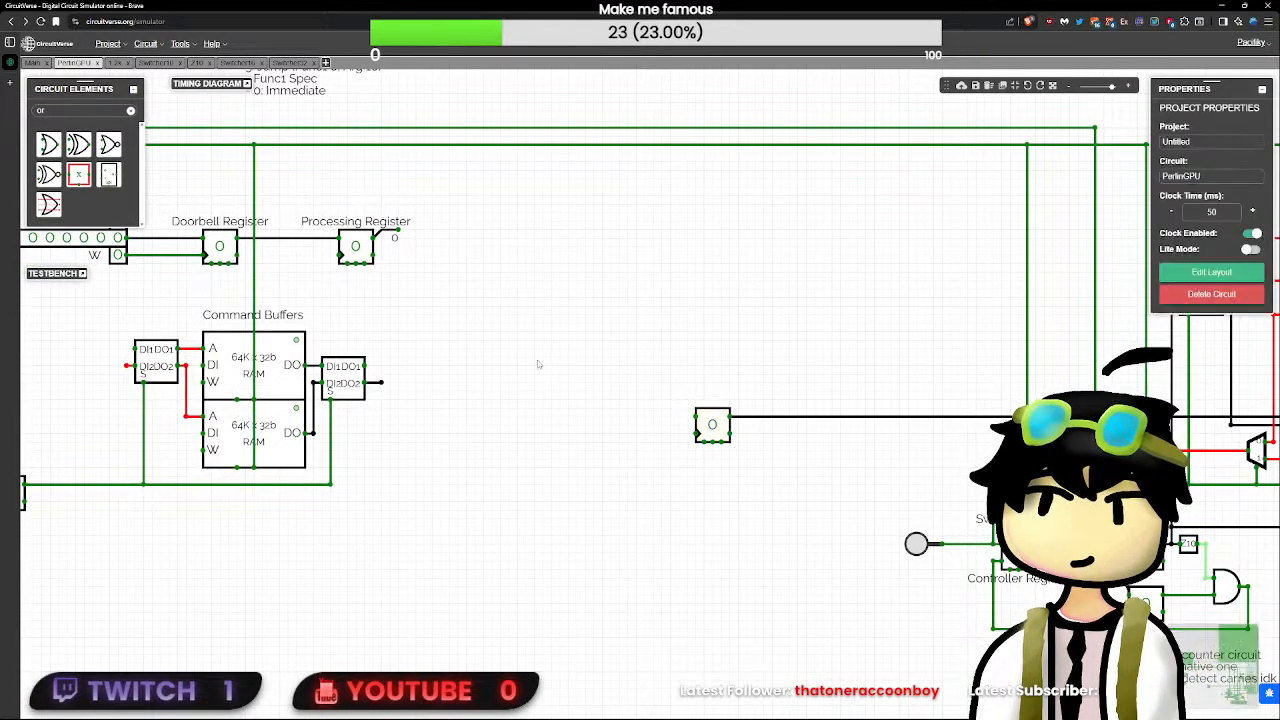
# - Create a new circuit in the project named "Counter"
pyautogui.click(326, 63)
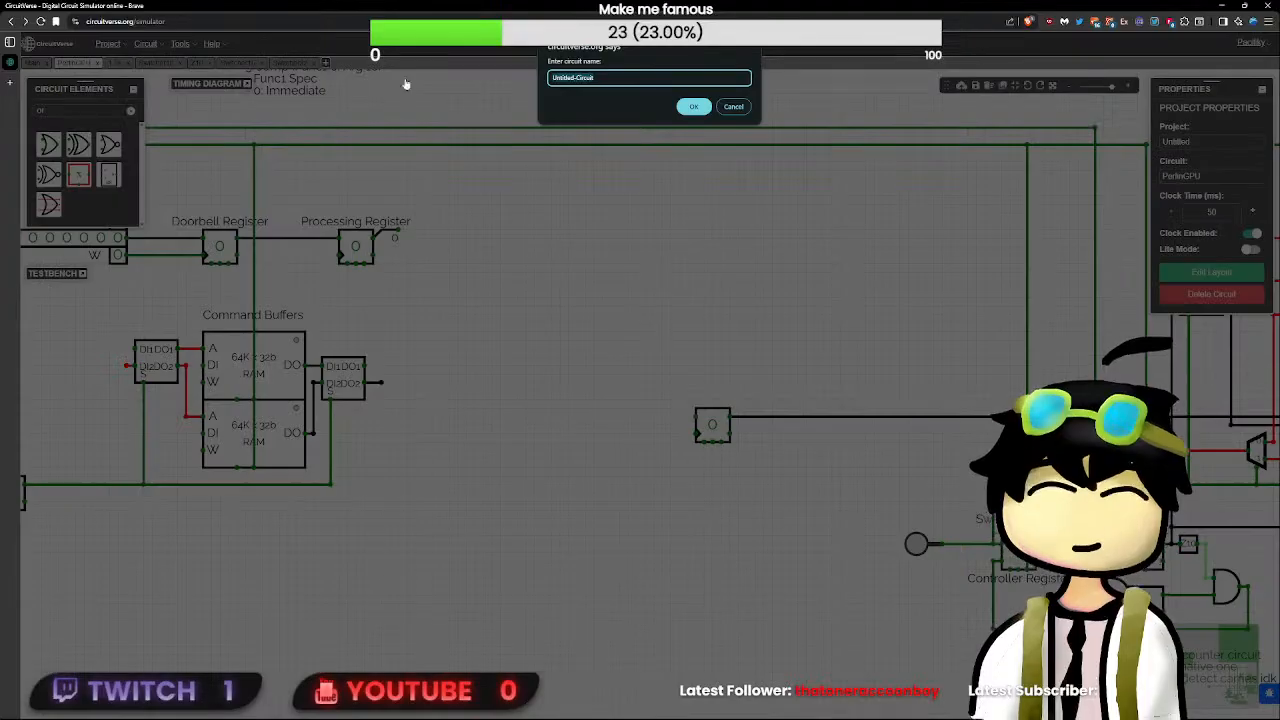
pyautogui.write('d')
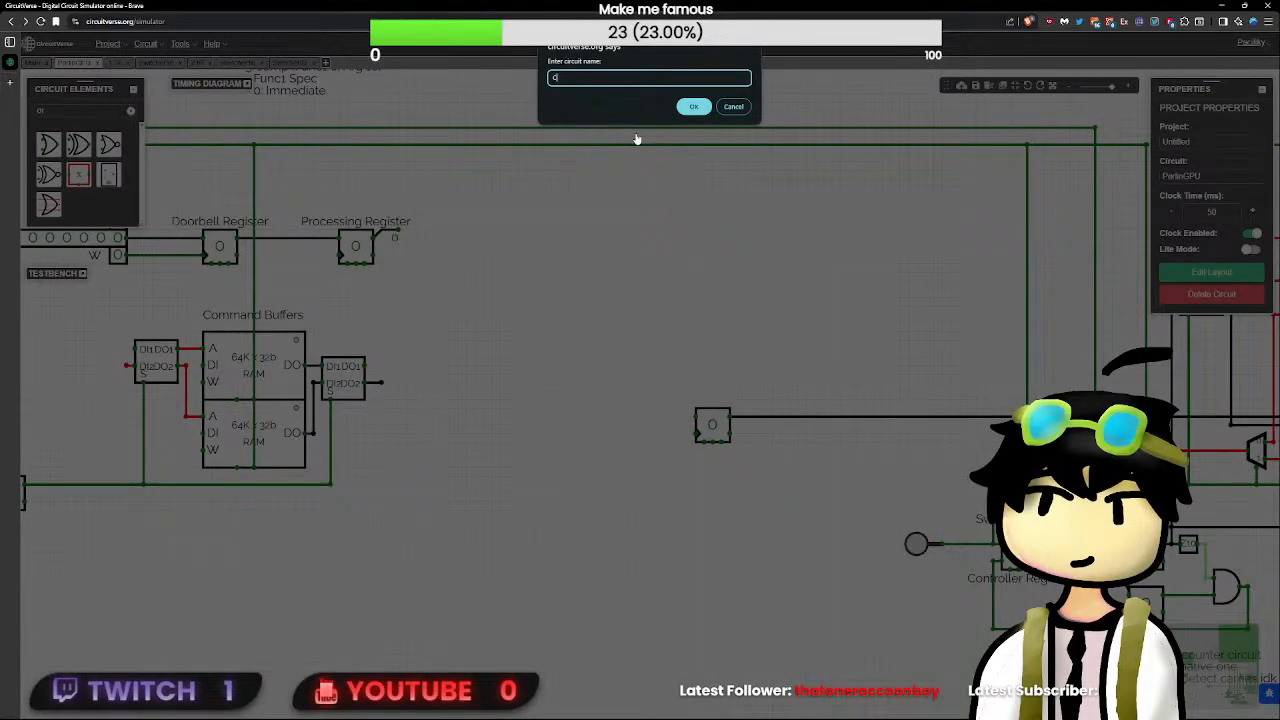
pyautogui.write('ounter')
pyautogui.press('Return')
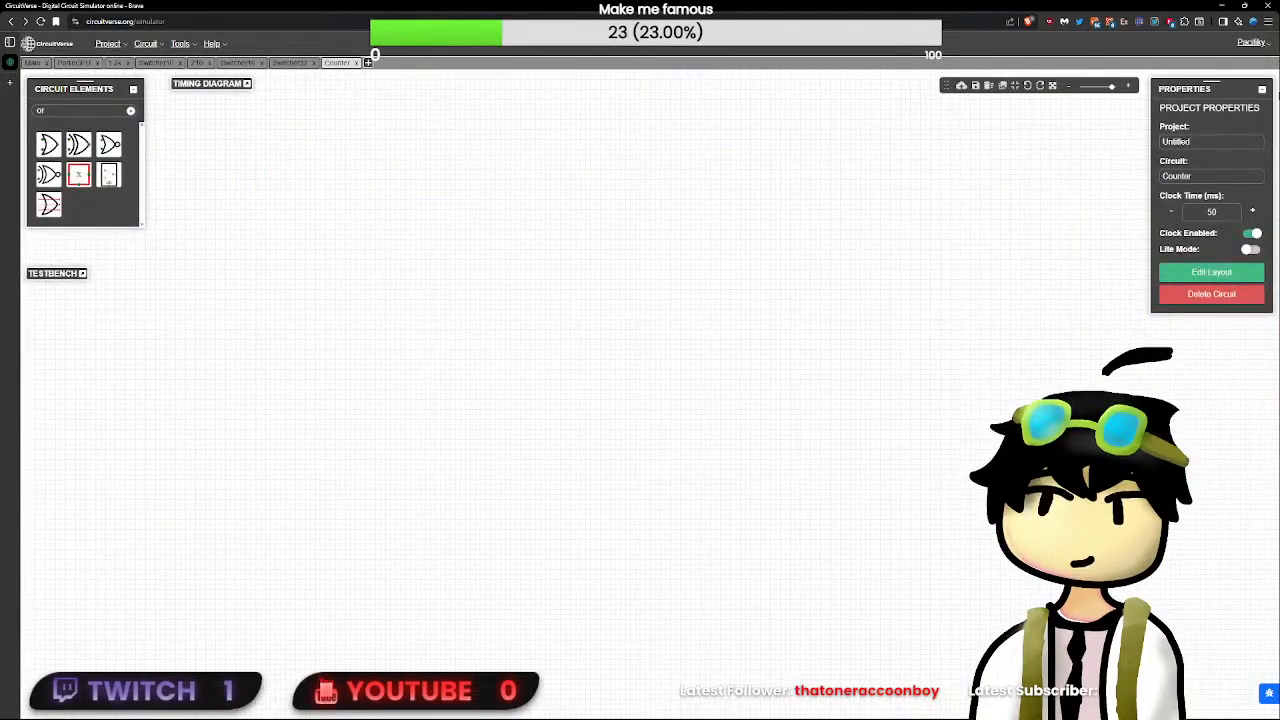
# - Open the profile's collaborated circuits in a new browser tab and launch the Femboy-8 project in the simulator
pyautogui.click(1252, 43)
pyautogui.middleClick(1214, 71)
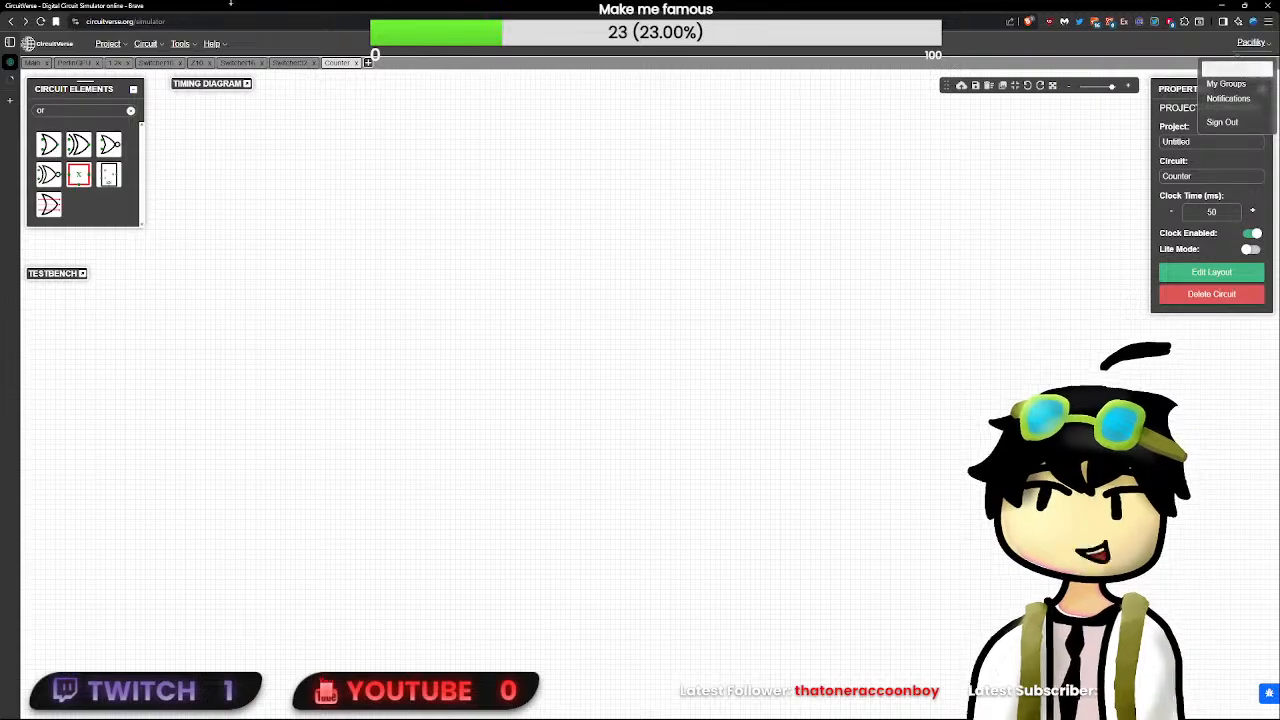
pyautogui.click(30, 80)
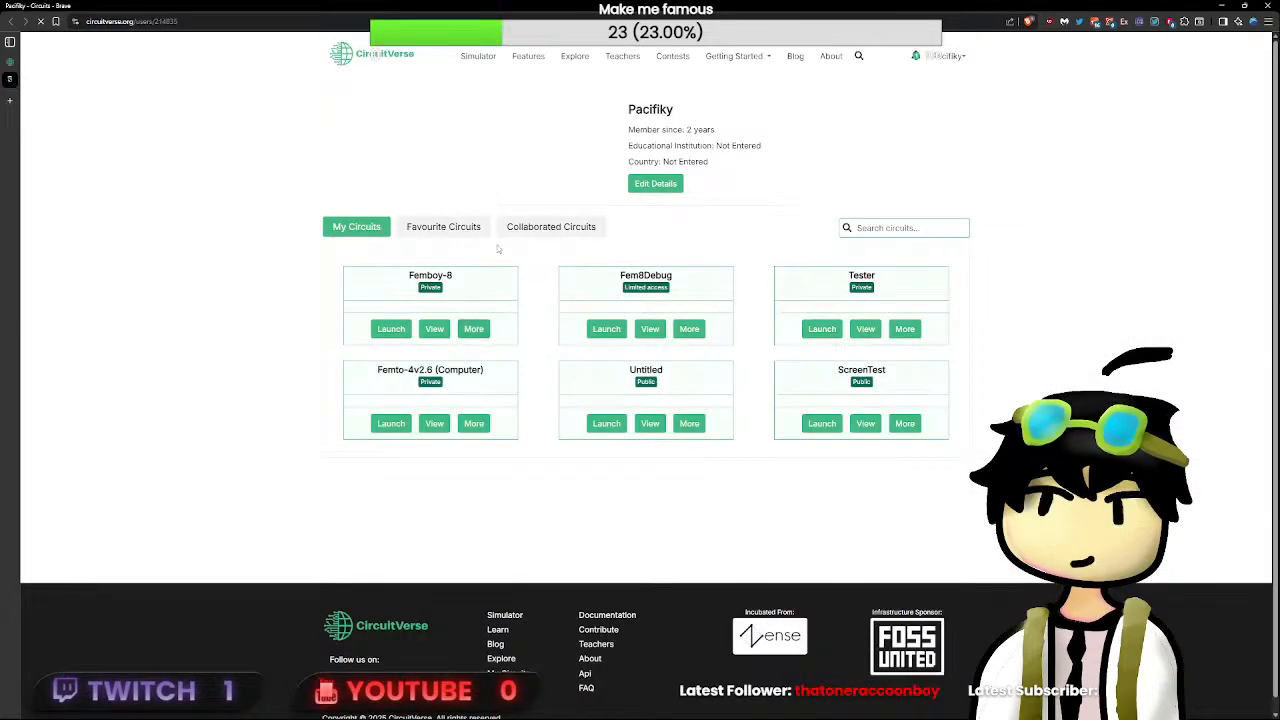
pyautogui.click(505, 230)
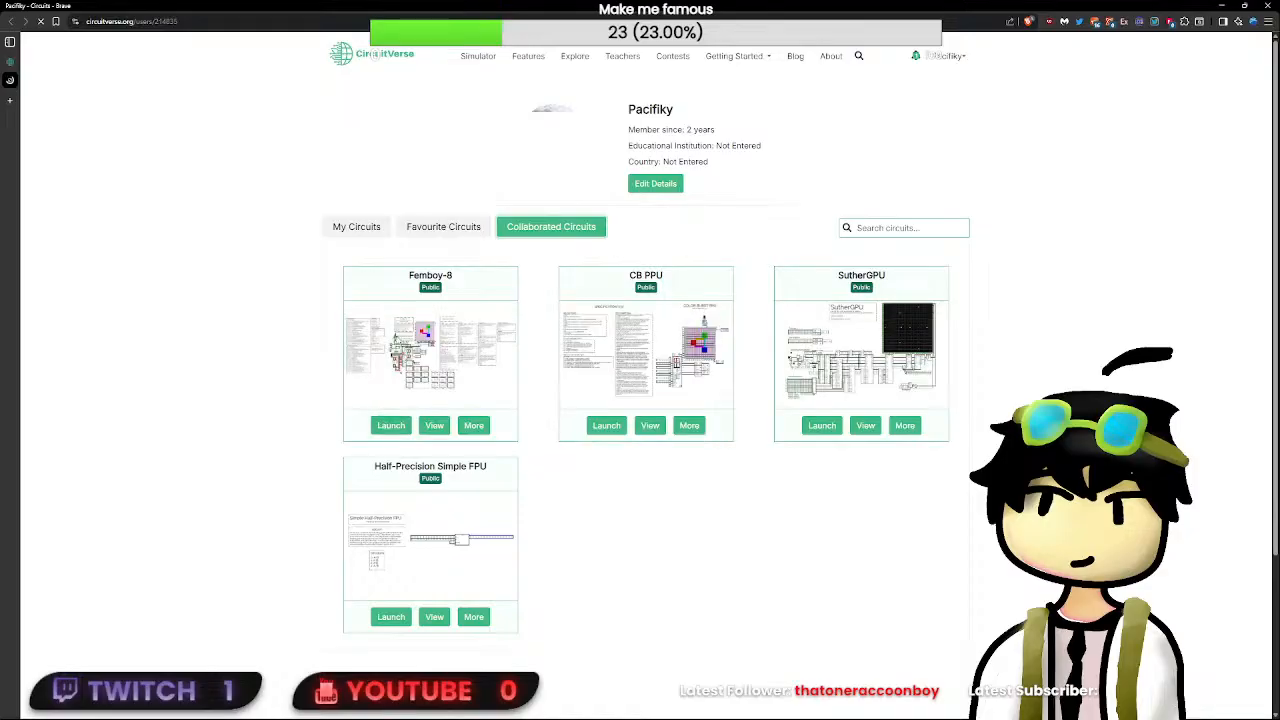
pyautogui.click(391, 428)
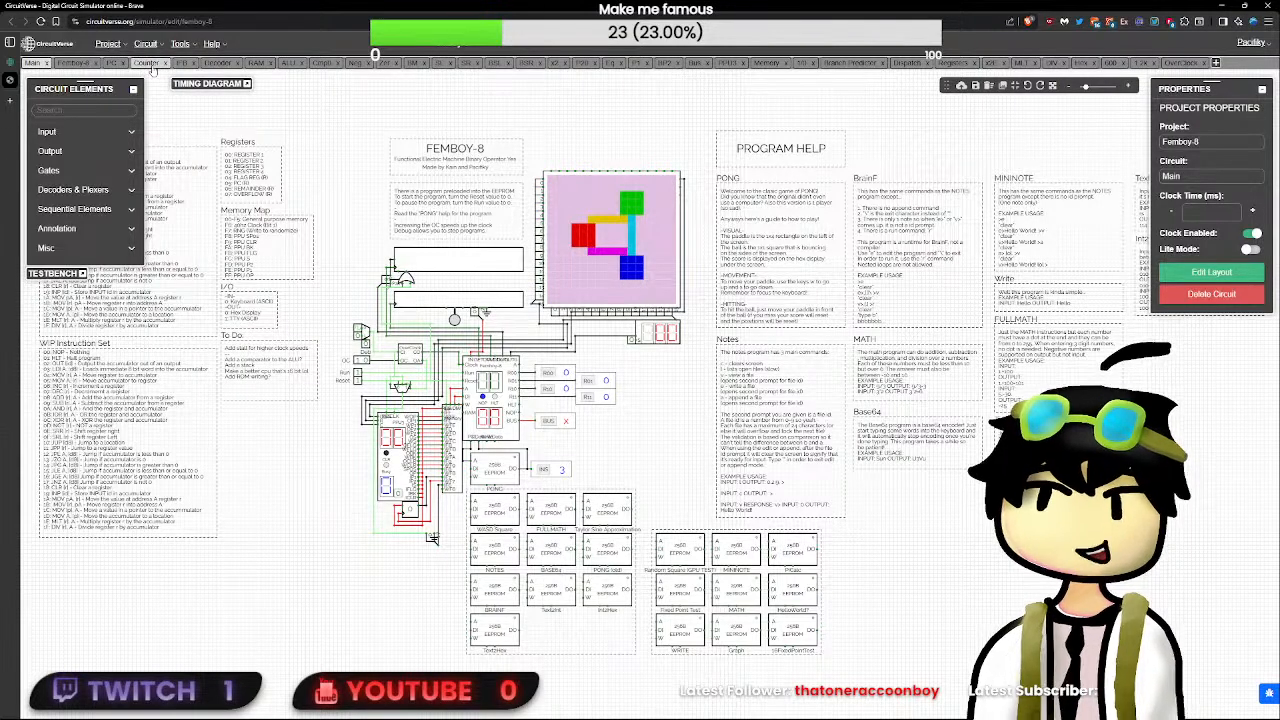
# - Examine how the Counter circuit of the Femboy-8 project is built
pyautogui.click(147, 63)
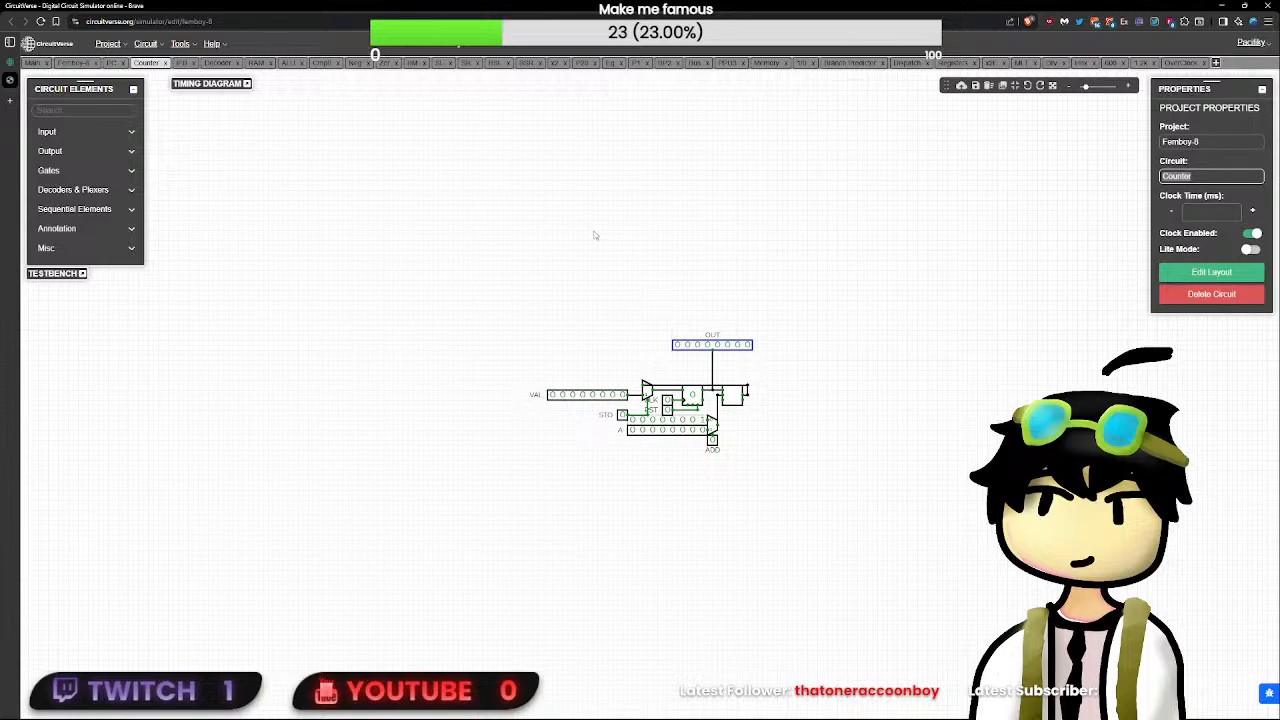
pyautogui.scroll(5, 800, 404)
pyautogui.moveTo(897, 390); pyautogui.dragTo(408, 260)
pyautogui.moveTo(601, 240); pyautogui.dragTo(137, 501)
# - Look over the Femboy-8 circuit and its placement in Main, then open the Femboy-8 block's subcircuit
pyautogui.click(75, 62)
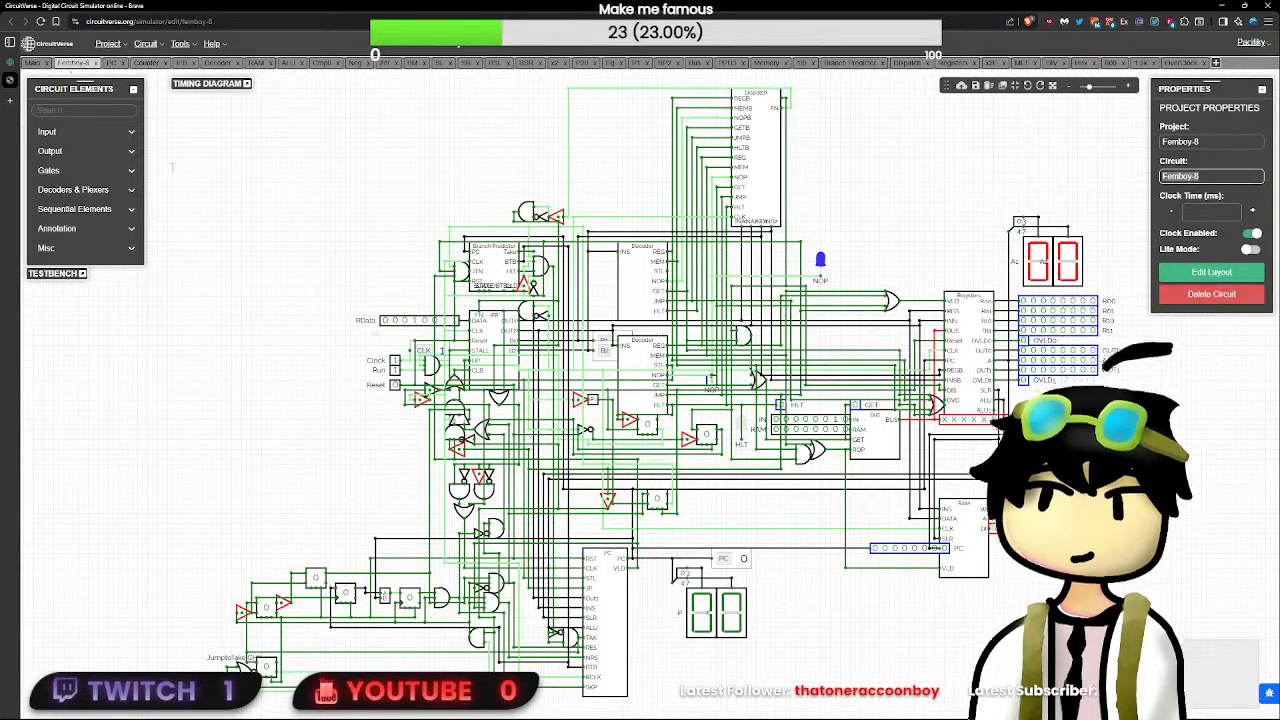
pyautogui.moveTo(378, 540); pyautogui.dragTo(421, 441)
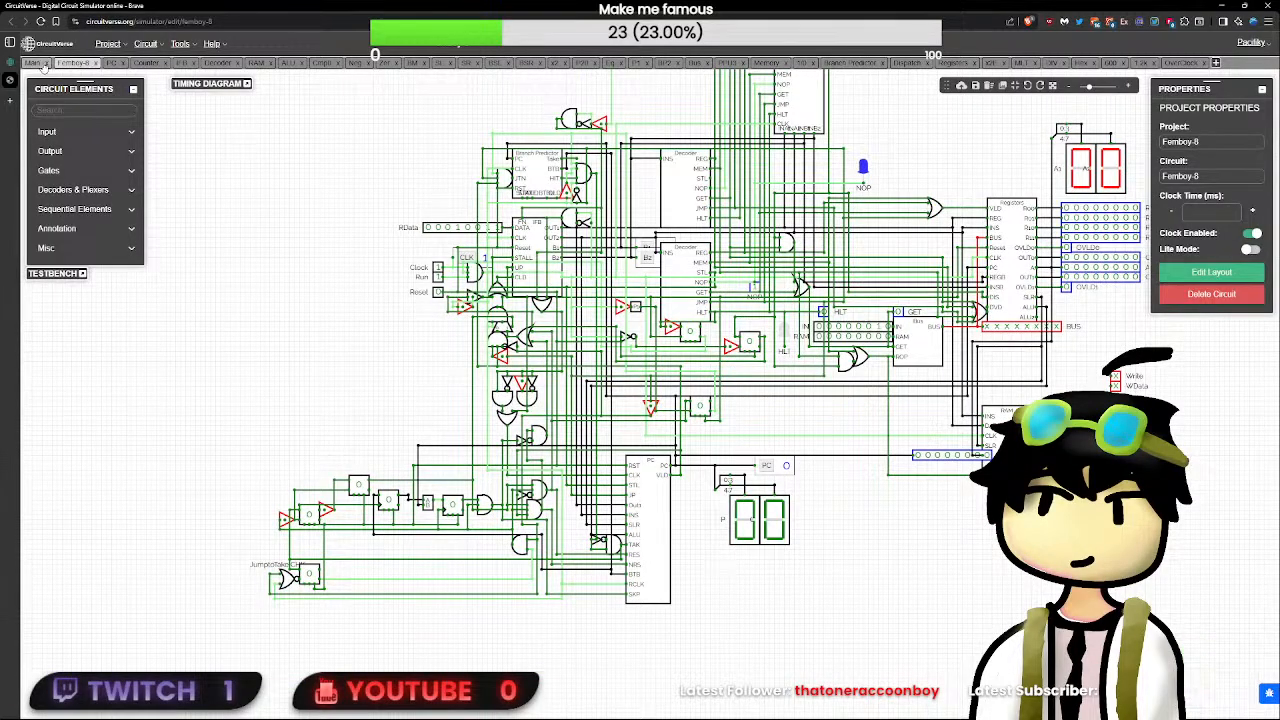
pyautogui.click(33, 63)
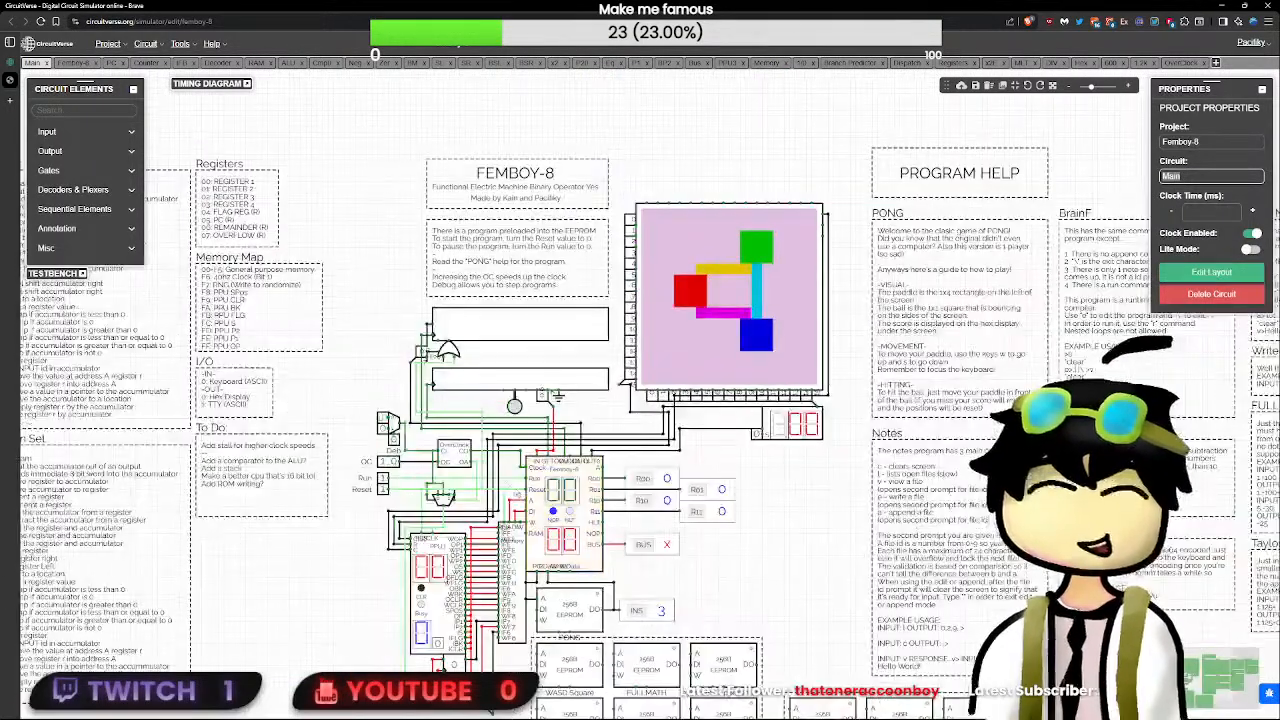
pyautogui.click(458, 464)
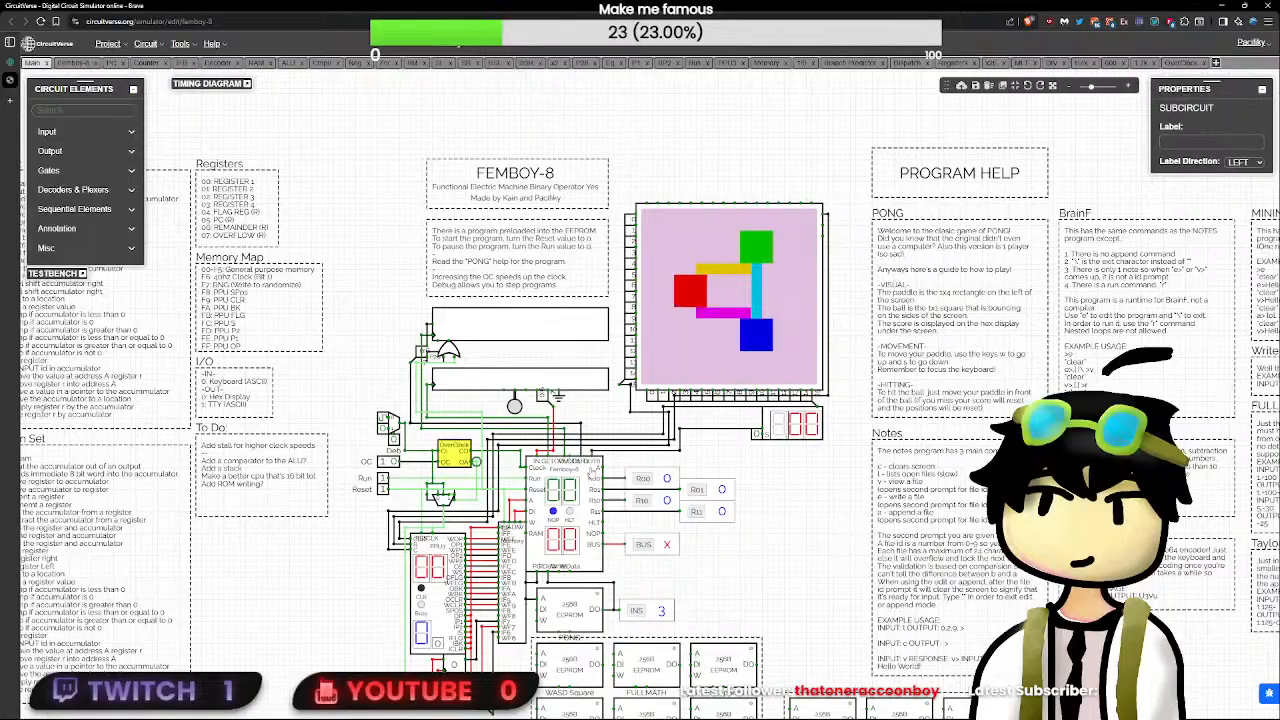
pyautogui.doubleClick(592, 470)
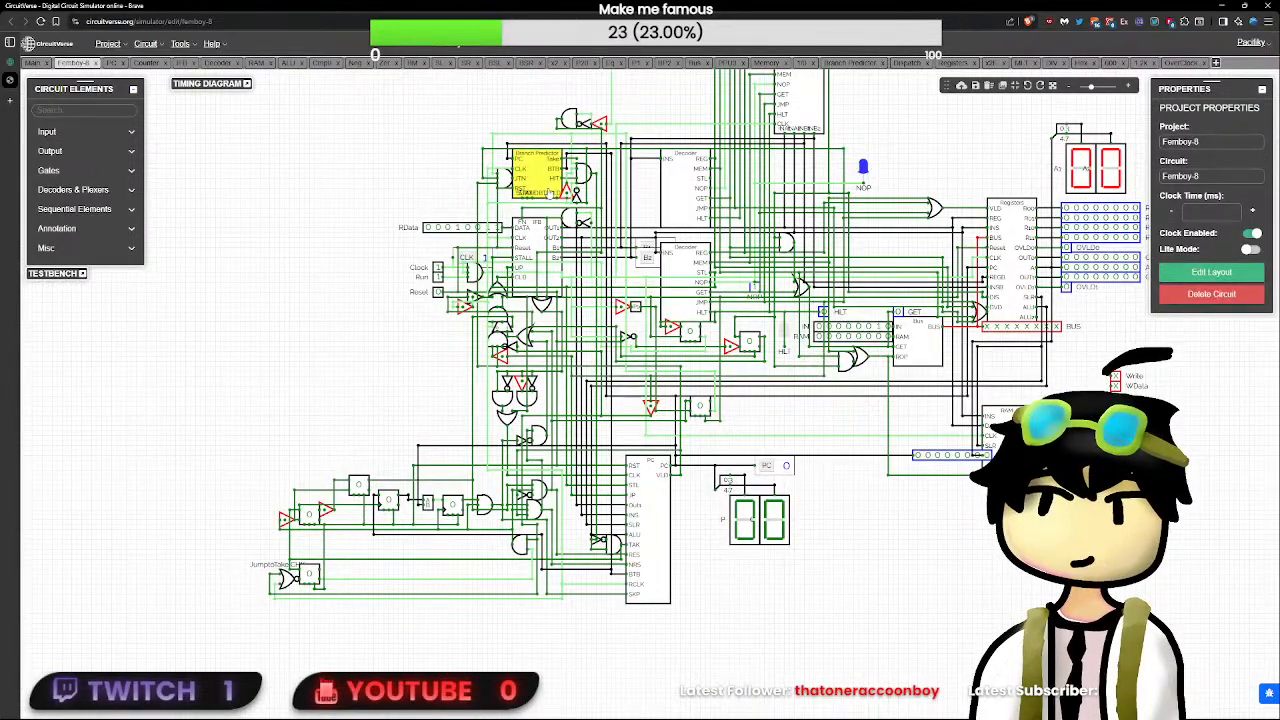
# - Open the IFB subcircuit from the Femboy-8 circuit and inspect its logic
pyautogui.click(534, 225)
pyautogui.doubleClick(534, 225)
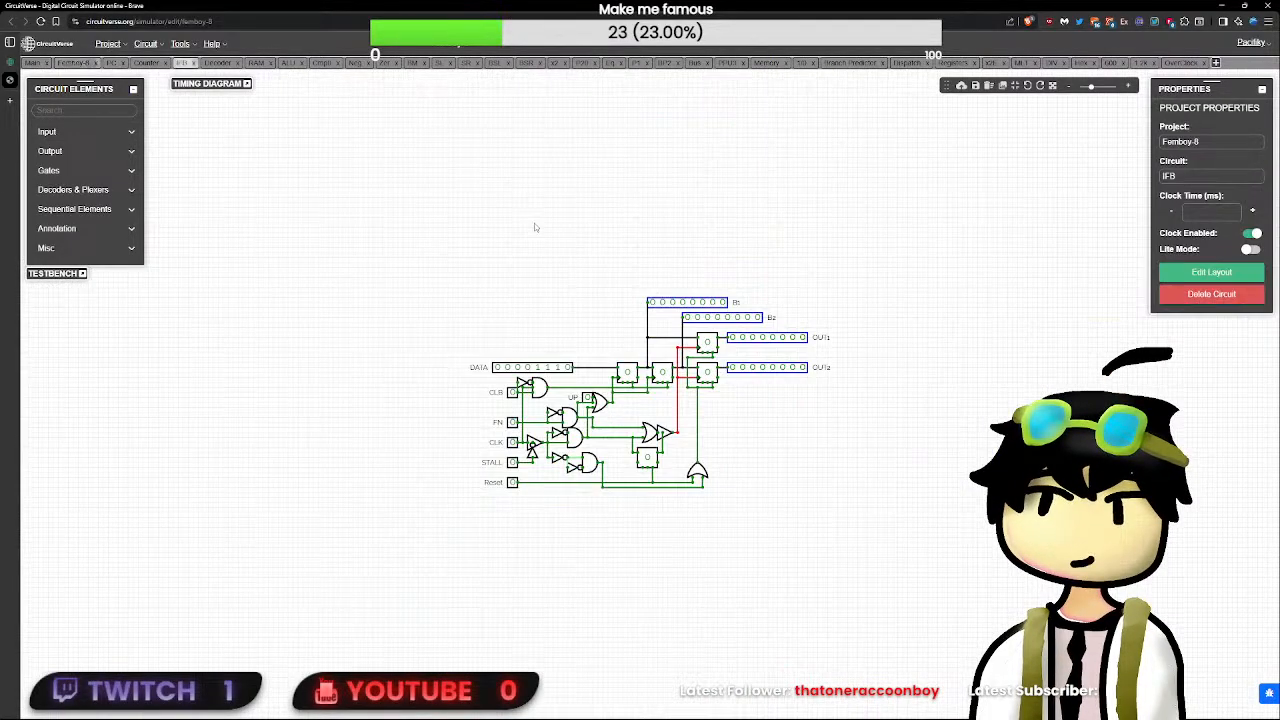
pyautogui.click(137, 64)
# - Return to the Femboy-8 circuit and inspect the PC block's inputs and outputs up close
pyautogui.click(78, 63)
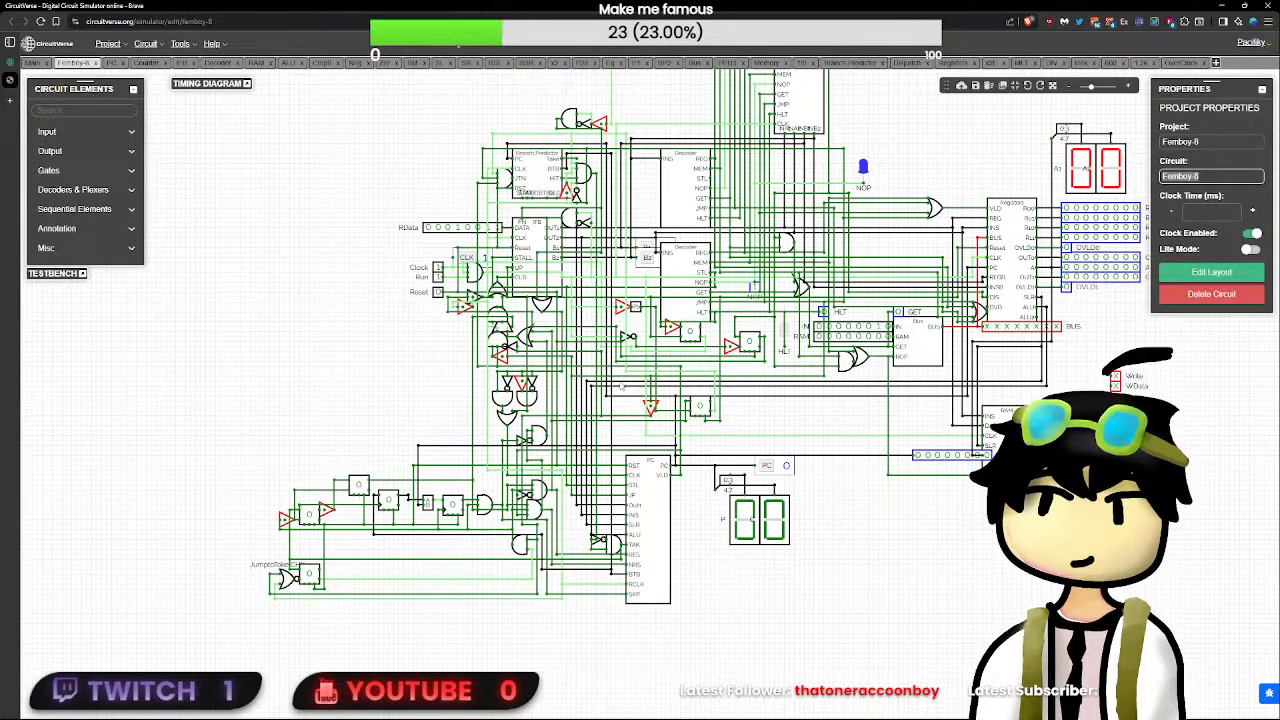
pyautogui.moveTo(688, 477); pyautogui.dragTo(645, 481)
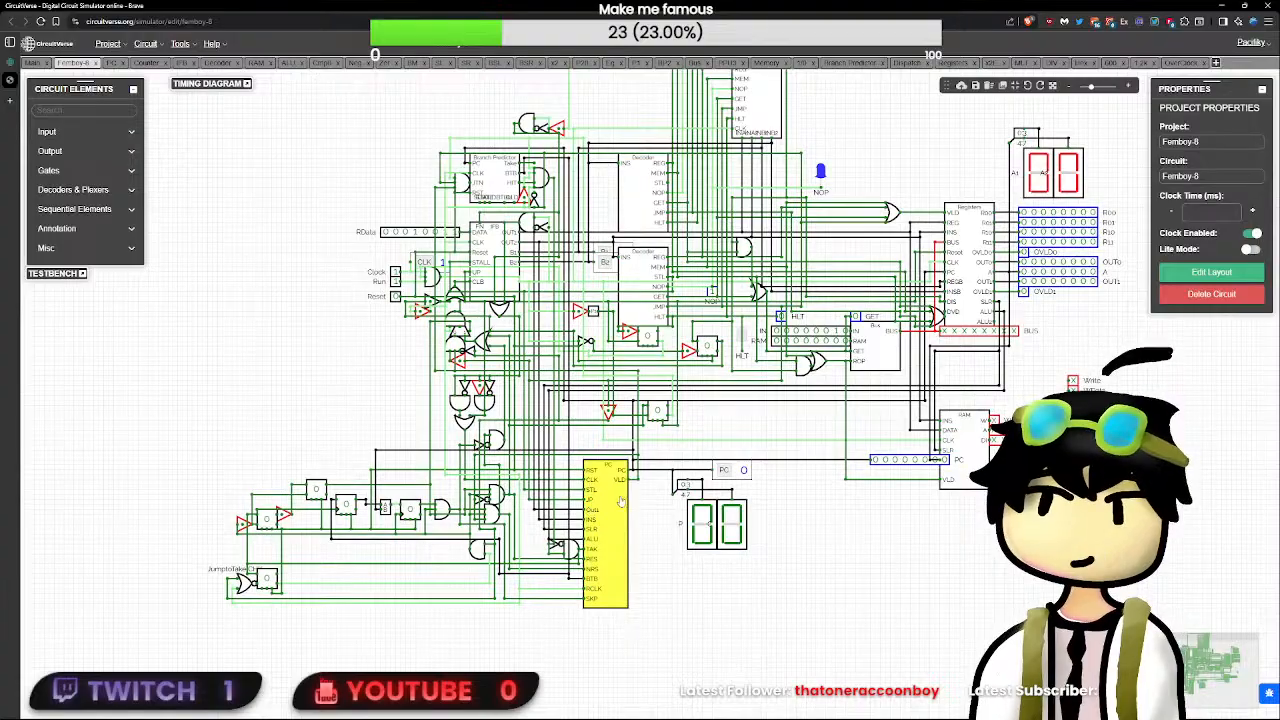
pyautogui.scroll(4, 690, 563)
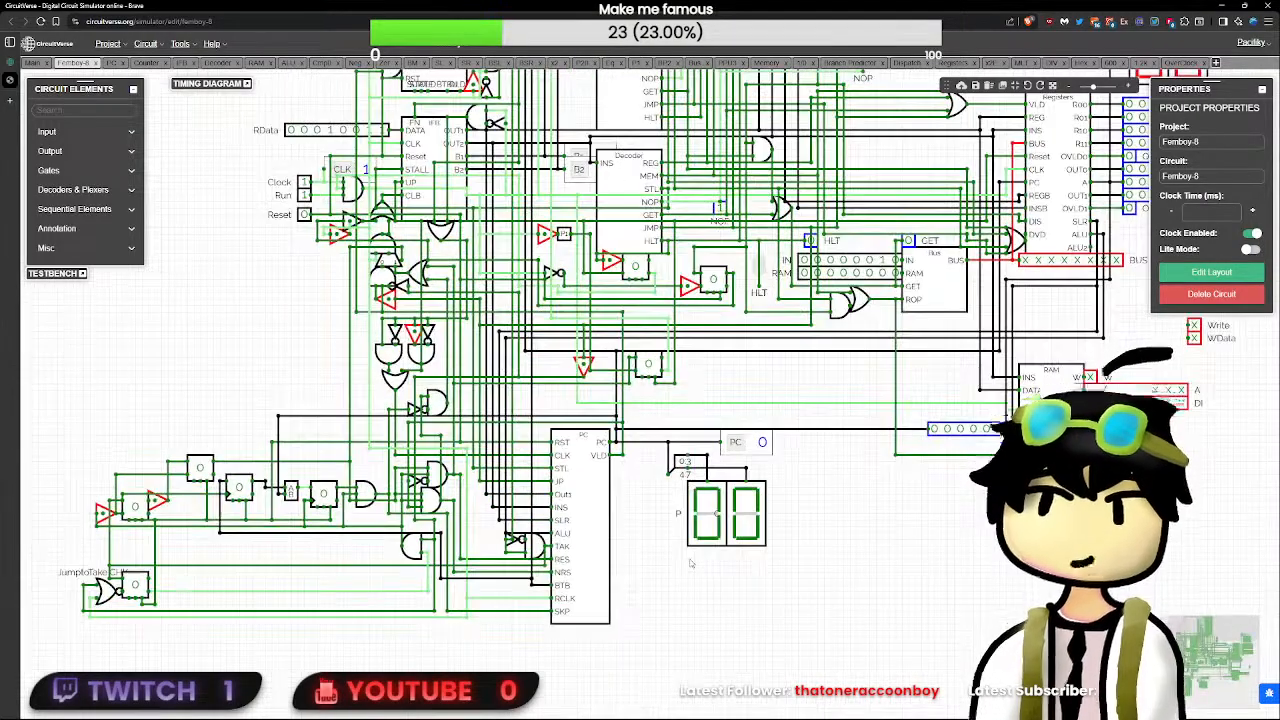
pyautogui.scroll(2, 690, 563)
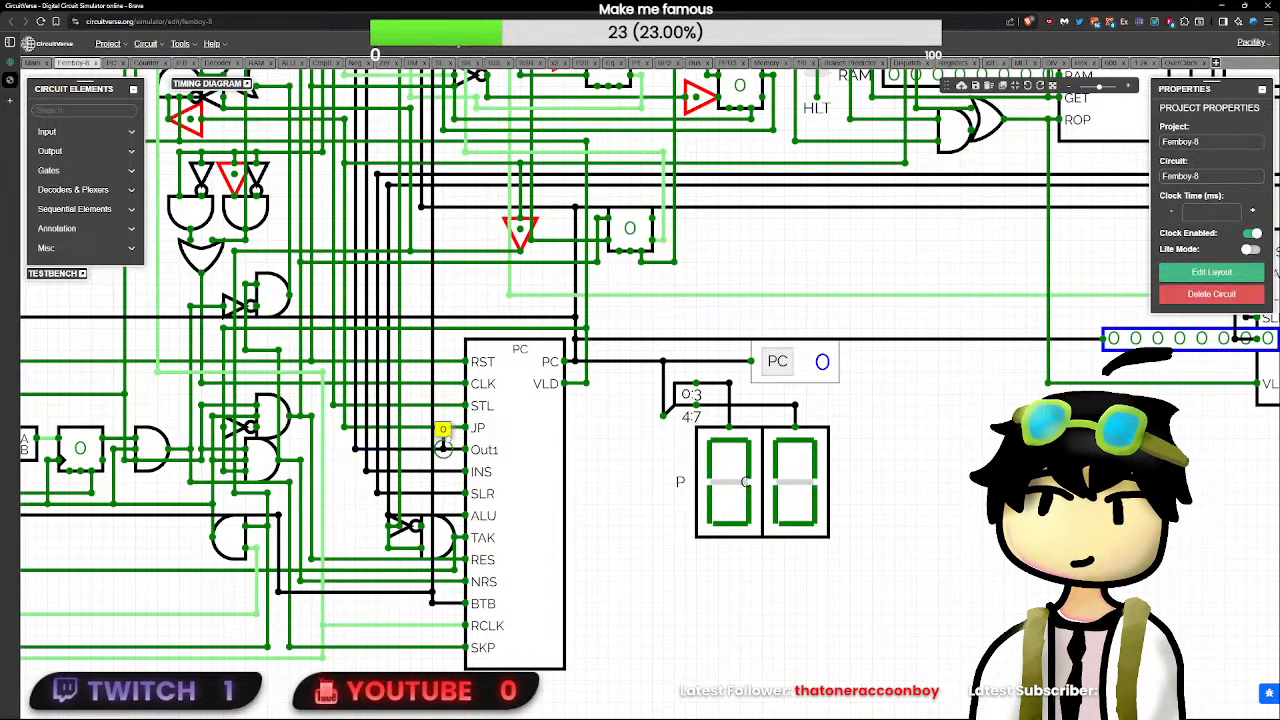
# - Open the PC subcircuit from the Femboy-8 circuit and inspect its logic, including the Counter block inside it
pyautogui.click(548, 388)
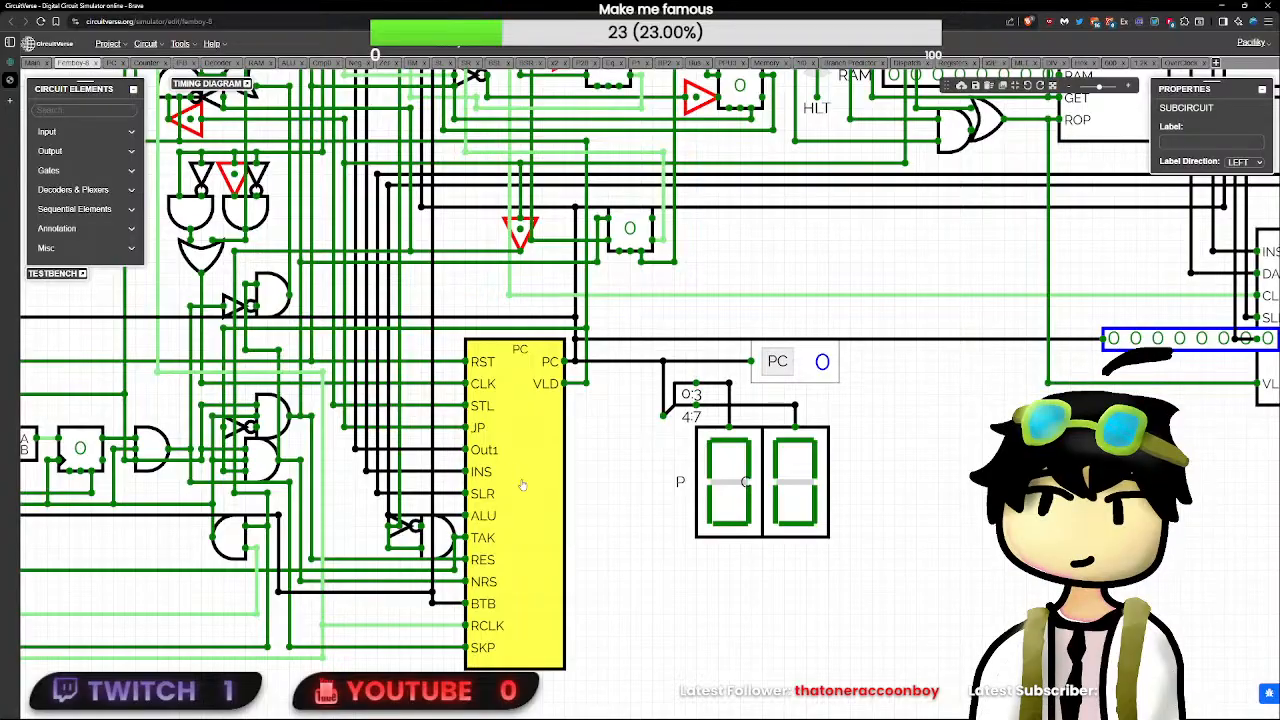
pyautogui.click(629, 536)
pyautogui.moveTo(651, 534); pyautogui.dragTo(657, 442)
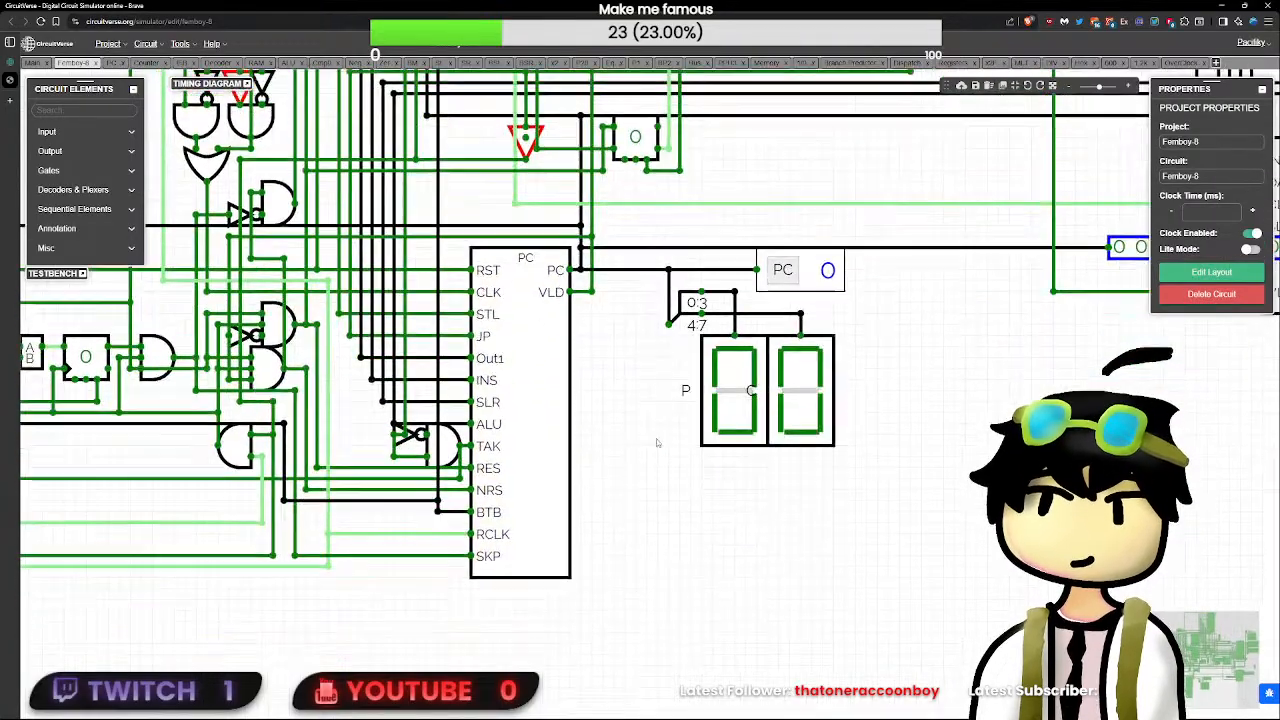
pyautogui.doubleClick(540, 520)
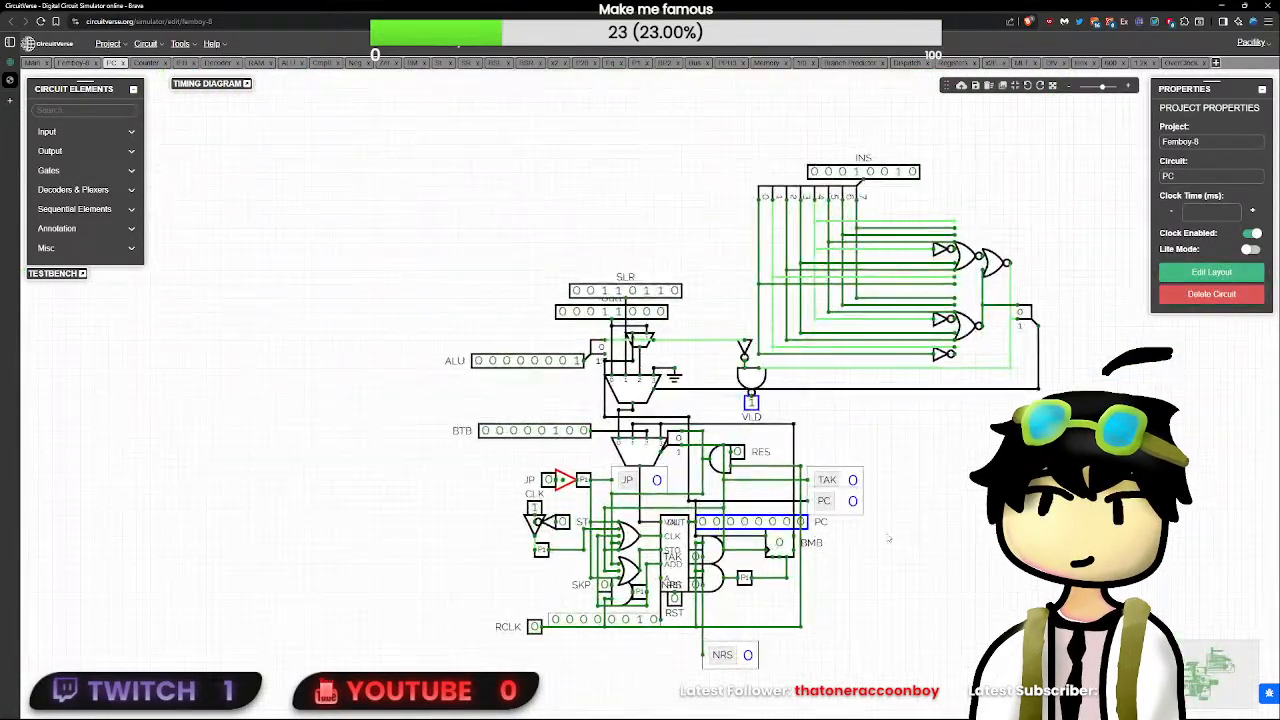
pyautogui.moveTo(888, 540); pyautogui.dragTo(605, 420)
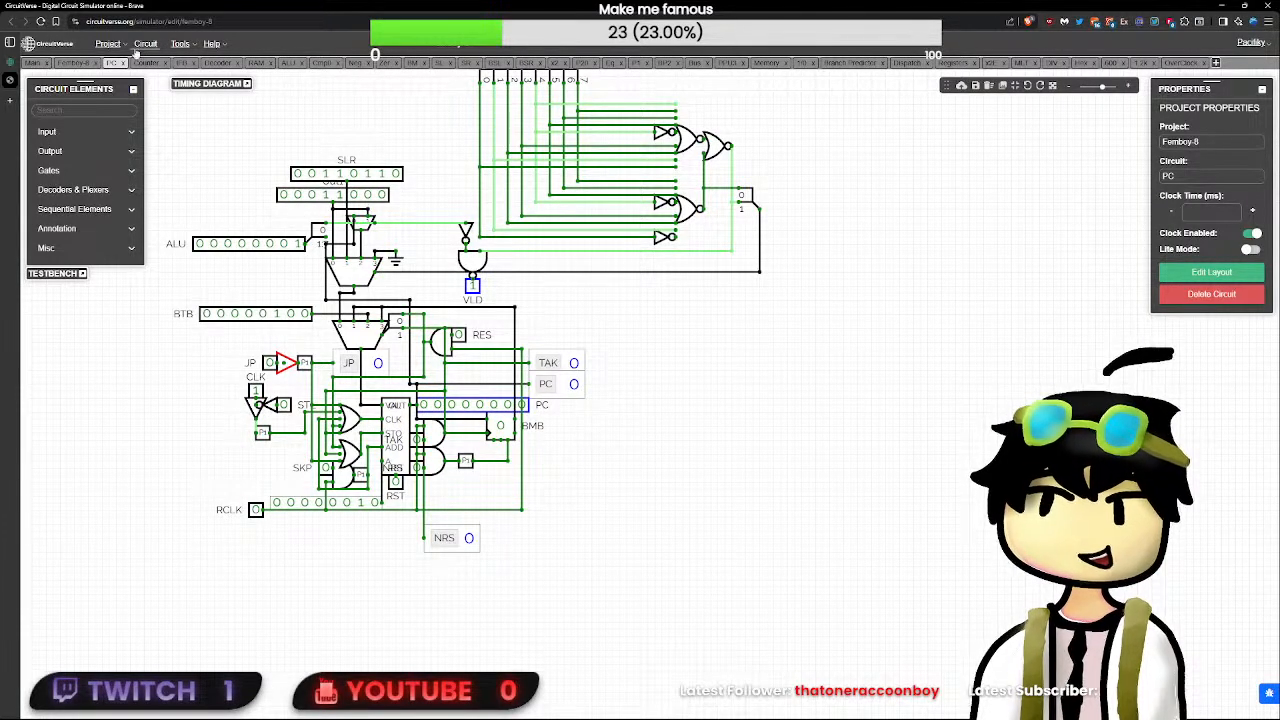
pyautogui.click(68, 63)
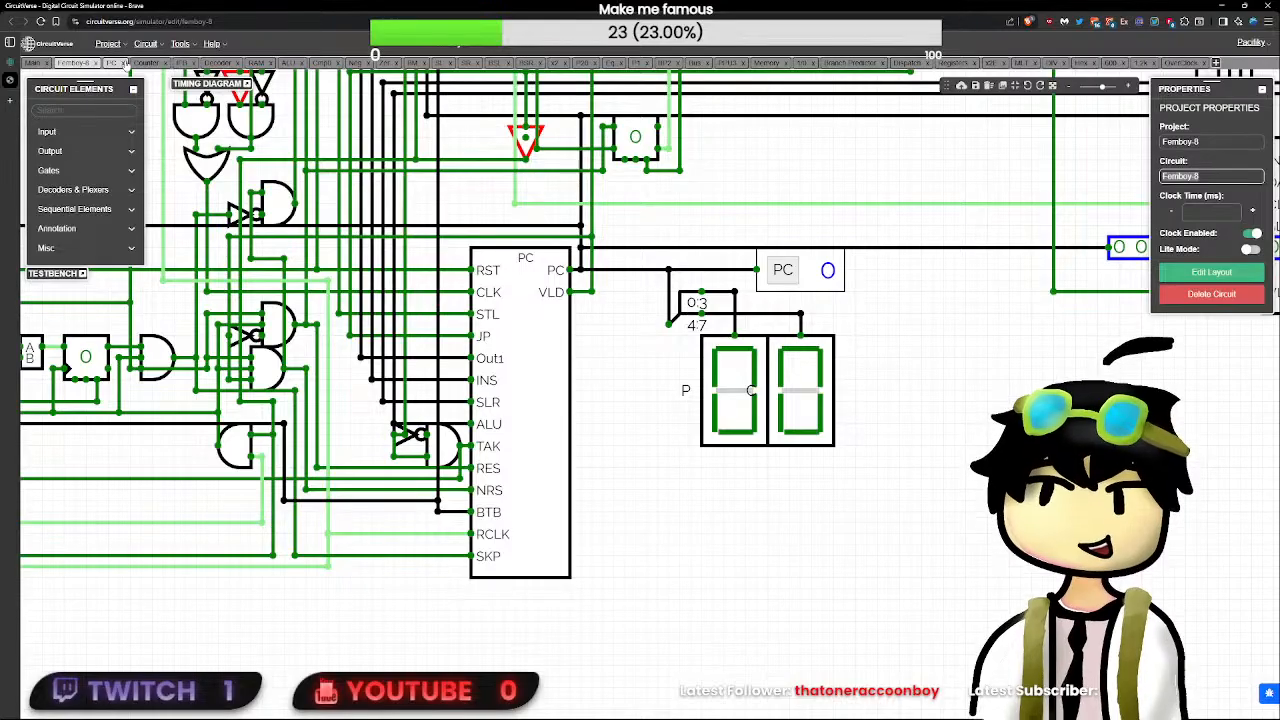
pyautogui.click(114, 63)
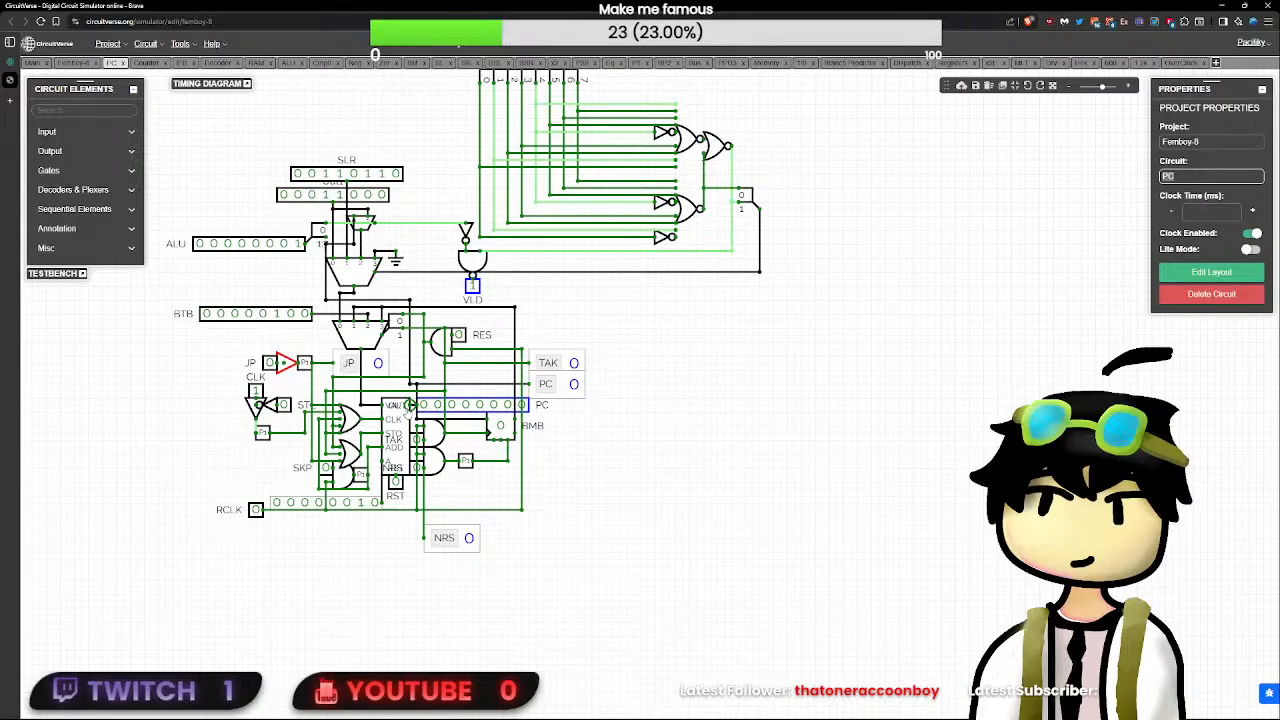
pyautogui.click(390, 422)
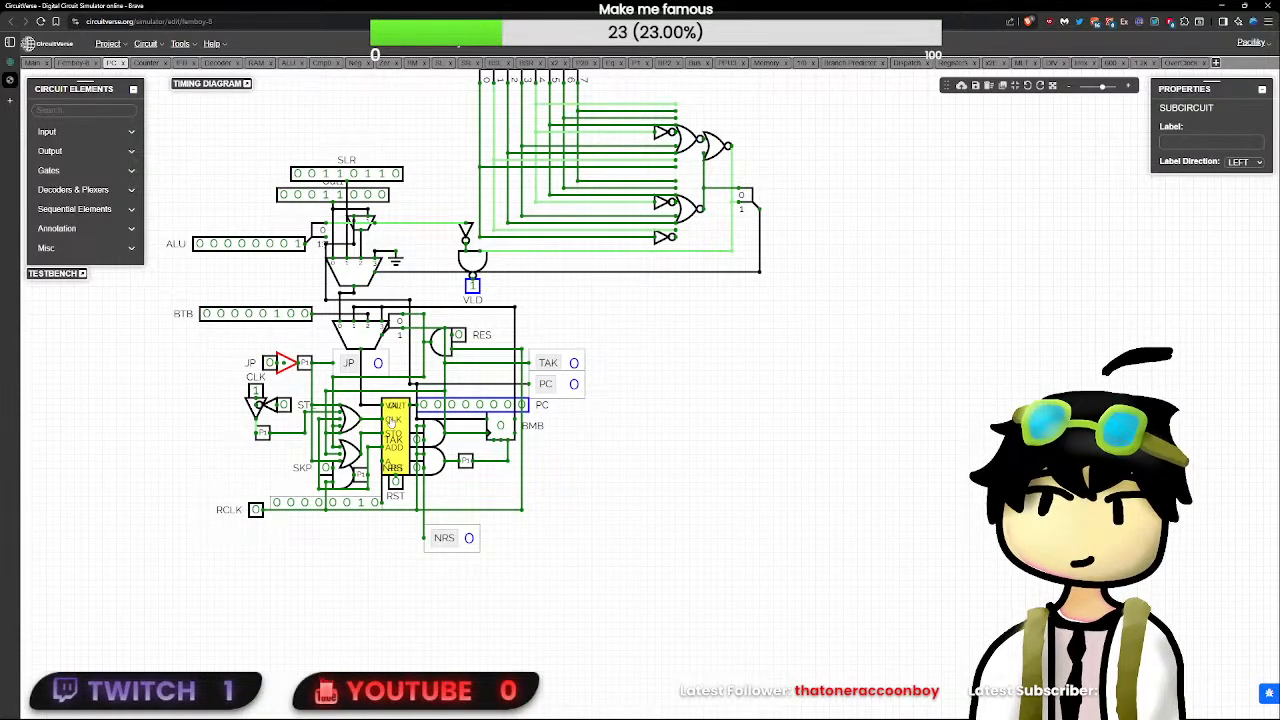
pyautogui.doubleClick(390, 422)
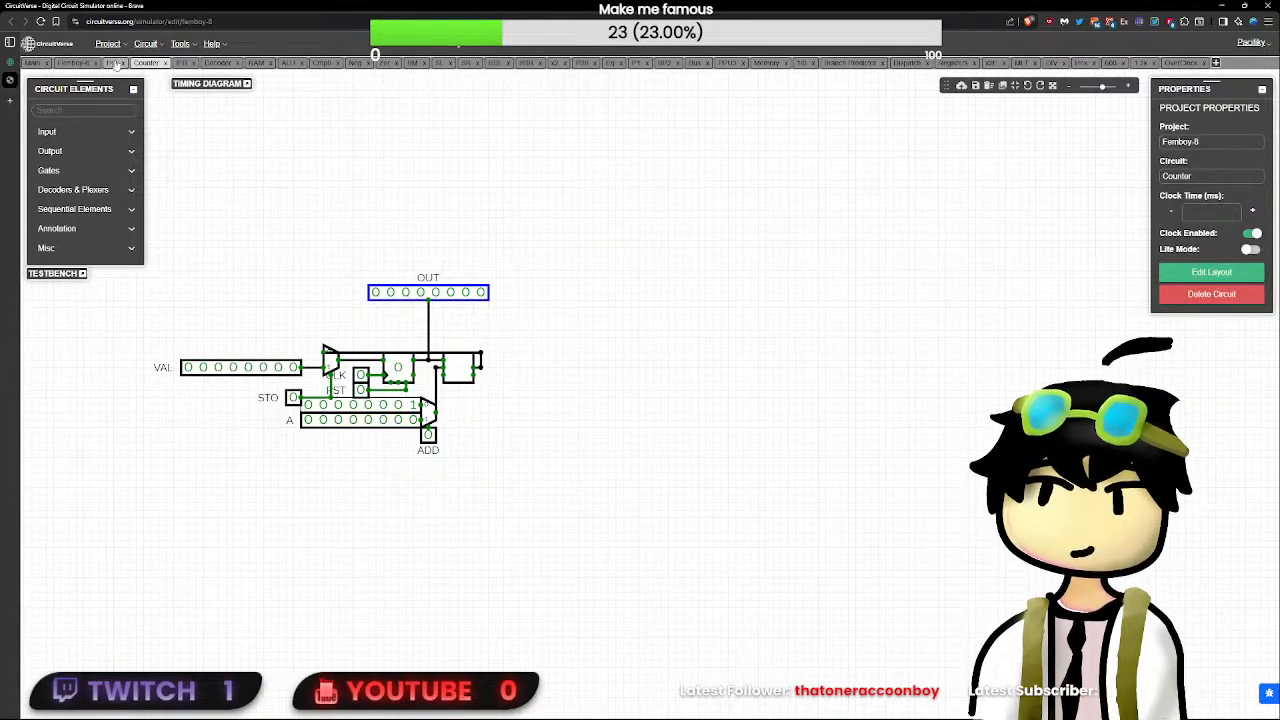
pyautogui.click(115, 63)
# - Replace the Untitled project's empty Counter circuit with the Counter block copied from Femboy-8's PC circuit, pasting the block into Main
pyautogui.click(394, 438)
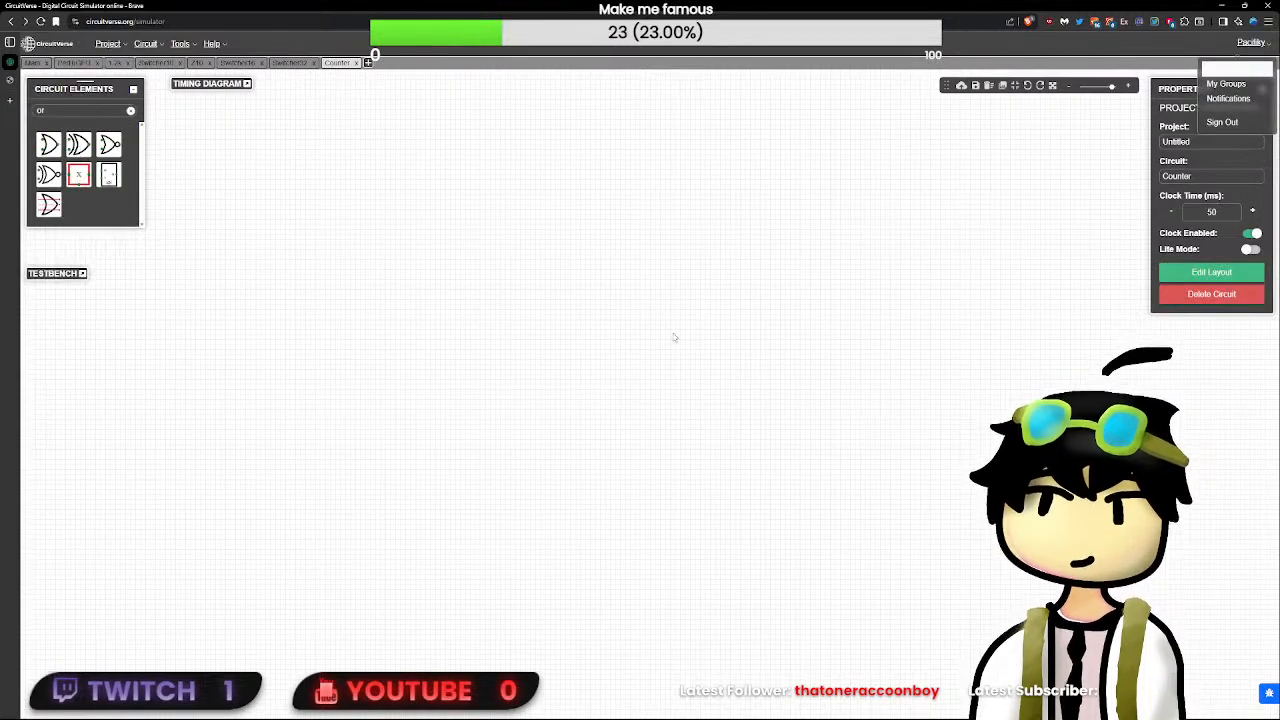
pyautogui.click(356, 63)
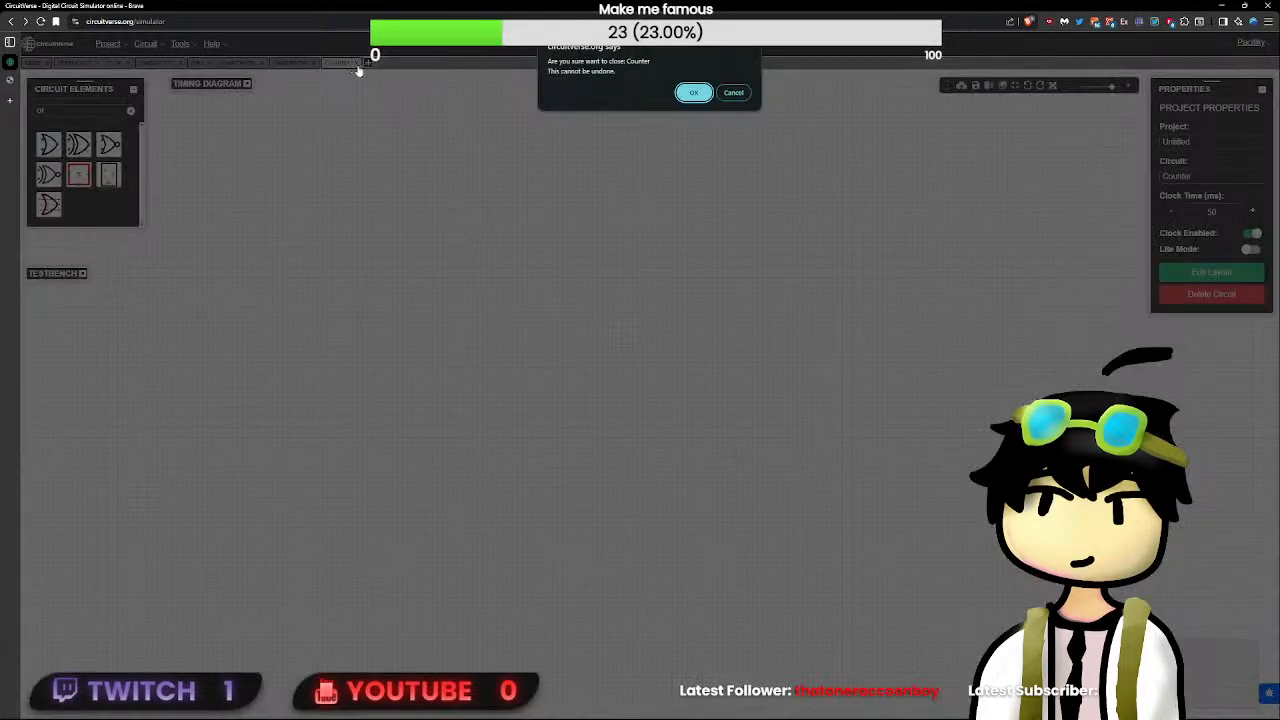
pyautogui.press('Return')
pyautogui.hotkey('ctrl', 'v')
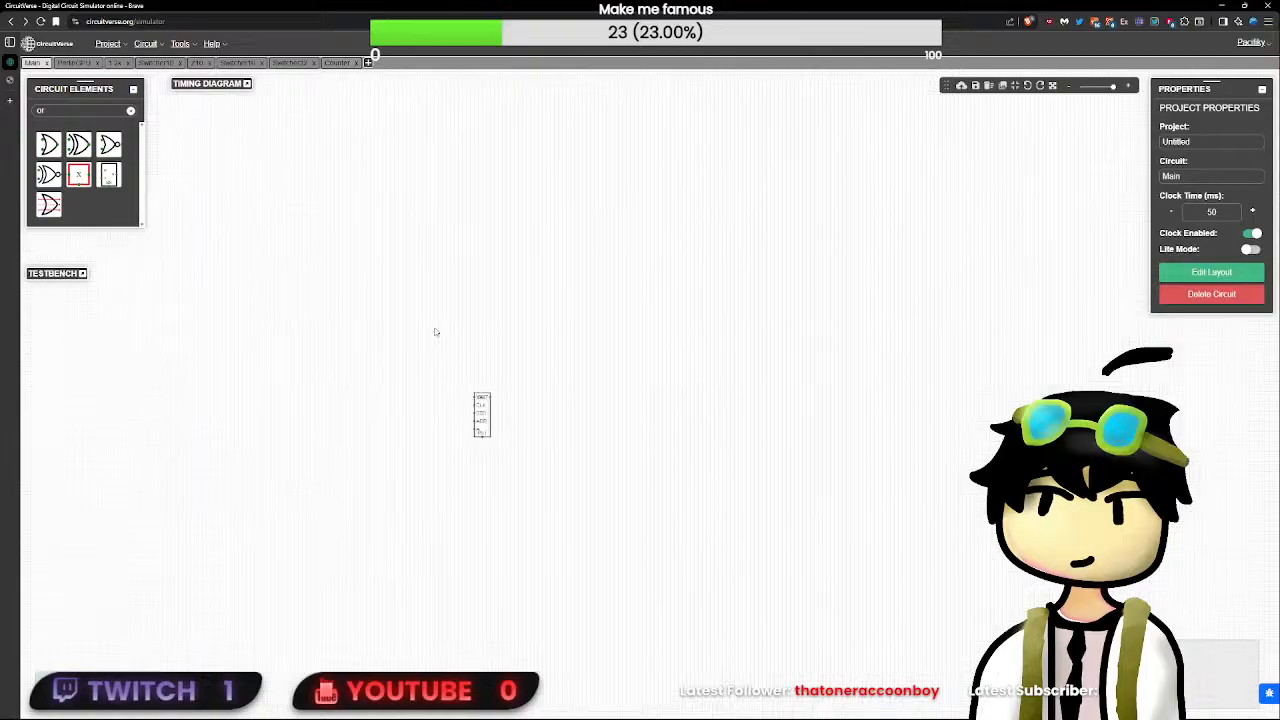
pyautogui.scroll(5, 597, 477)
pyautogui.moveTo(552, 565); pyautogui.dragTo(432, 423)
# - Open the pasted Counter circuit and attach the STO input directly beneath the VAL multiplexer, oriented UP with its label direction DOWN
pyautogui.doubleClick(463, 474)
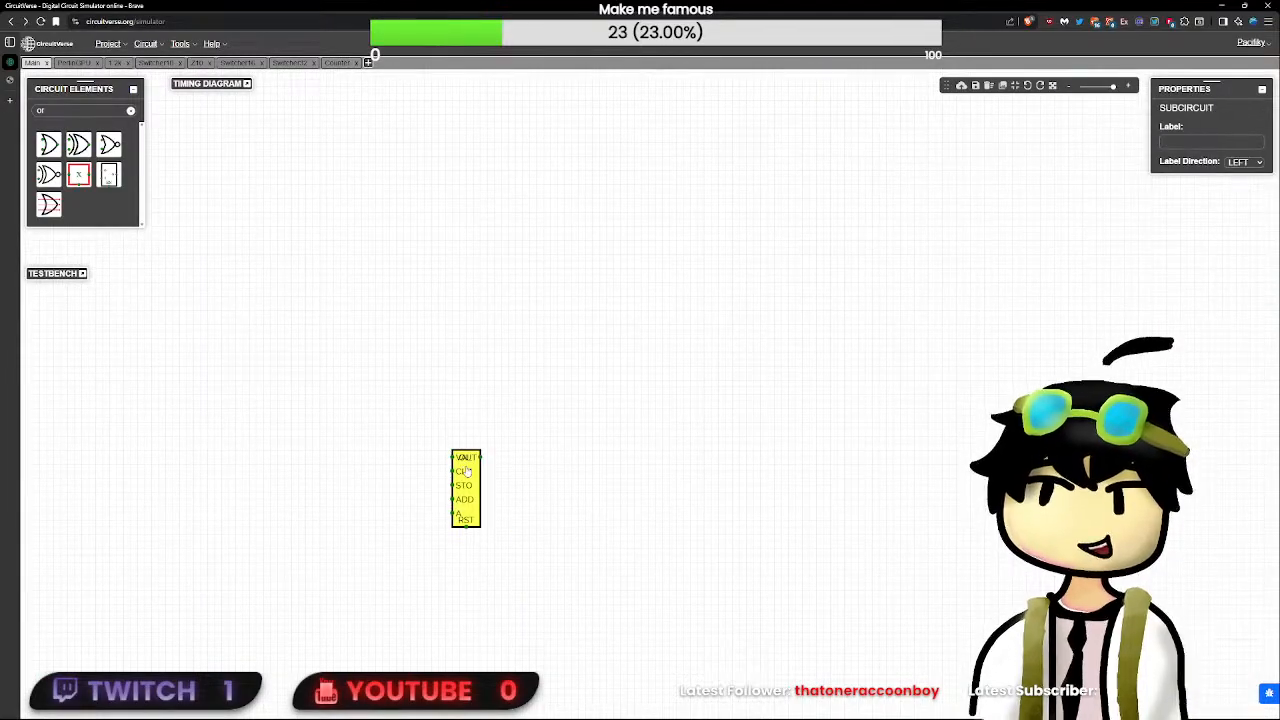
pyautogui.scroll(6, 345, 398)
pyautogui.click(556, 470)
pyautogui.moveTo(556, 470)
pyautogui.mouseDown()
pyautogui.moveTo(500, 466)
pyautogui.moveTo(551, 465)
pyautogui.moveTo(520, 451)
pyautogui.moveTo(558, 447)
pyautogui.mouseUp()
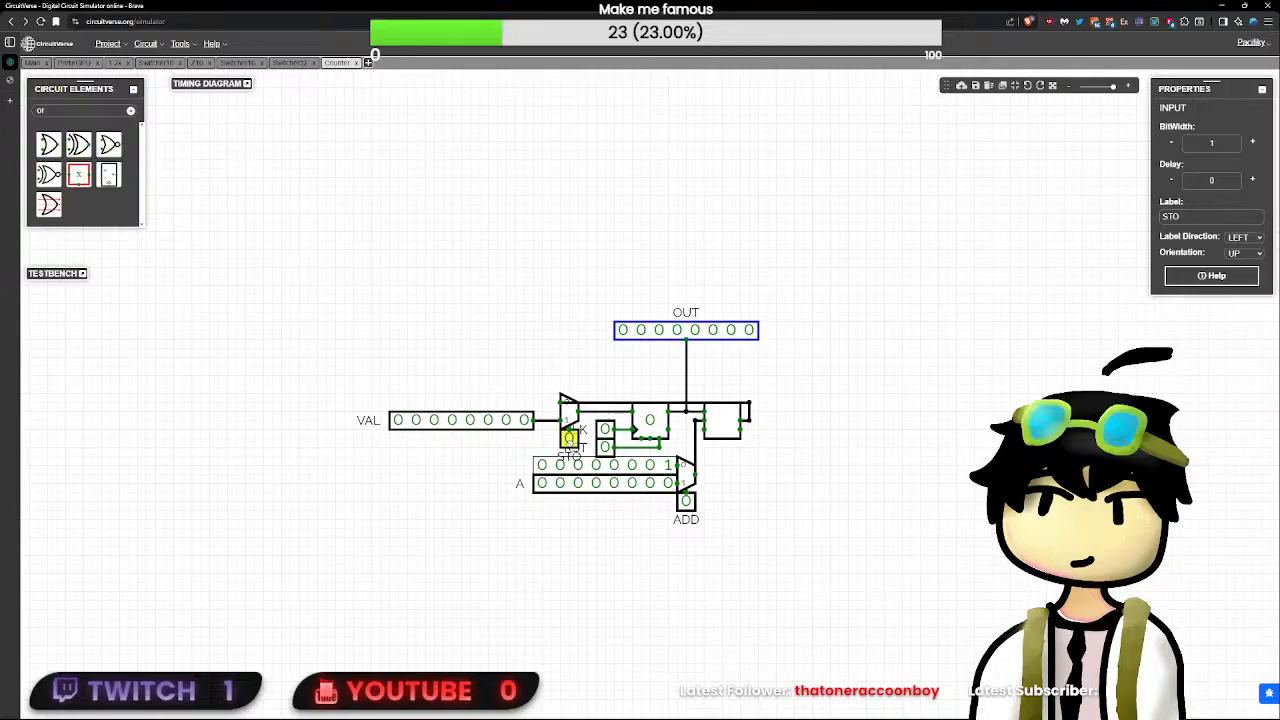
# - Move the VAL input flush against its multiplexer, with all of its bits at 0
pyautogui.click(524, 421)
pyautogui.click(568, 445)
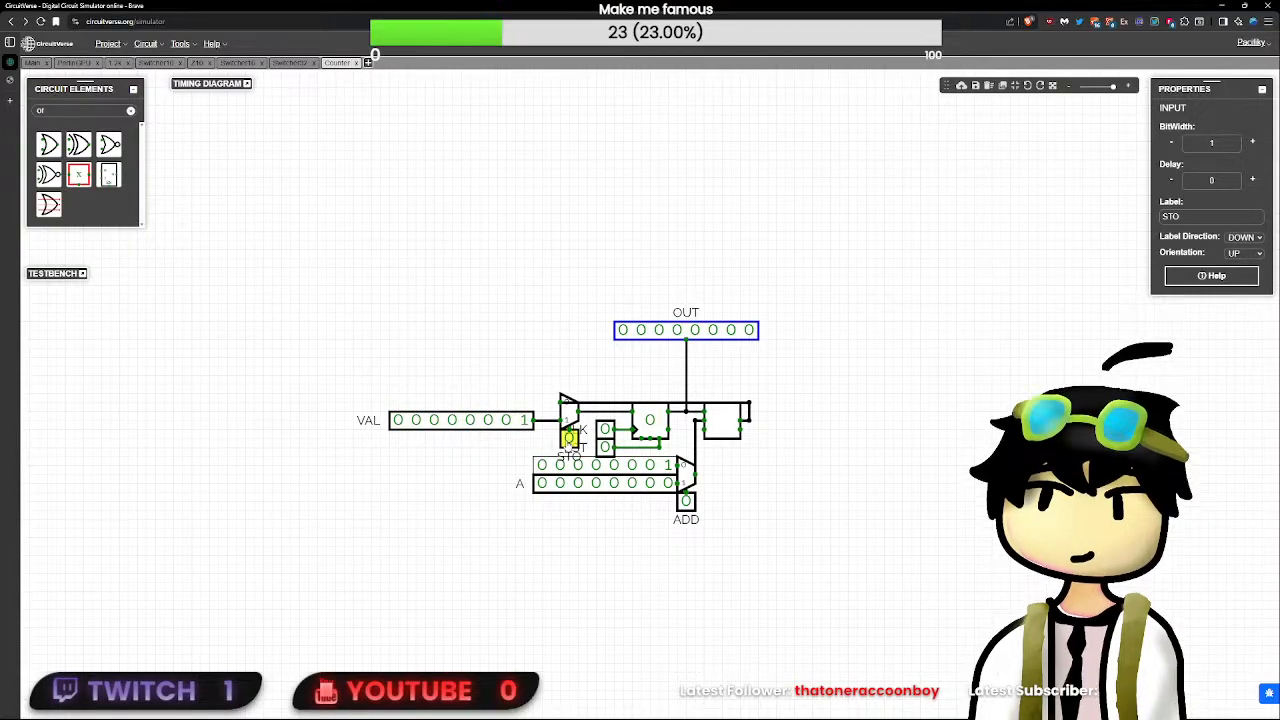
pyautogui.scroll(1, 568, 445)
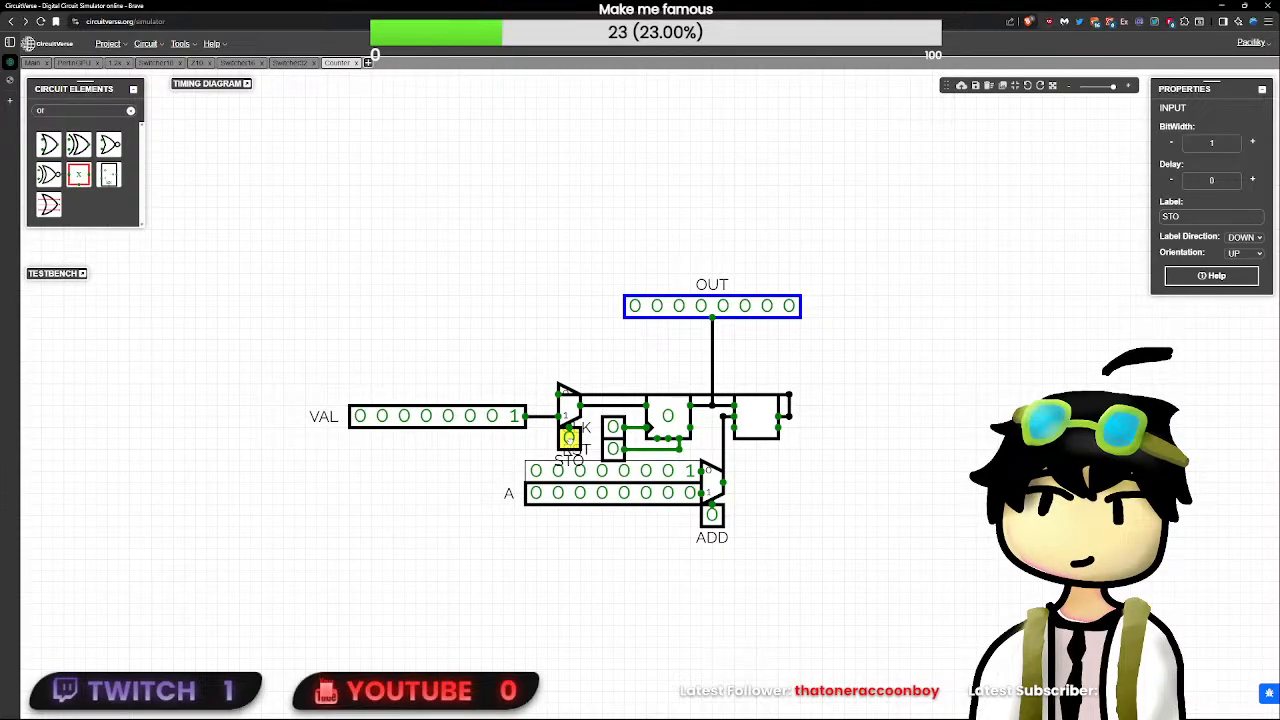
pyautogui.click(515, 419)
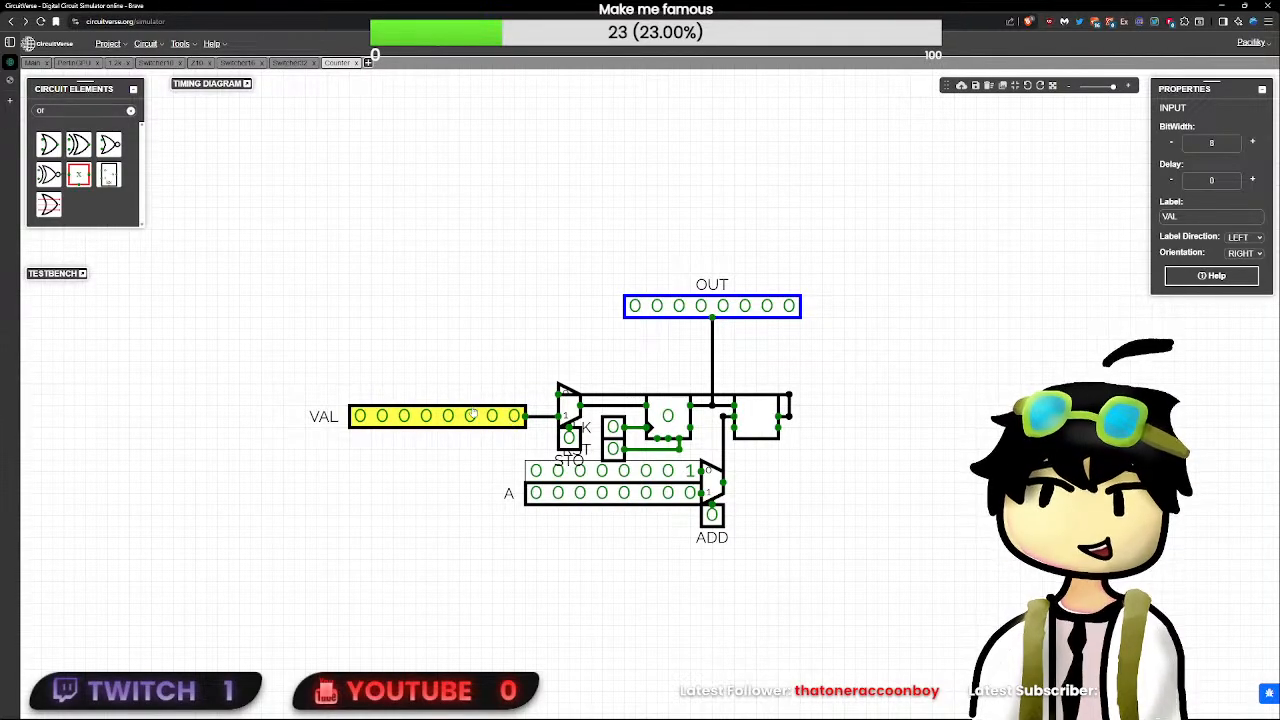
pyautogui.click(567, 411)
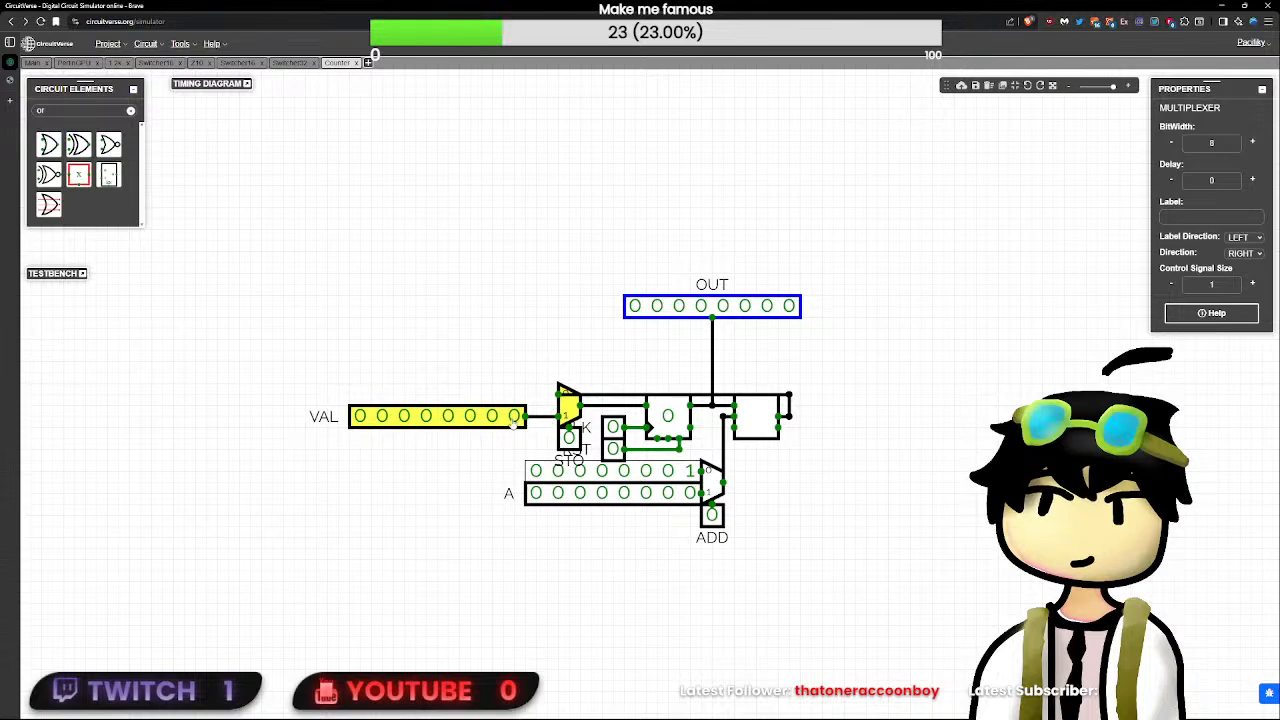
pyautogui.moveTo(515, 417); pyautogui.dragTo(548, 424)
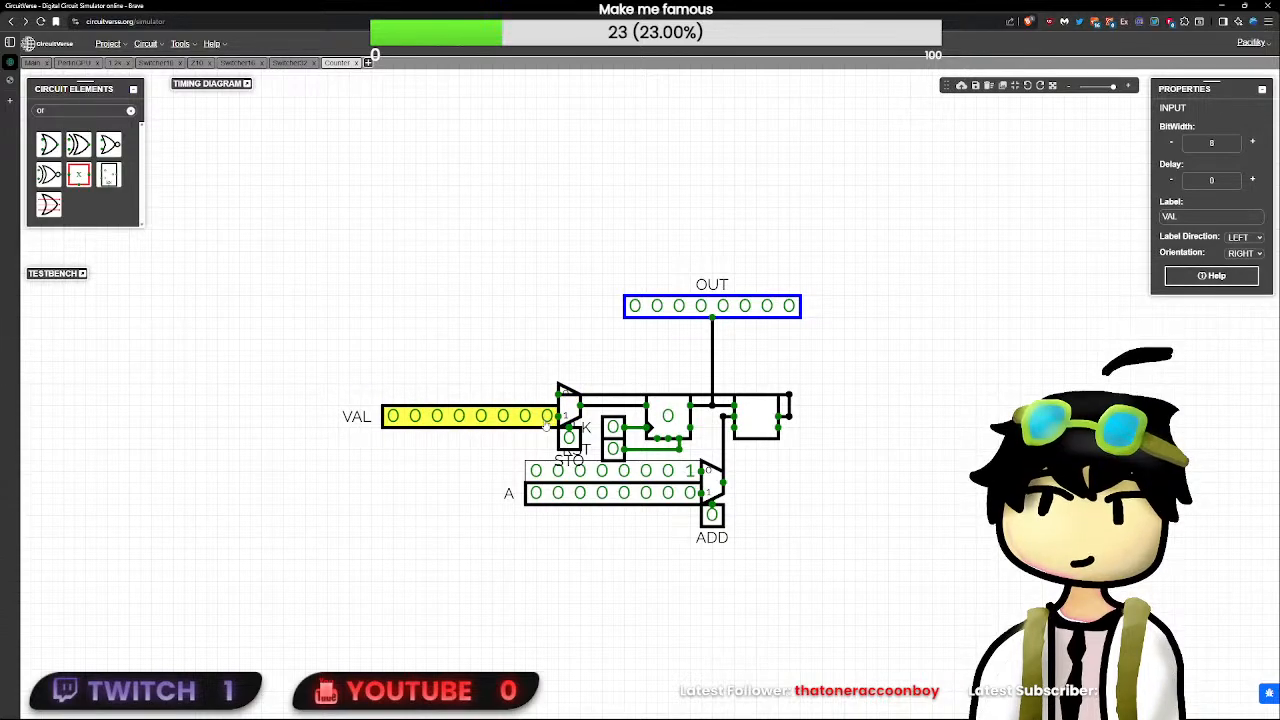
pyautogui.moveTo(1192, 217); pyautogui.dragTo(1134, 221)
pyautogui.click(917, 372)
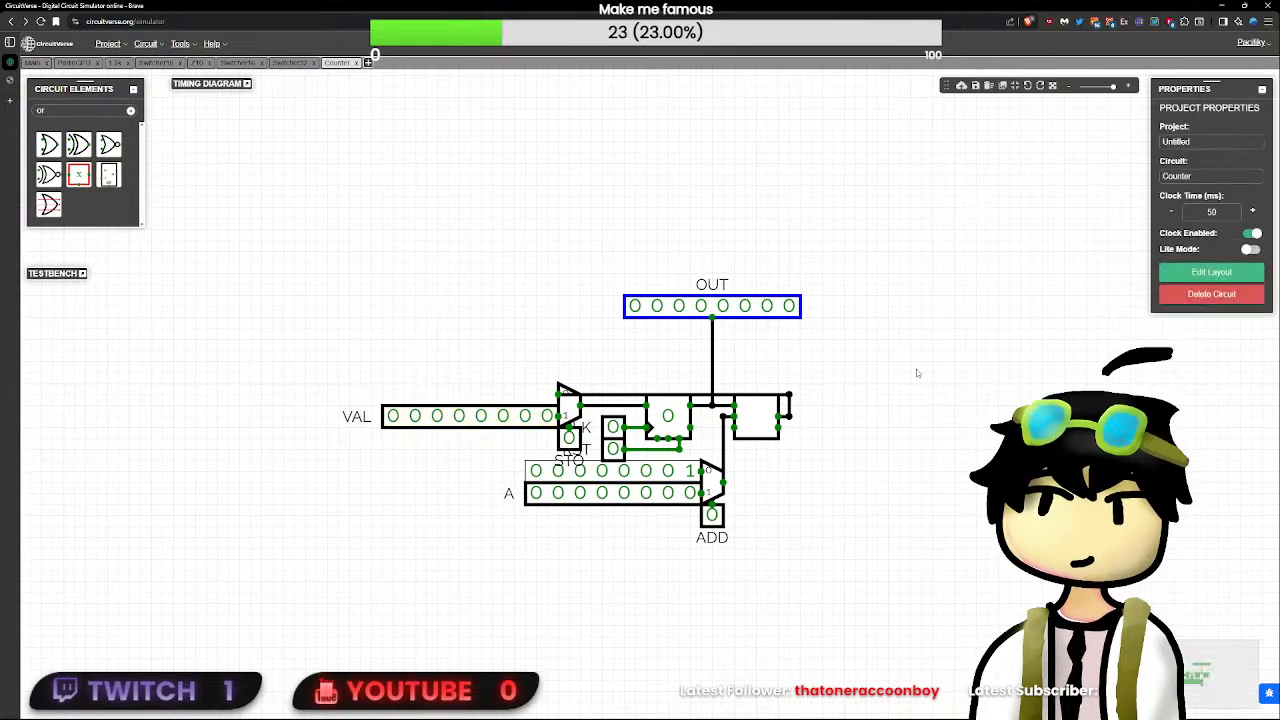
# - Test the ADD multiplexer by setting A to 00010000 and probing the output with ADD at 0 and 1, then reset both inputs
pyautogui.click(569, 437)
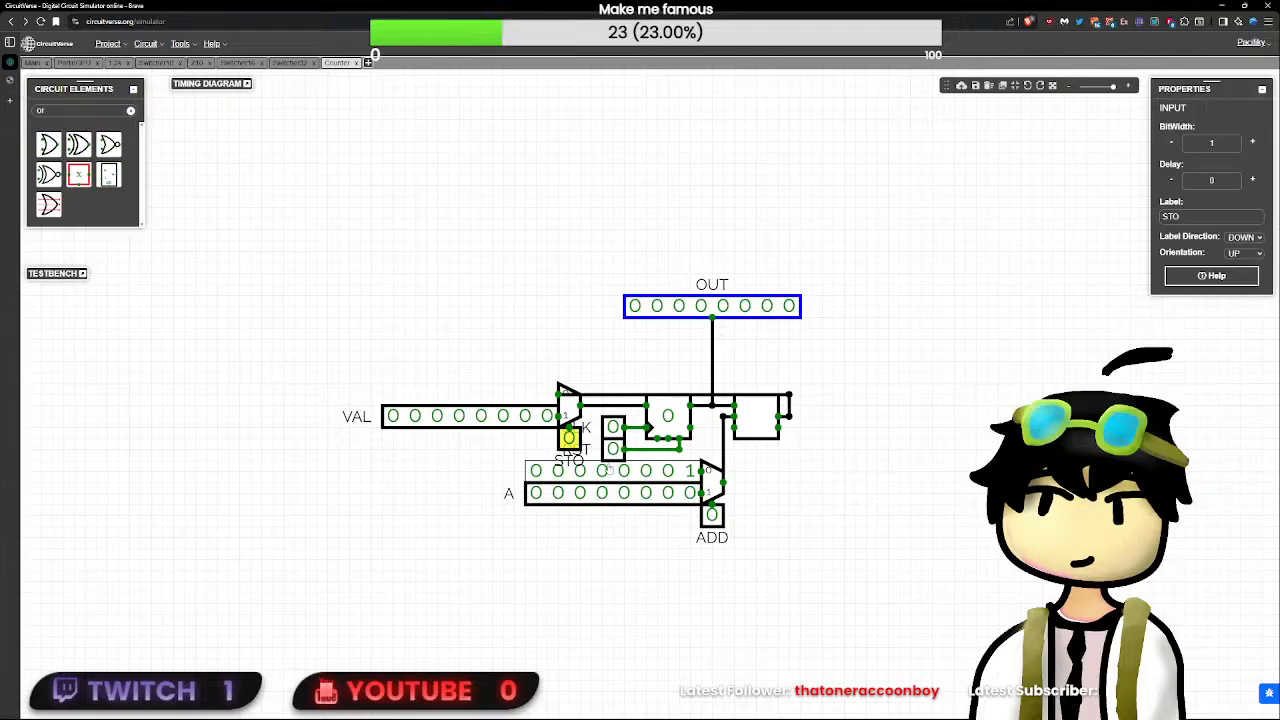
pyautogui.click(713, 515)
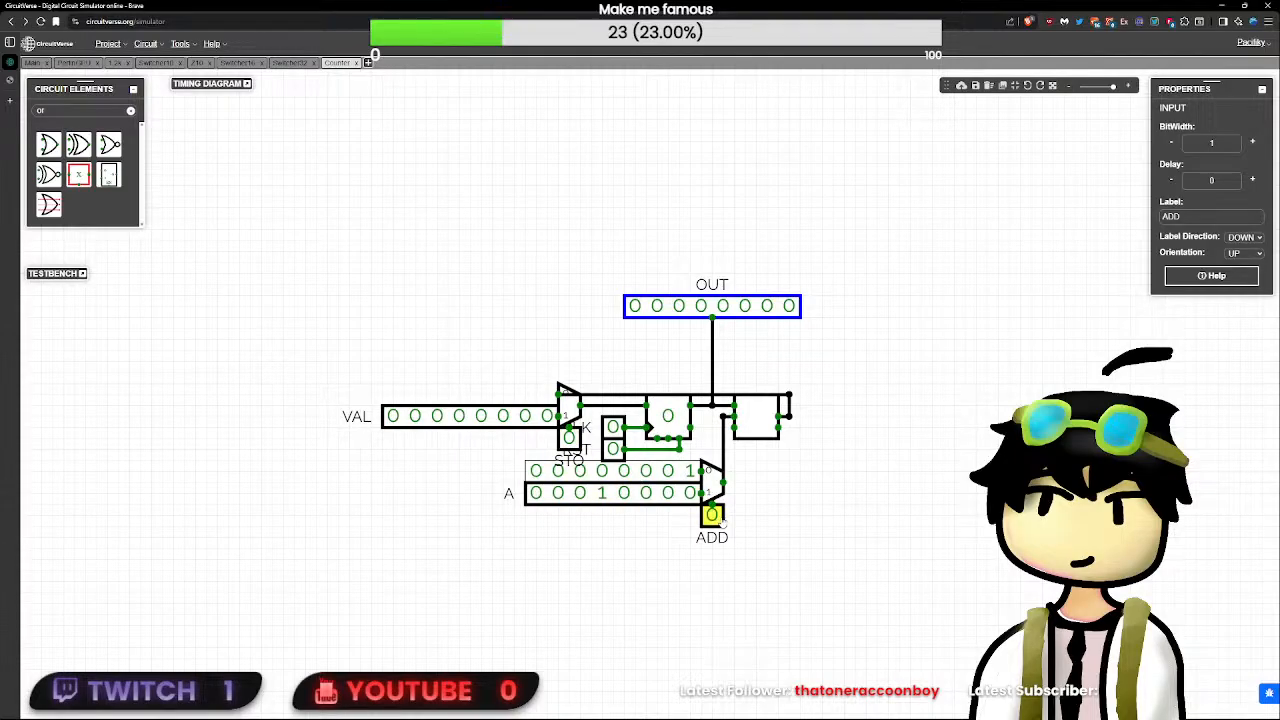
pyautogui.click(724, 418)
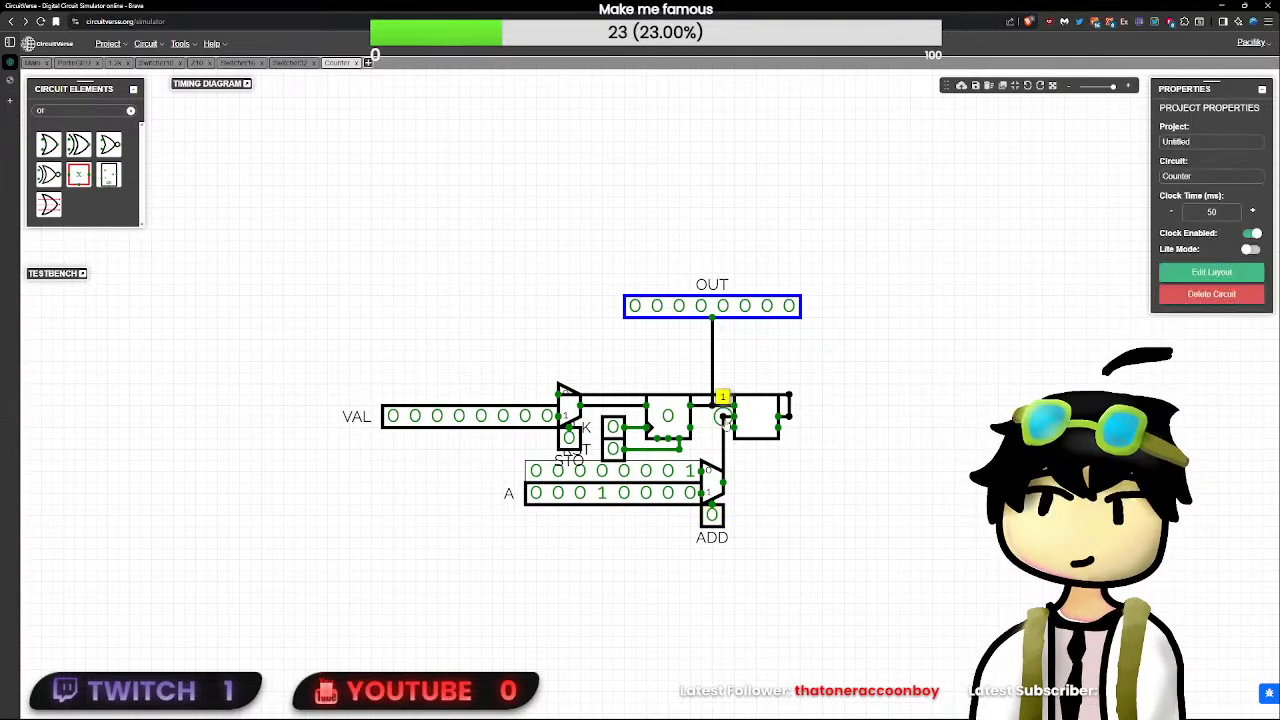
pyautogui.click(726, 531)
pyautogui.click(719, 520)
pyautogui.click(724, 418)
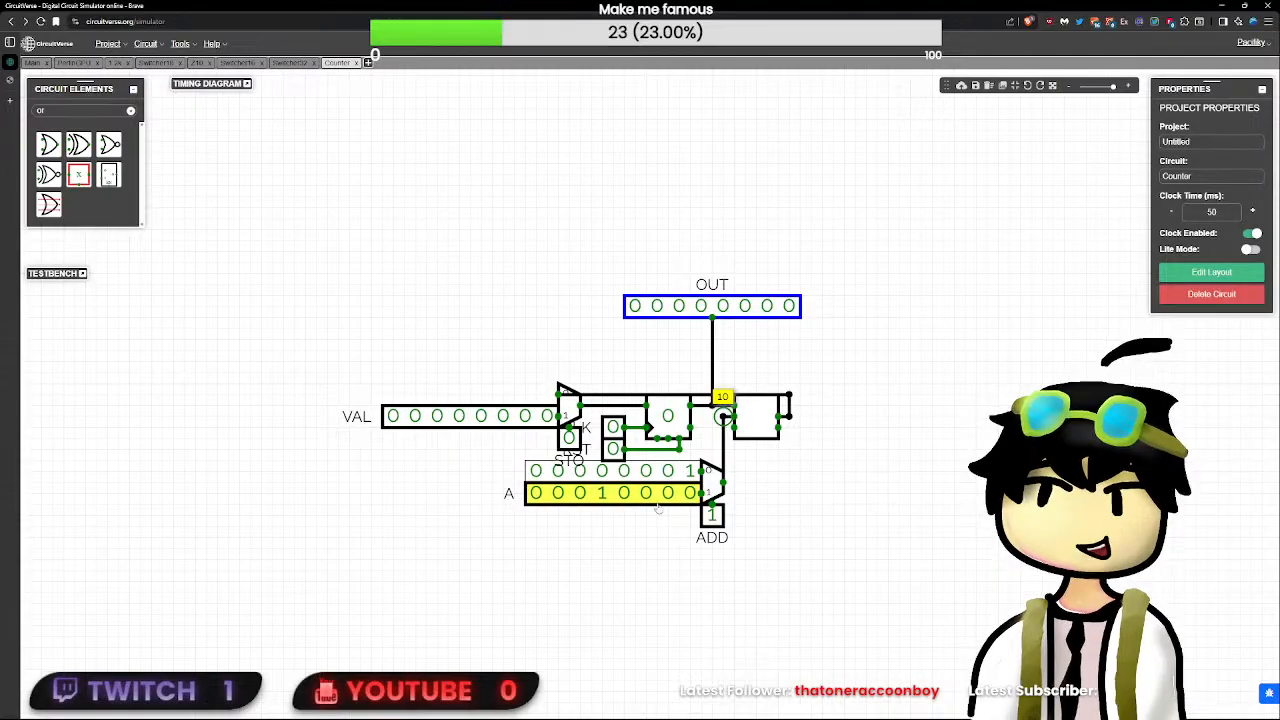
pyautogui.click(604, 492)
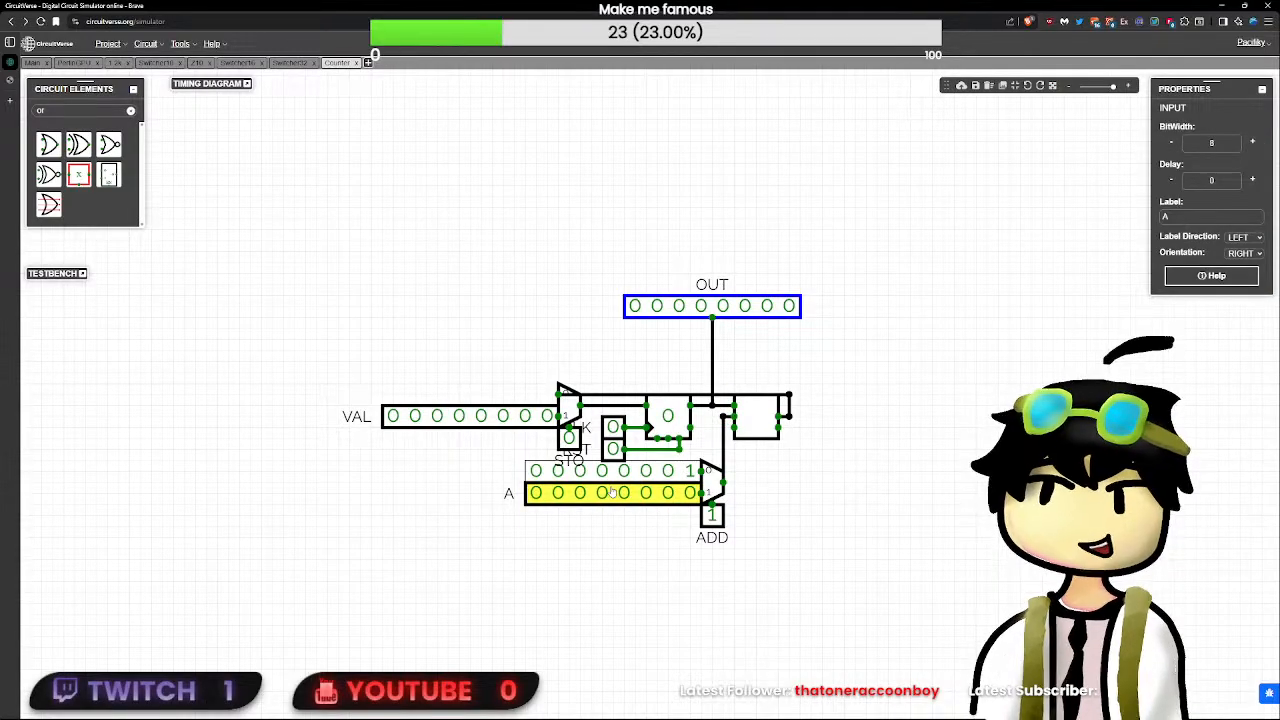
pyautogui.click(700, 510)
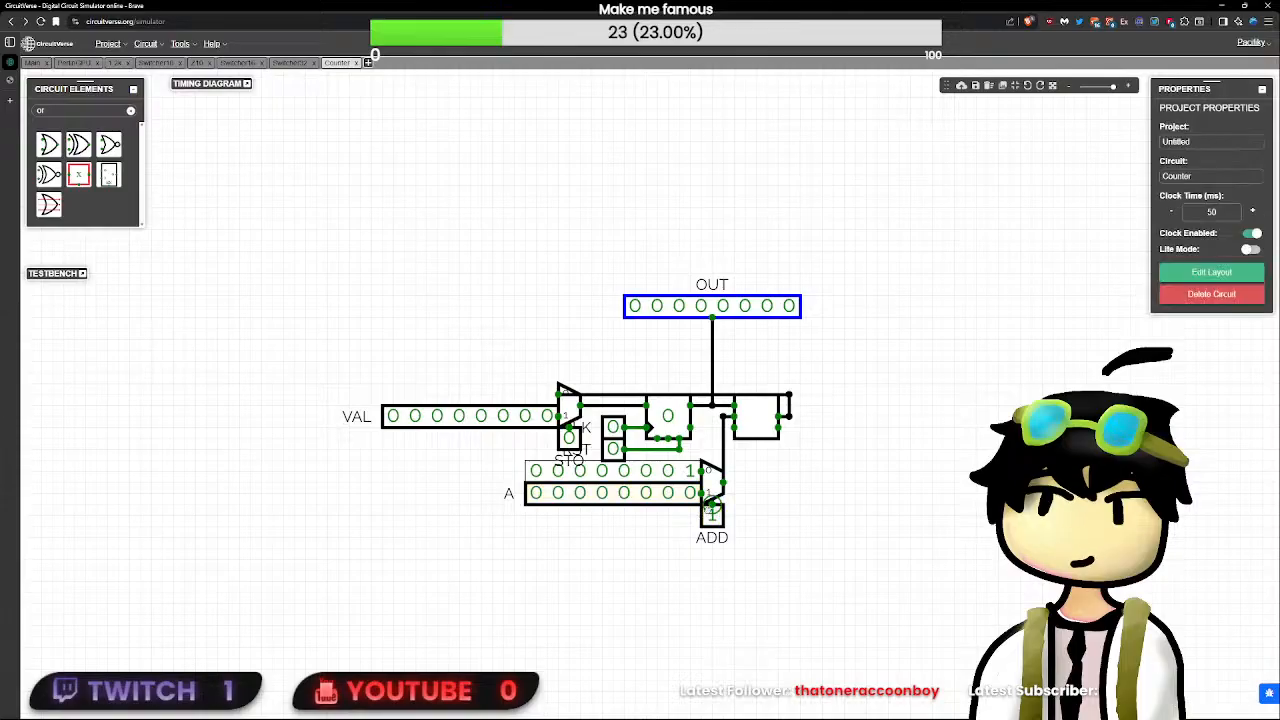
pyautogui.click(711, 514)
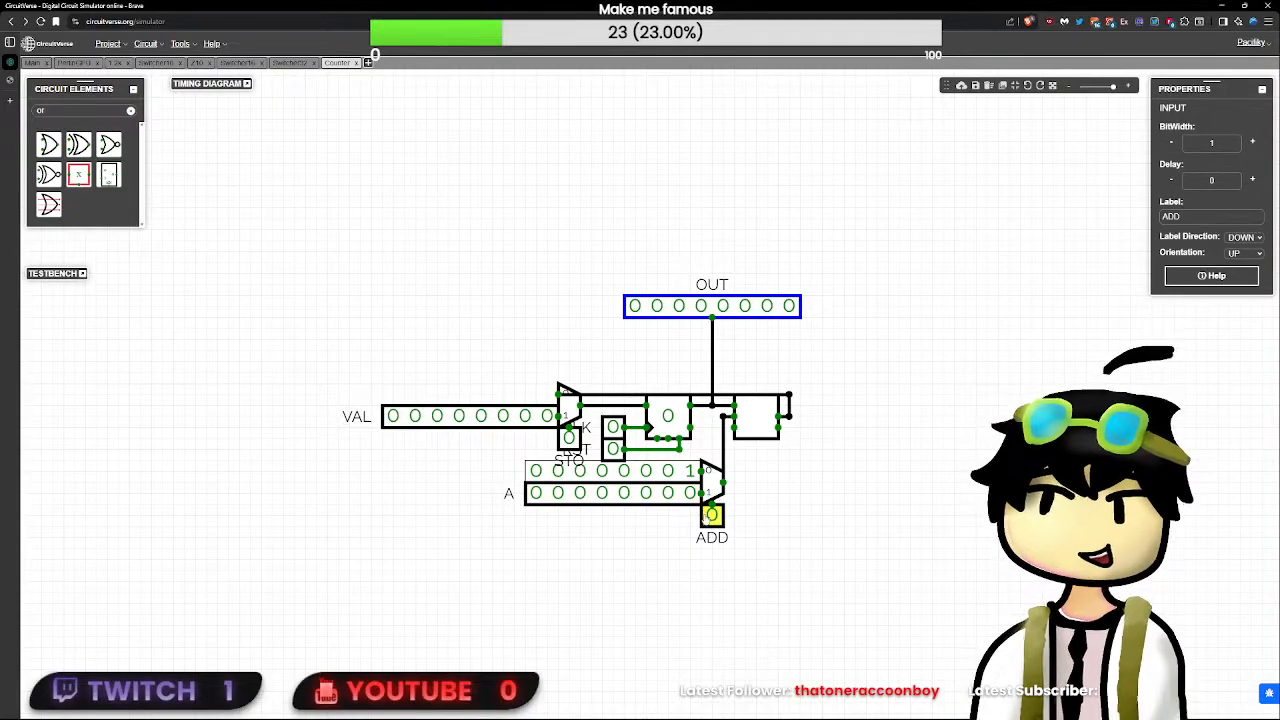
pyautogui.click(630, 496)
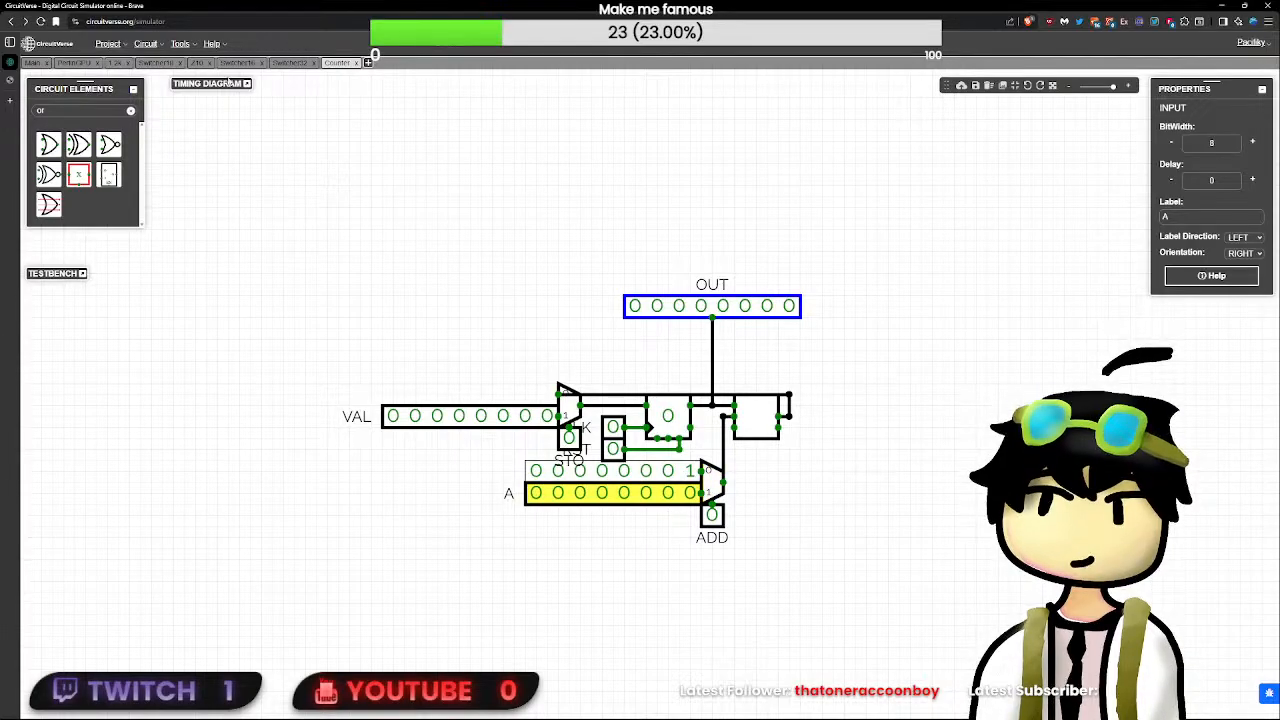
pyautogui.click(18, 79)
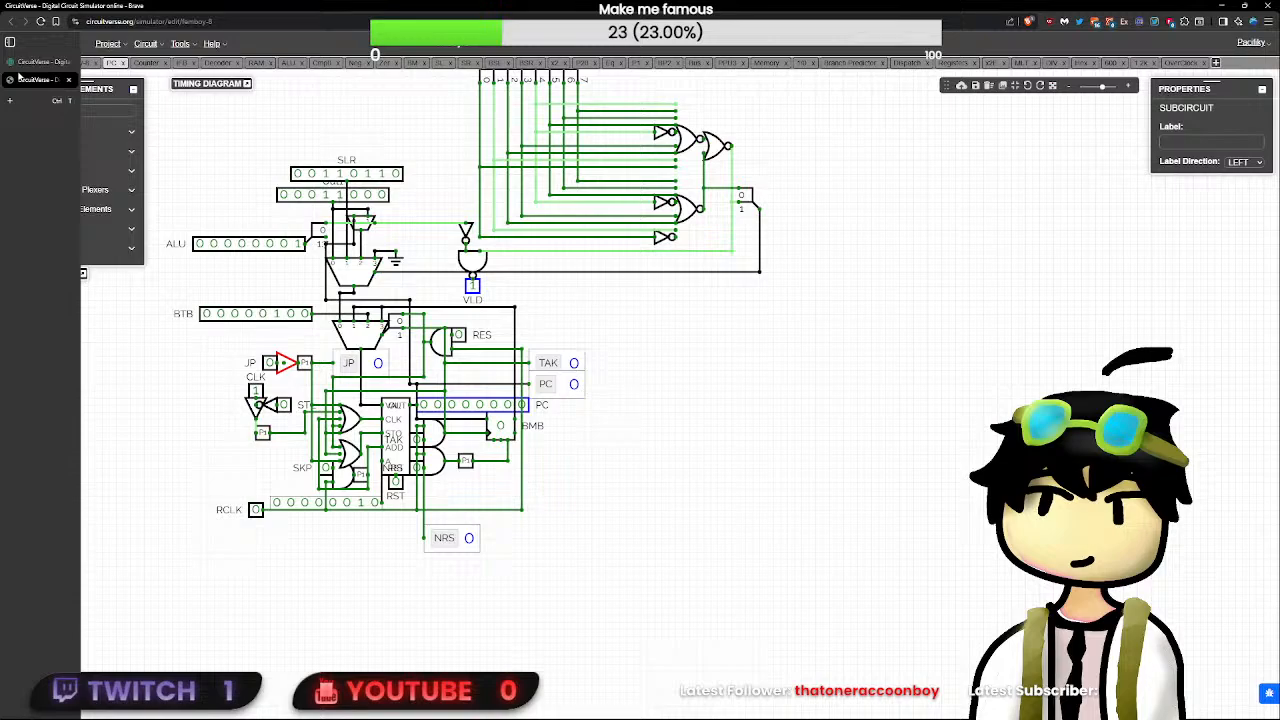
pyautogui.click(20, 63)
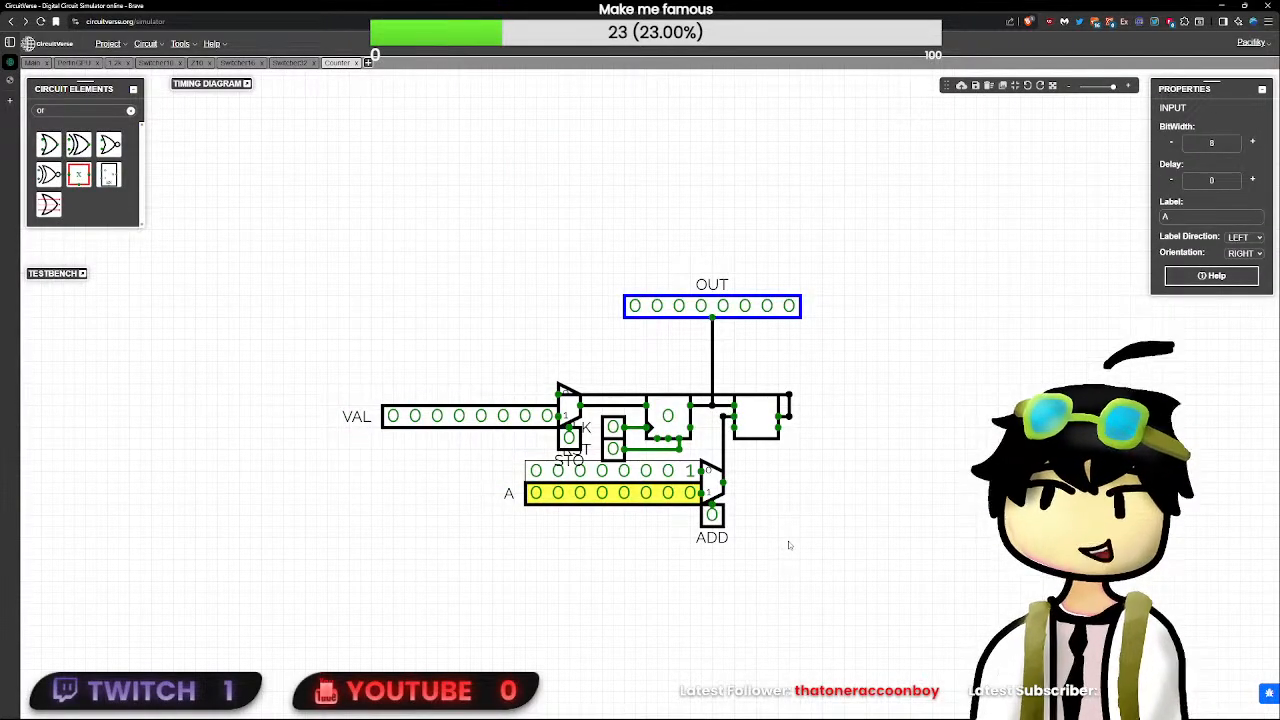
# - Move the RST input, oriented UP, directly beneath the flip-flop's reset pin and the CLK input flush against its clock pin
pyautogui.moveTo(789, 546); pyautogui.dragTo(692, 538)
pyautogui.scroll(7, 691, 538)
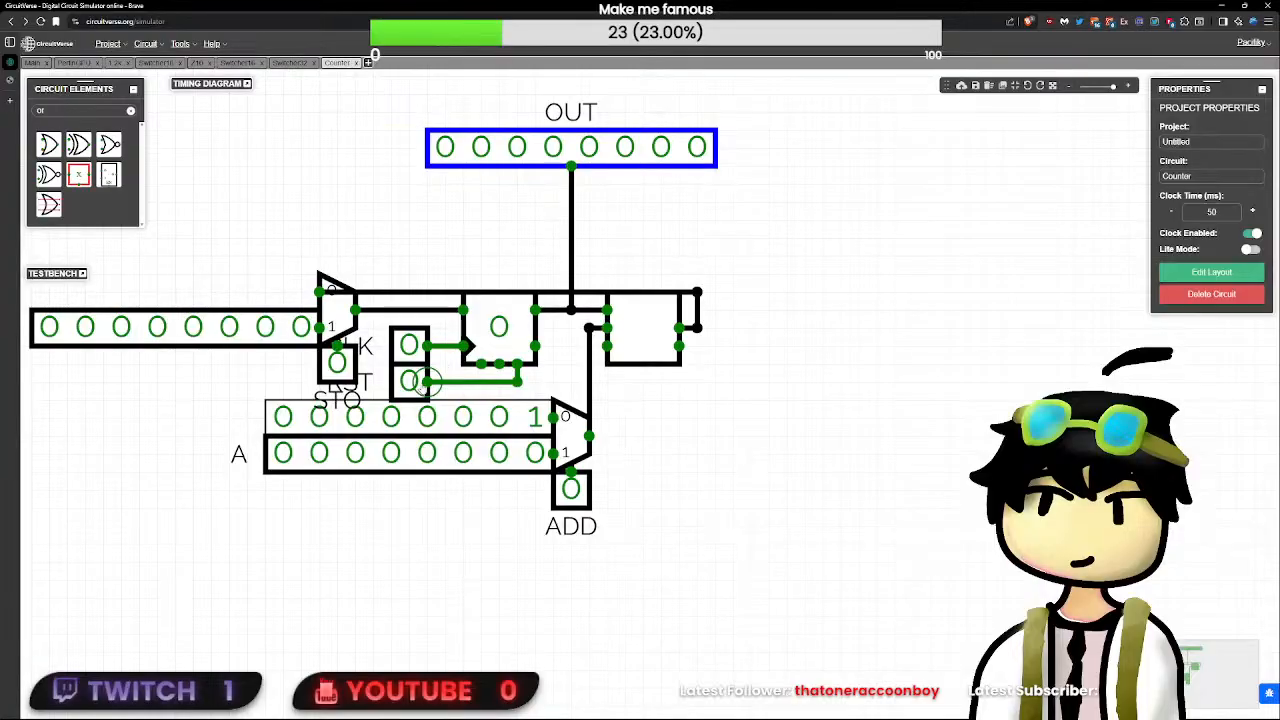
pyautogui.click(420, 380)
pyautogui.moveTo(420, 380); pyautogui.dragTo(516, 386)
pyautogui.click(516, 388)
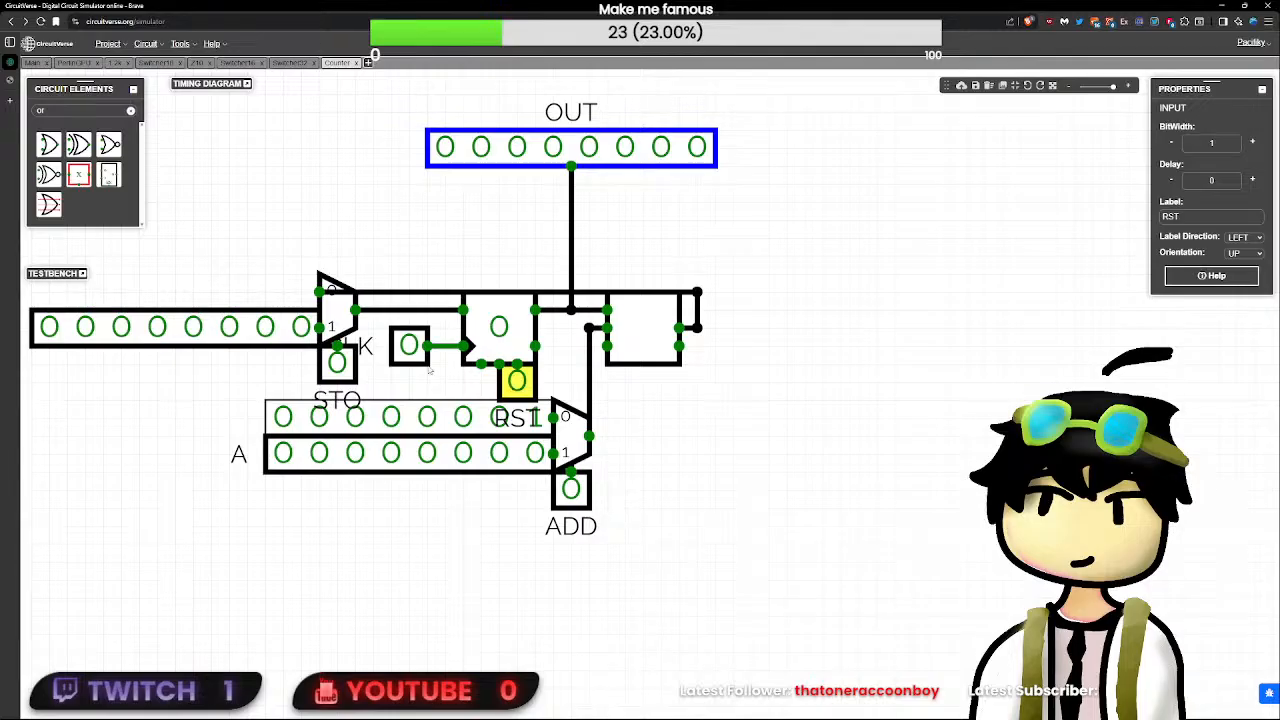
pyautogui.moveTo(411, 353); pyautogui.dragTo(445, 354)
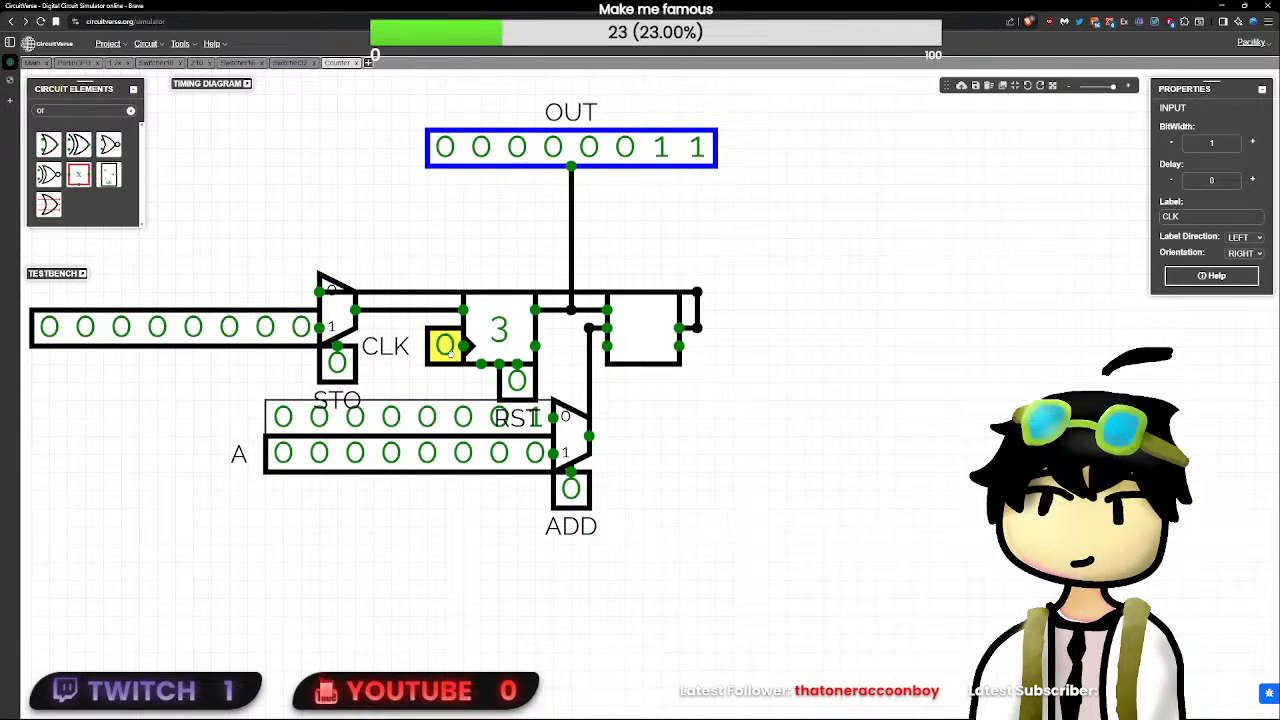
# - Pulse the CLK input to test the counting, and inspect the flip-flop, adder, ADD multiplexer and the wire feeding OUT
pyautogui.click(450, 345)
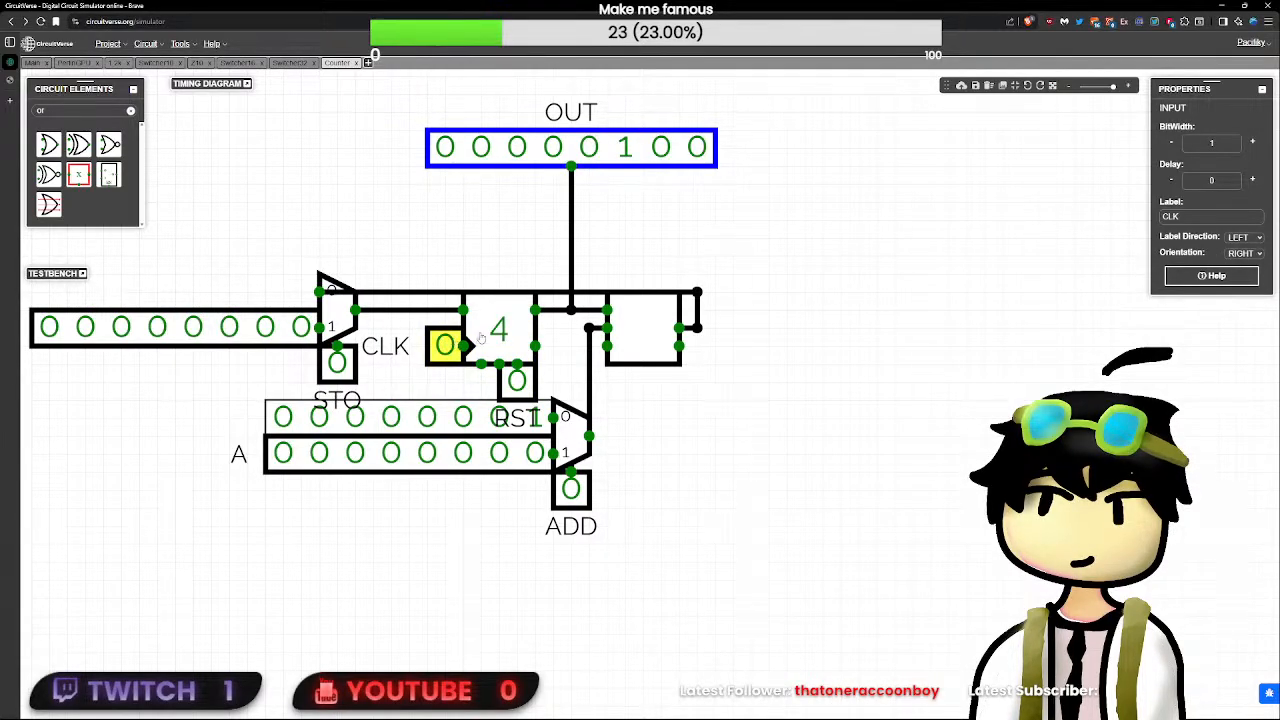
pyautogui.click(499, 335)
pyautogui.click(609, 310)
pyautogui.click(639, 321)
pyautogui.click(515, 331)
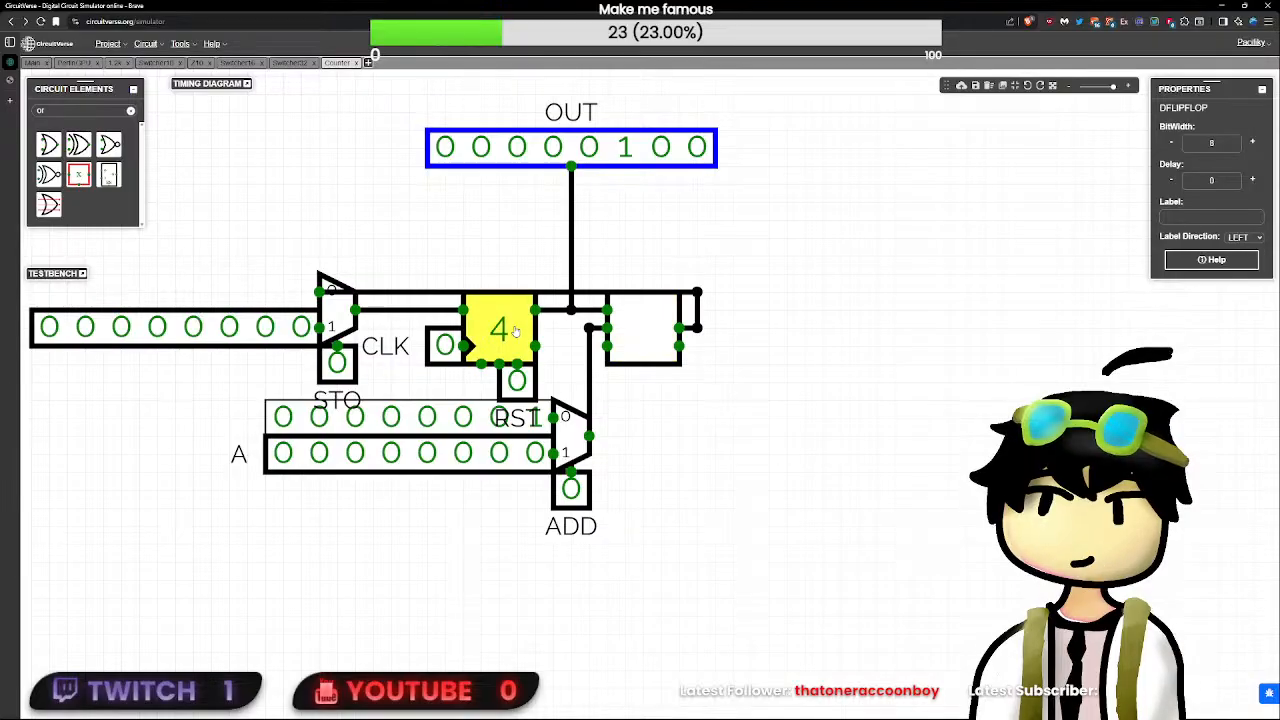
pyautogui.click(572, 432)
pyautogui.click(571, 488)
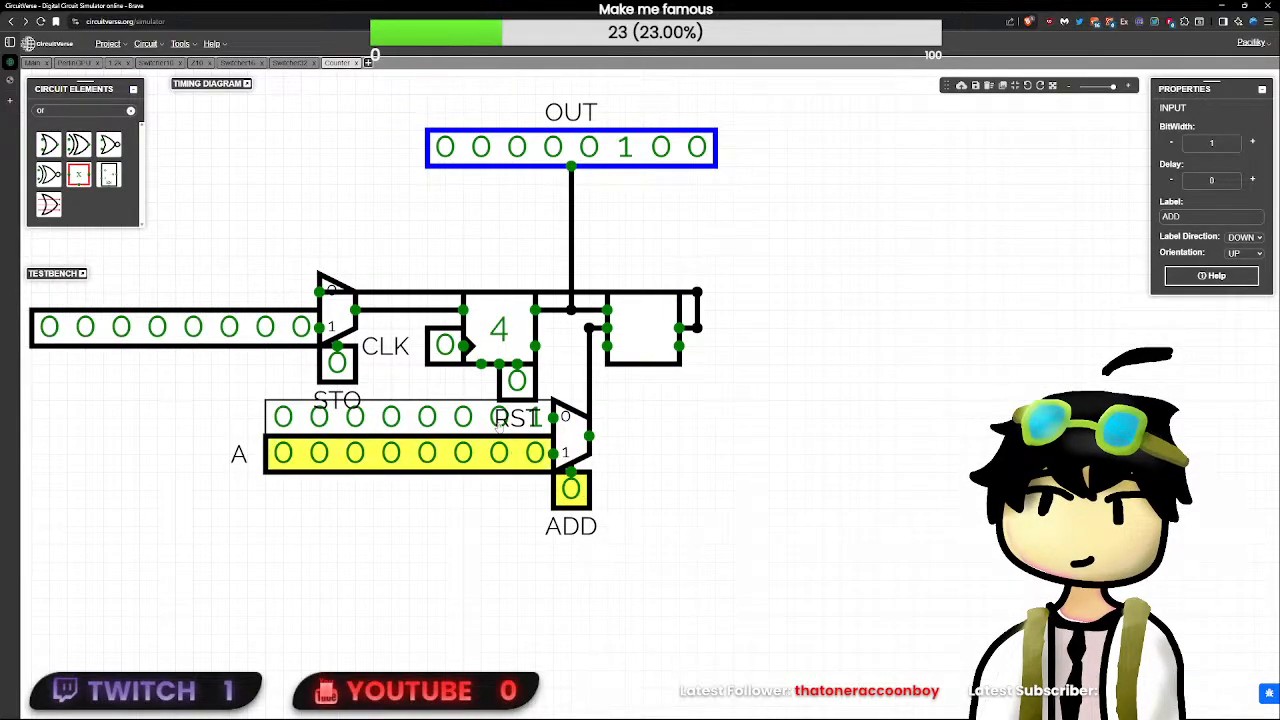
pyautogui.moveTo(424, 236); pyautogui.dragTo(566, 421)
pyautogui.moveTo(568, 312)
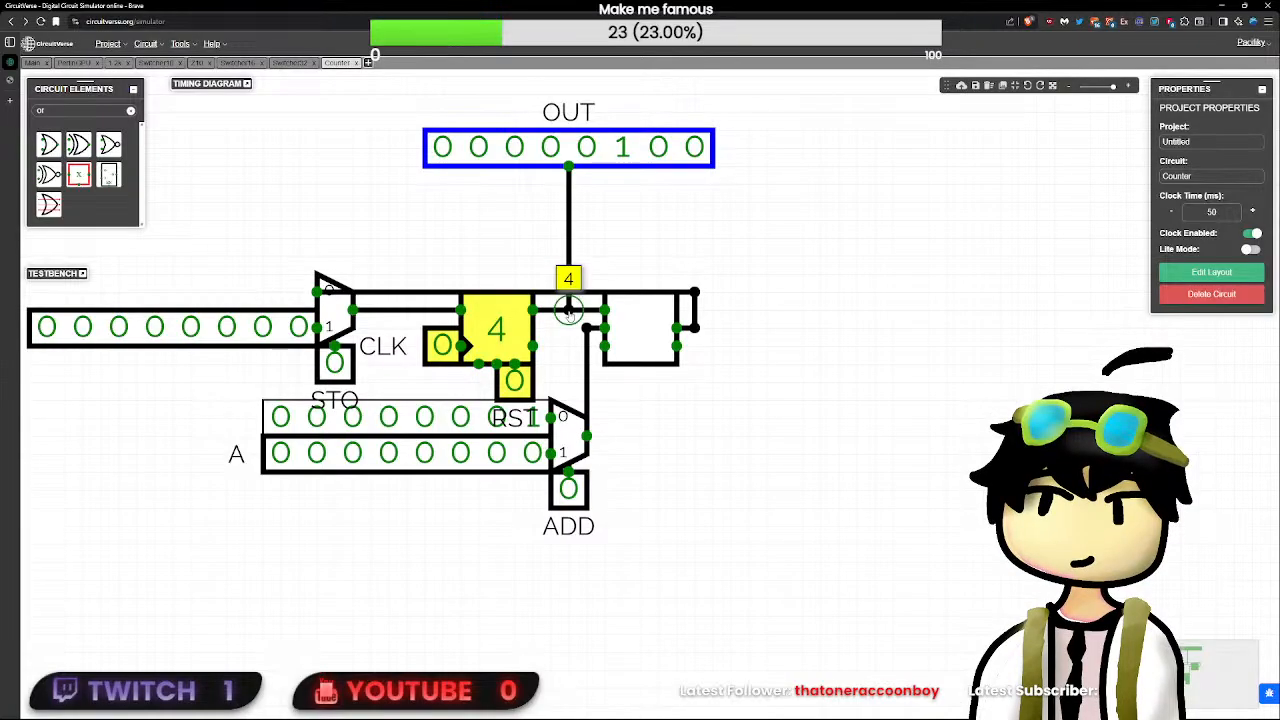
# - Move the flip-flop with its CLK and RST inputs closer to the adder, and lower OUT into line with its wire
pyautogui.moveTo(501, 321); pyautogui.dragTo(516, 321)
pyautogui.click(378, 395)
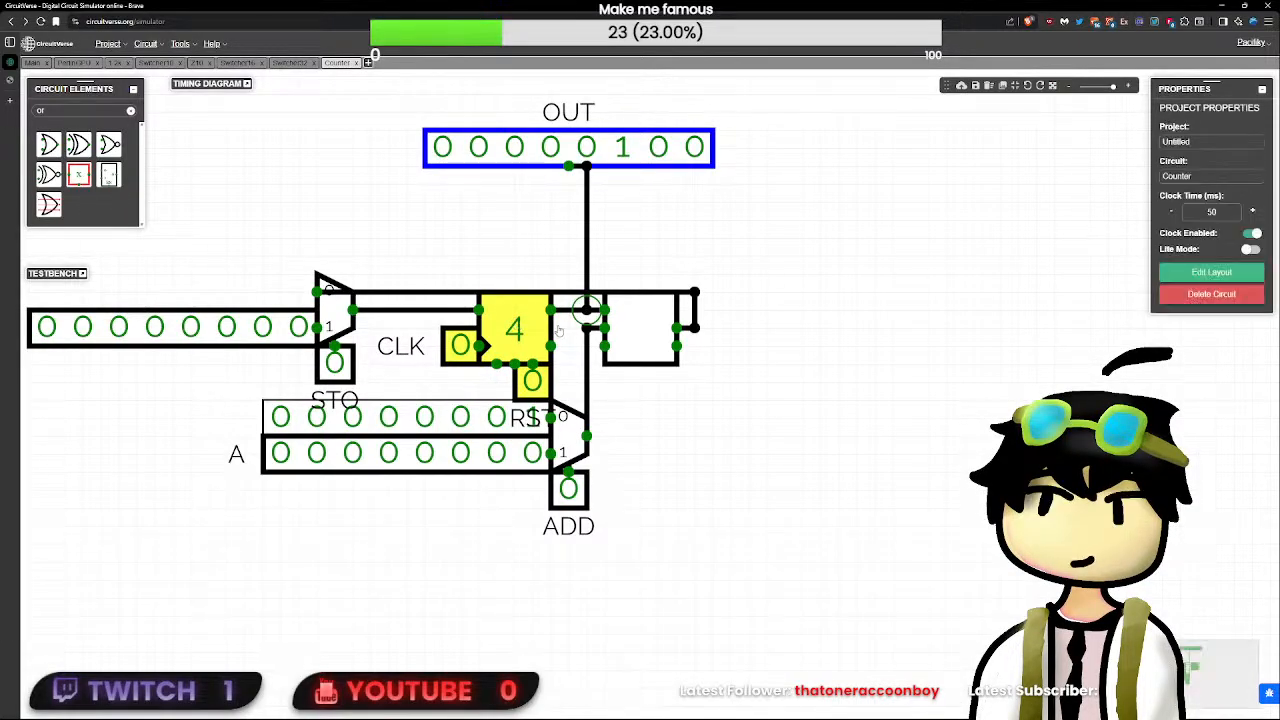
pyautogui.moveTo(439, 403); pyautogui.dragTo(547, 324)
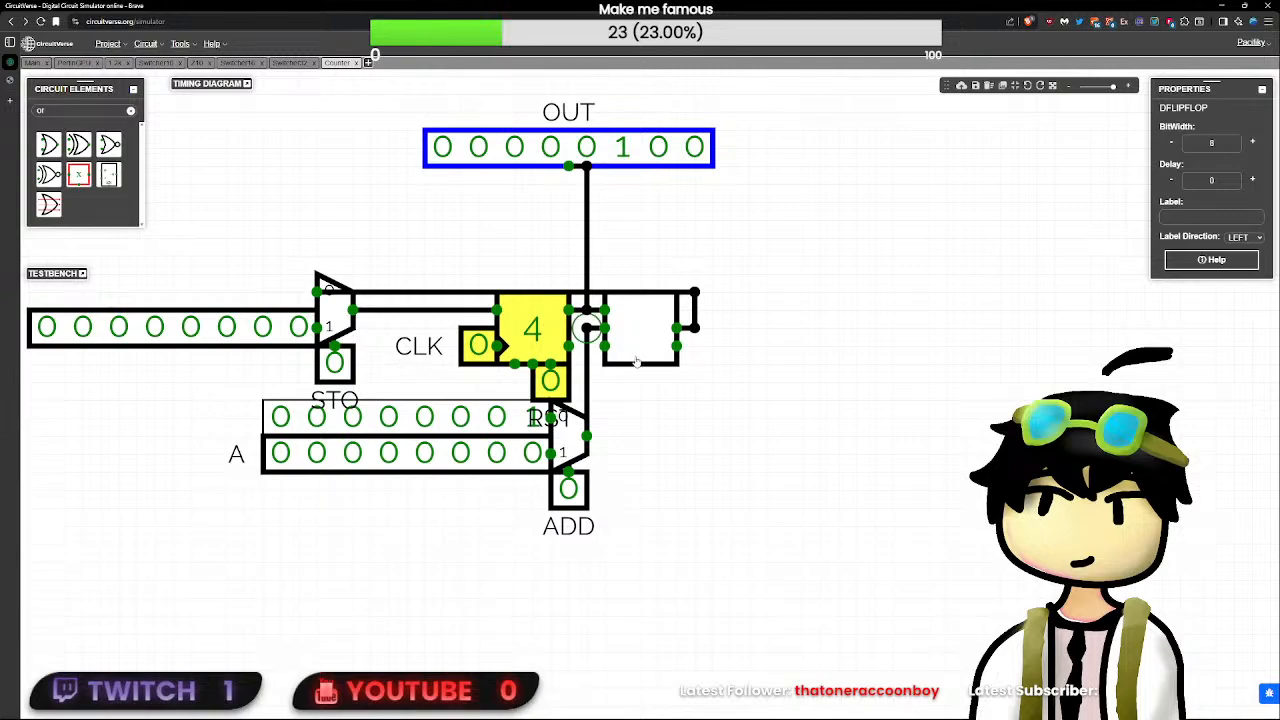
pyautogui.click(636, 362)
pyautogui.click(663, 440)
pyautogui.moveTo(624, 145); pyautogui.dragTo(636, 262)
pyautogui.click(684, 204)
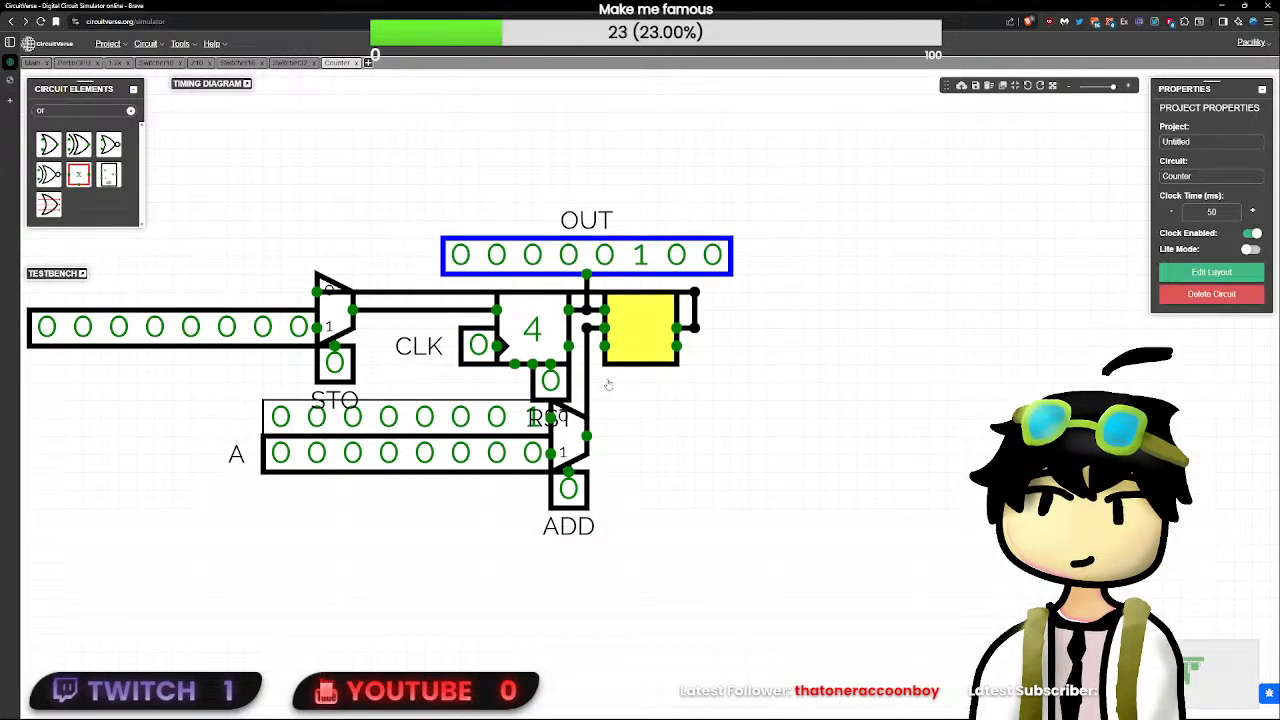
# - Move the VAL input, the STO input and their multiplexer together closer to the flip-flop
pyautogui.moveTo(249, 363); pyautogui.dragTo(60, 424)
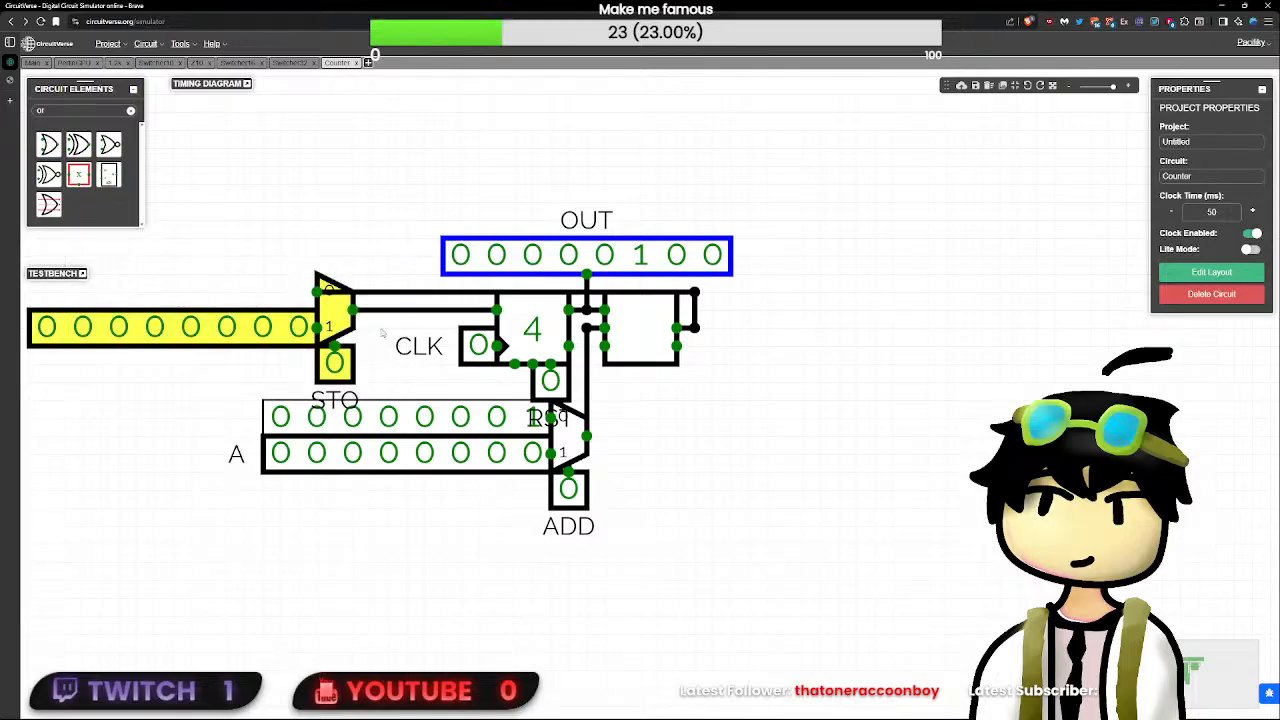
pyautogui.moveTo(334, 320); pyautogui.dragTo(424, 320)
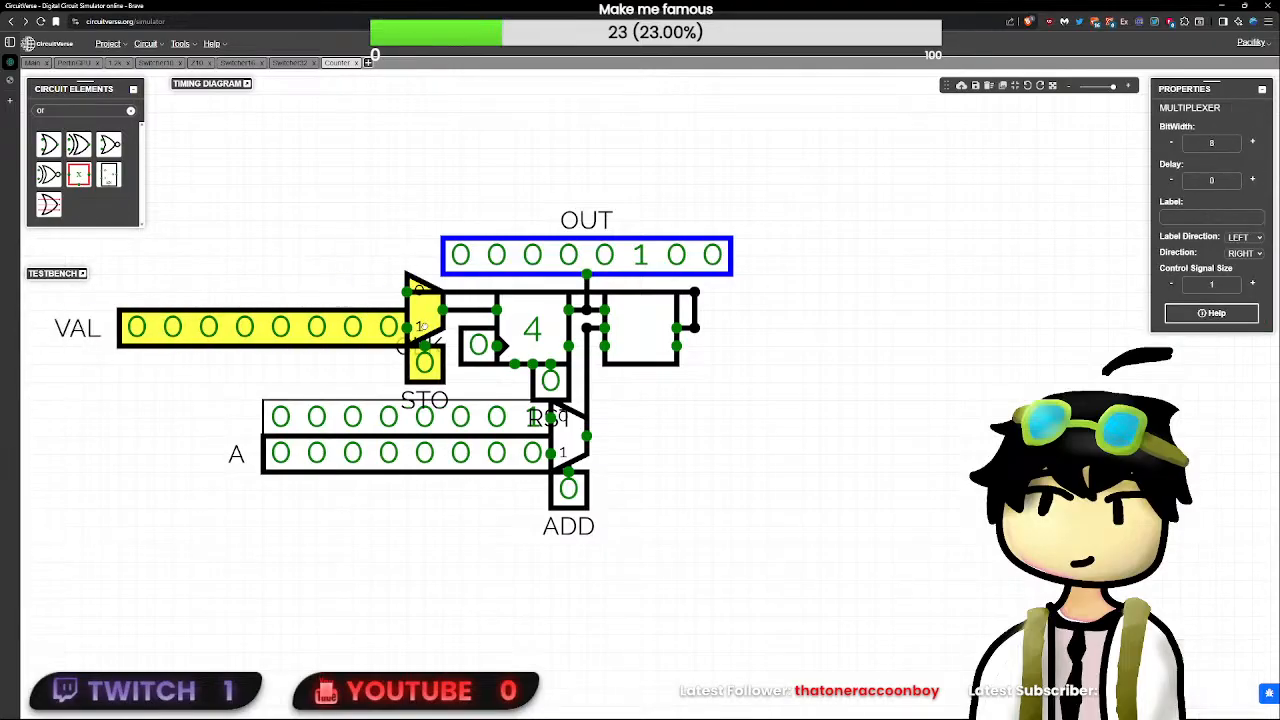
pyautogui.click(484, 381)
# - Test the counter by pulsing CLK, resetting it with RST, and pulsing CLK again, leaving CLK at 0
pyautogui.click(479, 357)
pyautogui.click(479, 357)
pyautogui.click(479, 357)
pyautogui.click(479, 357)
pyautogui.click(479, 357)
pyautogui.click(479, 357)
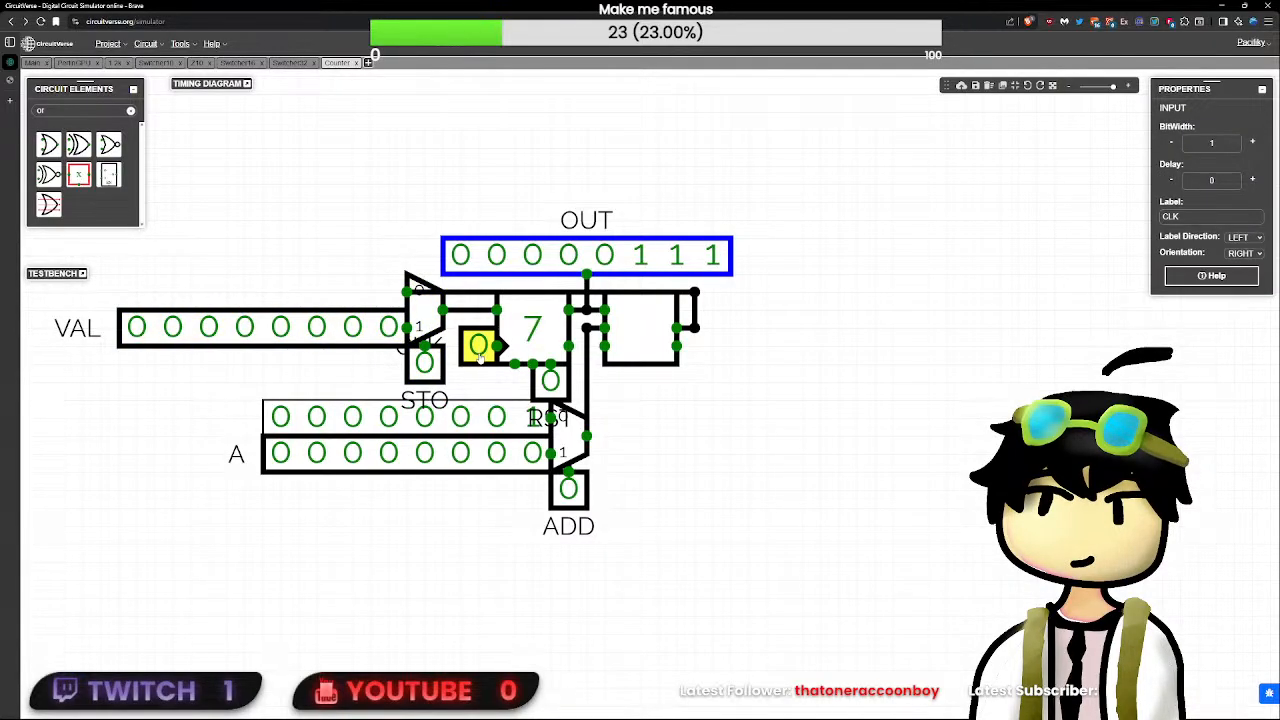
pyautogui.click(500, 454)
pyautogui.click(530, 328)
pyautogui.click(550, 380)
pyautogui.click(550, 380)
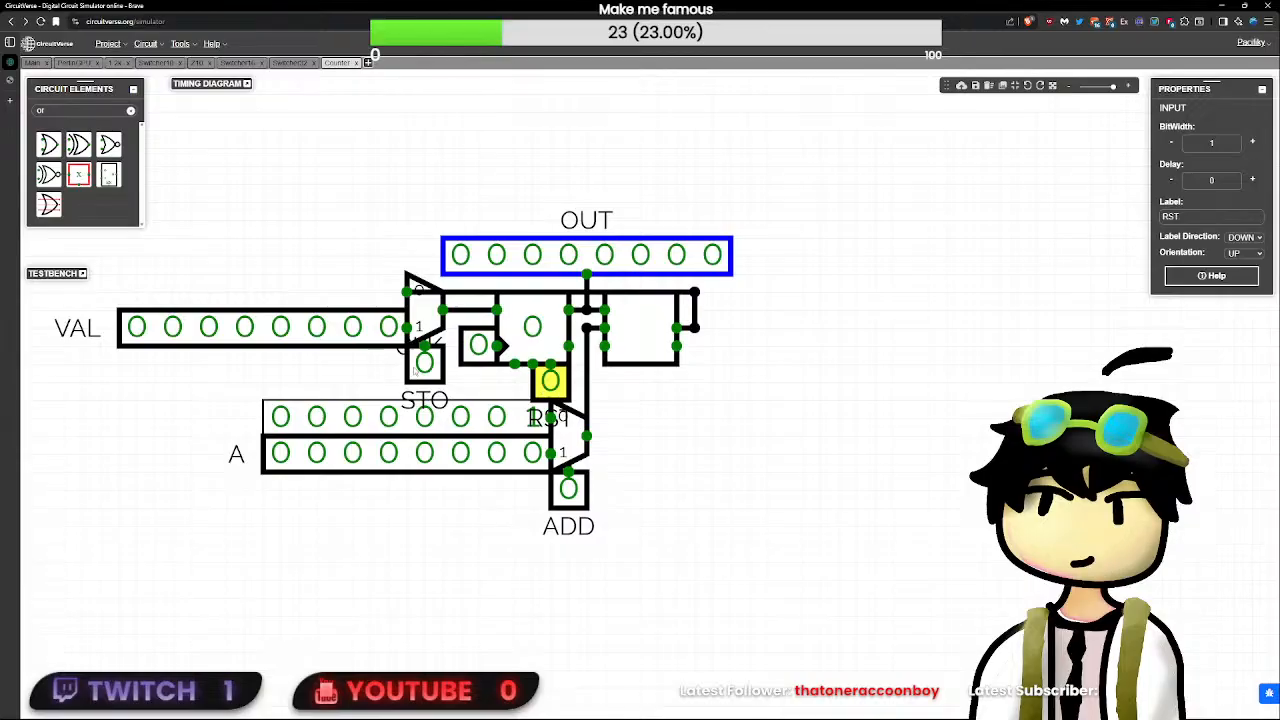
pyautogui.click(479, 345)
pyautogui.click(479, 345)
pyautogui.click(479, 345)
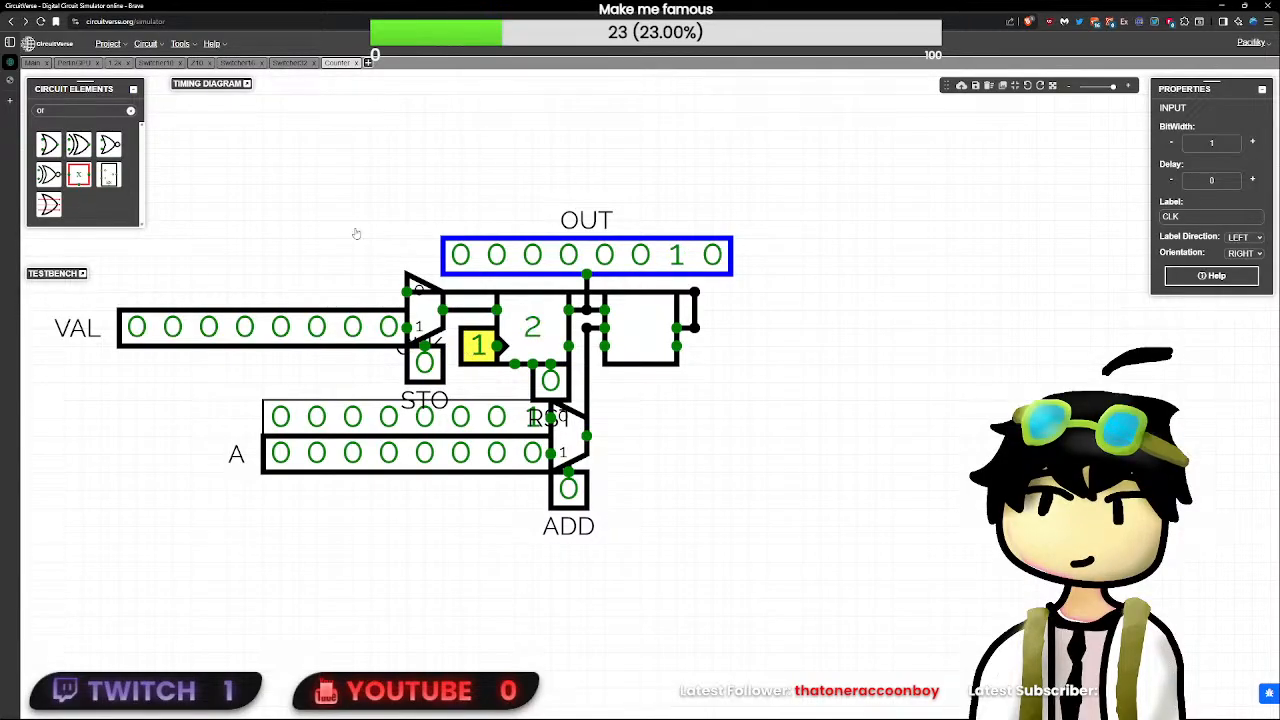
pyautogui.click(479, 345)
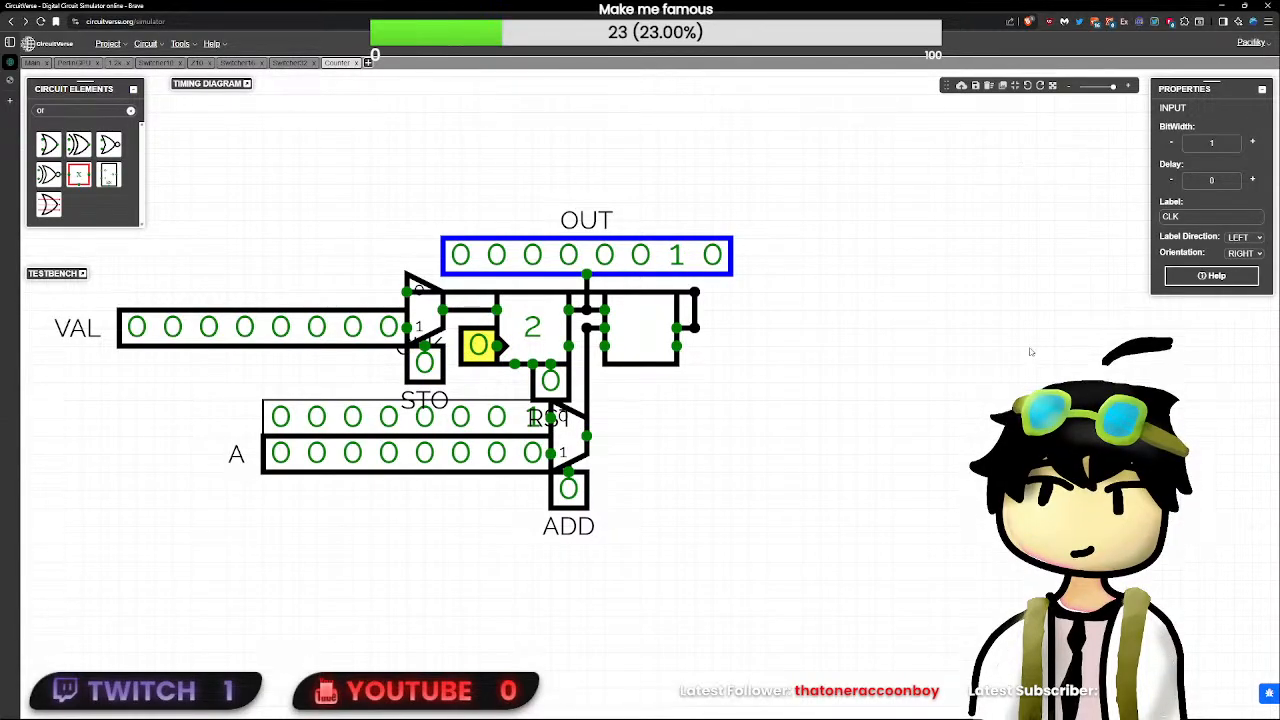
pyautogui.click(1000, 328)
pyautogui.click(1210, 273)
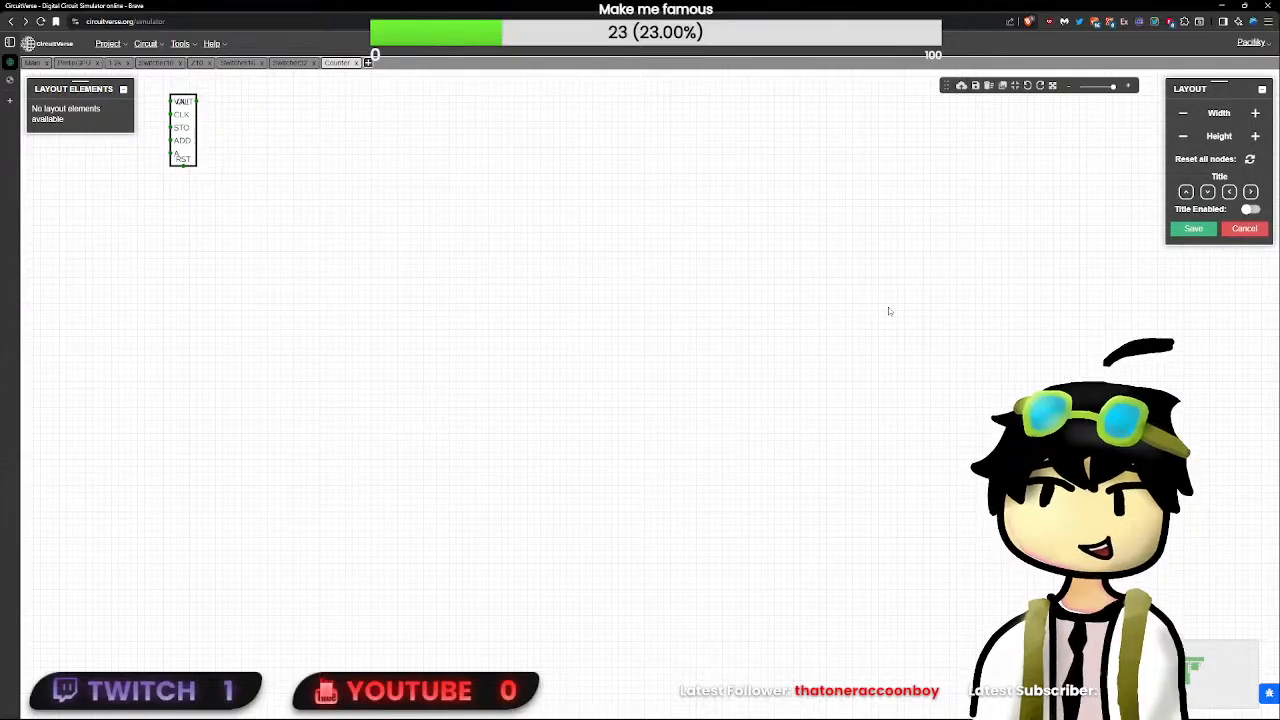
pyautogui.moveTo(212, 268); pyautogui.dragTo(483, 457)
pyautogui.scroll(8, 418, 377)
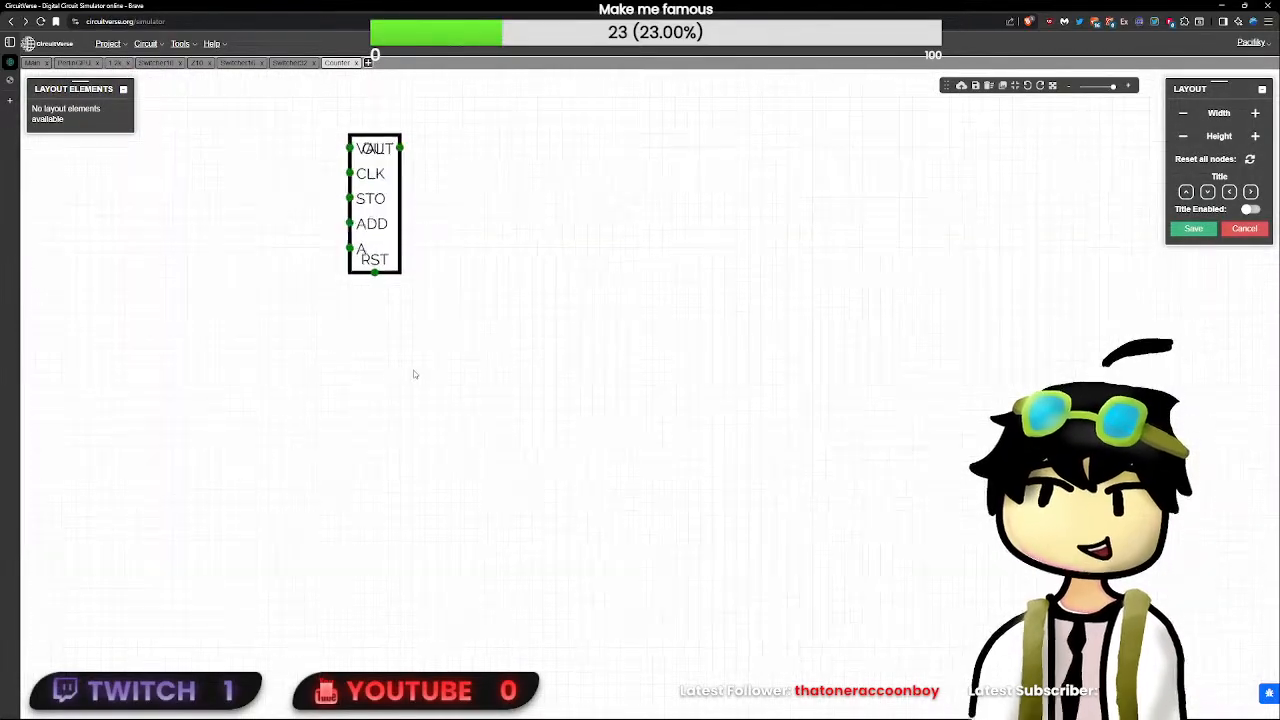
pyautogui.moveTo(441, 215); pyautogui.dragTo(486, 363)
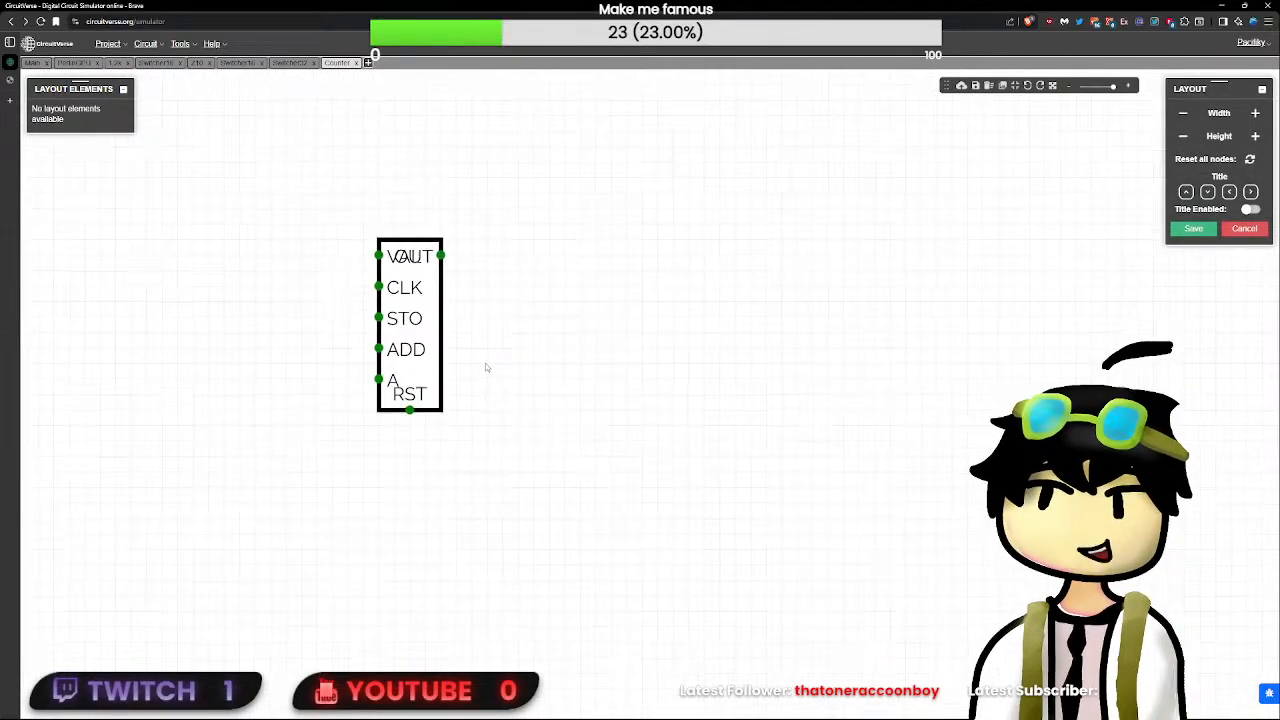
pyautogui.click(441, 256)
pyautogui.click(481, 280)
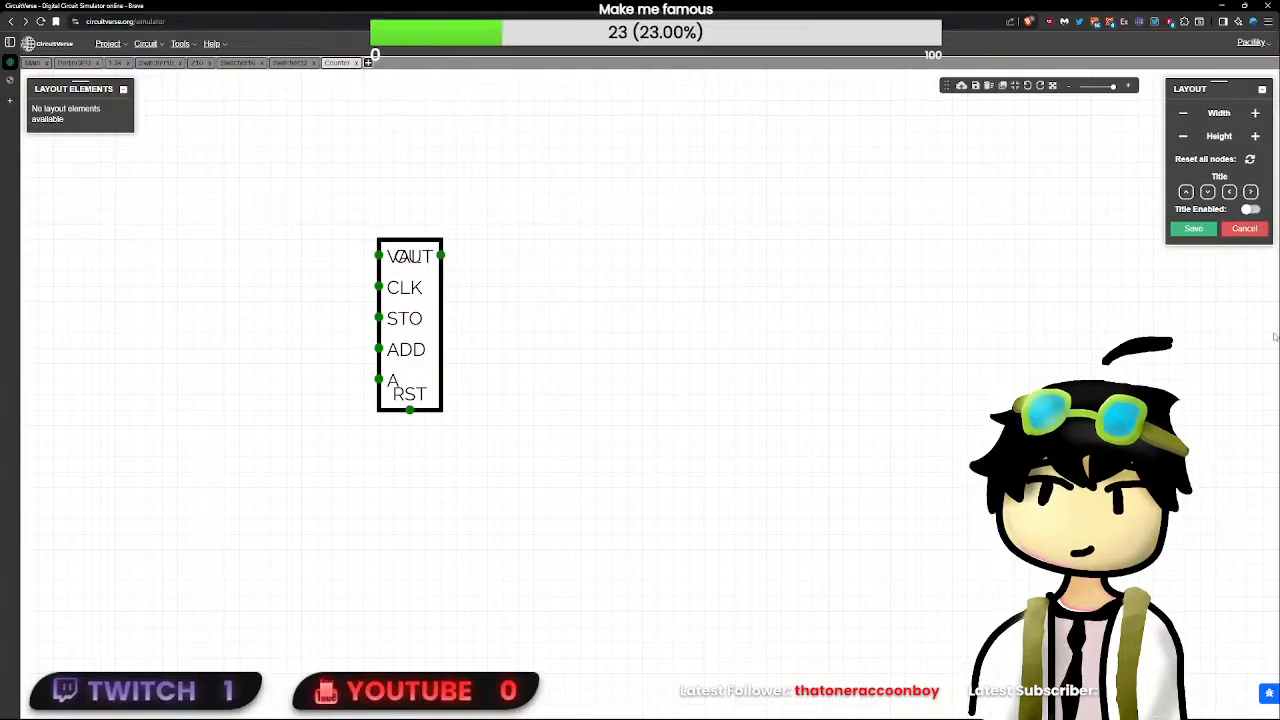
pyautogui.click(1238, 231)
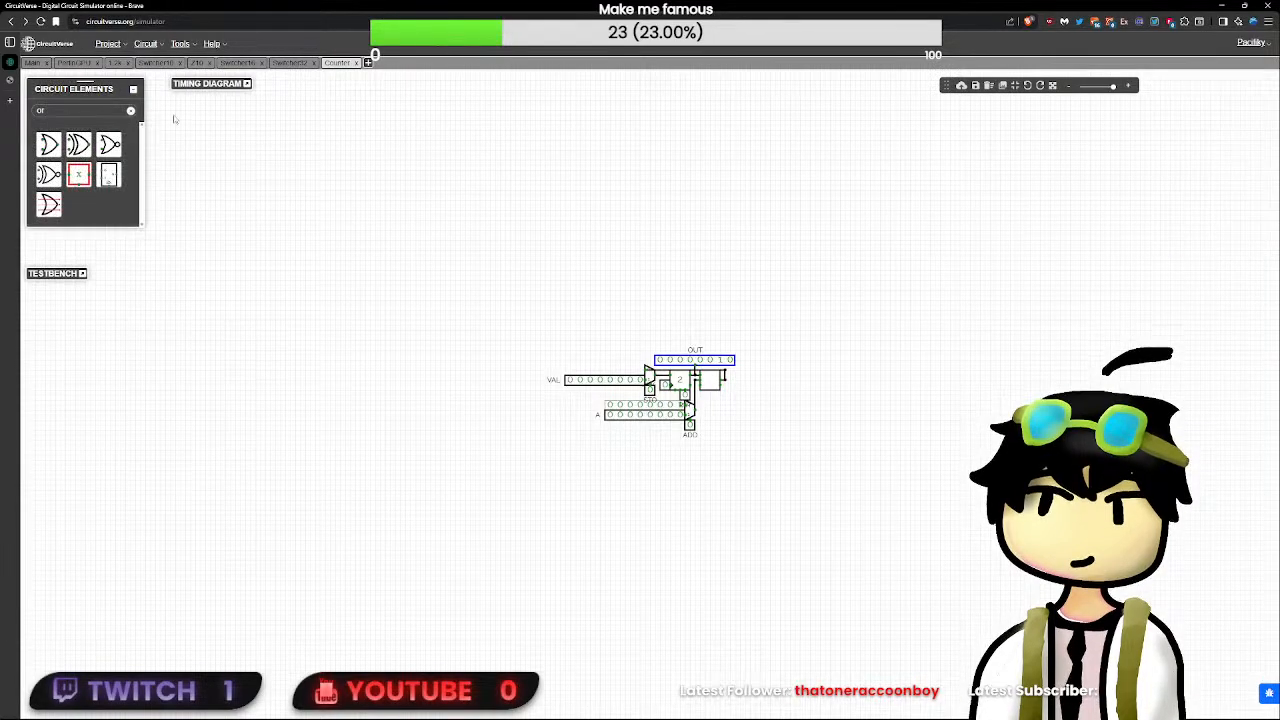
# - Insert the Counter subcircuit into the PerlinGPU circuit, placing it below the command buffers
pyautogui.click(73, 66)
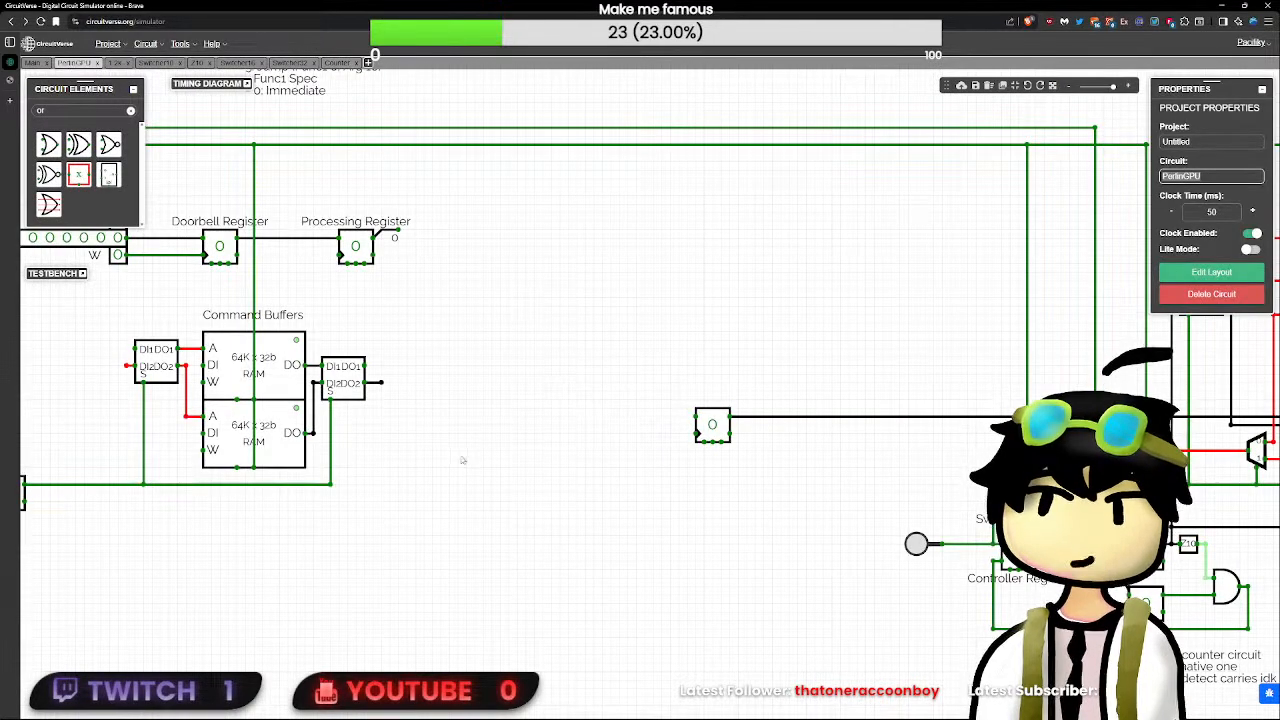
pyautogui.moveTo(455, 411); pyautogui.dragTo(600, 403)
pyautogui.rightClick(600, 404)
pyautogui.click(669, 514)
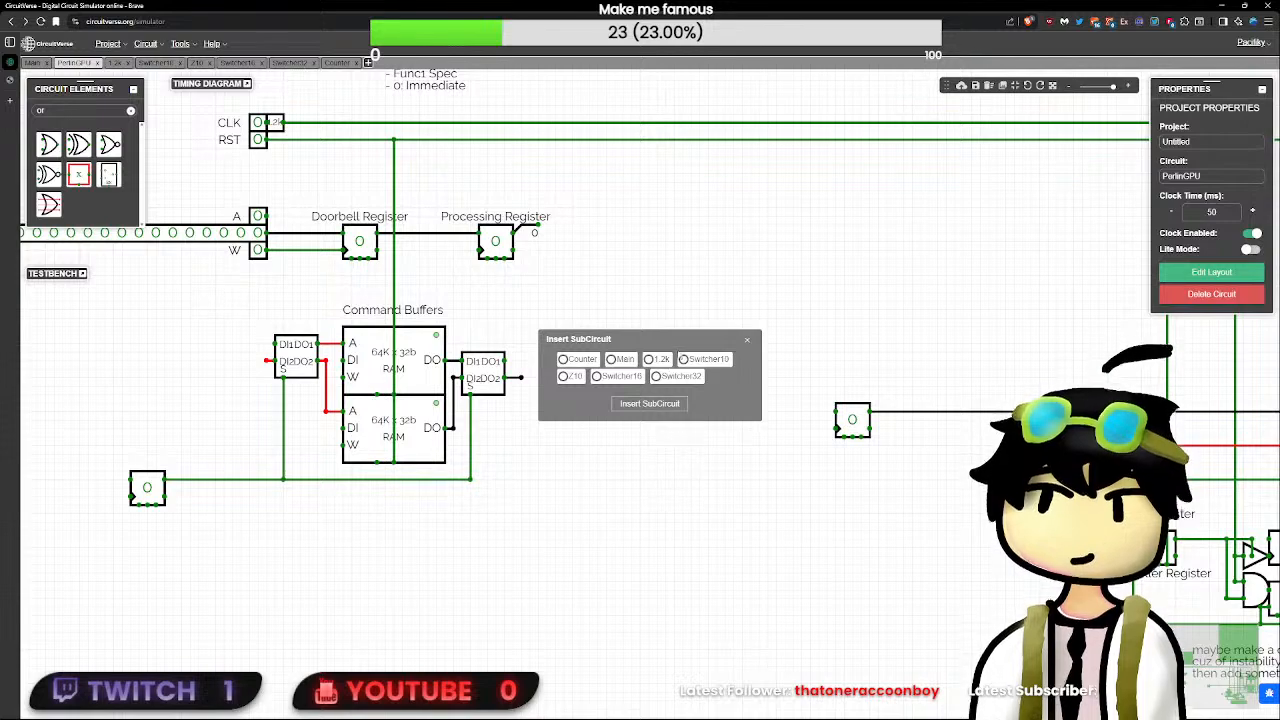
pyautogui.click(578, 377)
pyautogui.click(650, 403)
pyautogui.moveTo(682, 454); pyautogui.dragTo(444, 560)
pyautogui.click(430, 558)
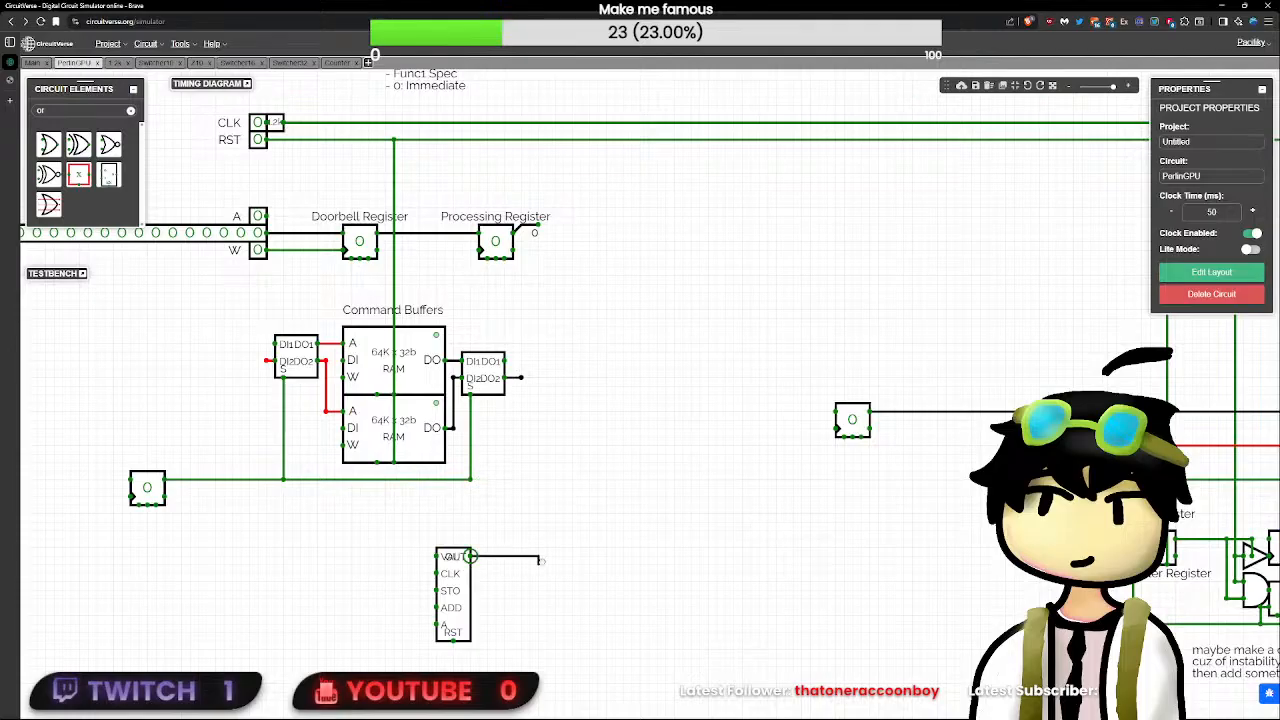
# - Open the Counter circuit's layout for editing and move the VAL pin below CLK
pyautogui.doubleClick(460, 572)
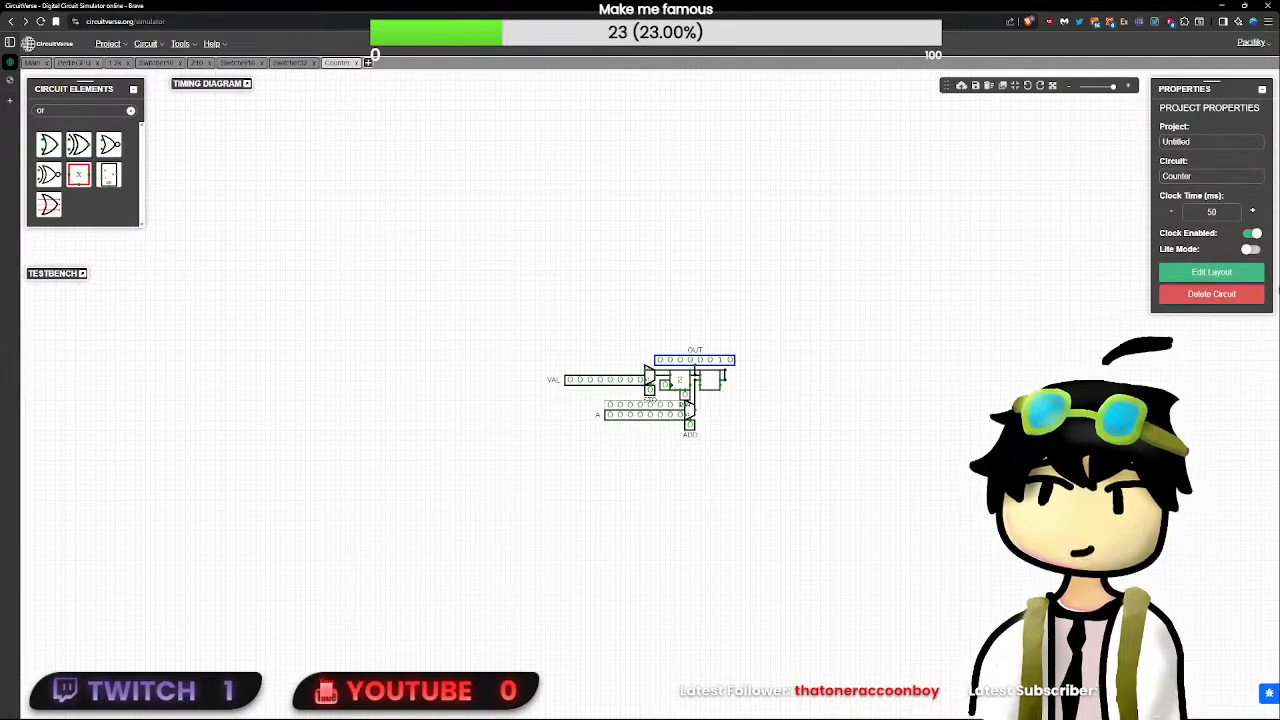
pyautogui.click(1211, 272)
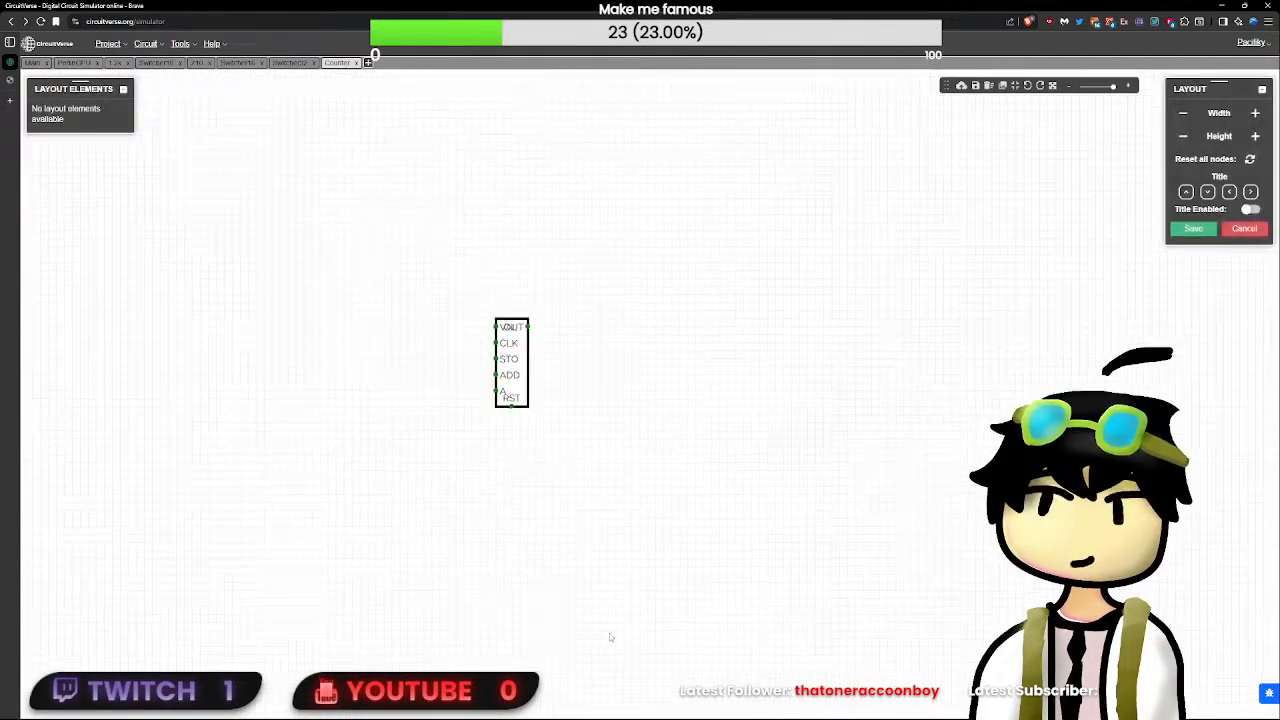
pyautogui.scroll(8, 536, 510)
pyautogui.moveTo(518, 247); pyautogui.dragTo(520, 289)
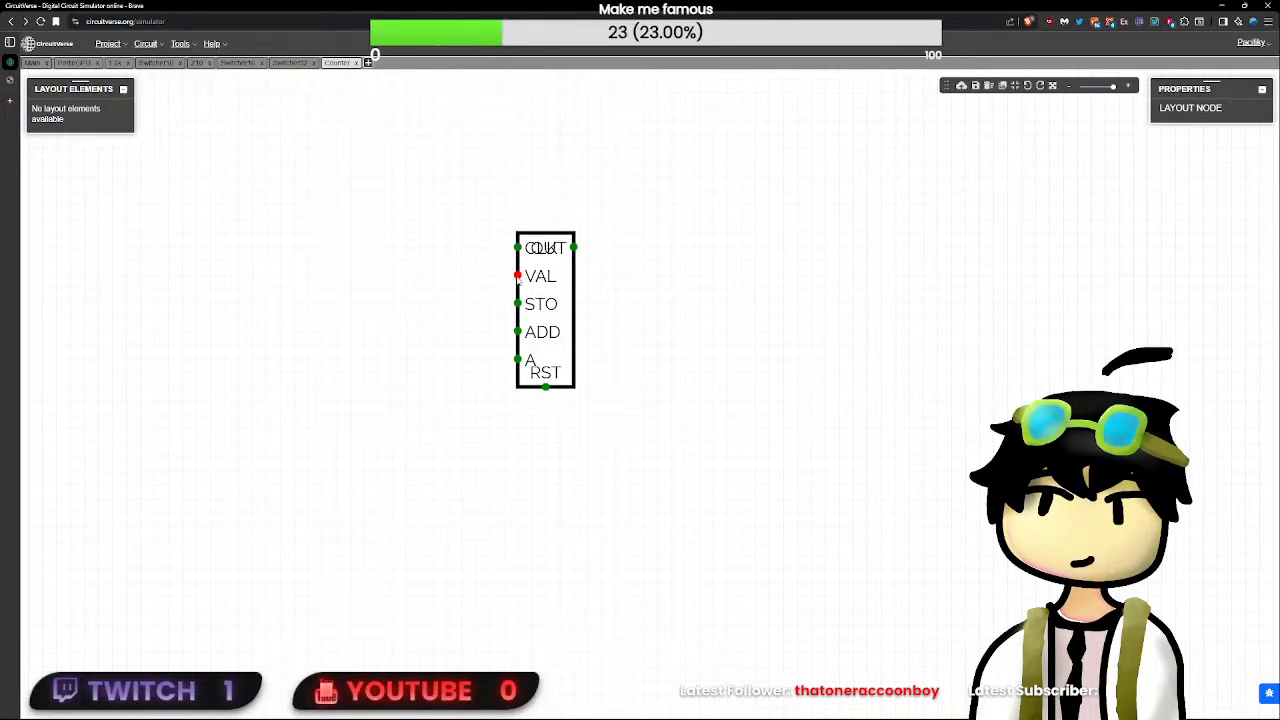
pyautogui.click(894, 384)
pyautogui.scroll(2, 543, 341)
pyautogui.click(513, 296)
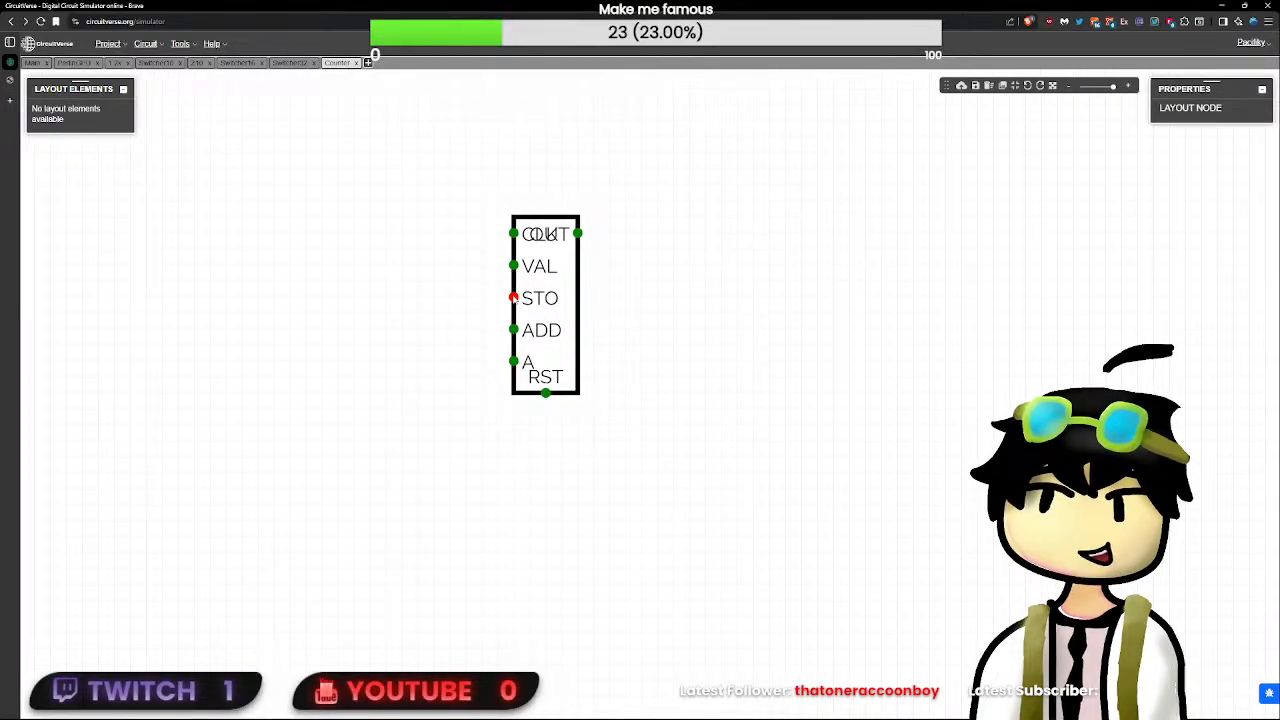
pyautogui.click(514, 314)
pyautogui.click(514, 325)
pyautogui.click(514, 298)
pyautogui.click(514, 313)
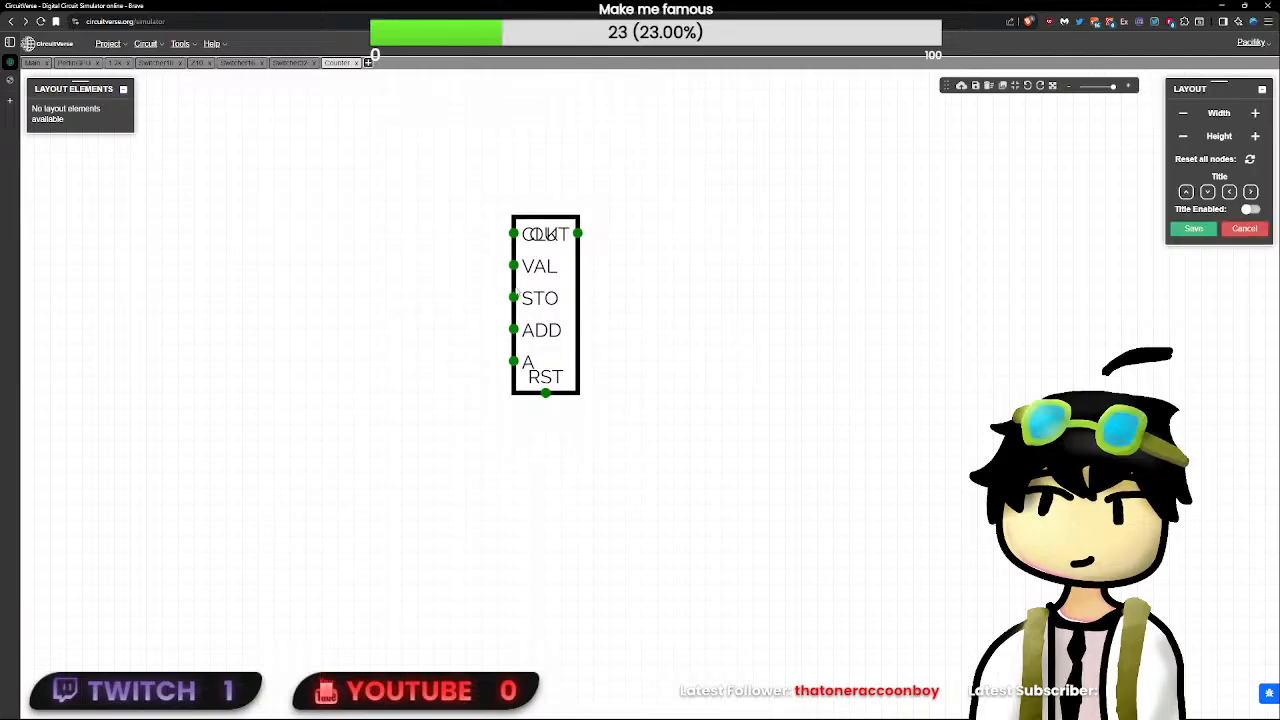
# - Swap the ADD and A pins in the Counter layout so A sits above ADD, and save the layout
pyautogui.click(513, 361)
pyautogui.click(512, 345)
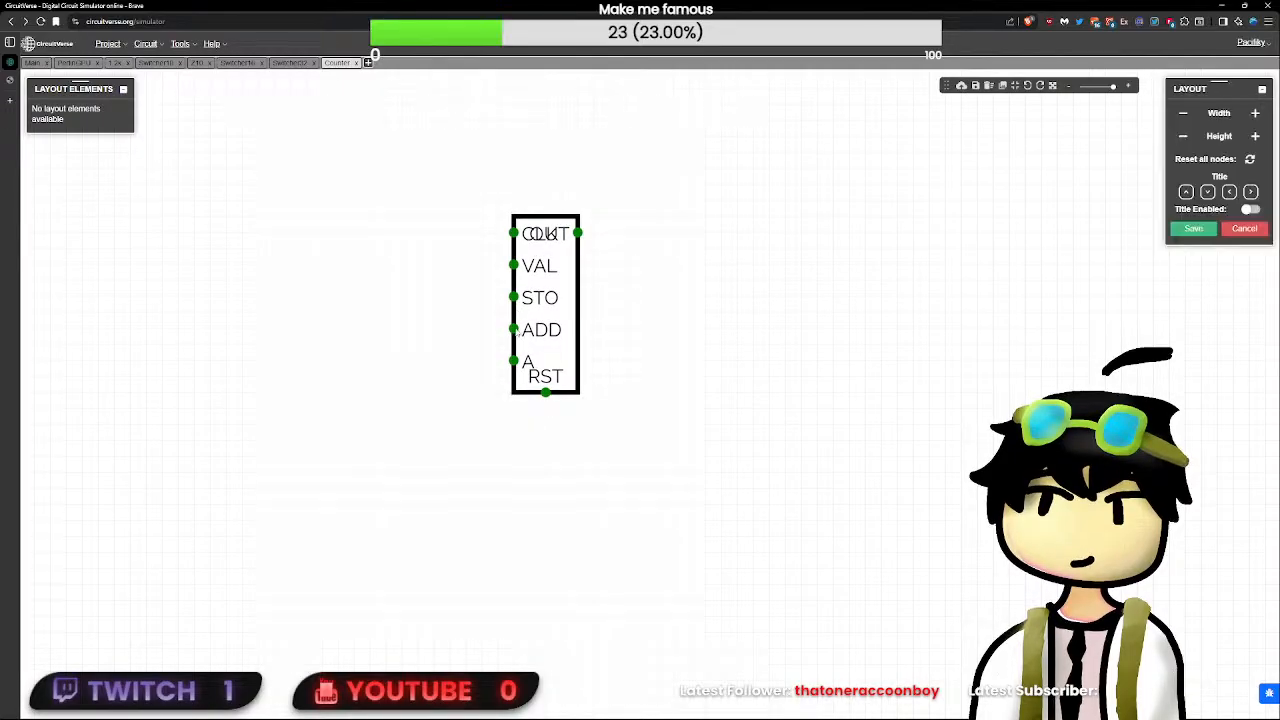
pyautogui.click(513, 329)
pyautogui.moveTo(513, 329); pyautogui.dragTo(514, 361)
pyautogui.click(620, 340)
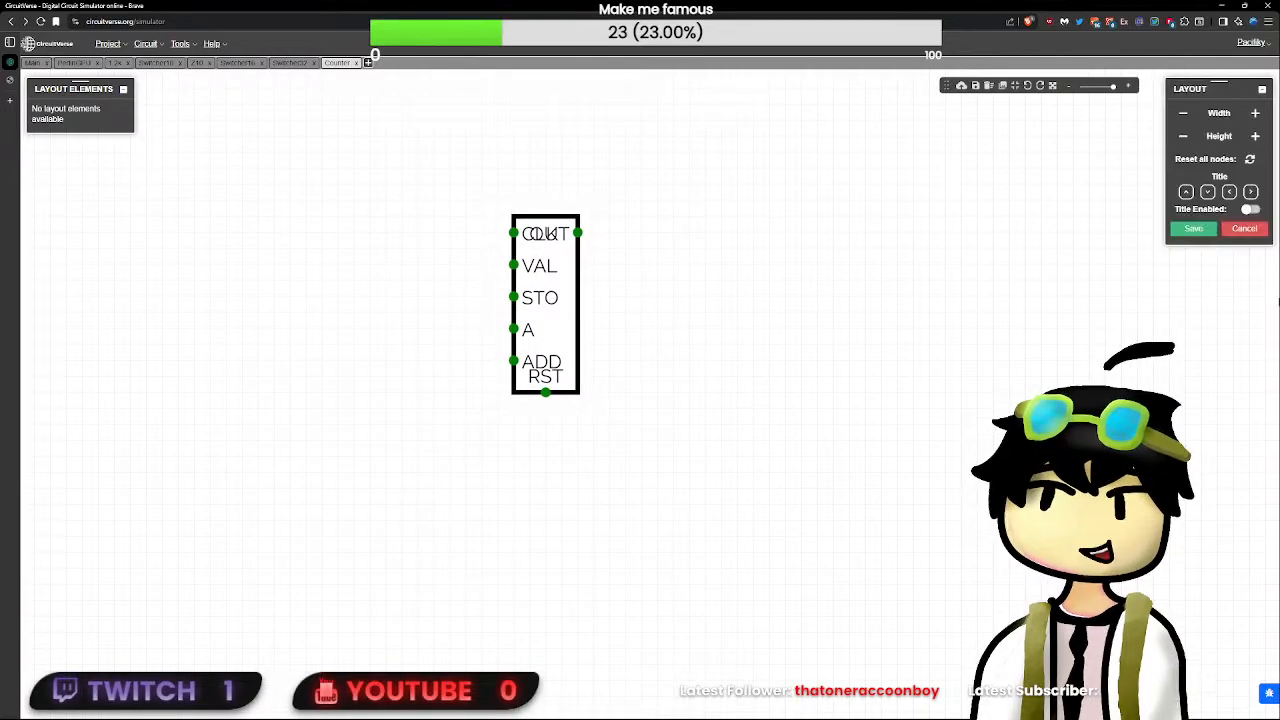
pyautogui.click(1192, 230)
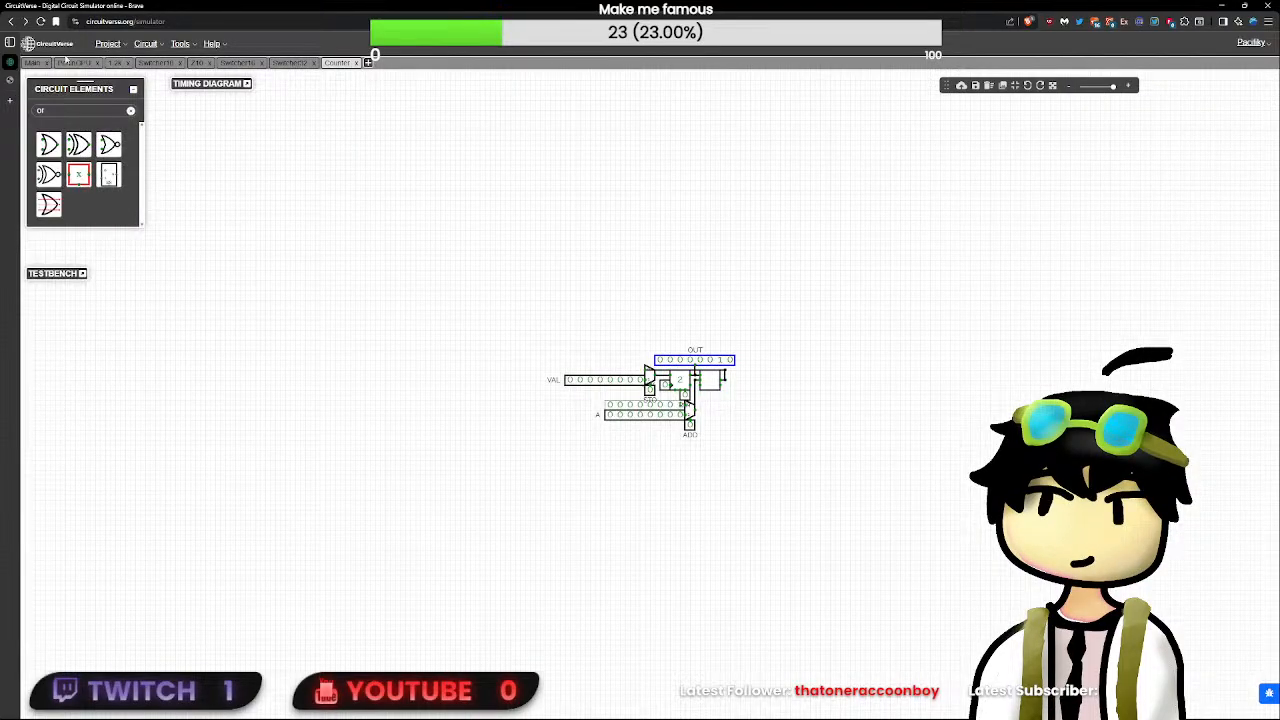
# - Return to the PerlinGPU circuit and move the Counter subcircuit to the lower right of the command buffers
pyautogui.click(68, 62)
pyautogui.moveTo(445, 600); pyautogui.dragTo(597, 515)
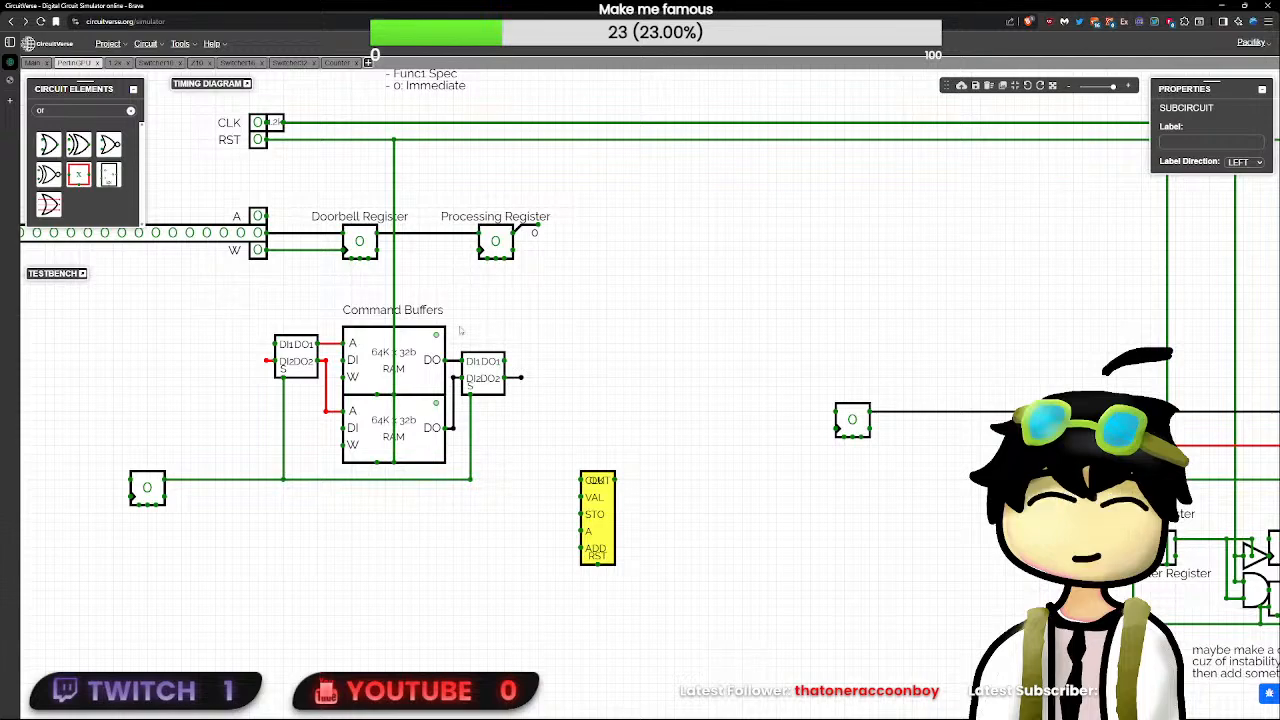
pyautogui.click(434, 128)
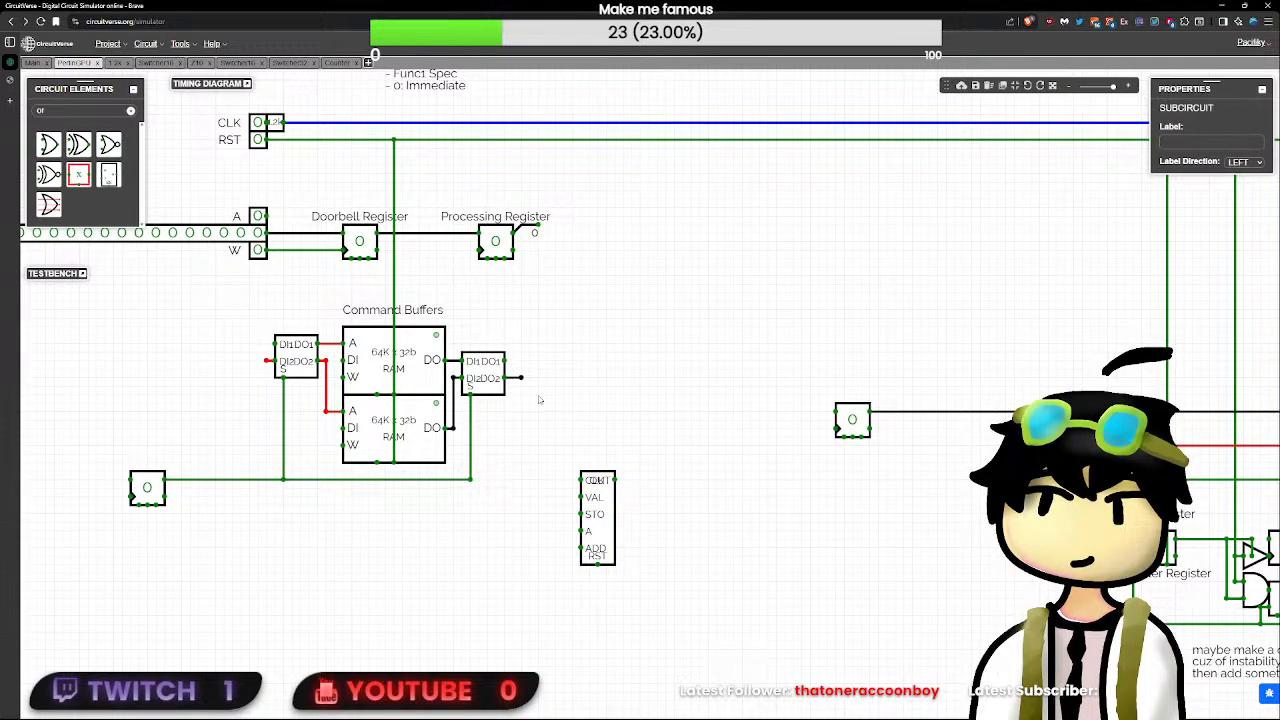
pyautogui.click(632, 500)
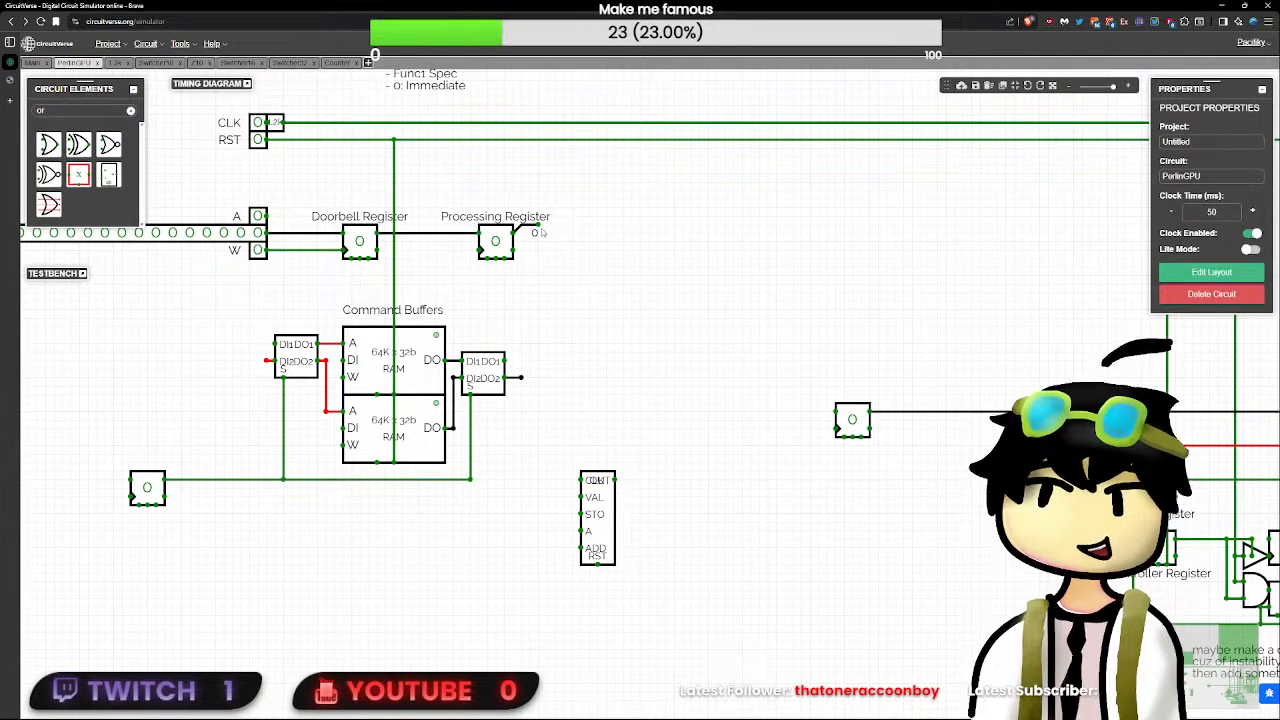
pyautogui.moveTo(538, 232); pyautogui.dragTo(540, 196)
pyautogui.click(621, 277)
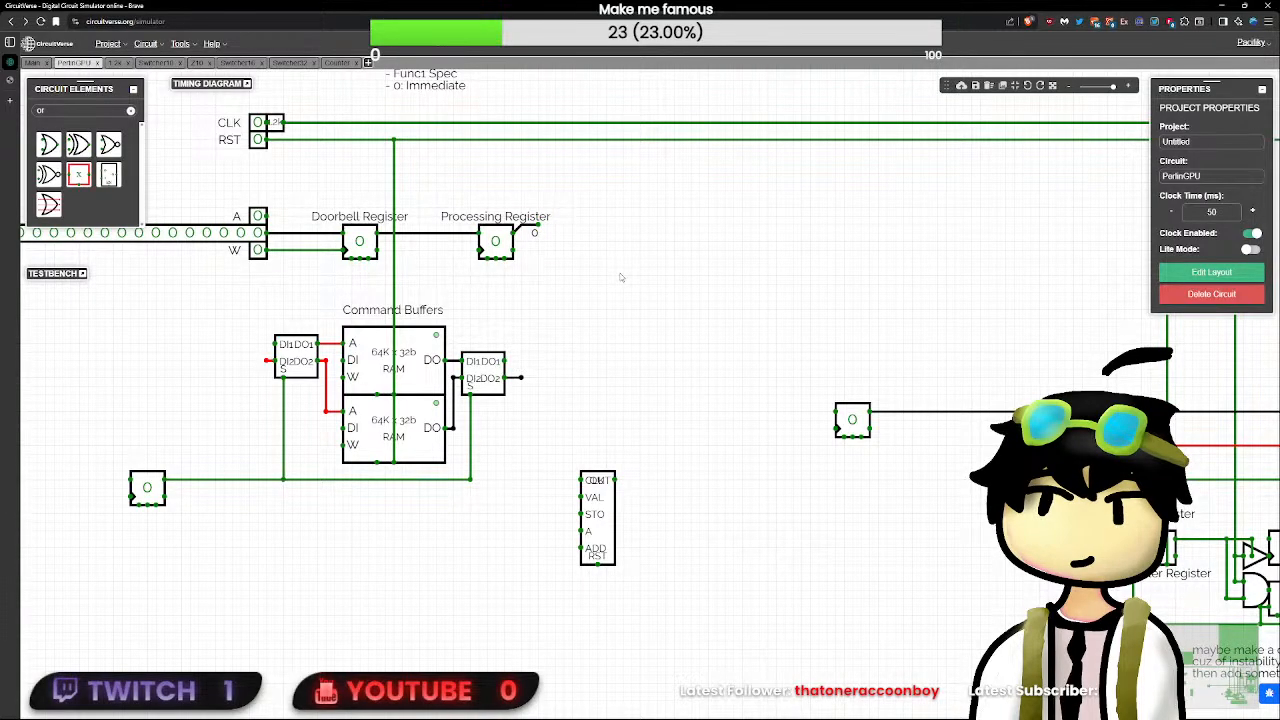
# - Move the T flip-flop closer to the command buffers, right beside the wire feeding the switchers' select pins
pyautogui.moveTo(620, 277); pyautogui.dragTo(875, 385)
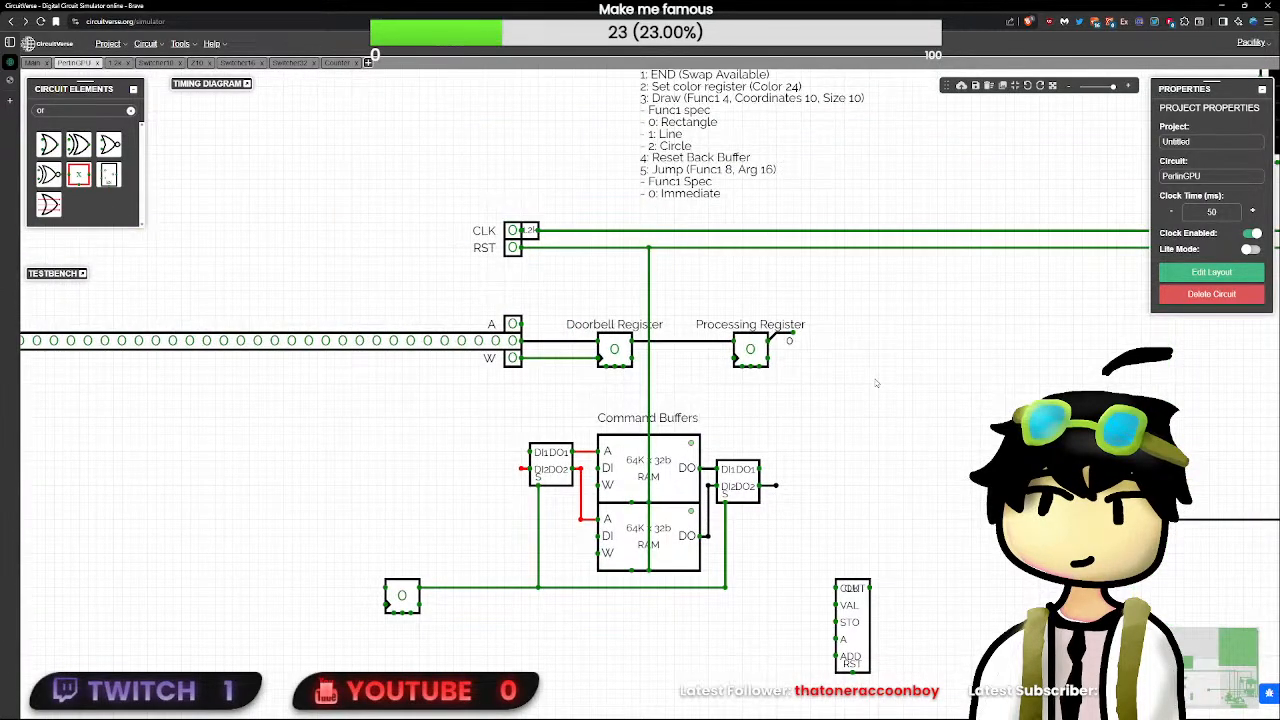
pyautogui.click(392, 588)
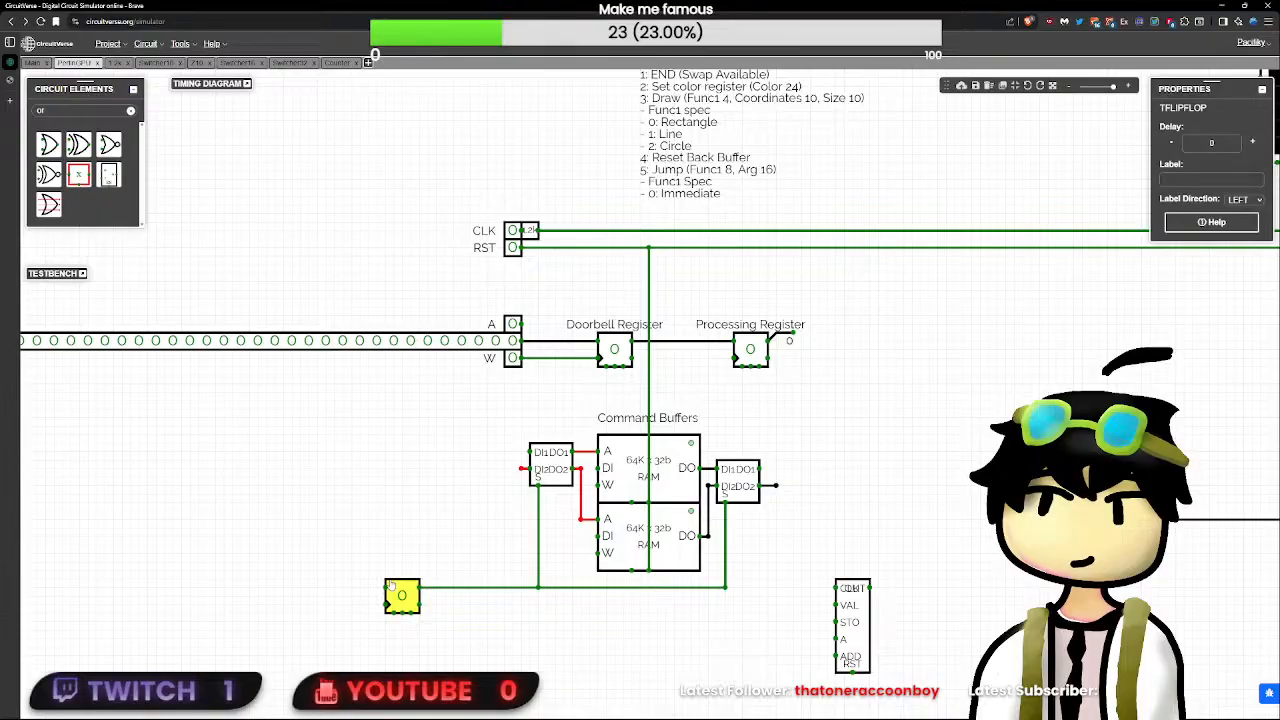
pyautogui.moveTo(395, 592); pyautogui.dragTo(505, 590)
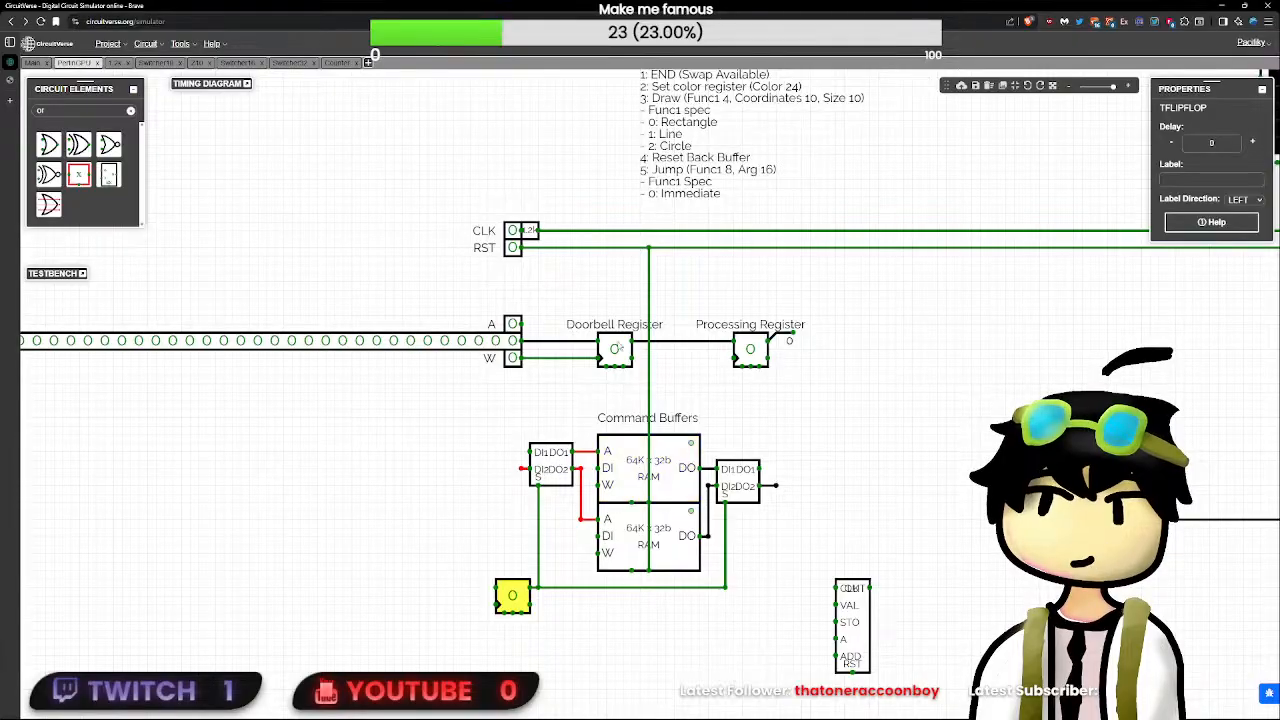
# - Shift the Doorbell and Processing registers left toward the A and W inputs, and put the T flip-flop back beside the select wire
pyautogui.moveTo(827, 298); pyautogui.dragTo(528, 417)
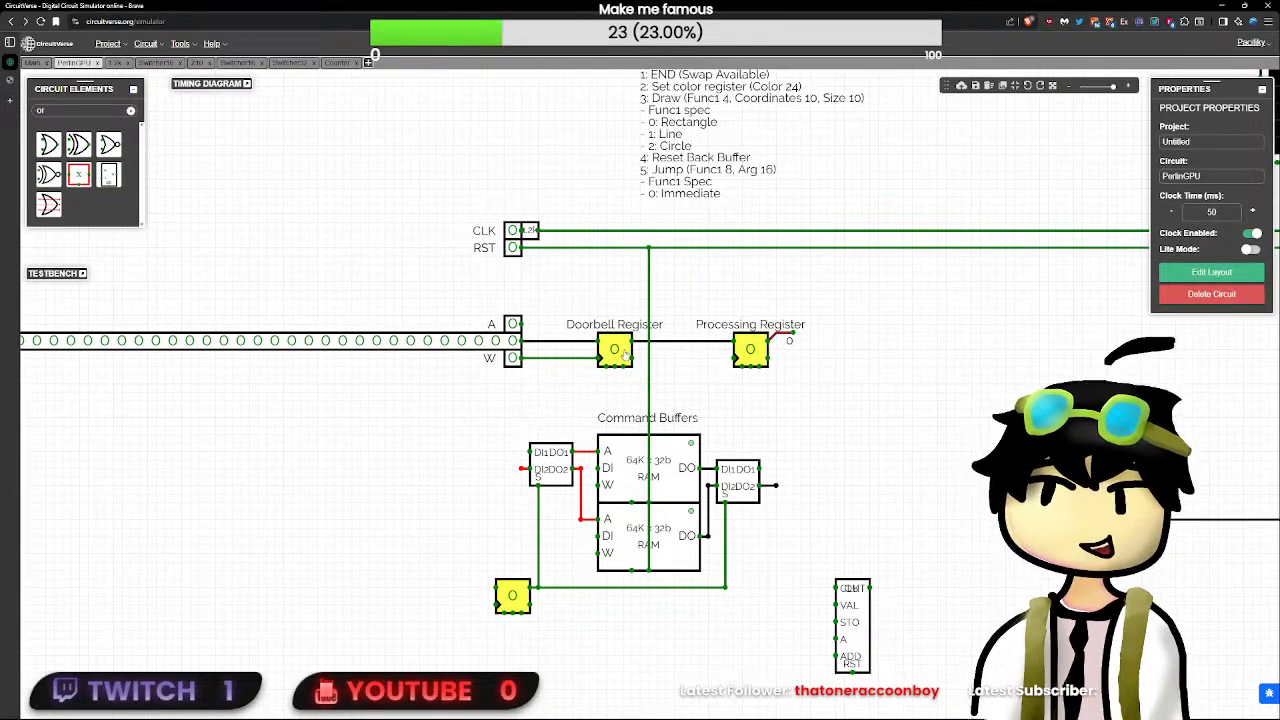
pyautogui.moveTo(618, 352); pyautogui.dragTo(584, 352)
pyautogui.click(831, 403)
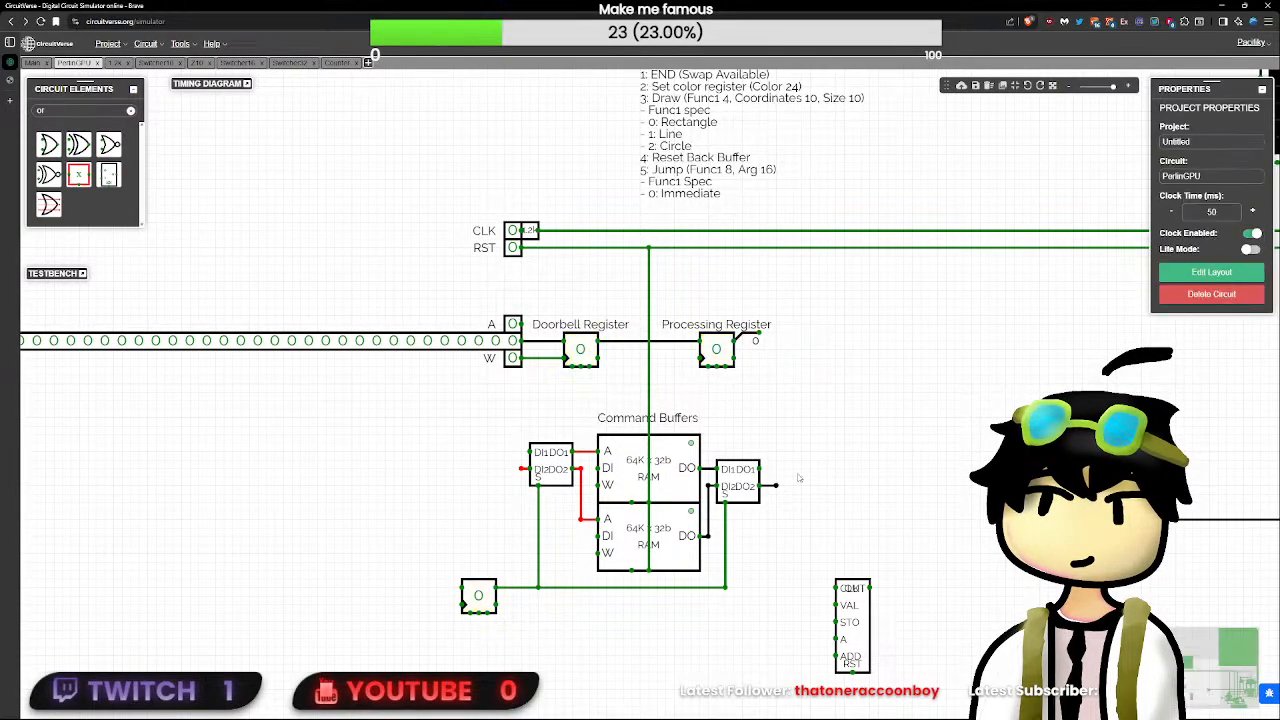
pyautogui.moveTo(478, 596); pyautogui.dragTo(515, 598)
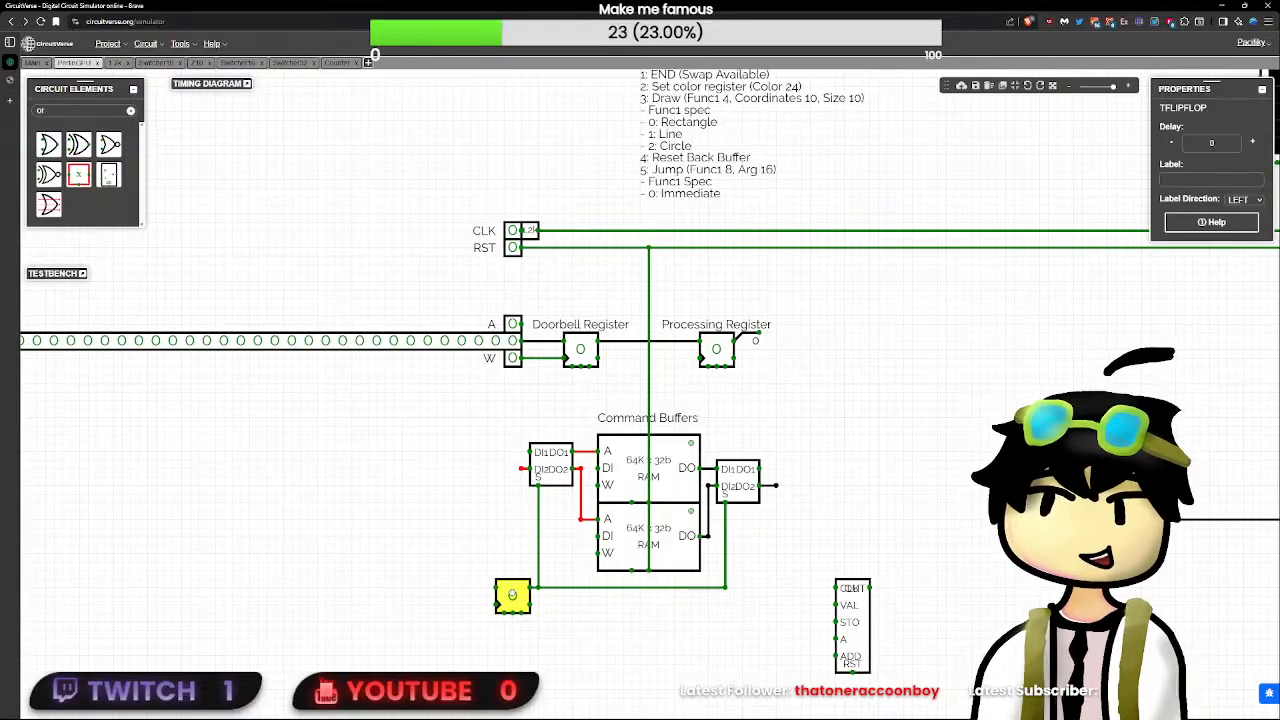
# - Replace the splitter on the Processing Register's output with a 32-bit splitter using a bit width split of 2
pyautogui.click(720, 633)
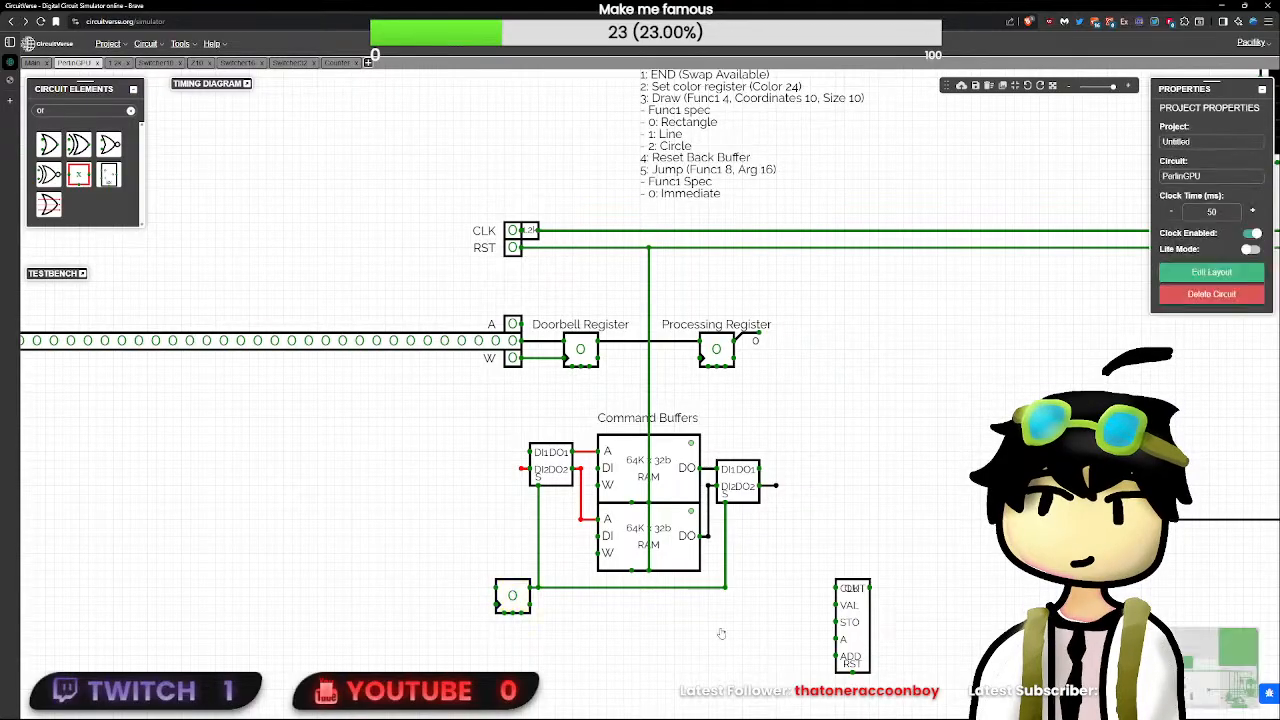
pyautogui.click(752, 341)
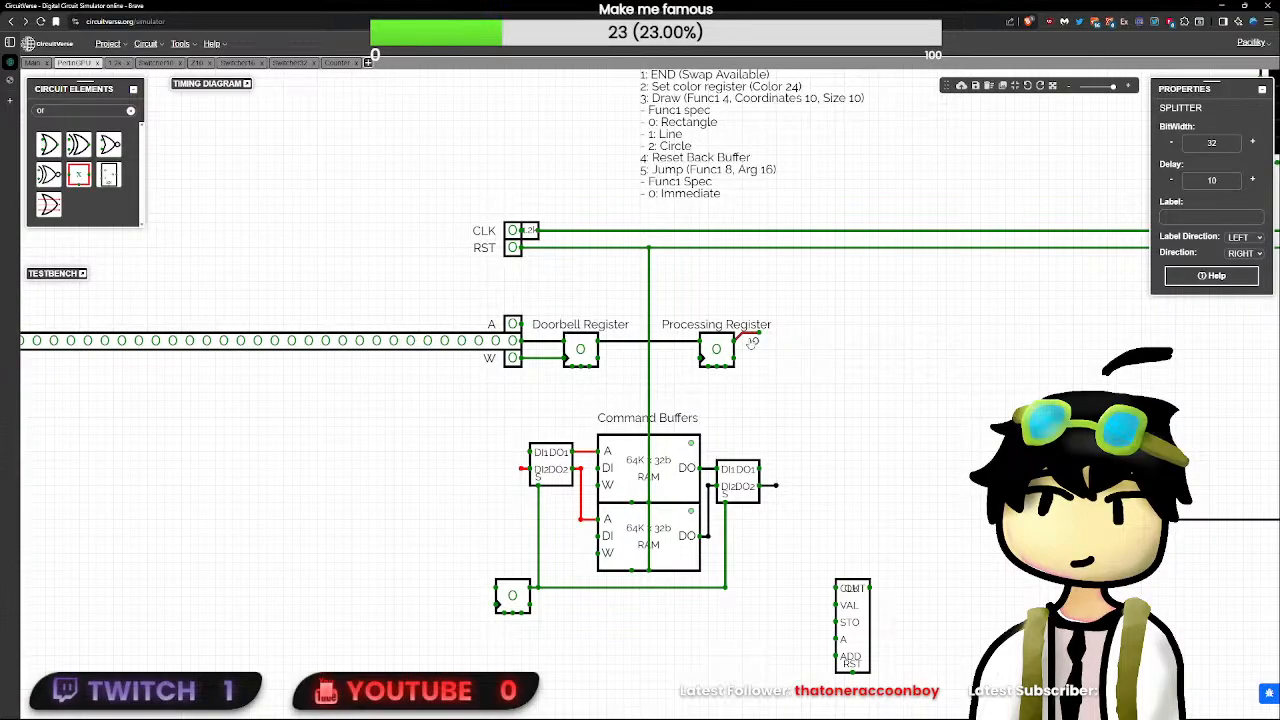
pyautogui.press('Delete')
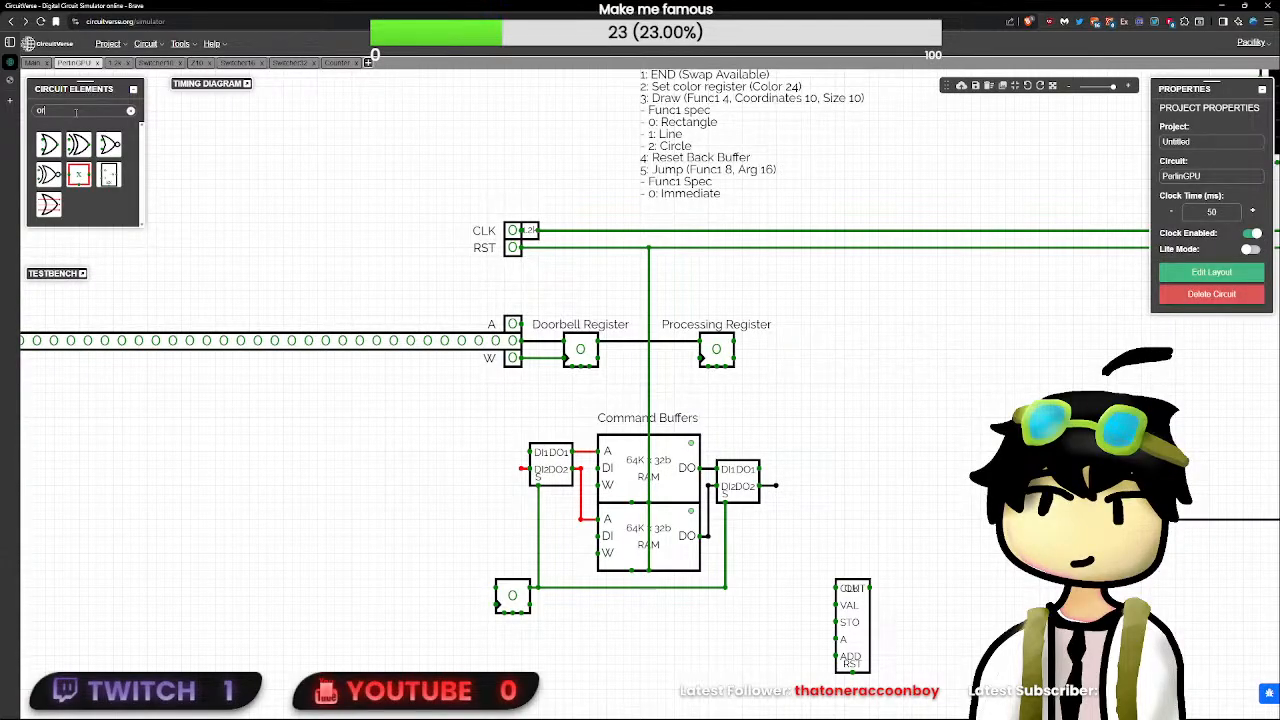
pyautogui.hotkey('ctrl', 'a')
pyautogui.write('split')
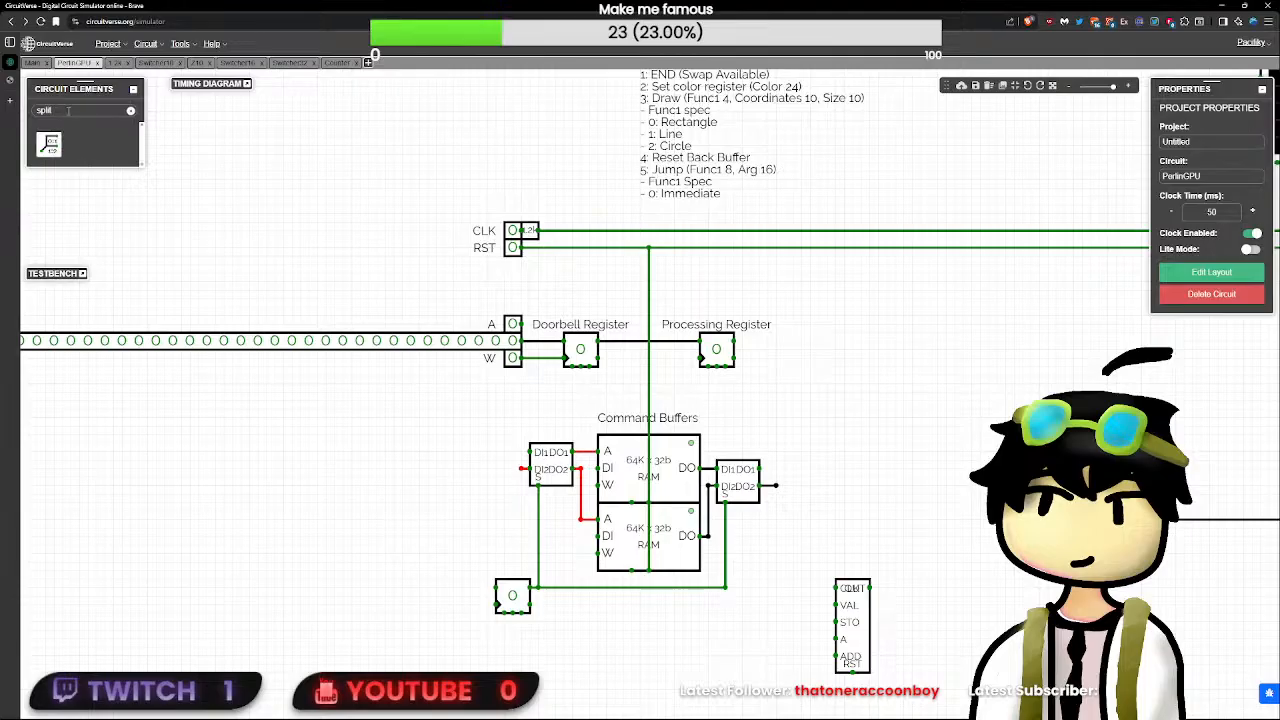
pyautogui.click(48, 144)
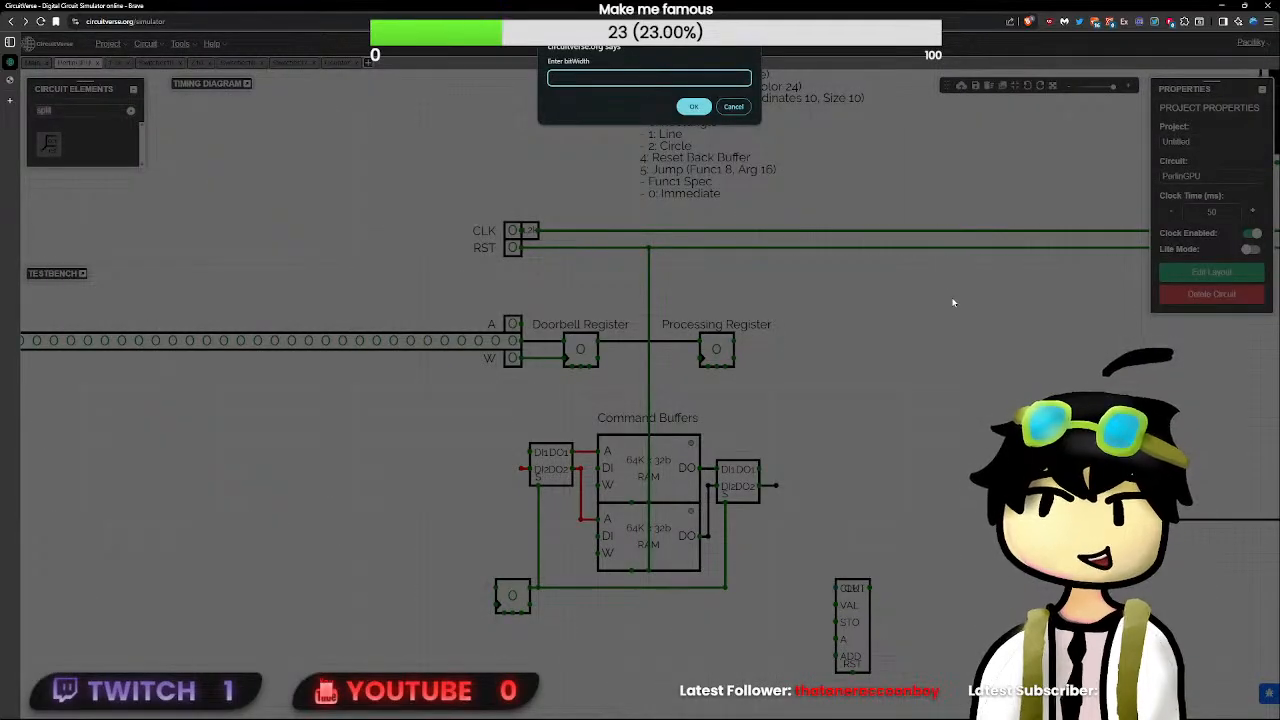
pyautogui.write('32')
pyautogui.press('Return')
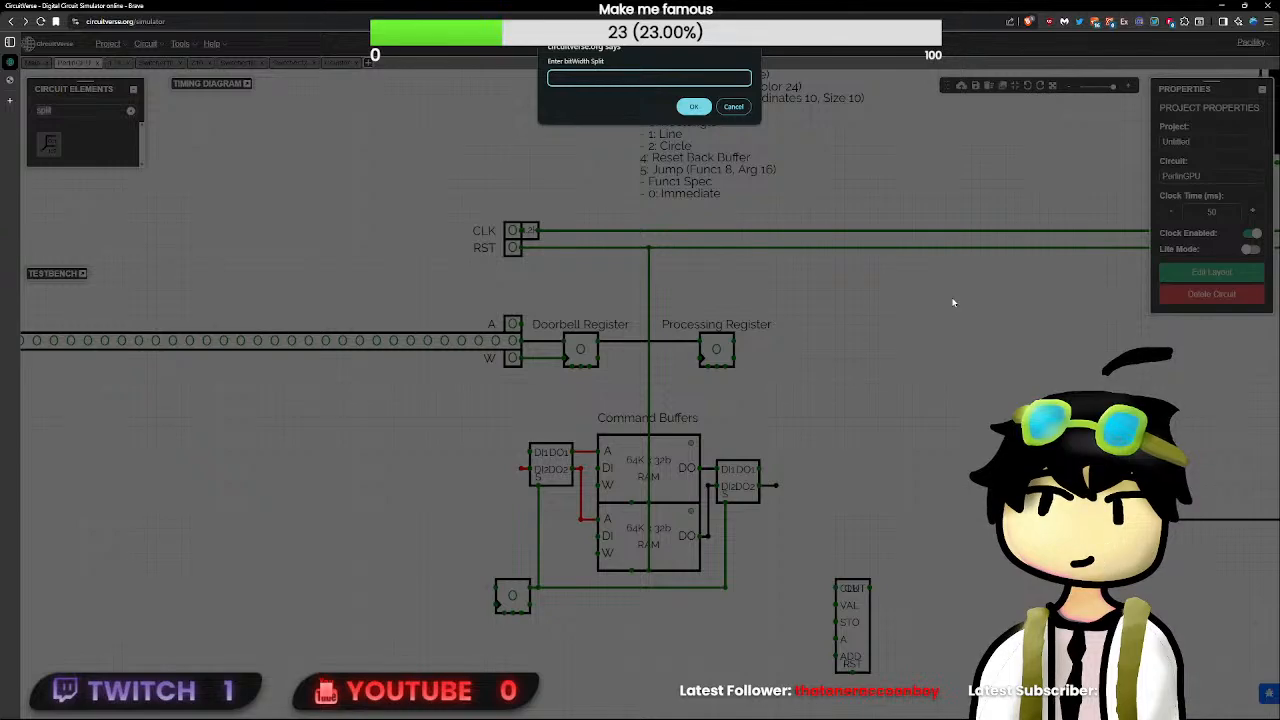
pyautogui.write('2')
pyautogui.press('Return')
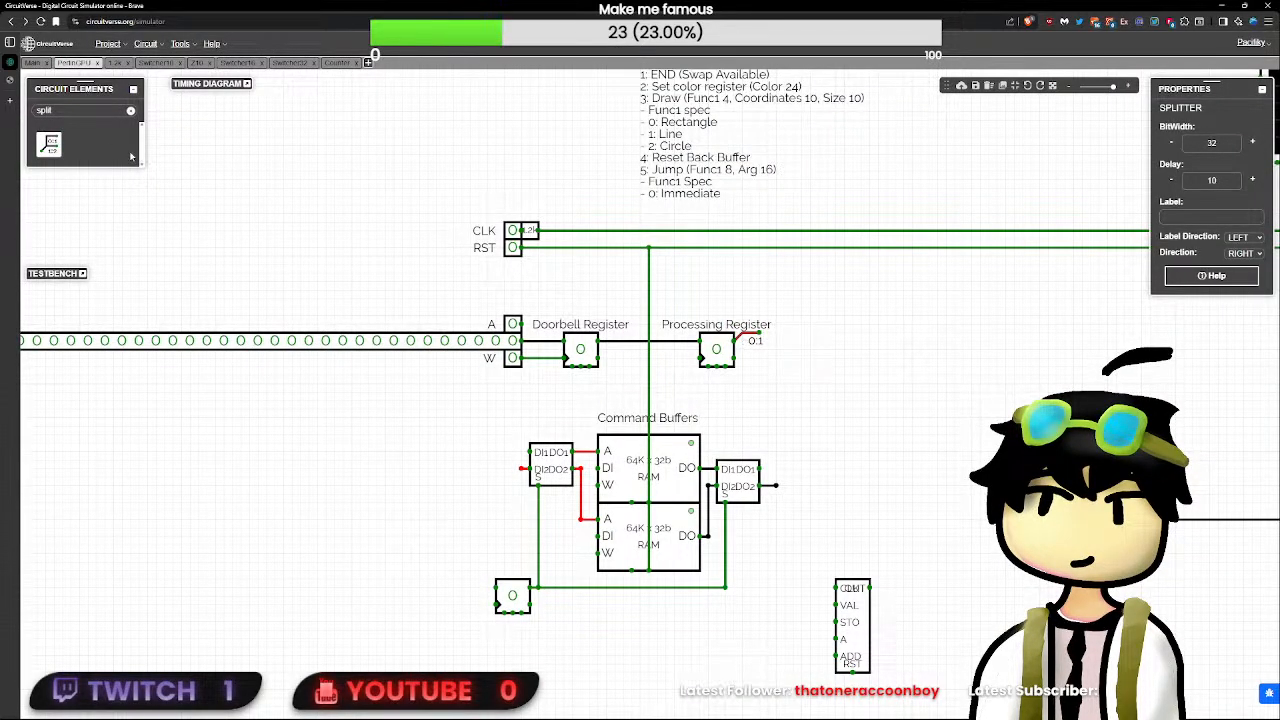
# - Place a decoder at the new splitter's output and set its bit width to 2
pyautogui.write('dec')
pyautogui.click(48, 144)
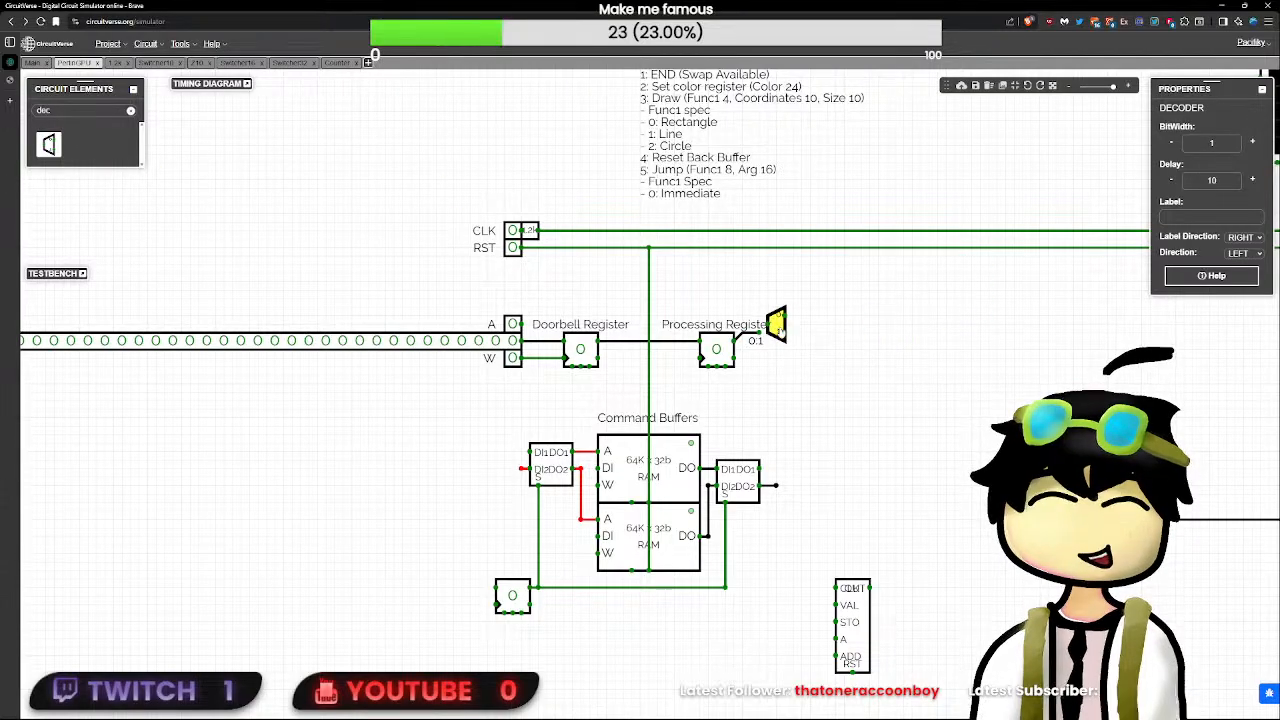
pyautogui.click(768, 333)
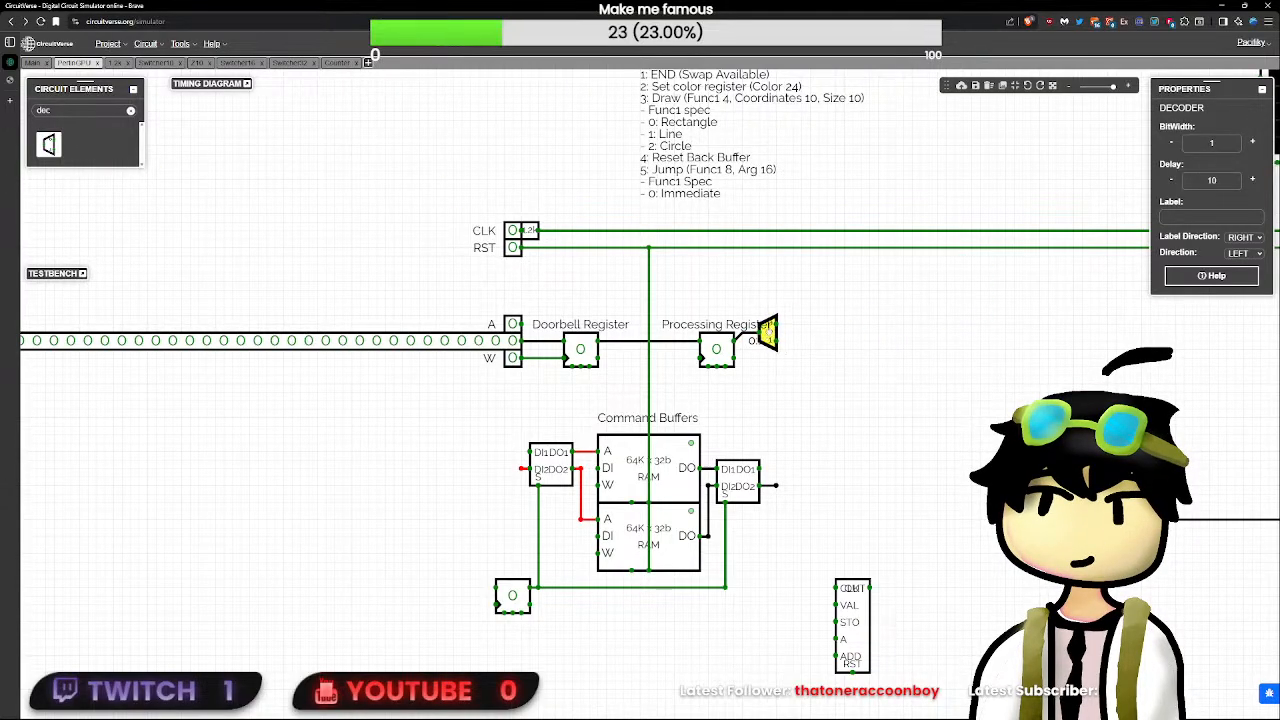
pyautogui.click(1228, 145)
pyautogui.click(1252, 141)
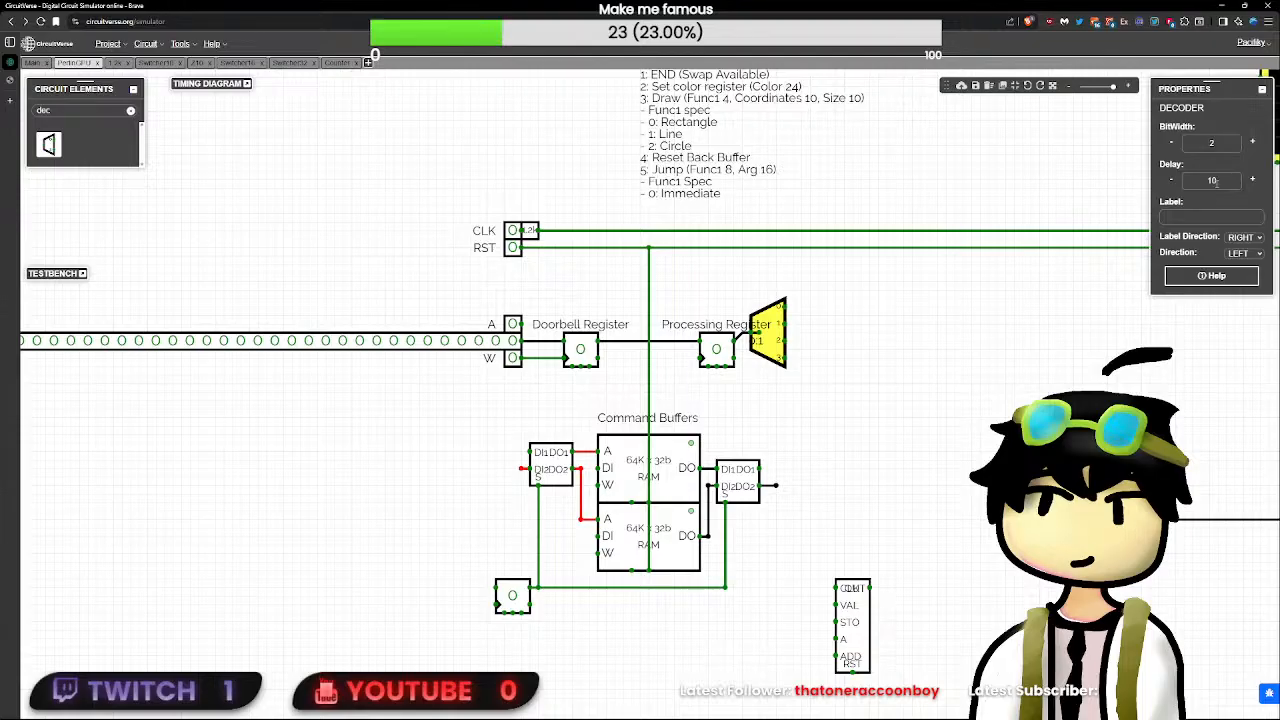
# - Edit the delays of the decoder and the splitter, and shift the decoder slightly so its input meets the splitter's output
pyautogui.click(1213, 180)
pyautogui.press('BackSpace')
pyautogui.click(879, 360)
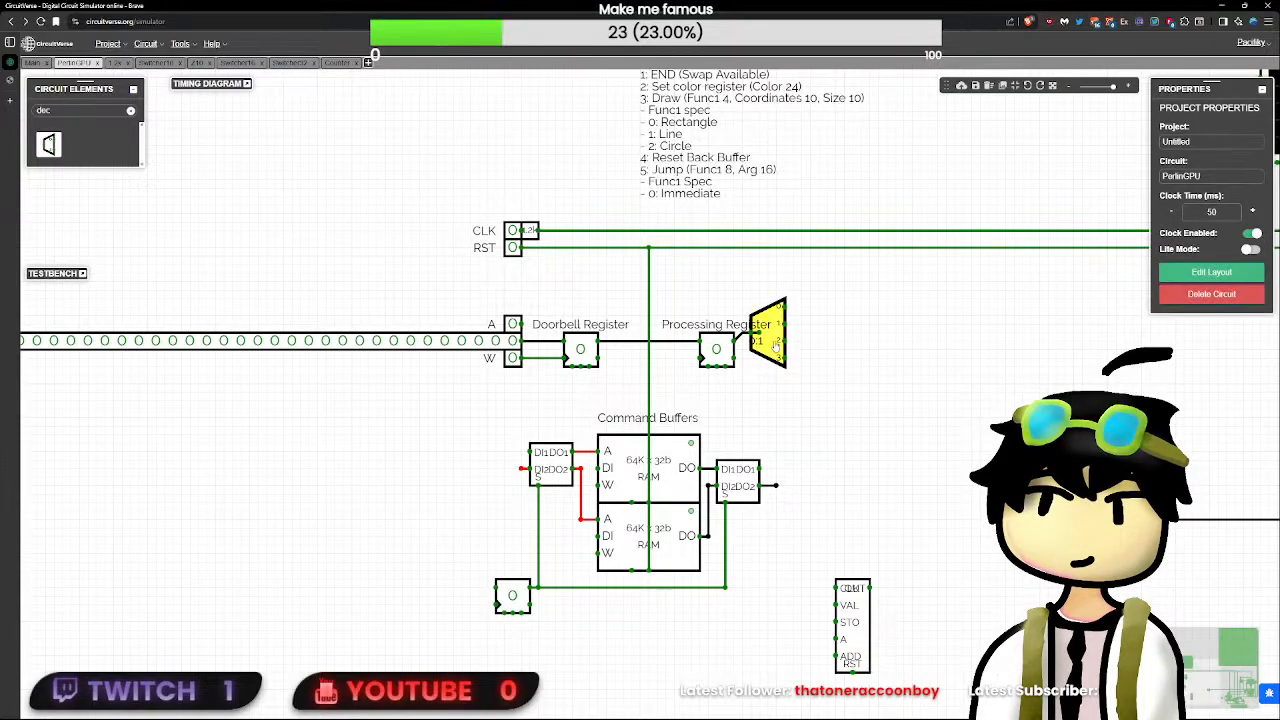
pyautogui.moveTo(764, 345)
pyautogui.mouseDown()
pyautogui.moveTo(797, 345)
pyautogui.moveTo(771, 345)
pyautogui.mouseUp()
pyautogui.click(756, 341)
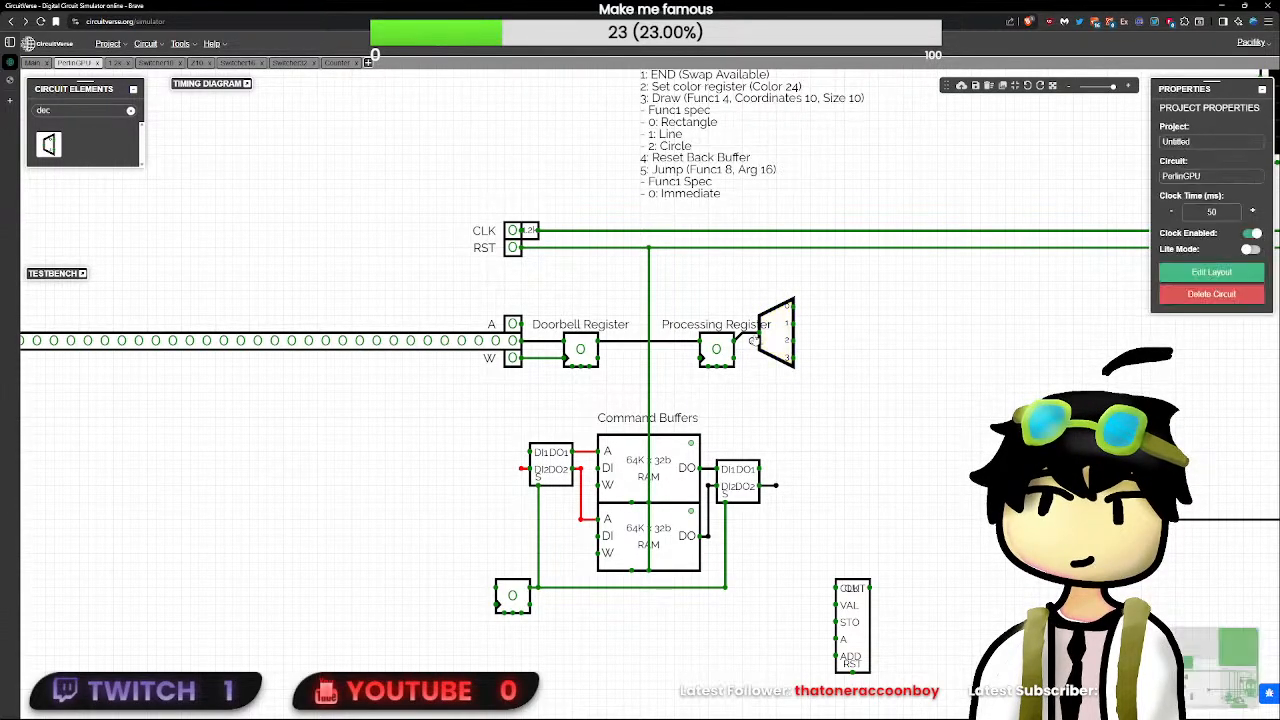
pyautogui.click(777, 335)
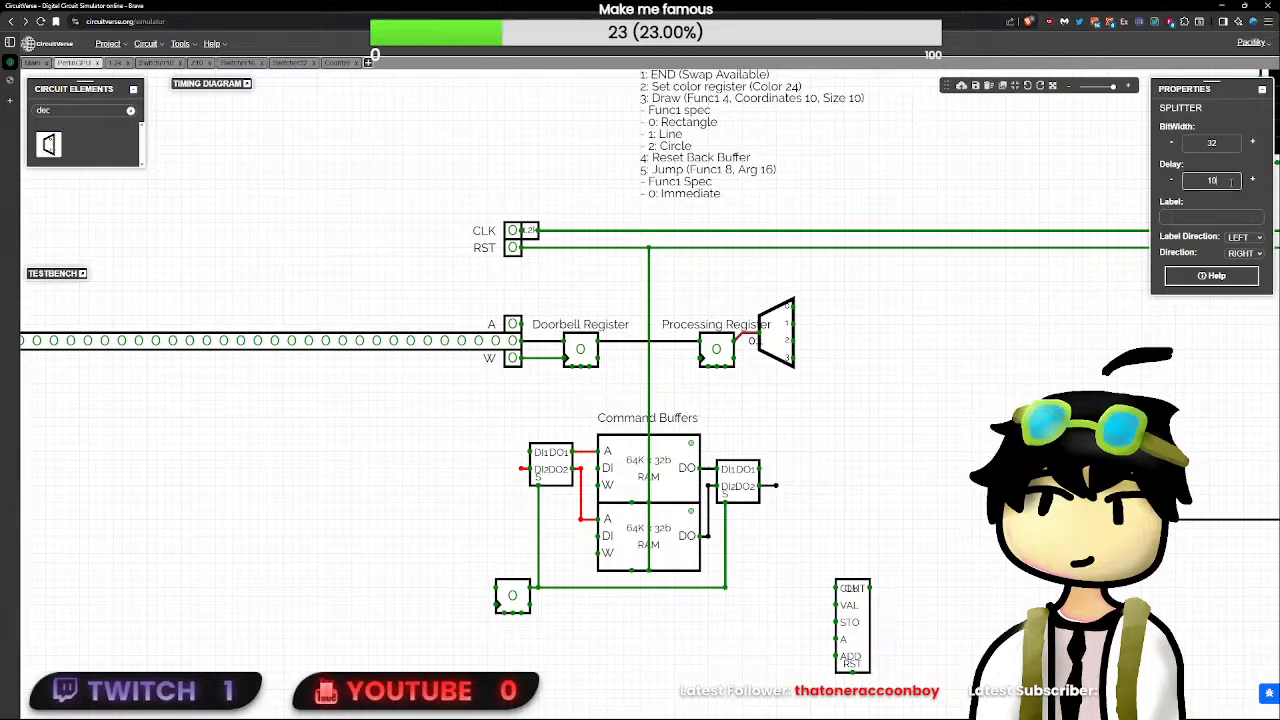
pyautogui.click(876, 313)
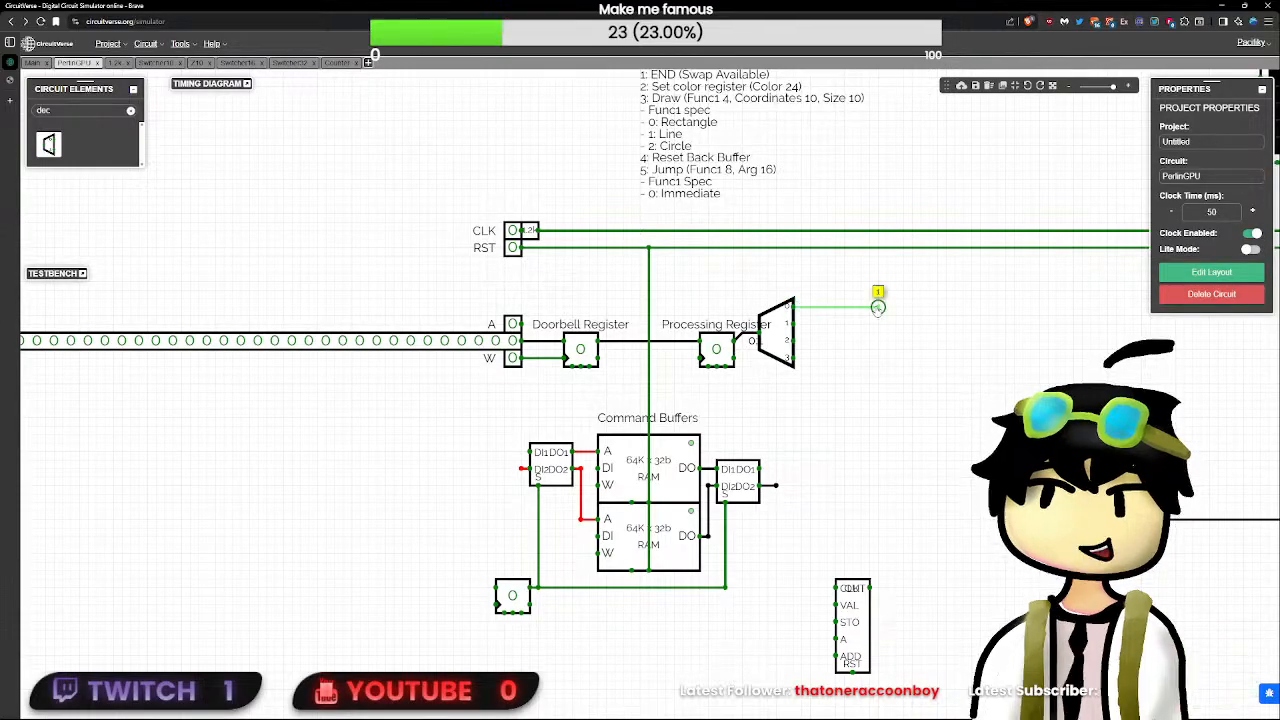
# - Remove the wire on the decoder's output 0 and draw short wires out of outputs 1 and 2
pyautogui.moveTo(802, 309); pyautogui.dragTo(757, 340)
pyautogui.press('Delete')
pyautogui.moveTo(675, 331); pyautogui.dragTo(564, 317)
pyautogui.scroll(7, 612, 321)
pyautogui.scroll(-8, 612, 319)
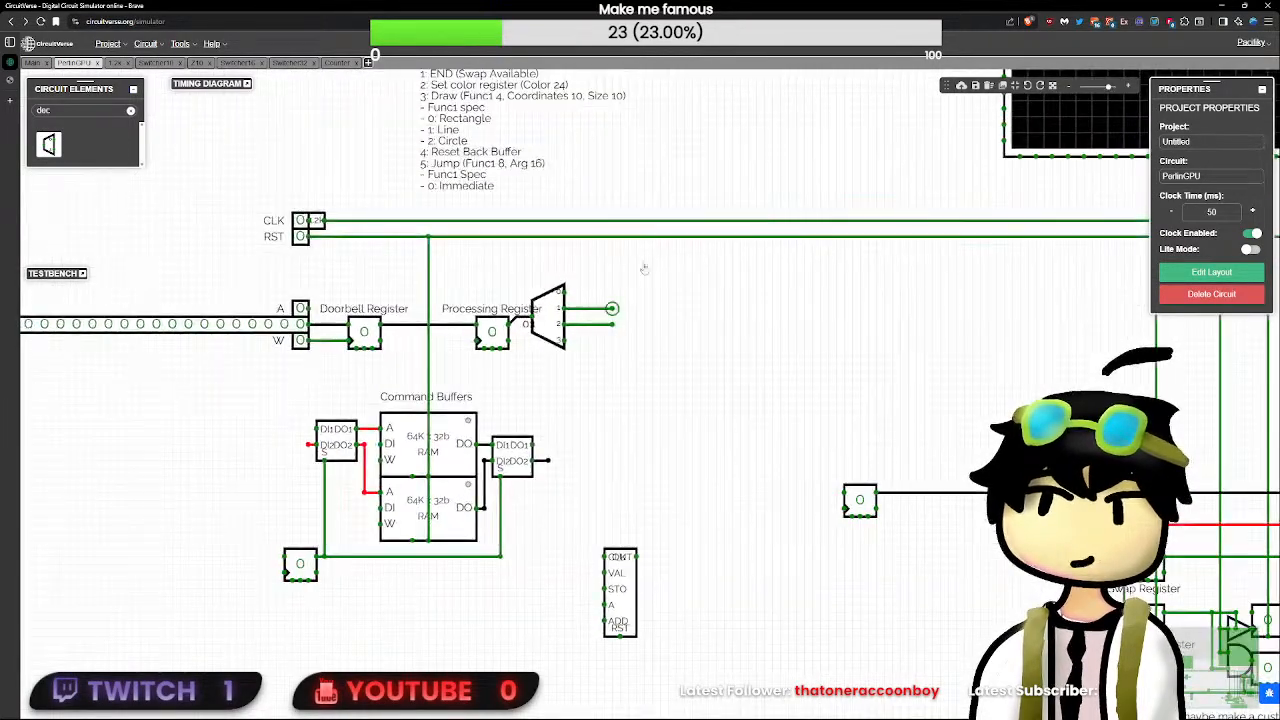
# - Duplicate the Command Spec text note and place the copy beside the original, above the CLK and RST lines
pyautogui.moveTo(645, 266); pyautogui.dragTo(775, 571)
pyautogui.click(681, 417)
pyautogui.moveTo(681, 417); pyautogui.dragTo(546, 408)
pyautogui.hotkey('ctrl', 'c')
pyautogui.hotkey('ctrl', 'v')
pyautogui.moveTo(766, 403); pyautogui.dragTo(646, 315)
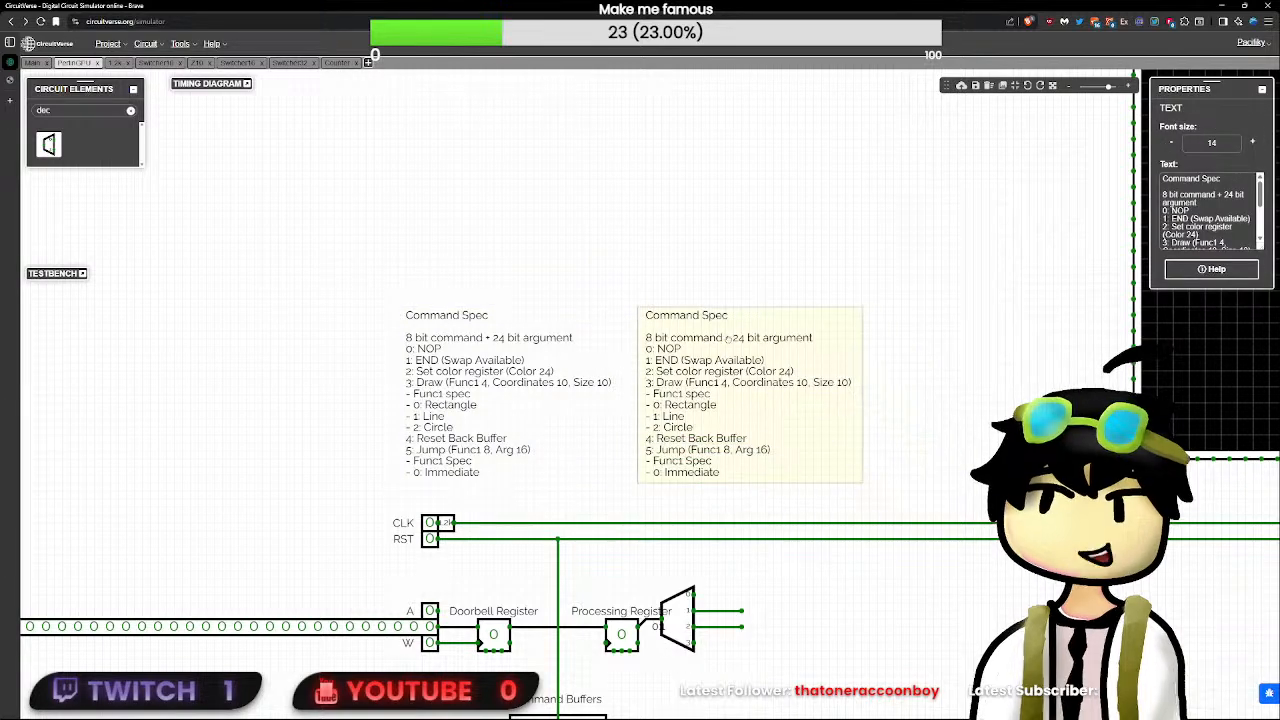
# - Retitle the copied note "Doorbell Spec" and replace its body with the entry "0: NOP"
pyautogui.doubleClick(1189, 178)
pyautogui.write('Doorbel')
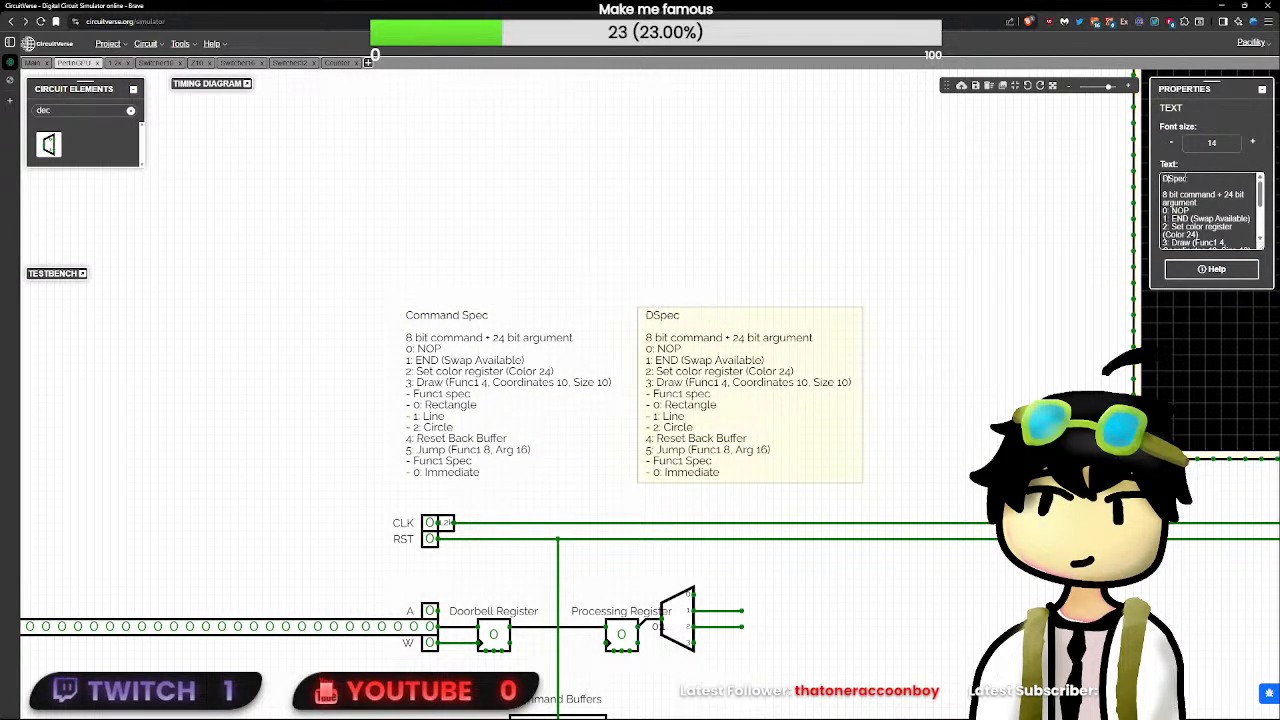
pyautogui.write('l')
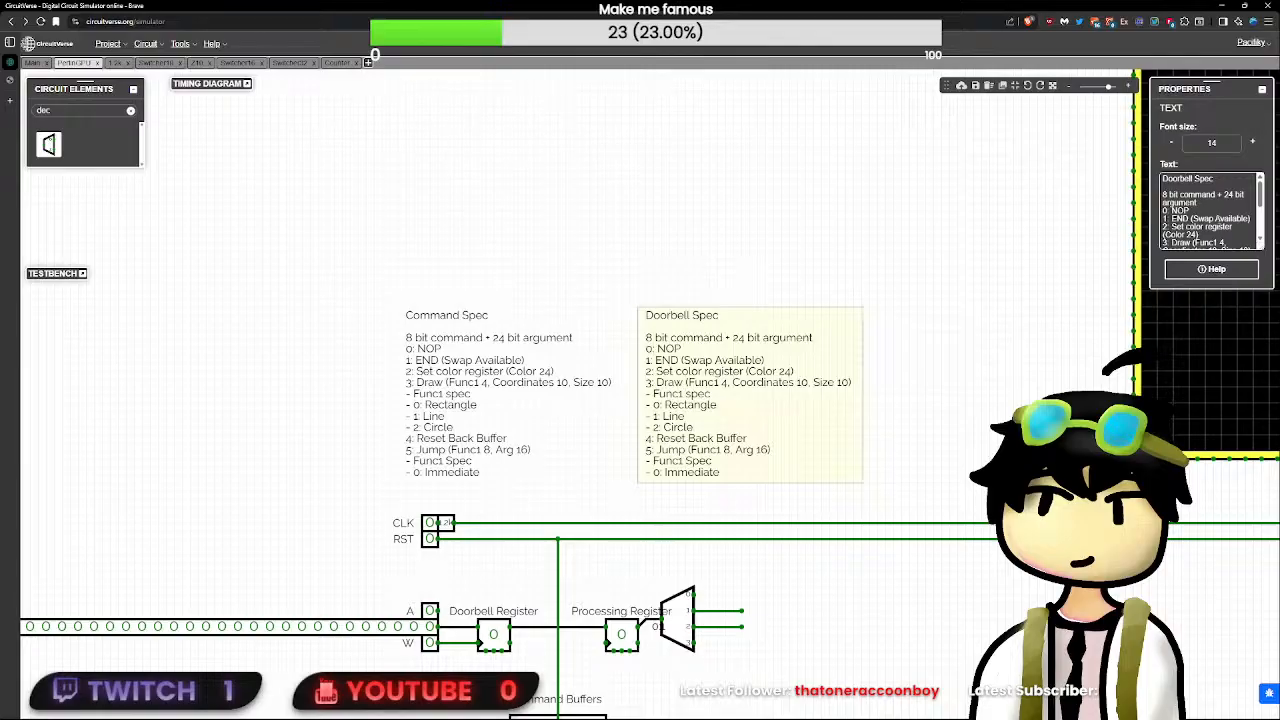
pyautogui.scroll(-3, 1222, 235)
pyautogui.moveTo(1222, 241); pyautogui.dragTo(1158, 202)
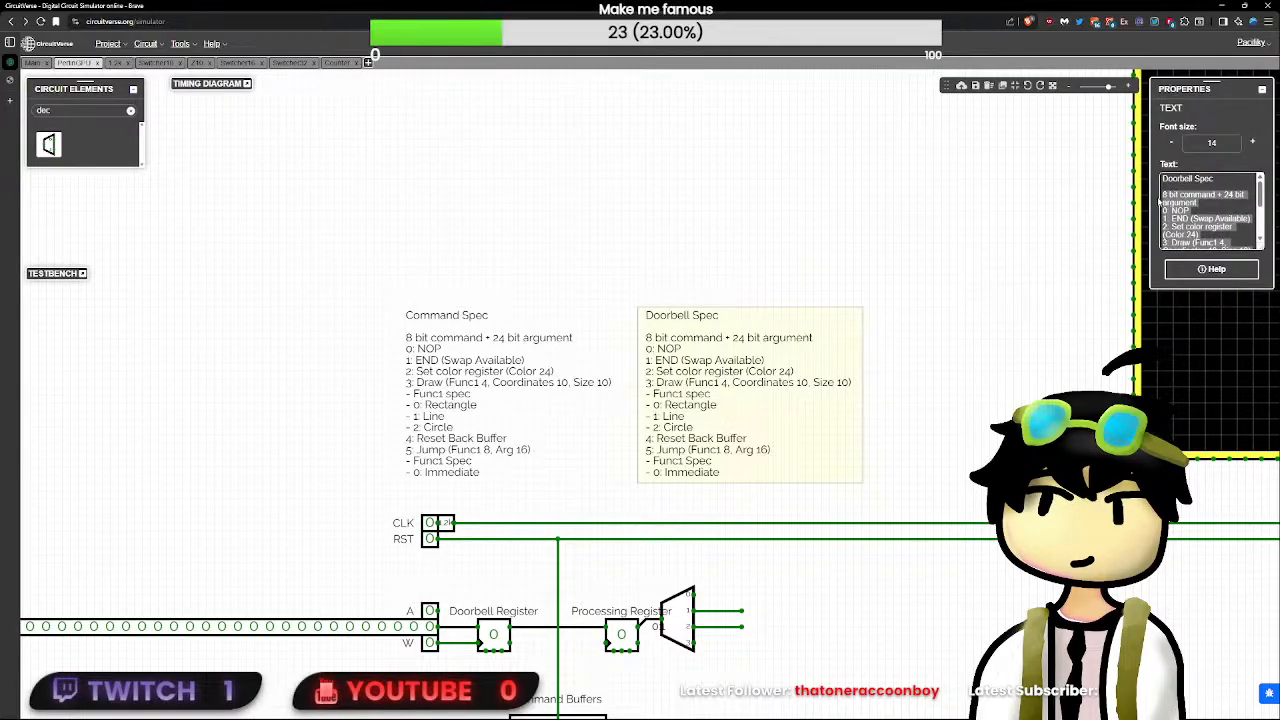
pyautogui.write('0x')
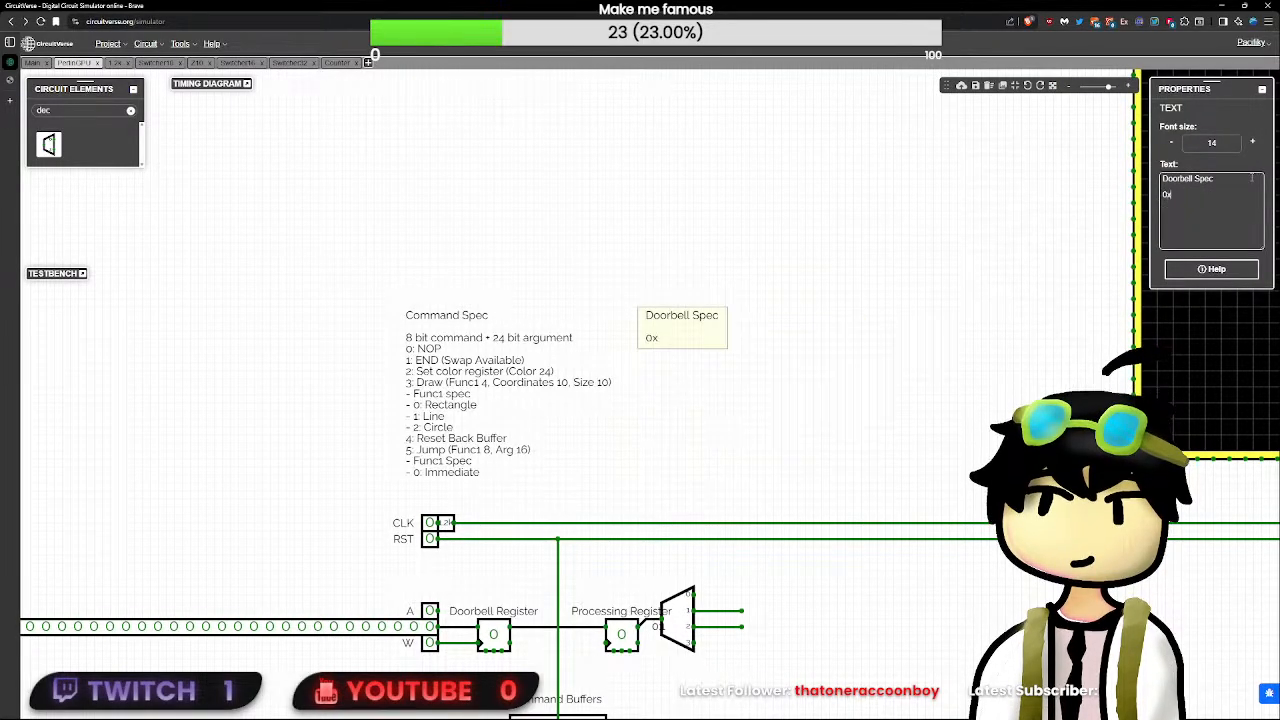
pyautogui.write(': NOP1:')
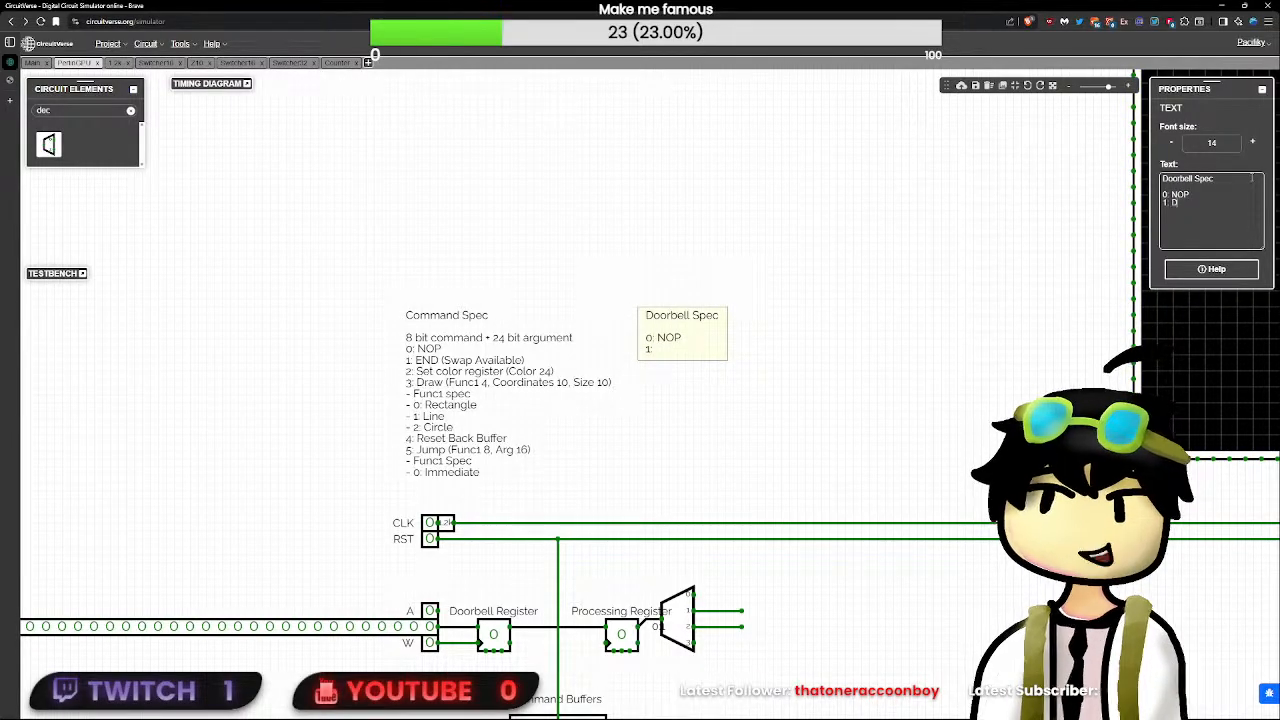
pyautogui.write(' Doorbell wi')
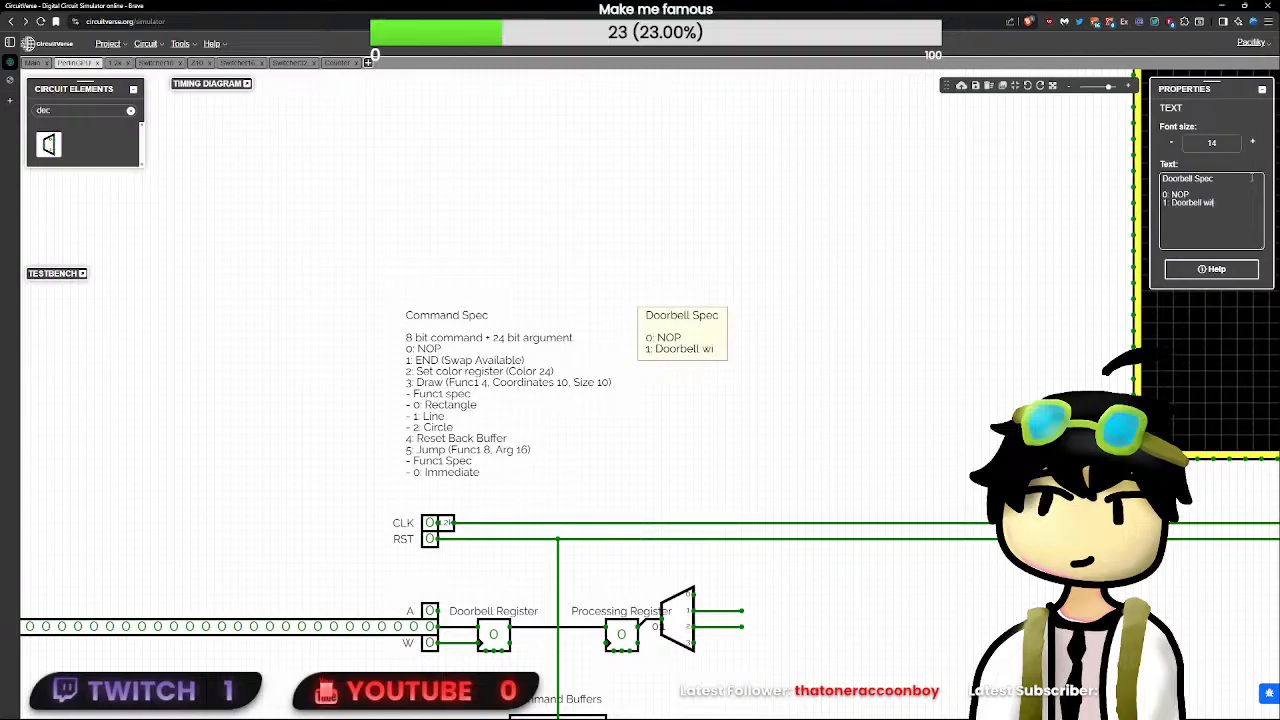
pyautogui.write('th flip')
# - Add the entries "1: Doorbell with flip" and "2: Doorbell" to the Doorbell Spec note
pyautogui.press('Return')
pyautogui.write('2')
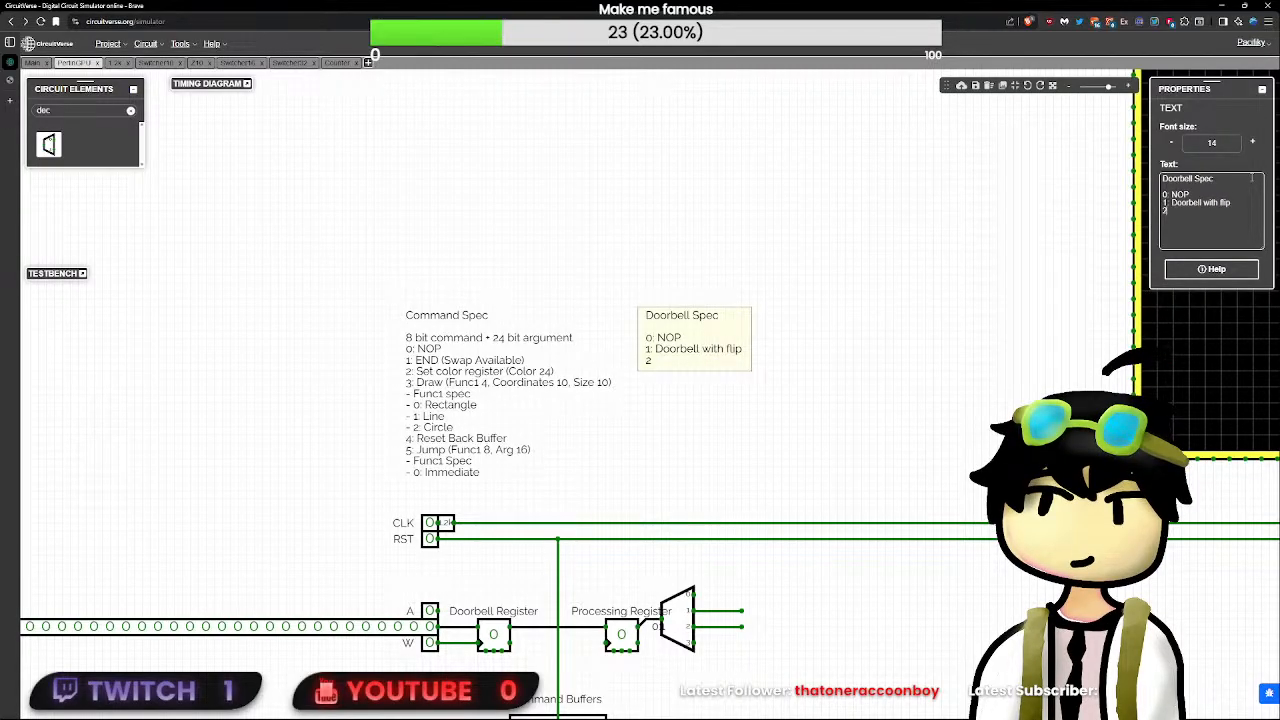
pyautogui.write(': Doore')
pyautogui.write('ell')
pyautogui.click(1106, 291)
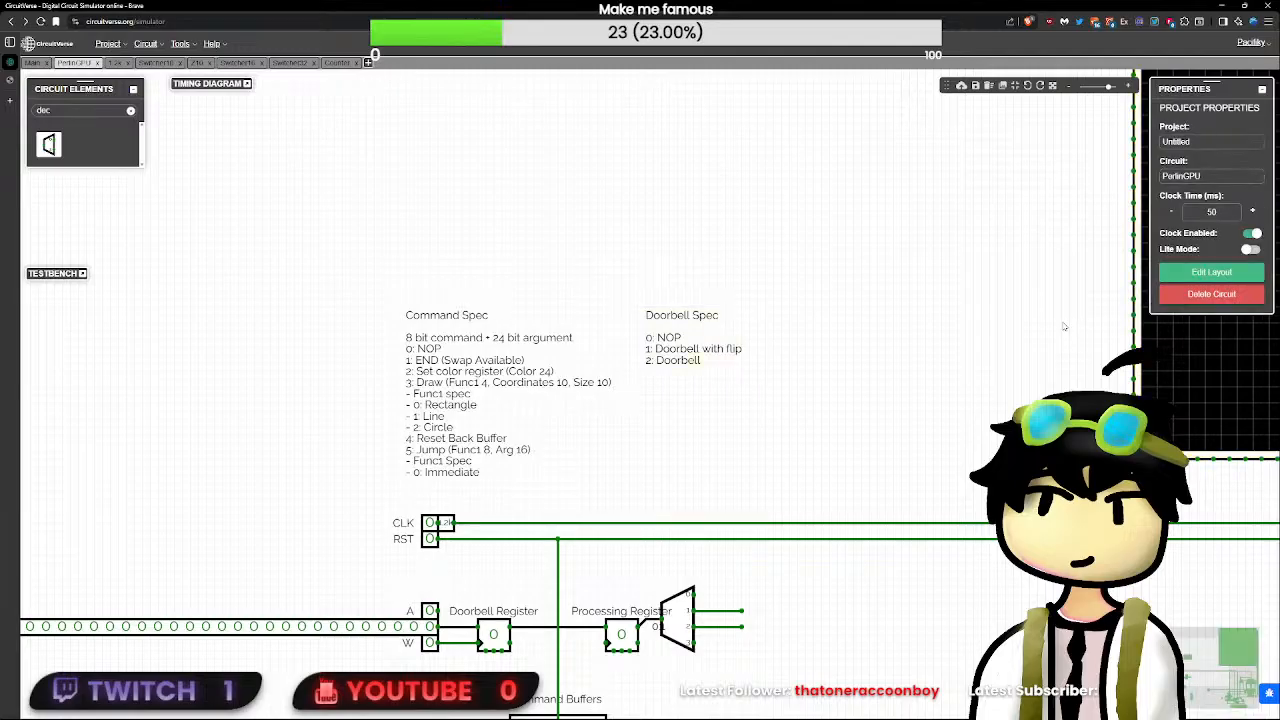
pyautogui.click(648, 340)
pyautogui.scroll(1, 812, 640)
pyautogui.moveTo(818, 652); pyautogui.dragTo(451, 346)
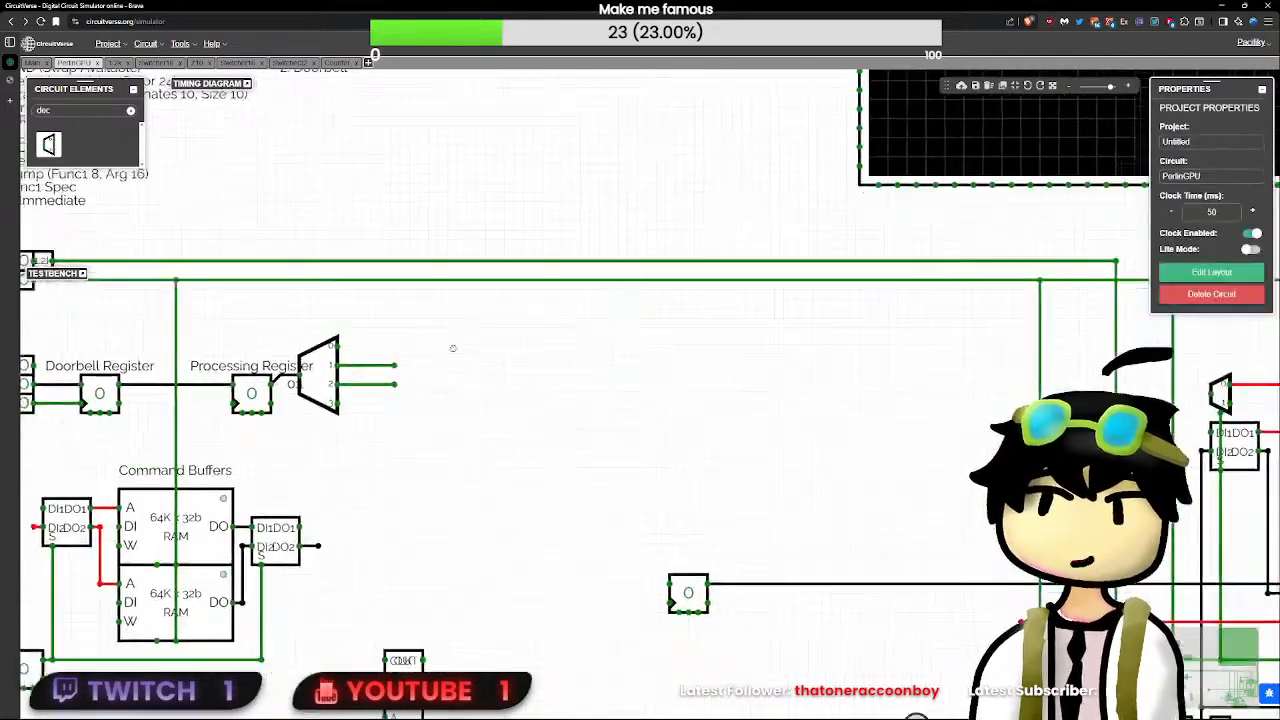
pyautogui.scroll(-2, 535, 420)
pyautogui.moveTo(486, 428); pyautogui.dragTo(638, 479)
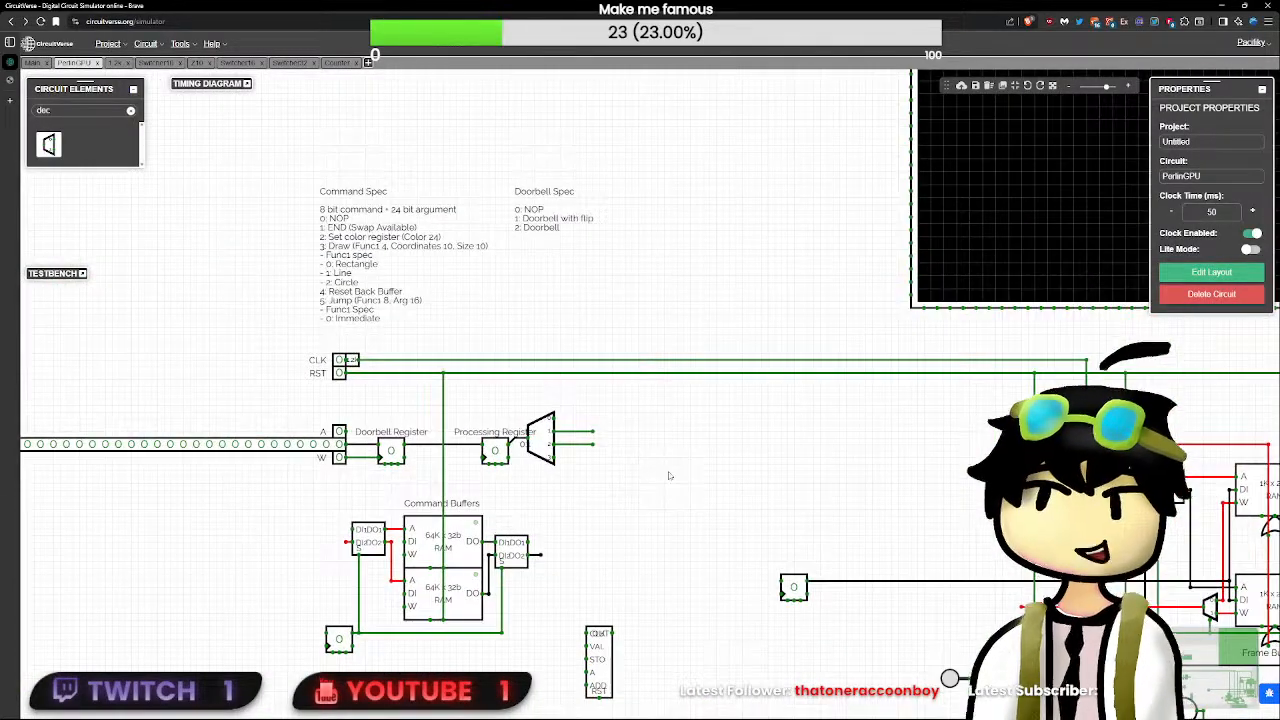
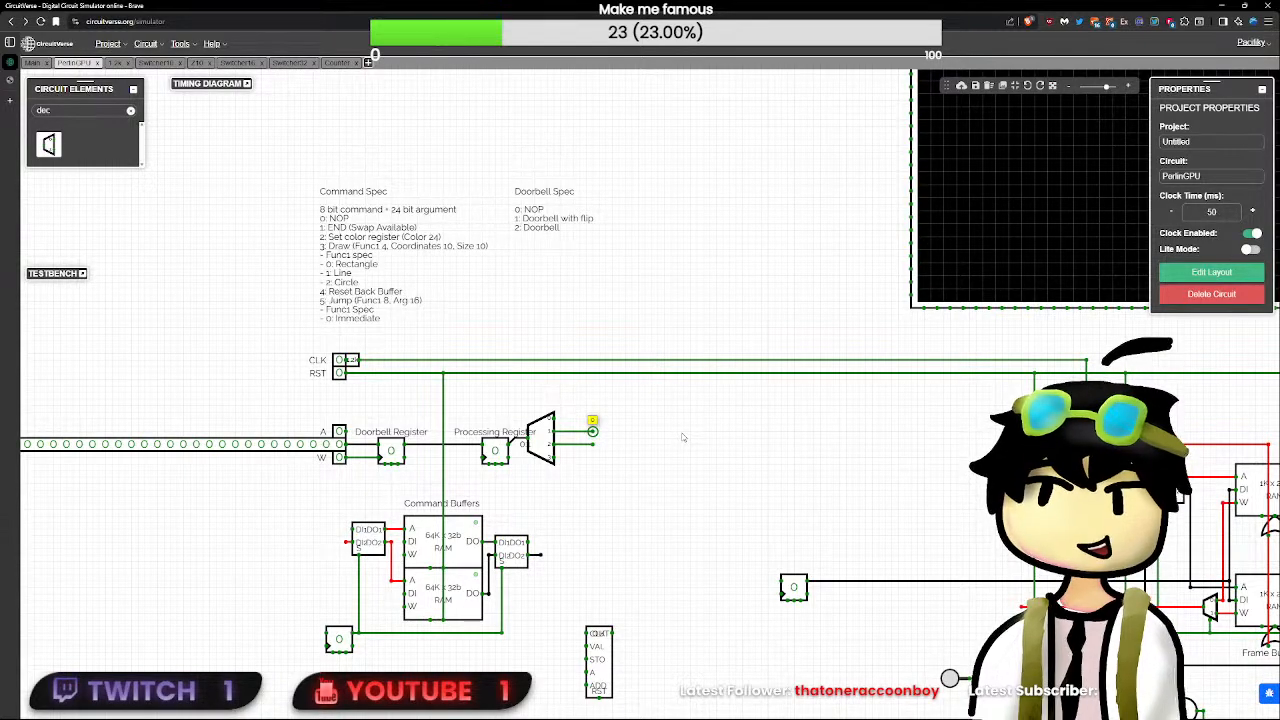
# - Remove the NOP entry from the Doorbell Spec note and renumber the rest as "0: Doorbell with flip" and "1: Doorbell"
pyautogui.click(577, 232)
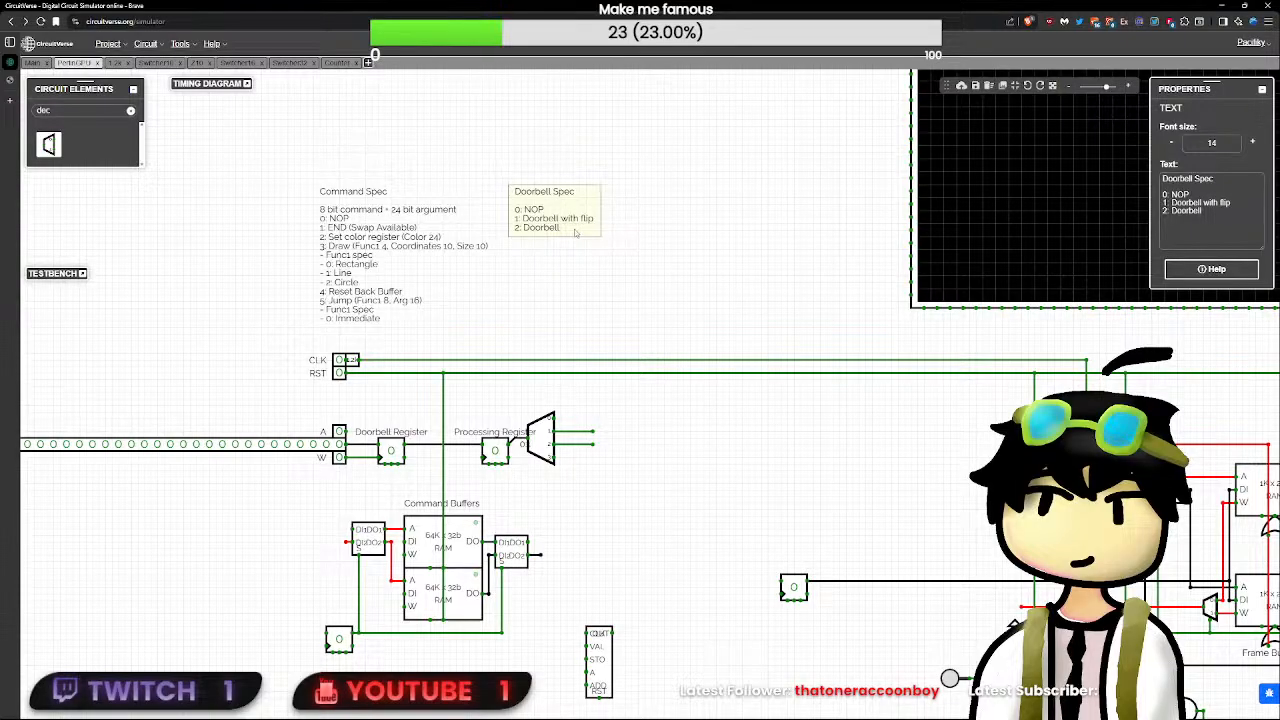
pyautogui.moveTo(1219, 212); pyautogui.dragTo(1254, 205)
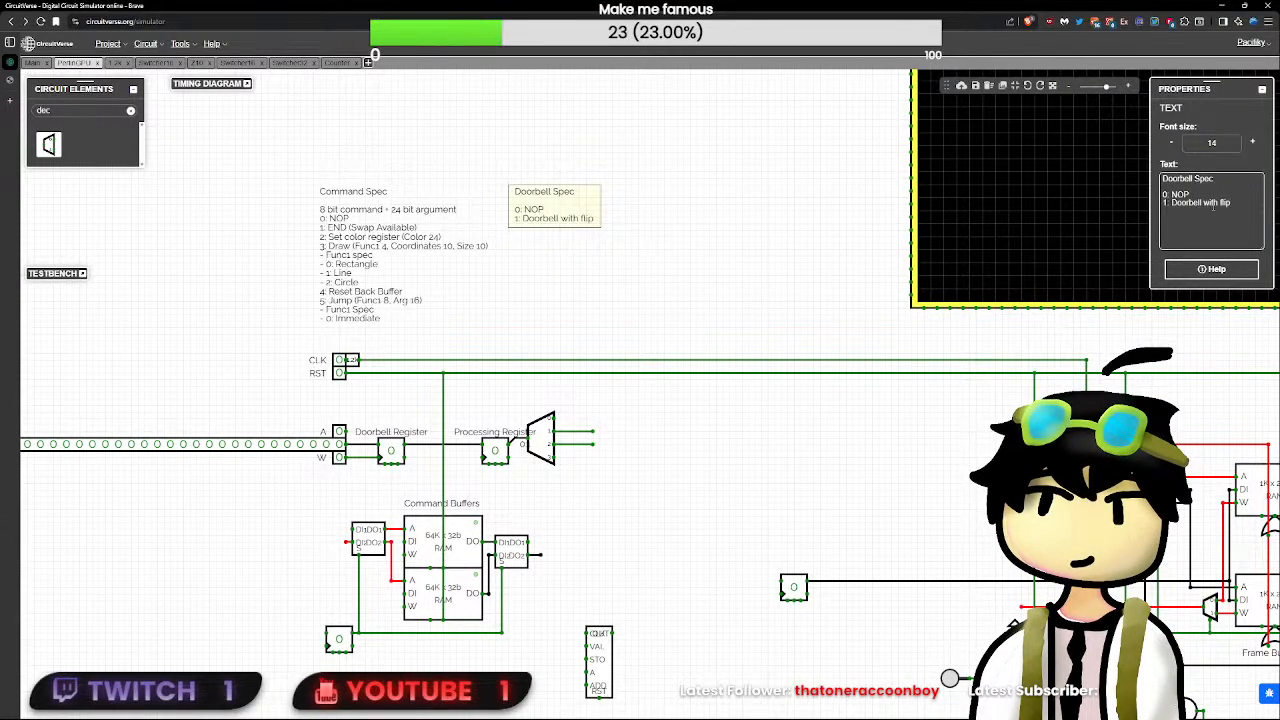
pyautogui.hotkey('ctrl', 'z')
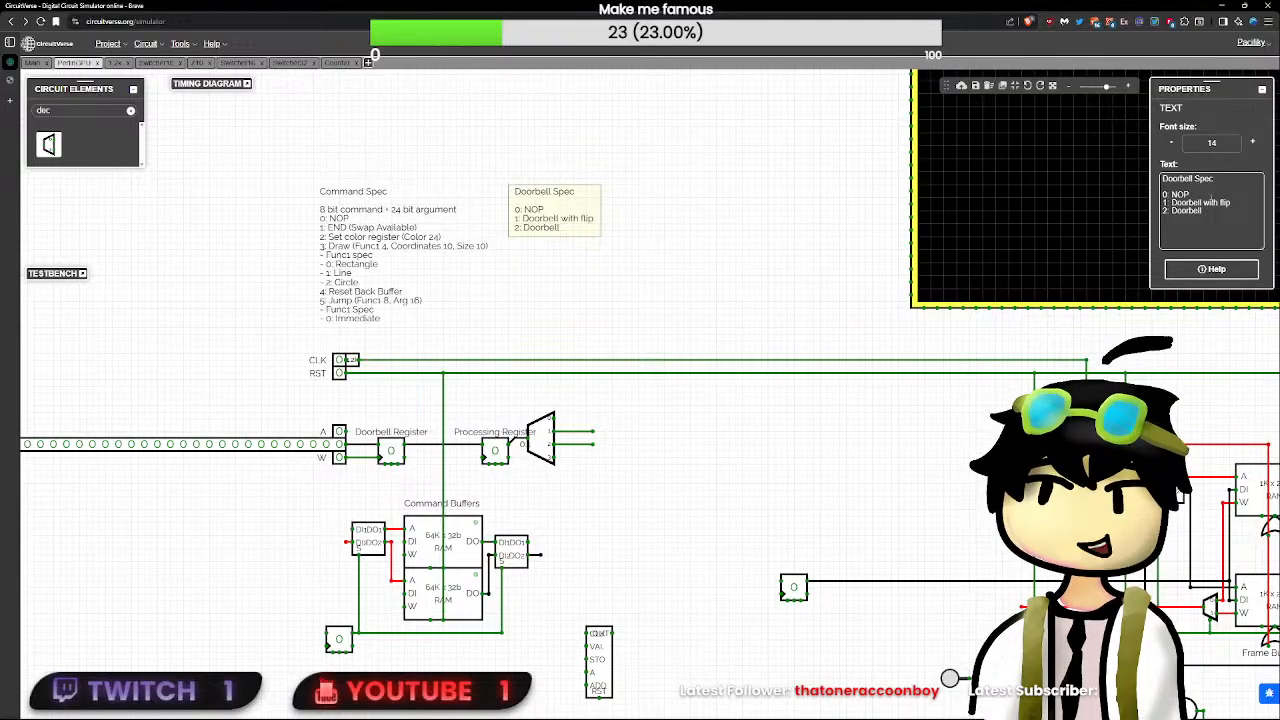
pyautogui.press('BackSpace')
pyautogui.press('BackSpace')
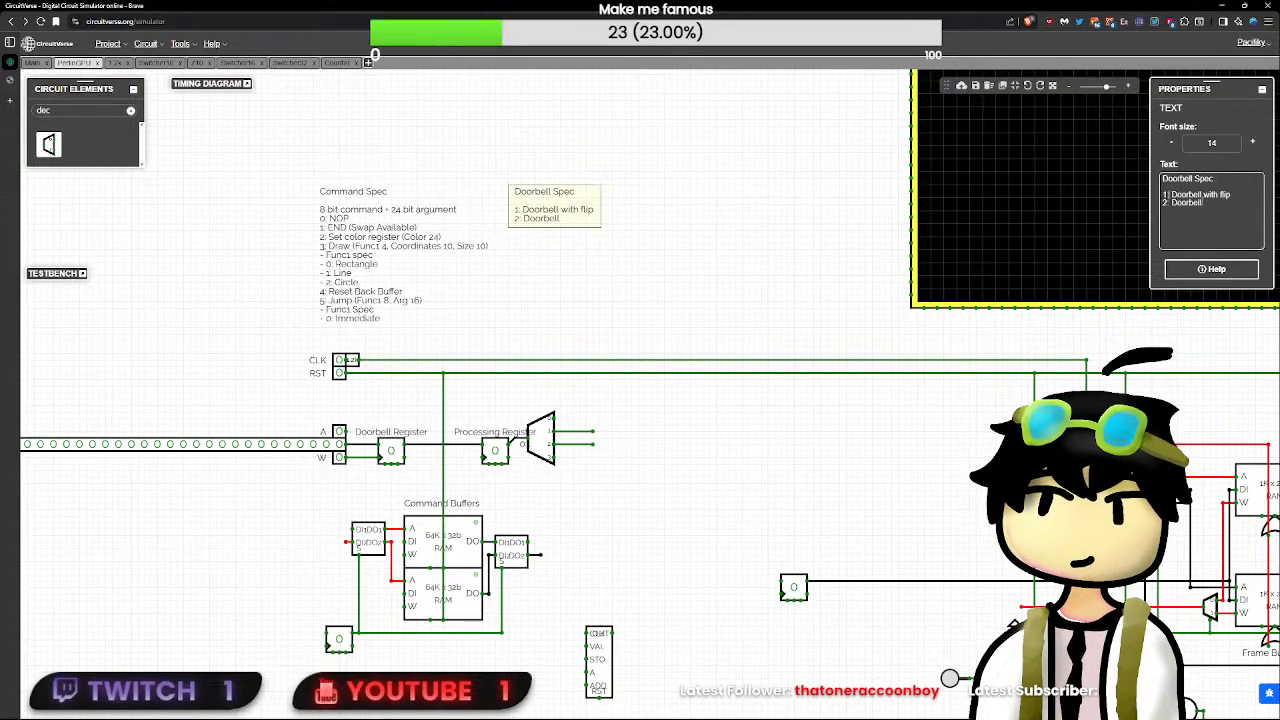
pyautogui.press('BackSpace')
pyautogui.write('0')
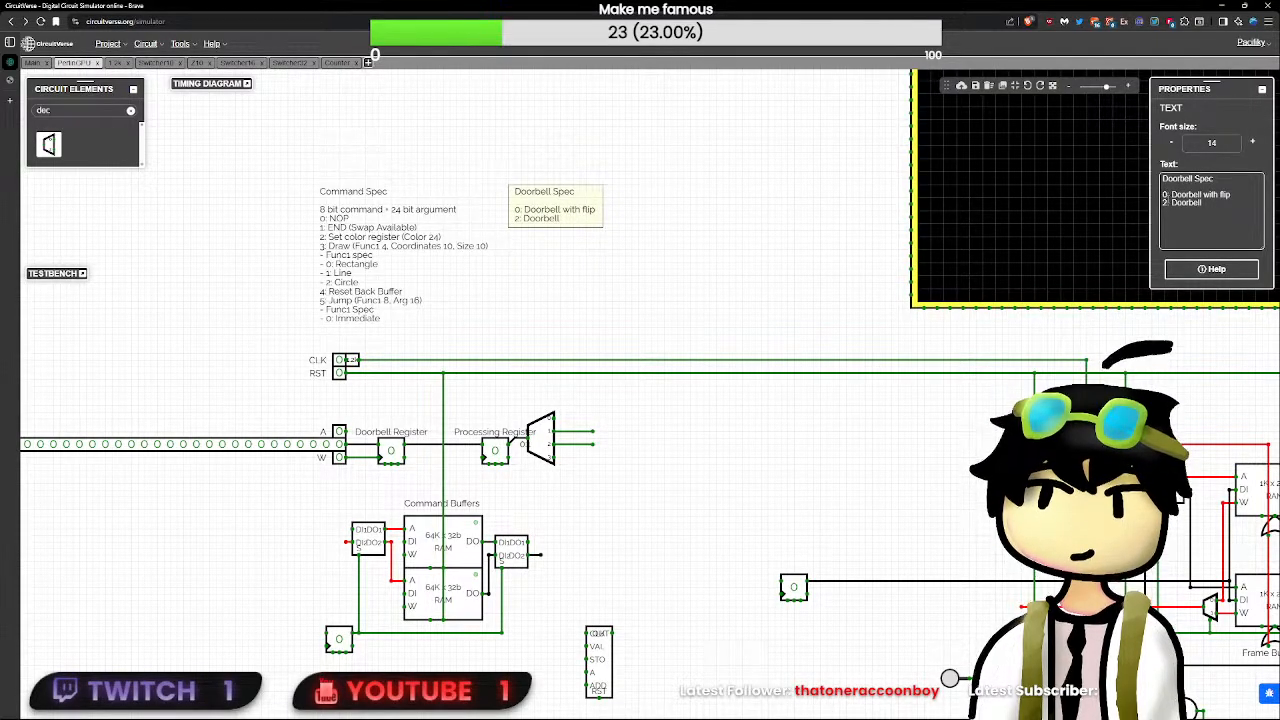
pyautogui.press('BackSpace')
pyautogui.press('BackSpace')
pyautogui.write('1:')
pyautogui.click(601, 503)
# - Delete the decoder after the Processing Register together with its input splitter and output wires
pyautogui.scroll(4, 601, 503)
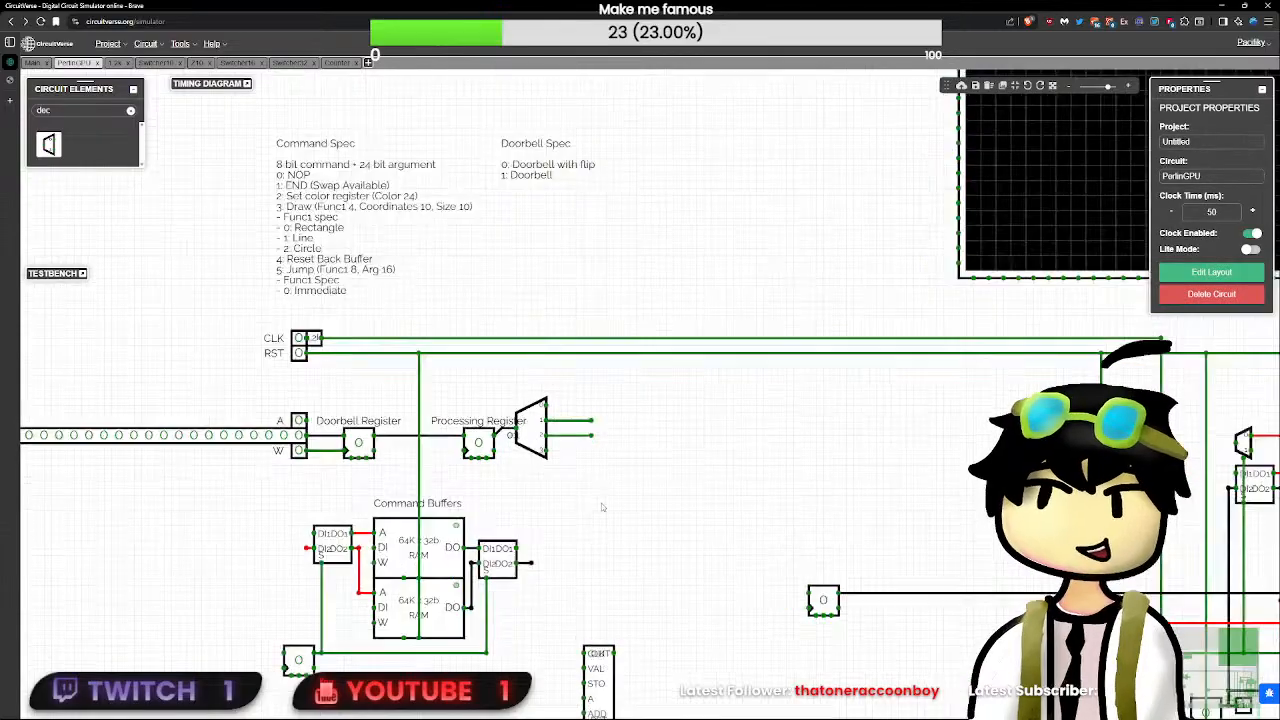
pyautogui.click(512, 410)
pyautogui.click(436, 444)
pyautogui.click(522, 415)
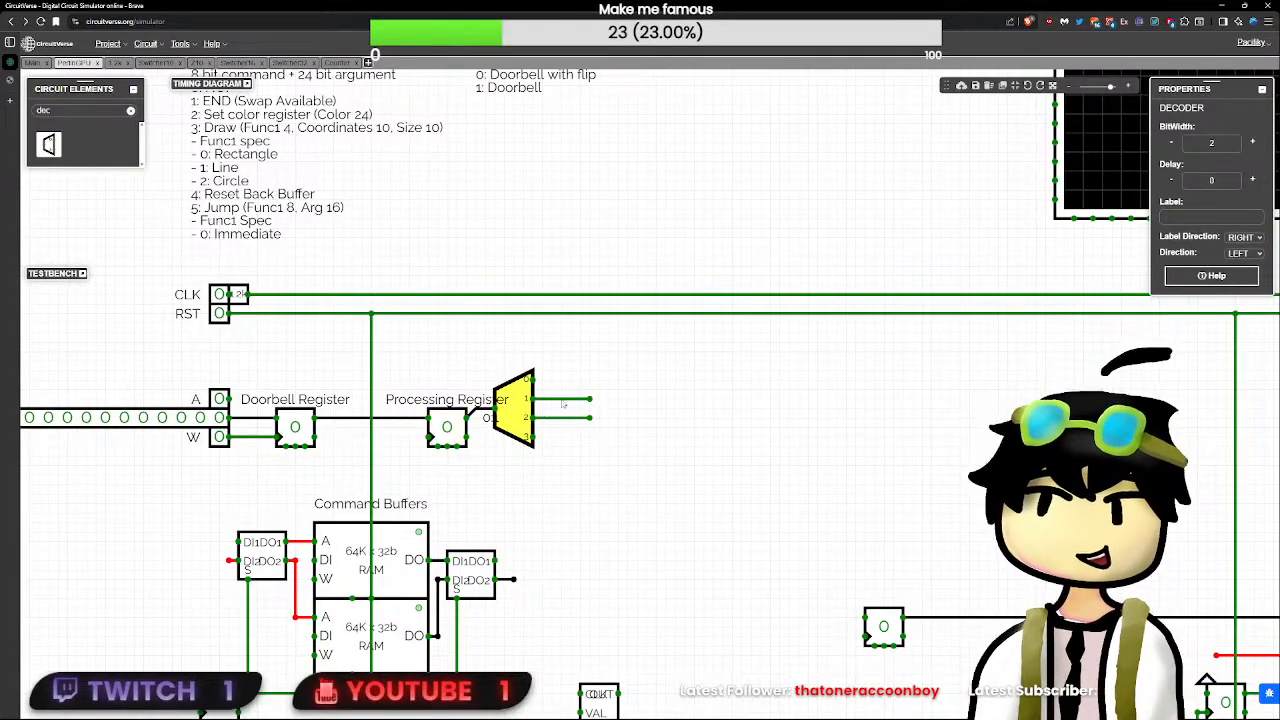
pyautogui.moveTo(256, 438); pyautogui.dragTo(259, 456)
pyautogui.press('Delete')
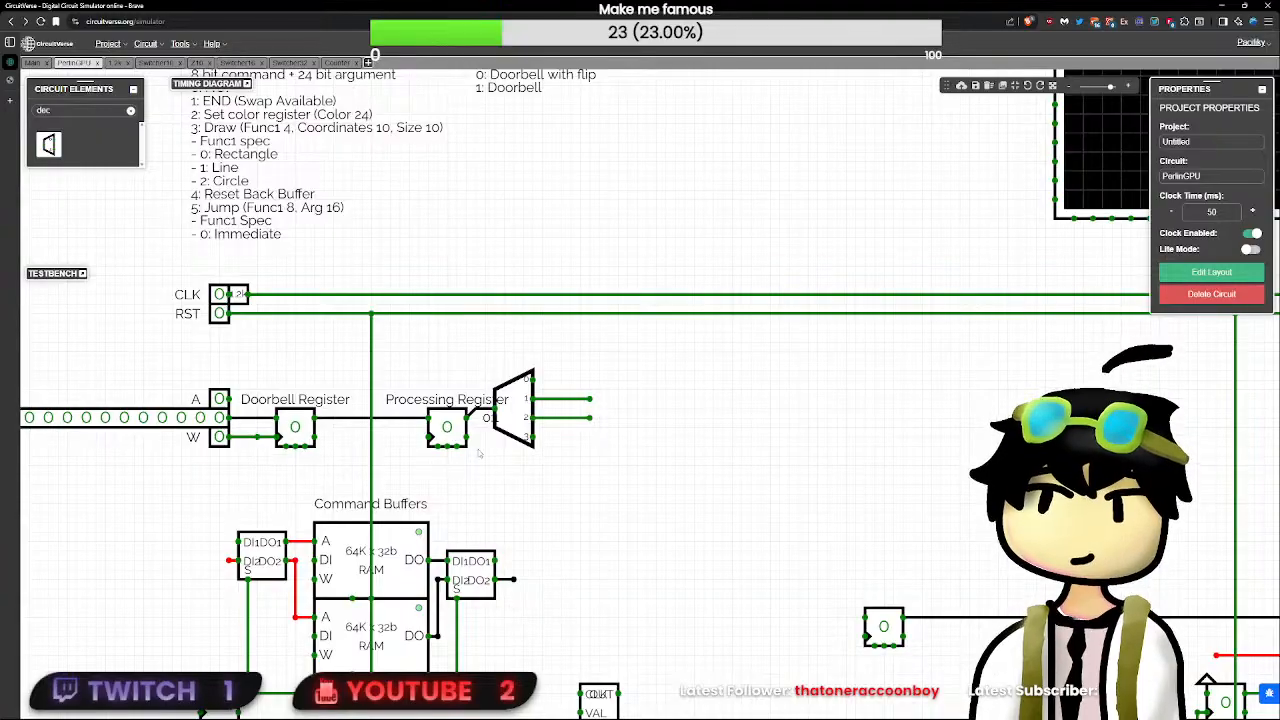
pyautogui.click(507, 407)
pyautogui.press('Delete')
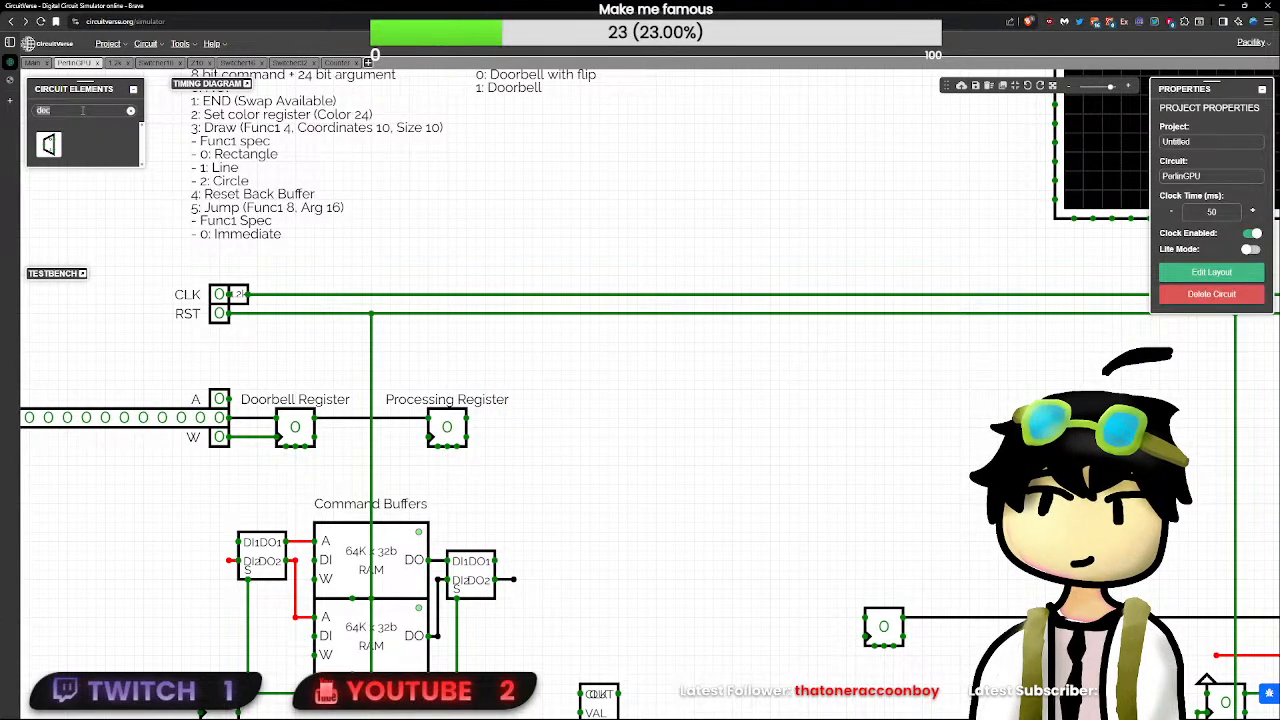
# - Place a new splitter with a bit width of 32 on the Processing Register's output
pyautogui.write('spl')
pyautogui.click(51, 174)
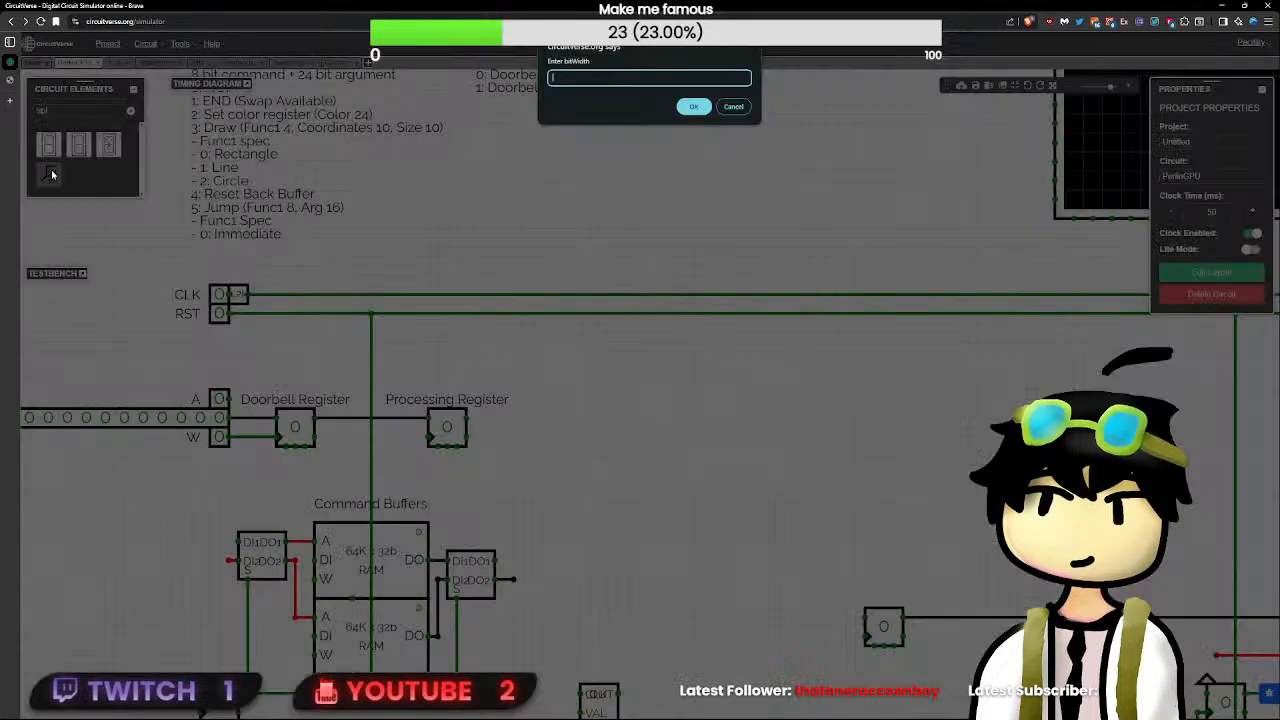
pyautogui.write('32')
pyautogui.press('Return')
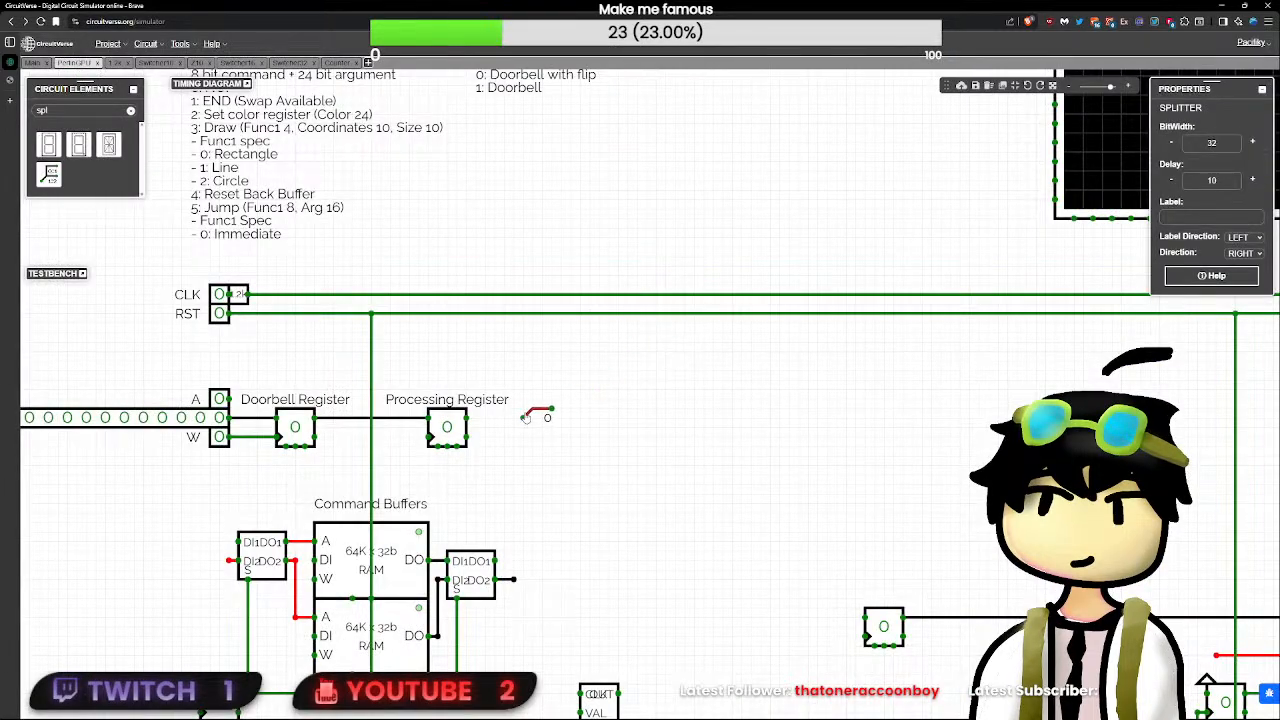
pyautogui.click(523, 426)
pyautogui.moveTo(494, 408); pyautogui.dragTo(590, 408)
pyautogui.press('Delete')
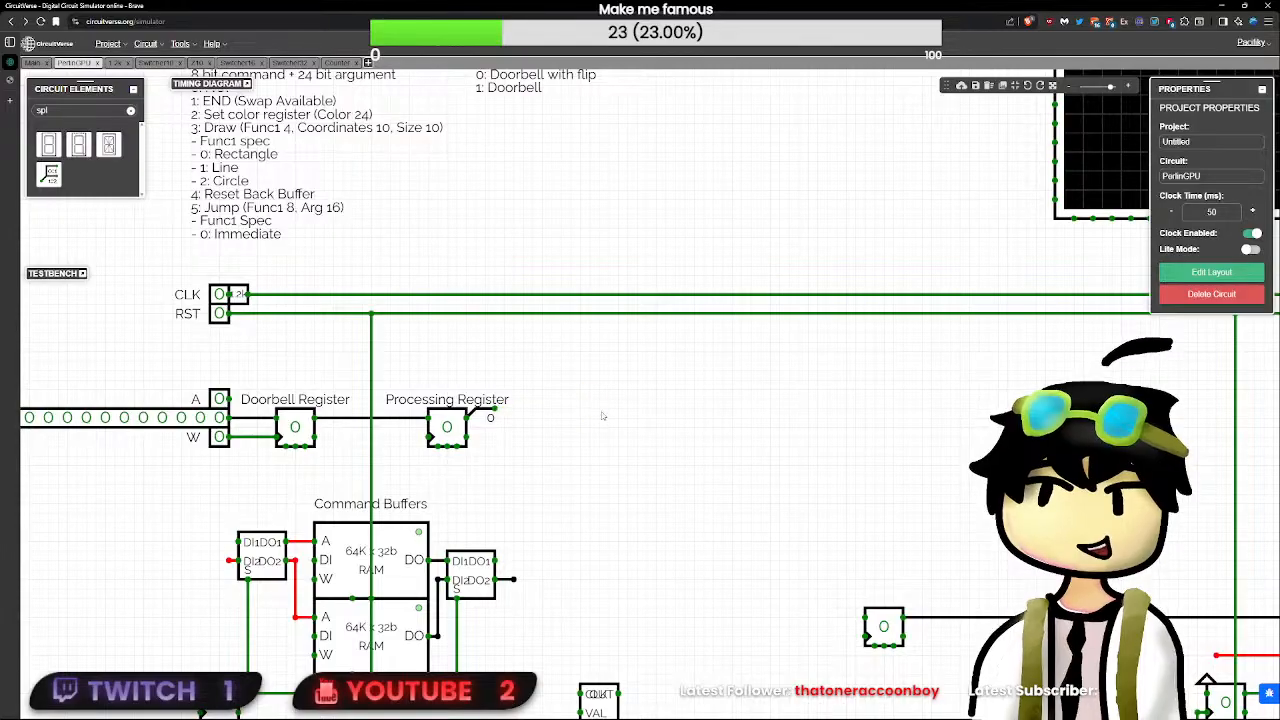
# - Move the Counter subcircuit up beside the command buffers and wire its RST input to the RST line
pyautogui.scroll(-1, 590, 531)
pyautogui.moveTo(674, 520); pyautogui.dragTo(588, 380)
pyautogui.scroll(-1, 588, 380)
pyautogui.click(502, 550)
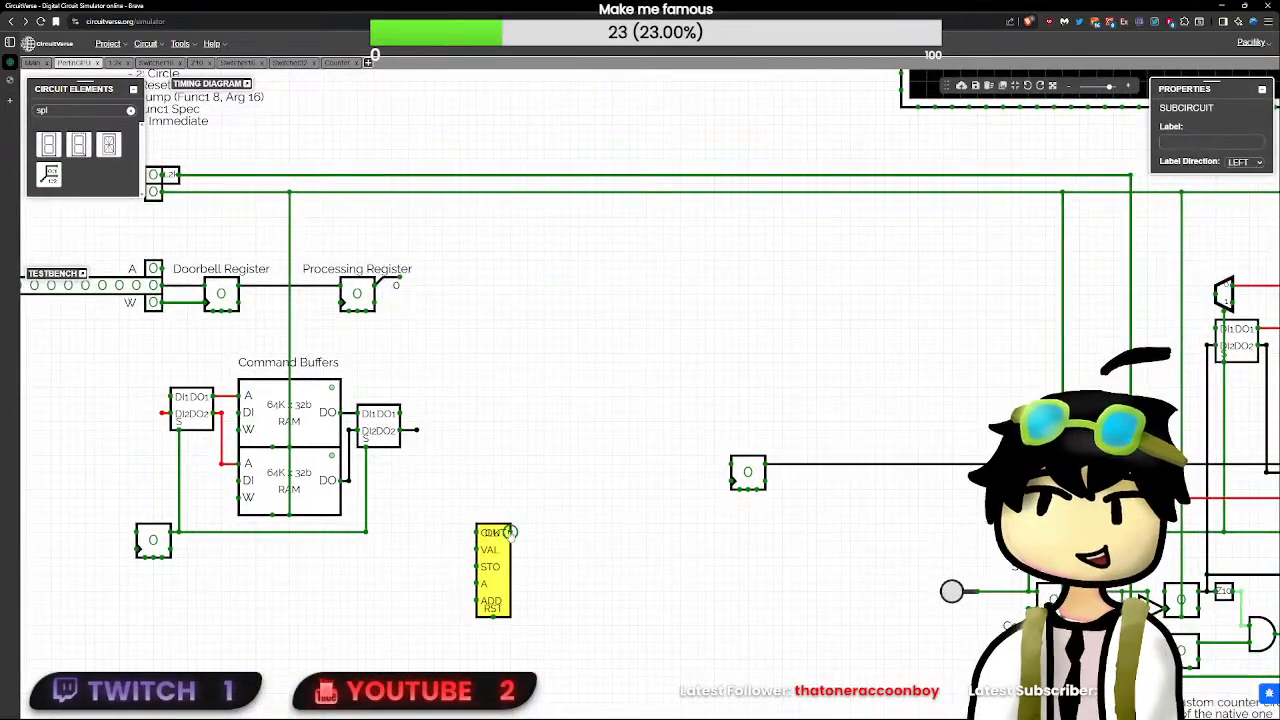
pyautogui.click(511, 531)
pyautogui.moveTo(504, 538); pyautogui.dragTo(513, 462)
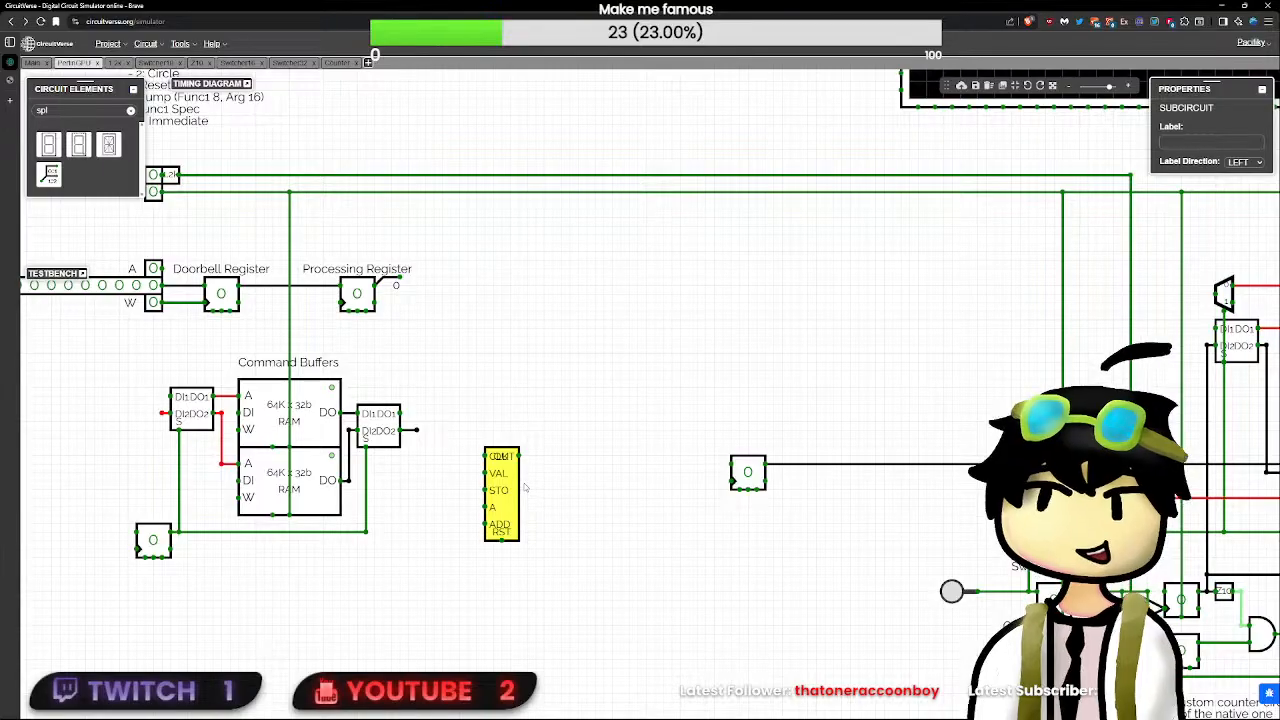
pyautogui.moveTo(501, 541); pyautogui.dragTo(495, 186)
pyautogui.moveTo(571, 335); pyautogui.dragTo(757, 380)
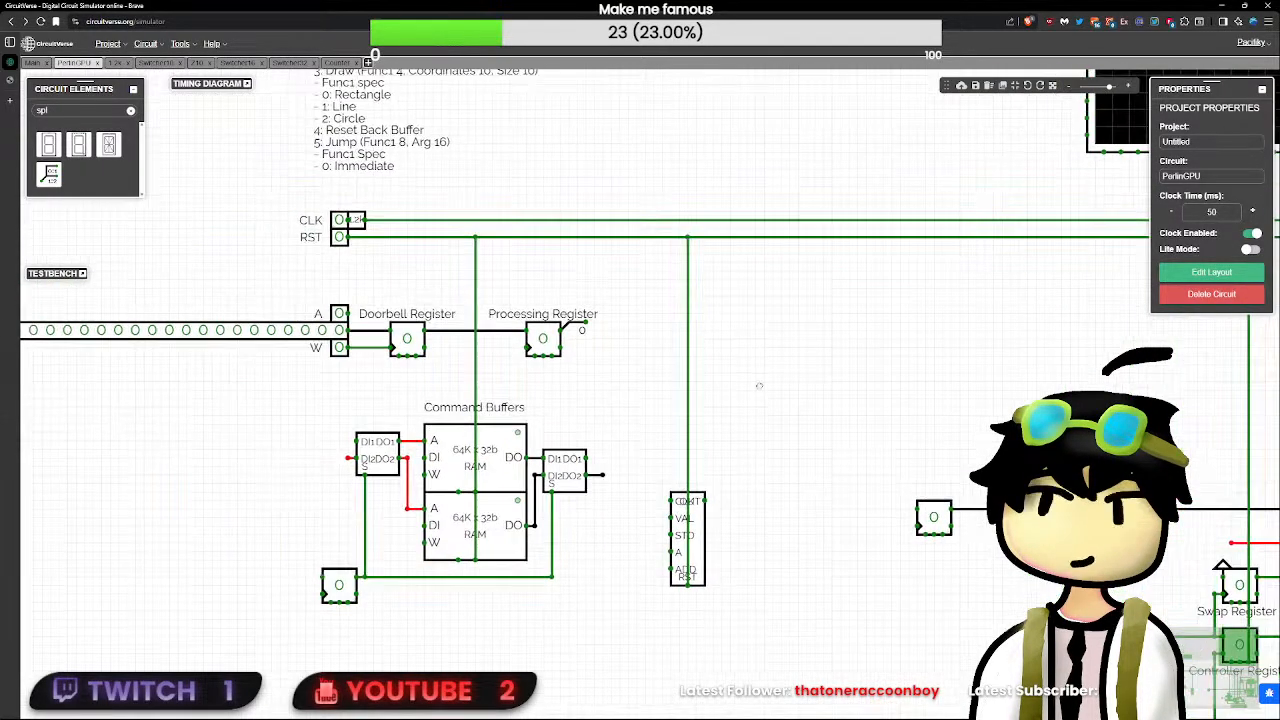
# - Wire the Counter's clock input to the CLK line and move the Counter down below the level of the command buffers
pyautogui.click(697, 520)
pyautogui.moveTo(697, 520)
pyautogui.mouseDown()
pyautogui.moveTo(697, 503)
pyautogui.moveTo(697, 545)
pyautogui.mouseUp()
pyautogui.click(708, 539)
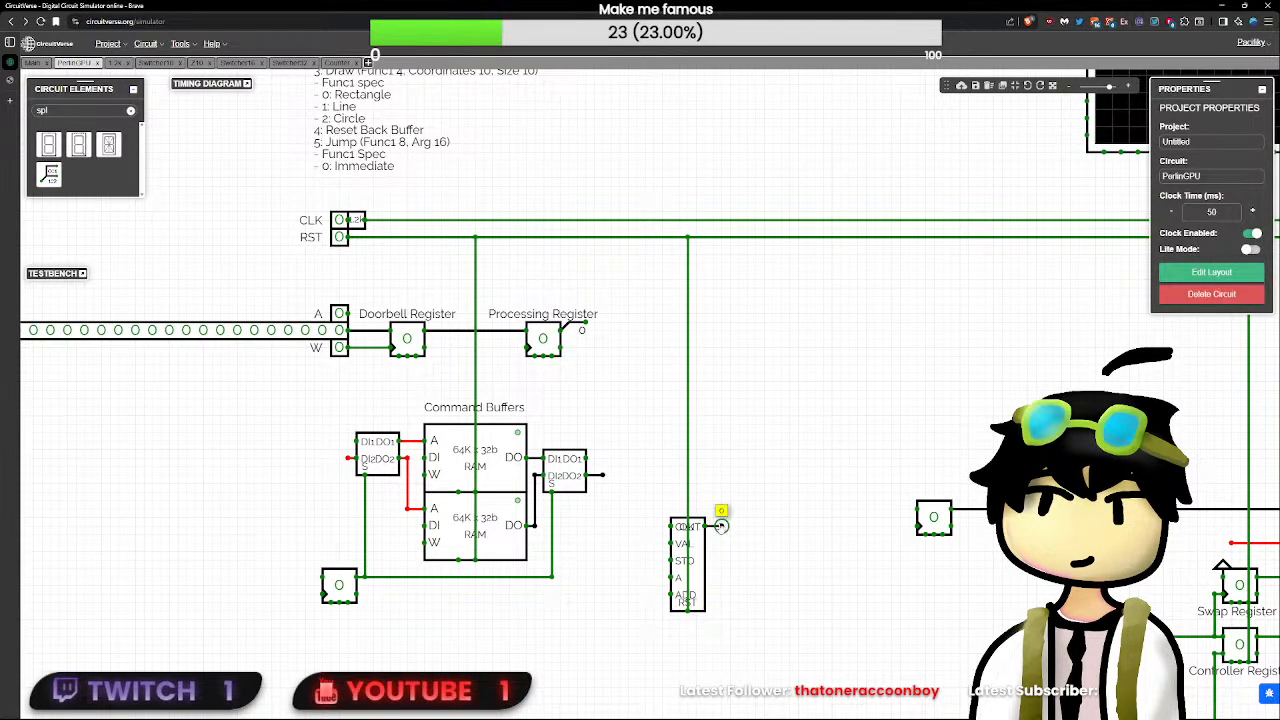
pyautogui.moveTo(669, 525)
pyautogui.mouseDown()
pyautogui.moveTo(646, 524)
pyautogui.moveTo(645, 219)
pyautogui.mouseUp()
pyautogui.click(647, 572)
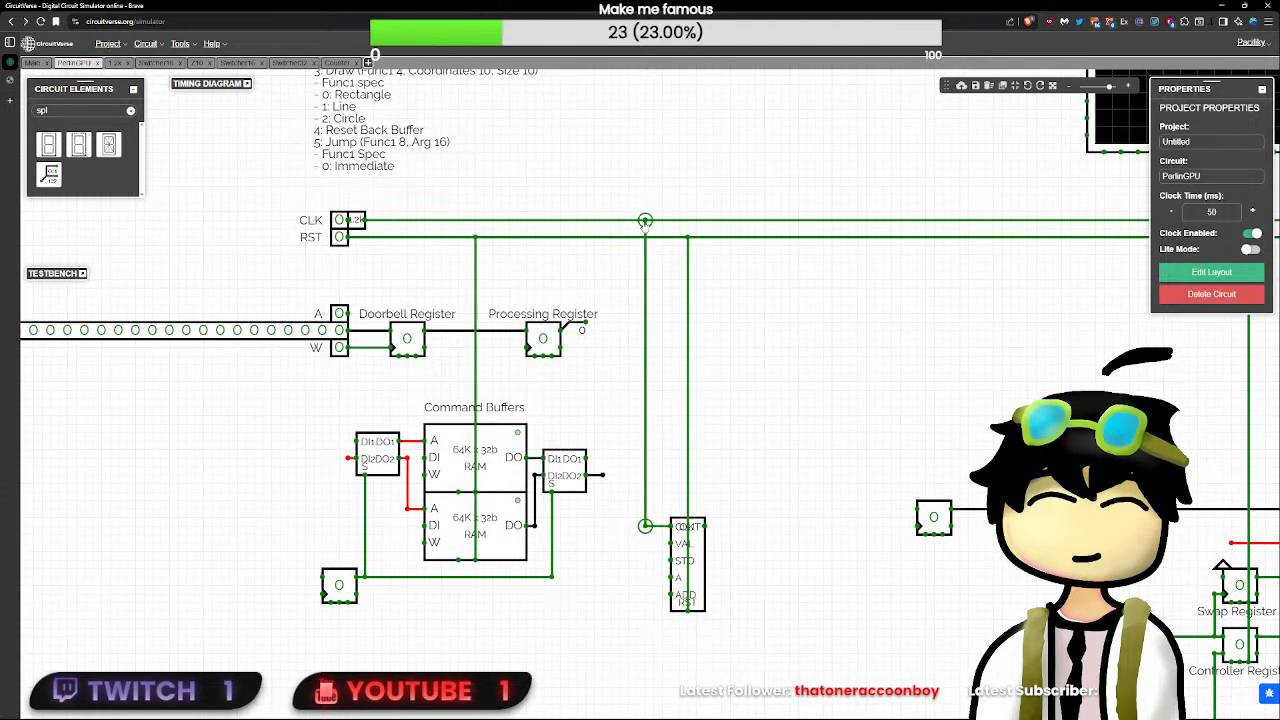
pyautogui.moveTo(645, 224); pyautogui.dragTo(628, 222)
pyautogui.click(700, 563)
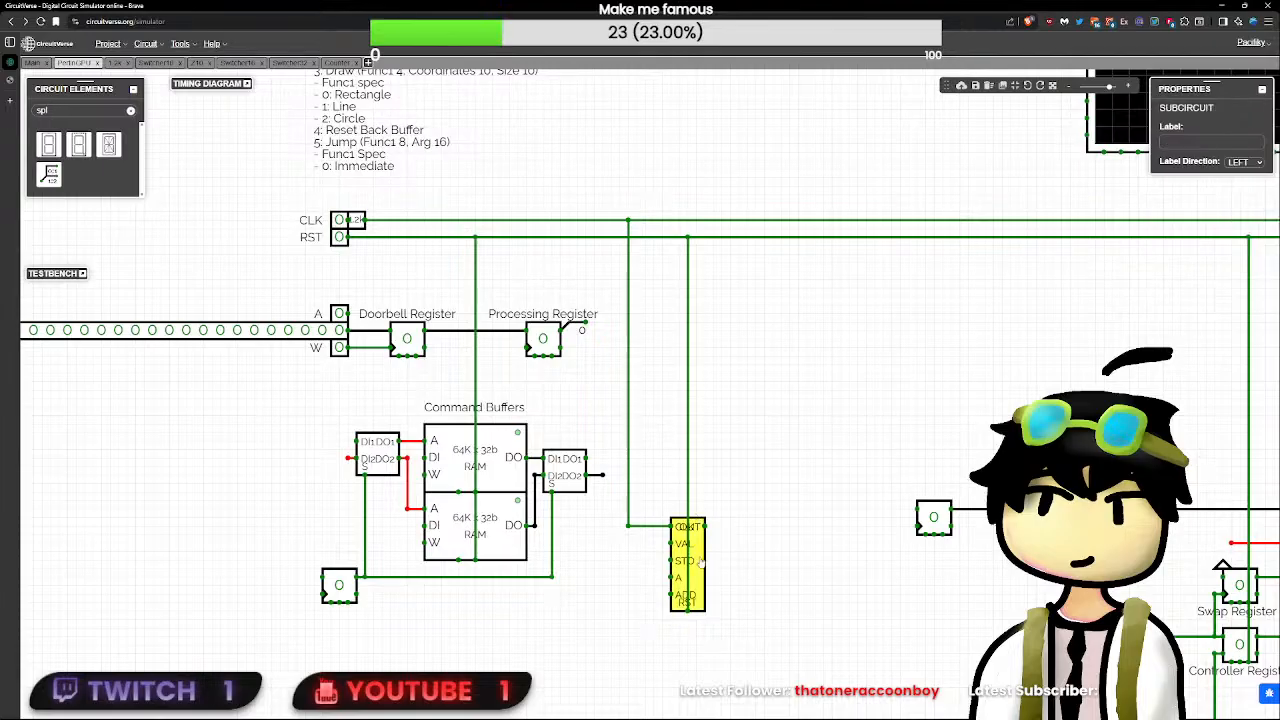
pyautogui.moveTo(703, 565); pyautogui.dragTo(692, 648)
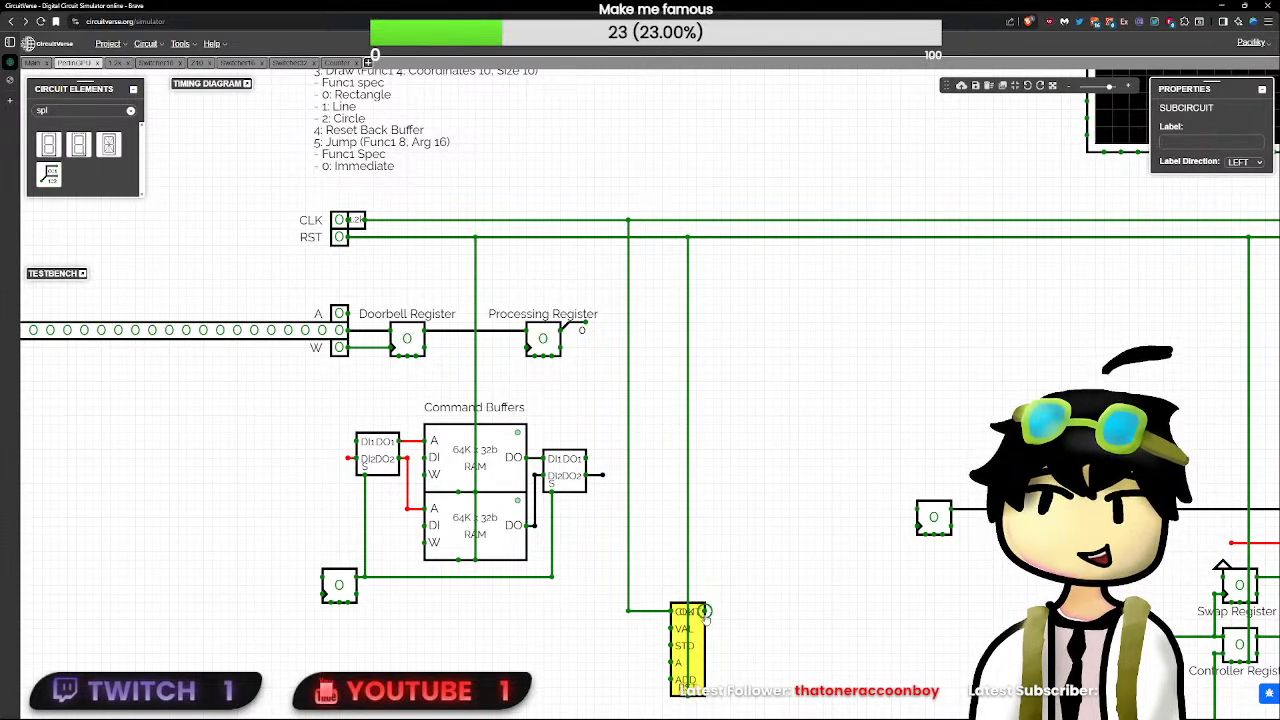
pyautogui.click(705, 612)
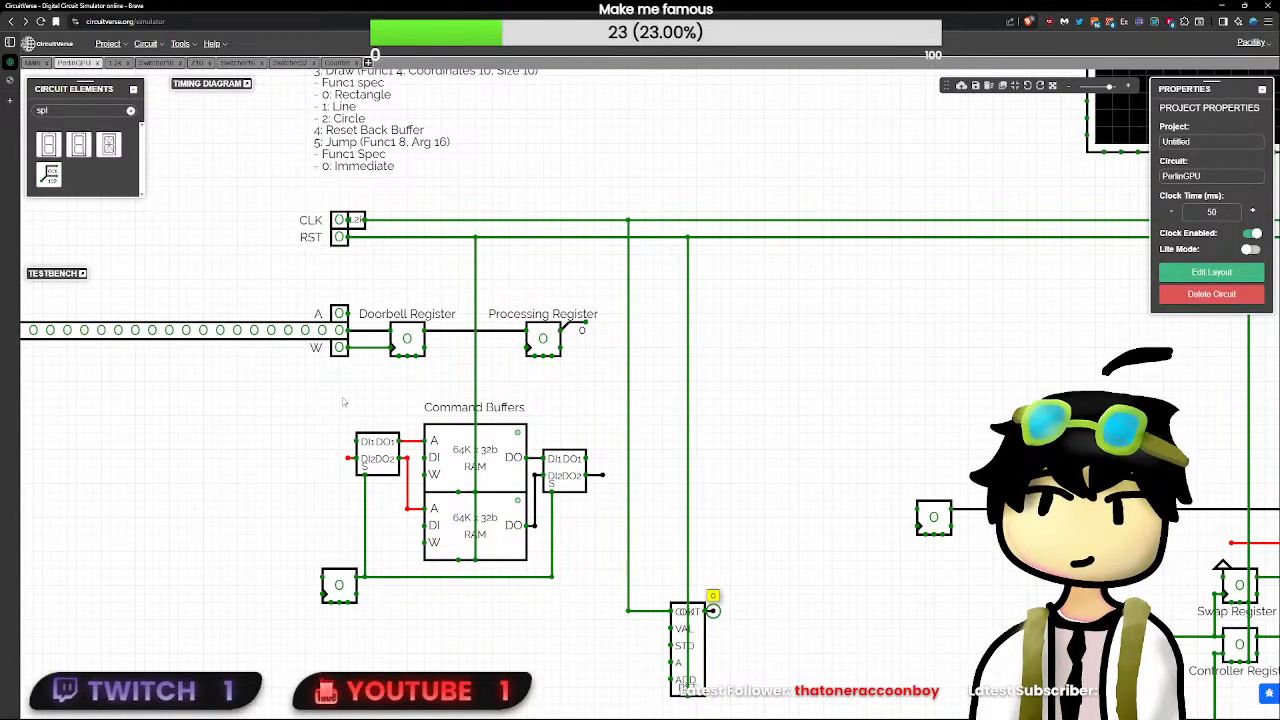
# - Move the whole Command Buffers group, including its switchers and select register, to the other side of the Counter's CLK and RST wires
pyautogui.moveTo(241, 409); pyautogui.dragTo(618, 628)
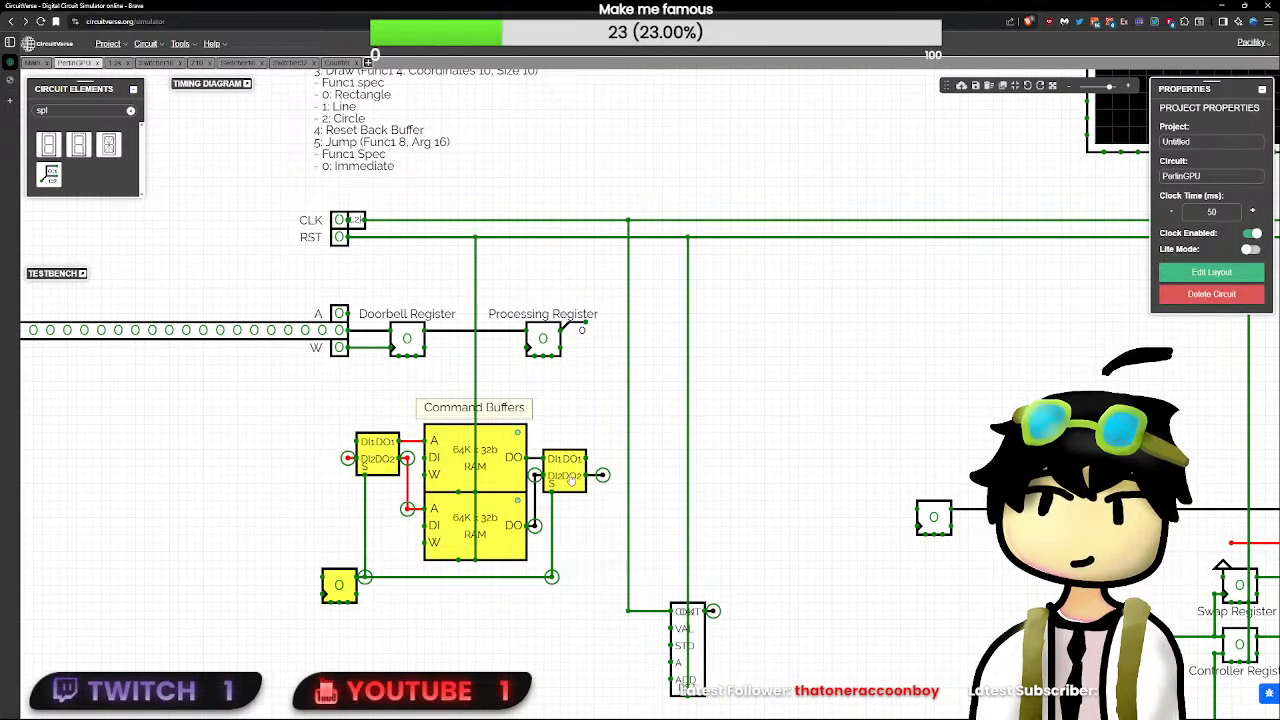
pyautogui.moveTo(568, 480)
pyautogui.mouseDown()
pyautogui.moveTo(890, 478)
pyautogui.moveTo(922, 442)
pyautogui.moveTo(593, 478)
pyautogui.moveTo(522, 518)
pyautogui.moveTo(560, 476)
pyautogui.mouseUp()
pyautogui.click(698, 505)
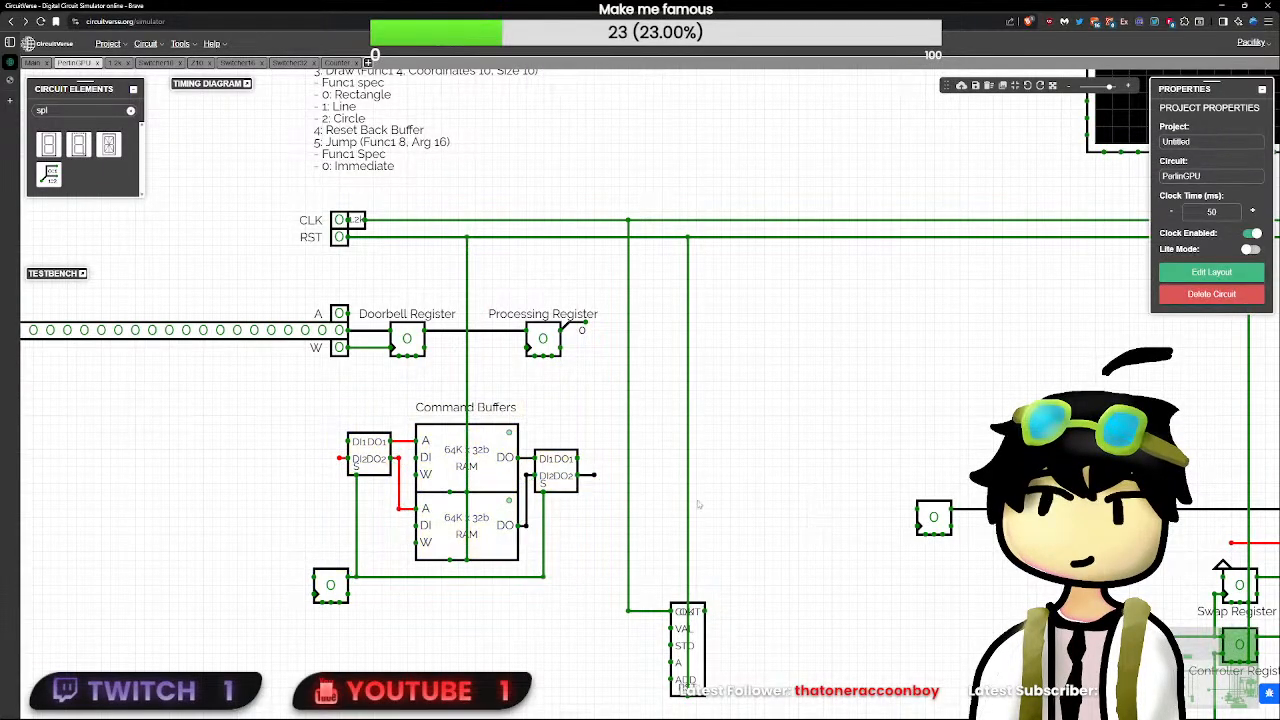
pyautogui.moveTo(285, 413); pyautogui.dragTo(615, 672)
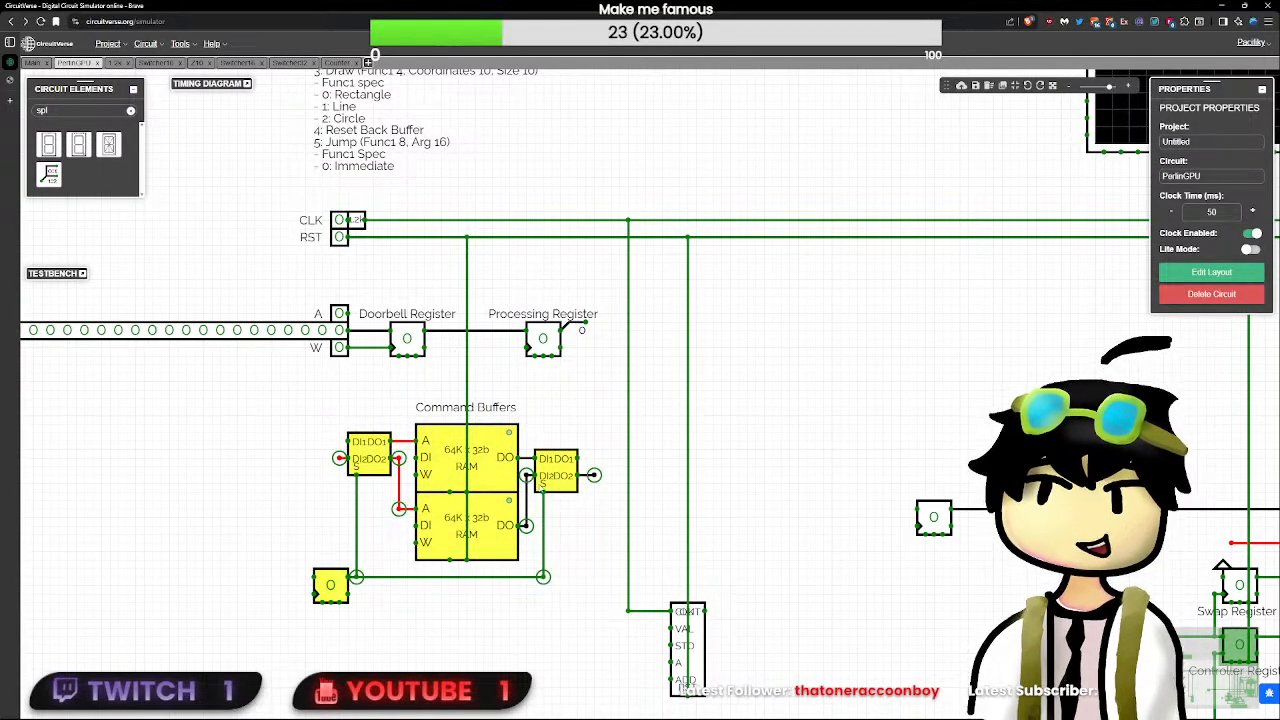
pyautogui.moveTo(492, 452); pyautogui.dragTo(966, 340)
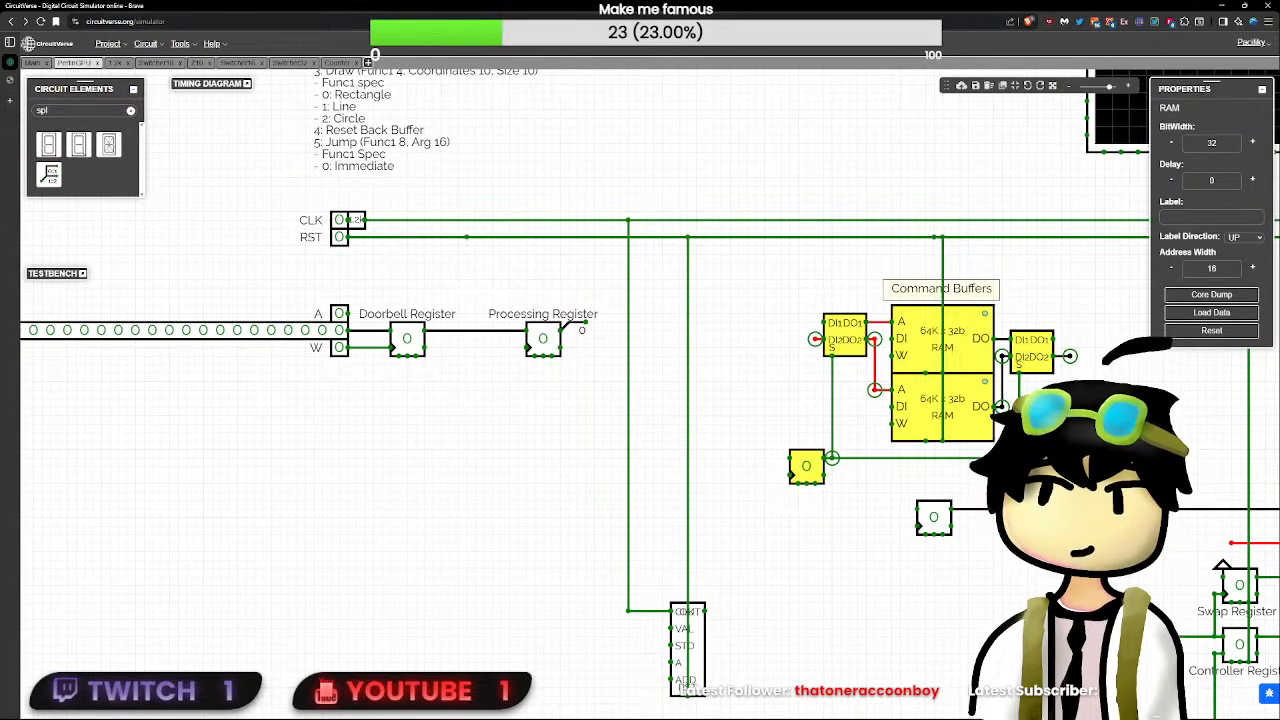
# - Move the 24-bit flip-flop closer to the Swap Register and label it "Color" with the label direction UP
pyautogui.moveTo(1015, 535); pyautogui.dragTo(605, 496)
pyautogui.click(525, 489)
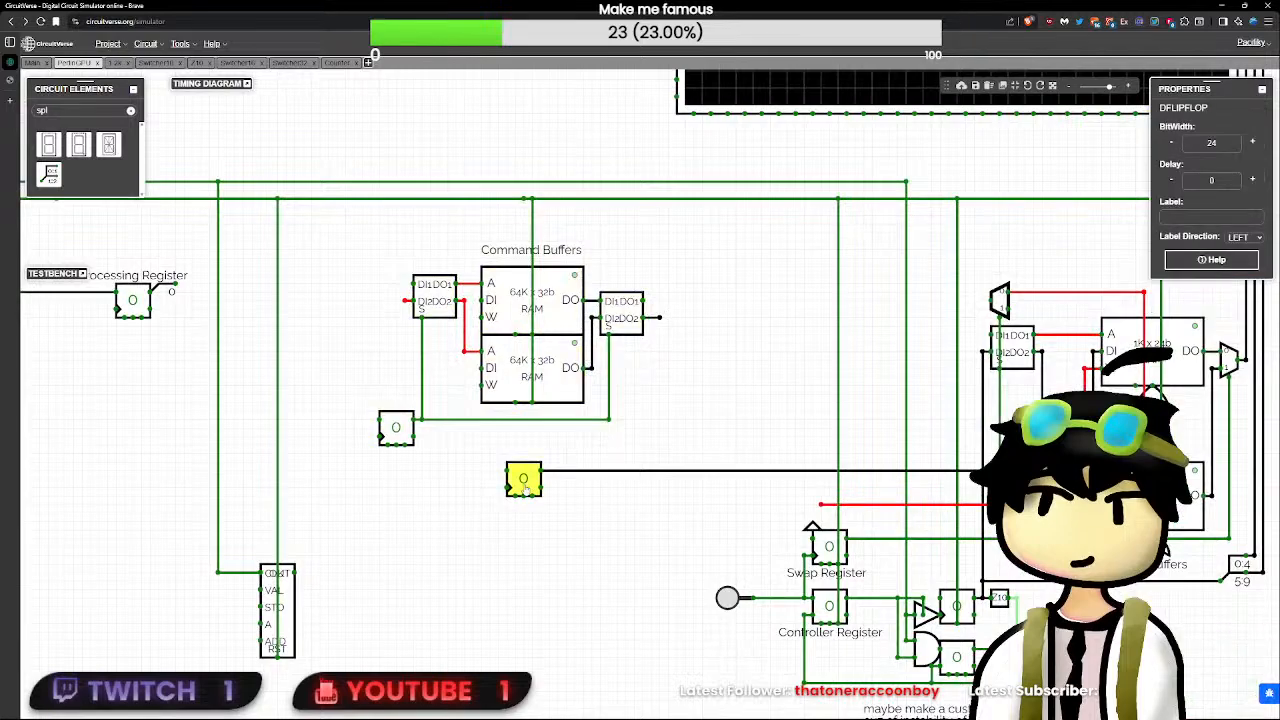
pyautogui.moveTo(525, 489); pyautogui.dragTo(755, 483)
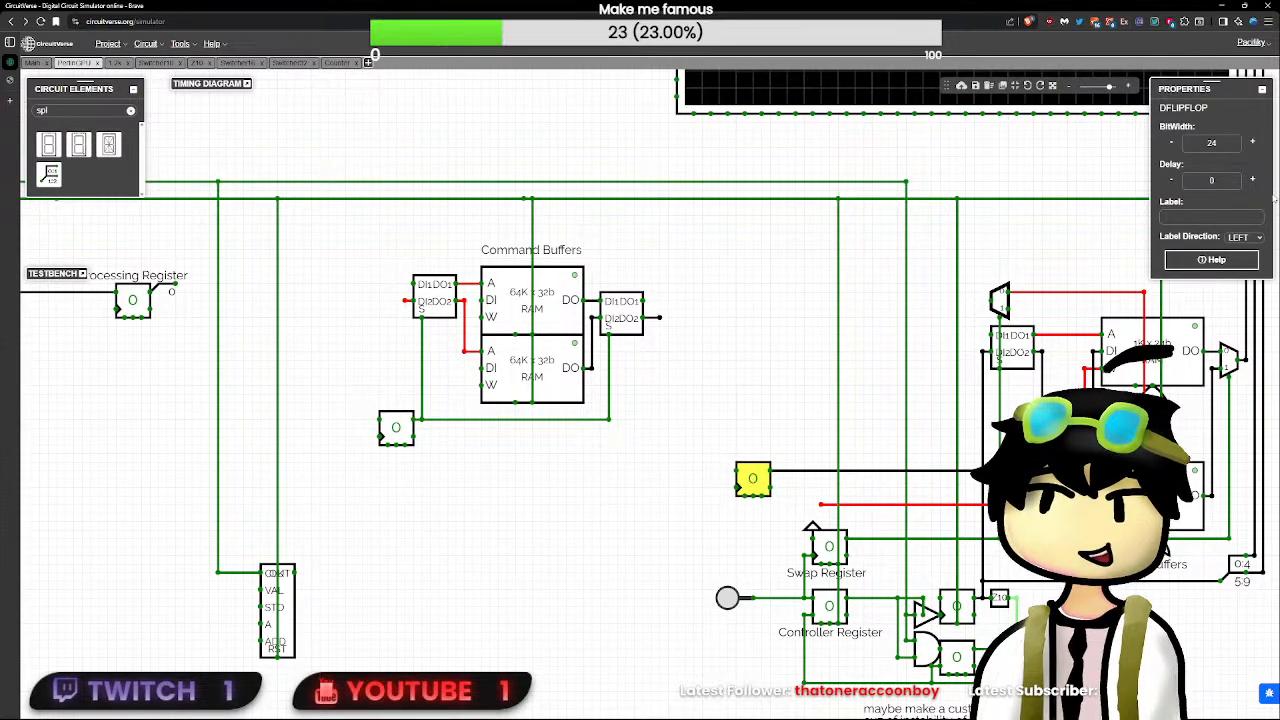
pyautogui.click(1221, 217)
pyautogui.write('Color')
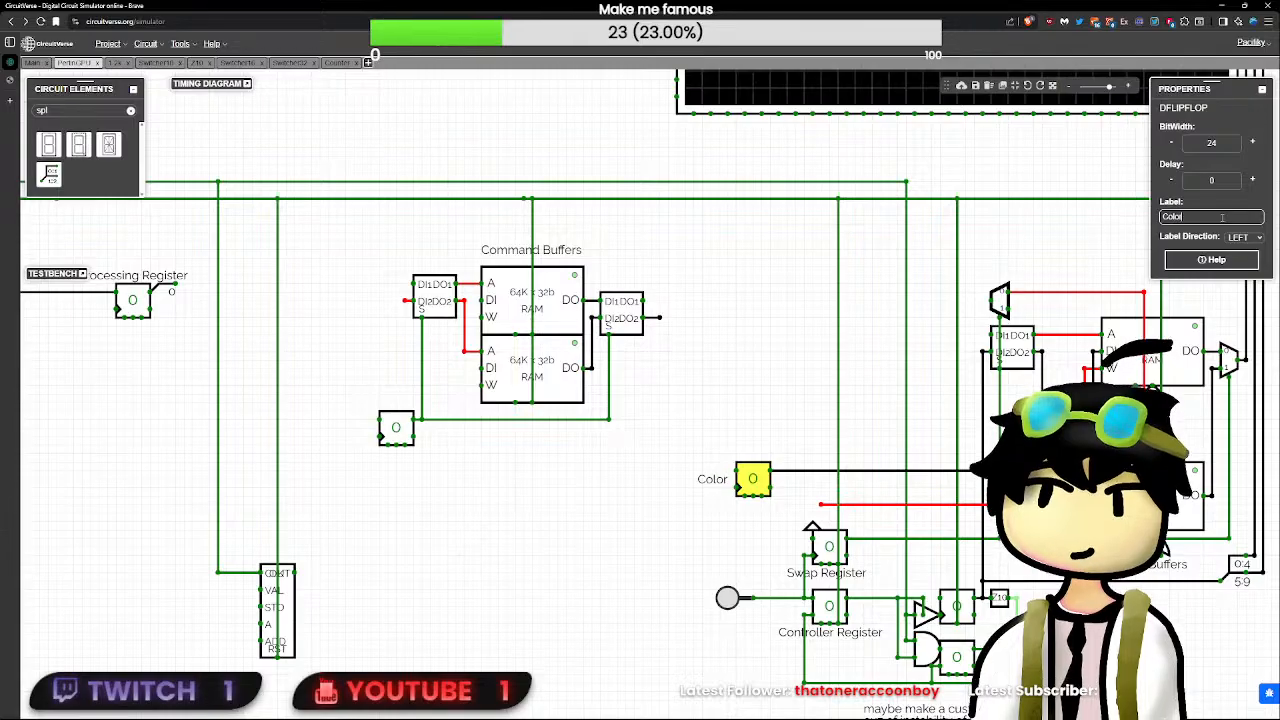
pyautogui.press('Tab')
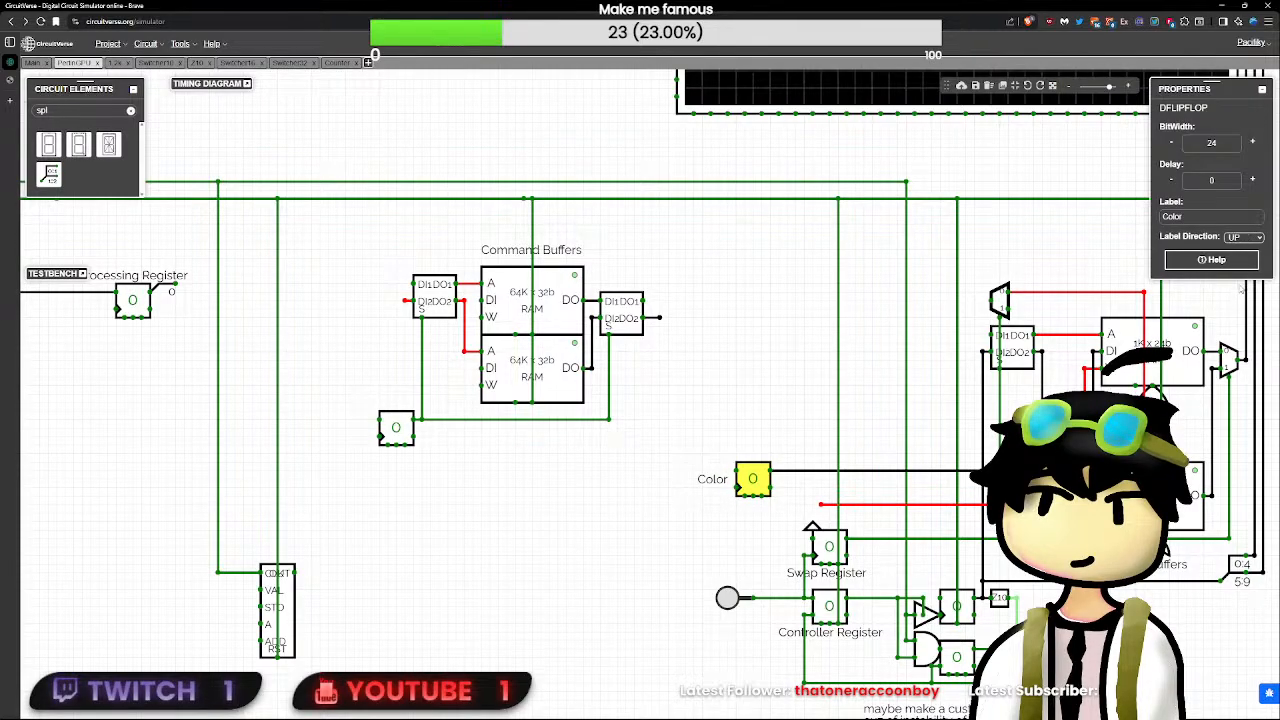
pyautogui.click(590, 482)
# - Shift the Command Buffers group slightly back toward the Counter to leave more room before the Color register
pyautogui.moveTo(700, 455); pyautogui.dragTo(785, 520)
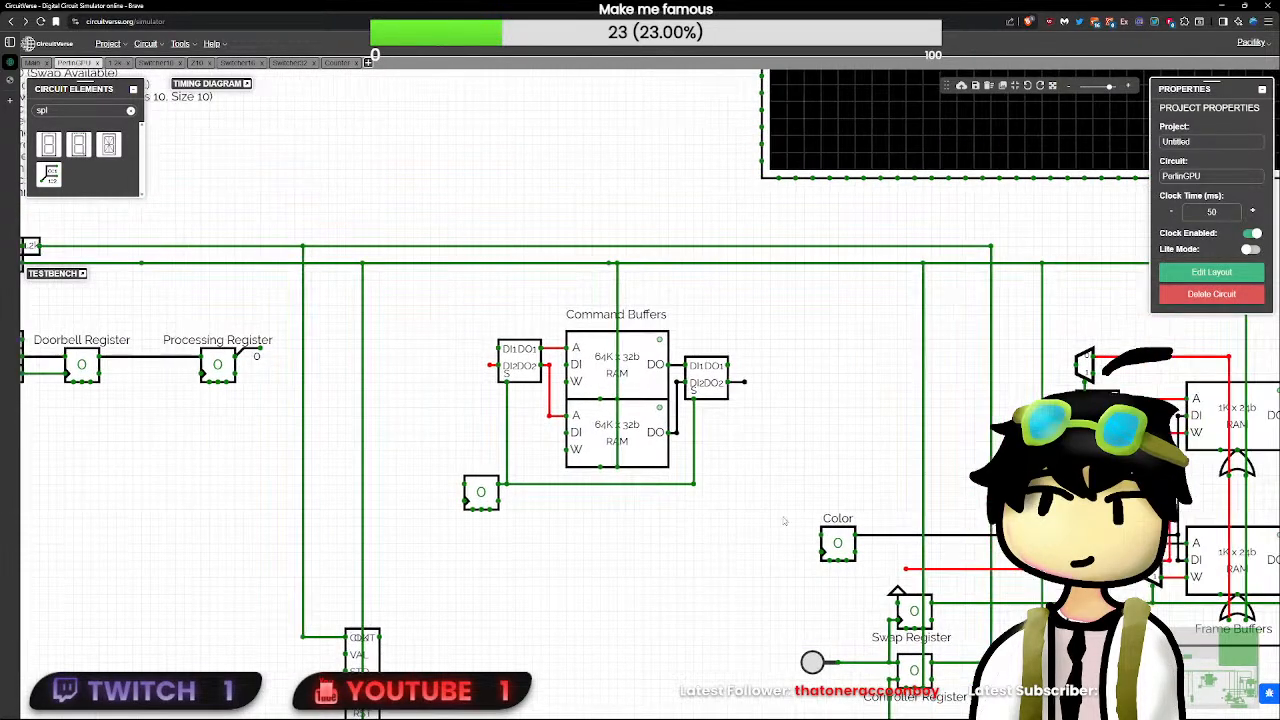
pyautogui.click(825, 541)
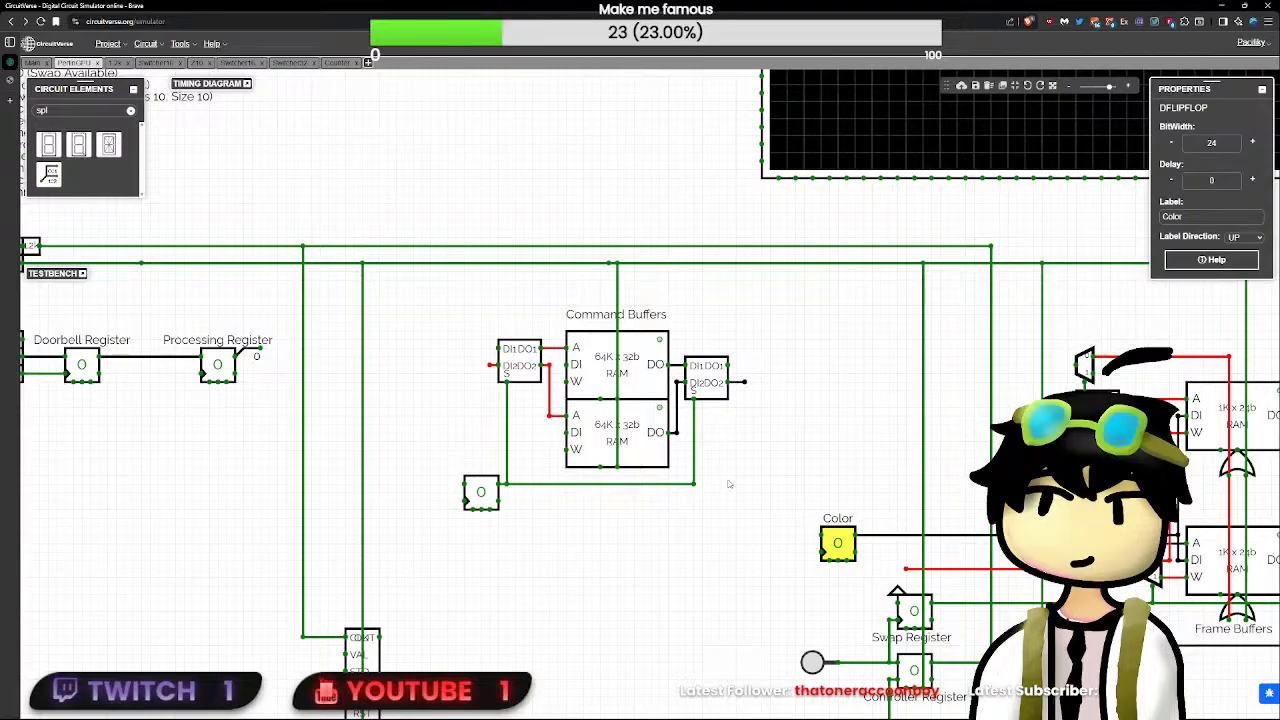
pyautogui.click(790, 523)
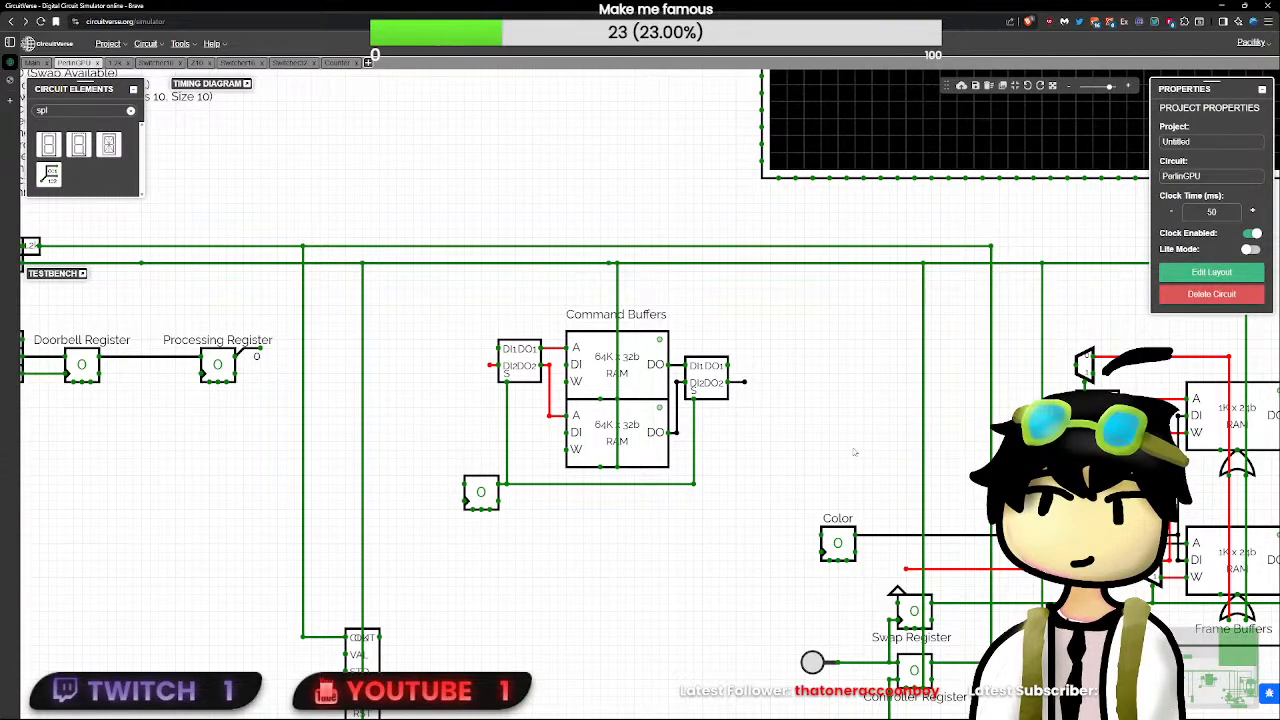
pyautogui.moveTo(780, 304); pyautogui.dragTo(404, 520)
pyautogui.moveTo(707, 392); pyautogui.dragTo(665, 392)
pyautogui.click(737, 406)
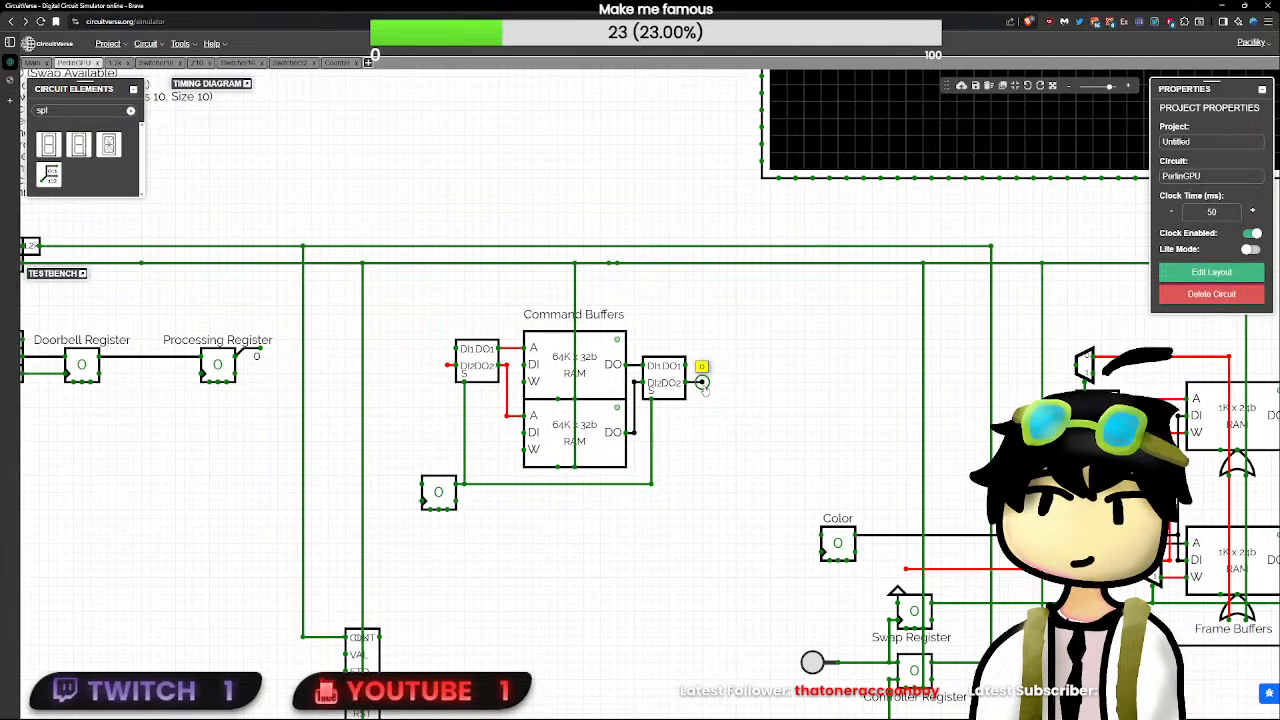
# - Wire the Counter's output to the DI2 input of the command buffers' address switcher, shifting the vertical wire closer to the switcher
pyautogui.scroll(-2, 703, 390)
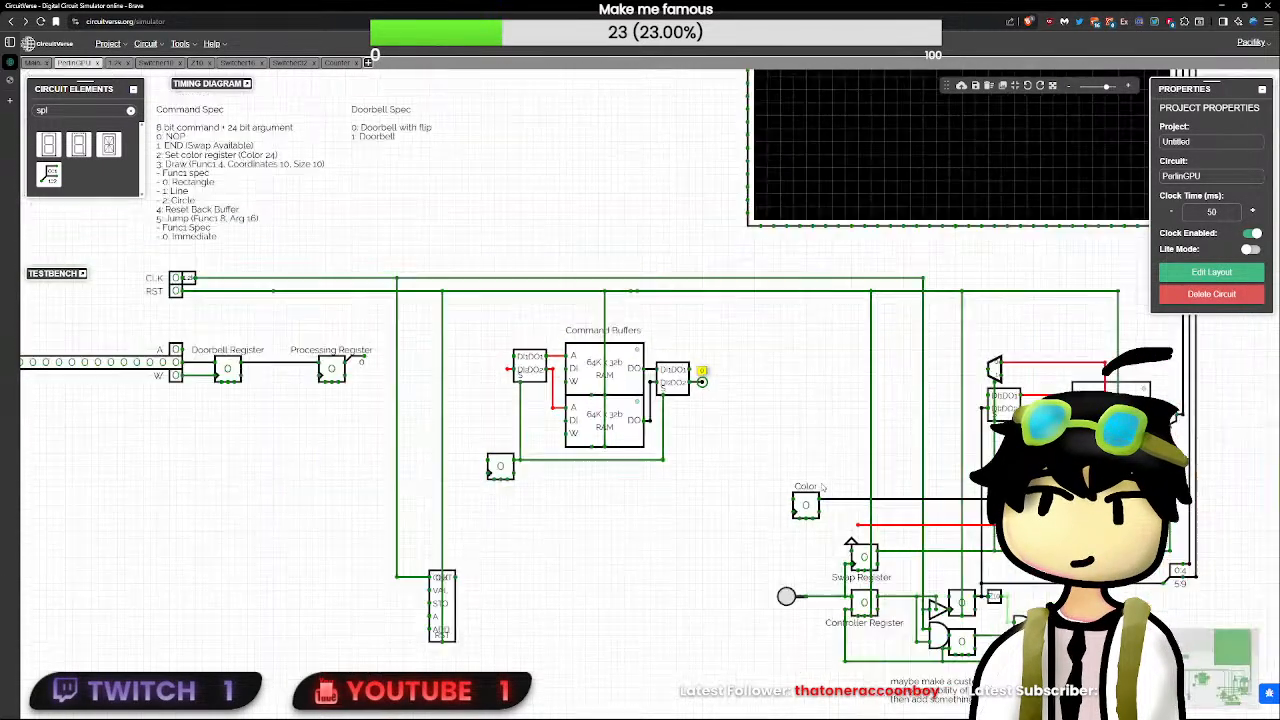
pyautogui.scroll(1, 703, 381)
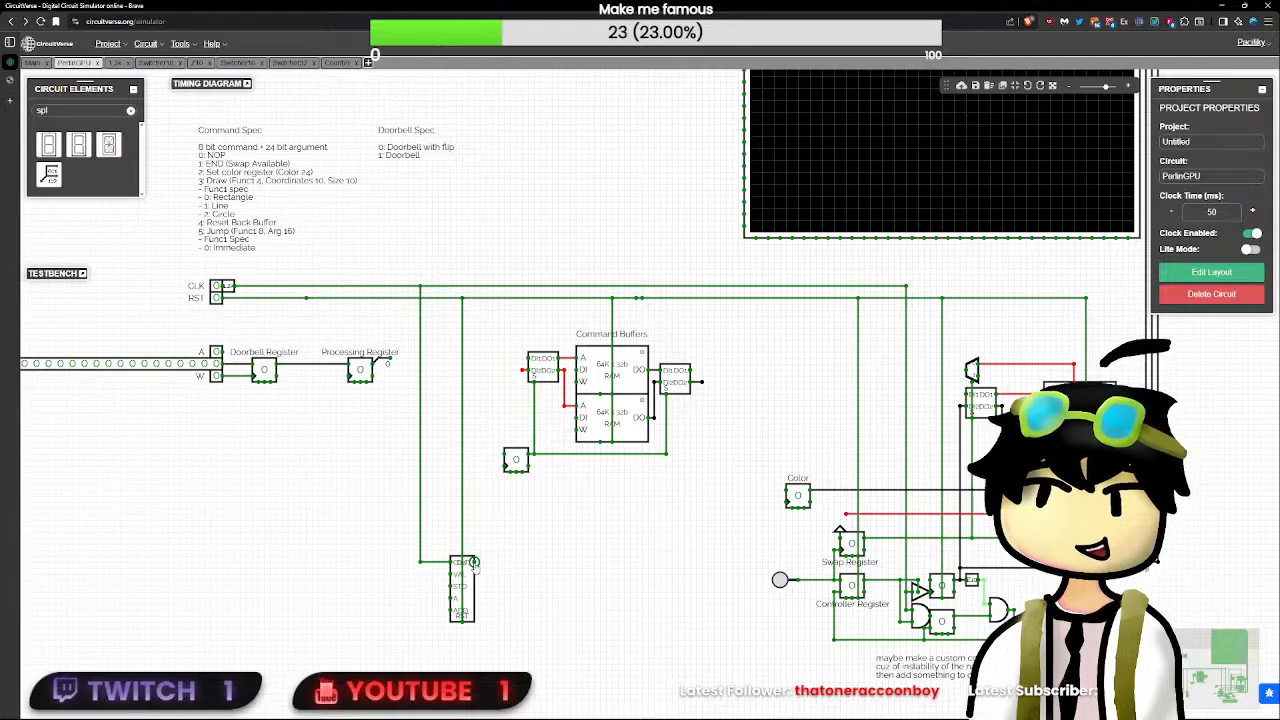
pyautogui.moveTo(475, 563); pyautogui.dragTo(536, 366)
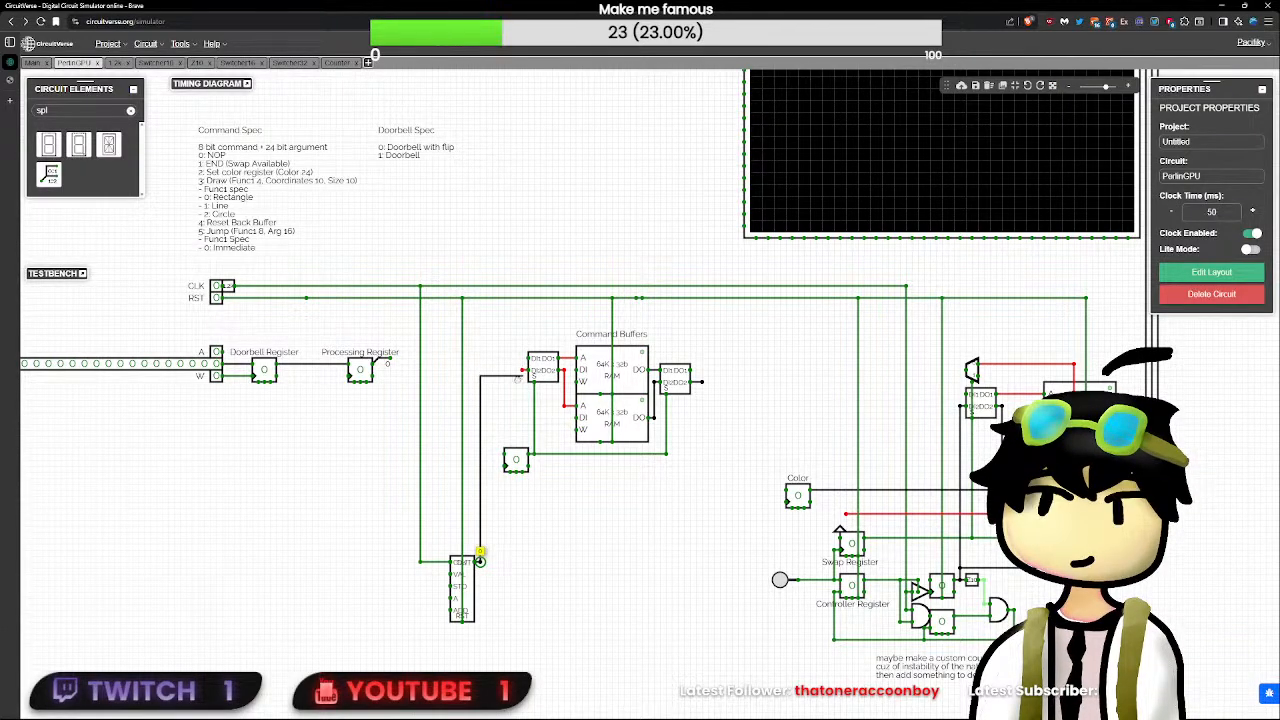
pyautogui.moveTo(517, 378); pyautogui.dragTo(508, 392)
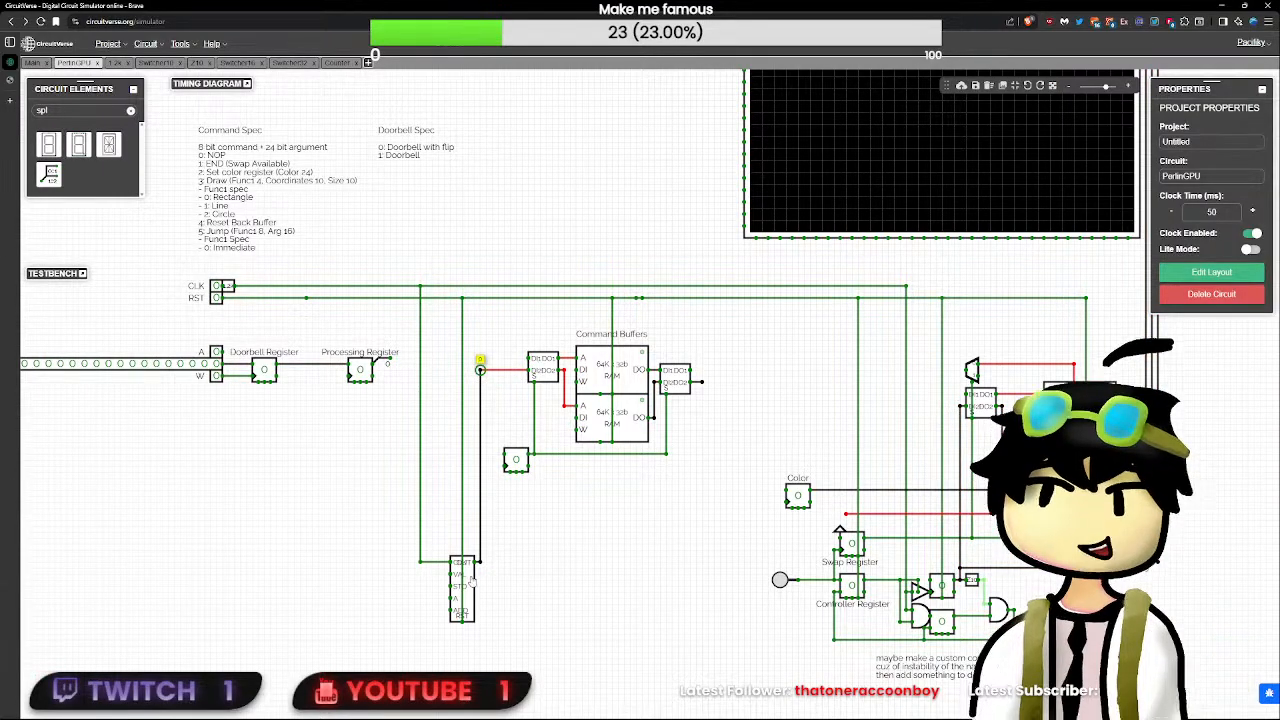
pyautogui.moveTo(481, 560)
pyautogui.mouseDown()
pyautogui.moveTo(509, 551)
pyautogui.moveTo(491, 551)
pyautogui.mouseUp()
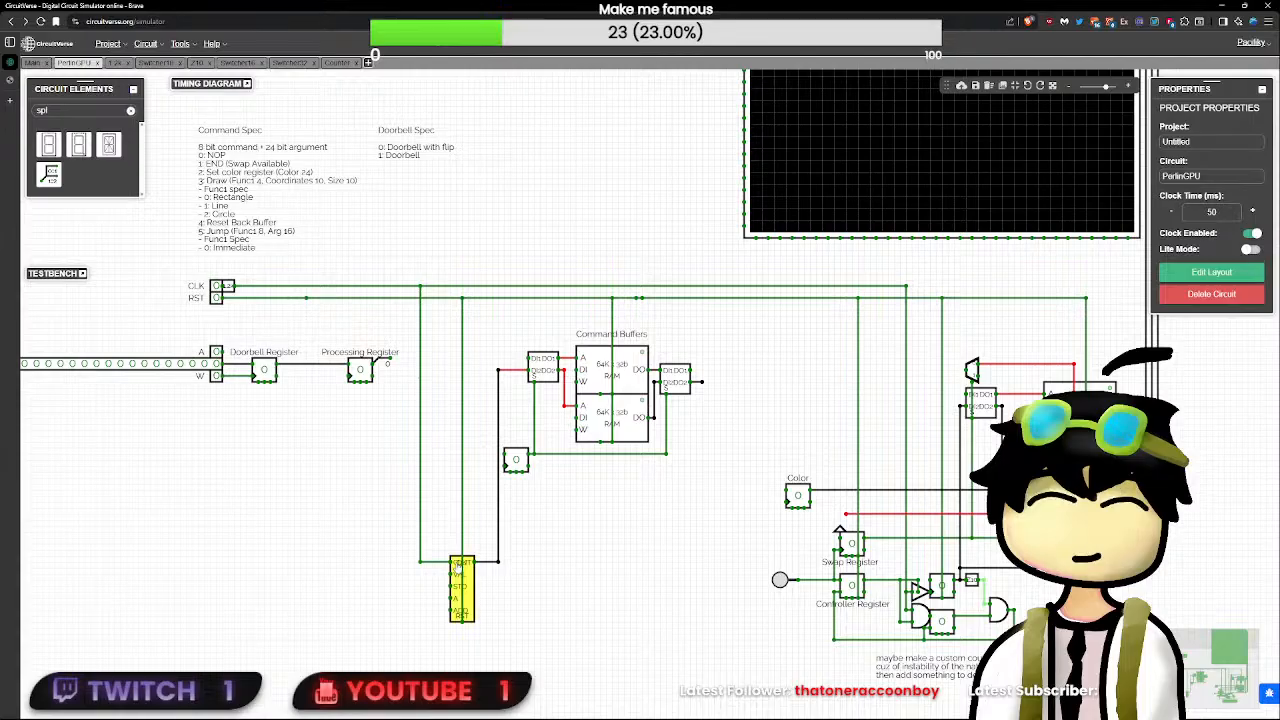
# - Open the Counter subcircuit and set the bit width of its flip-flop, adder and OUT output to 16
pyautogui.doubleClick(458, 566)
pyautogui.click(823, 458)
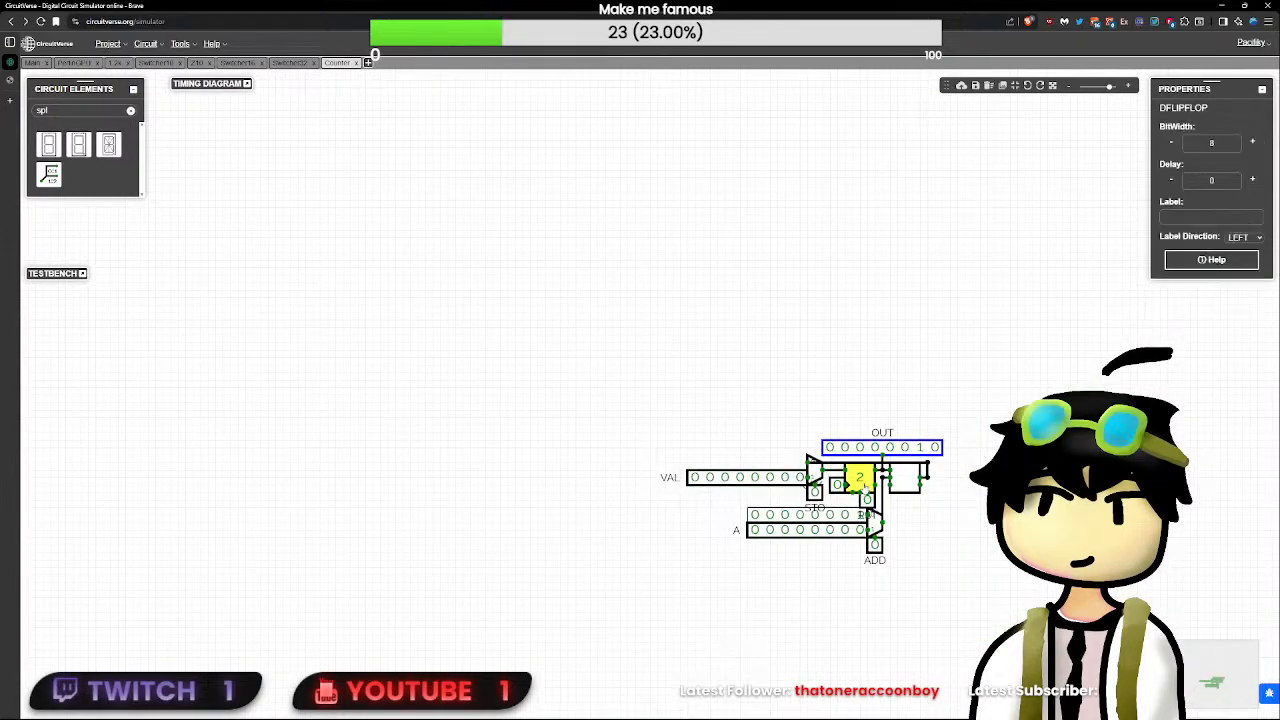
pyautogui.click(1231, 145)
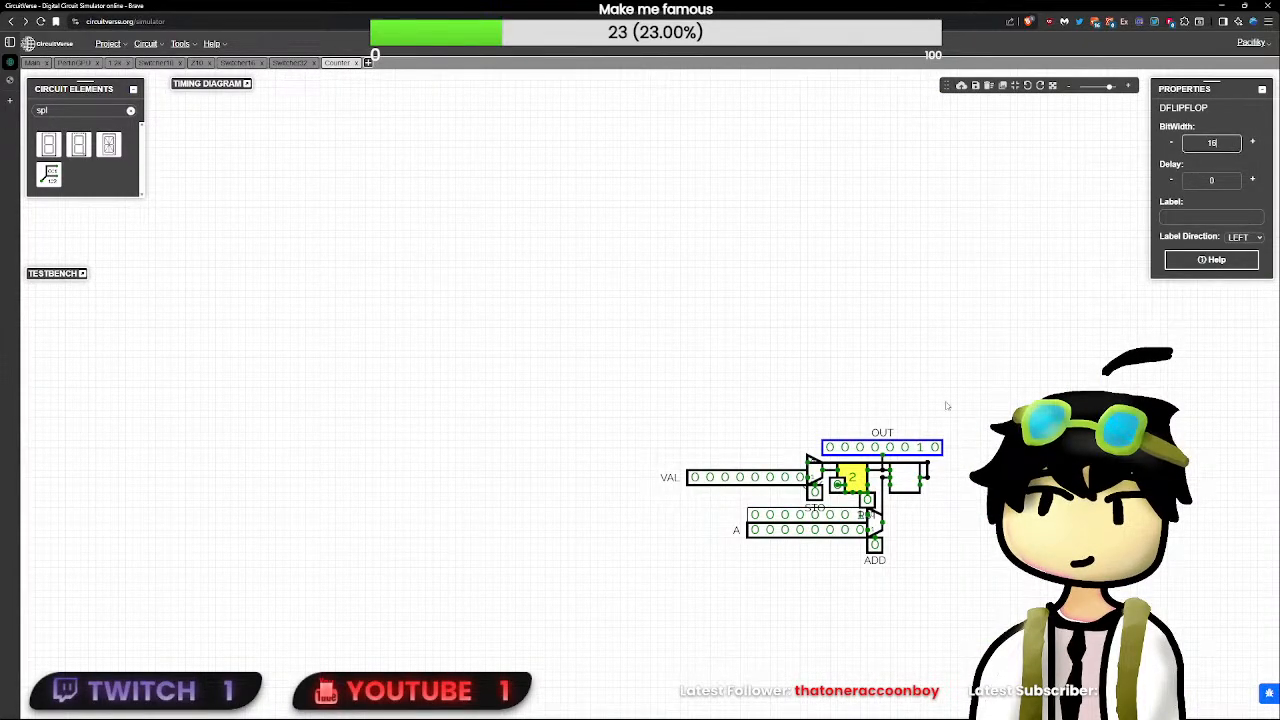
pyautogui.click(911, 481)
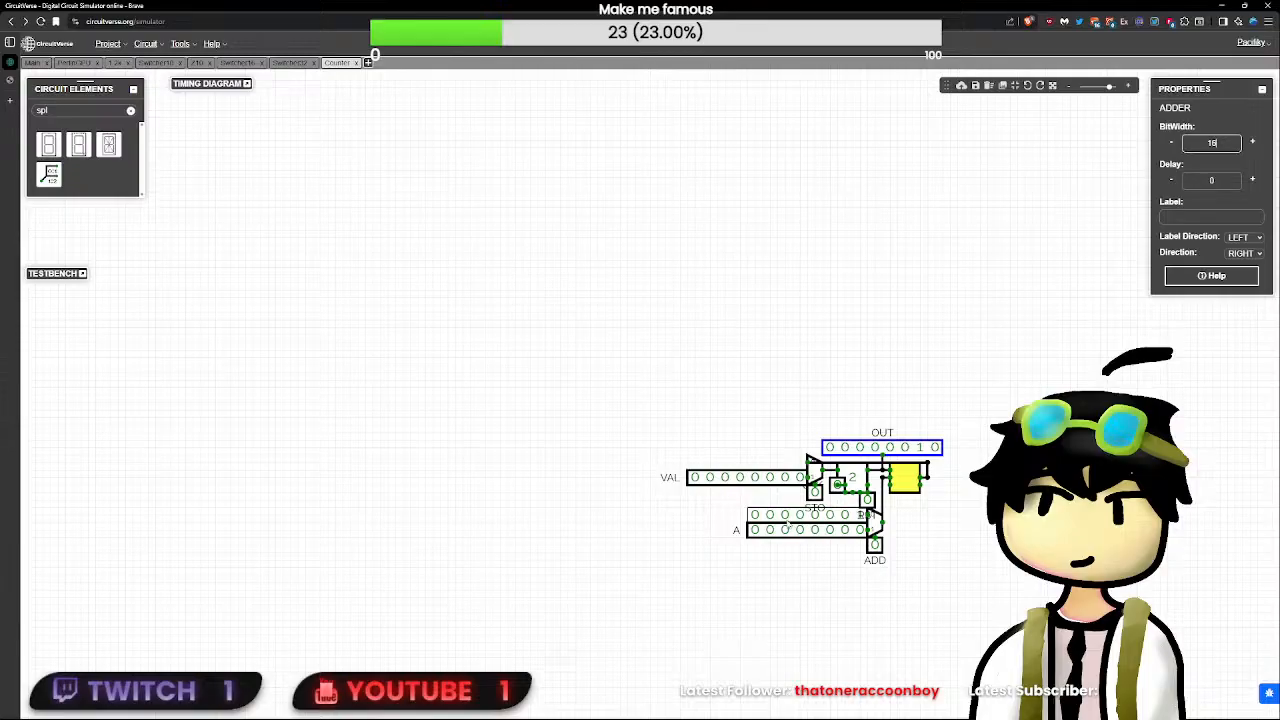
pyautogui.click(930, 452)
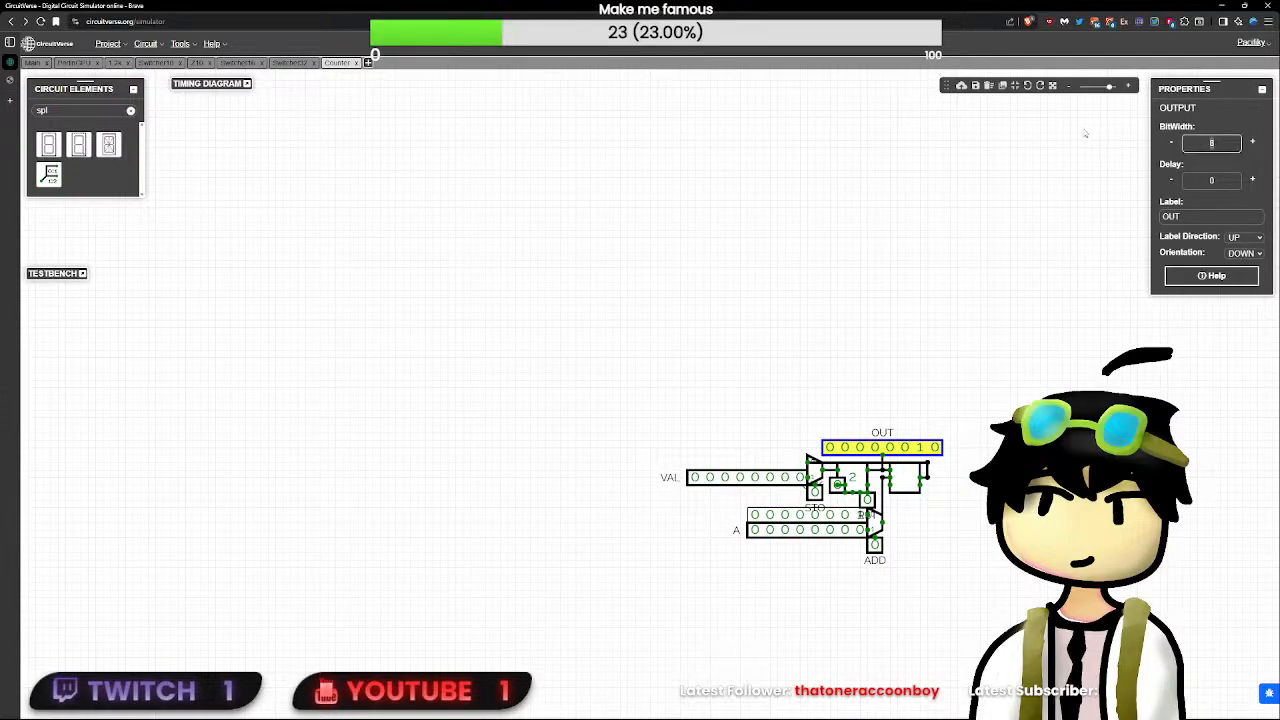
pyautogui.write('16')
# - Set the addend multiplexer, A input and constant value to 16 bits, and realign the constant with the multiplexer input
pyautogui.click(873, 517)
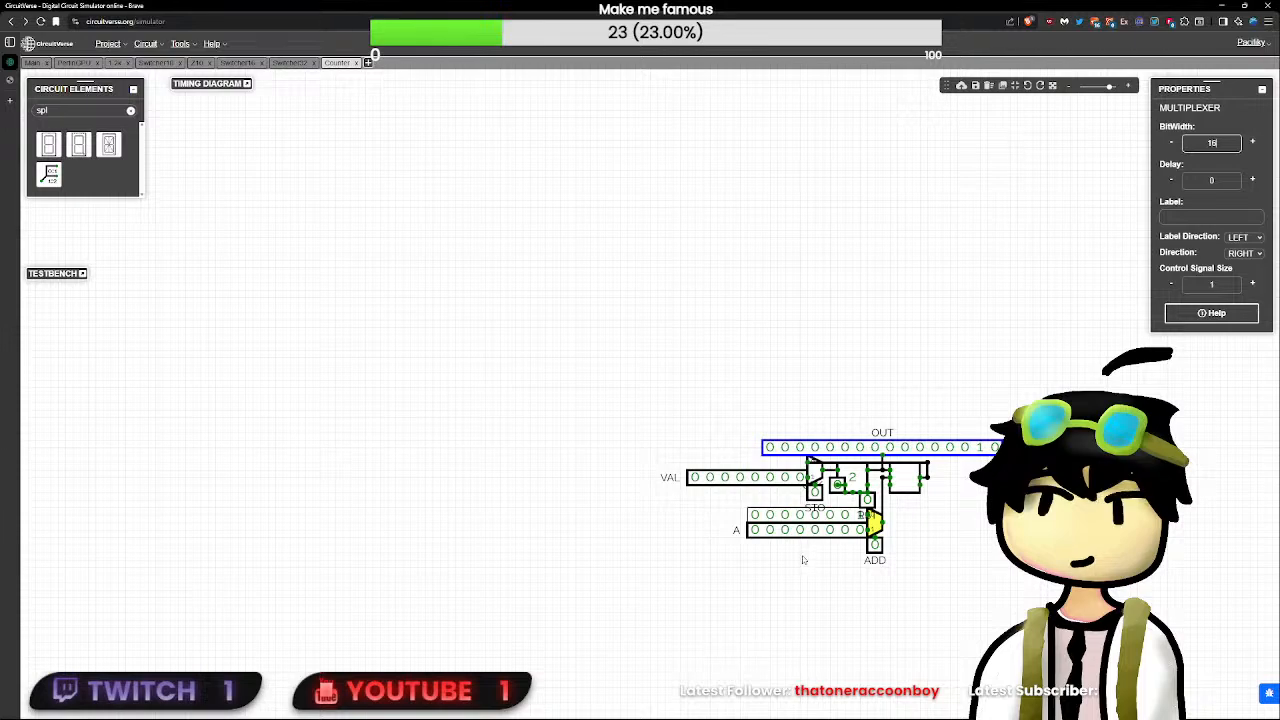
pyautogui.click(855, 532)
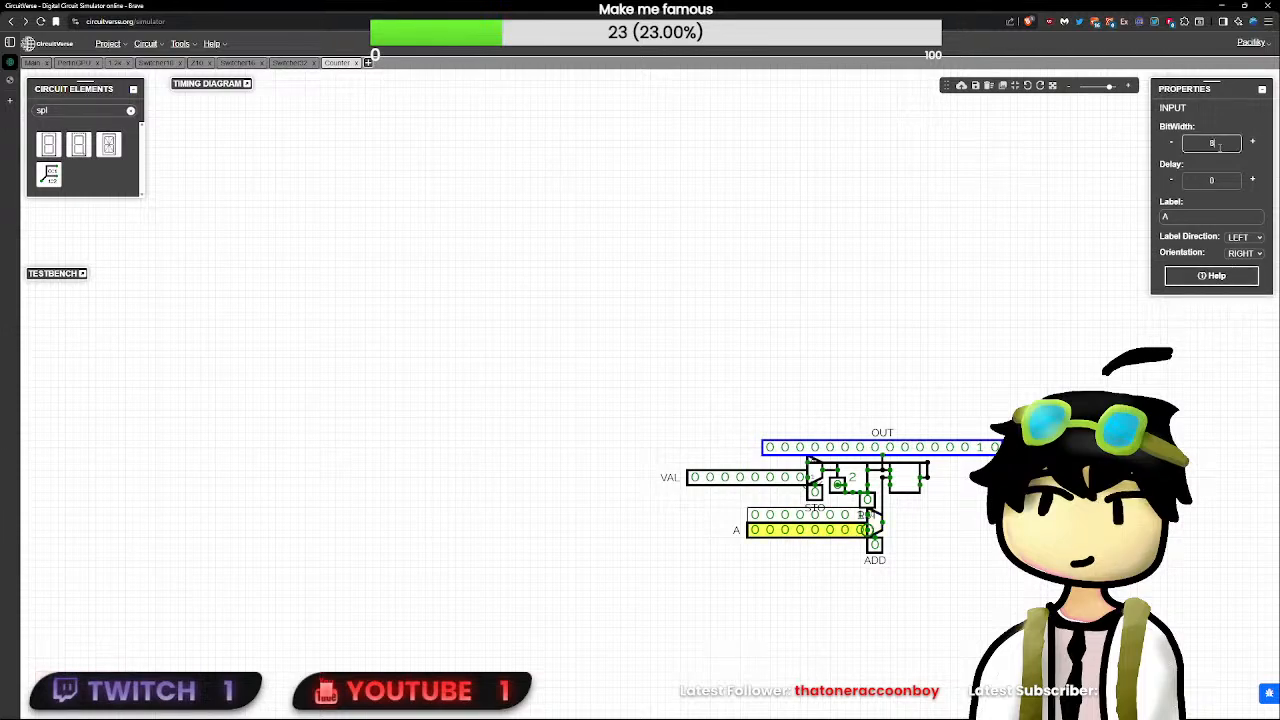
pyautogui.write('16')
pyautogui.click(824, 513)
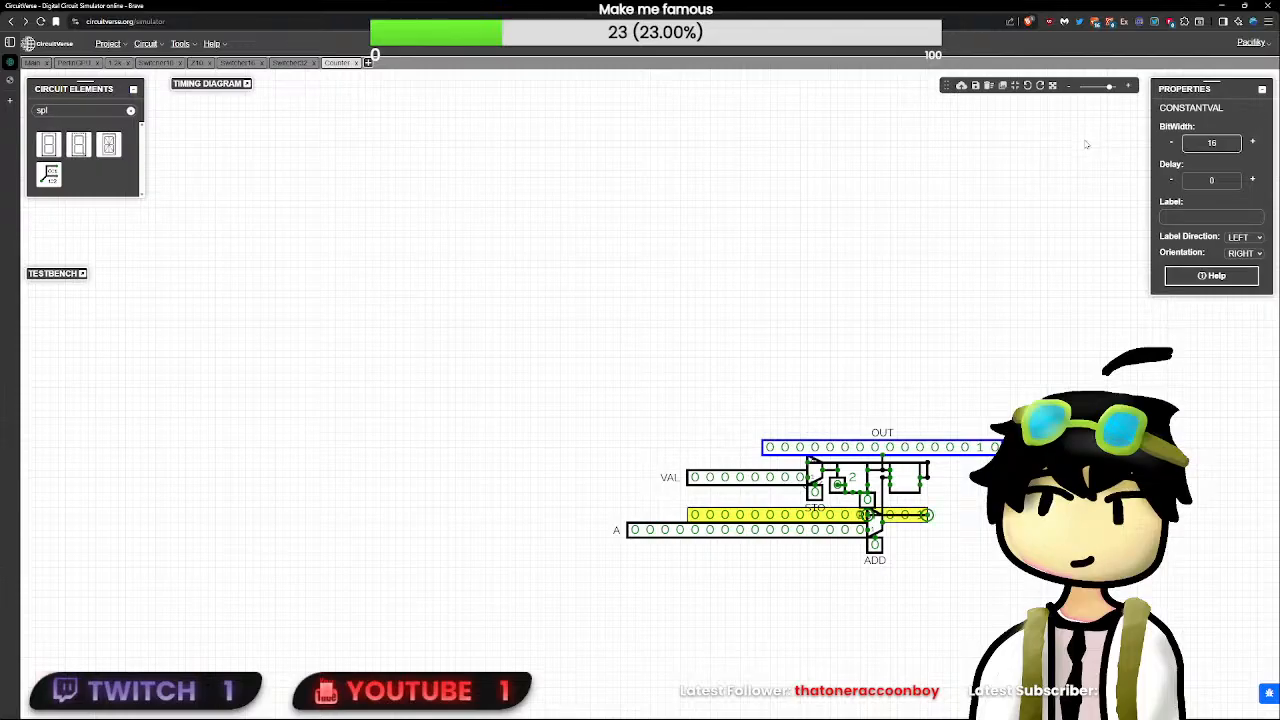
pyautogui.moveTo(829, 515); pyautogui.dragTo(769, 515)
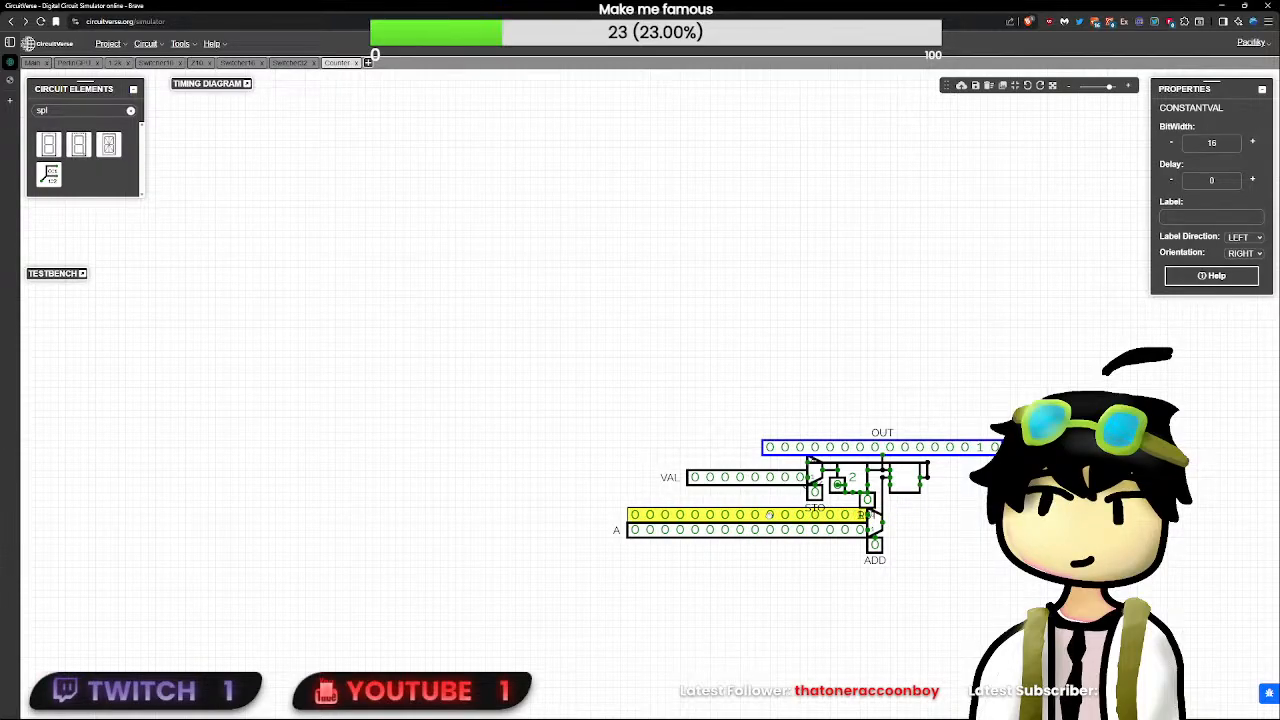
# - Set the VAL input and the multiplexer it feeds to a bit width of 16
pyautogui.click(767, 480)
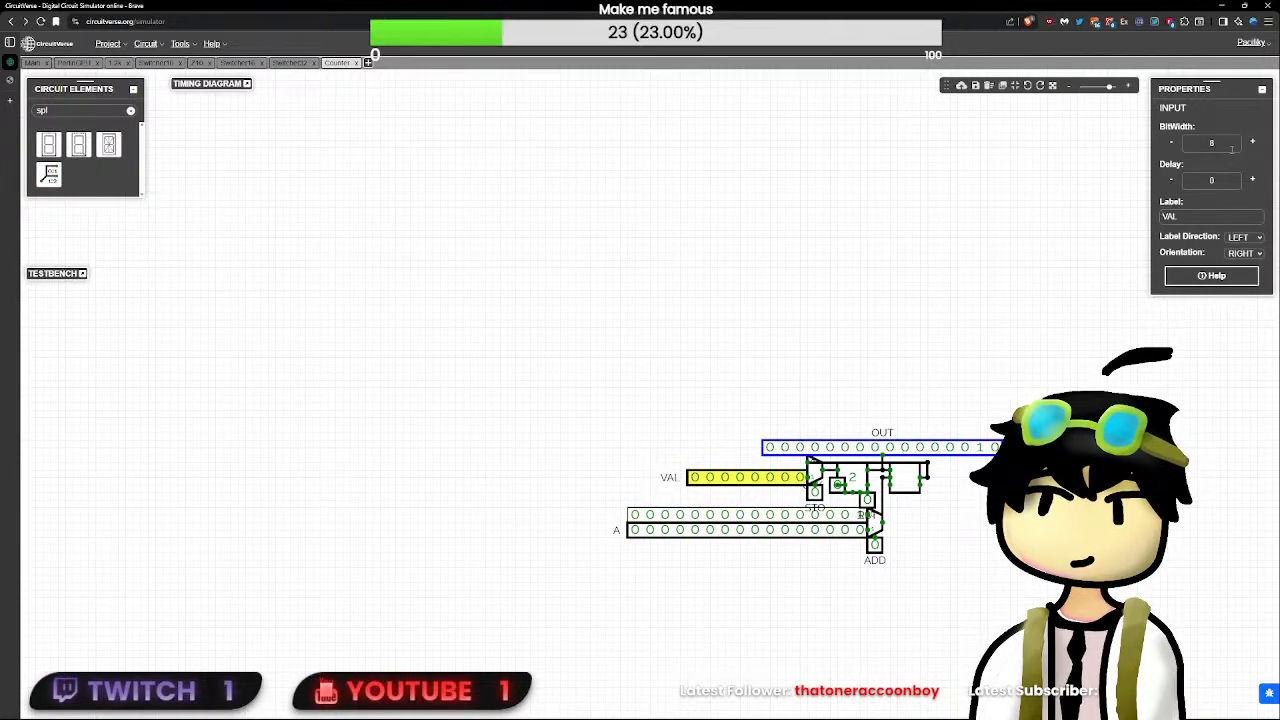
pyautogui.click(815, 470)
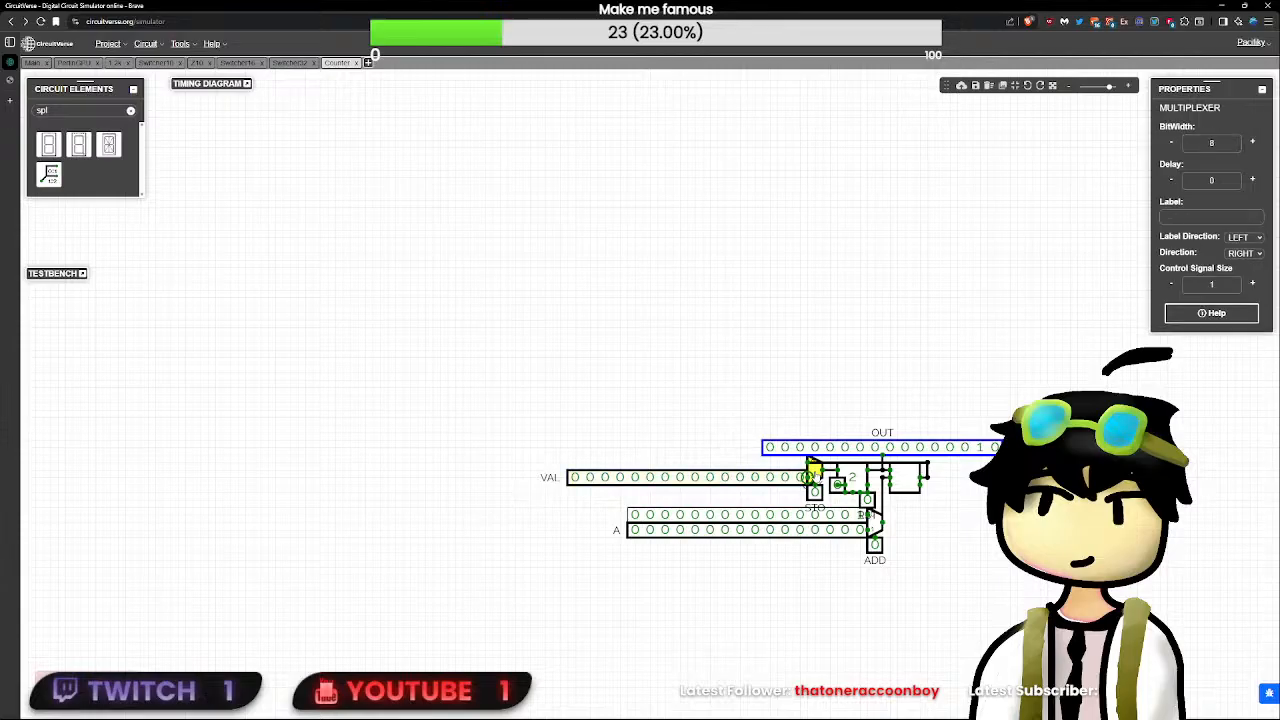
pyautogui.click(1237, 141)
# - Move the CLK input clear of the flip-flop so it meets the clock pin, and toggle it
pyautogui.click(838, 485)
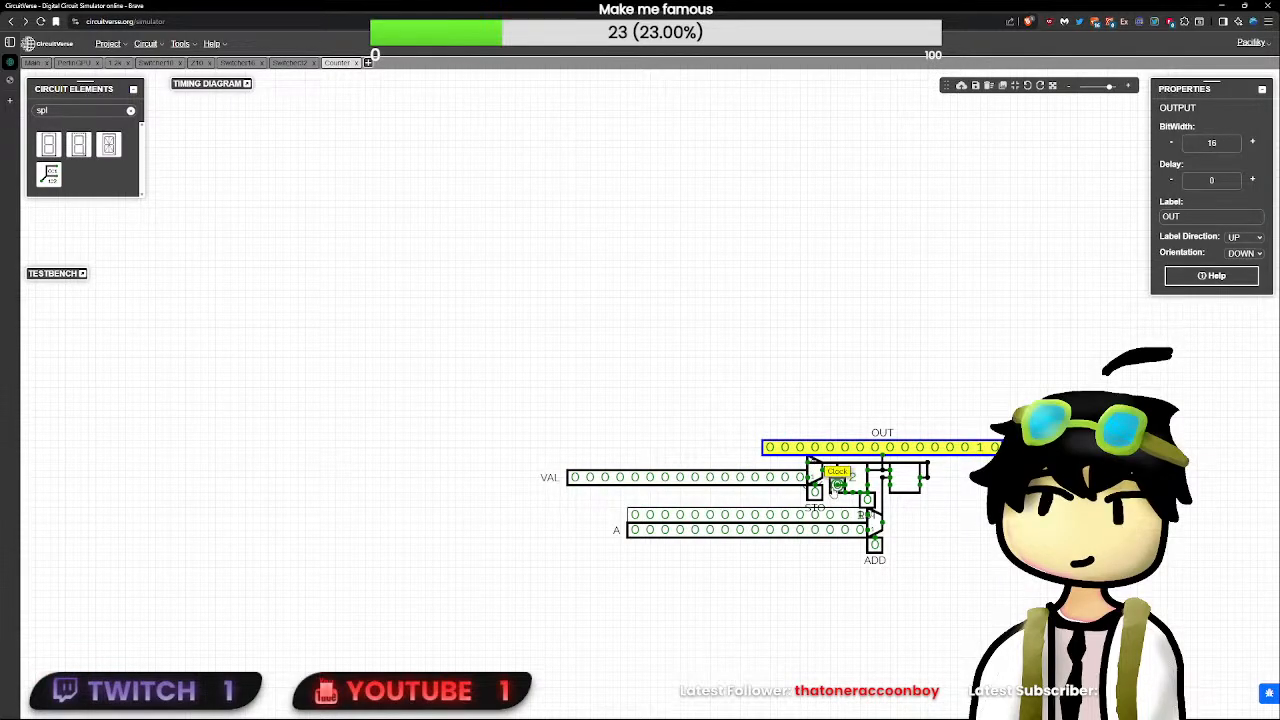
pyautogui.moveTo(838, 485); pyautogui.dragTo(830, 485)
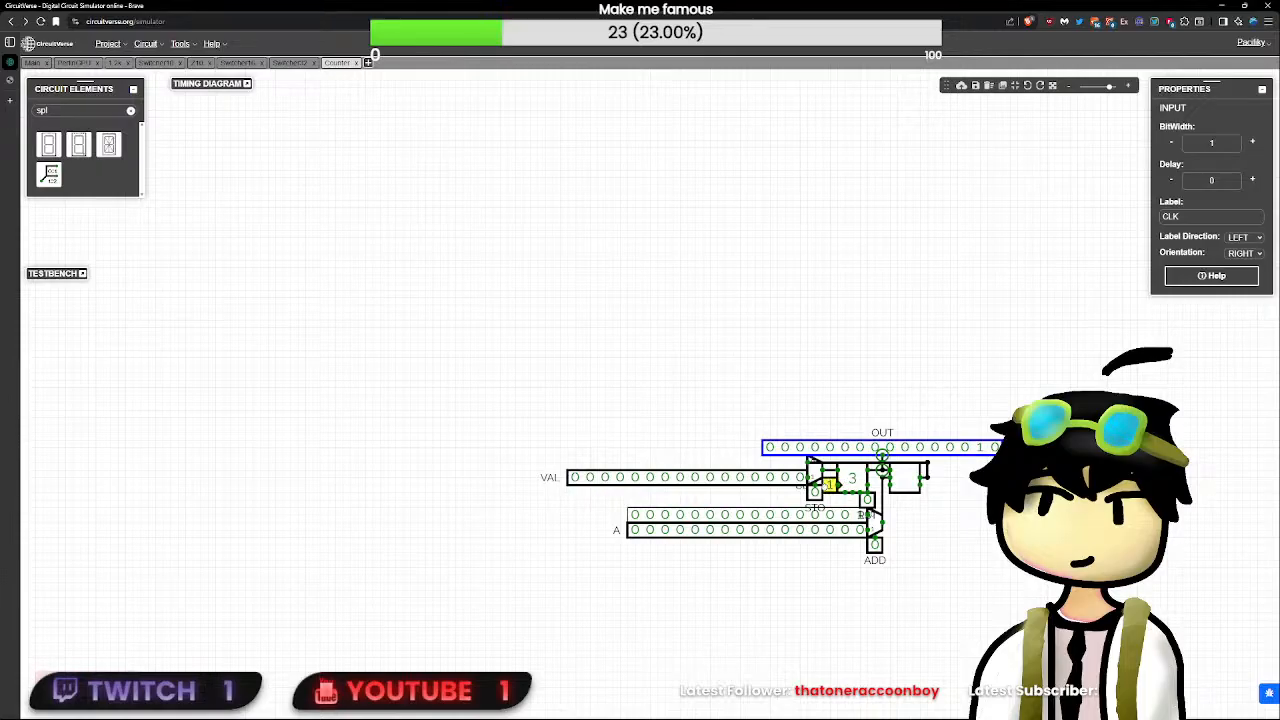
pyautogui.click(828, 486)
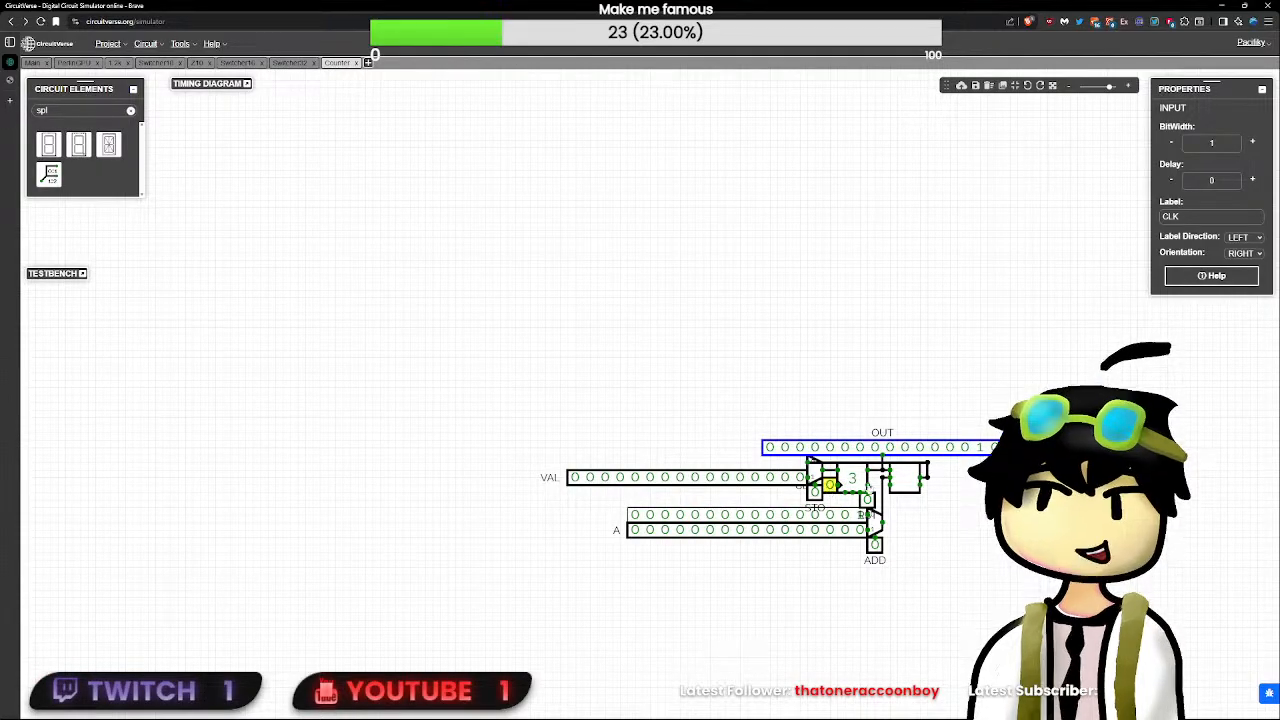
# - Check the bit widths of the OUT output, flip-flop, adder and addend multiplexer in the Counter
pyautogui.scroll(5, 828, 486)
pyautogui.click(900, 464)
pyautogui.click(926, 484)
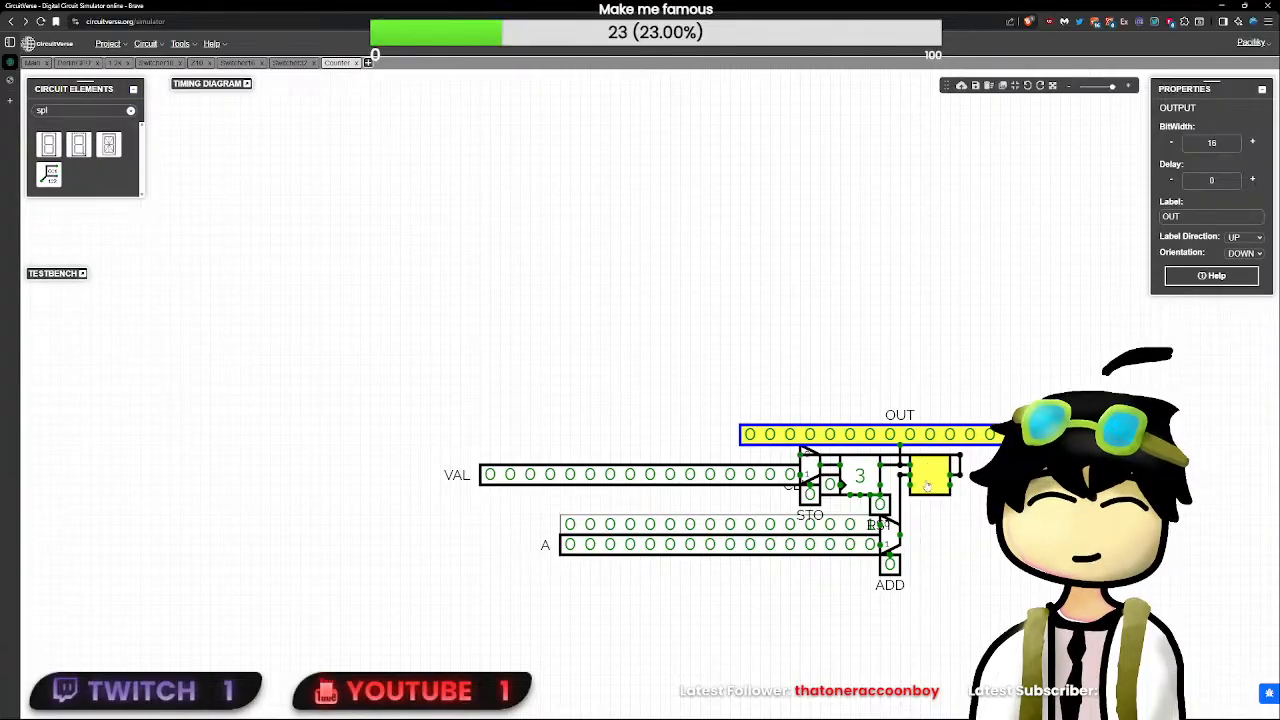
pyautogui.click(866, 478)
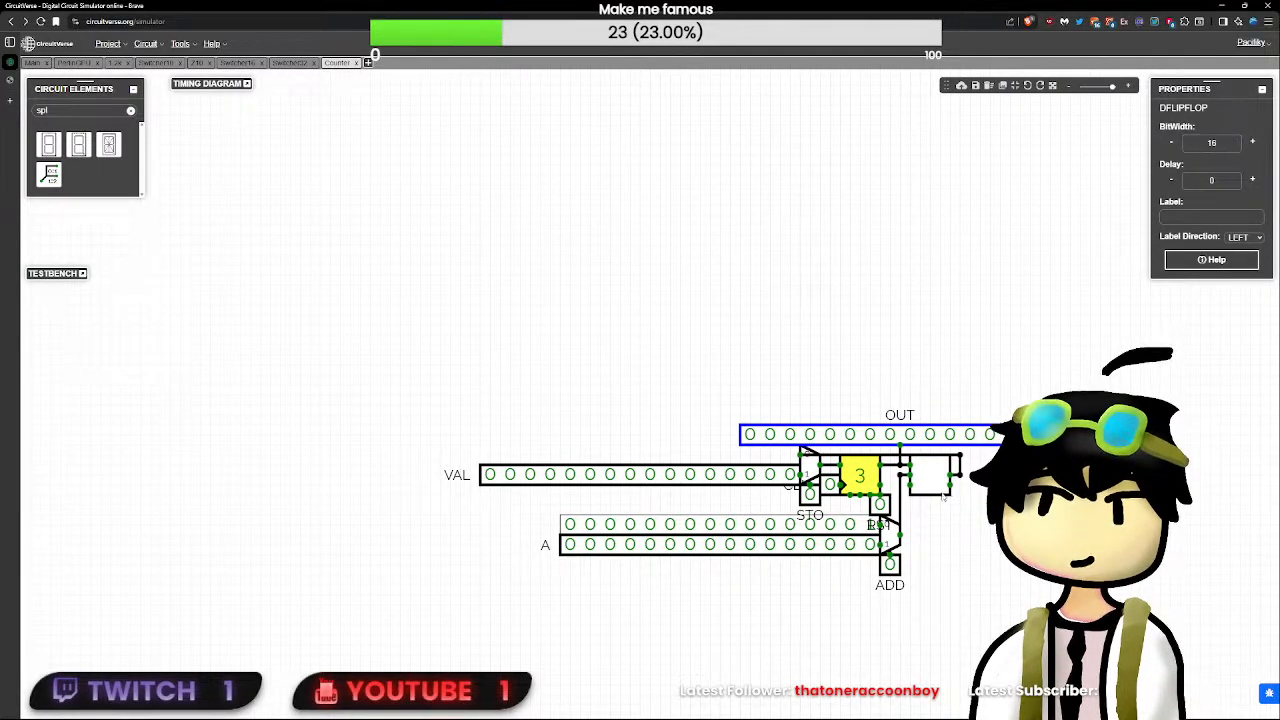
pyautogui.click(935, 483)
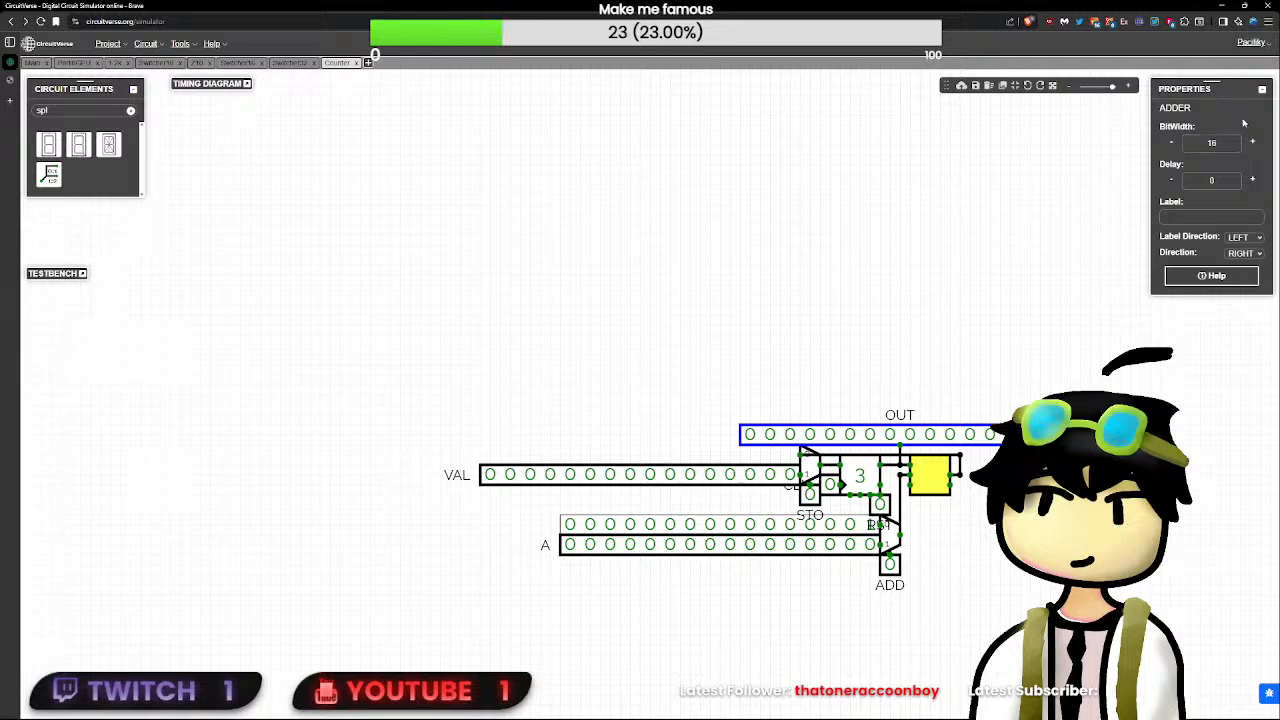
pyautogui.click(891, 536)
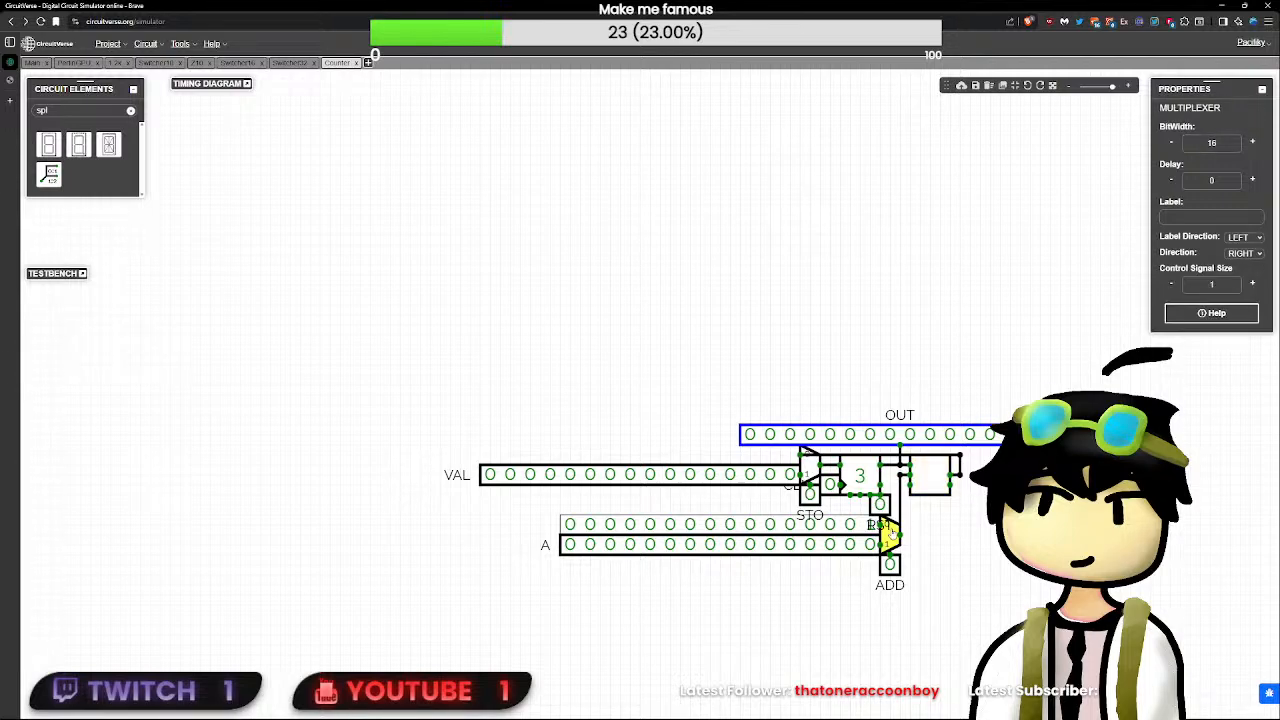
pyautogui.click(858, 475)
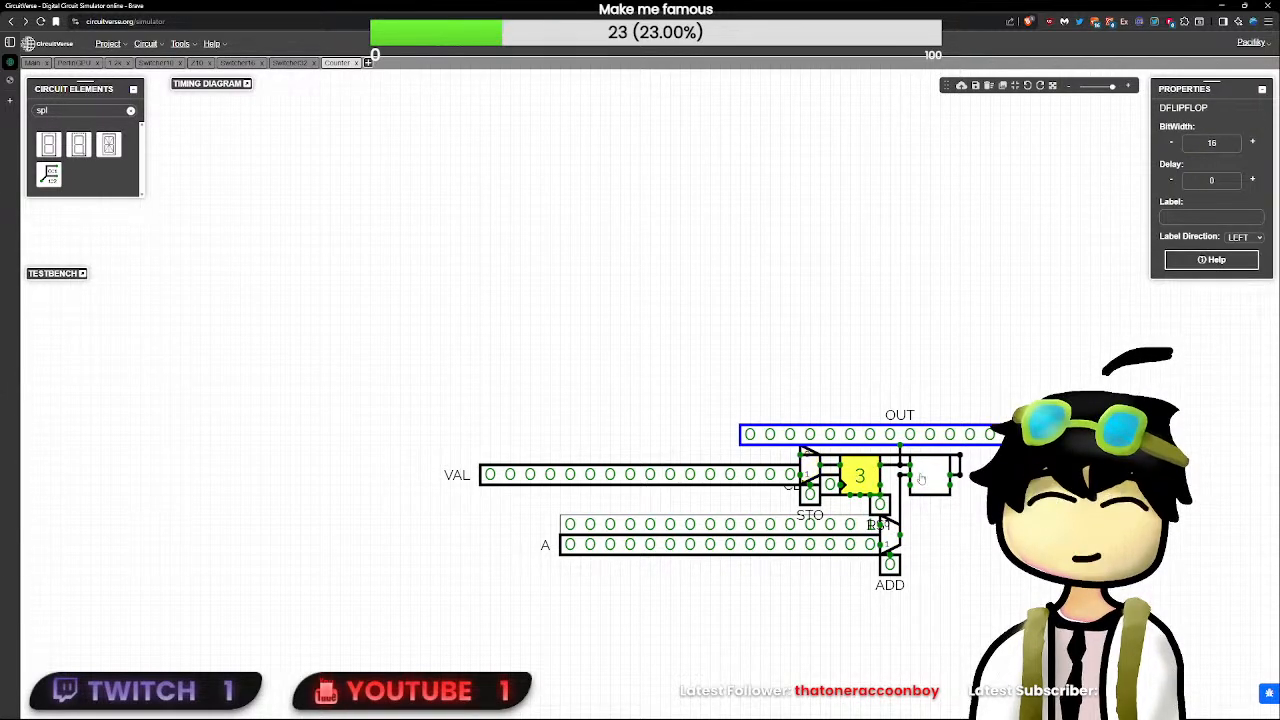
pyautogui.click(930, 475)
# - Realign the RST input with the flip-flop's reset pin and pulse CLK repeatedly to test the counting
pyautogui.click(831, 485)
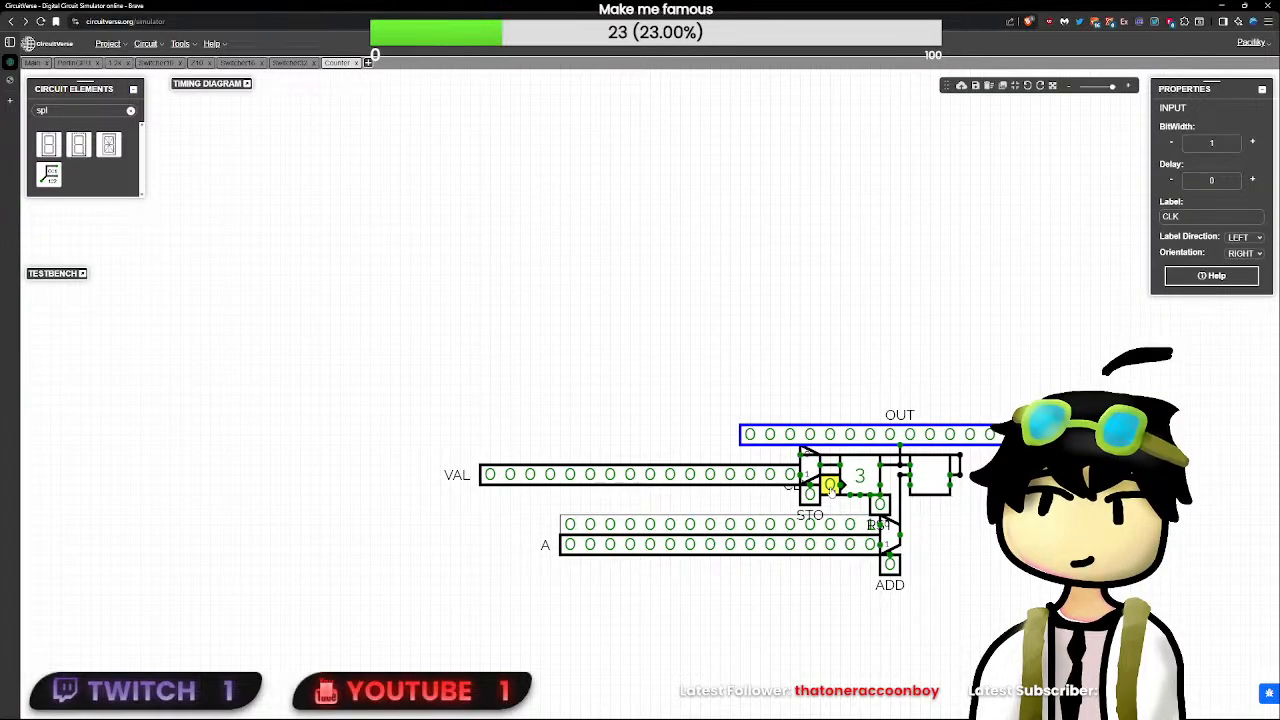
pyautogui.moveTo(832, 490)
pyautogui.mouseDown()
pyautogui.moveTo(818, 488)
pyautogui.moveTo(833, 491)
pyautogui.mouseUp()
pyautogui.click(833, 491)
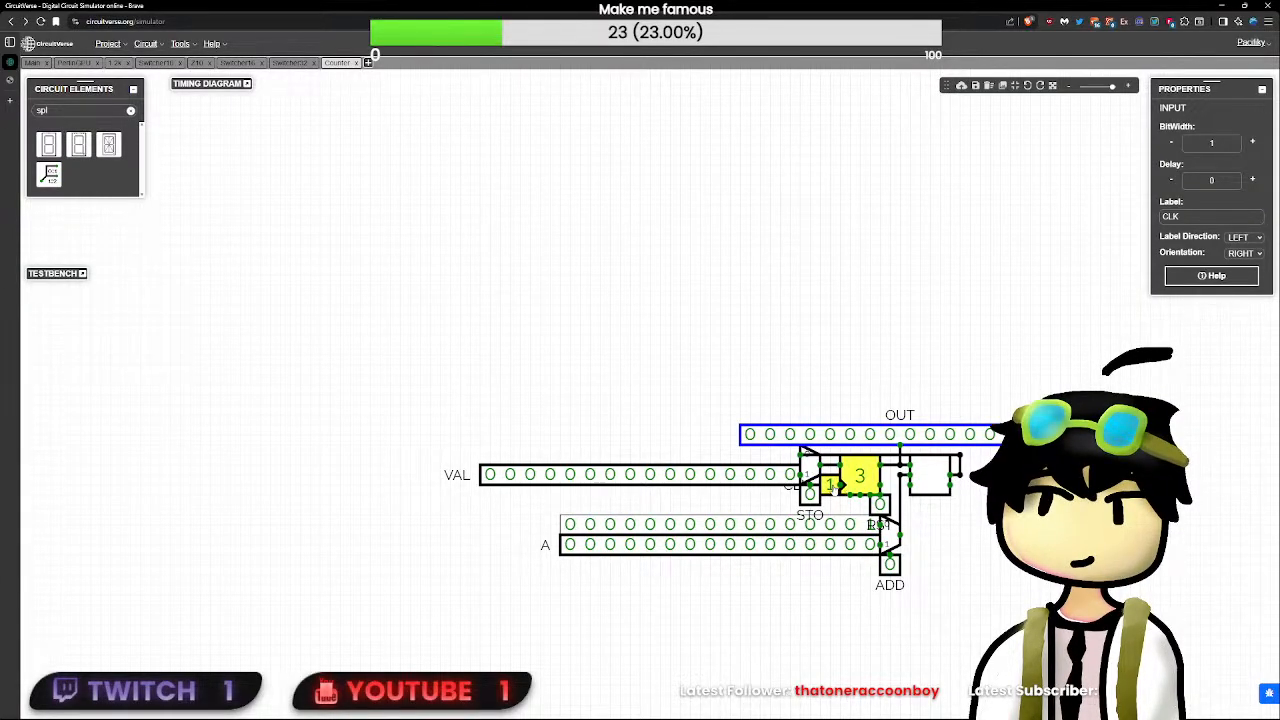
pyautogui.click(956, 467)
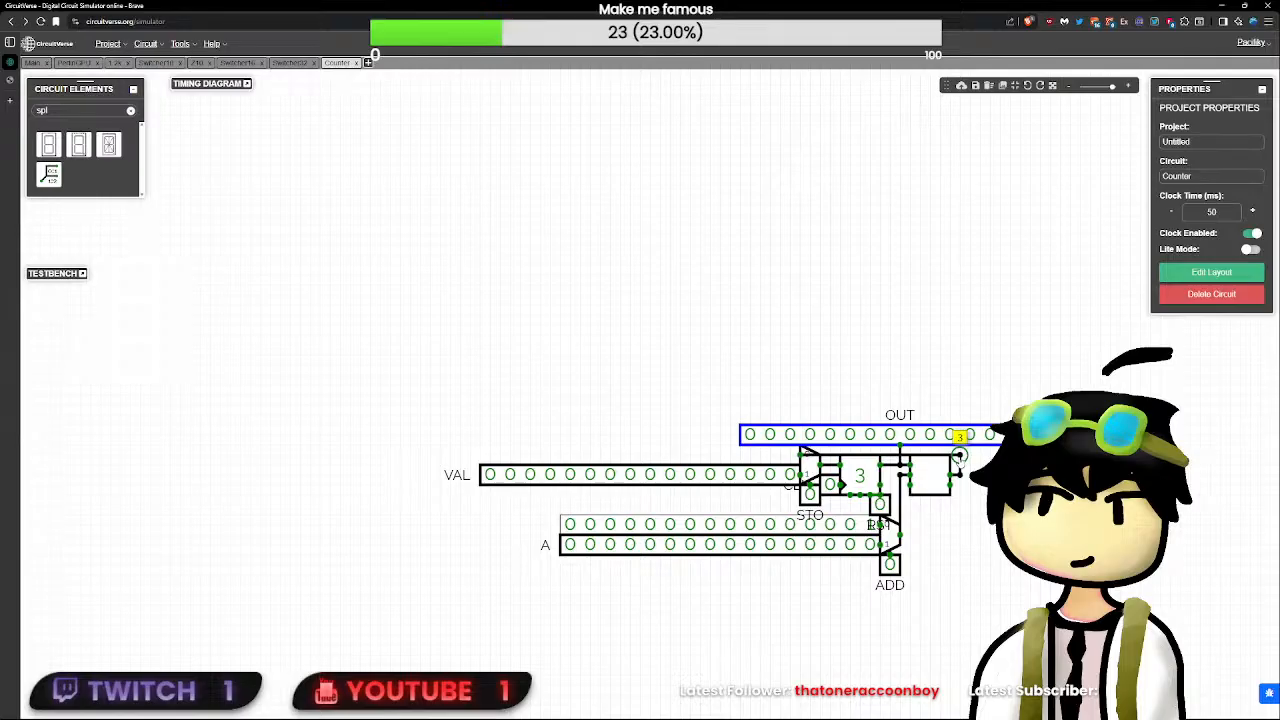
pyautogui.click(889, 564)
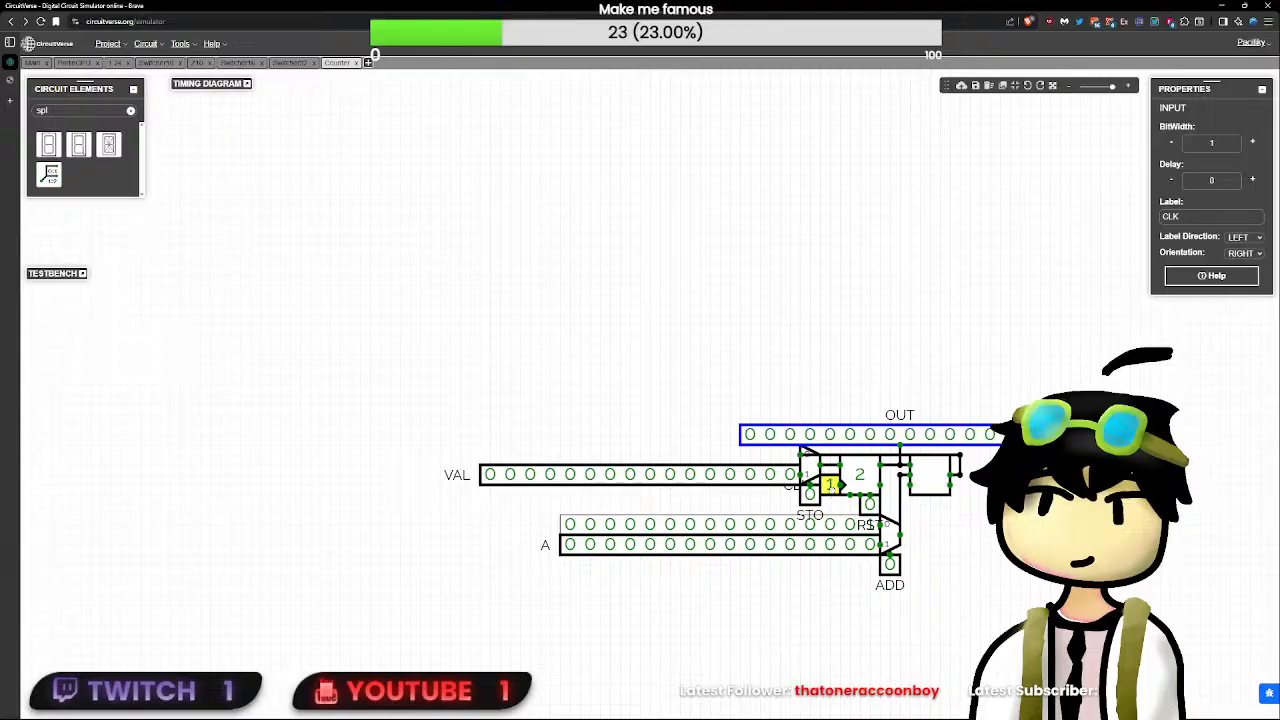
pyautogui.click(831, 489)
pyautogui.click(831, 489)
pyautogui.click(831, 489)
pyautogui.click(831, 489)
pyautogui.click(831, 489)
pyautogui.click(1000, 500)
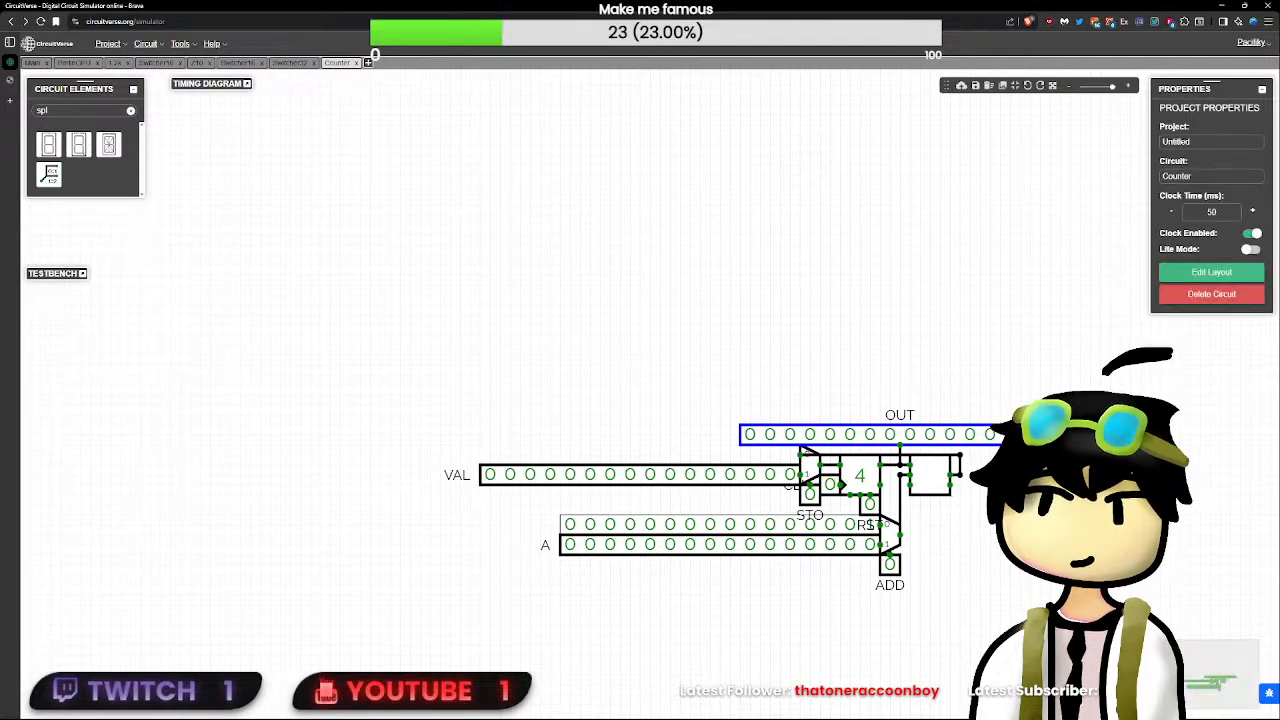
# - Toggle RST to reset the Counter and return to the PerlinGPU circuit
pyautogui.click(870, 506)
pyautogui.click(870, 506)
pyautogui.click(760, 377)
pyautogui.click(156, 64)
pyautogui.click(77, 63)
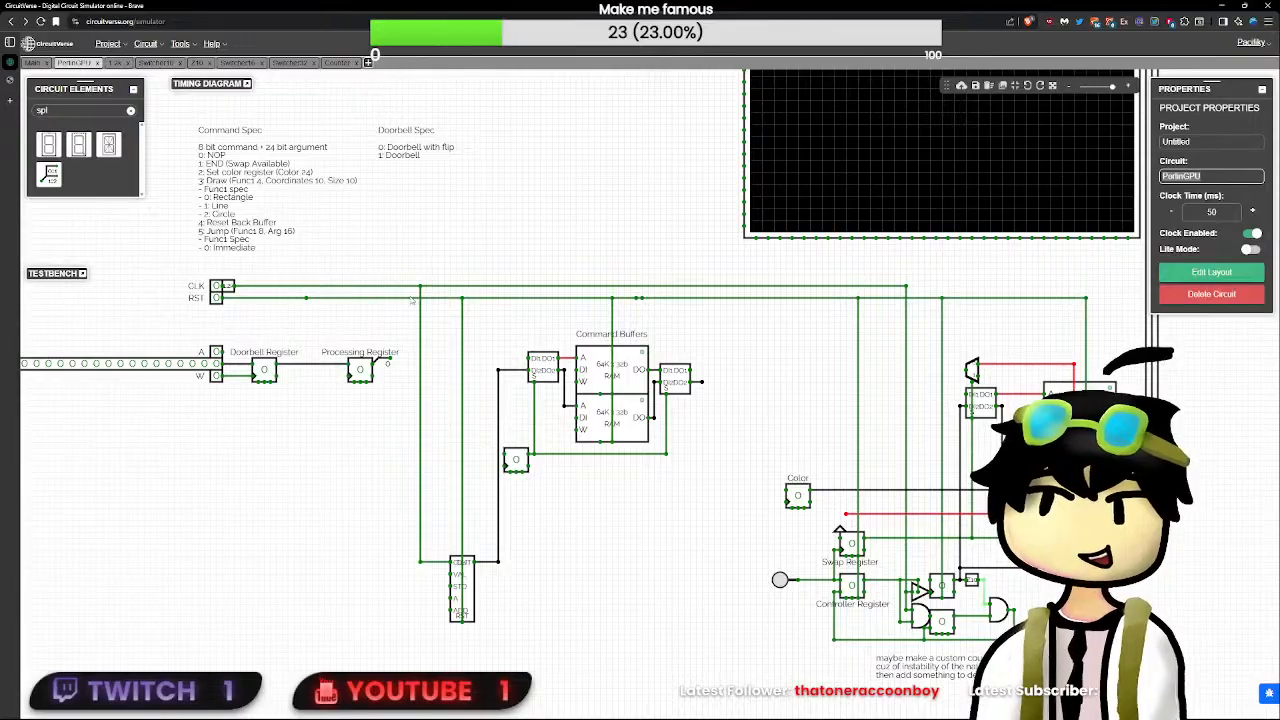
# - Move the Counter closer to its vertical output wire, keeping its RST wire straight
pyautogui.click(511, 552)
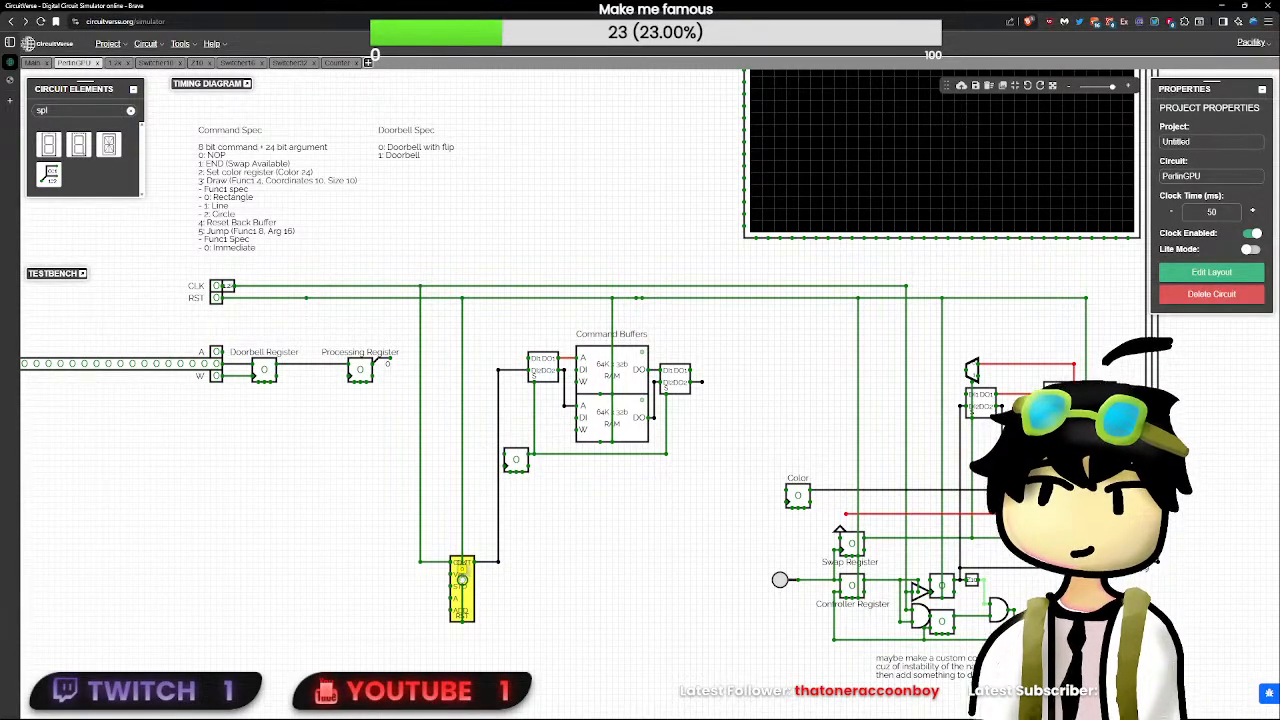
pyautogui.moveTo(462, 578); pyautogui.dragTo(480, 582)
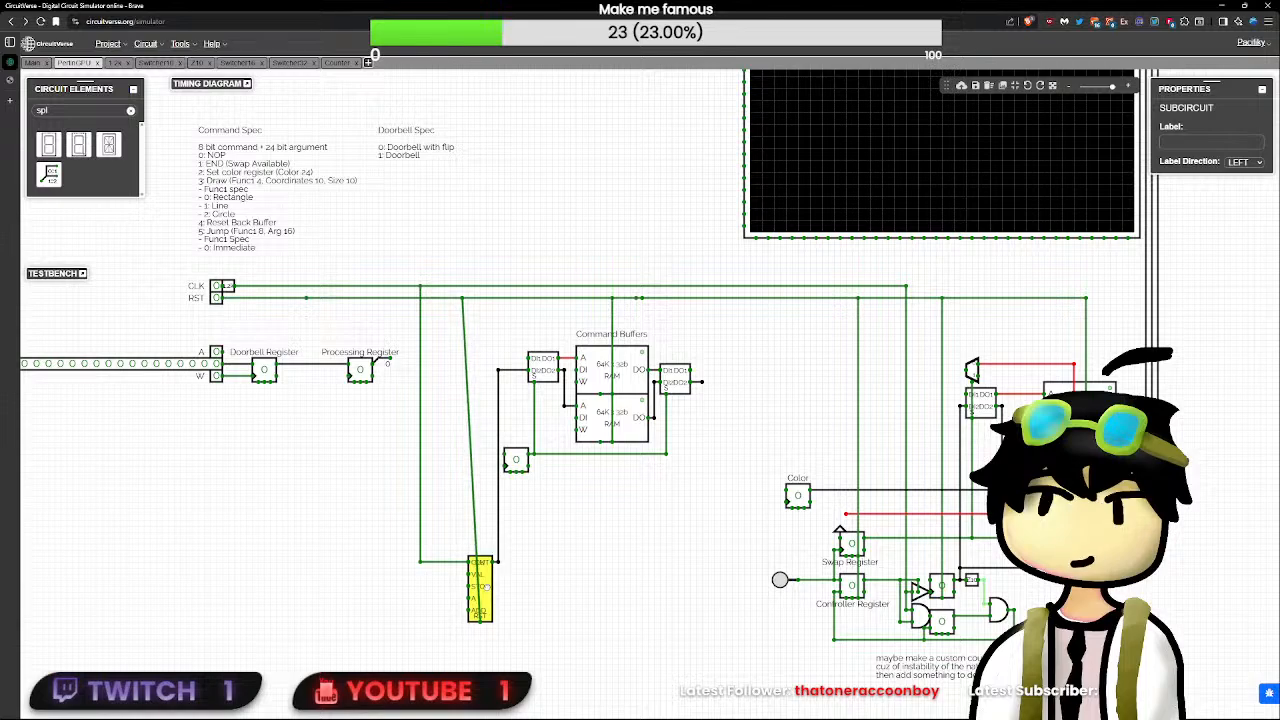
pyautogui.click(544, 582)
pyautogui.scroll(3, 542, 578)
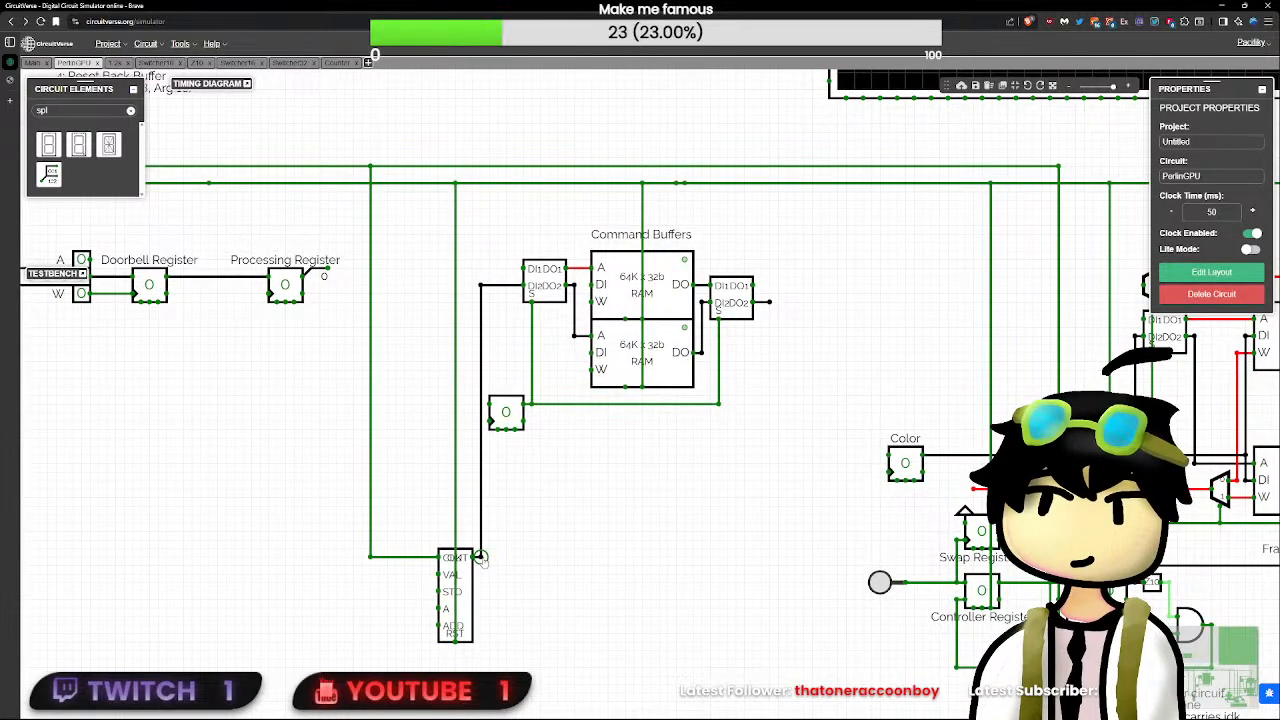
# - Move the command buffers' select flip-flop between the CLK and RST wires, and reroute the Counter's output wire right beside the address switcher
pyautogui.moveTo(510, 418); pyautogui.dragTo(410, 420)
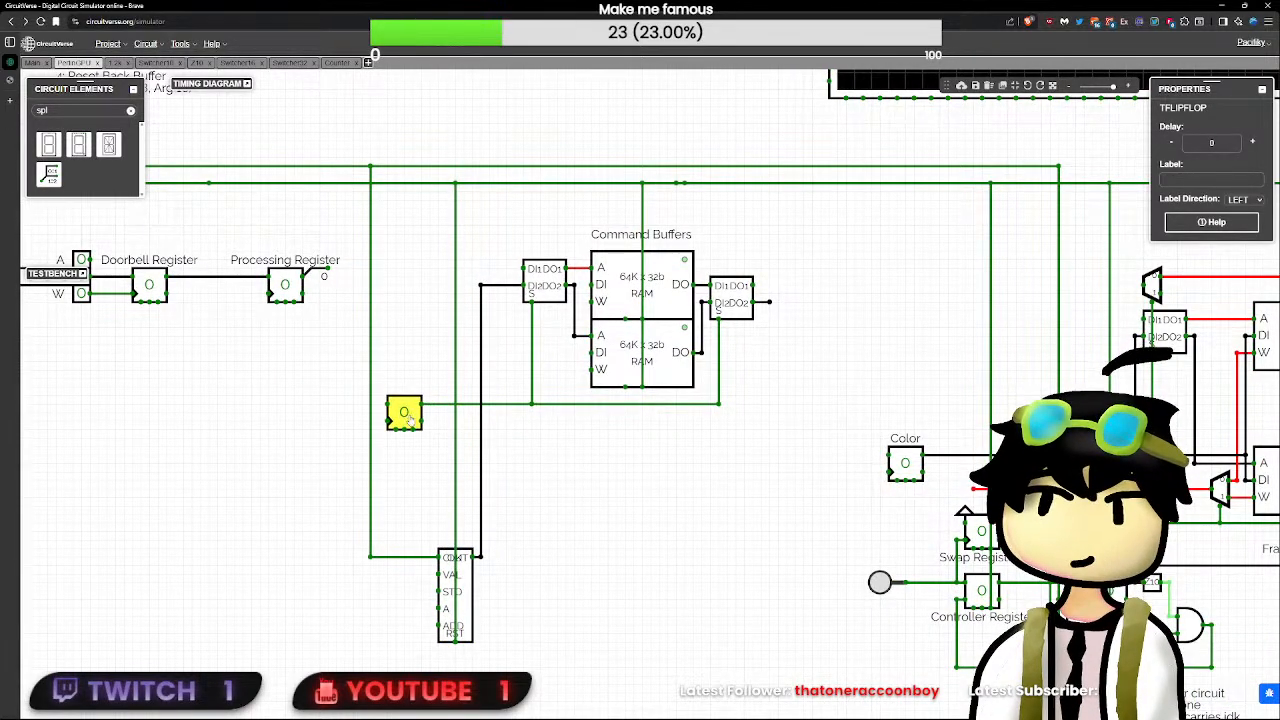
pyautogui.click(480, 556)
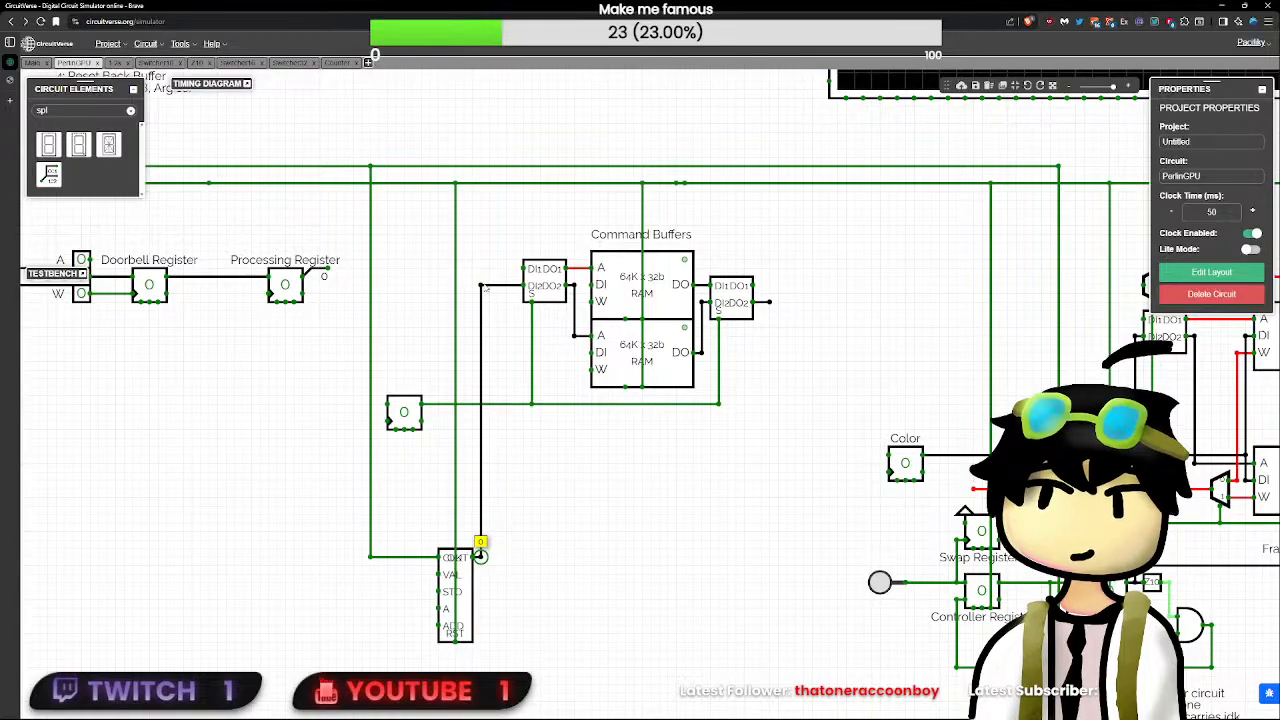
pyautogui.moveTo(480, 285); pyautogui.dragTo(514, 285)
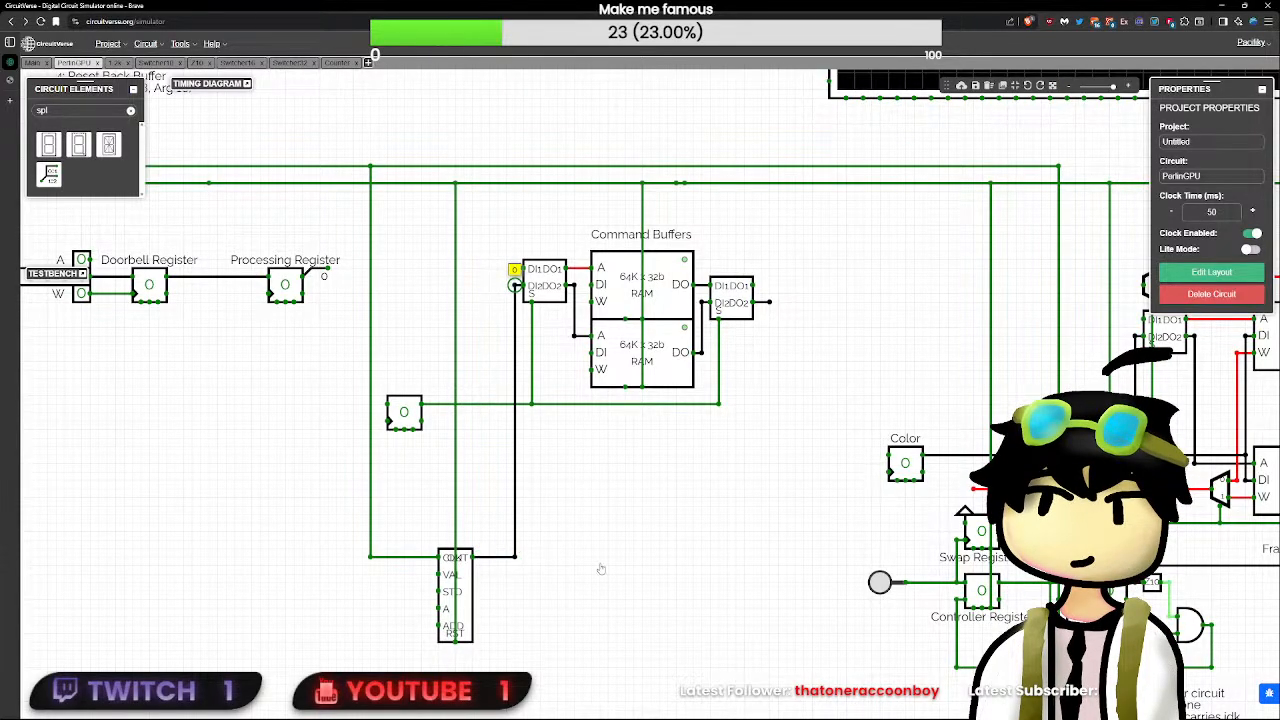
# - Move the Counter next to its vertical output wire, reconnect its CLK pin straight up to the CLK line, and delete the old CLK wire
pyautogui.moveTo(485, 533); pyautogui.dragTo(347, 668)
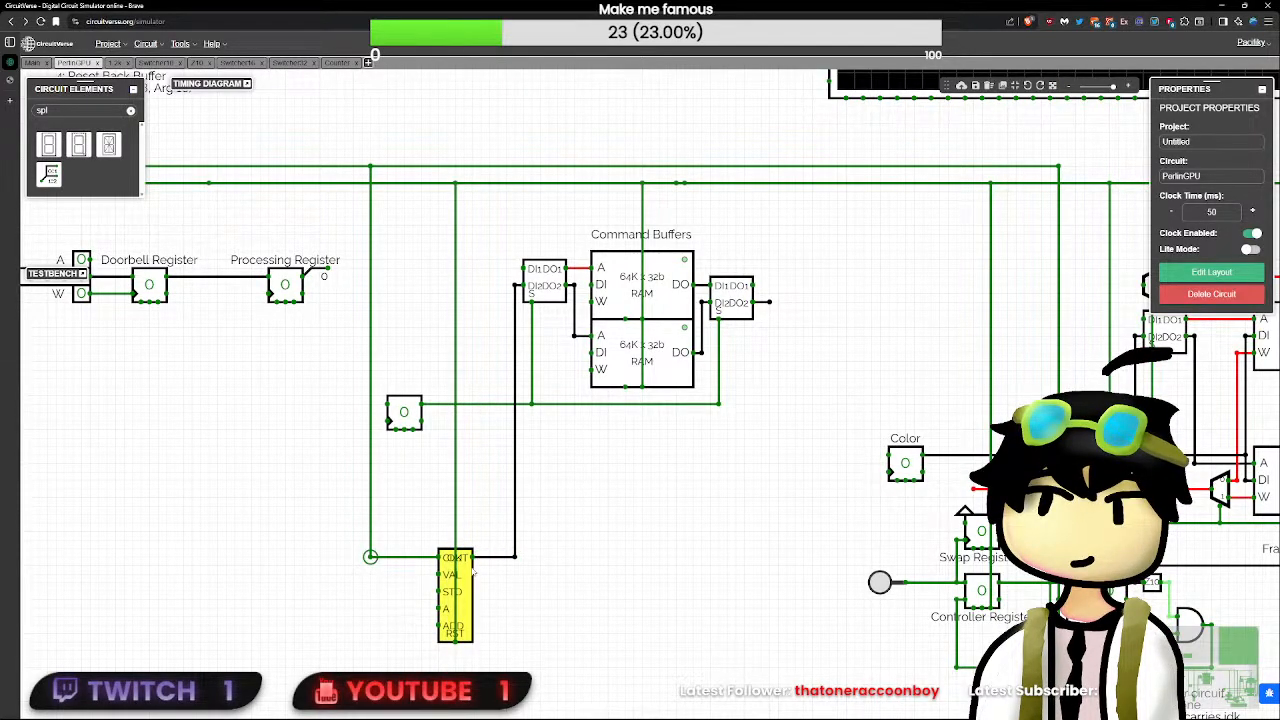
pyautogui.moveTo(472, 572); pyautogui.dragTo(465, 172)
pyautogui.click(476, 573)
pyautogui.click(450, 565)
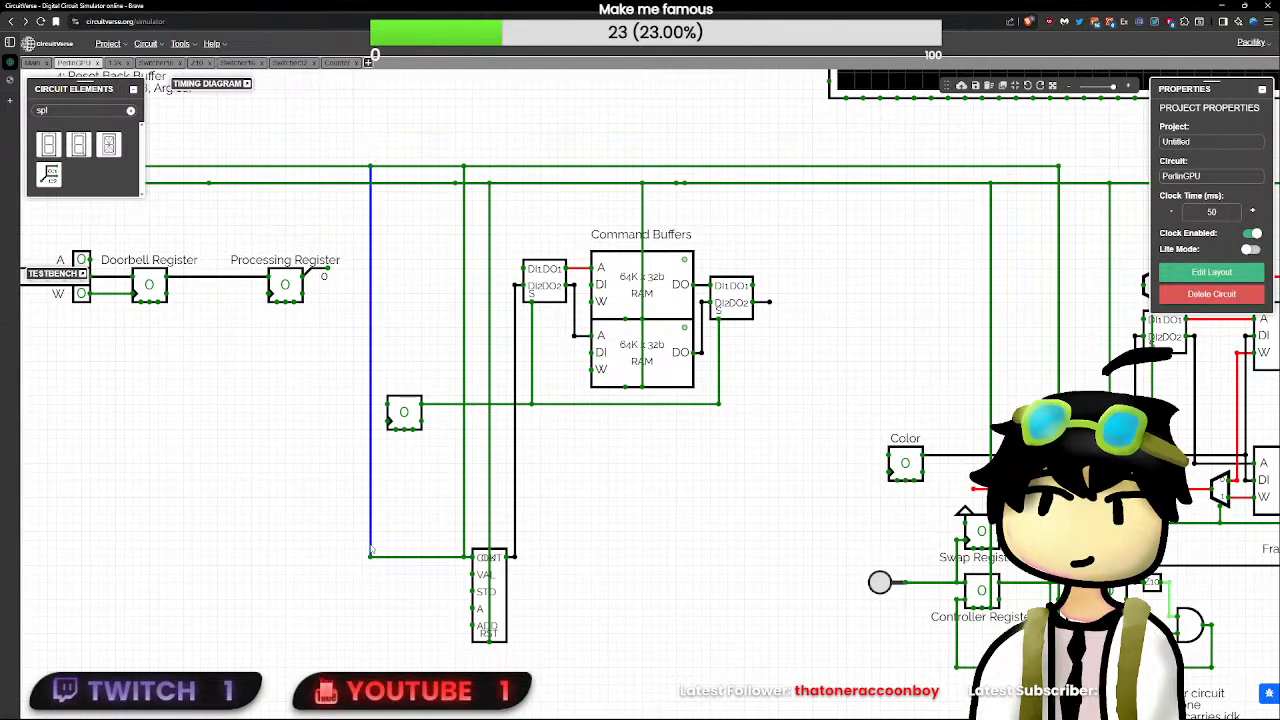
pyautogui.press('Delete')
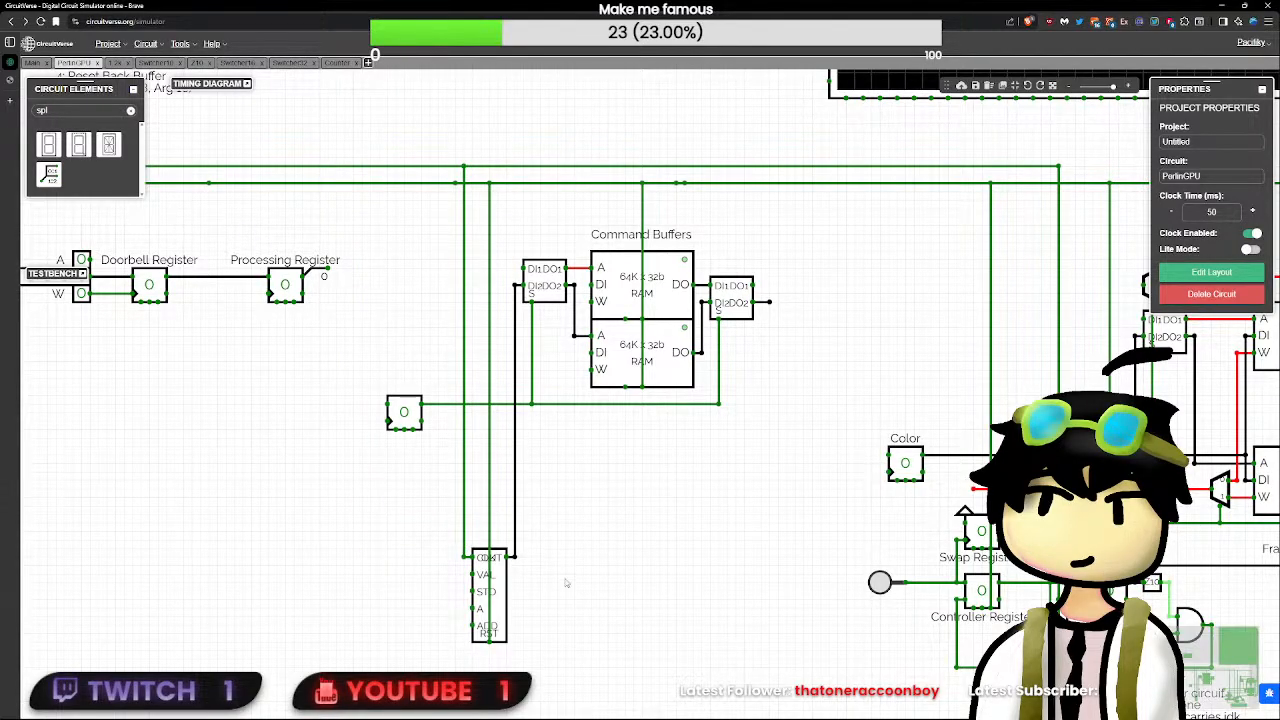
# - Redraw the RST line between the Command Buffers and the frame buffer circuitry as one straight wire, and clear its stray junction before the Counter branch
pyautogui.scroll(4, 566, 583)
pyautogui.scroll(-3, 567, 585)
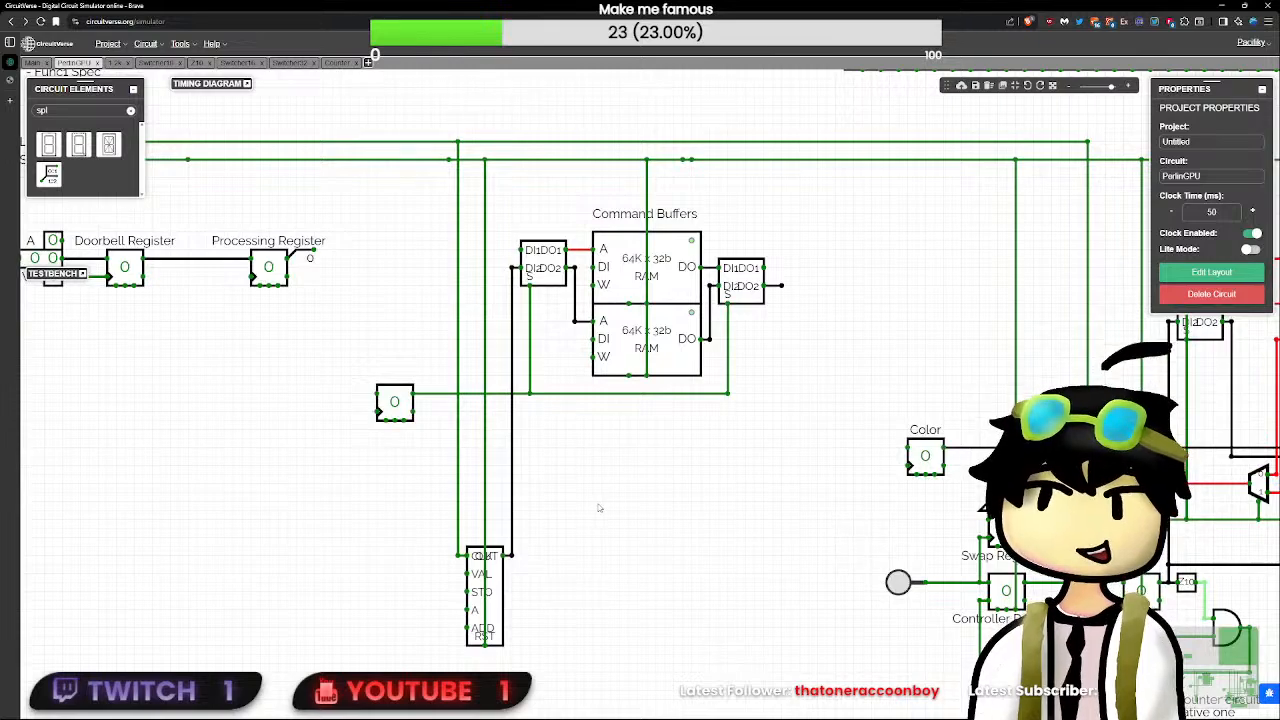
pyautogui.scroll(1, 633, 440)
pyautogui.scroll(-1, 635, 436)
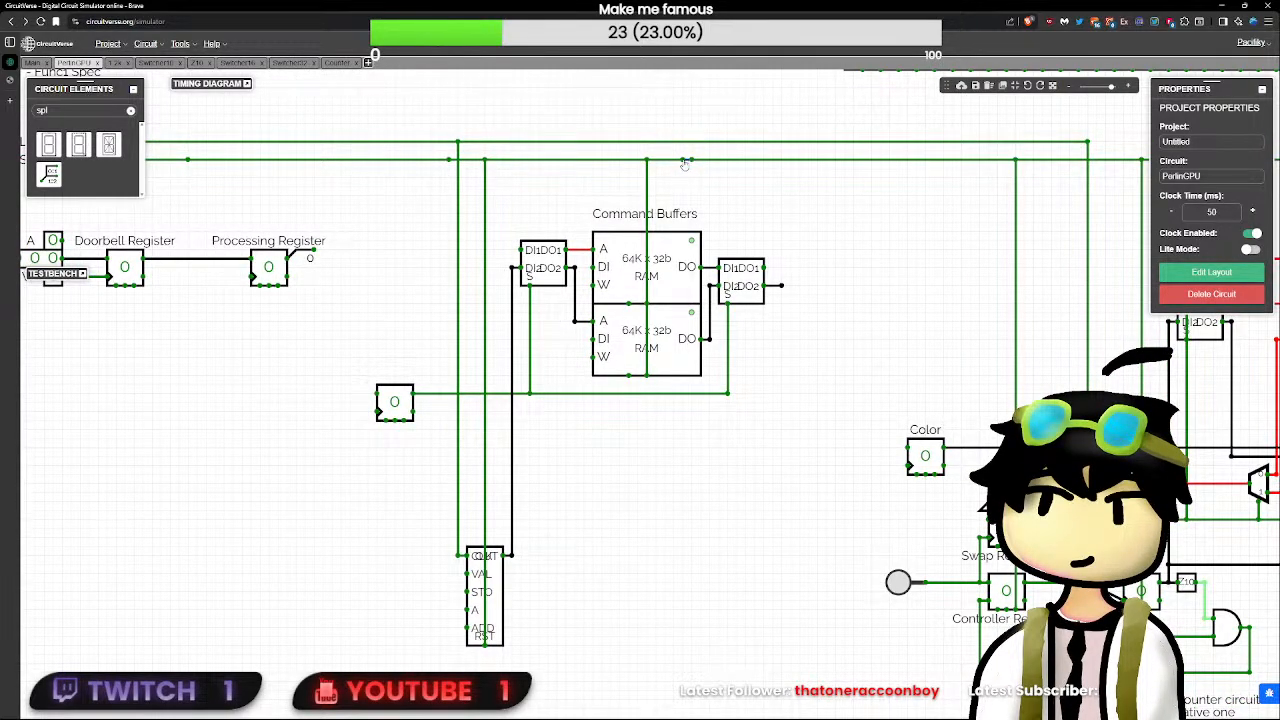
pyautogui.press('Delete')
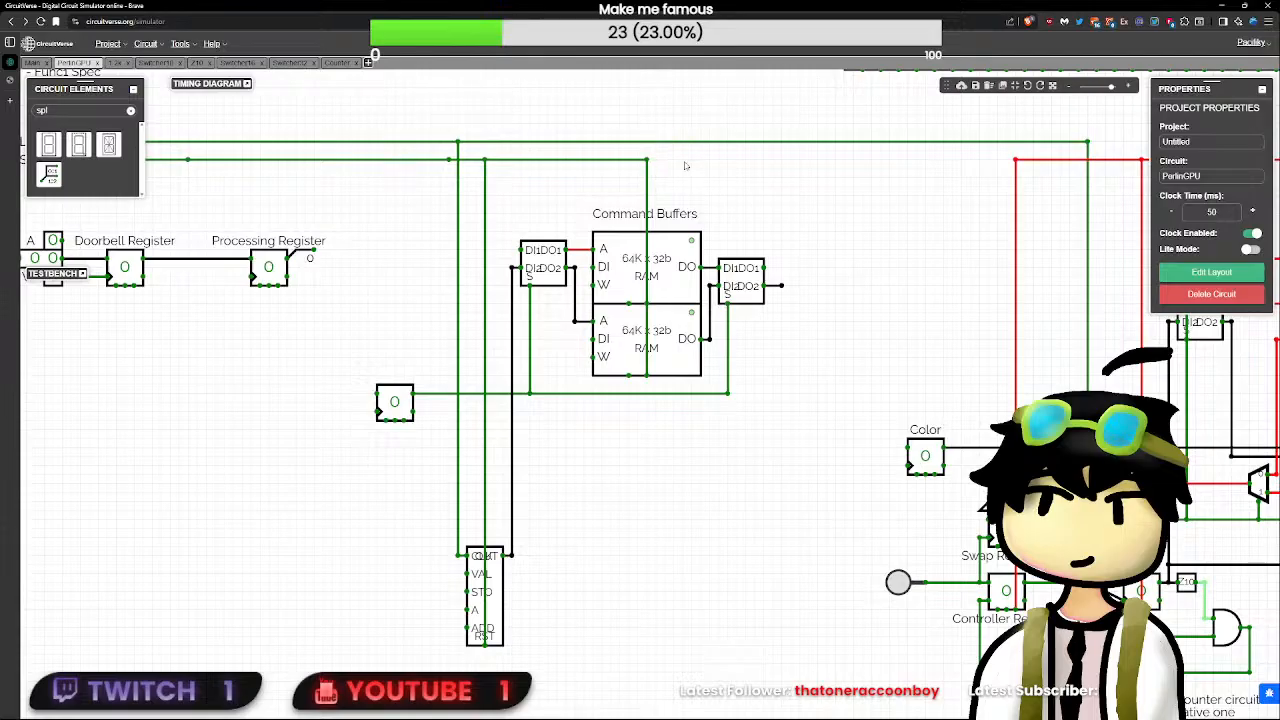
pyautogui.moveTo(647, 159); pyautogui.dragTo(822, 173)
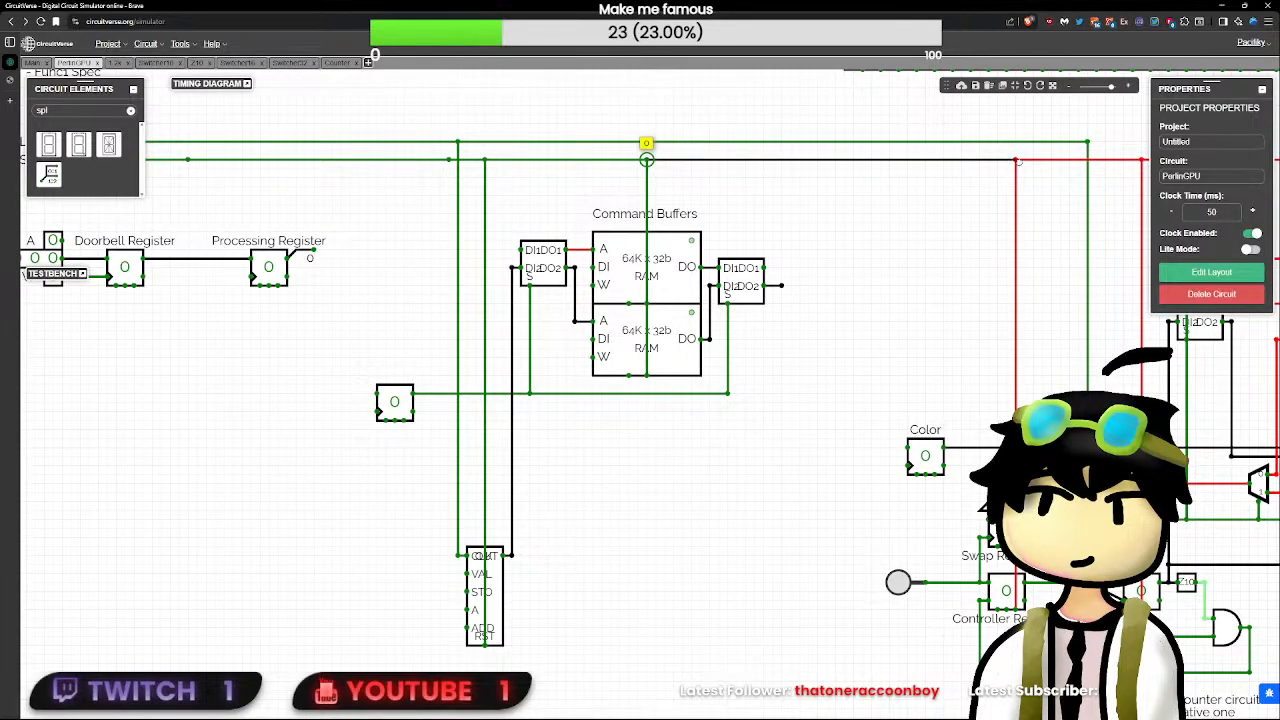
pyautogui.moveTo(1017, 162); pyautogui.dragTo(1017, 161)
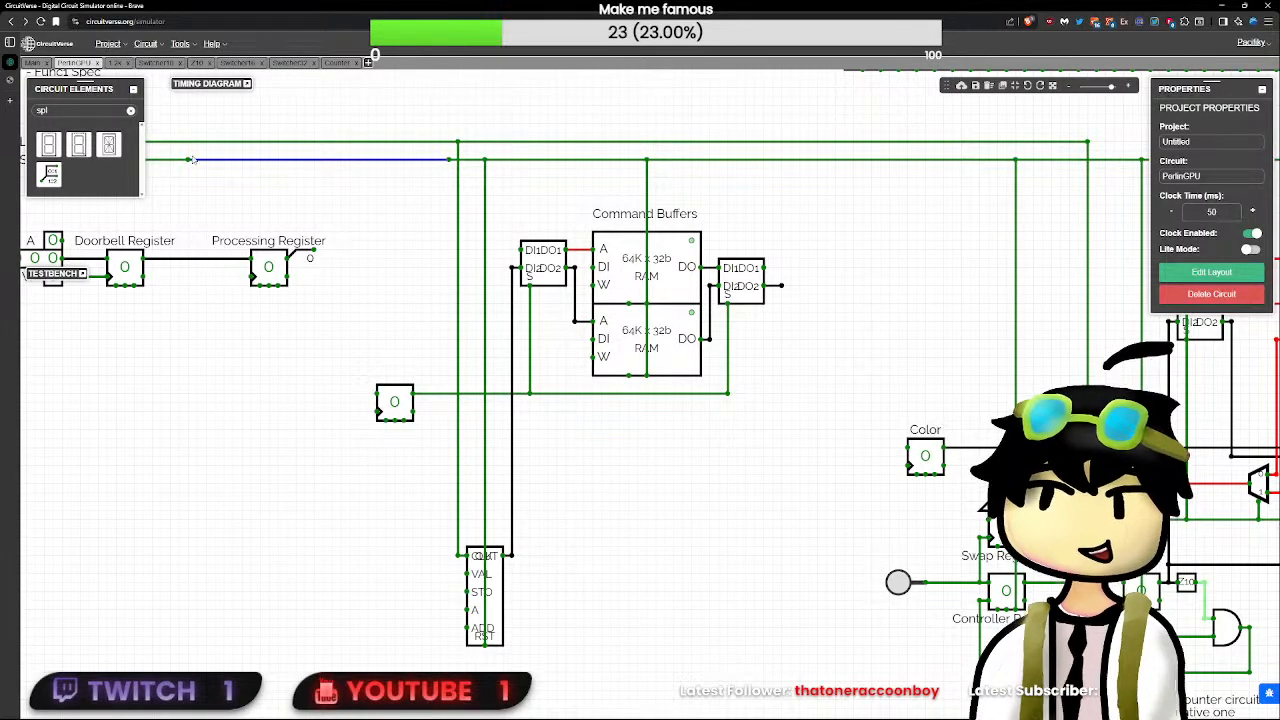
pyautogui.click(188, 160)
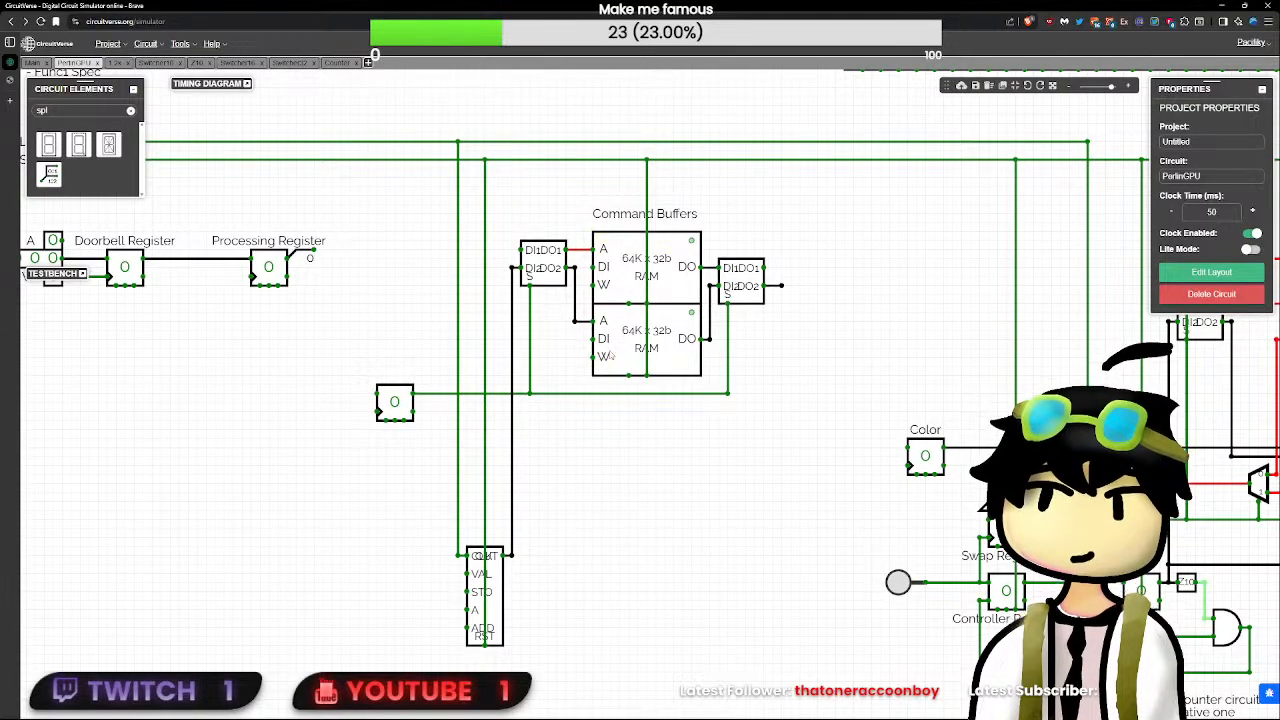
# - Add a two-input OR gate facing up, directly beneath the Counter's RST pin
pyautogui.moveTo(673, 384); pyautogui.dragTo(605, 482)
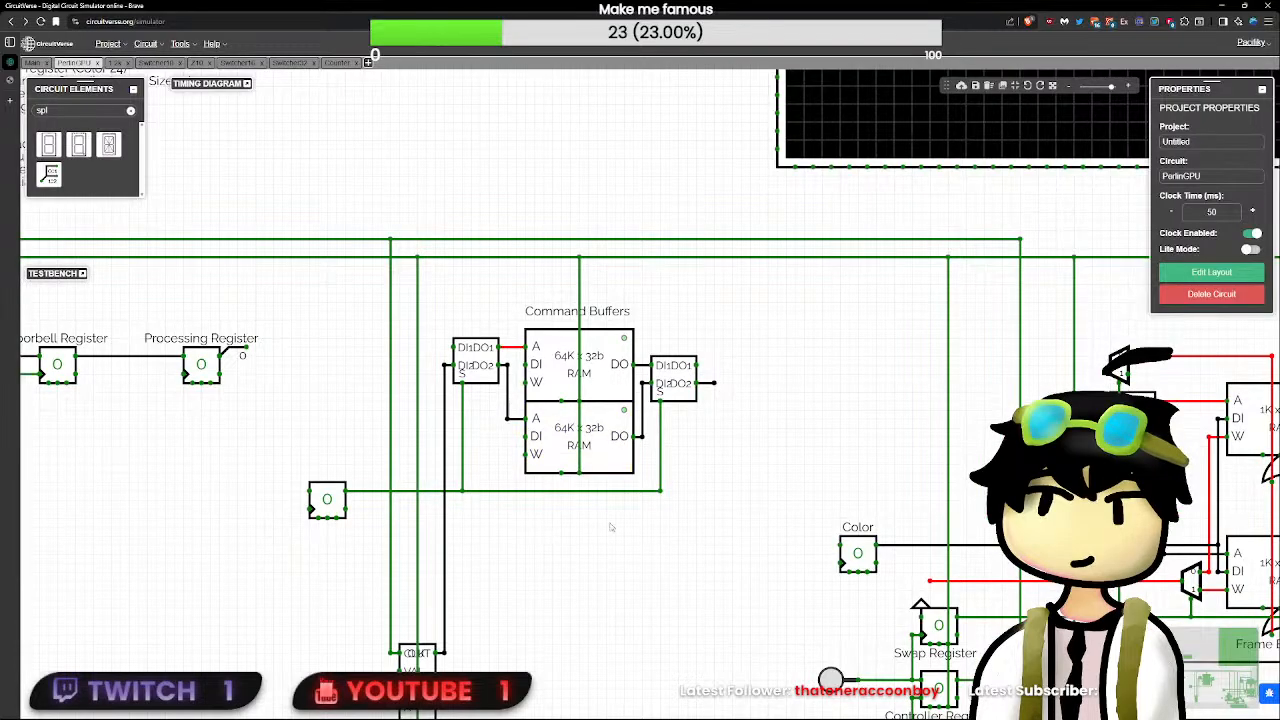
pyautogui.scroll(-5, 631, 536)
pyautogui.scroll(4, 628, 548)
pyautogui.moveTo(535, 680); pyautogui.dragTo(613, 568)
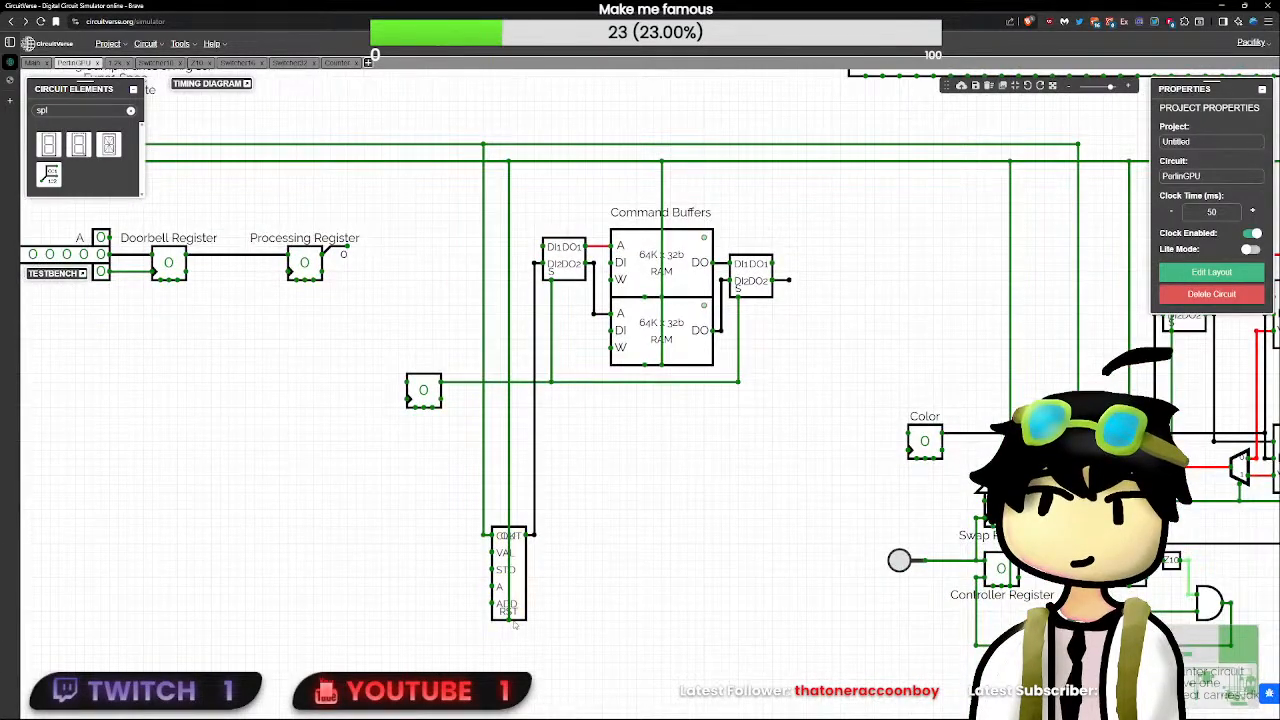
pyautogui.click(510, 503)
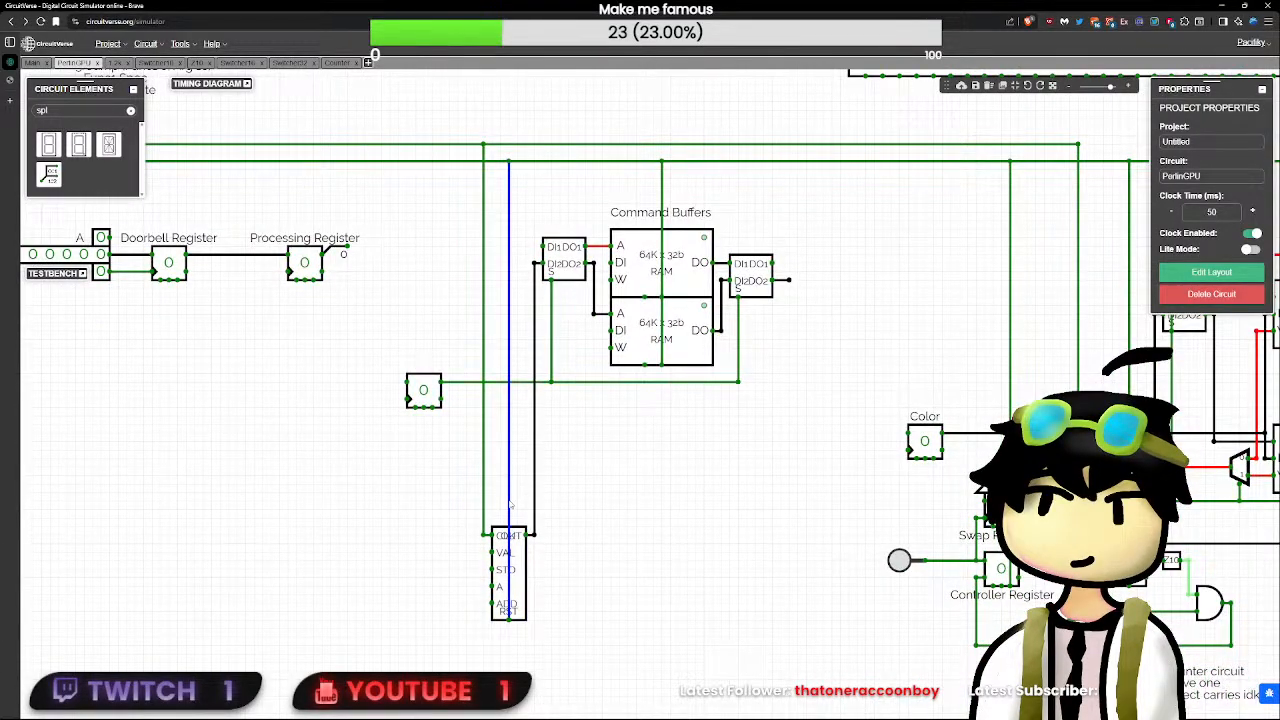
pyautogui.scroll(-1, 510, 503)
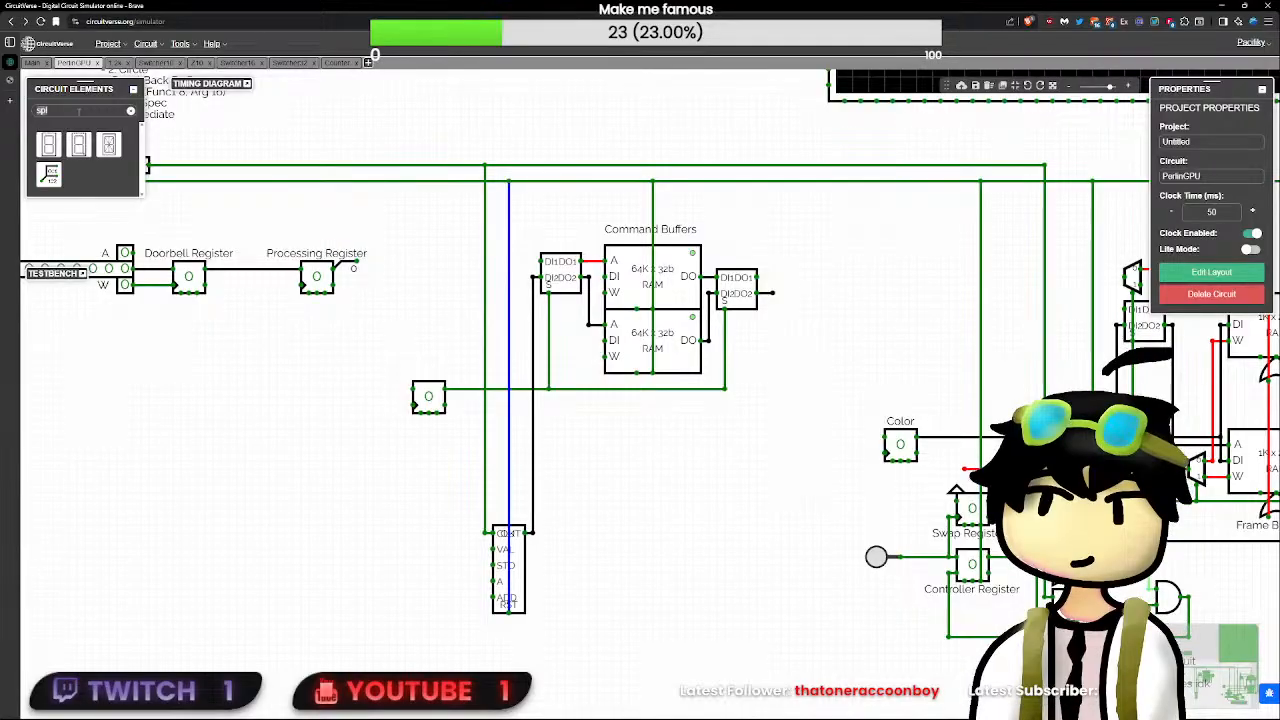
pyautogui.press('BackSpace')
pyautogui.press('BackSpace')
pyautogui.press('BackSpace')
pyautogui.write('or')
pyautogui.click(708, 528)
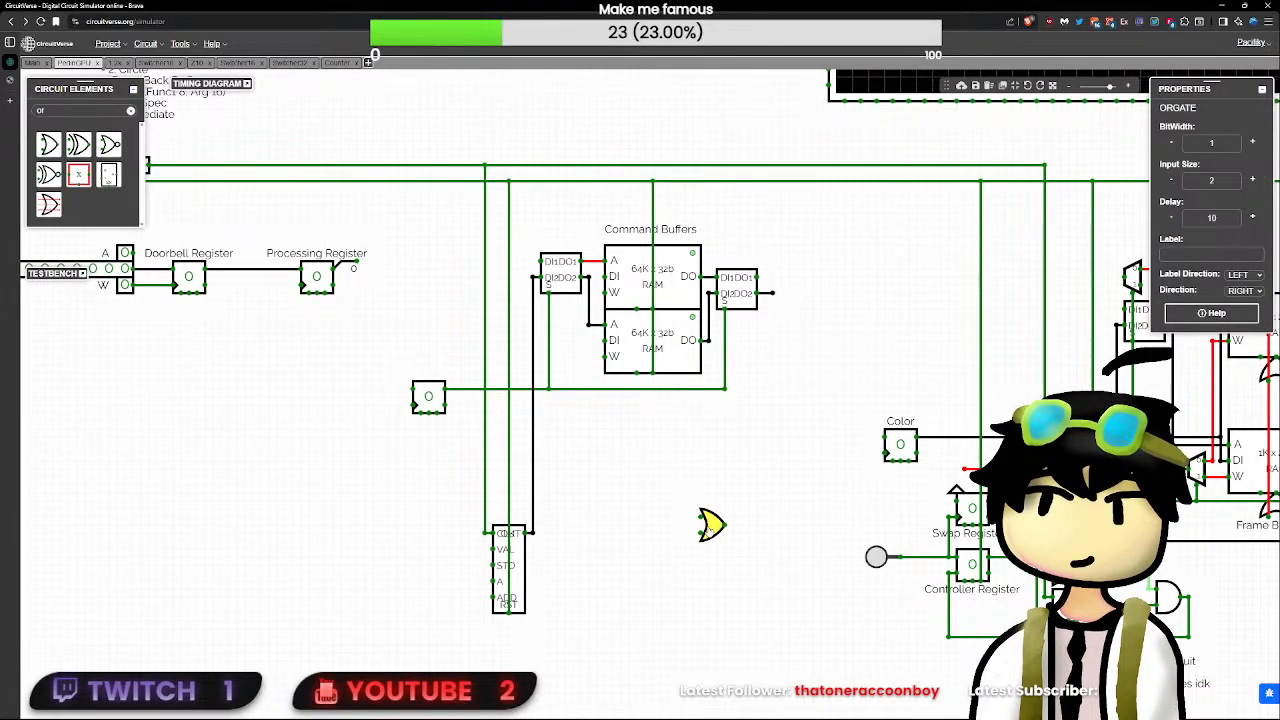
pyautogui.press('Down')
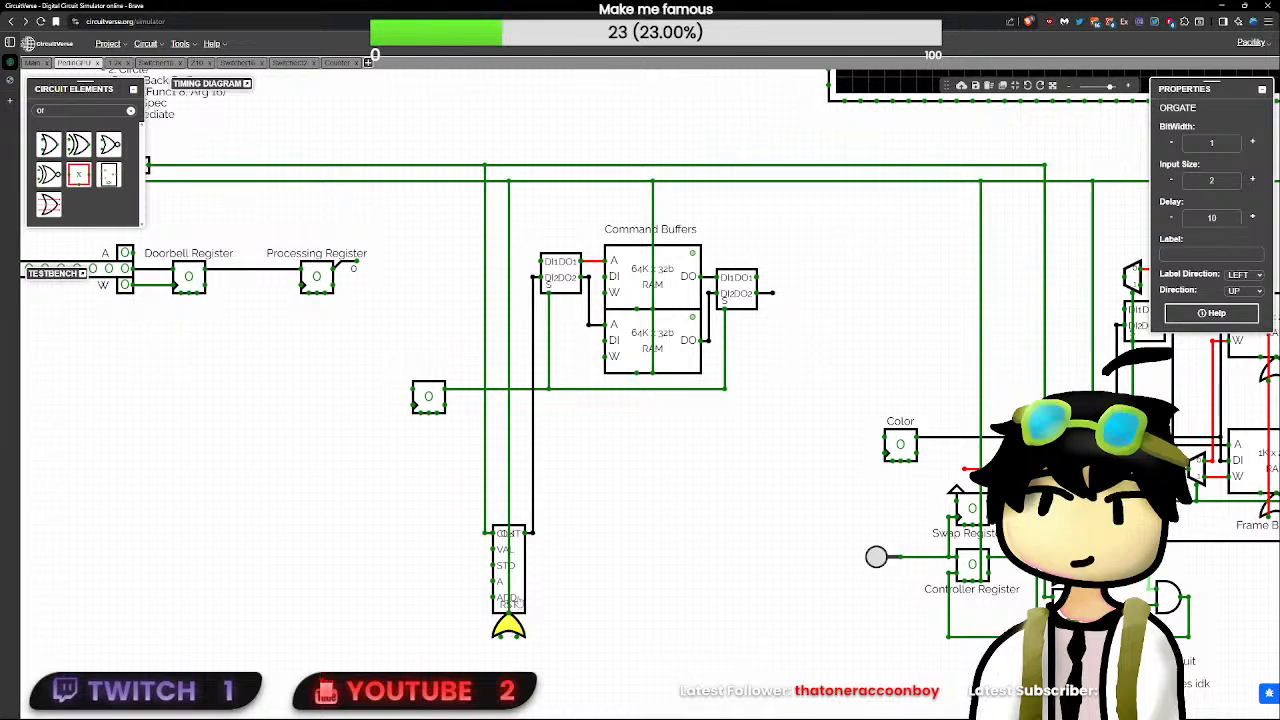
# - Replace the Counter's direct RST wire with one from the RST line to the OR gate's first input, and set the gate's delay to 0
pyautogui.press('Delete')
pyautogui.moveTo(516, 181); pyautogui.dragTo(505, 372)
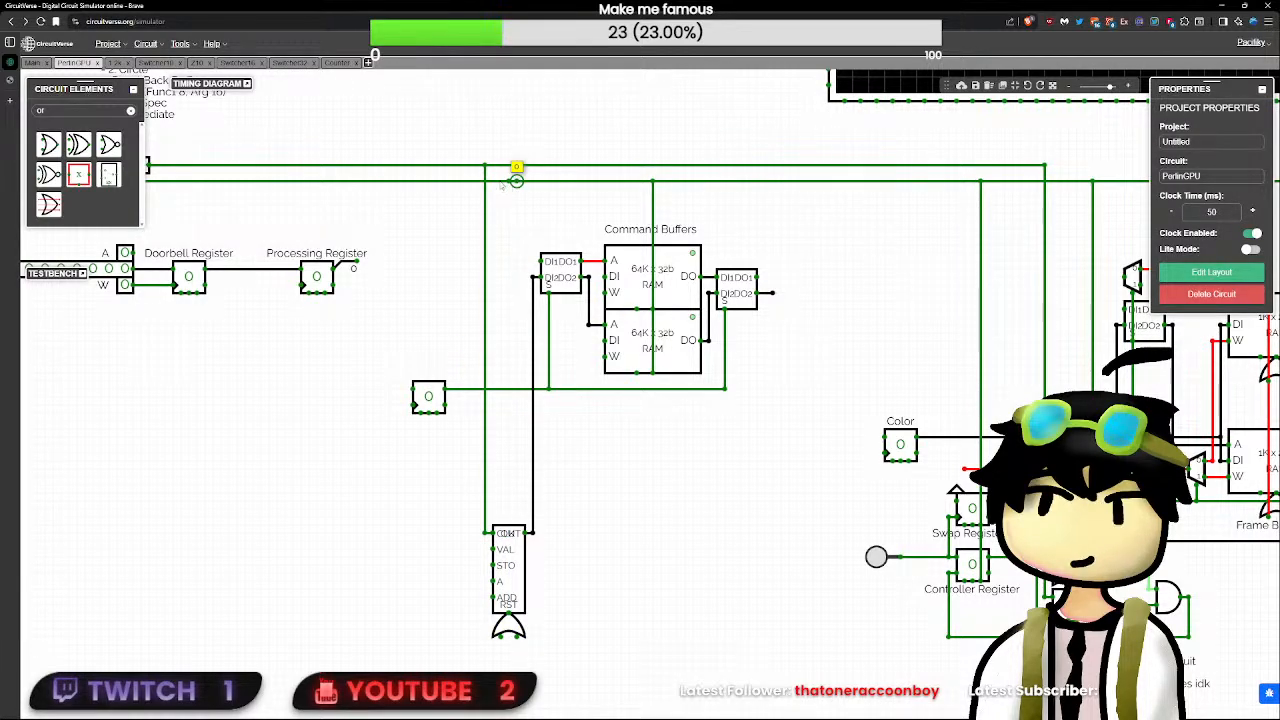
pyautogui.moveTo(501, 182); pyautogui.dragTo(505, 652)
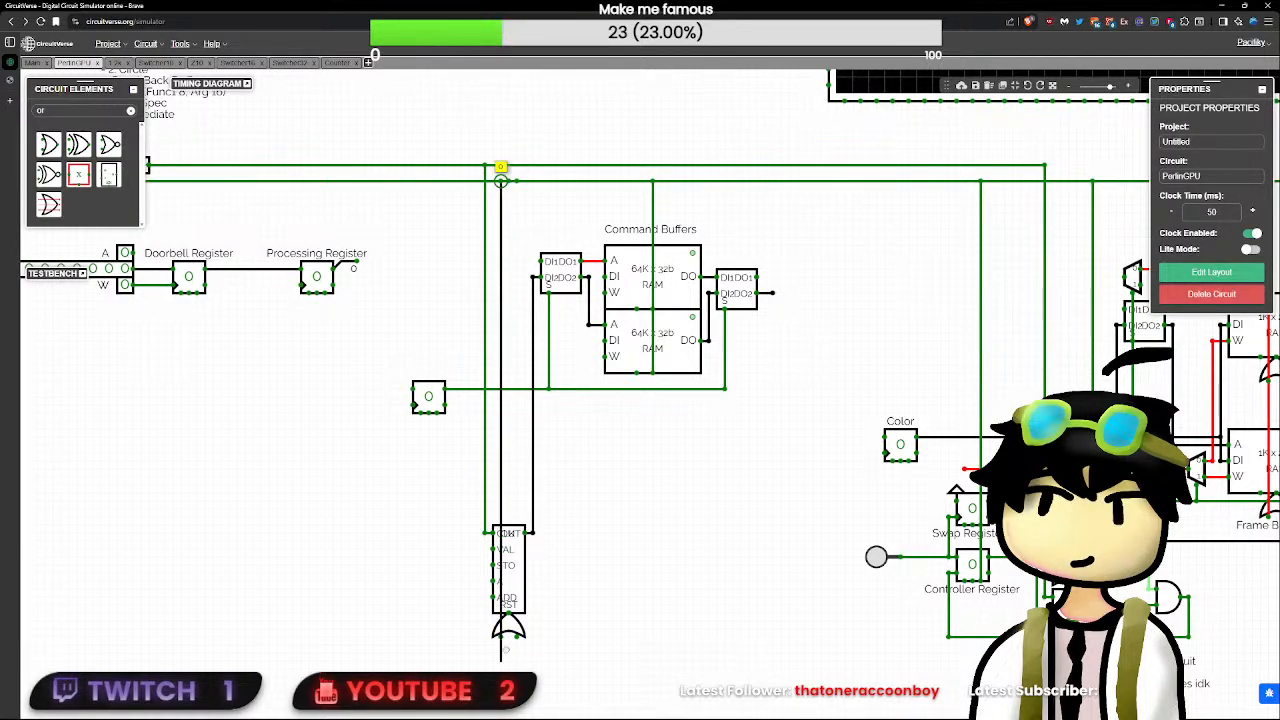
pyautogui.click(512, 628)
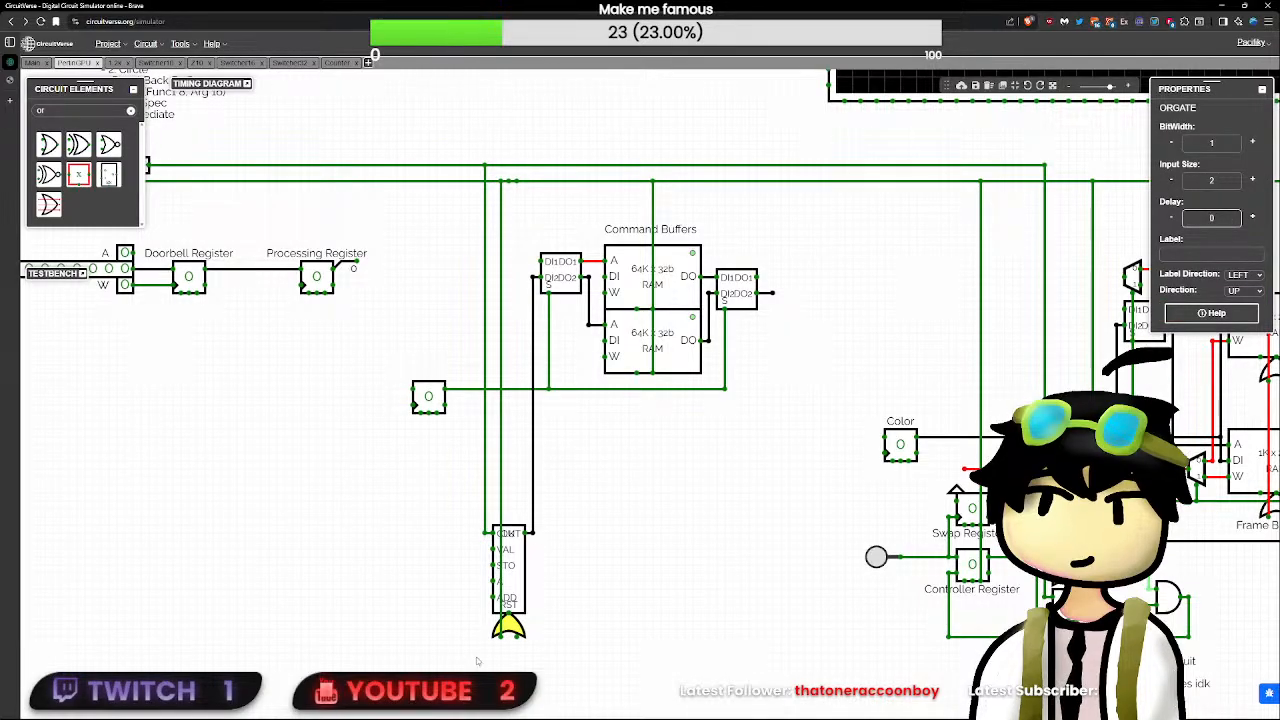
pyautogui.click(675, 530)
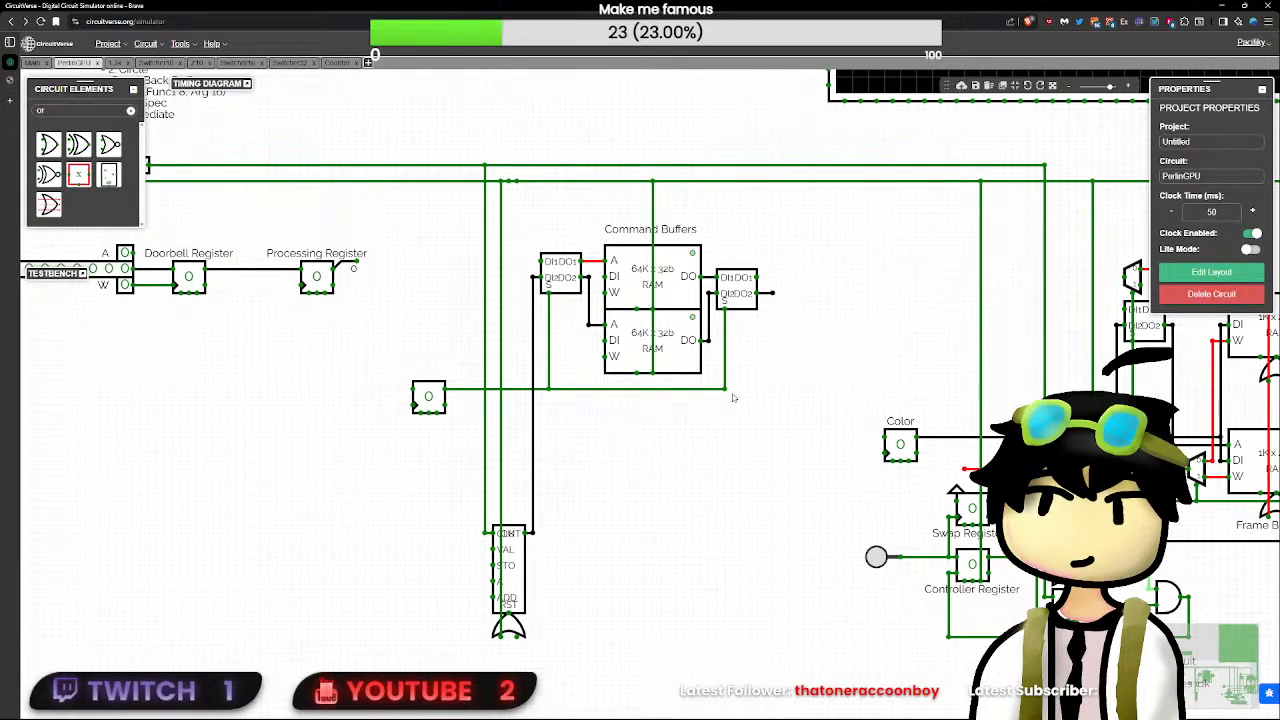
# - Draw a short wire out of the DO1 pin of the command buffers' output switcher, matching the one on DO2
pyautogui.moveTo(805, 307); pyautogui.dragTo(620, 378)
pyautogui.scroll(3, 610, 366)
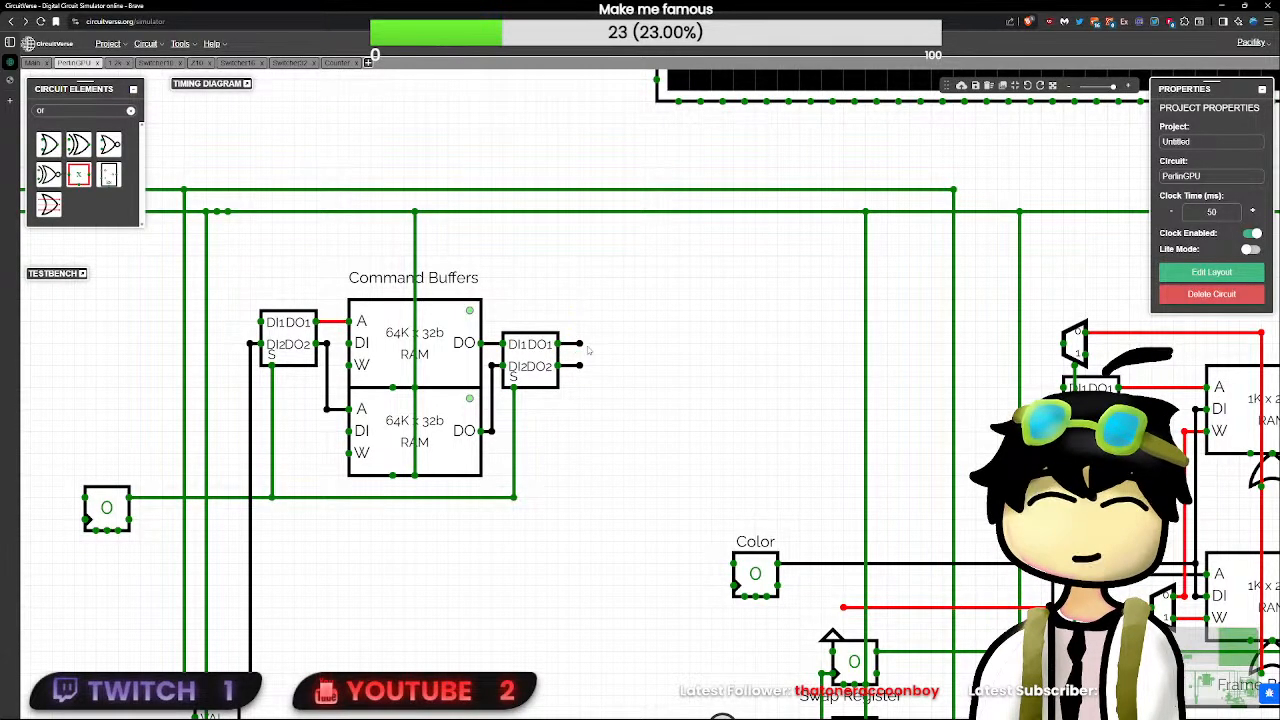
pyautogui.scroll(-3, 580, 345)
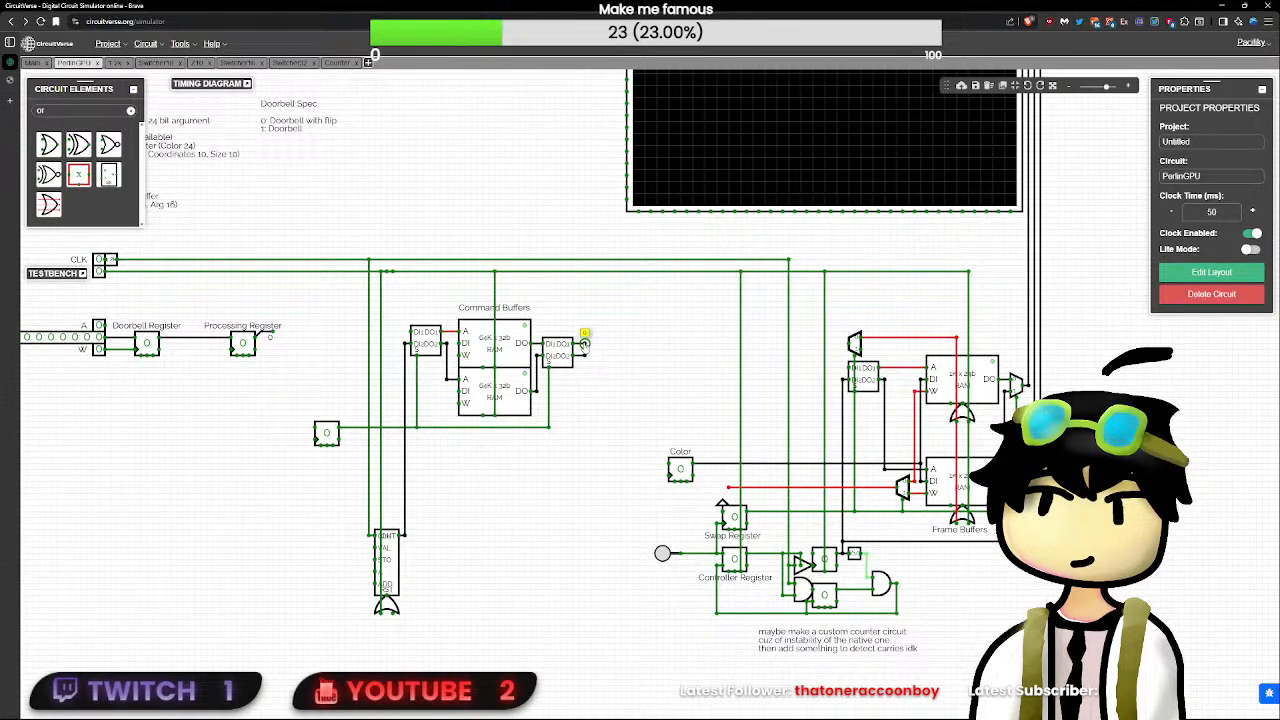
pyautogui.moveTo(614, 319); pyautogui.dragTo(303, 679)
pyautogui.moveTo(478, 354); pyautogui.dragTo(272, 400)
pyautogui.hotkey('ctrl', 'z')
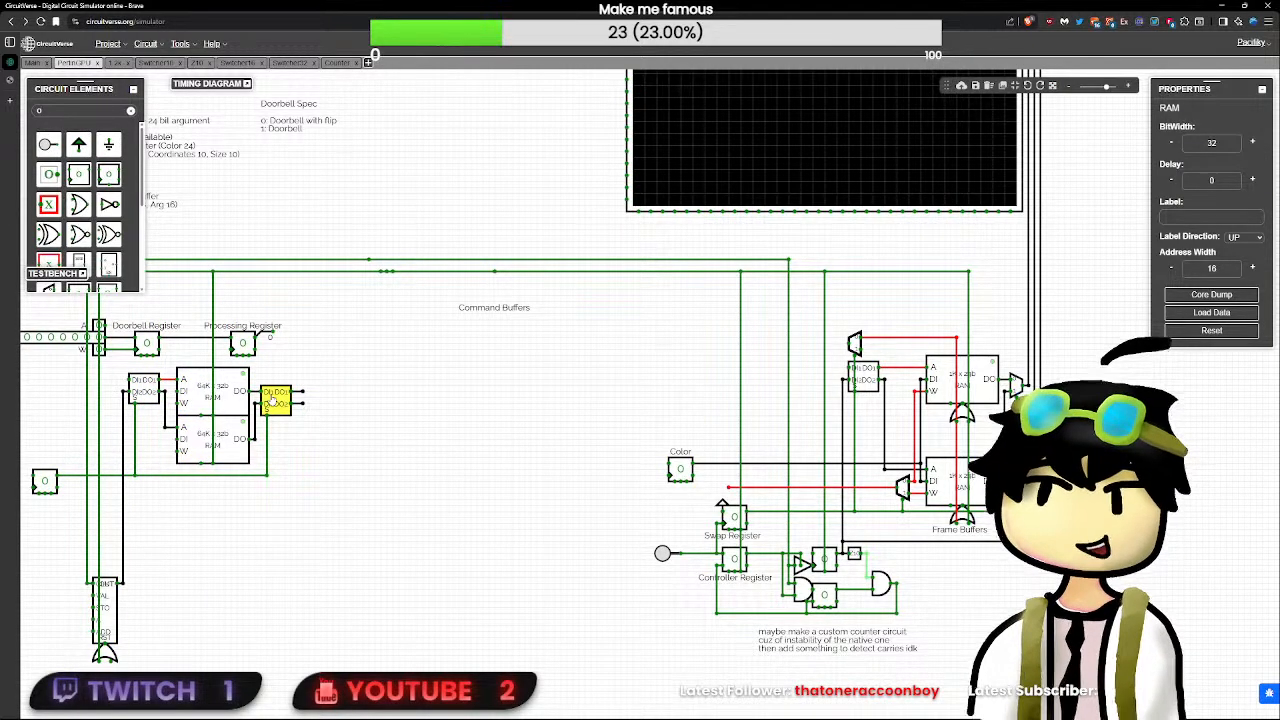
pyautogui.hotkey('ctrl', 'z')
pyautogui.click(250, 300)
pyautogui.click(132, 90)
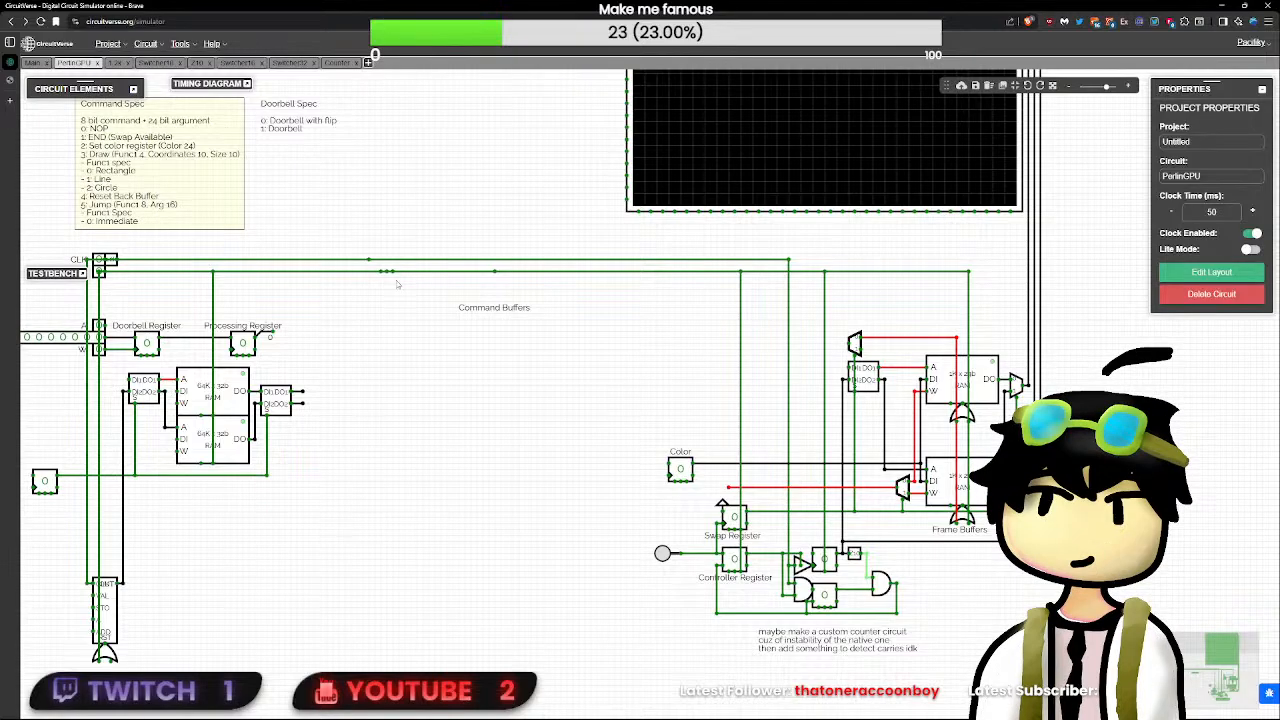
pyautogui.hotkey('ctrl', 'z')
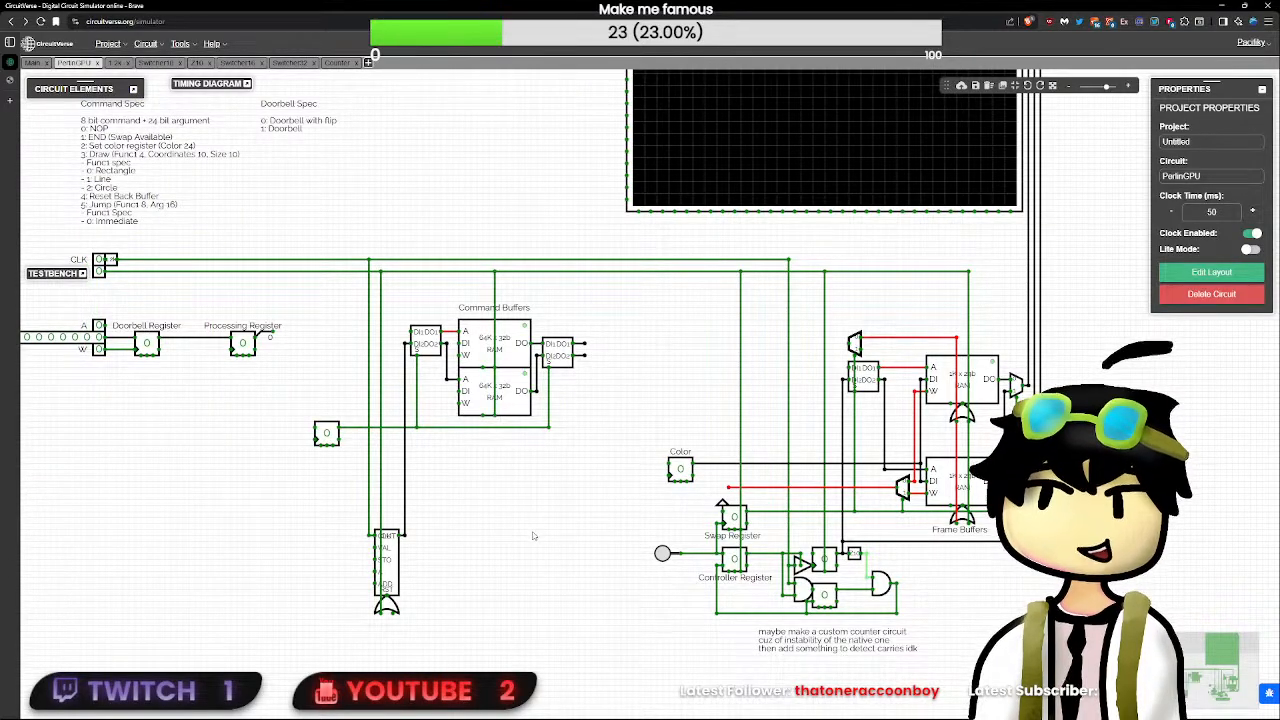
# - Move the entire command buffer block, including its label, select flip-flop, Counter and OR gate, straight down from the CLK and RST lines
pyautogui.moveTo(615, 674); pyautogui.dragTo(343, 313)
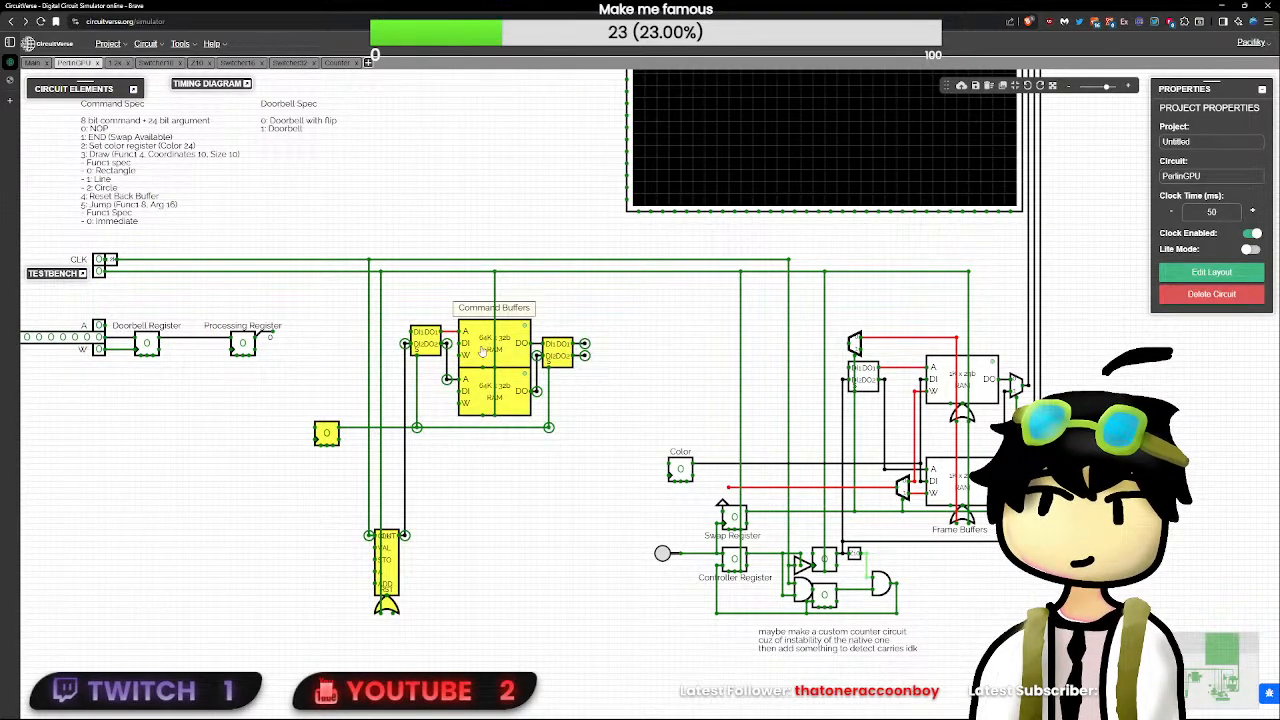
pyautogui.moveTo(483, 352); pyautogui.dragTo(483, 435)
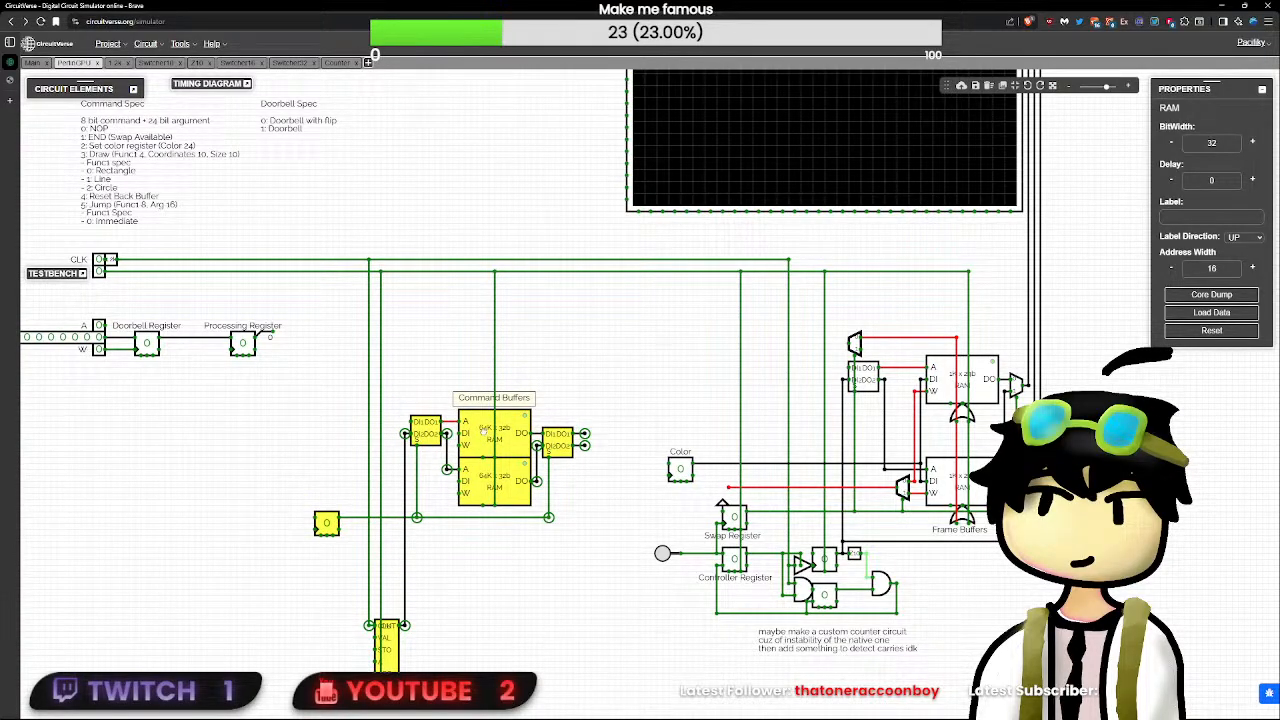
pyautogui.click(575, 646)
# - Move the CLK, RST, A, D and W inputs together with the Doorbell and Processing Registers horizontally closer to the command buffers
pyautogui.moveTo(309, 380); pyautogui.dragTo(61, 301)
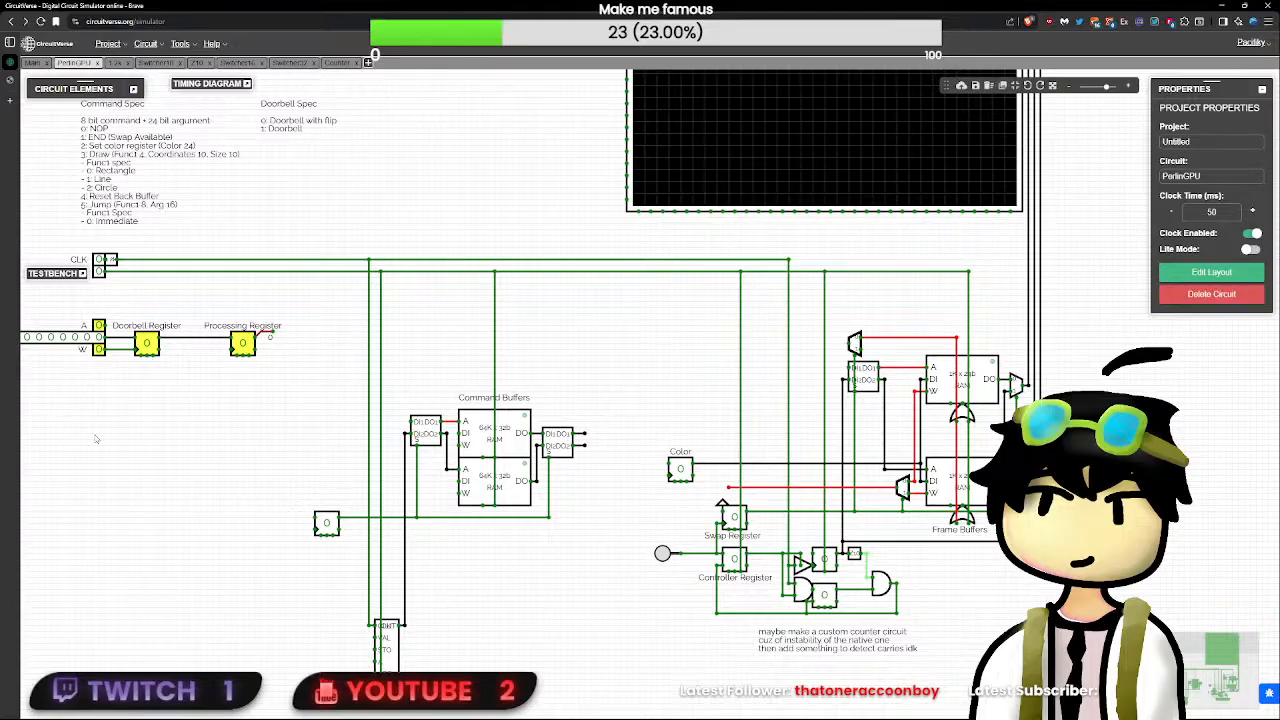
pyautogui.moveTo(129, 437); pyautogui.dragTo(346, 483)
pyautogui.scroll(-7, 395, 478)
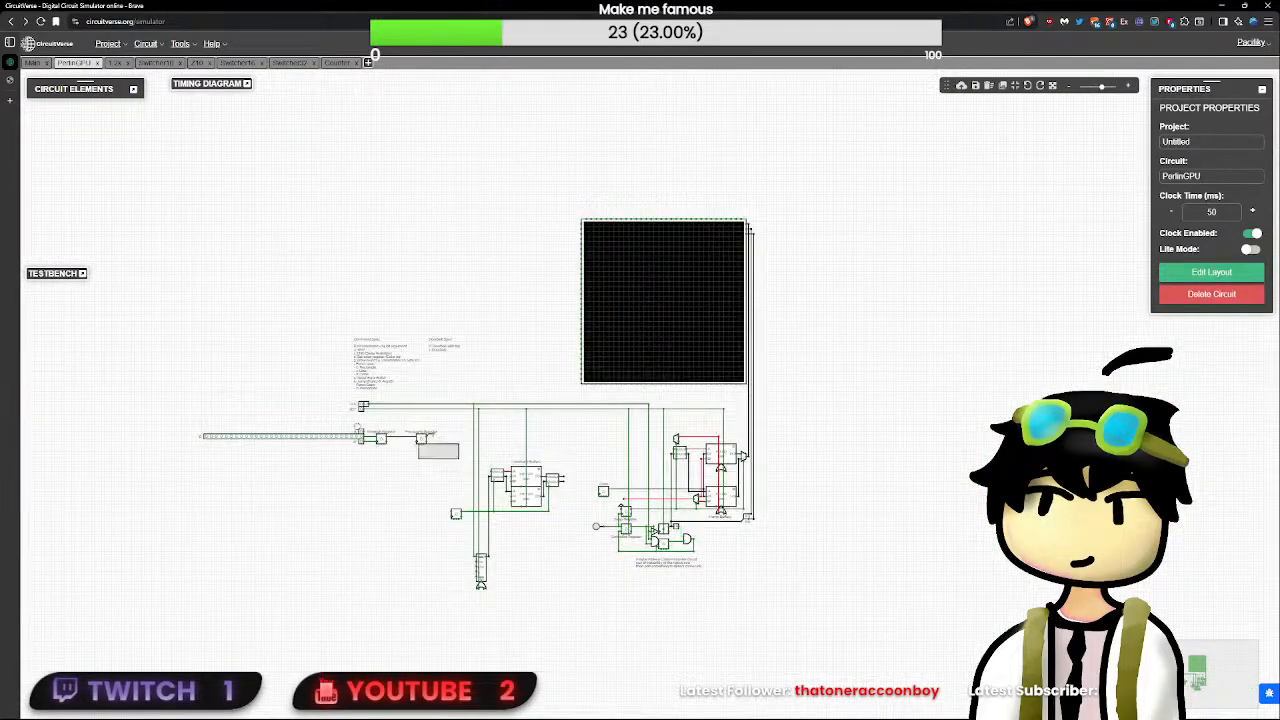
pyautogui.moveTo(418, 443); pyautogui.dragTo(189, 381)
pyautogui.scroll(5, 428, 443)
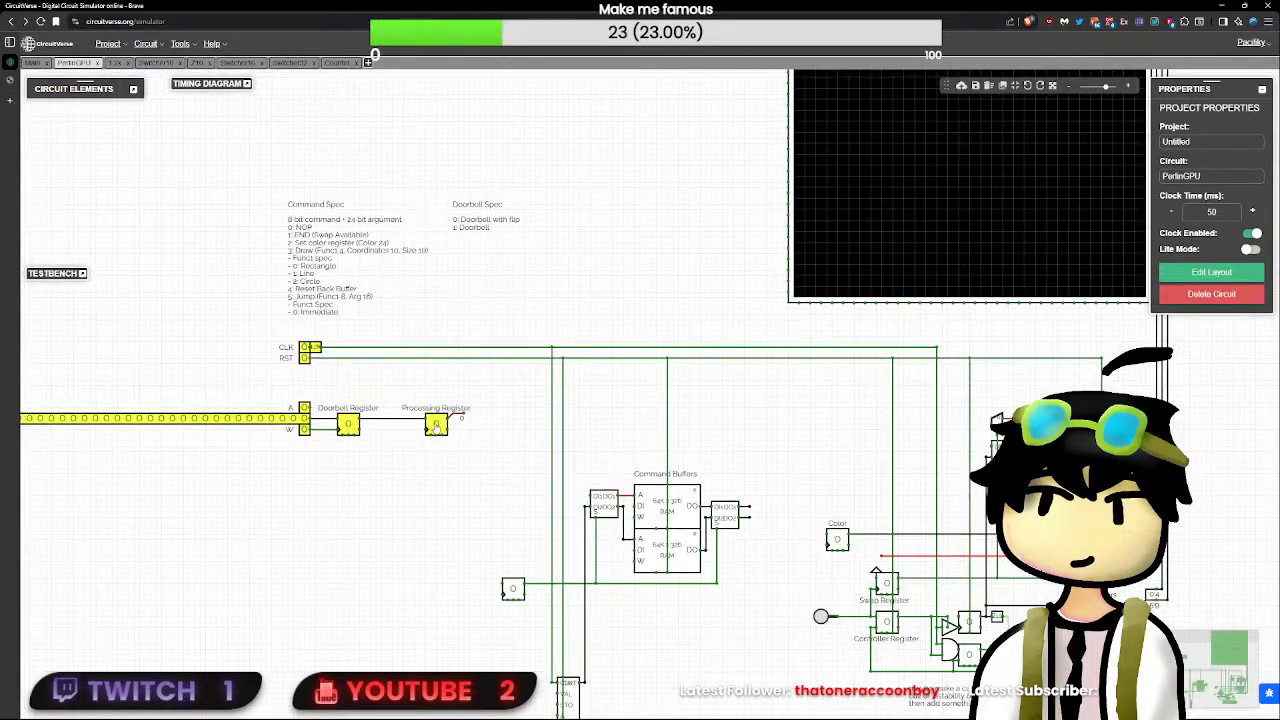
pyautogui.moveTo(436, 425); pyautogui.dragTo(604, 425)
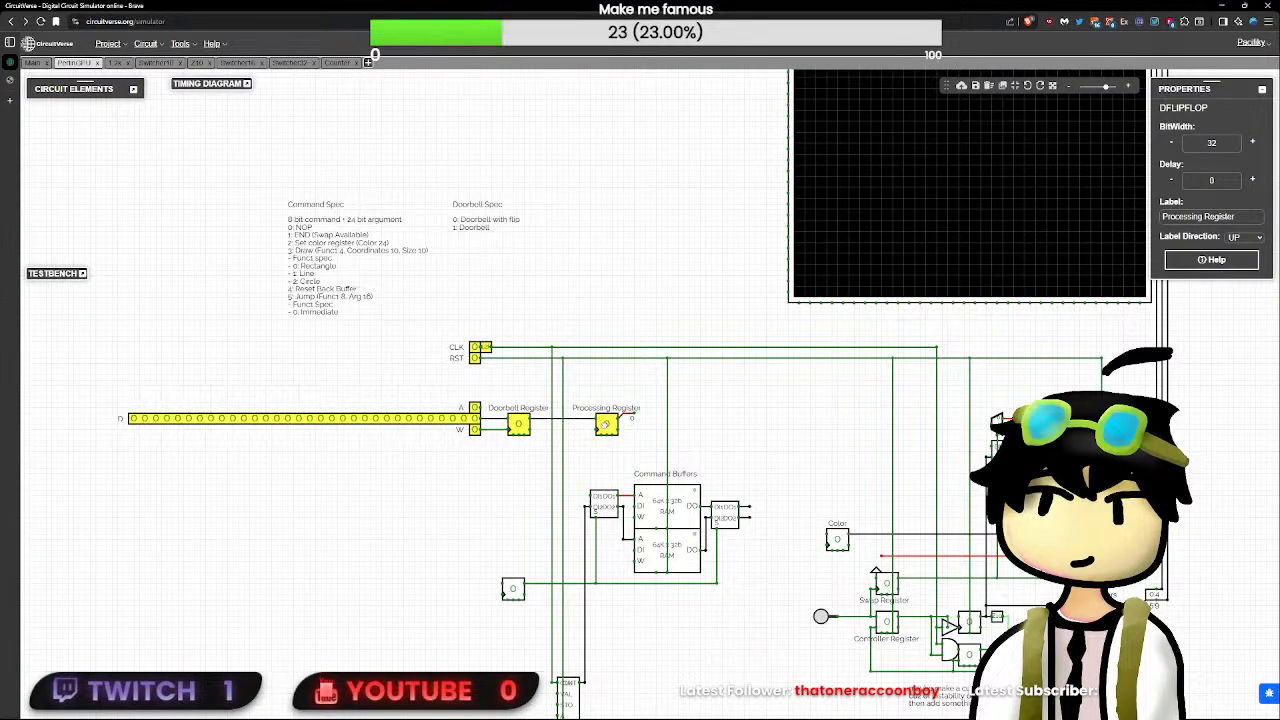
pyautogui.click(672, 446)
pyautogui.scroll(4, 726, 462)
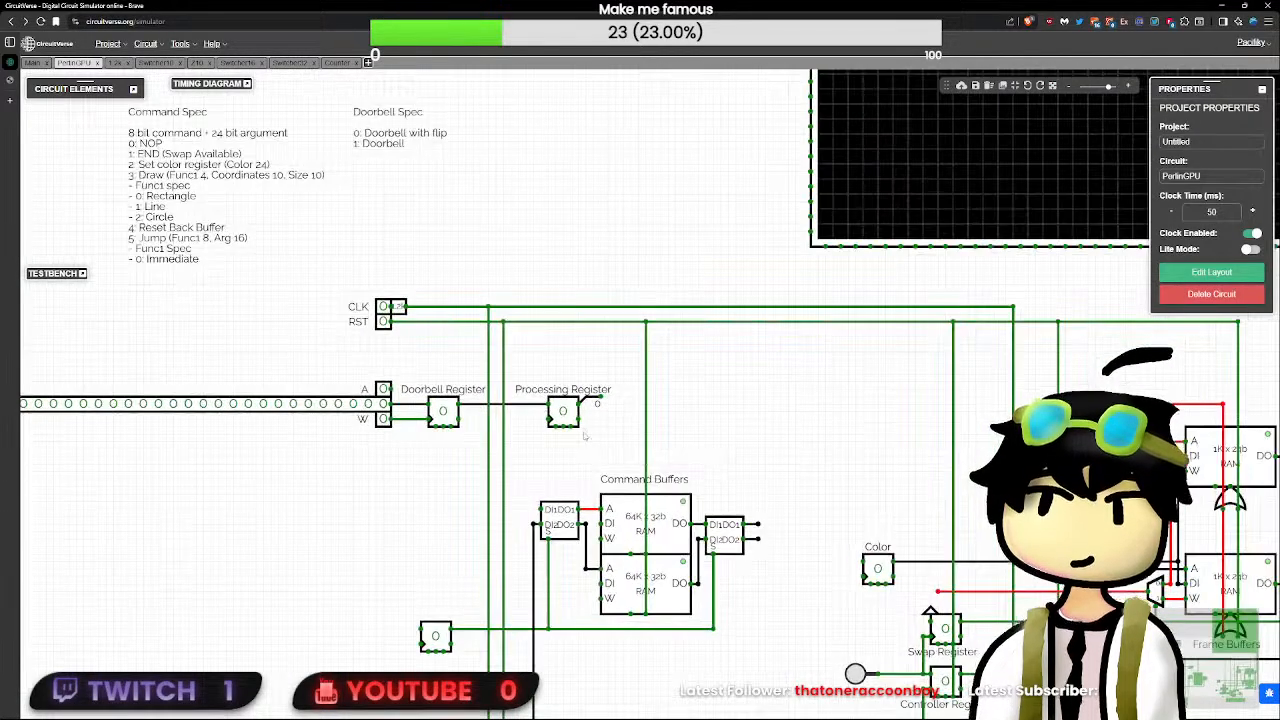
pyautogui.moveTo(616, 441); pyautogui.dragTo(440, 393)
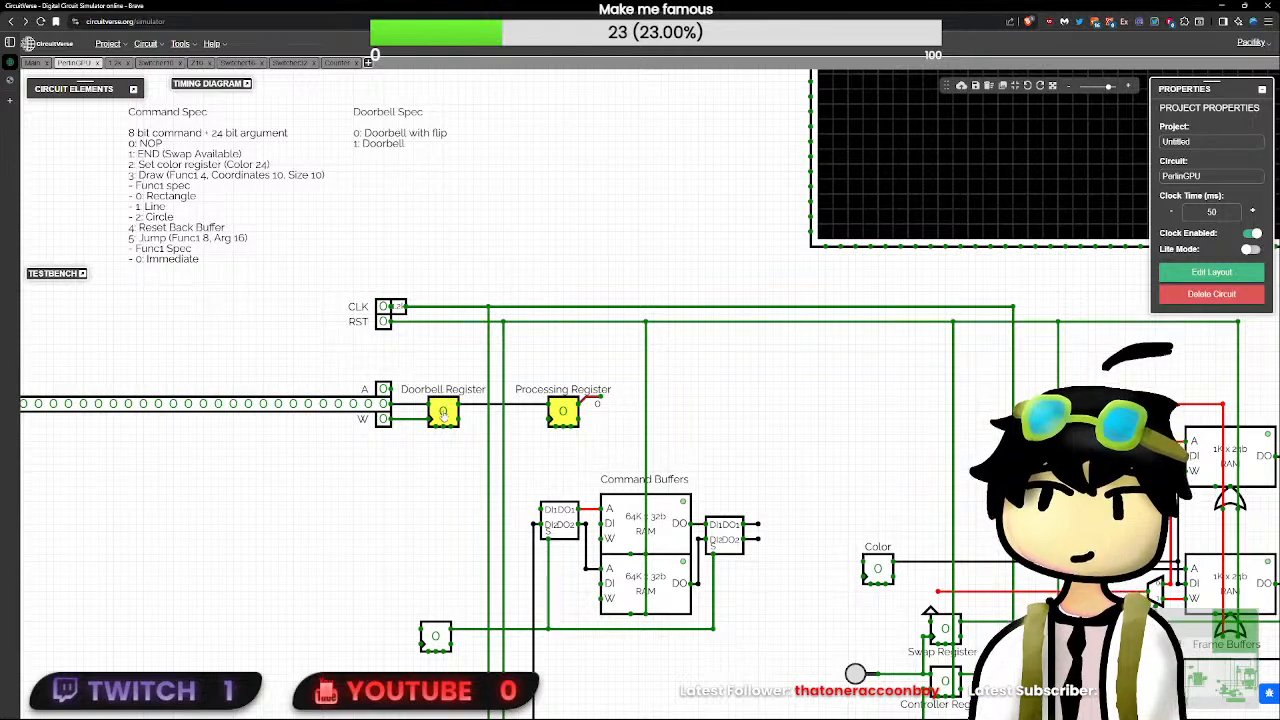
pyautogui.click(566, 460)
pyautogui.moveTo(566, 460); pyautogui.dragTo(491, 430)
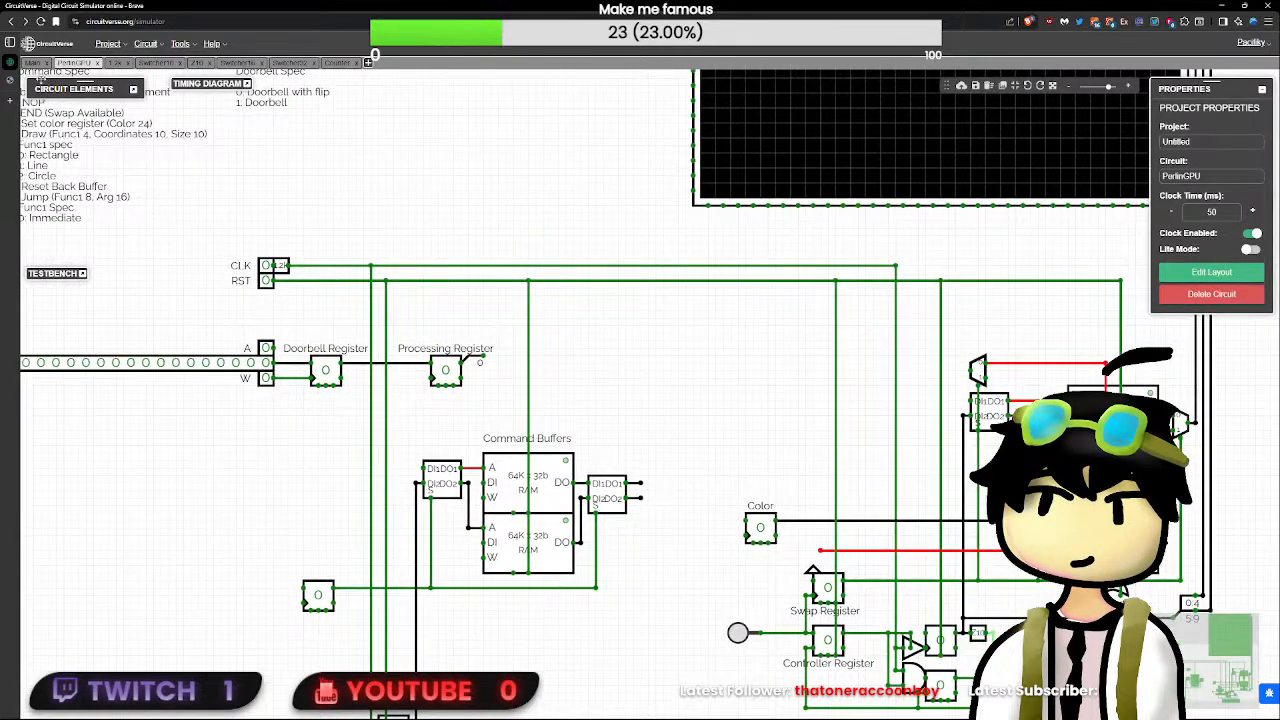
# - Add an Output element in the free space beside the Processing Register and set its bit width to 32
pyautogui.click(132, 90)
pyautogui.write('o')
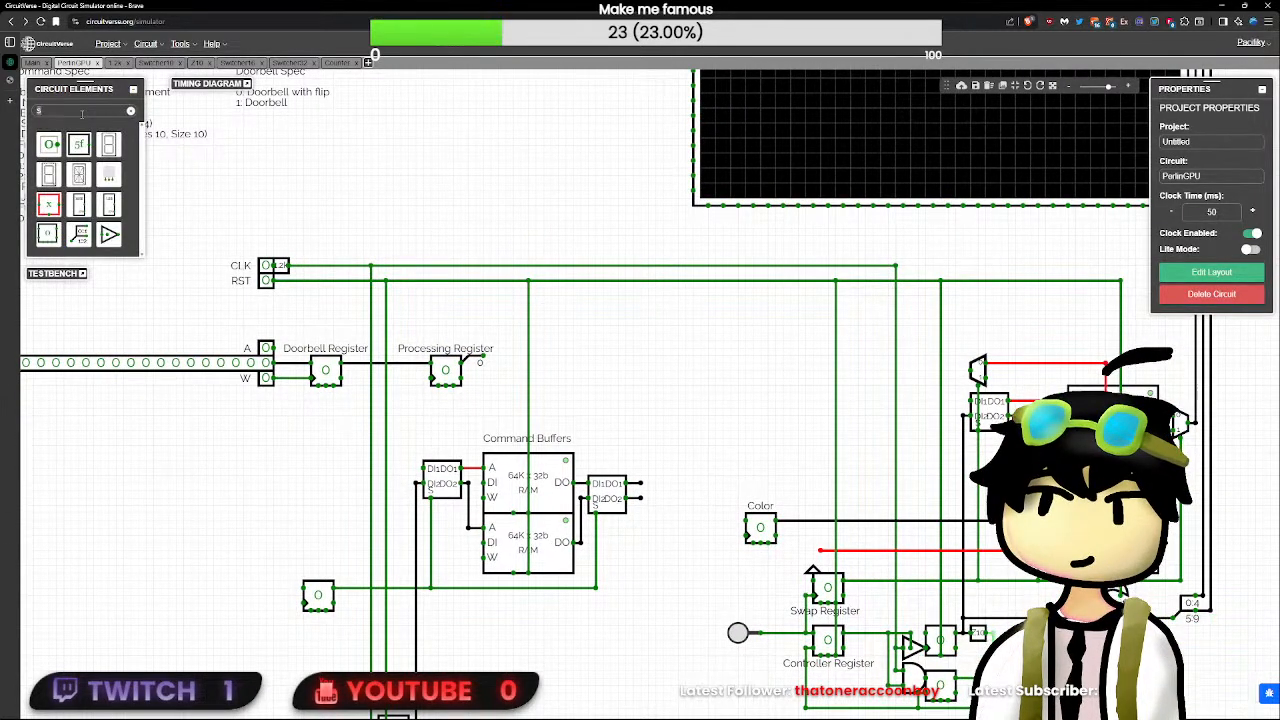
pyautogui.write('ut')
pyautogui.click(48, 144)
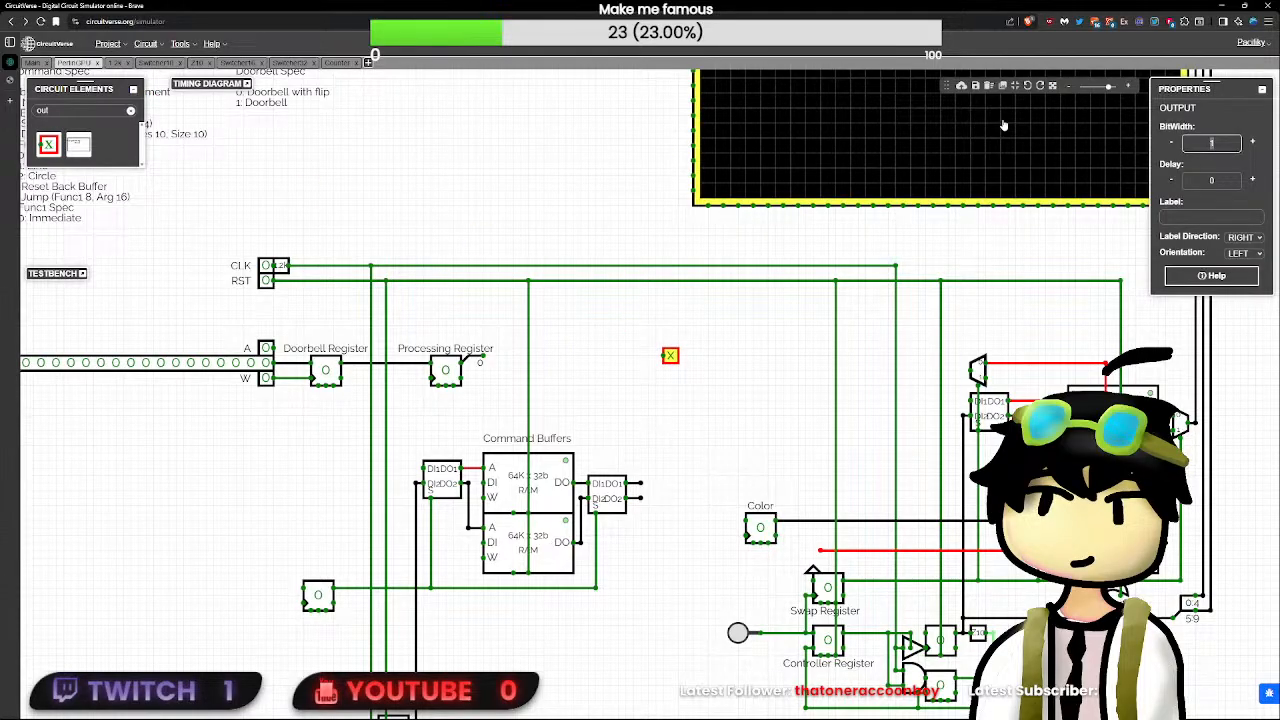
pyautogui.write('32')
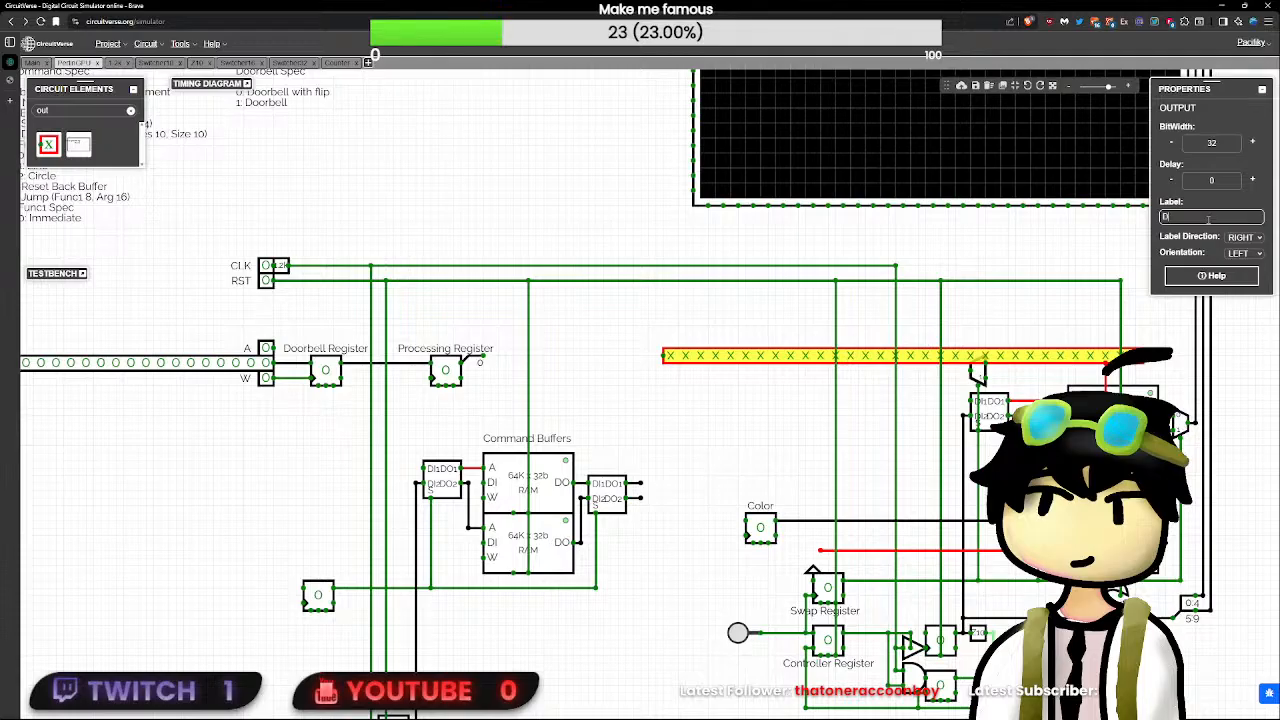
pyautogui.press('BackSpace')
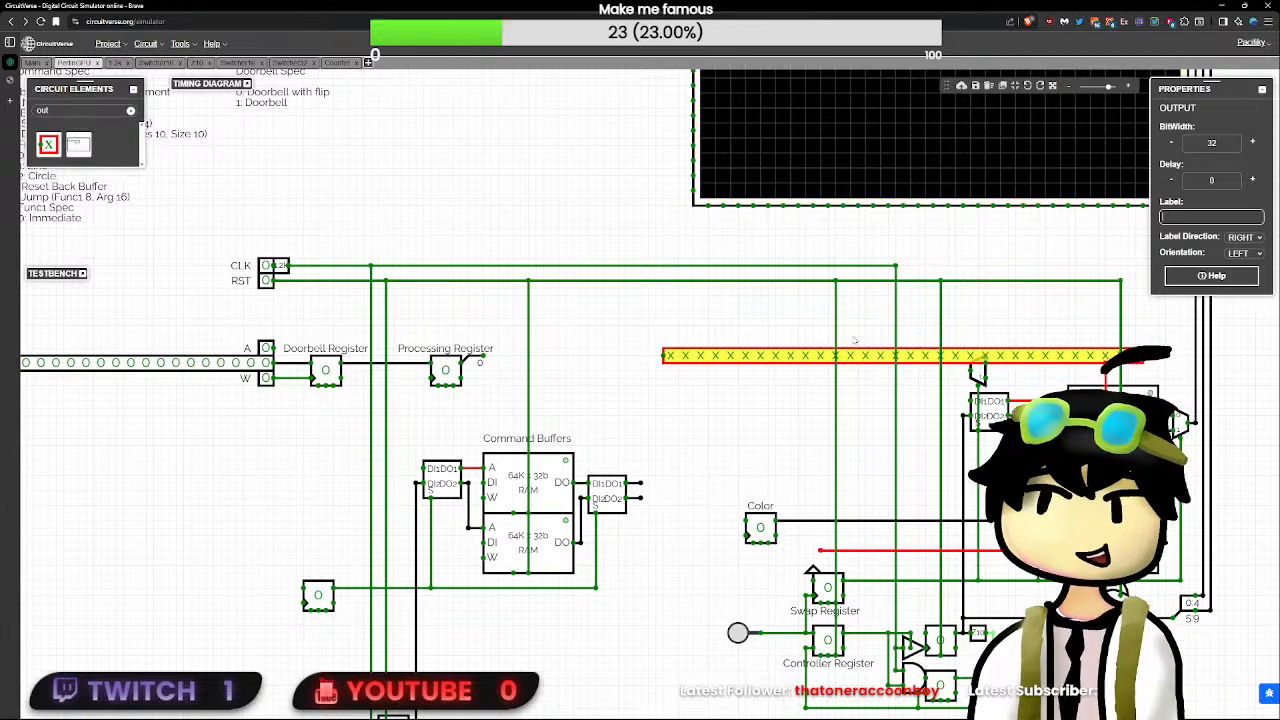
# - Move the Color register a short distance horizontally towards the command buffers
pyautogui.click(758, 527)
pyautogui.moveTo(758, 527); pyautogui.dragTo(715, 527)
pyautogui.click(738, 517)
pyautogui.click(790, 549)
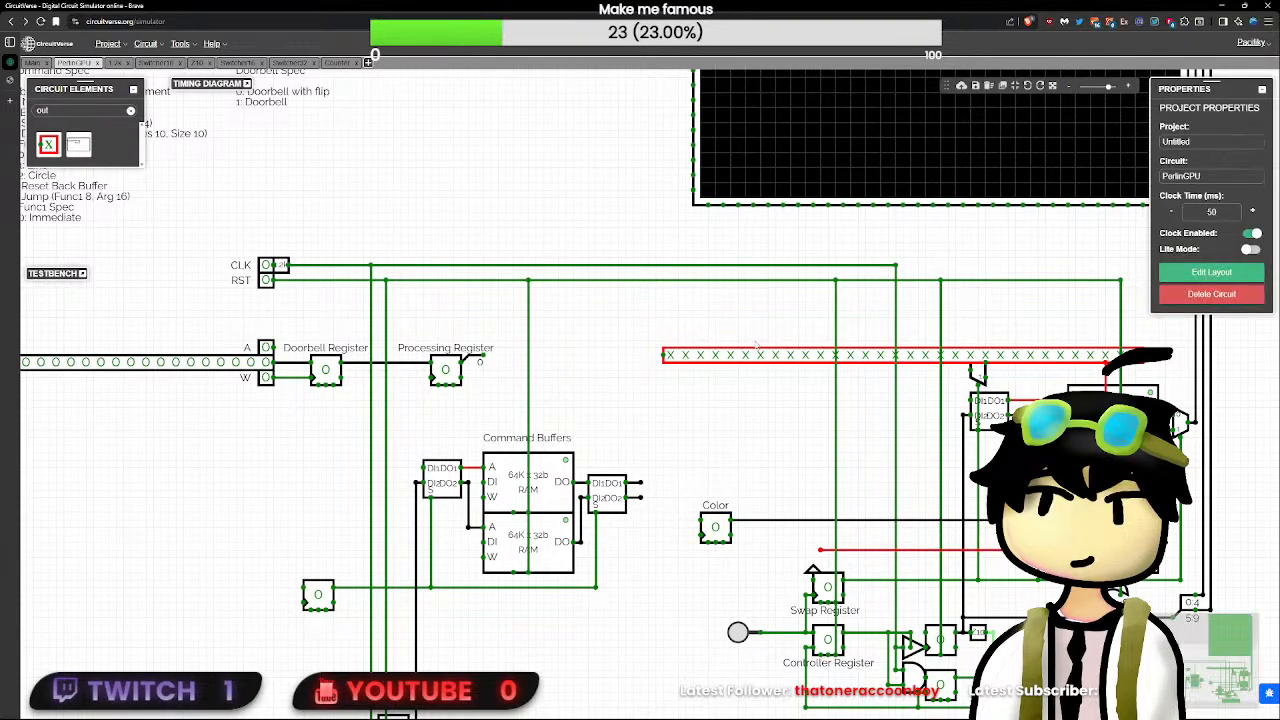
# - Move the 32-bit output up between the CLK line and the display, and label it DO
pyautogui.moveTo(743, 367); pyautogui.dragTo(674, 242)
pyautogui.click(1170, 217)
pyautogui.write('DO')
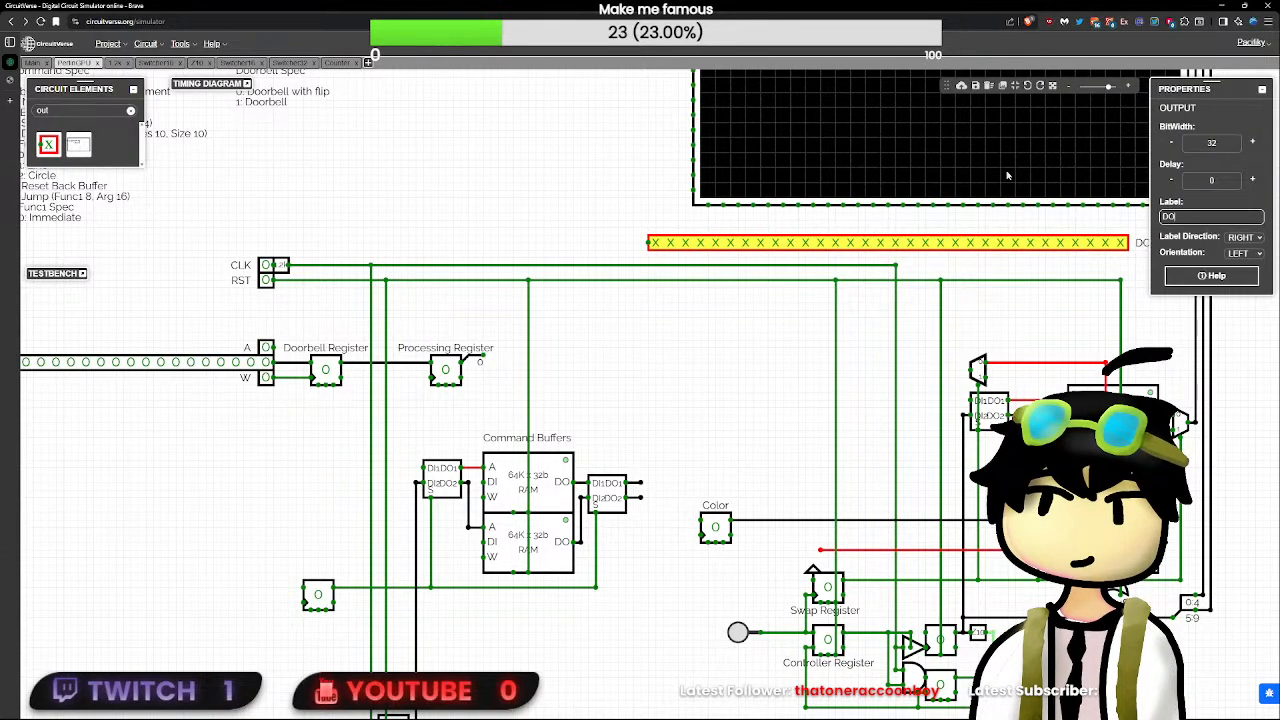
# - Relabel the 32-bit D input beside the Doorbell Register as DI
pyautogui.moveTo(280, 471)
pyautogui.mouseDown()
pyautogui.moveTo(680, 512)
pyautogui.moveTo(294, 478)
pyautogui.mouseUp()
pyautogui.click(284, 371)
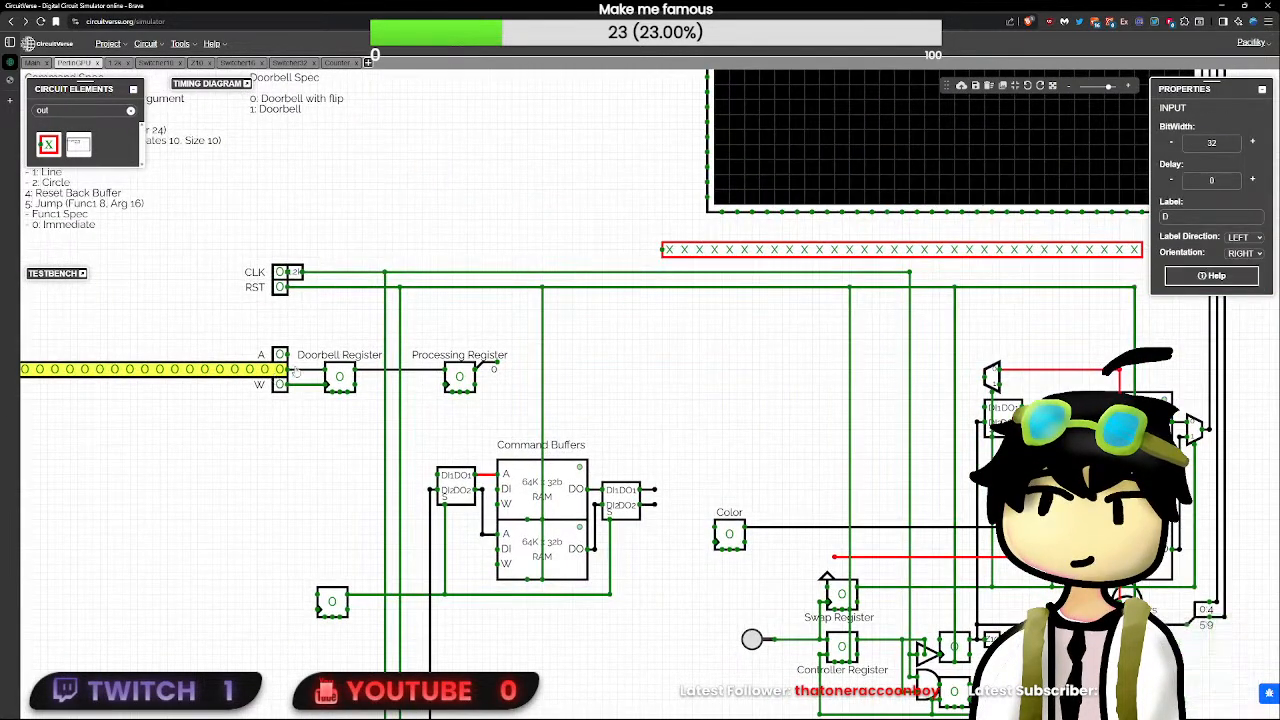
pyautogui.click(1217, 216)
pyautogui.write('I')
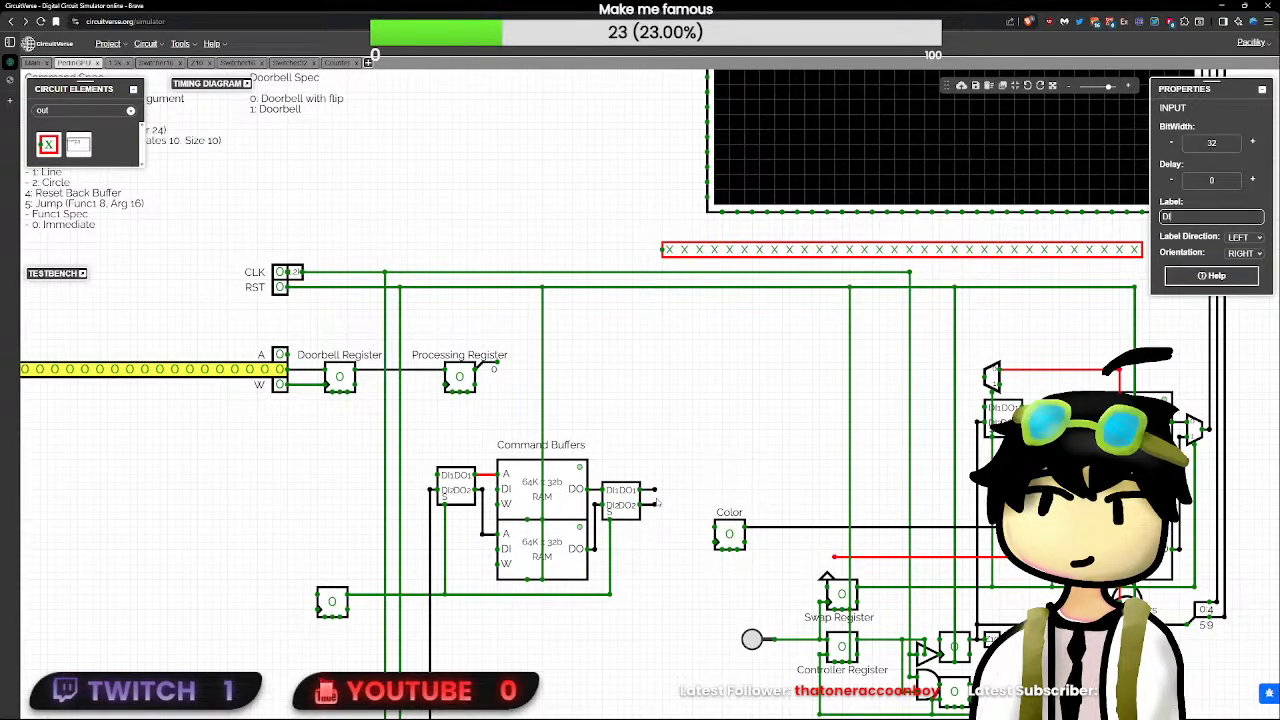
pyautogui.click(715, 427)
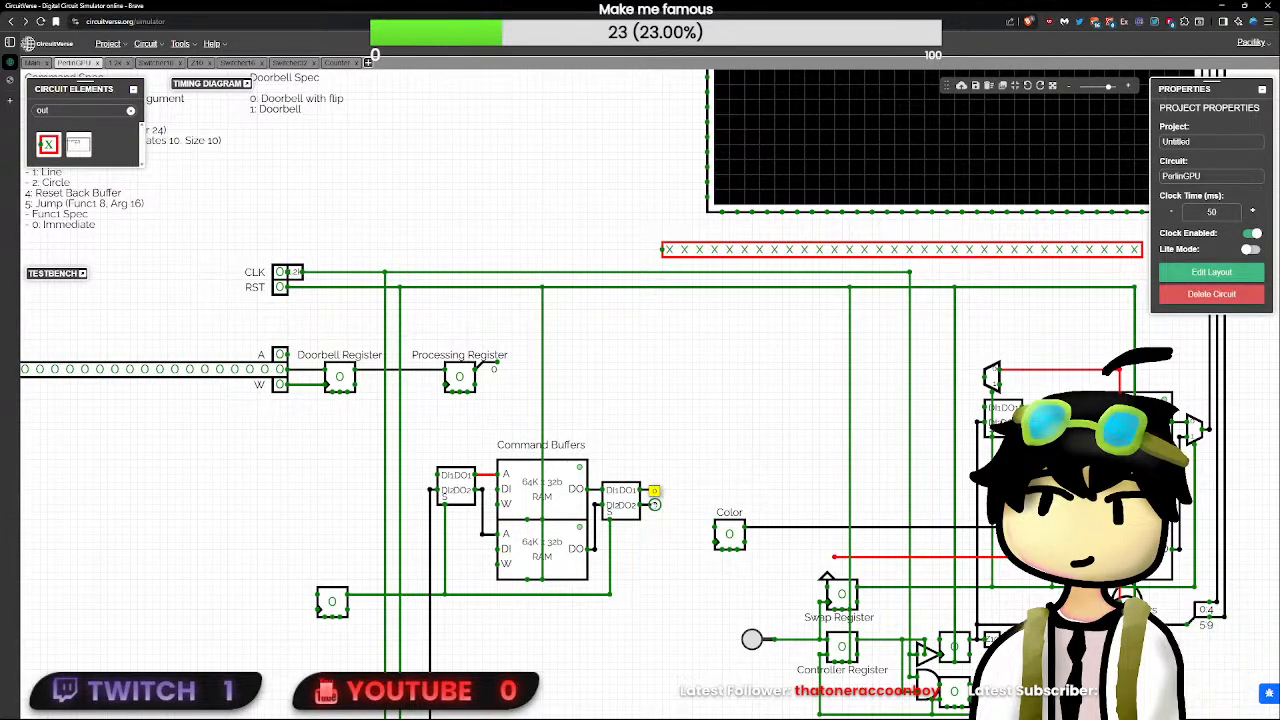
# - Move the inputs, Doorbell and Processing Registers, and whole command buffer block with its Counter horizontally away from the frame buffer section
pyautogui.moveTo(672, 498); pyautogui.dragTo(647, 458)
pyautogui.scroll(-5, 616, 555)
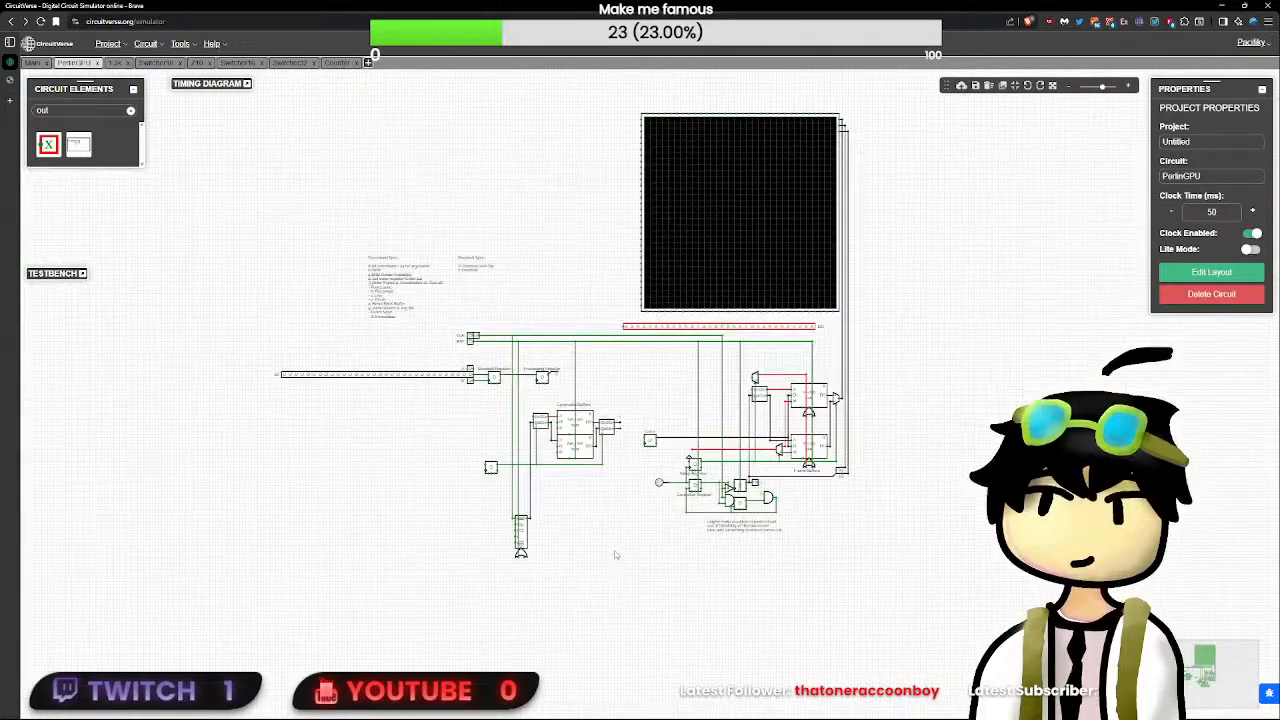
pyautogui.moveTo(640, 577); pyautogui.dragTo(231, 332)
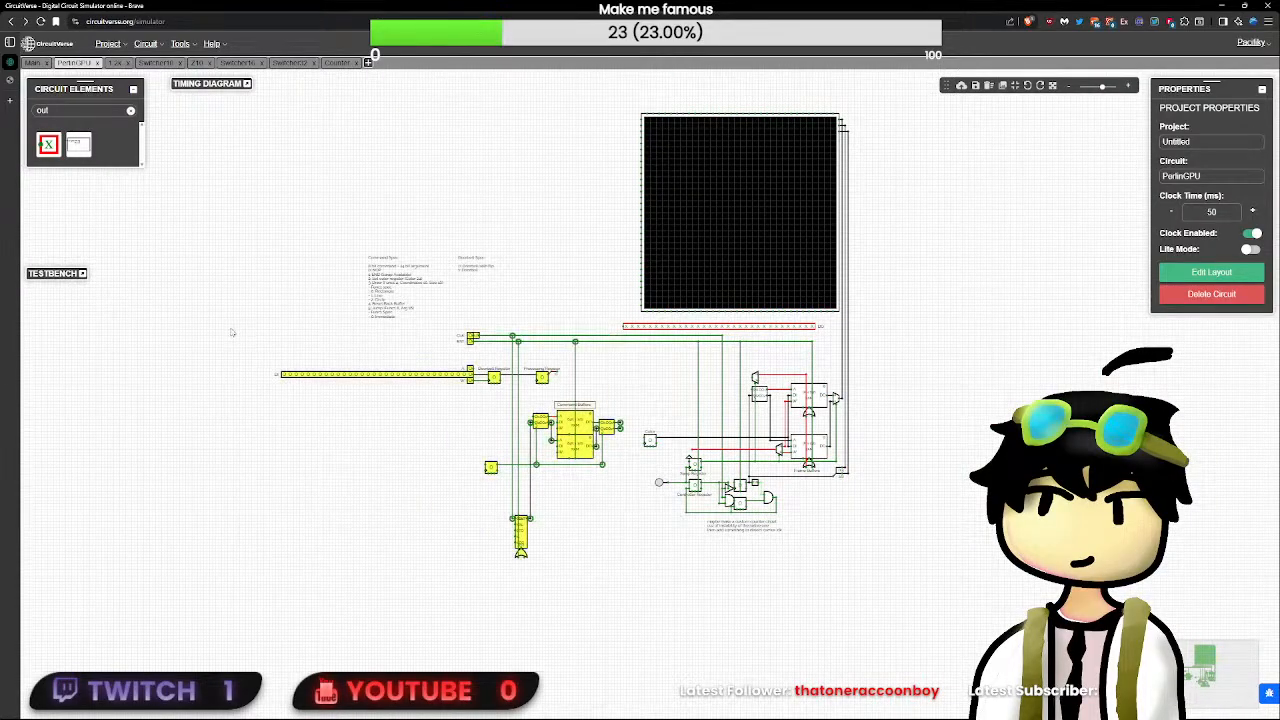
pyautogui.moveTo(607, 428); pyautogui.dragTo(475, 428)
pyautogui.click(566, 432)
pyautogui.scroll(5, 556, 435)
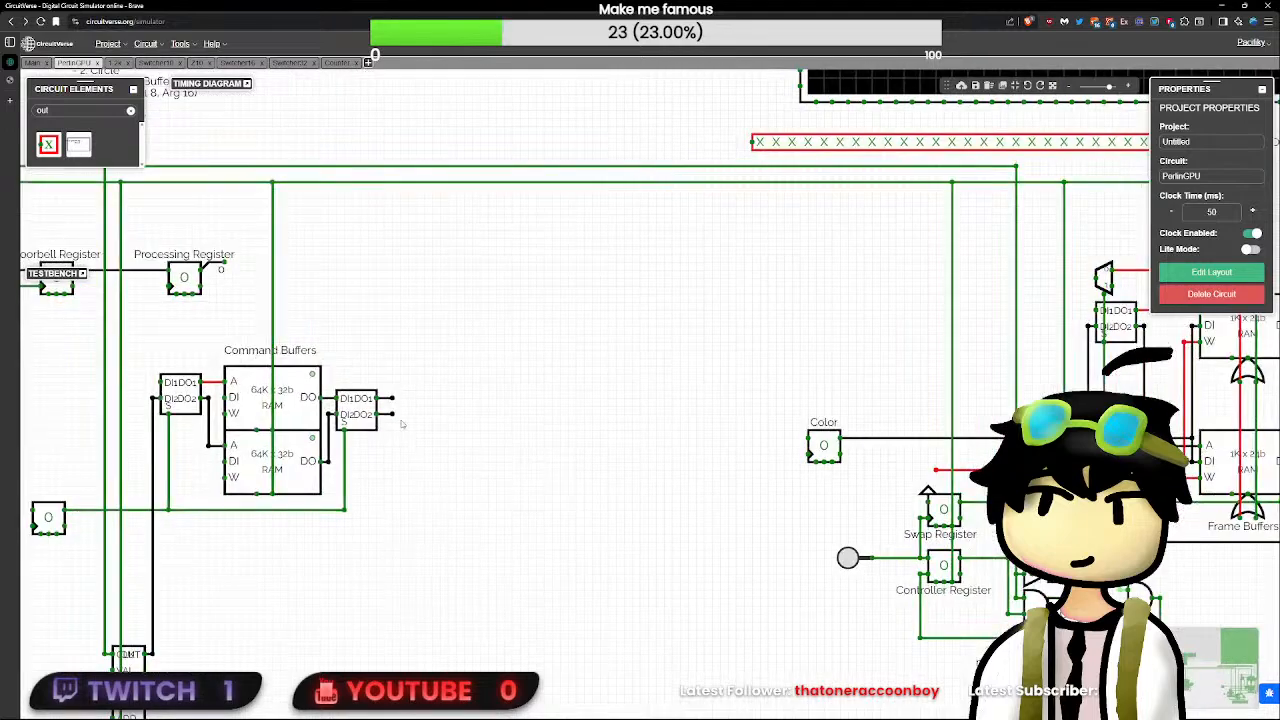
# - Extend the output switcher's DO2 wire and place a 32-bit splitter with an 8 24 split at its end
pyautogui.moveTo(393, 414); pyautogui.dragTo(439, 420)
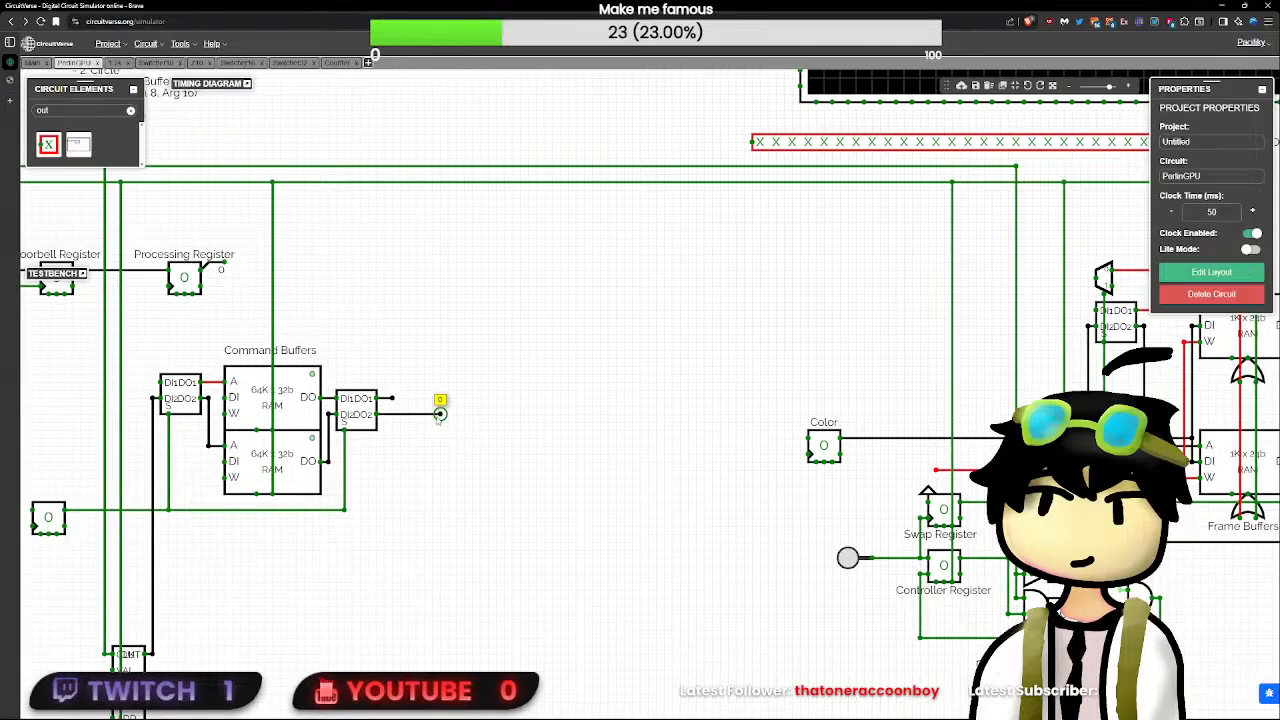
pyautogui.click(130, 110)
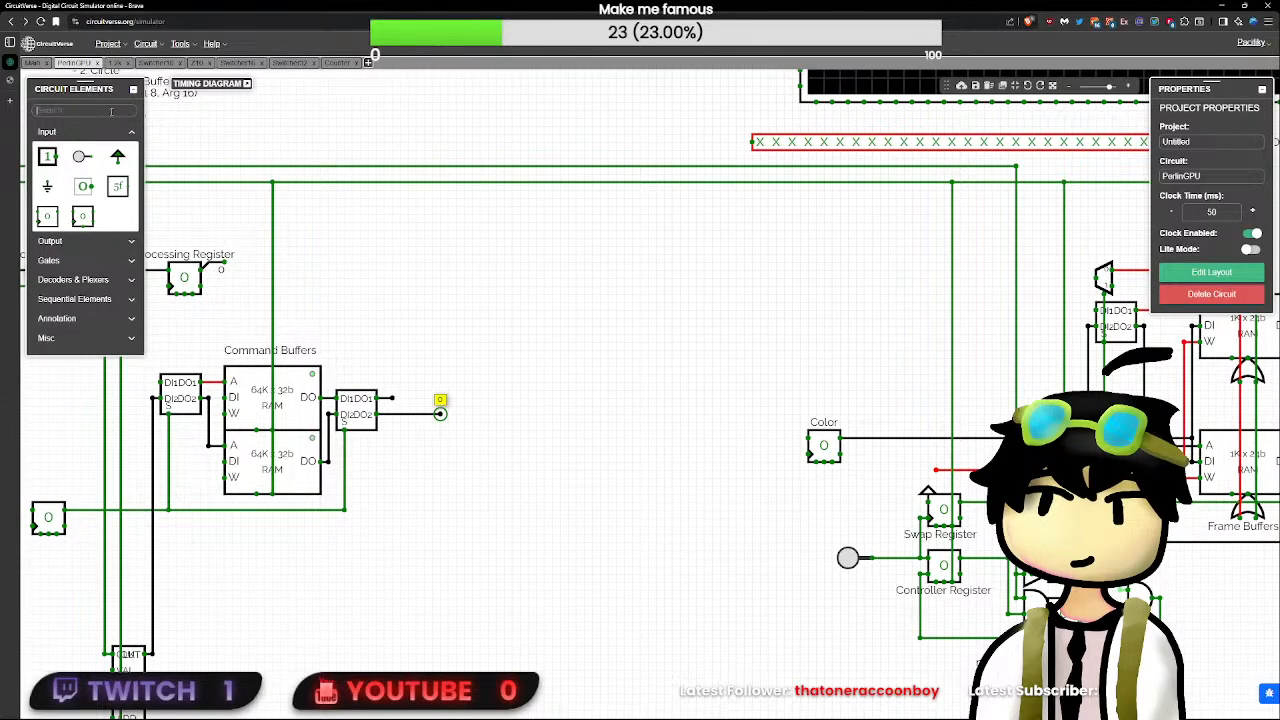
pyautogui.click(111, 111)
pyautogui.write('spl')
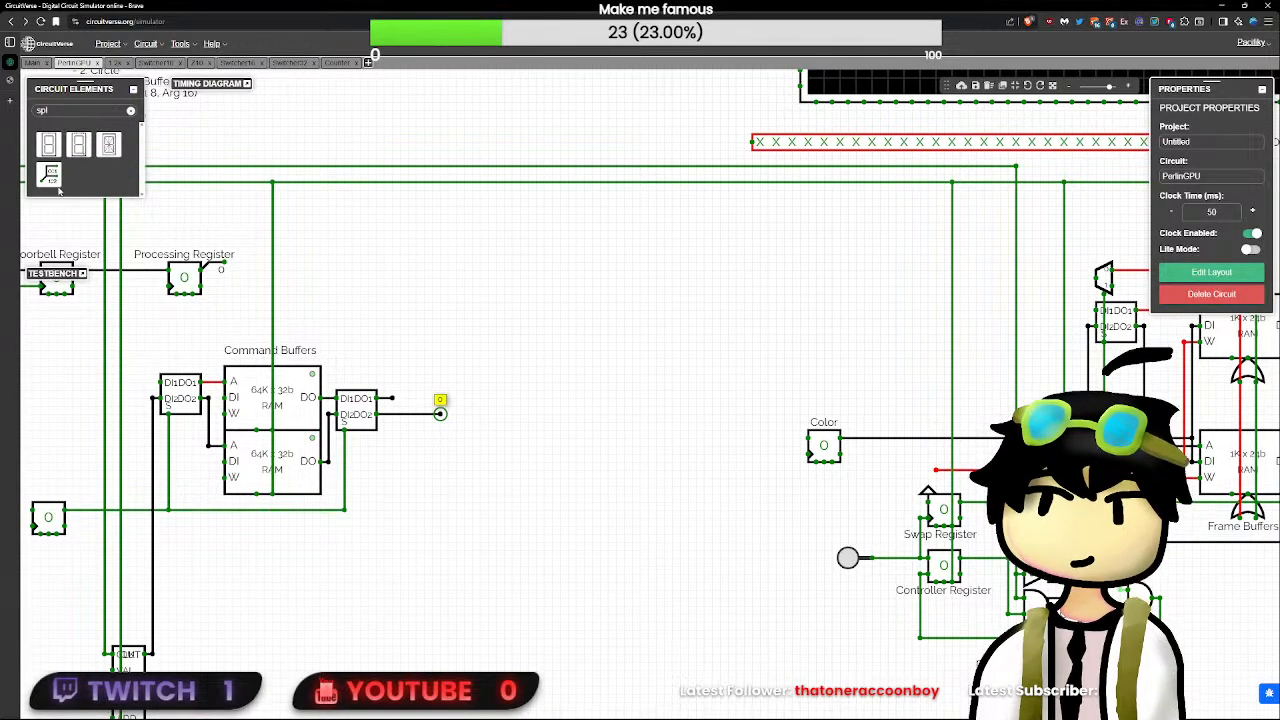
pyautogui.click(48, 173)
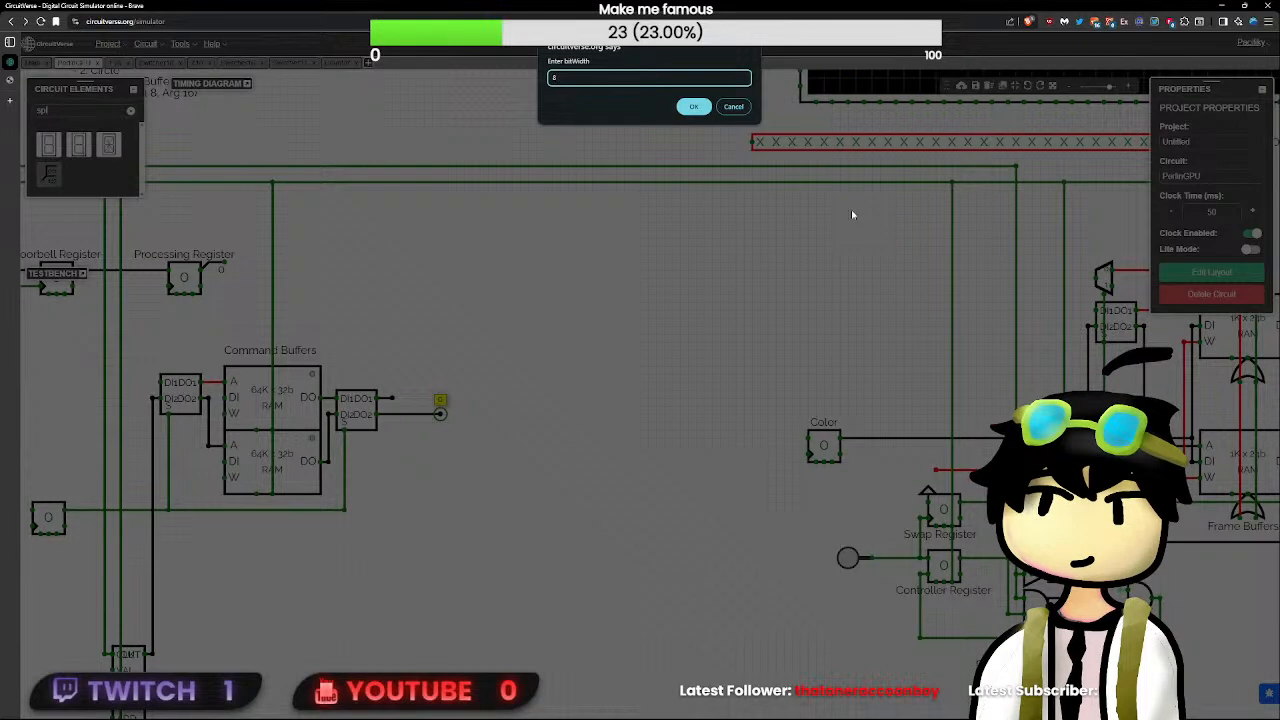
pyautogui.write('32')
pyautogui.press('Return')
pyautogui.write('8 24')
pyautogui.press('Return')
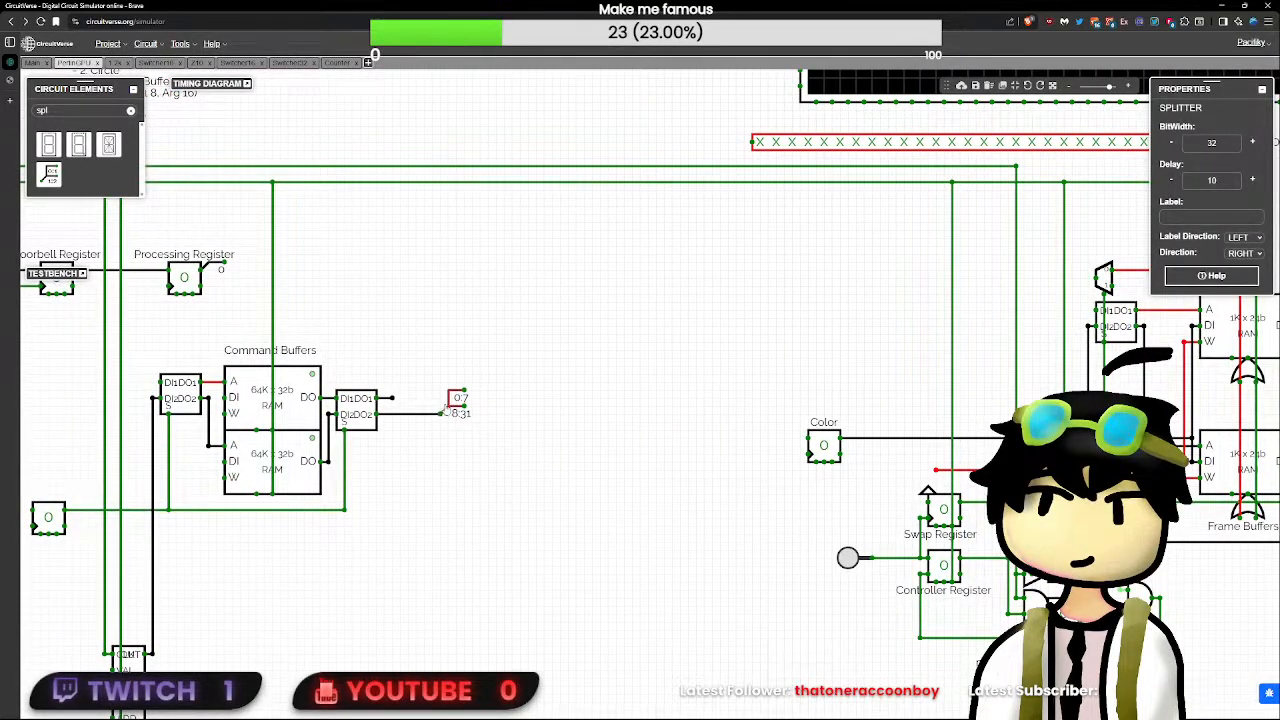
pyautogui.click(493, 442)
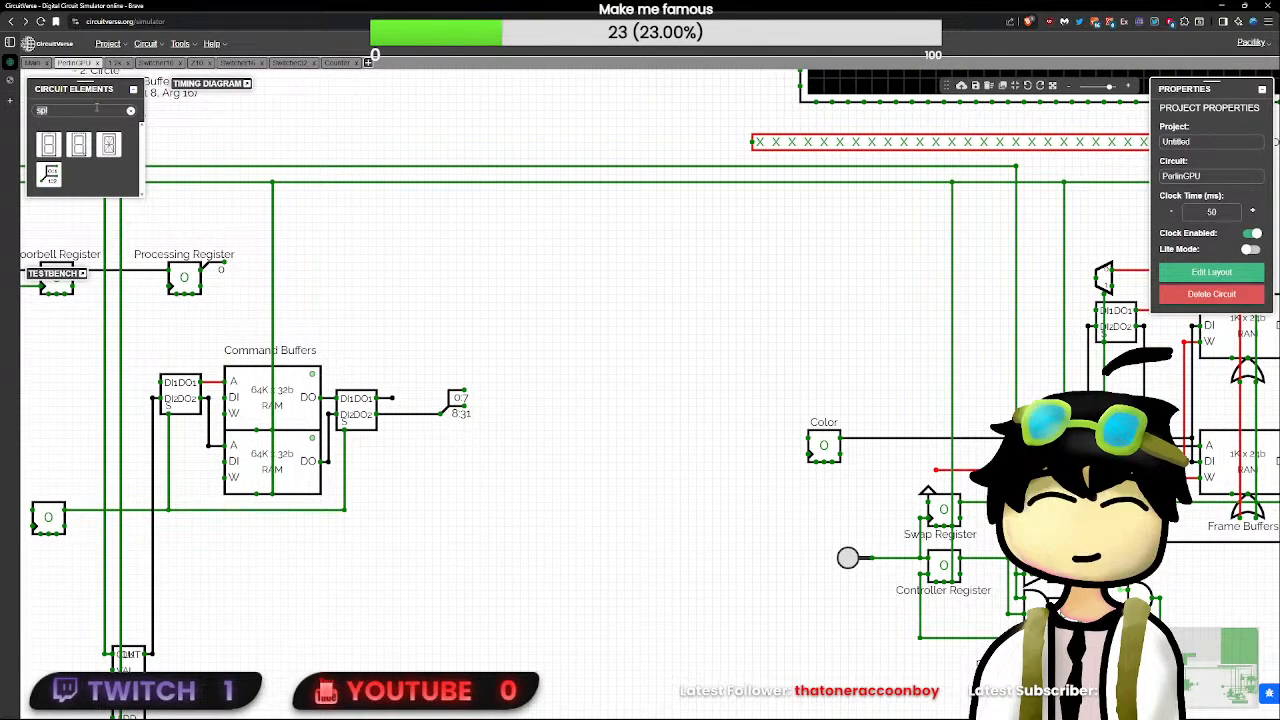
pyautogui.press('BackSpace')
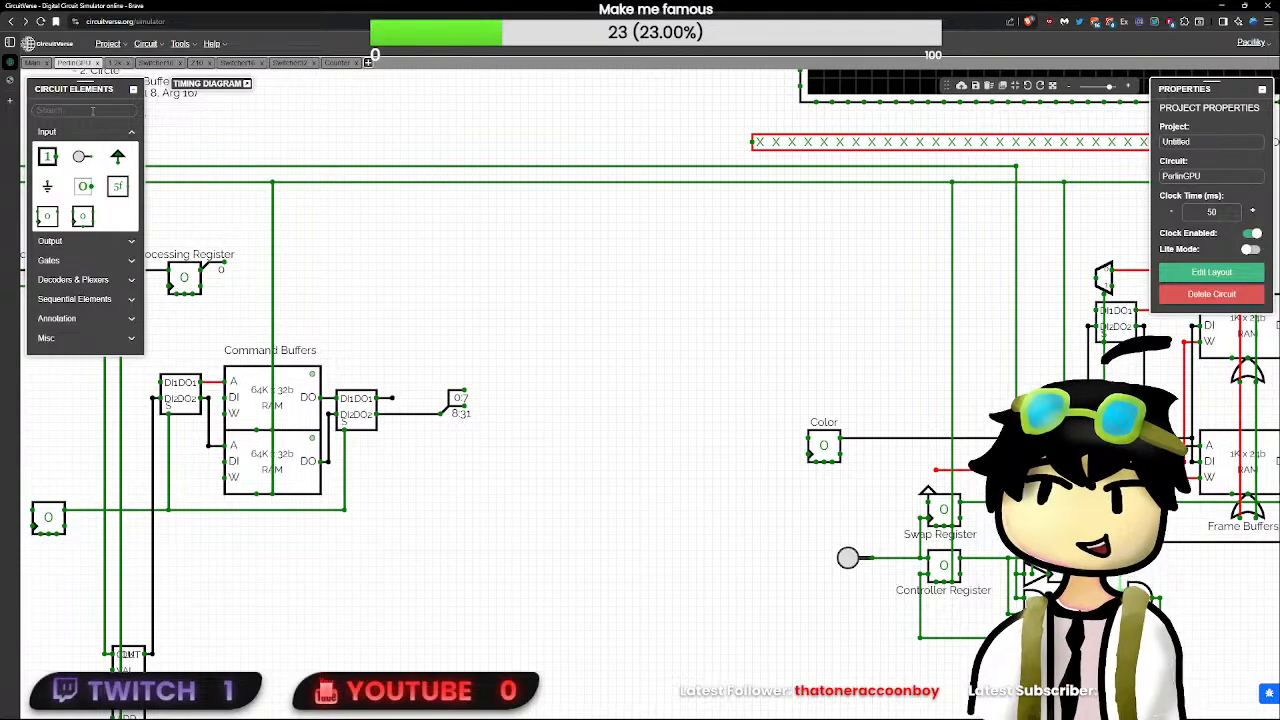
pyautogui.write('spl')
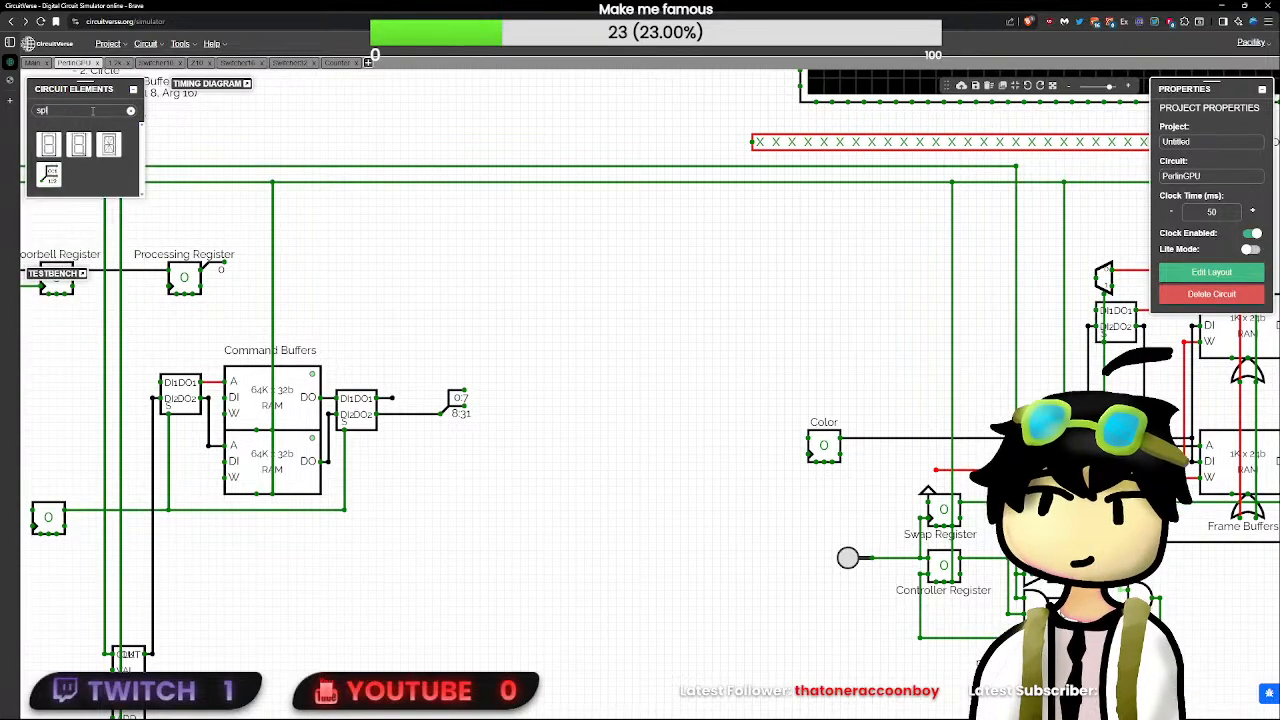
pyautogui.click(55, 175)
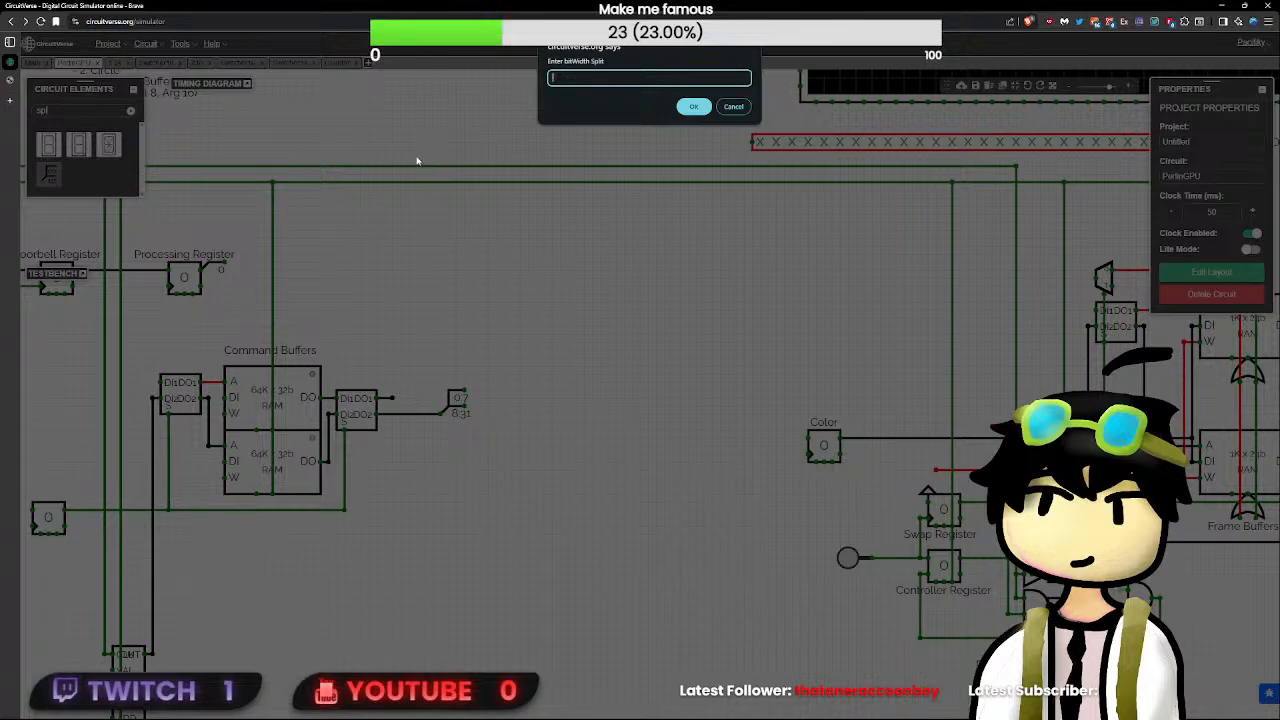
pyautogui.press('Return')
pyautogui.press('Delete')
# - Consult the Command Spec and attach an 8-bit splitter that brings out bits 0:2 to the first splitter's 0:7 output
pyautogui.scroll(-4, 432, 252)
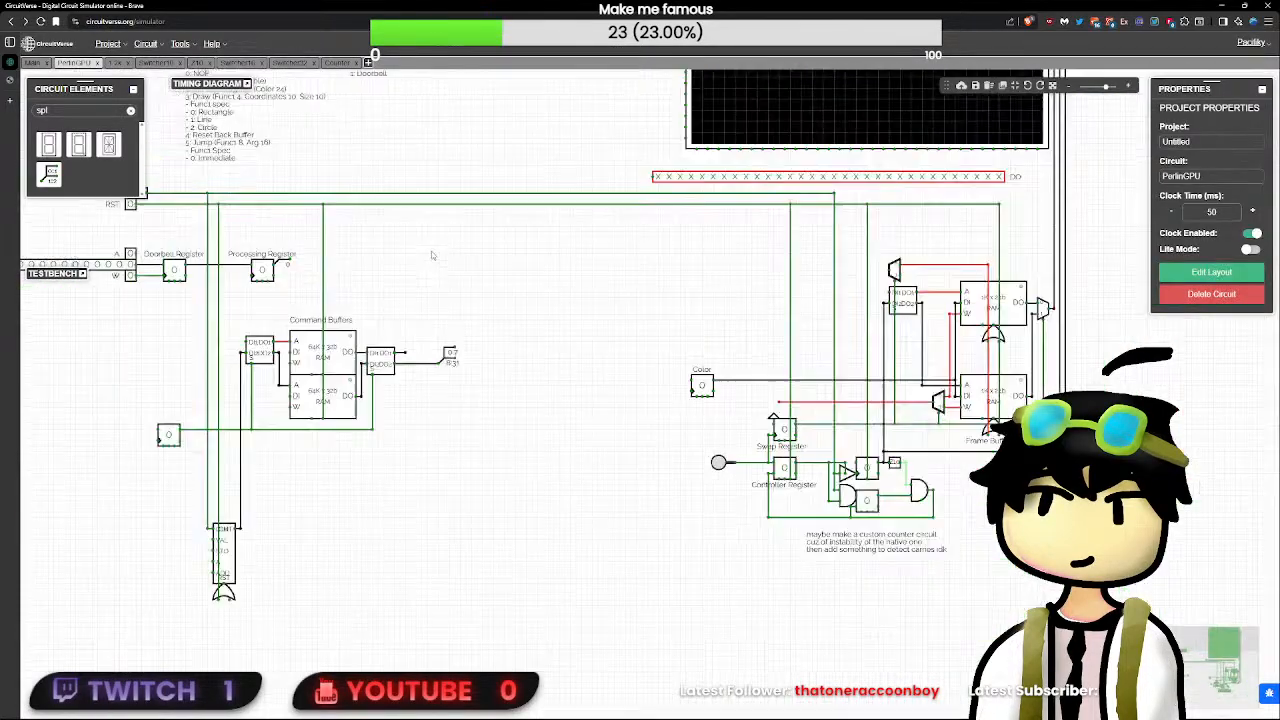
pyautogui.moveTo(431, 251); pyautogui.dragTo(547, 385)
pyautogui.scroll(2, 306, 212)
pyautogui.click(318, 246)
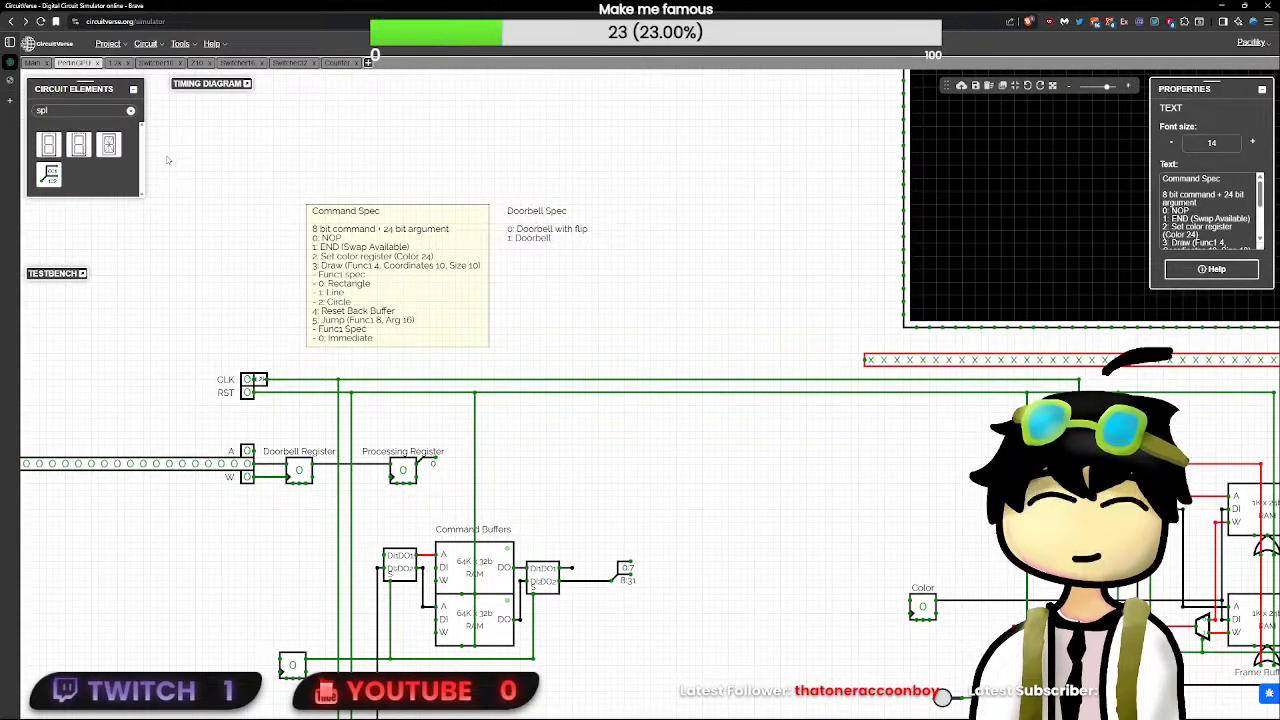
pyautogui.click(53, 179)
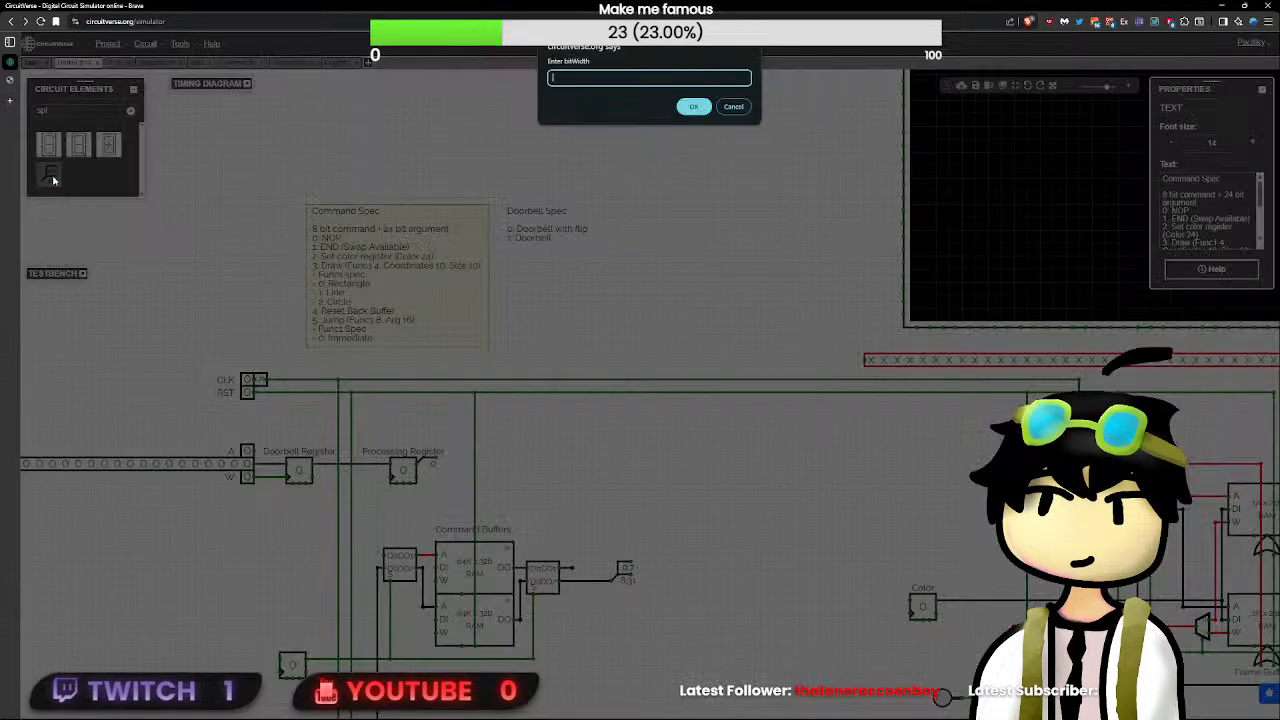
pyautogui.write('8')
pyautogui.press('Return')
pyautogui.press('Return')
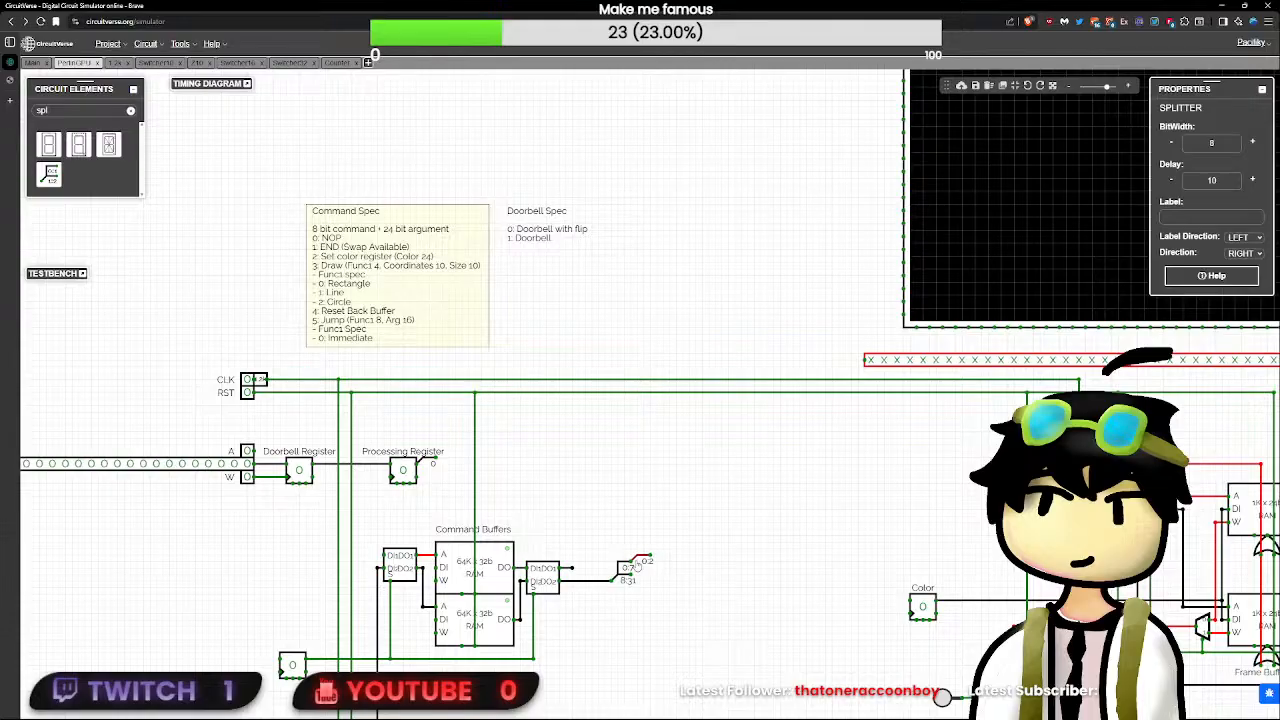
pyautogui.click(637, 566)
# - Add a Decoder beyond the command buffers' splitters and set its bit width to 2
pyautogui.press('BackSpace')
pyautogui.press('BackSpace')
pyautogui.press('BackSpace')
pyautogui.write('dec')
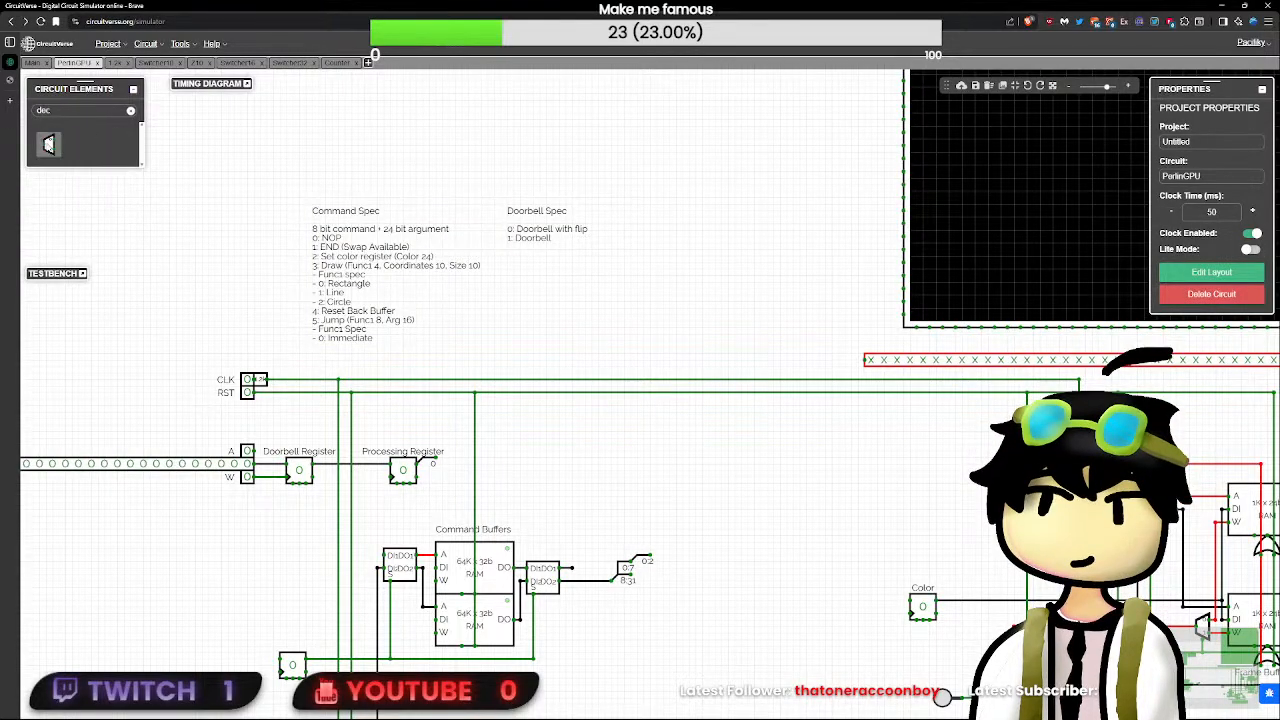
pyautogui.click(48, 145)
pyautogui.click(708, 518)
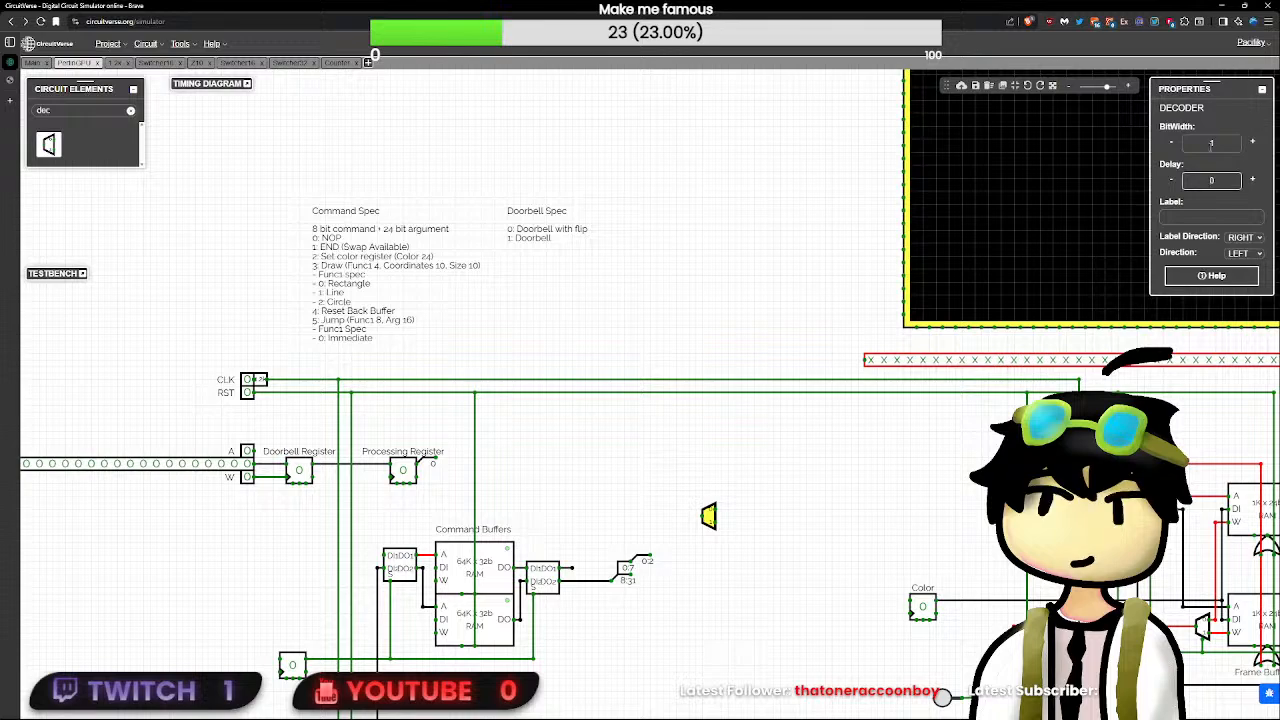
pyautogui.write('4')
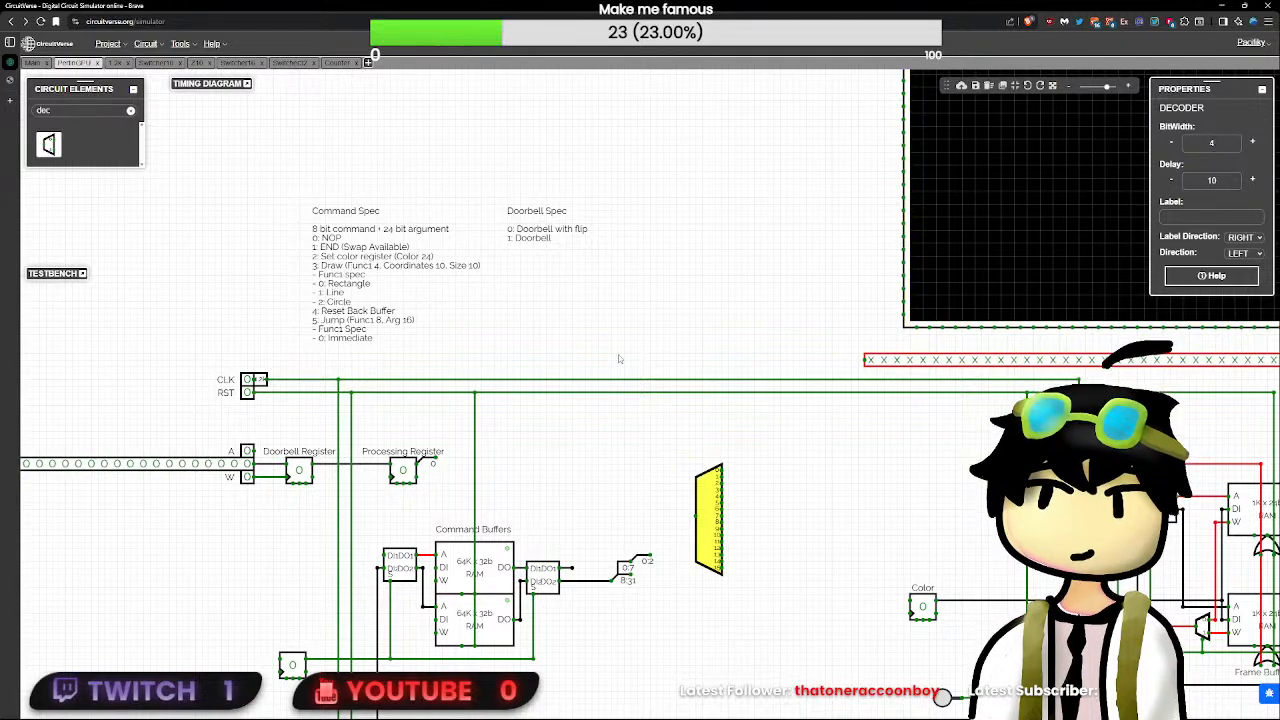
pyautogui.moveTo(1221, 143); pyautogui.dragTo(1079, 158)
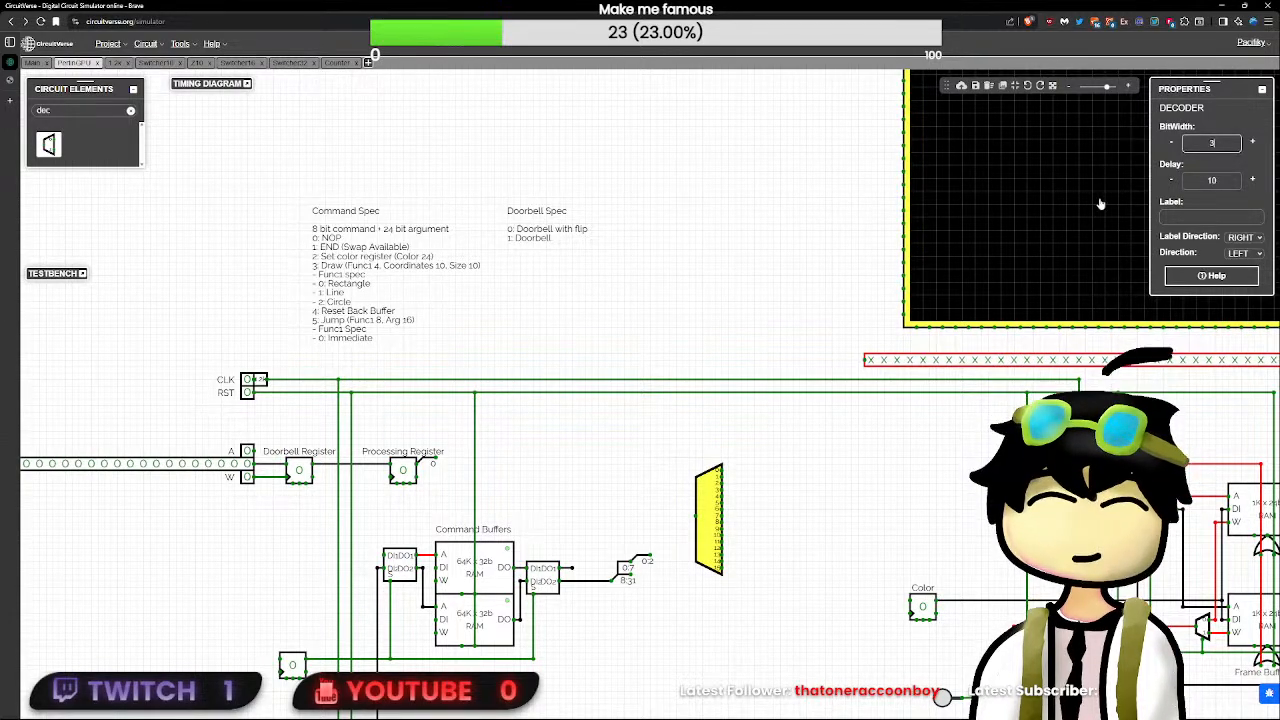
pyautogui.write('3')
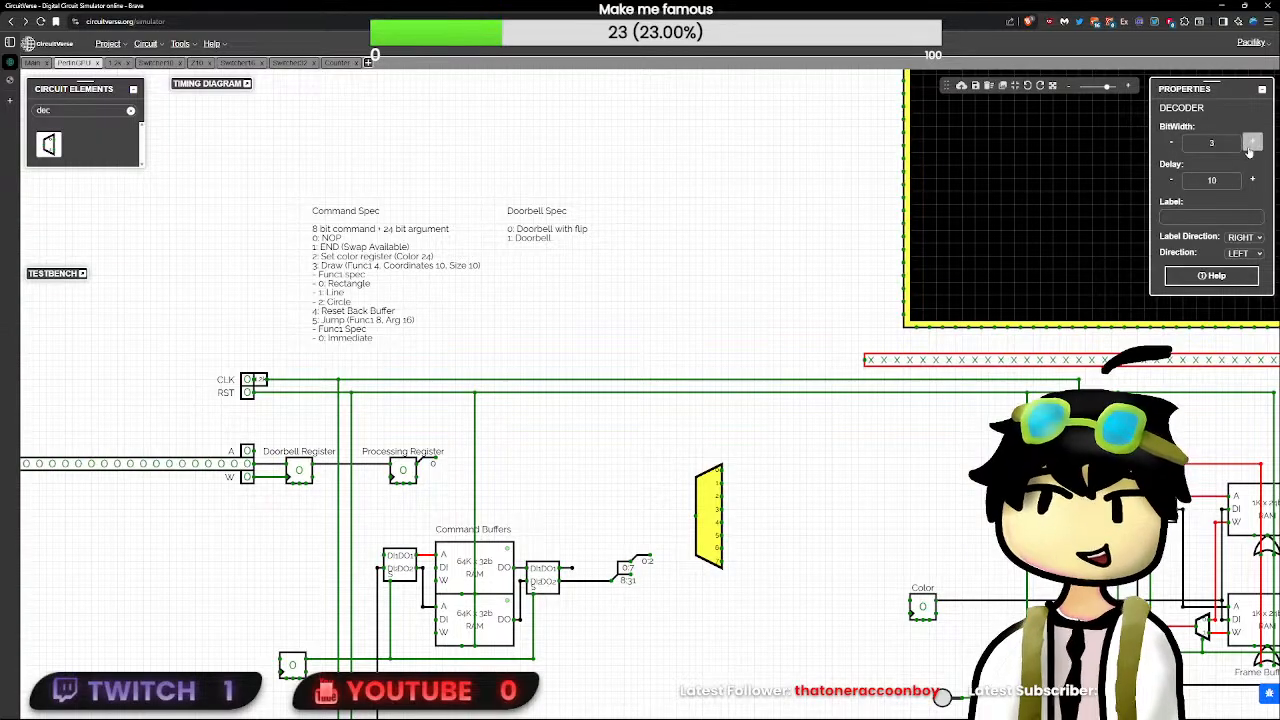
pyautogui.moveTo(1222, 144); pyautogui.dragTo(1120, 180)
pyautogui.write('2')
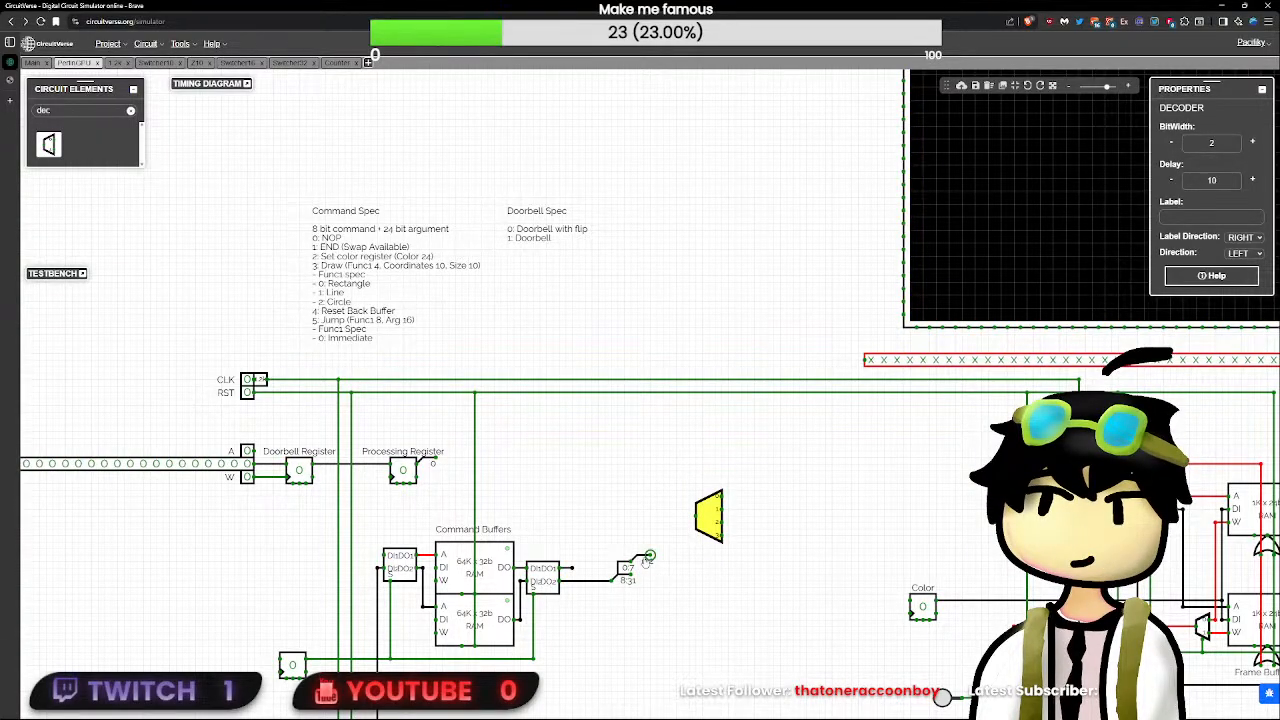
# - Replace the 0:2 splitter on the first splitter's 0:7 output with an 8-bit splitter that brings out bits 0:1
pyautogui.click(646, 562)
pyautogui.write('spl')
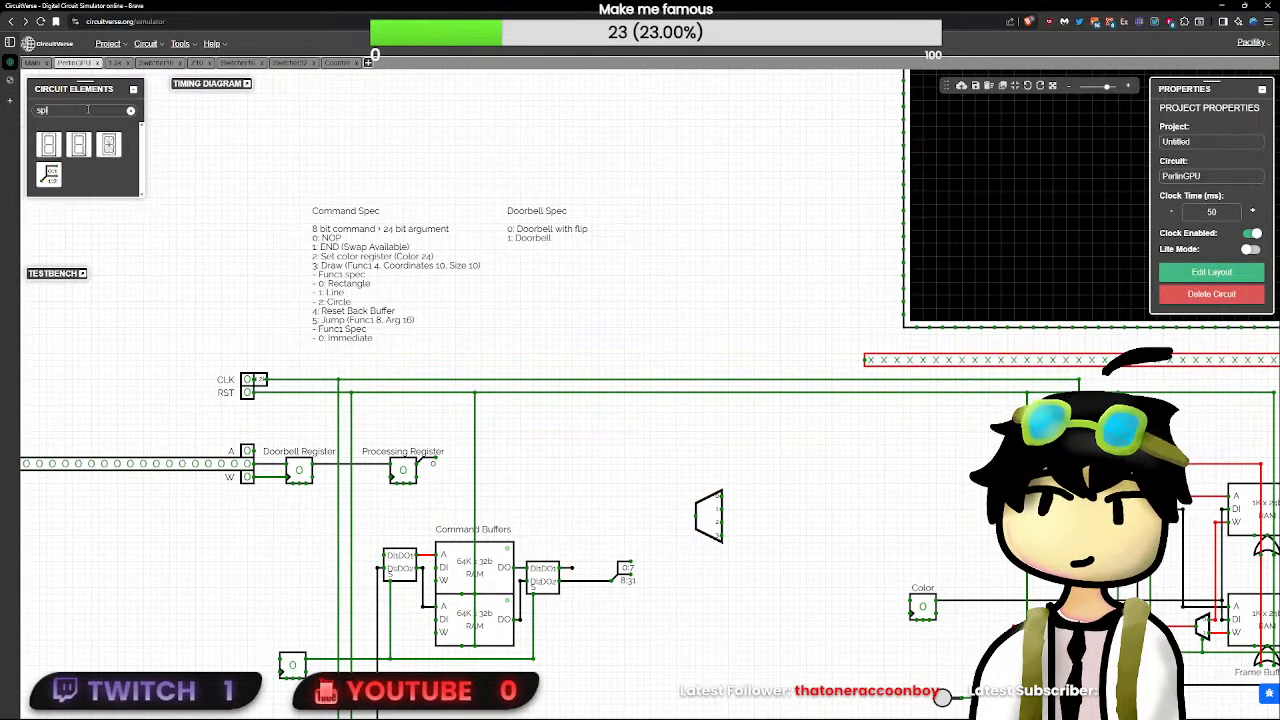
pyautogui.click(52, 174)
pyautogui.write('8')
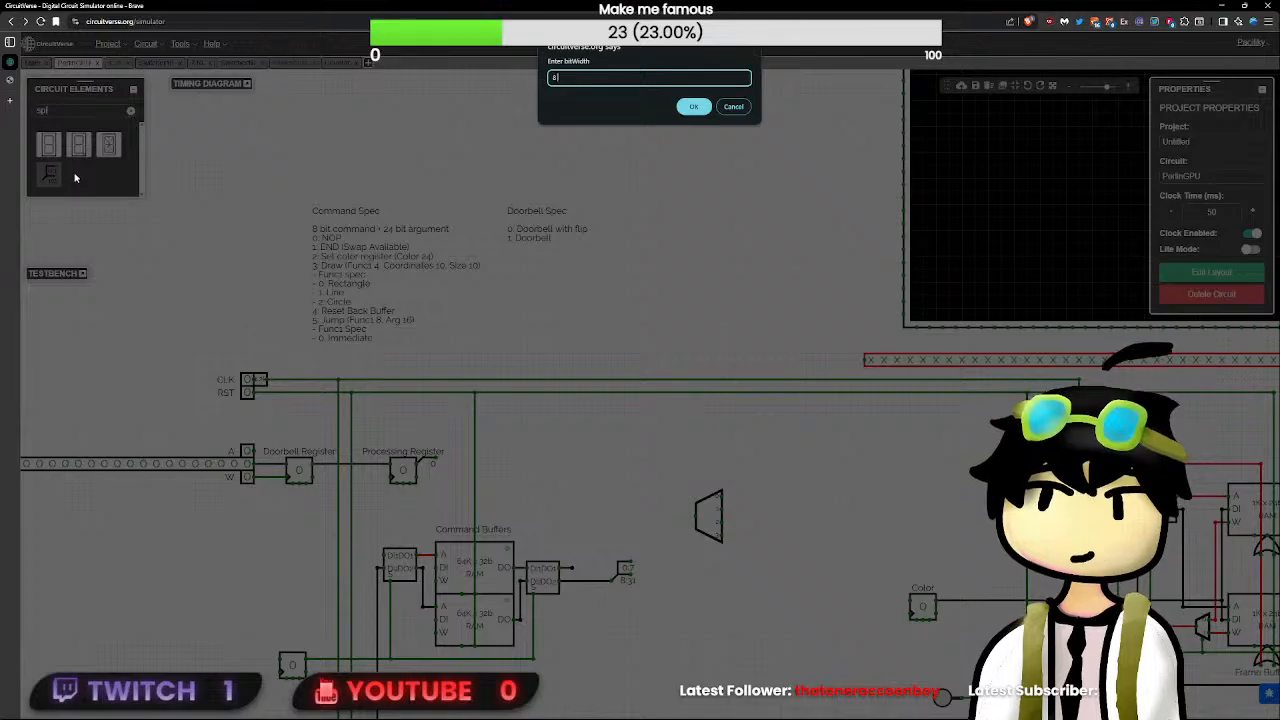
pyautogui.press('Return')
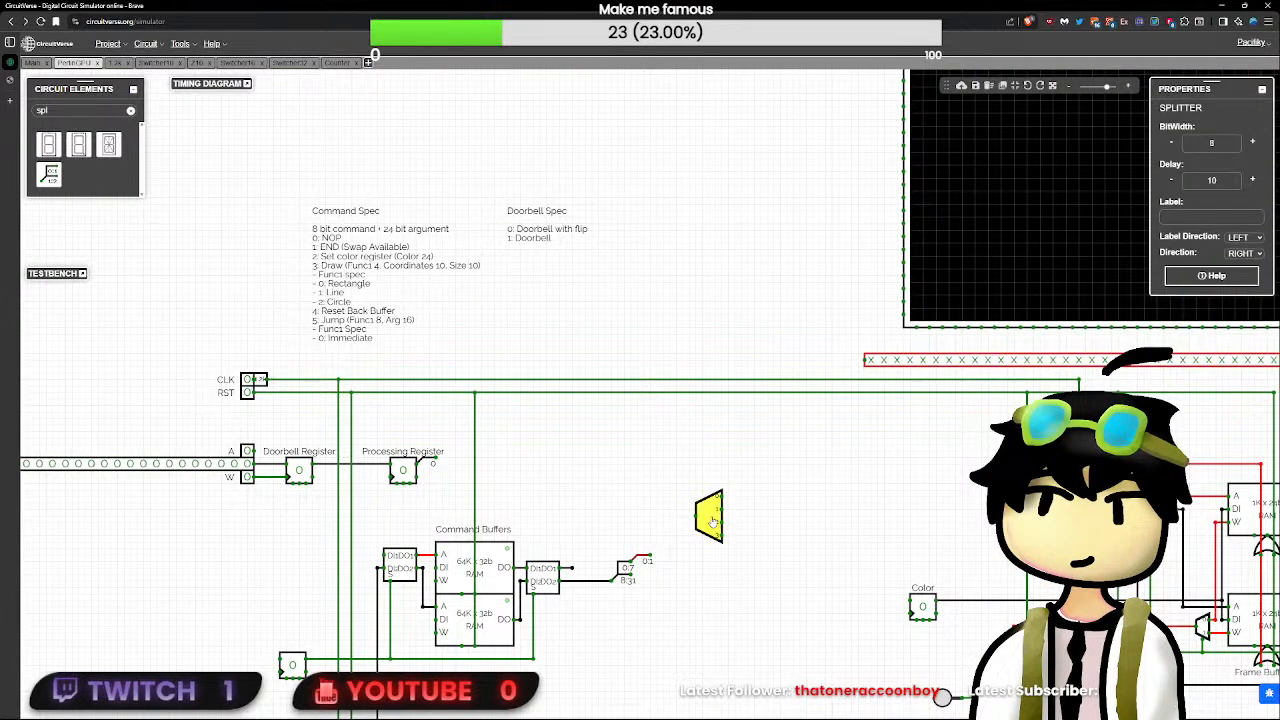
# - Attach the decoder to the new splitter's 0:1 output and draw short wires out of decoder outputs 1, 2 and 3
pyautogui.moveTo(712, 522)
pyautogui.mouseDown()
pyautogui.moveTo(667, 561)
pyautogui.moveTo(728, 537)
pyautogui.mouseUp()
pyautogui.click(692, 540)
pyautogui.hotkey('ctrl', 'z')
pyautogui.scroll(14, 726, 538)
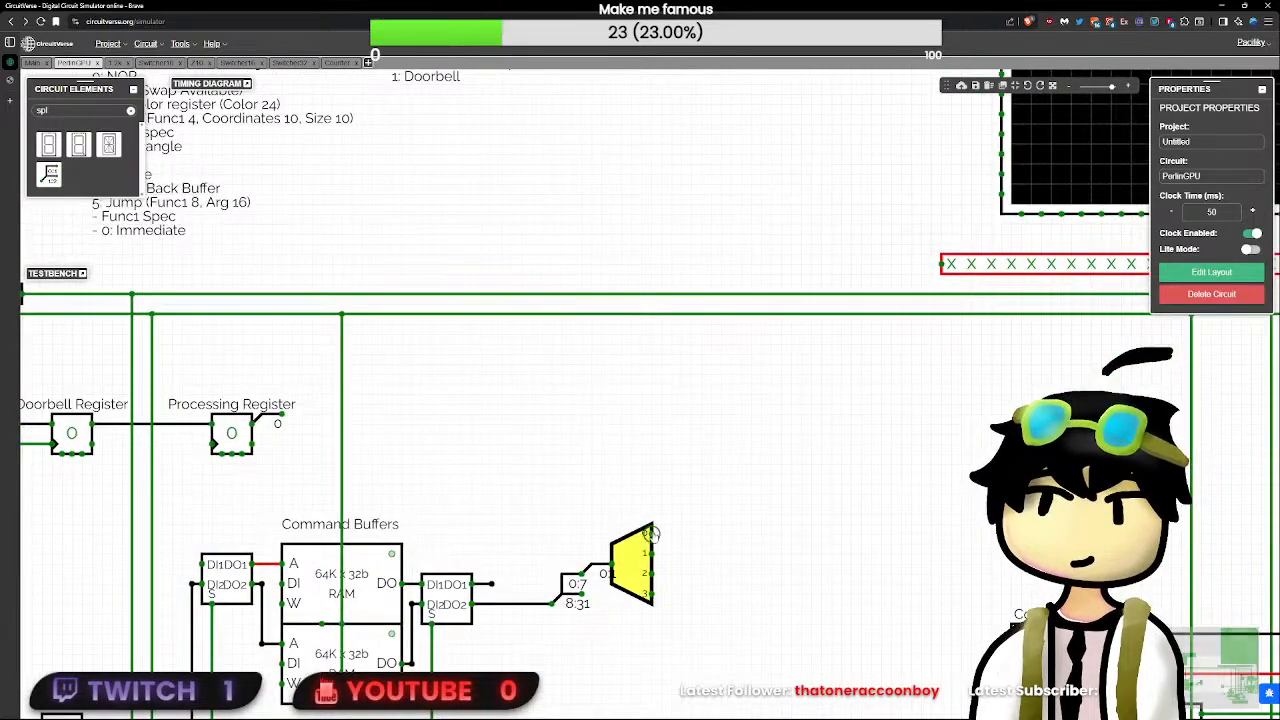
pyautogui.moveTo(650, 534); pyautogui.dragTo(701, 553)
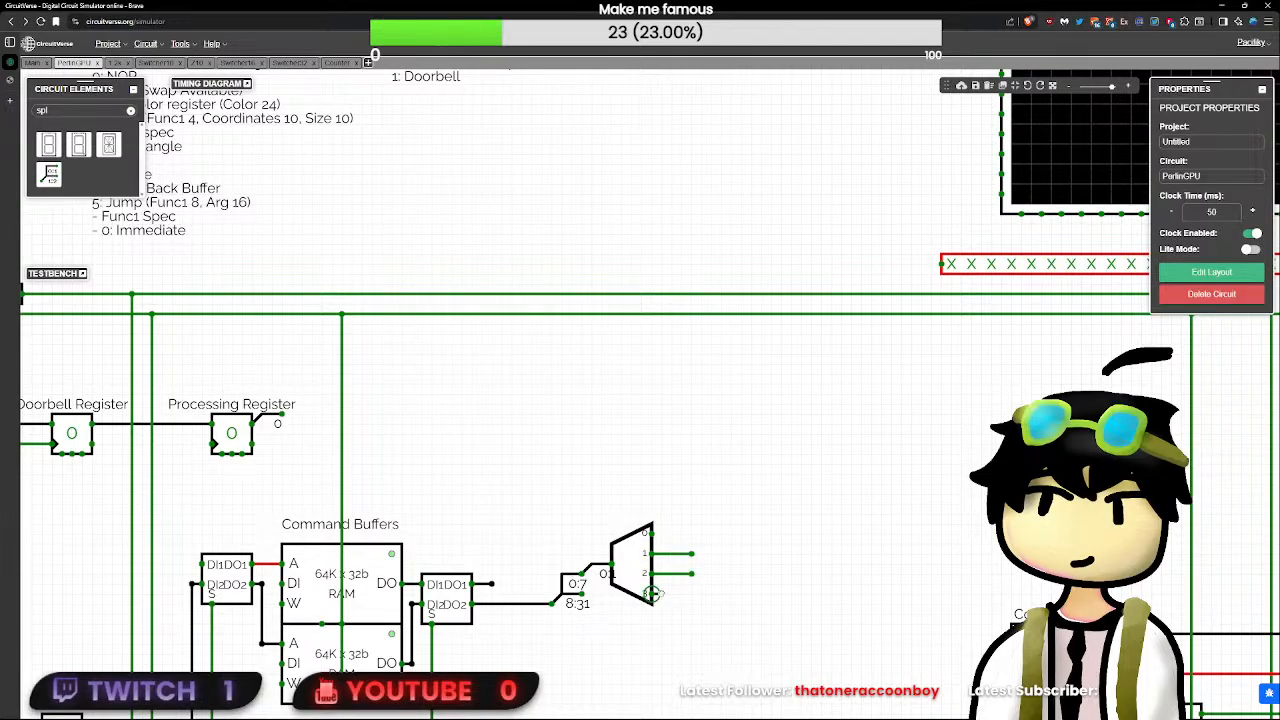
pyautogui.moveTo(653, 593); pyautogui.dragTo(617, 465)
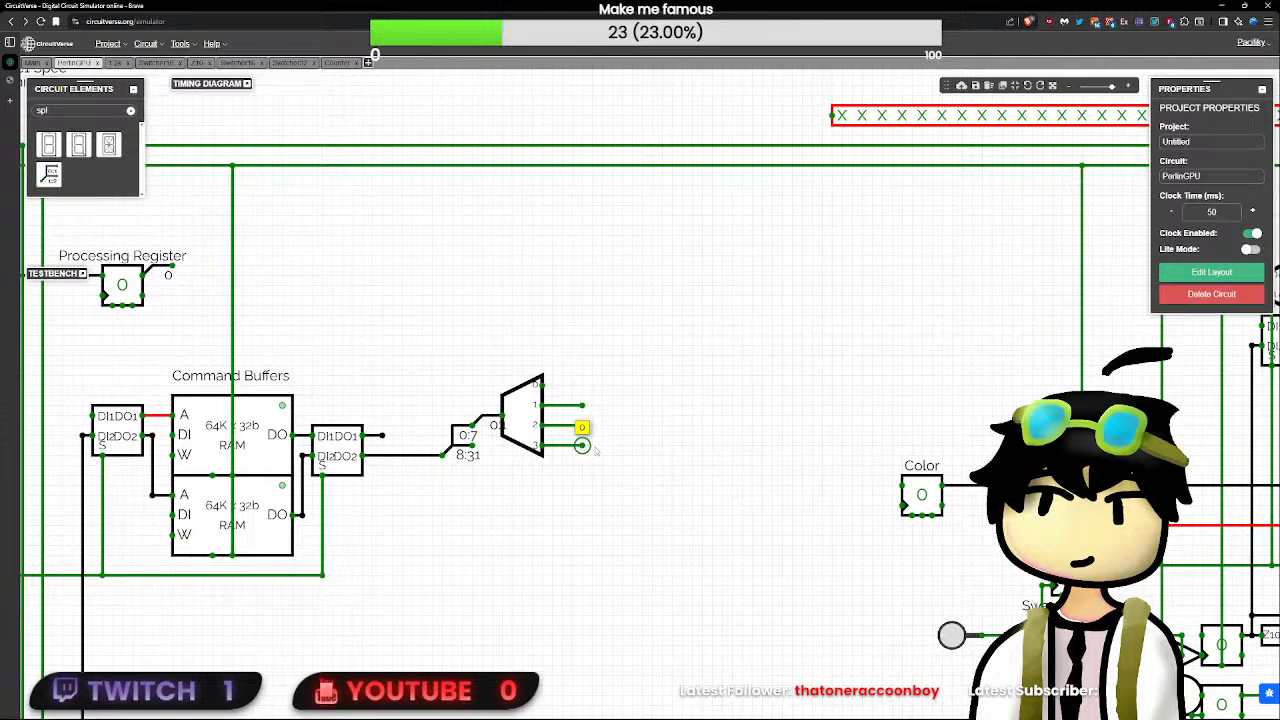
# - Wire decoder output 1 around below the command buffers to the free input of the OR gate at the Counter's reset
pyautogui.scroll(-5, 598, 416)
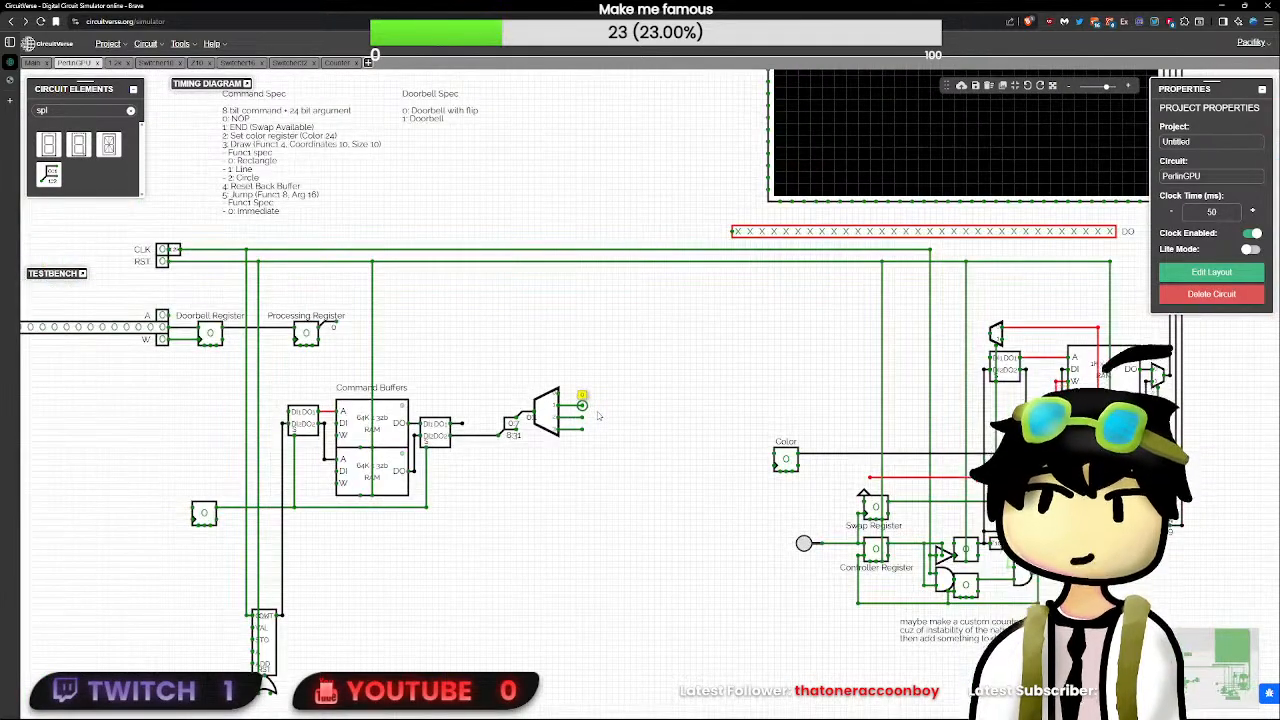
pyautogui.scroll(2, 585, 405)
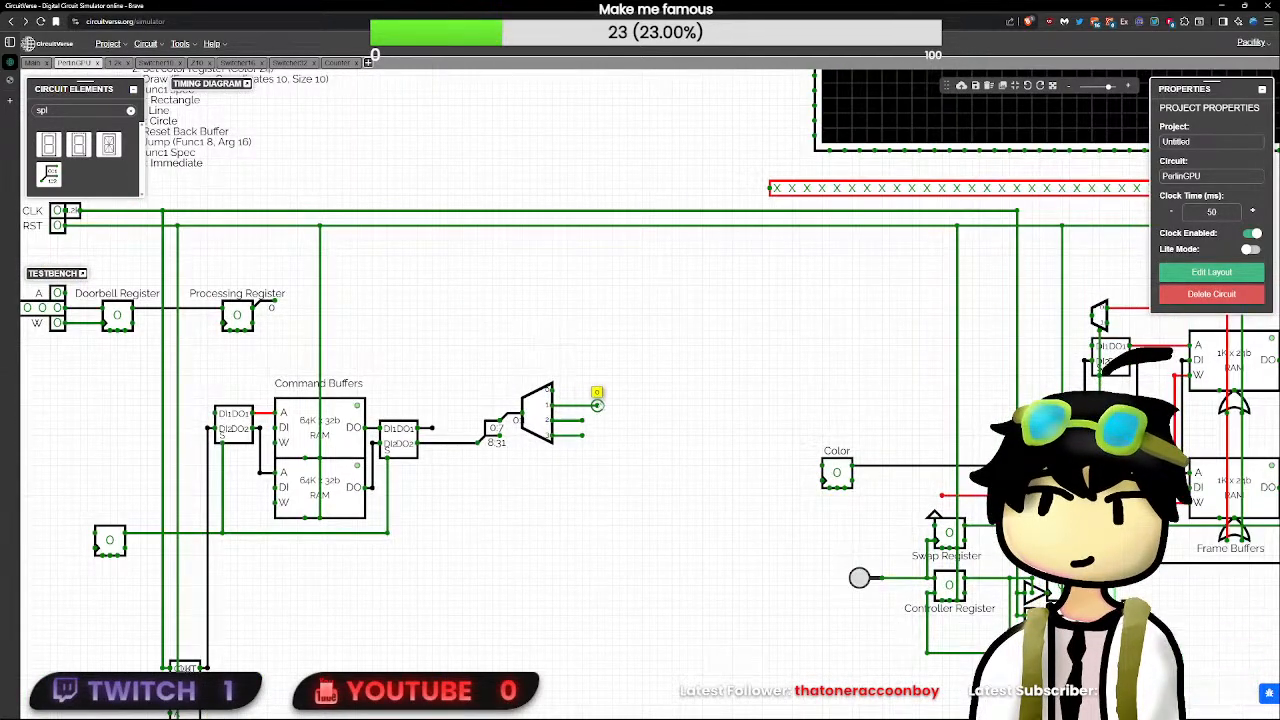
pyautogui.moveTo(597, 405)
pyautogui.mouseDown()
pyautogui.moveTo(687, 405)
pyautogui.moveTo(687, 668)
pyautogui.moveTo(463, 660)
pyautogui.moveTo(440, 680)
pyautogui.moveTo(358, 664)
pyautogui.moveTo(358, 644)
pyautogui.mouseUp()
pyautogui.scroll(-5, 463, 660)
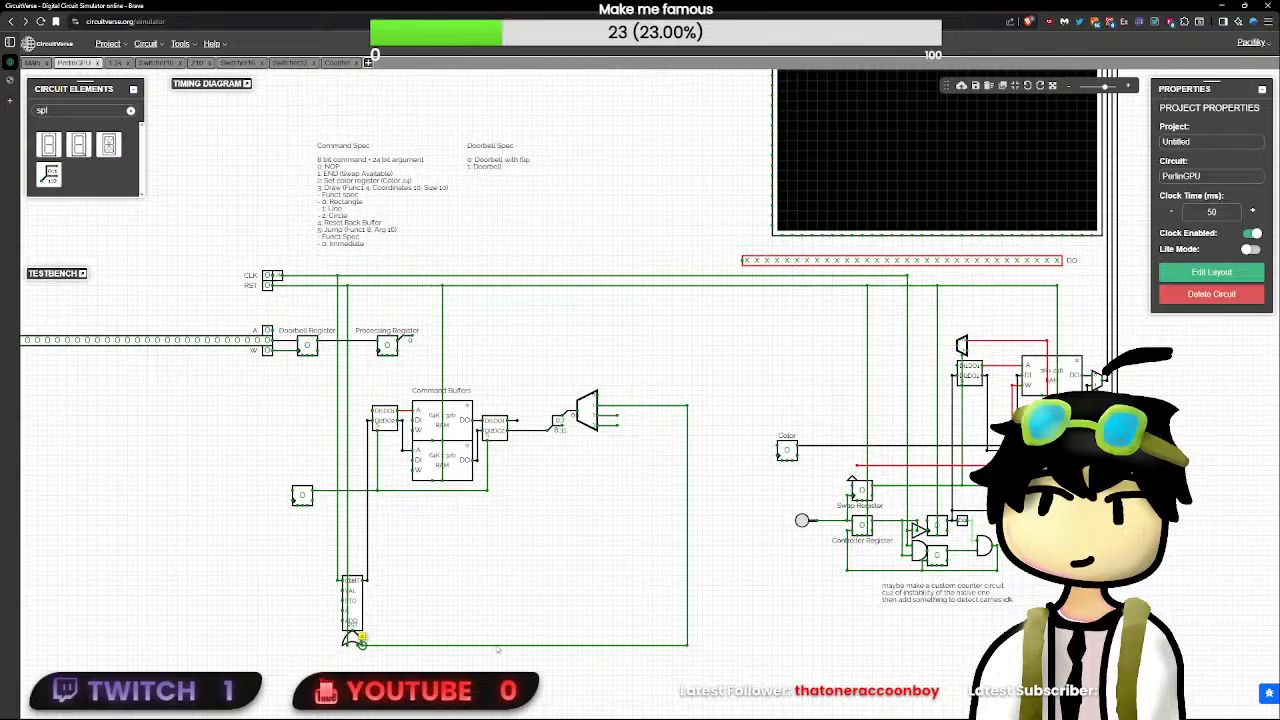
pyautogui.scroll(2, 362, 647)
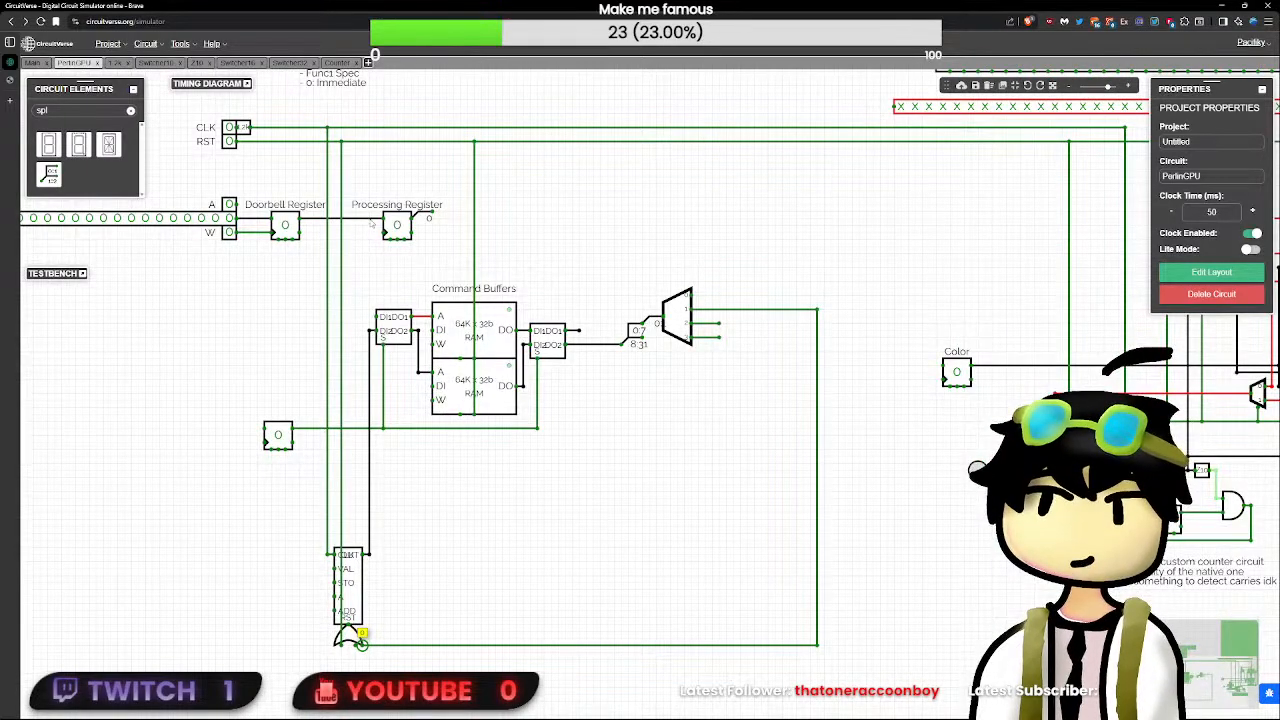
# - Shift the T flip-flop that drives the command buffer switchers' select inputs closer to the vertical CLK and RST lines
pyautogui.click(278, 434)
pyautogui.click(364, 436)
pyautogui.moveTo(428, 414); pyautogui.dragTo(471, 443)
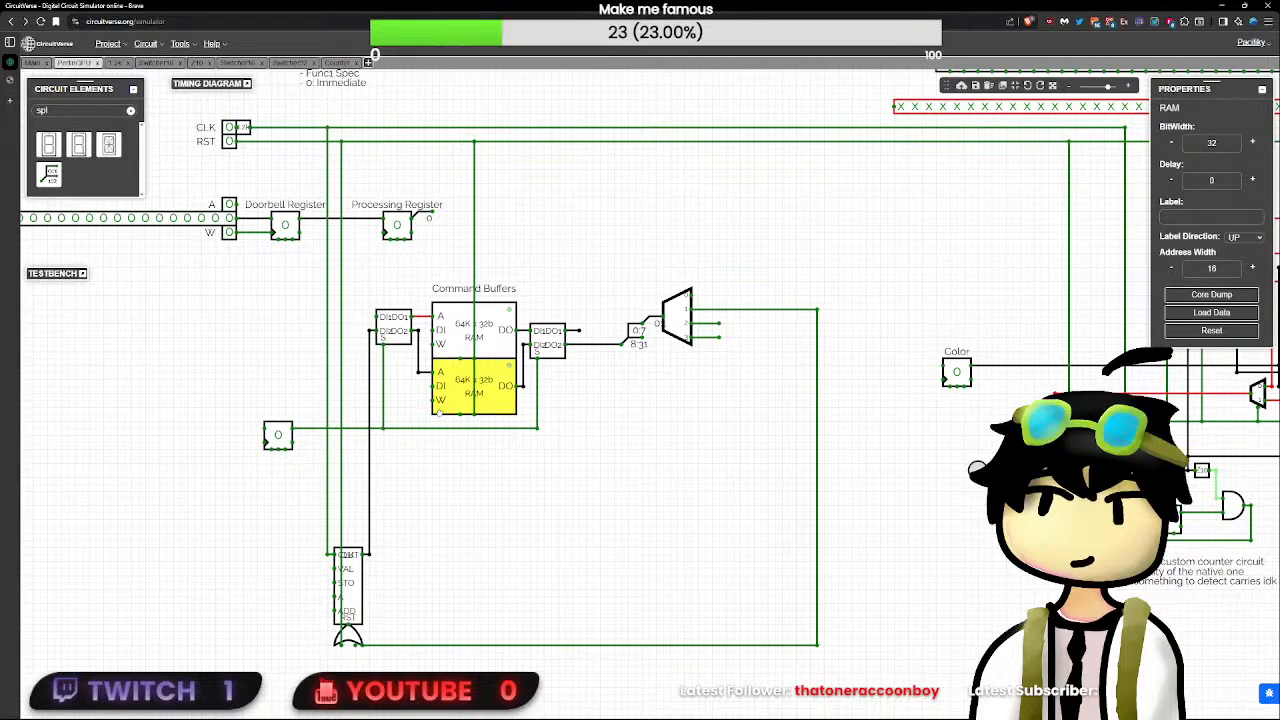
pyautogui.click(456, 551)
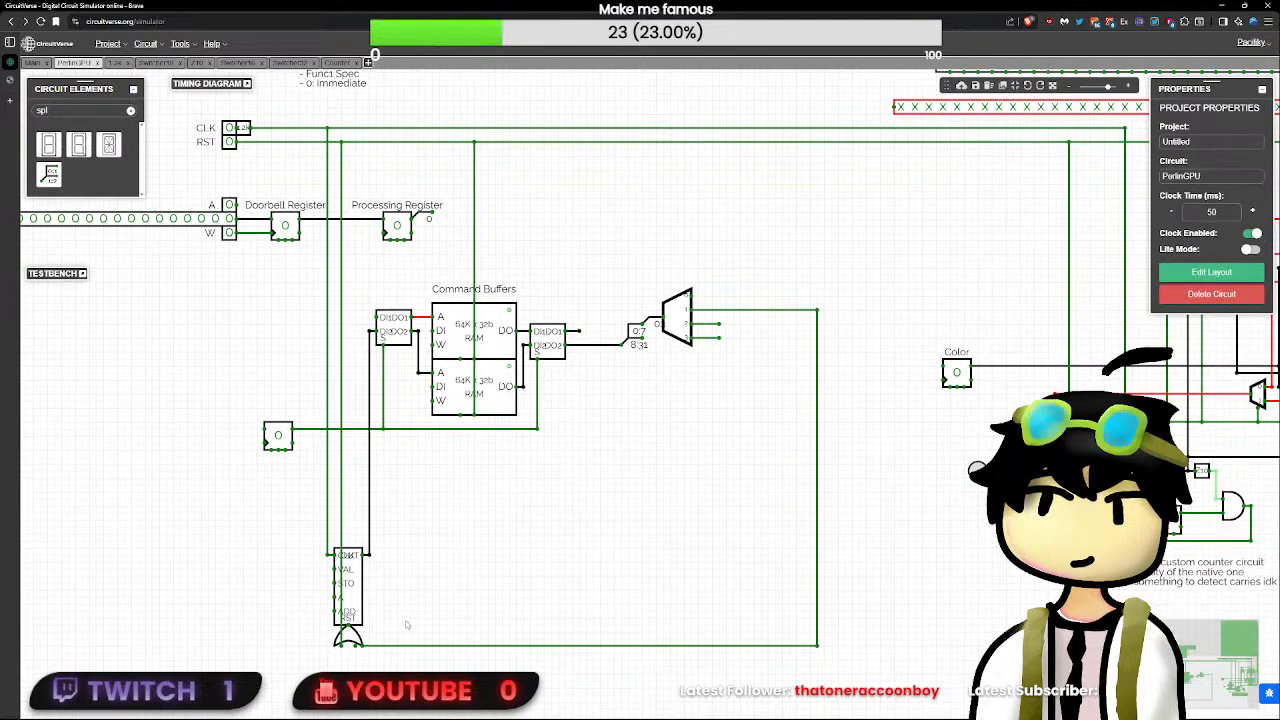
pyautogui.moveTo(397, 645); pyautogui.dragTo(418, 271)
pyautogui.moveTo(278, 437); pyautogui.dragTo(306, 436)
pyautogui.click(312, 452)
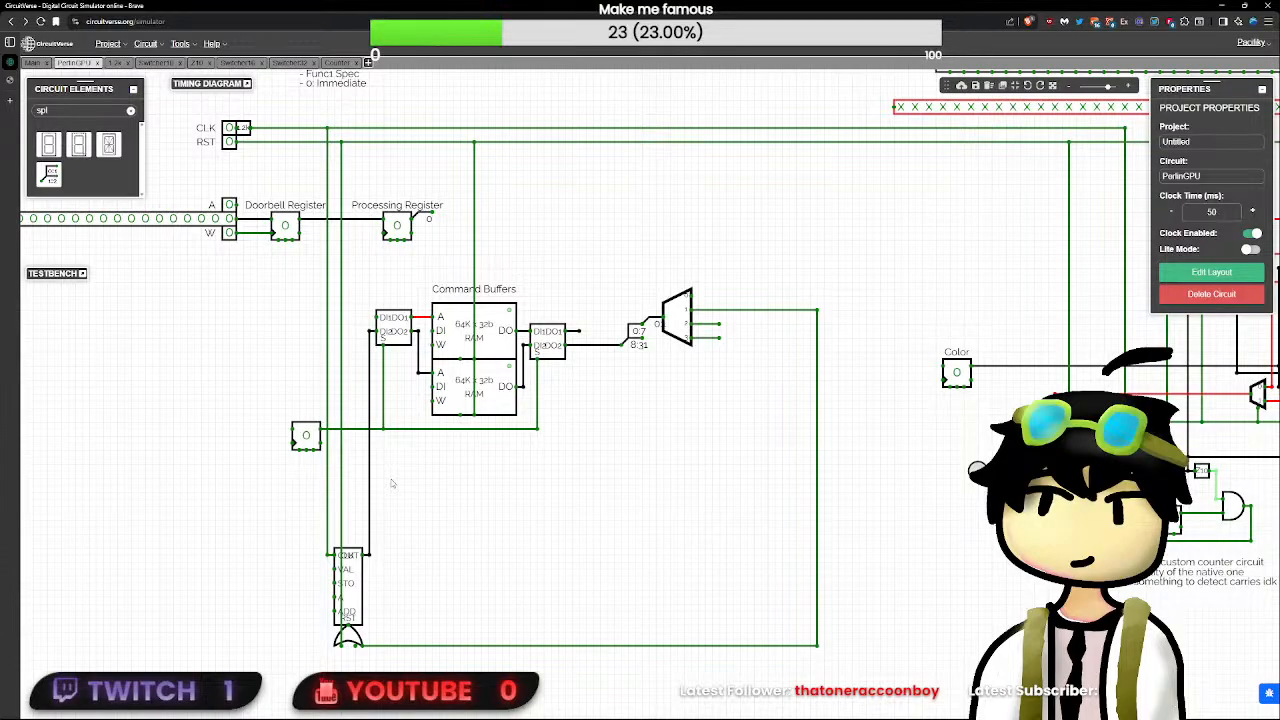
pyautogui.click(300, 437)
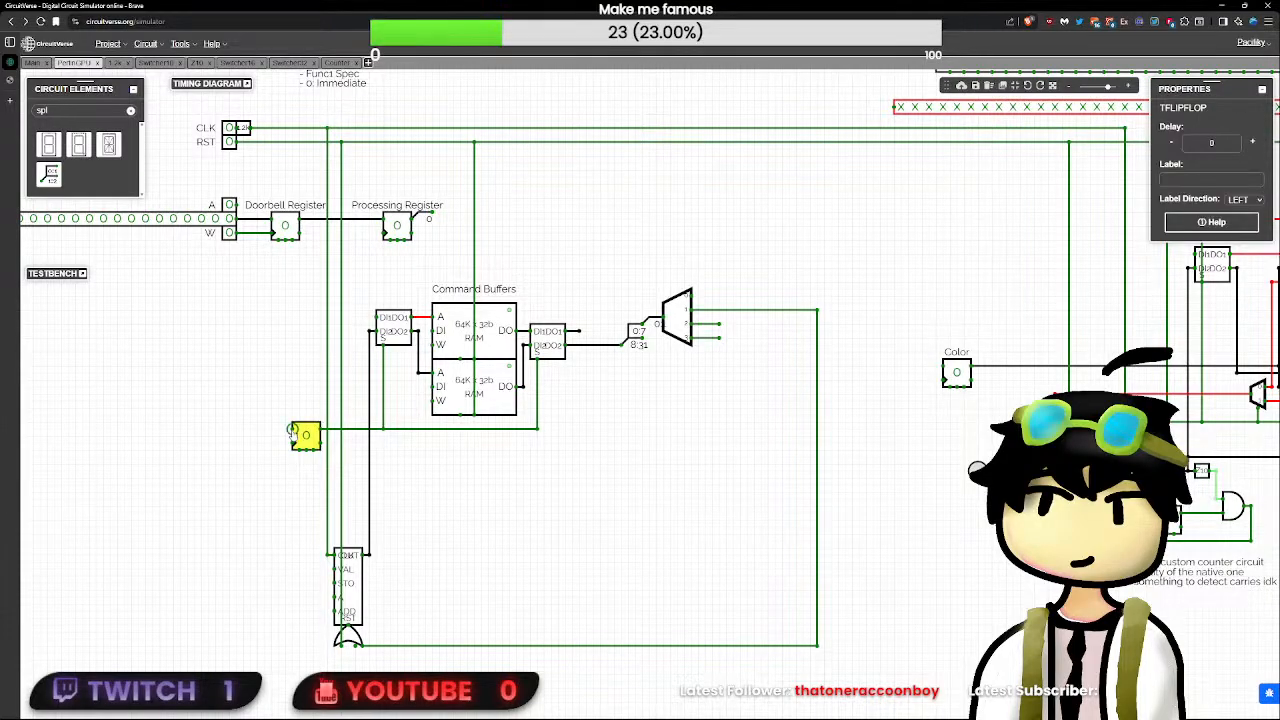
pyautogui.click(291, 425)
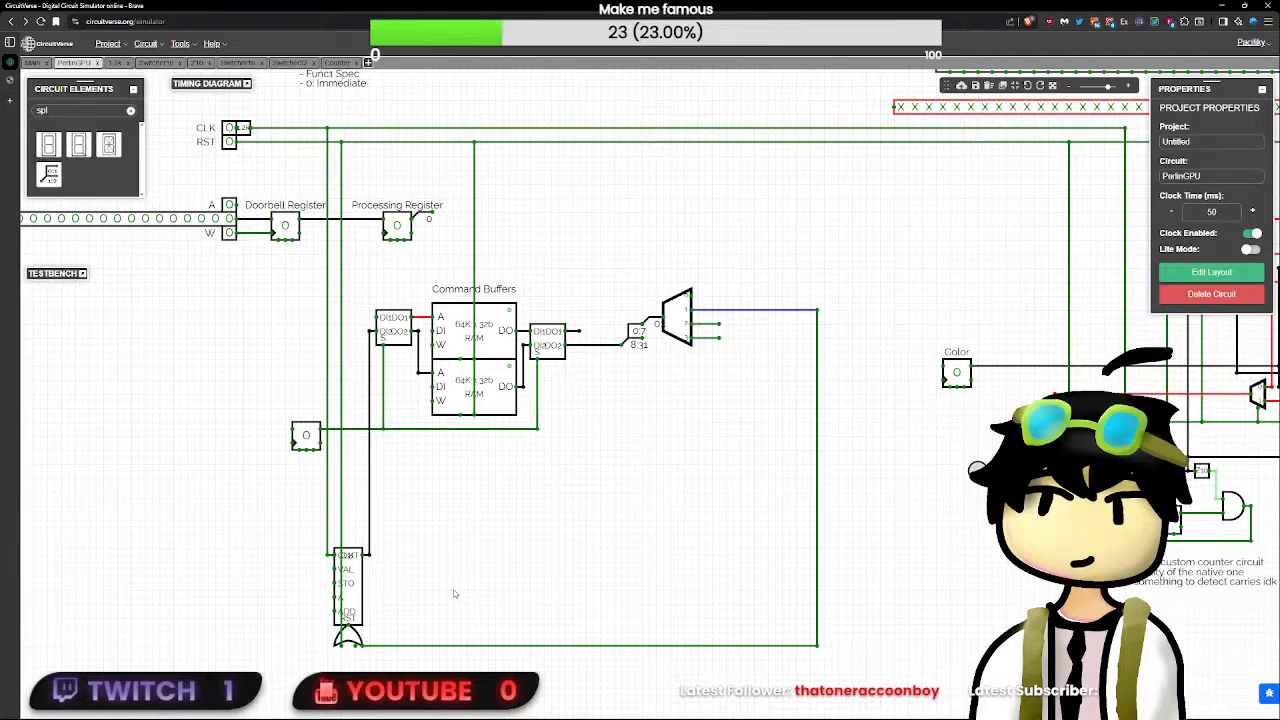
# - Consult the Command Spec, extend decoder output 2 toward the Color register, and raise the register so its clock input meets the wire
pyautogui.scroll(6, 629, 430)
pyautogui.moveTo(681, 380); pyautogui.dragTo(564, 577)
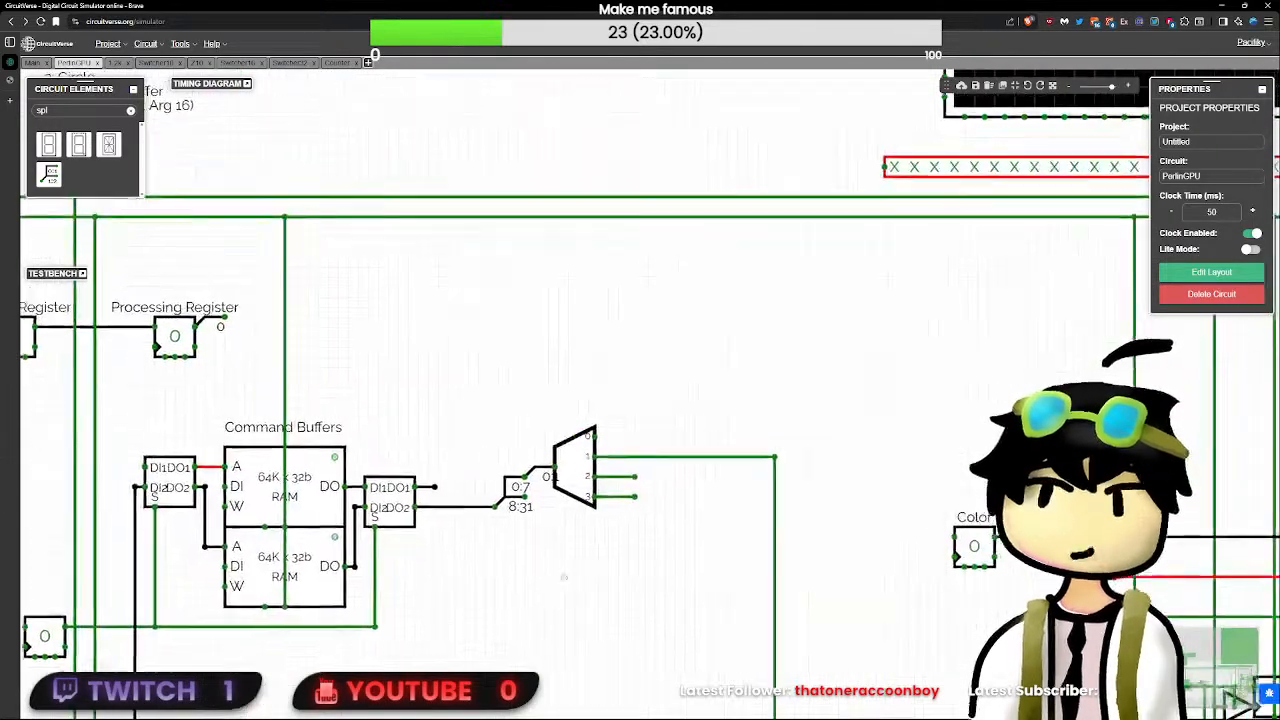
pyautogui.scroll(-5, 564, 577)
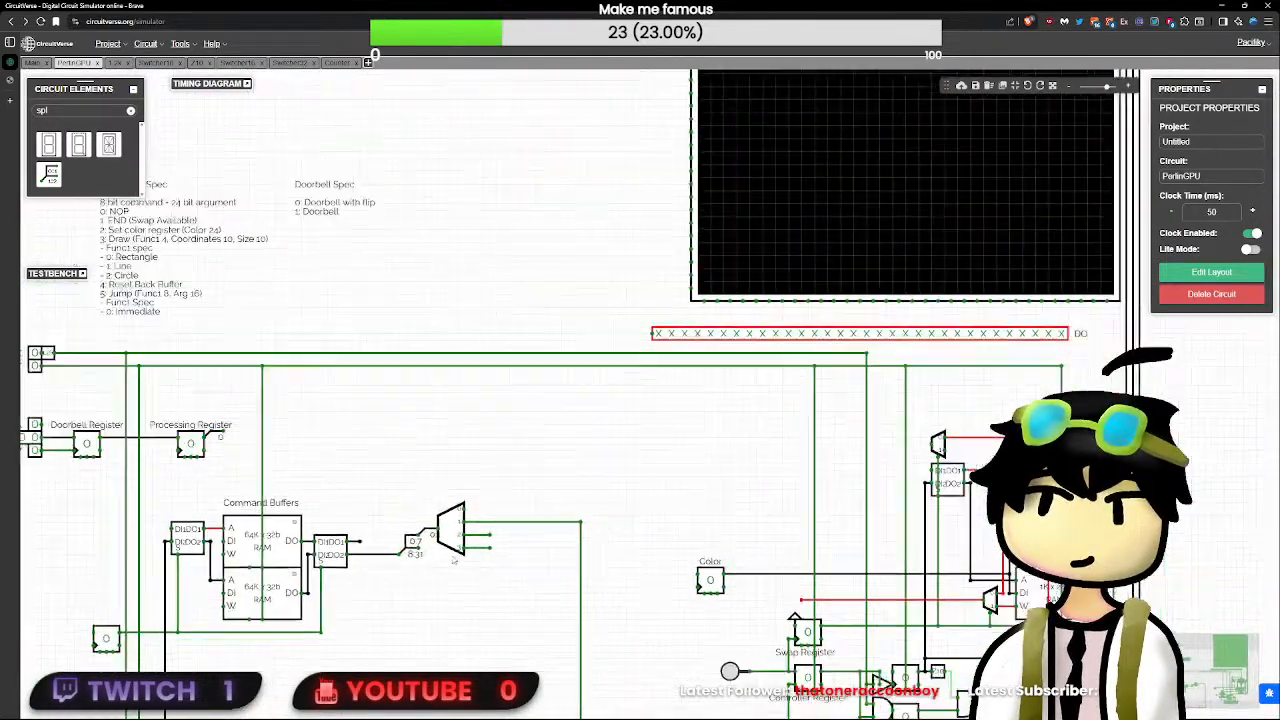
pyautogui.scroll(-1, 453, 560)
pyautogui.click(130, 215)
pyautogui.scroll(3, 127, 212)
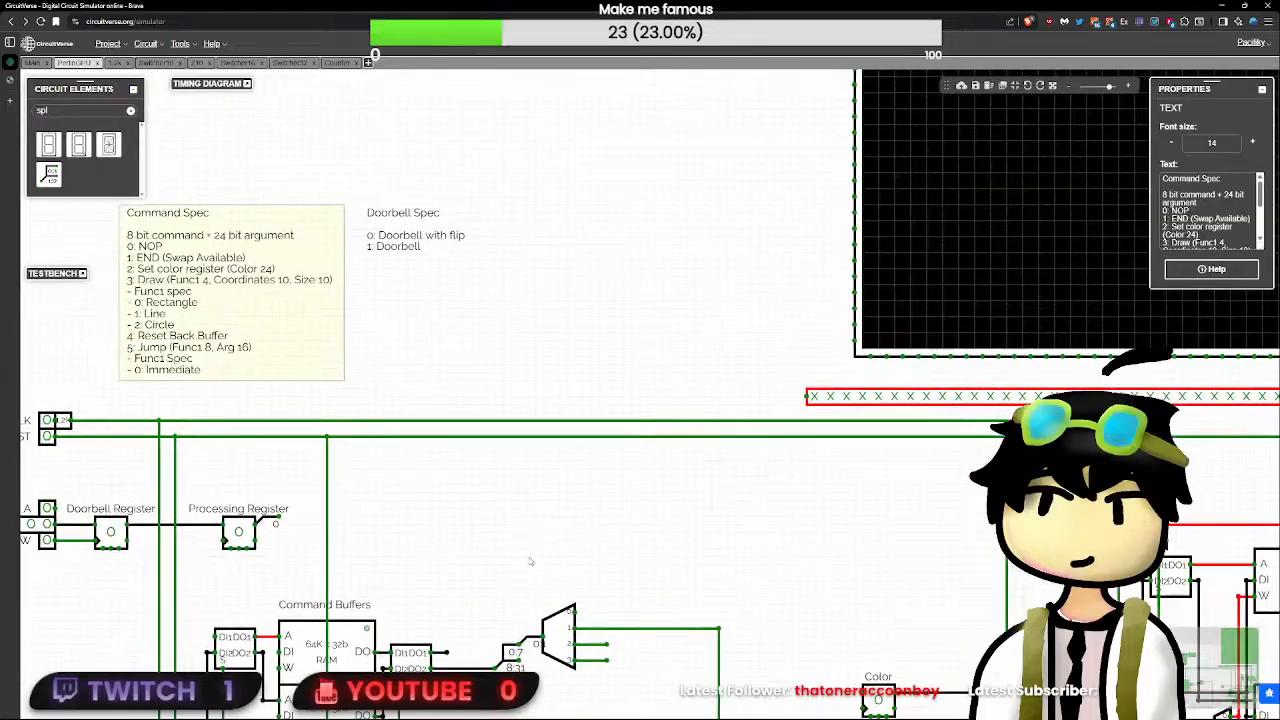
pyautogui.moveTo(638, 614); pyautogui.dragTo(556, 458)
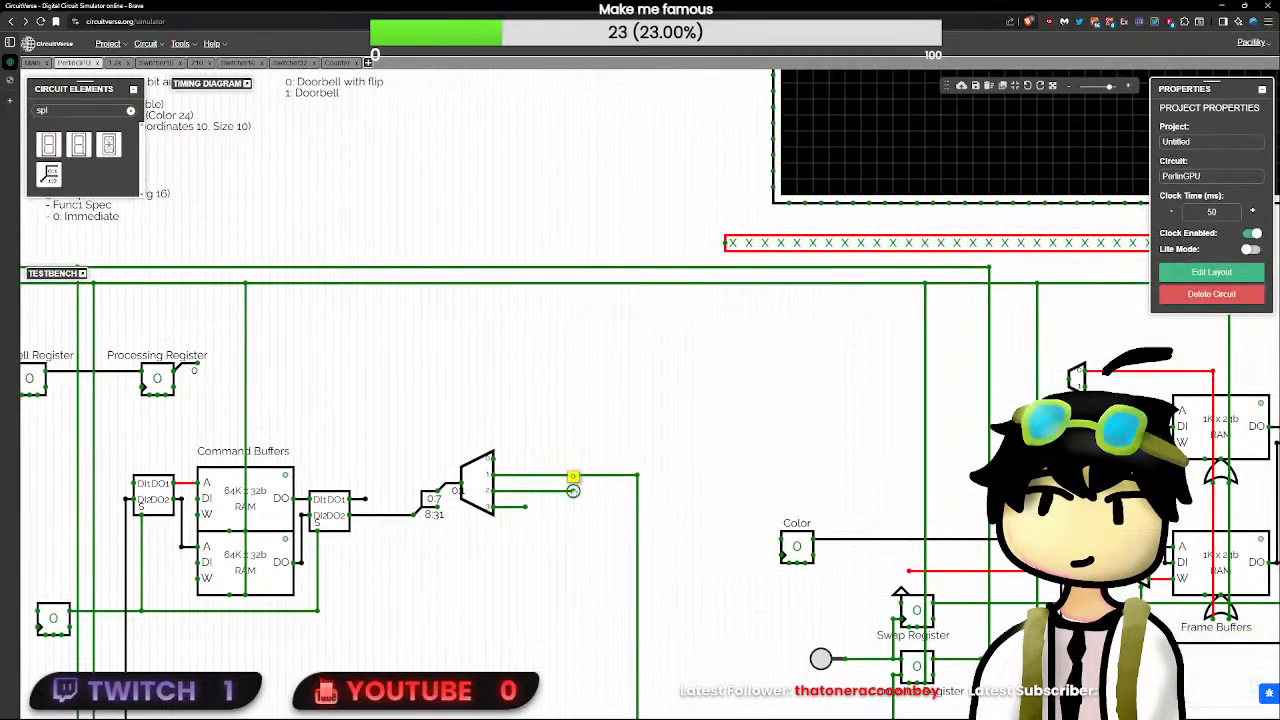
pyautogui.scroll(-3, 526, 494)
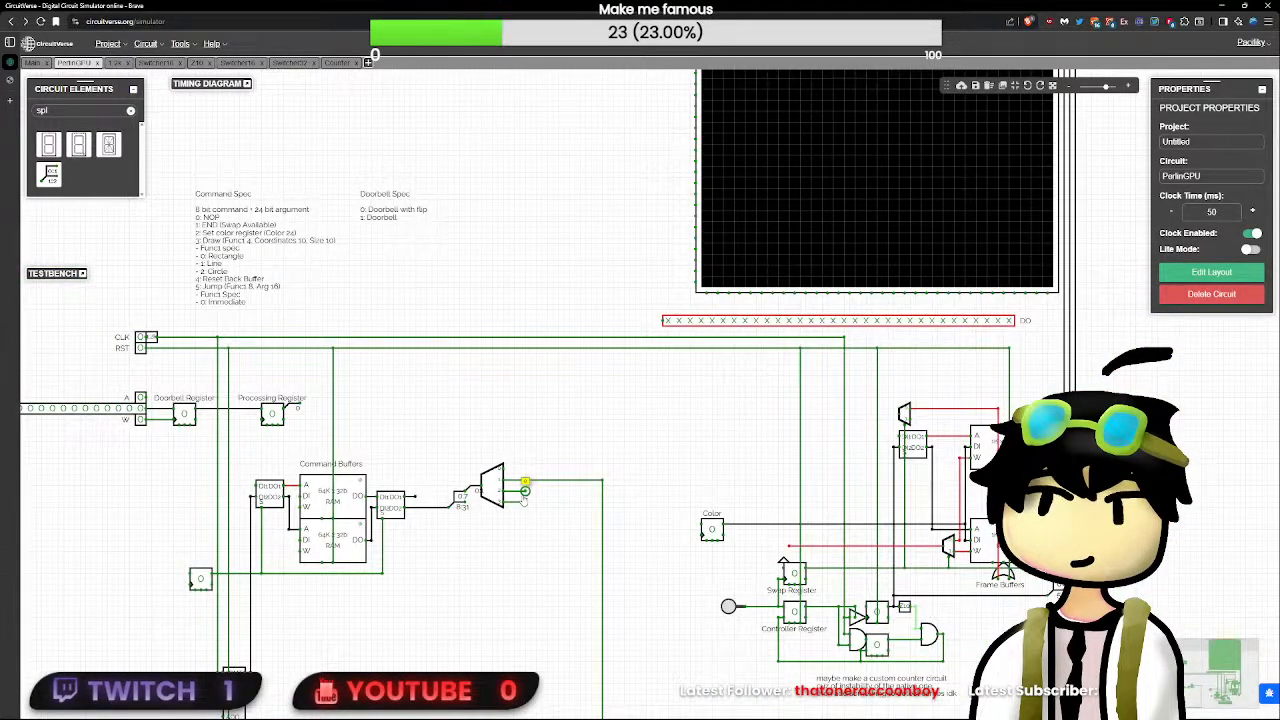
pyautogui.scroll(2, 525, 500)
pyautogui.click(780, 546)
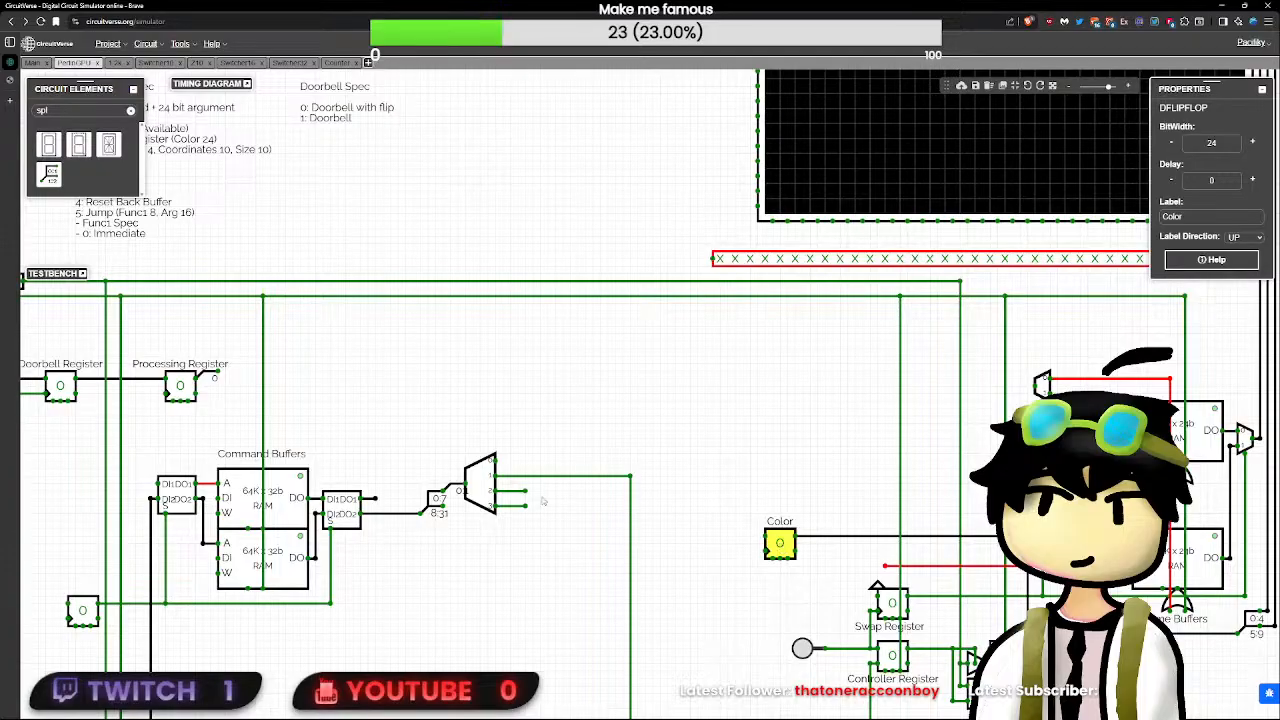
pyautogui.moveTo(525, 491); pyautogui.dragTo(765, 491)
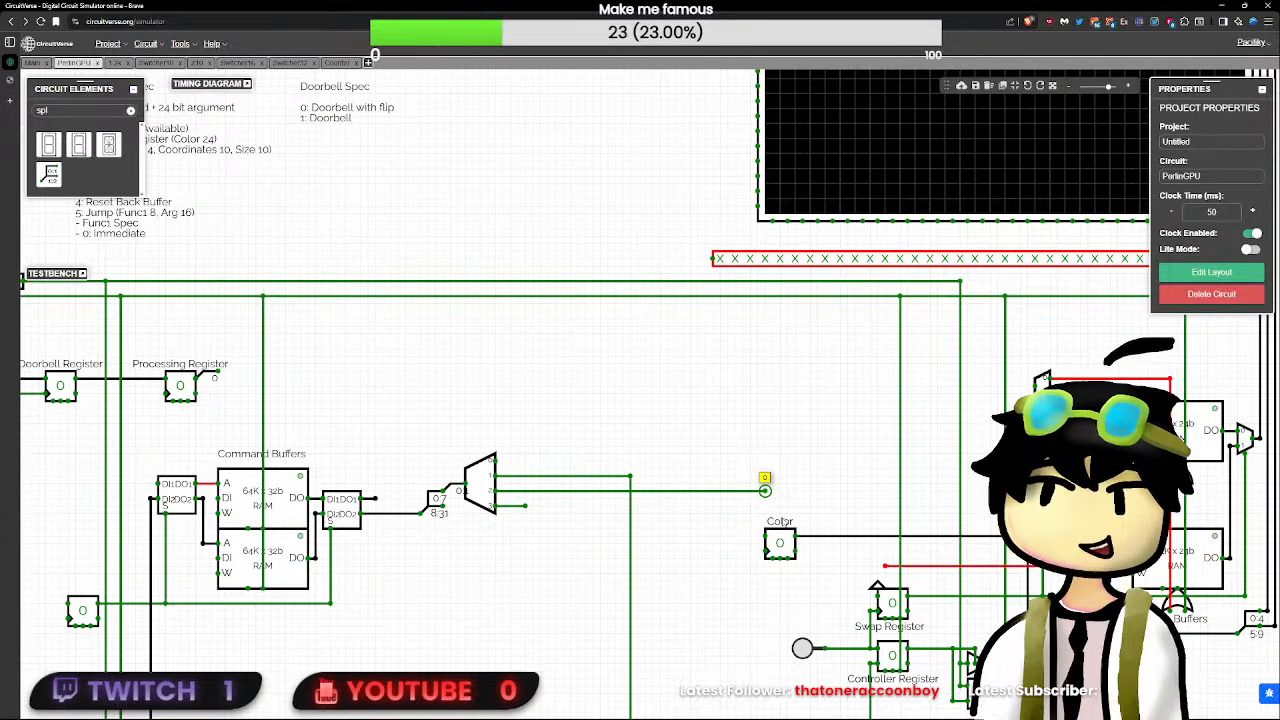
pyautogui.moveTo(780, 546); pyautogui.dragTo(780, 484)
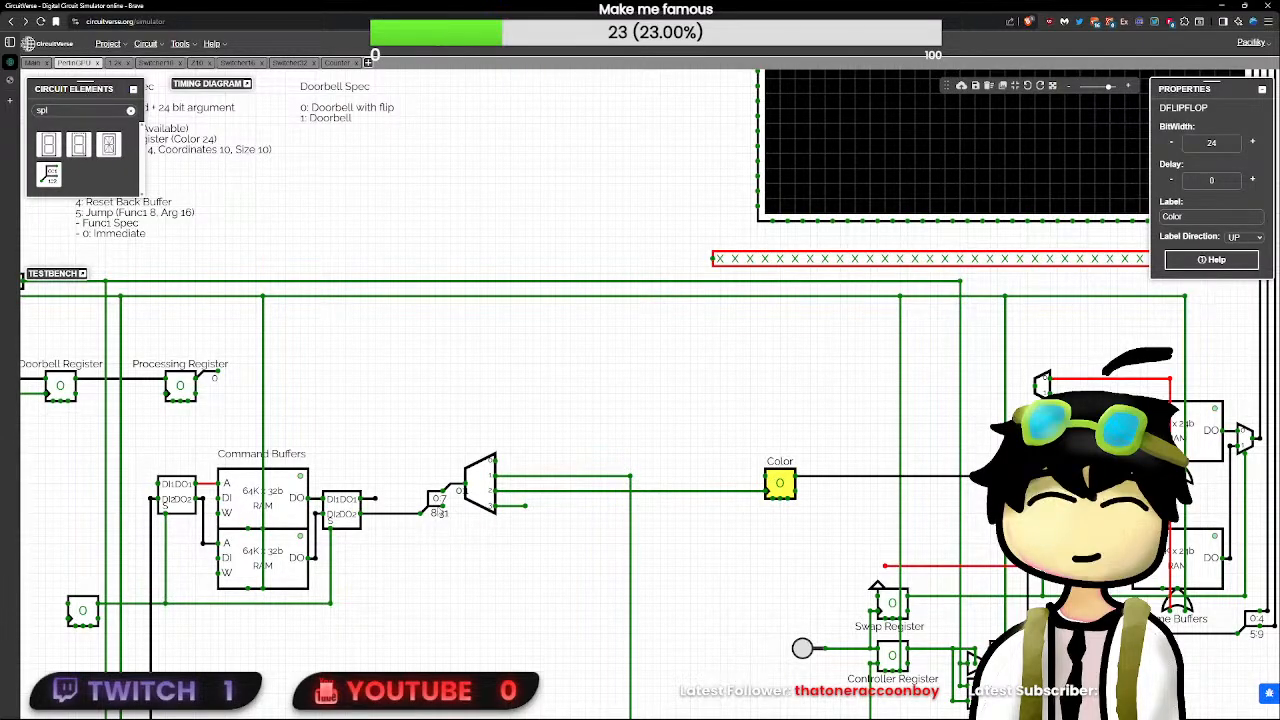
# - Try to route the first splitter's 8:31 output closely over the decoder toward the Color register
pyautogui.click(441, 508)
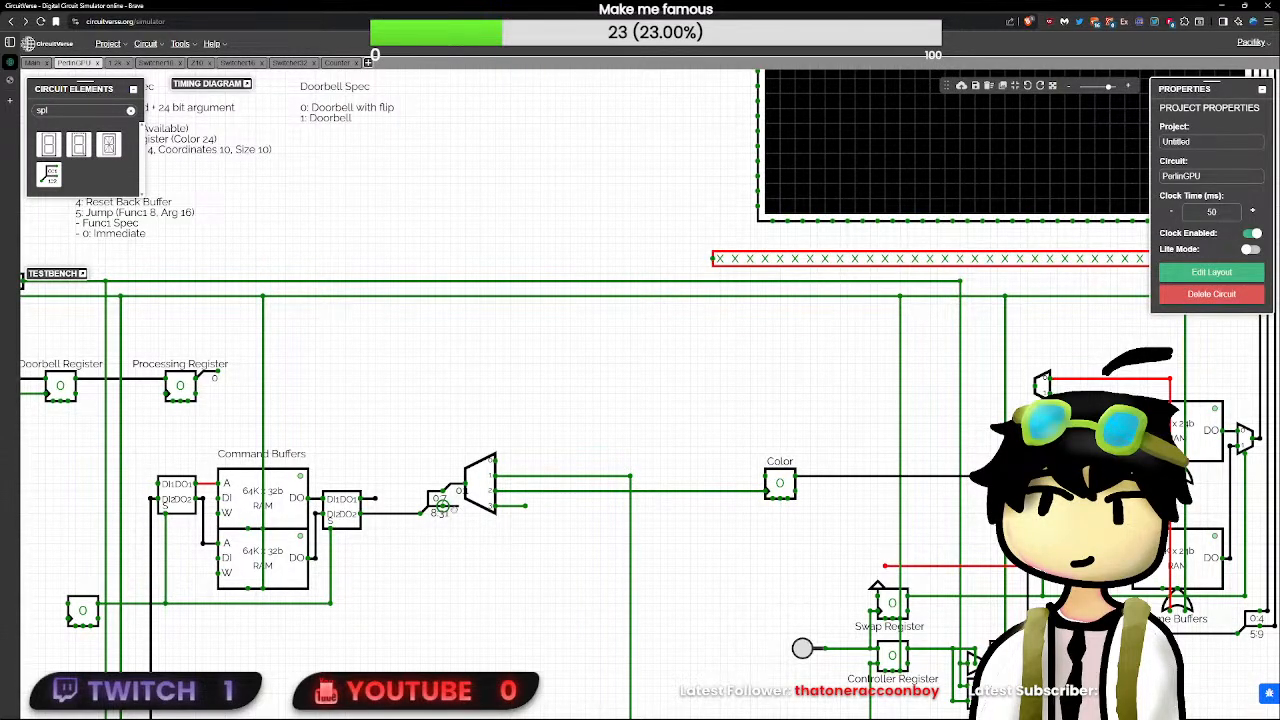
pyautogui.moveTo(493, 553); pyautogui.dragTo(459, 506)
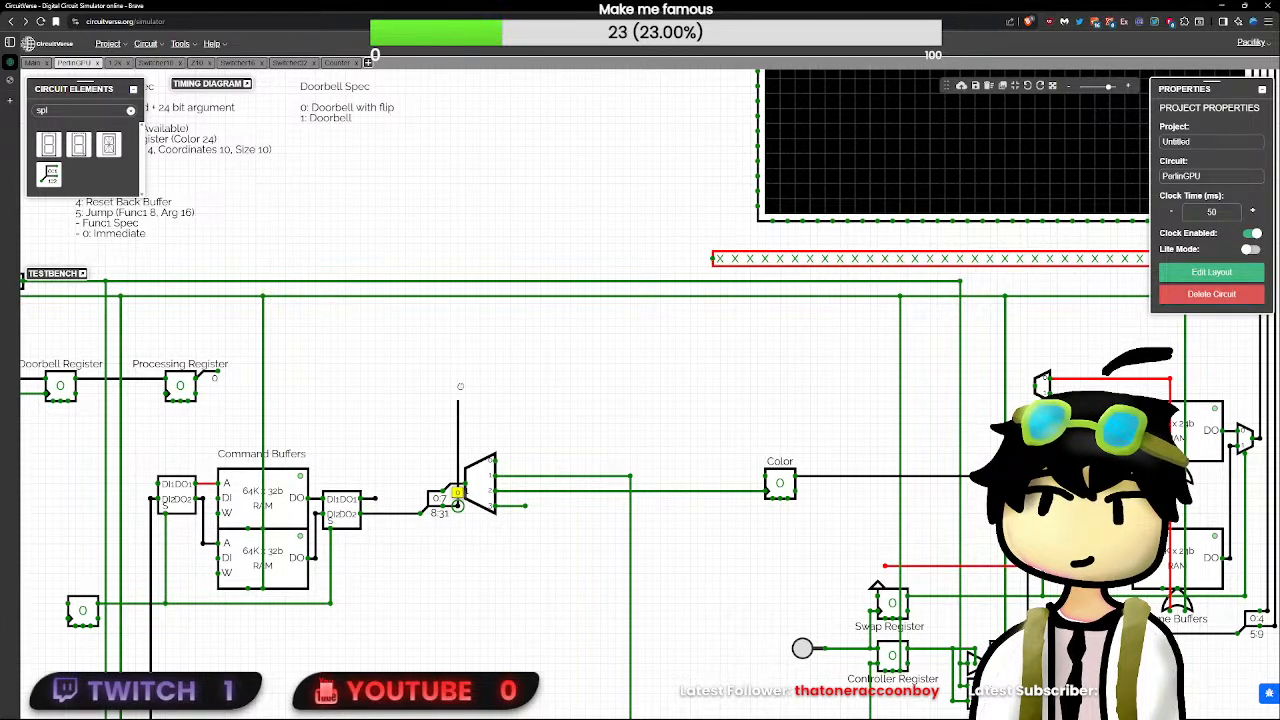
pyautogui.moveTo(550, 370); pyautogui.dragTo(752, 446)
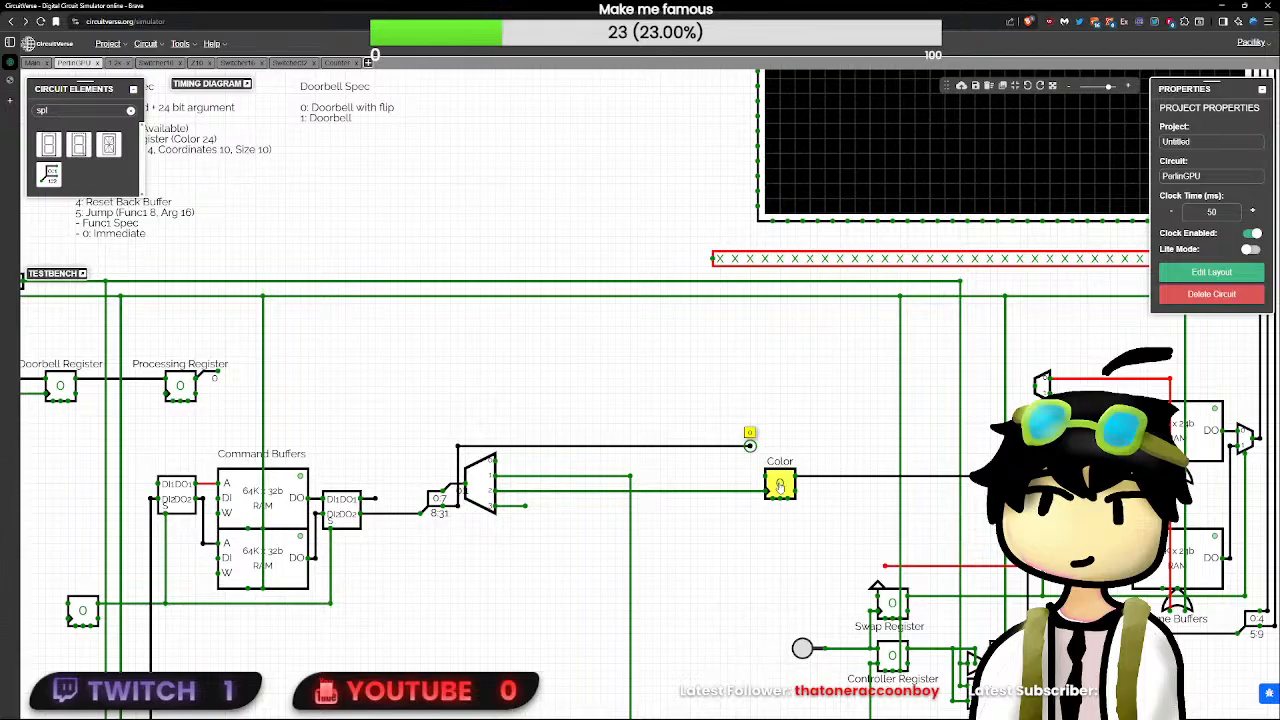
# - Shift the Color register slightly toward the decoder and delete both the output 2 wire and the 8:31 wire above the decoder
pyautogui.moveTo(781, 487)
pyautogui.mouseDown()
pyautogui.moveTo(766, 444)
pyautogui.moveTo(773, 484)
pyautogui.mouseUp()
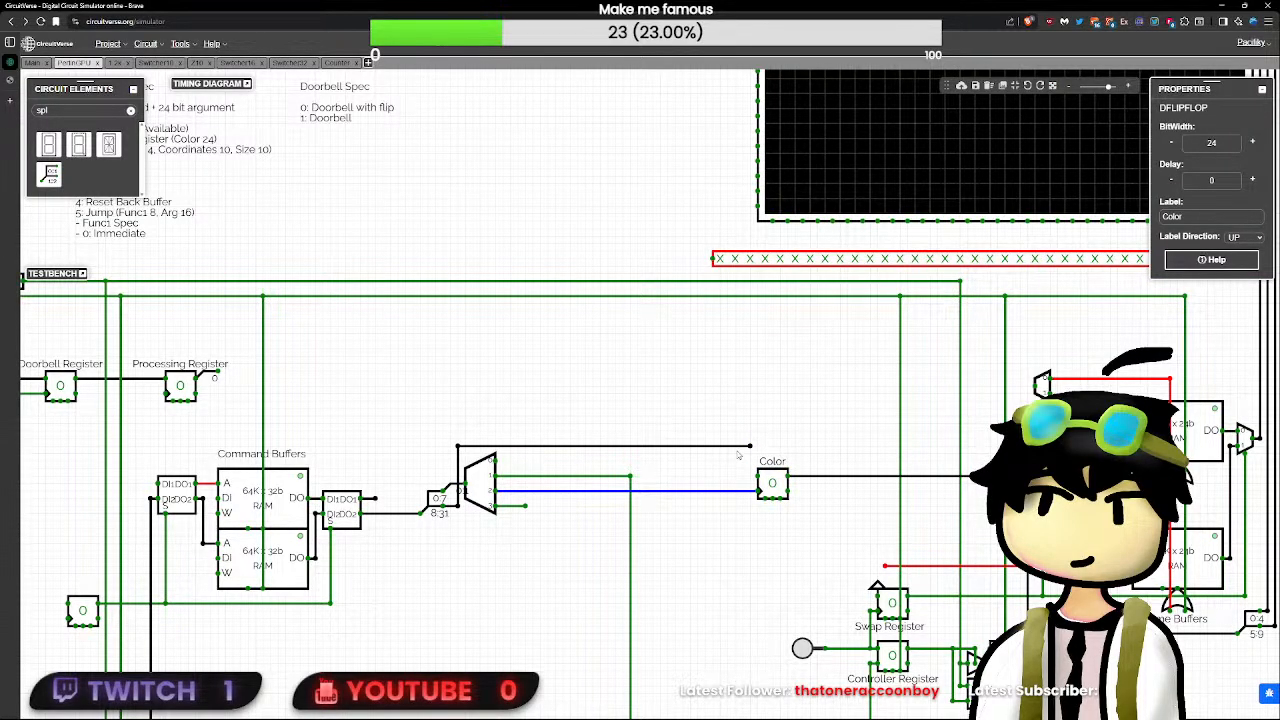
pyautogui.press('Delete')
pyautogui.click(458, 446)
pyautogui.press('Delete')
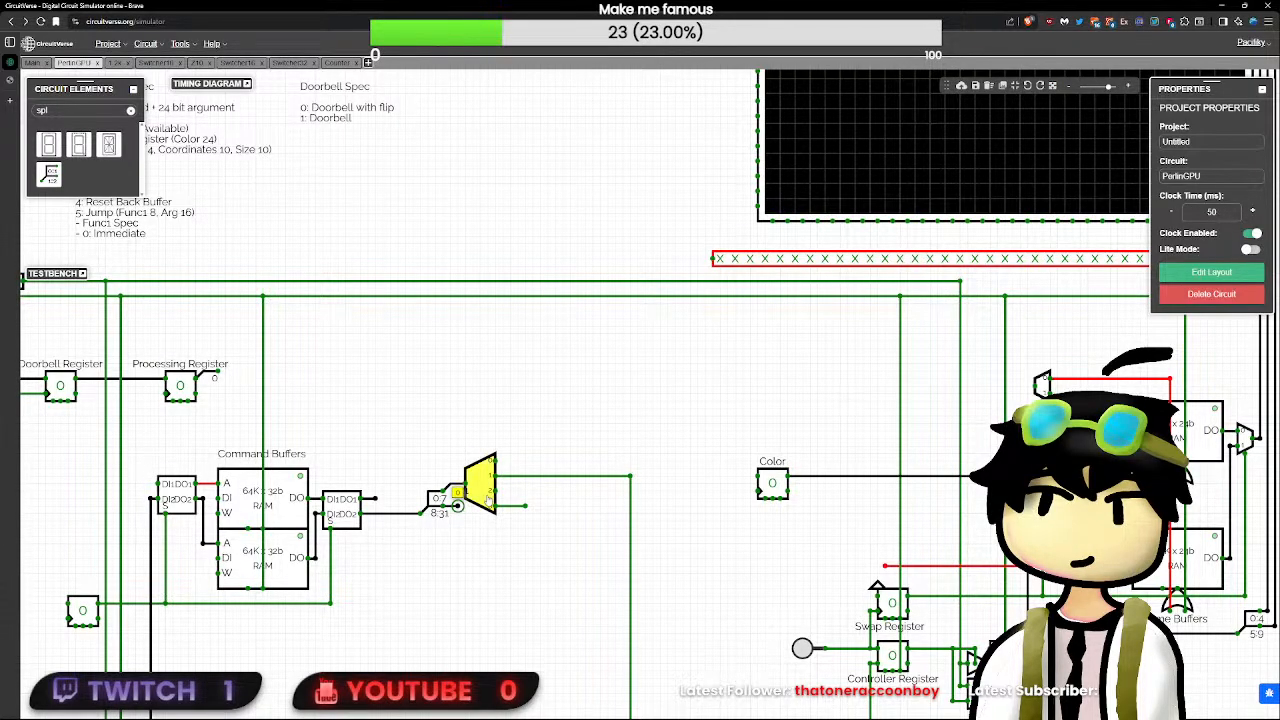
# - Route the splitter's 8:31 output up and along just below the RST line, and branch it down to the Color register's data input
pyautogui.moveTo(487, 500)
pyautogui.mouseDown()
pyautogui.moveTo(557, 500)
pyautogui.moveTo(479, 499)
pyautogui.mouseUp()
pyautogui.click(458, 506)
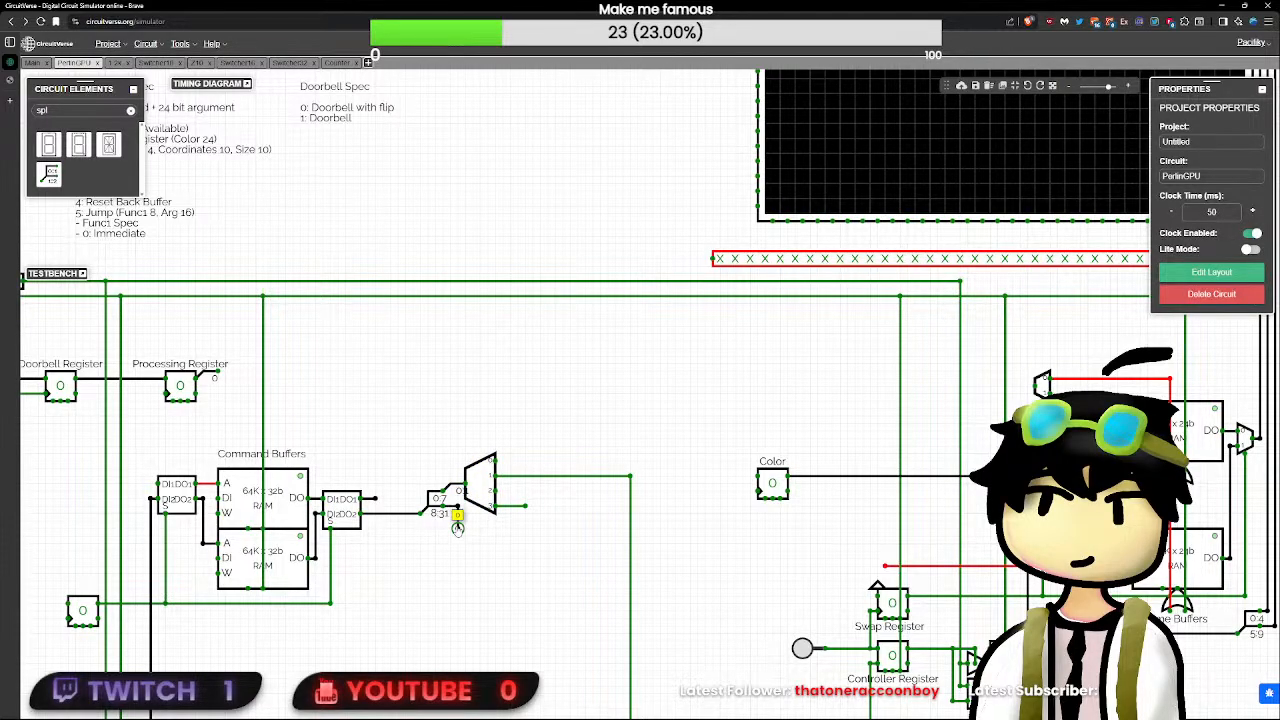
pyautogui.moveTo(457, 527); pyautogui.dragTo(457, 512)
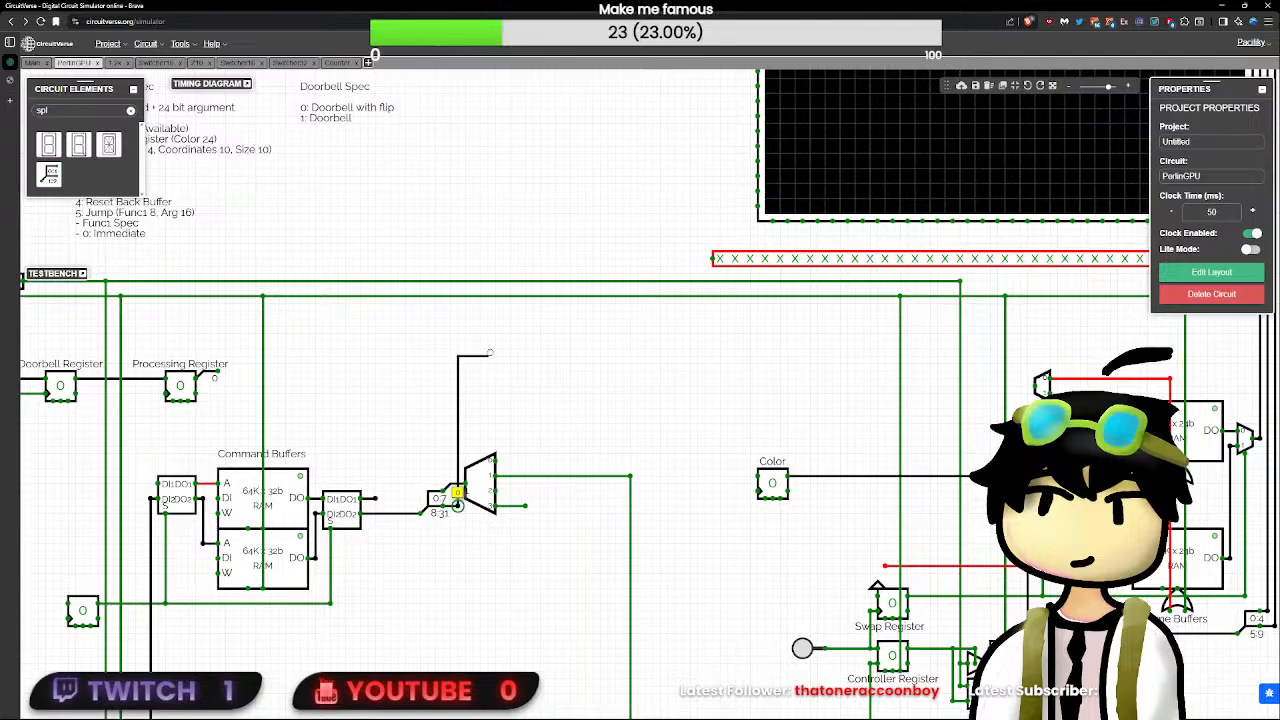
pyautogui.moveTo(489, 353); pyautogui.dragTo(882, 307)
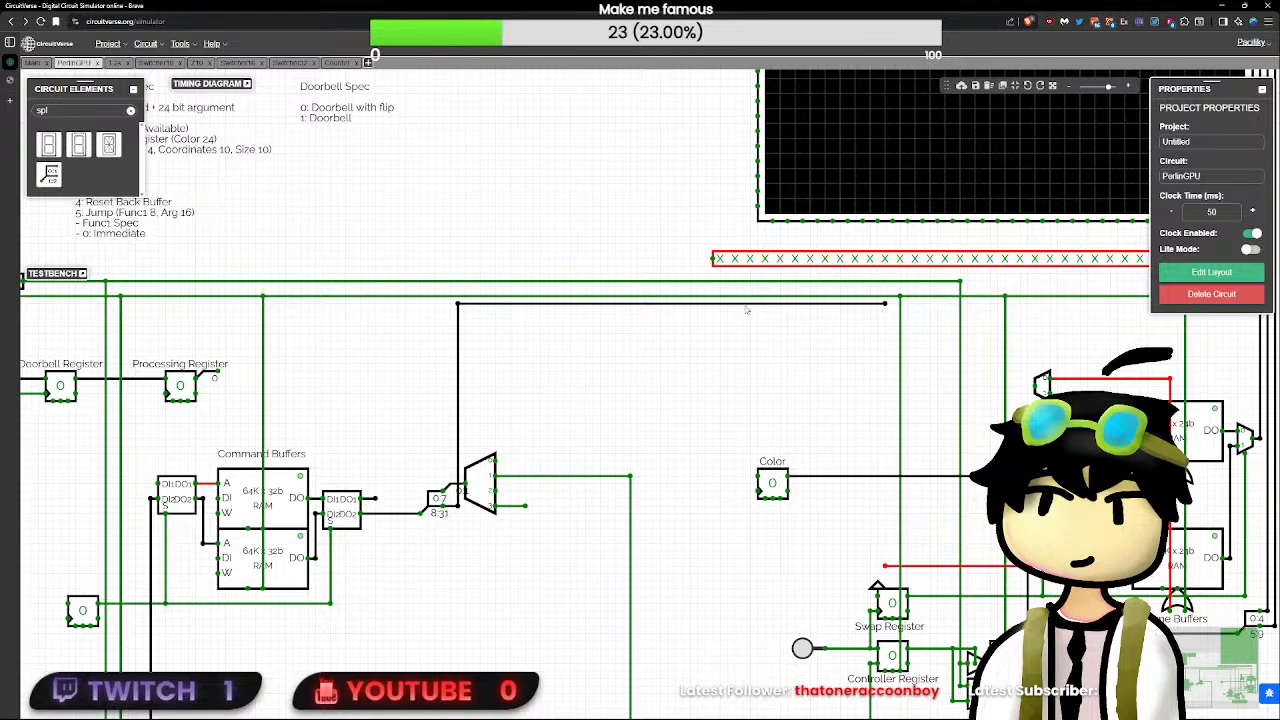
pyautogui.moveTo(742, 303); pyautogui.dragTo(731, 487)
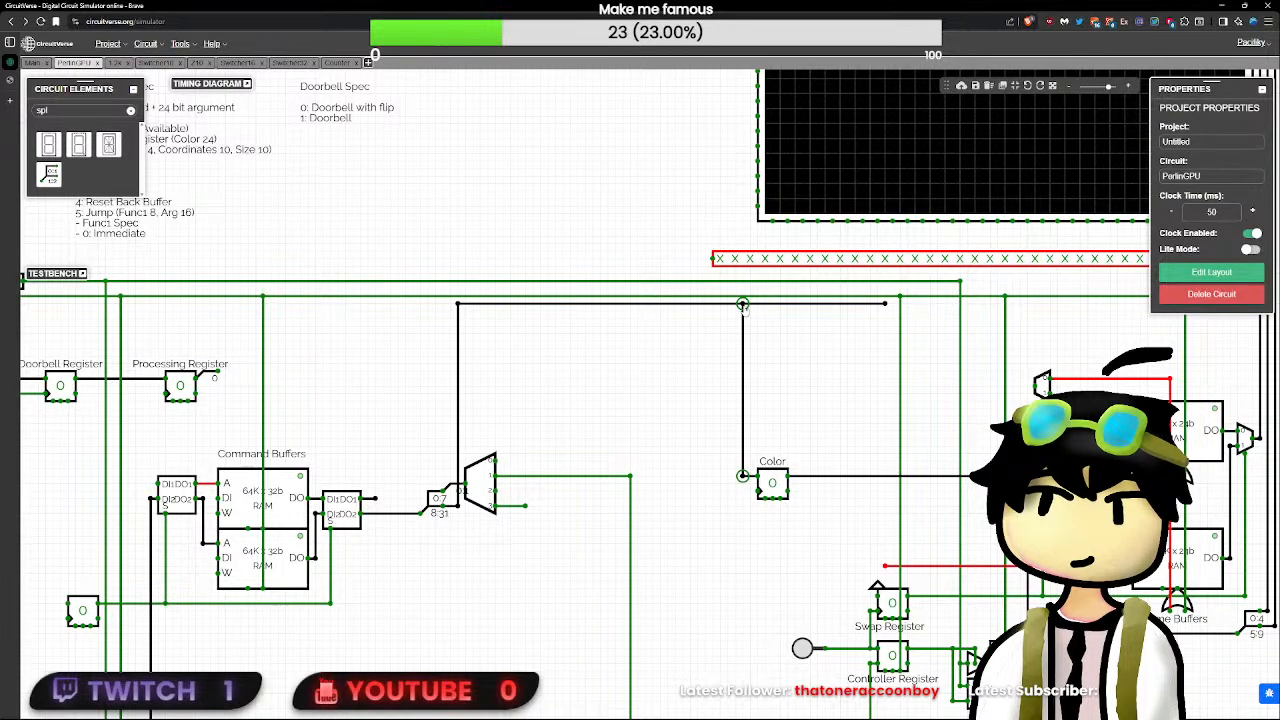
pyautogui.moveTo(742, 303); pyautogui.dragTo(750, 303)
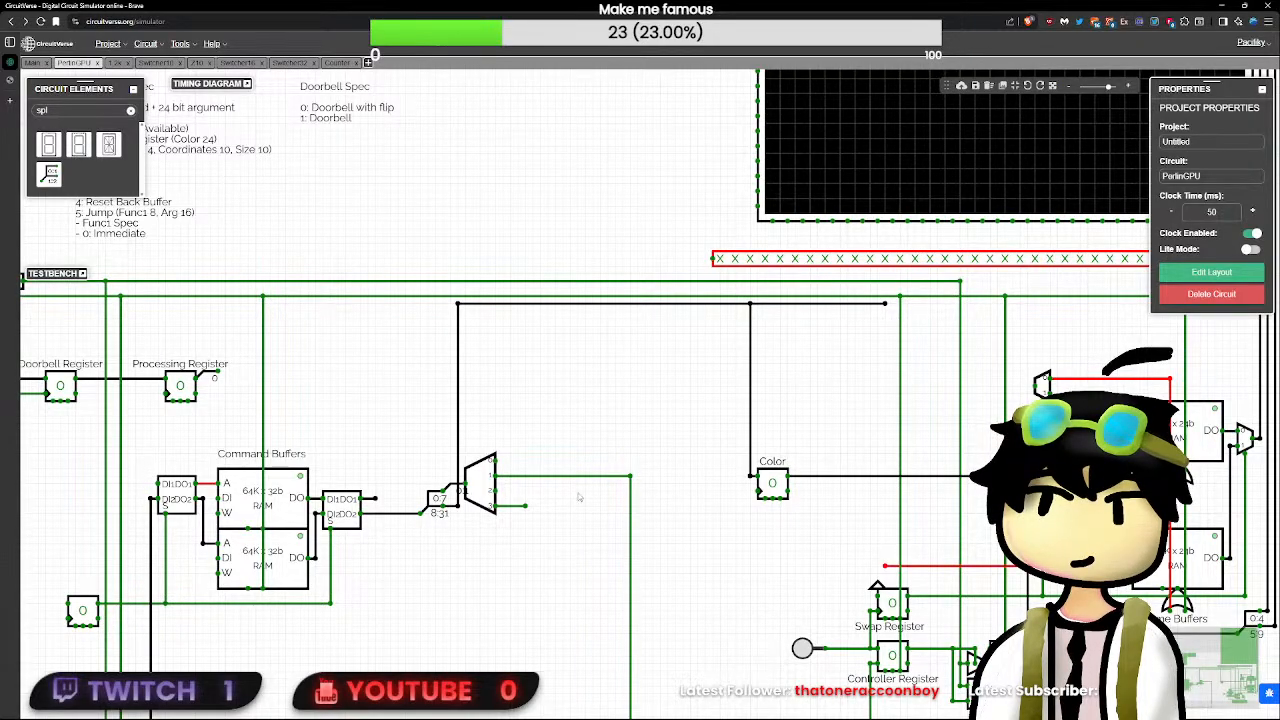
# - Wire decoder output 2 to the Color register's clock input and remove the leftover 8:31 wire end beyond the branch
pyautogui.moveTo(495, 491); pyautogui.dragTo(758, 491)
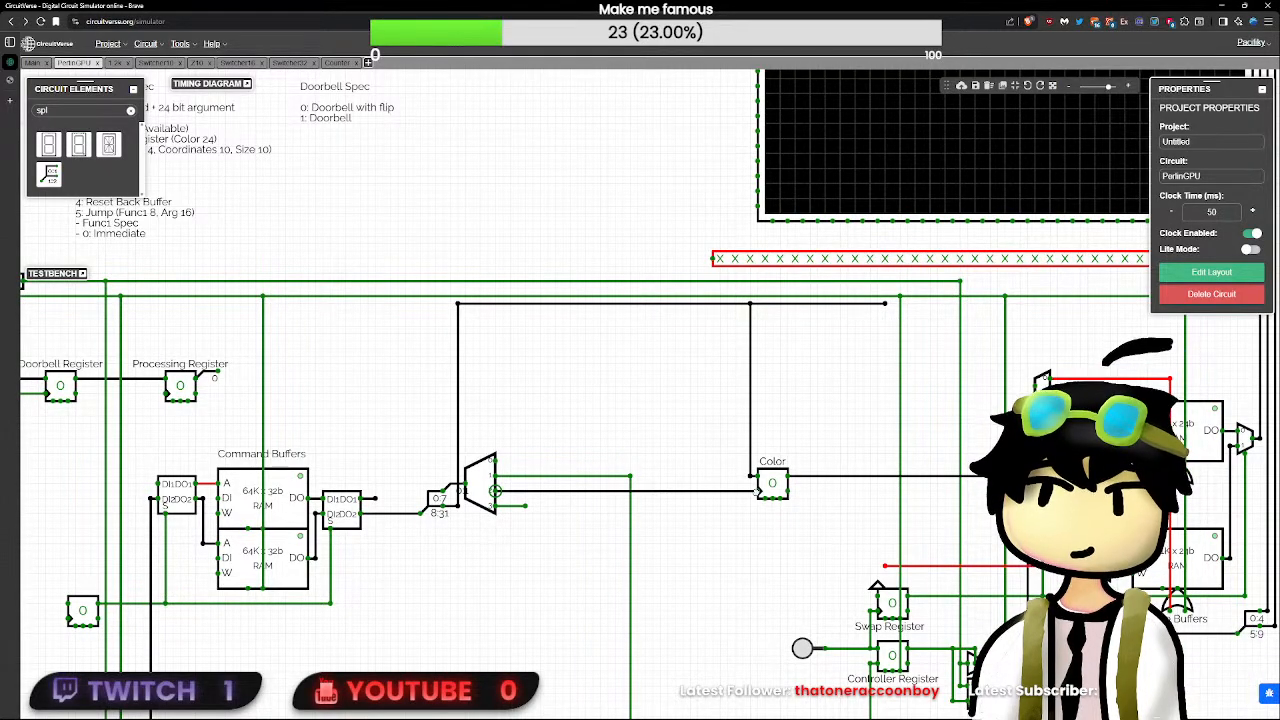
pyautogui.click(771, 481)
pyautogui.click(885, 304)
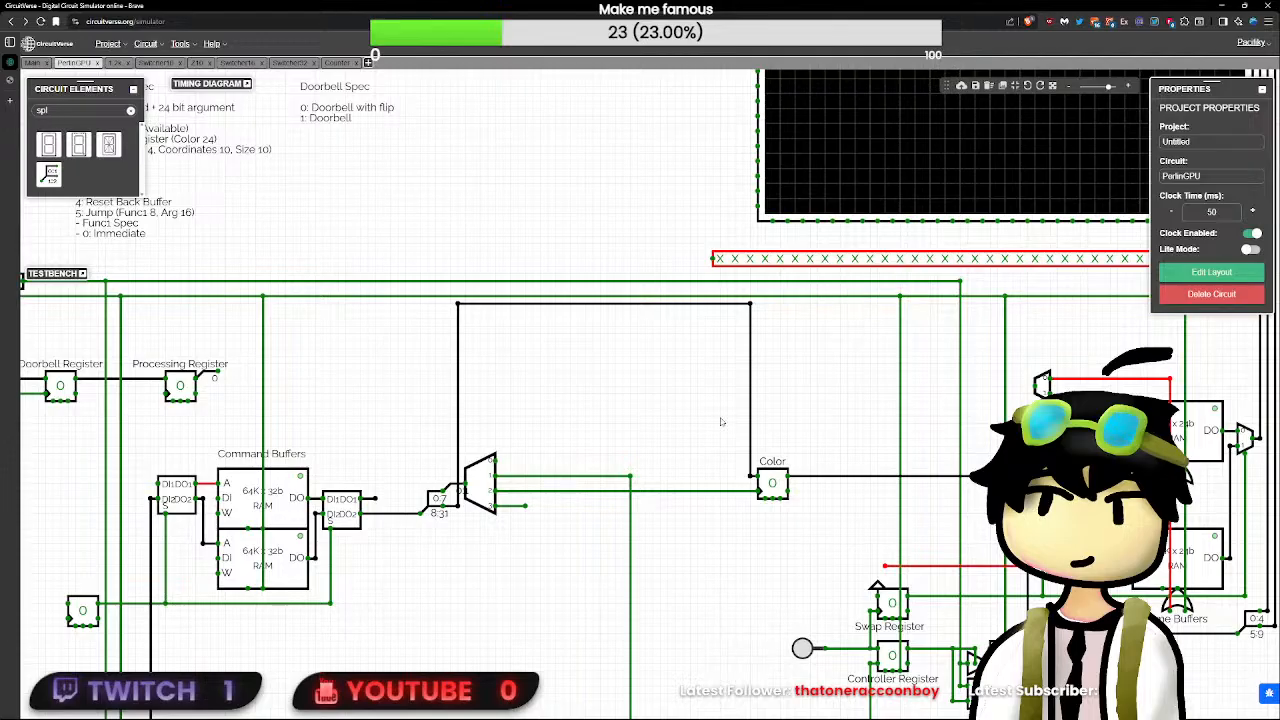
pyautogui.moveTo(771, 483); pyautogui.dragTo(682, 484)
pyautogui.hotkey('ctrl', 'z')
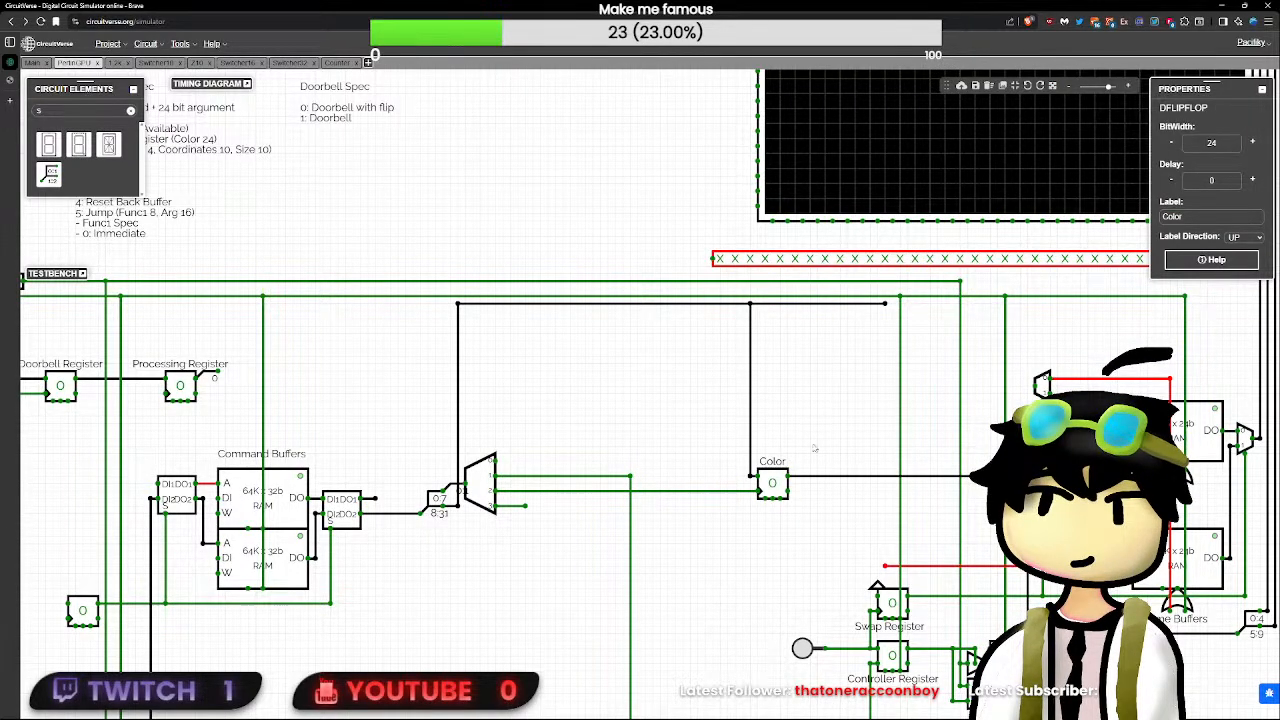
pyautogui.click(885, 304)
pyautogui.press('Delete')
# - Move the Color register together with its 8:31 wire branch farther away from the decoder
pyautogui.click(765, 487)
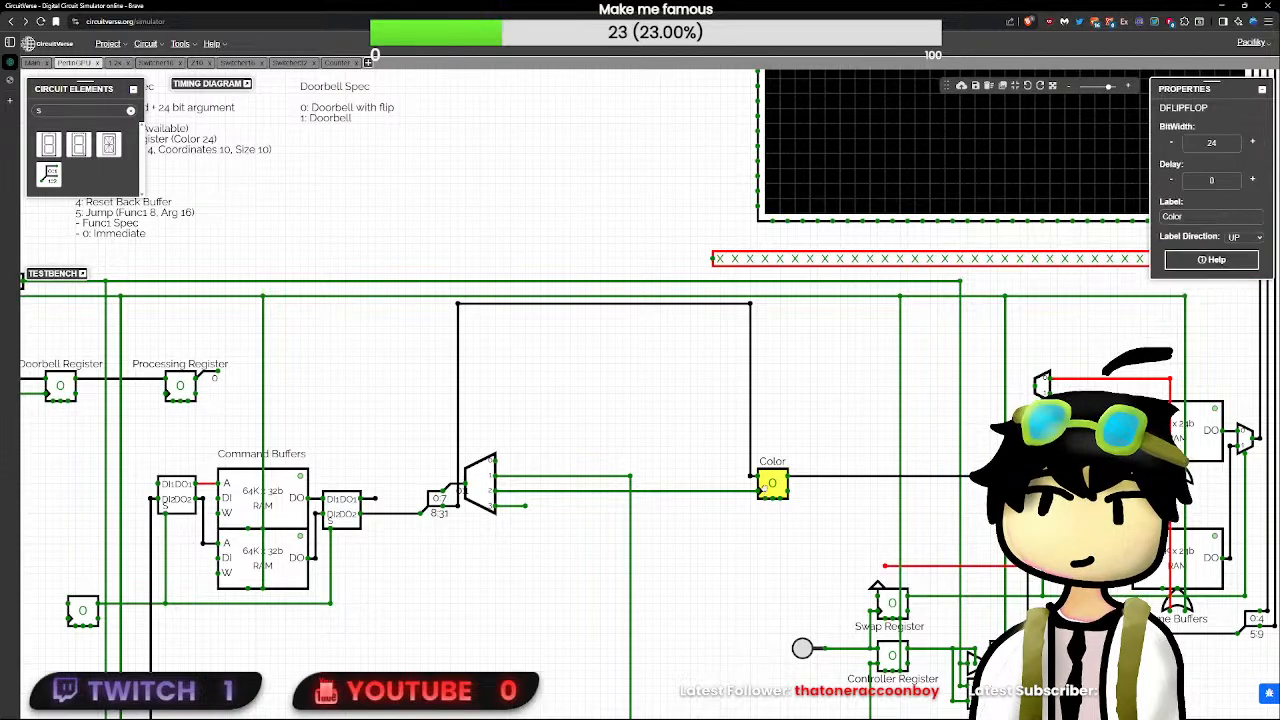
pyautogui.moveTo(726, 568); pyautogui.dragTo(788, 305)
pyautogui.moveTo(772, 485); pyautogui.dragTo(847, 486)
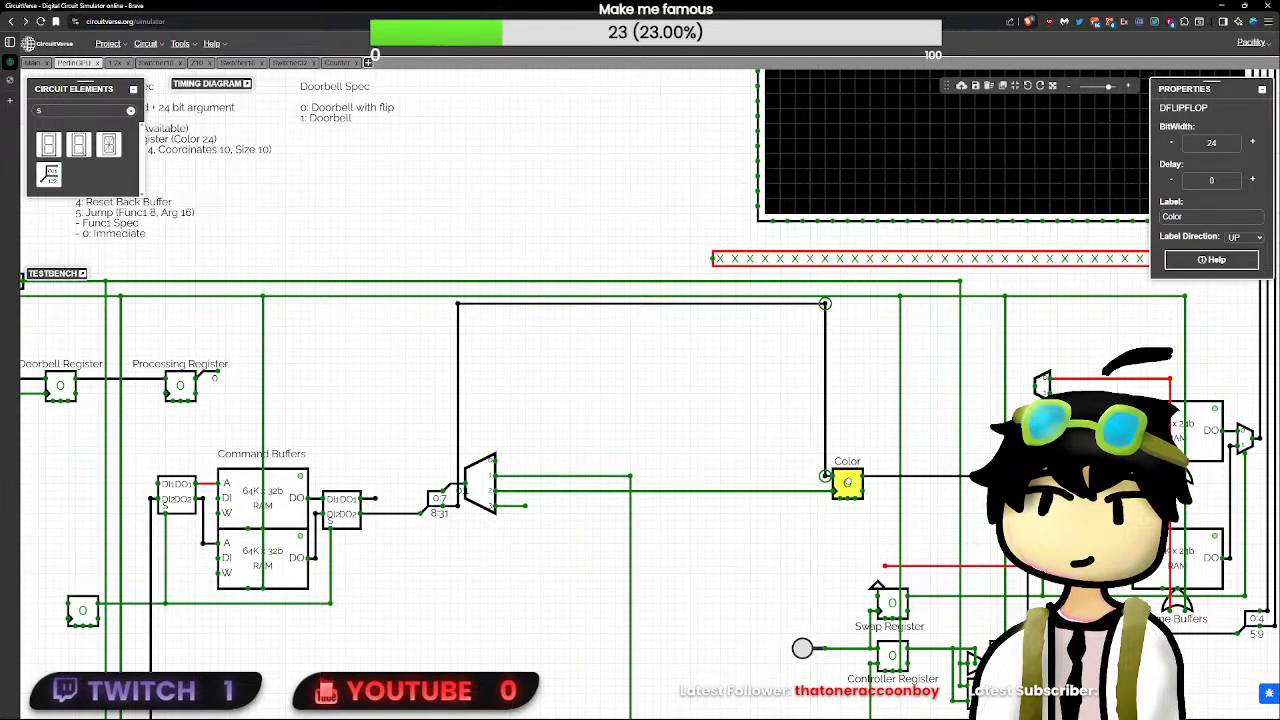
pyautogui.click(813, 547)
# - Delete the loose wire stub on decoder output 3
pyautogui.scroll(2, 632, 597)
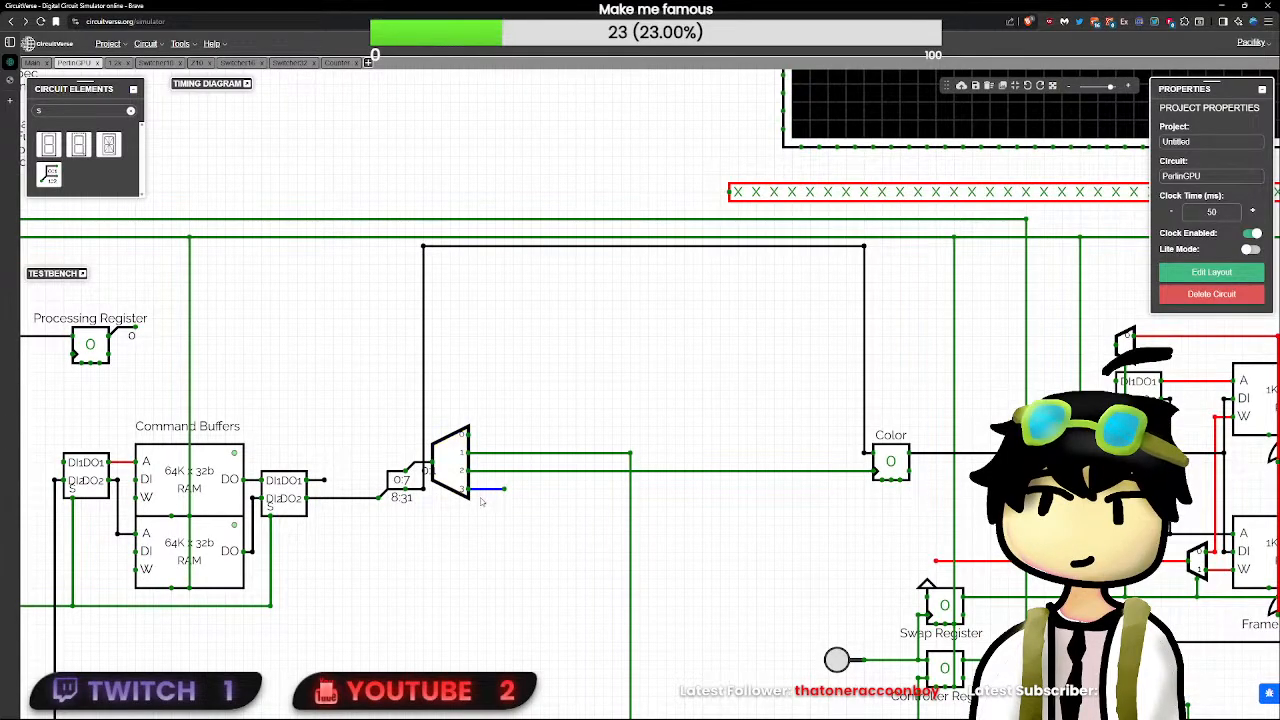
pyautogui.scroll(-1, 465, 528)
pyautogui.scroll(-3, 465, 528)
pyautogui.scroll(1, 540, 602)
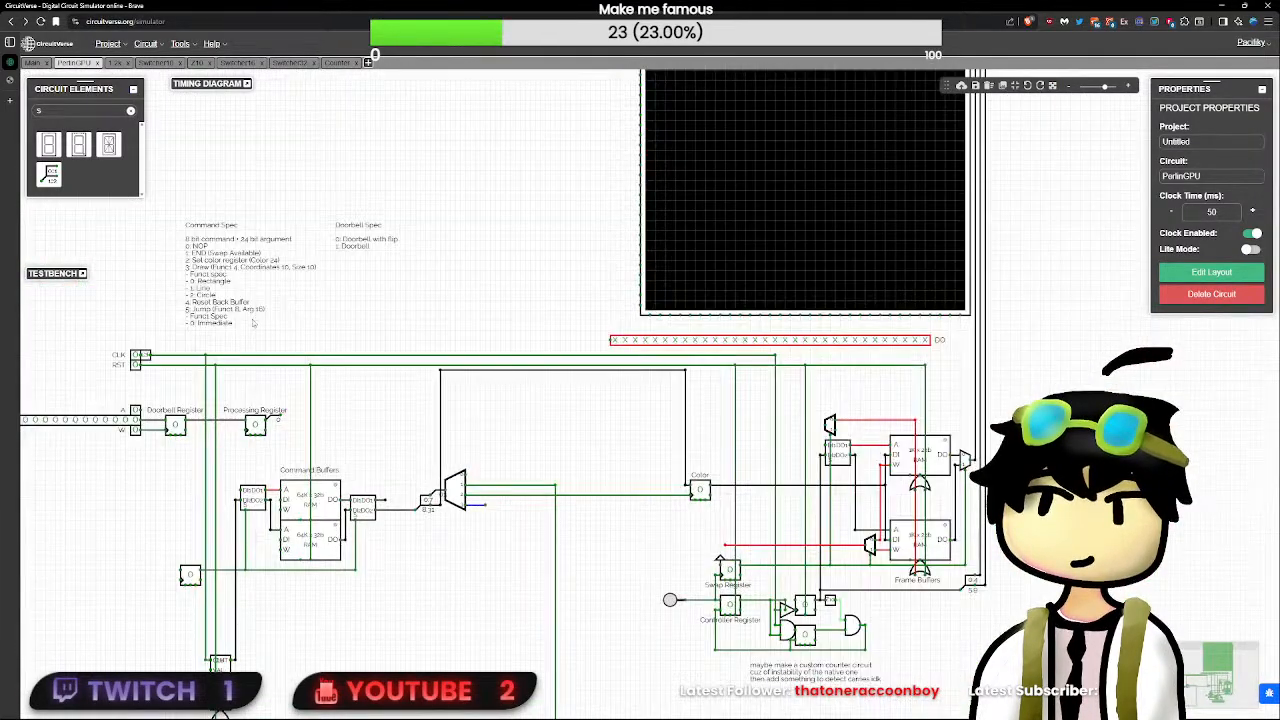
pyautogui.scroll(2, 507, 605)
pyautogui.moveTo(473, 457)
pyautogui.mouseDown()
pyautogui.moveTo(517, 445)
pyautogui.moveTo(751, 452)
pyautogui.moveTo(443, 452)
pyautogui.mouseUp()
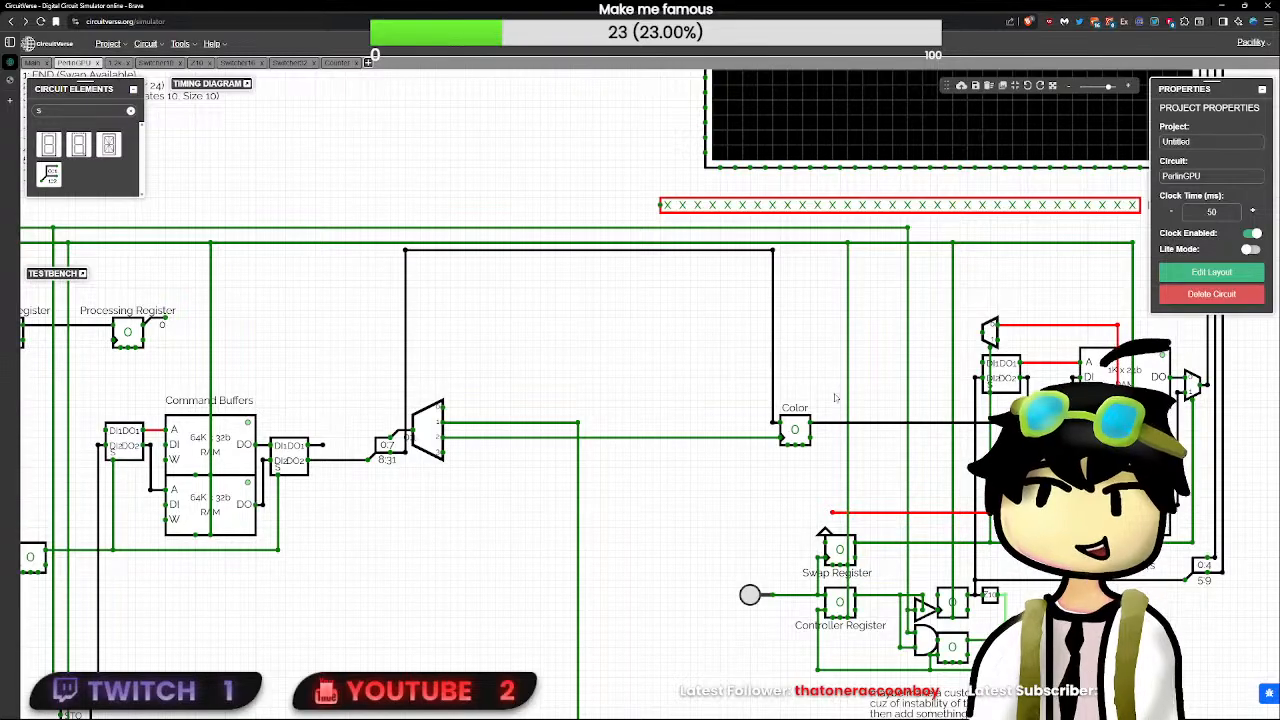
# - Wire the Color register's asynchronous reset input up to the RST line
pyautogui.scroll(-3, 775, 470)
pyautogui.scroll(2, 770, 473)
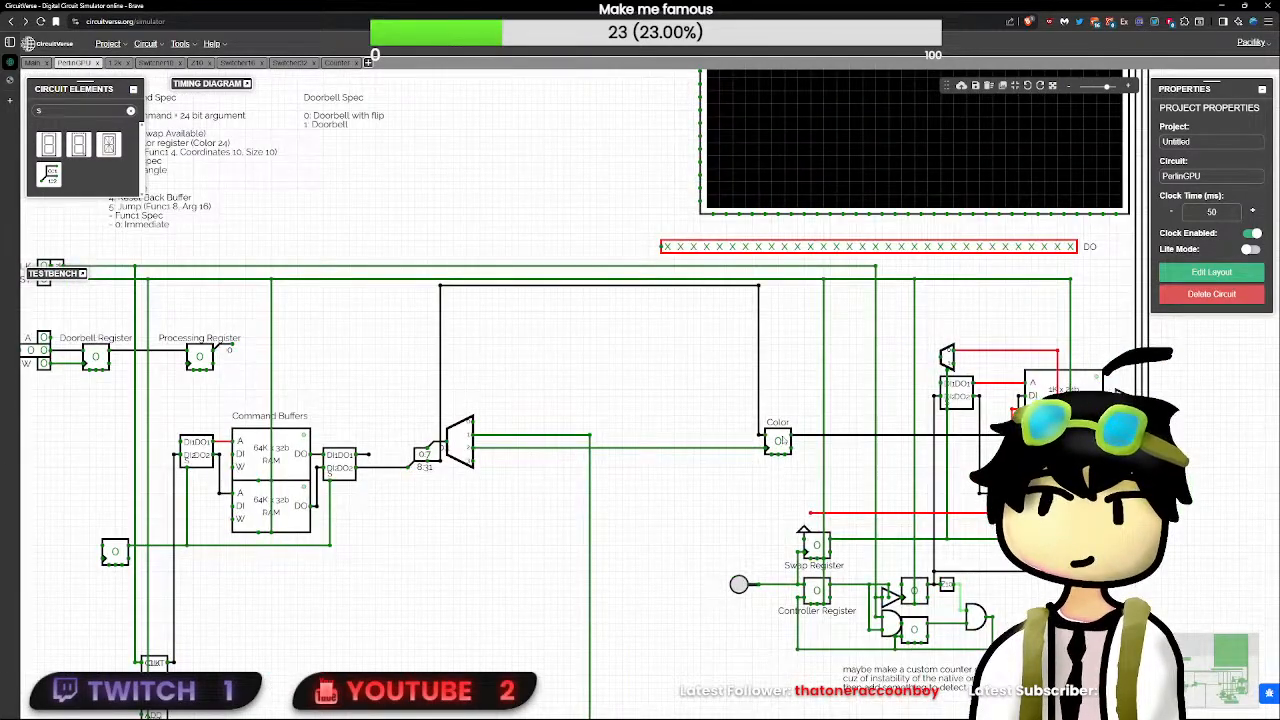
pyautogui.moveTo(785, 452); pyautogui.dragTo(800, 310)
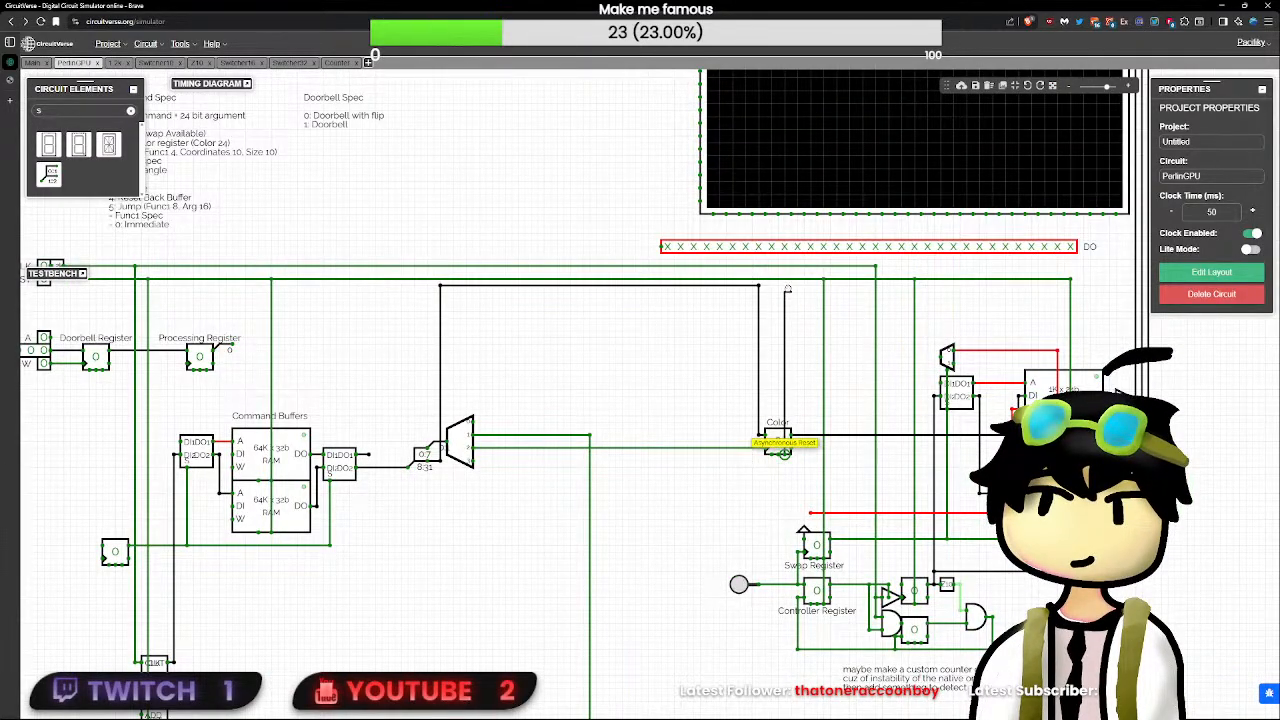
pyautogui.scroll(1, 782, 452)
pyautogui.click(777, 450)
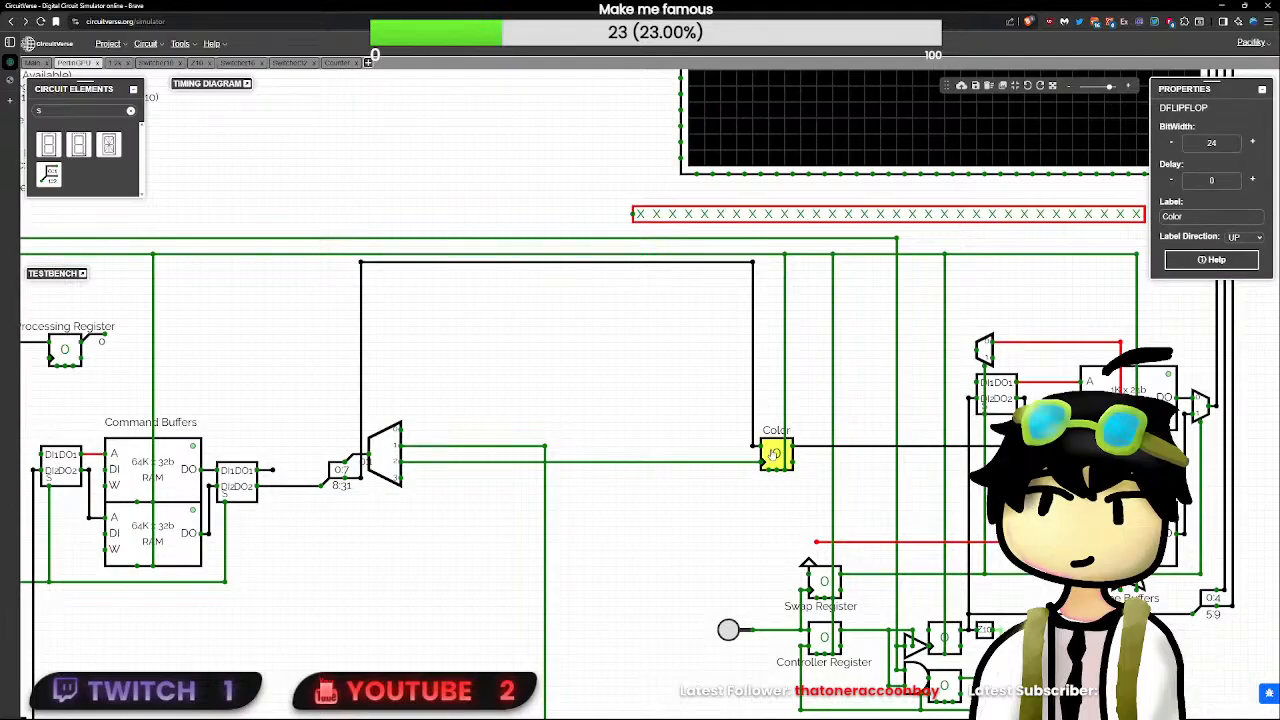
pyautogui.click(777, 487)
pyautogui.scroll(-2, 604, 453)
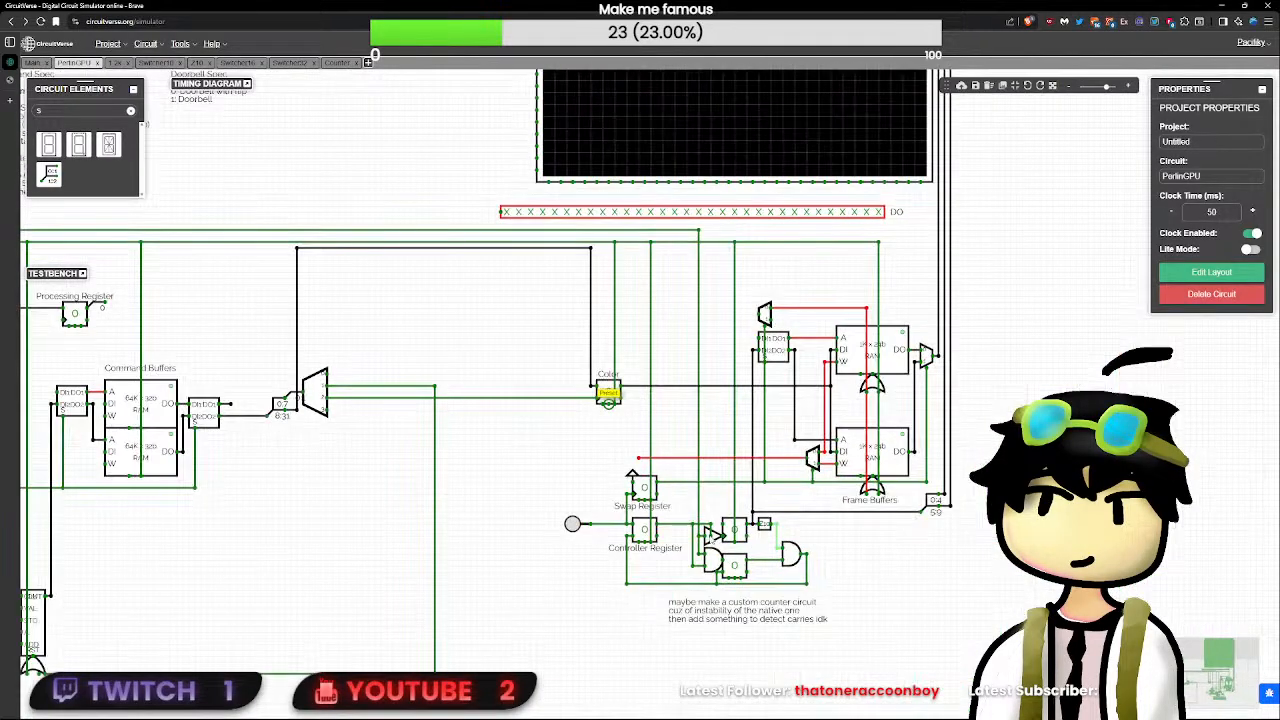
pyautogui.moveTo(573, 474); pyautogui.dragTo(833, 529)
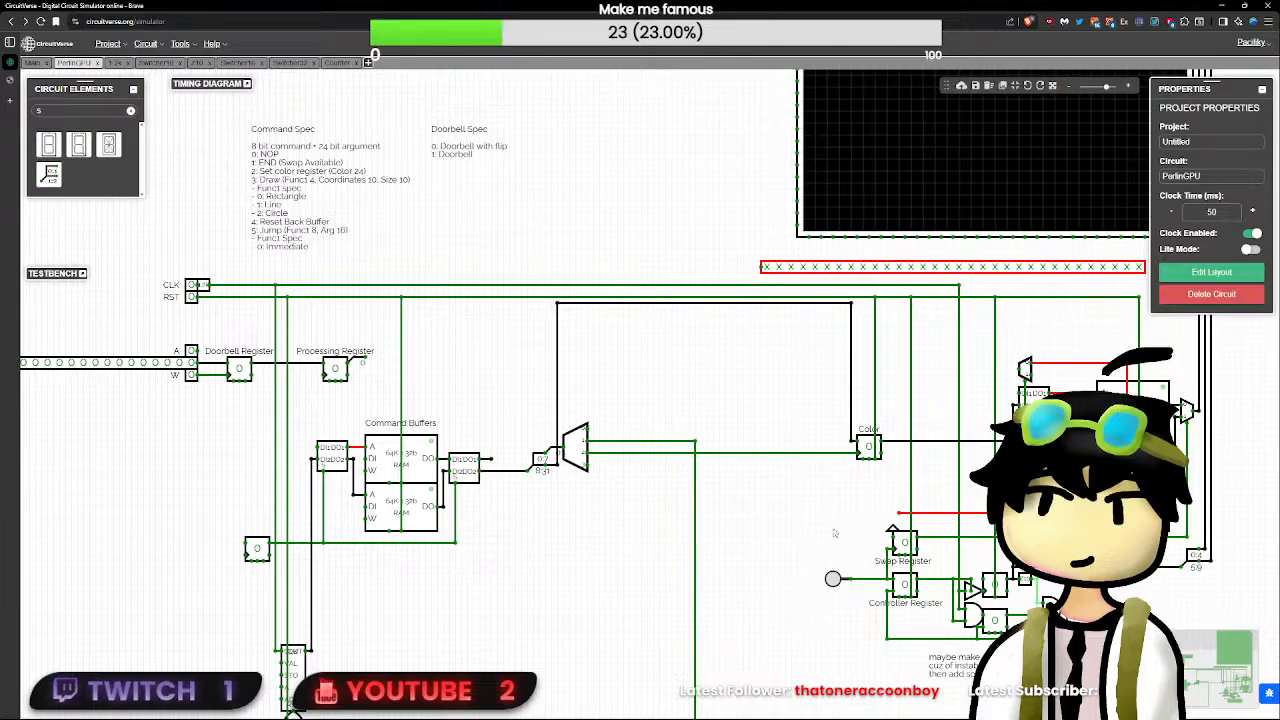
pyautogui.scroll(1, 834, 532)
pyautogui.moveTo(818, 489); pyautogui.dragTo(718, 481)
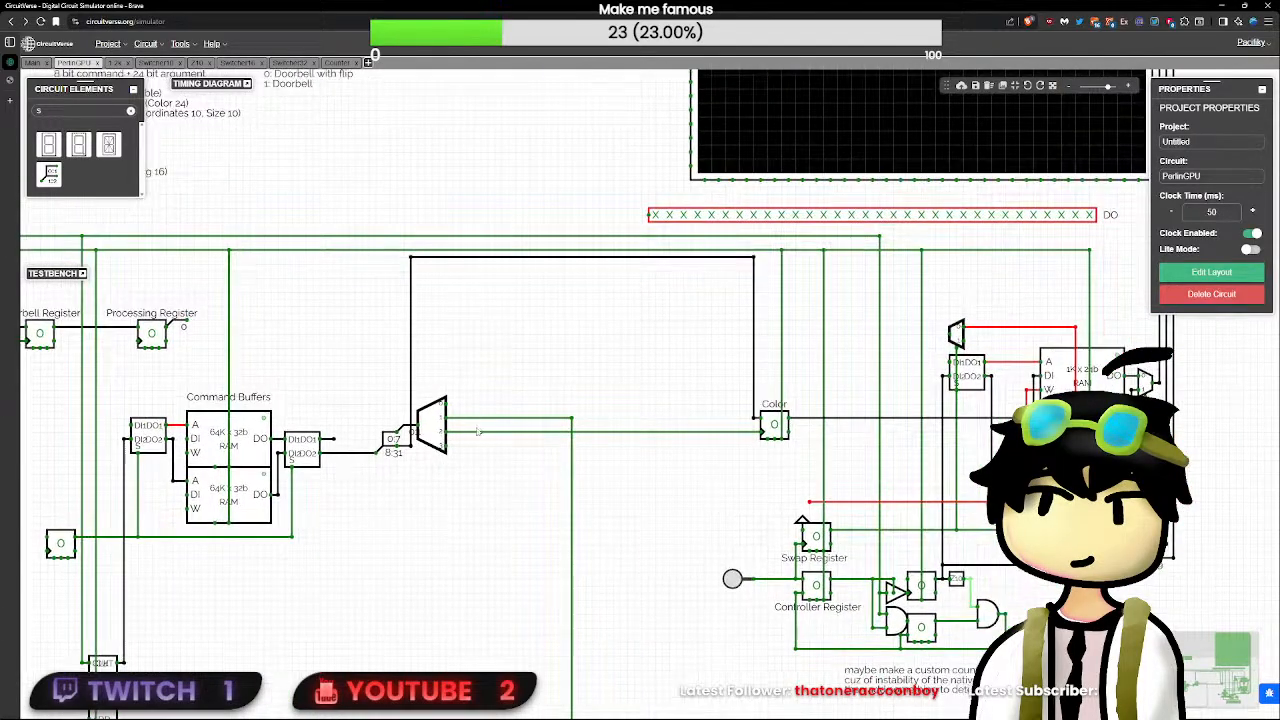
pyautogui.moveTo(445, 447); pyautogui.dragTo(677, 460)
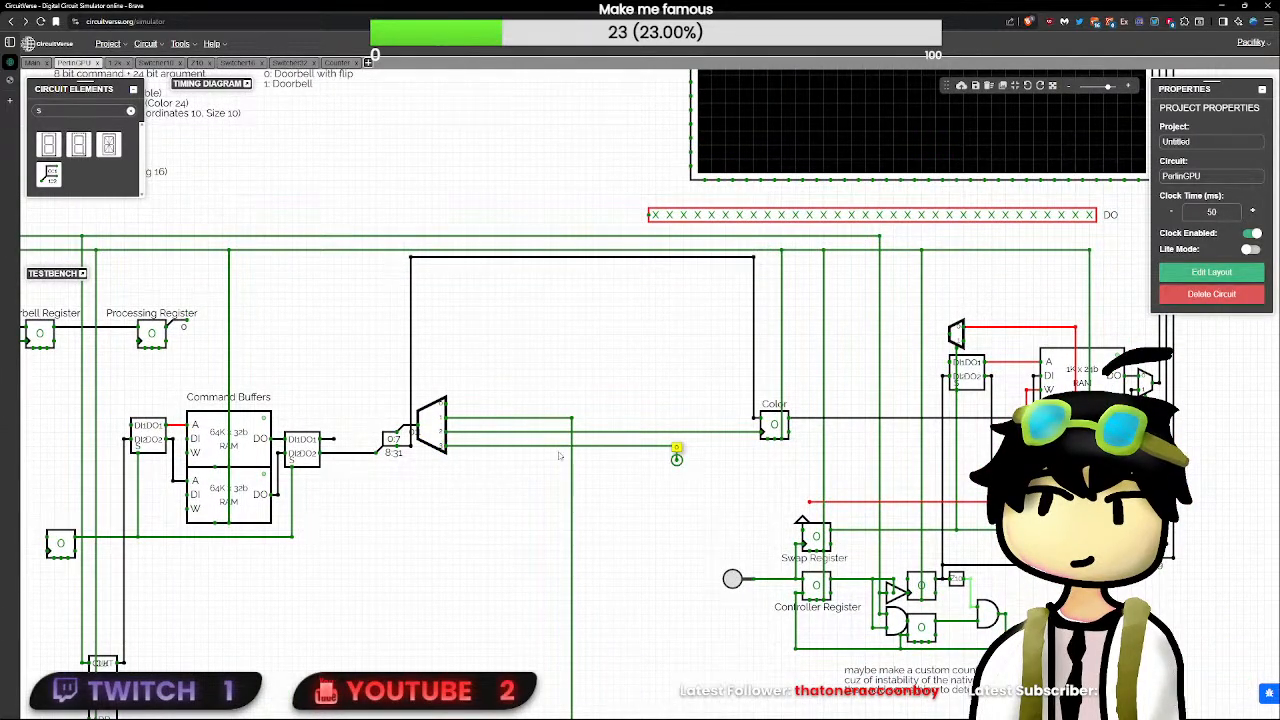
pyautogui.click(522, 447)
pyautogui.press('Delete')
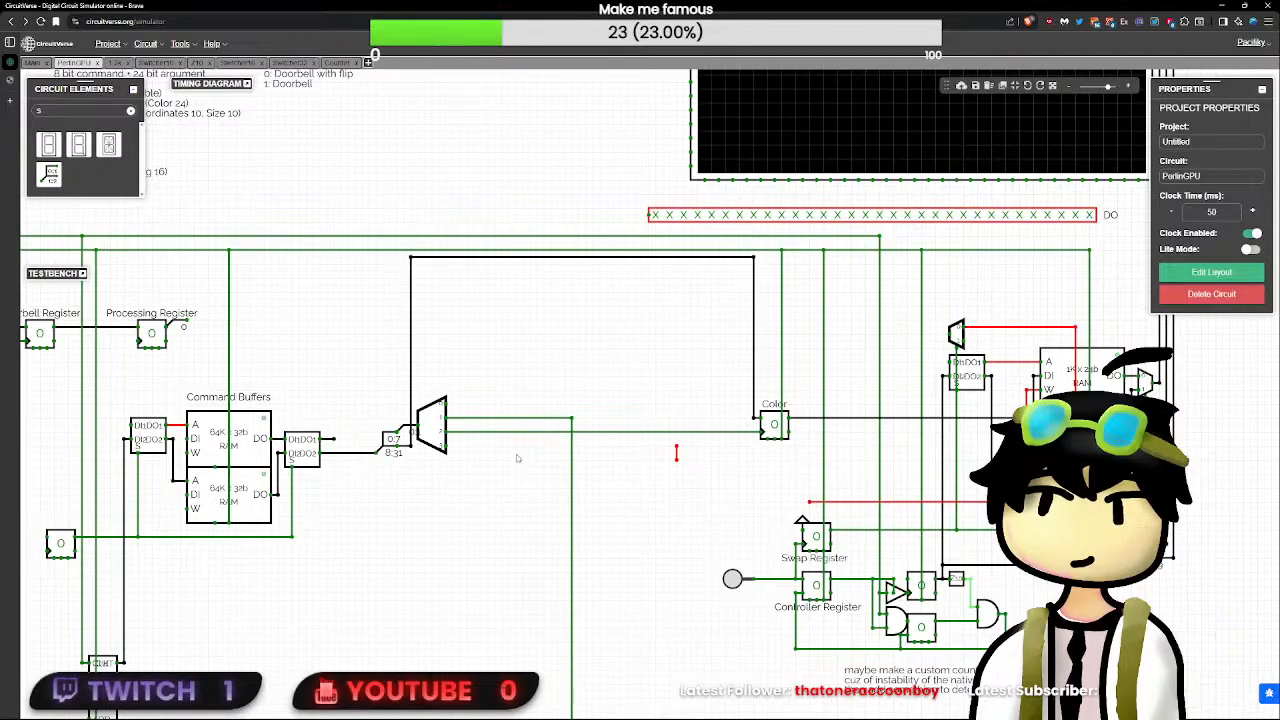
# - Examine the Counter subcircuit and its STO input, and return to the PerlinGPU circuit to check the Color register's pins
pyautogui.doubleClick(103, 686)
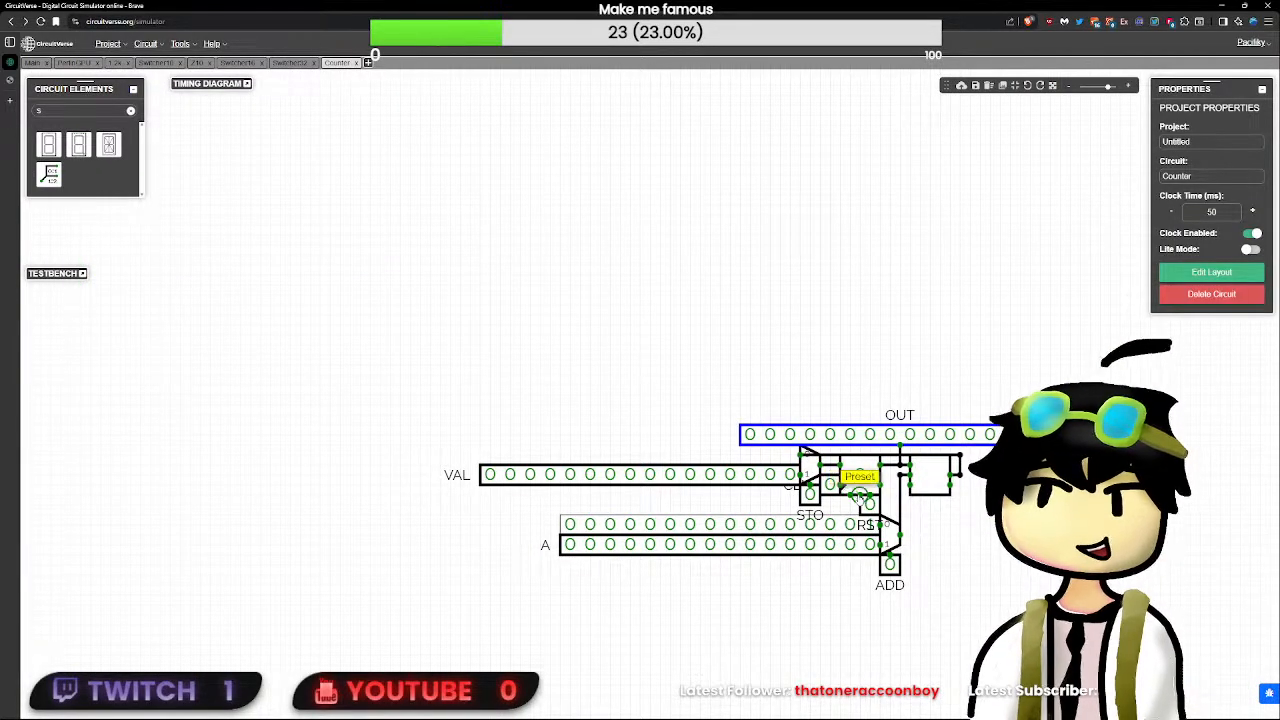
pyautogui.click(810, 492)
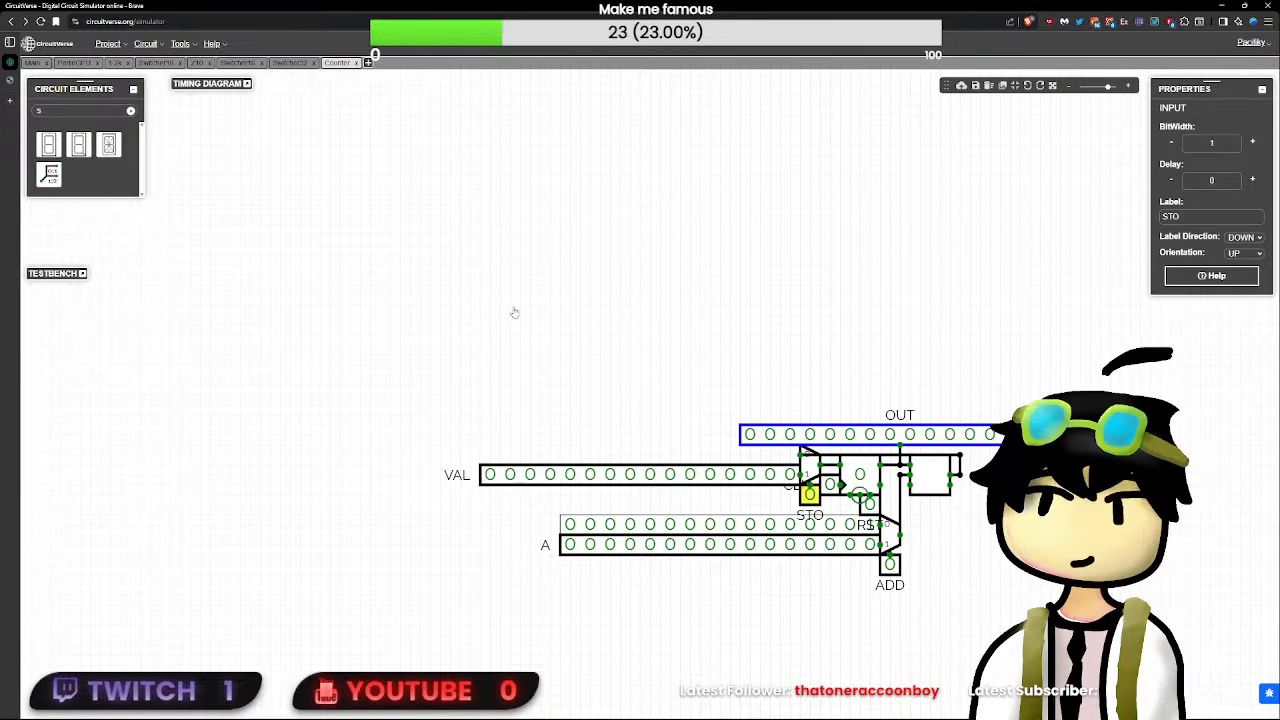
pyautogui.click(64, 63)
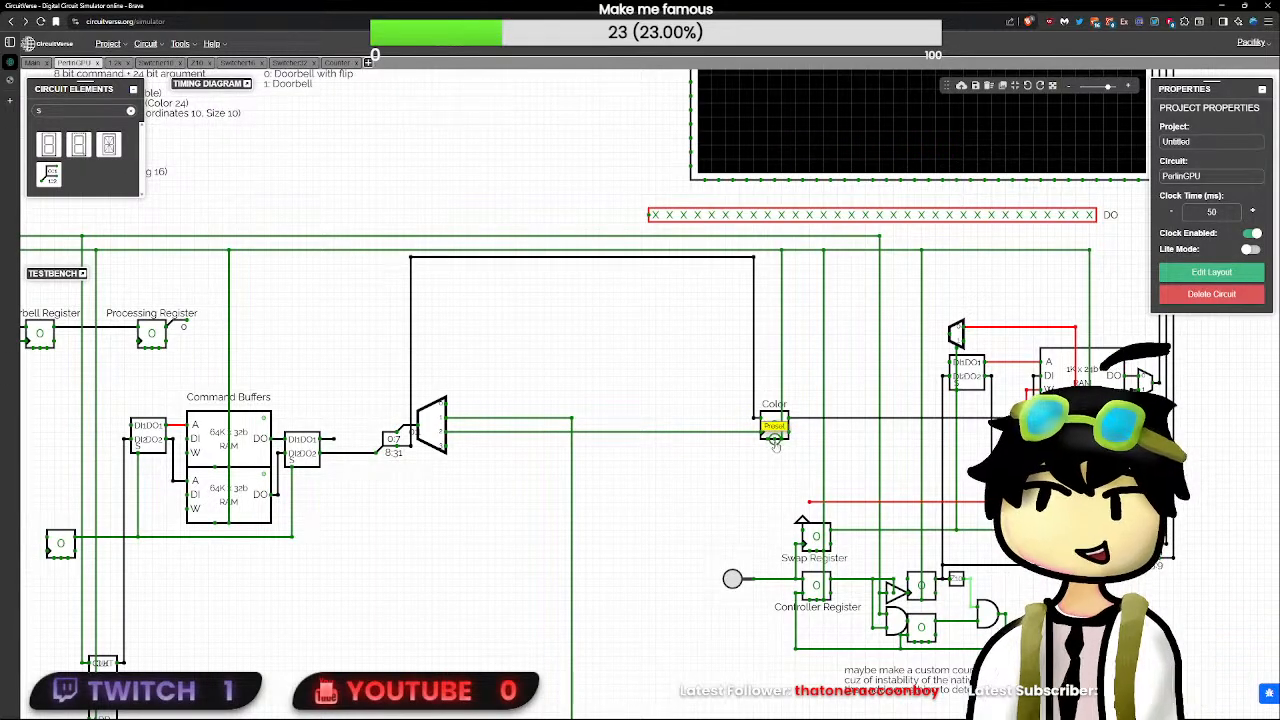
pyautogui.scroll(2, 788, 447)
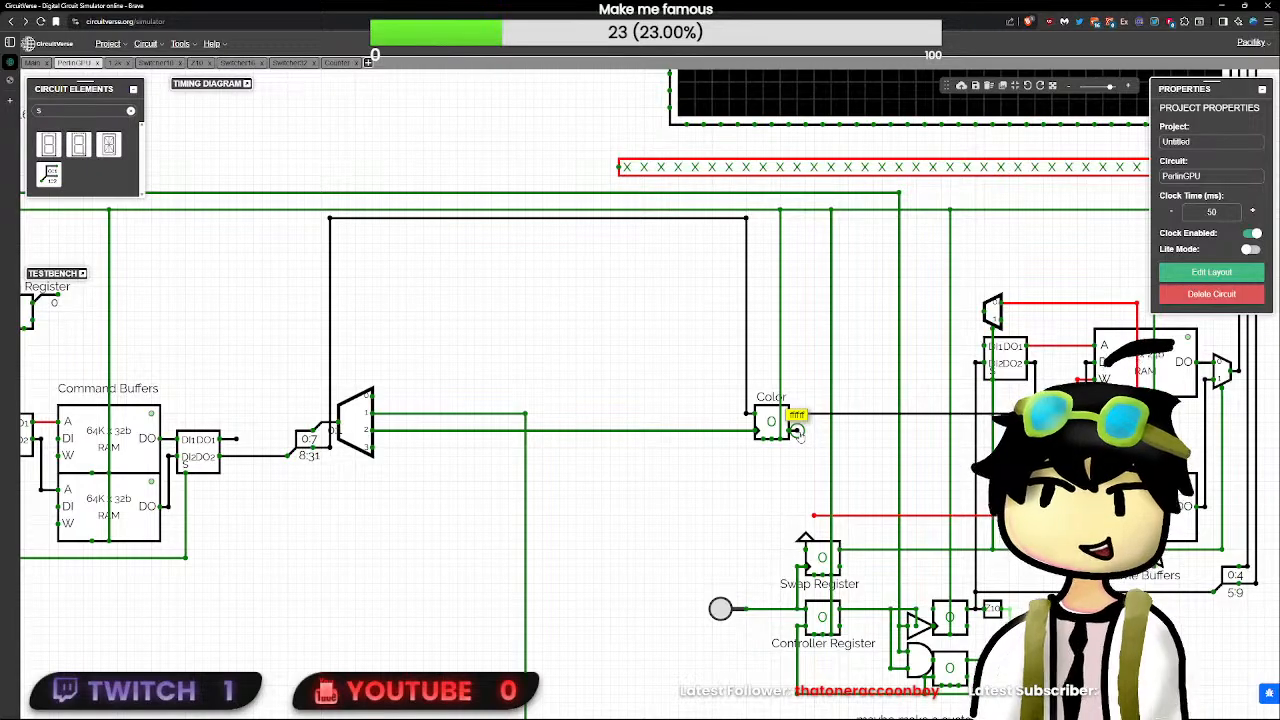
pyautogui.scroll(1, 792, 431)
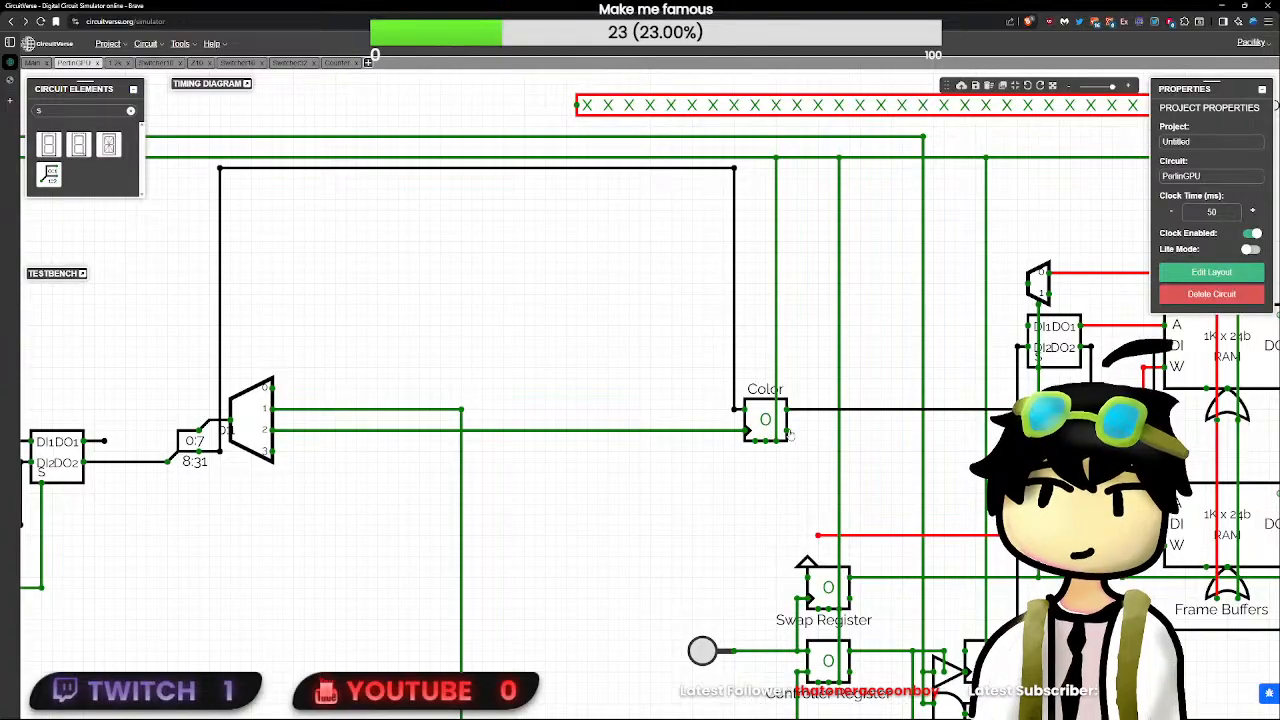
pyautogui.scroll(-1, 746, 488)
pyautogui.scroll(1, 748, 488)
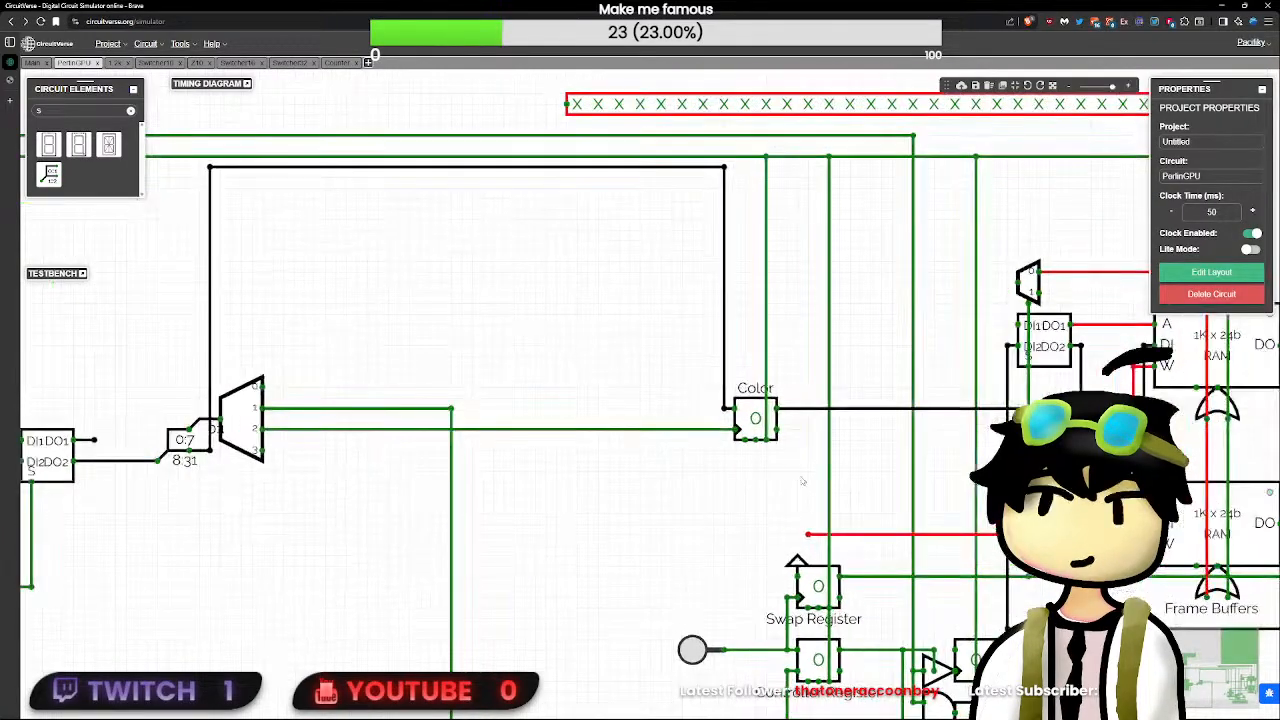
# - Move the Color register together with its 8:31 wire branch back closer to the decoder
pyautogui.moveTo(802, 480); pyautogui.dragTo(652, 500)
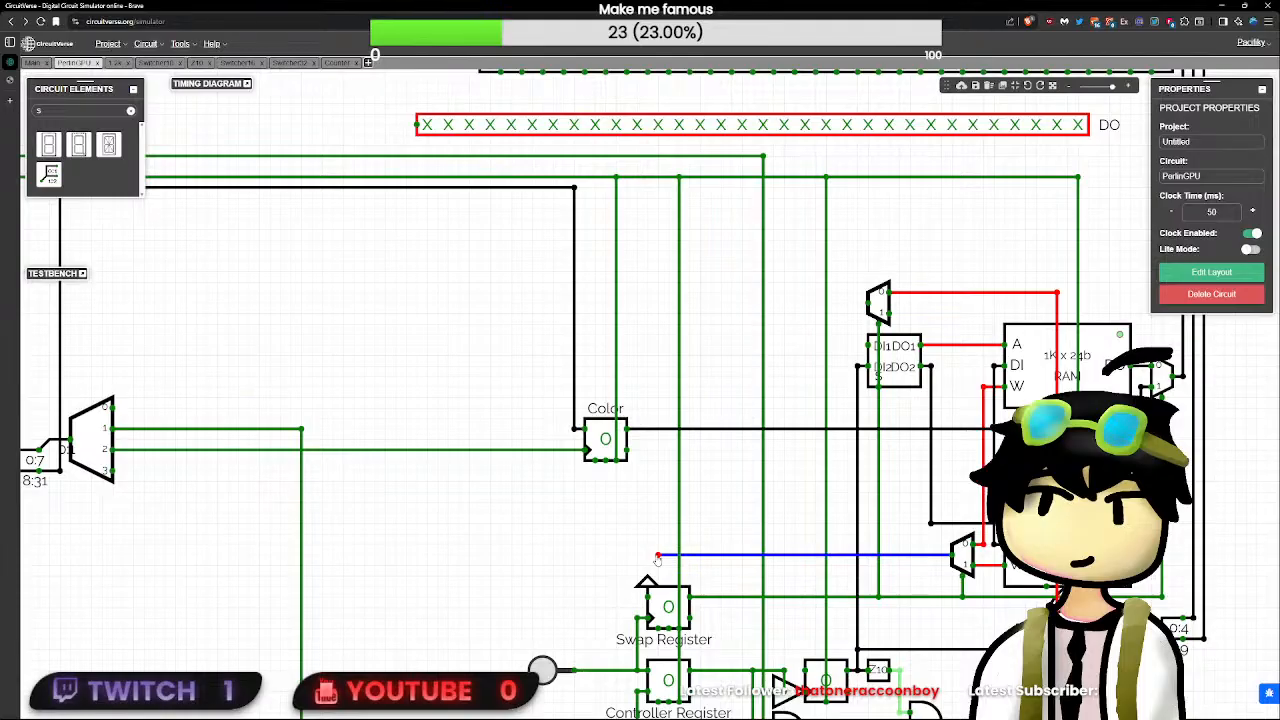
pyautogui.scroll(-3, 660, 556)
pyautogui.scroll(2, 660, 556)
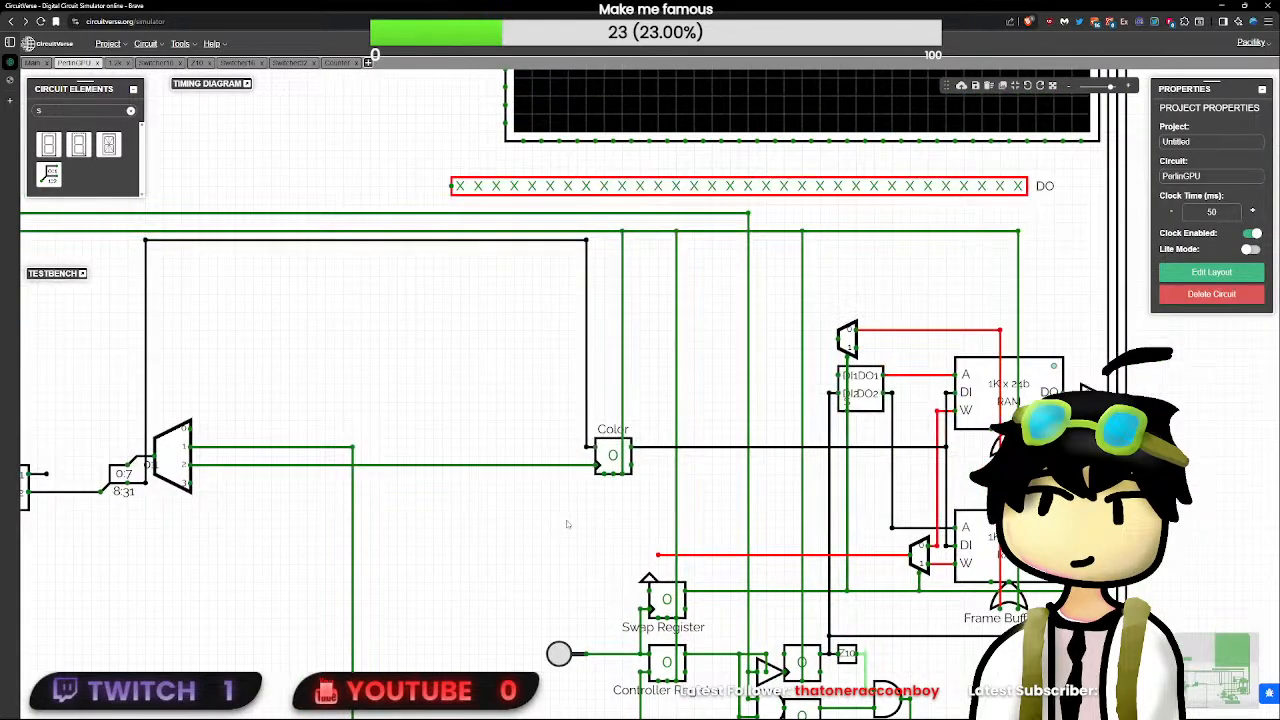
pyautogui.moveTo(649, 491); pyautogui.dragTo(566, 240)
pyautogui.moveTo(609, 446); pyautogui.dragTo(484, 446)
# - Examine the Counter with its OR gate and how its clock and reset wires connect to the CLK and RST lines
pyautogui.moveTo(515, 505); pyautogui.dragTo(868, 497)
pyautogui.moveTo(420, 577); pyautogui.dragTo(877, 414)
pyautogui.scroll(-3, 694, 463)
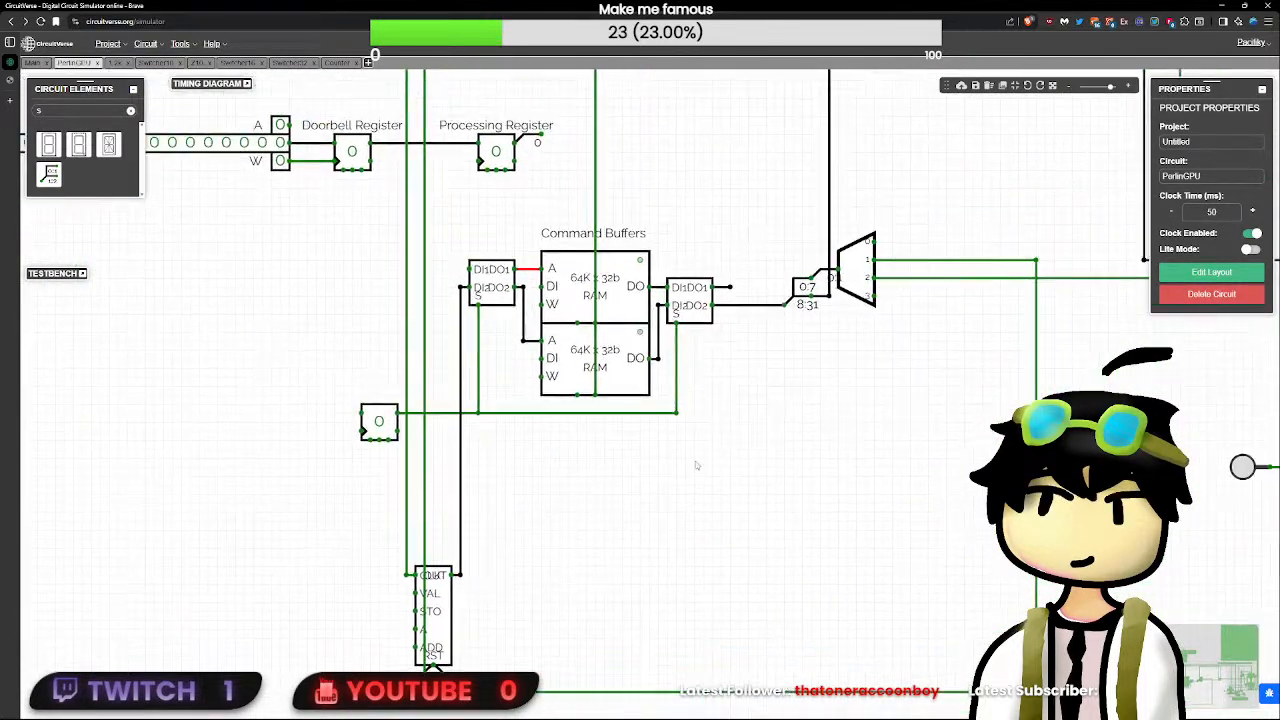
pyautogui.moveTo(624, 512); pyautogui.dragTo(462, 640)
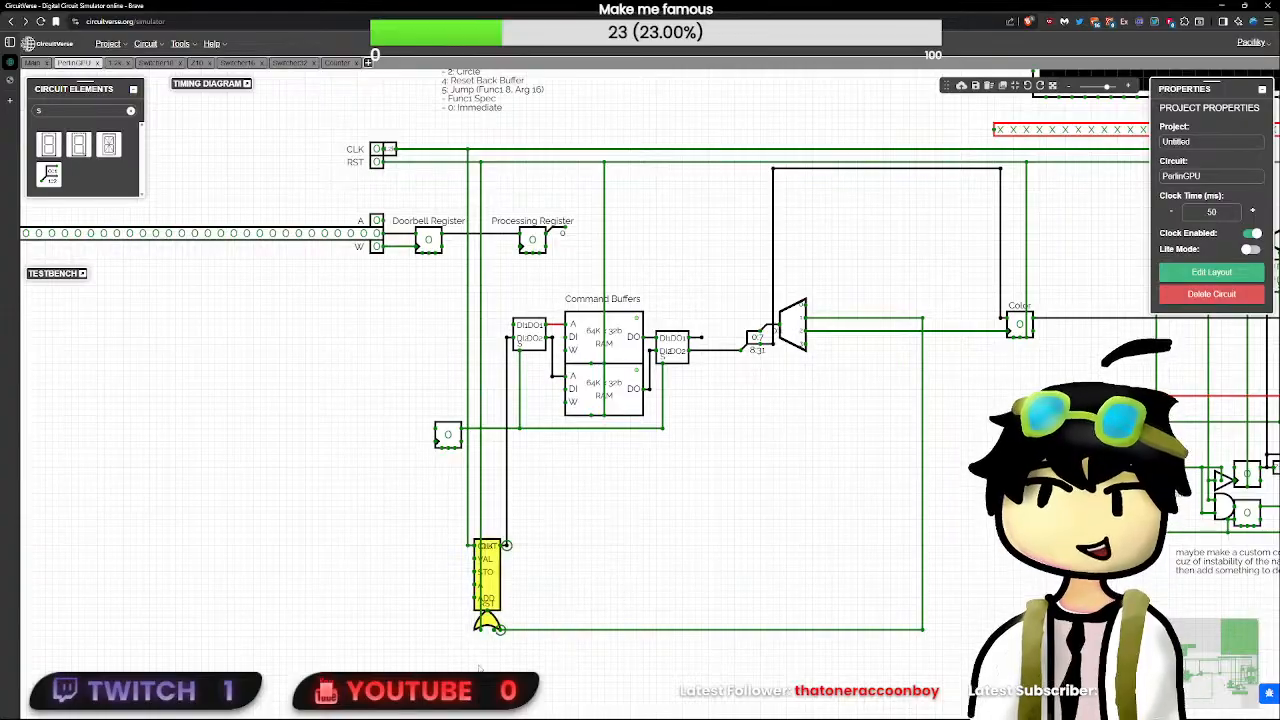
pyautogui.click(597, 563)
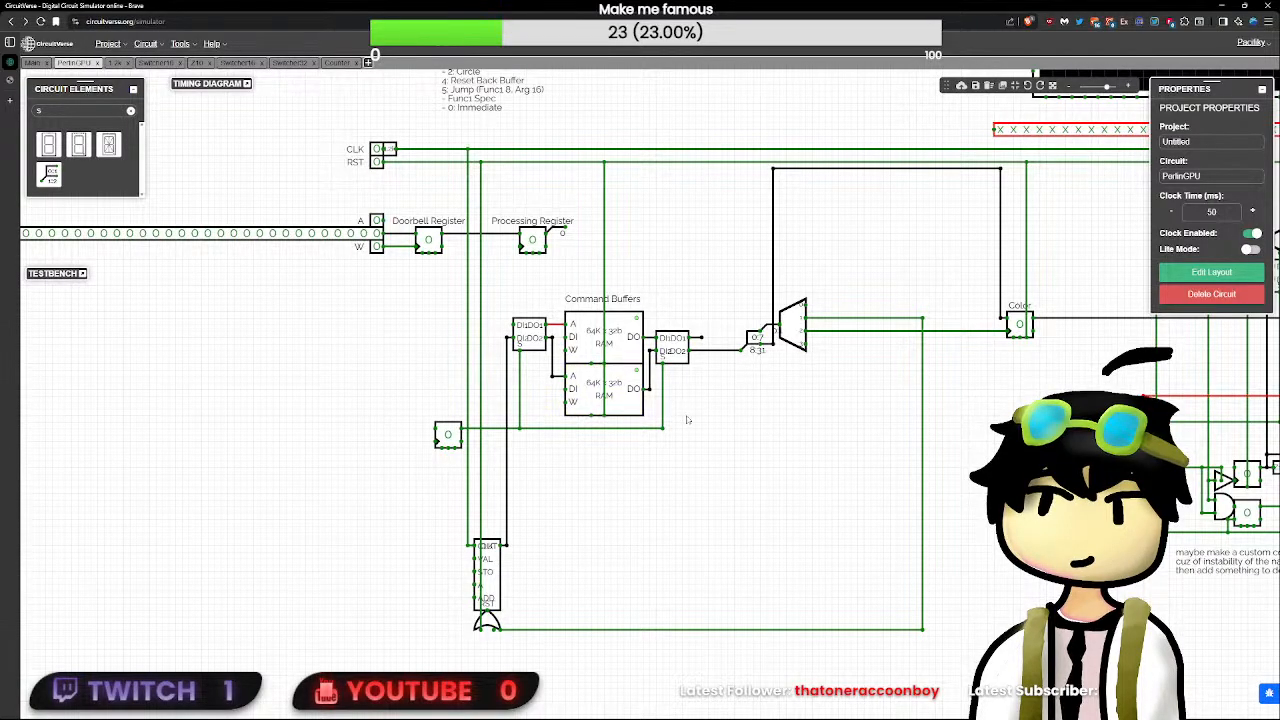
pyautogui.click(391, 149)
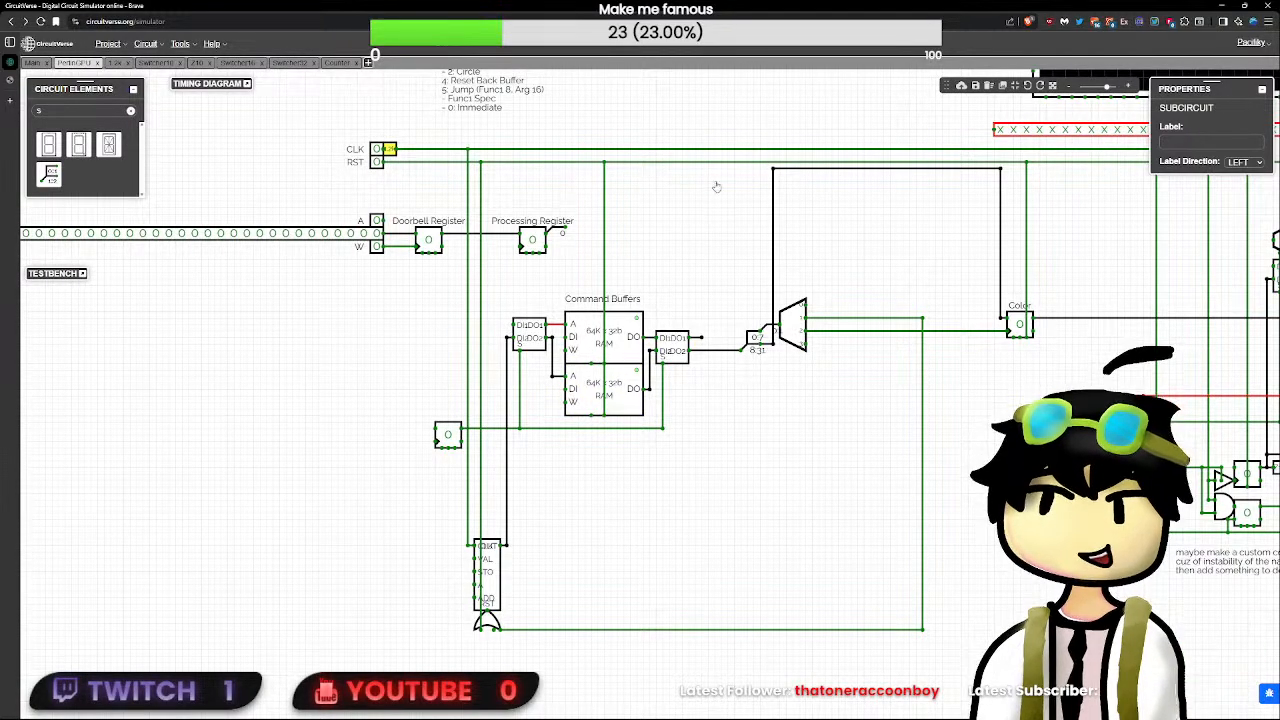
pyautogui.click(765, 402)
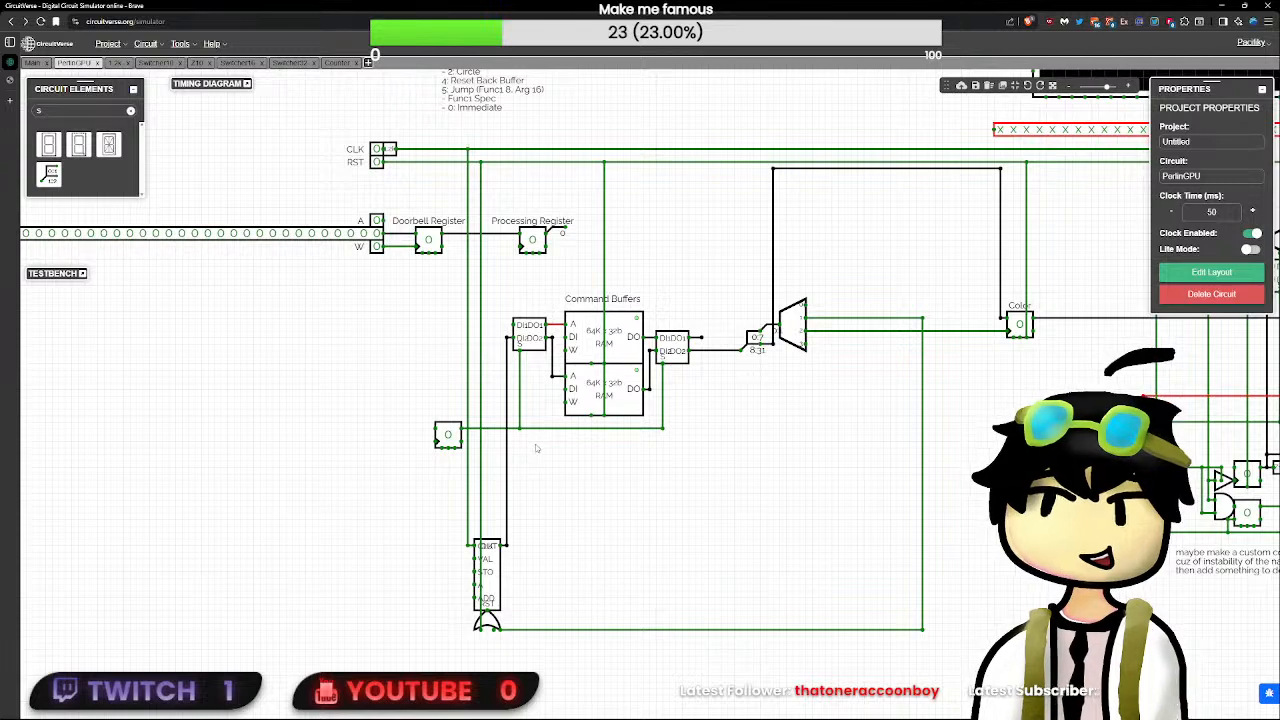
pyautogui.moveTo(608, 516); pyautogui.dragTo(456, 681)
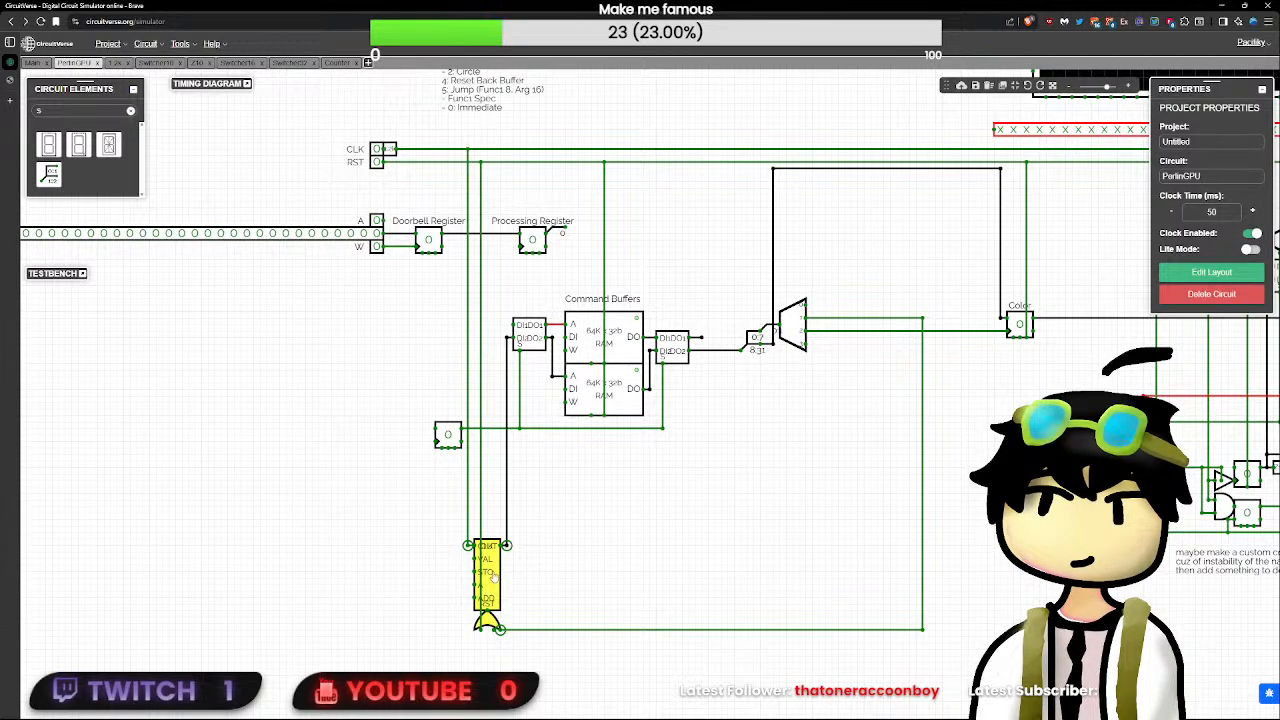
pyautogui.keyDown('shift'); pyautogui.click(468, 545); pyautogui.keyUp('shift')
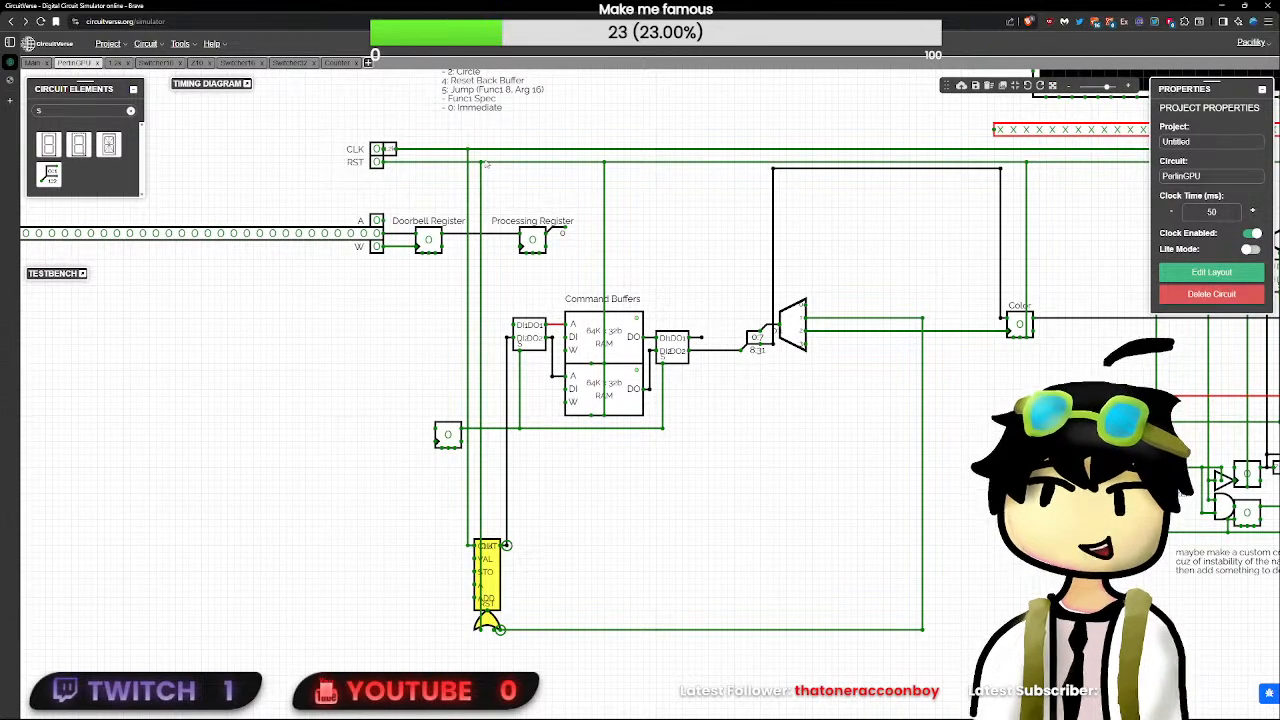
pyautogui.click(499, 556)
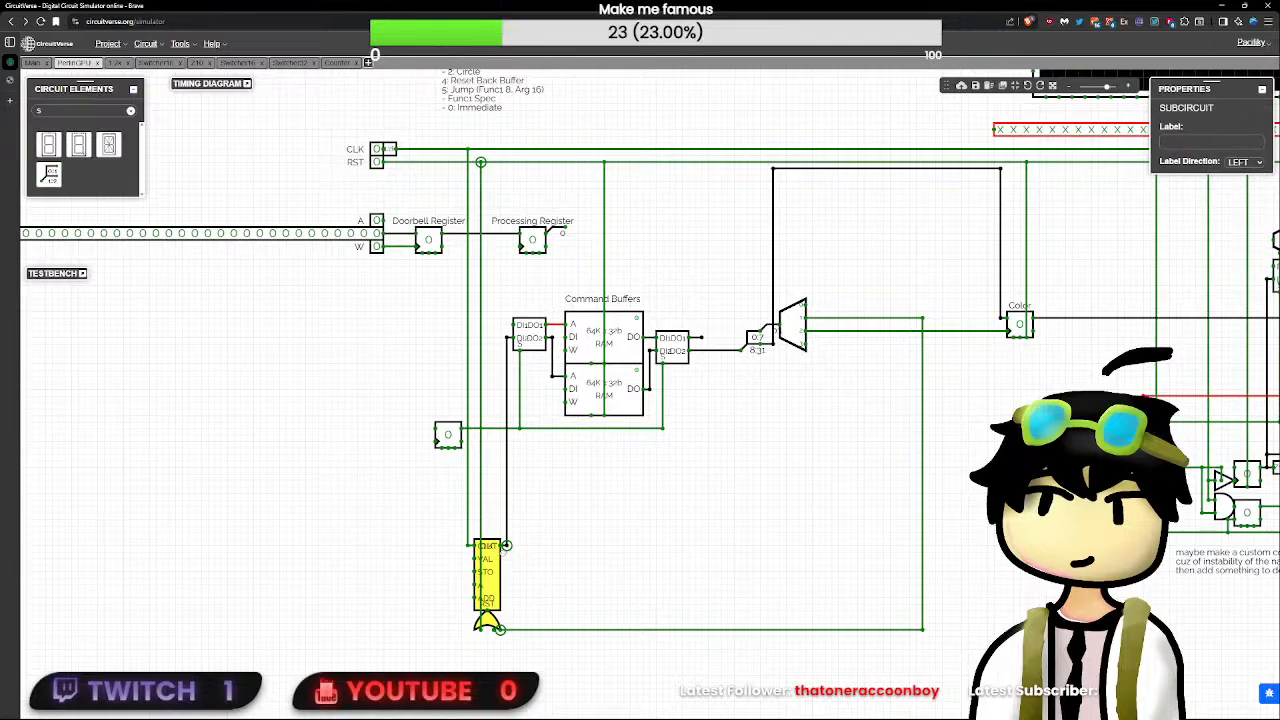
pyautogui.click(657, 591)
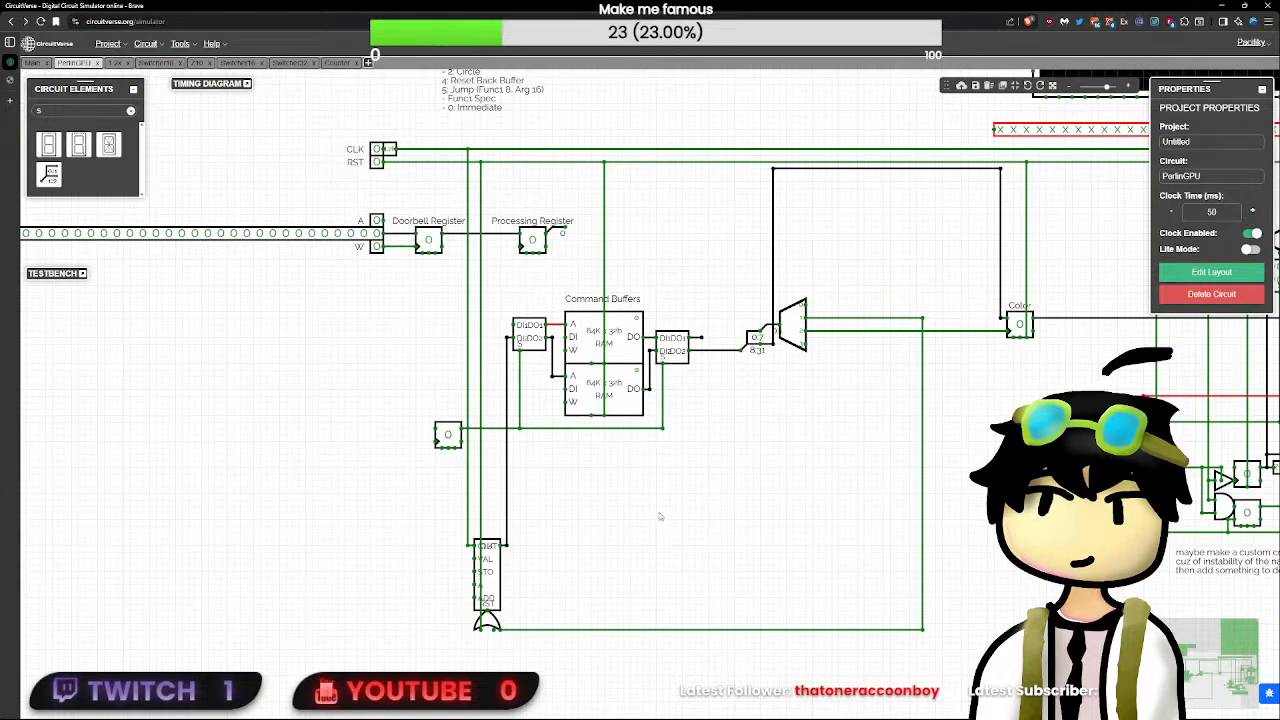
# - Wire the decoder's output 3 across to the input of the demultiplexer above the upper frame buffer
pyautogui.moveTo(687, 494); pyautogui.dragTo(461, 503)
pyautogui.scroll(1, 461, 503)
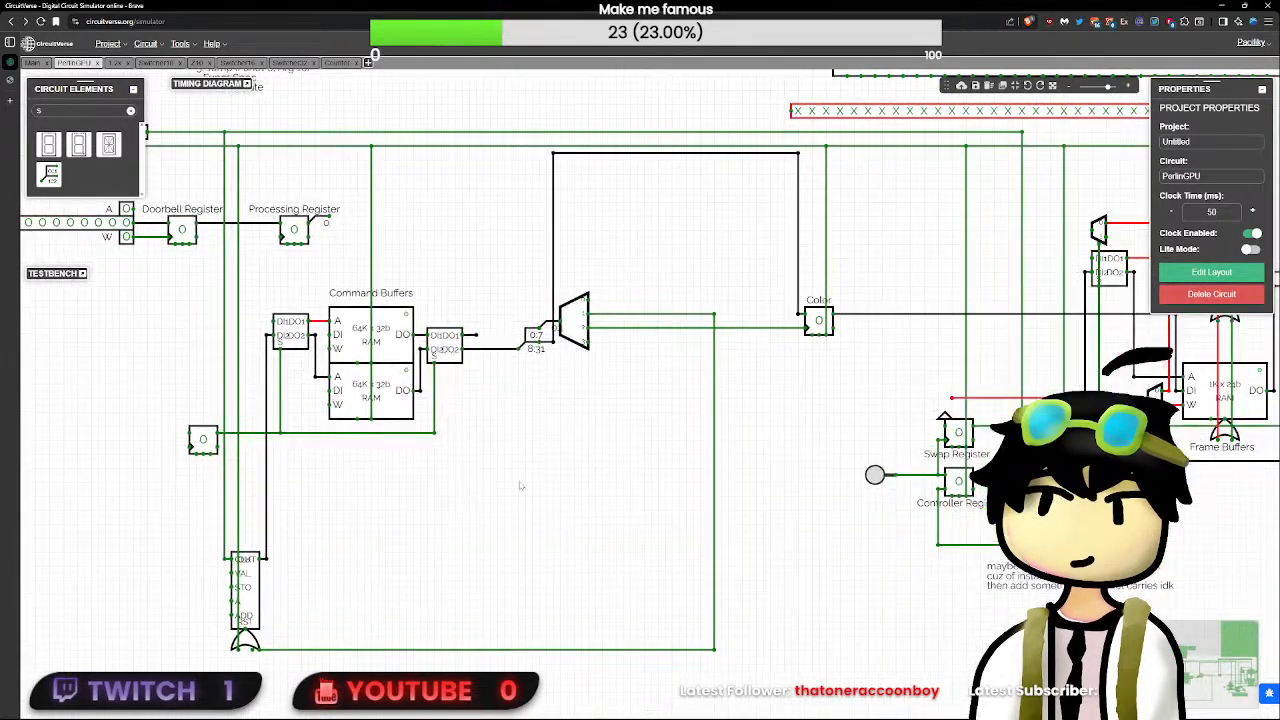
pyautogui.scroll(-4, 646, 449)
pyautogui.scroll(3, 646, 449)
pyautogui.moveTo(606, 431); pyautogui.dragTo(382, 469)
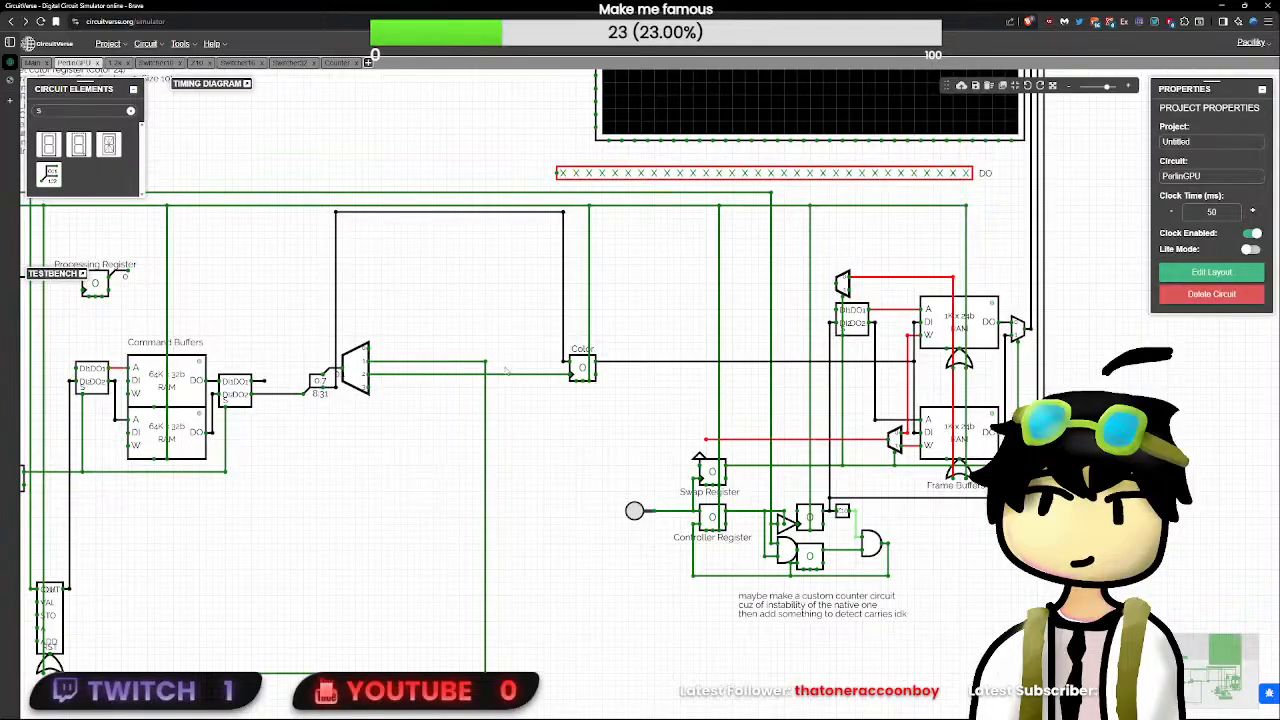
pyautogui.click(843, 285)
pyautogui.click(800, 292)
pyautogui.moveTo(369, 387); pyautogui.dragTo(760, 386)
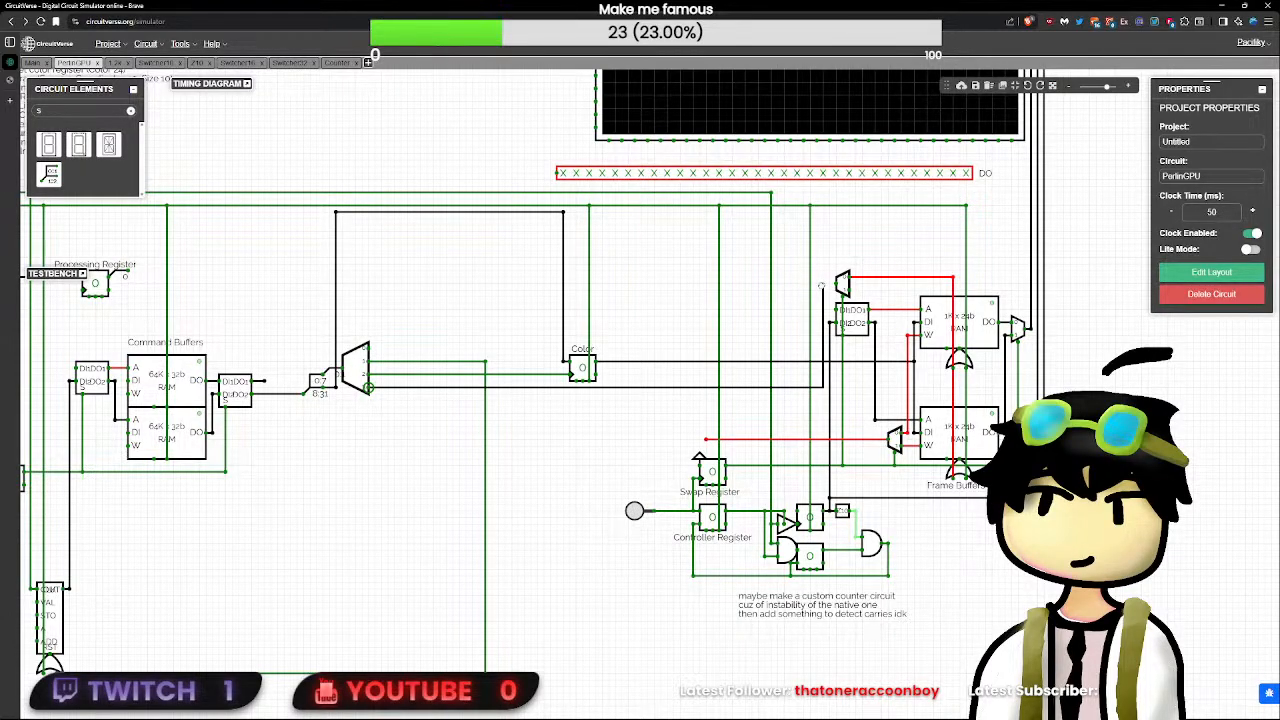
pyautogui.moveTo(820, 286); pyautogui.dragTo(834, 287)
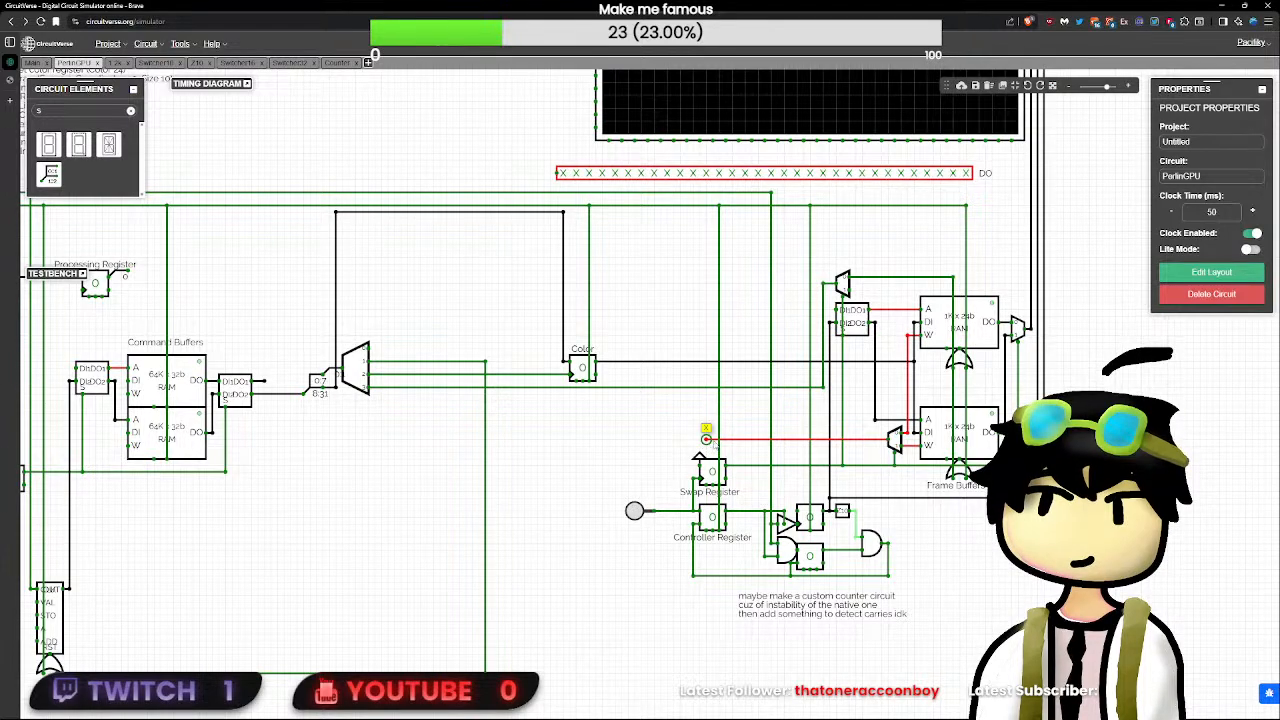
# - Set the bit width of the command decoder to 3
pyautogui.scroll(1, 940, 546)
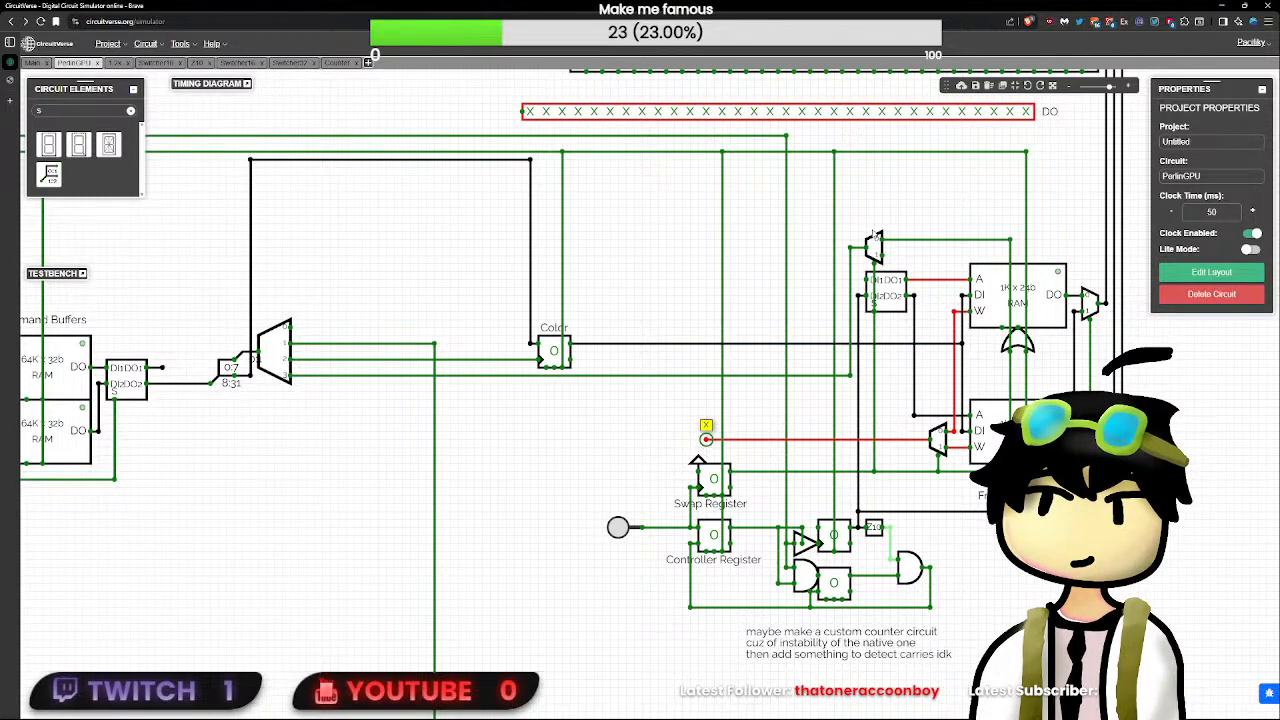
pyautogui.scroll(-2, 396, 388)
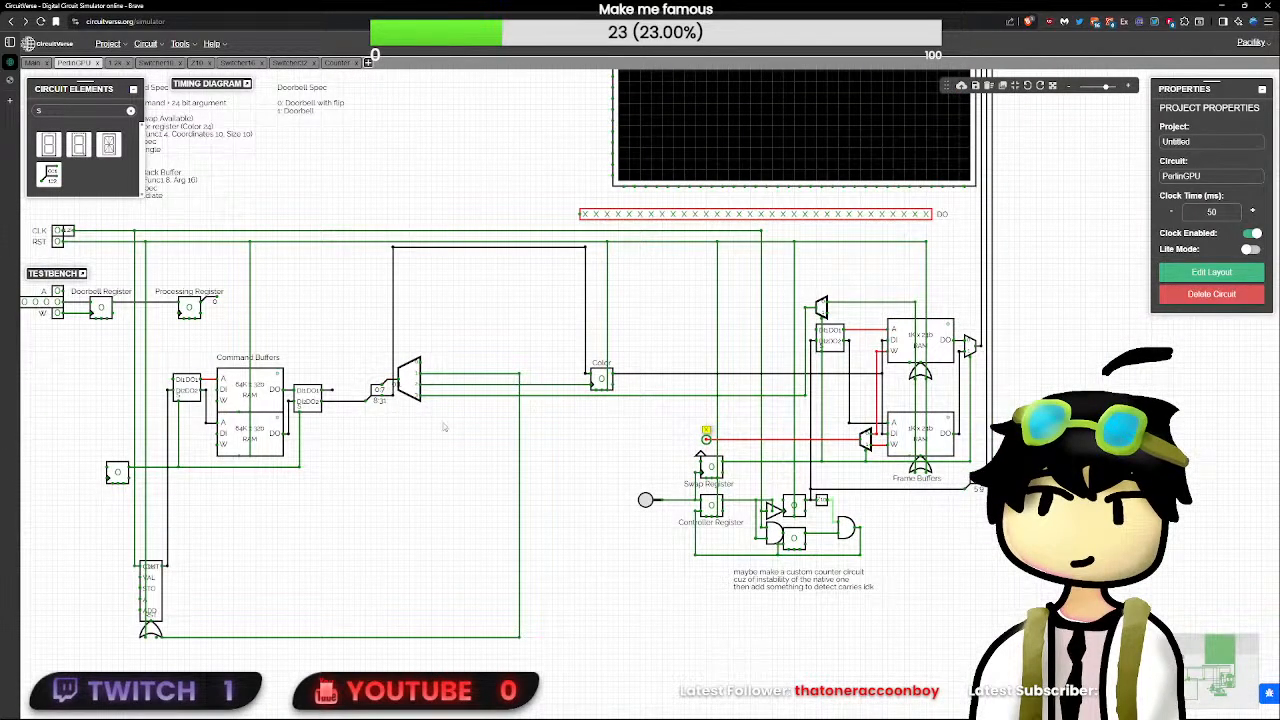
pyautogui.moveTo(445, 428); pyautogui.dragTo(538, 560)
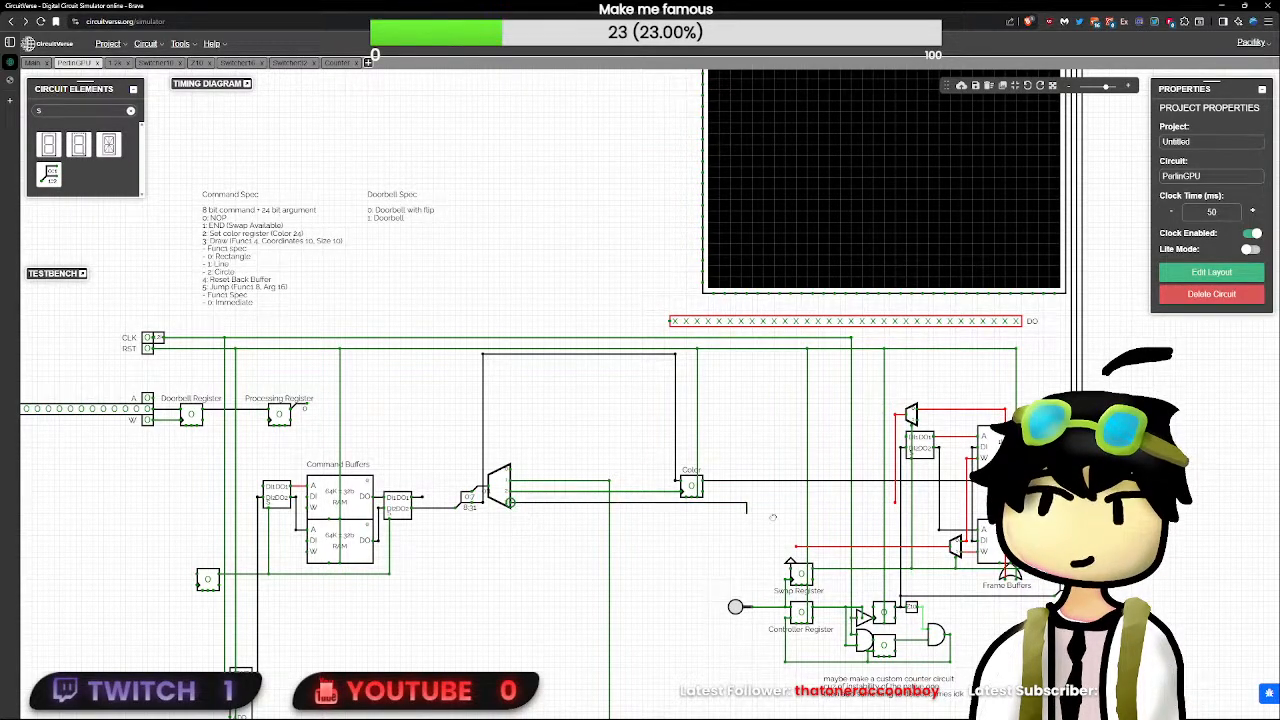
pyautogui.moveTo(772, 517); pyautogui.dragTo(890, 500)
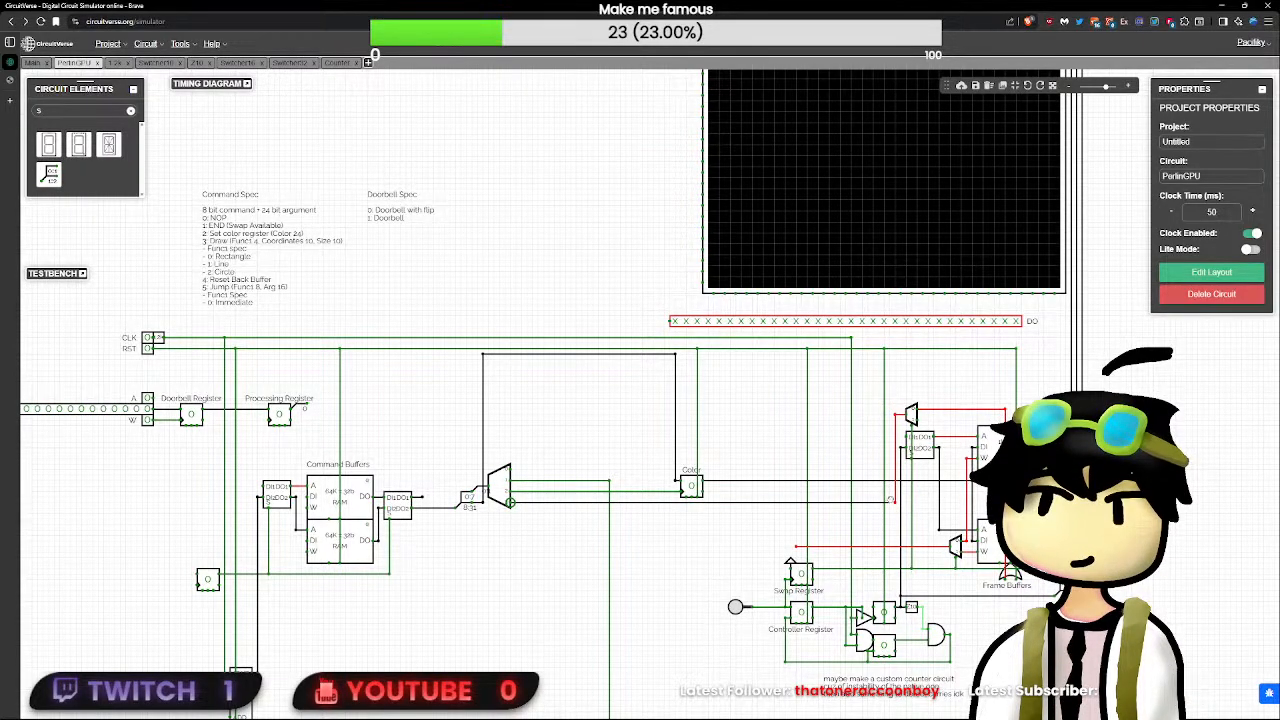
pyautogui.click(509, 505)
pyautogui.click(1252, 141)
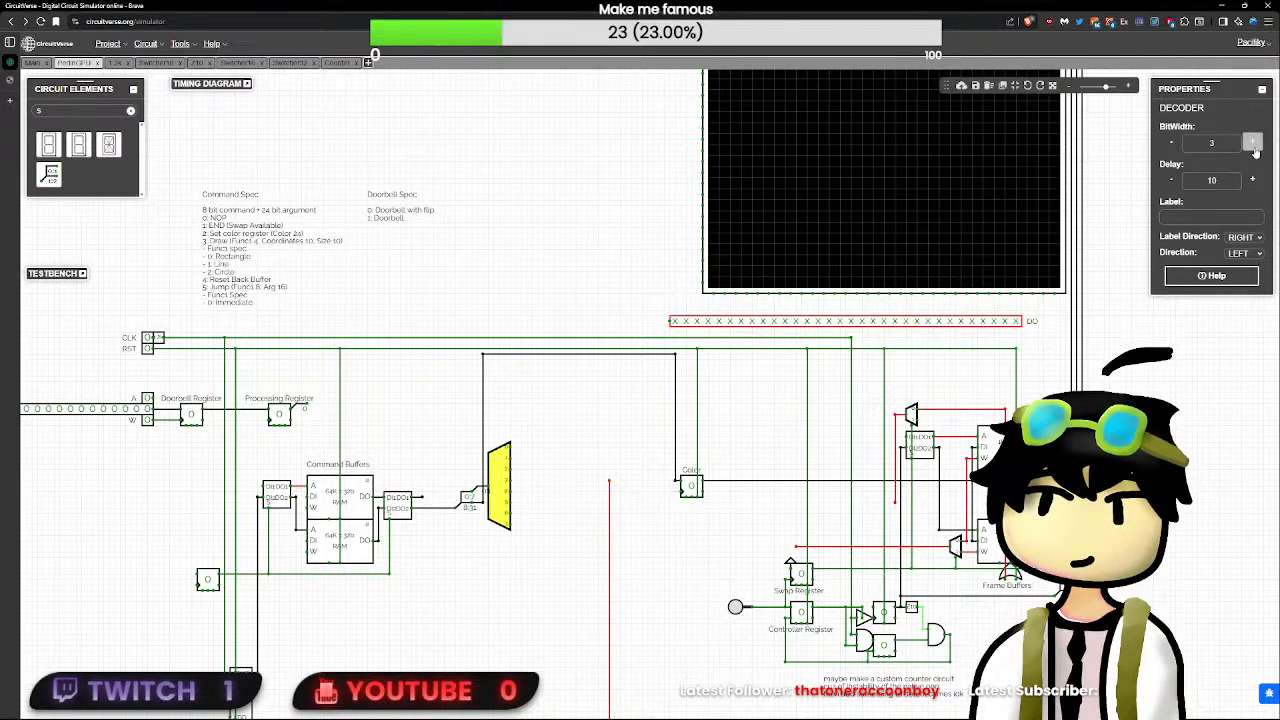
# - Replace the decoder's input connection with a new 8-bit splitter that passes 3 bits to the decoder
pyautogui.click(481, 489)
pyautogui.press('Delete')
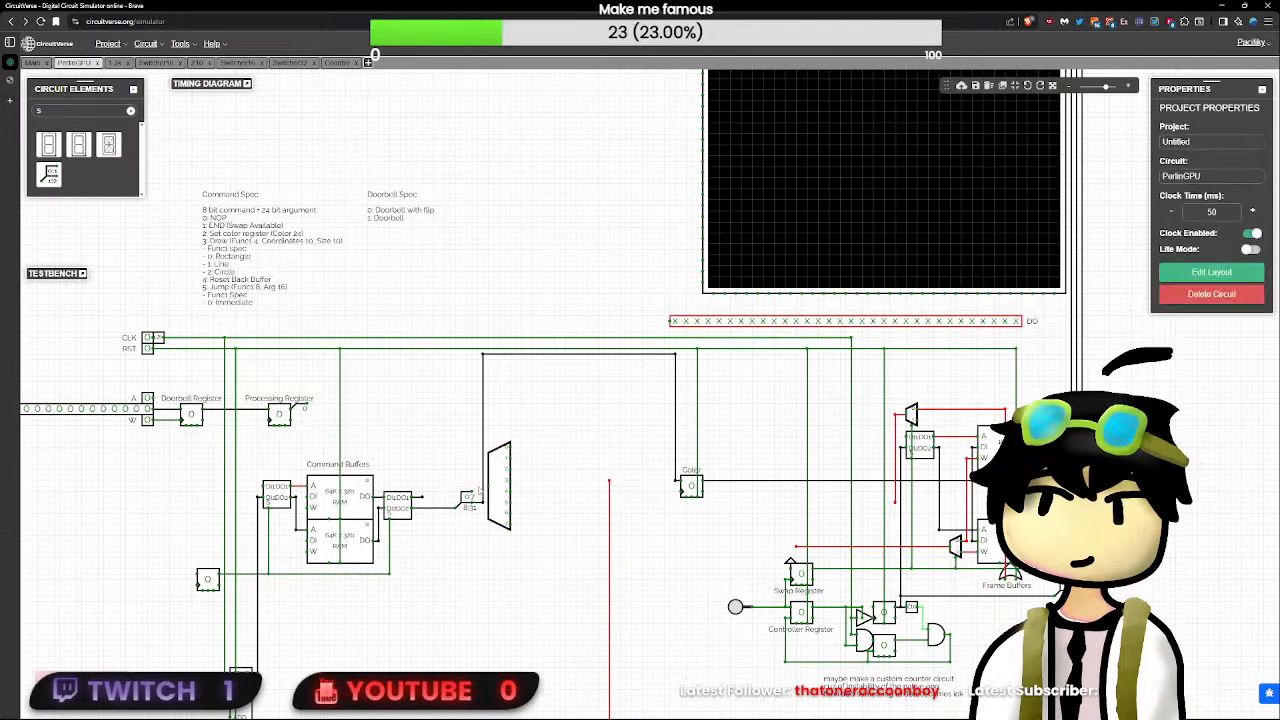
pyautogui.click(48, 175)
pyautogui.write('8')
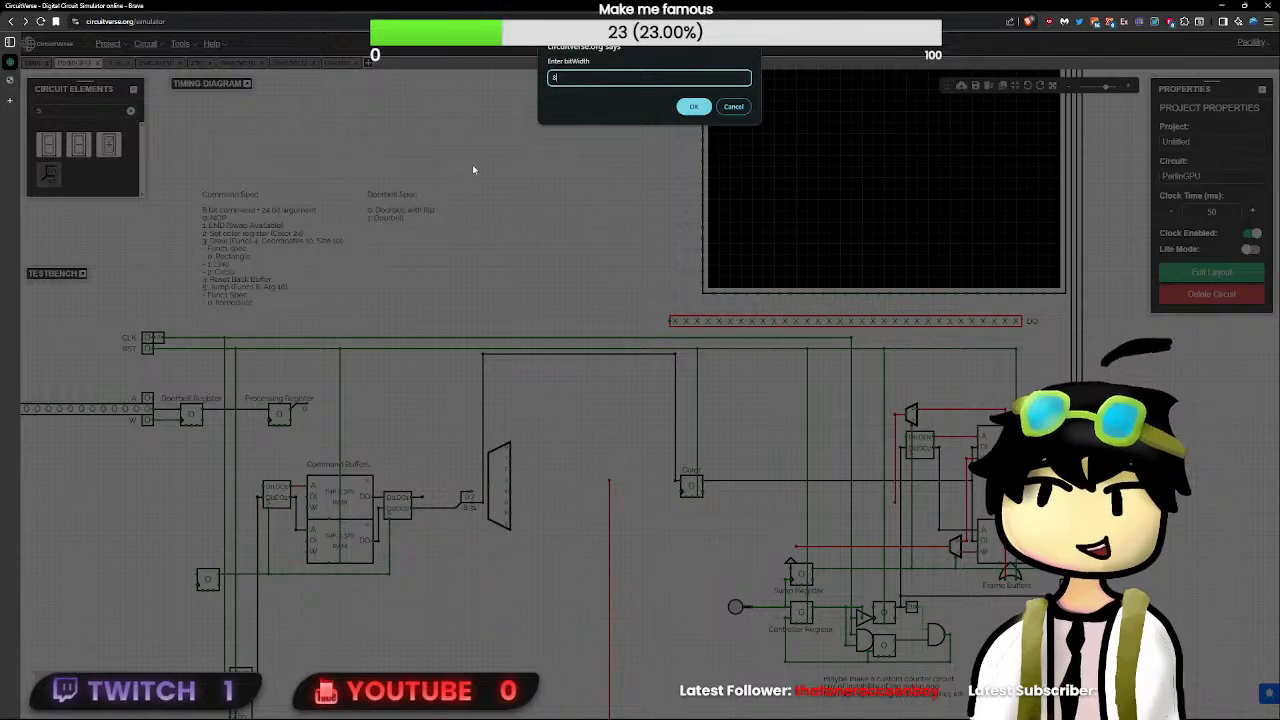
pyautogui.press('Return')
pyautogui.write('3')
pyautogui.press('Return')
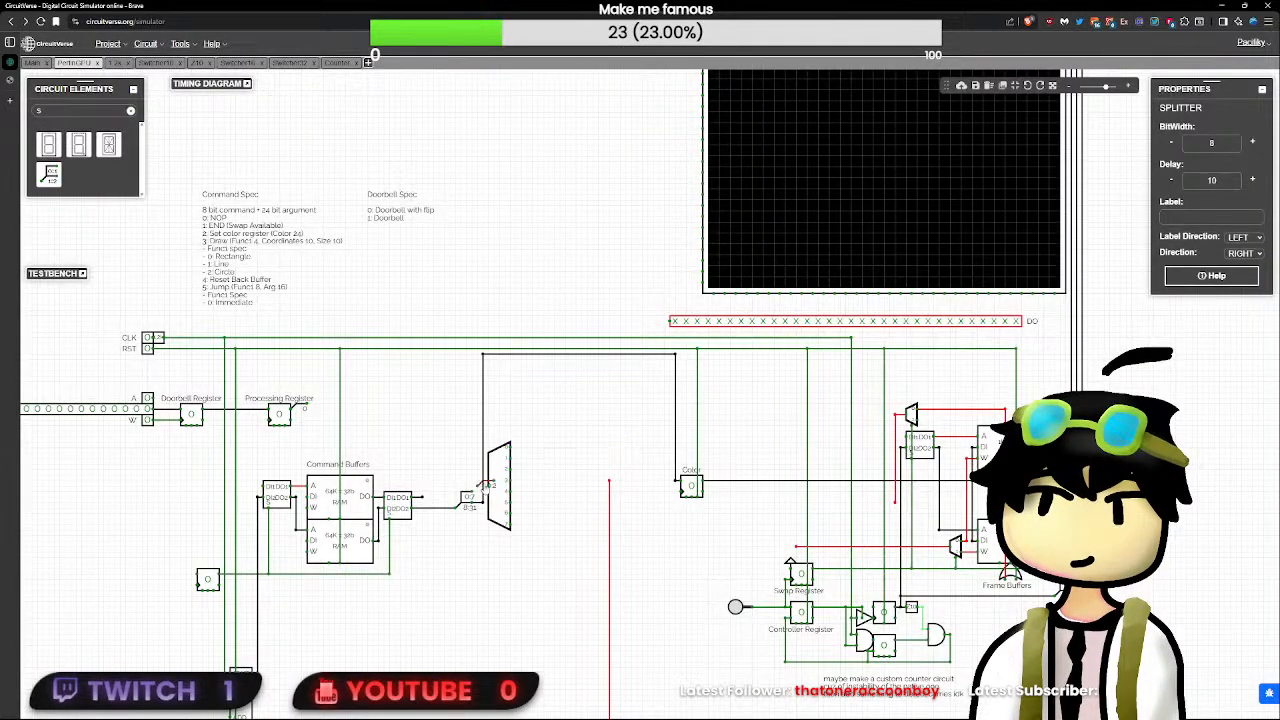
pyautogui.click(562, 483)
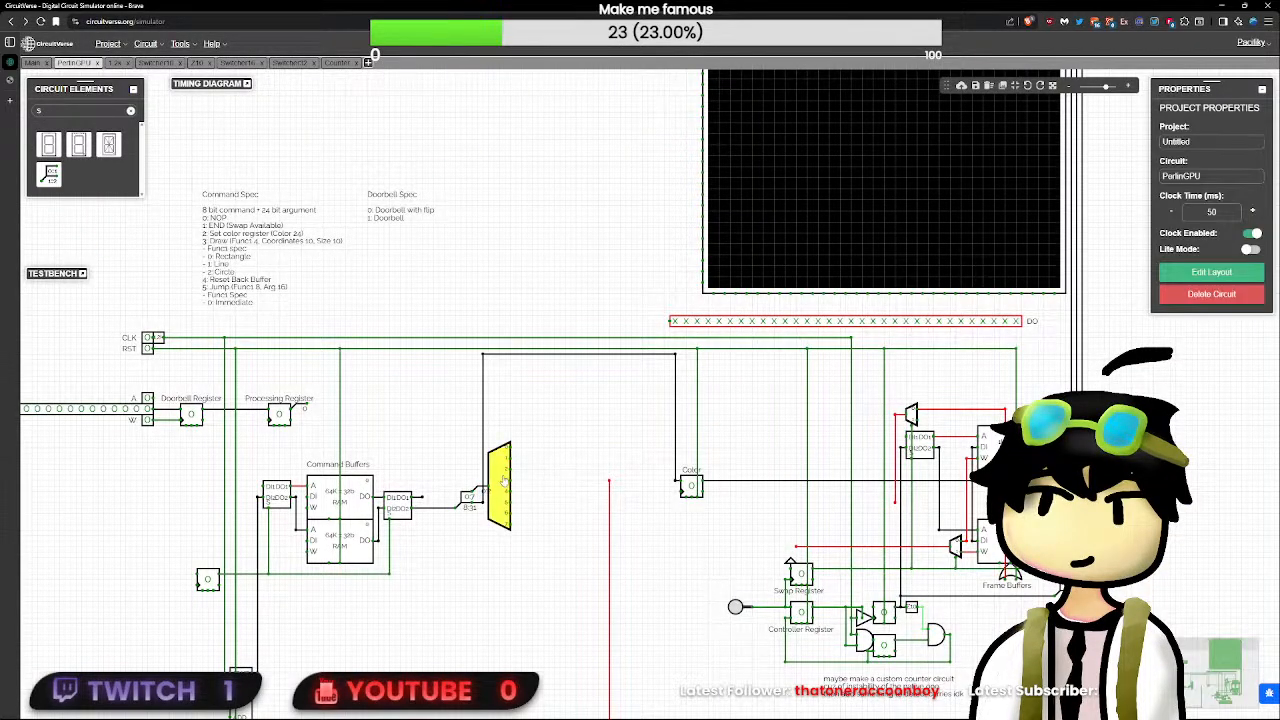
# - Wire the widened decoder's output 1 to the loose end of the Counter's reset line
pyautogui.click(509, 483)
pyautogui.click(510, 491)
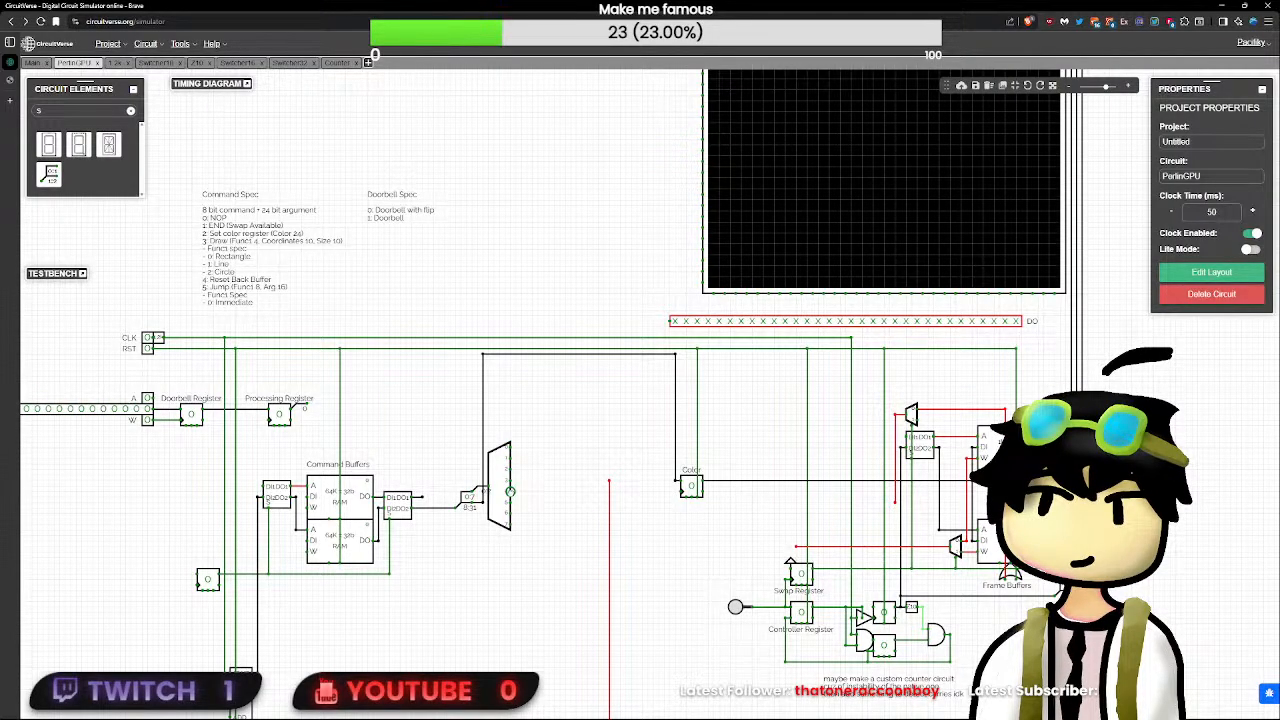
pyautogui.moveTo(510, 459)
pyautogui.mouseDown()
pyautogui.moveTo(589, 465)
pyautogui.moveTo(610, 484)
pyautogui.mouseUp()
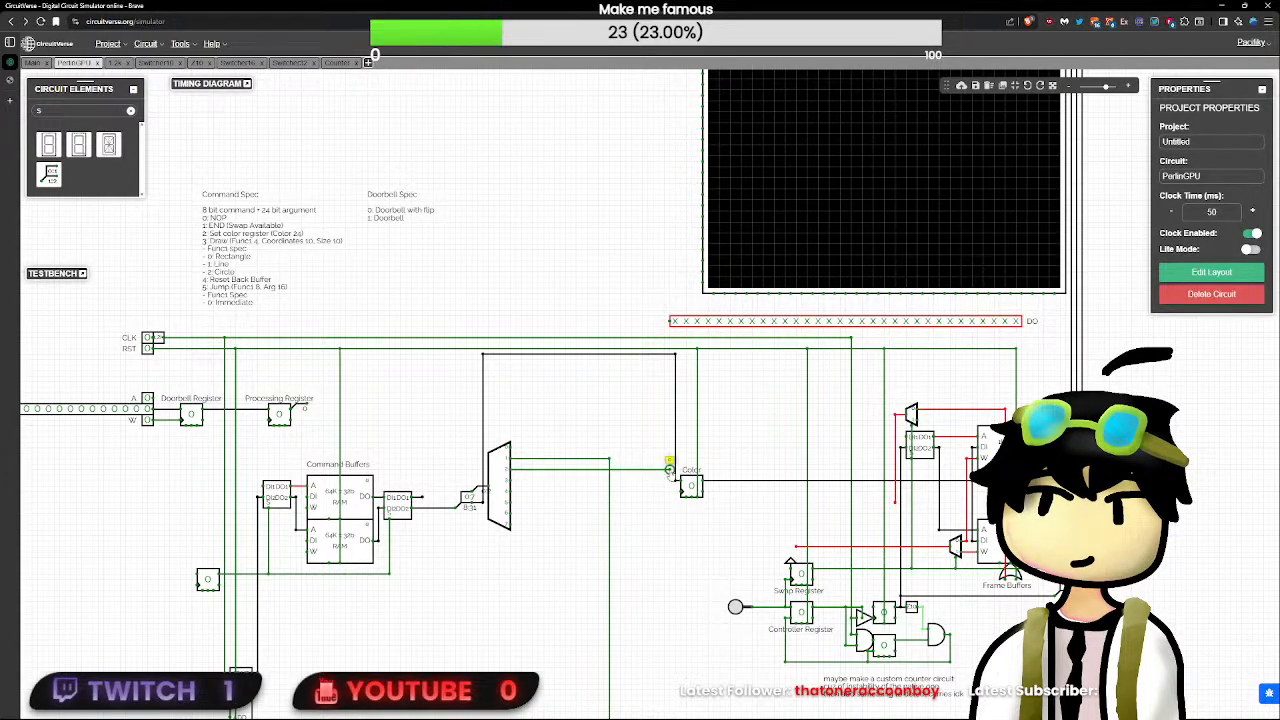
# - Wire the decoder's output 2 to the Color register's clock input and shift the register up near that wire
pyautogui.moveTo(690, 486); pyautogui.dragTo(692, 466)
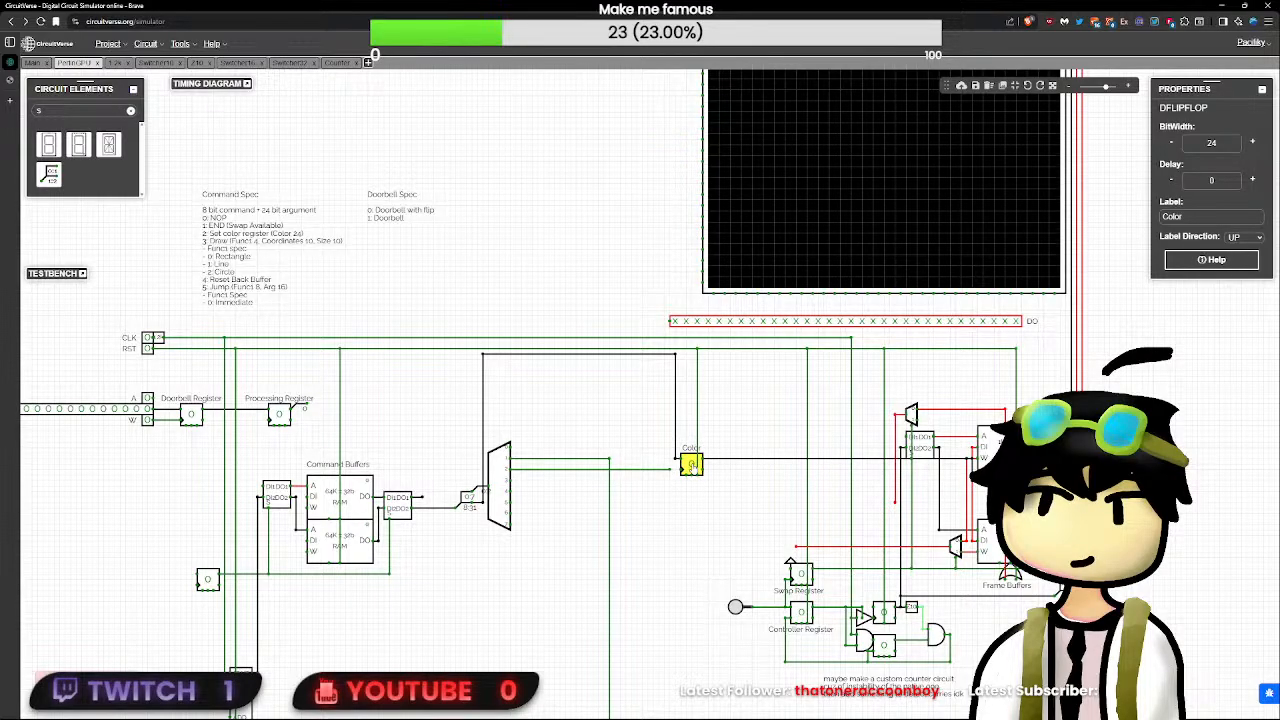
pyautogui.hotkey('ctrl', 'z')
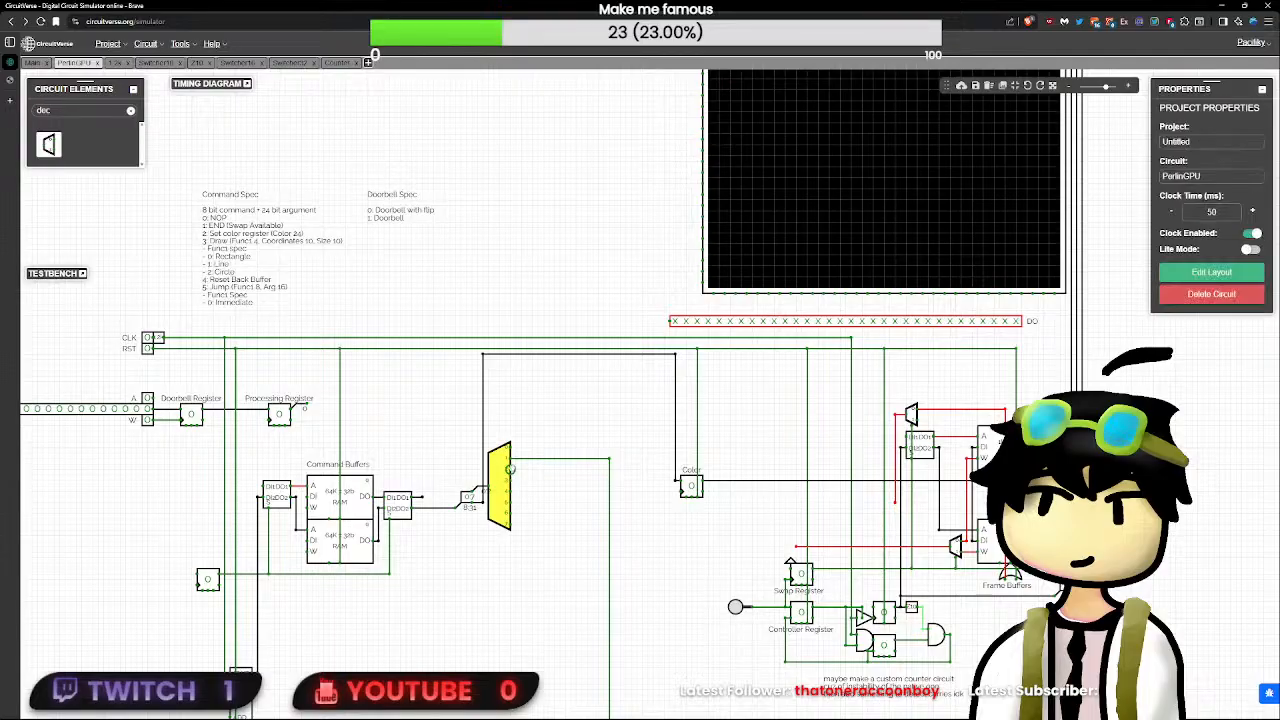
pyautogui.click(507, 477)
pyautogui.click(542, 430)
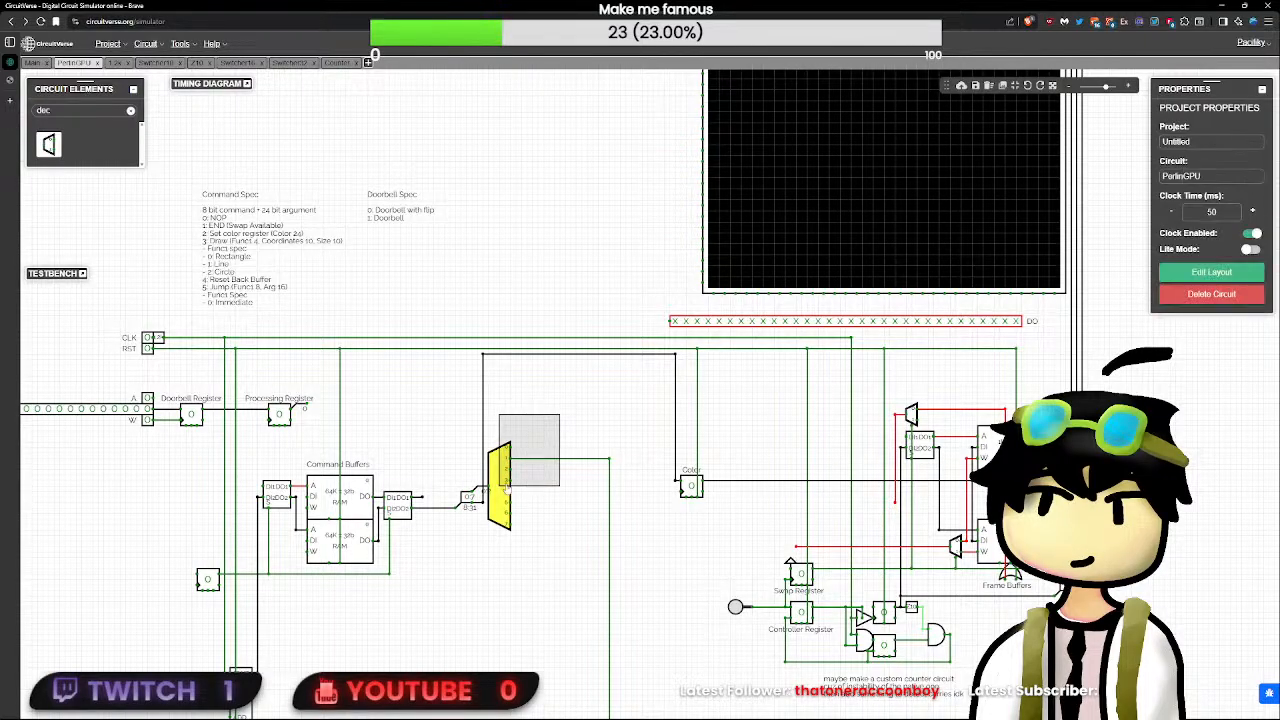
pyautogui.moveTo(513, 471); pyautogui.dragTo(839, 471)
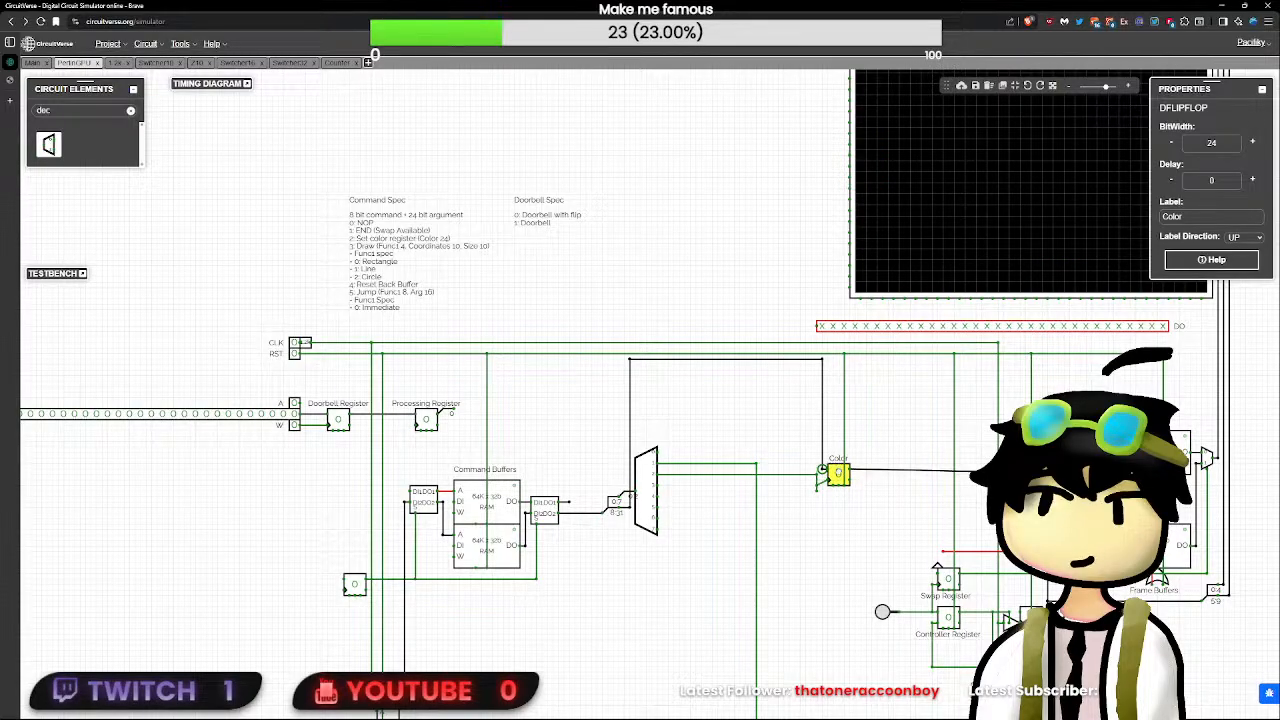
pyautogui.click(819, 496)
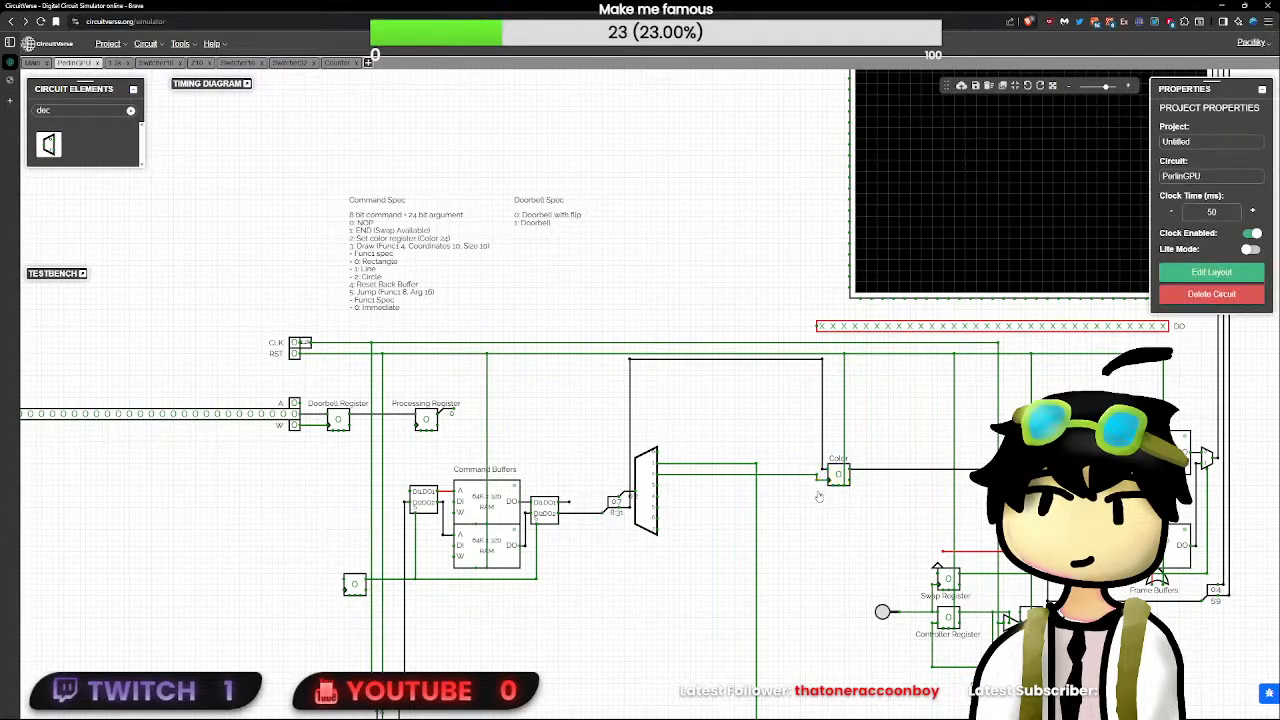
# - Wire the decoder's output 4 to the loose end of the upper frame buffer demultiplexer's input wire and add a short stub to output 3
pyautogui.scroll(3, 822, 485)
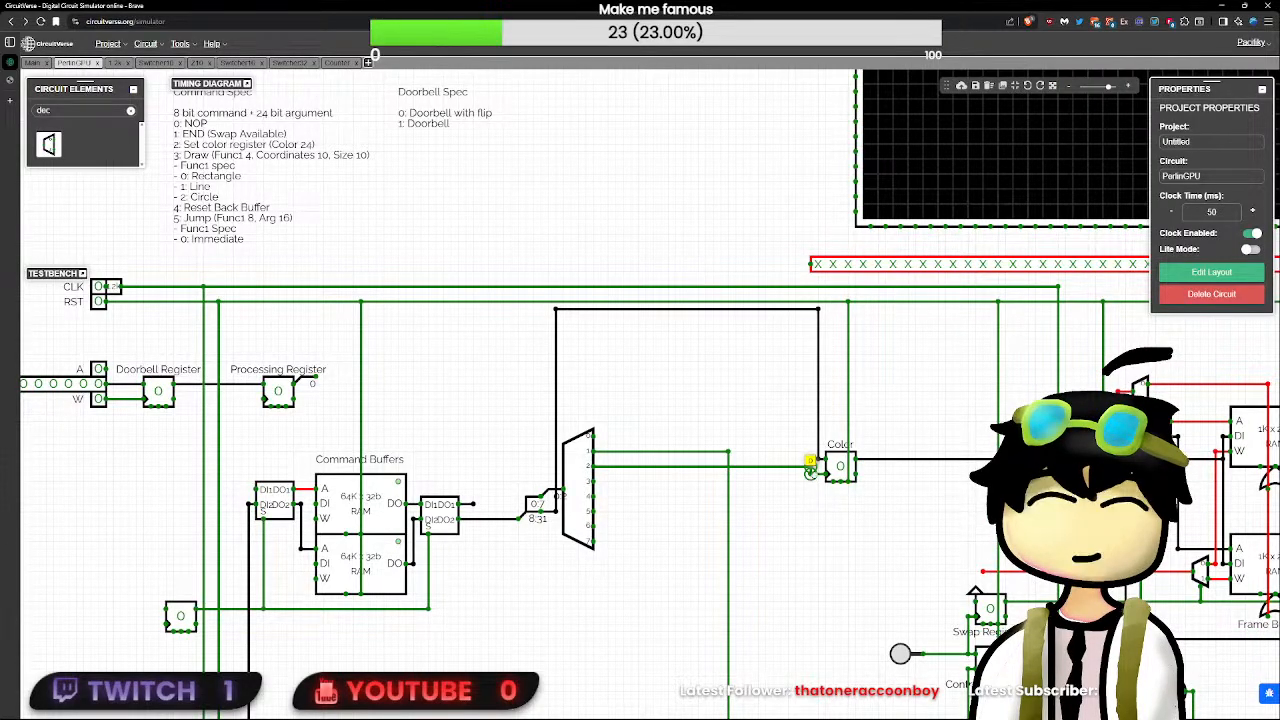
pyautogui.moveTo(906, 518); pyautogui.dragTo(662, 493)
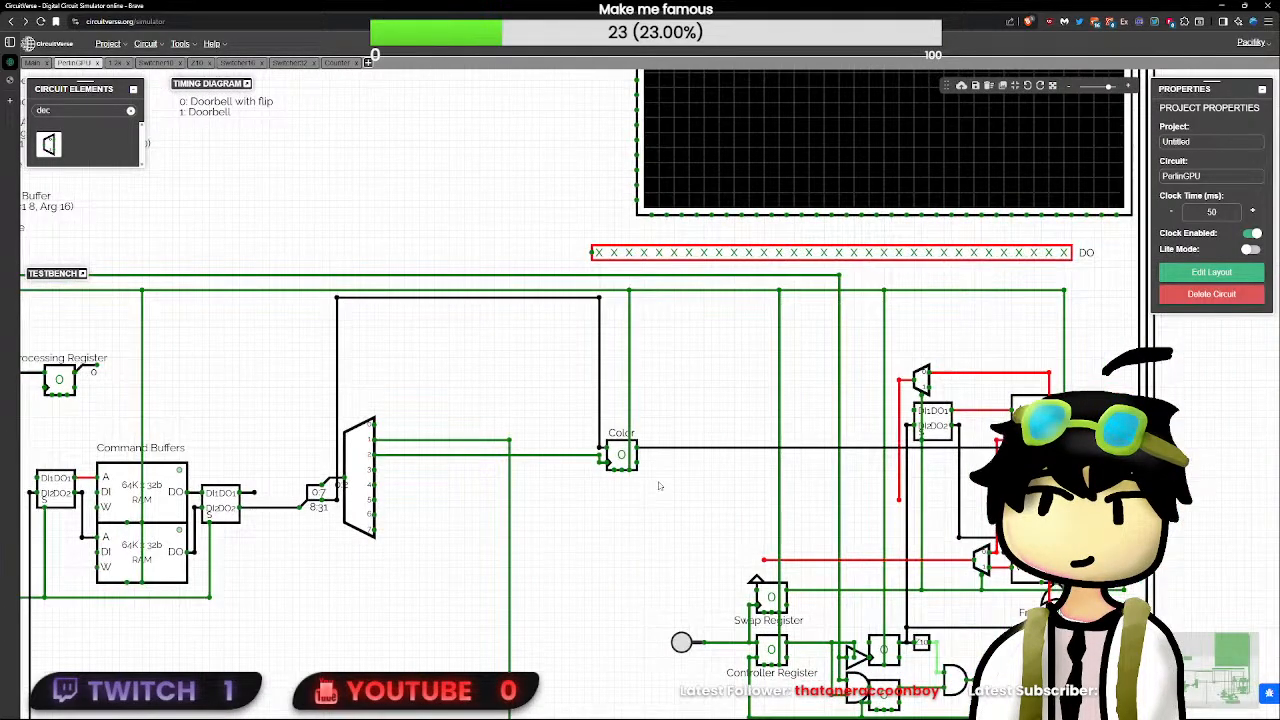
pyautogui.click(933, 422)
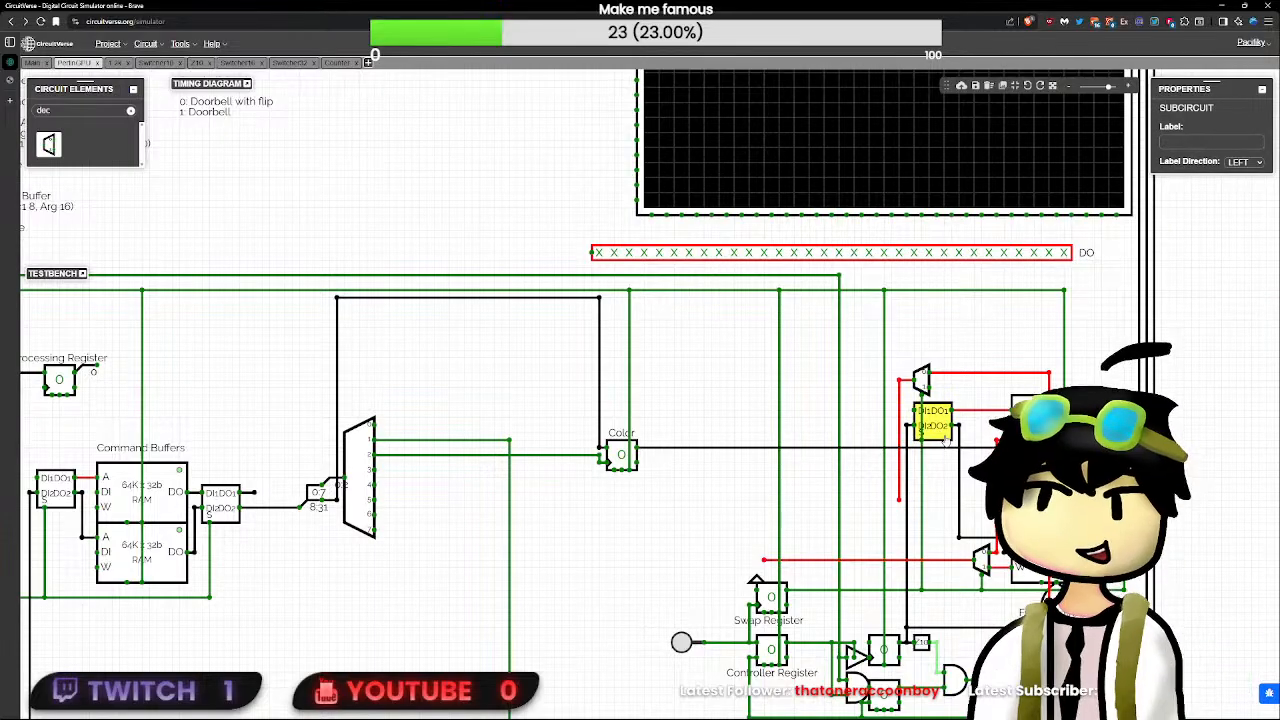
pyautogui.click(899, 500)
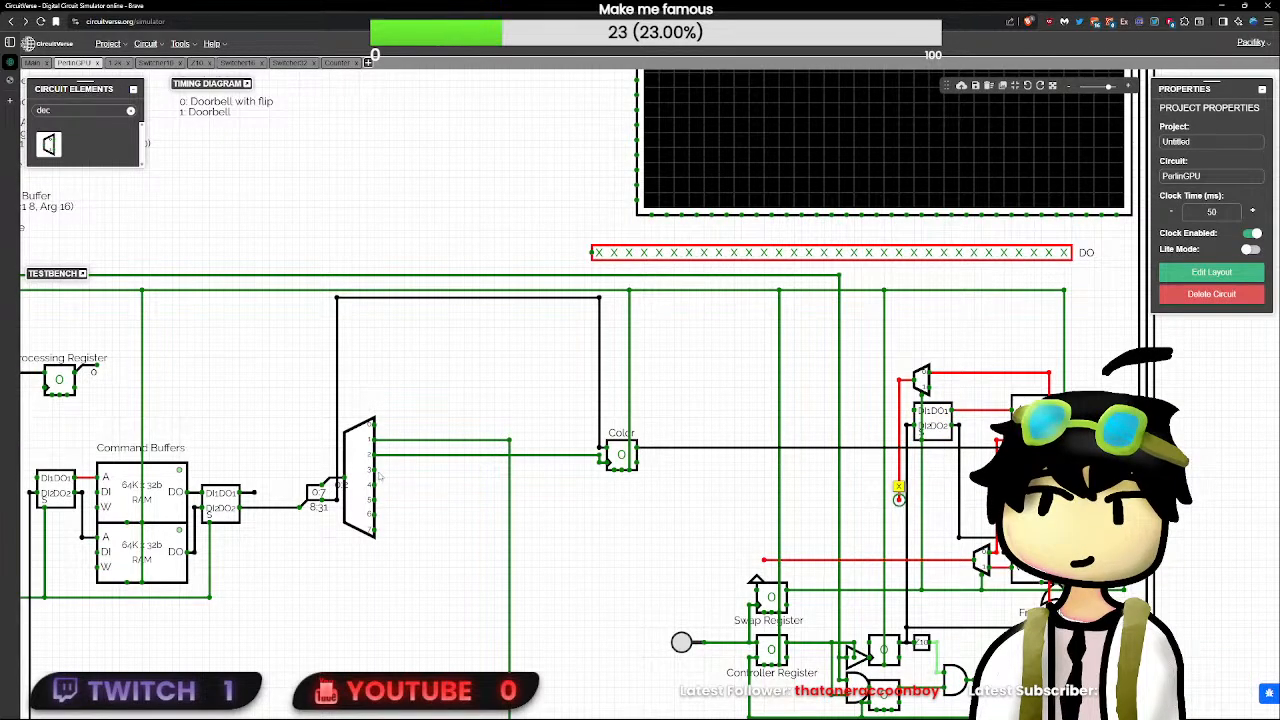
pyautogui.moveTo(374, 486); pyautogui.dragTo(898, 488)
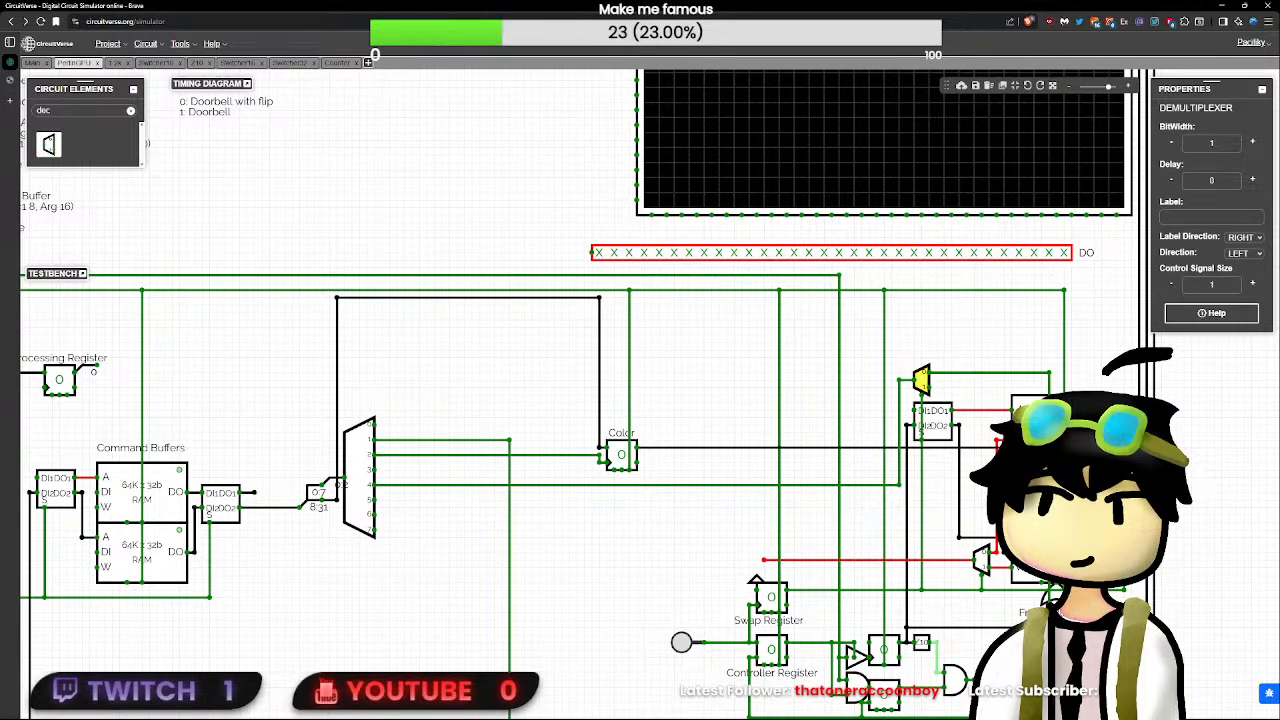
pyautogui.click(1054, 597)
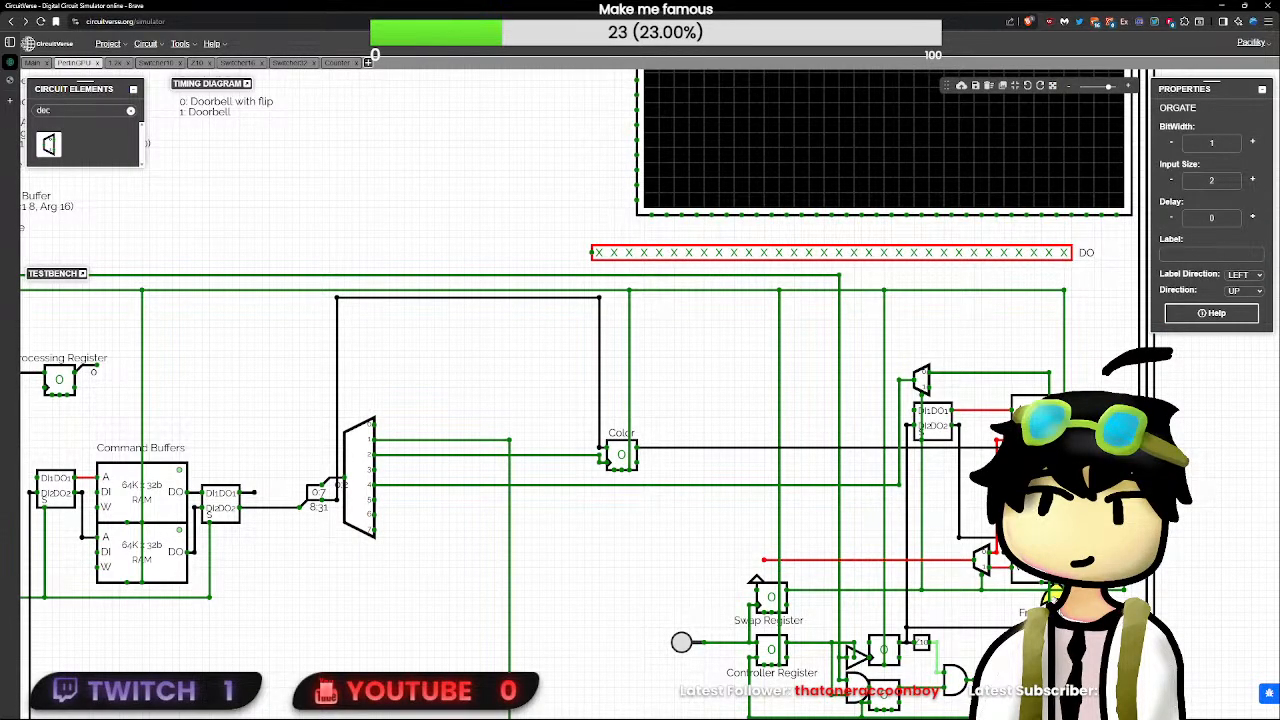
pyautogui.click(404, 470)
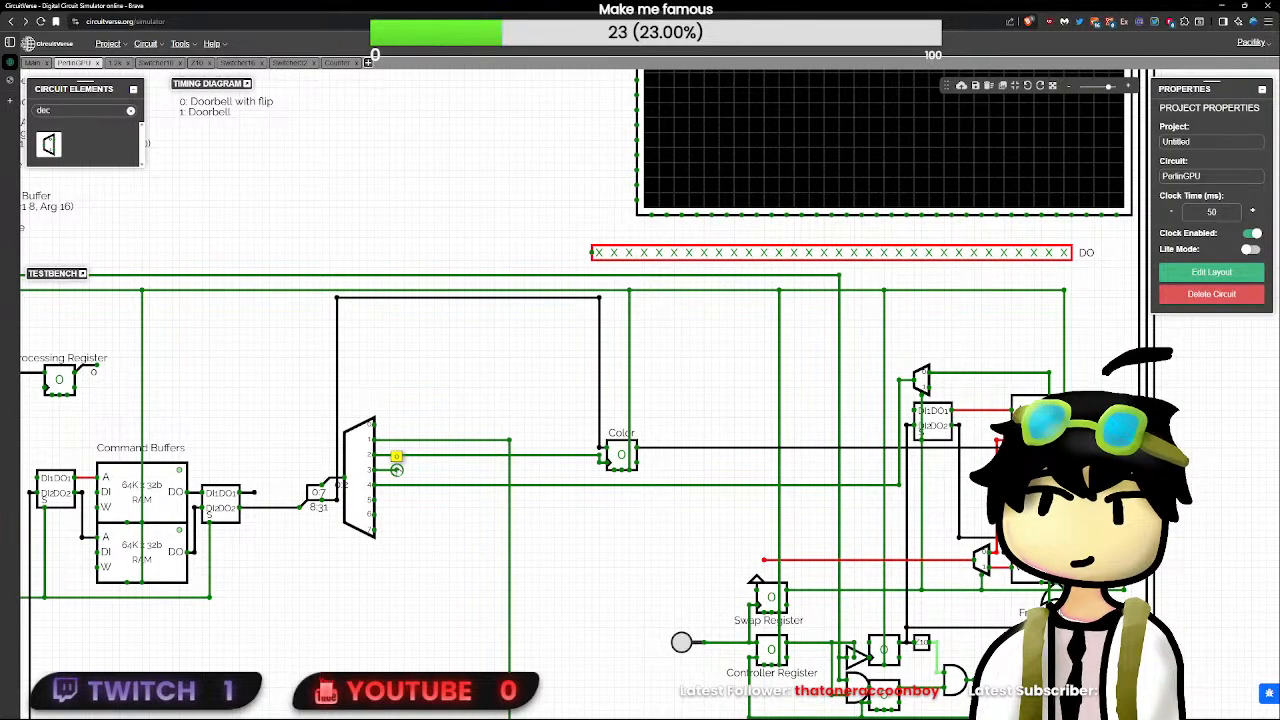
pyautogui.scroll(-3, 570, 545)
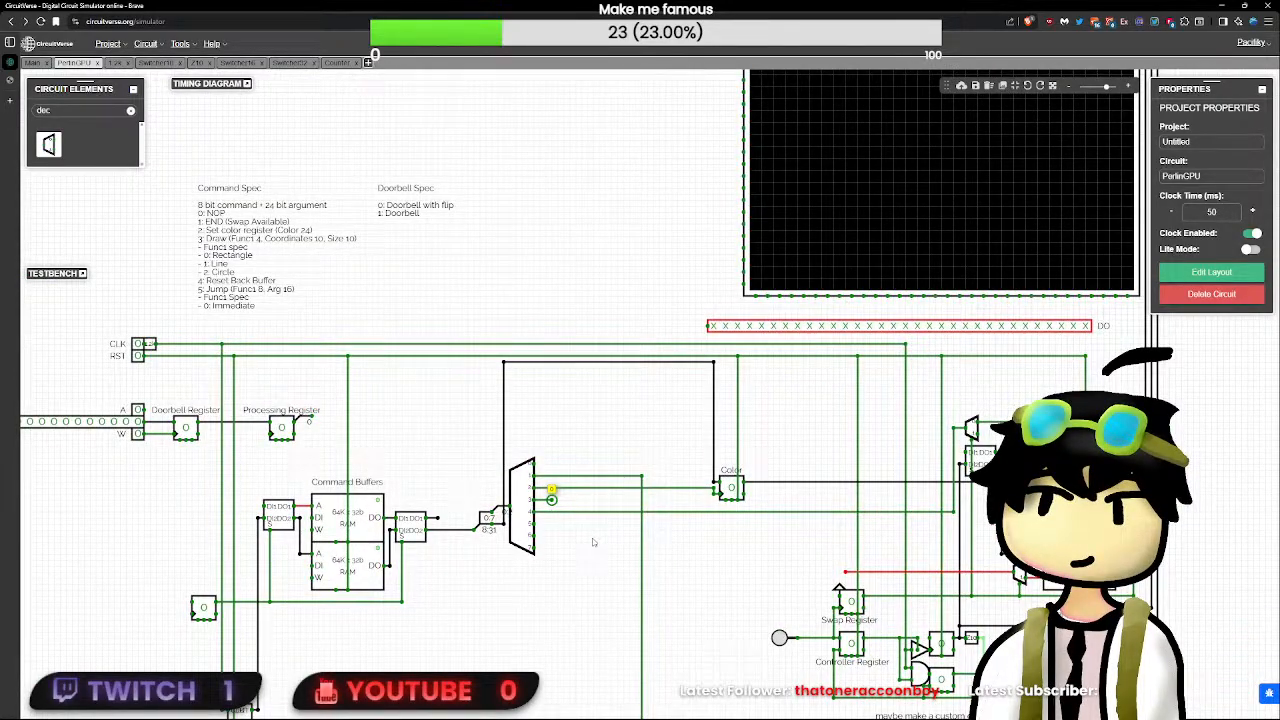
# - Rename the project to PerlinGPU by reusing the circuit's name
pyautogui.doubleClick(1180, 176)
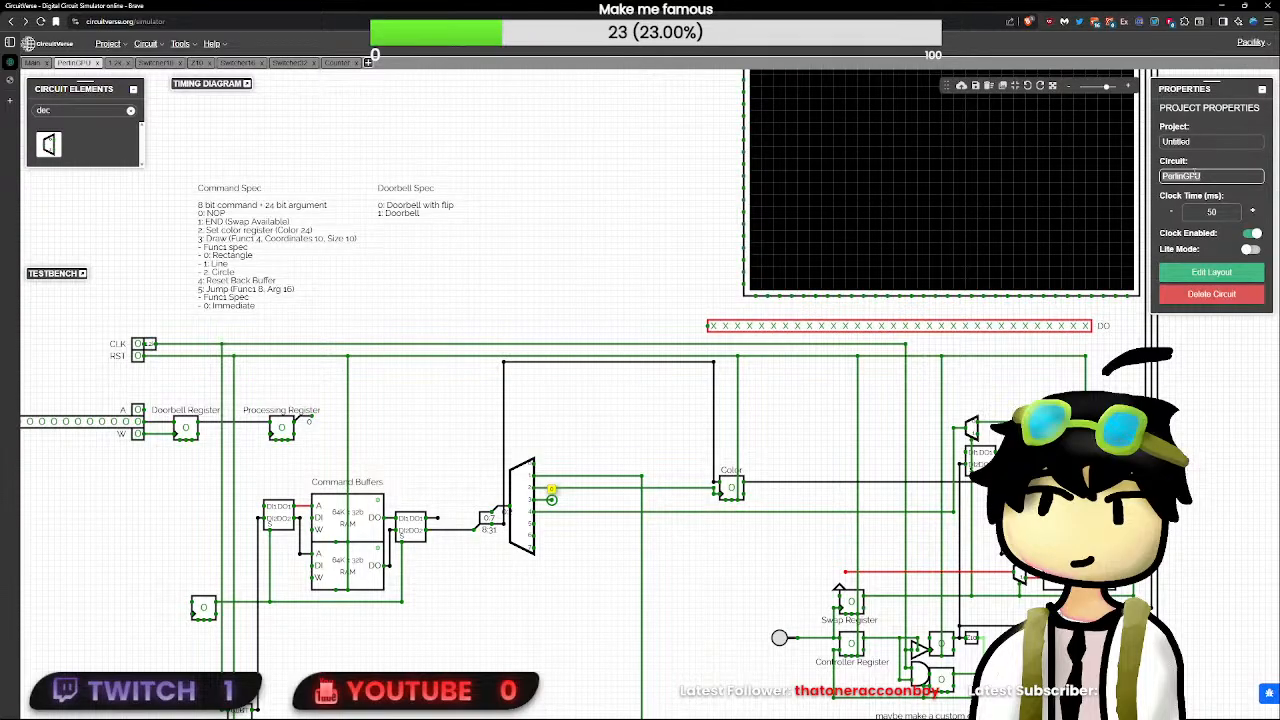
pyautogui.hotkey('ctrl', 'c')
pyautogui.doubleClick(1188, 142)
pyautogui.hotkey('ctrl', 'v')
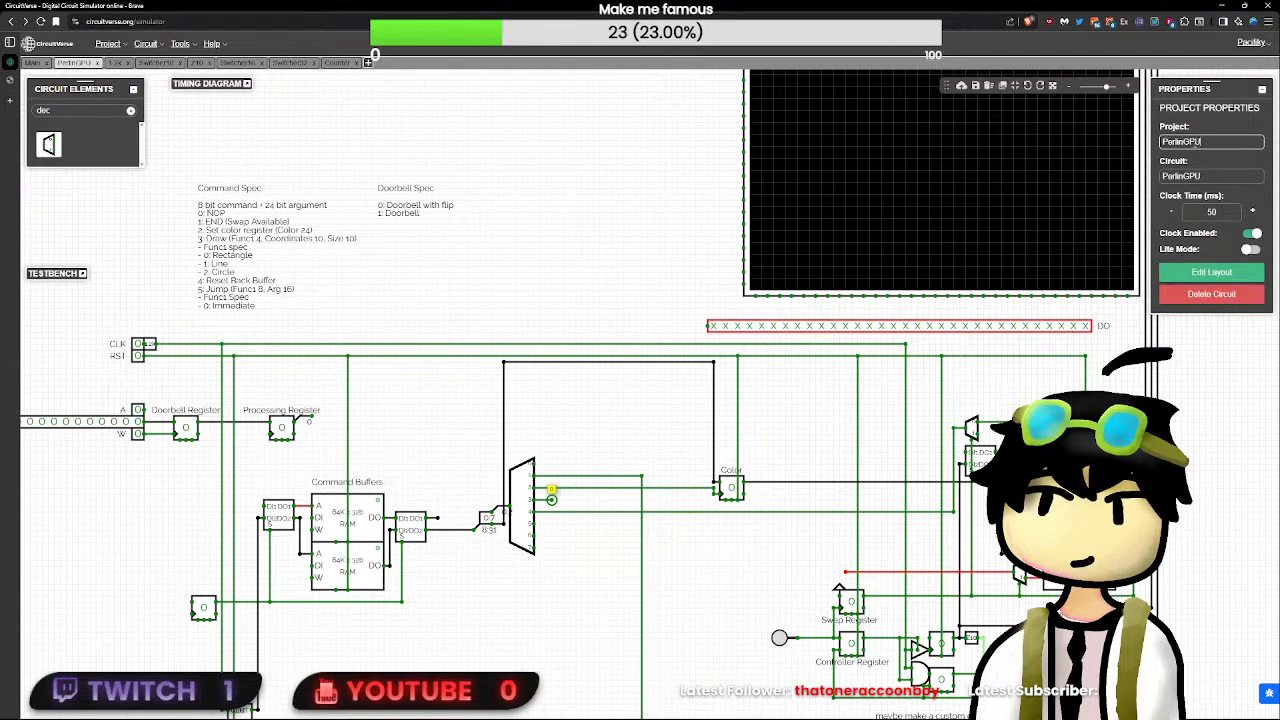
pyautogui.click(626, 273)
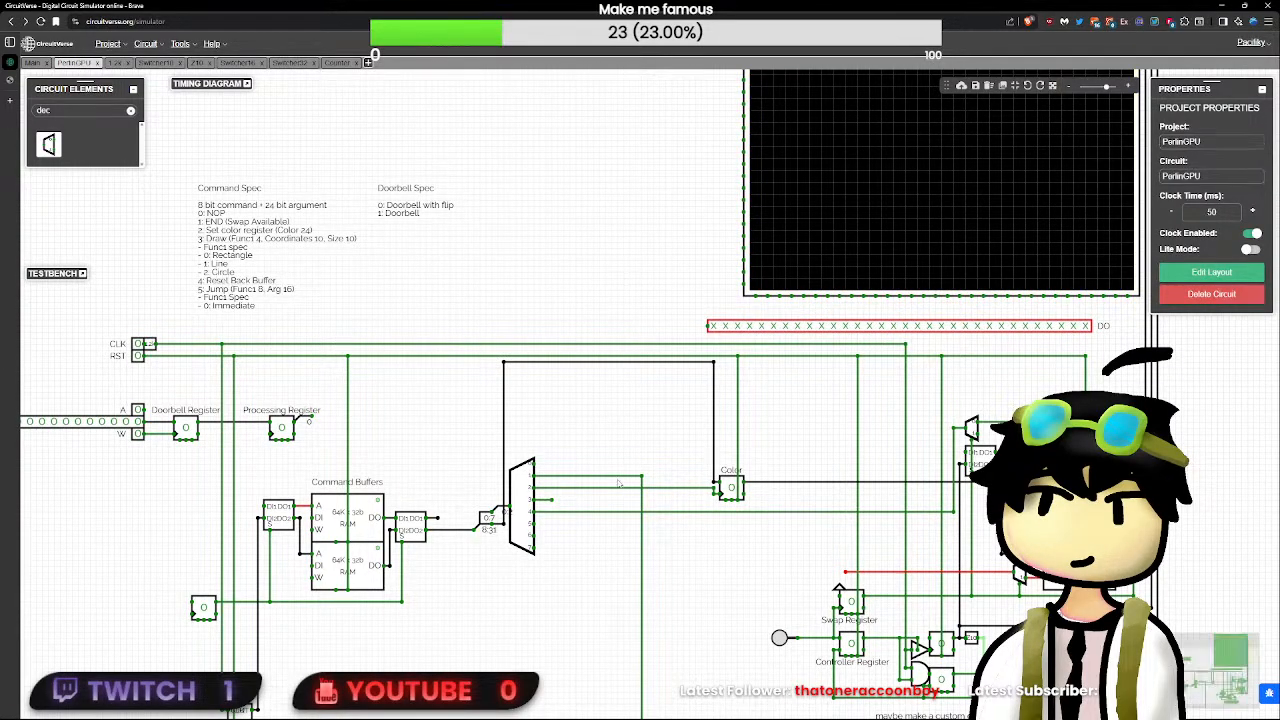
# - Clear the circuit element search to choose an element for the stub on the decoder's output 3
pyautogui.click(553, 501)
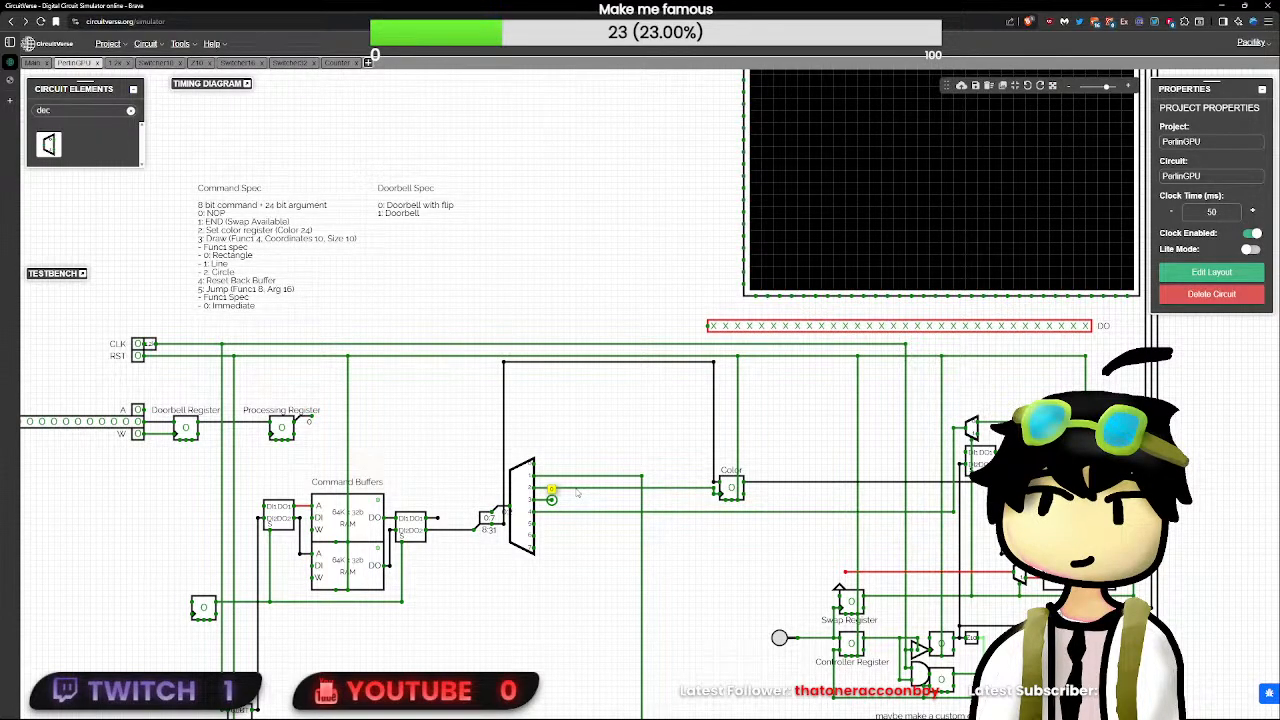
pyautogui.click(130, 111)
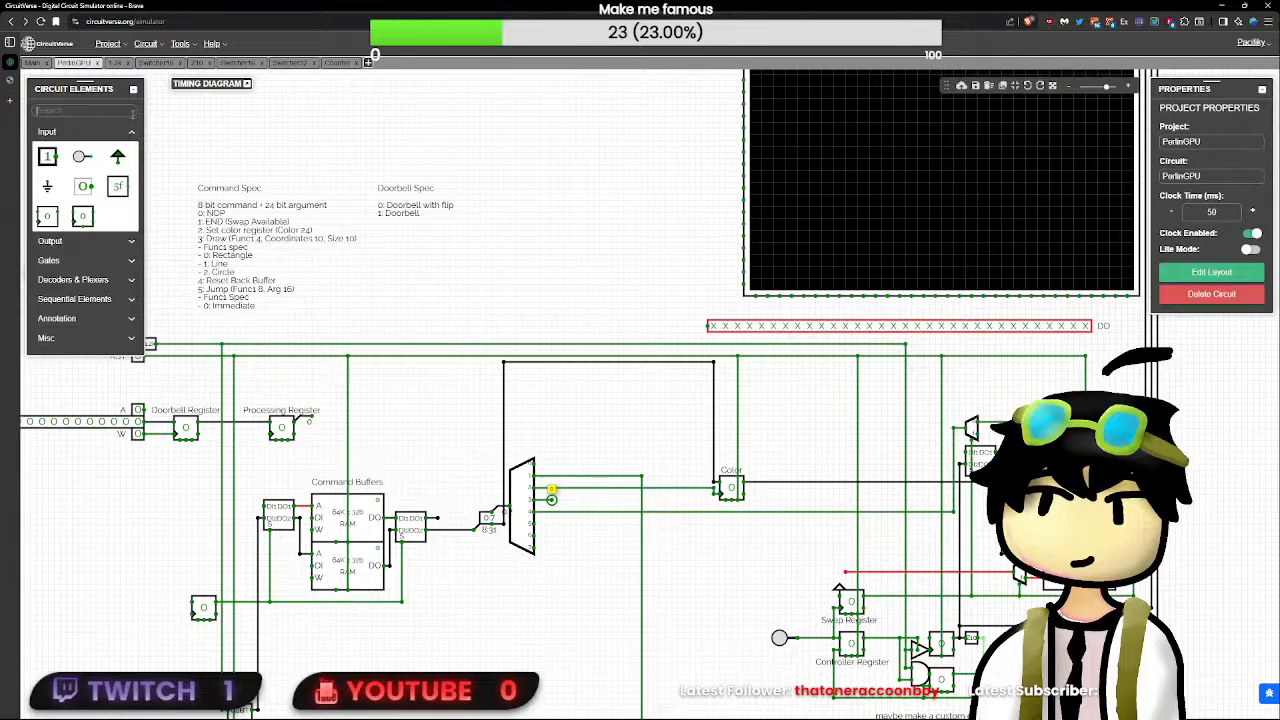
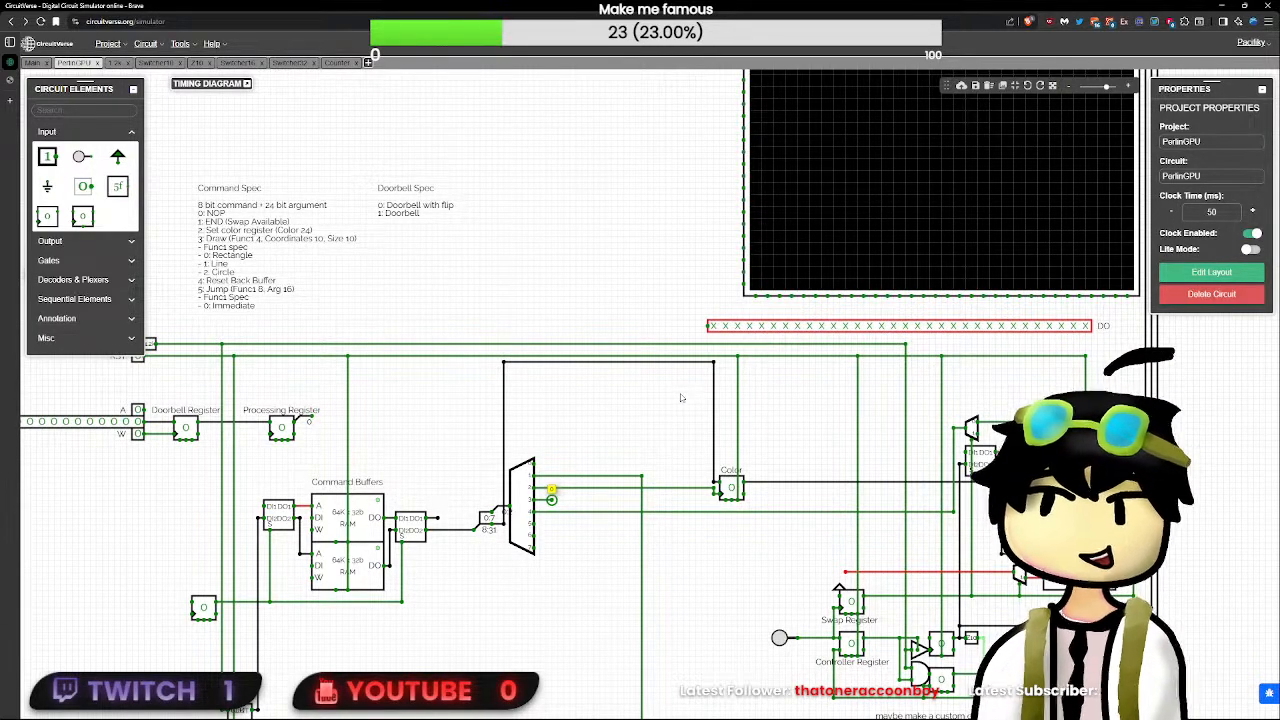
# - Add a 24-bit splitter with a 4 10 10 split and place it just below the decoder
pyautogui.scroll(3, 510, 545)
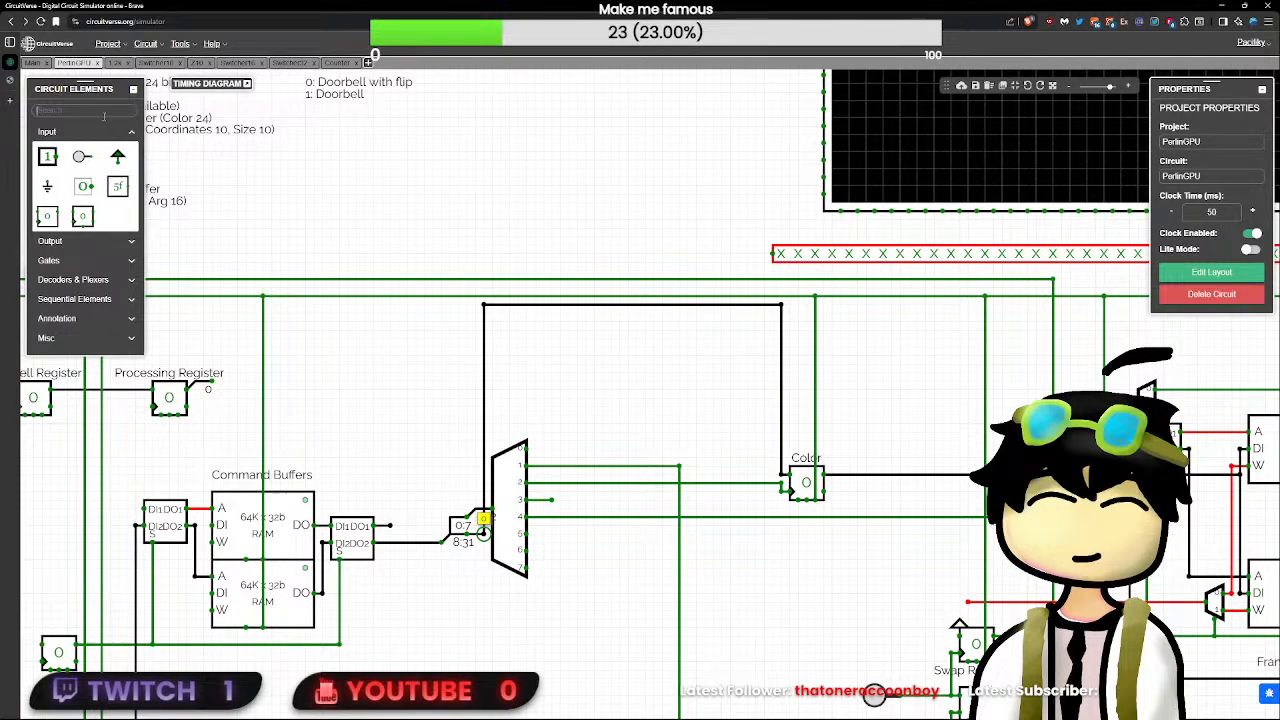
pyautogui.click(103, 114)
pyautogui.write('splut')
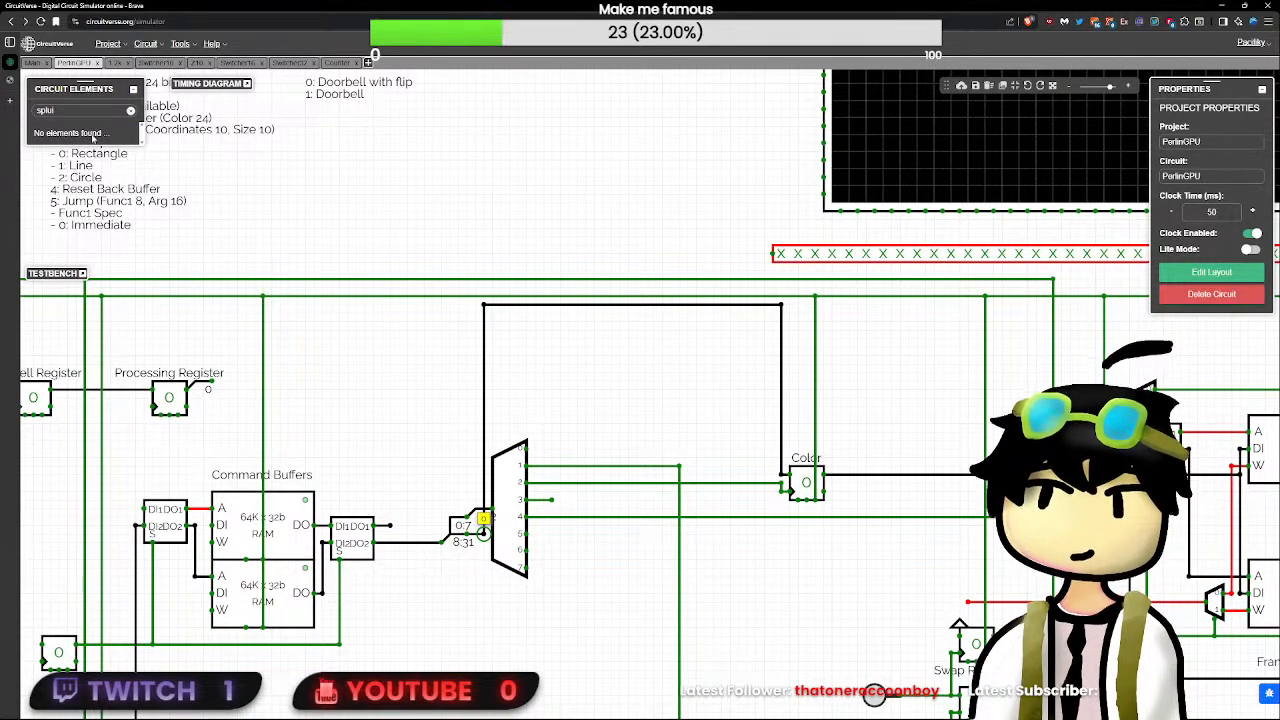
pyautogui.press('BackSpace')
pyautogui.press('BackSpace')
pyautogui.click(48, 144)
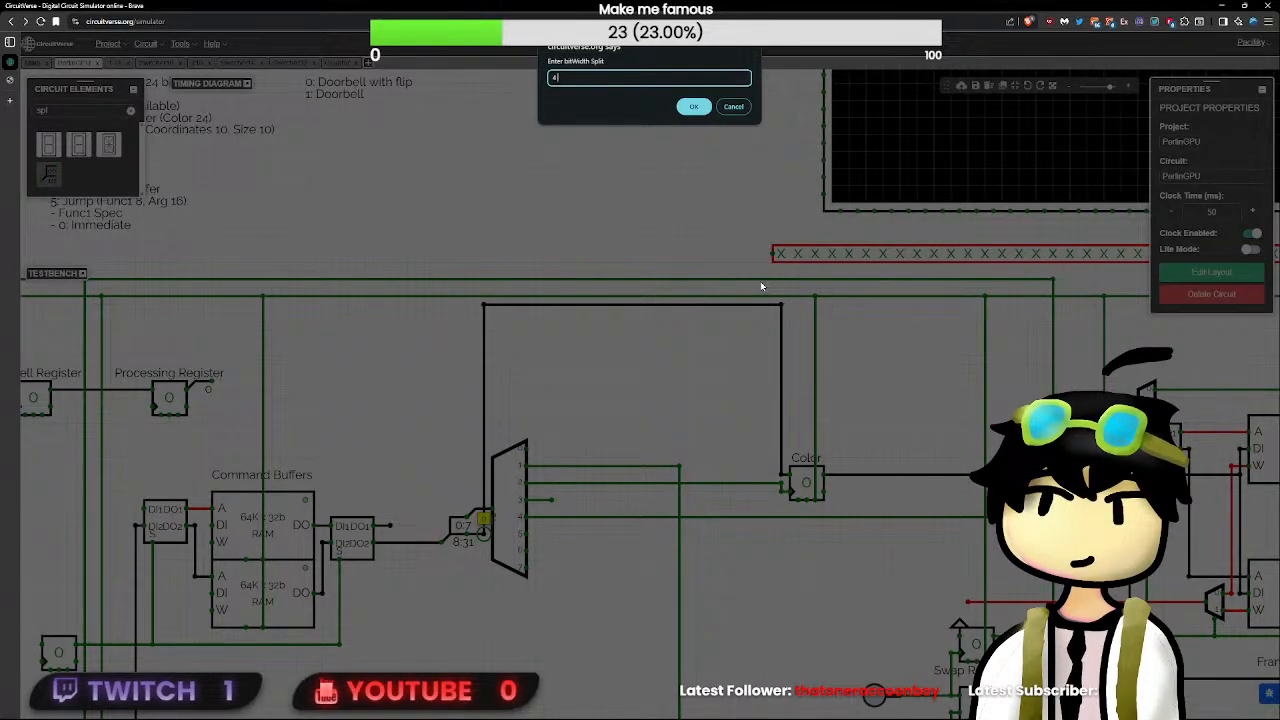
pyautogui.write('4 10 10')
pyautogui.press('Return')
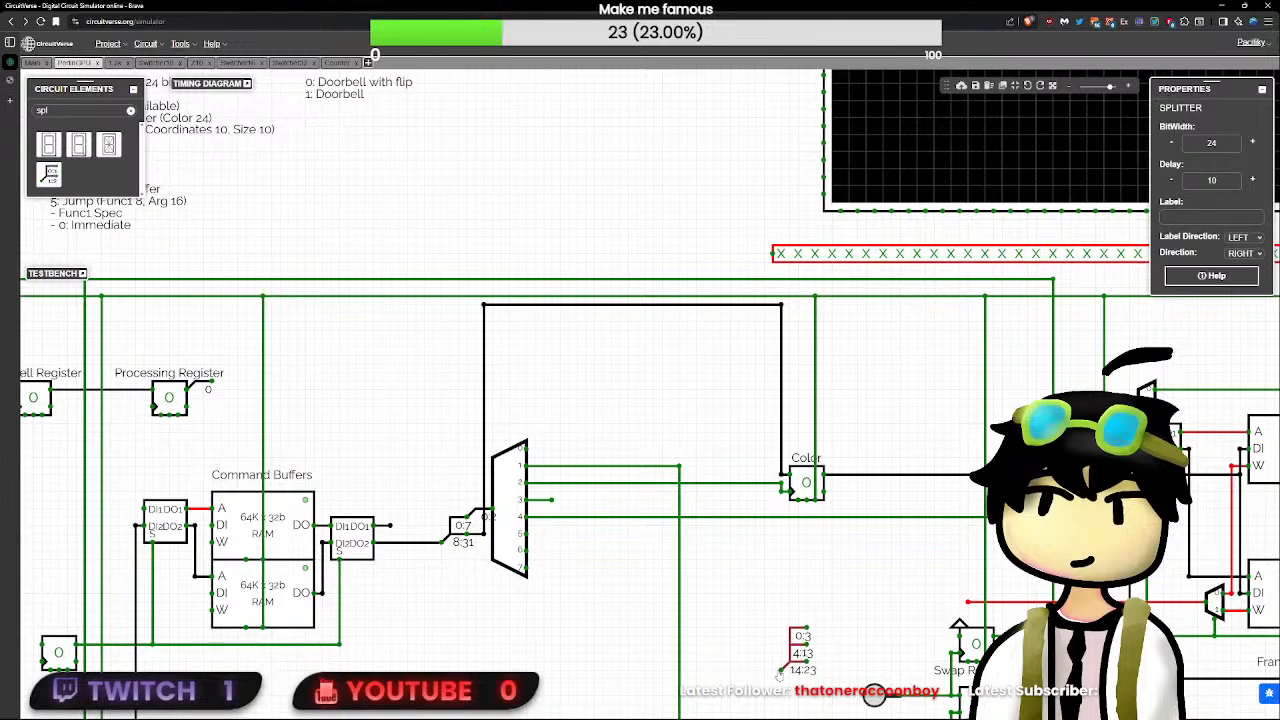
pyautogui.scroll(-3, 590, 606)
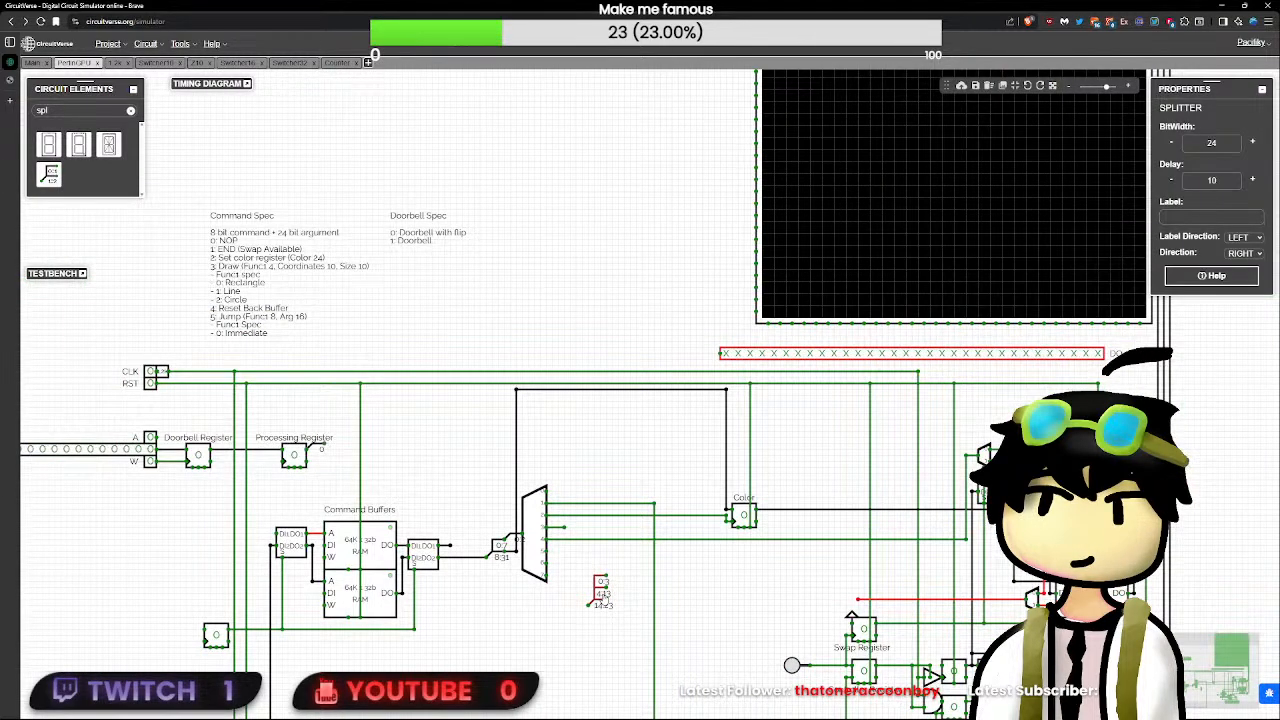
pyautogui.scroll(2, 590, 606)
pyautogui.click(592, 606)
# - Wire the 8:31 output of the command splitter to the new splitter's input
pyautogui.moveTo(488, 548); pyautogui.dragTo(545, 612)
pyautogui.click(565, 598)
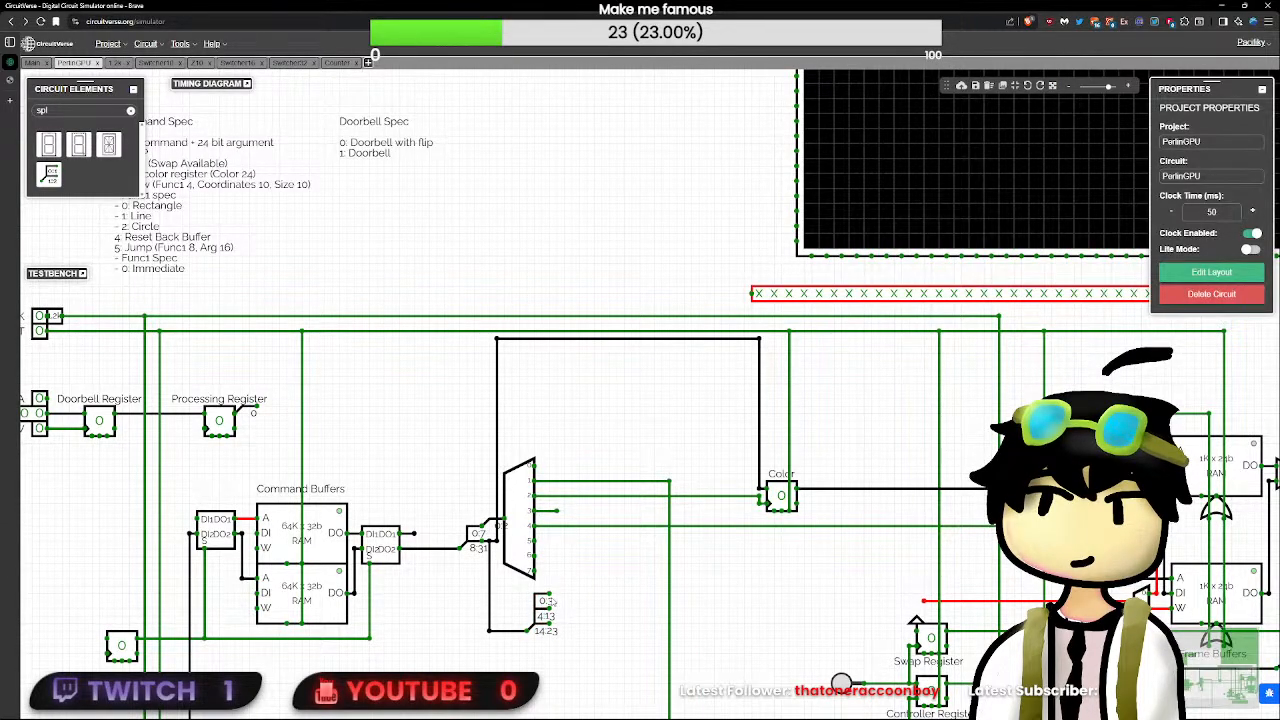
pyautogui.scroll(-1, 545, 607)
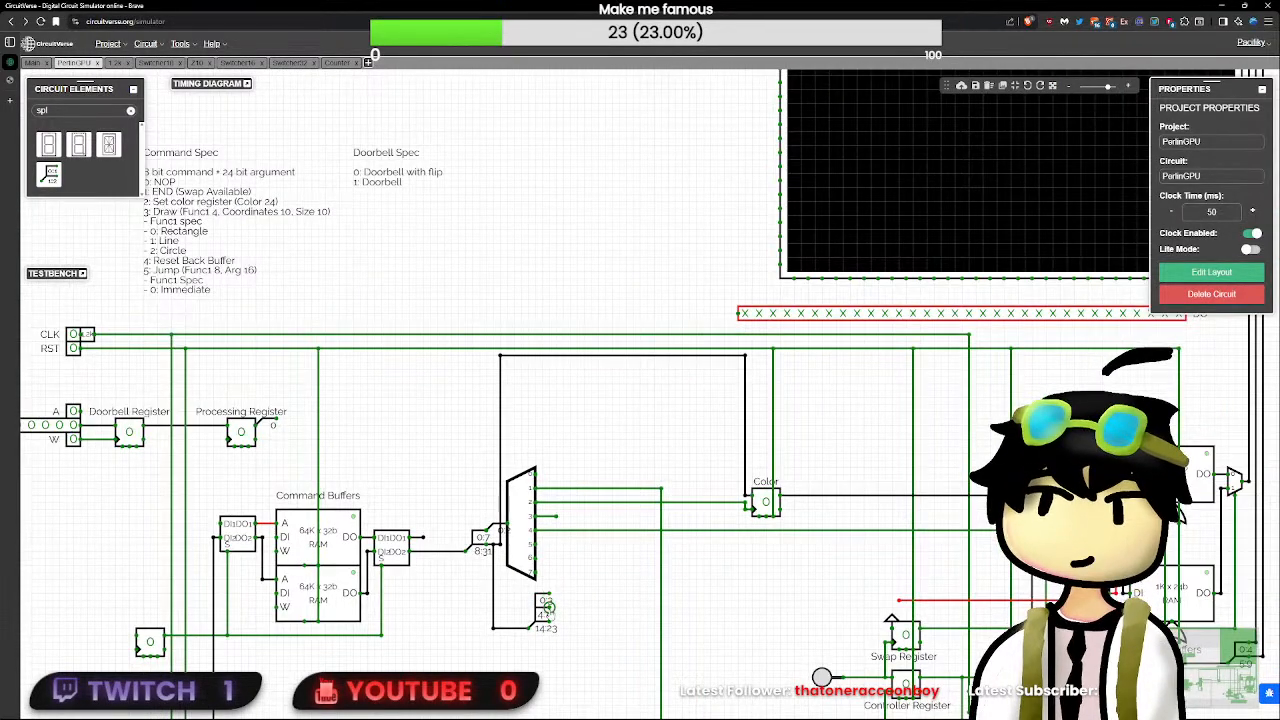
# - Add stub wires to the splitter's 4:13 and 14:23 outputs and align its feed wire with the Color register's data wire
pyautogui.moveTo(548, 607)
pyautogui.mouseDown()
pyautogui.moveTo(733, 607)
pyautogui.moveTo(549, 614)
pyautogui.moveTo(571, 614)
pyautogui.mouseUp()
pyautogui.scroll(7, 591, 635)
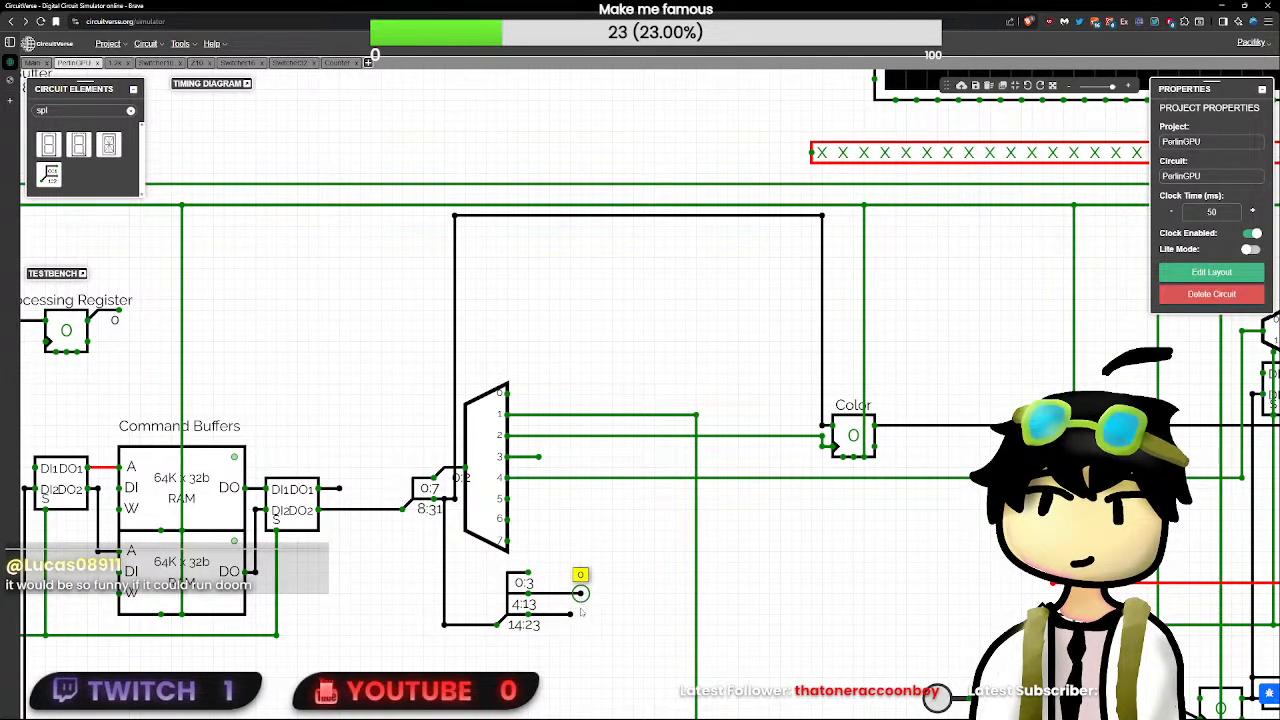
pyautogui.scroll(3, 582, 612)
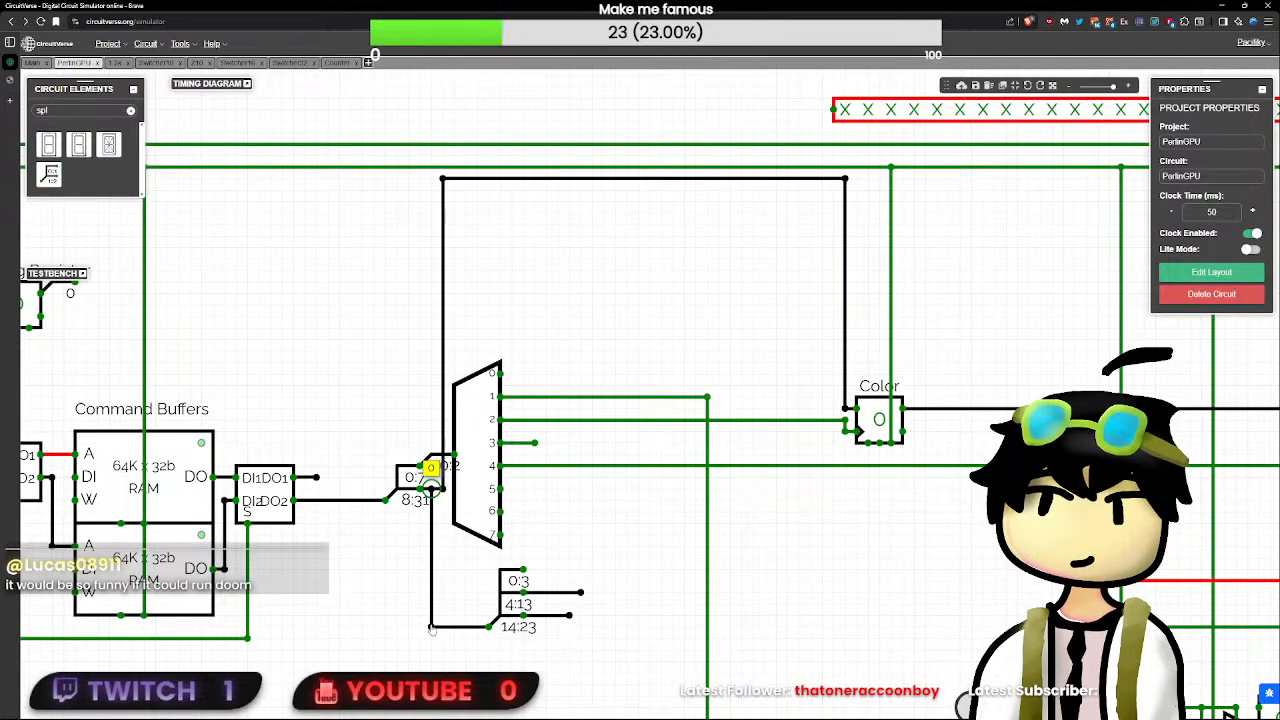
pyautogui.moveTo(428, 608); pyautogui.dragTo(443, 608)
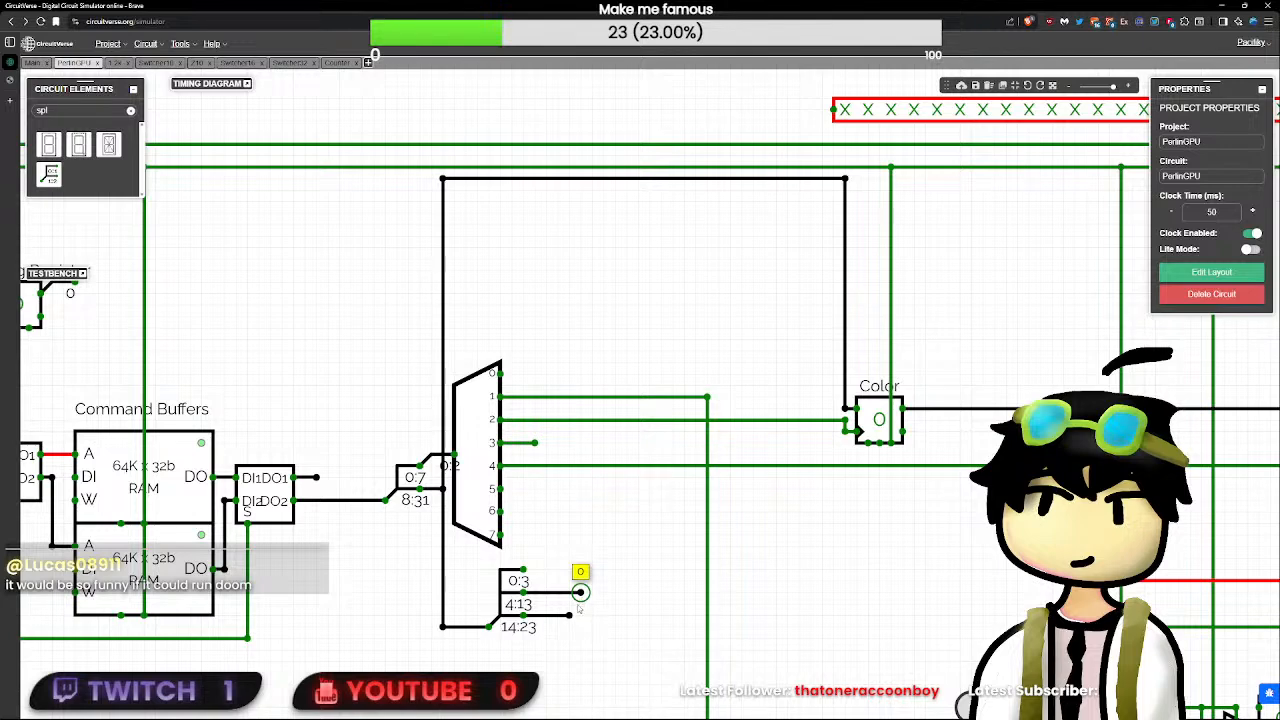
pyautogui.moveTo(580, 592); pyautogui.dragTo(568, 615)
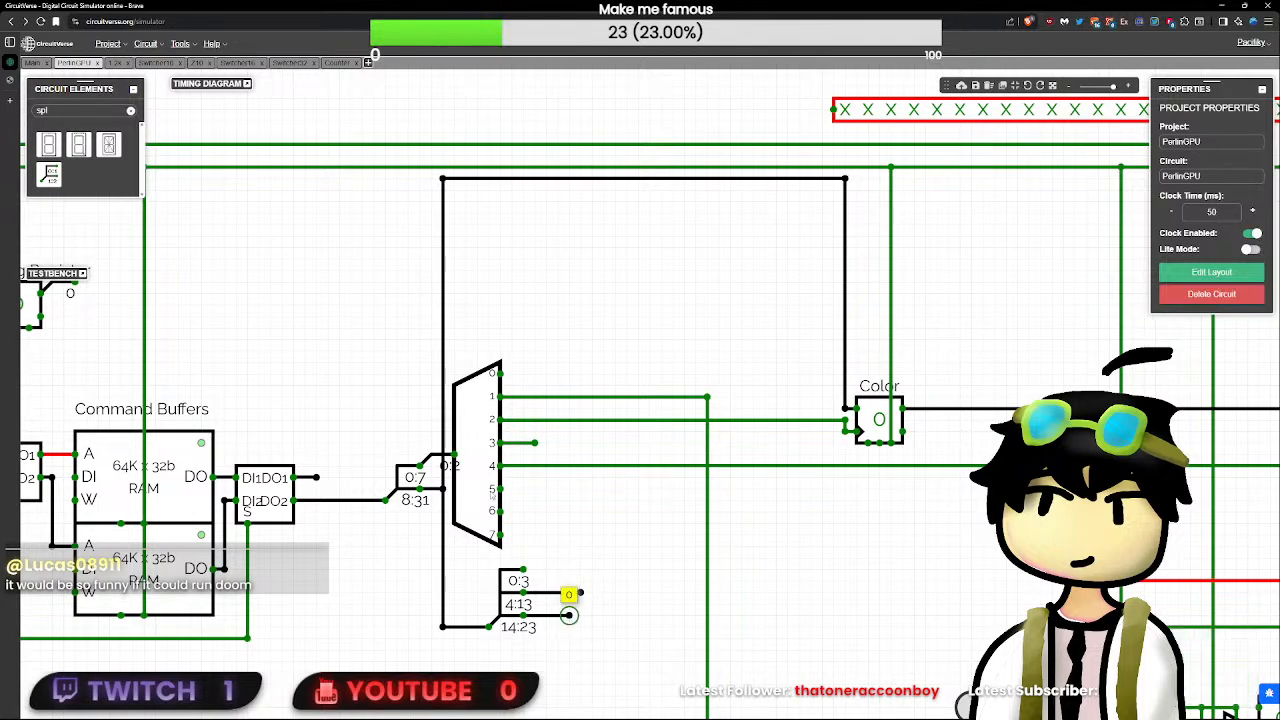
# - Clear the element search and shift the 4 10 10 splitter with its stubs slightly to the right
pyautogui.click(130, 110)
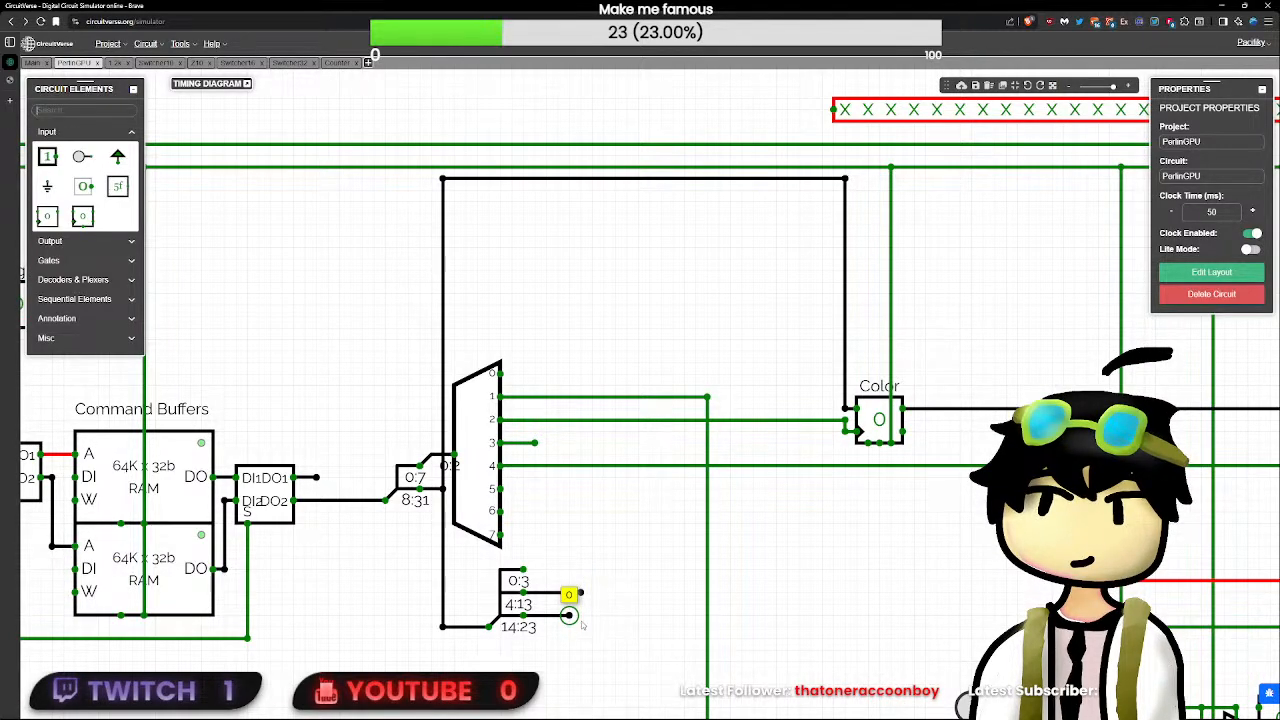
pyautogui.moveTo(568, 615); pyautogui.dragTo(534, 442)
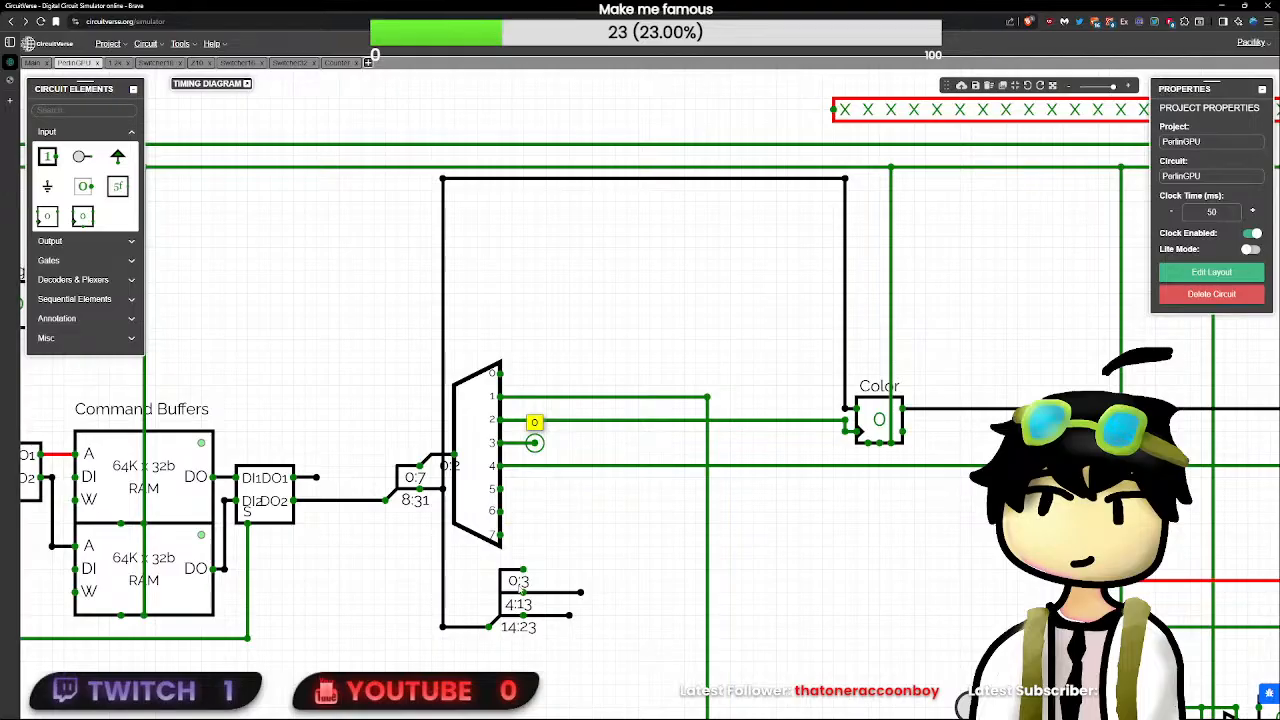
pyautogui.moveTo(615, 546); pyautogui.dragTo(465, 707)
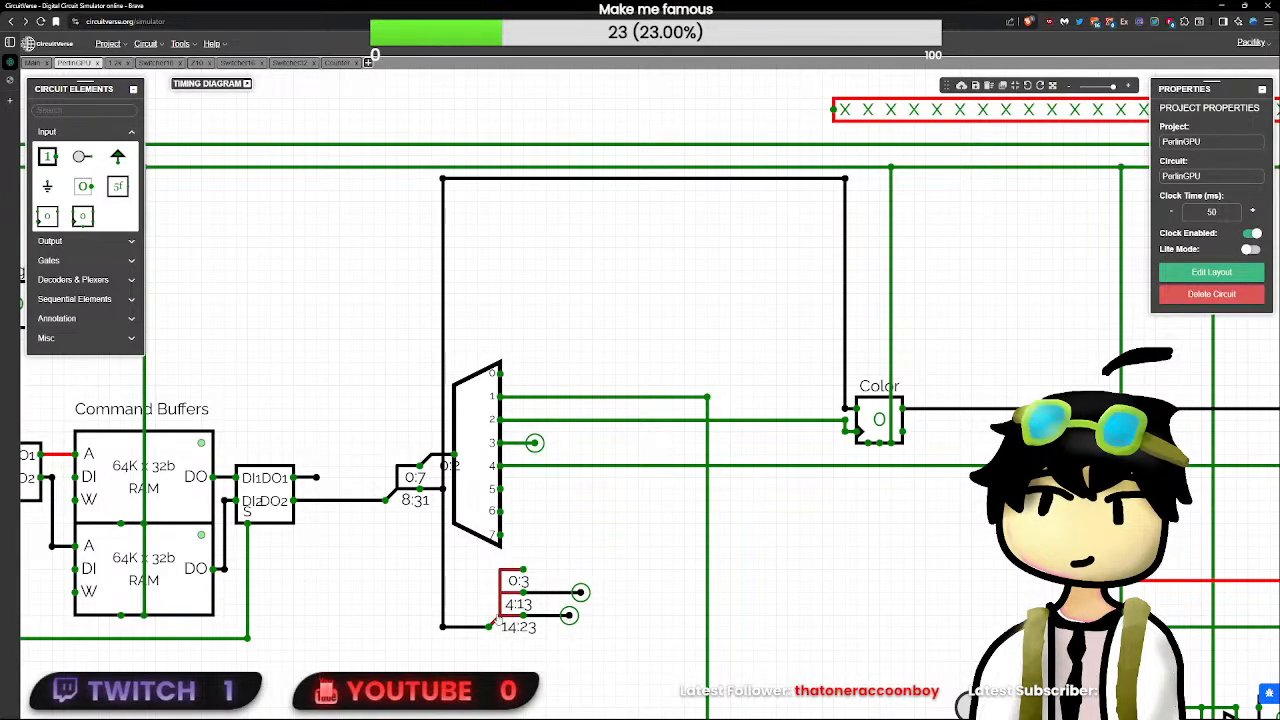
pyautogui.moveTo(519, 604); pyautogui.dragTo(566, 604)
pyautogui.click(582, 535)
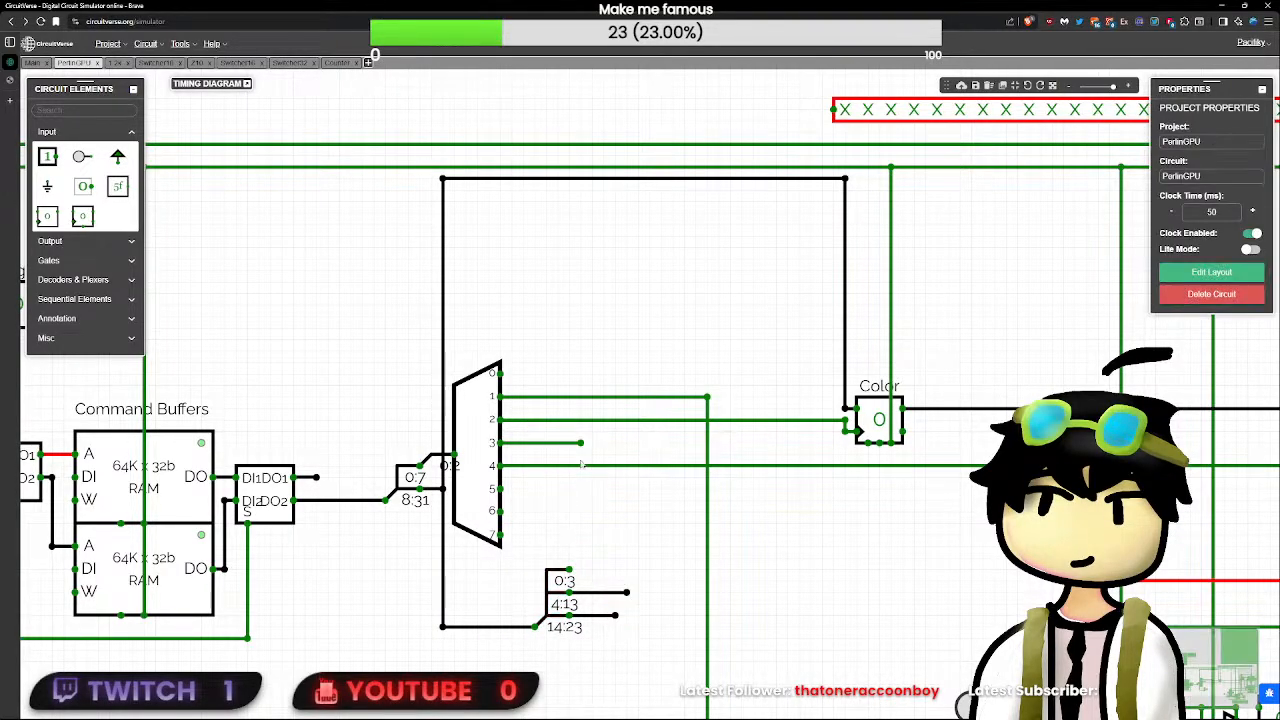
# - Set the decoder's delay to 0 and trim the wire on its output 3 to a short horizontal stub
pyautogui.moveTo(580, 443); pyautogui.dragTo(522, 521)
pyautogui.click(471, 497)
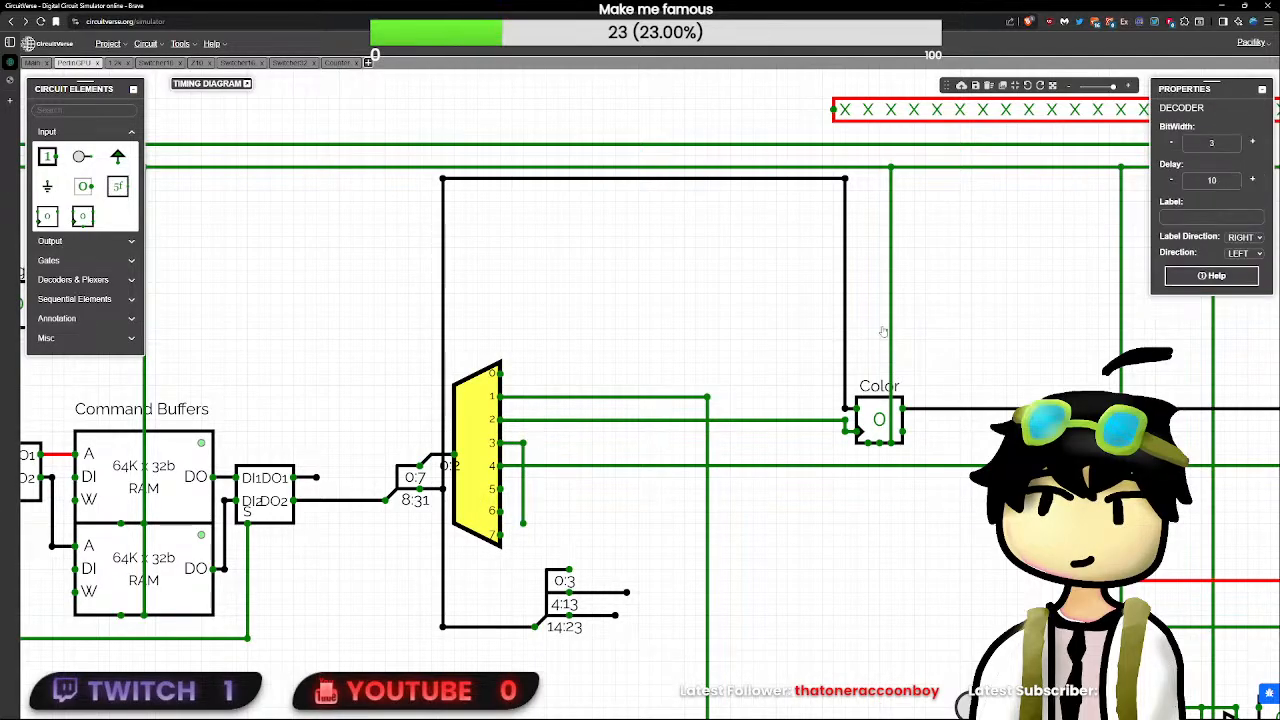
pyautogui.doubleClick(1223, 181)
pyautogui.write('0')
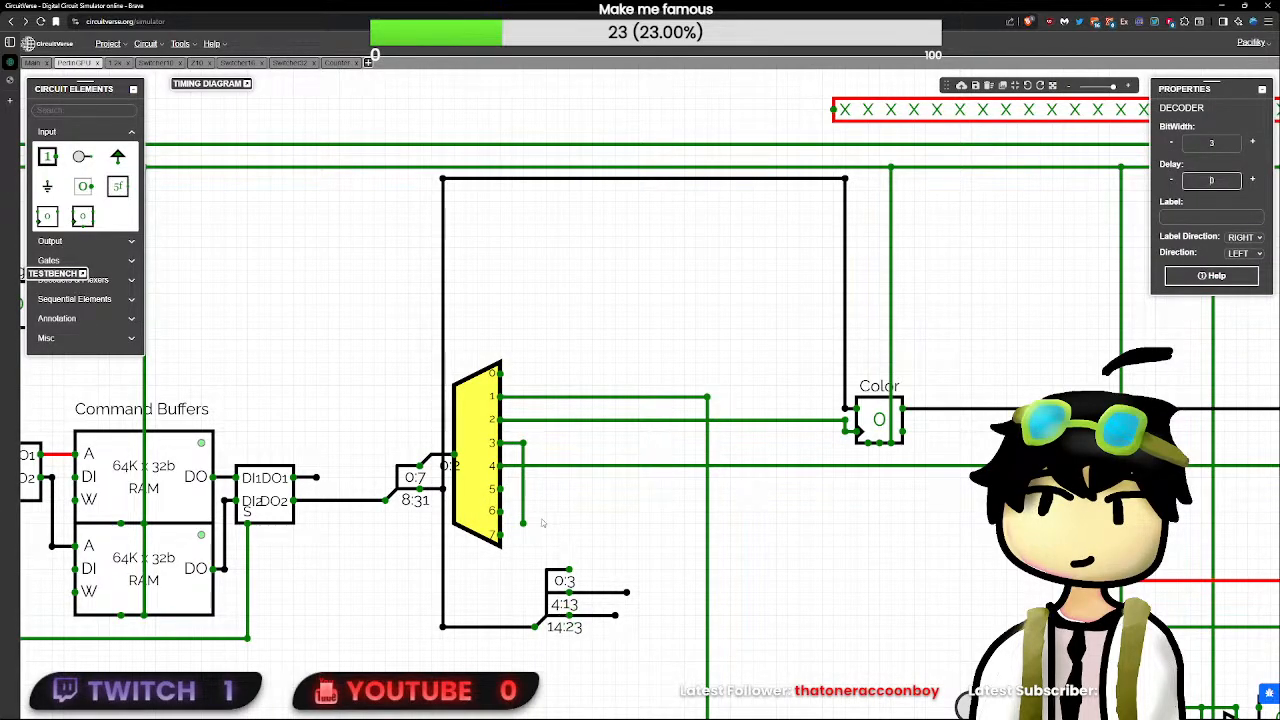
pyautogui.click(531, 529)
pyautogui.click(521, 523)
pyautogui.press('Delete')
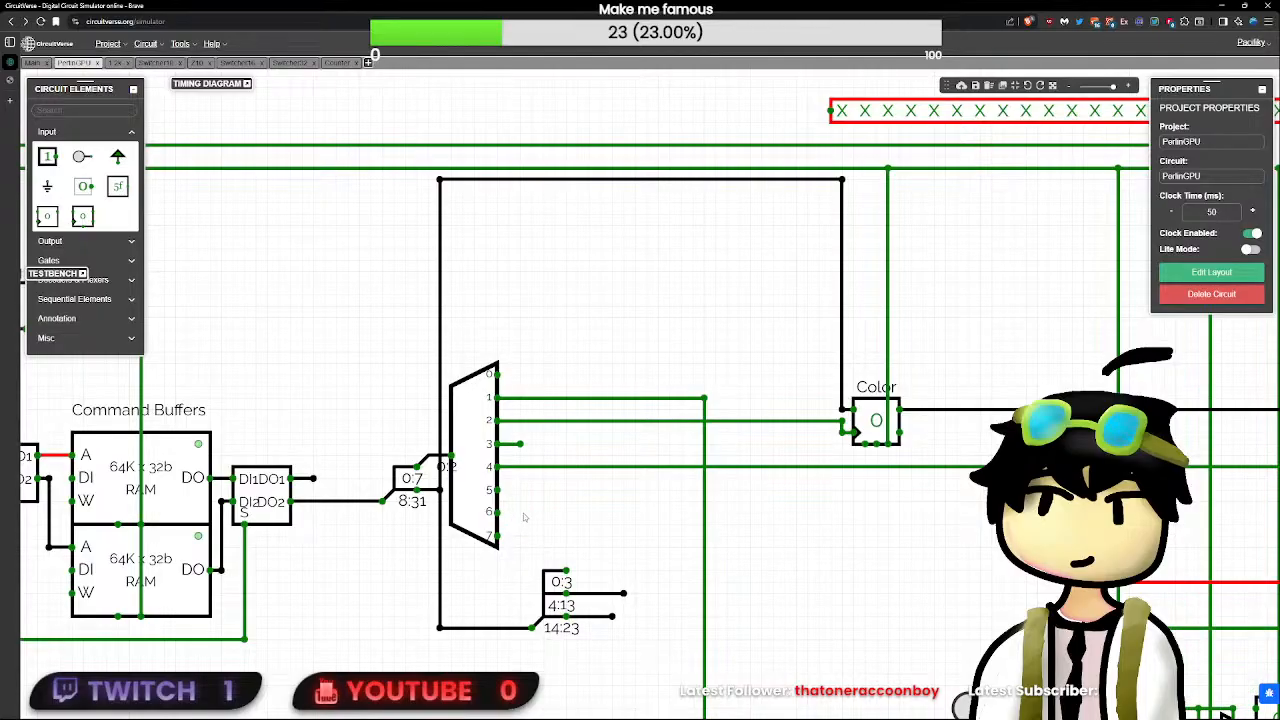
# - Move the 4 10 10 splitter below the Color register and delete it together with its stub wires
pyautogui.moveTo(506, 568); pyautogui.dragTo(704, 647)
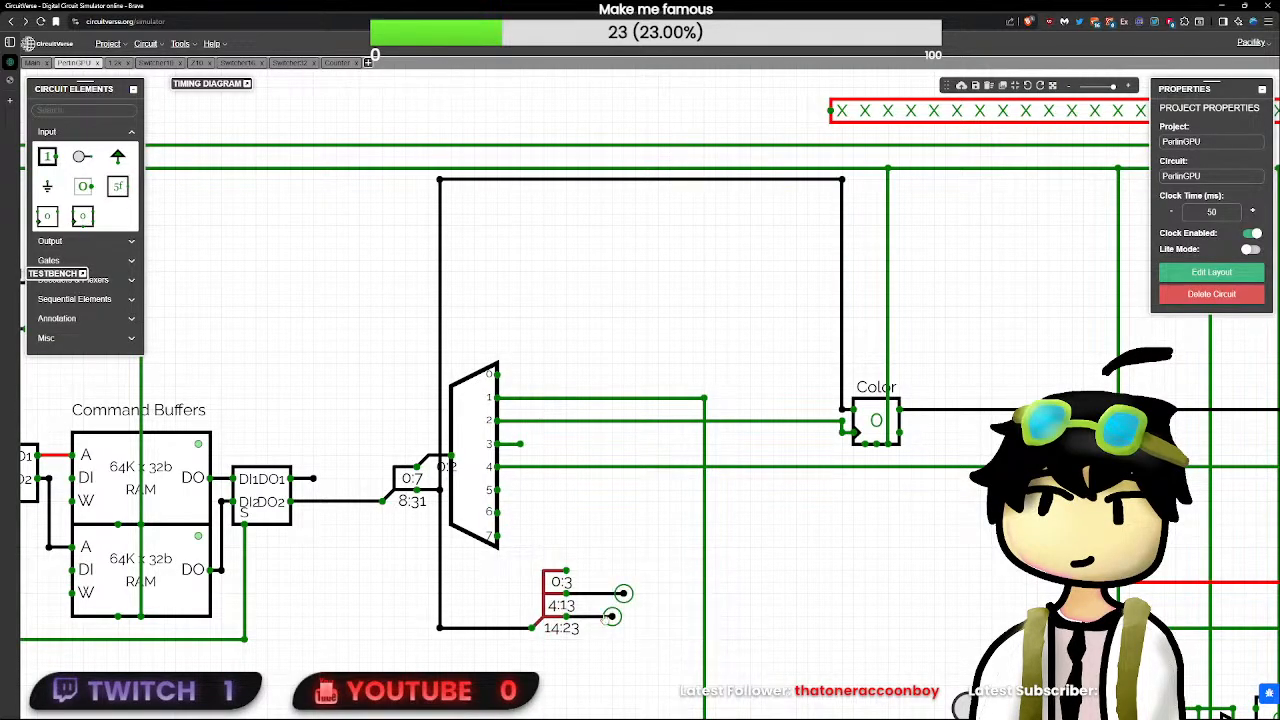
pyautogui.moveTo(560, 594); pyautogui.dragTo(848, 594)
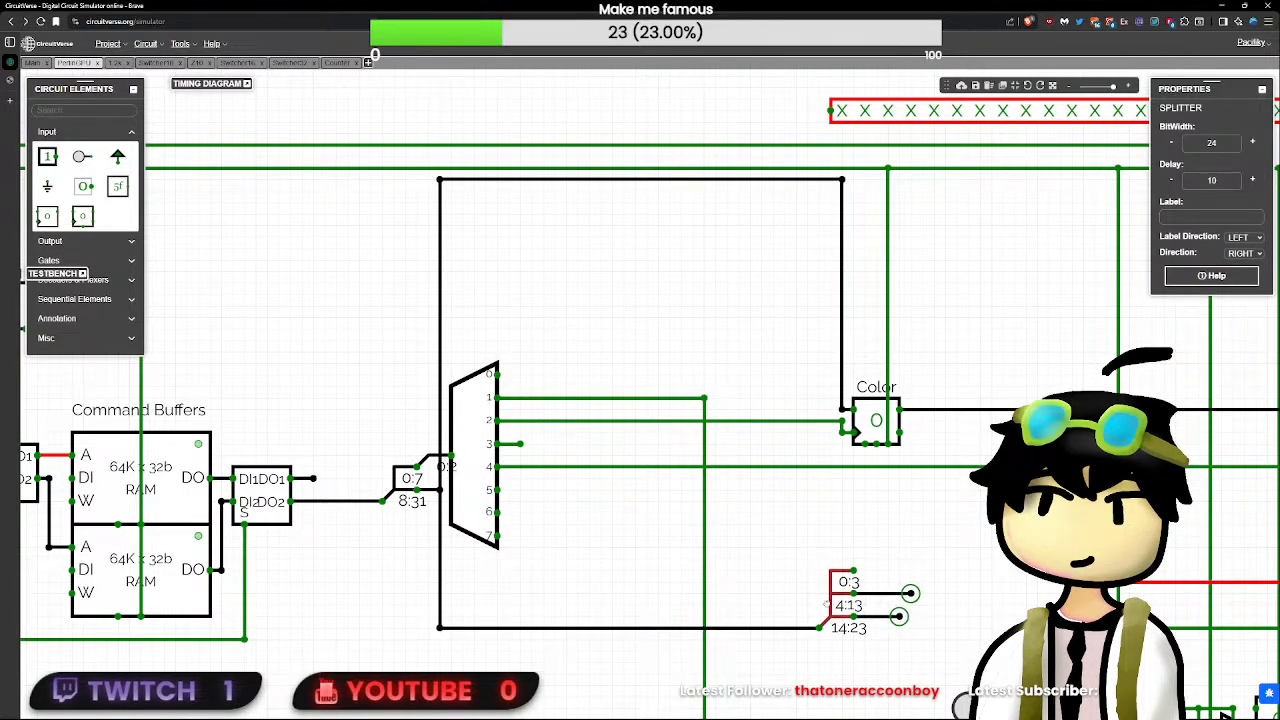
pyautogui.click(912, 548)
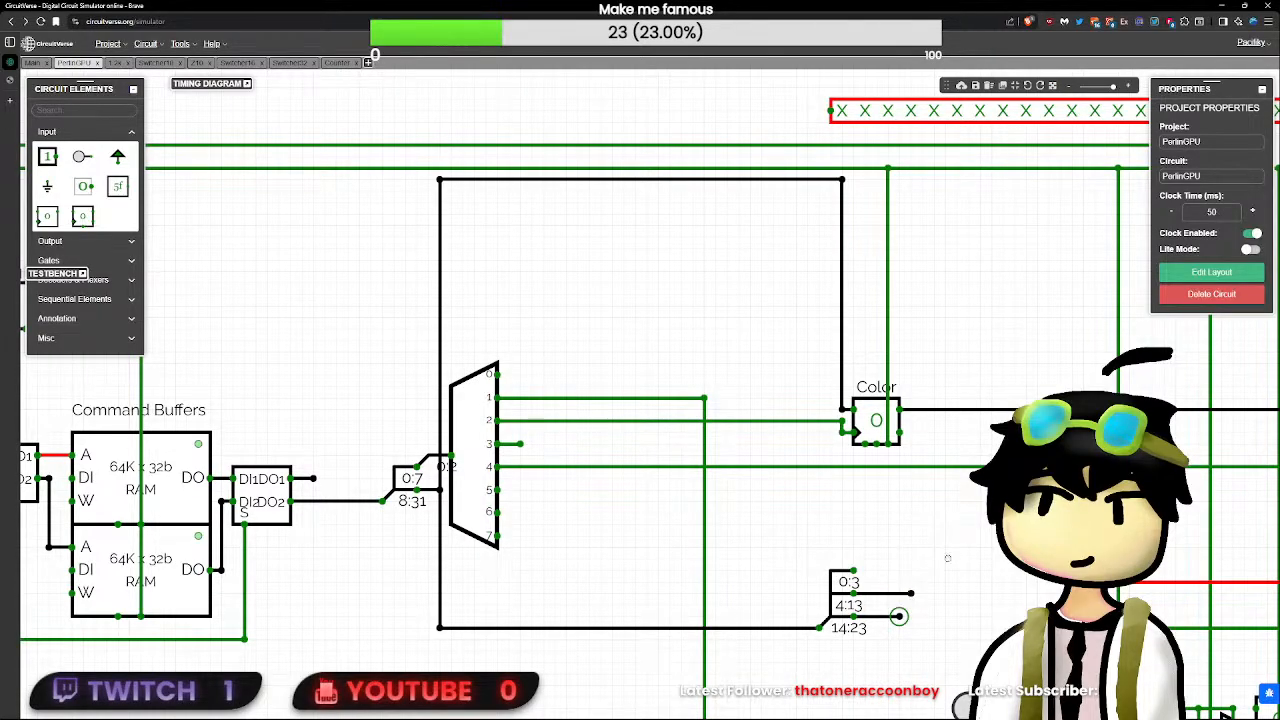
pyautogui.moveTo(957, 547); pyautogui.dragTo(815, 657)
pyautogui.press('Delete')
# - Add a 32-bit splitter with a 4 5 5 5 5 split and place it beside the decoder
pyautogui.click(110, 111)
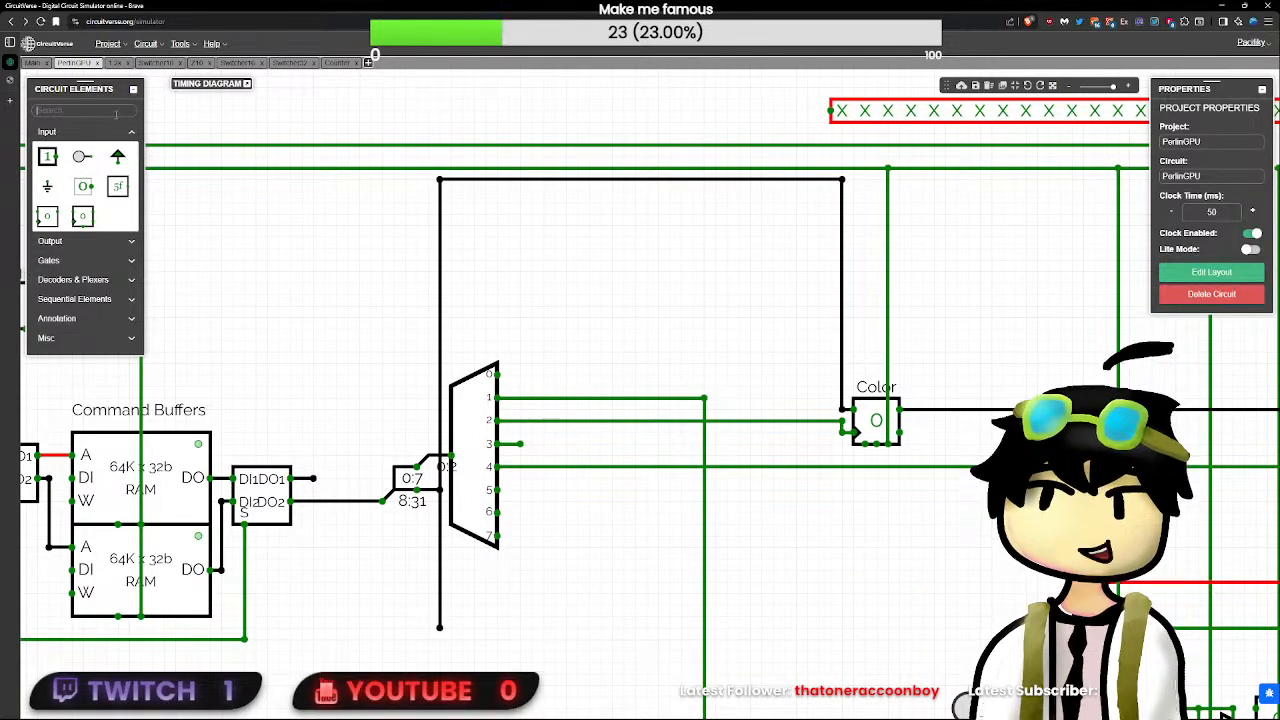
pyautogui.write('spl')
pyautogui.click(46, 178)
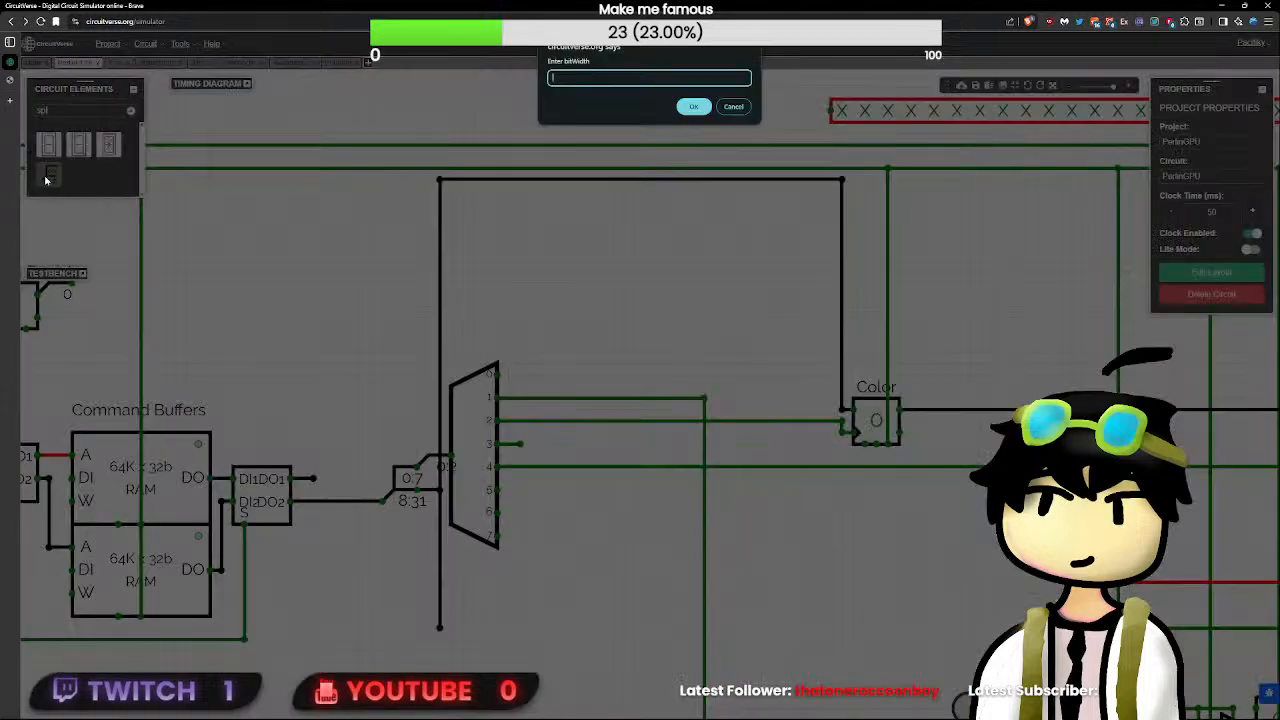
pyautogui.write('4')
pyautogui.press('BackSpace')
pyautogui.write('9')
pyautogui.press('Return')
pyautogui.write('4 5 5 5 5')
pyautogui.press('Return')
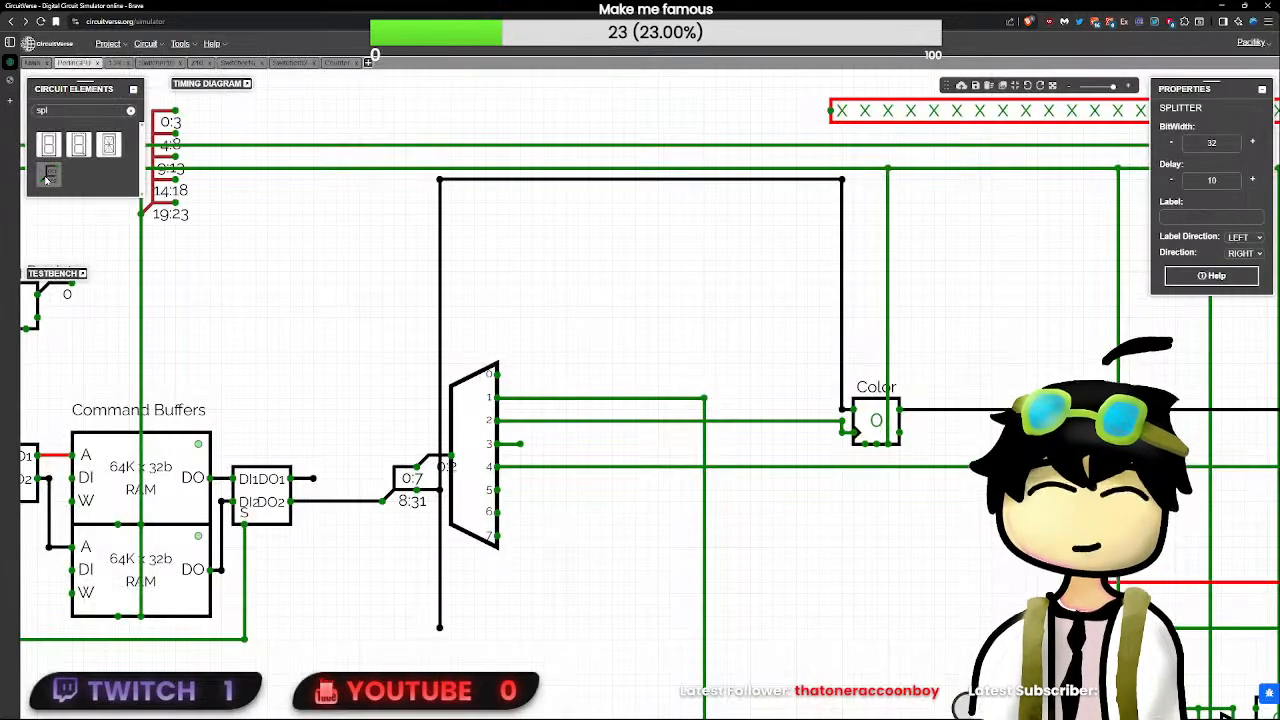
pyautogui.click(598, 568)
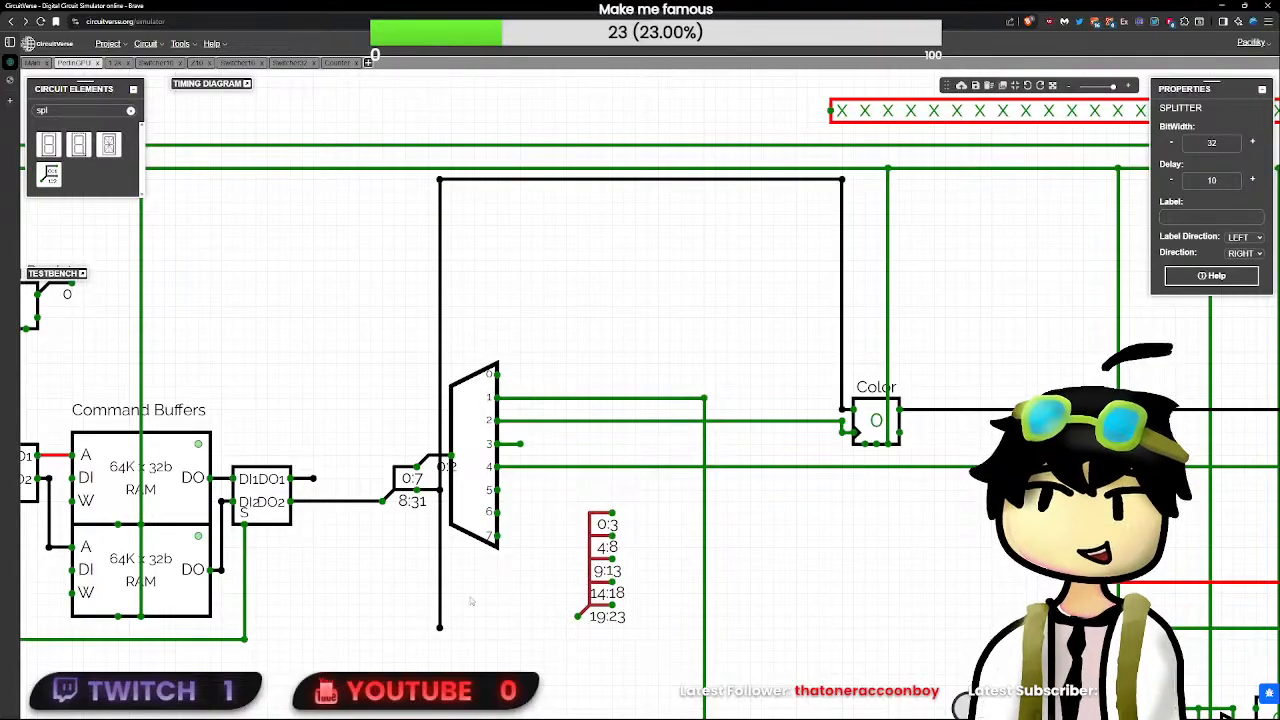
# - Try to connect the loose 8:31 wire to the 32-bit splitter and position it under the Color register
pyautogui.moveTo(440, 628); pyautogui.dragTo(830, 629)
pyautogui.moveTo(592, 574); pyautogui.dragTo(797, 582)
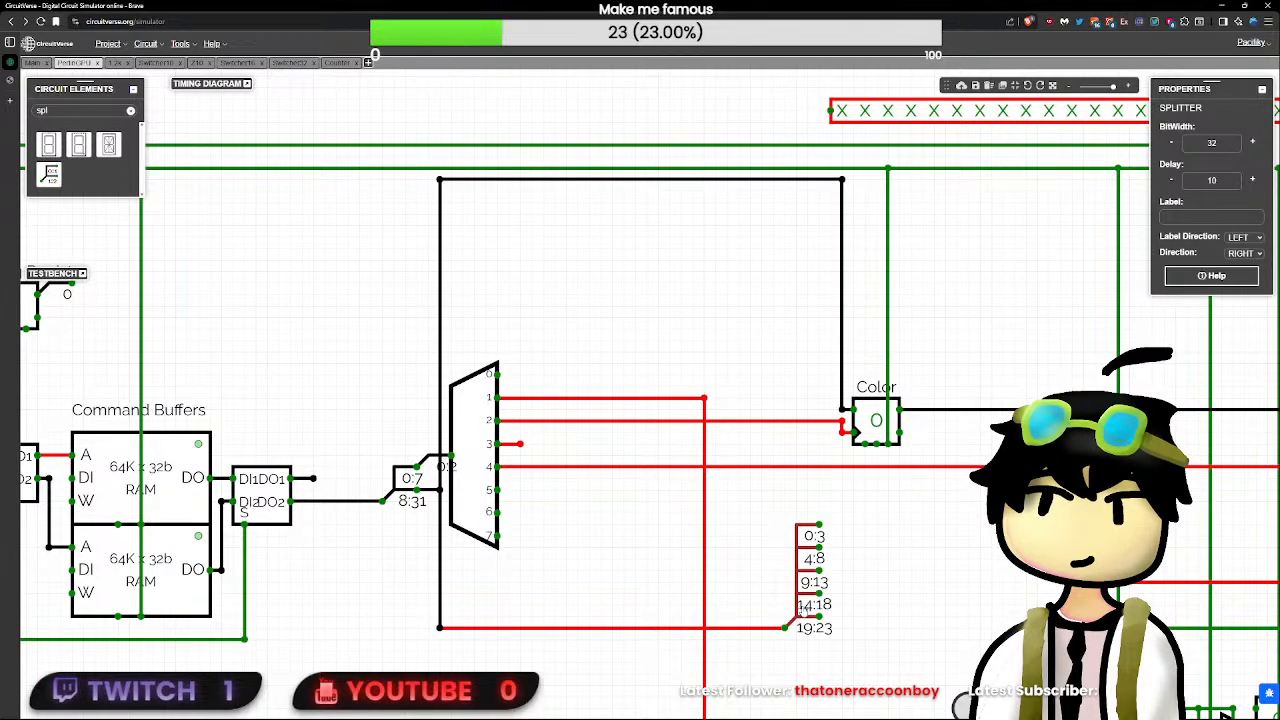
pyautogui.click(440, 490)
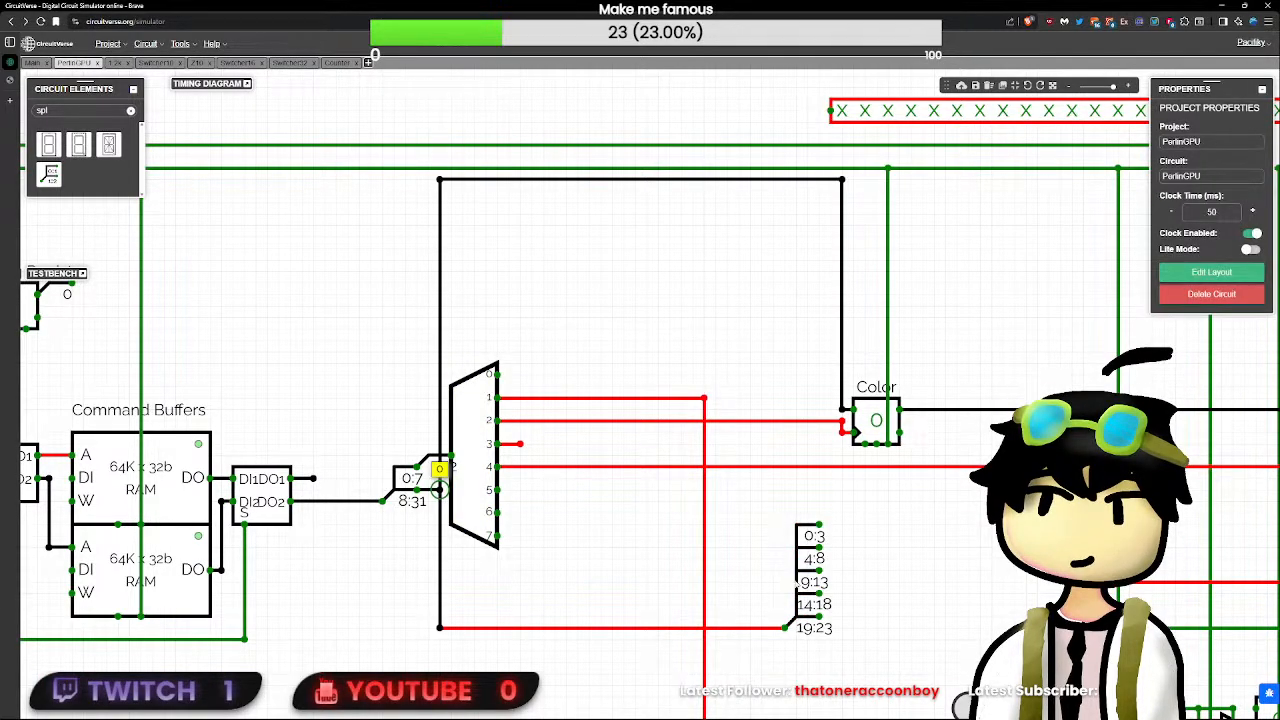
# - Place a 24-bit splitter with a 4 5 5 5 5 split below the Color register and wire the loose 8:31 wire to its input
pyautogui.click(48, 174)
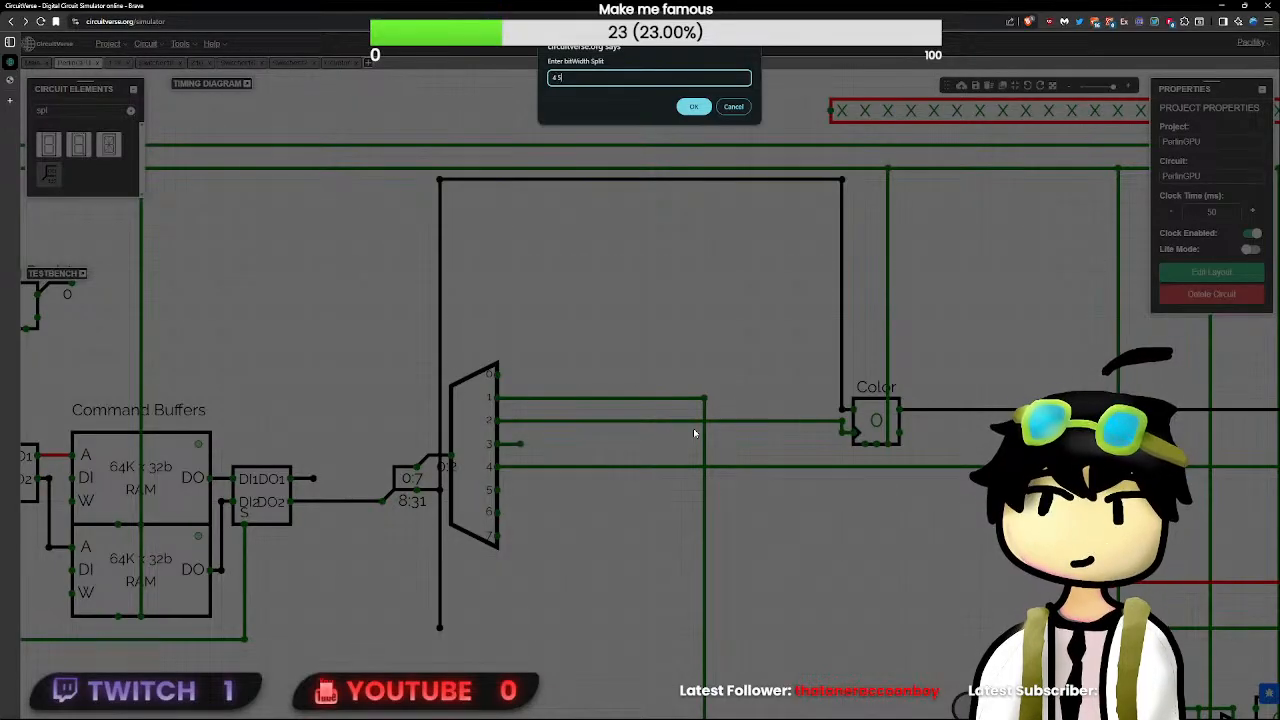
pyautogui.press('Return')
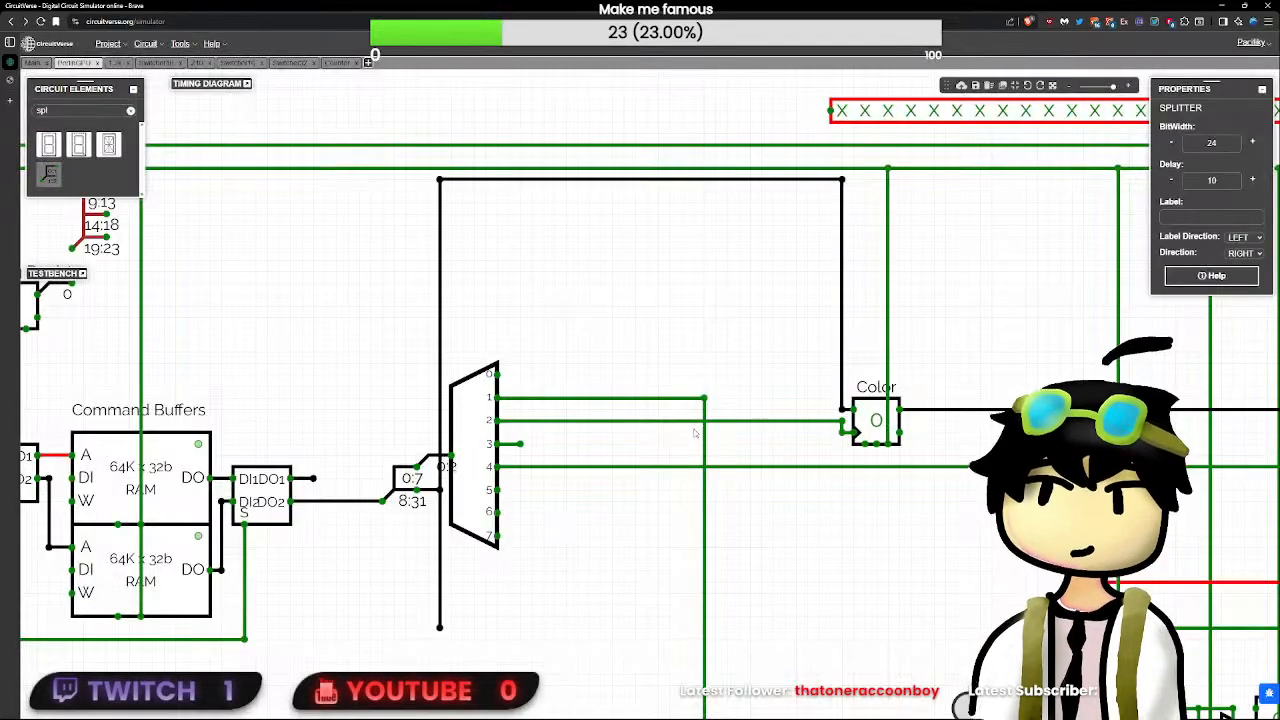
pyautogui.click(819, 582)
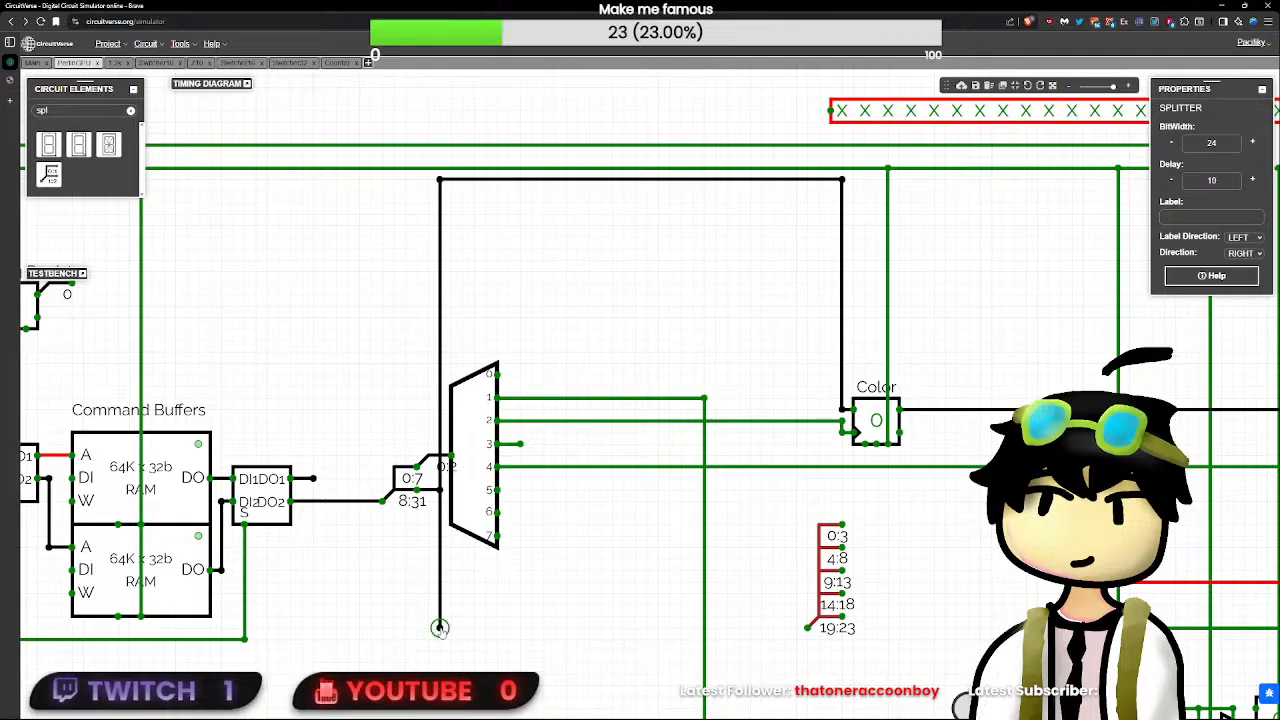
pyautogui.moveTo(440, 628)
pyautogui.mouseDown()
pyautogui.moveTo(854, 636)
pyautogui.moveTo(806, 628)
pyautogui.mouseUp()
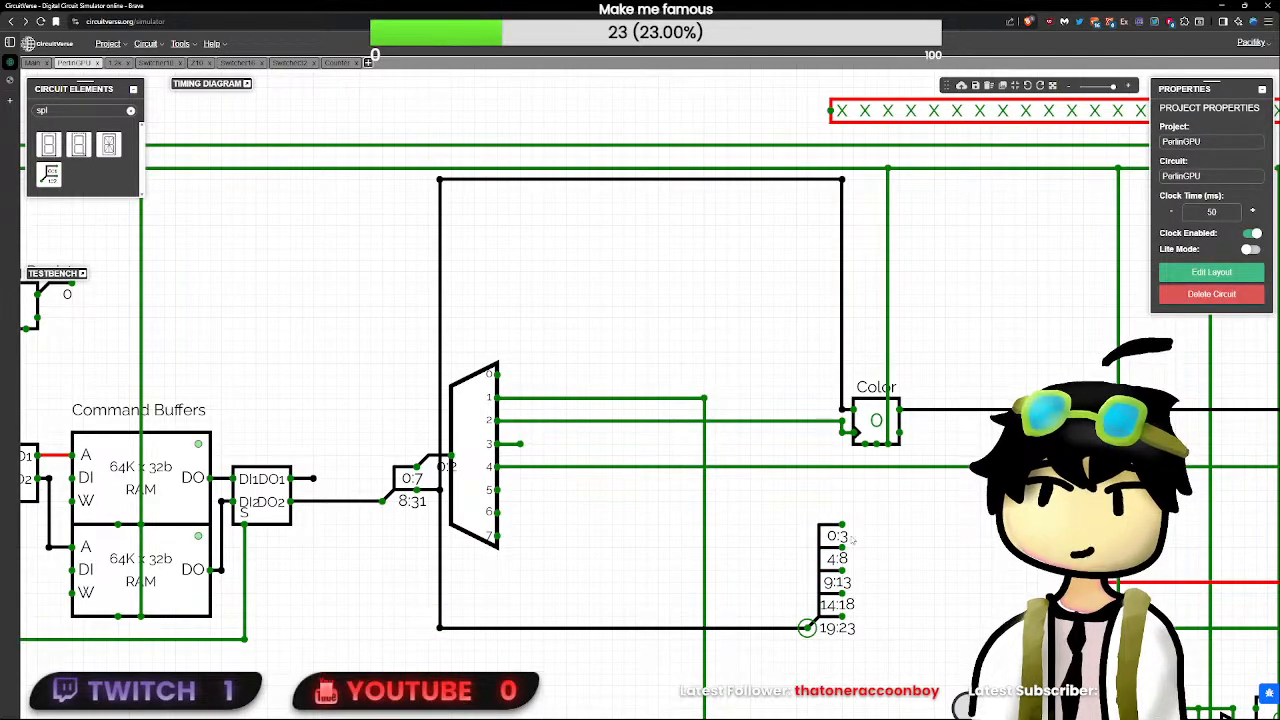
# - Add stub wires to the new splitter's 4:8, 9:13, 14:18 and 19:23 outputs
pyautogui.moveTo(842, 524)
pyautogui.mouseDown()
pyautogui.moveTo(864, 525)
pyautogui.moveTo(854, 543)
pyautogui.moveTo(886, 542)
pyautogui.moveTo(887, 566)
pyautogui.mouseUp()
pyautogui.press('Delete')
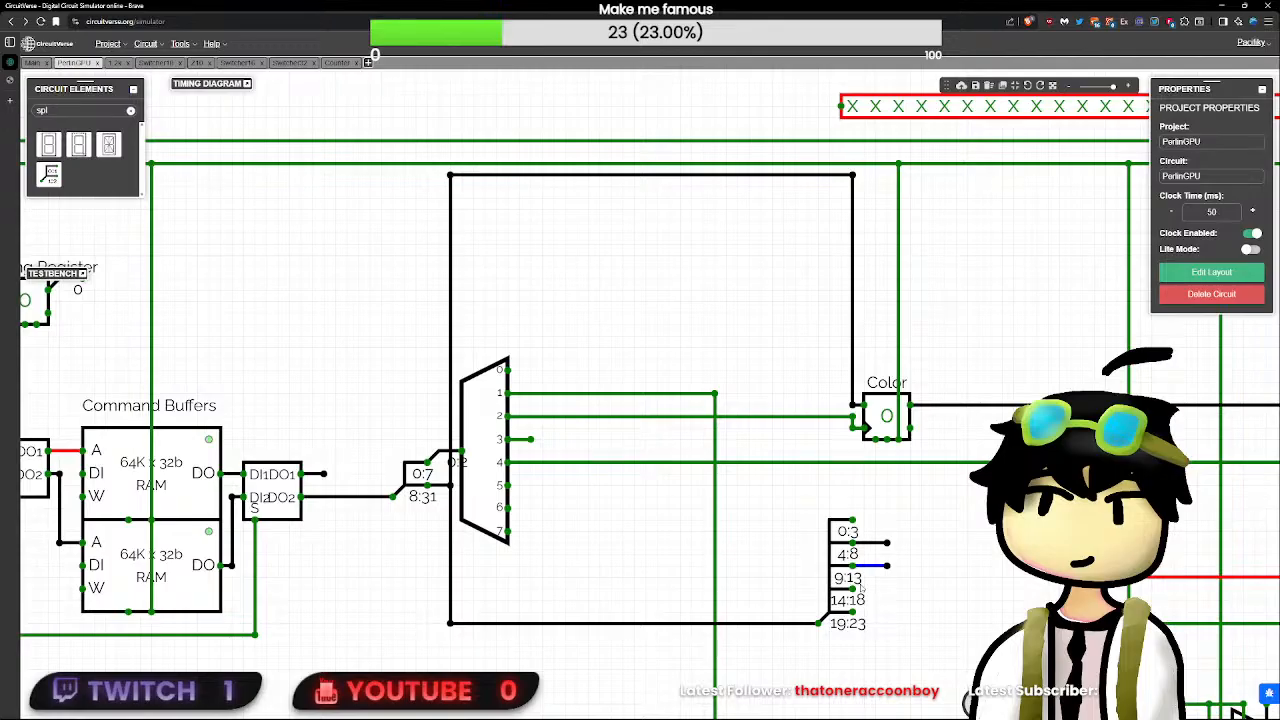
pyautogui.moveTo(853, 589); pyautogui.dragTo(898, 589)
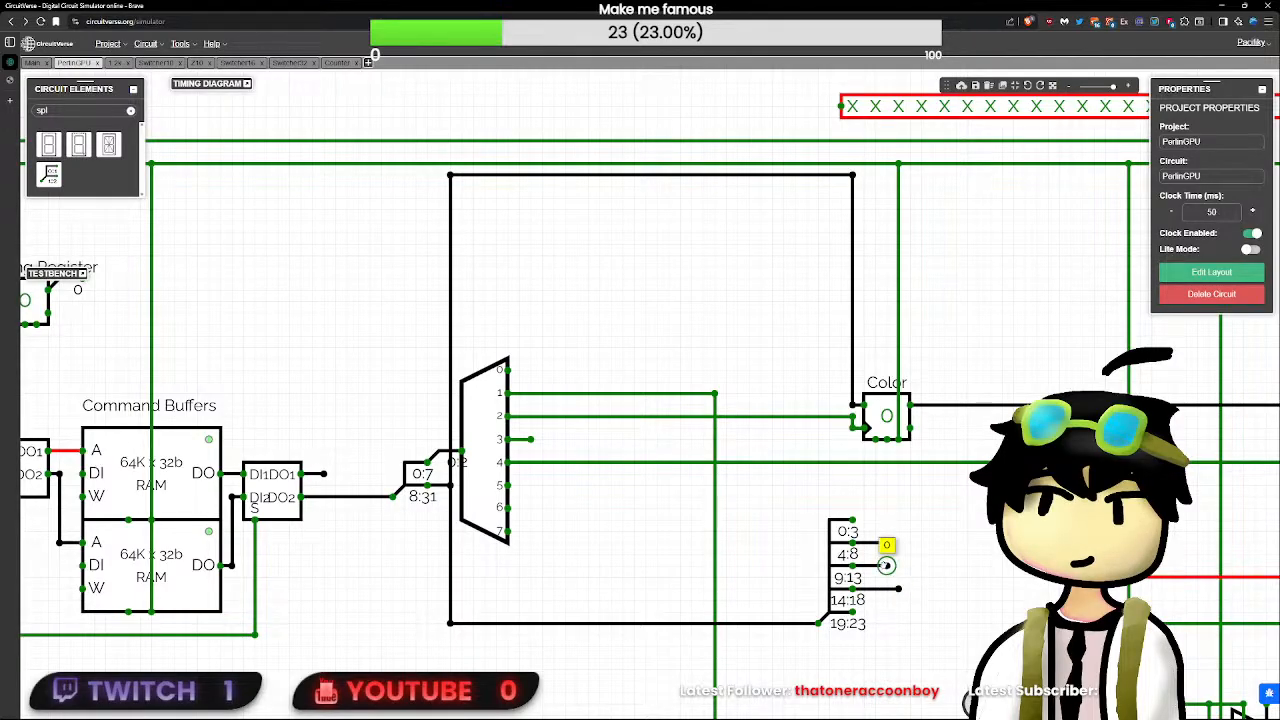
pyautogui.press('Delete')
pyautogui.moveTo(853, 566); pyautogui.dragTo(887, 566)
pyautogui.moveTo(853, 612); pyautogui.dragTo(908, 612)
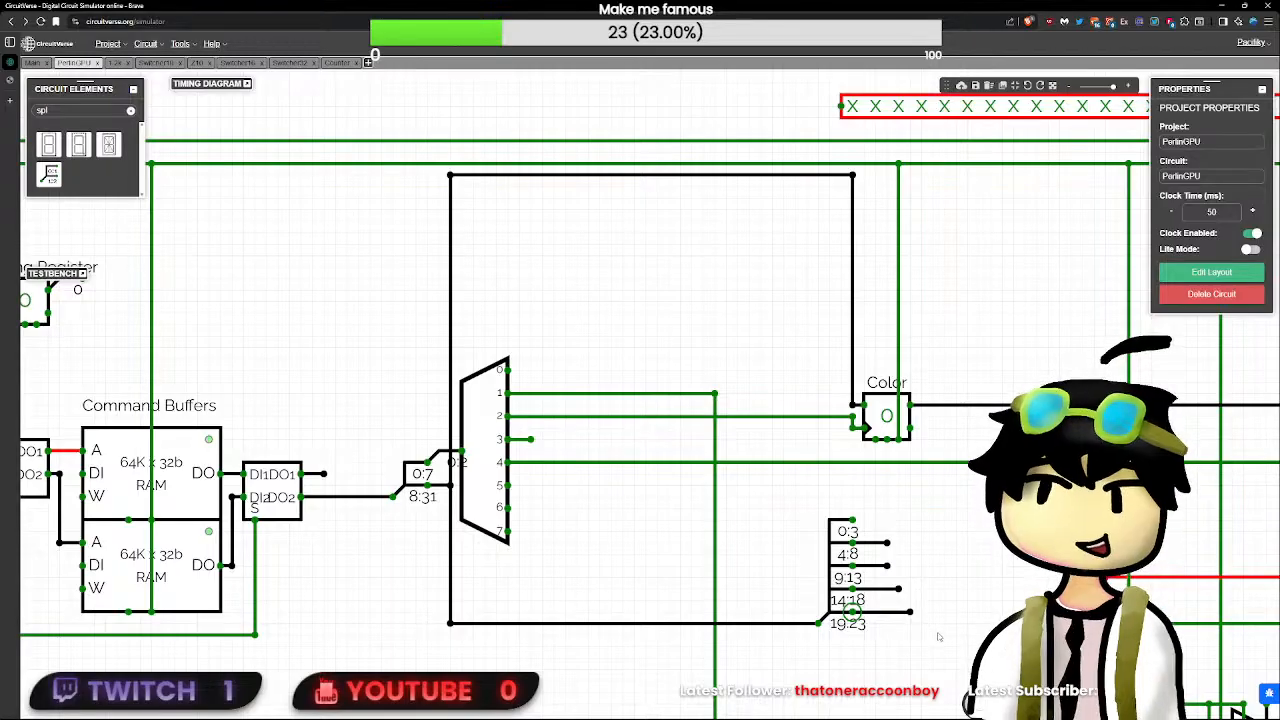
# - Move the 24-bit splitter left toward the decoder, stretching its four output wires
pyautogui.moveTo(935, 648); pyautogui.dragTo(756, 580)
pyautogui.click(858, 640)
pyautogui.click(829, 604)
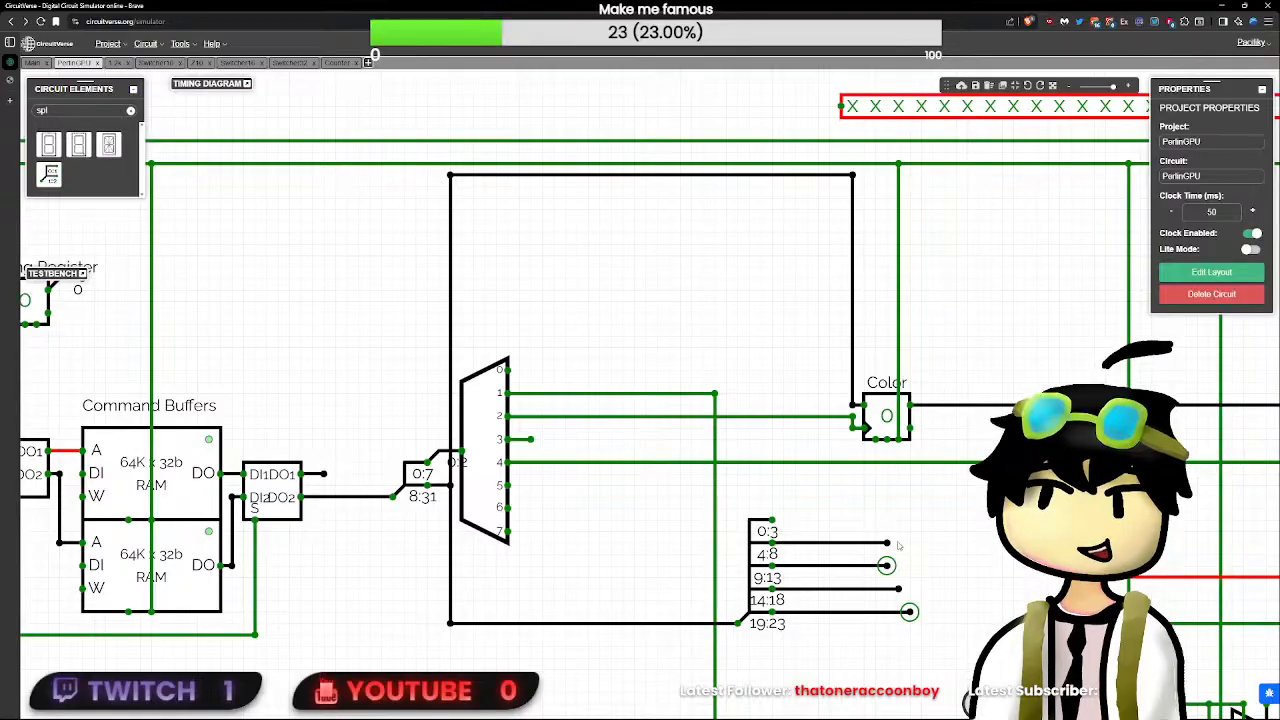
# - Extend the splitter's 4:8 output wire level with the 14:18 wire end and shorten the 9:13 and 19:23 output wires
pyautogui.moveTo(888, 545)
pyautogui.mouseDown()
pyautogui.moveTo(808, 545)
pyautogui.moveTo(898, 543)
pyautogui.mouseUp()
pyautogui.click(910, 574)
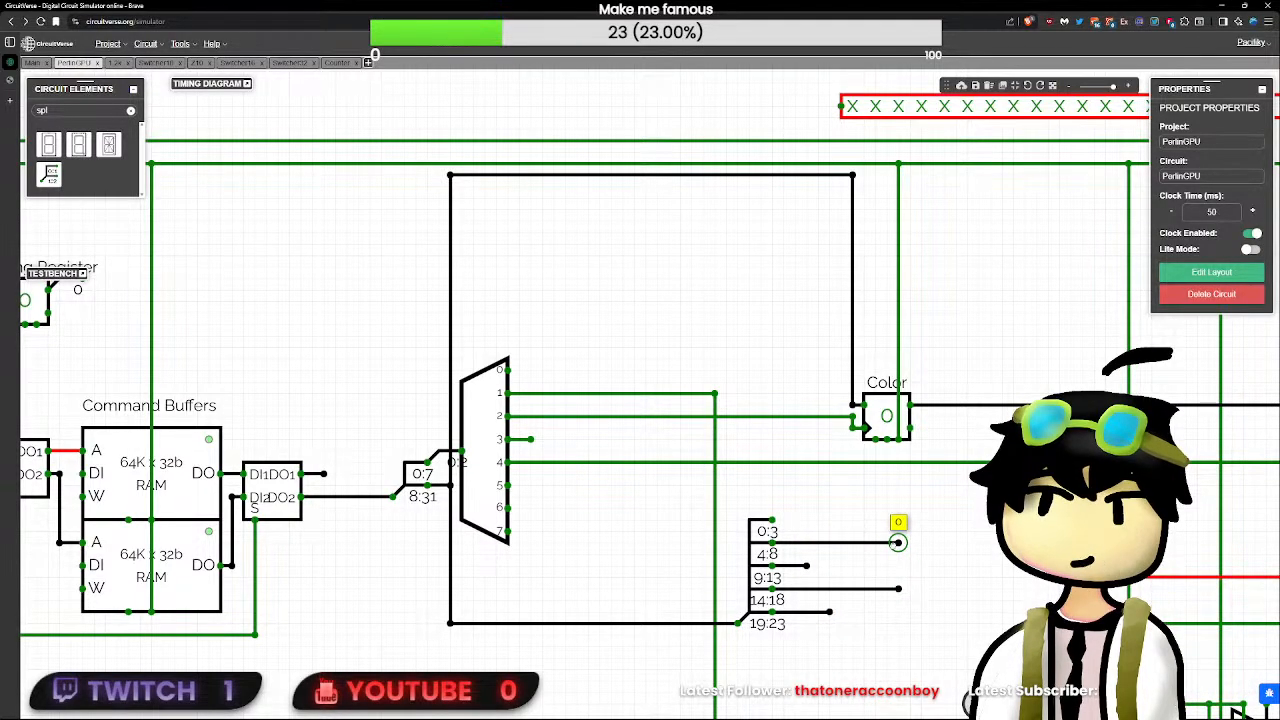
pyautogui.moveTo(958, 608); pyautogui.dragTo(738, 456)
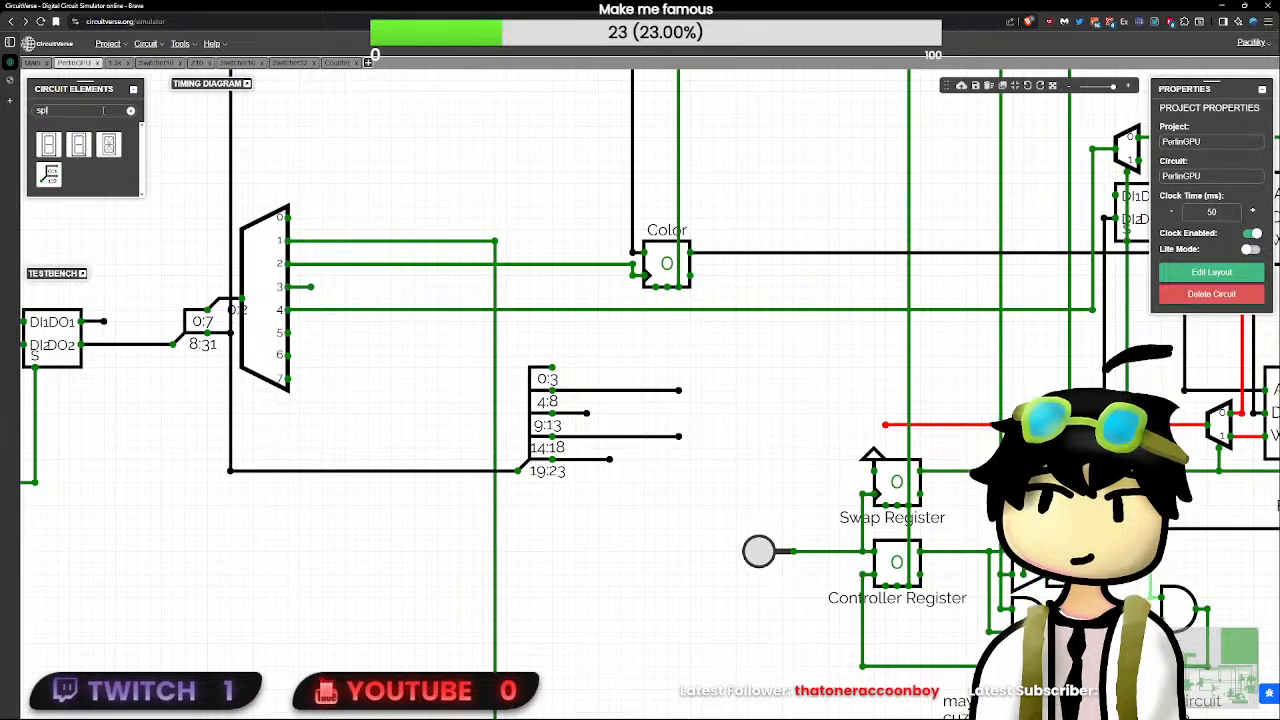
pyautogui.doubleClick(77, 112)
pyautogui.write('dl')
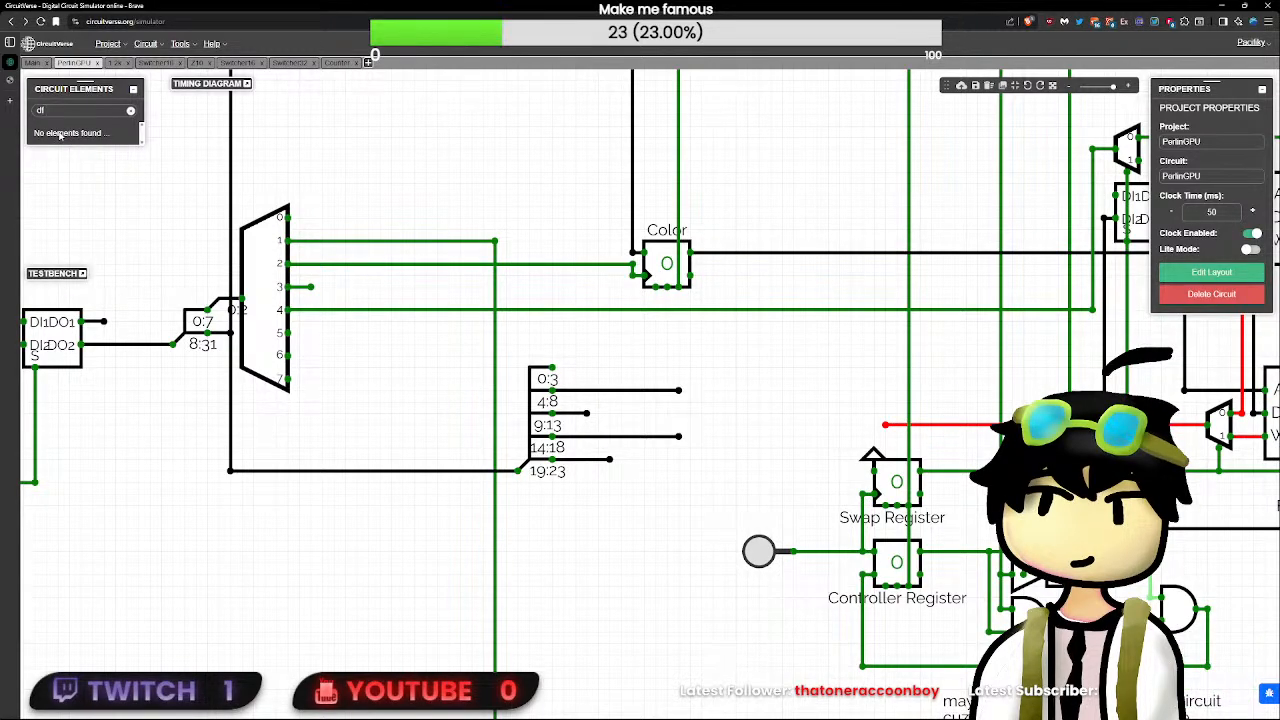
pyautogui.press('BackSpace')
pyautogui.click(78, 144)
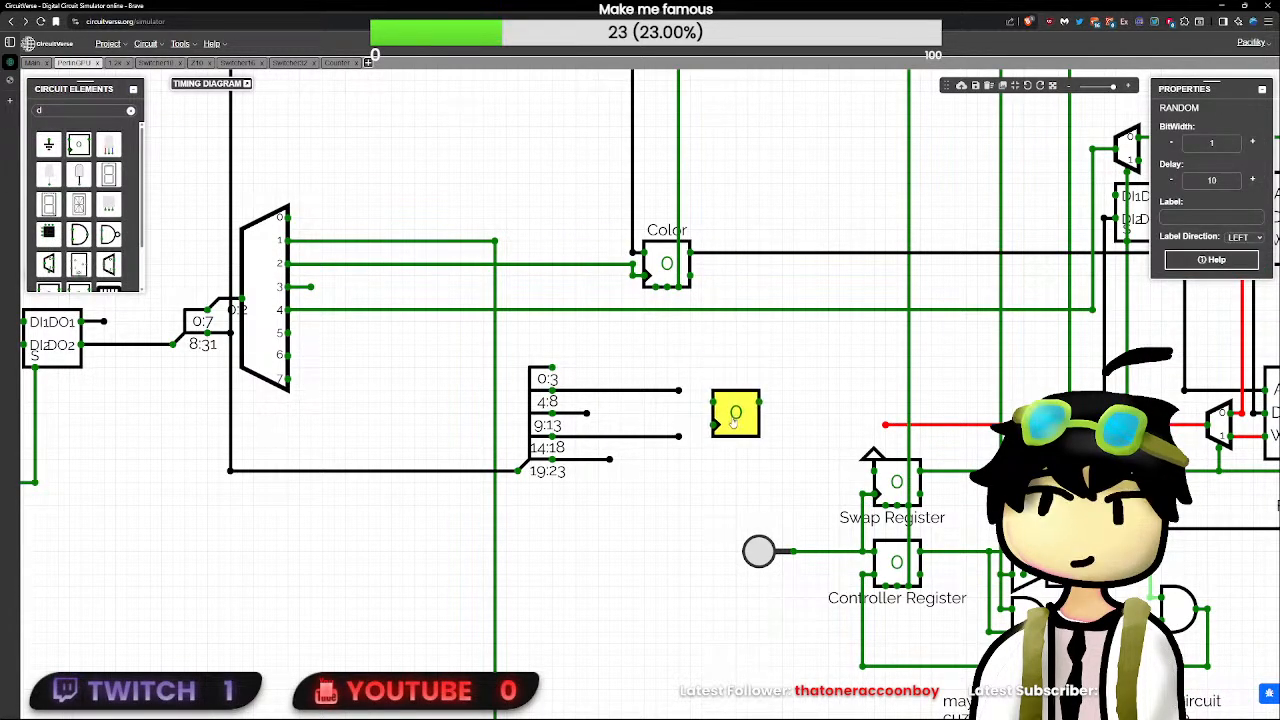
pyautogui.press('Delete')
# - Place a D flip-flop with bit width 5 and delay 0 at the end of the splitter's 19:23 output wire
pyautogui.click(100, 110)
pyautogui.write('ff')
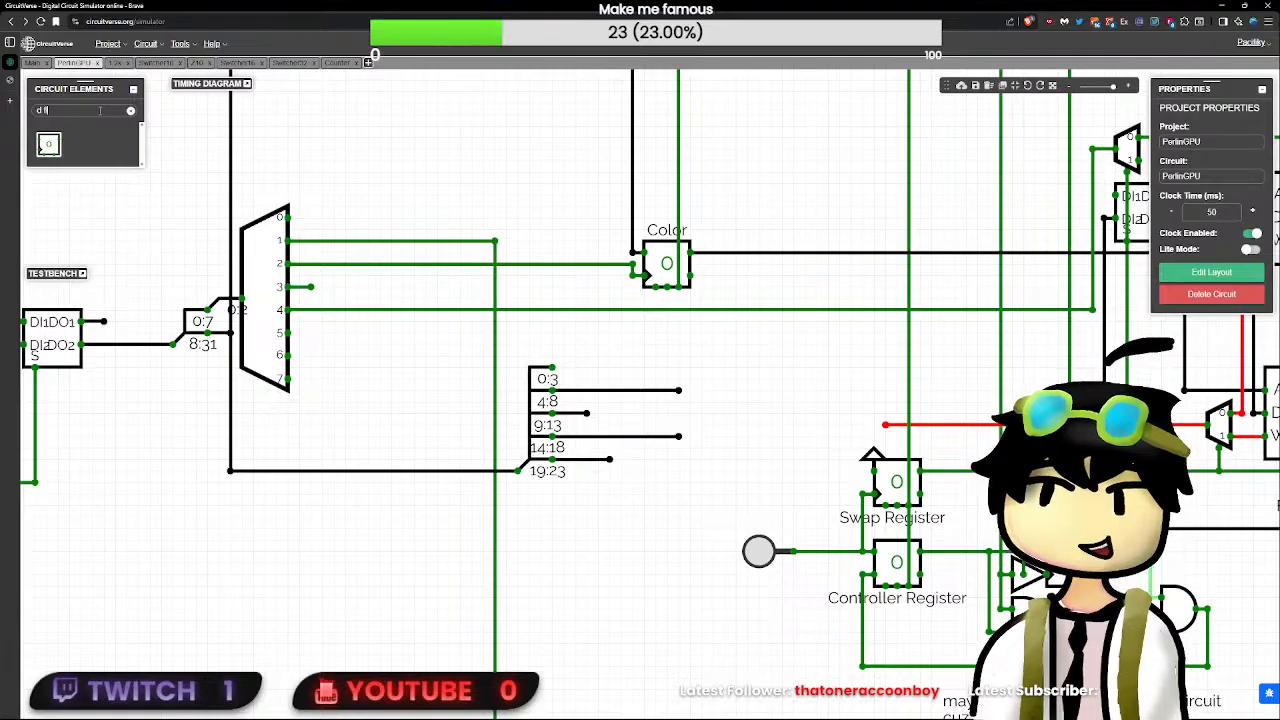
pyautogui.click(57, 152)
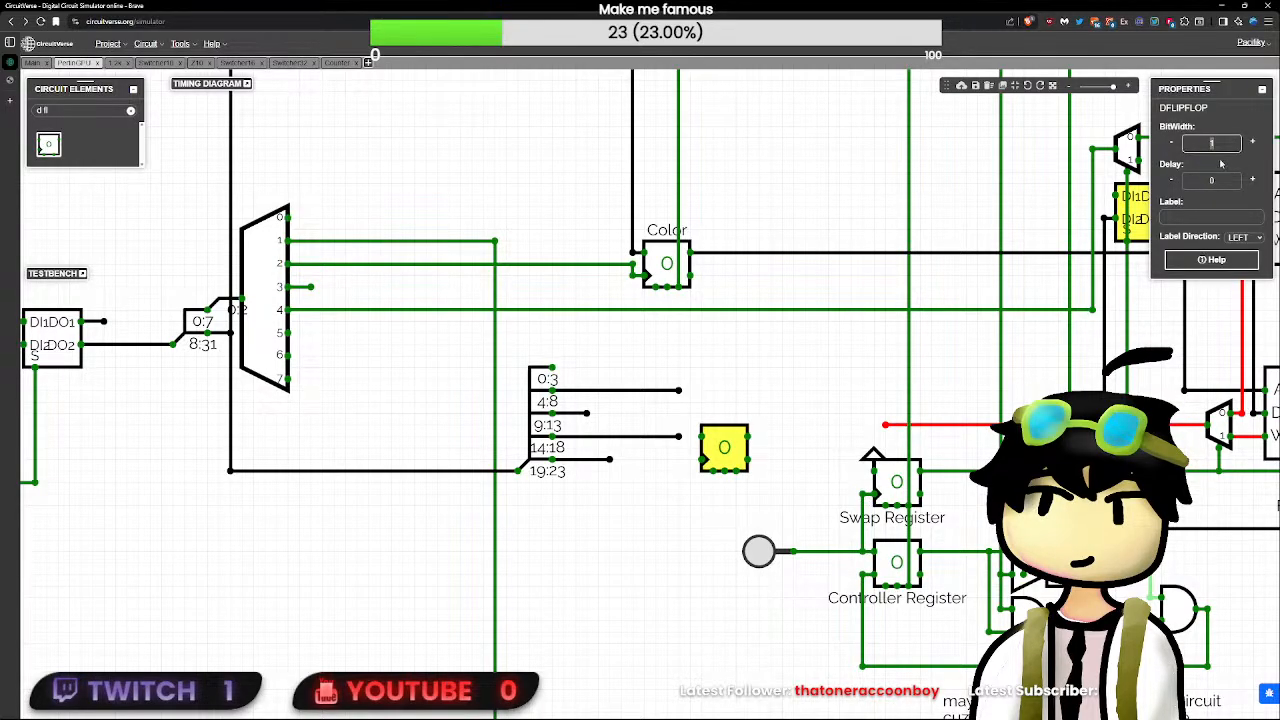
pyautogui.click(643, 449)
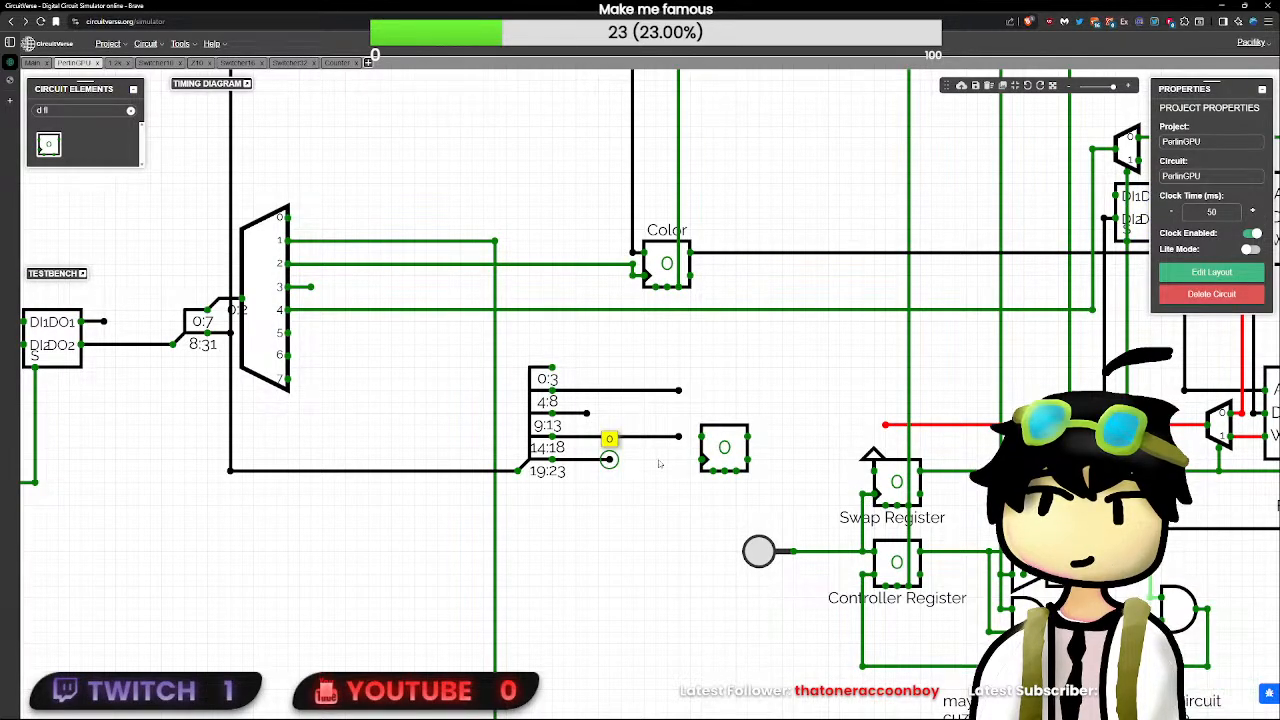
pyautogui.moveTo(719, 448); pyautogui.dragTo(692, 472)
pyautogui.moveTo(1232, 143); pyautogui.dragTo(1106, 143)
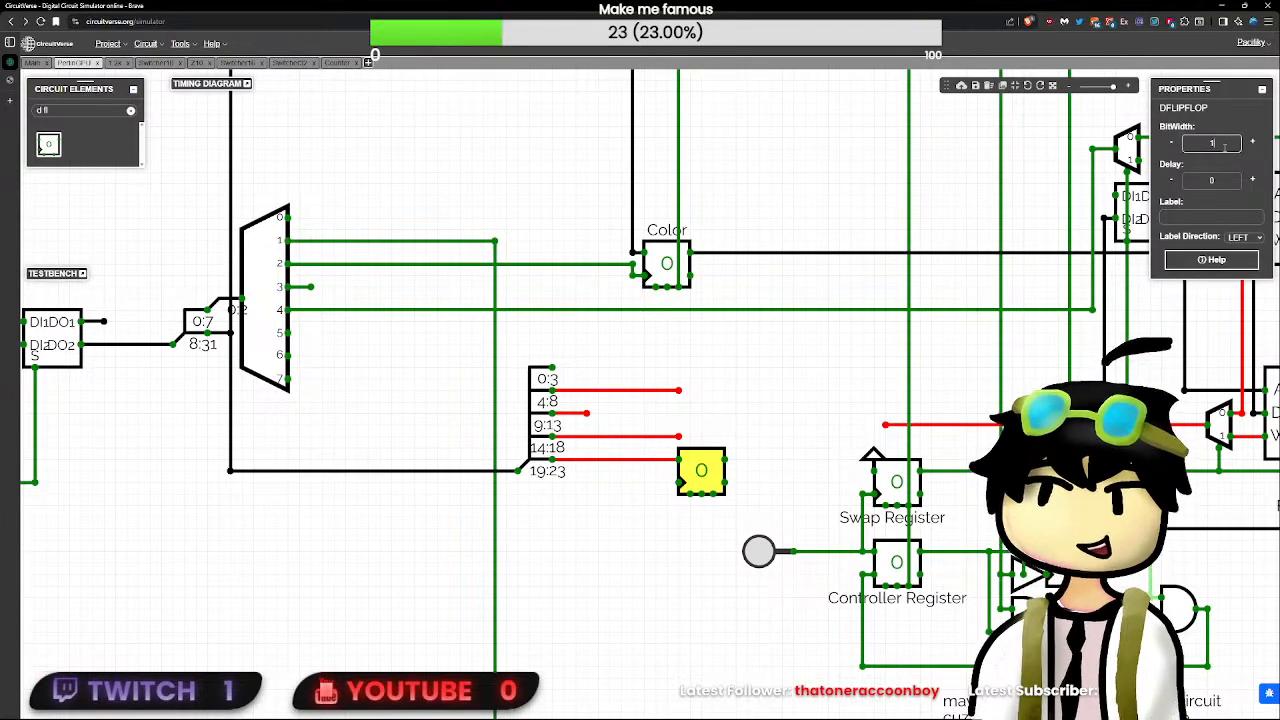
pyautogui.write('5')
pyautogui.click(746, 440)
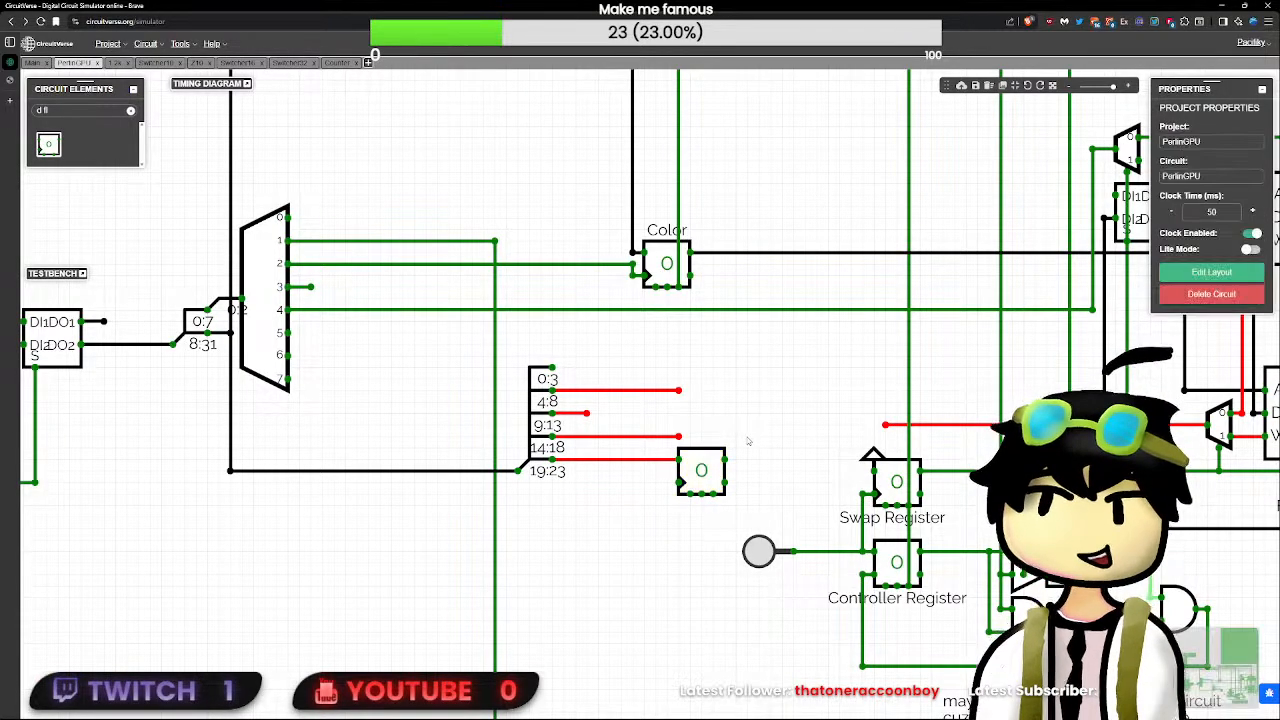
# - Shift the 5-bit flip-flop closer to the splitter and attach a copy of it to the 14:18 output wire
pyautogui.click(693, 470)
pyautogui.click(678, 437)
pyautogui.click(695, 470)
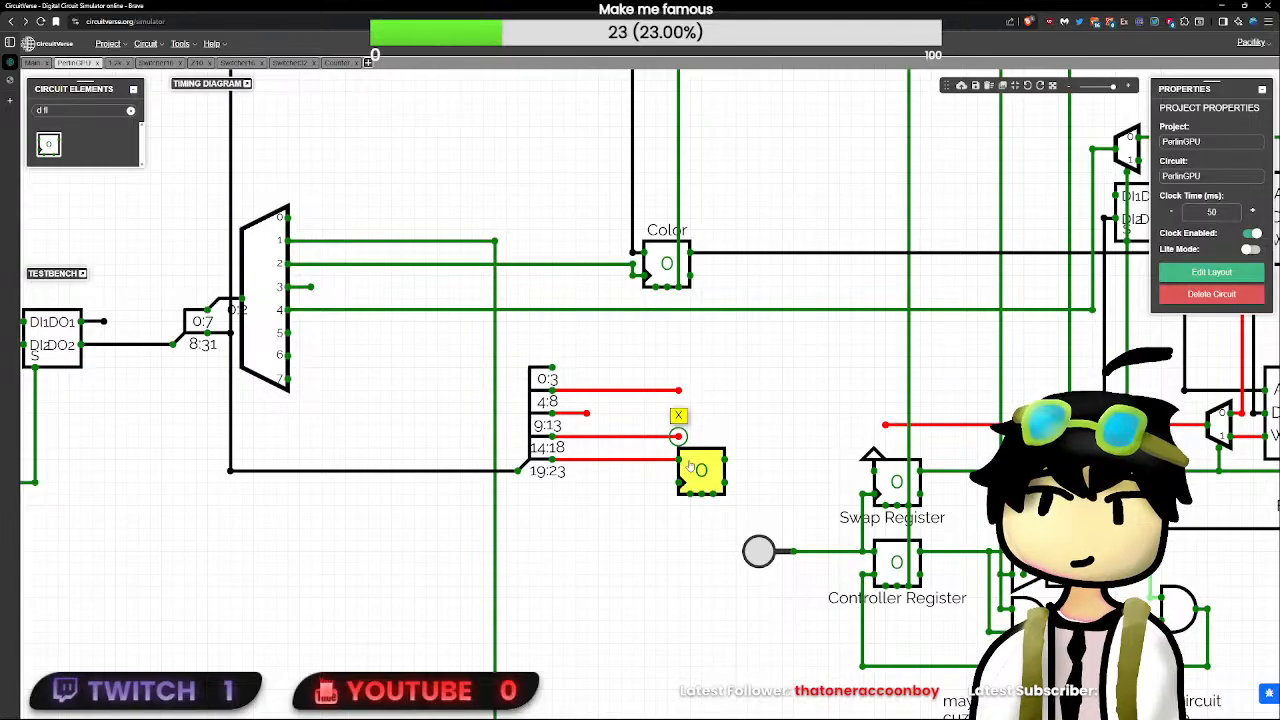
pyautogui.hotkey('ctrl', 'c')
pyautogui.hotkey('ctrl', 'v')
pyautogui.moveTo(769, 431); pyautogui.dragTo(661, 463)
pyautogui.click(712, 436)
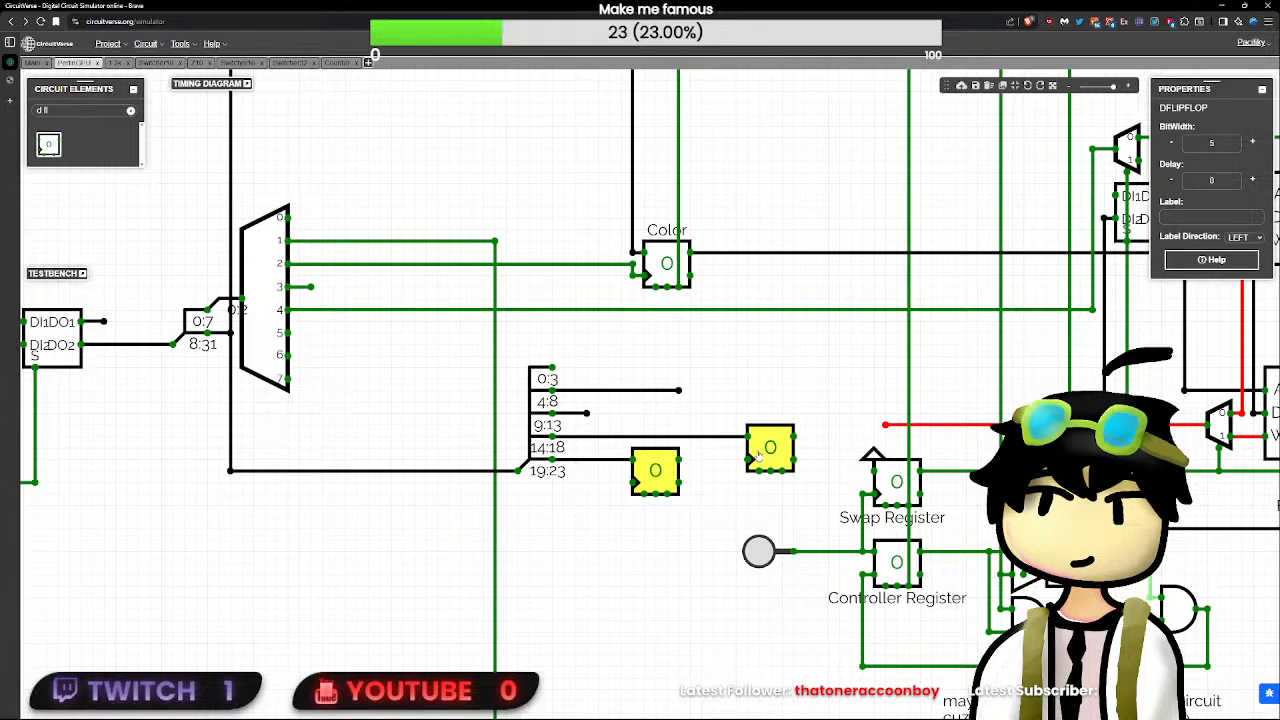
pyautogui.moveTo(758, 455); pyautogui.dragTo(724, 455)
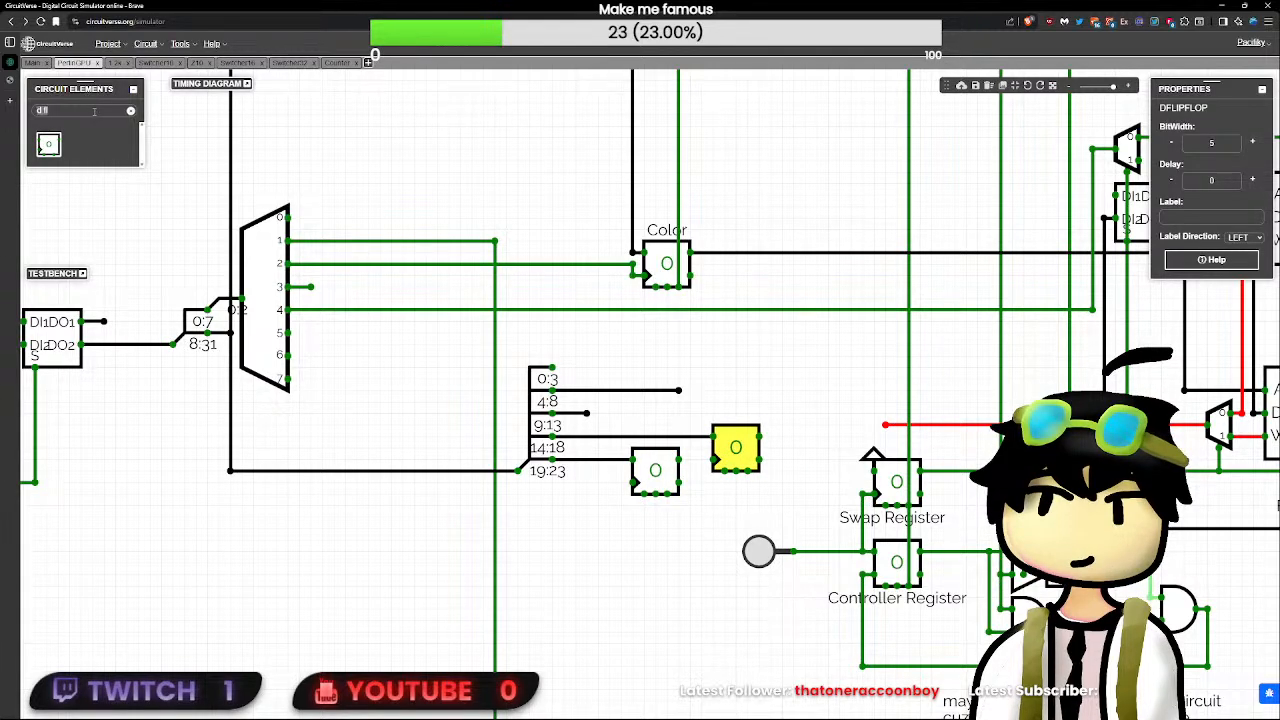
pyautogui.press('BackSpace')
pyautogui.press('BackSpace')
pyautogui.press('BackSpace')
pyautogui.write('count')
pyautogui.moveTo(48, 144); pyautogui.dragTo(620, 563)
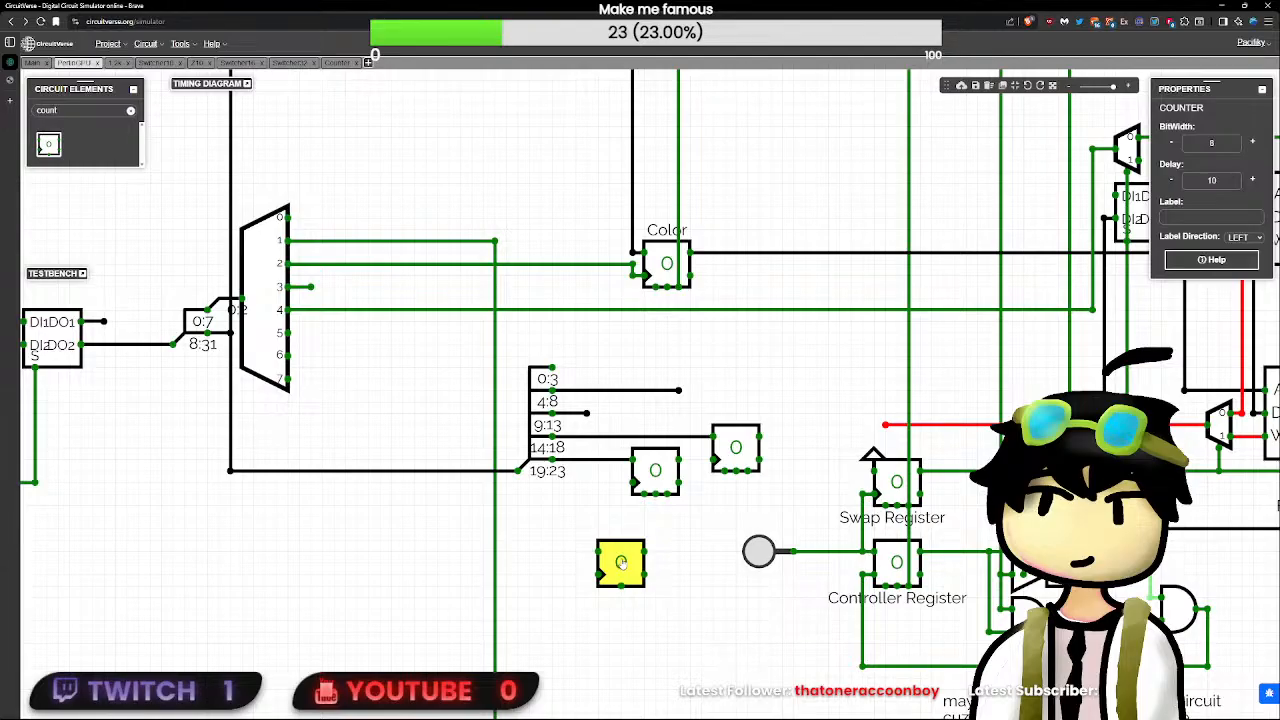
pyautogui.press('Delete')
# - Create a new circuit called Decrementer and rename it Decrementer5
pyautogui.click(668, 482)
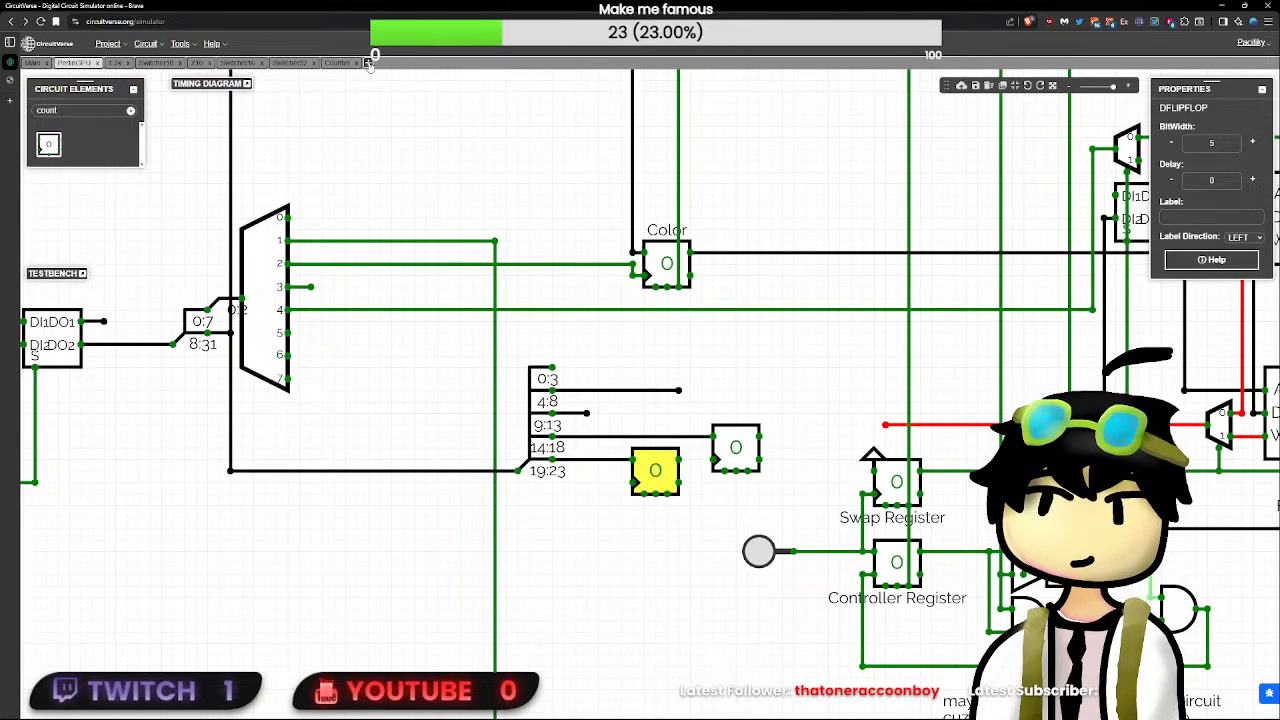
pyautogui.click(369, 63)
pyautogui.write('Decrementer')
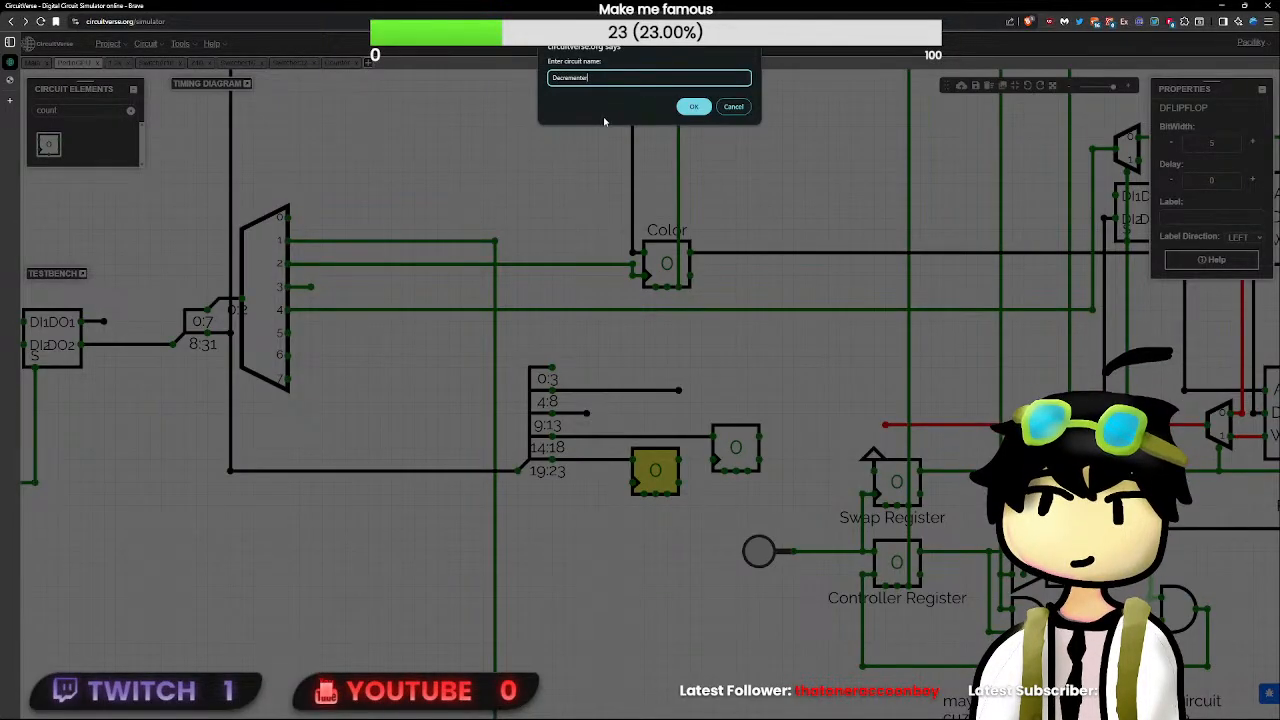
pyautogui.press('Return')
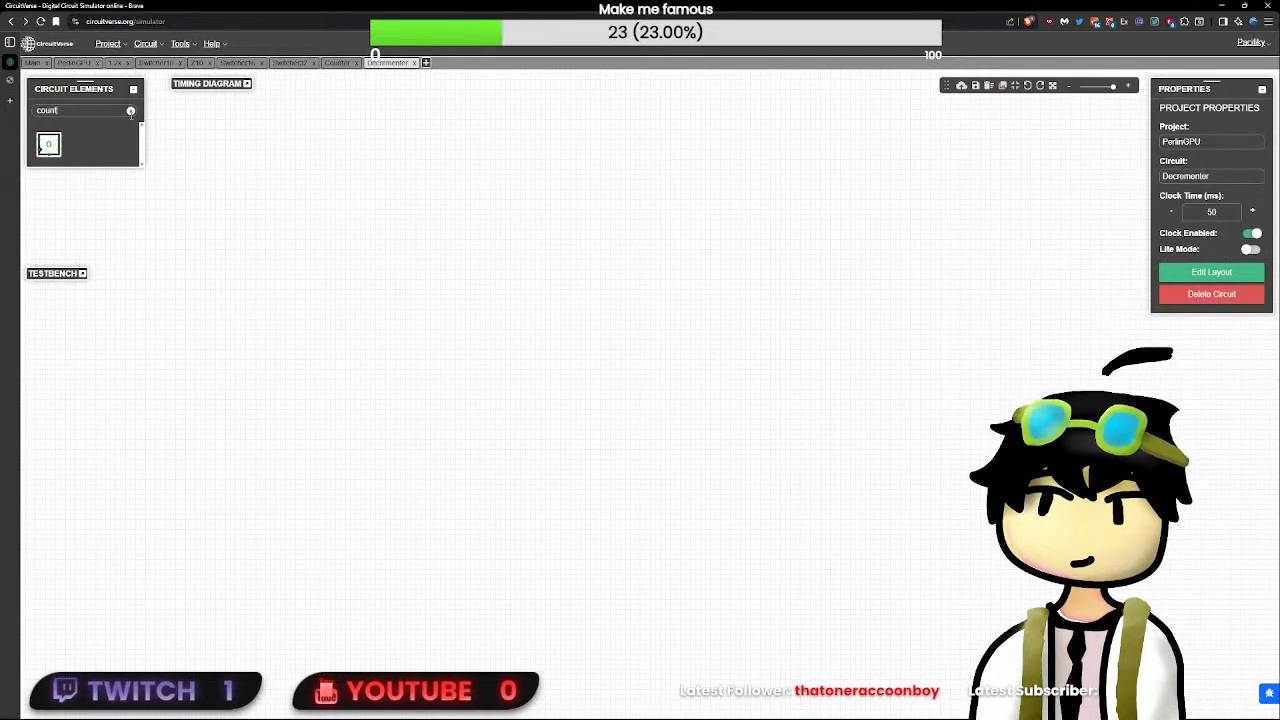
pyautogui.click(130, 111)
pyautogui.write('in[')
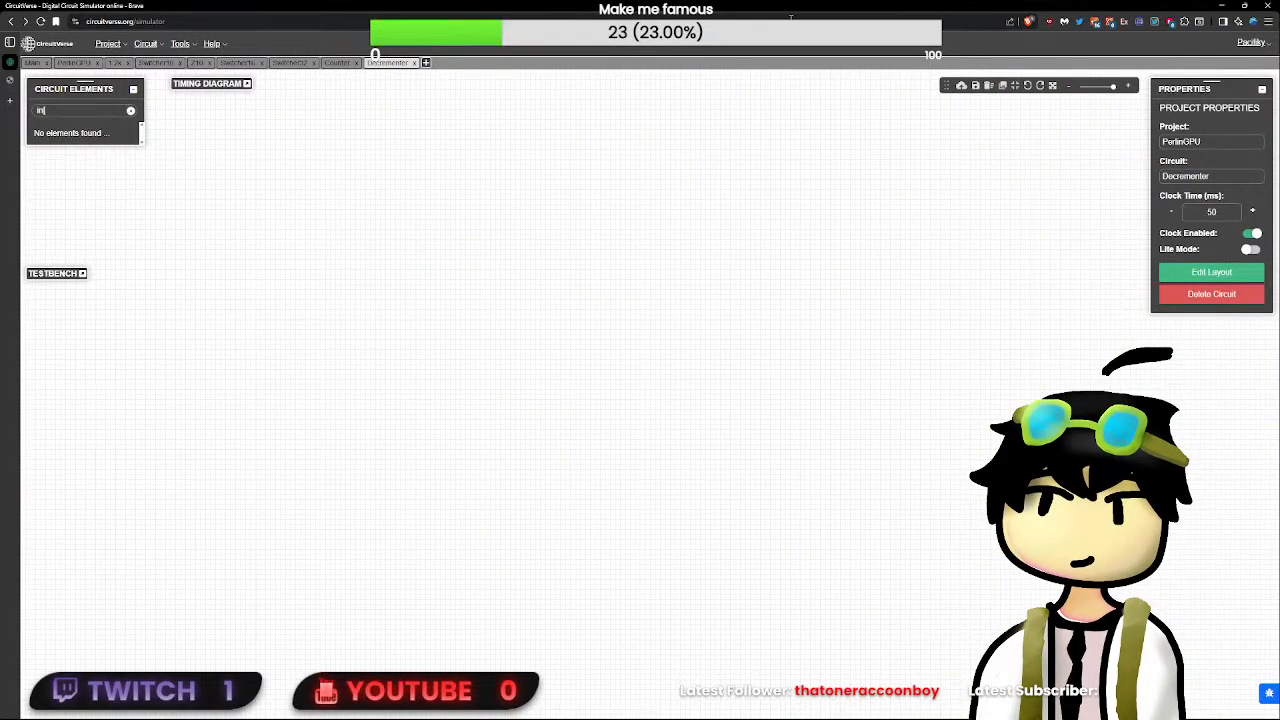
pyautogui.press('BackSpace')
pyautogui.click(1235, 174)
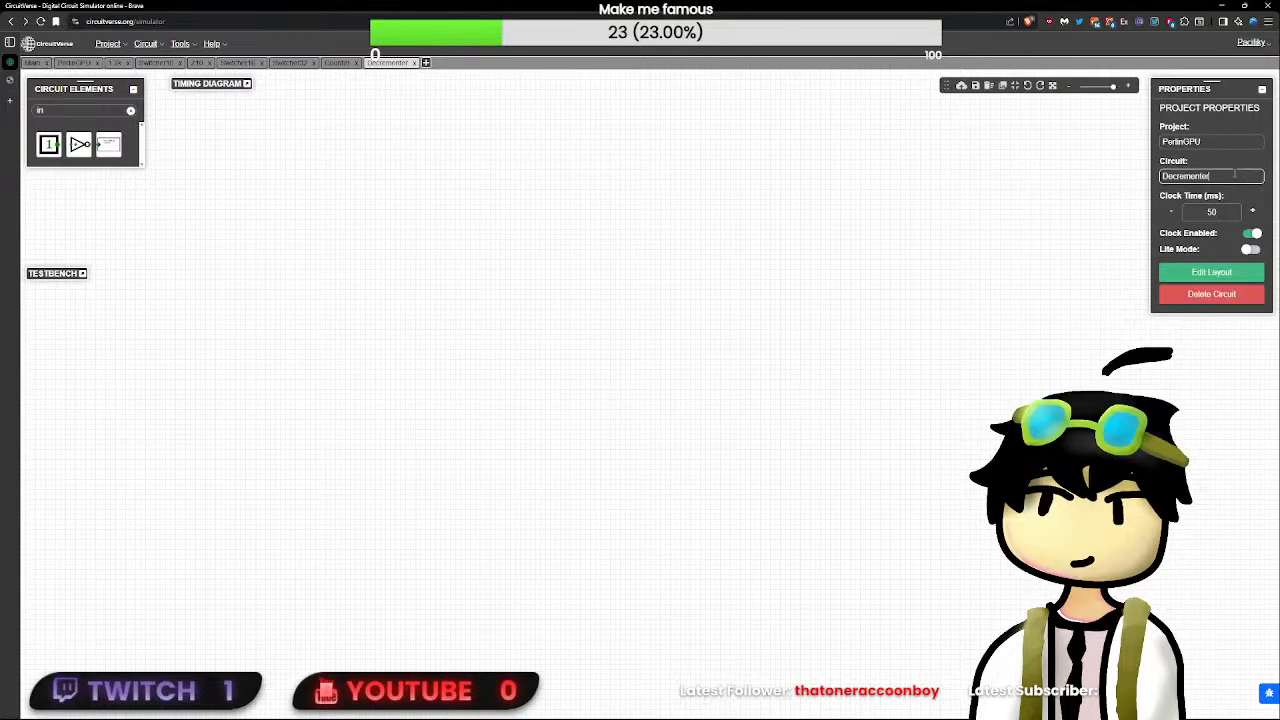
# - Place an input with bit width 5 and a 1-bit input directly beneath its output end
pyautogui.click(48, 144)
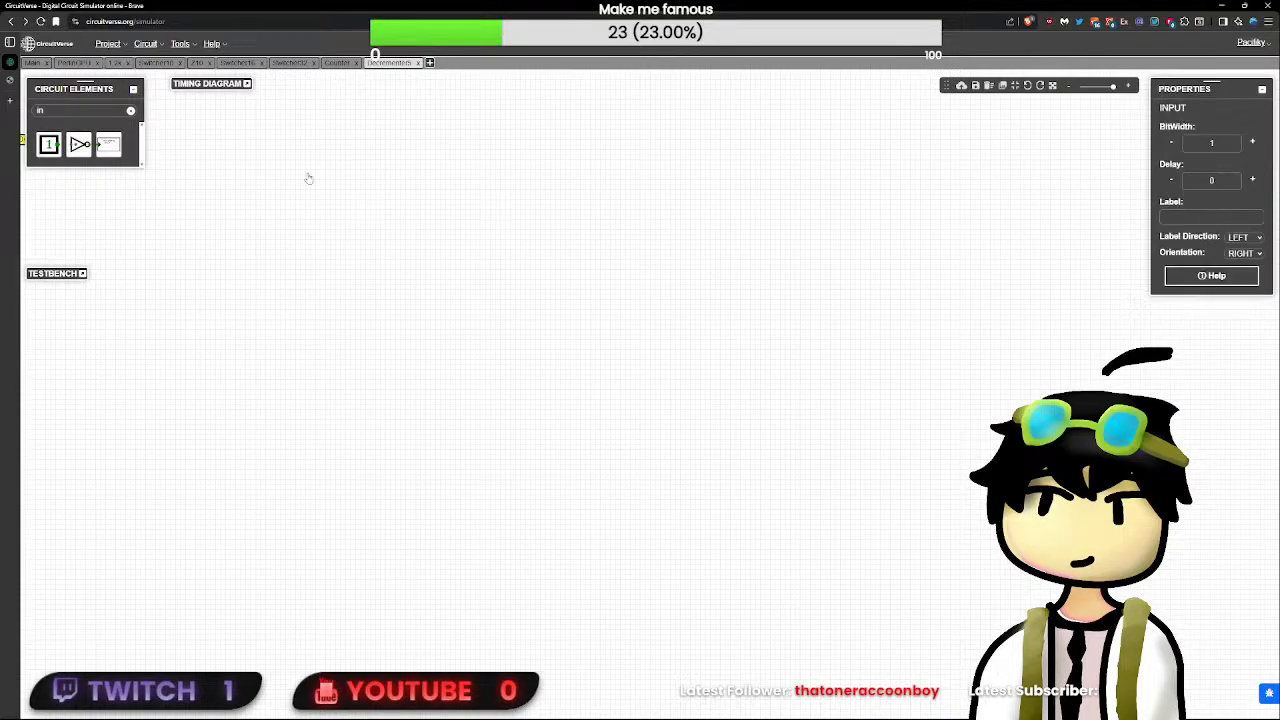
pyautogui.click(575, 195)
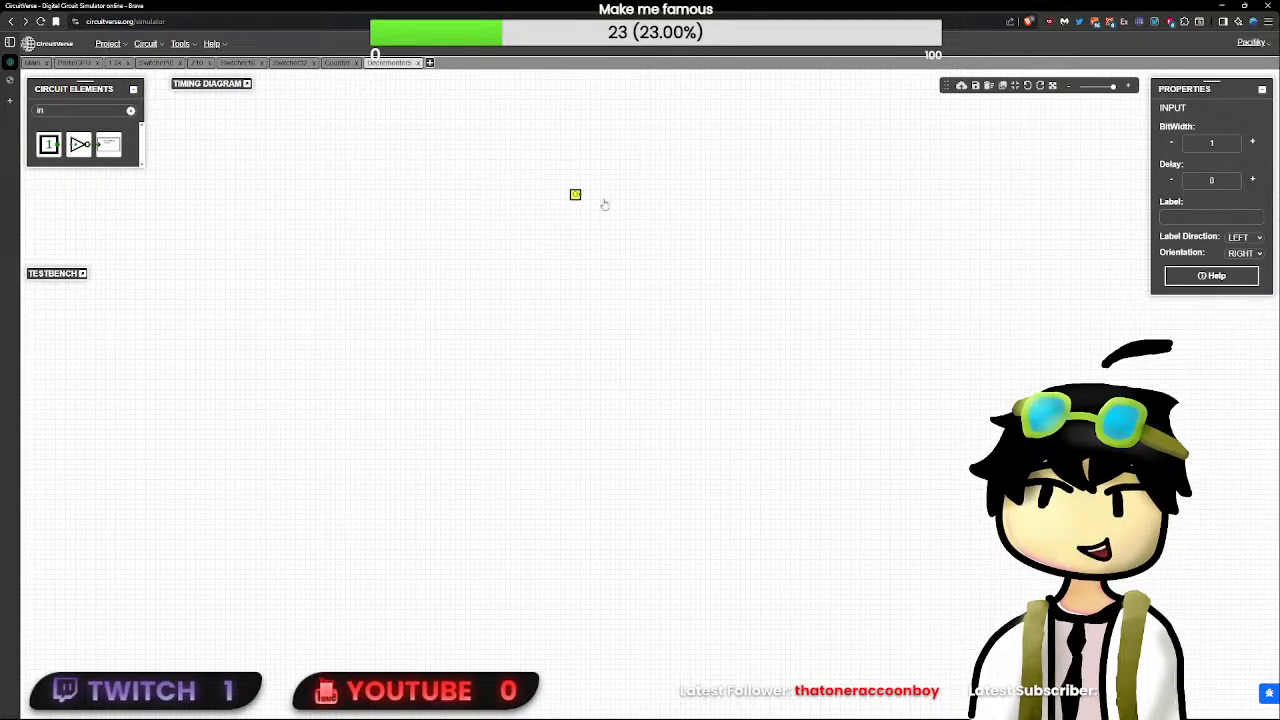
pyautogui.doubleClick(1231, 149)
pyautogui.write('5')
pyautogui.moveTo(676, 202); pyautogui.dragTo(666, 186)
pyautogui.scroll(9, 656, 189)
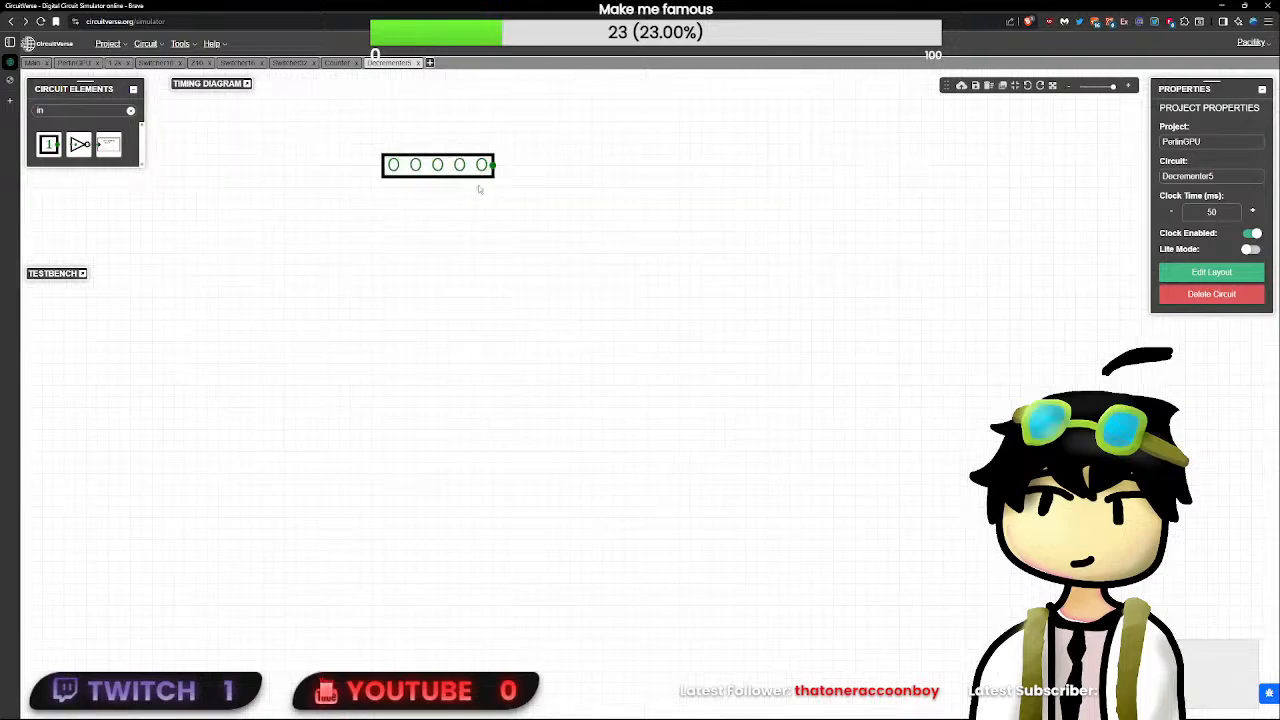
pyautogui.moveTo(479, 189); pyautogui.dragTo(585, 298)
pyautogui.click(49, 144)
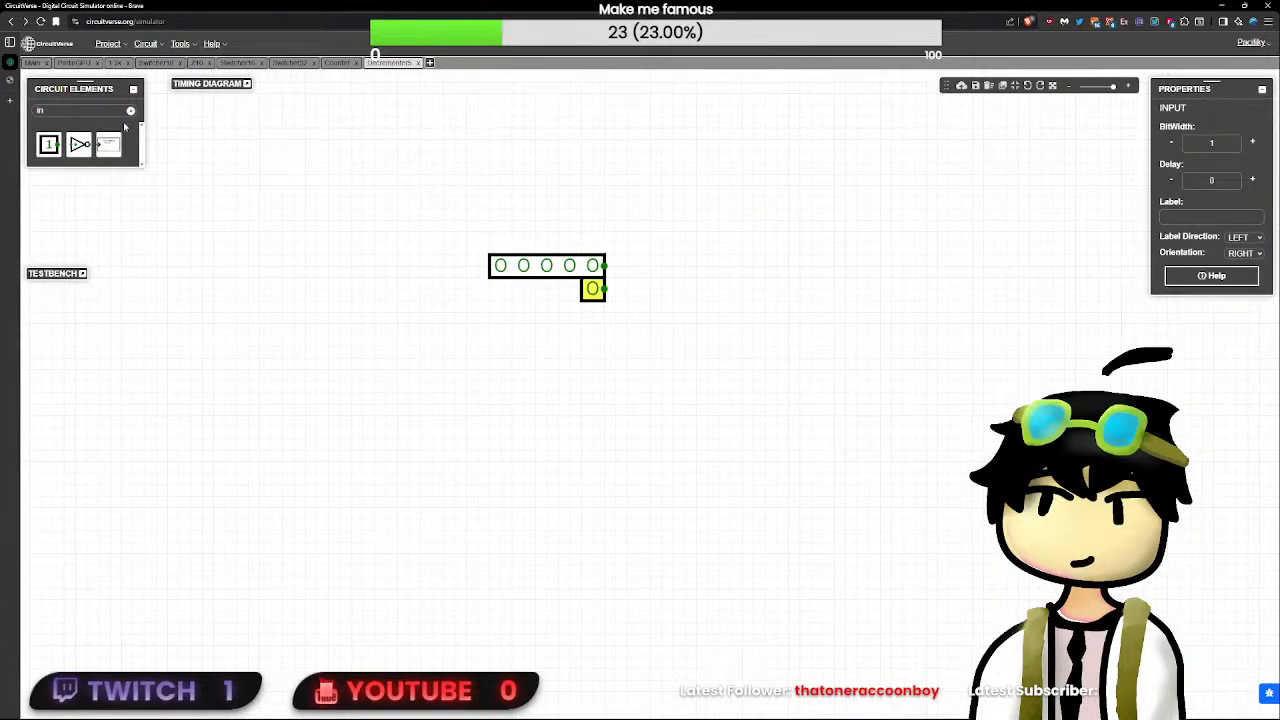
# - Place a D flip-flop to the right of the inputs and set its delay to 0
pyautogui.press('BackSpace')
pyautogui.press('BackSpace')
pyautogui.write('df')
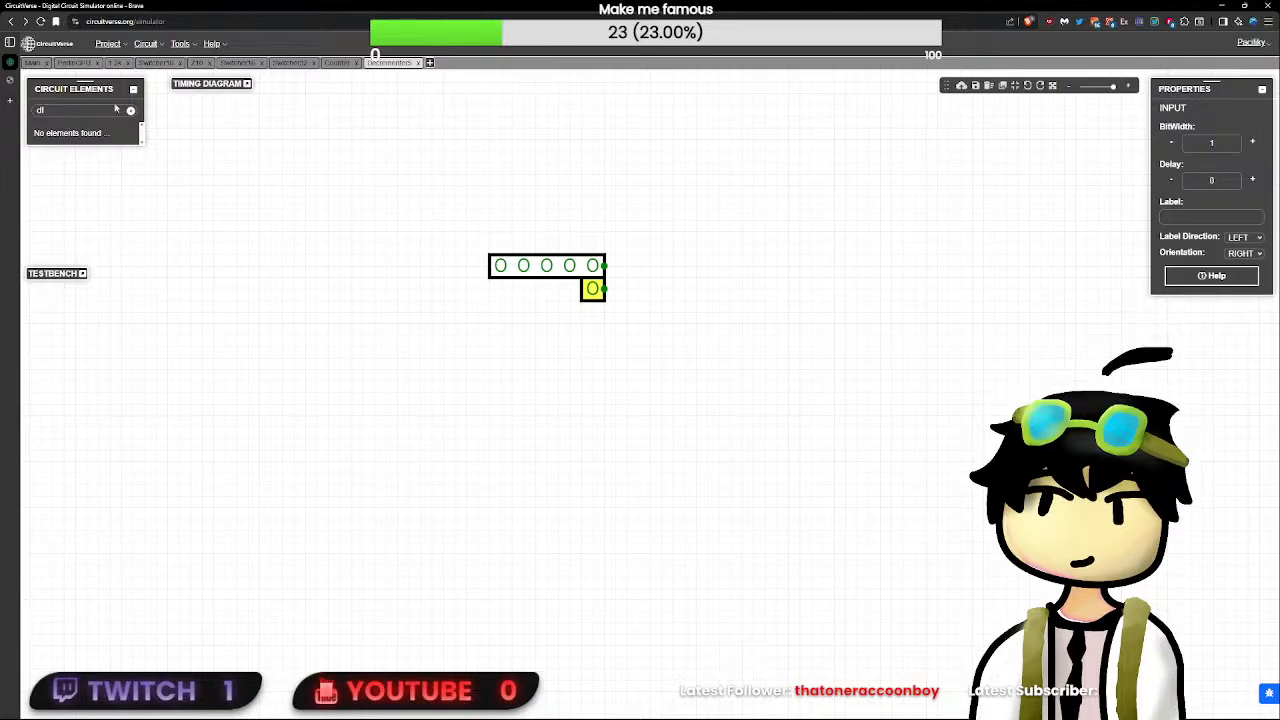
pyautogui.write('l')
pyautogui.click(49, 144)
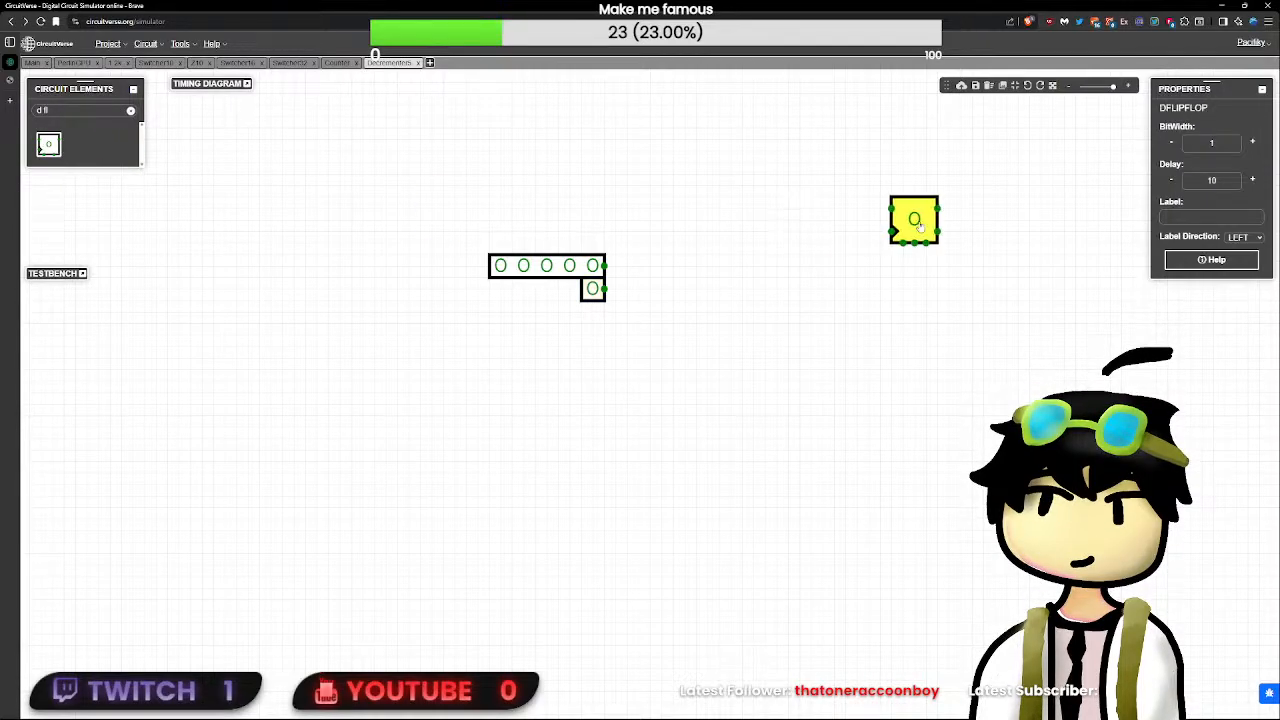
pyautogui.doubleClick(1217, 183)
pyautogui.write('0')
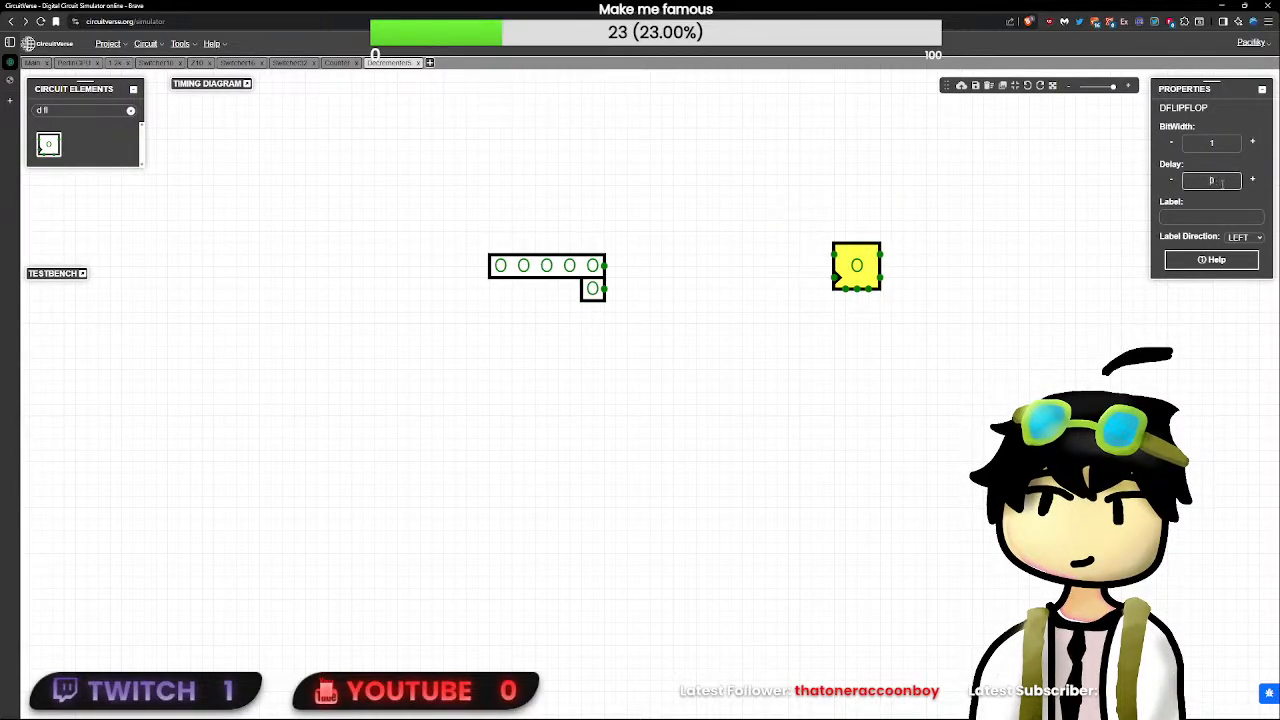
pyautogui.click(246, 211)
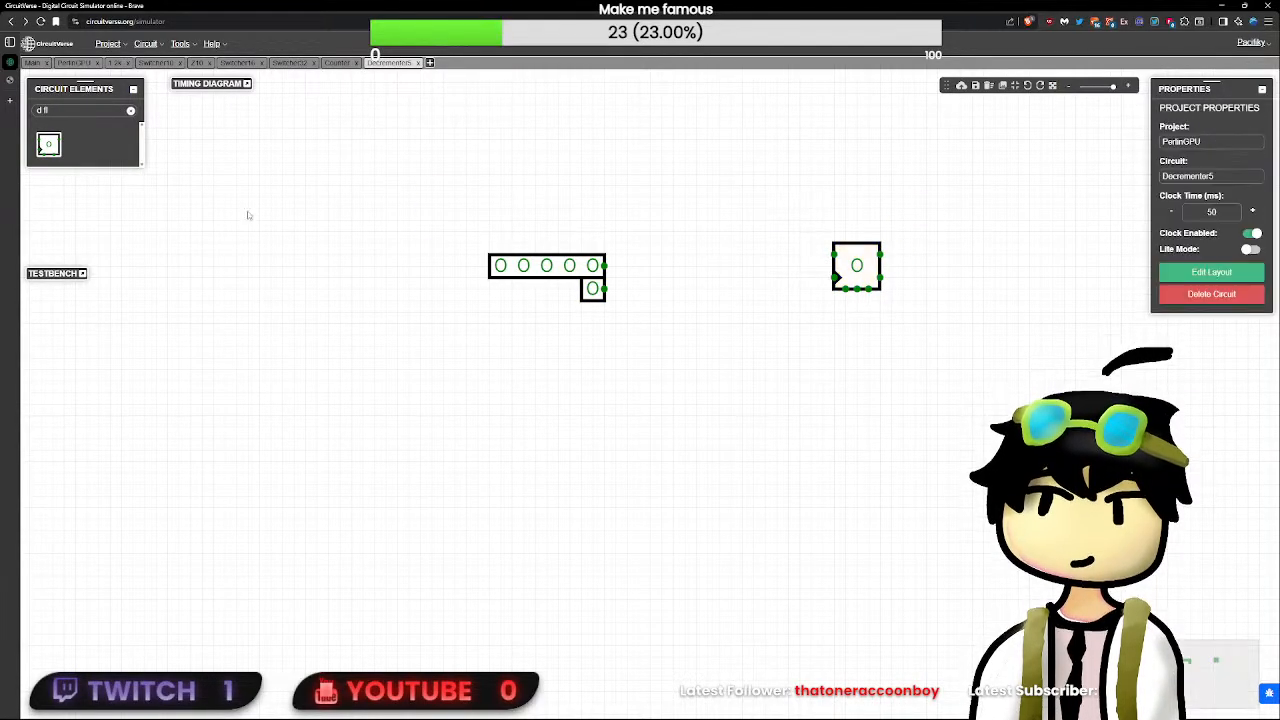
pyautogui.tripleClick(129, 111)
pyautogui.write('cl')
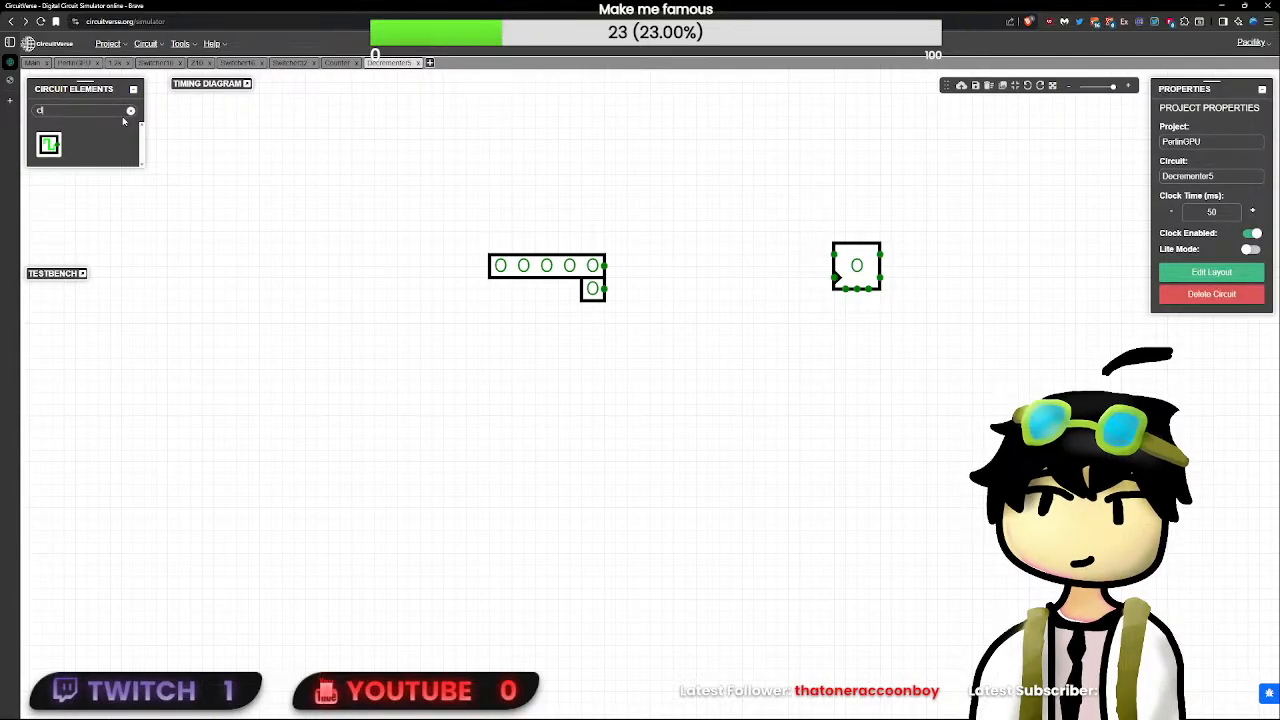
pyautogui.press('BackSpace')
pyautogui.press('BackSpace')
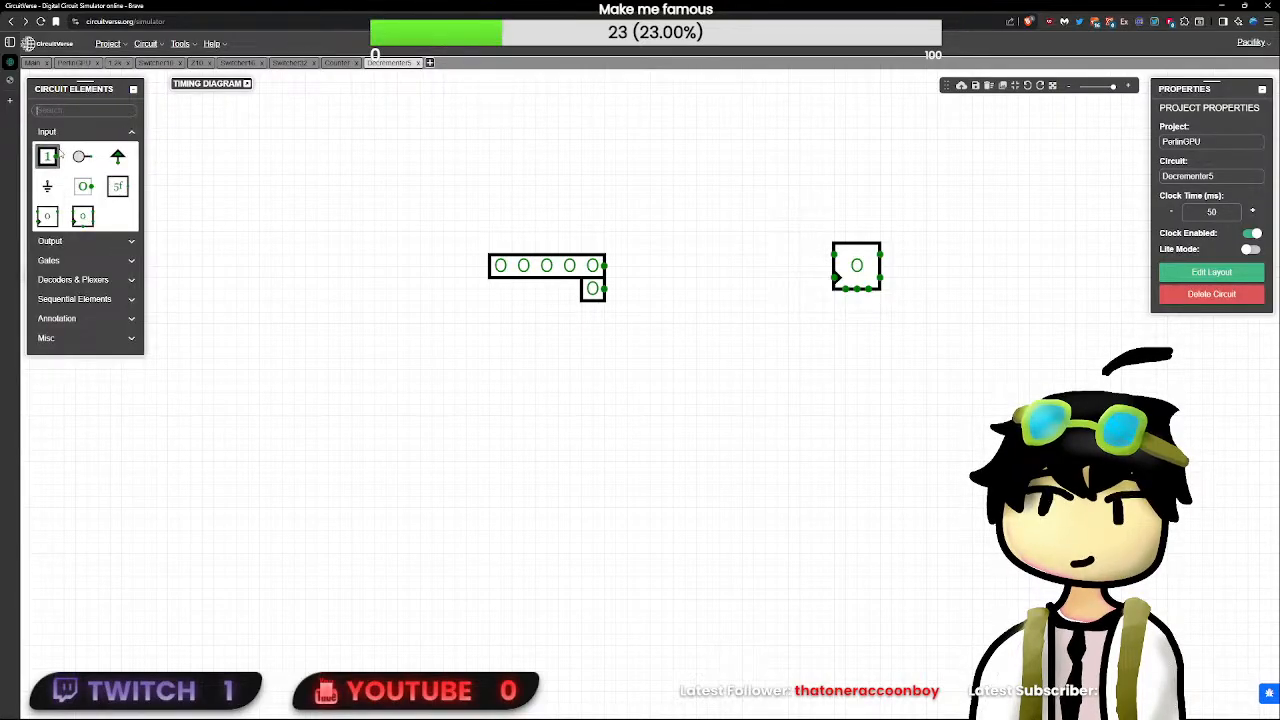
# - Add a second 1-bit input below the first, label it CLK, and label the upper 1-bit input RST
pyautogui.moveTo(57, 152); pyautogui.dragTo(674, 318)
pyautogui.click(1240, 214)
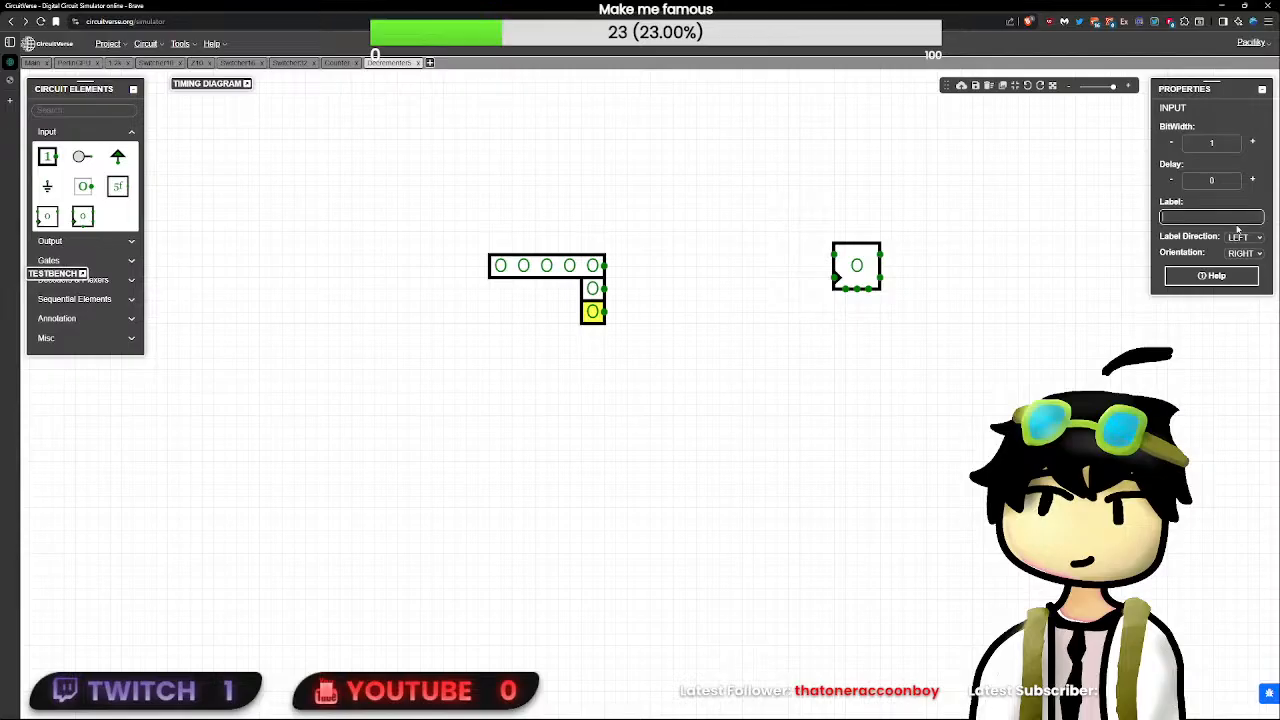
pyautogui.write('CLK')
pyautogui.click(1200, 217)
pyautogui.write('RES')
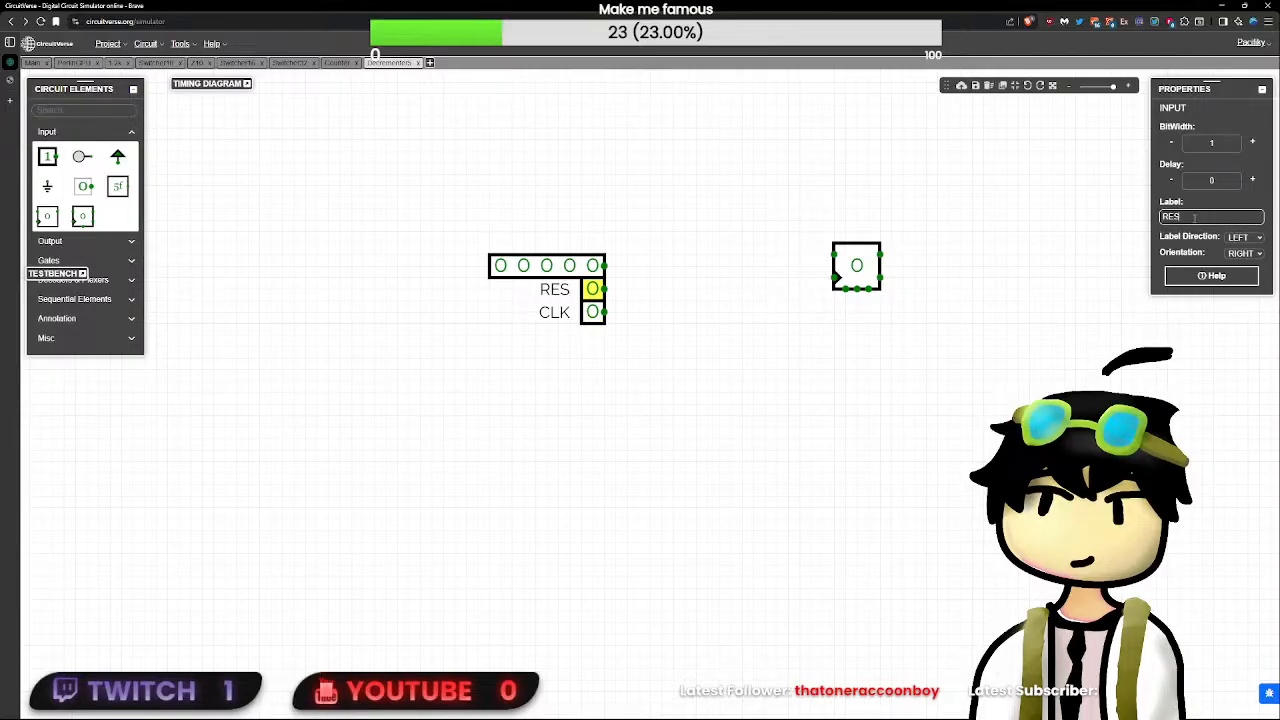
pyautogui.press('BackSpace')
pyautogui.press('BackSpace')
# - Label the 5-bit input PST, orient it upward, and wire it from below to the flip-flop's middle bottom pin
pyautogui.click(546, 266)
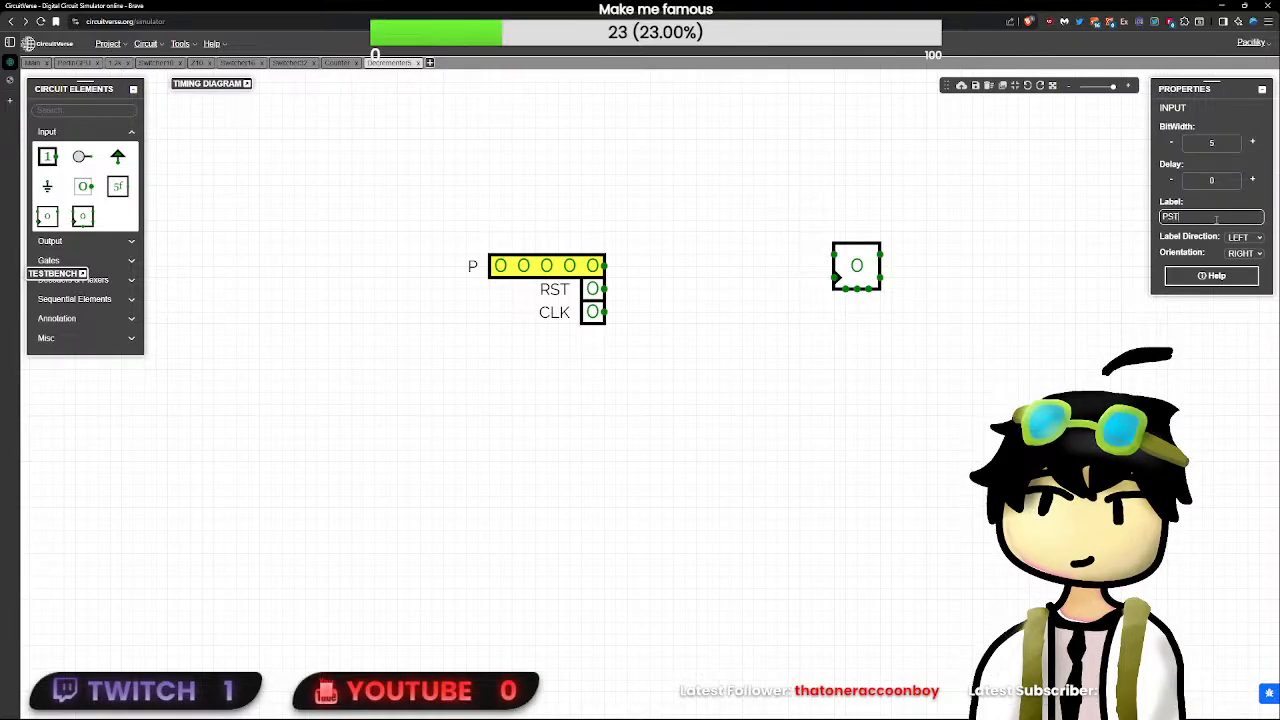
pyautogui.click(569, 267)
pyautogui.press('Up')
pyautogui.click(549, 270)
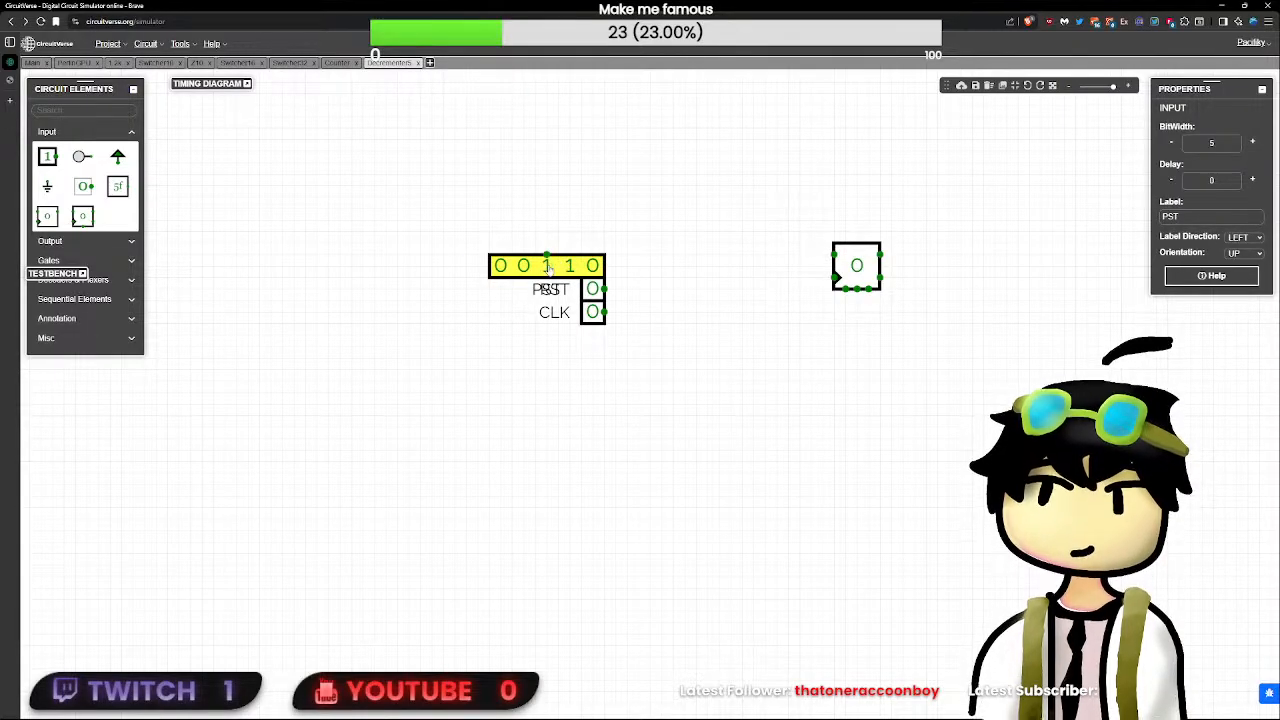
pyautogui.click(569, 267)
pyautogui.moveTo(543, 270); pyautogui.dragTo(856, 318)
pyautogui.click(867, 337)
pyautogui.click(858, 292)
pyautogui.click(868, 334)
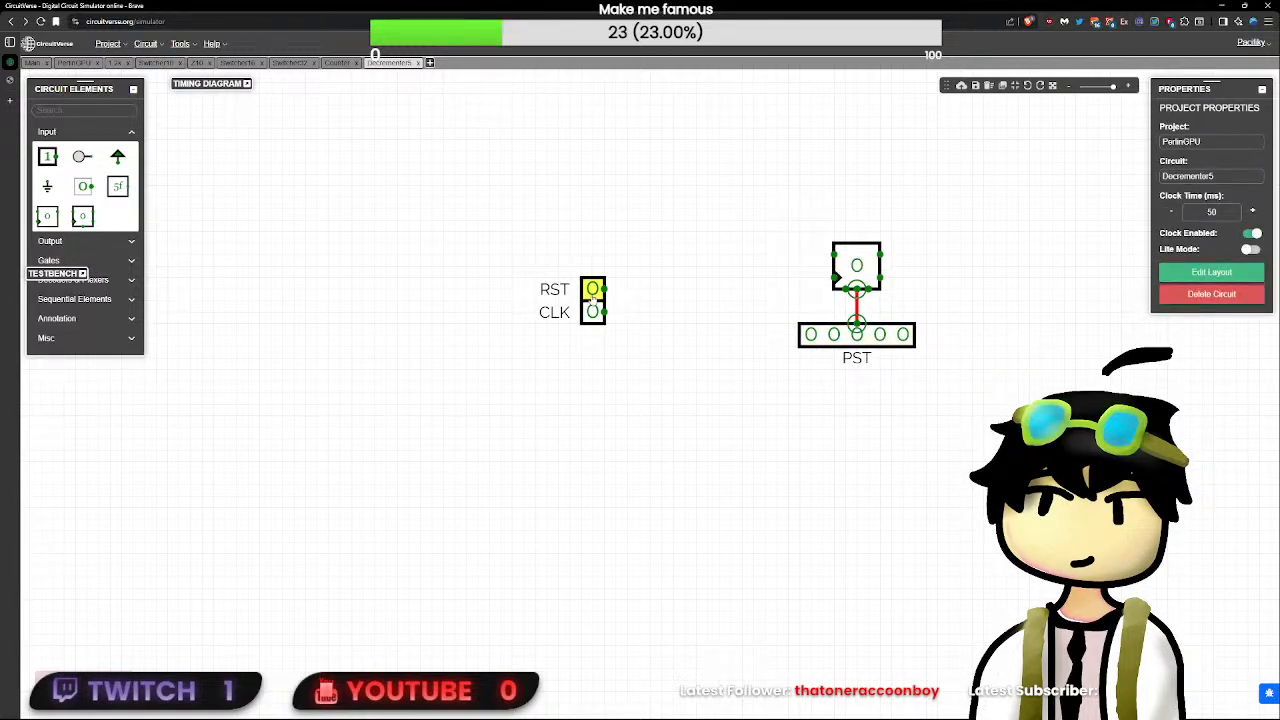
# - Move the RST input, facing up, onto the flip-flop's right bottom pin above PST, and set the flip-flop's bit width to 5
pyautogui.click(593, 297)
pyautogui.moveTo(981, 311); pyautogui.dragTo(877, 322)
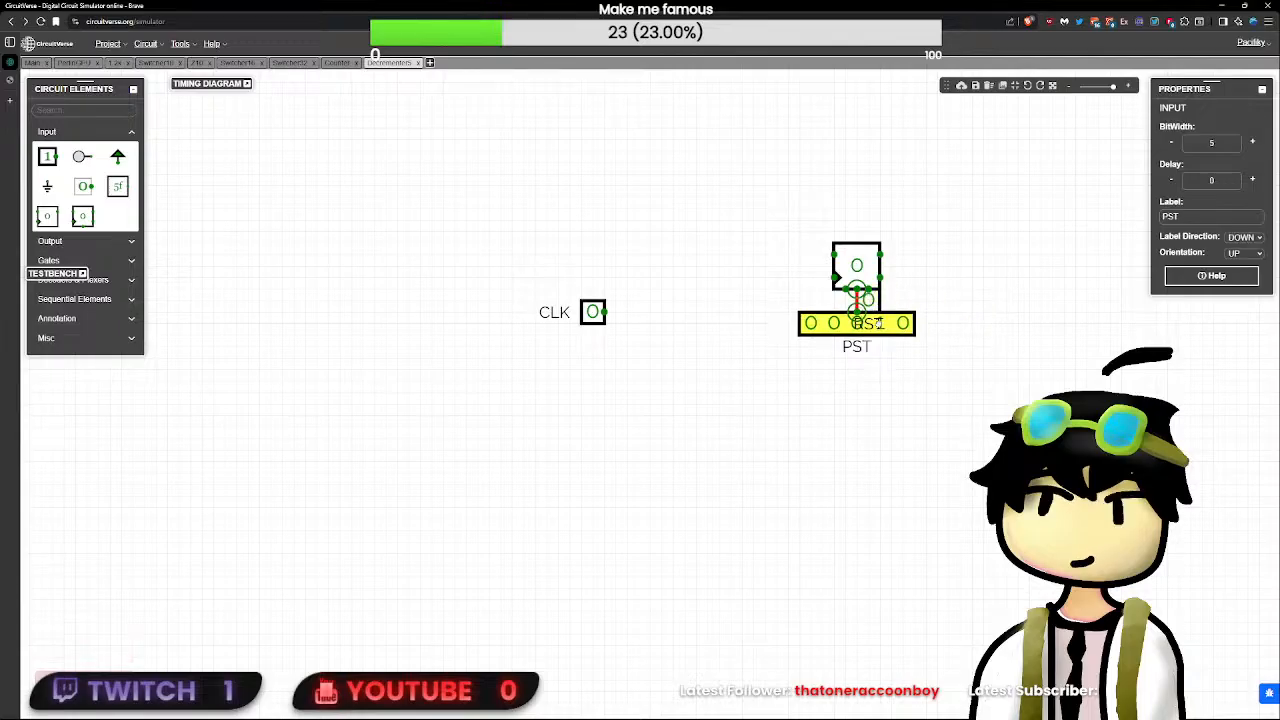
pyautogui.click(866, 284)
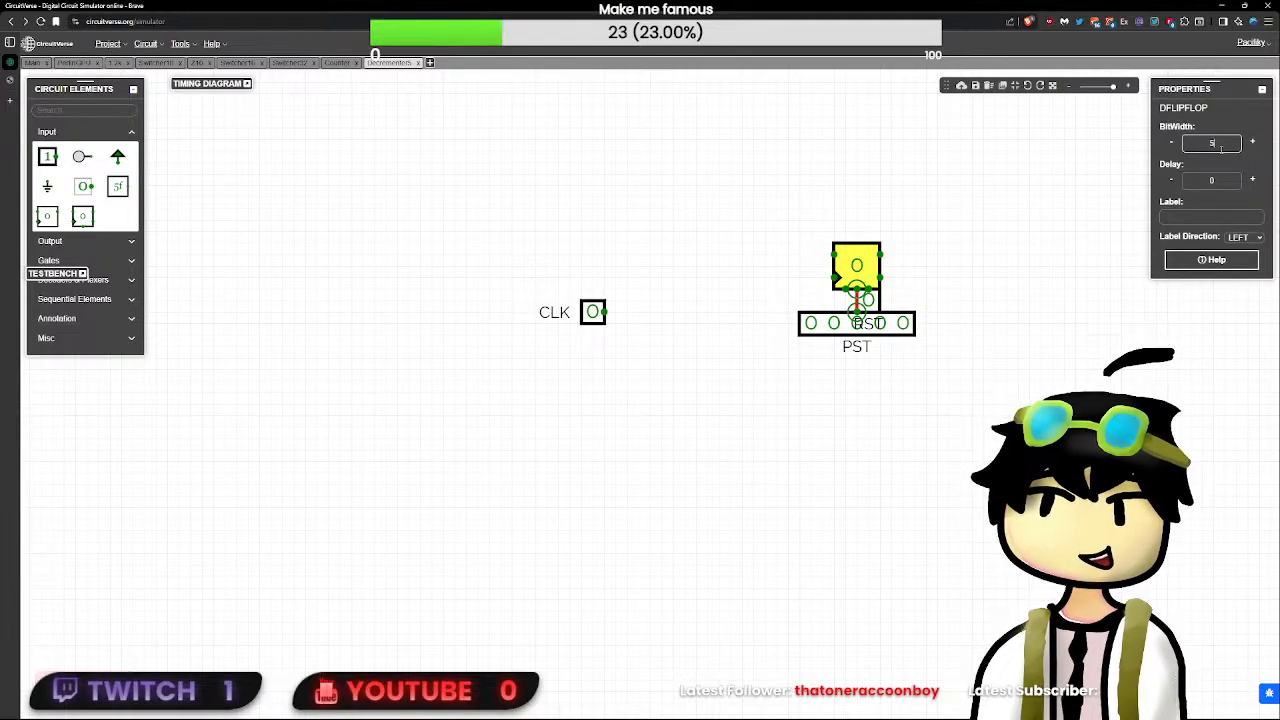
pyautogui.moveTo(1221, 148); pyautogui.dragTo(1192, 145)
pyautogui.write('5')
pyautogui.click(1040, 190)
pyautogui.click(868, 300)
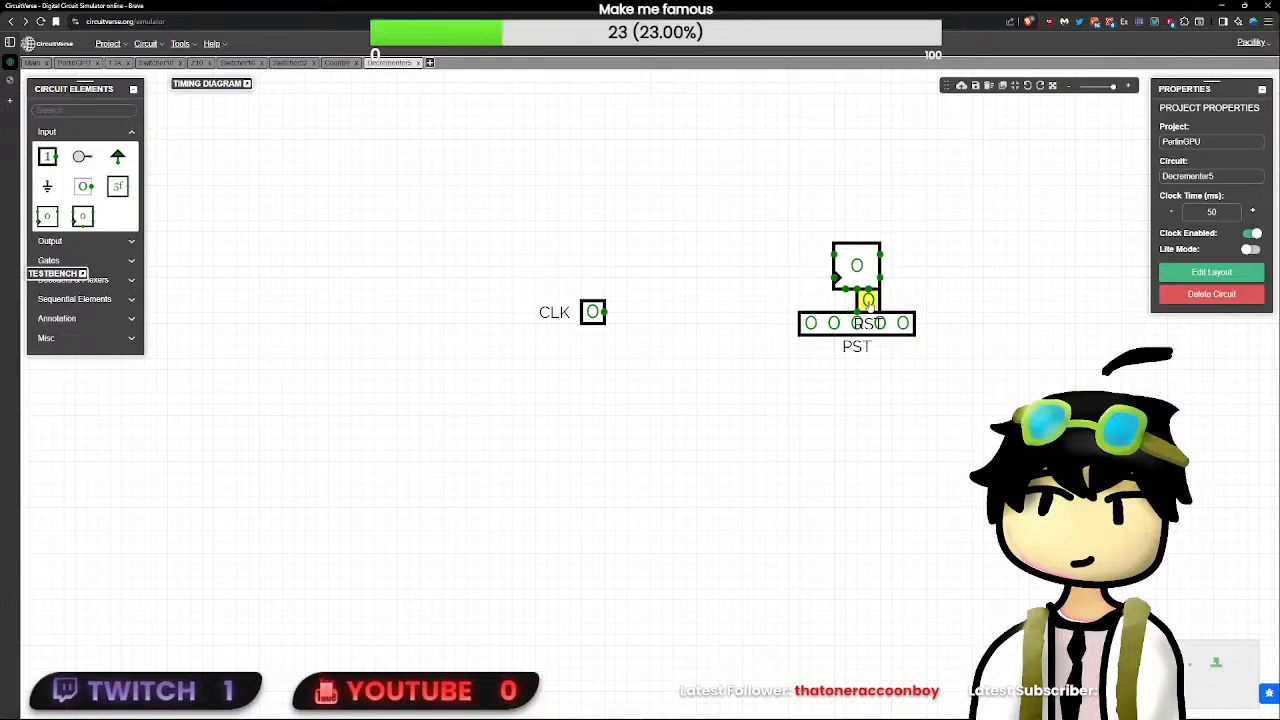
# - Move the CLK input directly onto the flip-flop's clock pin
pyautogui.moveTo(592, 311); pyautogui.dragTo(822, 281)
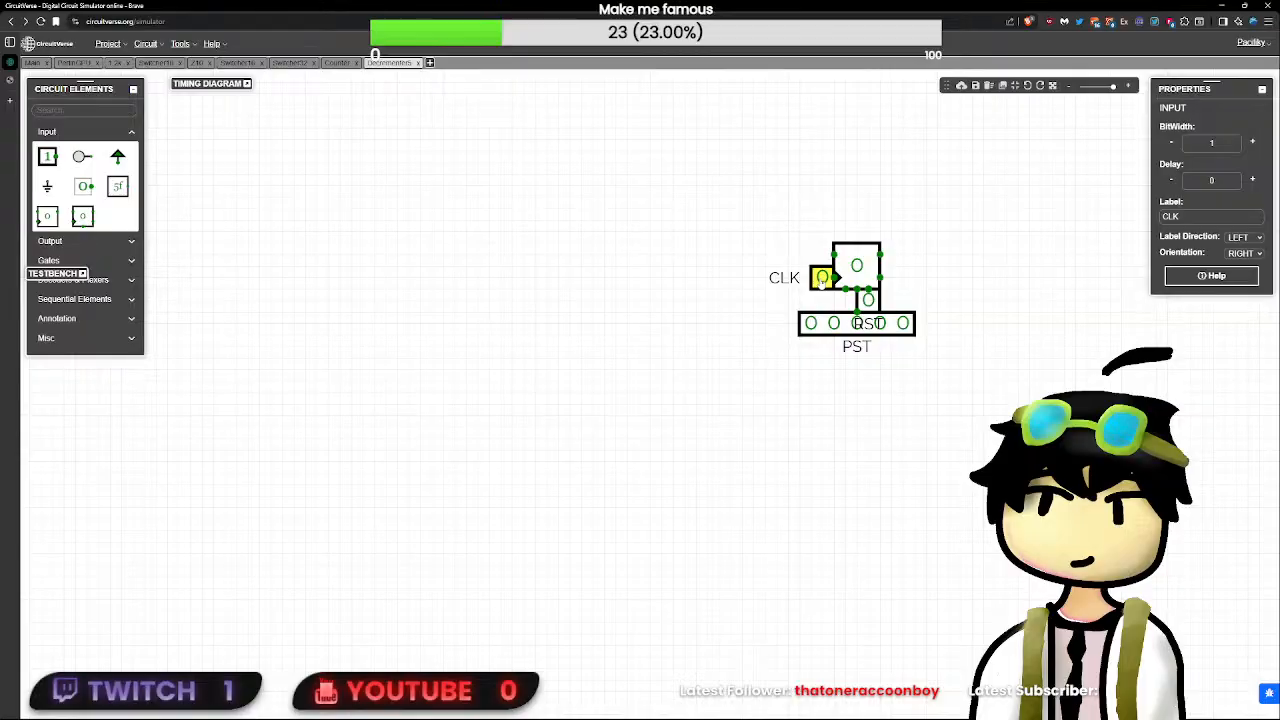
pyautogui.click(923, 271)
pyautogui.moveTo(923, 271); pyautogui.dragTo(514, 263)
pyautogui.scroll(4, 514, 263)
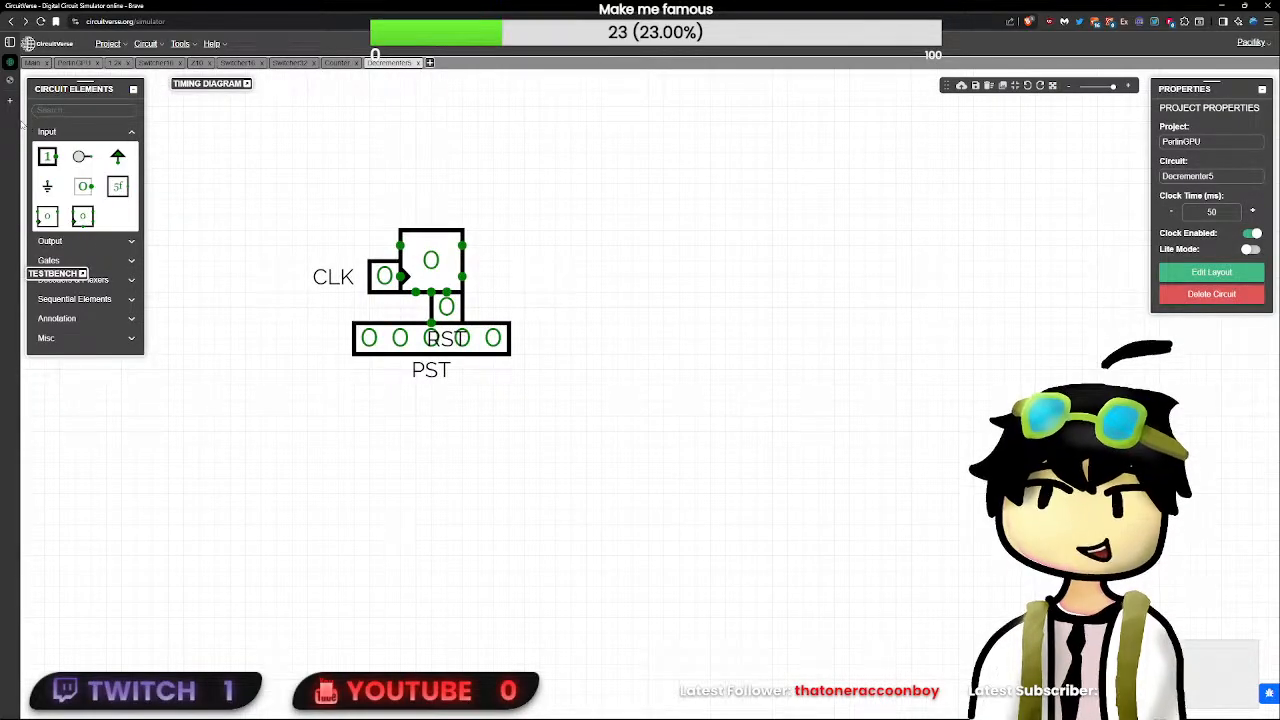
pyautogui.click(122, 109)
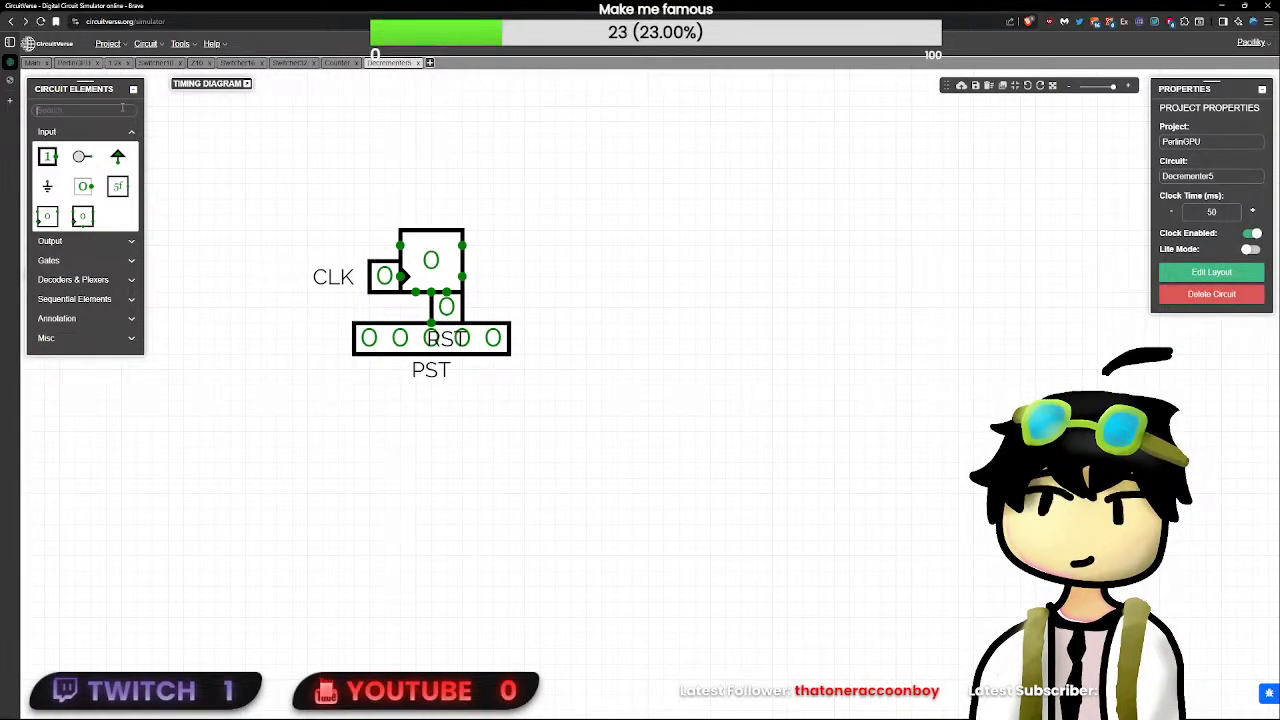
pyautogui.write('s')
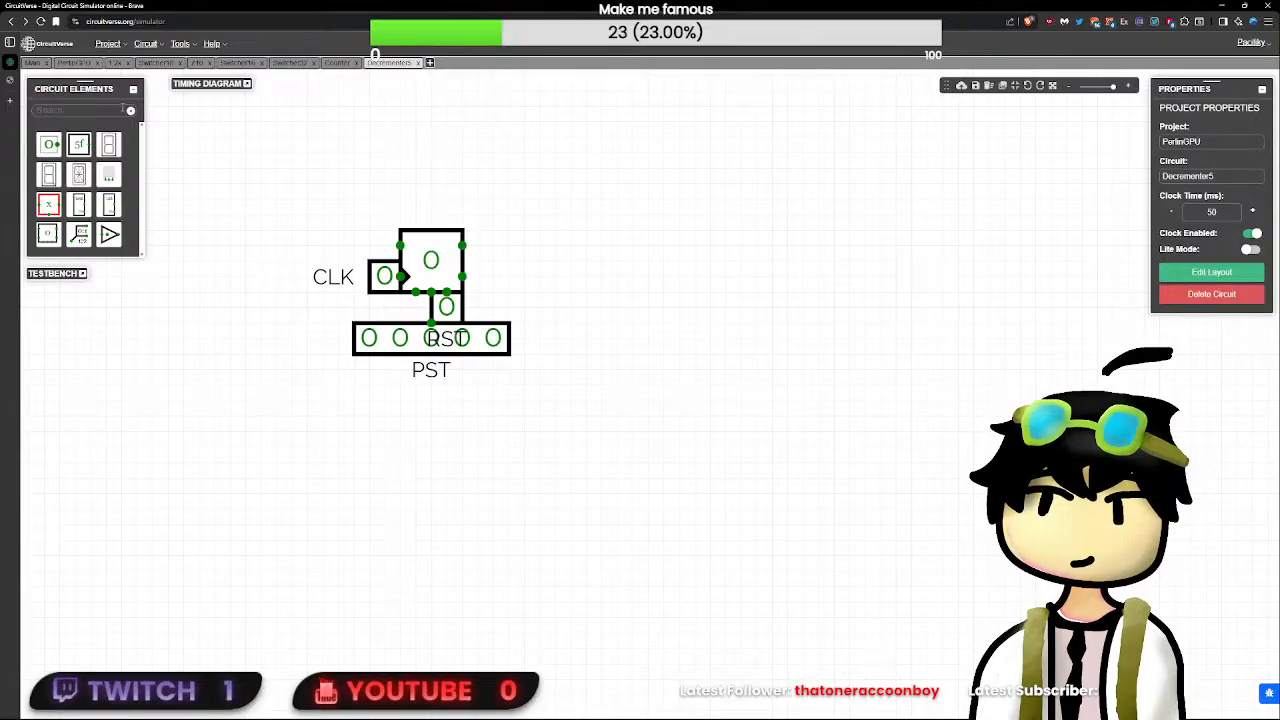
pyautogui.press('BackSpace')
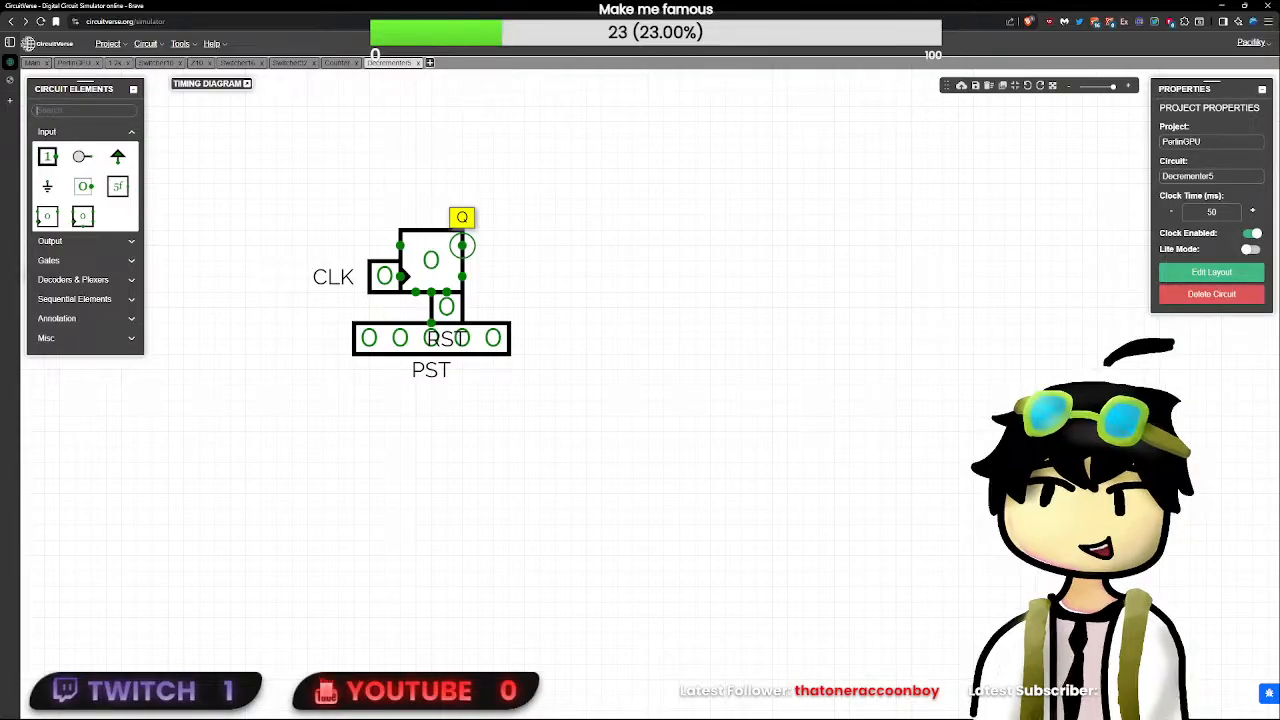
pyautogui.click(385, 276)
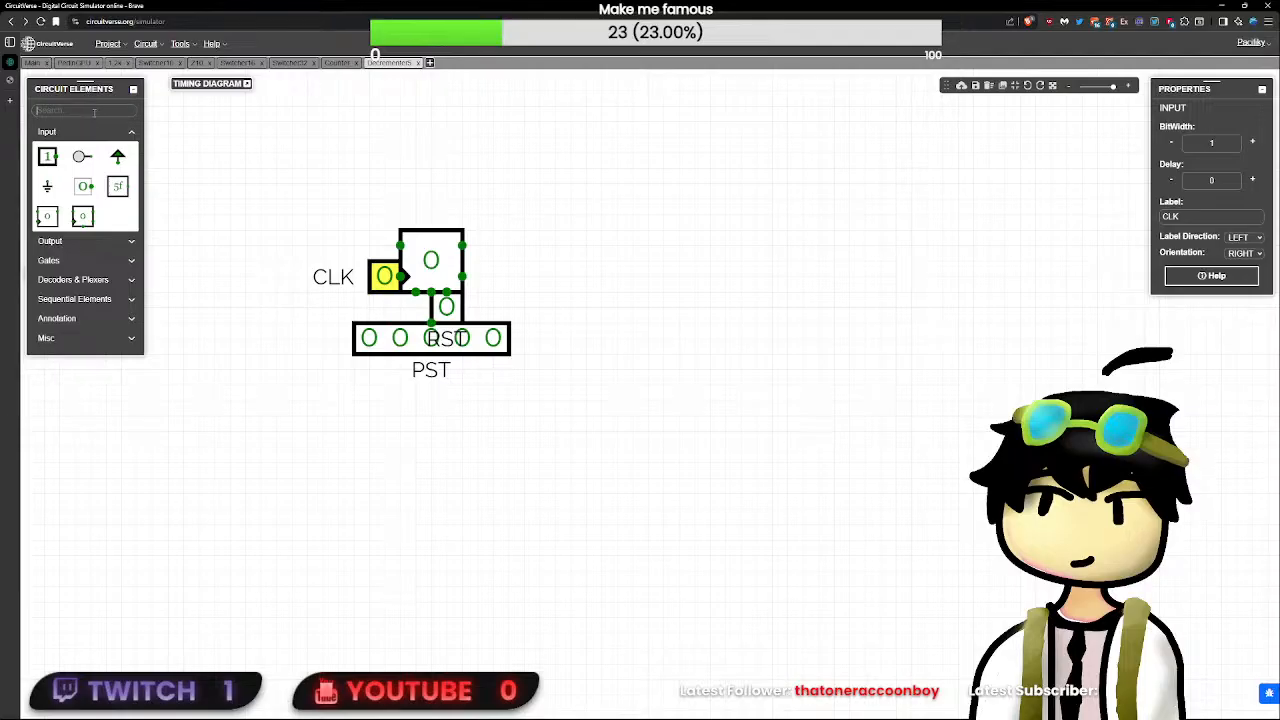
# - Place an adder to the right of the flip-flop and wire the flip-flop's Q output to the adder's top input
pyautogui.click(92, 111)
pyautogui.write('add')
pyautogui.click(49, 145)
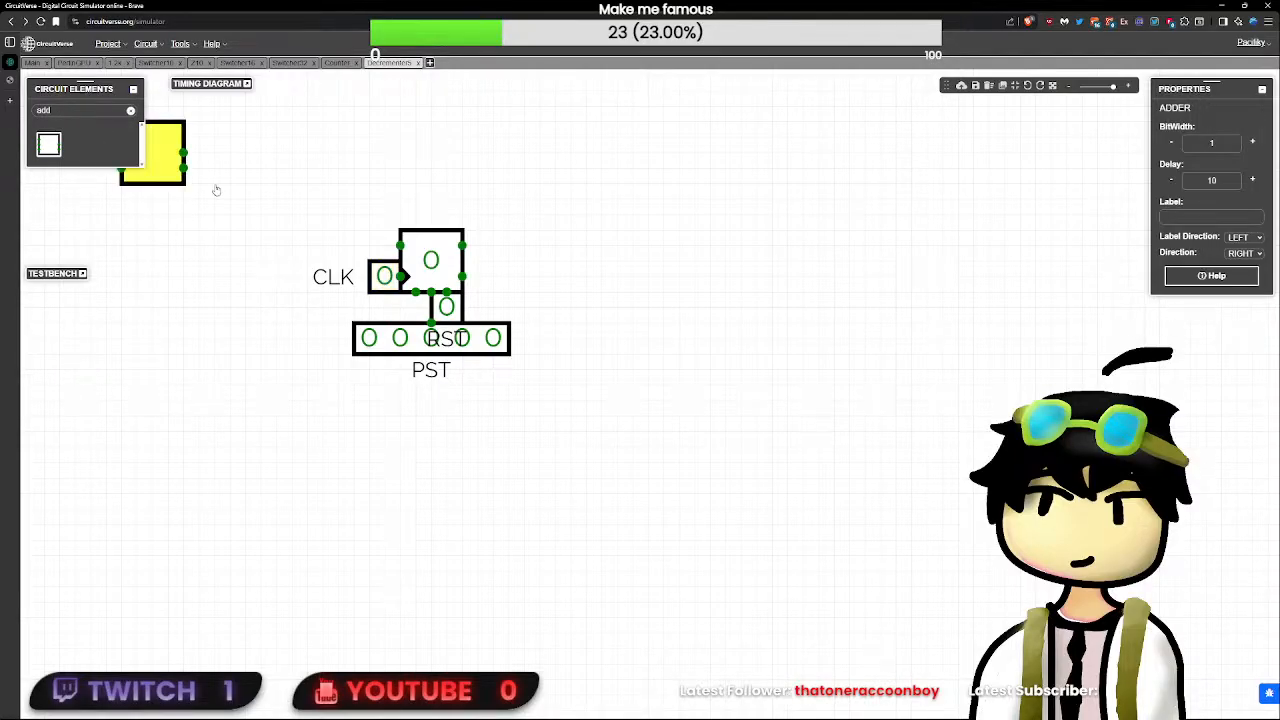
pyautogui.click(674, 268)
pyautogui.moveTo(462, 245); pyautogui.dragTo(649, 245)
# - Set the adder's bit width to 5 and its delay to 0
pyautogui.click(692, 263)
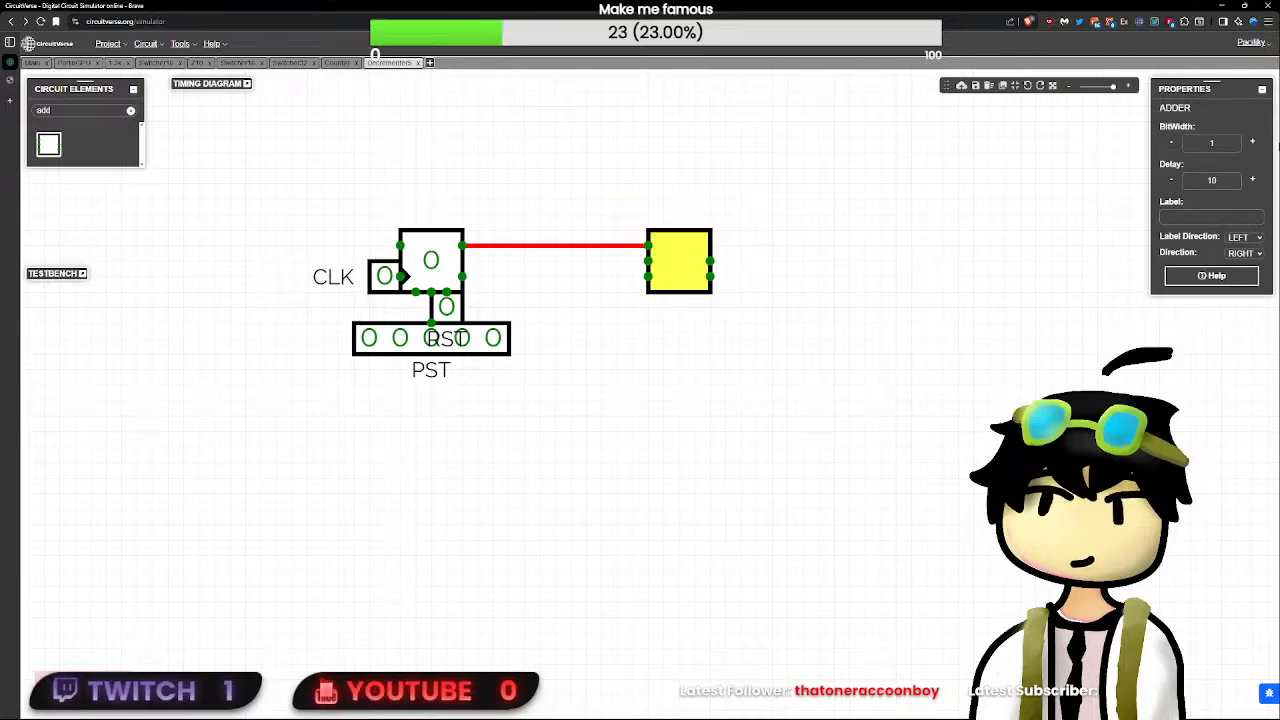
pyautogui.doubleClick(1218, 145)
pyautogui.write('5')
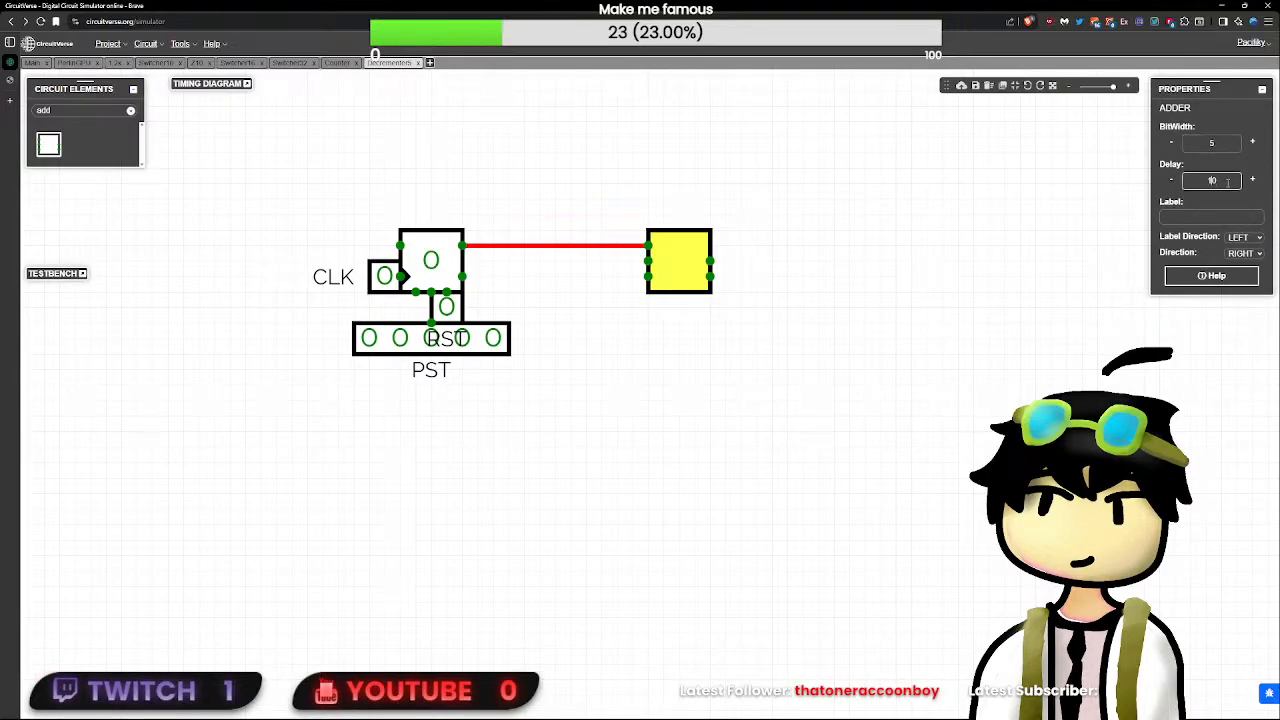
pyautogui.click(431, 262)
pyautogui.click(688, 272)
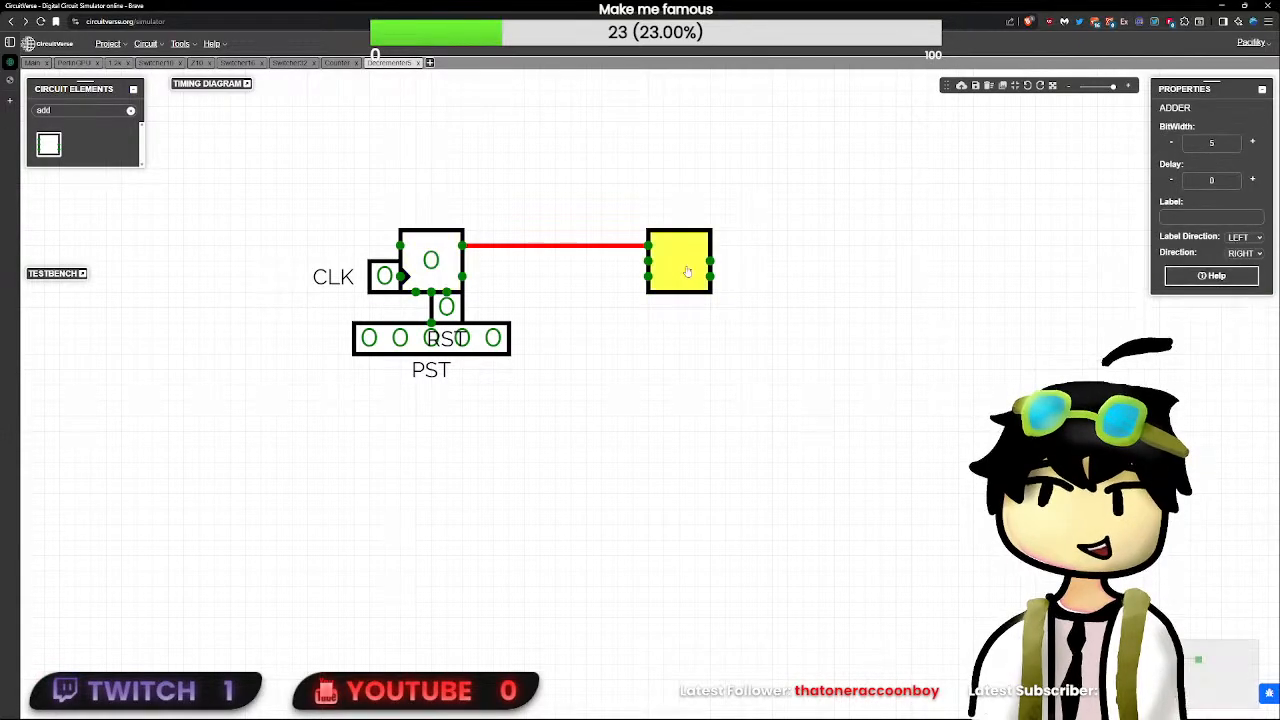
# - Place a constant with the value 1 1 1 1 1 so that it meets the adder's B input
pyautogui.click(647, 262)
pyautogui.doubleClick(52, 109)
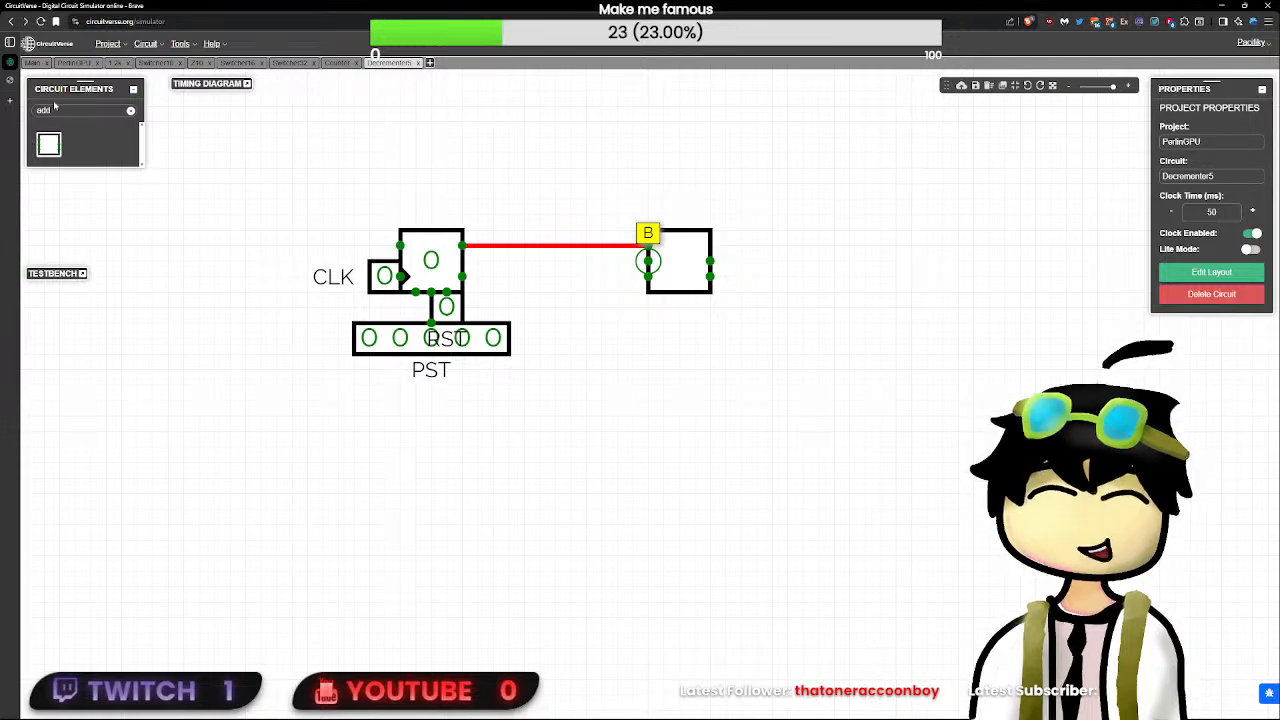
pyautogui.write('con')
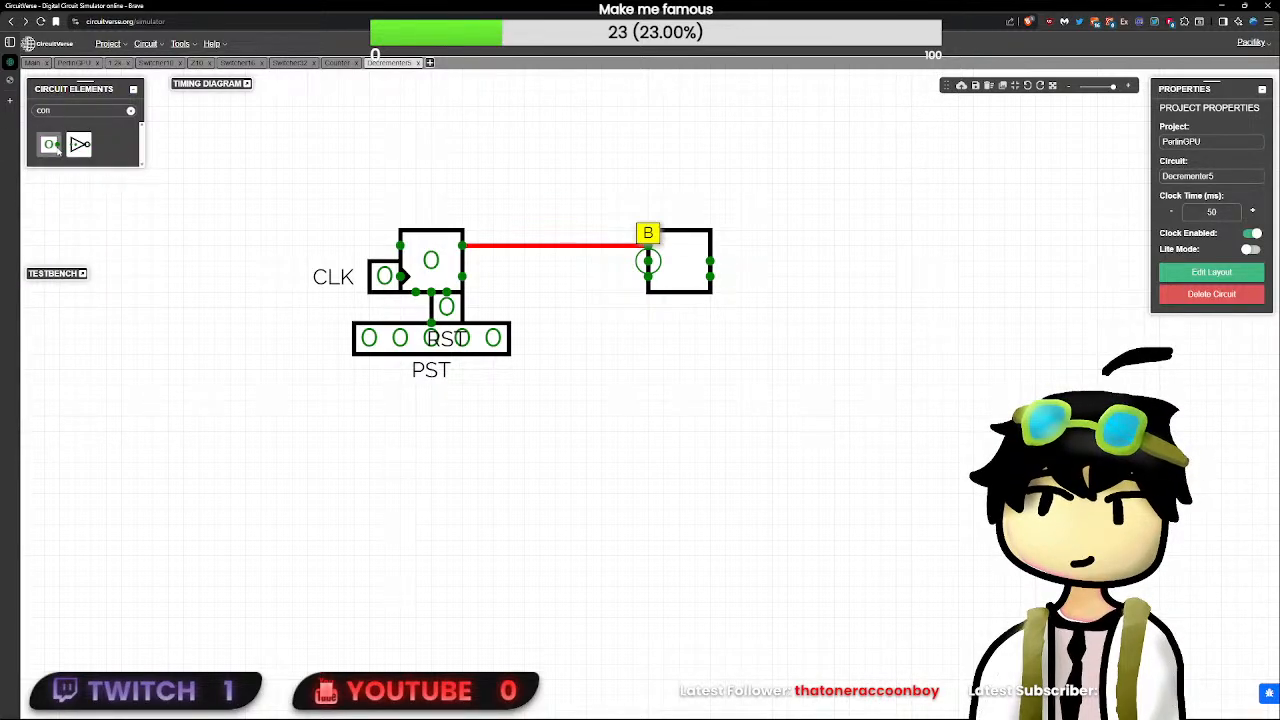
pyautogui.click(50, 144)
pyautogui.moveTo(684, 308); pyautogui.dragTo(601, 262)
pyautogui.doubleClick(605, 264)
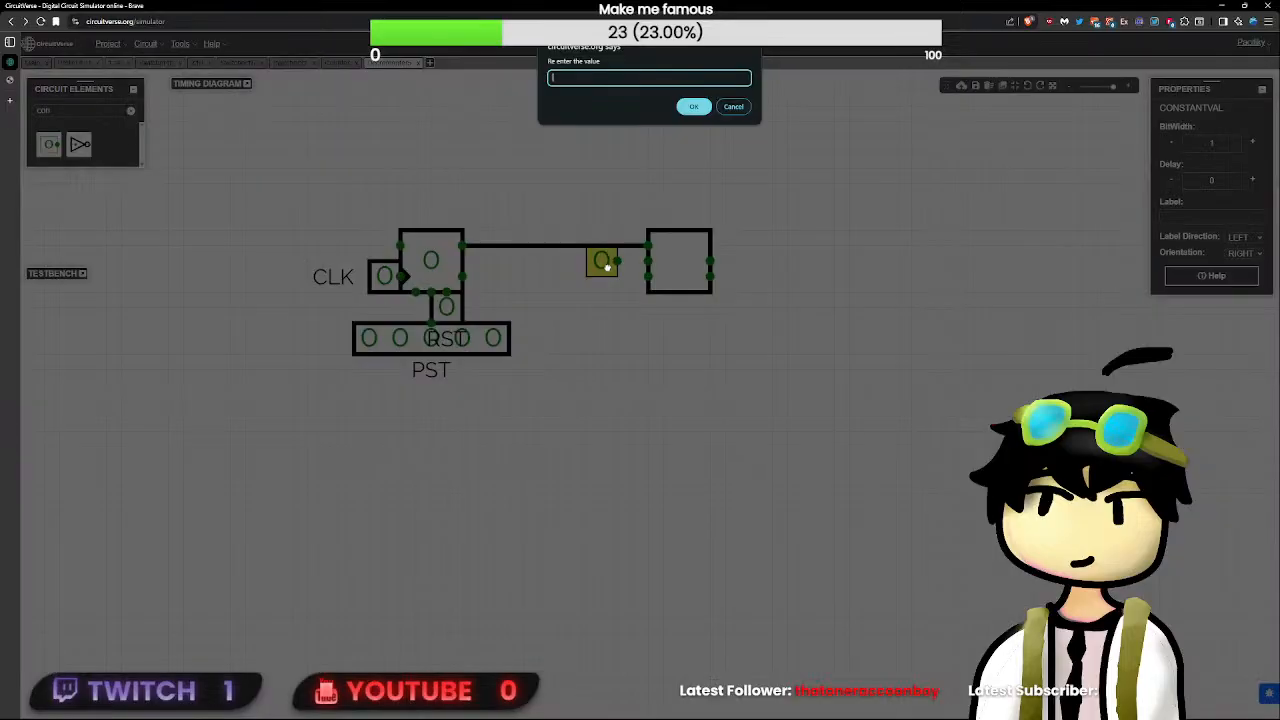
pyautogui.write('1 1 1 1 1')
pyautogui.press('Return')
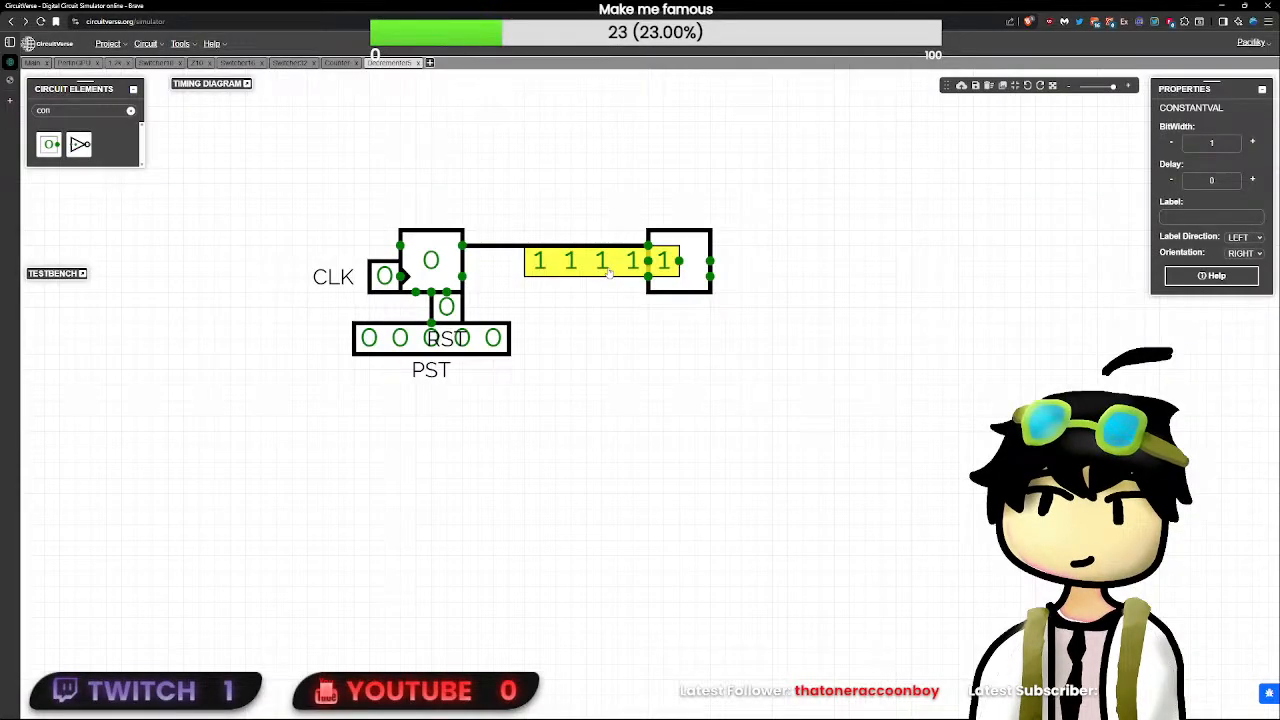
pyautogui.moveTo(585, 266); pyautogui.dragTo(564, 266)
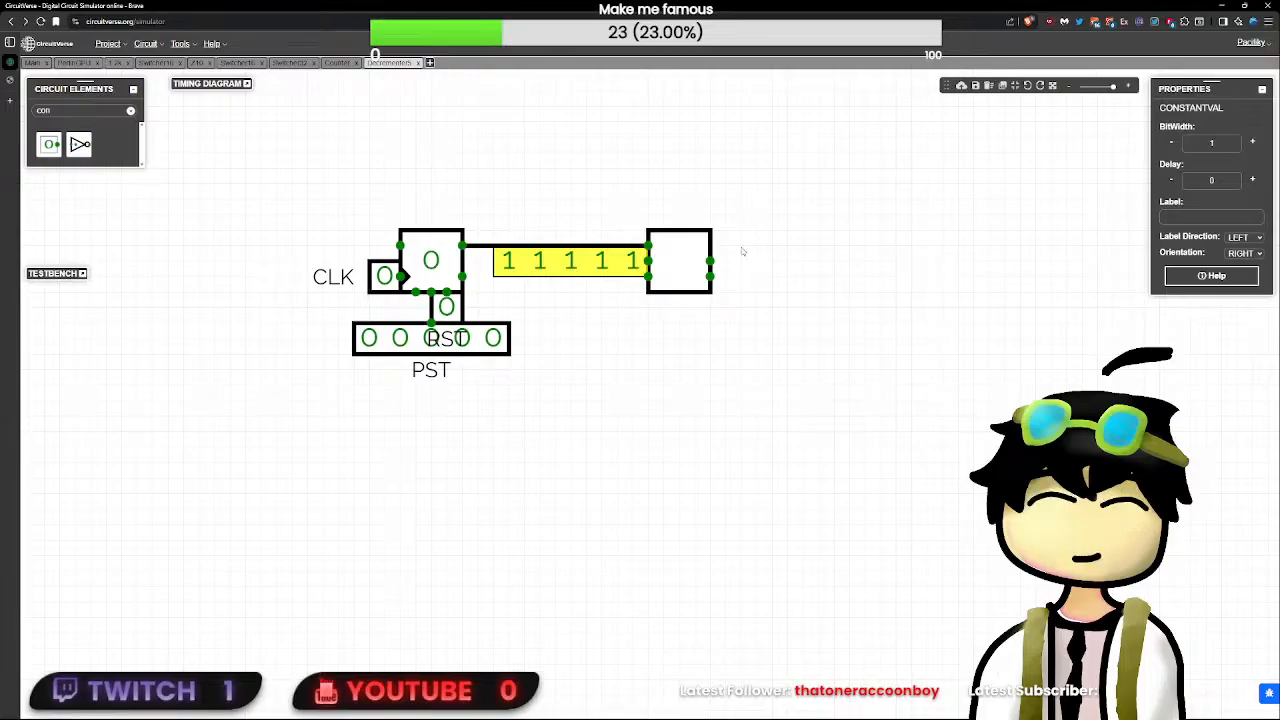
# - Run a short wire out of the adder's upper output and delete the five-bit constant at input B
pyautogui.moveTo(710, 261); pyautogui.dragTo(773, 266)
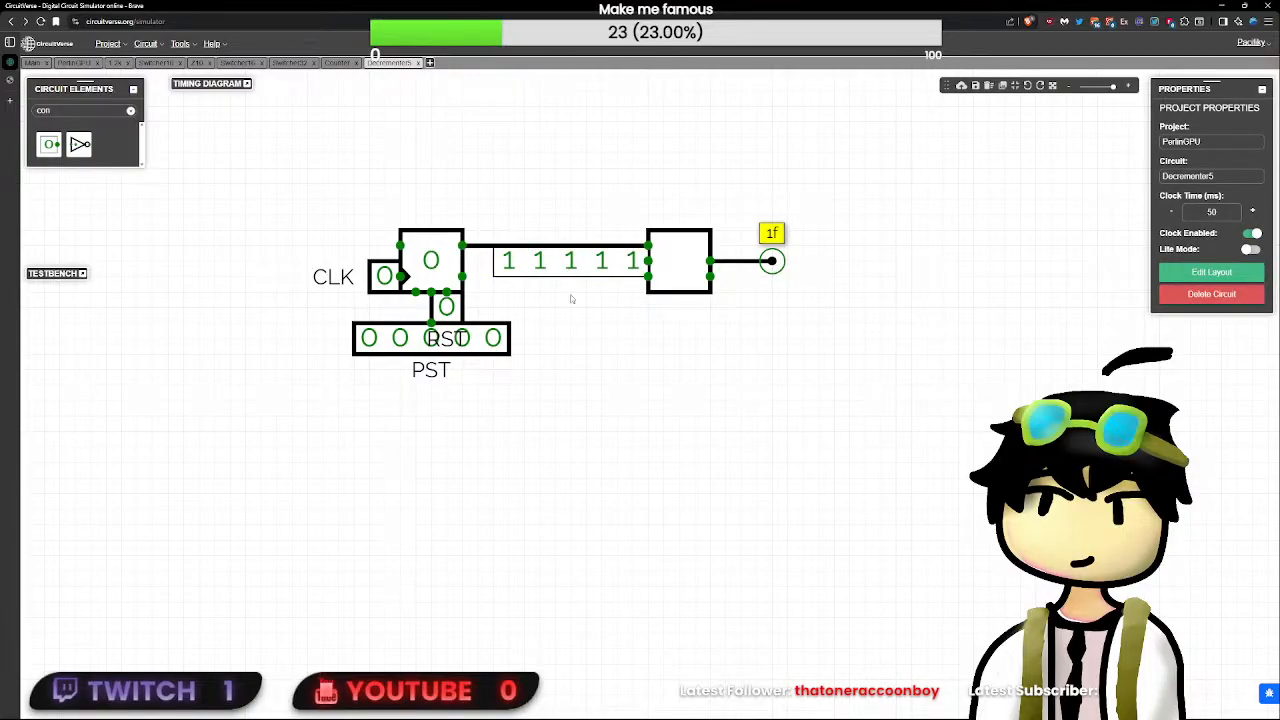
pyautogui.click(586, 264)
pyautogui.click(625, 285)
pyautogui.click(548, 268)
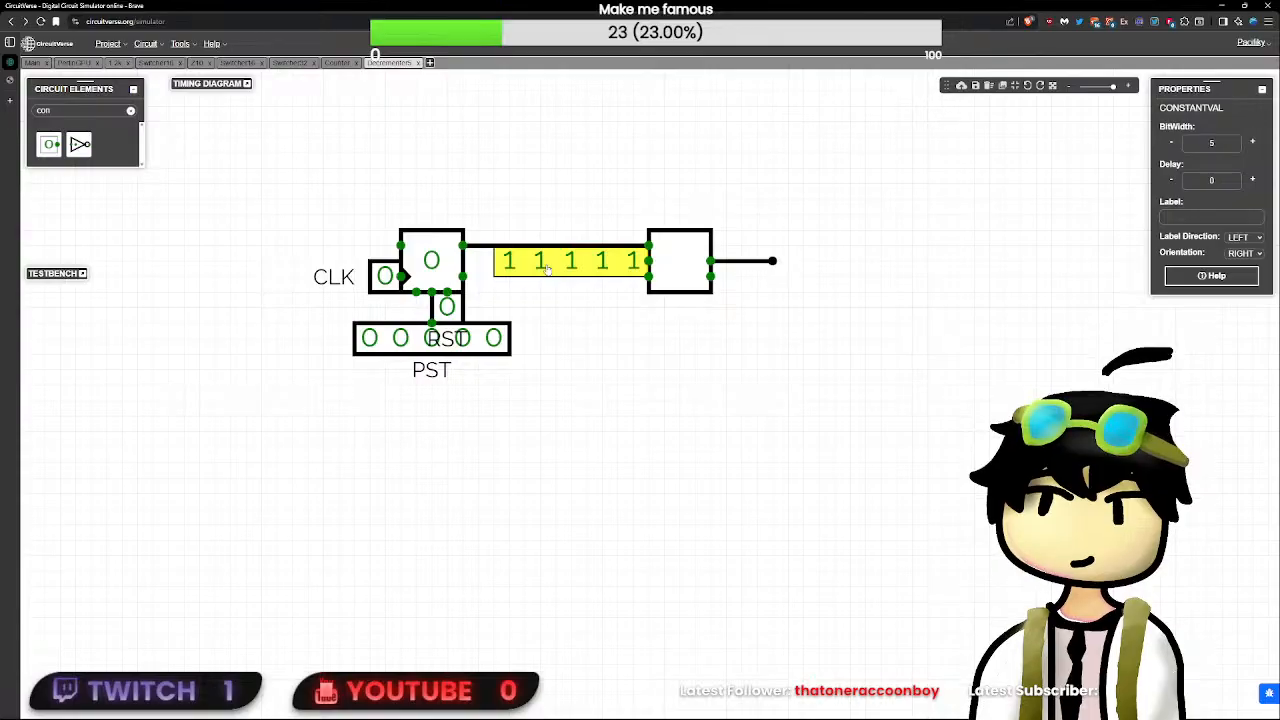
pyautogui.press('Delete')
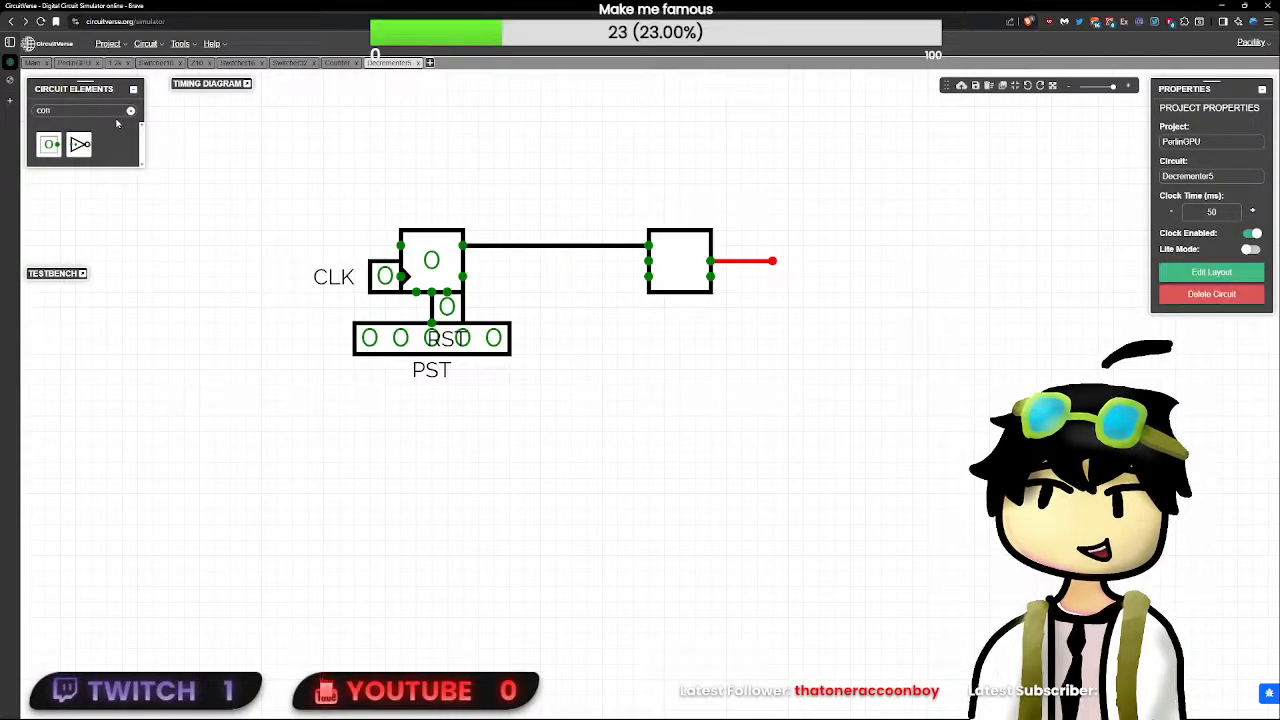
# - Place a new constant at the adder's B input and set its value to 11111
pyautogui.write('not')
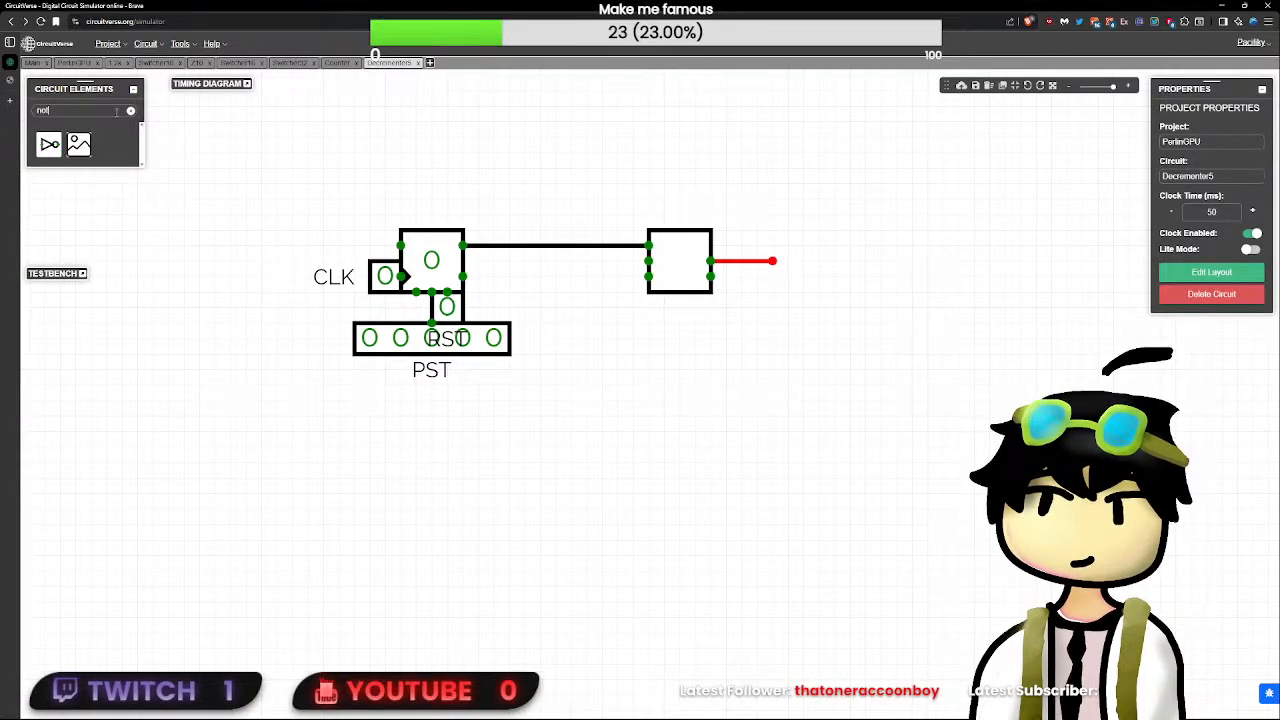
pyautogui.click(130, 110)
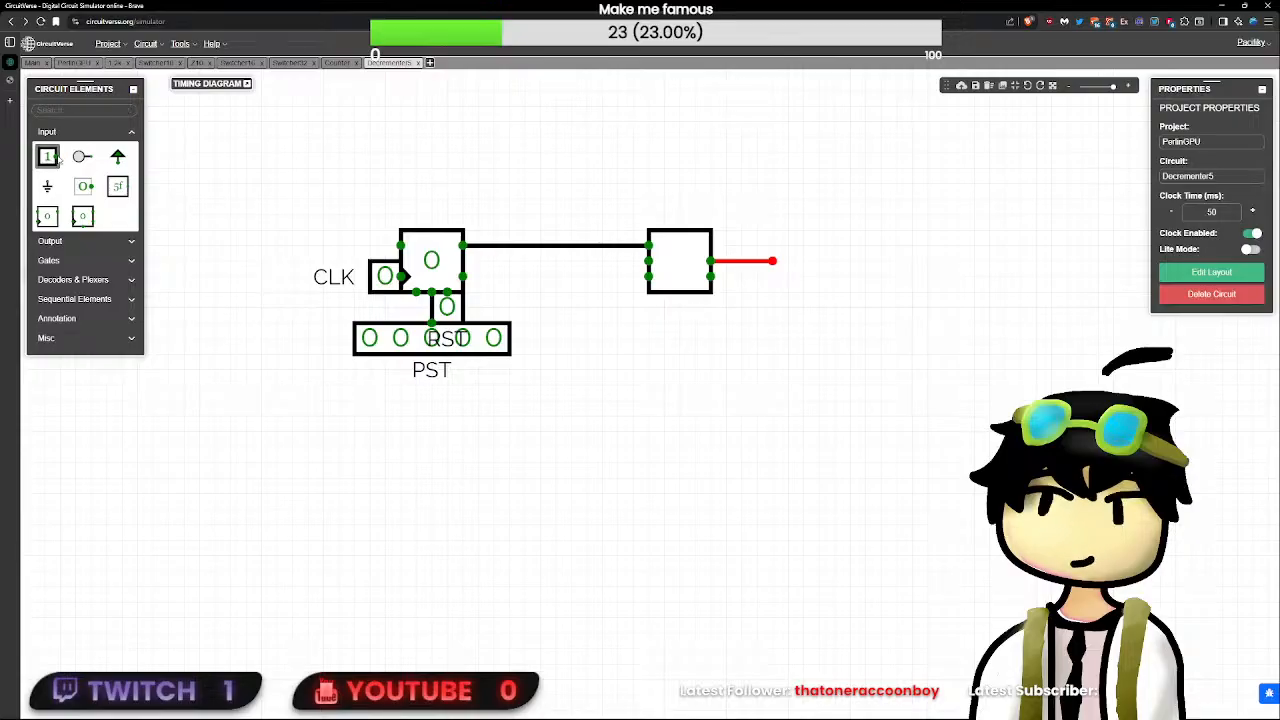
pyautogui.click(85, 186)
pyautogui.doubleClick(571, 262)
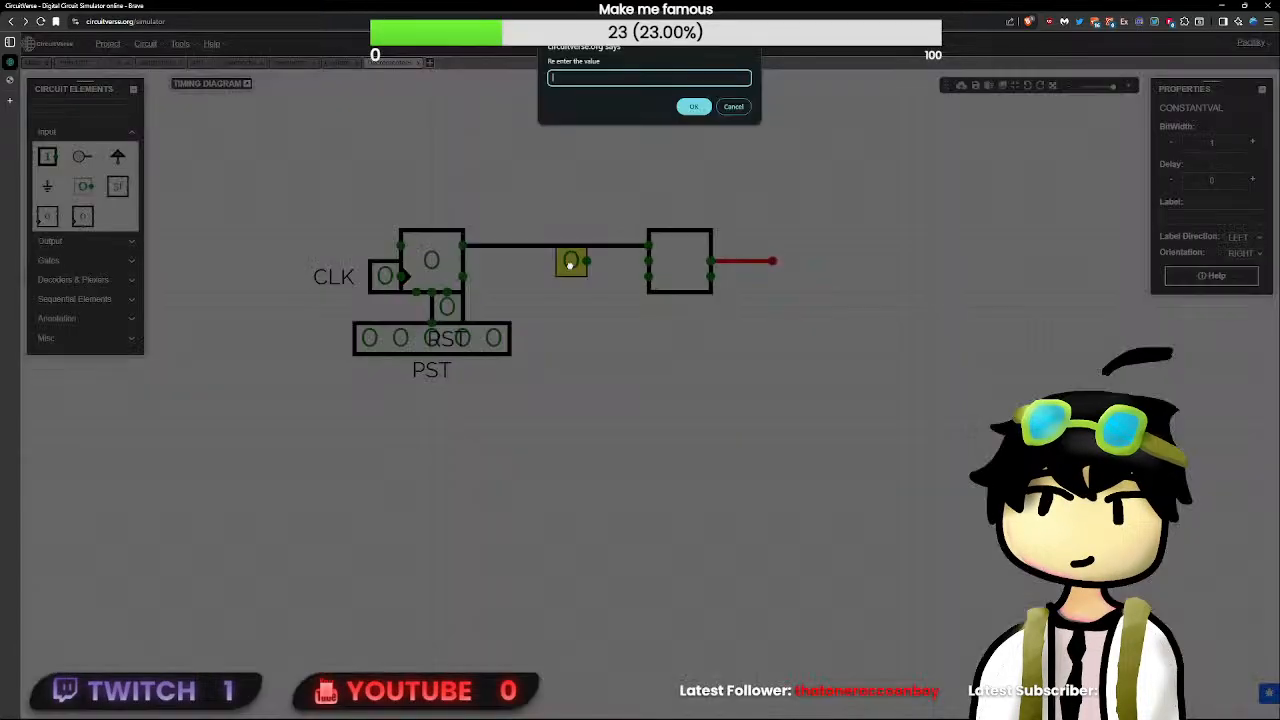
pyautogui.write('11111')
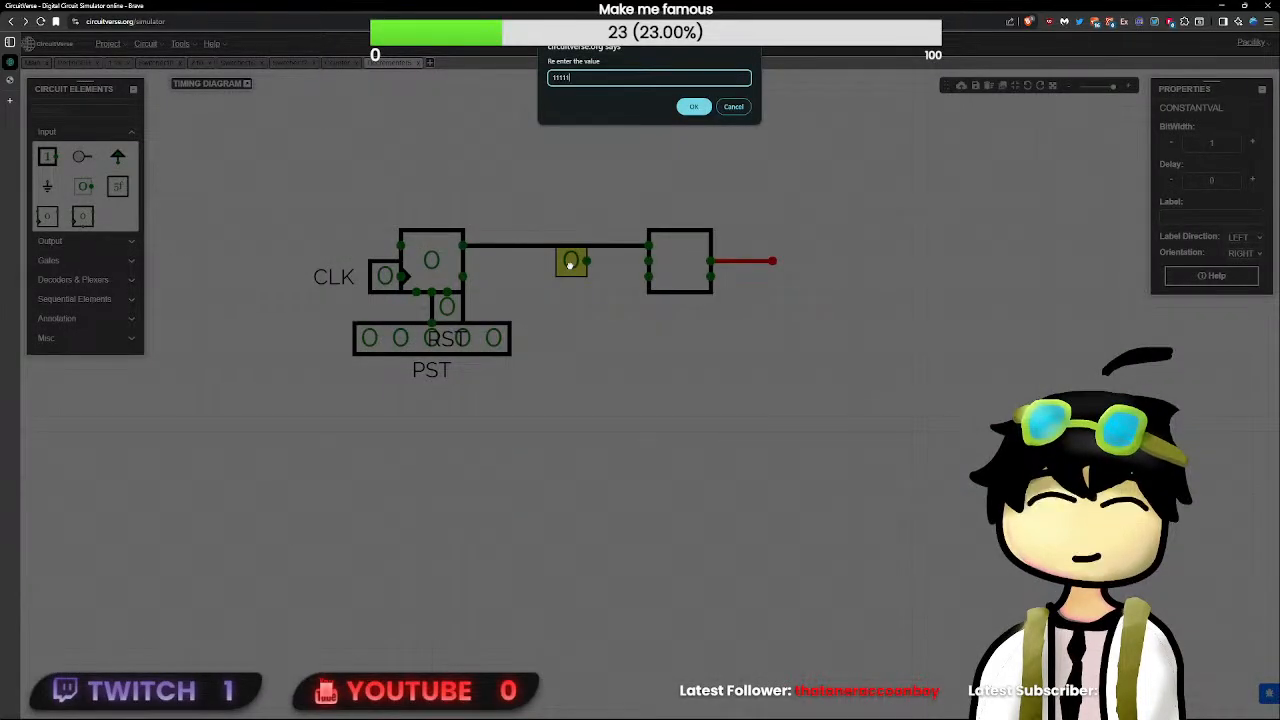
pyautogui.press('Return')
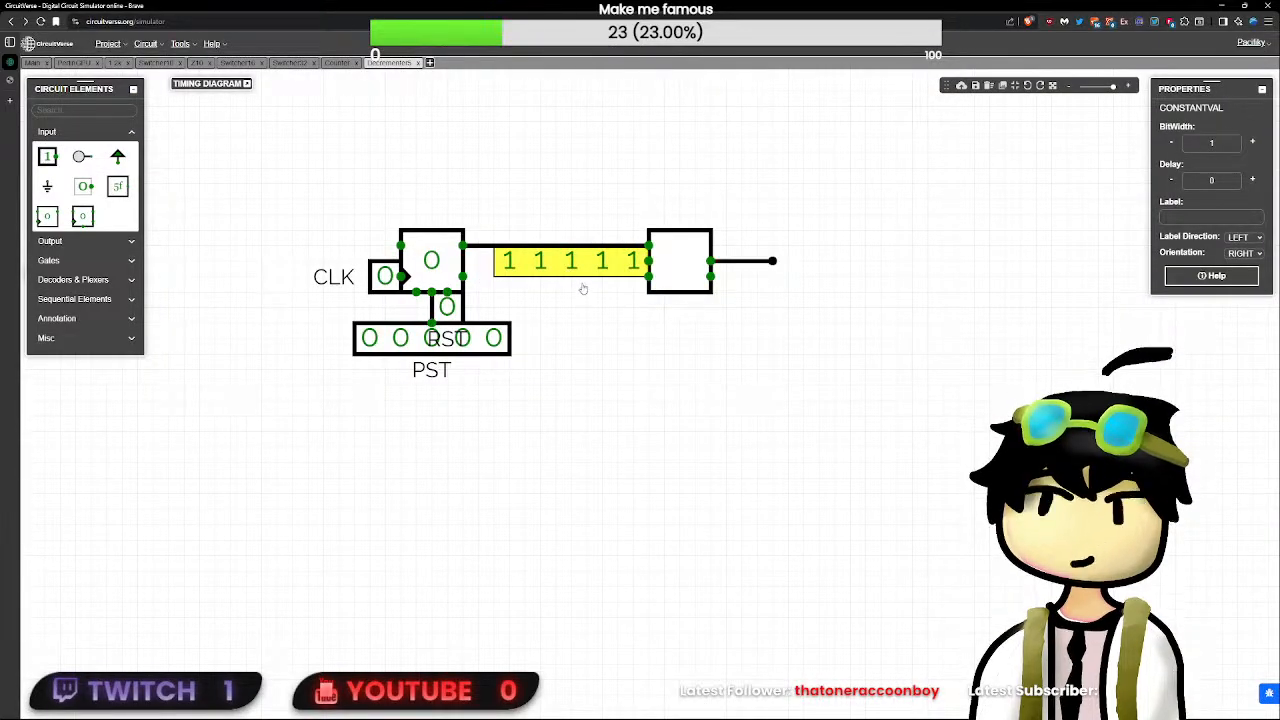
# - Wire the adder's output back above the circuit to the flip-flop's D input
pyautogui.click(584, 287)
pyautogui.click(389, 275)
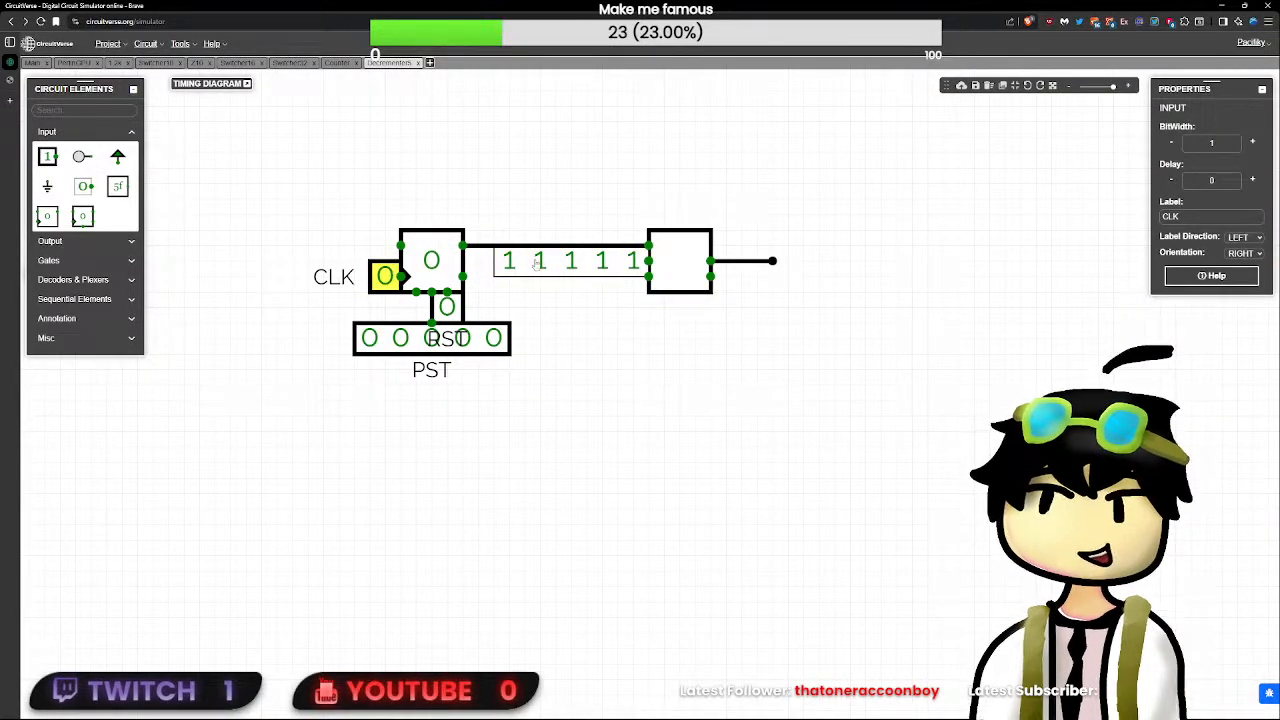
pyautogui.moveTo(855, 356); pyautogui.dragTo(565, 213)
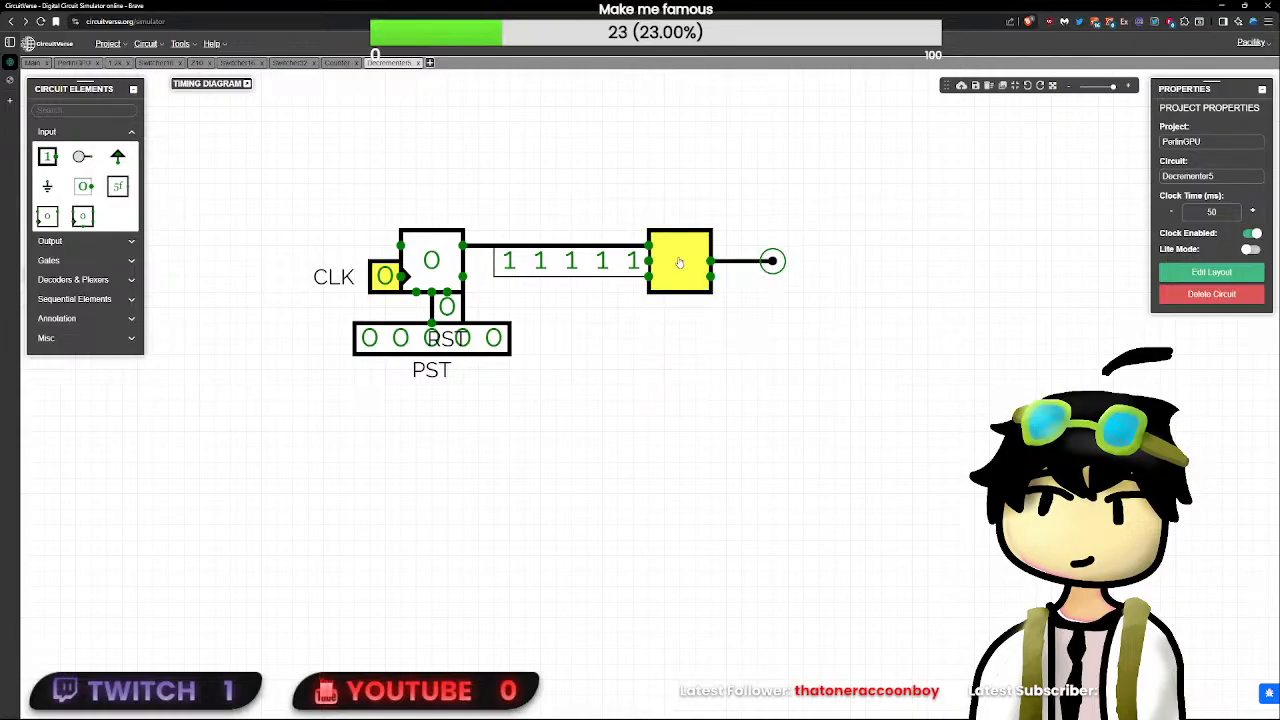
pyautogui.moveTo(681, 260)
pyautogui.mouseDown()
pyautogui.moveTo(621, 259)
pyautogui.moveTo(684, 258)
pyautogui.mouseUp()
pyautogui.moveTo(772, 261); pyautogui.dragTo(399, 245)
# - Toggle the CLK input several times to test the flip-flop's countdown
pyautogui.click(388, 277)
pyautogui.click(393, 278)
pyautogui.click(393, 278)
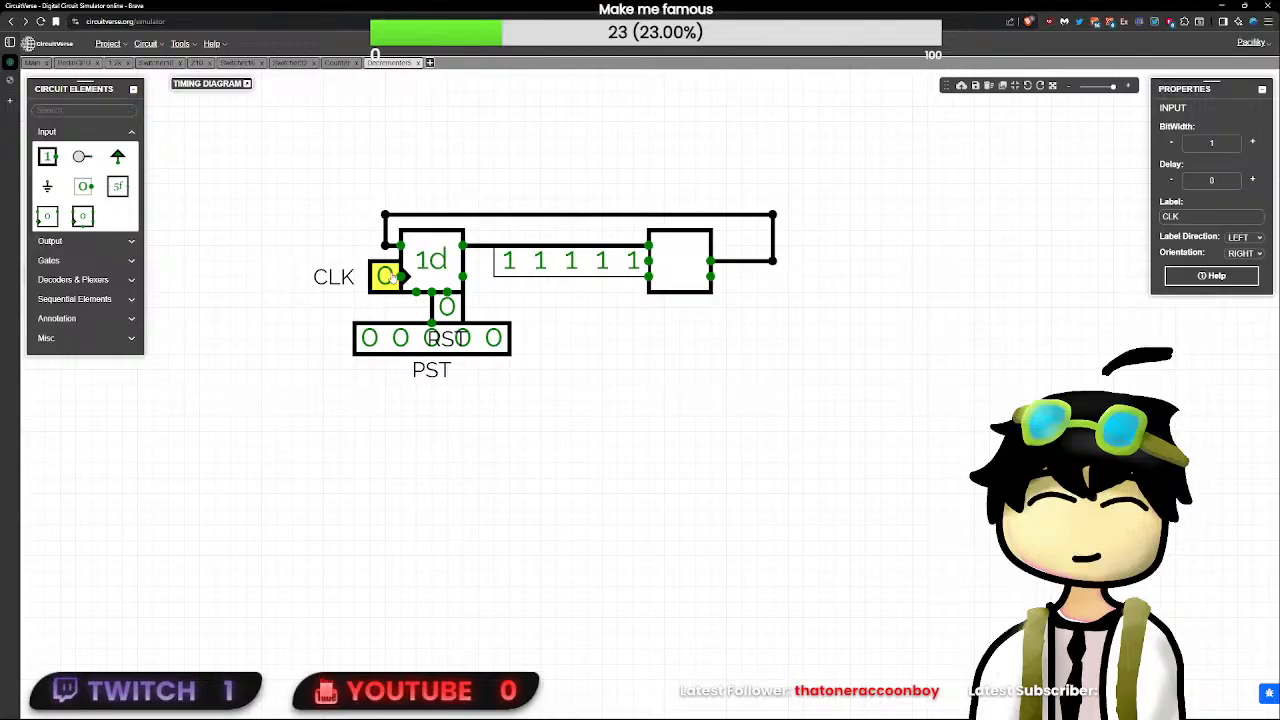
pyautogui.click(393, 278)
pyautogui.click(393, 278)
pyautogui.click(393, 278)
pyautogui.click(393, 278)
pyautogui.click(397, 285)
pyautogui.click(391, 287)
pyautogui.click(391, 287)
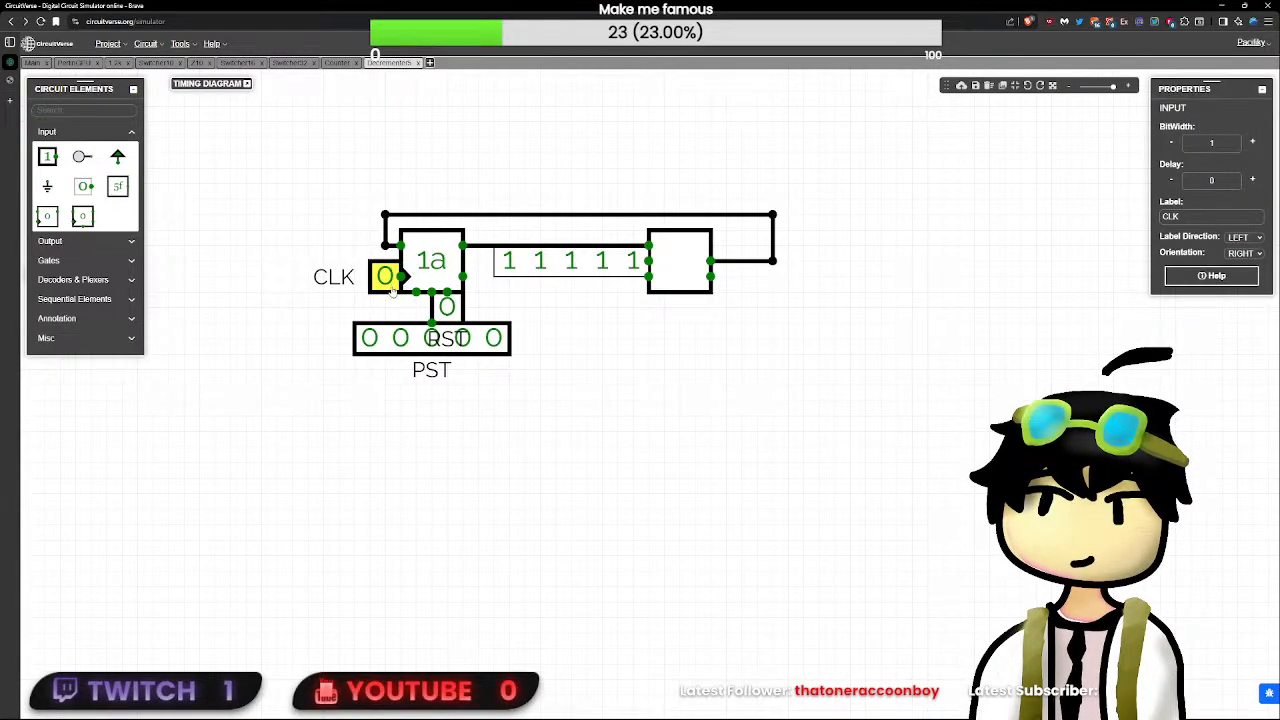
# - Delete the horizontal feedback wire above the circuit and the leftover stub at the flip-flop's D input
pyautogui.click(553, 285)
pyautogui.click(568, 272)
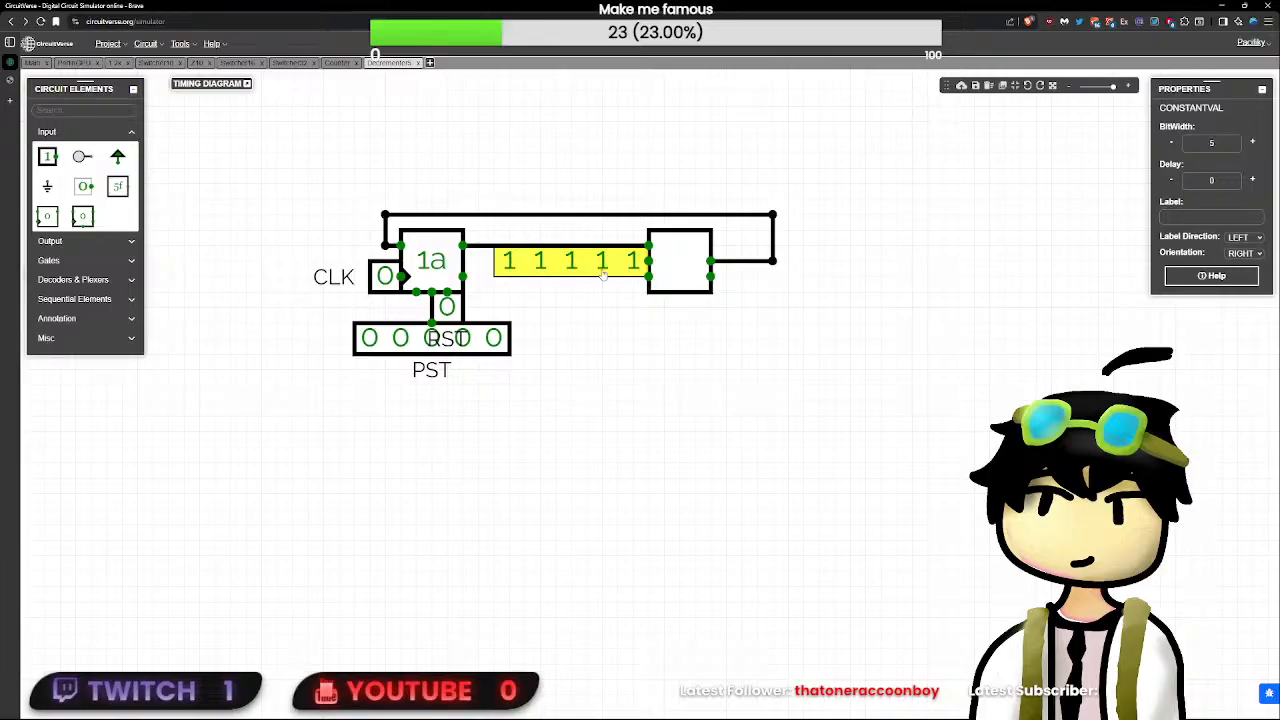
pyautogui.click(570, 214)
pyautogui.press('Delete')
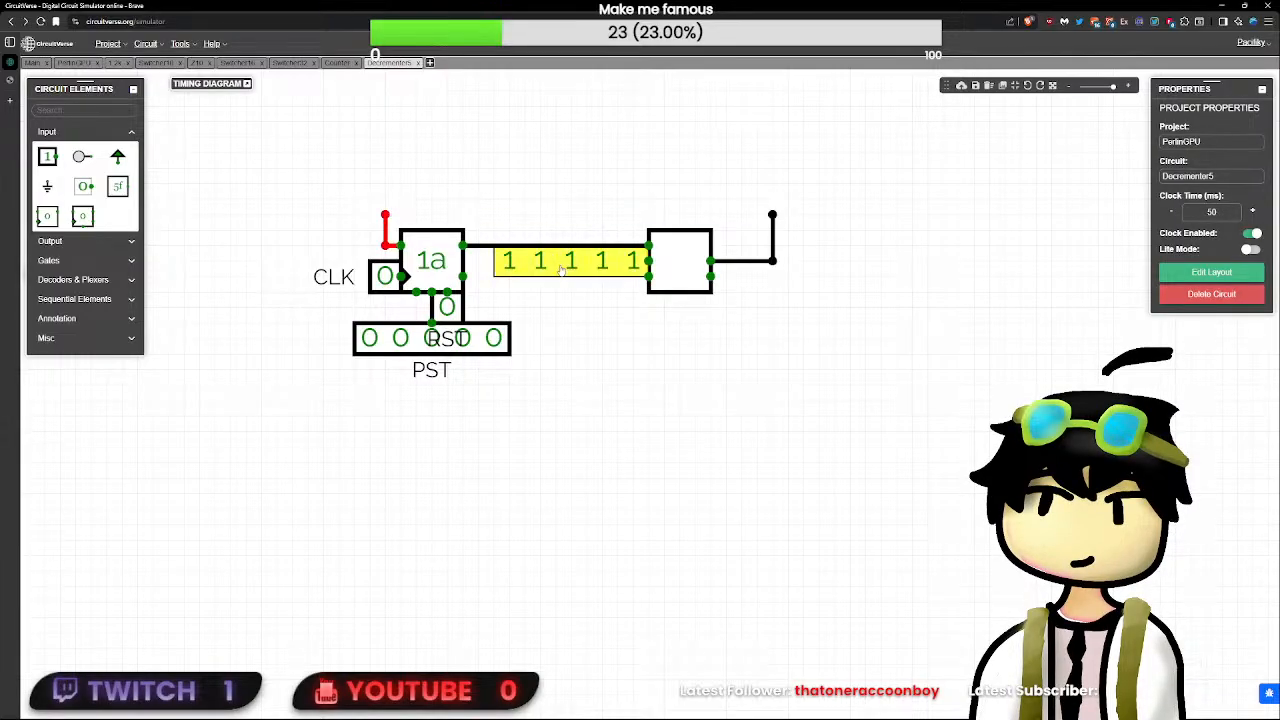
pyautogui.click(562, 270)
pyautogui.click(385, 215)
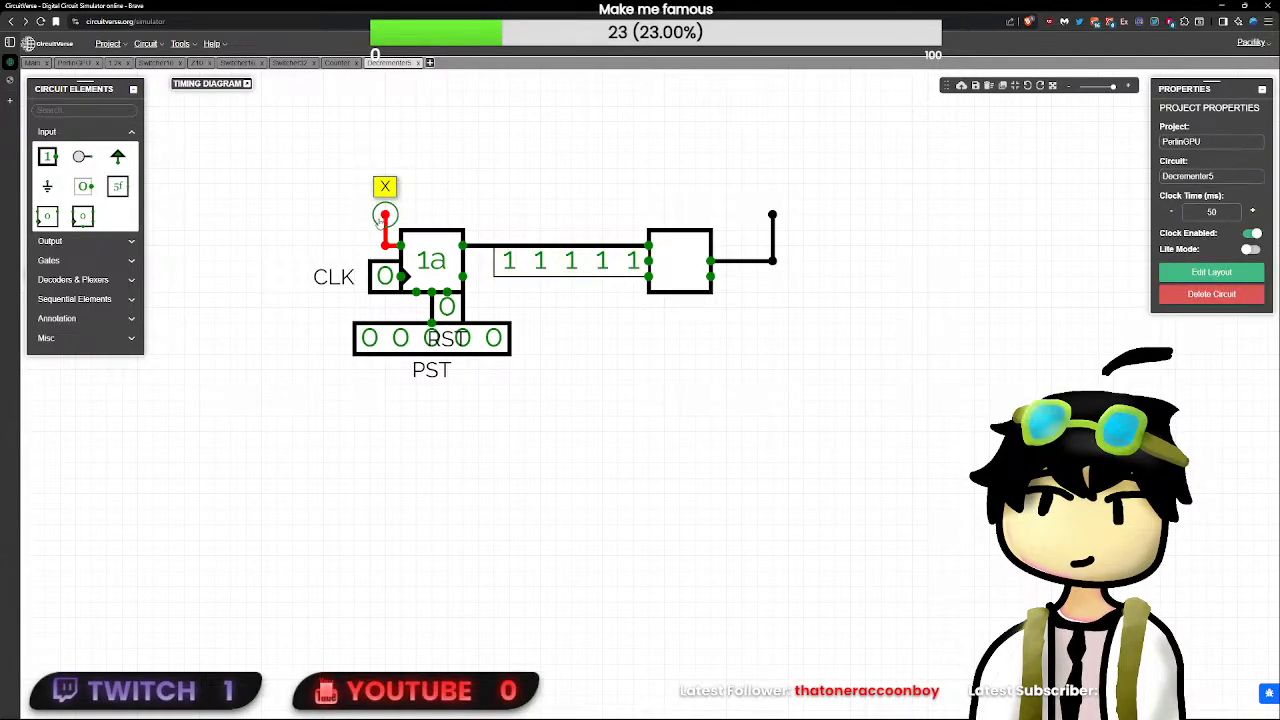
pyautogui.press('Delete')
# - Try moving the adder, constant and output wire left beside the flip-flop, and undo the move
pyautogui.click(602, 272)
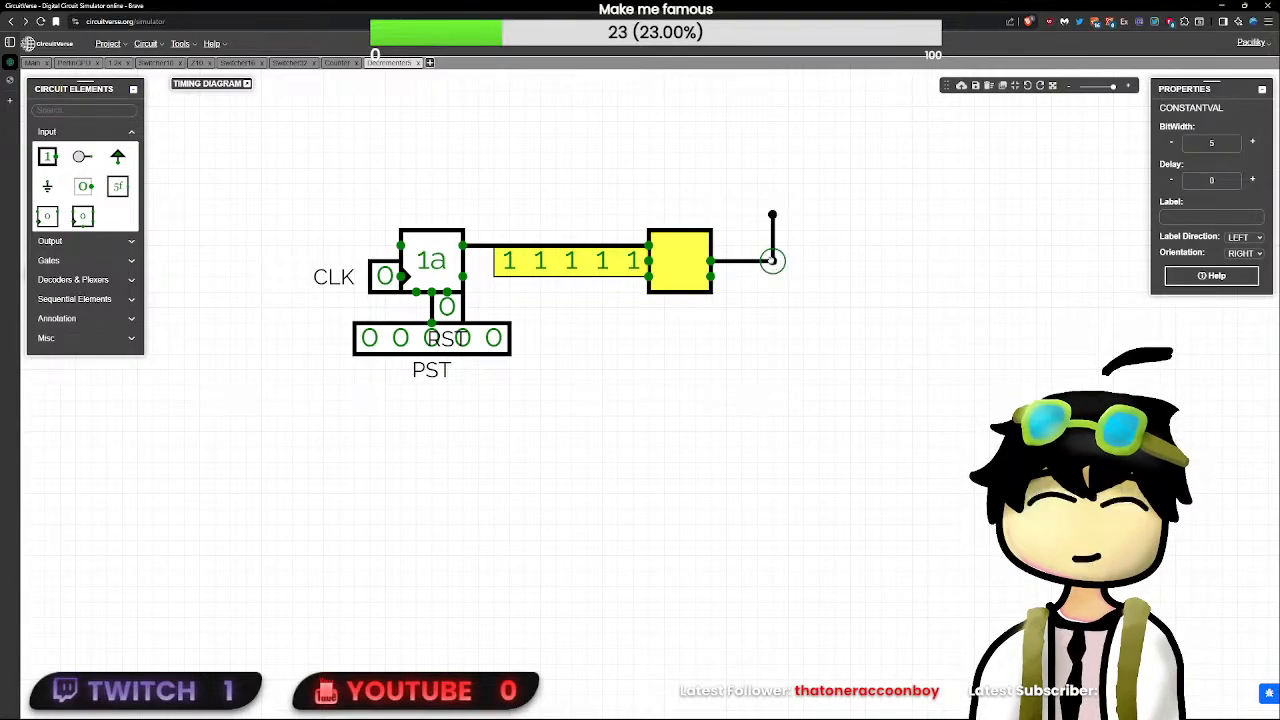
pyautogui.moveTo(694, 249); pyautogui.dragTo(521, 271)
pyautogui.click(606, 266)
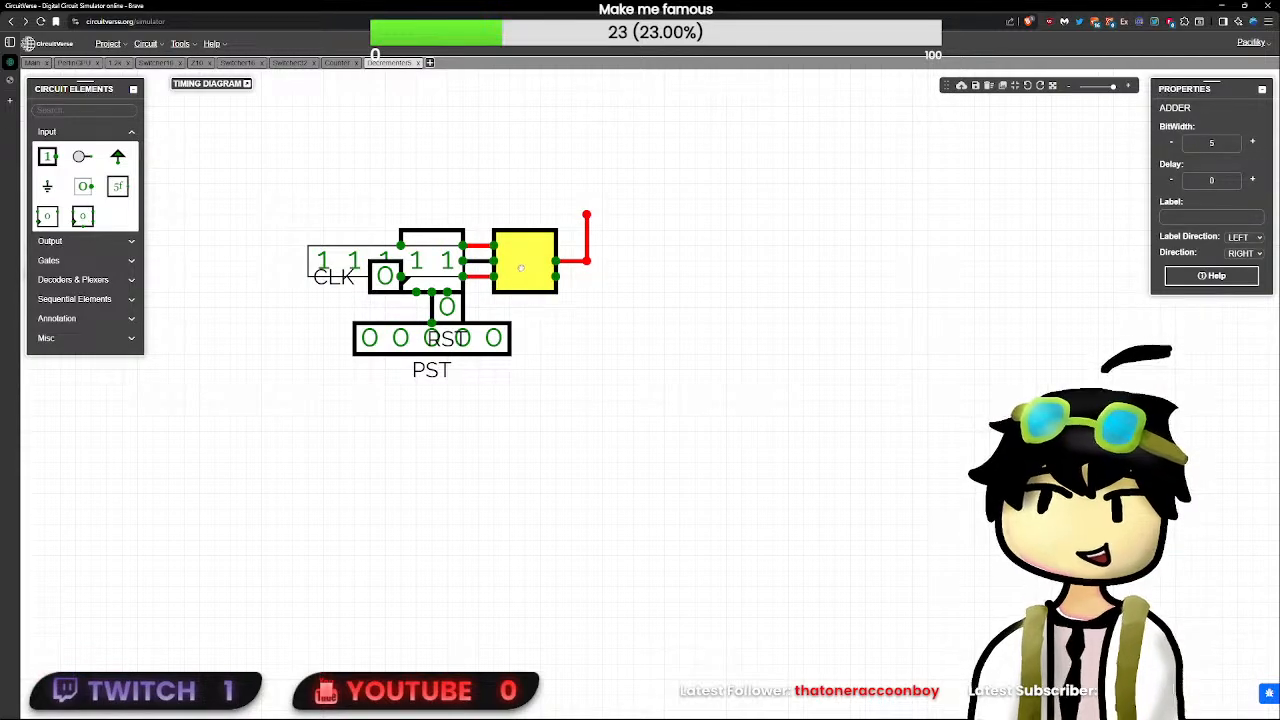
pyautogui.hotkey('ctrl', 'z')
pyautogui.click(586, 173)
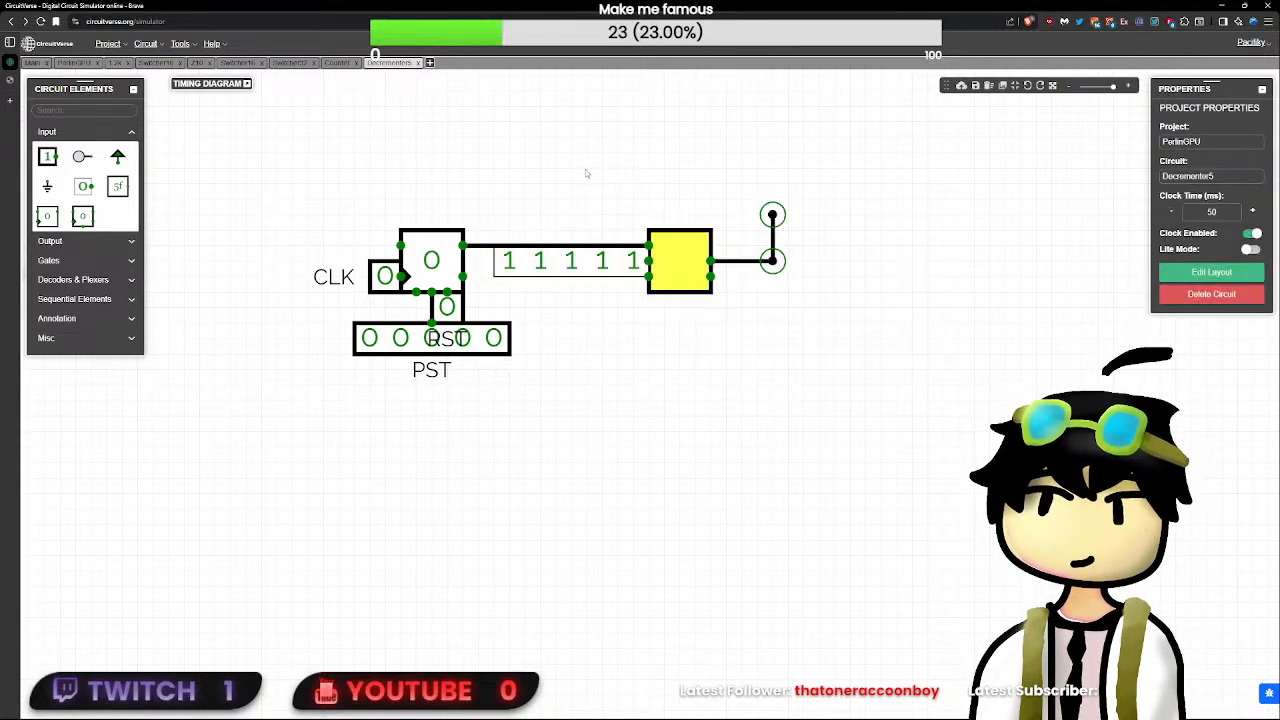
# - Move the adder, constant and output wire left next to the flip-flop and wire the output back to the D input
pyautogui.moveTo(676, 263); pyautogui.dragTo(505, 264)
pyautogui.click(637, 234)
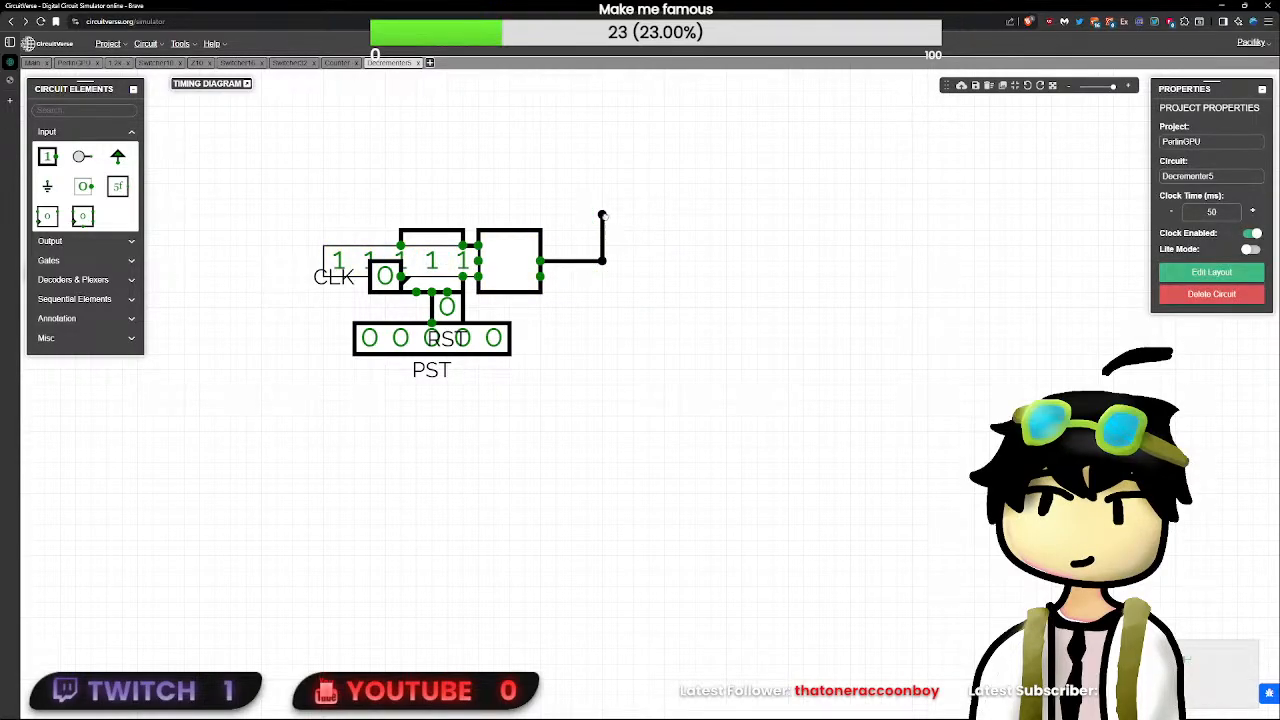
pyautogui.moveTo(614, 218); pyautogui.dragTo(268, 239)
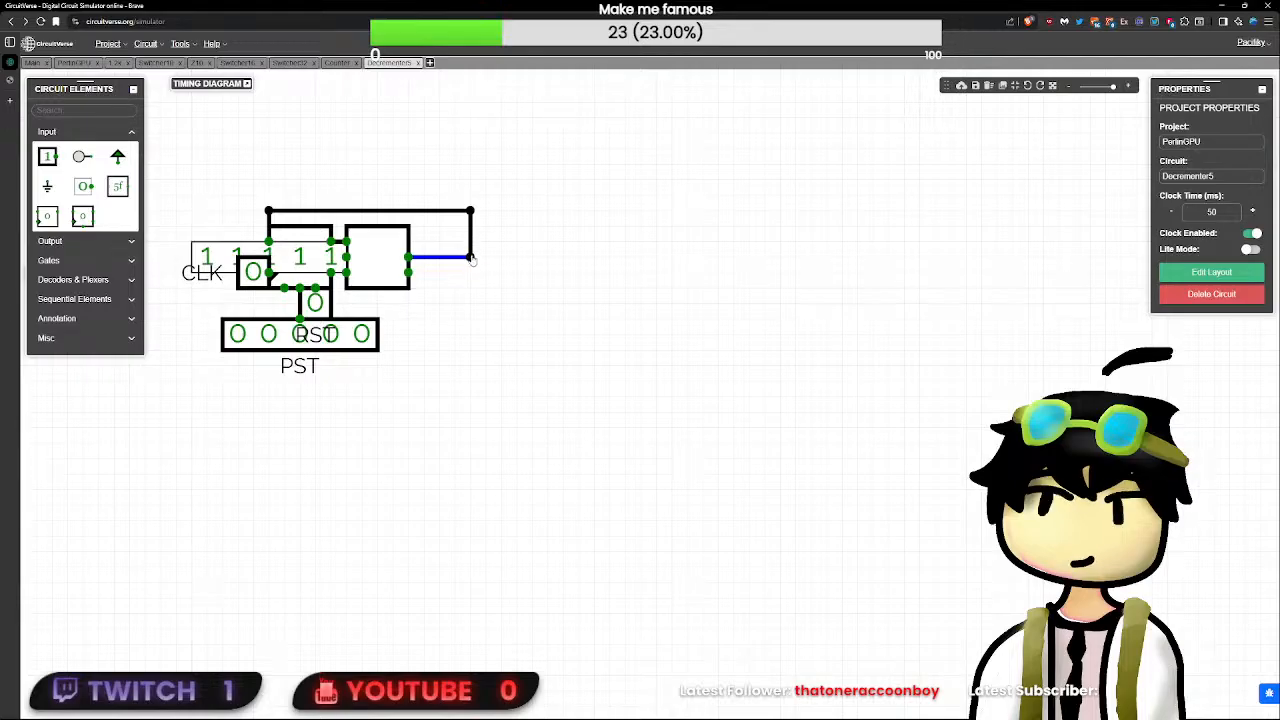
# - Tighten the feedback wire so it runs along the upper edges of the adder and the flip-flop
pyautogui.moveTo(472, 214); pyautogui.dragTo(410, 214)
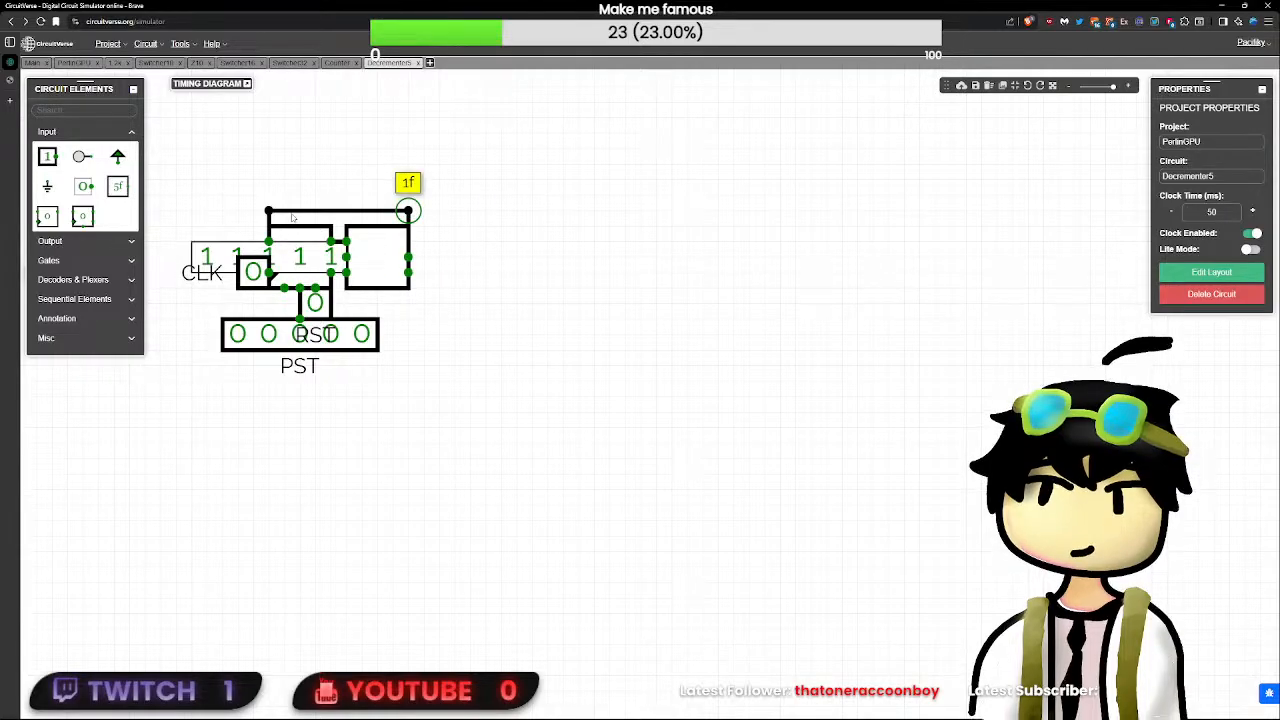
pyautogui.moveTo(268, 212); pyautogui.dragTo(268, 226)
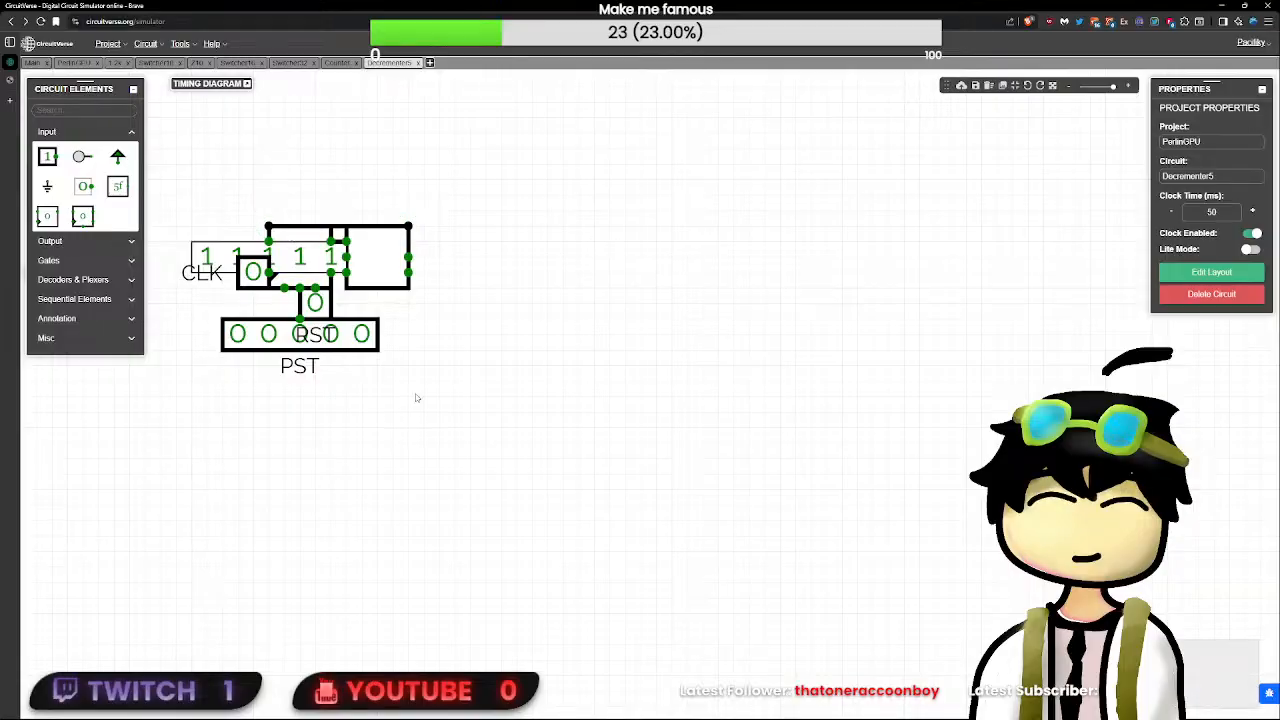
# - Shift the adder and its 11111 constant one grid unit away from the flip-flop and toggle the RST input
pyautogui.scroll(1, 416, 430)
pyautogui.moveTo(457, 434); pyautogui.dragTo(637, 516)
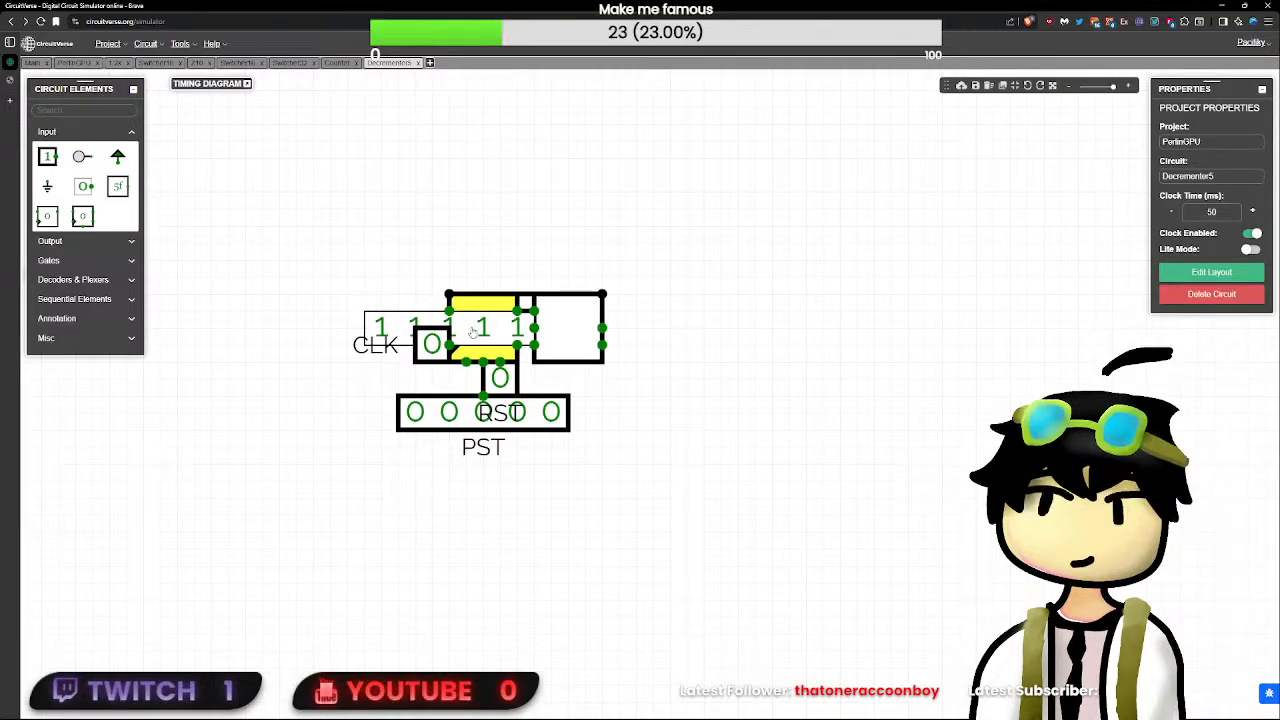
pyautogui.click(428, 345)
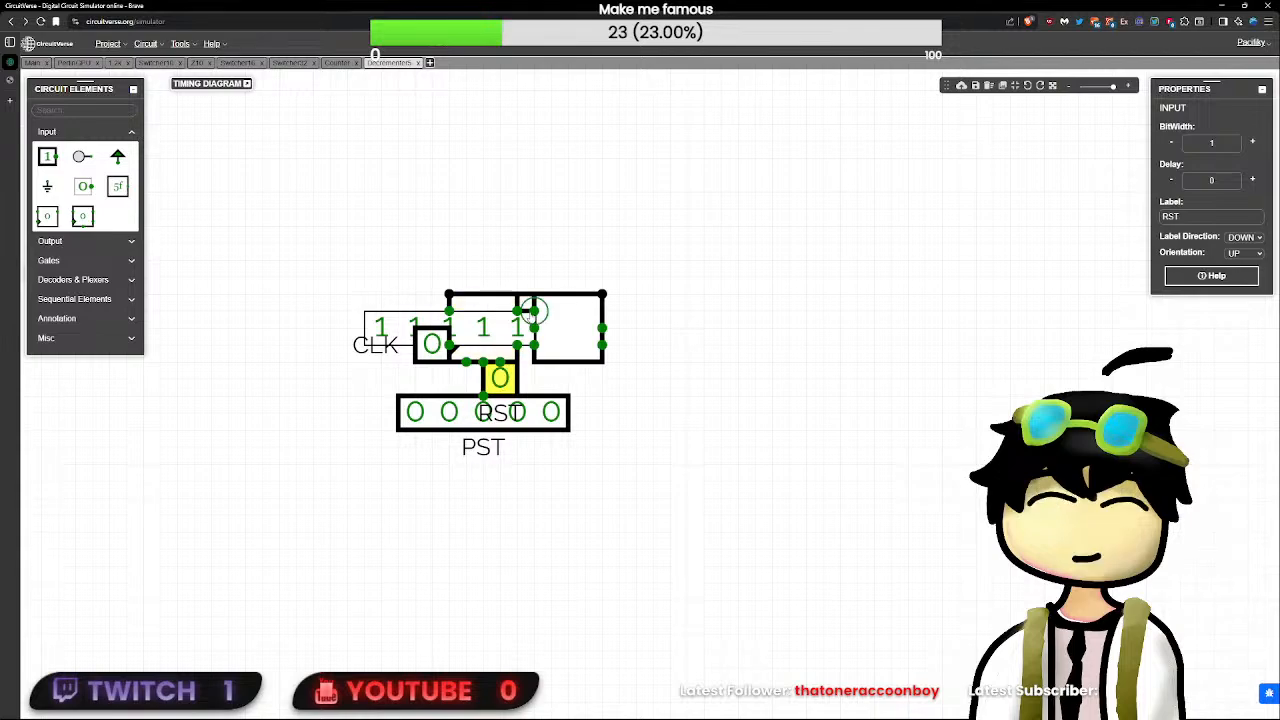
pyautogui.moveTo(688, 344); pyautogui.dragTo(636, 396)
pyautogui.moveTo(603, 322); pyautogui.dragTo(533, 256)
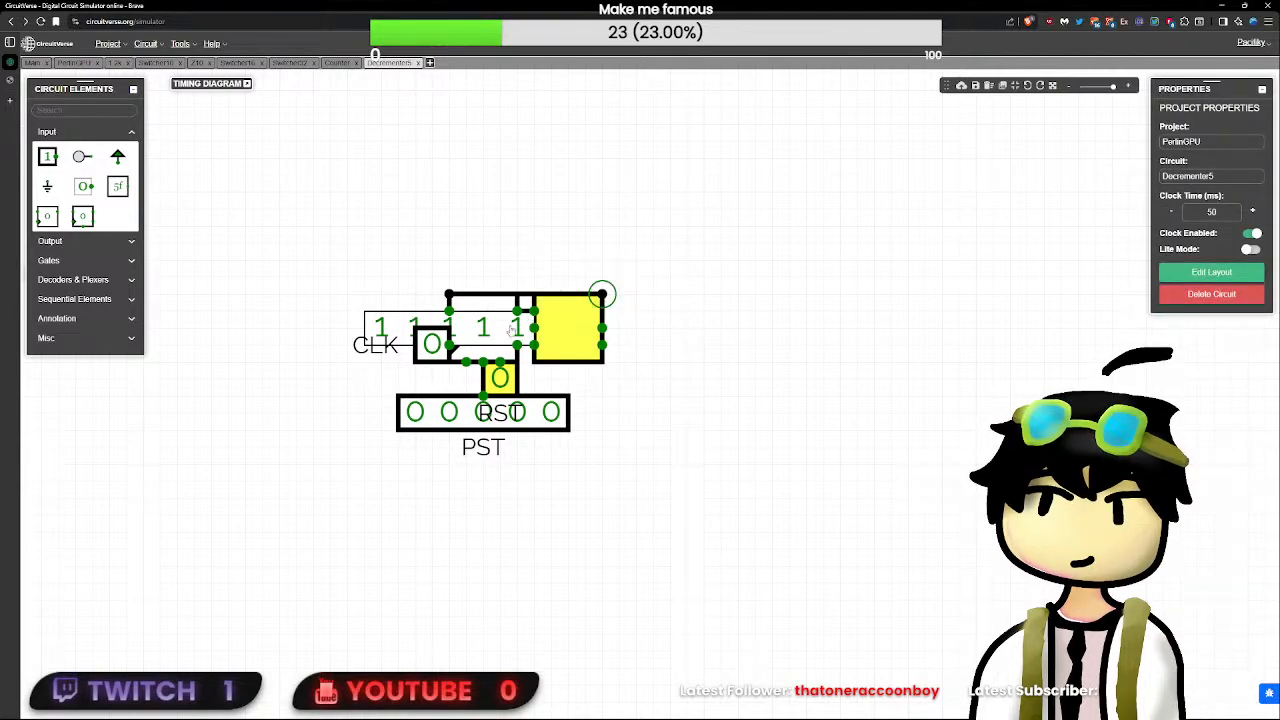
pyautogui.keyDown('shift'); pyautogui.click(517, 338); pyautogui.keyUp('shift')
pyautogui.moveTo(554, 338)
pyautogui.mouseDown()
pyautogui.moveTo(581, 338)
pyautogui.moveTo(564, 335)
pyautogui.mouseUp()
pyautogui.click(619, 385)
pyautogui.moveTo(517, 377); pyautogui.dragTo(500, 377)
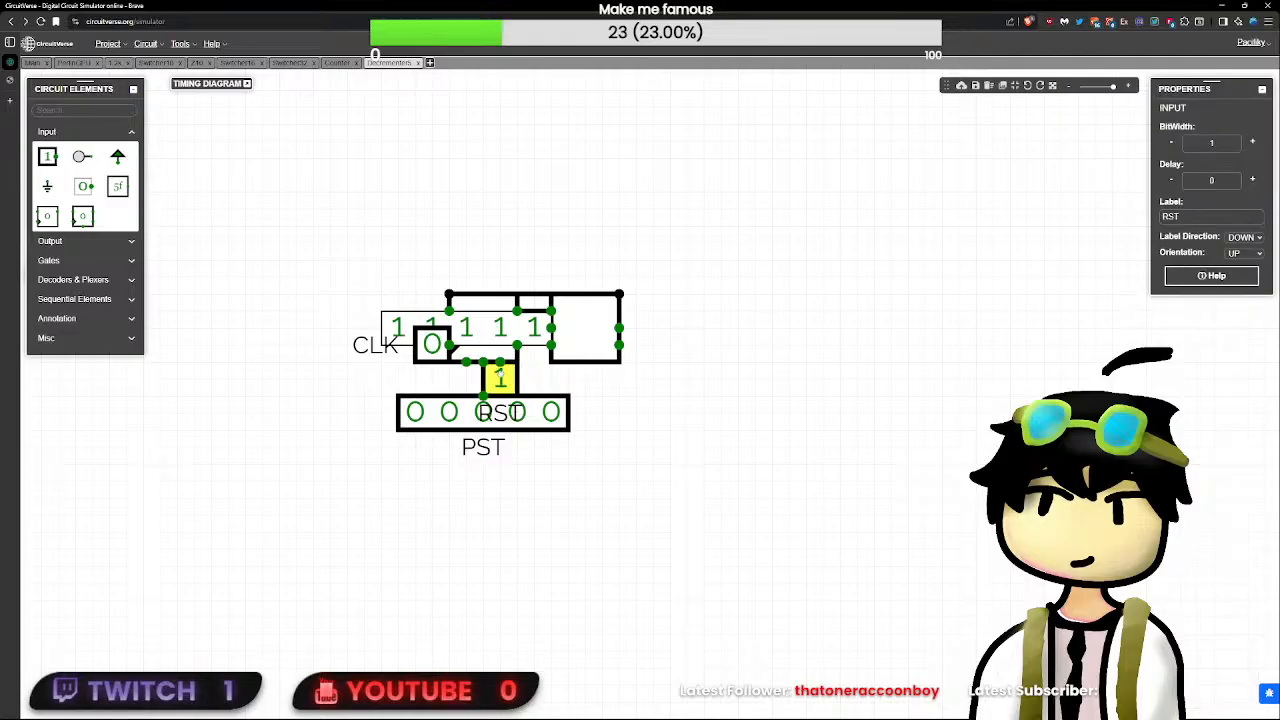
# - Add a 5-bit output above the circuit, facing down, and wire it to the flip-flop's Q line
pyautogui.click(93, 112)
pyautogui.write('out')
pyautogui.click(48, 145)
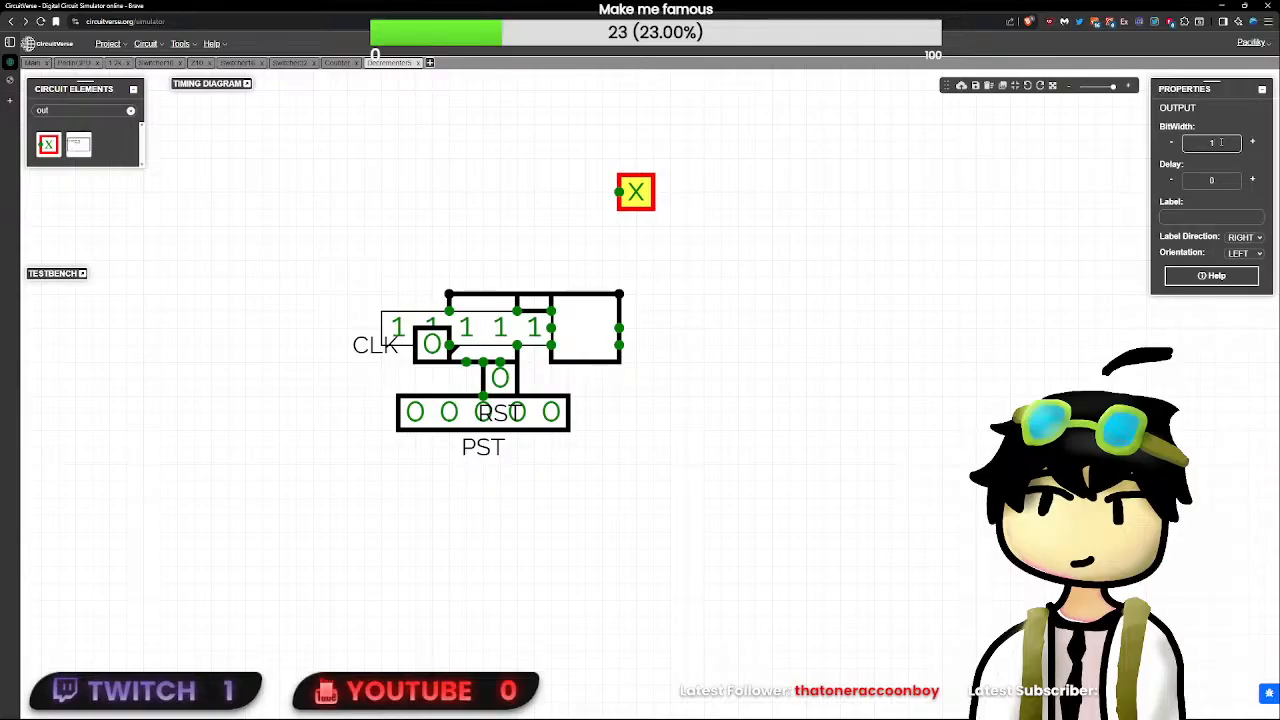
pyautogui.write('5')
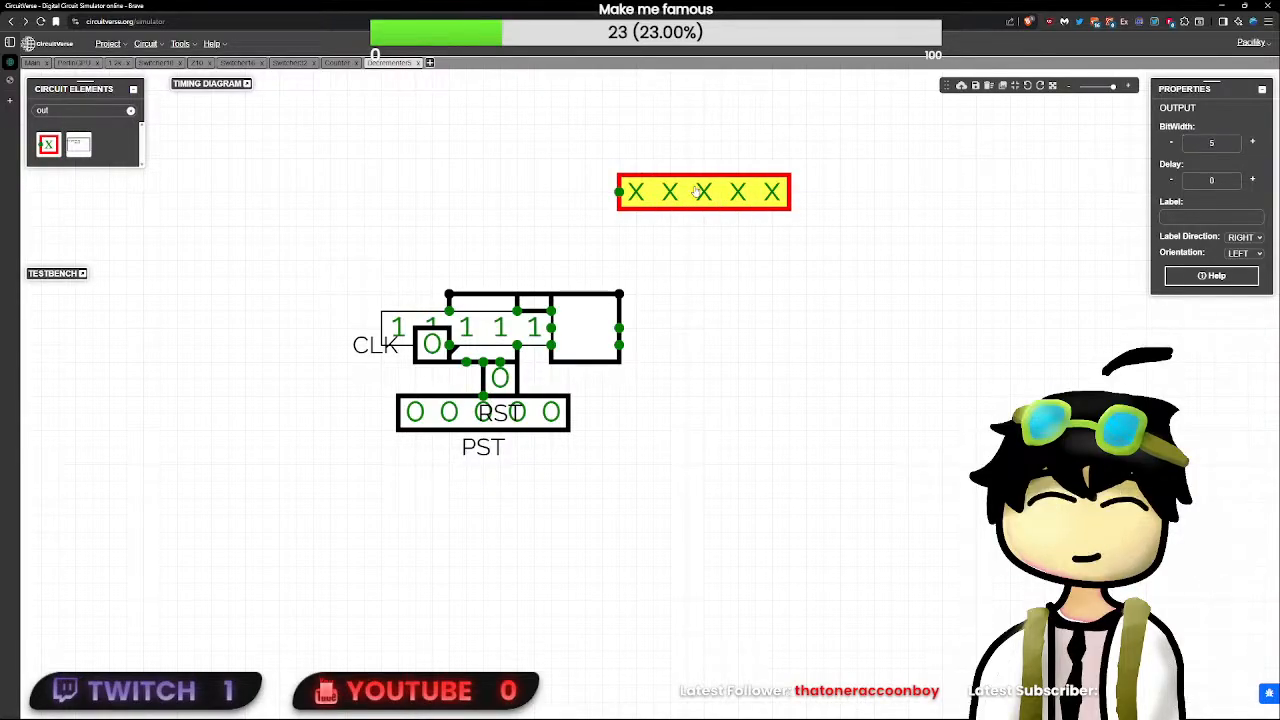
pyautogui.moveTo(703, 192); pyautogui.dragTo(534, 260)
pyautogui.click(534, 278)
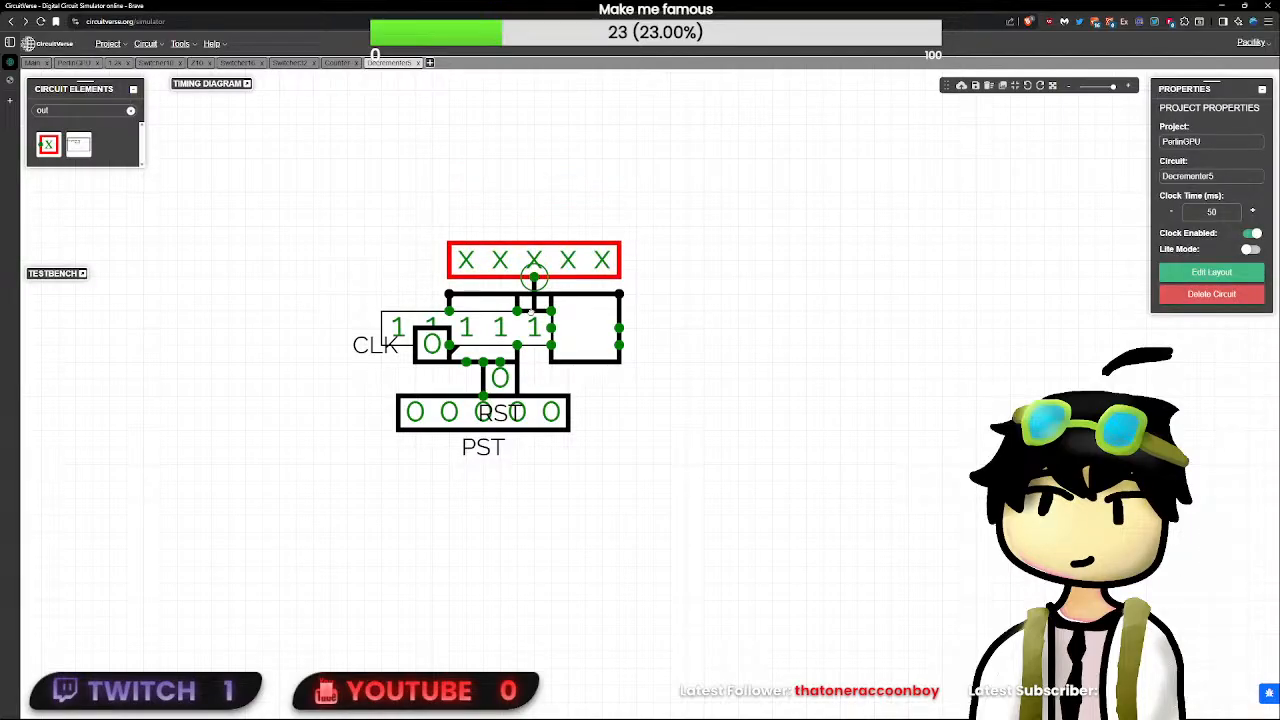
# - Test the countdown on the new output by toggling CLK several times, and reset it with RST
pyautogui.click(441, 343)
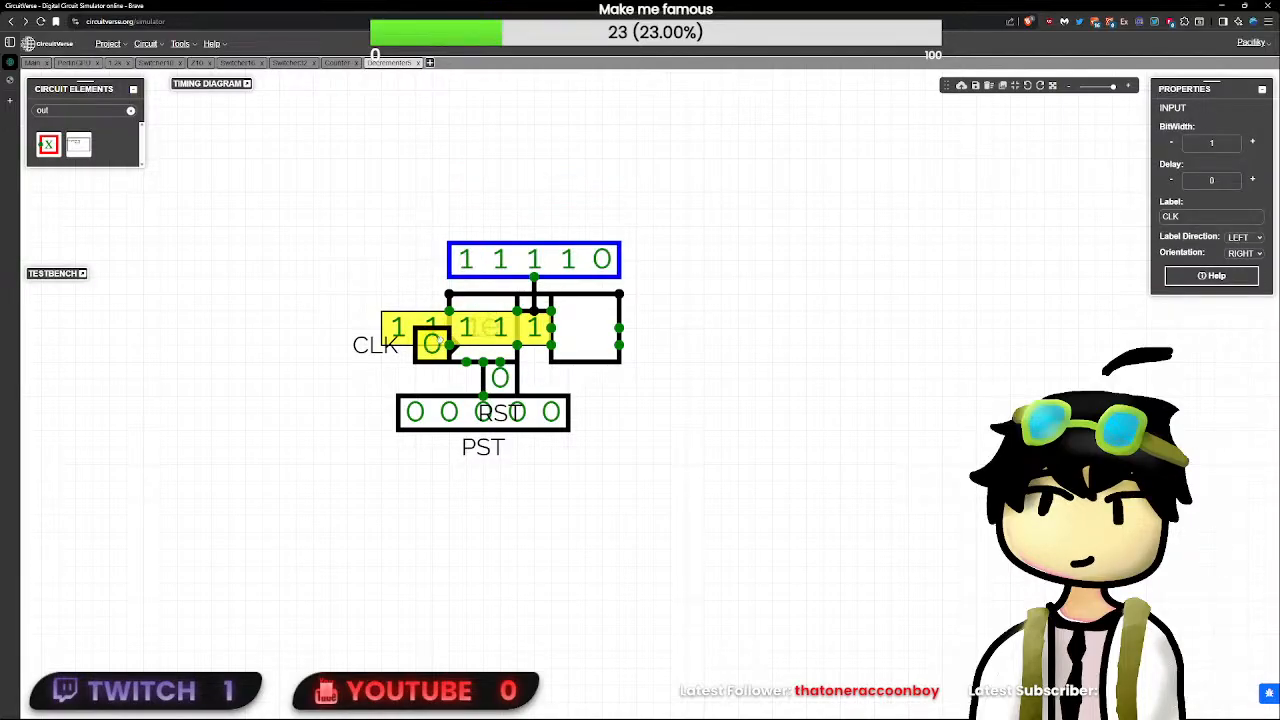
pyautogui.click(439, 341)
pyautogui.click(439, 341)
pyautogui.click(439, 341)
pyautogui.click(439, 341)
pyautogui.click(511, 387)
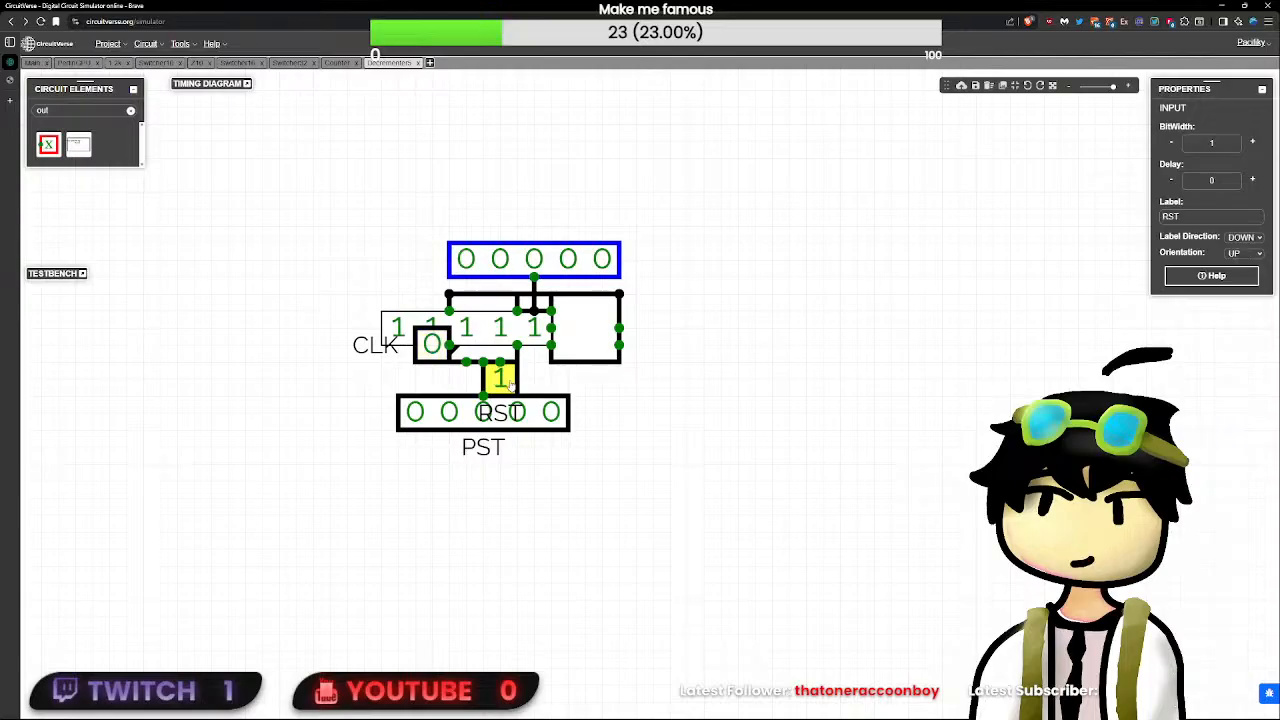
pyautogui.click(511, 387)
pyautogui.click(632, 389)
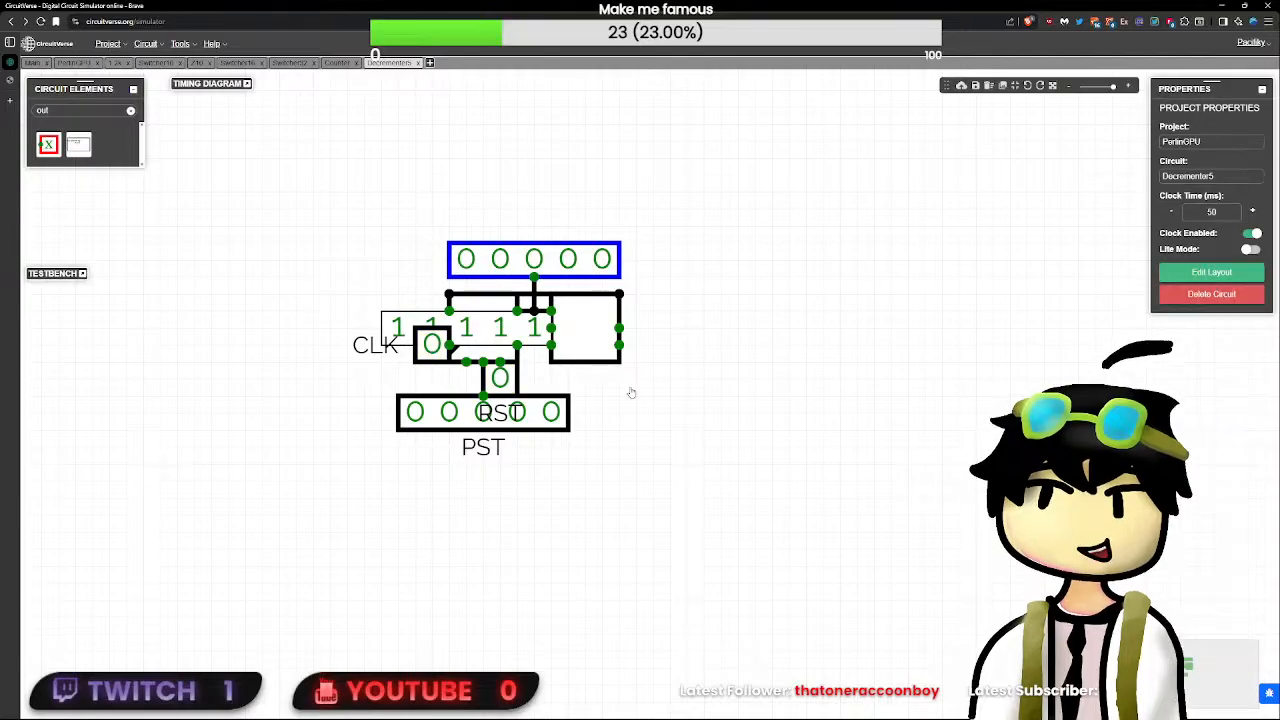
pyautogui.click(623, 318)
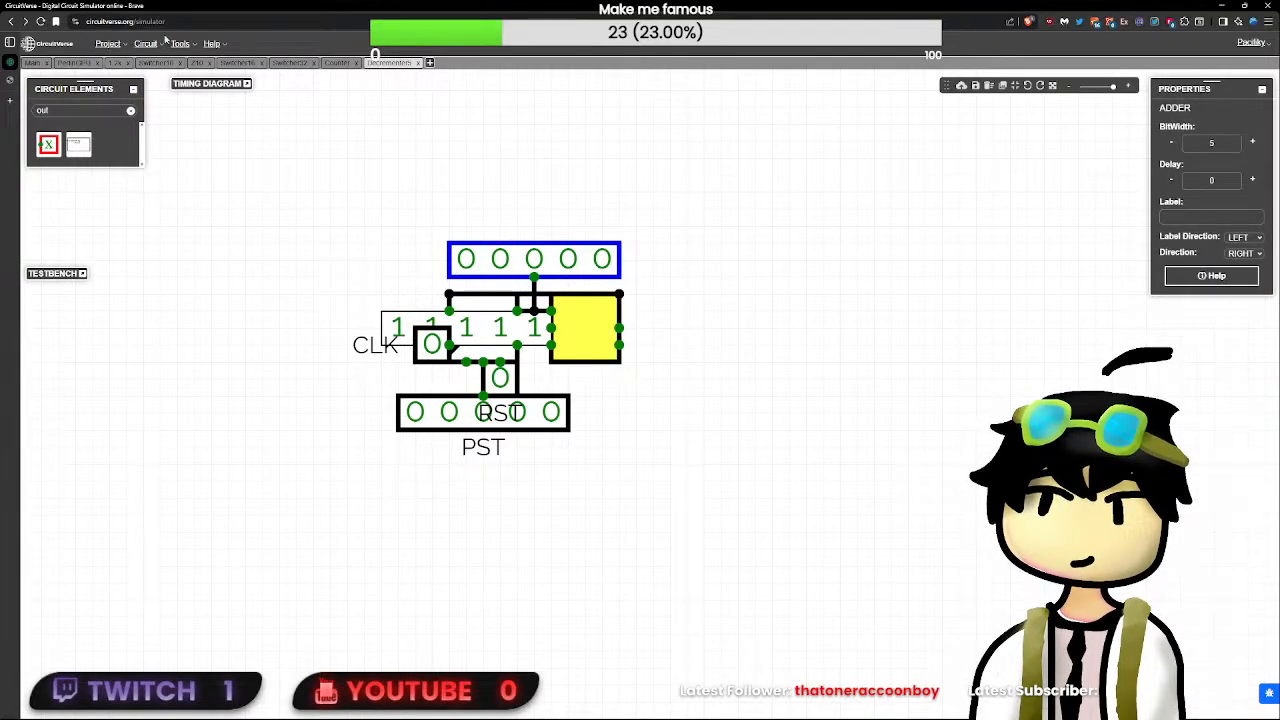
pyautogui.click(78, 62)
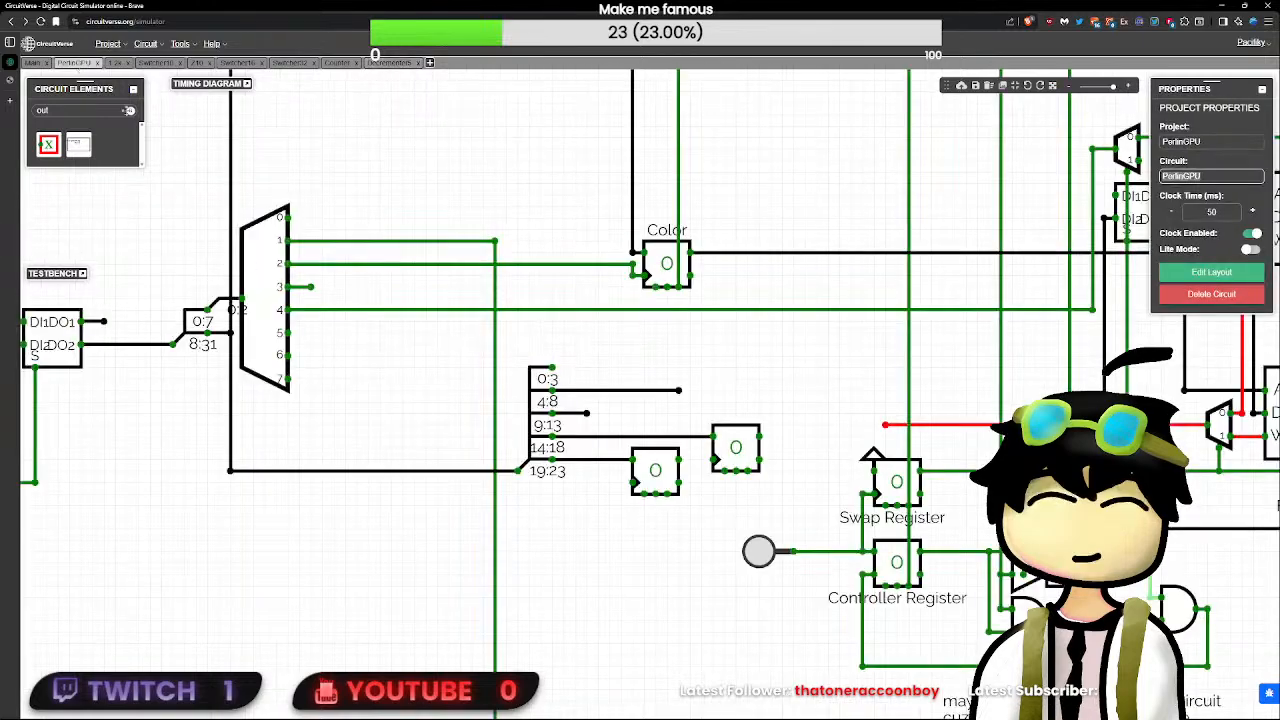
pyautogui.scroll(1, 387, 379)
pyautogui.moveTo(368, 363); pyautogui.dragTo(507, 372)
pyautogui.scroll(2, 497, 363)
pyautogui.scroll(-1, 495, 360)
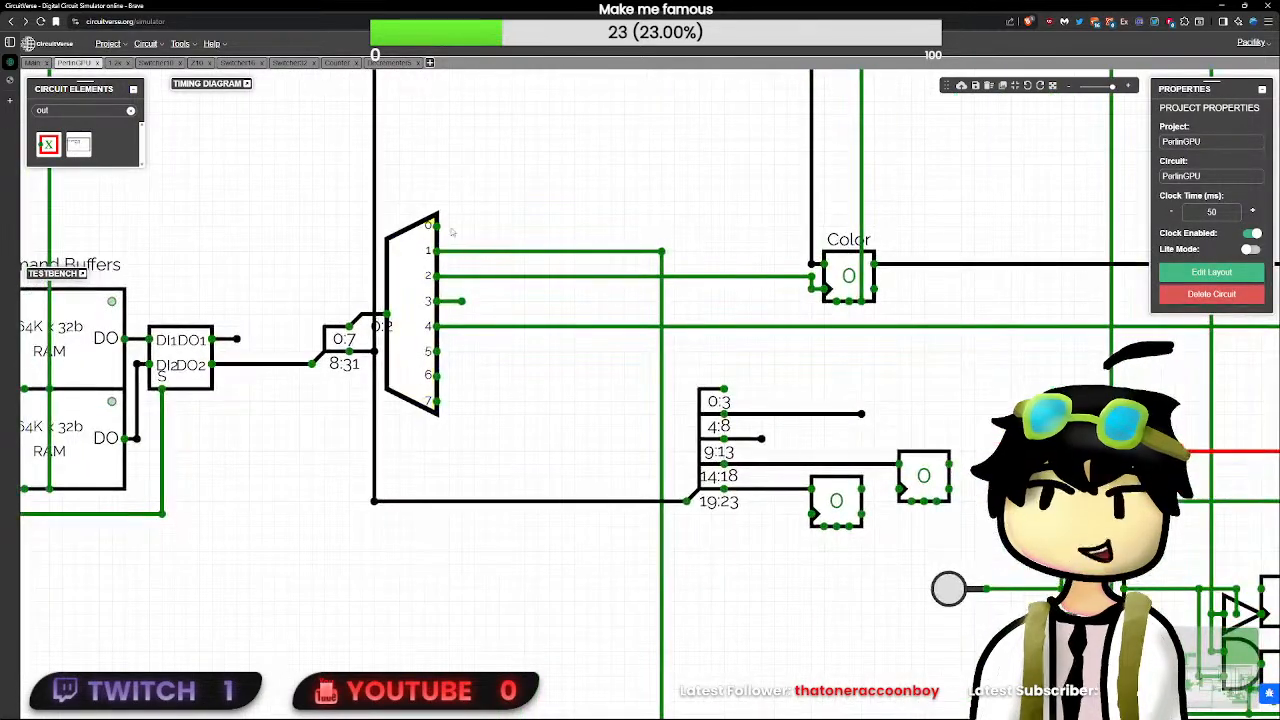
# - Edit Decrementer5's layout, stacking PST, CLK and RST on the left edge and aligning the output pin with PST
pyautogui.click(398, 62)
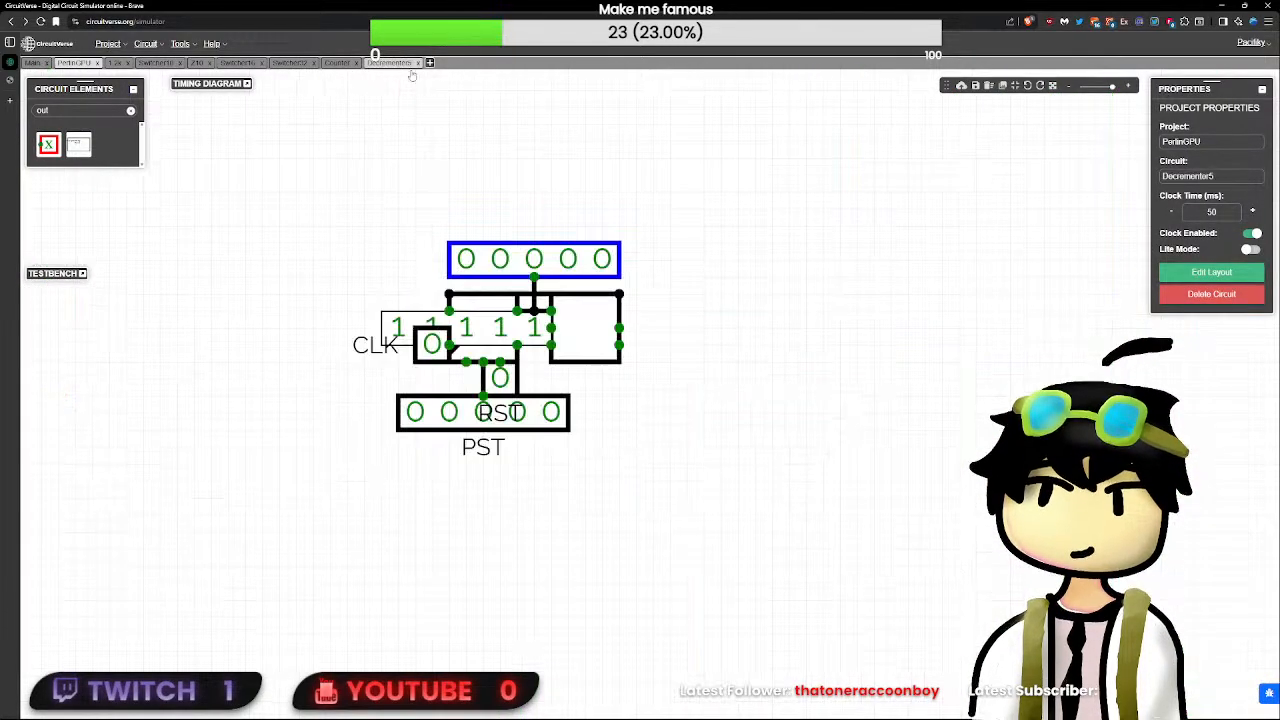
pyautogui.click(1211, 272)
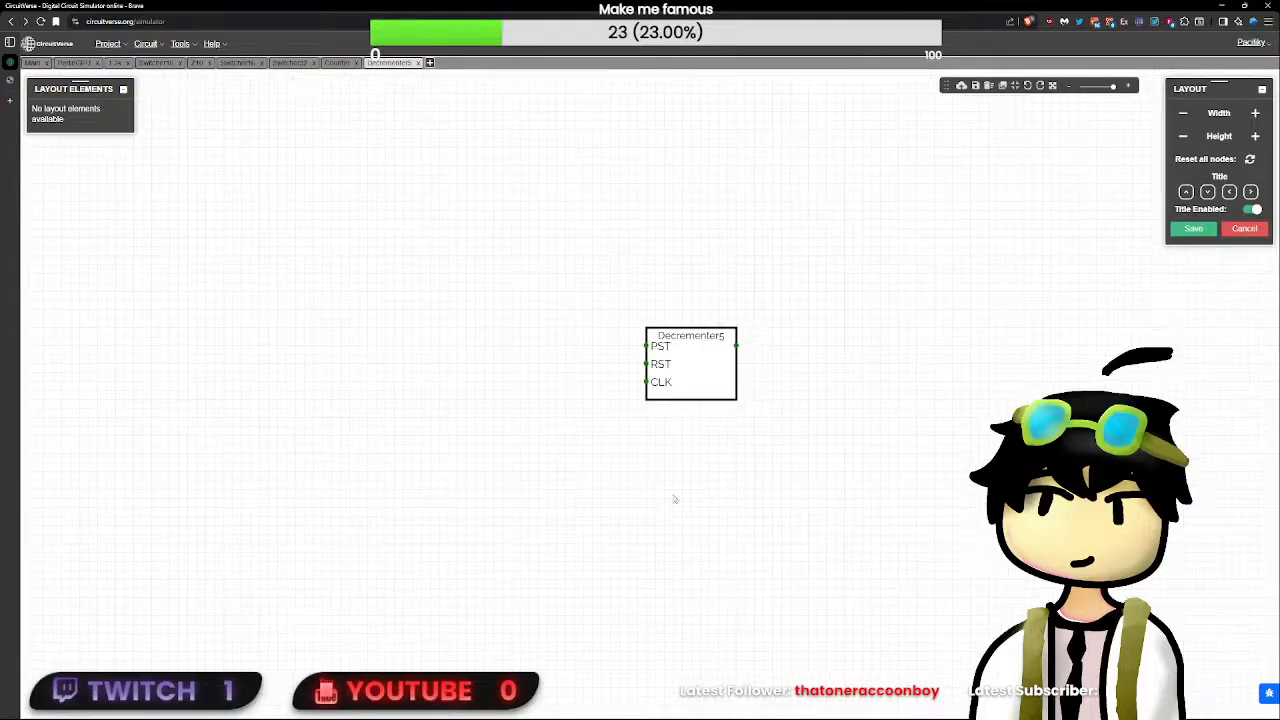
pyautogui.scroll(2, 662, 450)
pyautogui.moveTo(644, 321); pyautogui.dragTo(645, 280)
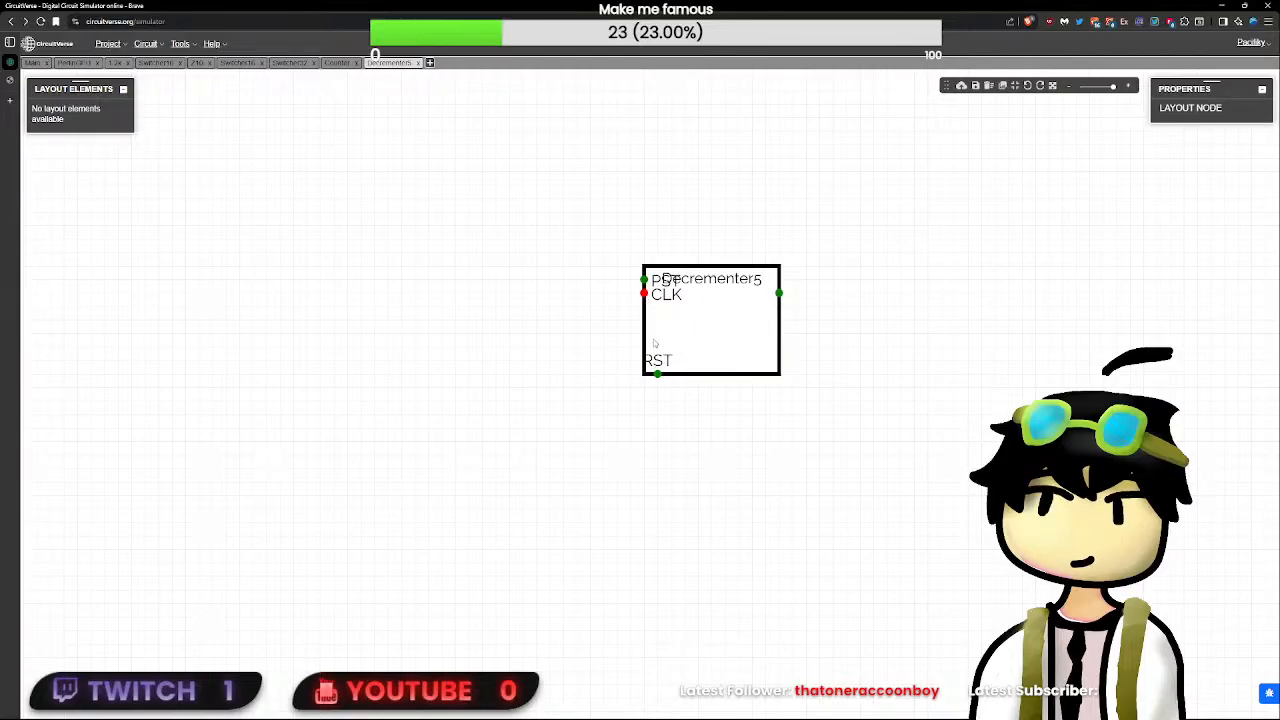
pyautogui.moveTo(657, 374); pyautogui.dragTo(646, 308)
pyautogui.click(816, 306)
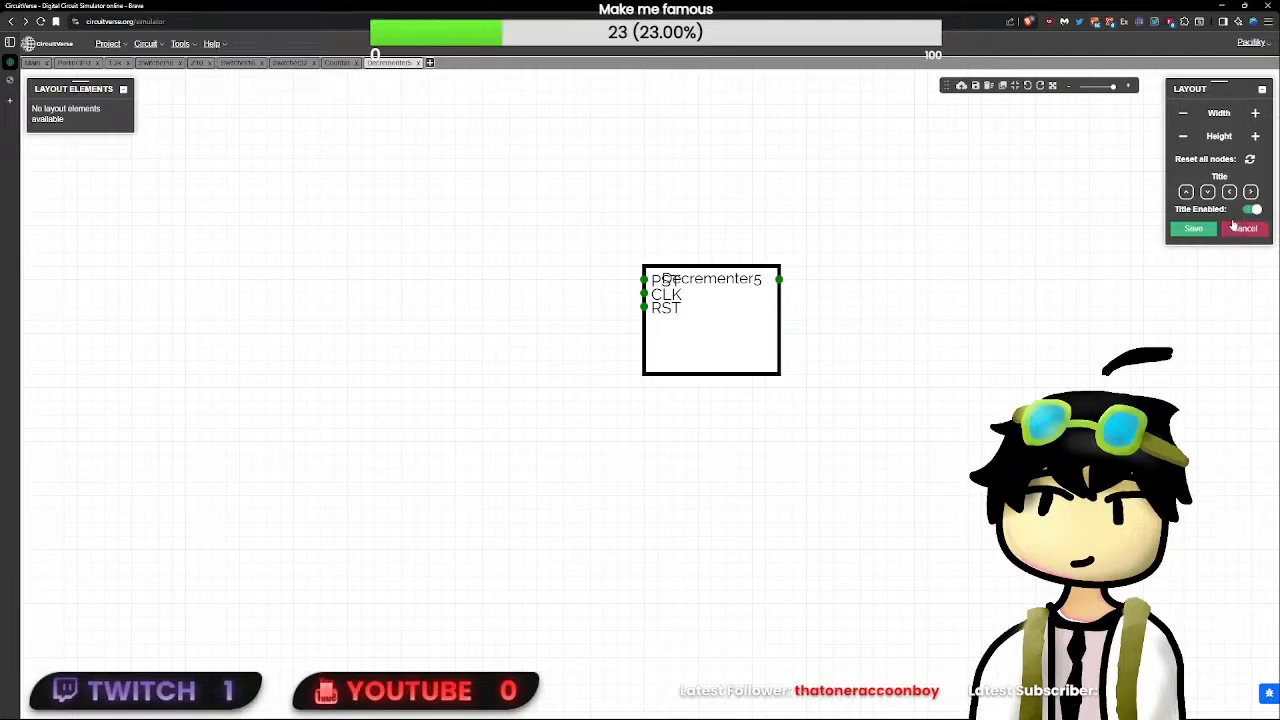
# - Hide the title in the Decrementer5 layout and shrink the symbol's width and height around its pin labels
pyautogui.click(1183, 116)
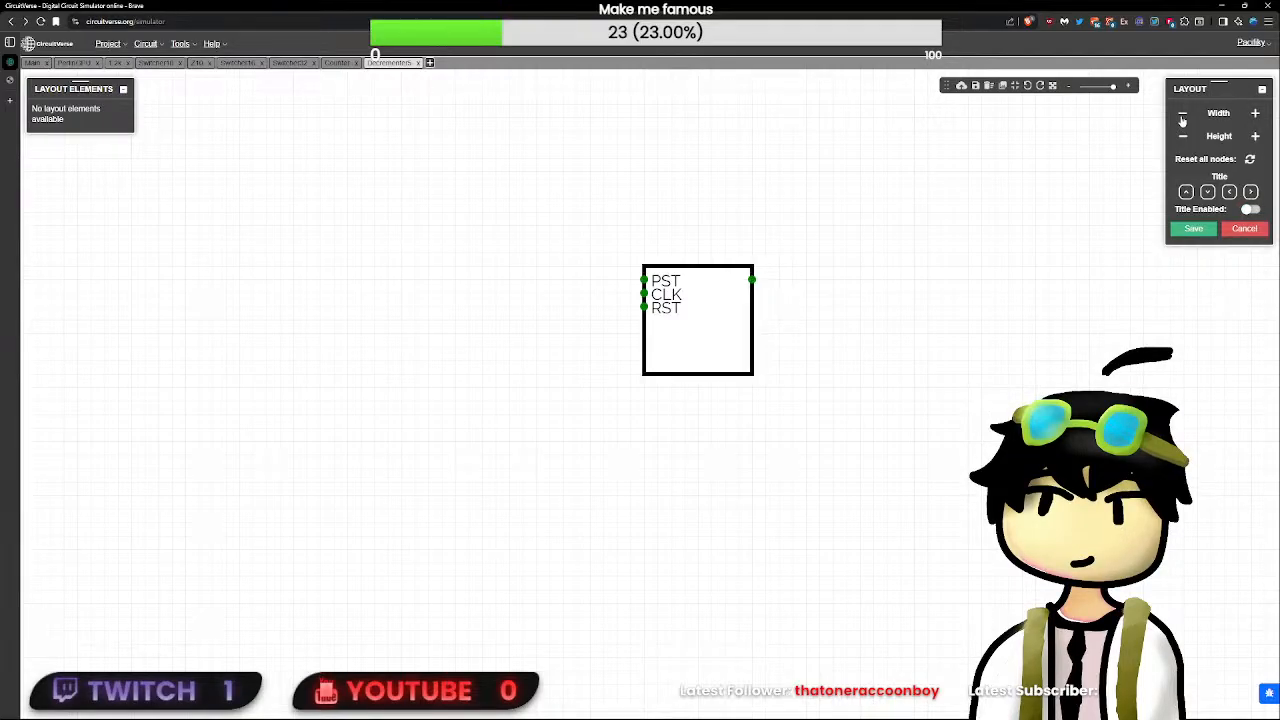
pyautogui.click(1181, 137)
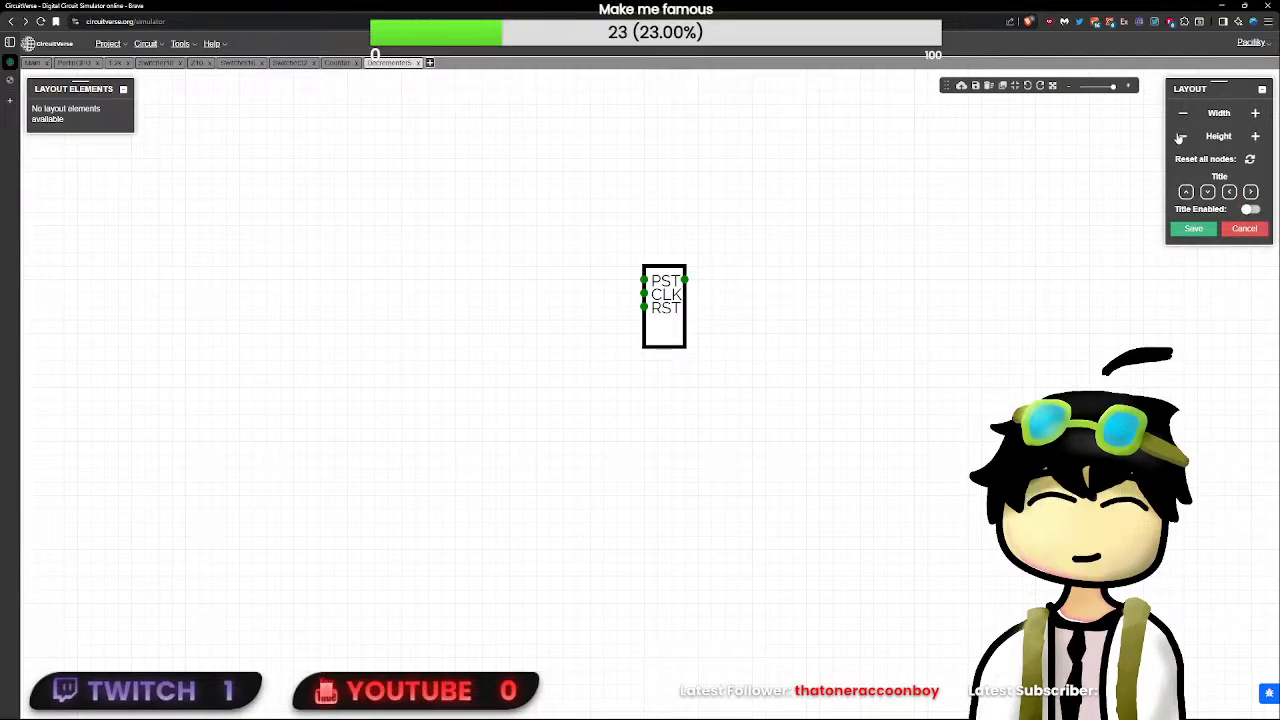
pyautogui.click(1181, 137)
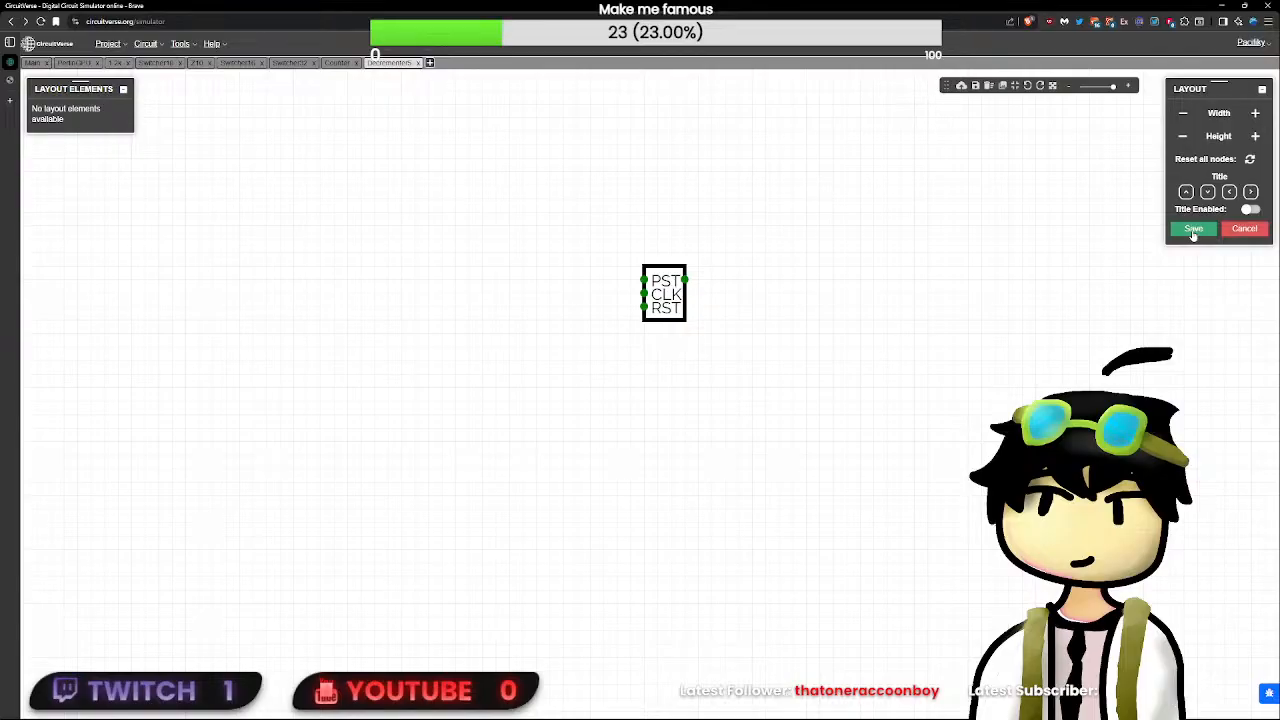
# - Move the RST pin to the symbol's bottom edge, reduce the height further and save the layout
pyautogui.click(652, 323)
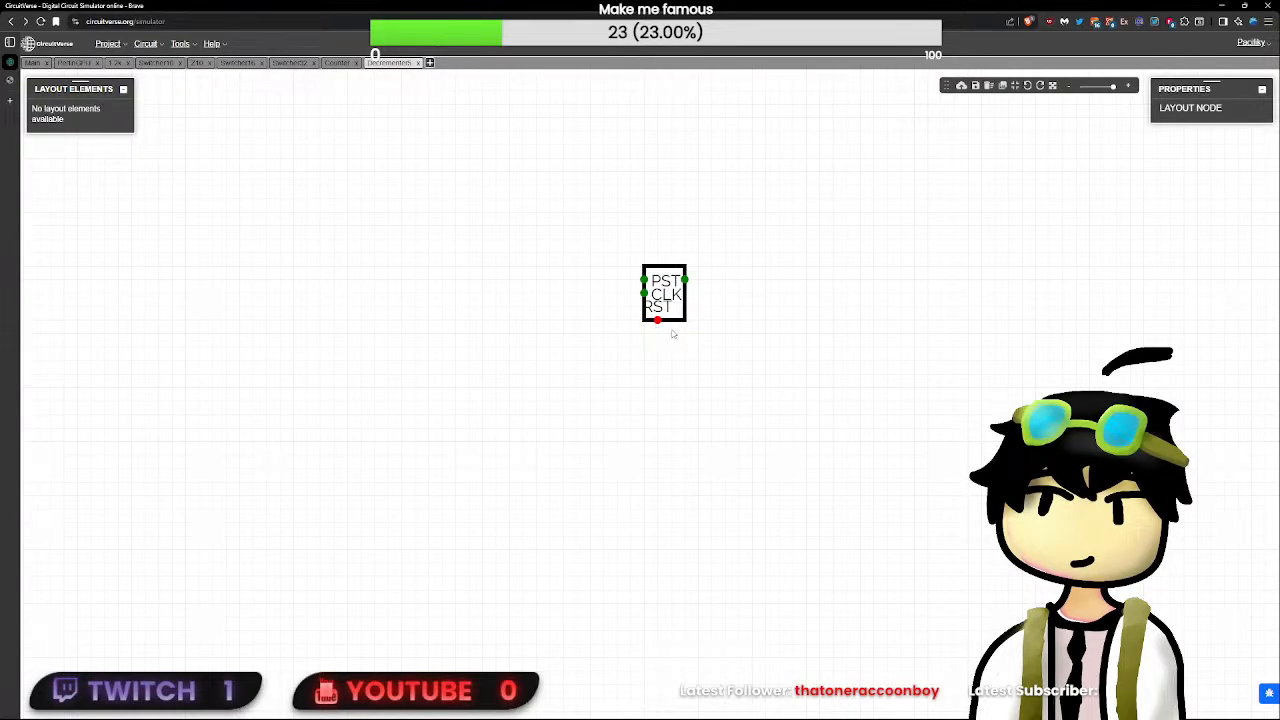
pyautogui.click(673, 333)
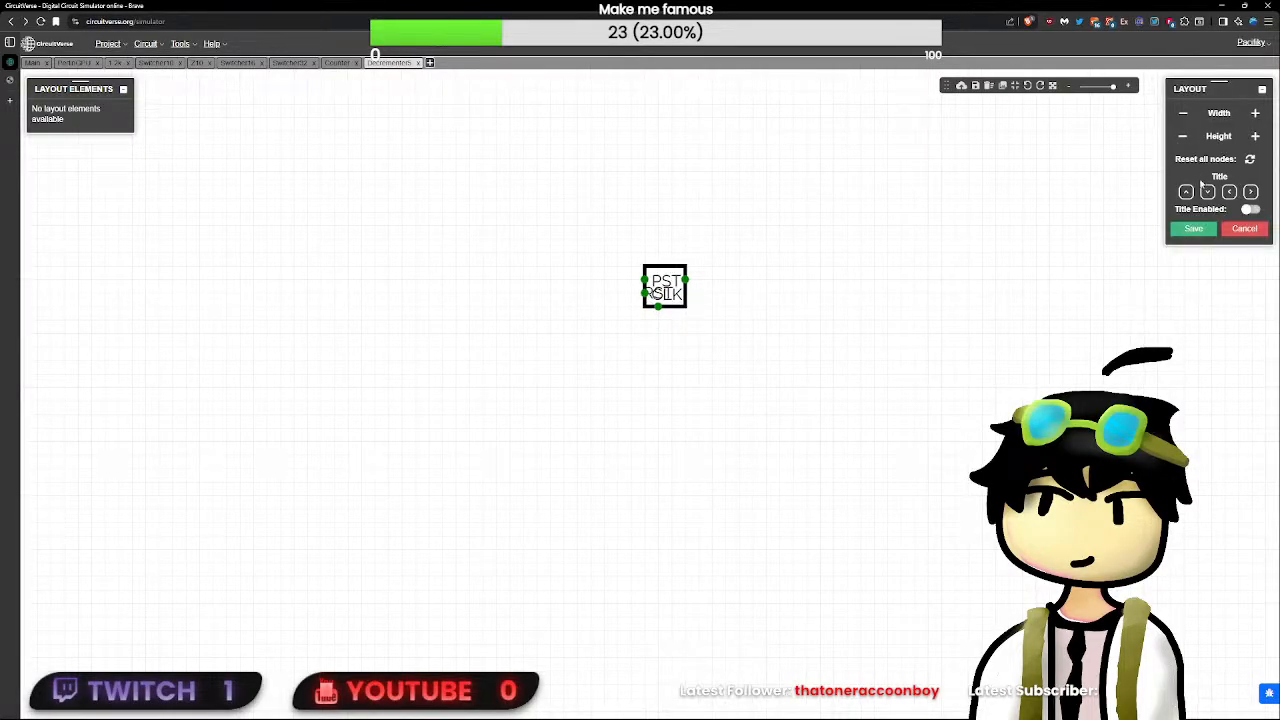
pyautogui.click(1193, 228)
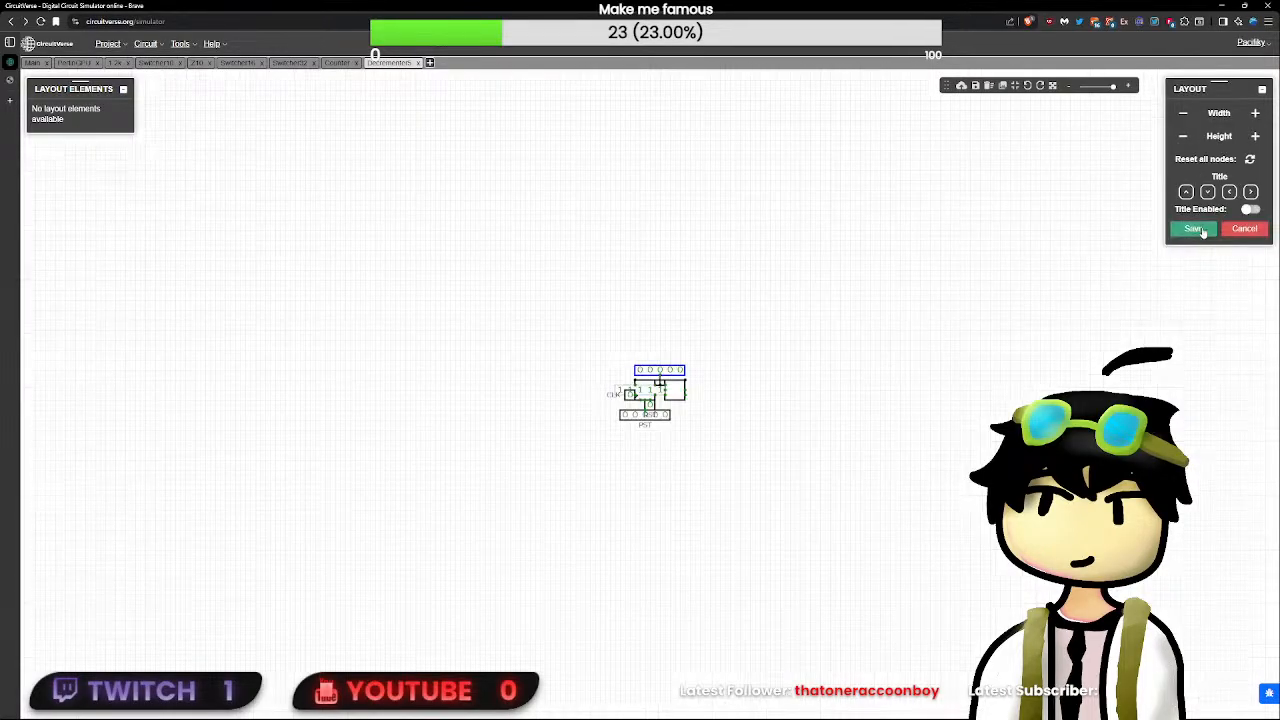
# - Insert a Decrementer5 subcircuit into the PerlinGPU circuit below the decoder, and delete it
pyautogui.click(71, 63)
pyautogui.moveTo(422, 459); pyautogui.dragTo(534, 410)
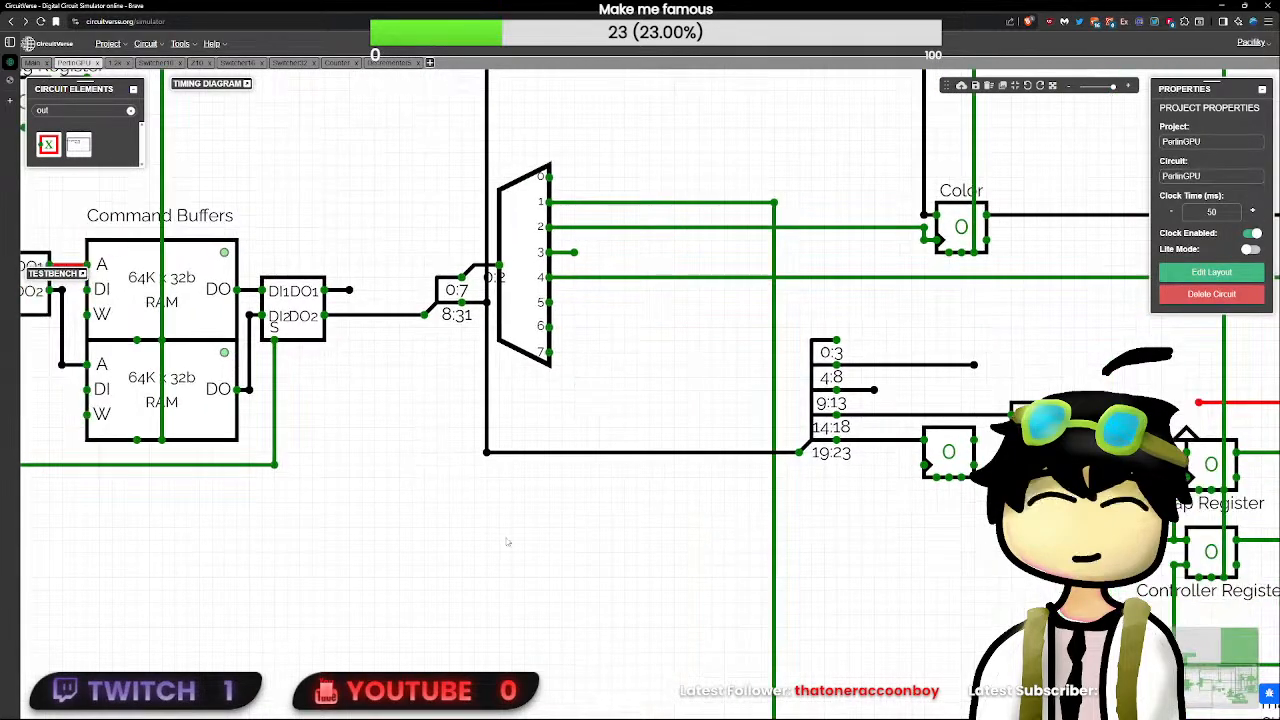
pyautogui.rightClick(503, 541)
pyautogui.click(539, 653)
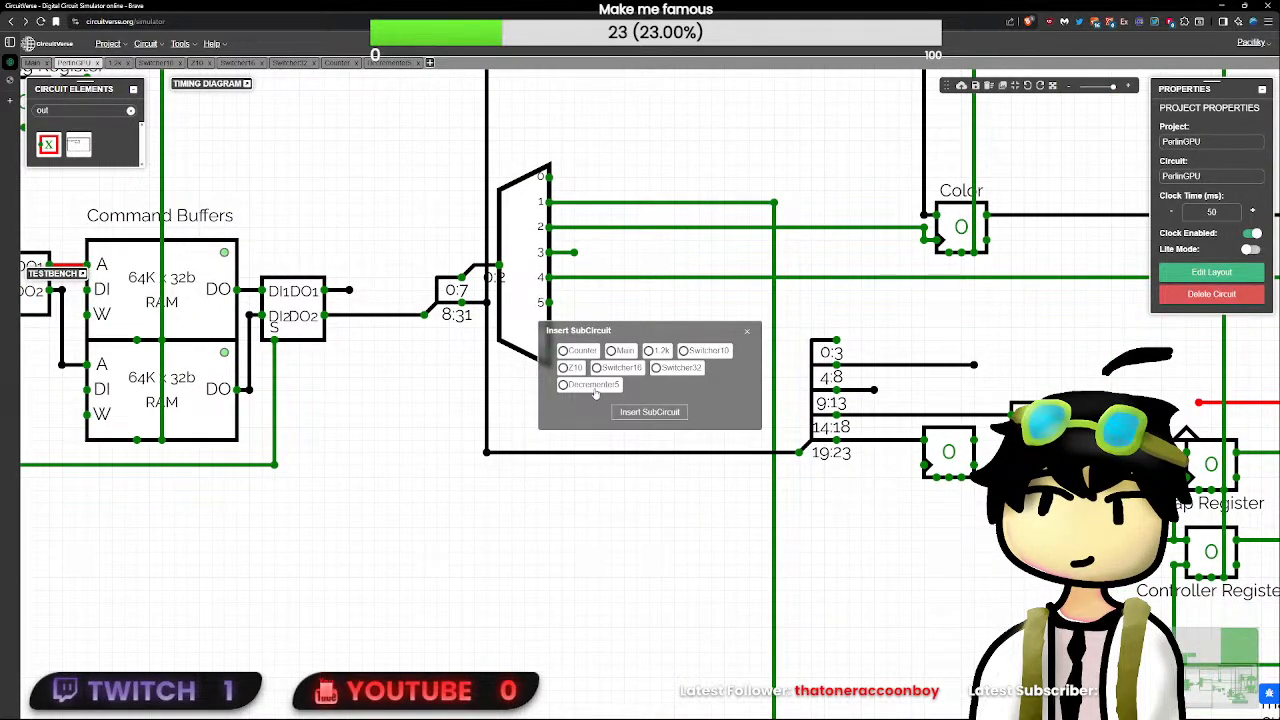
pyautogui.click(649, 412)
pyautogui.click(666, 534)
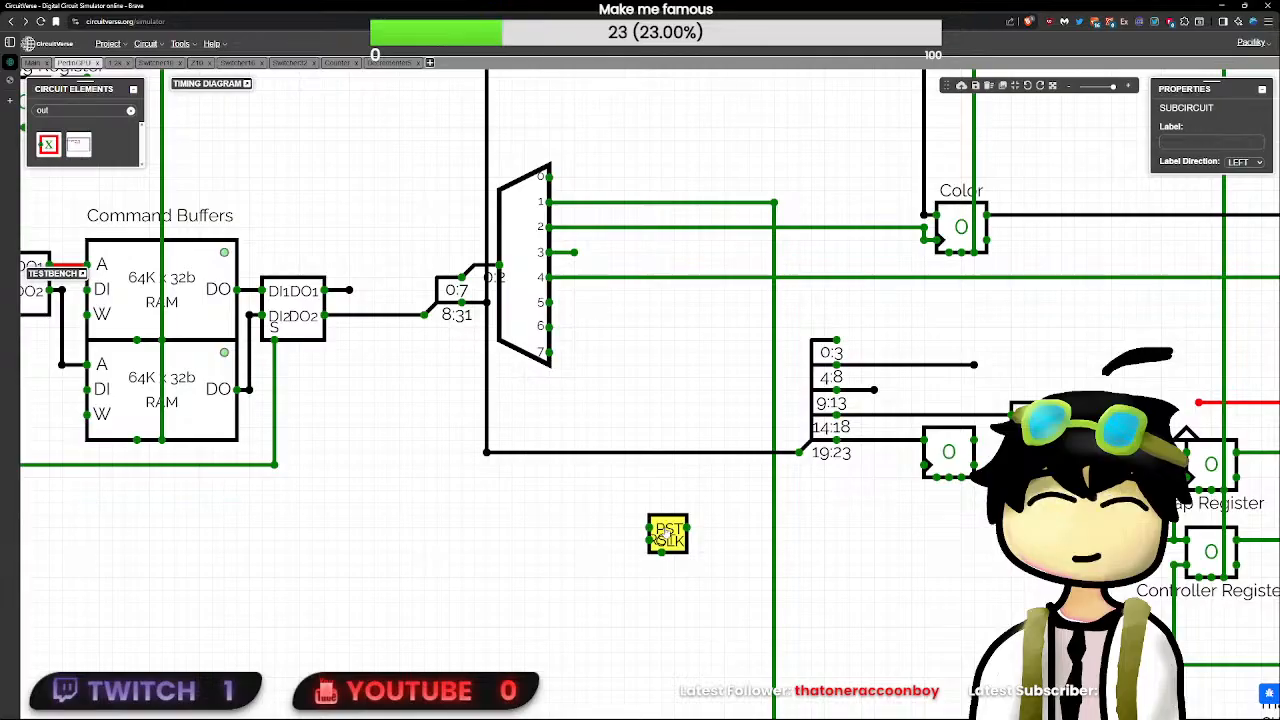
pyautogui.press('Delete')
# - Delete the flip-flop and wire attached to the argument splitter's fourth output in the PerlinGPU circuit
pyautogui.click(389, 63)
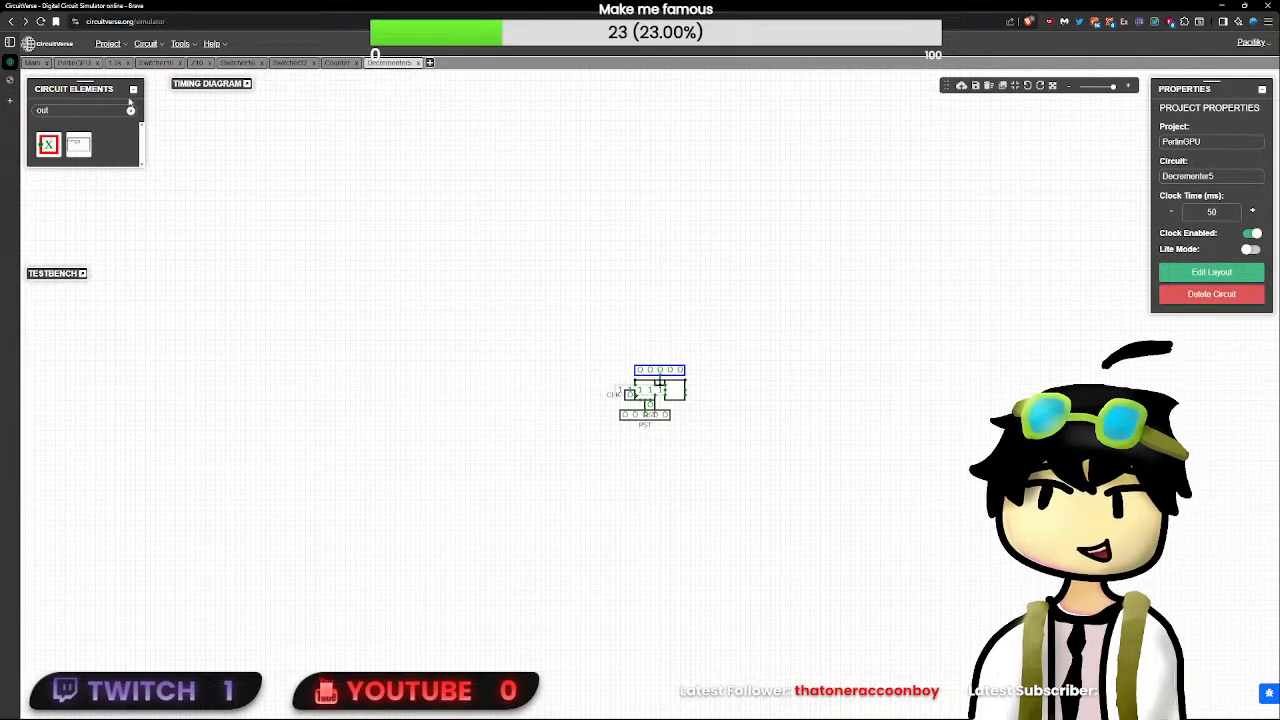
pyautogui.click(73, 63)
pyautogui.click(1034, 430)
pyautogui.press('Delete')
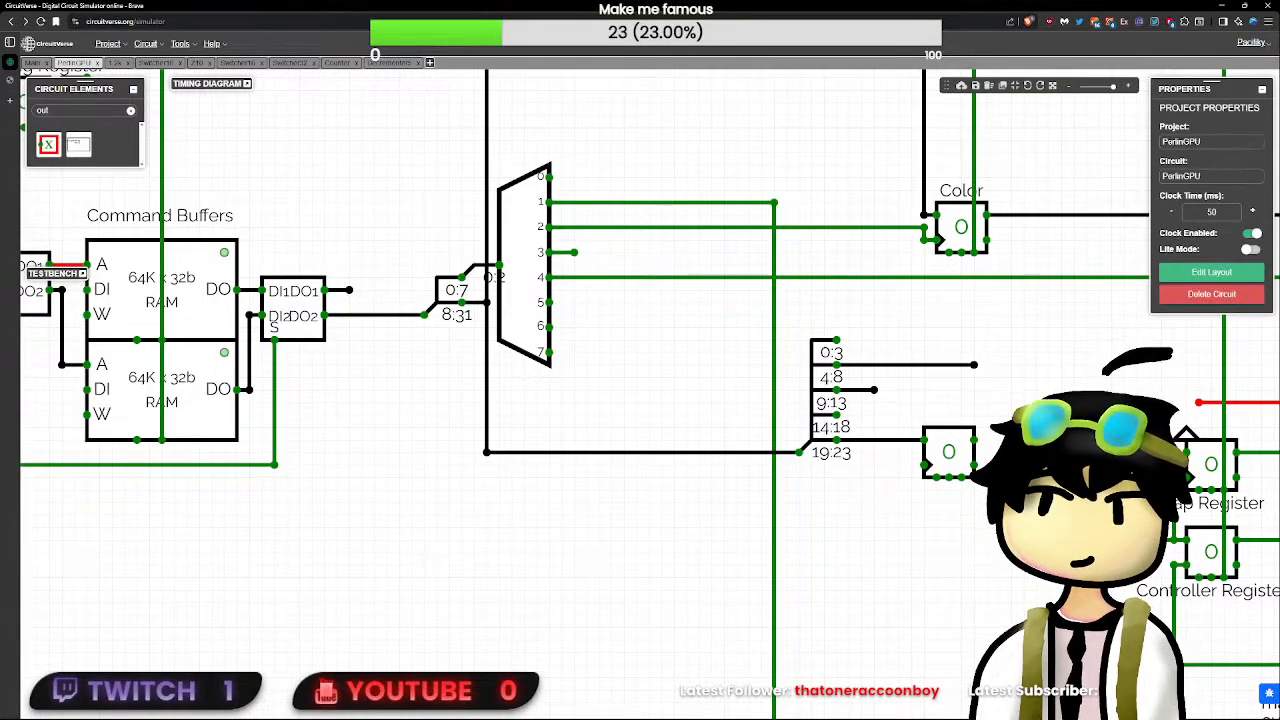
pyautogui.click(1098, 440)
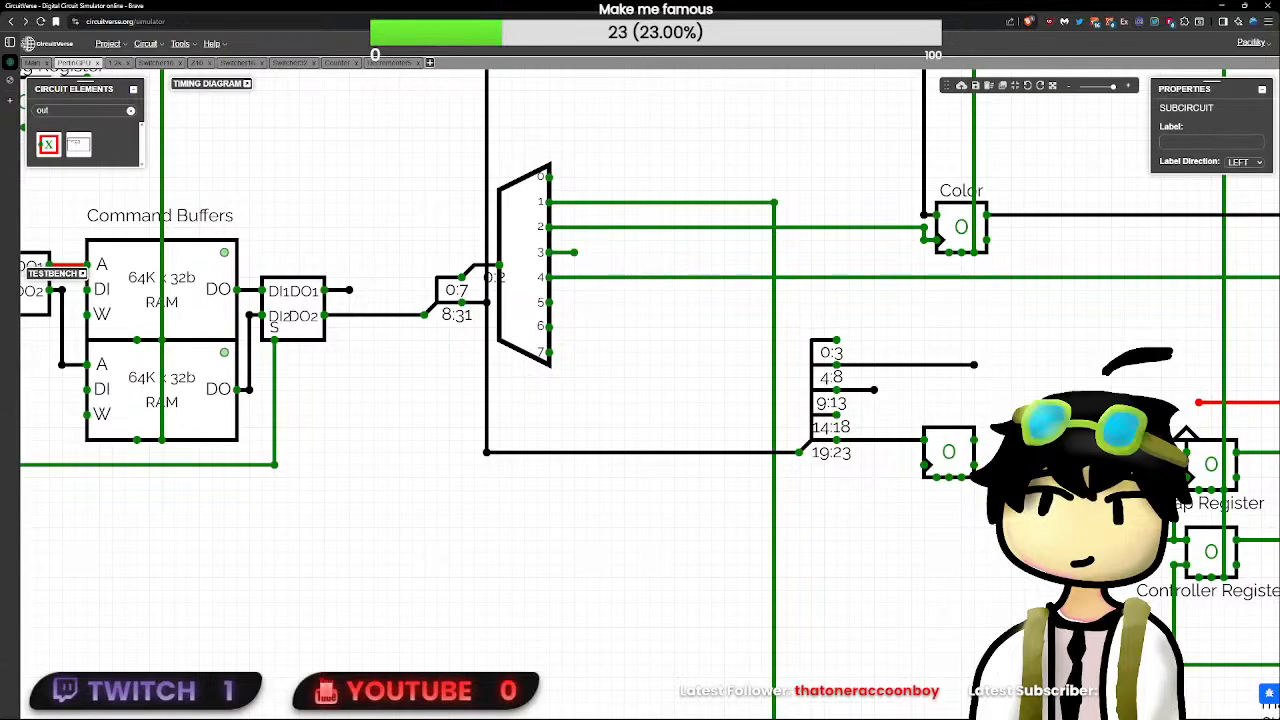
# - Move the PST pin to the bottom edge of the Decrementer5 symbol beside RST and save the layout
pyautogui.click(389, 63)
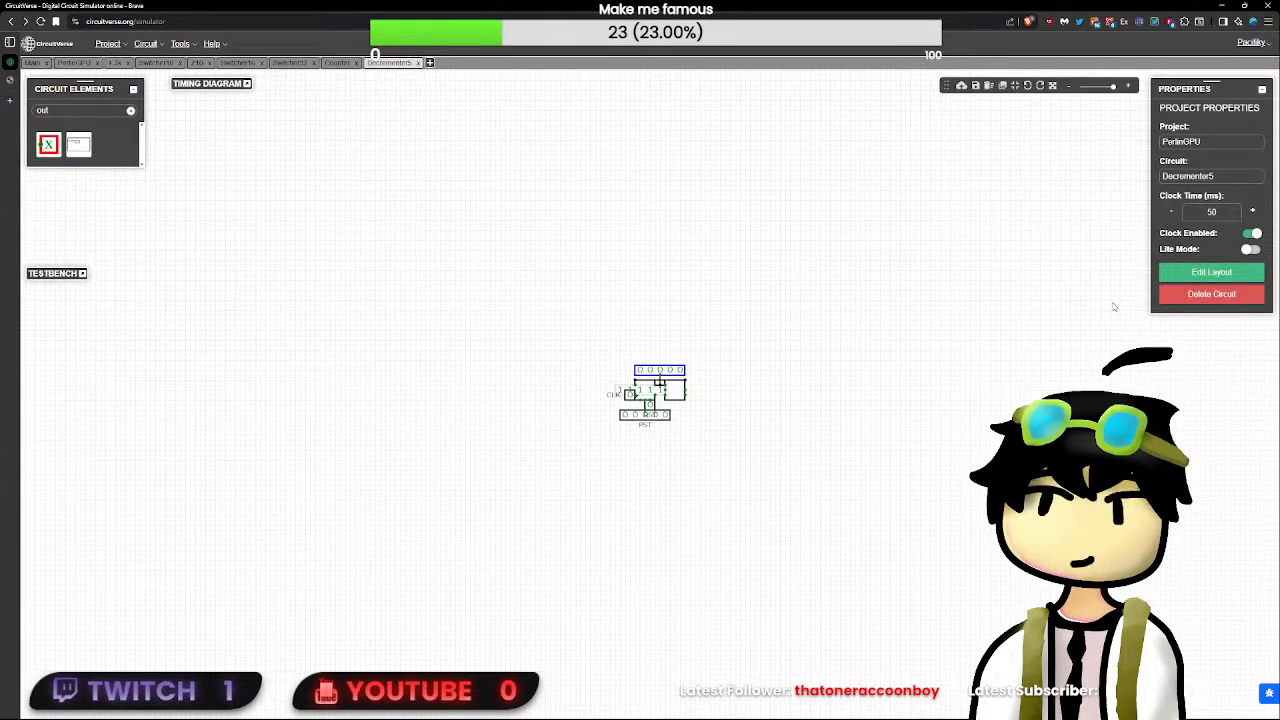
pyautogui.click(1211, 272)
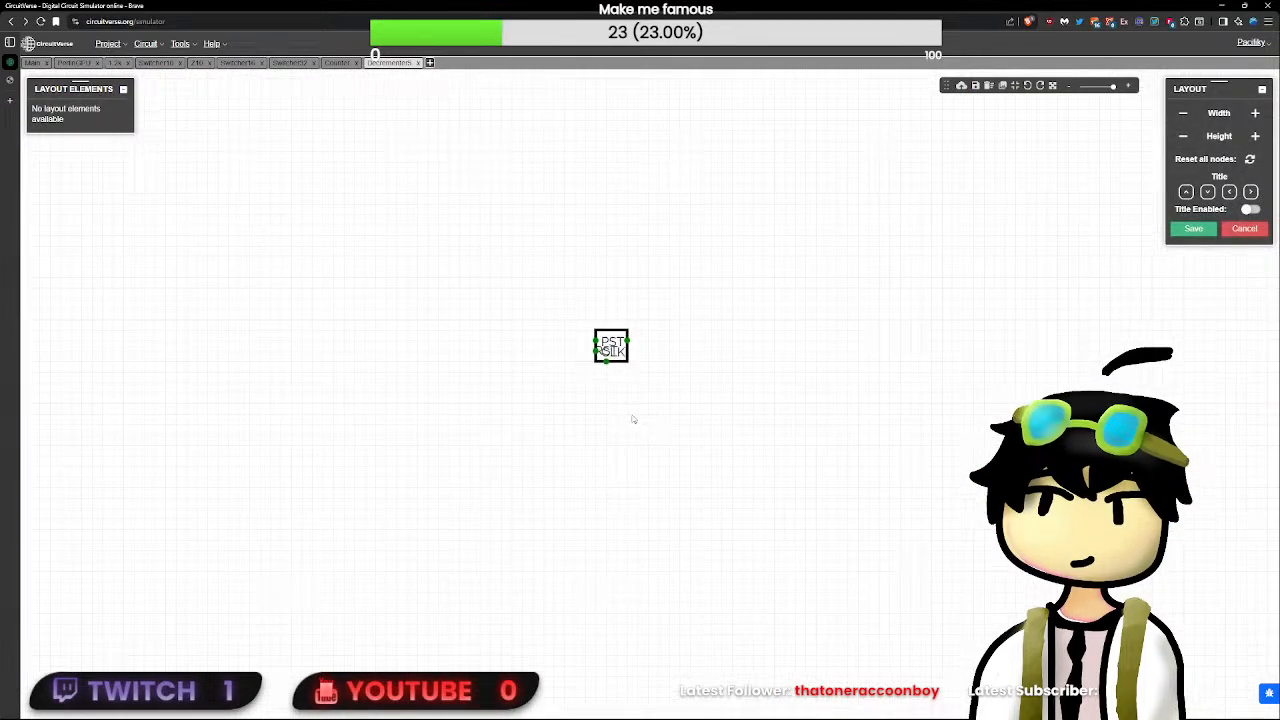
pyautogui.click(601, 348)
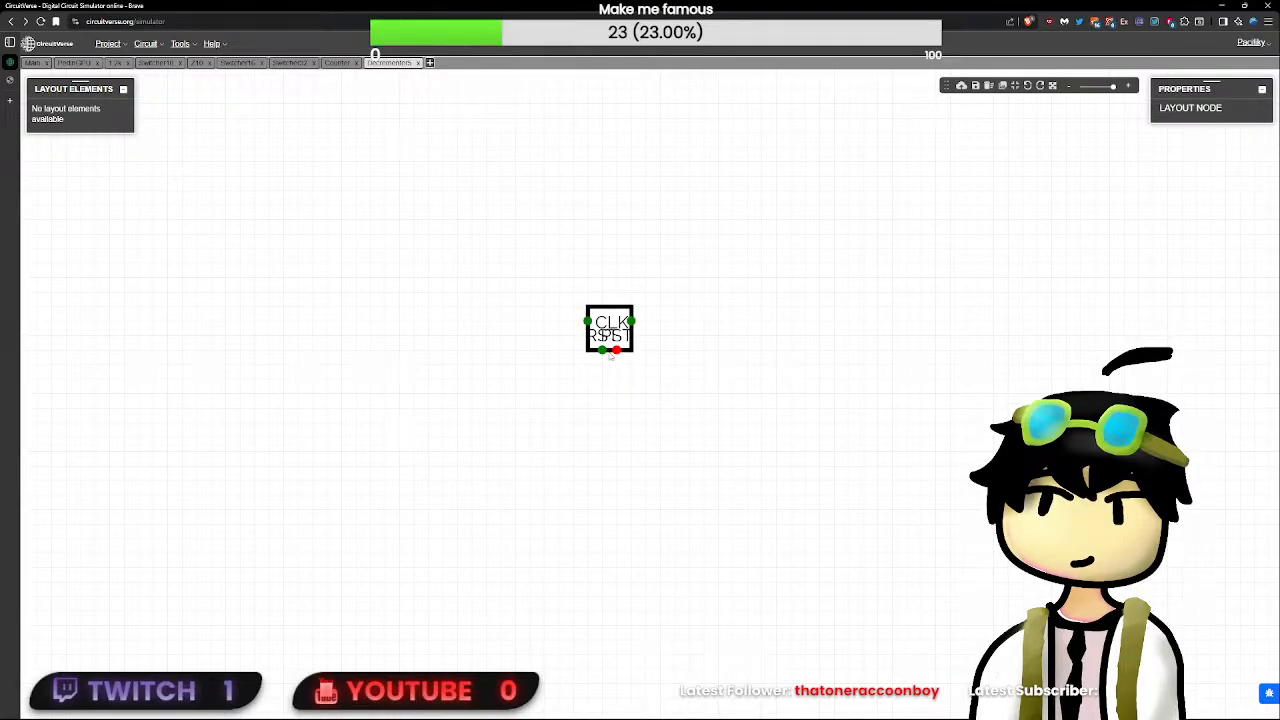
pyautogui.click(649, 357)
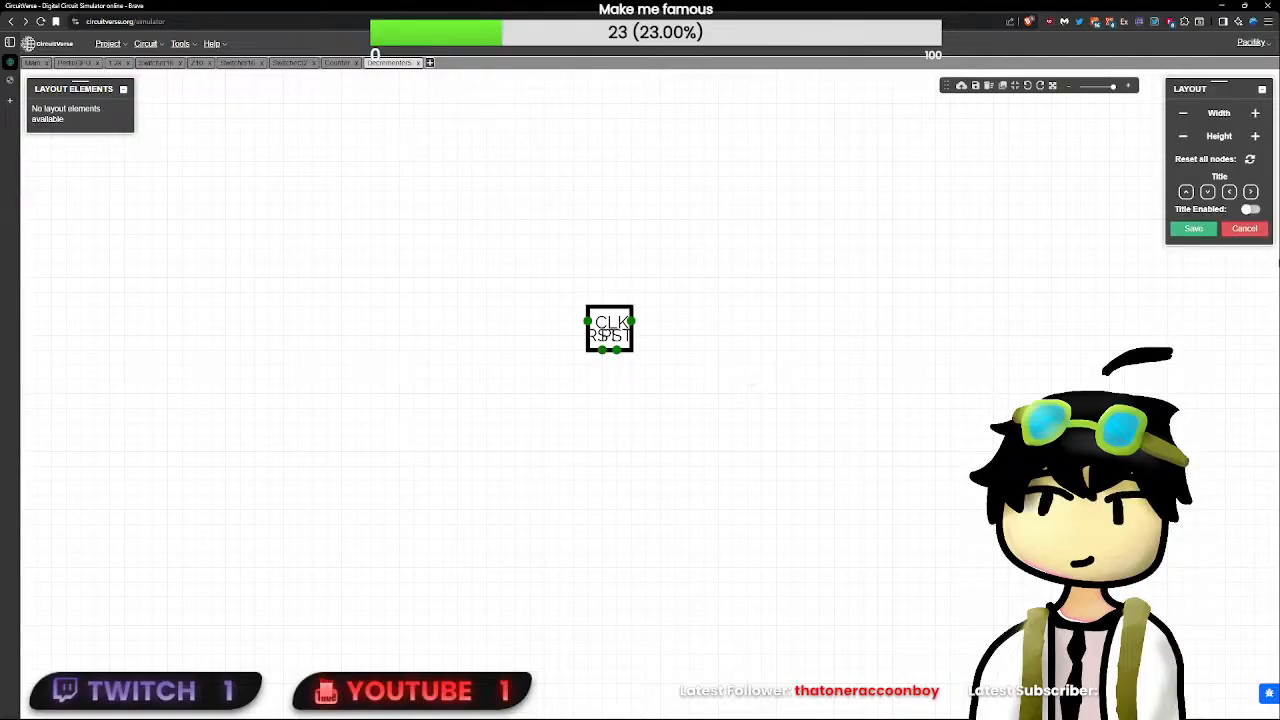
pyautogui.click(1194, 230)
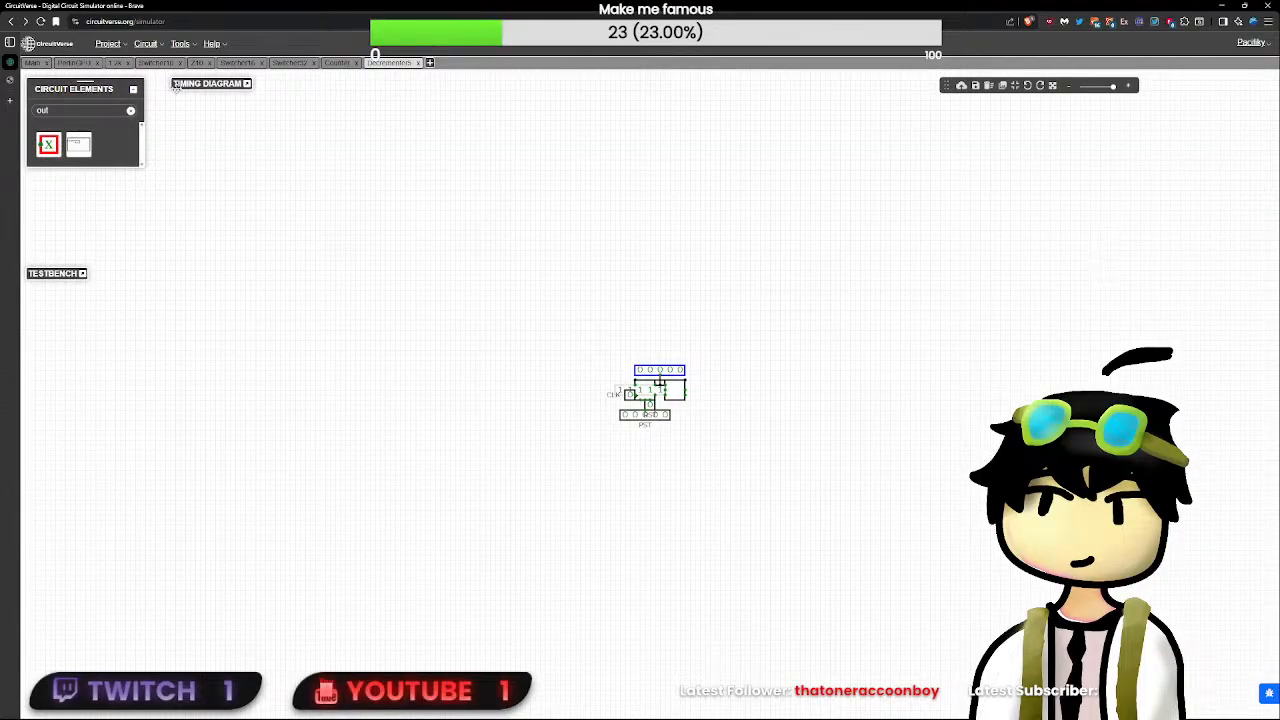
# - Save the Decrementer5 layout again and place the subcircuit in PerlinGPU beside the end of the splitter's 4:8 wire
pyautogui.click(832, 400)
pyautogui.click(1211, 270)
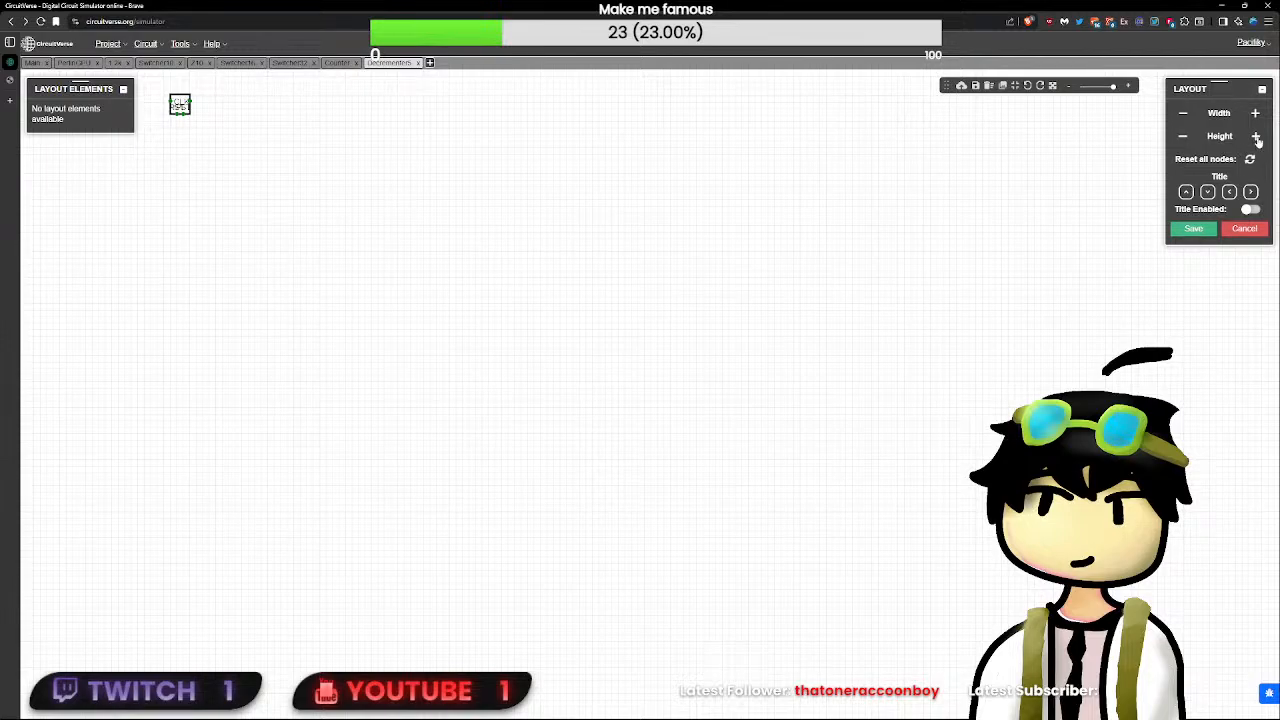
pyautogui.click(1192, 229)
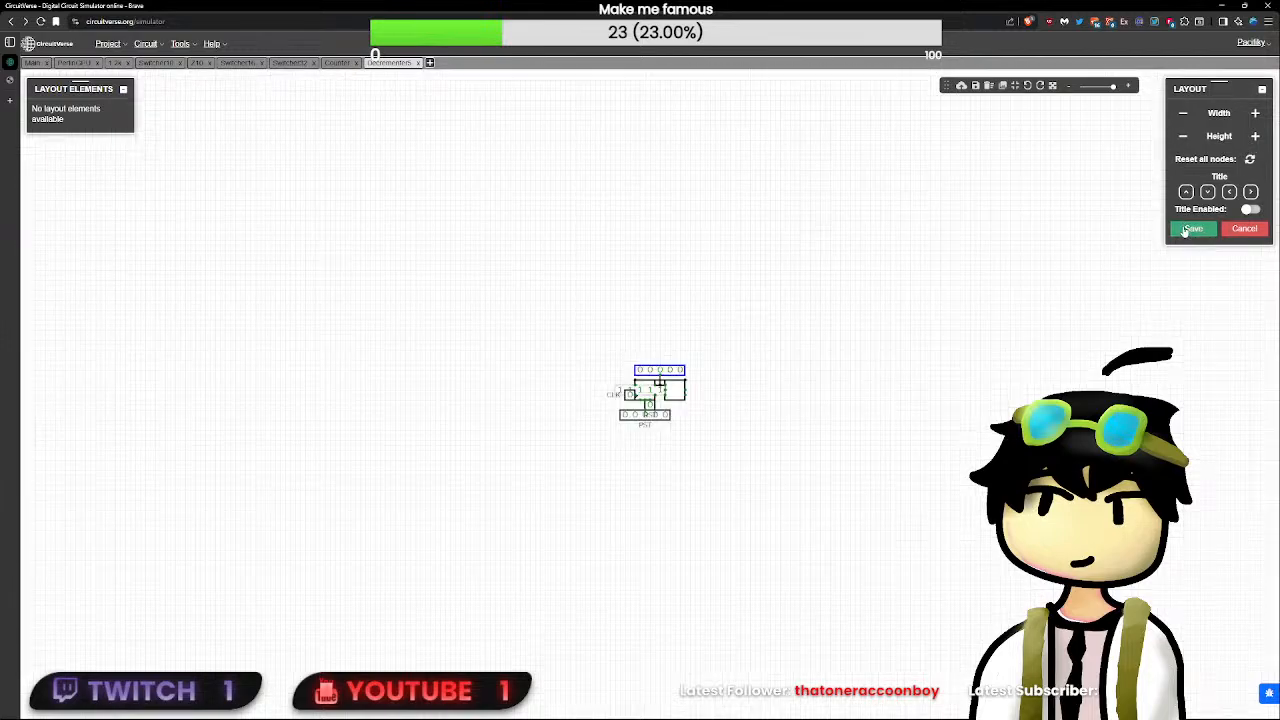
pyautogui.click(35, 63)
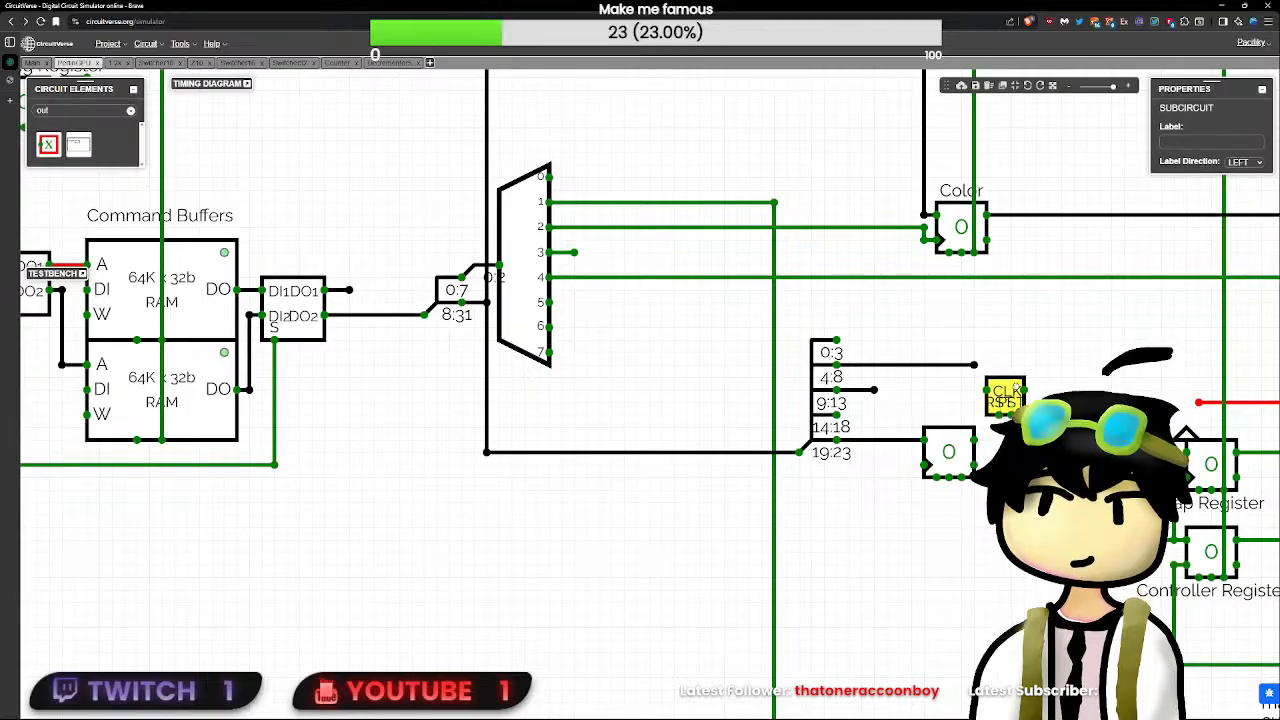
pyautogui.moveTo(1005, 395); pyautogui.dragTo(1040, 372)
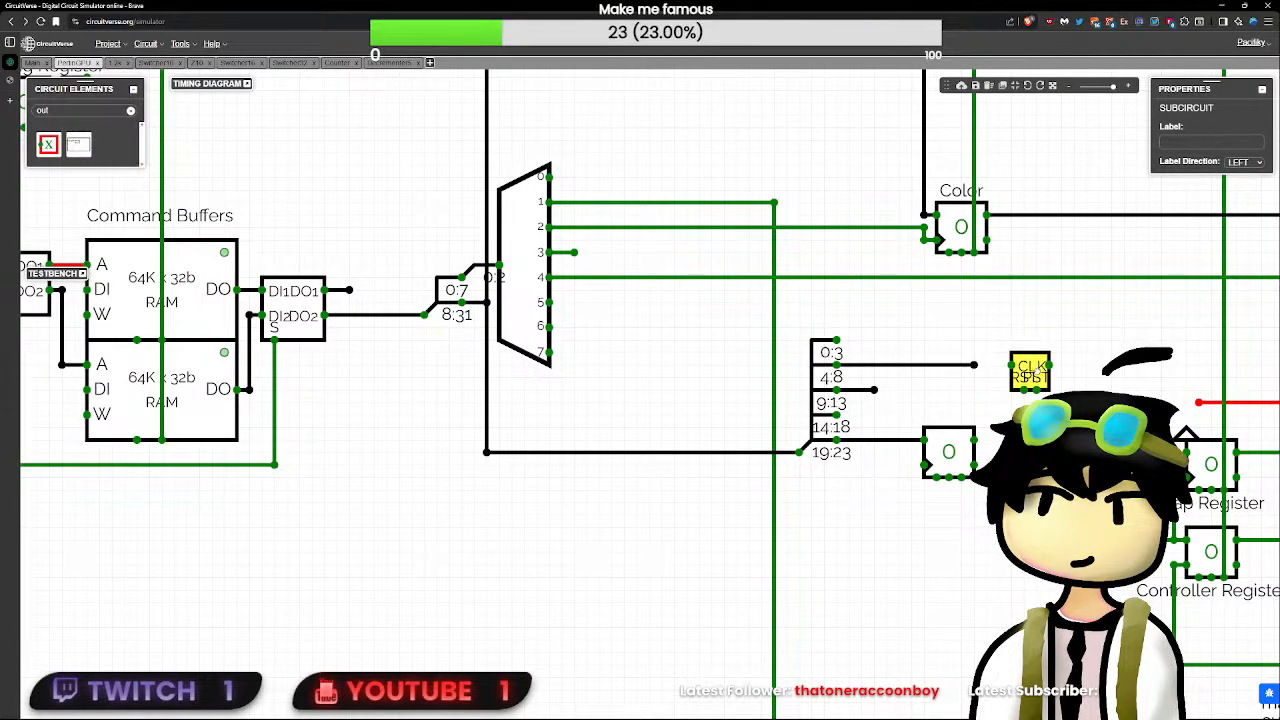
# - Rearrange the Decrementer5 symbol's pins with two inputs on the left edge and one on the bottom edge, and save the layout
pyautogui.doubleClick(1038, 384)
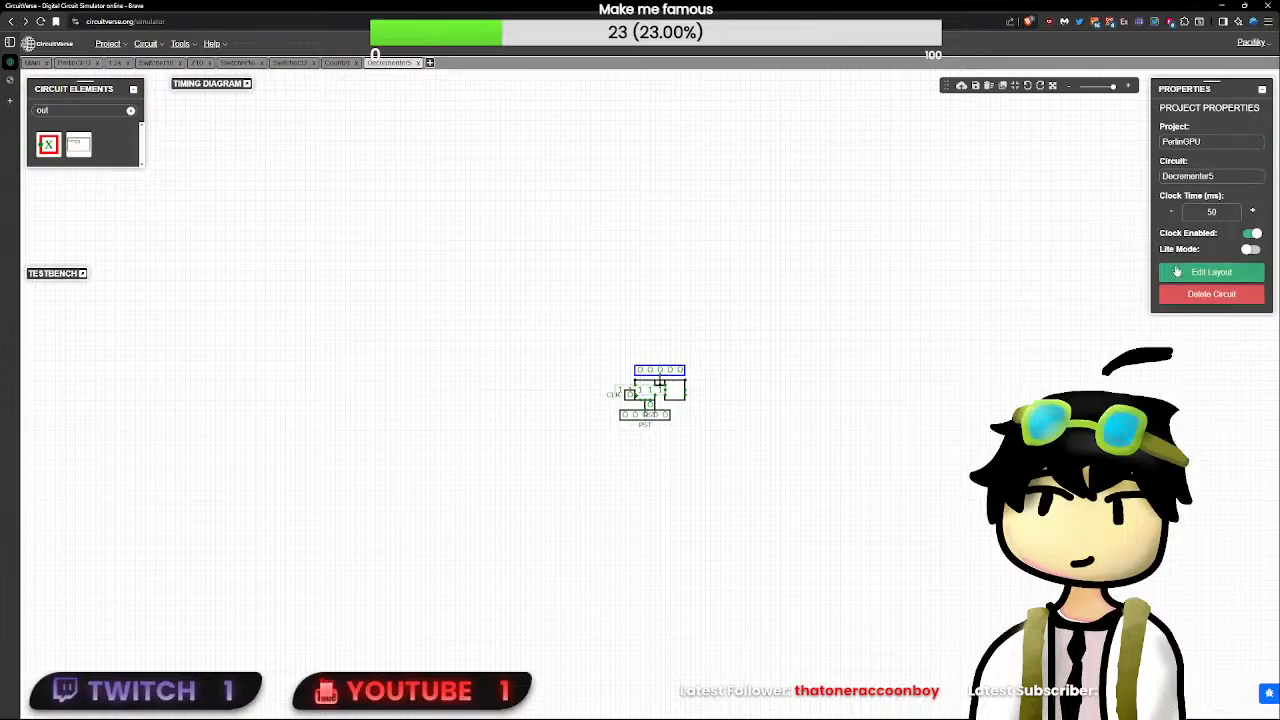
pyautogui.click(1177, 272)
pyautogui.moveTo(672, 380); pyautogui.dragTo(672, 381)
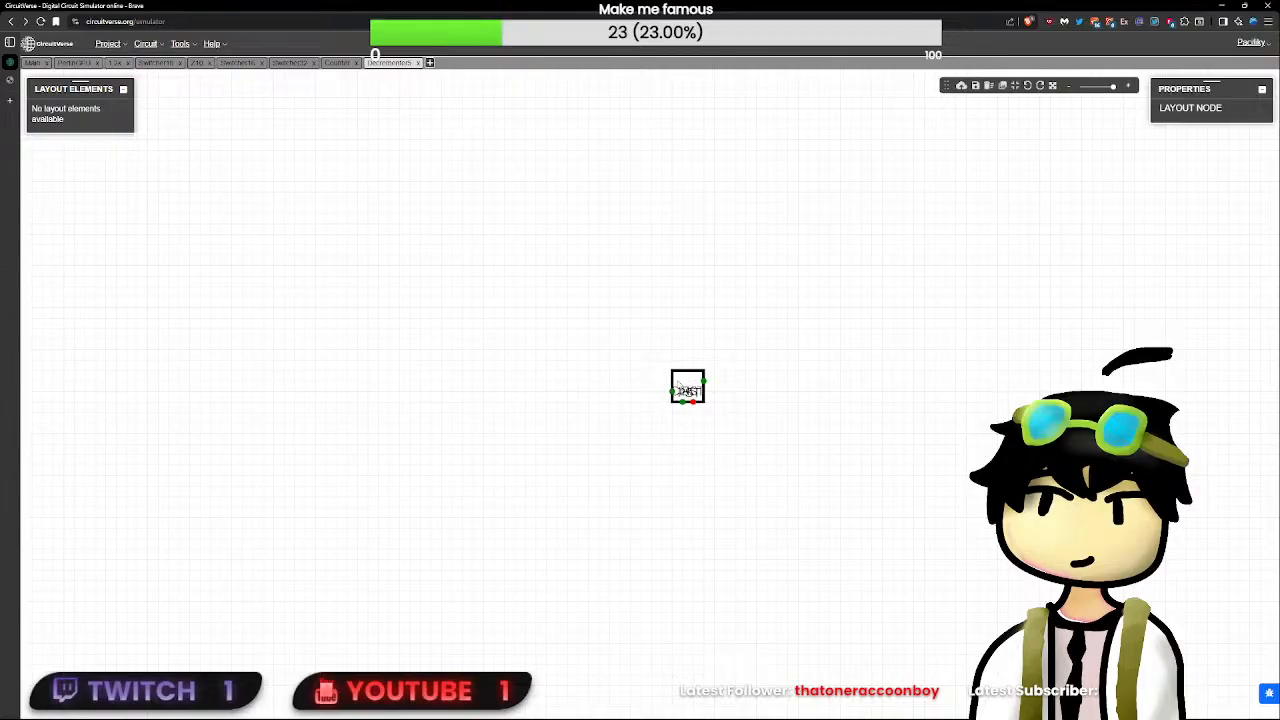
pyautogui.click(949, 351)
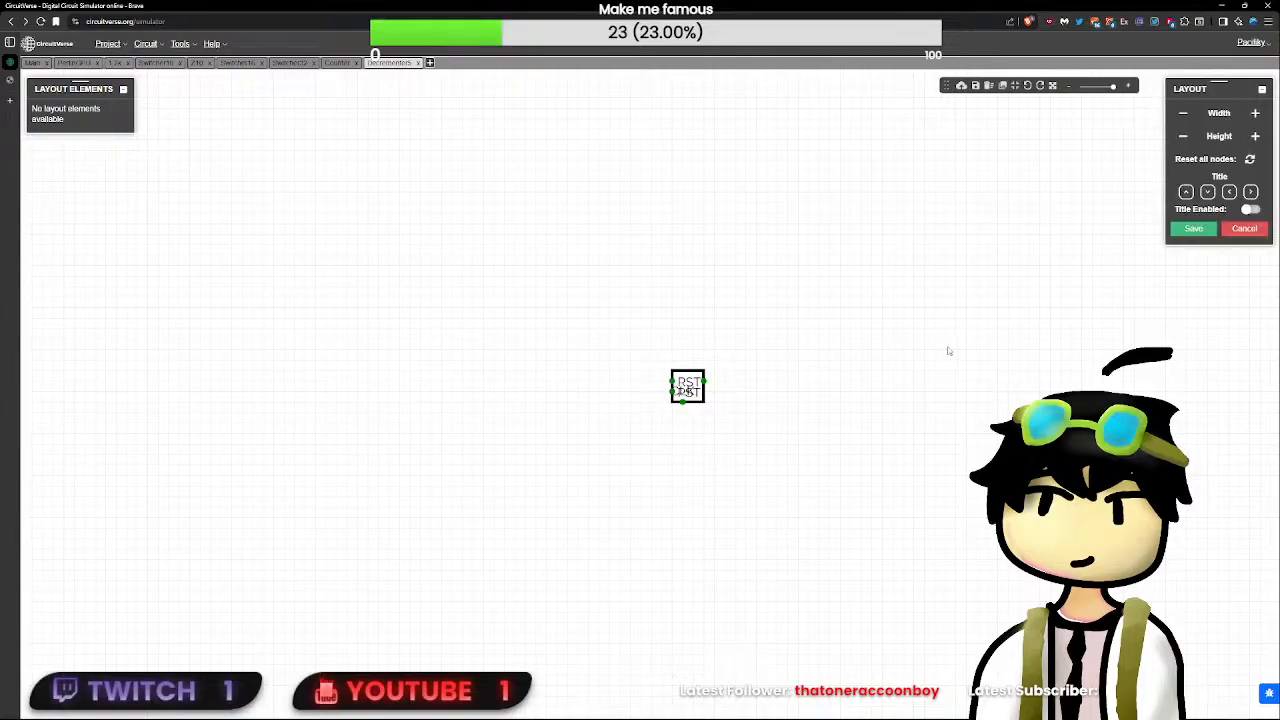
pyautogui.click(1193, 228)
# - Try to connect the splitter's 9:13 output to the Decrementer5 subcircuit in PerlinGPU
pyautogui.click(57, 79)
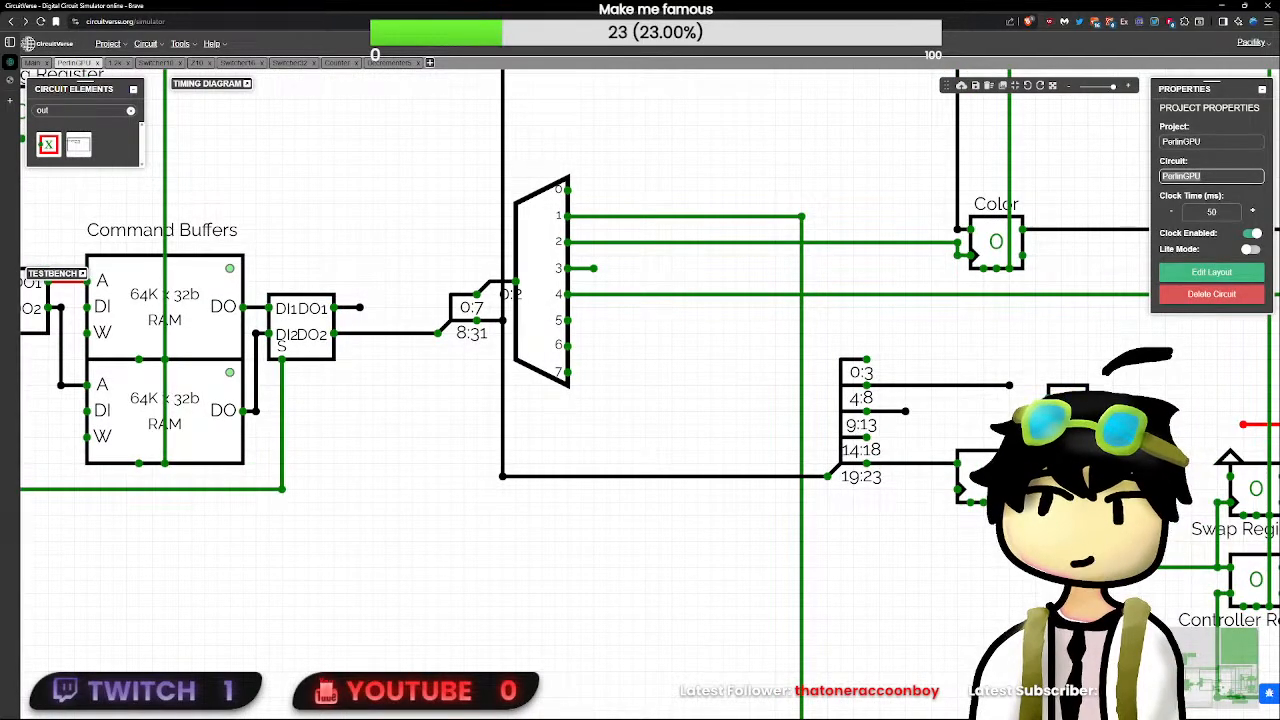
pyautogui.click(1068, 412)
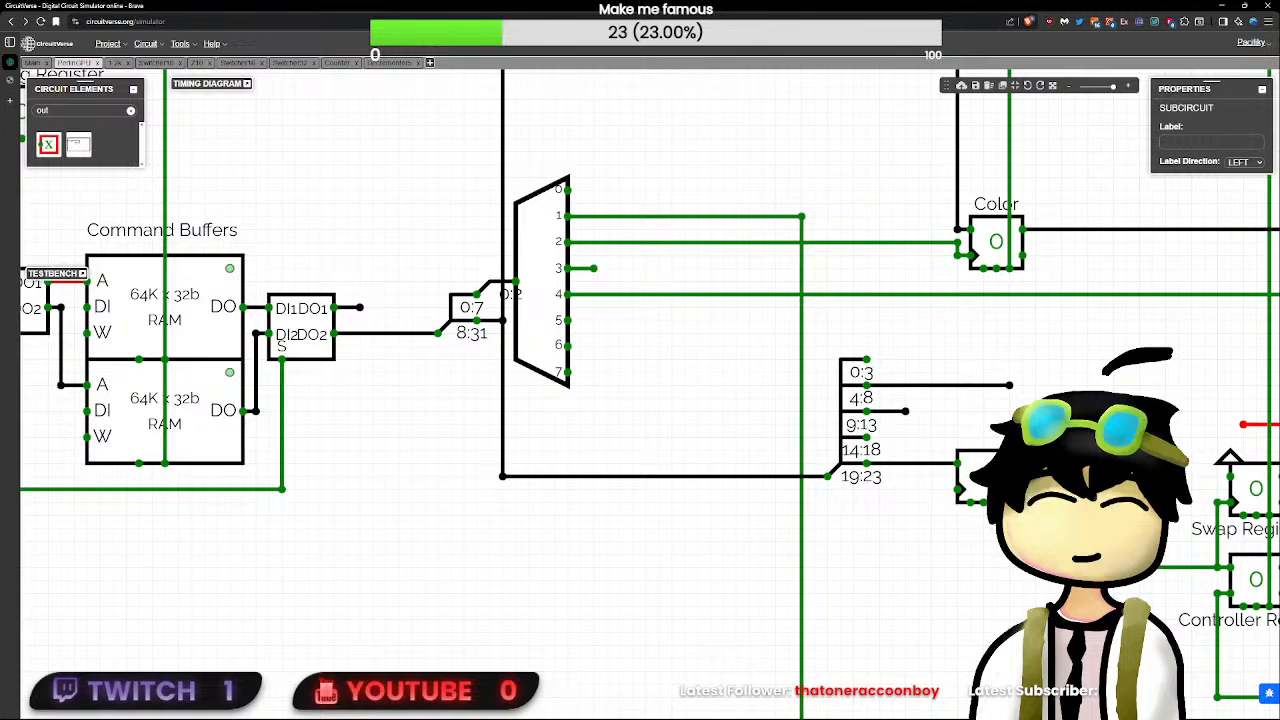
pyautogui.press('Delete')
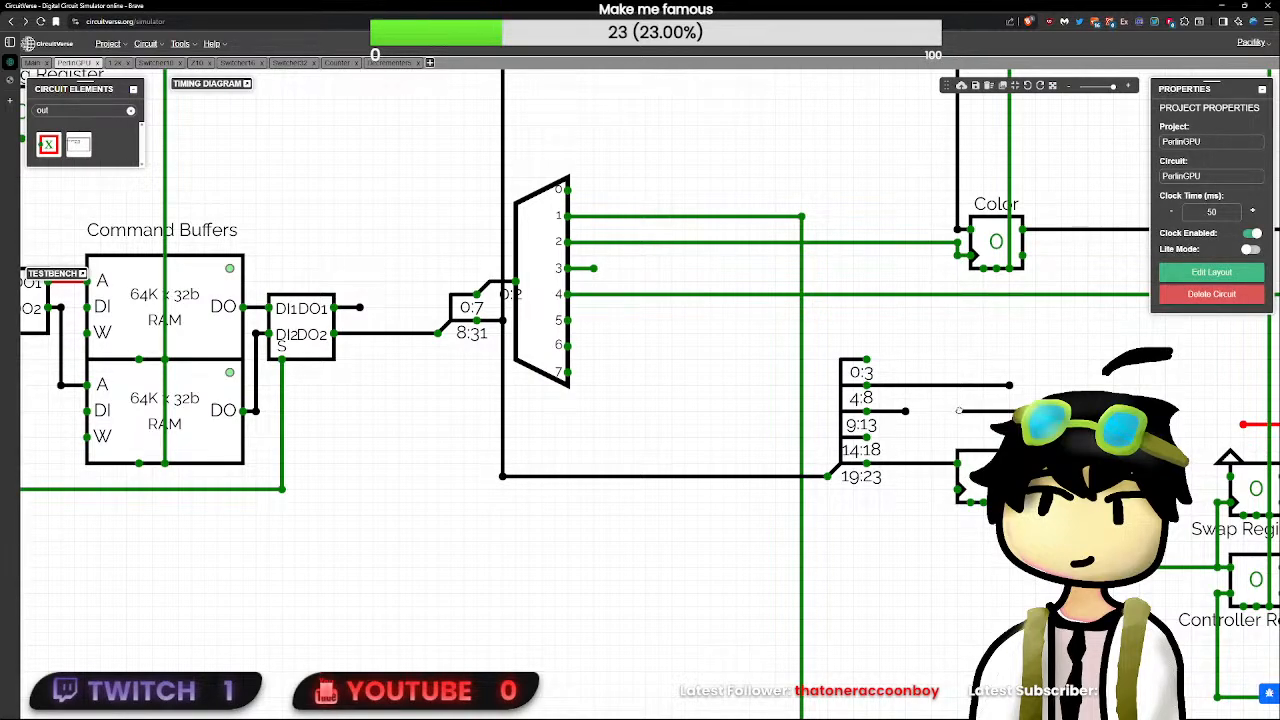
pyautogui.click(1090, 490)
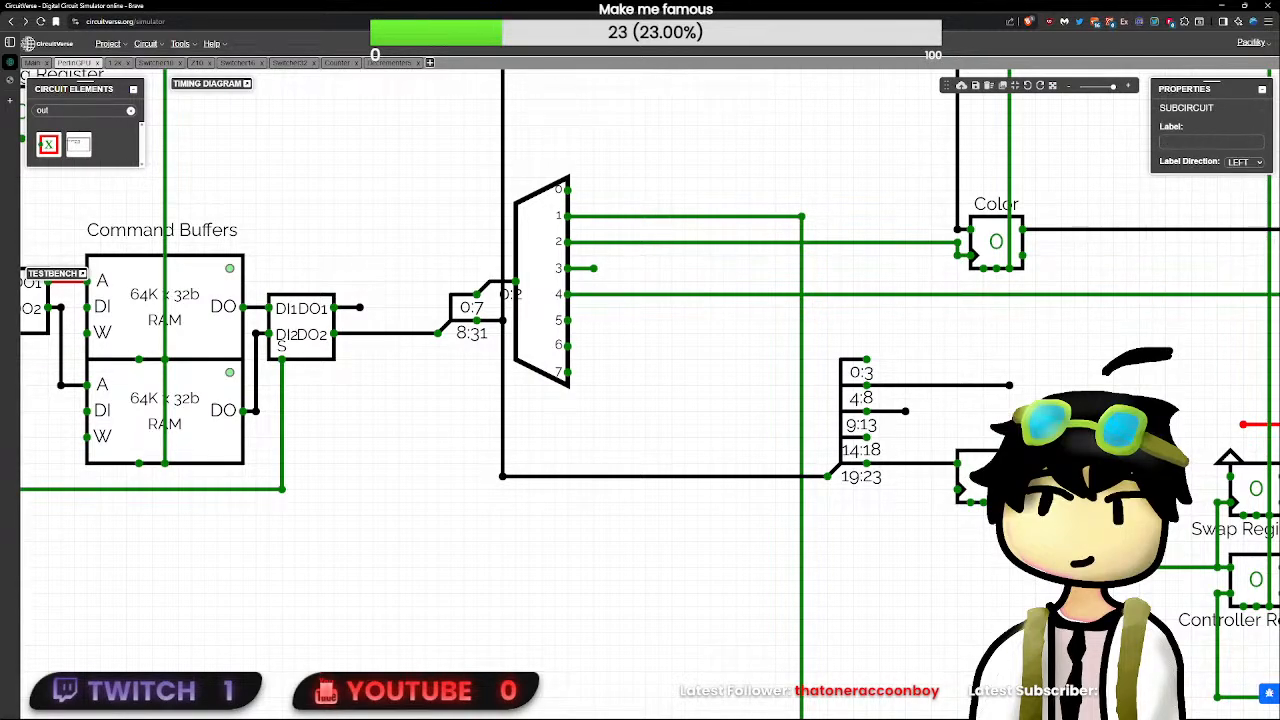
pyautogui.press('Delete')
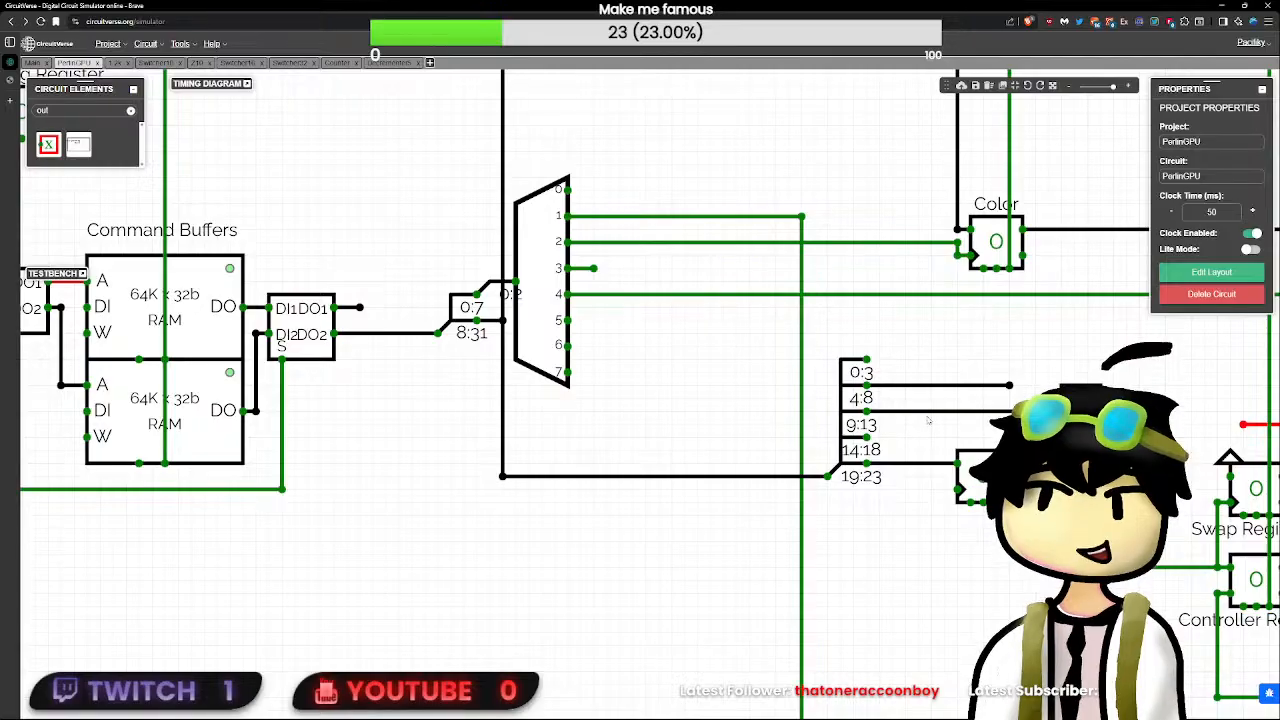
# - Delete the wire on the splitter's 9:13 output and move the Decrementer5 subcircuit away from it
pyautogui.hotkey('ctrl', 'z')
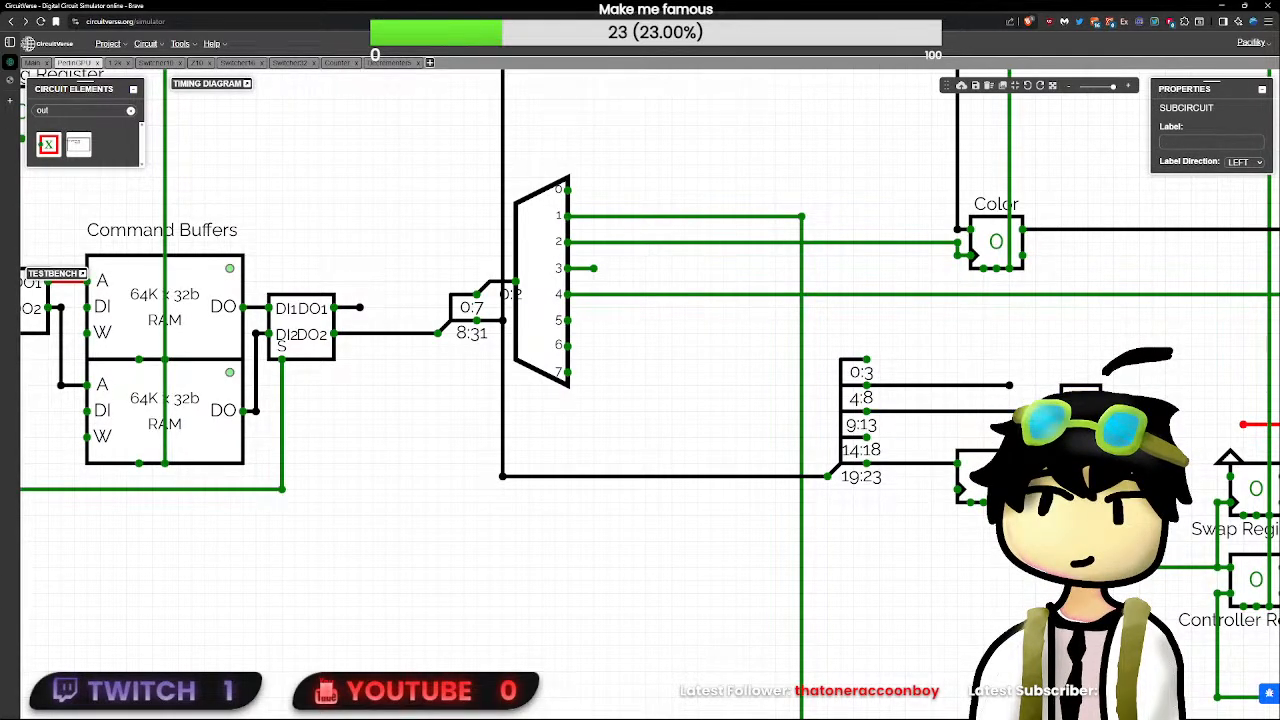
pyautogui.click(970, 411)
pyautogui.press('Delete')
pyautogui.click(1081, 440)
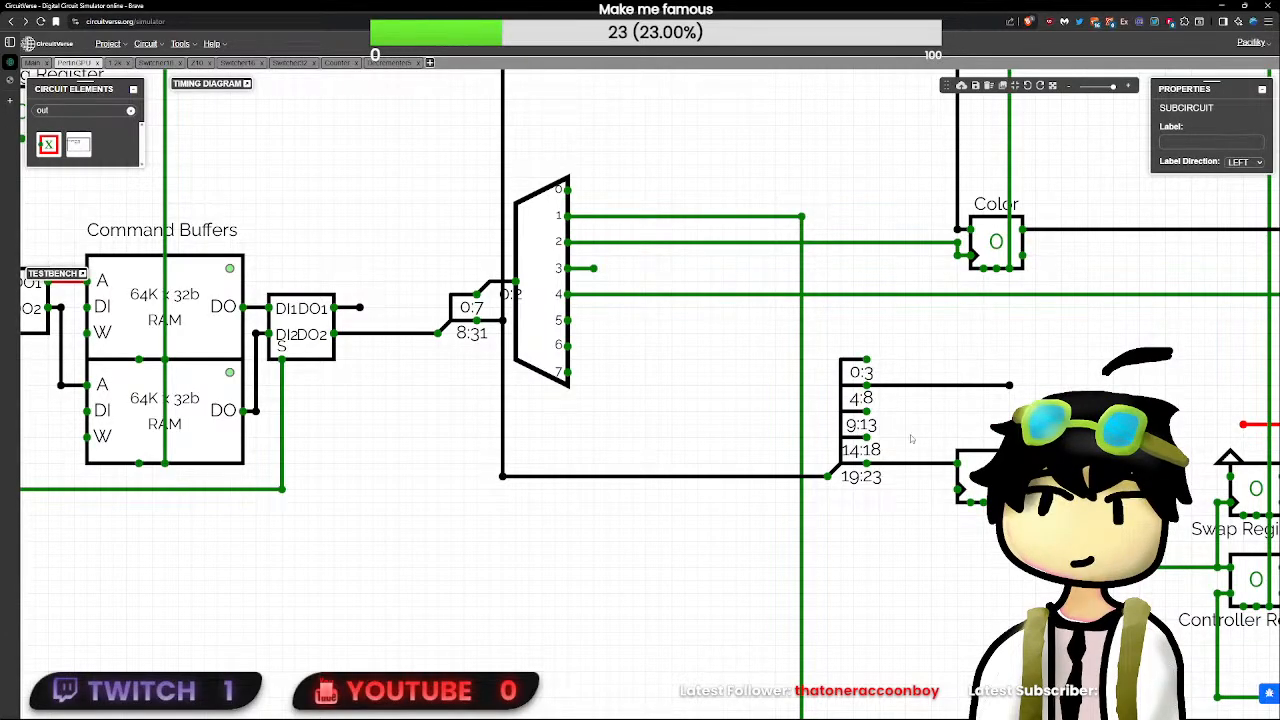
# - Wire the splitter's 14:18 and 19:23 outputs across to the Decrementer5 subcircuit area
pyautogui.click(870, 438)
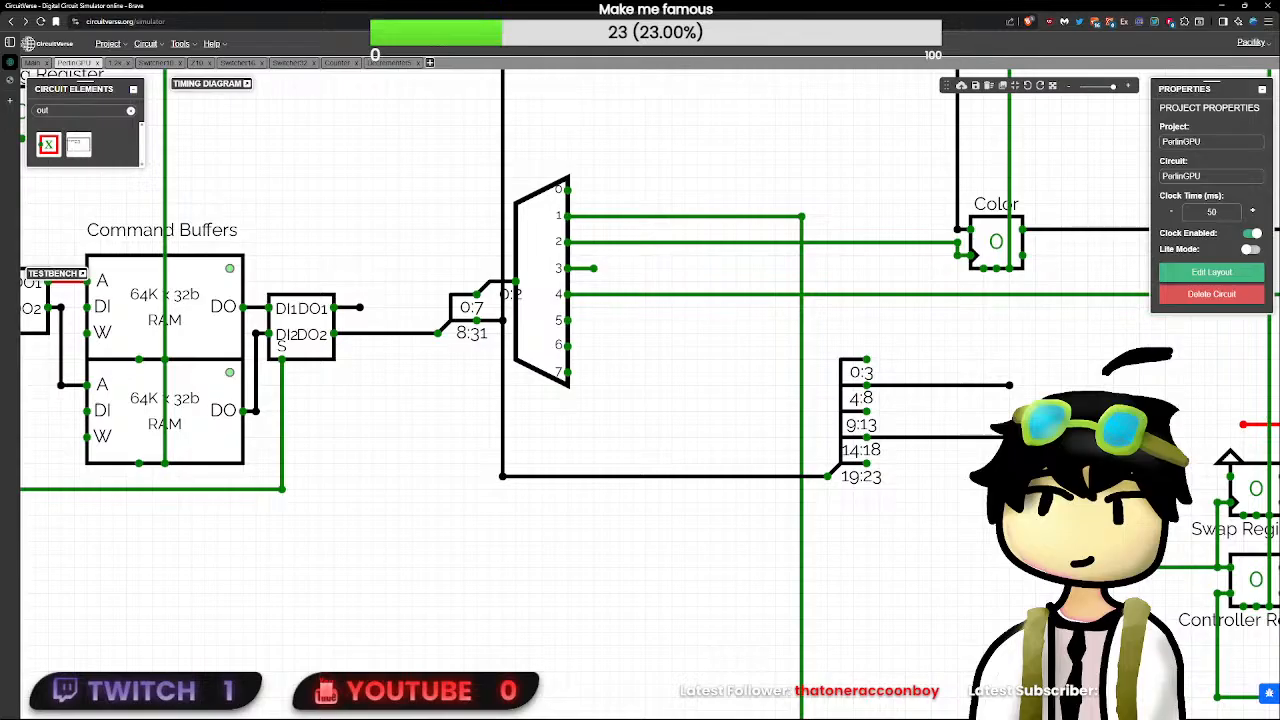
pyautogui.click(1070, 450)
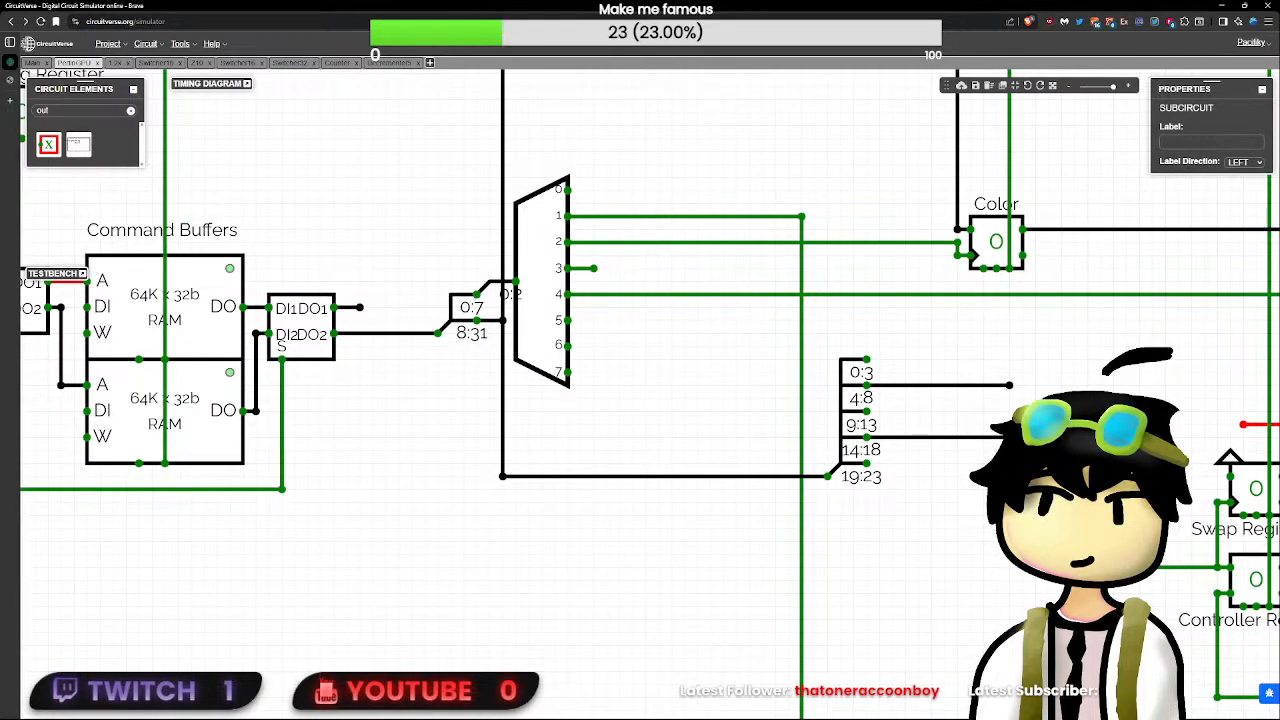
pyautogui.click(867, 463)
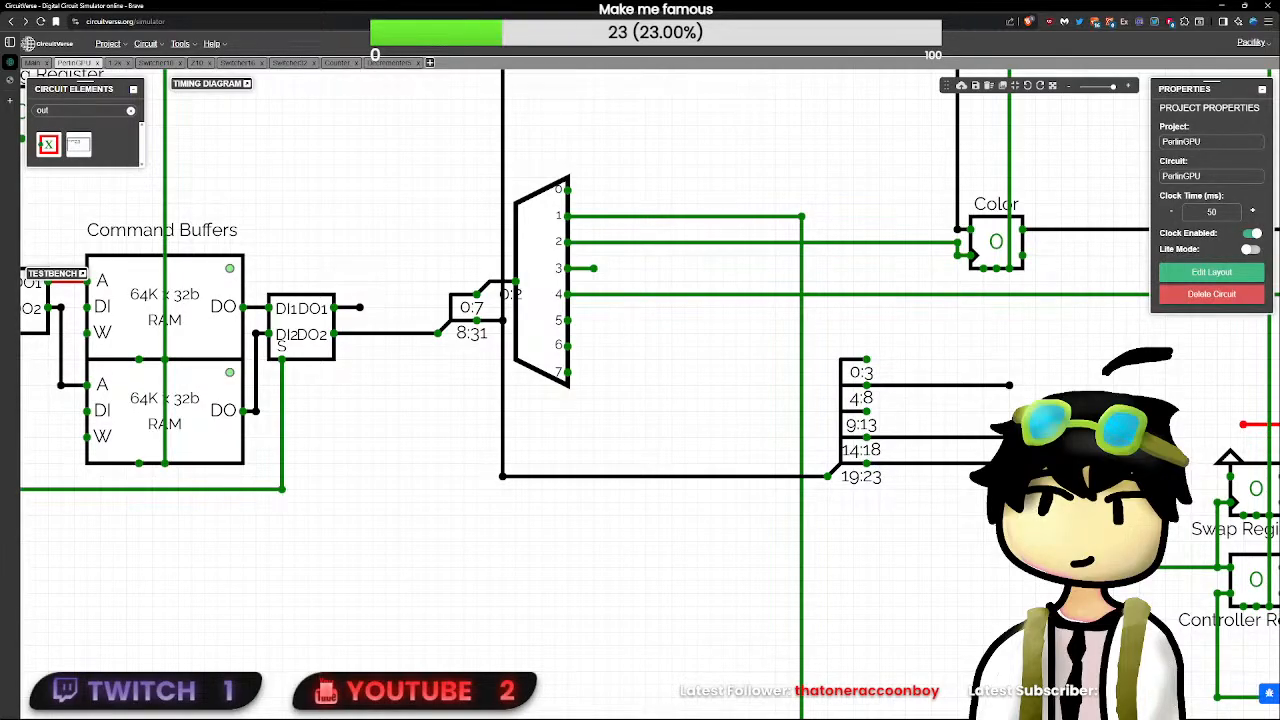
pyautogui.click(1070, 450)
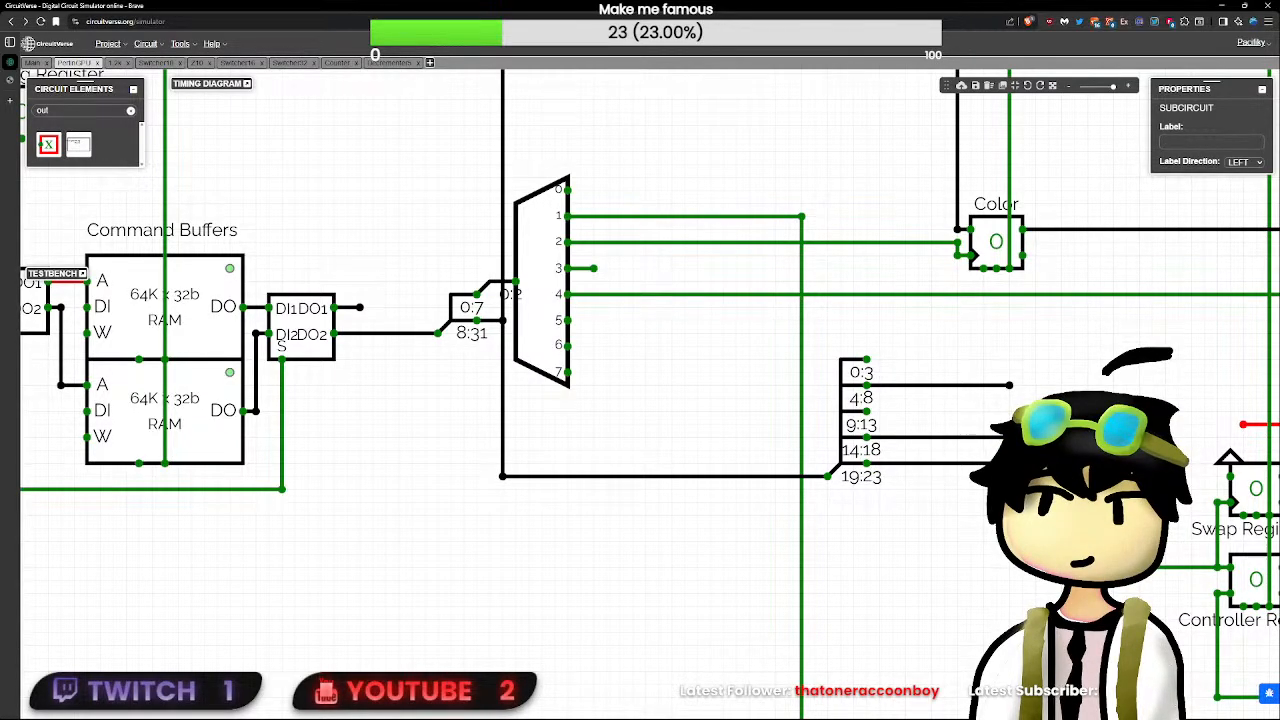
pyautogui.click(945, 450)
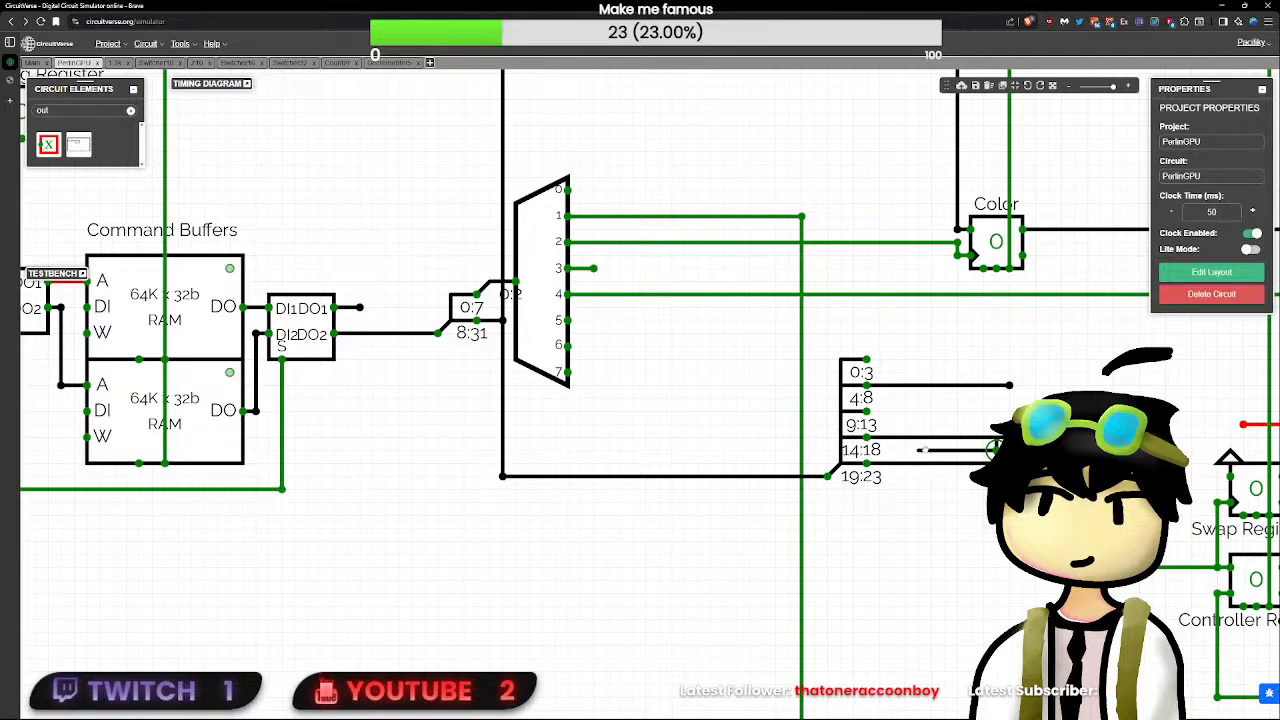
pyautogui.moveTo(925, 450); pyautogui.dragTo(931, 450)
pyautogui.press('Delete')
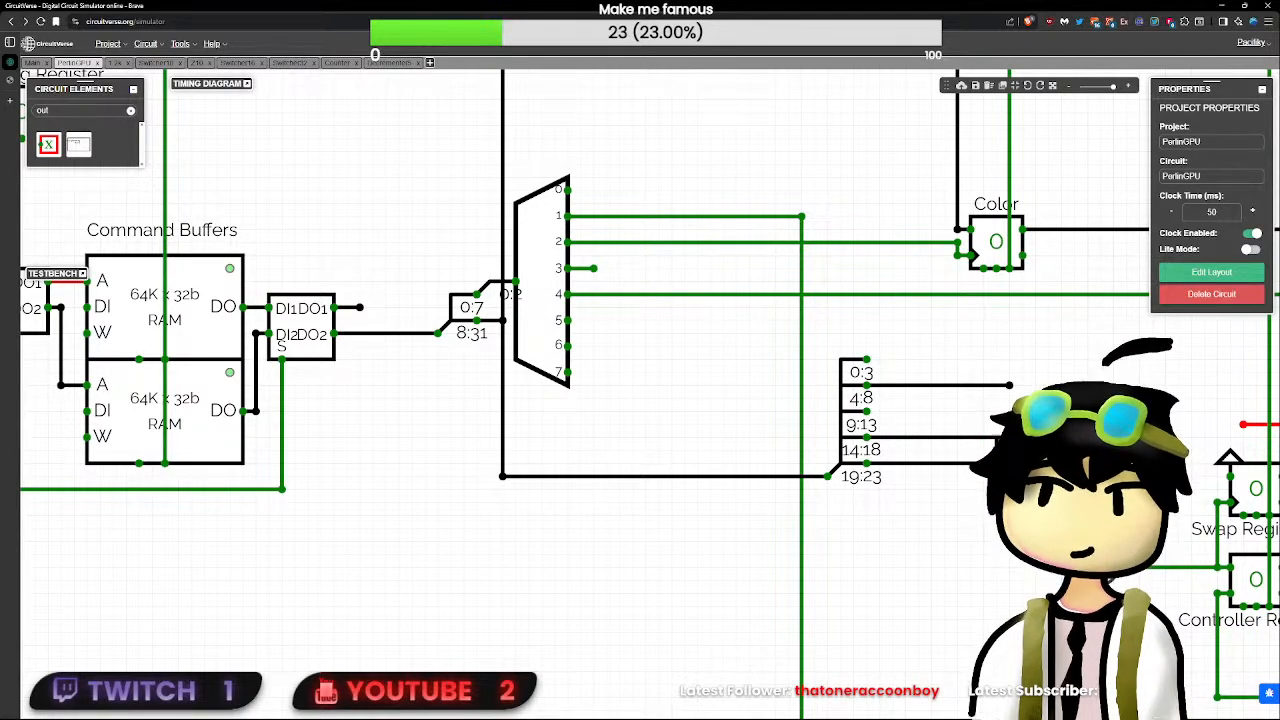
pyautogui.moveTo(996, 450); pyautogui.dragTo(957, 451)
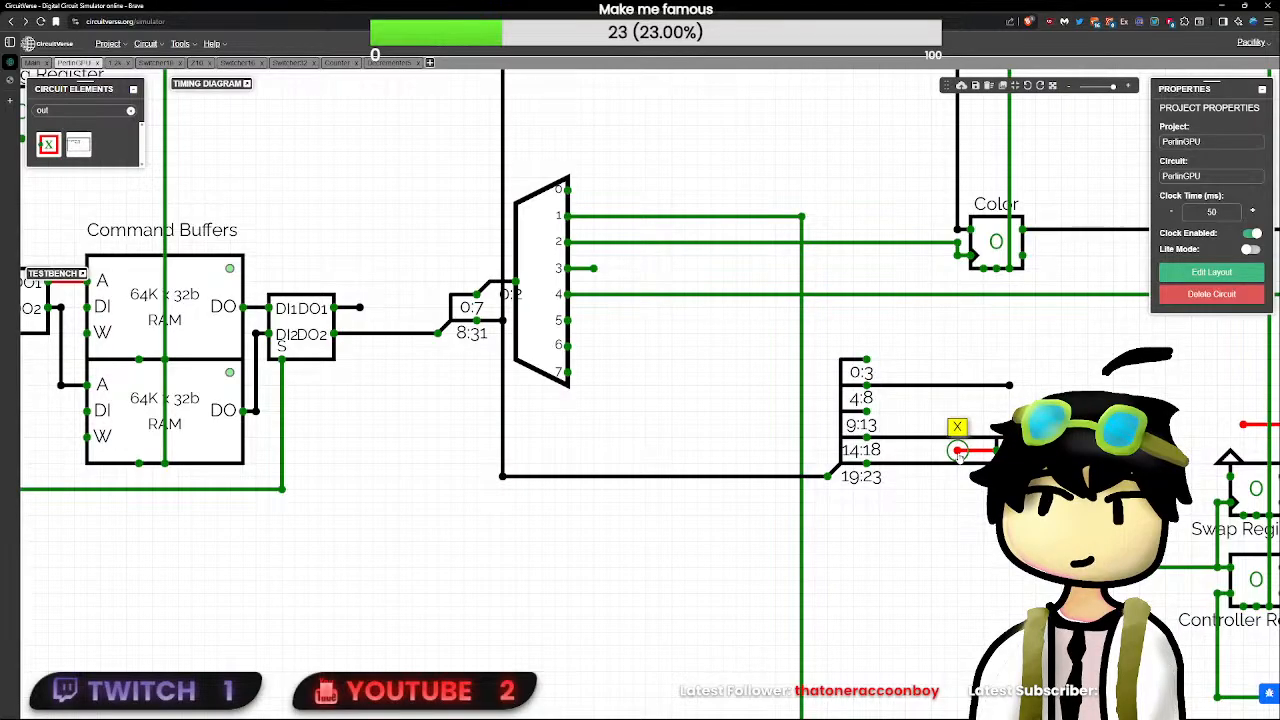
pyautogui.press('Delete')
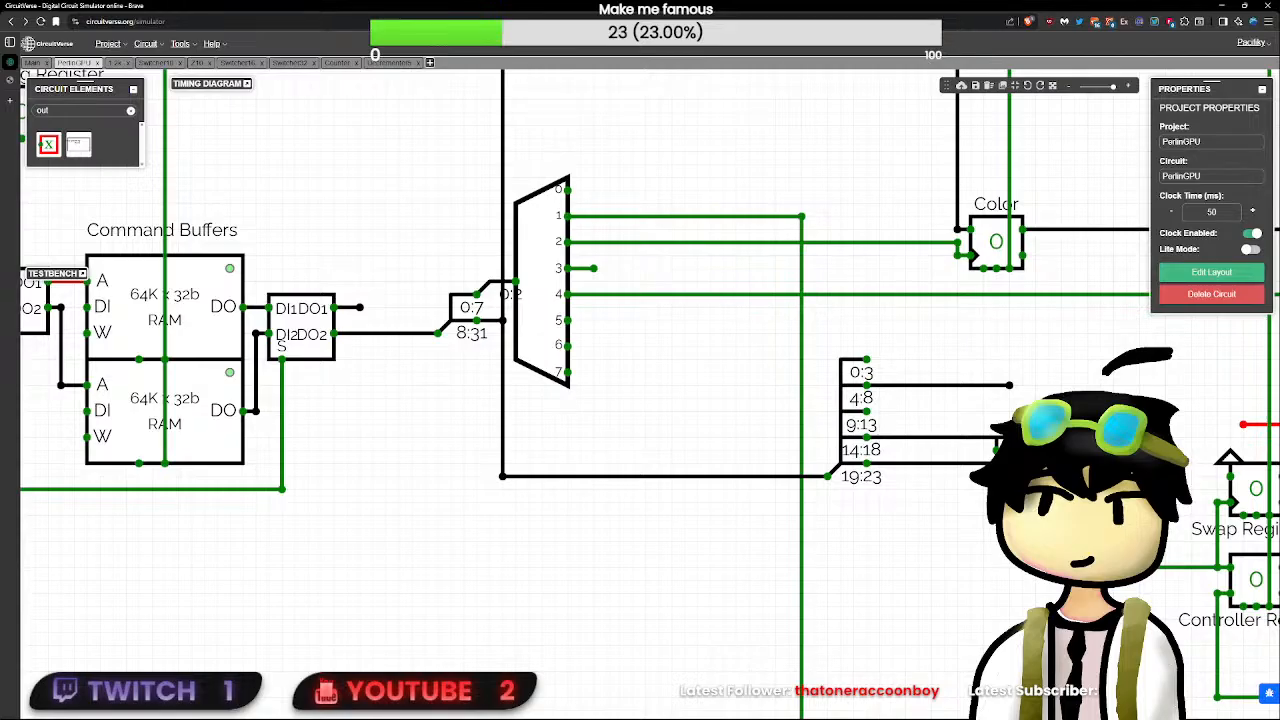
# - Open the Decrementer5 circuit from its instance and add a new circuit named Z5 to the project
pyautogui.doubleClick(1018, 452)
pyautogui.scroll(4, 711, 449)
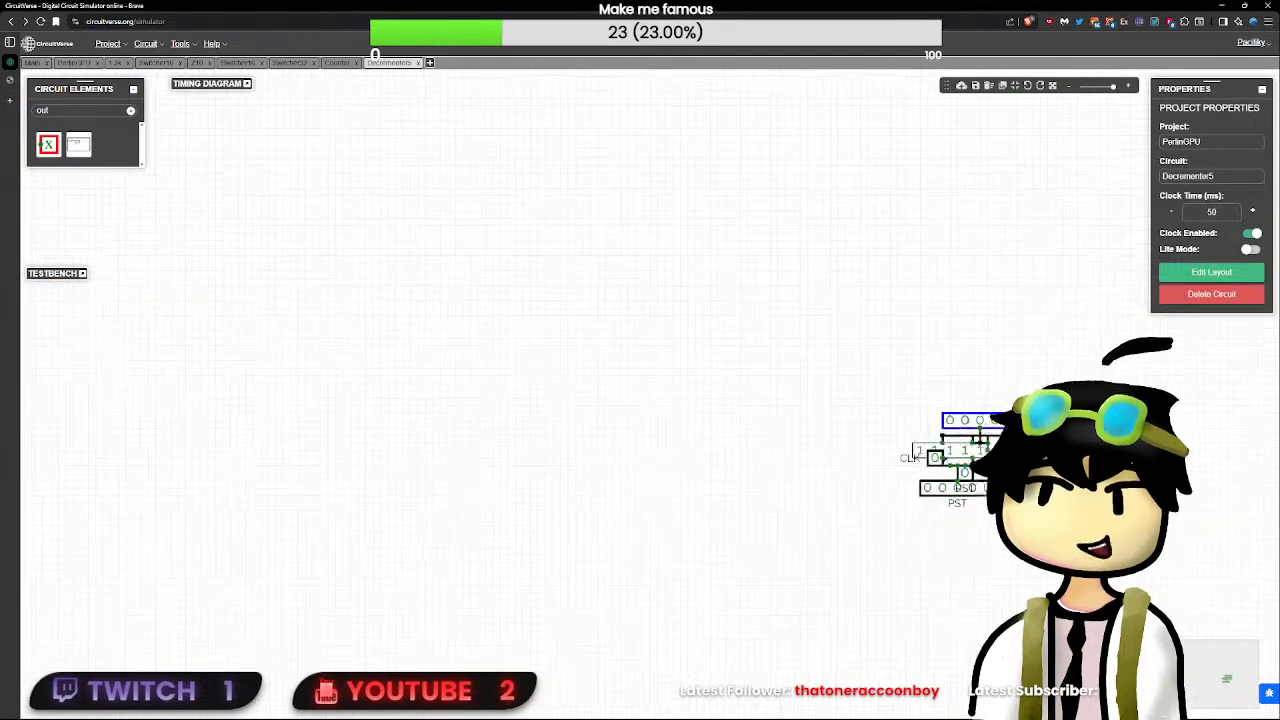
pyautogui.moveTo(1053, 512); pyautogui.dragTo(737, 471)
pyautogui.scroll(5, 737, 471)
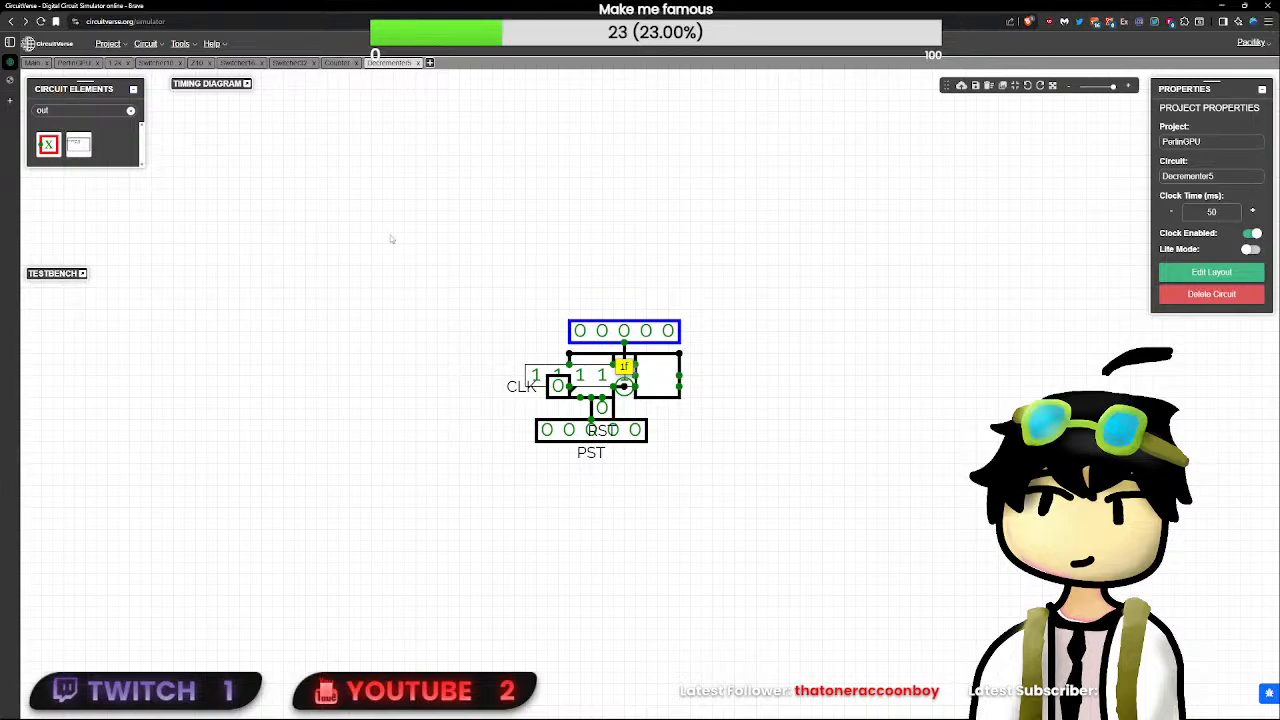
pyautogui.click(429, 65)
pyautogui.write('Z5')
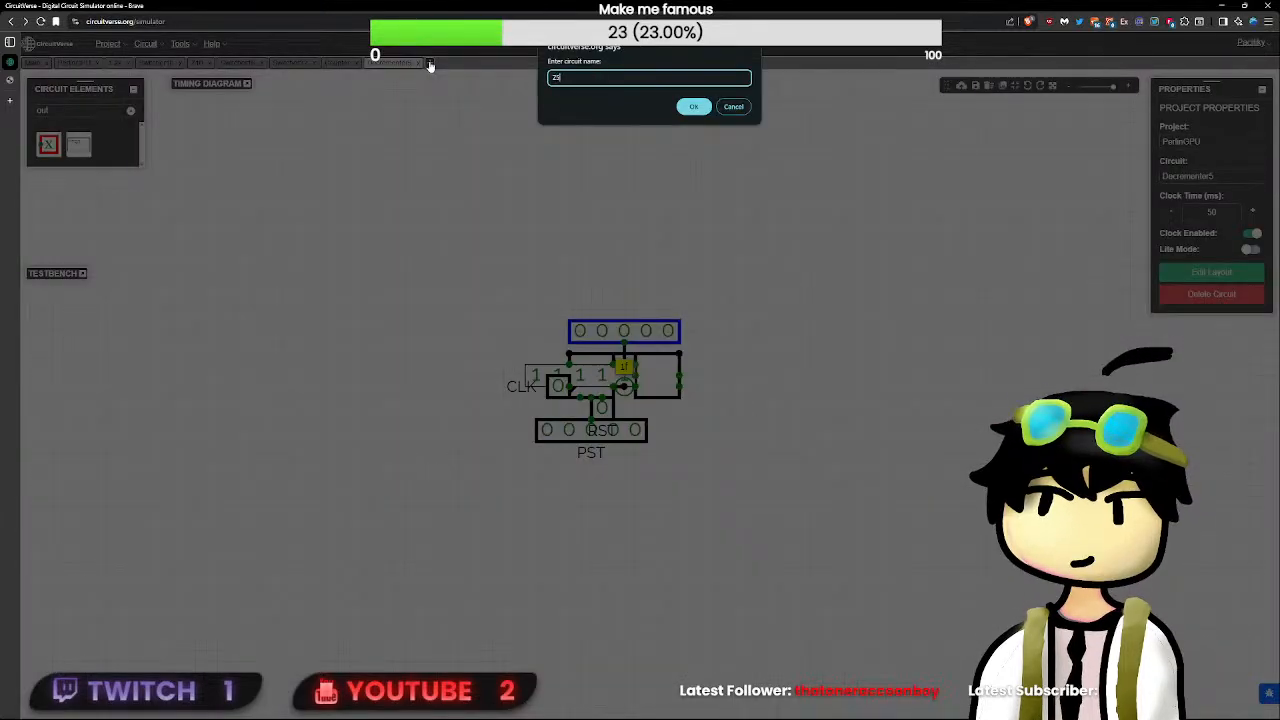
pyautogui.press('Return')
# - Copy the Z10 circuit's input, splitter, NOR gate, wiring and output into the Z5 circuit
pyautogui.click(197, 62)
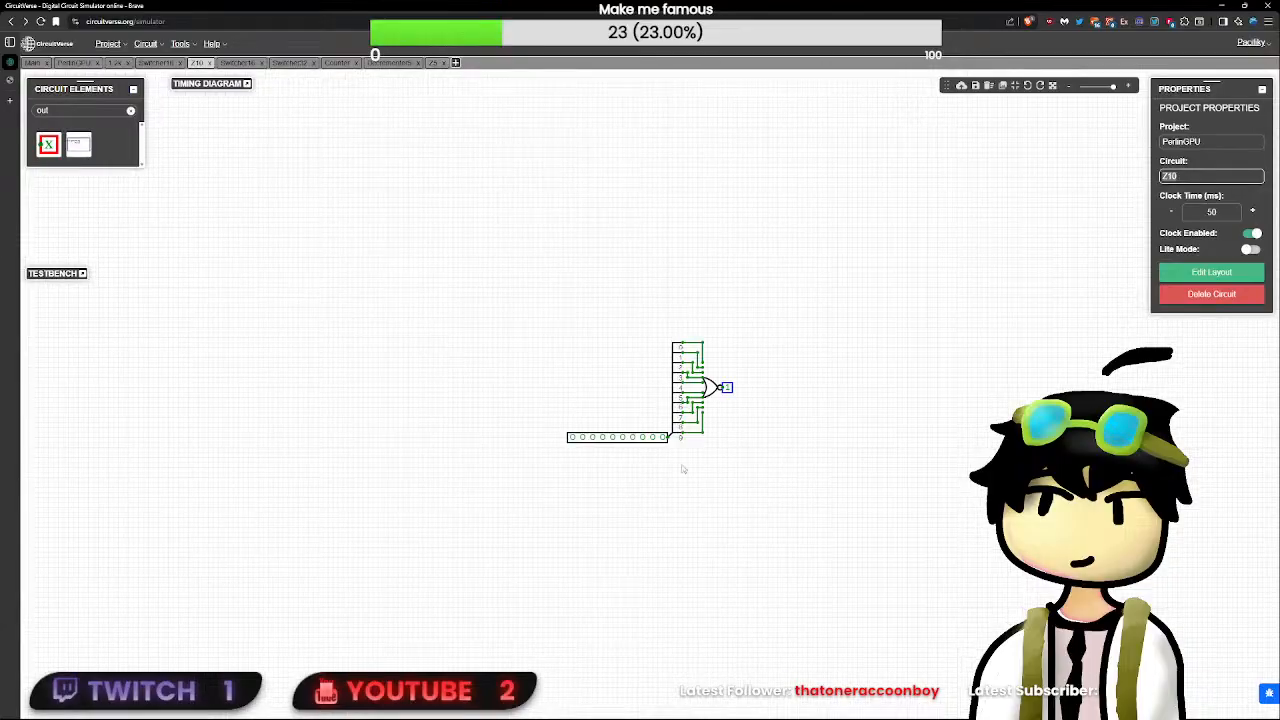
pyautogui.moveTo(871, 533); pyautogui.dragTo(177, 123)
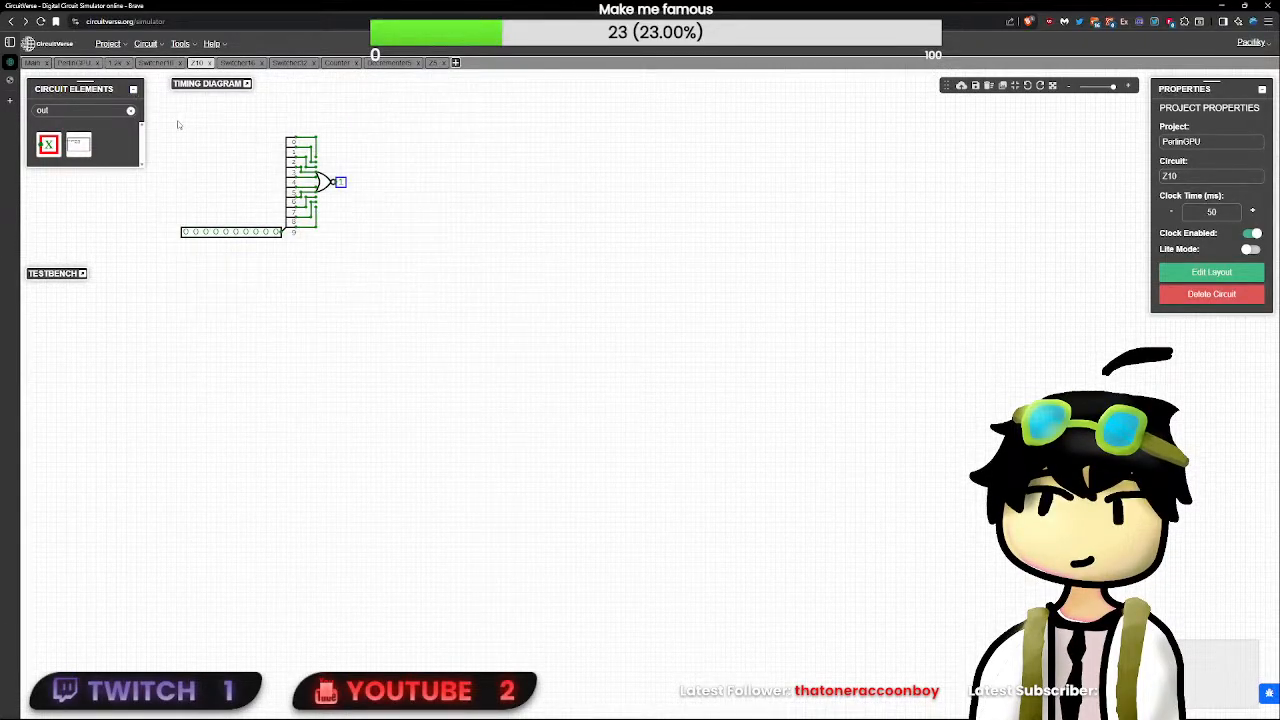
pyautogui.click(433, 62)
pyautogui.hotkey('ctrl', 'v')
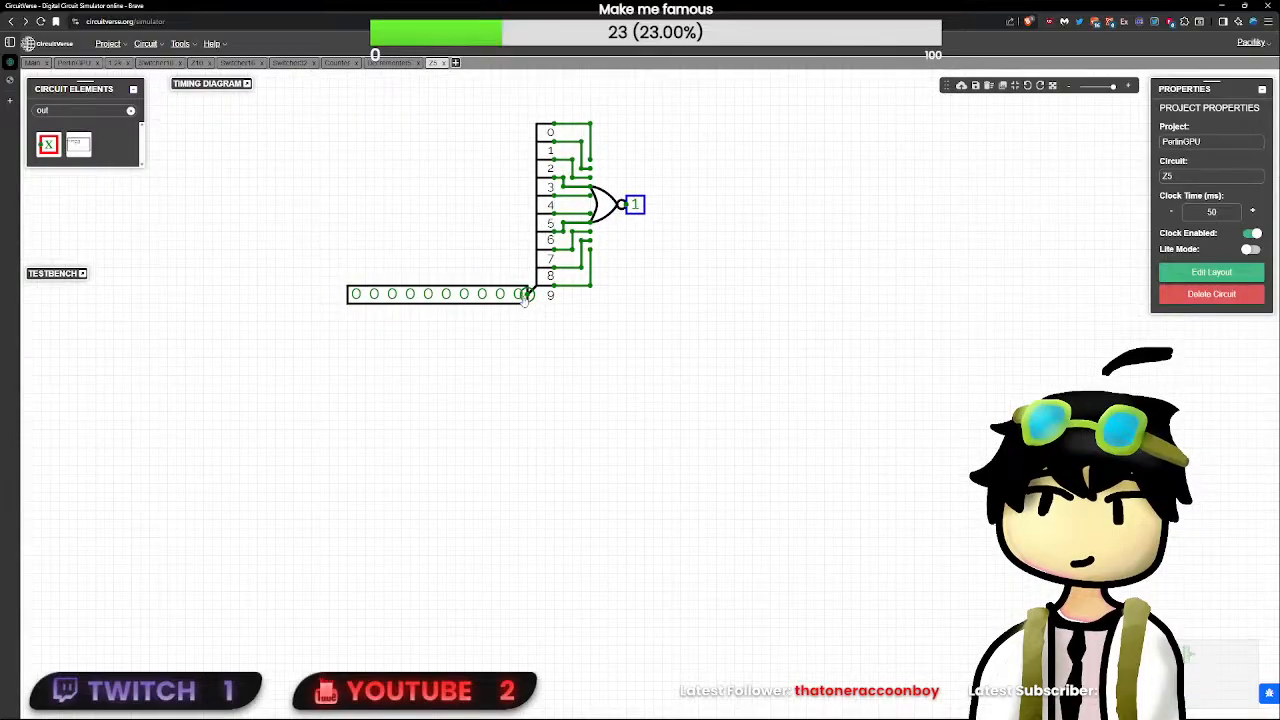
# - Set the bit width of the Z5 circuit's input to 5 and the NOR gate's input size to 5
pyautogui.click(520, 297)
pyautogui.doubleClick(1206, 142)
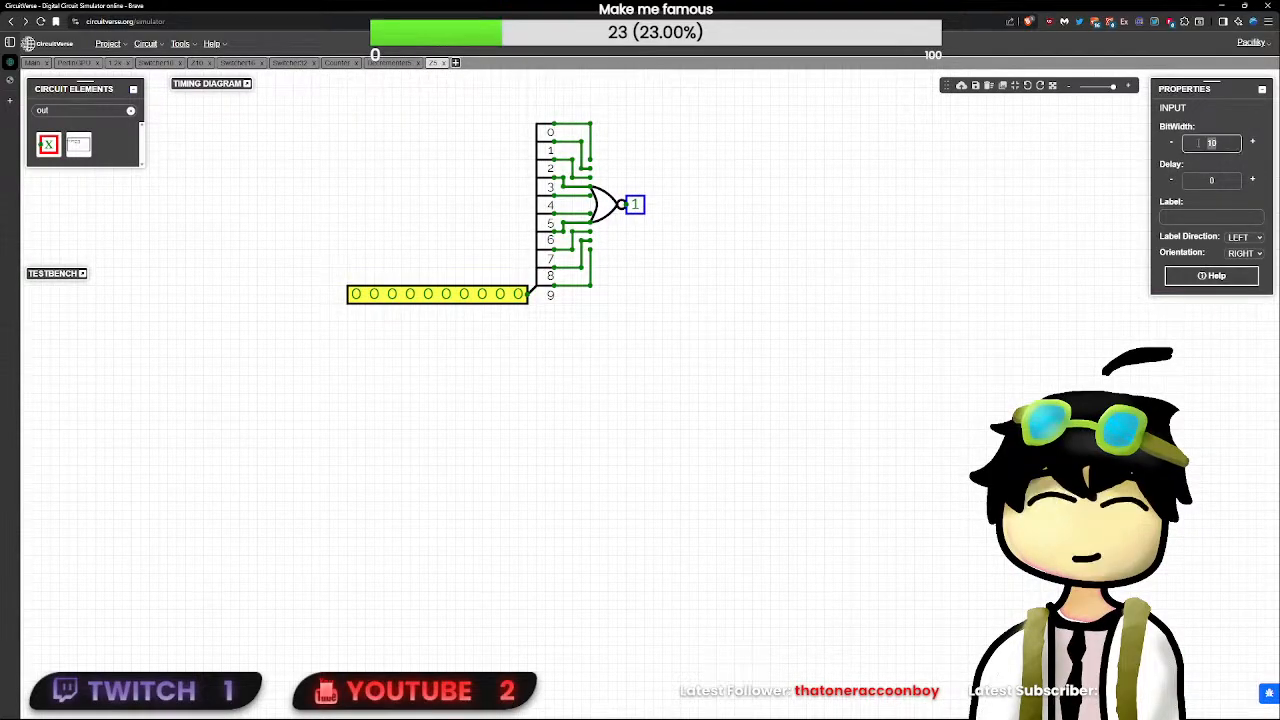
pyautogui.write('5')
pyautogui.click(612, 208)
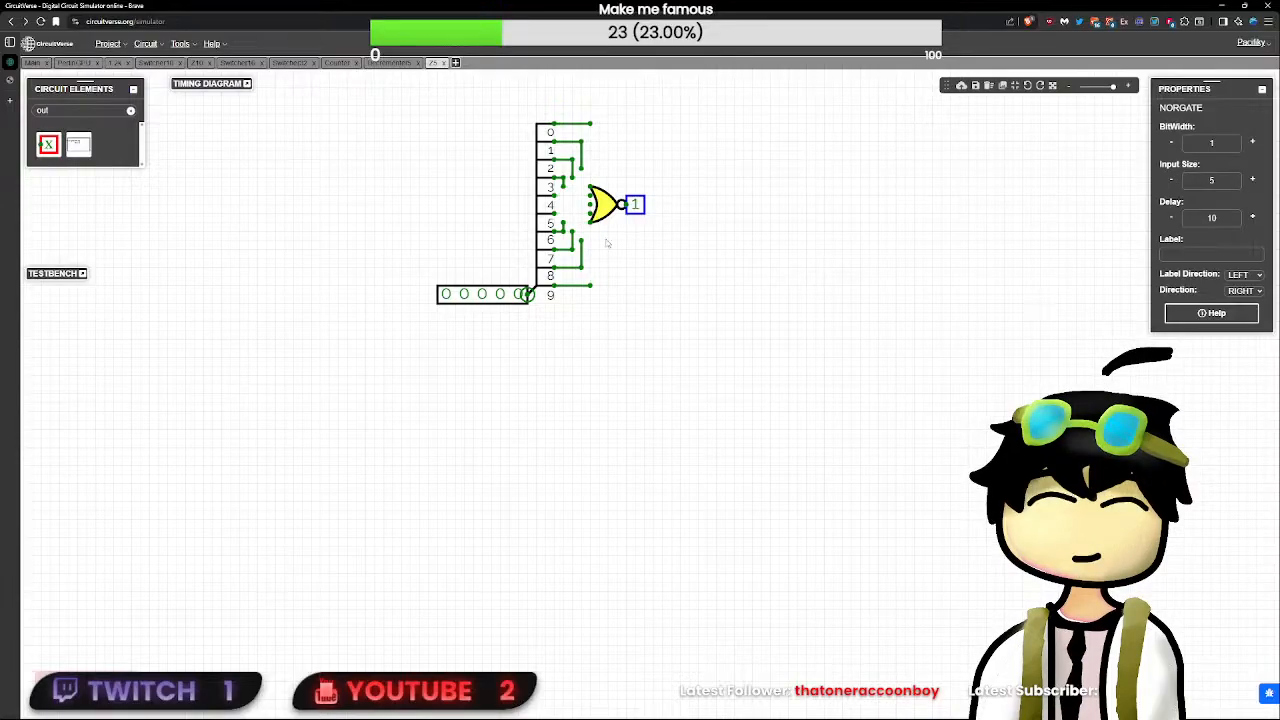
# - Delete the 10-output splitter from the Z5 circuit
pyautogui.click(525, 234)
pyautogui.click(537, 233)
pyautogui.press('Delete')
# - Find the splitter element and place a 5-bit splitter with five single-bit outputs at the 5-bit input's connection
pyautogui.click(111, 112)
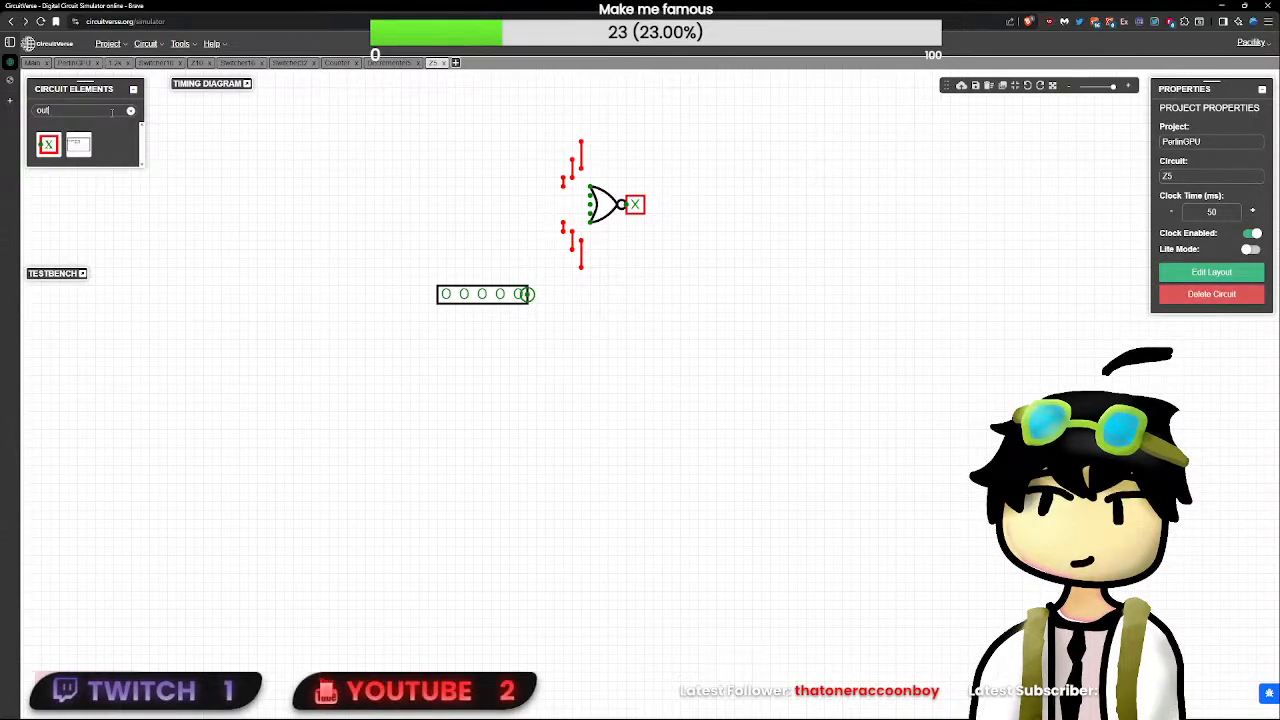
pyautogui.press('BackSpace')
pyautogui.press('BackSpace')
pyautogui.press('BackSpace')
pyautogui.write('spl')
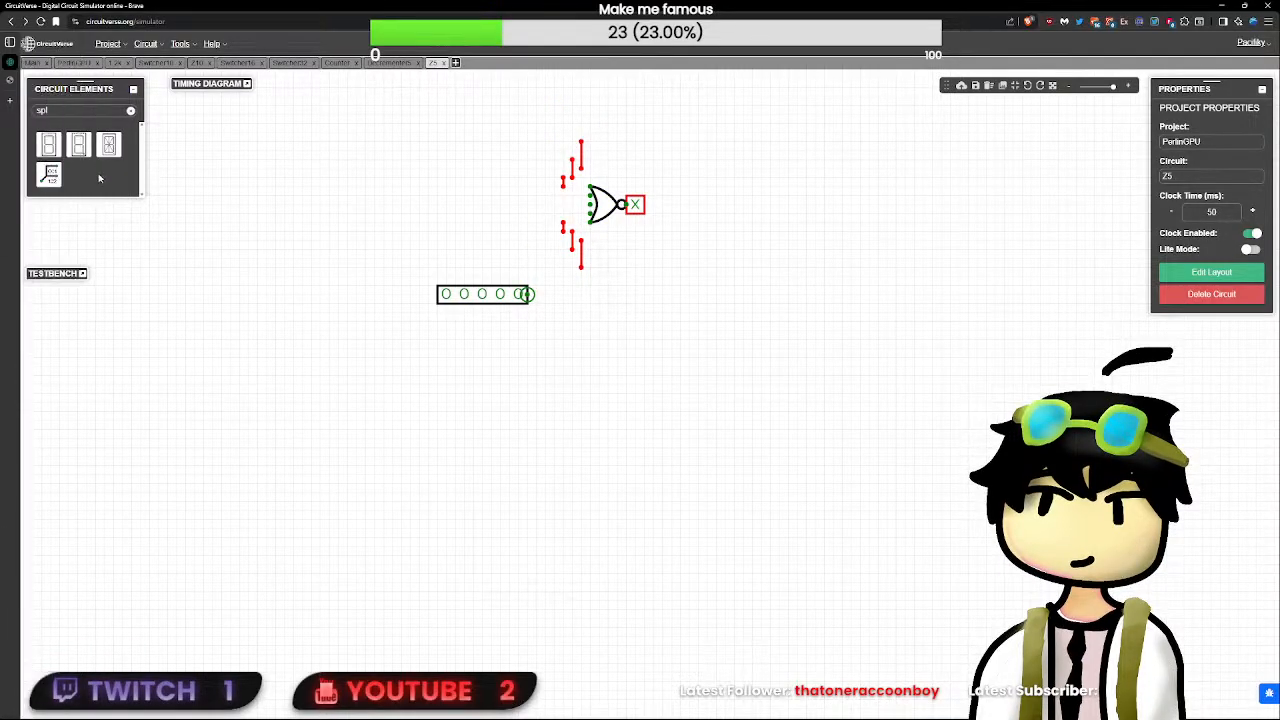
pyautogui.click(48, 172)
pyautogui.write('5')
pyautogui.press('Return')
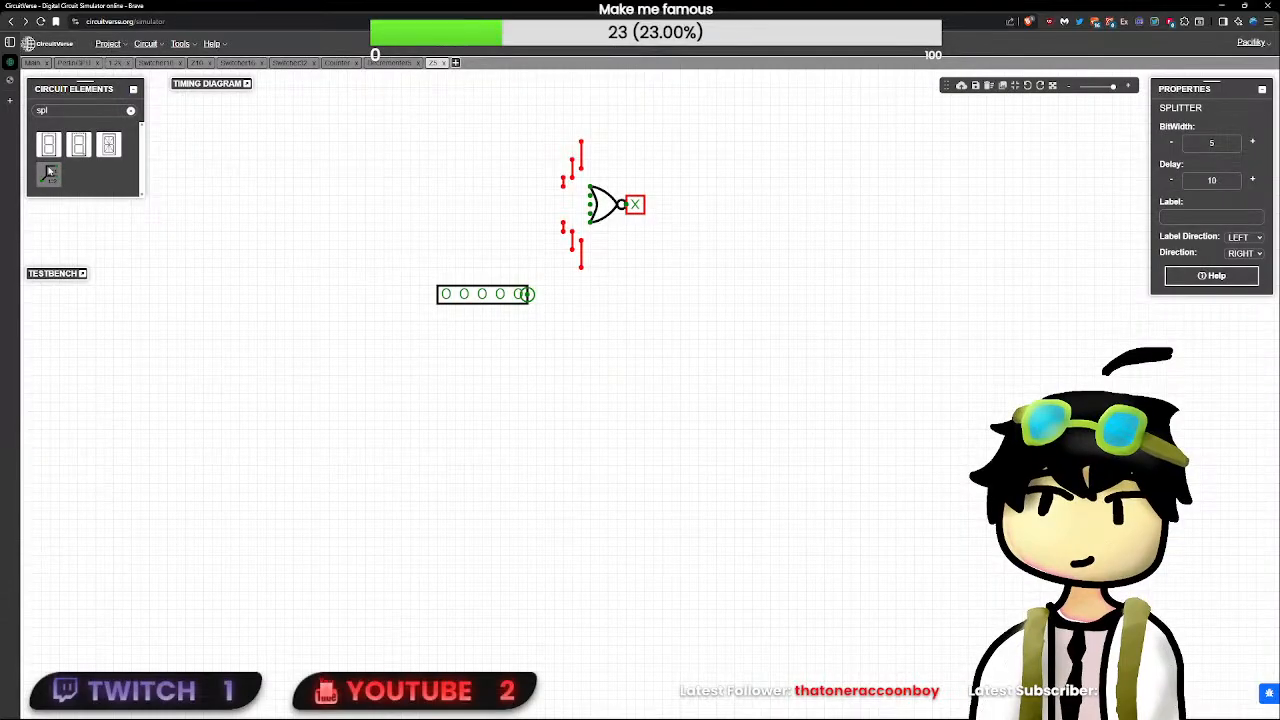
pyautogui.moveTo(530, 272); pyautogui.dragTo(540, 263)
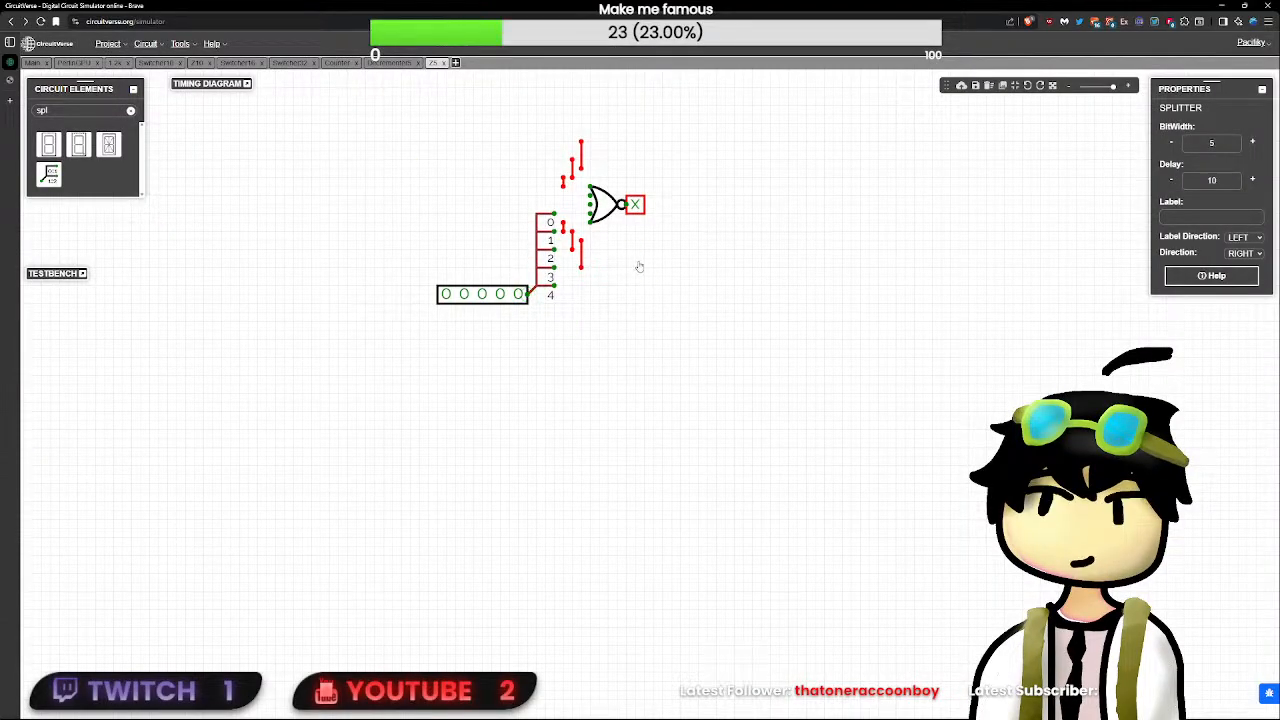
# - Move the NOR gate and its output down beside the splitter and delete the leftover wire segments around them
pyautogui.moveTo(725, 304); pyautogui.dragTo(553, 124)
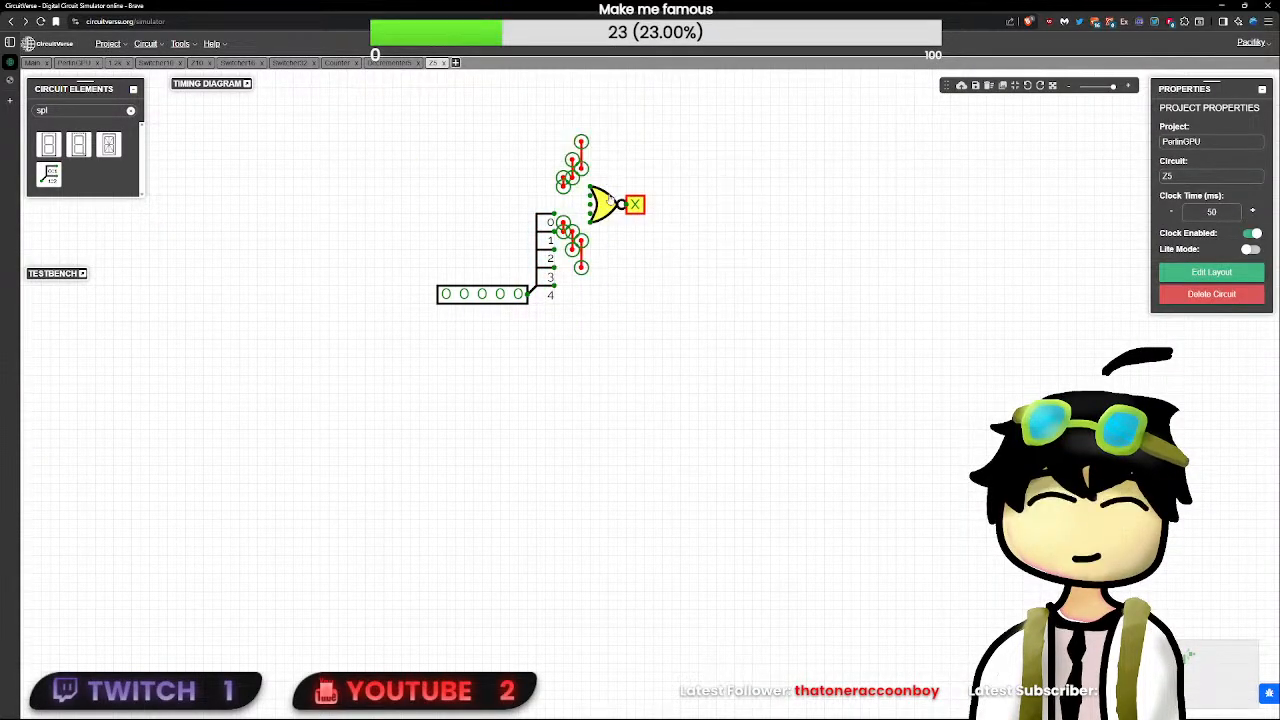
pyautogui.moveTo(612, 205); pyautogui.dragTo(598, 250)
pyautogui.click(554, 222)
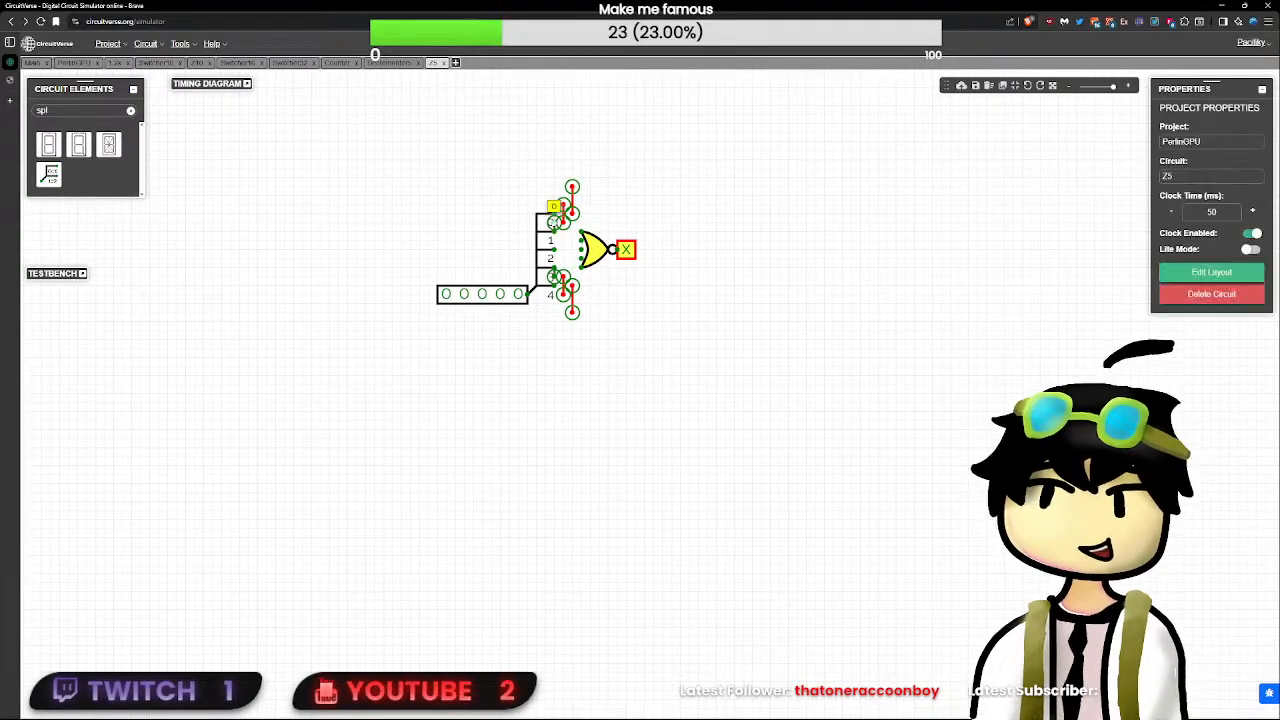
pyautogui.press('Delete')
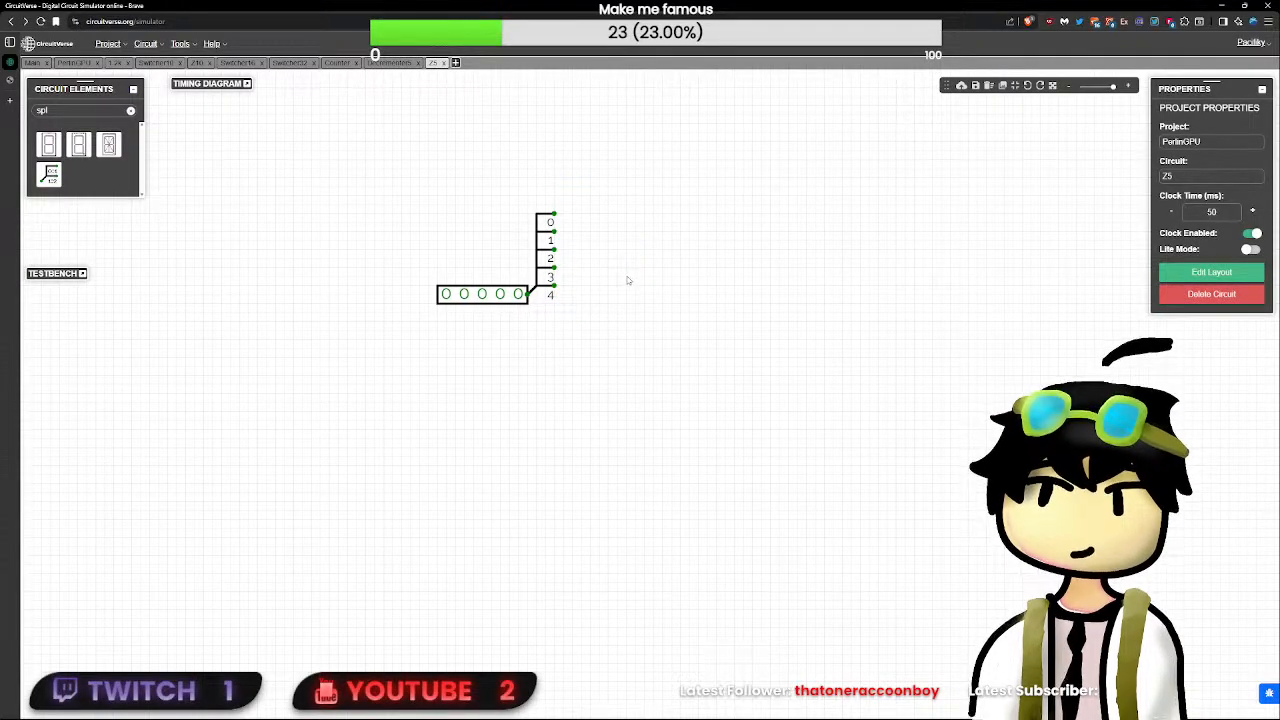
pyautogui.hotkey('ctrl', 'z')
pyautogui.moveTo(593, 283); pyautogui.dragTo(546, 105)
pyautogui.press('Delete')
# - Rearrange the Z5 parts so the NOR gate and its output are centred on the splitter's five outputs
pyautogui.moveTo(718, 246); pyautogui.dragTo(485, 113)
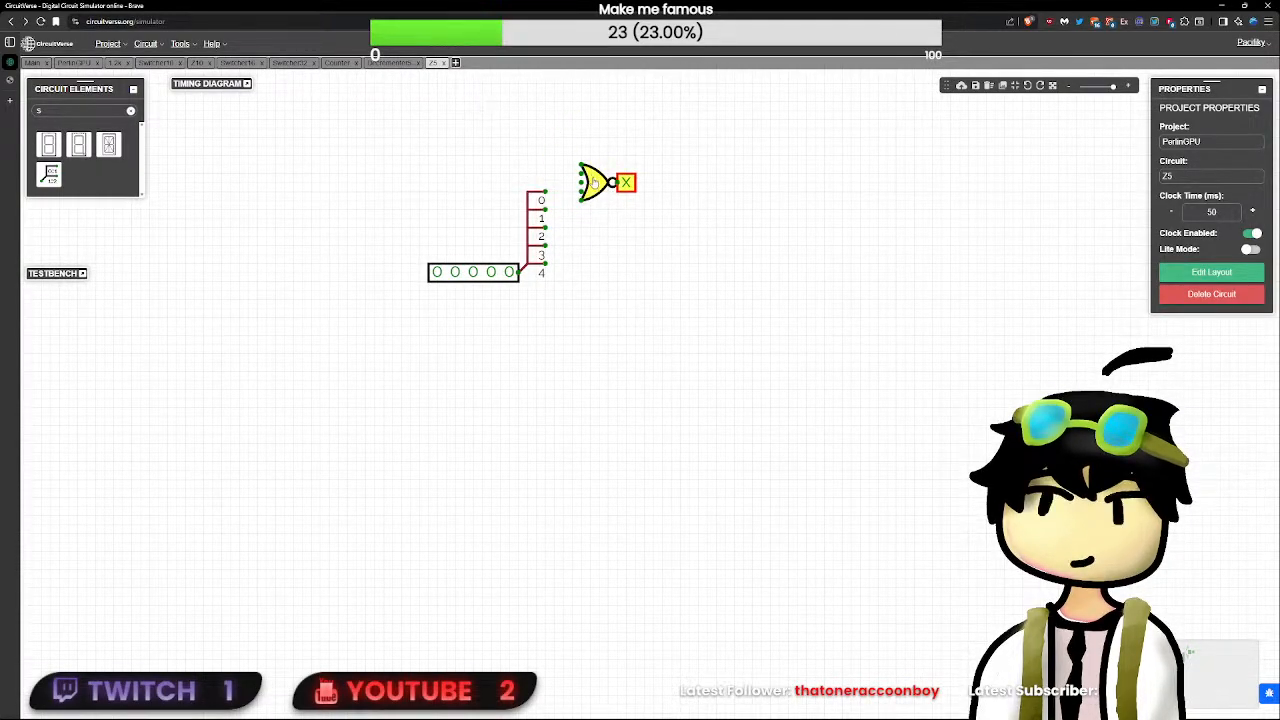
pyautogui.moveTo(596, 180)
pyautogui.mouseDown()
pyautogui.moveTo(596, 234)
pyautogui.moveTo(596, 171)
pyautogui.mouseUp()
pyautogui.moveTo(761, 273); pyautogui.dragTo(552, 124)
pyautogui.moveTo(597, 172); pyautogui.dragTo(605, 216)
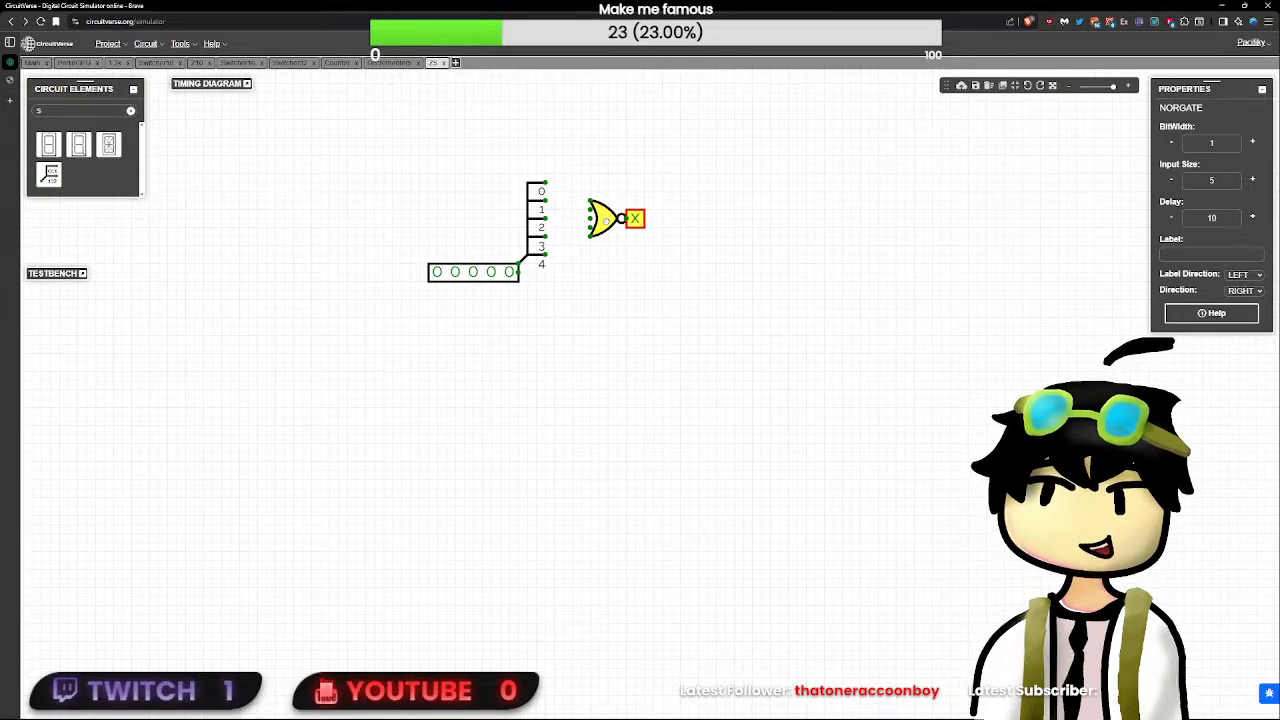
# - Wire the splitter's five outputs to the five inputs of the NOR gate
pyautogui.click(568, 205)
pyautogui.moveTo(545, 184)
pyautogui.mouseDown()
pyautogui.moveTo(592, 190)
pyautogui.moveTo(591, 201)
pyautogui.mouseUp()
pyautogui.moveTo(545, 255)
pyautogui.mouseDown()
pyautogui.moveTo(591, 237)
pyautogui.moveTo(545, 236)
pyautogui.moveTo(590, 228)
pyautogui.moveTo(562, 209)
pyautogui.mouseUp()
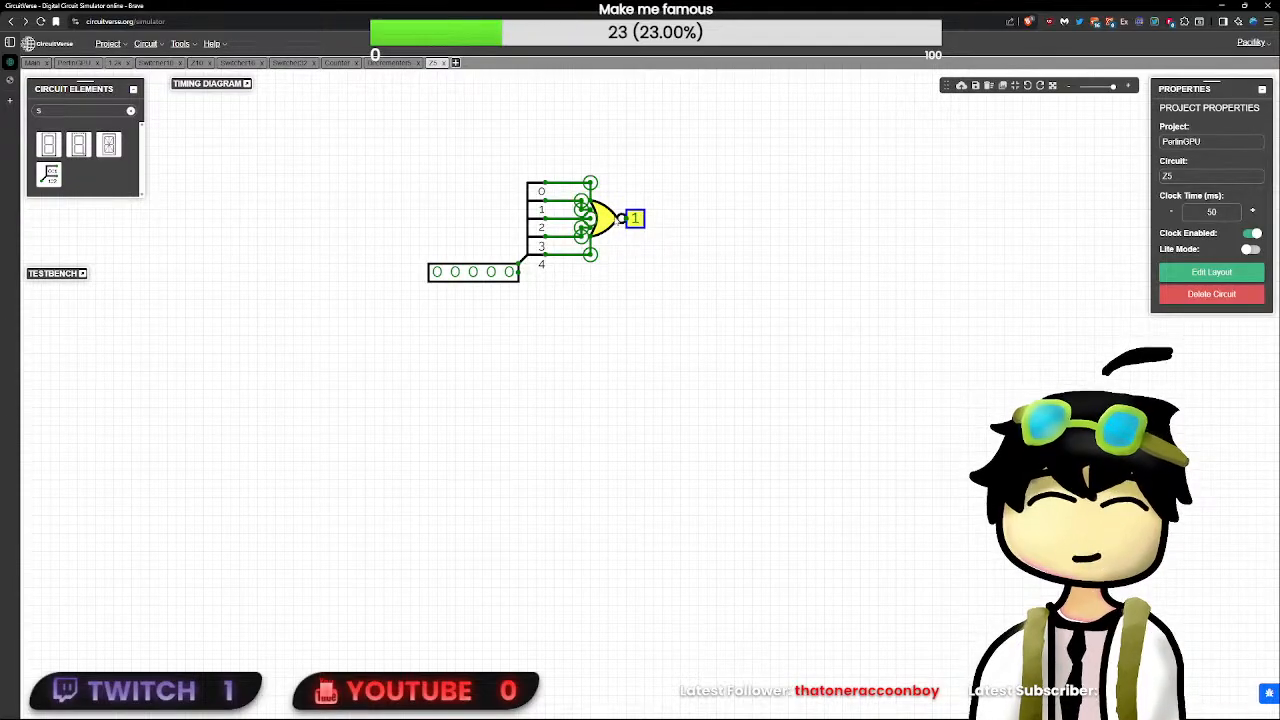
# - Move the NOR gate, its output and the wire corners closer to the splitter to compact the circuit
pyautogui.moveTo(600, 218)
pyautogui.mouseDown()
pyautogui.moveTo(573, 218)
pyautogui.moveTo(600, 218)
pyautogui.mouseUp()
pyautogui.click(641, 265)
pyautogui.moveTo(752, 326); pyautogui.dragTo(570, 154)
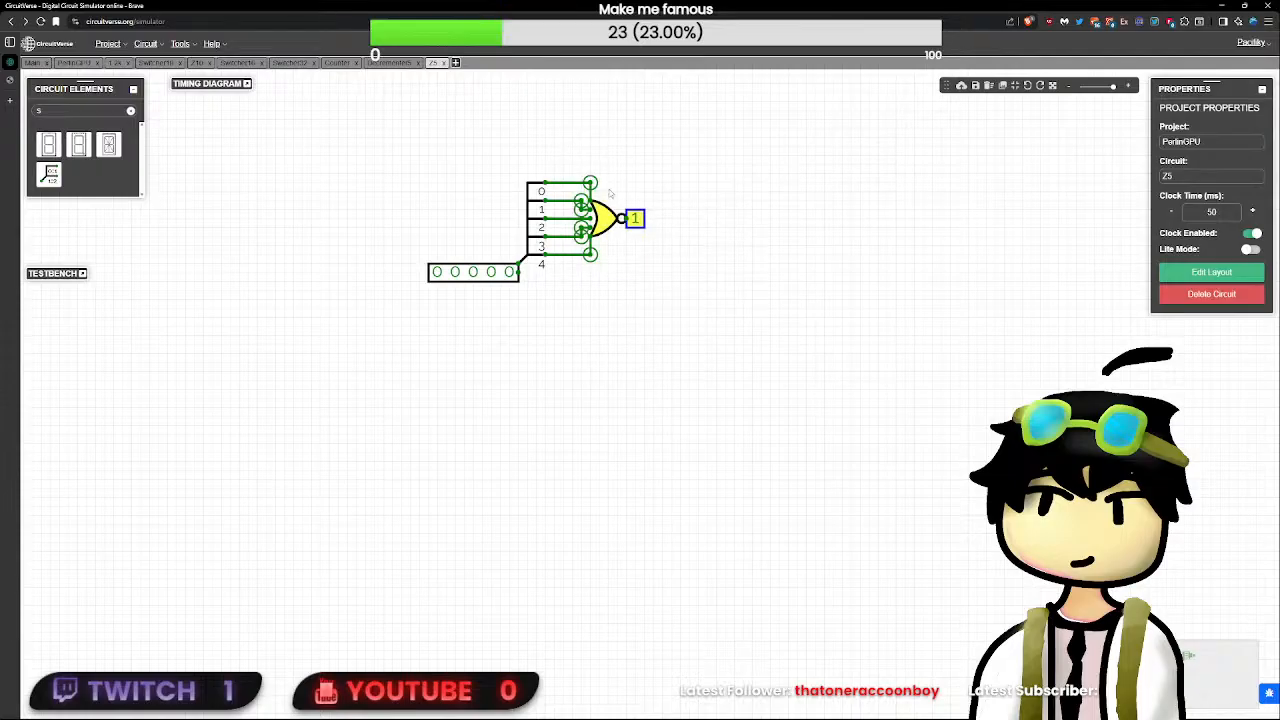
pyautogui.moveTo(612, 230); pyautogui.dragTo(585, 230)
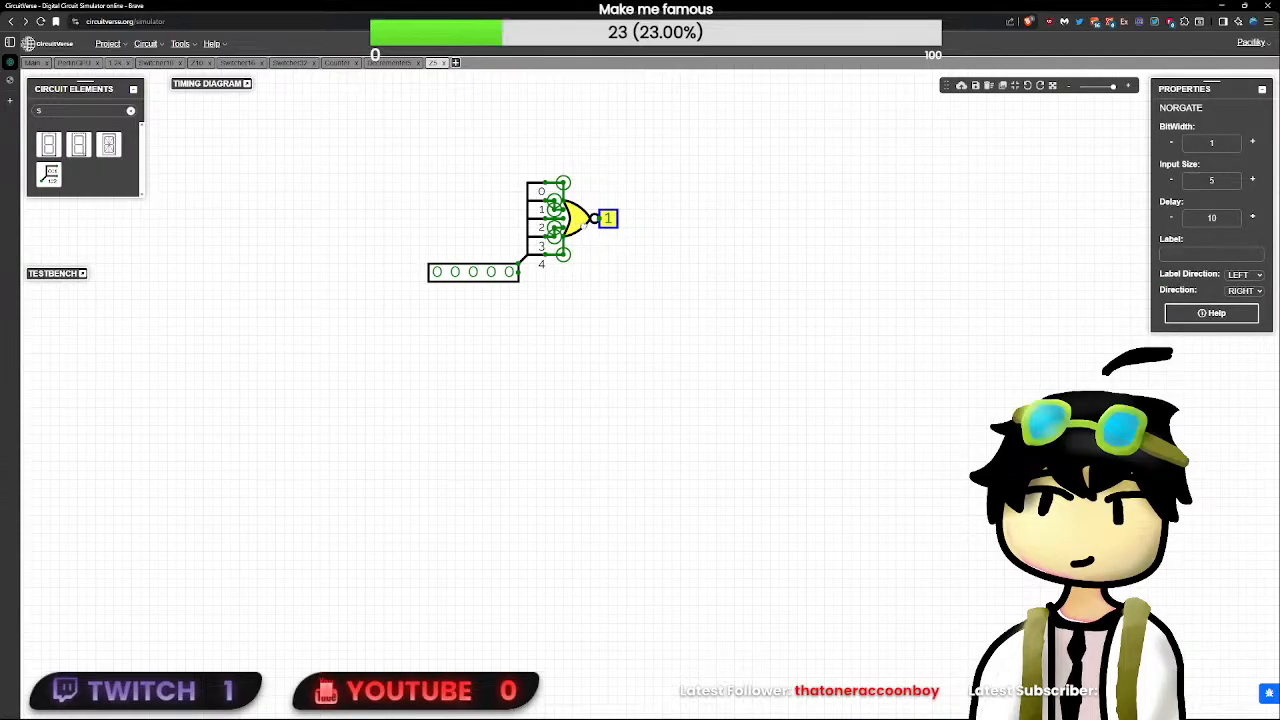
pyautogui.click(660, 266)
# - Set the delay of the NOR gate and of the splitter to 0
pyautogui.scroll(2, 623, 327)
pyautogui.click(565, 190)
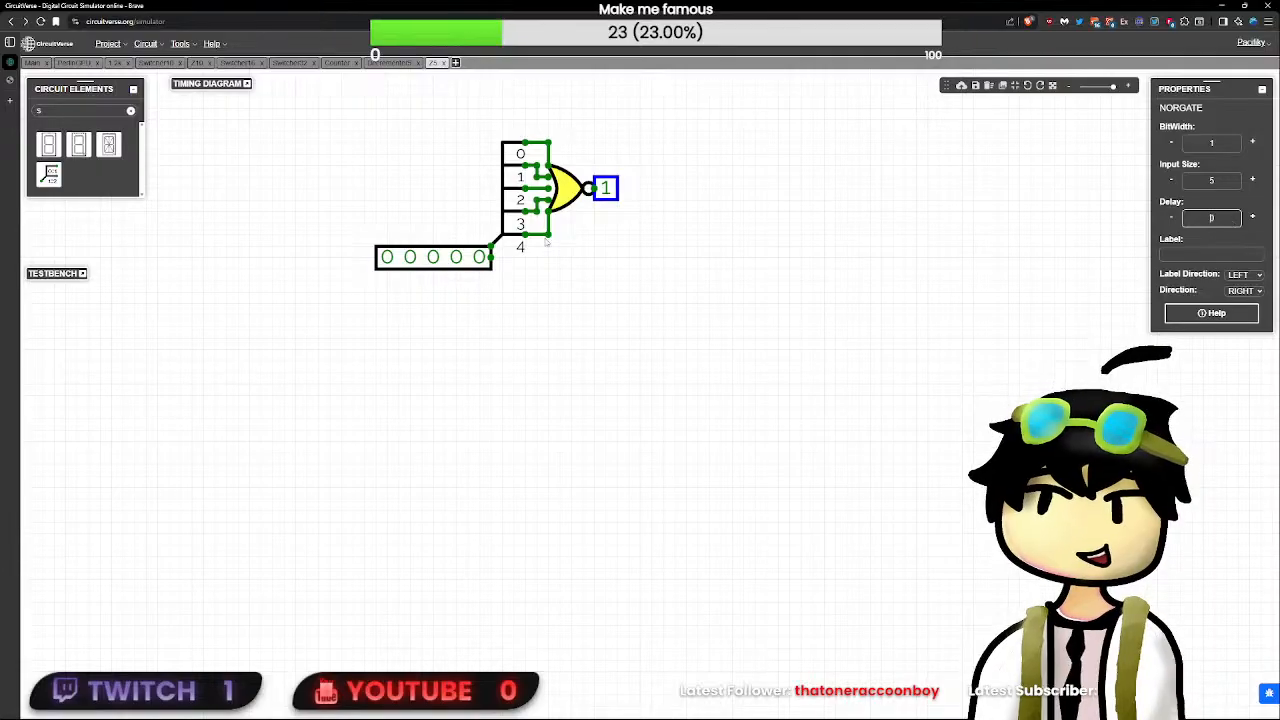
pyautogui.click(1128, 210)
pyautogui.click(511, 177)
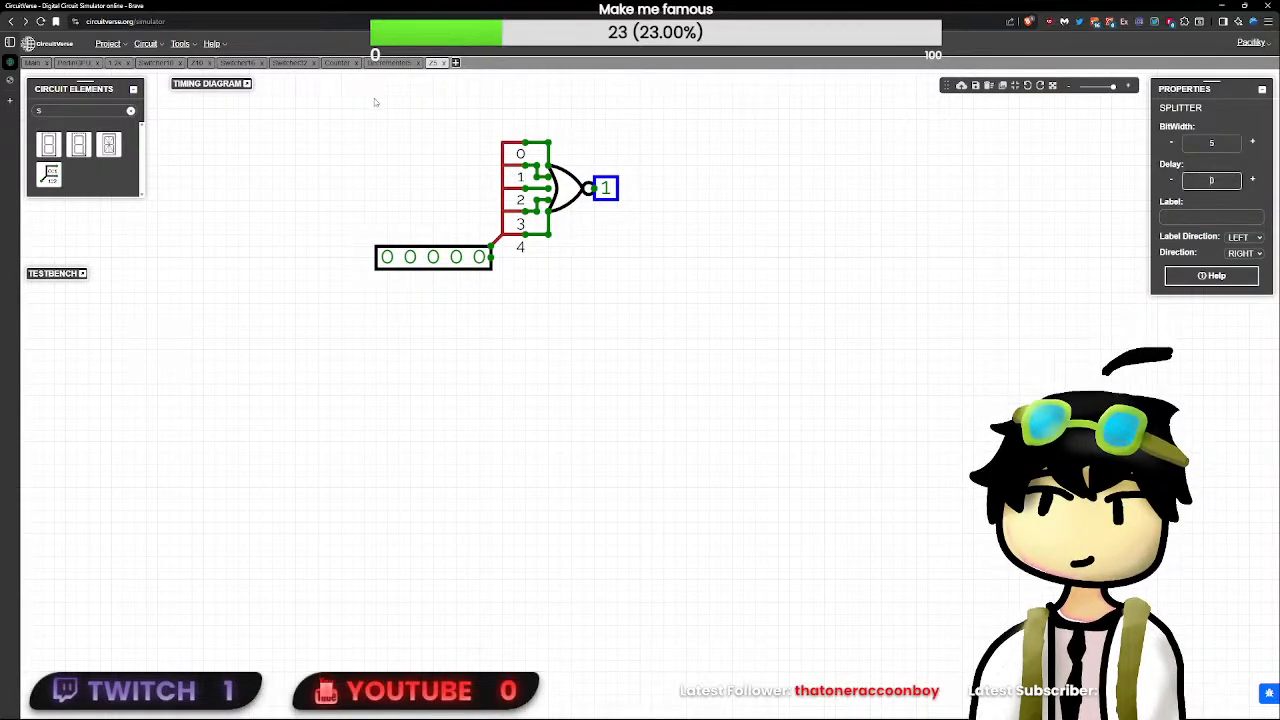
# - Return to the Decrementer5 circuit and insert the Z5 circuit as a subcircuit
pyautogui.click(389, 62)
pyautogui.rightClick(832, 432)
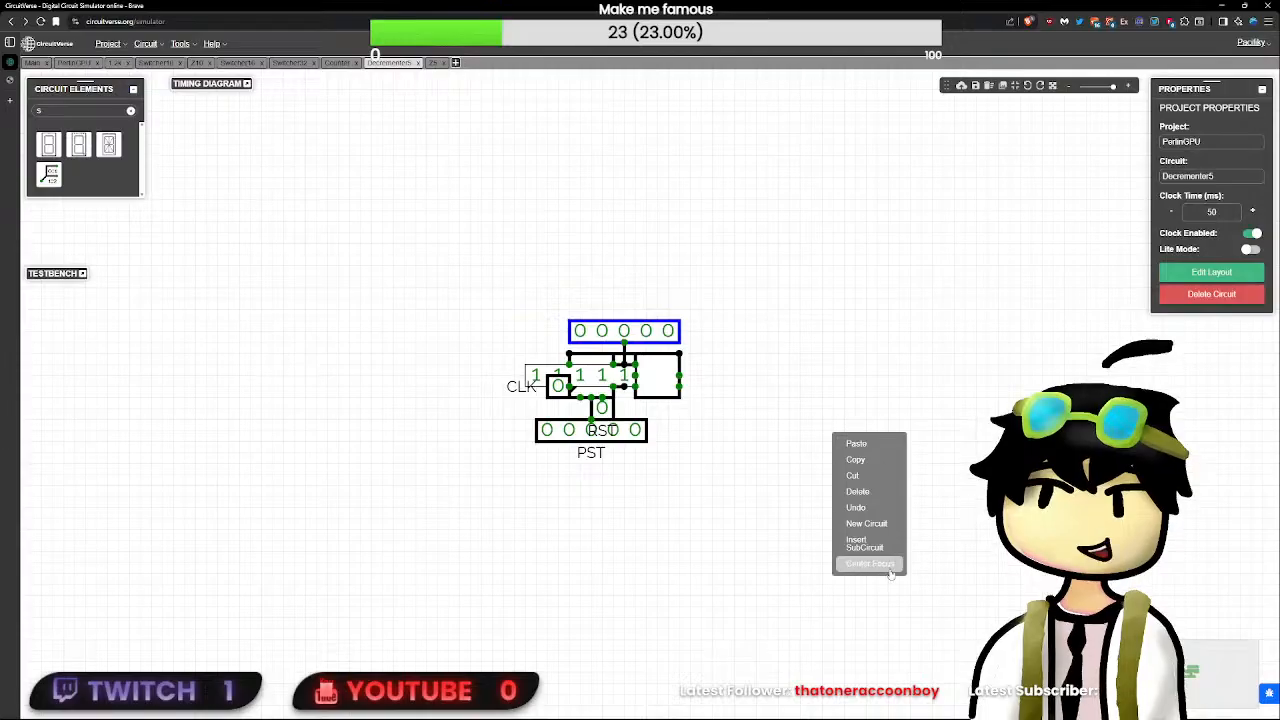
pyautogui.click(866, 545)
pyautogui.click(722, 383)
pyautogui.click(670, 405)
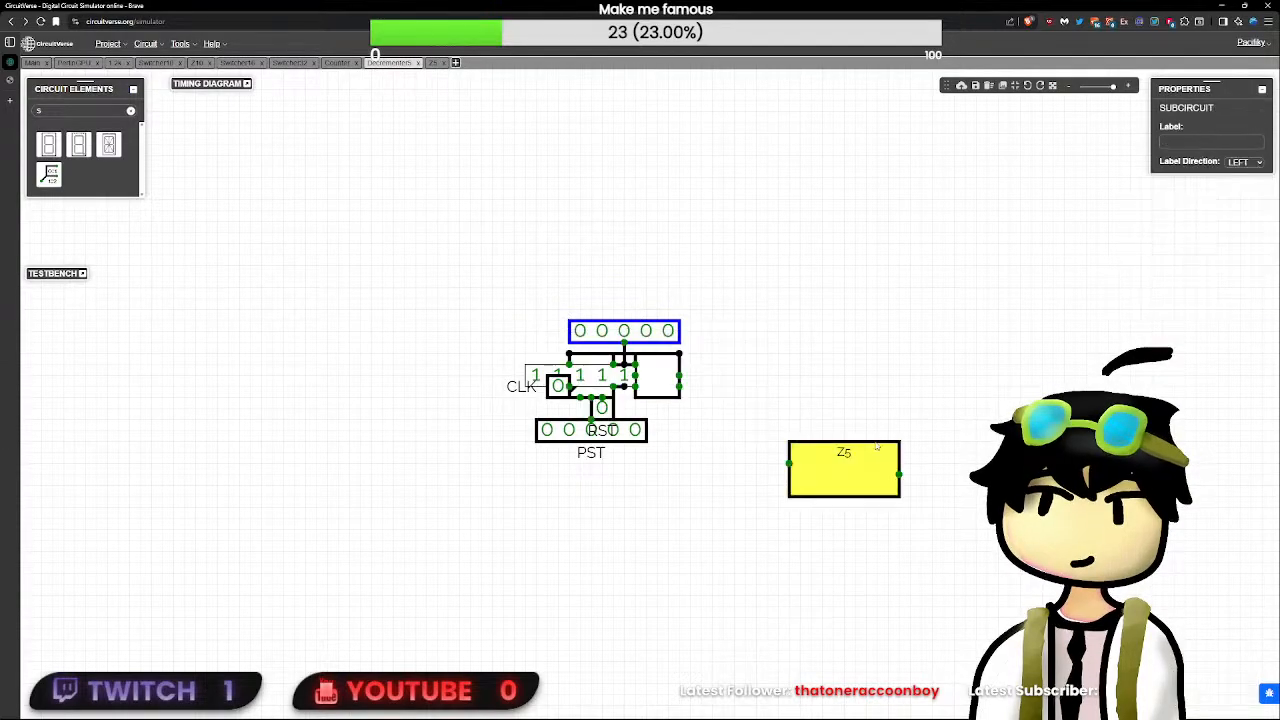
# - Open Z5's layout for editing, raise its input and output nodes level with the title, and shift the title left
pyautogui.doubleClick(876, 446)
pyautogui.click(1201, 275)
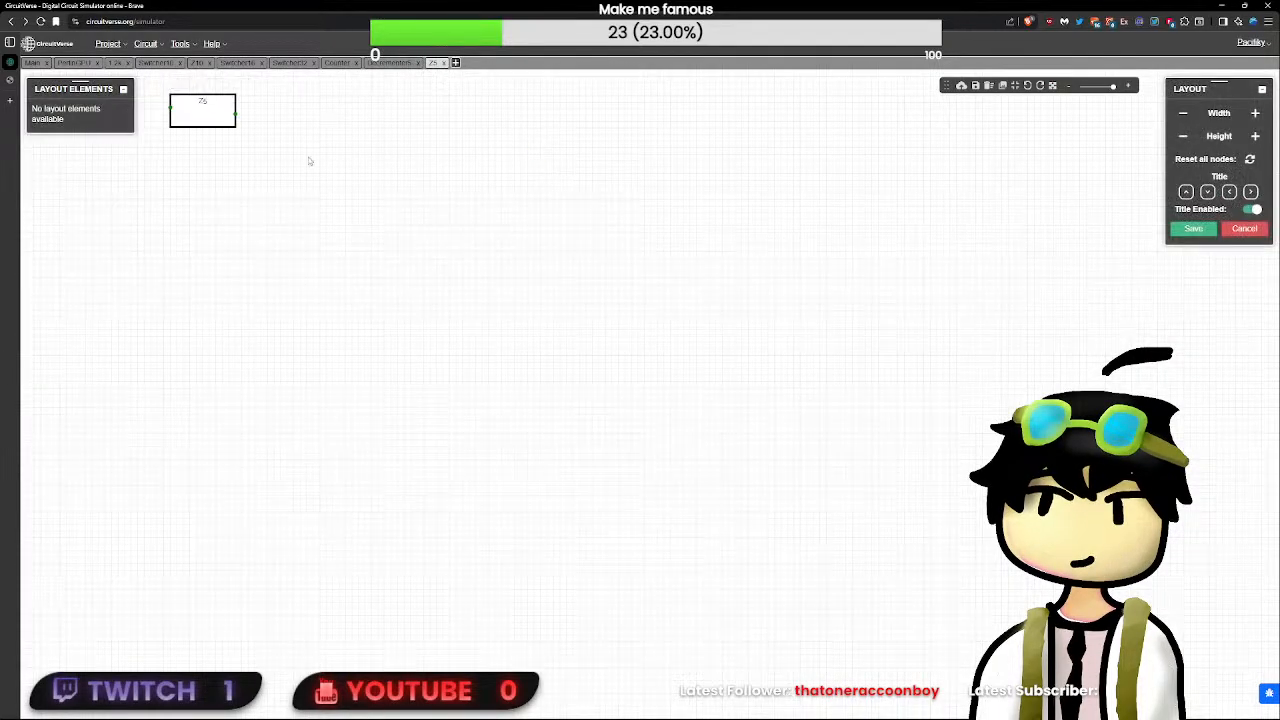
pyautogui.click(533, 352)
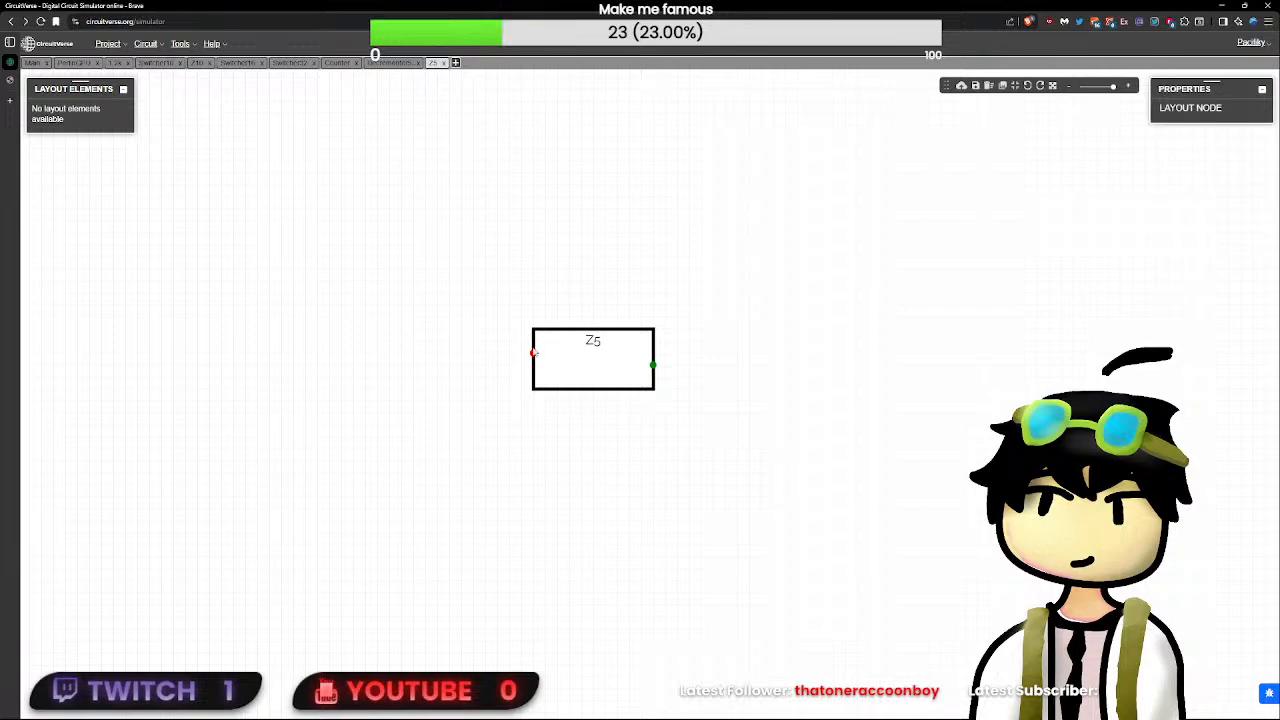
pyautogui.click(741, 364)
pyautogui.click(1230, 193)
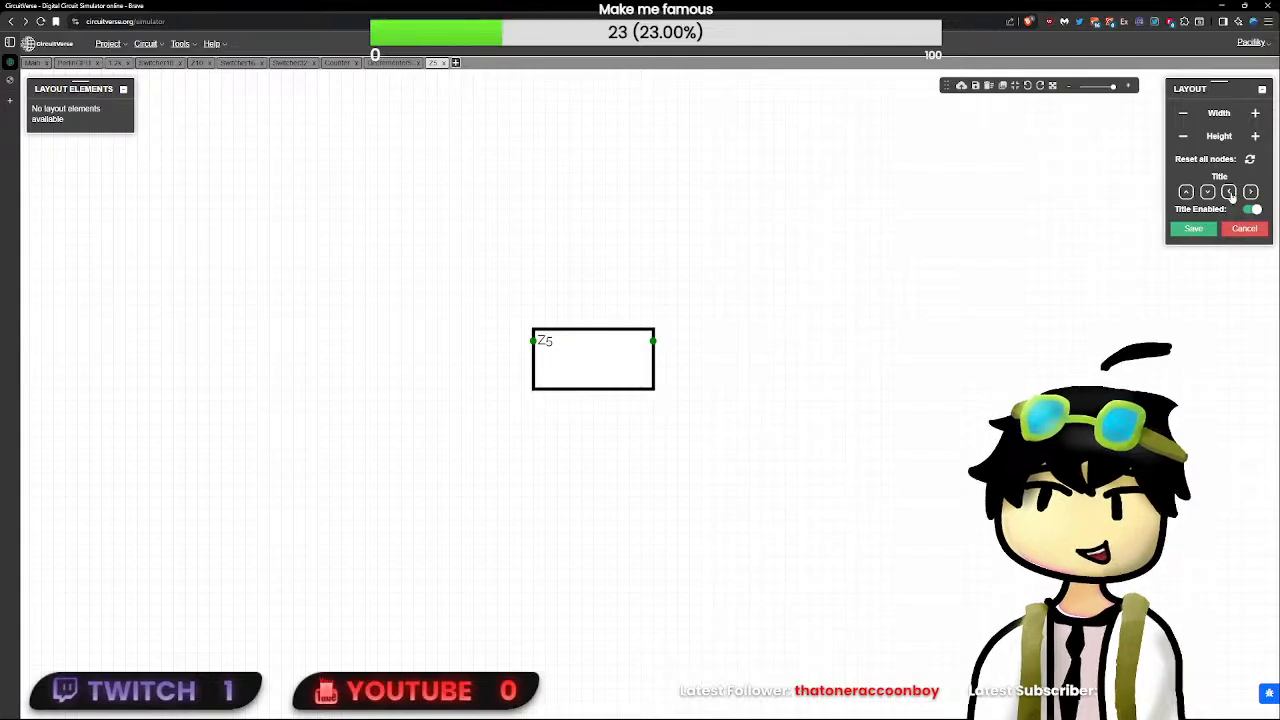
# - Shrink the width and height of the Z5 layout box around its title and save the layout
pyautogui.click(1183, 114)
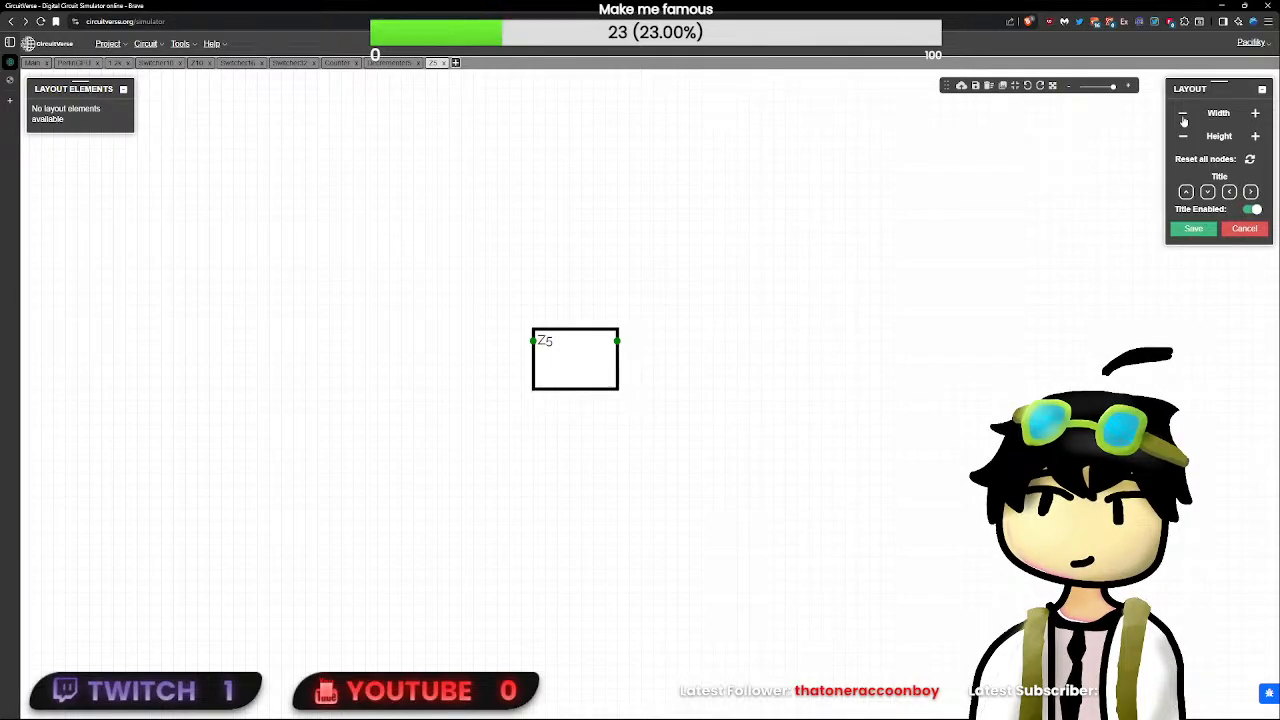
pyautogui.click(1183, 114)
pyautogui.click(1183, 114)
pyautogui.click(1183, 114)
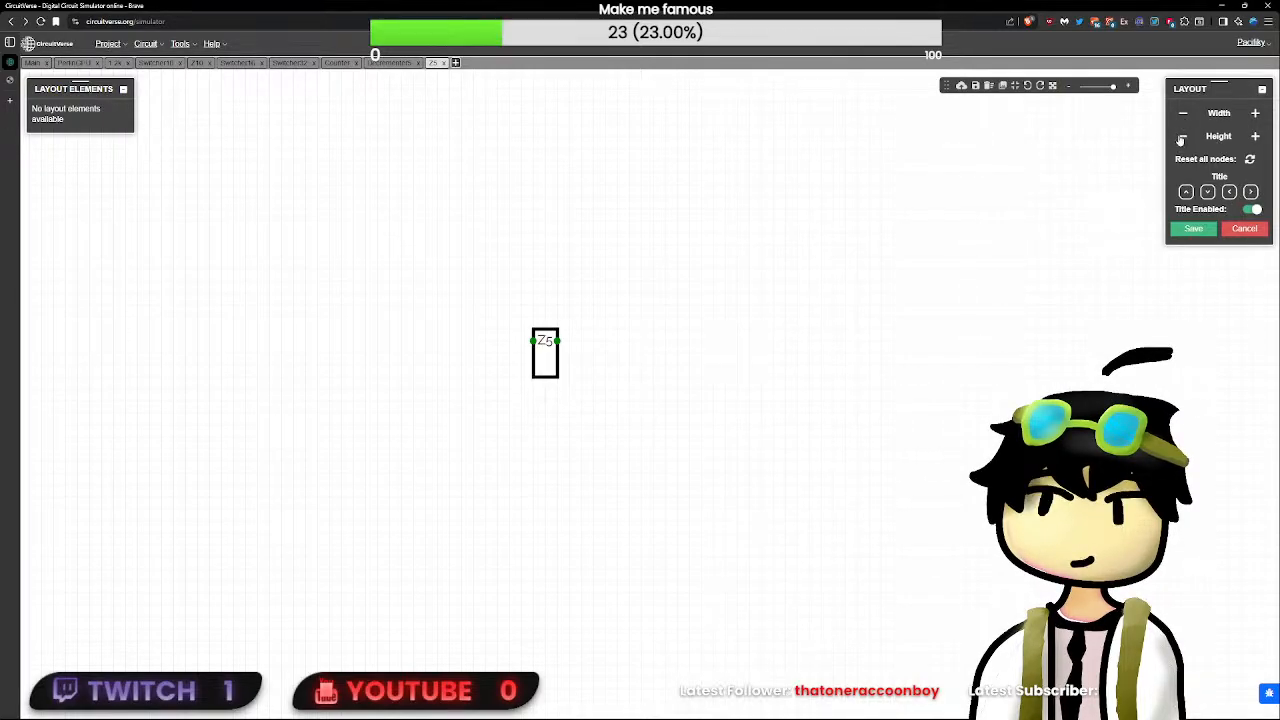
pyautogui.click(1194, 230)
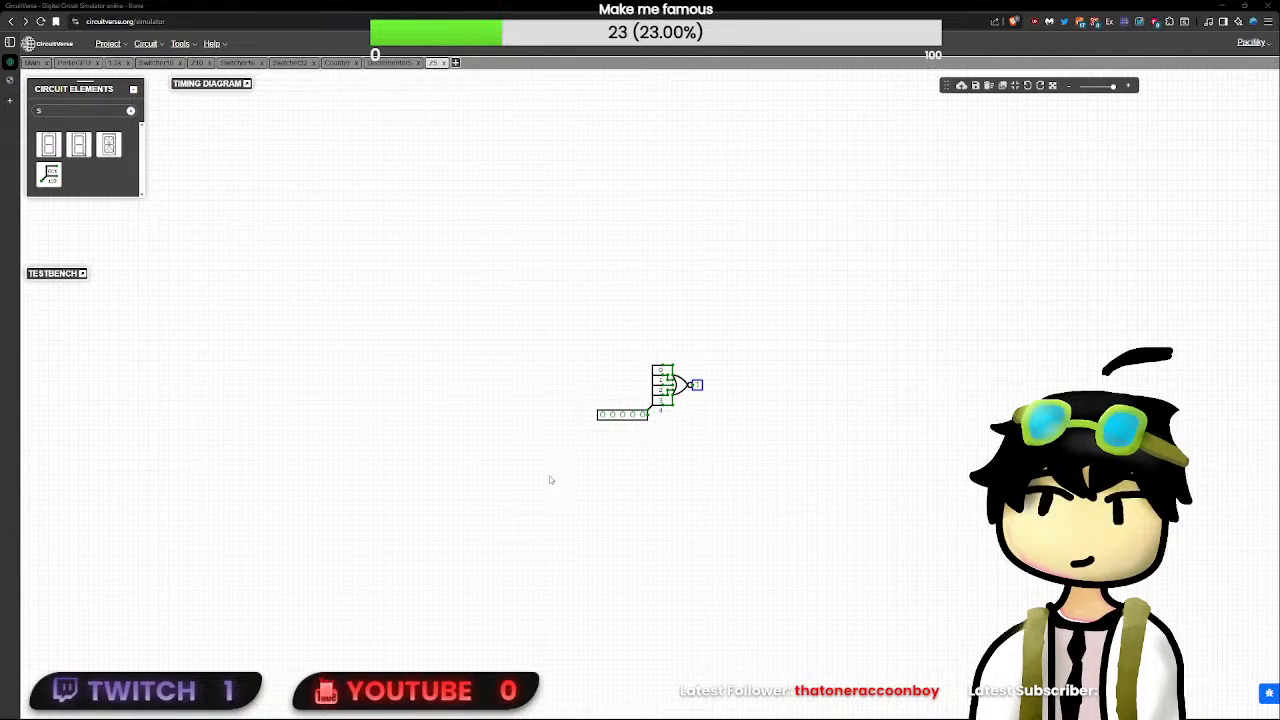
# - Check the delay settings of the NOR gate, splitter and input in the Z5 circuit
pyautogui.scroll(9, 716, 436)
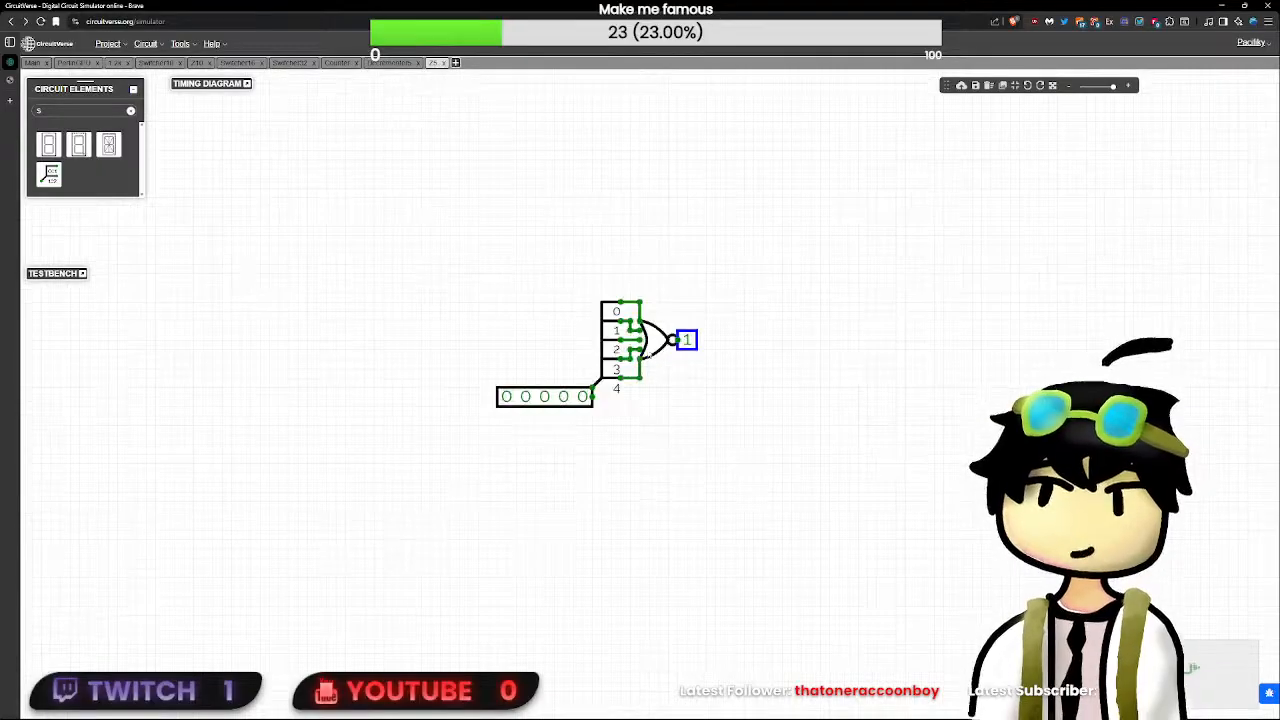
pyautogui.moveTo(730, 341); pyautogui.dragTo(742, 404)
pyautogui.click(675, 411)
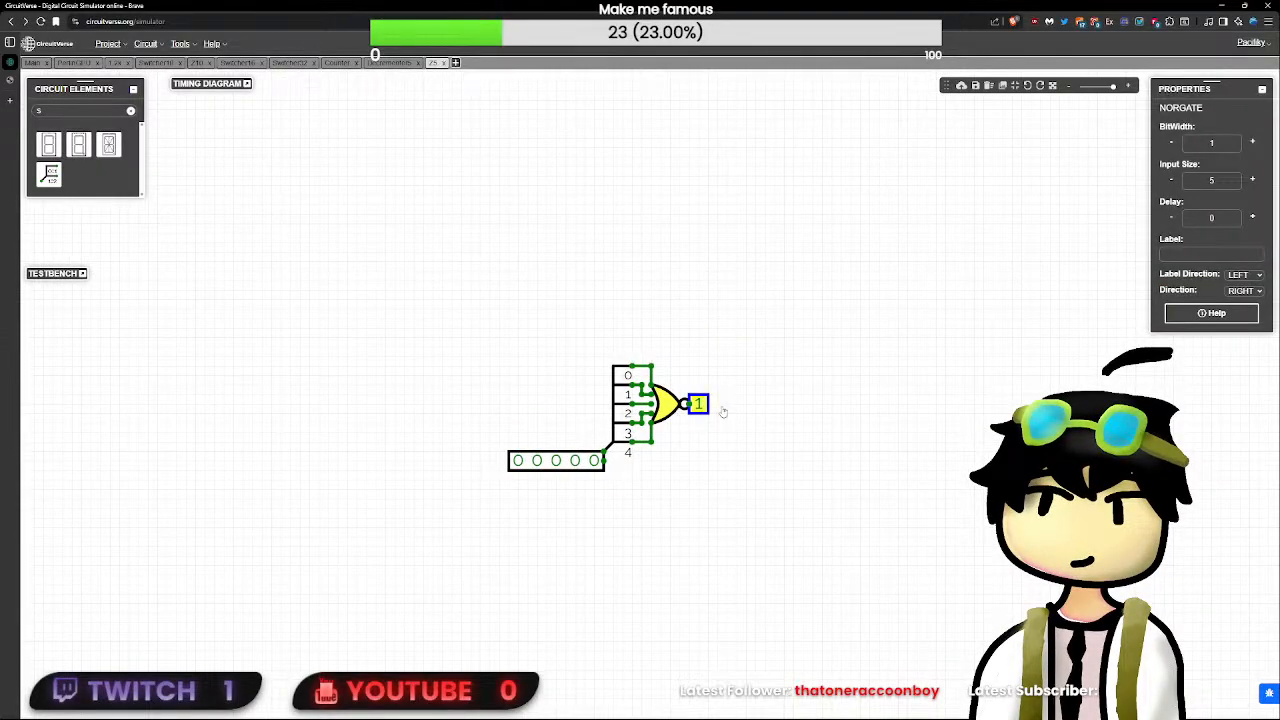
pyautogui.click(618, 404)
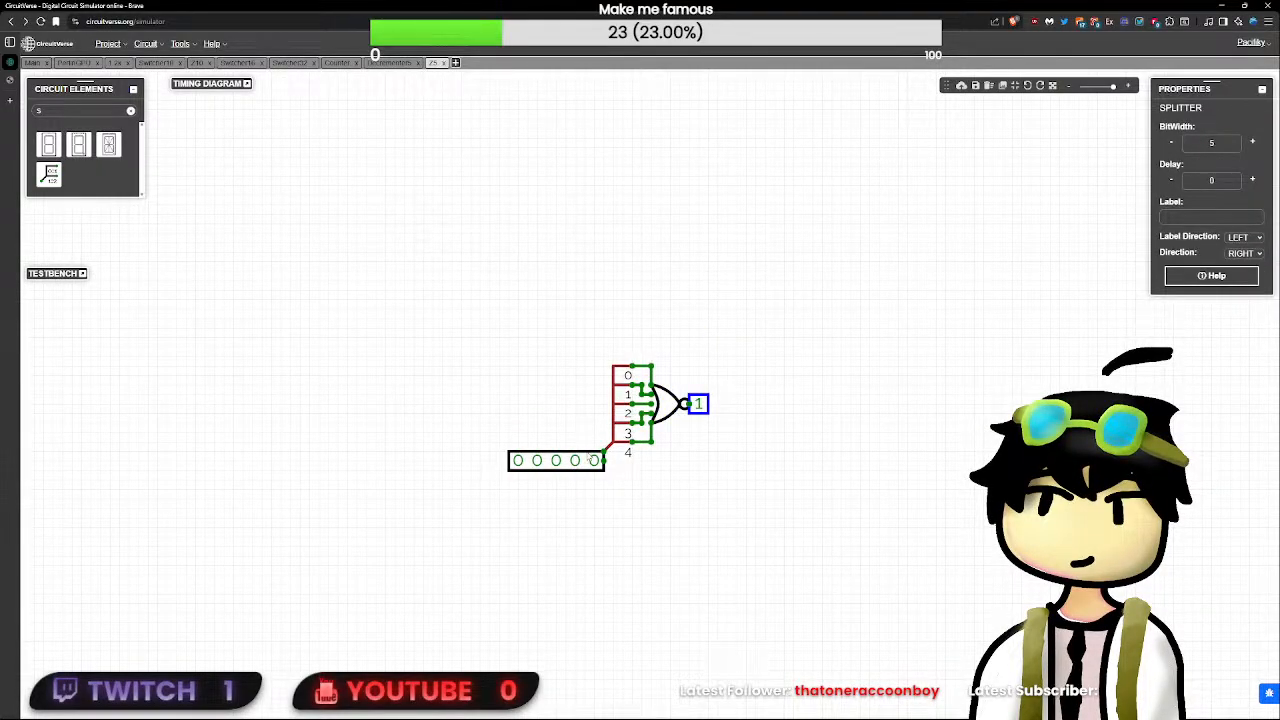
pyautogui.click(590, 461)
pyautogui.click(690, 455)
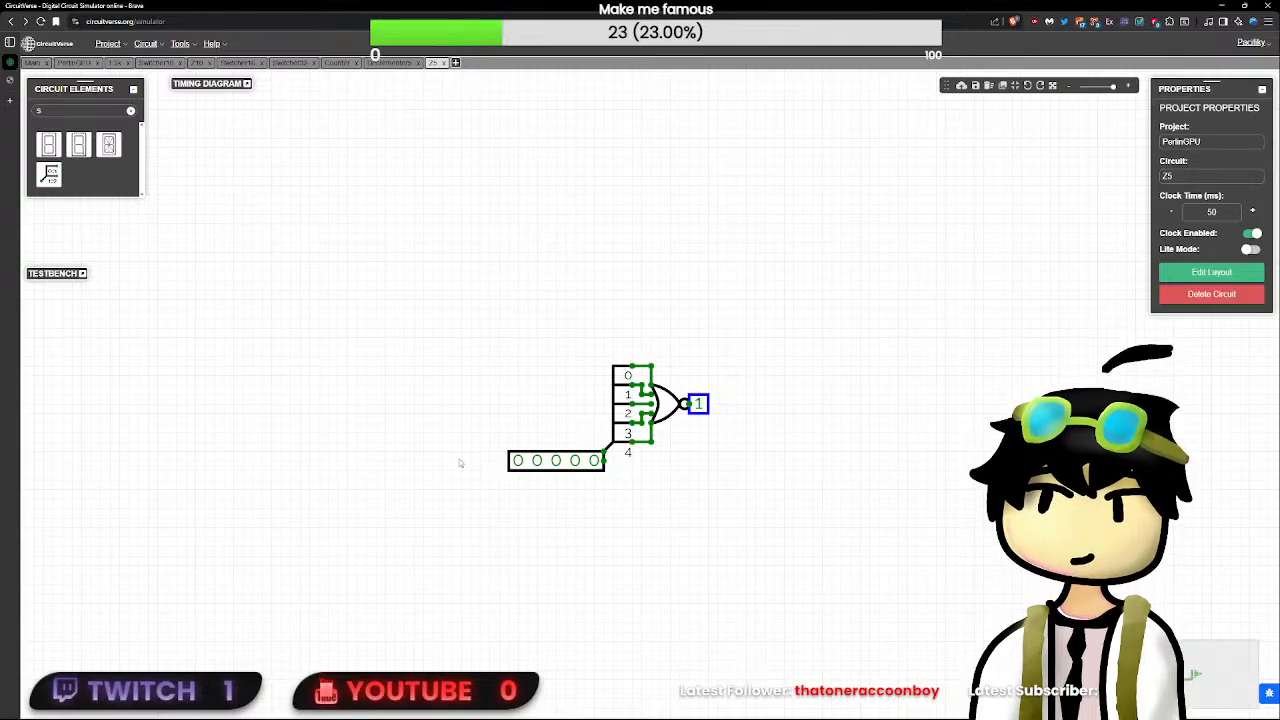
pyautogui.click(559, 460)
pyautogui.click(557, 460)
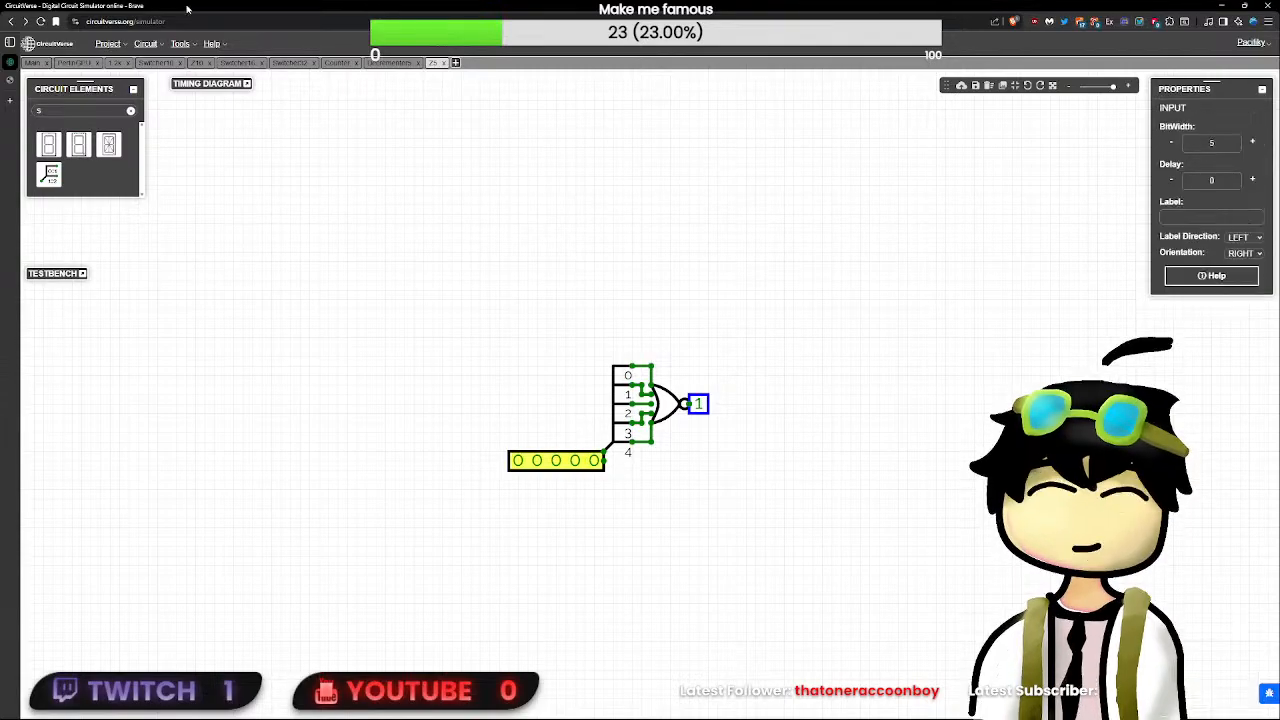
# - Return to the Decrementer5 circuit and move the Z5 subcircuit over to the adder
pyautogui.click(389, 62)
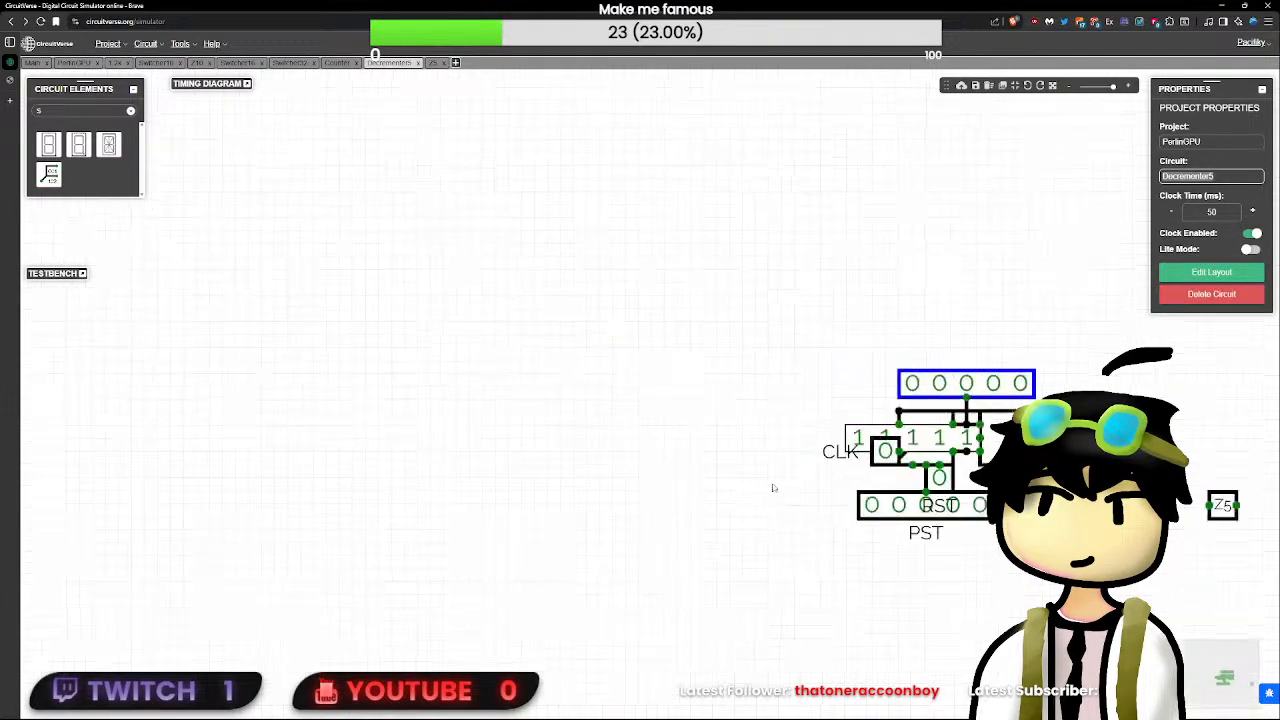
pyautogui.moveTo(740, 400); pyautogui.dragTo(763, 408)
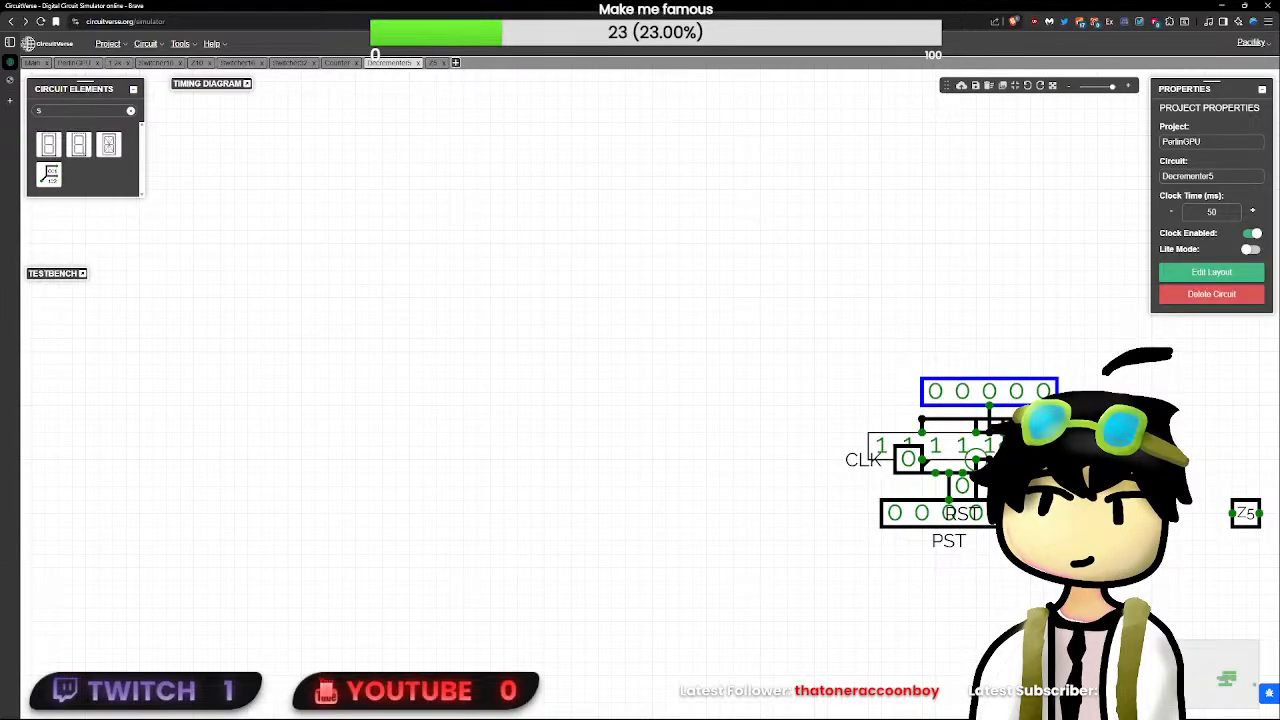
pyautogui.click(1030, 446)
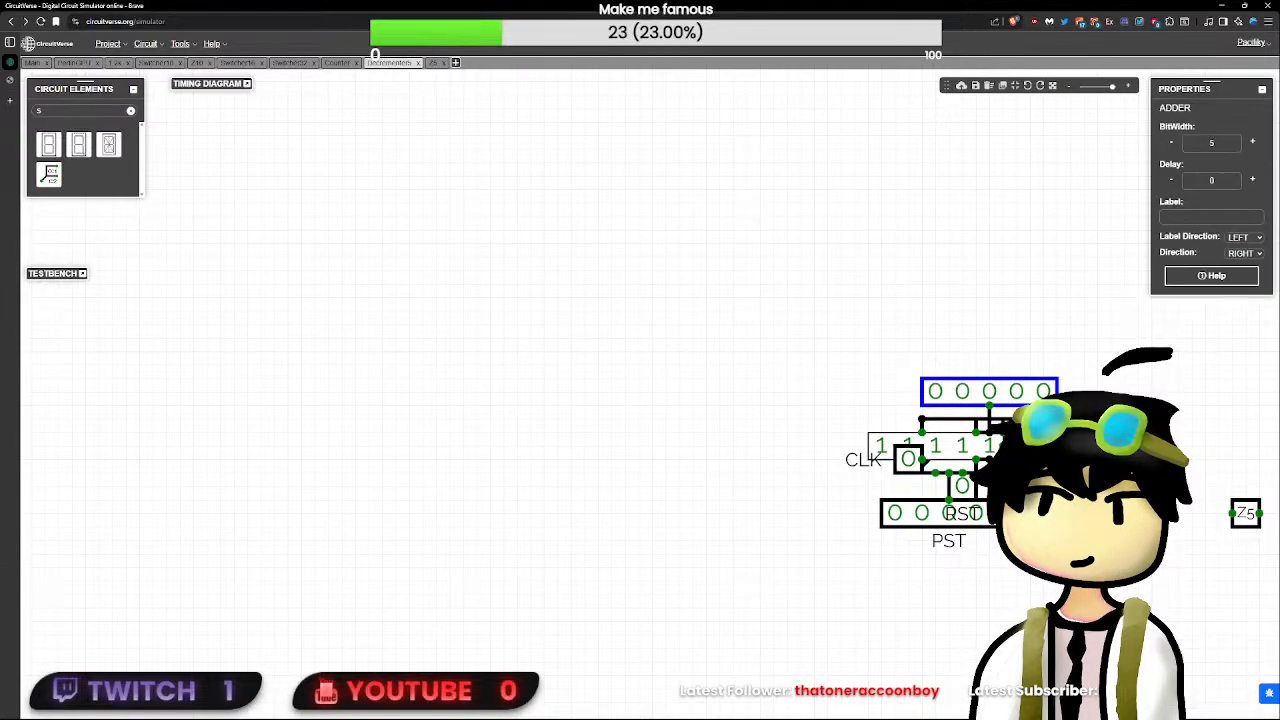
pyautogui.click(1240, 514)
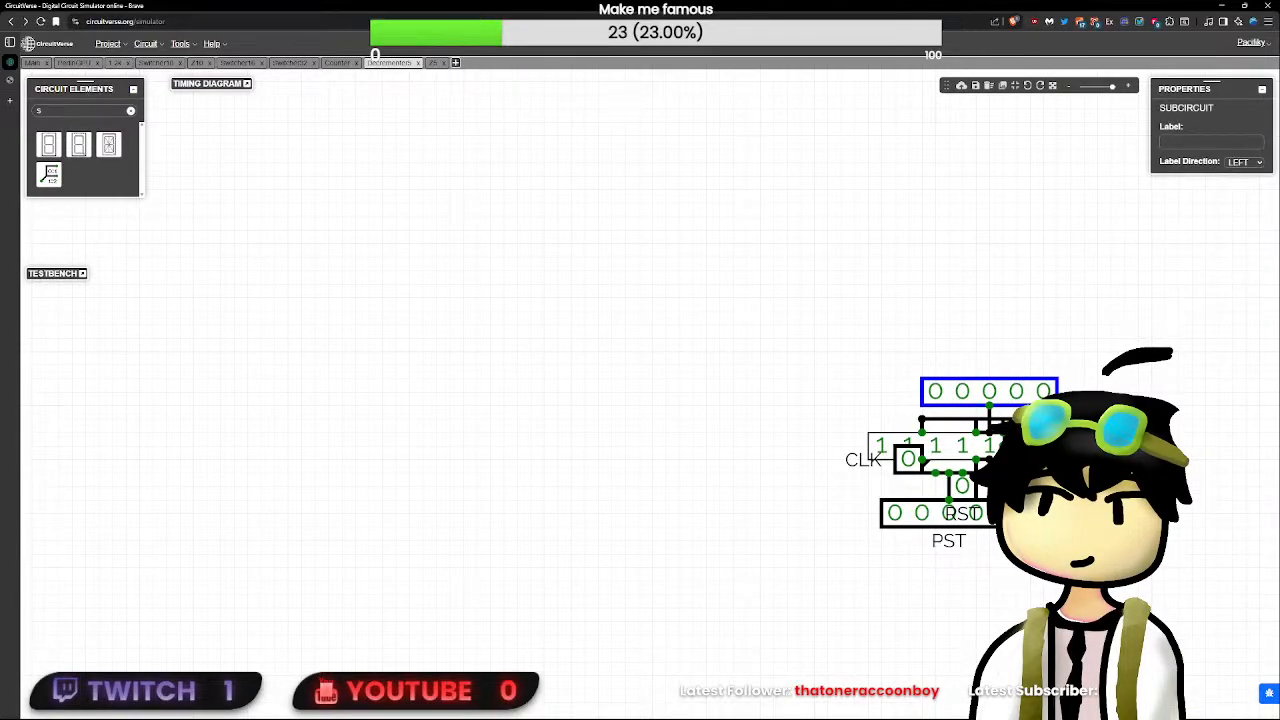
# - Shift the 5-bit constant beside the adder and delete the stray wire node next to it
pyautogui.click(1030, 446)
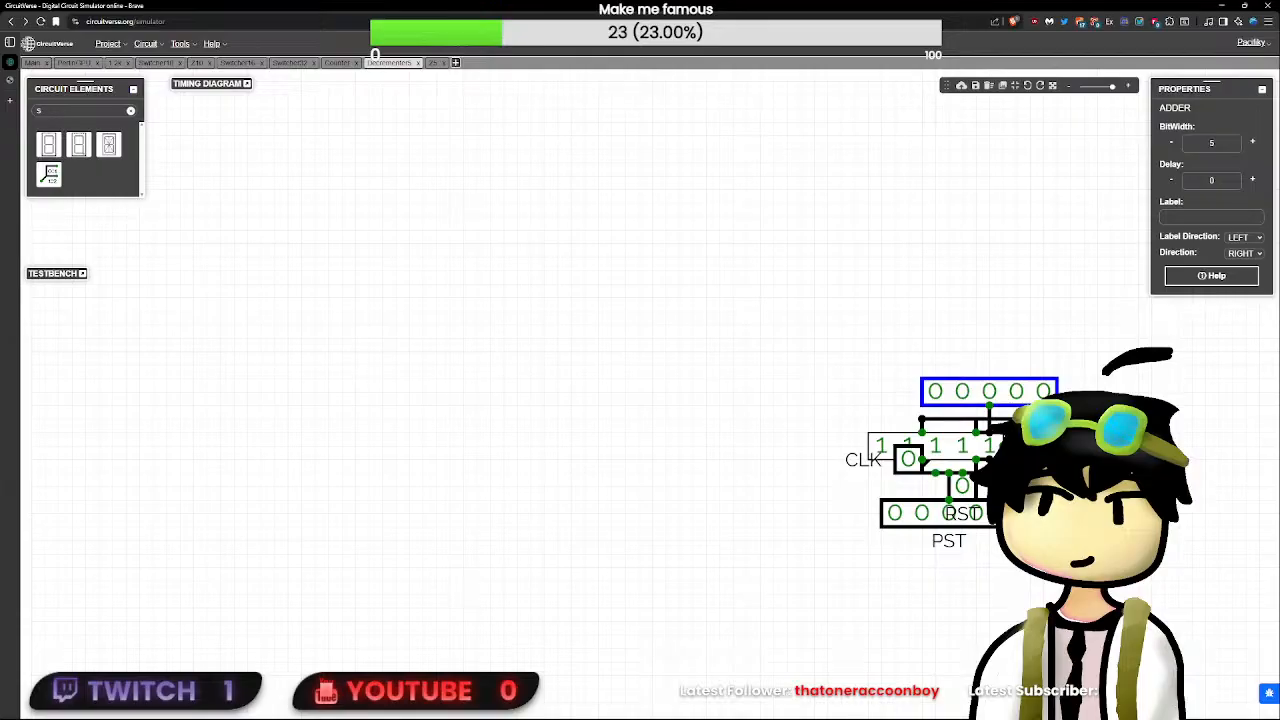
pyautogui.click(985, 449)
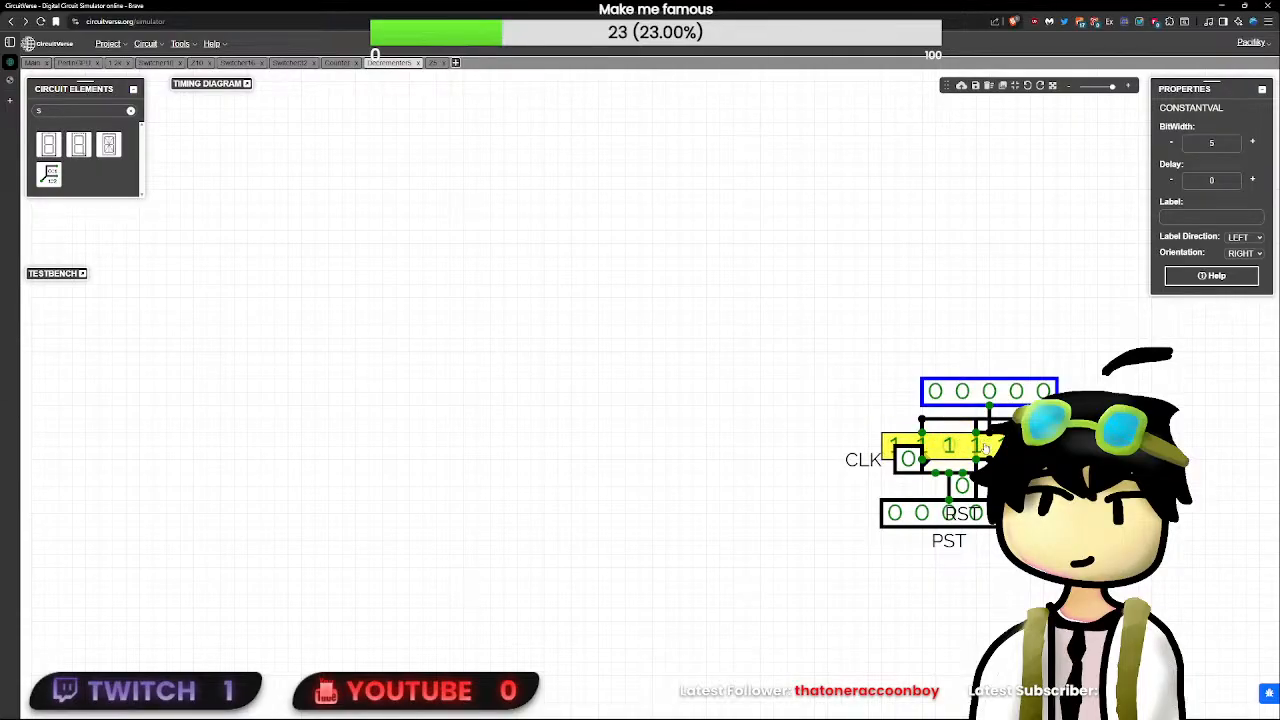
pyautogui.click(1000, 474)
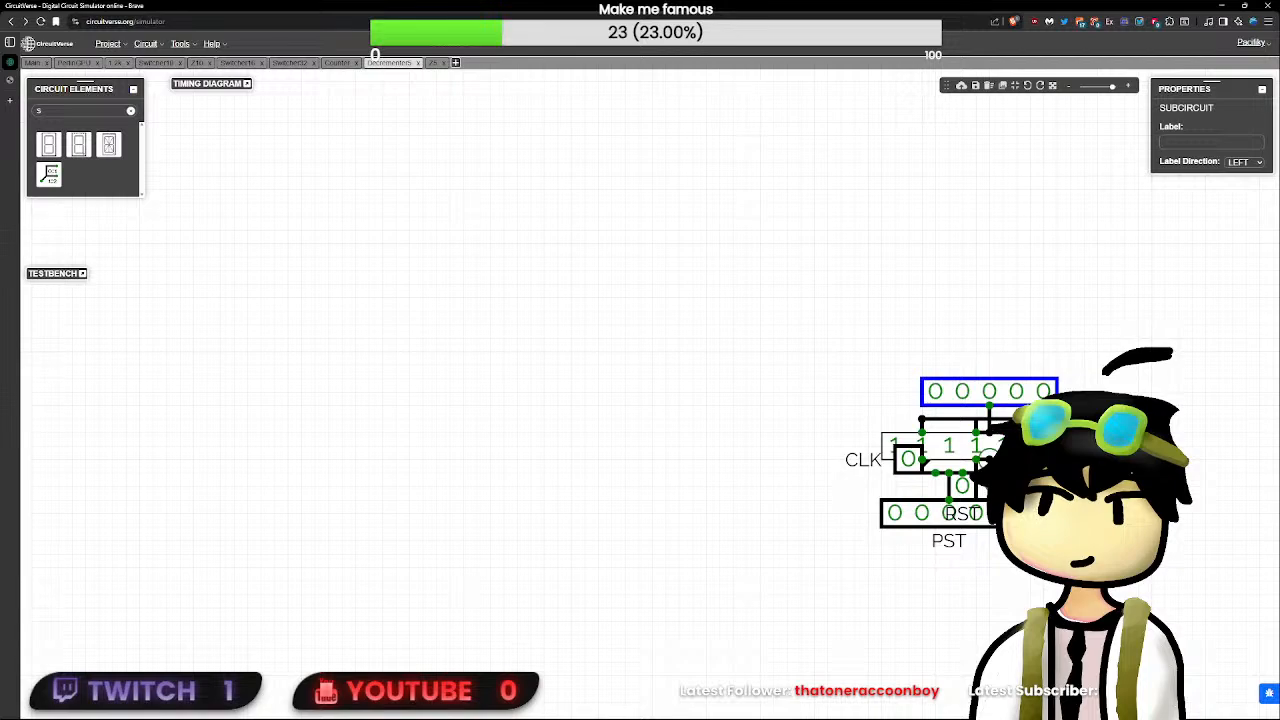
pyautogui.click(989, 459)
pyautogui.press('Delete')
pyautogui.click(998, 470)
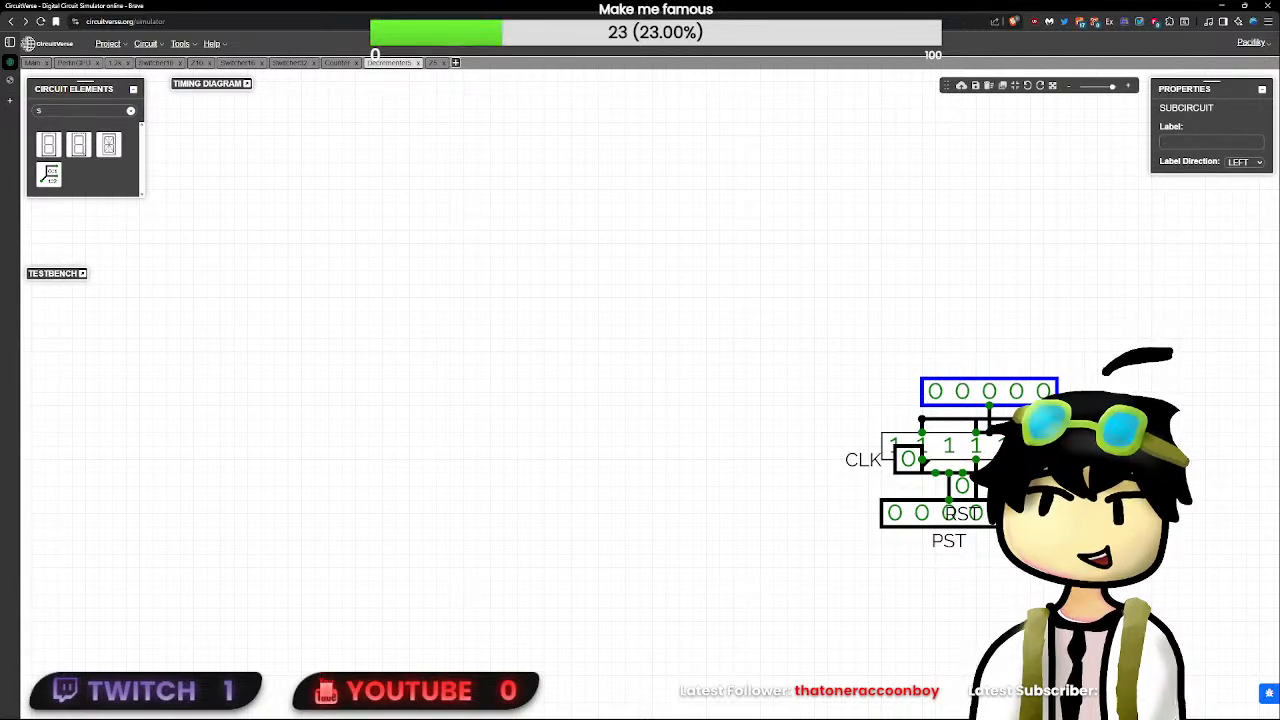
# - Move the 5-bit constant back beside the adder, raise the 5-bit output, and connect Z5 to the wire below it
pyautogui.click(1004, 436)
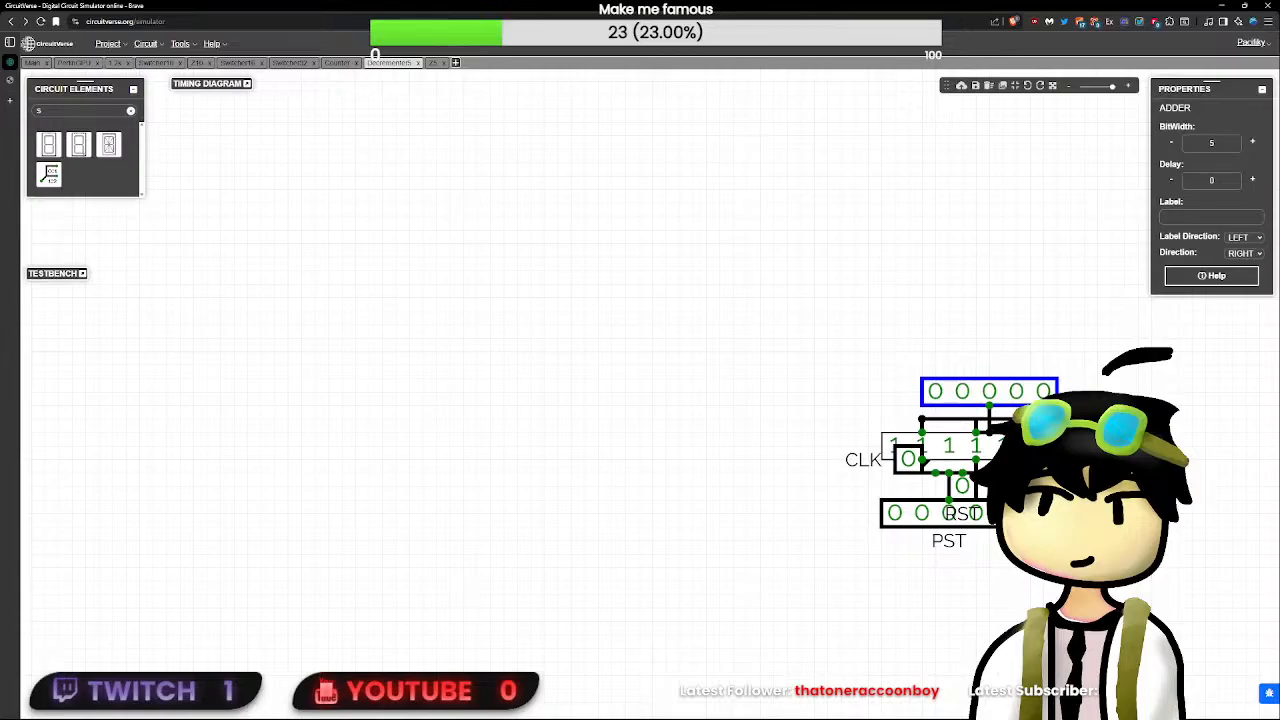
pyautogui.moveTo(992, 452); pyautogui.dragTo(979, 452)
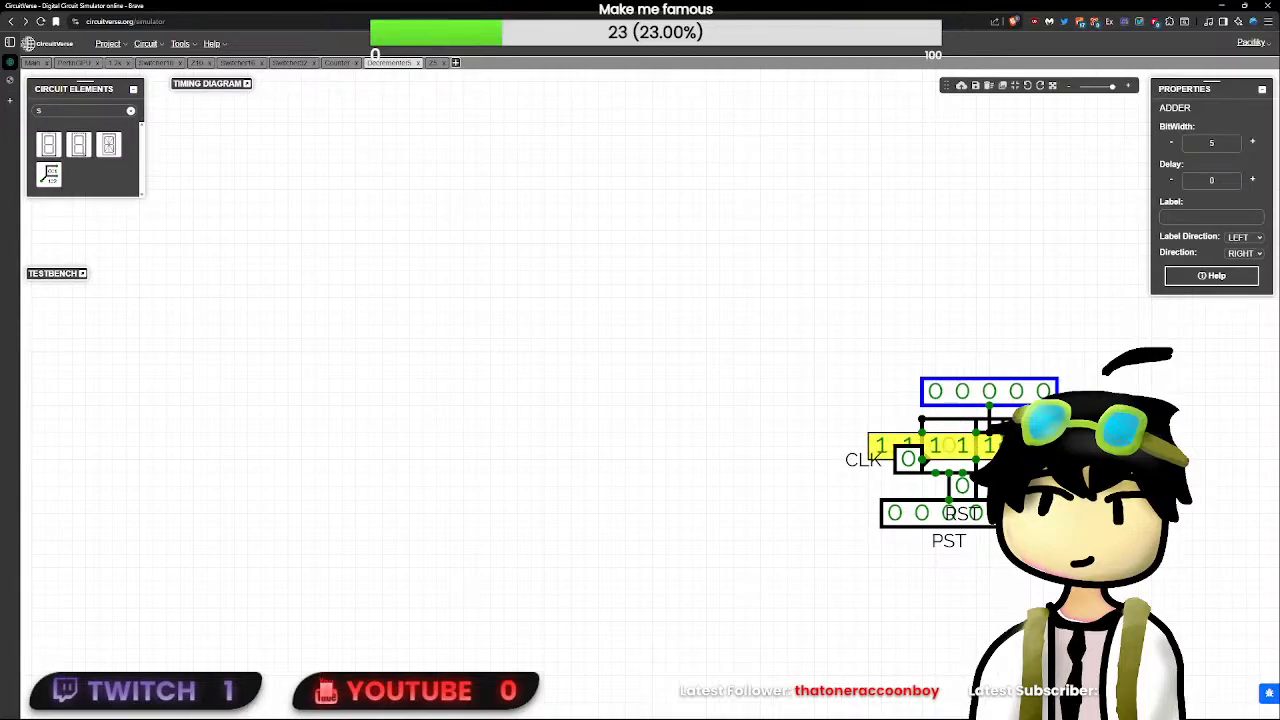
pyautogui.moveTo(989, 391)
pyautogui.mouseDown()
pyautogui.moveTo(988, 366)
pyautogui.moveTo(1015, 390)
pyautogui.moveTo(1012, 371)
pyautogui.moveTo(990, 405)
pyautogui.moveTo(1003, 405)
pyautogui.mouseUp()
pyautogui.click(1044, 440)
# - Find the Output element, add a 1-bit output, and attach it to the output node of Z5
pyautogui.hotkey('ctrl', 'a')
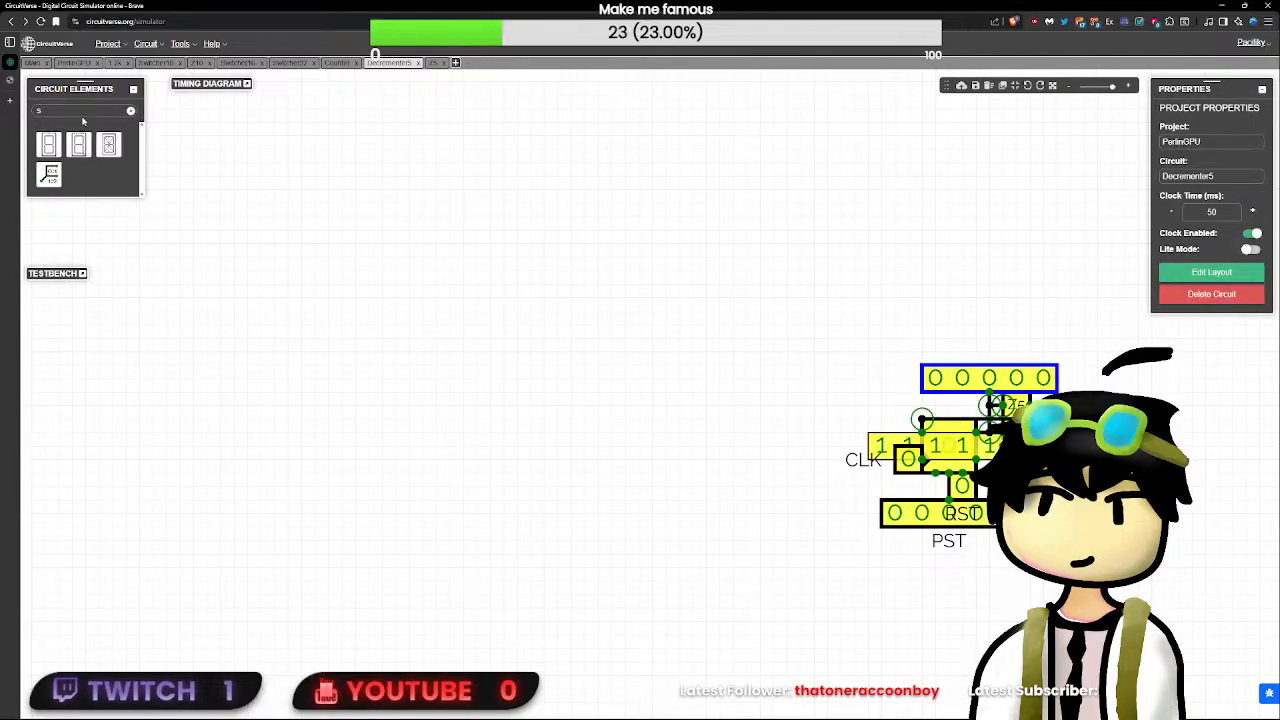
pyautogui.press('BackSpace')
pyautogui.write('out')
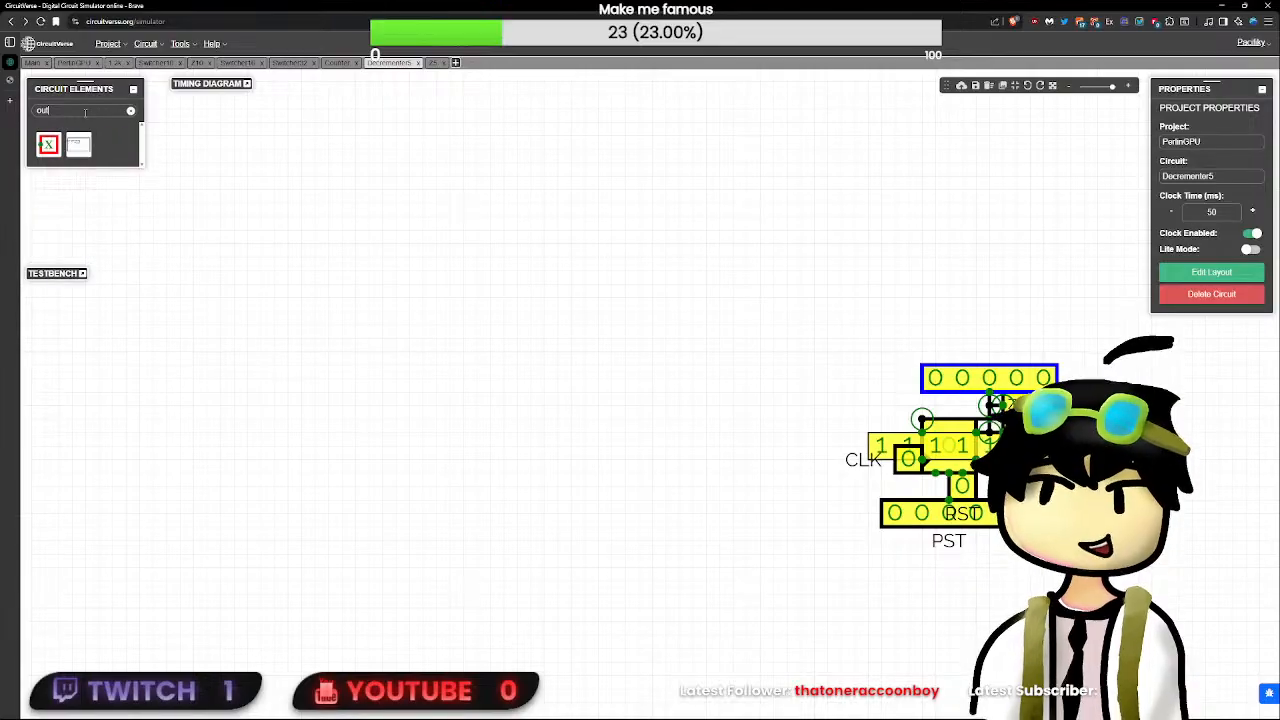
pyautogui.click(48, 145)
pyautogui.click(1057, 391)
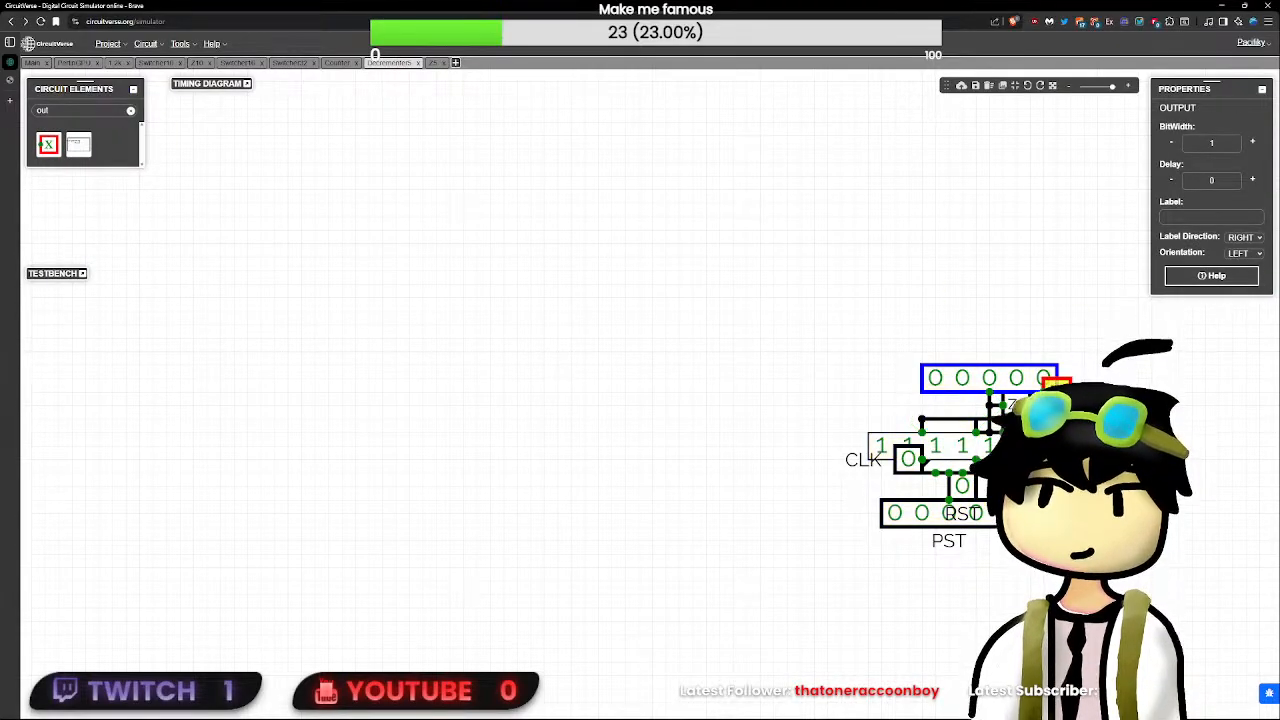
pyautogui.moveTo(1057, 391); pyautogui.dragTo(1043, 404)
pyautogui.click(1060, 408)
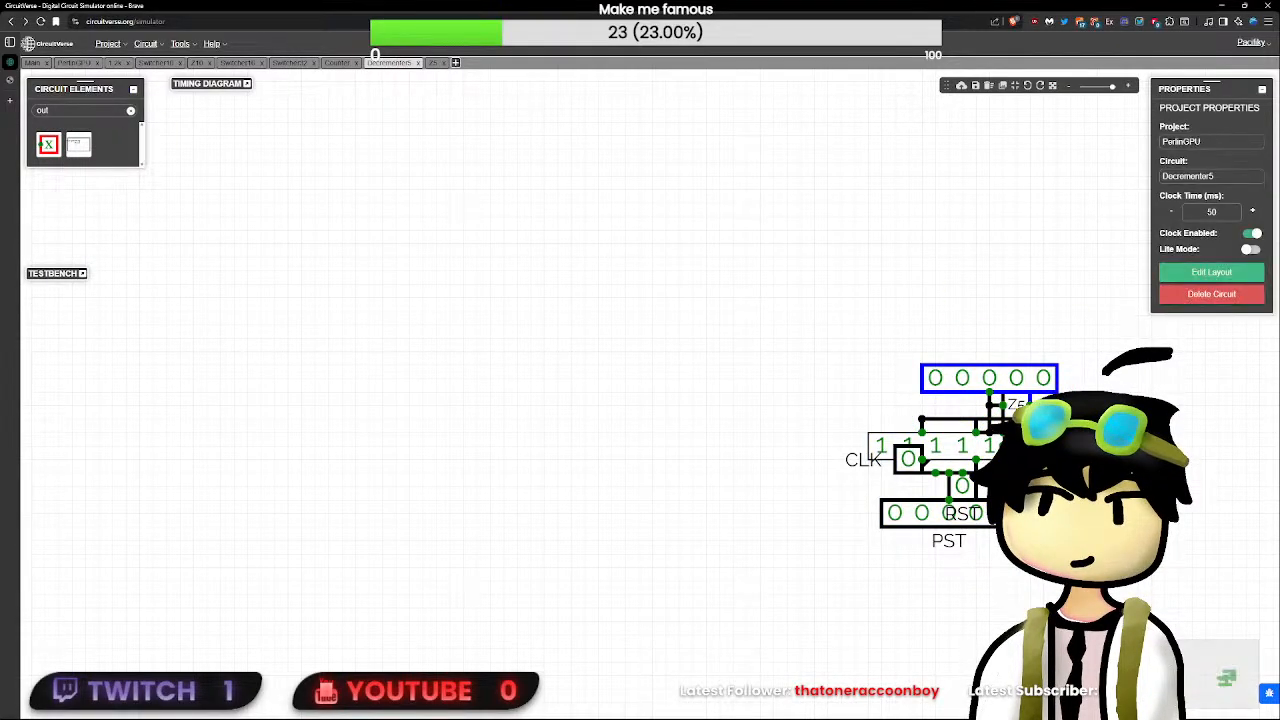
pyautogui.click(1043, 404)
pyautogui.click(1066, 412)
pyautogui.click(1043, 404)
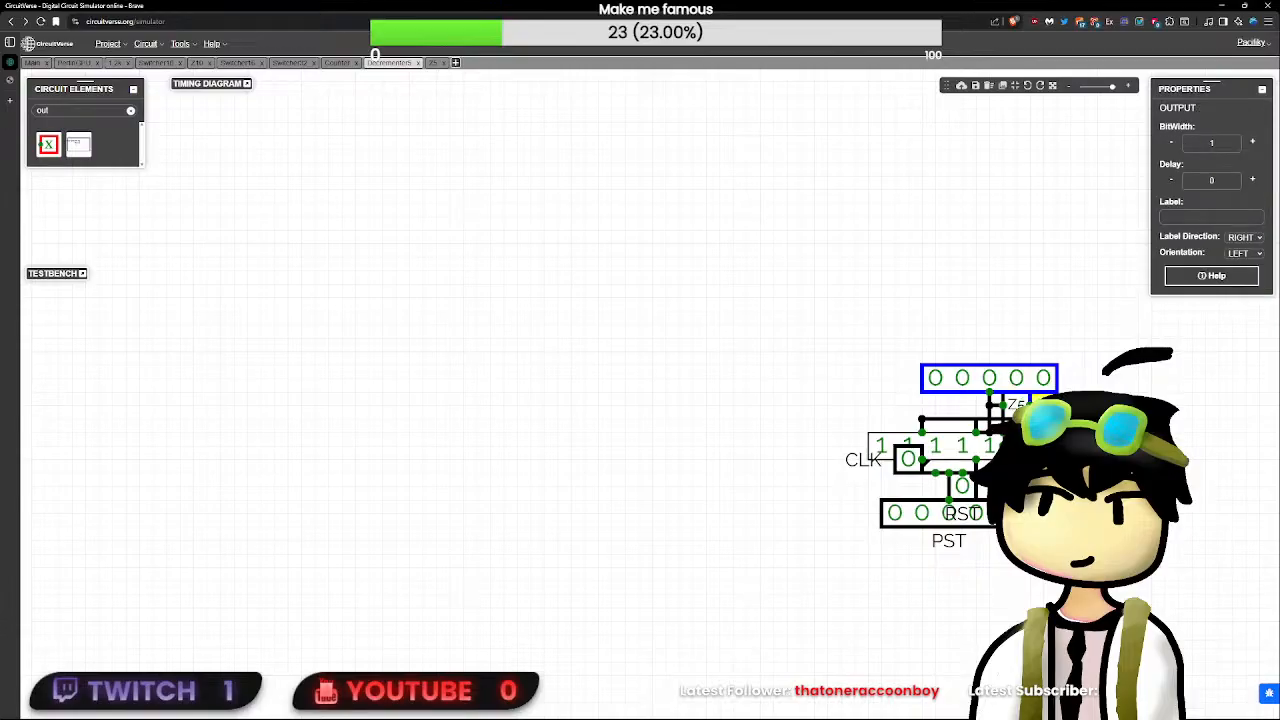
pyautogui.click(1106, 359)
# - Label the 1-bit output attached to Z5 as ZER
pyautogui.click(1043, 404)
pyautogui.click(1213, 219)
pyautogui.write('Zer')
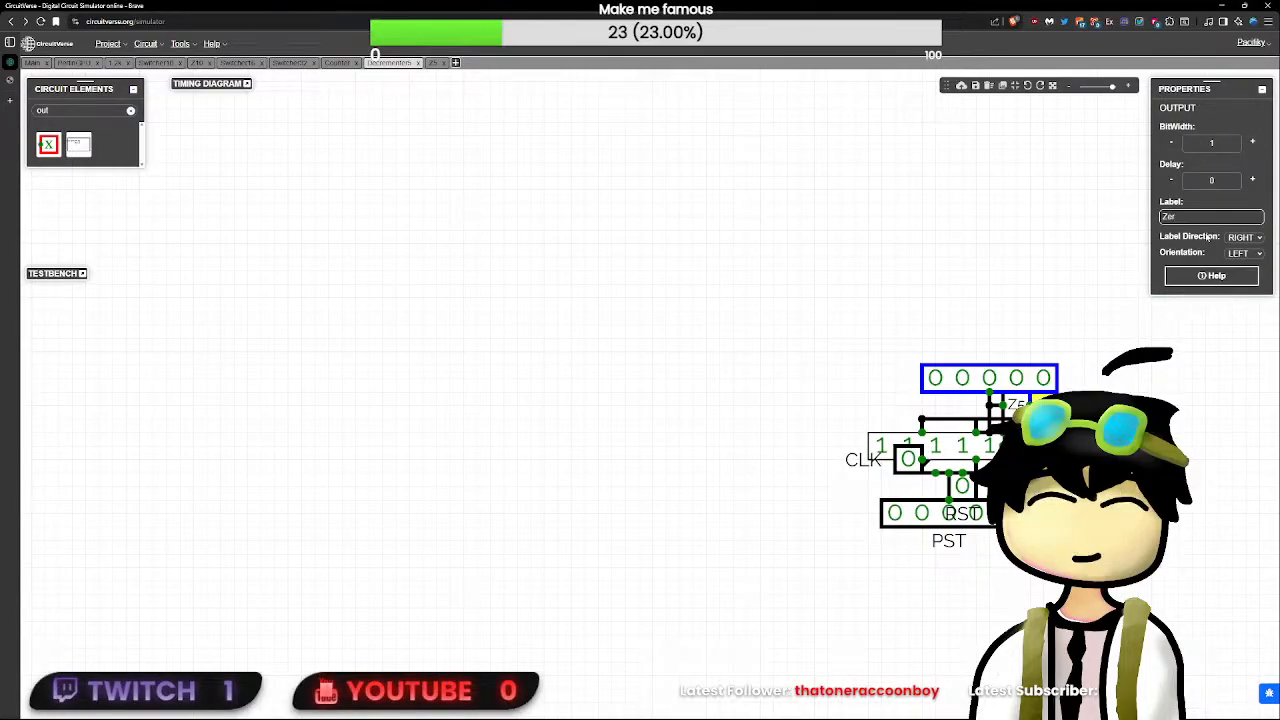
pyautogui.press('BackSpace')
pyautogui.press('BackSpace')
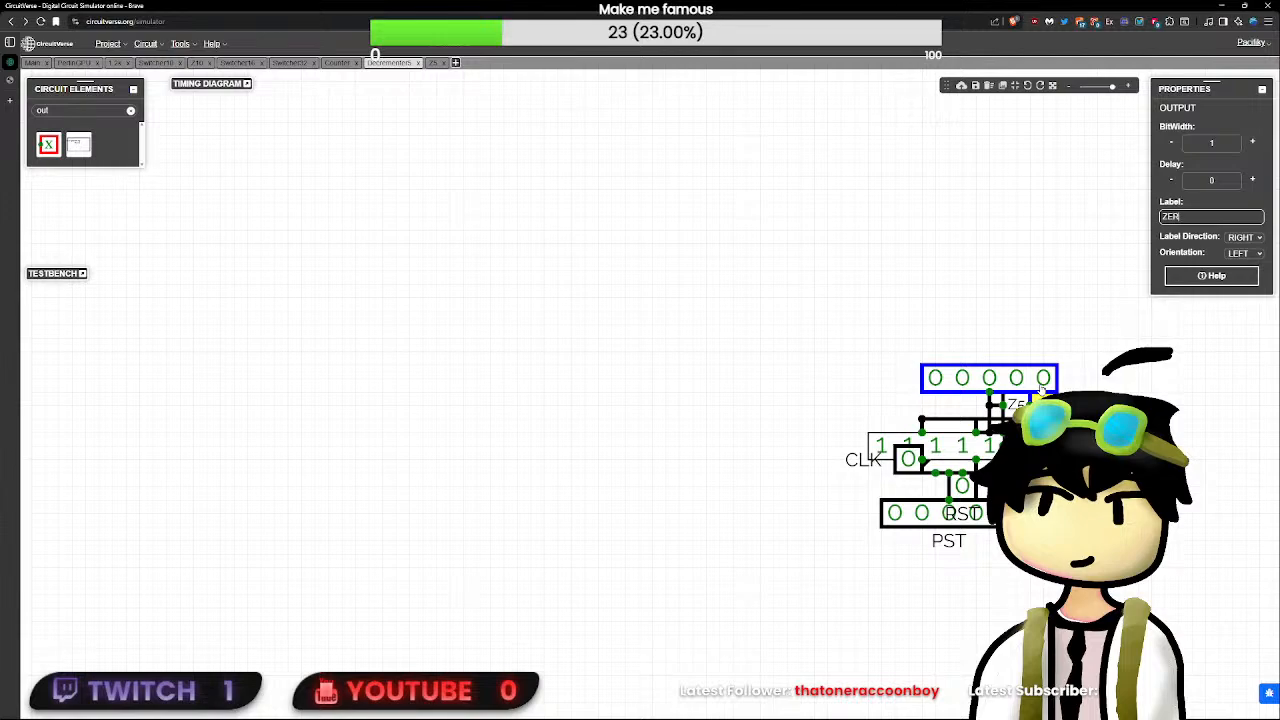
pyautogui.write('ER')
pyautogui.press('BackSpace')
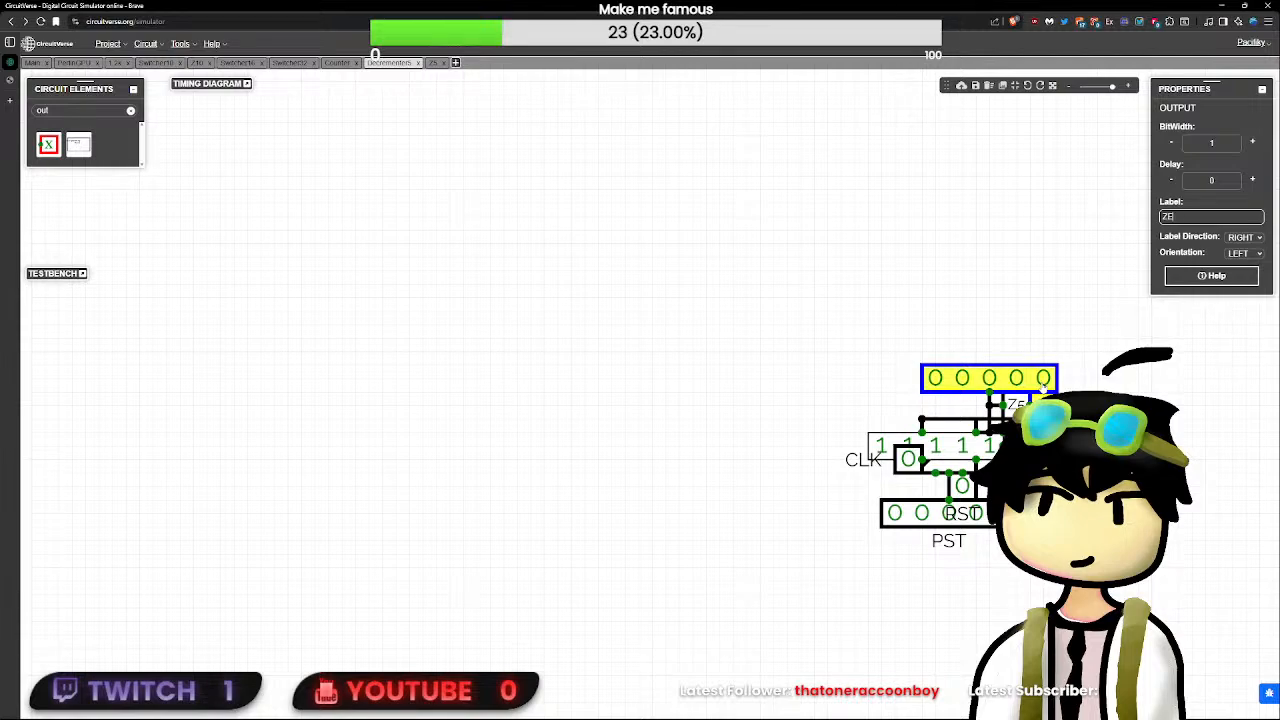
# - Label the 5-bit output above Z5 as OUT
pyautogui.click(1043, 385)
pyautogui.click(1205, 216)
pyautogui.write('OUT')
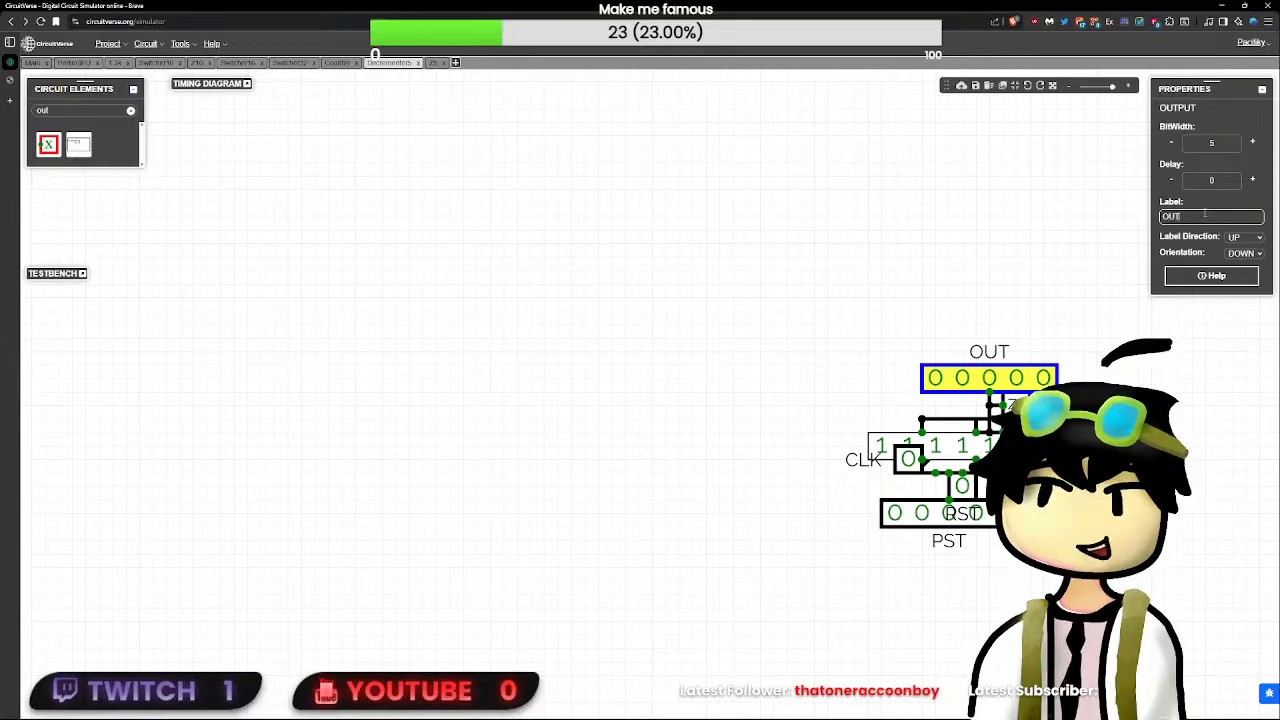
# - Edit the Decrementer5 layout by raising the ZER node on its edge, reduce the box height, and save the layout
pyautogui.click(727, 194)
pyautogui.click(1211, 272)
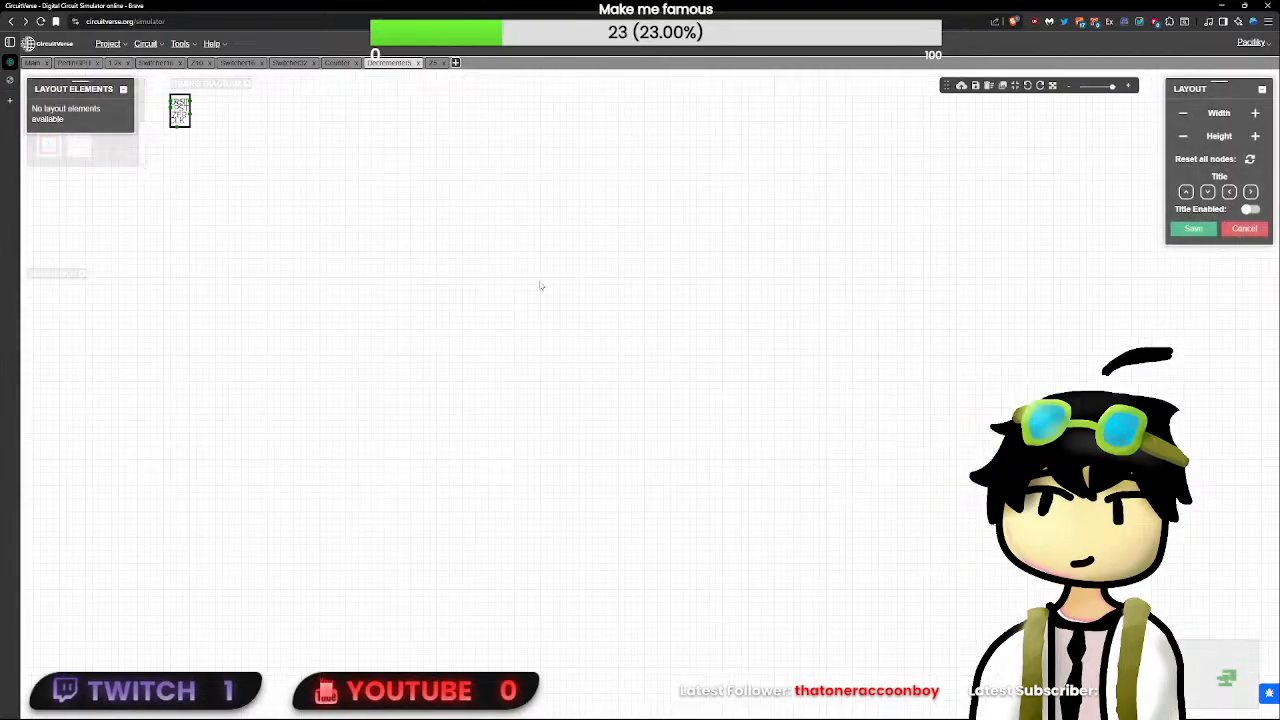
pyautogui.scroll(2, 475, 260)
pyautogui.moveTo(456, 233); pyautogui.dragTo(457, 223)
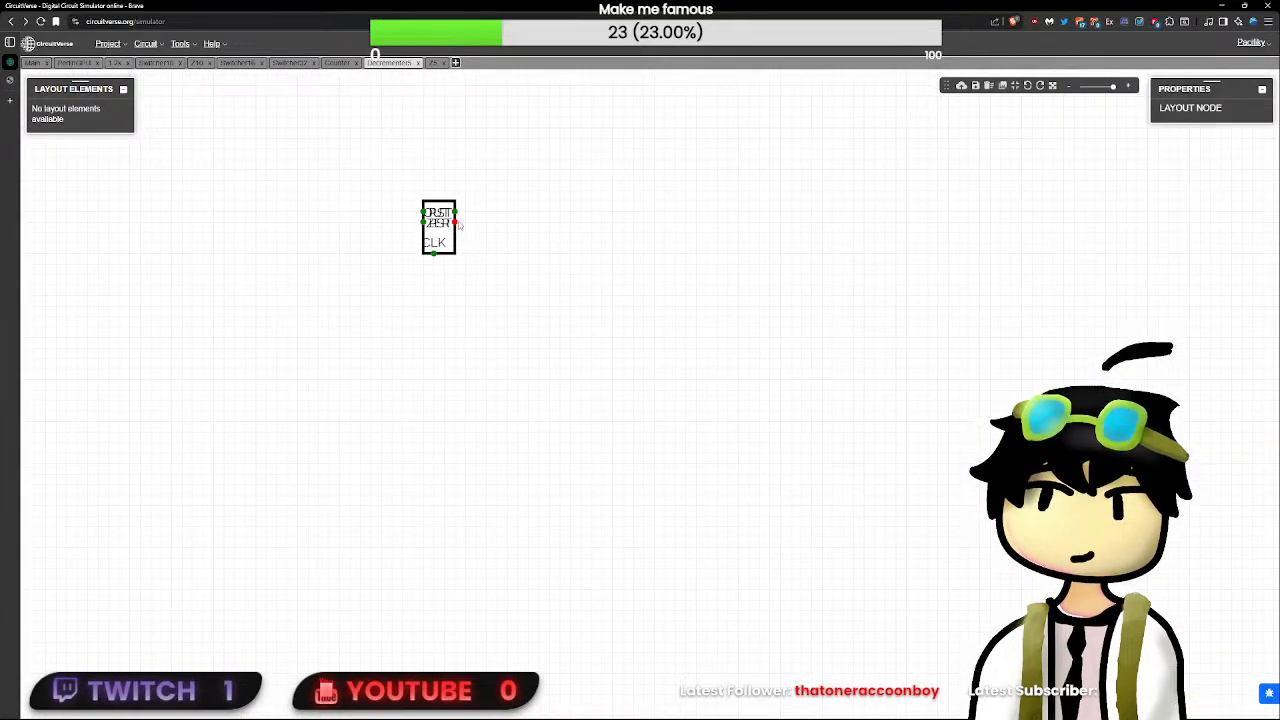
pyautogui.click(958, 169)
pyautogui.click(1183, 138)
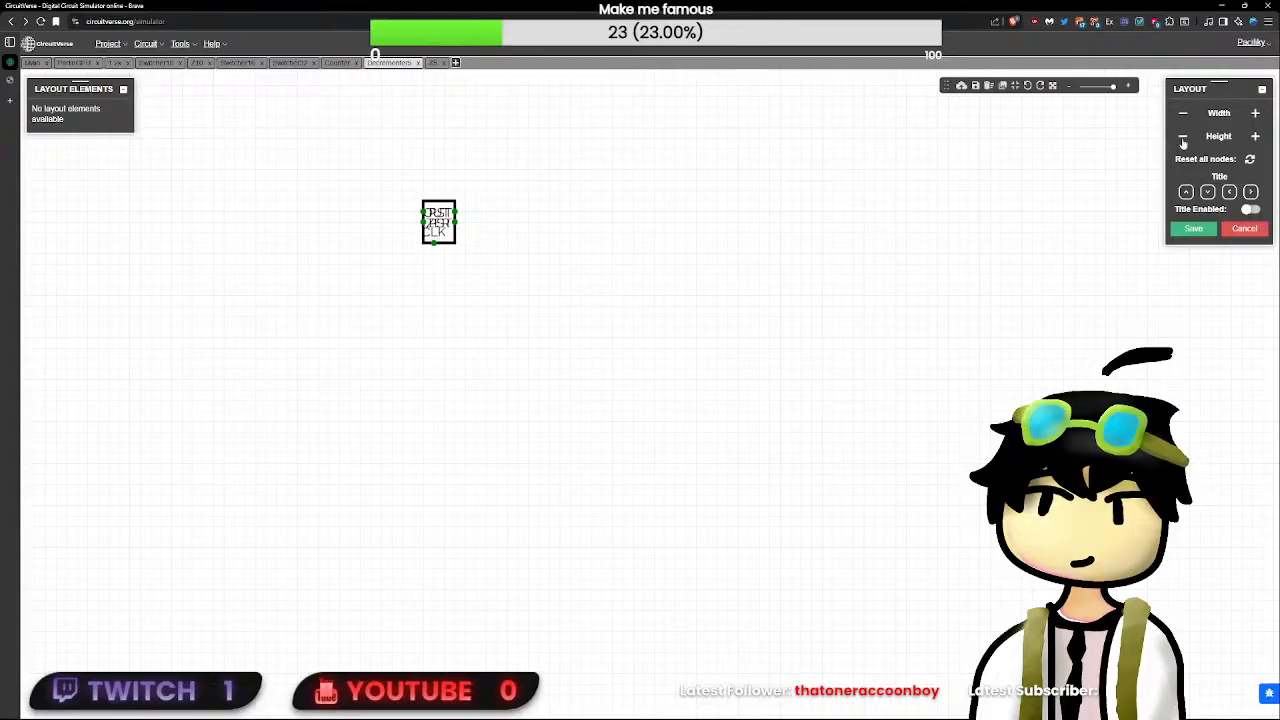
pyautogui.click(1183, 138)
pyautogui.click(1208, 229)
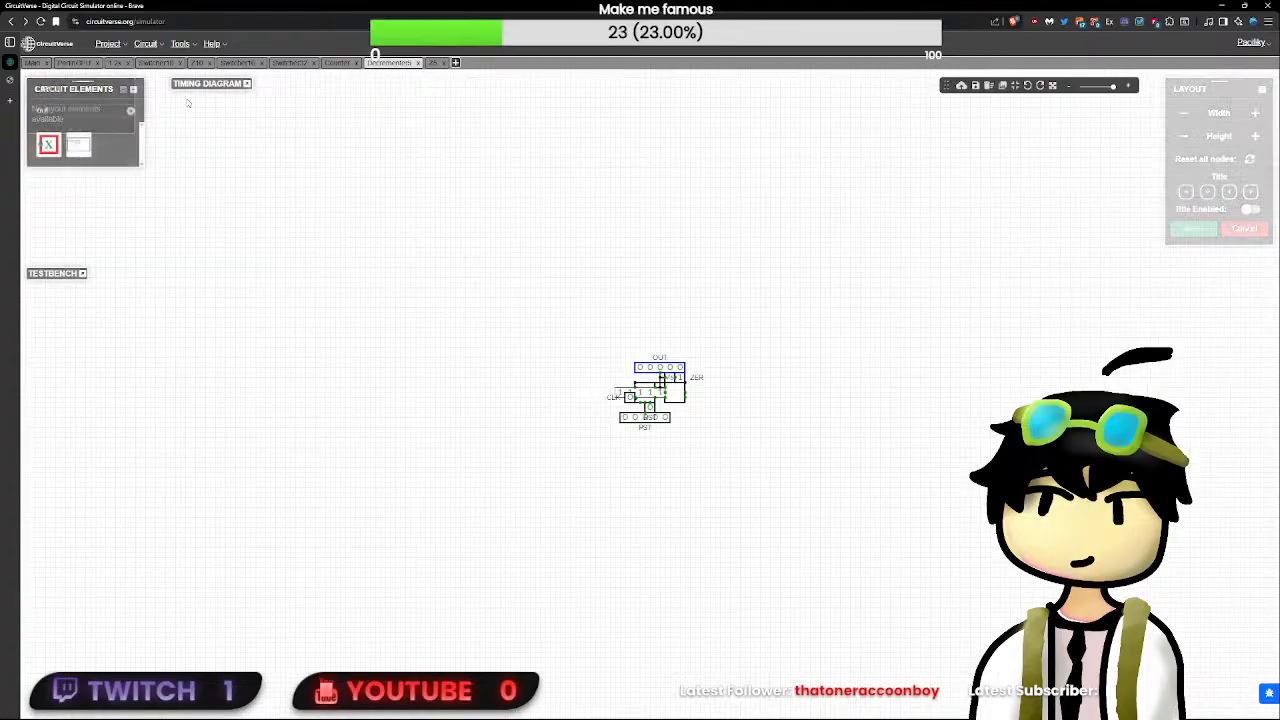
# - Return to the PerlinGPU circuit and draw a short wire out of the upper Decrementer5's OUT node
pyautogui.click(72, 62)
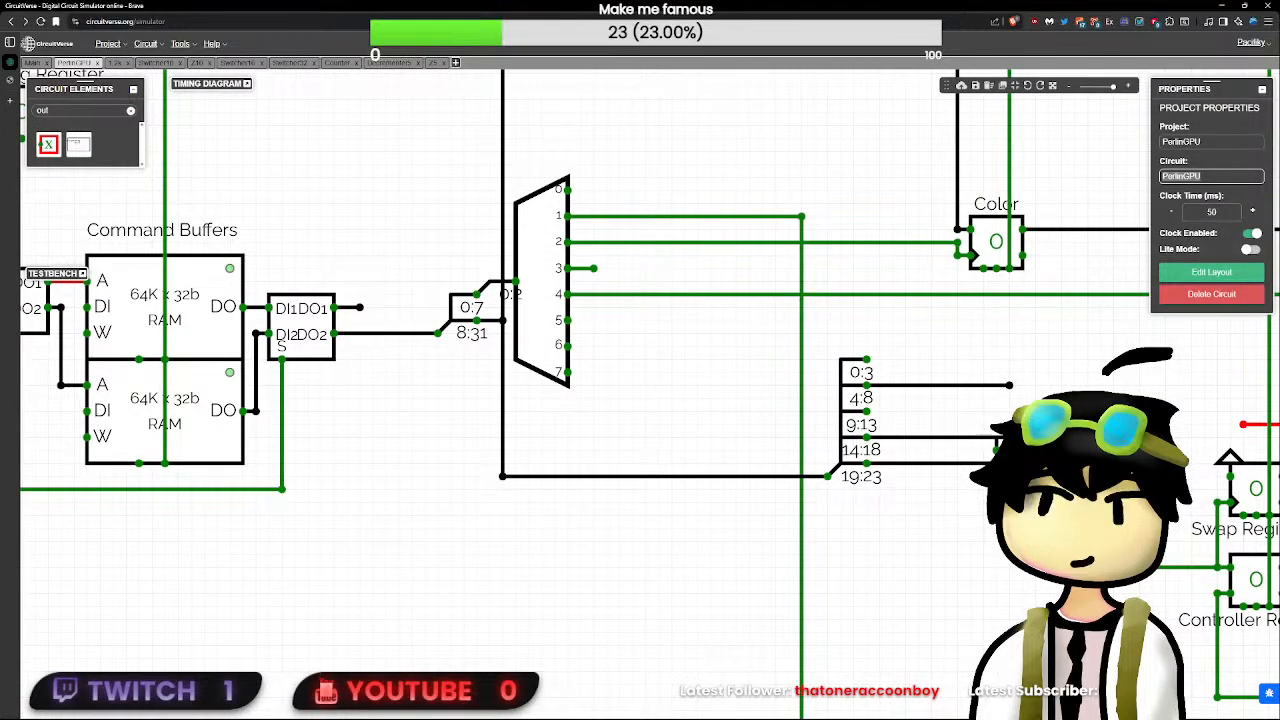
pyautogui.moveTo(1065, 491); pyautogui.dragTo(942, 488)
pyautogui.scroll(3, 942, 488)
pyautogui.click(966, 425)
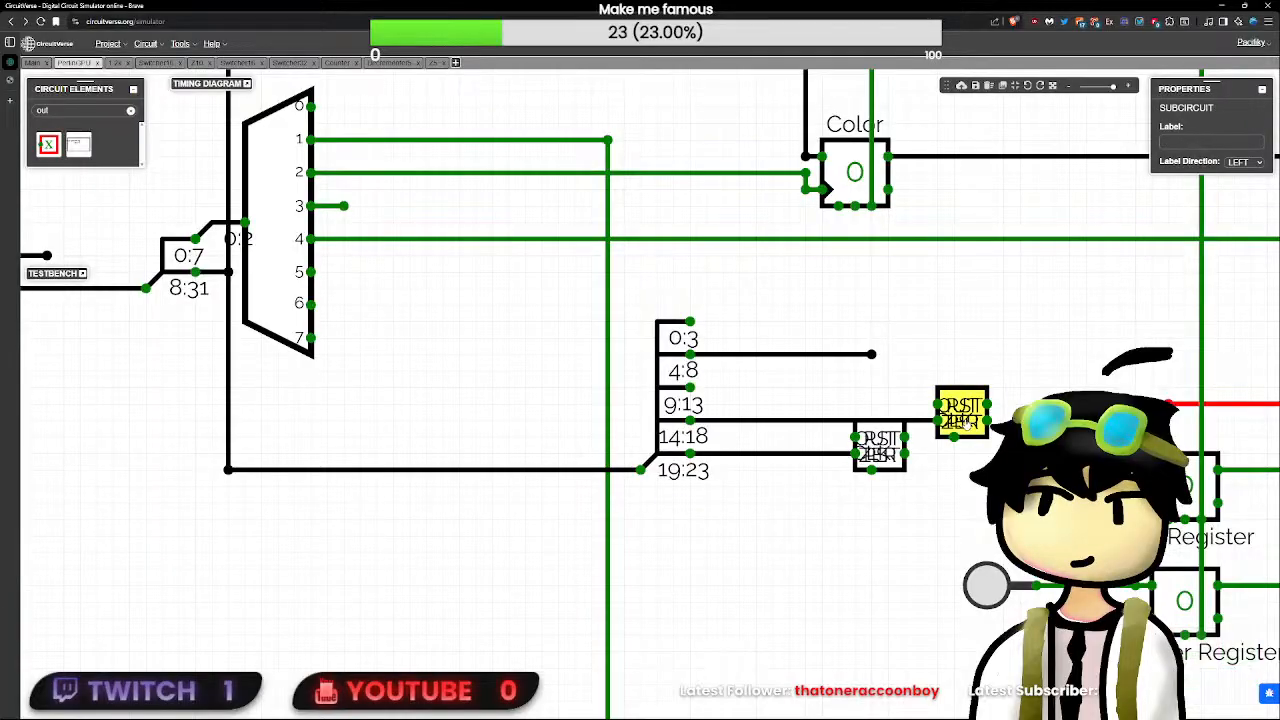
pyautogui.moveTo(987, 404)
pyautogui.mouseDown()
pyautogui.moveTo(1020, 405)
pyautogui.moveTo(1019, 421)
pyautogui.mouseUp()
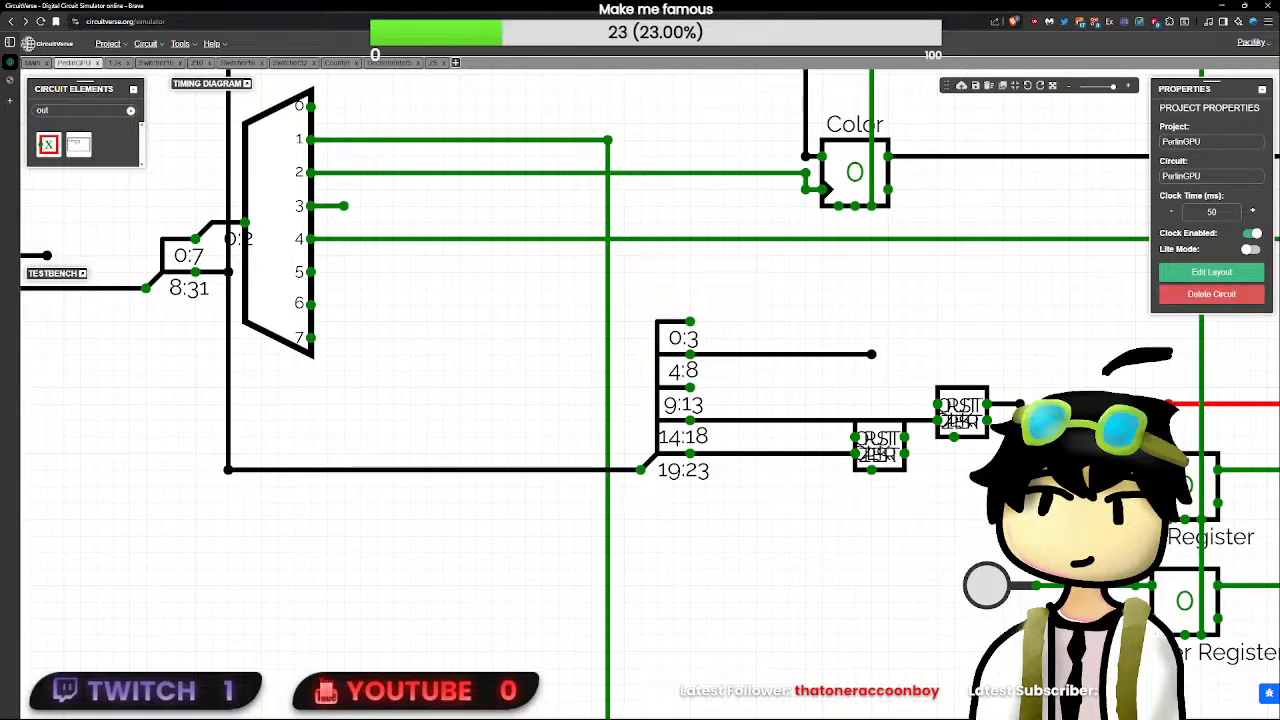
# - Move the upper Decrementer5 closer to the argument splitter and draw a wire from its ZER node toward the lower Decrementer5
pyautogui.moveTo(966, 414); pyautogui.dragTo(818, 414)
pyautogui.click(845, 420)
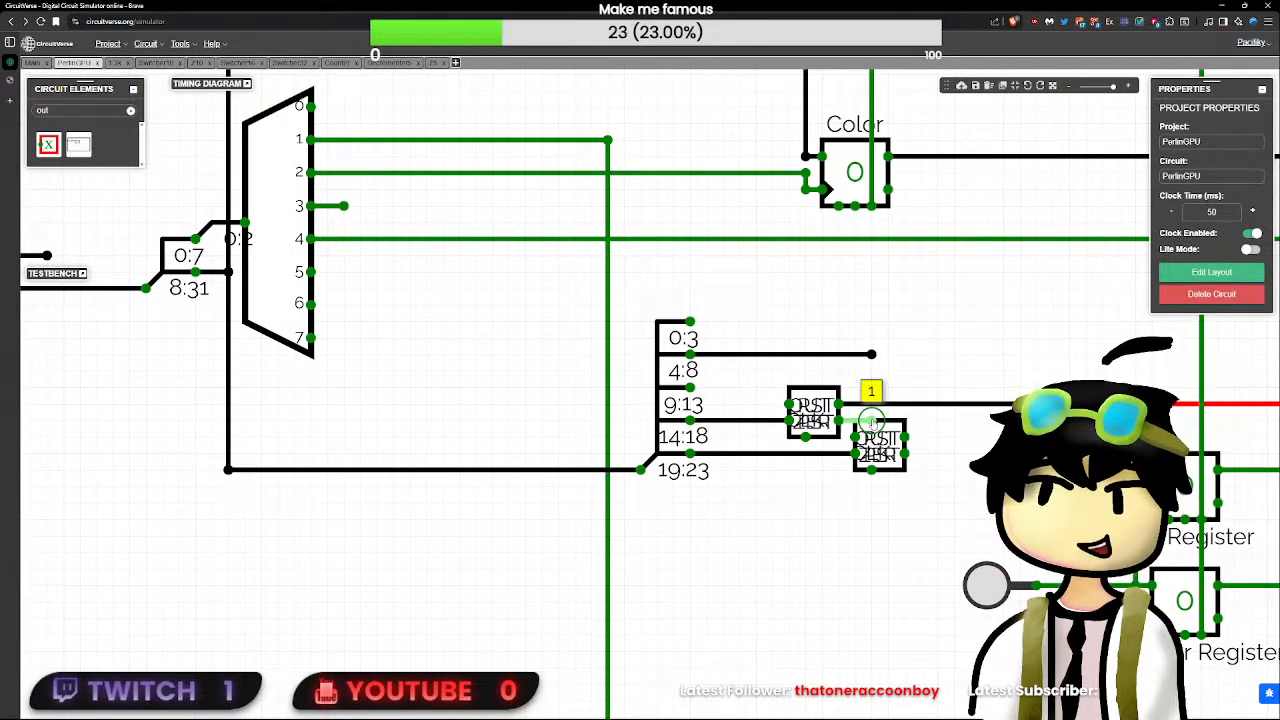
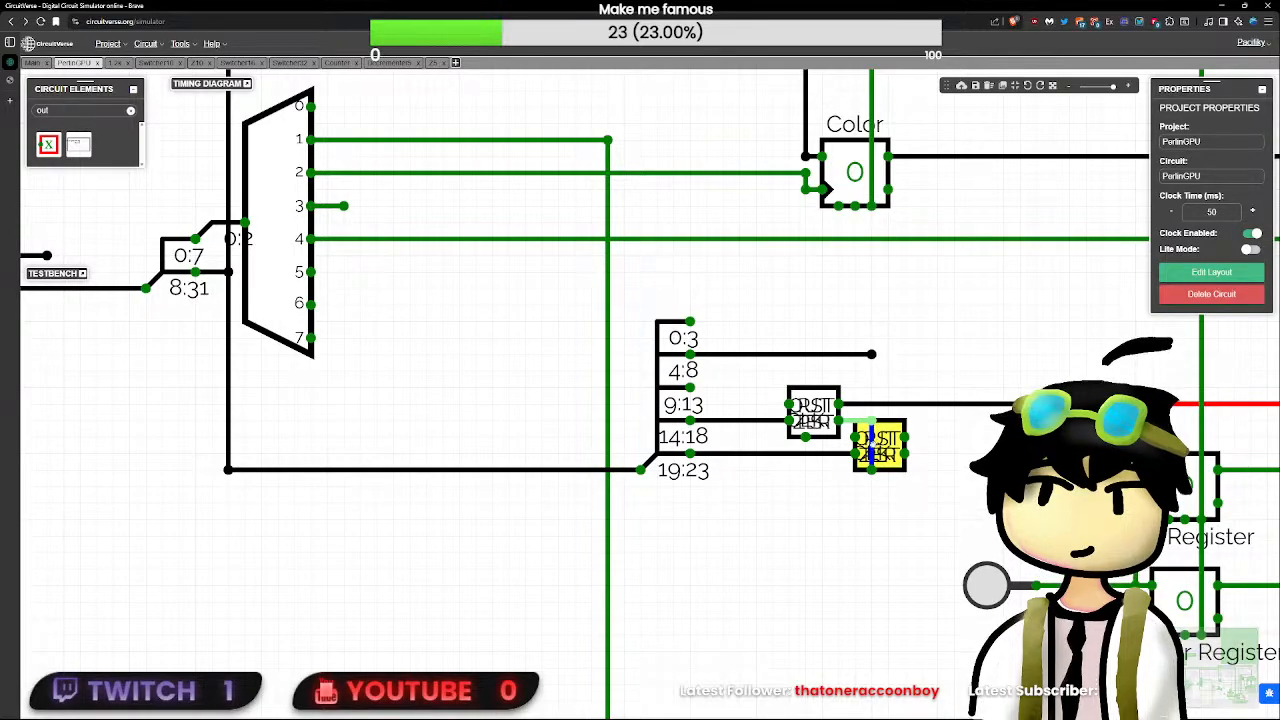
pyautogui.moveTo(906, 455); pyautogui.dragTo(955, 456)
pyautogui.click(943, 456)
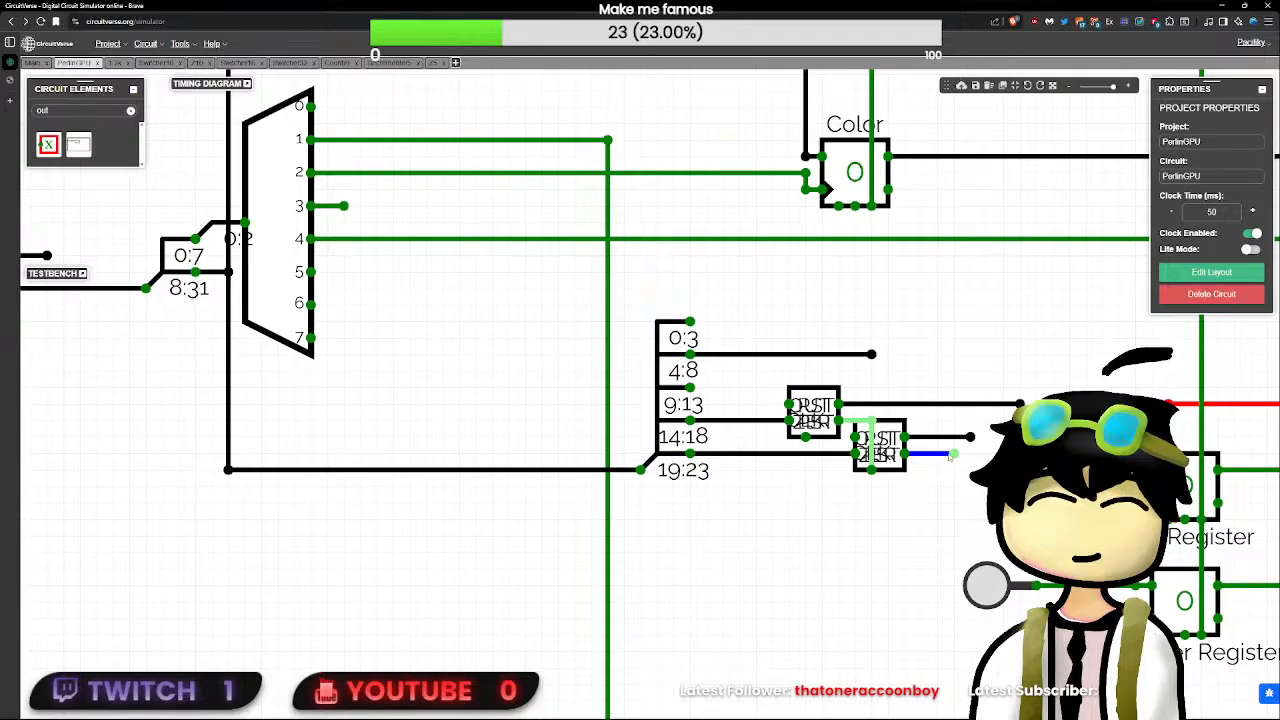
pyautogui.press('Delete')
# - Try a taller layout for the Decrementer5 subcircuit, restore its height, save the layout and return to the PerlinGPU circuit
pyautogui.scroll(1, 935, 475)
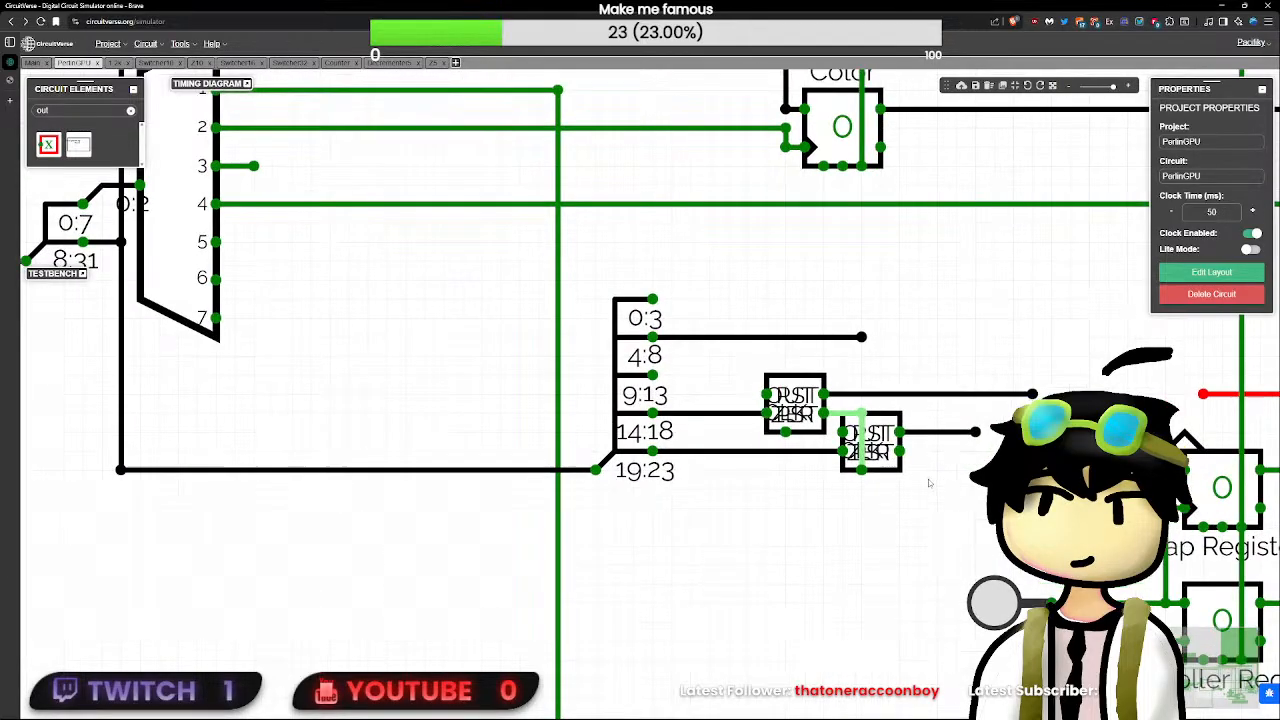
pyautogui.doubleClick(875, 443)
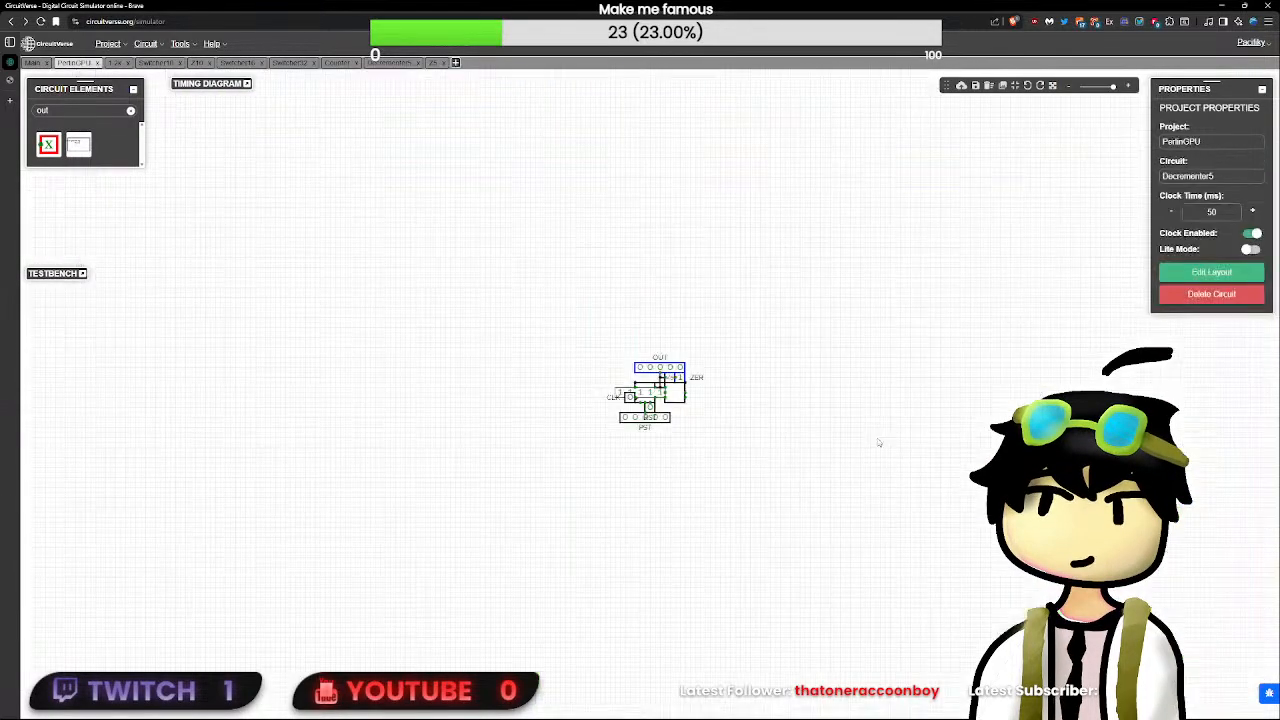
pyautogui.click(1211, 272)
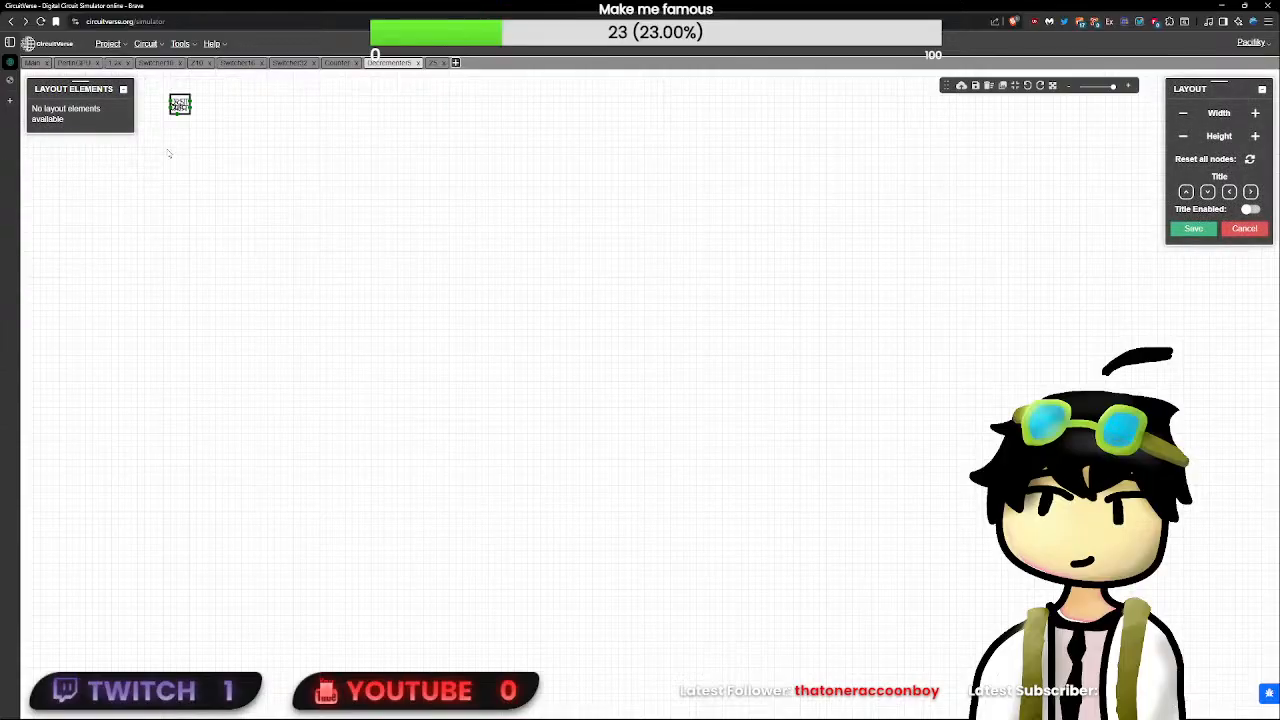
pyautogui.click(179, 116)
pyautogui.moveTo(233, 168); pyautogui.dragTo(517, 317)
pyautogui.scroll(6, 505, 306)
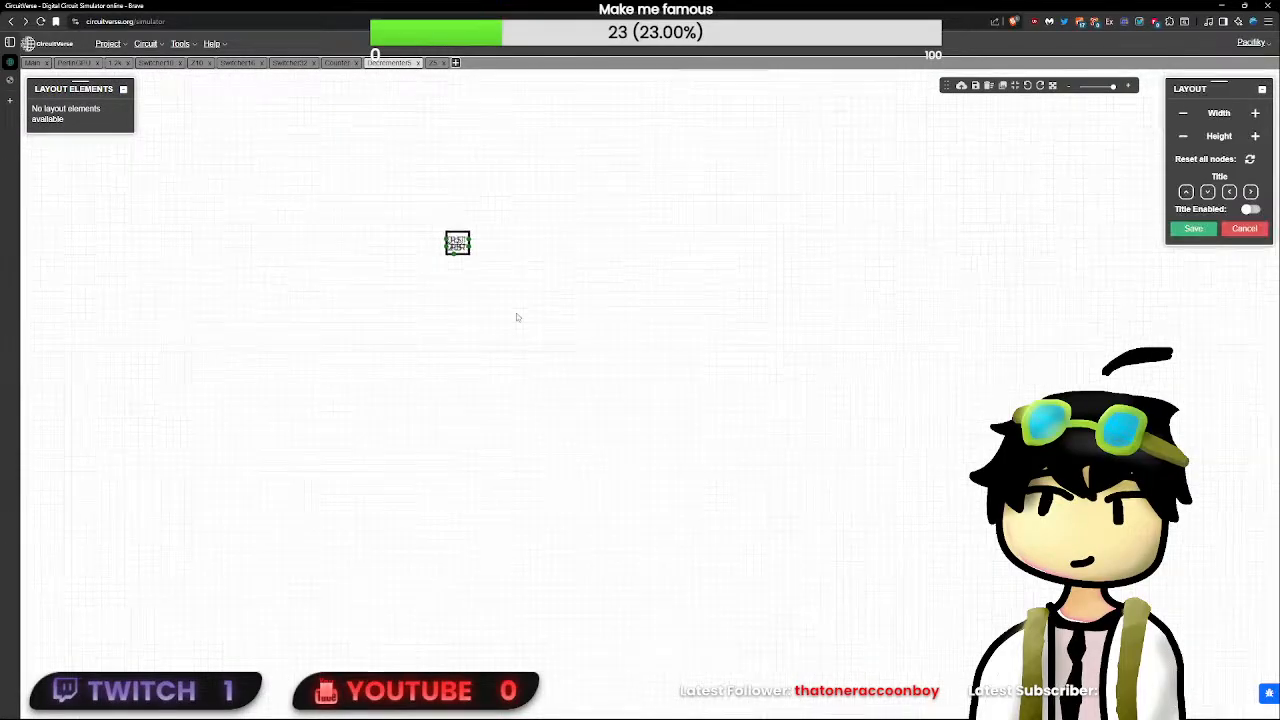
pyautogui.click(1254, 141)
pyautogui.tripleClick(1187, 140)
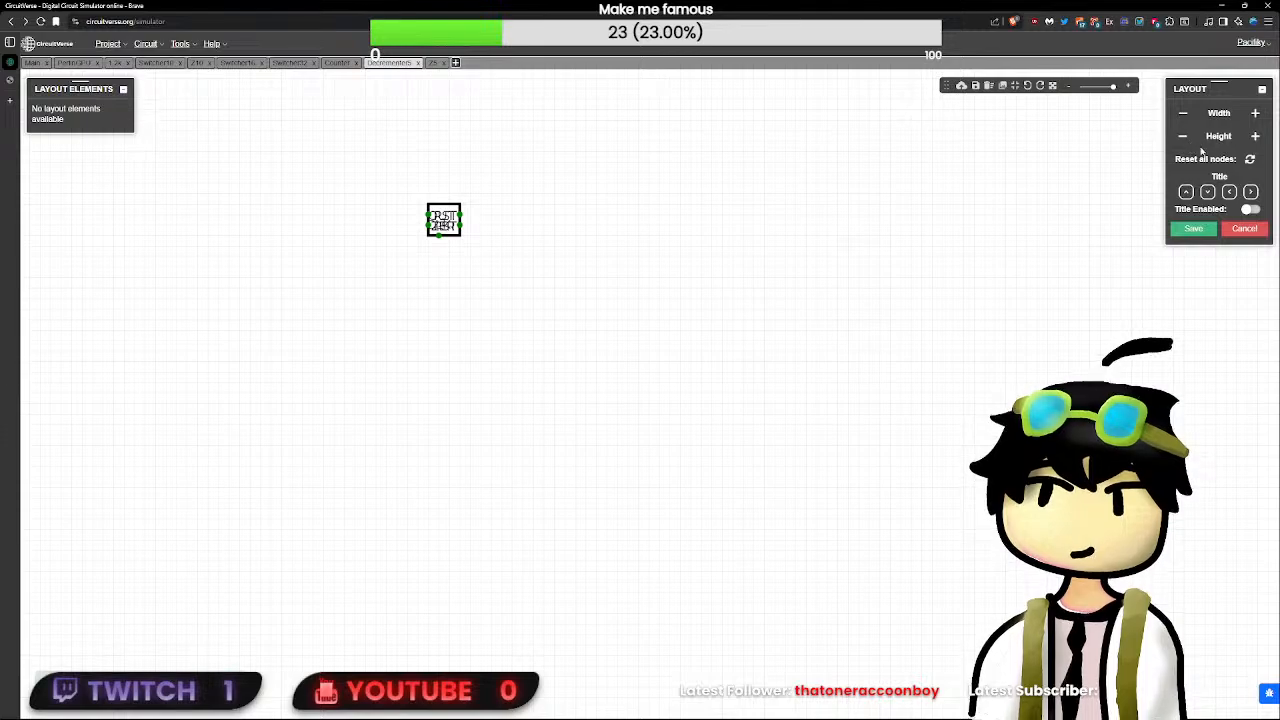
pyautogui.click(1193, 228)
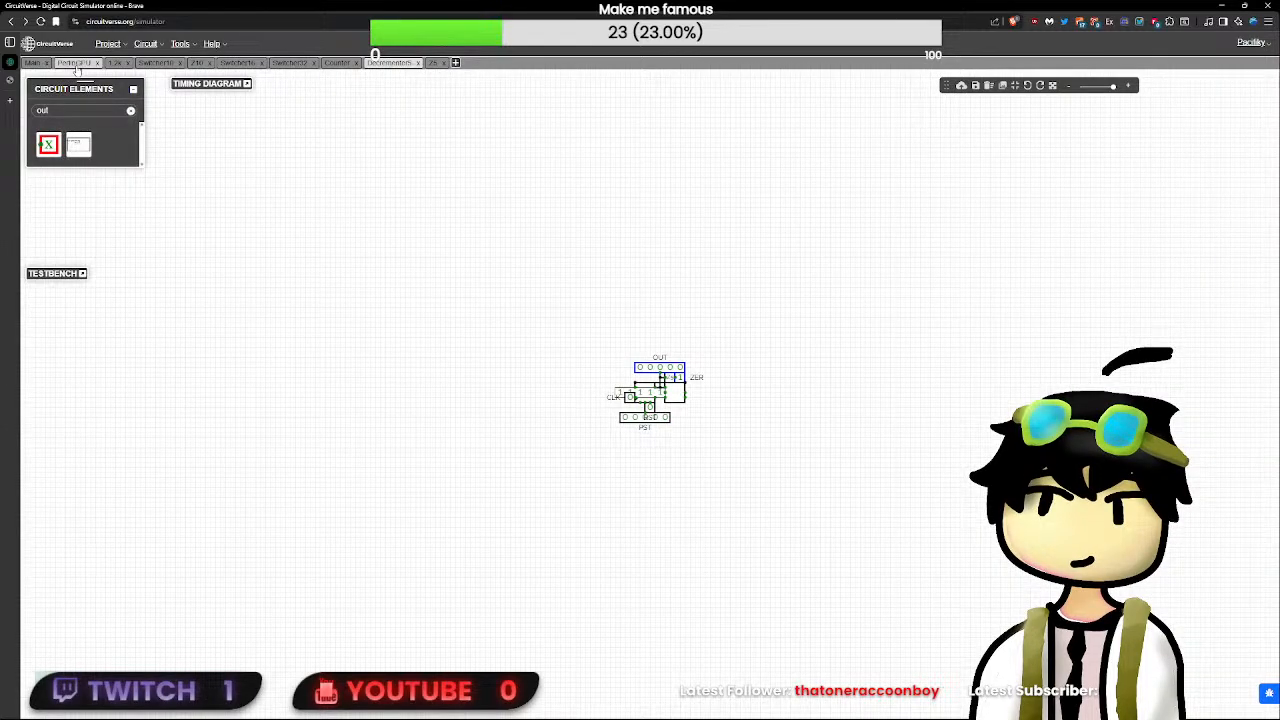
pyautogui.click(75, 63)
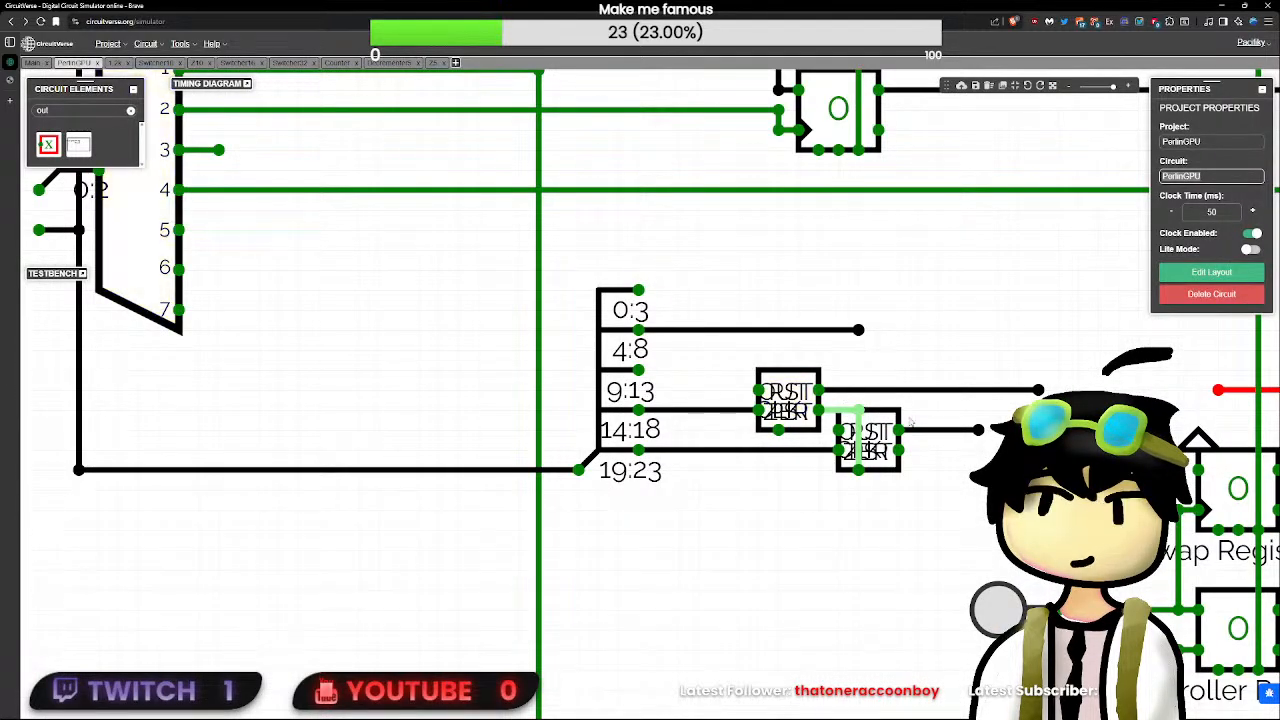
pyautogui.click(978, 430)
pyautogui.moveTo(718, 450); pyautogui.dragTo(718, 470)
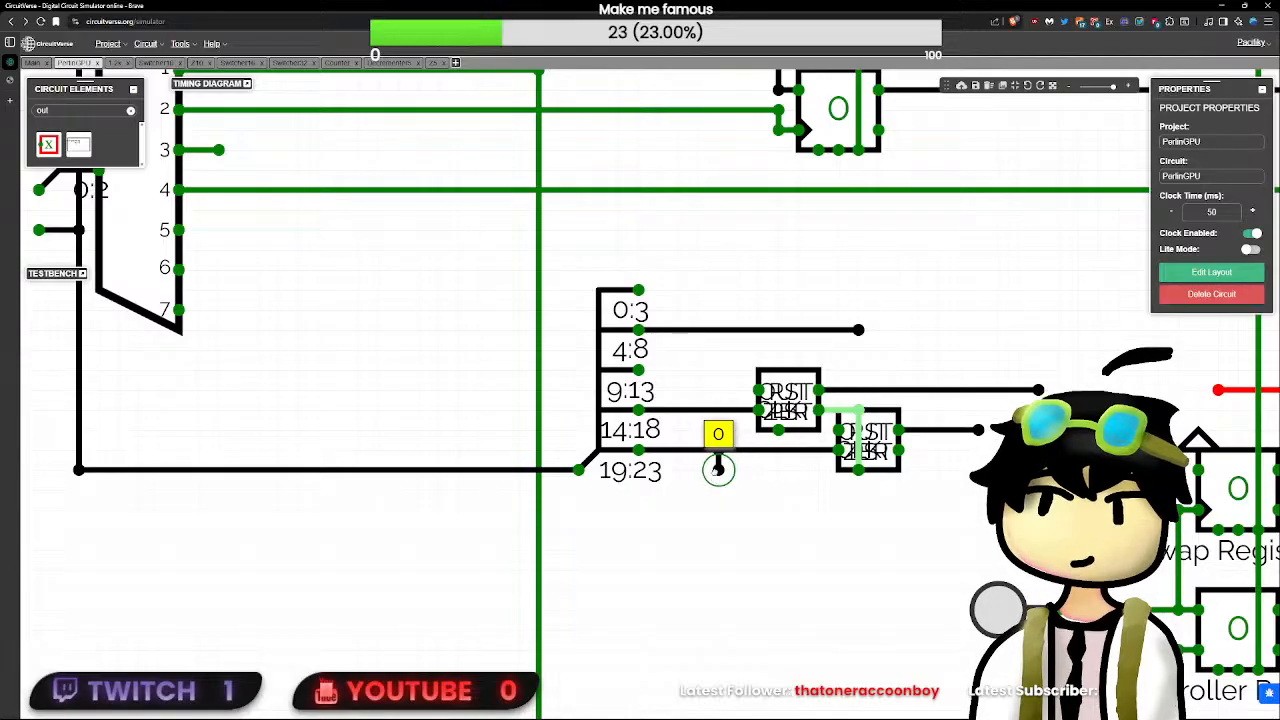
pyautogui.hotkey('ctrl', 'z')
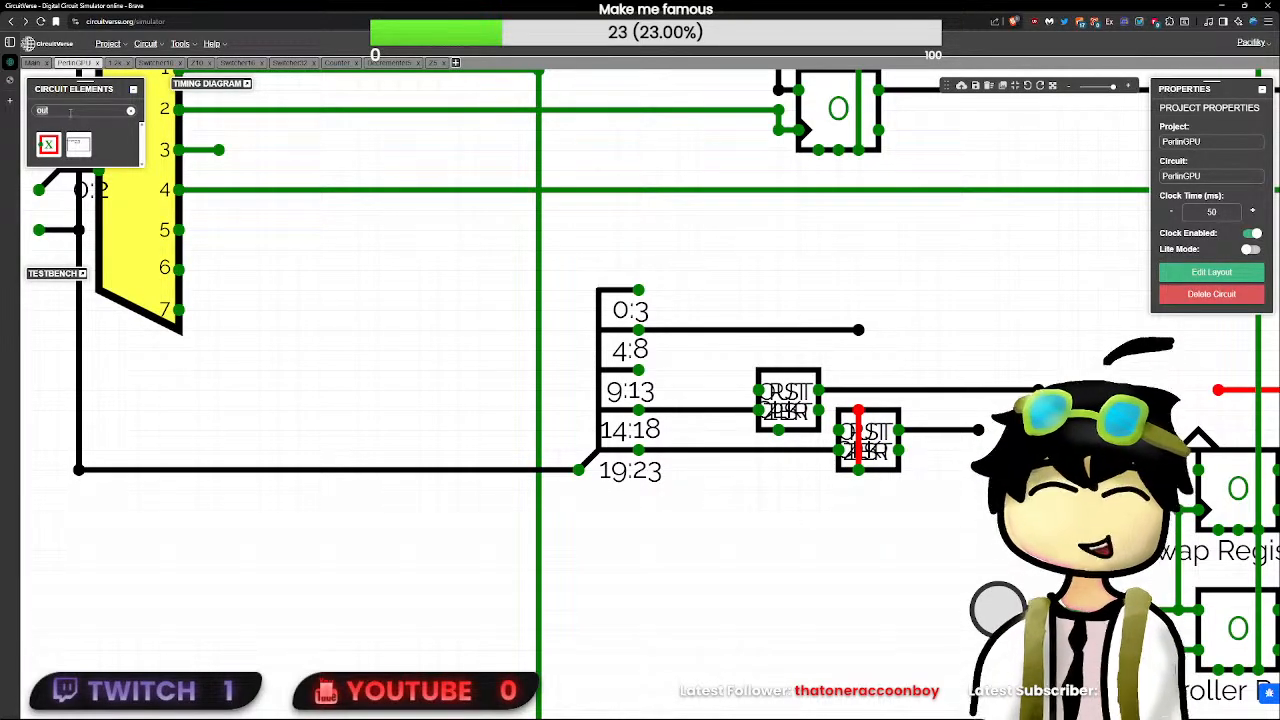
# - Test the second decrementer's bottom clock pin with a temporary upward-facing Button, and delete the button
pyautogui.write('tt')
pyautogui.click(48, 145)
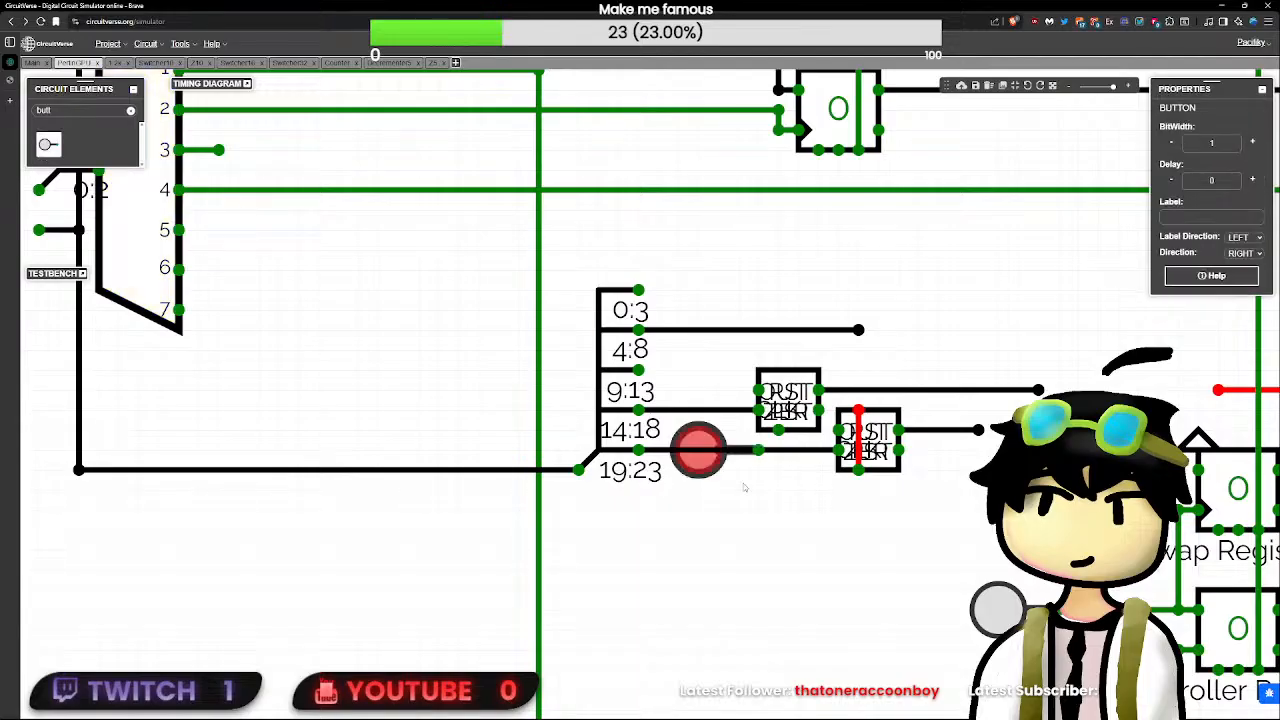
pyautogui.press('Up')
pyautogui.moveTo(882, 529)
pyautogui.mouseDown()
pyautogui.moveTo(863, 538)
pyautogui.moveTo(865, 522)
pyautogui.mouseUp()
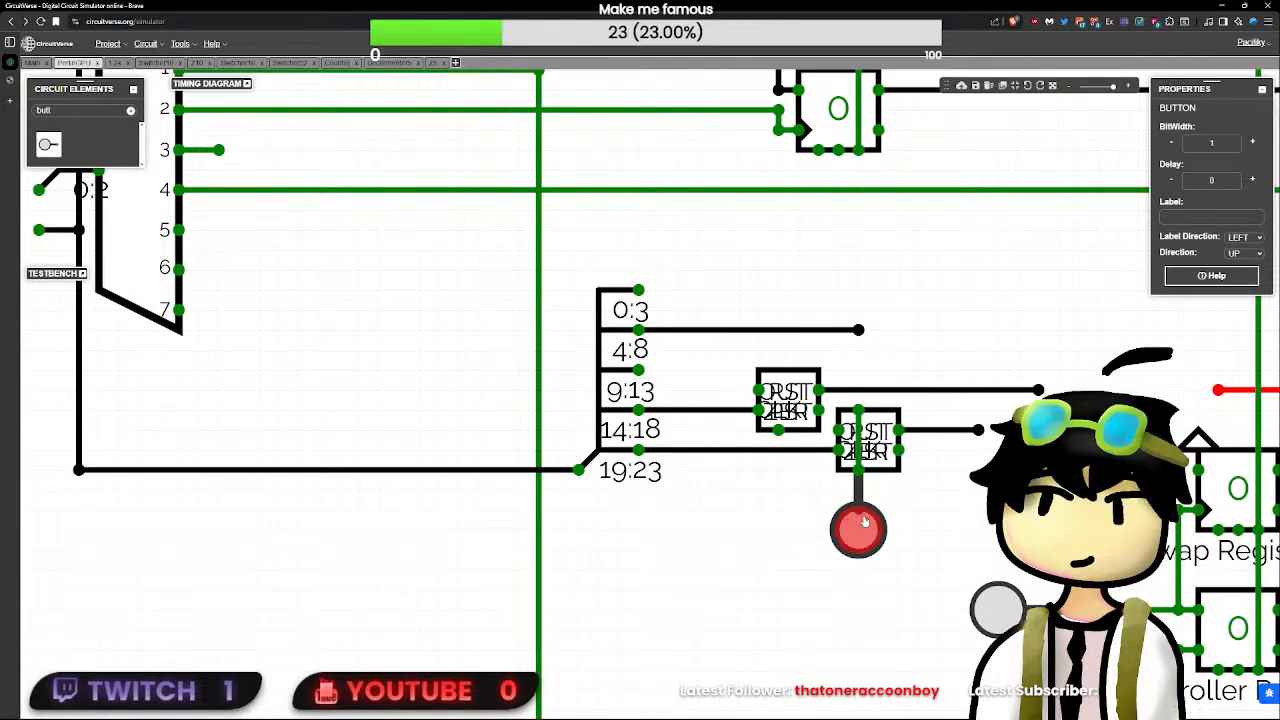
pyautogui.click(966, 430)
pyautogui.click(868, 535)
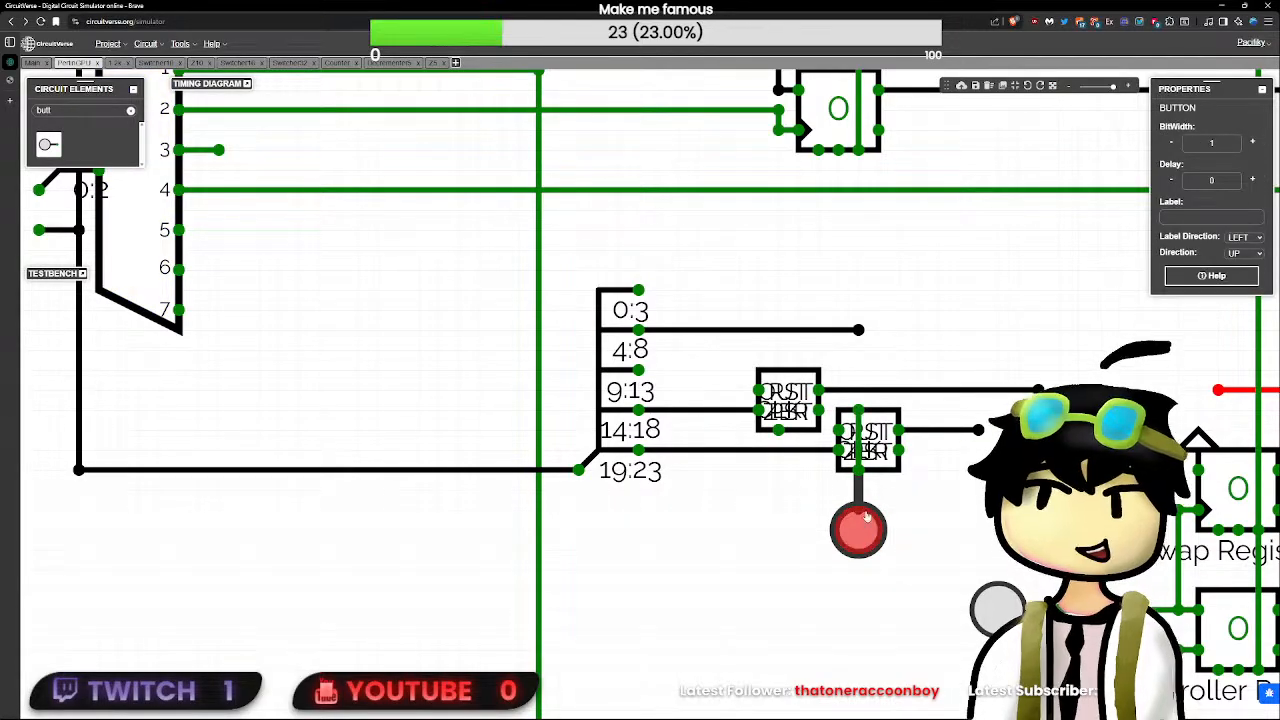
pyautogui.press('Delete')
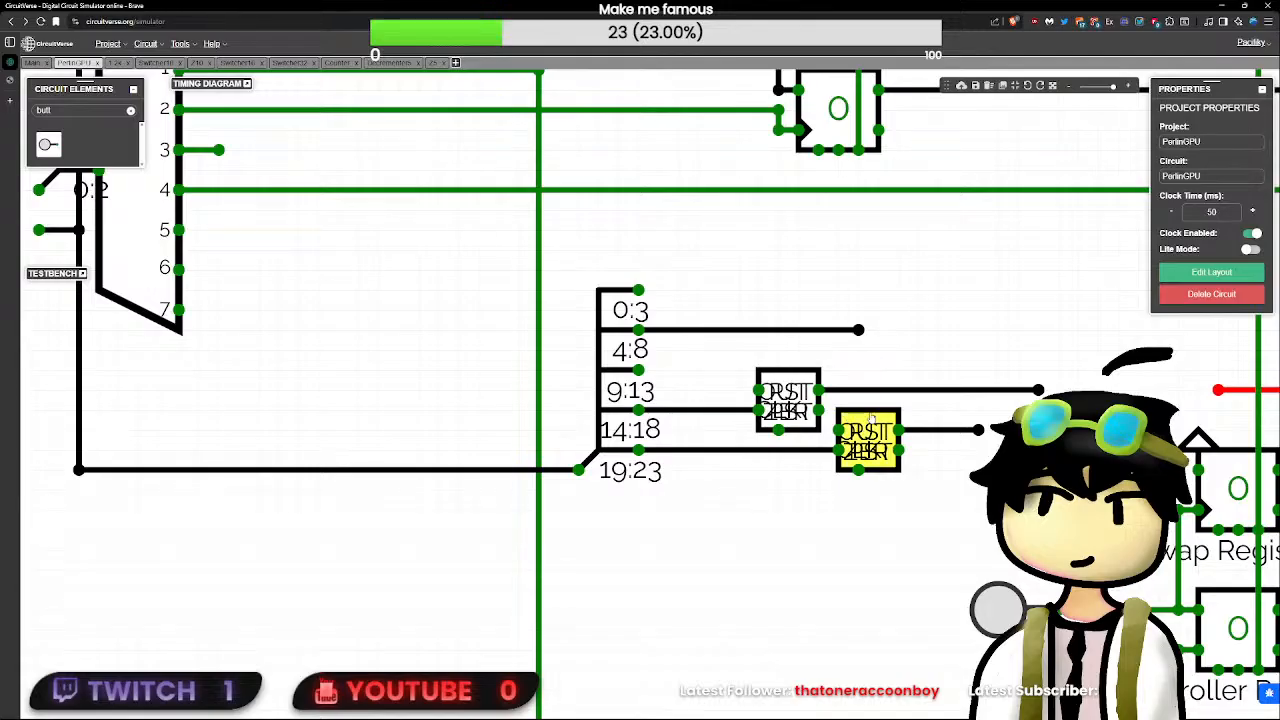
# - Shift both decrementer blocks to the right along their input wires from the splitter
pyautogui.moveTo(868, 440); pyautogui.dragTo(908, 440)
pyautogui.click(852, 471)
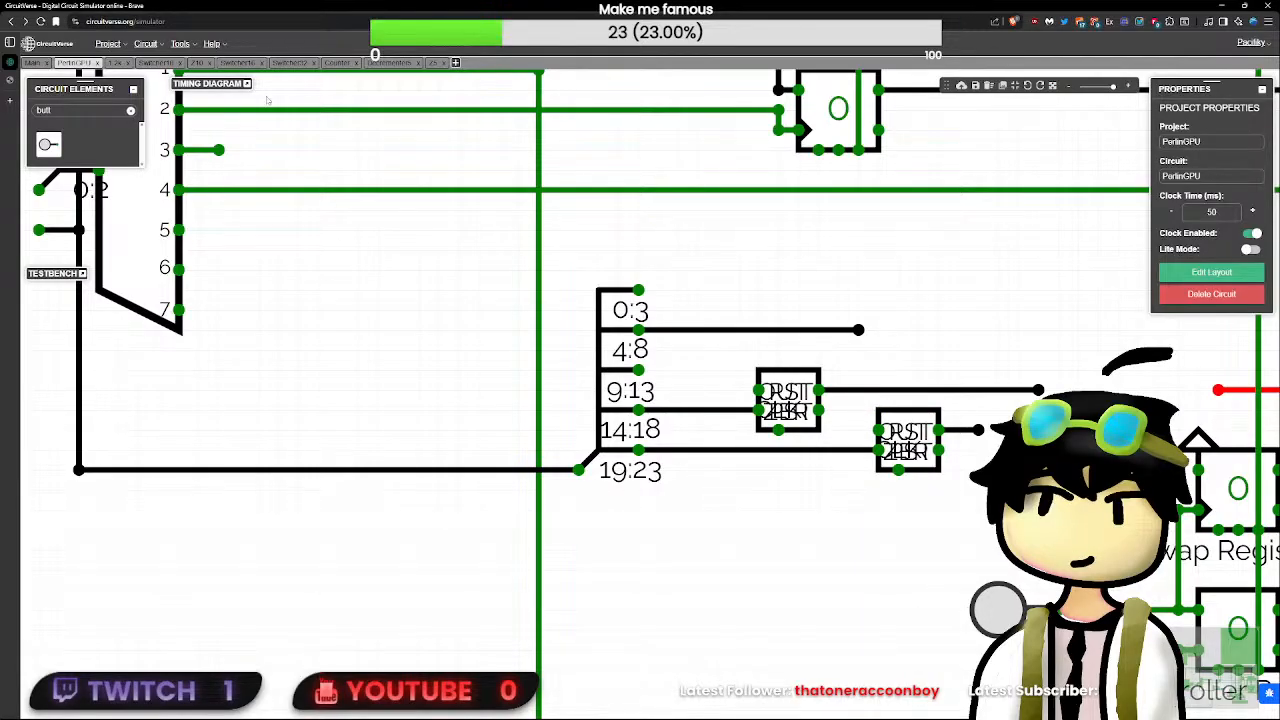
pyautogui.scroll(-1, 900, 517)
pyautogui.click(812, 408)
pyautogui.moveTo(812, 408); pyautogui.dragTo(835, 413)
pyautogui.click(804, 402)
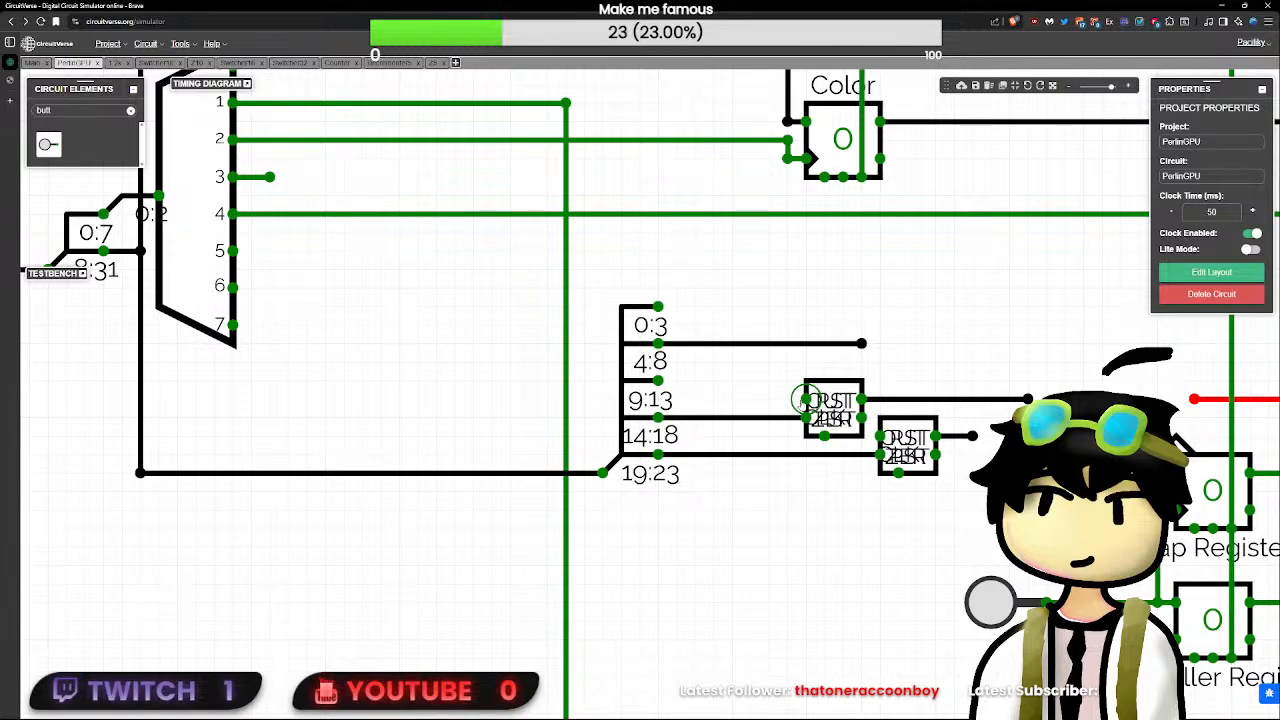
pyautogui.moveTo(757, 399); pyautogui.dragTo(751, 399)
pyautogui.press('Delete')
pyautogui.moveTo(804, 400); pyautogui.dragTo(769, 399)
# - Add an SR flip-flop with a delay of 0 and position it above the splitter that feeds the decrementers
pyautogui.scroll(-3, 796, 406)
pyautogui.moveTo(719, 453); pyautogui.dragTo(766, 576)
pyautogui.scroll(-3, 765, 575)
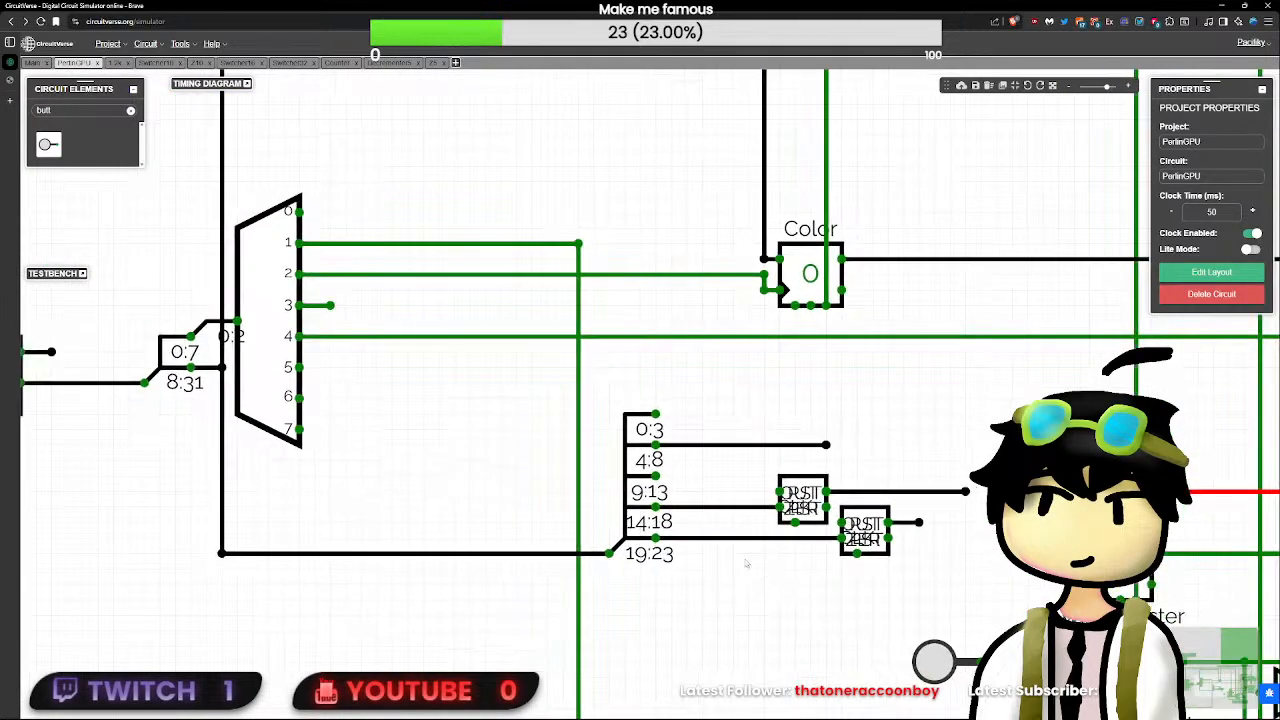
pyautogui.click(129, 112)
pyautogui.write('se')
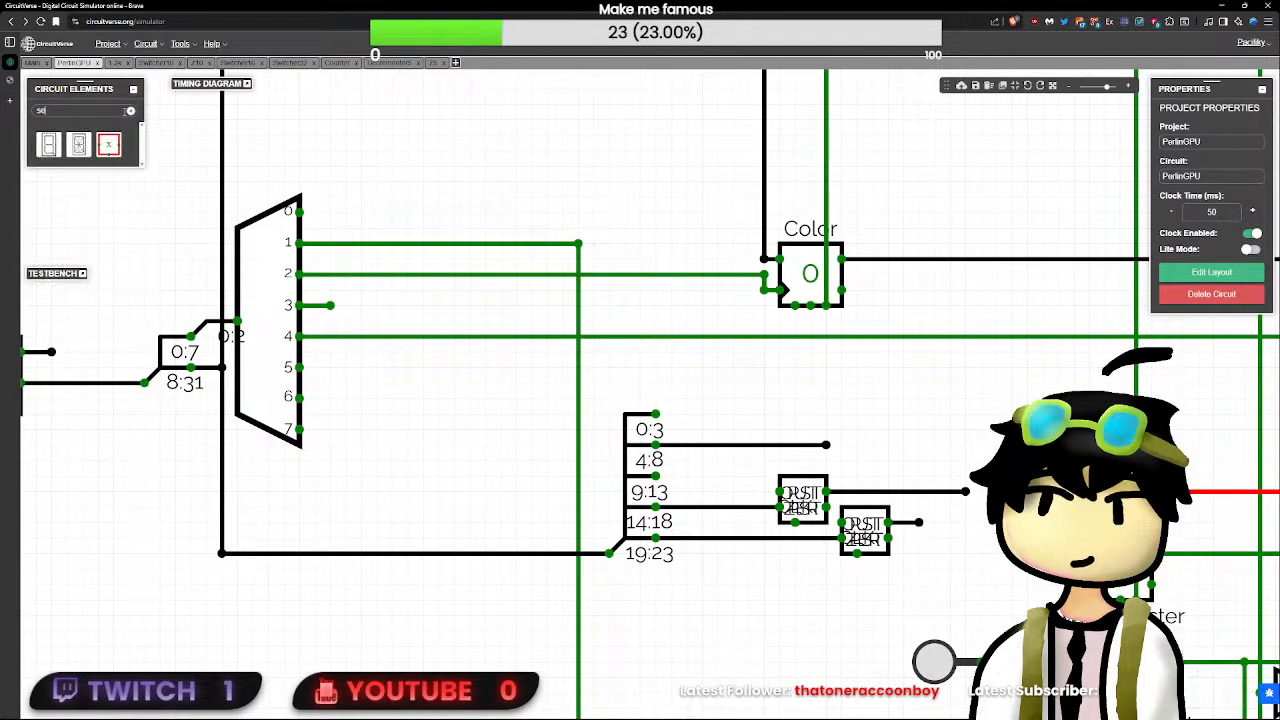
pyautogui.press('BackSpace')
pyautogui.write('r')
pyautogui.click(48, 143)
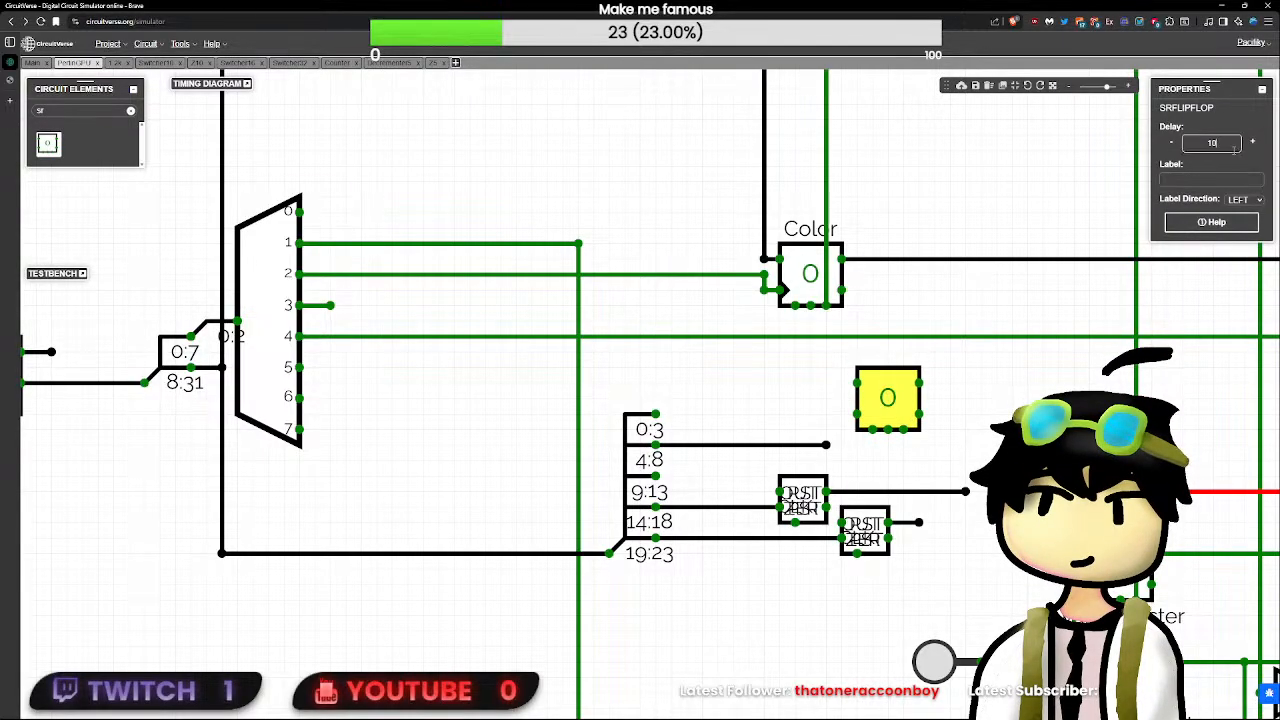
pyautogui.click(930, 430)
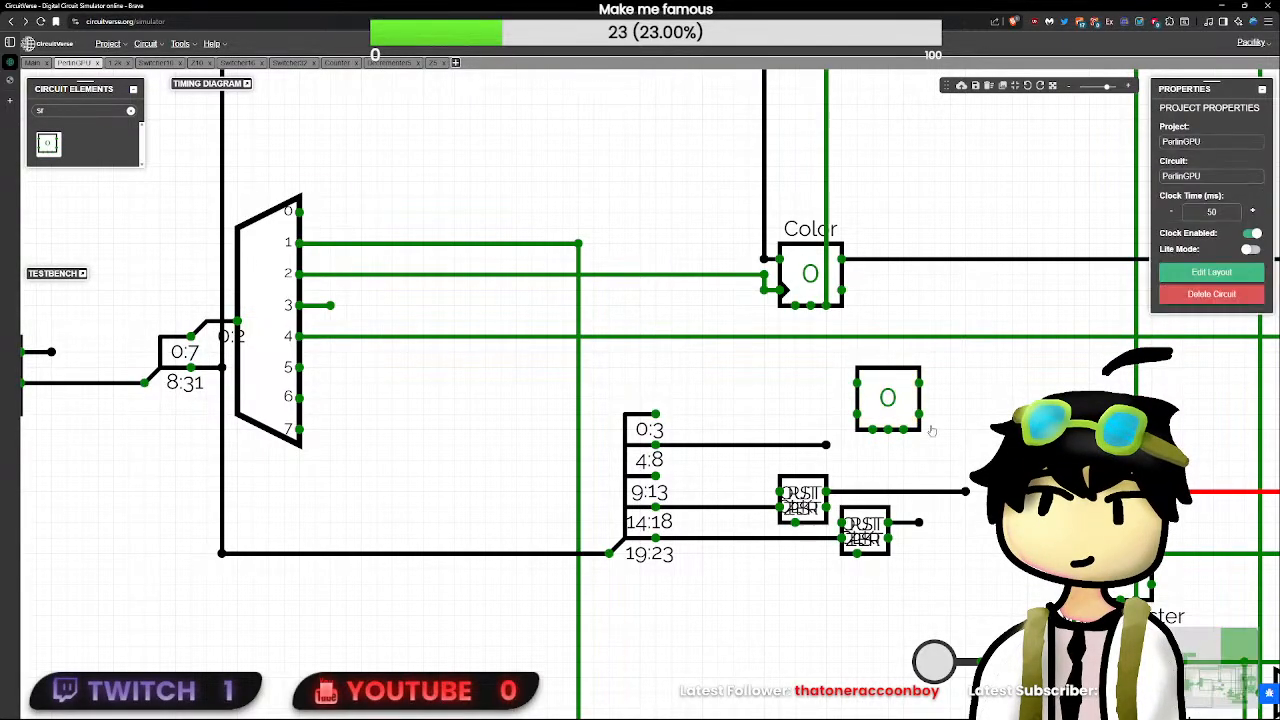
pyautogui.click(872, 388)
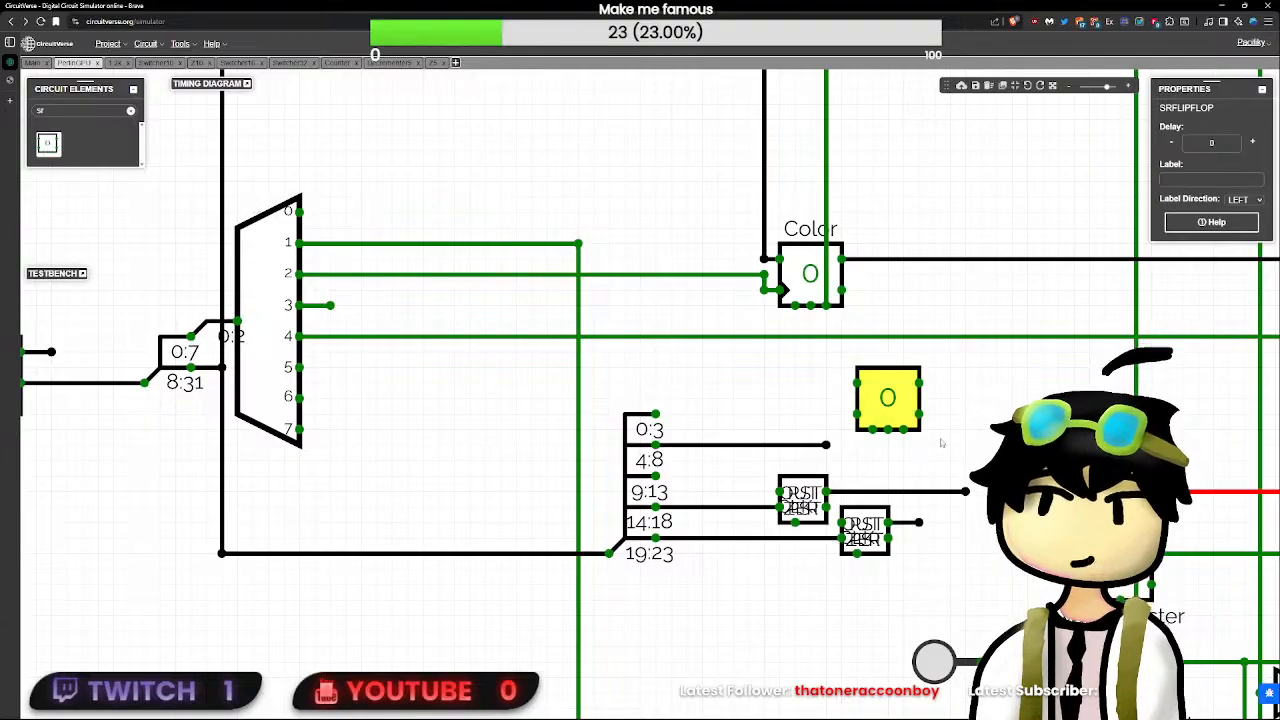
pyautogui.moveTo(895, 405); pyautogui.dragTo(753, 387)
# - Extend the wire from demultiplexer output 3 and connect it to the SR flip-flop's upper input
pyautogui.click(605, 353)
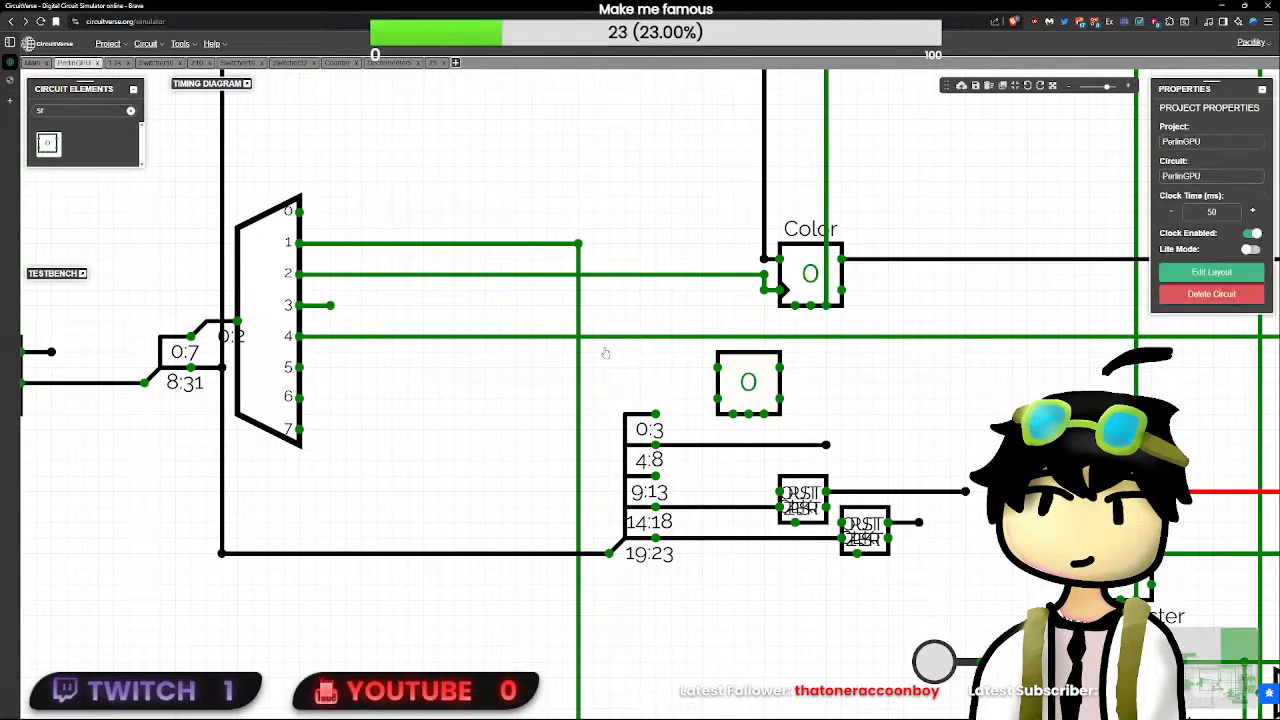
pyautogui.click(605, 337)
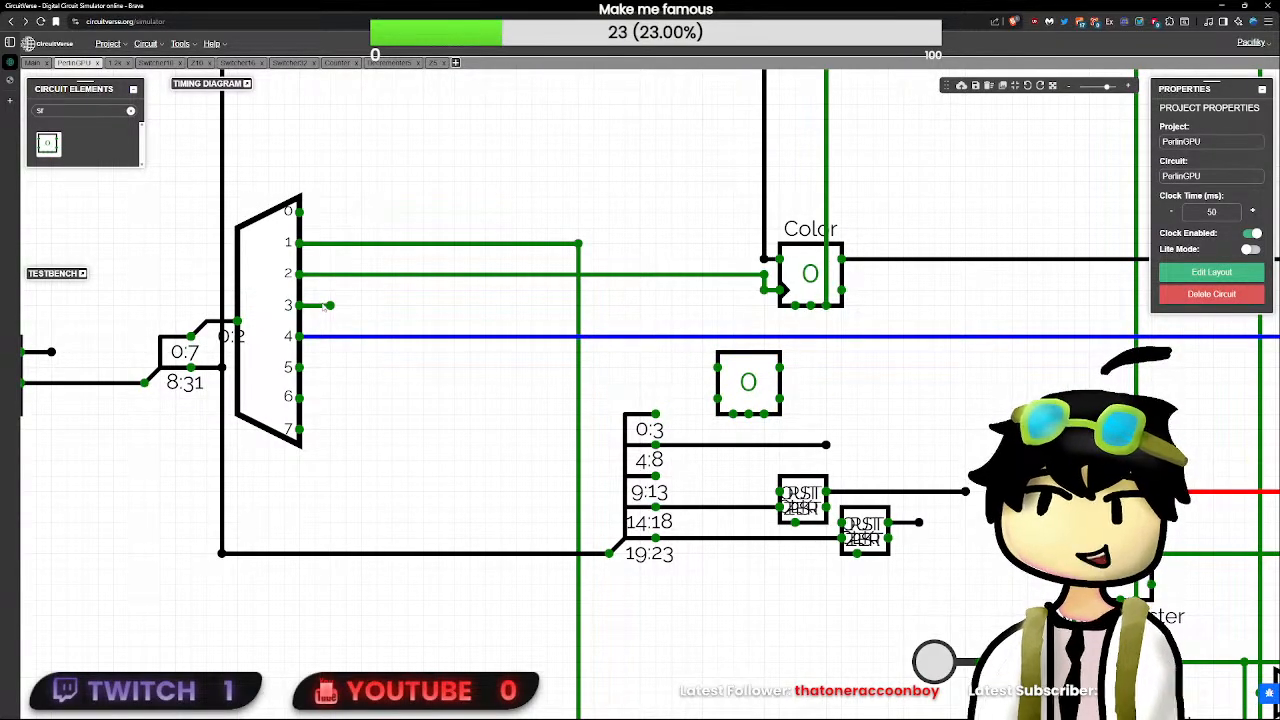
pyautogui.scroll(-2, 606, 345)
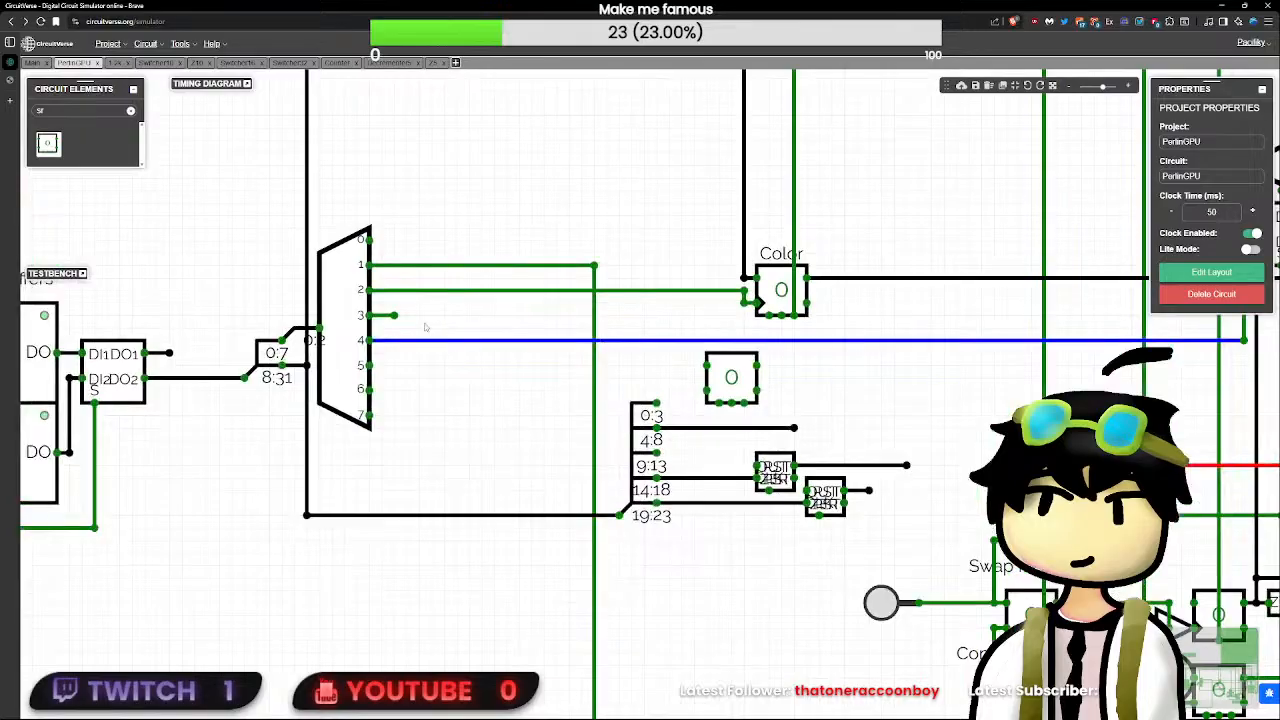
pyautogui.moveTo(394, 315); pyautogui.dragTo(693, 315)
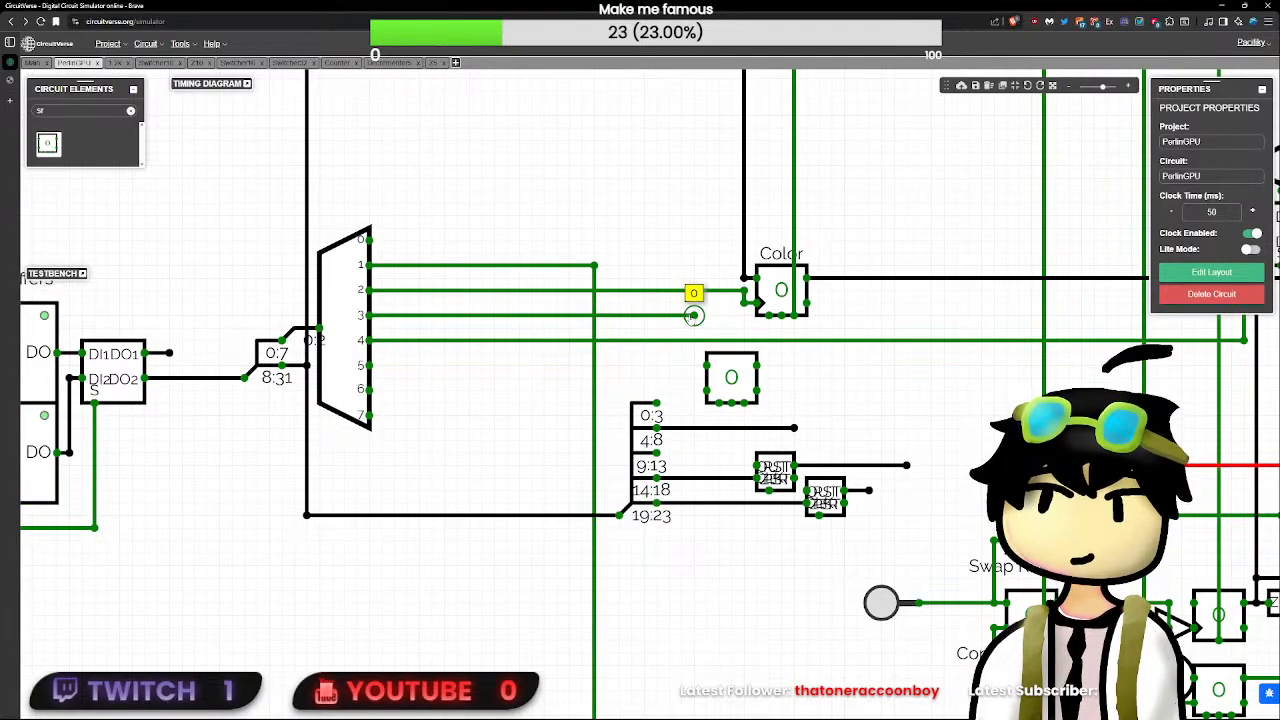
pyautogui.moveTo(703, 361)
pyautogui.mouseDown()
pyautogui.moveTo(682, 390)
pyautogui.moveTo(681, 235)
pyautogui.moveTo(759, 419)
pyautogui.moveTo(800, 438)
pyautogui.moveTo(907, 417)
pyautogui.mouseUp()
pyautogui.click(713, 379)
pyautogui.click(706, 390)
pyautogui.scroll(-2, 682, 390)
pyautogui.hotkey('ctrl', 'z')
pyautogui.scroll(-3, 681, 238)
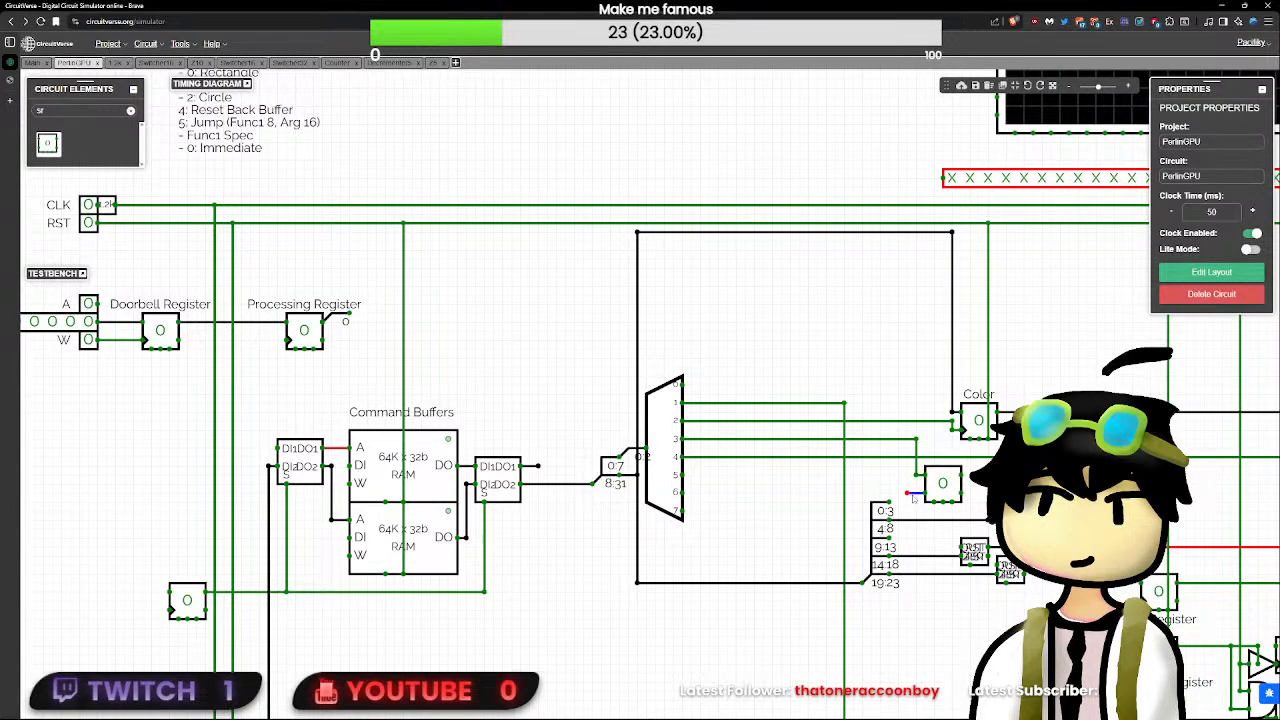
pyautogui.moveTo(913, 499); pyautogui.dragTo(824, 479)
# - Shift the SR flip-flop slightly left and draw a wire to the right from its upper output
pyautogui.click(830, 460)
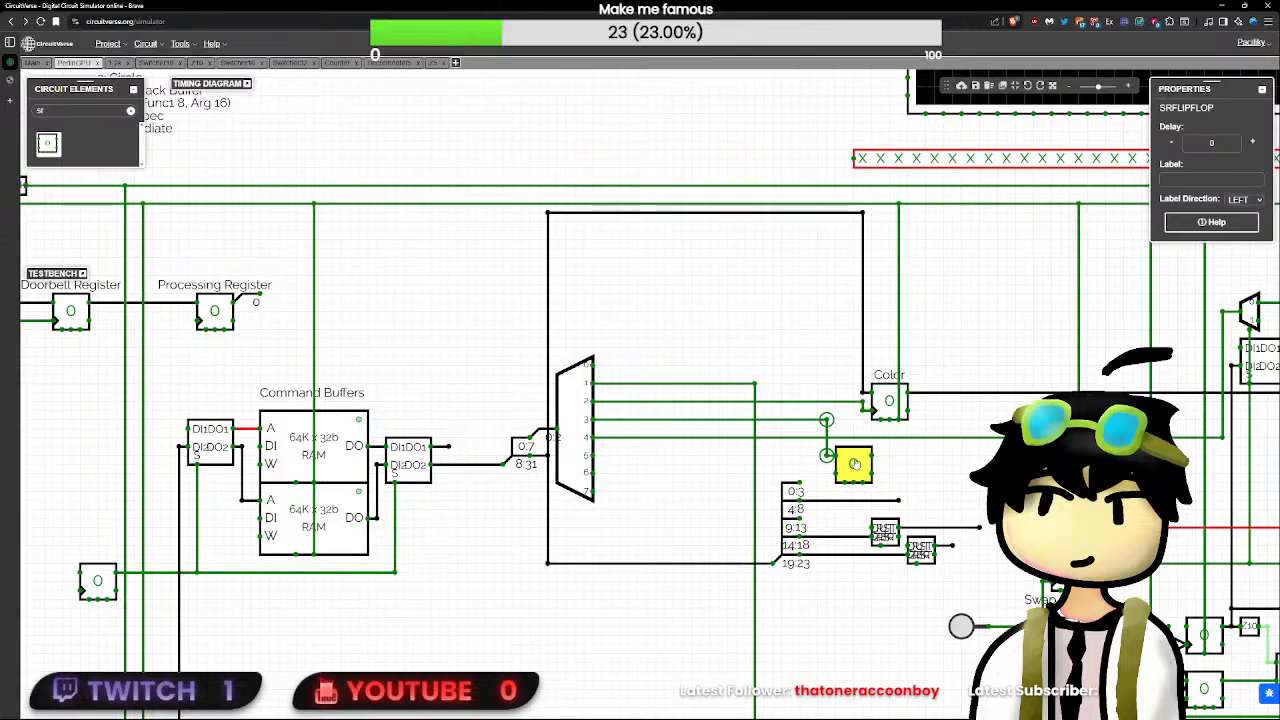
pyautogui.moveTo(855, 464)
pyautogui.mouseDown()
pyautogui.moveTo(818, 463)
pyautogui.moveTo(838, 447)
pyautogui.moveTo(830, 454)
pyautogui.moveTo(895, 458)
pyautogui.mouseUp()
pyautogui.click(871, 466)
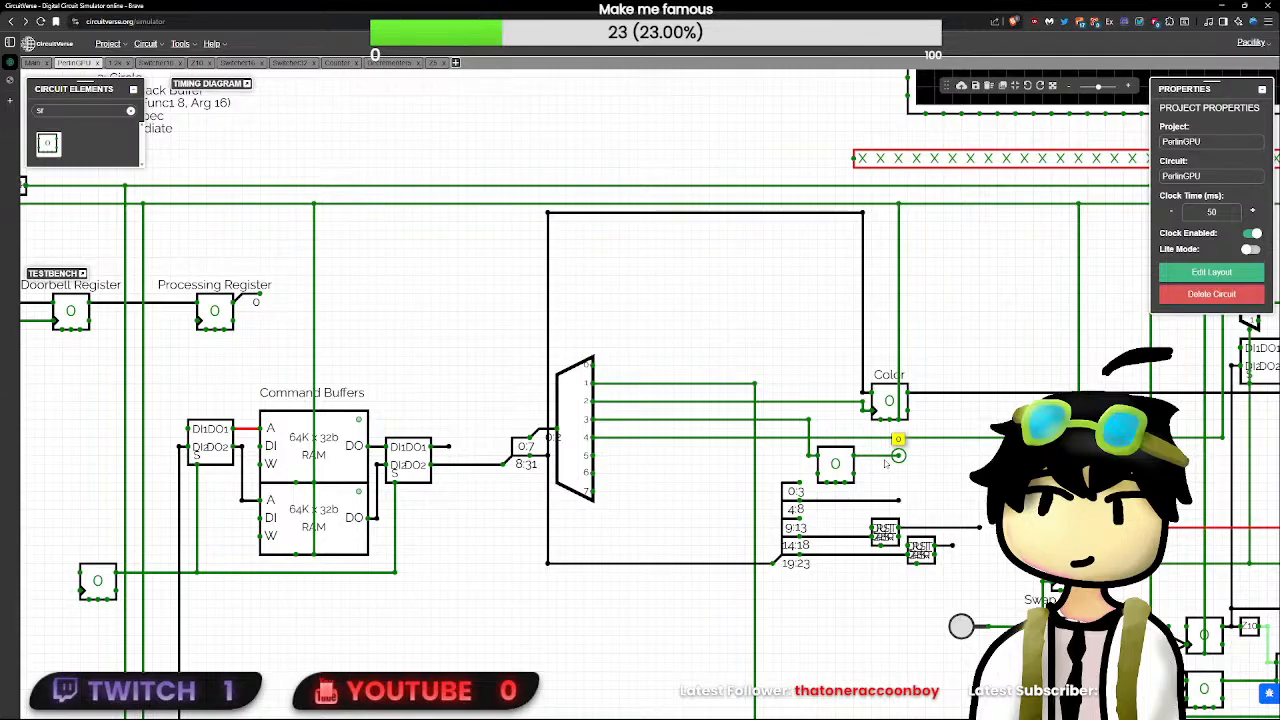
# - Cut the SR flip-flop and paste it directly below the OR gate under the Counter block
pyautogui.click(843, 463)
pyautogui.hotkey('ctrl', 'x')
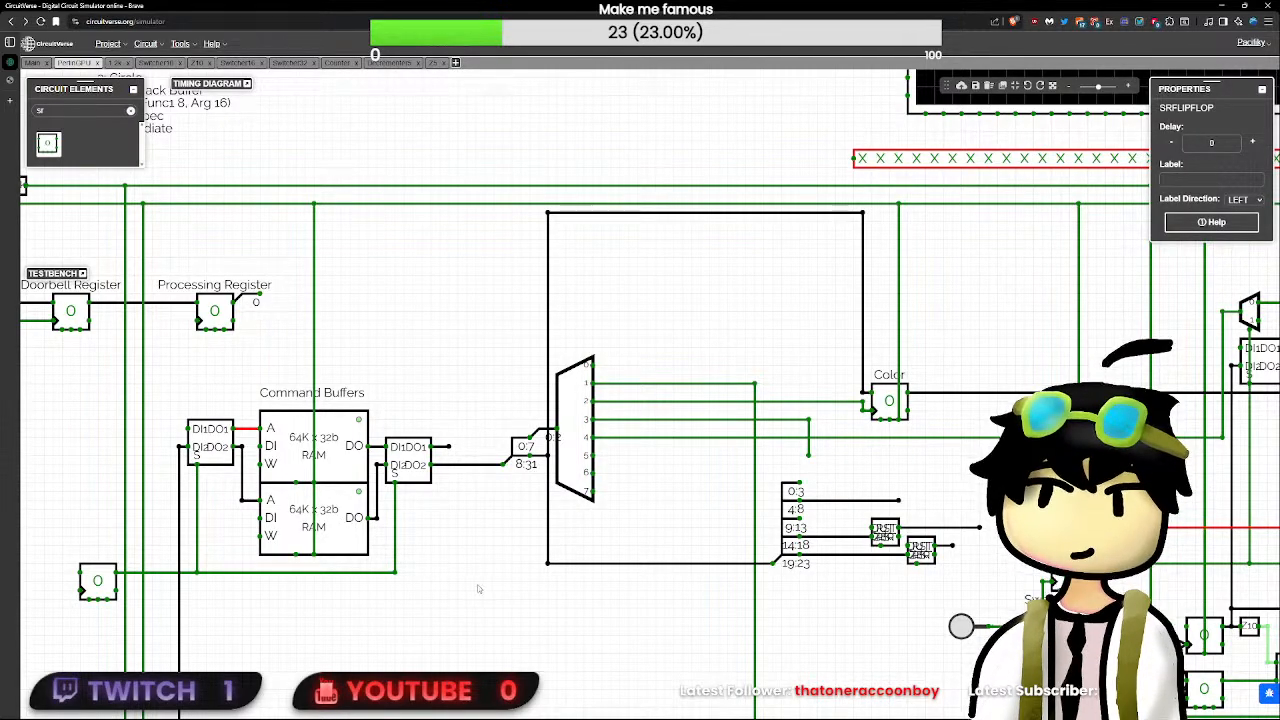
pyautogui.moveTo(410, 606); pyautogui.dragTo(822, 290)
pyautogui.scroll(-1, 757, 417)
pyautogui.hotkey('ctrl', 'v')
pyautogui.moveTo(668, 600); pyautogui.dragTo(583, 557)
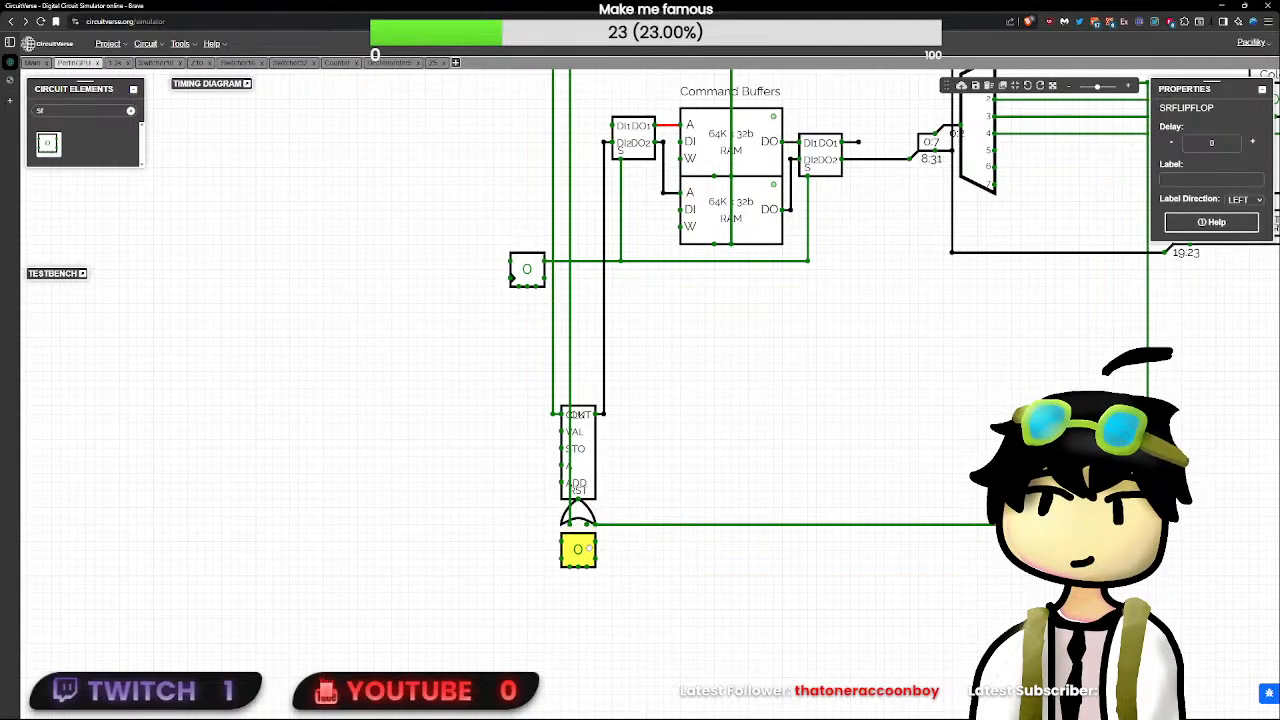
# - In the Counter subcircuit, attach a 1-bit upward-facing Input to the register's first bottom pin and toggle CLK to test it
pyautogui.doubleClick(580, 470)
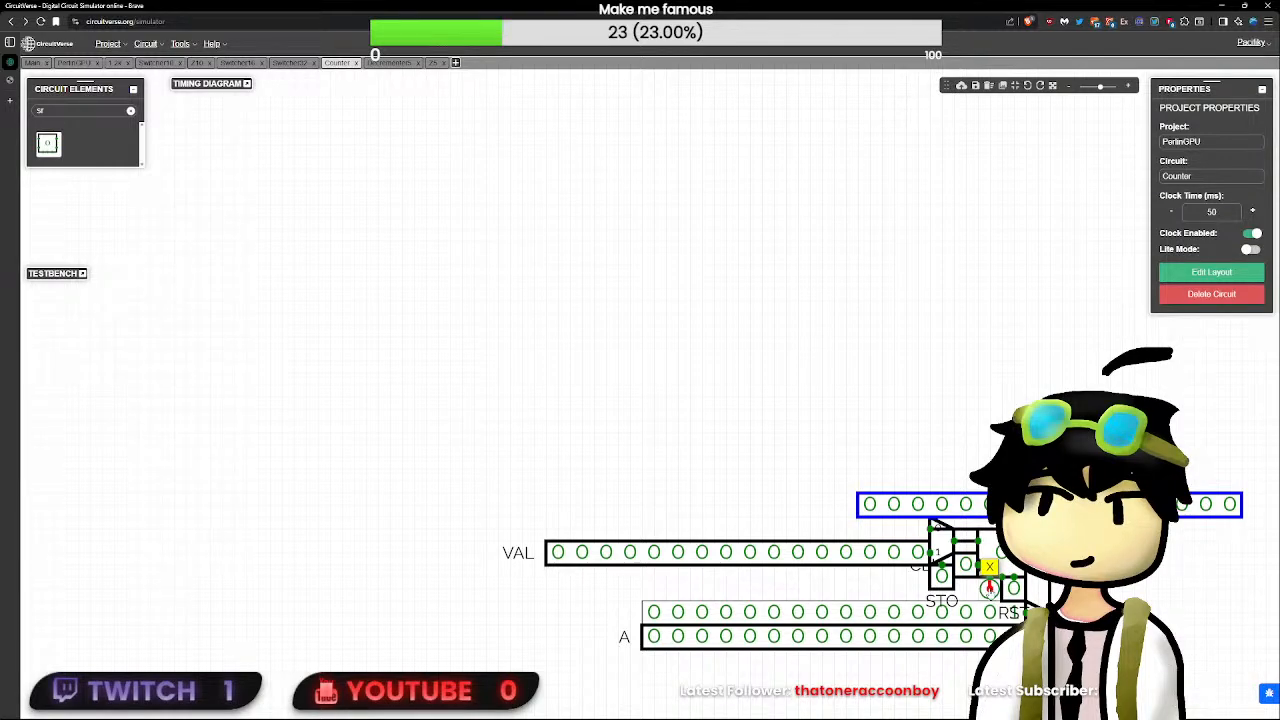
pyautogui.click(966, 568)
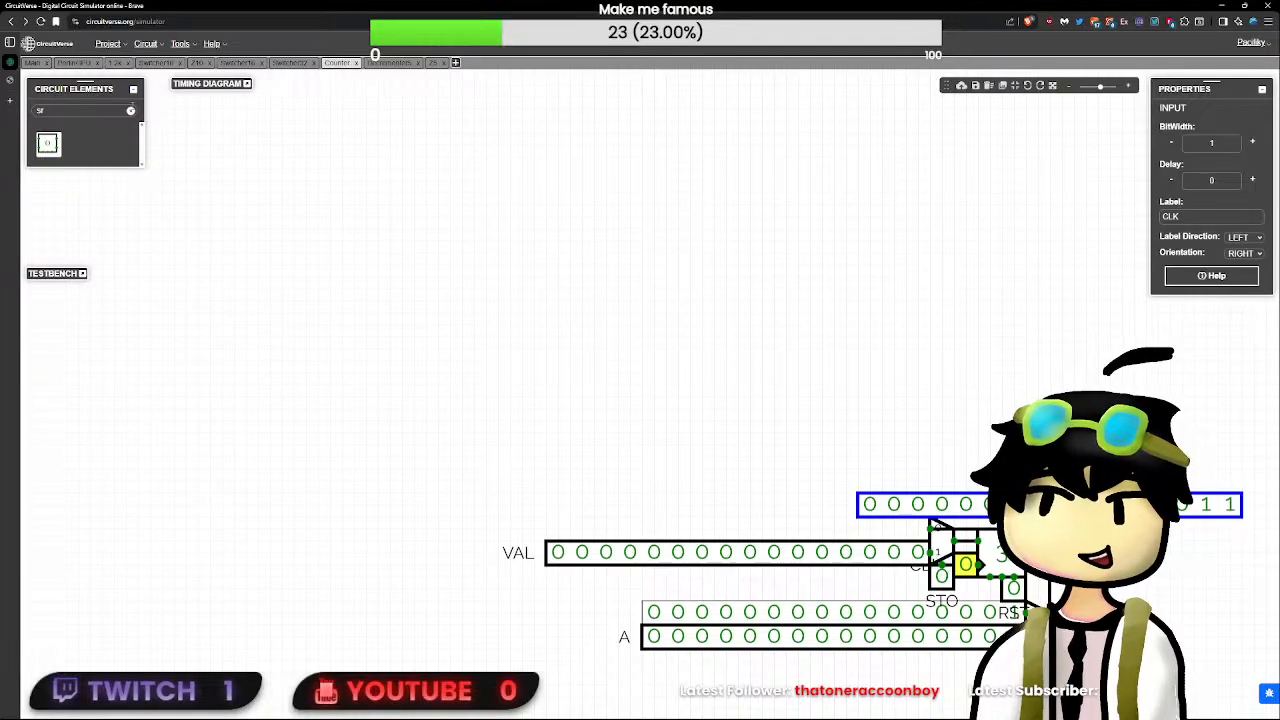
pyautogui.doubleClick(127, 106)
pyautogui.write('in')
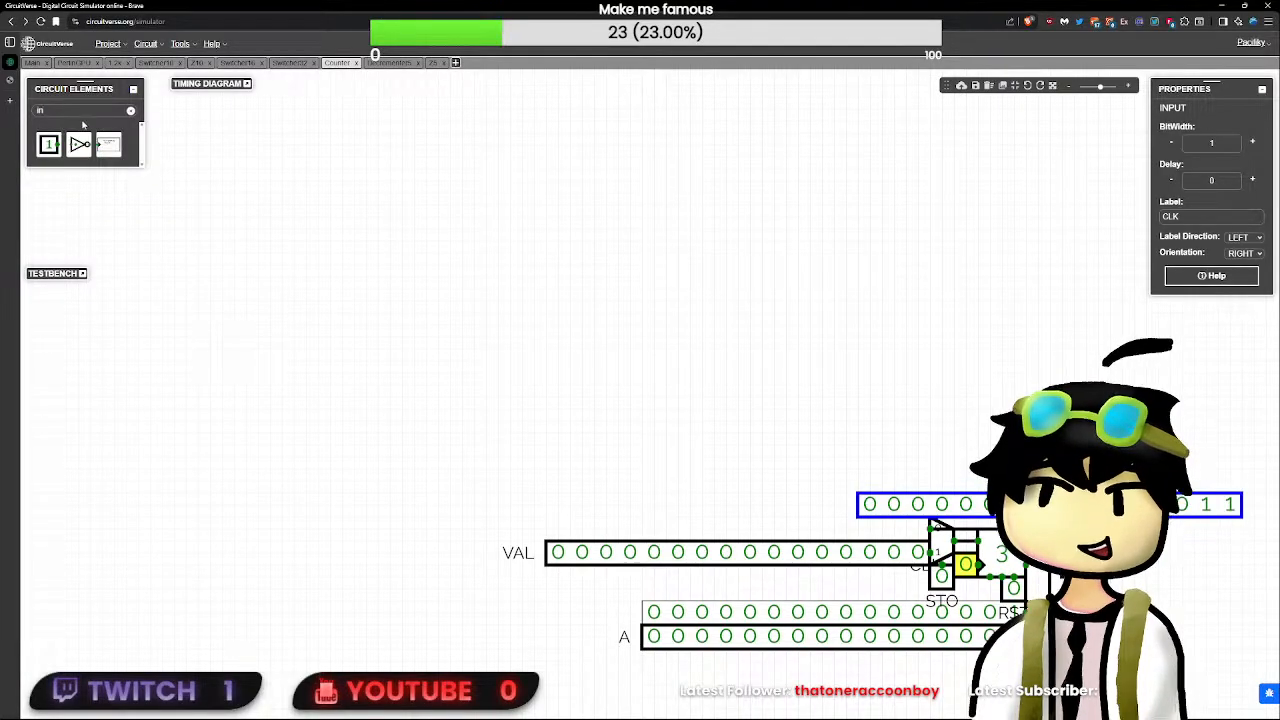
pyautogui.click(48, 144)
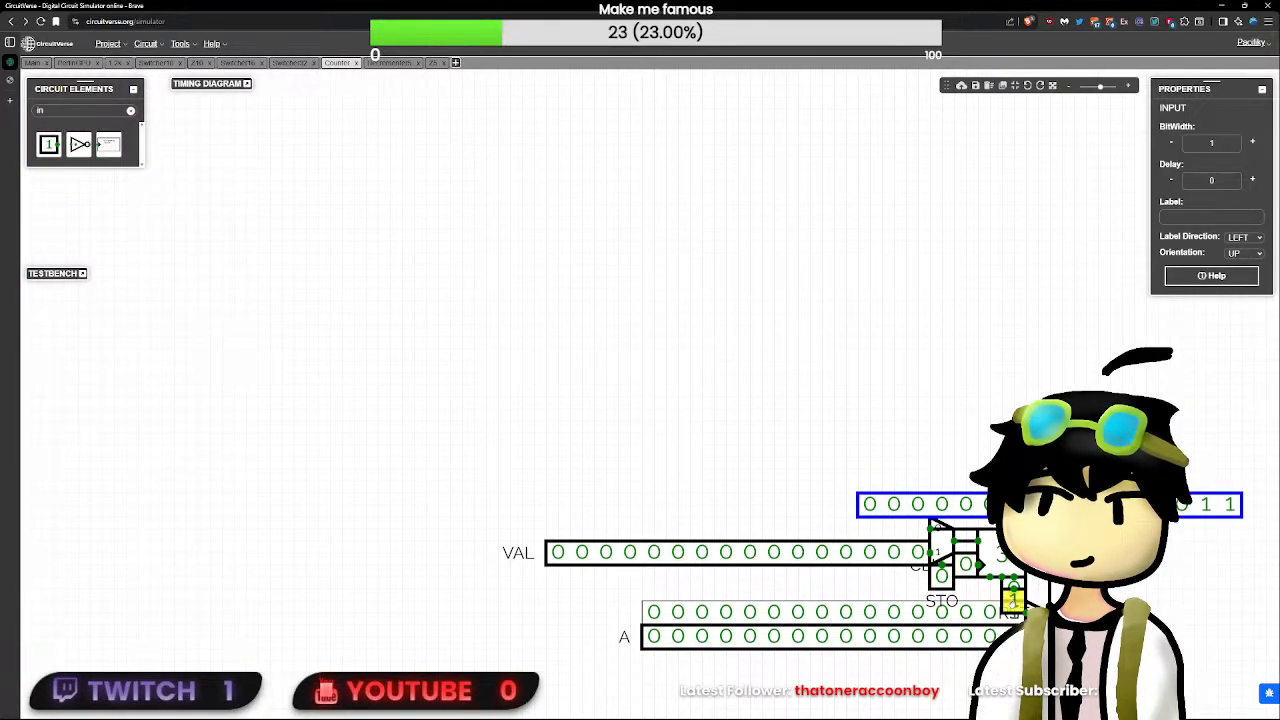
pyautogui.click(988, 593)
pyautogui.click(988, 593)
pyautogui.doubleClick(966, 566)
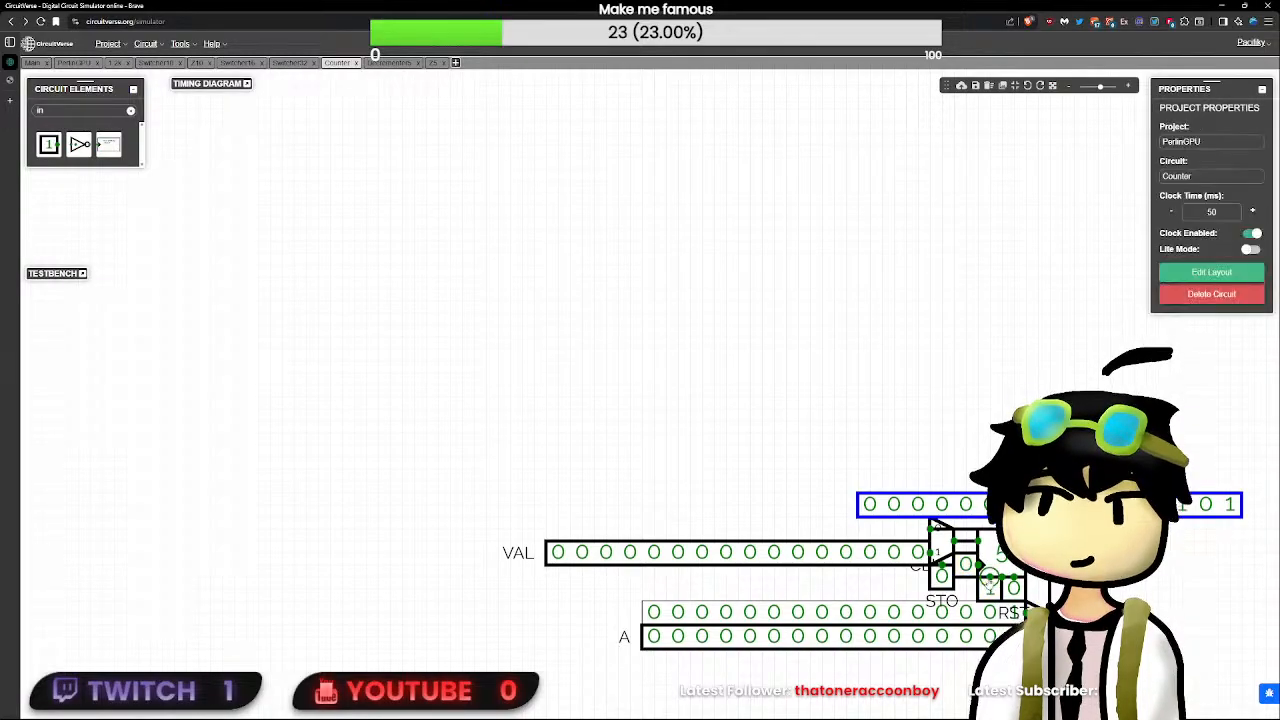
# - Toggle the new unlabelled input and CLK repeatedly to test how the input affects the Counter's register
pyautogui.click(990, 588)
pyautogui.click(966, 566)
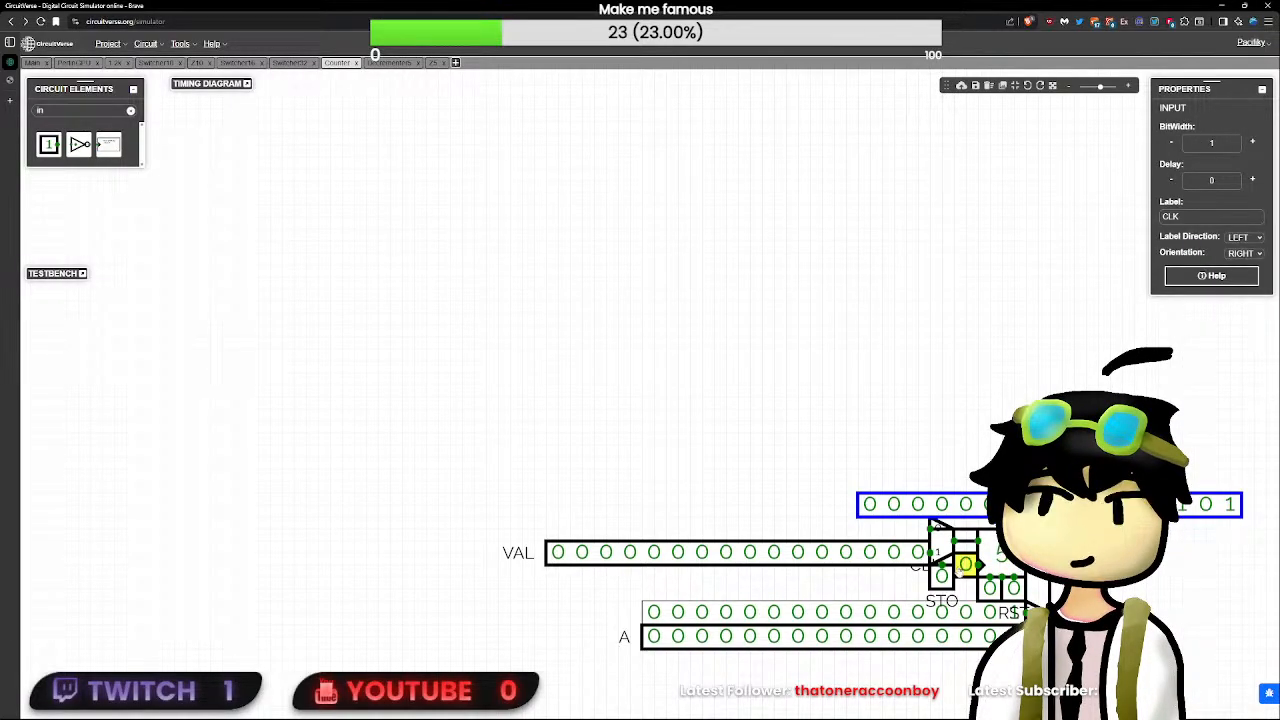
pyautogui.click(990, 588)
pyautogui.tripleClick(966, 568)
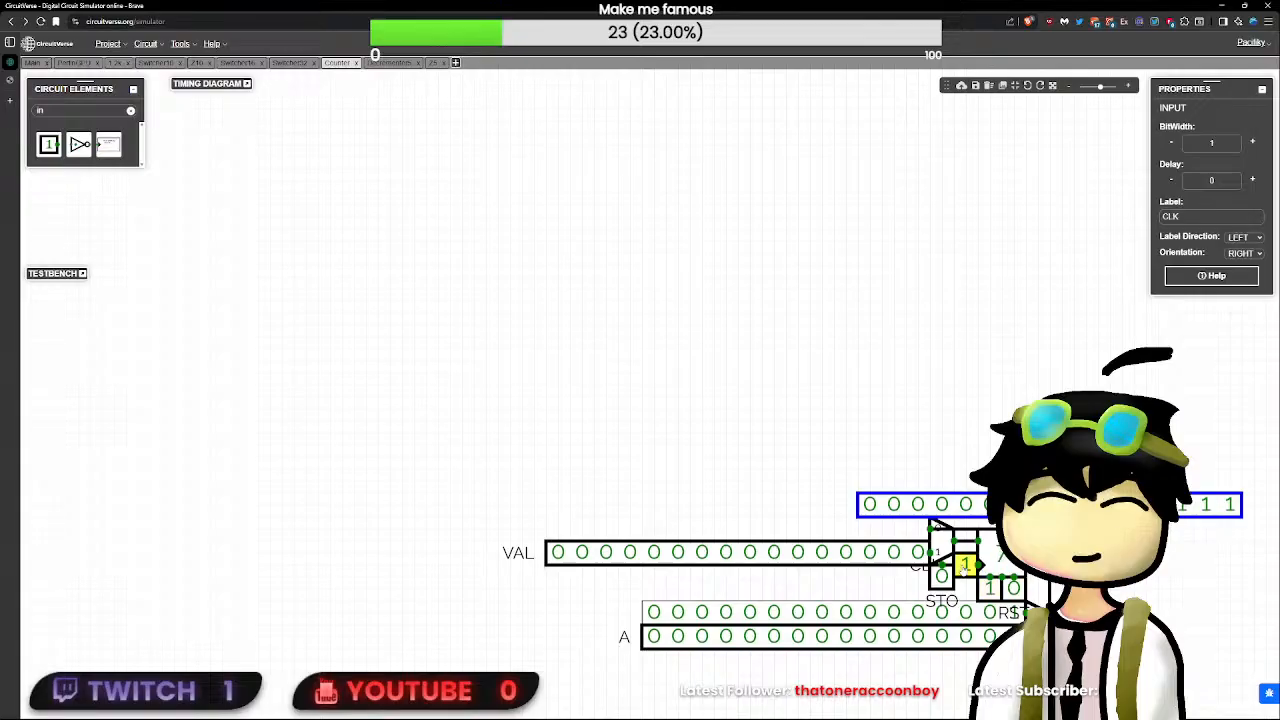
pyautogui.doubleClick(966, 568)
pyautogui.click(989, 583)
pyautogui.click(989, 586)
pyautogui.click(967, 568)
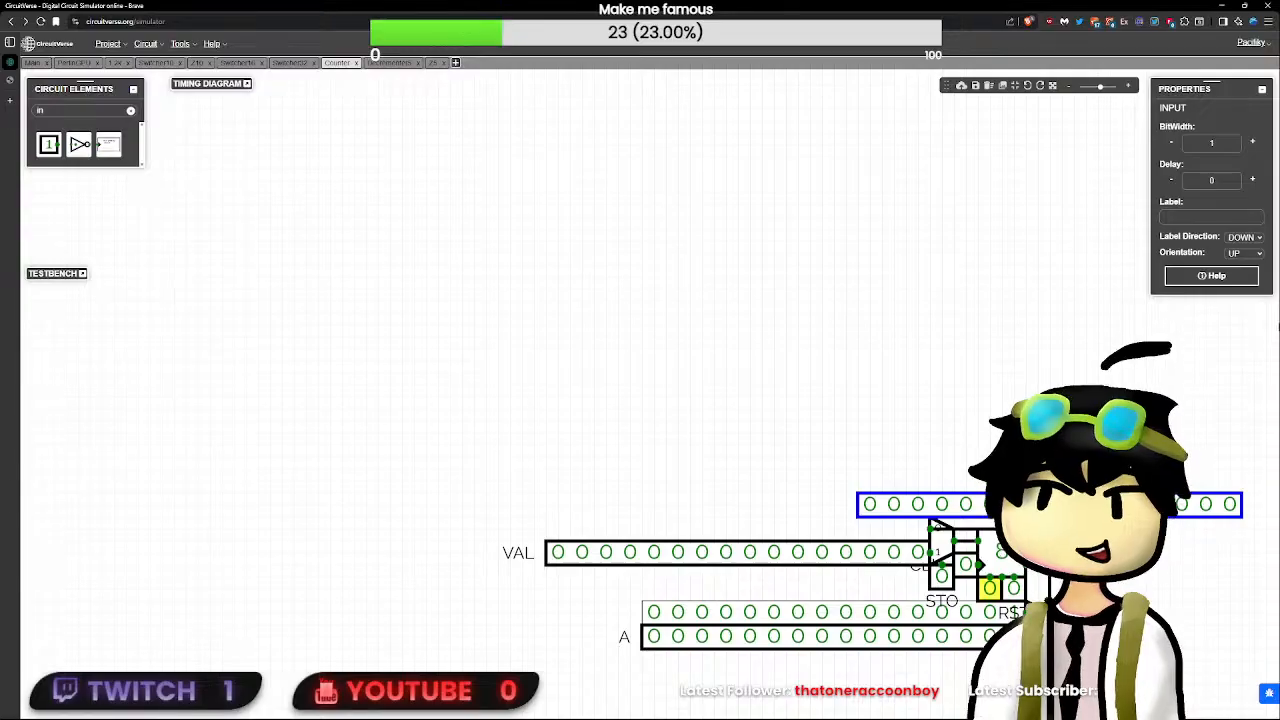
# - Check the pin layout of the Counter subcircuit and leave it without saving
pyautogui.click(1188, 302)
pyautogui.click(1192, 276)
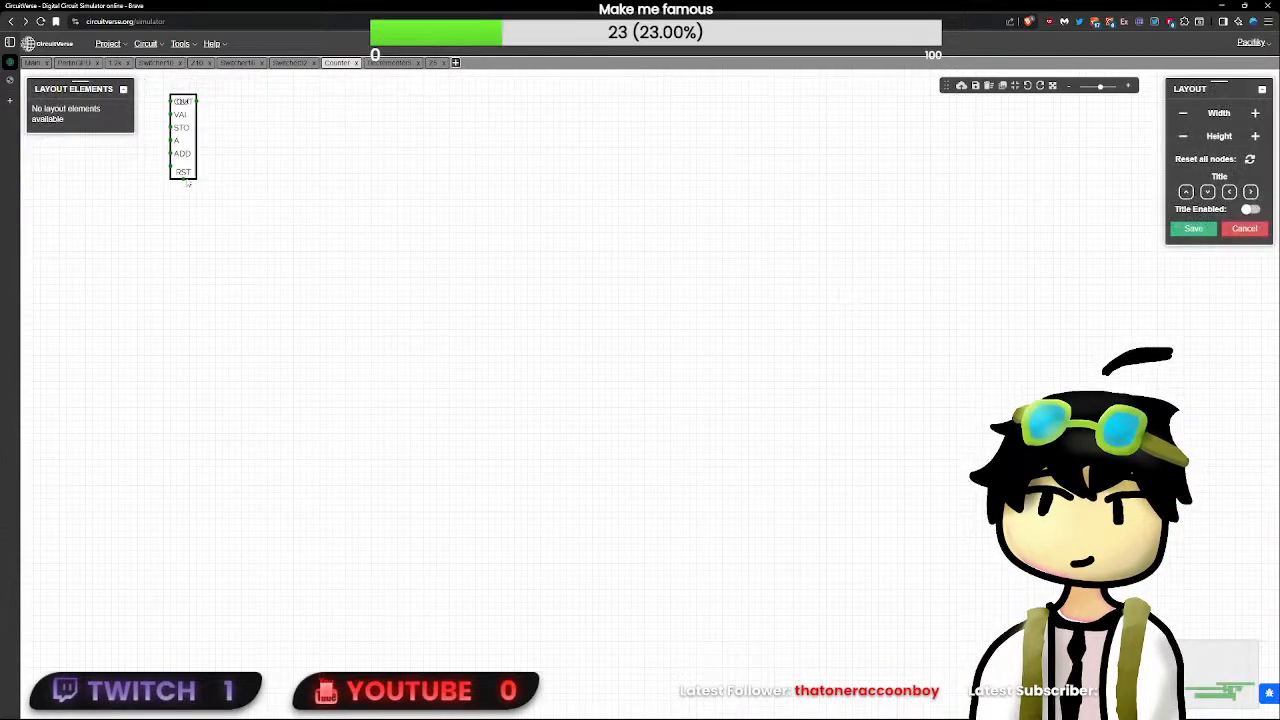
pyautogui.click(1232, 232)
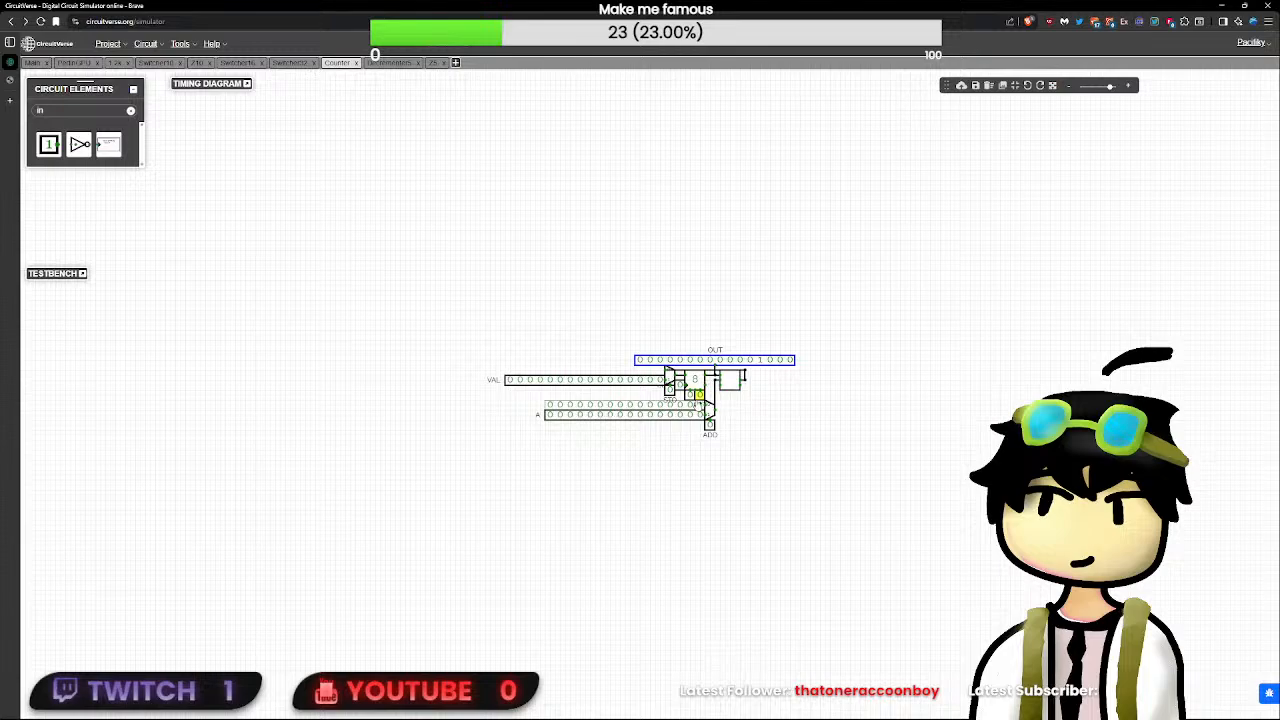
# - Label the new input under the Counter's register ENA
pyautogui.click(689, 396)
pyautogui.click(1199, 217)
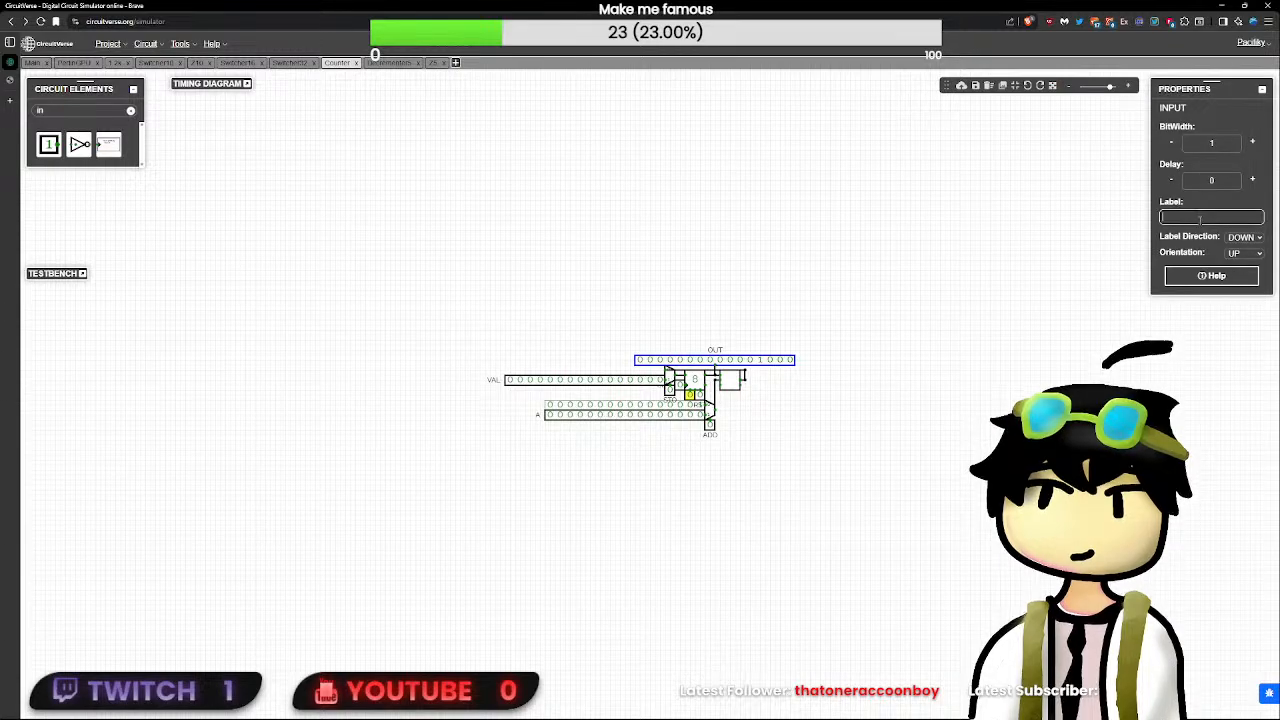
pyautogui.write('DIS')
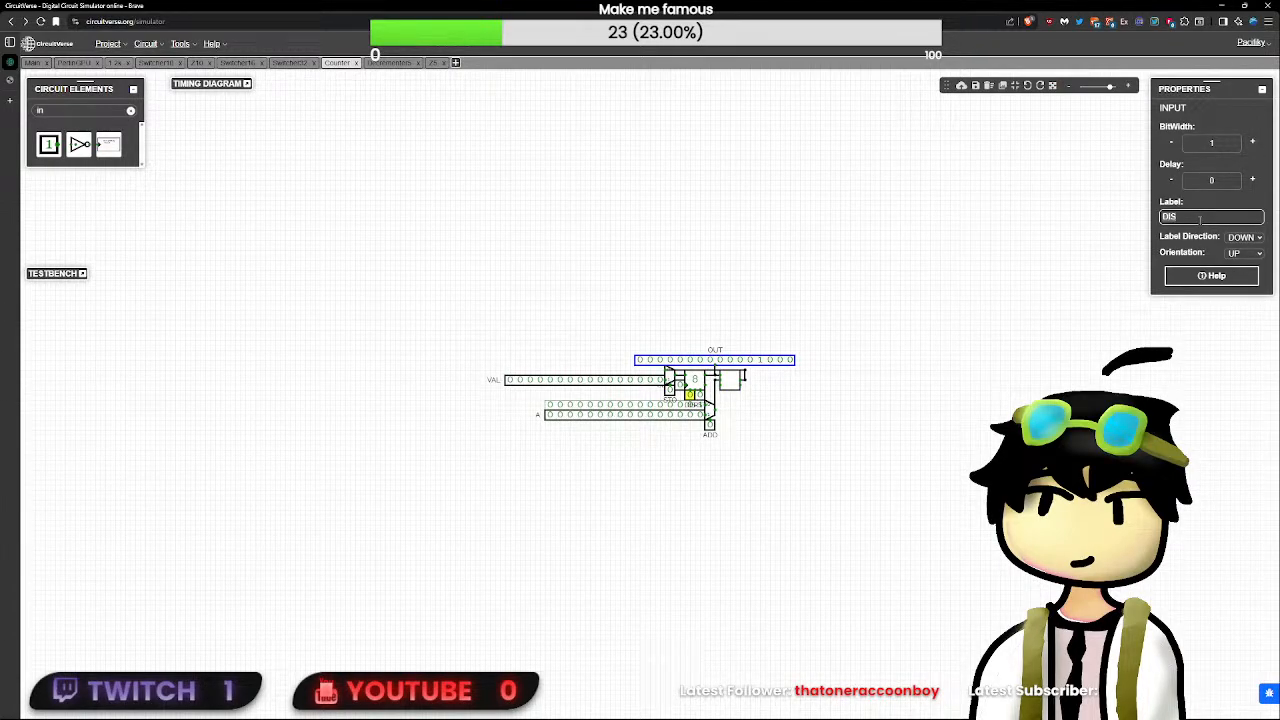
pyautogui.press('BackSpace')
pyautogui.press('BackSpace')
pyautogui.press('BackSpace')
pyautogui.write('END')
pyautogui.click(565, 190)
# - In the PerlinGPU circuit, move the OR gate and SR flip-flop down below the Counter block and realign the OR gate's right input wire
pyautogui.click(74, 63)
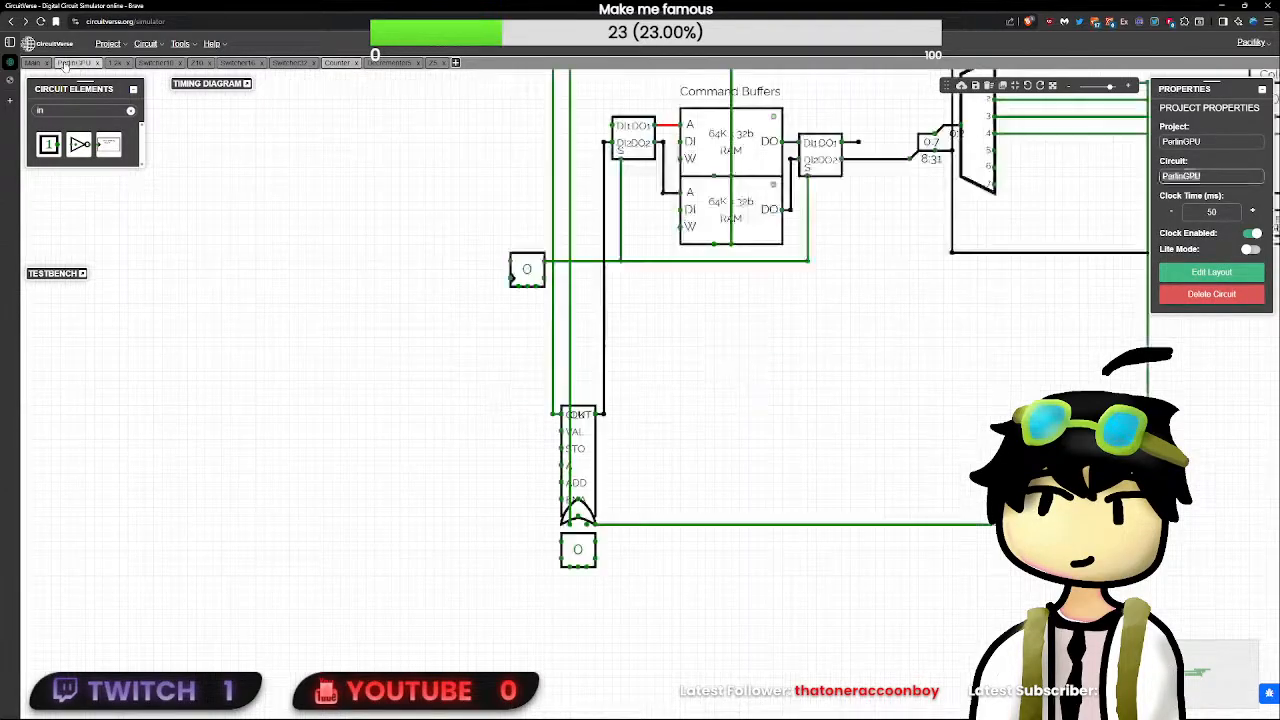
pyautogui.scroll(1, 615, 403)
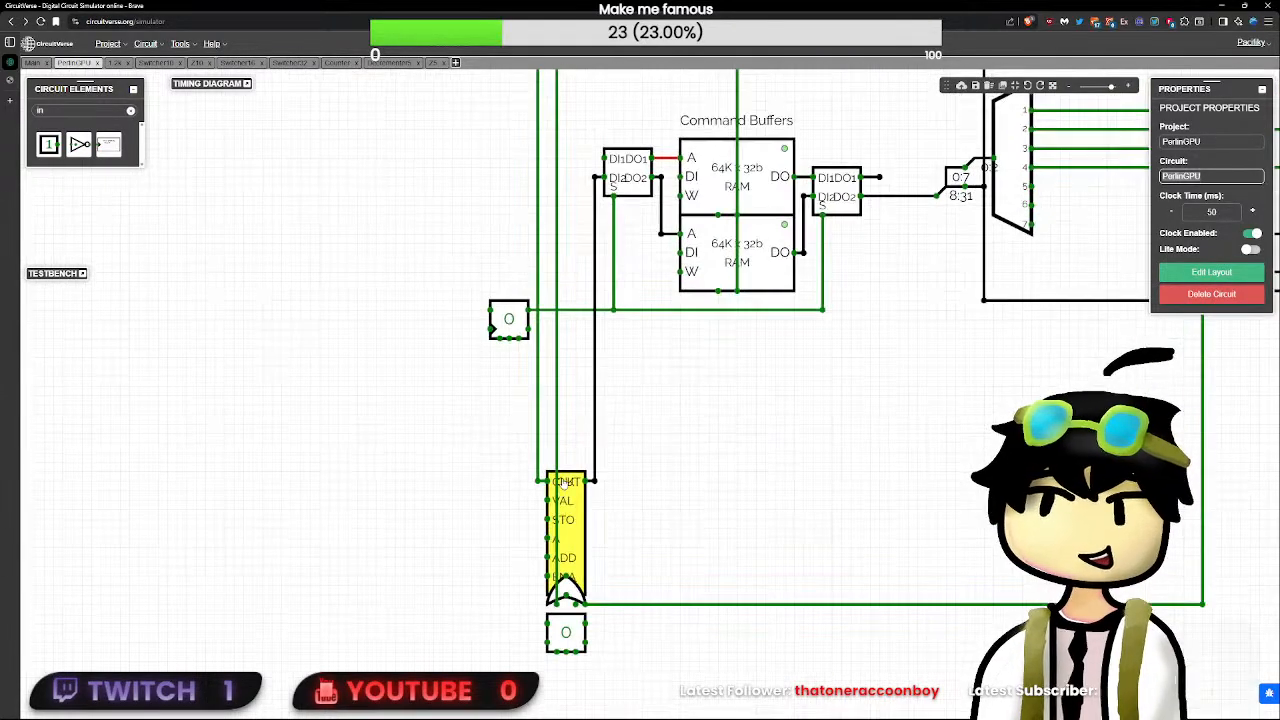
pyautogui.click(566, 605)
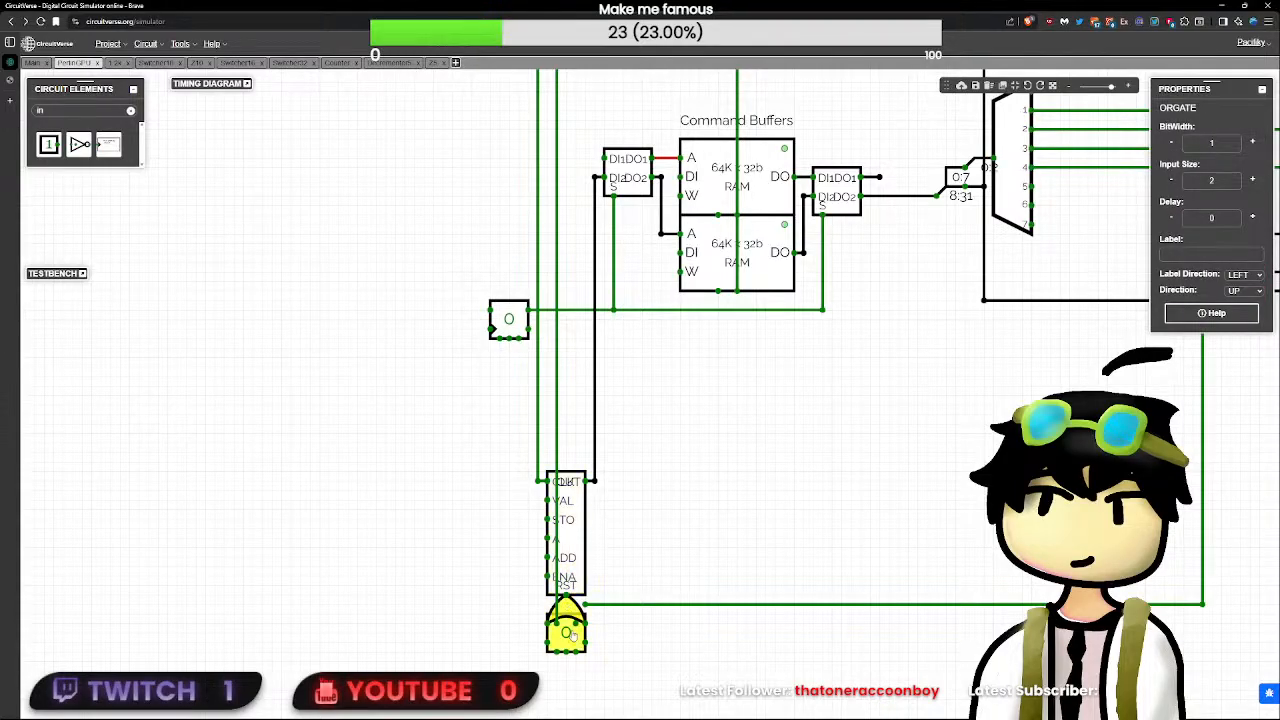
pyautogui.moveTo(566, 634); pyautogui.dragTo(556, 653)
pyautogui.click(1214, 615)
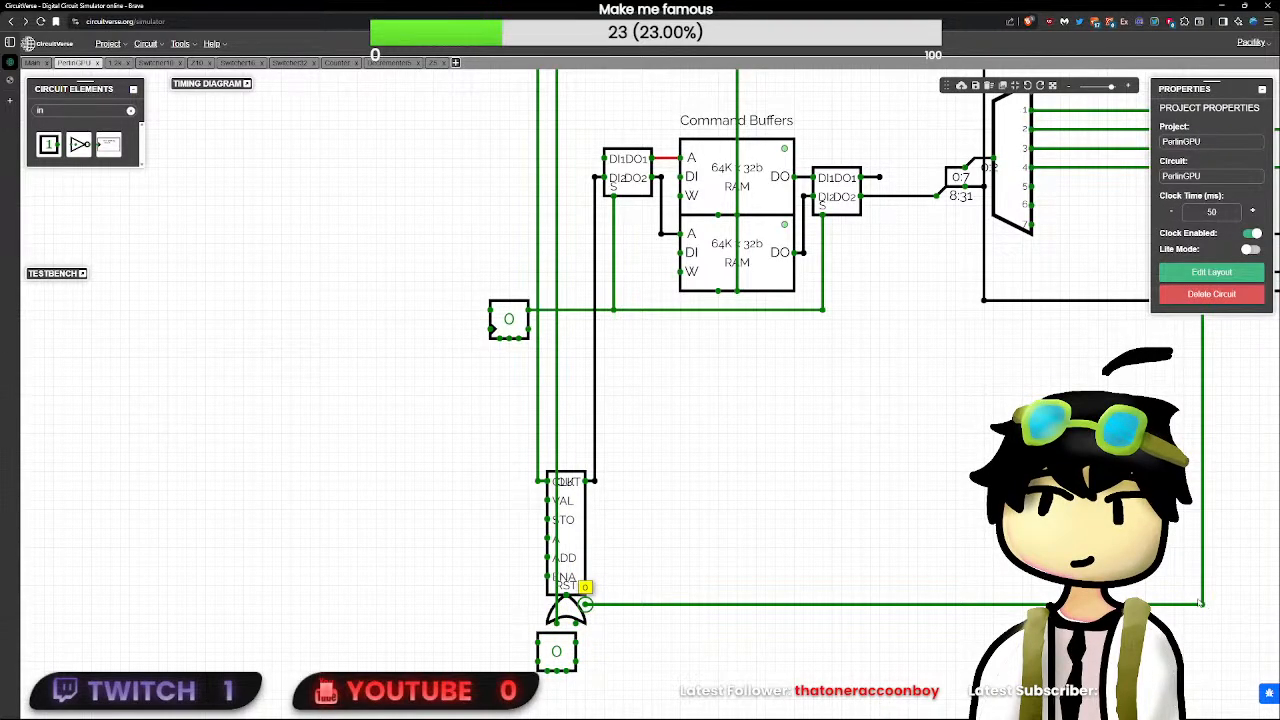
pyautogui.moveTo(1202, 604); pyautogui.dragTo(1202, 622)
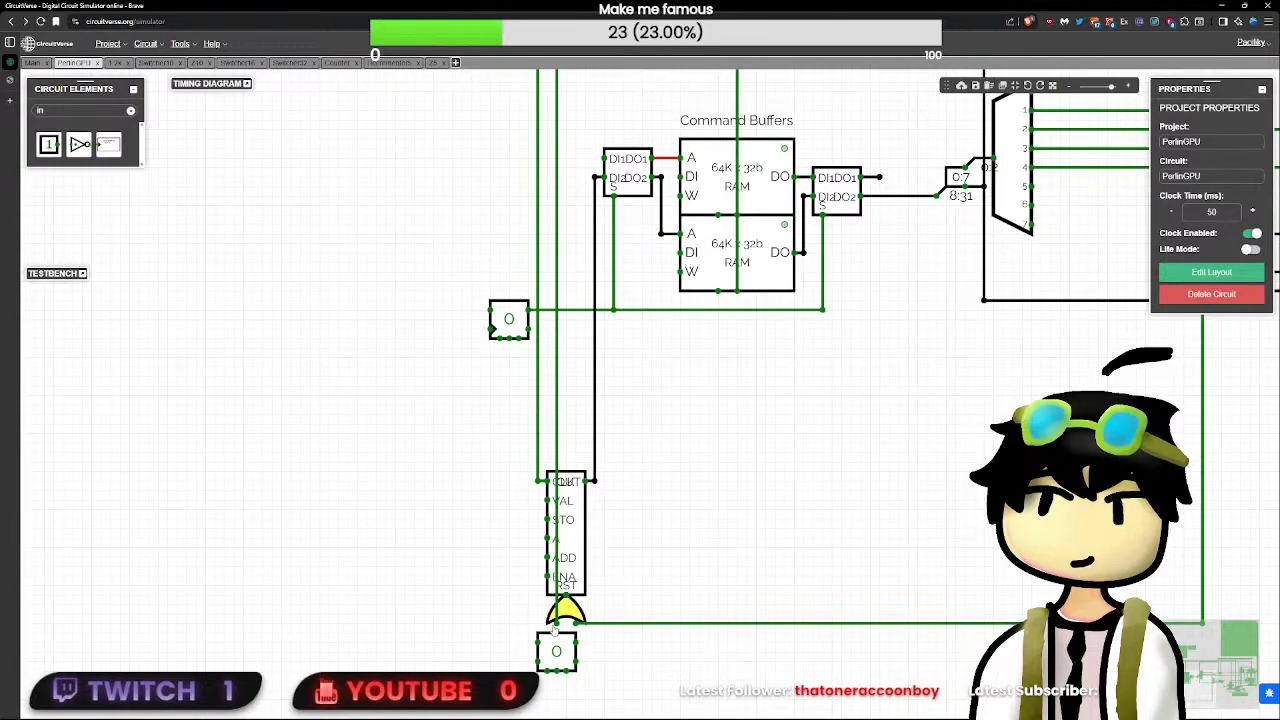
# - Move the SR flip-flop left of the OR gate and draw a wire from the Counter's ENA pin to above the block
pyautogui.moveTo(556, 651); pyautogui.dragTo(452, 623)
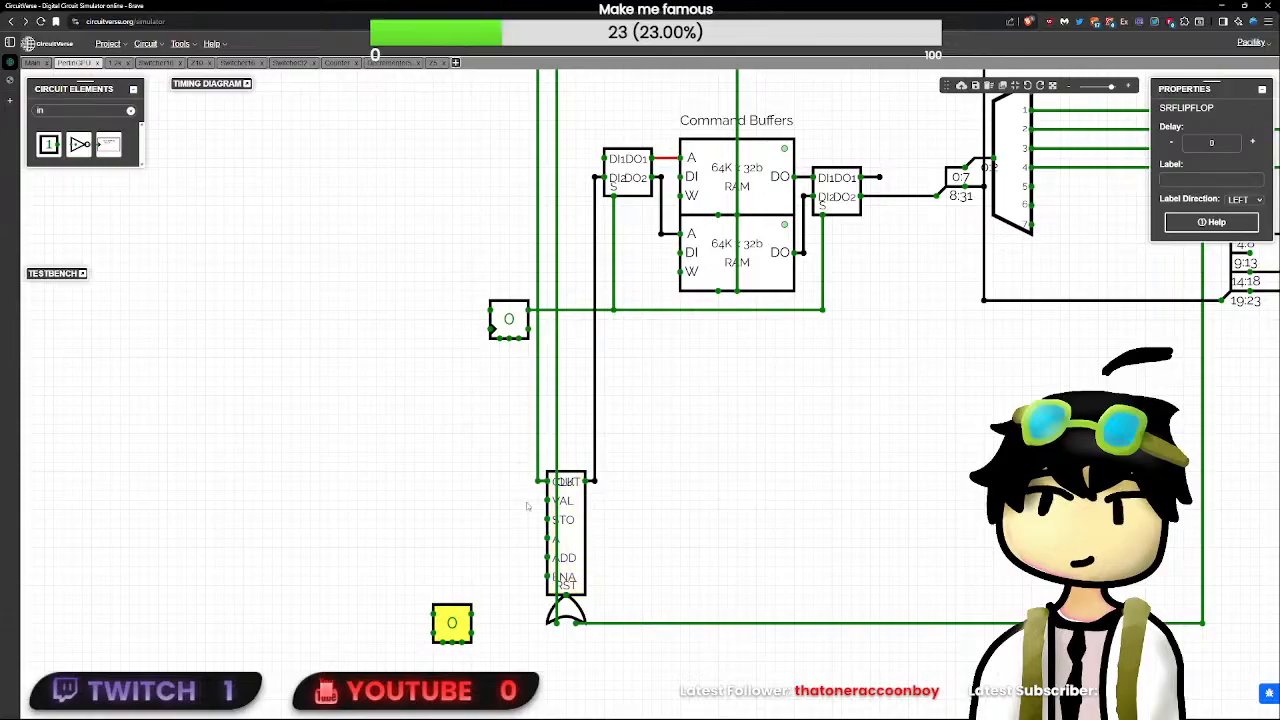
pyautogui.click(546, 500)
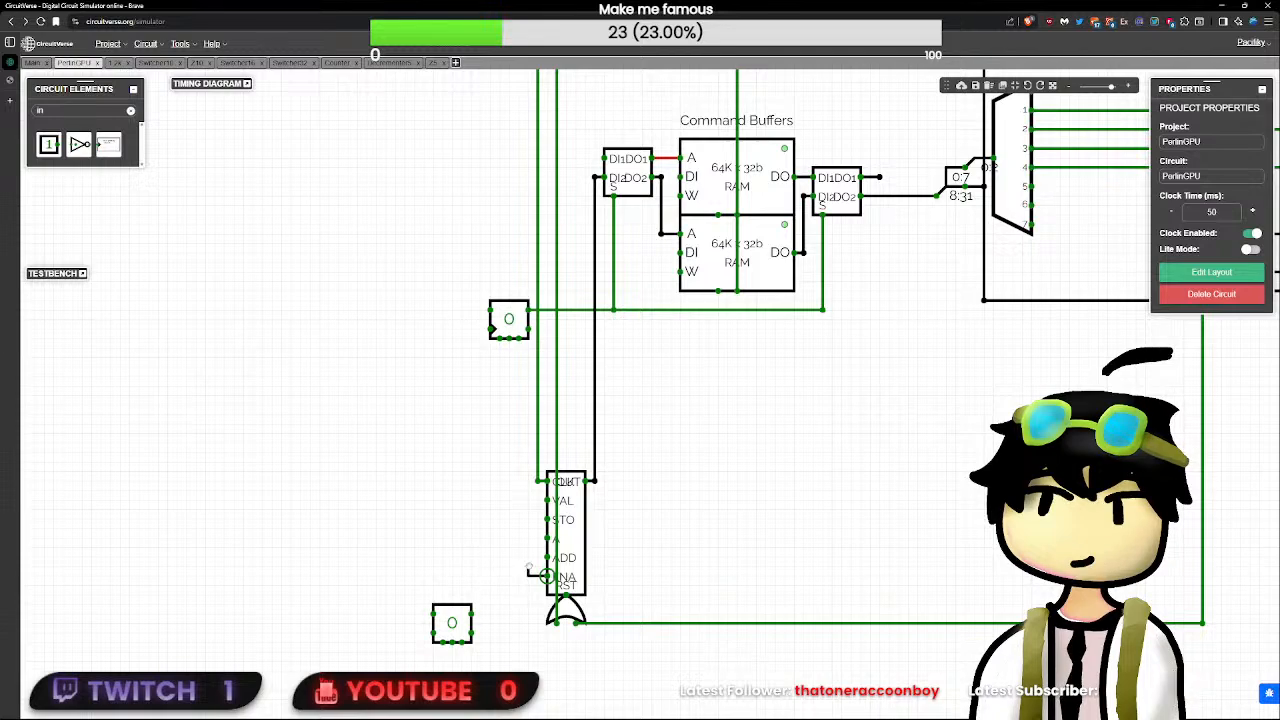
pyautogui.moveTo(547, 577); pyautogui.dragTo(528, 443)
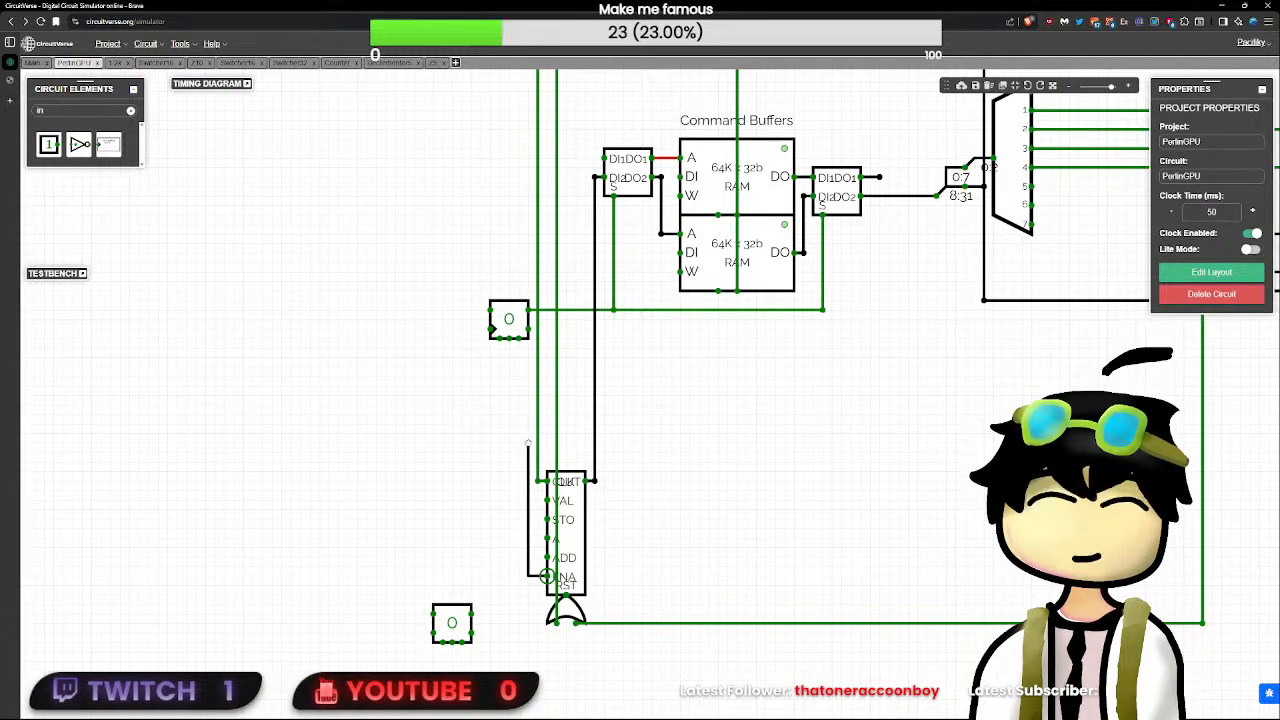
pyautogui.click(440, 628)
pyautogui.click(434, 633)
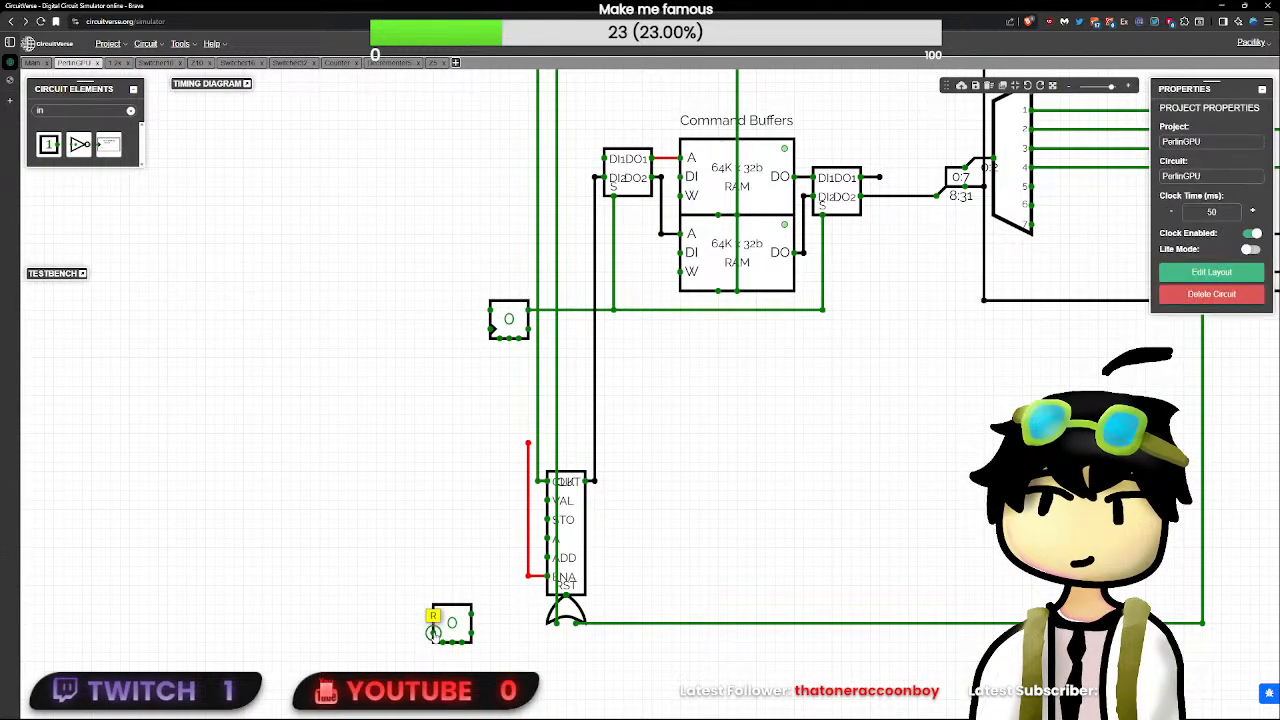
pyautogui.click(437, 625)
pyautogui.click(433, 614)
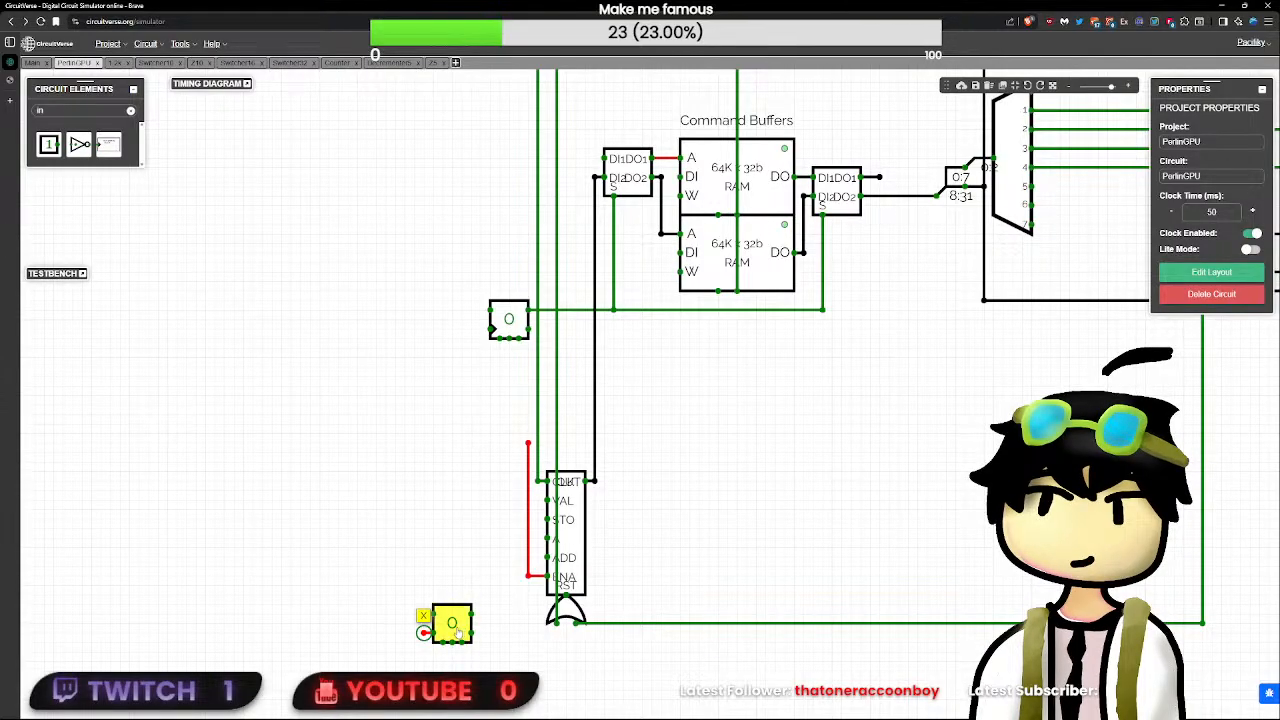
# - Place a NOT gate with delay 0 at the ENA wire's end and attach the SR flip-flop's upper output to its input
pyautogui.moveTo(455, 630); pyautogui.dragTo(474, 459)
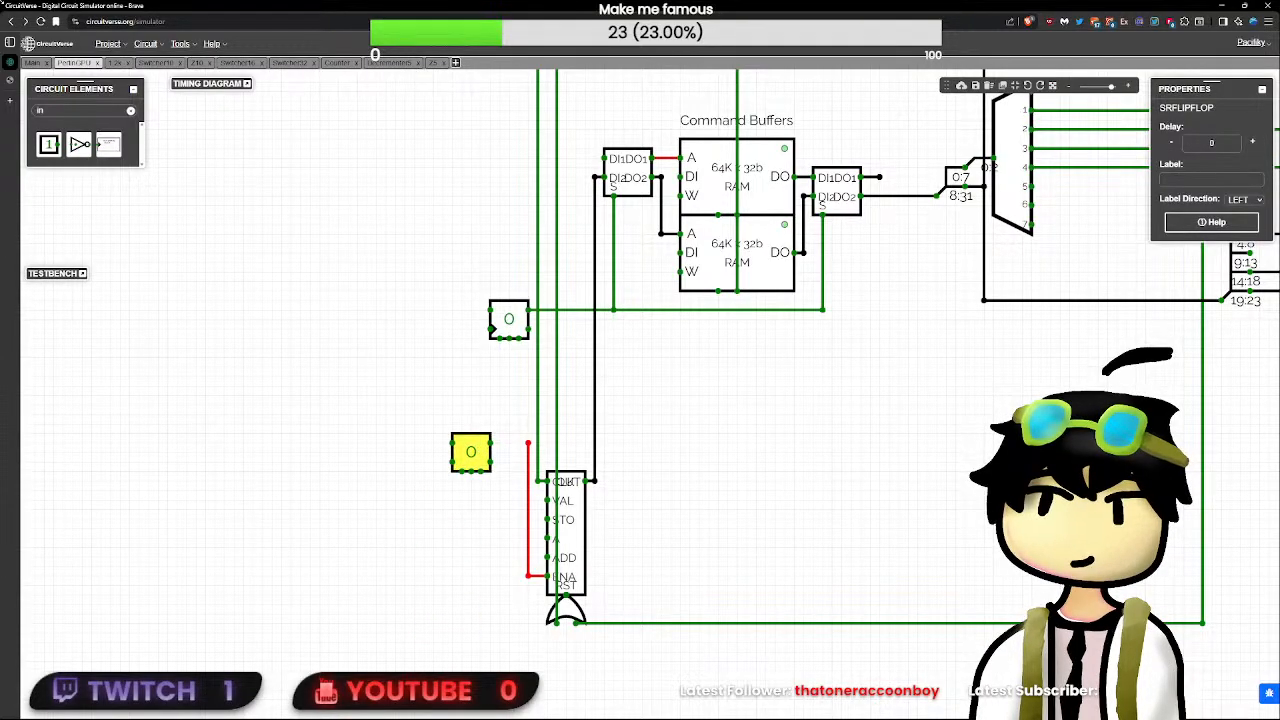
pyautogui.doubleClick(42, 109)
pyautogui.write('not')
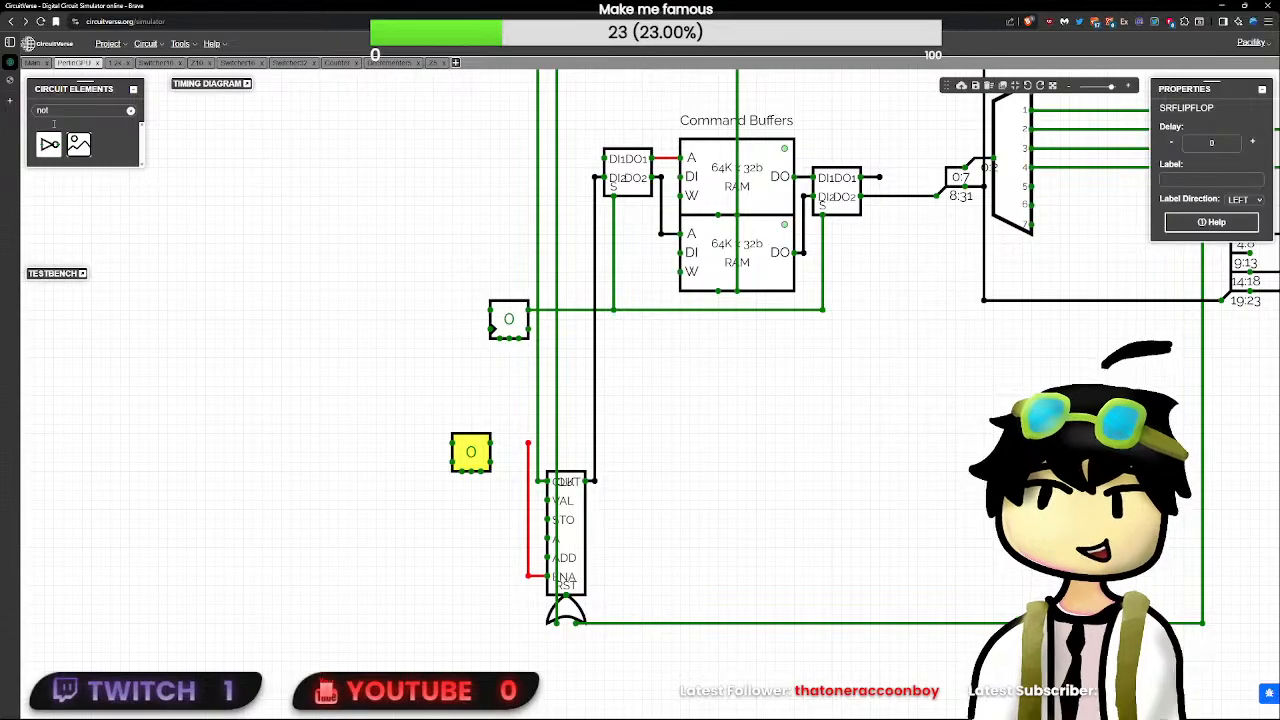
pyautogui.click(47, 143)
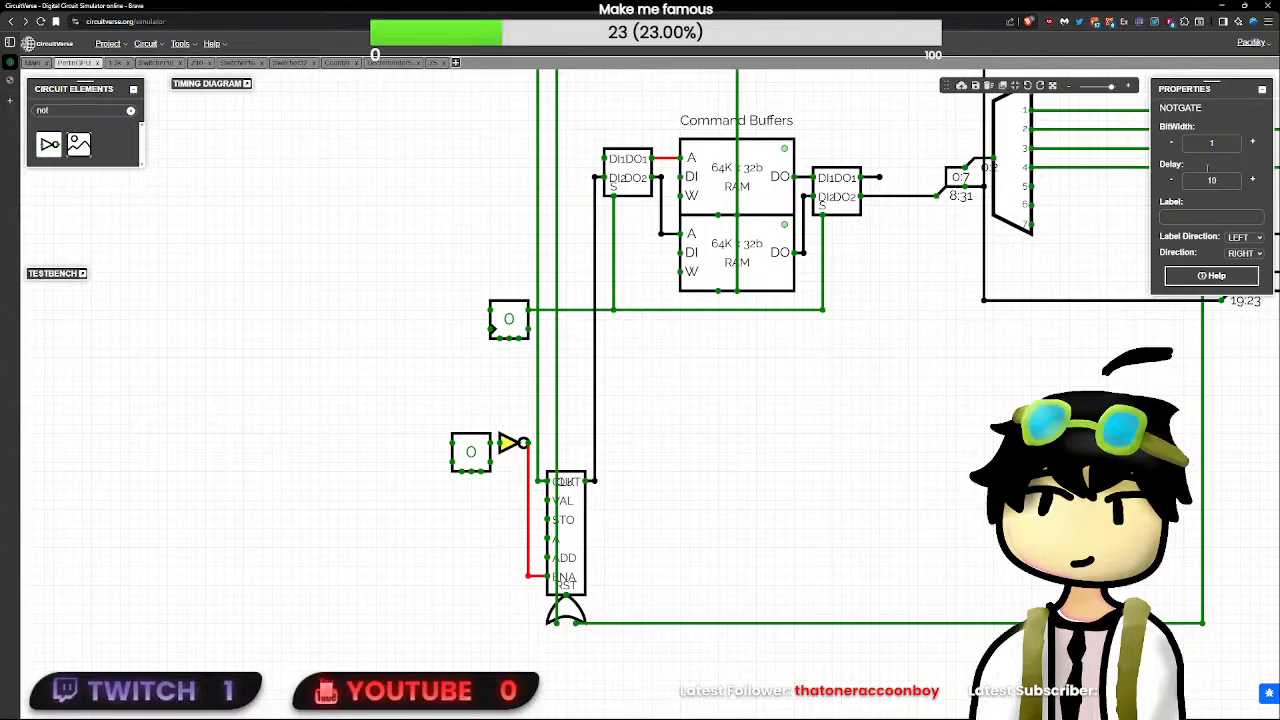
pyautogui.moveTo(470, 452); pyautogui.dragTo(443, 415)
pyautogui.click(462, 440)
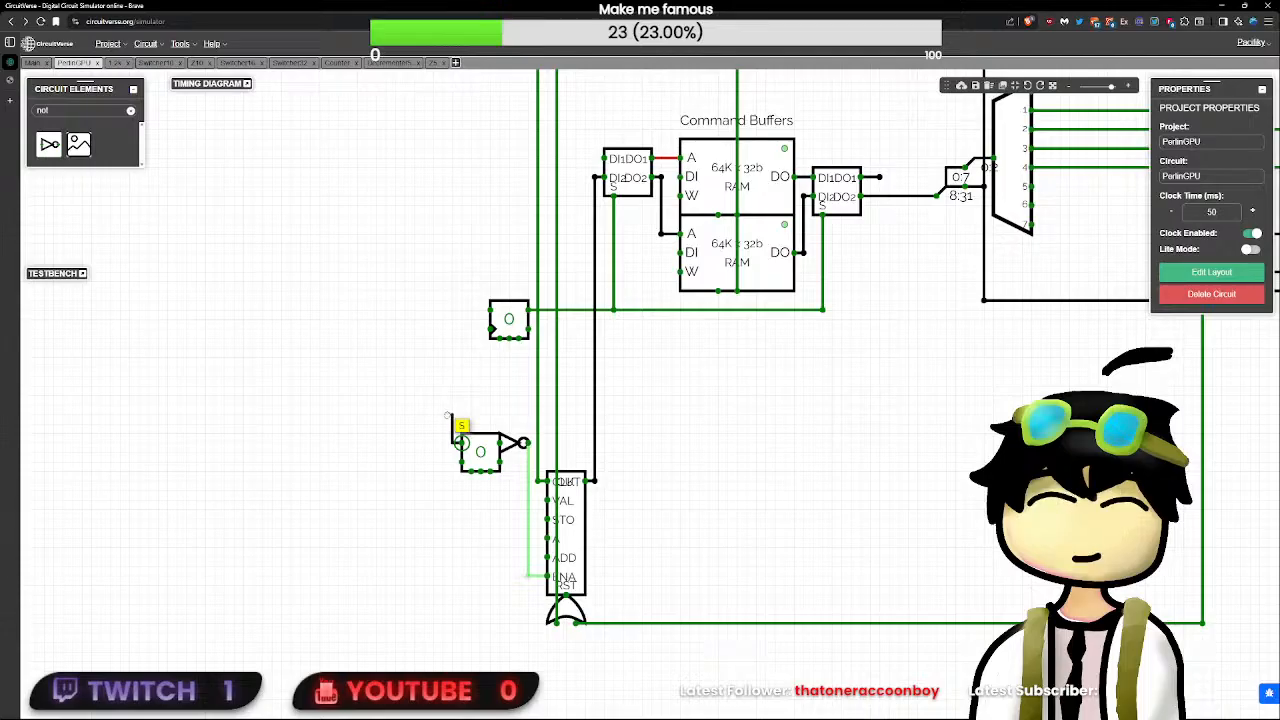
pyautogui.click(467, 446)
pyautogui.click(452, 443)
pyautogui.click(443, 444)
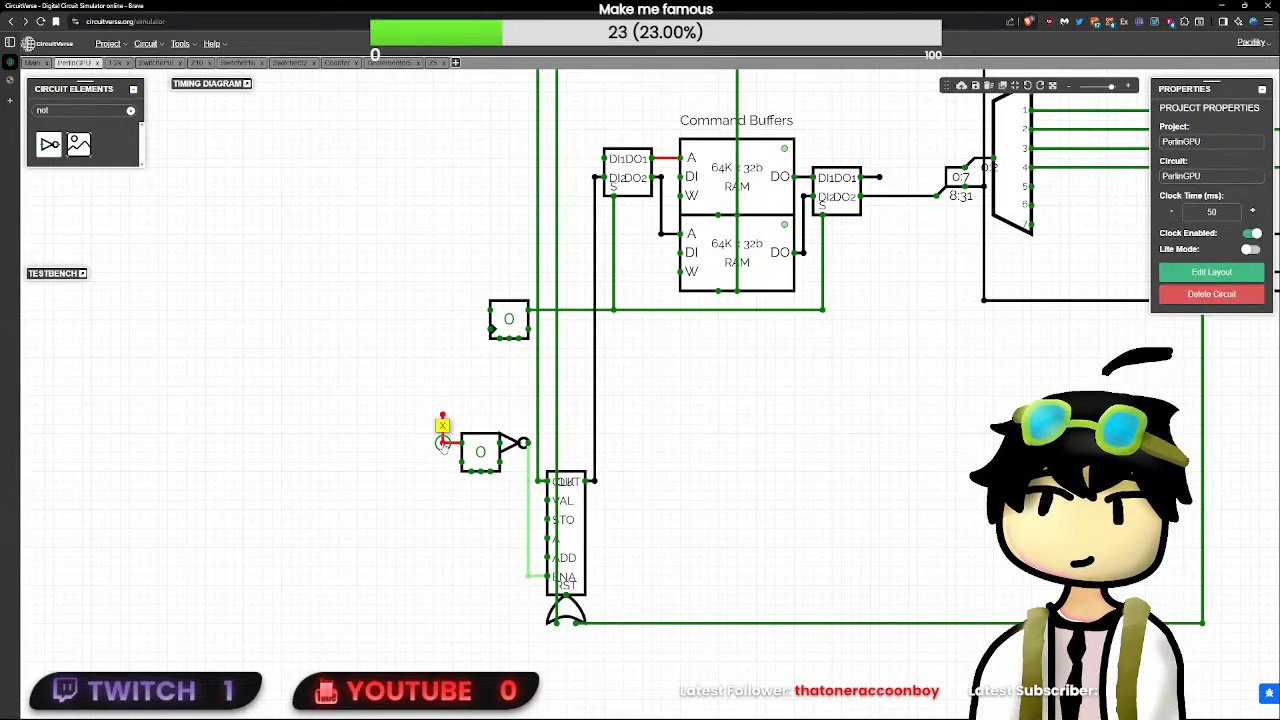
# - Label the SR flip-flop Stall and set its label direction to DOWN
pyautogui.click(510, 450)
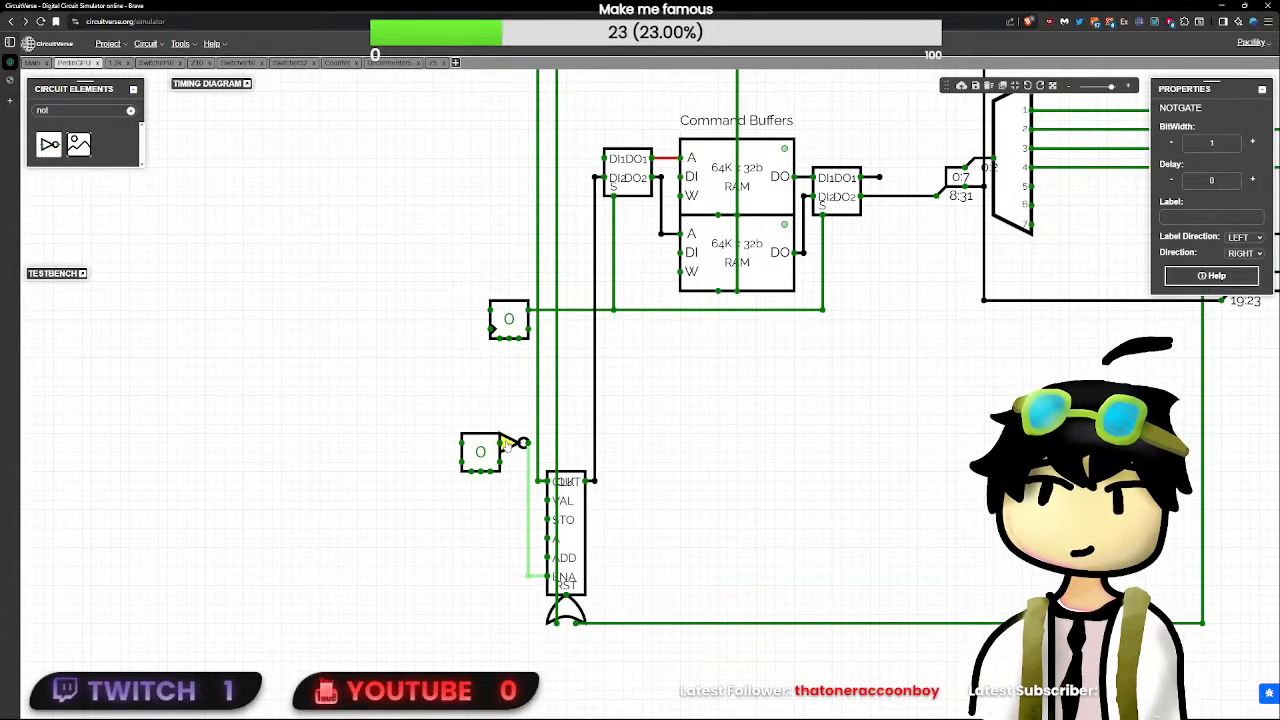
pyautogui.click(478, 451)
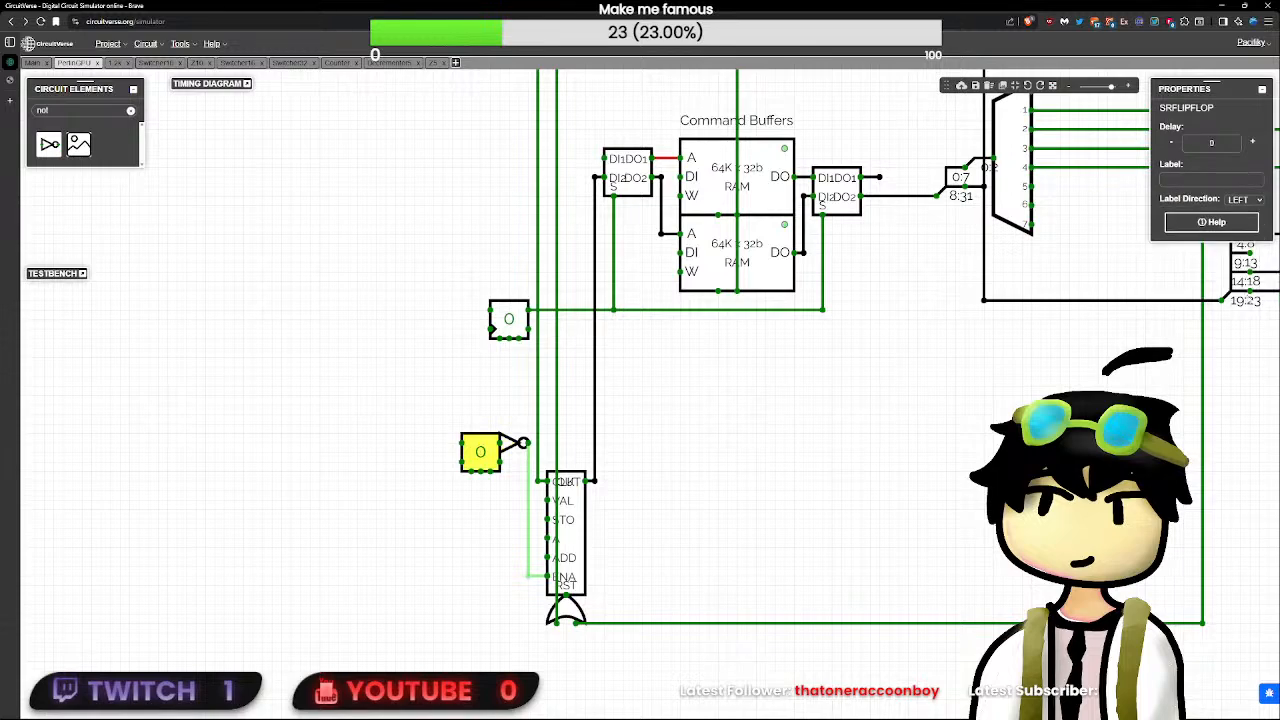
pyautogui.click(1230, 179)
pyautogui.write('D')
pyautogui.press('BackSpace')
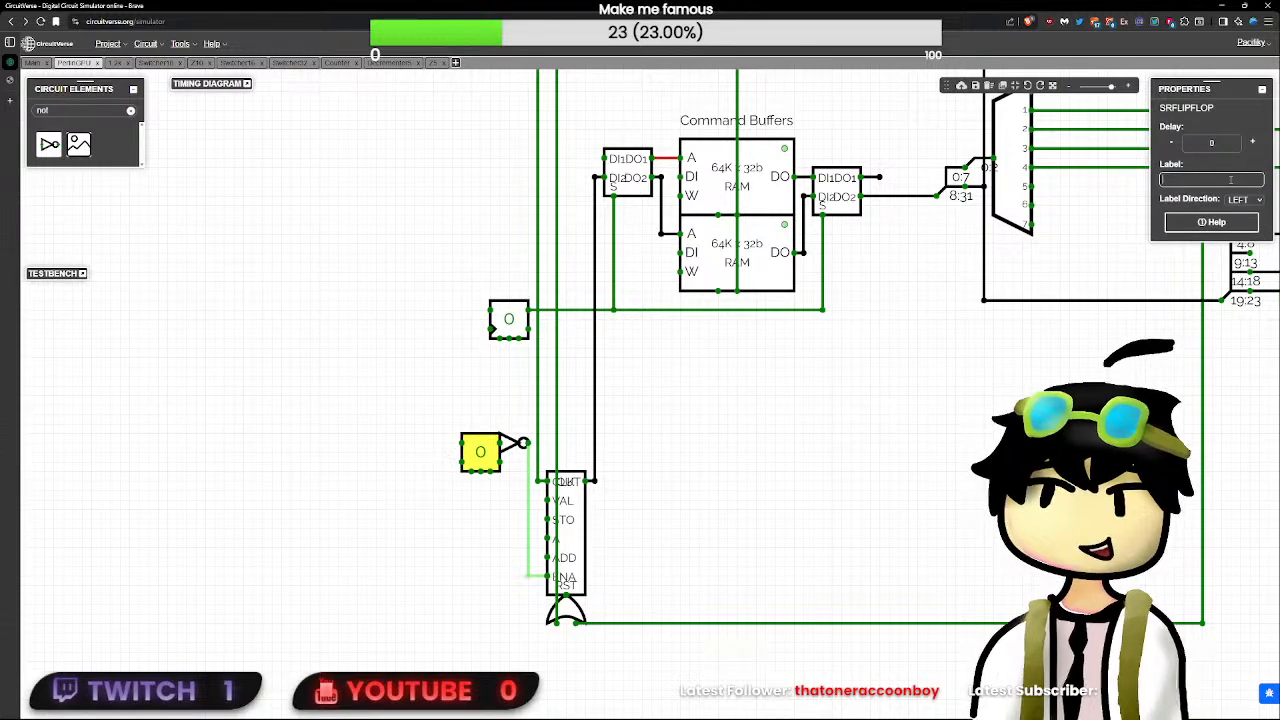
pyautogui.write('Hal')
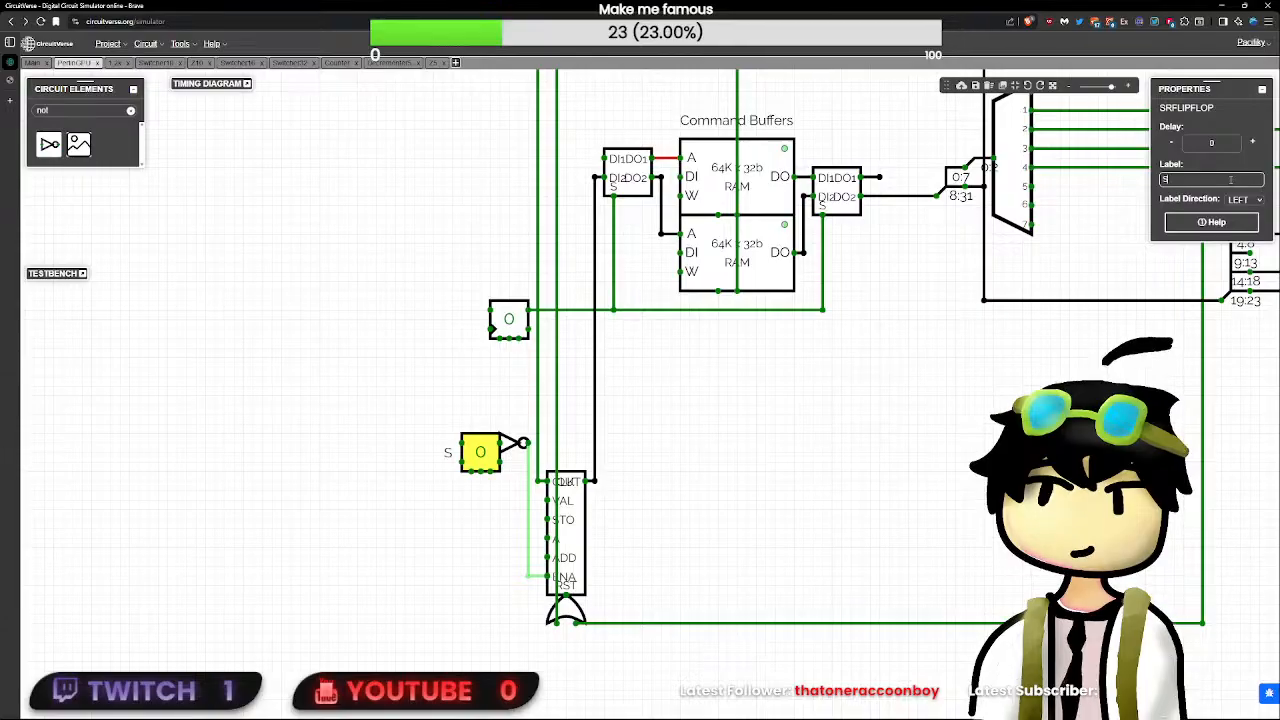
pyautogui.write('Stall')
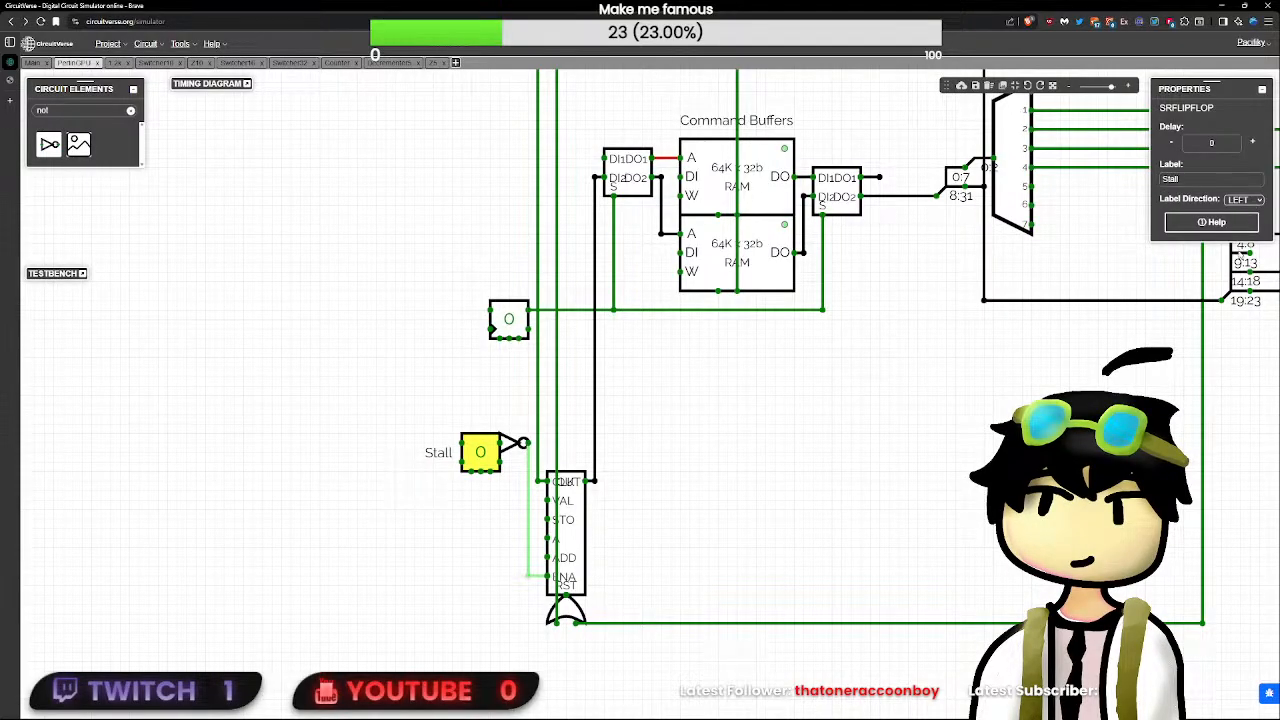
pyautogui.click(1241, 223)
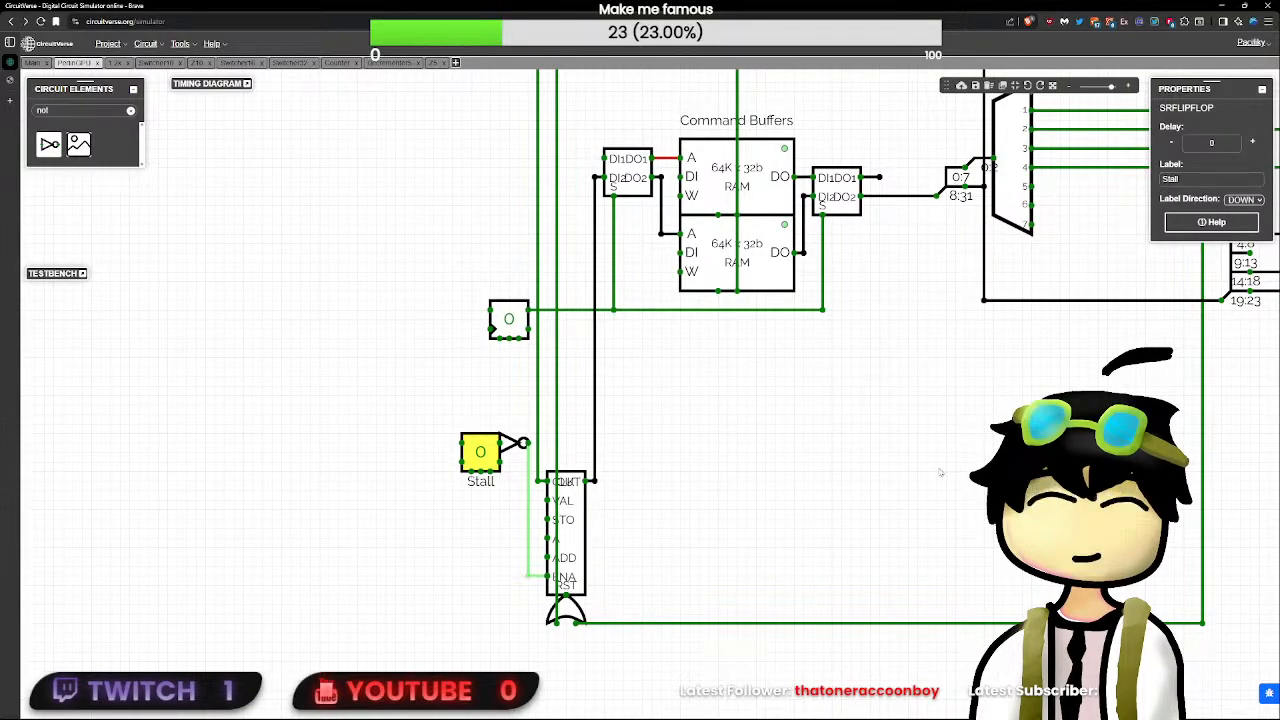
pyautogui.click(941, 473)
# - Wire the Stall flip-flop's S input to demultiplexer output 3
pyautogui.moveTo(462, 443); pyautogui.dragTo(442, 446)
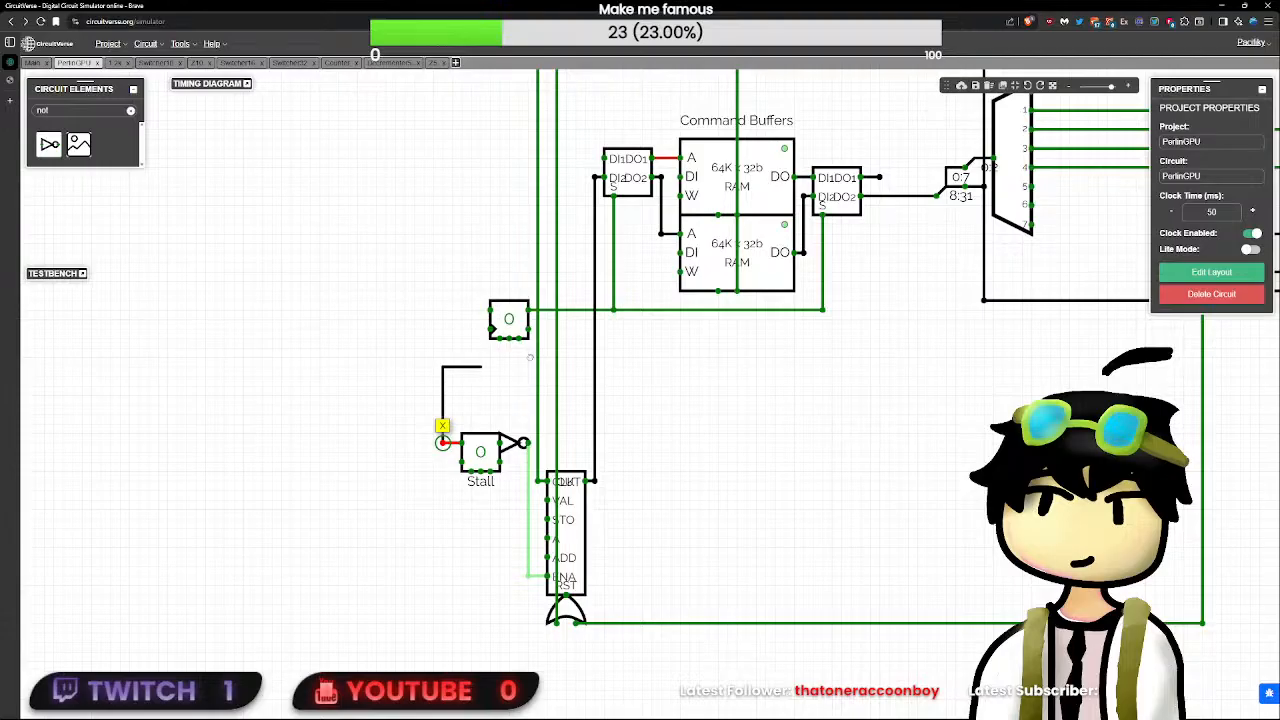
pyautogui.moveTo(530, 357); pyautogui.dragTo(442, 443)
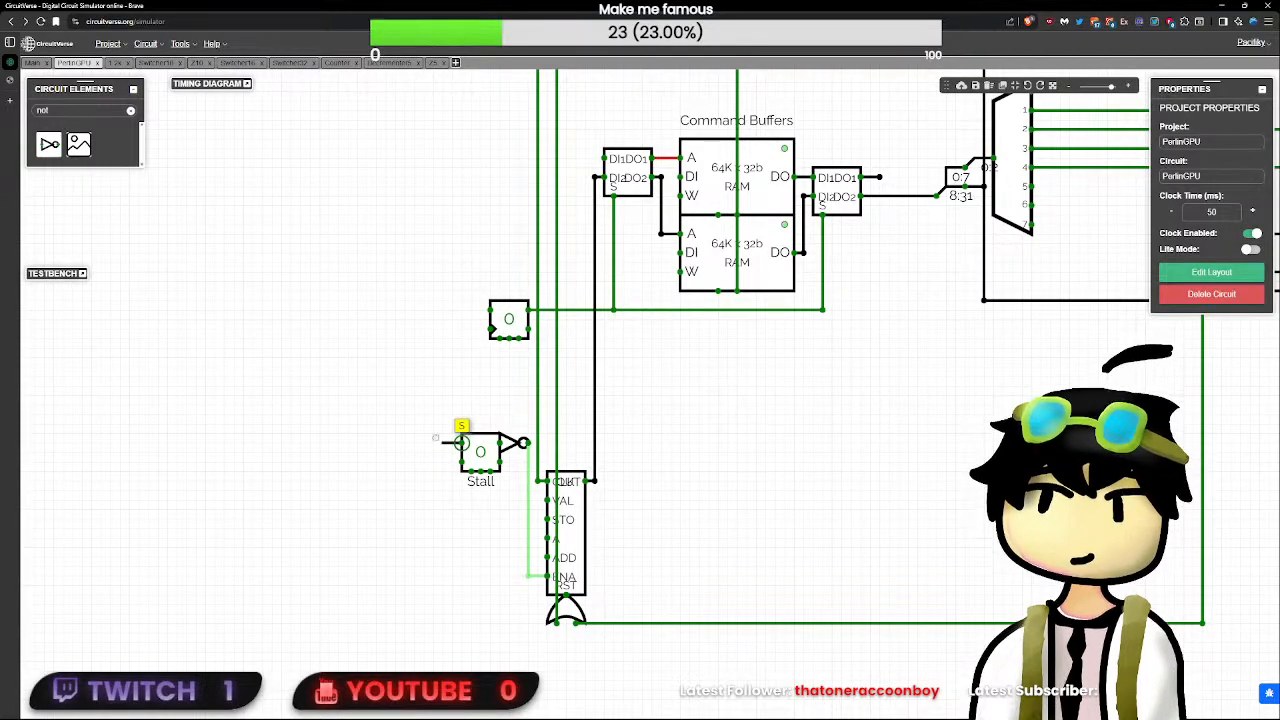
pyautogui.moveTo(621, 434); pyautogui.dragTo(601, 413)
pyautogui.scroll(-7, 843, 403)
pyautogui.scroll(-3, 822, 403)
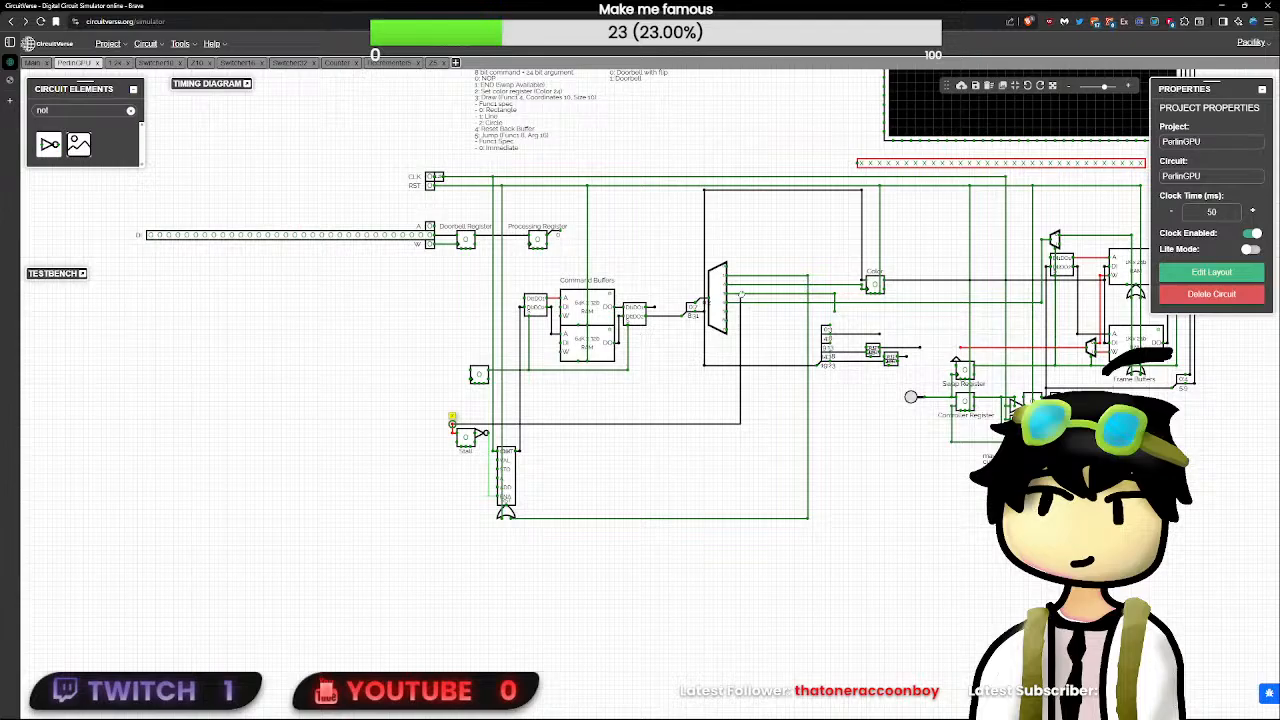
pyautogui.moveTo(741, 294); pyautogui.dragTo(728, 296)
pyautogui.moveTo(732, 295); pyautogui.dragTo(732, 294)
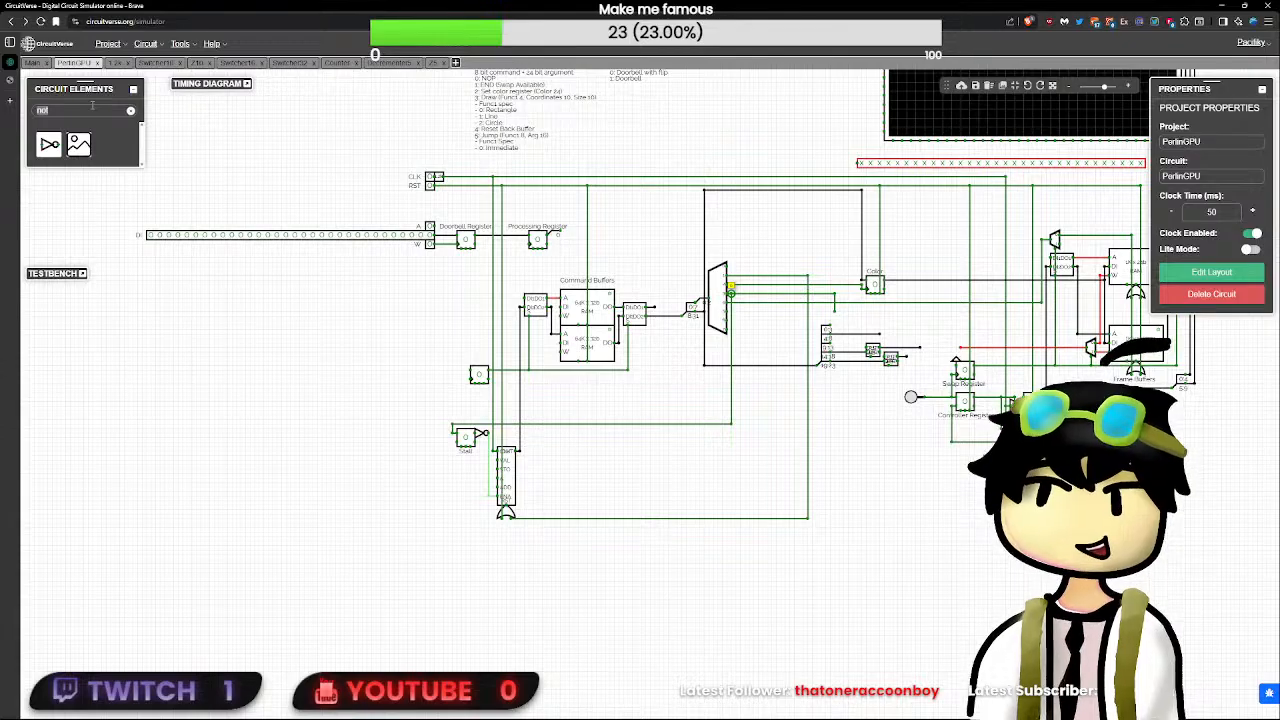
# - Place another SR flip-flop in the empty area below the DI input
pyautogui.press('BackSpace')
pyautogui.press('BackSpace')
pyautogui.press('BackSpace')
pyautogui.write('sr')
pyautogui.click(47, 143)
pyautogui.scroll(8, 287, 332)
pyautogui.click(289, 334)
pyautogui.moveTo(325, 338); pyautogui.dragTo(625, 419)
# - Attach a 1-bit Input to each of the new SR flip-flop's S and R pins, duplicating the first for the second
pyautogui.press('BackSpace')
pyautogui.press('BackSpace')
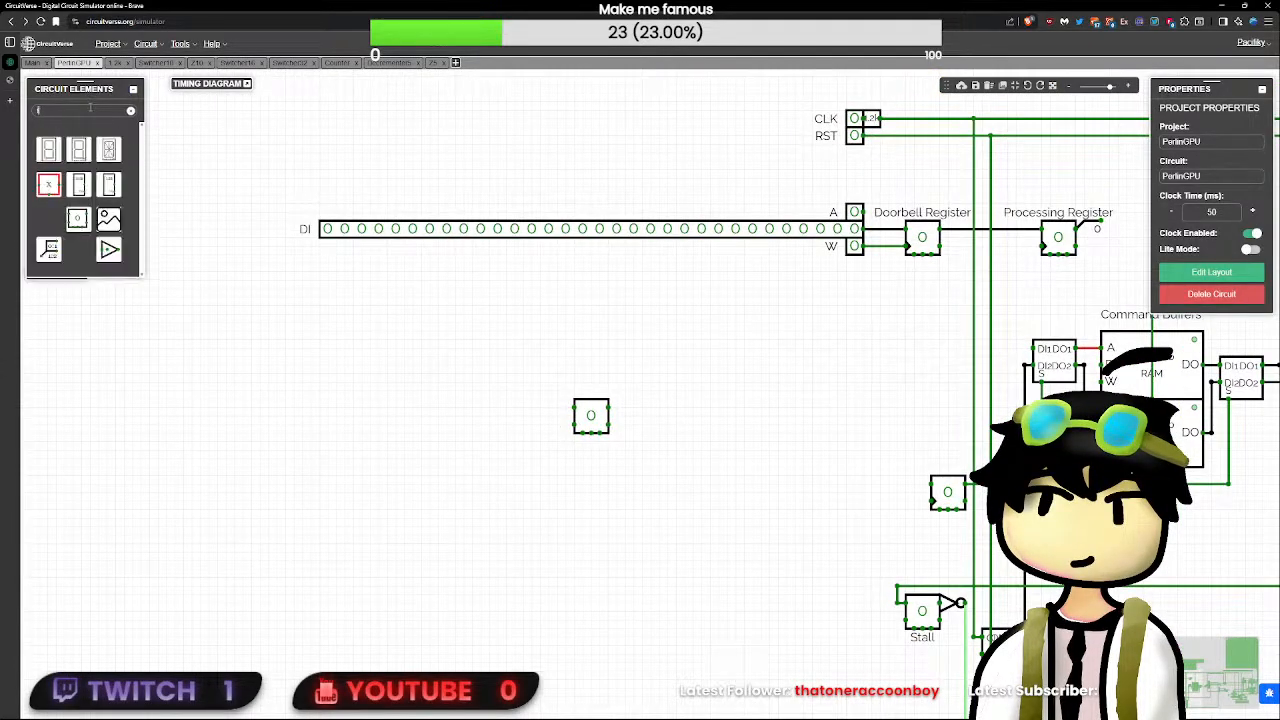
pyautogui.write('in')
pyautogui.click(47, 143)
pyautogui.moveTo(557, 408); pyautogui.dragTo(563, 431)
pyautogui.hotkey('ctrl', 'c')
pyautogui.hotkey('ctrl', 'v')
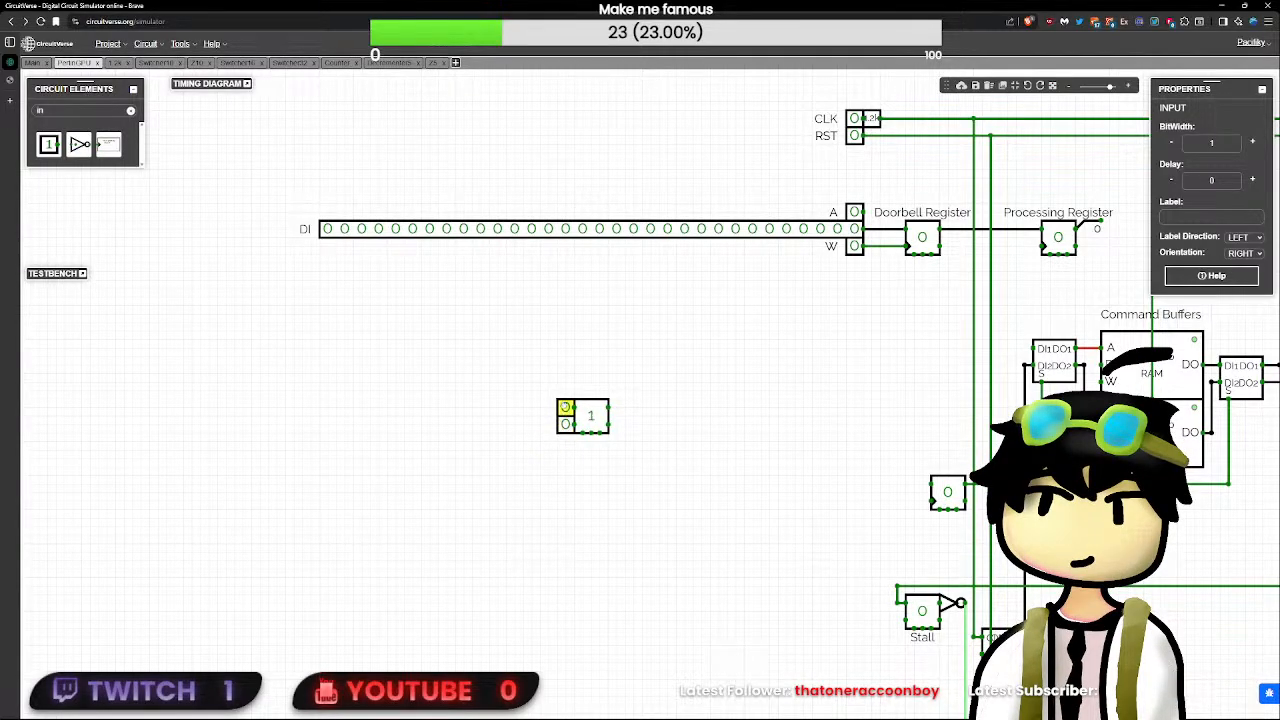
pyautogui.click(537, 430)
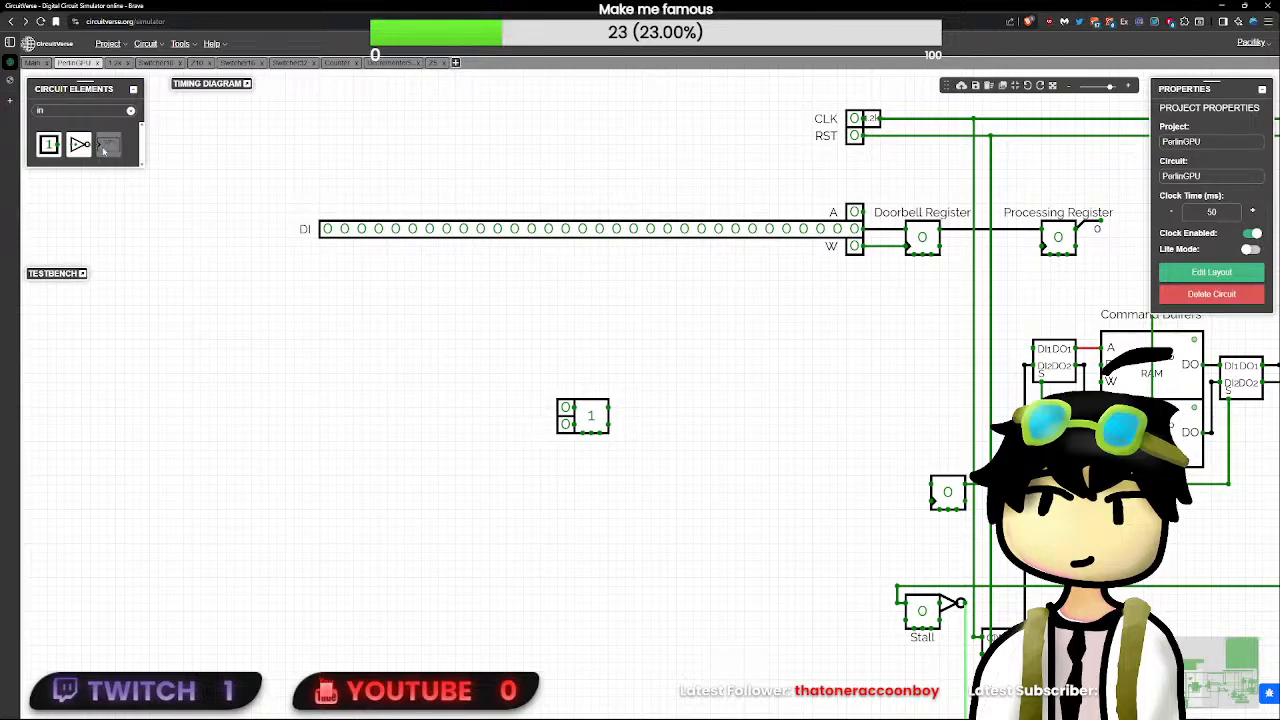
pyautogui.click(104, 148)
pyautogui.click(396, 314)
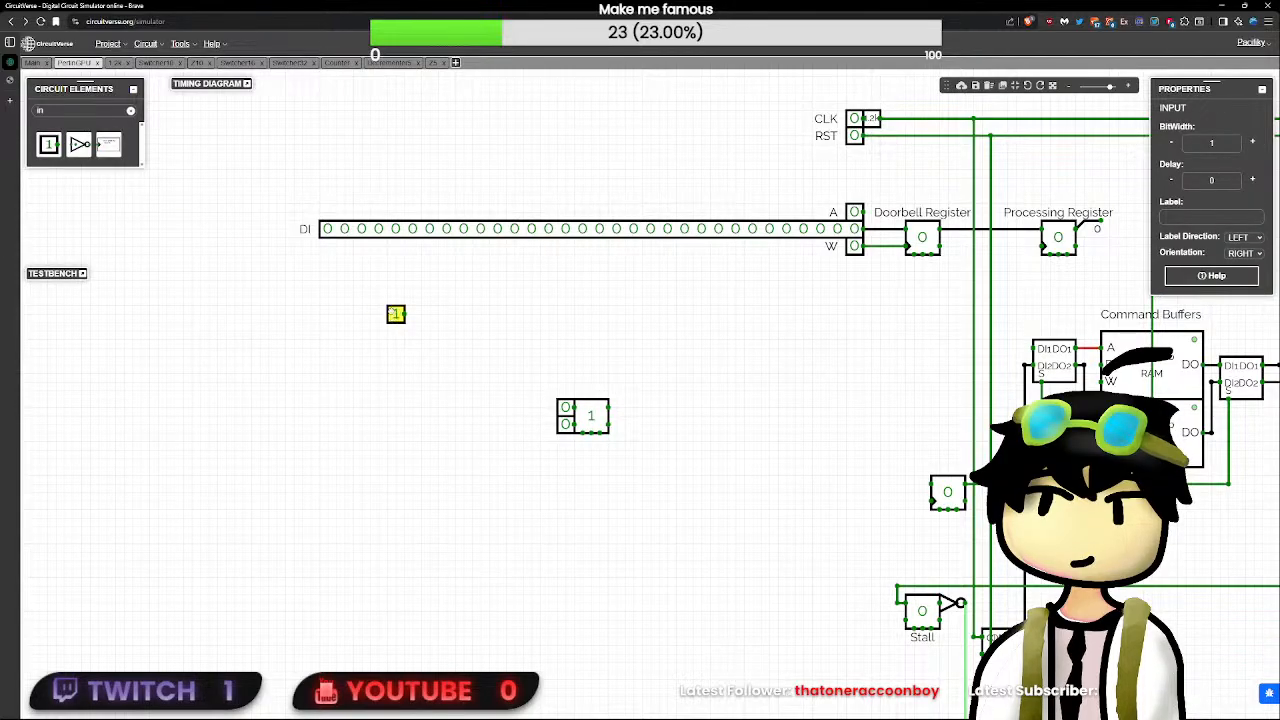
pyautogui.press('Delete')
pyautogui.click(599, 418)
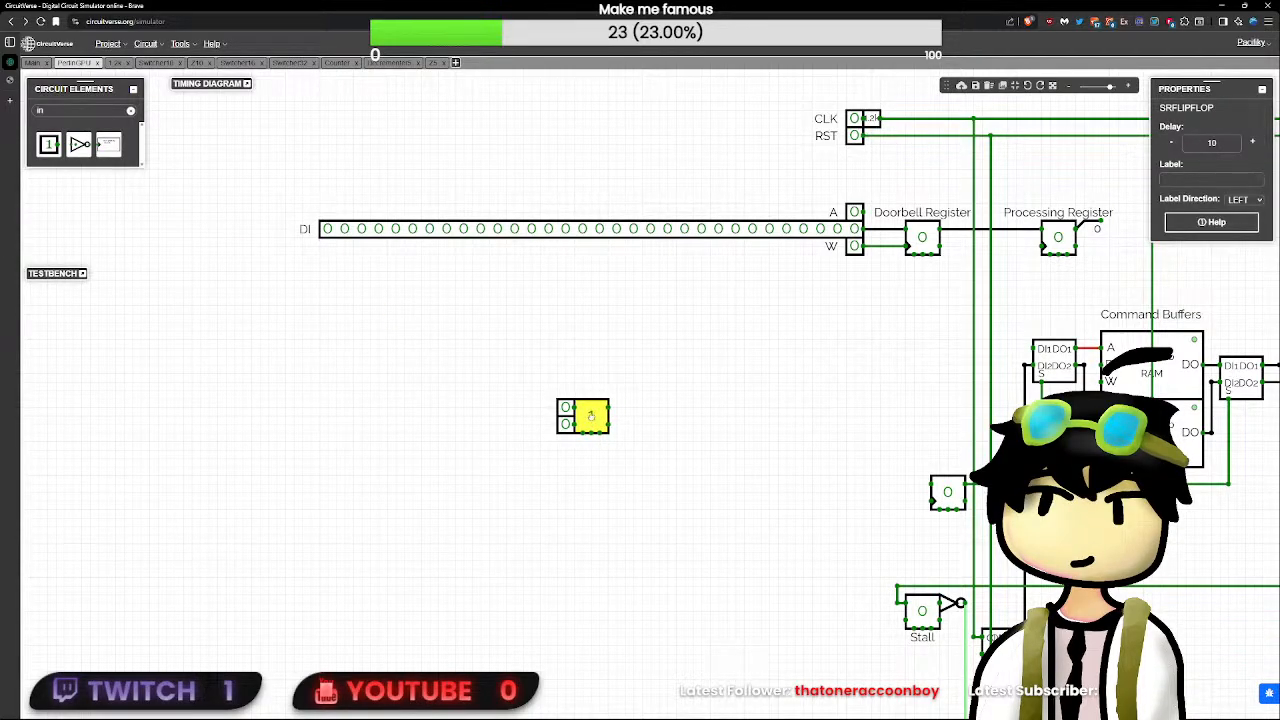
pyautogui.click(639, 428)
# - Toggle the attached S and R inputs between 0 and 1 in different combinations to test the SR flip-flop's behaviour
pyautogui.click(565, 424)
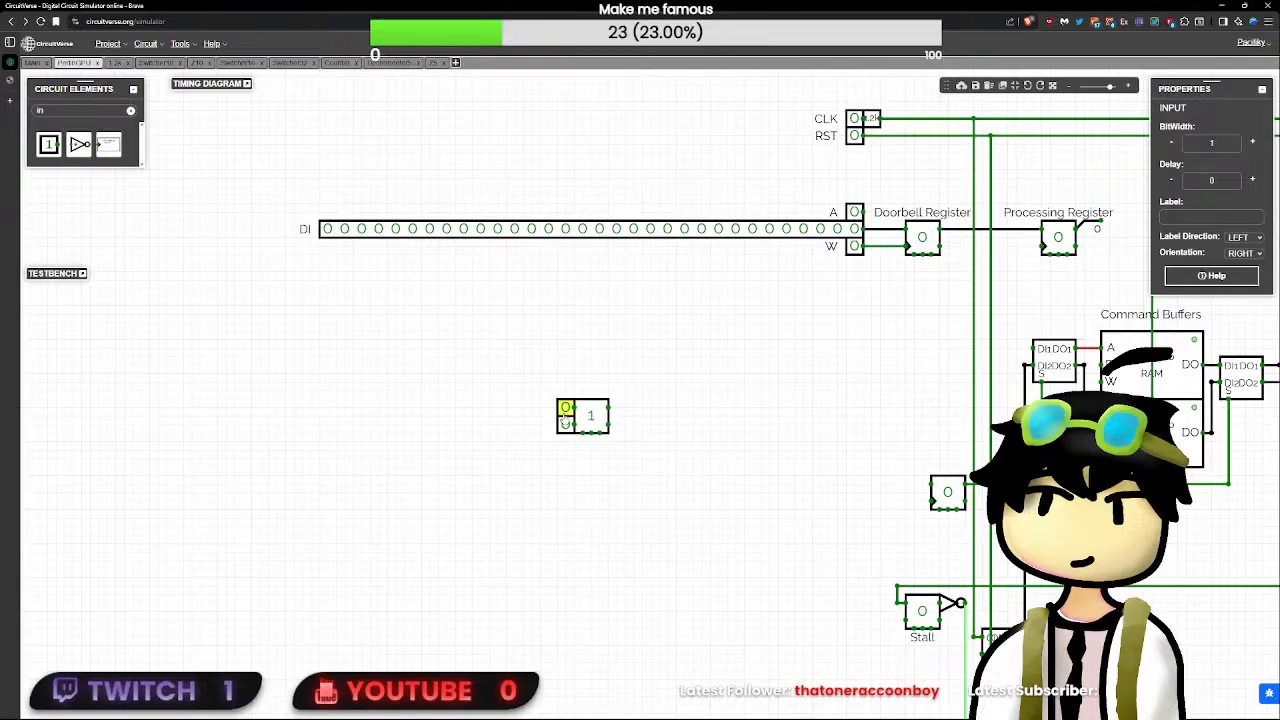
pyautogui.click(565, 407)
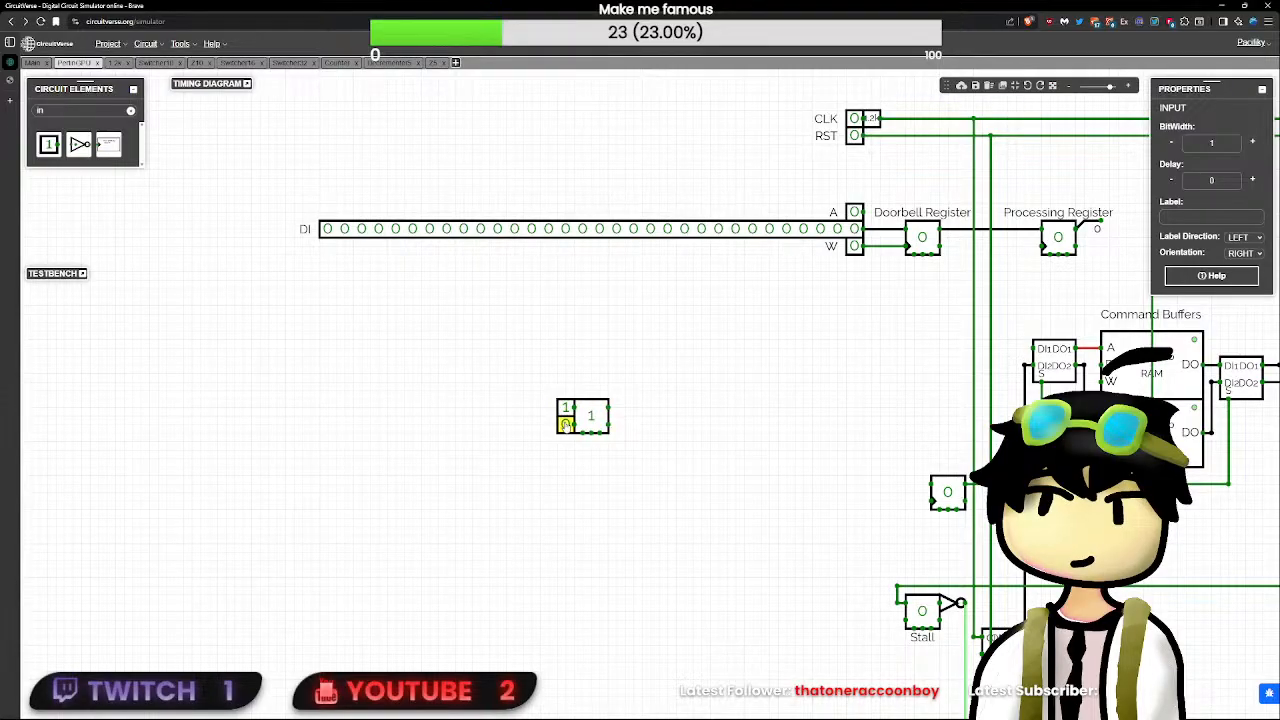
pyautogui.click(566, 410)
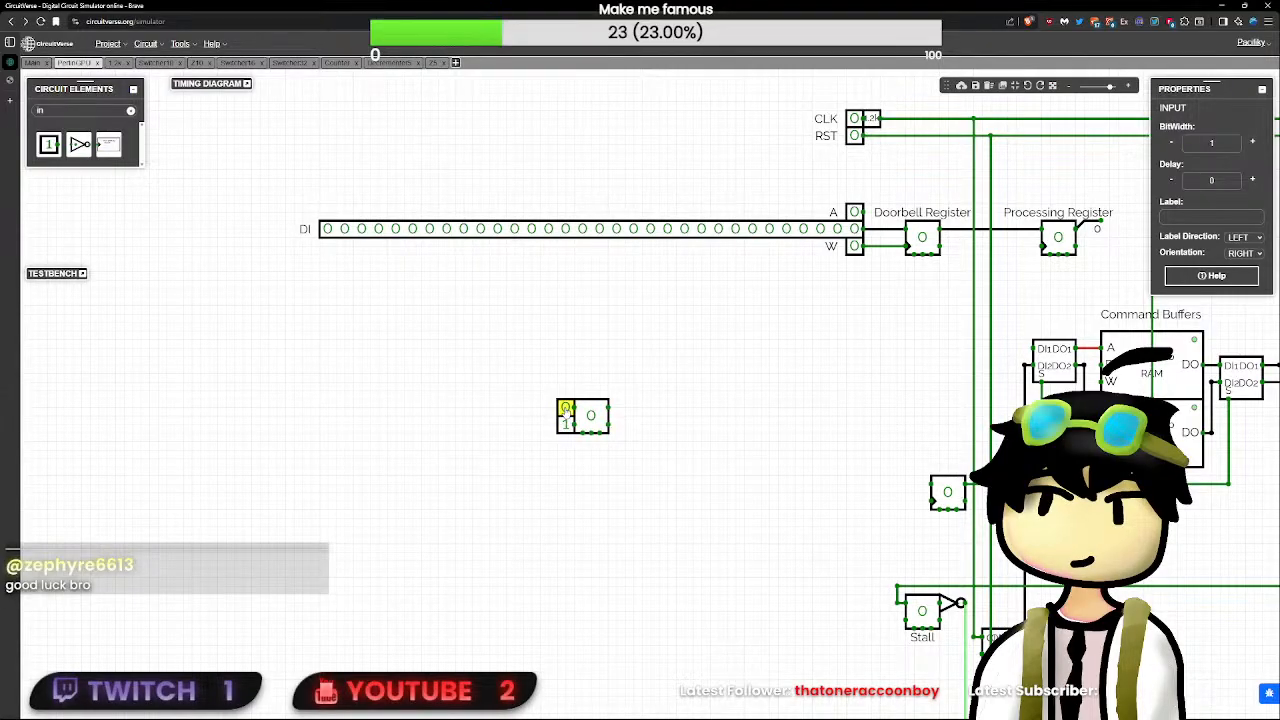
pyautogui.click(529, 424)
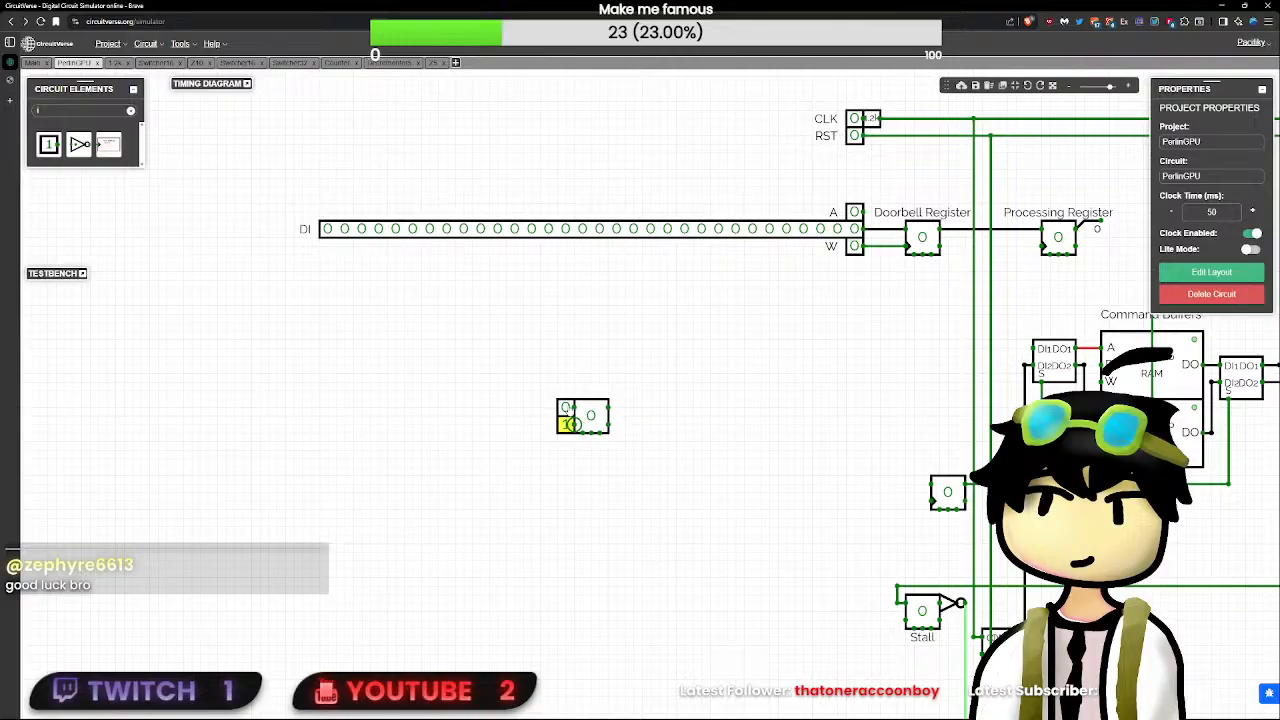
pyautogui.click(569, 423)
pyautogui.click(567, 427)
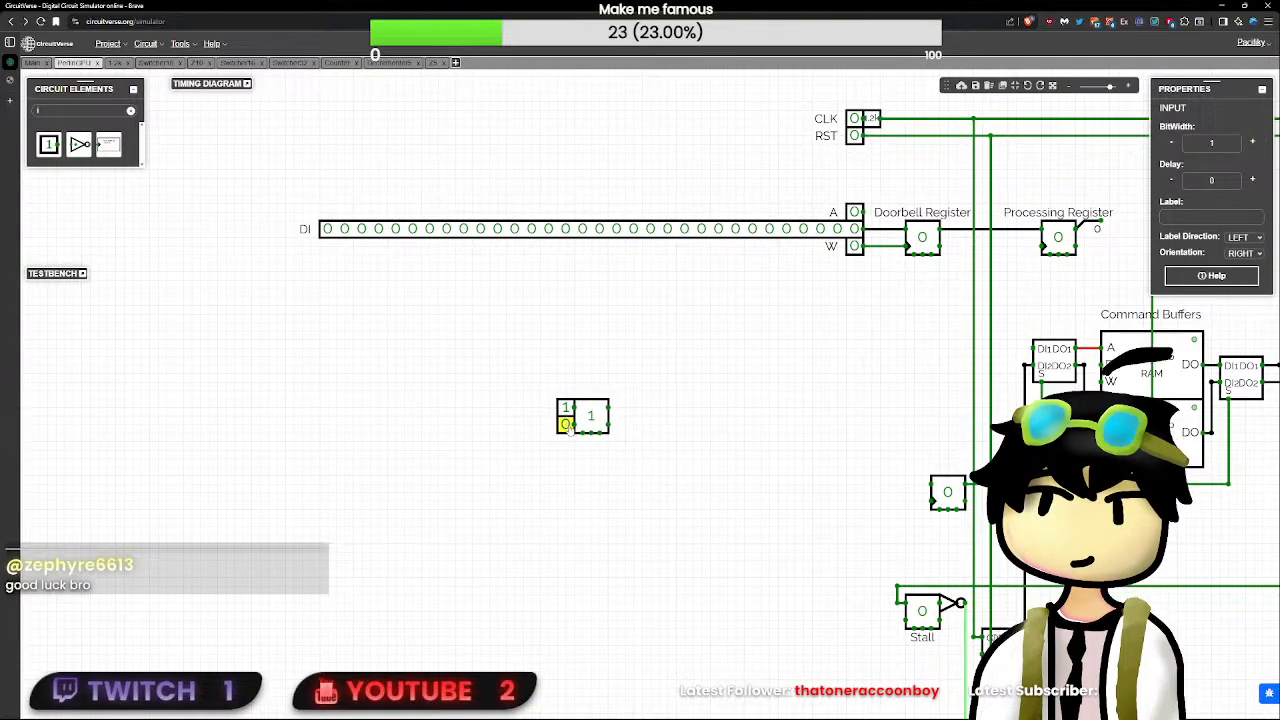
pyautogui.click(567, 427)
pyautogui.click(572, 410)
pyautogui.click(567, 409)
pyautogui.click(568, 429)
pyautogui.click(567, 425)
pyautogui.doubleClick(567, 409)
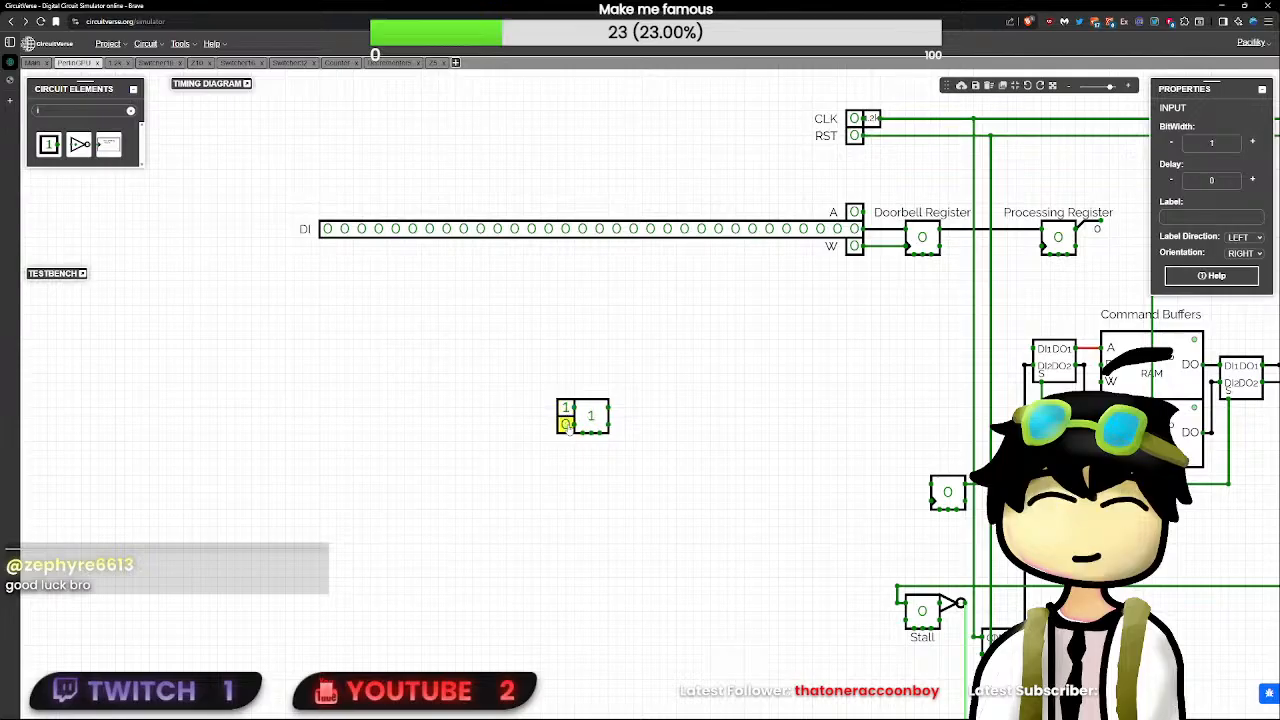
pyautogui.doubleClick(568, 426)
pyautogui.doubleClick(567, 409)
pyautogui.click(572, 425)
pyautogui.click(568, 425)
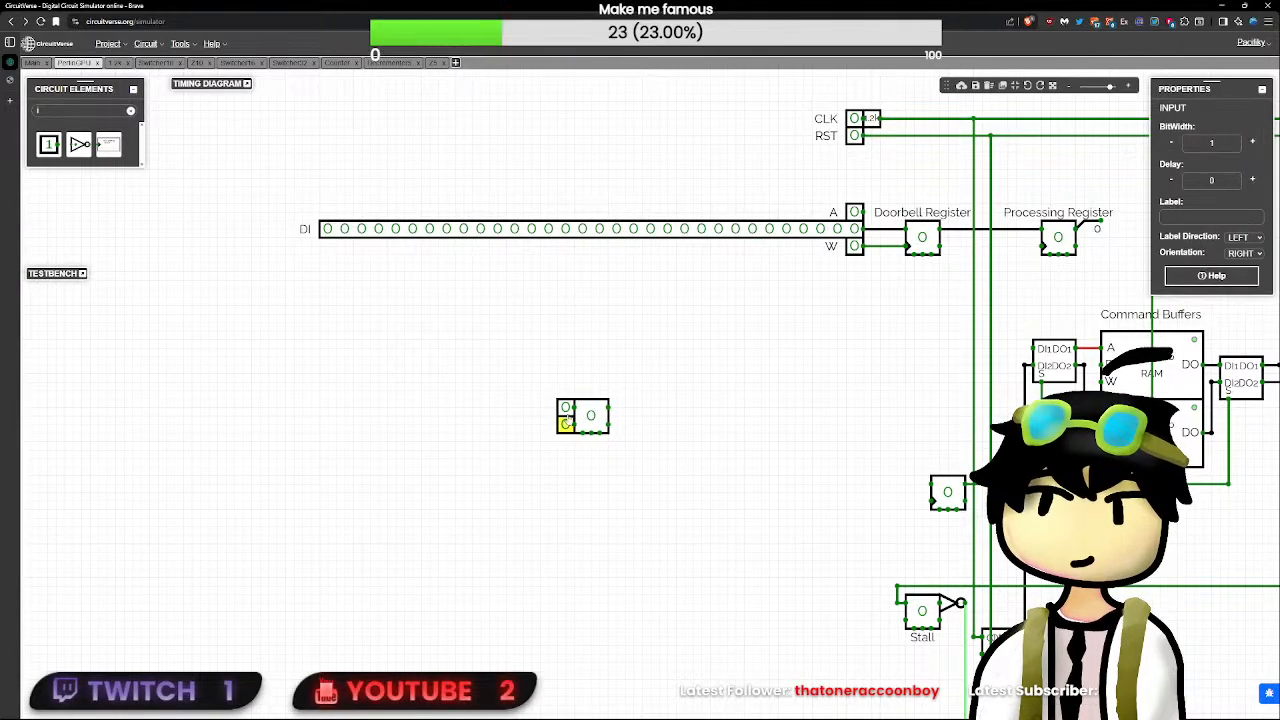
pyautogui.click(567, 409)
pyautogui.click(567, 425)
pyautogui.click(567, 410)
pyautogui.click(567, 409)
pyautogui.click(566, 424)
pyautogui.click(566, 424)
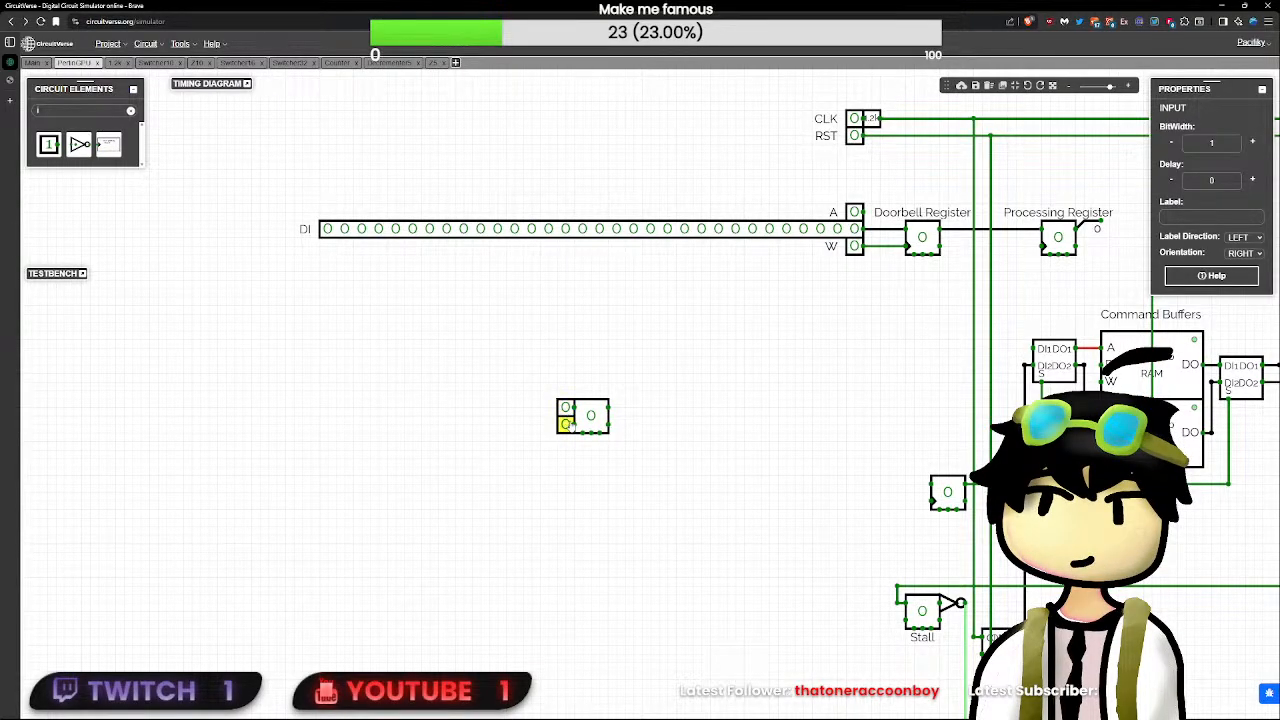
# - Delete the test SR flip-flop together with its two attached inputs from the empty area below DI
pyautogui.click(590, 416)
pyautogui.moveTo(608, 407); pyautogui.dragTo(673, 408)
pyautogui.hotkey('ctrl', 'z')
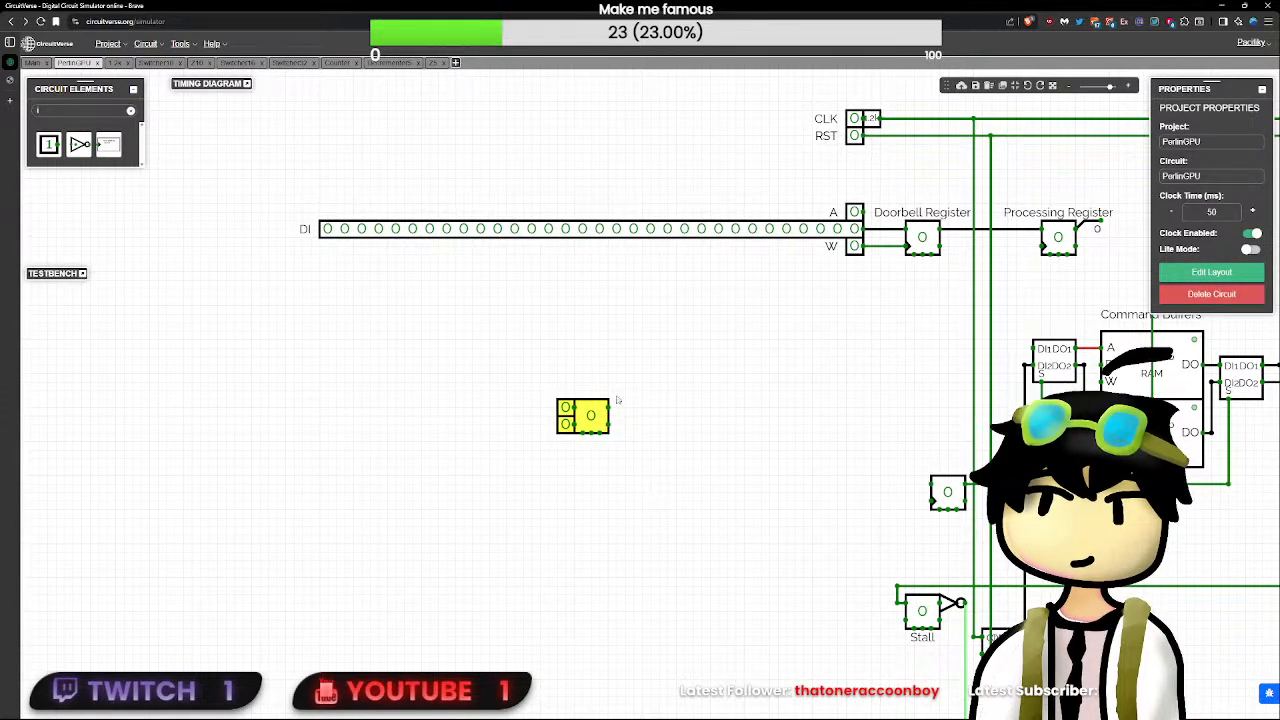
pyautogui.click(597, 425)
pyautogui.moveTo(597, 425)
pyautogui.mouseDown()
pyautogui.moveTo(896, 527)
pyautogui.moveTo(843, 527)
pyautogui.moveTo(906, 531)
pyautogui.moveTo(587, 408)
pyautogui.mouseUp()
pyautogui.press('Delete')
# - Remove the short downward end of the wire branch coming from demultiplexer output 3
pyautogui.click(950, 484)
pyautogui.scroll(2, 587, 408)
pyautogui.scroll(2, 613, 535)
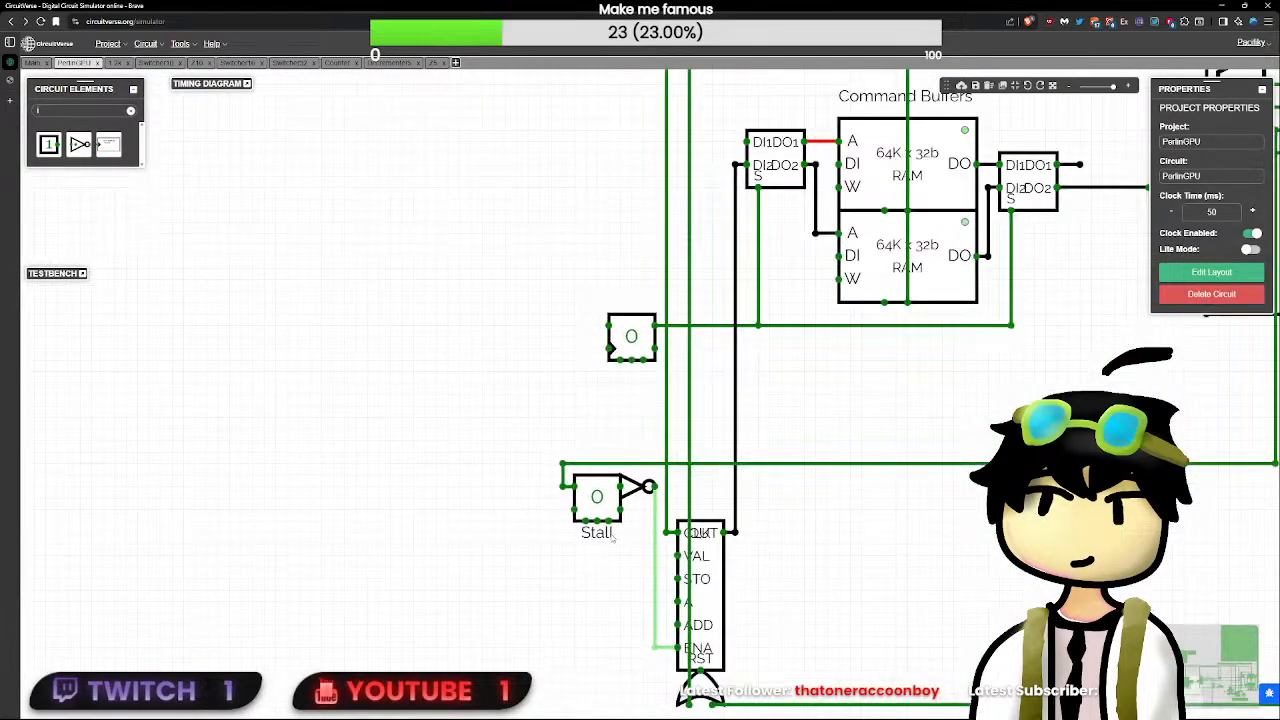
pyautogui.scroll(-5, 573, 509)
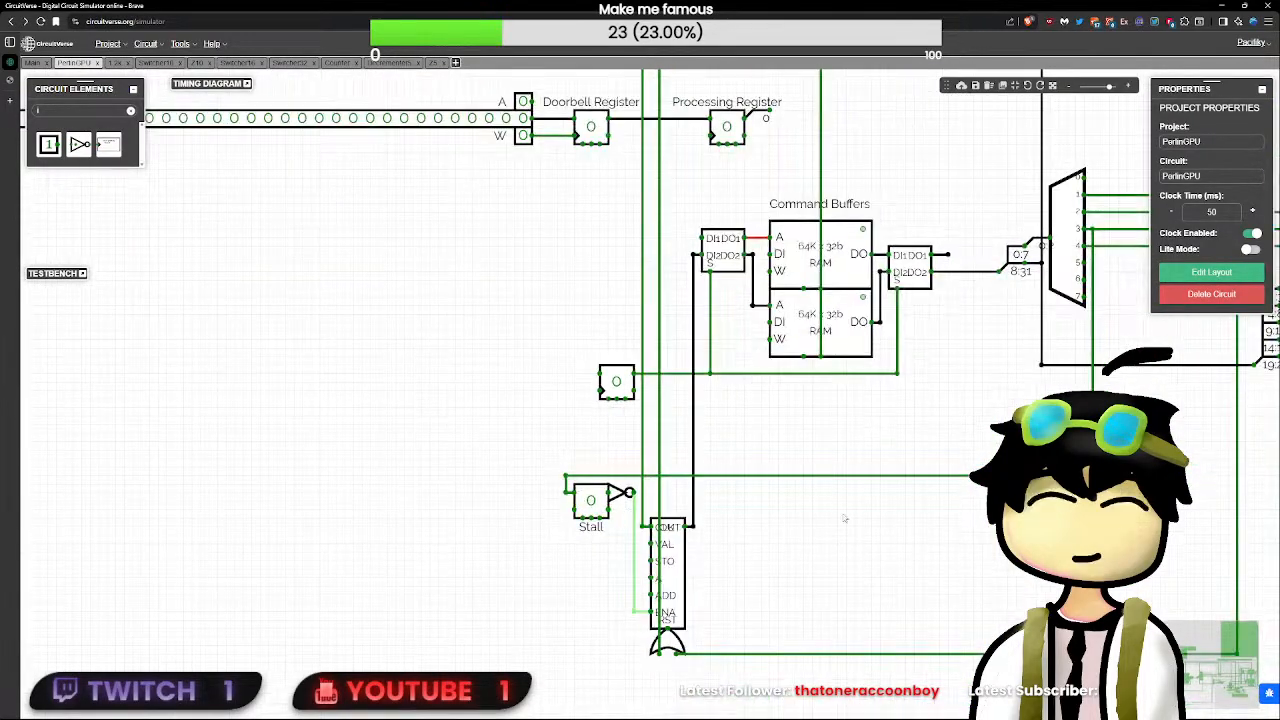
pyautogui.scroll(1, 772, 428)
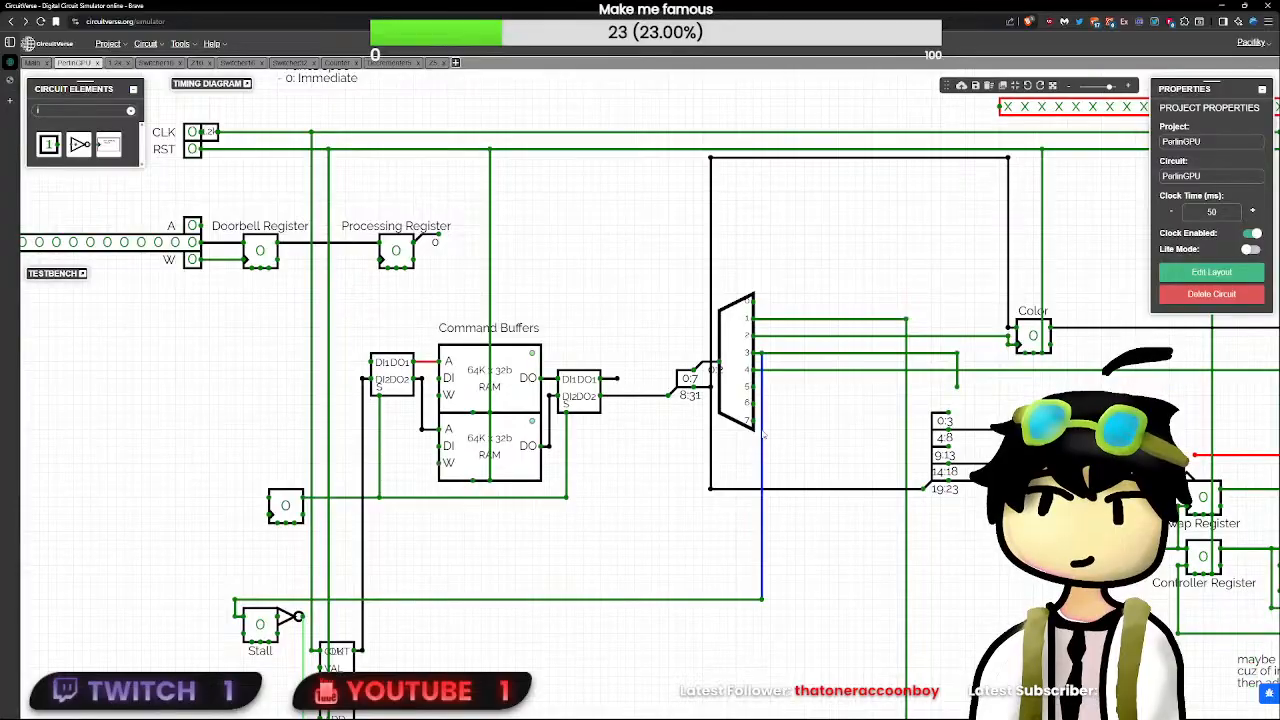
pyautogui.moveTo(757, 353); pyautogui.dragTo(957, 354)
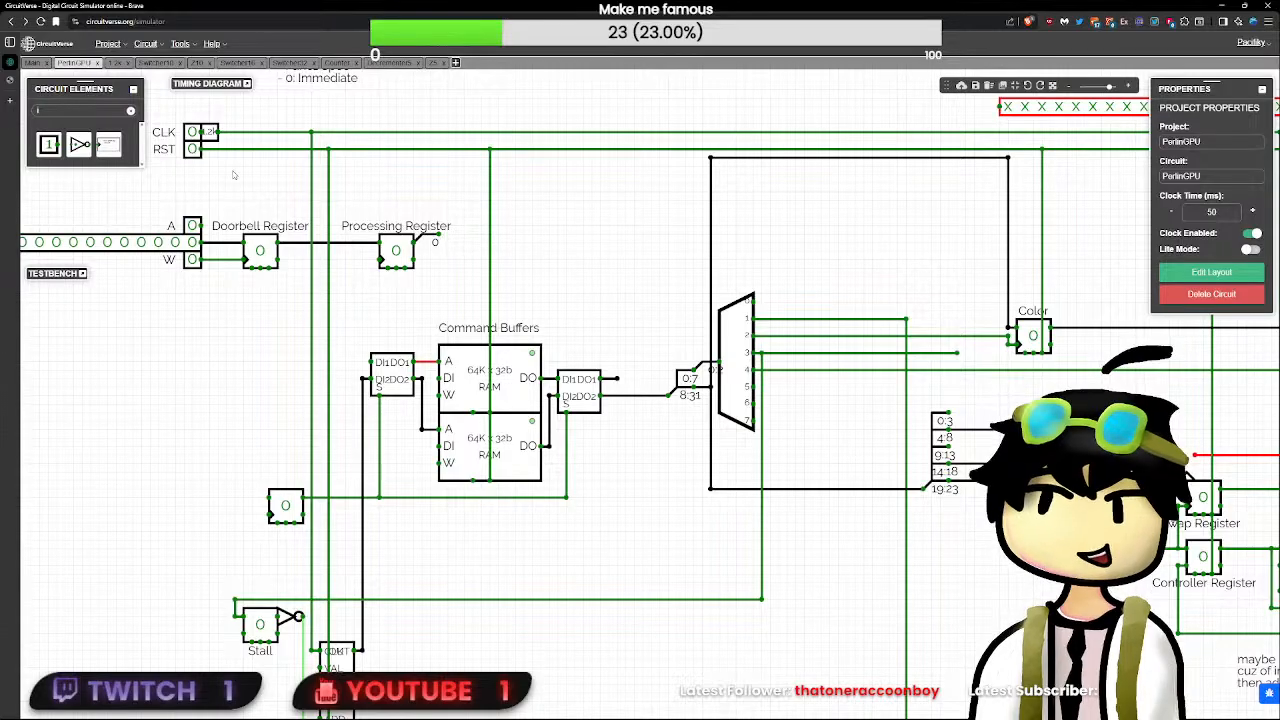
pyautogui.click(77, 107)
pyautogui.press('BackSpace')
pyautogui.press('BackSpace')
pyautogui.write('sr')
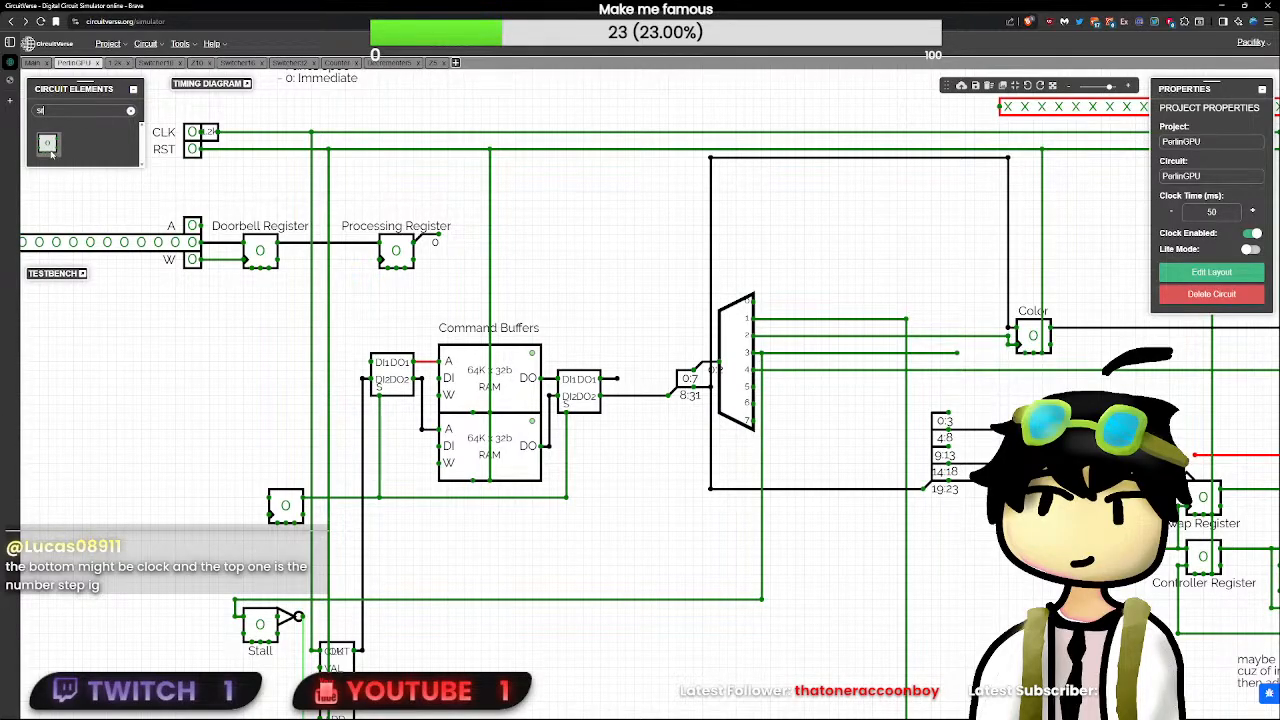
pyautogui.press('BackSpace')
pyautogui.press('BackSpace')
pyautogui.write('adn')
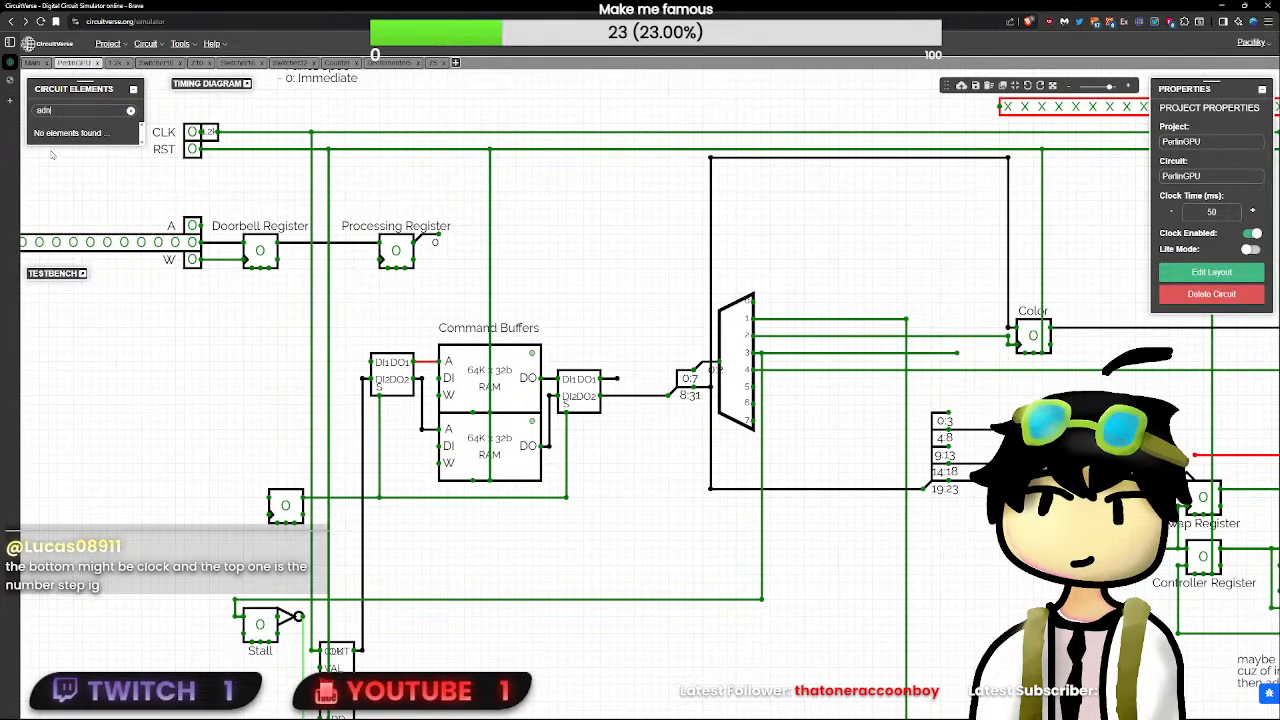
pyautogui.press('BackSpace')
pyautogui.press('BackSpace')
pyautogui.write('nd')
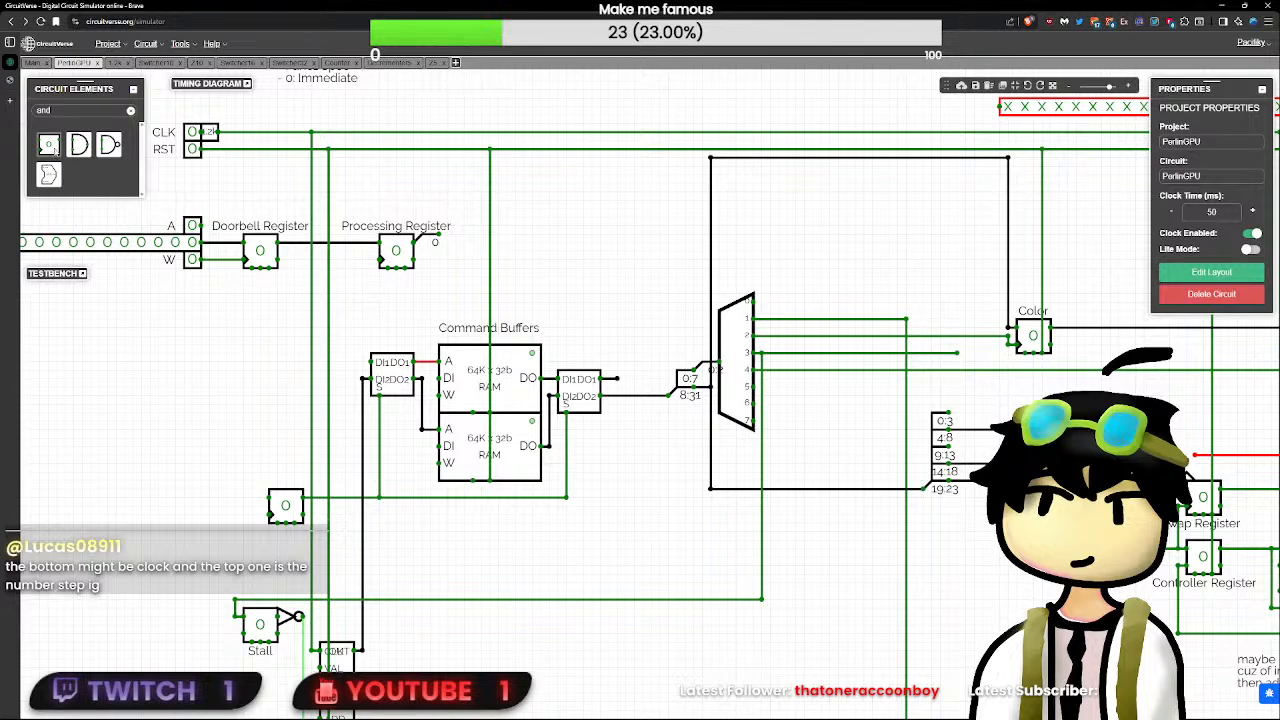
pyautogui.click(80, 146)
pyautogui.press('Delete')
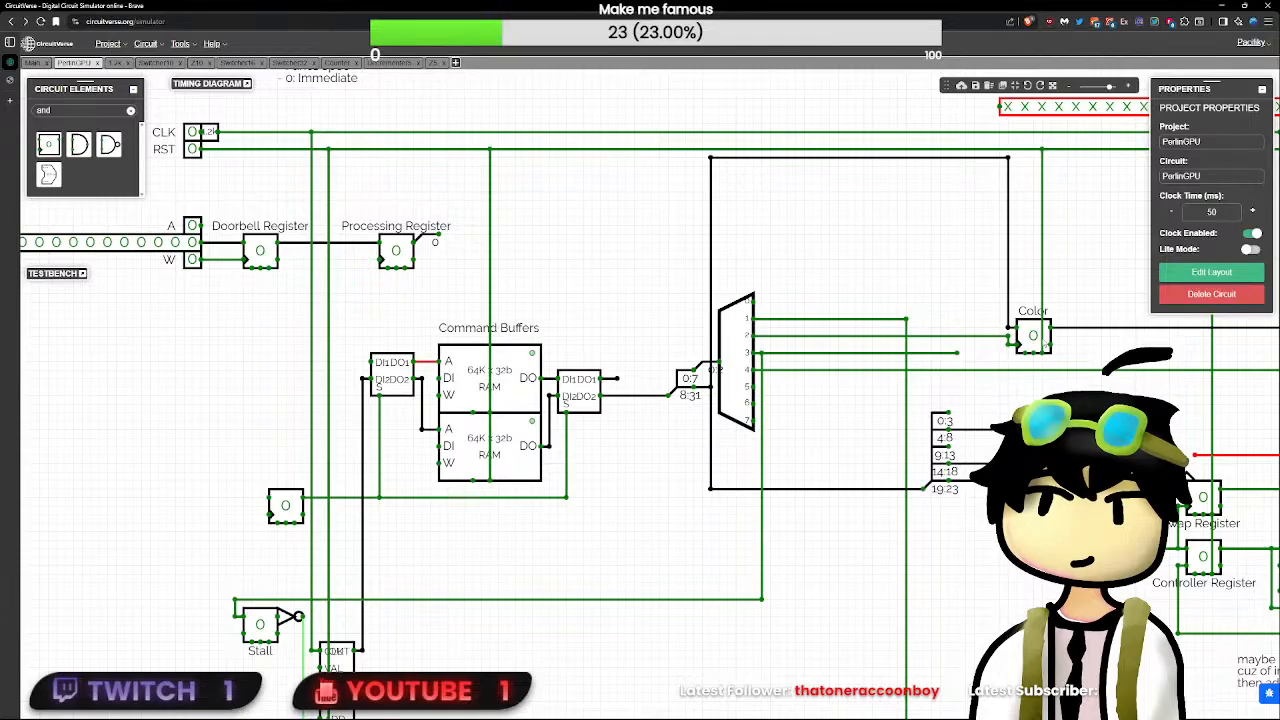
# - Shorten the demultiplexer output 3 branch slightly and place an SR flip-flop with a delay of 0 just below its end
pyautogui.moveTo(957, 354)
pyautogui.mouseDown()
pyautogui.moveTo(860, 340)
pyautogui.moveTo(762, 350)
pyautogui.moveTo(939, 352)
pyautogui.mouseUp()
pyautogui.click(131, 112)
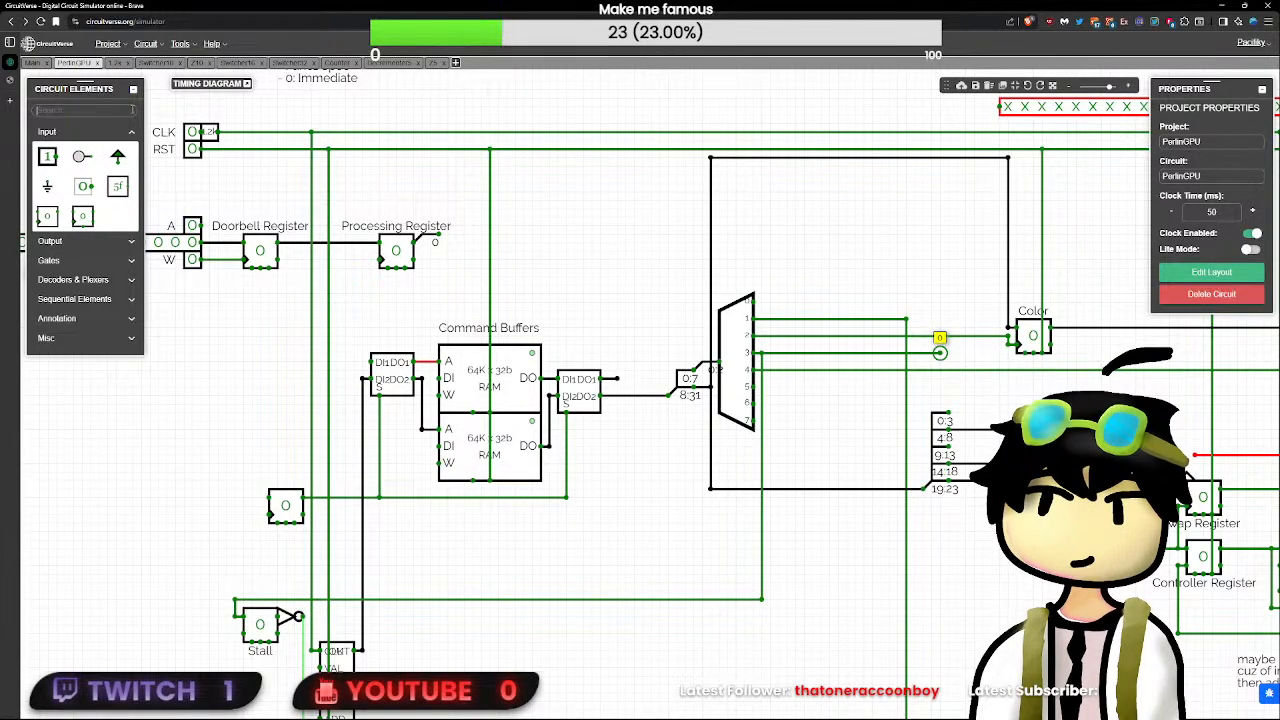
pyautogui.write('st')
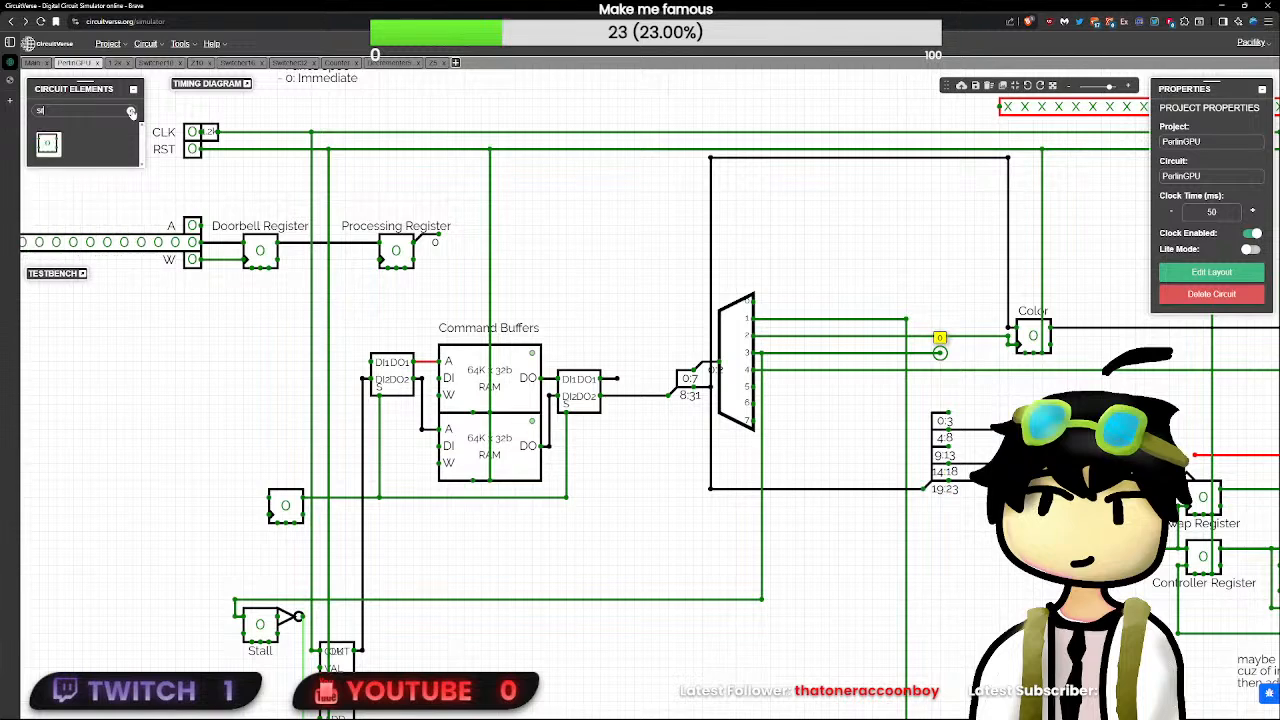
pyautogui.click(47, 143)
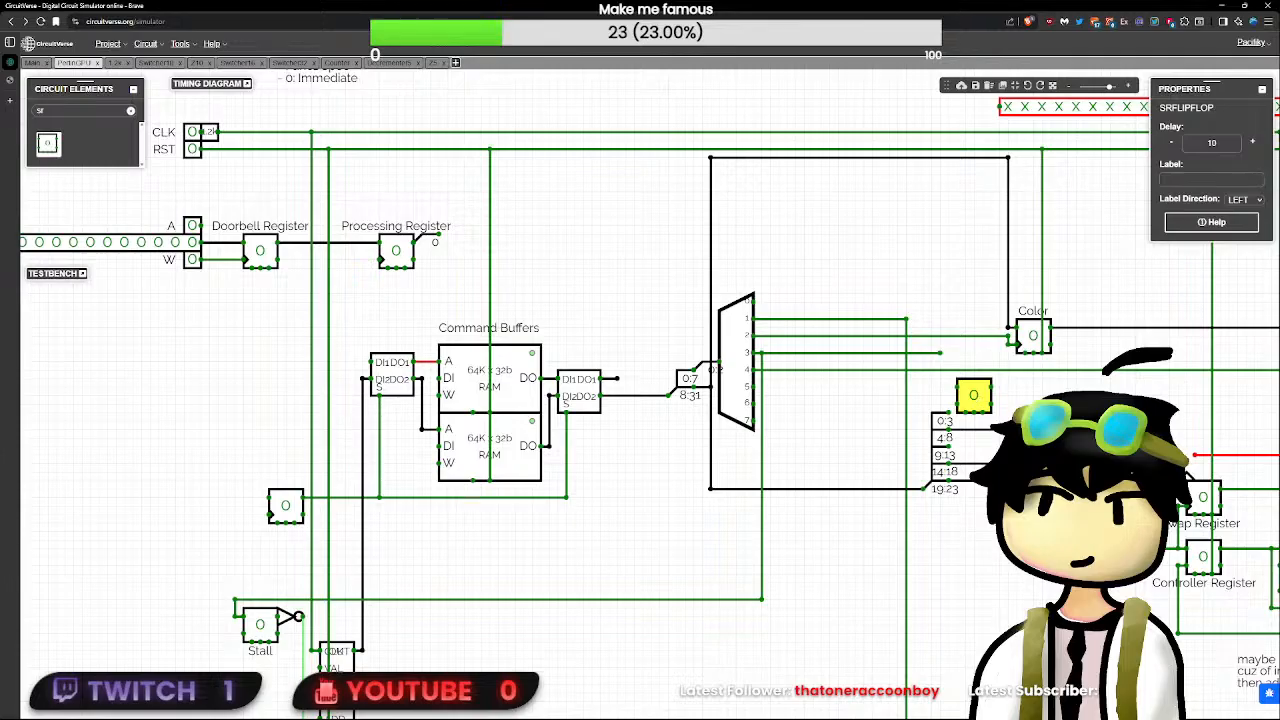
pyautogui.doubleClick(1211, 143)
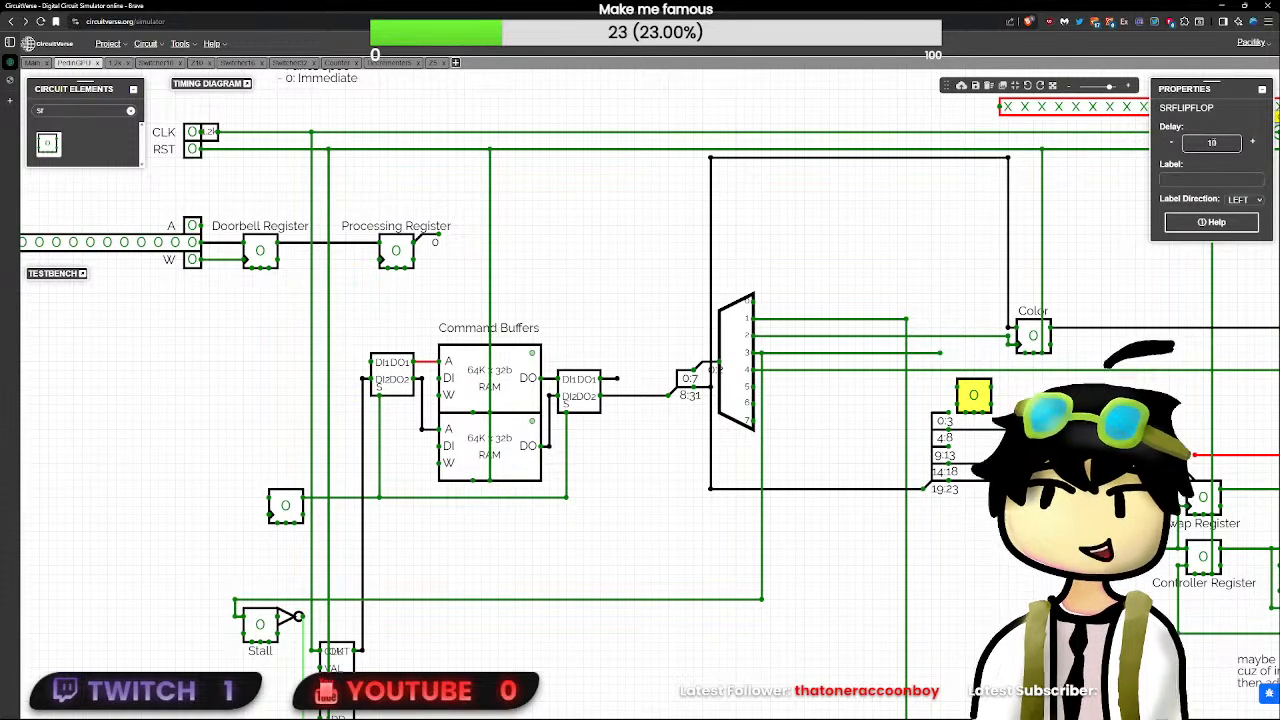
pyautogui.write('0')
# - Shift the new SR flip-flop slightly away from the wire end and connect its S input to demultiplexer output 3
pyautogui.scroll(3, 975, 393)
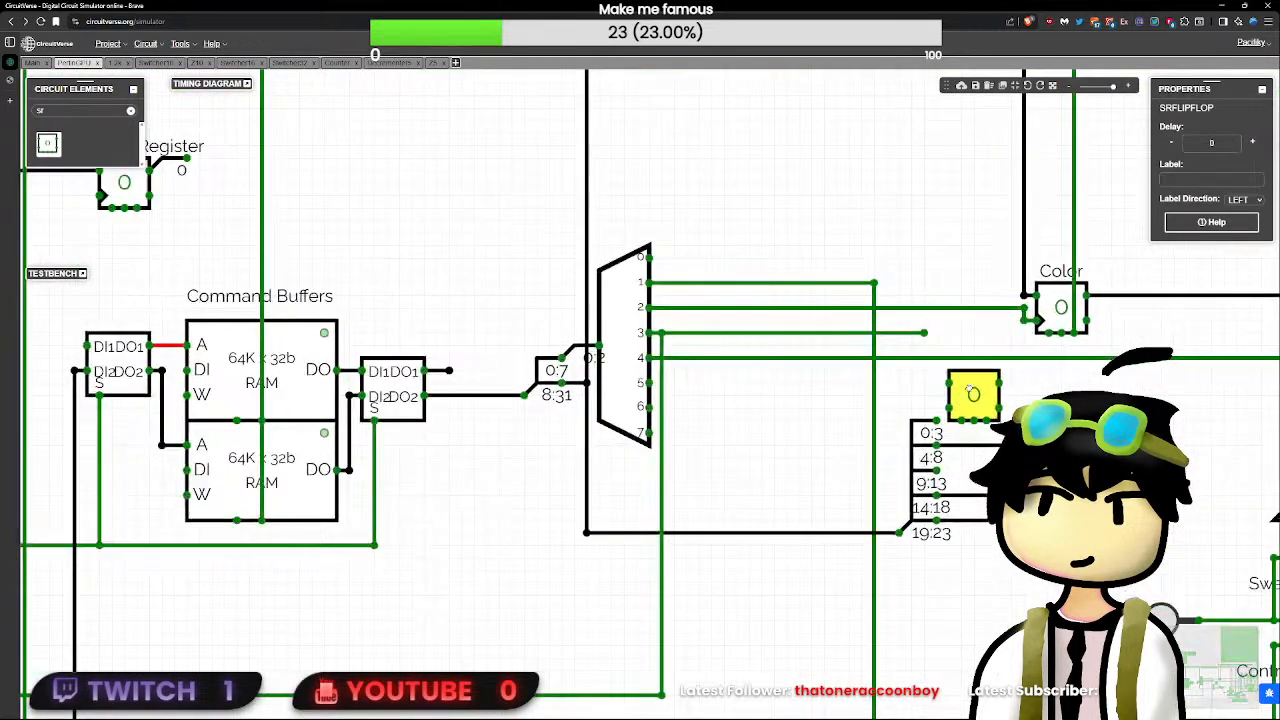
pyautogui.moveTo(976, 383); pyautogui.dragTo(989, 374)
pyautogui.moveTo(923, 333); pyautogui.dragTo(931, 379)
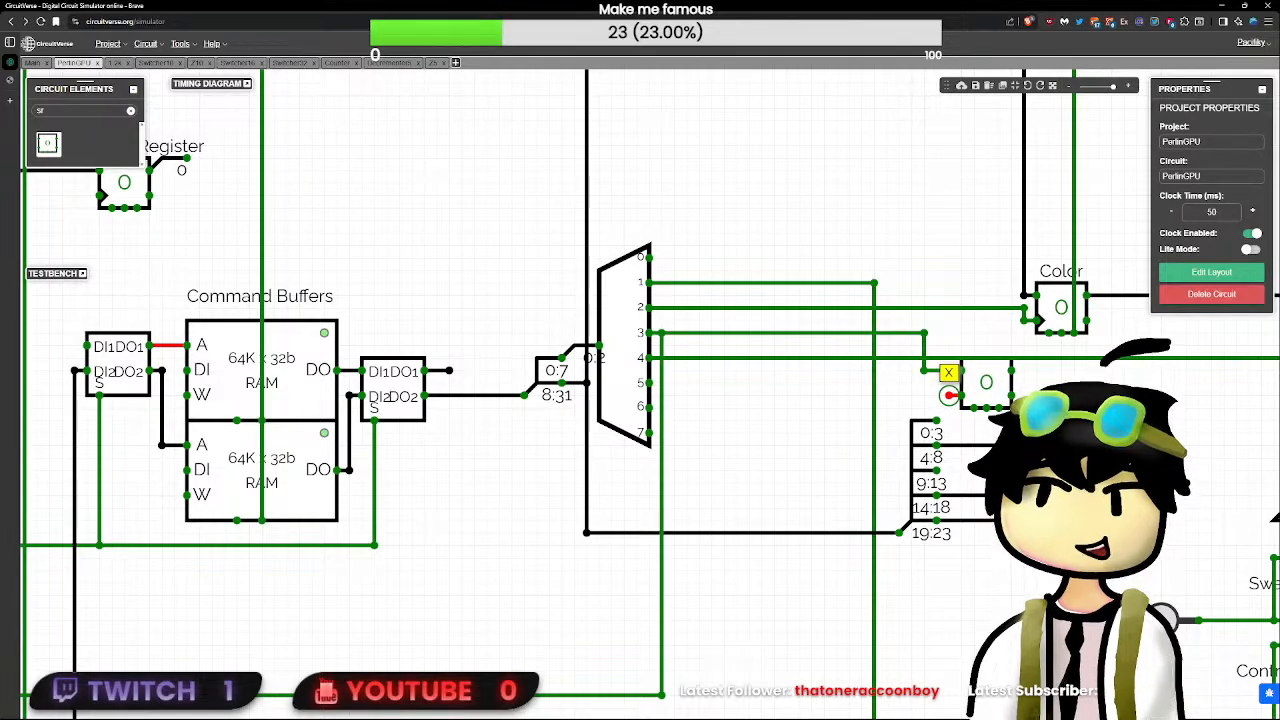
# - Set the delay to 0 on both the 32-bit and the 8-bit splitters feeding the demultiplexer
pyautogui.scroll(-3, 950, 396)
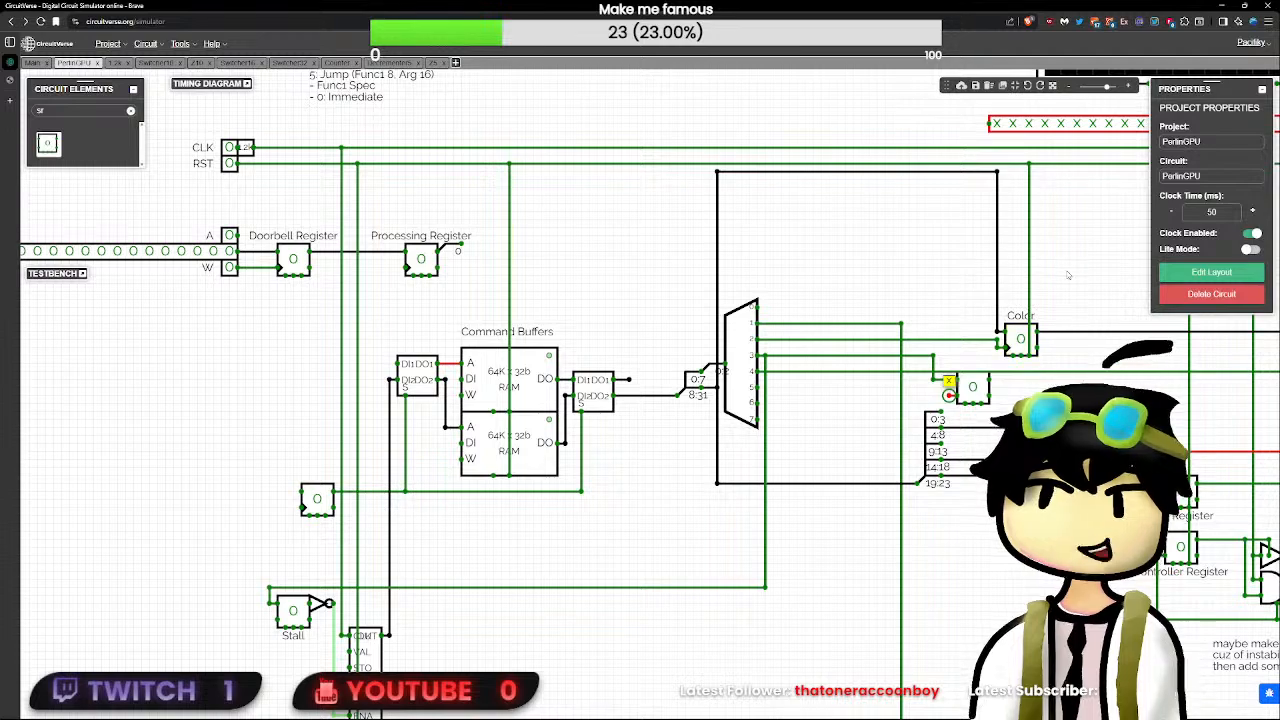
pyautogui.moveTo(928, 151); pyautogui.dragTo(924, 246)
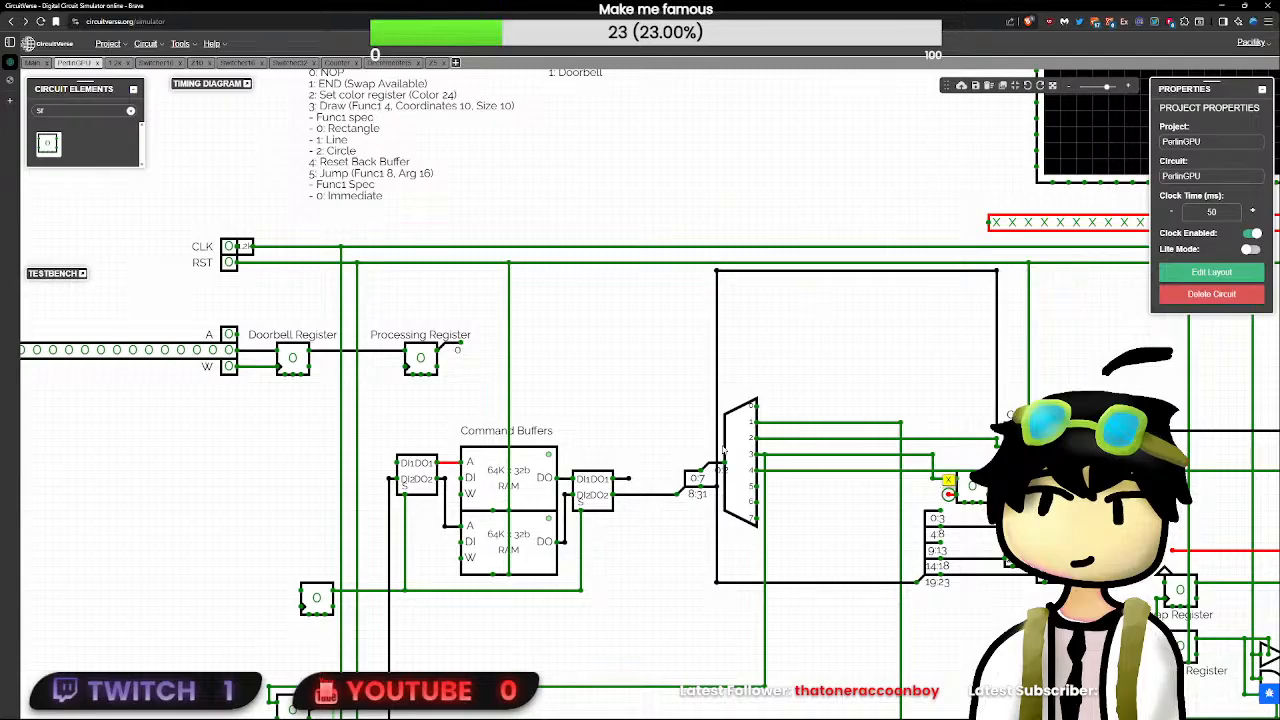
pyautogui.click(738, 452)
pyautogui.click(703, 468)
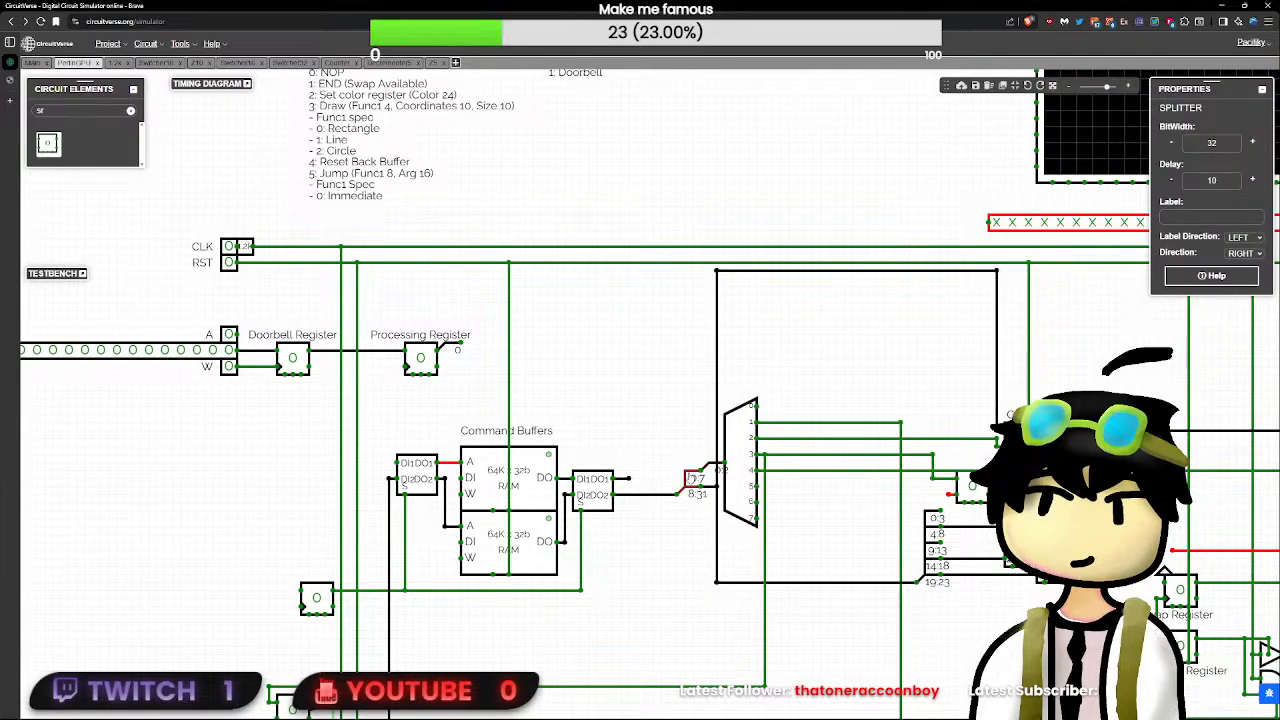
pyautogui.click(1212, 182)
pyautogui.press('BackSpace')
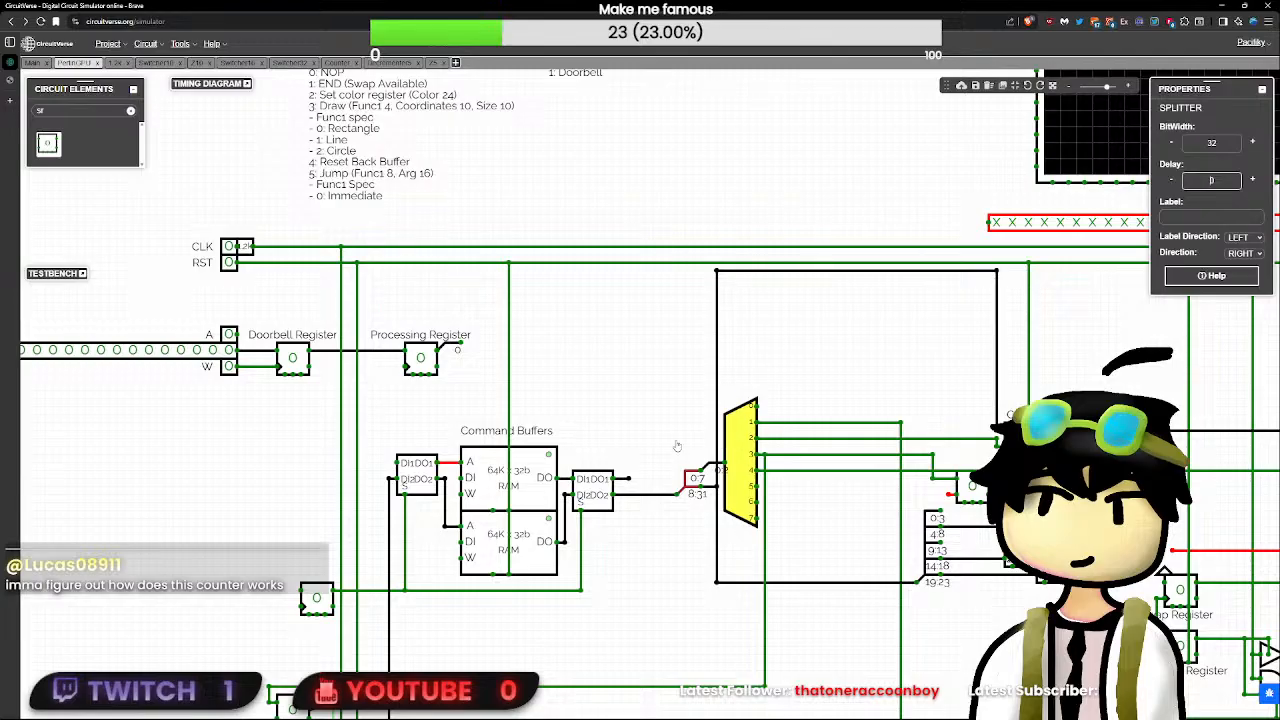
pyautogui.click(704, 468)
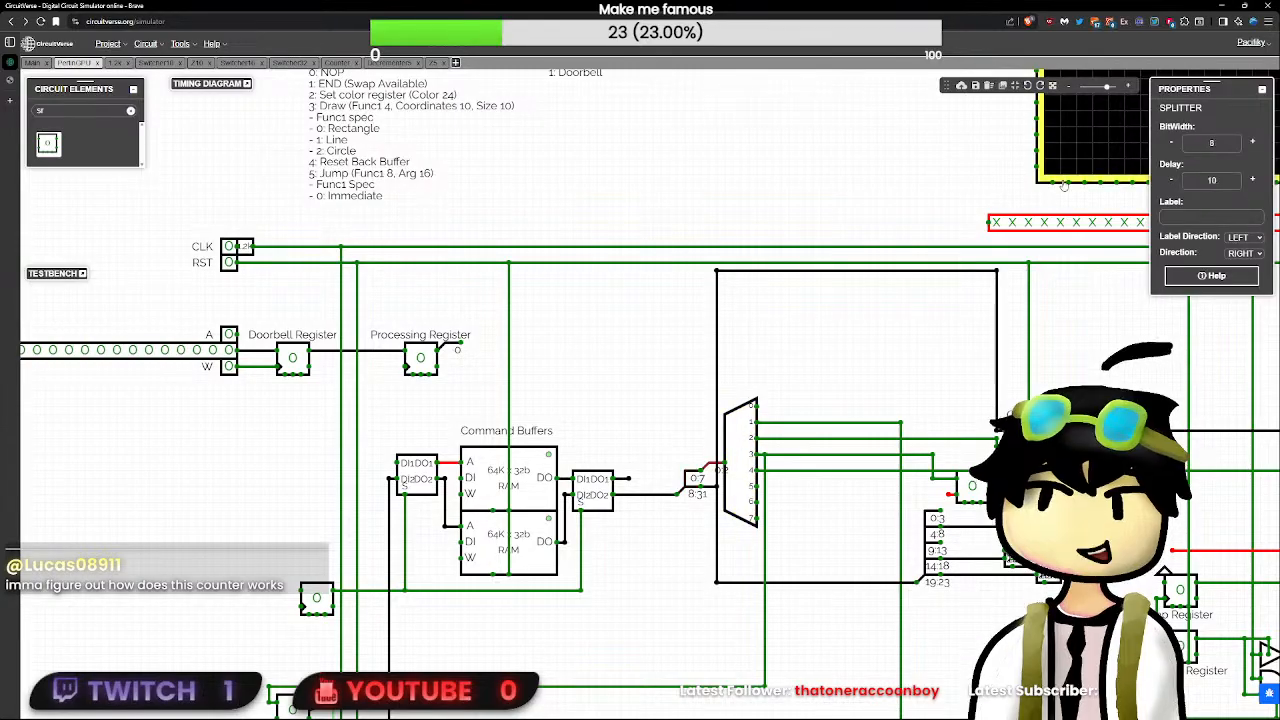
pyautogui.click(1231, 184)
pyautogui.press('BackSpace')
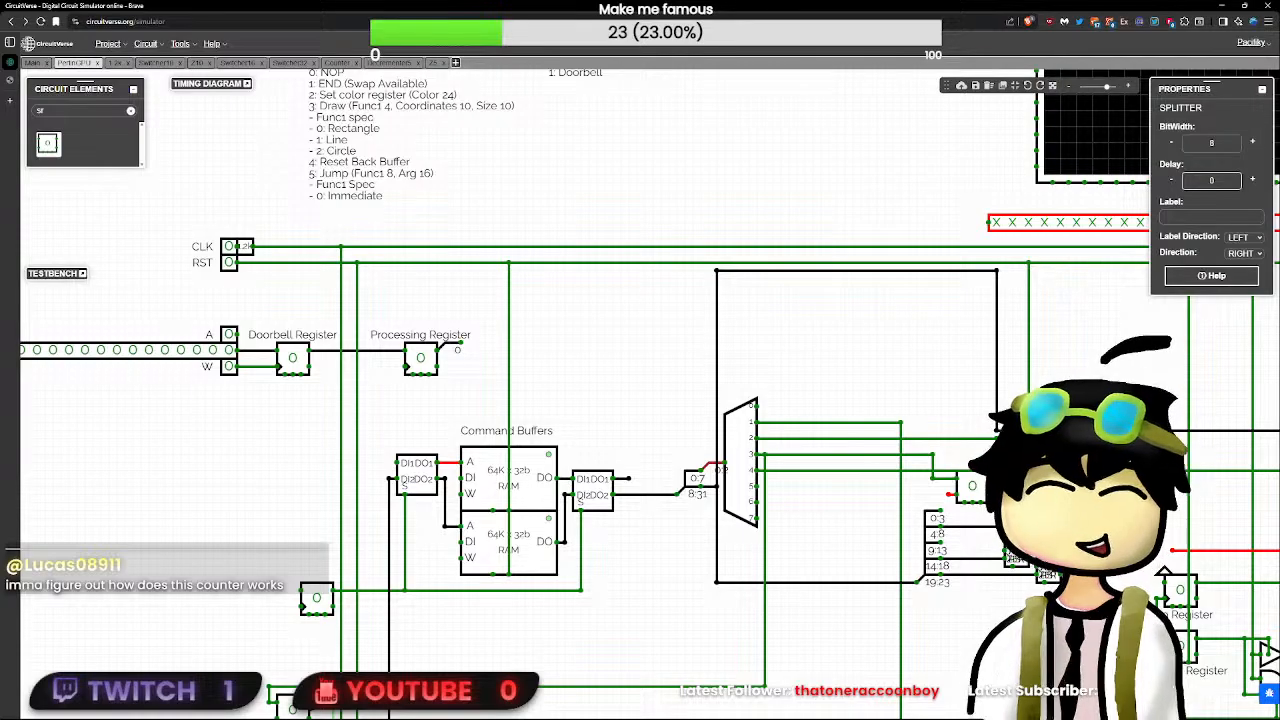
# - Try to extend the wire stub at the new SR flip-flop's R input
pyautogui.click(970, 487)
pyautogui.click(948, 493)
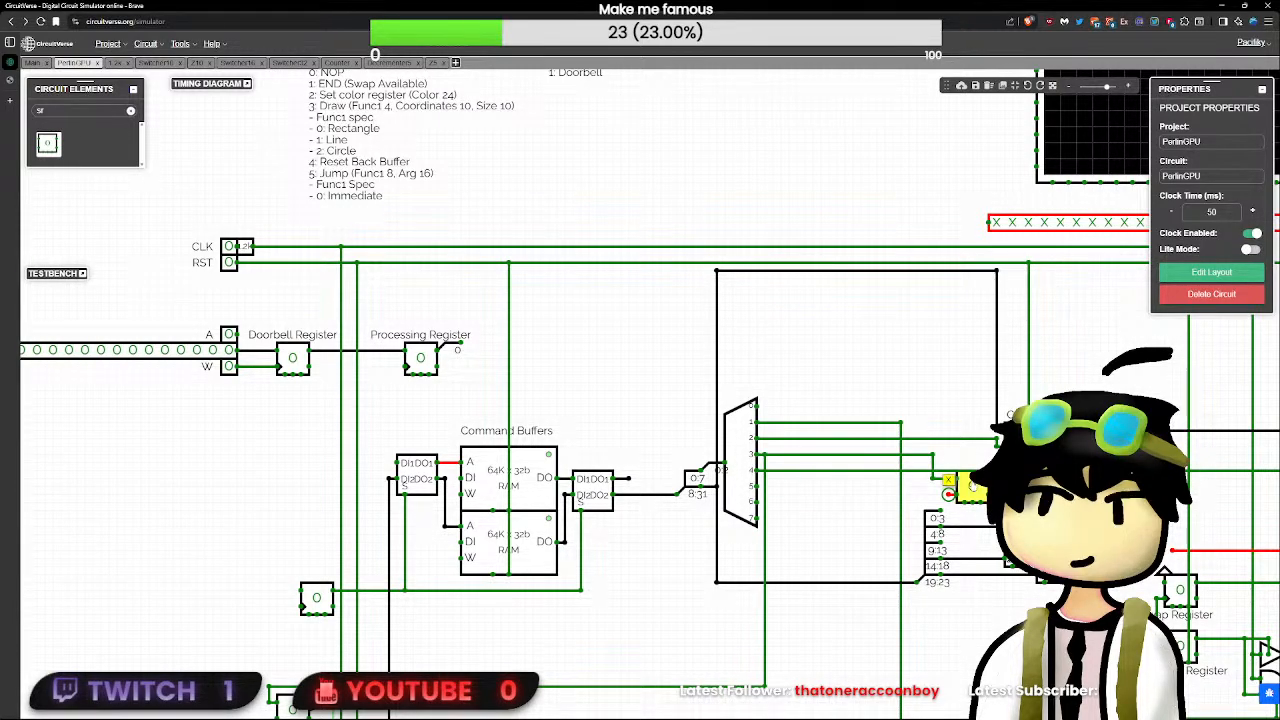
pyautogui.click(973, 487)
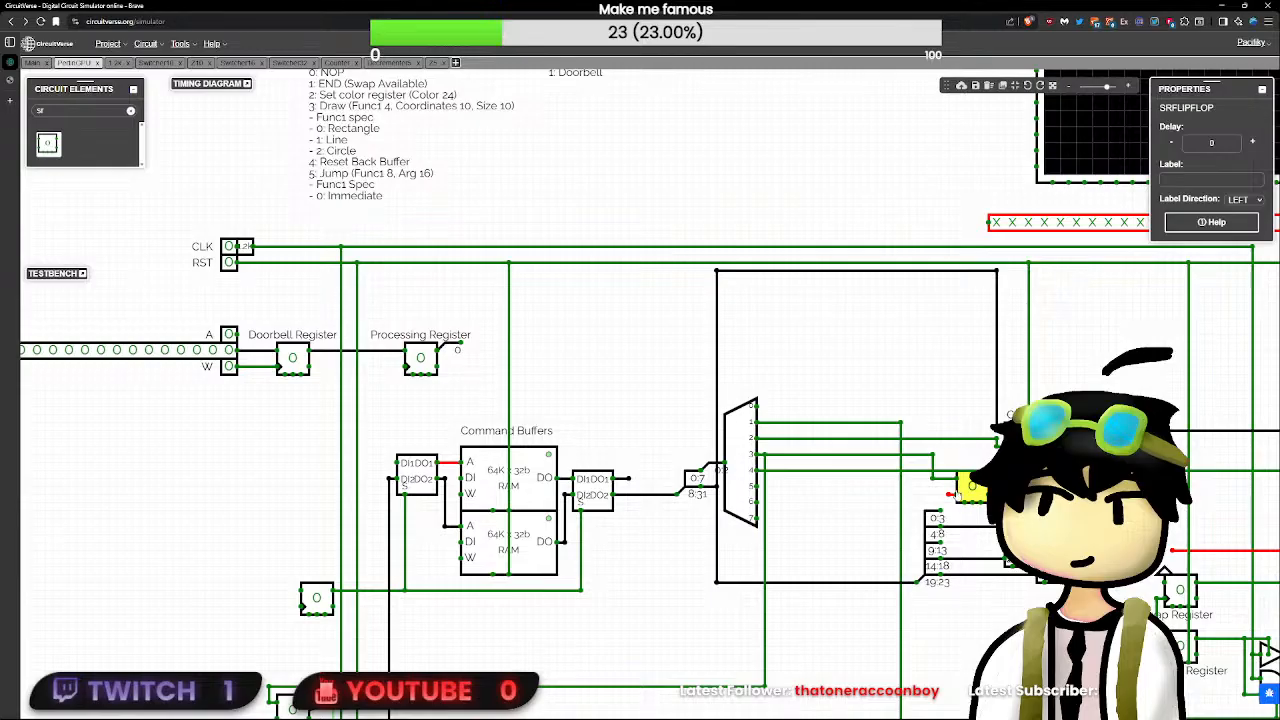
pyautogui.moveTo(948, 493)
pyautogui.mouseDown()
pyautogui.moveTo(948, 252)
pyautogui.moveTo(941, 495)
pyautogui.mouseUp()
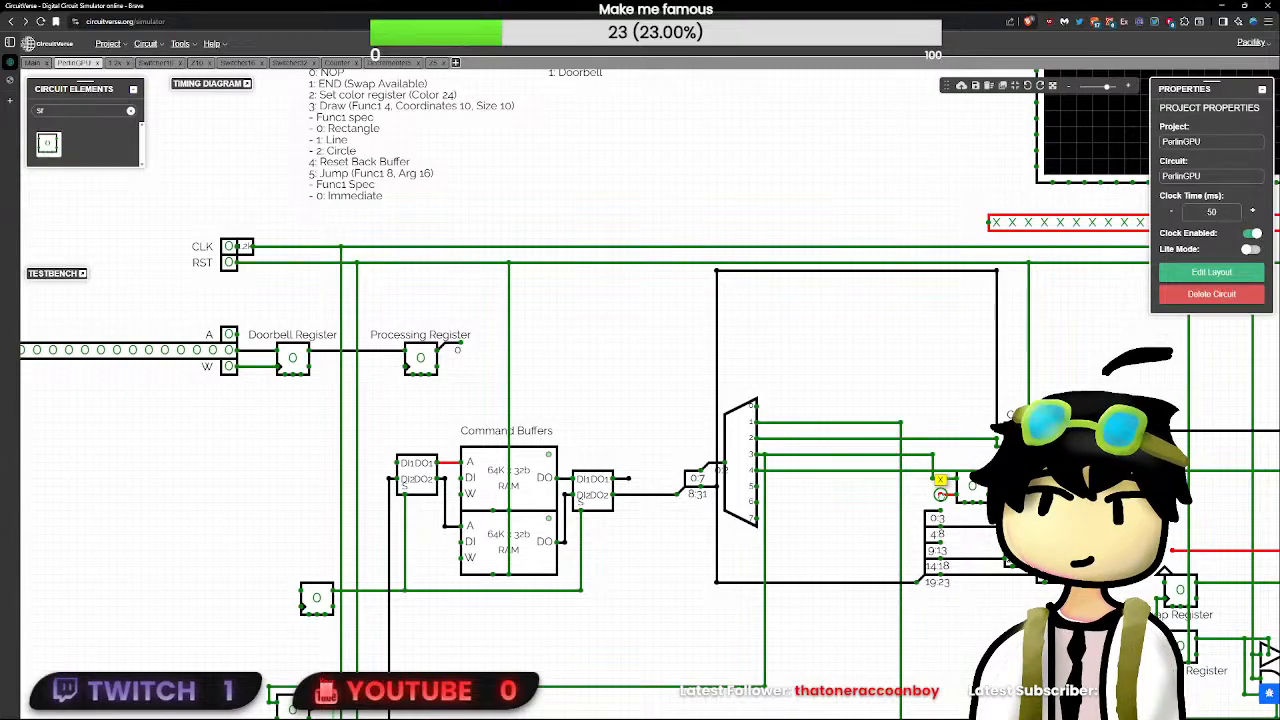
pyautogui.moveTo(941, 494); pyautogui.dragTo(948, 494)
pyautogui.click(937, 247)
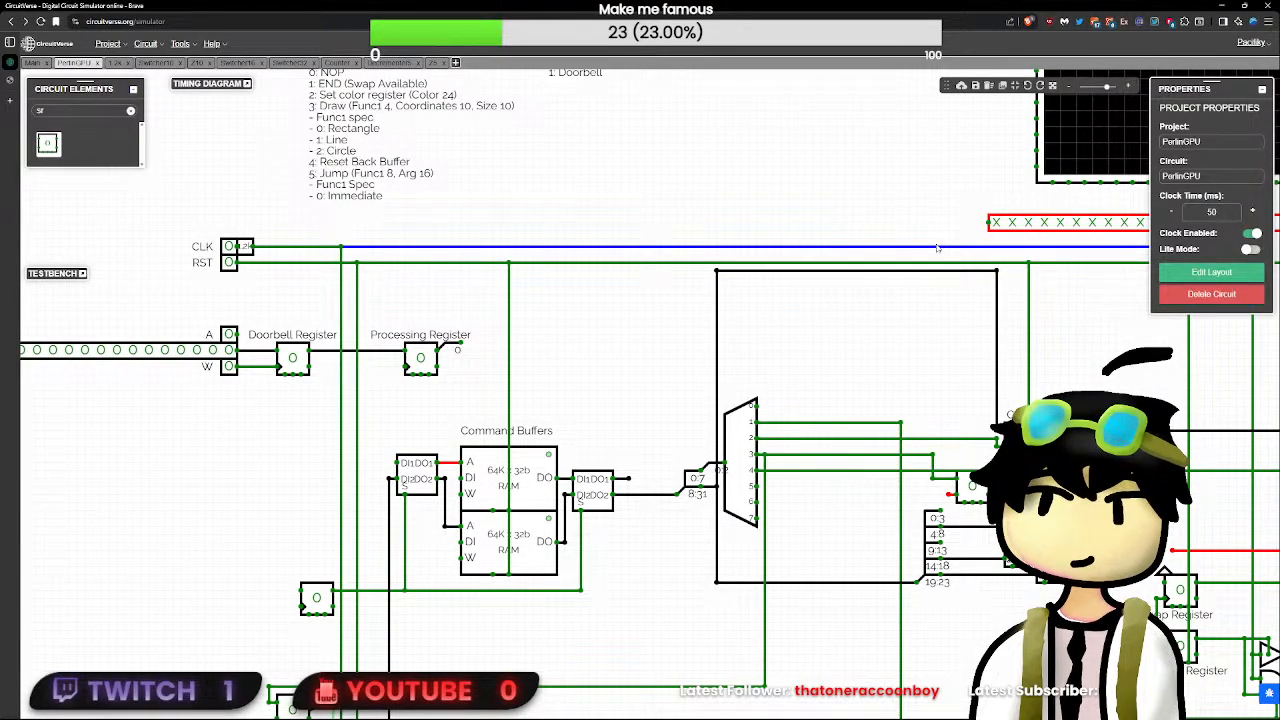
# - Place a downward-facing NOT gate above the new SR flip-flop, wire its input to the CLK line, and set its delay to 0
pyautogui.press('BackSpace')
pyautogui.press('BackSpace')
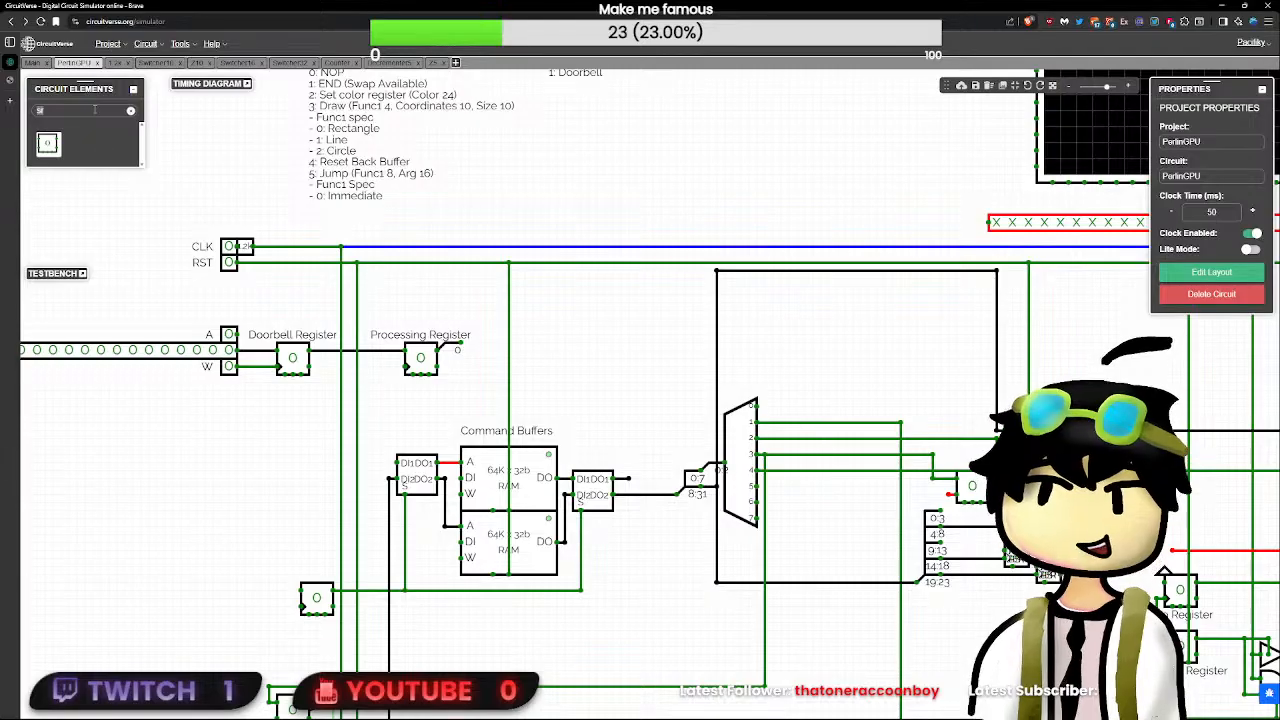
pyautogui.write('not')
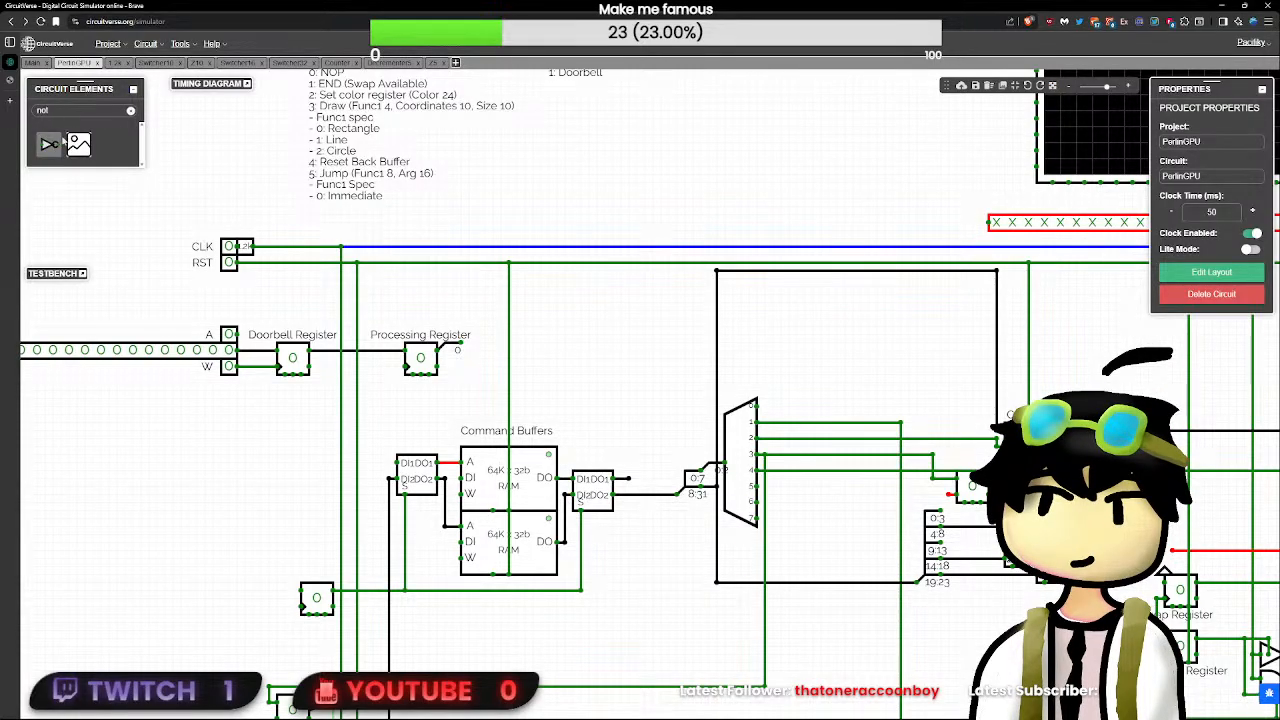
pyautogui.click(49, 144)
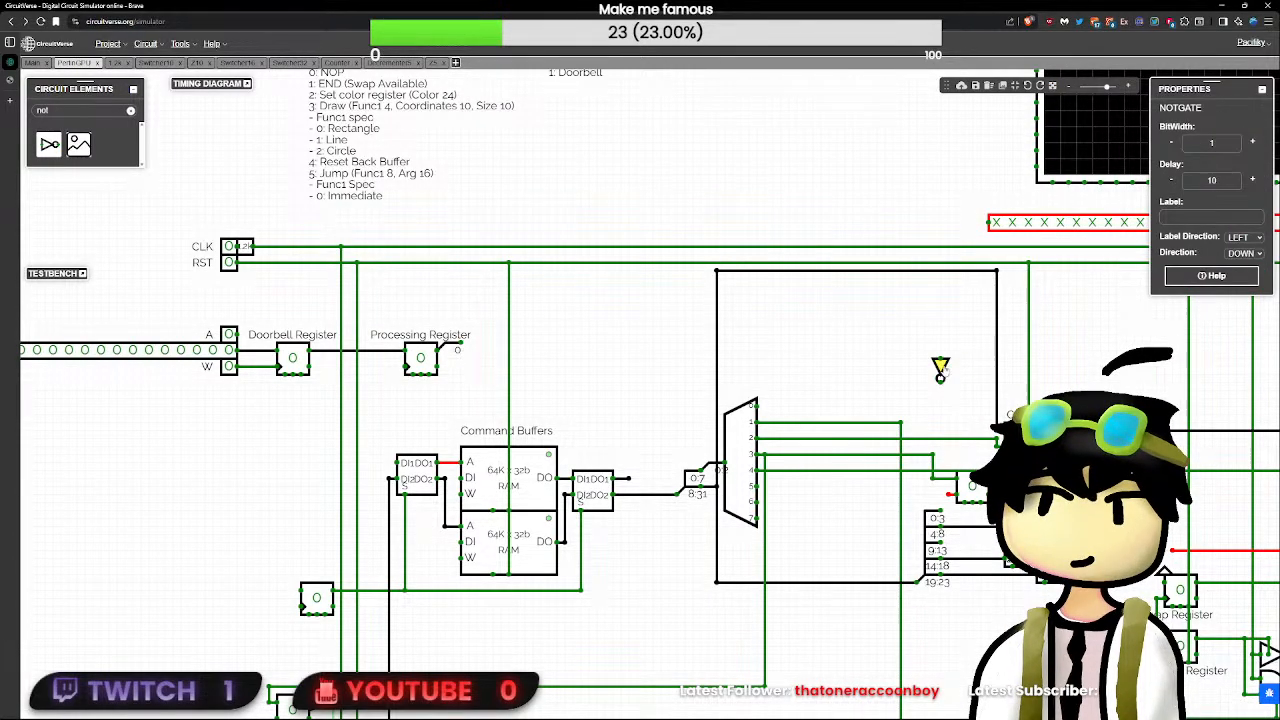
pyautogui.press('Down')
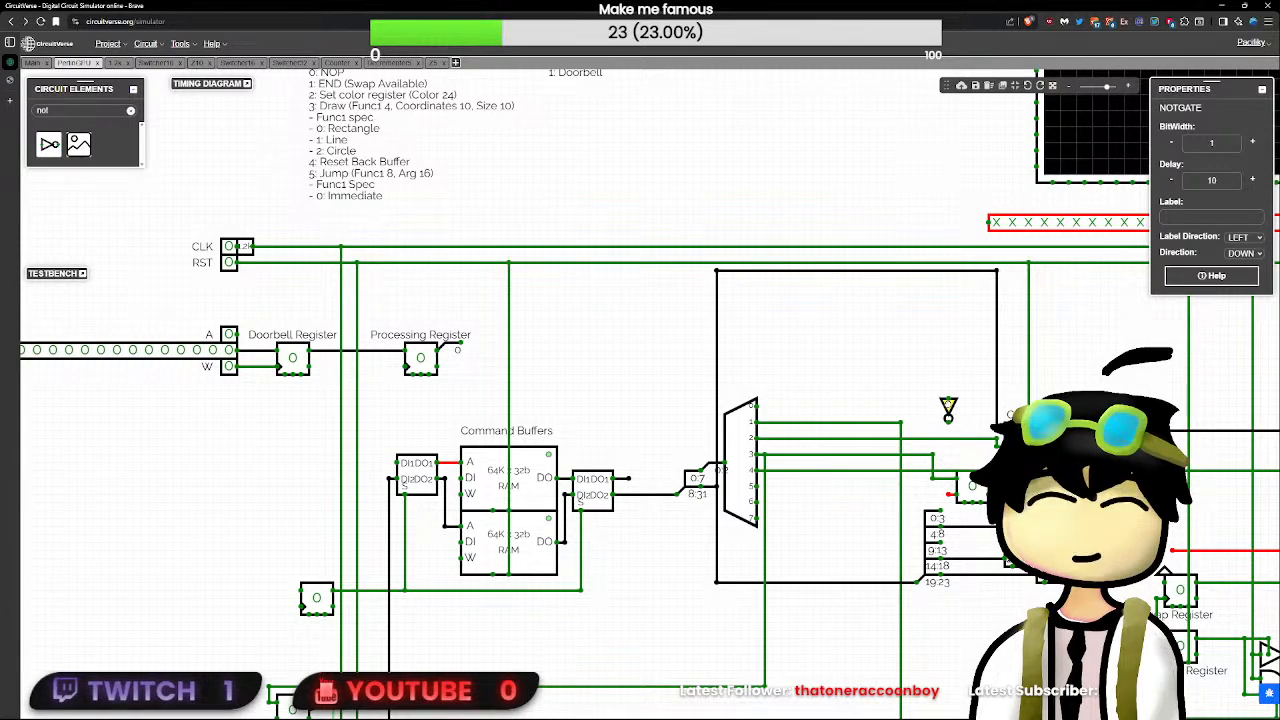
pyautogui.moveTo(949, 399); pyautogui.dragTo(949, 247)
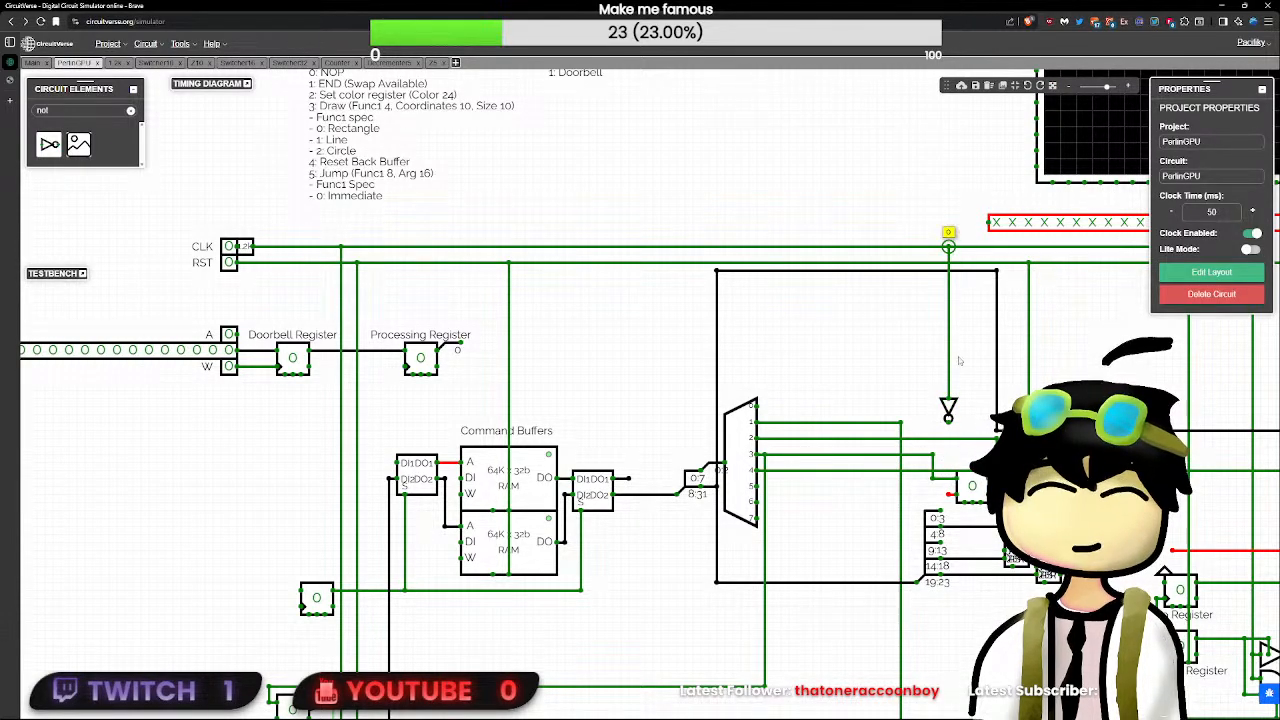
pyautogui.click(948, 408)
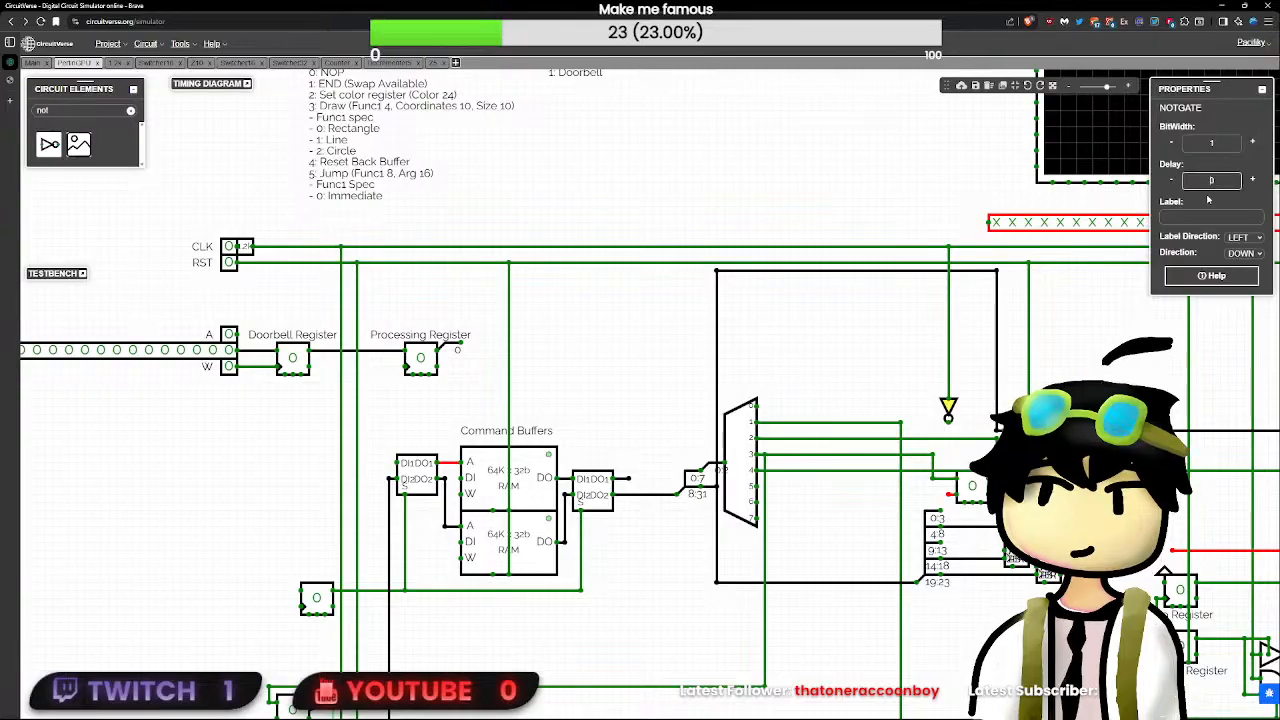
pyautogui.click(842, 463)
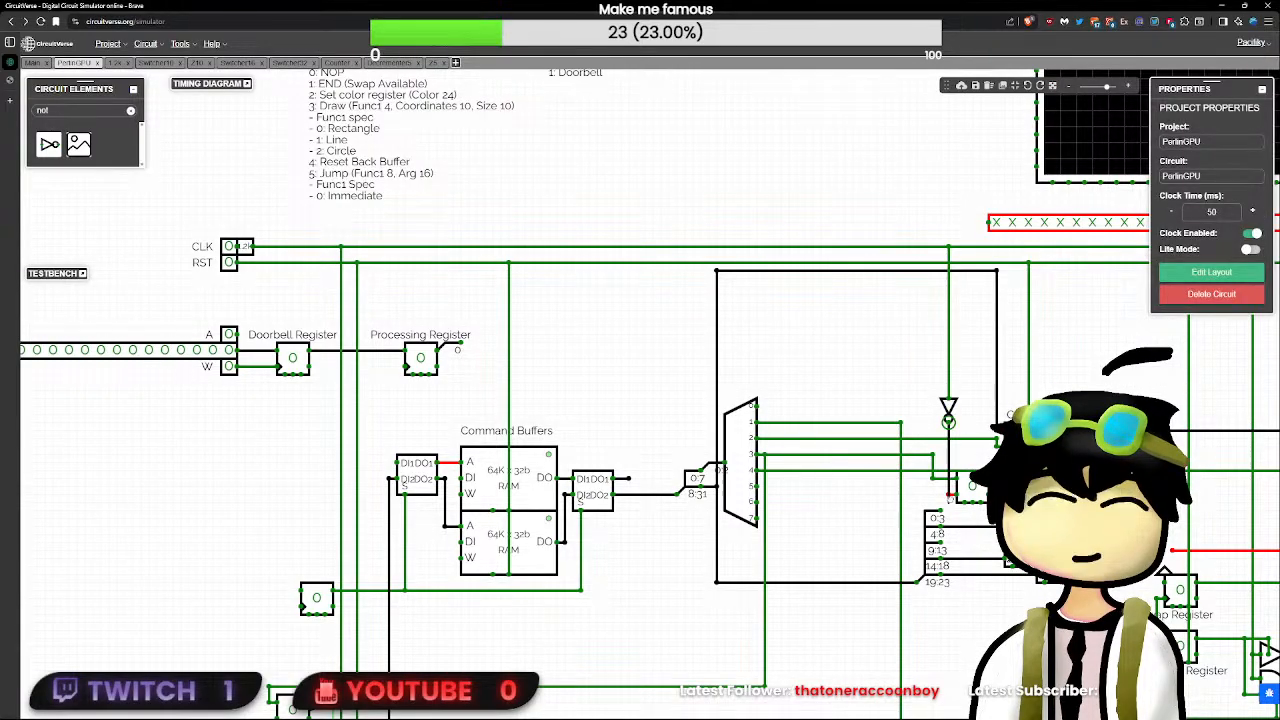
# - Connect the NOT gate's output to the SR flip-flop's R input and shift the gate slightly down
pyautogui.moveTo(950, 493); pyautogui.dragTo(949, 494)
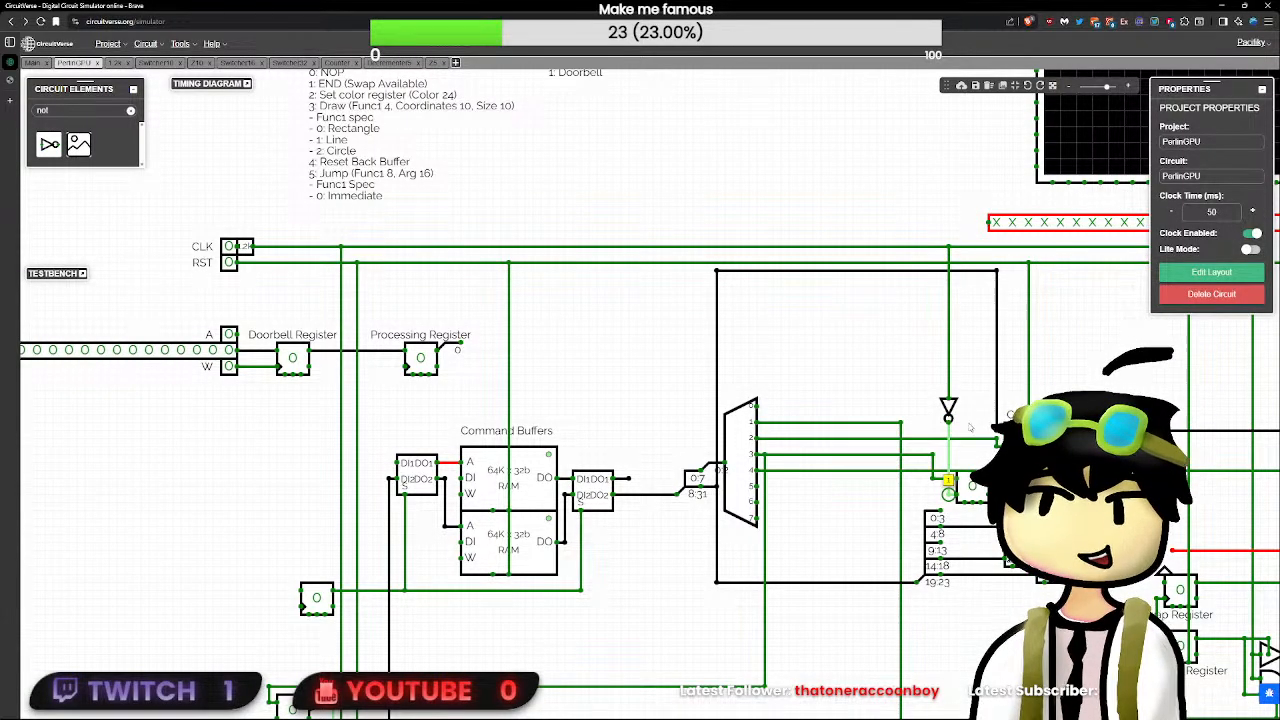
pyautogui.moveTo(948, 410)
pyautogui.mouseDown()
pyautogui.moveTo(948, 484)
pyautogui.moveTo(948, 415)
pyautogui.mouseUp()
pyautogui.click(973, 489)
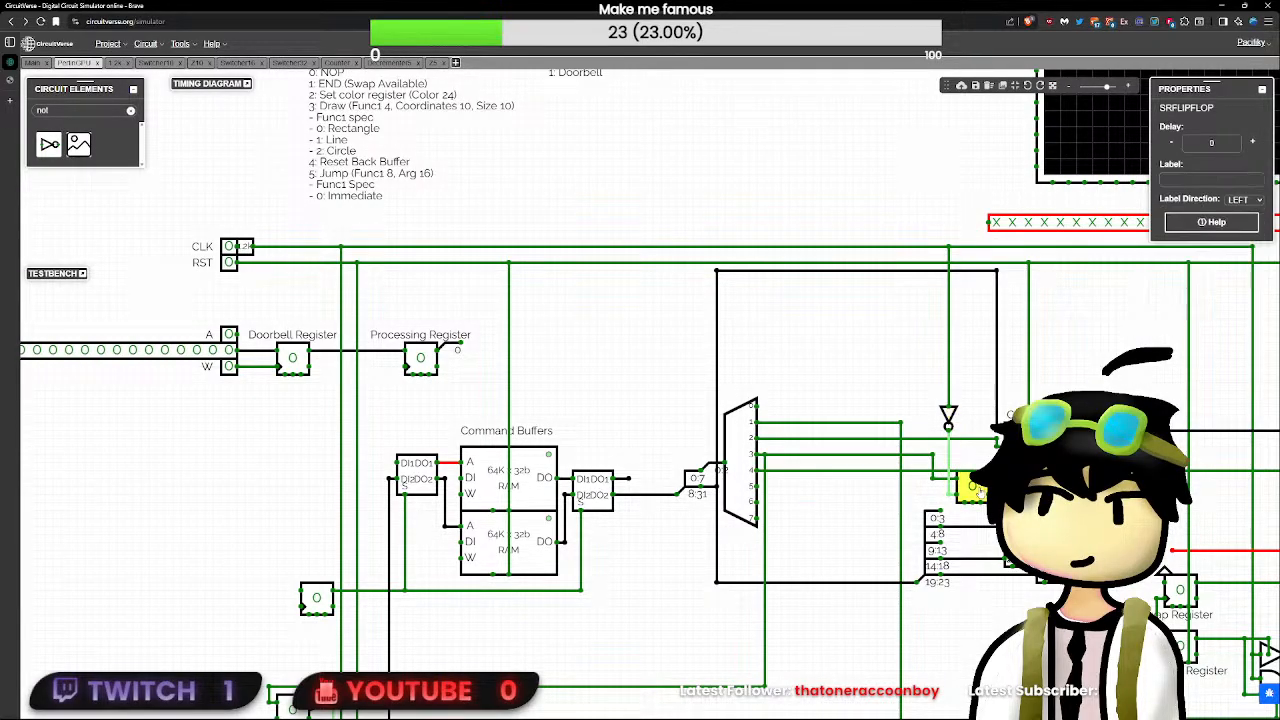
pyautogui.click(988, 478)
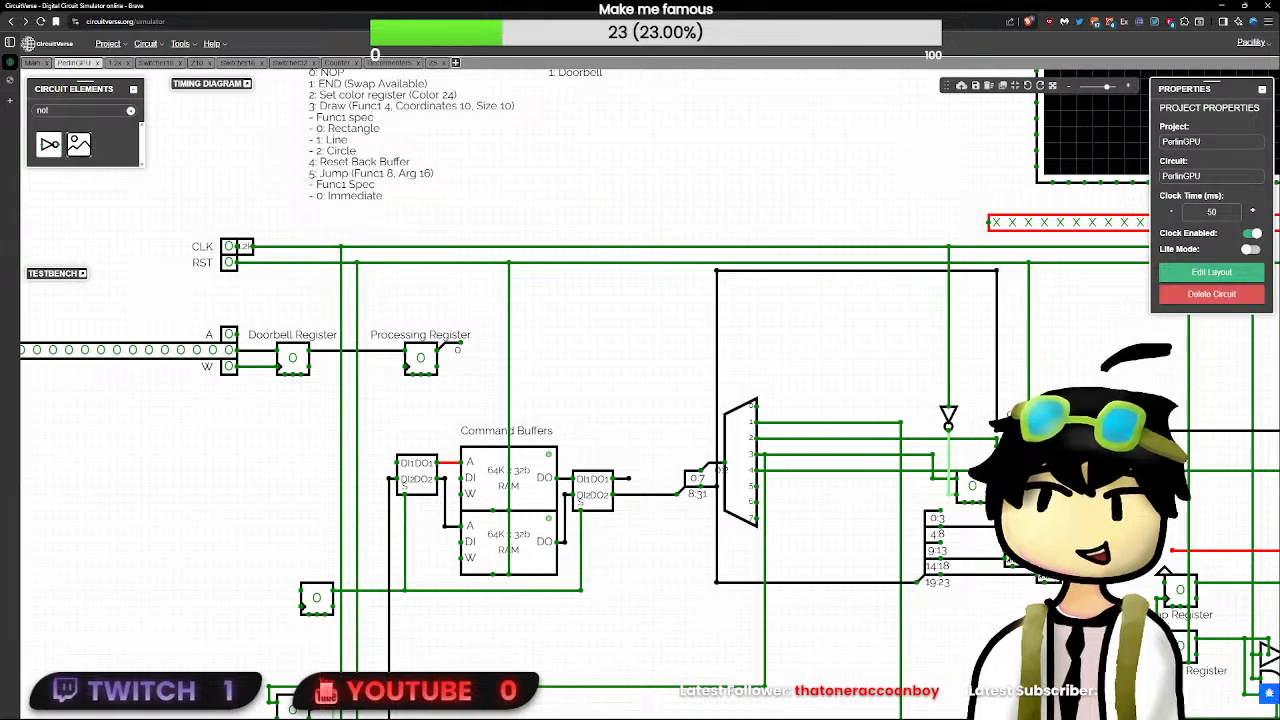
# - Delete the round push button and its wire feeding the Controller Register
pyautogui.moveTo(1026, 577); pyautogui.dragTo(820, 512)
pyautogui.scroll(-5, 821, 513)
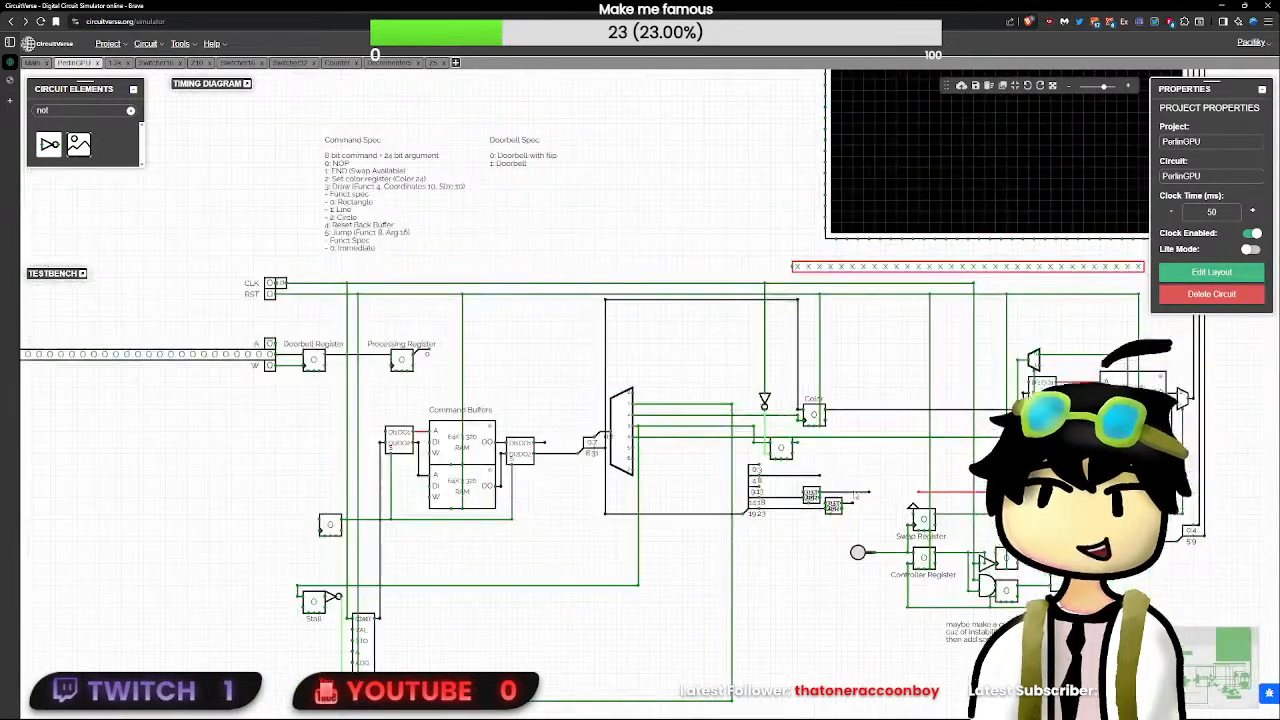
pyautogui.scroll(4, 821, 513)
pyautogui.moveTo(786, 483); pyautogui.dragTo(700, 447)
pyautogui.click(902, 547)
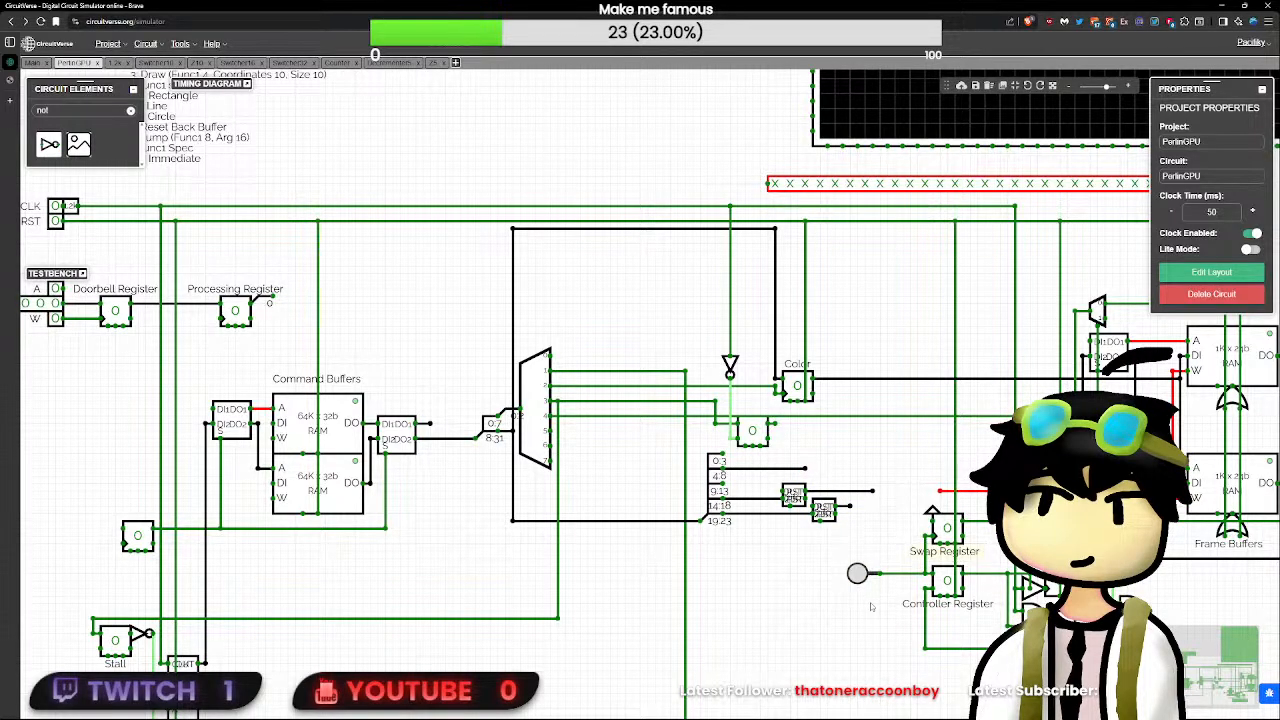
pyautogui.moveTo(865, 588); pyautogui.dragTo(698, 452)
pyautogui.press('Delete')
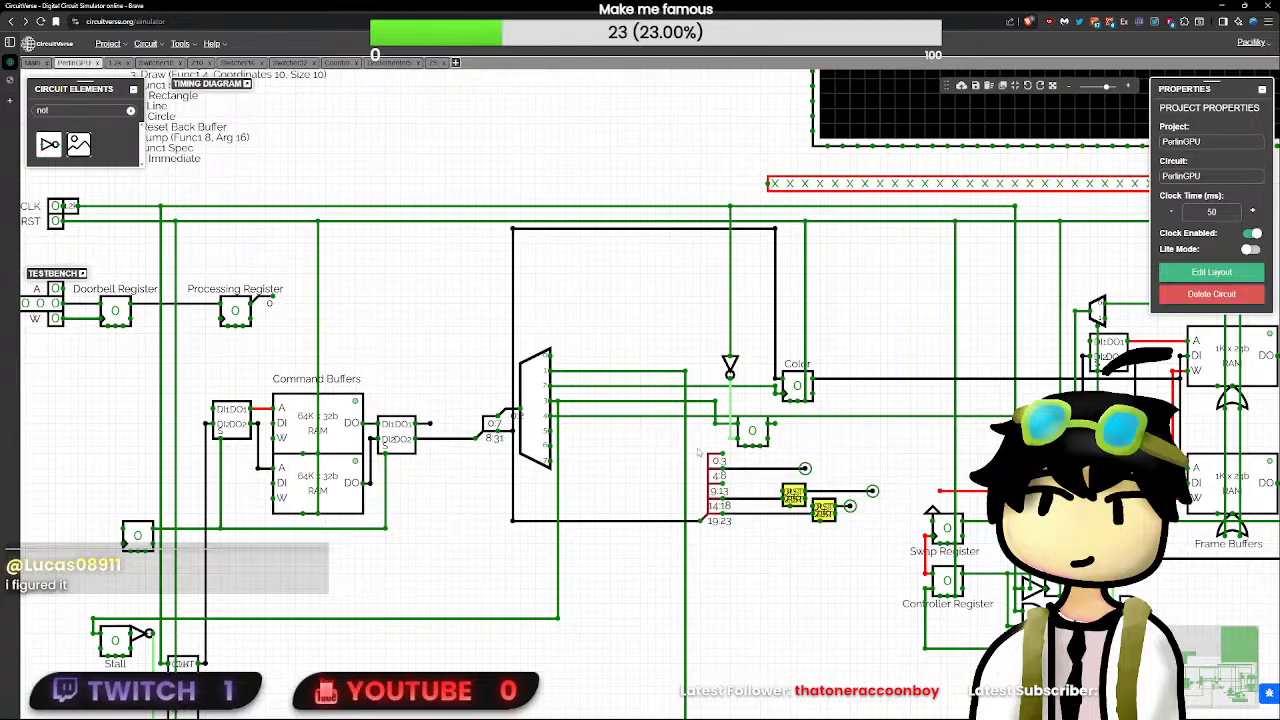
# - Move the draw-argument splitter and its two decrementers down together to make room beneath the SR flip-flop
pyautogui.click(715, 464)
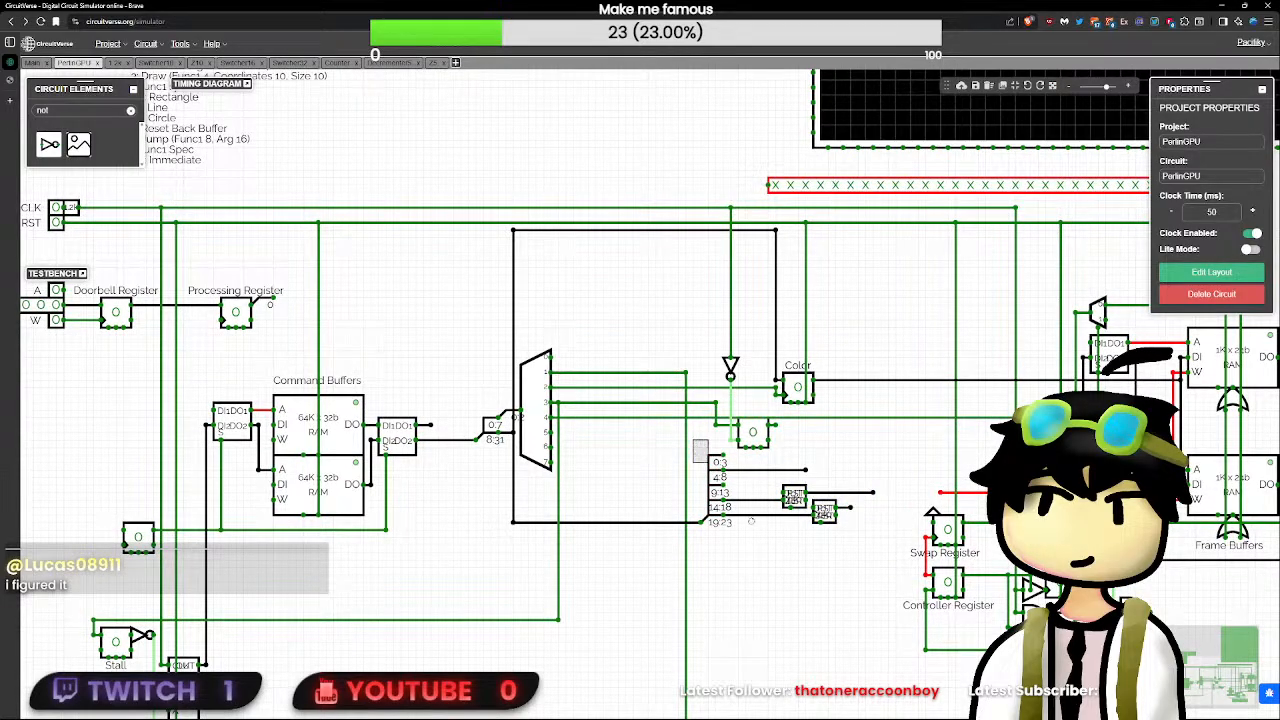
pyautogui.moveTo(751, 521); pyautogui.dragTo(790, 531)
pyautogui.moveTo(710, 500); pyautogui.dragTo(710, 567)
pyautogui.click(752, 484)
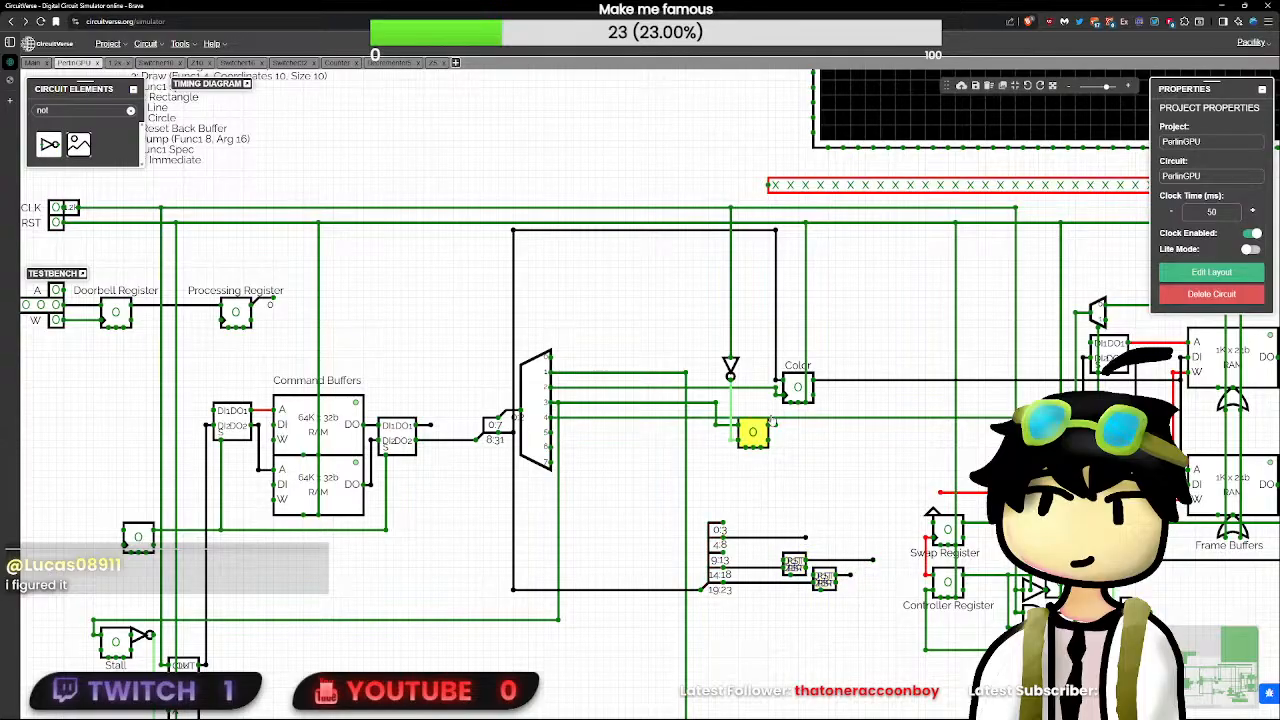
pyautogui.moveTo(776, 473); pyautogui.dragTo(776, 471)
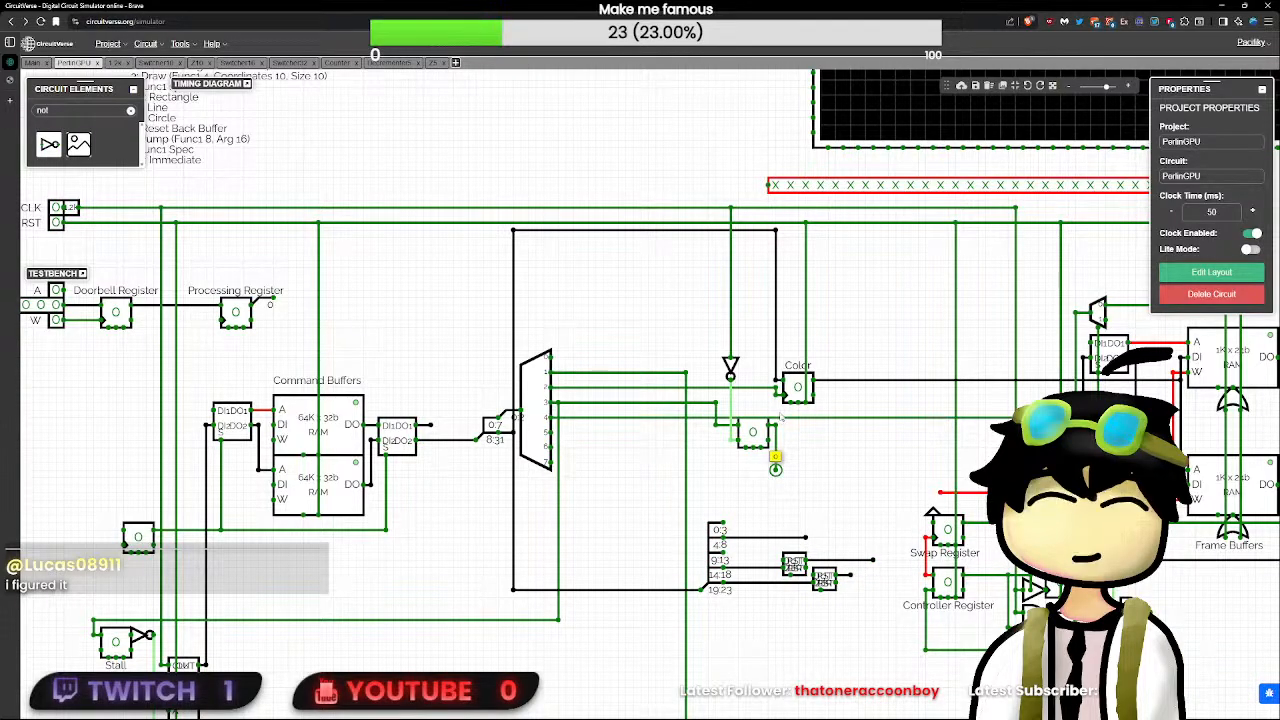
pyautogui.press('Delete')
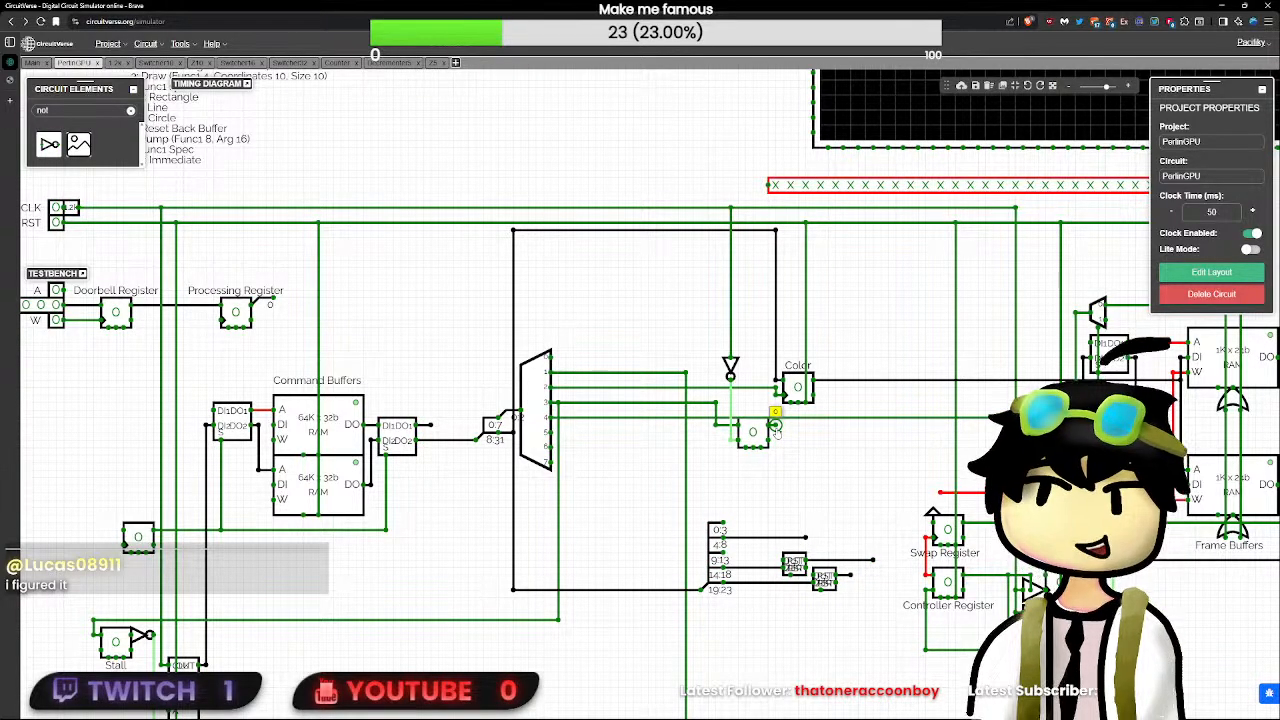
pyautogui.click(762, 432)
pyautogui.click(784, 430)
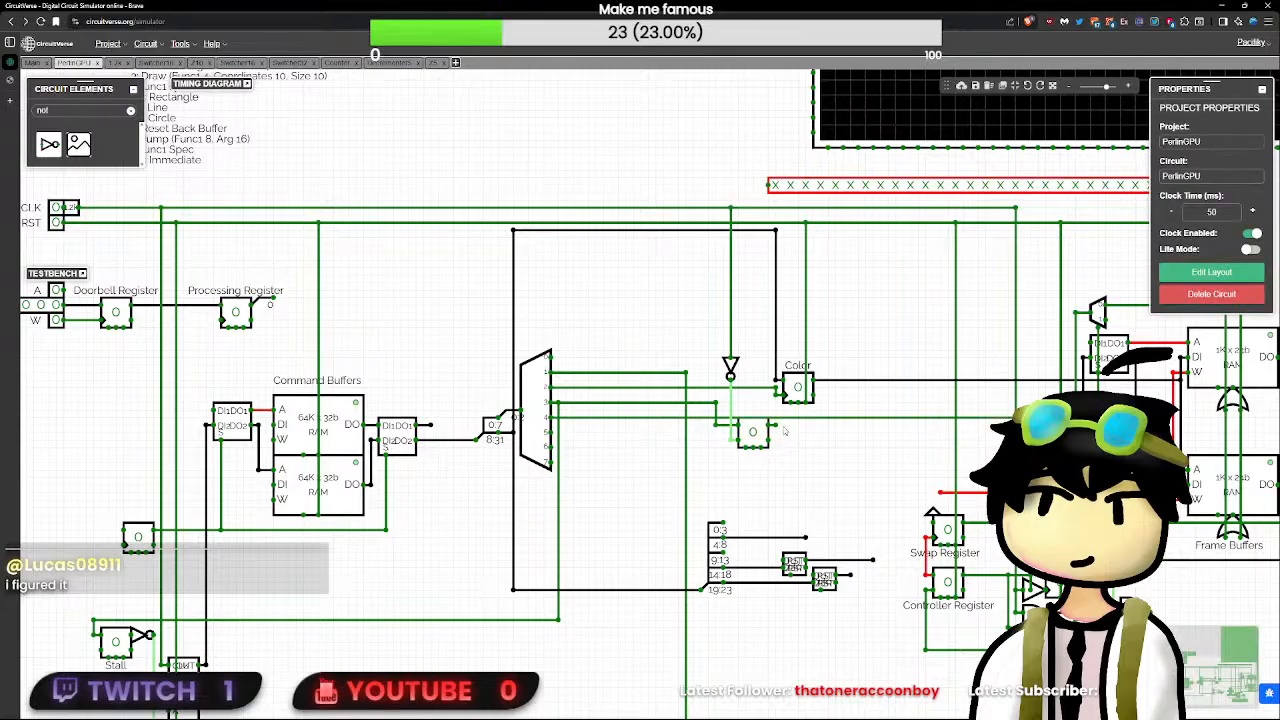
pyautogui.click(777, 428)
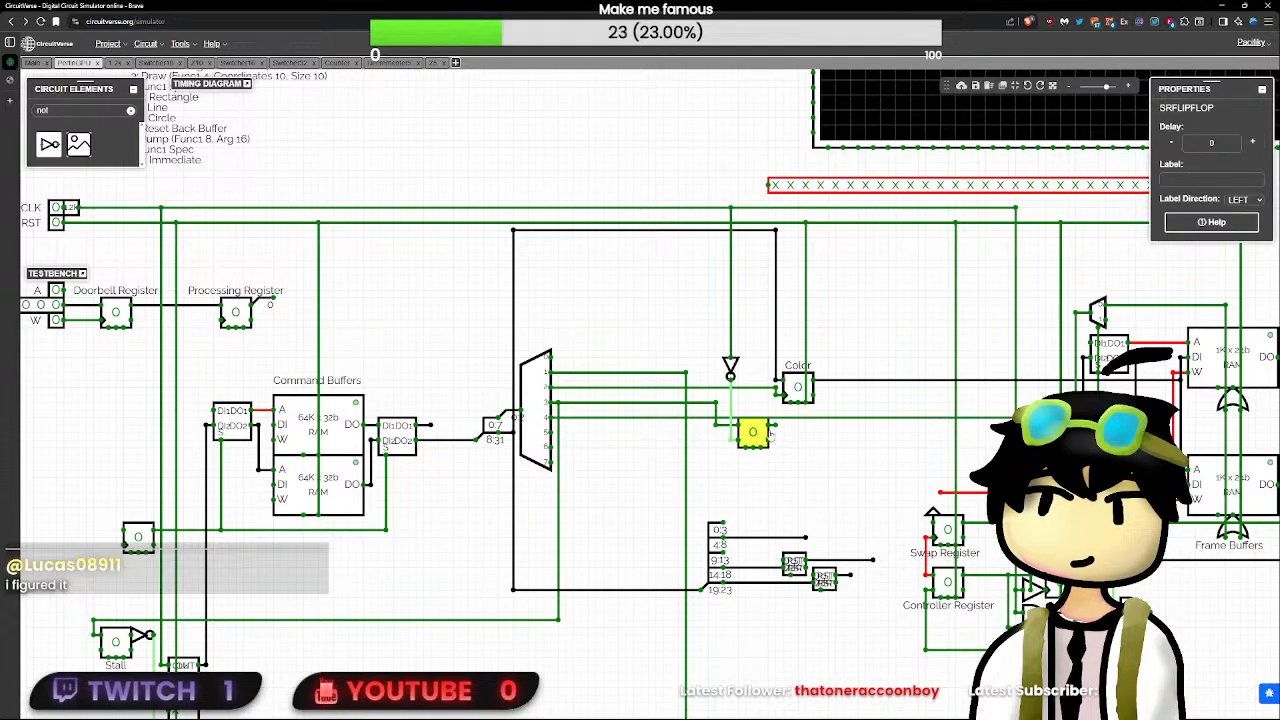
# - Wire the SR flip-flop's Q output to the vertical Stall line and remove that line's direct section to demultiplexer output 3
pyautogui.click(775, 427)
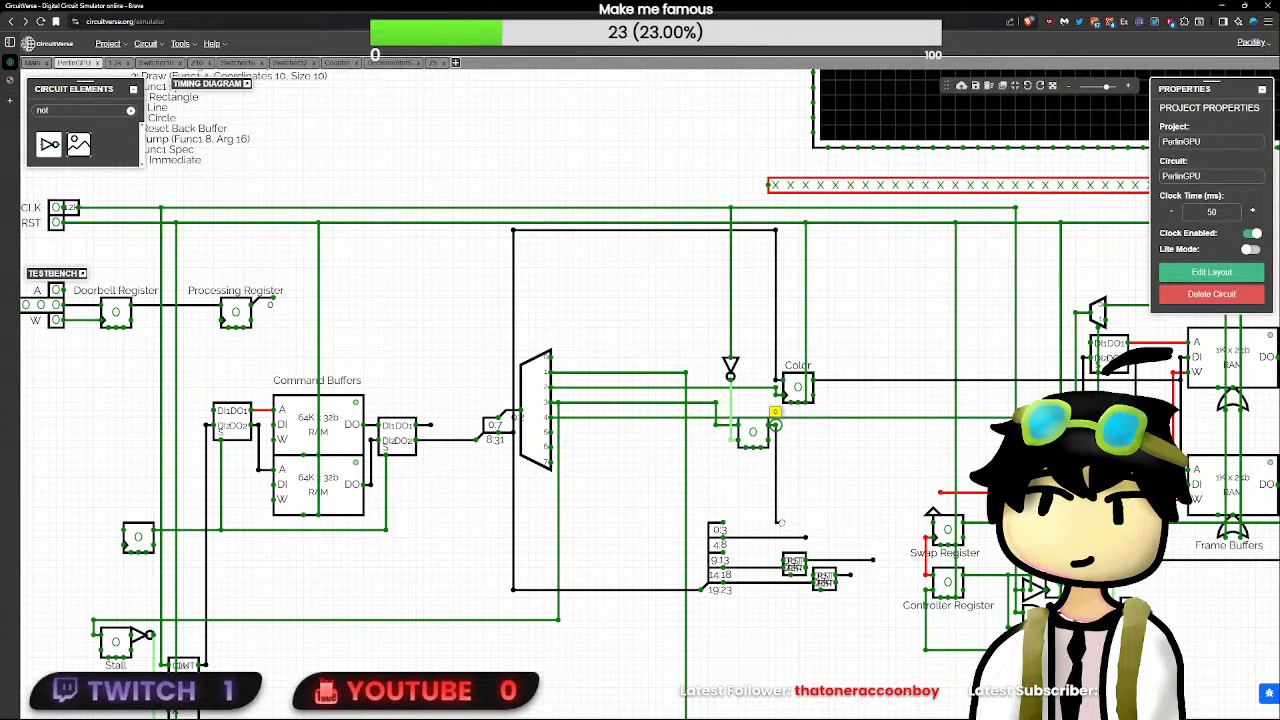
pyautogui.moveTo(781, 522)
pyautogui.mouseDown()
pyautogui.moveTo(566, 512)
pyautogui.moveTo(561, 538)
pyautogui.moveTo(559, 515)
pyautogui.mouseUp()
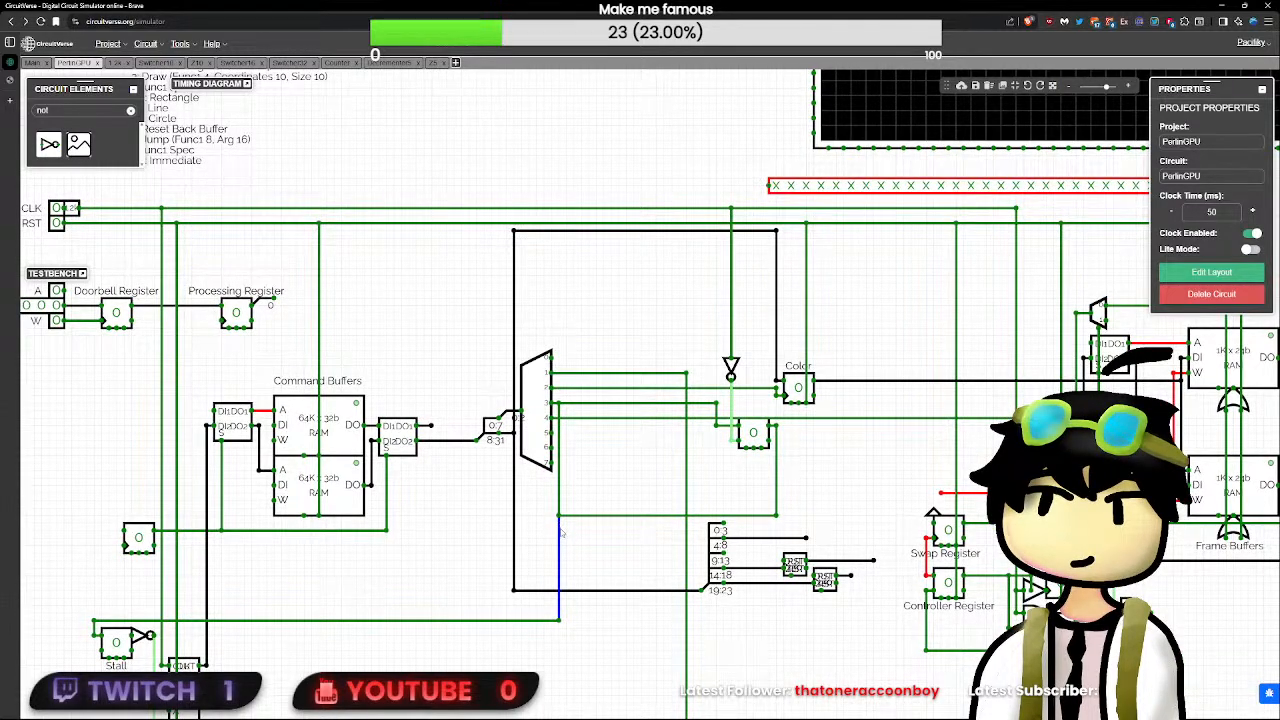
pyautogui.click(559, 621)
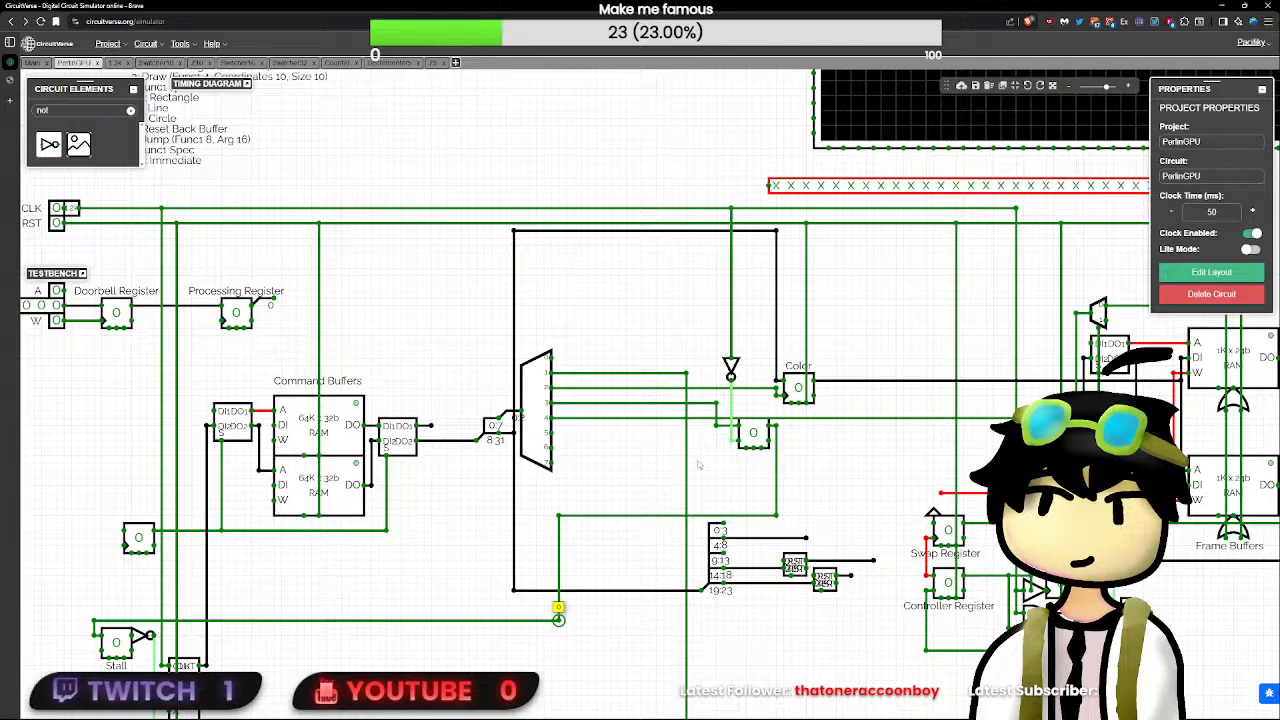
# - Connect the asynchronous reset of the SR flip-flop below the Color register to the RST line
pyautogui.moveTo(769, 441); pyautogui.dragTo(790, 442)
pyautogui.scroll(-3, 776, 518)
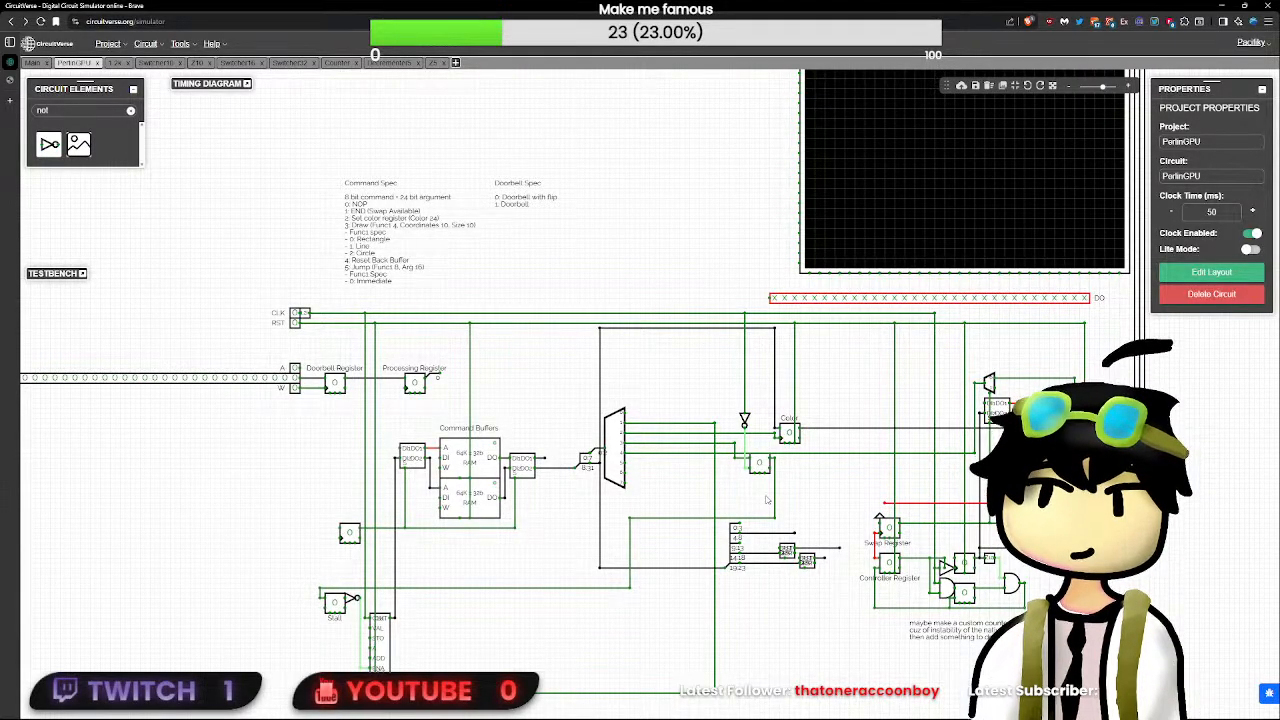
pyautogui.scroll(4, 745, 495)
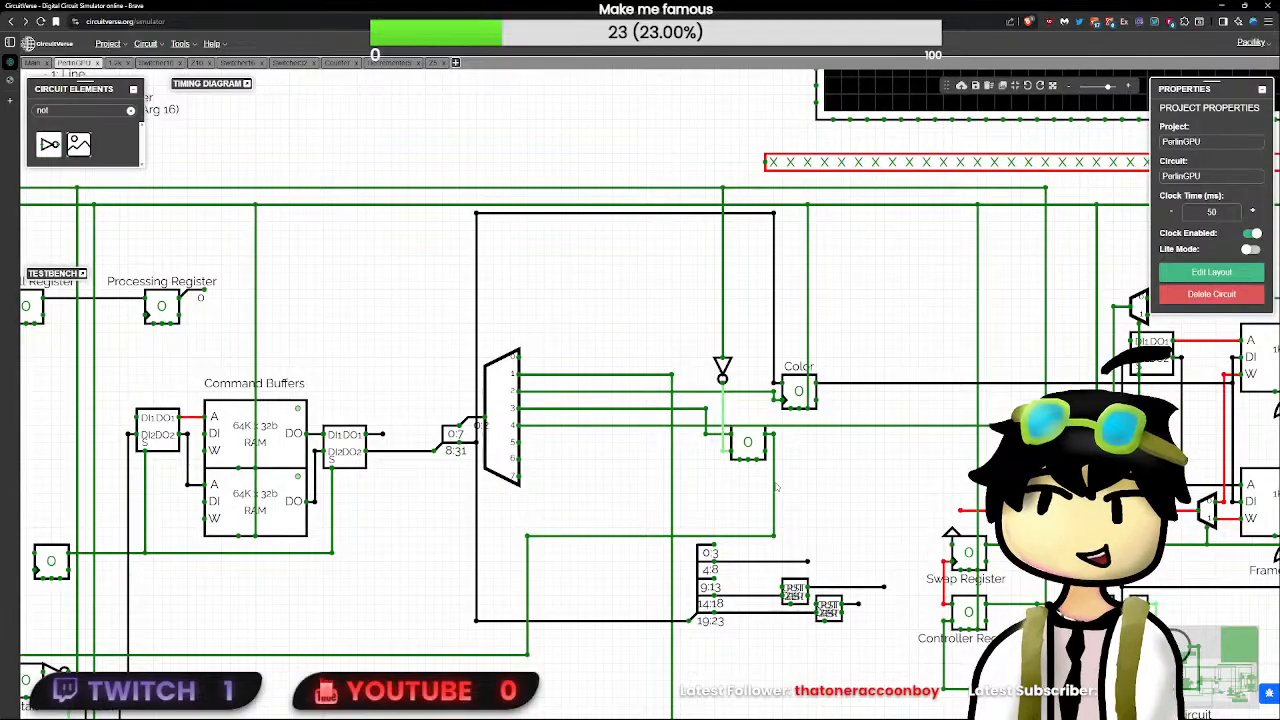
pyautogui.click(745, 446)
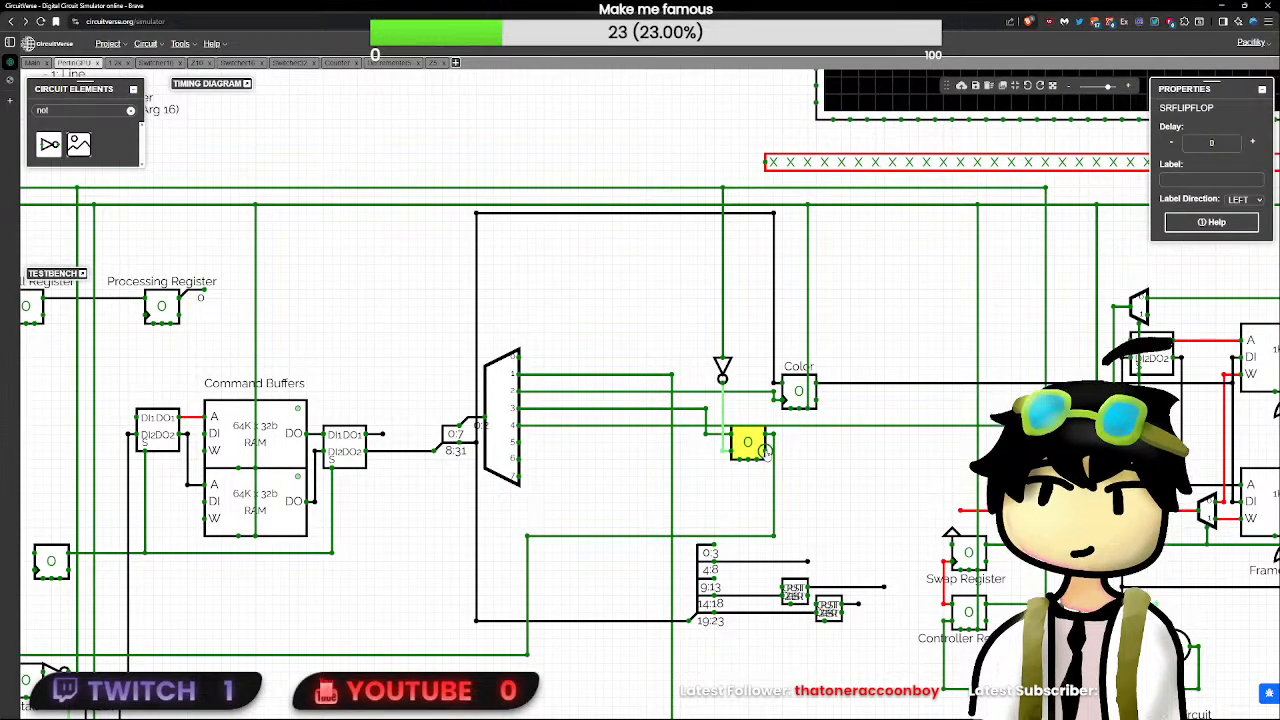
pyautogui.click(784, 452)
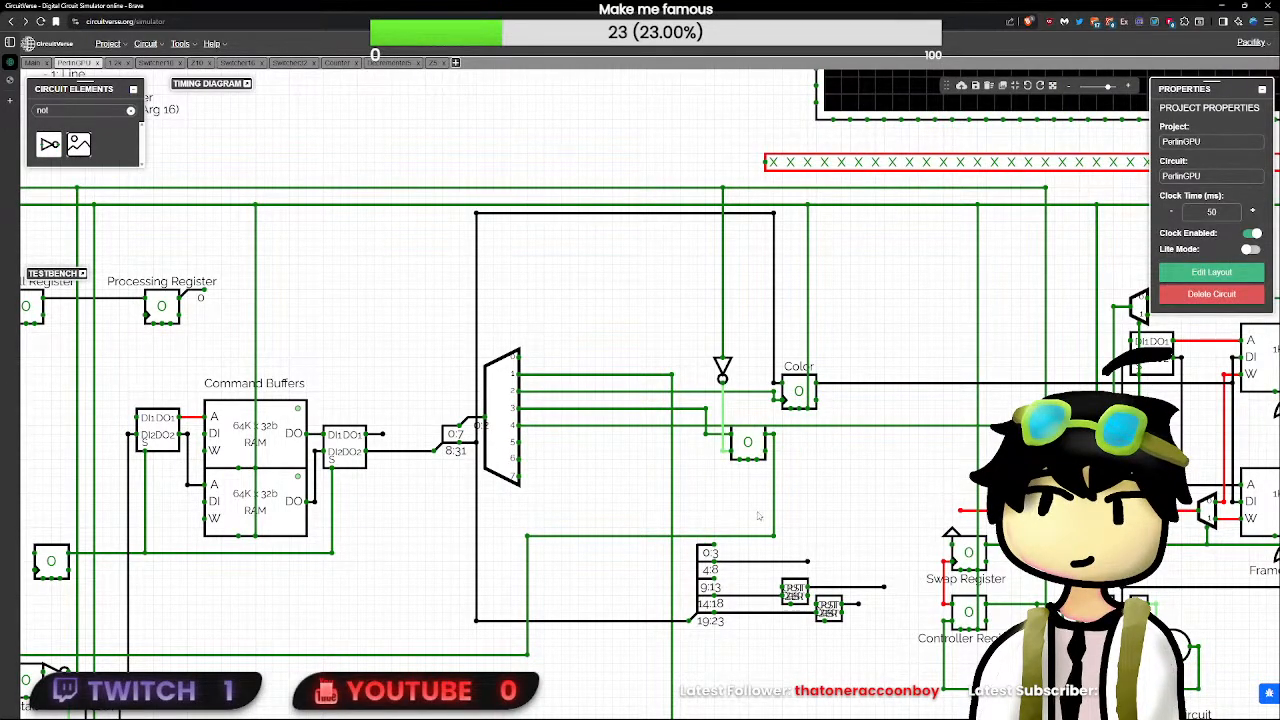
pyautogui.moveTo(757, 457); pyautogui.dragTo(759, 300)
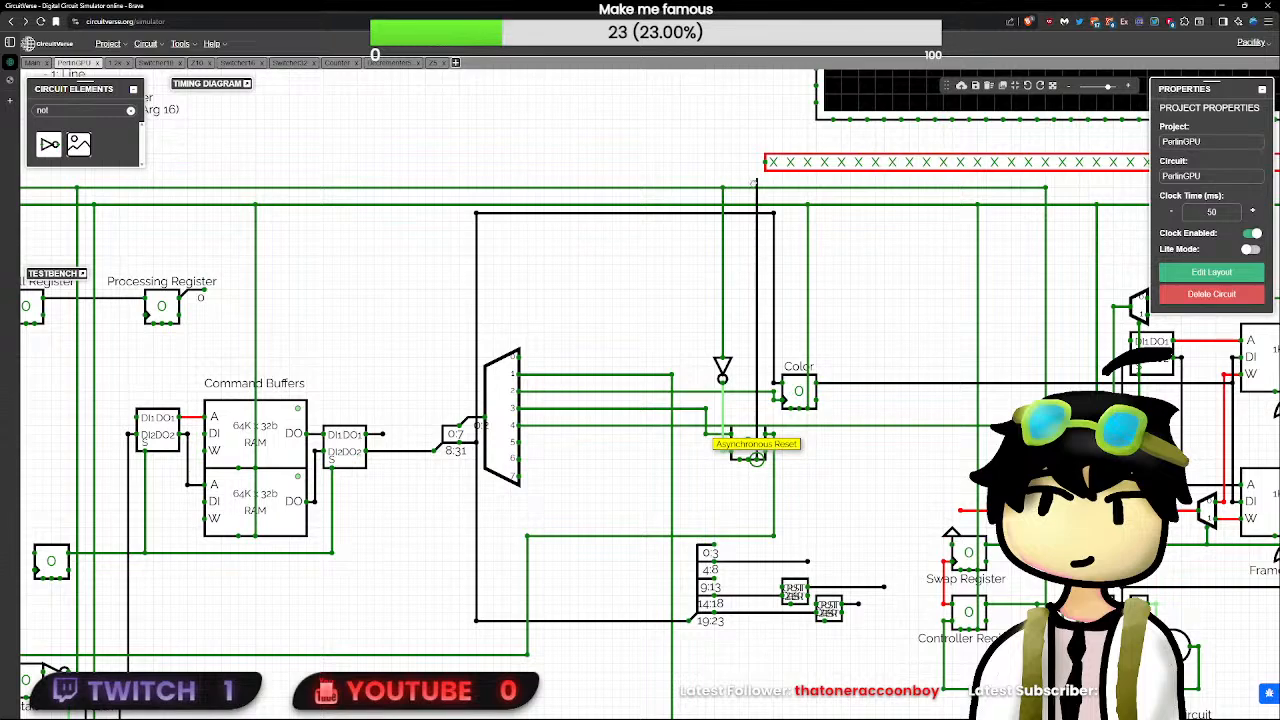
pyautogui.moveTo(766, 208); pyautogui.dragTo(758, 205)
# - Shift the vertical bend of the S input wire slightly closer to the SR flip-flop
pyautogui.click(743, 450)
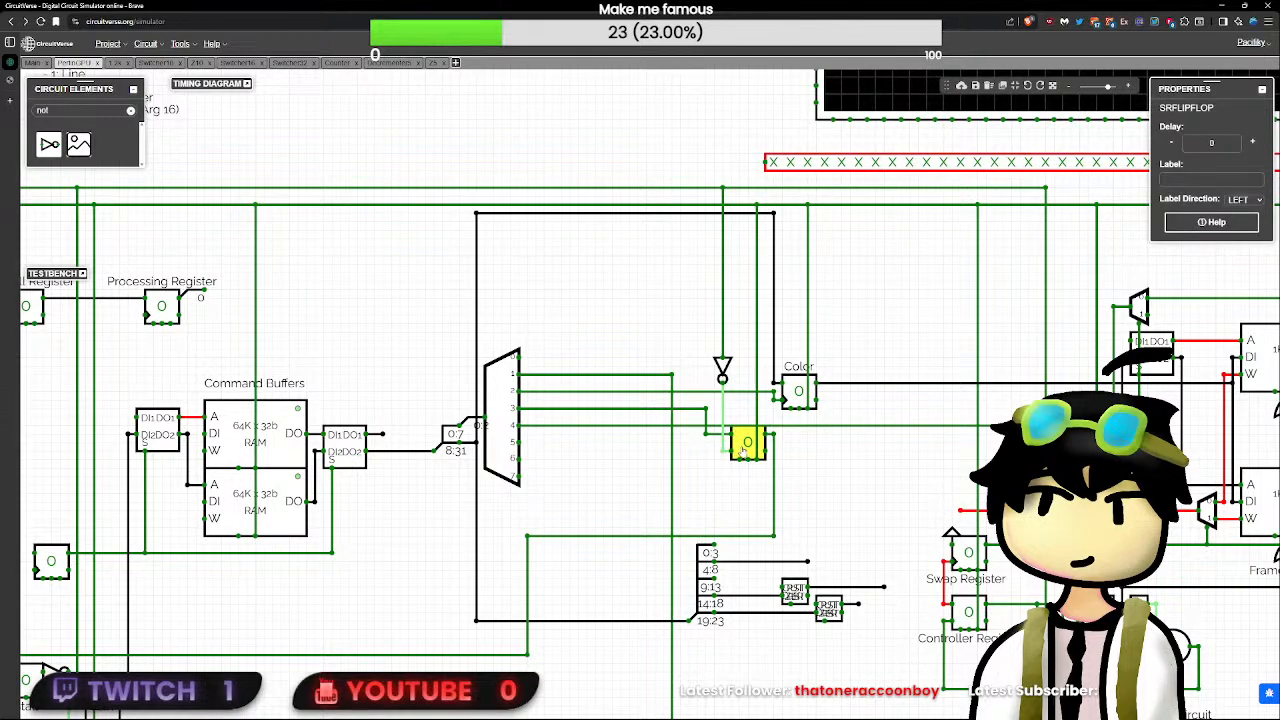
pyautogui.click(731, 451)
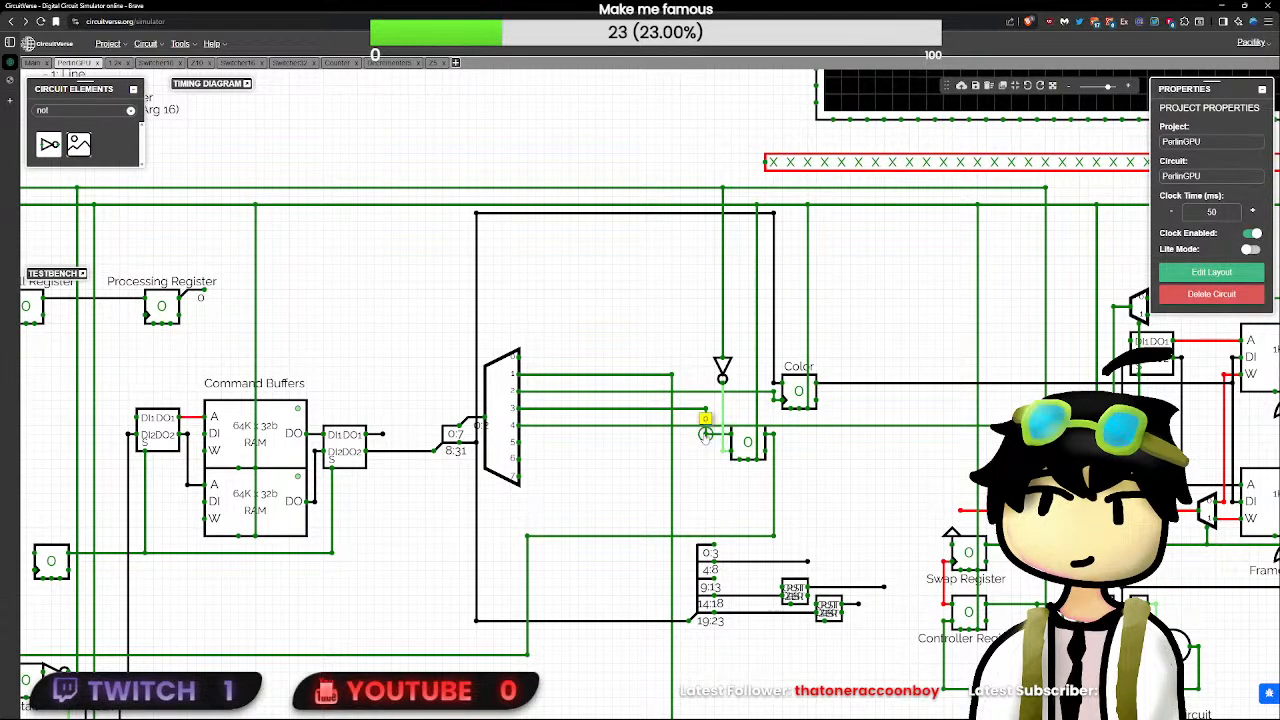
pyautogui.keyDown('shift'); pyautogui.click(706, 434); pyautogui.keyUp('shift')
pyautogui.keyDown('shift'); pyautogui.click(706, 408); pyautogui.keyUp('shift')
pyautogui.moveTo(706, 408)
pyautogui.mouseDown()
pyautogui.moveTo(723, 416)
pyautogui.moveTo(714, 408)
pyautogui.mouseUp()
pyautogui.click(745, 483)
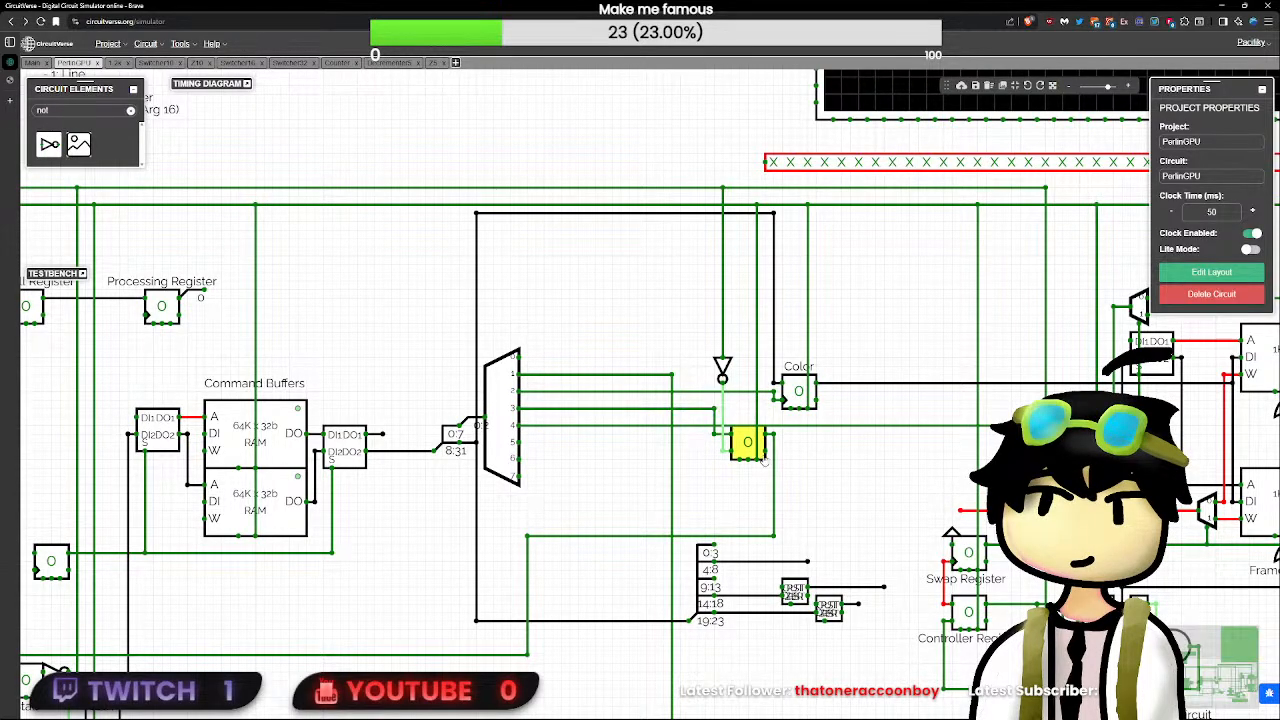
# - Extend a wire stub downward from the lower output of the second decrementer
pyautogui.moveTo(721, 485); pyautogui.dragTo(800, 410)
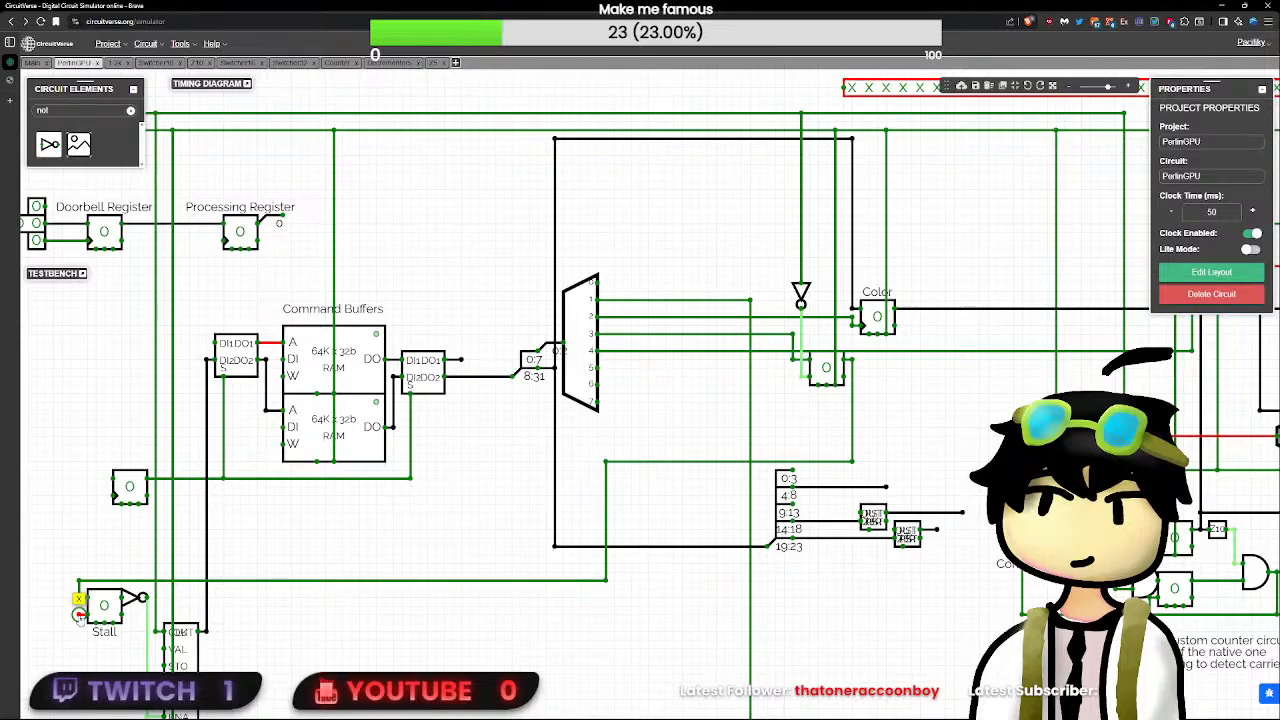
pyautogui.click(605, 579)
pyautogui.click(923, 547)
pyautogui.moveTo(936, 538); pyautogui.dragTo(936, 574)
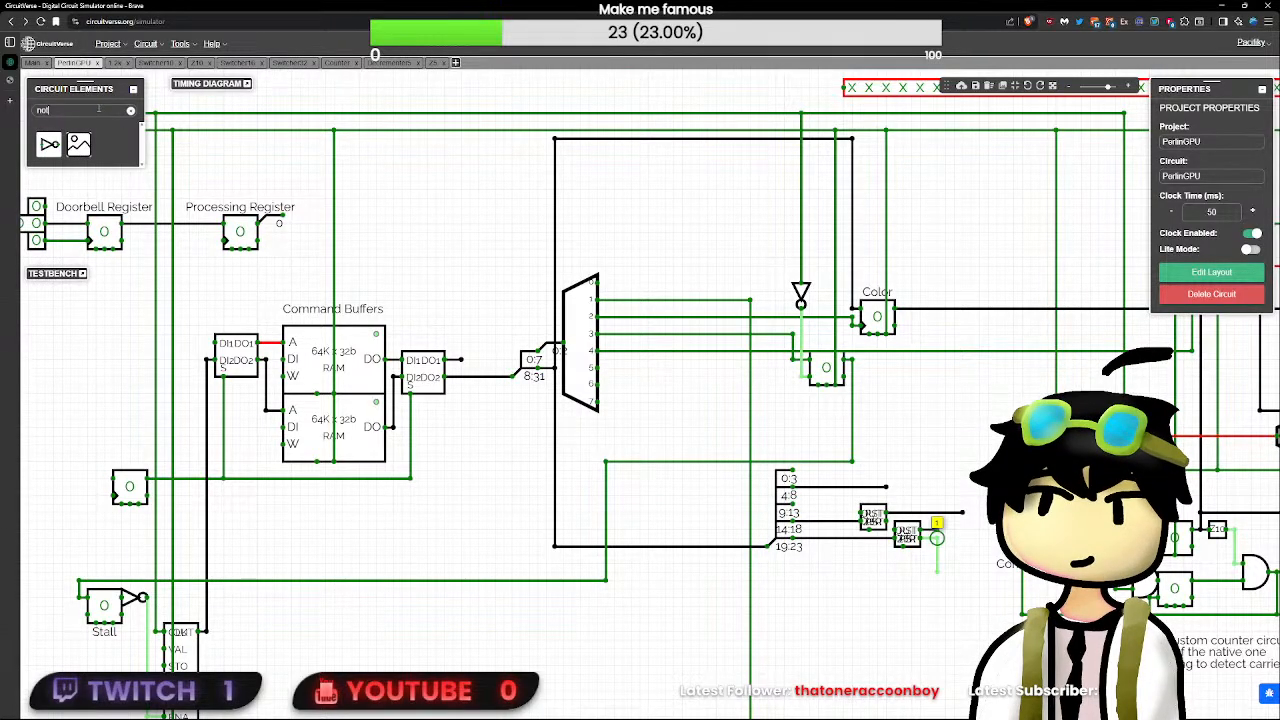
# - Place a three-input AND gate with a delay of 0 just below the horizontal Stall wire
pyautogui.press('BackSpace')
pyautogui.press('BackSpace')
pyautogui.press('BackSpace')
pyautogui.write('and')
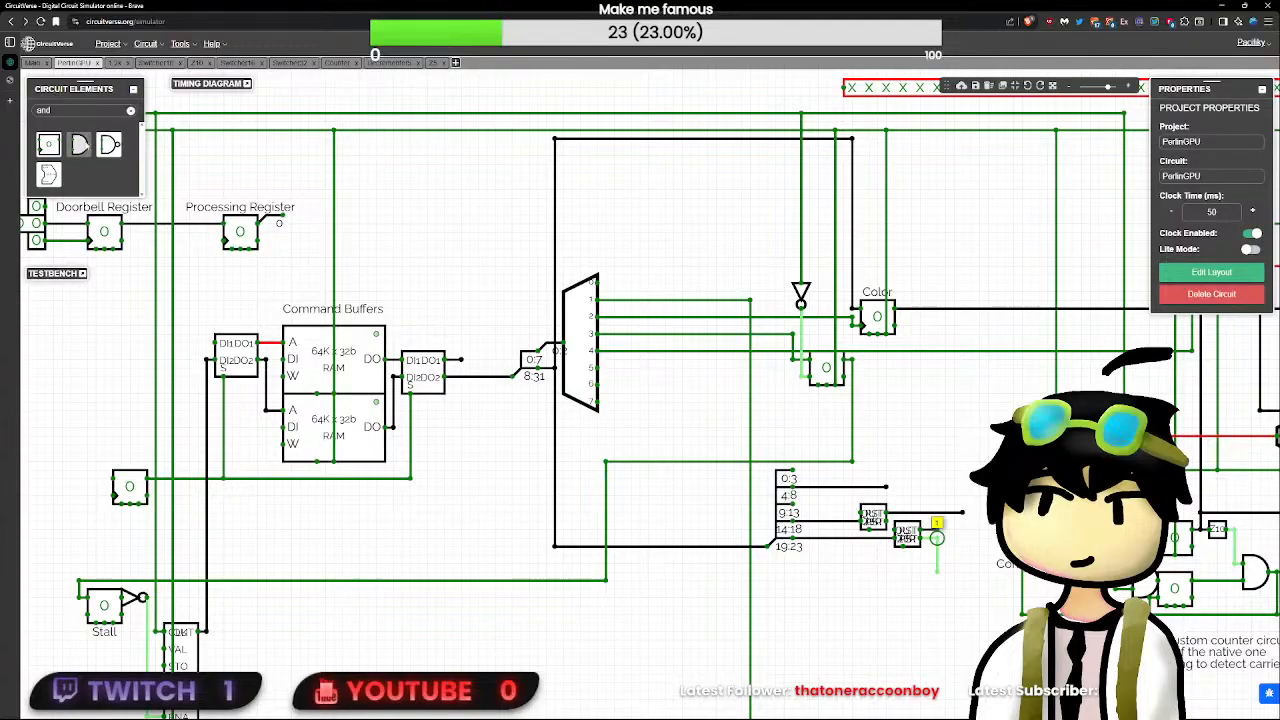
pyautogui.click(79, 145)
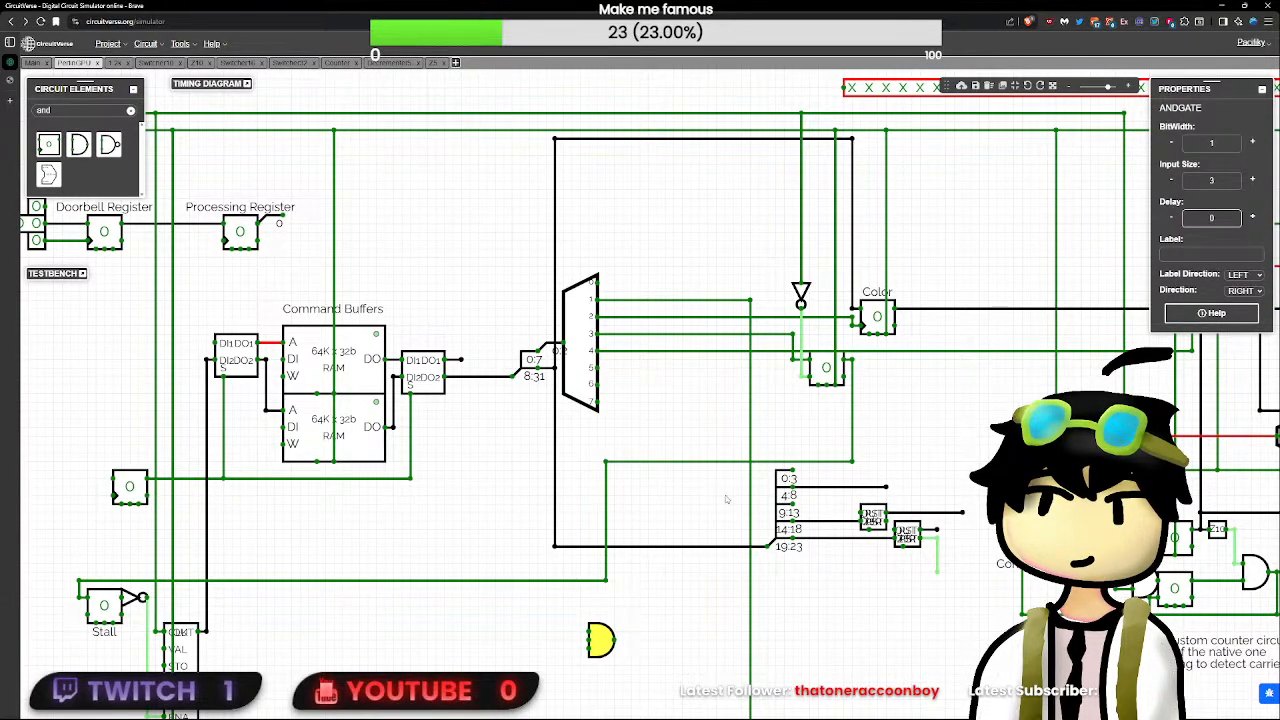
# - Branch the Stall wire down toward the AND gate and place a NOT gate between the branch and its top input
pyautogui.moveTo(546, 580)
pyautogui.mouseDown()
pyautogui.moveTo(547, 622)
pyautogui.moveTo(570, 630)
pyautogui.mouseUp()
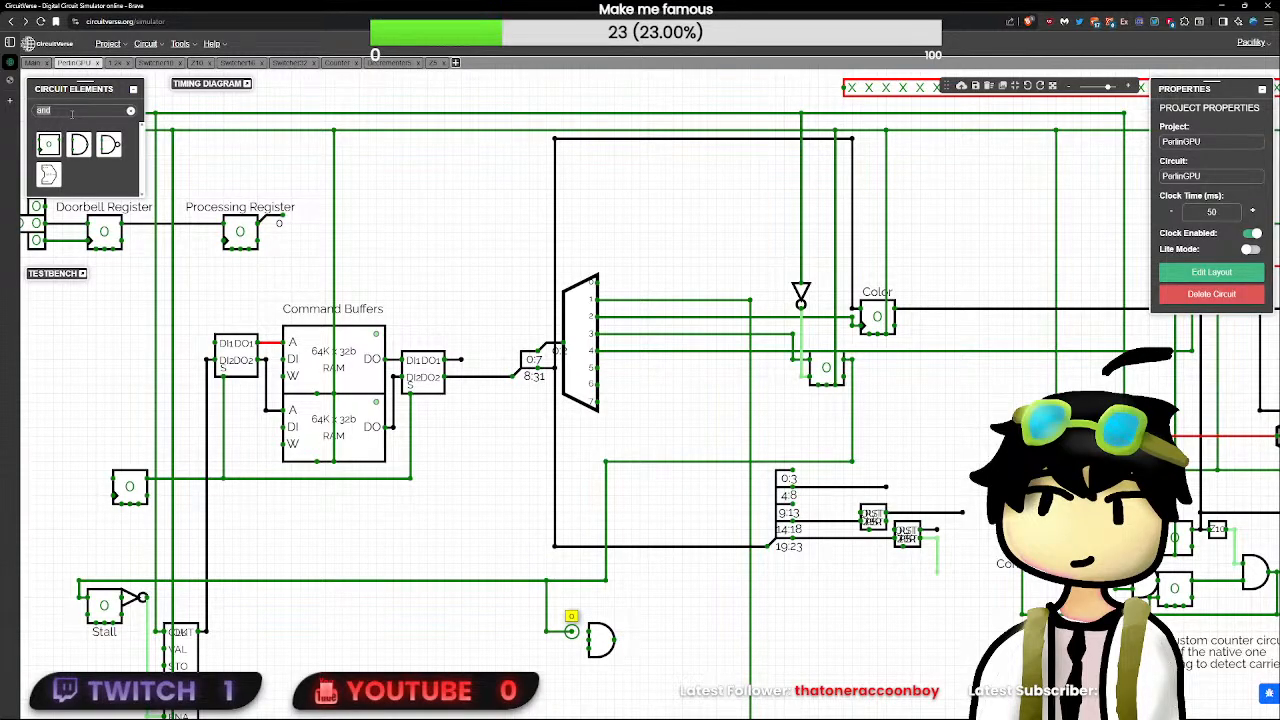
pyautogui.write('not')
pyautogui.click(49, 144)
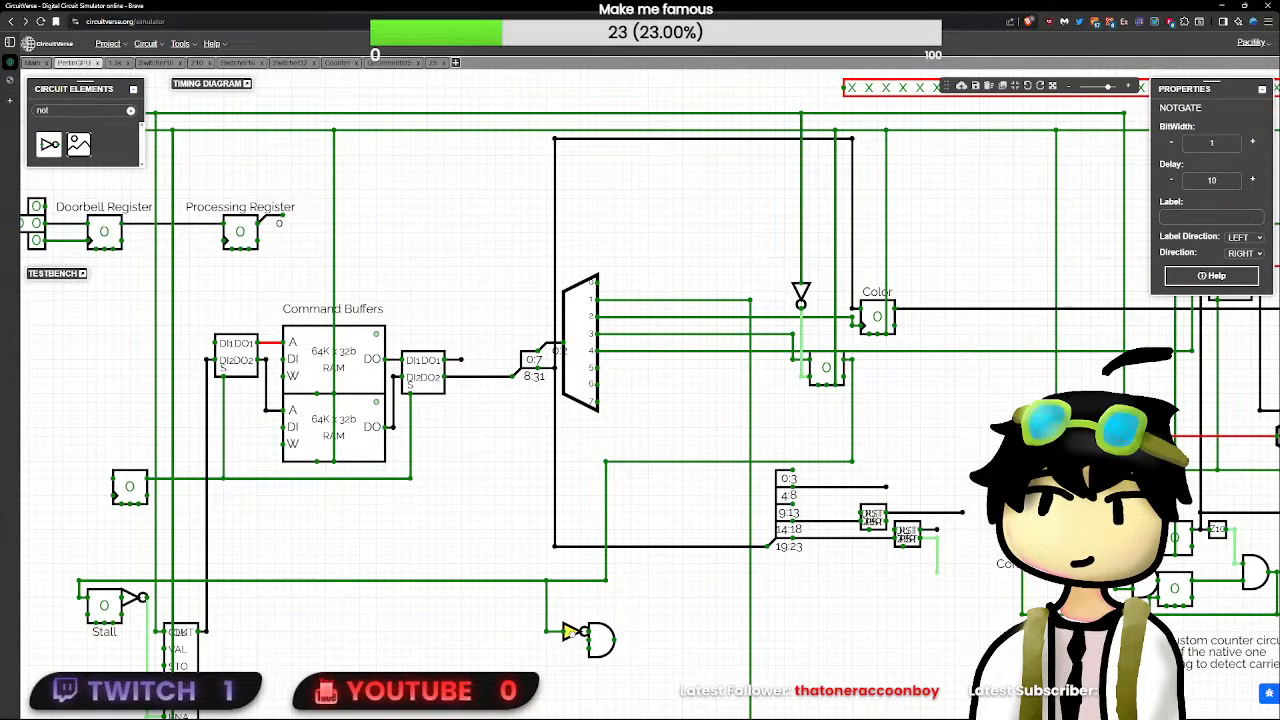
# - Set the delay of the new NOT gate in front of the AND gate to 0
pyautogui.doubleClick(1214, 181)
pyautogui.write('0')
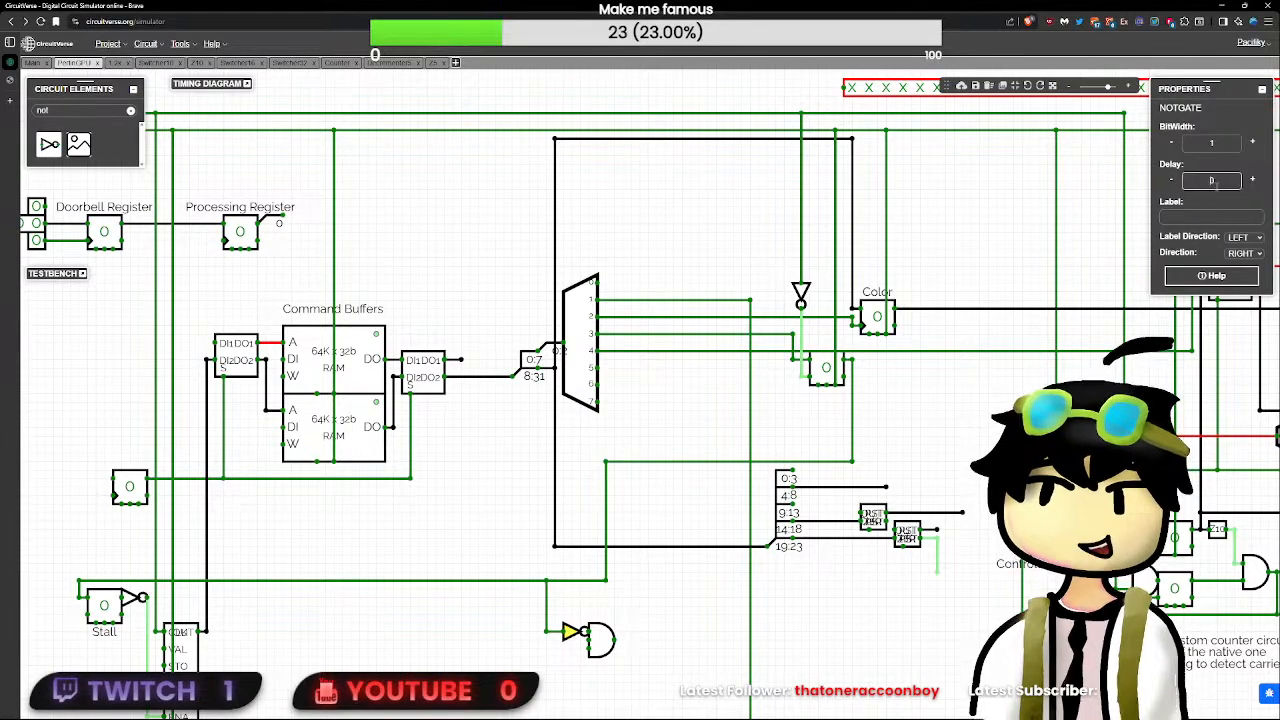
pyautogui.click(122, 597)
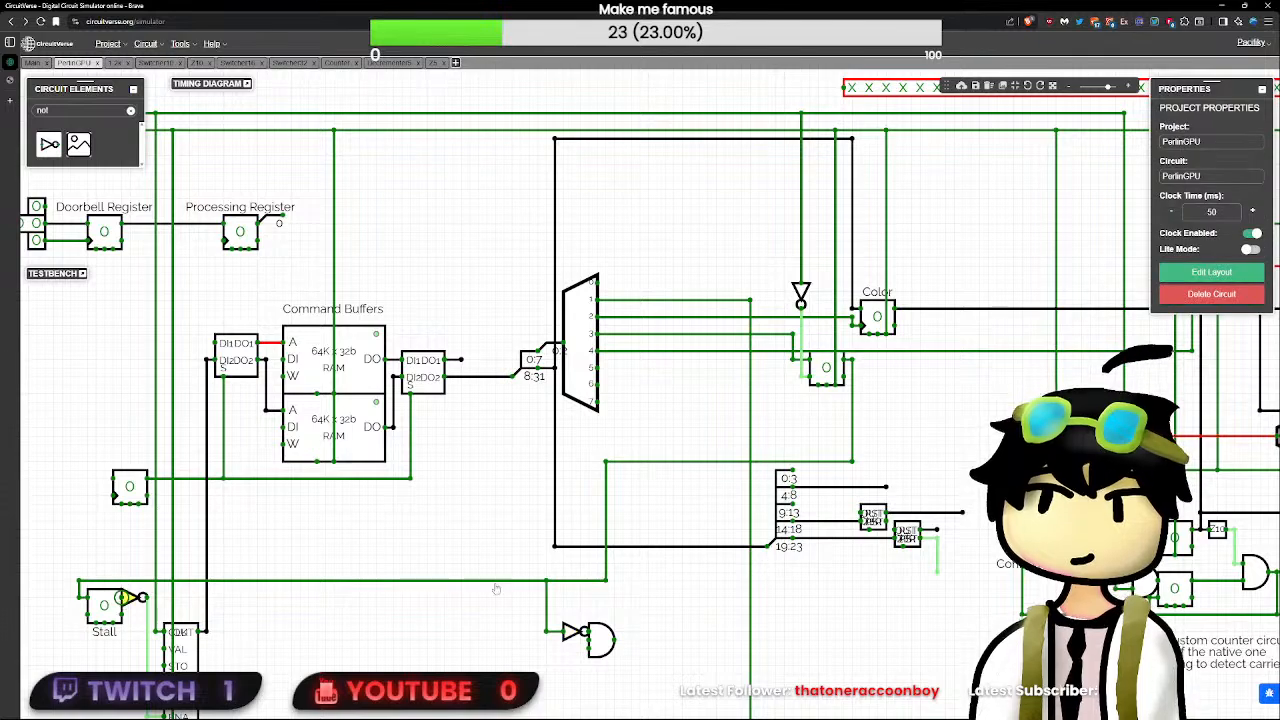
pyautogui.click(574, 633)
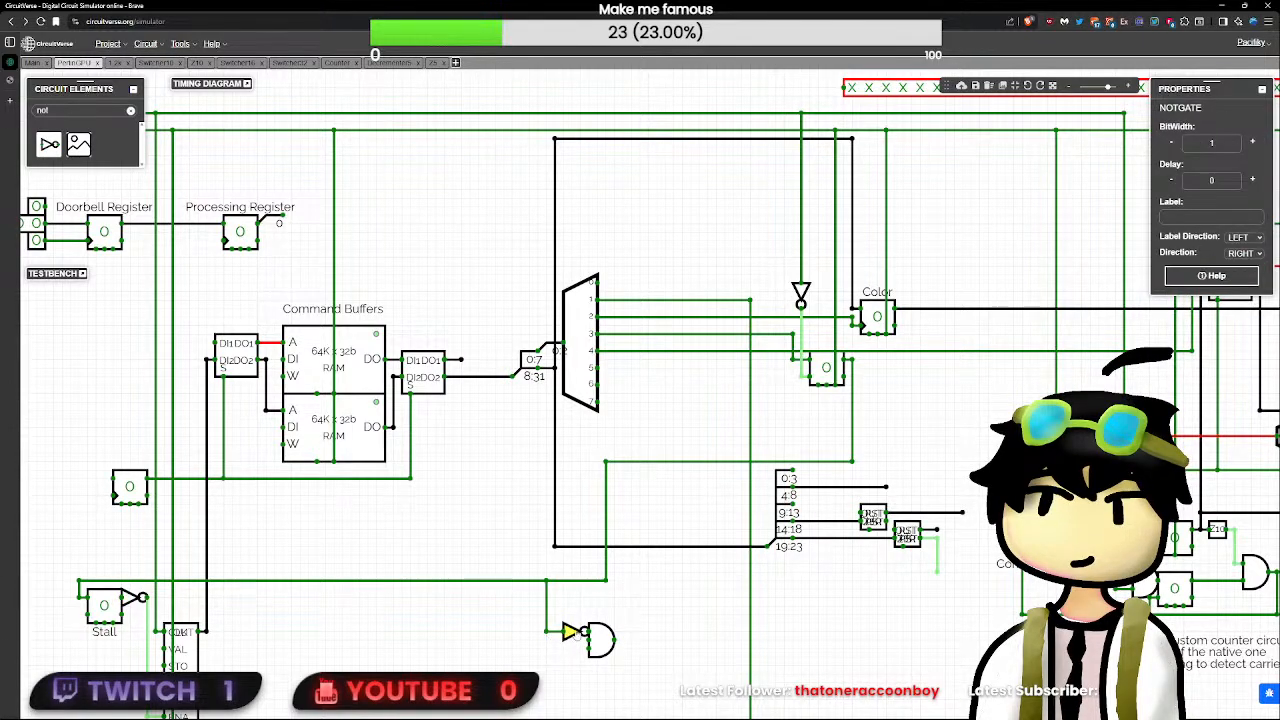
pyautogui.moveTo(576, 634)
pyautogui.mouseDown()
pyautogui.moveTo(592, 612)
pyautogui.moveTo(570, 638)
pyautogui.mouseUp()
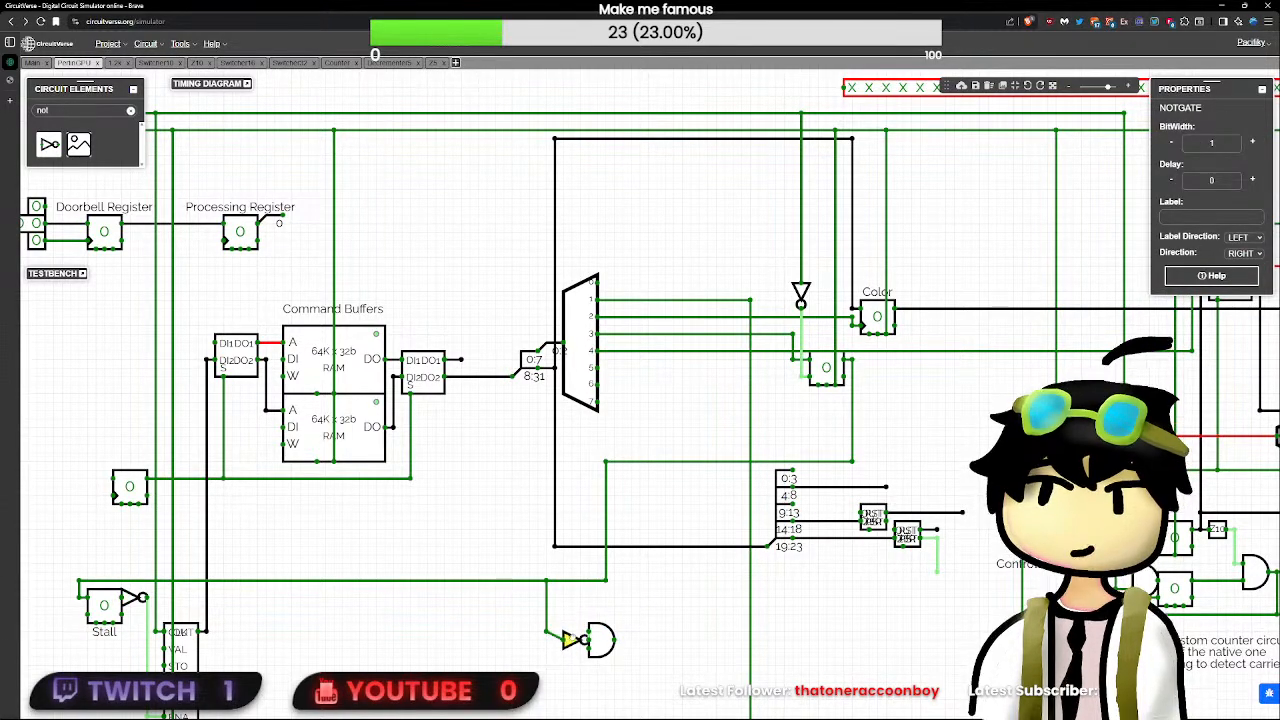
# - Try to move the NOT and AND gates with their Stall wire bends closer to the Stall flip-flop
pyautogui.click(935, 570)
pyautogui.moveTo(670, 614); pyautogui.dragTo(812, 539)
pyautogui.moveTo(788, 602); pyautogui.dragTo(652, 484)
pyautogui.moveTo(740, 565); pyautogui.dragTo(688, 565)
pyautogui.click(720, 599)
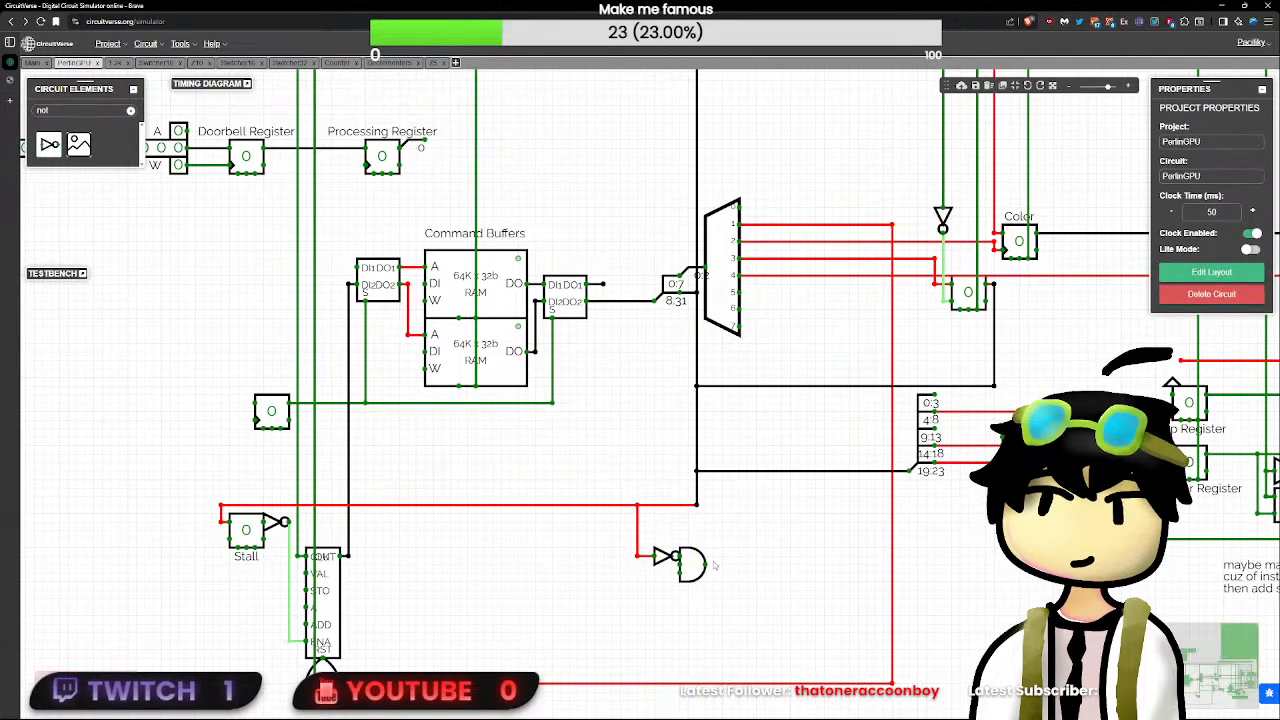
pyautogui.hotkey('ctrl', 'z')
# - Shift the NOT and AND gates, together with the connected Stall wire bends, slightly toward the Stall flip-flop
pyautogui.moveTo(773, 602); pyautogui.dragTo(591, 413)
pyautogui.moveTo(658, 481); pyautogui.dragTo(615, 482)
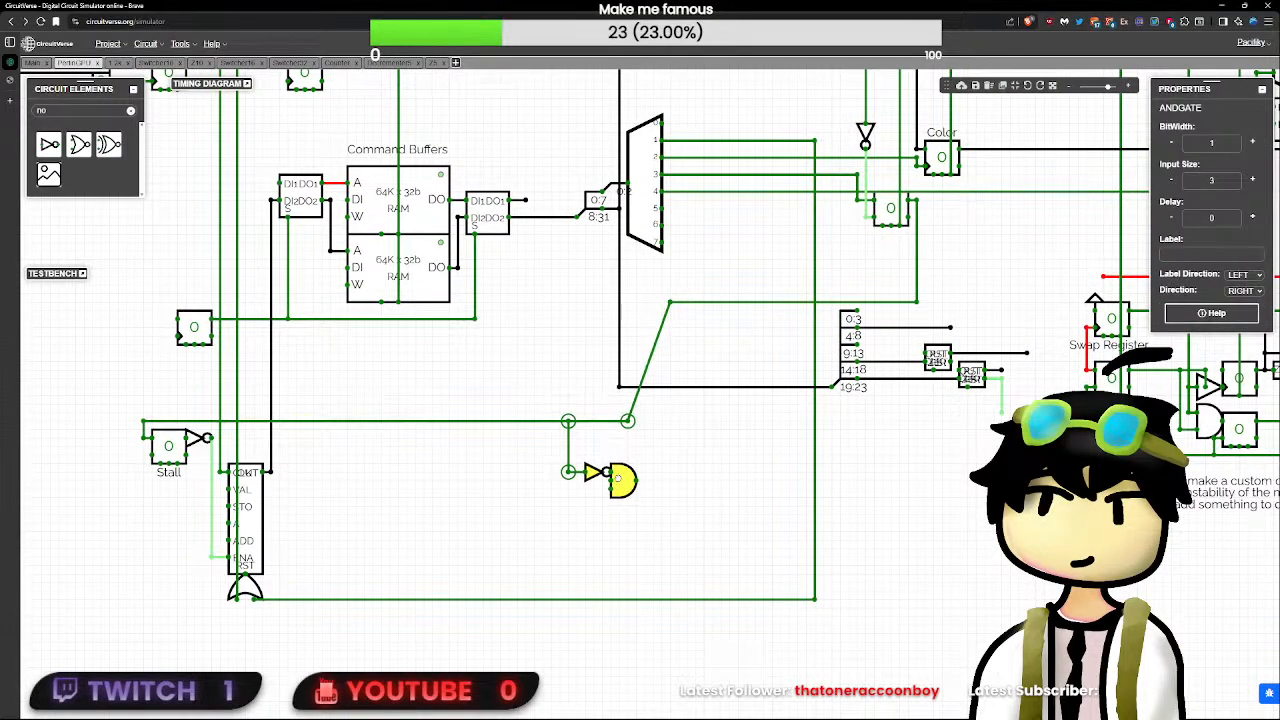
pyautogui.click(676, 501)
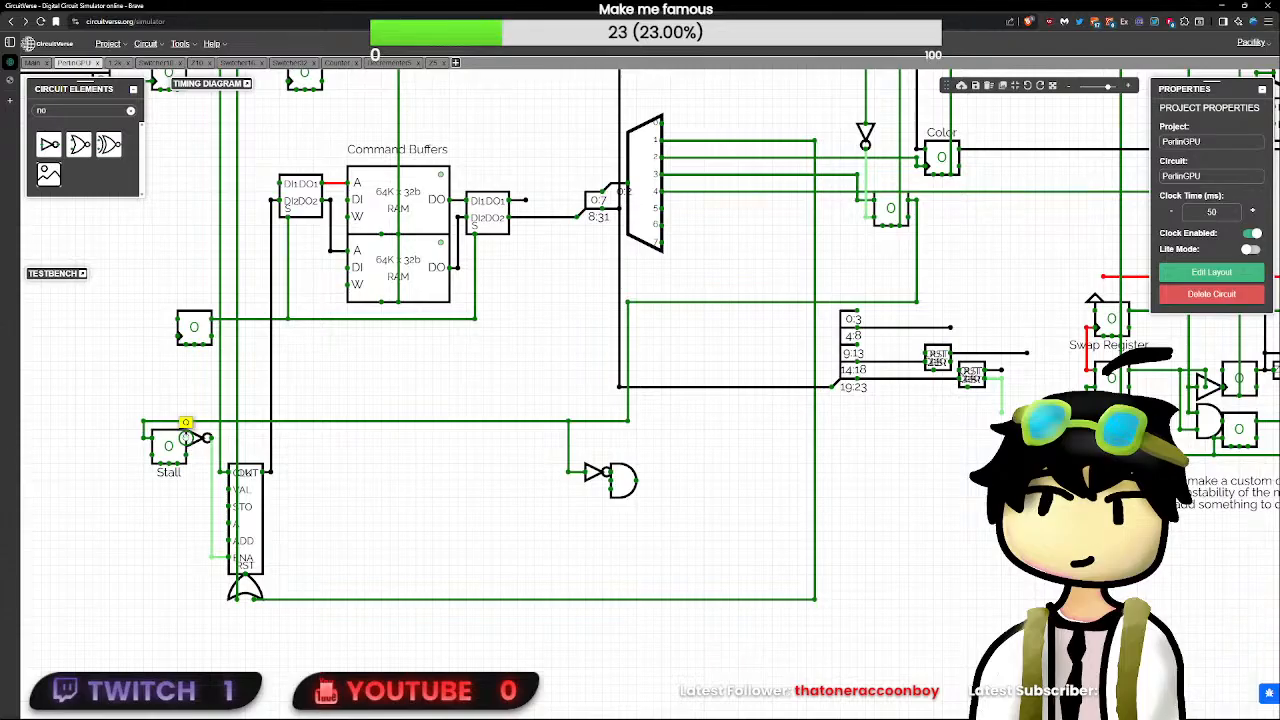
# - Detach the NOT gate from the Stall flip-flop's output, remove its old wires, and place it directly at the counter's ENA input
pyautogui.click(195, 438)
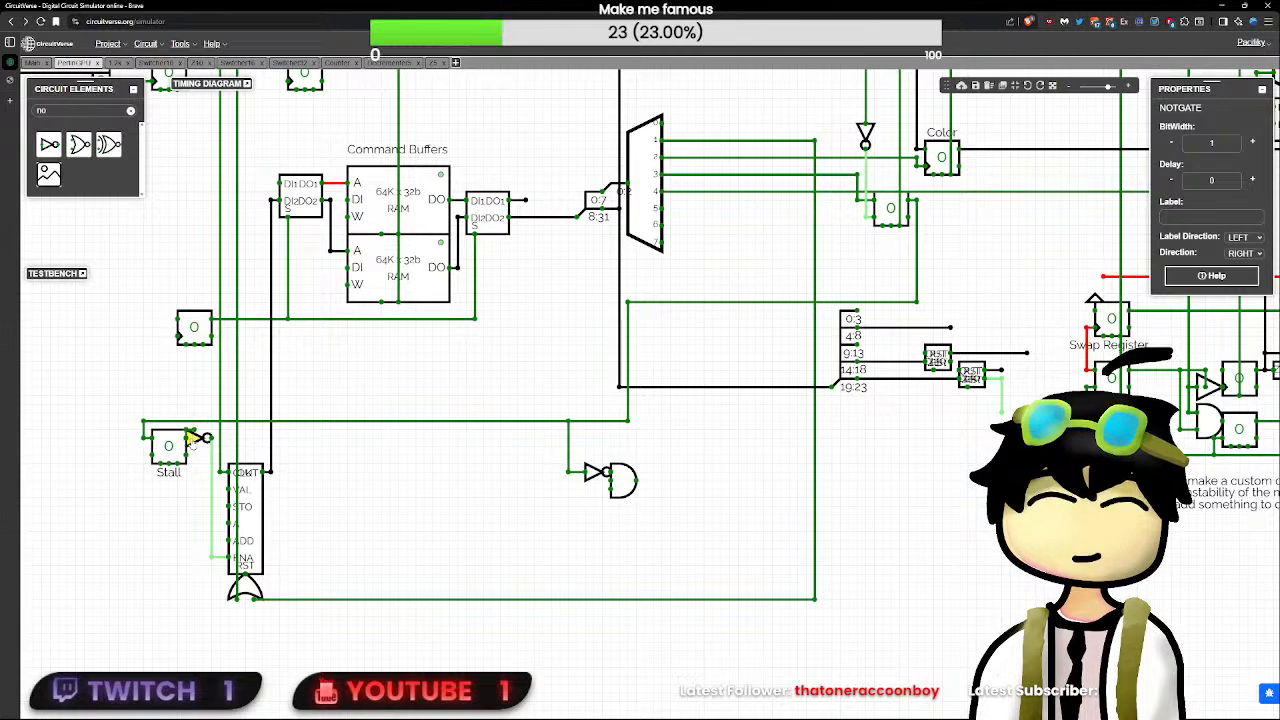
pyautogui.press('Delete')
pyautogui.moveTo(200, 440); pyautogui.dragTo(376, 438)
pyautogui.click(334, 437)
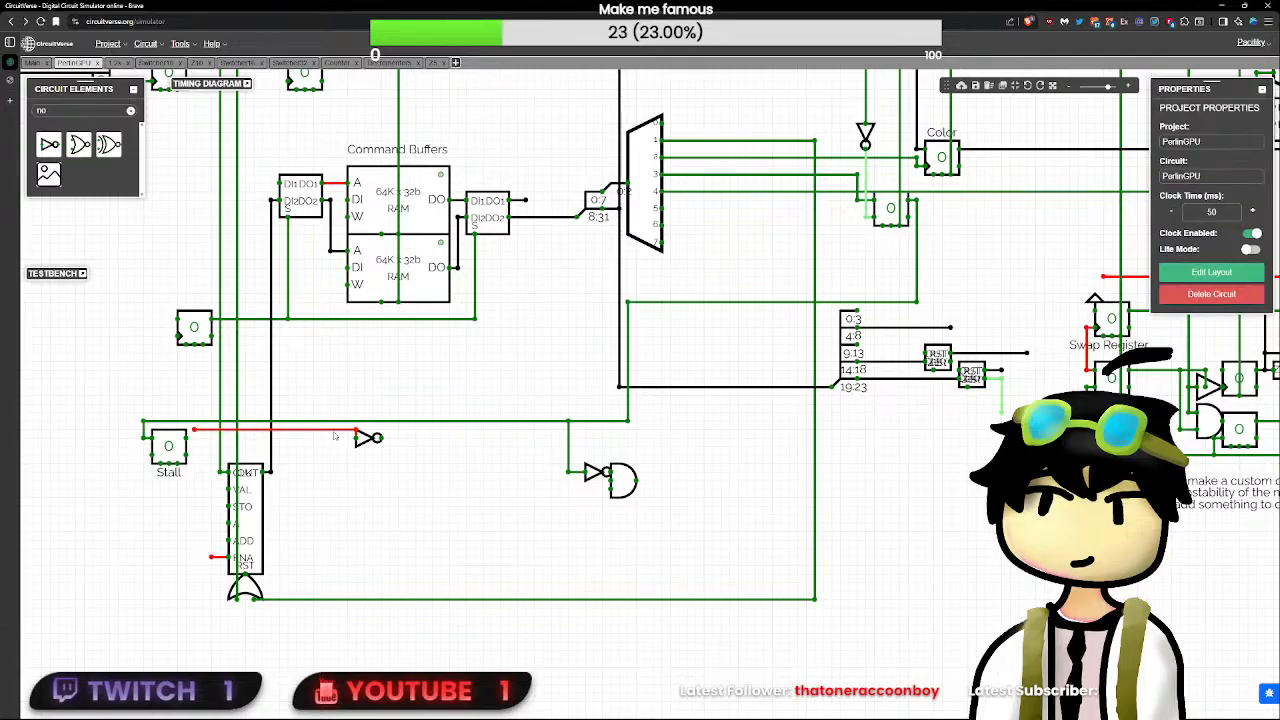
pyautogui.click(362, 436)
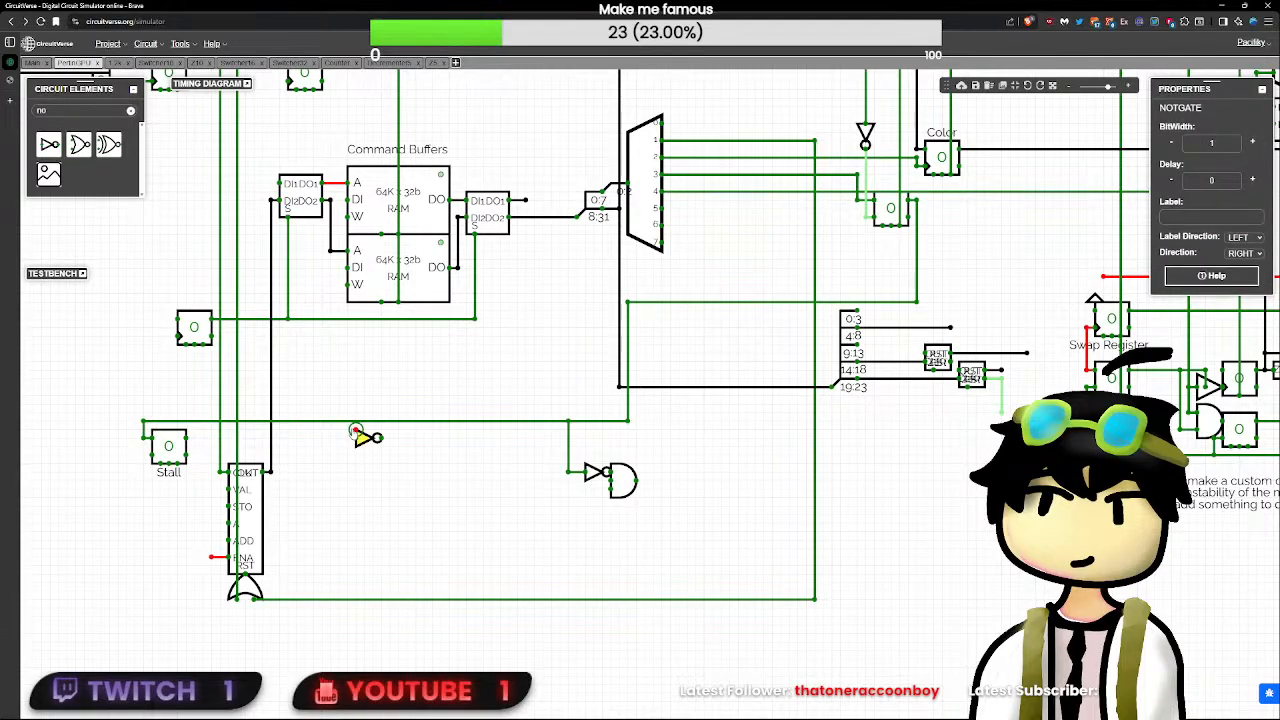
pyautogui.click(354, 434)
pyautogui.click(362, 440)
pyautogui.click(366, 448)
pyautogui.moveTo(364, 439); pyautogui.dragTo(207, 557)
pyautogui.click(358, 438)
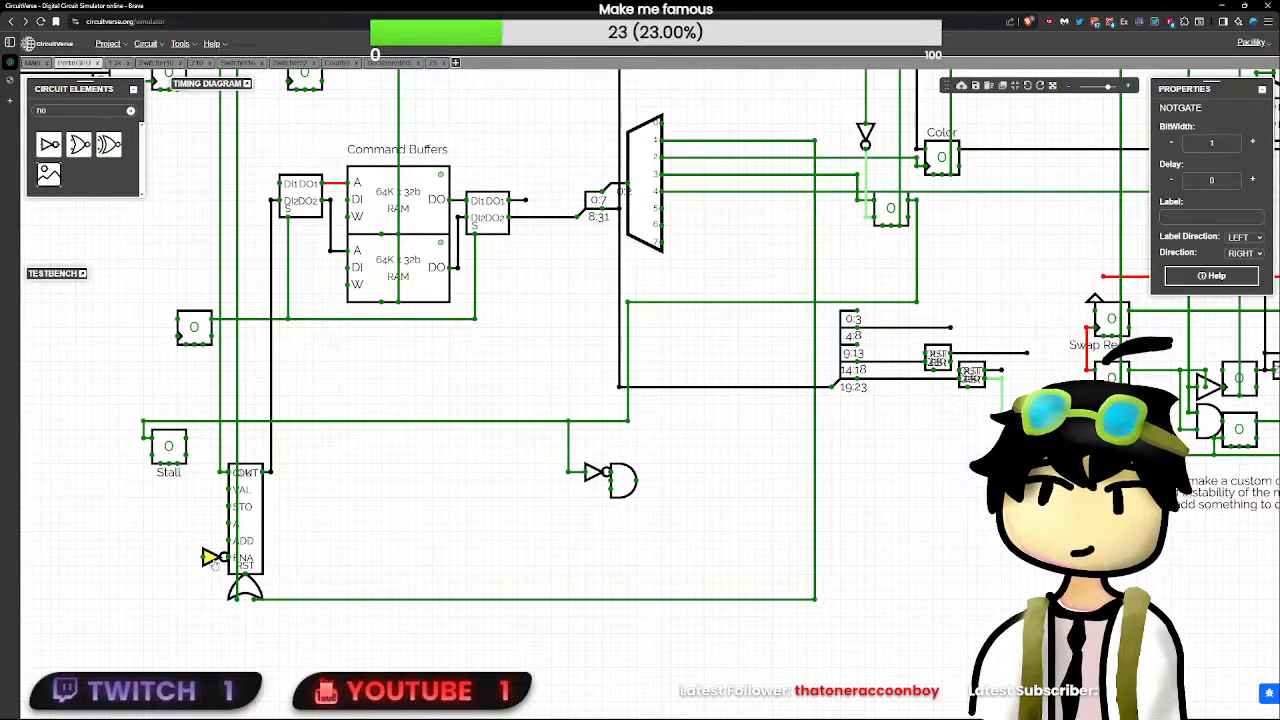
# - Wire the input of the counter's ENA NOT gate up to the Stall flip-flop's upper output
pyautogui.scroll(2, 216, 566)
pyautogui.scroll(2, 218, 565)
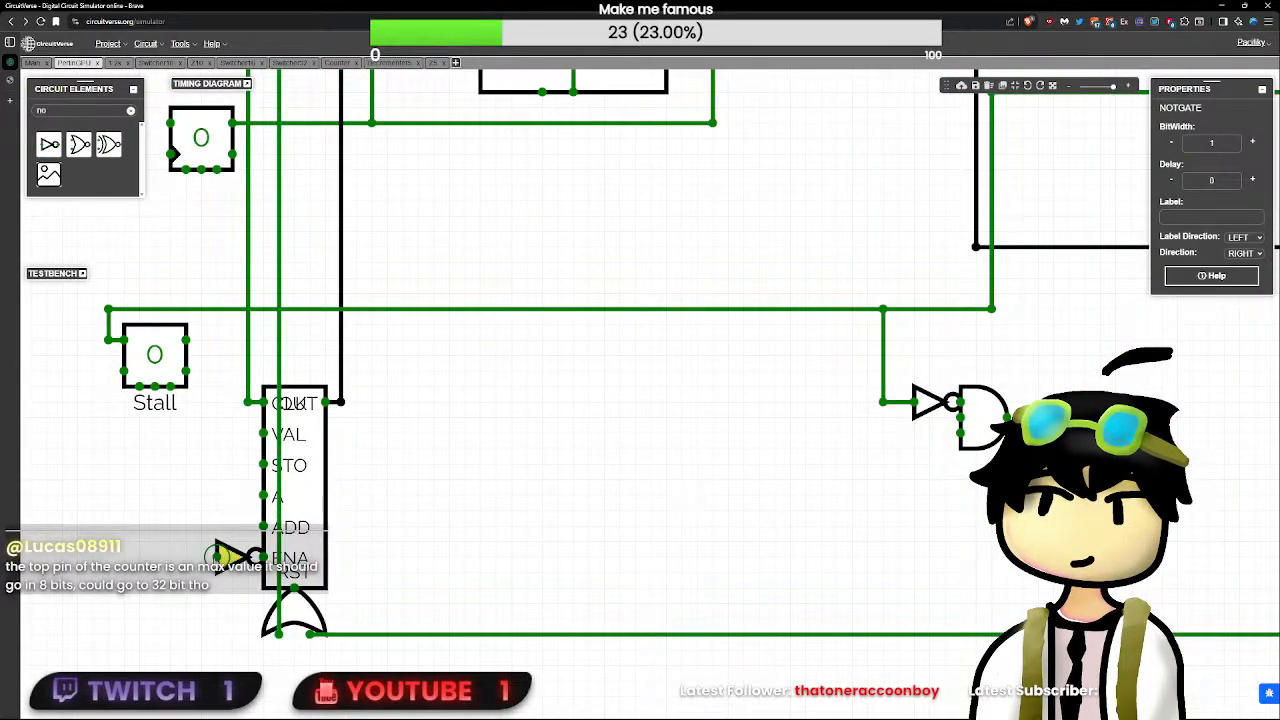
pyautogui.moveTo(203, 556); pyautogui.dragTo(210, 389)
pyautogui.moveTo(188, 341); pyautogui.dragTo(187, 341)
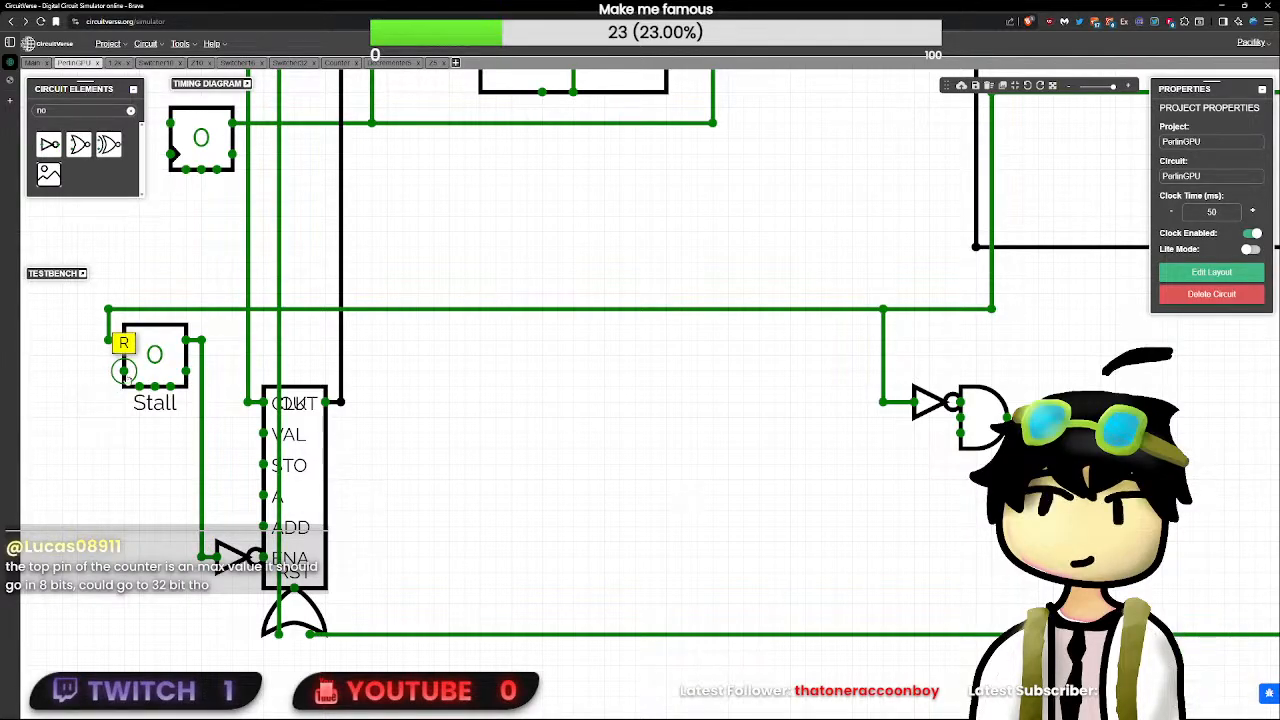
# - Route the AND gate's output above the horizontal Stall wire and around to the Stall flip-flop's R input
pyautogui.click(988, 419)
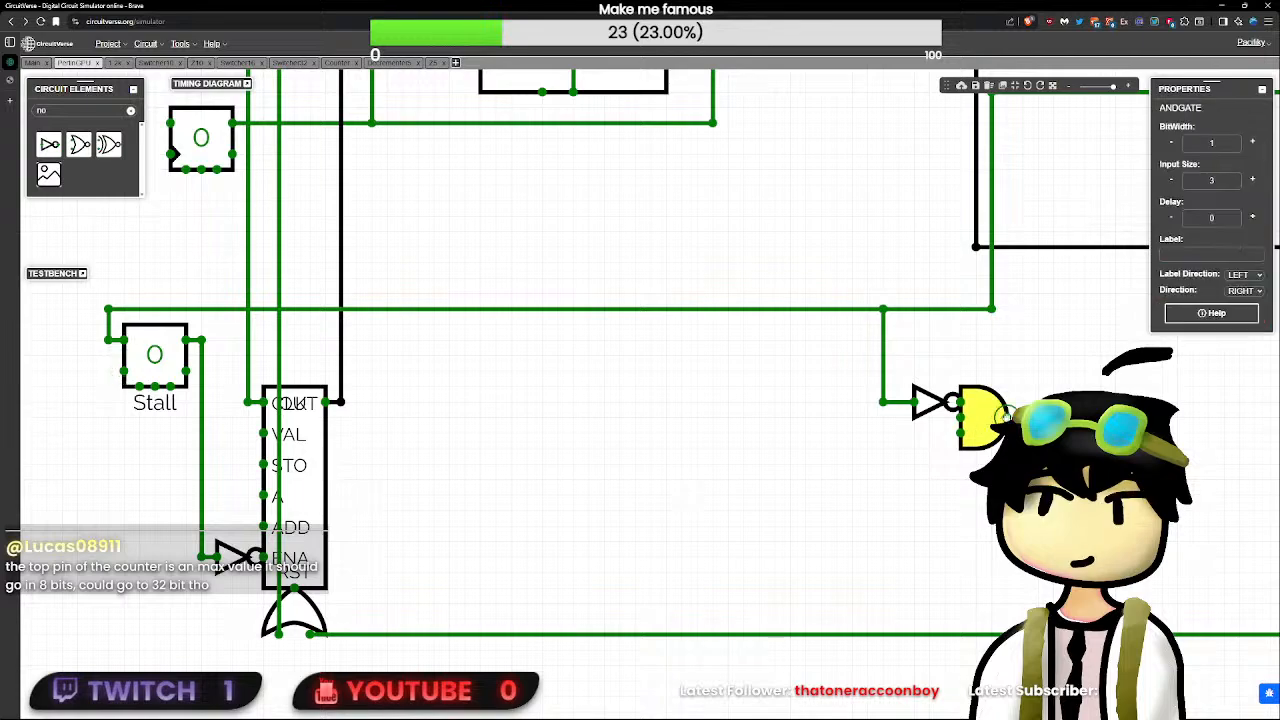
pyautogui.moveTo(1007, 418); pyautogui.dragTo(340, 418)
pyautogui.moveTo(975, 403); pyautogui.dragTo(1007, 417)
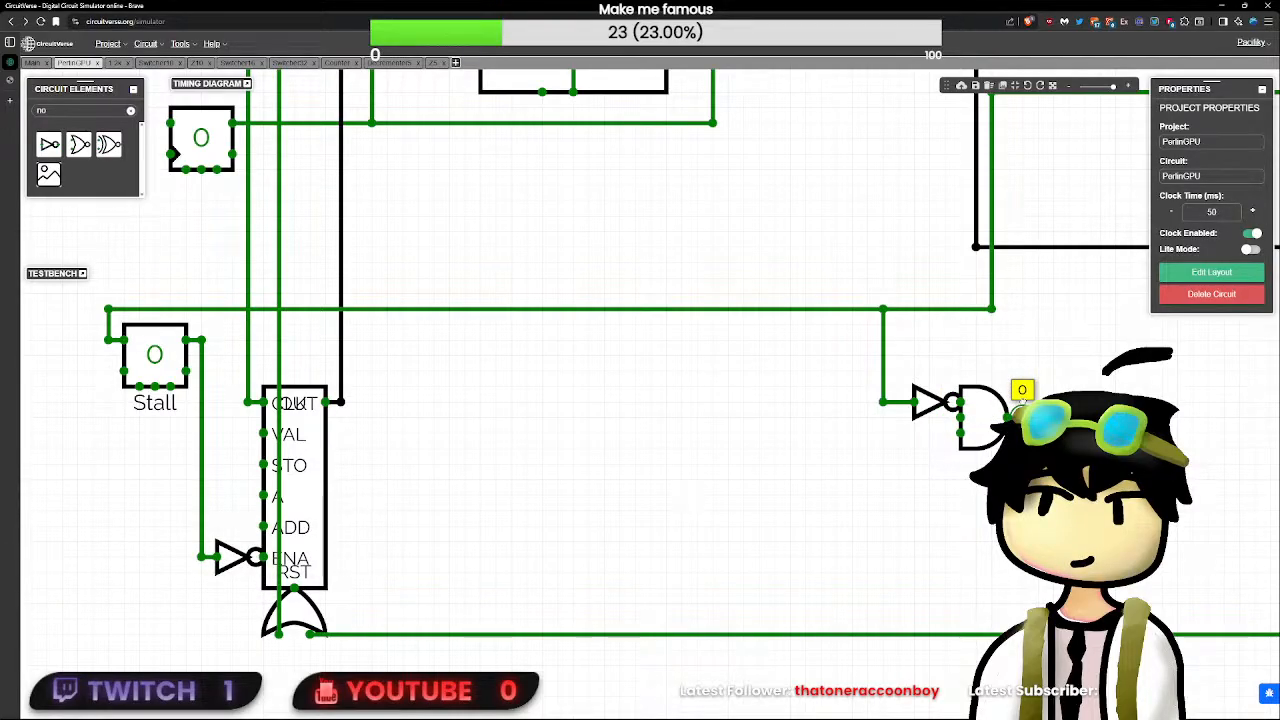
pyautogui.moveTo(1022, 418); pyautogui.dragTo(80, 297)
pyautogui.moveTo(74, 370); pyautogui.dragTo(123, 370)
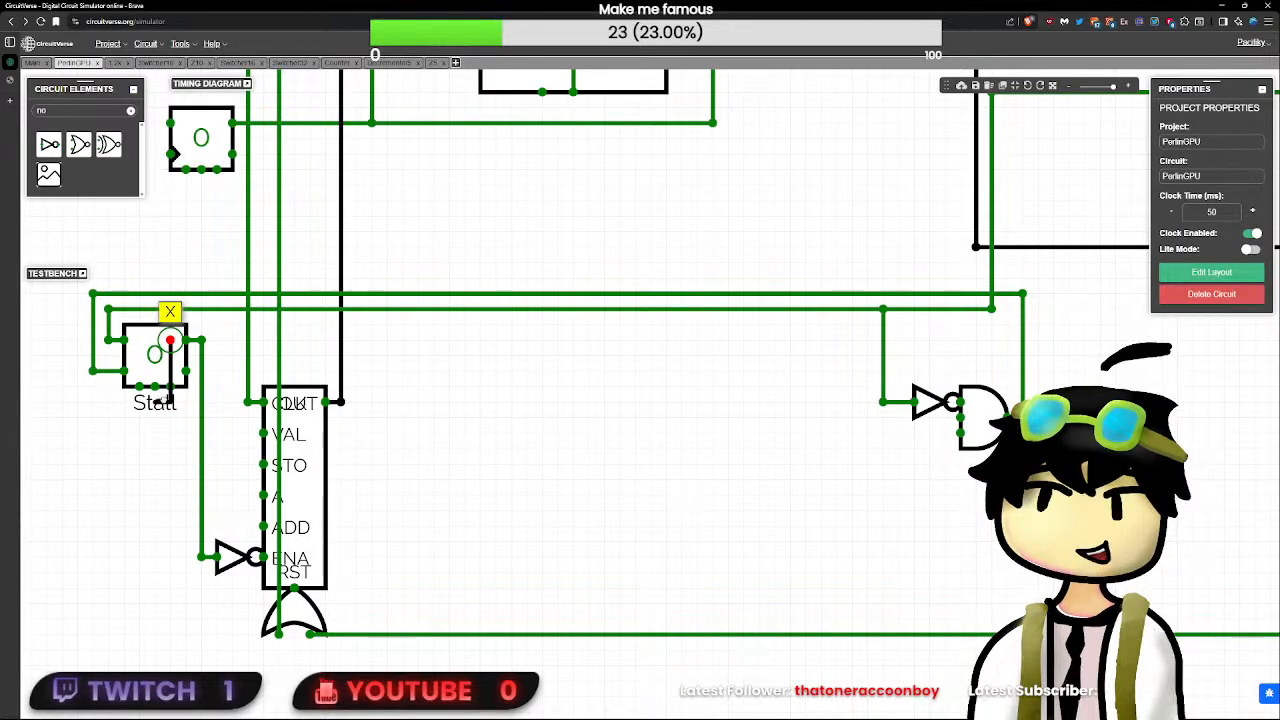
pyautogui.hotkey('ctrl', 'z')
# - Move the T flip-flop that selects the command buffers farther away from the vertical clock and reset wires
pyautogui.scroll(-3, 138, 424)
pyautogui.moveTo(139, 430); pyautogui.dragTo(302, 563)
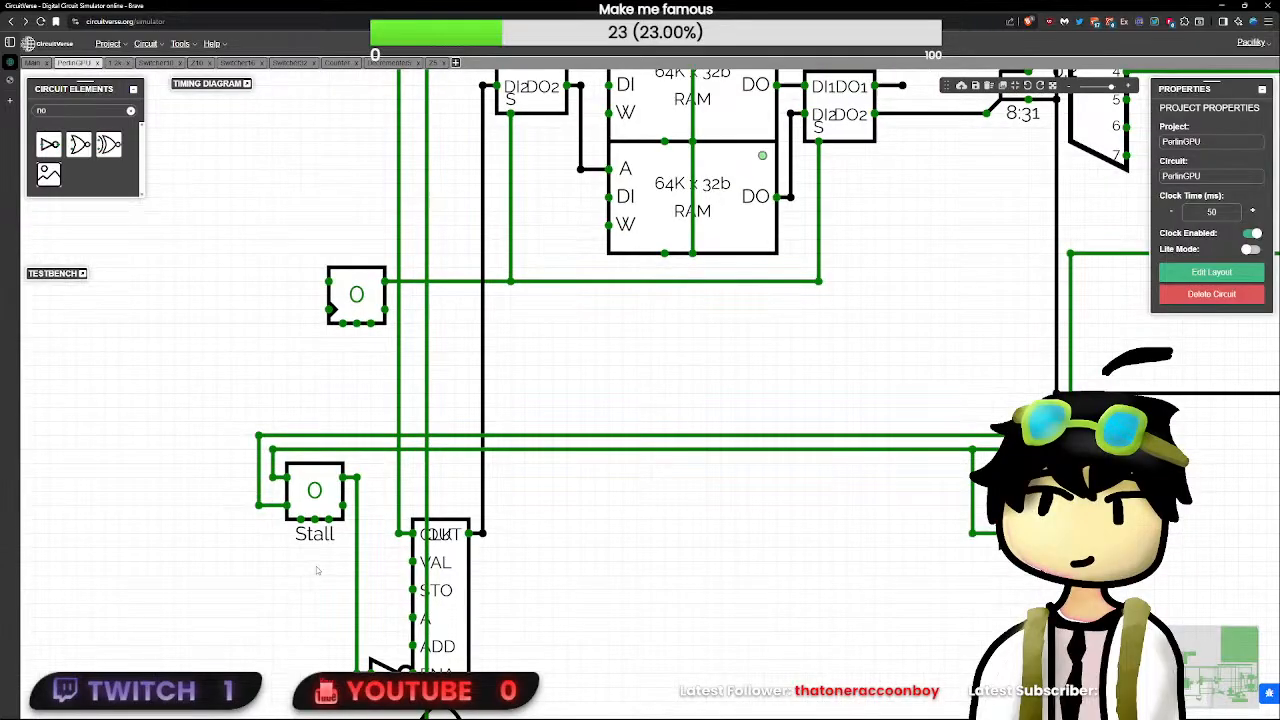
pyautogui.scroll(-5, 317, 570)
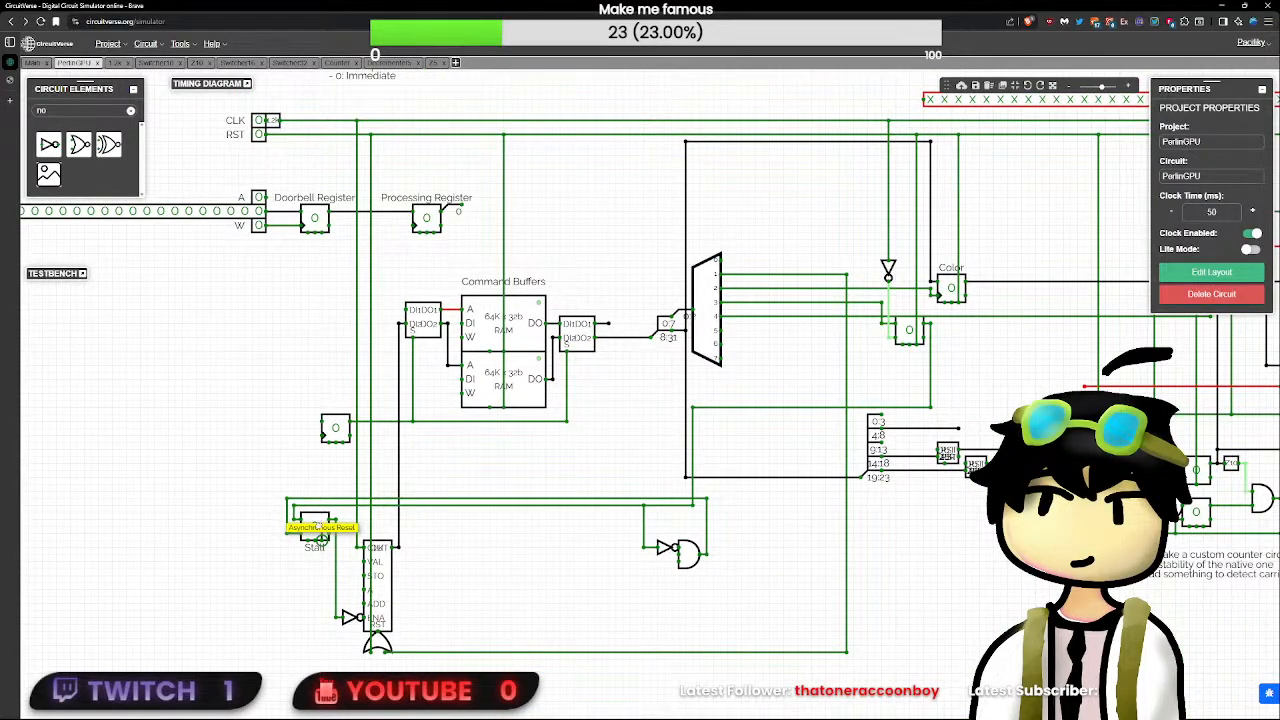
pyautogui.click(335, 430)
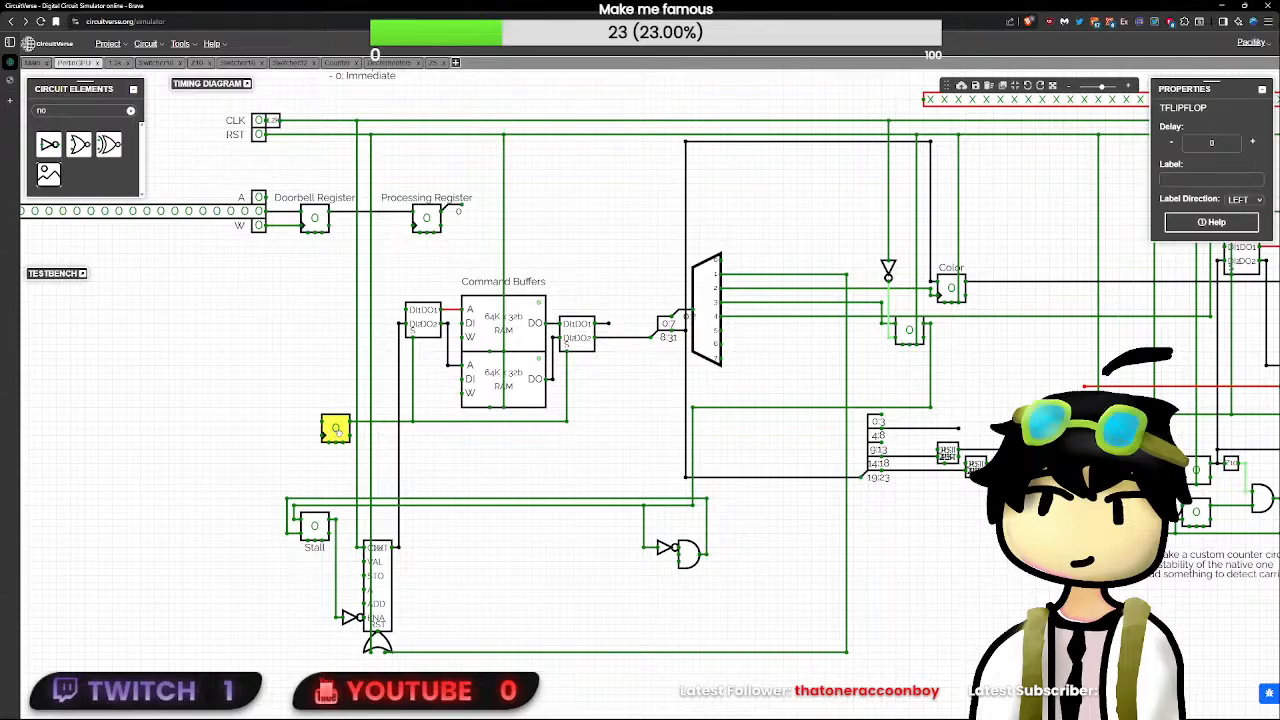
pyautogui.moveTo(336, 429); pyautogui.dragTo(273, 438)
# - Wire the asynchronous resets of the Stall flip-flop and the Processing Register up to the RST line
pyautogui.click(319, 537)
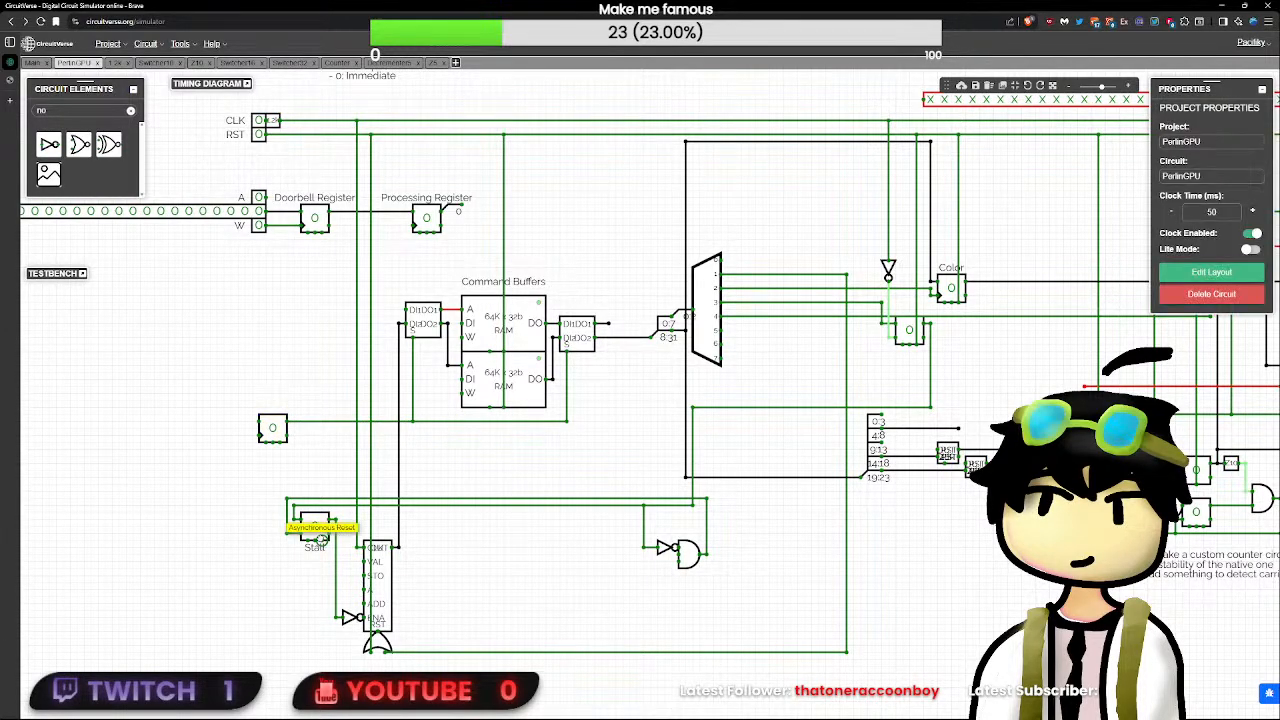
pyautogui.moveTo(321, 539); pyautogui.dragTo(325, 135)
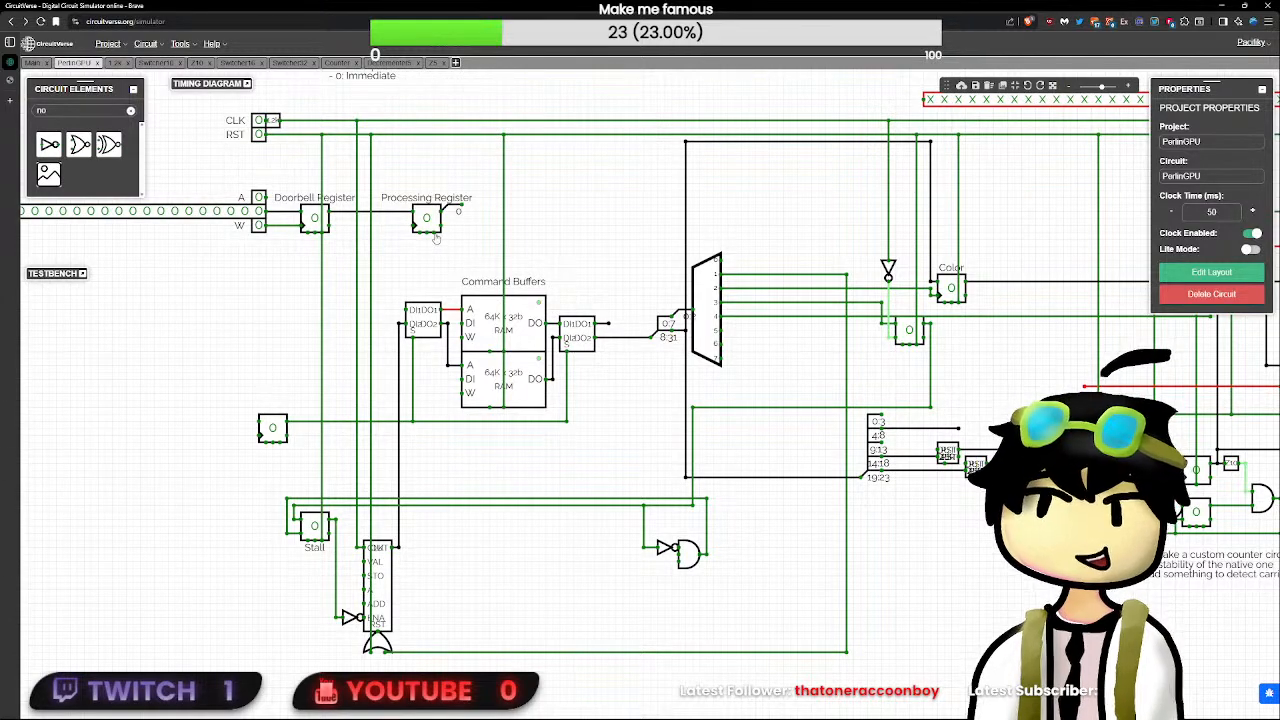
pyautogui.moveTo(432, 231); pyautogui.dragTo(436, 134)
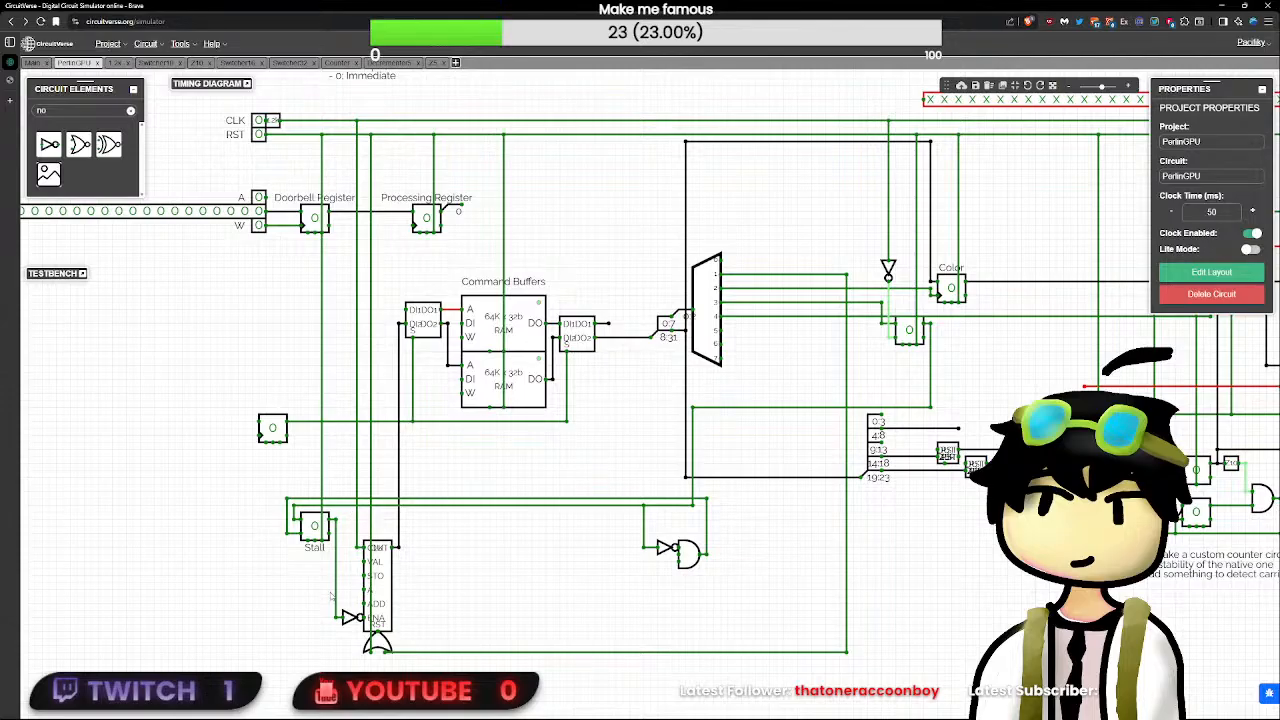
# - Branch the Stall flip-flop's output wire across to the middle input of the AND gate
pyautogui.scroll(6, 330, 596)
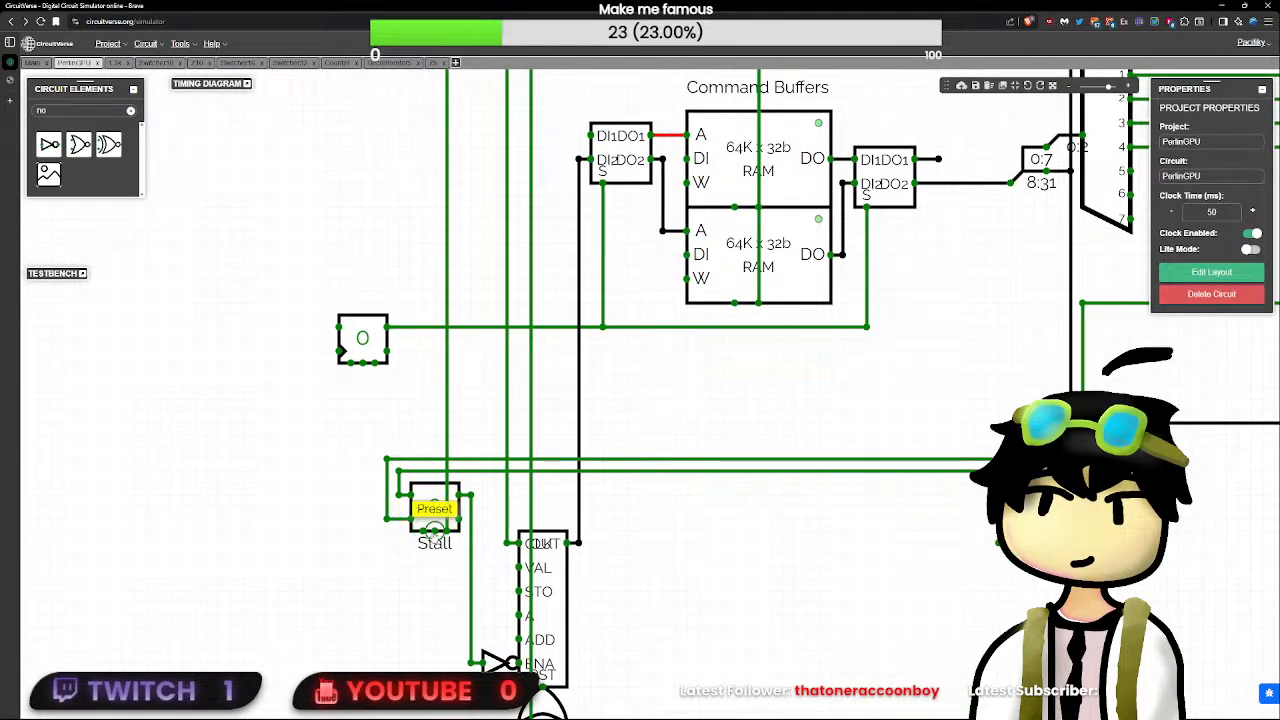
pyautogui.rightClick(424, 534)
pyautogui.moveTo(397, 567); pyautogui.dragTo(339, 617)
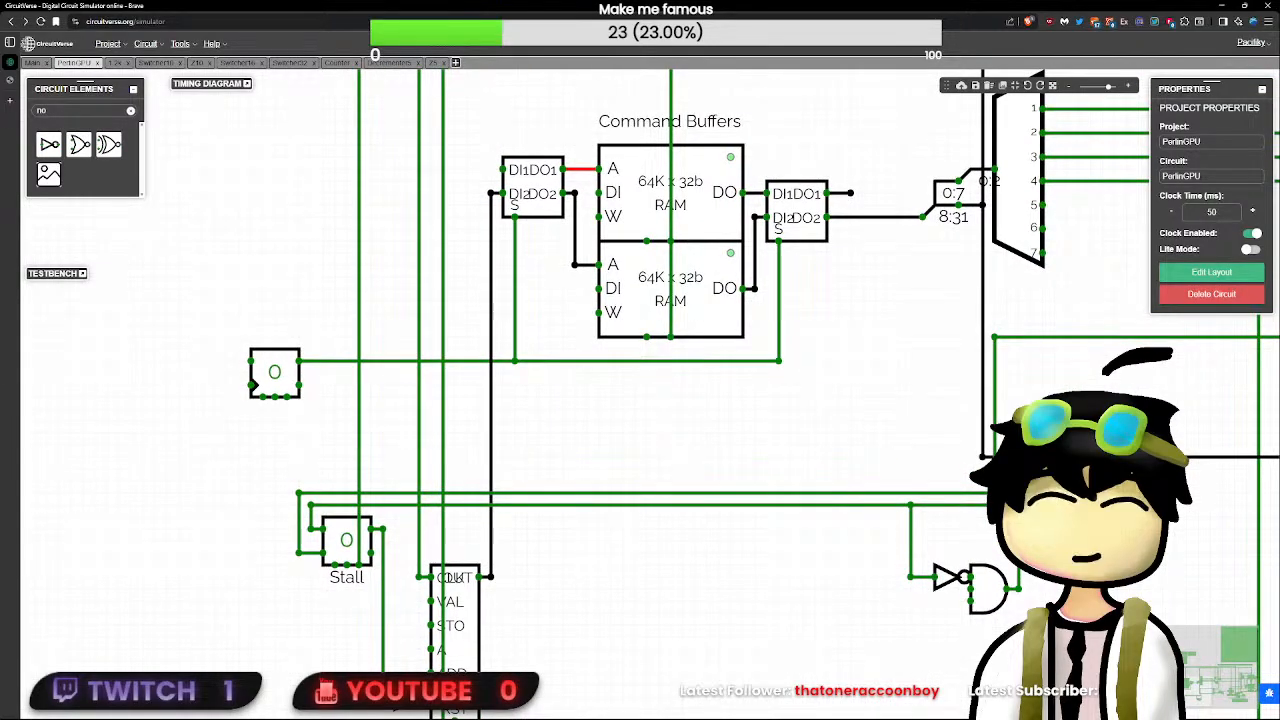
pyautogui.click(390, 534)
pyautogui.moveTo(390, 534); pyautogui.dragTo(934, 588)
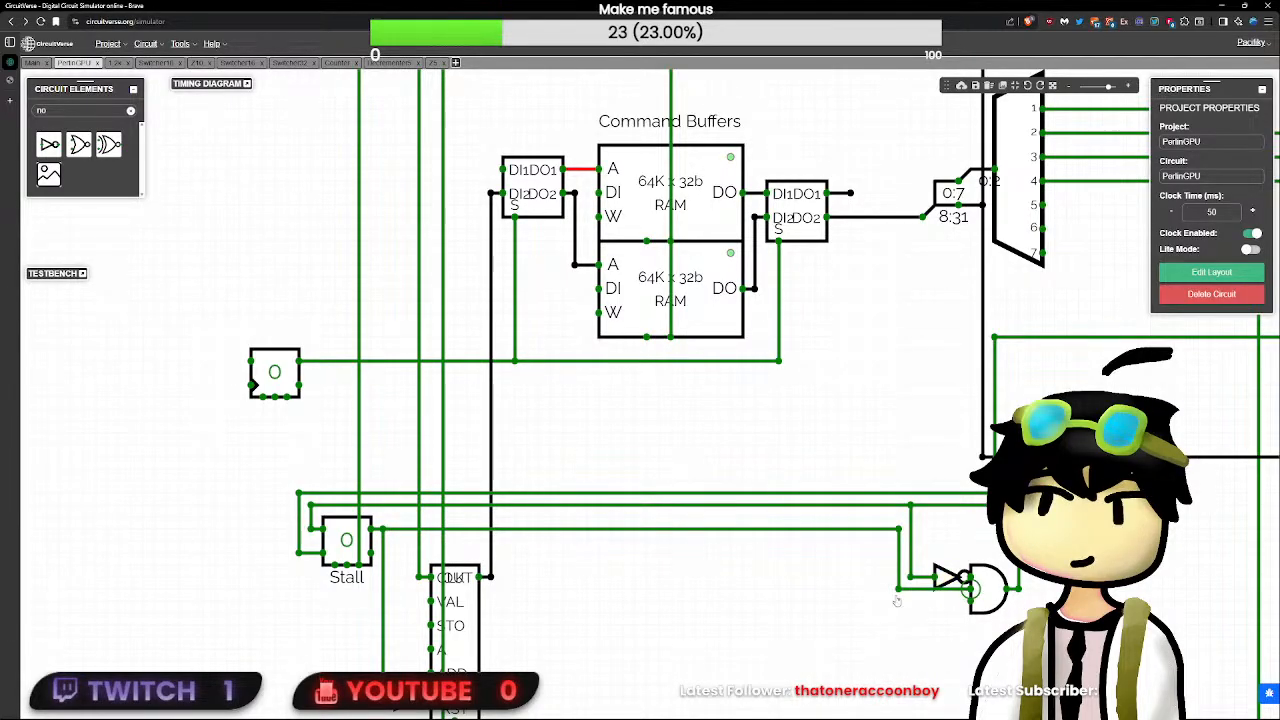
# - Reduce the AND gate to two inputs and delete the branch wire coming from the Stall flip-flop's output
pyautogui.moveTo(897, 588); pyautogui.dragTo(628, 622)
pyautogui.click(727, 628)
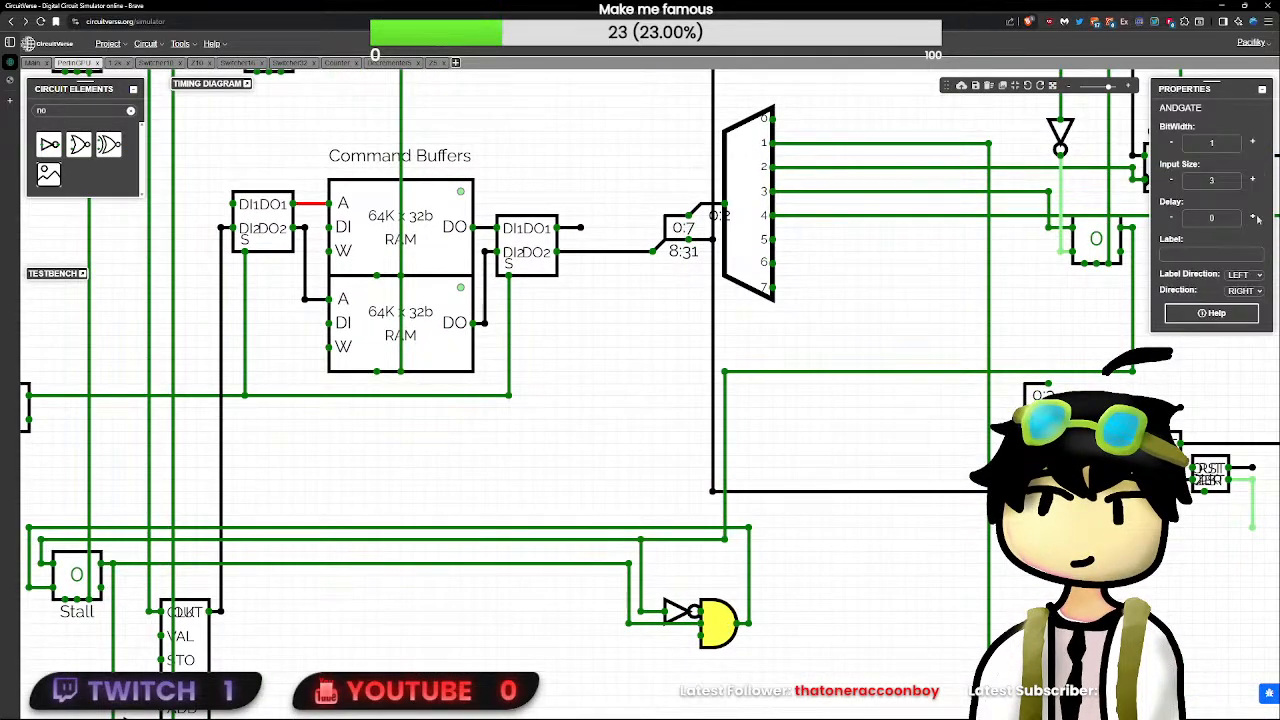
pyautogui.click(619, 612)
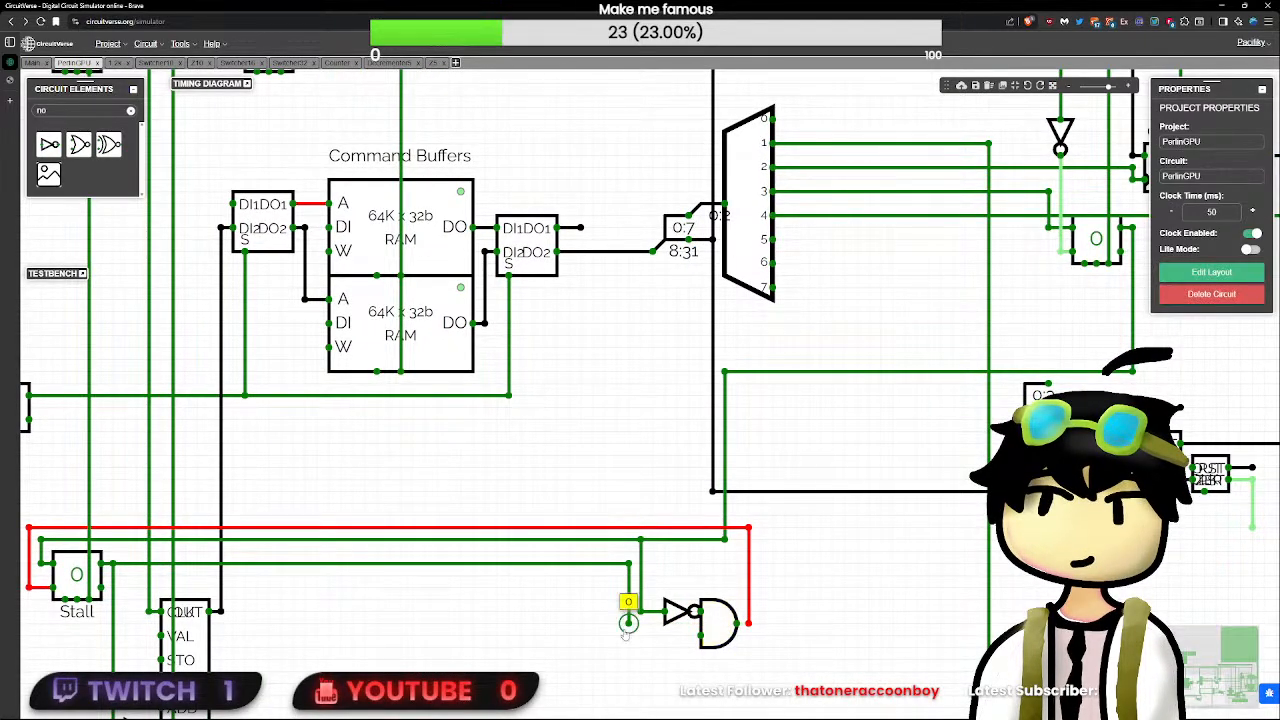
pyautogui.click(629, 564)
pyautogui.press('Delete')
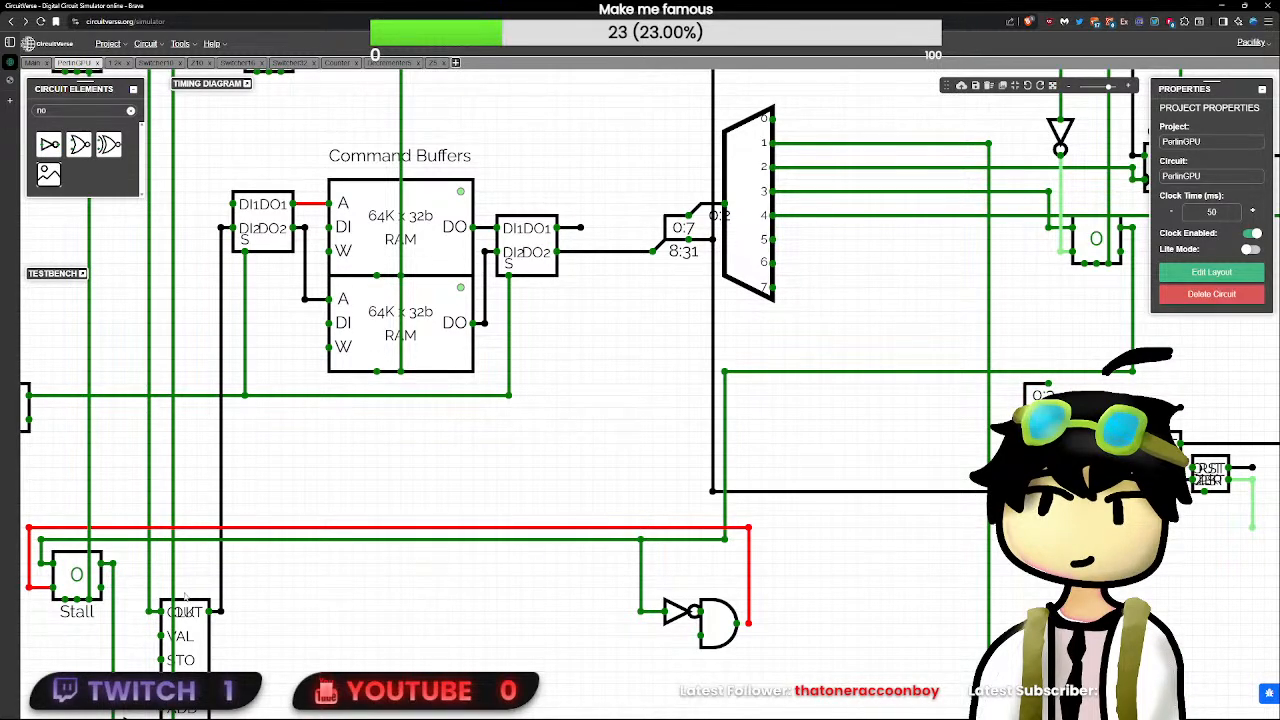
# - Redraw the wire from the Stall flip-flop's output to the AND gate, just below the NOT gate's connection
pyautogui.moveTo(113, 563); pyautogui.dragTo(629, 565)
pyautogui.moveTo(629, 565); pyautogui.dragTo(705, 627)
pyautogui.click(707, 627)
# - Give the AND gate three inputs and a delay of 0, and wire the second decrementer's lower output to its bottom input
pyautogui.click(1255, 182)
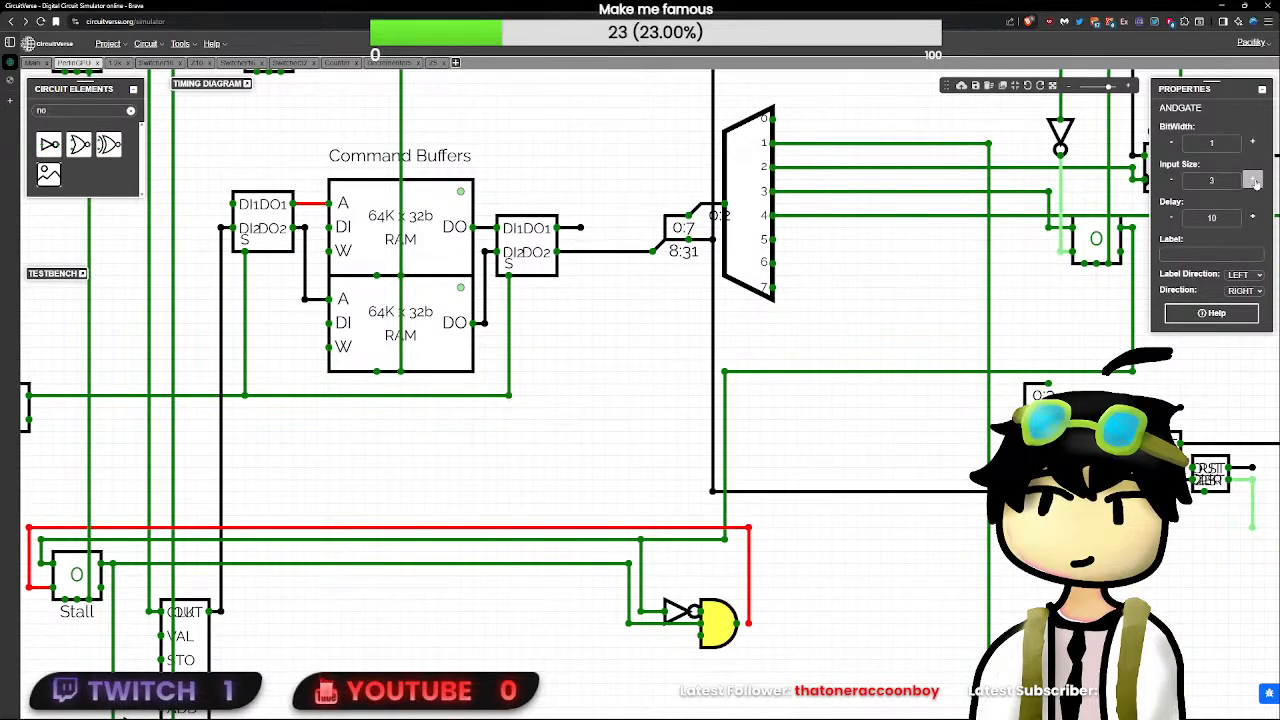
pyautogui.click(1190, 218)
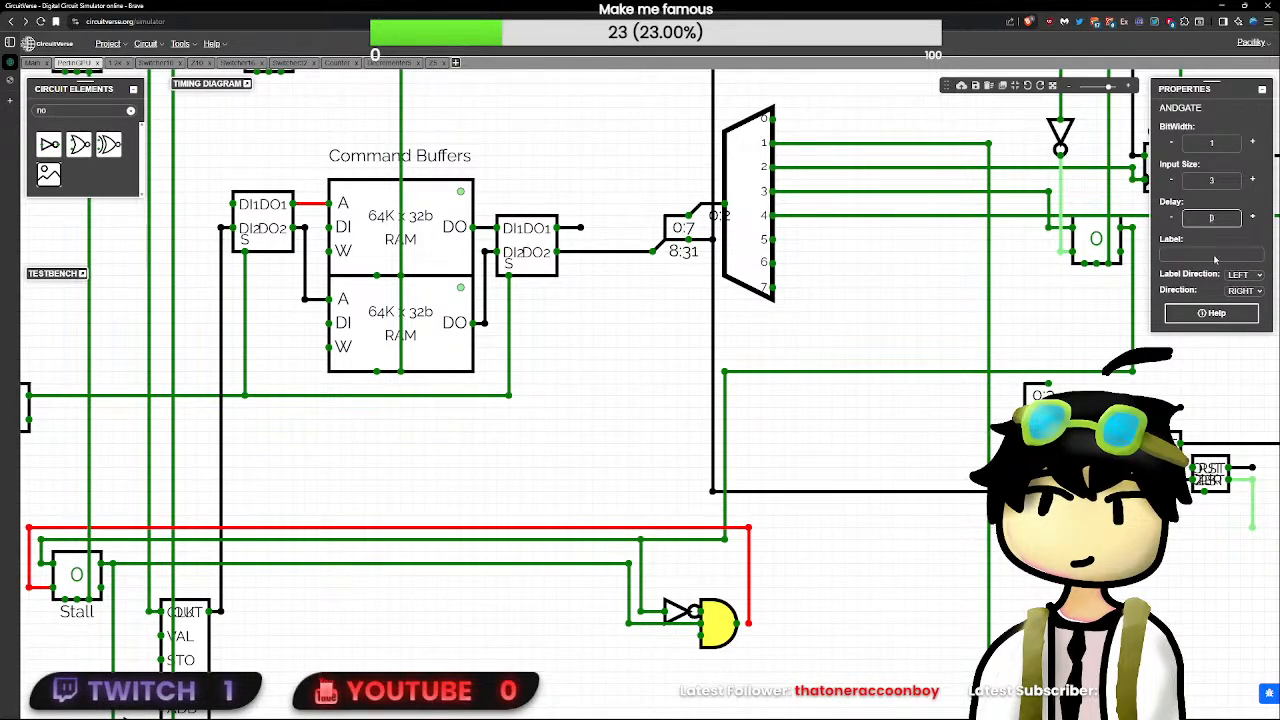
pyautogui.moveTo(1253, 527); pyautogui.dragTo(628, 659)
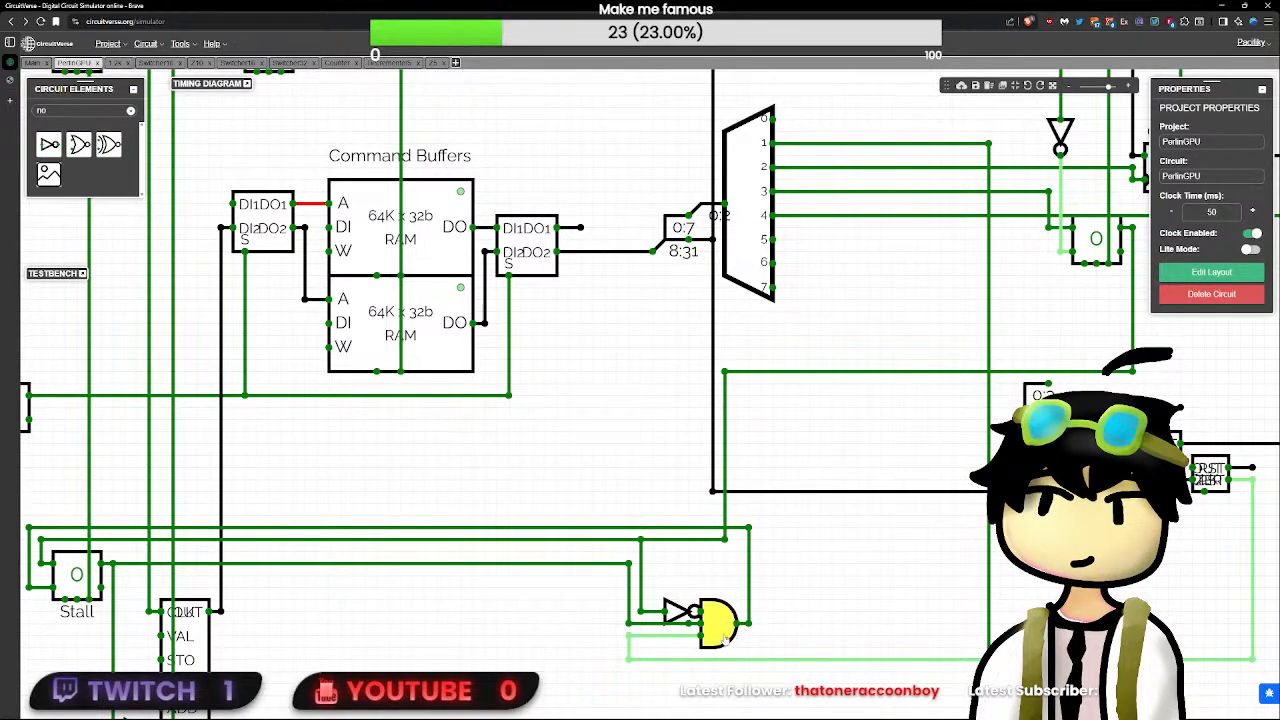
# - Shift the first decrementer slightly toward the splitter, widening its gap to the second decrementer
pyautogui.scroll(-3, 632, 668)
pyautogui.scroll(-2, 630, 668)
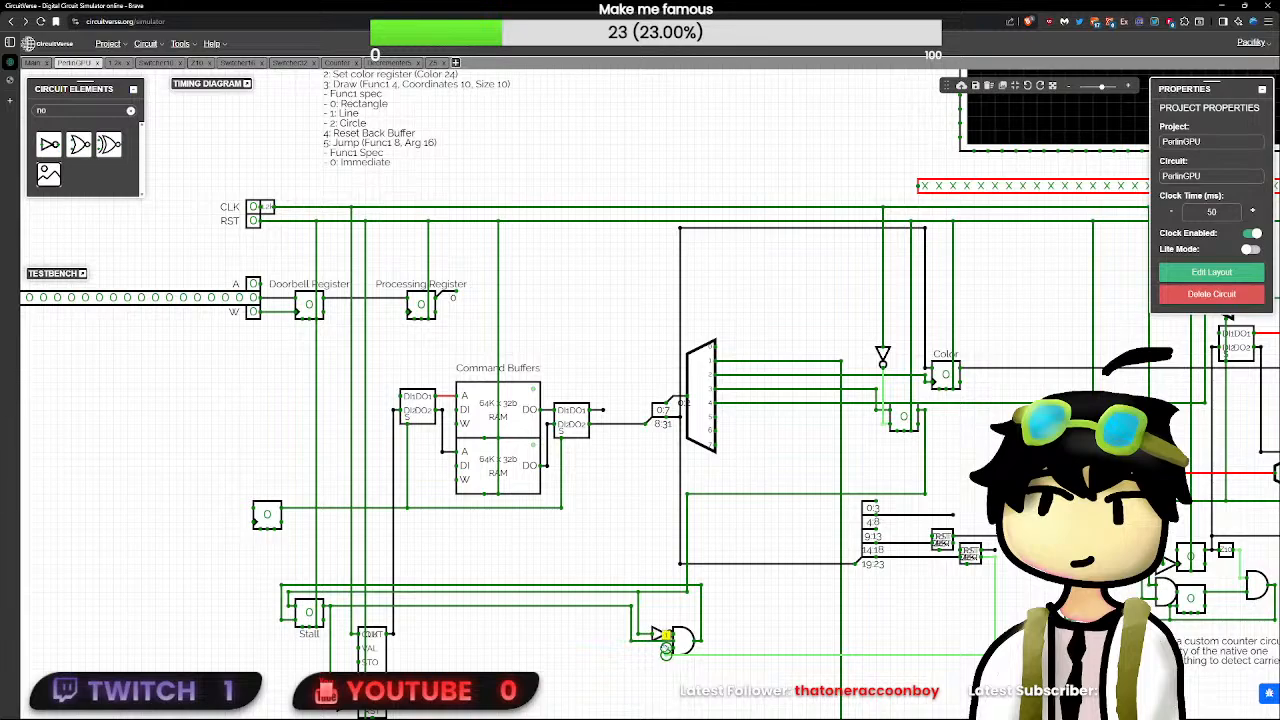
pyautogui.click(968, 556)
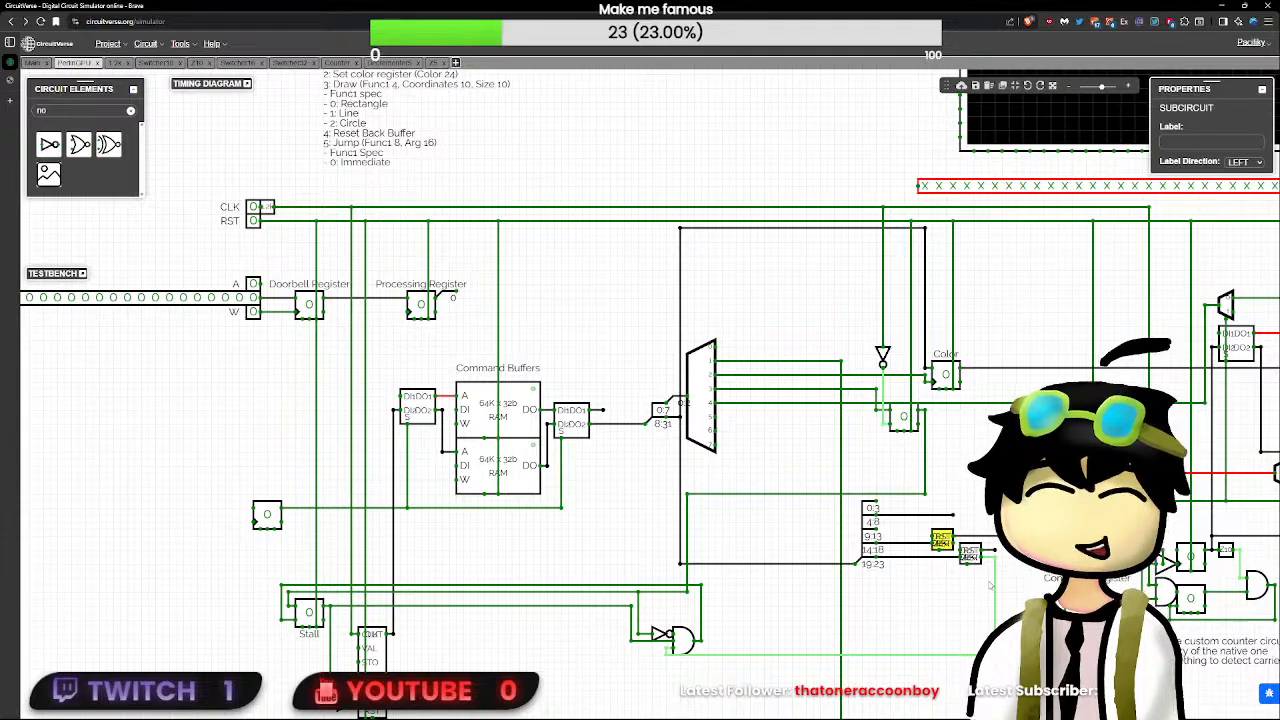
pyautogui.click(962, 550)
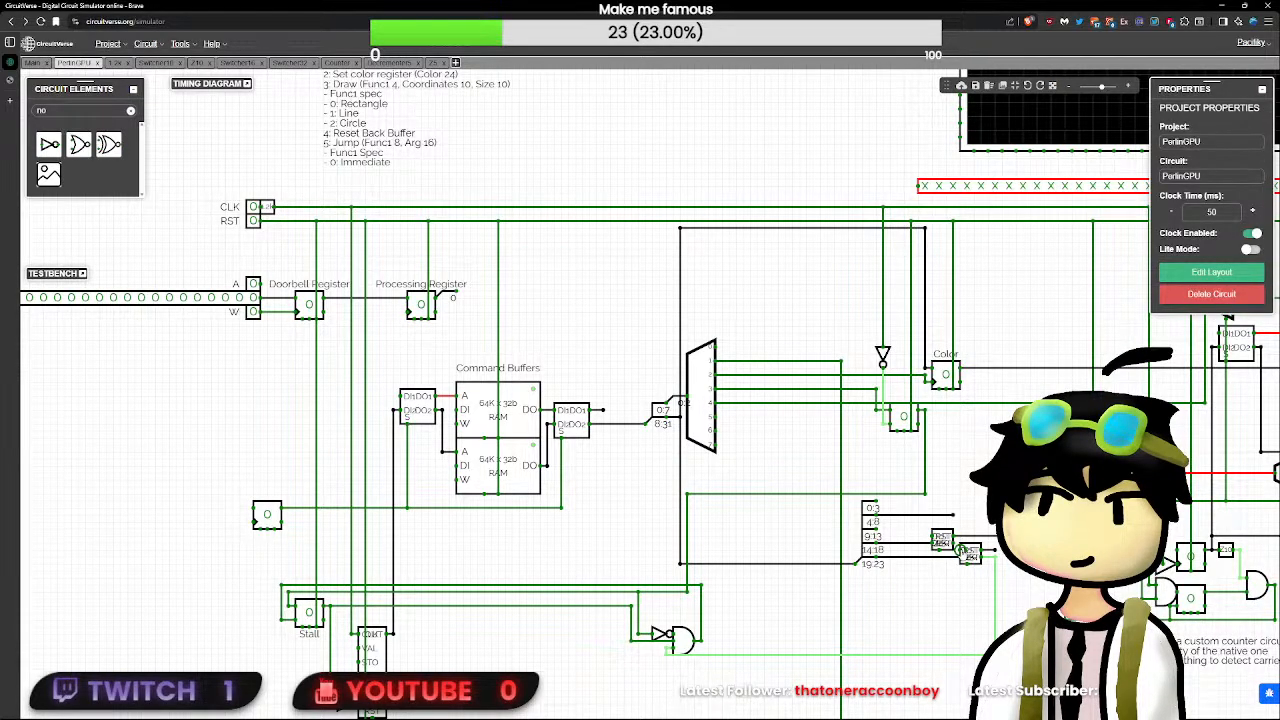
pyautogui.moveTo(962, 550); pyautogui.dragTo(948, 547)
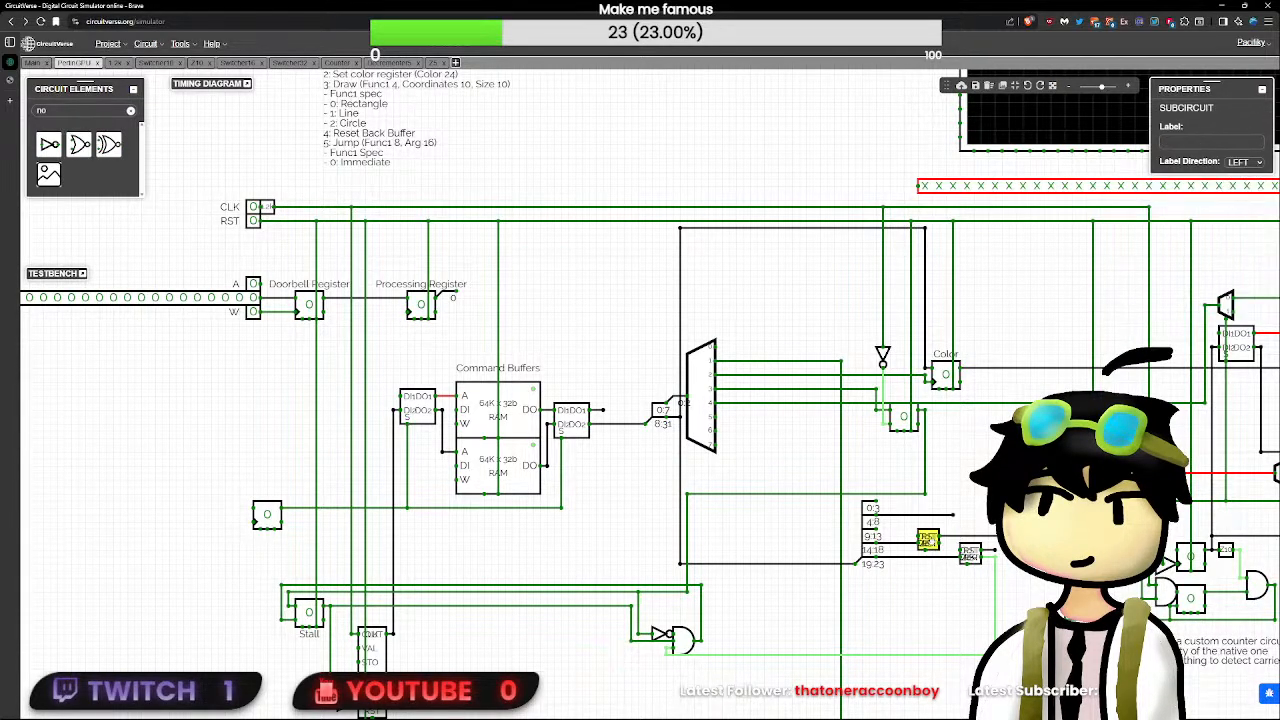
# - Extend the draw flip-flop's output line with a branch to the second decrementer's upper input
pyautogui.click(926, 474)
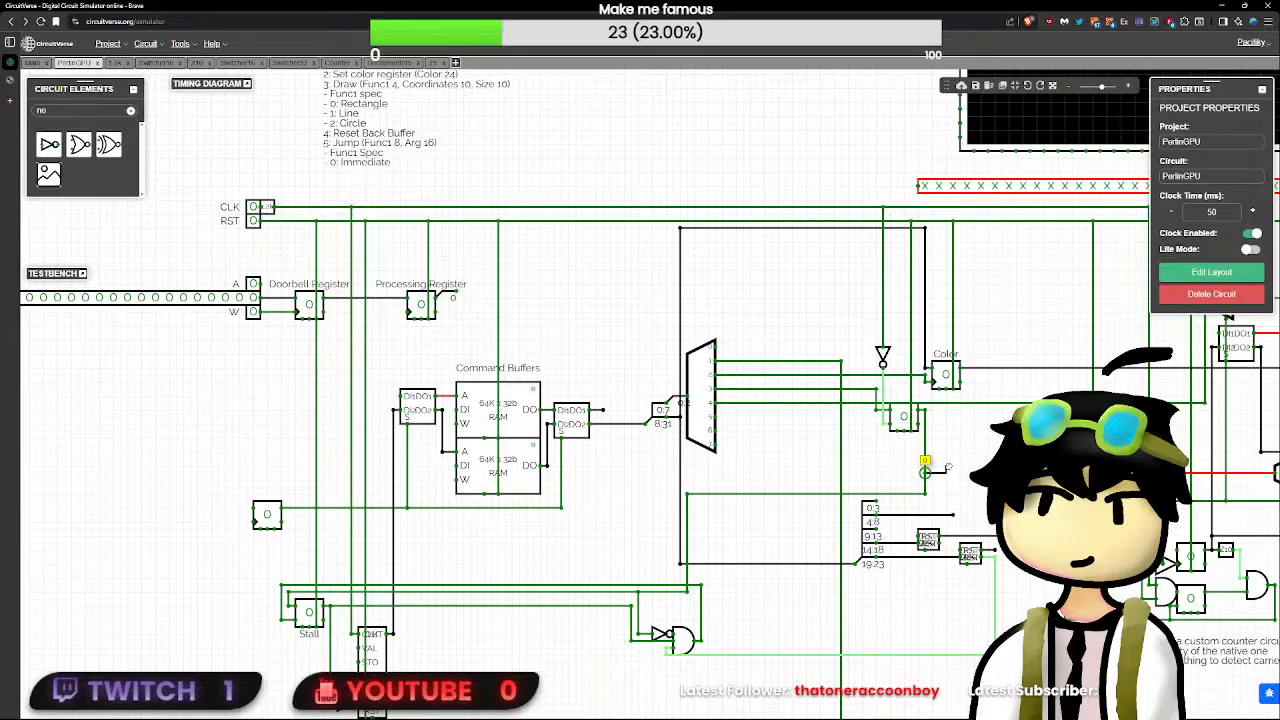
pyautogui.moveTo(925, 474); pyautogui.dragTo(925, 494)
pyautogui.moveTo(925, 494); pyautogui.dragTo(946, 494)
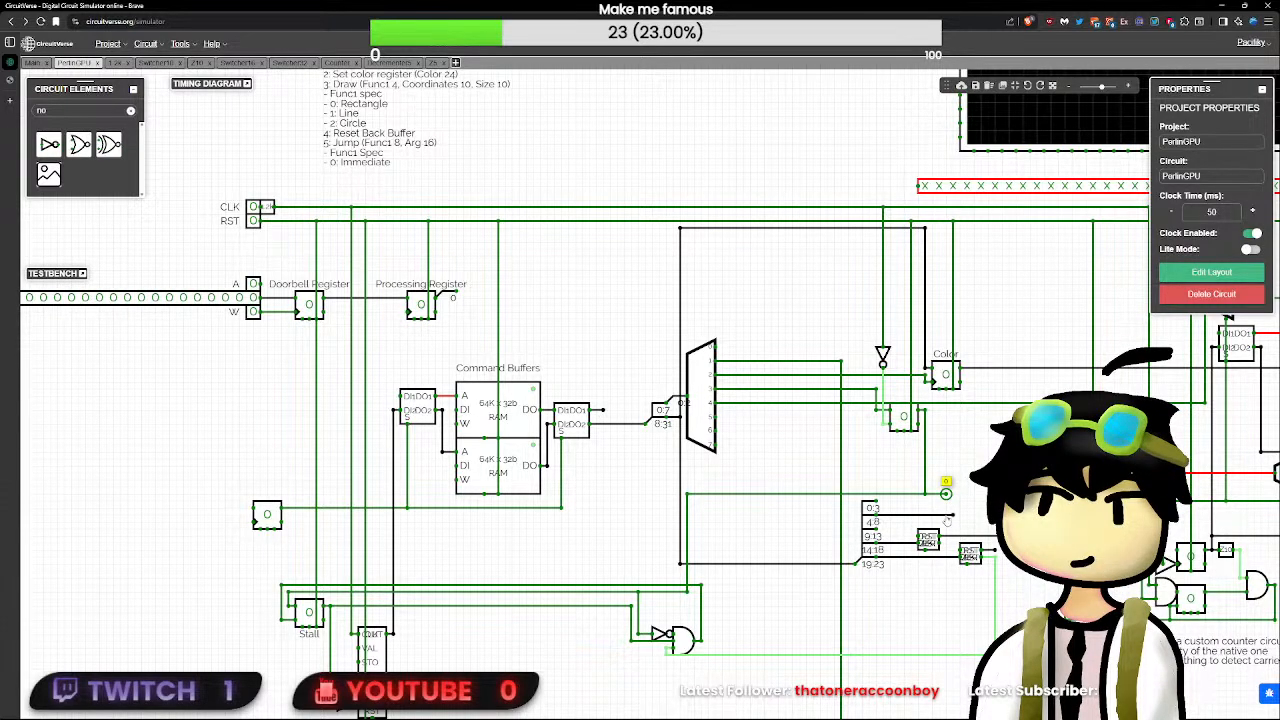
pyautogui.moveTo(947, 521)
pyautogui.mouseDown()
pyautogui.moveTo(947, 500)
pyautogui.moveTo(949, 556)
pyautogui.mouseUp()
pyautogui.moveTo(946, 495); pyautogui.dragTo(953, 494)
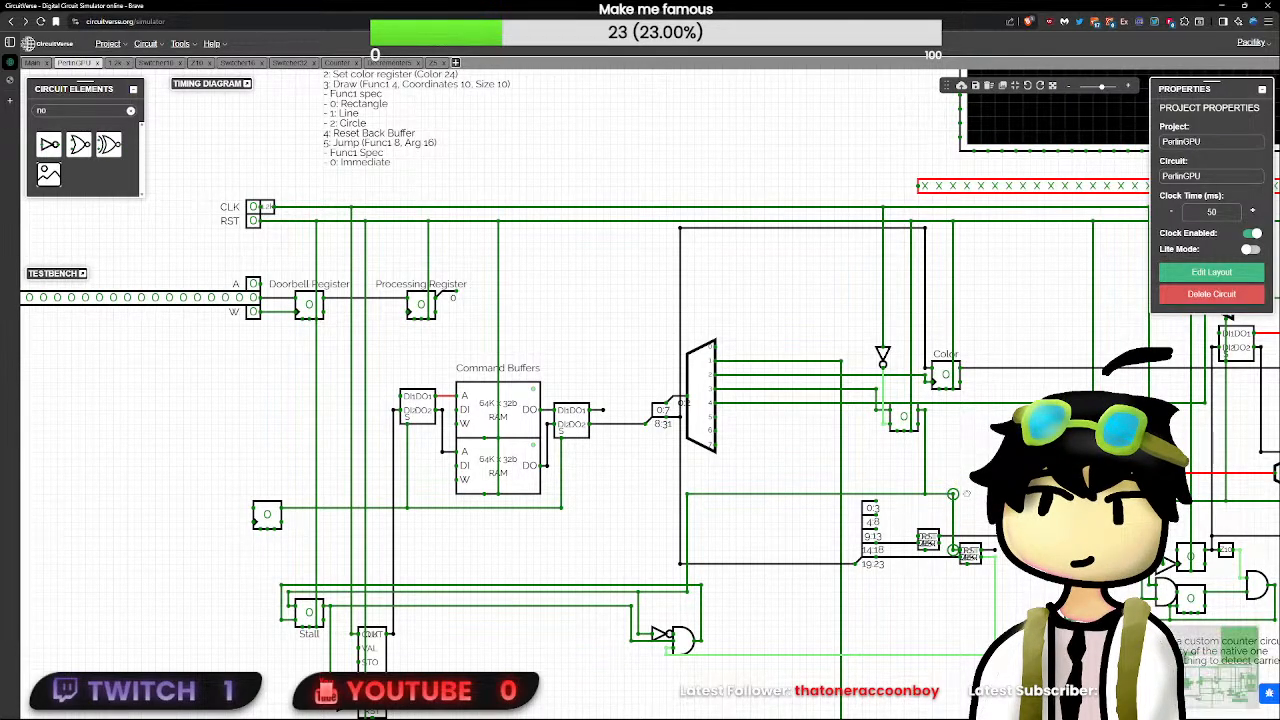
# - Replace the wire coming down from the draw flip-flop's output with a downward-facing button feeding the same line
pyautogui.scroll(3, 960, 572)
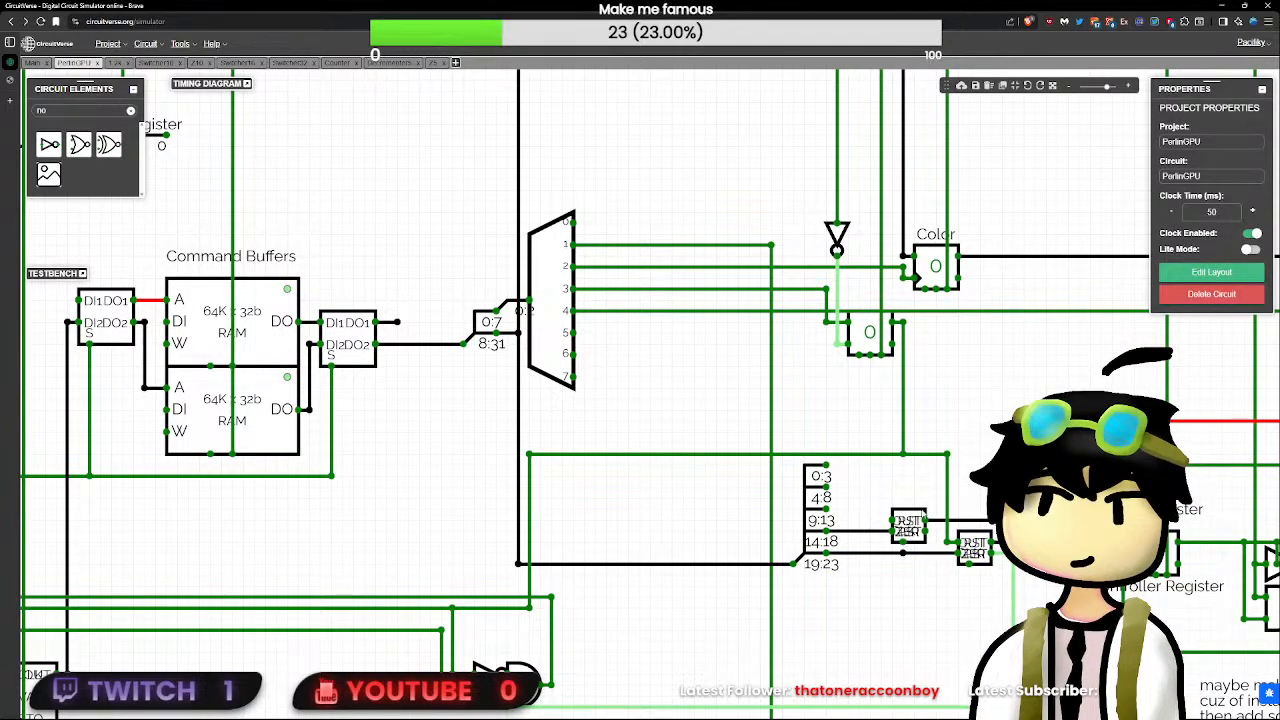
pyautogui.scroll(-1, 902, 458)
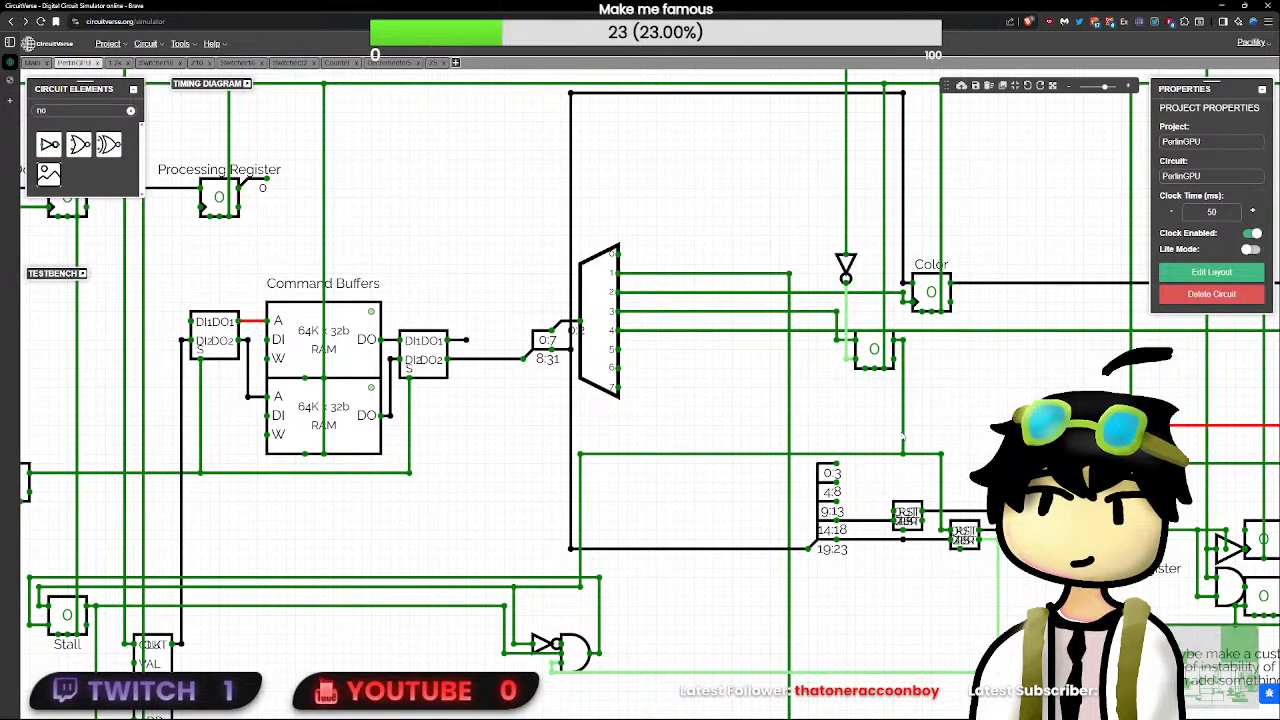
pyautogui.press('BackSpace')
pyautogui.press('BackSpace')
pyautogui.write('but')
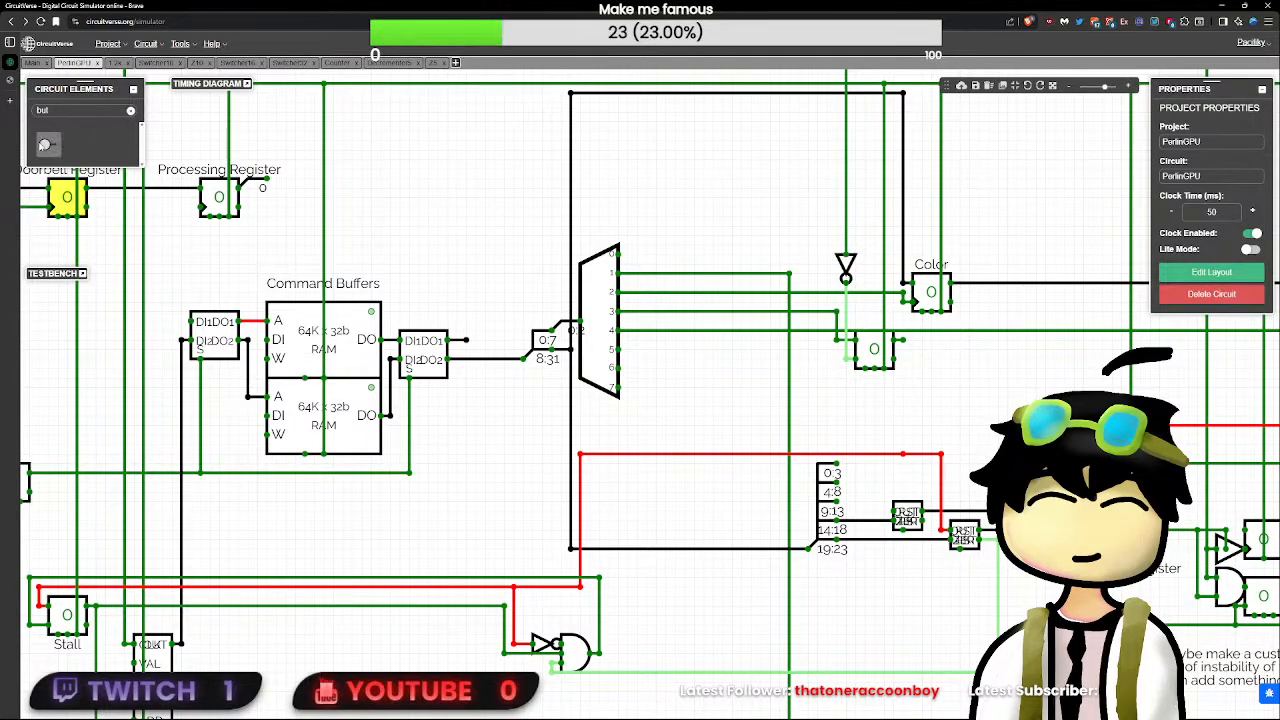
pyautogui.click(48, 144)
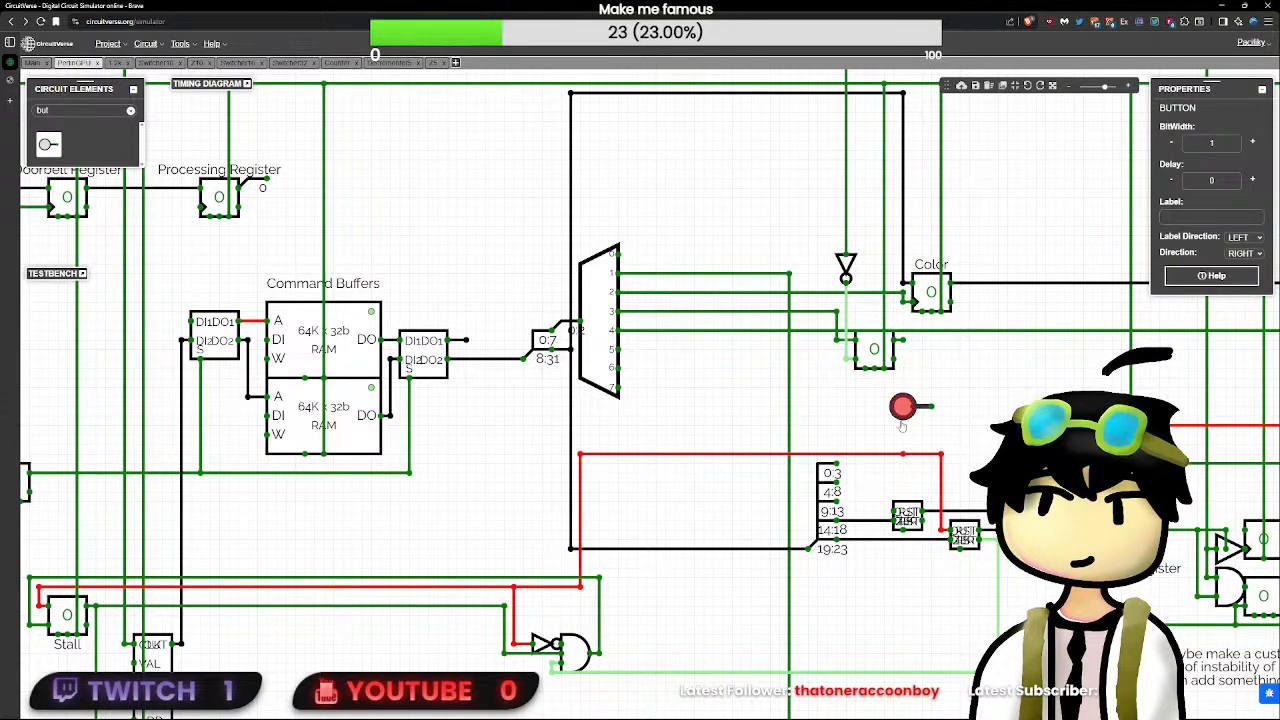
pyautogui.press('Down')
pyautogui.click(904, 427)
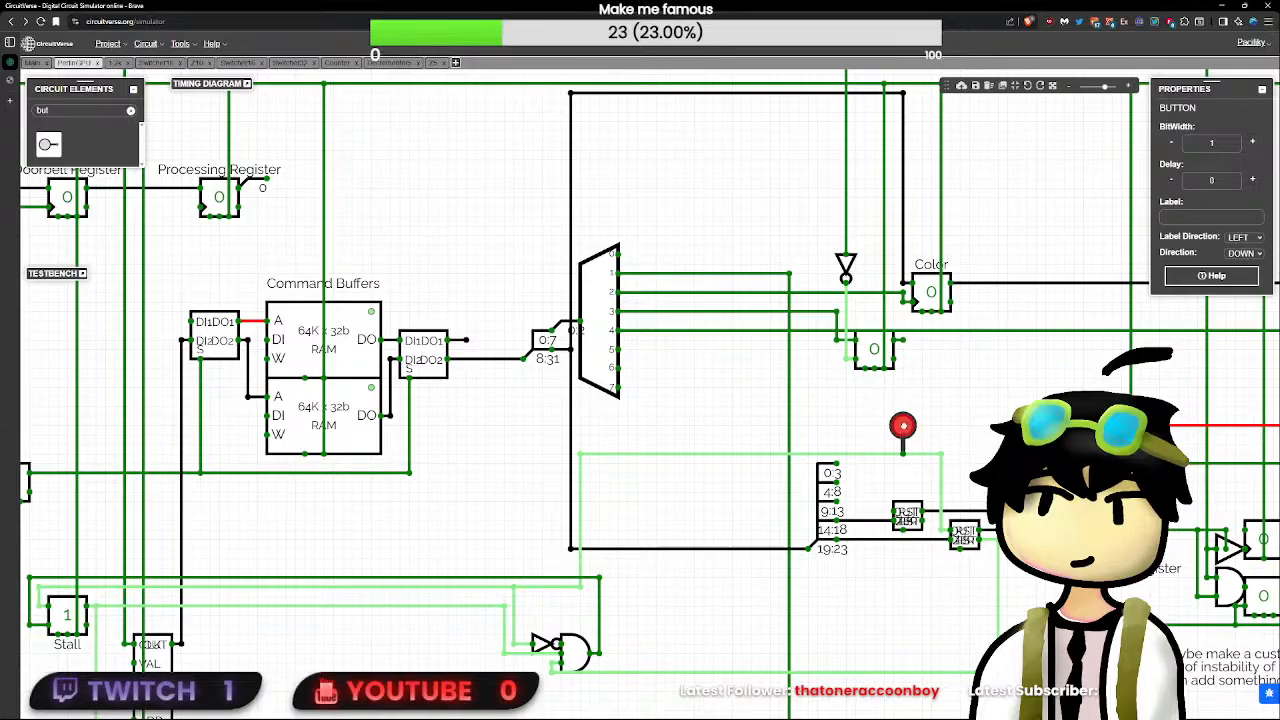
# - Pulse the button repeatedly to test how the Stall flip-flop responds
pyautogui.click(905, 429)
pyautogui.click(904, 428)
pyautogui.click(904, 427)
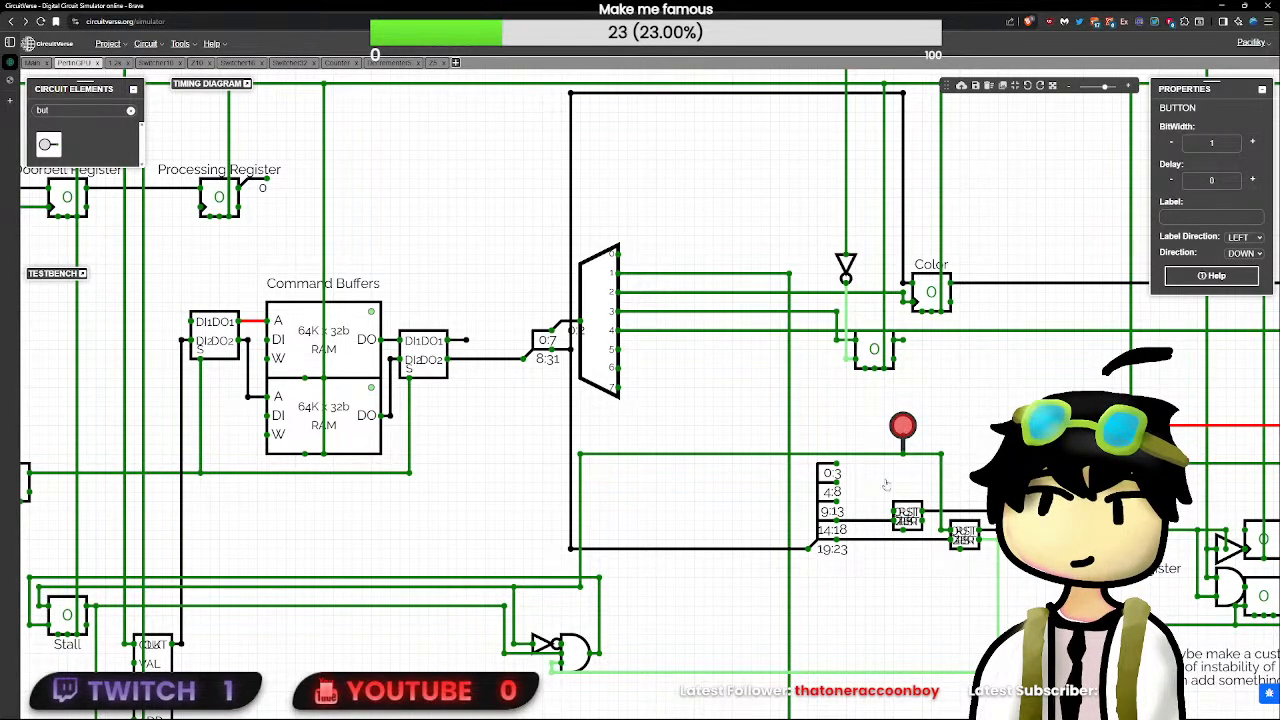
# - Delete the wire from the splitter's lowest output to the second decrementer, along with its stray branch
pyautogui.moveTo(846, 540); pyautogui.dragTo(874, 568)
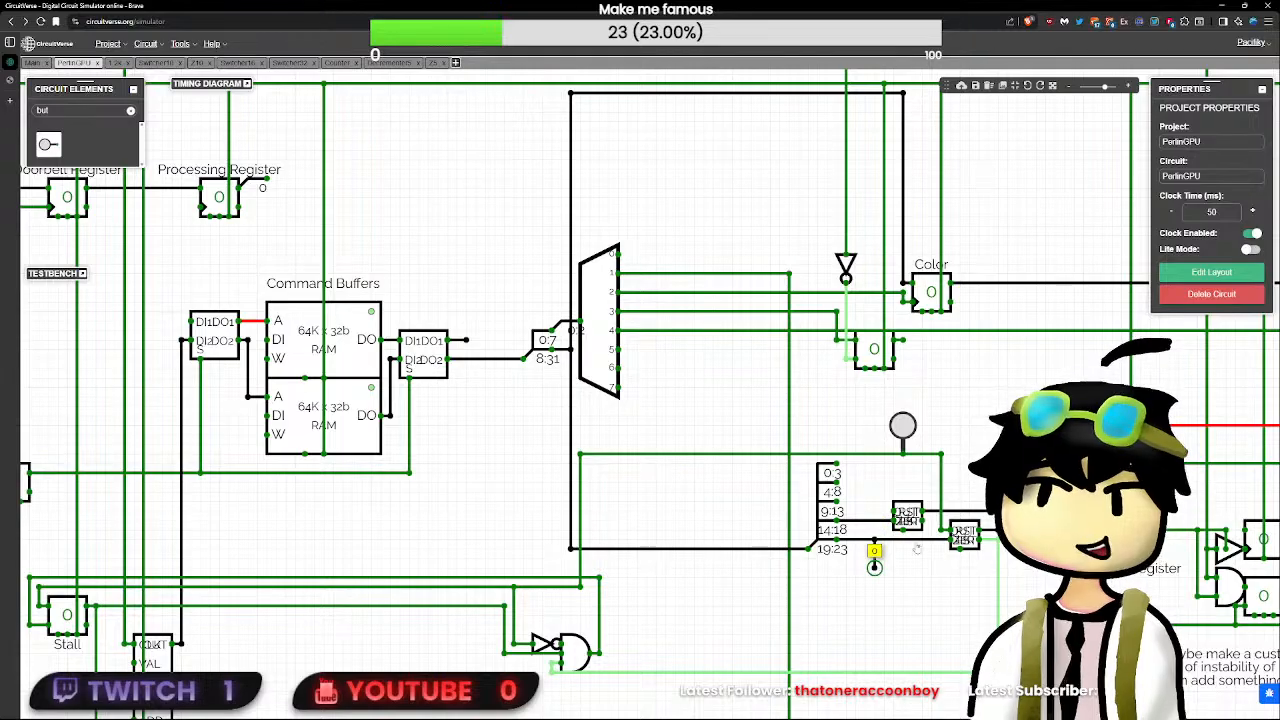
pyautogui.click(890, 541)
pyautogui.press('Delete')
pyautogui.click(878, 557)
pyautogui.press('Delete')
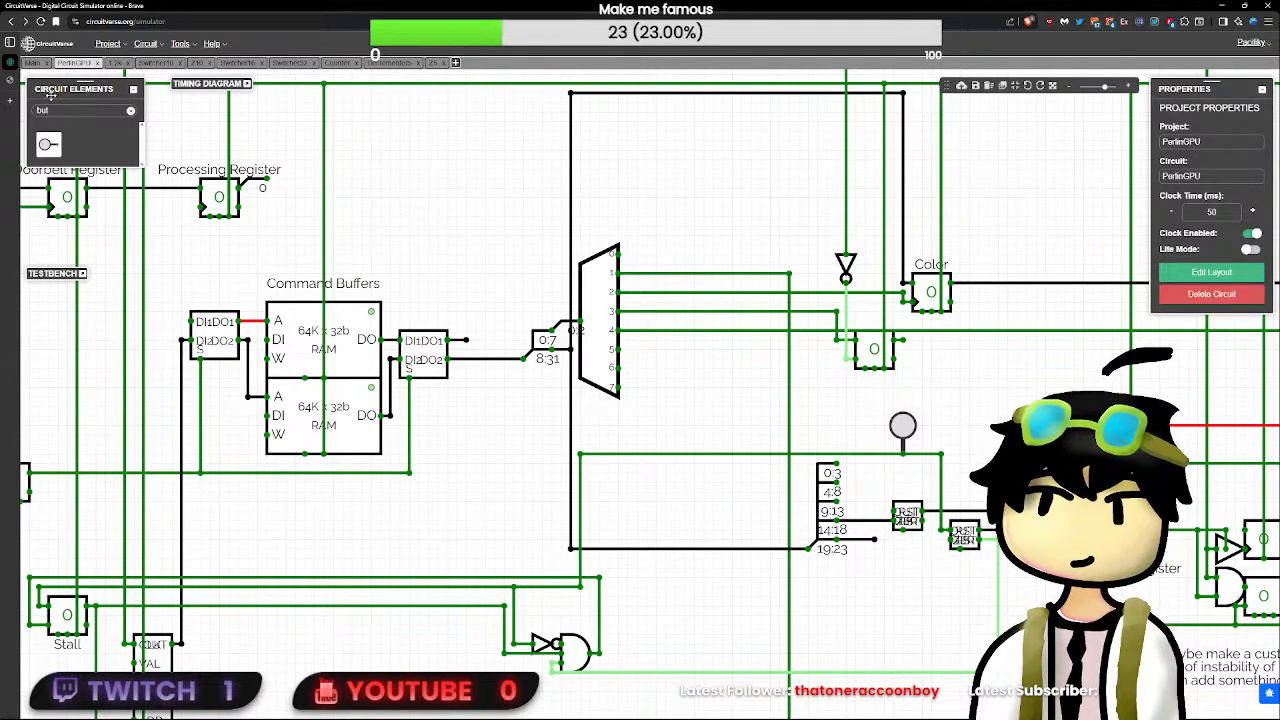
# - Wire a new 5-bit input set to 00010 to the second decrementer's lower input and pulse the button to test it
pyautogui.write('inp')
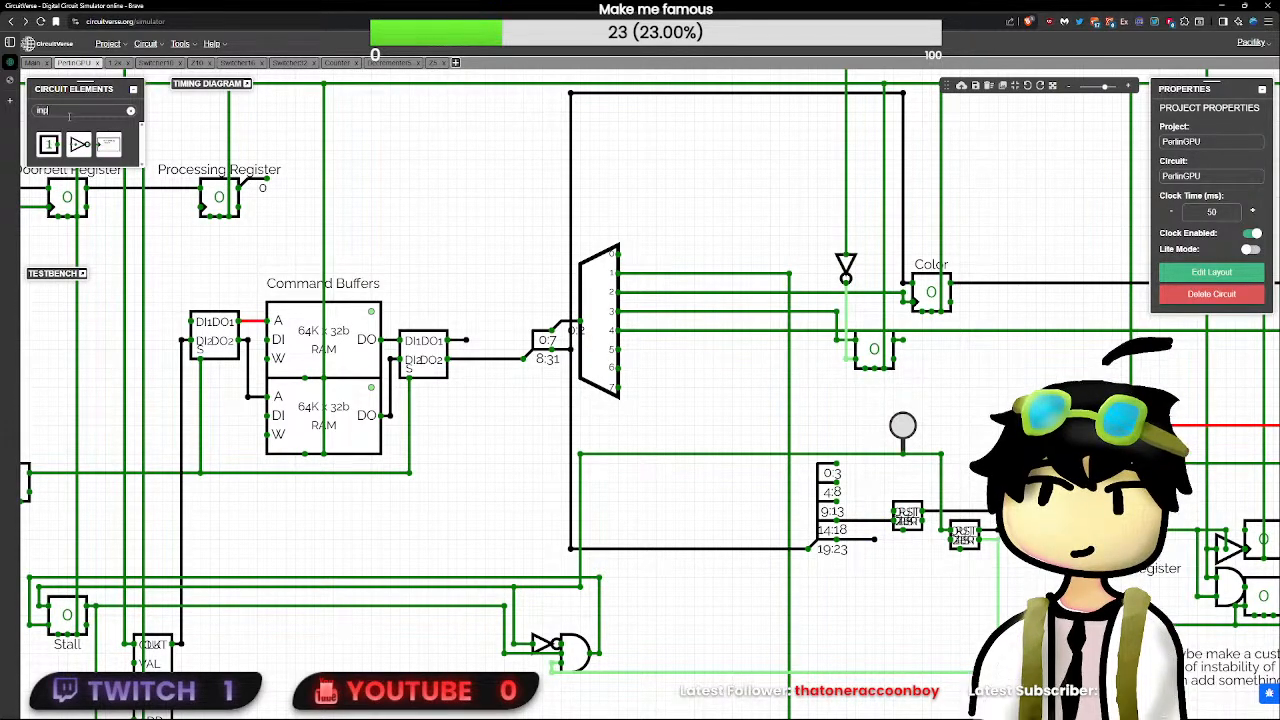
pyautogui.click(42, 151)
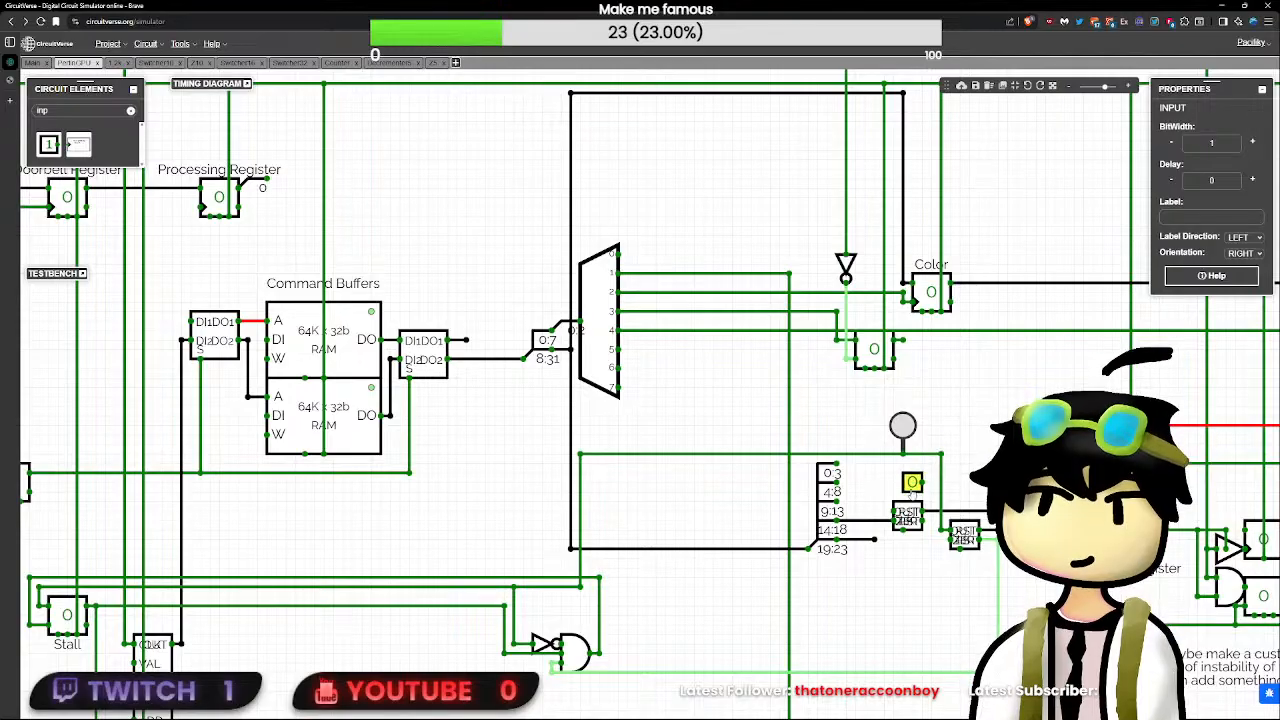
pyautogui.click(912, 587)
pyautogui.click(924, 566)
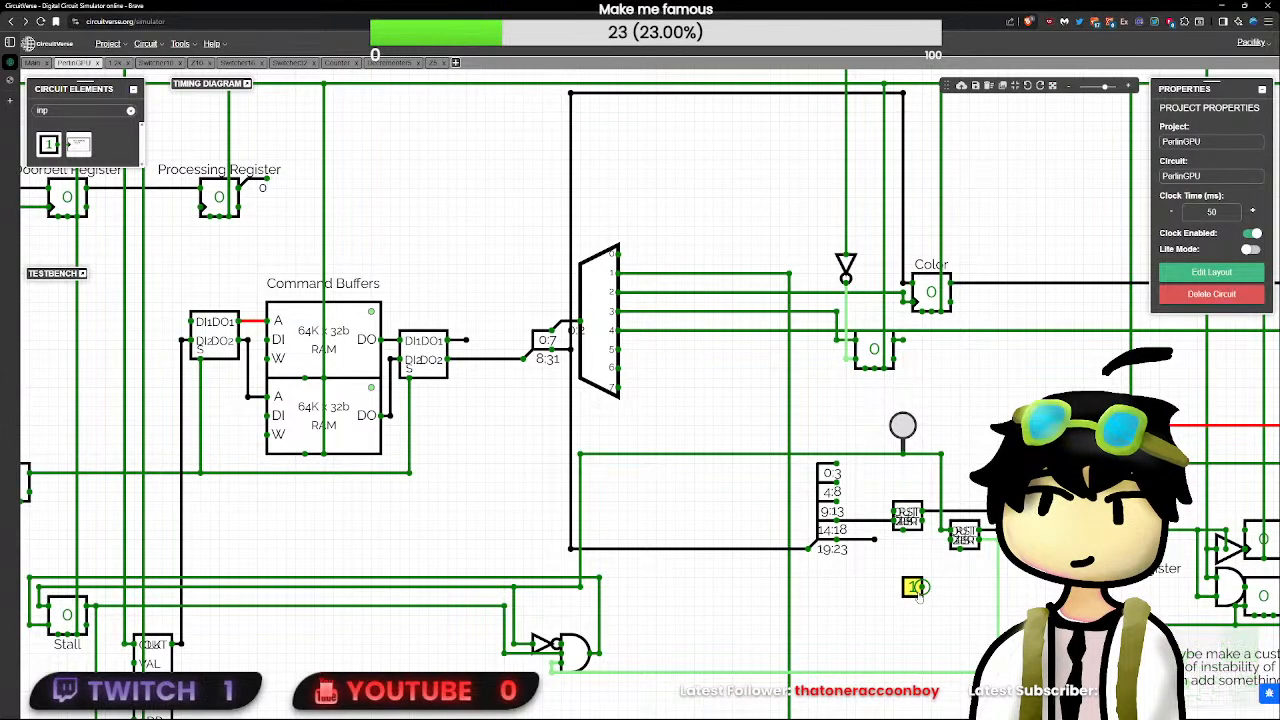
pyautogui.click(912, 587)
pyautogui.doubleClick(1211, 143)
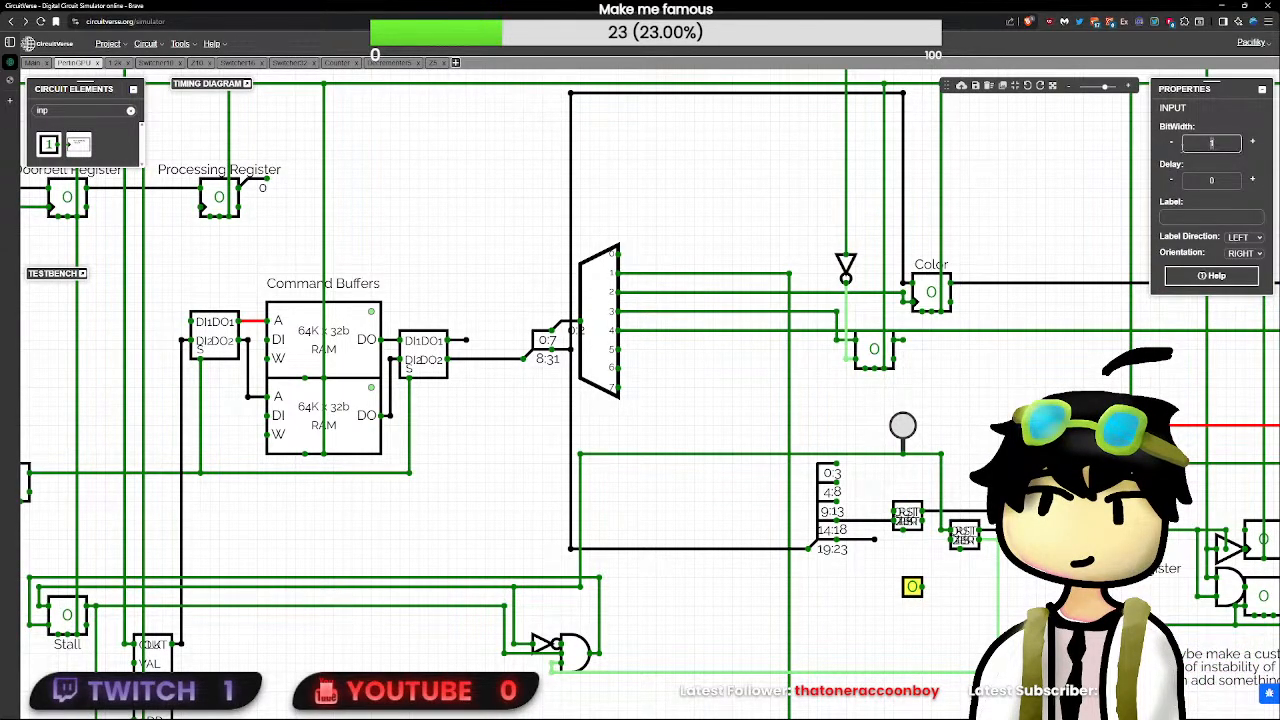
pyautogui.click(921, 588)
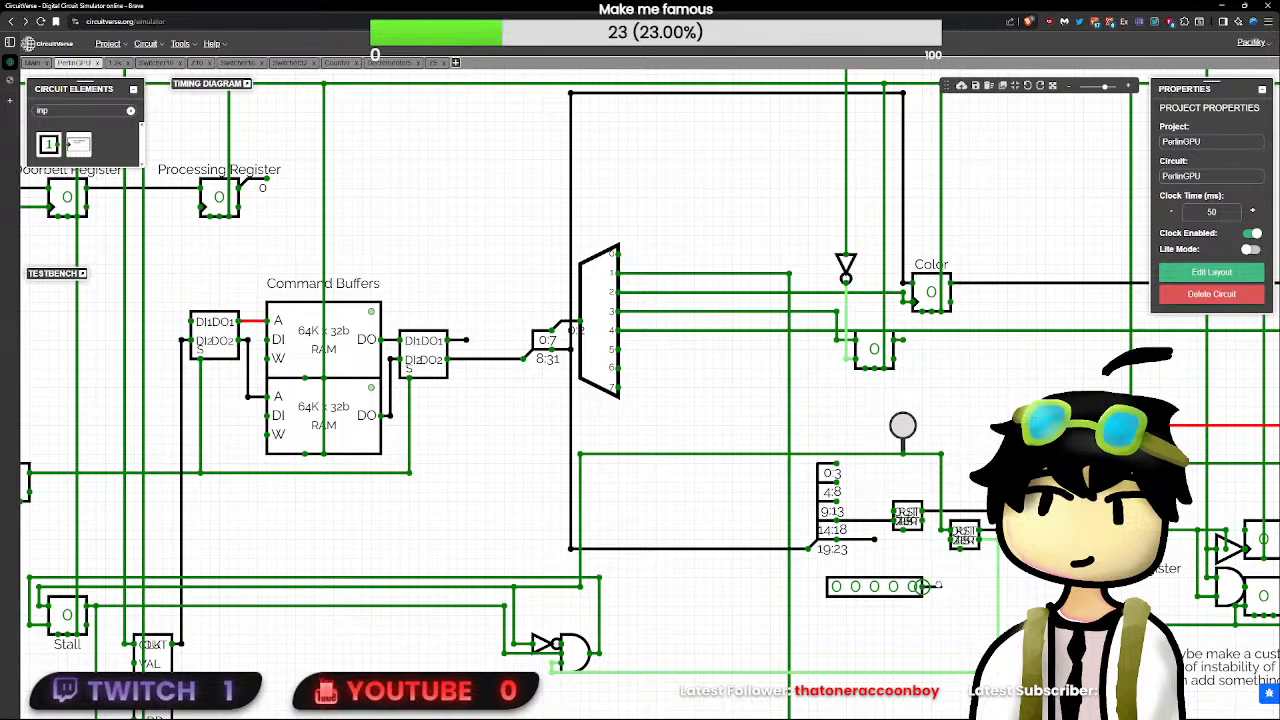
pyautogui.click(893, 586)
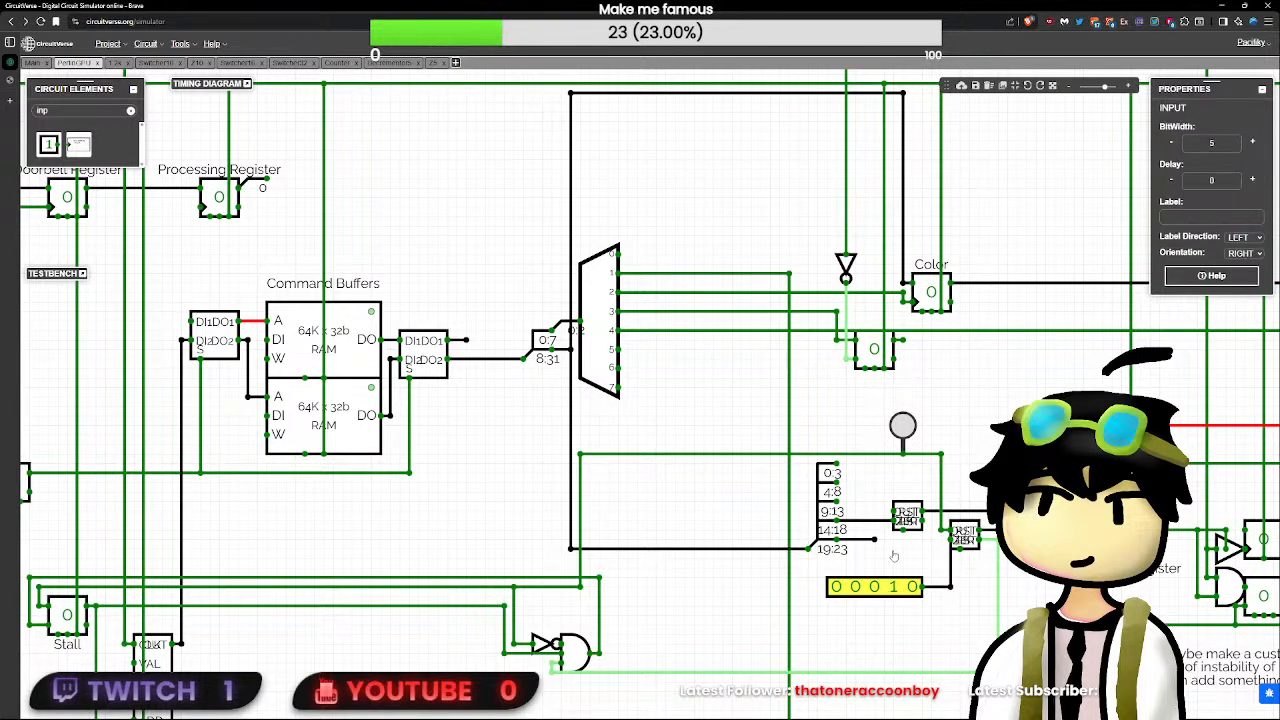
pyautogui.click(903, 426)
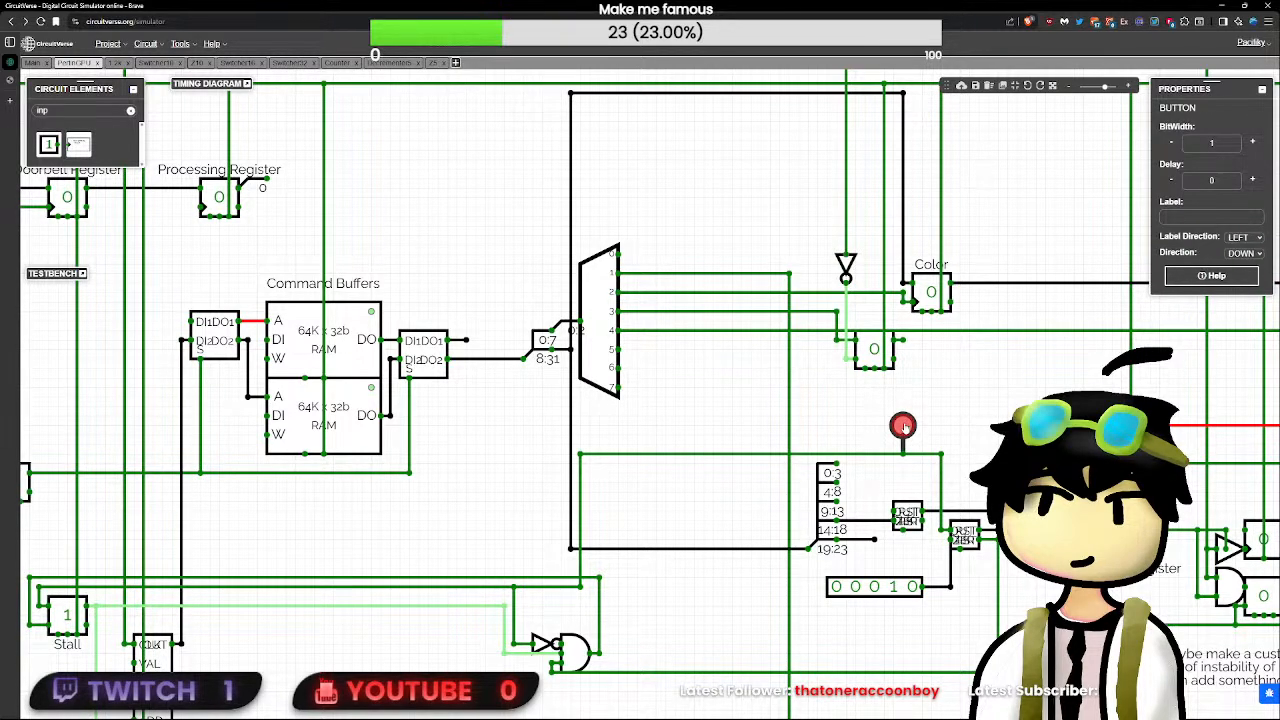
pyautogui.click(899, 588)
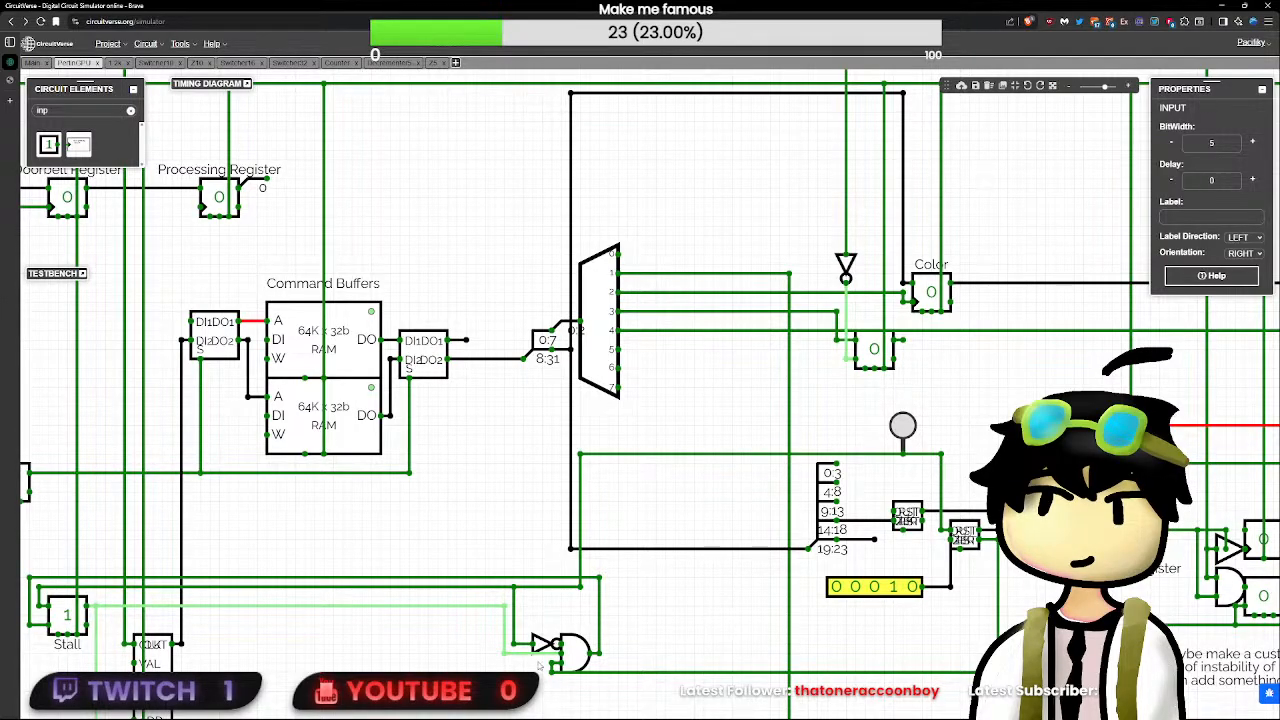
# - Disconnect the Stall flip-flop's output from the AND gate and set the gate to two inputs with a delay of 0
pyautogui.click(505, 655)
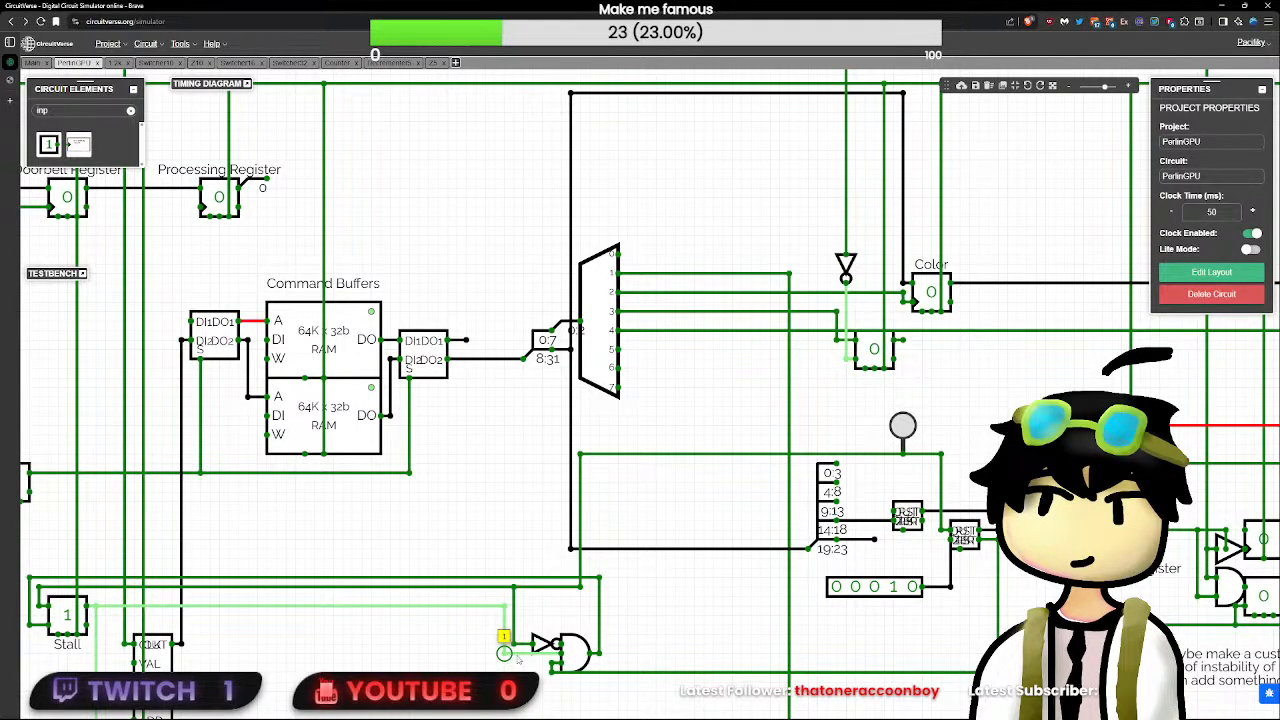
pyautogui.click(517, 656)
pyautogui.click(570, 651)
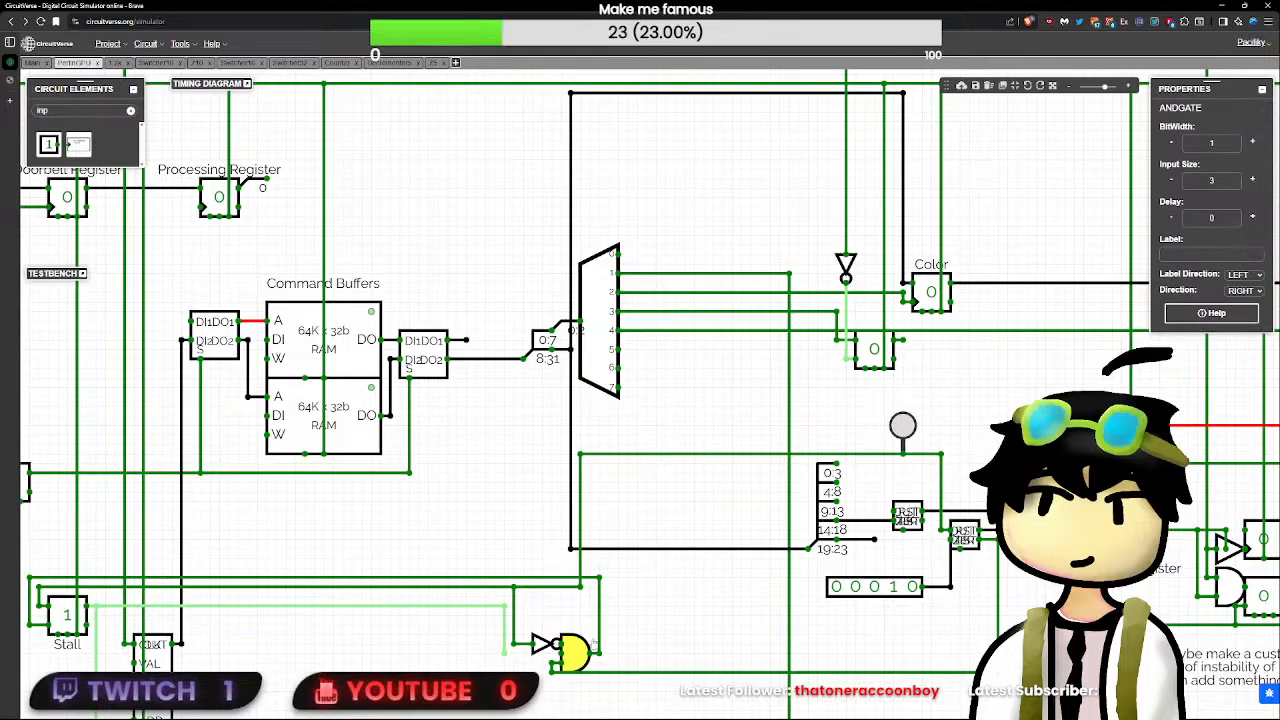
pyautogui.click(1171, 180)
pyautogui.scroll(-4, 578, 488)
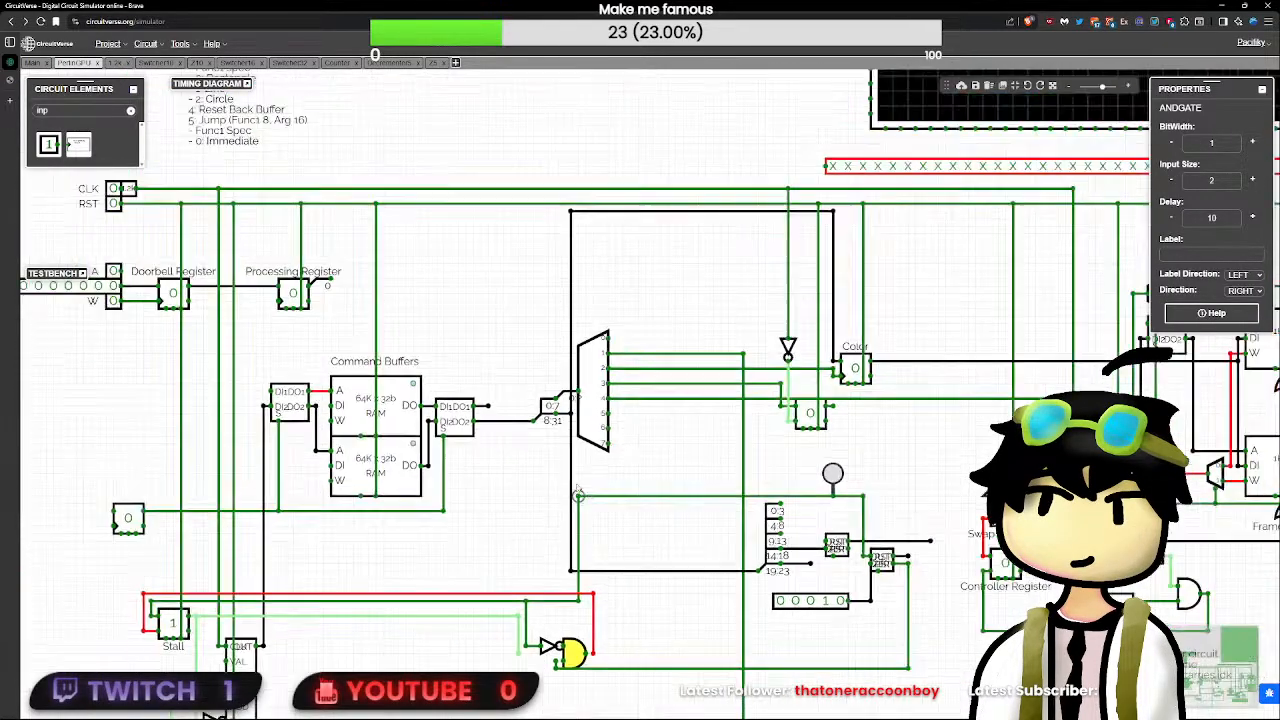
pyautogui.click(556, 662)
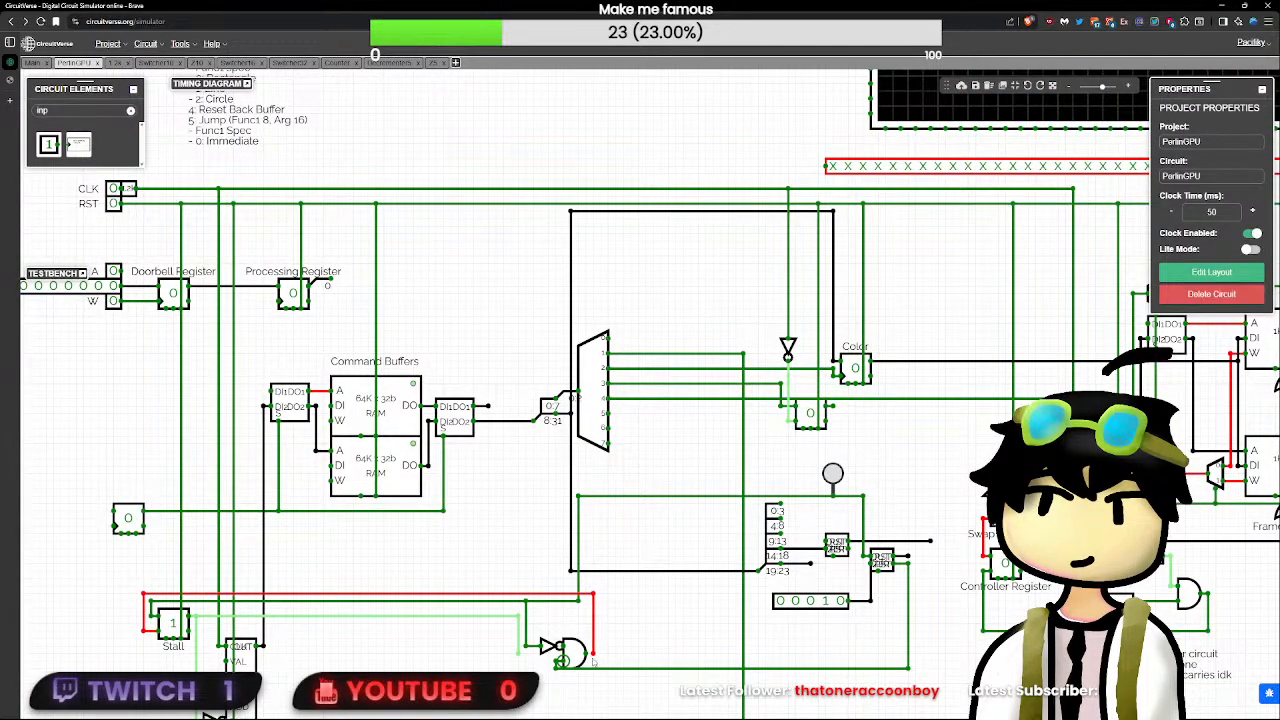
pyautogui.click(574, 655)
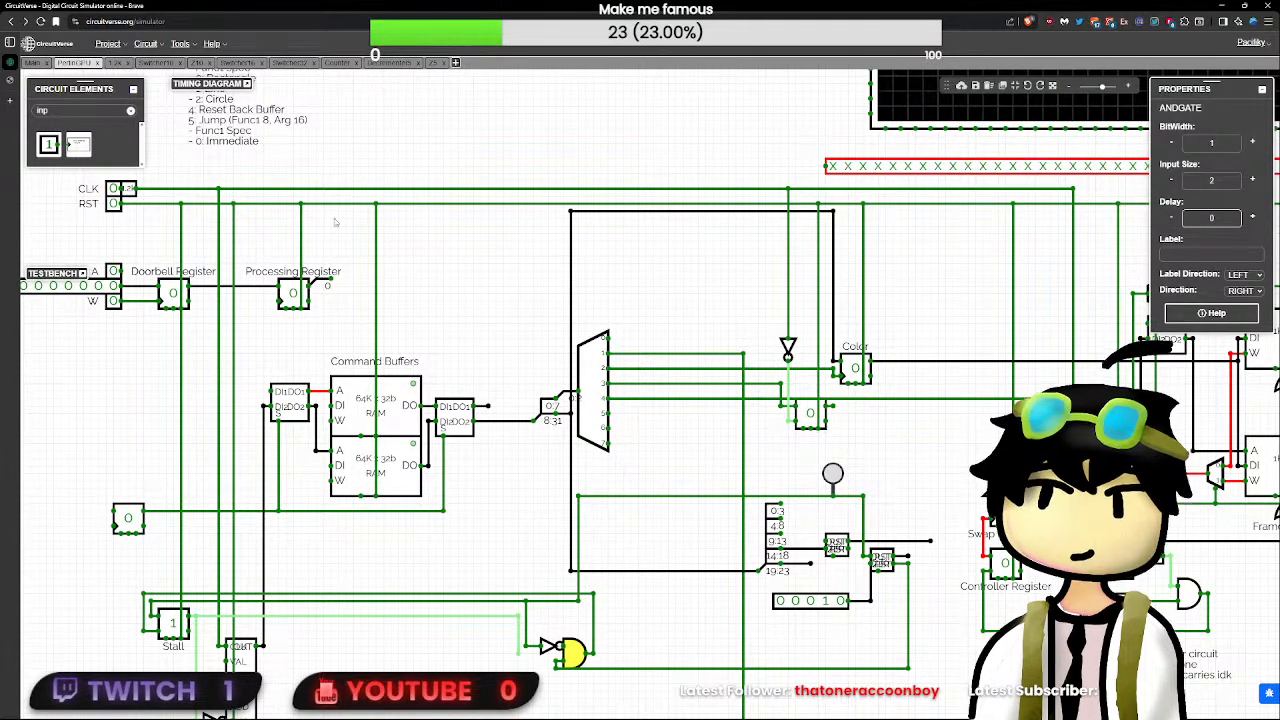
# - Toggle RST to clear the Stall flip-flop and pulse the button to test the two-input gate
pyautogui.click(114, 203)
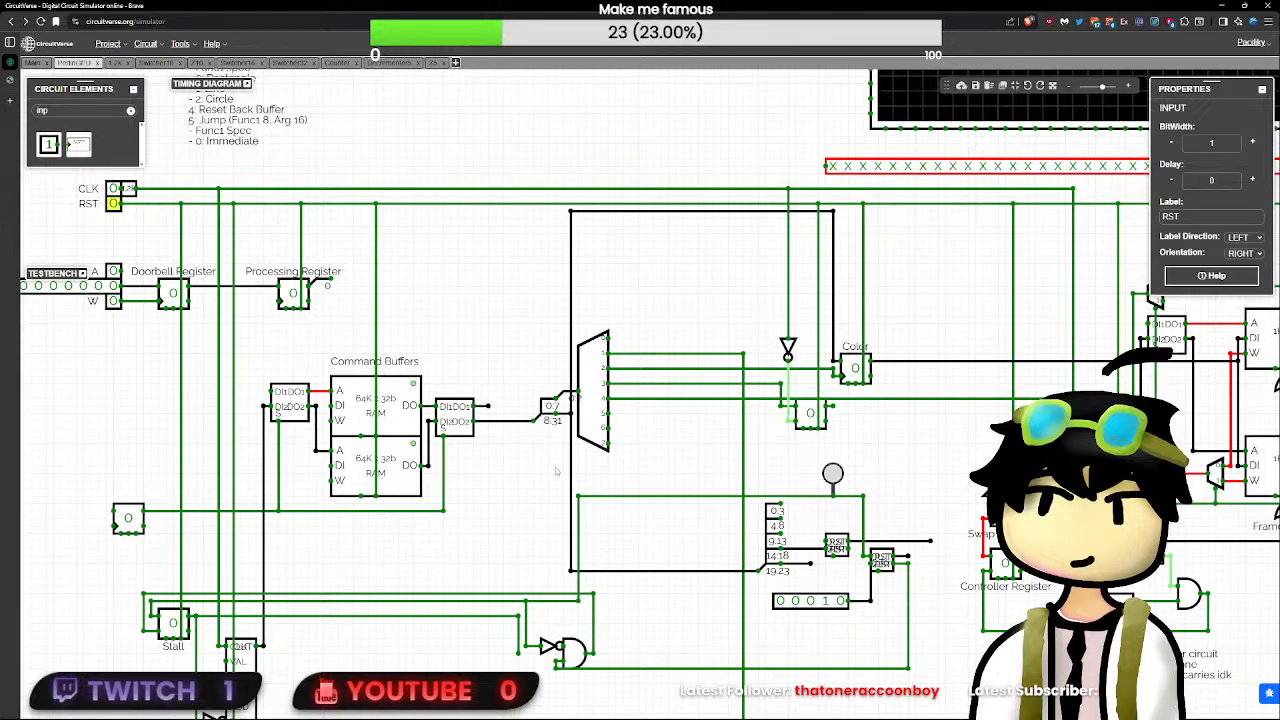
pyautogui.click(833, 474)
pyautogui.click(833, 474)
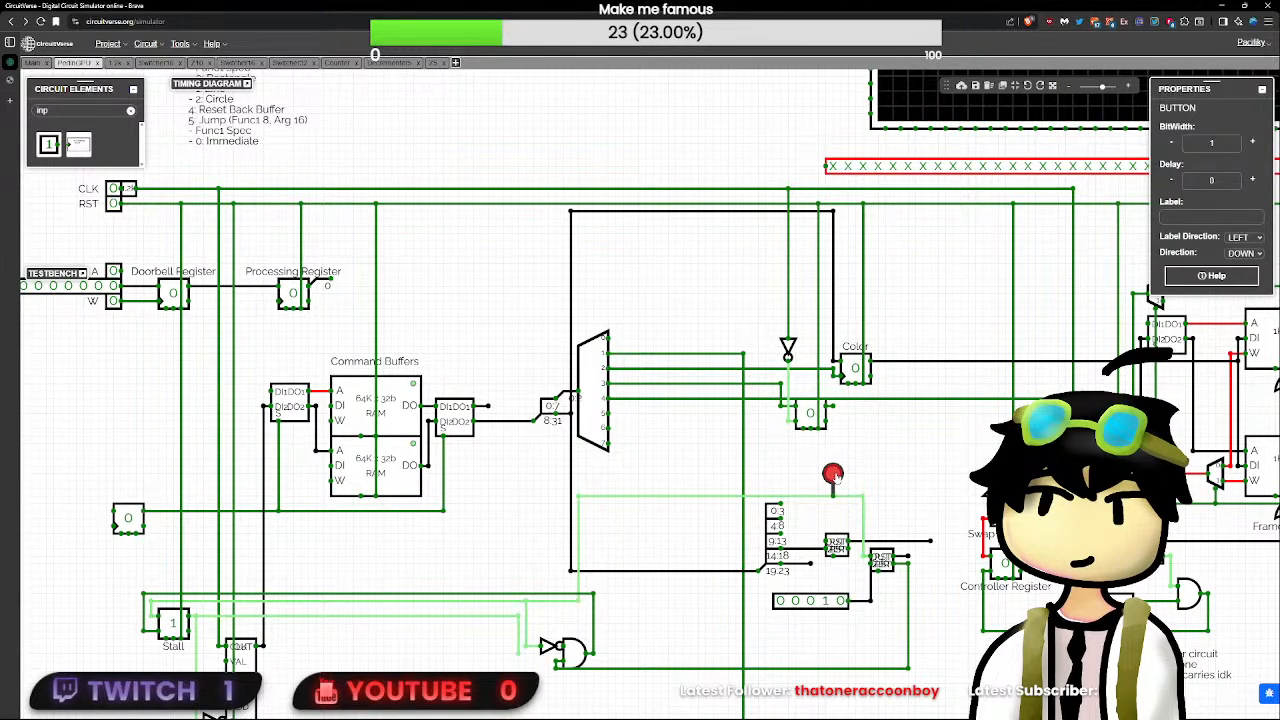
# - Delete the leftover wire between the Stall flip-flop's output and the AND gate, and the 5-bit test input
pyautogui.click(521, 616)
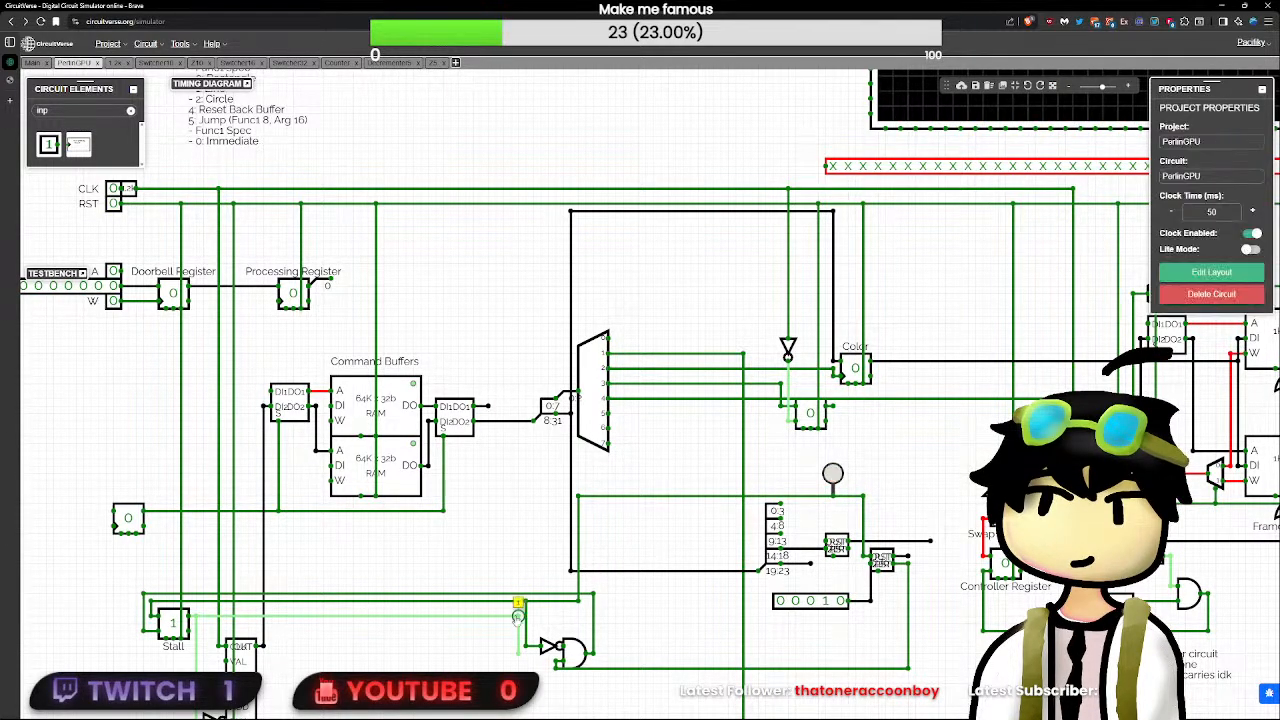
pyautogui.click(575, 655)
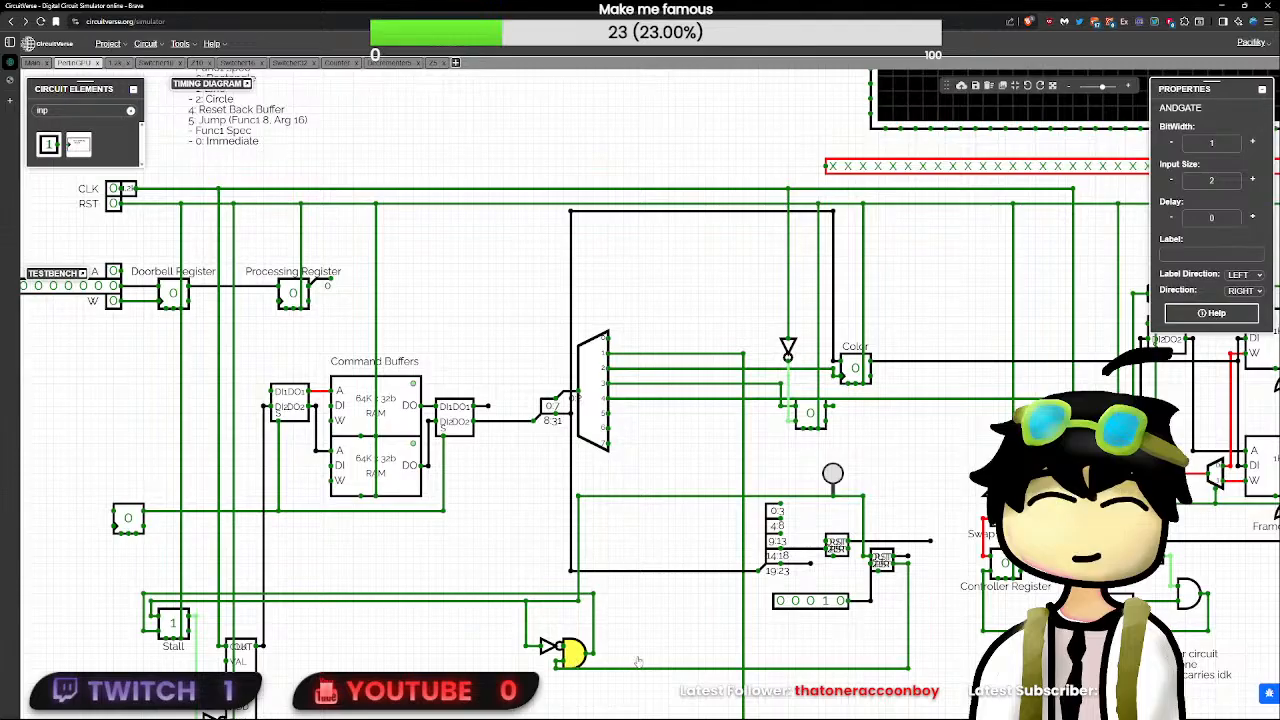
pyautogui.click(646, 656)
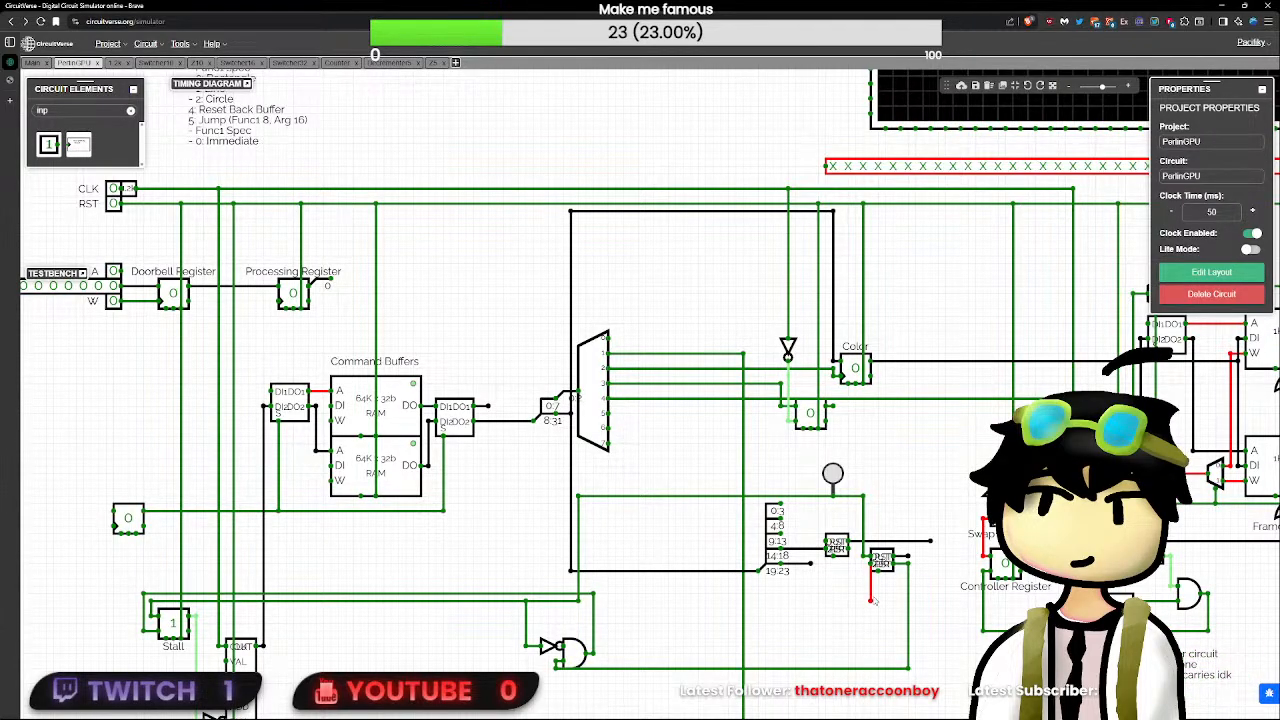
# - Reconnect the splitter's lowest output to the second decrementer in place of the test wire, and pulse the button to test the stall logic
pyautogui.click(871, 600)
pyautogui.press('Delete')
pyautogui.moveTo(815, 572); pyautogui.dragTo(861, 575)
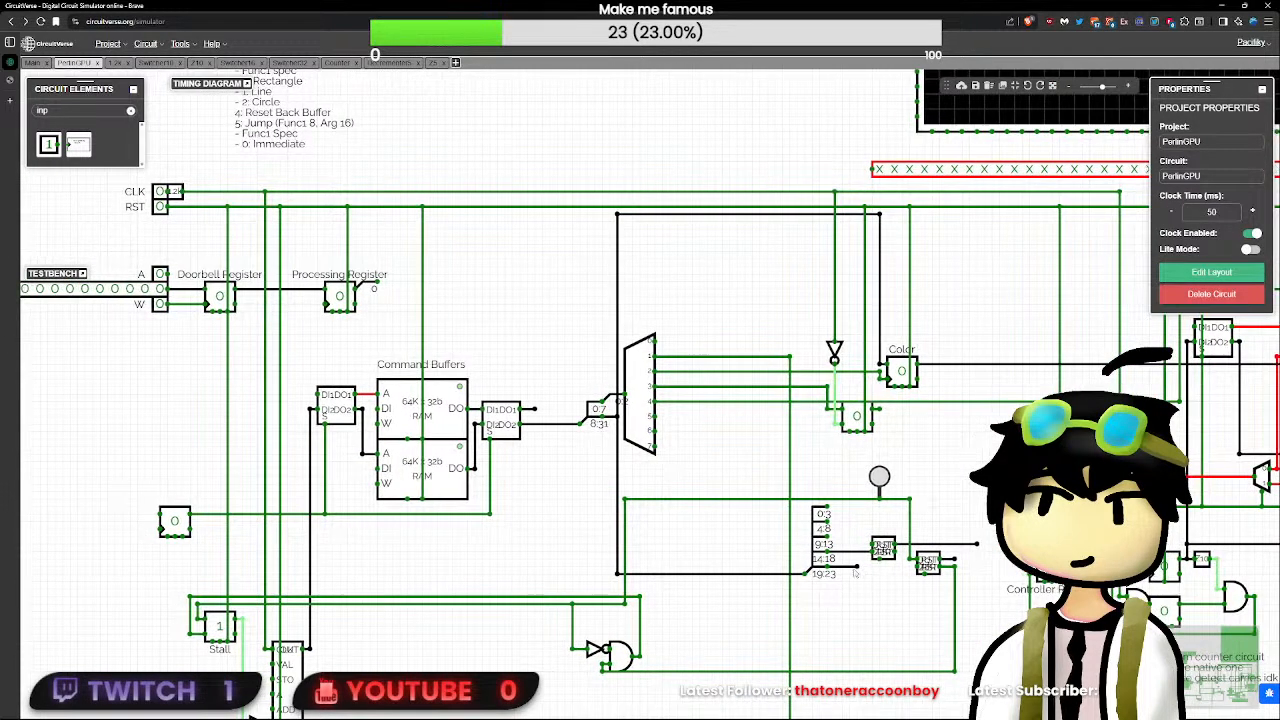
pyautogui.click(867, 647)
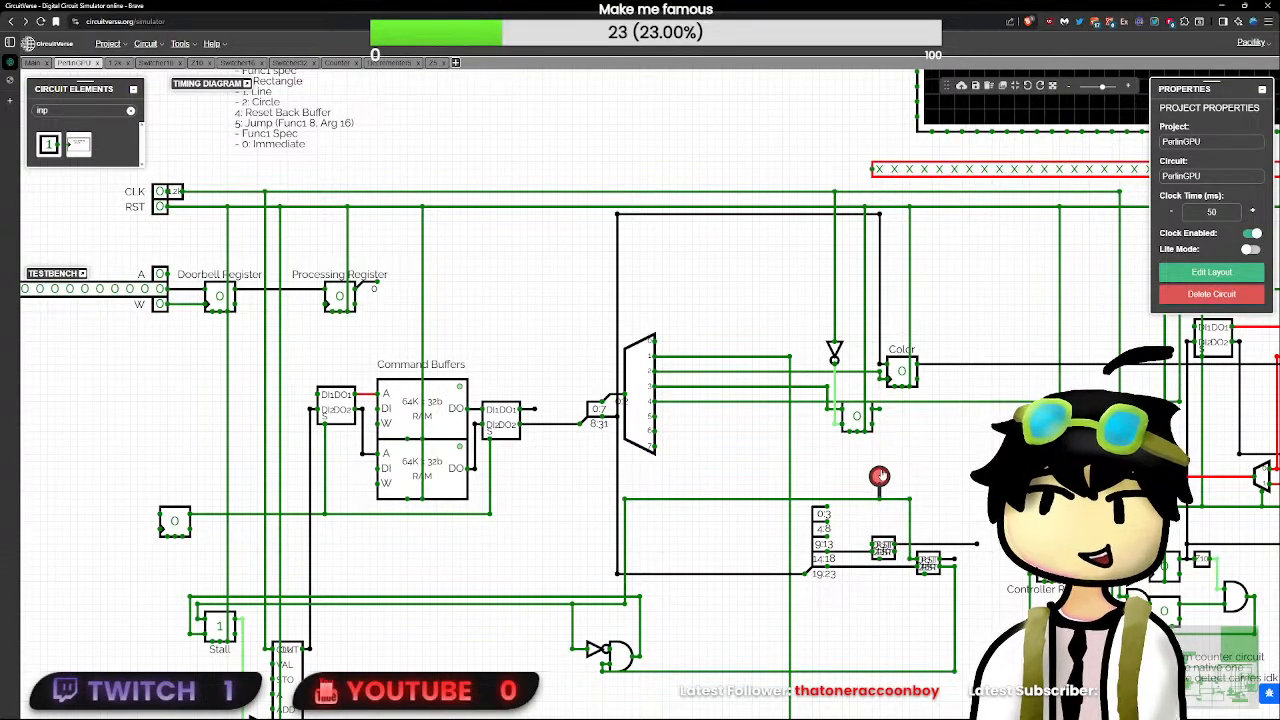
pyautogui.click(879, 476)
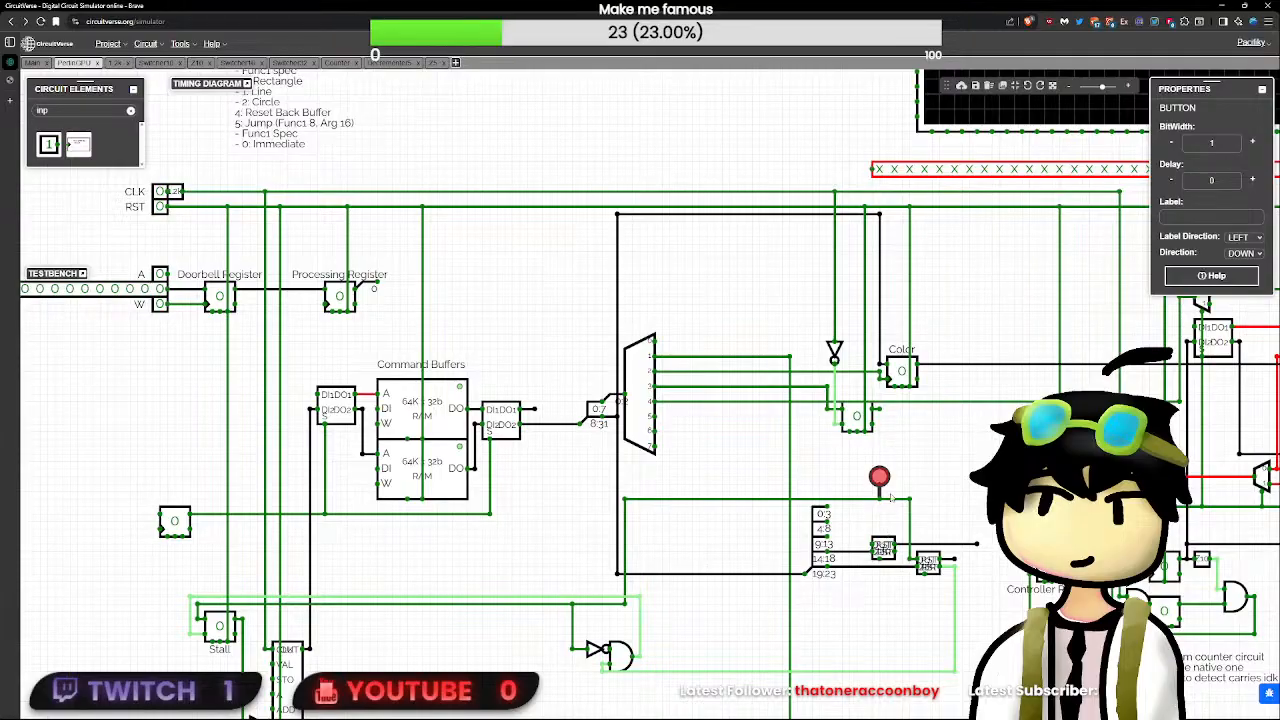
# - Delete the test button and rewire the draw flip-flop's output to the line feeding the Stall flip-flop and second decrementer
pyautogui.click(878, 411)
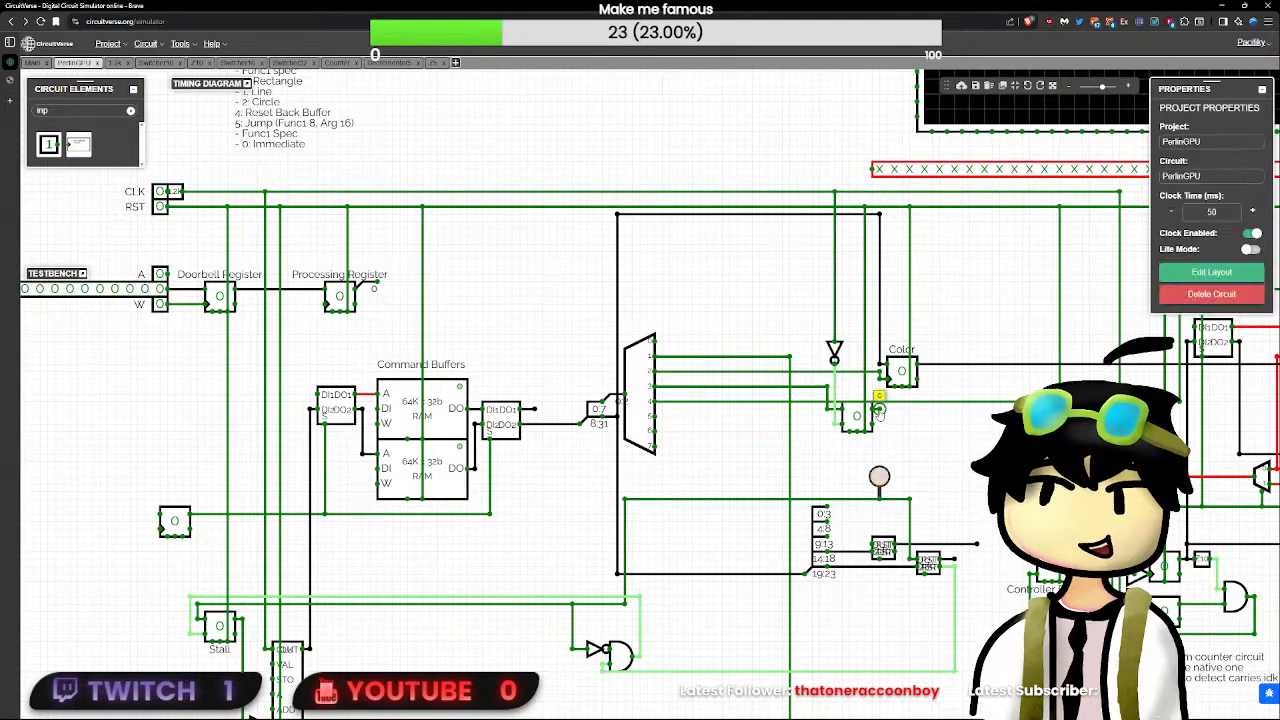
pyautogui.click(880, 477)
pyautogui.press('Delete')
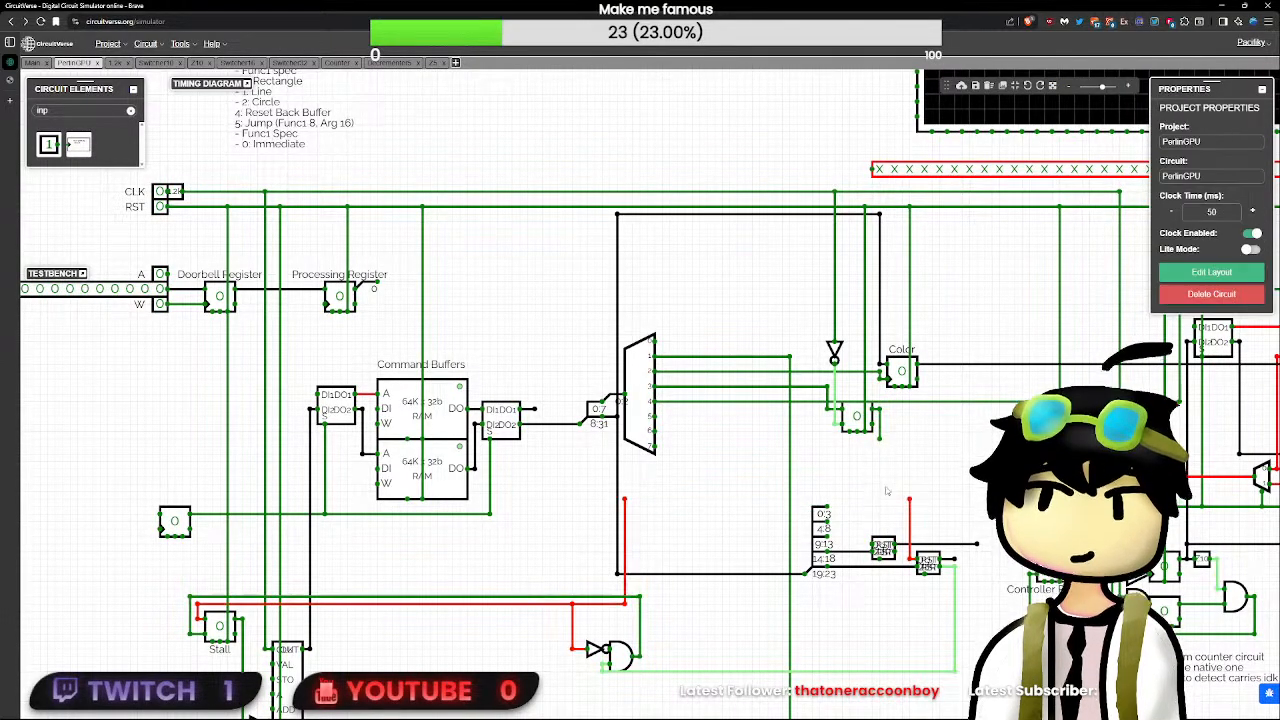
pyautogui.moveTo(909, 498); pyautogui.dragTo(624, 499)
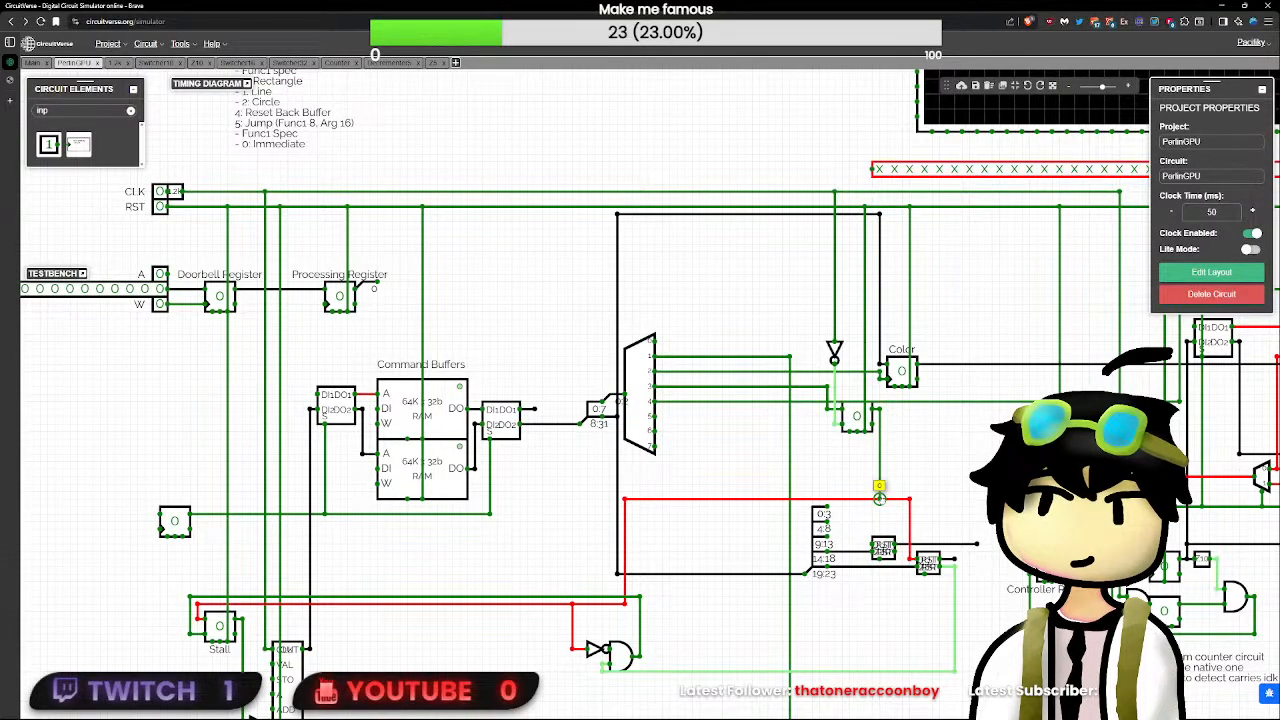
# - Draw a branch downward from the second decrementer's splitter wire, just below the first decrementer
pyautogui.click(928, 563)
pyautogui.click(880, 588)
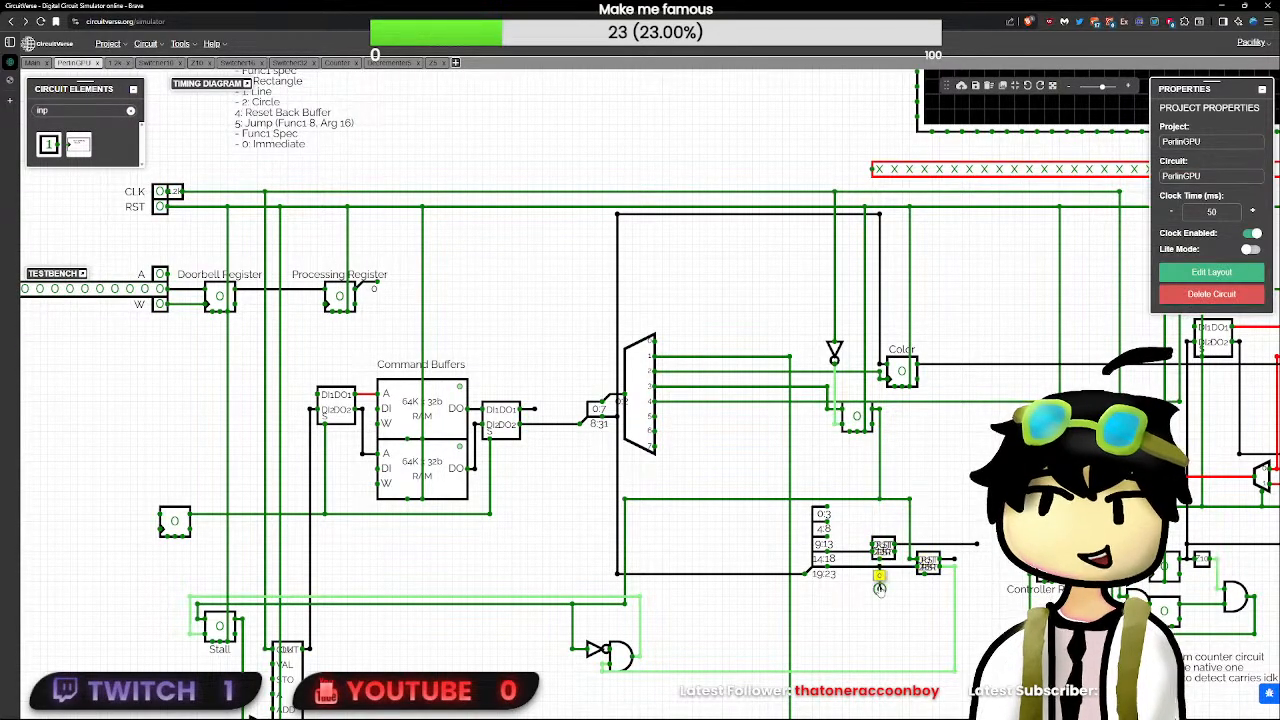
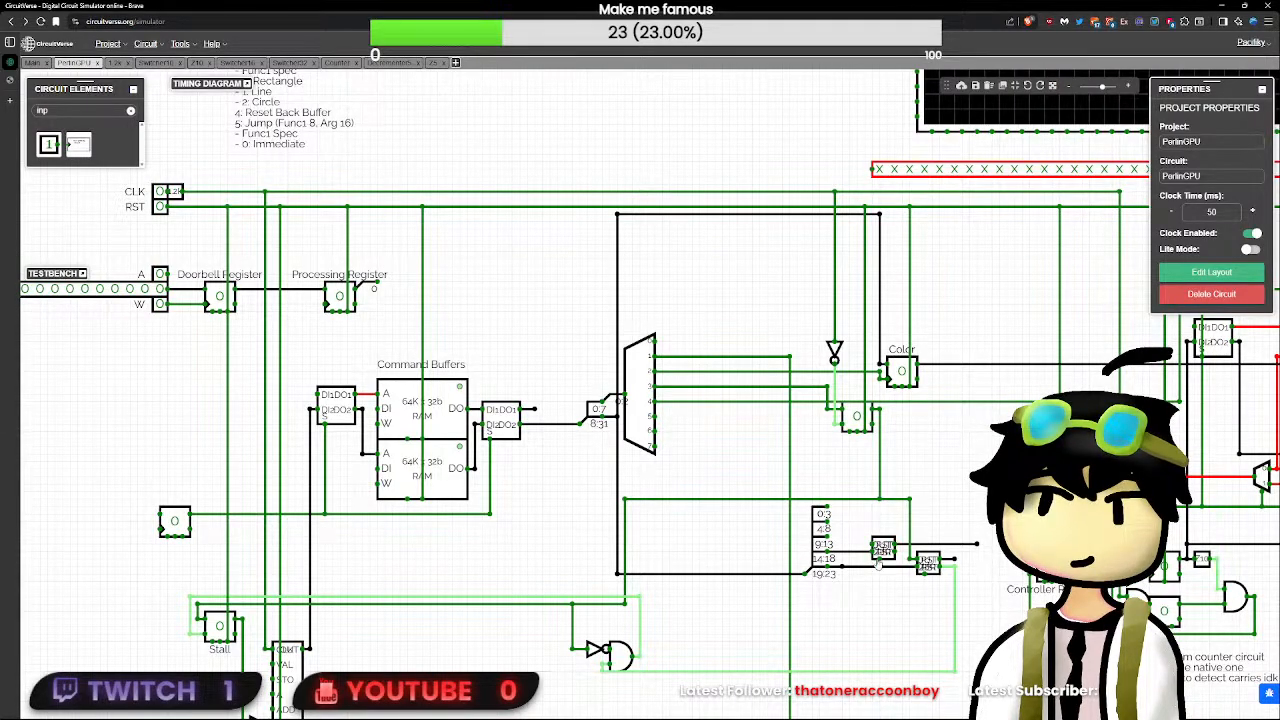
# - Shift the first decrementer closer to the splitter, and wire its zero output to the second decrementer's bottom pin and its own upper input
pyautogui.scroll(3, 879, 566)
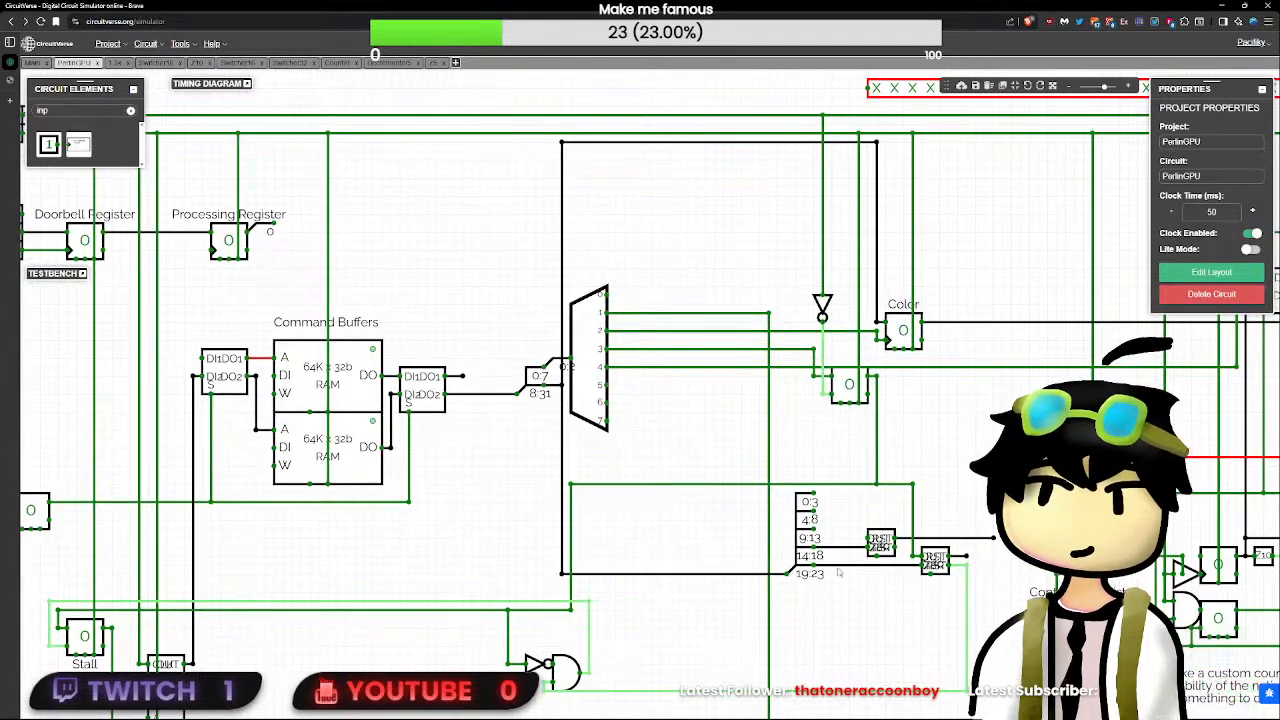
pyautogui.scroll(2, 920, 582)
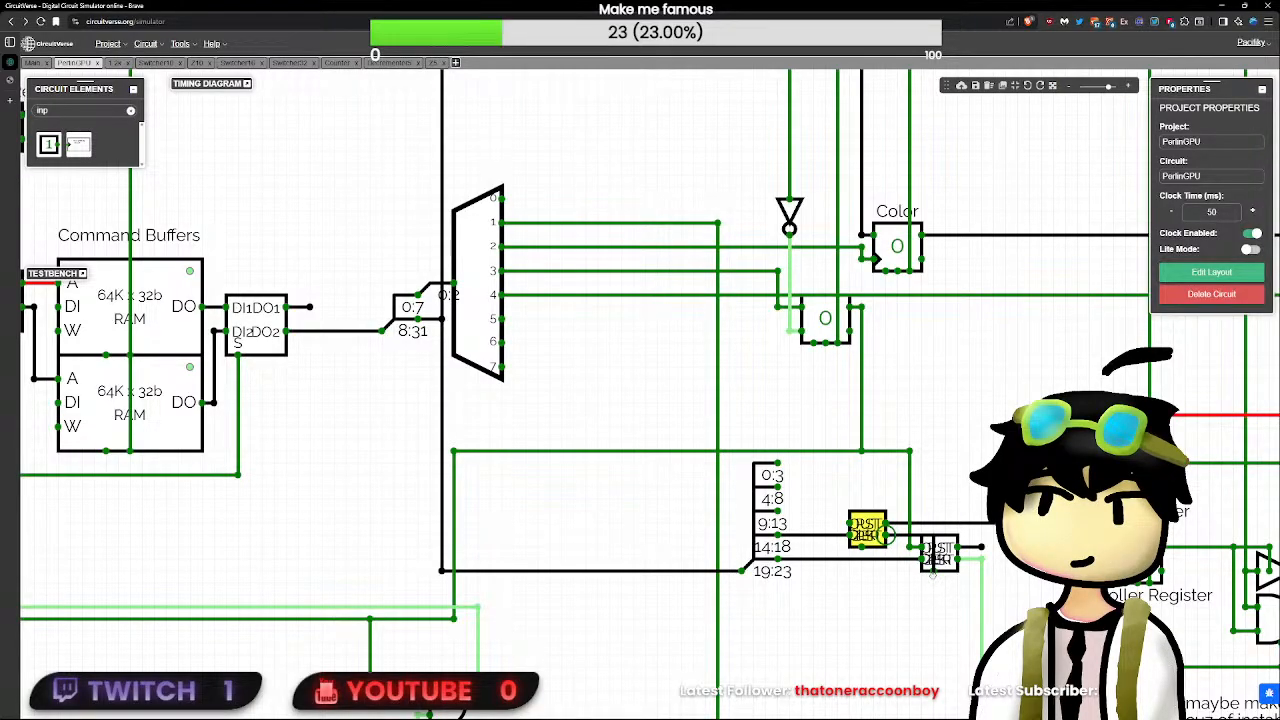
pyautogui.moveTo(866, 528); pyautogui.dragTo(837, 549)
pyautogui.click(886, 541)
pyautogui.scroll(3, 896, 580)
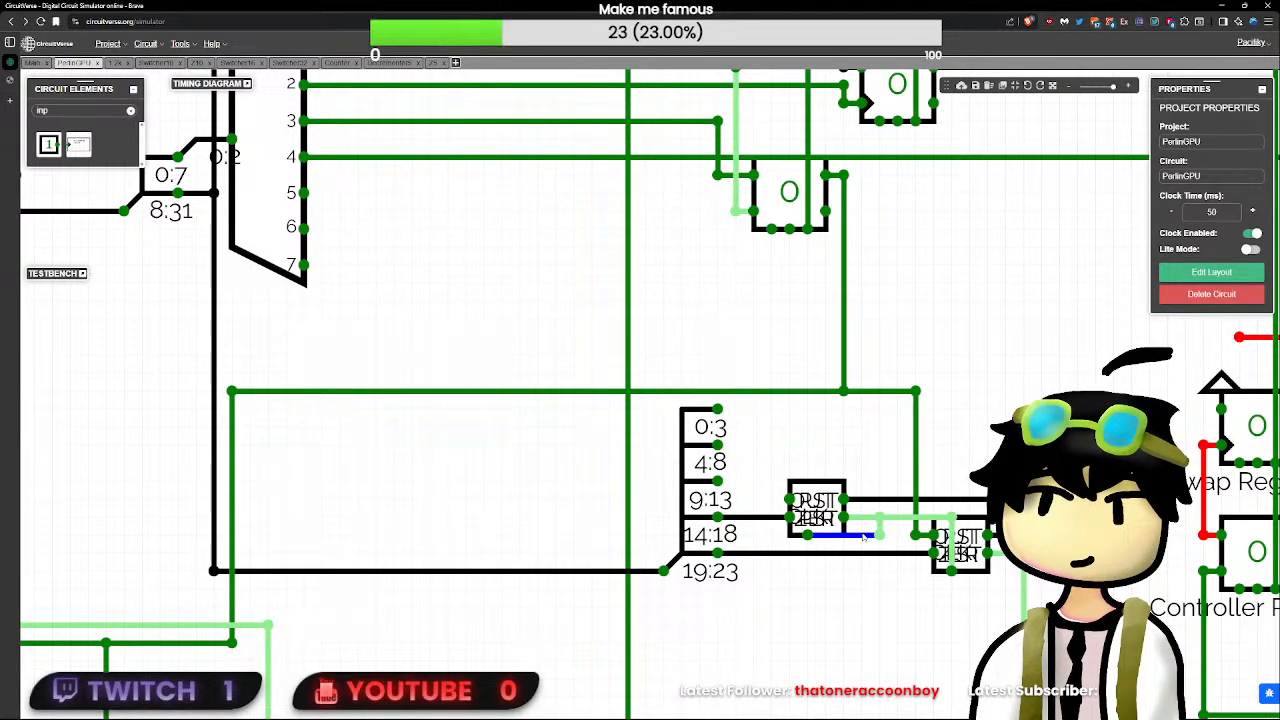
pyautogui.moveTo(879, 517)
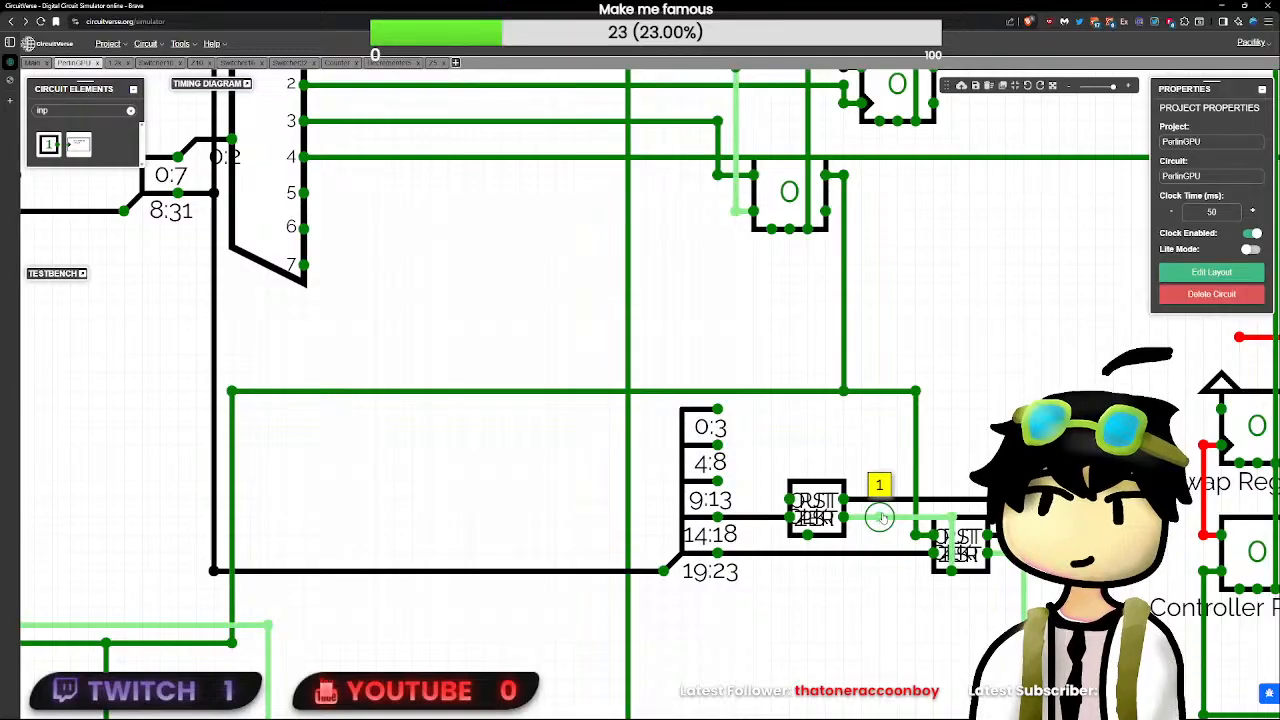
pyautogui.moveTo(879, 517); pyautogui.dragTo(770, 482)
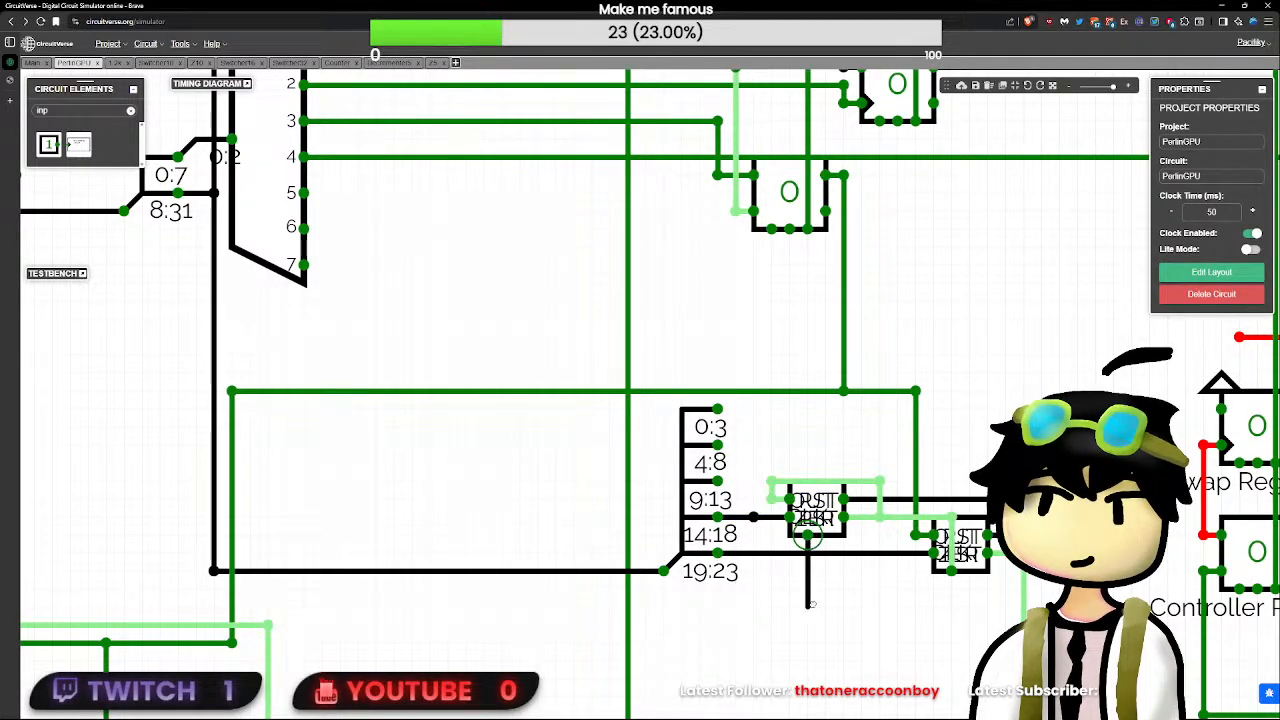
pyautogui.hotkey('ctrl', 'z')
pyautogui.moveTo(812, 604); pyautogui.dragTo(815, 624)
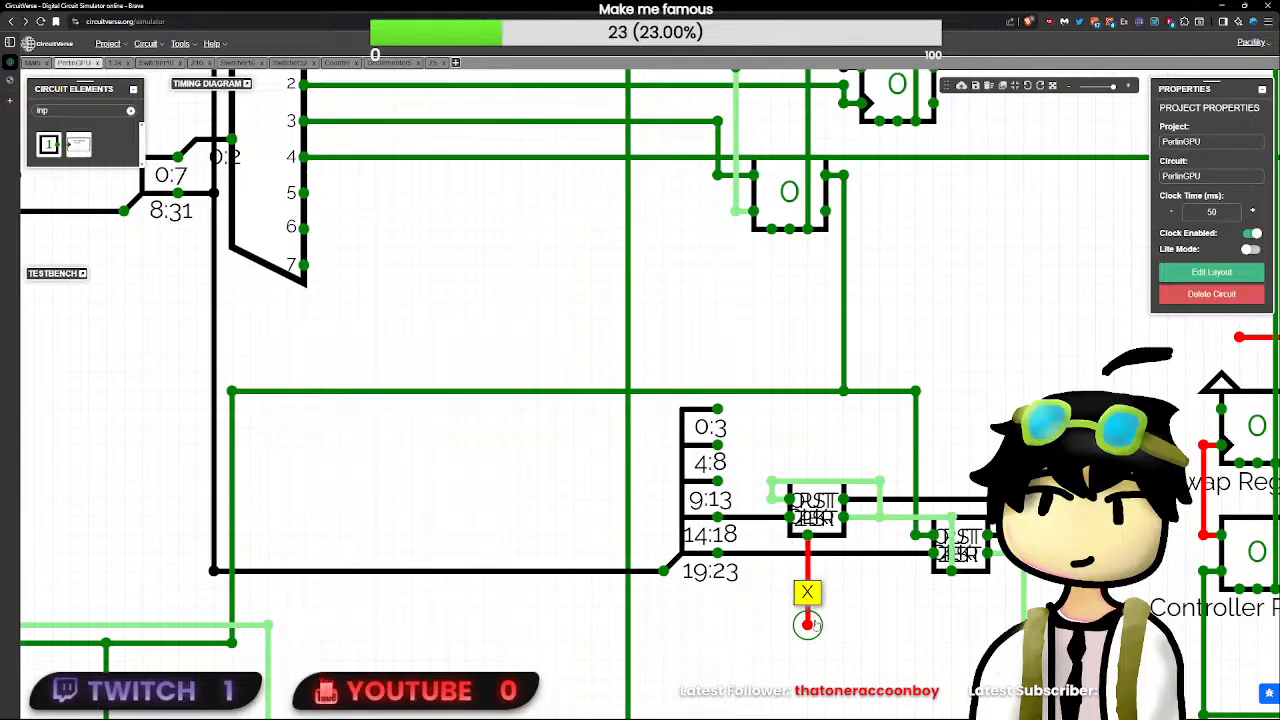
pyautogui.hotkey('ctrl', 'z')
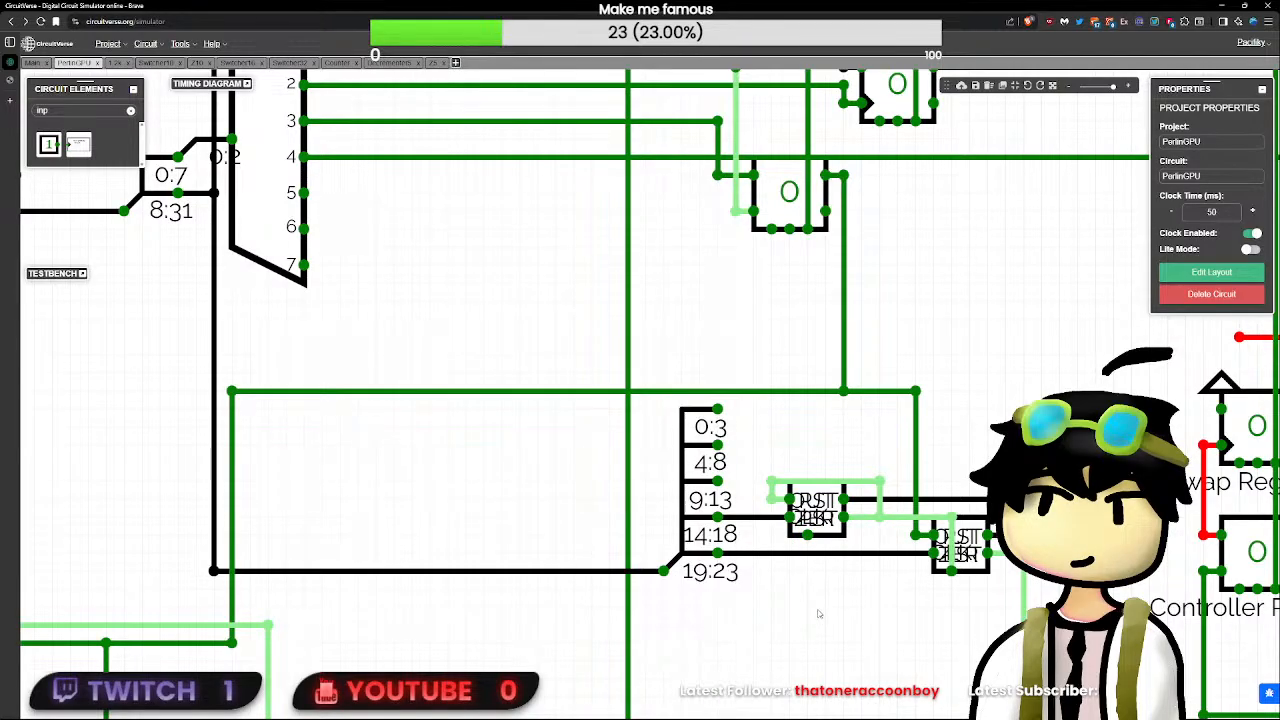
pyautogui.scroll(-8, 819, 614)
pyautogui.moveTo(826, 611); pyautogui.dragTo(778, 651)
pyautogui.scroll(-5, 780, 652)
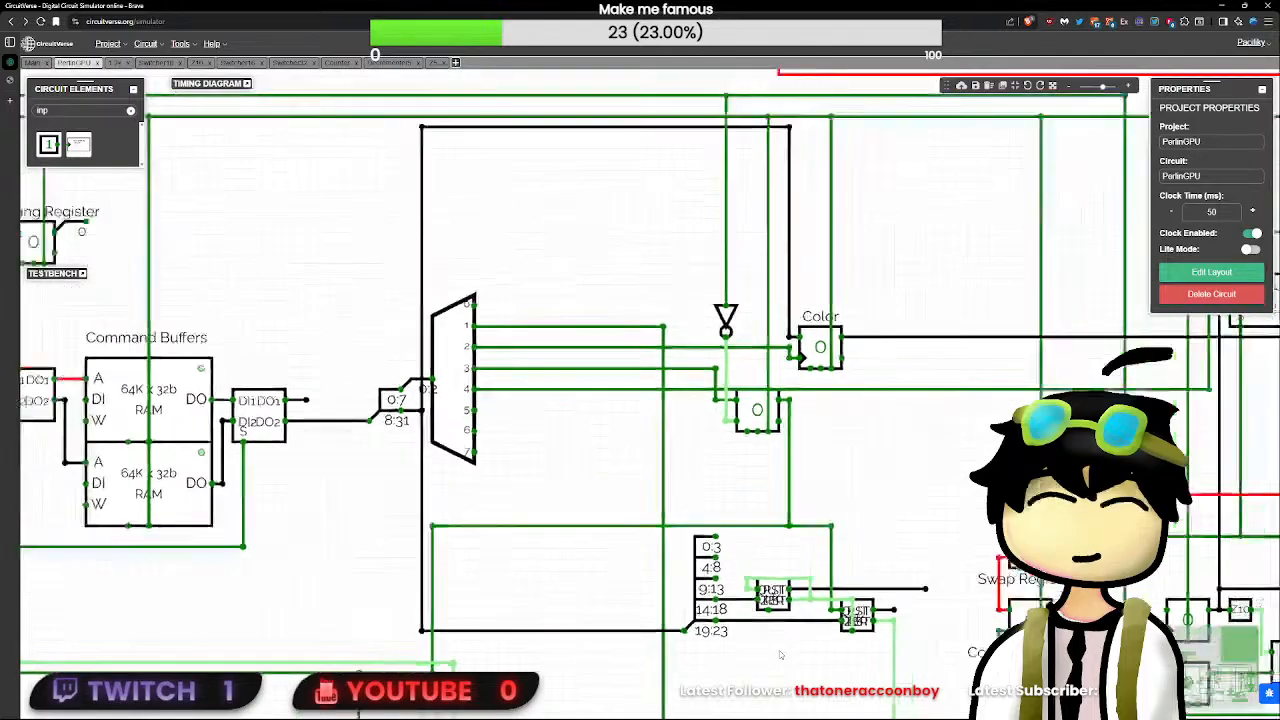
pyautogui.scroll(4, 779, 650)
pyautogui.scroll(2, 779, 650)
# - Add a buffer, orient it downward, and place it directly above the first decrementer
pyautogui.click(769, 592)
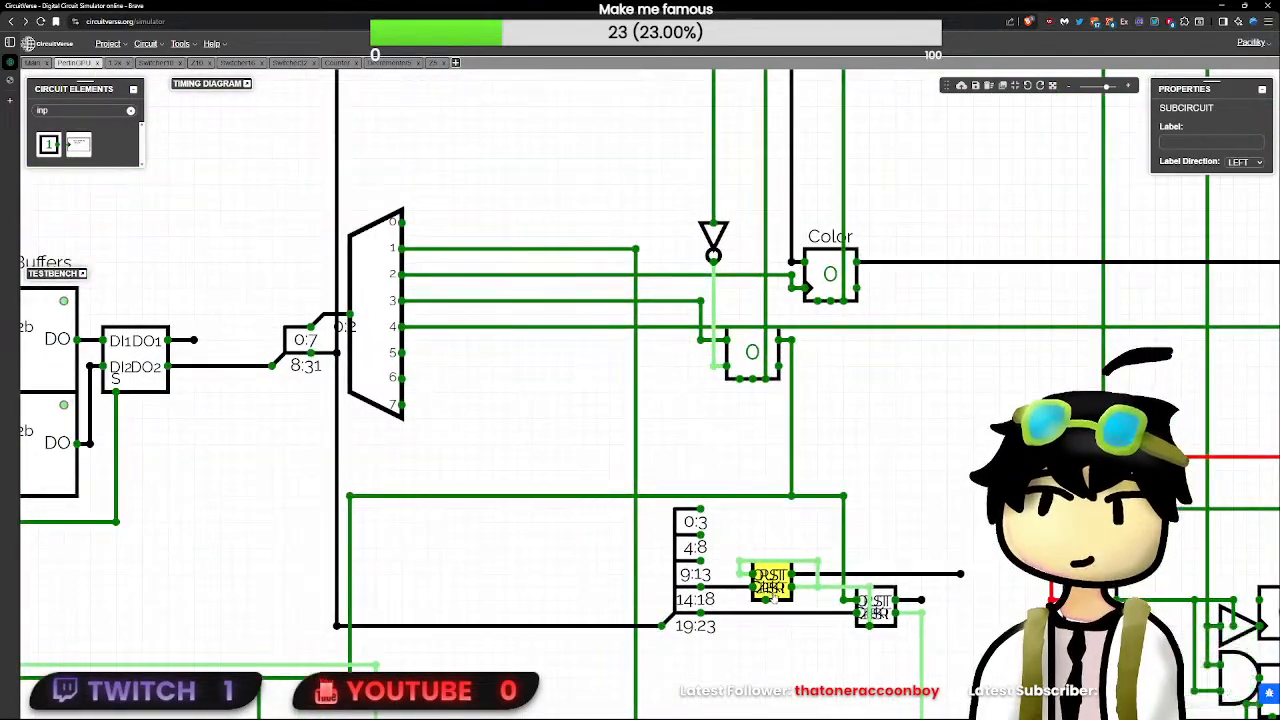
pyautogui.click(766, 600)
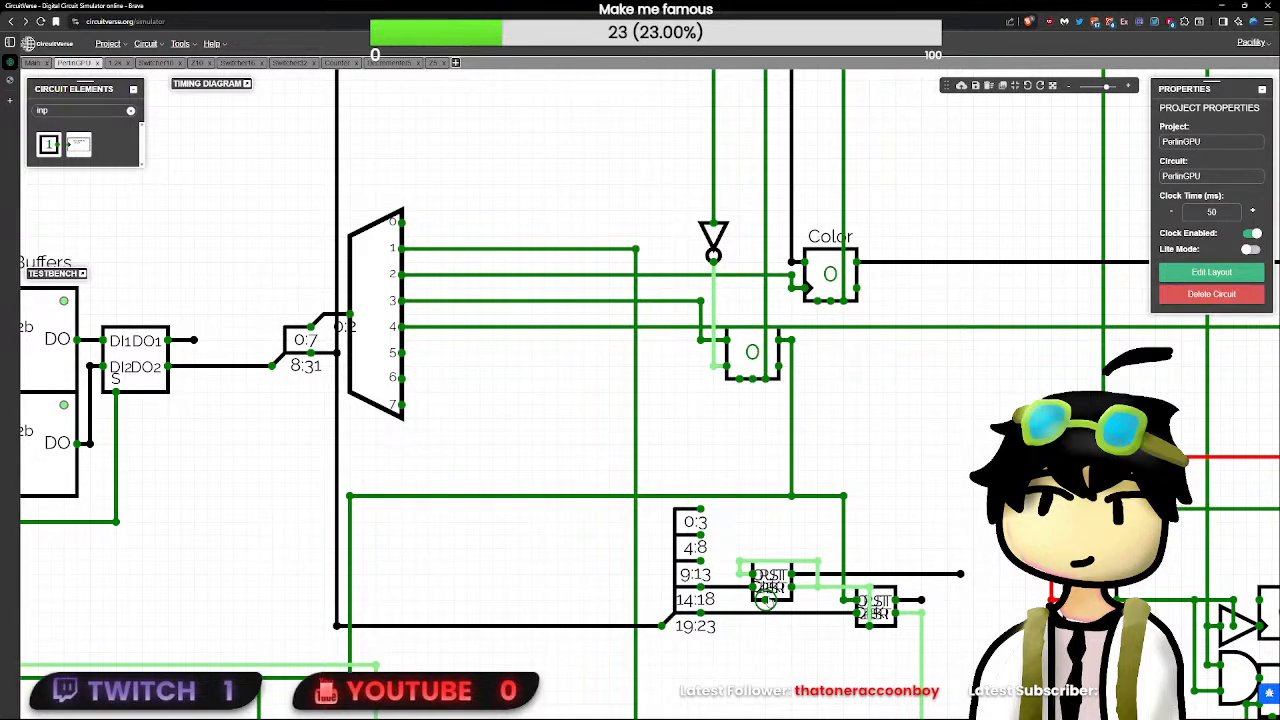
pyautogui.doubleClick(110, 114)
pyautogui.write('buf')
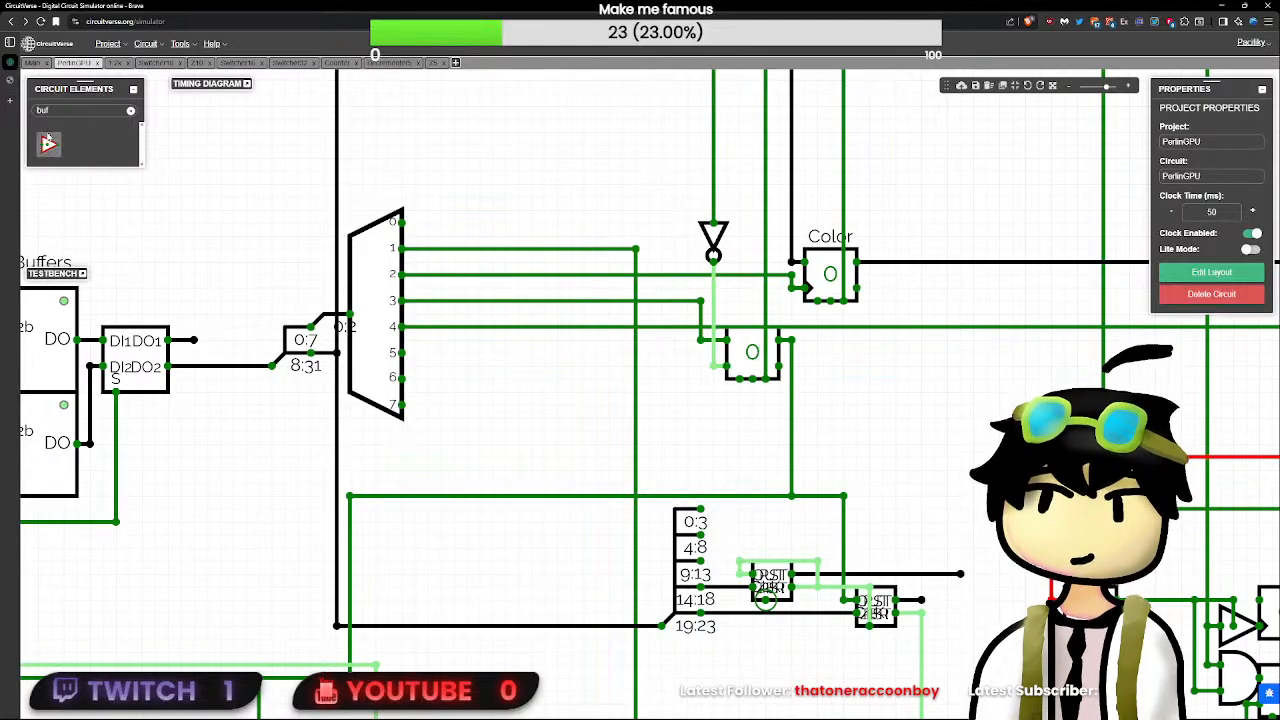
pyautogui.click(48, 142)
pyautogui.click(766, 664)
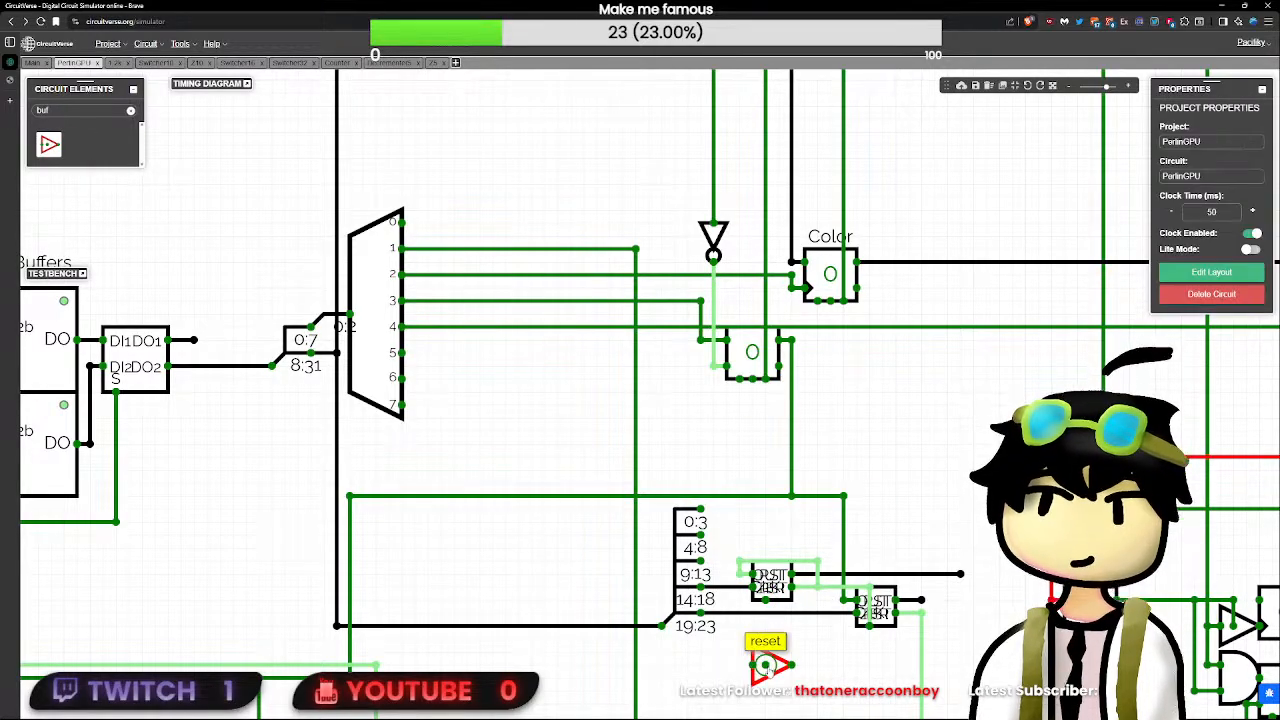
pyautogui.click(769, 665)
pyautogui.press('Up')
pyautogui.press('Down')
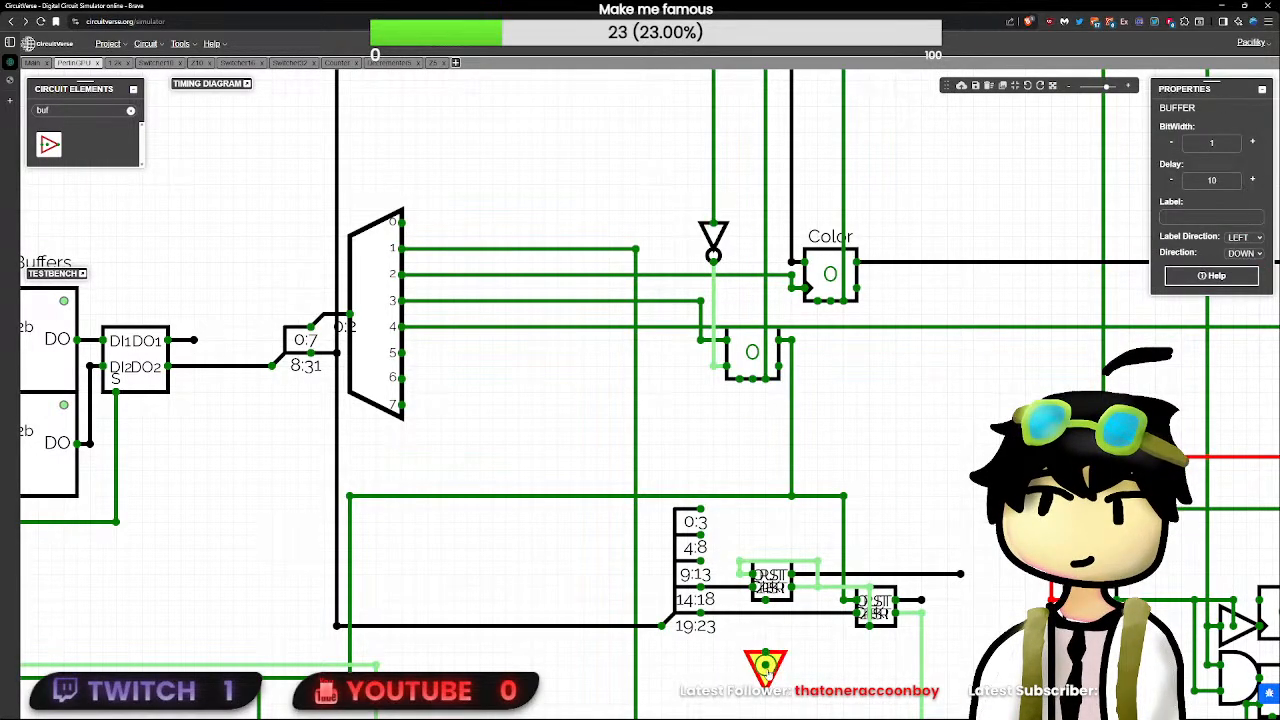
pyautogui.moveTo(766, 664); pyautogui.dragTo(765, 523)
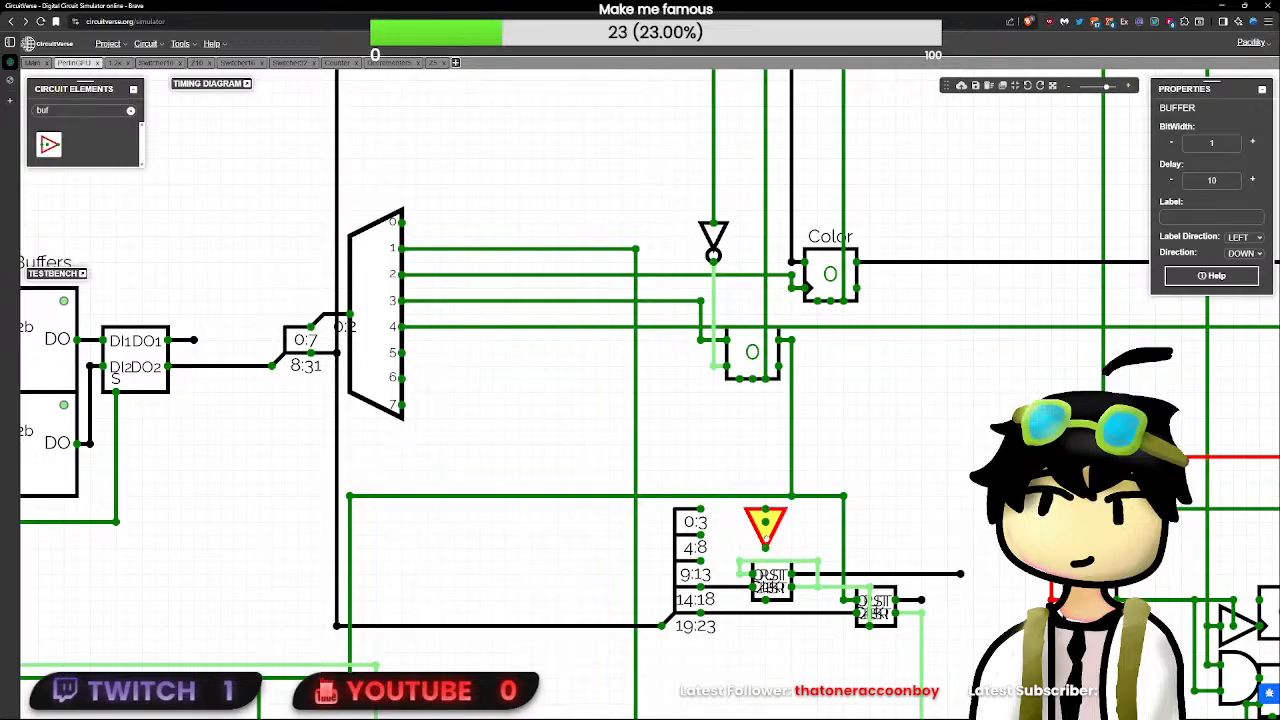
# - Wire the first decrementer's bottom pin to the buffer's output and set the buffer's delay to 1
pyautogui.click(766, 600)
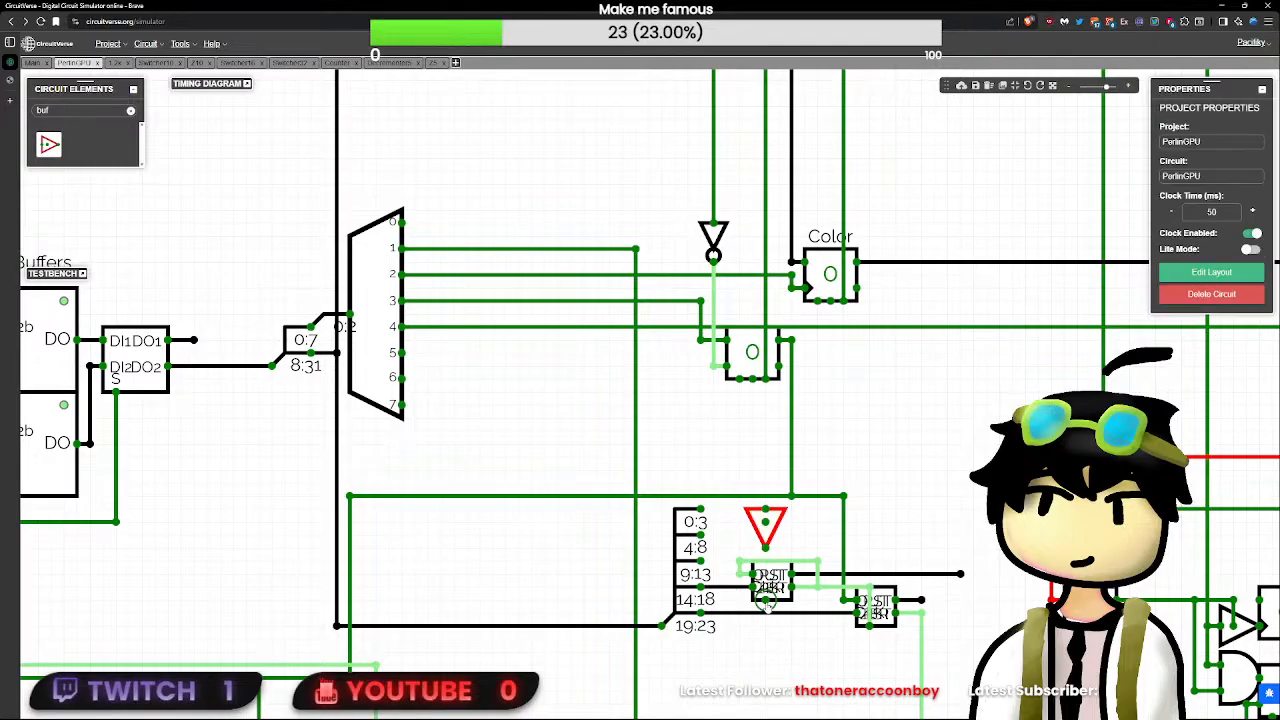
pyautogui.click(776, 538)
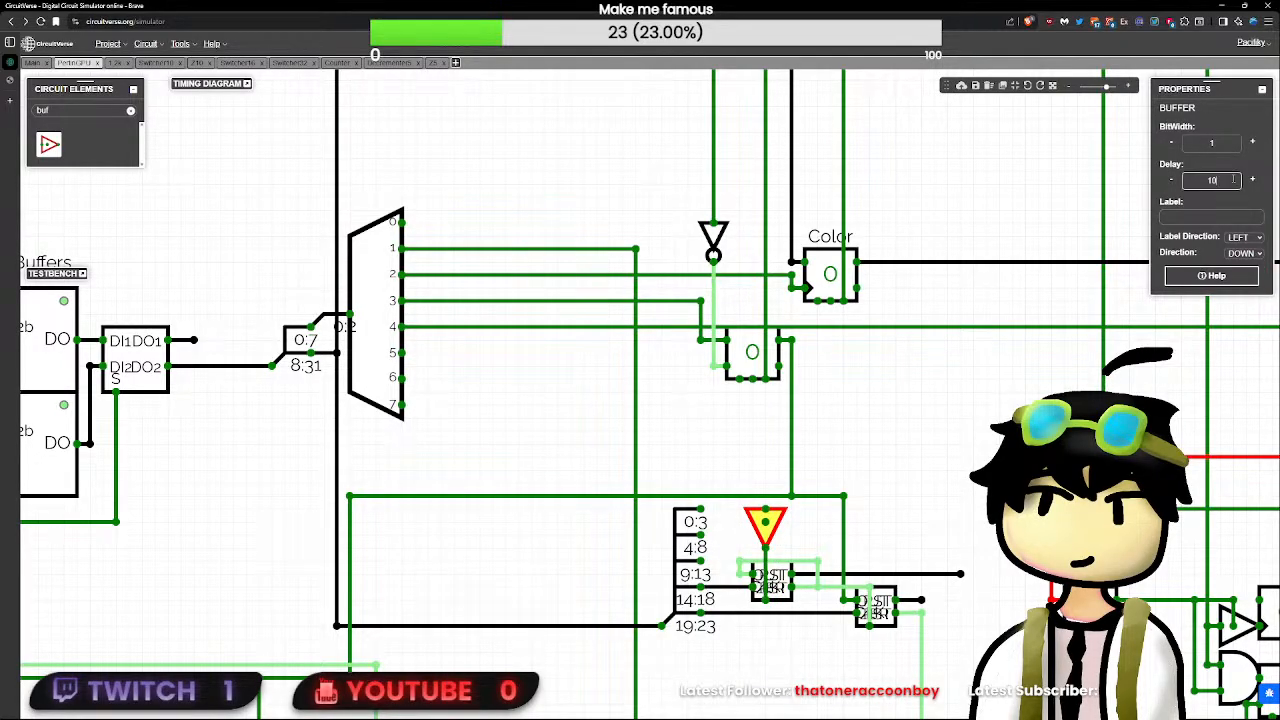
pyautogui.click(810, 530)
# - Branch a wire off the CLK line and route it down to the buffer's input
pyautogui.moveTo(820, 548); pyautogui.dragTo(836, 641)
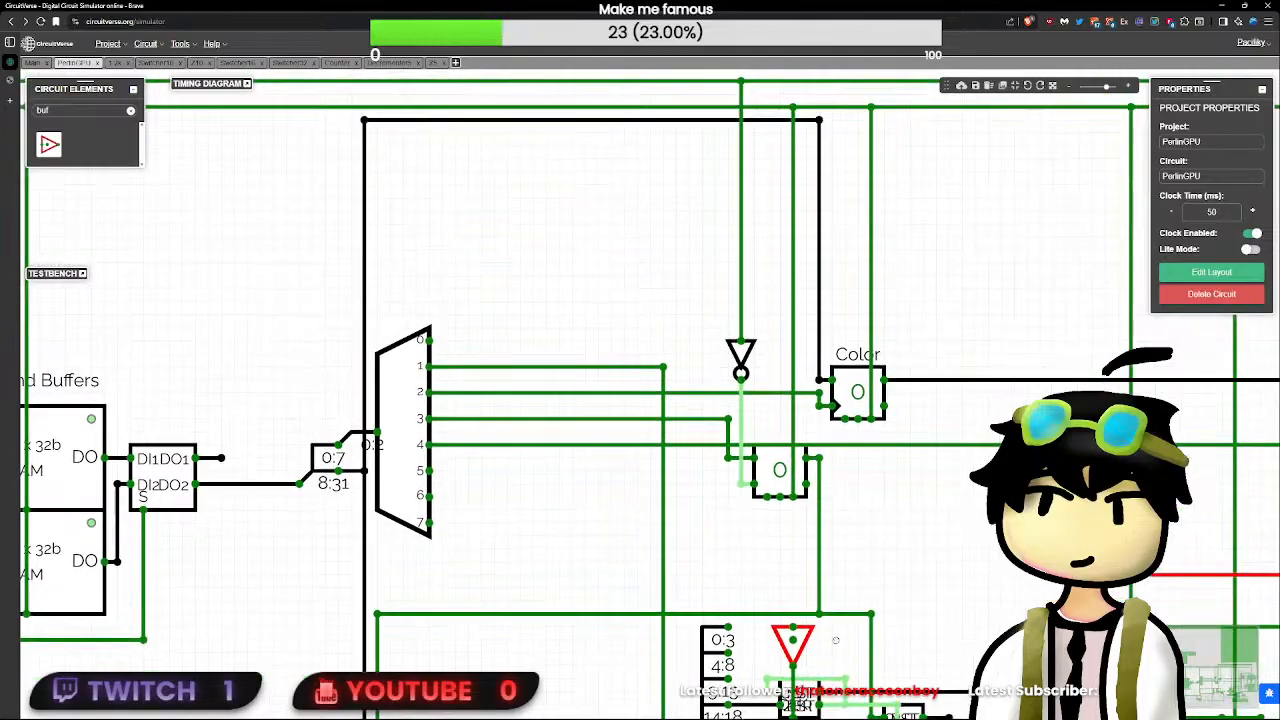
pyautogui.scroll(-3, 836, 641)
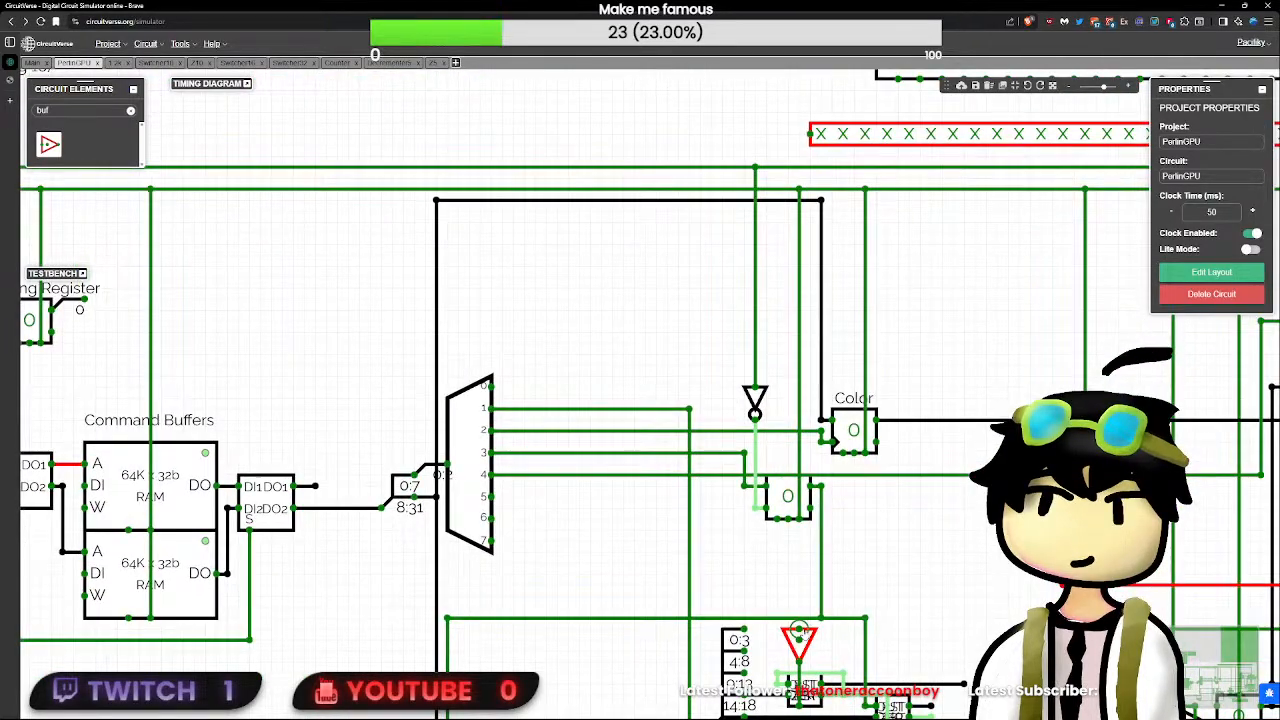
pyautogui.scroll(-1, 716, 229)
pyautogui.scroll(-2, 716, 229)
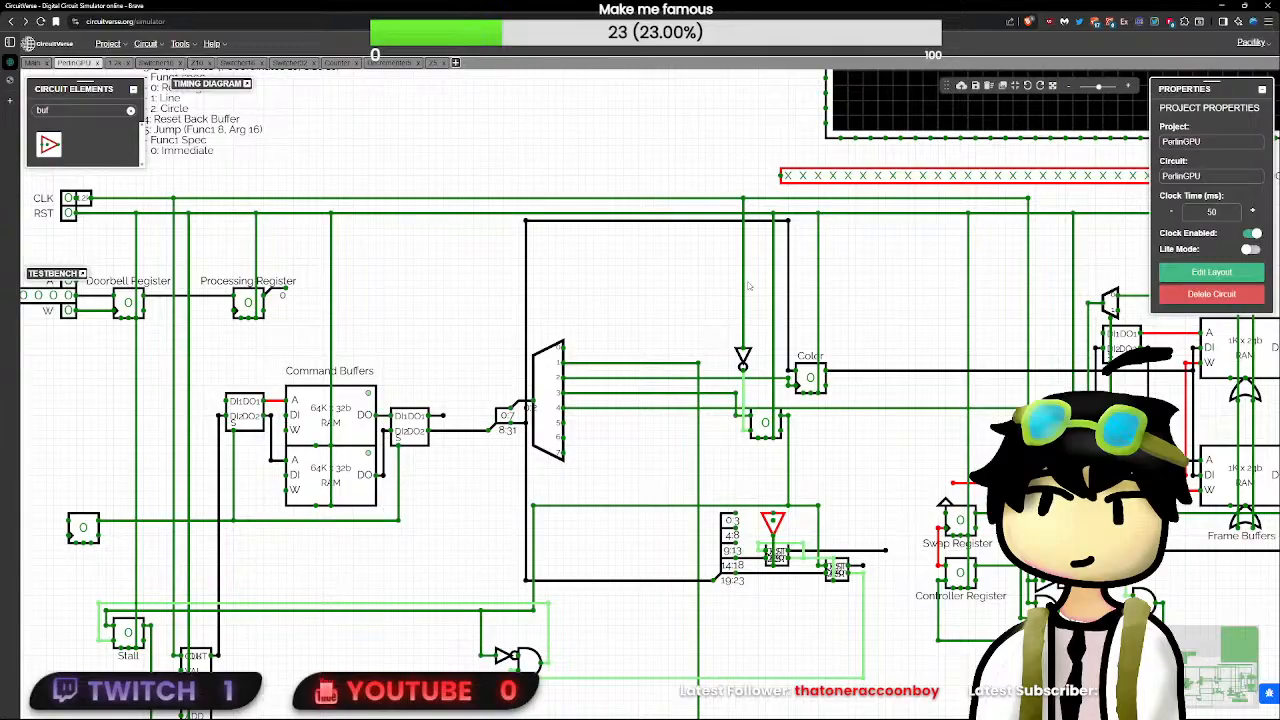
pyautogui.scroll(2, 746, 325)
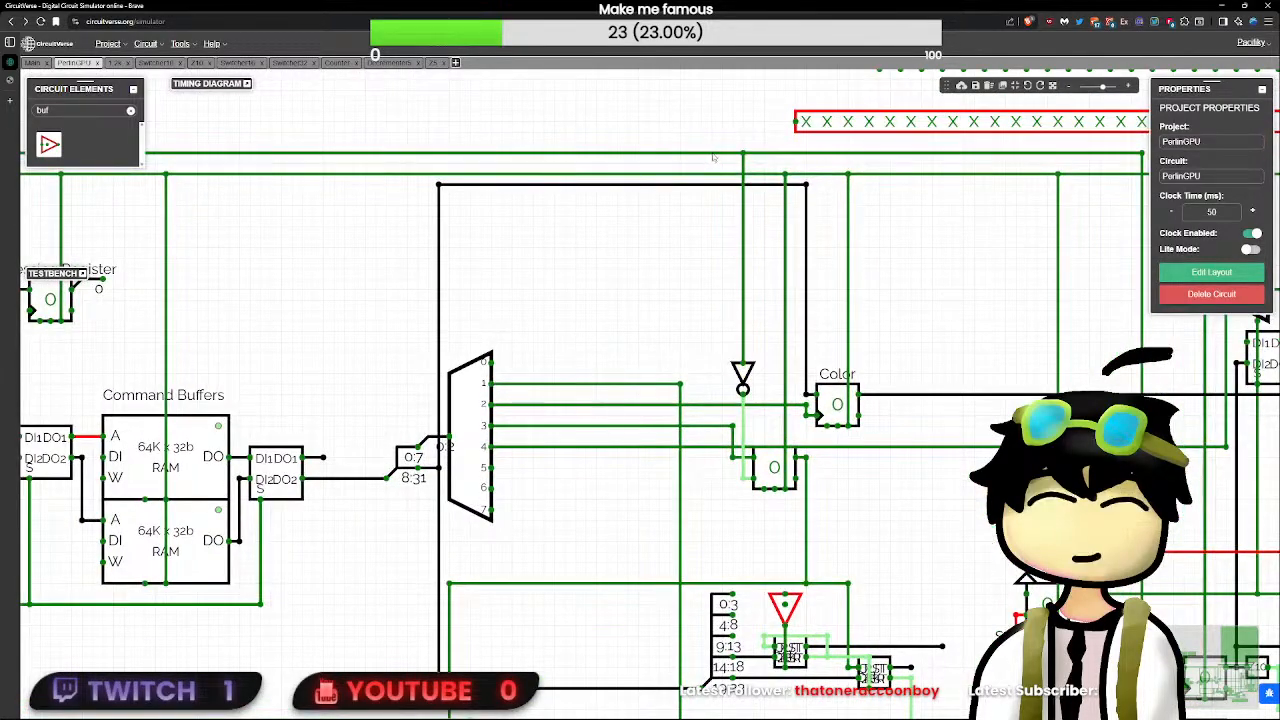
pyautogui.moveTo(711, 153); pyautogui.dragTo(709, 568)
pyautogui.moveTo(720, 455)
pyautogui.mouseDown()
pyautogui.moveTo(720, 170)
pyautogui.moveTo(723, 282)
pyautogui.moveTo(766, 574)
pyautogui.moveTo(780, 592)
pyautogui.moveTo(785, 572)
pyautogui.mouseUp()
pyautogui.click(786, 598)
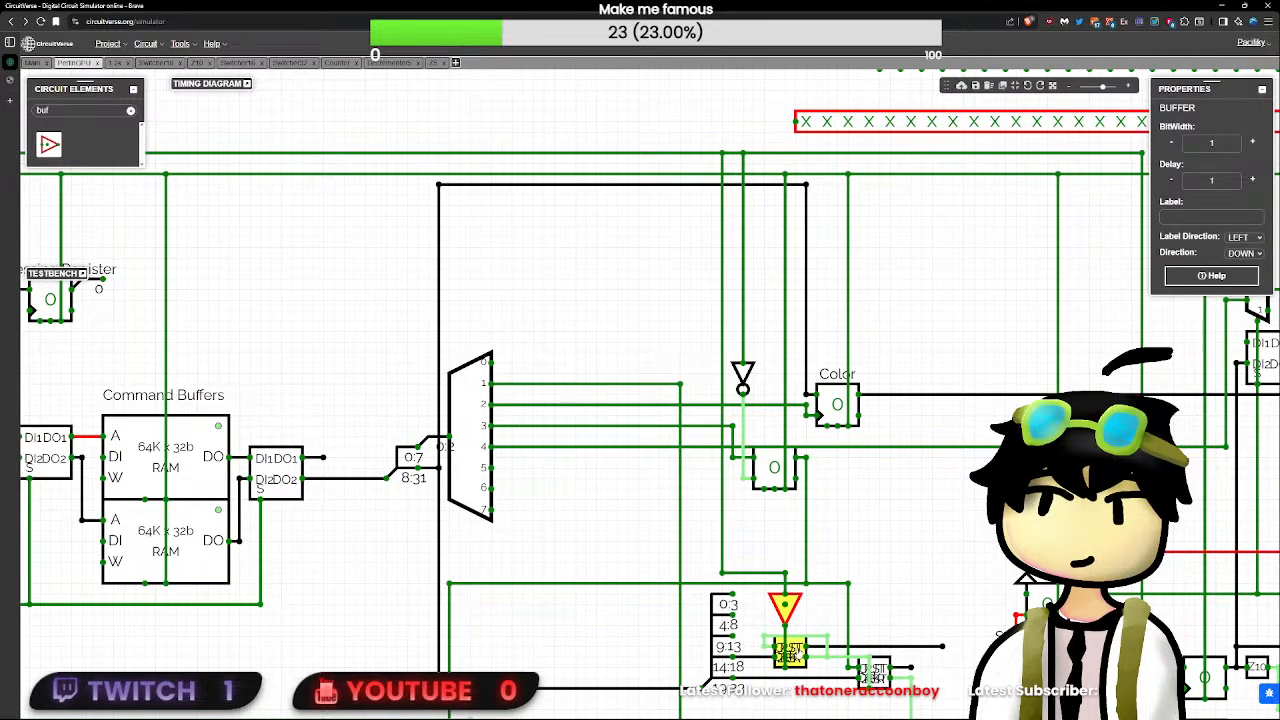
# - Open the first decrementer's Decrementer5 circuit and toggle its PST, RST and CLK inputs to check the preset and reset behaviour
pyautogui.click(805, 656)
pyautogui.click(797, 664)
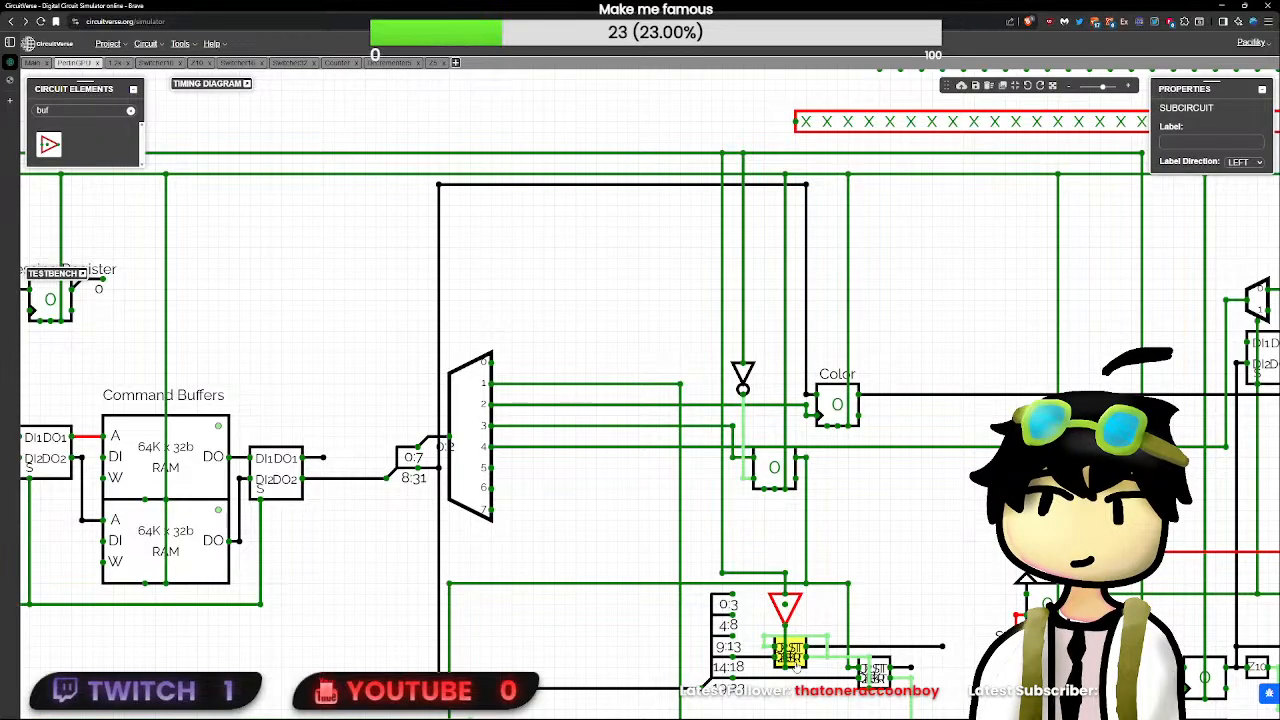
pyautogui.doubleClick(797, 664)
pyautogui.scroll(3, 691, 564)
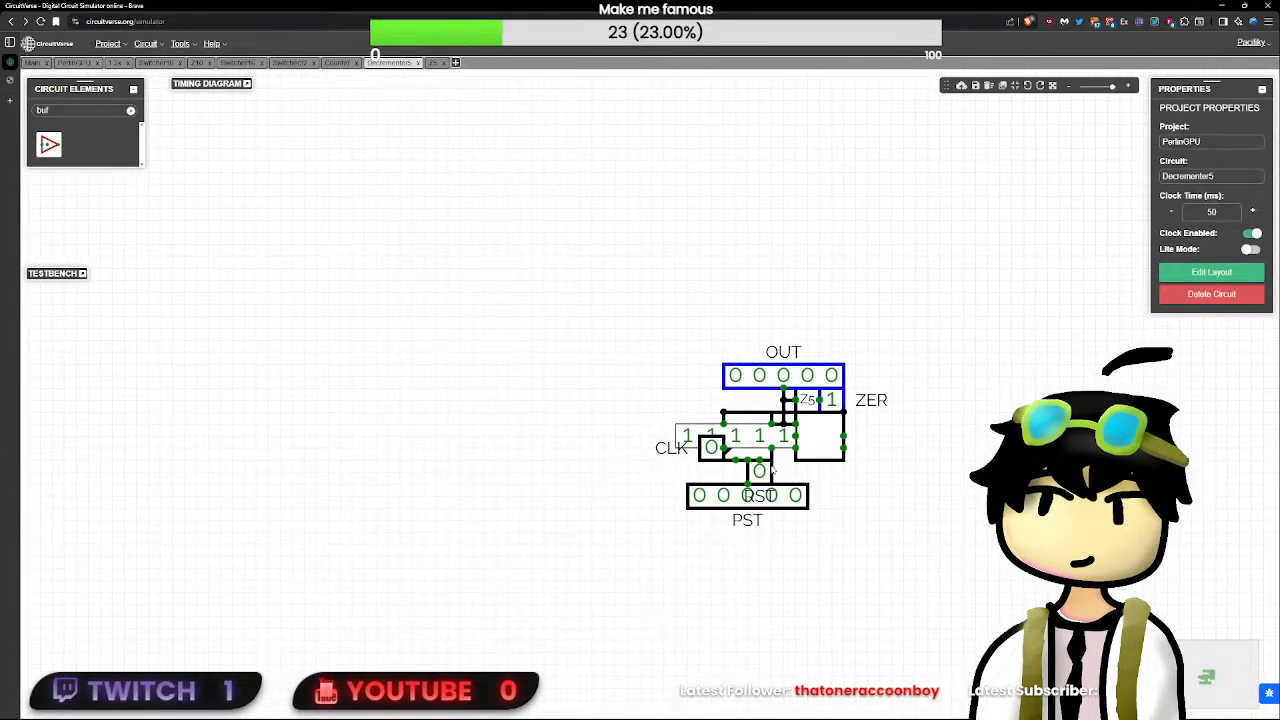
pyautogui.click(768, 471)
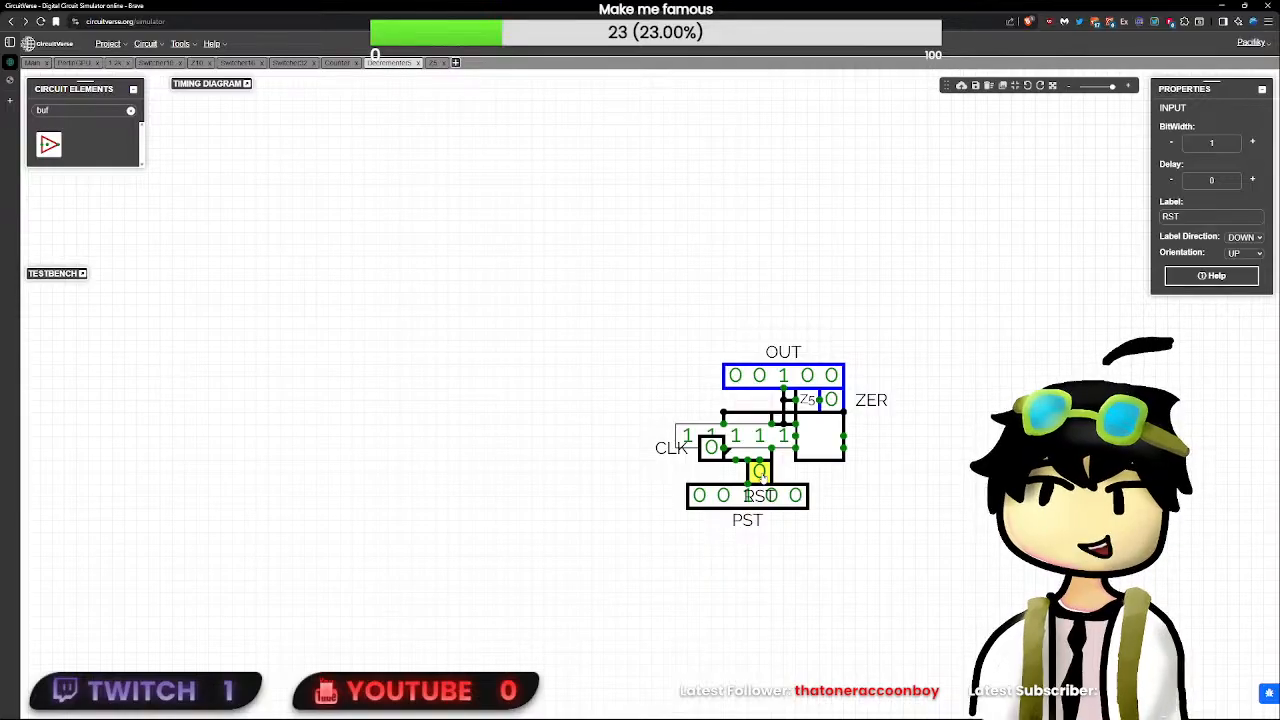
pyautogui.click(755, 504)
pyautogui.click(760, 471)
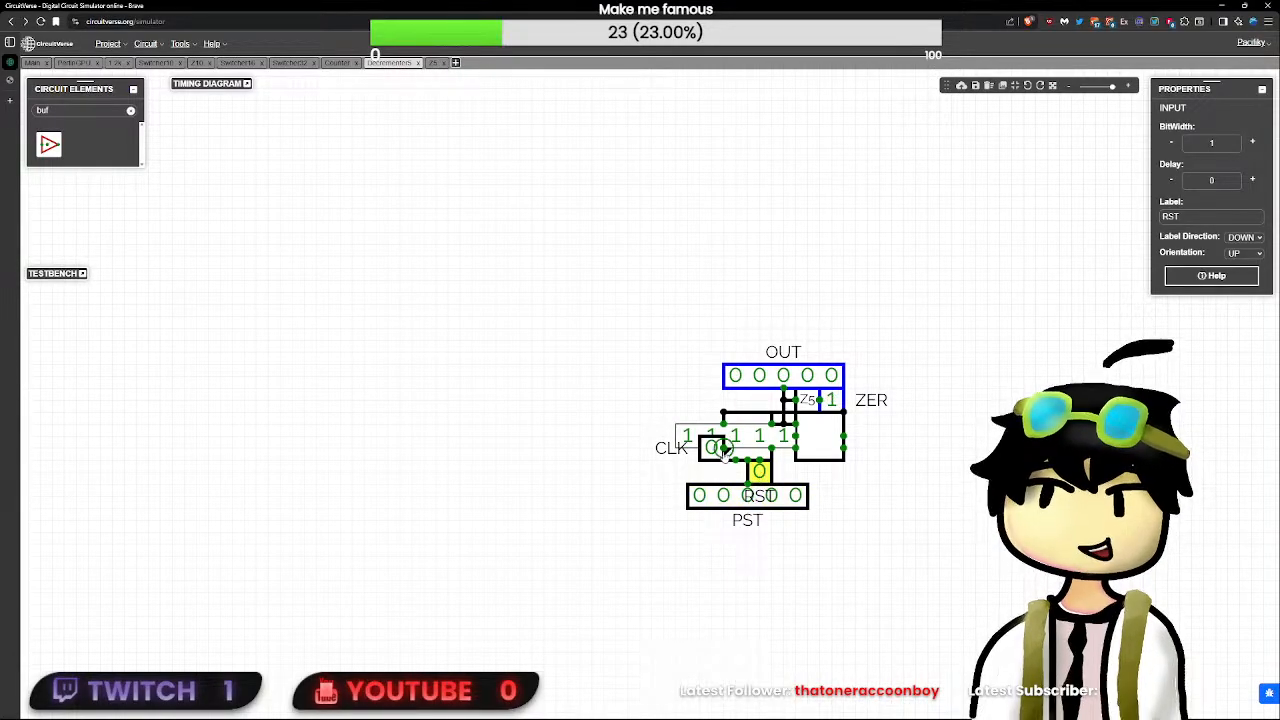
pyautogui.click(711, 447)
pyautogui.click(760, 471)
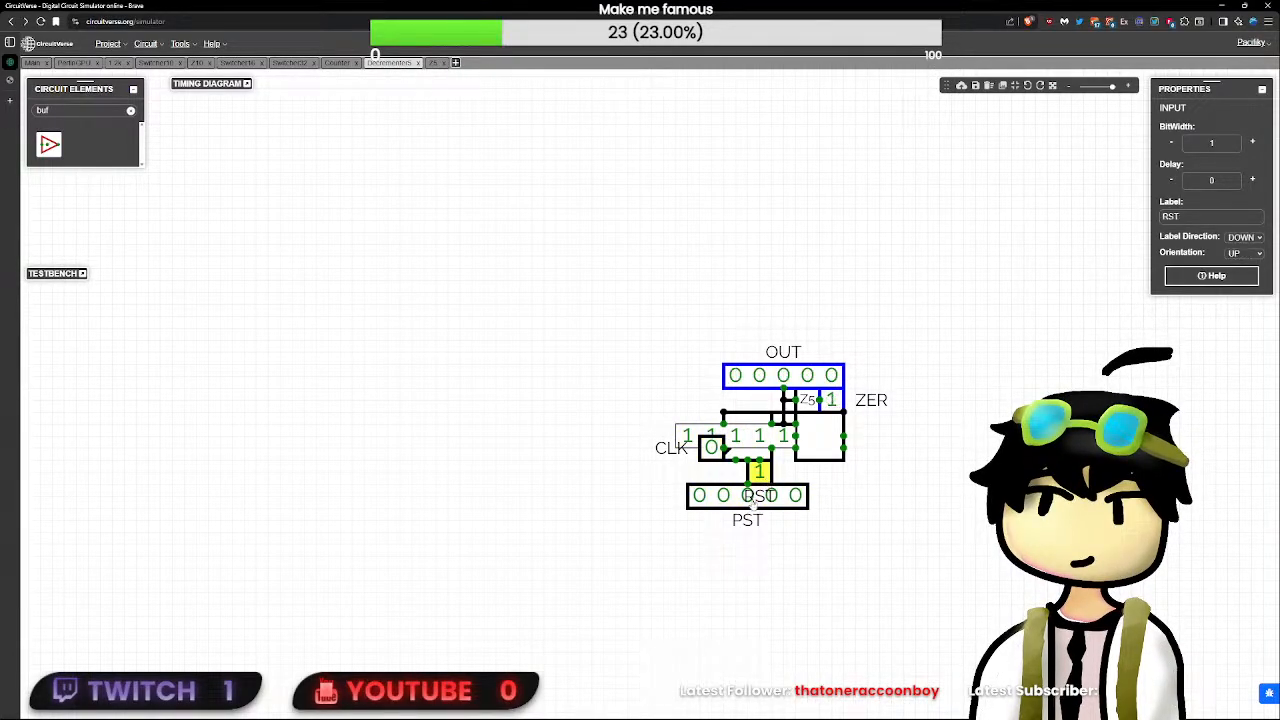
pyautogui.click(768, 500)
pyautogui.click(760, 471)
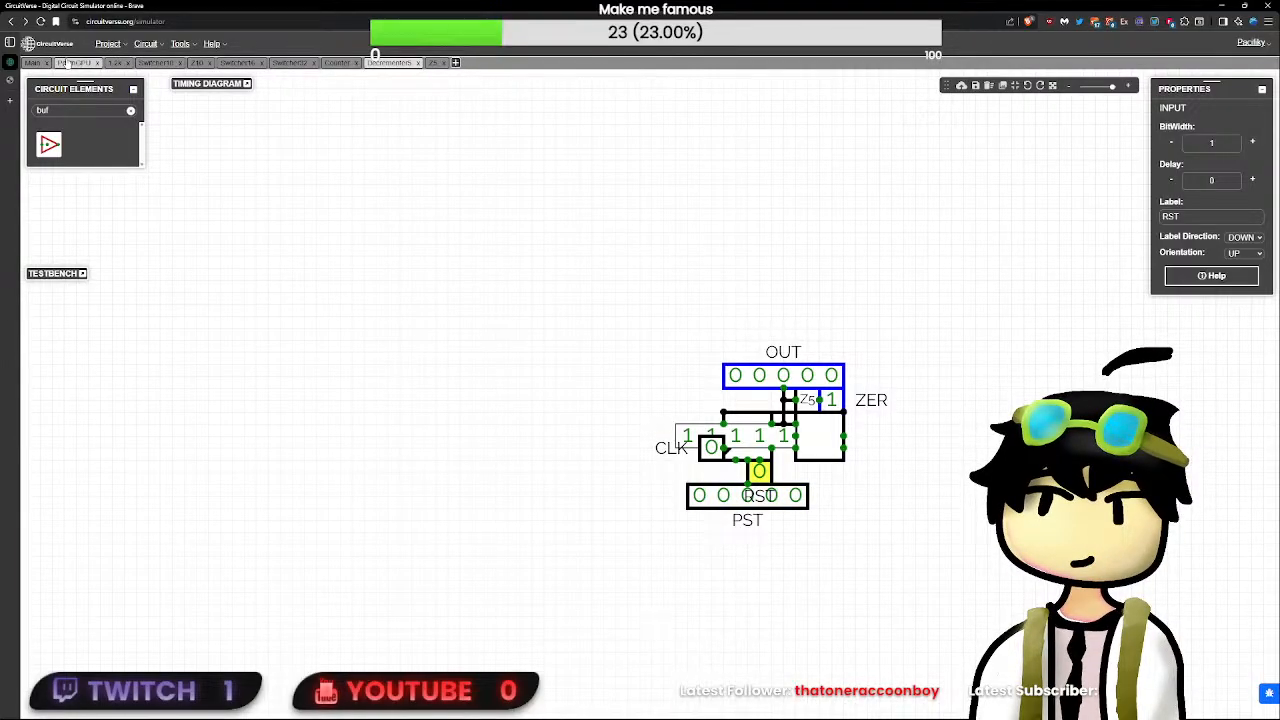
# - Return to the PerlinGPU circuit and delete the buffer together with the wire joining it to the CLK line
pyautogui.click(74, 62)
pyautogui.click(786, 604)
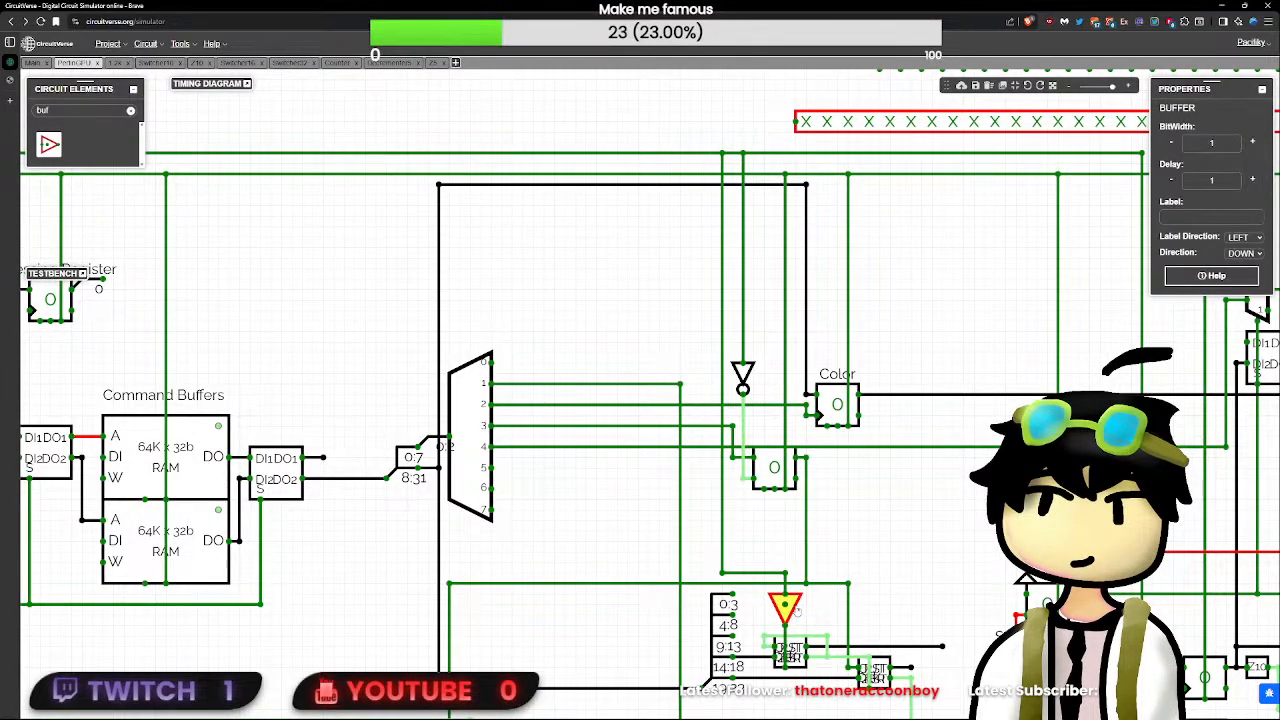
pyautogui.press('Delete')
pyautogui.click(722, 557)
pyautogui.press('Delete')
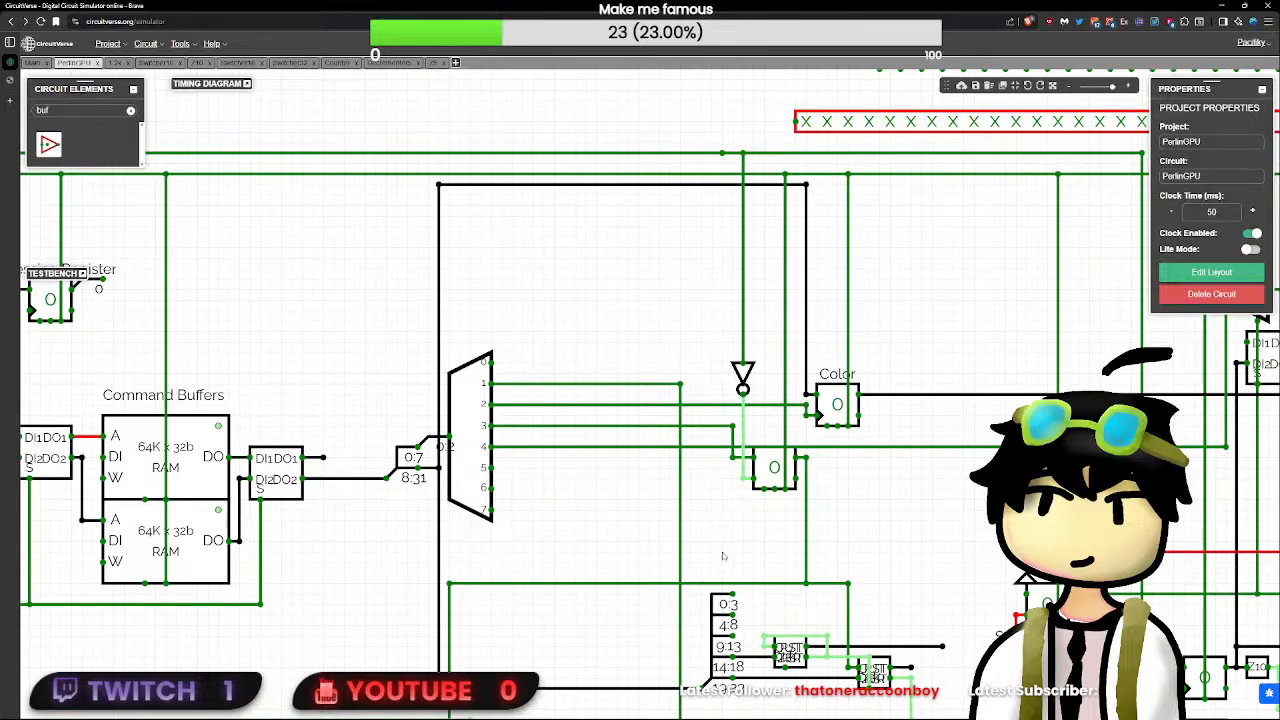
# - Draw a wire from the first decrementer's bottom pin upward, ending just above the decrementer
pyautogui.moveTo(780, 568); pyautogui.dragTo(689, 495)
pyautogui.scroll(3, 760, 629)
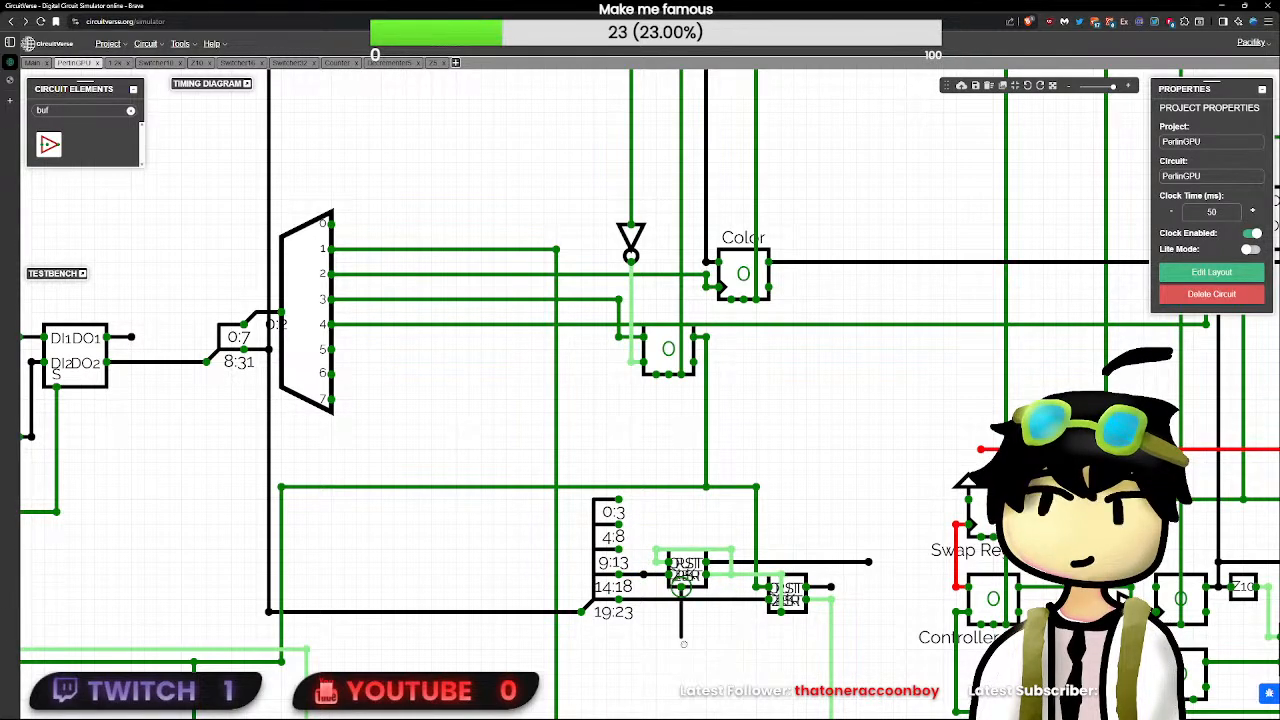
pyautogui.moveTo(682, 640); pyautogui.dragTo(683, 640)
pyautogui.press('Delete')
pyautogui.scroll(-3, 680, 527)
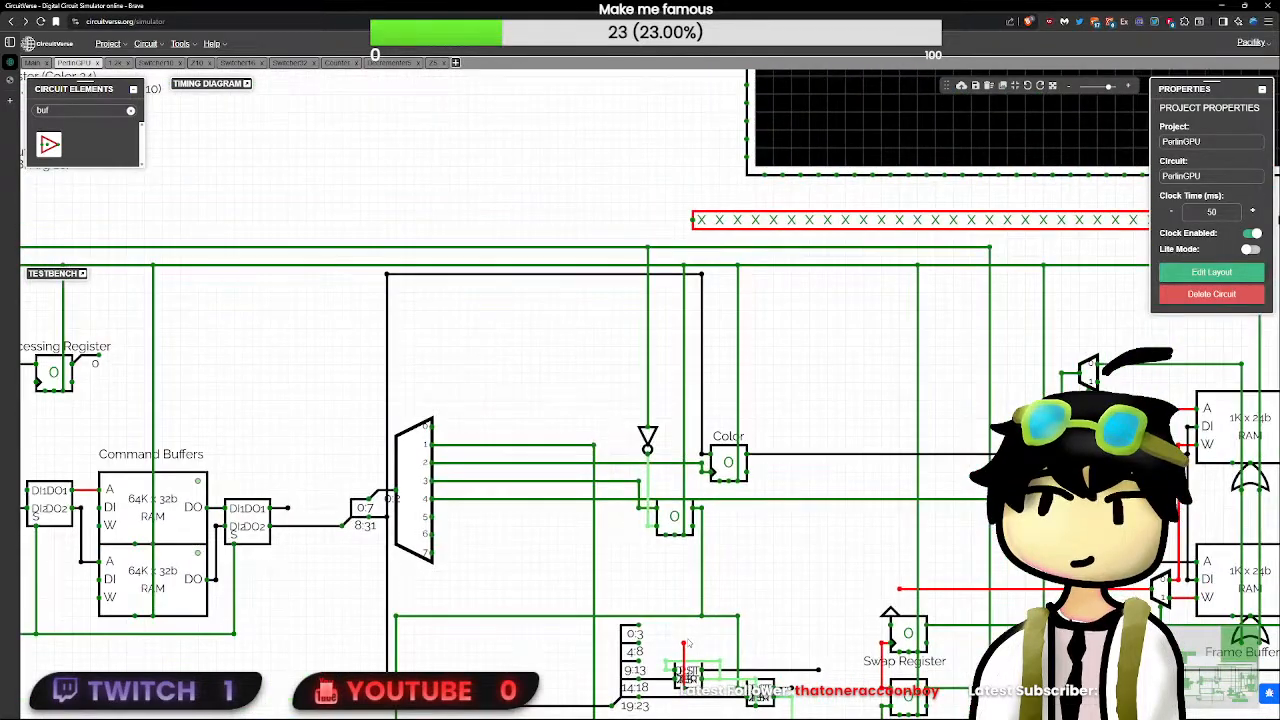
pyautogui.click(684, 644)
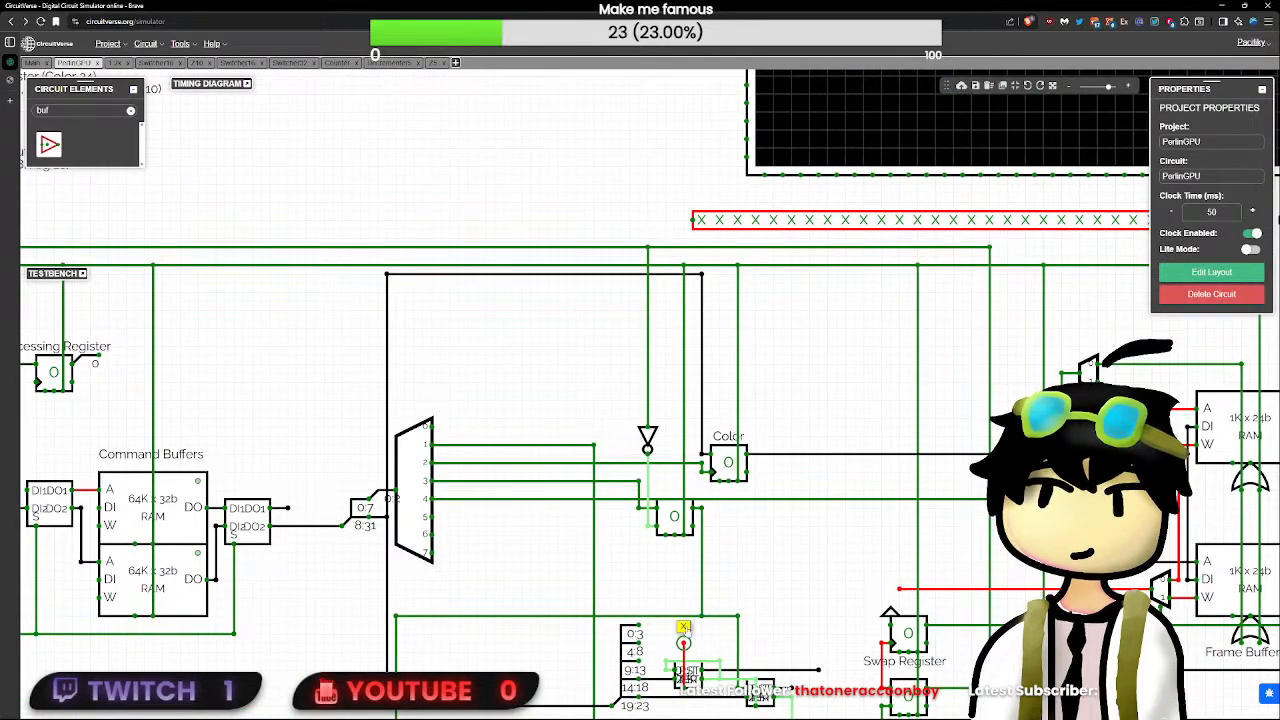
# - Branch a wire off the CLK line down to just above the first decrementer's vertical stub, and open the decrementer's circuit
pyautogui.moveTo(613, 380); pyautogui.dragTo(813, 339)
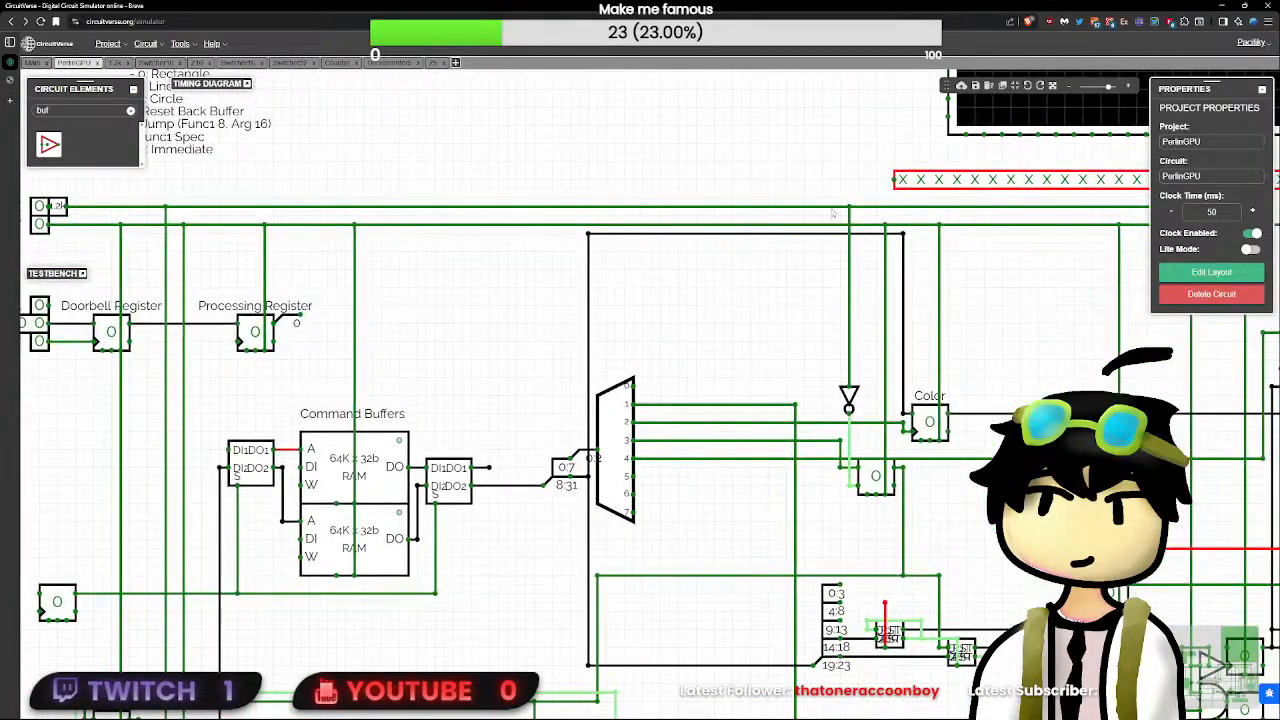
pyautogui.moveTo(831, 208)
pyautogui.mouseDown()
pyautogui.moveTo(876, 594)
pyautogui.moveTo(886, 569)
pyautogui.mouseUp()
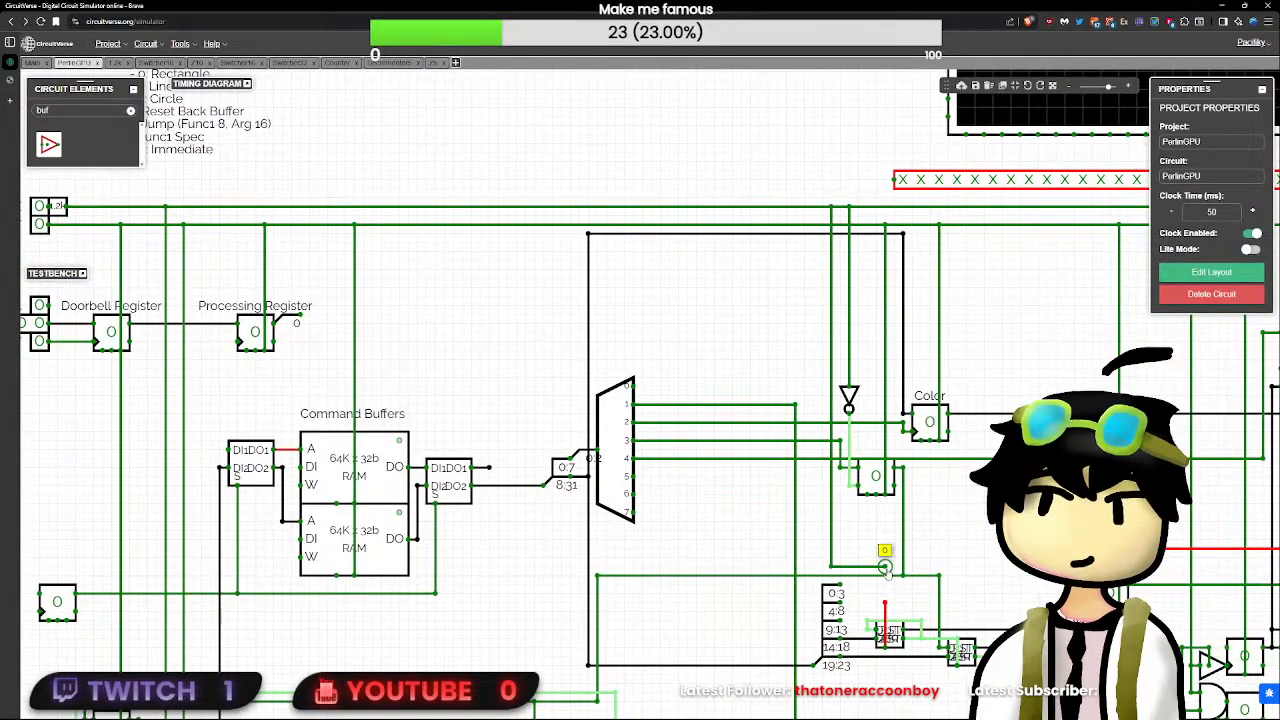
pyautogui.doubleClick(886, 630)
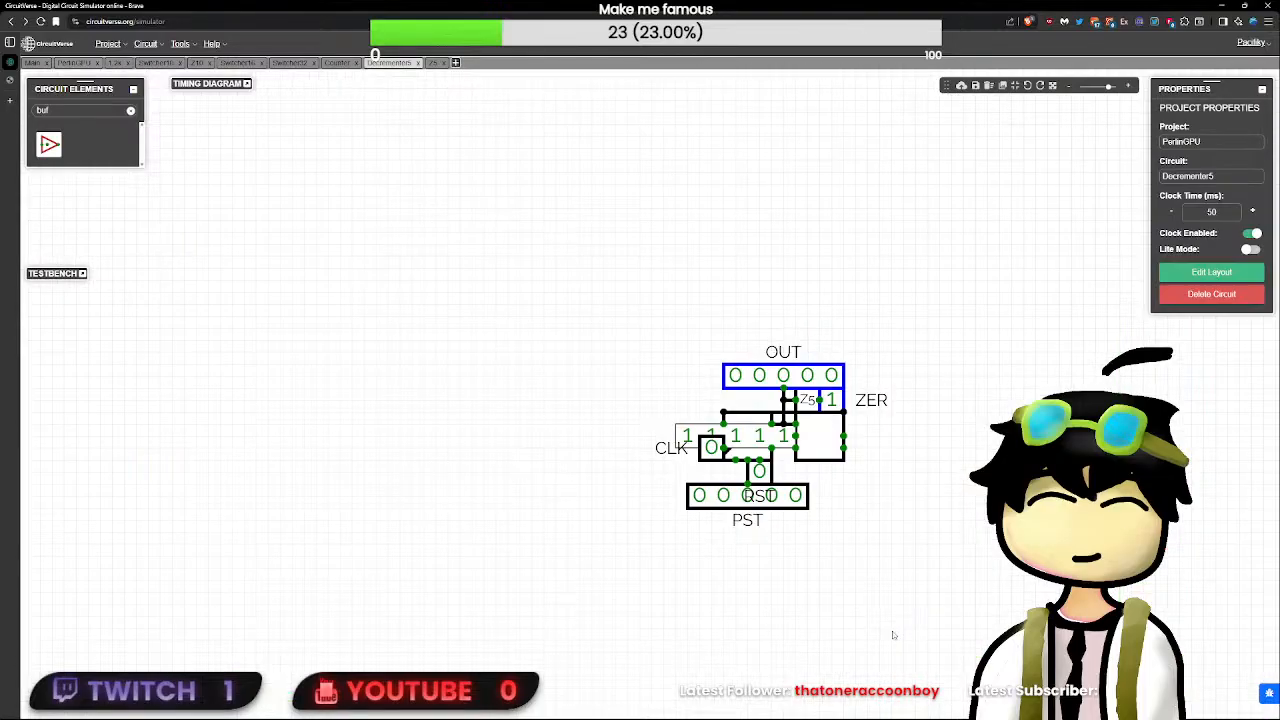
# - Test Decrementer5 by presetting PST to 00100, toggling RST to load it, and pulsing CLK to count down
pyautogui.click(772, 494)
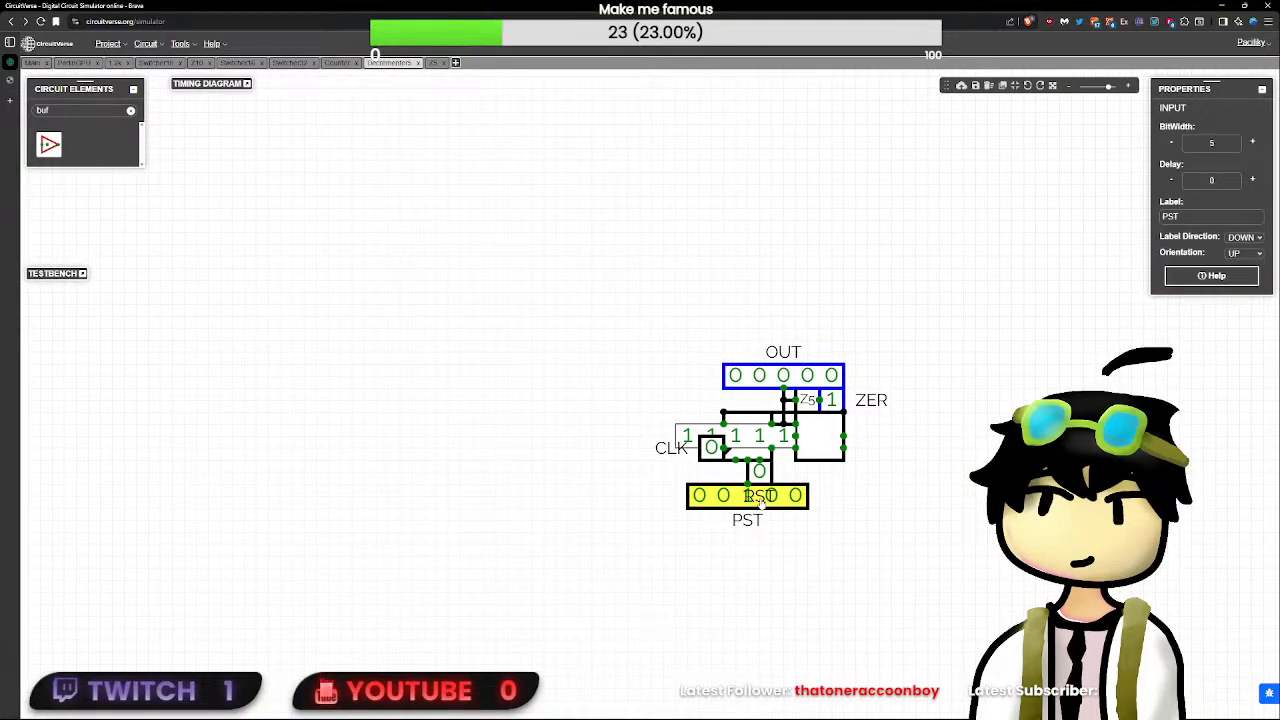
pyautogui.click(760, 471)
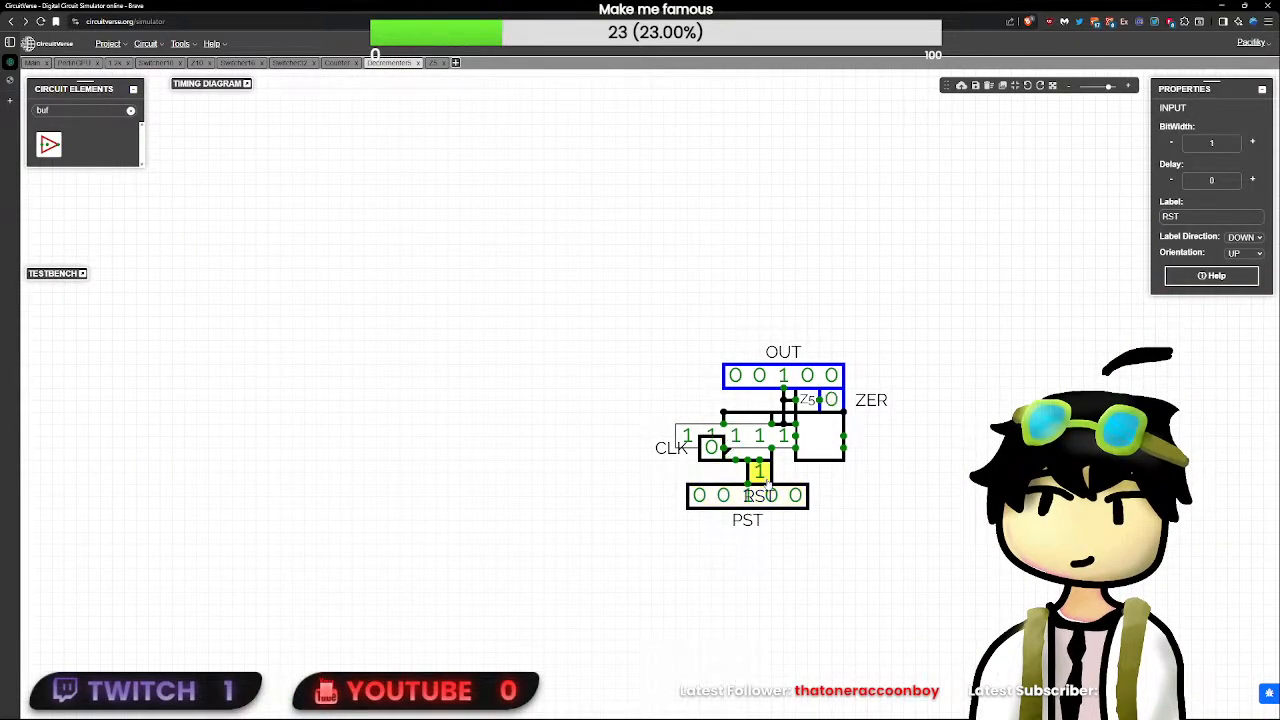
pyautogui.click(716, 448)
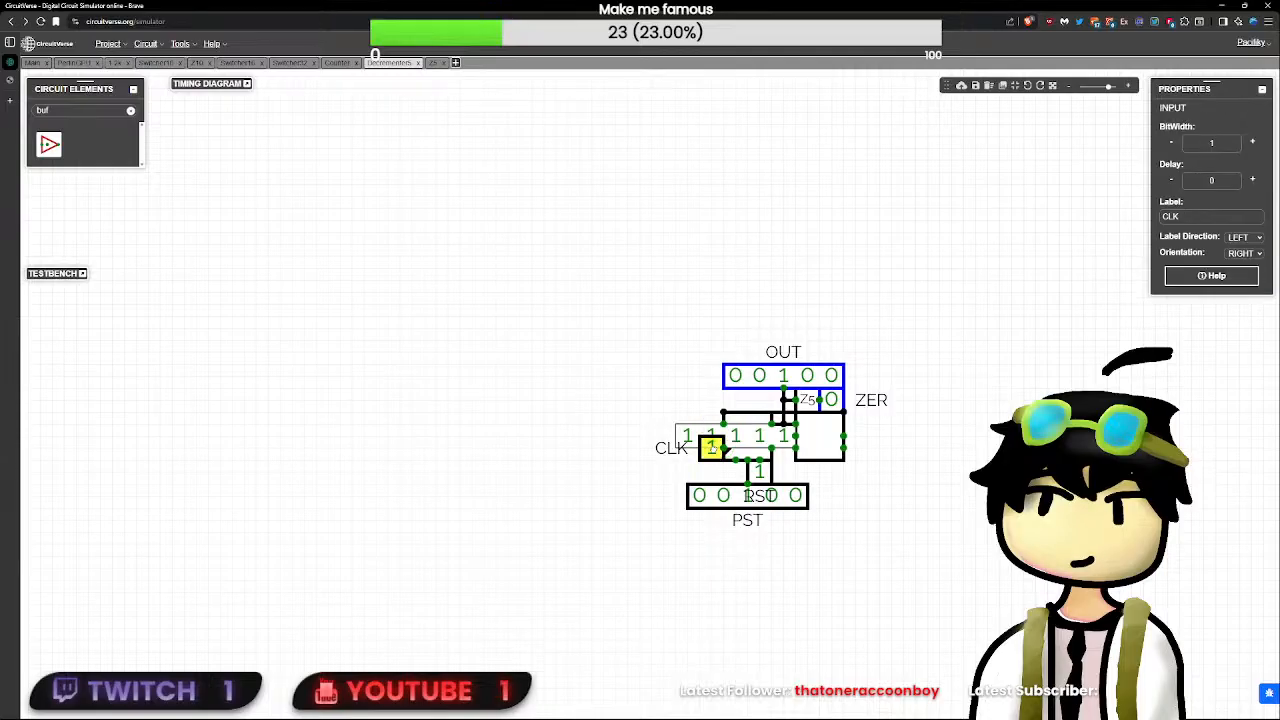
pyautogui.click(758, 471)
pyautogui.click(716, 448)
pyautogui.click(760, 471)
pyautogui.click(760, 475)
pyautogui.click(712, 449)
pyautogui.click(712, 449)
pyautogui.click(712, 449)
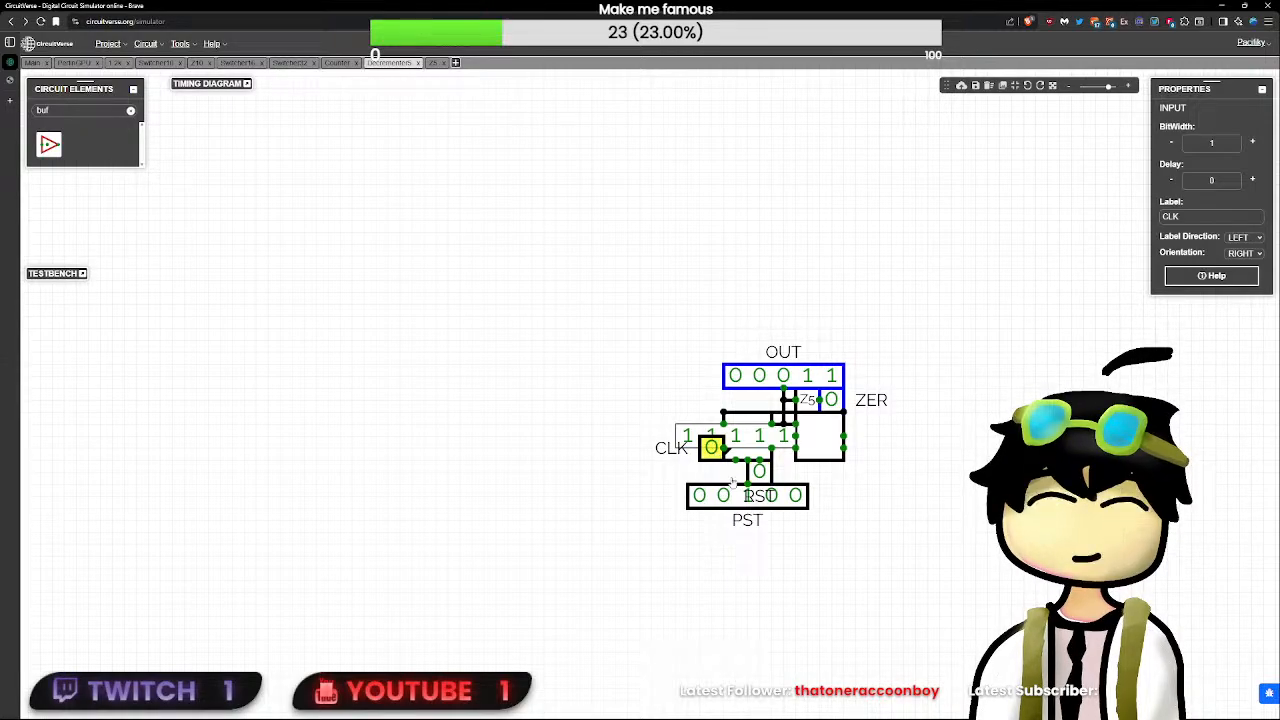
# - Set PST back to 00000 and pulse RST to clear the decrementer
pyautogui.click(748, 499)
pyautogui.click(760, 475)
pyautogui.click(760, 475)
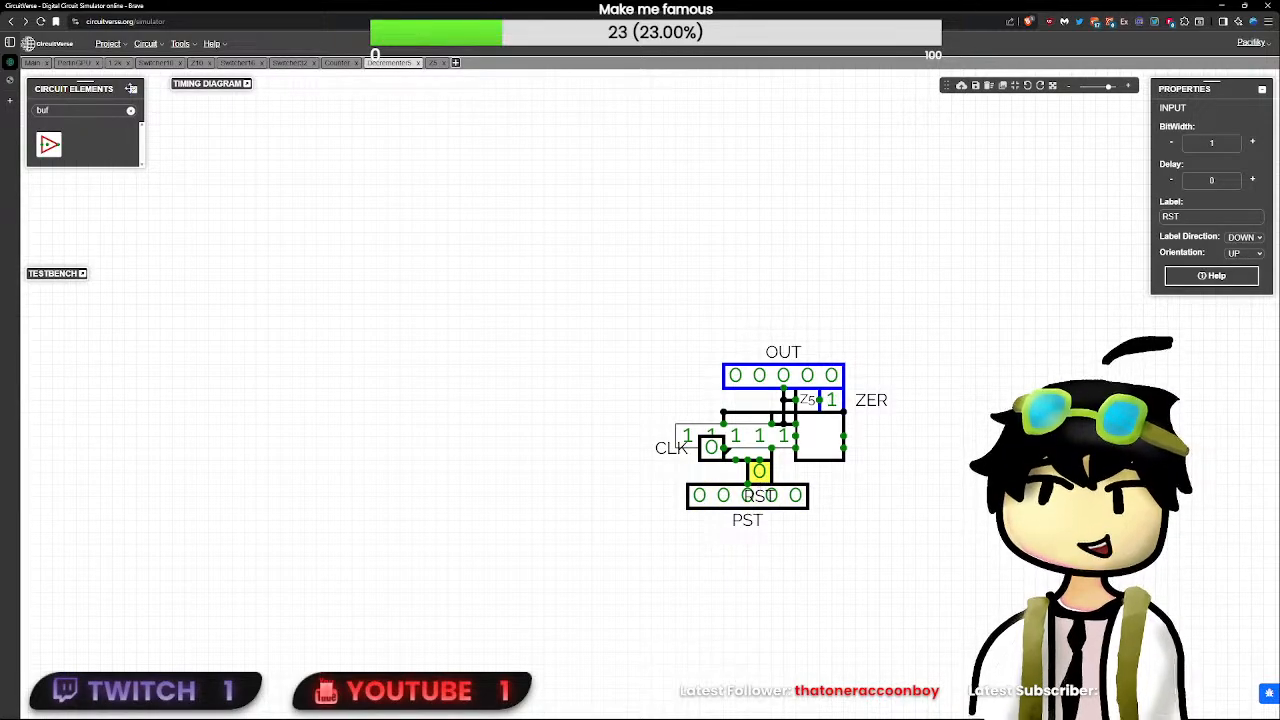
# - In the PerlinGPU circuit, shift the first decrementer and its feedback wire's corner one grid unit to the right
pyautogui.click(74, 62)
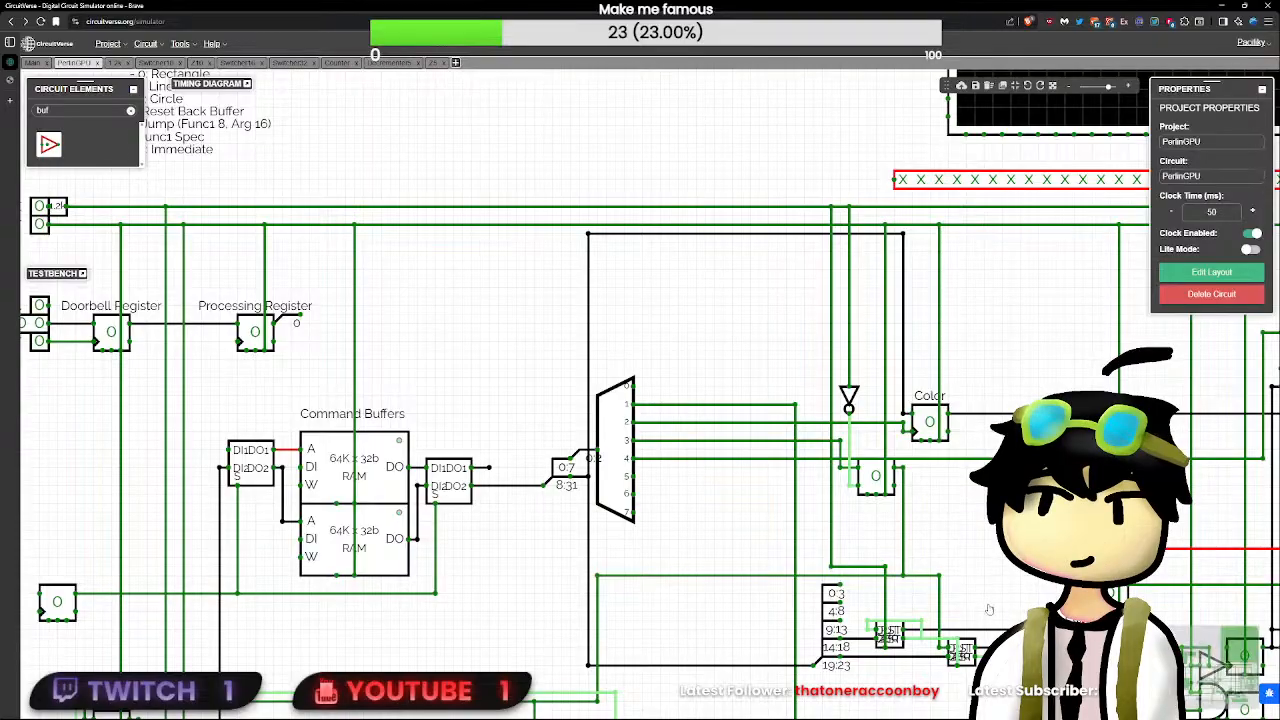
pyautogui.moveTo(989, 609); pyautogui.dragTo(826, 488)
pyautogui.scroll(3, 800, 485)
pyautogui.click(690, 436)
pyautogui.click(696, 435)
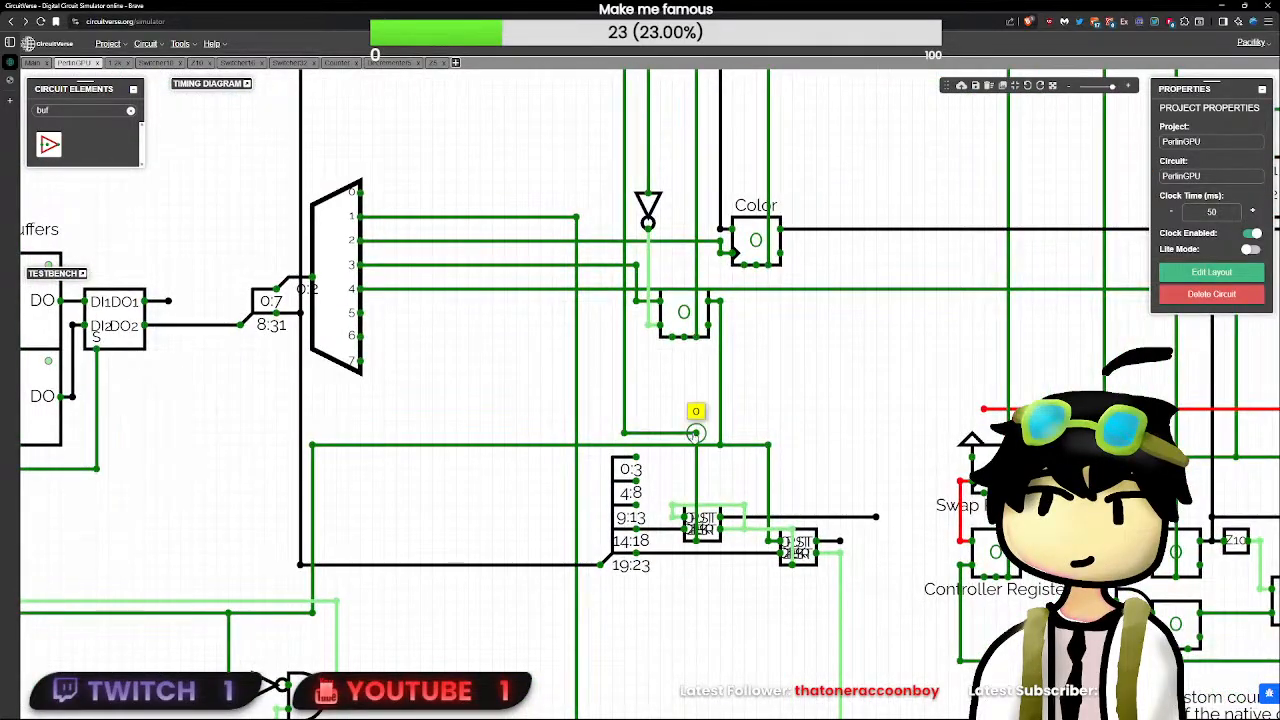
pyautogui.moveTo(744, 526)
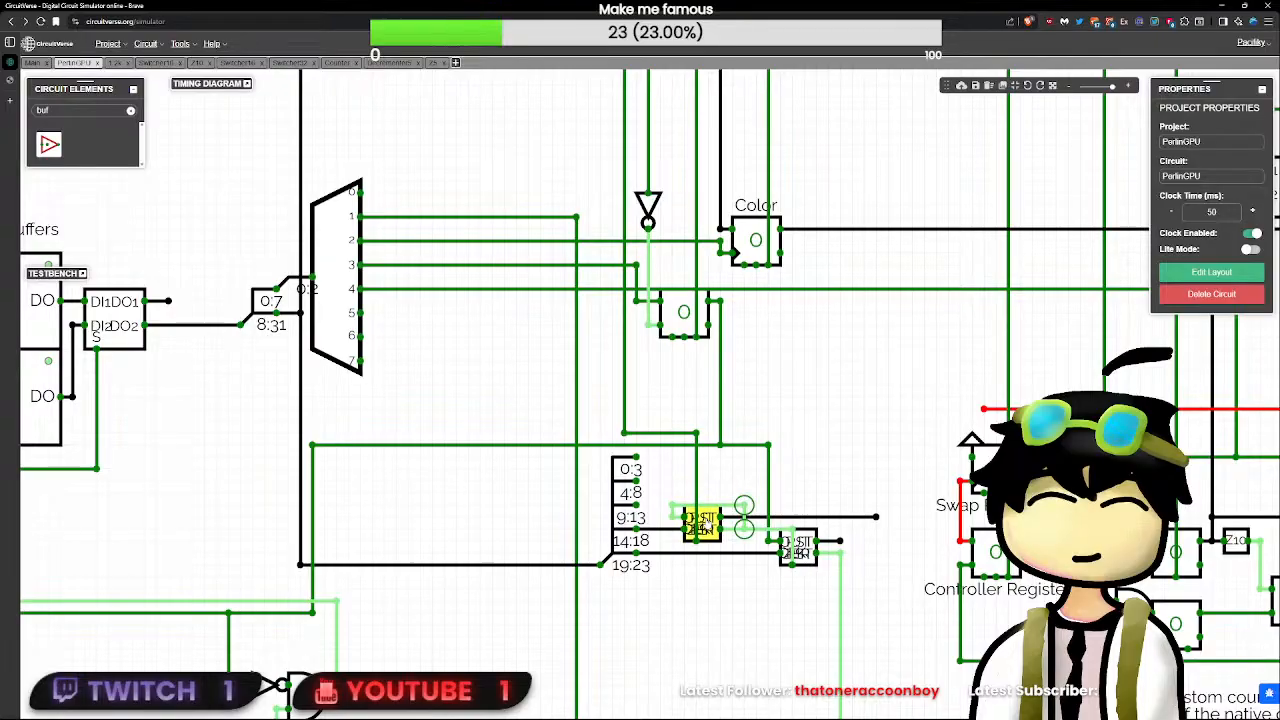
pyautogui.moveTo(702, 524); pyautogui.dragTo(714, 524)
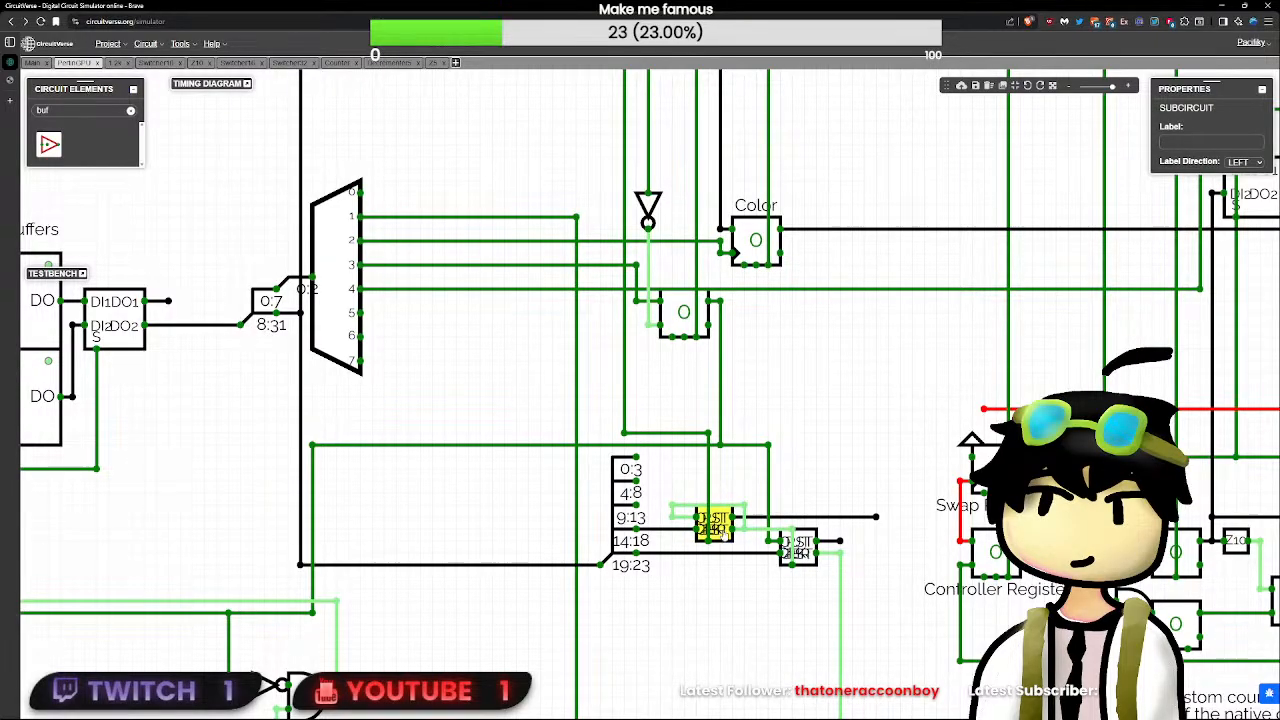
pyautogui.click(680, 514)
pyautogui.moveTo(683, 506)
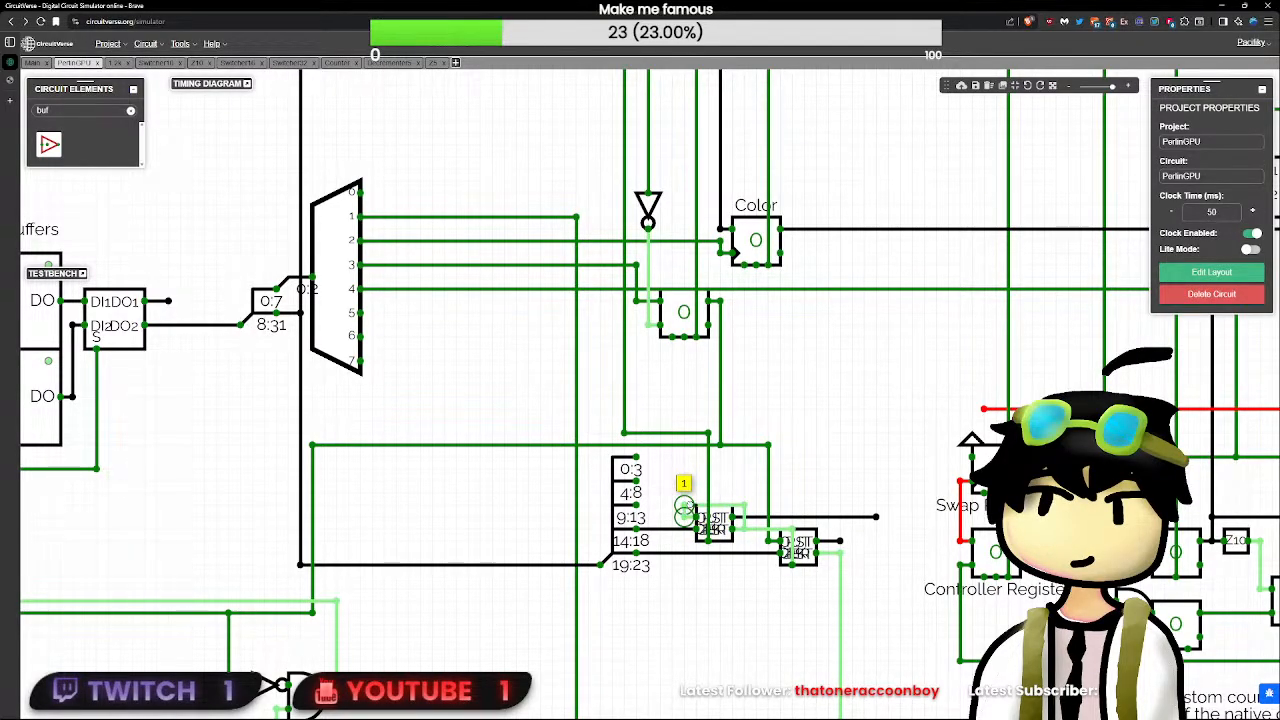
pyautogui.moveTo(708, 458); pyautogui.dragTo(711, 494)
pyautogui.moveTo(735, 477); pyautogui.dragTo(751, 622)
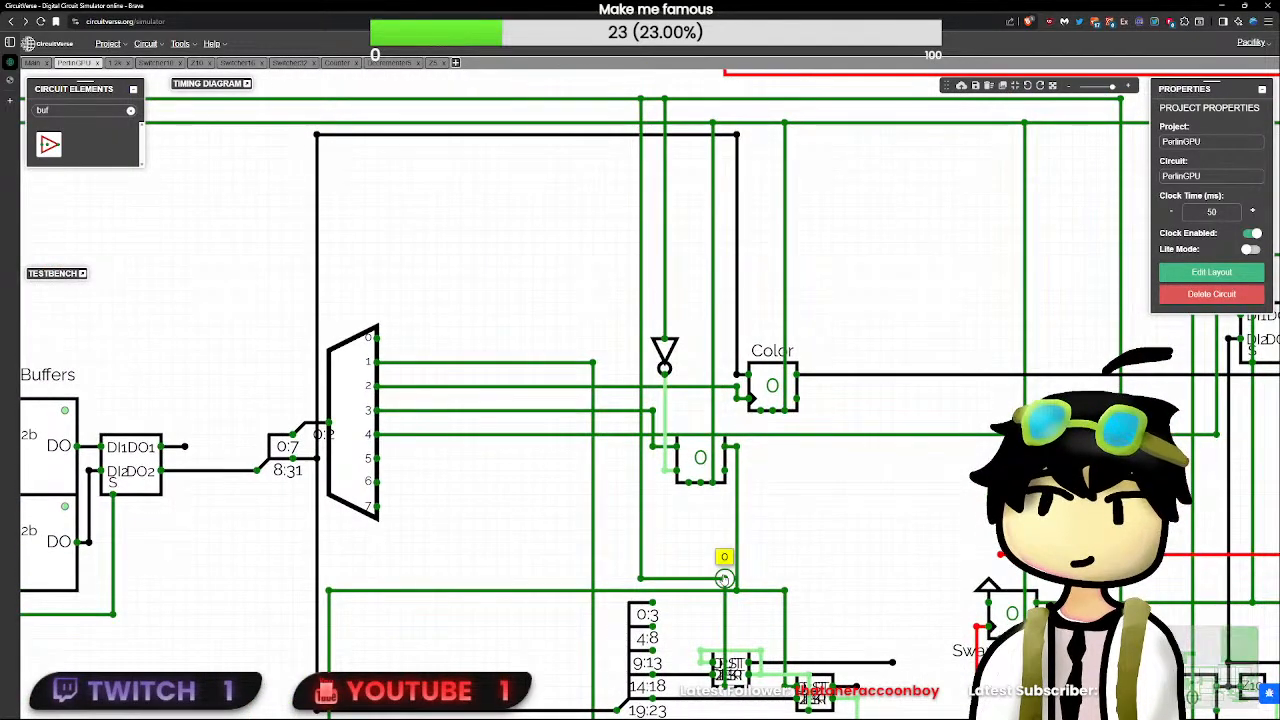
pyautogui.moveTo(641, 578)
pyautogui.mouseDown()
pyautogui.moveTo(641, 543)
pyautogui.moveTo(641, 578)
pyautogui.mouseUp()
pyautogui.click(848, 547)
pyautogui.moveTo(848, 547); pyautogui.dragTo(645, 433)
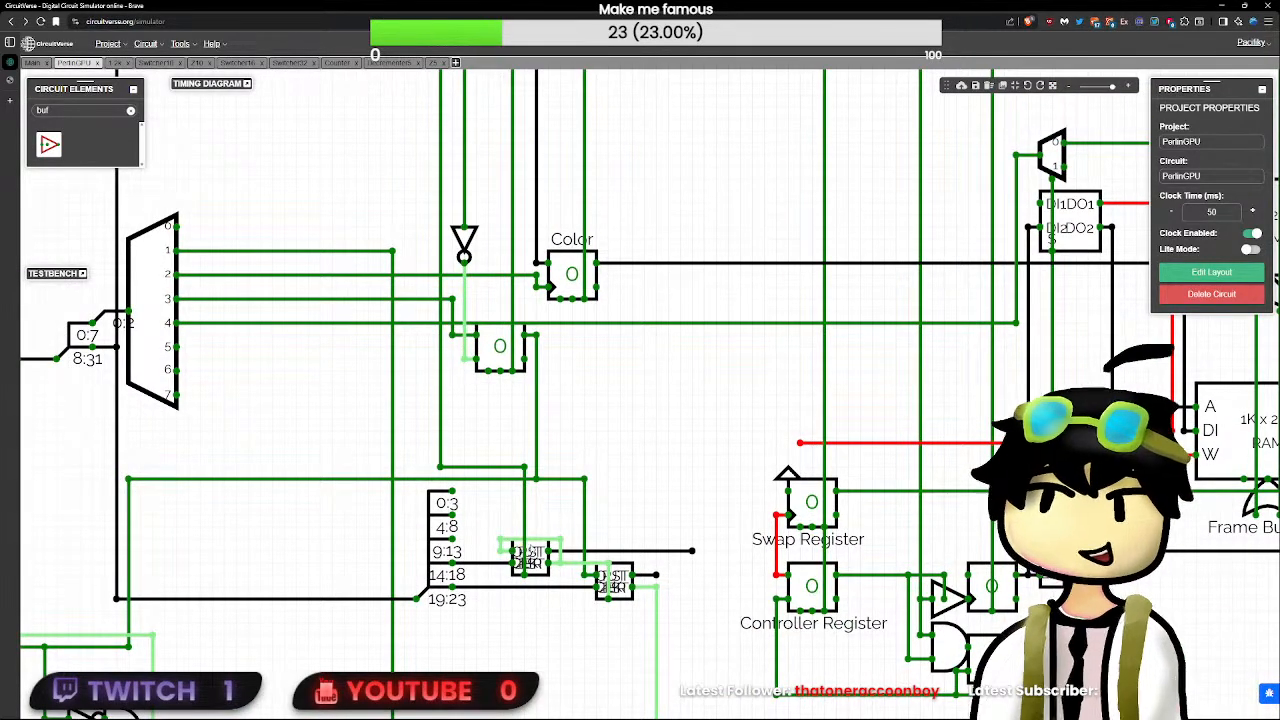
pyautogui.click(535, 554)
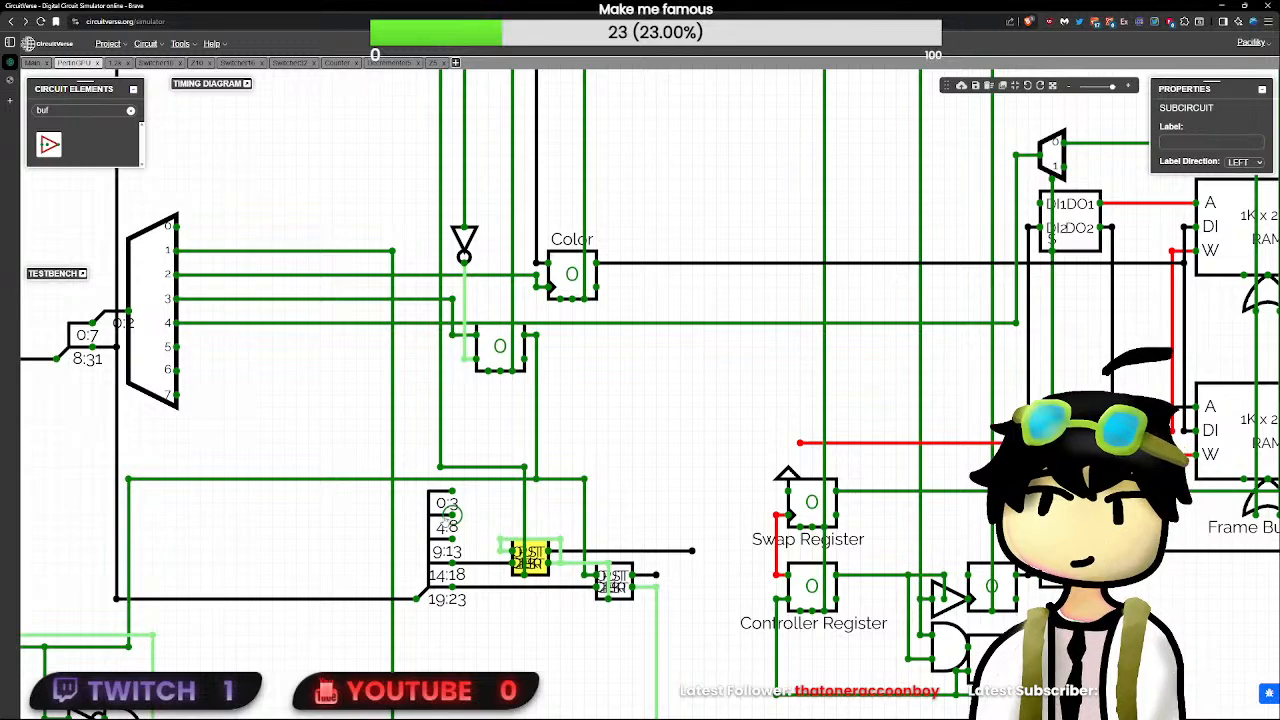
pyautogui.click(465, 516)
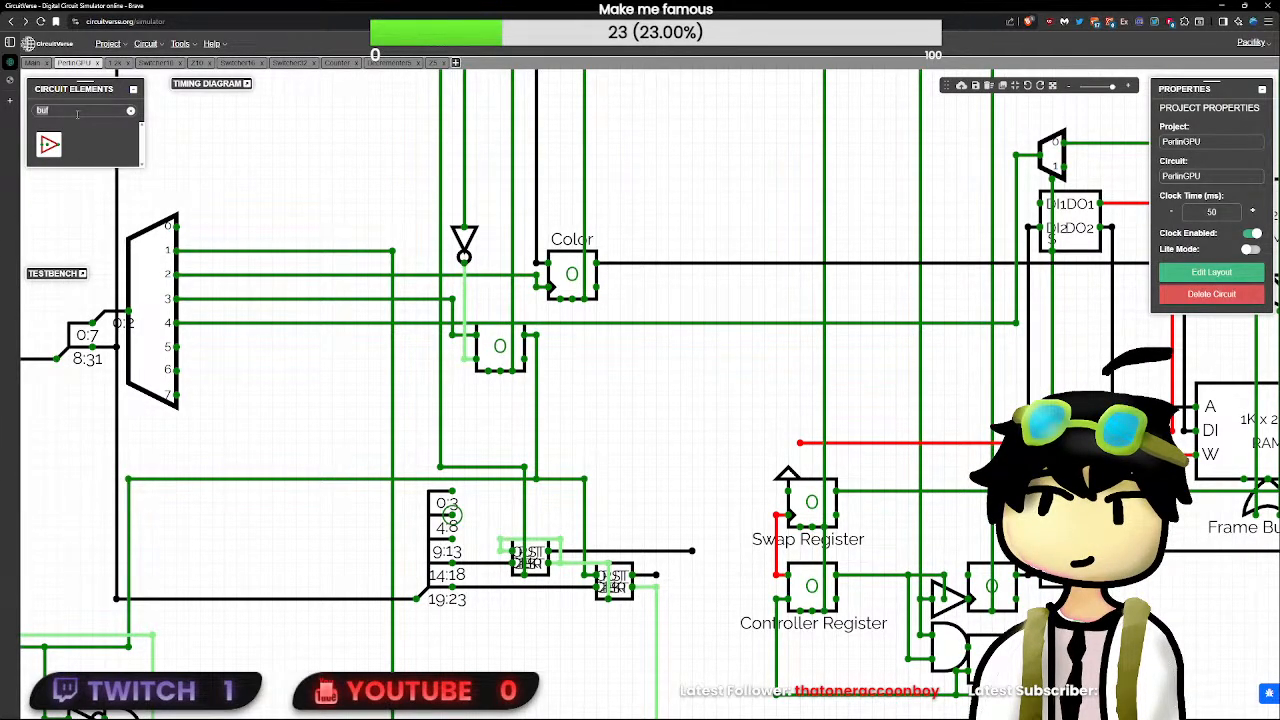
# - Place a Counter element between the decrementers and the Swap Register, and try wiring from the splitter's 4:8 output
pyautogui.write('counte')
pyautogui.click(50, 146)
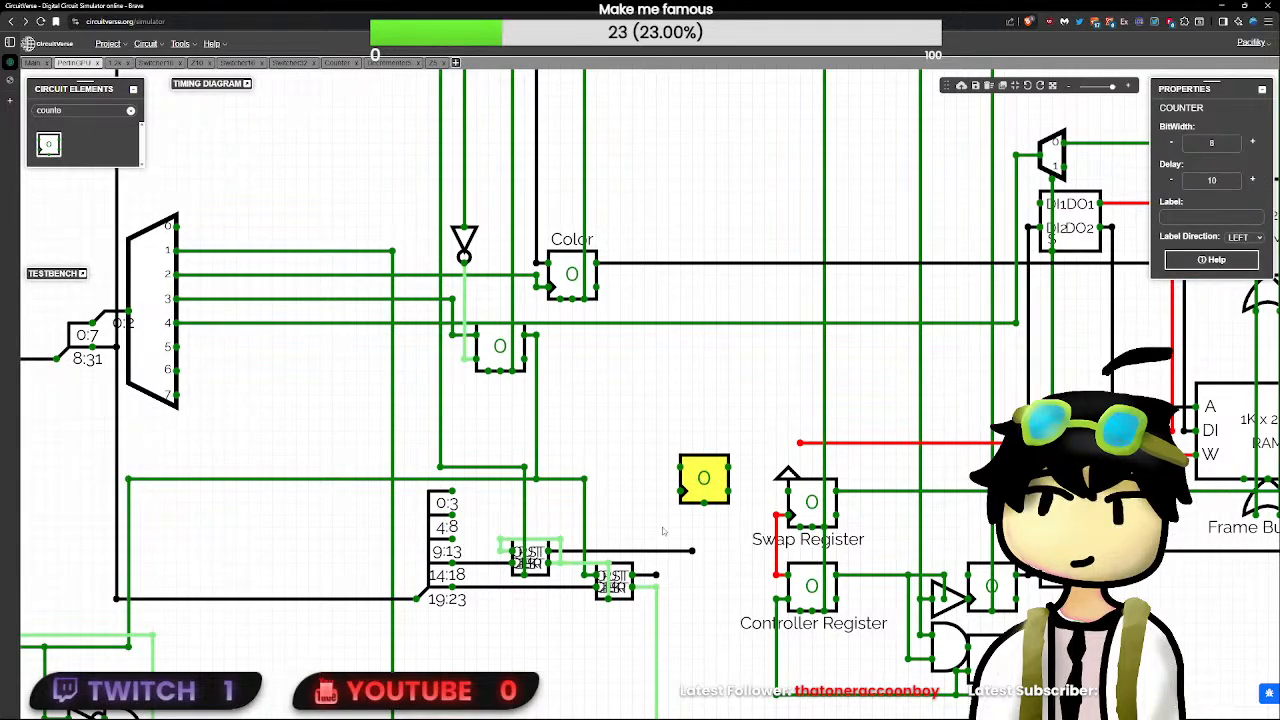
pyautogui.click(676, 466)
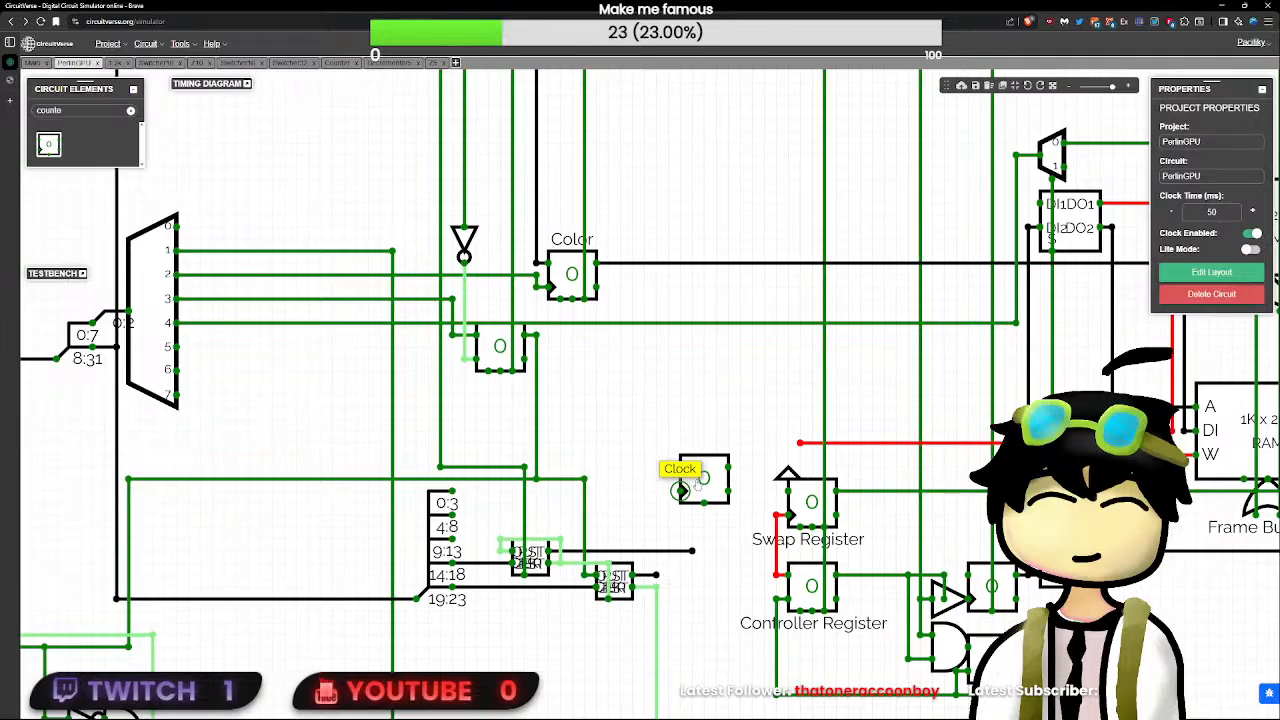
pyautogui.moveTo(701, 480); pyautogui.dragTo(703, 513)
pyautogui.moveTo(451, 515); pyautogui.dragTo(595, 517)
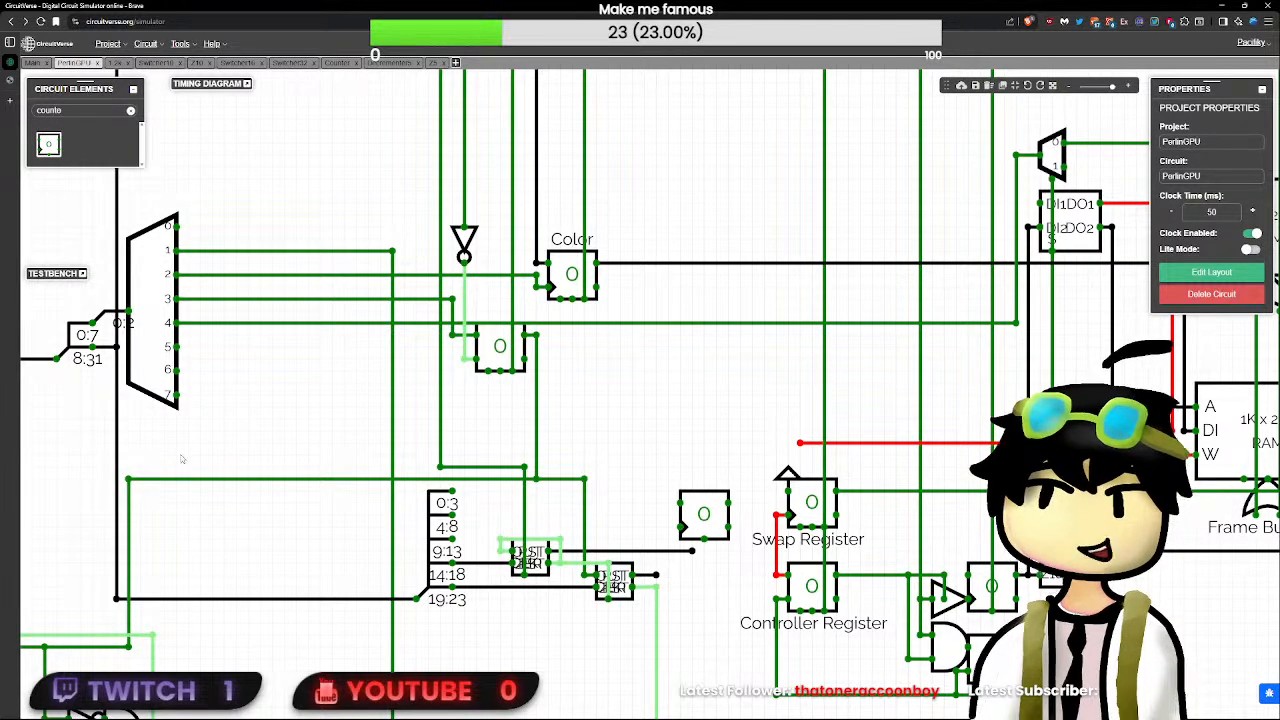
# - Set the counter's bit width to 5 and its delay to 0, check its input pins, and delete it
pyautogui.click(704, 514)
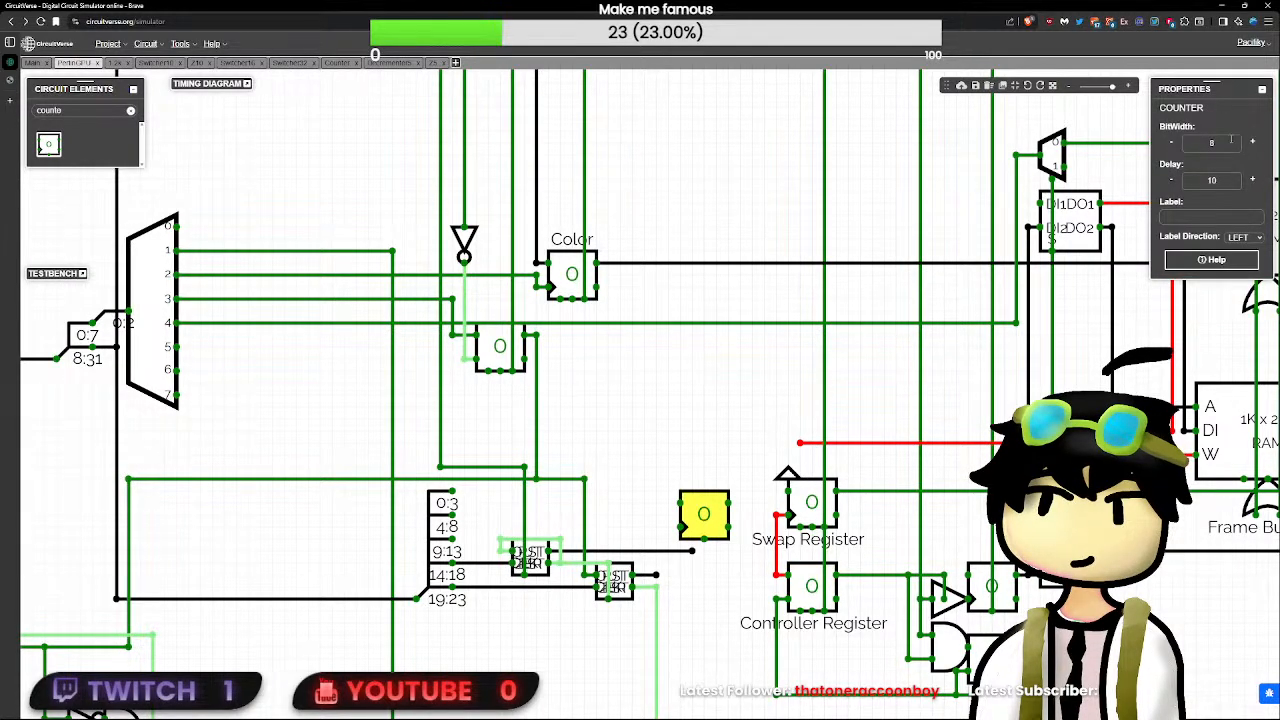
pyautogui.doubleClick(1213, 180)
pyautogui.write('0')
pyautogui.click(685, 477)
pyautogui.click(706, 529)
pyautogui.click(684, 528)
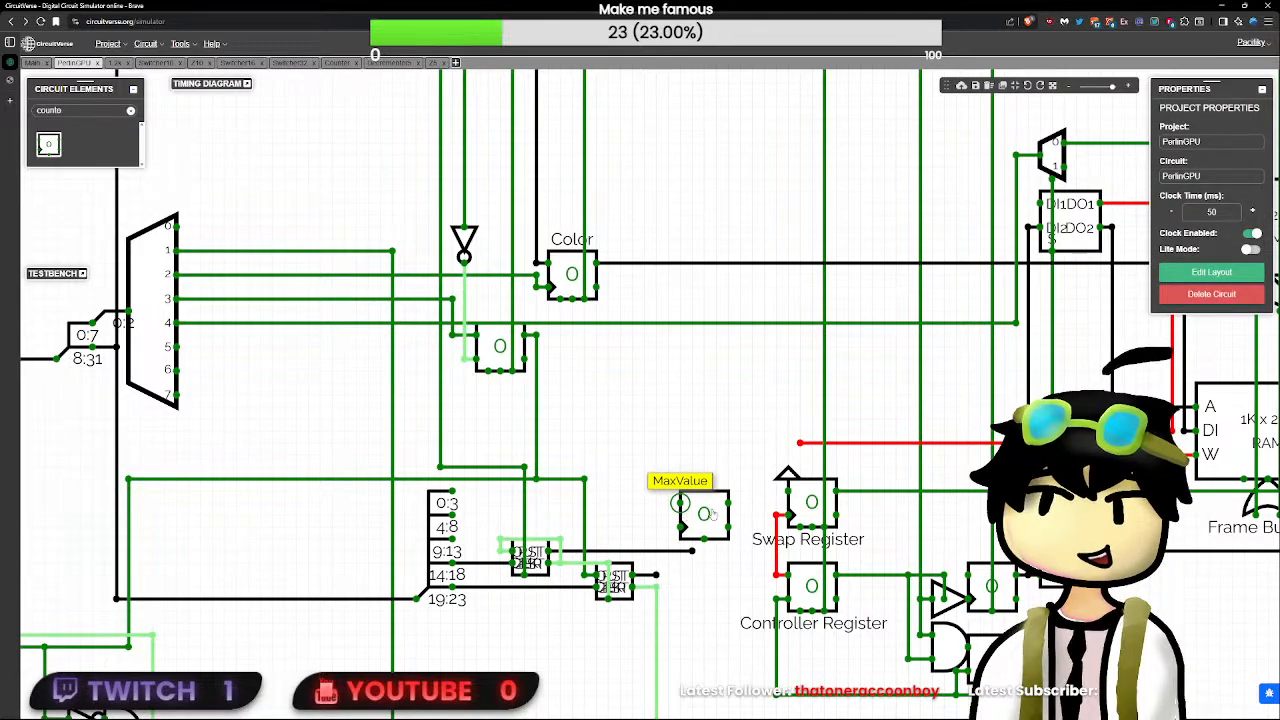
pyautogui.click(708, 514)
pyautogui.press('Delete')
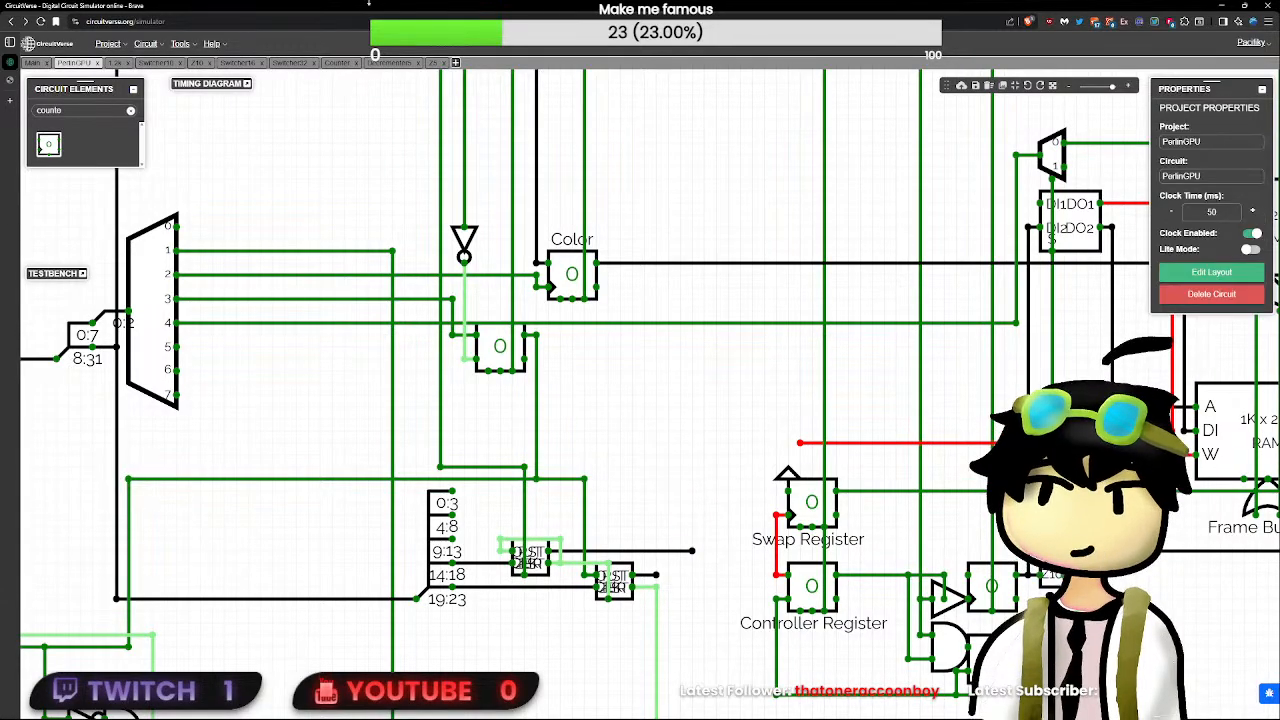
# - Create a new circuit named Incrementer5 and paste a copy of the Decrementer5 circuit into it
pyautogui.click(392, 62)
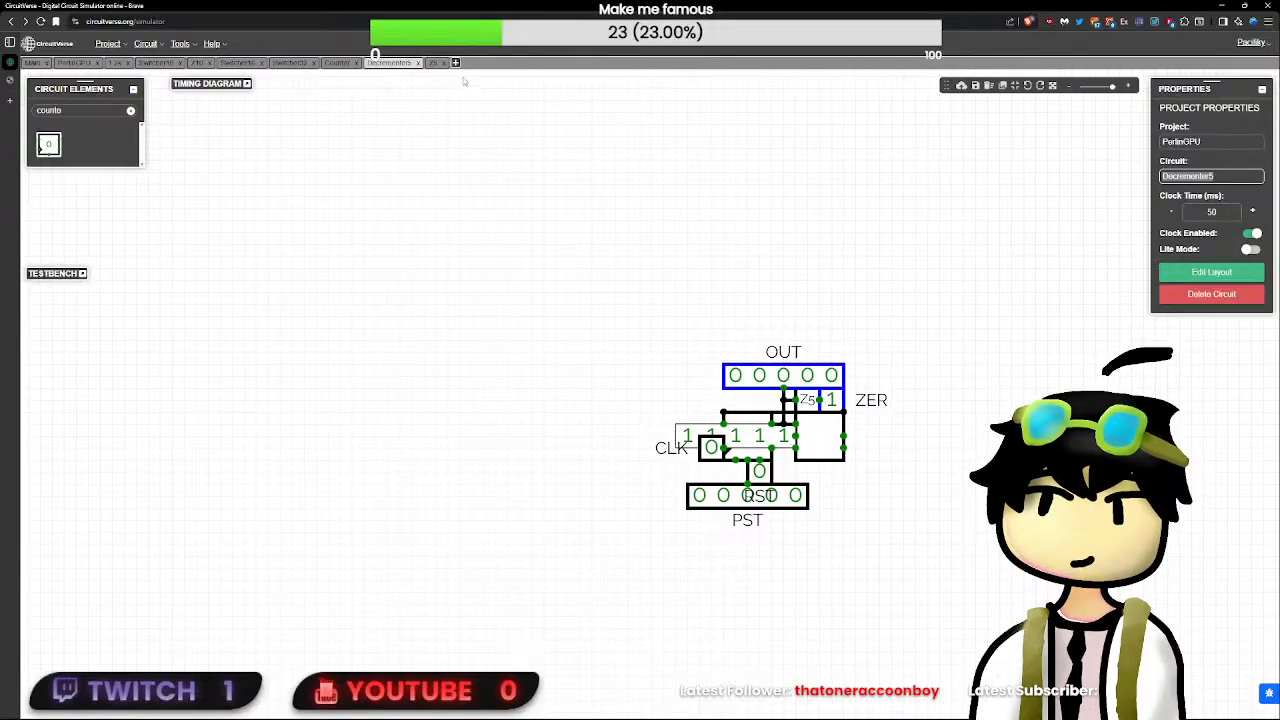
pyautogui.moveTo(1089, 208); pyautogui.dragTo(899, 230)
pyautogui.moveTo(857, 289); pyautogui.dragTo(738, 300)
pyautogui.hotkey('ctrl', 'c')
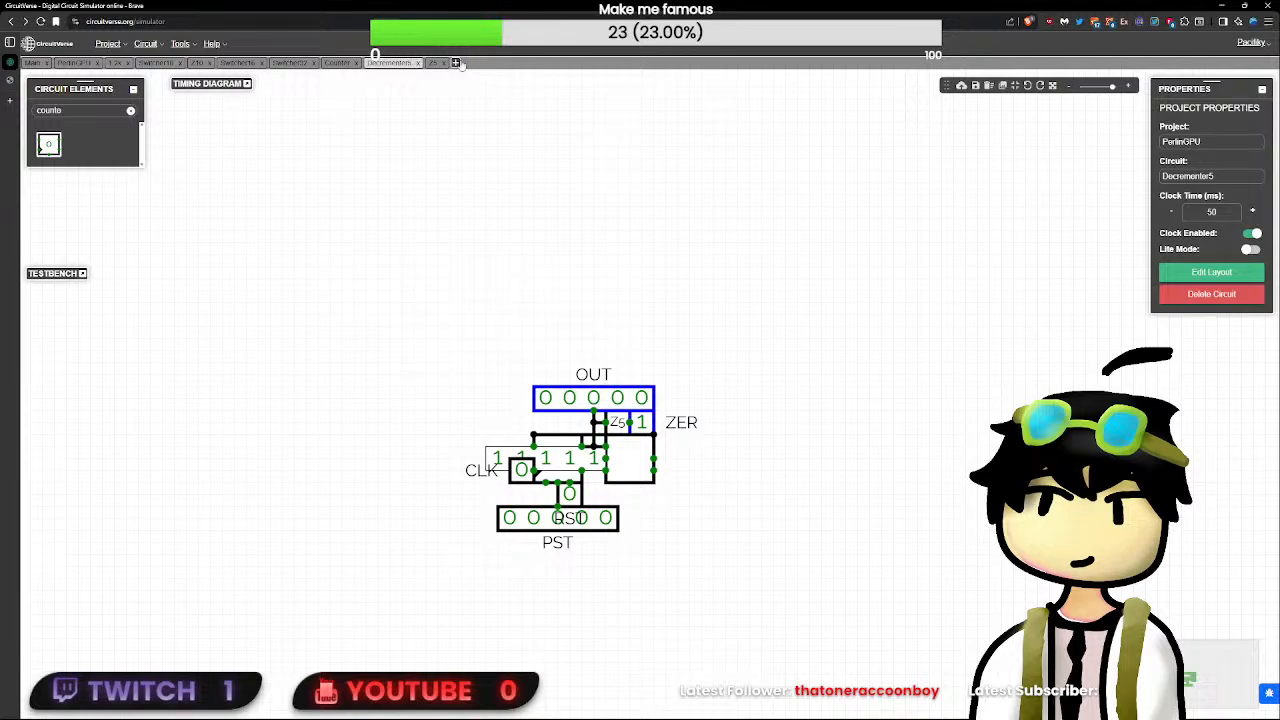
pyautogui.click(455, 64)
pyautogui.write('Incrementer5')
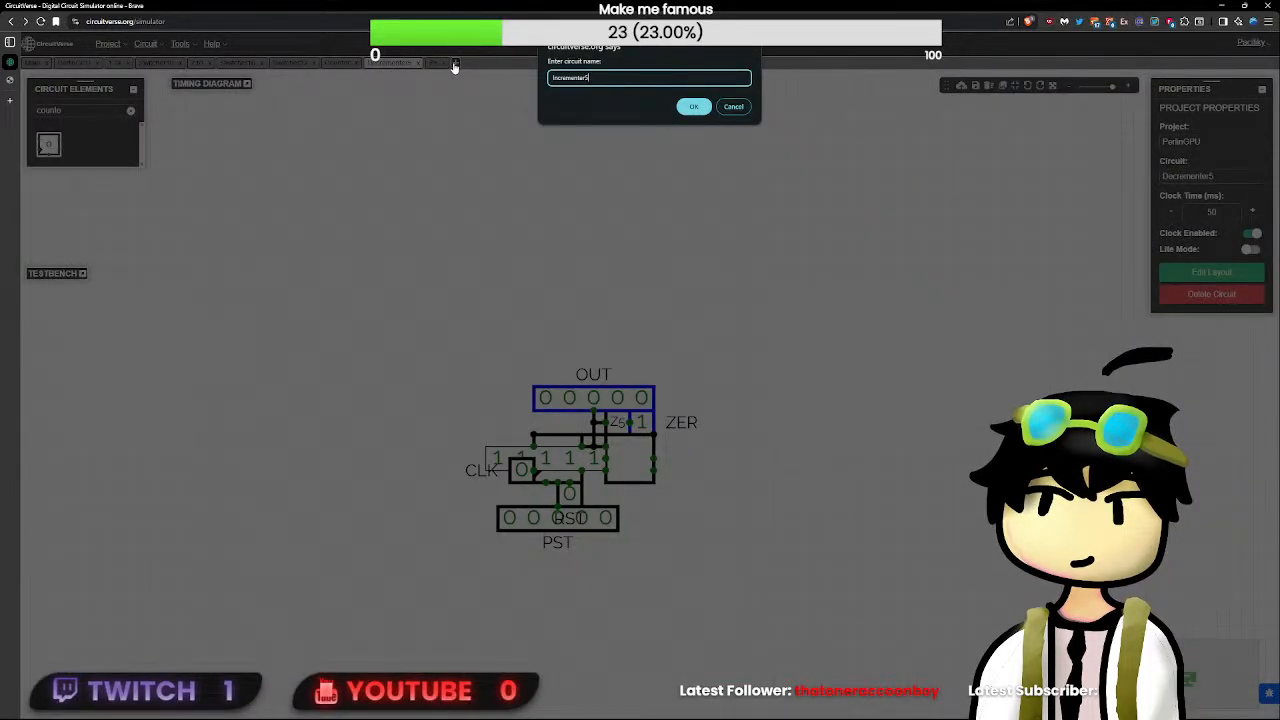
pyautogui.press('Return')
pyautogui.hotkey('ctrl', 'v')
pyautogui.scroll(5, 580, 490)
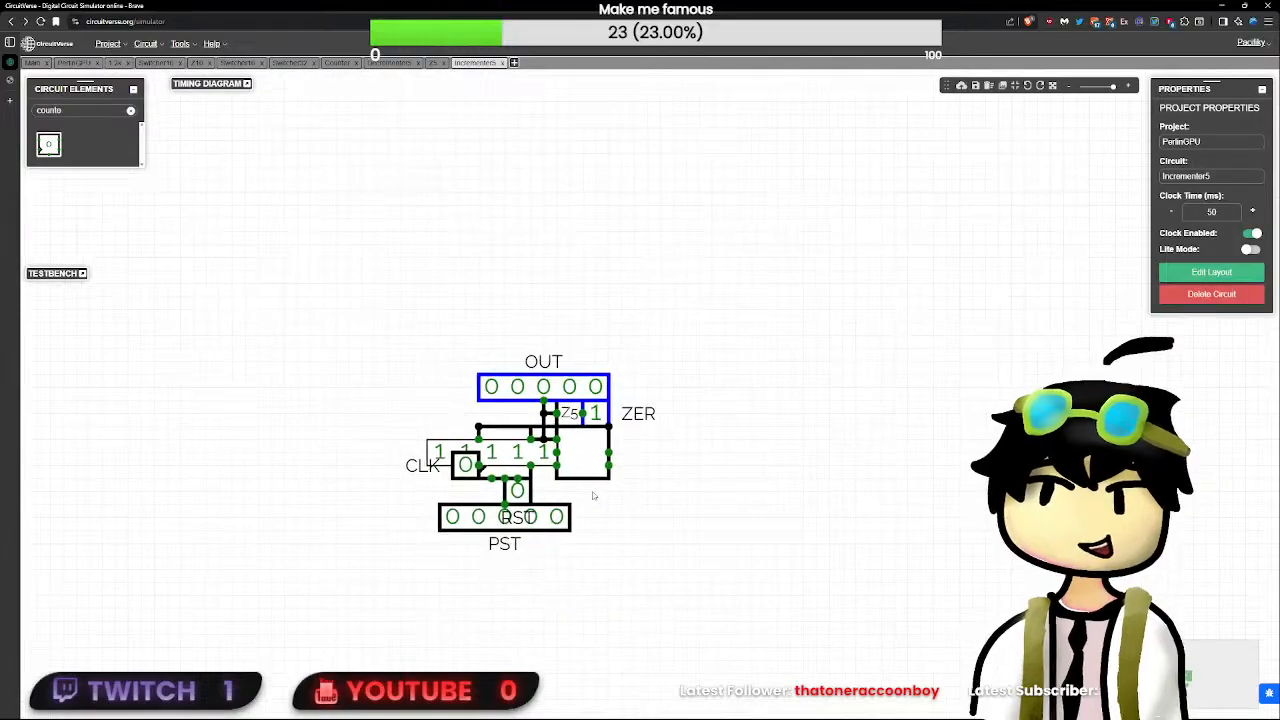
# - Delete the 11111 constant from Incrementer5 and search the circuit elements for a constant
pyautogui.click(440, 450)
pyautogui.press('Delete')
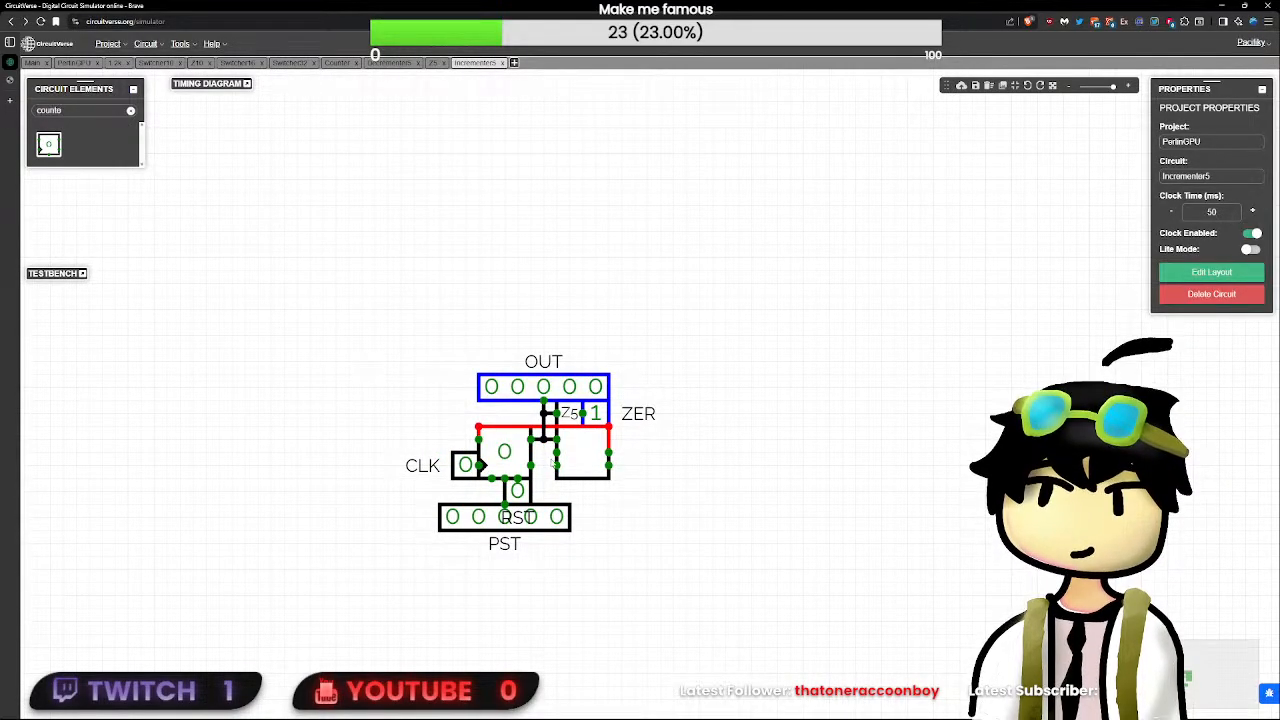
pyautogui.press('BackSpace')
pyautogui.press('BackSpace')
pyautogui.press('BackSpace')
pyautogui.press('BackSpace')
pyautogui.press('BackSpace')
pyautogui.press('BackSpace')
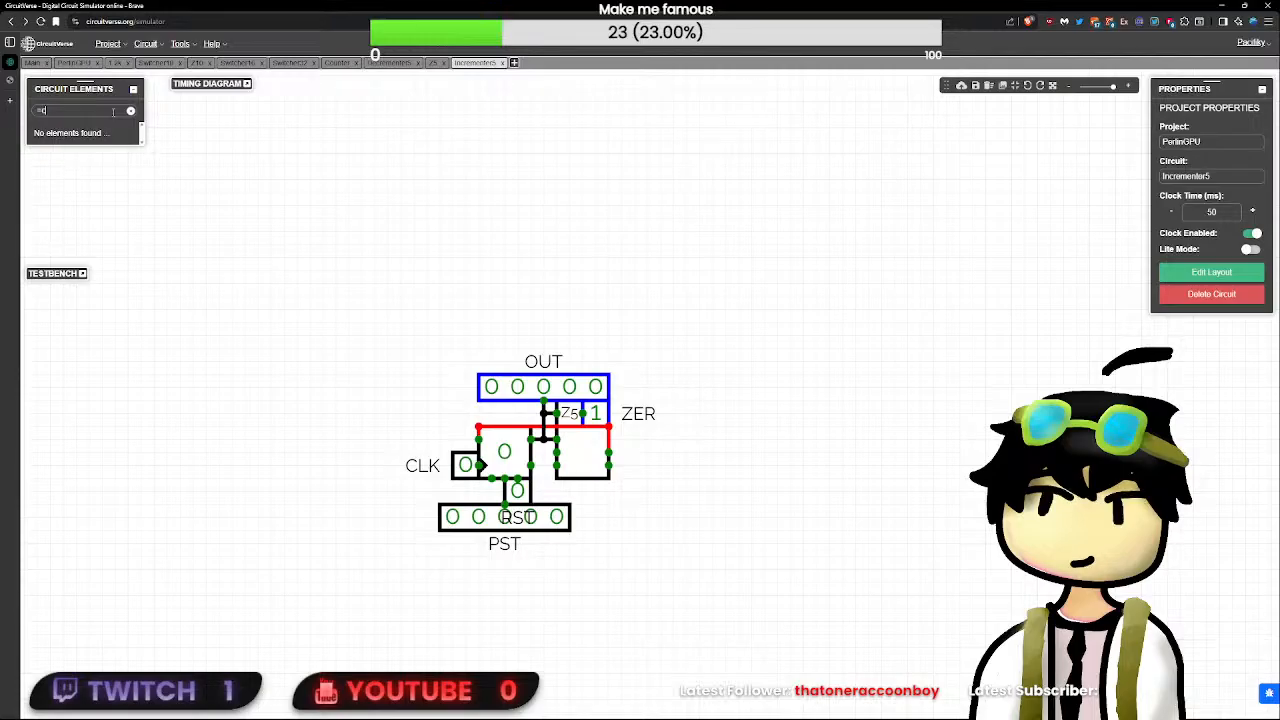
pyautogui.write('cons')
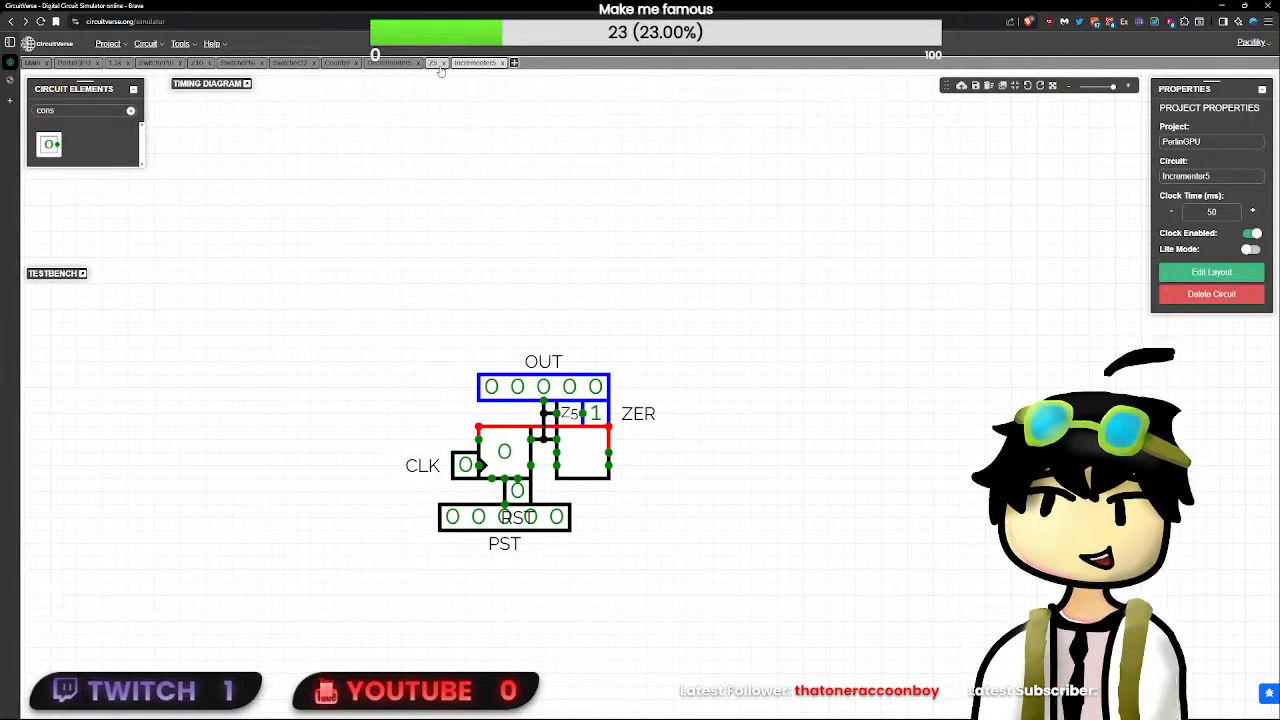
# - Open Decrementer5 and place a Power element with a bit width of 5 above the OUT output
pyautogui.click(389, 62)
pyautogui.moveTo(590, 466); pyautogui.dragTo(796, 504)
pyautogui.scroll(2, 796, 504)
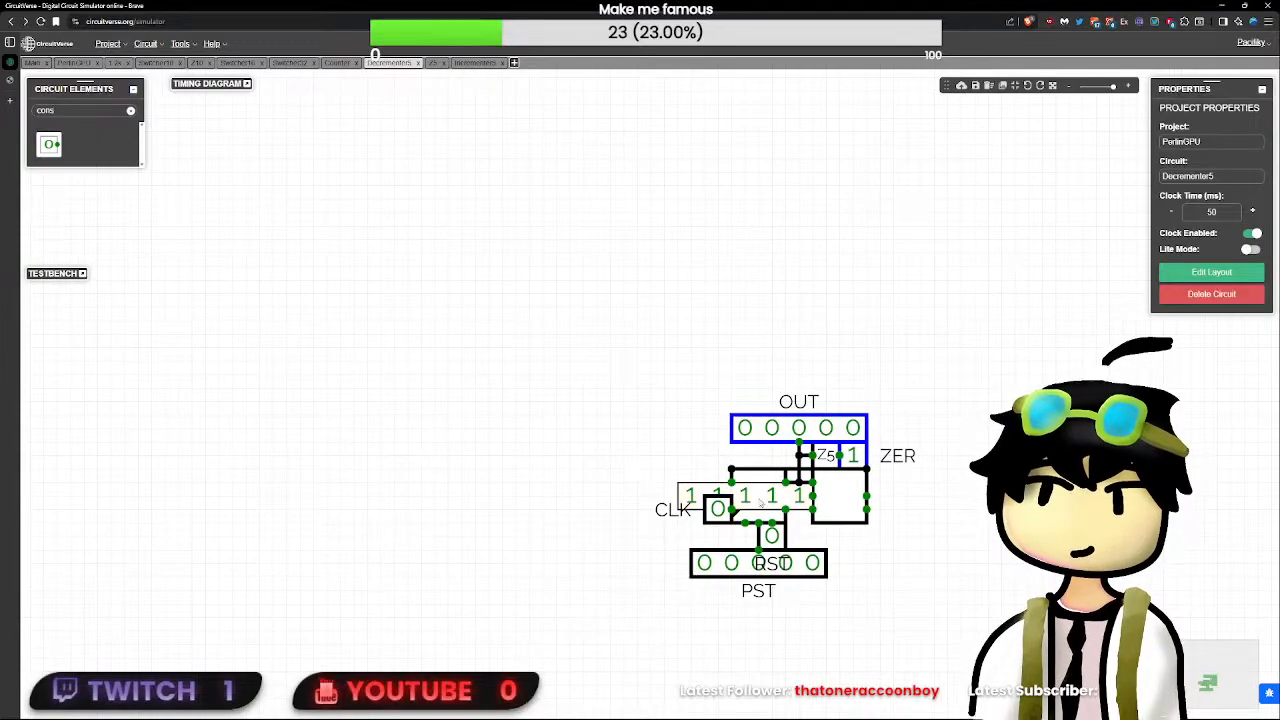
pyautogui.click(796, 504)
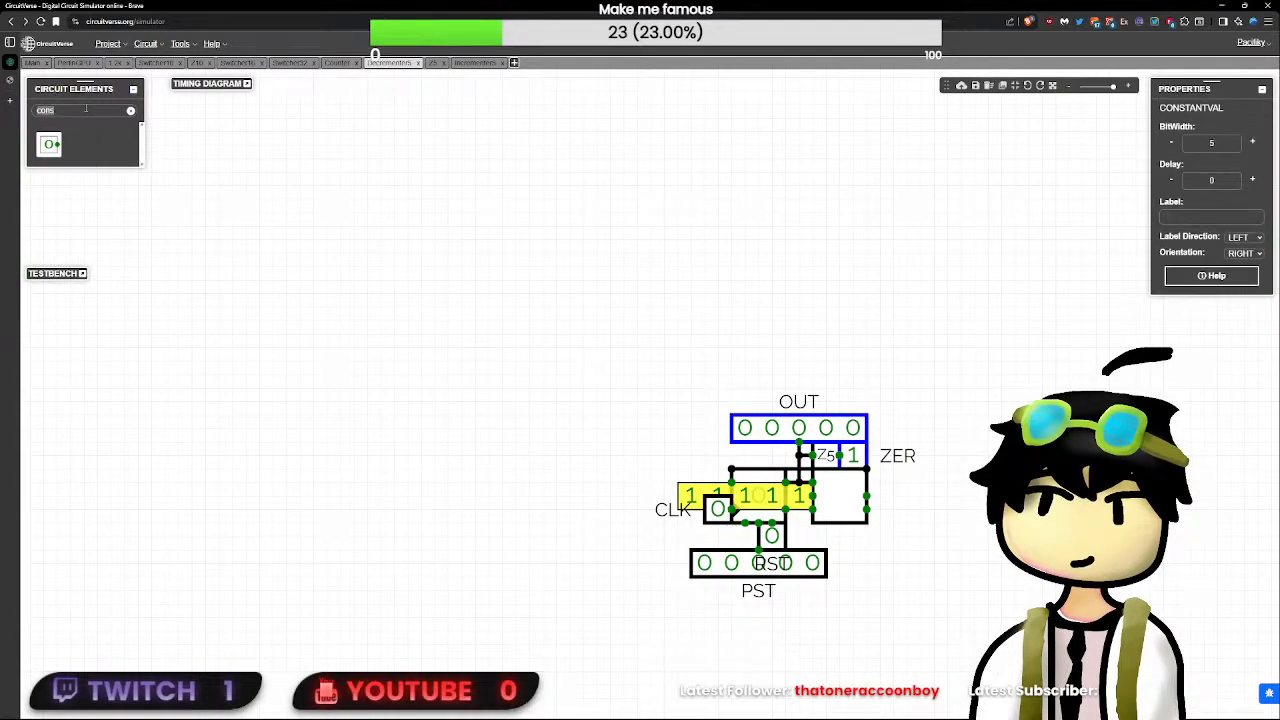
pyautogui.hotkey('ctrl', 'a')
pyautogui.write('power')
pyautogui.moveTo(60, 155); pyautogui.dragTo(812, 306)
pyautogui.click(1217, 141)
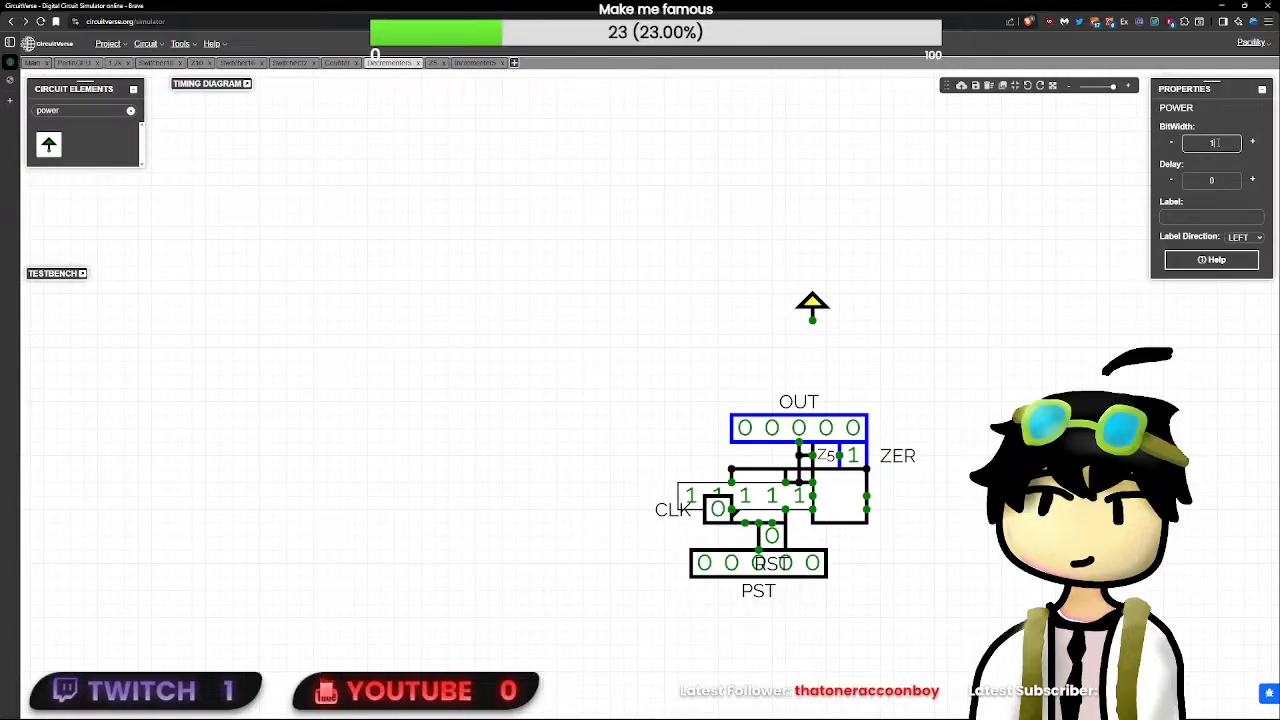
# - Delete Decrementer5's 11111 constant and move the power element onto the adder's input in its place
pyautogui.click(758, 495)
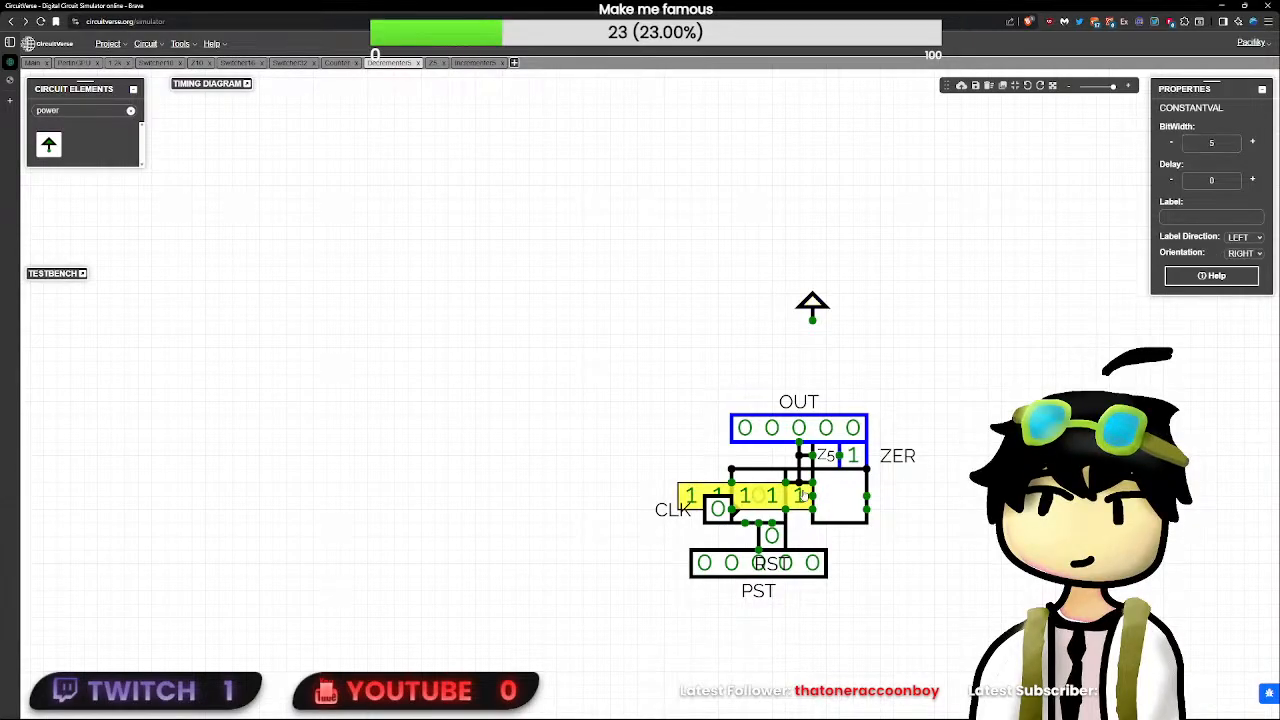
pyautogui.press('Delete')
pyautogui.moveTo(815, 306); pyautogui.dragTo(811, 484)
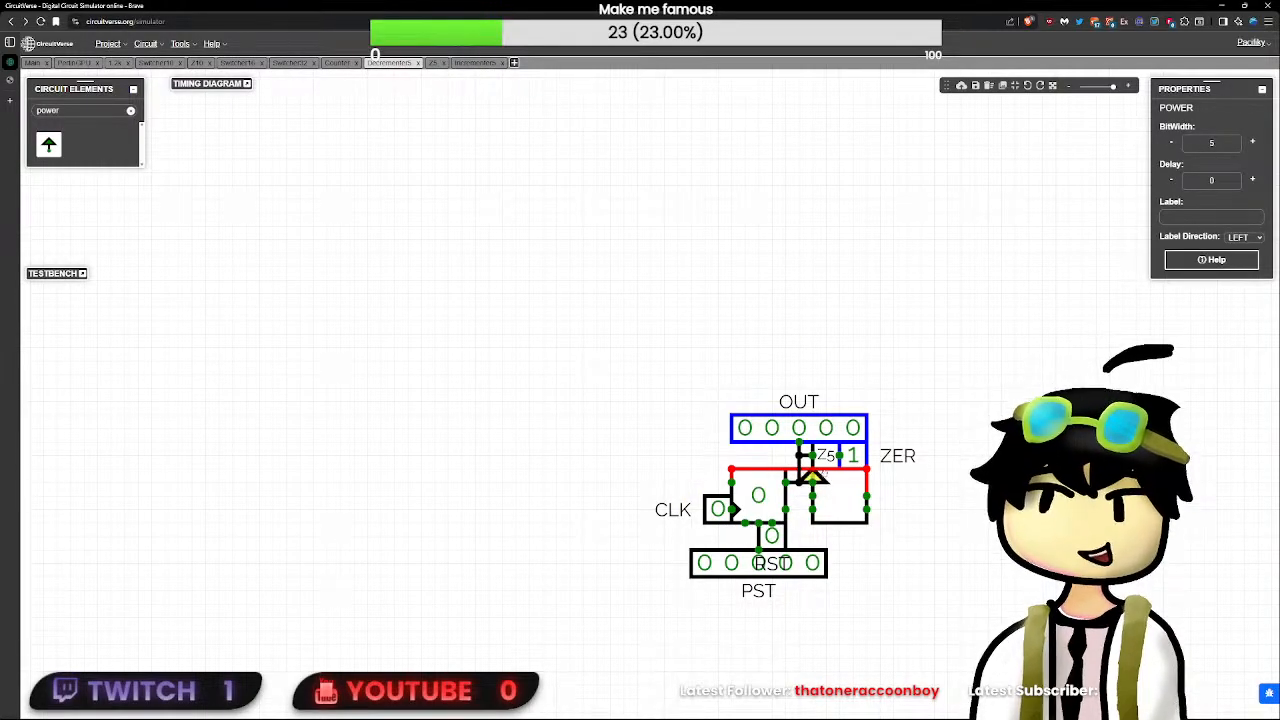
# - Test the modified decrementer by toggling CLK and pulsing RST to clear it
pyautogui.click(720, 510)
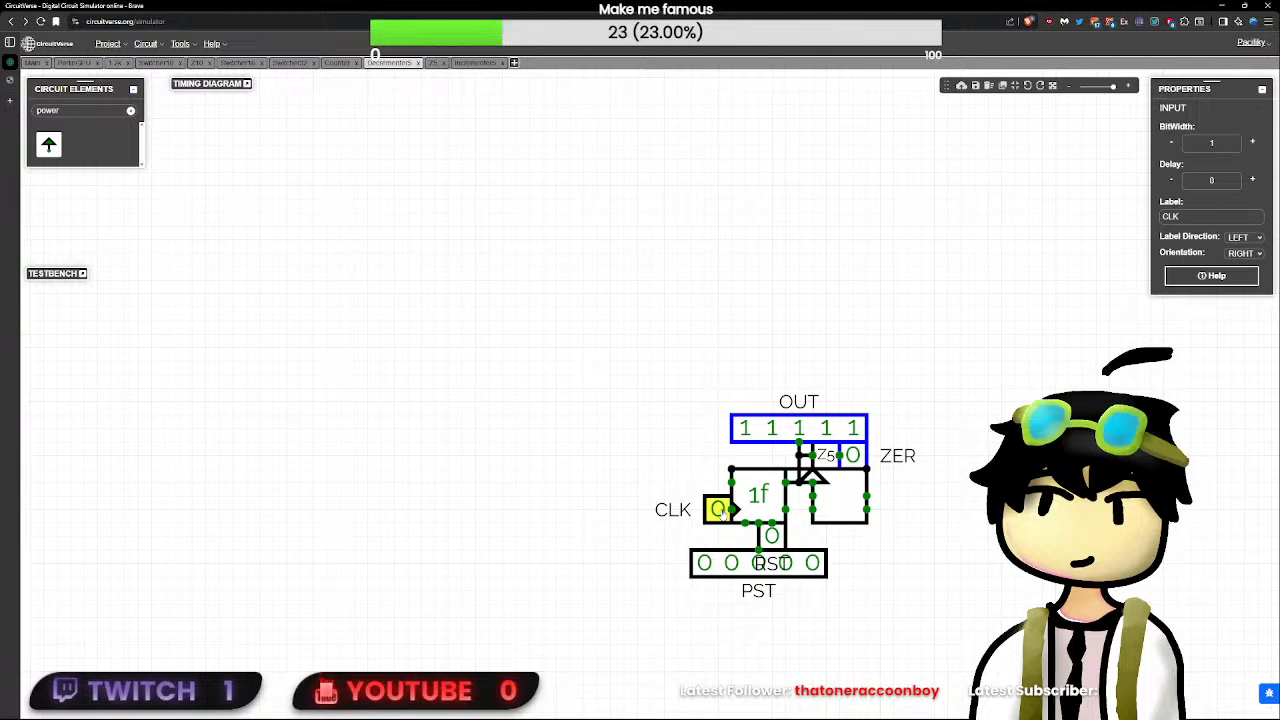
pyautogui.click(771, 536)
pyautogui.click(771, 536)
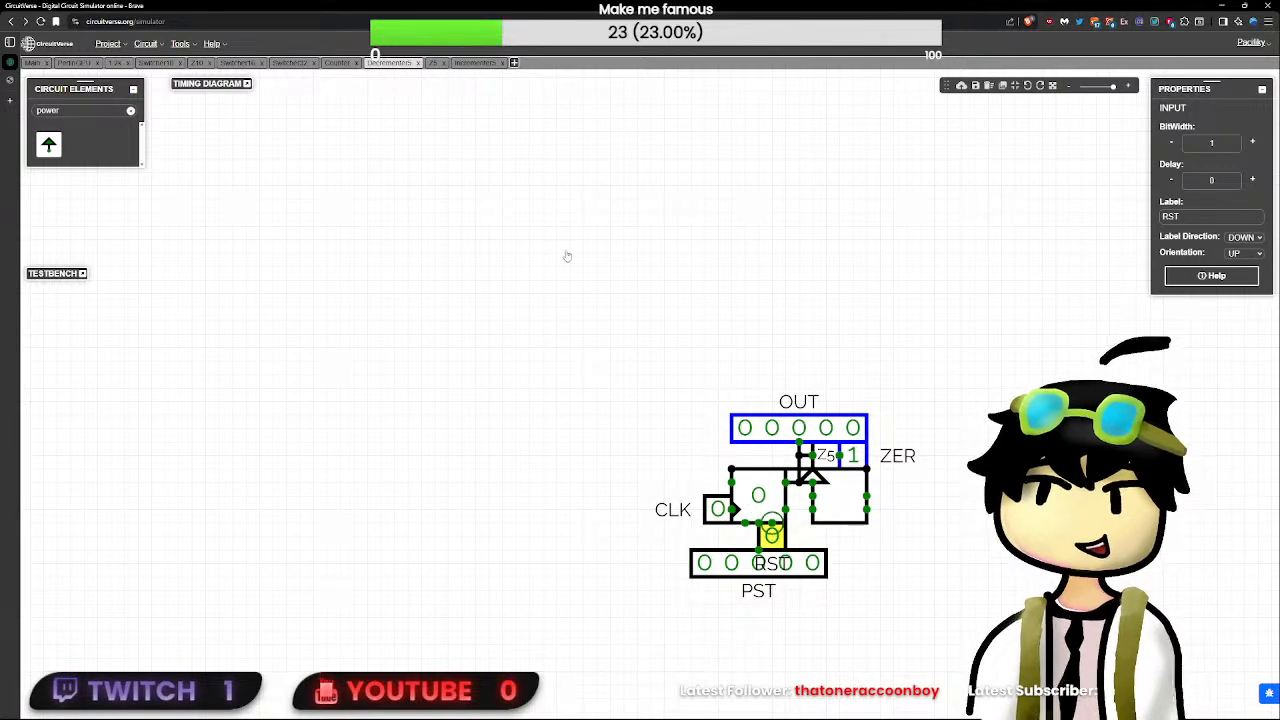
# - Add a constant of 00001 to Incrementer5 and place it on the adder's open input
pyautogui.click(462, 64)
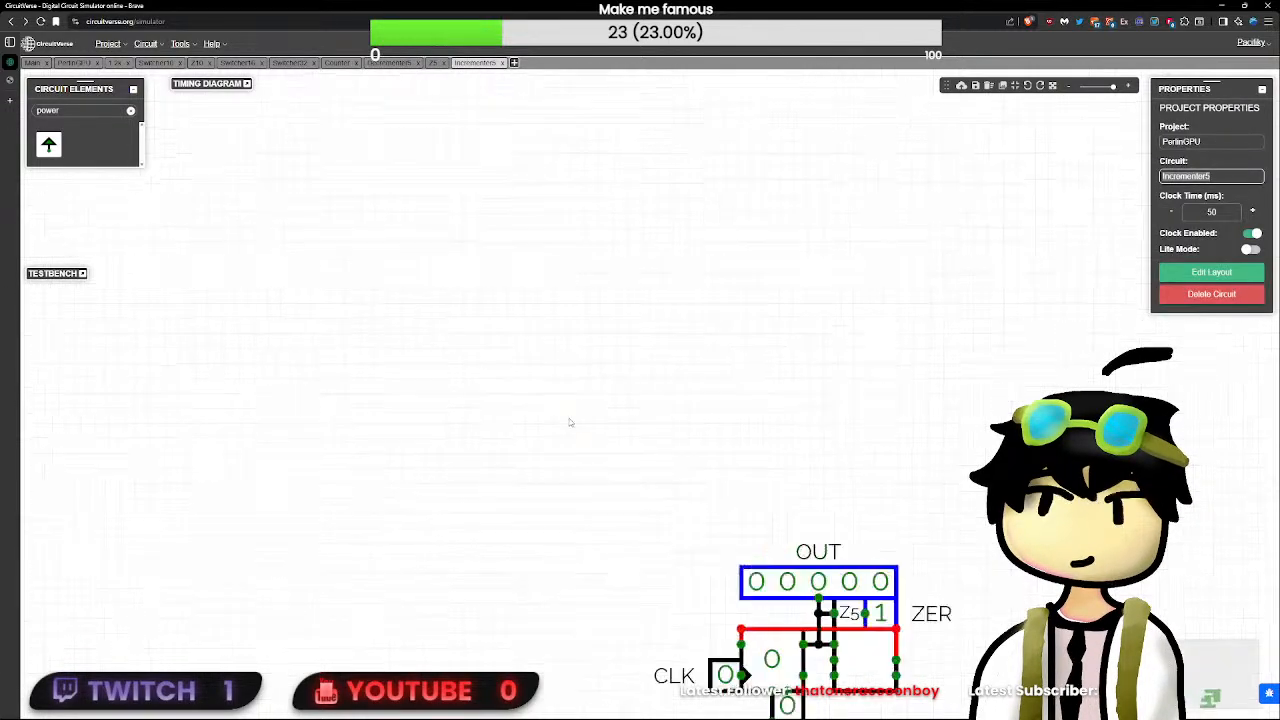
pyautogui.click(92, 118)
pyautogui.write('c')
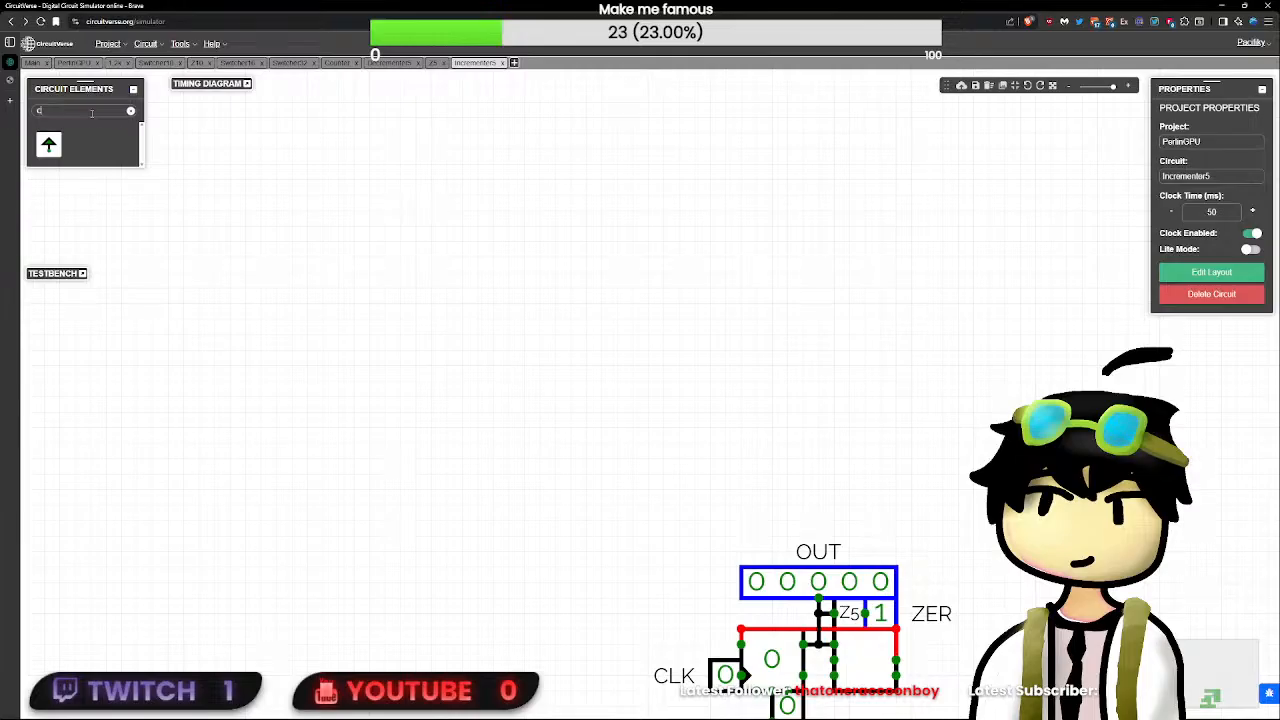
pyautogui.write('onst')
pyautogui.click(50, 145)
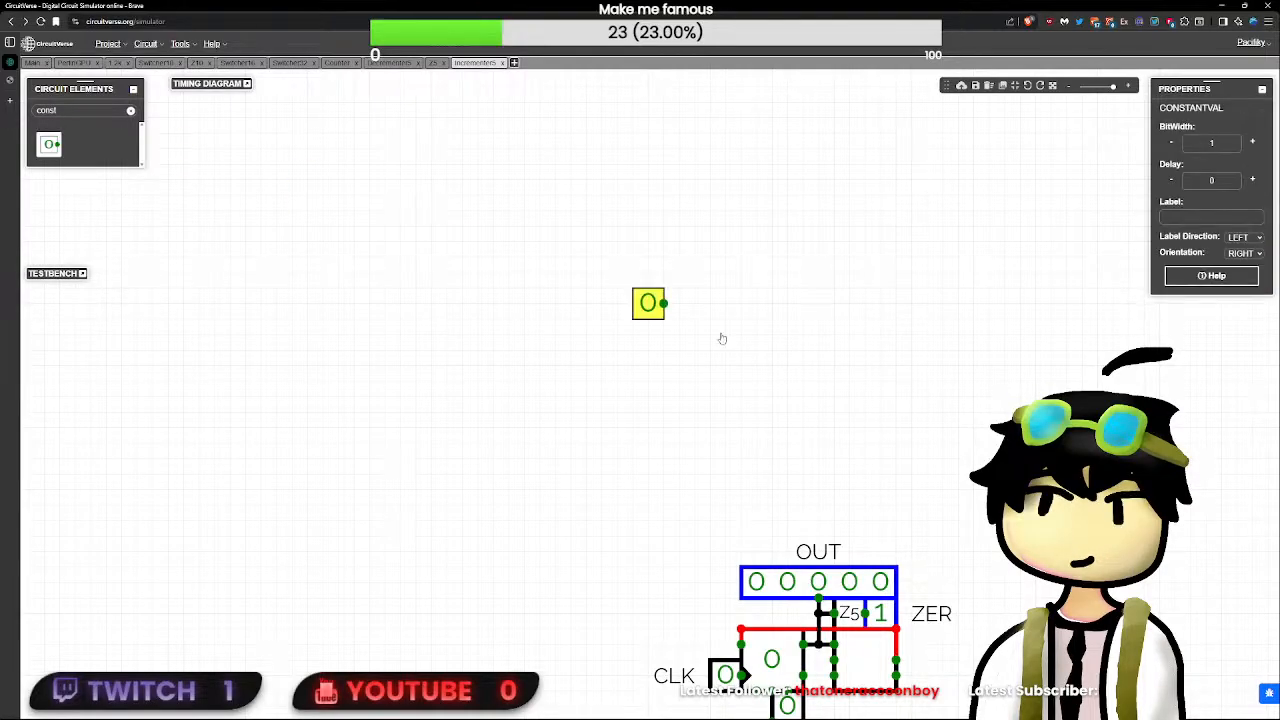
pyautogui.doubleClick(726, 336)
pyautogui.write('0000')
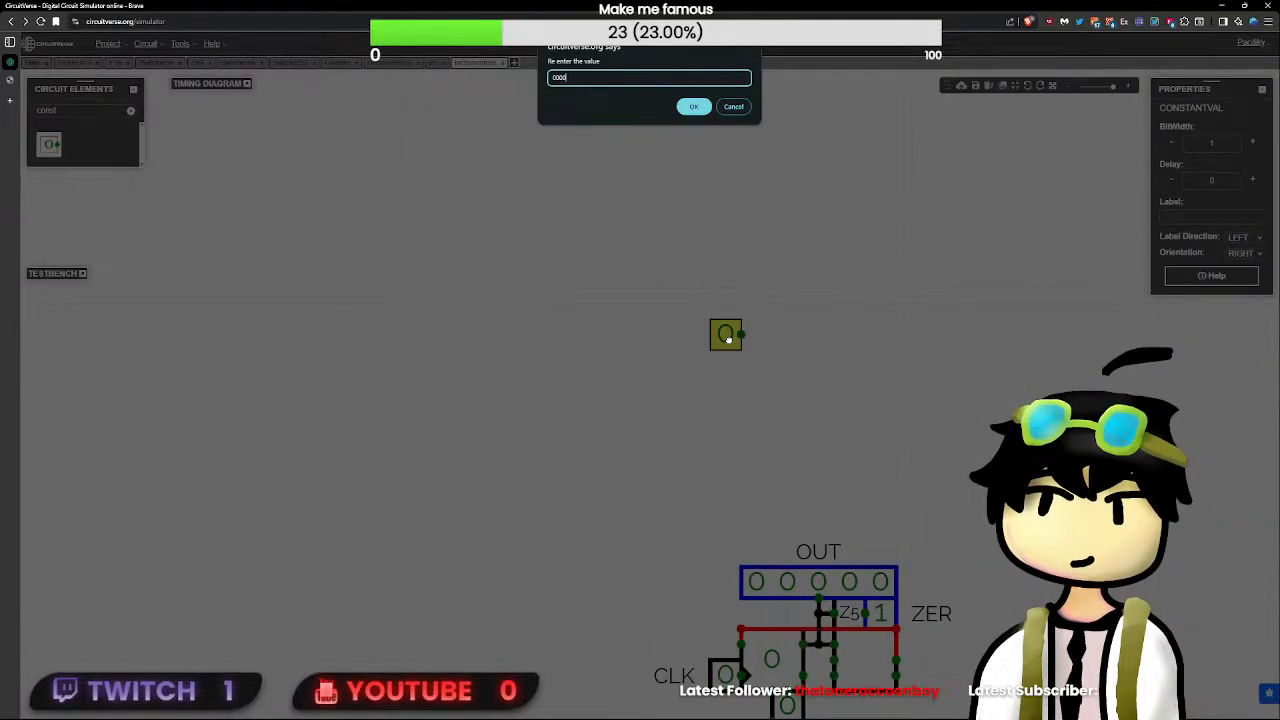
pyautogui.write('1')
pyautogui.press('Return')
pyautogui.moveTo(726, 346); pyautogui.dragTo(757, 669)
# - Test Incrementer5 by setting PST to 00100, pulsing RST and toggling CLK, and return PST to 00000
pyautogui.moveTo(1079, 615); pyautogui.dragTo(916, 438)
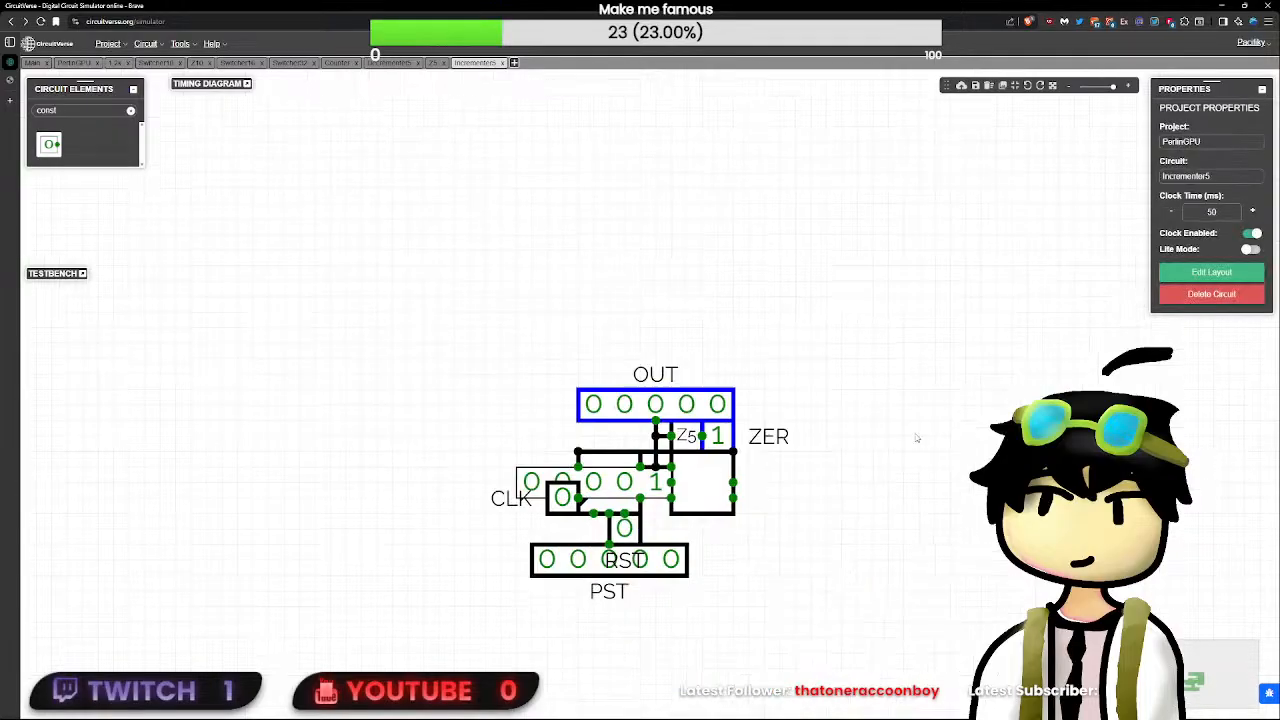
pyautogui.click(624, 530)
pyautogui.click(620, 528)
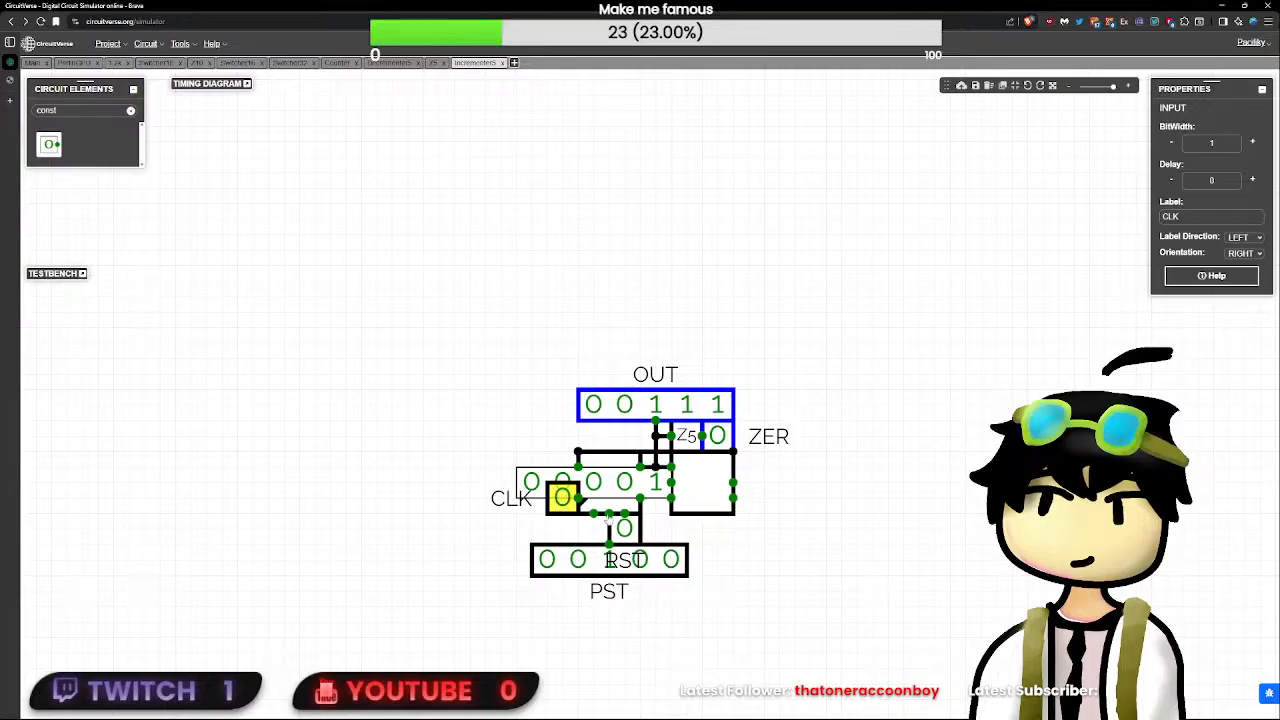
pyautogui.click(620, 527)
pyautogui.click(622, 561)
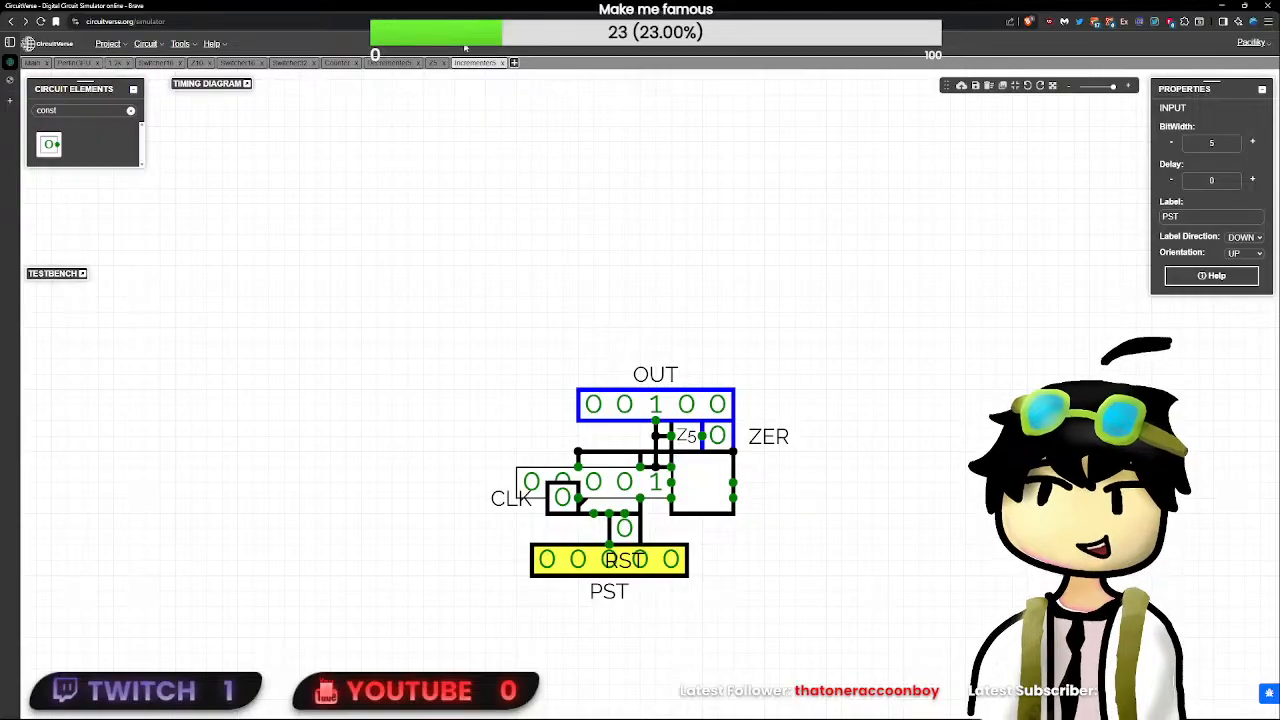
pyautogui.click(430, 62)
pyautogui.click(401, 63)
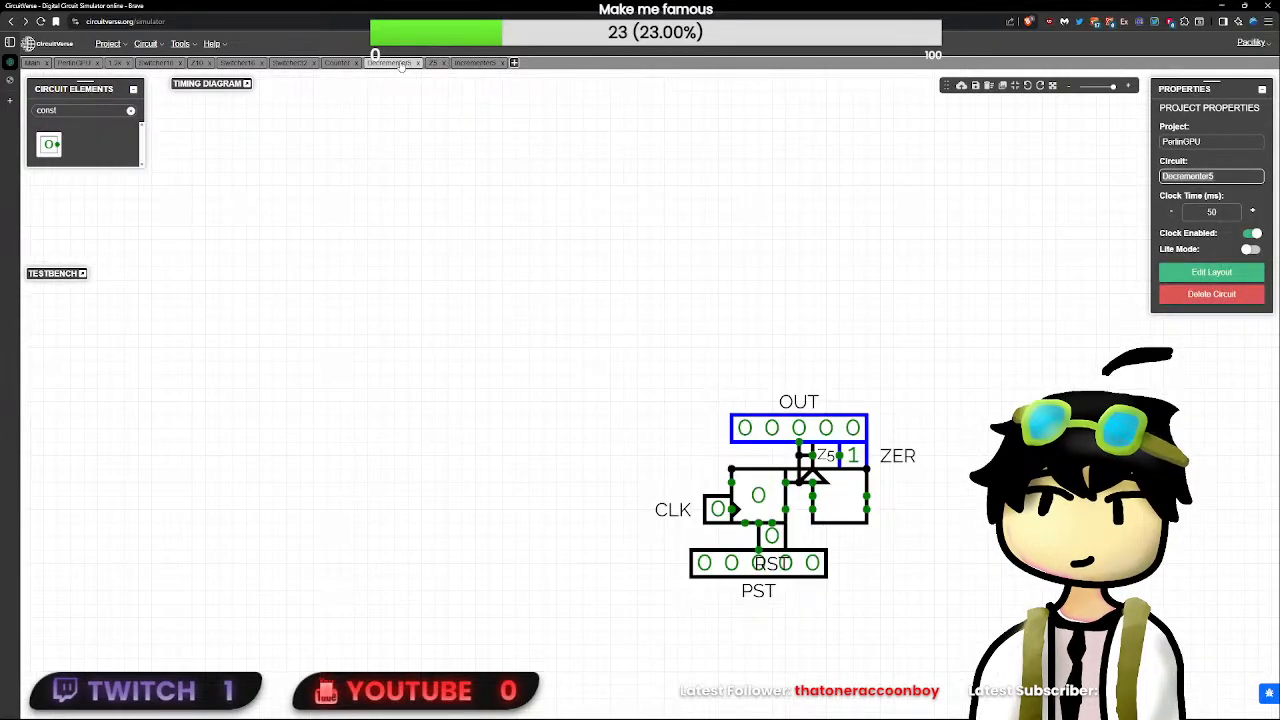
pyautogui.click(82, 62)
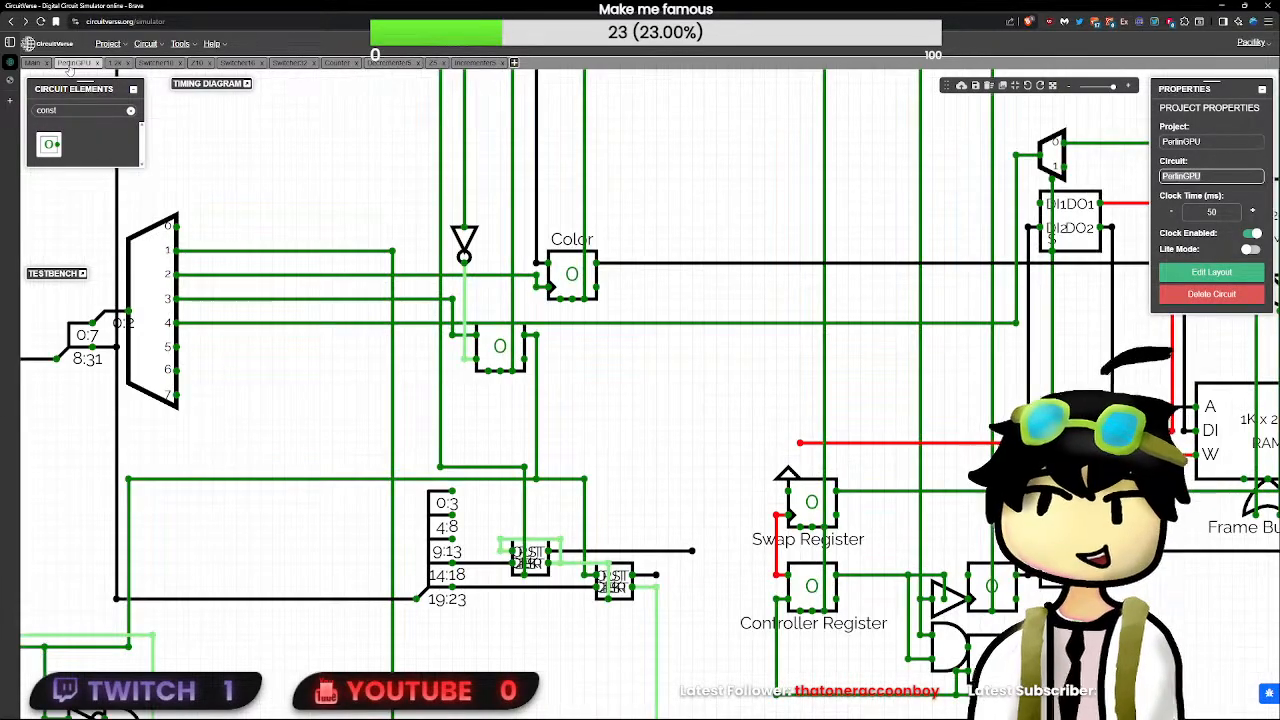
pyautogui.moveTo(733, 550); pyautogui.dragTo(739, 455)
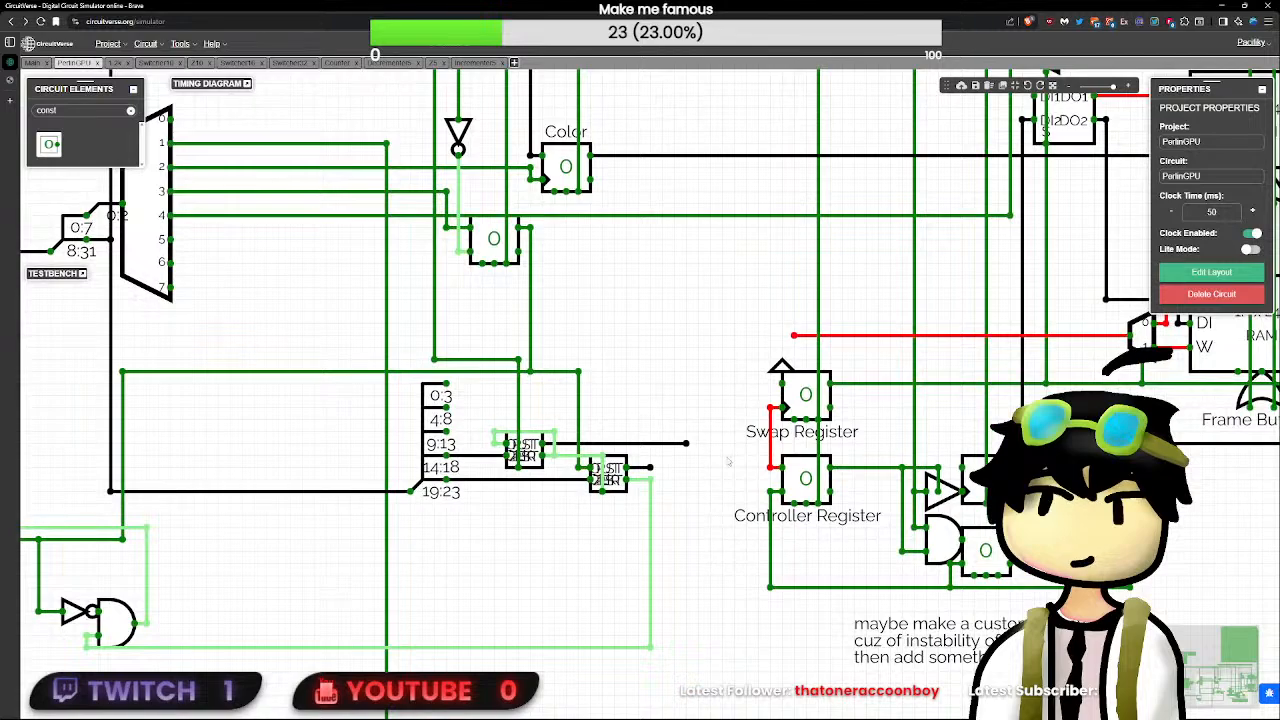
# - Edit Incrementer5's layout: put CLK on the bottom edge, RST above PST on the left edge and OUT above ZER on the right
pyautogui.click(476, 62)
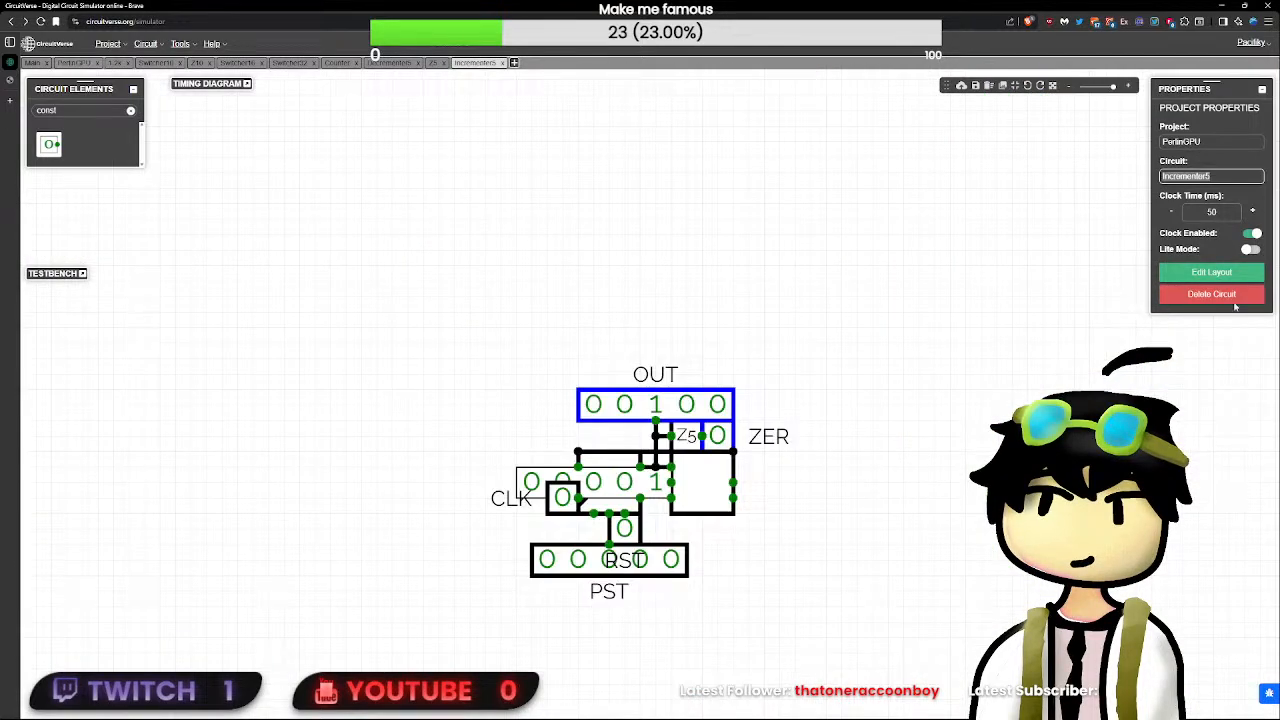
pyautogui.click(1200, 273)
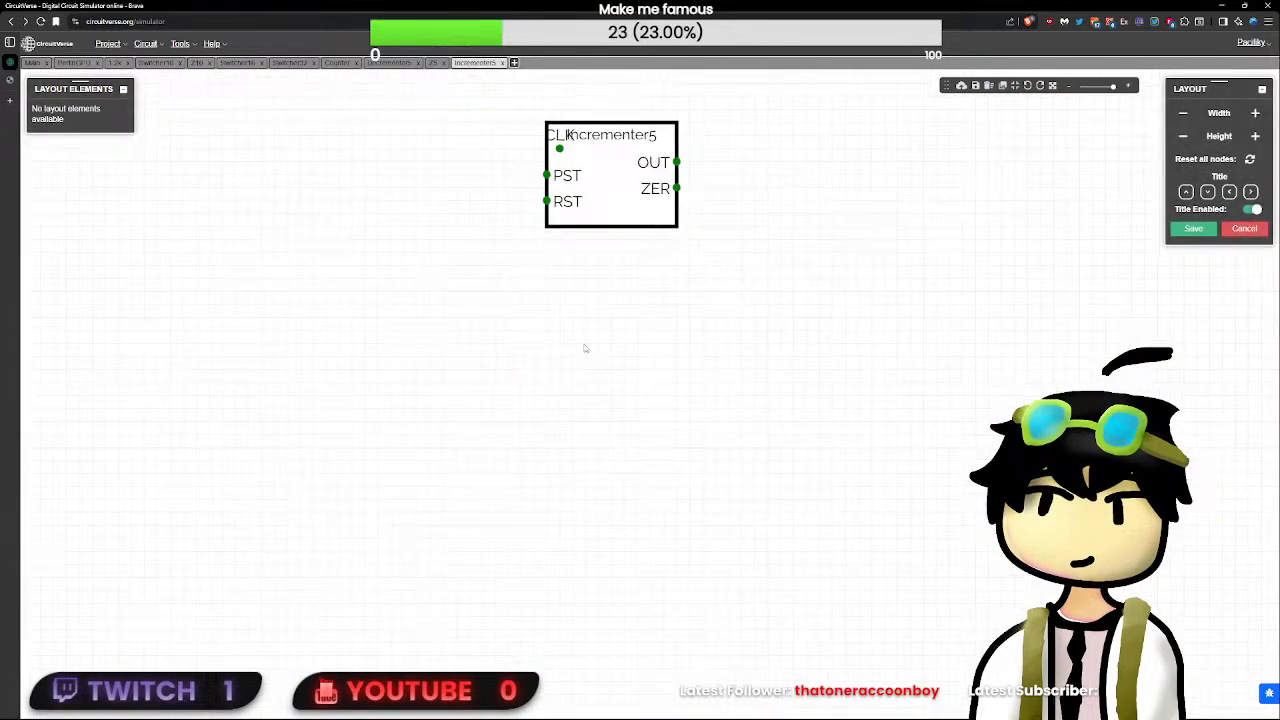
pyautogui.moveTo(587, 340); pyautogui.dragTo(718, 645)
pyautogui.scroll(5, 720, 623)
pyautogui.moveTo(684, 435); pyautogui.dragTo(652, 412)
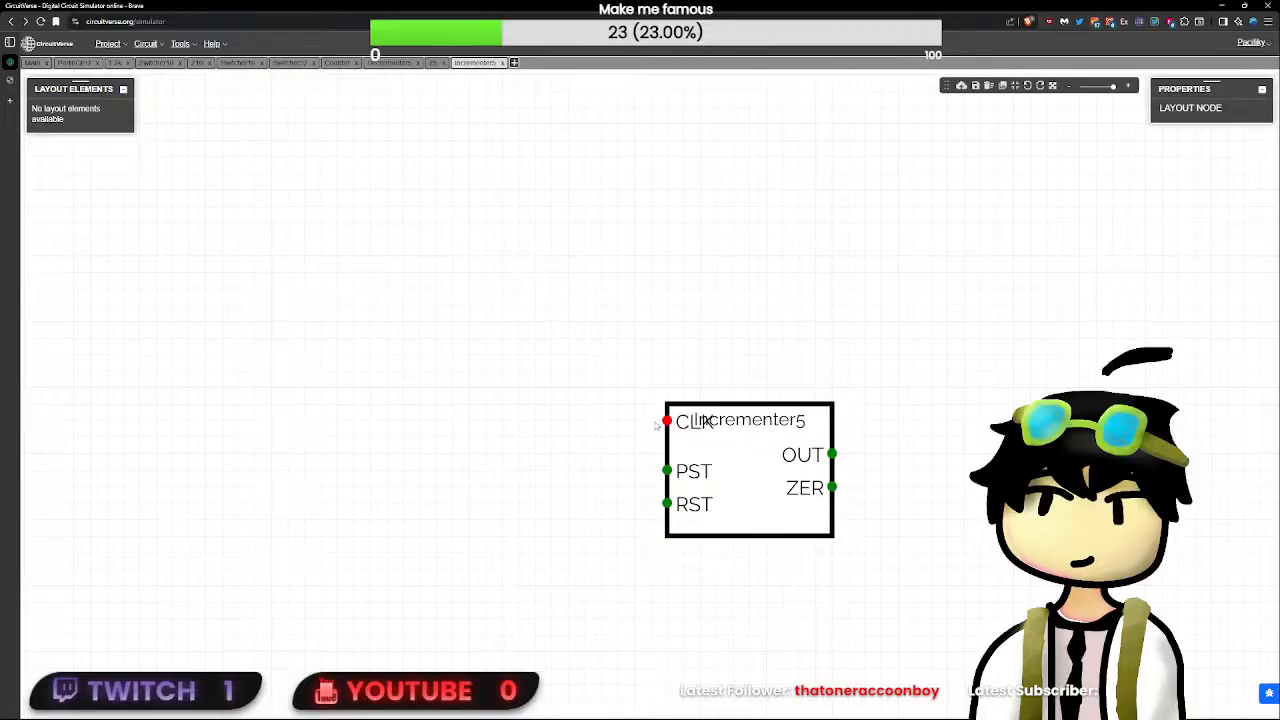
pyautogui.click(560, 380)
pyautogui.click(668, 421)
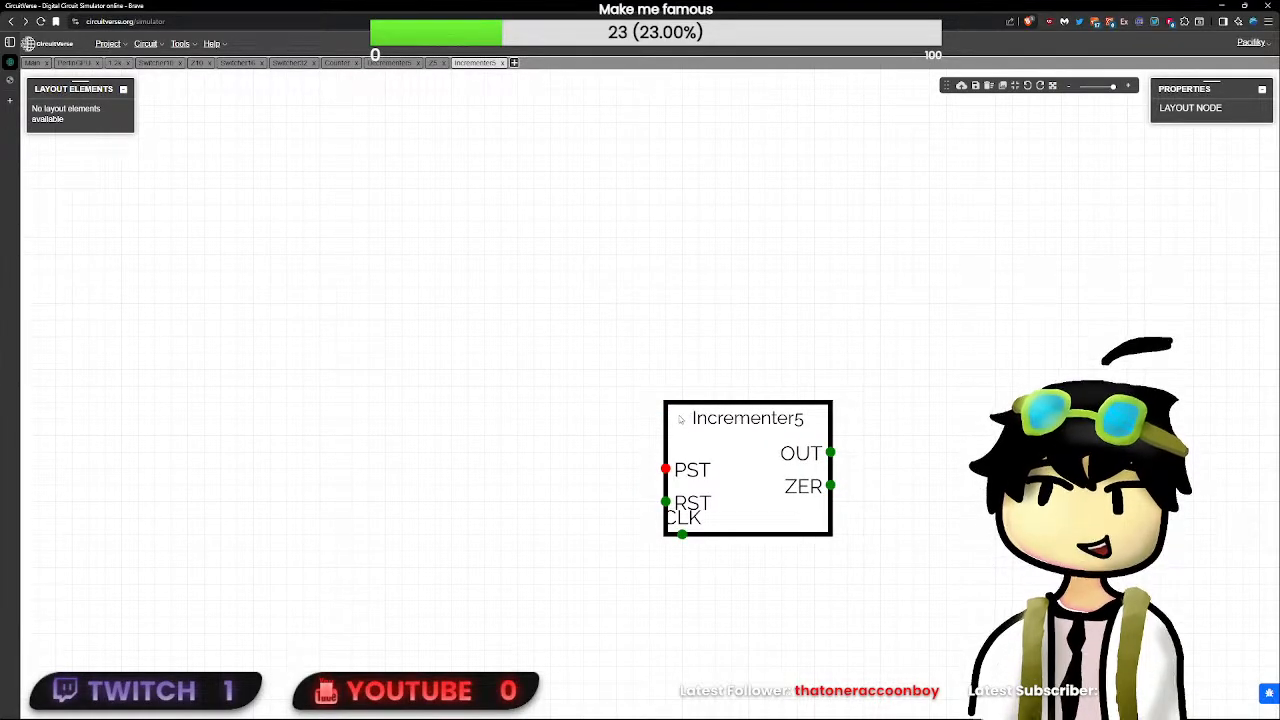
pyautogui.moveTo(676, 469); pyautogui.dragTo(674, 440)
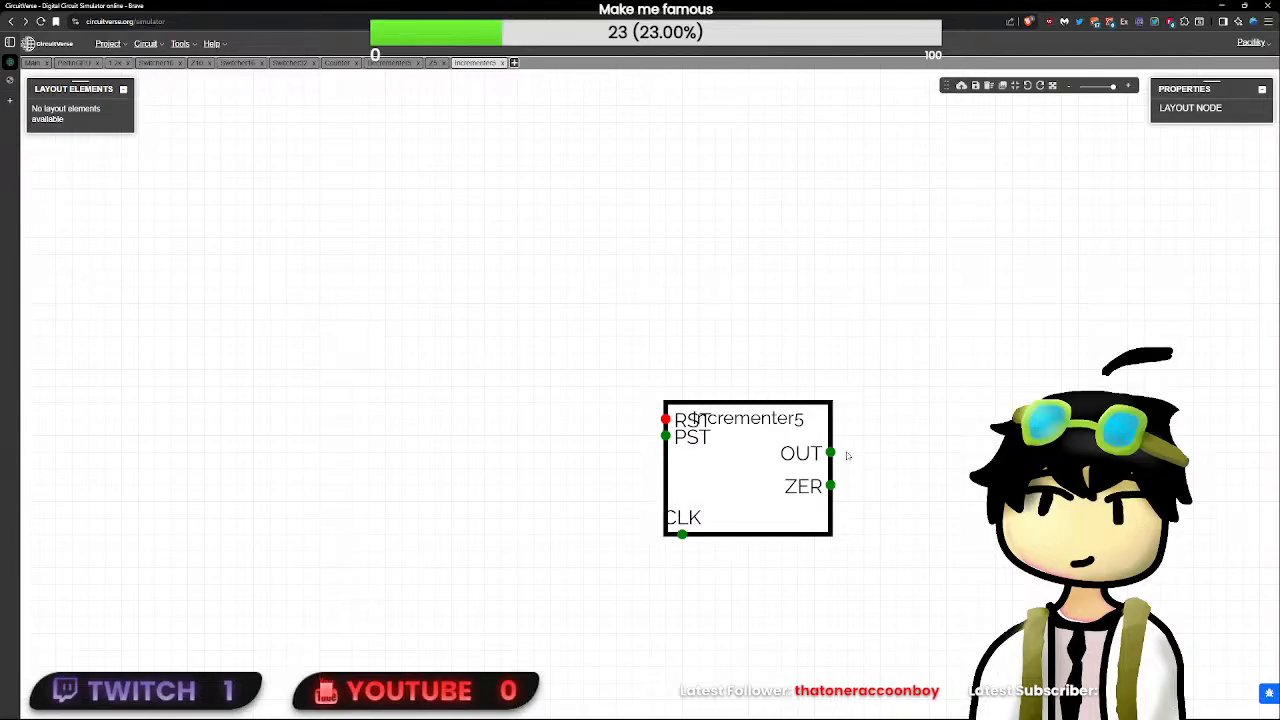
pyautogui.moveTo(831, 486); pyautogui.dragTo(831, 436)
pyautogui.click(912, 392)
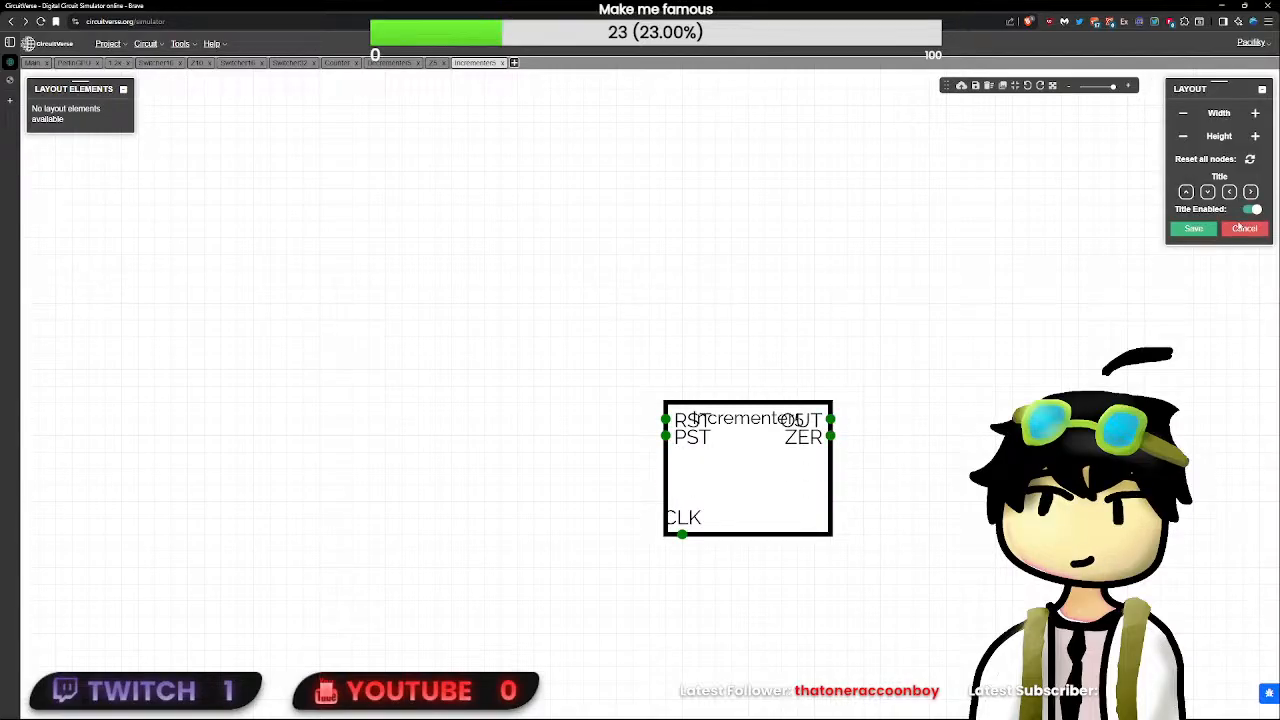
# - Hide the title in Incrementer5's layout, shrink the block to a small square around its pins and save the layout
pyautogui.click(1183, 135)
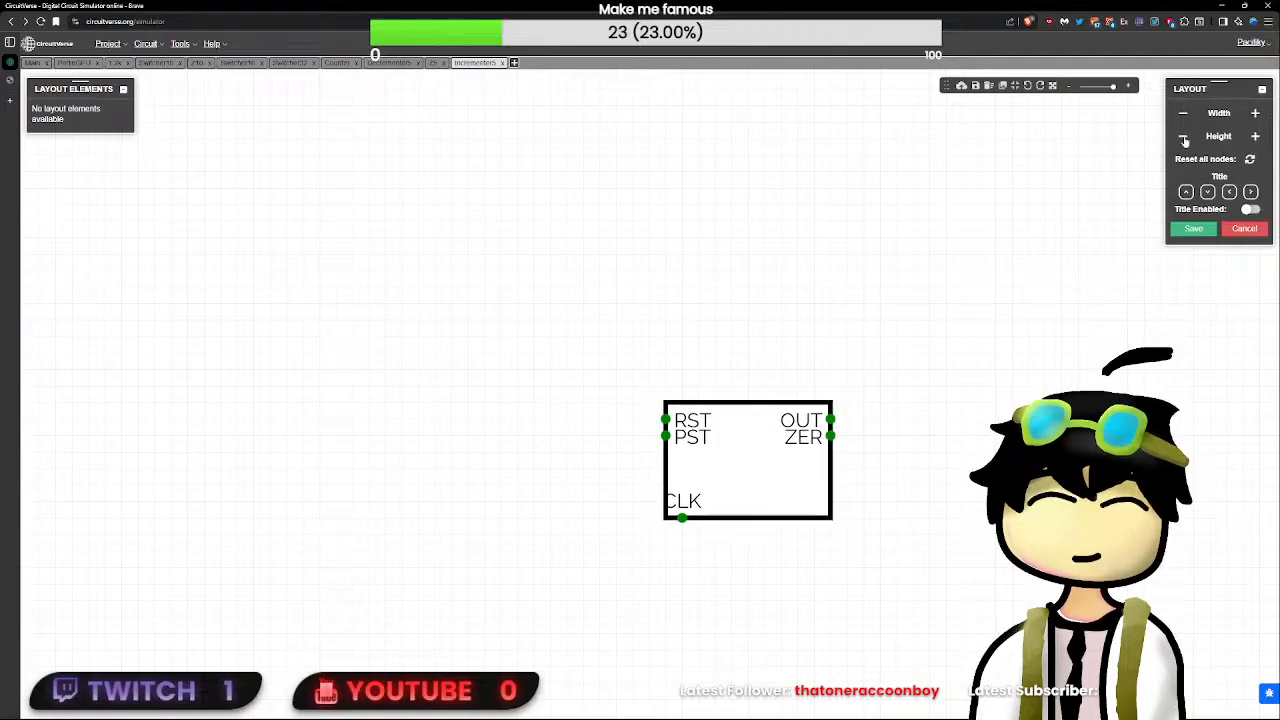
pyautogui.click(1183, 135)
pyautogui.click(1183, 135)
pyautogui.click(1183, 135)
pyautogui.click(1183, 135)
pyautogui.click(1186, 113)
pyautogui.click(1186, 113)
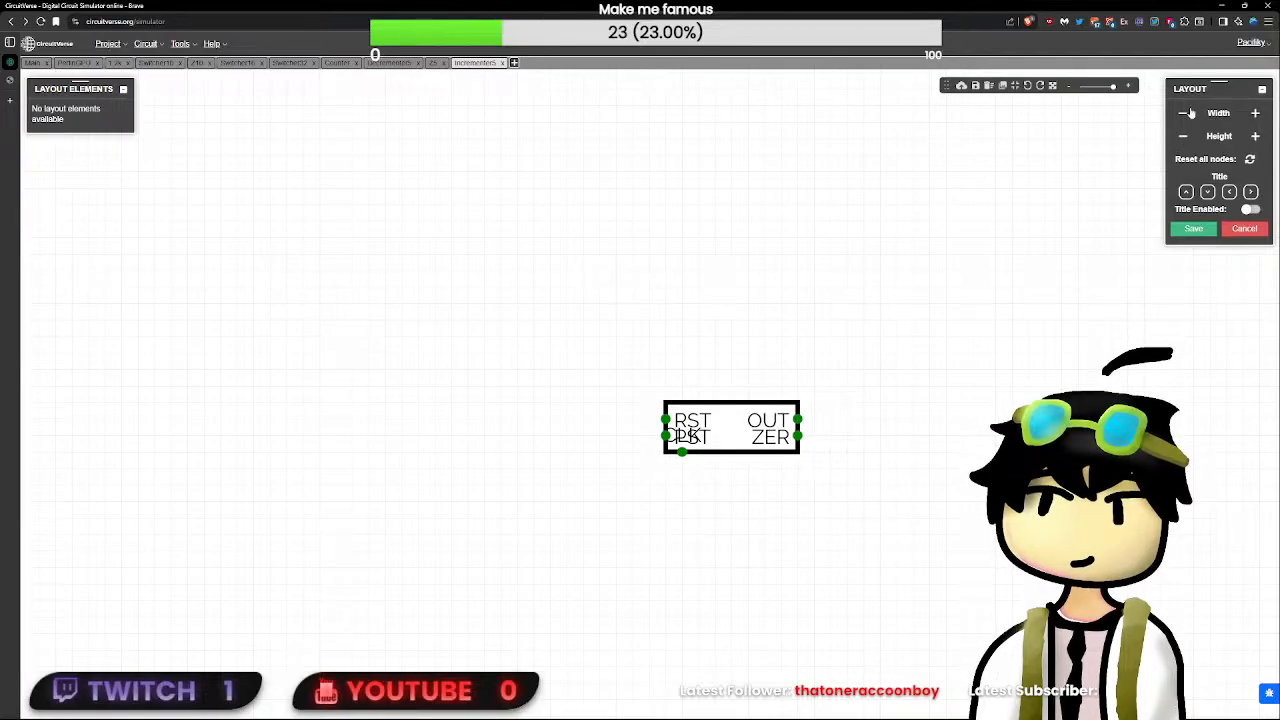
pyautogui.click(1186, 113)
pyautogui.click(1186, 113)
pyautogui.click(1186, 113)
pyautogui.click(1186, 113)
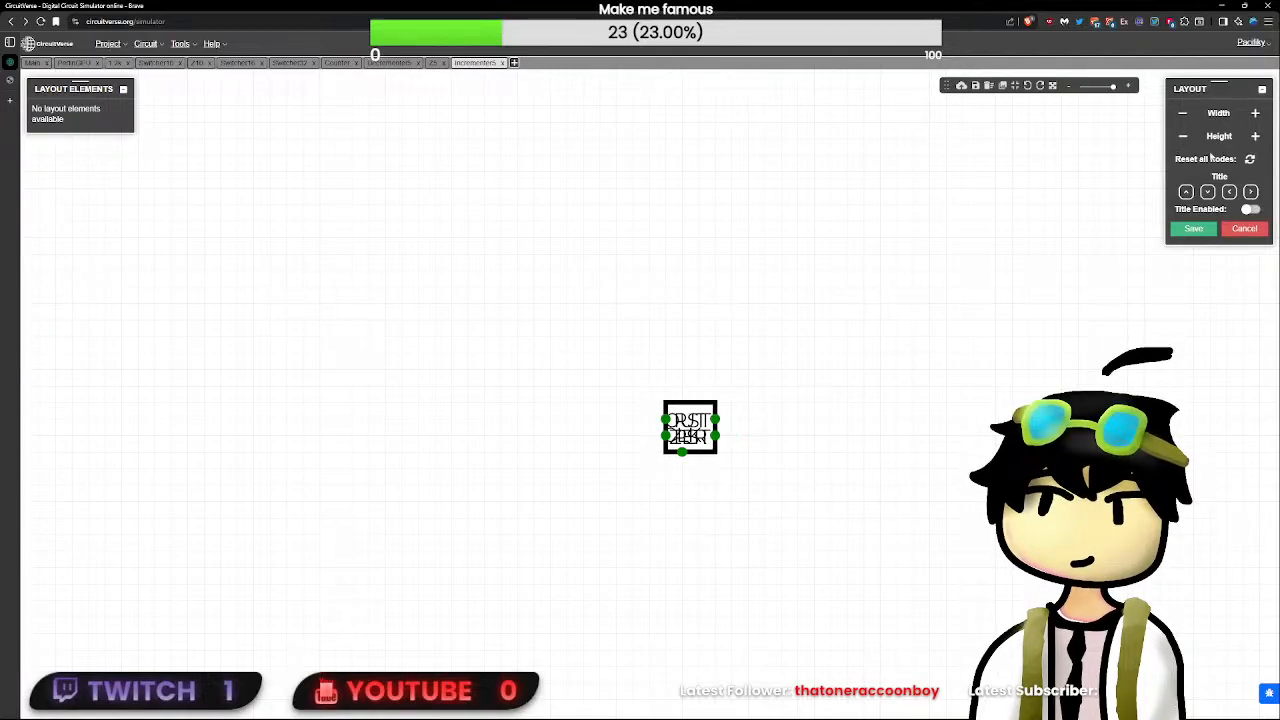
pyautogui.click(1175, 230)
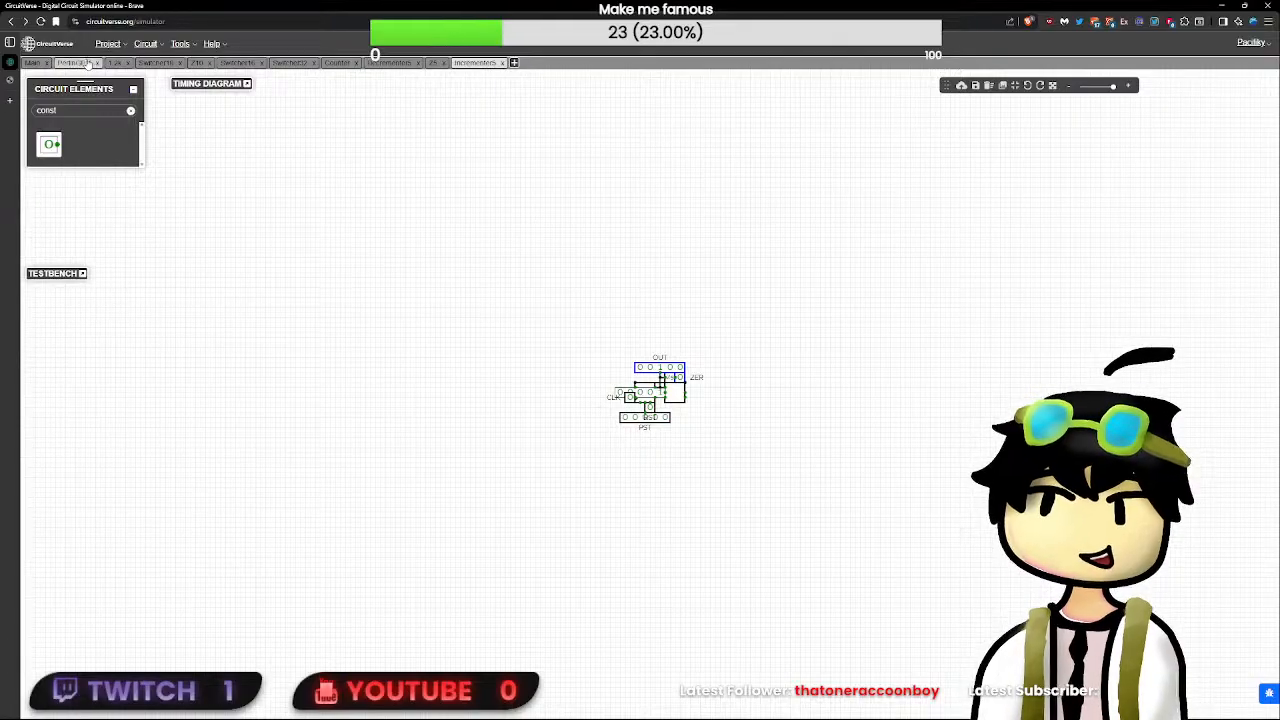
# - Insert an Incrementer5 subcircuit into PerlinGPU and place it above and right of the chained decrementers
pyautogui.click(75, 62)
pyautogui.rightClick(703, 394)
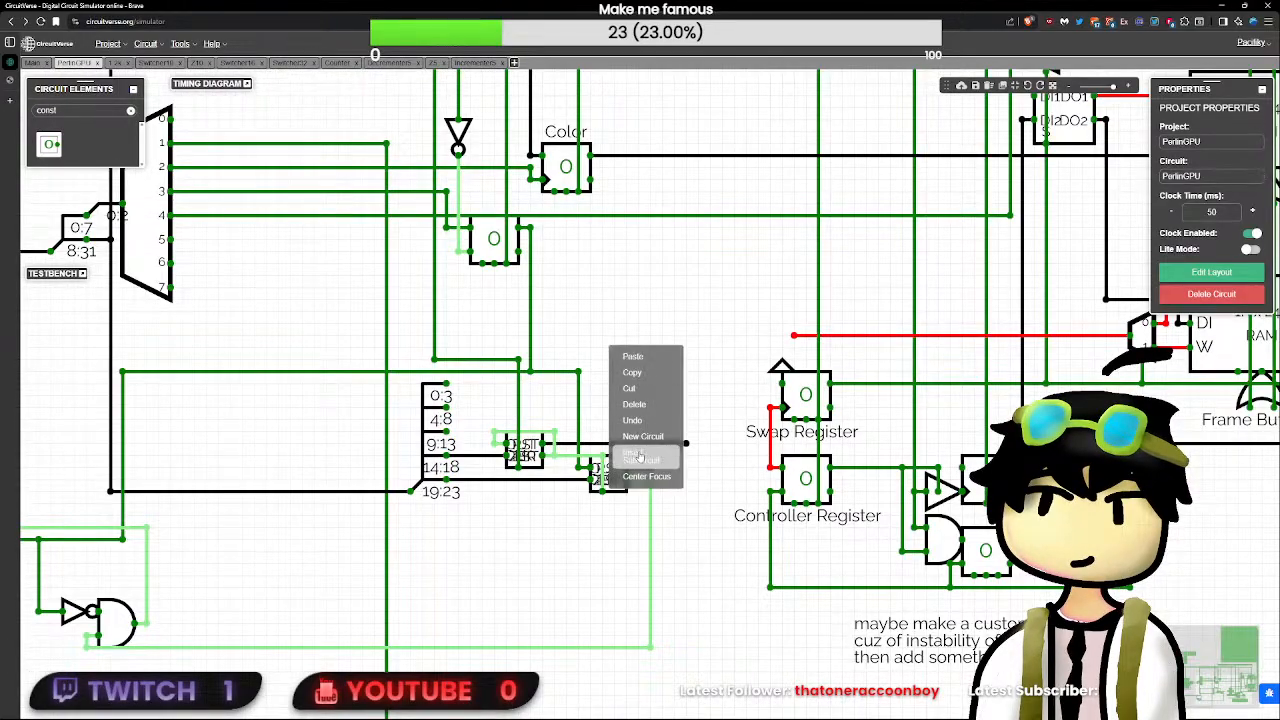
pyautogui.click(697, 441)
pyautogui.click(614, 388)
pyautogui.click(649, 412)
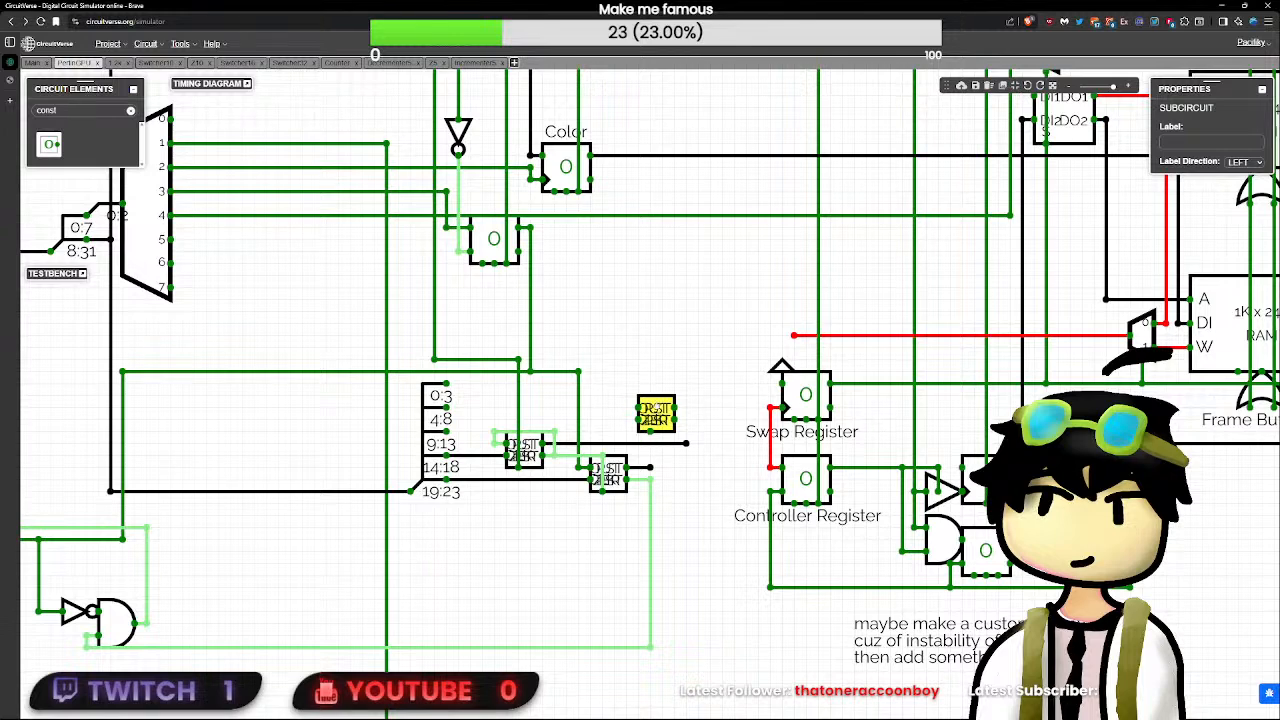
# - Wire the splitter's 4:8 output to the incrementer's PST and connect its RST to the second decrementer's control line
pyautogui.click(476, 417)
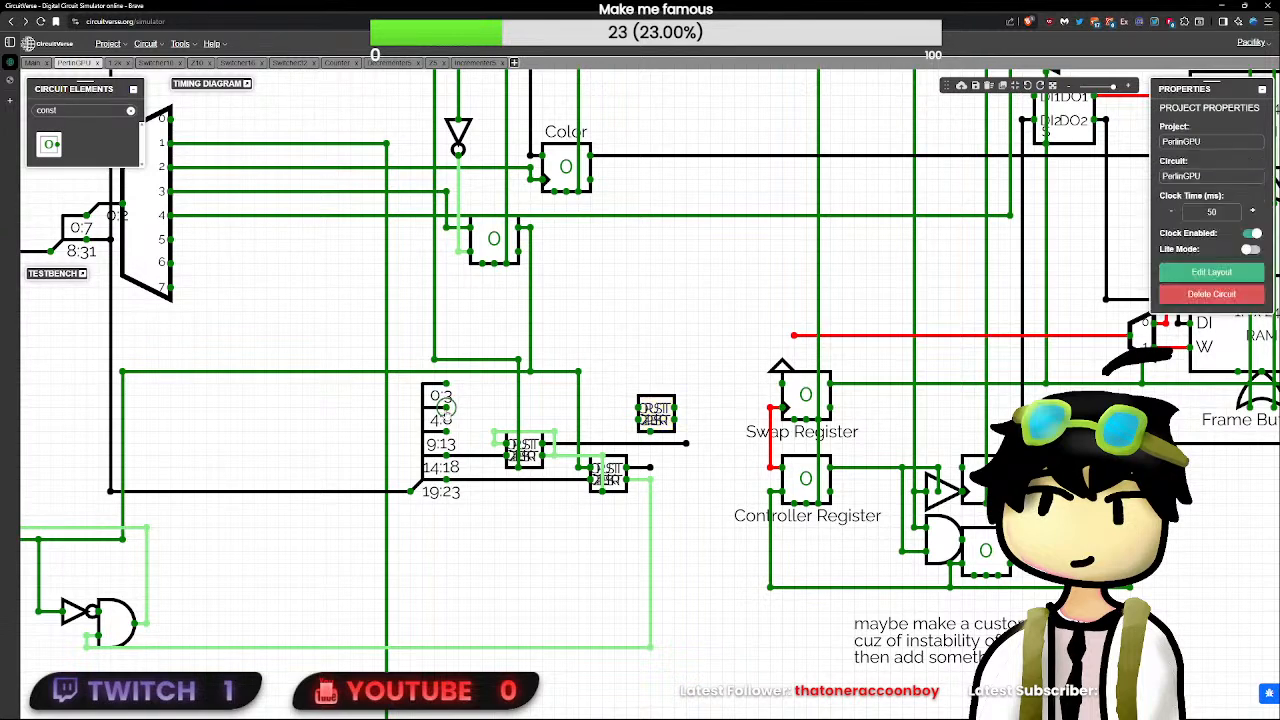
pyautogui.click(654, 412)
pyautogui.moveTo(452, 406); pyautogui.dragTo(634, 408)
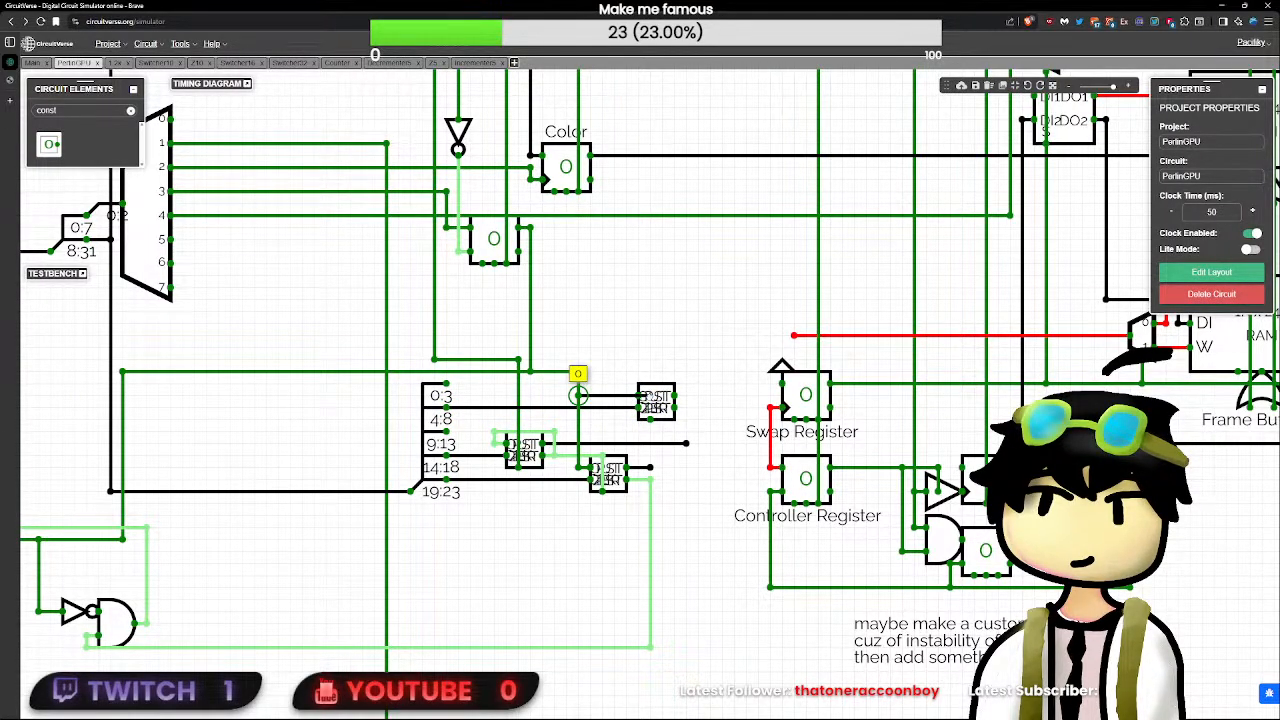
pyautogui.click(645, 400)
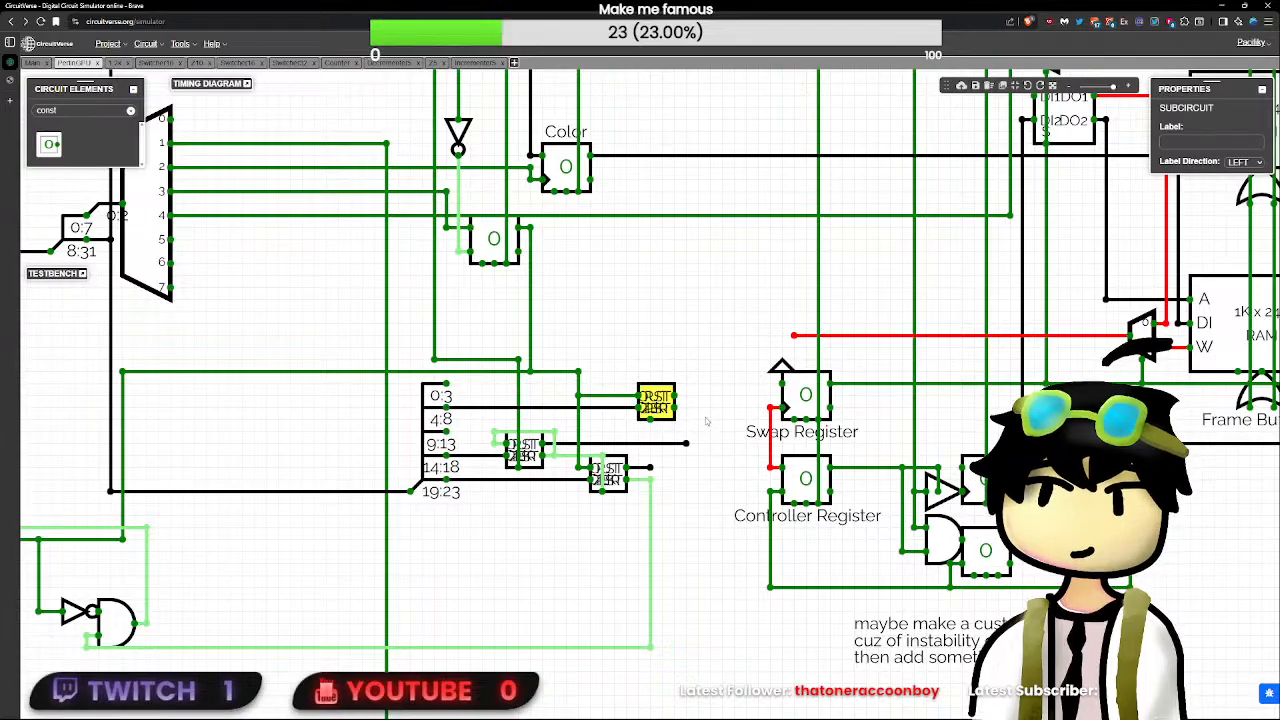
# - Shorten the first decrementer's loose output wire and place a copy of the incrementer below and right of the original
pyautogui.moveTo(686, 443); pyautogui.dragTo(606, 437)
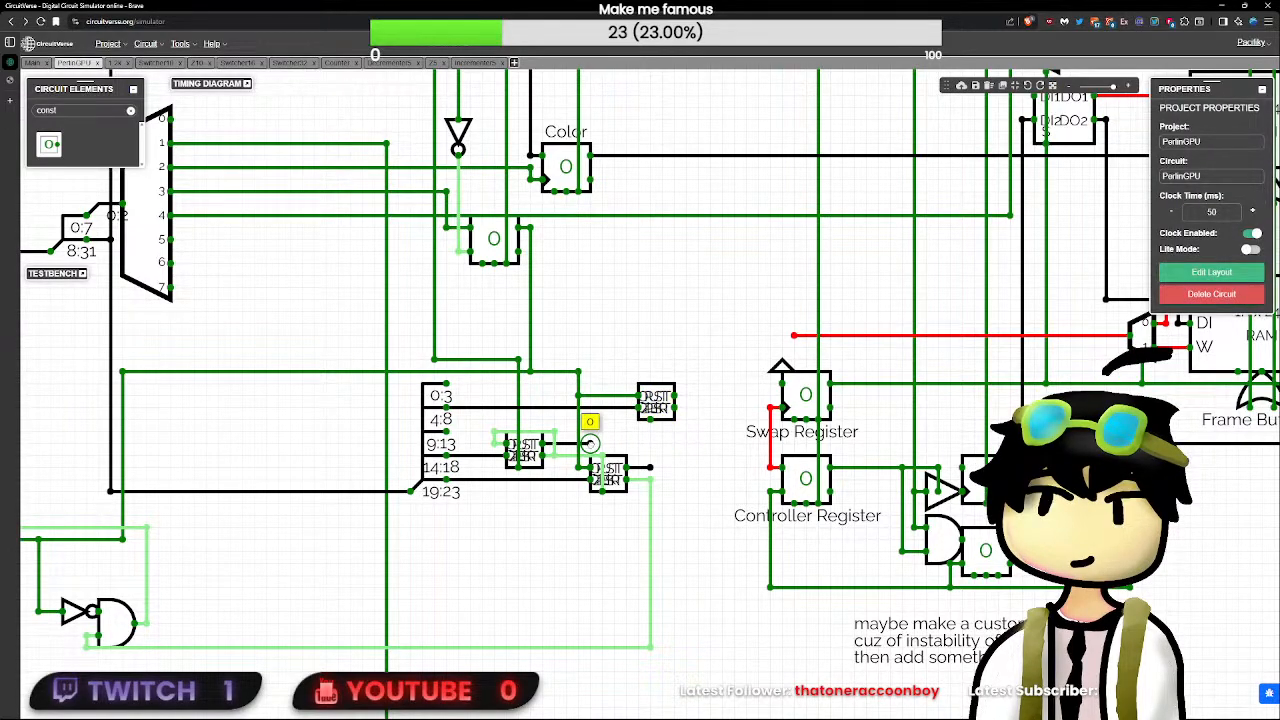
pyautogui.click(654, 408)
pyautogui.hotkey('ctrl', 'c')
pyautogui.hotkey('ctrl', 'v')
pyautogui.moveTo(704, 456); pyautogui.dragTo(706, 441)
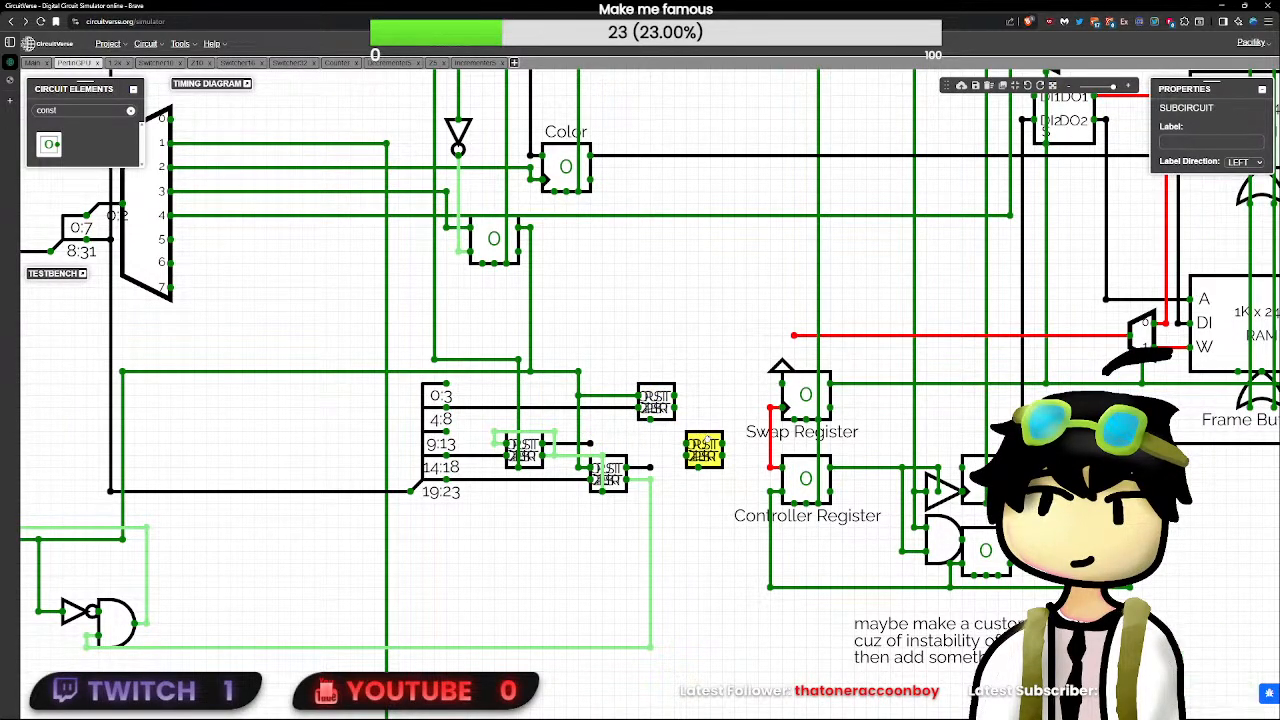
# - Reroute the first decrementer's upper loop wire beneath it and connect the splitter's 9:13 output to the second incrementer's PST
pyautogui.click(467, 415)
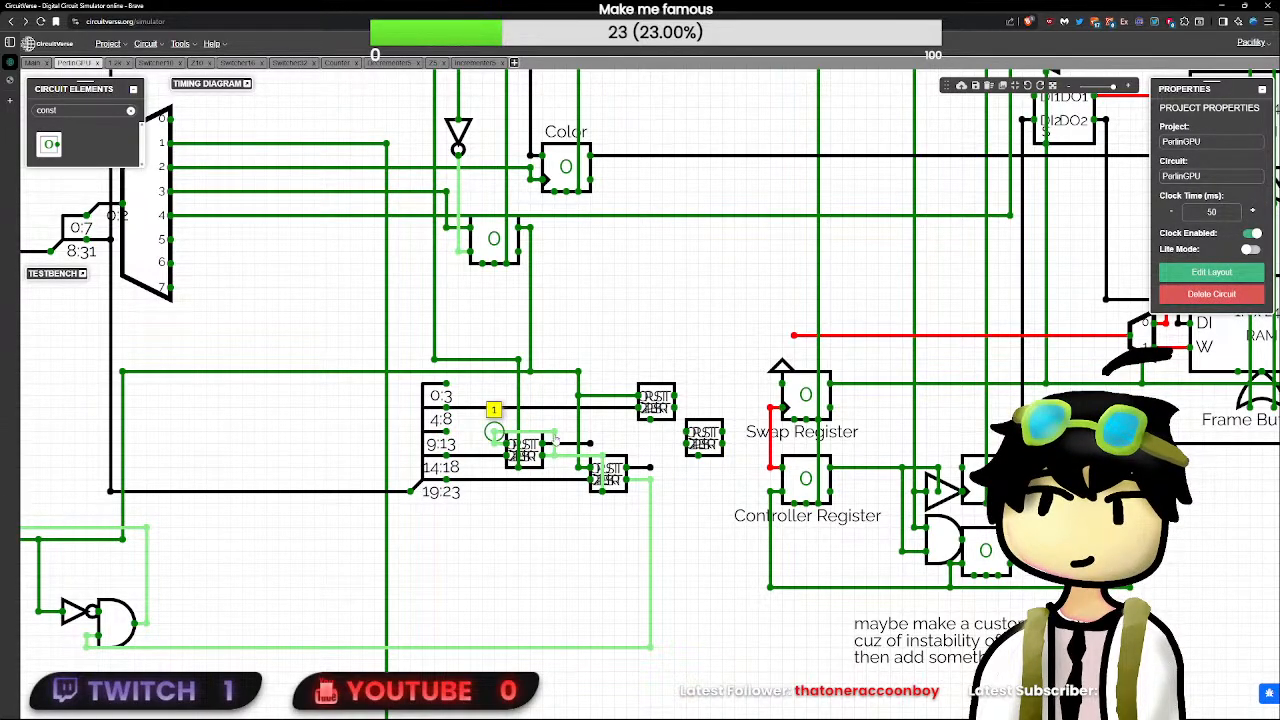
pyautogui.moveTo(554, 438); pyautogui.dragTo(549, 488)
pyautogui.click(597, 535)
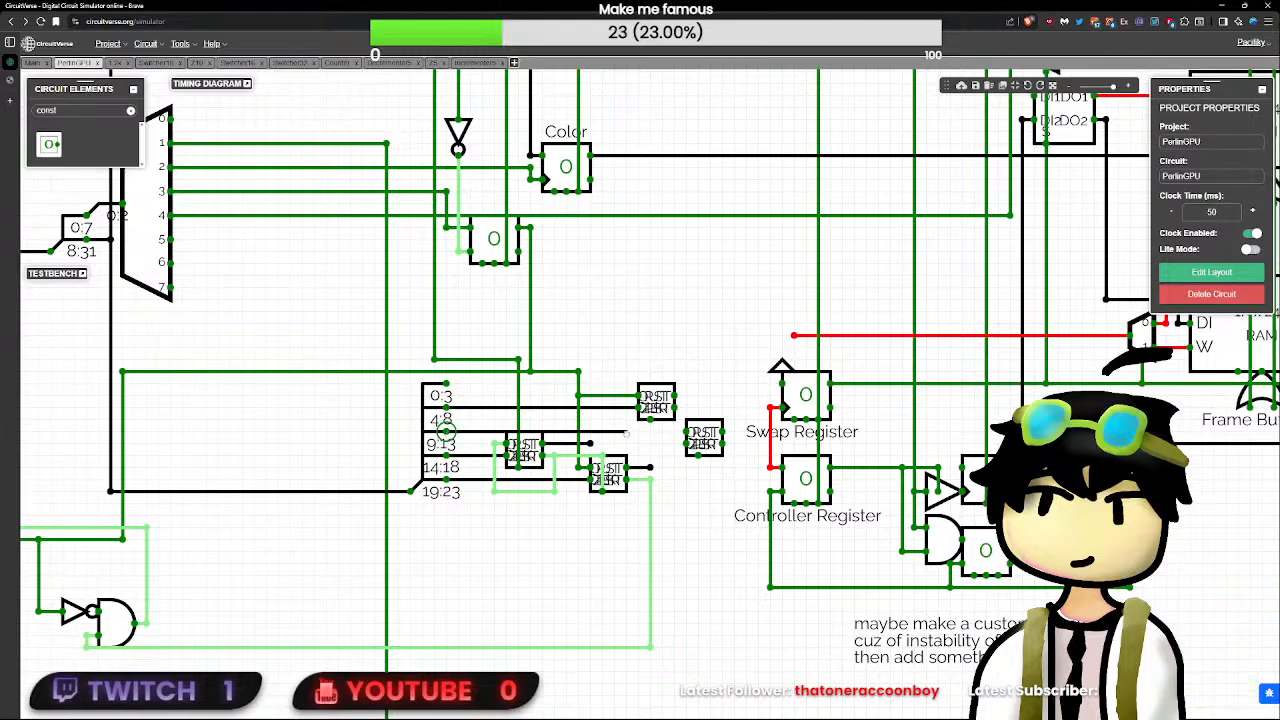
pyautogui.click(702, 432)
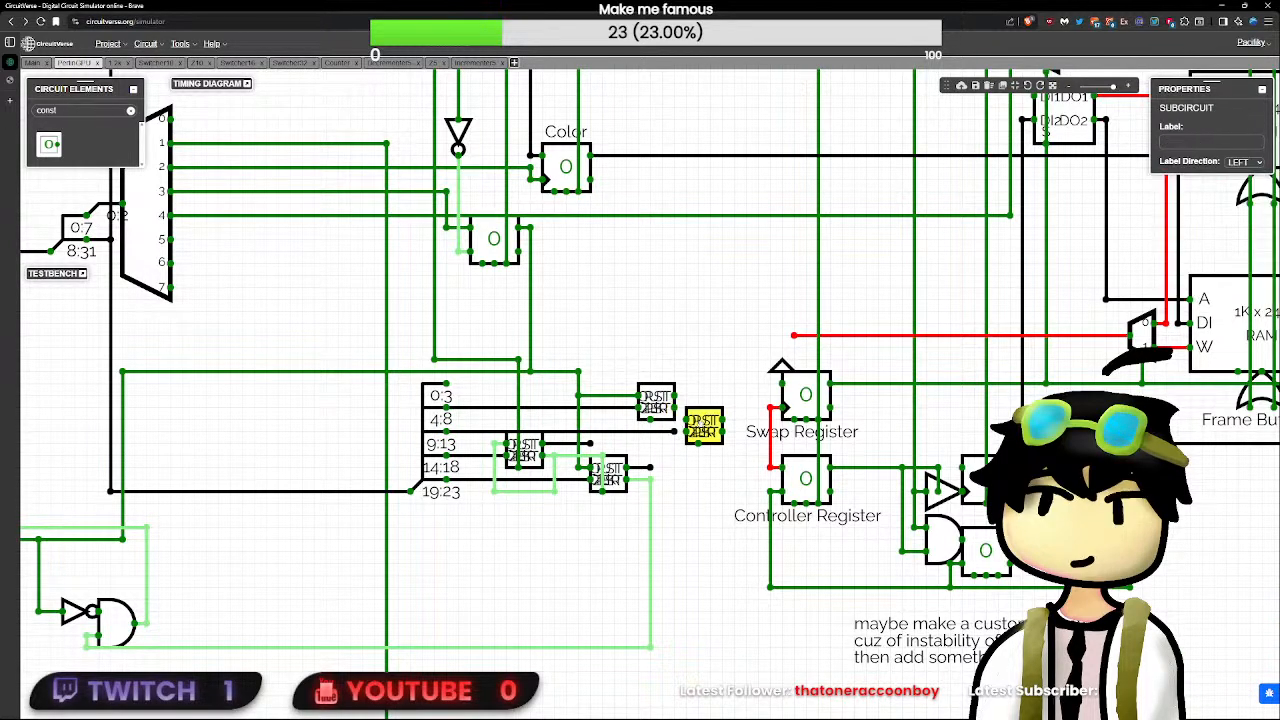
pyautogui.click(676, 430)
pyautogui.click(700, 428)
pyautogui.click(698, 420)
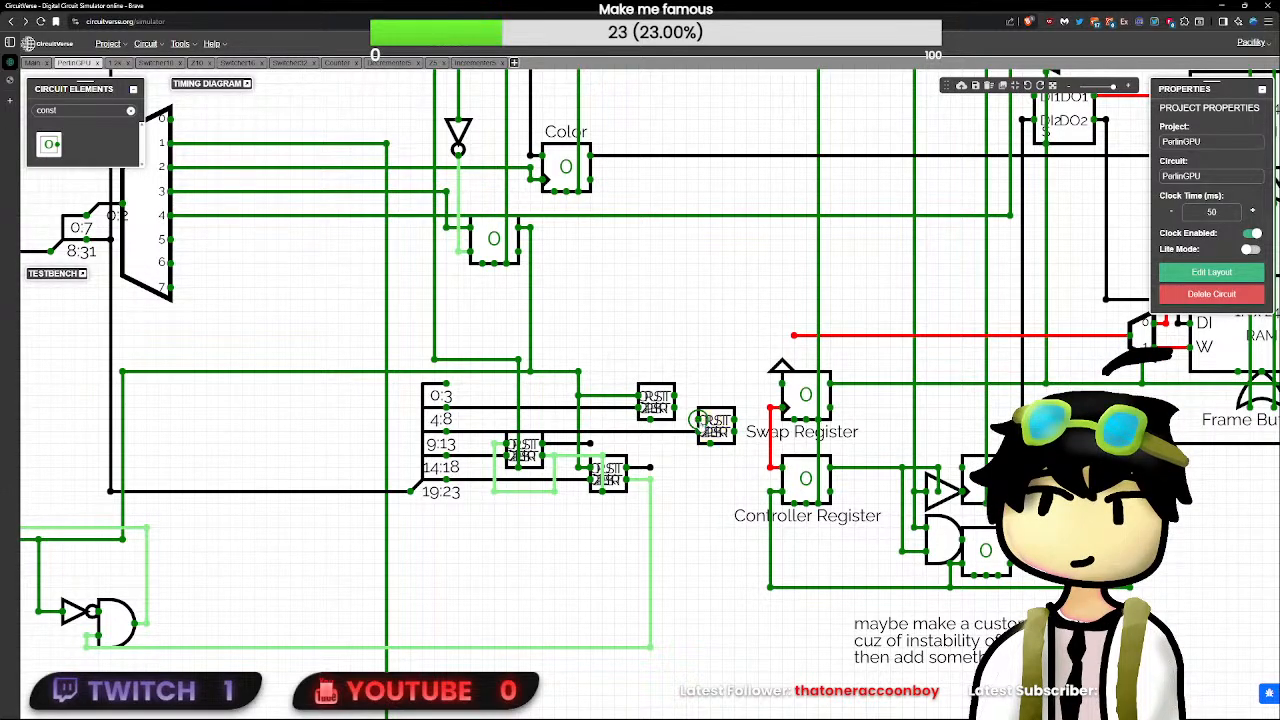
pyautogui.click(701, 422)
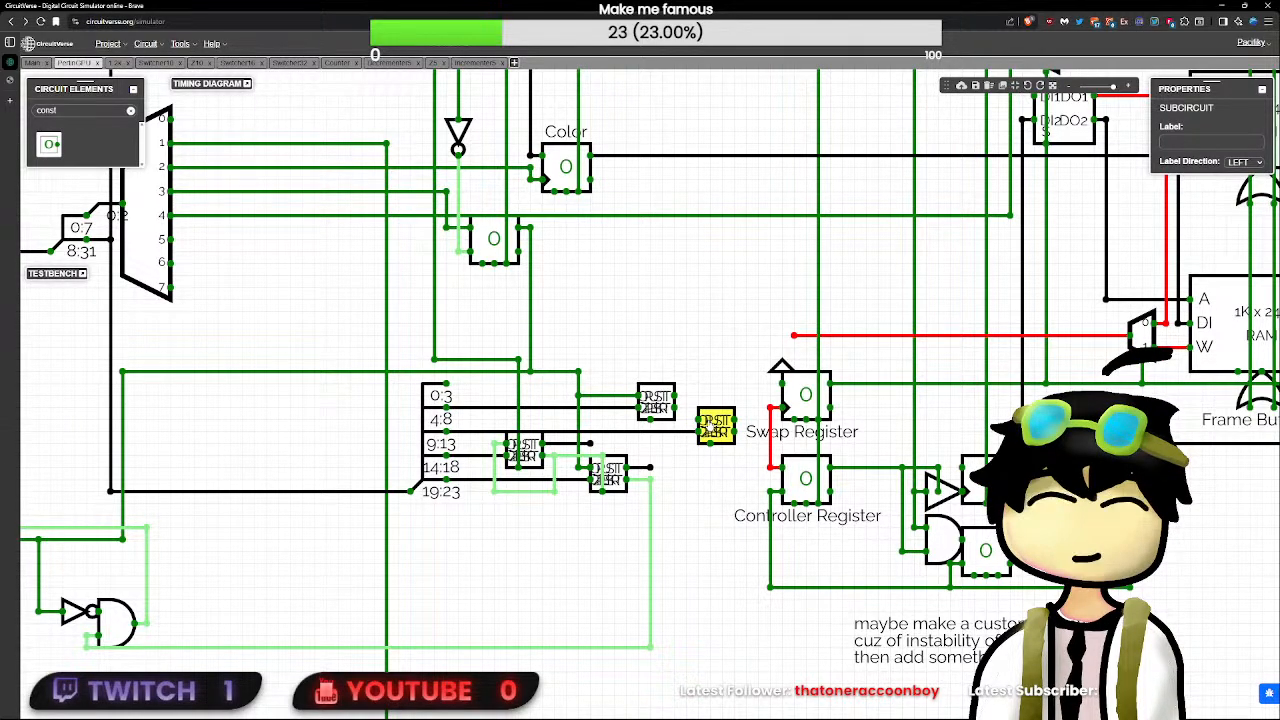
# - Remove the first incrementer's RST wire, shift that incrementer left, and route the control line to the second incrementer's RST
pyautogui.click(735, 442)
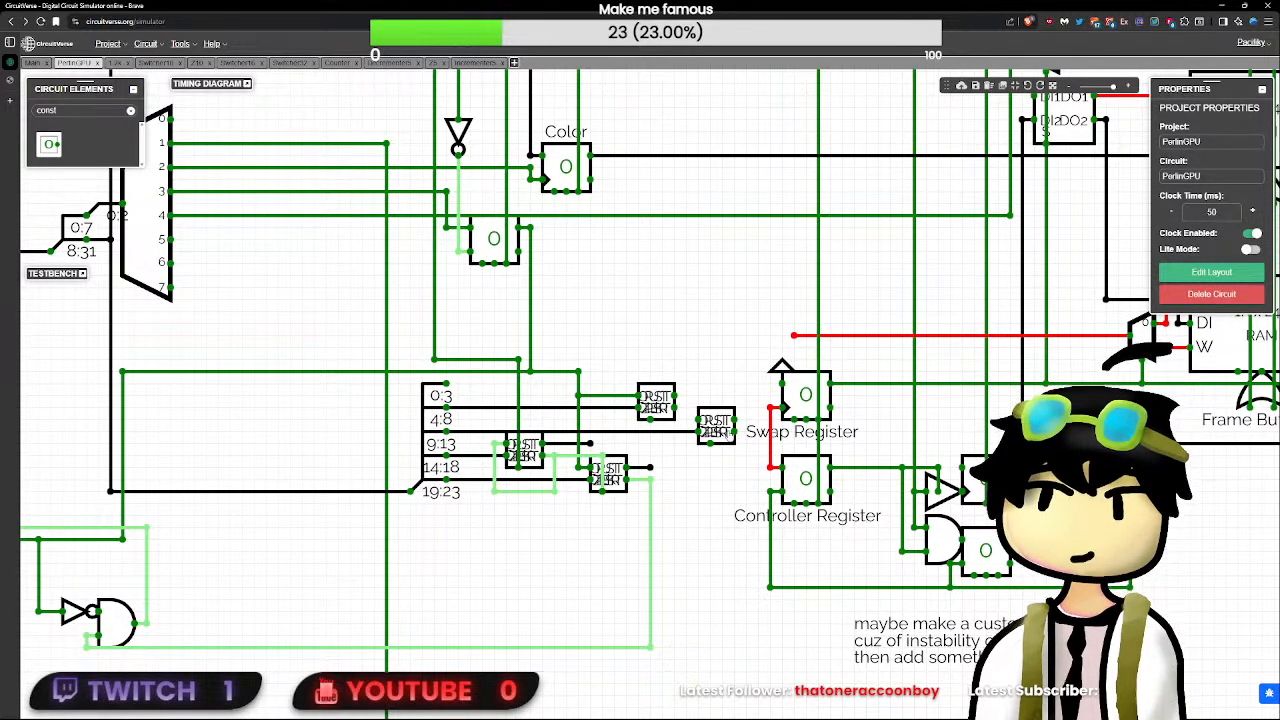
pyautogui.click(586, 397)
pyautogui.press('Delete')
pyautogui.moveTo(578, 419)
pyautogui.mouseDown()
pyautogui.moveTo(698, 419)
pyautogui.moveTo(603, 419)
pyautogui.moveTo(703, 402)
pyautogui.moveTo(620, 402)
pyautogui.moveTo(654, 375)
pyautogui.moveTo(686, 419)
pyautogui.mouseUp()
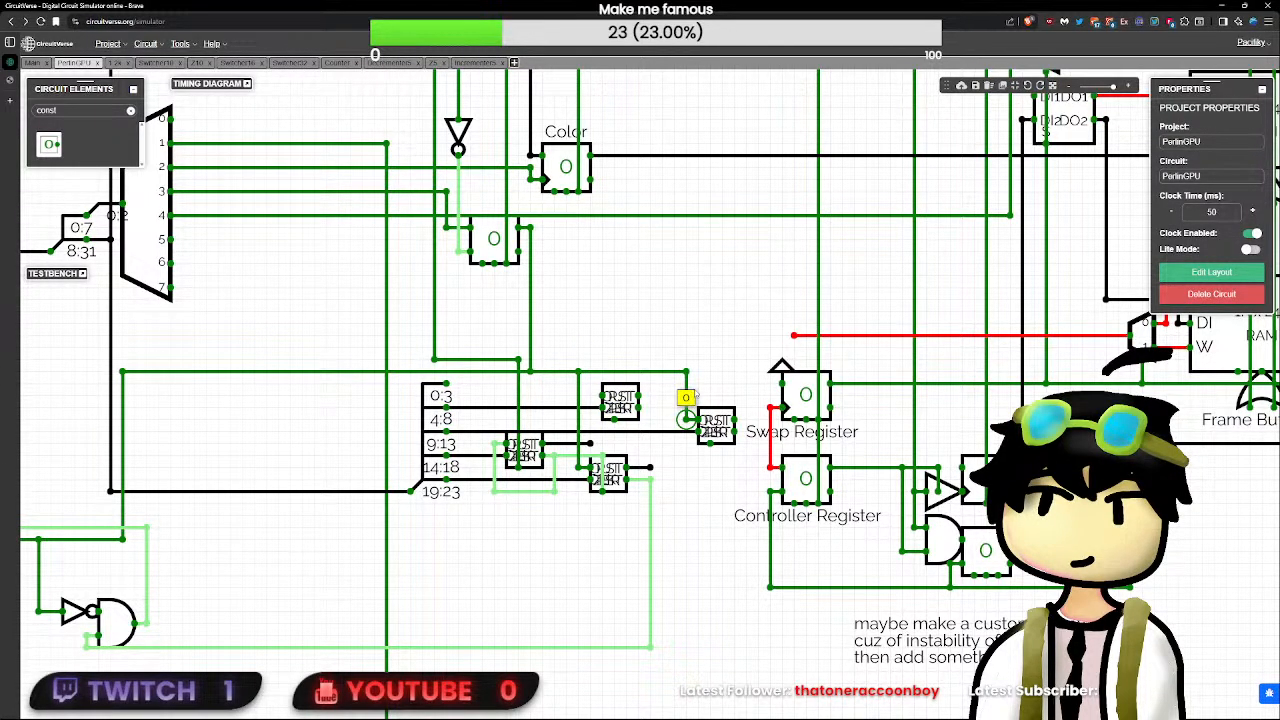
pyautogui.moveTo(716, 425)
pyautogui.mouseDown()
pyautogui.moveTo(704, 426)
pyautogui.moveTo(716, 425)
pyautogui.mouseUp()
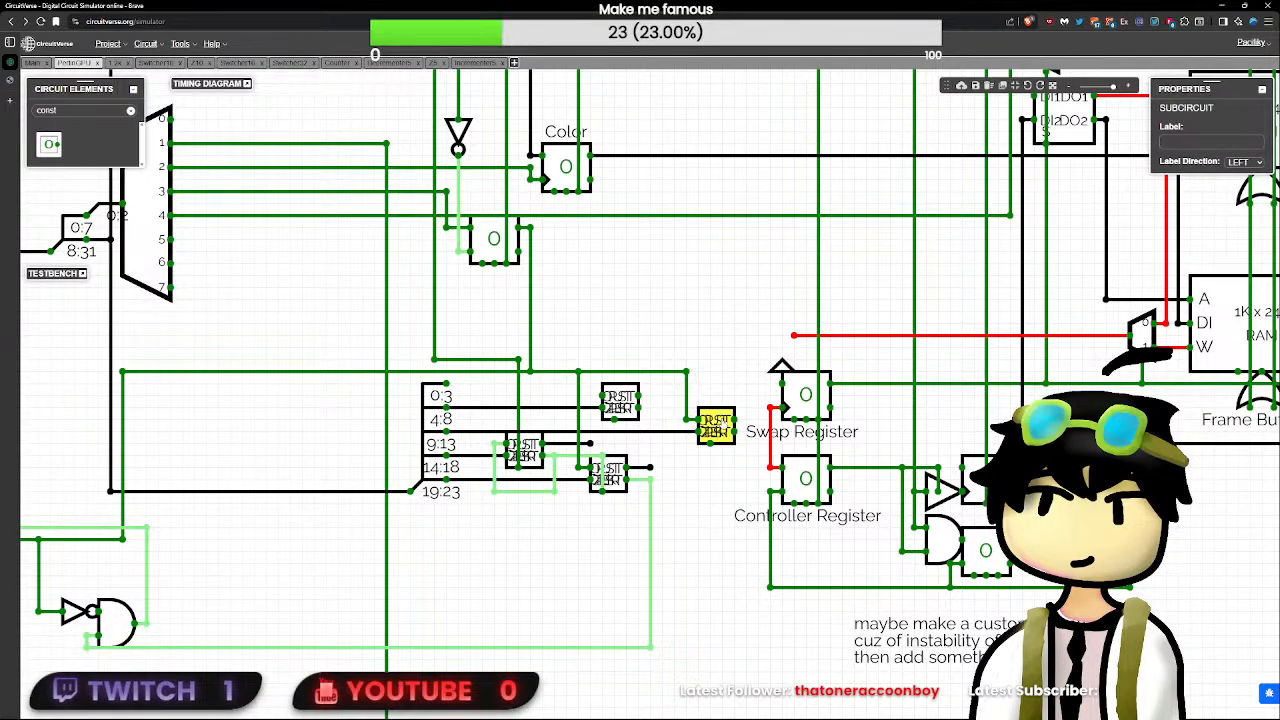
# - Shift the second incrementer left, closer to the first incrementer, keeping its wires attached
pyautogui.click(674, 358)
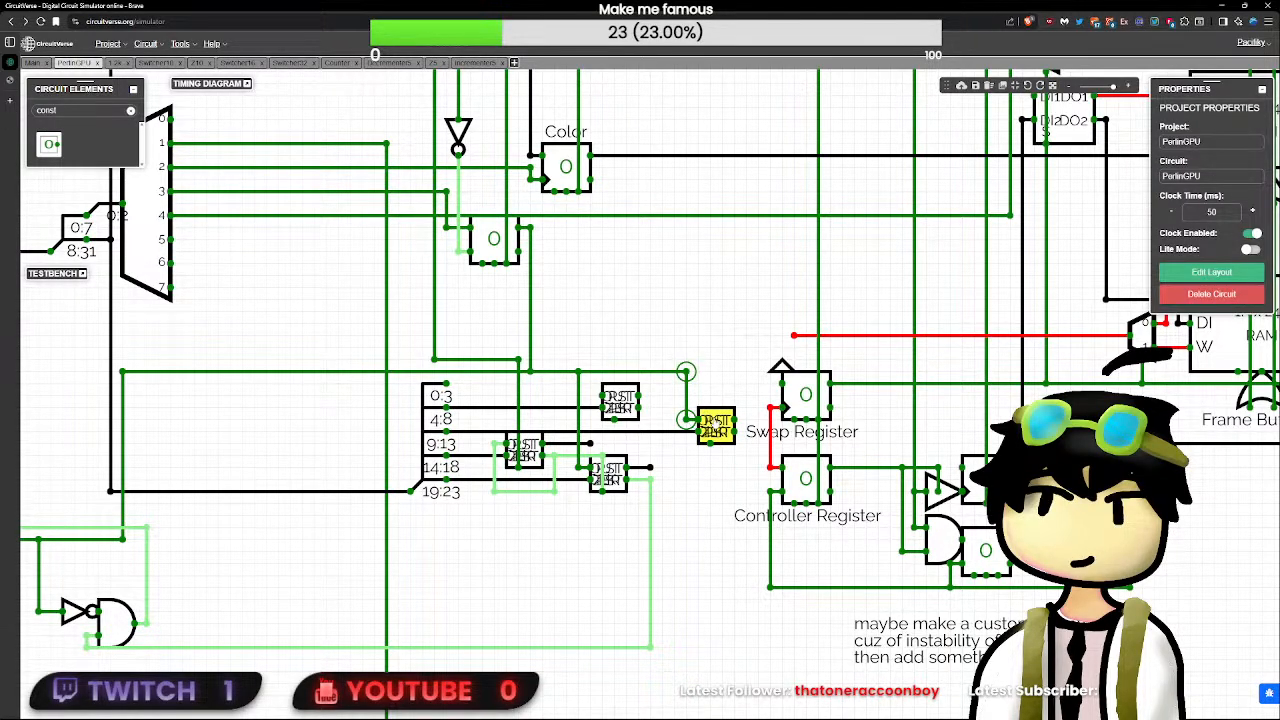
pyautogui.moveTo(716, 425); pyautogui.dragTo(680, 425)
pyautogui.click(755, 432)
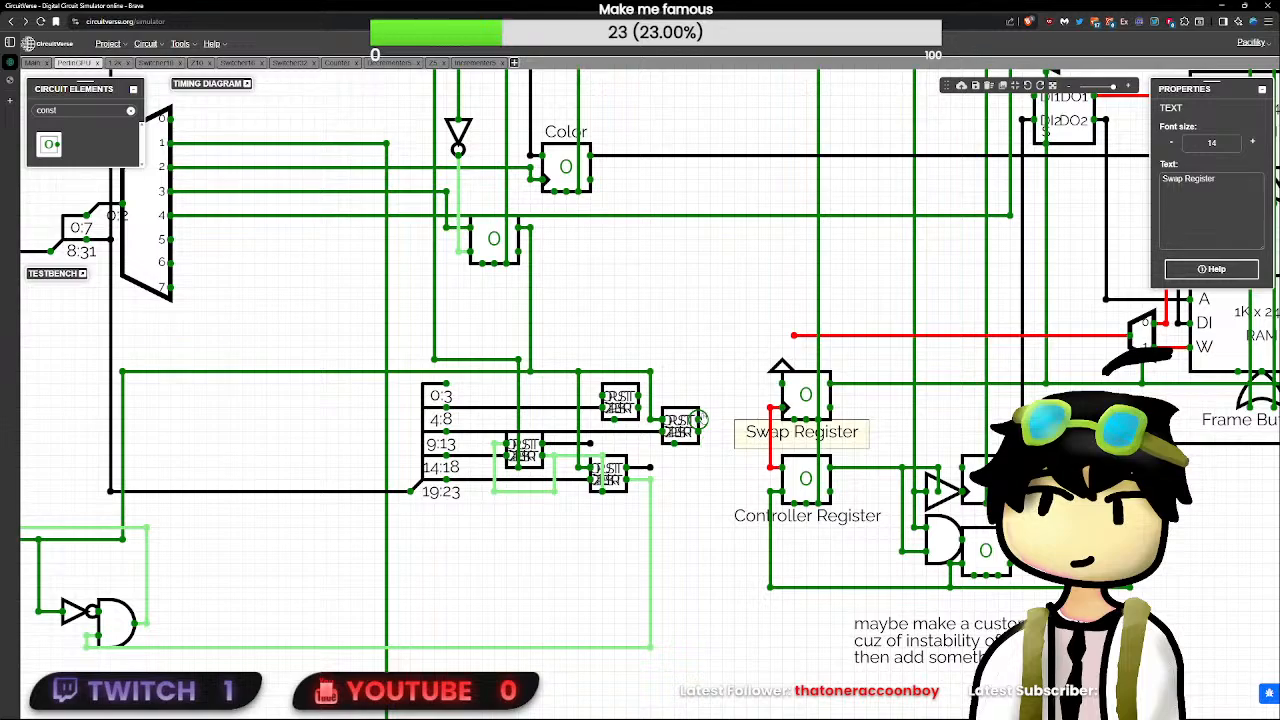
pyautogui.click(711, 408)
# - Move the whole command-processing section, from the input pins to the incrementers, left to widen the gap before the frame buffers
pyautogui.scroll(-7, 734, 423)
pyautogui.scroll(-5, 734, 423)
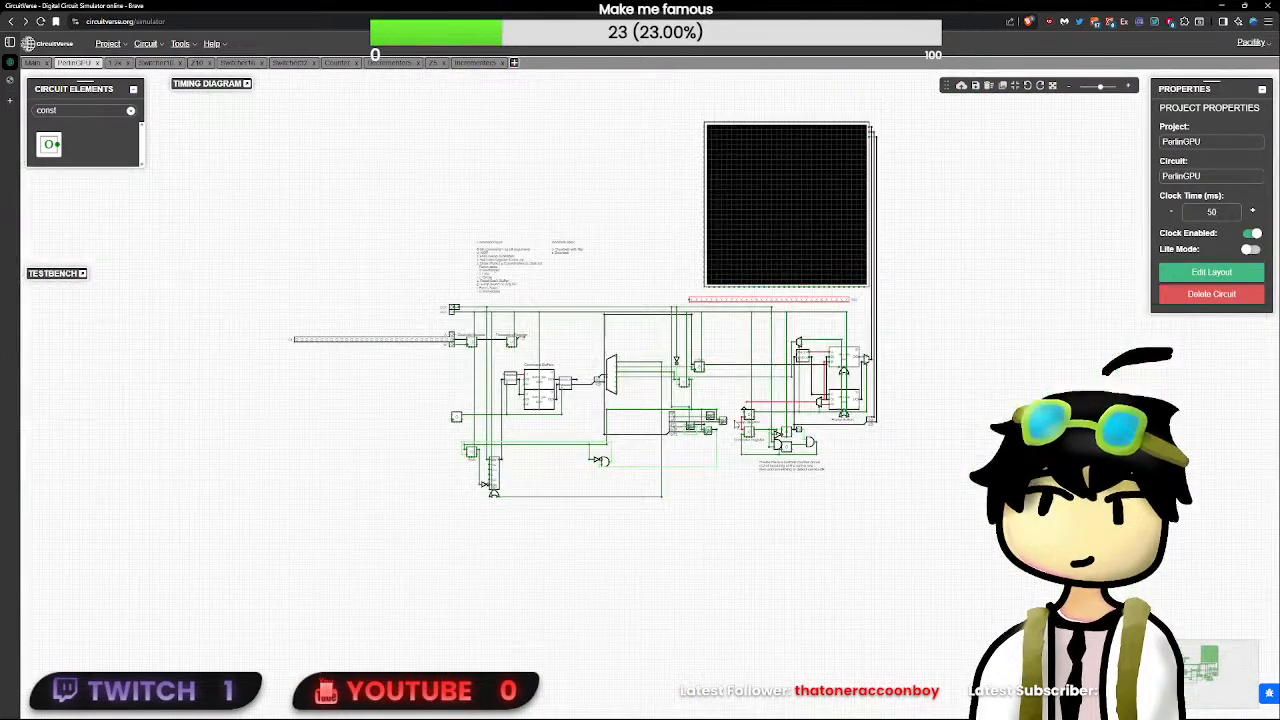
pyautogui.moveTo(731, 580); pyautogui.dragTo(361, 300)
pyautogui.moveTo(272, 298); pyautogui.dragTo(238, 298)
pyautogui.scroll(3, 566, 366)
pyautogui.scroll(5, 652, 399)
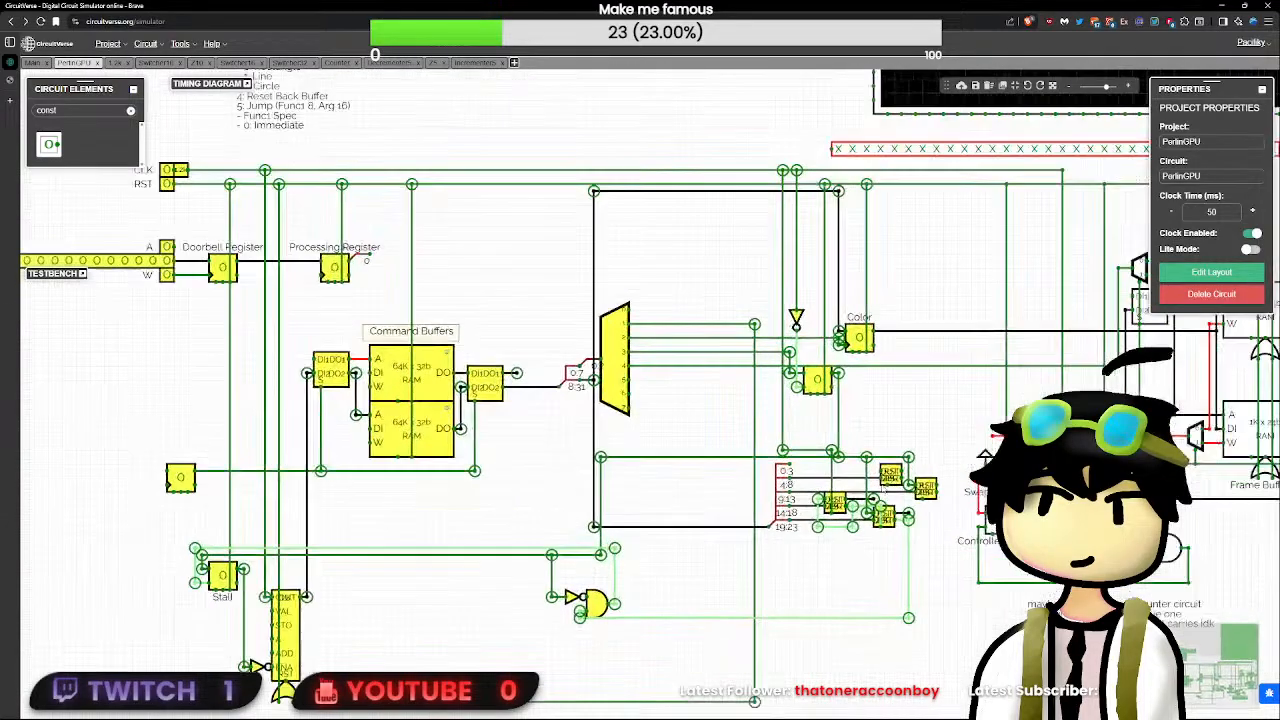
pyautogui.moveTo(922, 492); pyautogui.dragTo(720, 487)
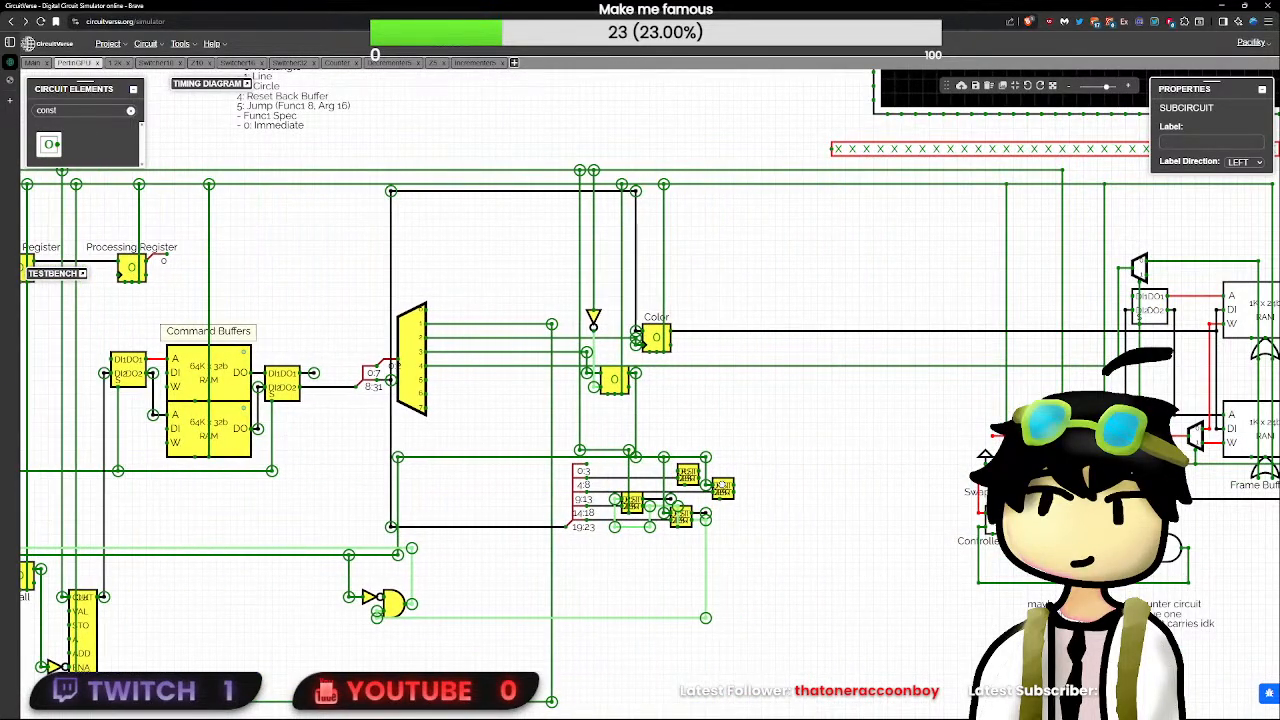
pyautogui.click(837, 496)
# - Shift the Command Spec note and the note beside it left above the moved circuitry
pyautogui.scroll(-5, 790, 450)
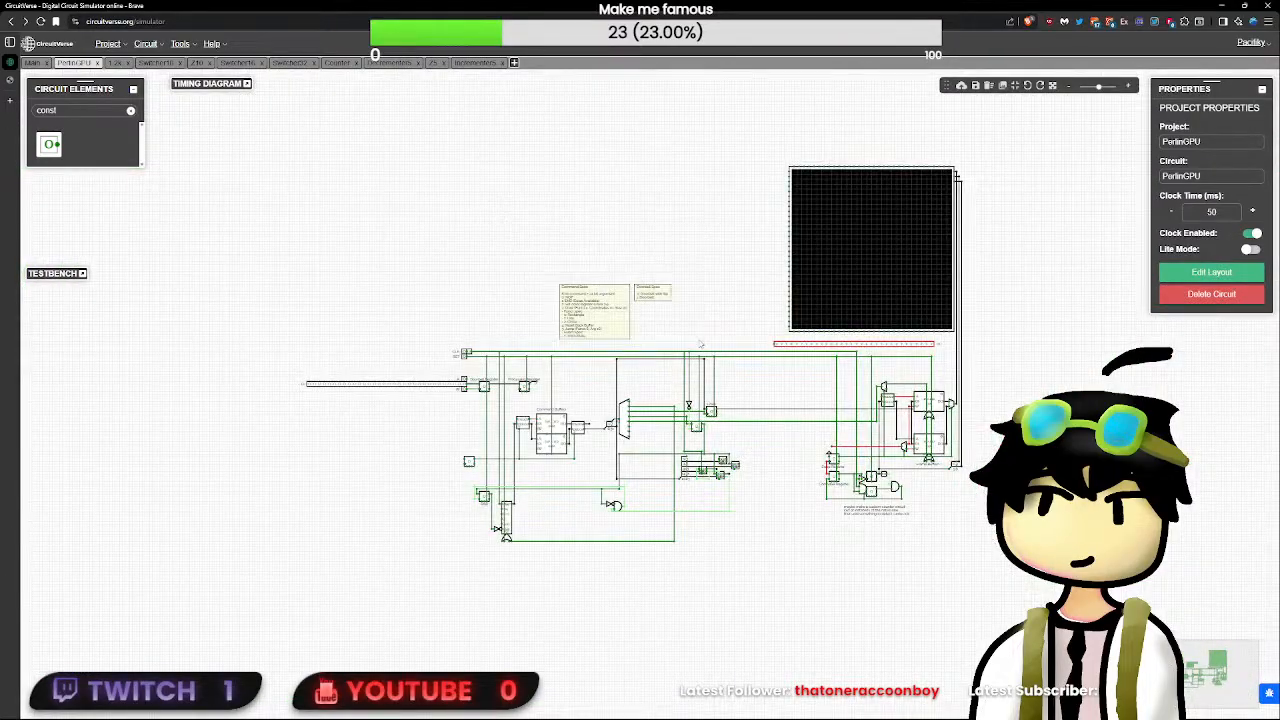
pyautogui.moveTo(613, 313); pyautogui.dragTo(497, 313)
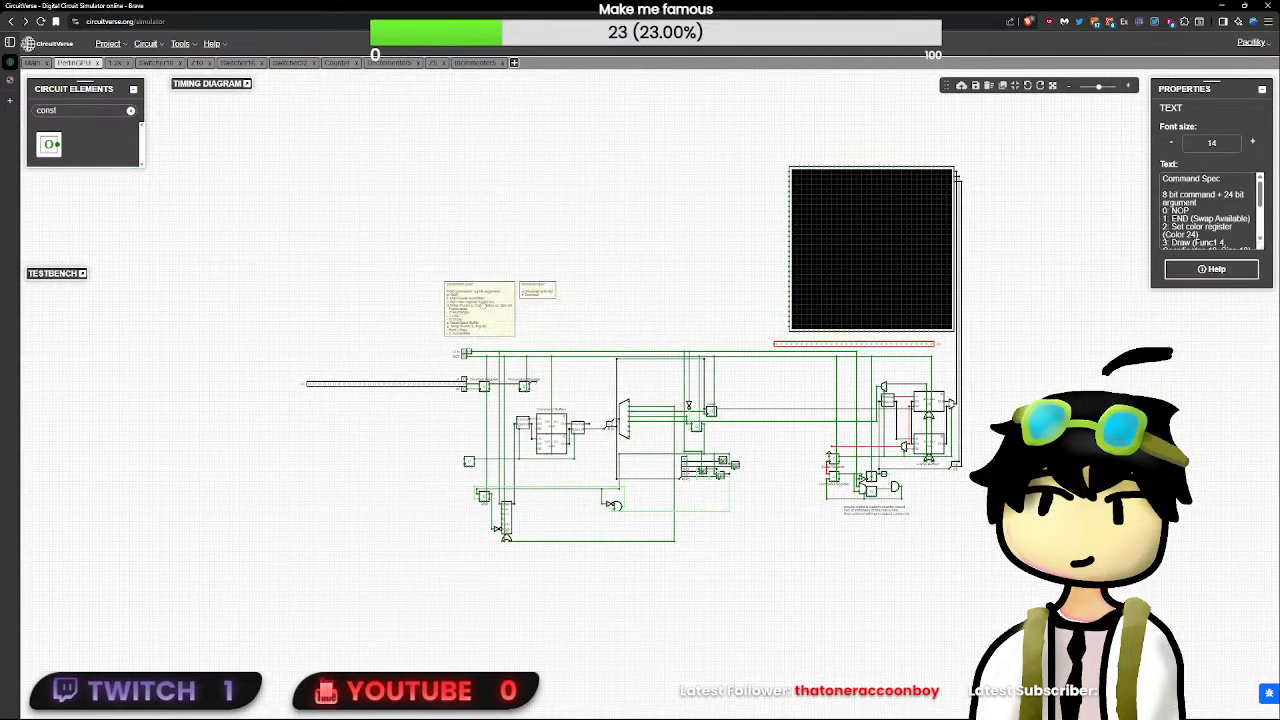
pyautogui.click(755, 483)
# - Draw output wires rightward from both incrementers, ending them at the same horizontal position
pyautogui.scroll(6, 755, 483)
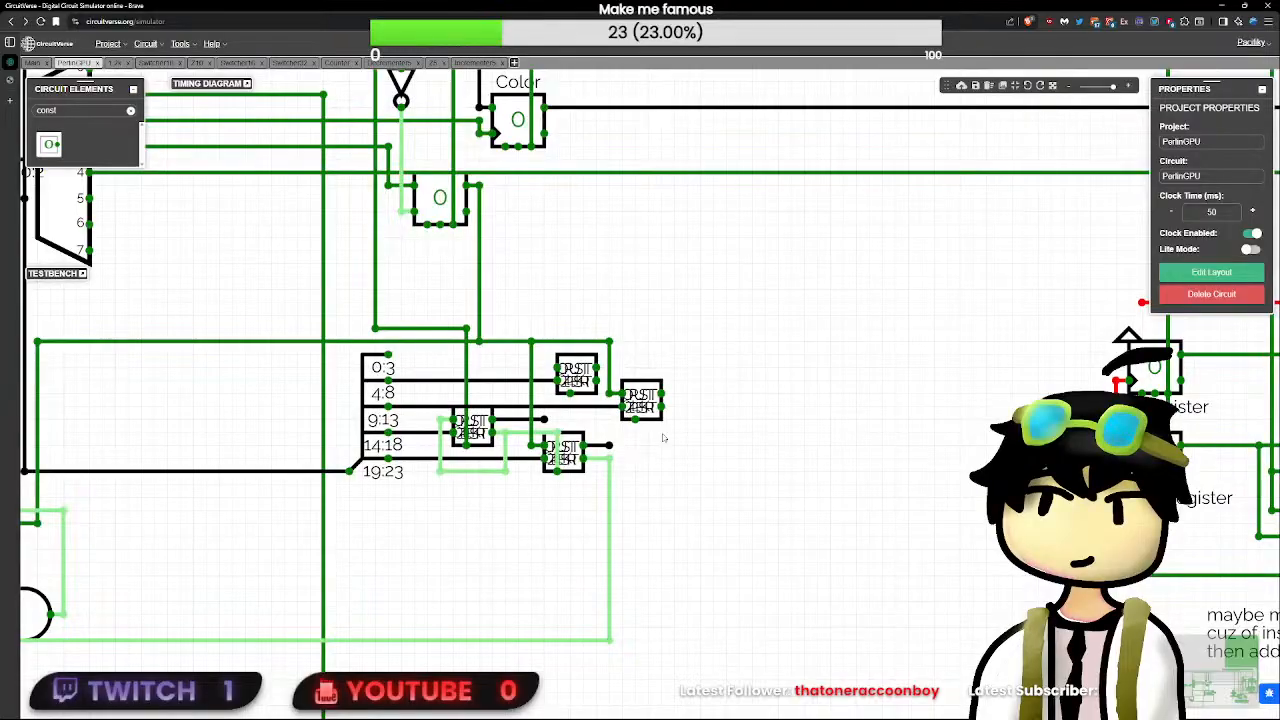
pyautogui.click(656, 397)
pyautogui.click(661, 393)
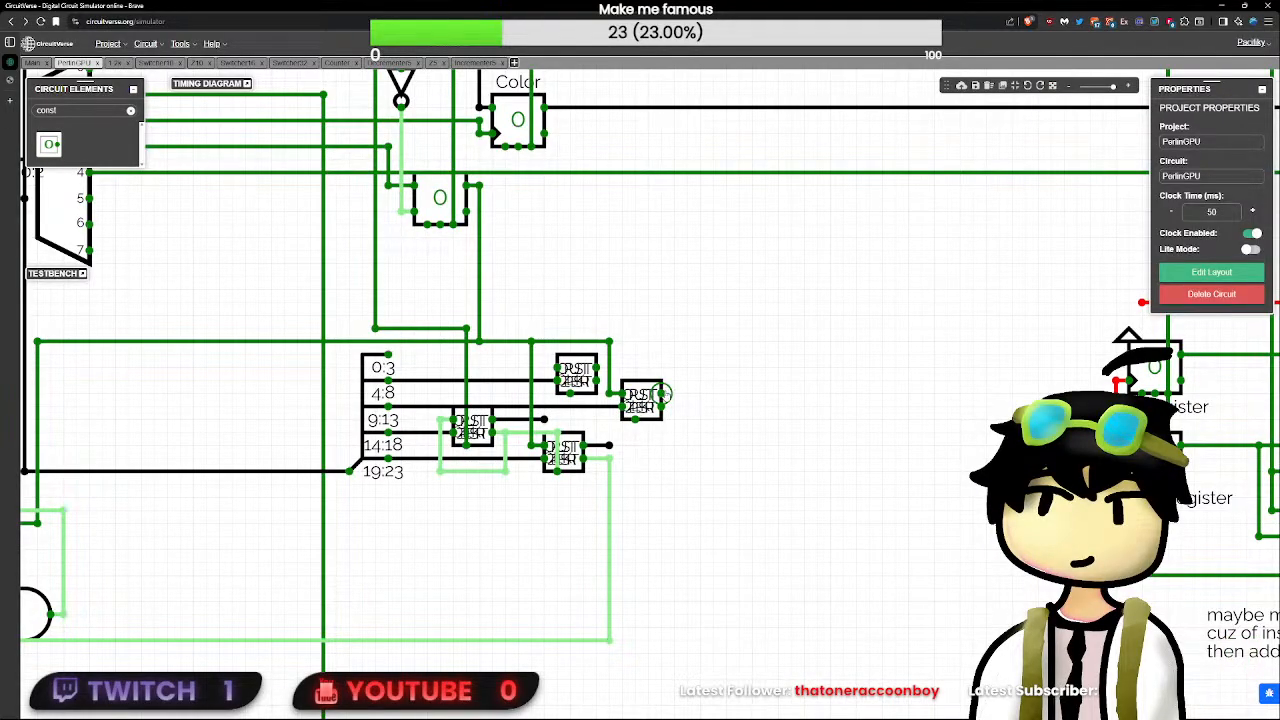
pyautogui.moveTo(661, 393); pyautogui.dragTo(765, 393)
pyautogui.moveTo(597, 367); pyautogui.dragTo(765, 368)
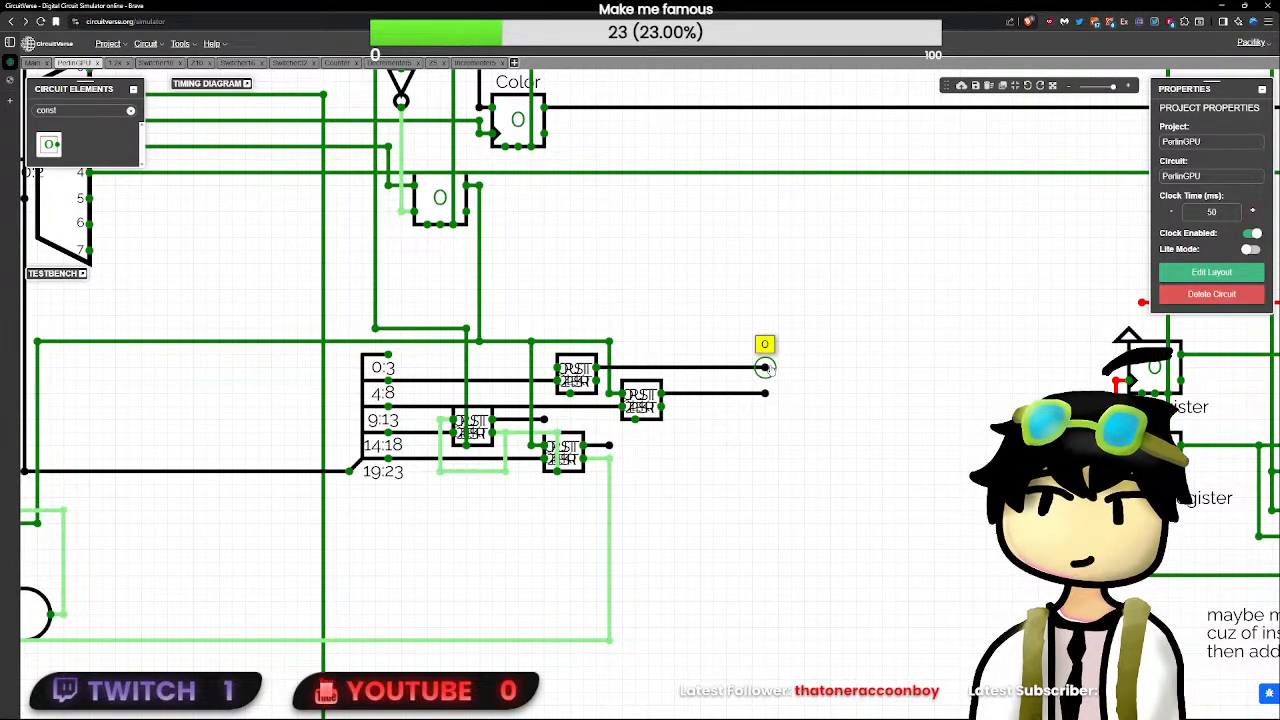
# - Connect the first incrementer's upper input to the first decrementer's loop line and check the joined wires
pyautogui.click(576, 379)
pyautogui.click(557, 380)
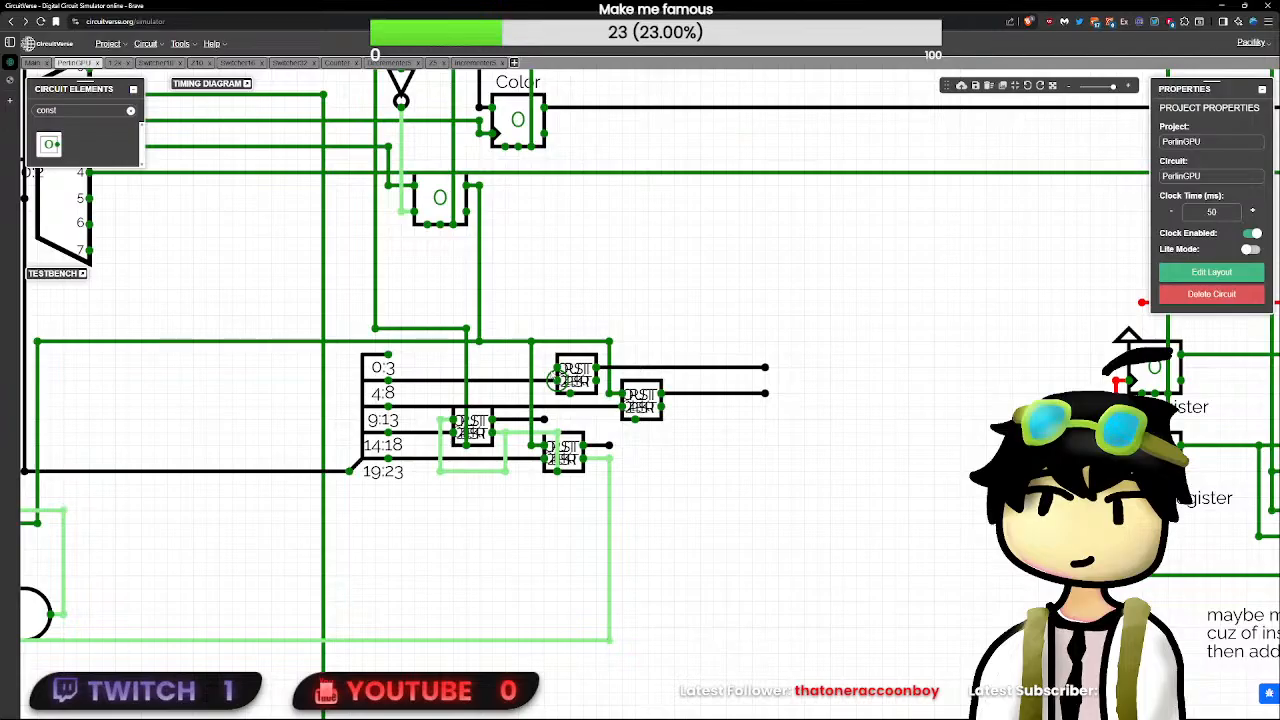
pyautogui.moveTo(553, 368); pyautogui.dragTo(507, 371)
pyautogui.moveTo(506, 434)
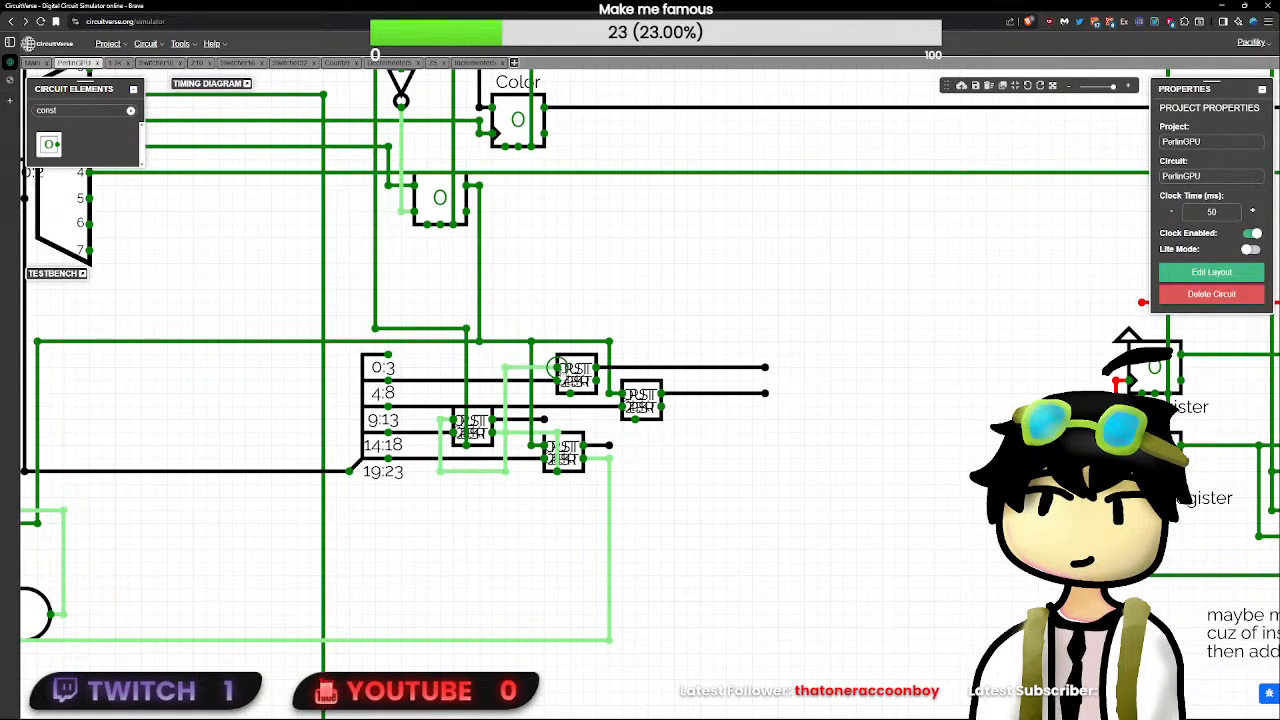
pyautogui.click(551, 370)
pyautogui.click(505, 433)
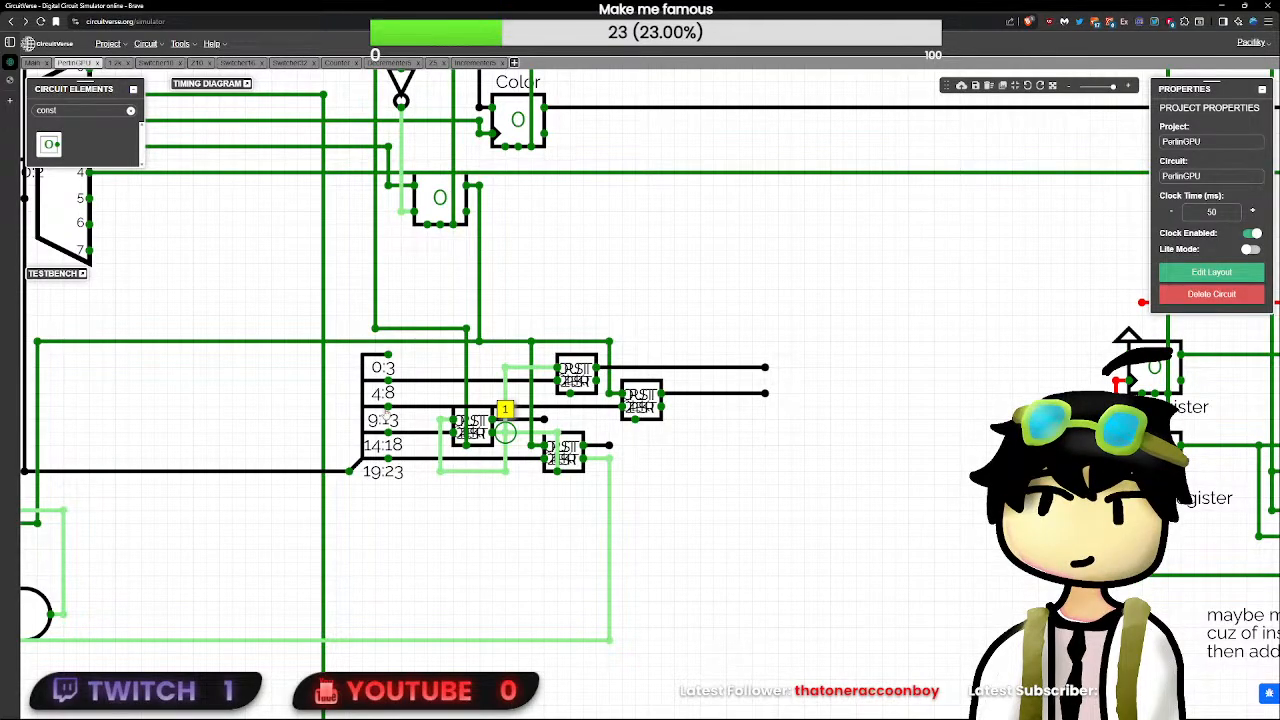
# - Delete the wire feeding the 24-bit splitter's input
pyautogui.click(372, 420)
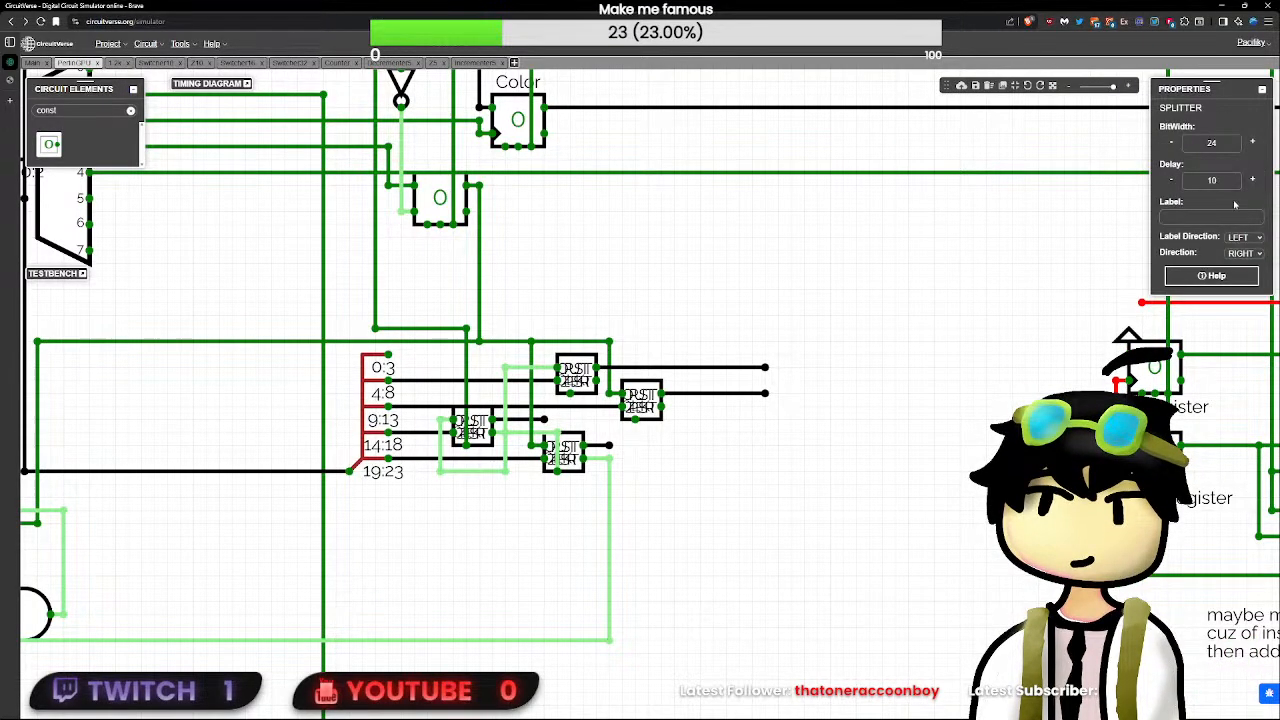
pyautogui.click(750, 536)
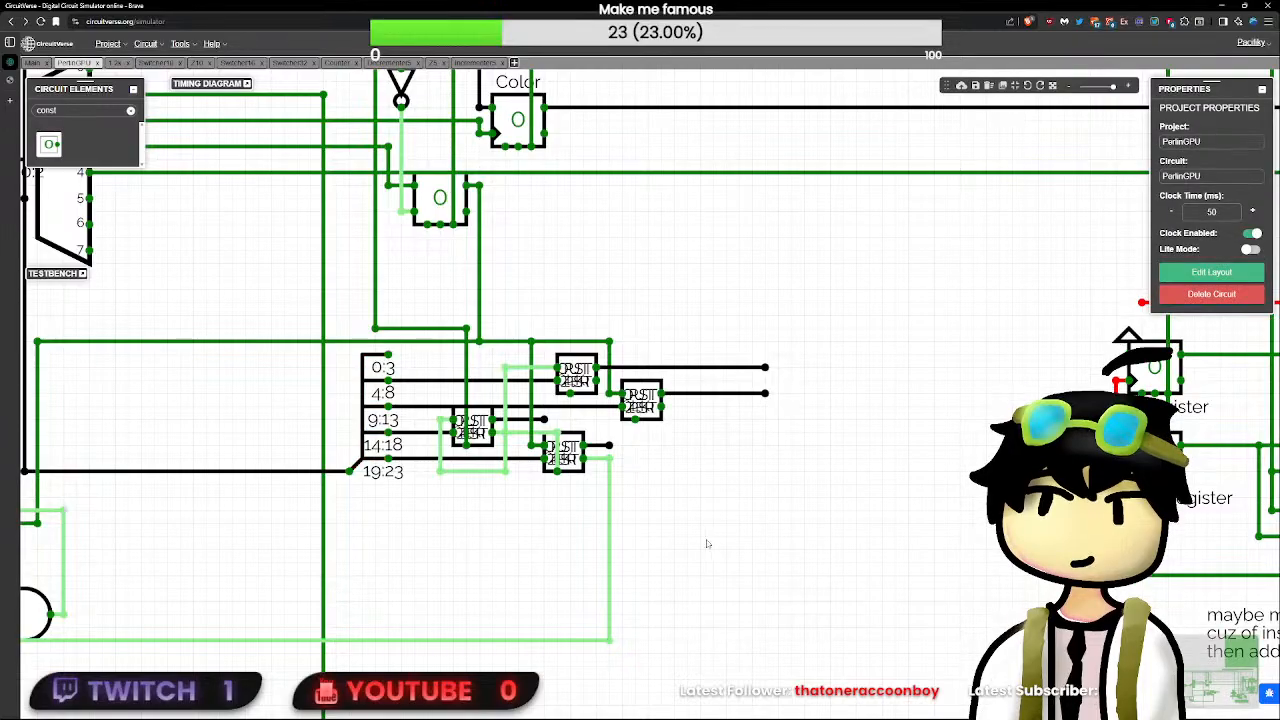
pyautogui.moveTo(818, 517); pyautogui.dragTo(1058, 531)
pyautogui.click(519, 486)
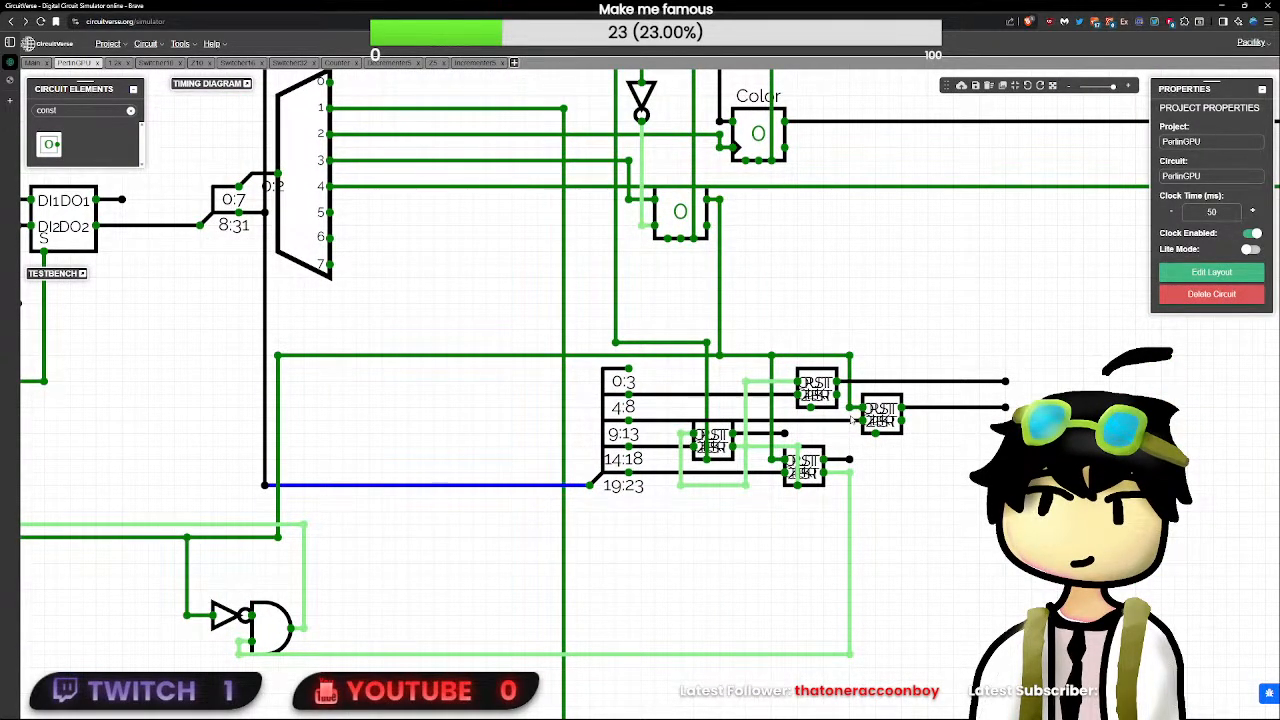
pyautogui.press('Delete')
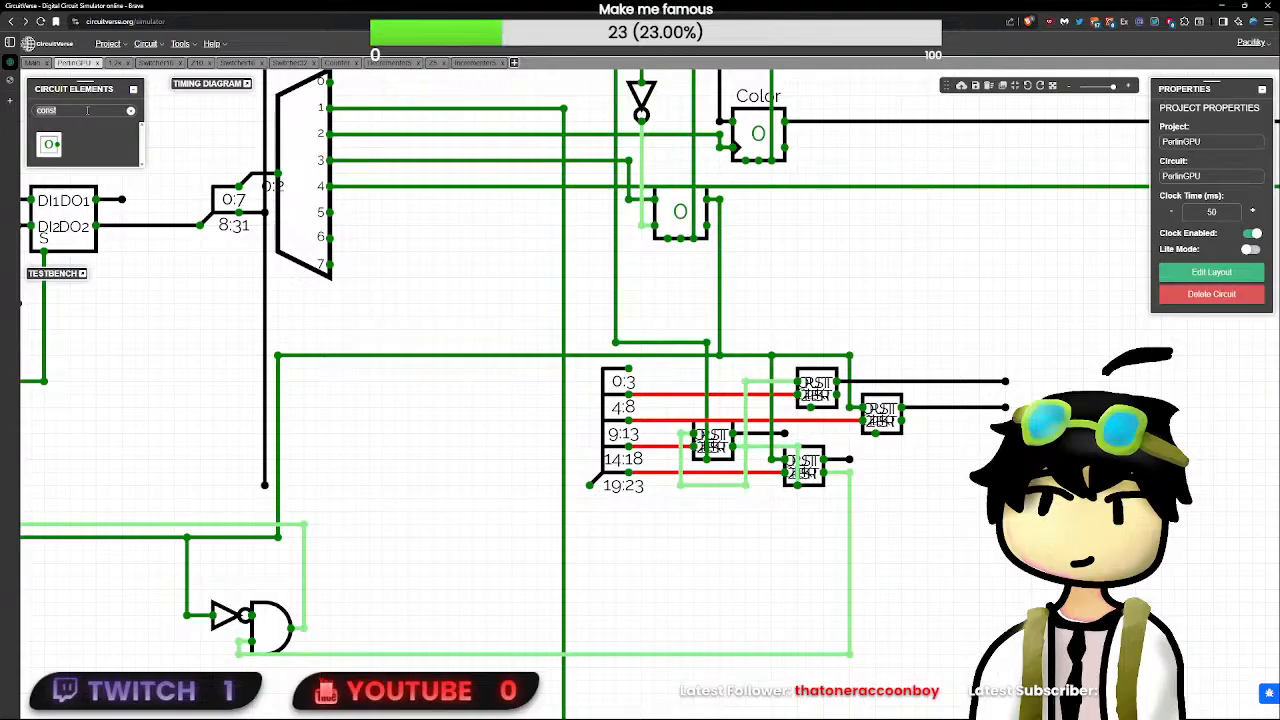
pyautogui.write('inp')
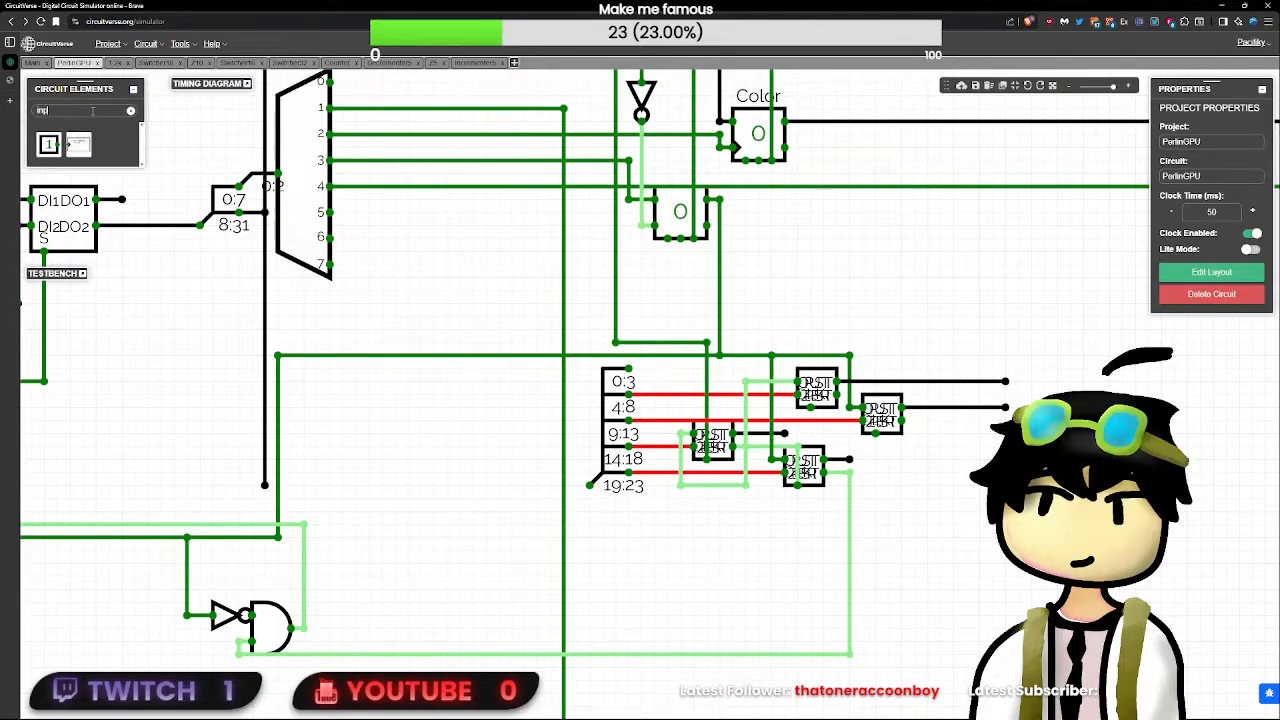
pyautogui.click(49, 146)
pyautogui.press('Delete')
pyautogui.doubleClick(114, 110)
pyautogui.write('const')
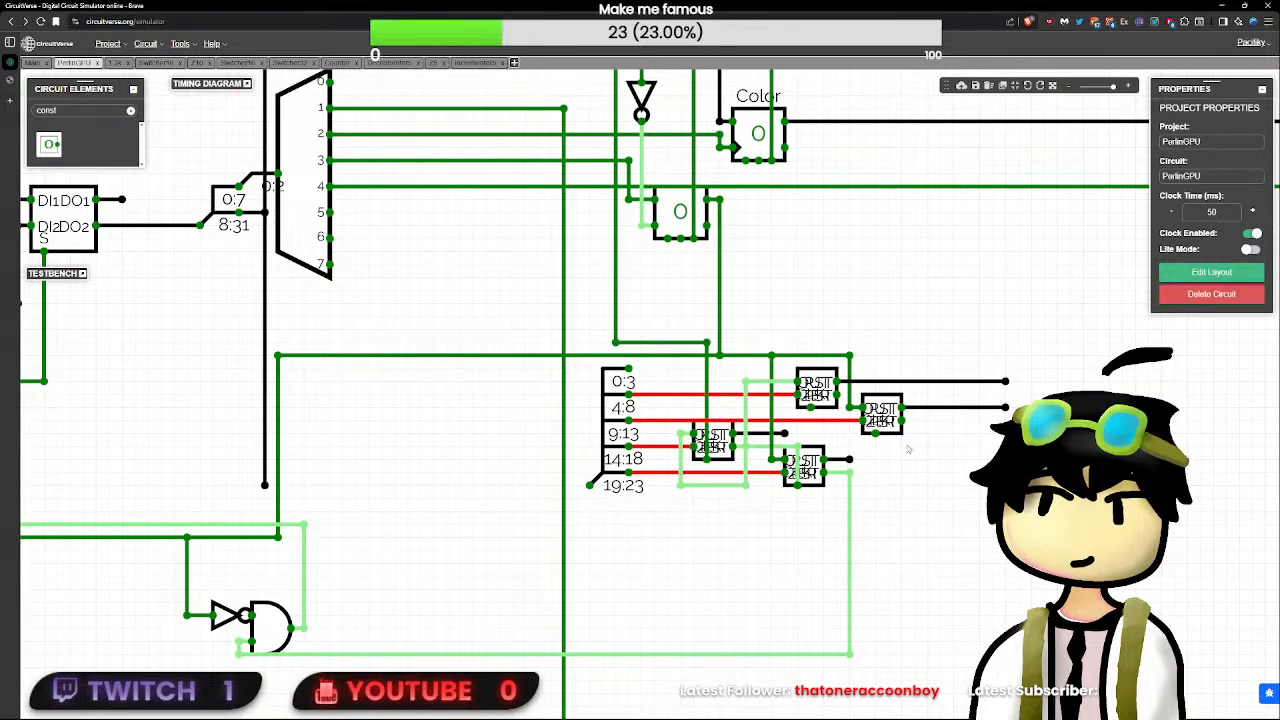
pyautogui.click(52, 146)
pyautogui.doubleClick(1056, 446)
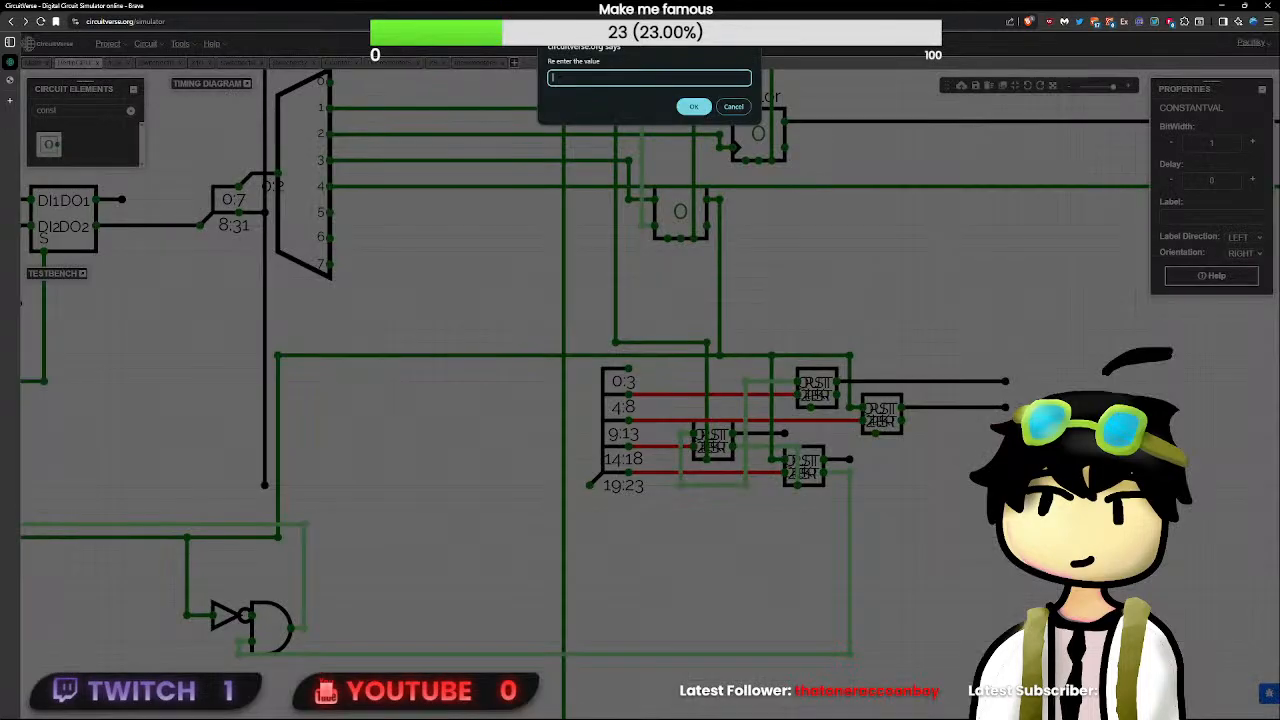
pyautogui.write('000010101101011010110101')
pyautogui.press('Return')
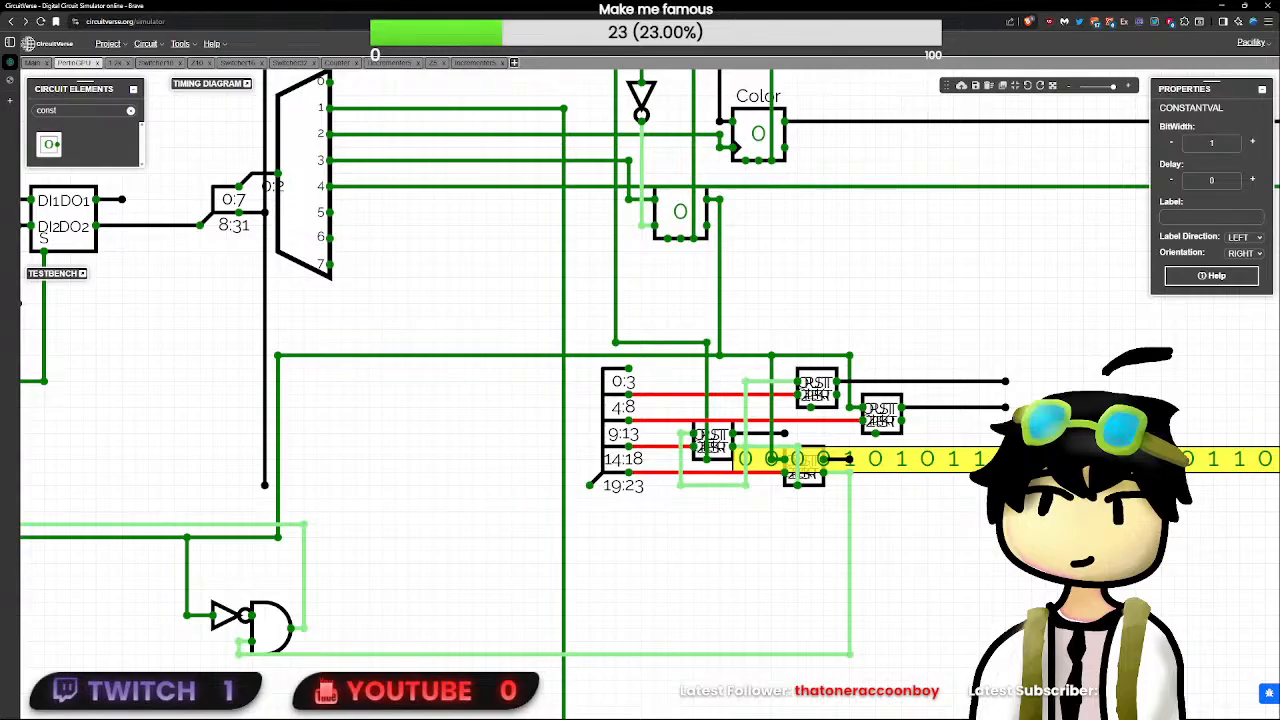
pyautogui.moveTo(1043, 462); pyautogui.dragTo(277, 490)
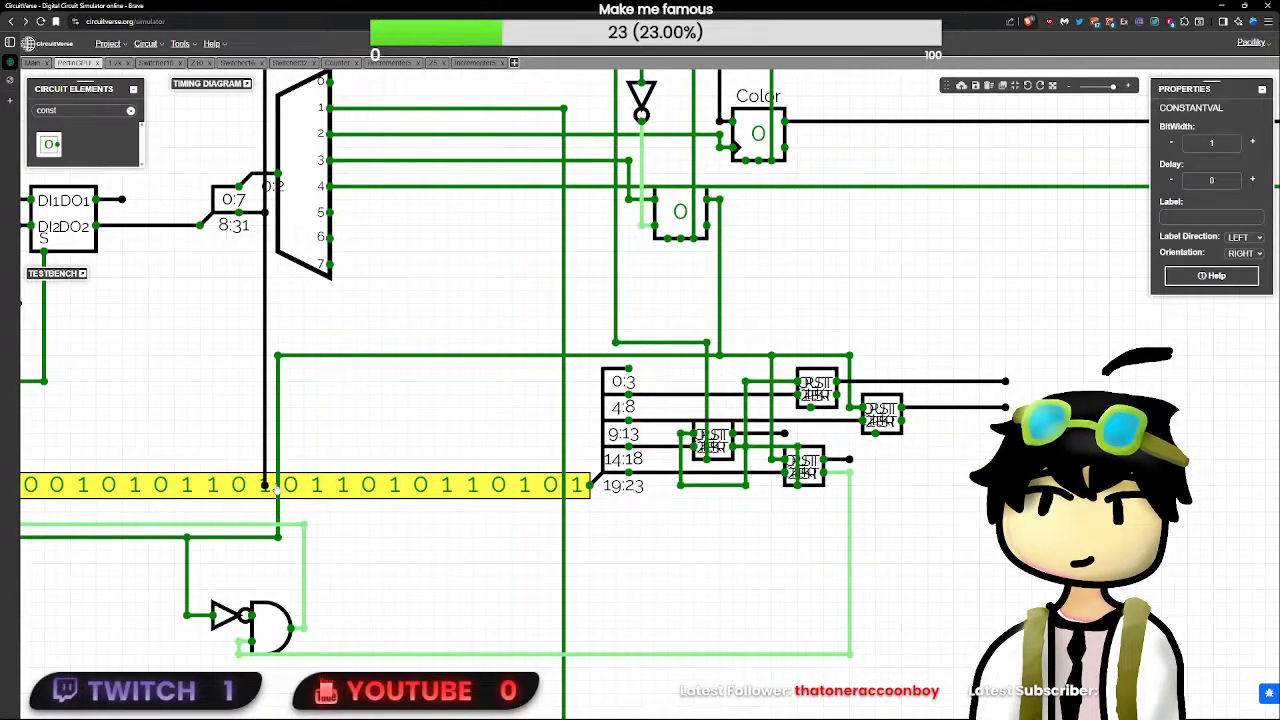
# - Examine the values on the incrementer outputs, the splitter's 4:8 line and the first decrementer's output and loop line
pyautogui.click(1006, 382)
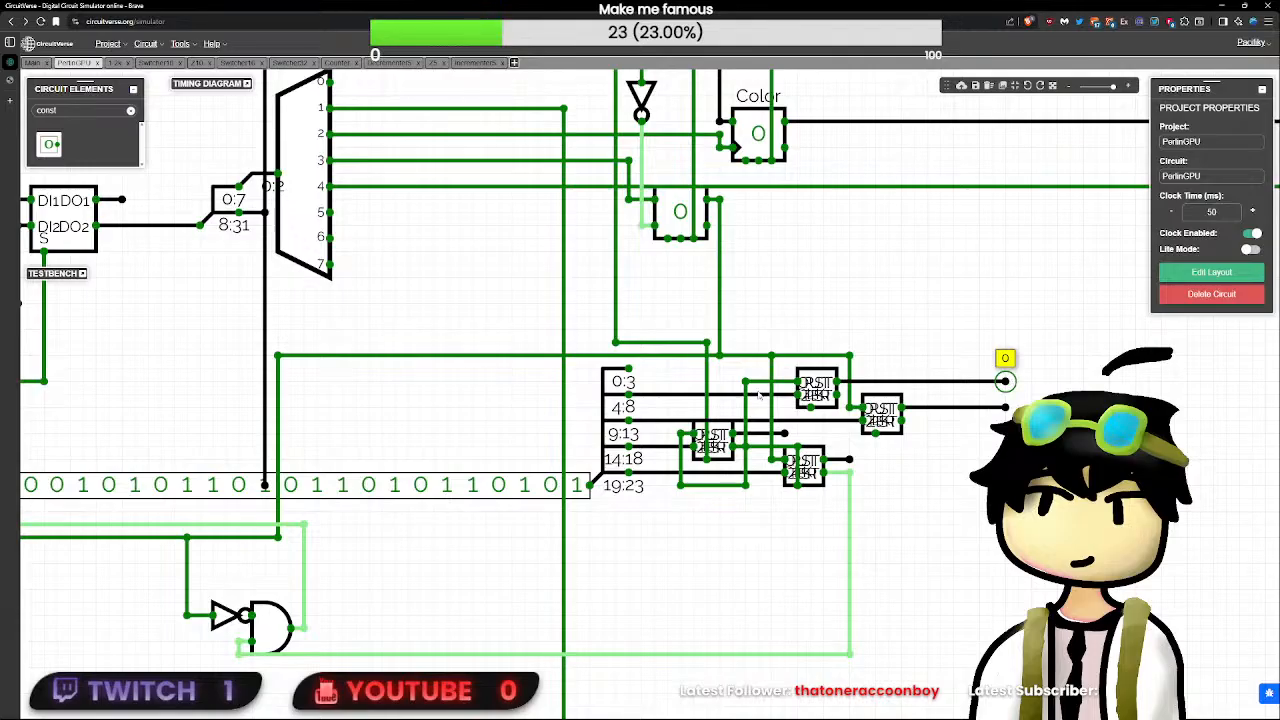
pyautogui.moveTo(667, 382)
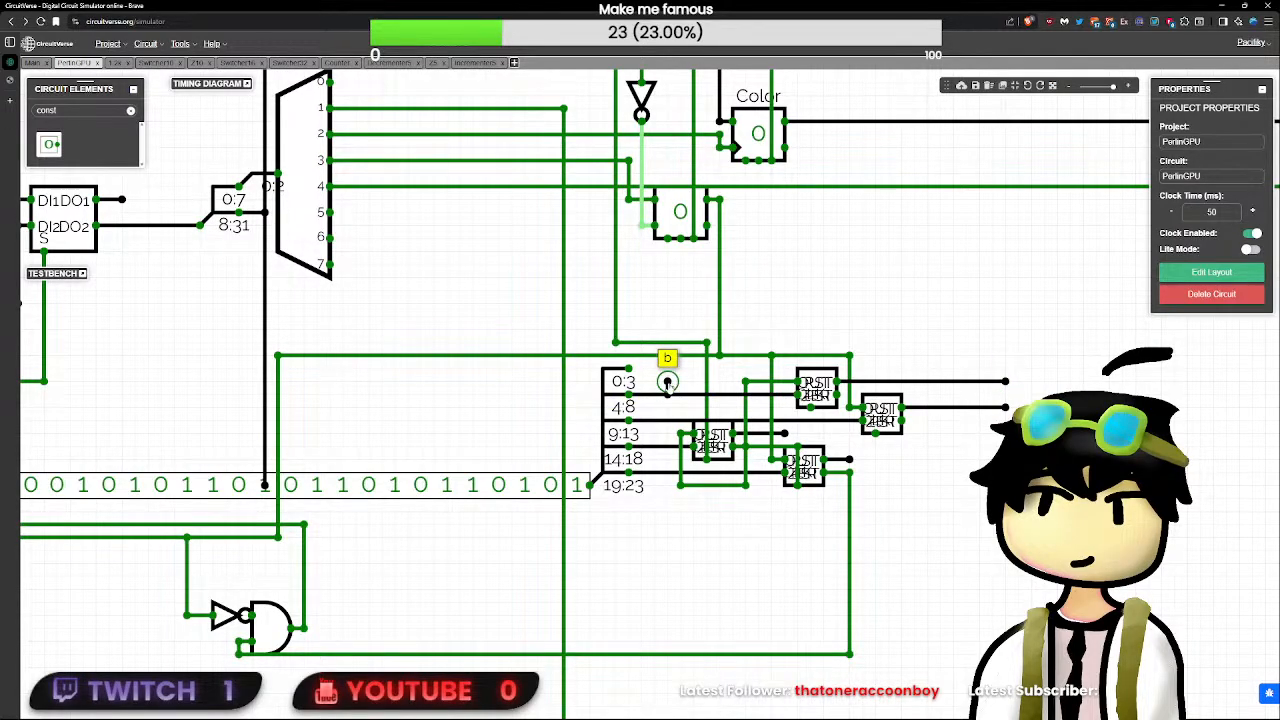
pyautogui.moveTo(690, 549); pyautogui.dragTo(974, 555)
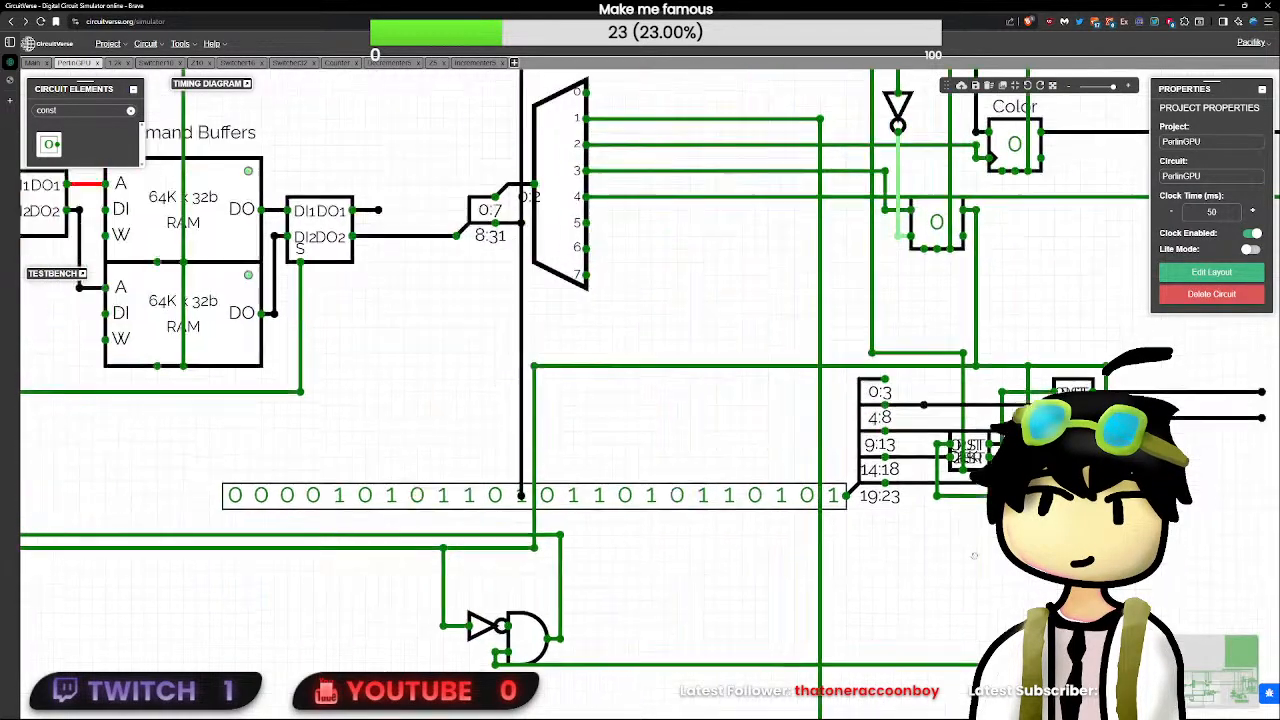
pyautogui.scroll(-2, 974, 555)
pyautogui.scroll(2, 851, 563)
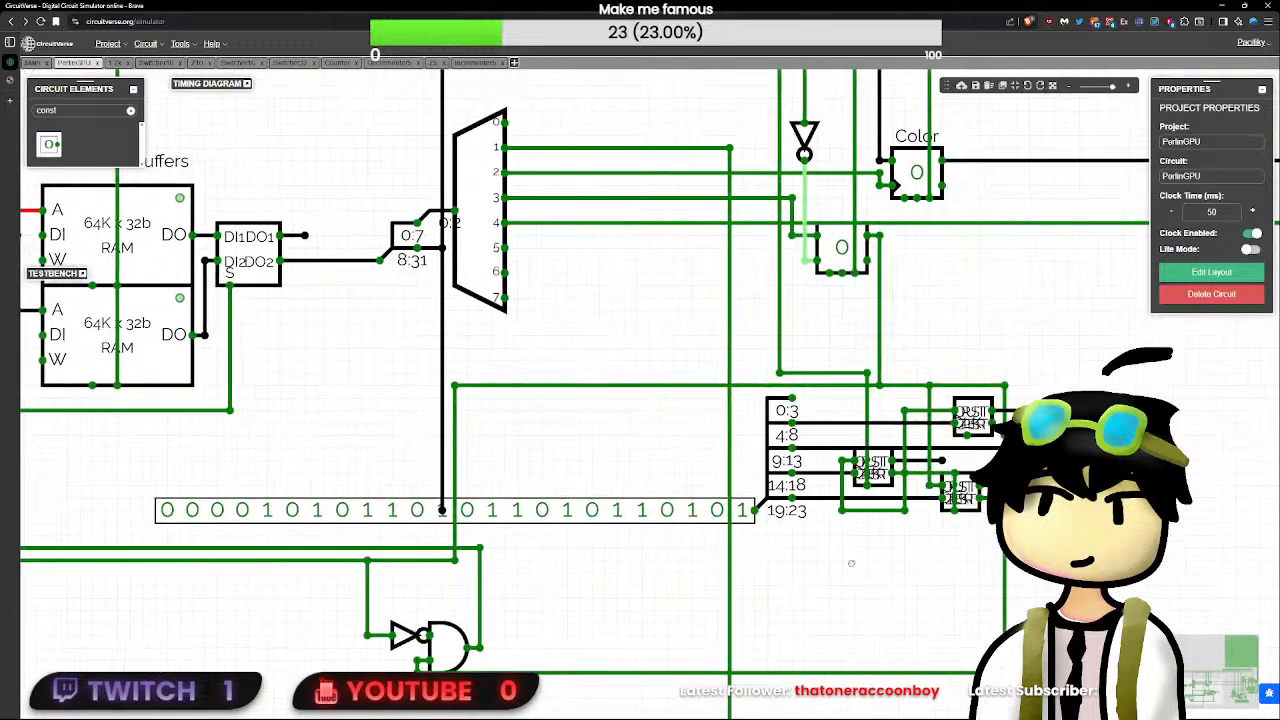
pyautogui.moveTo(941, 460)
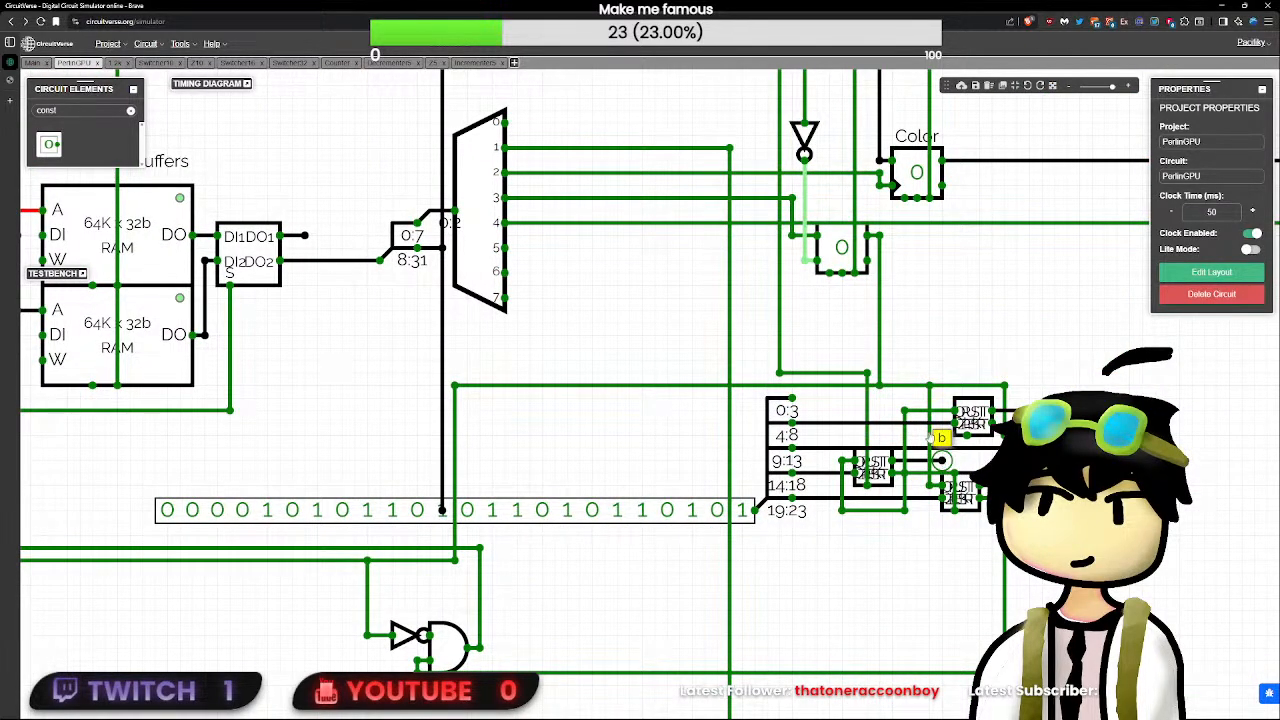
pyautogui.moveTo(829, 422); pyautogui.dragTo(829, 412)
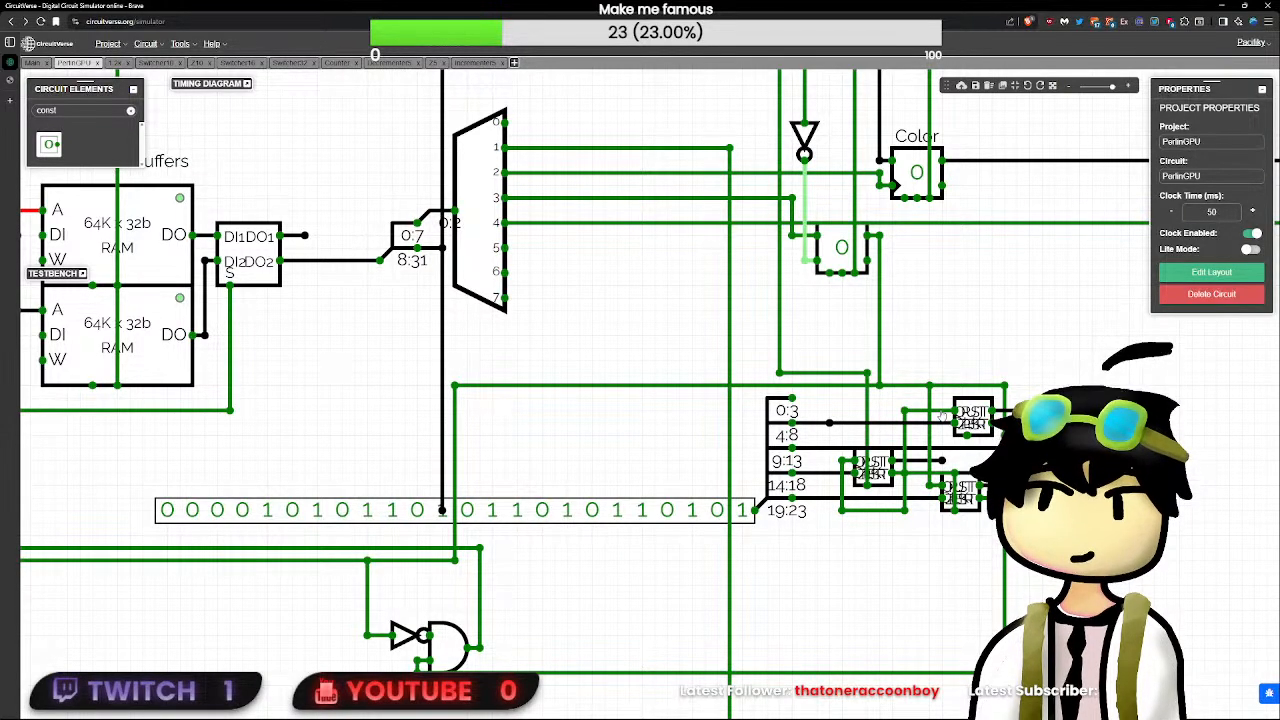
pyautogui.click(904, 474)
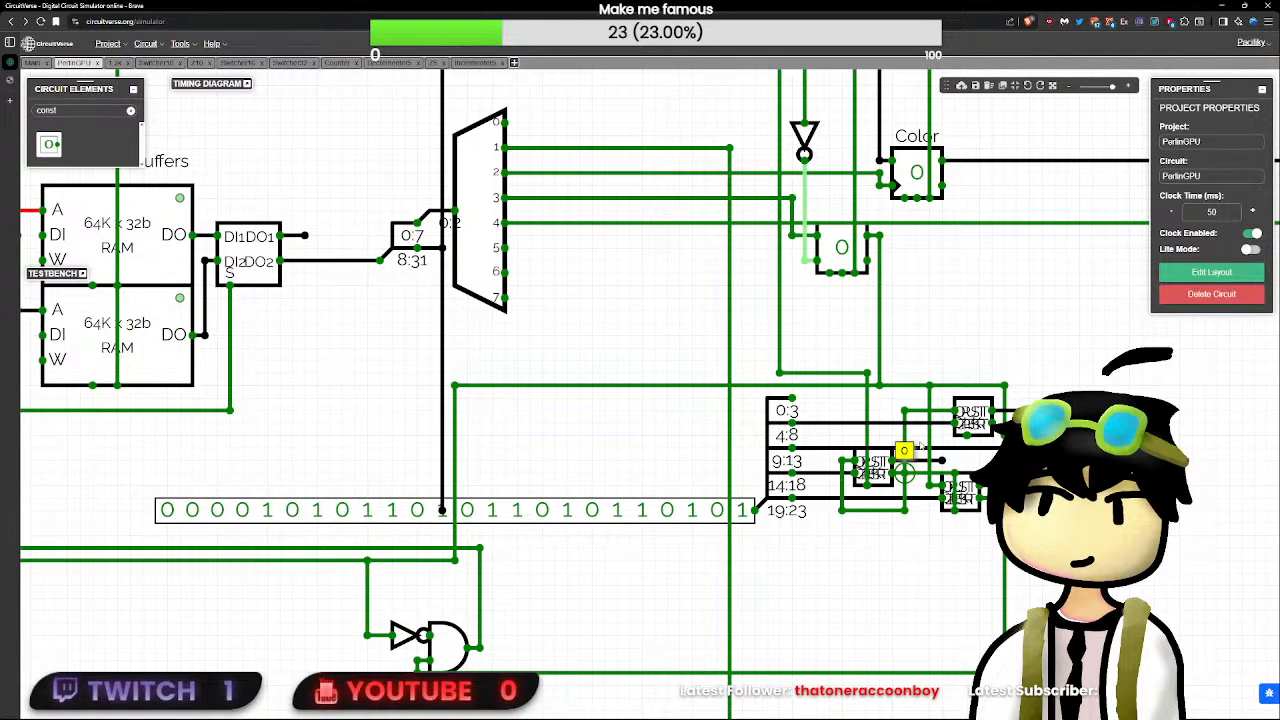
pyautogui.click(970, 414)
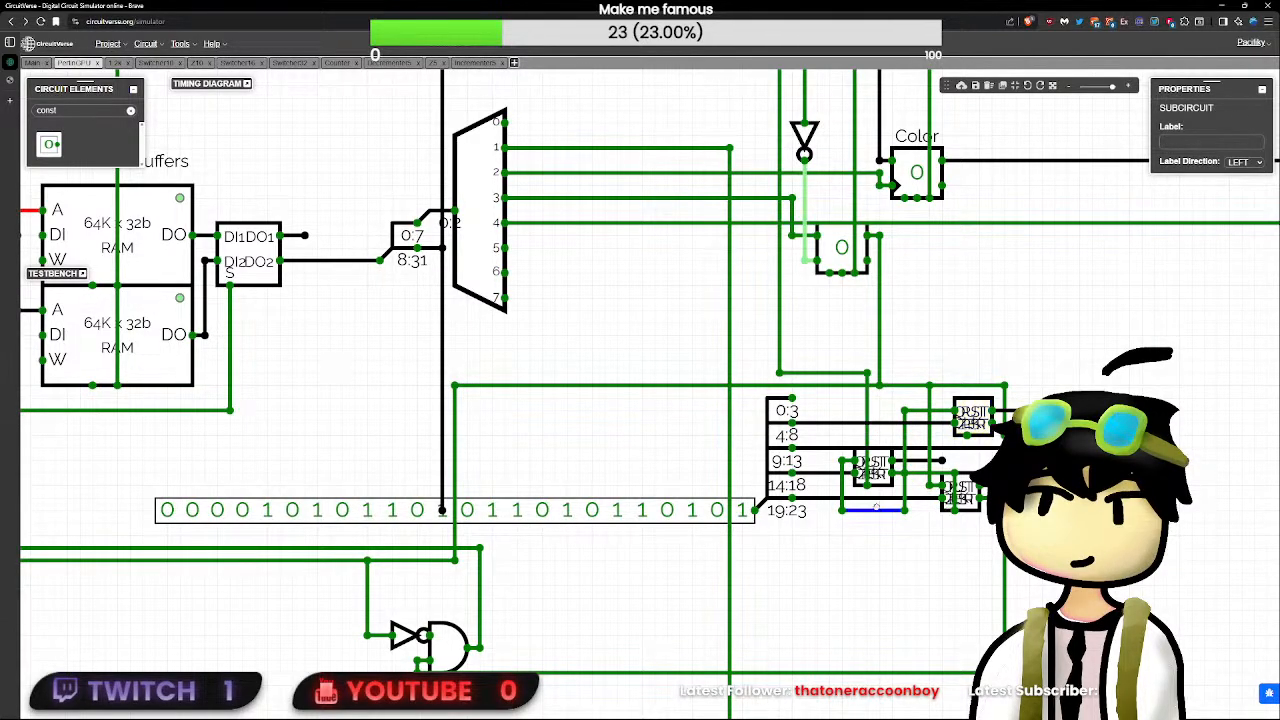
# - Delete the bottom segment of the first decrementer's loop wire and place a left-facing buffer beneath the decrementers
pyautogui.press('Delete')
pyautogui.doubleClick(95, 108)
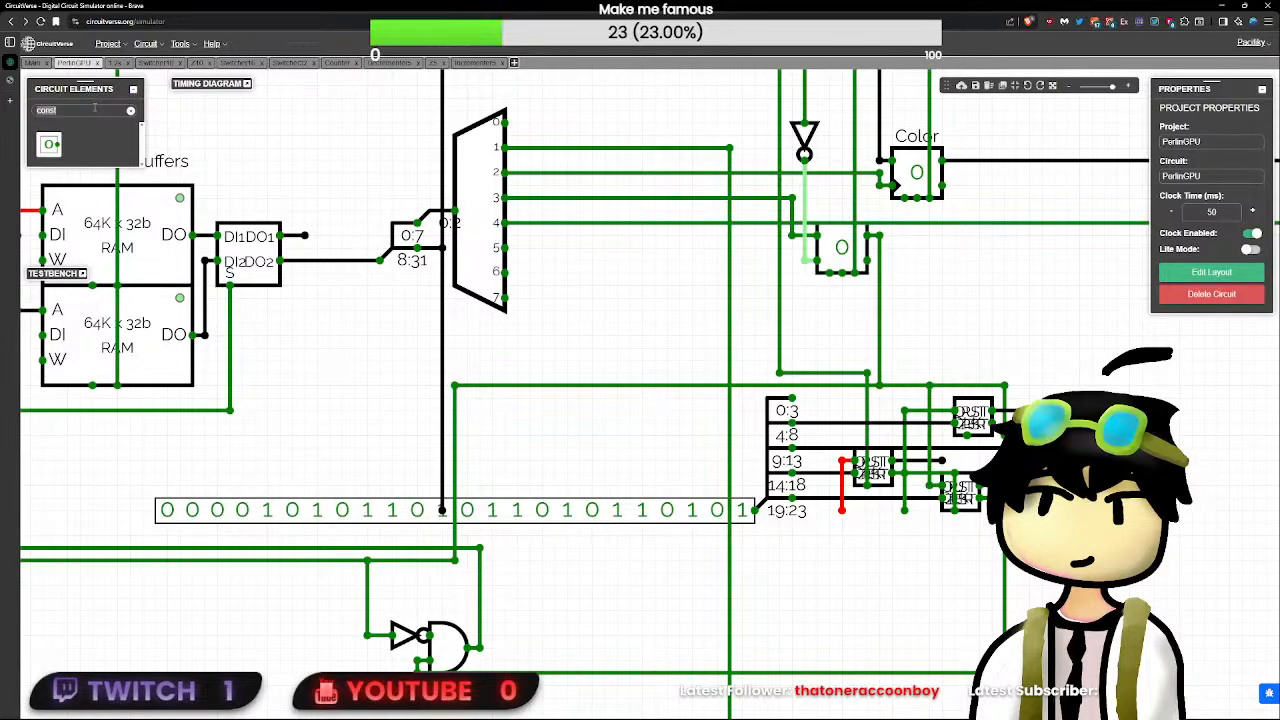
pyautogui.write('buf')
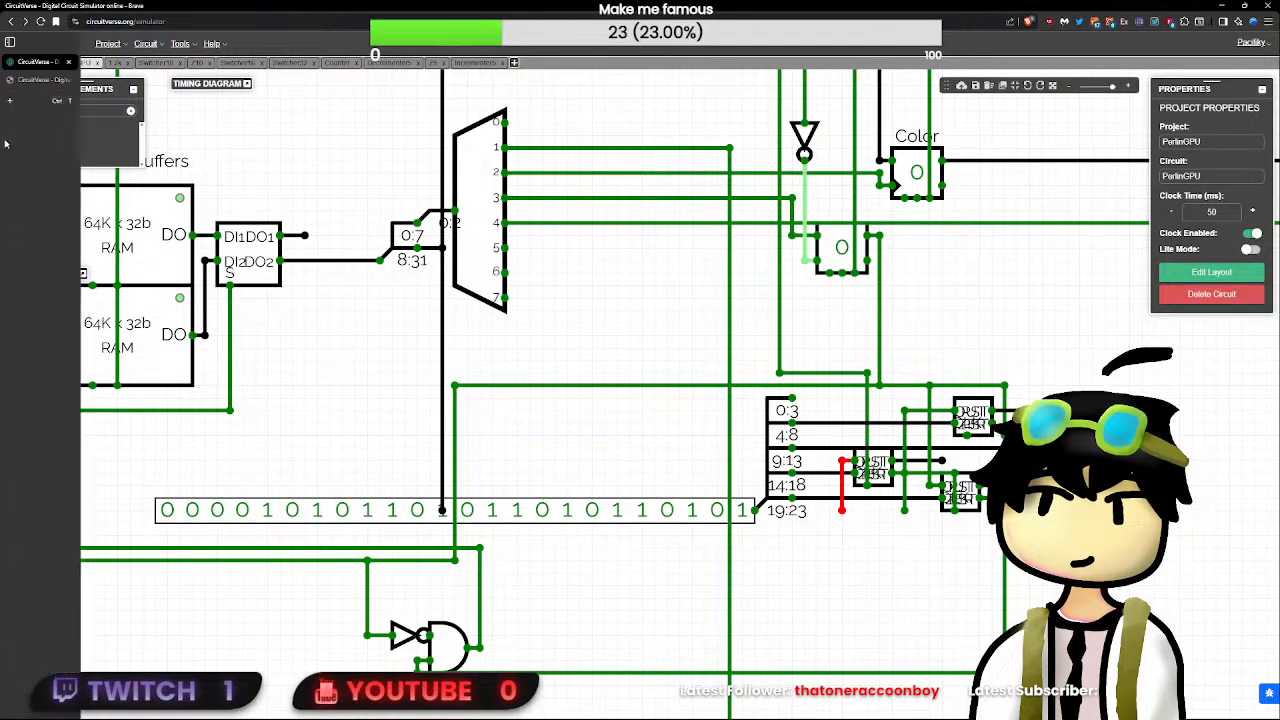
pyautogui.click(50, 146)
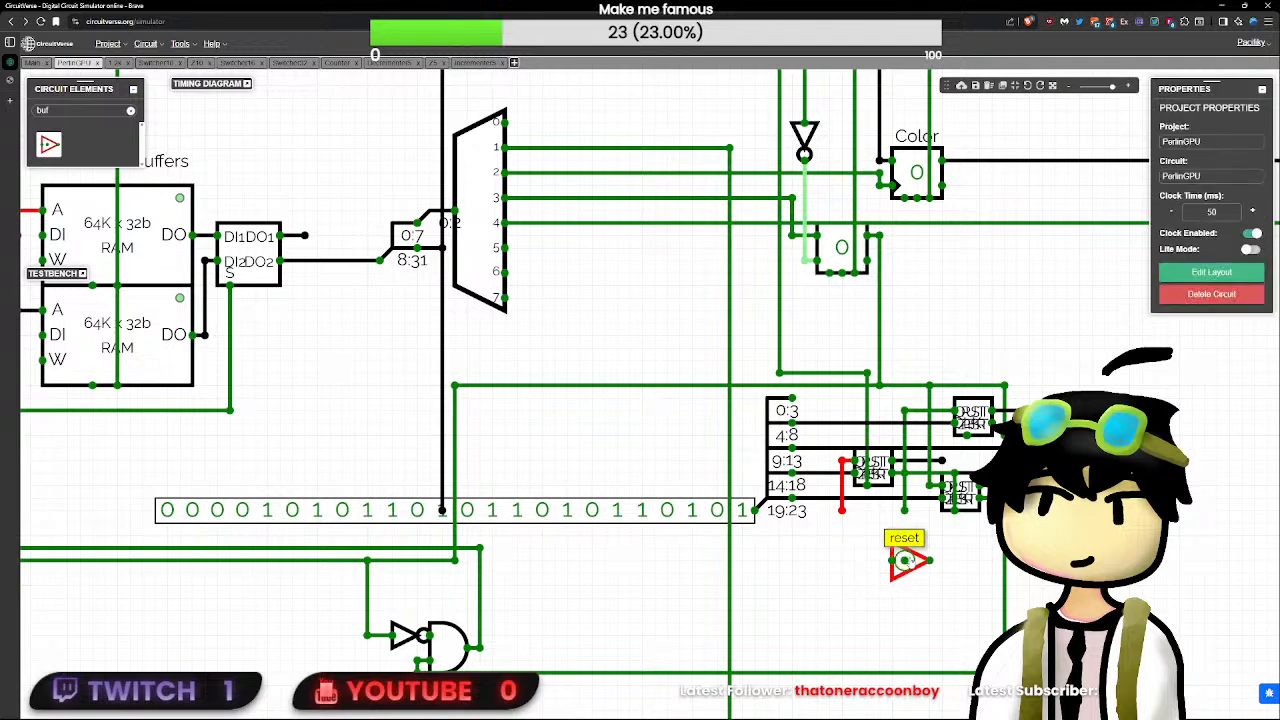
pyautogui.click(903, 564)
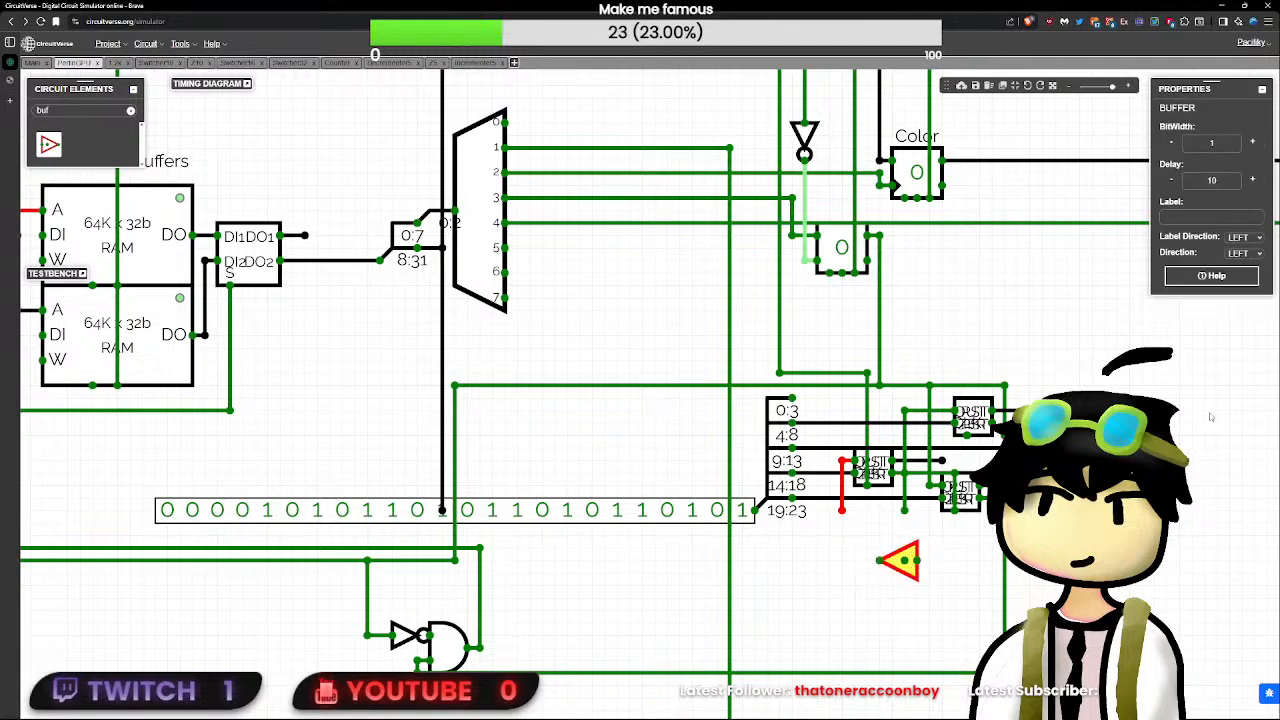
# - Set the buffer's delay to 1 and insert it into the gap in the first decrementer's loop line
pyautogui.click(1216, 181)
pyautogui.press('BackSpace')
pyautogui.click(943, 545)
pyautogui.moveTo(904, 564); pyautogui.dragTo(891, 514)
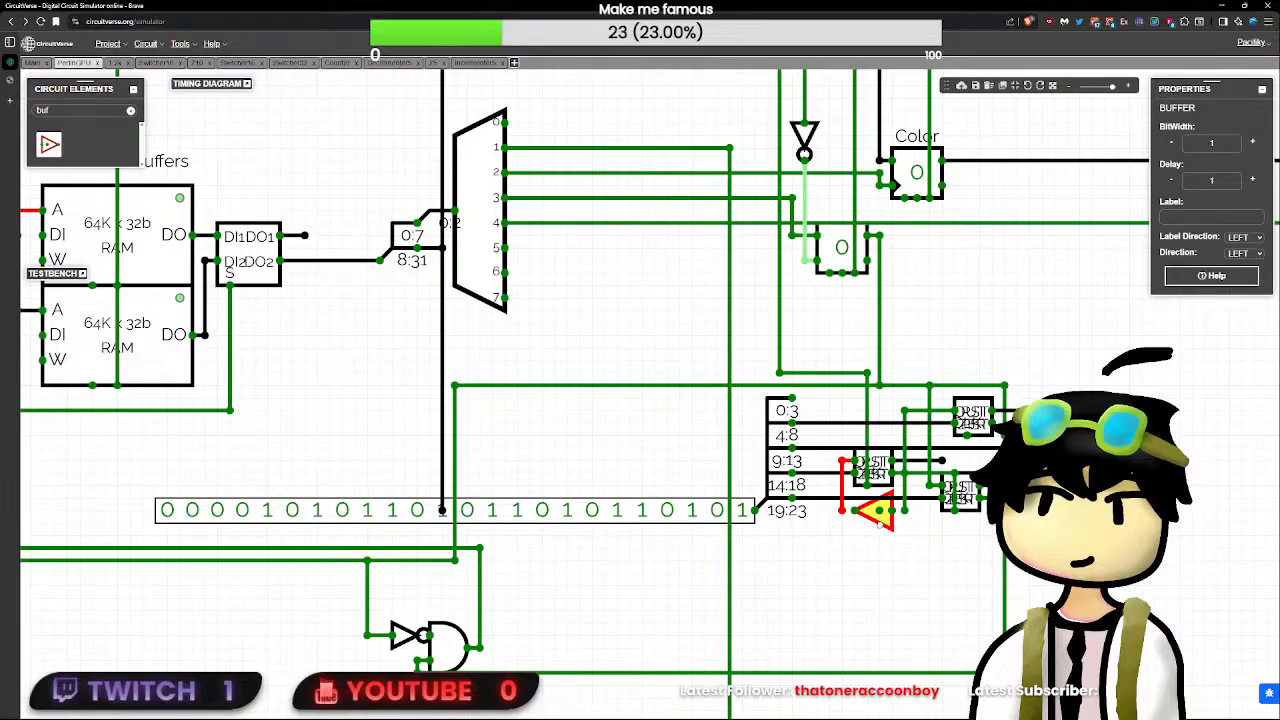
pyautogui.click(895, 511)
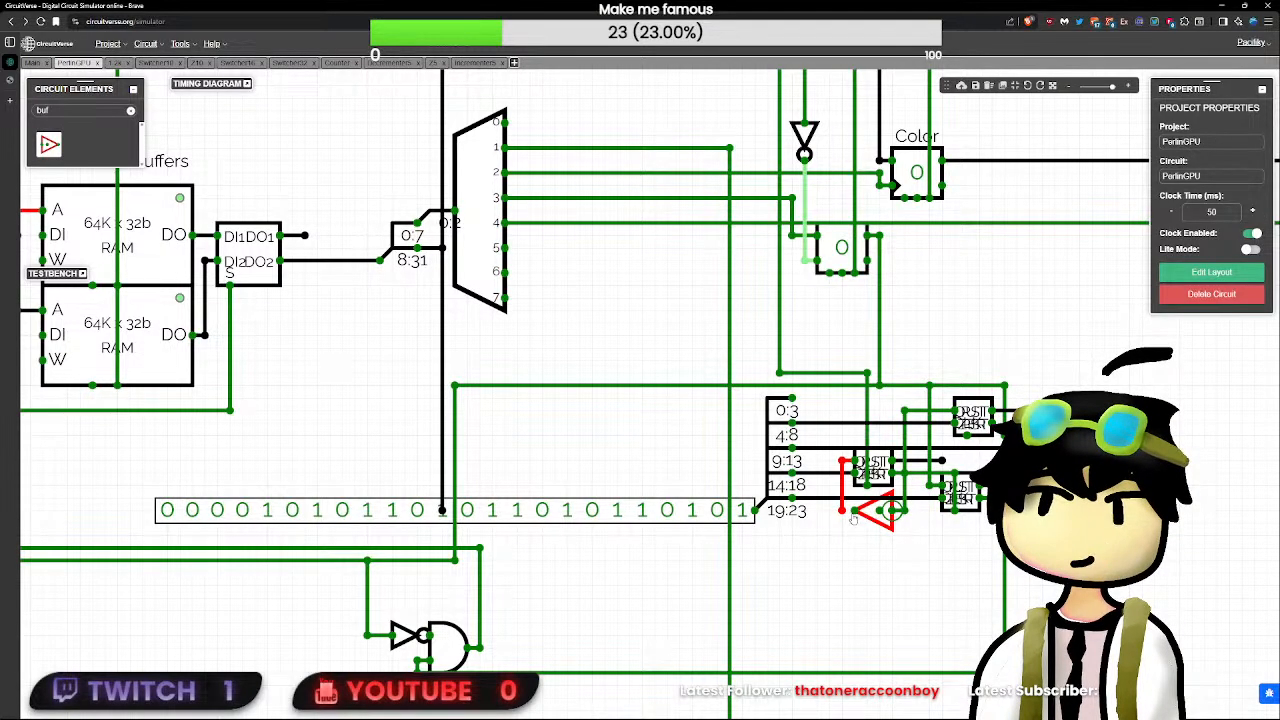
# - Detach the 24-bit constant from the splitter's input, check the line values, and attach it to the input again
pyautogui.click(741, 515)
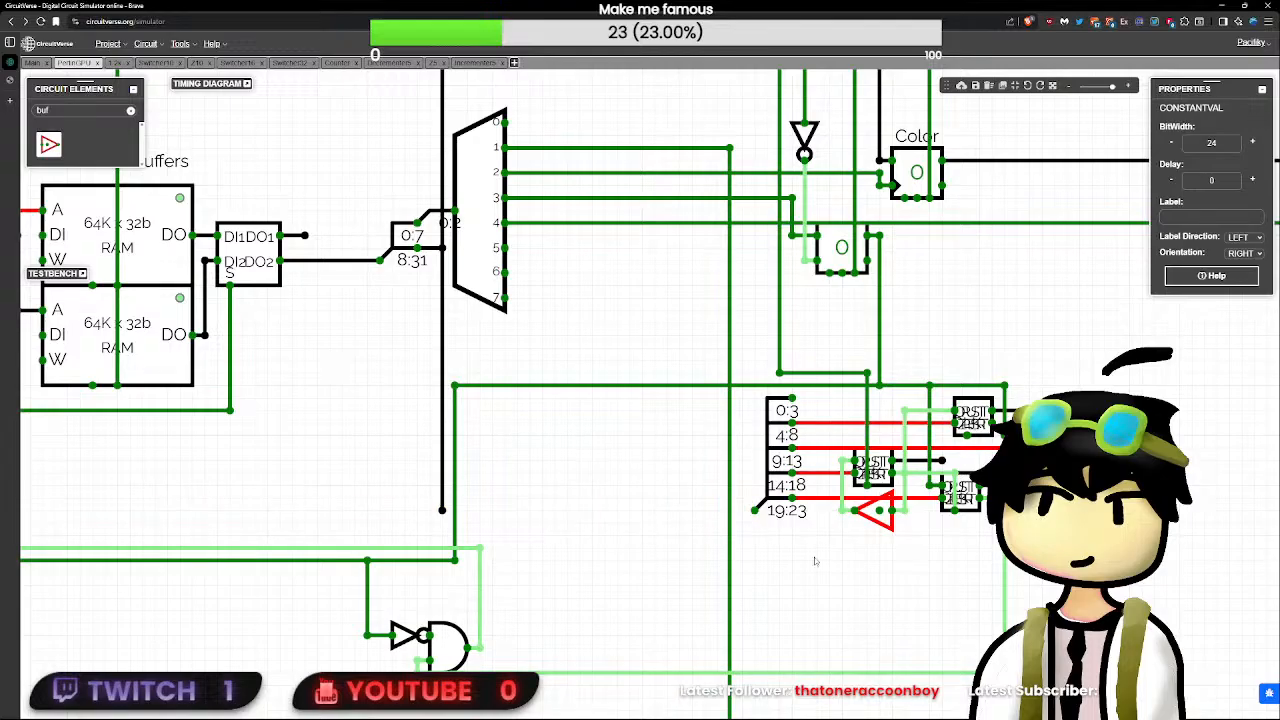
pyautogui.scroll(-4, 914, 614)
pyautogui.click(988, 643)
pyautogui.scroll(6, 988, 643)
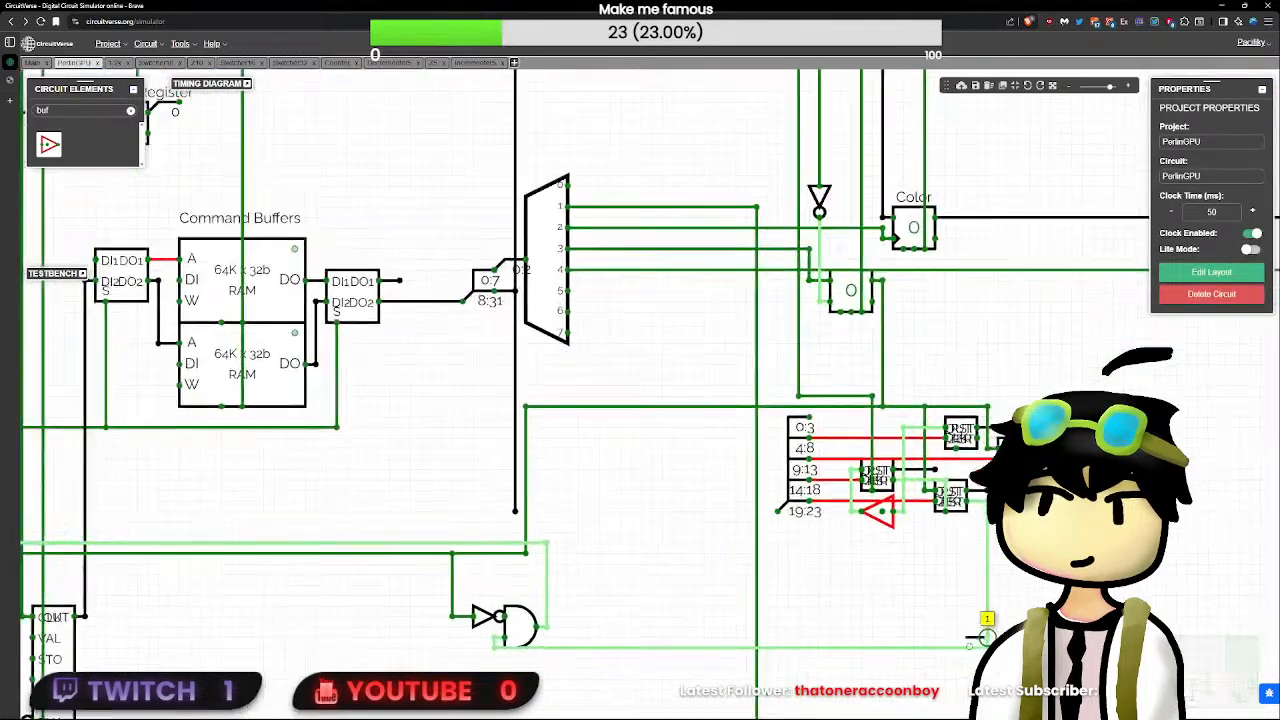
pyautogui.scroll(-2, 987, 648)
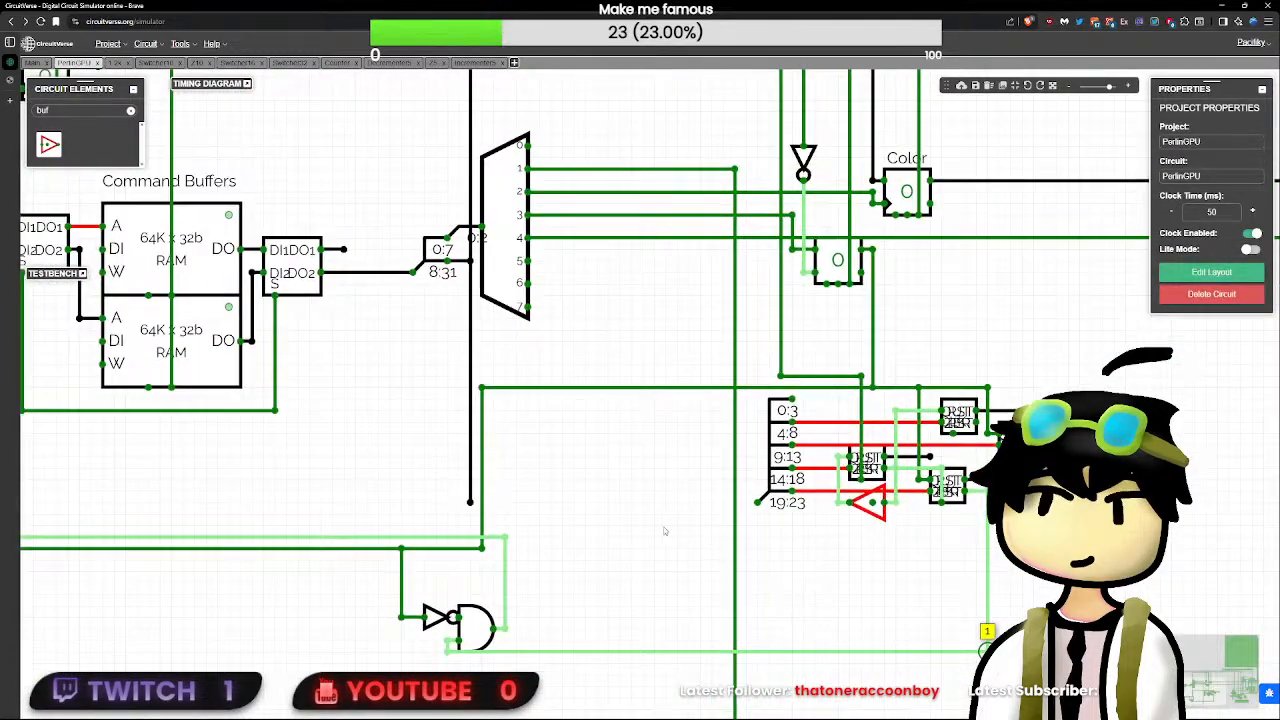
pyautogui.scroll(-4, 844, 410)
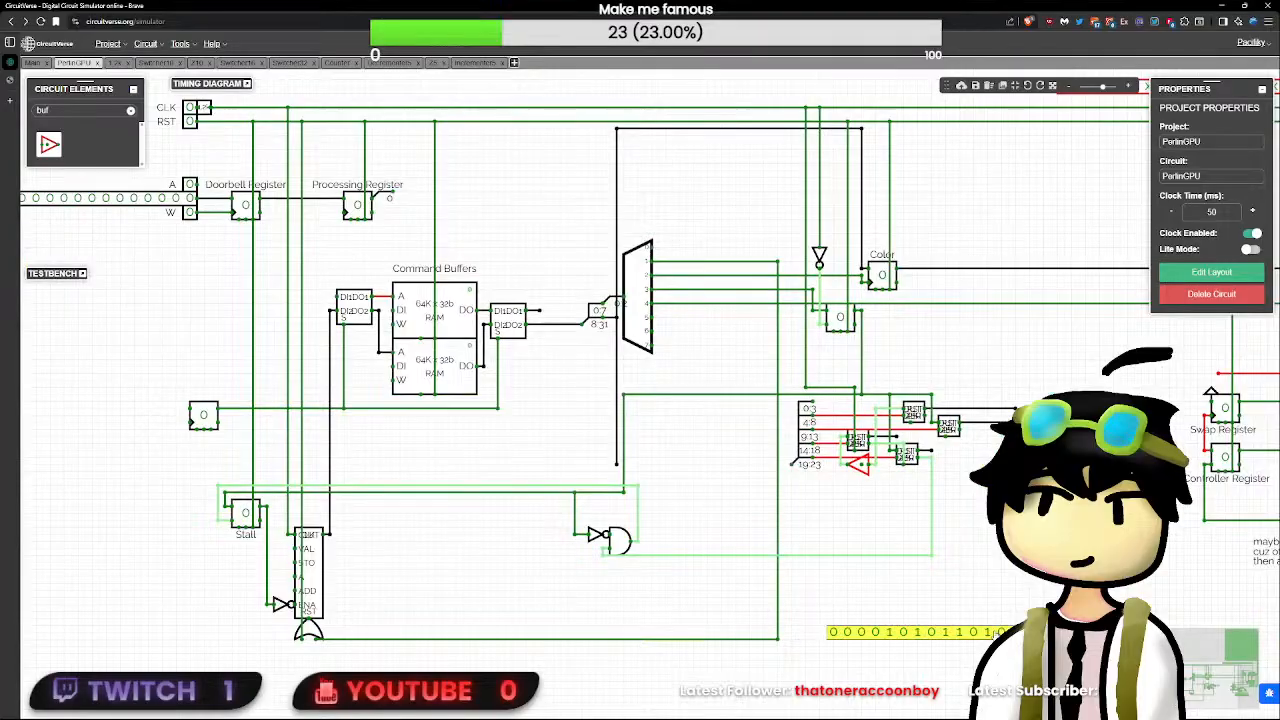
pyautogui.moveTo(997, 634); pyautogui.dragTo(631, 466)
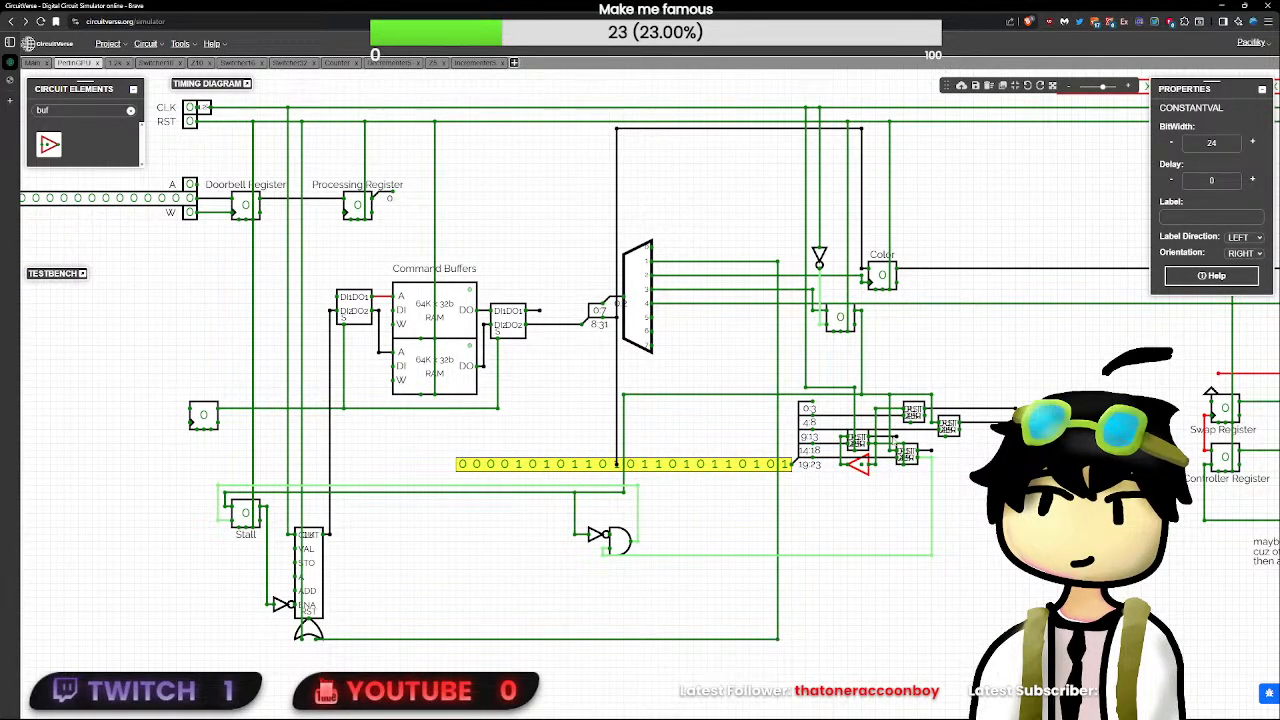
pyautogui.click(896, 437)
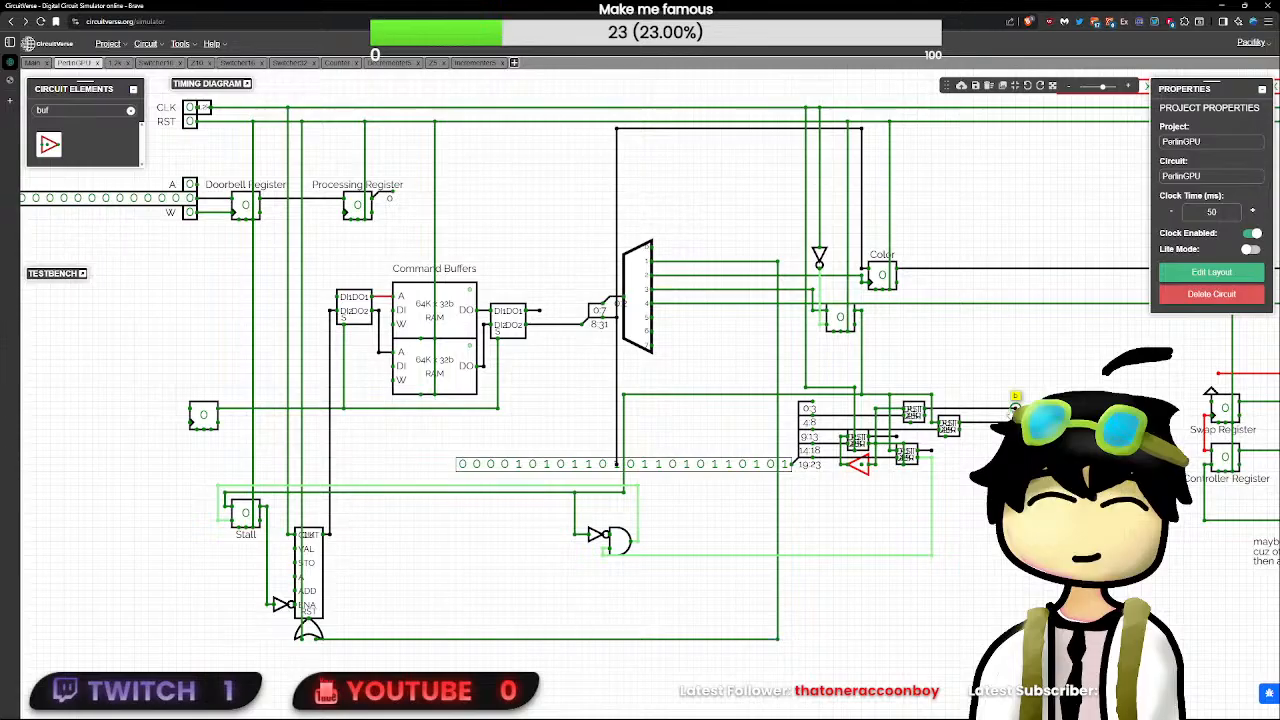
# - Move the 24-bit constant off the splitter's input to the empty area below the circuit and check the incrementer and decrementer output values
pyautogui.click(781, 463)
pyautogui.hotkey('ctrl', 'x')
pyautogui.hotkey('ctrl', 'v')
pyautogui.click(985, 548)
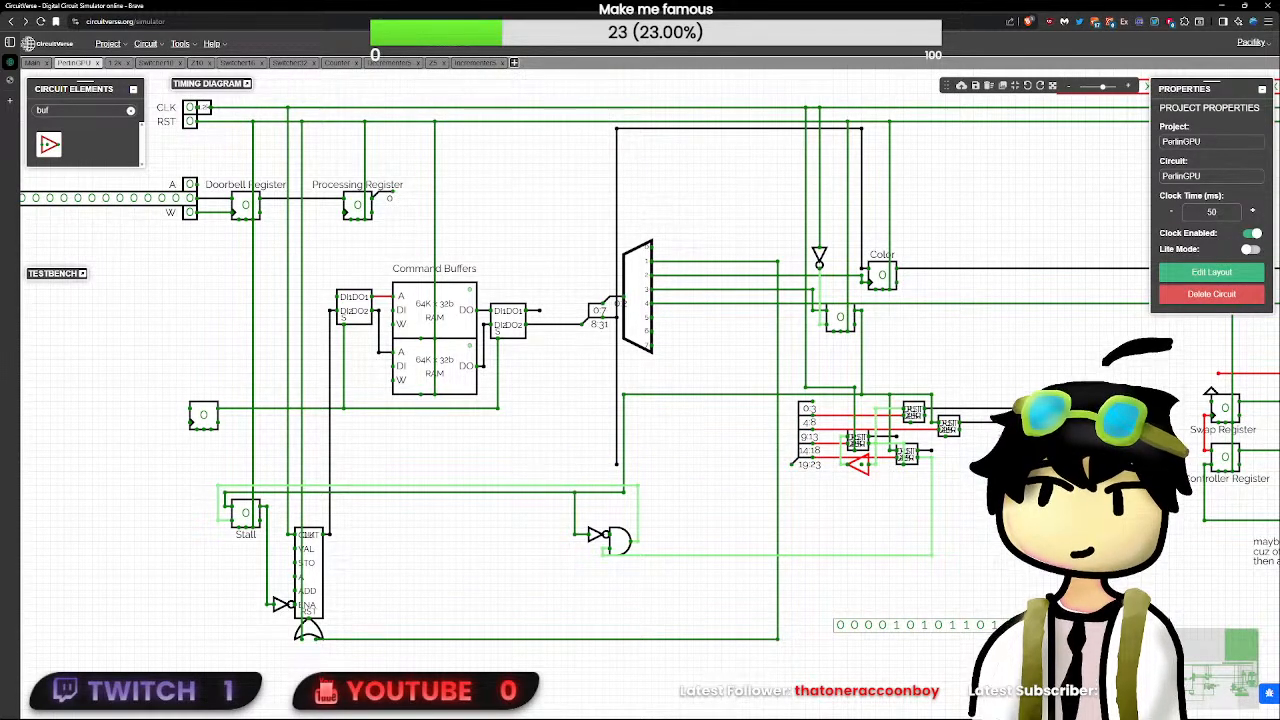
pyautogui.click(1015, 408)
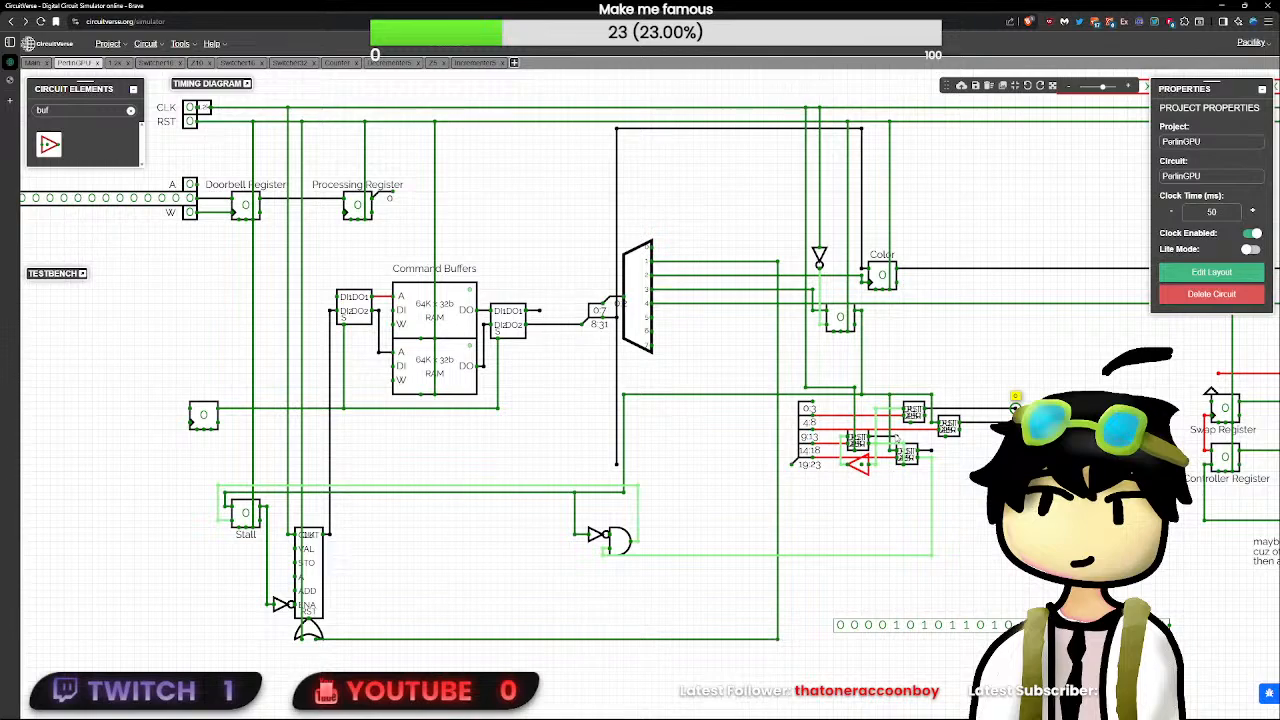
pyautogui.scroll(3, 896, 436)
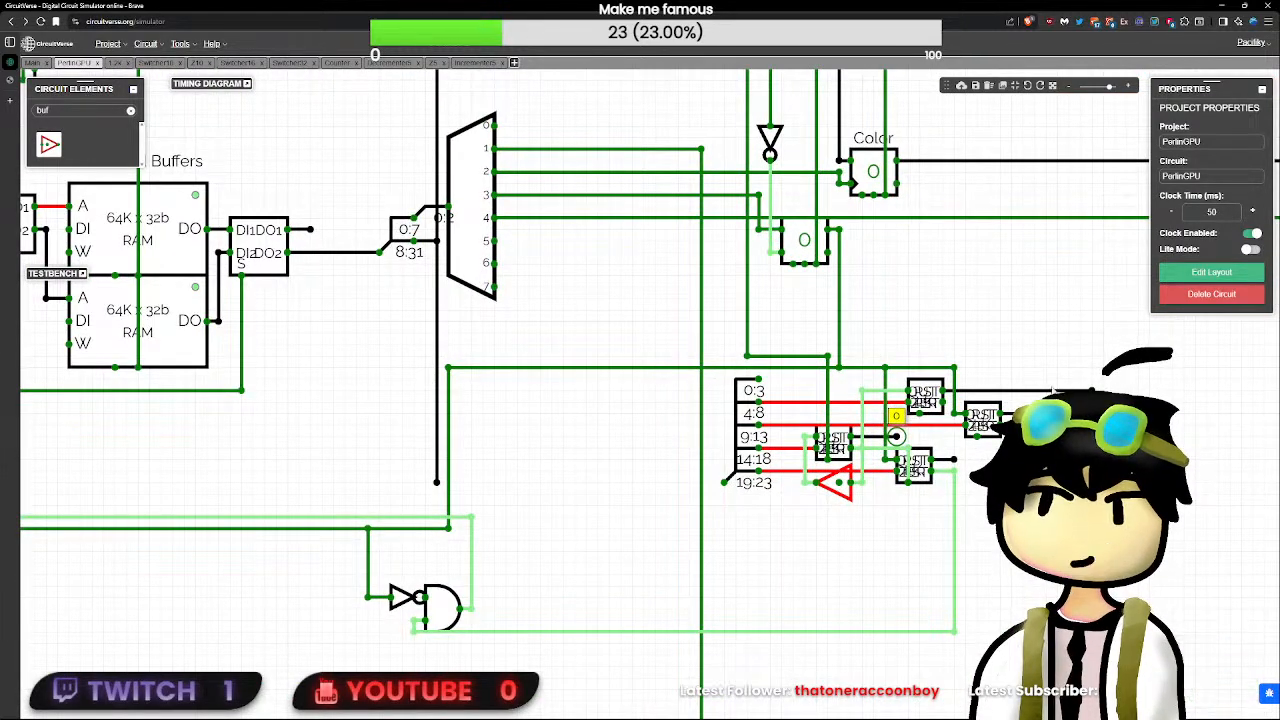
pyautogui.scroll(-3, 950, 454)
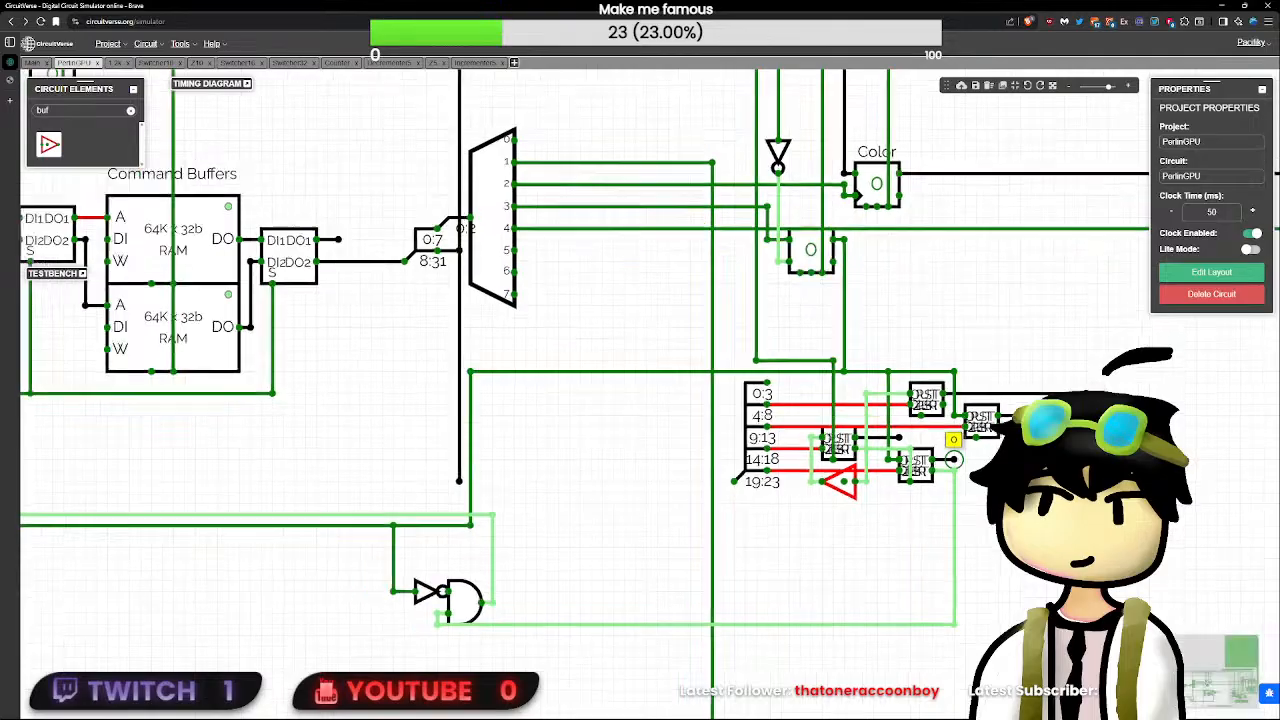
# - Examine the SR flip-flop and the wiring around the decrementers and incrementers
pyautogui.moveTo(1001, 621); pyautogui.dragTo(980, 667)
pyautogui.click(869, 337)
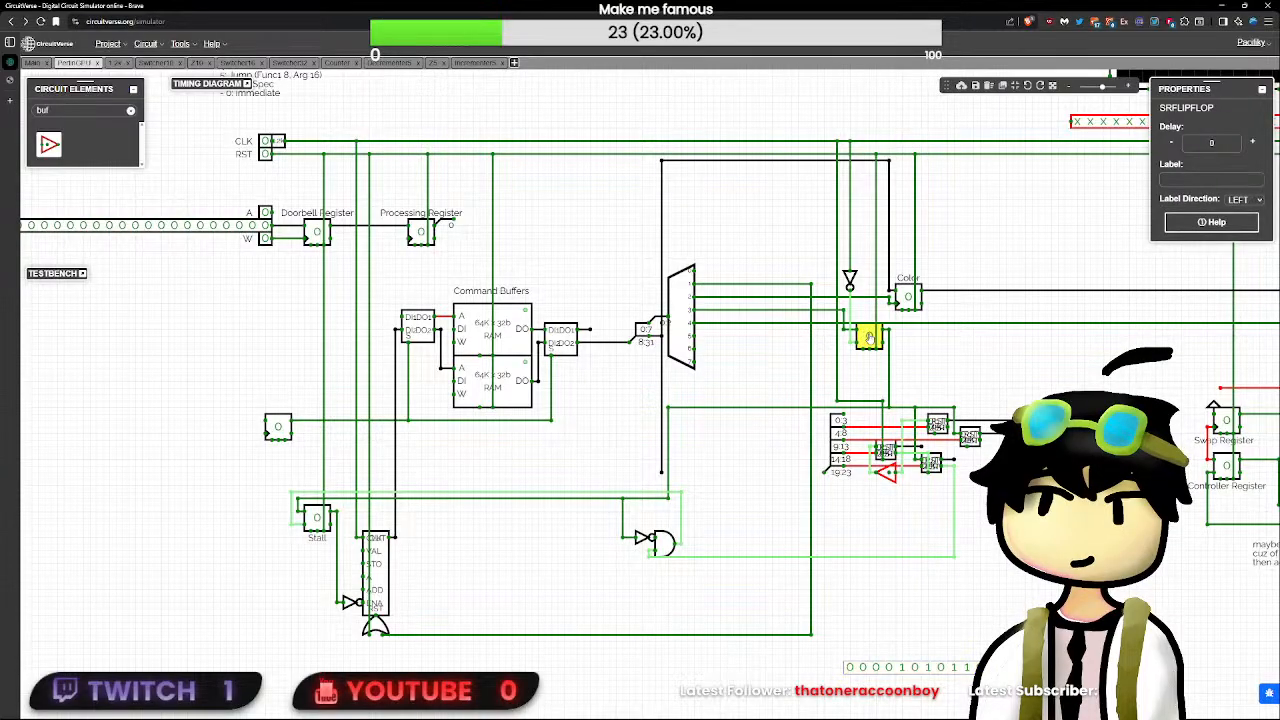
pyautogui.scroll(4, 952, 409)
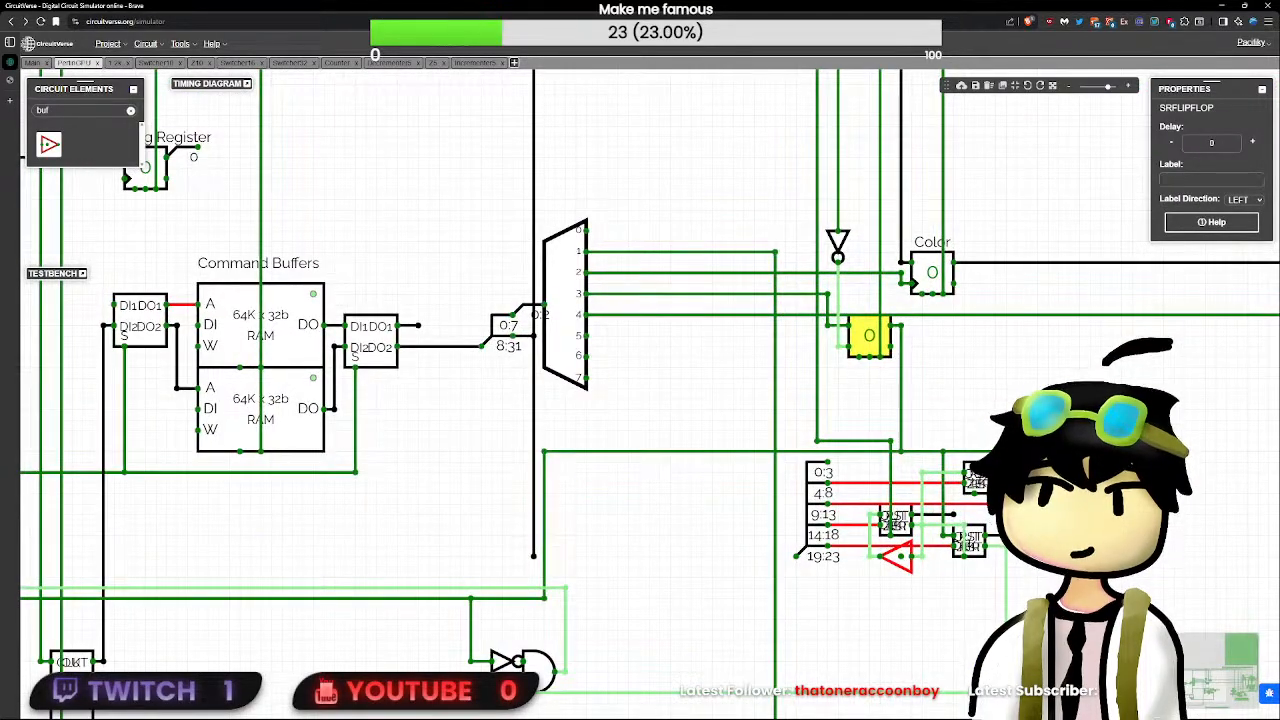
pyautogui.click(1035, 508)
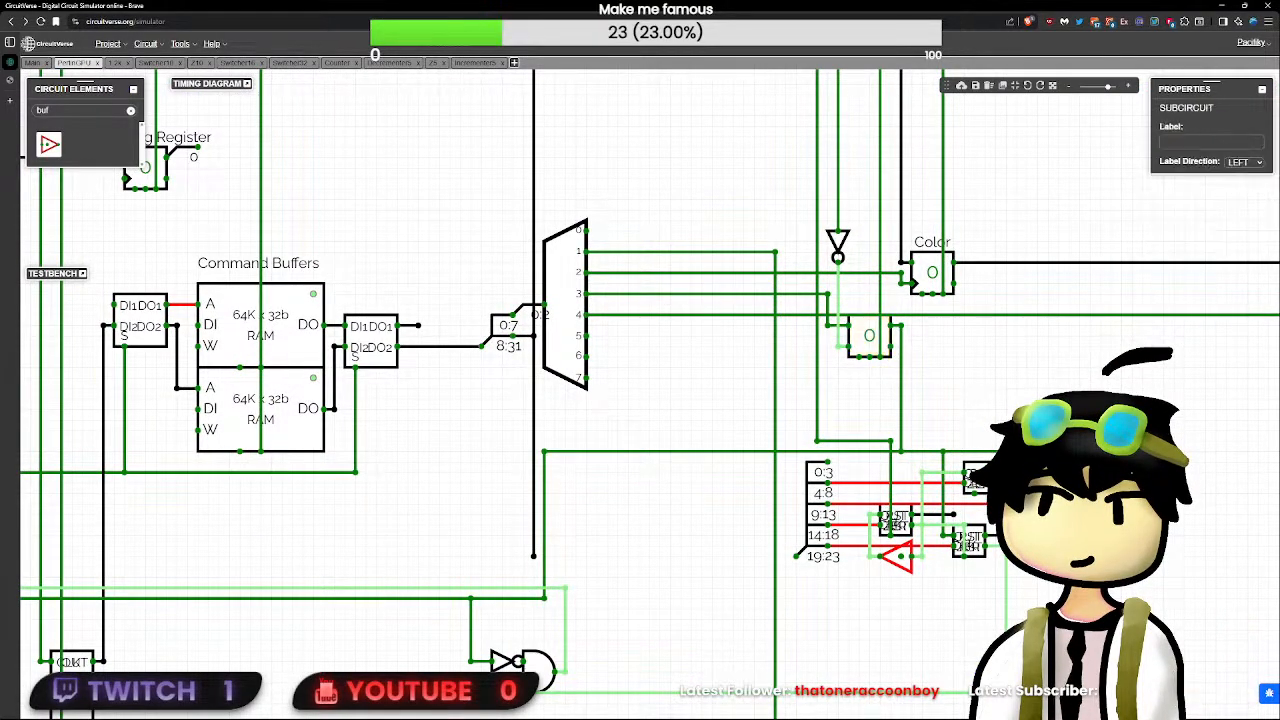
pyautogui.click(1050, 500)
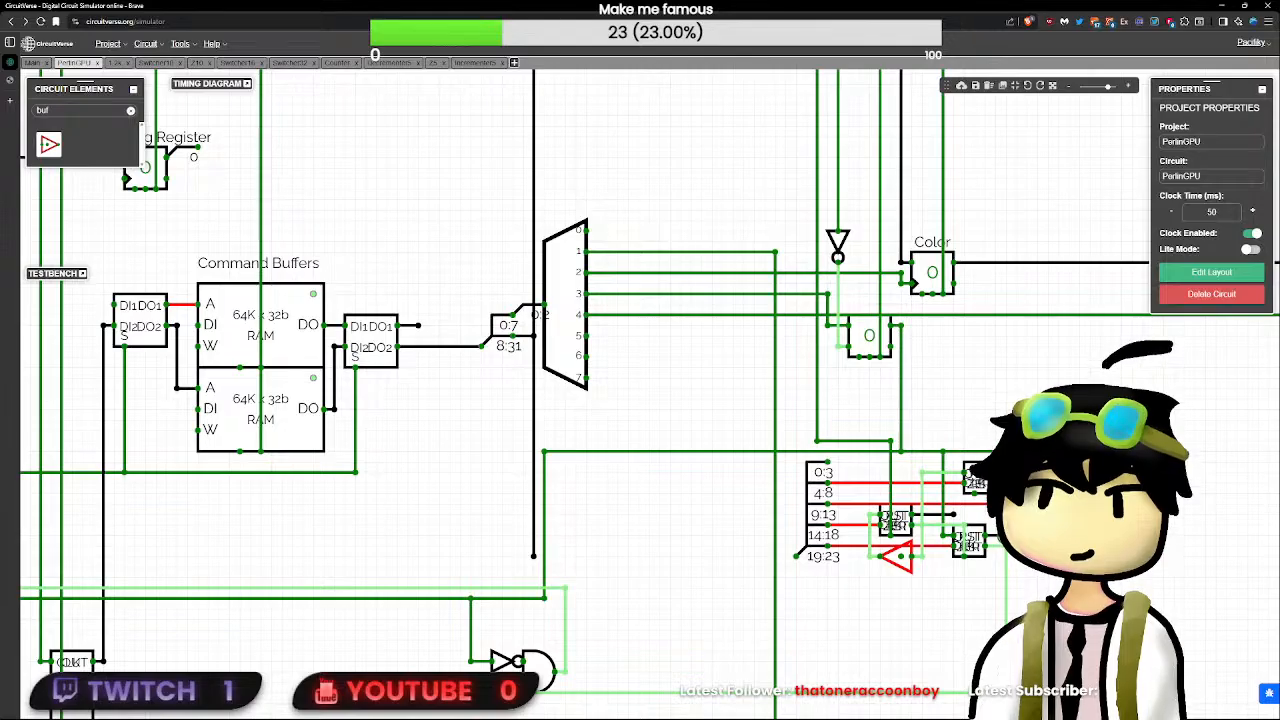
pyautogui.scroll(5, 1025, 537)
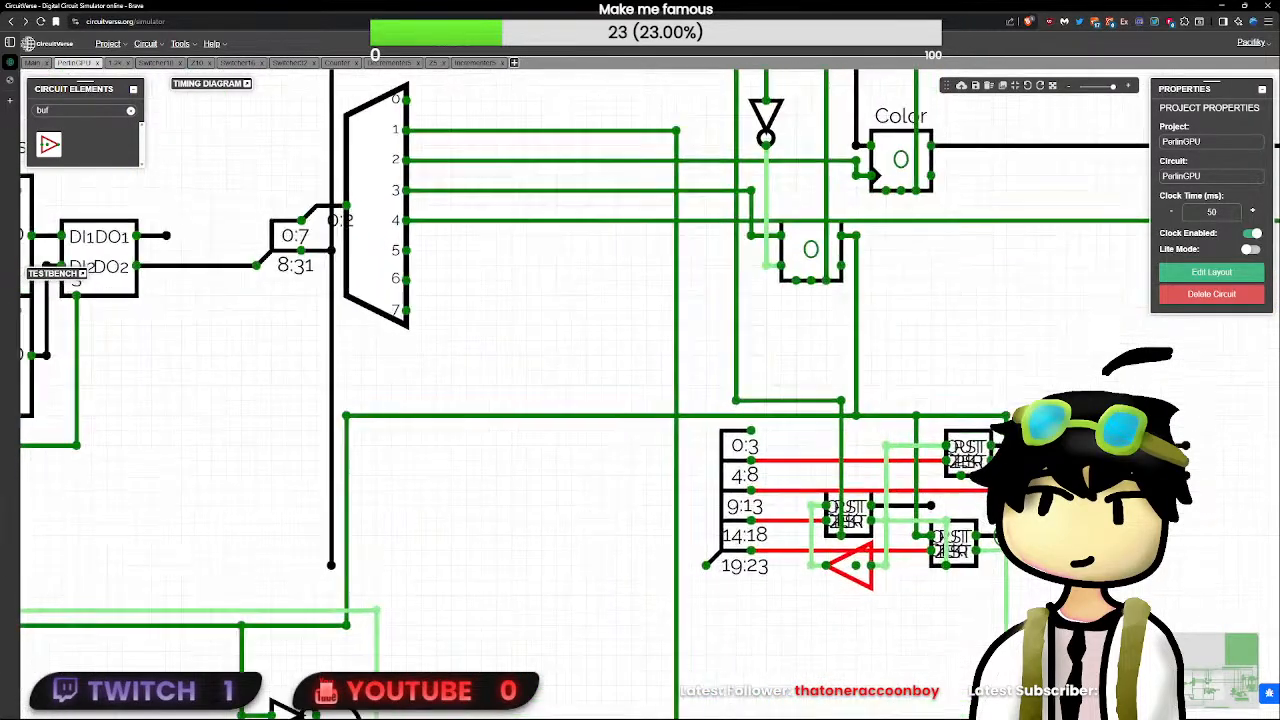
pyautogui.scroll(-1, 1060, 535)
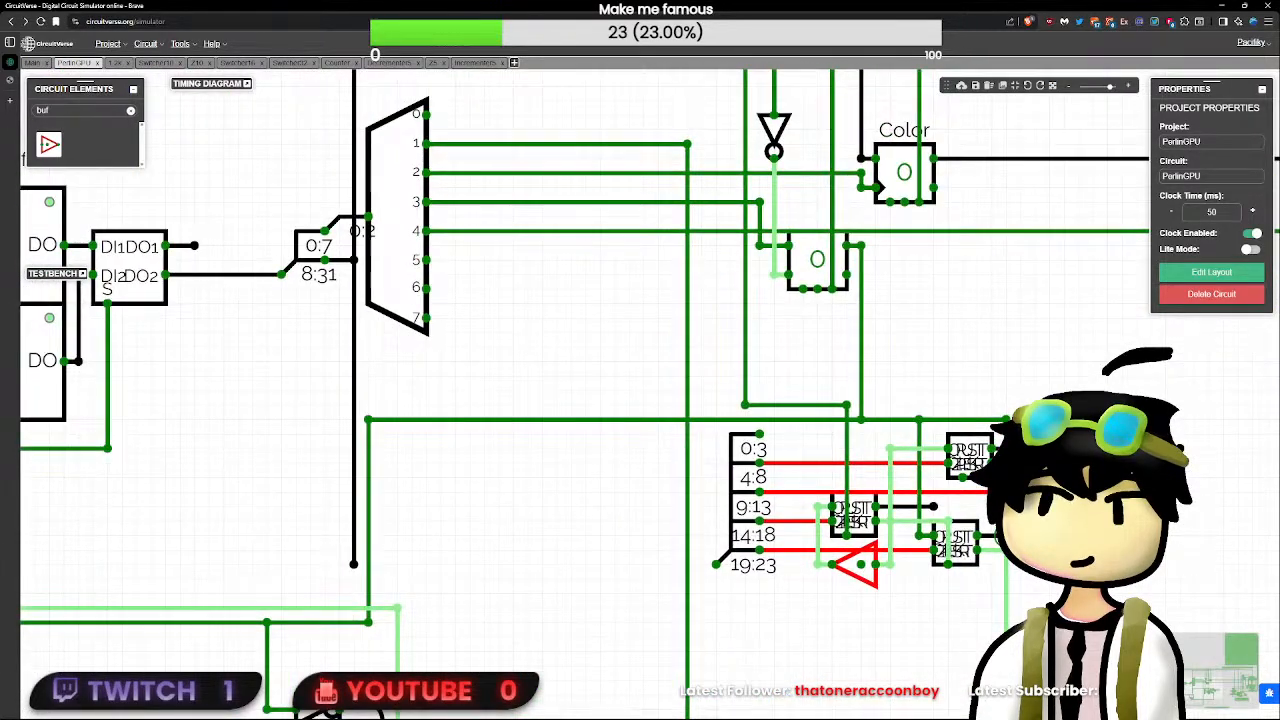
pyautogui.scroll(-1, 965, 518)
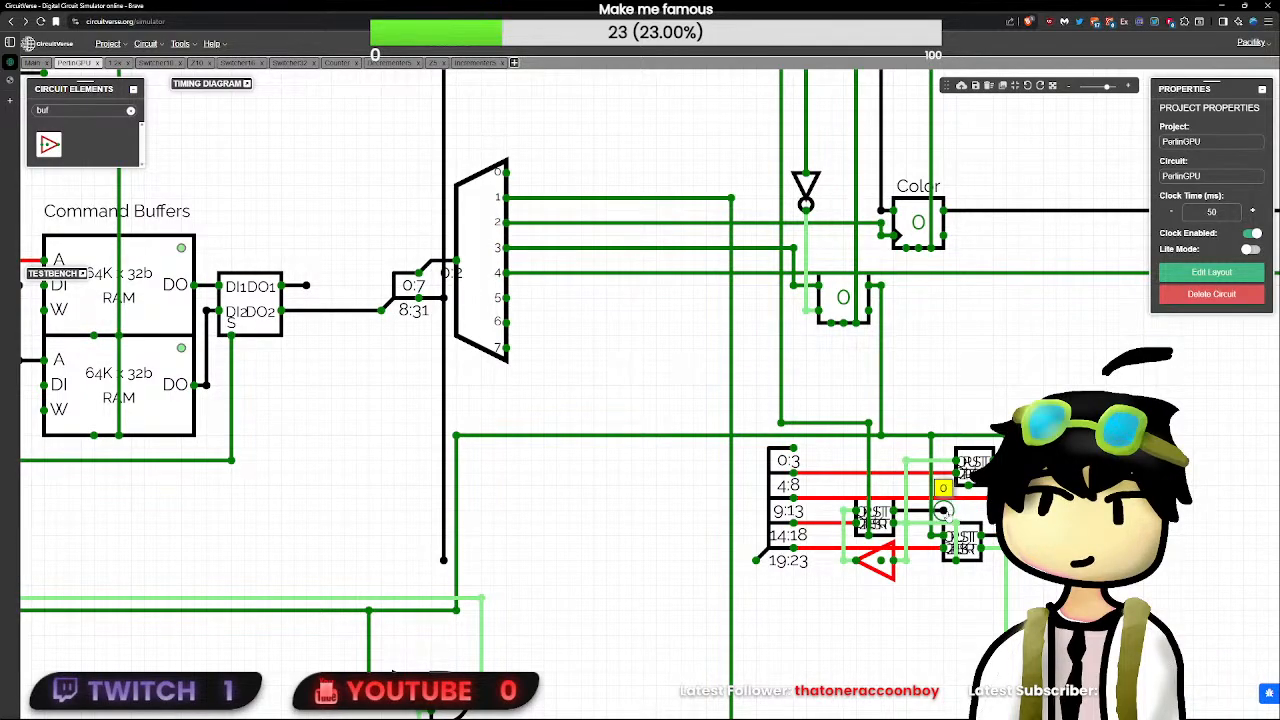
# - Extend the clock wire to the first incrementer's bottom input and the first decrementer's loop line to the second incrementer's bottom input
pyautogui.scroll(-1, 906, 451)
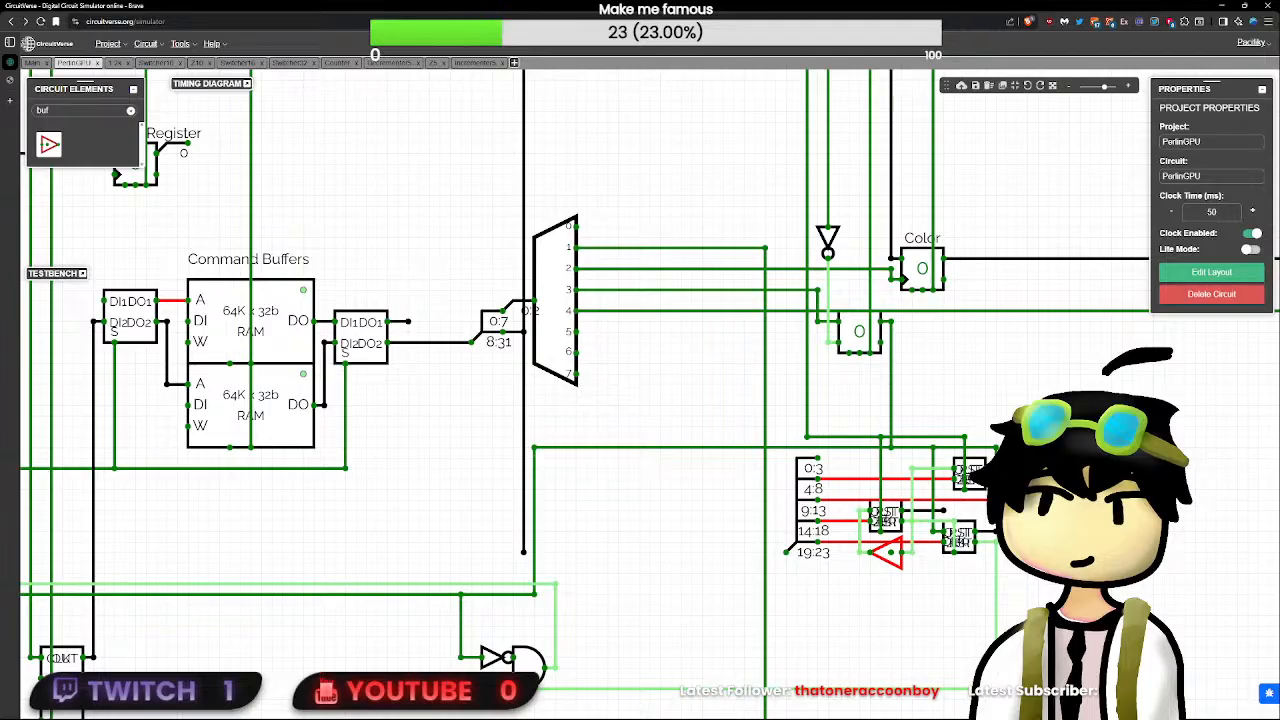
pyautogui.moveTo(960, 525); pyautogui.dragTo(980, 525)
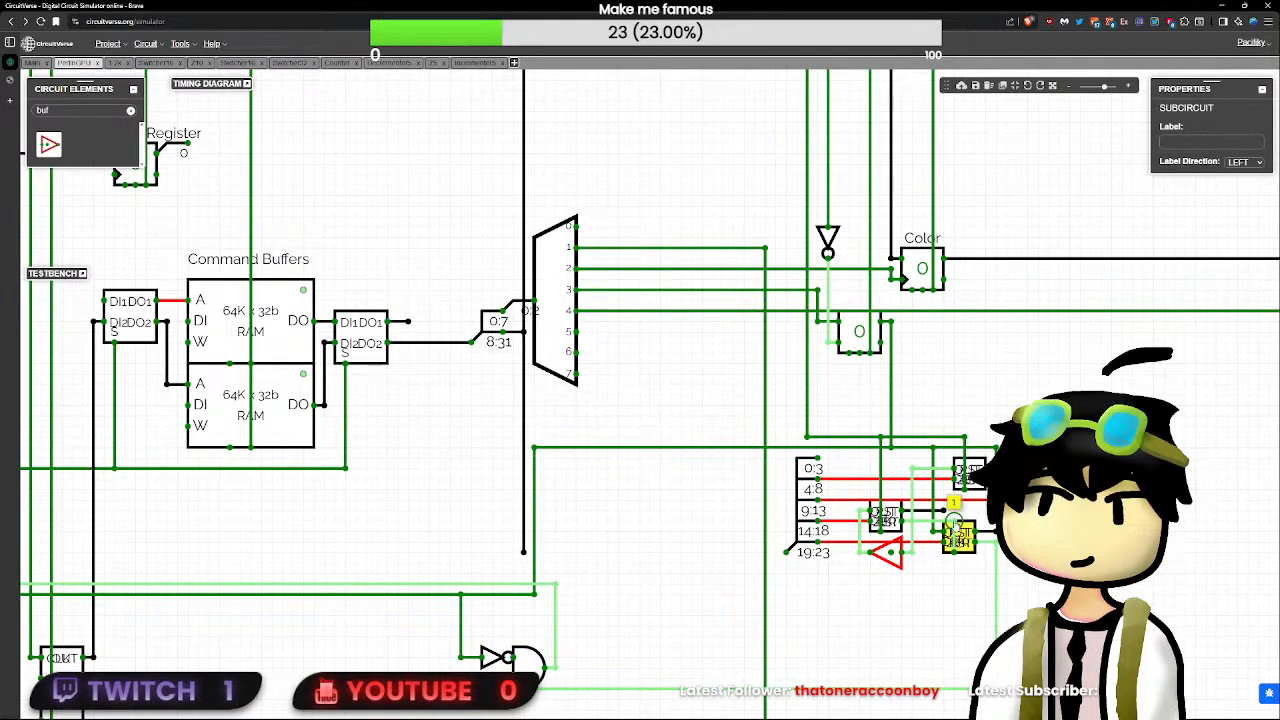
pyautogui.click(955, 521)
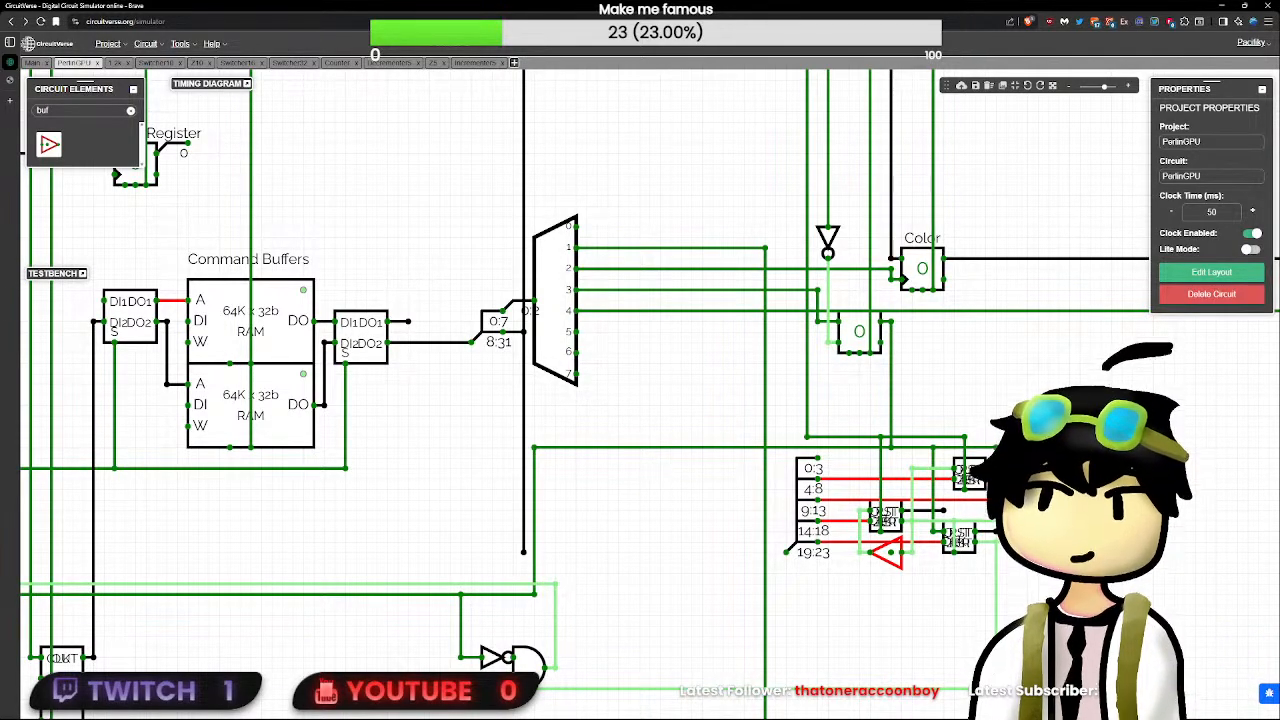
# - Disconnect the decrementers and incrementers from the clock line and from the SR flip-flop's output by deleting both feeding wires
pyautogui.scroll(1, 1048, 525)
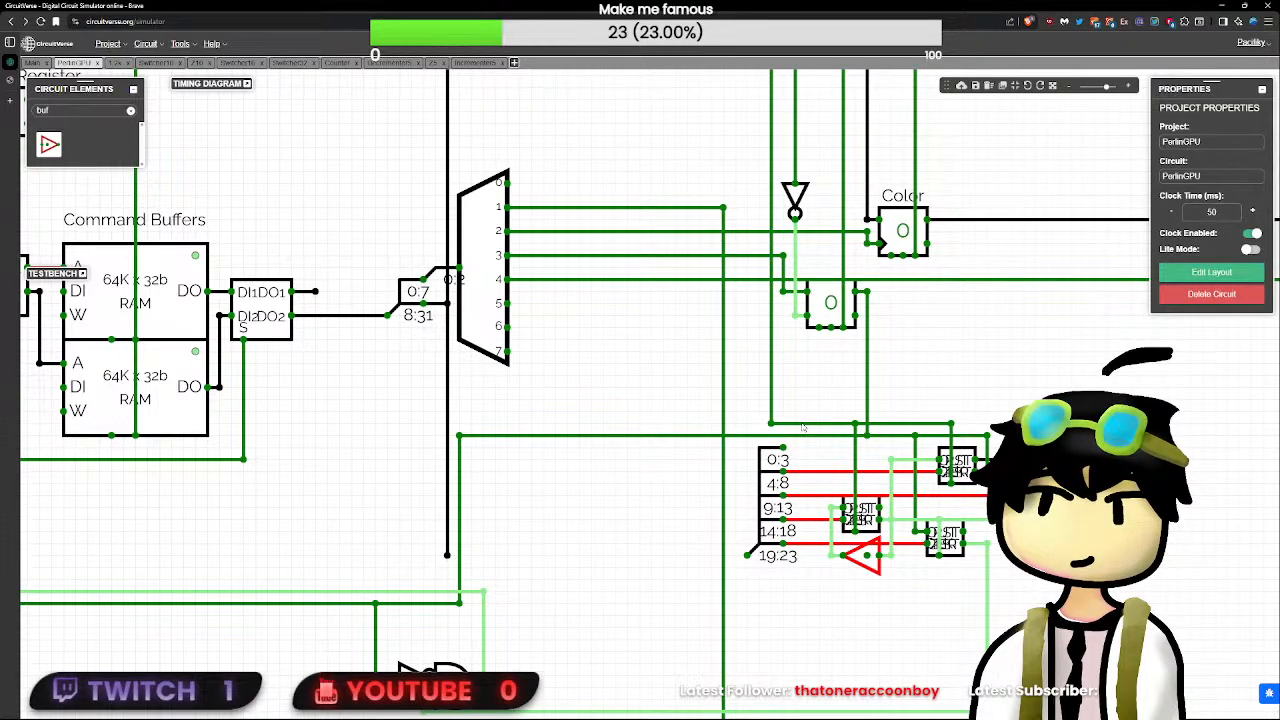
pyautogui.scroll(-2, 802, 427)
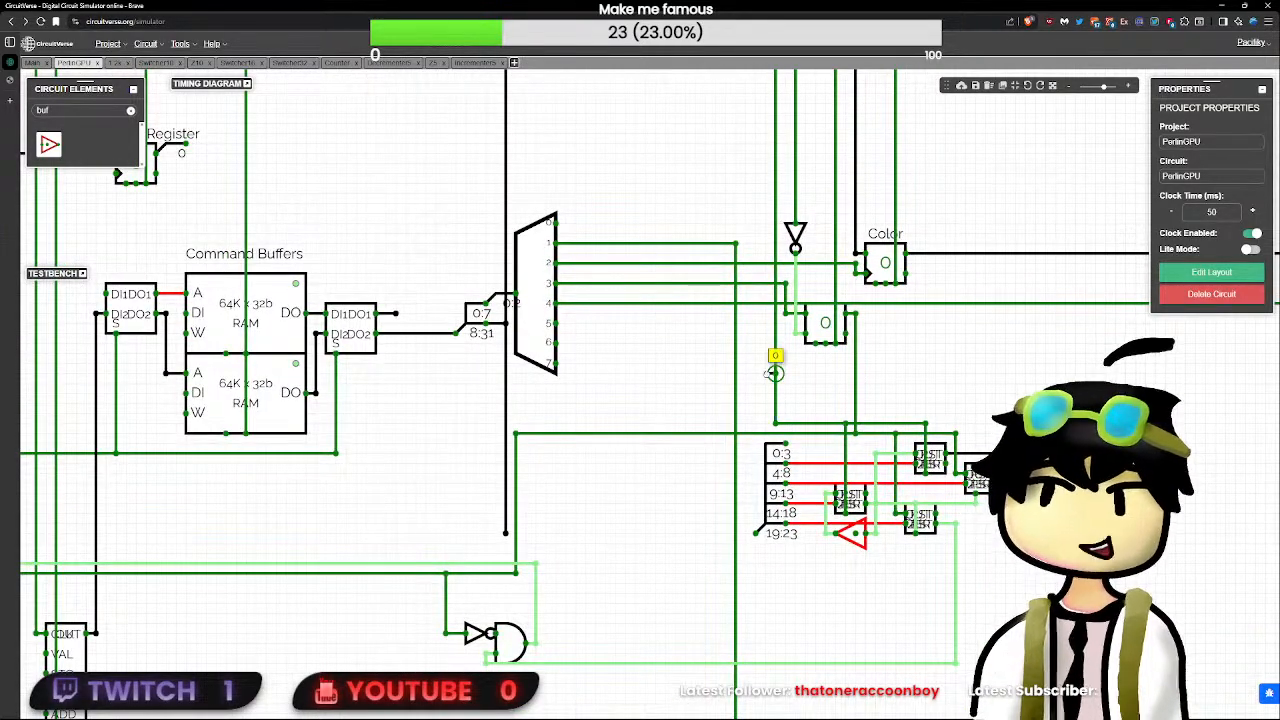
pyautogui.moveTo(775, 373); pyautogui.dragTo(766, 373)
pyautogui.click(774, 400)
pyautogui.press('Delete')
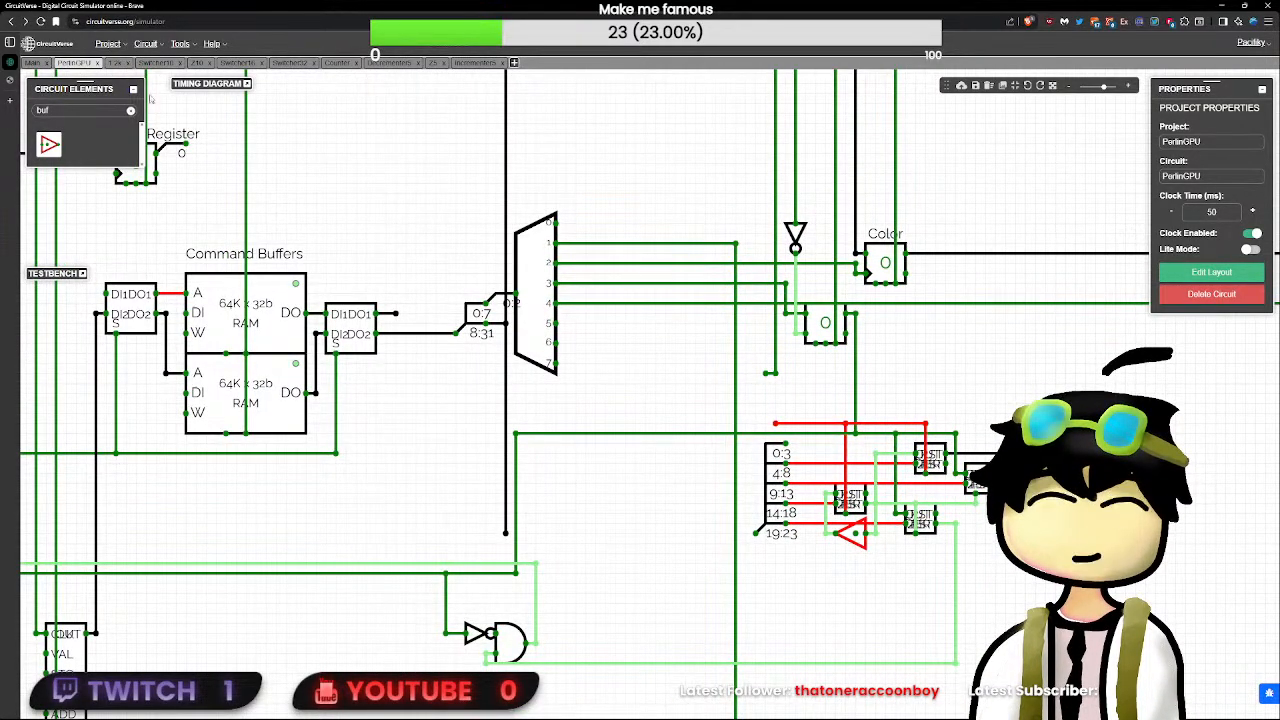
pyautogui.click(856, 401)
pyautogui.press('Delete')
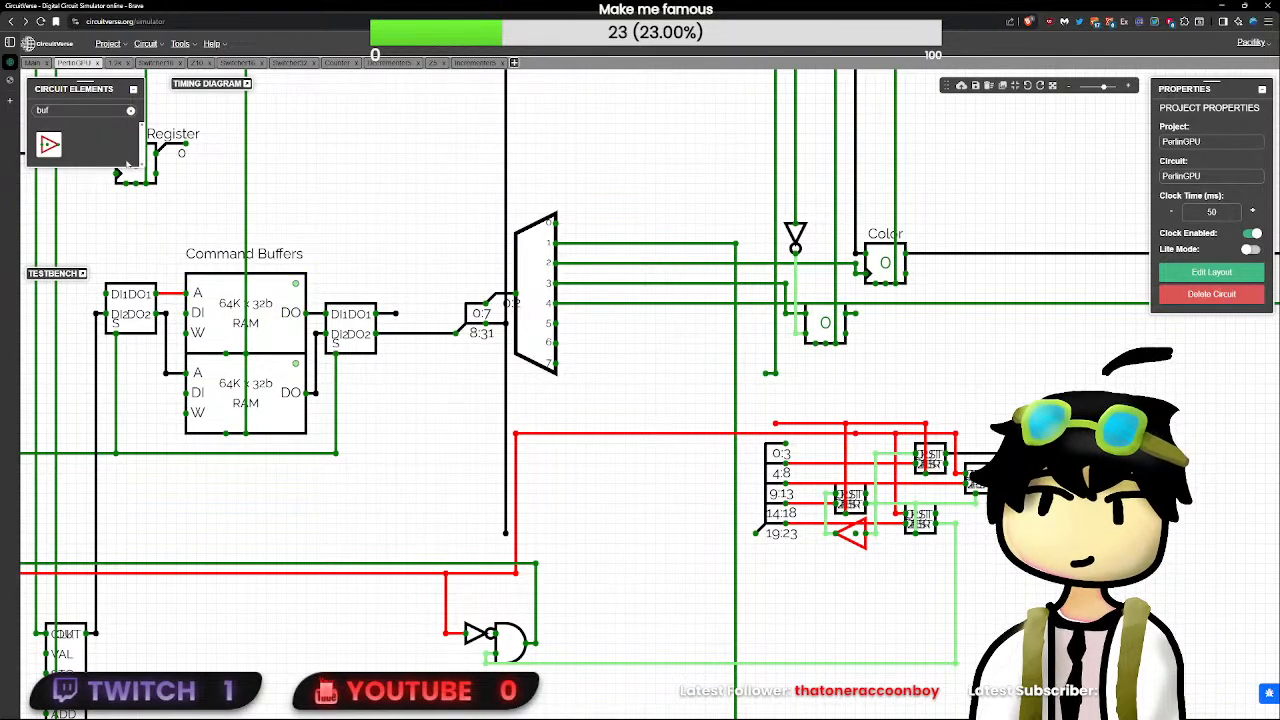
# - Place a downward-facing button above the second decrementer and wire it to the line formerly fed by the SR flip-flop's output
pyautogui.click(106, 110)
pyautogui.press('BackSpace')
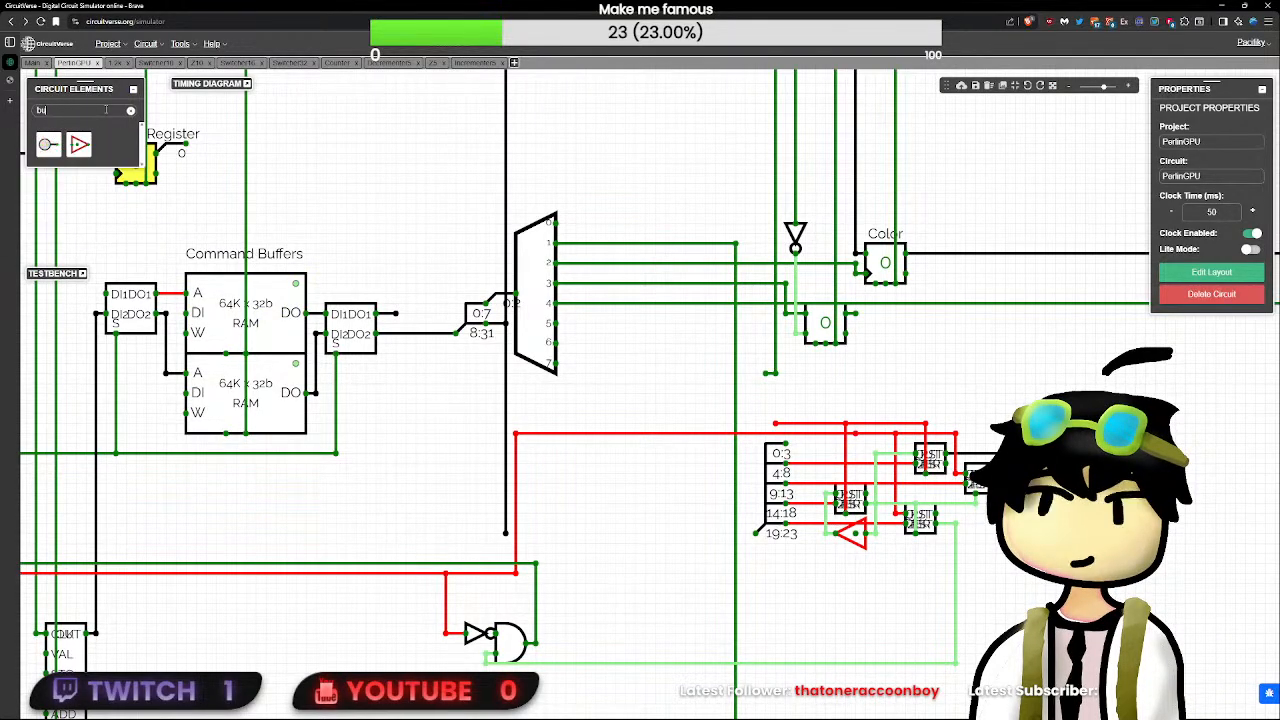
pyautogui.write('t')
pyautogui.click(48, 144)
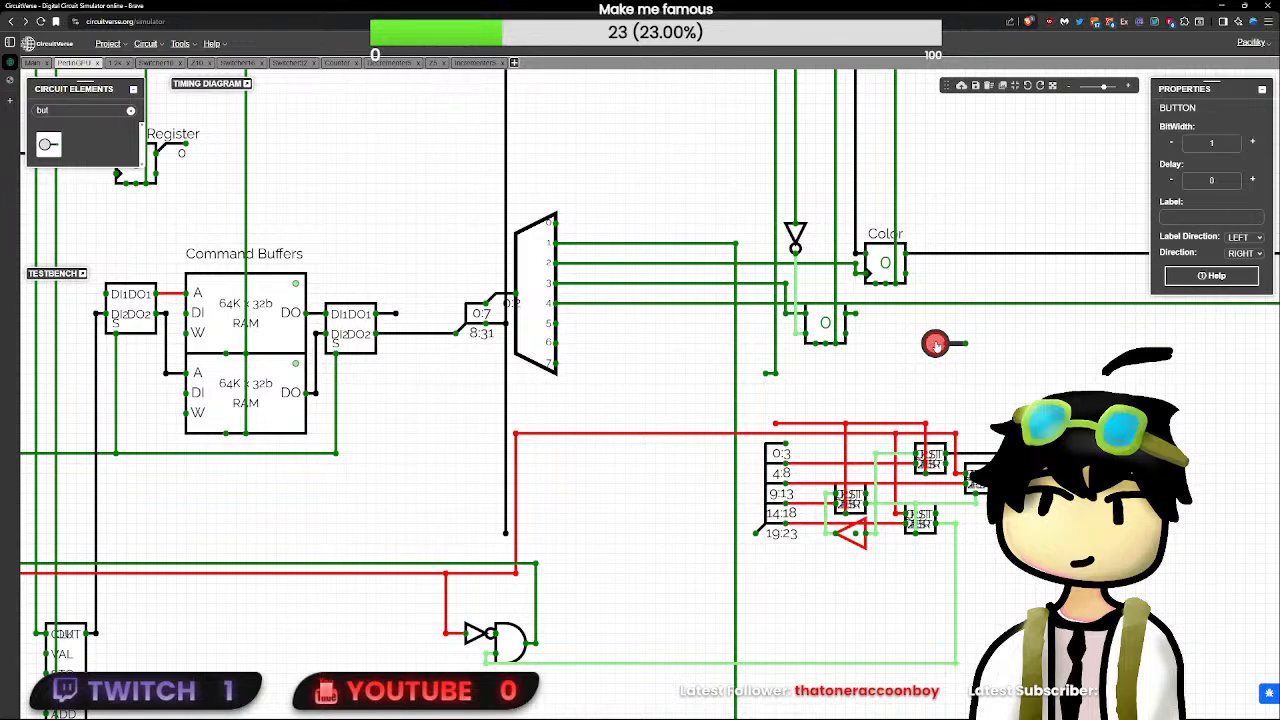
pyautogui.press('Down')
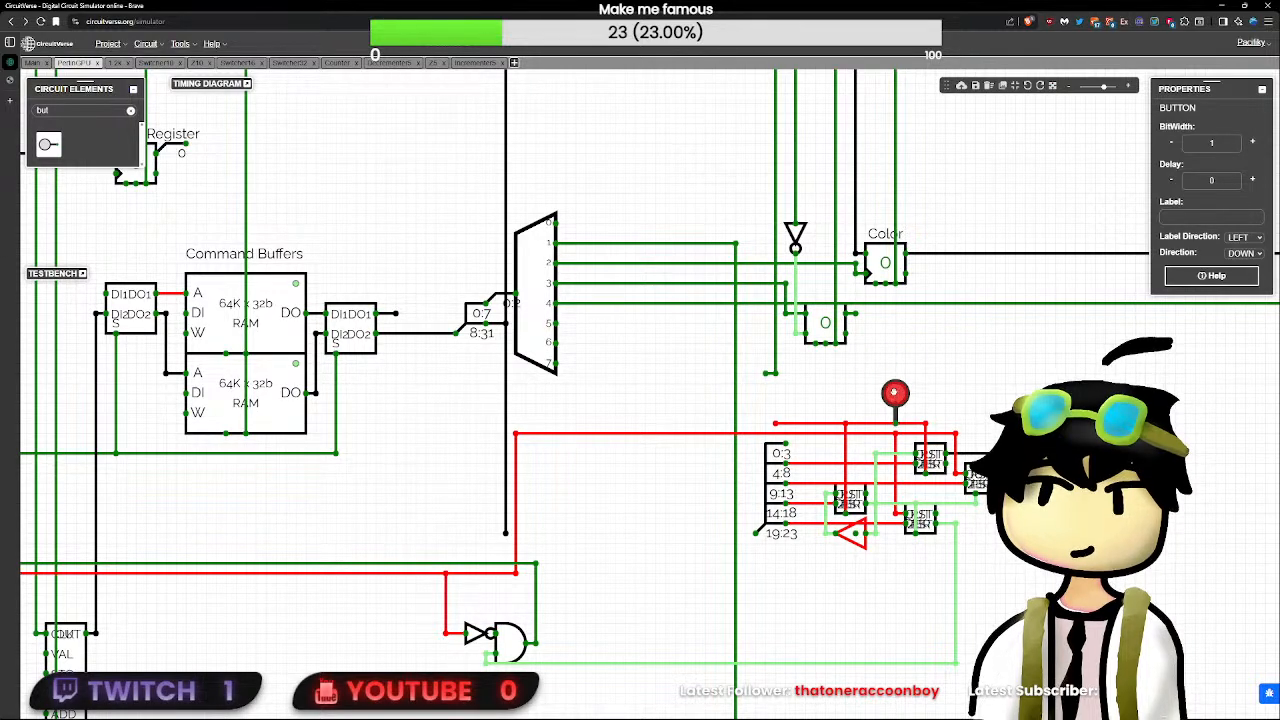
pyautogui.click(895, 373)
pyautogui.click(895, 416)
pyautogui.moveTo(895, 403); pyautogui.dragTo(895, 433)
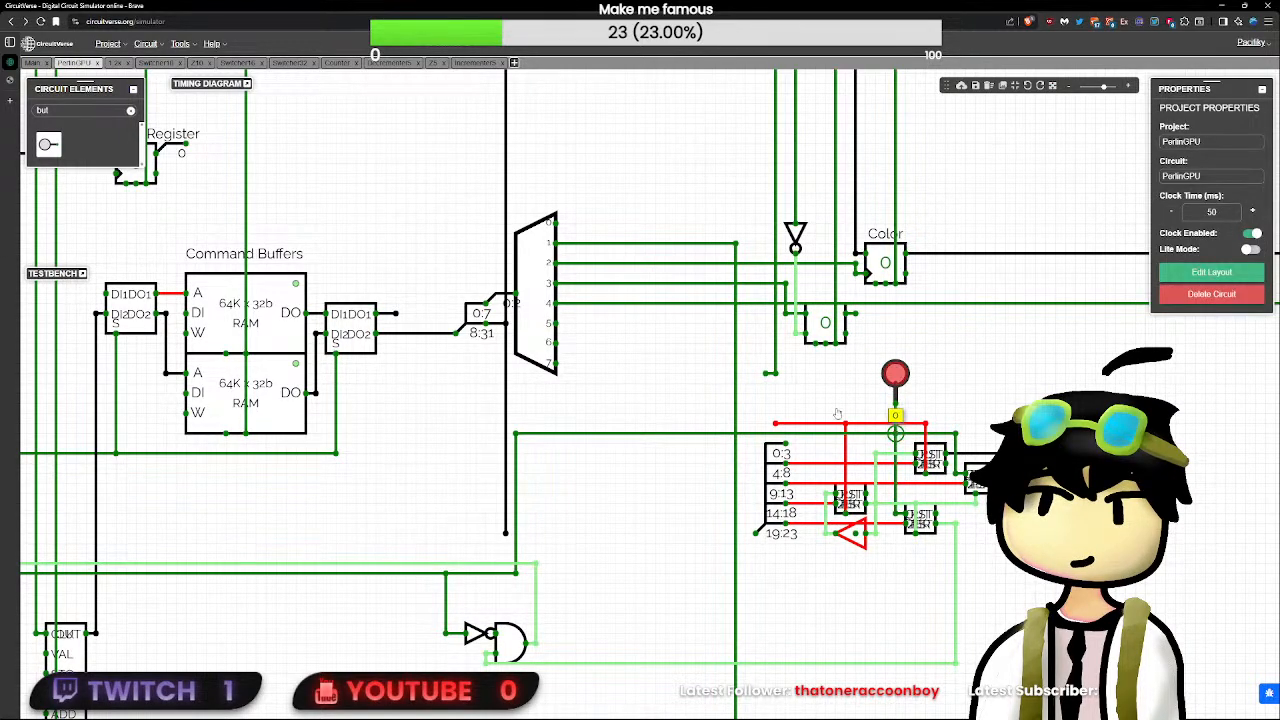
# - Place a second downward-facing button above the splitter, on the loose line formerly fed by the clock
pyautogui.click(837, 414)
pyautogui.click(48, 144)
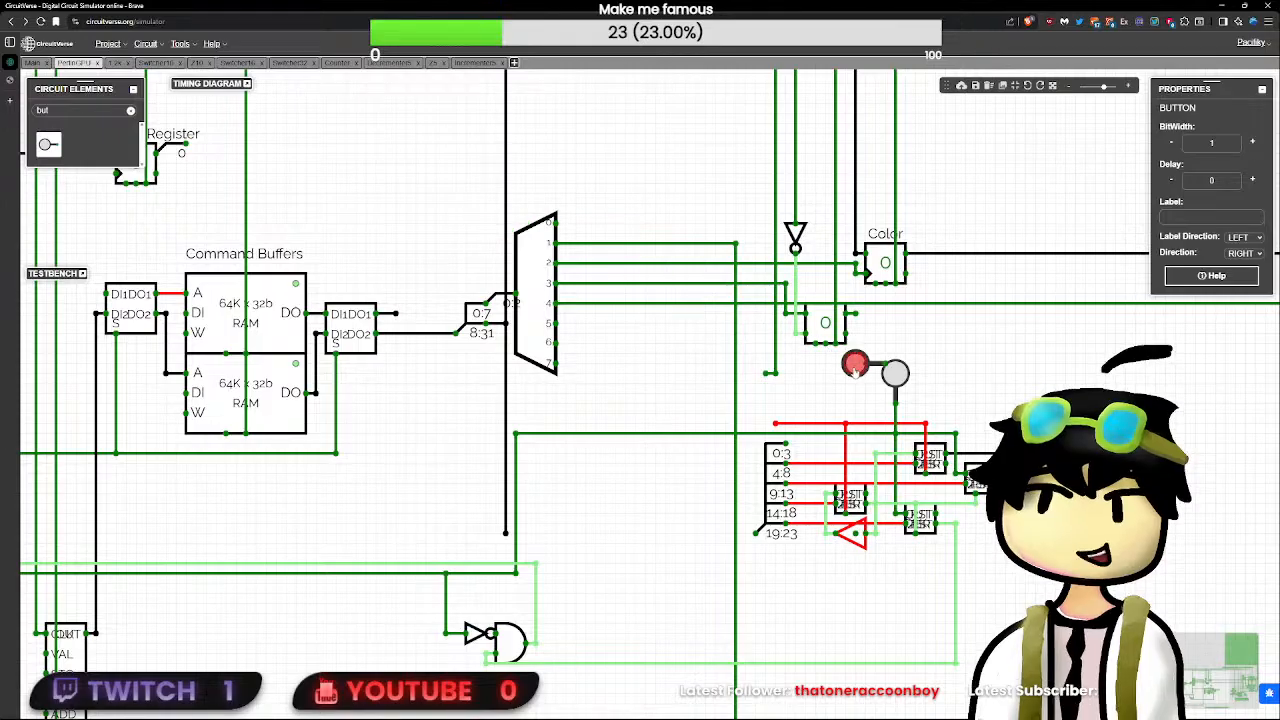
pyautogui.press('Down')
pyautogui.click(775, 393)
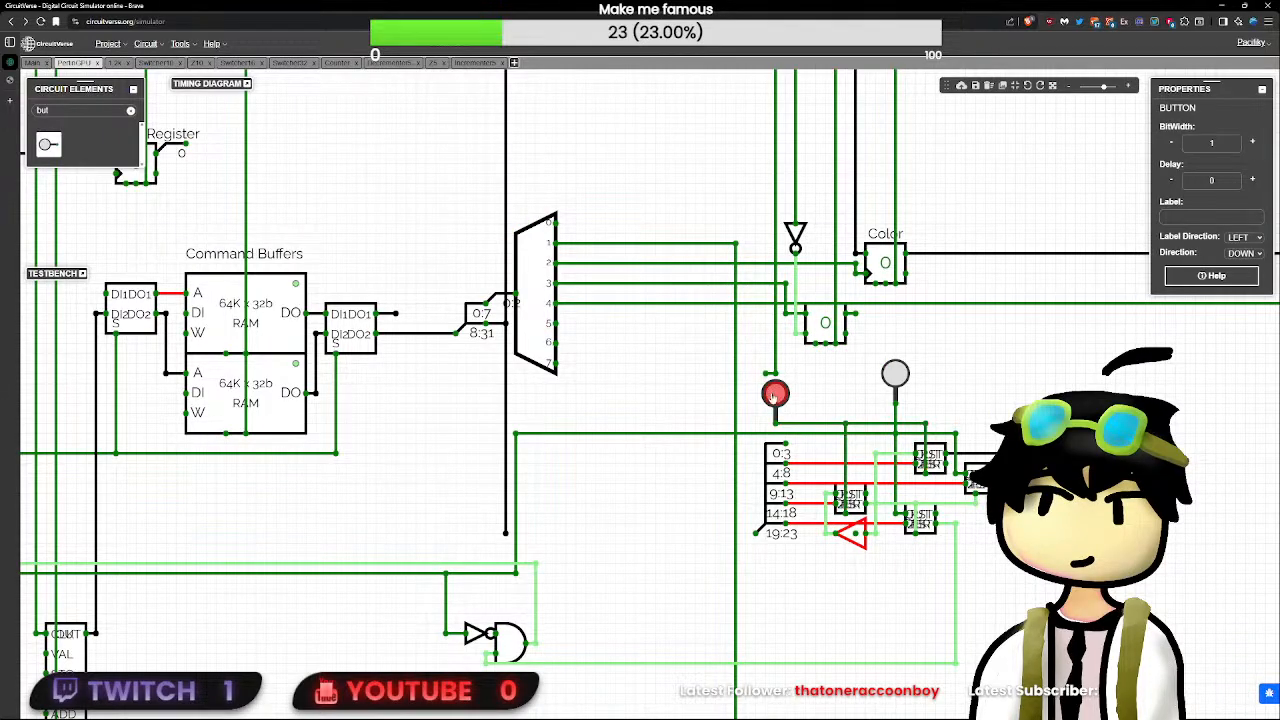
pyautogui.click(828, 380)
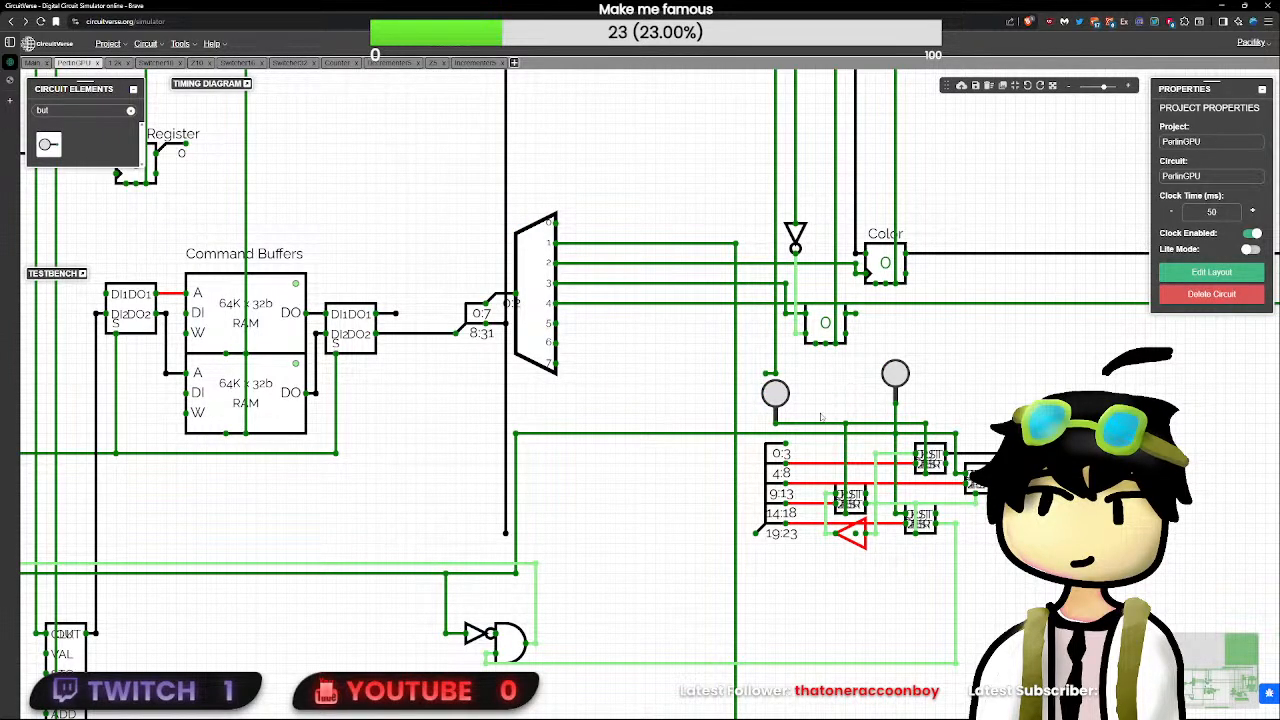
# - Move the 24-bit test constant so its output connects directly to the splitter's input
pyautogui.scroll(-5, 820, 417)
pyautogui.click(687, 541)
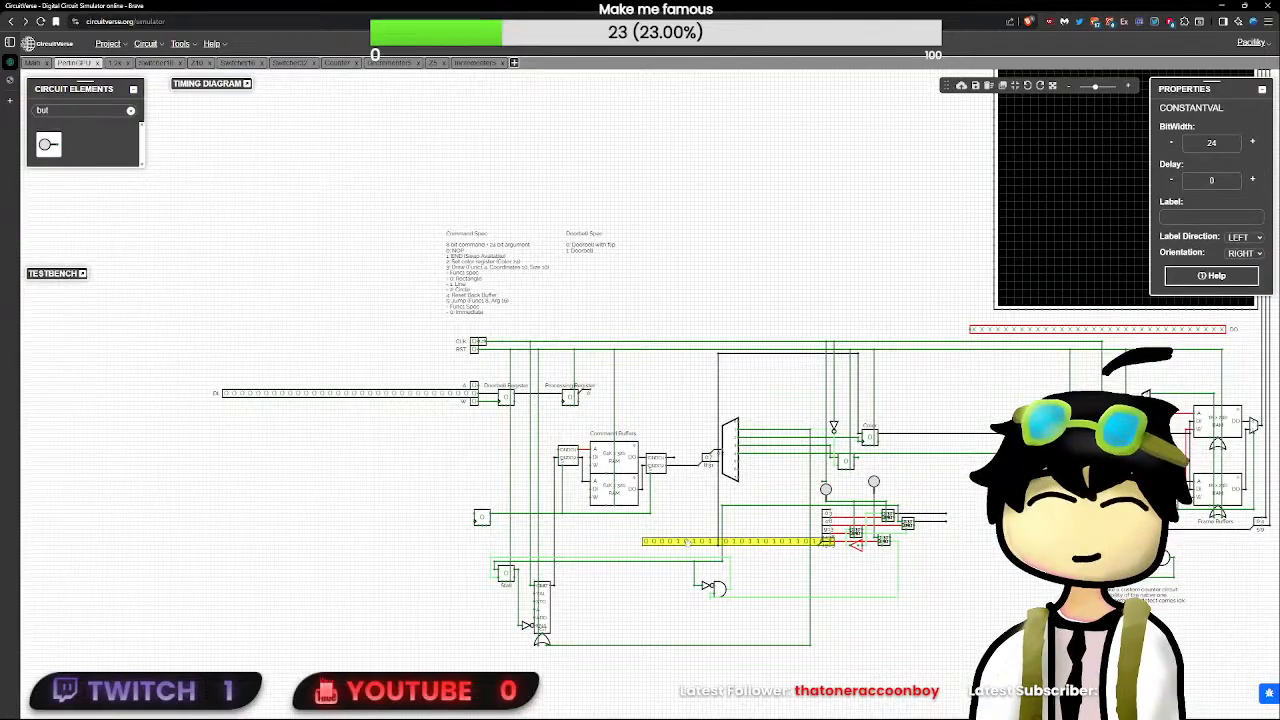
pyautogui.moveTo(687, 541); pyautogui.dragTo(671, 545)
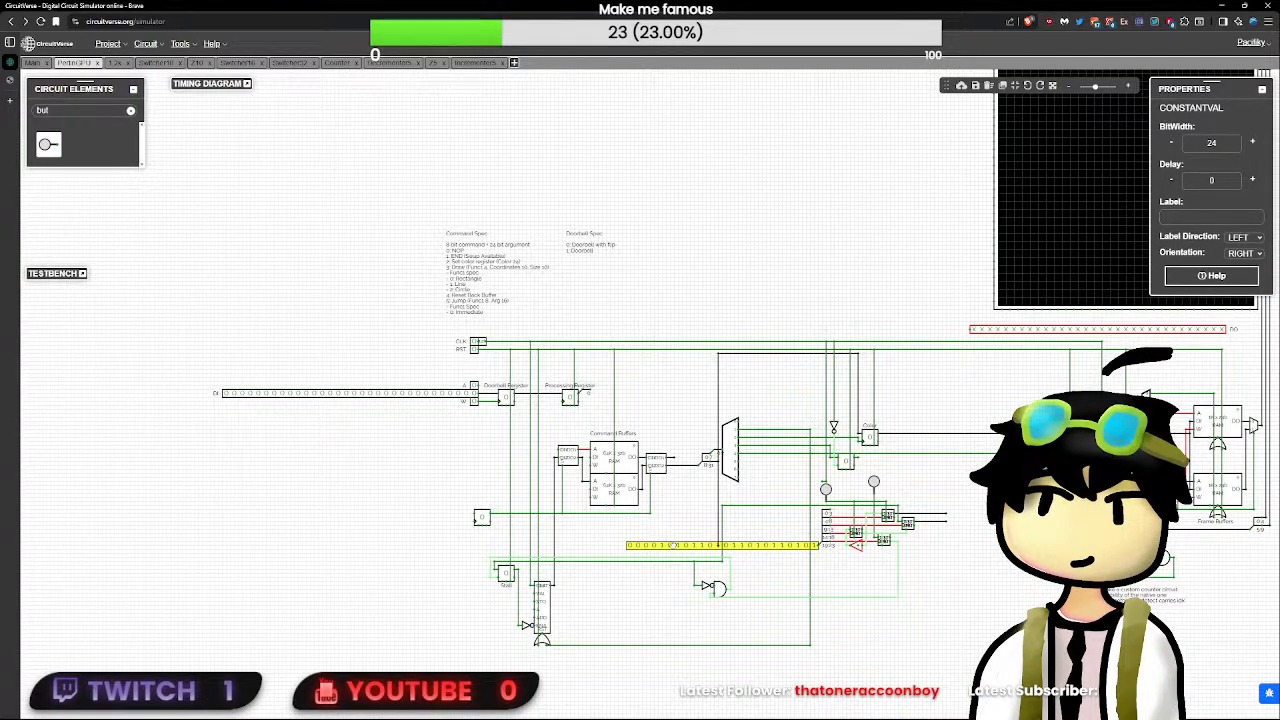
pyautogui.scroll(3, 716, 545)
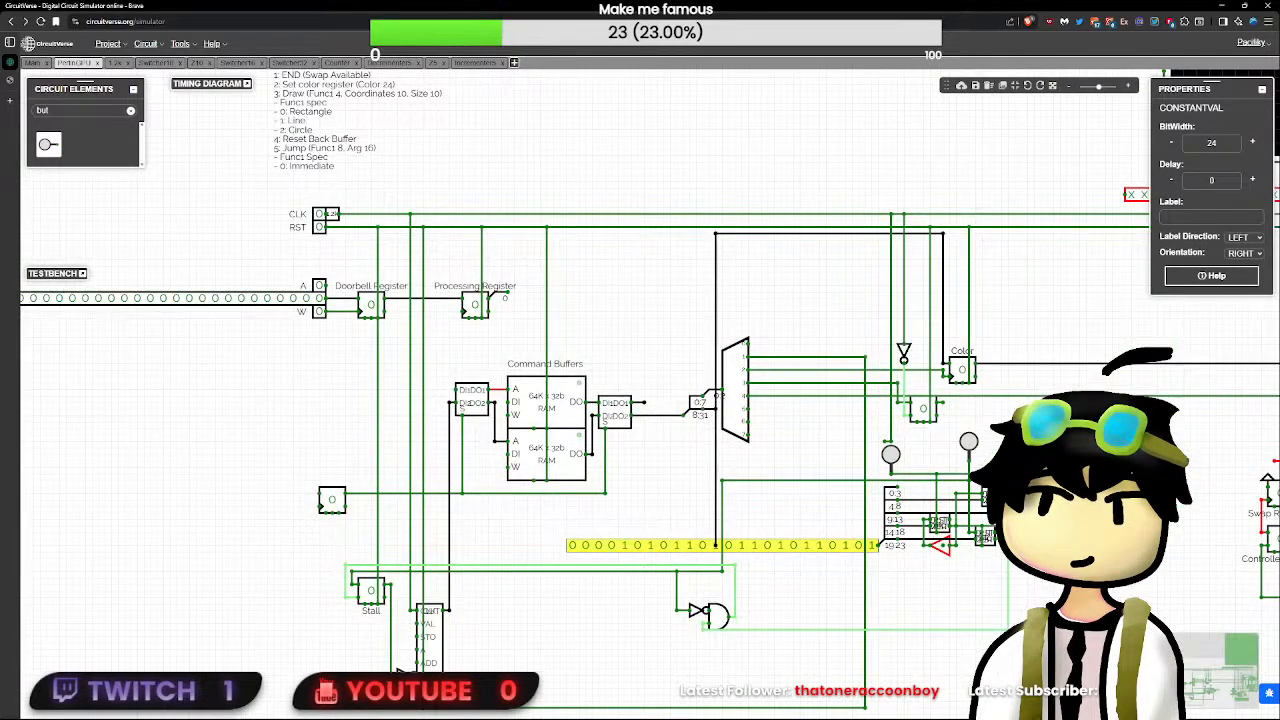
pyautogui.scroll(2, 715, 545)
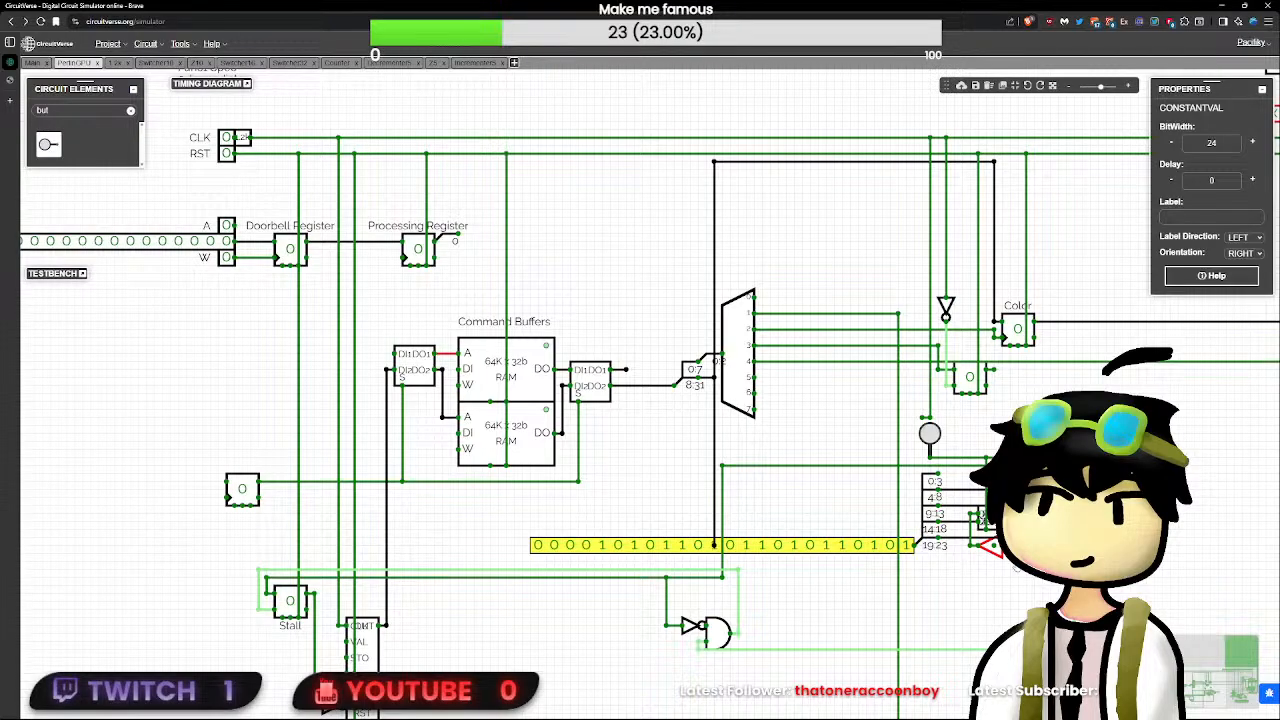
pyautogui.click(991, 596)
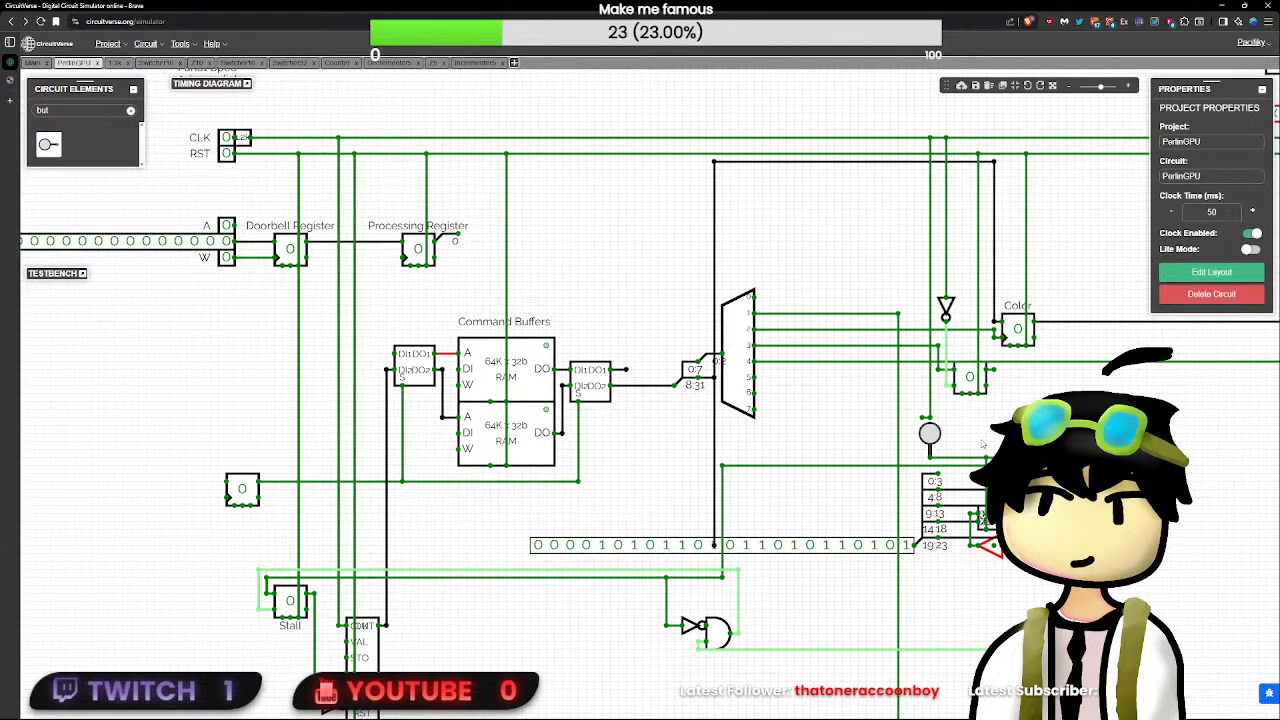
# - Pulse the button above the splitter and move the constant away from it, keeping a wire between the two
pyautogui.click(933, 436)
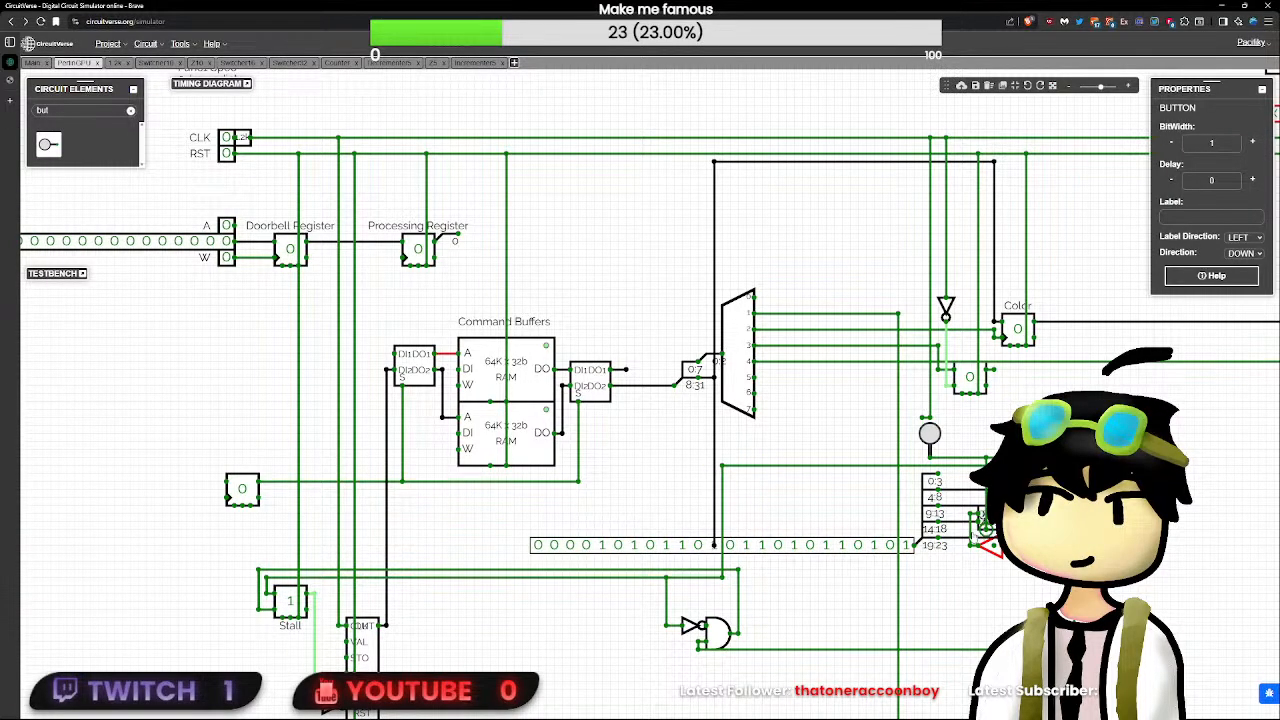
pyautogui.moveTo(882, 545); pyautogui.dragTo(826, 550)
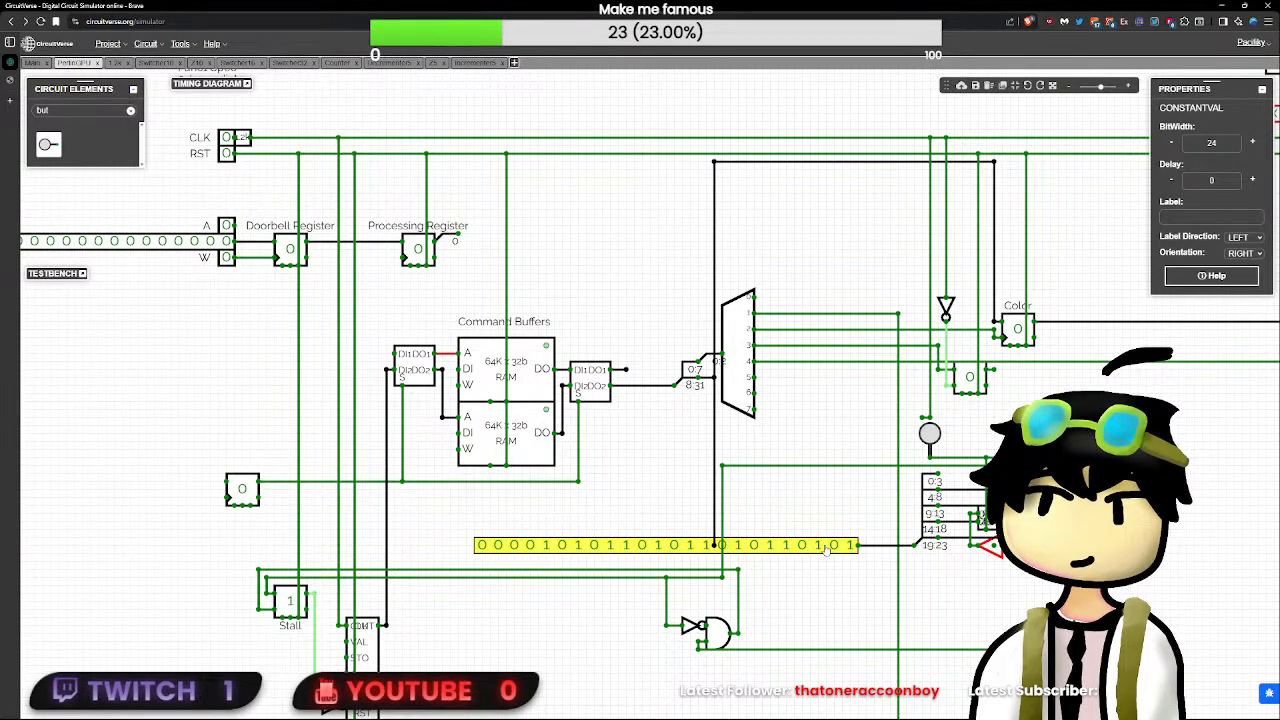
pyautogui.click(1086, 367)
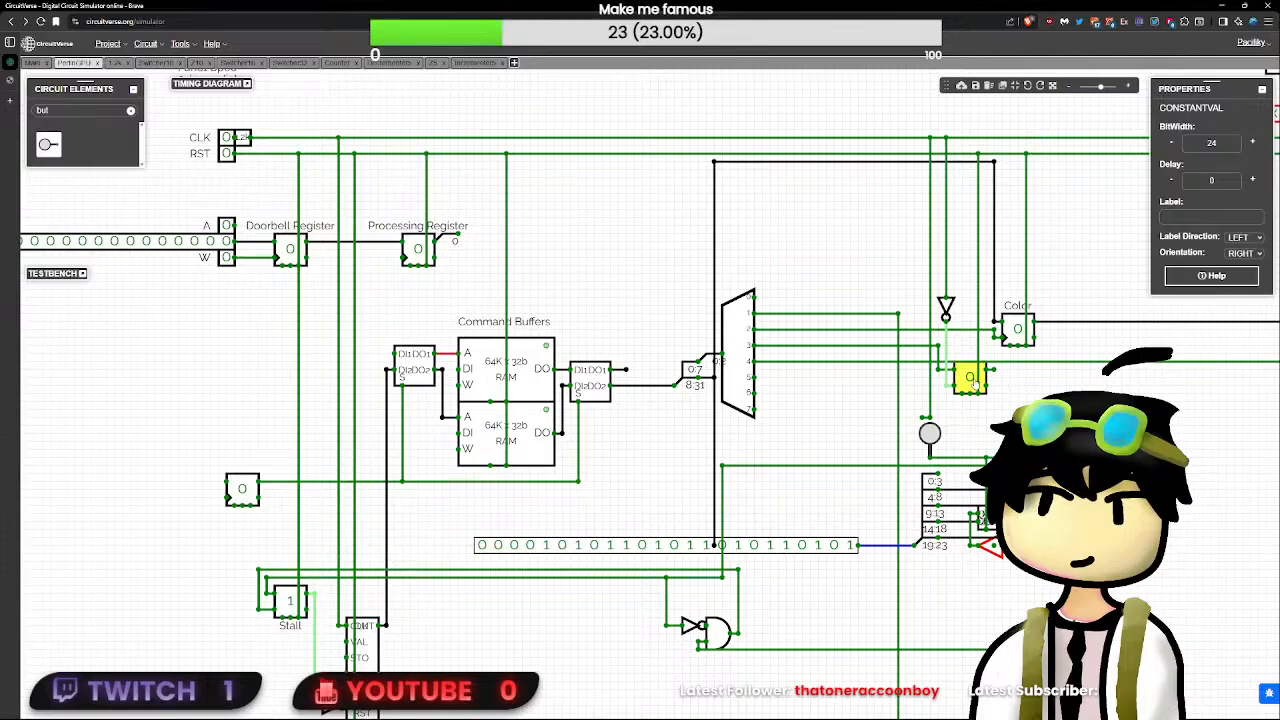
# - Try to branch a wire from demultiplexer output 3 down to the constant's output end
pyautogui.moveTo(874, 345); pyautogui.dragTo(867, 526)
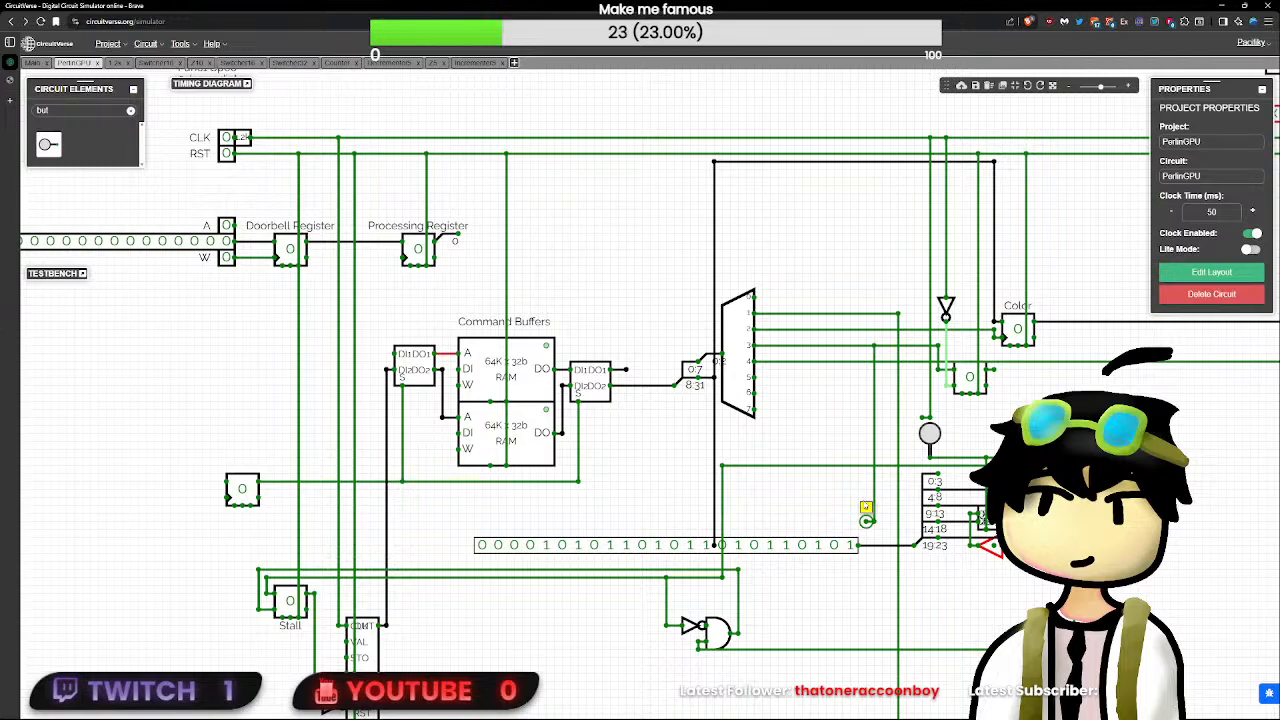
pyautogui.scroll(3, 869, 609)
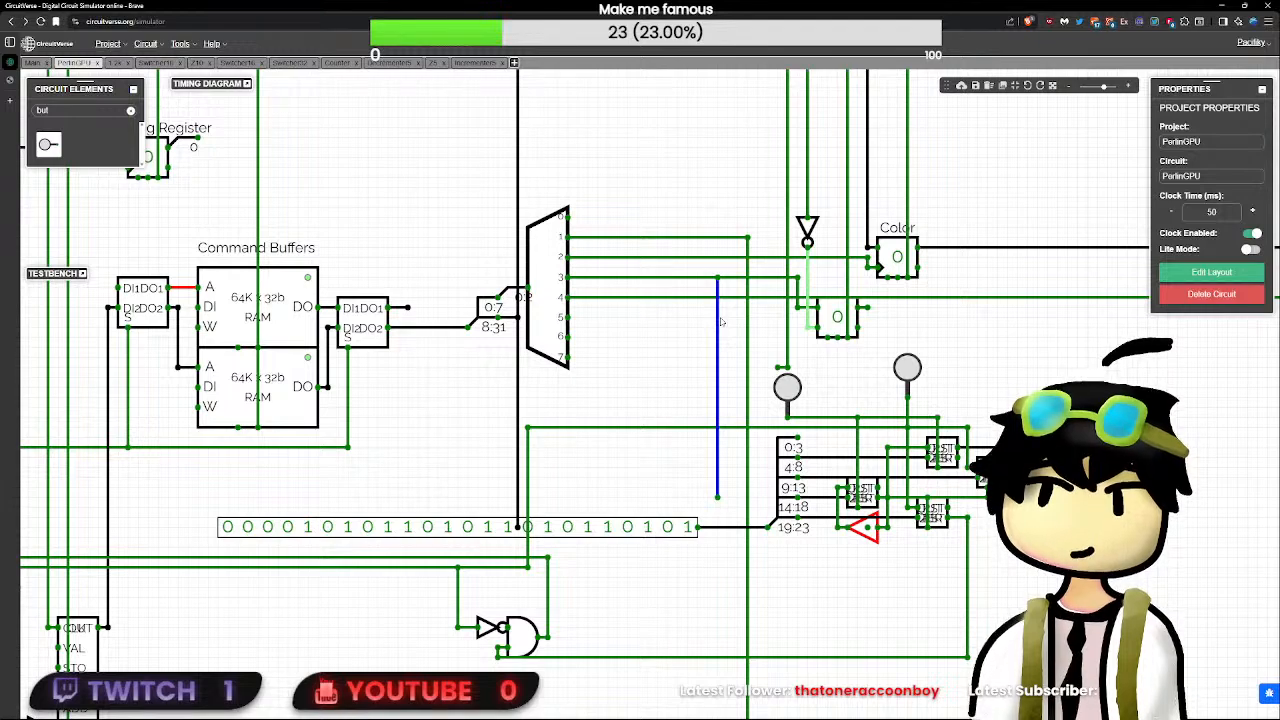
pyautogui.press('Delete')
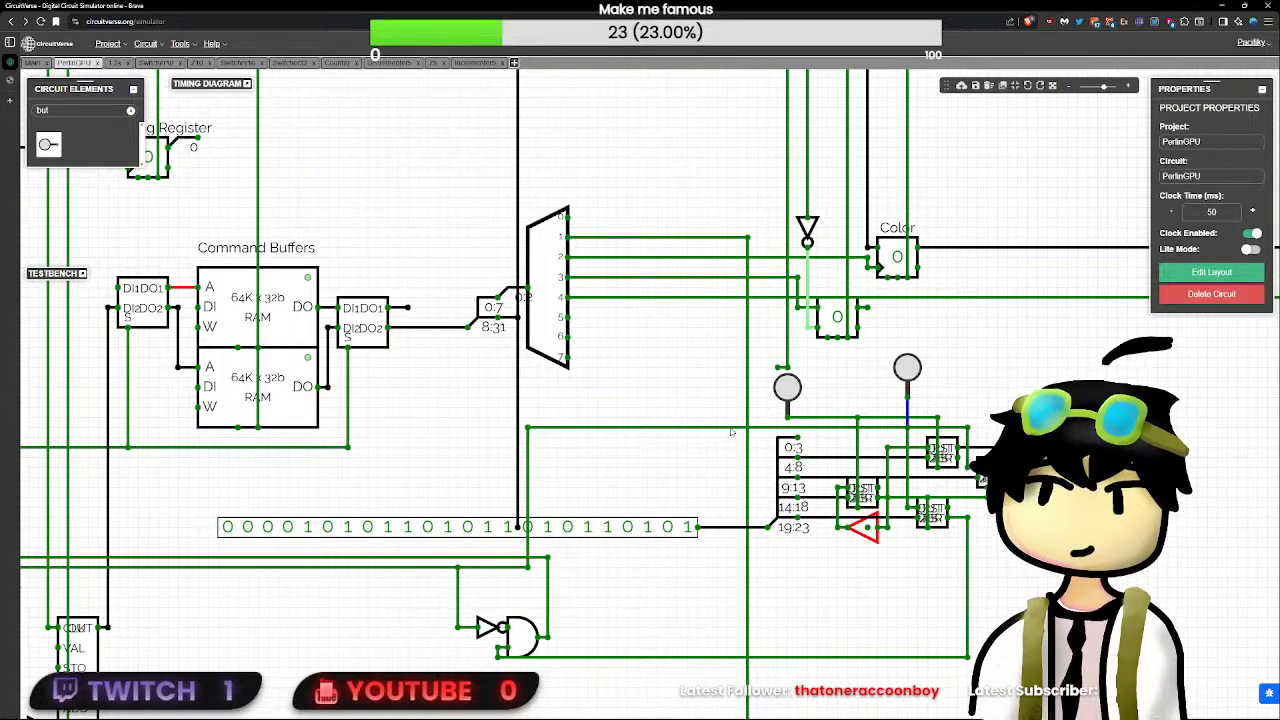
# - Remove the constant-to-splitter wire, branch the horizontal line above the splitter down into that gap, and search the elements for "tr"
pyautogui.moveTo(727, 428); pyautogui.dragTo(728, 508)
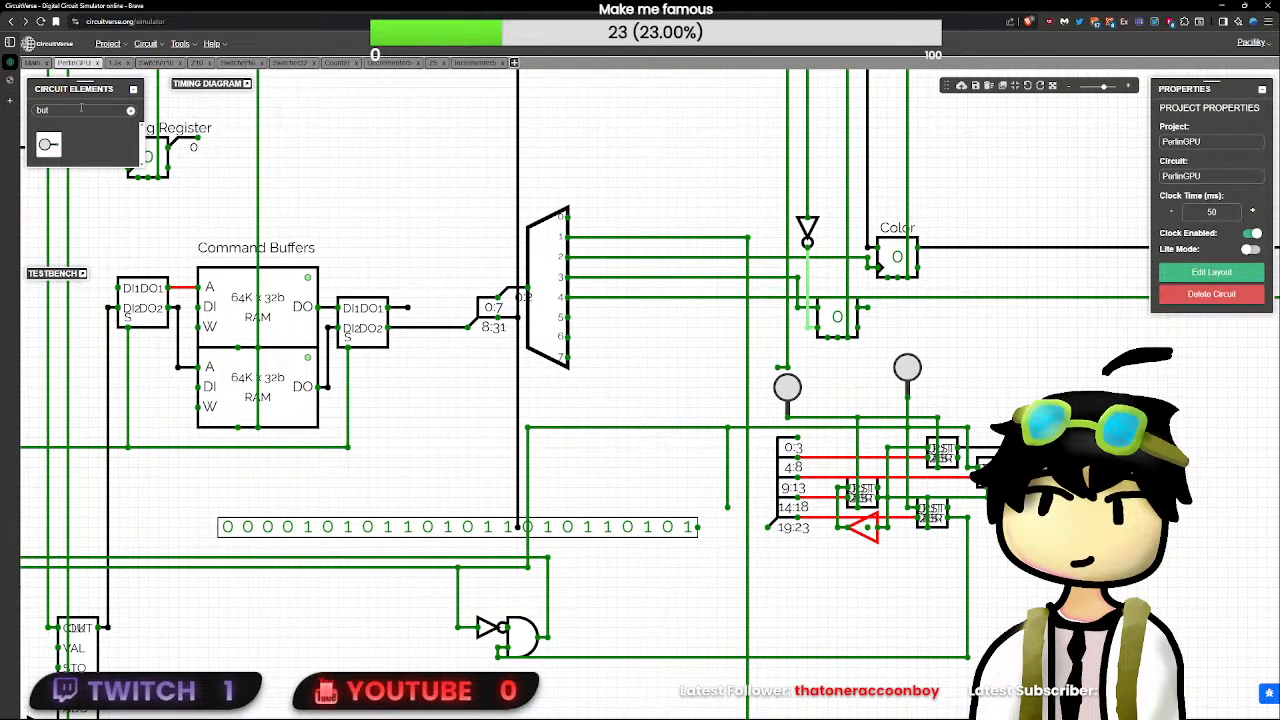
pyautogui.write('tr')
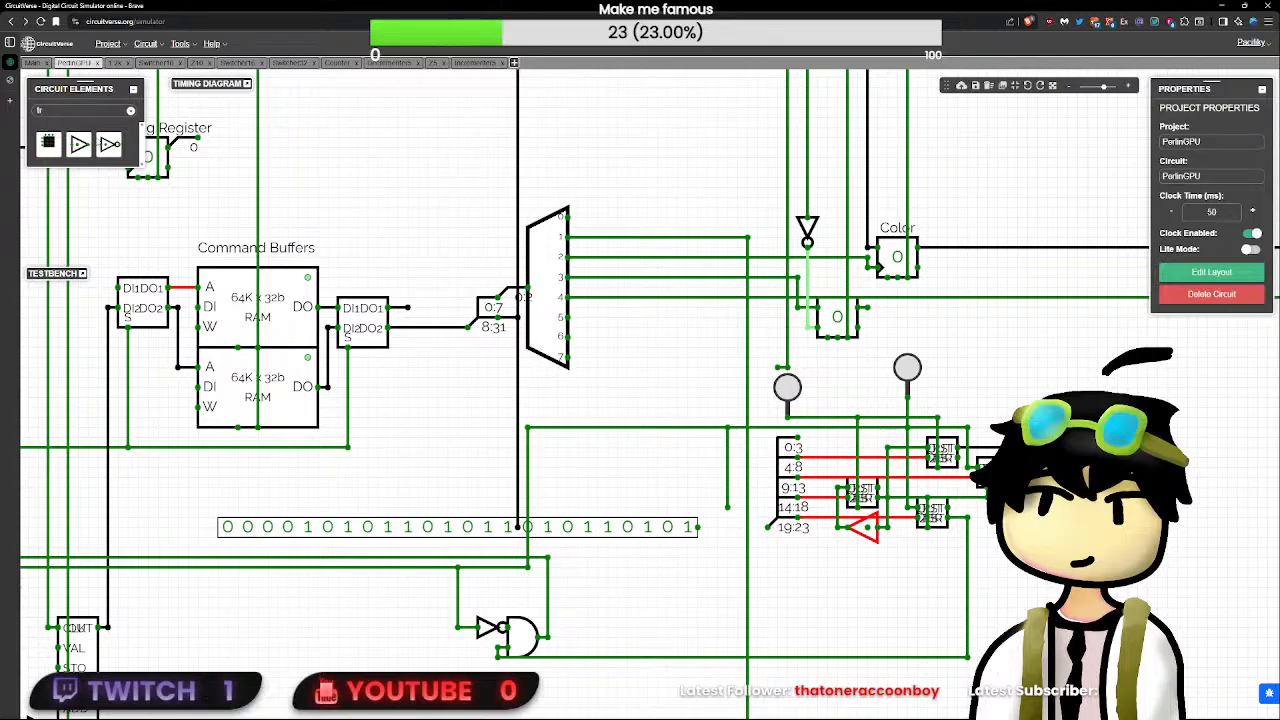
pyautogui.click(112, 148)
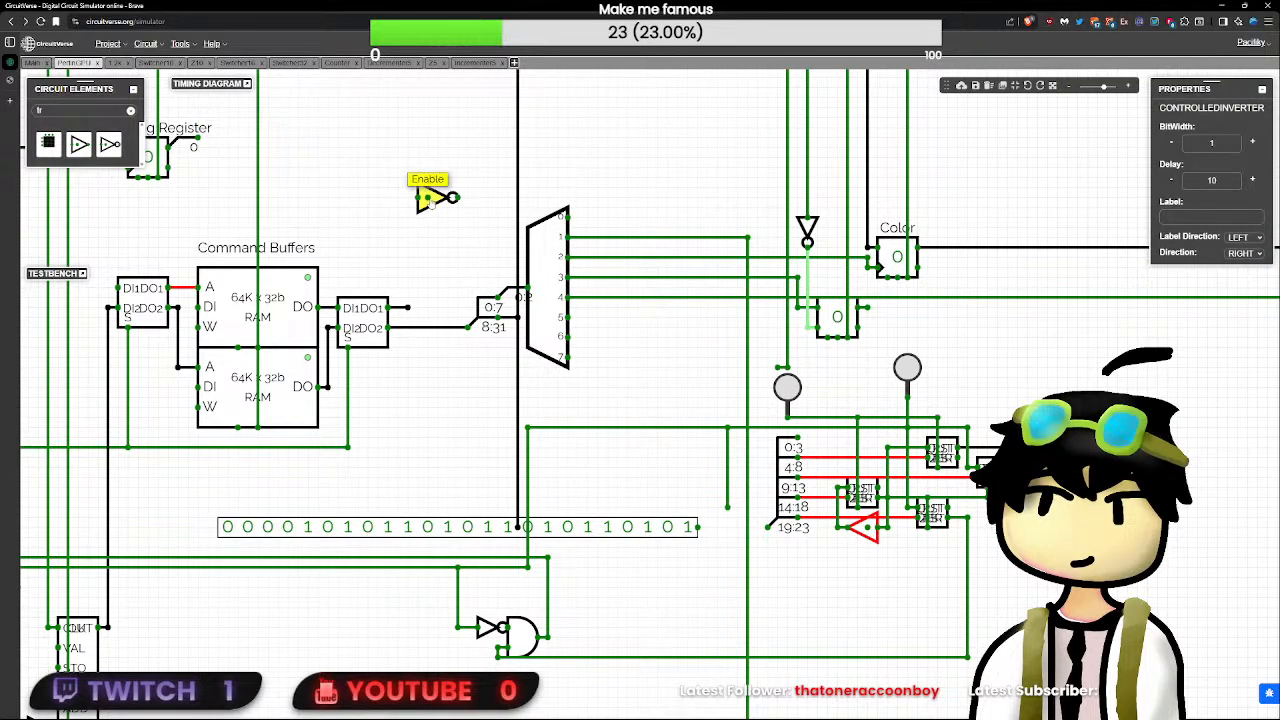
pyautogui.click(431, 203)
pyautogui.click(433, 203)
pyautogui.press('Delete')
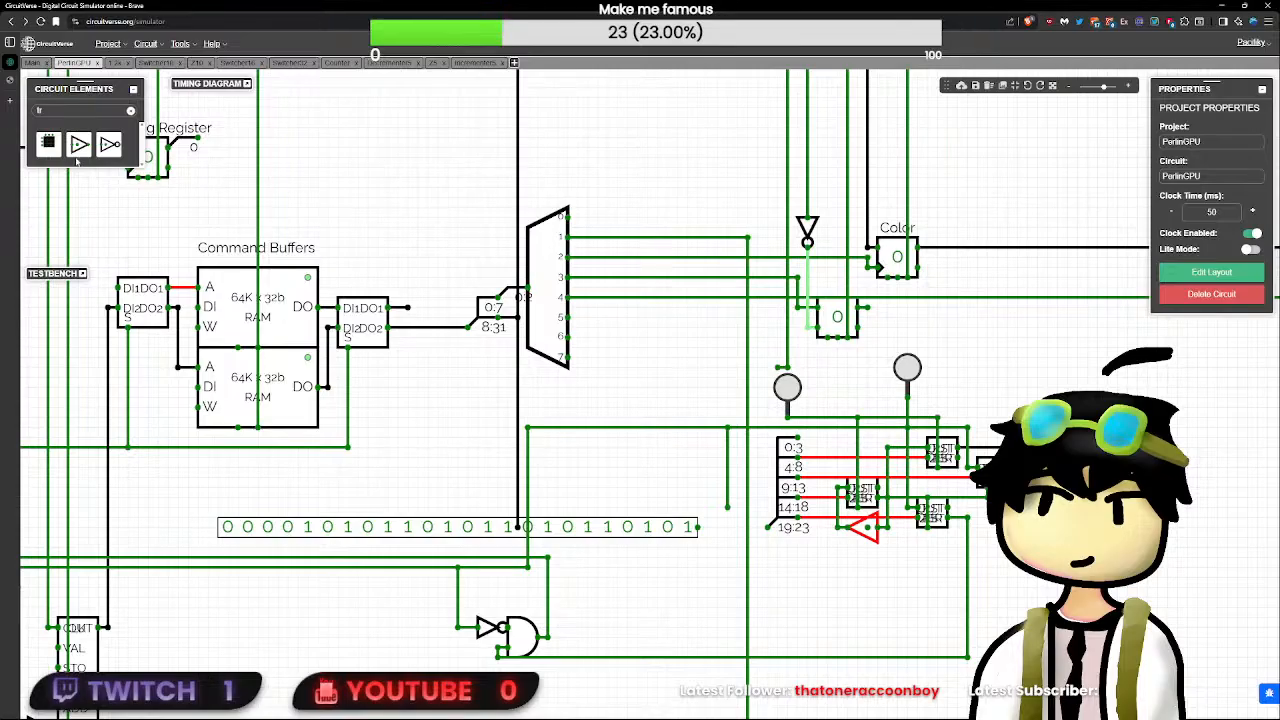
# - Place a tristate buffer between the constant and the splitter, wiring its input, output and enable pin, the latter to the branch line above
pyautogui.click(79, 147)
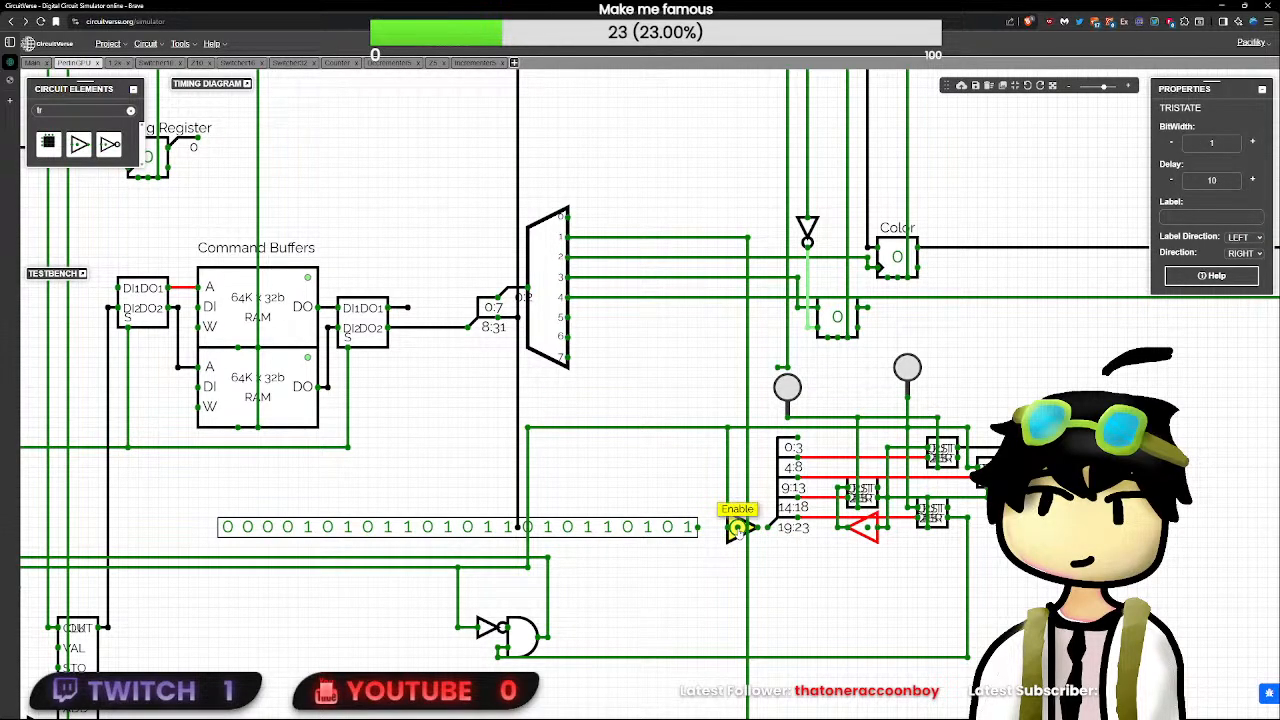
pyautogui.click(717, 527)
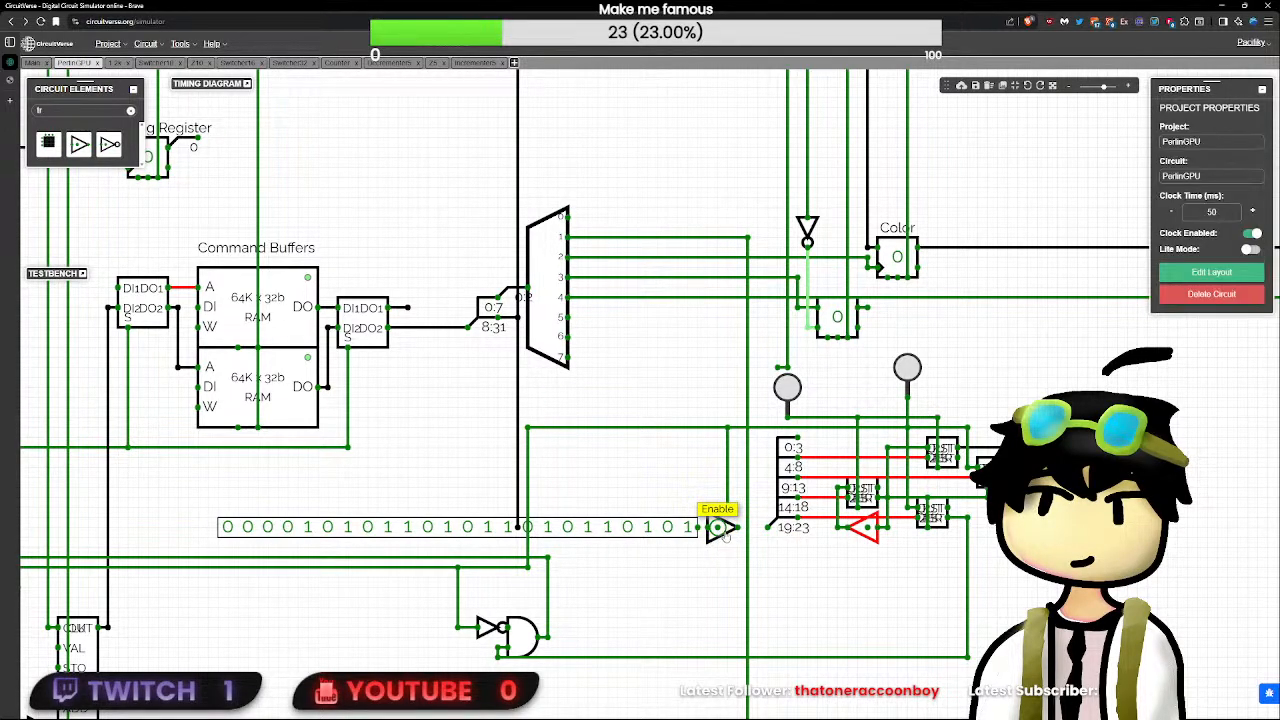
pyautogui.click(720, 528)
pyautogui.click(737, 534)
pyautogui.moveTo(758, 528); pyautogui.dragTo(708, 527)
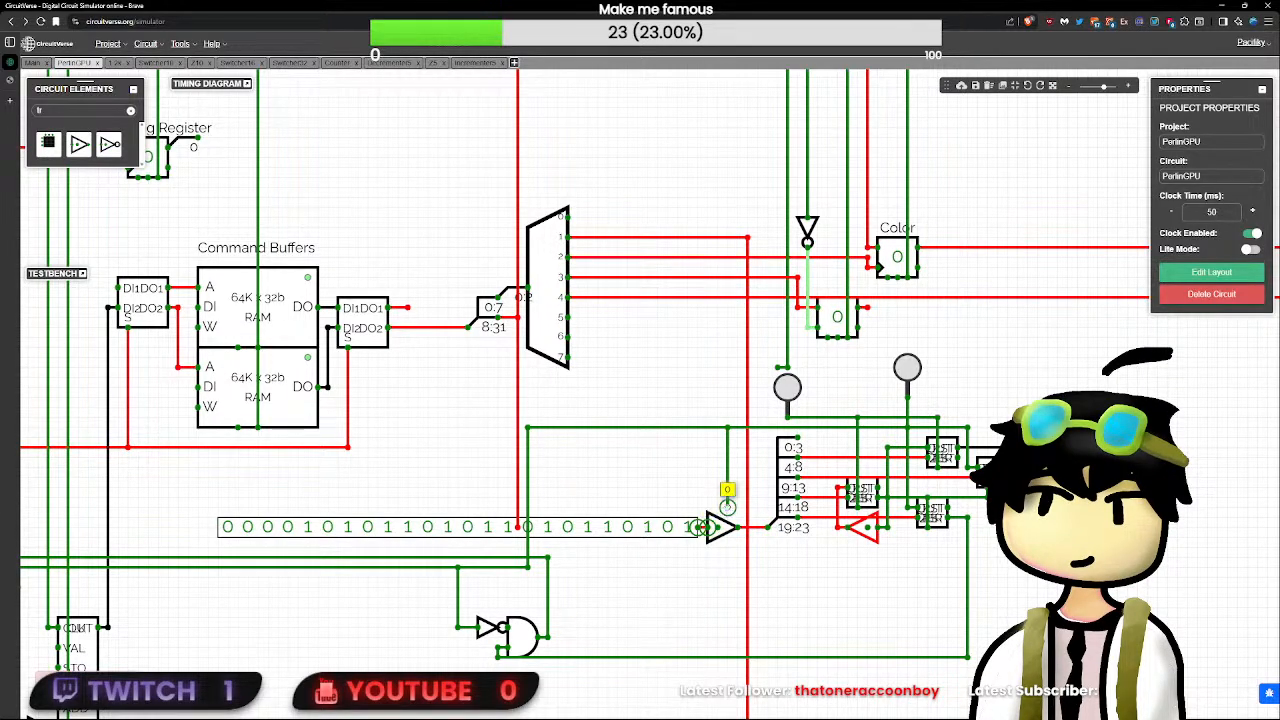
pyautogui.keyDown('shift'); pyautogui.click(728, 427); pyautogui.keyUp('shift')
pyautogui.moveTo(728, 427); pyautogui.dragTo(718, 427)
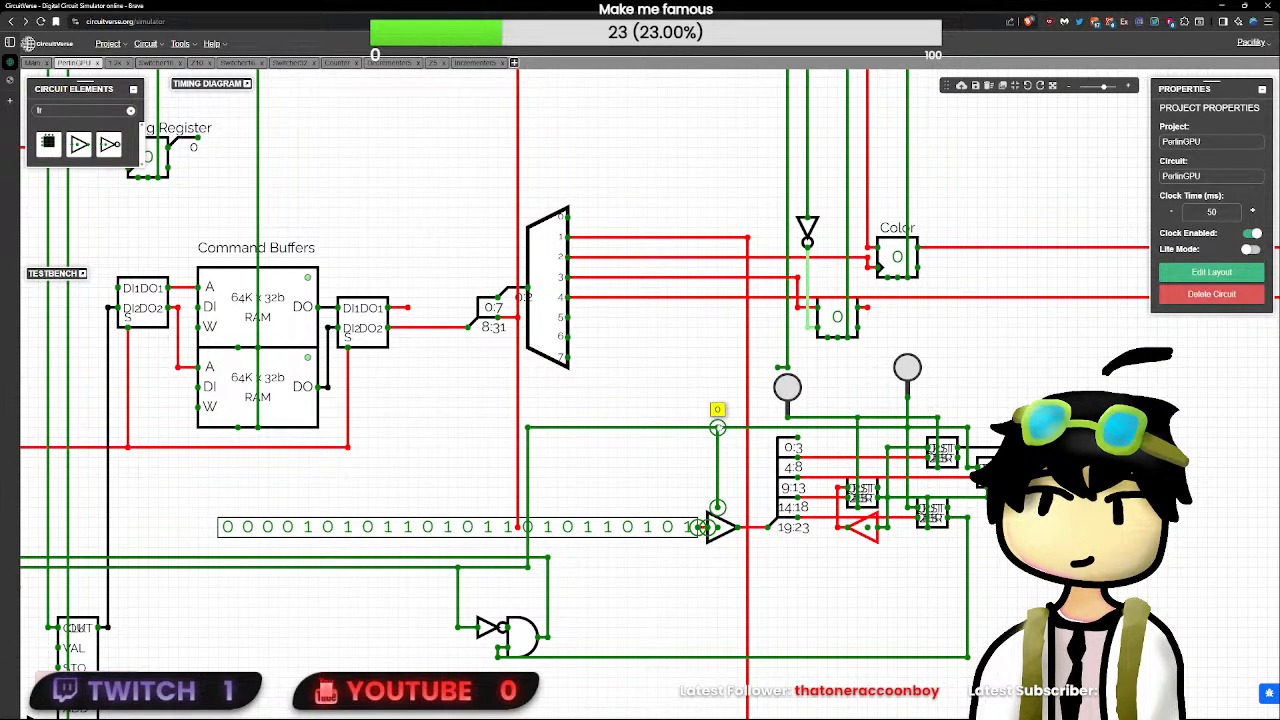
# - Set the tristate buffer's bit width to 24 and its delay to 0
pyautogui.click(698, 533)
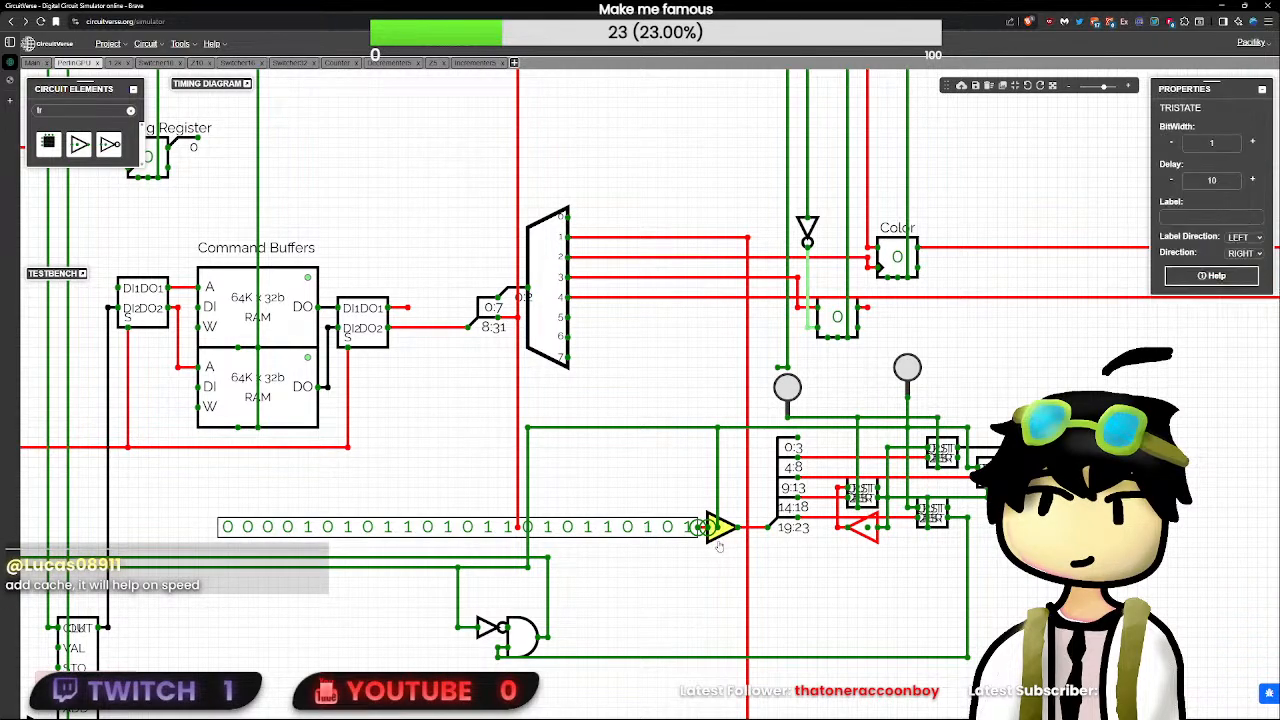
pyautogui.click(714, 527)
pyautogui.write('25')
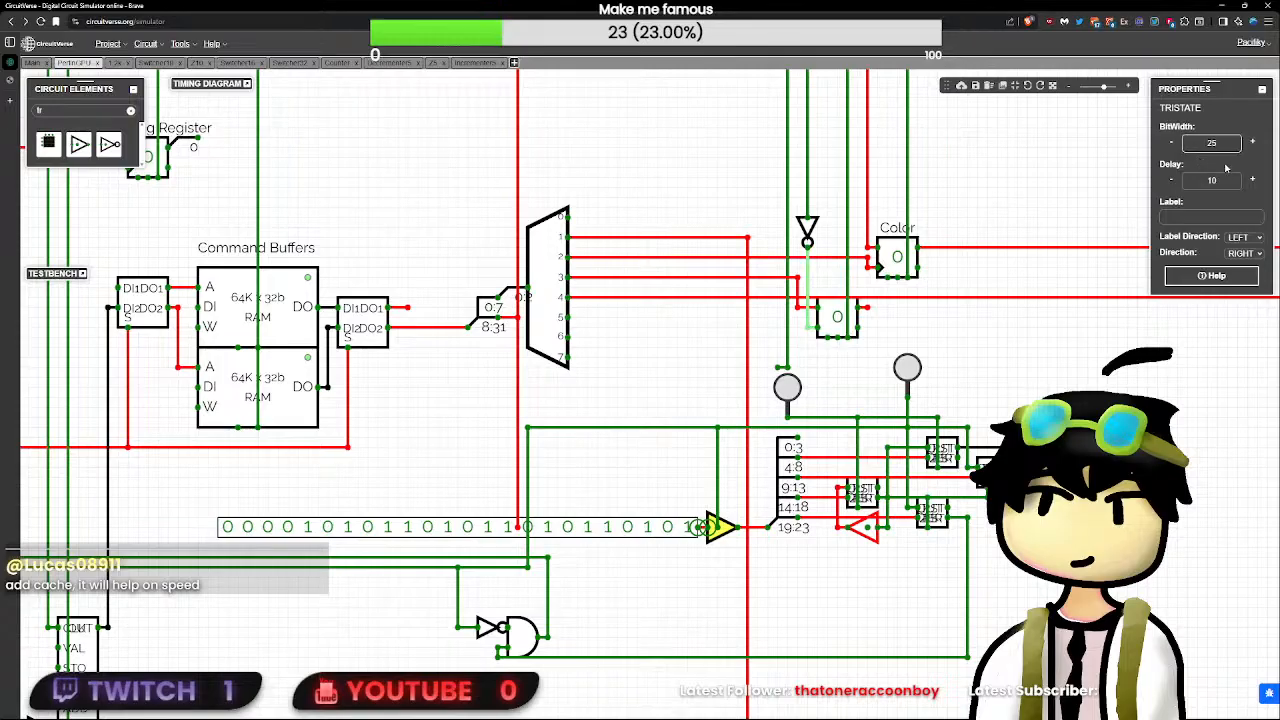
pyautogui.press('BackSpace')
pyautogui.write('4')
pyautogui.click(1234, 180)
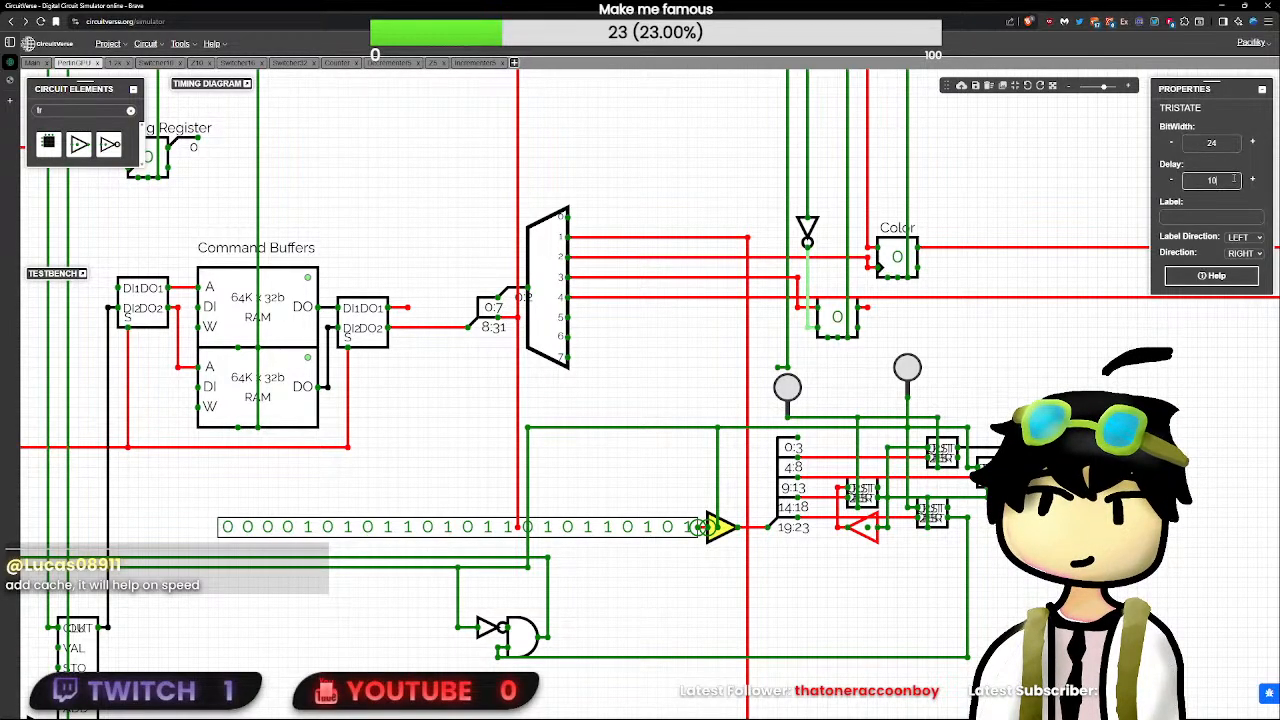
pyautogui.click(757, 480)
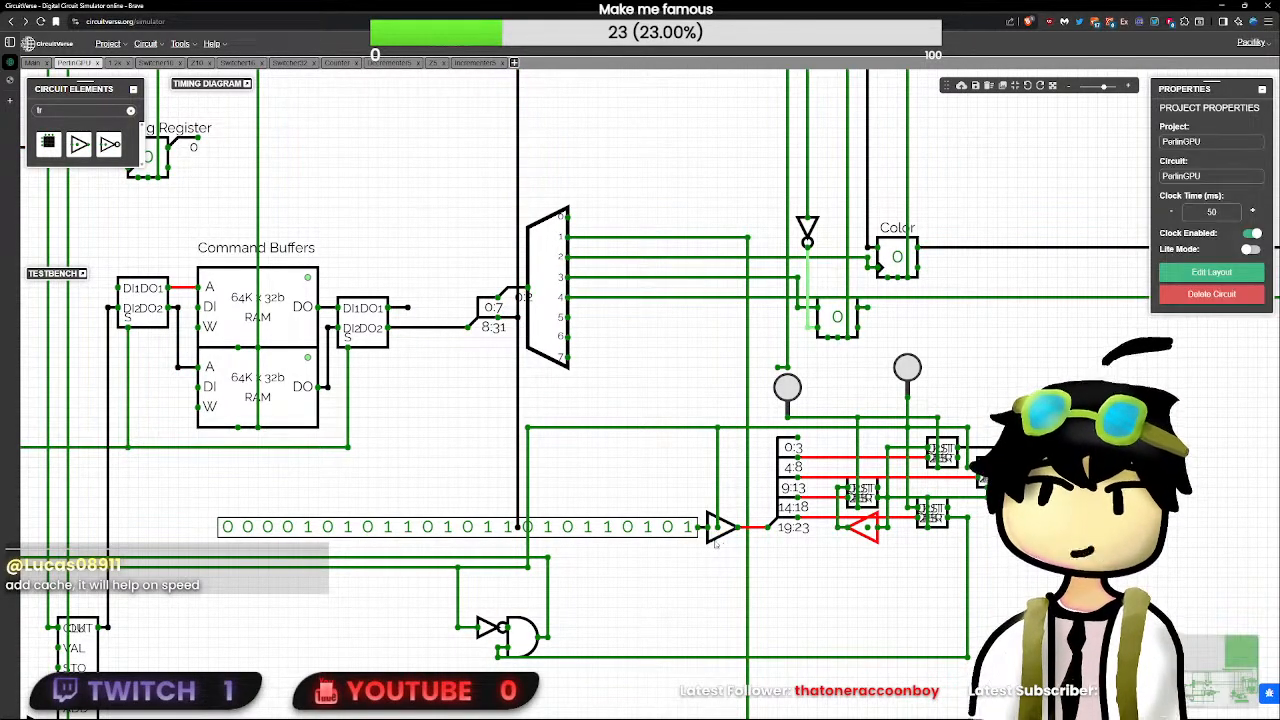
# - Move the 24-bit constant directly against the tristate buffer's input and pulse the button above the second decrementer
pyautogui.click(718, 527)
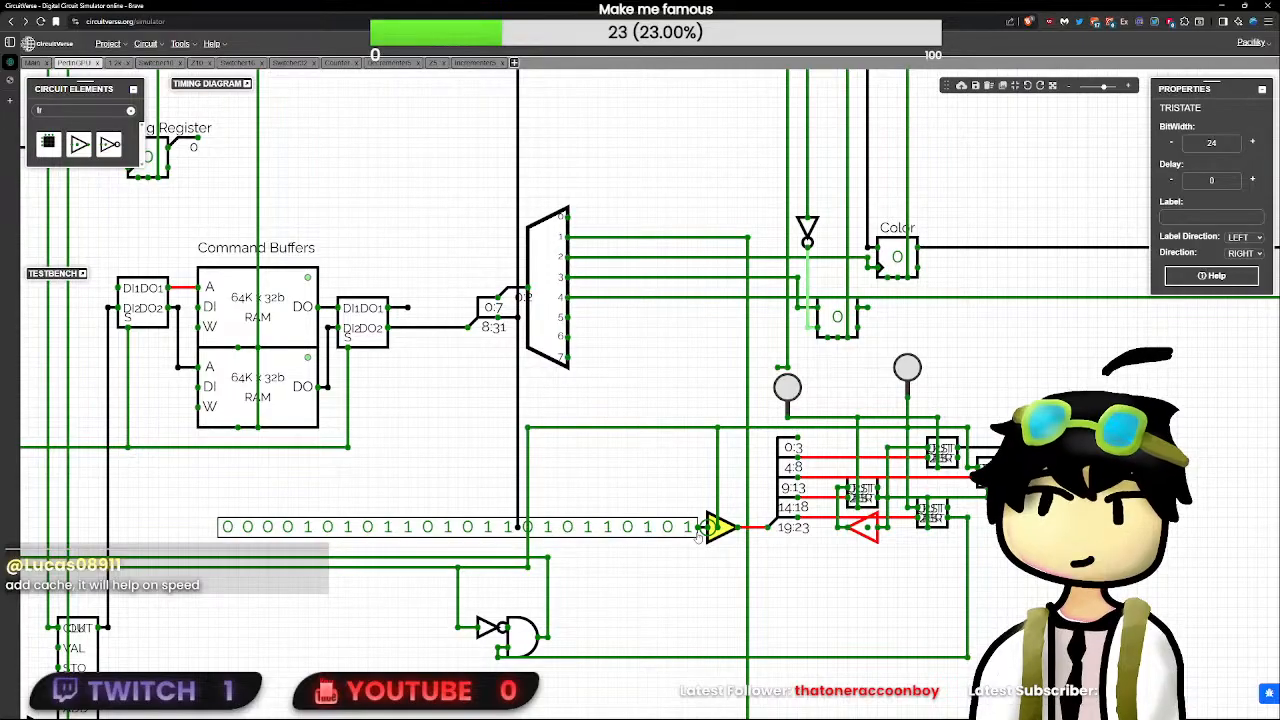
pyautogui.click(697, 532)
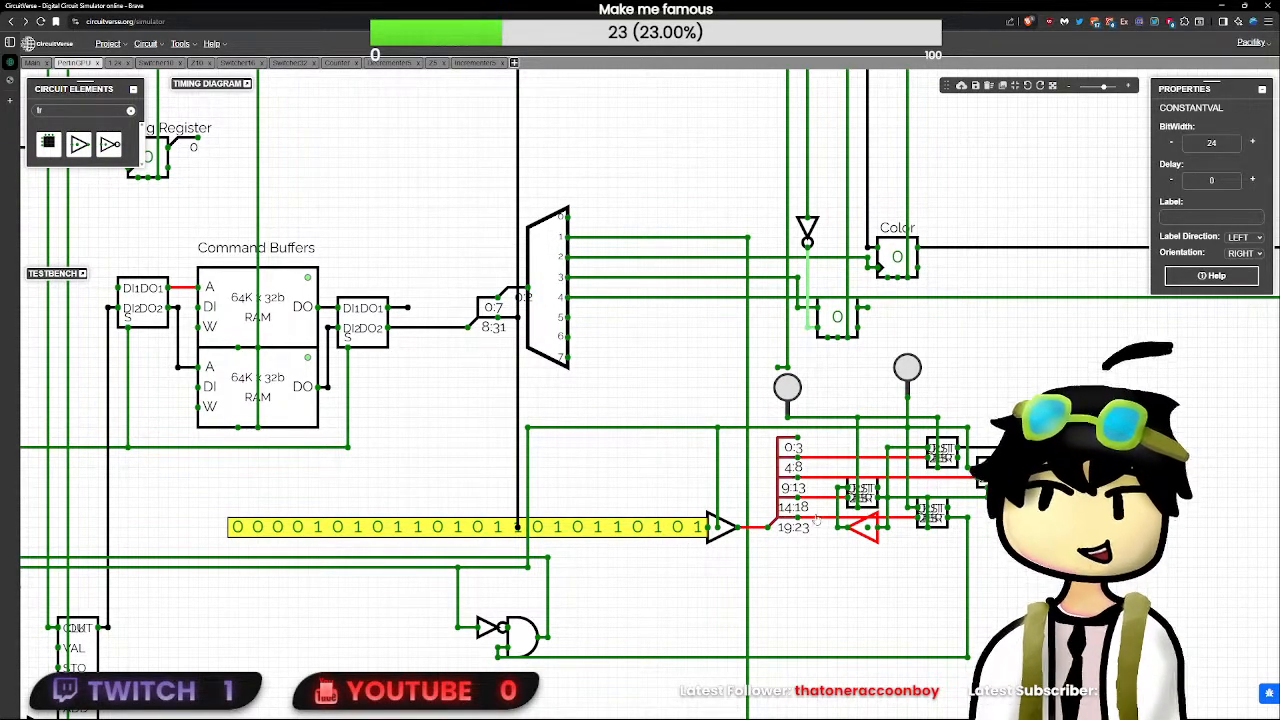
pyautogui.click(725, 527)
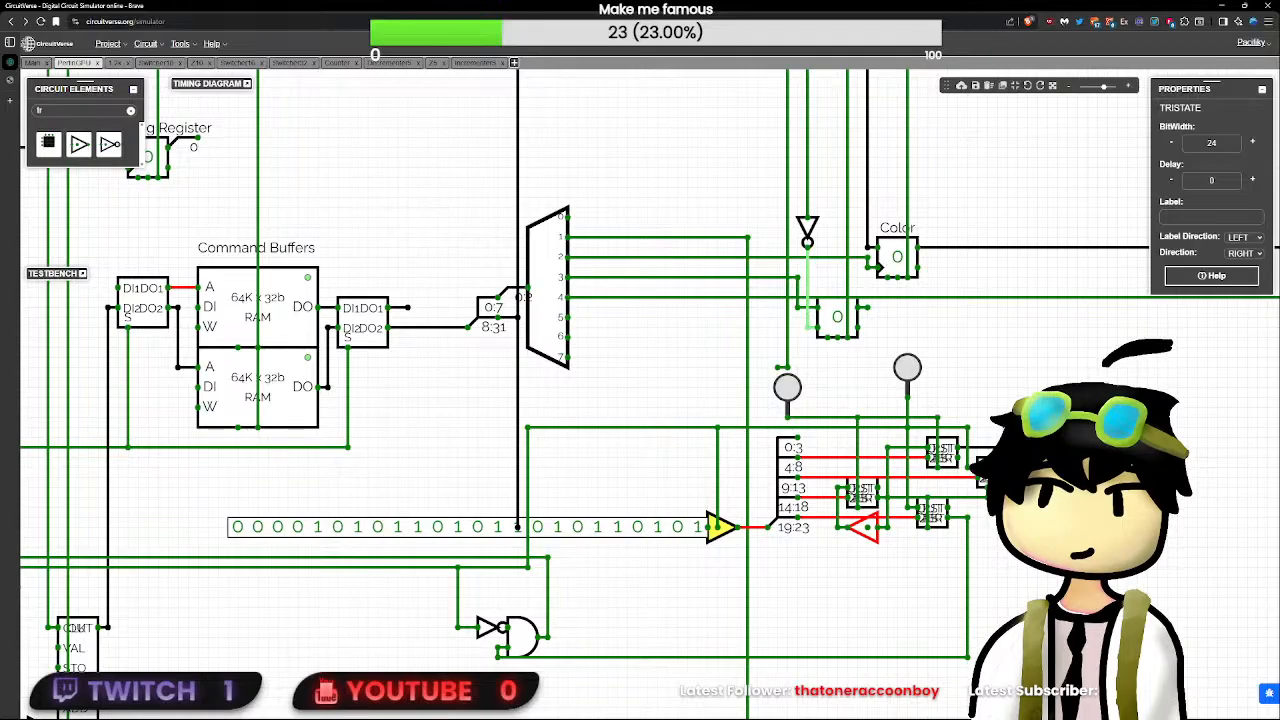
pyautogui.click(1060, 540)
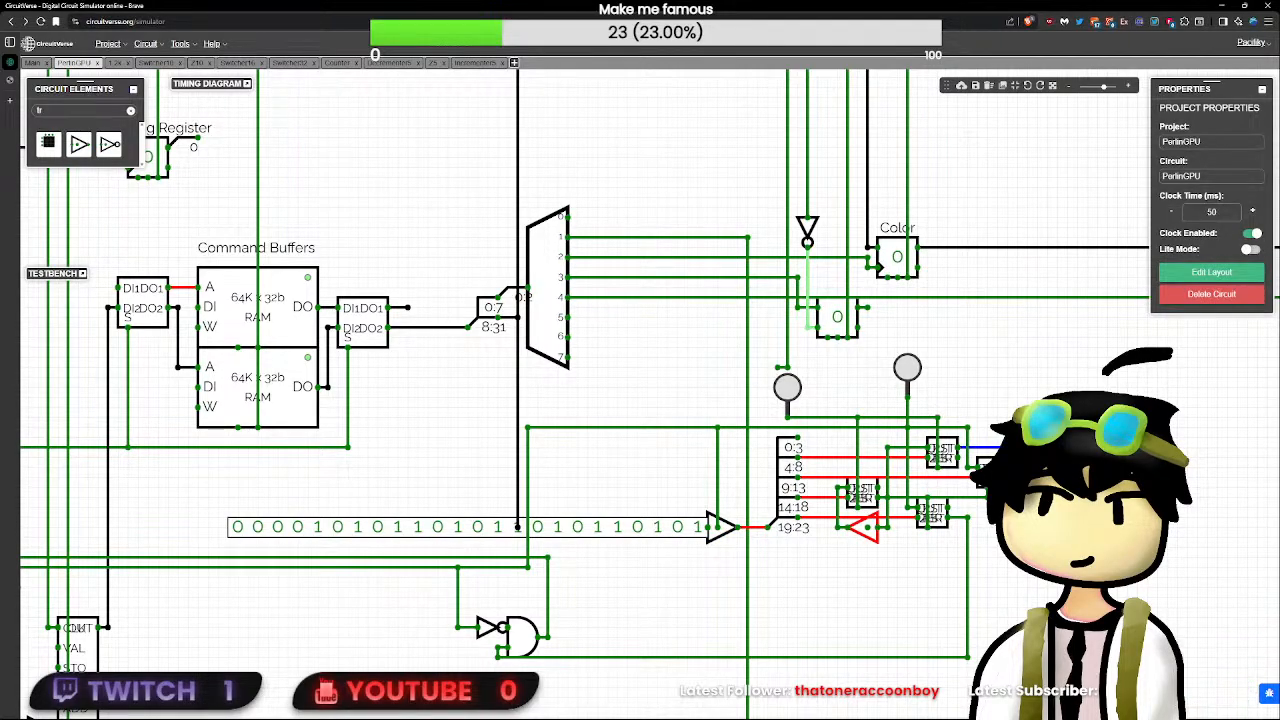
pyautogui.click(907, 369)
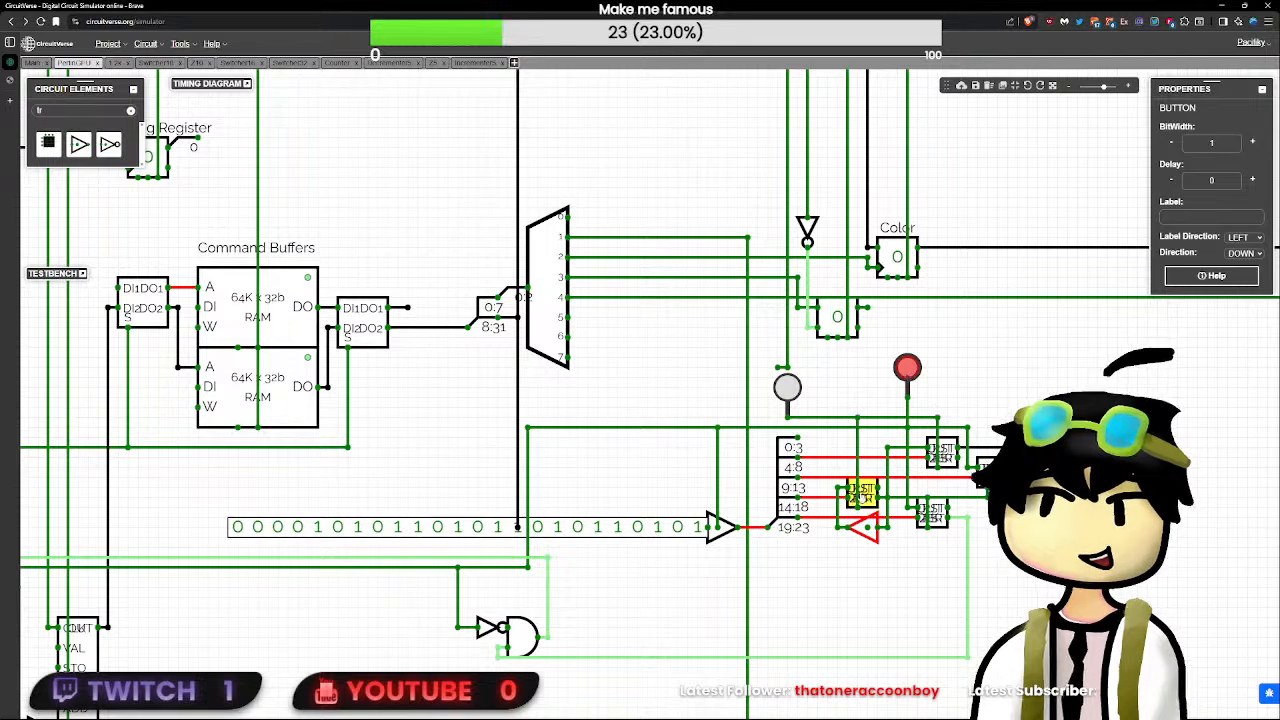
pyautogui.click(838, 536)
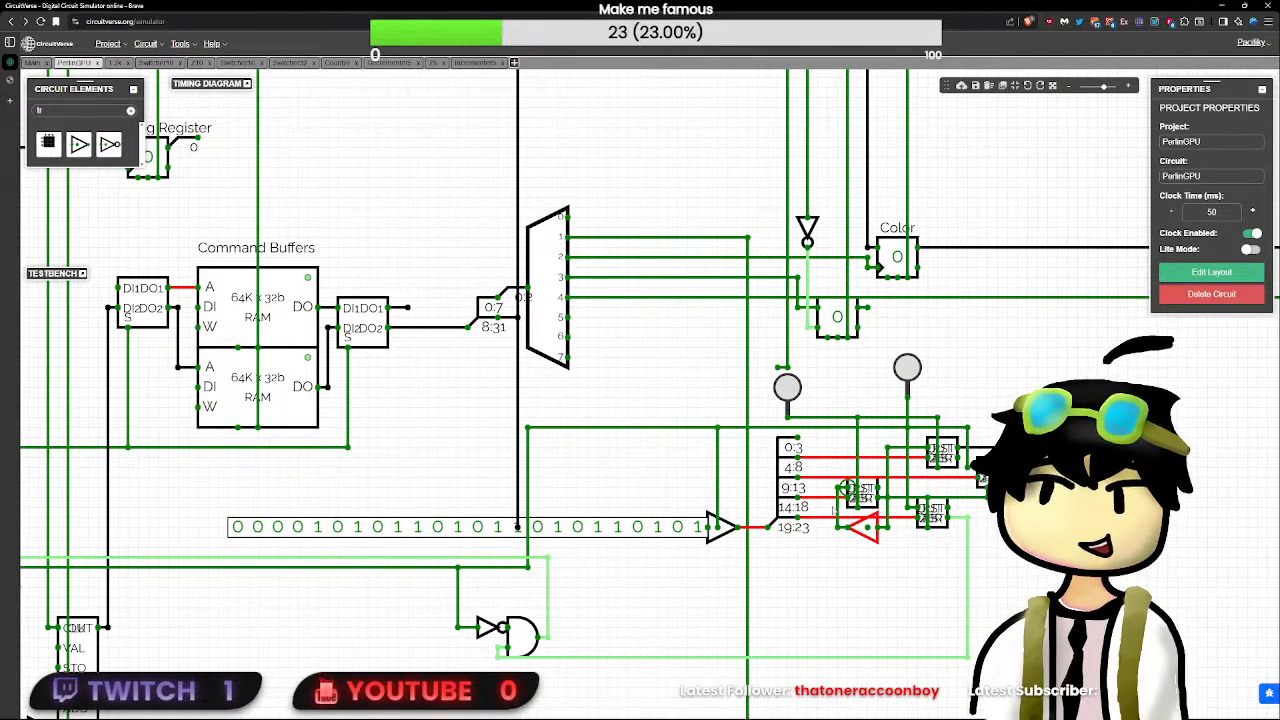
# - Place an OR gate facing down in the free area just below the subcircuits beside the splitter
pyautogui.scroll(2, 838, 536)
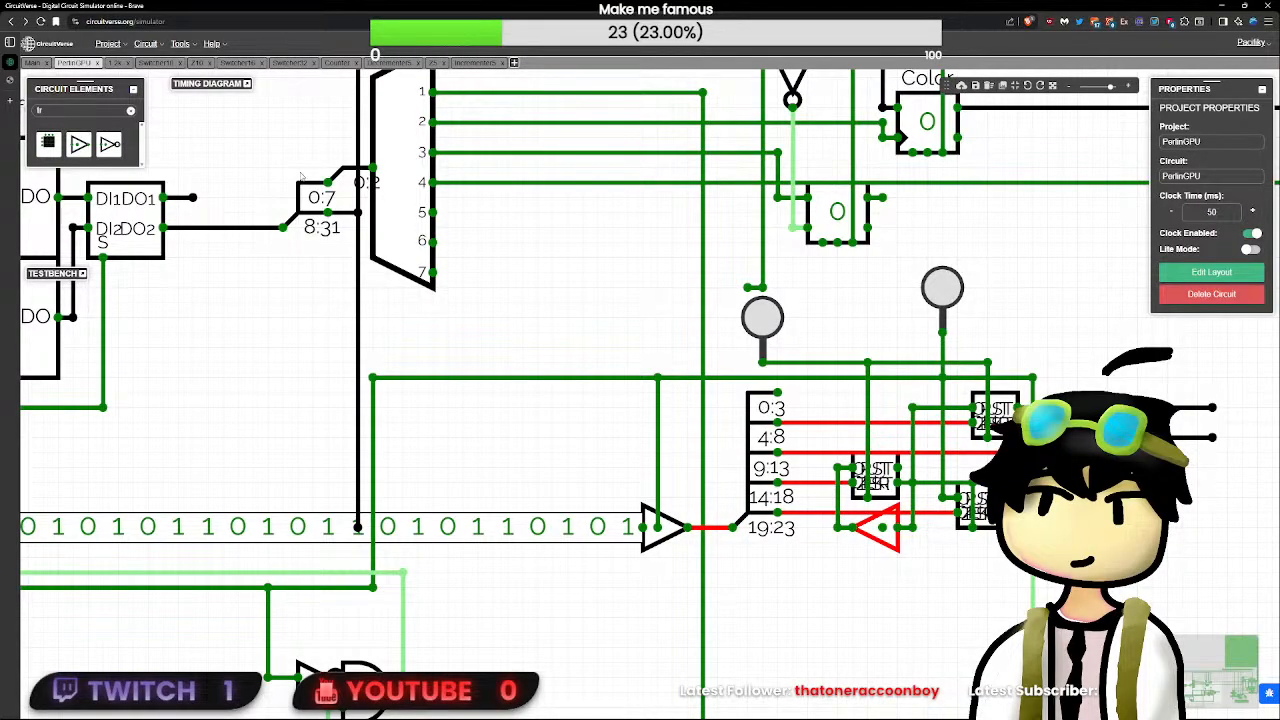
pyautogui.write('or')
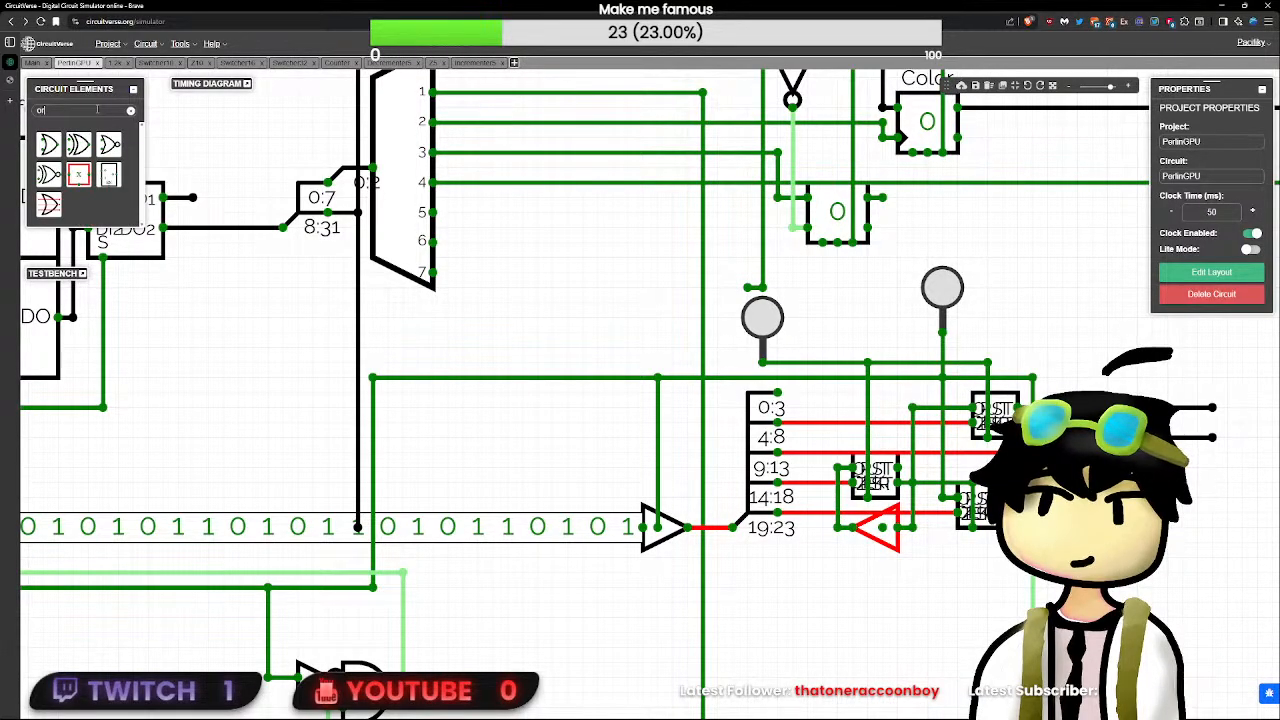
pyautogui.click(48, 144)
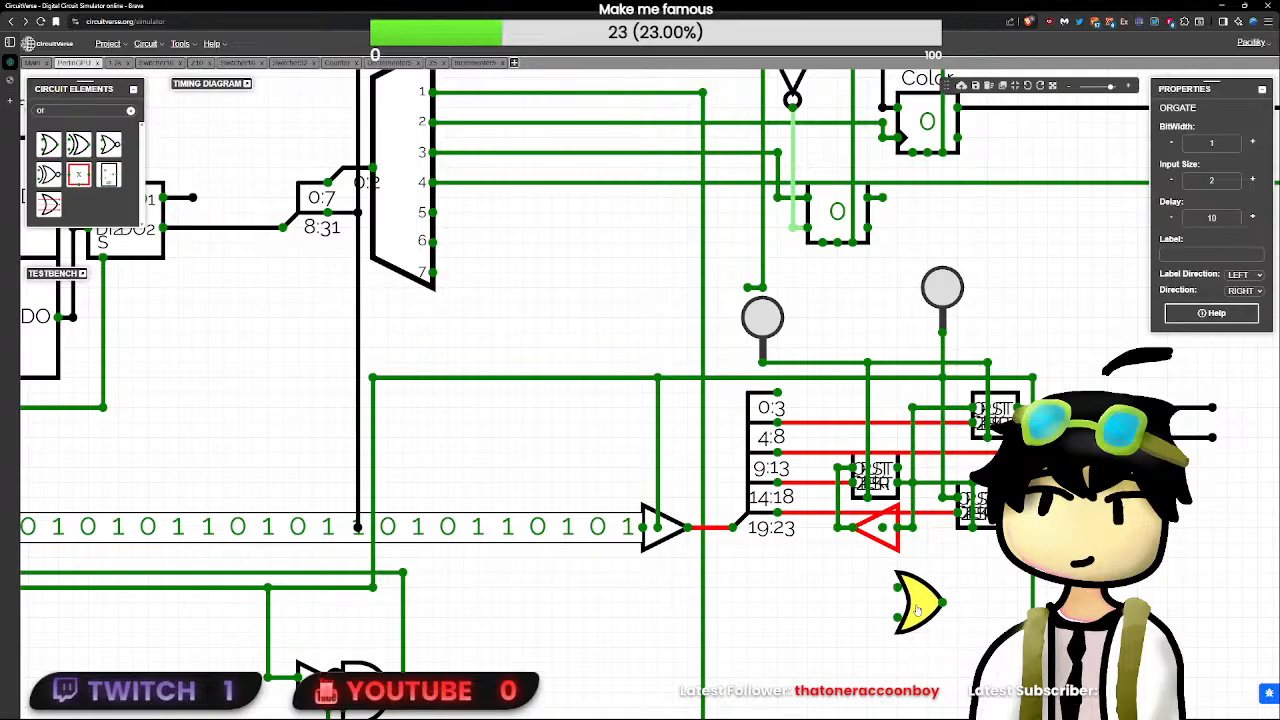
pyautogui.click(970, 478)
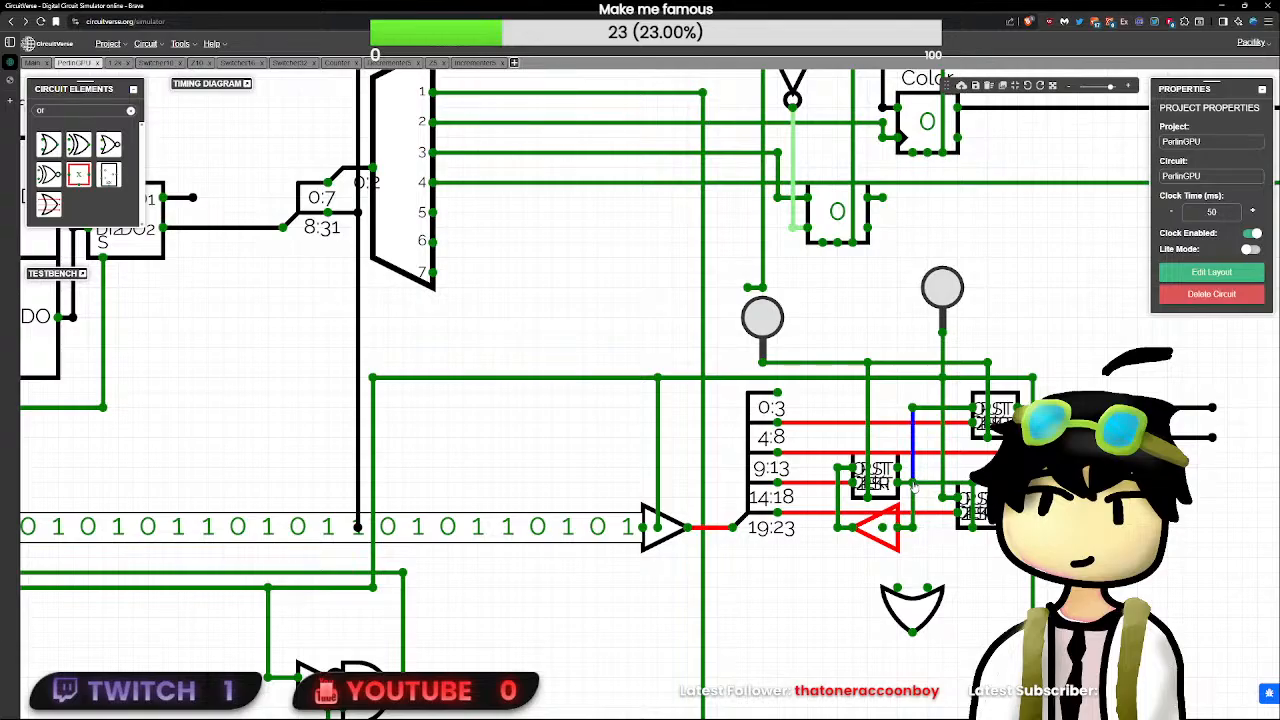
pyautogui.moveTo(922, 590)
pyautogui.mouseDown()
pyautogui.moveTo(938, 568)
pyautogui.moveTo(930, 601)
pyautogui.moveTo(938, 590)
pyautogui.moveTo(925, 590)
pyautogui.moveTo(955, 585)
pyautogui.moveTo(938, 589)
pyautogui.mouseUp()
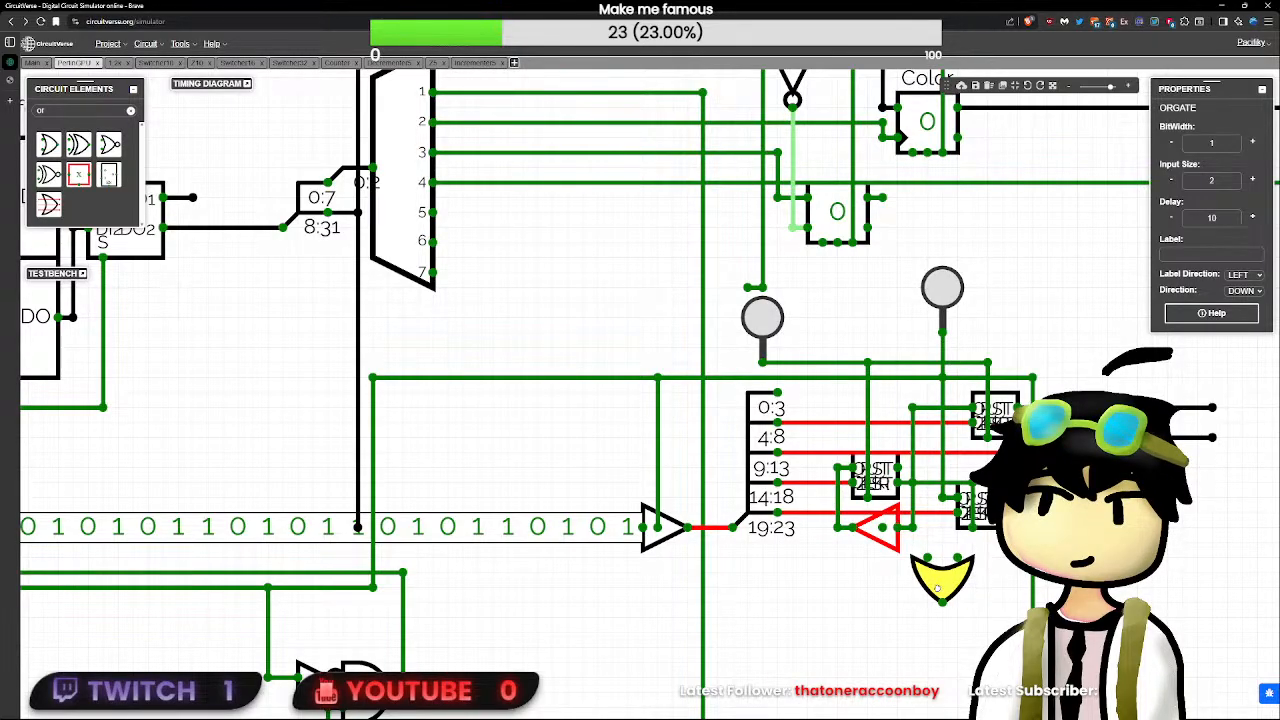
# - Move the three rightmost subcircuits and the OR gate together farther right to open a gap beside the subcircuit nearest the splitter
pyautogui.moveTo(1102, 563); pyautogui.dragTo(869, 490)
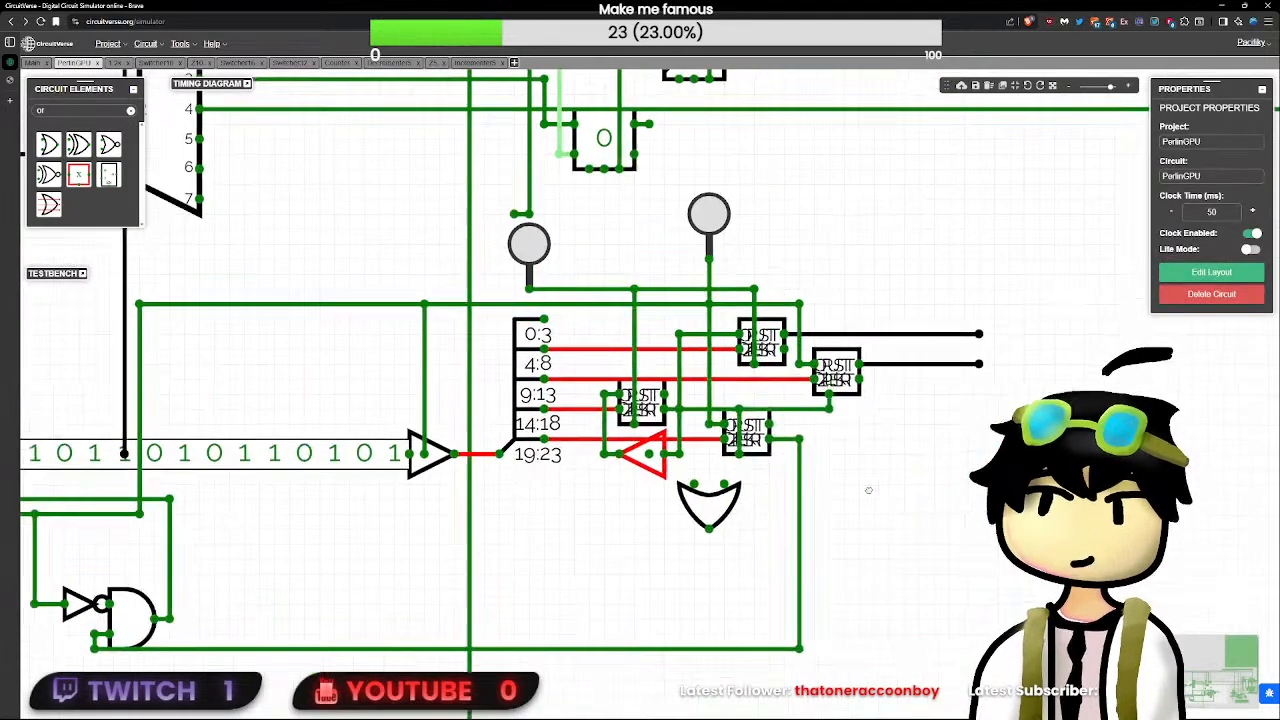
pyautogui.moveTo(980, 696); pyautogui.dragTo(690, 270)
pyautogui.moveTo(755, 432); pyautogui.dragTo(785, 436)
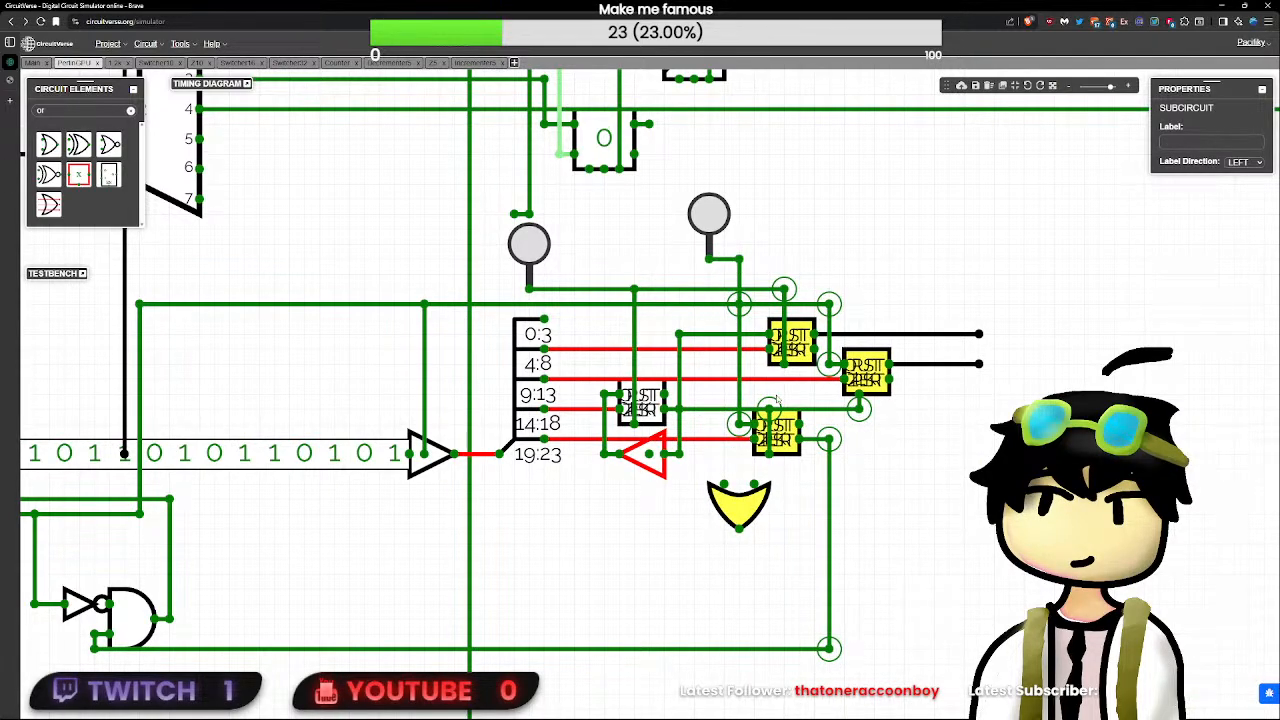
pyautogui.moveTo(790, 424); pyautogui.dragTo(805, 426)
pyautogui.click(914, 444)
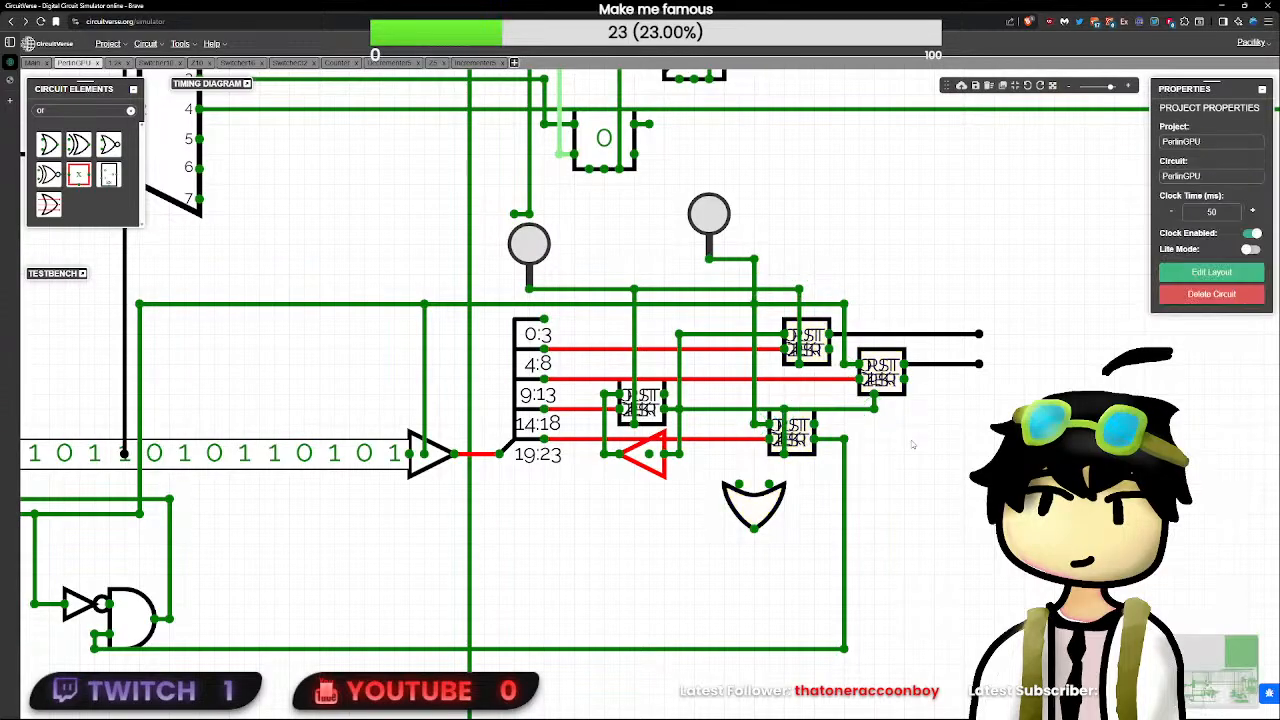
# - Turn the OR gate to face right and insert it in the opened gap, feeding its upper input from the vertical wire beside it
pyautogui.click(775, 508)
pyautogui.press('Right')
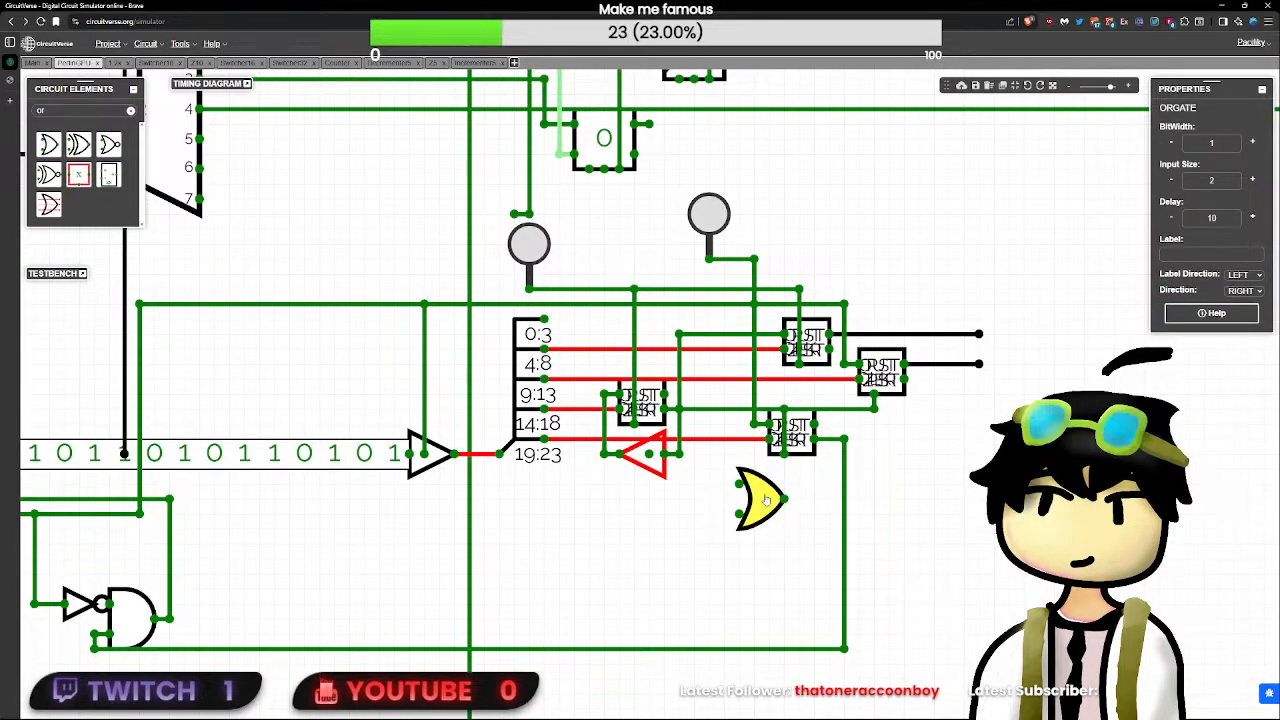
pyautogui.moveTo(766, 500); pyautogui.dragTo(706, 411)
pyautogui.click(720, 430)
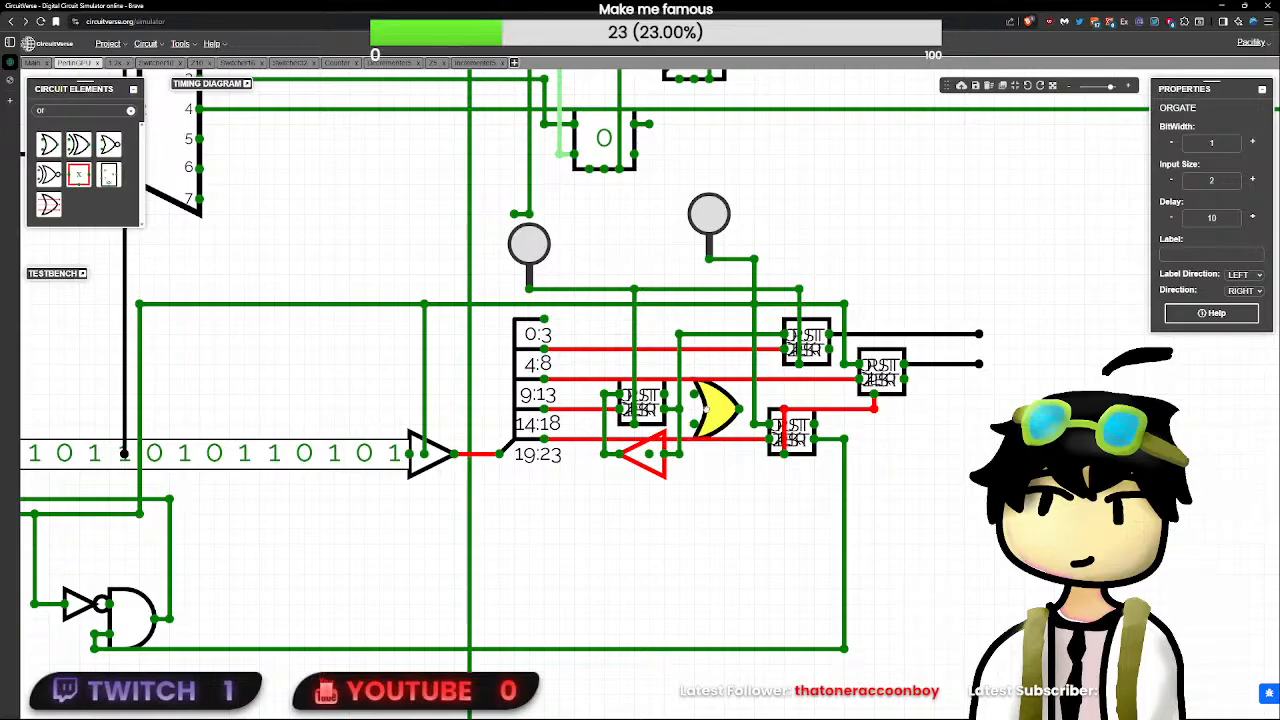
pyautogui.click(680, 408)
pyautogui.click(712, 420)
pyautogui.moveTo(740, 409)
pyautogui.mouseDown()
pyautogui.moveTo(784, 410)
pyautogui.moveTo(744, 411)
pyautogui.mouseUp()
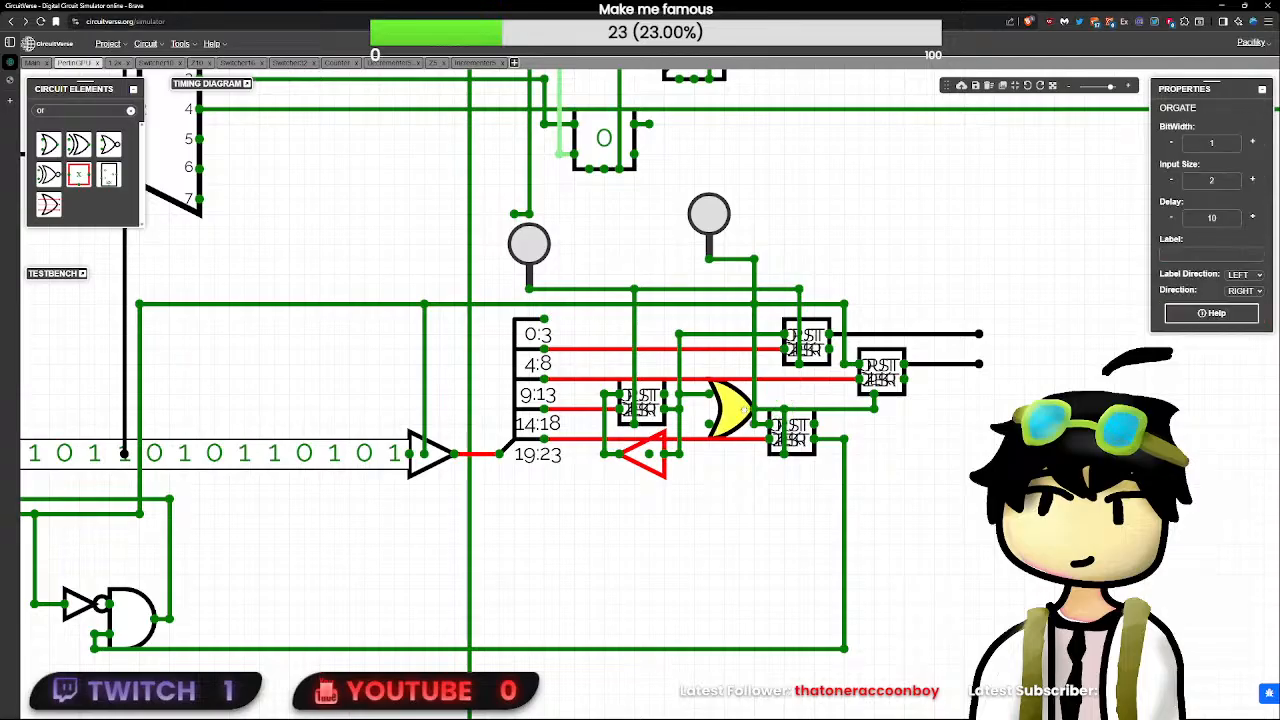
# - Run a wire from the OR gate's lower input up toward the Color register and shift the second button right to clear it
pyautogui.click(700, 421)
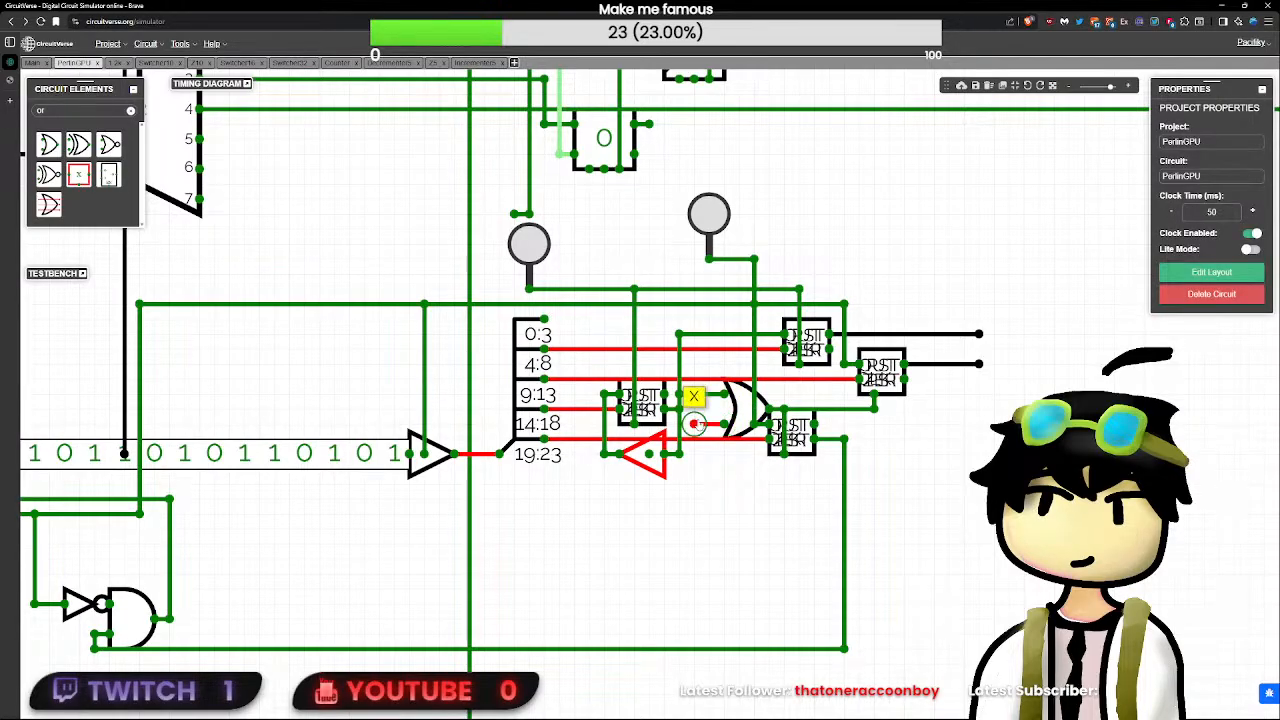
pyautogui.scroll(-1, 694, 424)
pyautogui.moveTo(694, 424); pyautogui.dragTo(694, 196)
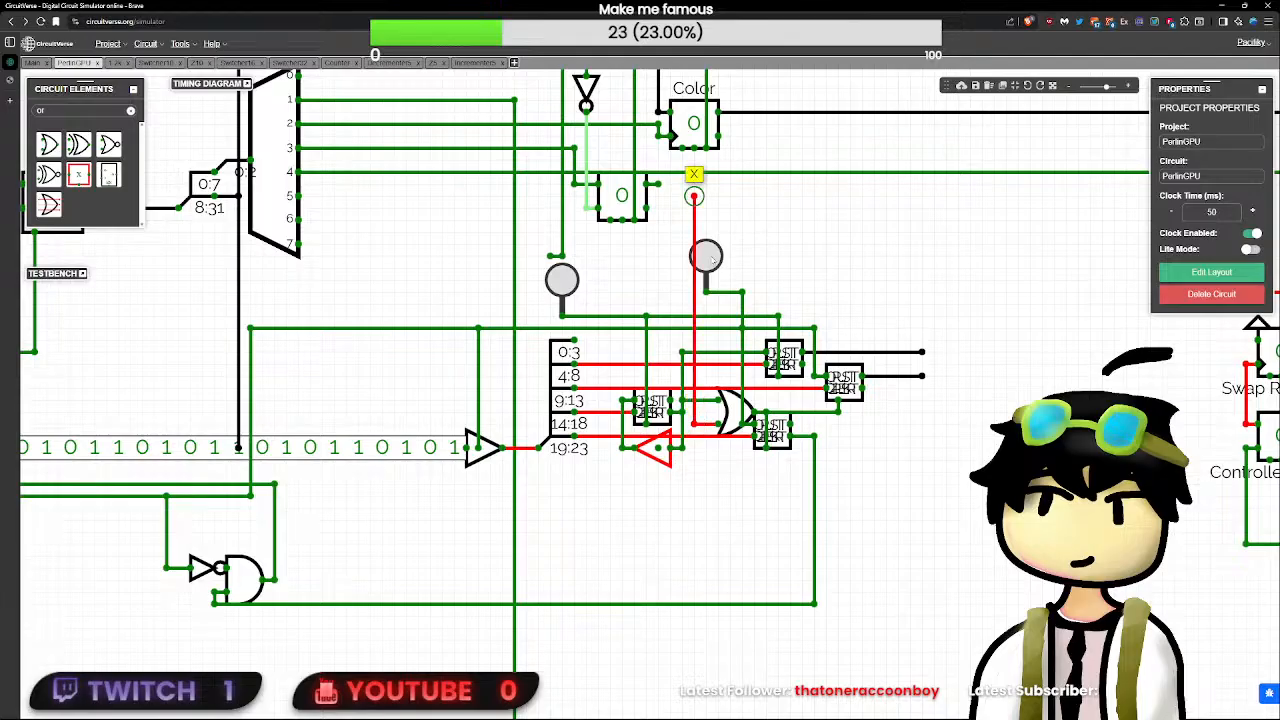
pyautogui.moveTo(704, 252); pyautogui.dragTo(738, 247)
pyautogui.click(755, 240)
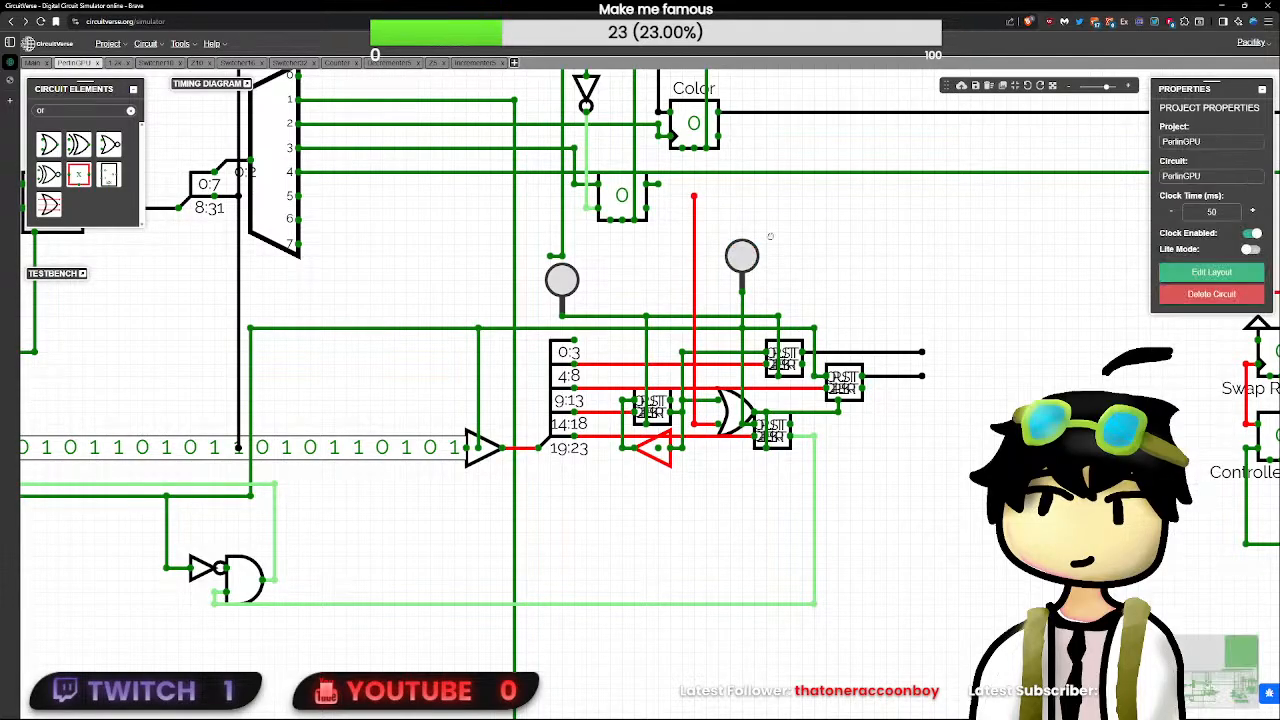
# - Connect the OR gate's lower input wire to the vertical line passing through the Color register, lowering the joining bend to just above the splitter
pyautogui.scroll(-3, 770, 378)
pyautogui.scroll(-3, 760, 370)
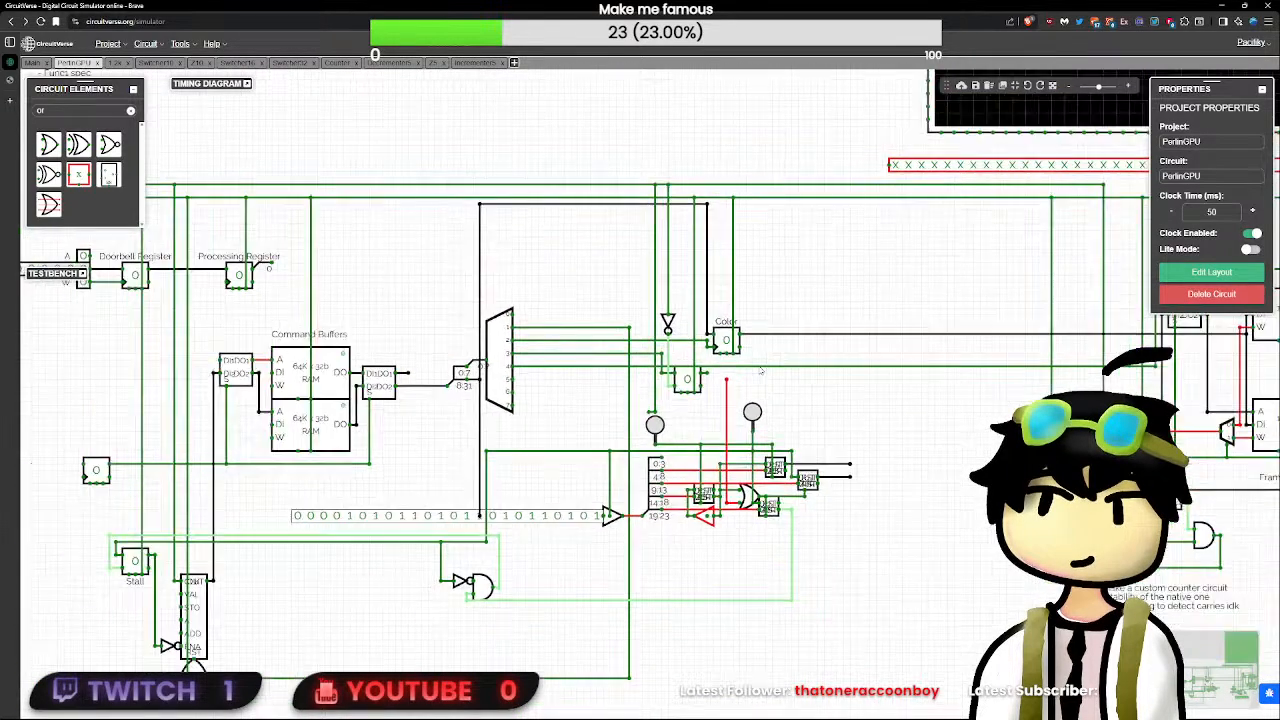
pyautogui.scroll(5, 740, 356)
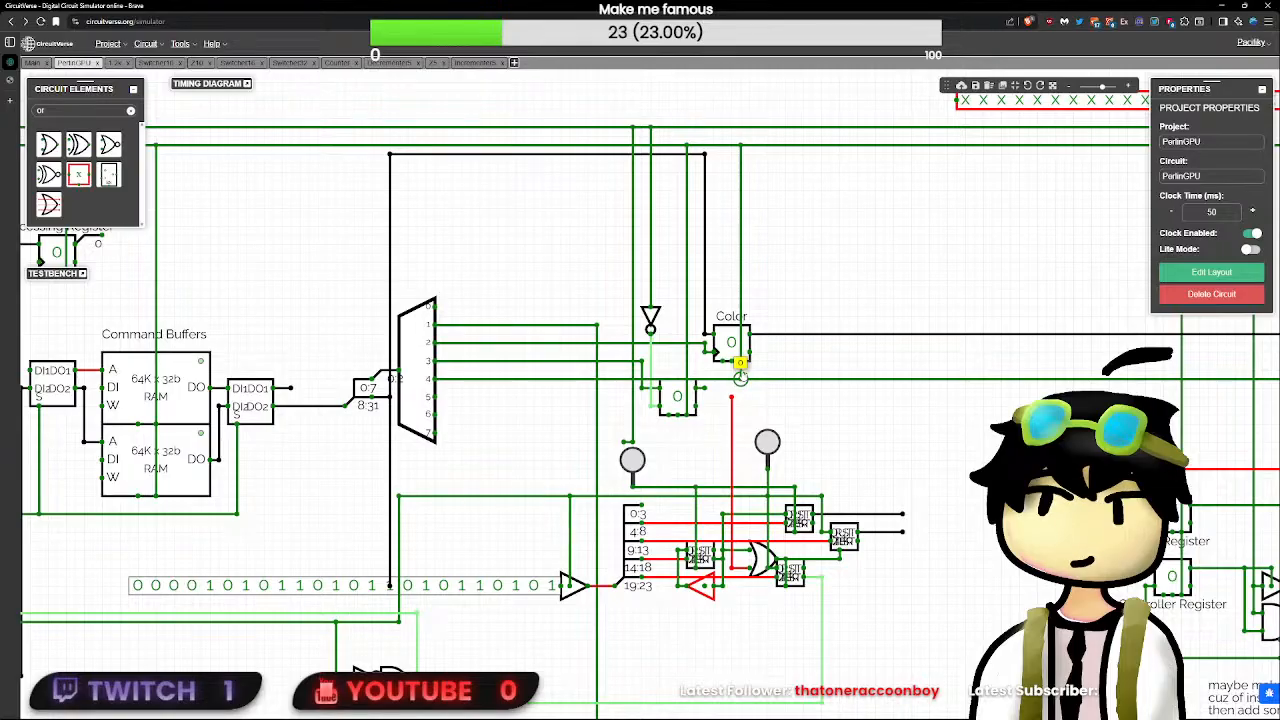
pyautogui.moveTo(741, 361); pyautogui.dragTo(732, 398)
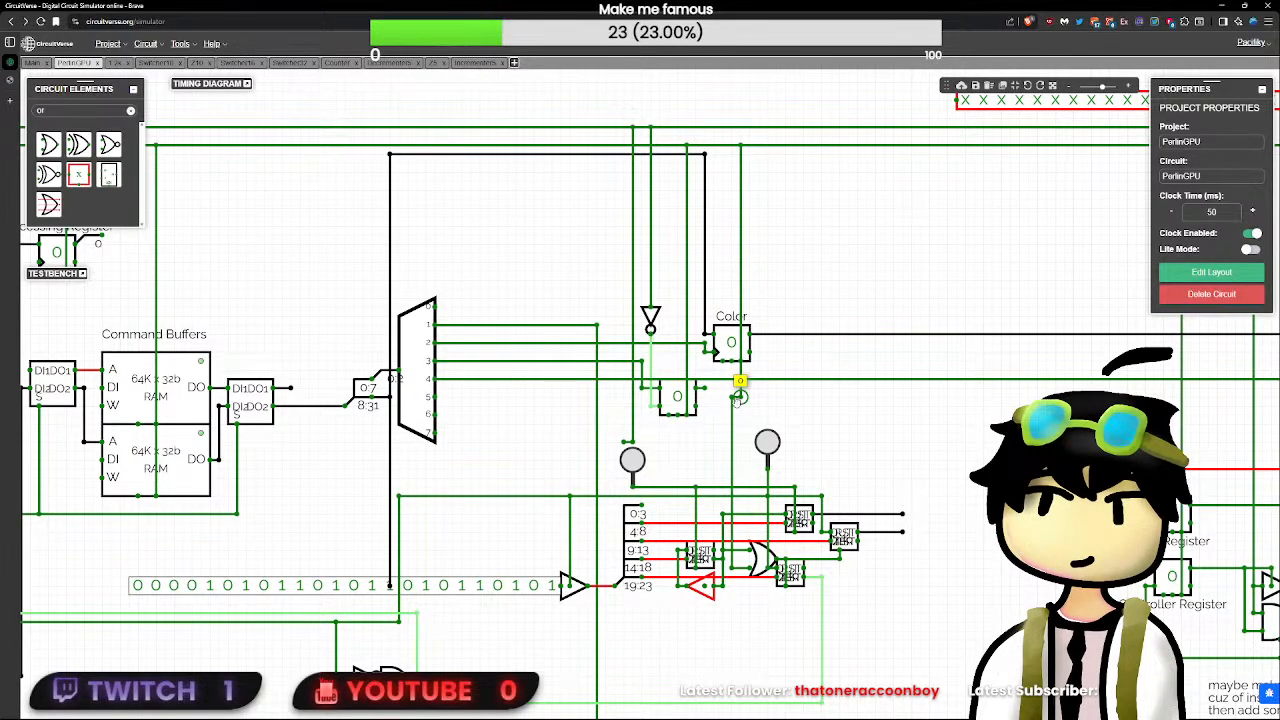
pyautogui.moveTo(736, 397); pyautogui.dragTo(736, 478)
pyautogui.click(765, 464)
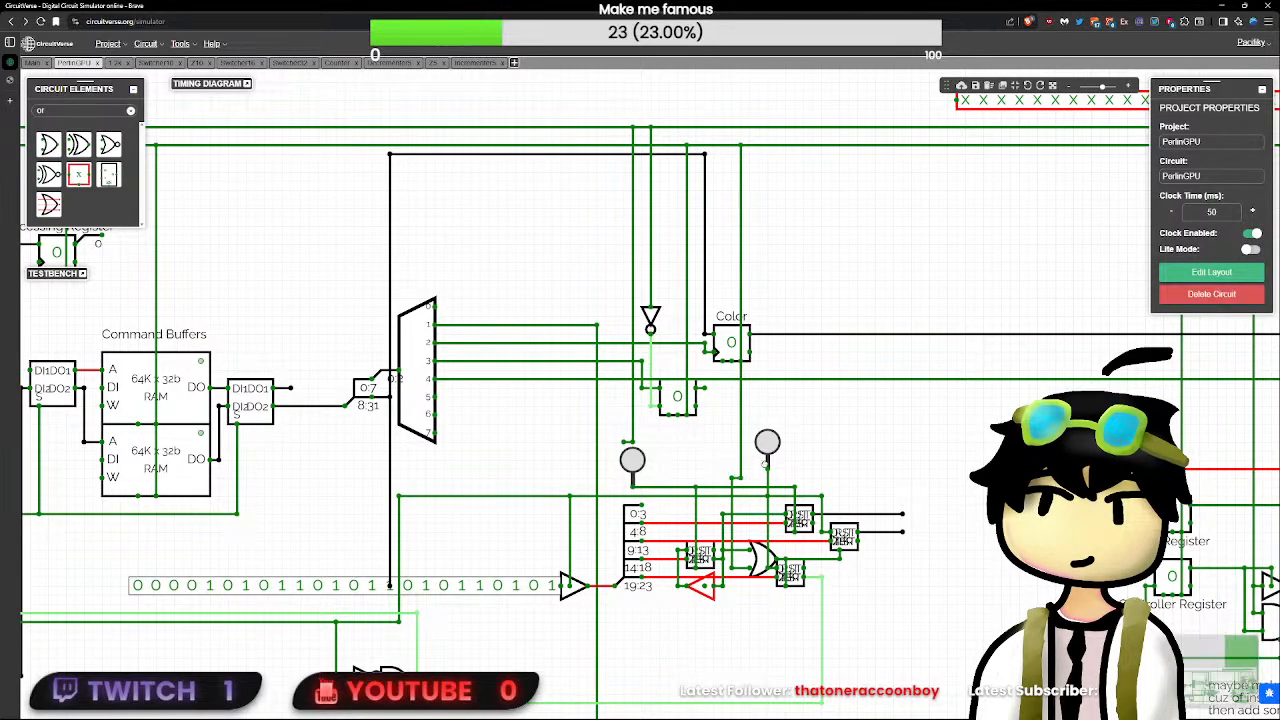
# - Inspect the wiring from the OR gate's output to the two subcircuits it feeds
pyautogui.scroll(-3, 770, 443)
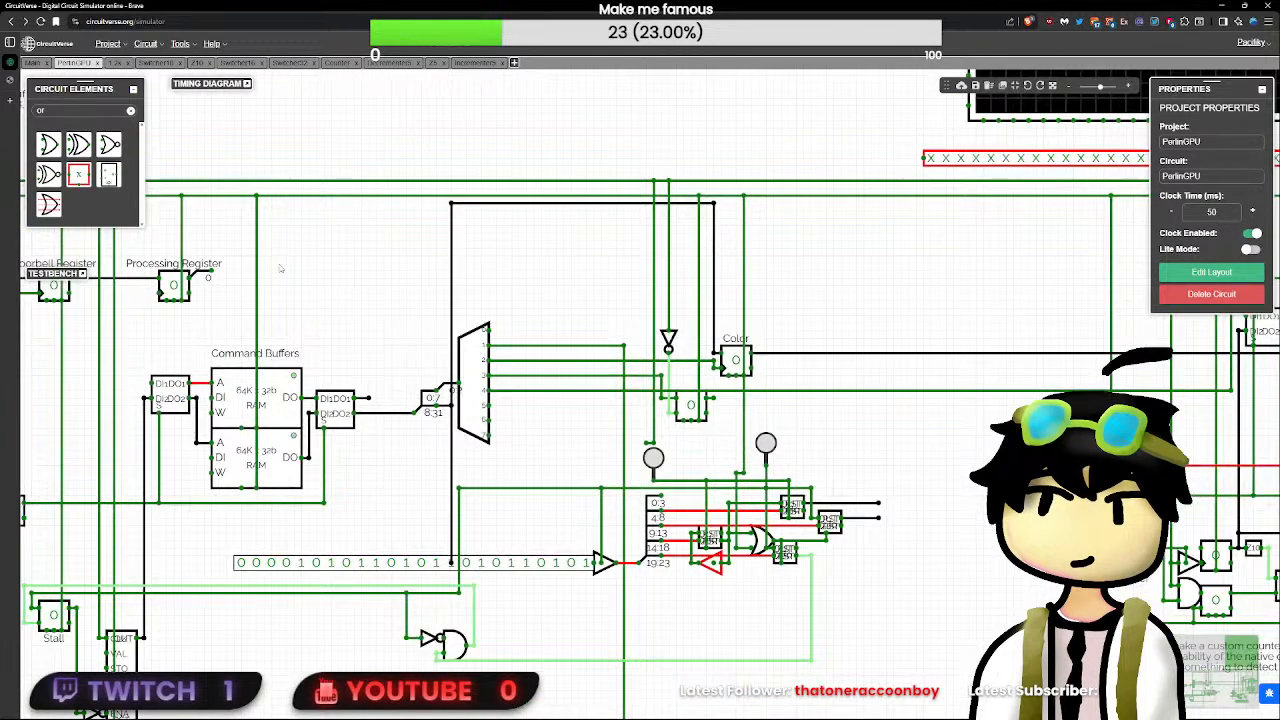
pyautogui.scroll(5, 897, 609)
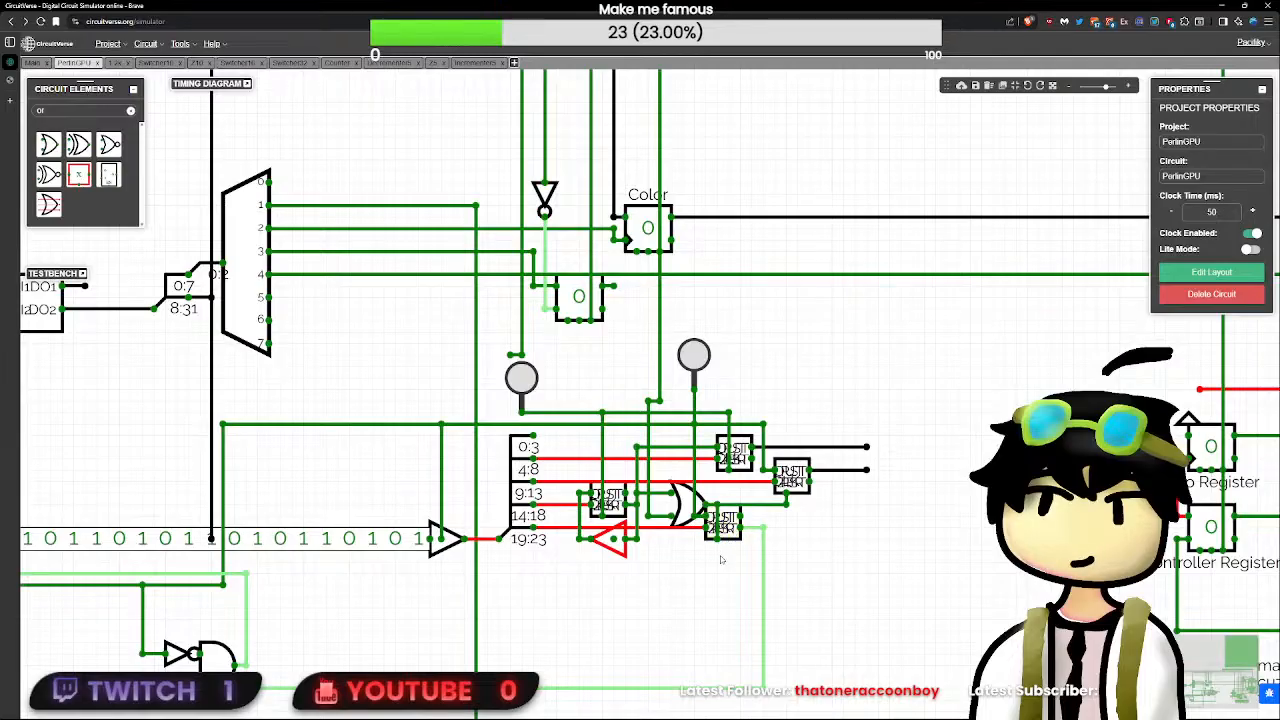
pyautogui.scroll(1, 718, 557)
pyautogui.click(808, 477)
pyautogui.click(801, 497)
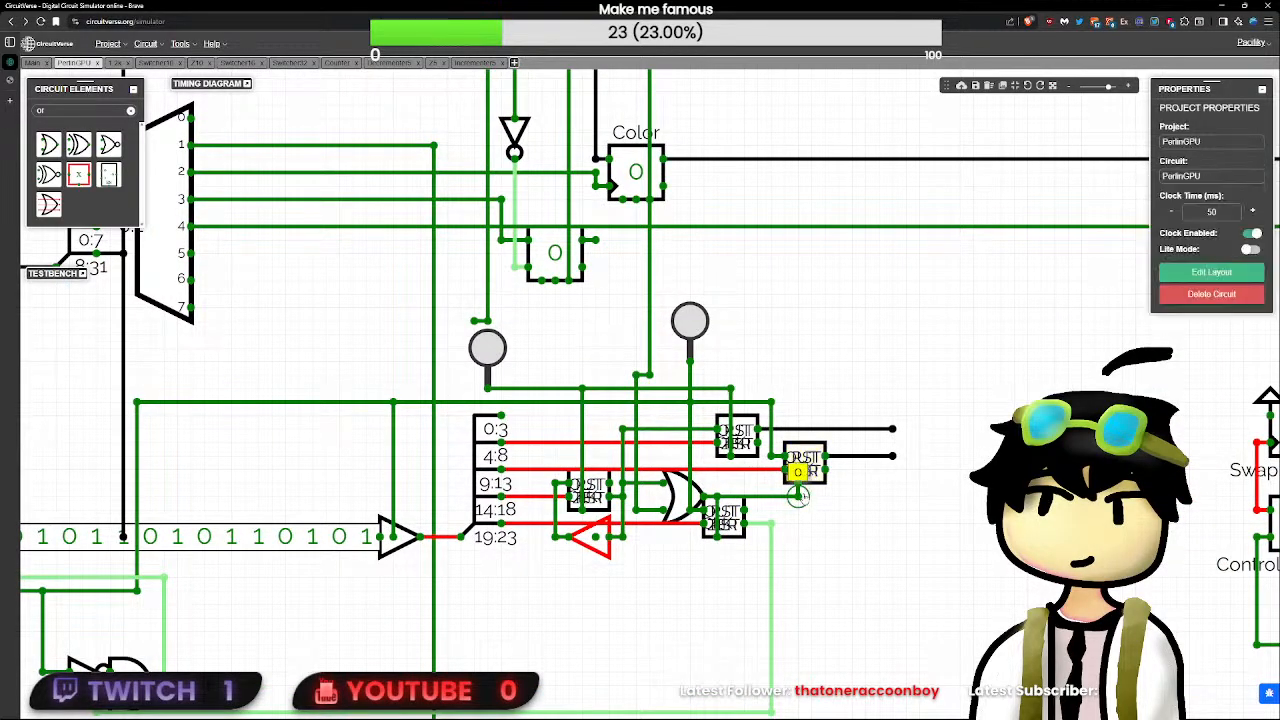
pyautogui.click(720, 500)
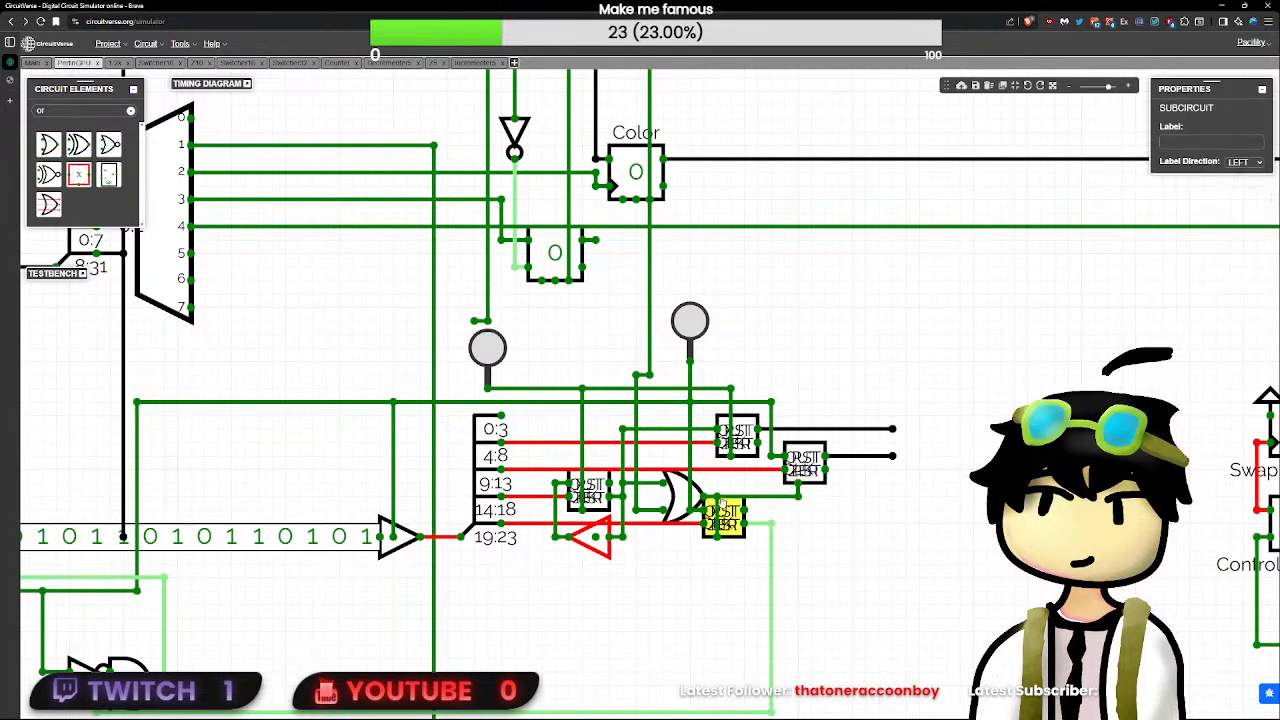
pyautogui.click(732, 548)
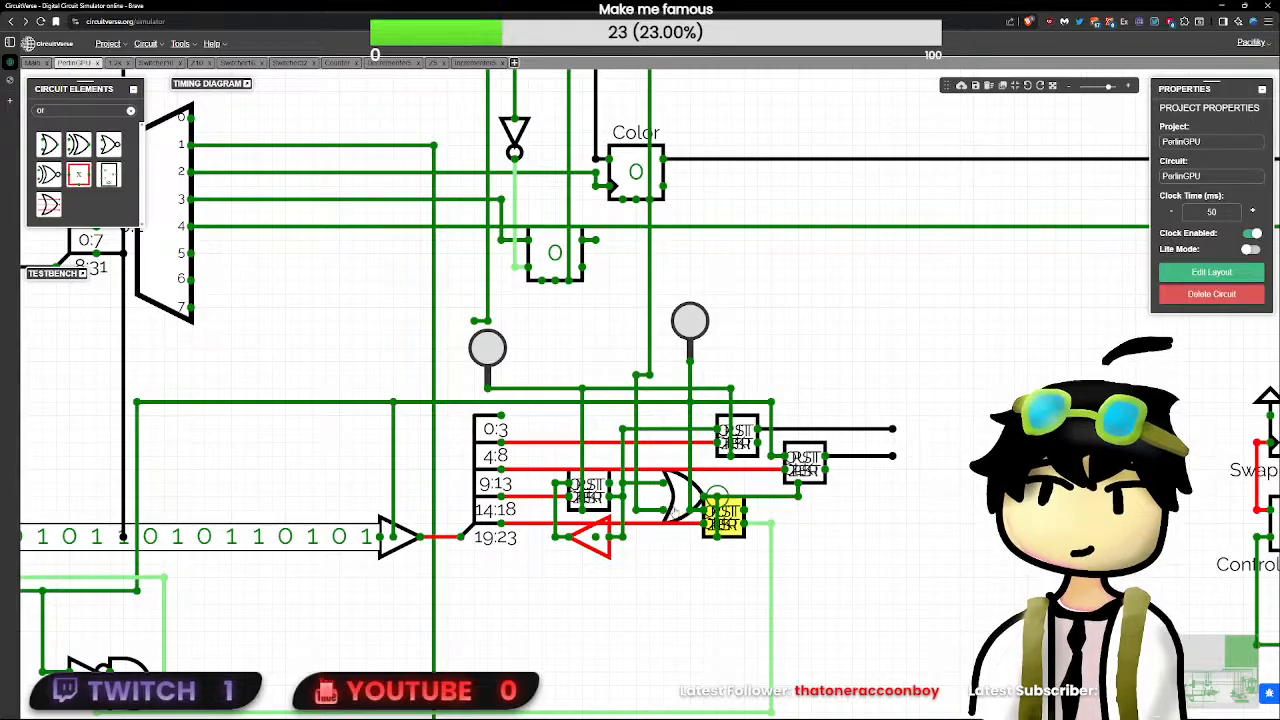
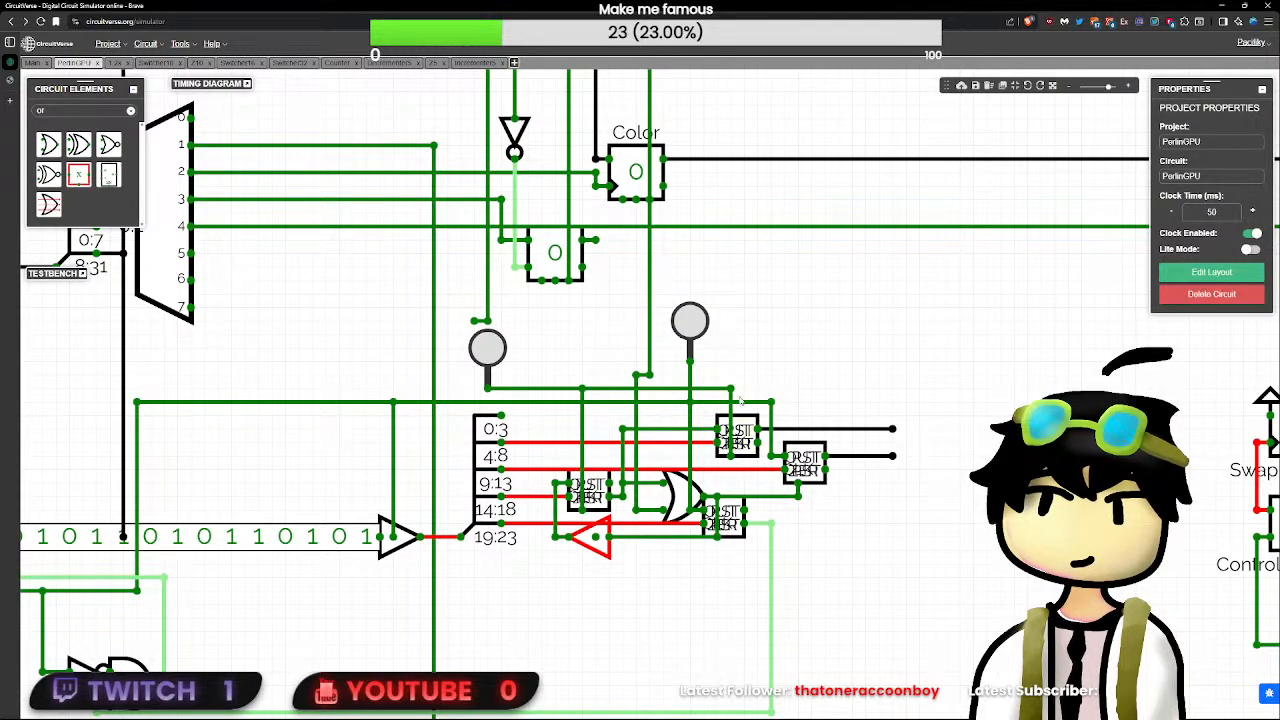
# - Delete the wires from the OR gate's output to the buffer and to the rightmost subcircuit's bottom input
pyautogui.scroll(-3, 545, 390)
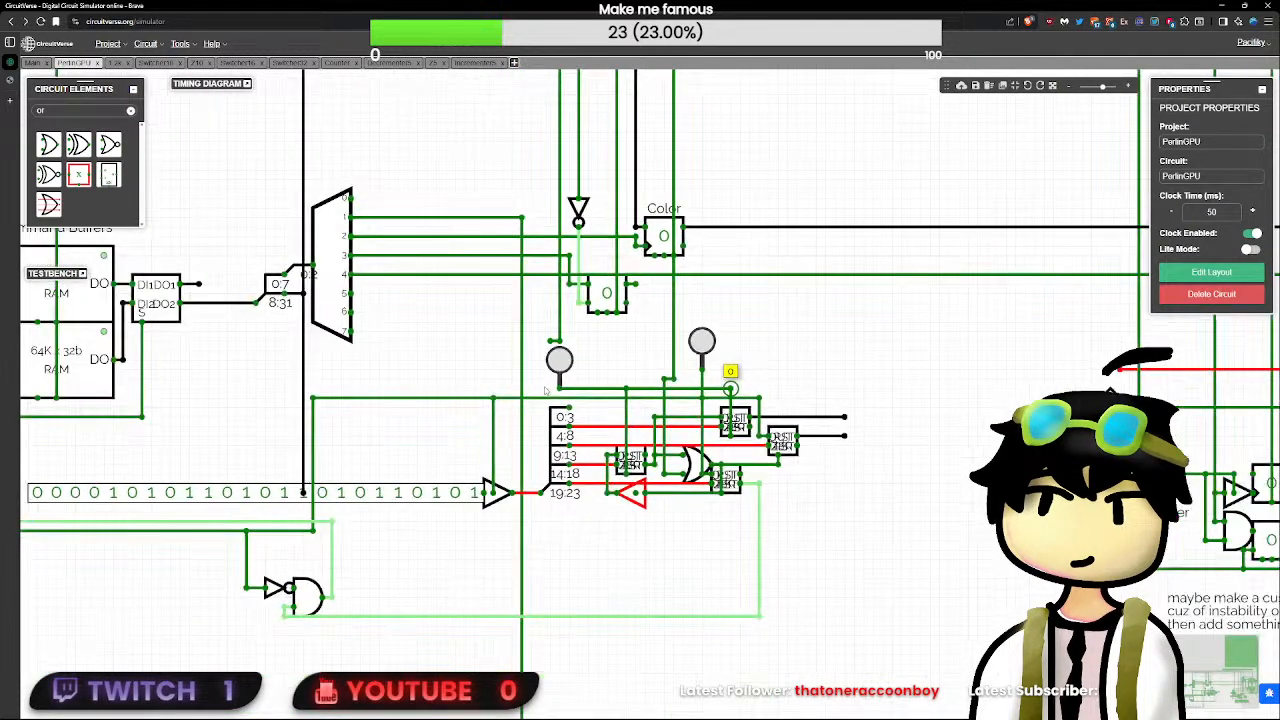
pyautogui.scroll(-2, 546, 390)
pyautogui.scroll(2, 731, 386)
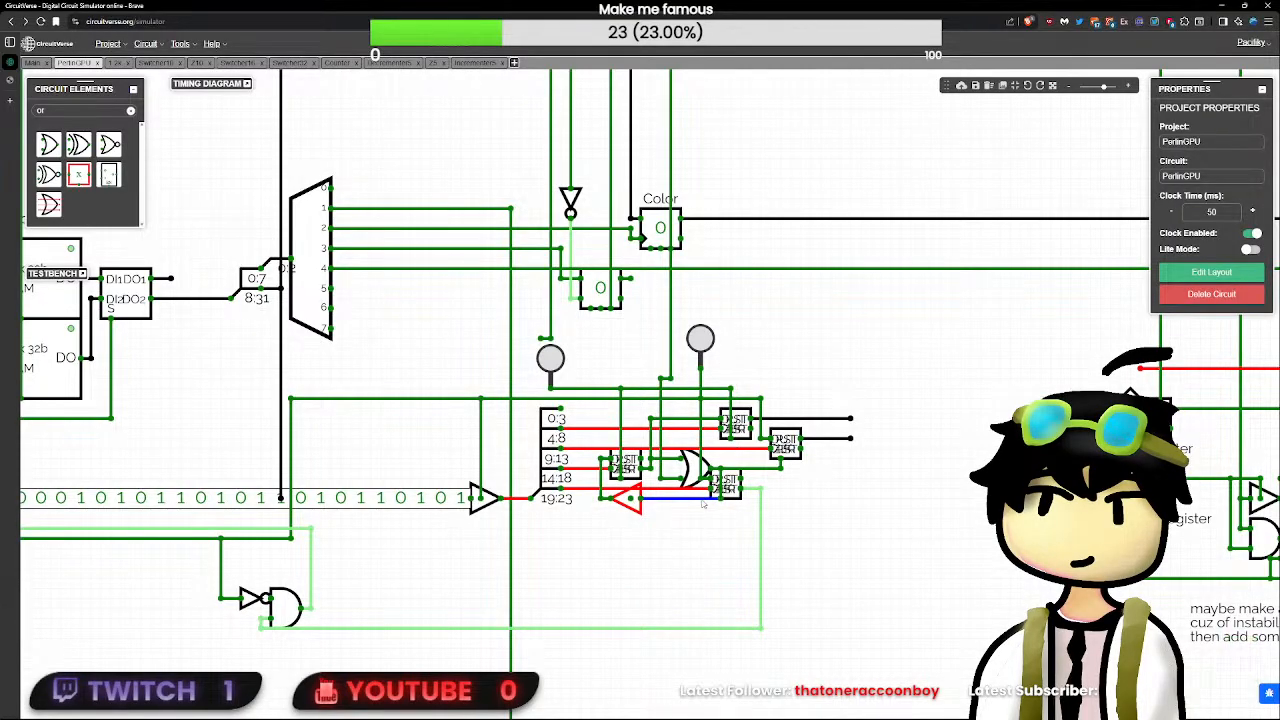
pyautogui.scroll(3, 708, 505)
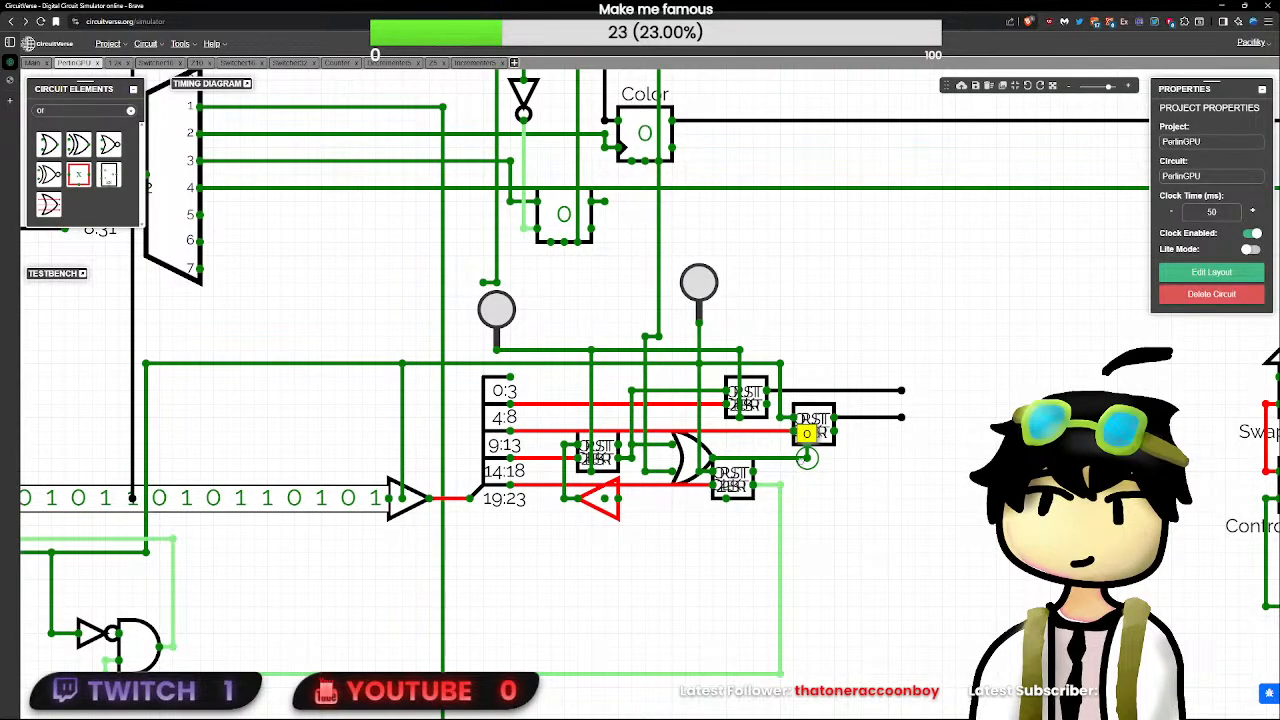
pyautogui.click(806, 458)
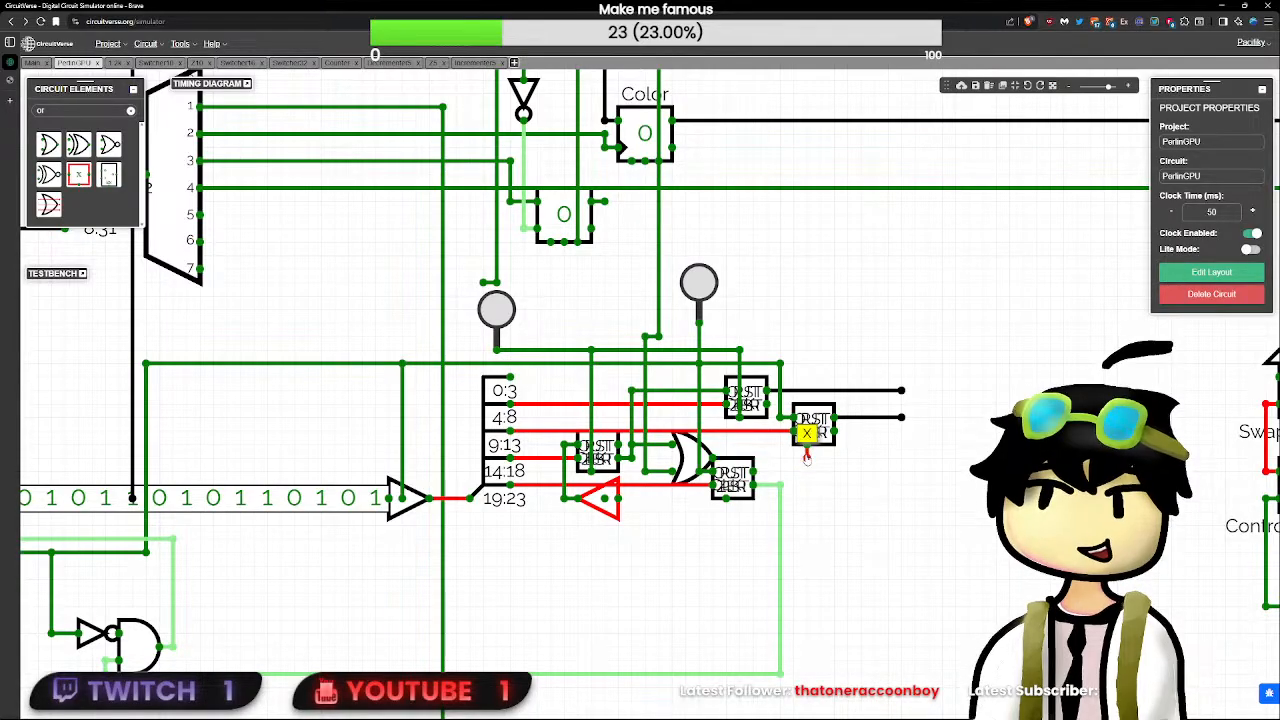
pyautogui.press('Delete')
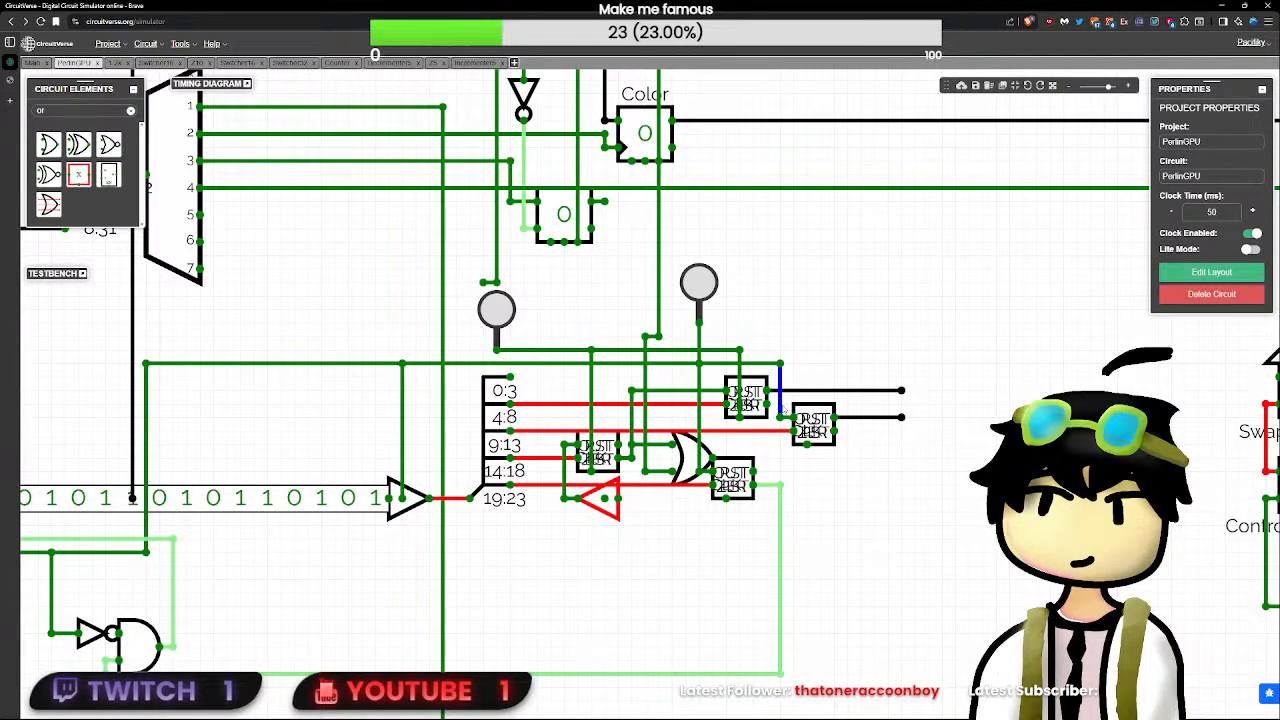
# - Pulse the second button to test the lower subcircuit with the OR gate's output wires removed
pyautogui.scroll(-3, 795, 400)
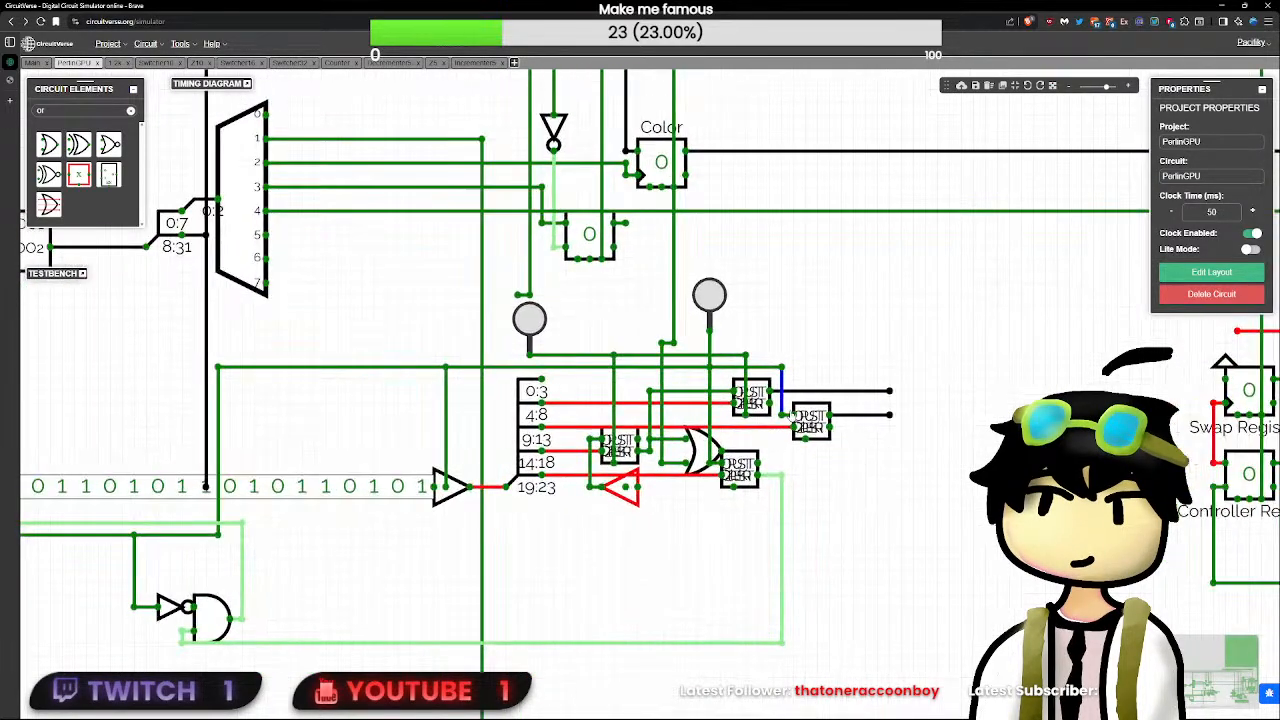
pyautogui.scroll(1, 805, 415)
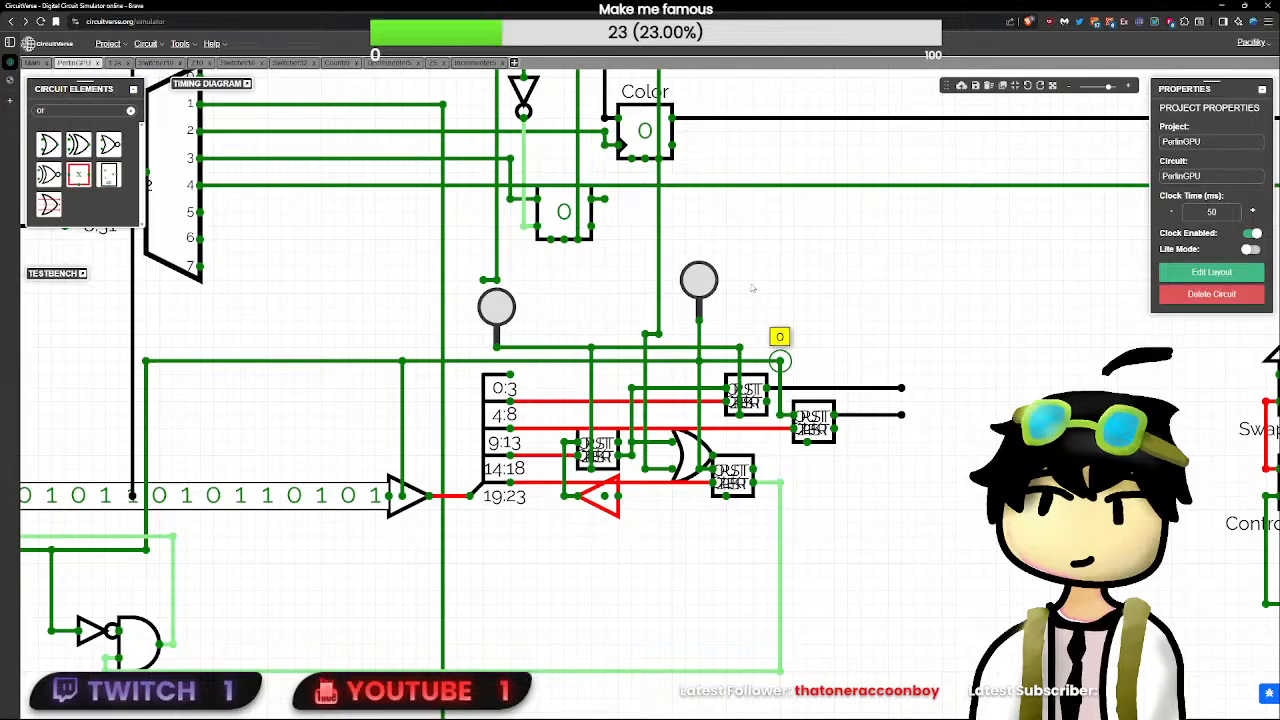
pyautogui.click(699, 280)
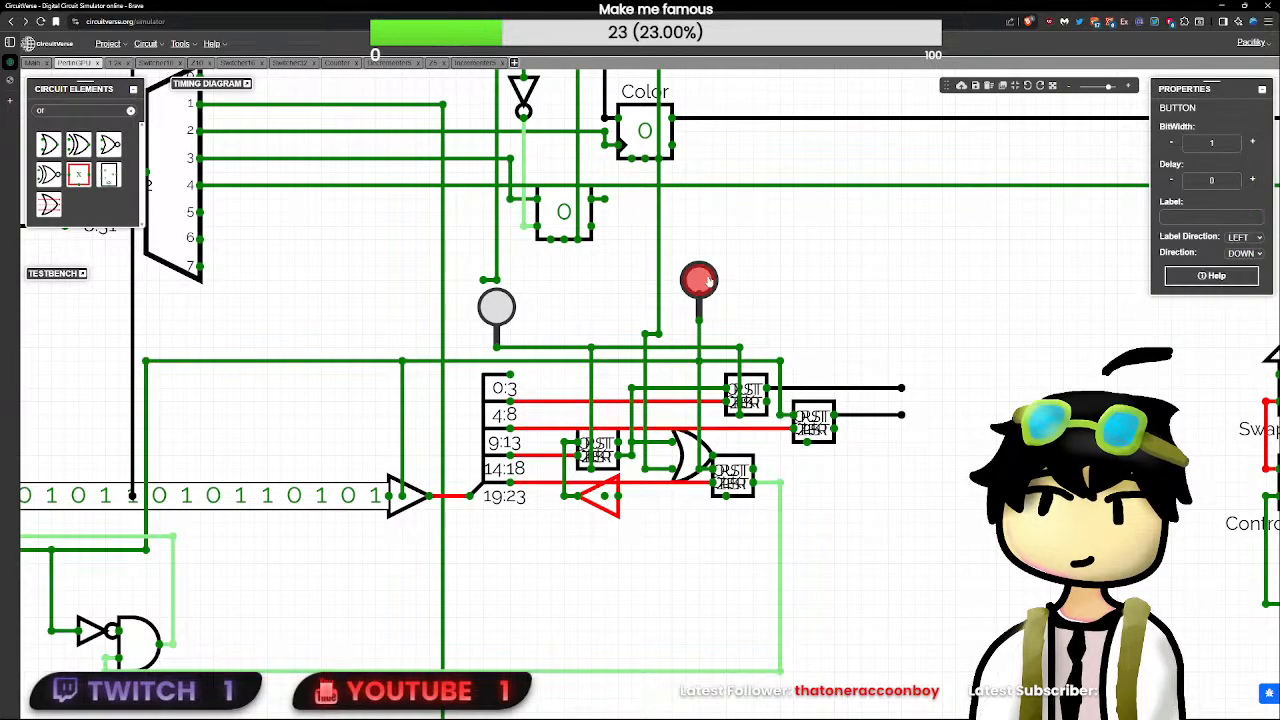
# - Delete the OR gate and wire the left subcircuit's lower output directly to the bottom inputs of the lower and rightmost subcircuits
pyautogui.click(674, 458)
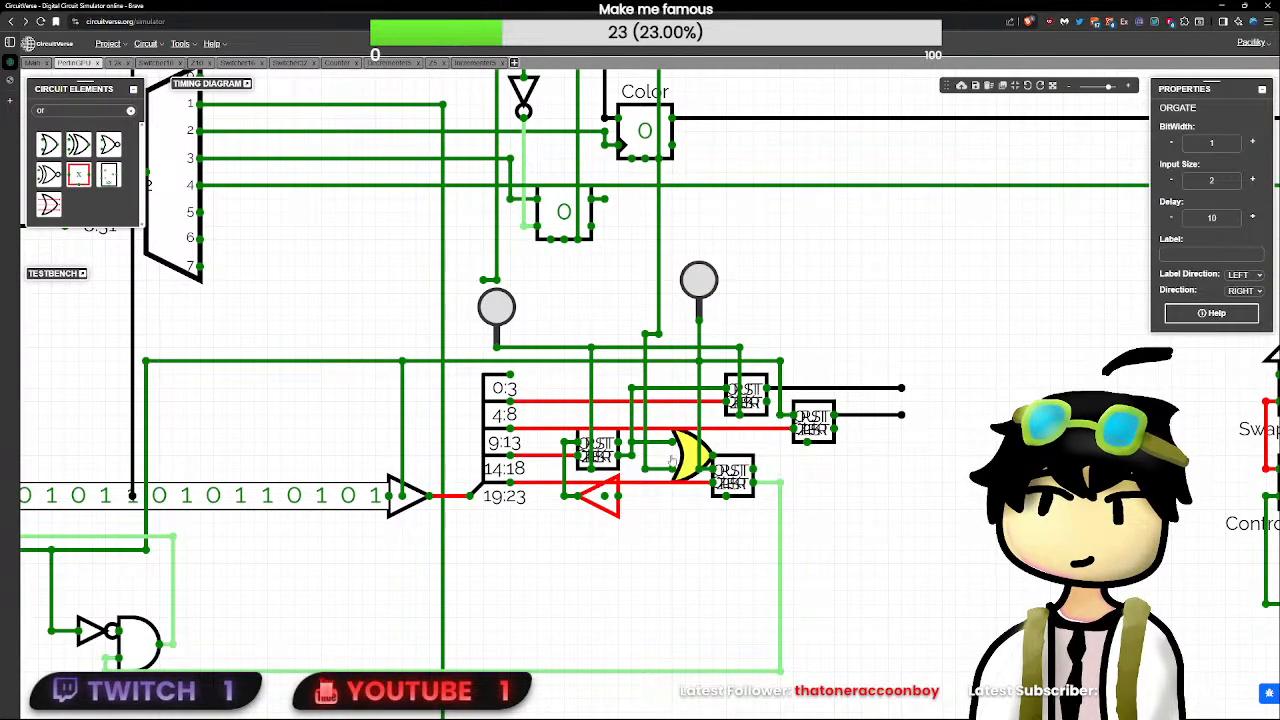
pyautogui.press('Delete')
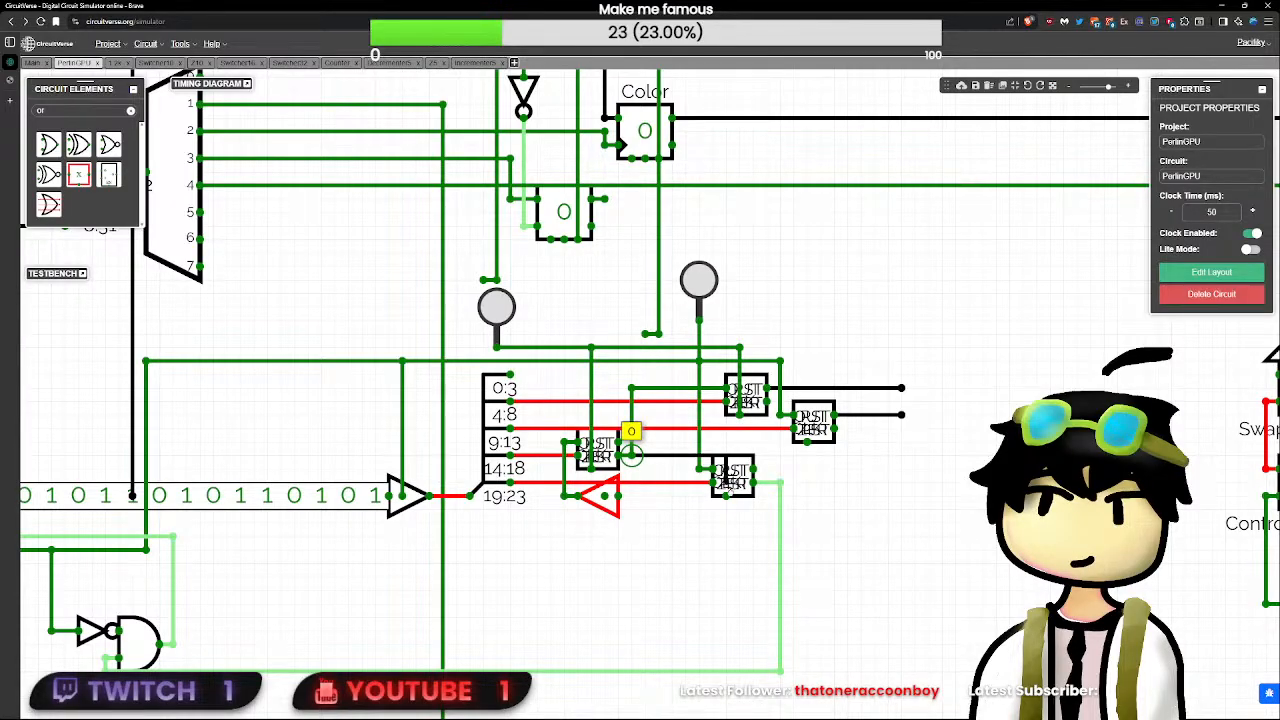
pyautogui.moveTo(727, 490); pyautogui.dragTo(807, 442)
pyautogui.click(811, 466)
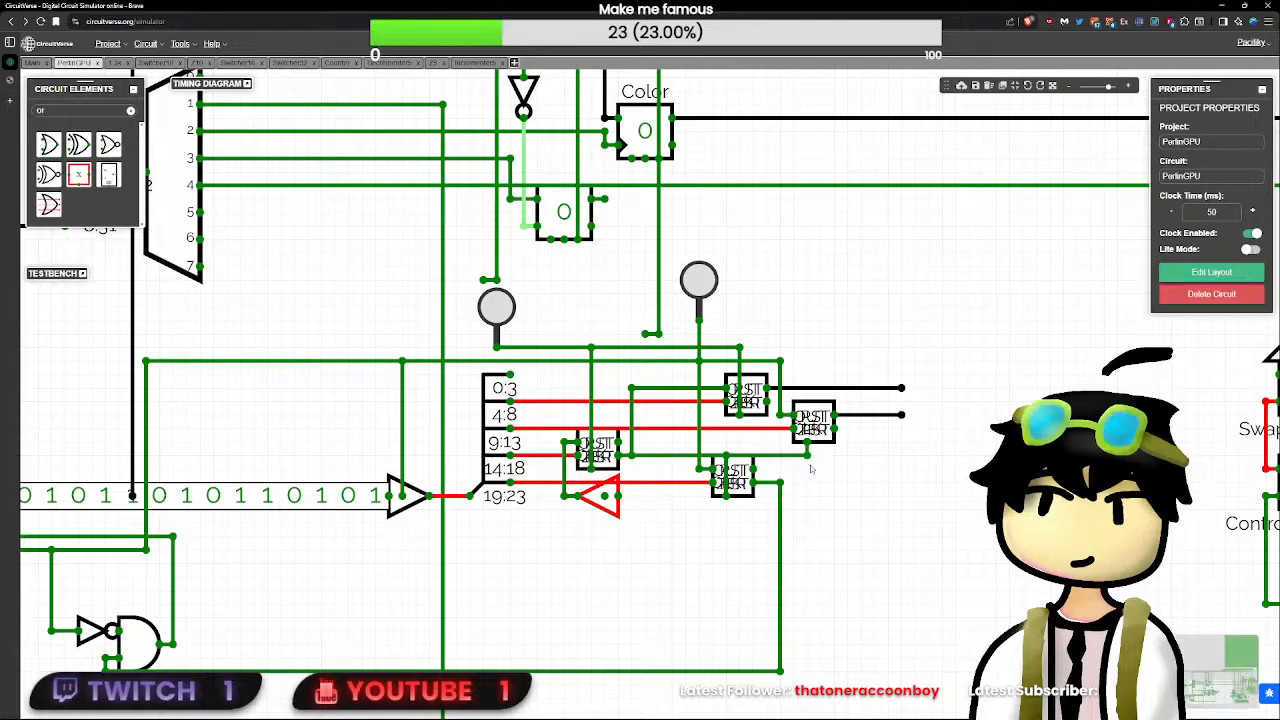
pyautogui.click(799, 456)
pyautogui.click(807, 456)
pyautogui.click(877, 509)
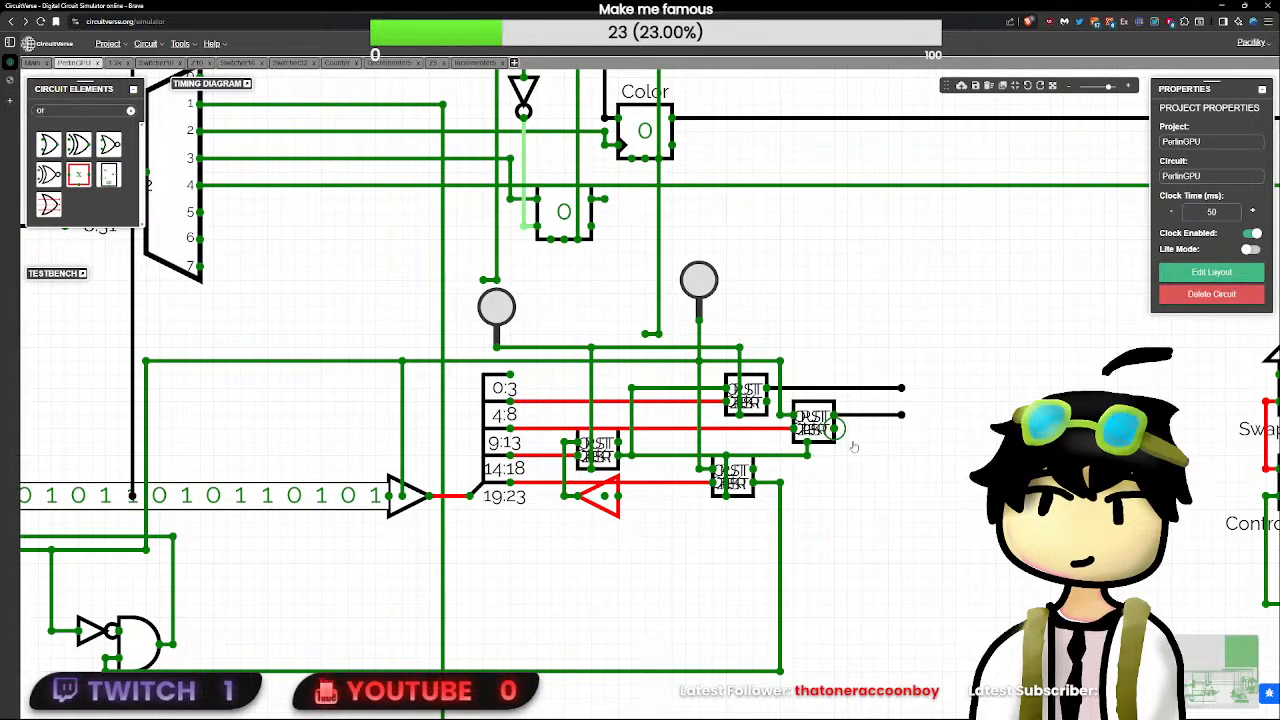
pyautogui.moveTo(941, 497); pyautogui.dragTo(890, 463)
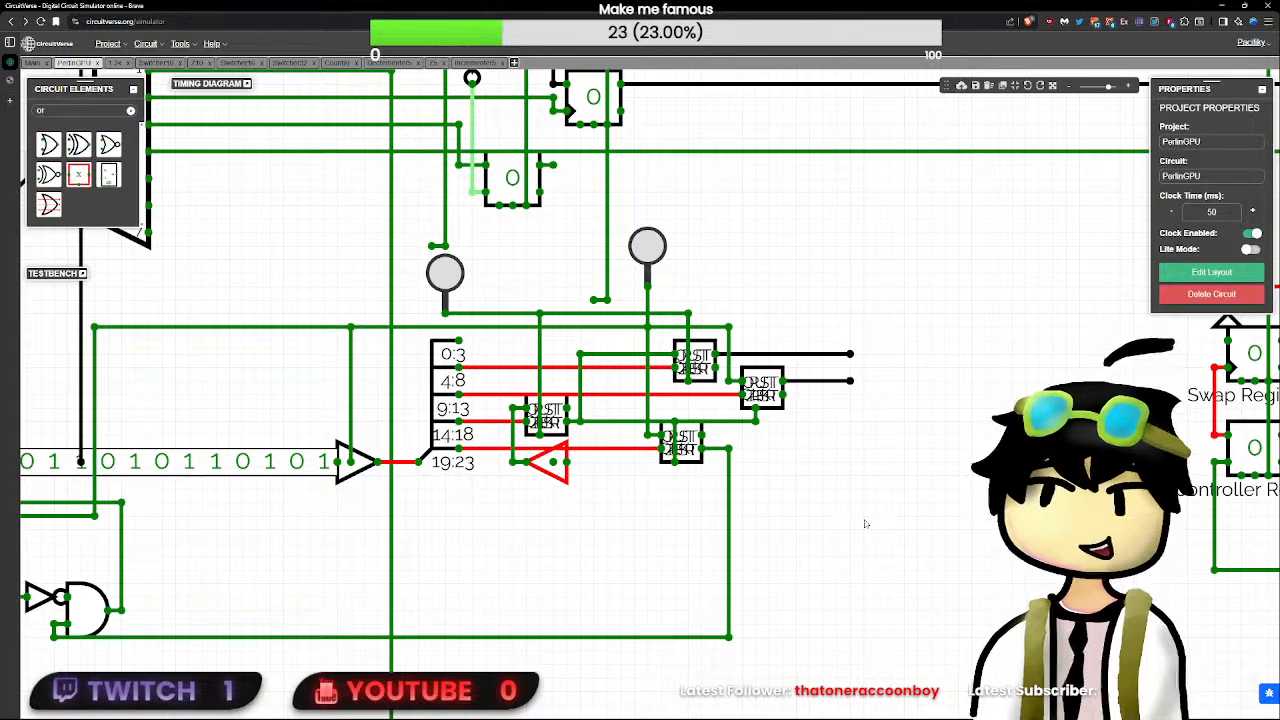
pyautogui.scroll(1, 866, 524)
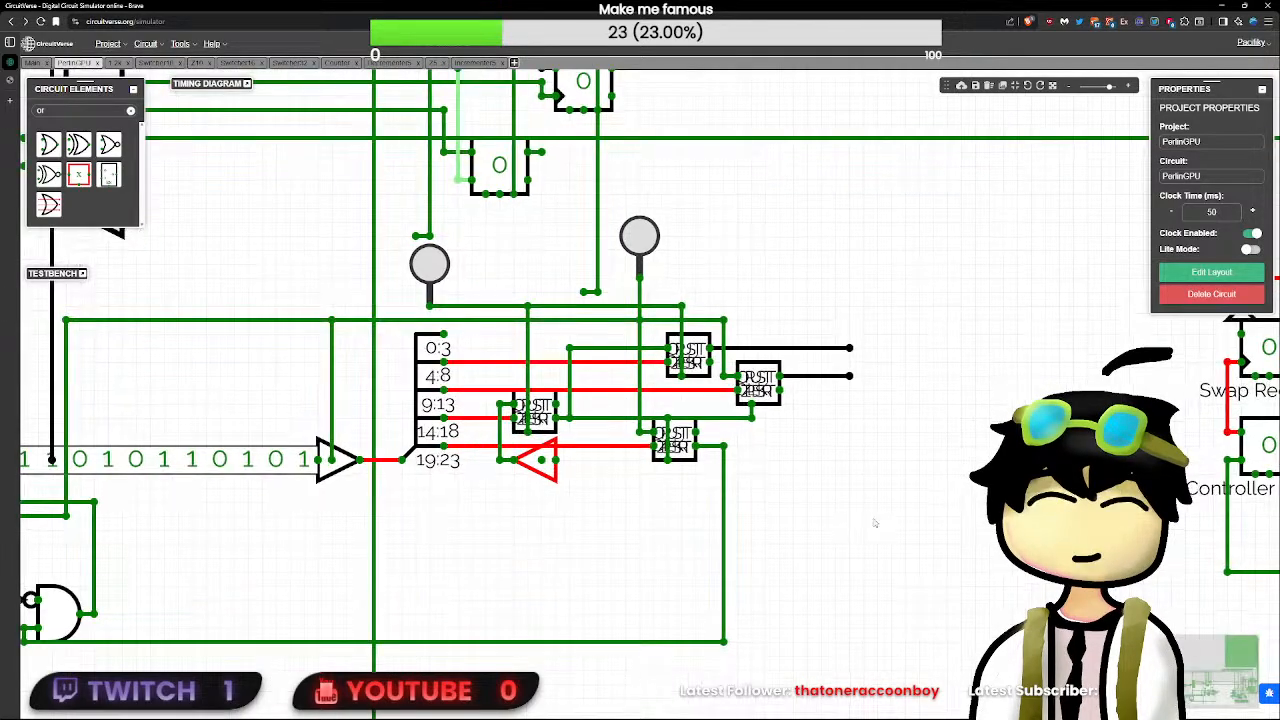
pyautogui.scroll(3, 825, 406)
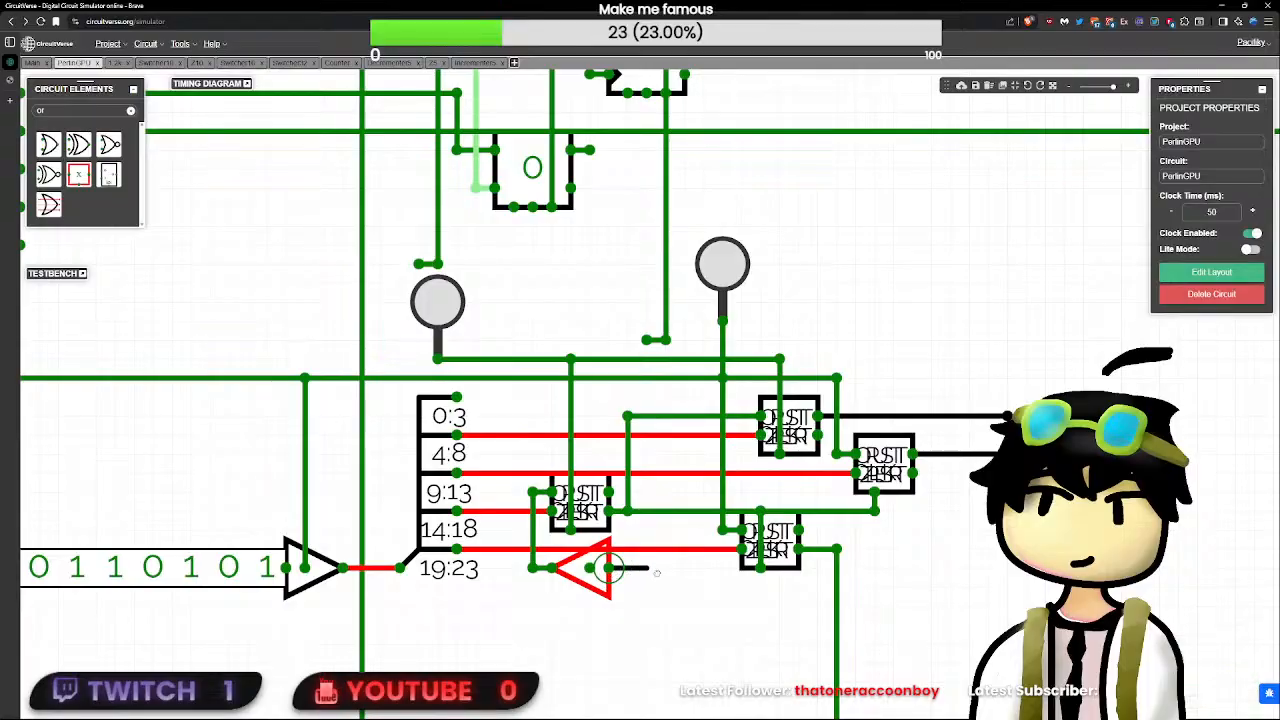
pyautogui.moveTo(610, 568); pyautogui.dragTo(655, 569)
pyautogui.click(665, 570)
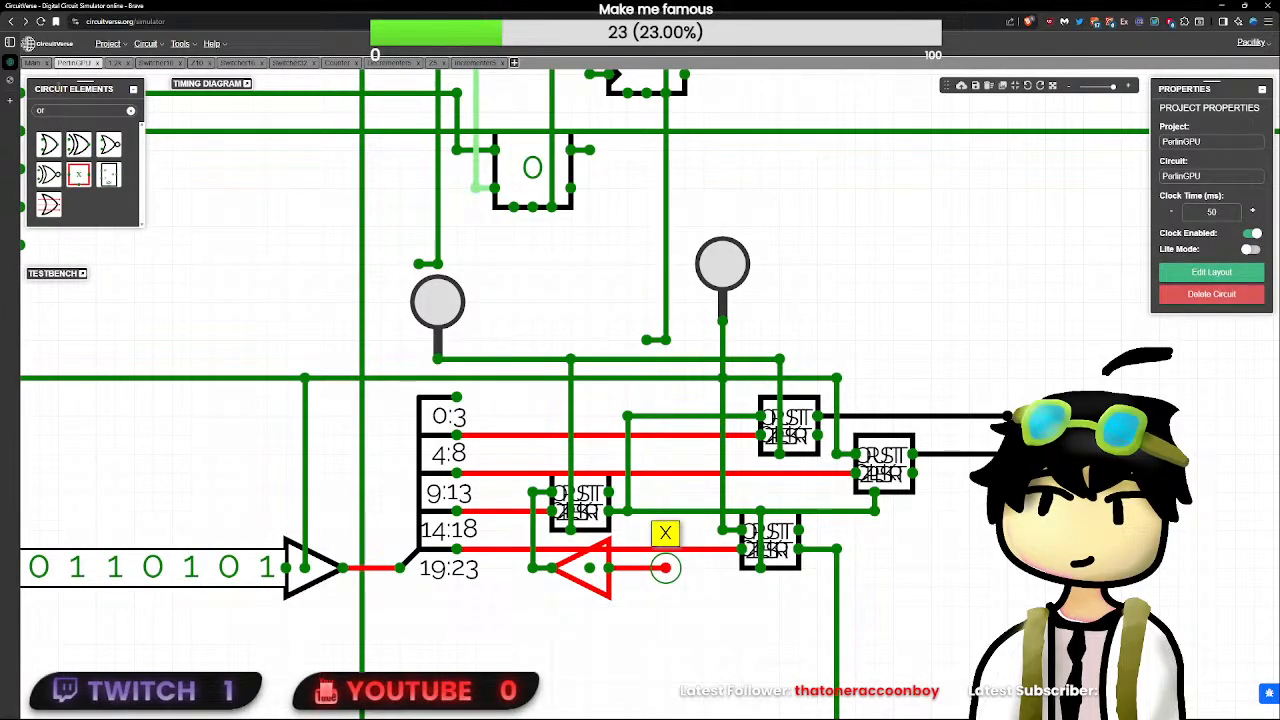
pyautogui.press('Delete')
# - Place a downward-facing OR gate between the subcircuits, move the buffer's input to its output, and wire its right input to the vertical line above
pyautogui.click(48, 144)
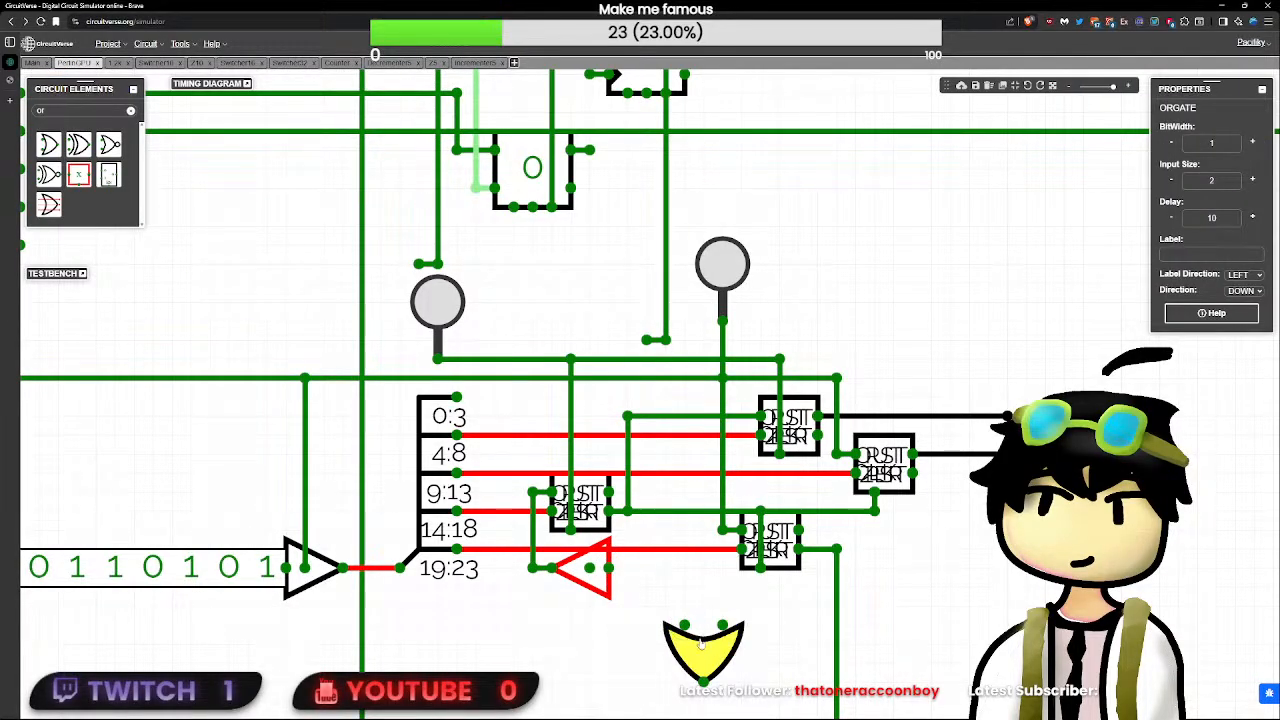
pyautogui.moveTo(702, 645); pyautogui.dragTo(640, 610)
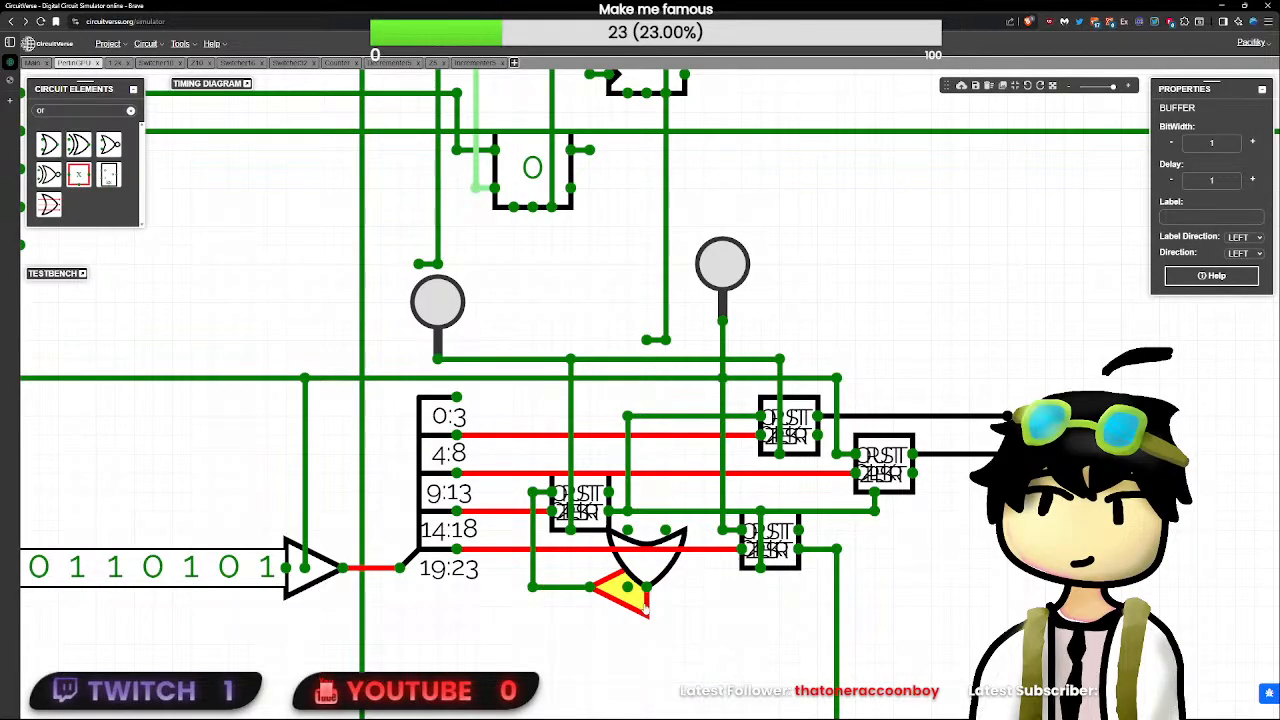
pyautogui.moveTo(628, 530)
pyautogui.mouseDown()
pyautogui.moveTo(666, 300)
pyautogui.moveTo(665, 342)
pyautogui.mouseUp()
# - Set the new OR gate's delay to 0
pyautogui.click(672, 575)
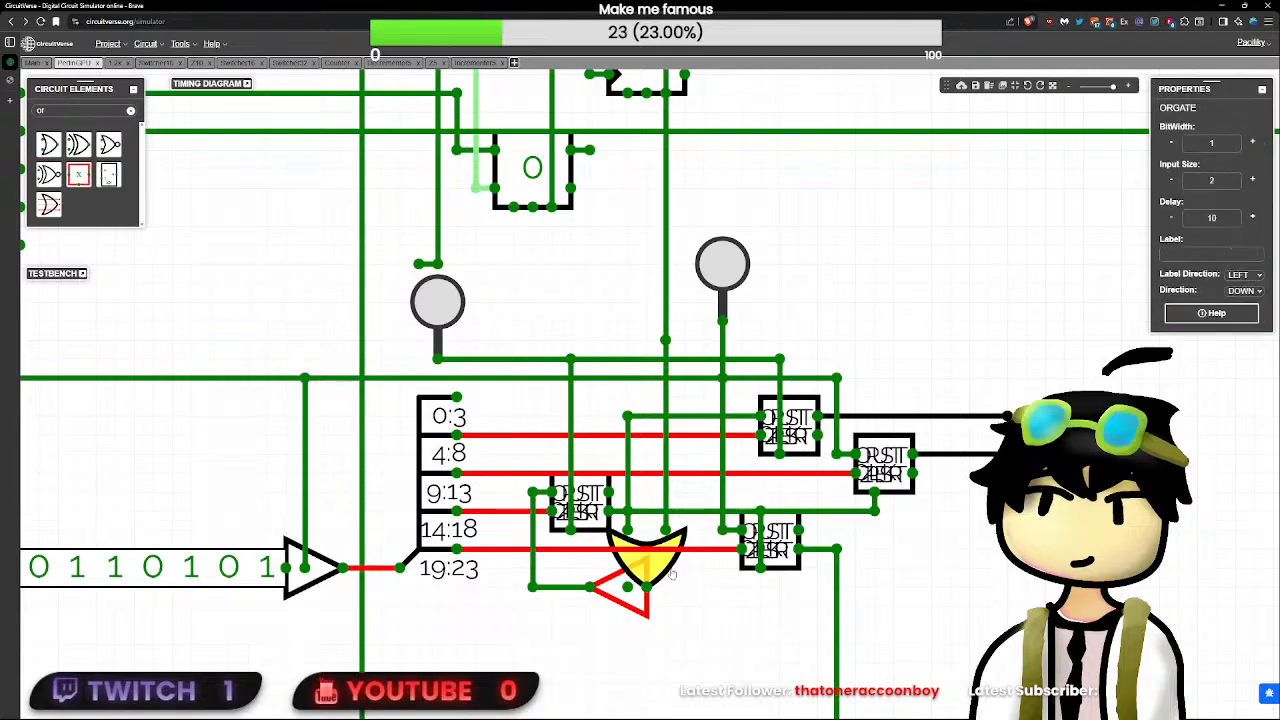
pyautogui.click(1223, 219)
pyautogui.press('BackSpace')
pyautogui.press('BackSpace')
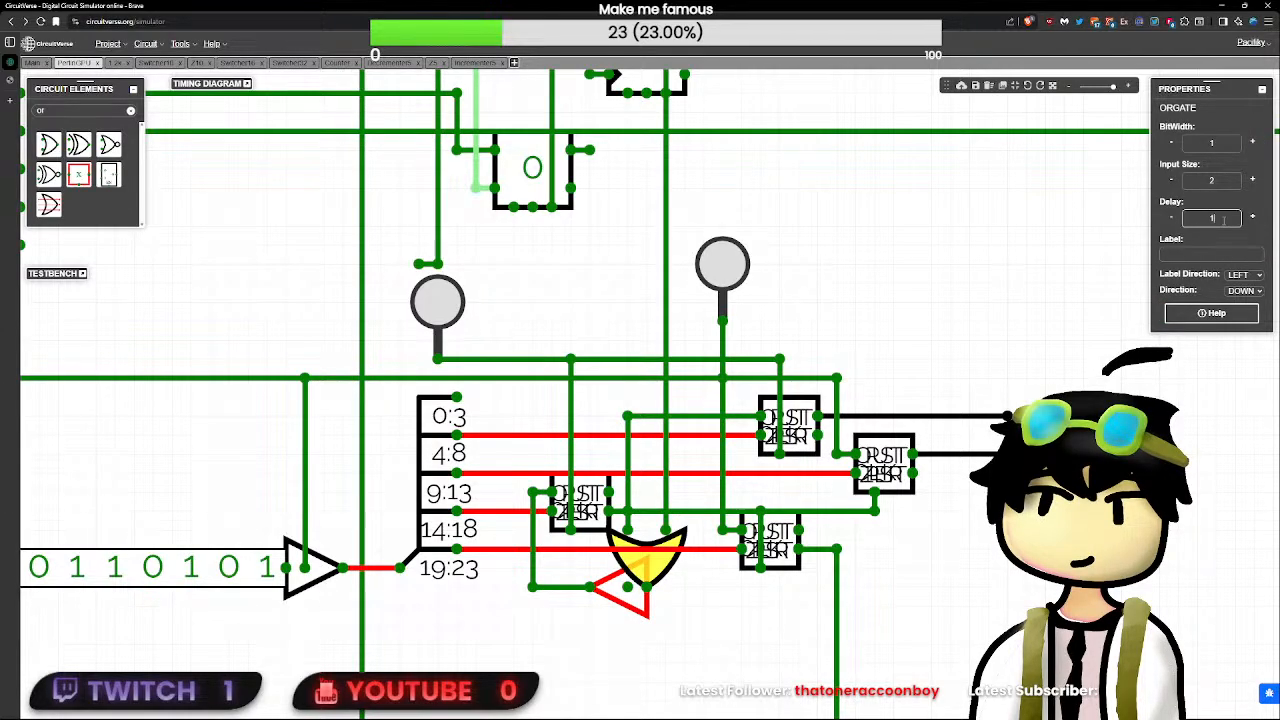
pyautogui.write('0')
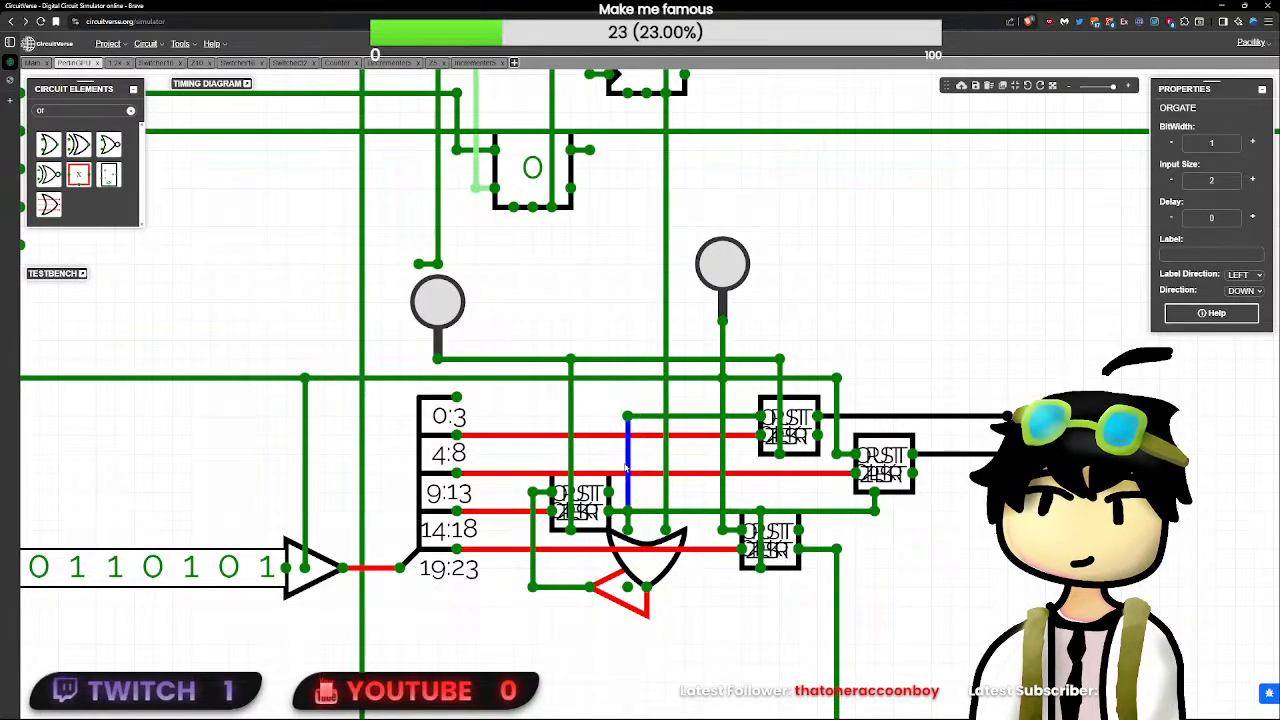
# - Replace the upper subcircuit's direct feed from the left subcircuit with a wire from the OR gate's output
pyautogui.click(675, 421)
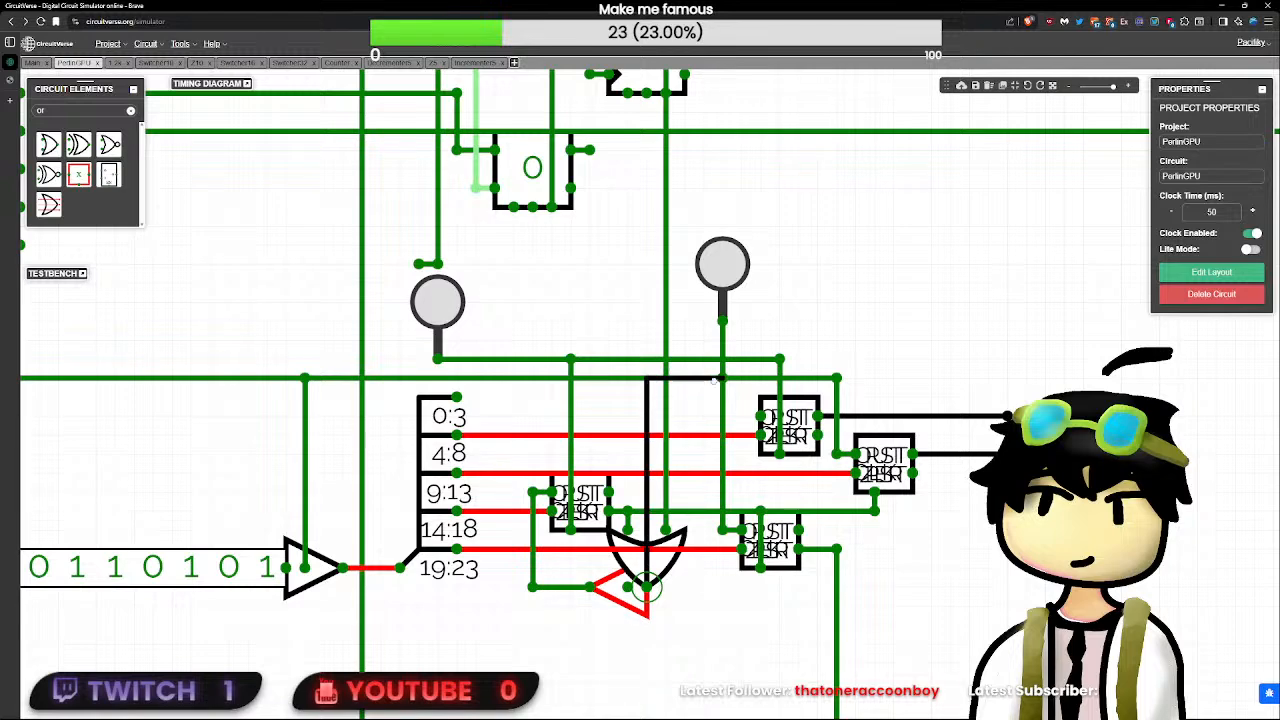
pyautogui.moveTo(742, 428); pyautogui.dragTo(739, 415)
pyautogui.moveTo(645, 585); pyautogui.dragTo(757, 418)
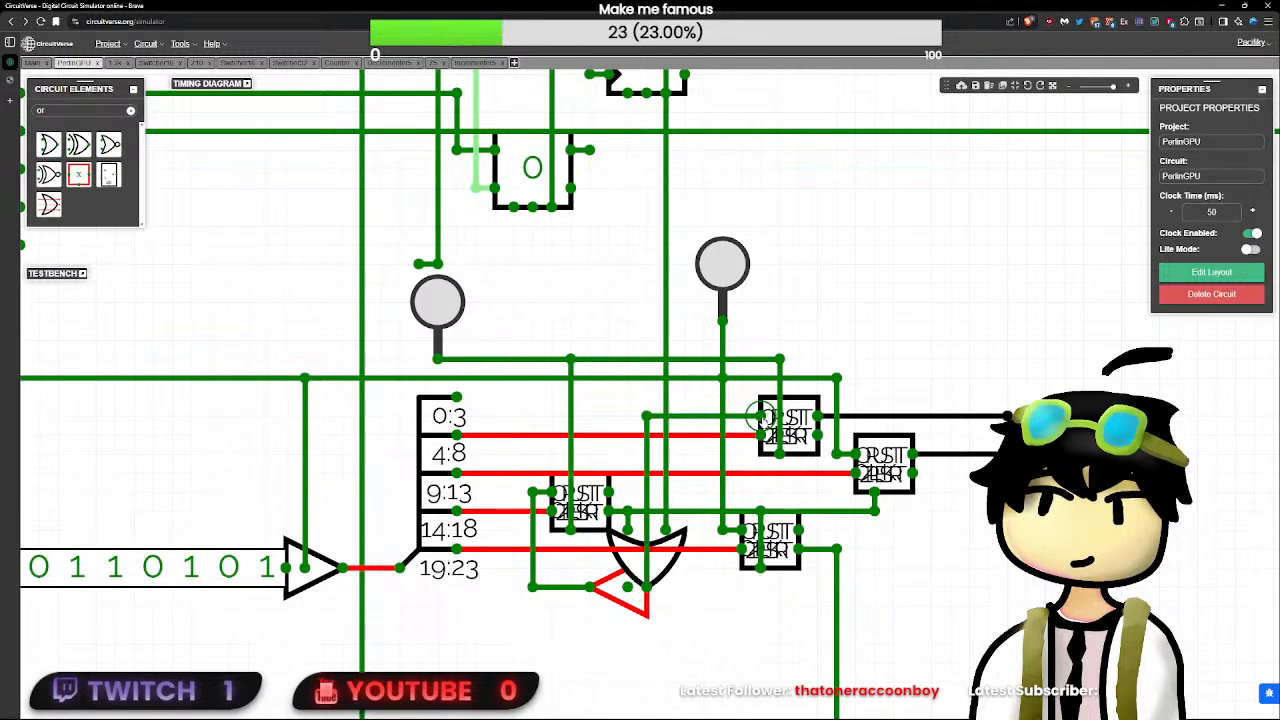
# - Toggle the RST input on and off to reset the circuit, and pulse the second button
pyautogui.click(656, 568)
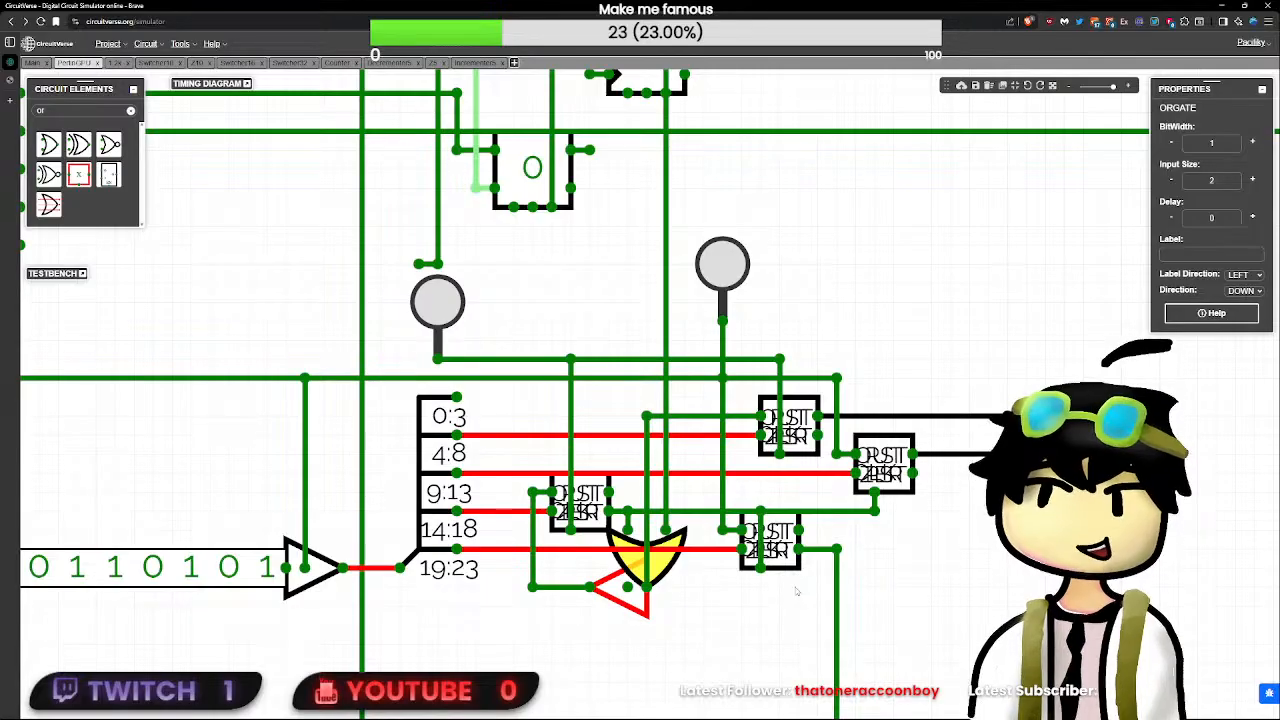
pyautogui.scroll(-1, 792, 590)
pyautogui.scroll(-5, 798, 603)
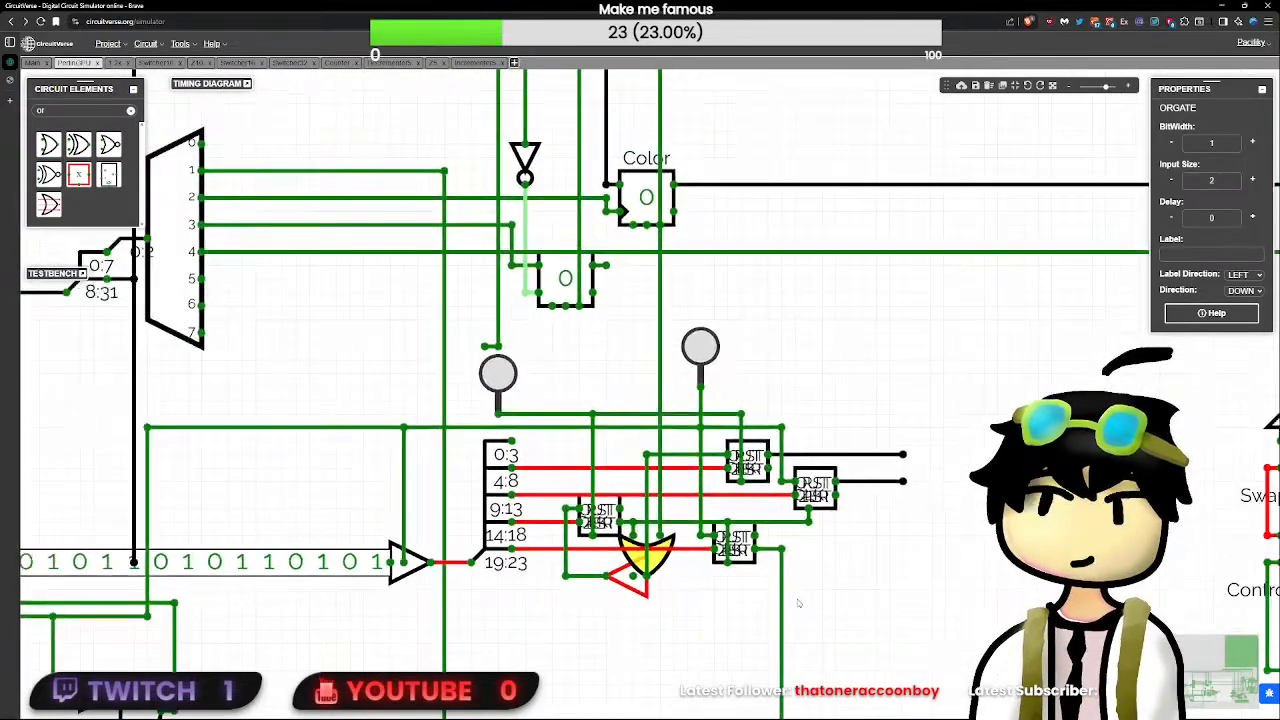
pyautogui.scroll(-2, 719, 591)
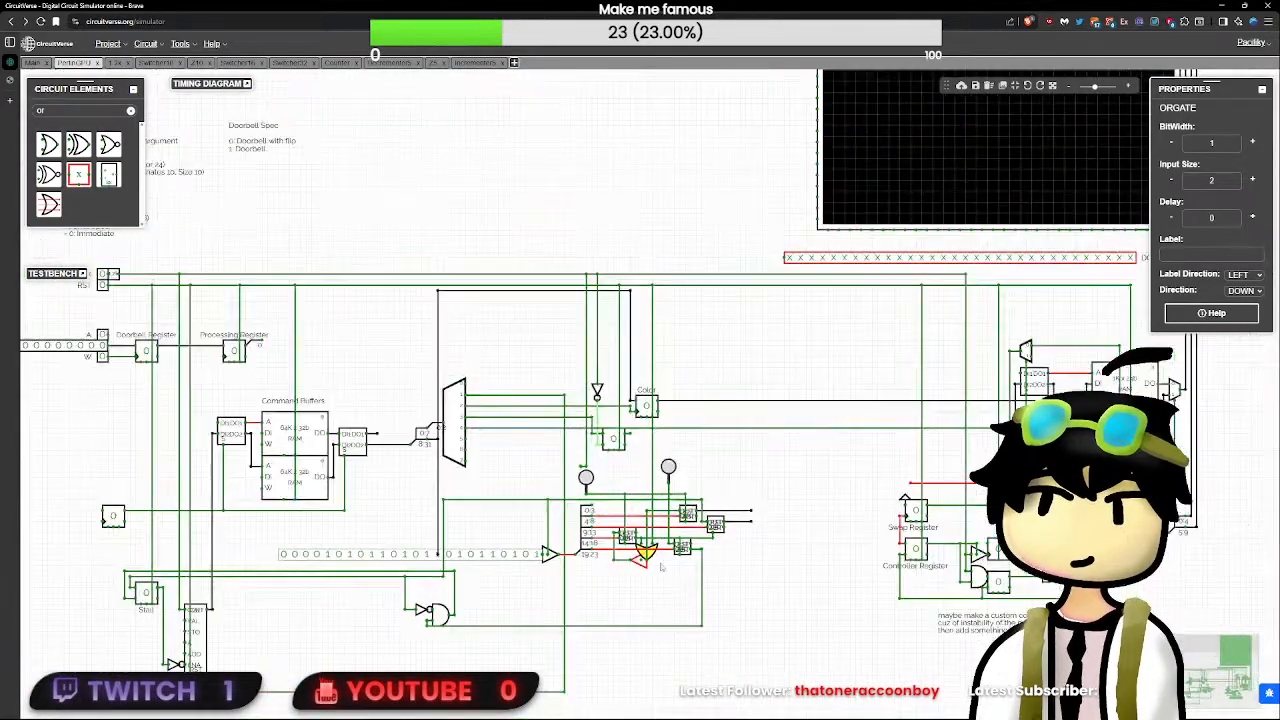
pyautogui.click(102, 285)
pyautogui.click(102, 285)
pyautogui.click(102, 285)
pyautogui.click(102, 285)
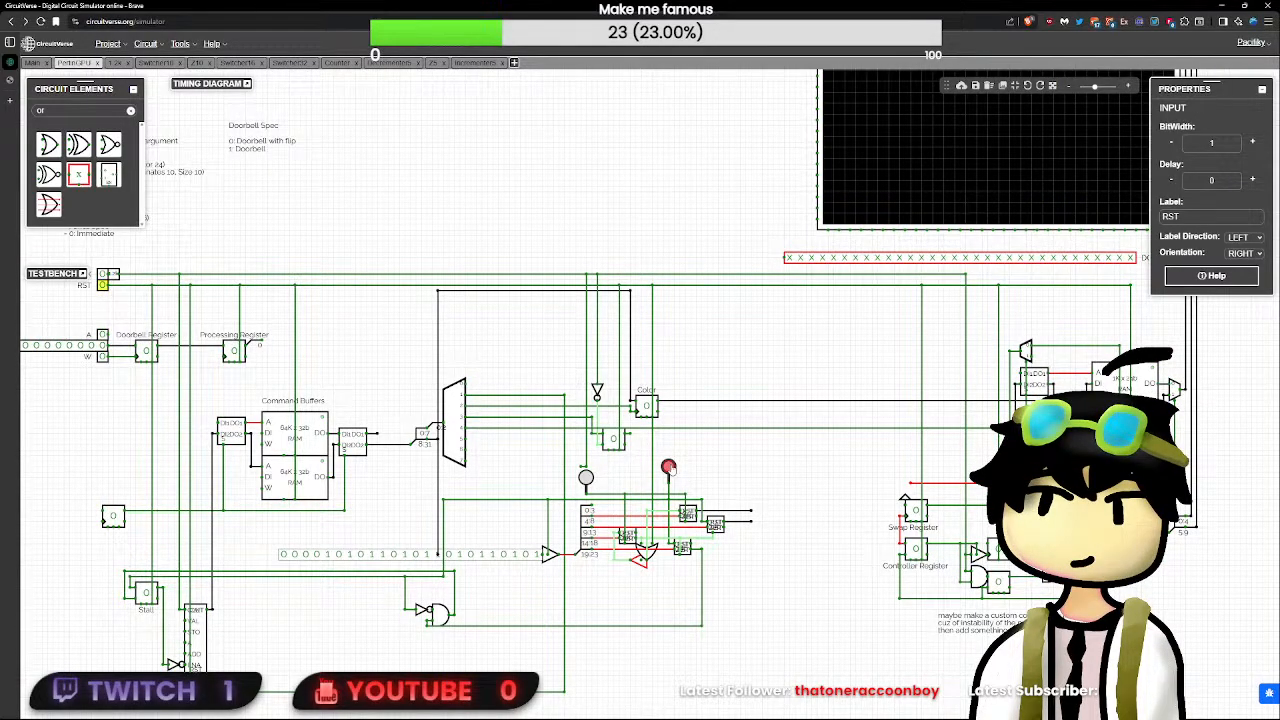
pyautogui.click(669, 468)
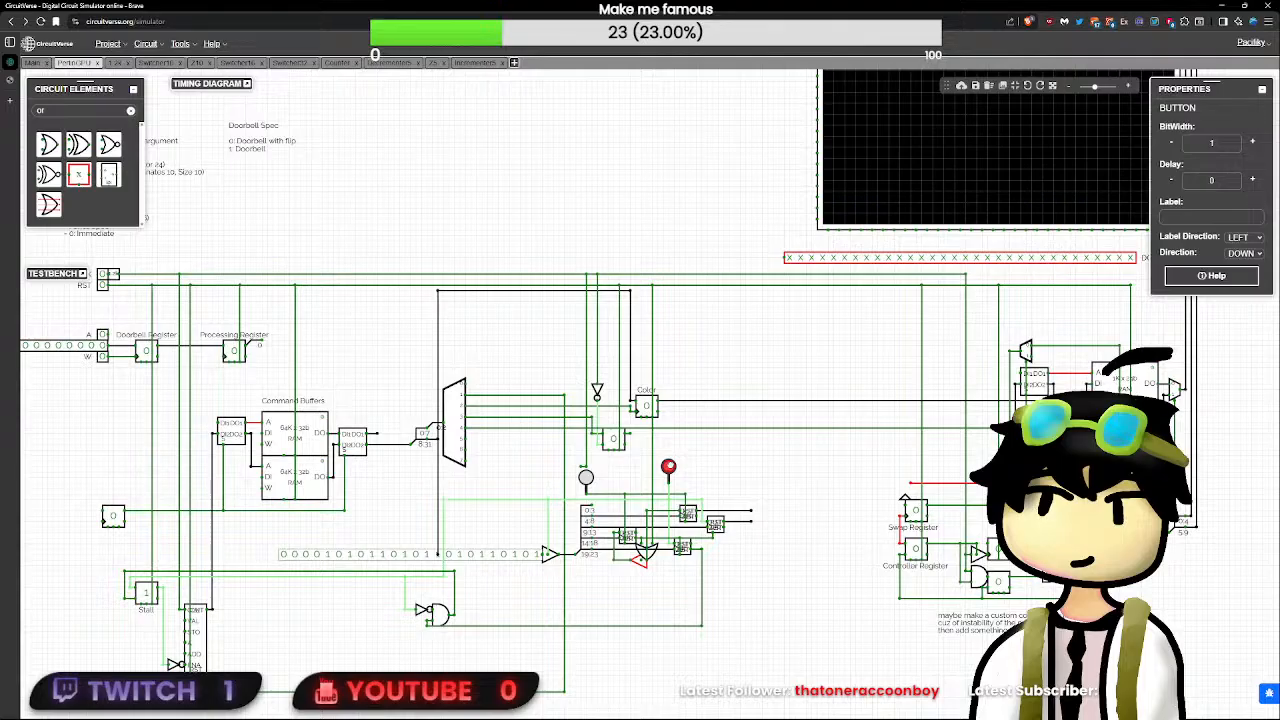
# - Pull a short wire from the lower subcircuit's upper output to read its value
pyautogui.scroll(2, 783, 573)
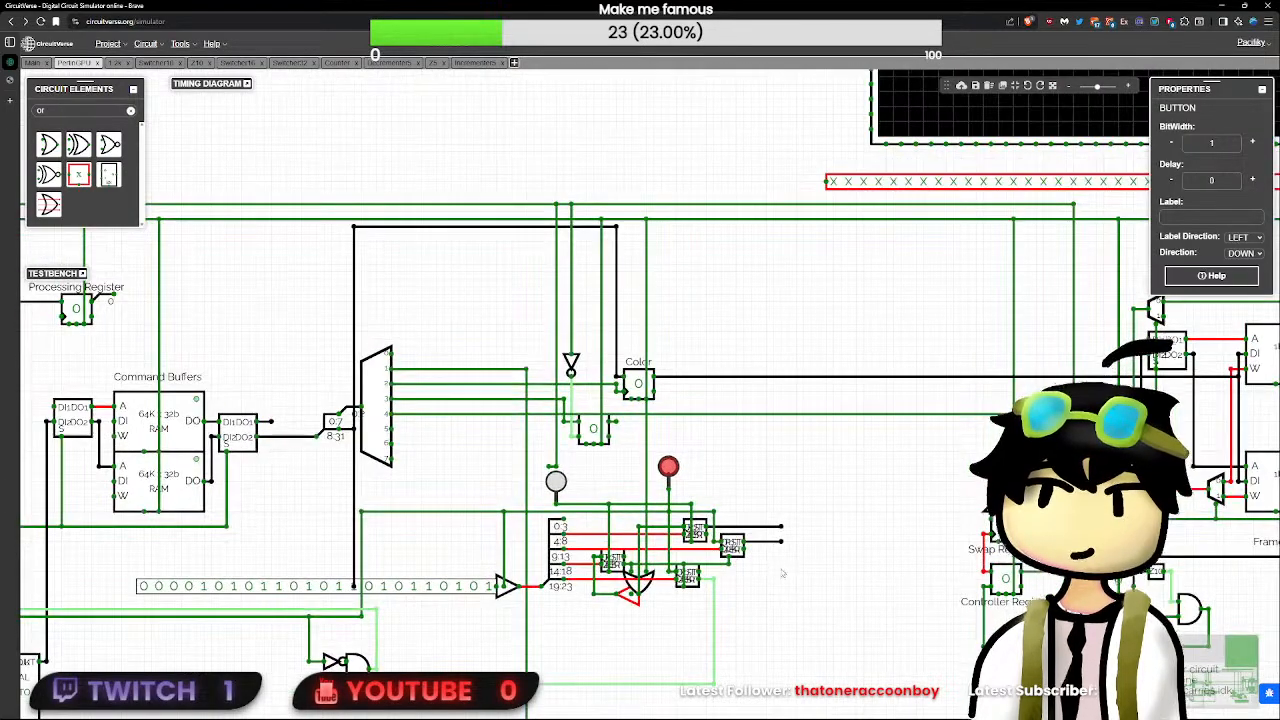
pyautogui.click(713, 586)
pyautogui.scroll(3, 712, 578)
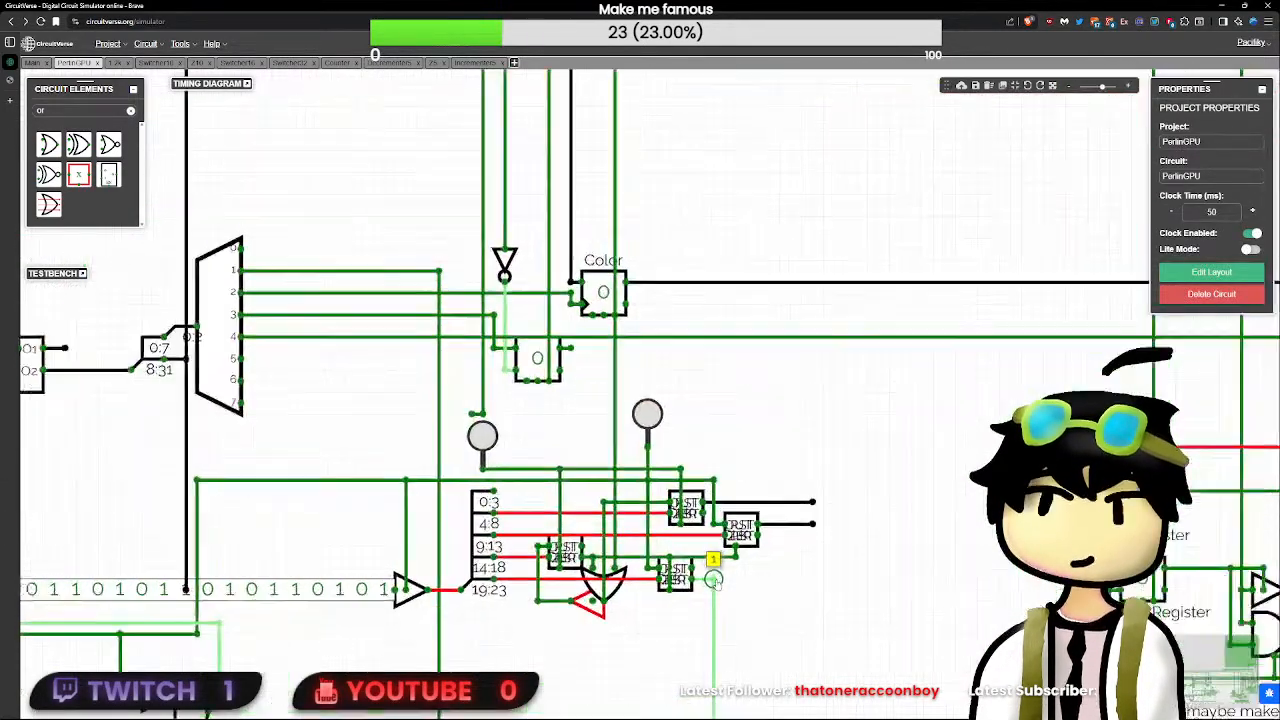
pyautogui.moveTo(690, 567); pyautogui.dragTo(726, 567)
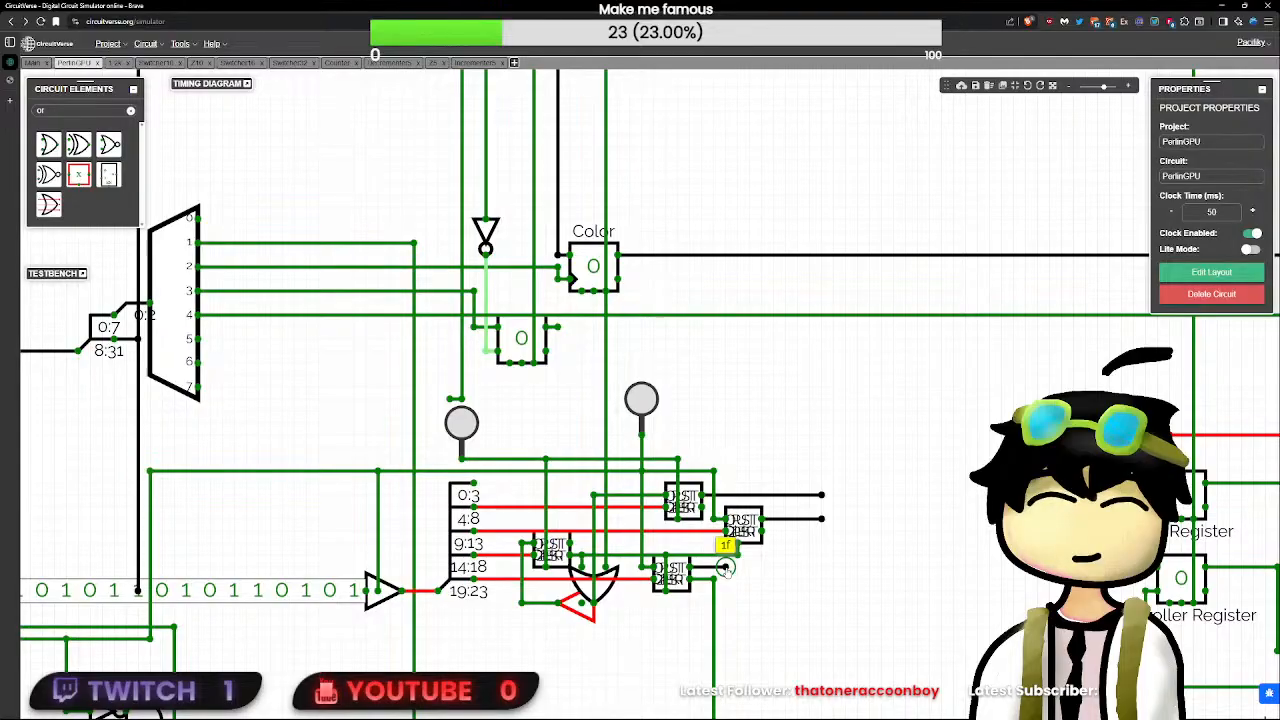
# - Pulse the second button again and check the signal on the lower subcircuit's lower output
pyautogui.scroll(-5, 743, 573)
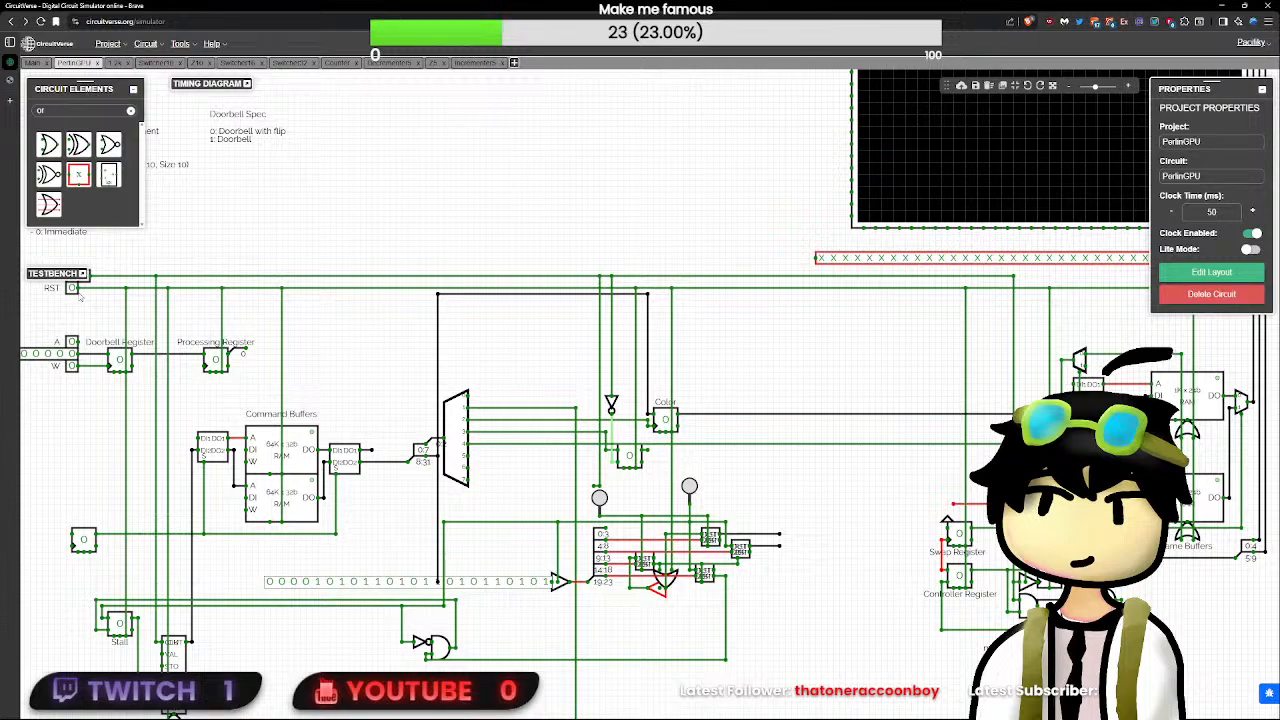
pyautogui.click(689, 486)
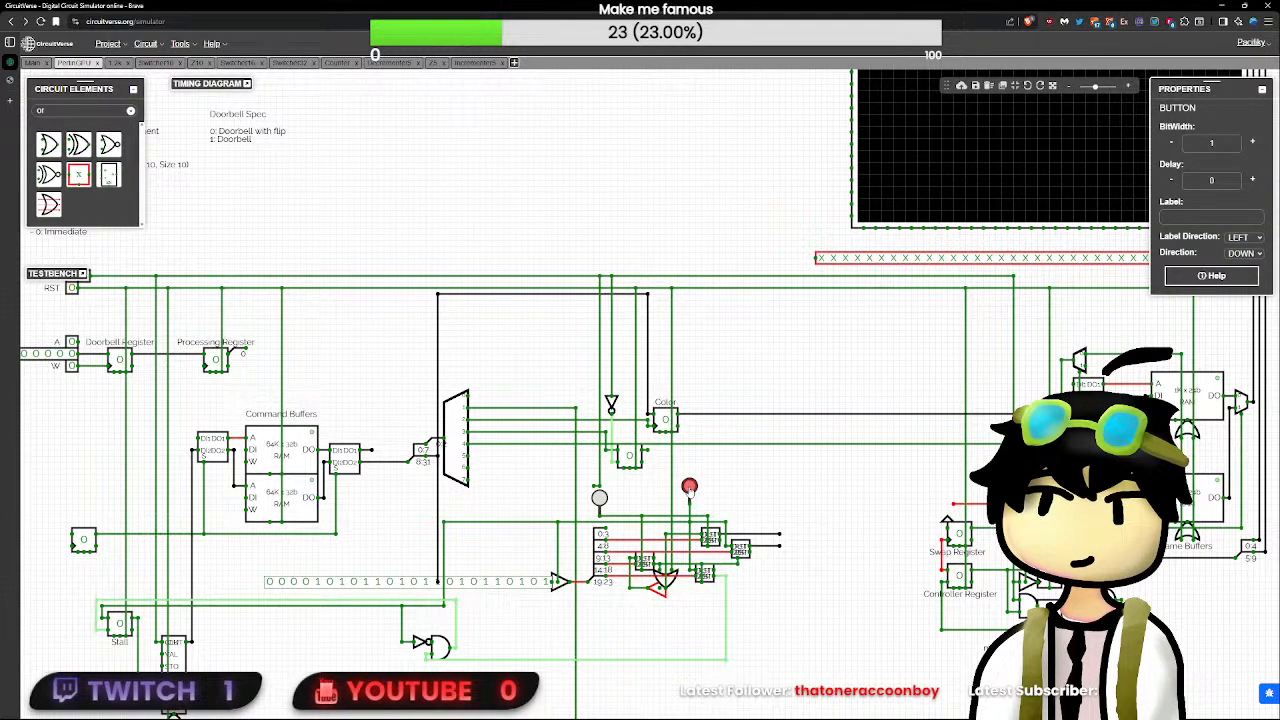
pyautogui.click(733, 578)
pyautogui.scroll(5, 728, 580)
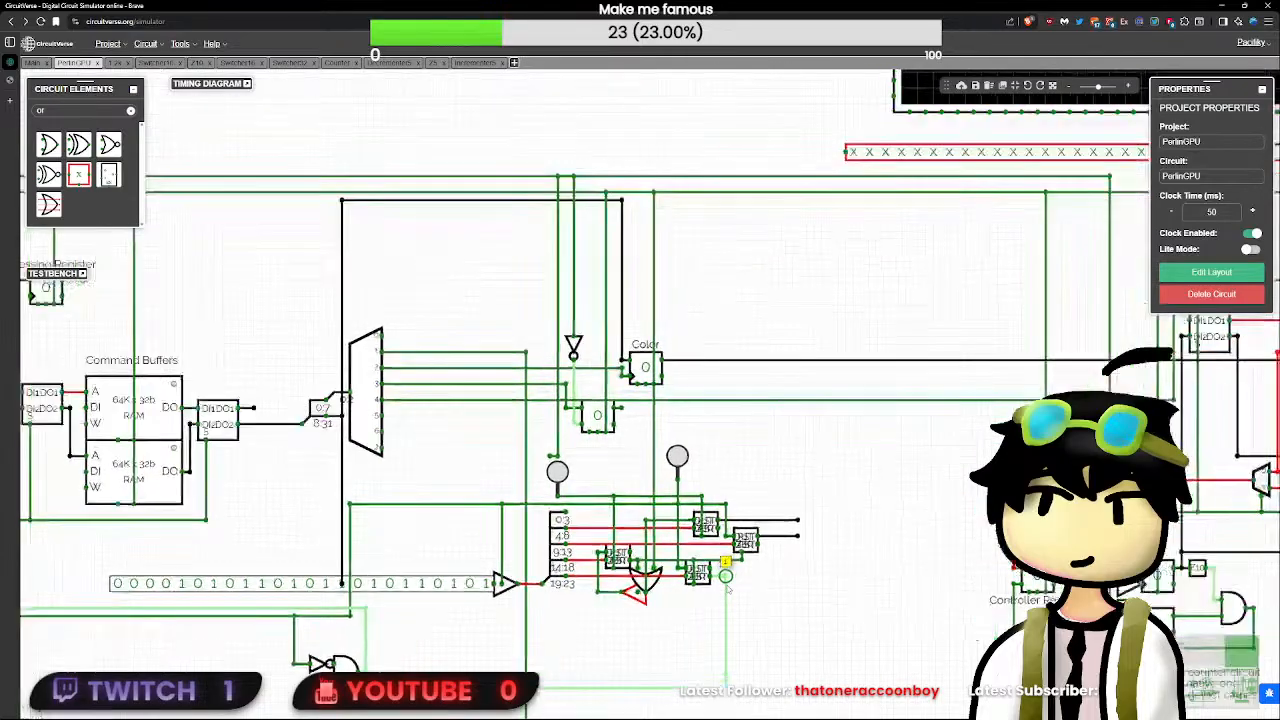
pyautogui.scroll(2, 727, 585)
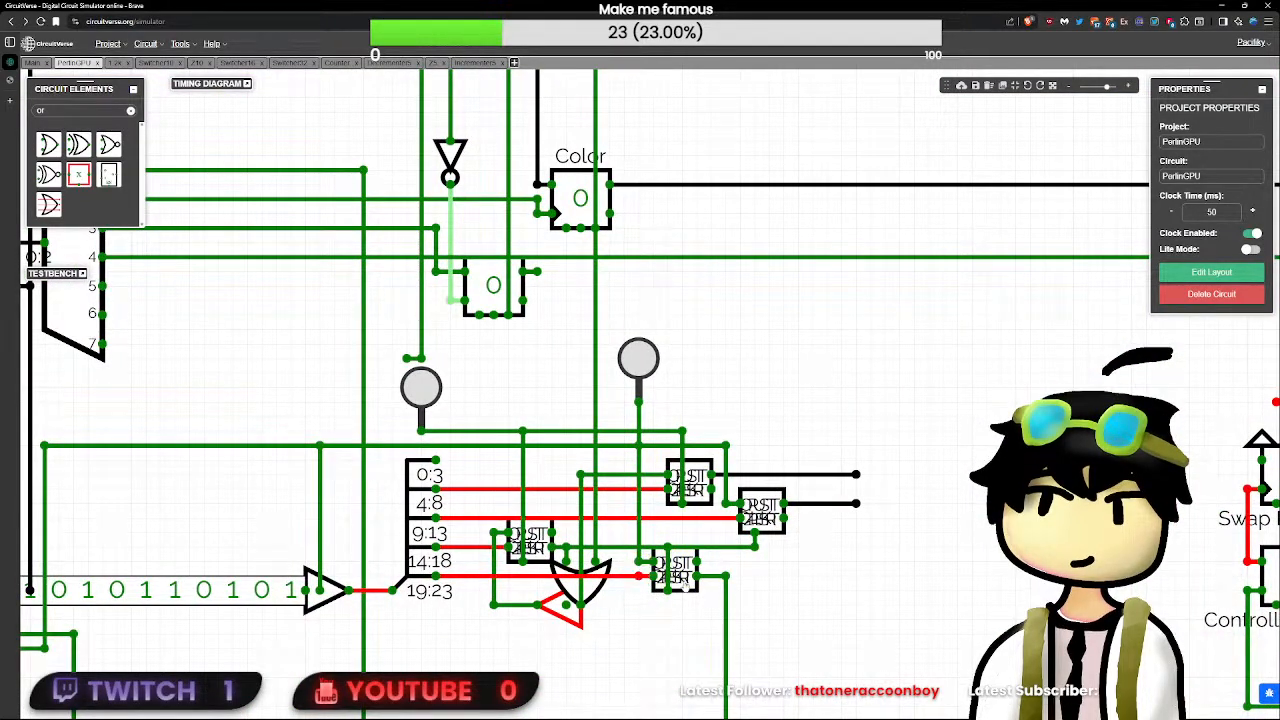
# - Pull a short wire from the lower subcircuit's upper output to read its value, deleting and redrawing it for each new reading
pyautogui.moveTo(728, 577); pyautogui.dragTo(756, 563)
pyautogui.moveTo(761, 570); pyautogui.dragTo(825, 562)
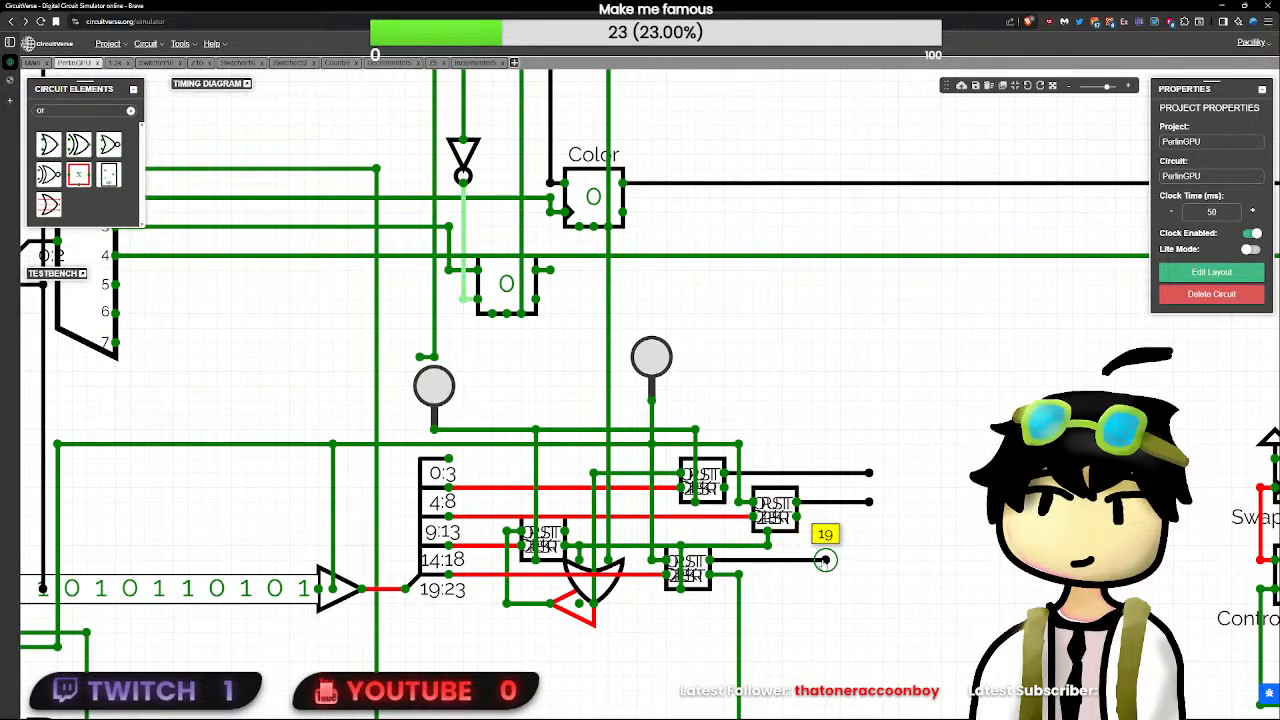
pyautogui.press('Delete')
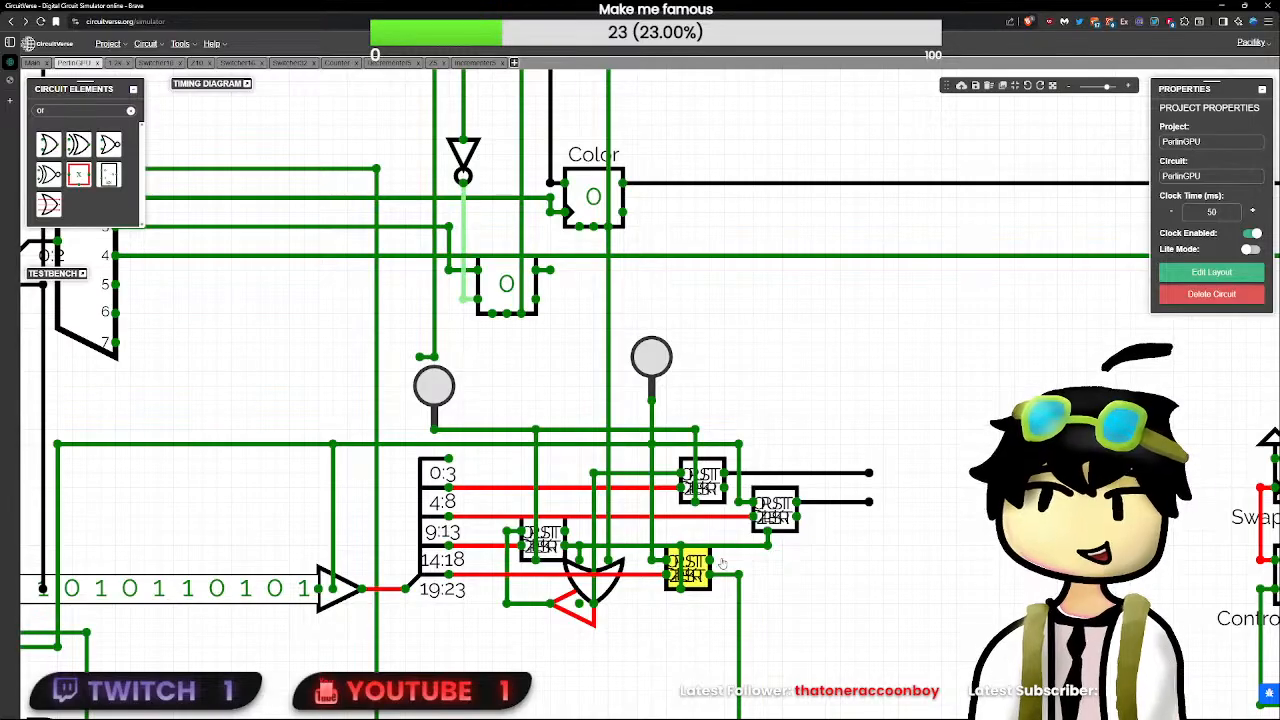
pyautogui.moveTo(712, 562); pyautogui.dragTo(752, 562)
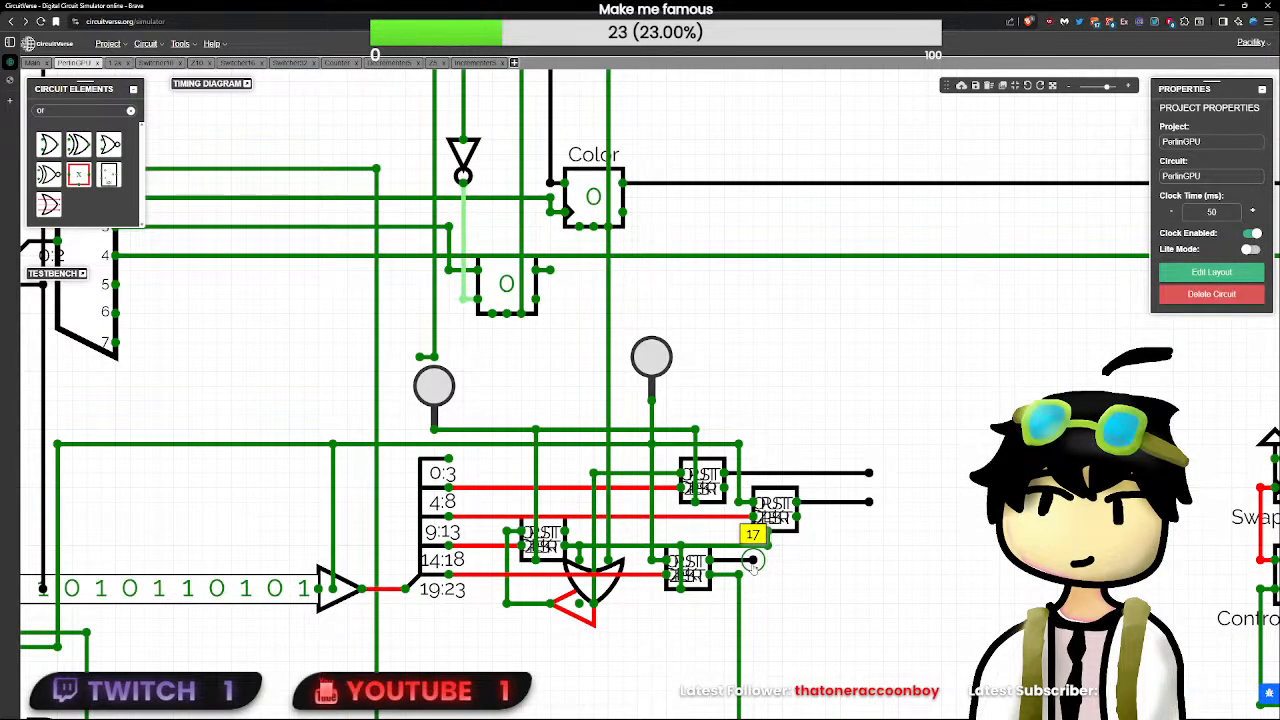
pyautogui.press('Delete')
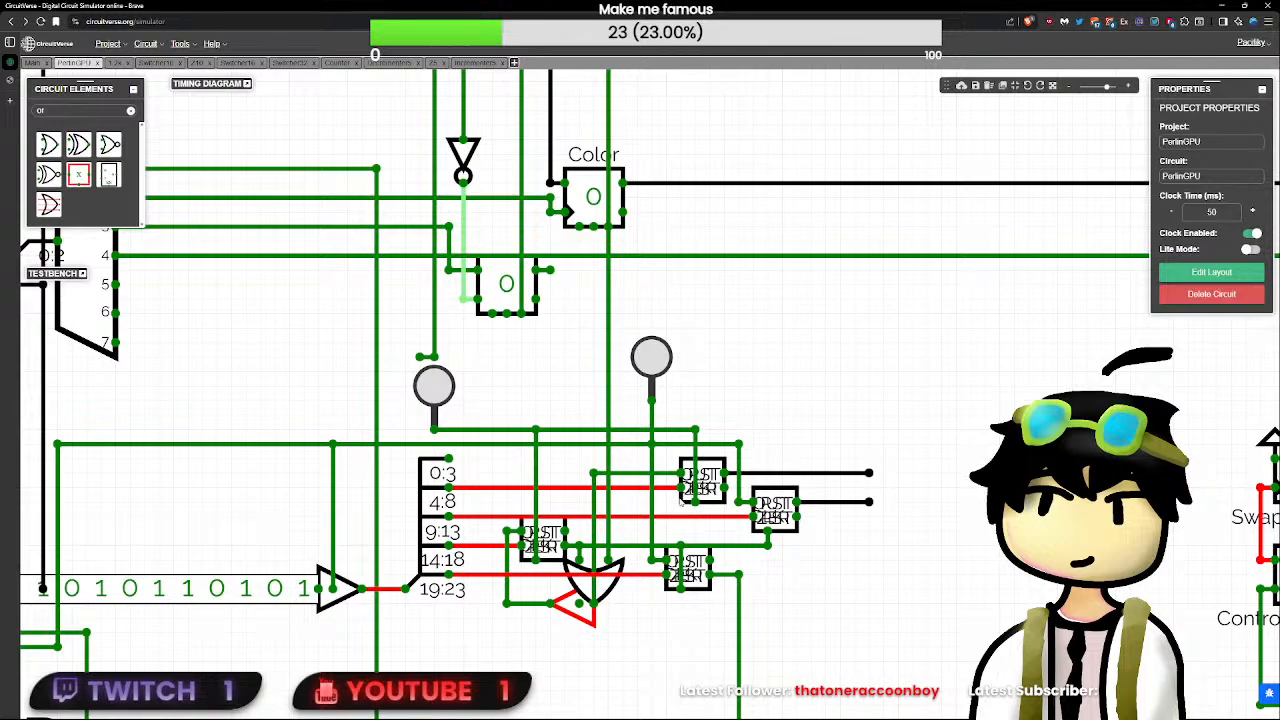
pyautogui.moveTo(712, 561); pyautogui.dragTo(782, 564)
# - Reset the circuit through the RST input, then pulse the second button and read the lower subcircuit's upper output
pyautogui.scroll(-3, 442, 435)
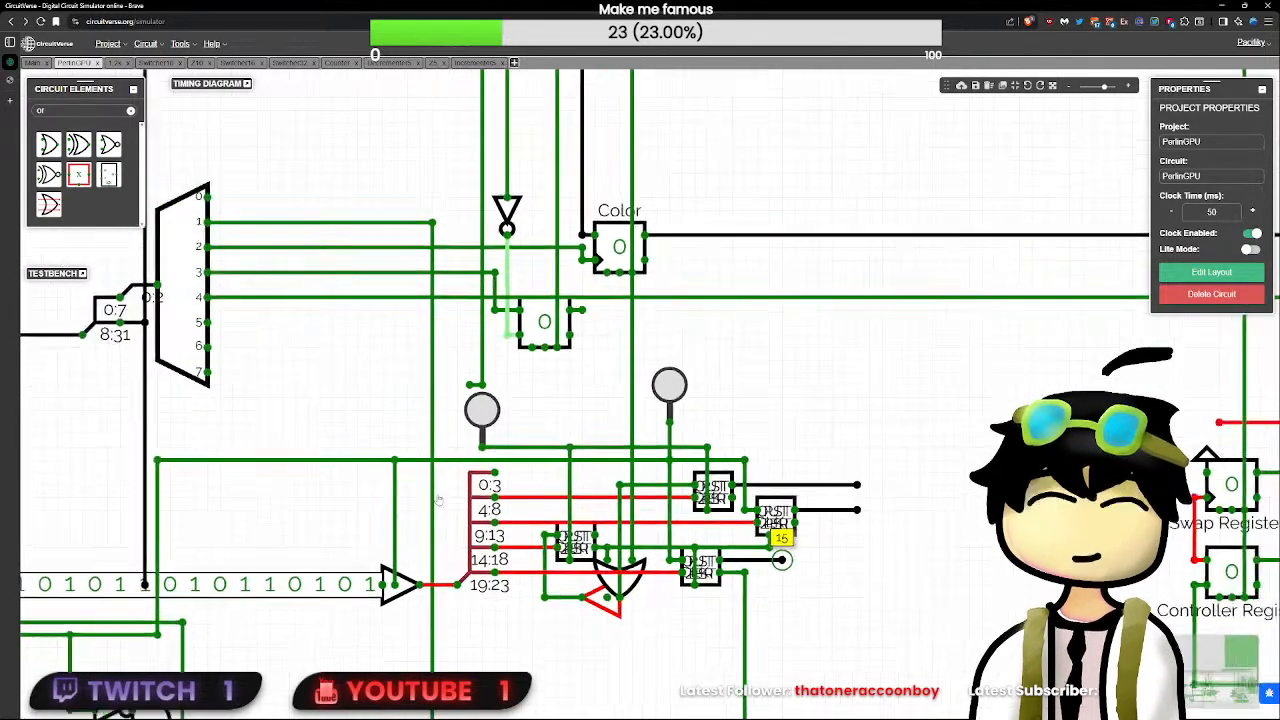
pyautogui.scroll(-5, 481, 450)
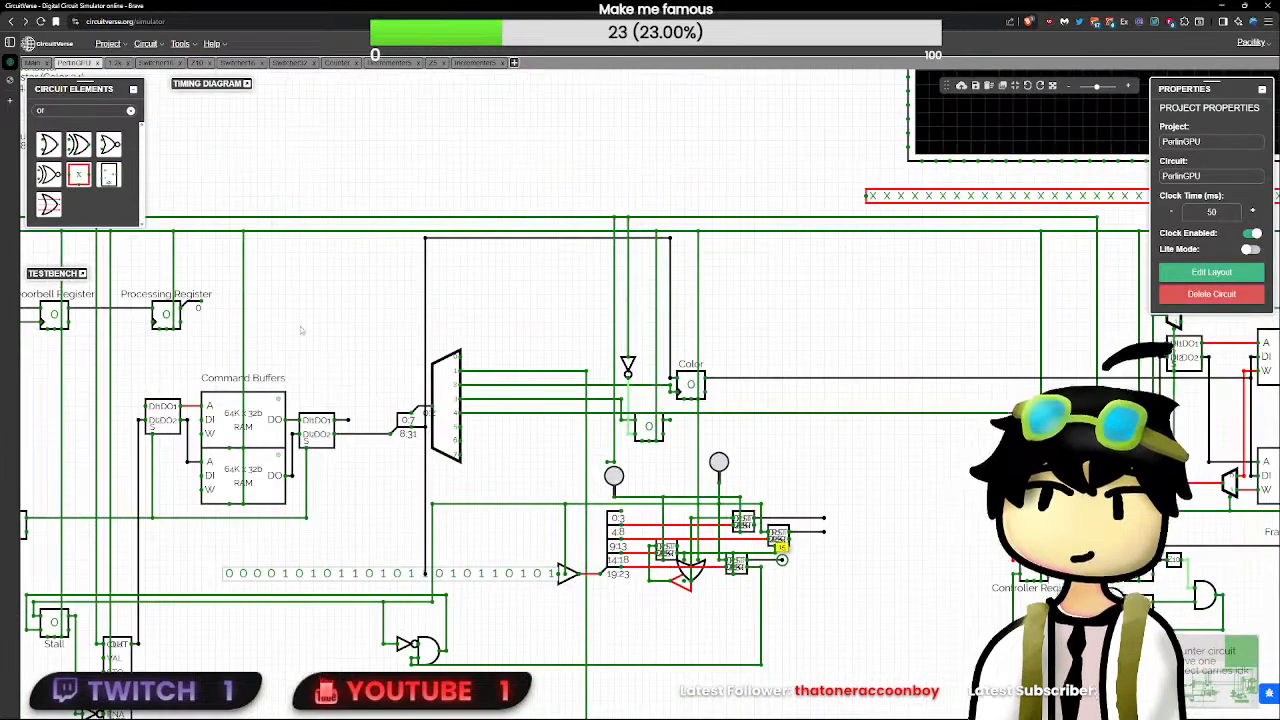
pyautogui.click(222, 324)
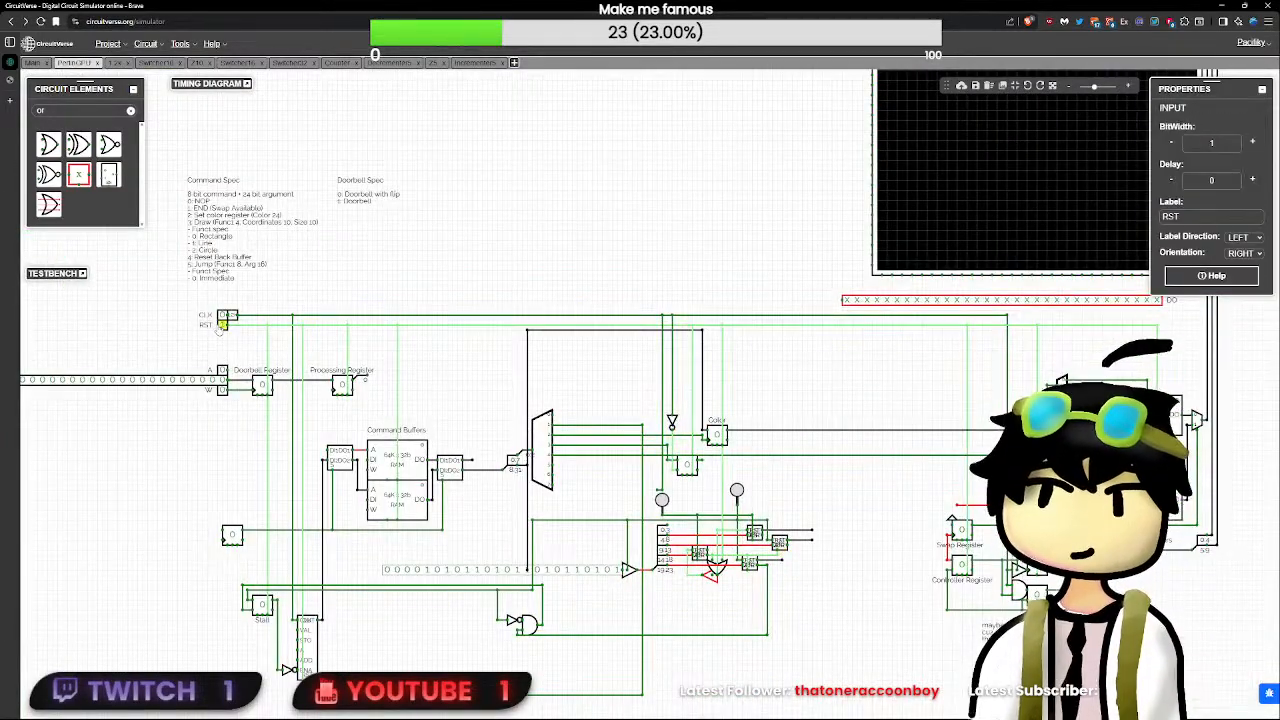
pyautogui.scroll(2, 223, 328)
pyautogui.moveTo(860, 540); pyautogui.dragTo(429, 314)
pyautogui.scroll(2, 653, 378)
pyautogui.scroll(1, 653, 378)
pyautogui.click(540, 337)
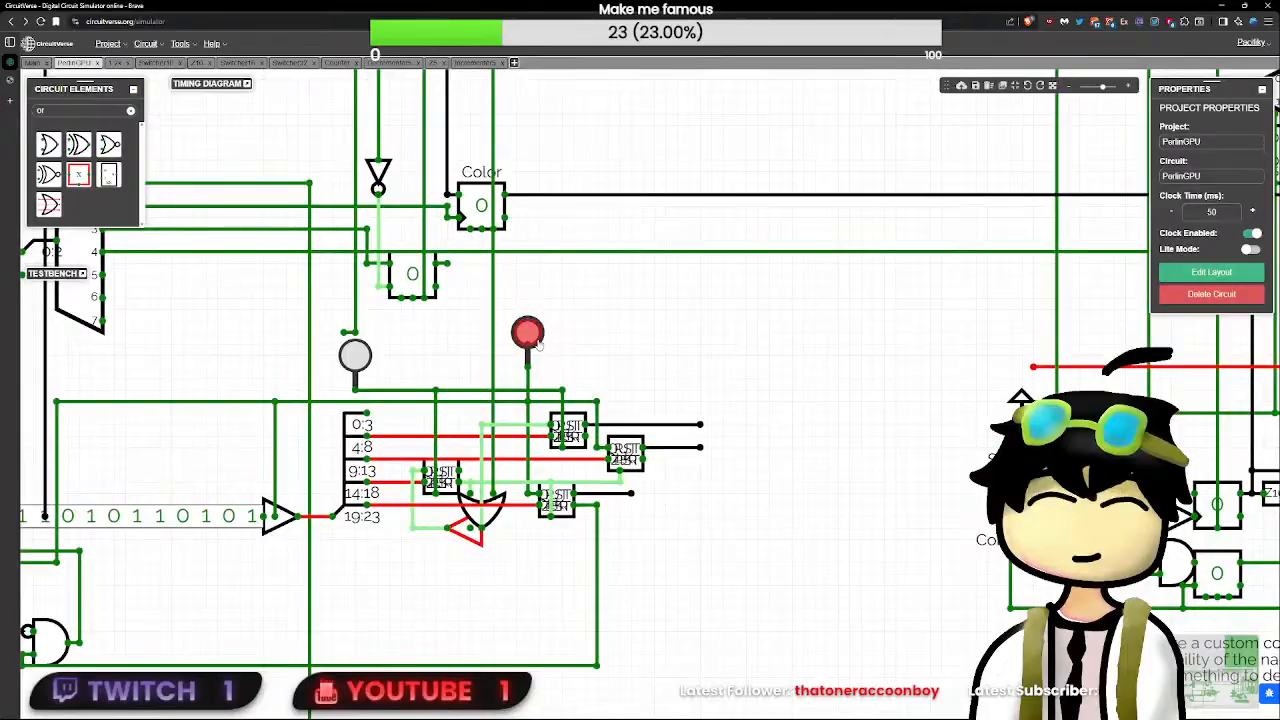
pyautogui.click(631, 495)
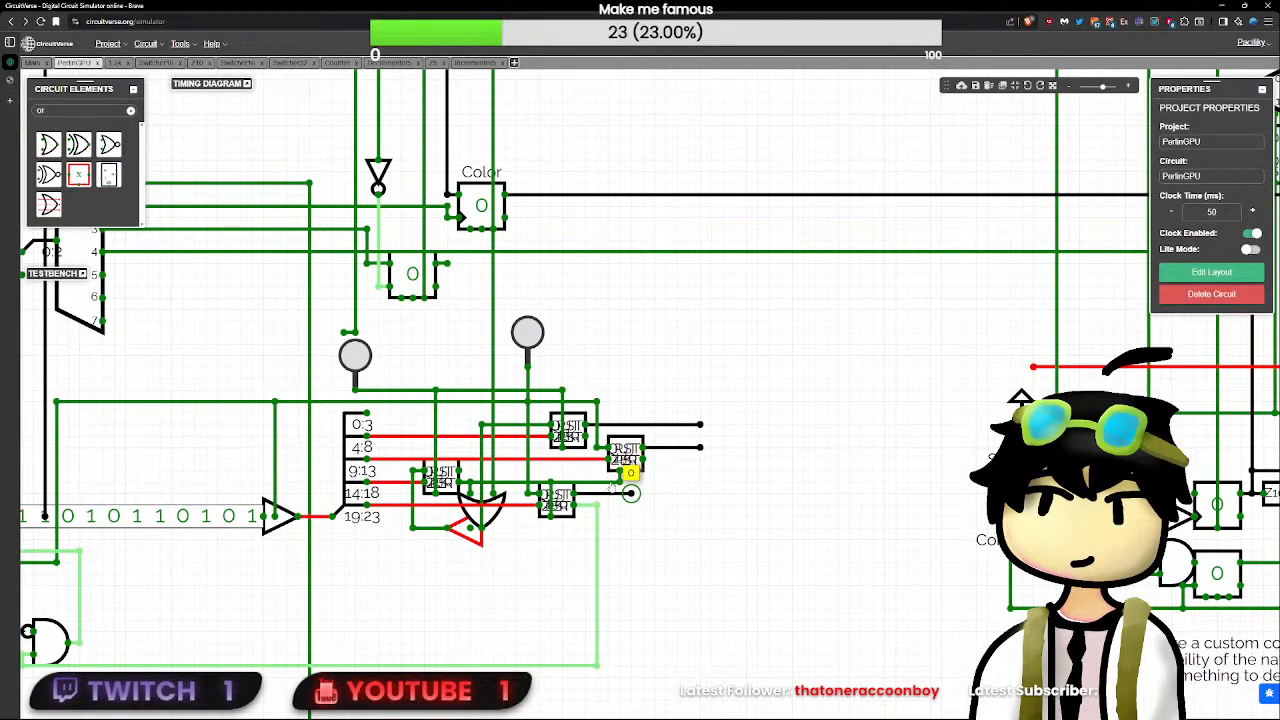
# - Redraw the short wire on the lower subcircuit's upper output and try a similar wire on the left subcircuit
pyautogui.moveTo(552, 570); pyautogui.dragTo(607, 612)
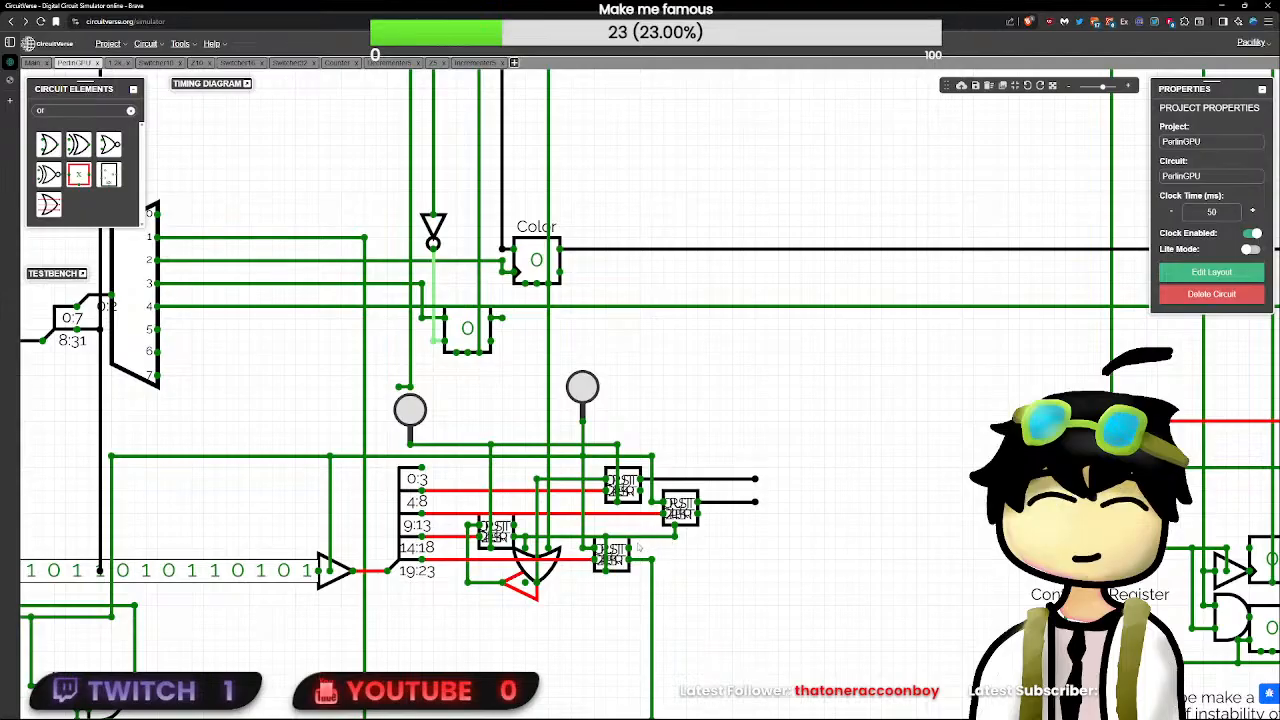
pyautogui.moveTo(629, 548); pyautogui.dragTo(698, 548)
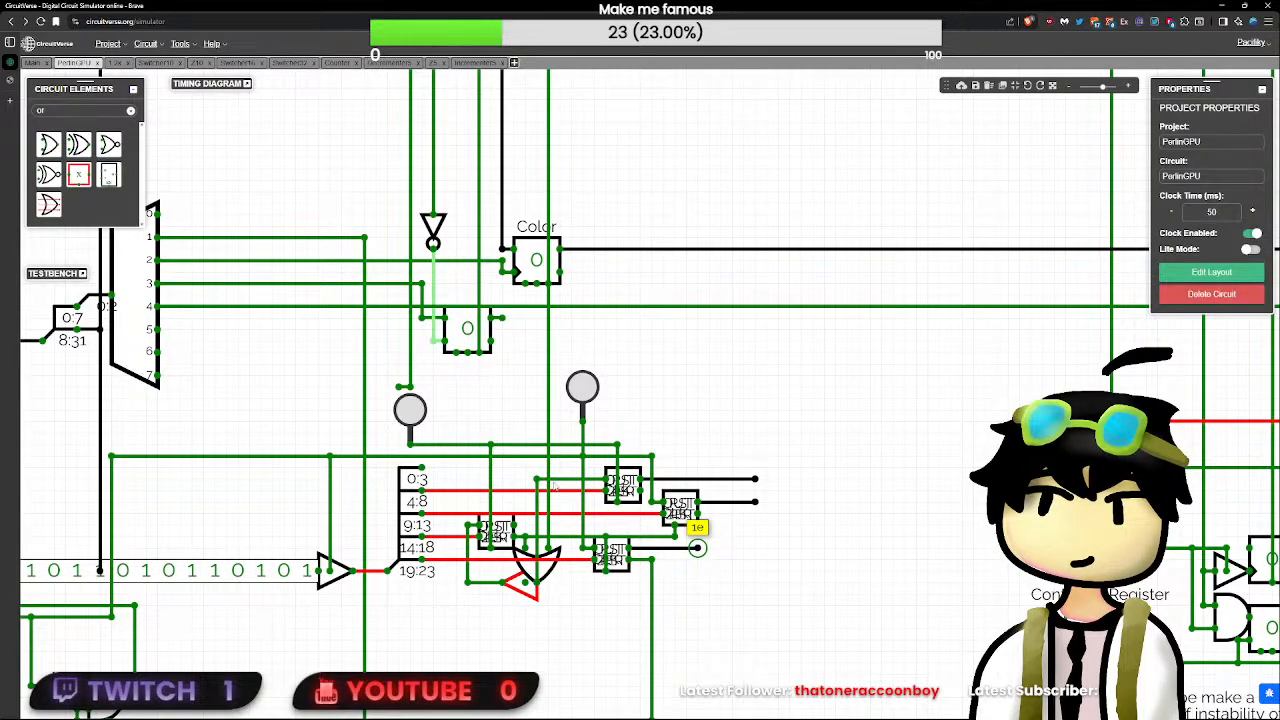
pyautogui.moveTo(514, 525); pyautogui.dragTo(562, 526)
pyautogui.hotkey('ctrl', 'z')
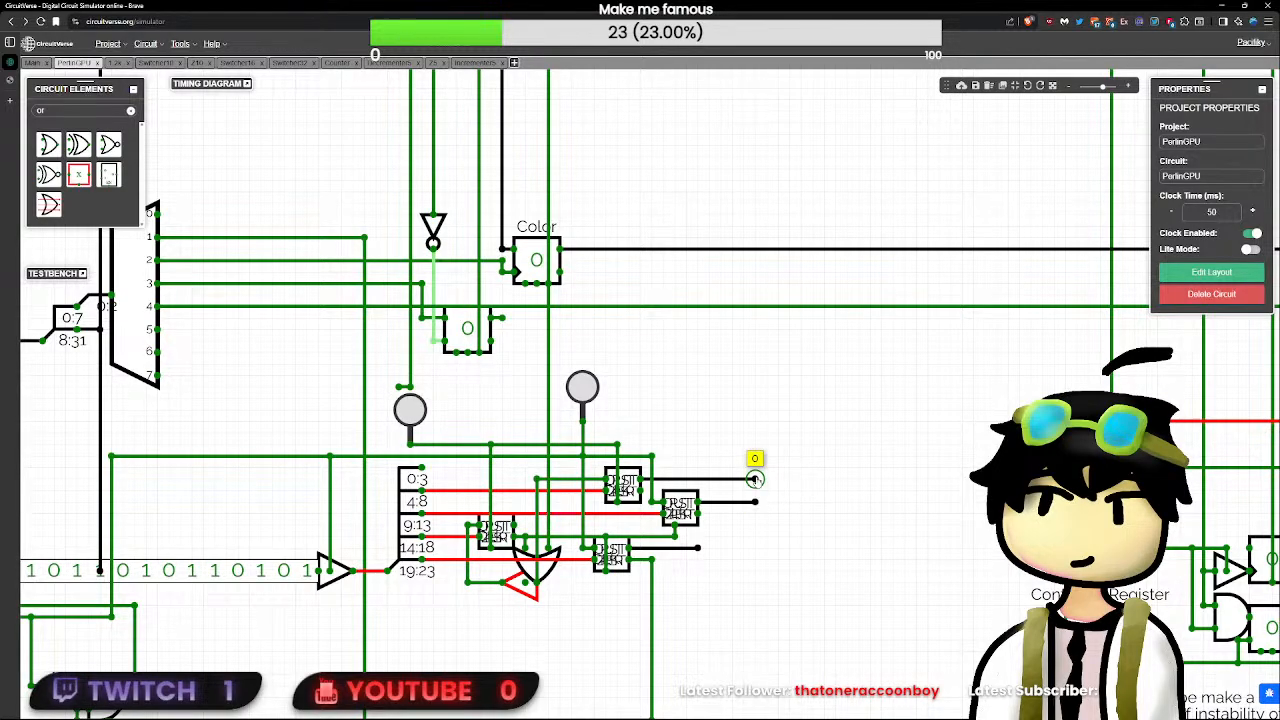
# - Toggle the RST input on and off, and pull a short wire from the left subcircuit's upper output
pyautogui.scroll(-2, 757, 500)
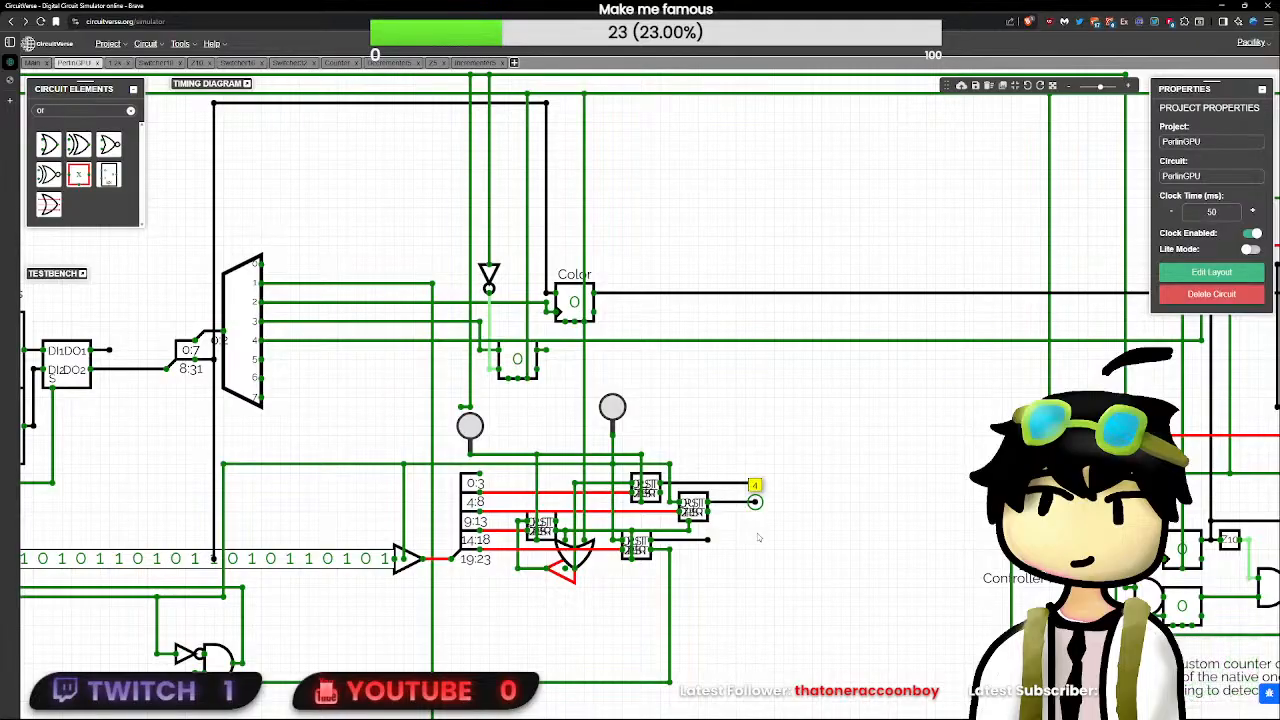
pyautogui.scroll(-2, 758, 538)
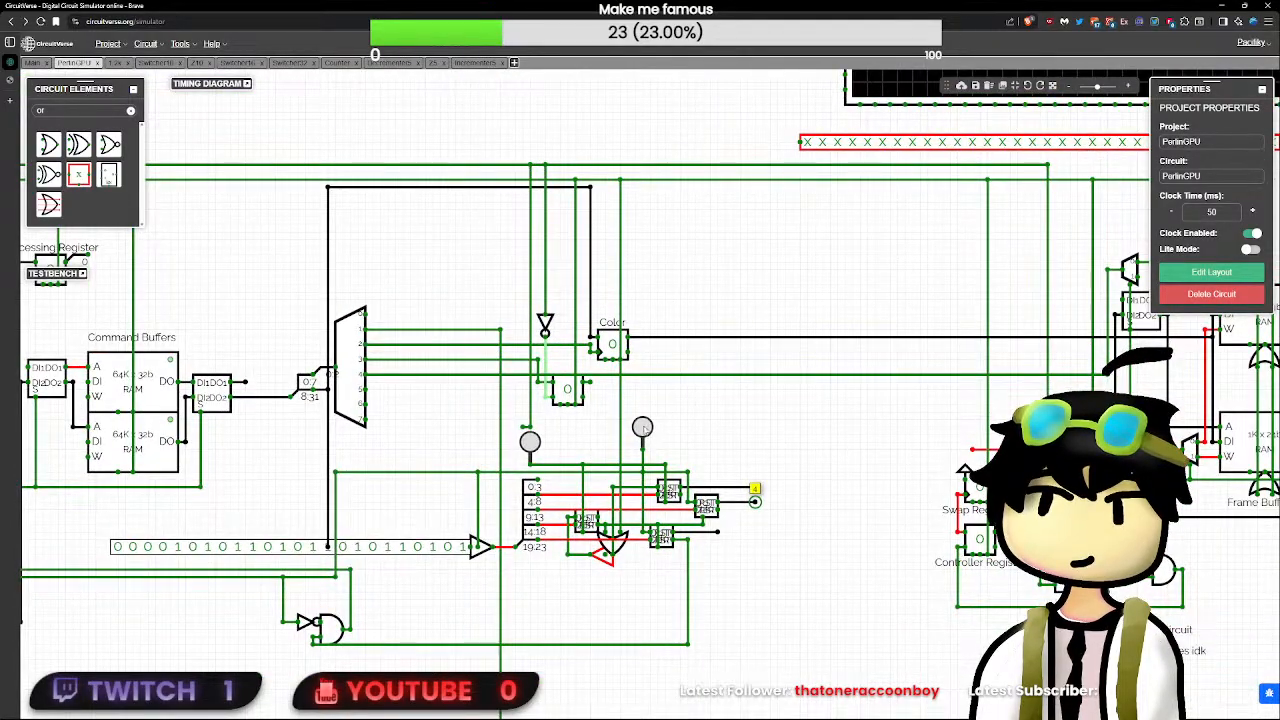
pyautogui.scroll(-2, 757, 500)
pyautogui.click(228, 306)
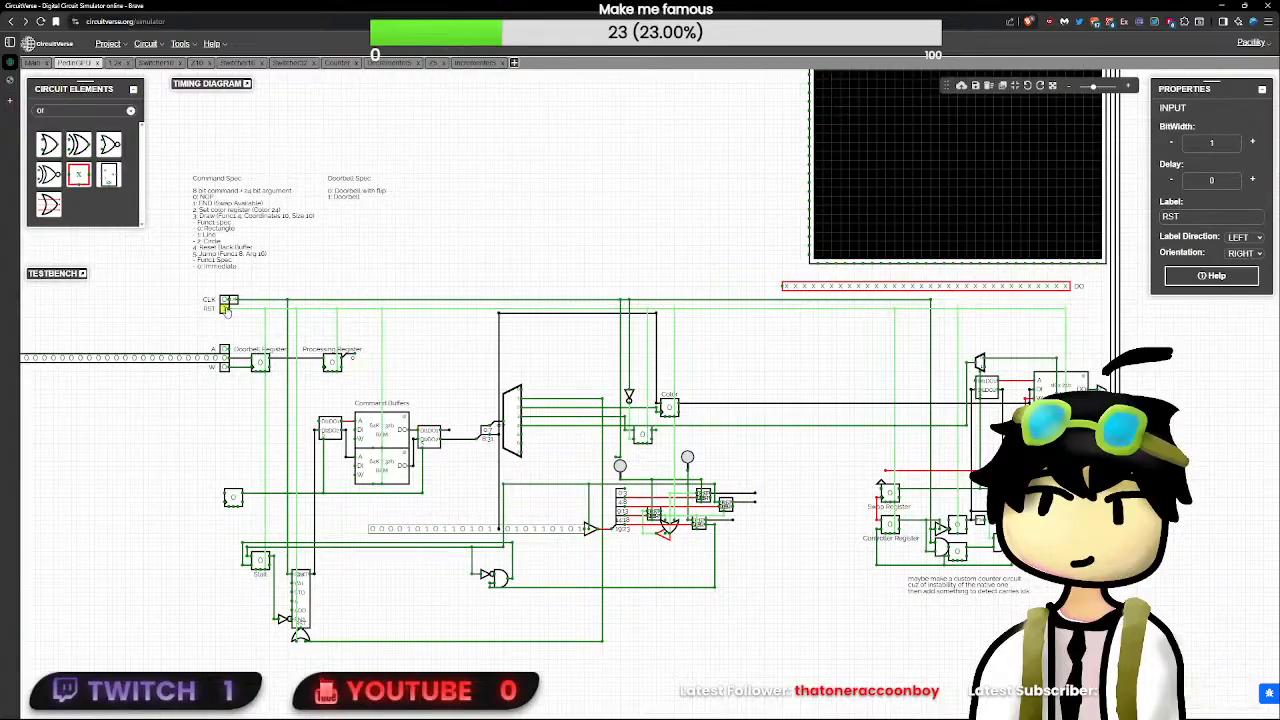
pyautogui.scroll(2, 228, 307)
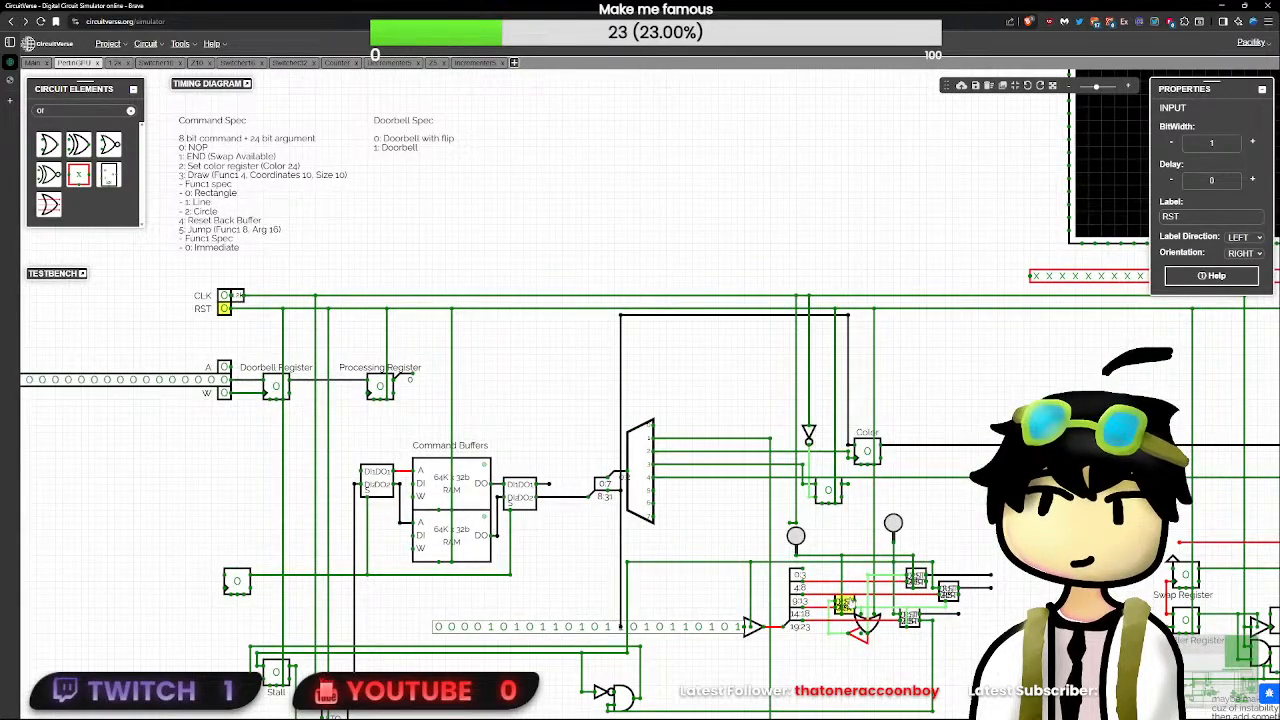
pyautogui.click(853, 603)
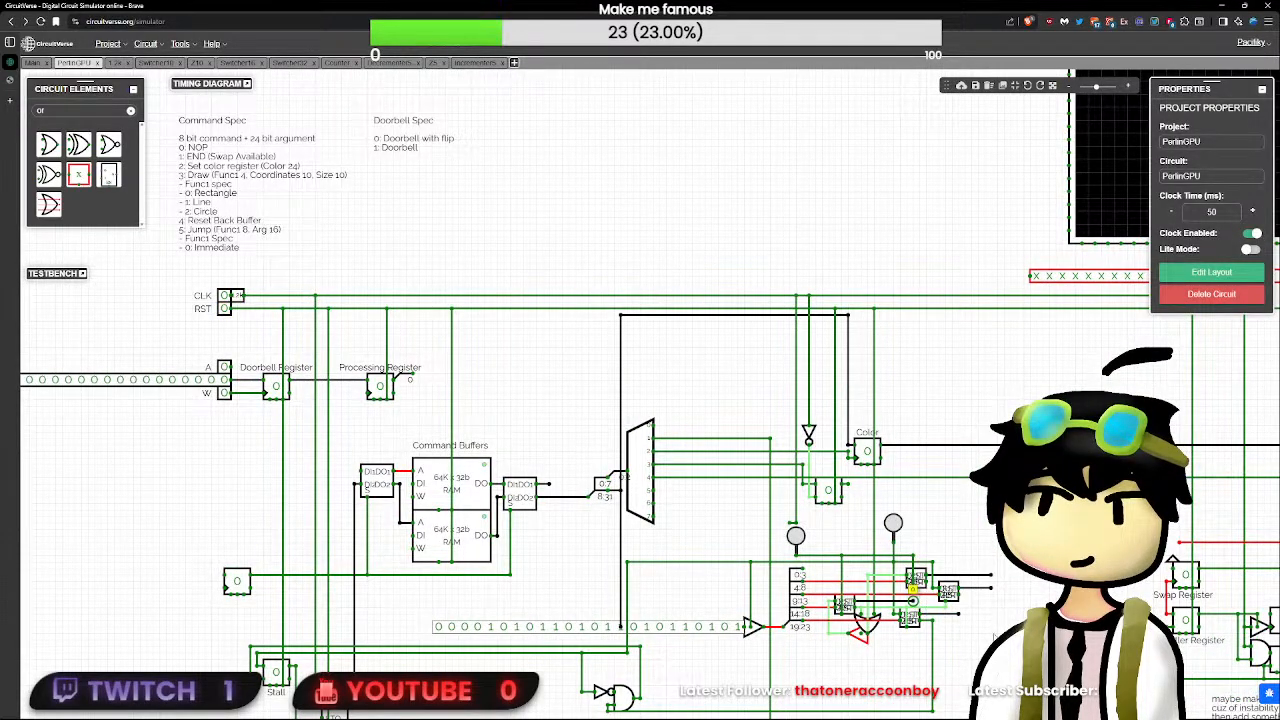
pyautogui.moveTo(1000, 642); pyautogui.dragTo(816, 620)
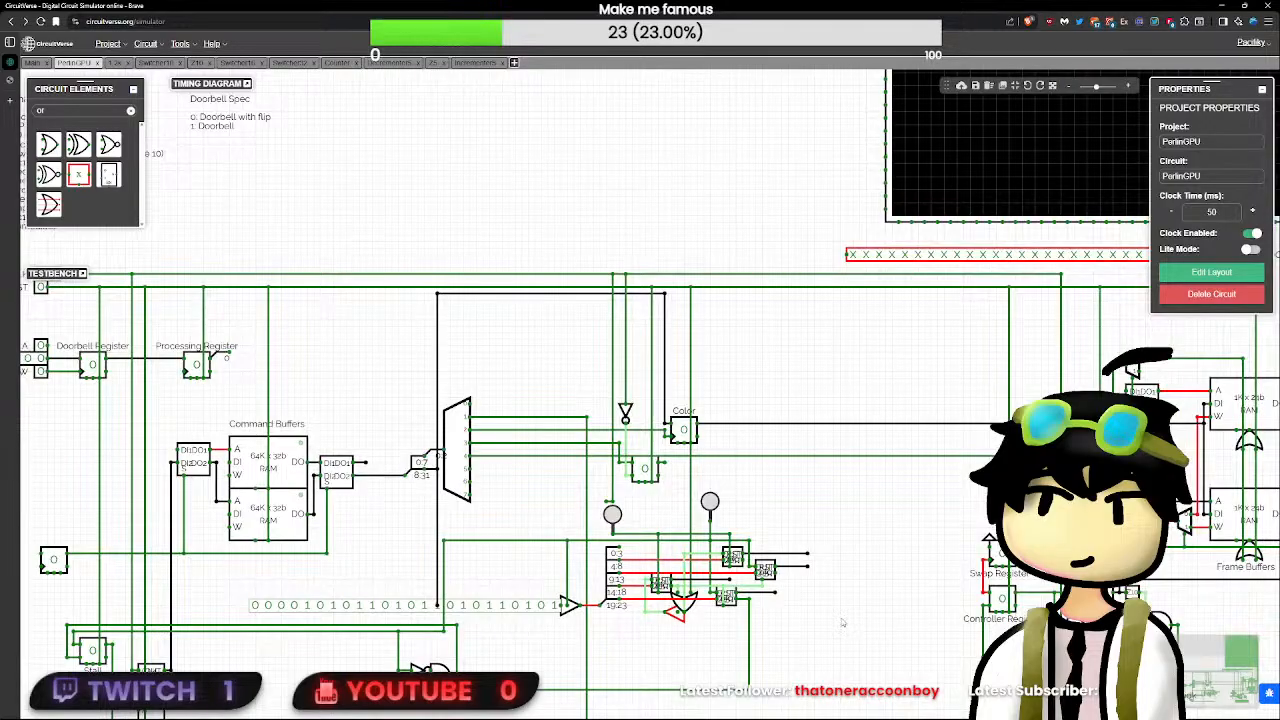
# - Pulse the second button and check the values on the subcircuits' output wires
pyautogui.scroll(1, 843, 623)
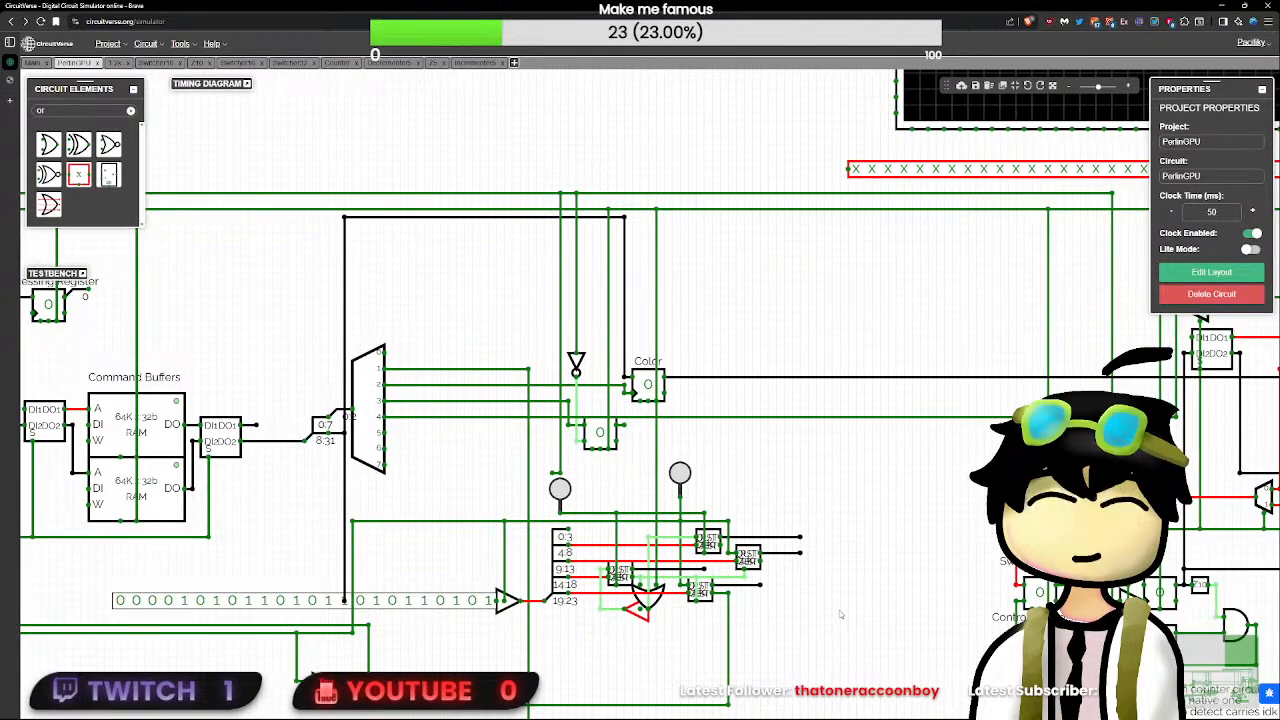
pyautogui.click(680, 476)
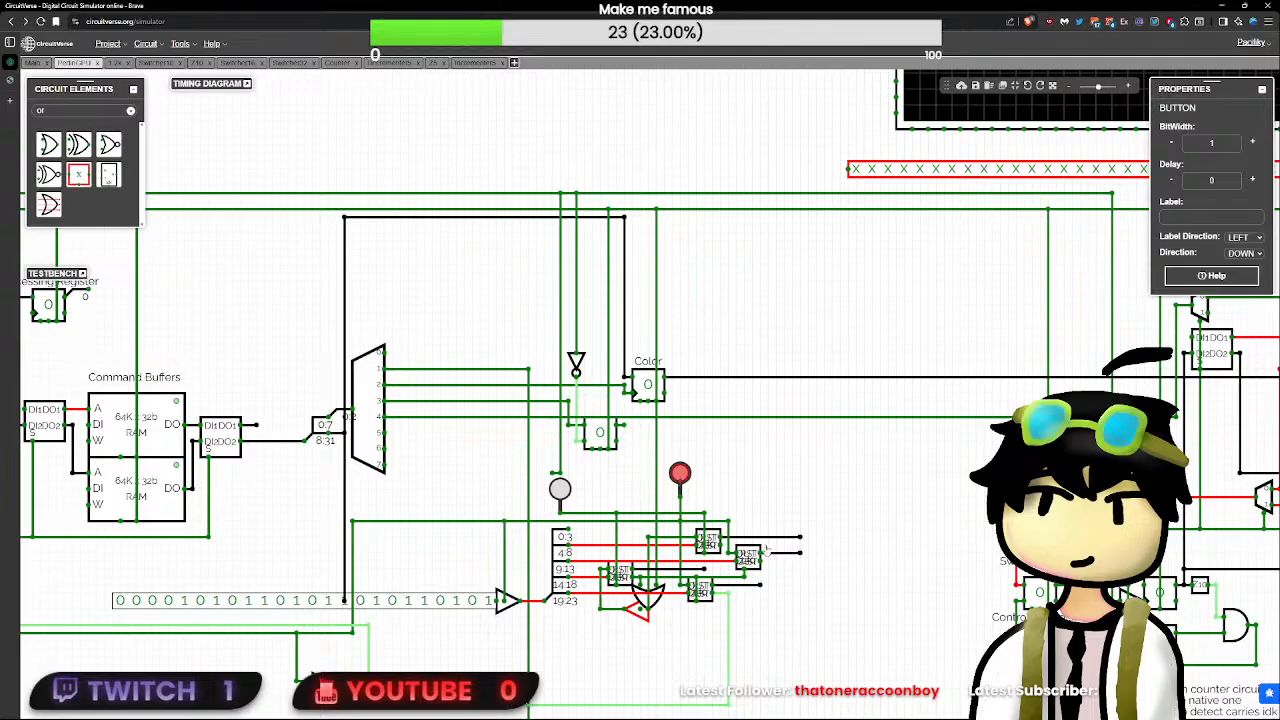
pyautogui.click(766, 588)
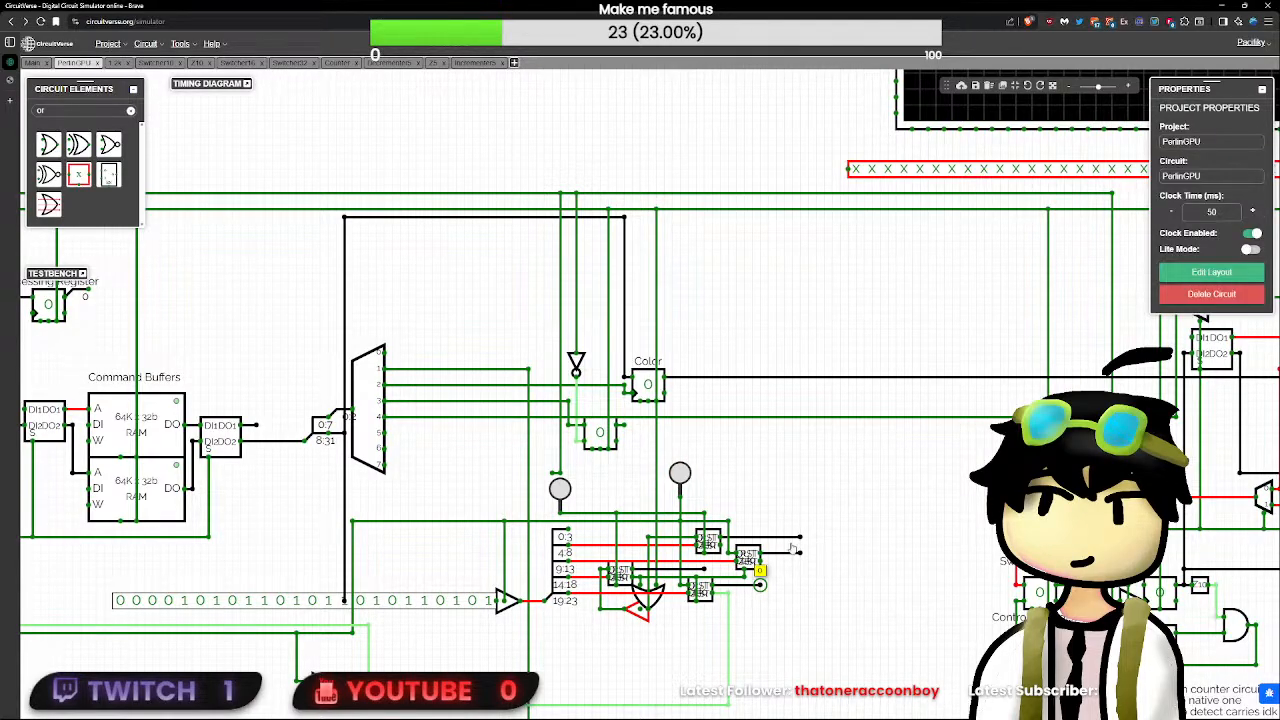
pyautogui.click(706, 569)
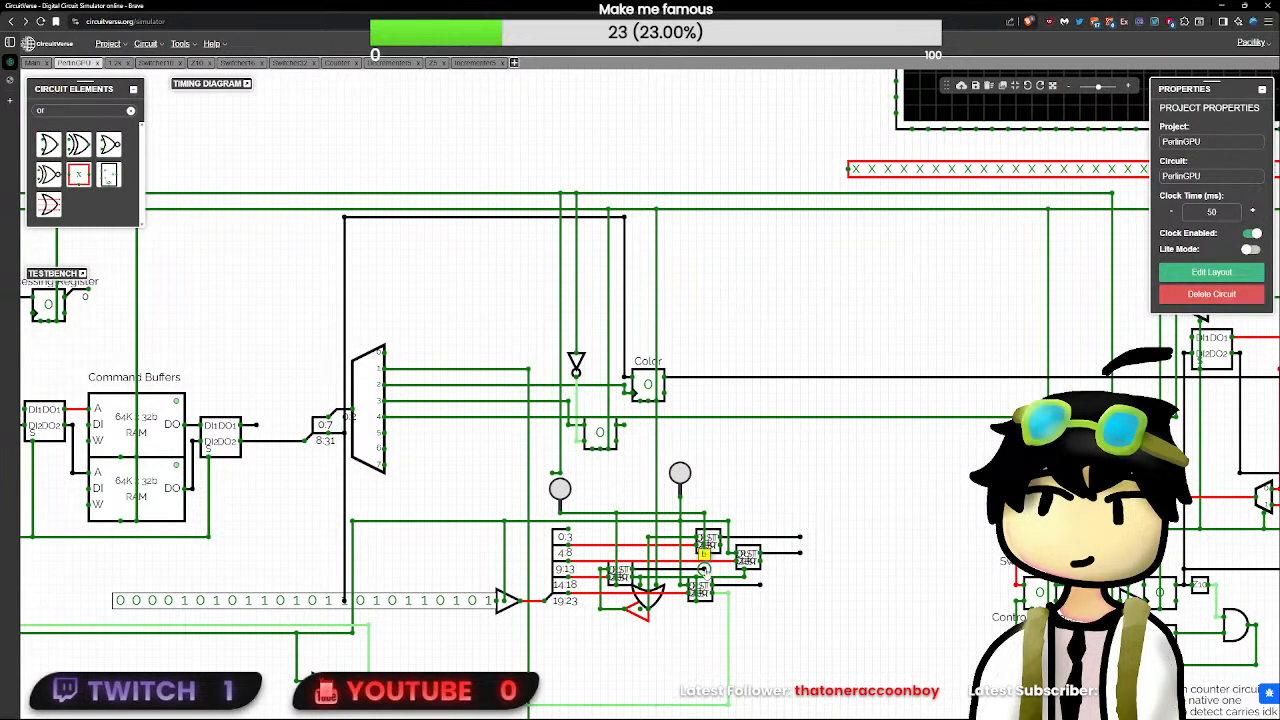
# - Examine the properties of the buffer, the OR gate and the upper subcircuit in the reset path
pyautogui.click(640, 611)
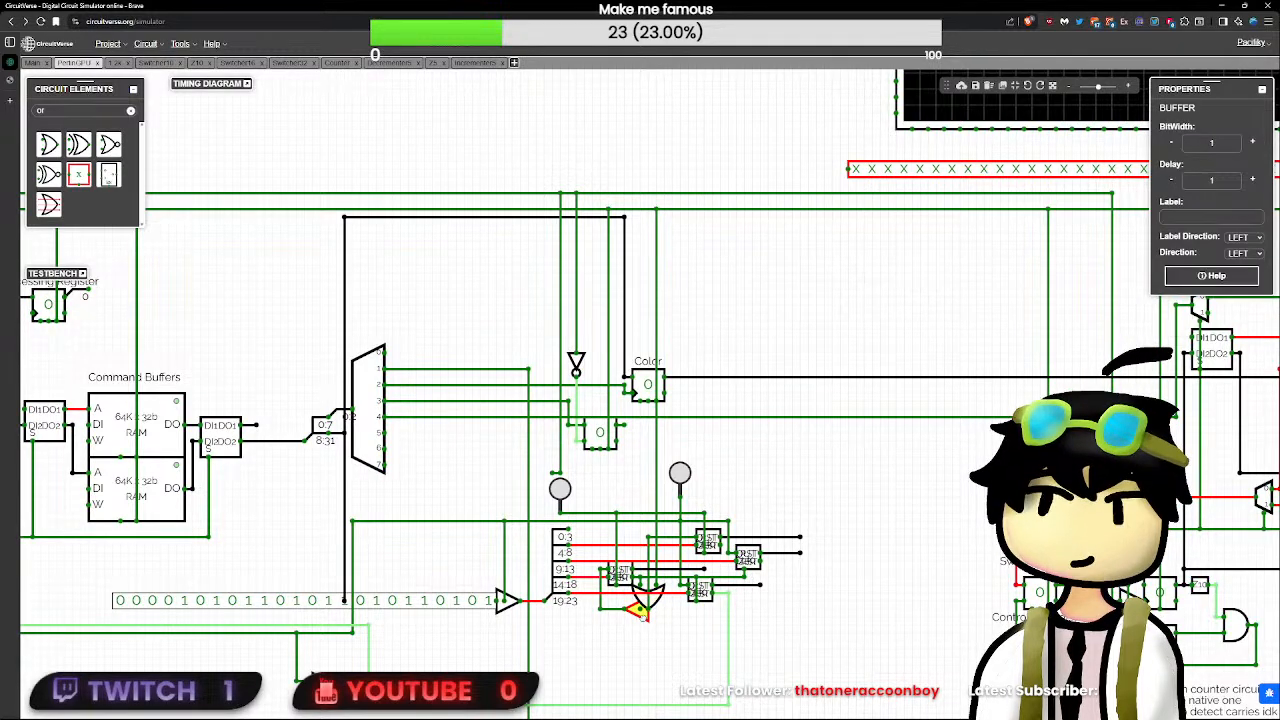
pyautogui.click(652, 600)
pyautogui.scroll(3, 655, 605)
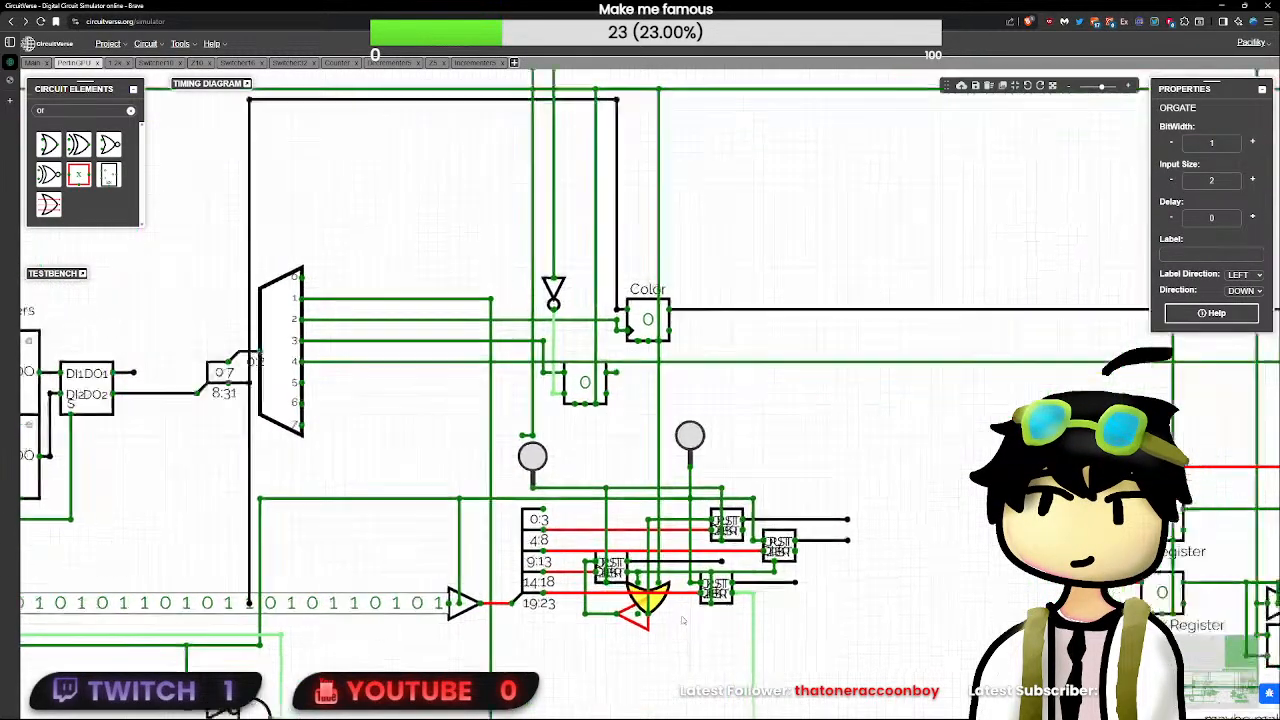
pyautogui.scroll(1, 683, 620)
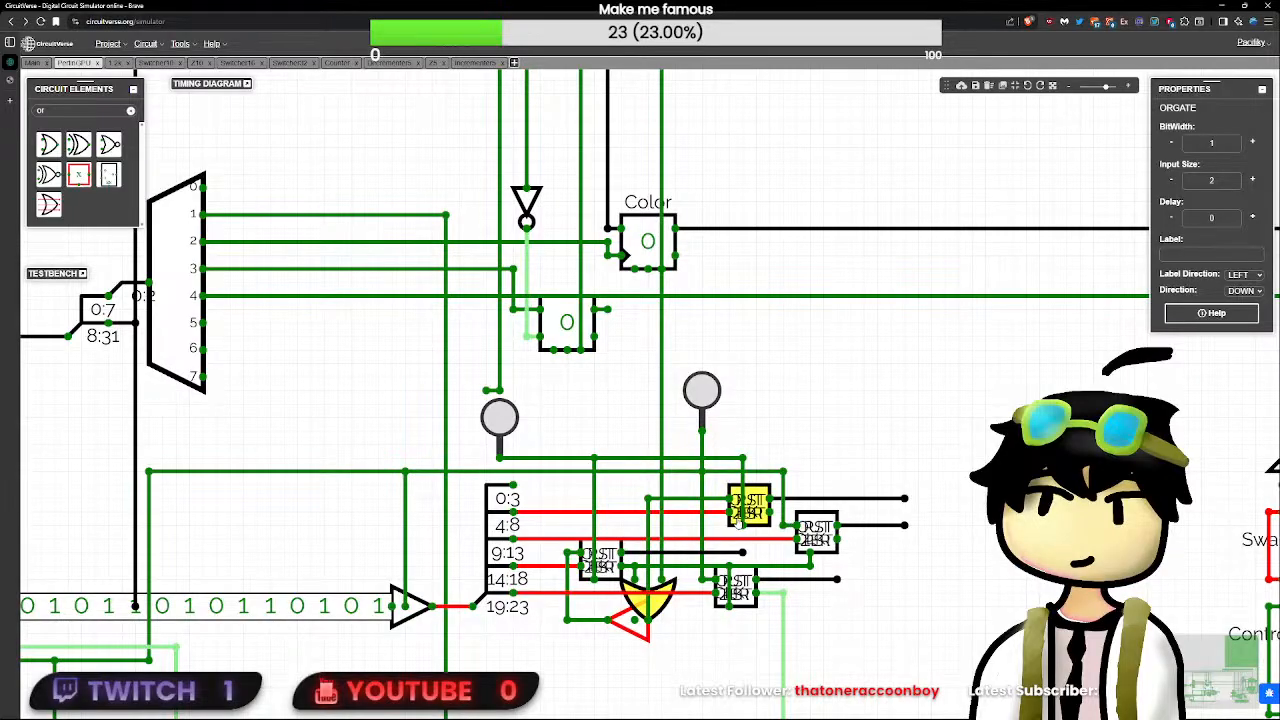
pyautogui.click(756, 511)
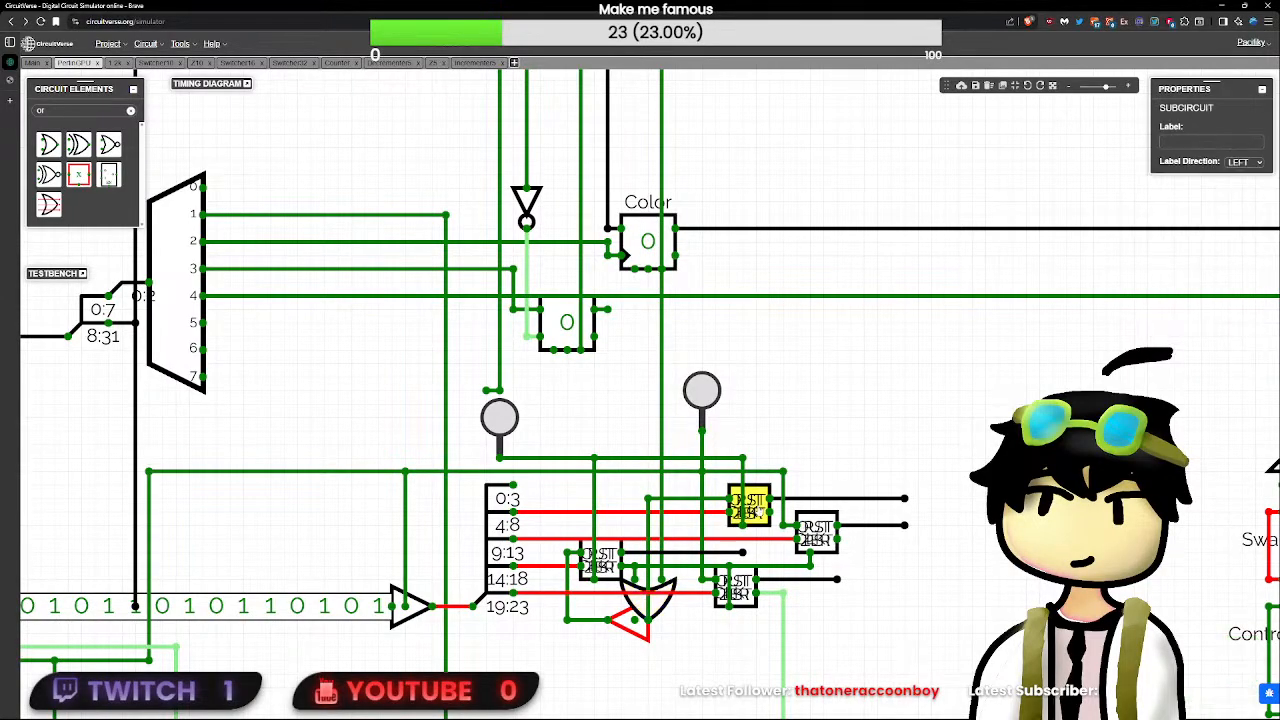
pyautogui.click(668, 612)
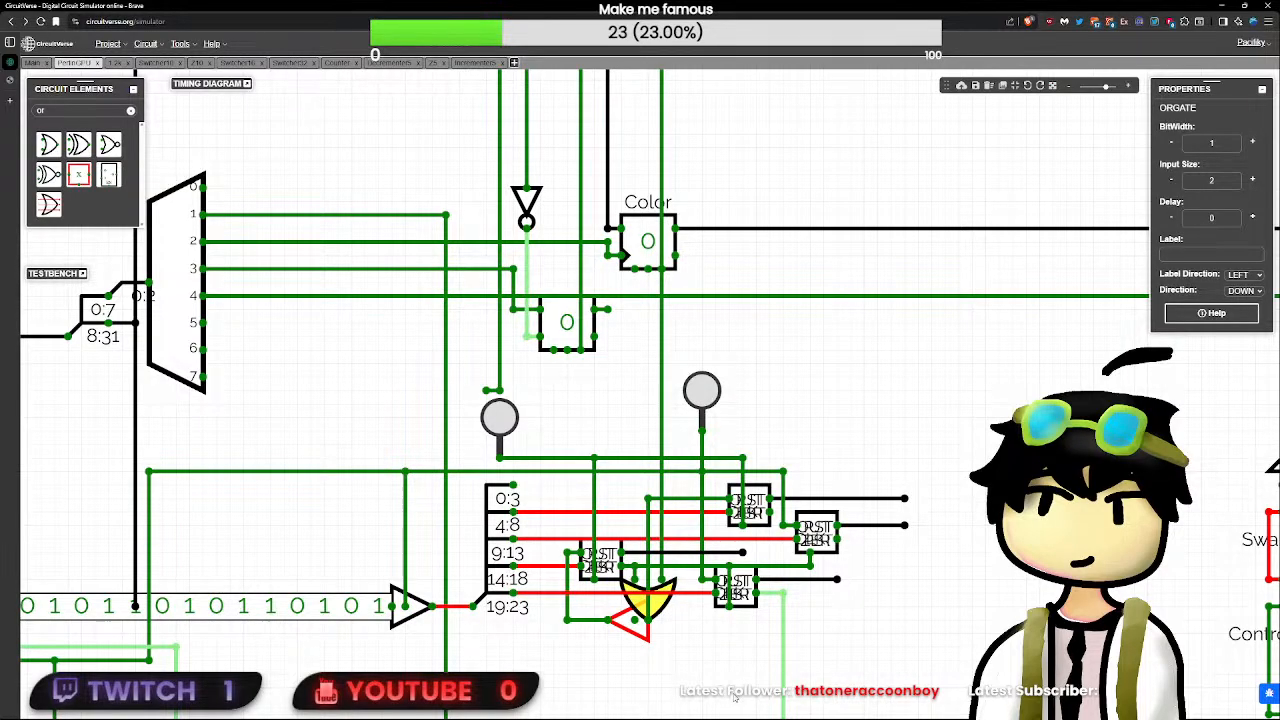
pyautogui.click(650, 636)
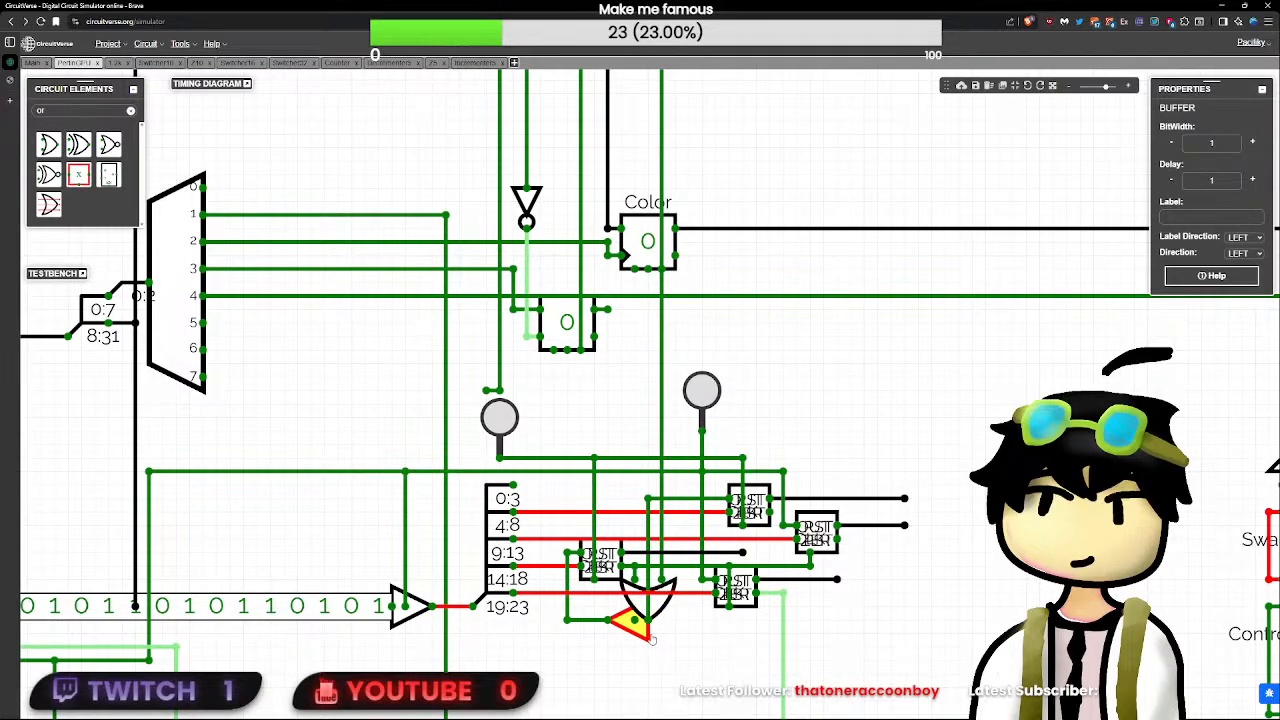
# - Toggle the RST input on and off to reset the counters again
pyautogui.scroll(-5, 652, 640)
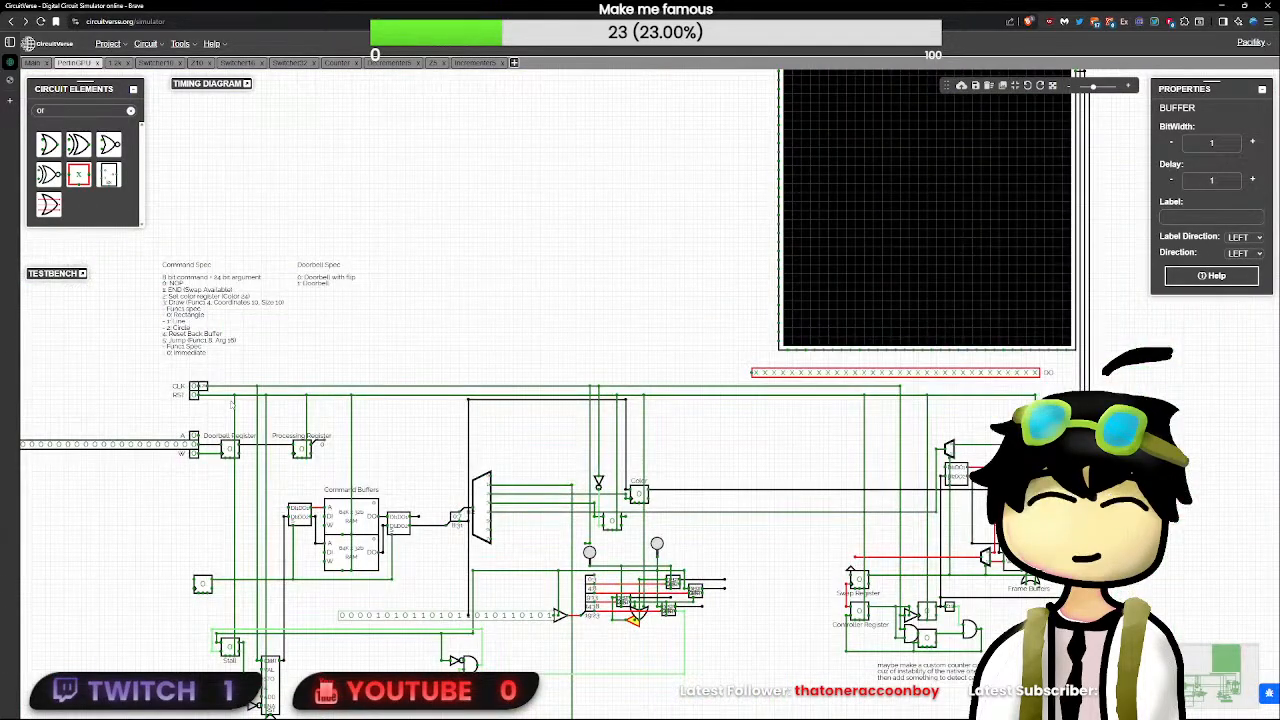
pyautogui.click(194, 395)
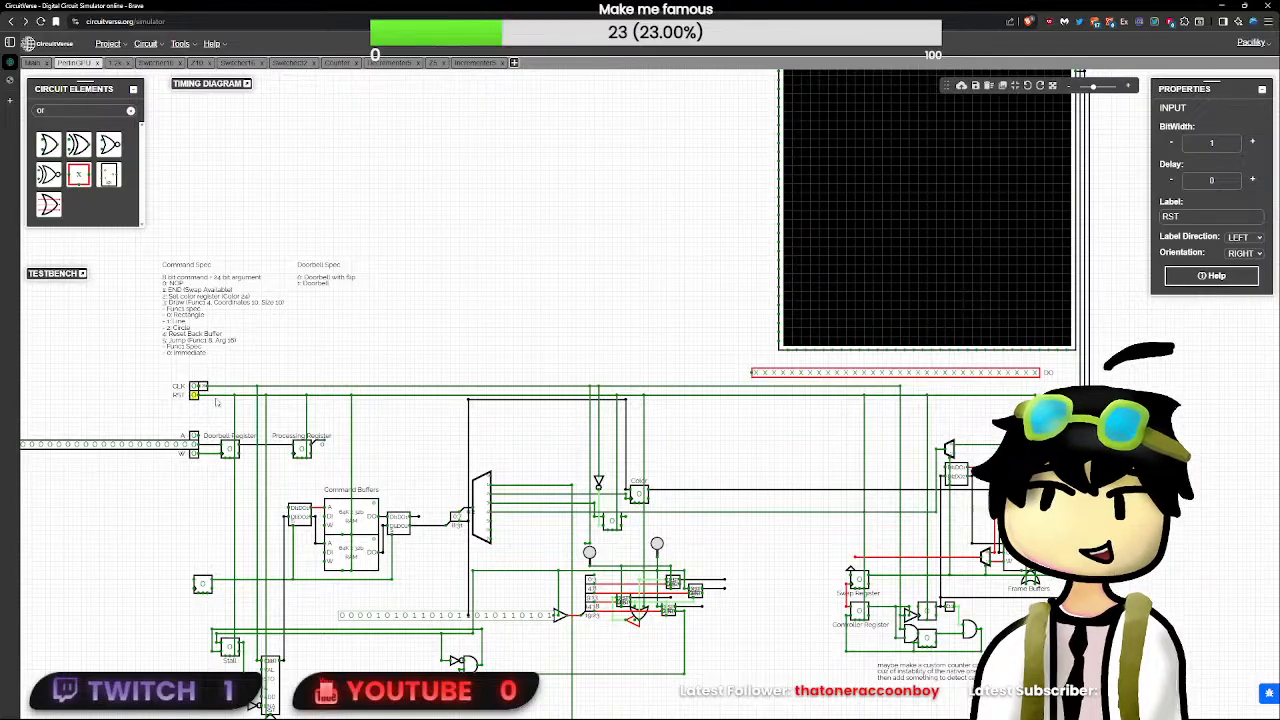
pyautogui.scroll(3, 194, 396)
pyautogui.click(925, 591)
pyautogui.moveTo(925, 591); pyautogui.dragTo(759, 488)
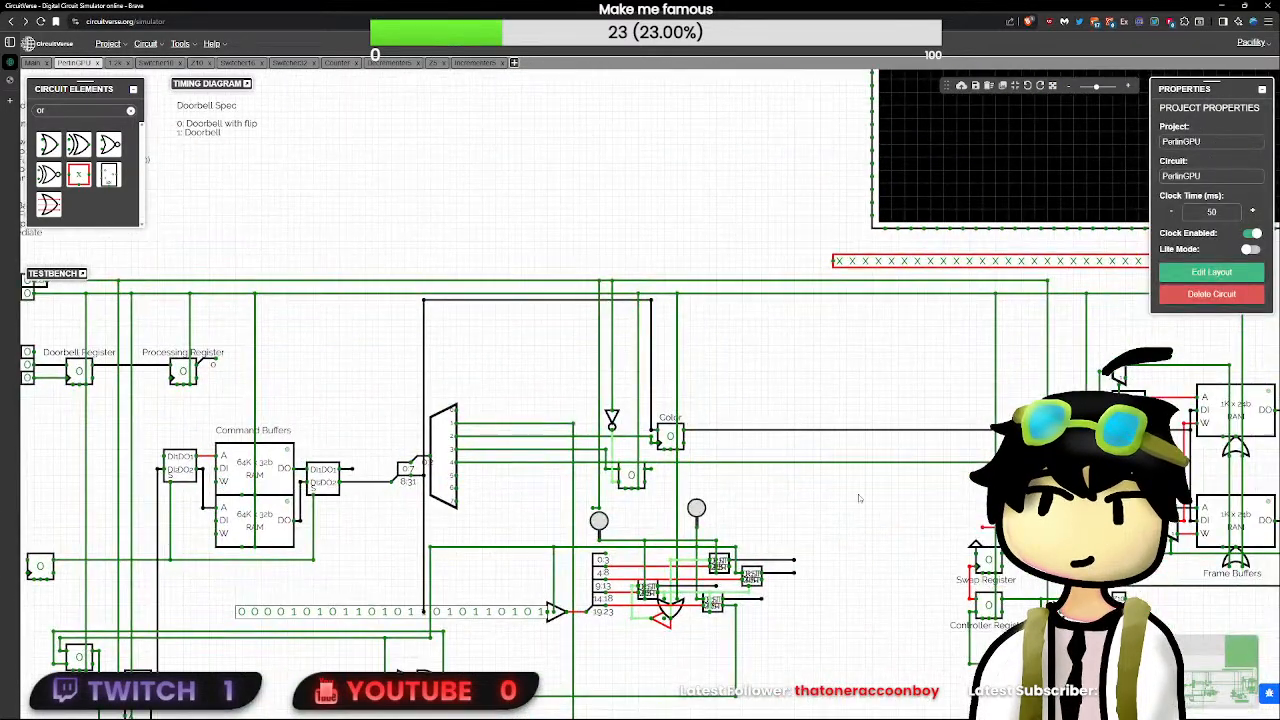
# - Search the circuit elements for "in" and place a 1-bit Input beside the second button
pyautogui.press('BackSpace')
pyautogui.press('BackSpace')
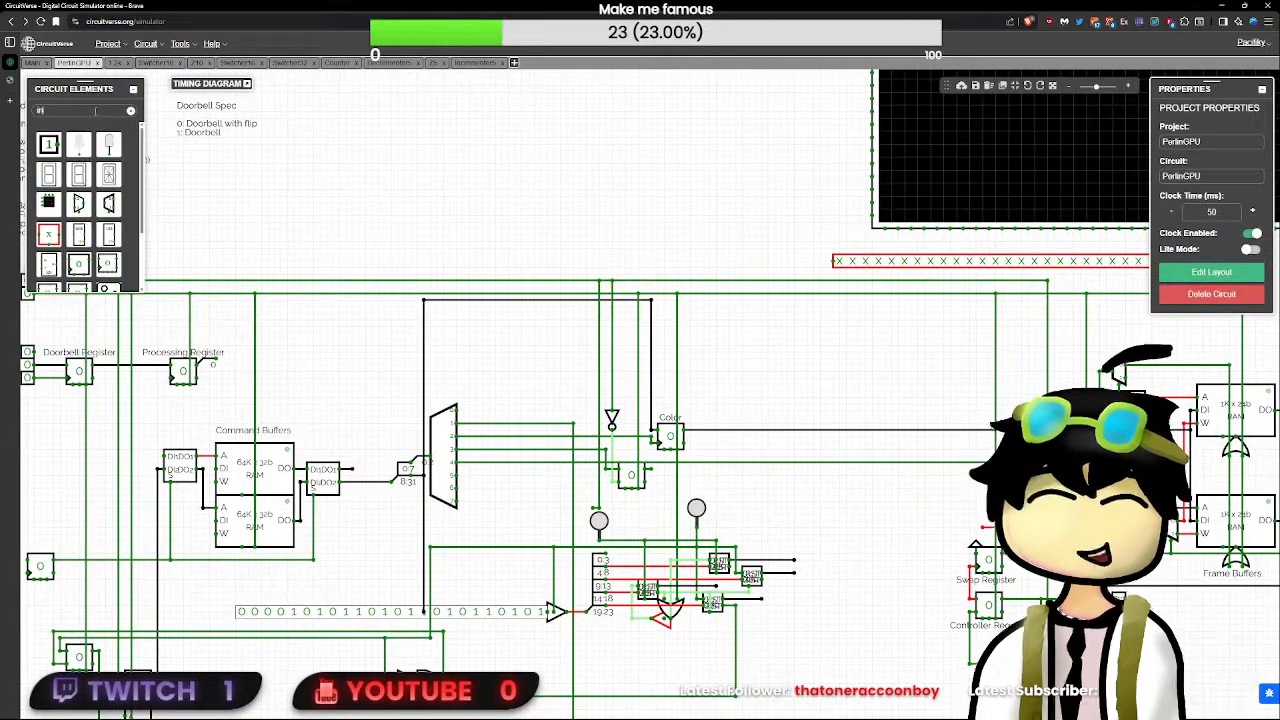
pyautogui.write('in')
pyautogui.click(48, 144)
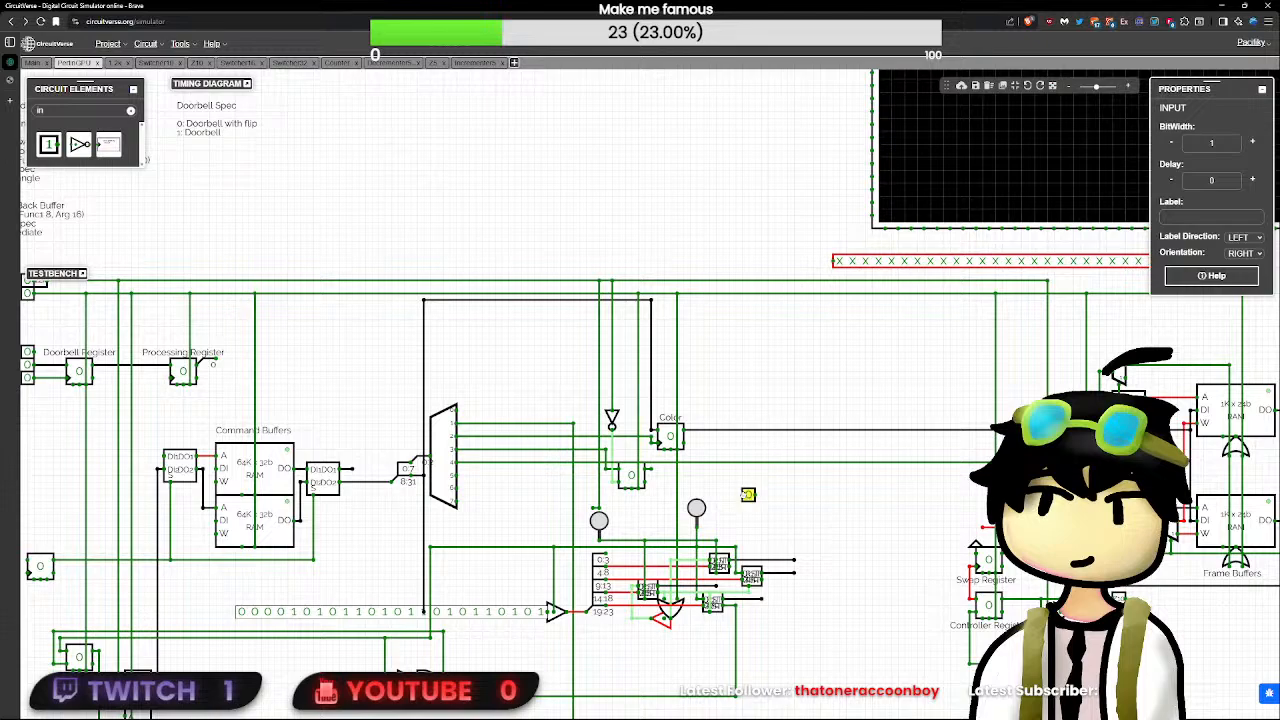
# - Replace the second button with the new 1-bit Input, facing down, and wire it to the button's old line
pyautogui.scroll(2, 748, 495)
pyautogui.click(688, 510)
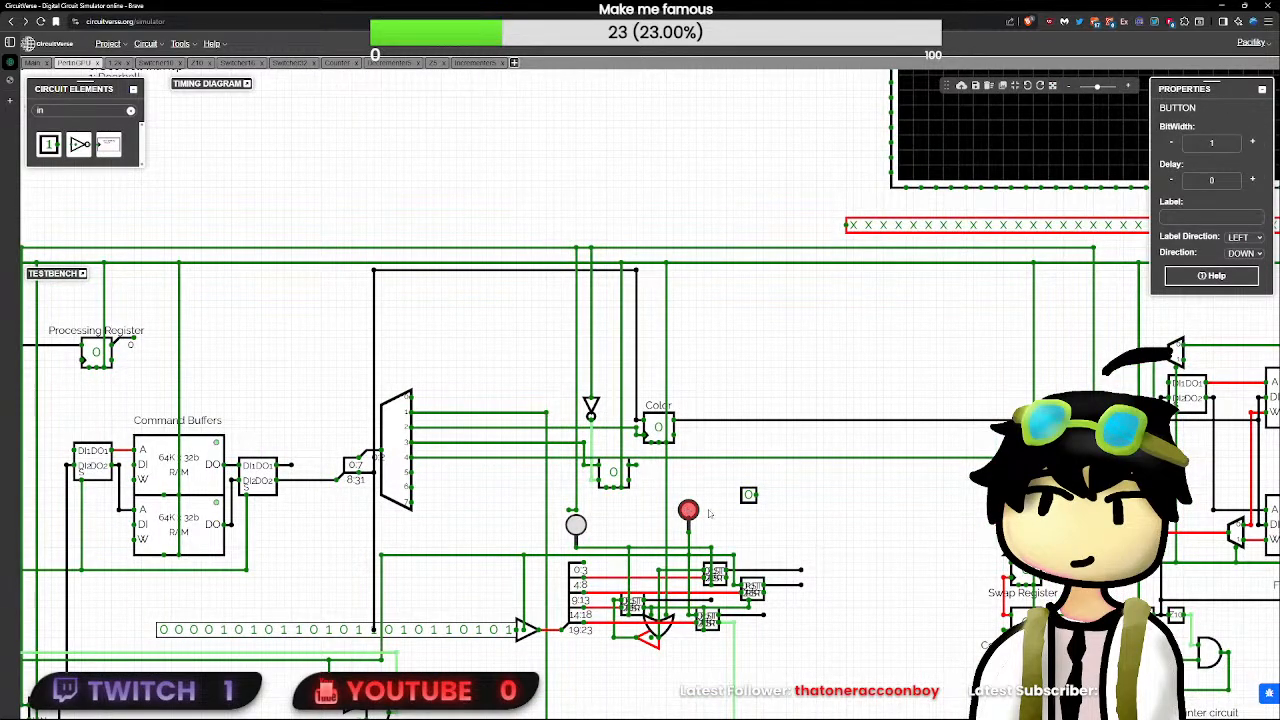
pyautogui.press('Delete')
pyautogui.click(746, 496)
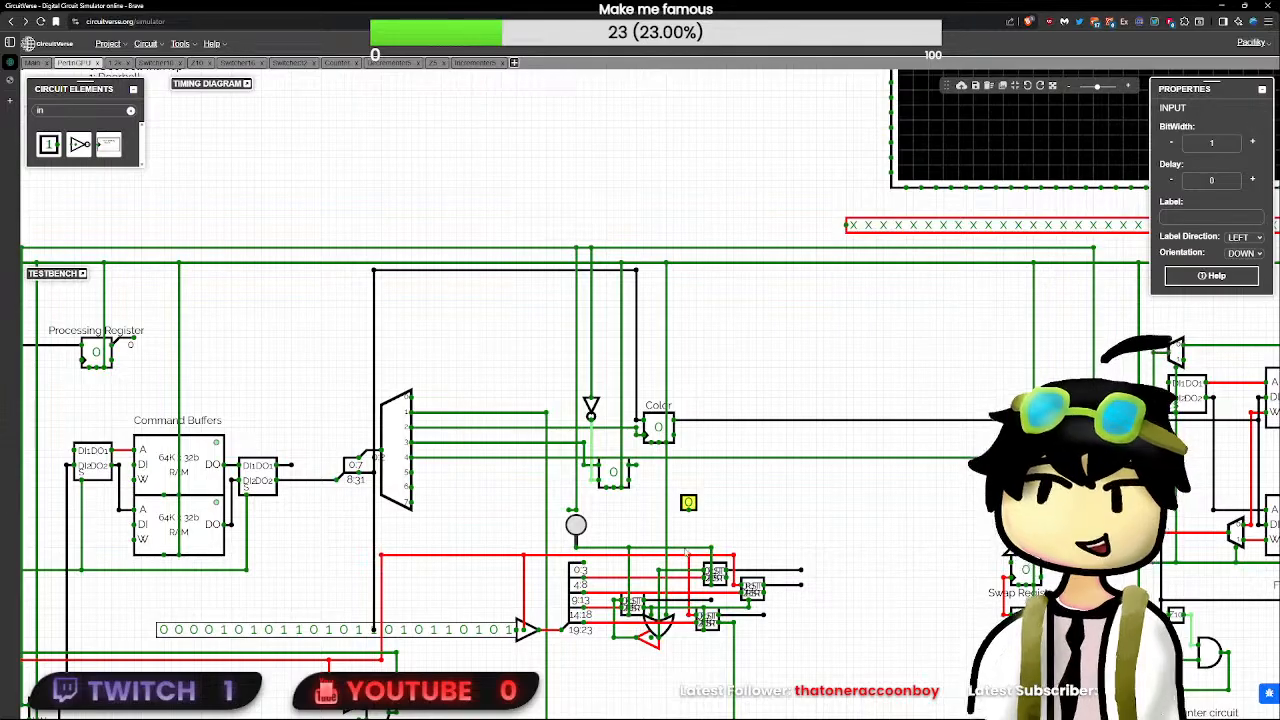
pyautogui.moveTo(688, 511); pyautogui.dragTo(688, 550)
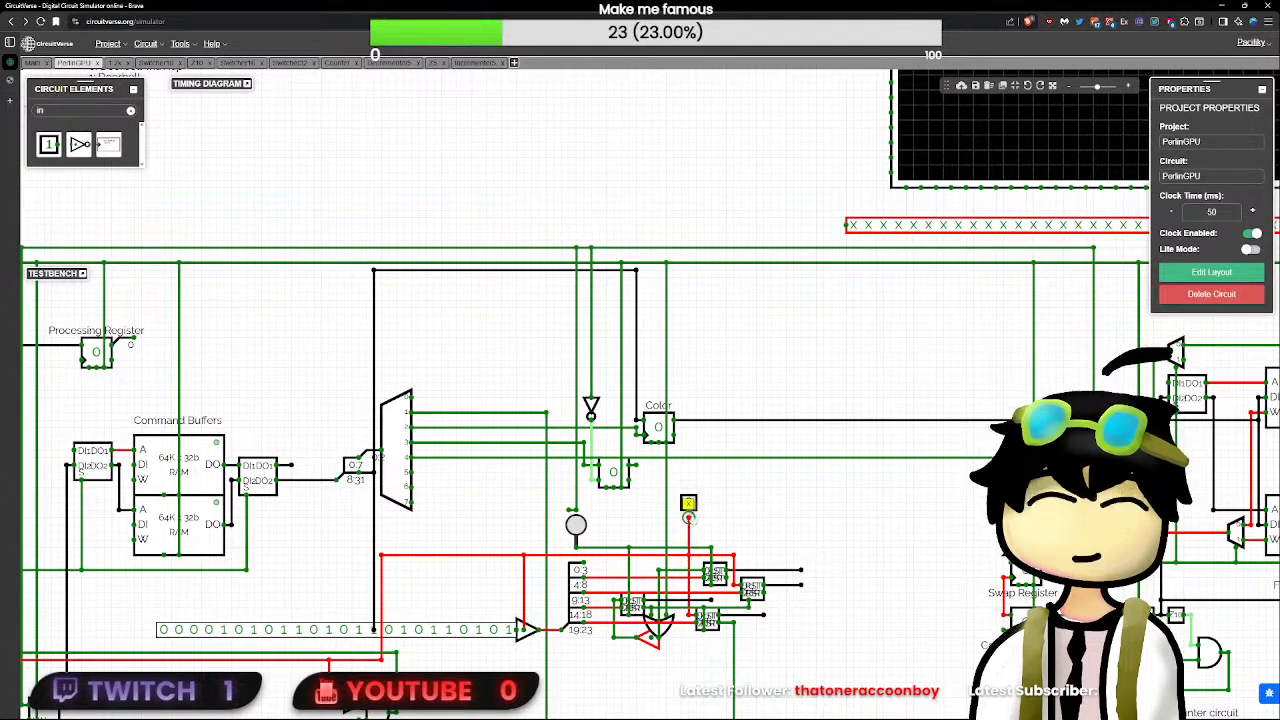
# - Set the new input to 1 and toggle the RST input on and off to reset the counters
pyautogui.click(689, 504)
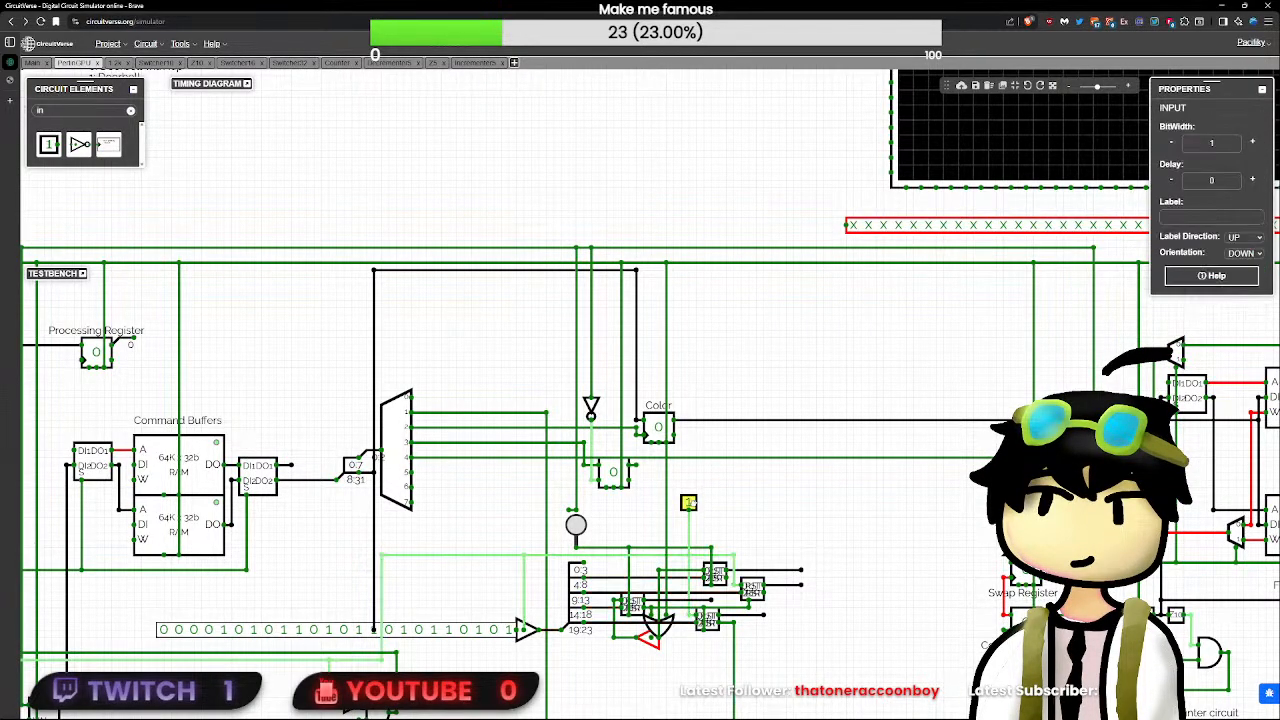
pyautogui.scroll(-3, 688, 503)
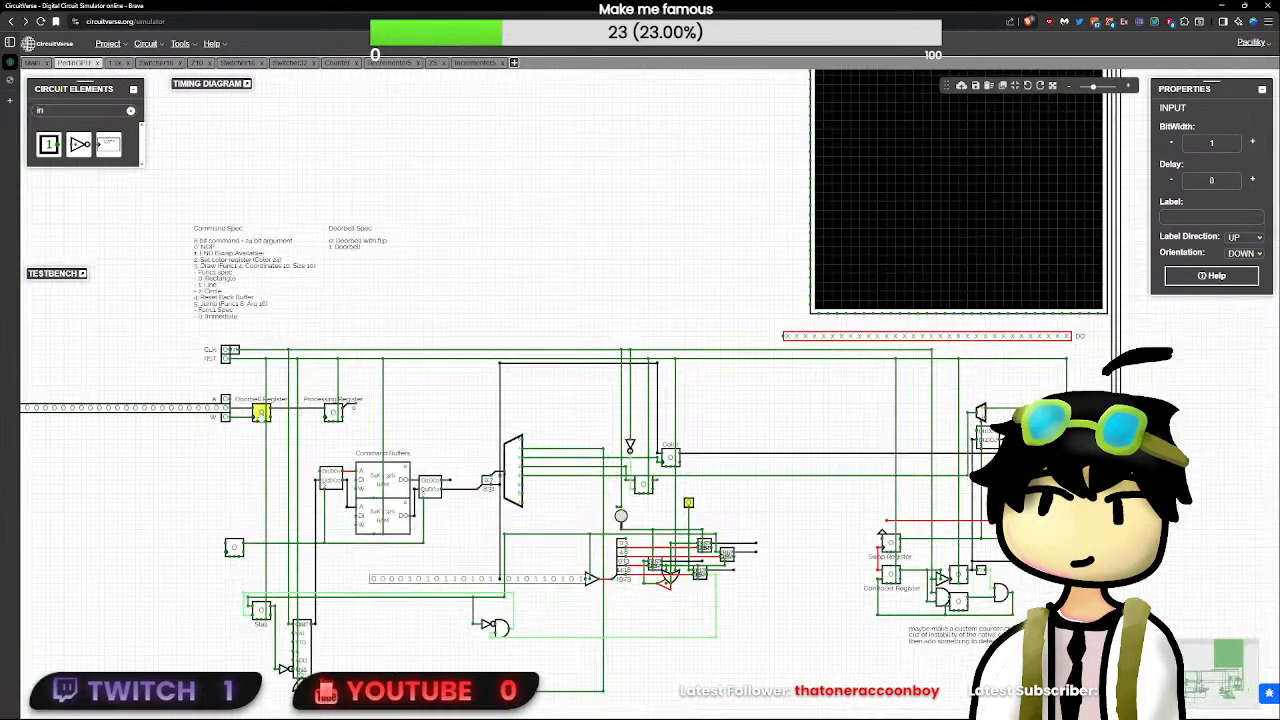
pyautogui.click(226, 359)
pyautogui.click(226, 359)
# - Check the values on the upper subcircuit's output wire and the OR gate's input wire
pyautogui.scroll(3, 731, 500)
pyautogui.moveTo(906, 553); pyautogui.dragTo(716, 458)
pyautogui.click(678, 484)
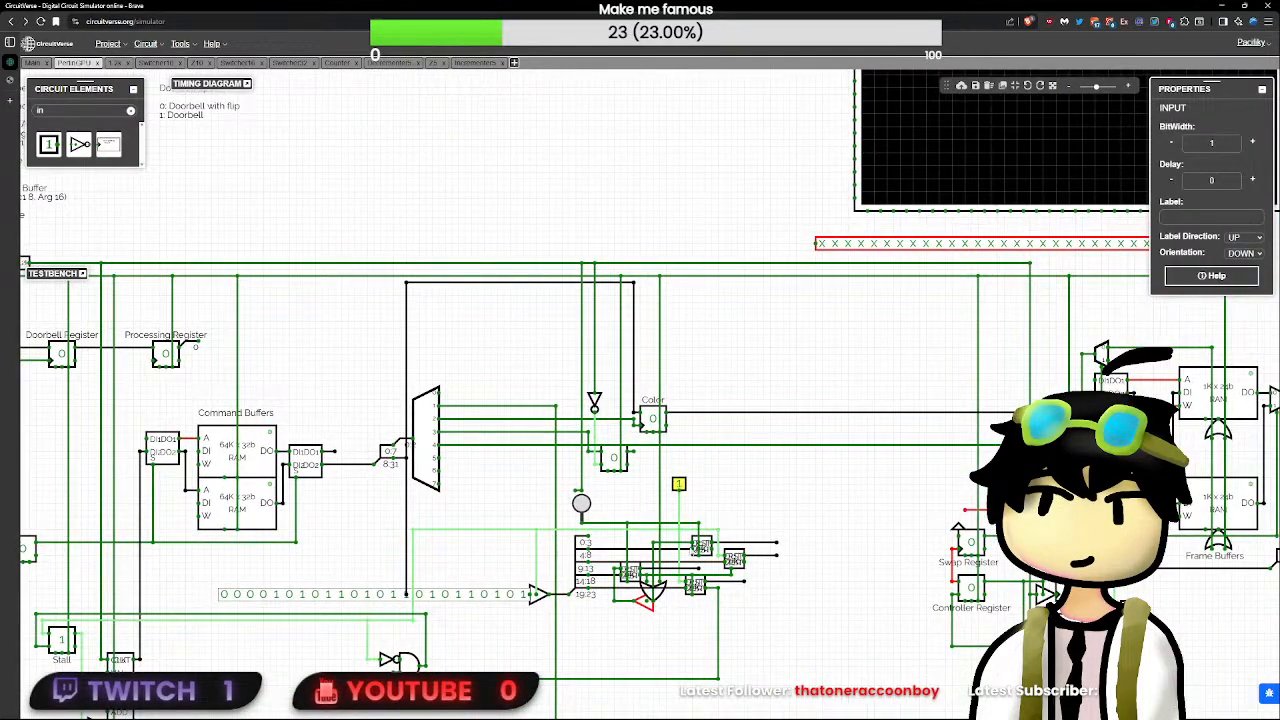
pyautogui.click(792, 545)
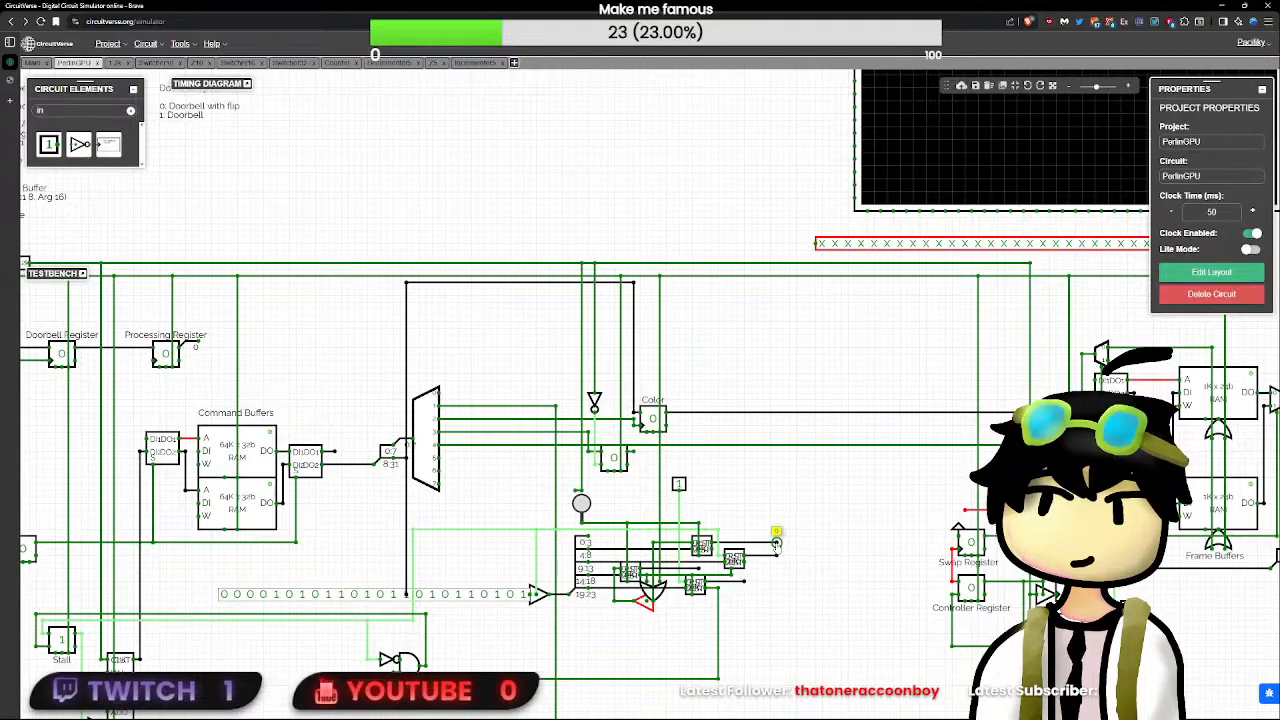
pyautogui.scroll(2, 776, 560)
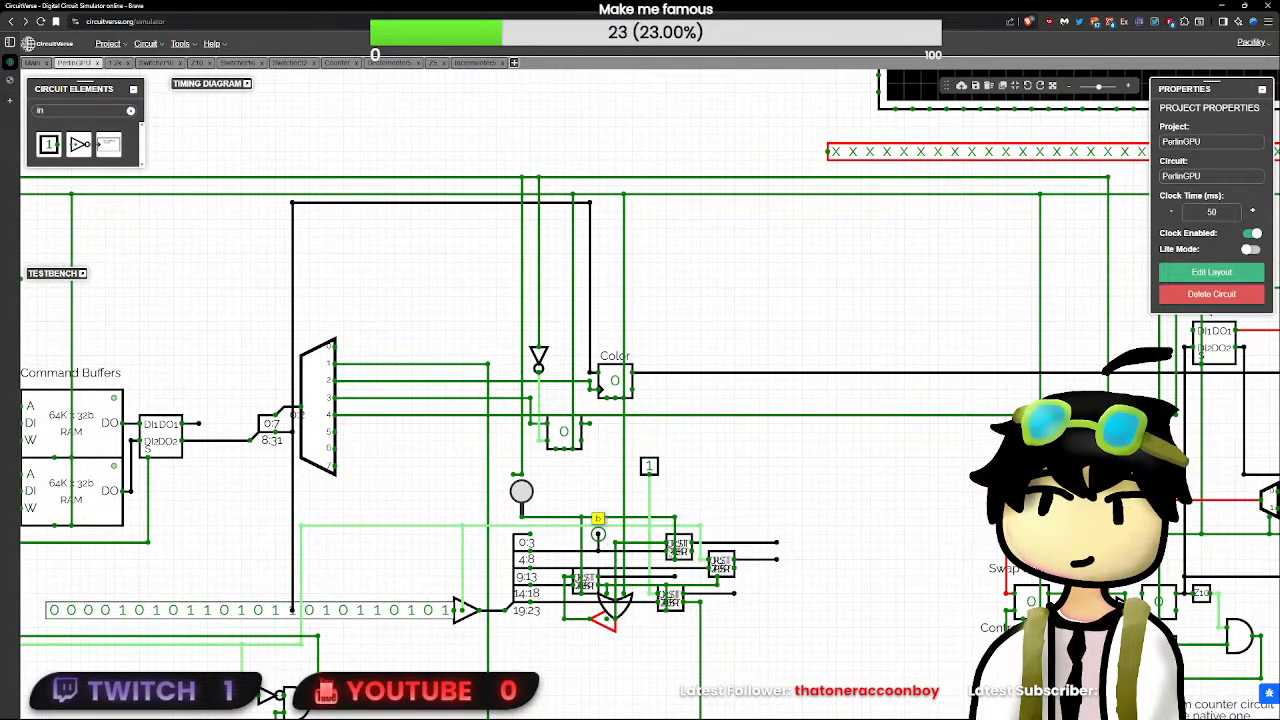
# - Open the Incrementer5 subcircuit and examine the properties of its adder and D flip-flop
pyautogui.doubleClick(678, 547)
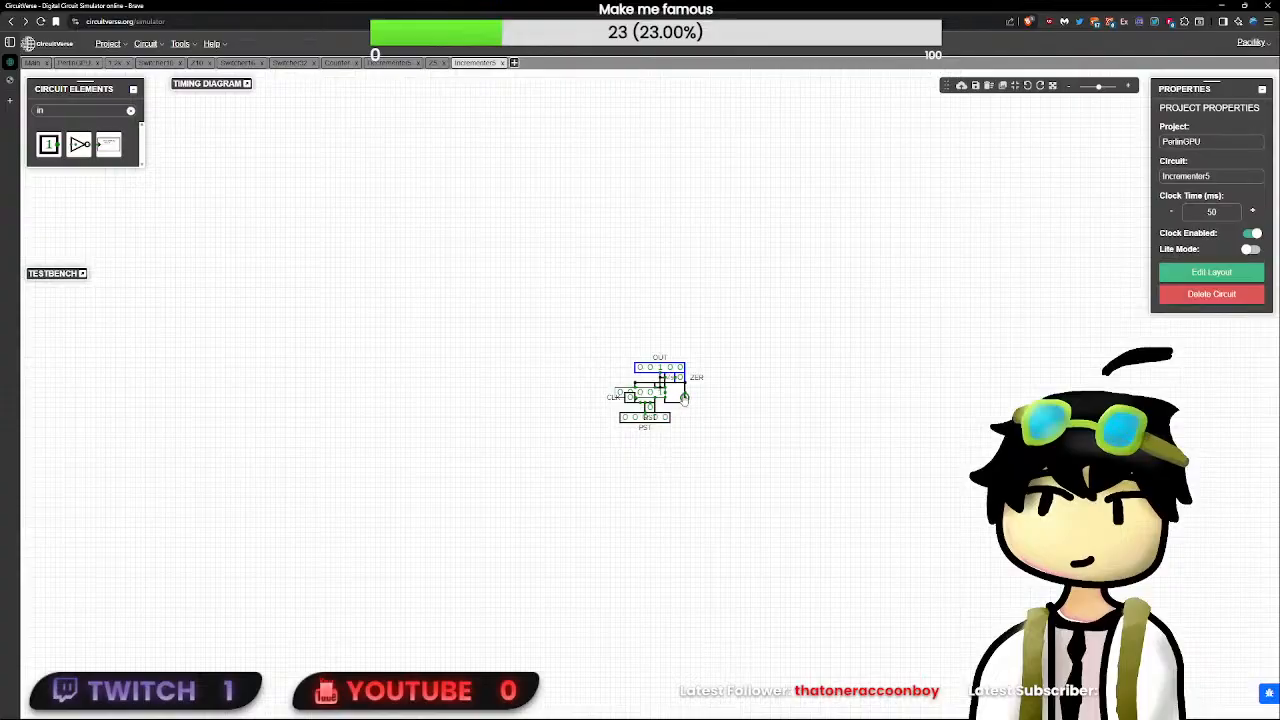
pyautogui.click(684, 398)
pyautogui.scroll(3, 684, 398)
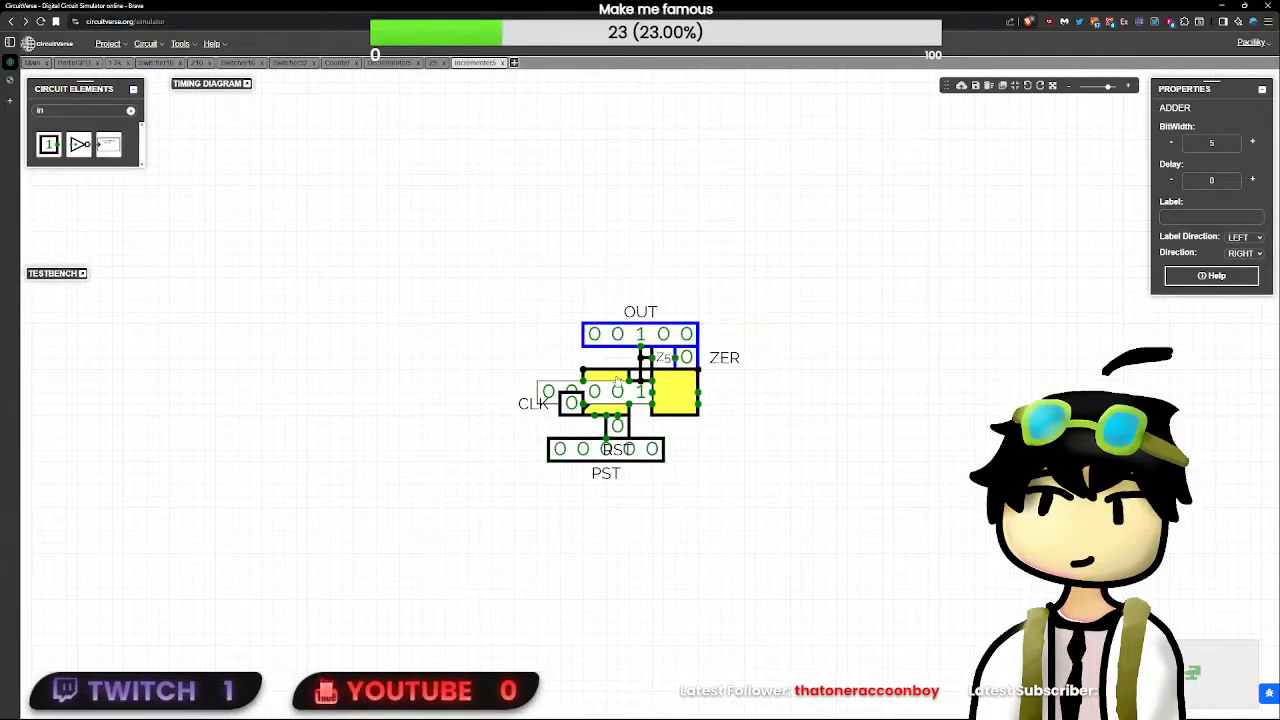
pyautogui.click(622, 402)
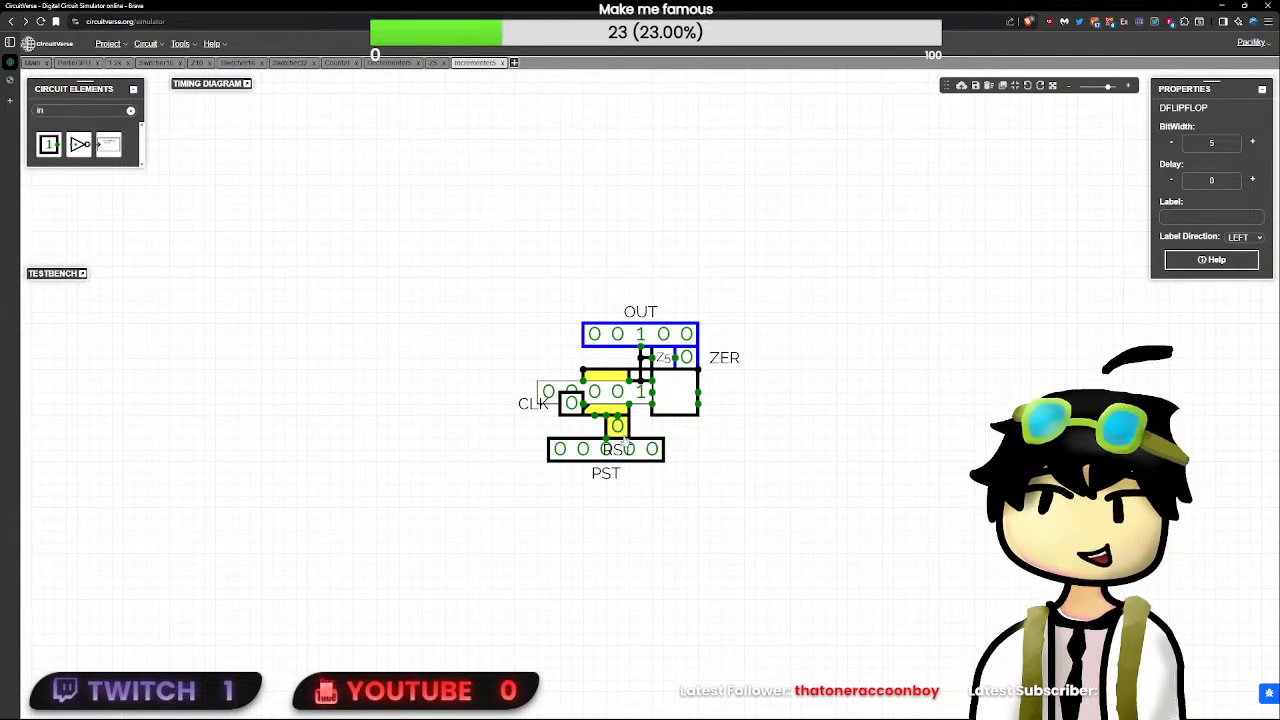
# - Toggle Incrementer5's RST input on and off to test its reset, and examine the PST input
pyautogui.click(617, 426)
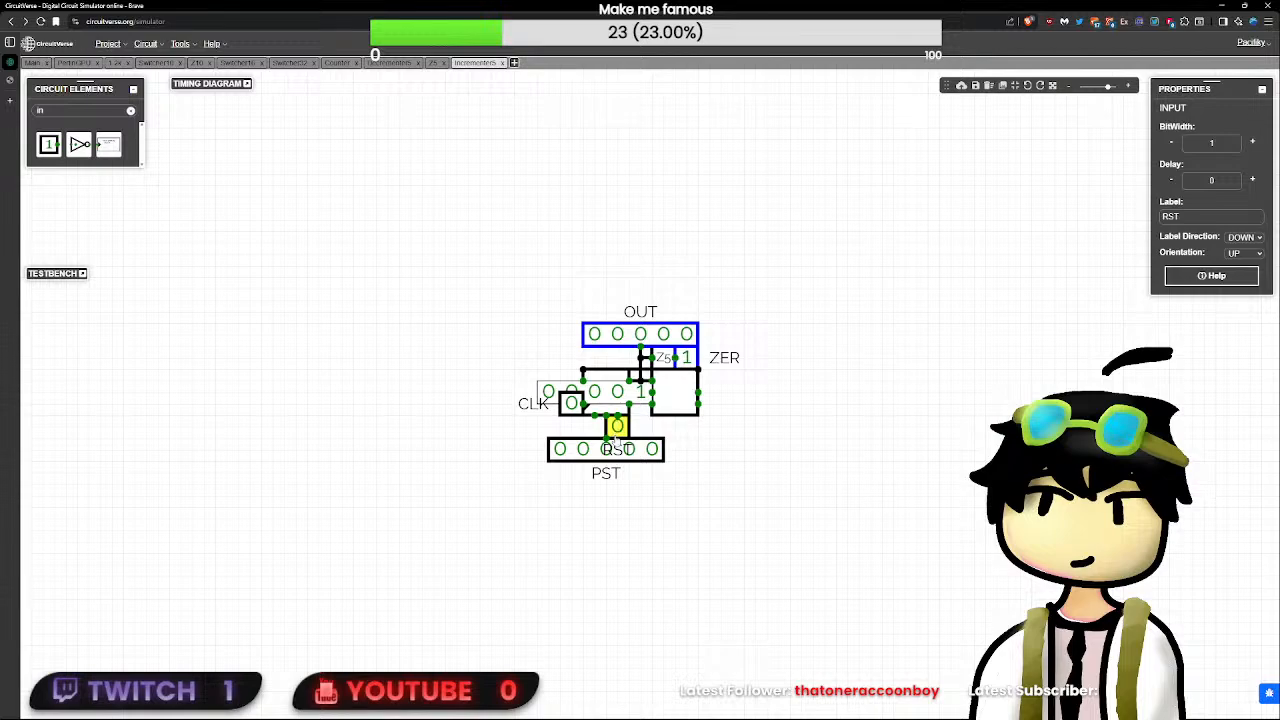
pyautogui.click(617, 426)
pyautogui.click(634, 455)
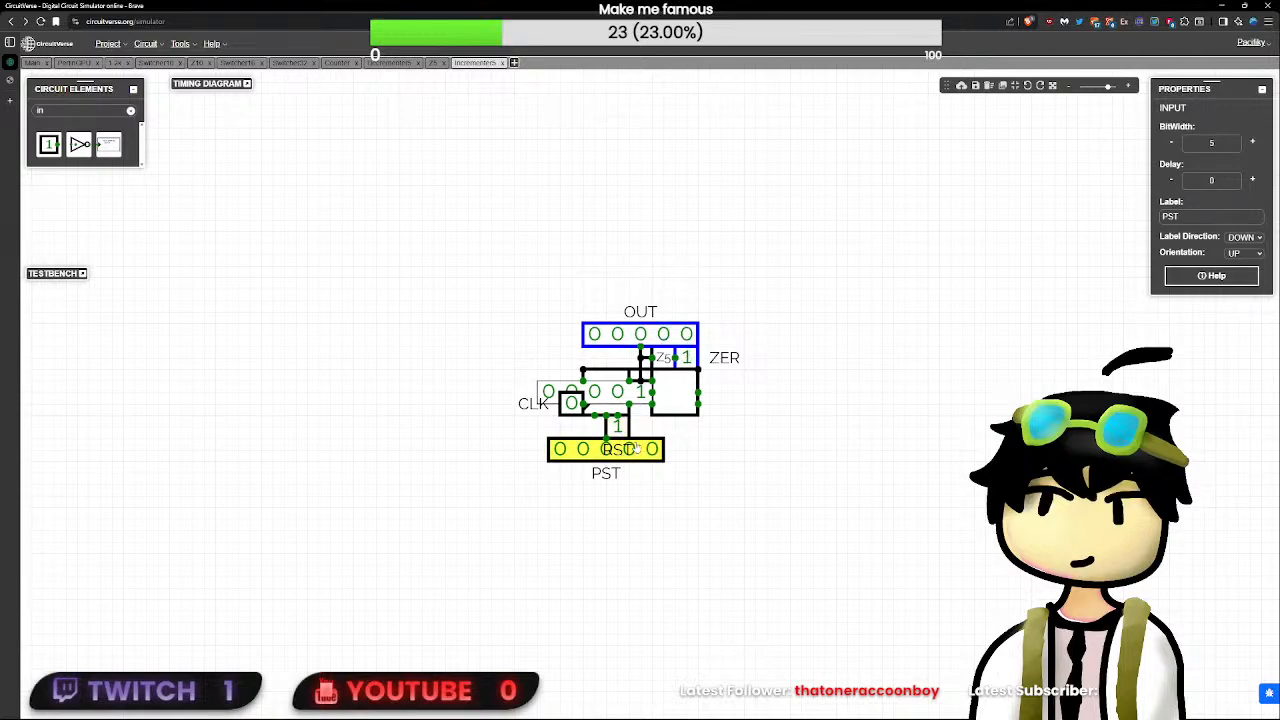
pyautogui.click(617, 426)
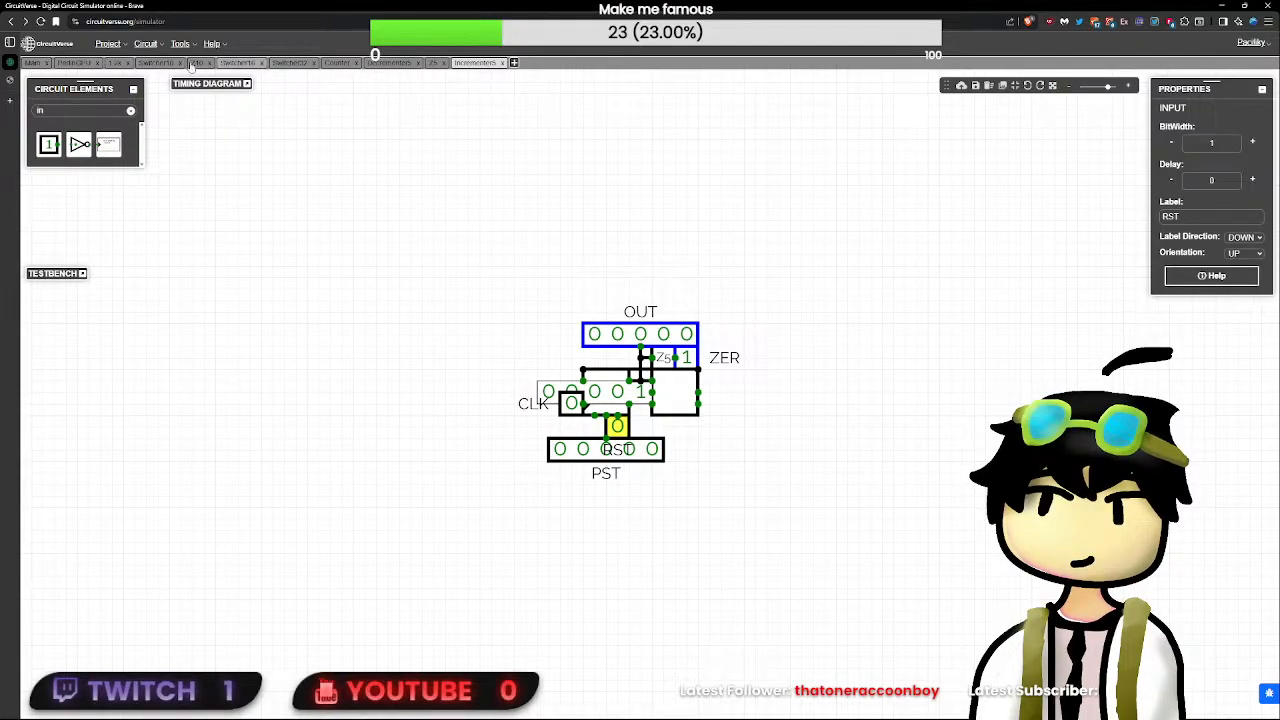
# - Return to the PerlinGPU circuit and examine the buffer beside the OR gate and the value on its output wire
pyautogui.click(74, 63)
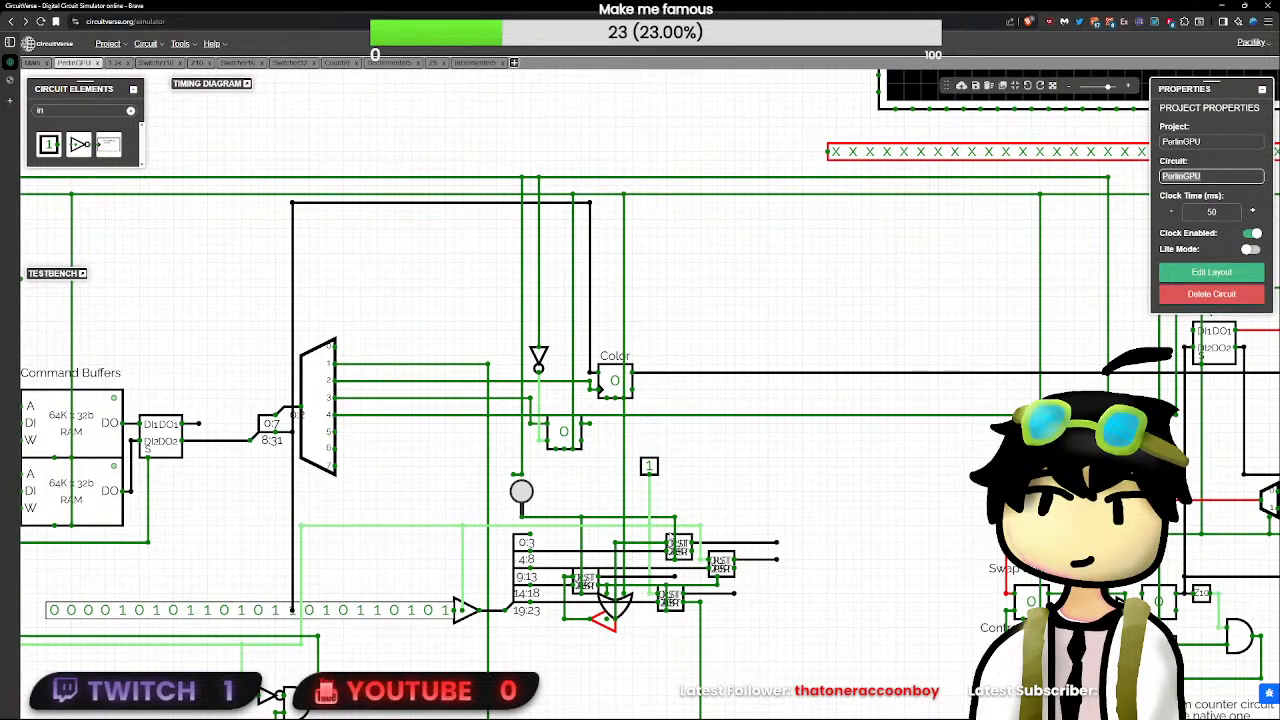
pyautogui.scroll(5, 716, 577)
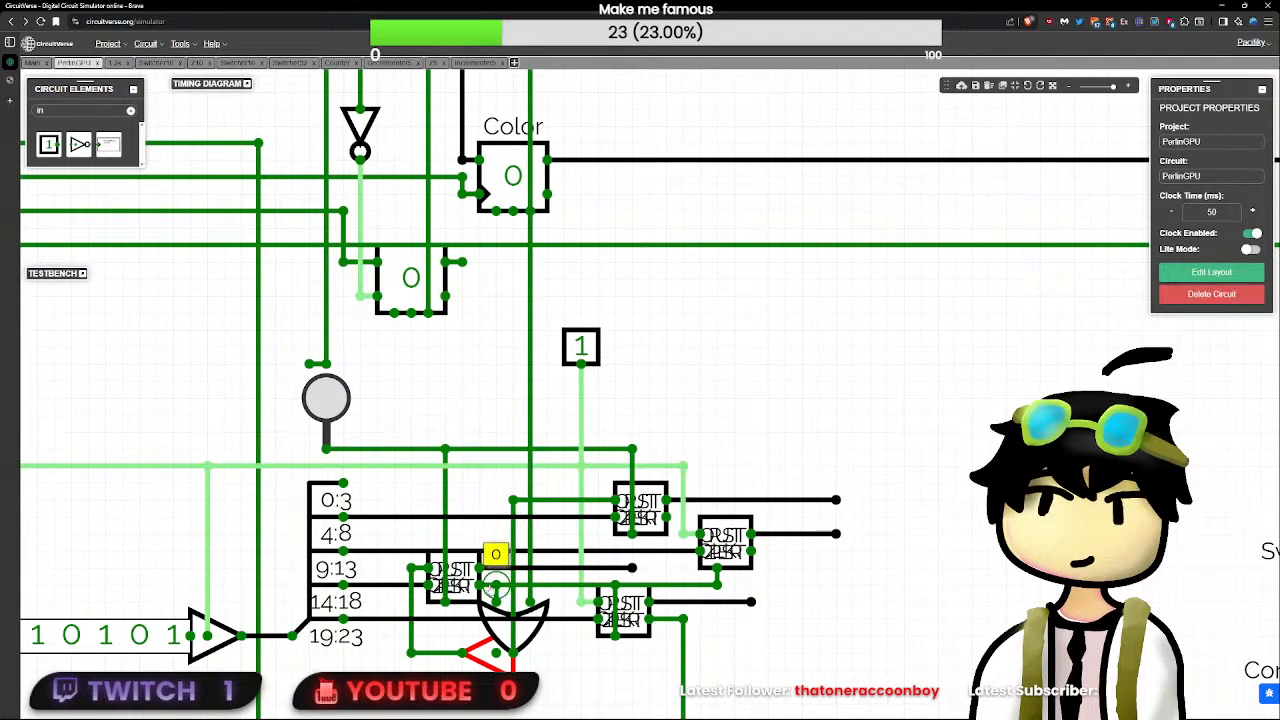
pyautogui.click(493, 655)
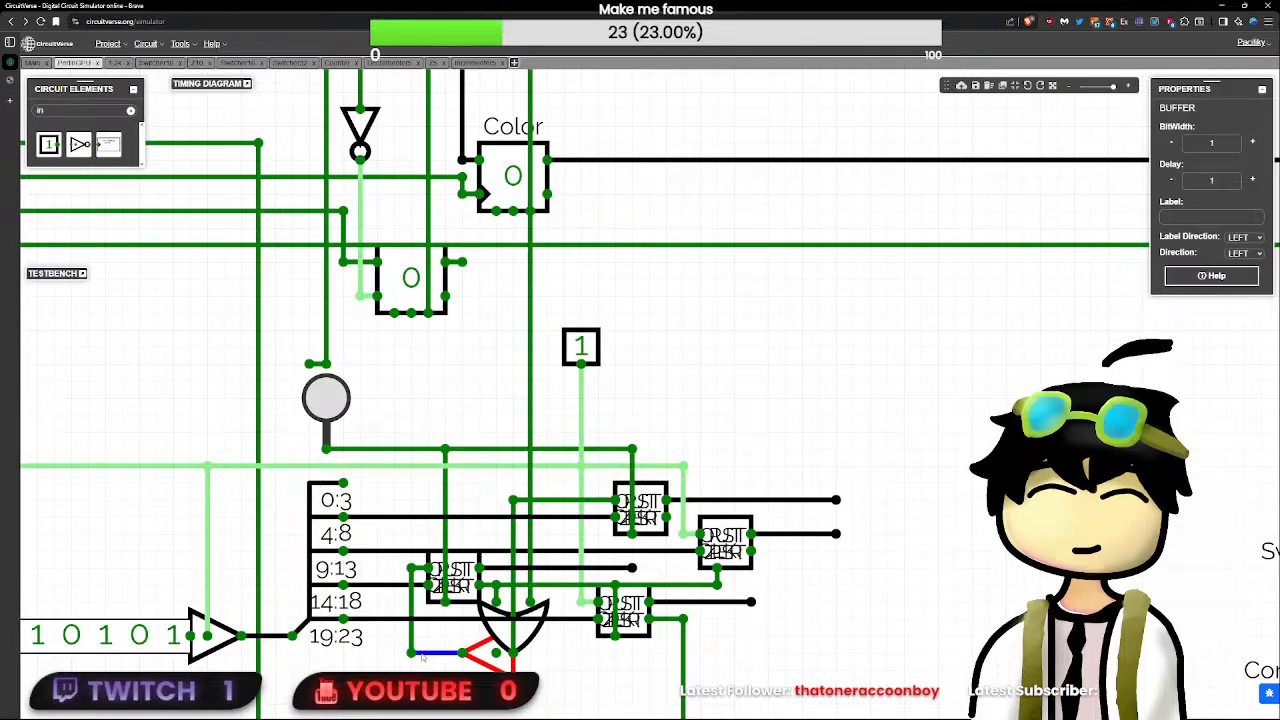
pyautogui.click(410, 568)
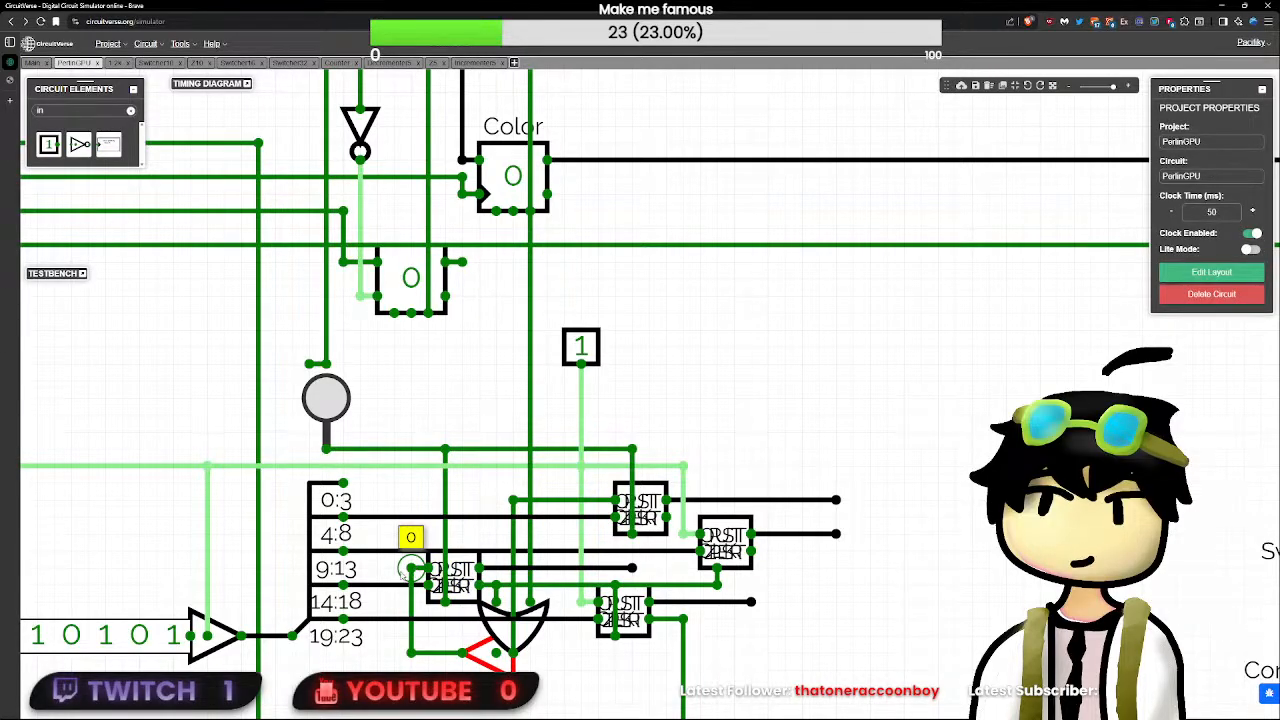
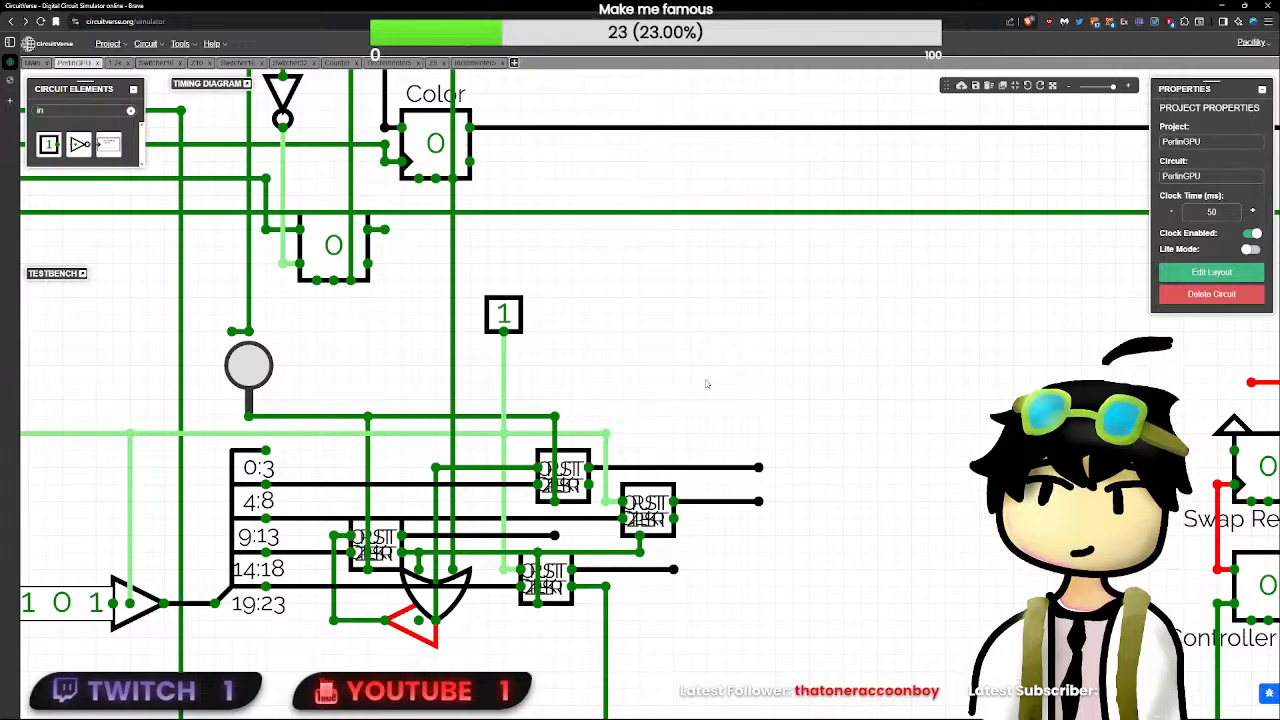
# - Toggle the test input off and on, and check the value on the upper subcircuit's output wire
pyautogui.moveTo(717, 390); pyautogui.dragTo(631, 369)
pyautogui.click(418, 296)
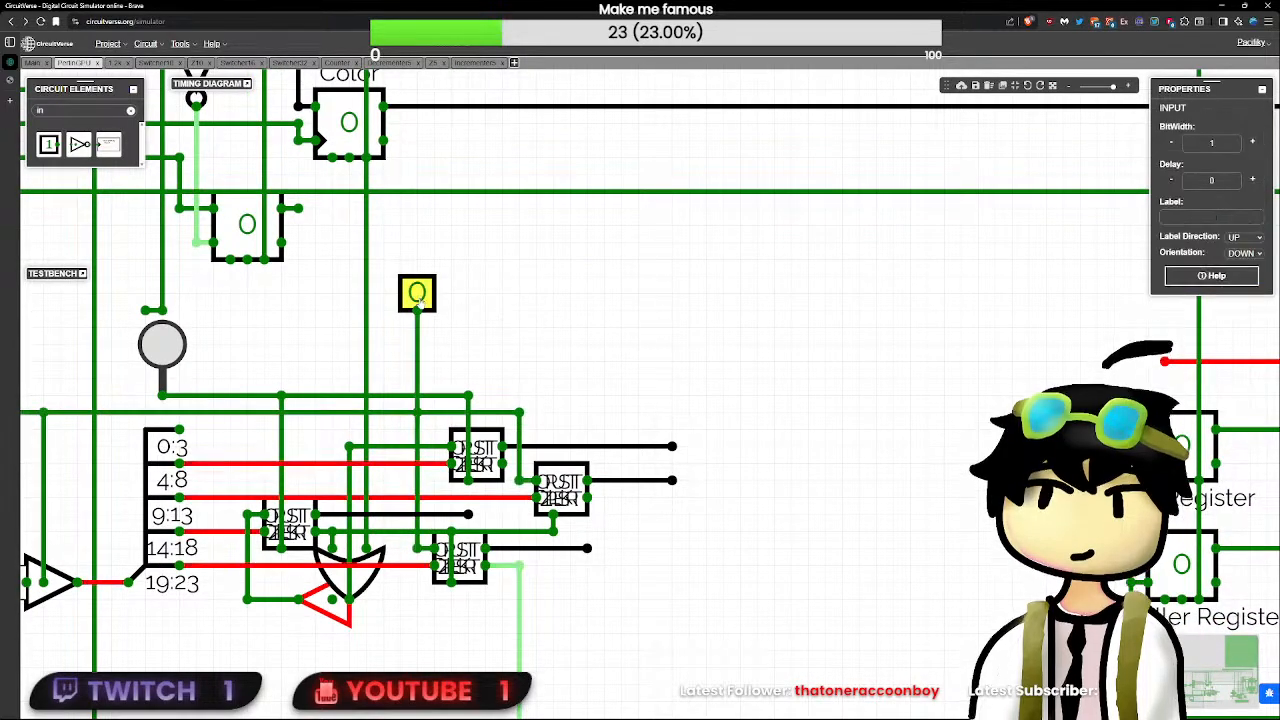
pyautogui.click(418, 293)
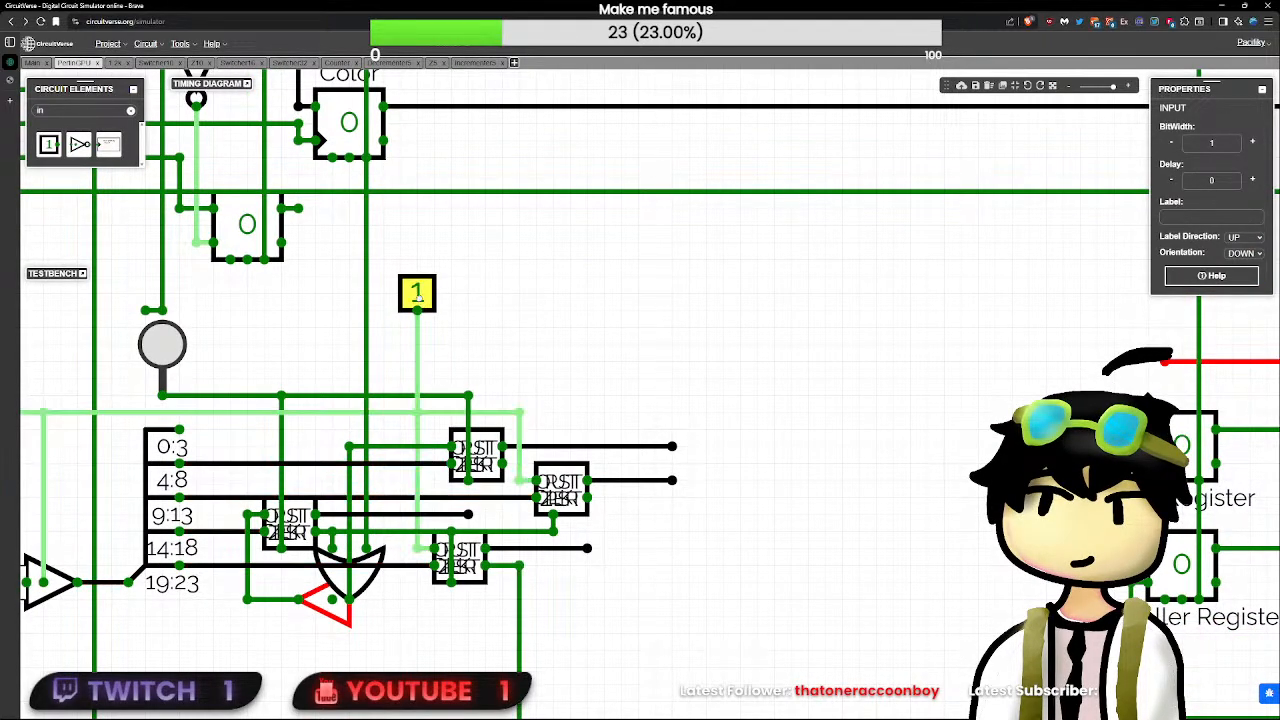
pyautogui.click(466, 337)
pyautogui.scroll(-5, 466, 337)
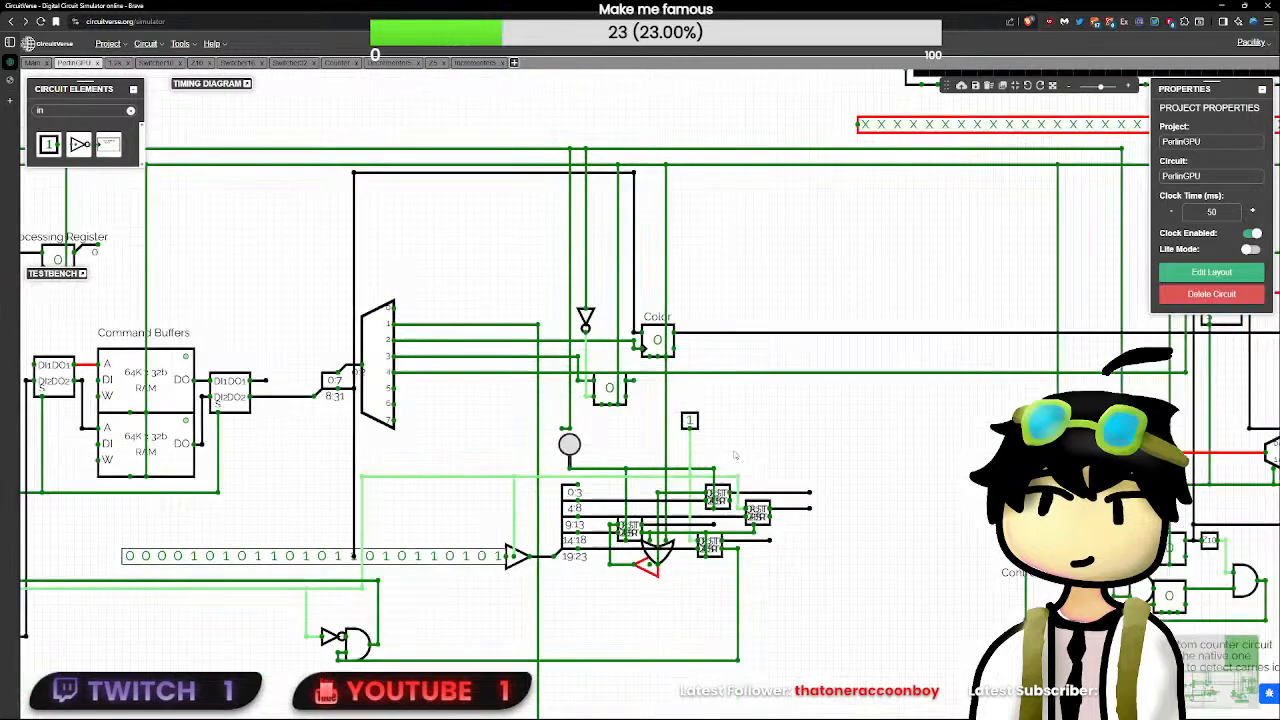
pyautogui.scroll(3, 763, 460)
pyautogui.scroll(3, 763, 460)
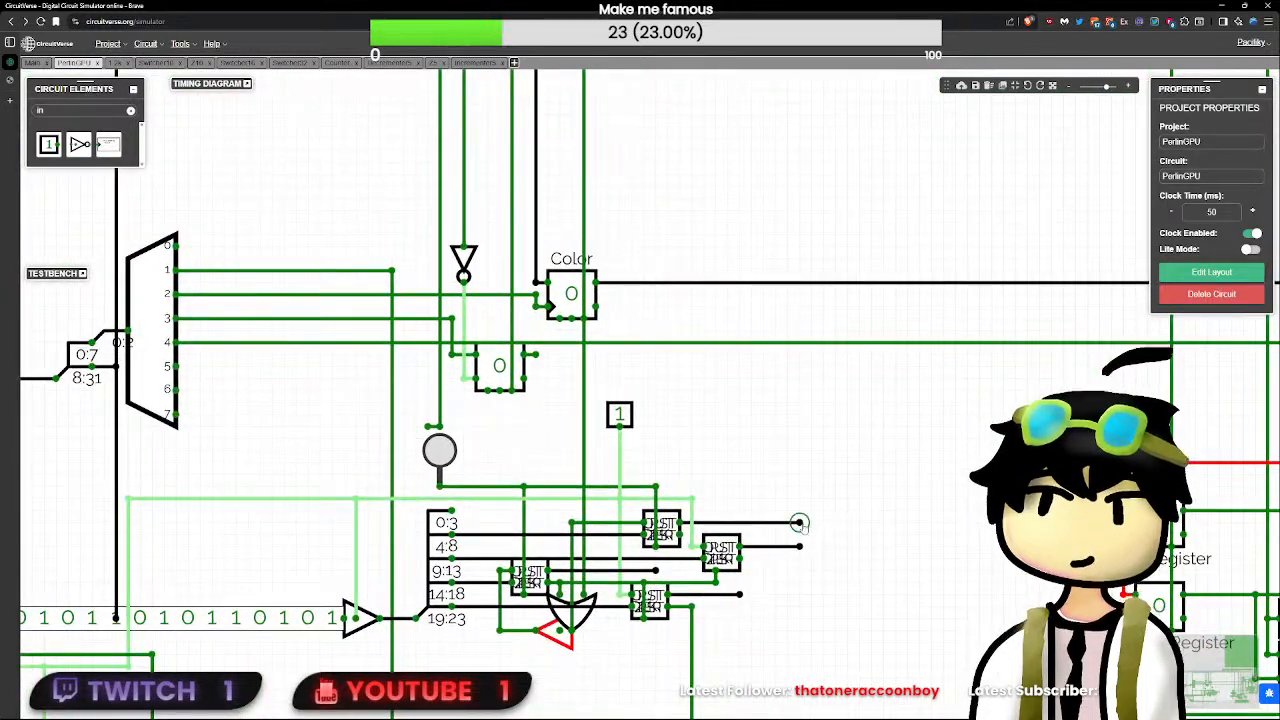
pyautogui.moveTo(799, 525)
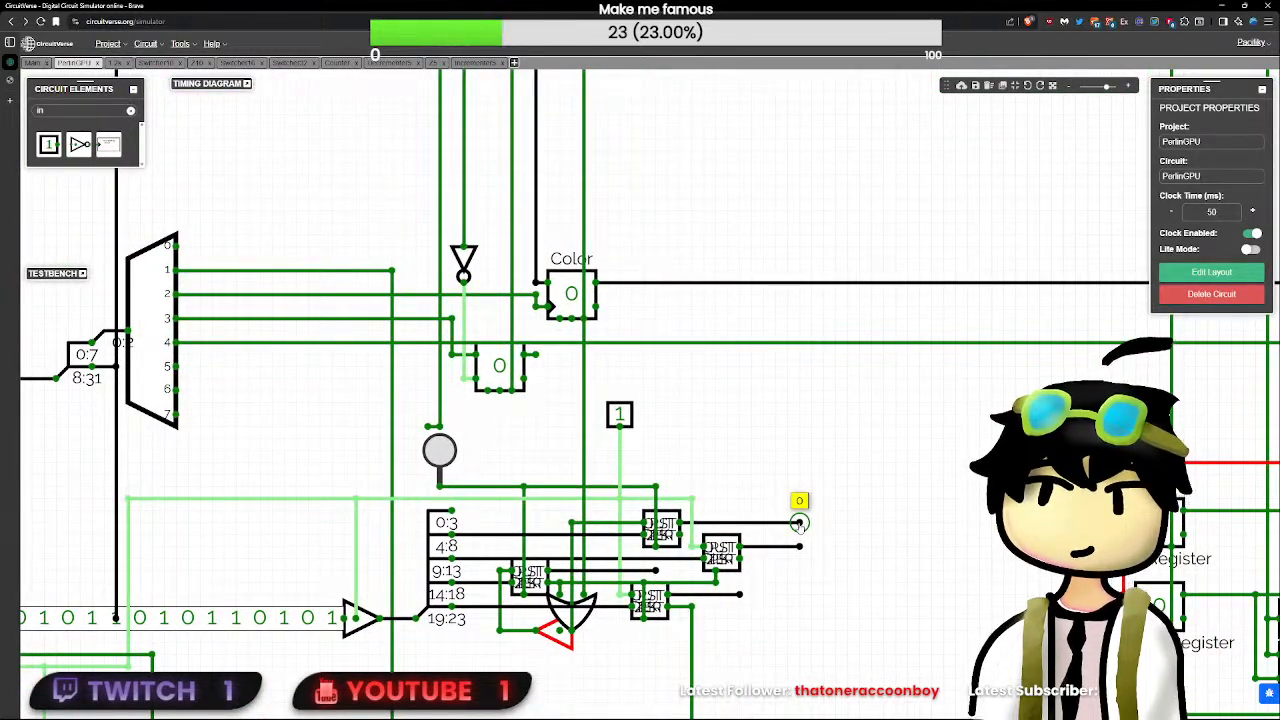
pyautogui.click(443, 522)
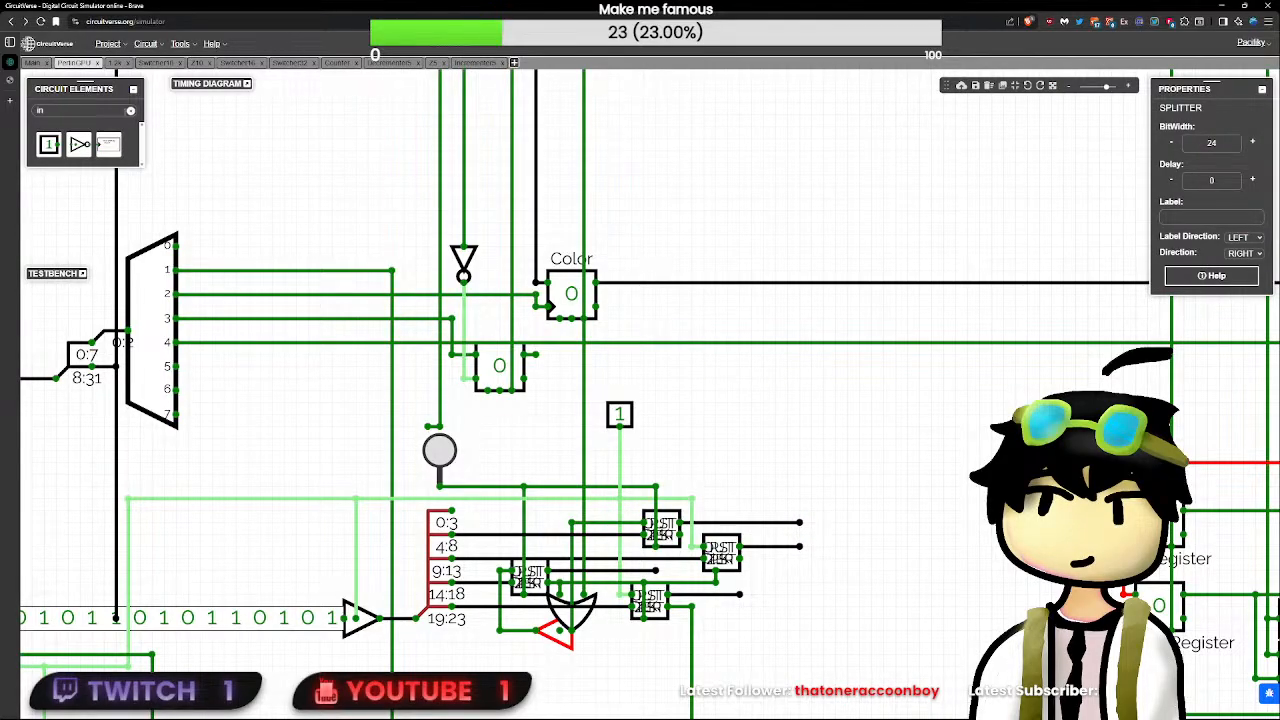
# - Browse the circuit element categories for a component that displays a wire's value
pyautogui.click(130, 110)
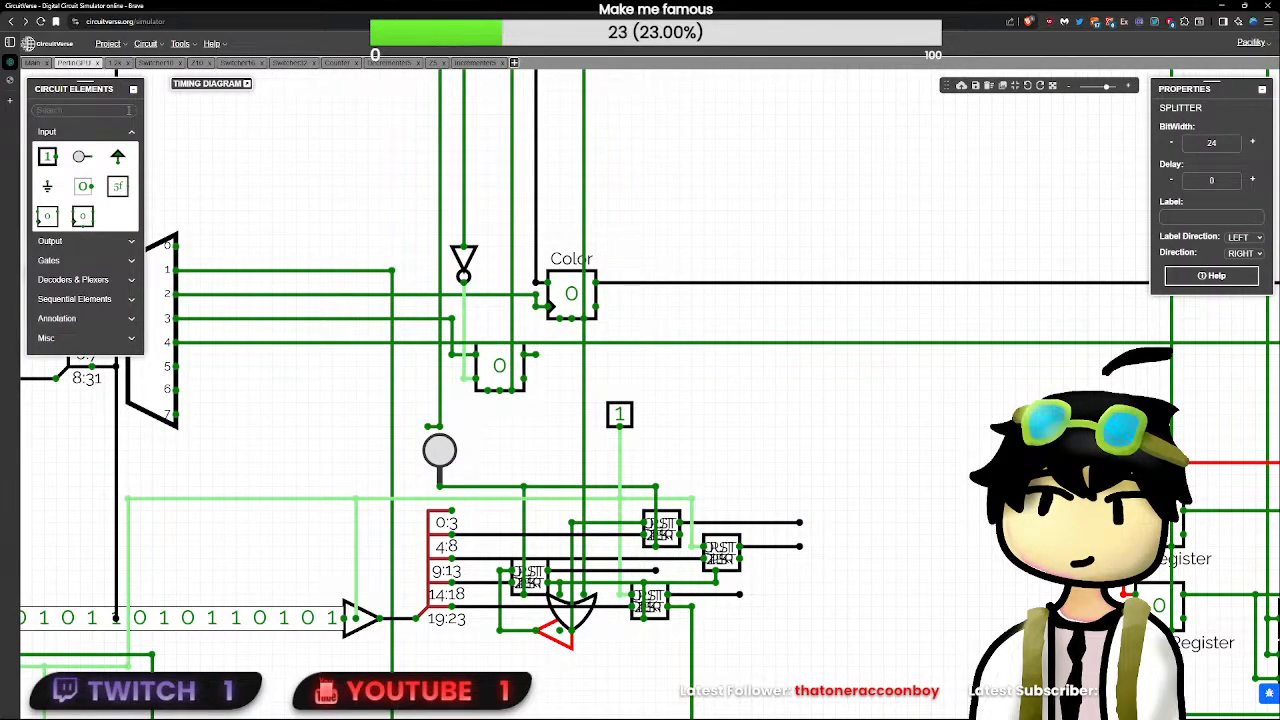
pyautogui.click(81, 318)
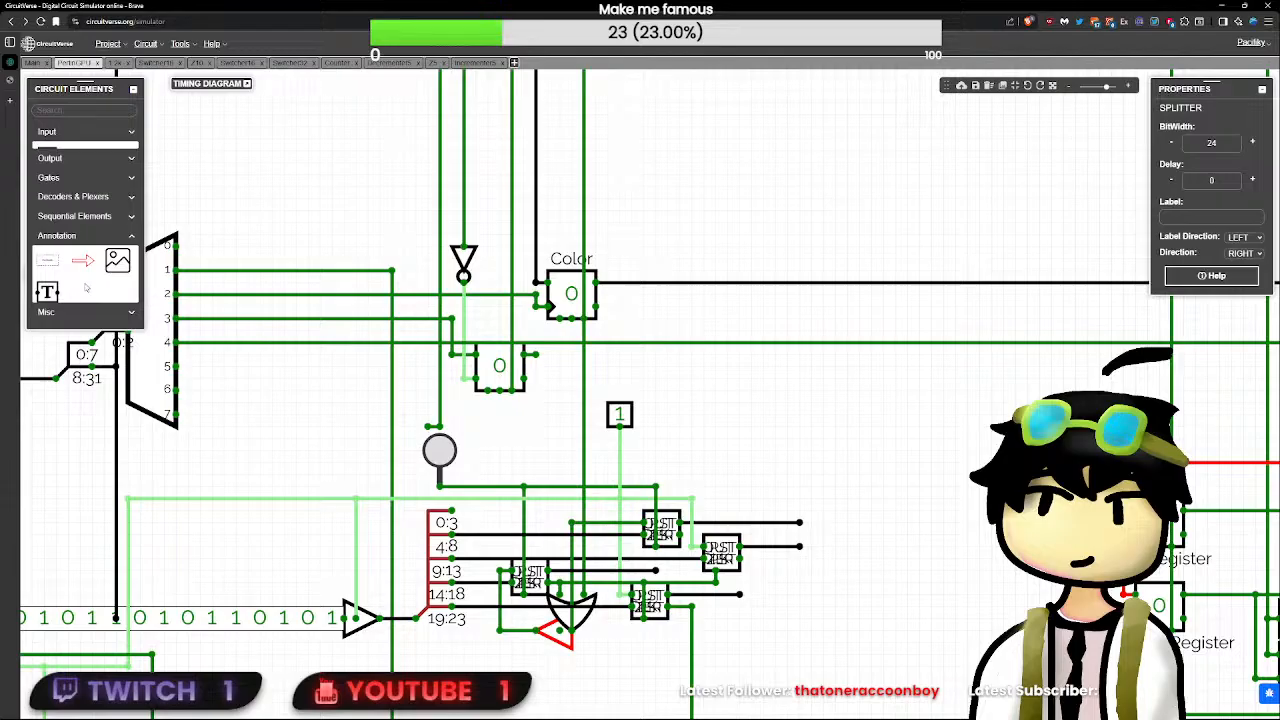
pyautogui.click(94, 214)
pyautogui.click(50, 325)
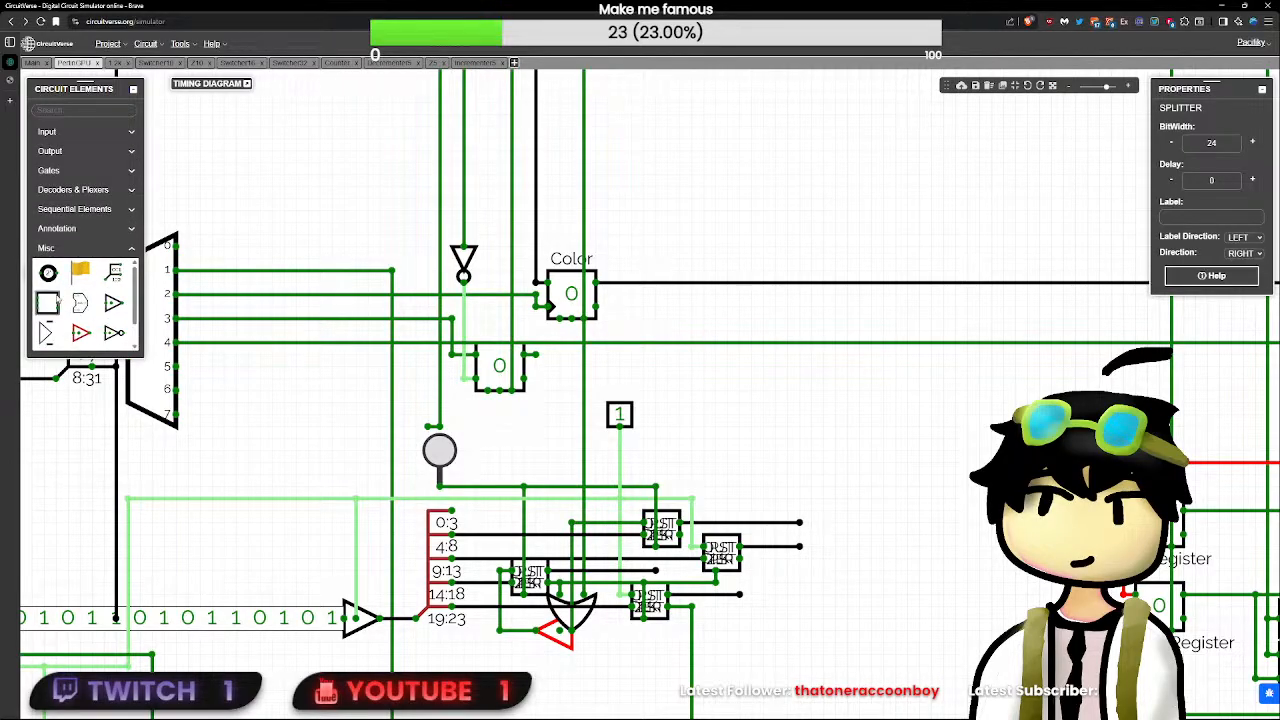
pyautogui.scroll(-1, 80, 332)
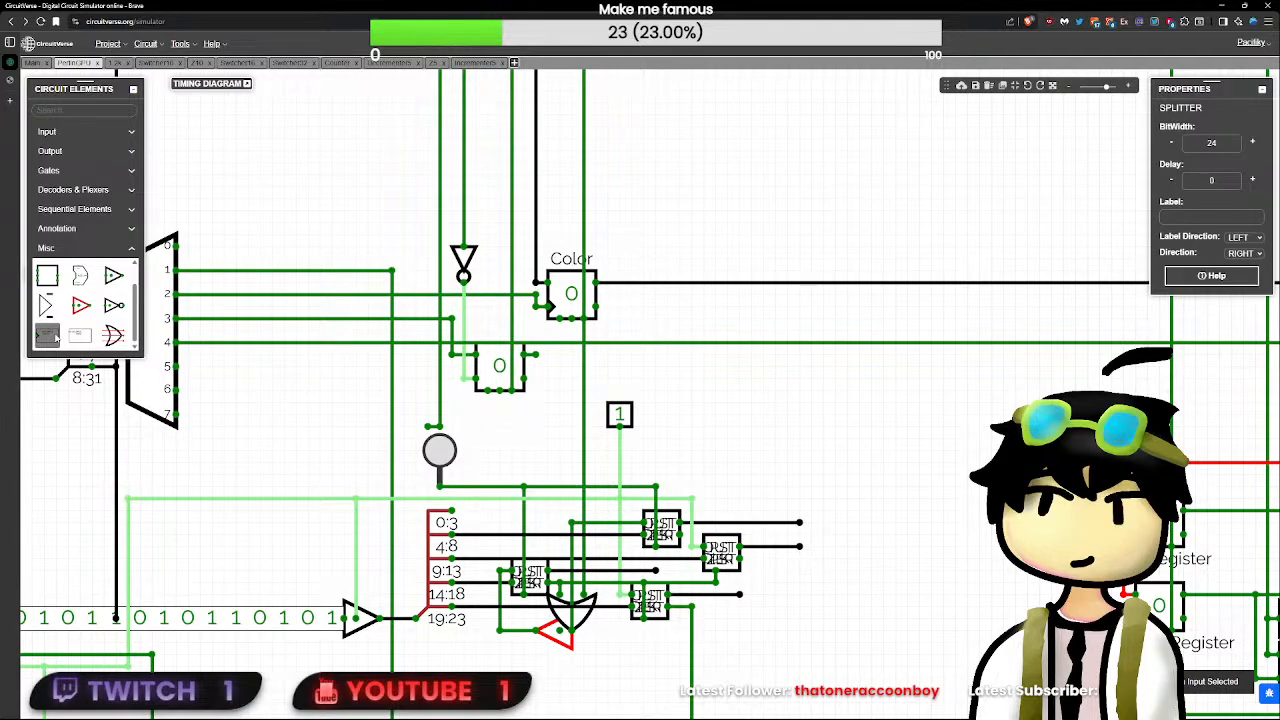
pyautogui.click(95, 208)
pyautogui.click(98, 194)
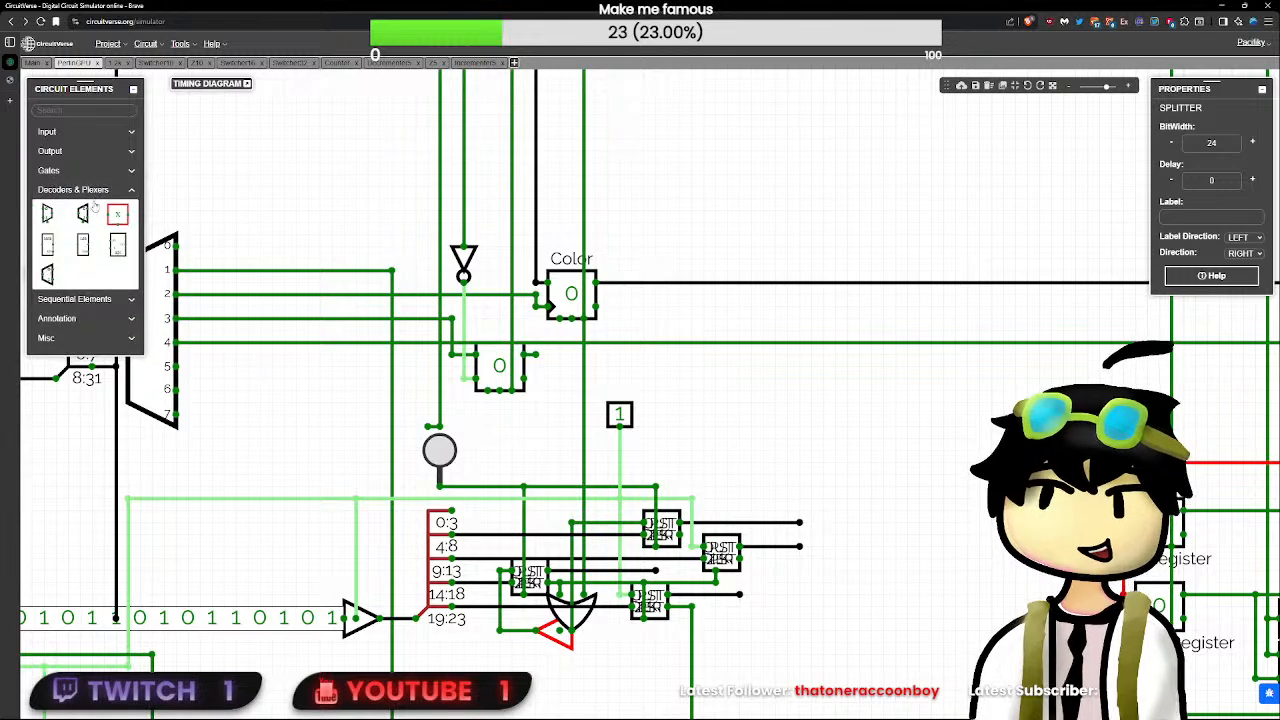
pyautogui.click(97, 297)
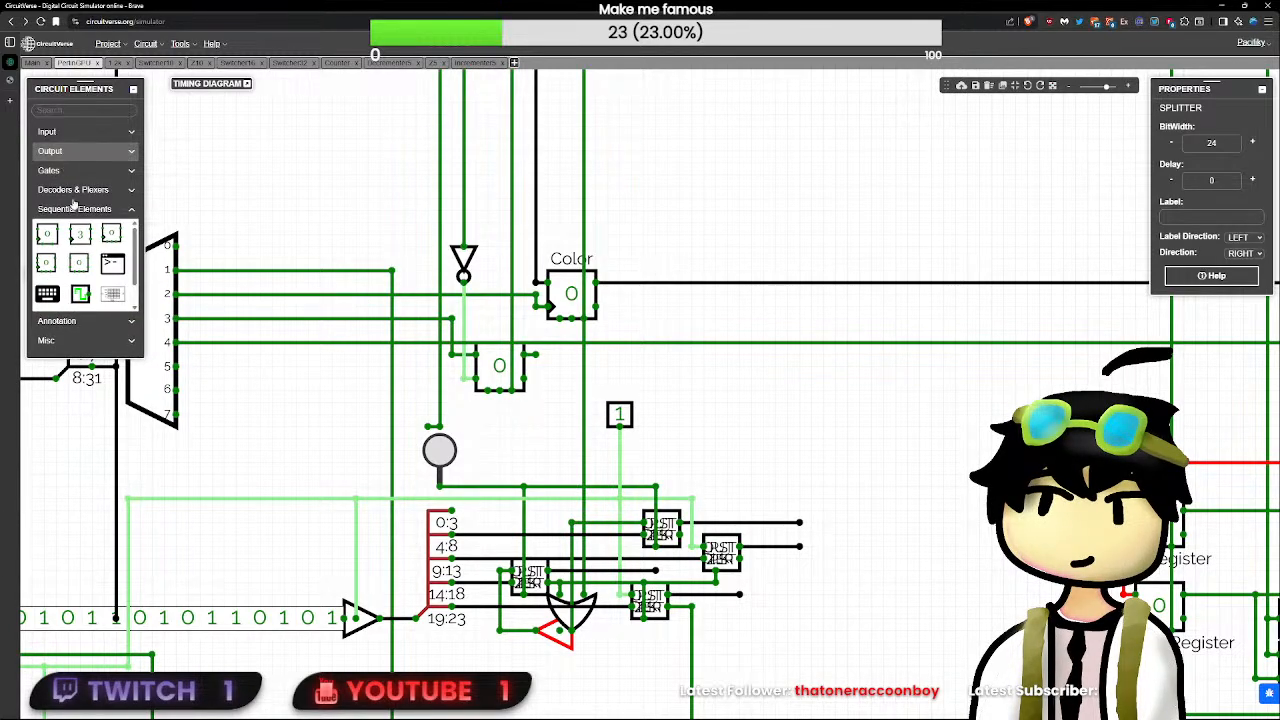
pyautogui.scroll(-1, 72, 232)
pyautogui.click(80, 151)
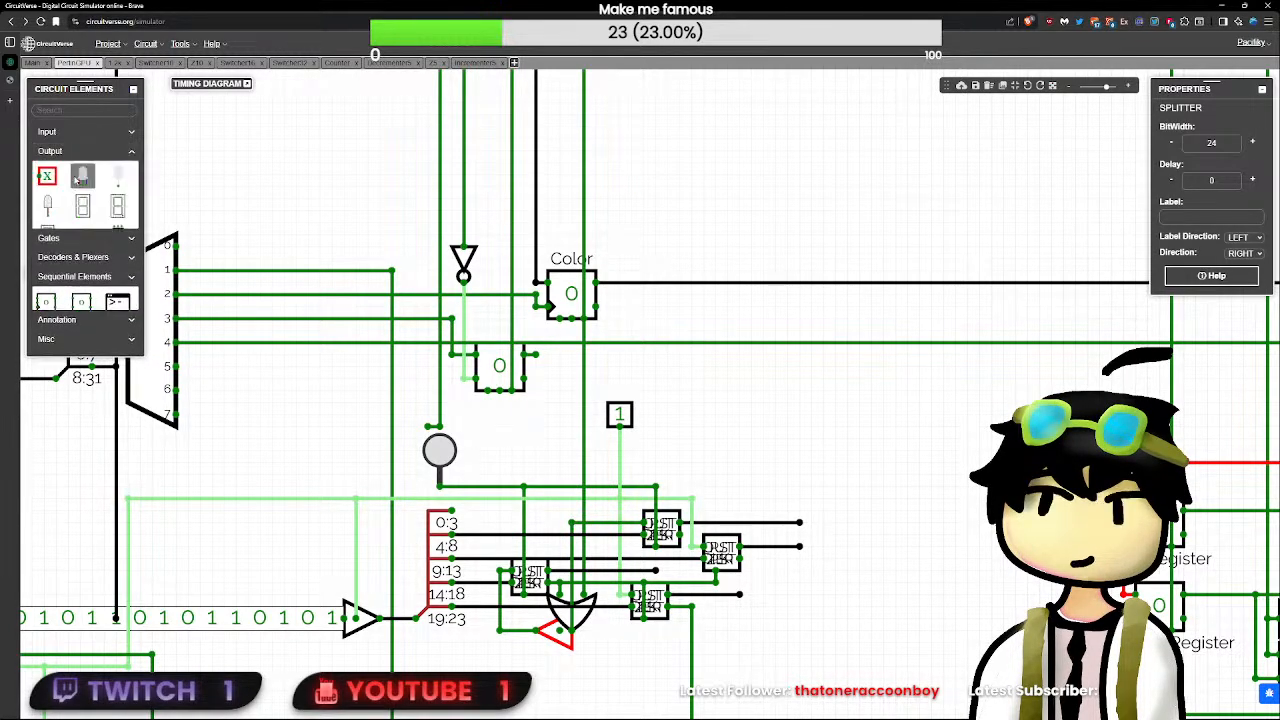
pyautogui.click(99, 338)
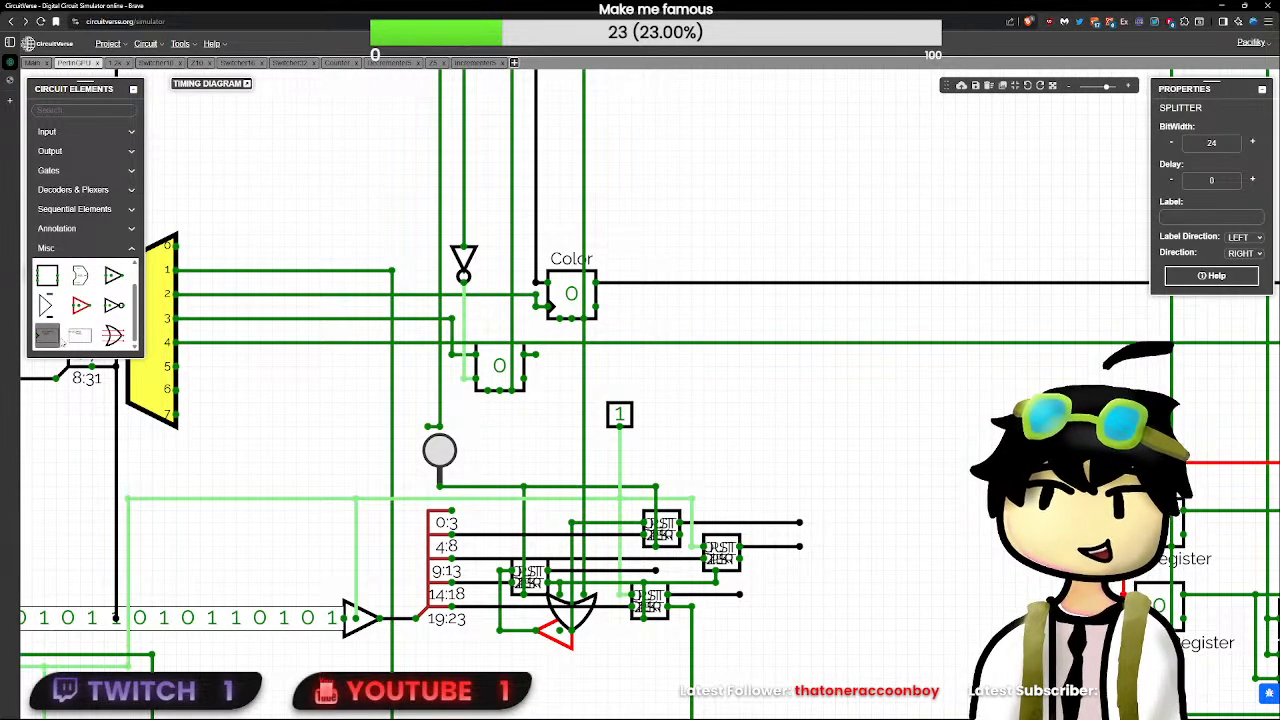
pyautogui.scroll(1, 65, 328)
# - Add a debug flag wired to the upper subcircuit's output and set its bit width to 5
pyautogui.click(81, 271)
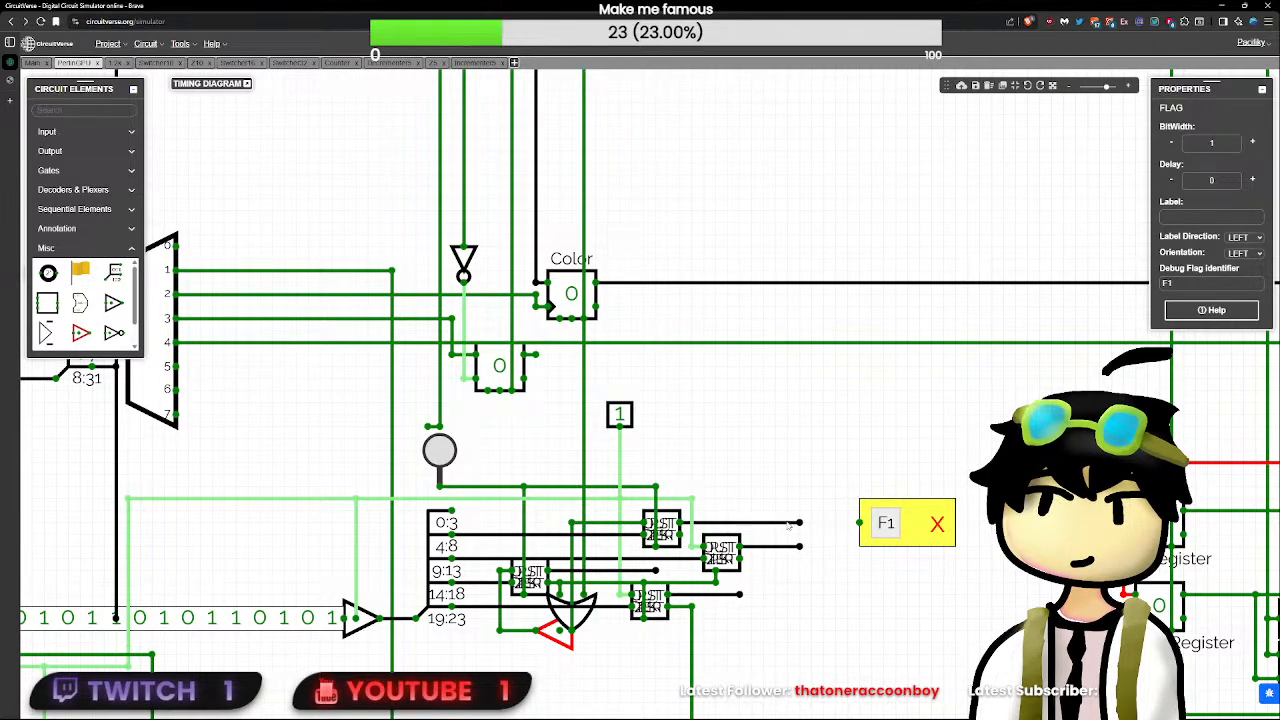
pyautogui.moveTo(800, 522); pyautogui.dragTo(860, 522)
pyautogui.click(904, 520)
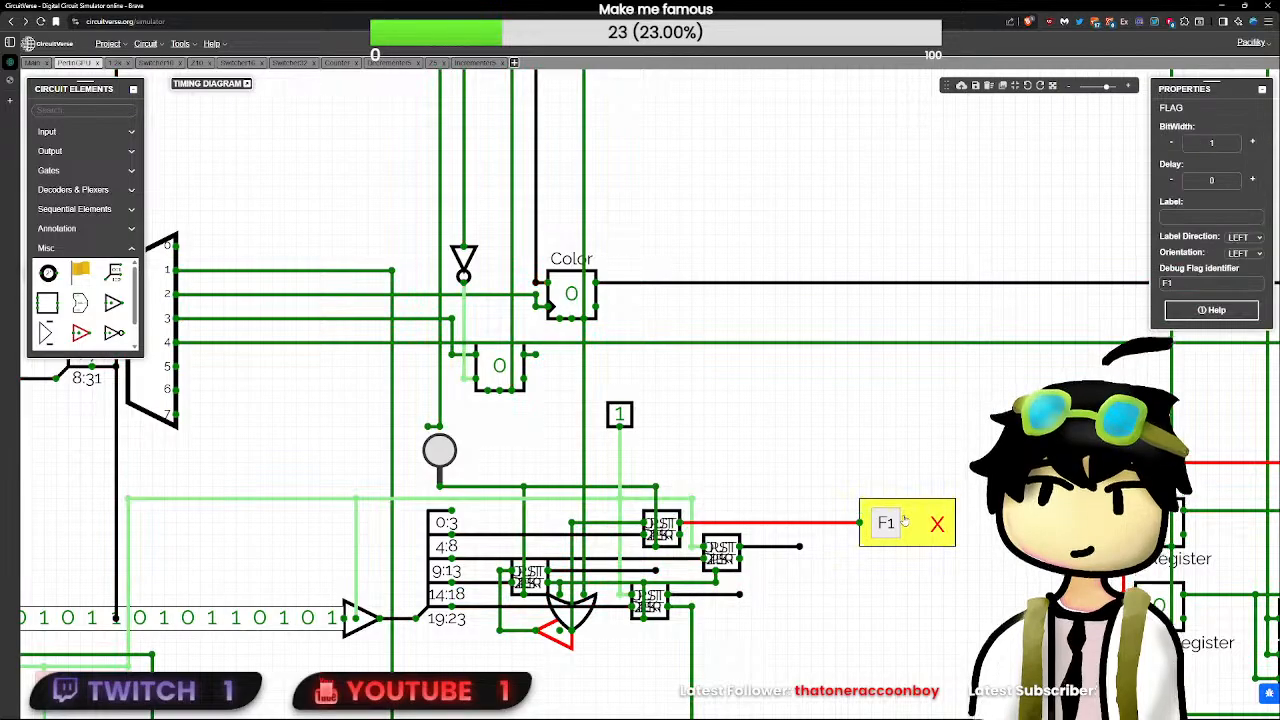
pyautogui.moveTo(1226, 143); pyautogui.dragTo(1152, 154)
pyautogui.write('5')
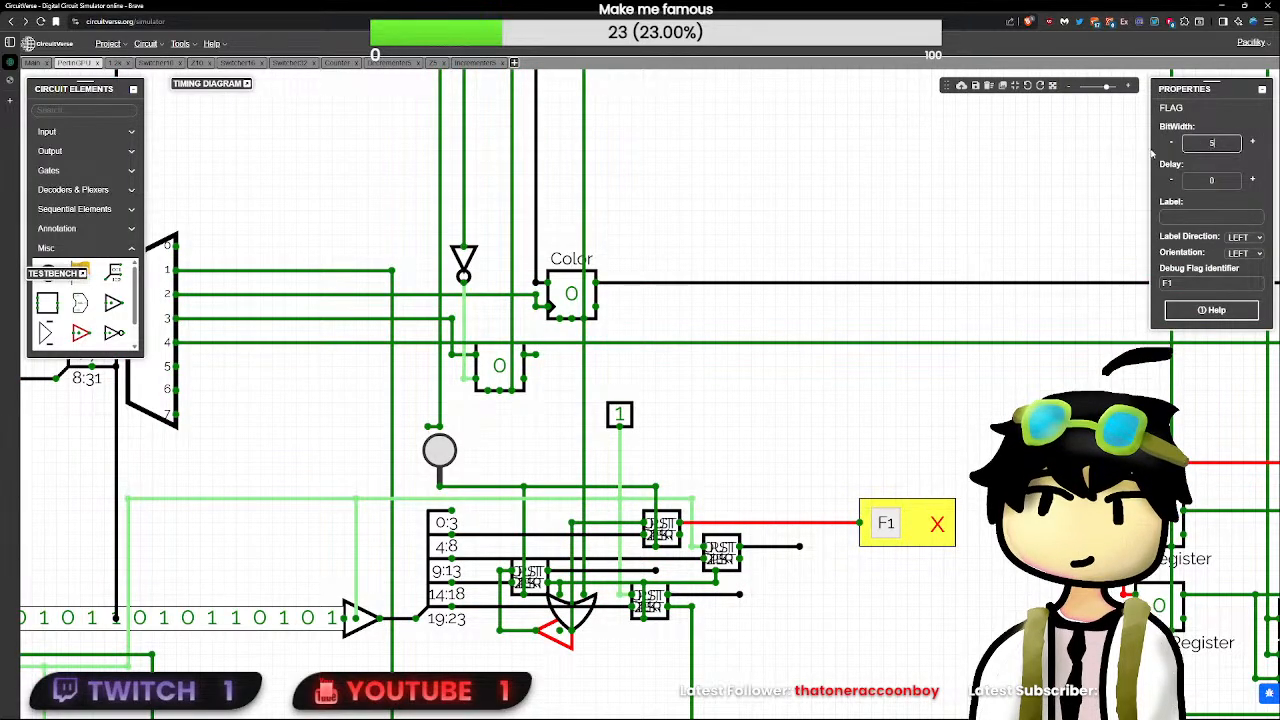
pyautogui.click(936, 481)
pyautogui.click(908, 517)
pyautogui.click(879, 451)
pyautogui.hotkey('ctrl', 'v')
pyautogui.click(889, 454)
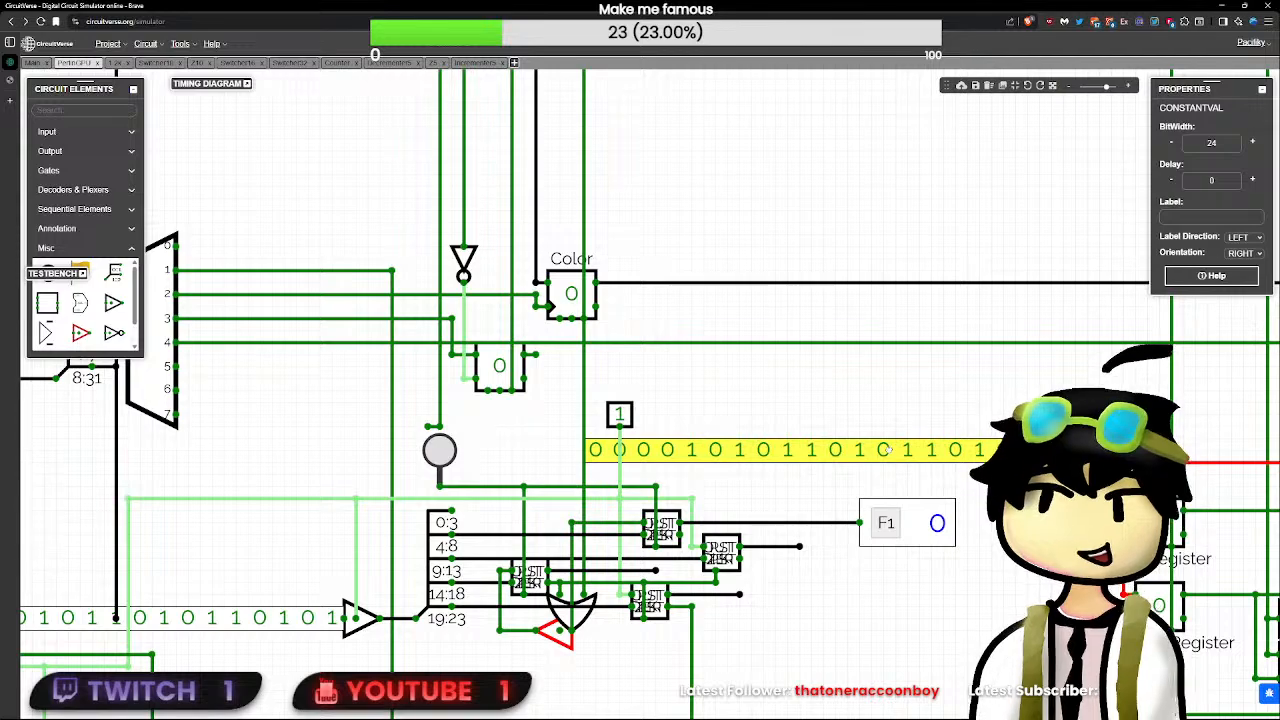
pyautogui.scroll(-1, 884, 451)
pyautogui.press('Delete')
# - Copy the flag above the first one, wire it to the upper subcircuit's 4:8 input line, and set its identifier to F2
pyautogui.click(900, 497)
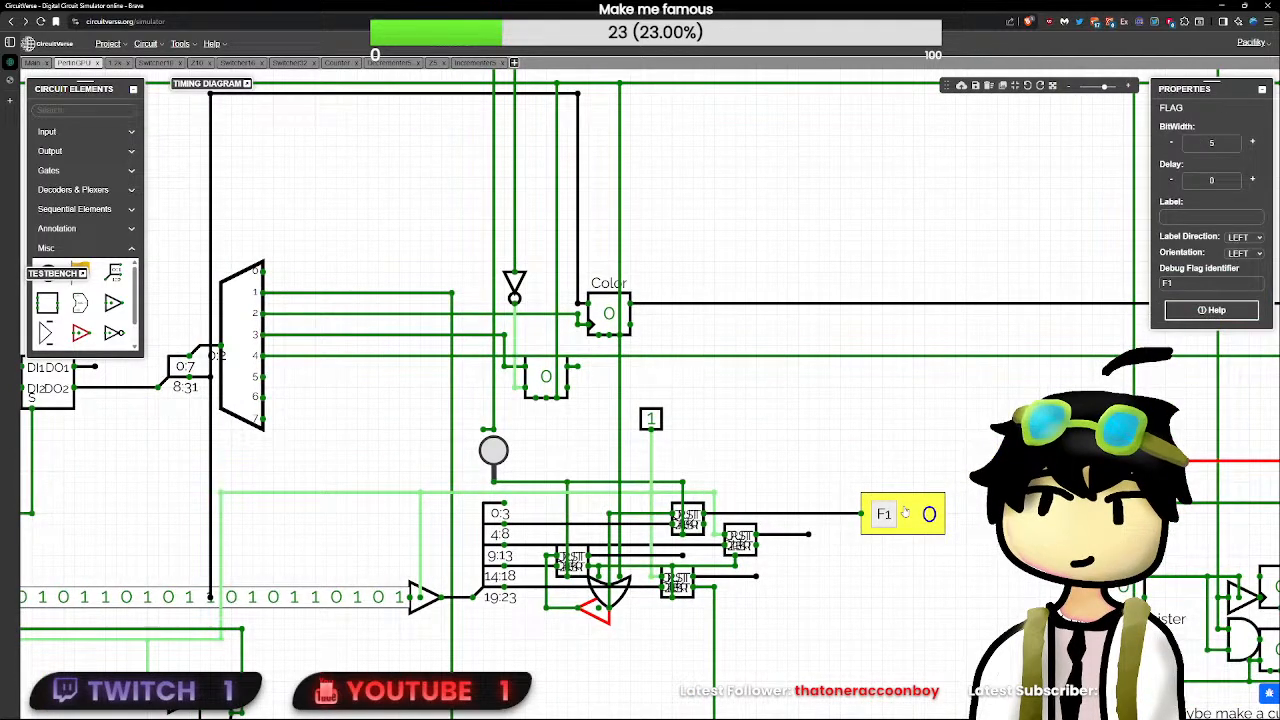
pyautogui.click(870, 460)
pyautogui.hotkey('ctrl', 'v')
pyautogui.moveTo(855, 453); pyautogui.dragTo(803, 461)
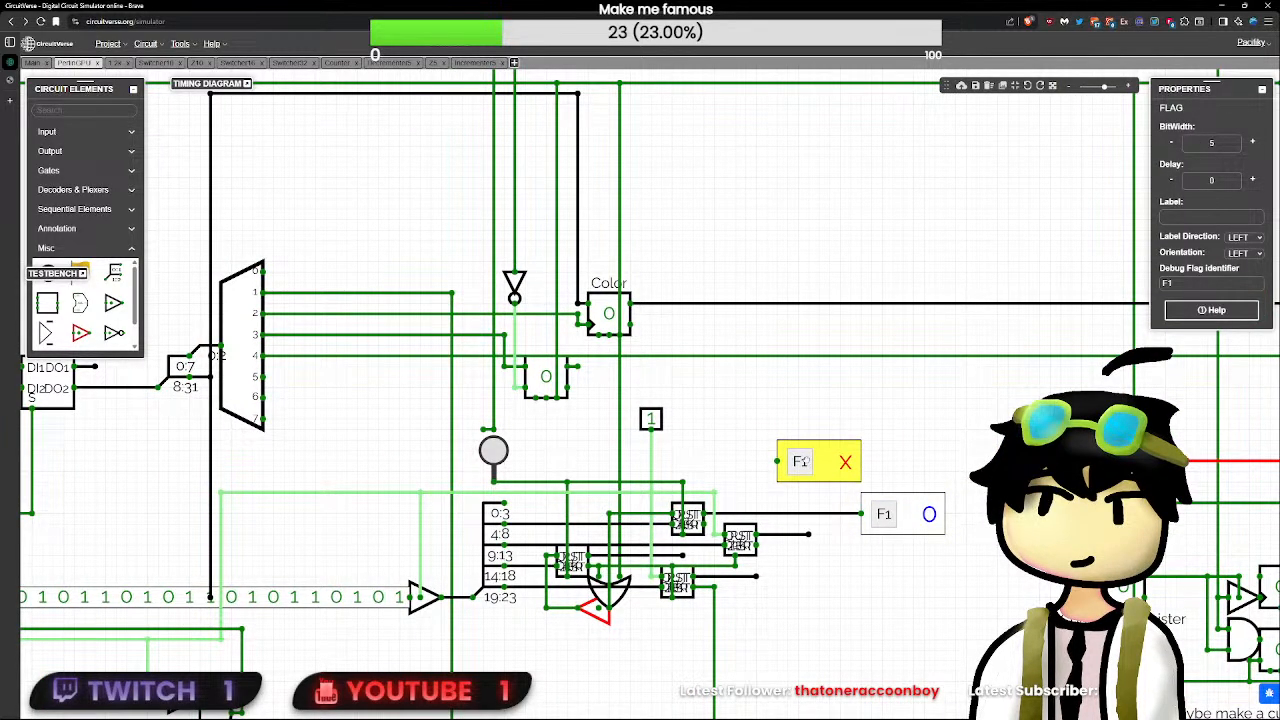
pyautogui.moveTo(661, 525); pyautogui.dragTo(778, 462)
pyautogui.click(808, 465)
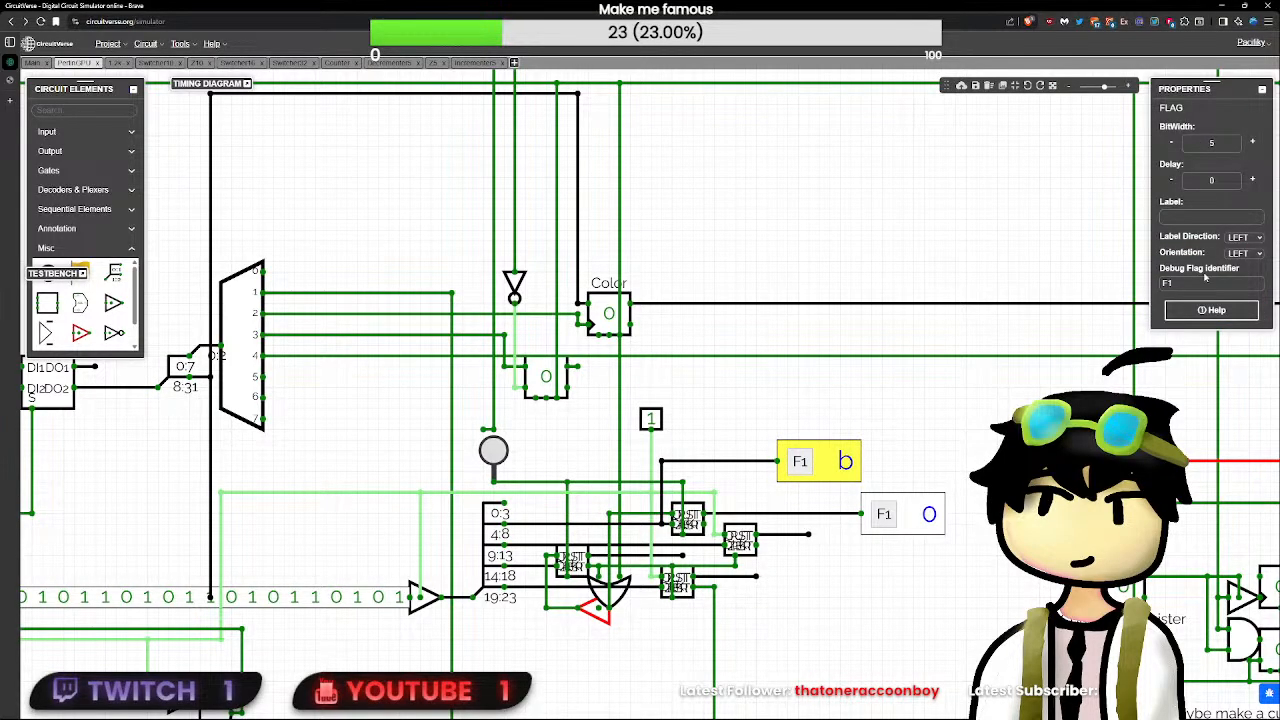
# - Copy the F2 flag, set the copy's identifier to F3, and place it directly above F2
pyautogui.click(917, 456)
pyautogui.click(846, 460)
pyautogui.hotkey('ctrl', 'c')
pyautogui.click(934, 427)
pyautogui.hotkey('ctrl', 'v')
pyautogui.click(934, 427)
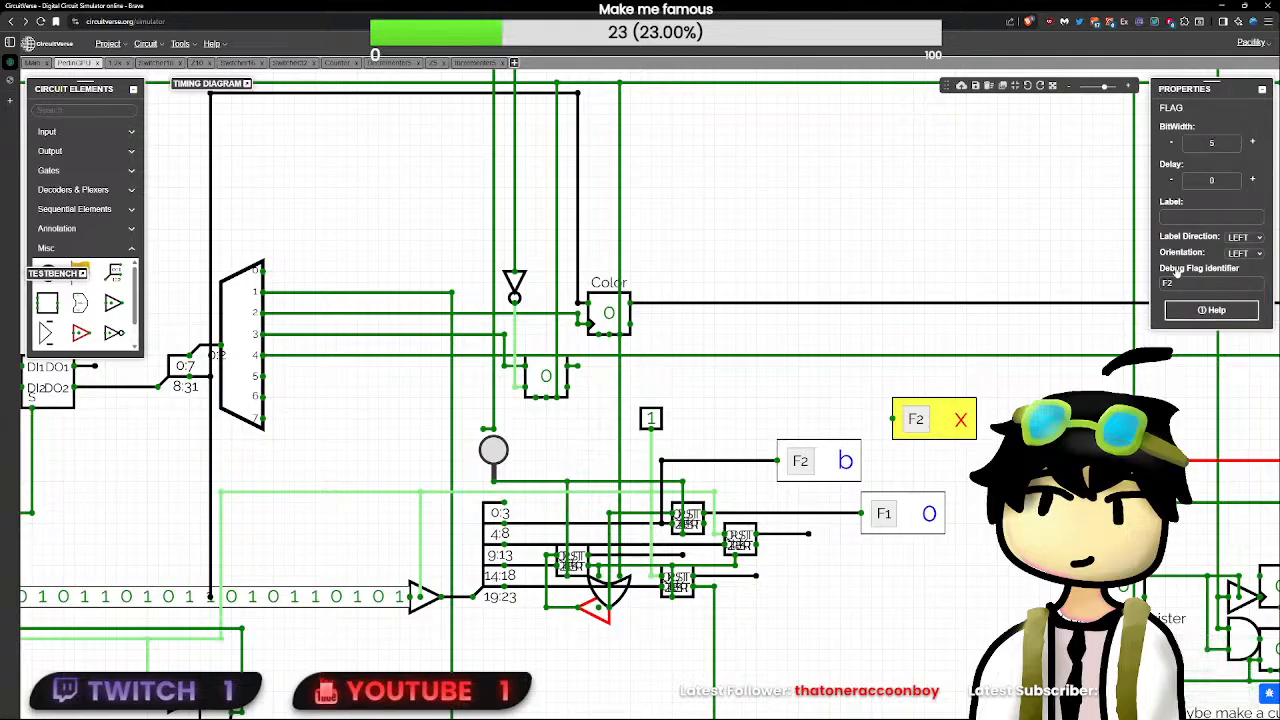
pyautogui.click(1212, 282)
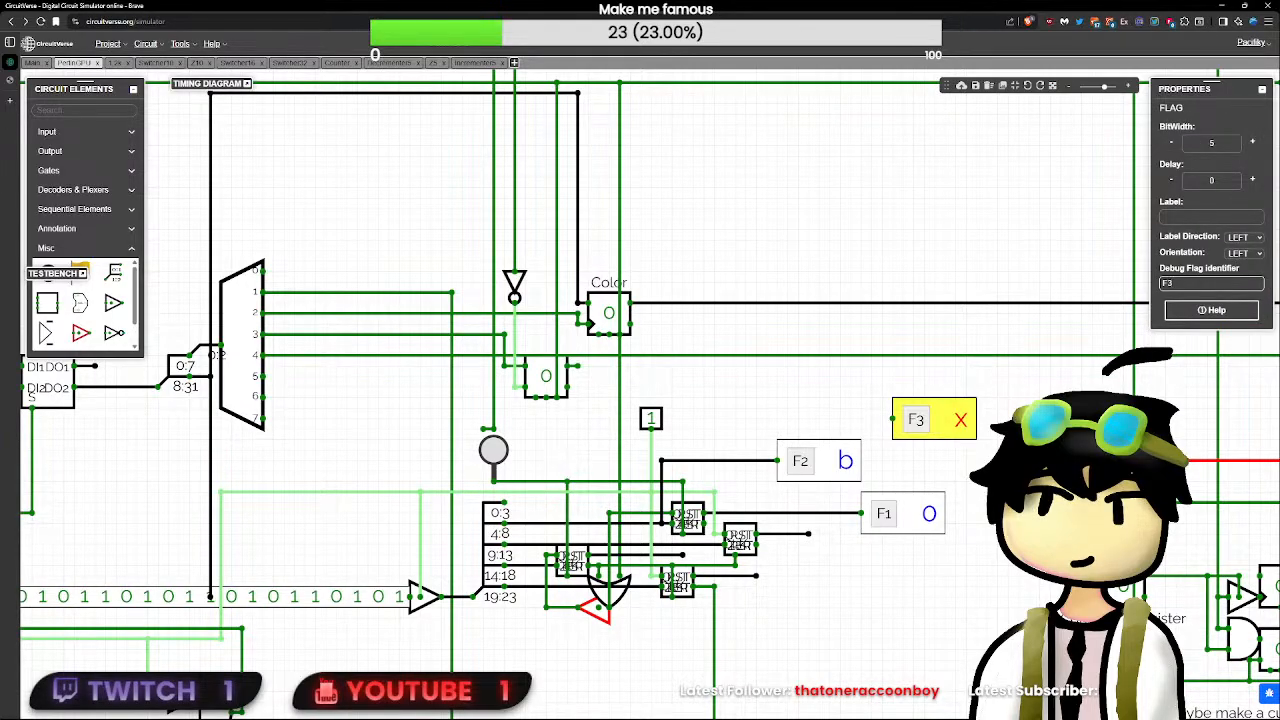
pyautogui.moveTo(921, 411); pyautogui.dragTo(806, 411)
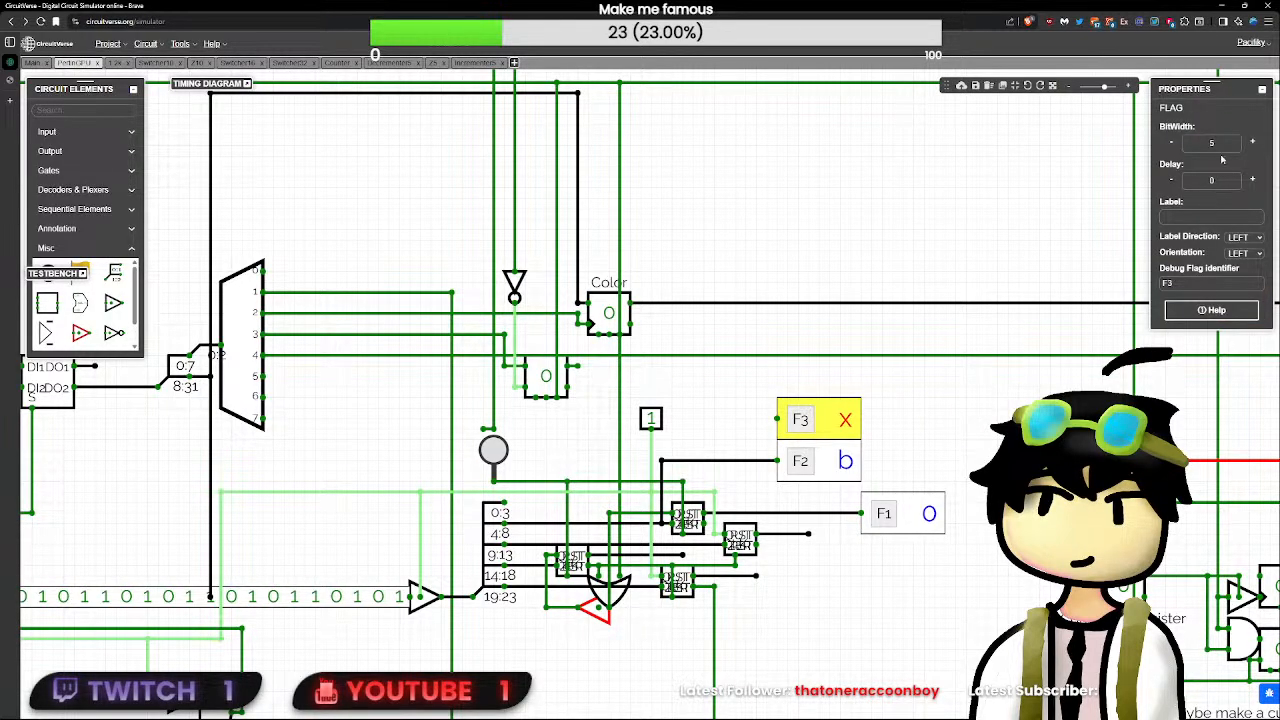
# - Wire the F3 flag to the line feeding the upper subcircuit's upper input
pyautogui.click(928, 456)
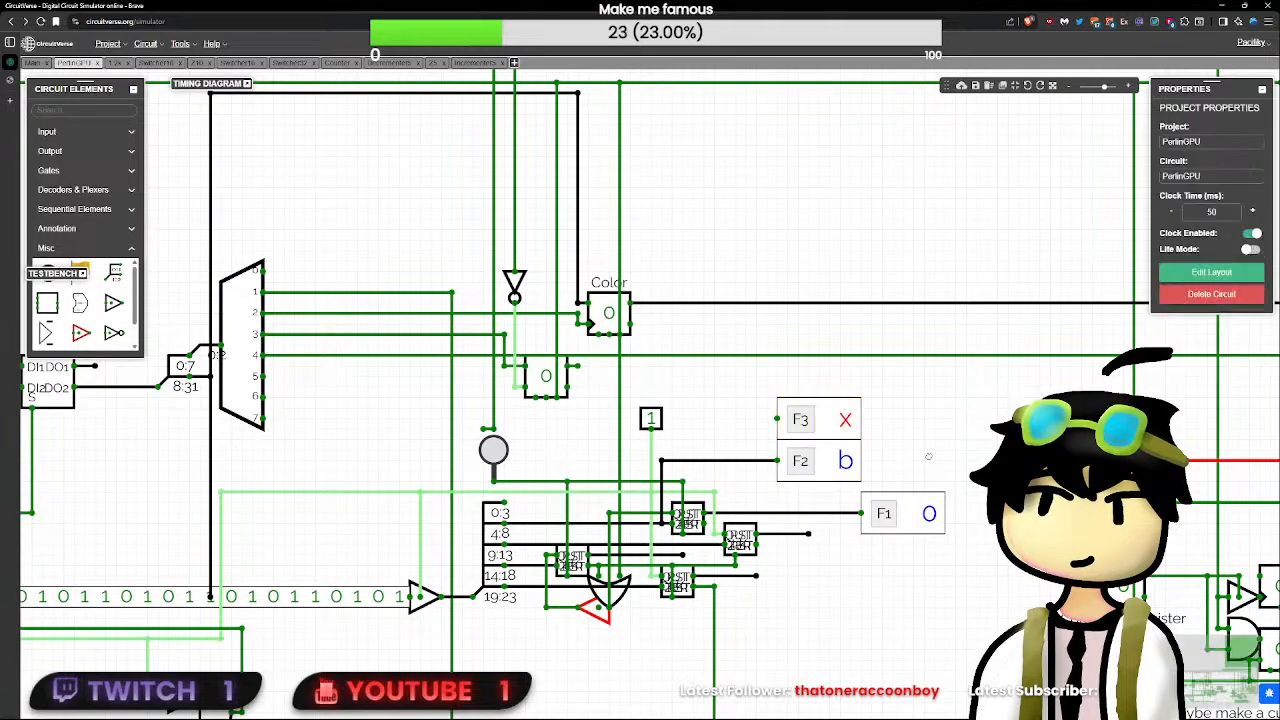
pyautogui.moveTo(641, 513); pyautogui.dragTo(768, 447)
pyautogui.moveTo(768, 447); pyautogui.dragTo(790, 420)
# - Toggle the RST input, and open and calibrate the timing diagram for the debug flags
pyautogui.scroll(-5, 930, 428)
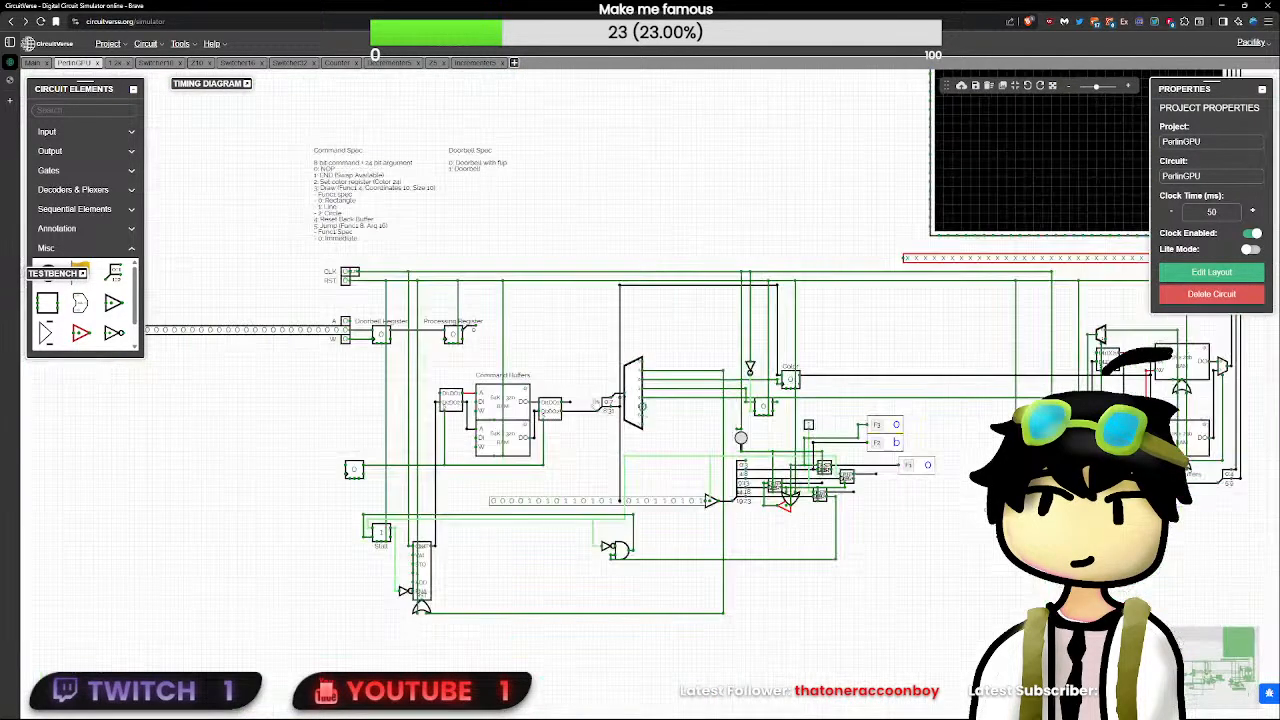
pyautogui.click(346, 282)
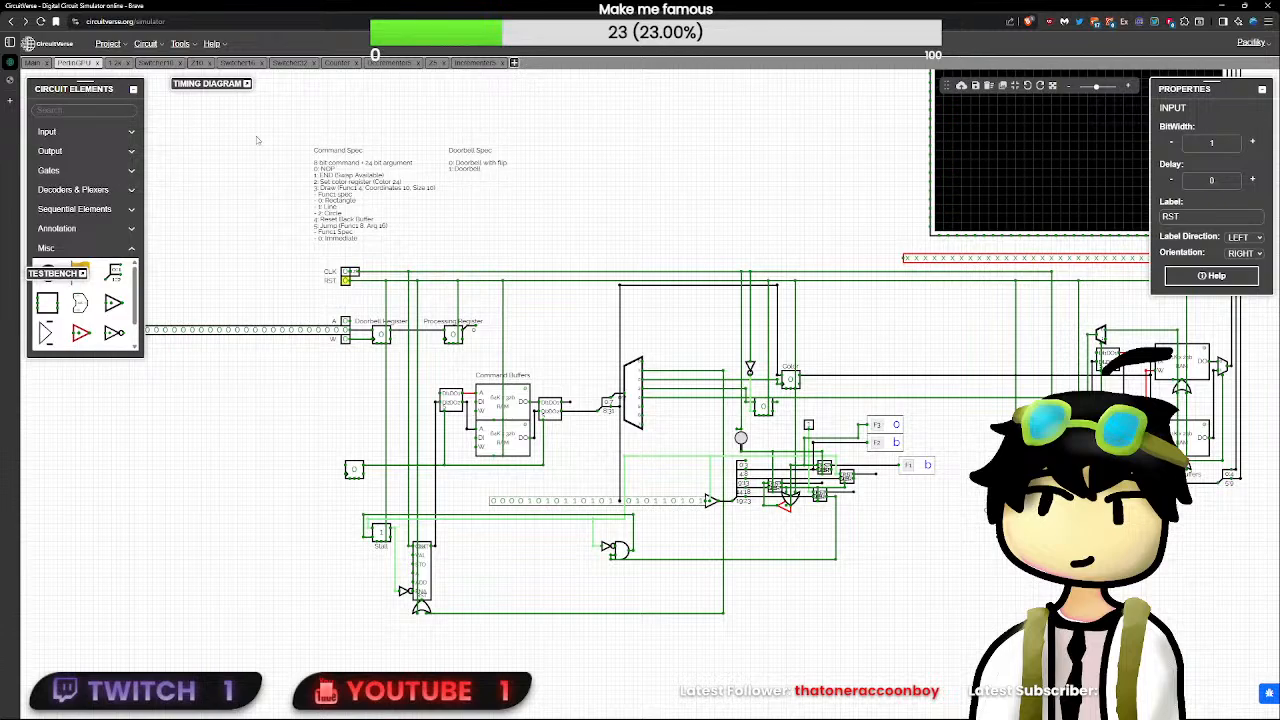
pyautogui.click(247, 84)
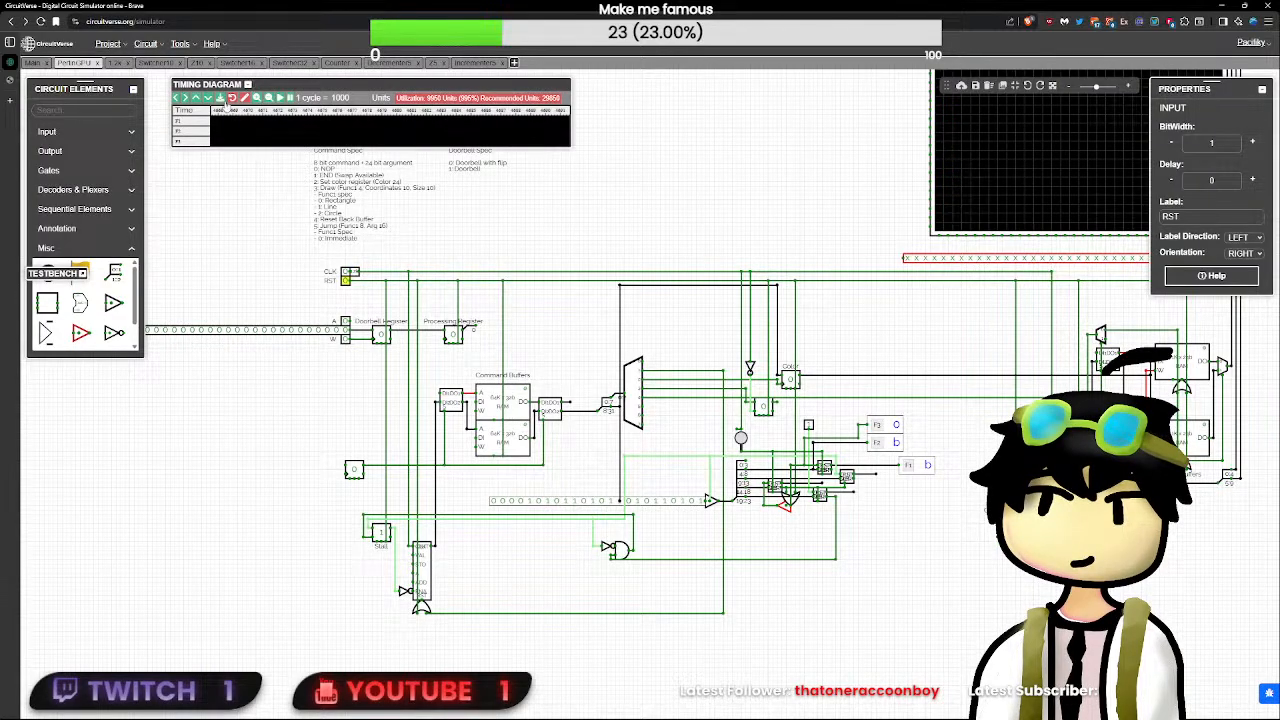
pyautogui.click(246, 99)
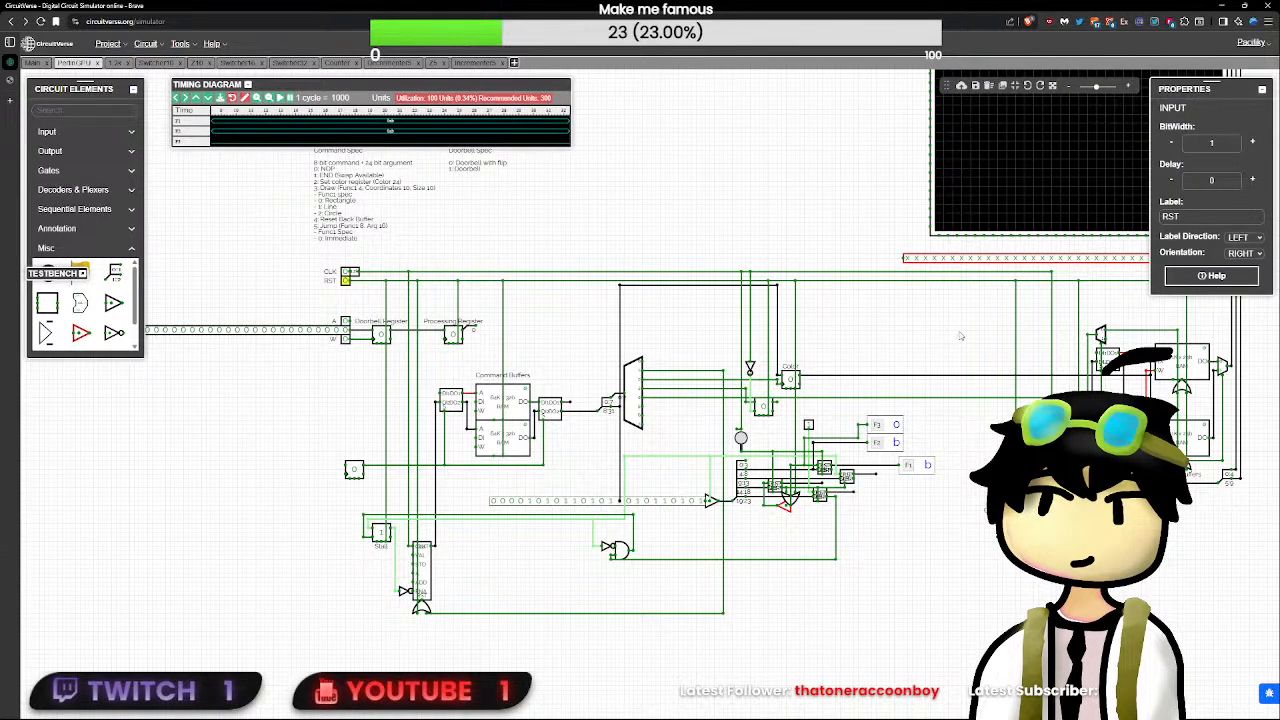
# - Move the timing diagram over the circuit, just above the debug flags
pyautogui.moveTo(452, 83); pyautogui.dragTo(834, 298)
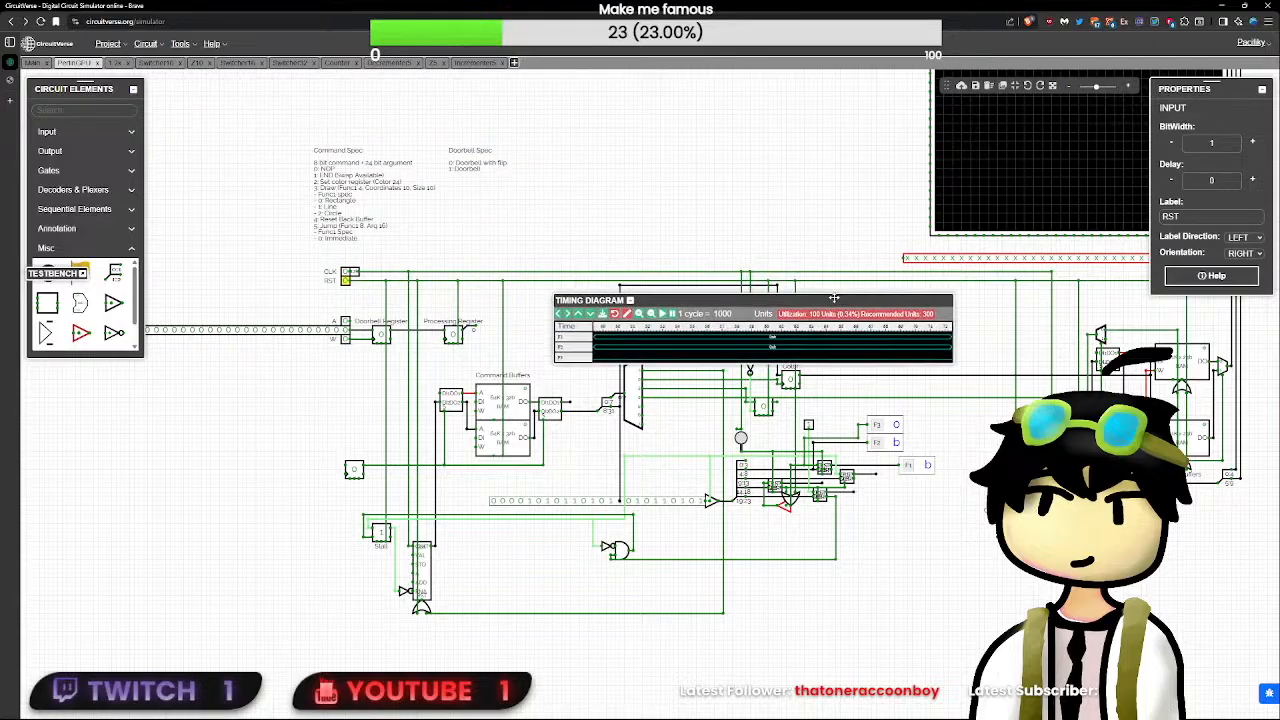
pyautogui.scroll(2, 936, 482)
pyautogui.scroll(1, 1109, 494)
pyautogui.moveTo(1109, 494); pyautogui.dragTo(697, 463)
pyautogui.scroll(5, 697, 463)
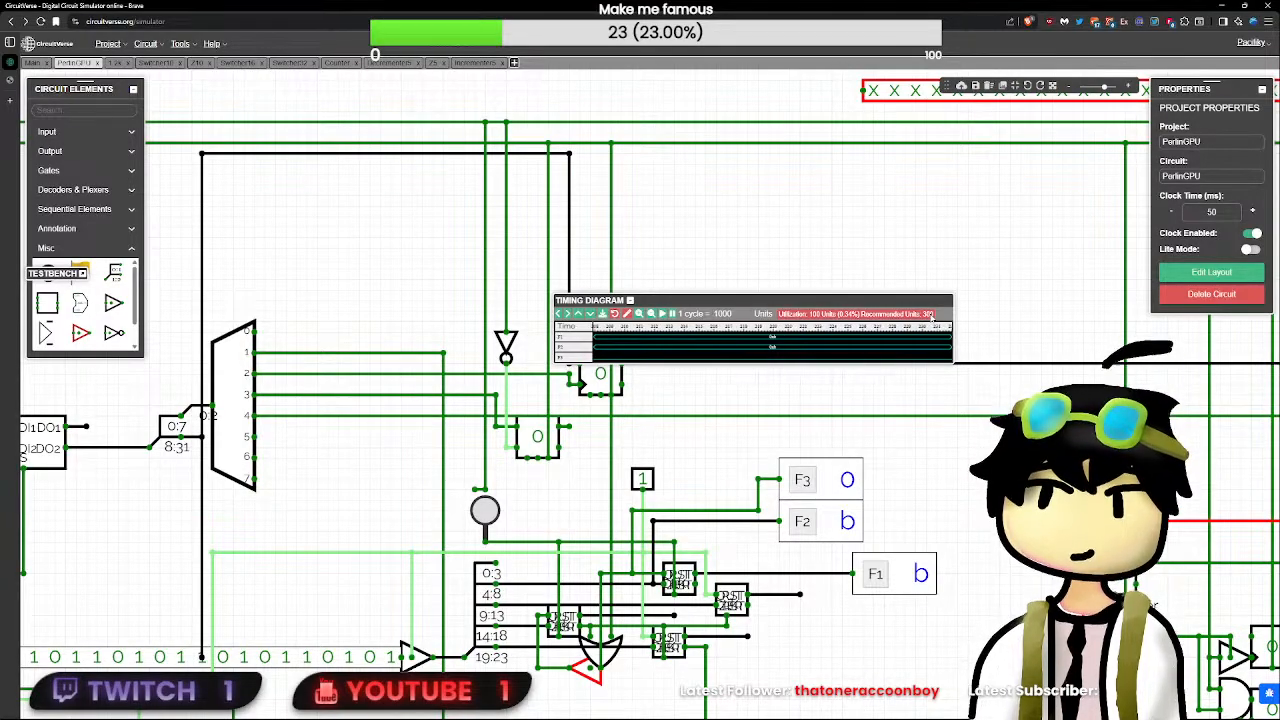
# - Reset the timing diagram and recalibrate it several times to examine the F1, F2 and F3 signals
pyautogui.click(627, 314)
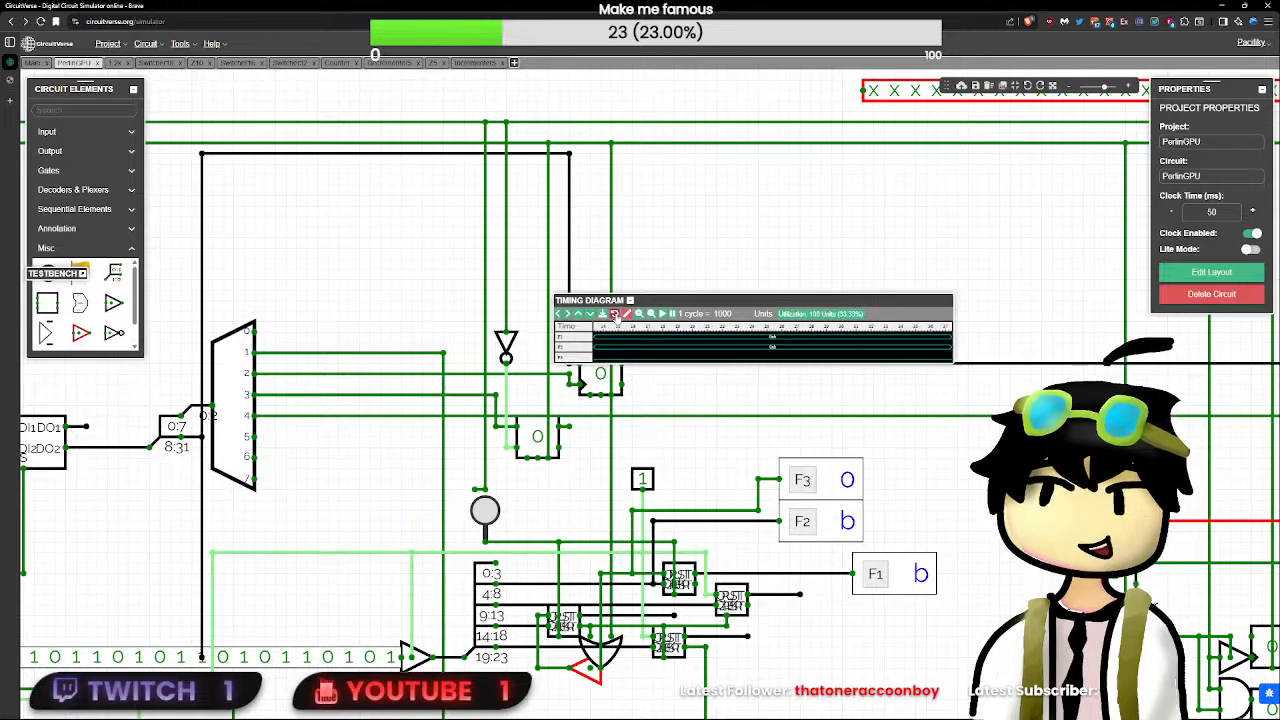
pyautogui.click(616, 315)
pyautogui.click(625, 316)
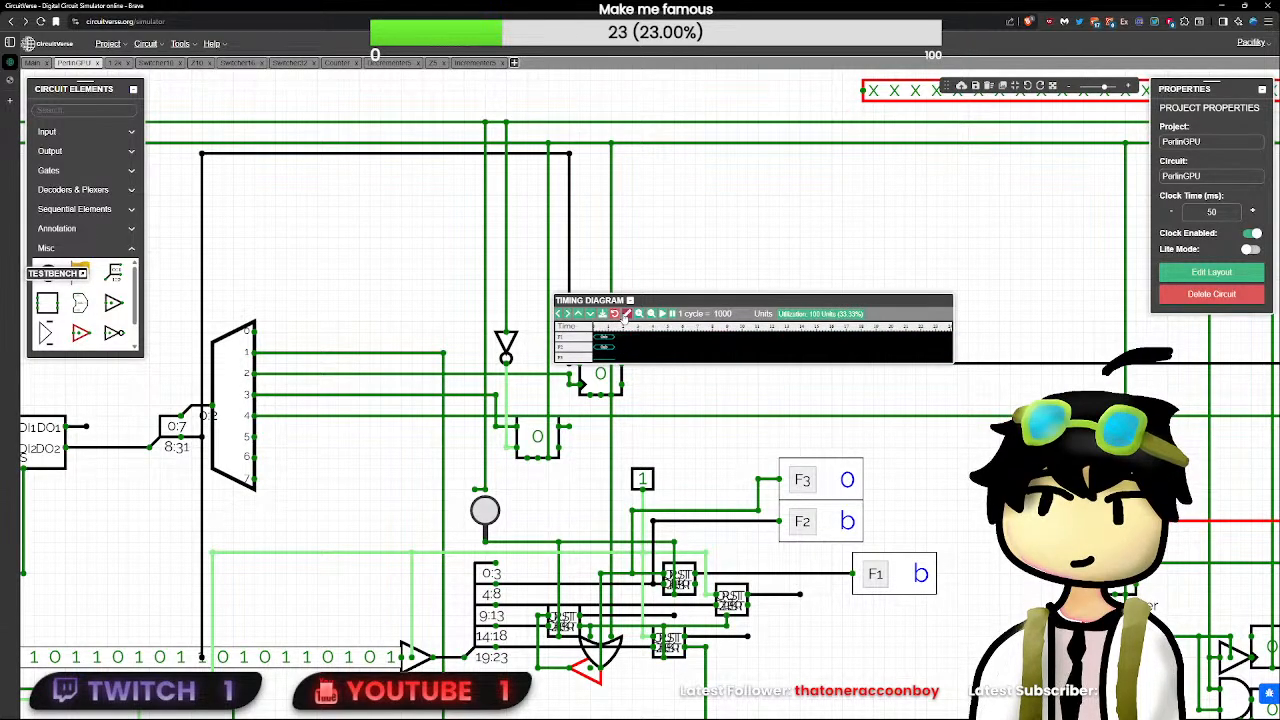
pyautogui.click(626, 315)
pyautogui.click(626, 315)
pyautogui.click(626, 316)
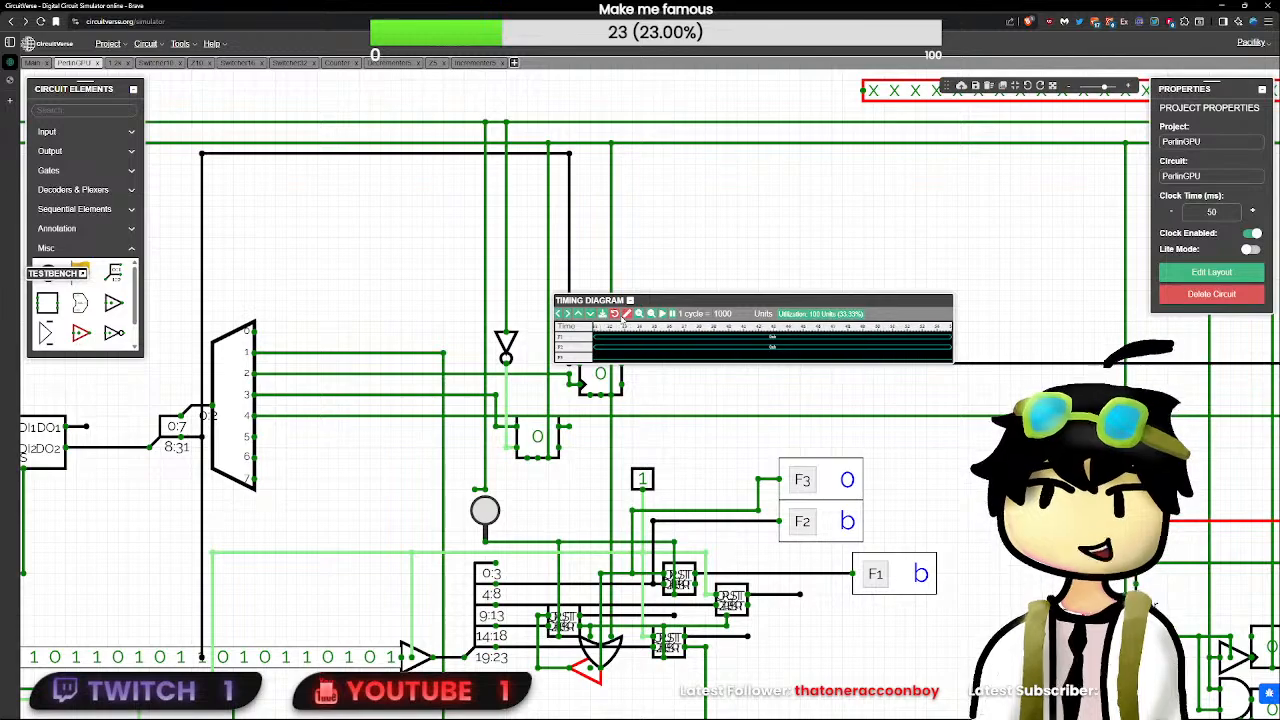
pyautogui.click(626, 315)
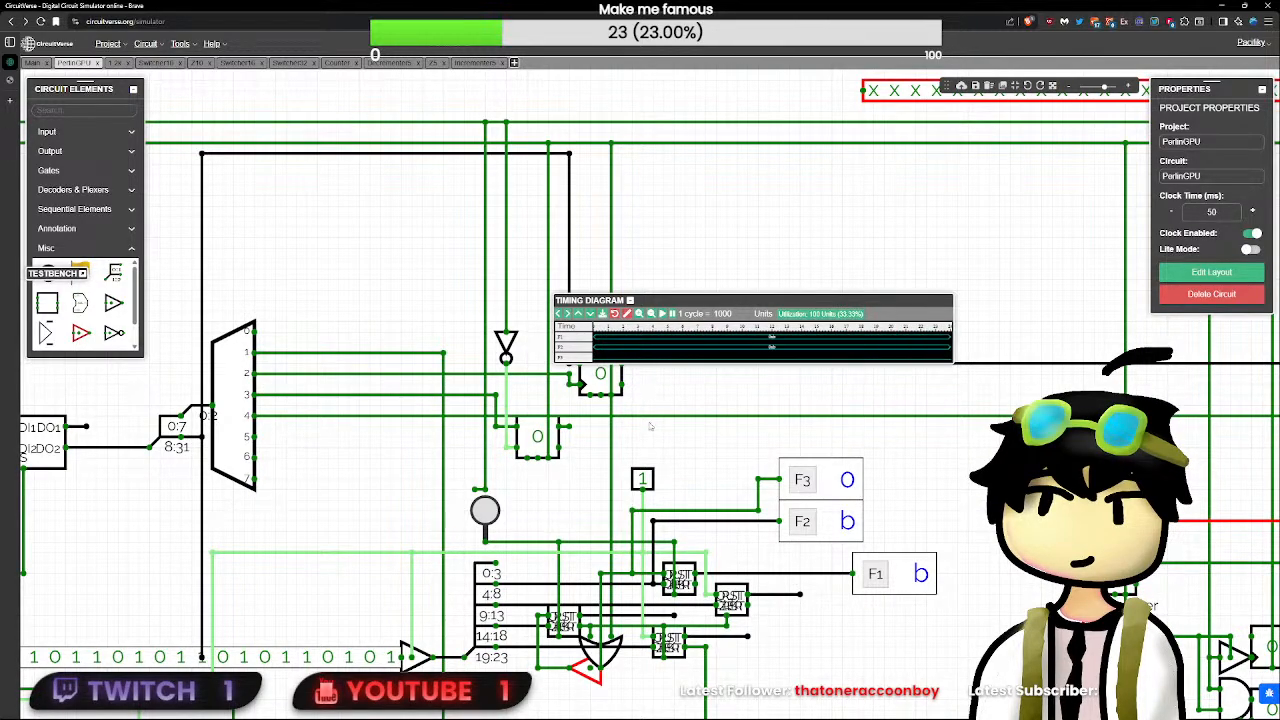
# - Pulse the round button, switch off the unlabelled input above the subcircuits, and toggle RST on and off
pyautogui.click(643, 480)
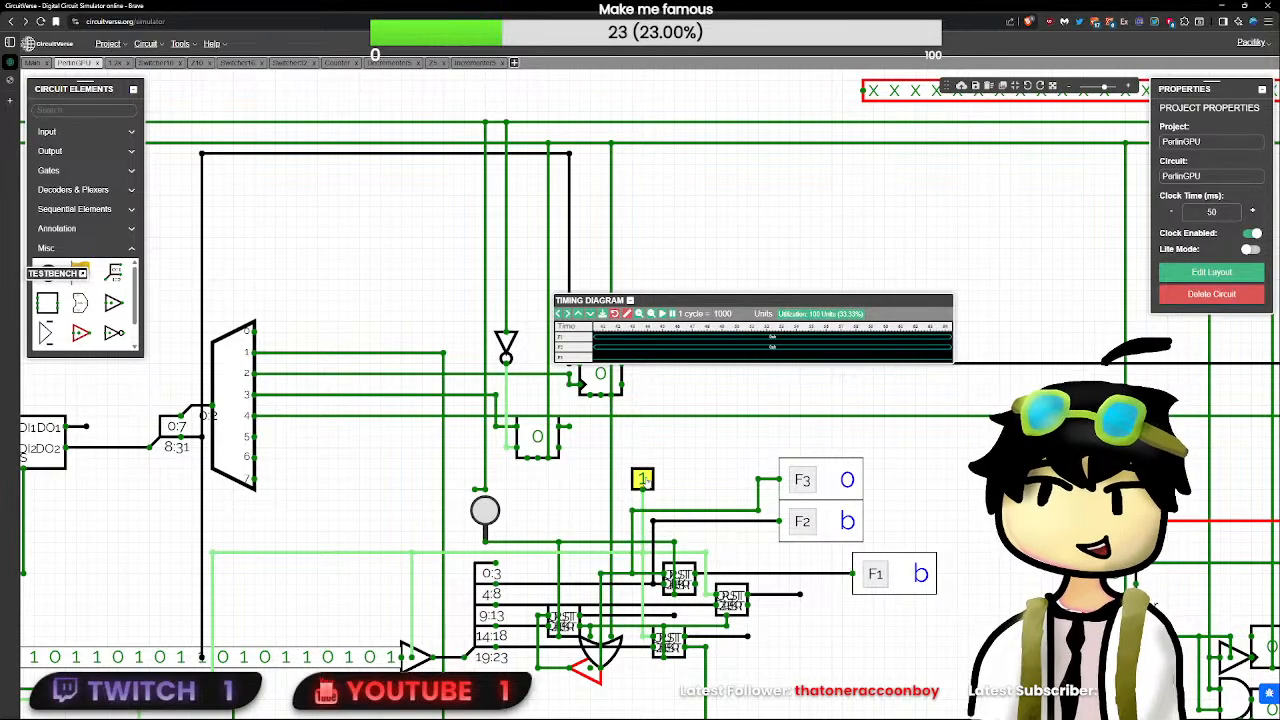
pyautogui.click(493, 513)
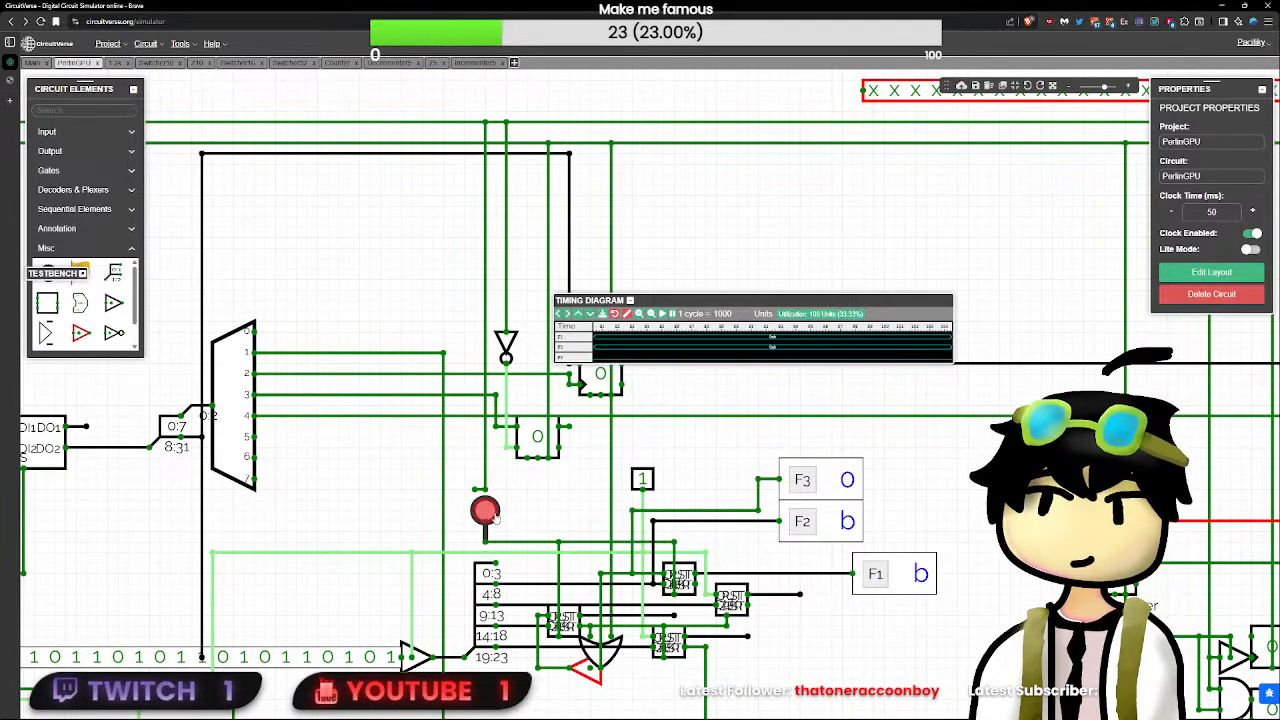
pyautogui.click(644, 482)
pyautogui.scroll(-10, 645, 485)
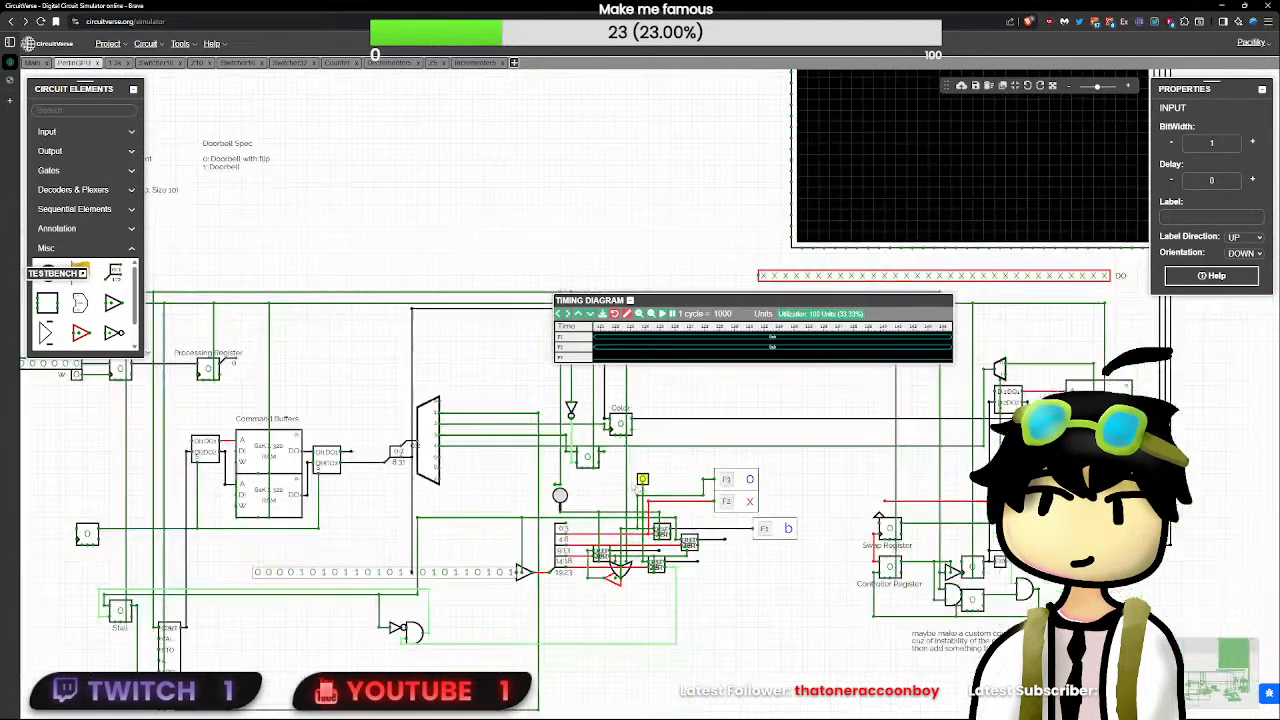
pyautogui.click(283, 367)
pyautogui.click(283, 367)
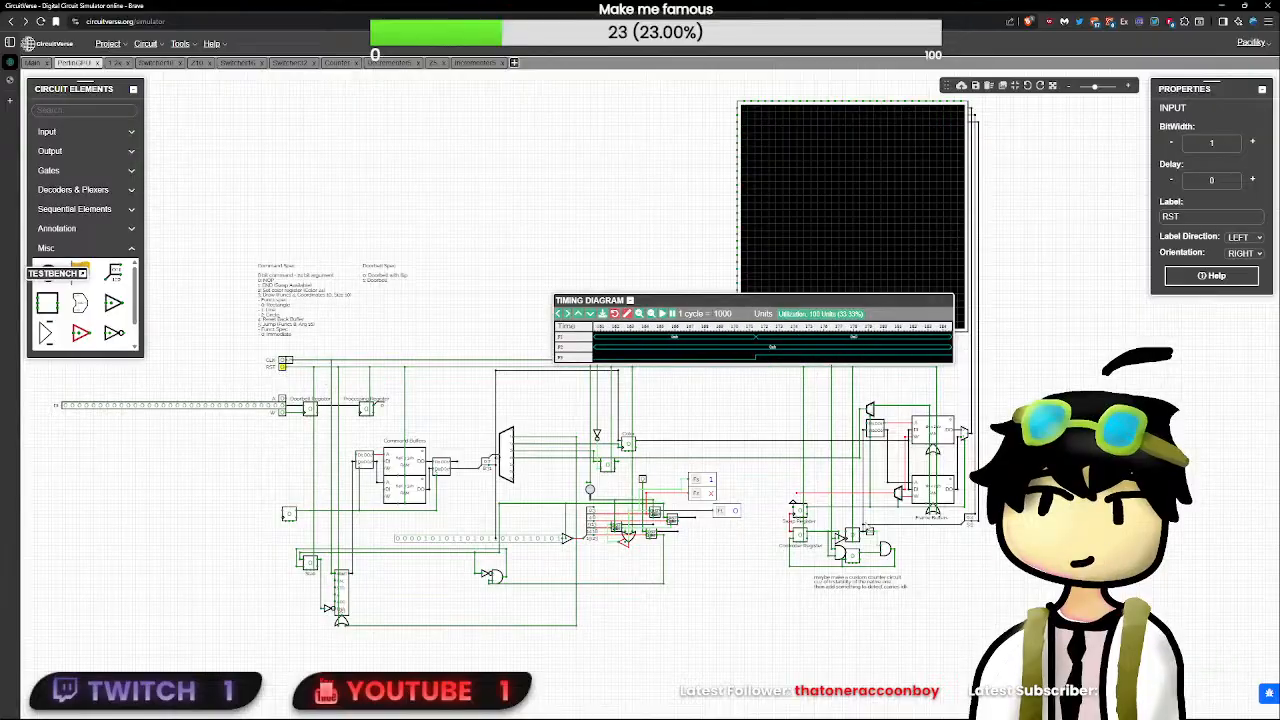
# - Set the unlabelled input above the subcircuits to 1 to test the F1, F2 and F3 flags
pyautogui.scroll(5, 283, 367)
pyautogui.moveTo(1027, 584); pyautogui.dragTo(629, 464)
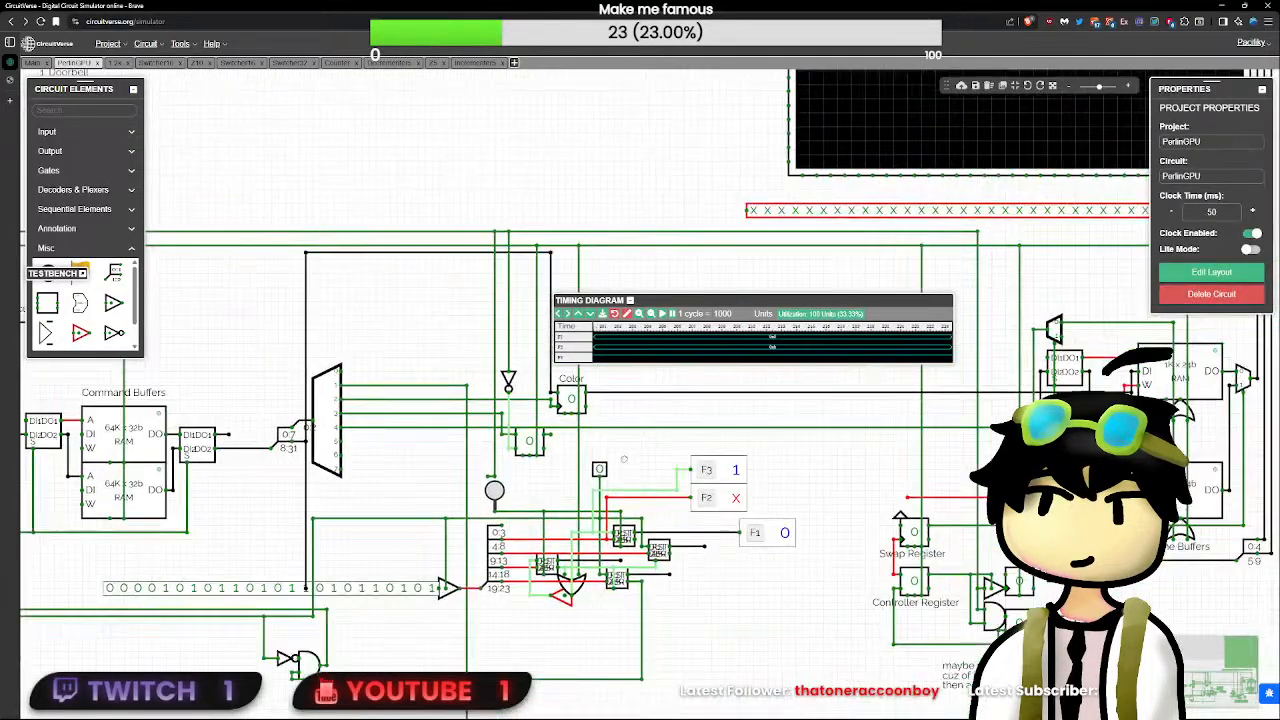
pyautogui.scroll(1, 629, 464)
pyautogui.scroll(1, 629, 464)
pyautogui.click(590, 472)
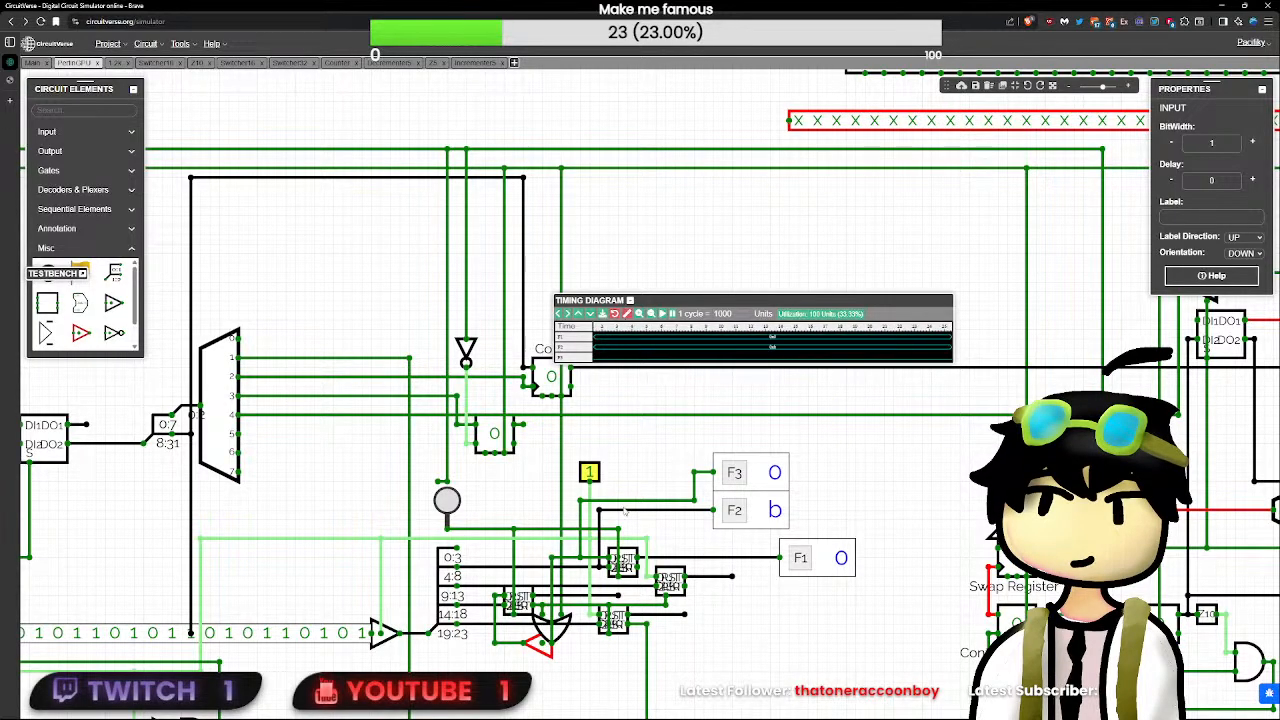
# - Pulse RST again and switch the unlabelled input back to 1 to repeat the debug flag test
pyautogui.scroll(-4, 590, 474)
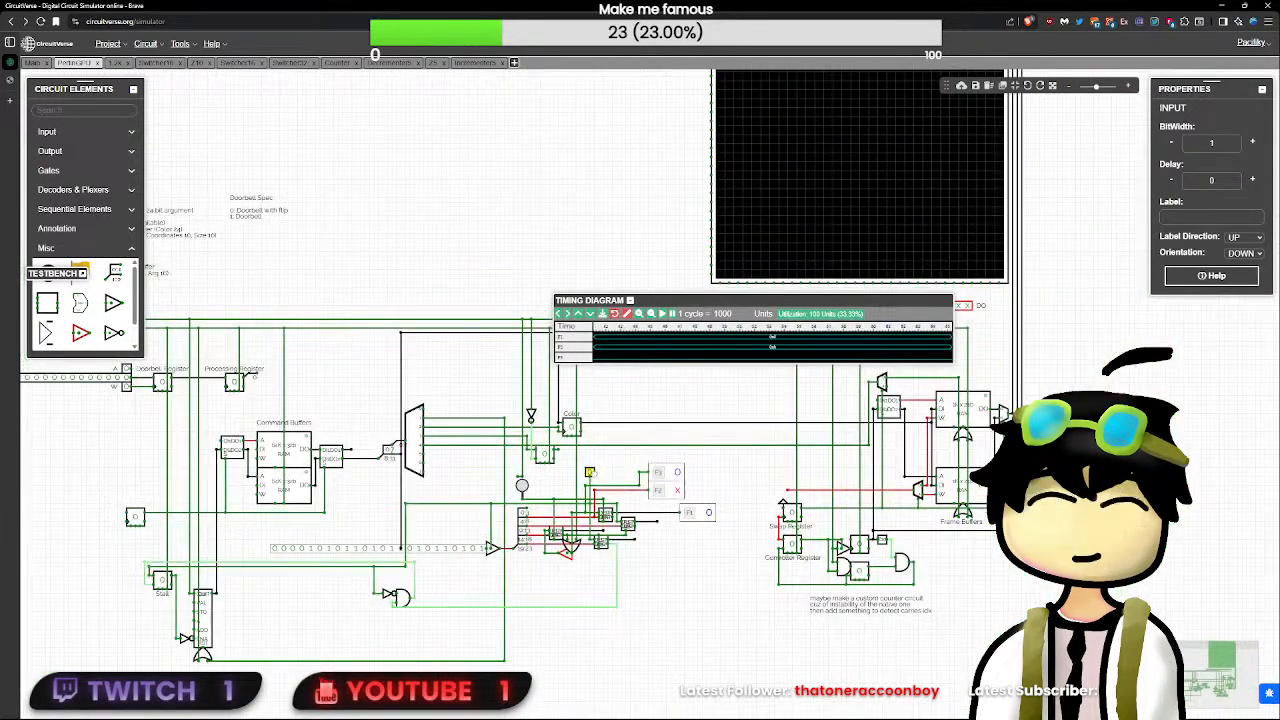
pyautogui.scroll(-3, 592, 478)
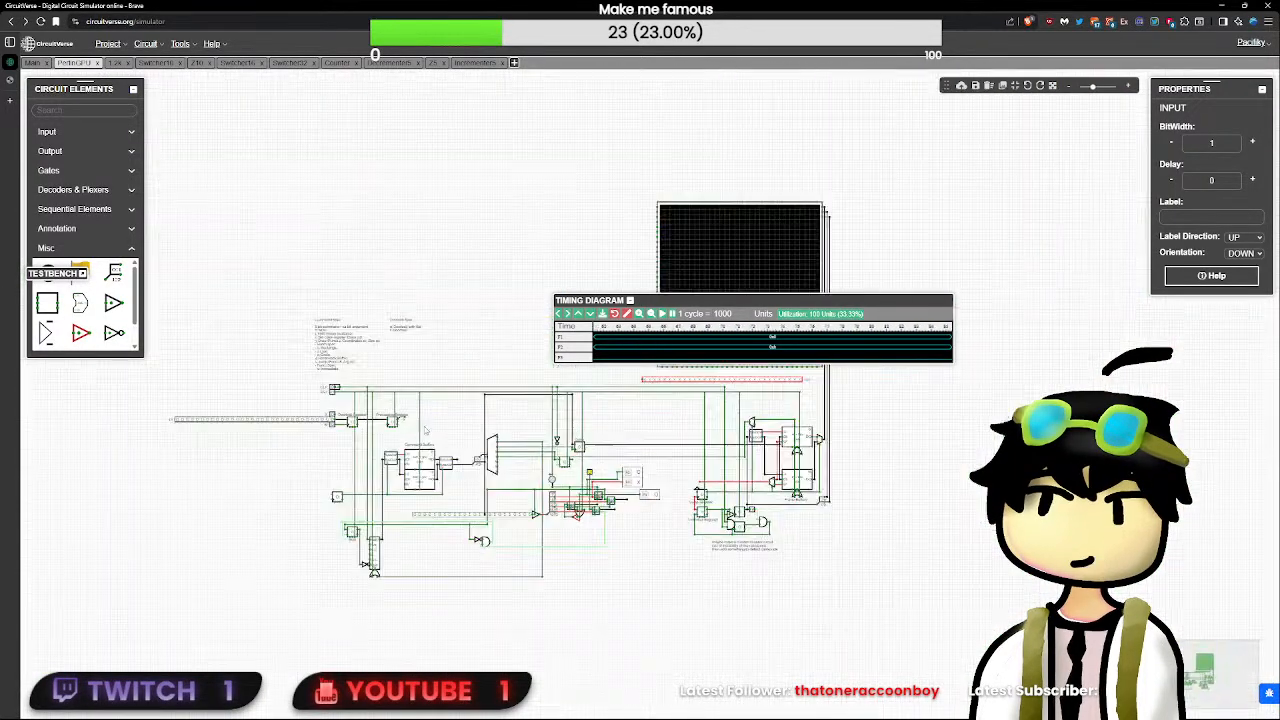
pyautogui.doubleClick(333, 393)
pyautogui.scroll(4, 332, 392)
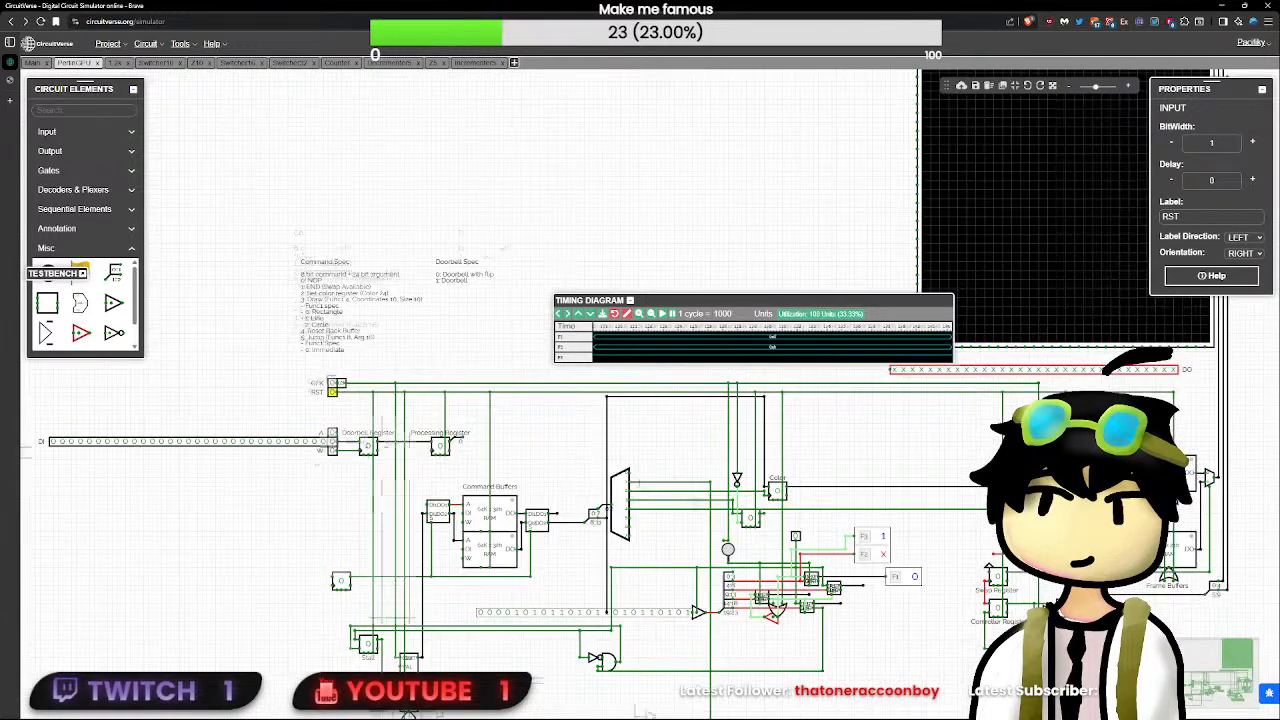
pyautogui.scroll(3, 332, 392)
pyautogui.moveTo(903, 589); pyautogui.dragTo(649, 536)
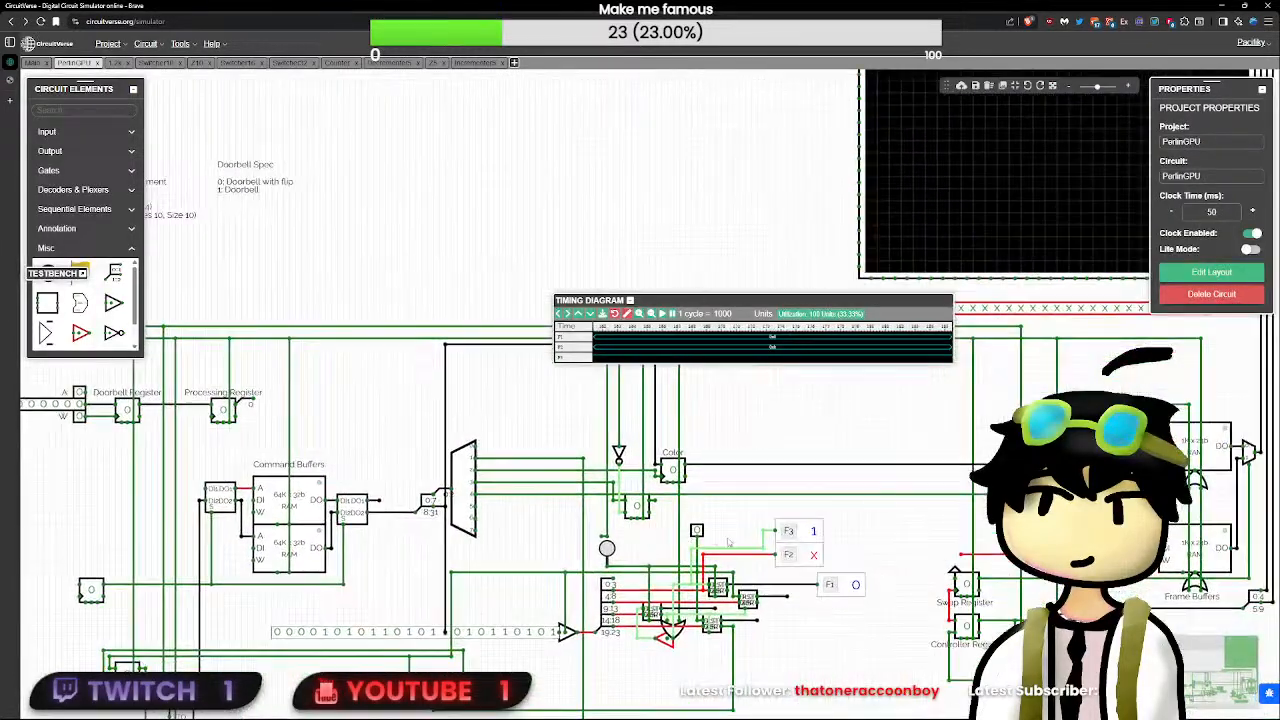
pyautogui.scroll(2, 728, 543)
pyautogui.click(698, 533)
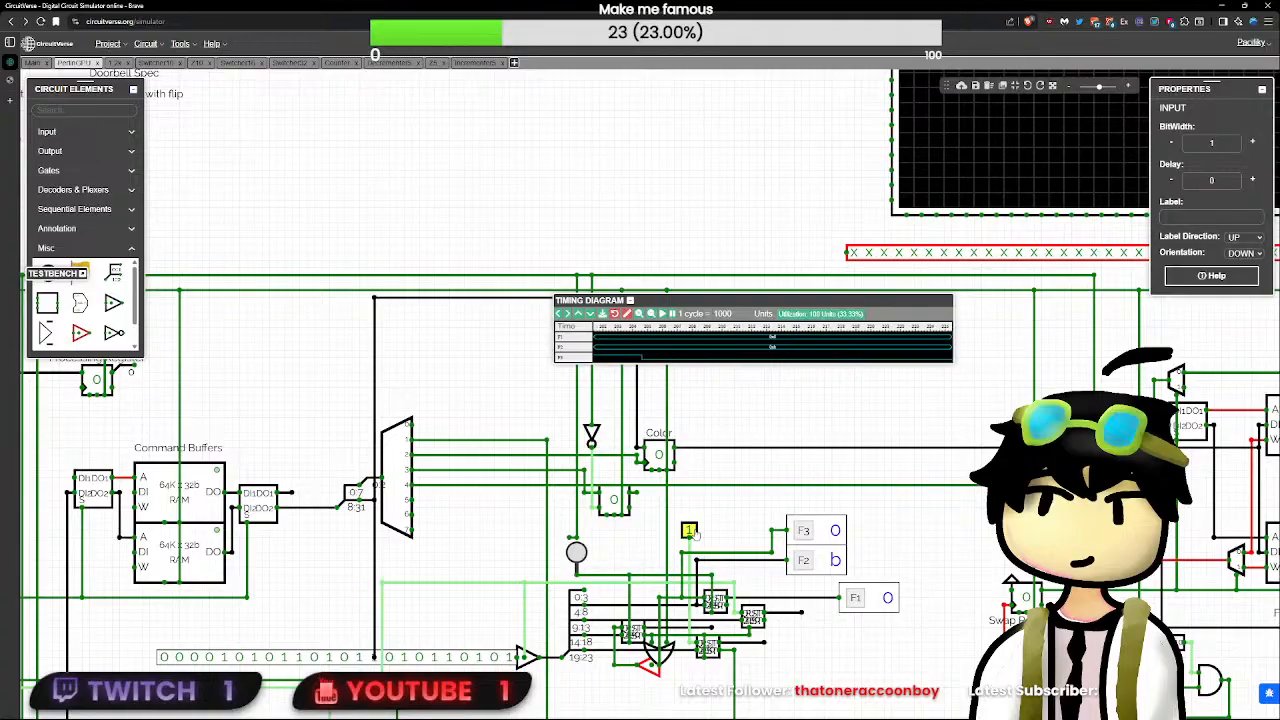
# - Set the unlabelled input to 0 and trace flag F2's line back to the tri-state buffer feeding the splitter
pyautogui.click(694, 533)
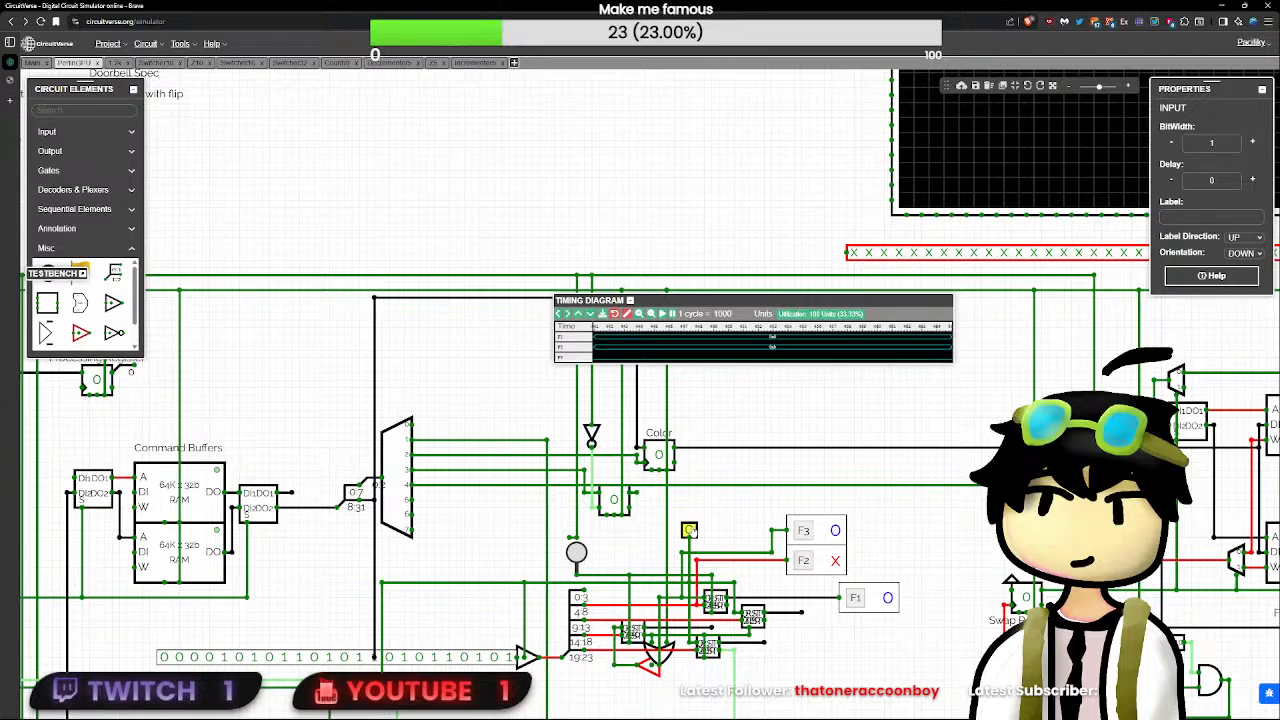
pyautogui.click(803, 561)
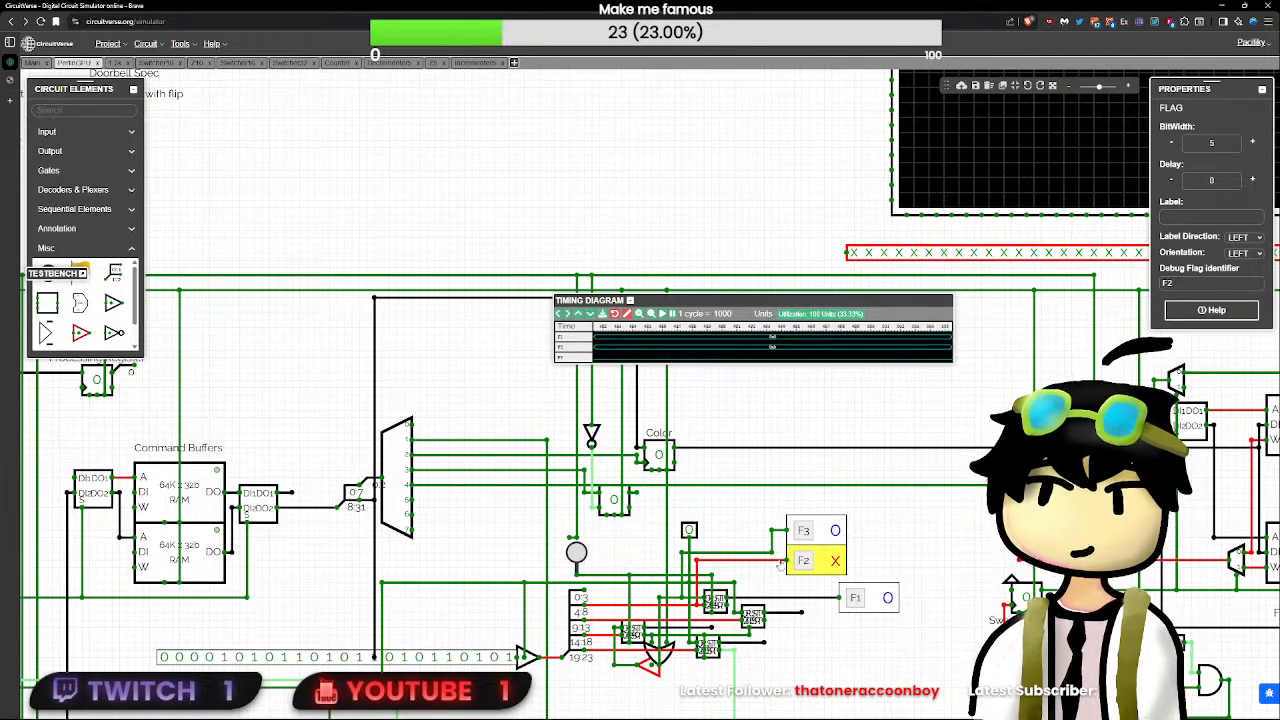
pyautogui.click(763, 561)
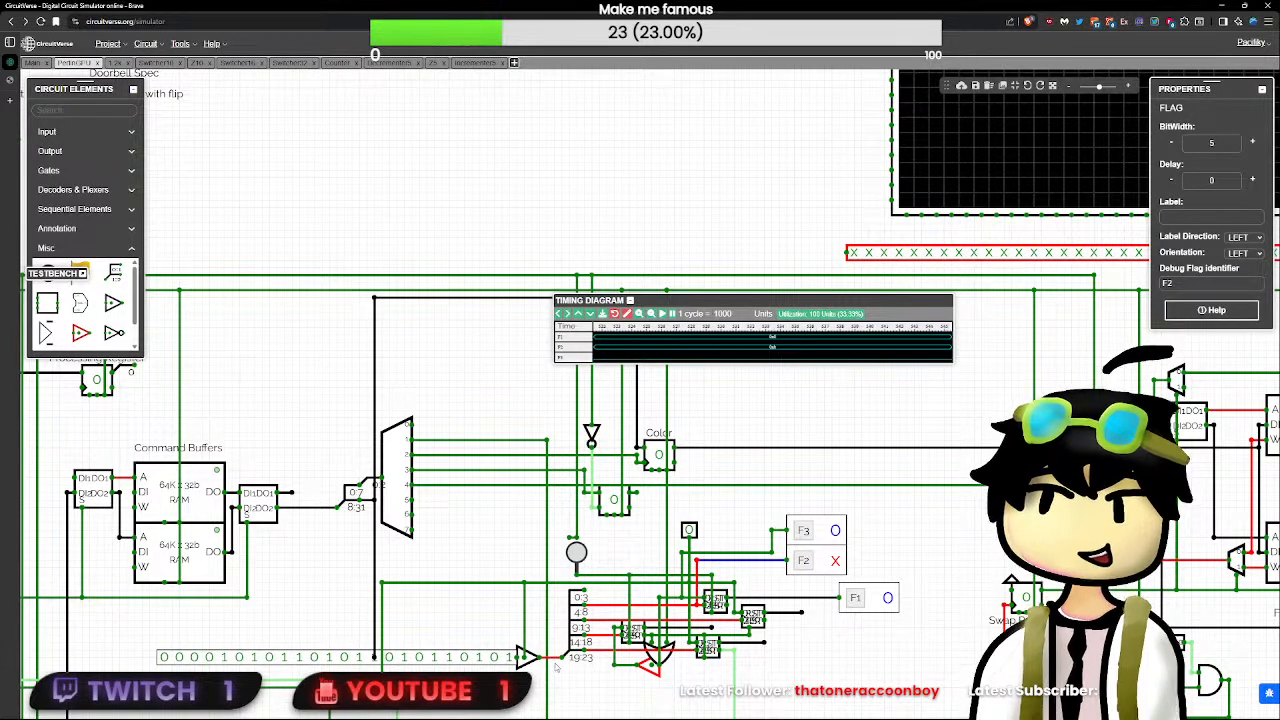
pyautogui.scroll(2, 584, 681)
pyautogui.scroll(1, 584, 681)
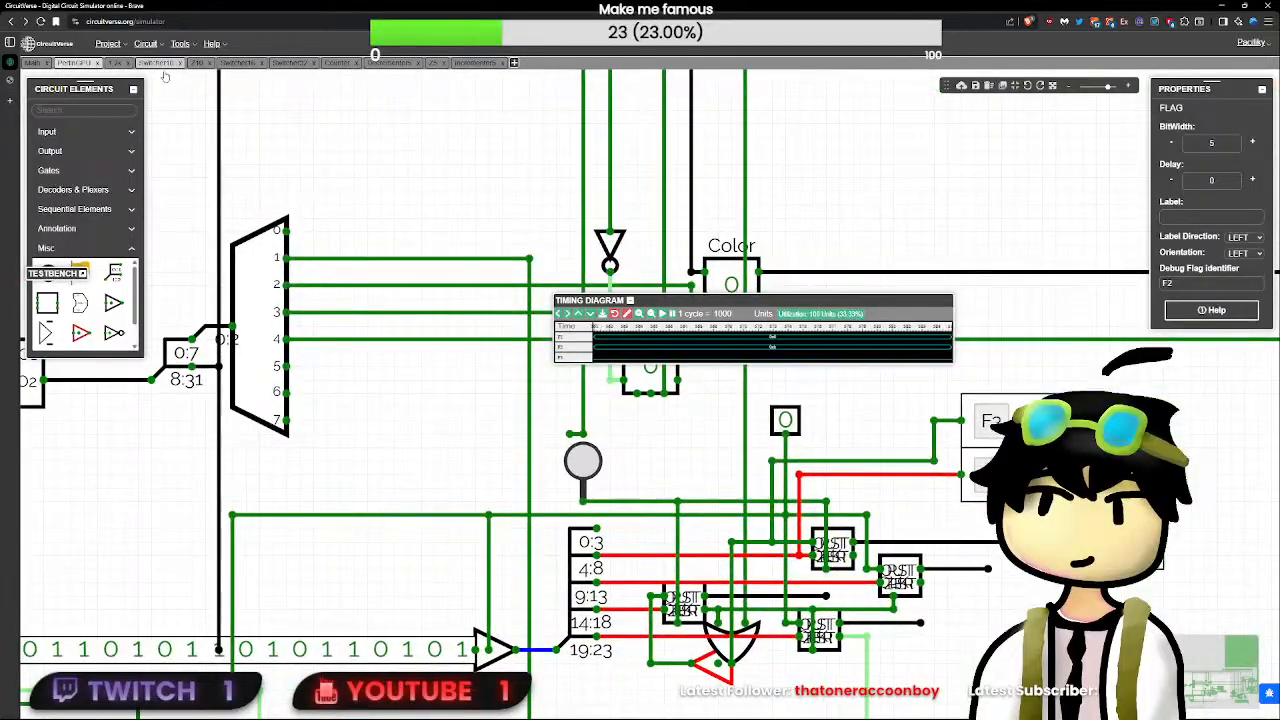
# - Insert an OR gate between the 24-bit buffer and the splitter, aligning the buffer's output with the gate's upper input
pyautogui.write('or')
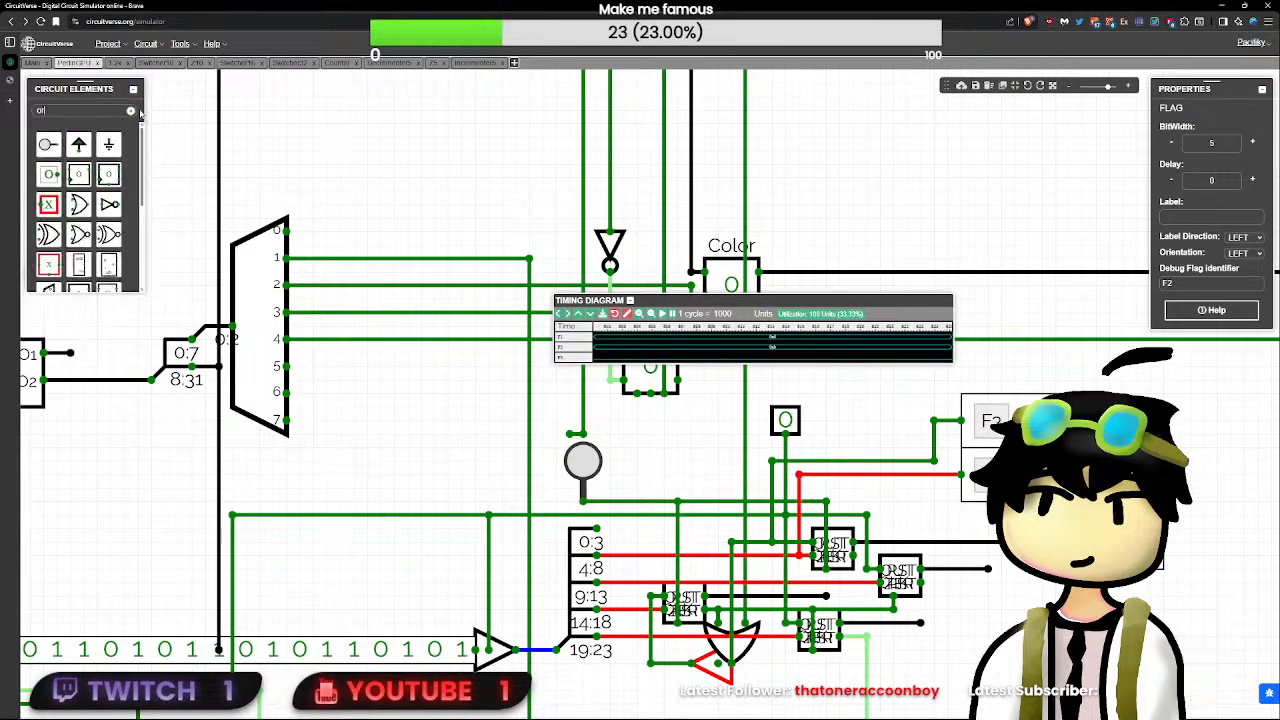
pyautogui.click(48, 144)
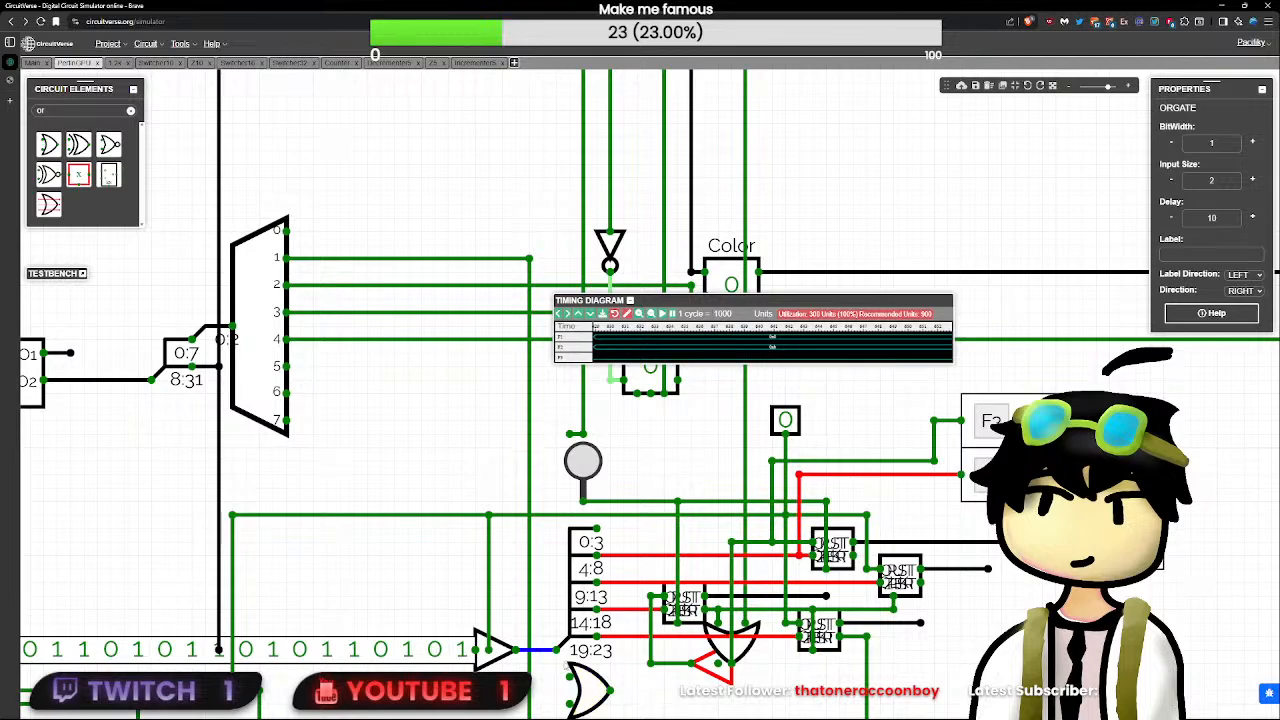
pyautogui.click(600, 690)
pyautogui.moveTo(600, 690); pyautogui.dragTo(540, 662)
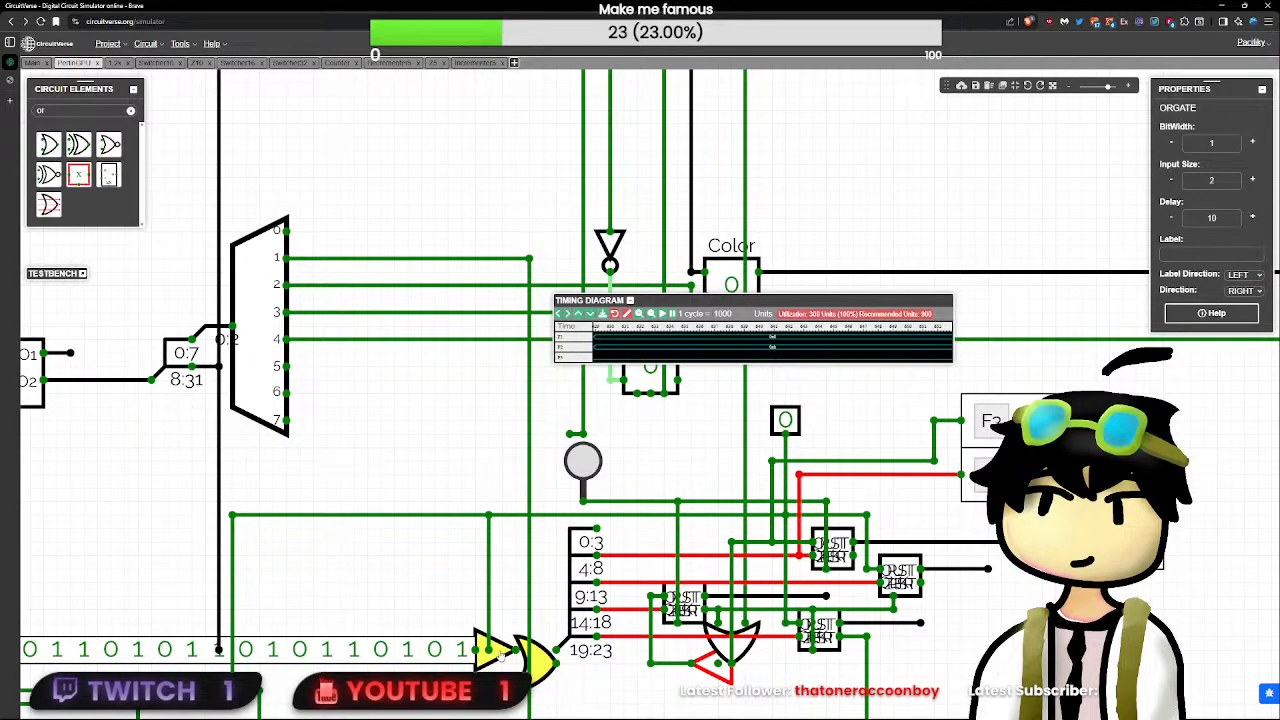
pyautogui.moveTo(462, 660); pyautogui.dragTo(460, 645)
pyautogui.click(521, 661)
pyautogui.click(553, 667)
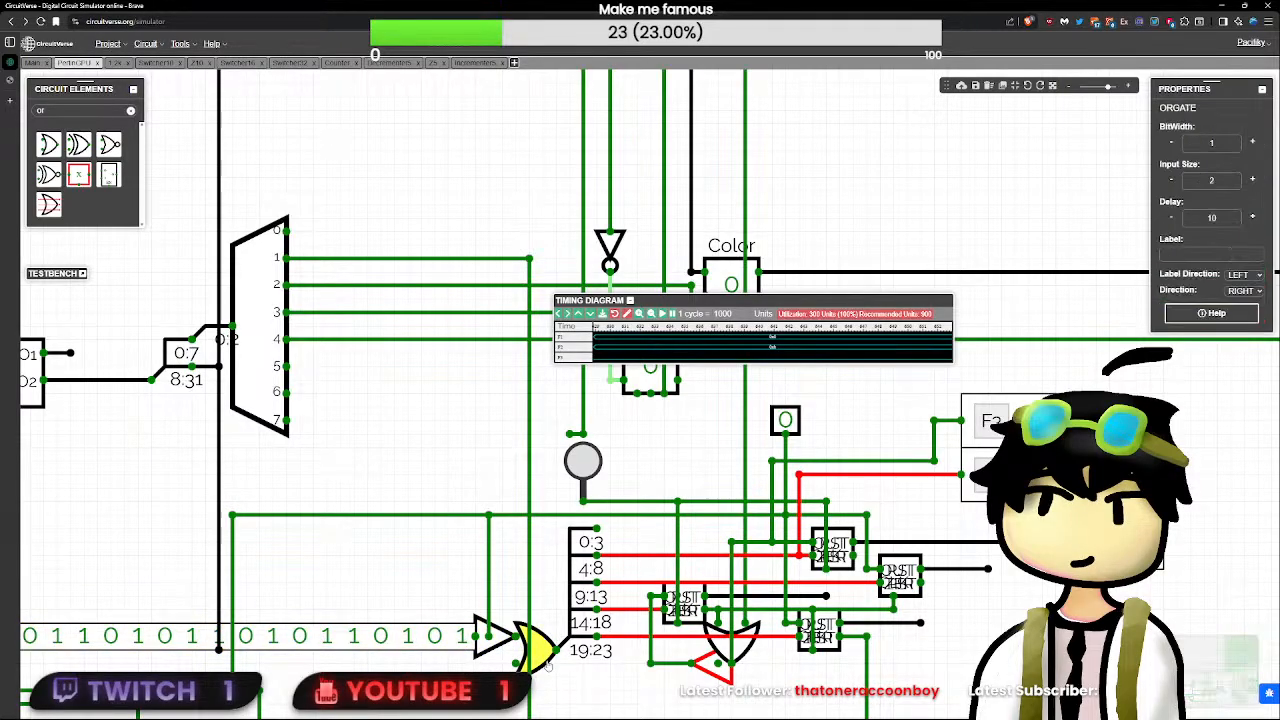
# - Set the new OR gate's bit width to 24 and its delay to 0
pyautogui.doubleClick(1233, 147)
pyautogui.write('5')
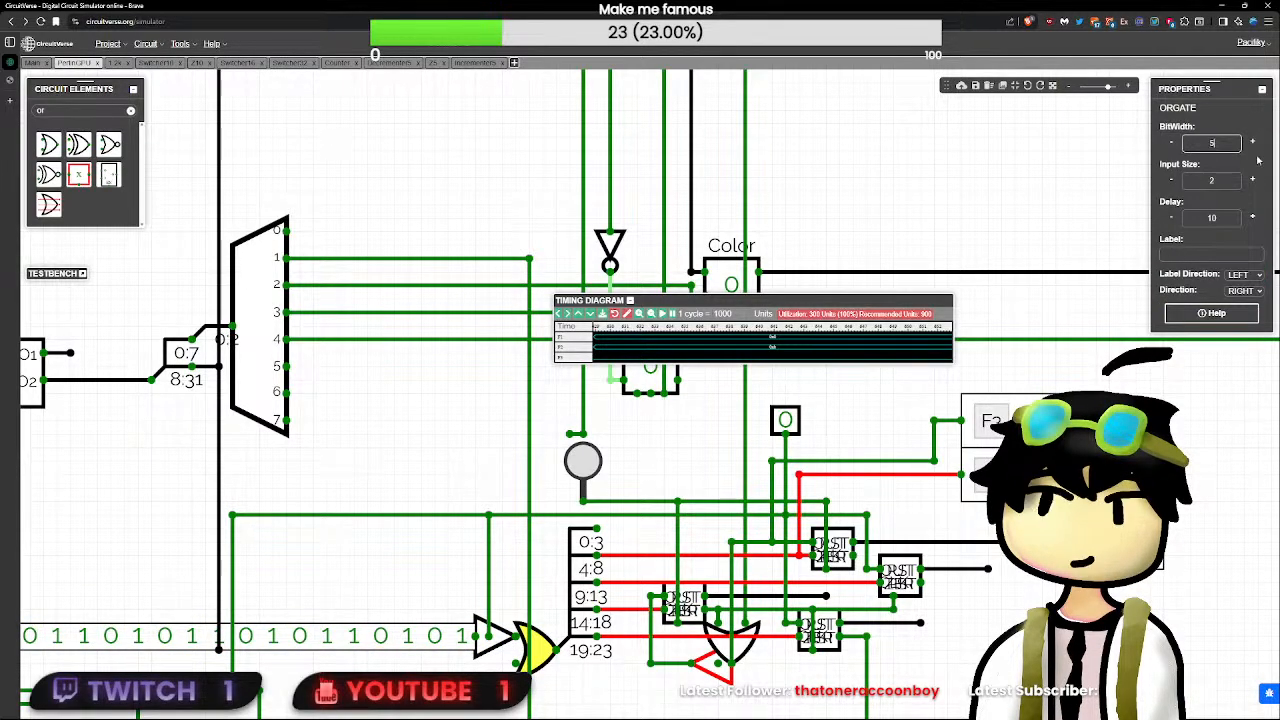
pyautogui.doubleClick(1224, 217)
pyautogui.write('0')
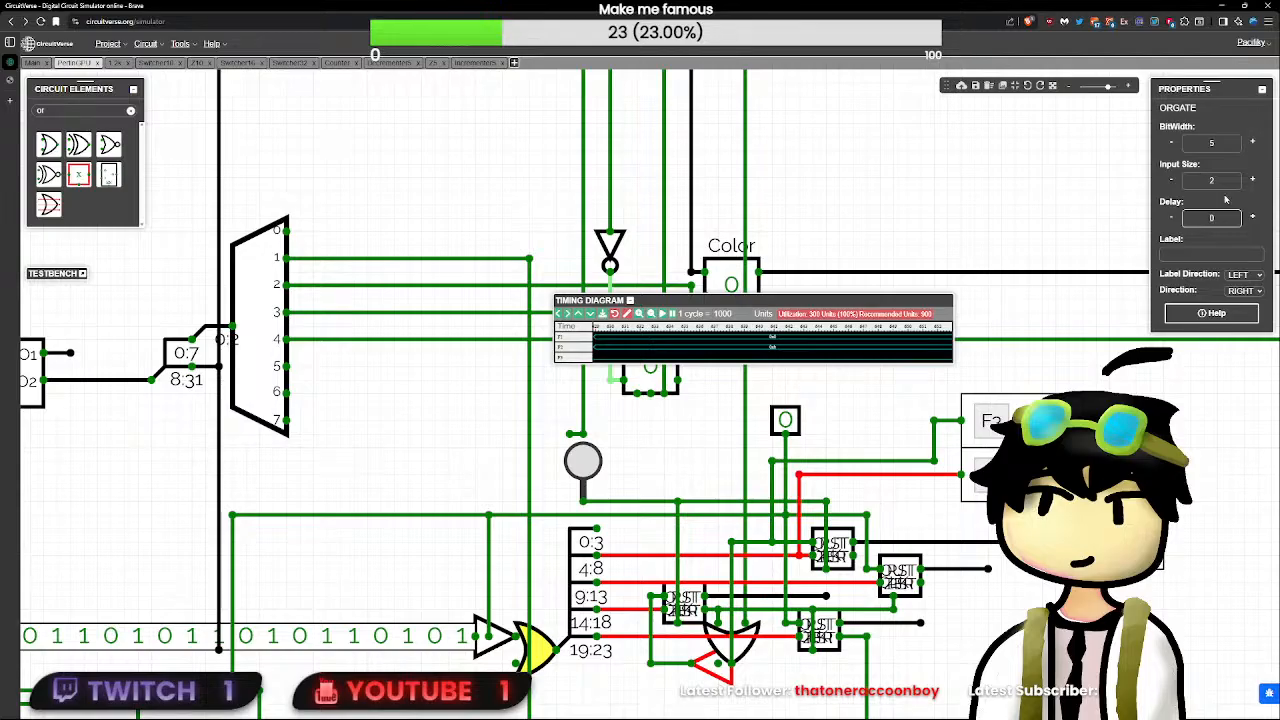
pyautogui.click(1229, 143)
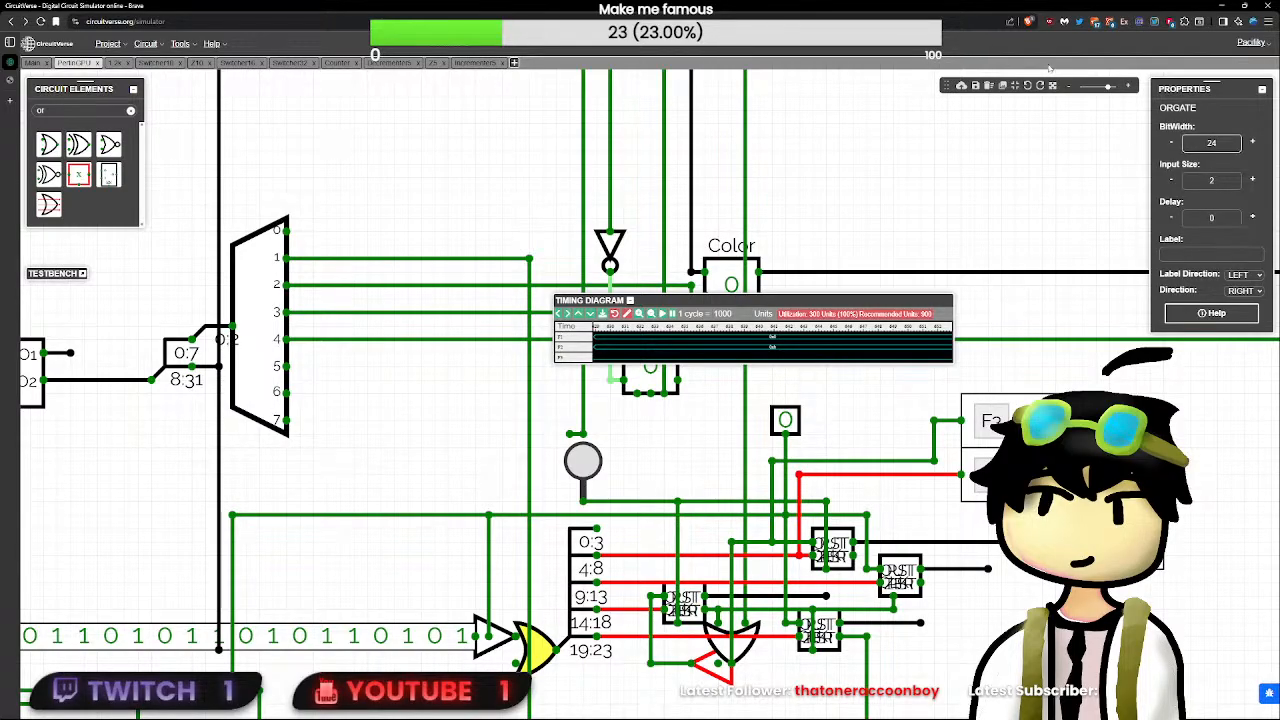
# - Add a ground at the OR gate's lower input and set the ground's bit width to 24
pyautogui.doubleClick(42, 111)
pyautogui.write('gr')
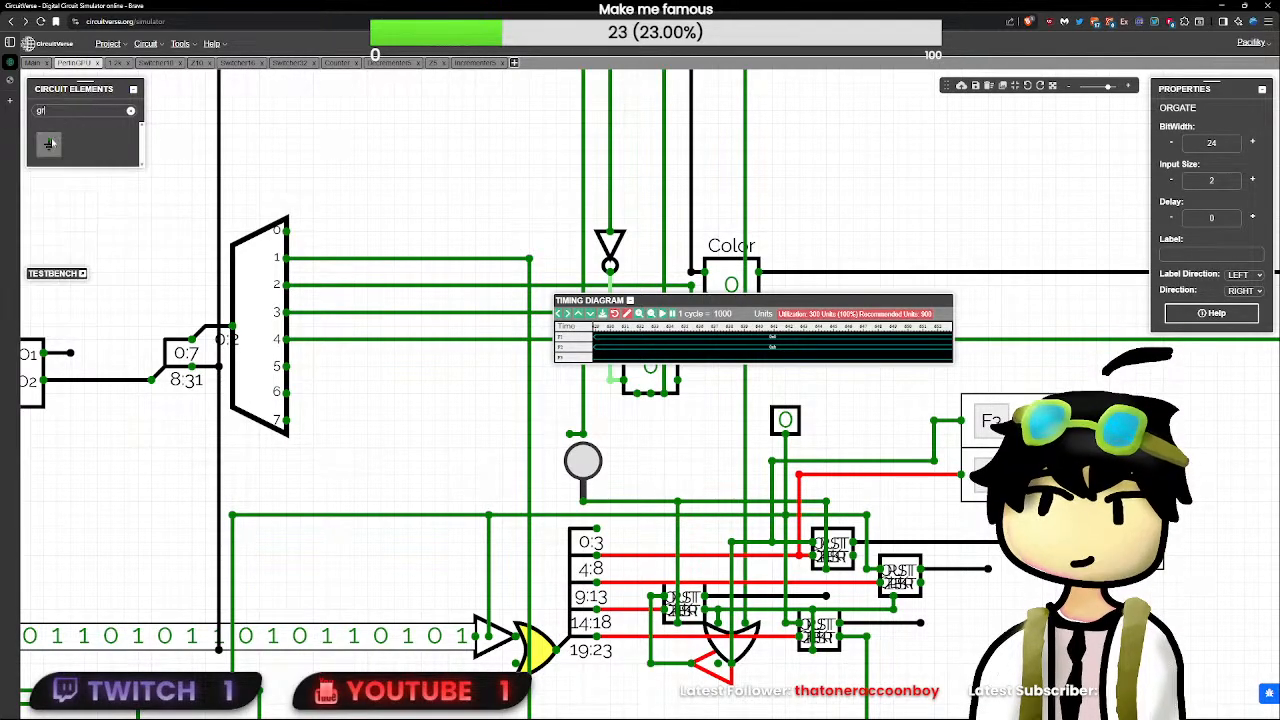
pyautogui.click(48, 143)
pyautogui.click(516, 671)
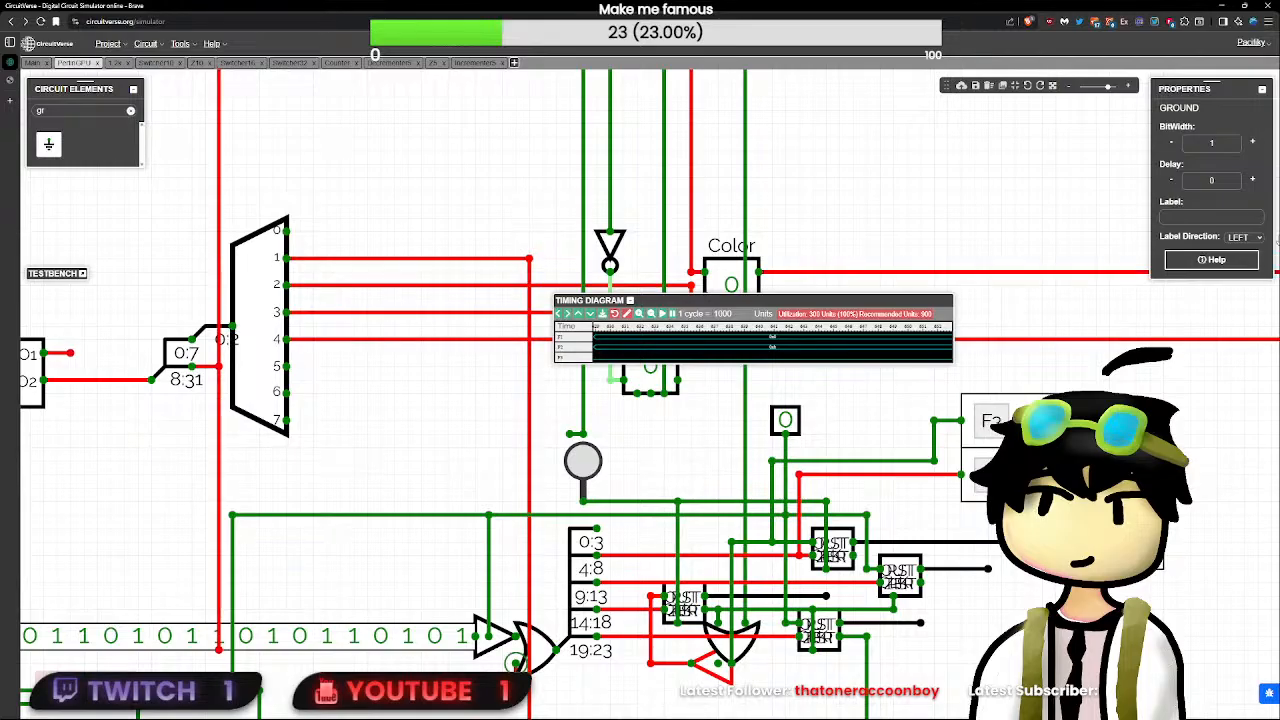
pyautogui.doubleClick(1212, 142)
pyautogui.write('24')
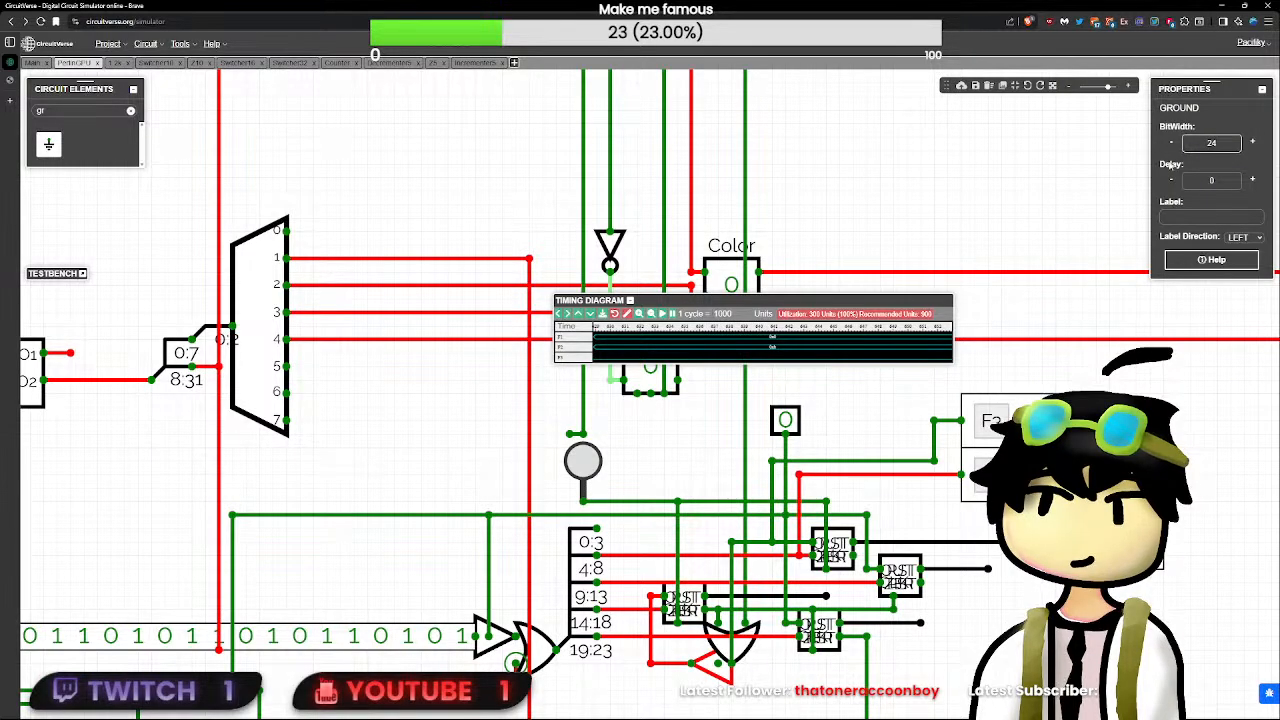
pyautogui.click(946, 394)
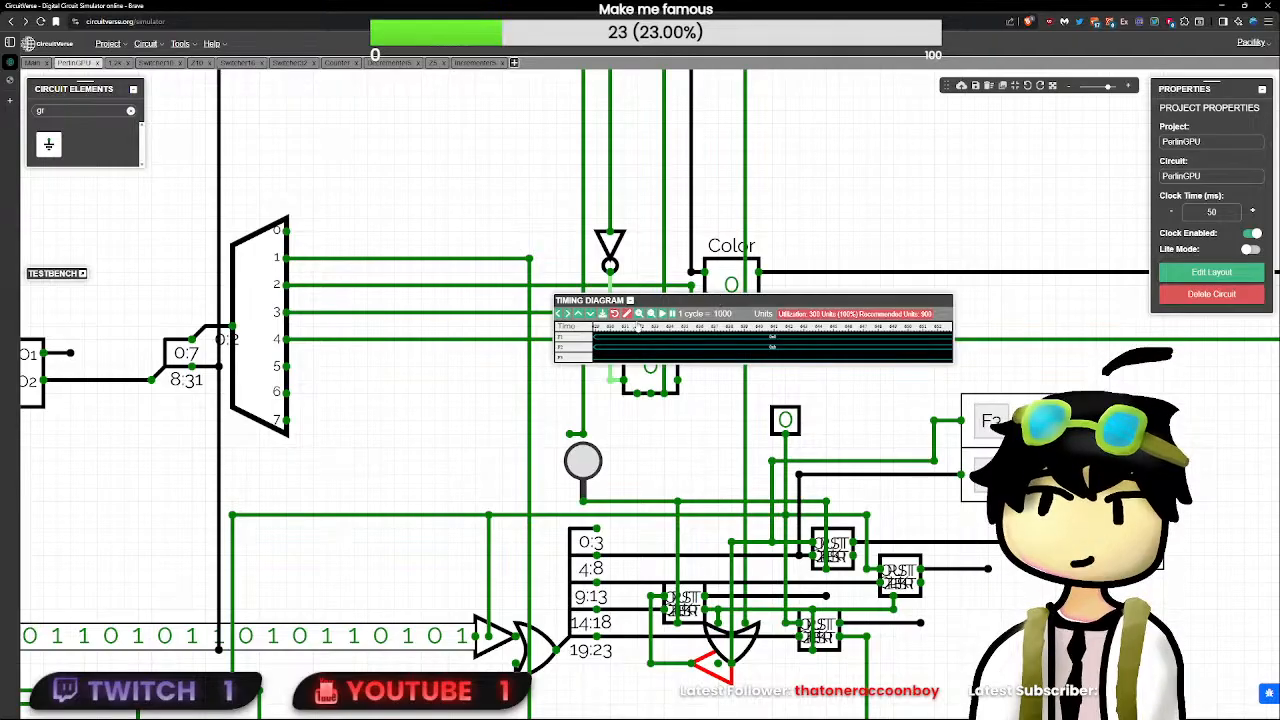
# - Recalibrate the timing diagram, then toggle RST and set the unlabelled input to 1 to retest the circuit
pyautogui.click(628, 314)
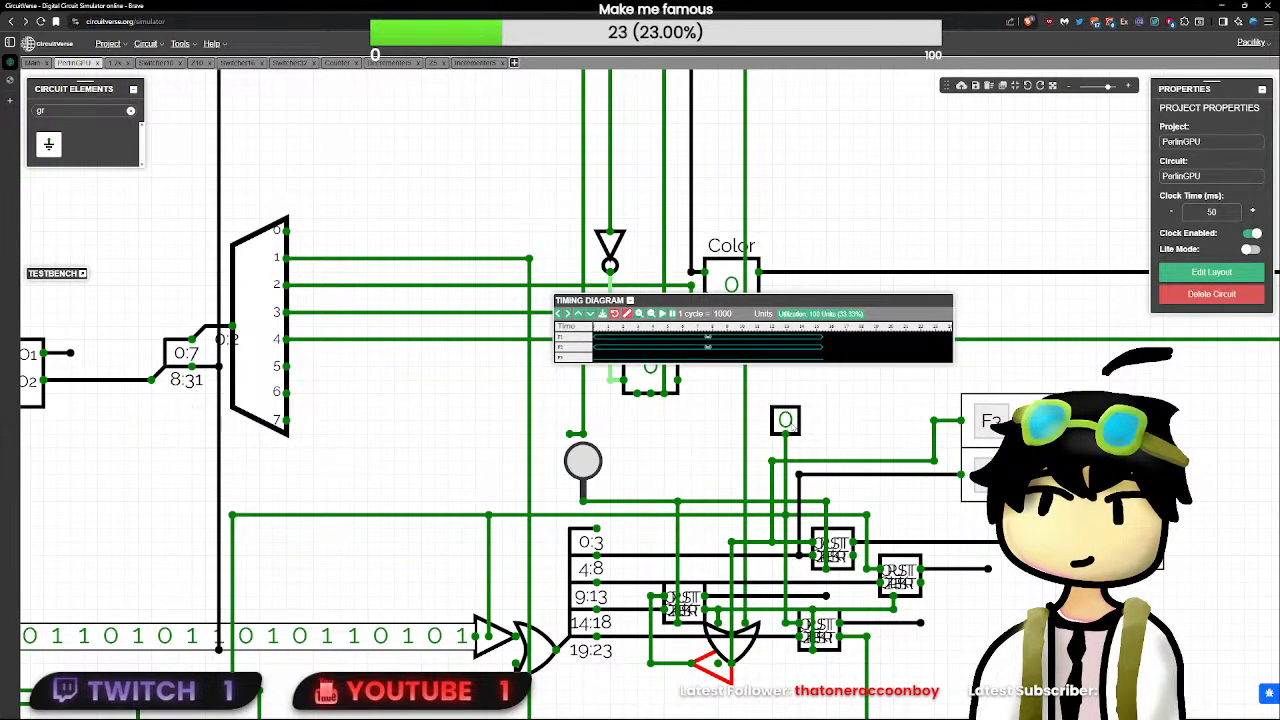
pyautogui.scroll(1, 783, 430)
pyautogui.scroll(-5, 783, 432)
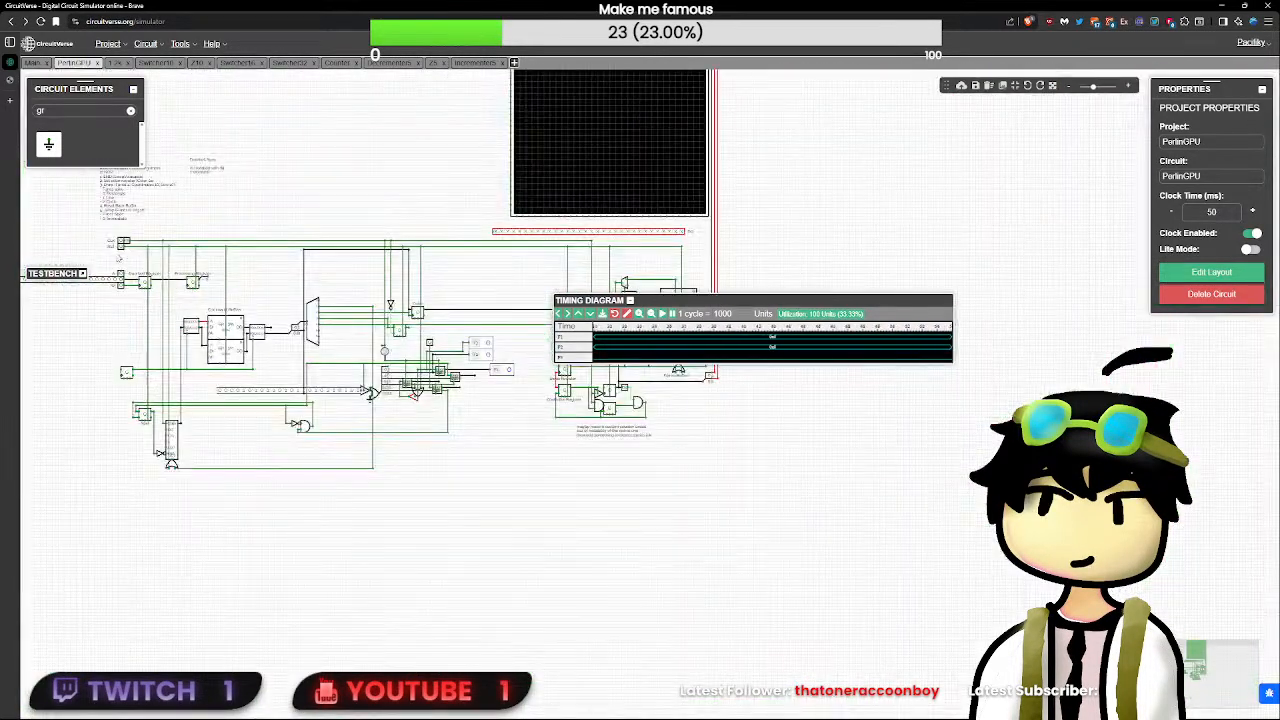
pyautogui.click(121, 248)
pyautogui.scroll(2, 121, 248)
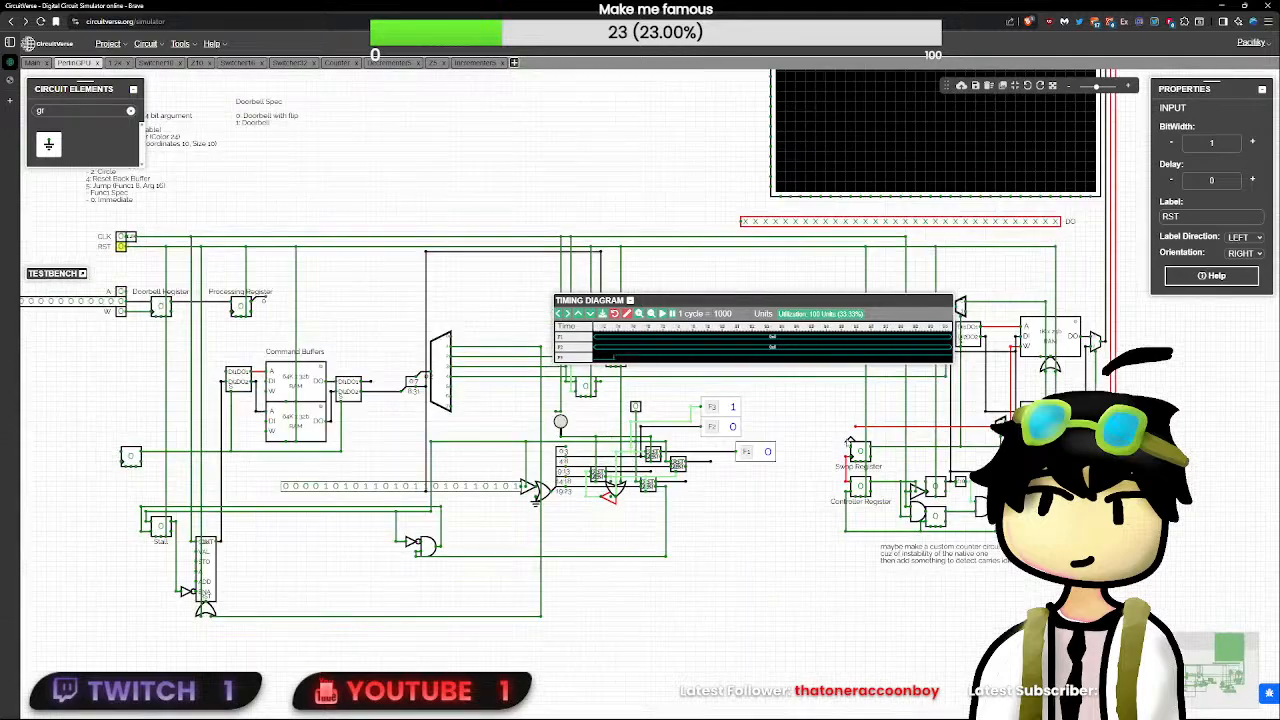
pyautogui.scroll(1, 121, 248)
pyautogui.click(790, 455)
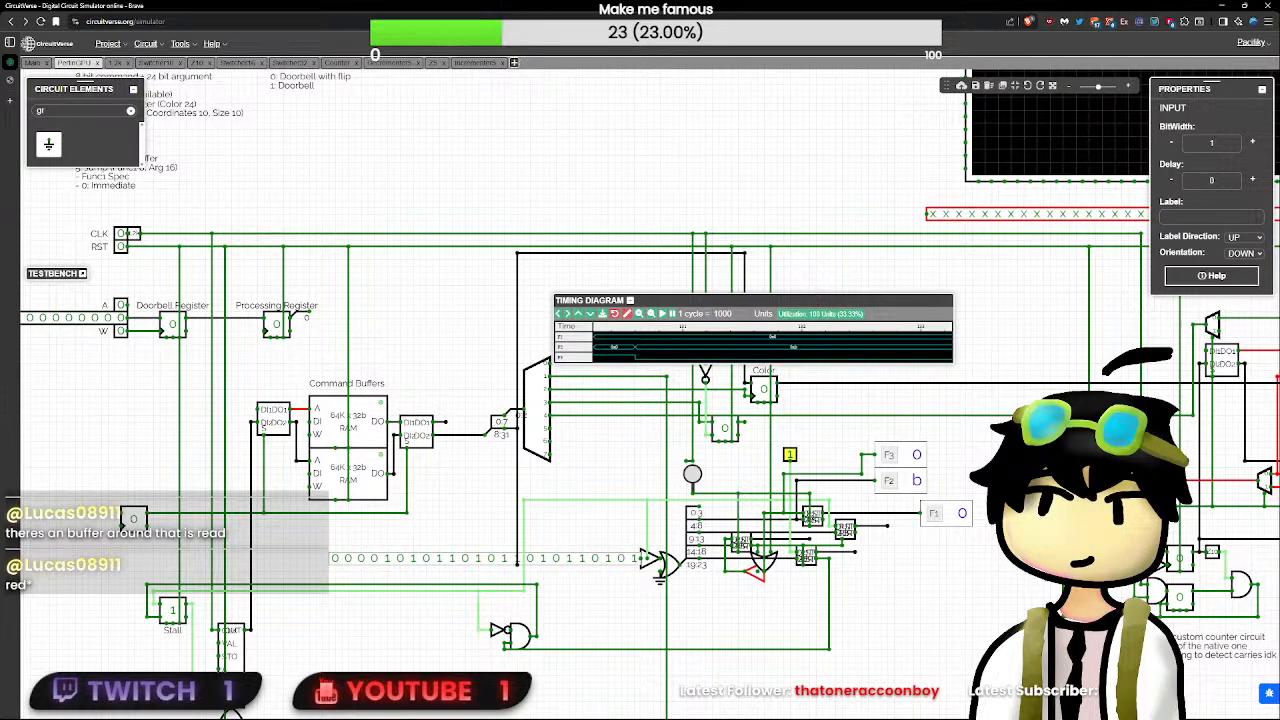
# - Examine the F2 and F3 transitions in the timing diagram, and select the wire attached to the small buffer beside the lower OR gate
pyautogui.scroll(5, 790, 455)
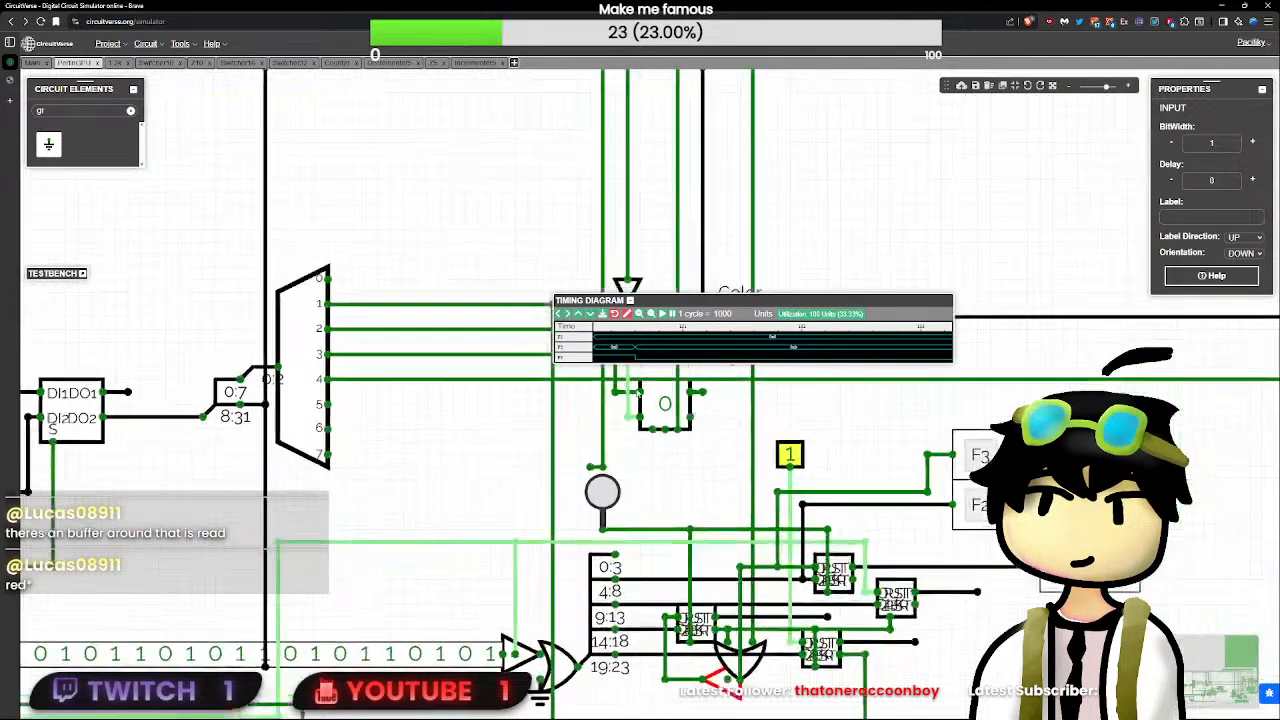
pyautogui.scroll(-3, 790, 455)
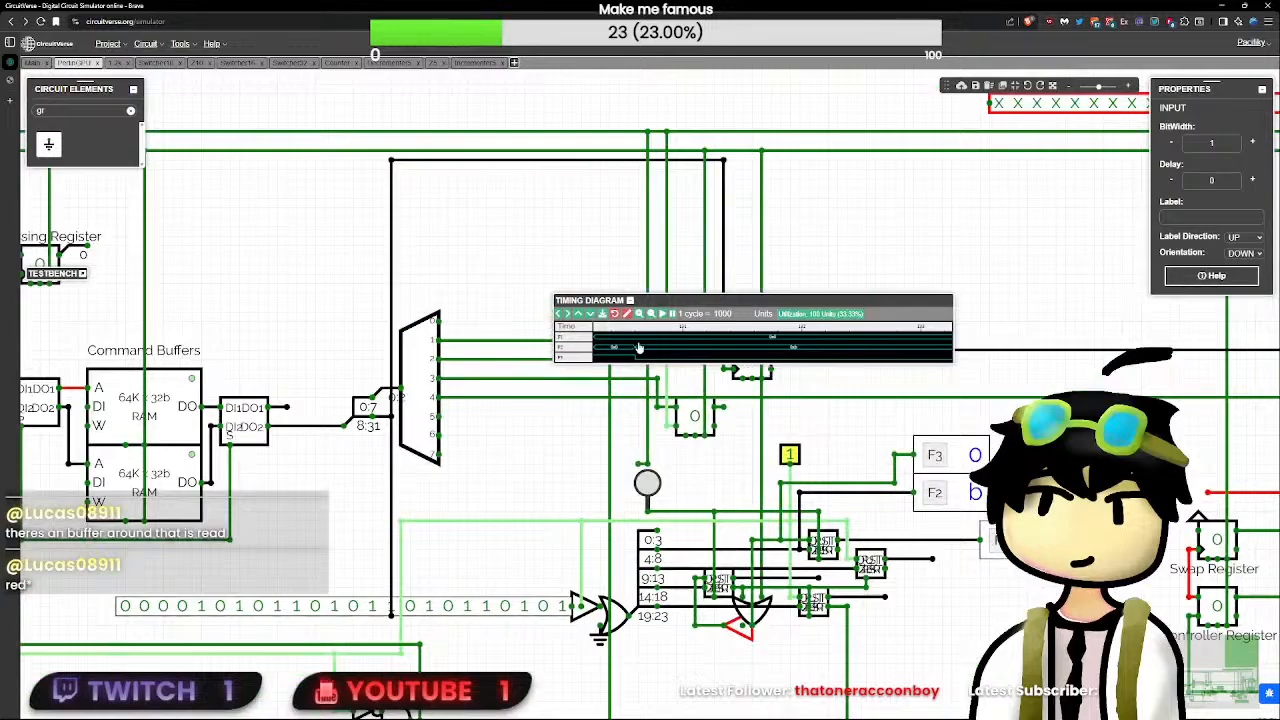
pyautogui.scroll(5, 639, 347)
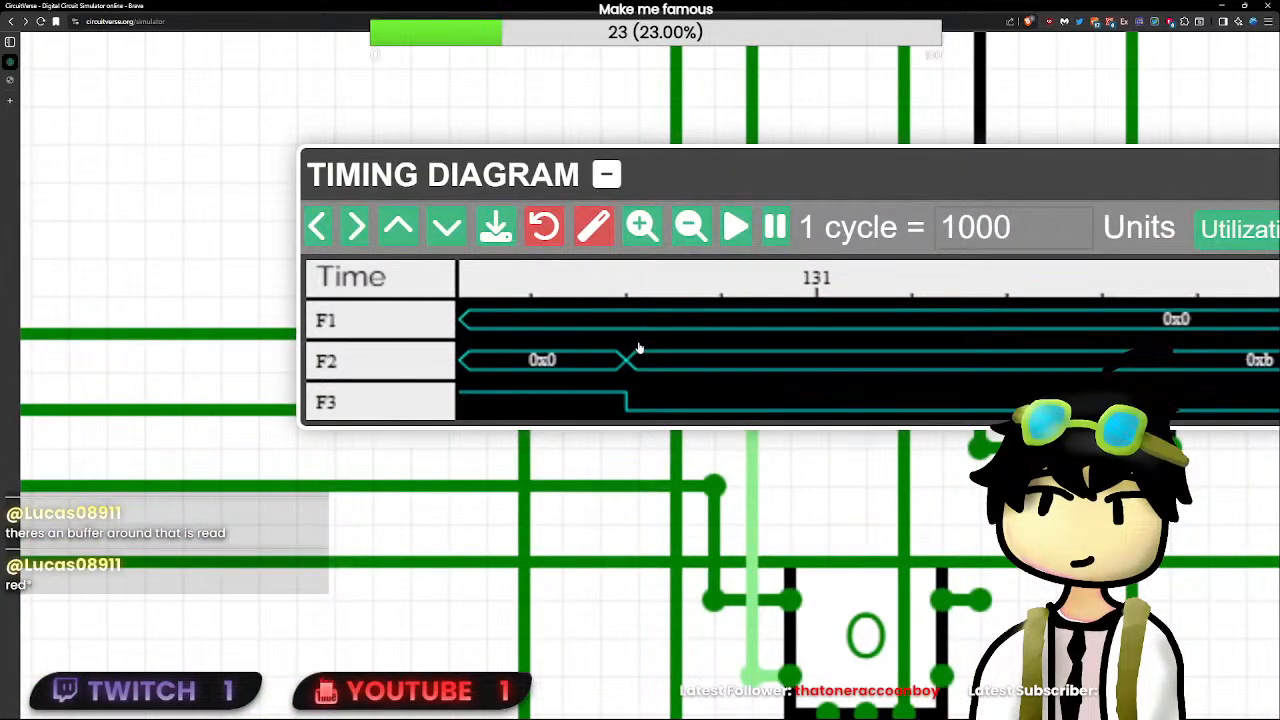
pyautogui.scroll(-5, 639, 347)
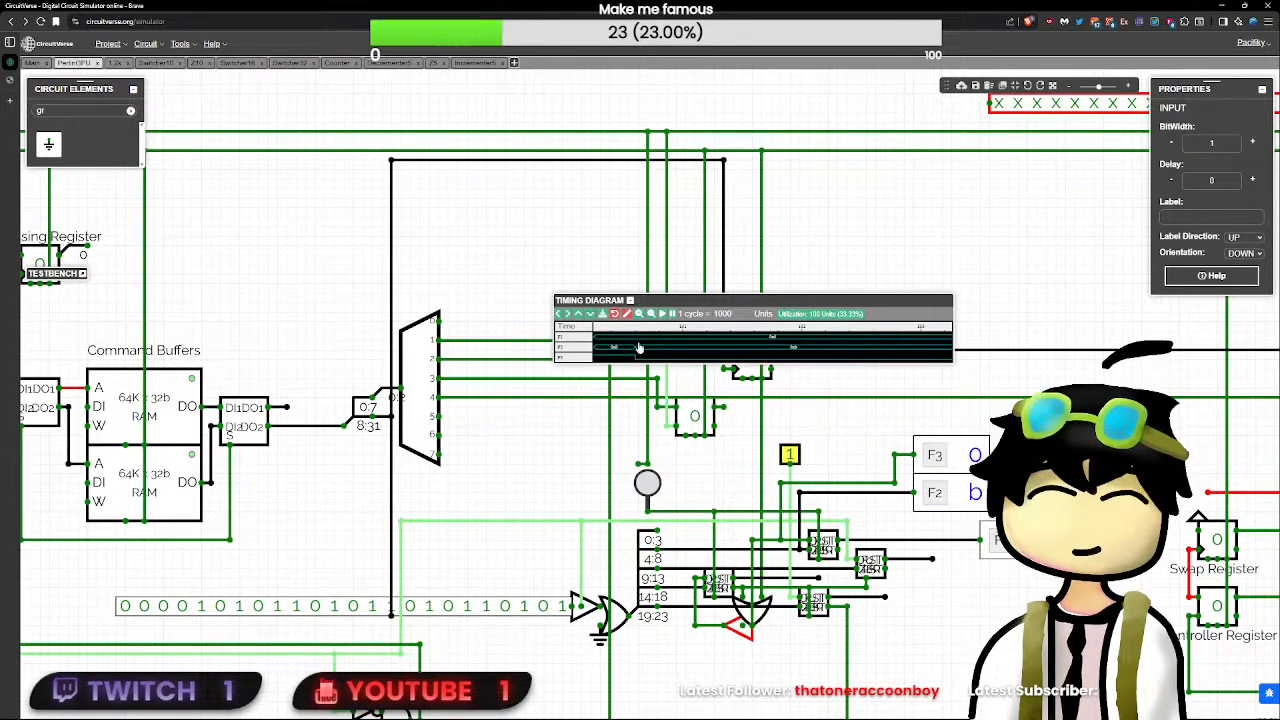
pyautogui.click(714, 627)
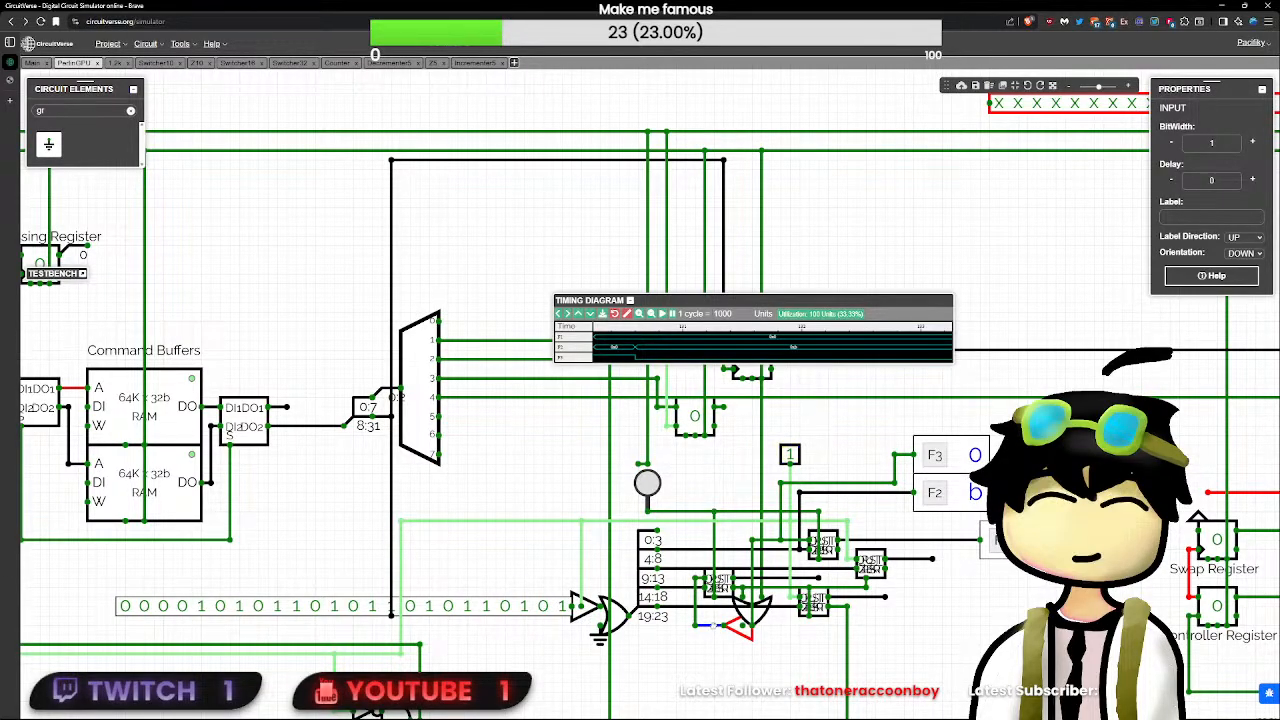
# - Delete the wire joining the long vertical line to F3's line, then wire the small buffer's output to F3's line instead
pyautogui.click(714, 627)
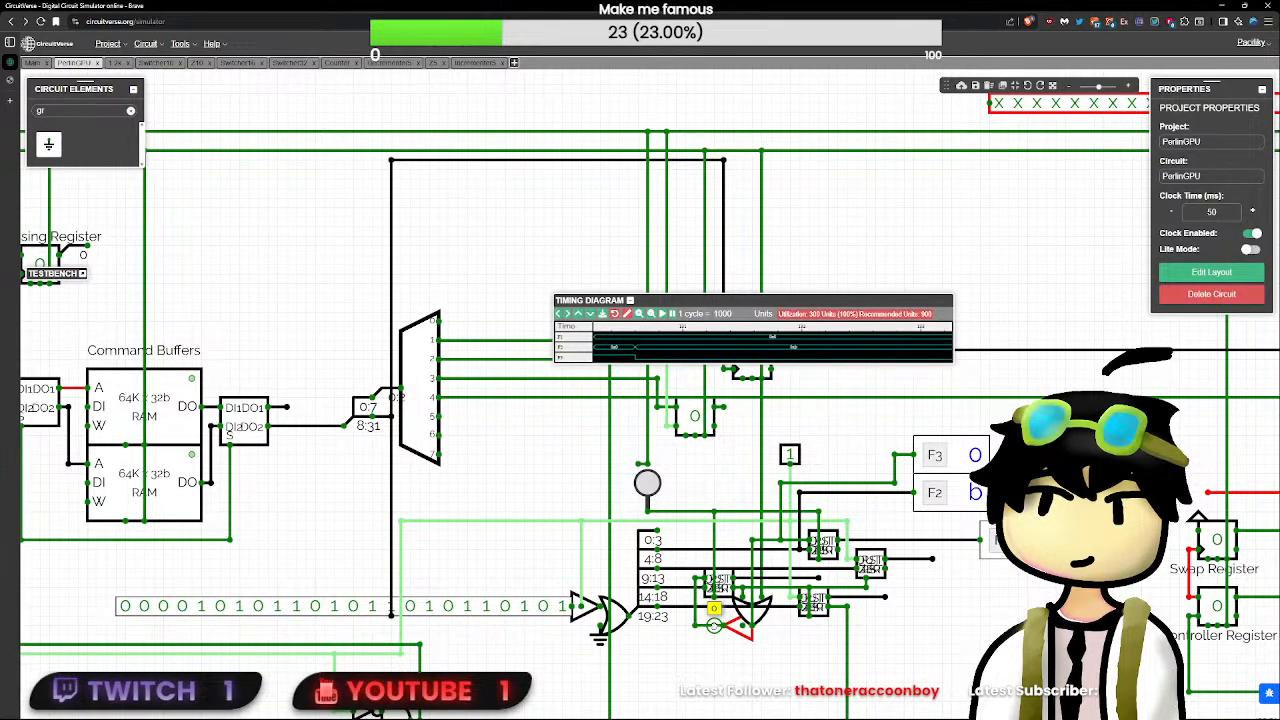
pyautogui.click(761, 541)
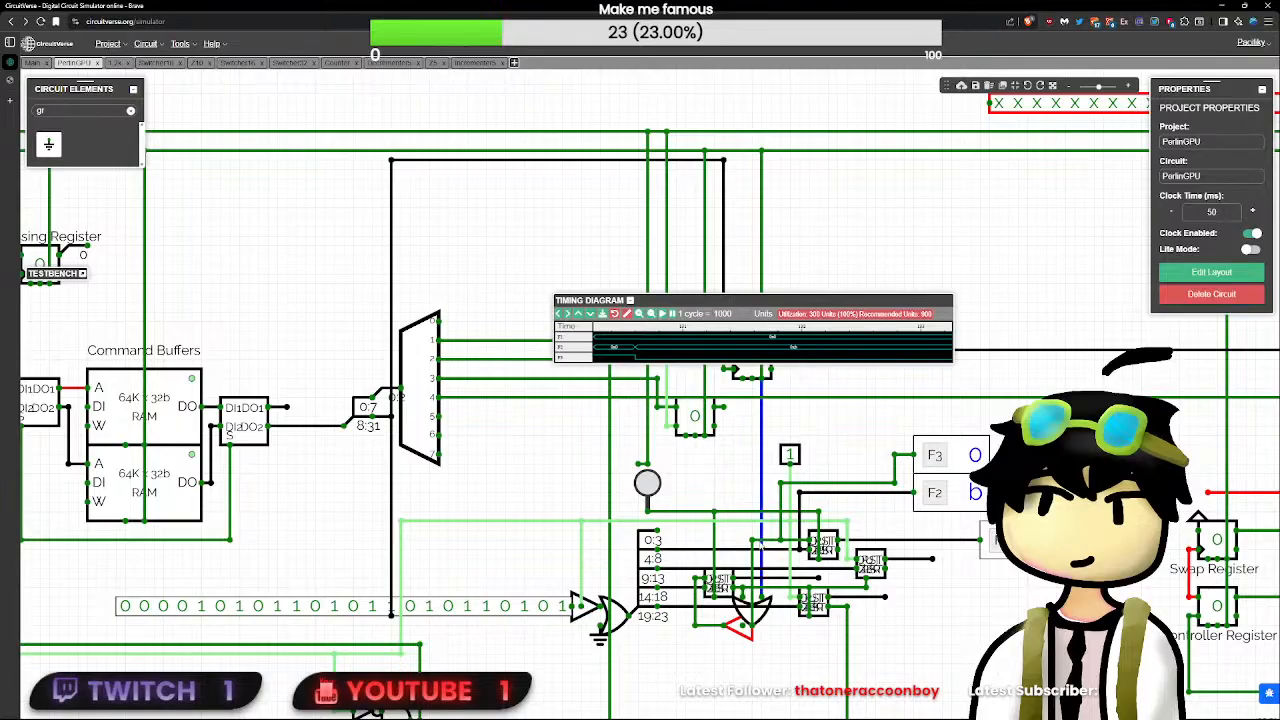
pyautogui.press('Delete')
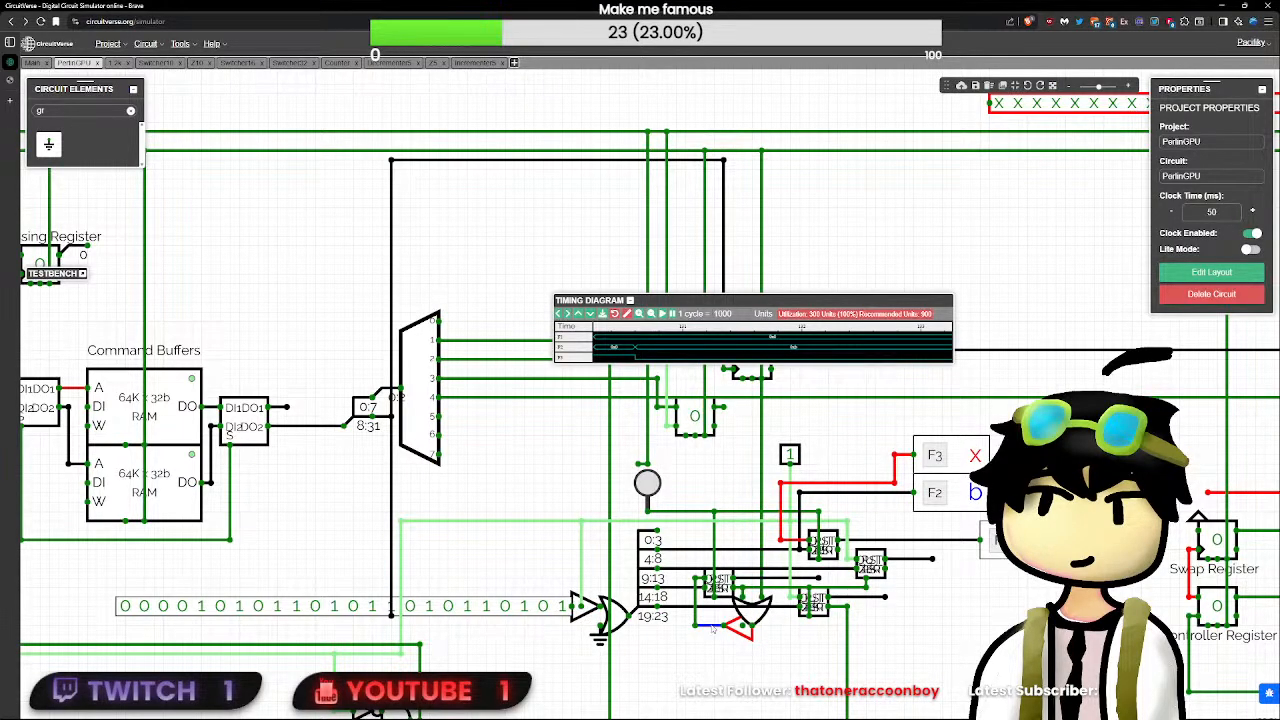
pyautogui.moveTo(714, 627)
pyautogui.mouseDown()
pyautogui.moveTo(788, 658)
pyautogui.moveTo(774, 652)
pyautogui.moveTo(789, 527)
pyautogui.moveTo(780, 540)
pyautogui.mouseUp()
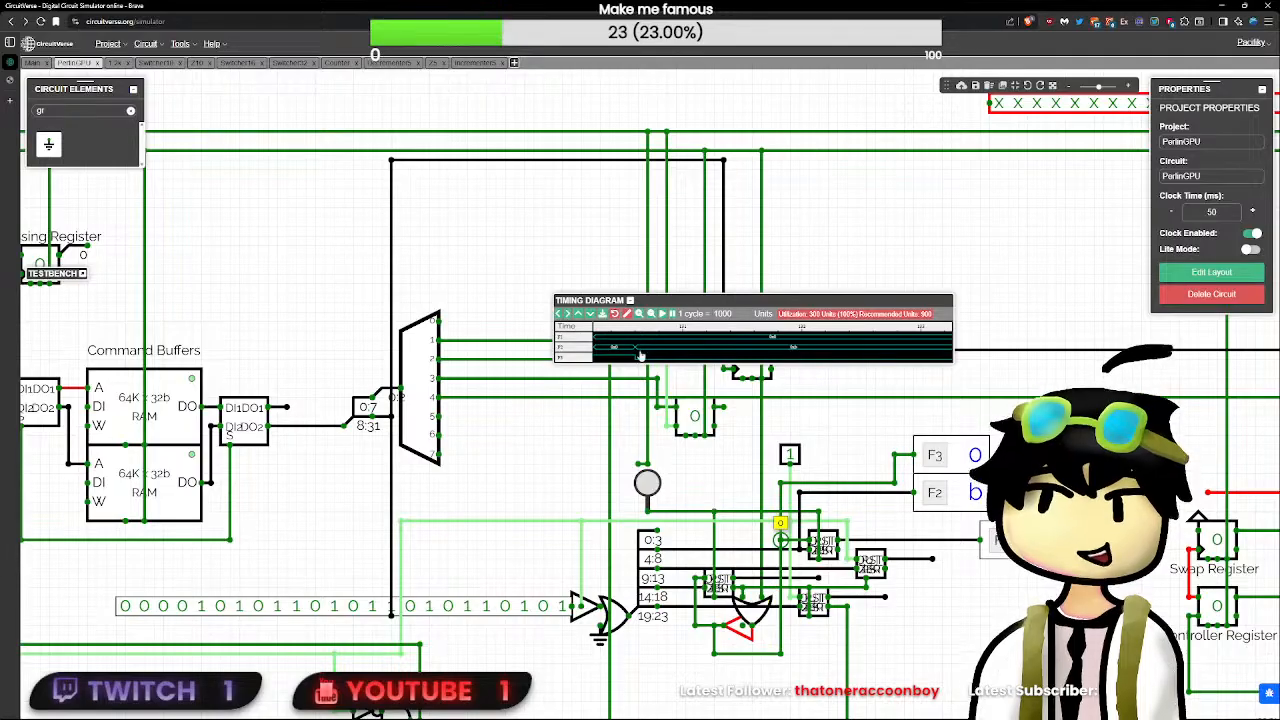
# - Retest the rewired circuit by toggling RST and the unlabelled input, ending with the unlabelled input at 1
pyautogui.scroll(-5, 559, 468)
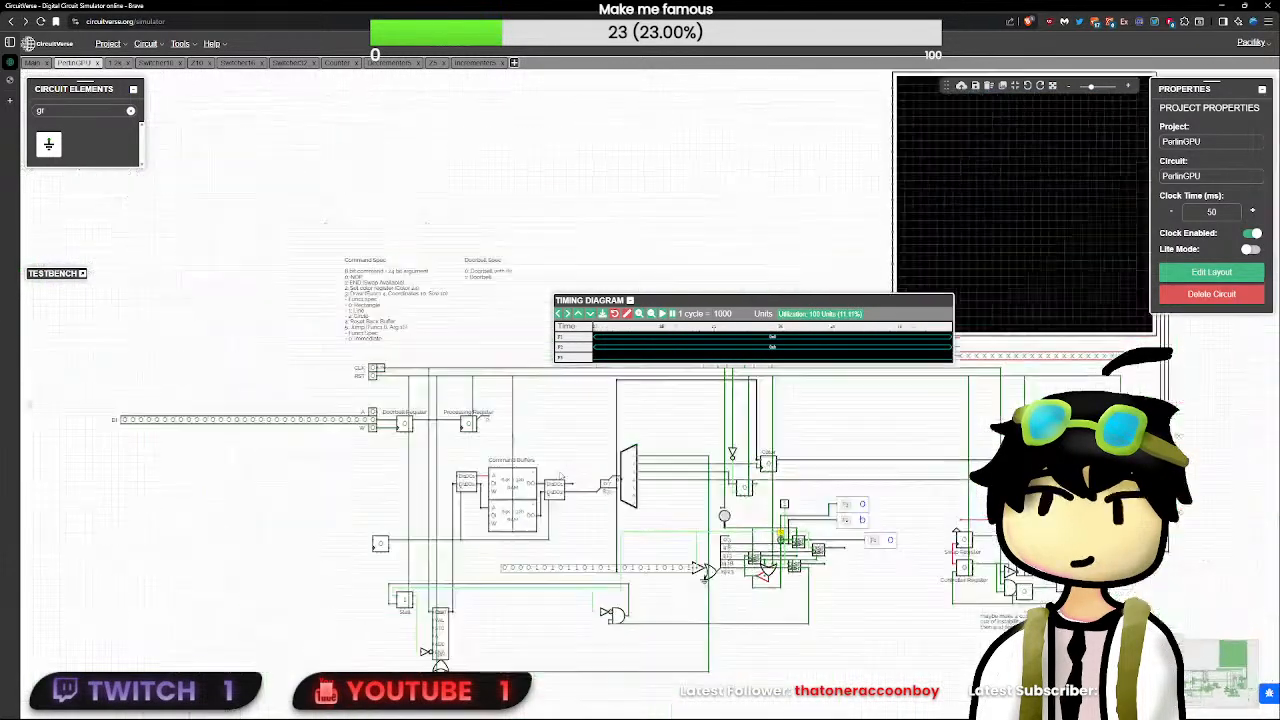
pyautogui.click(374, 376)
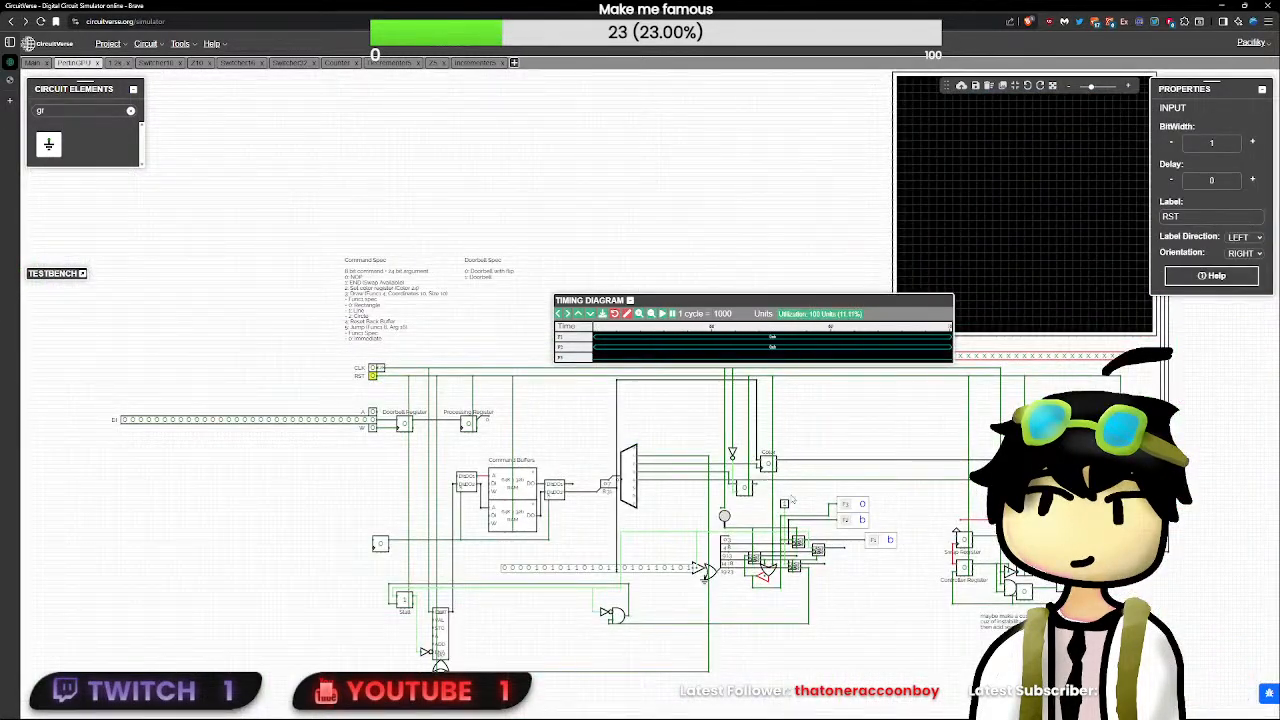
pyautogui.scroll(2, 374, 376)
pyautogui.click(939, 552)
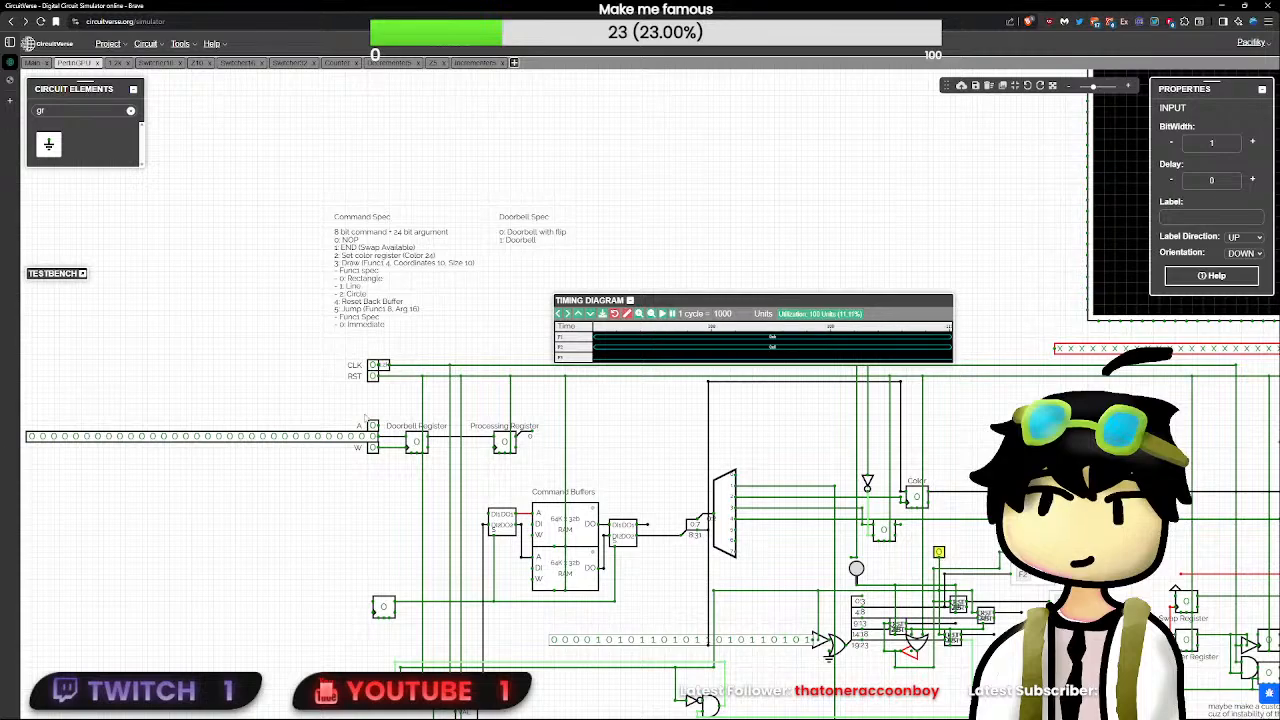
pyautogui.click(373, 376)
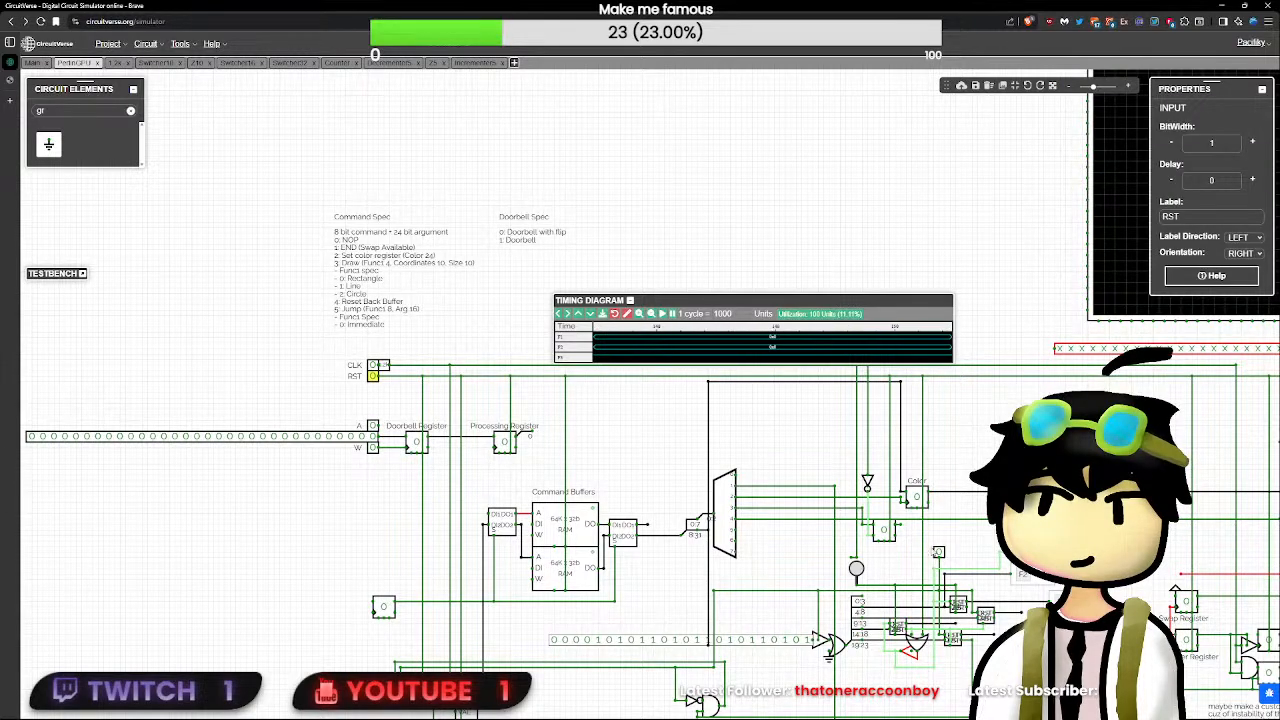
pyautogui.click(939, 553)
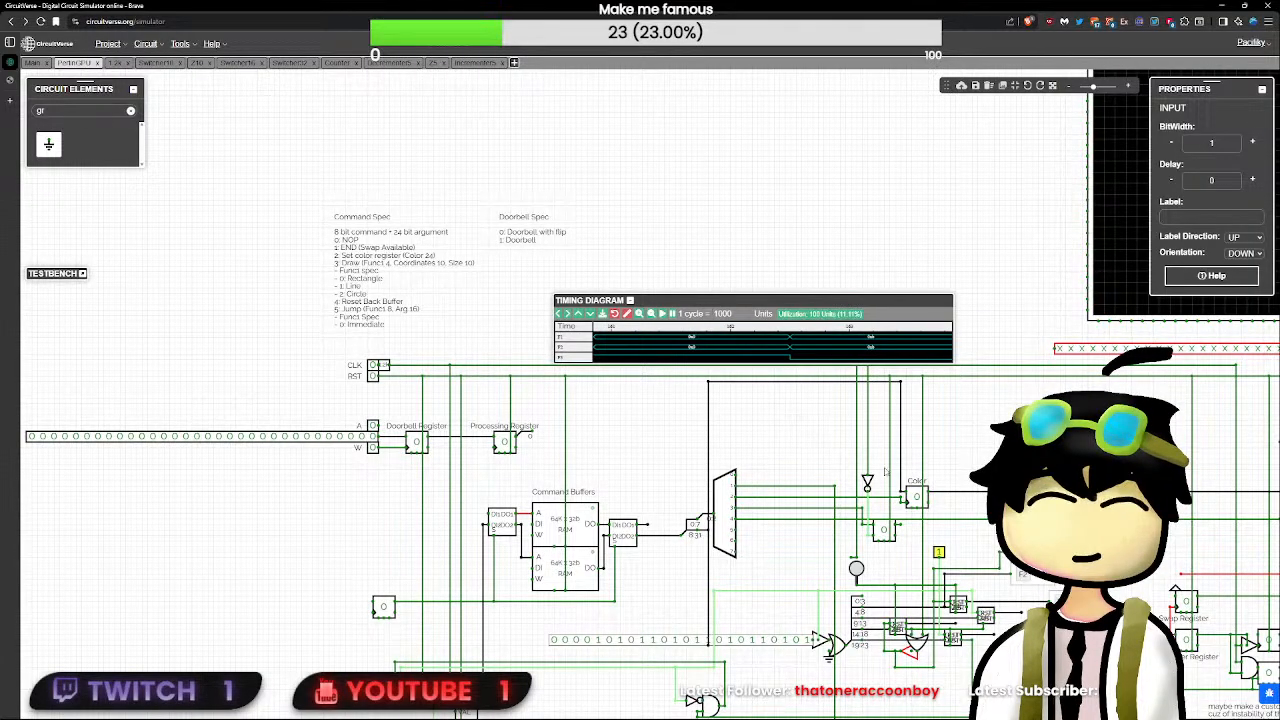
# - Set the unlabelled input to 0 and check the values at the lower decrementer's output and beside the small buffer
pyautogui.scroll(1, 1050, 612)
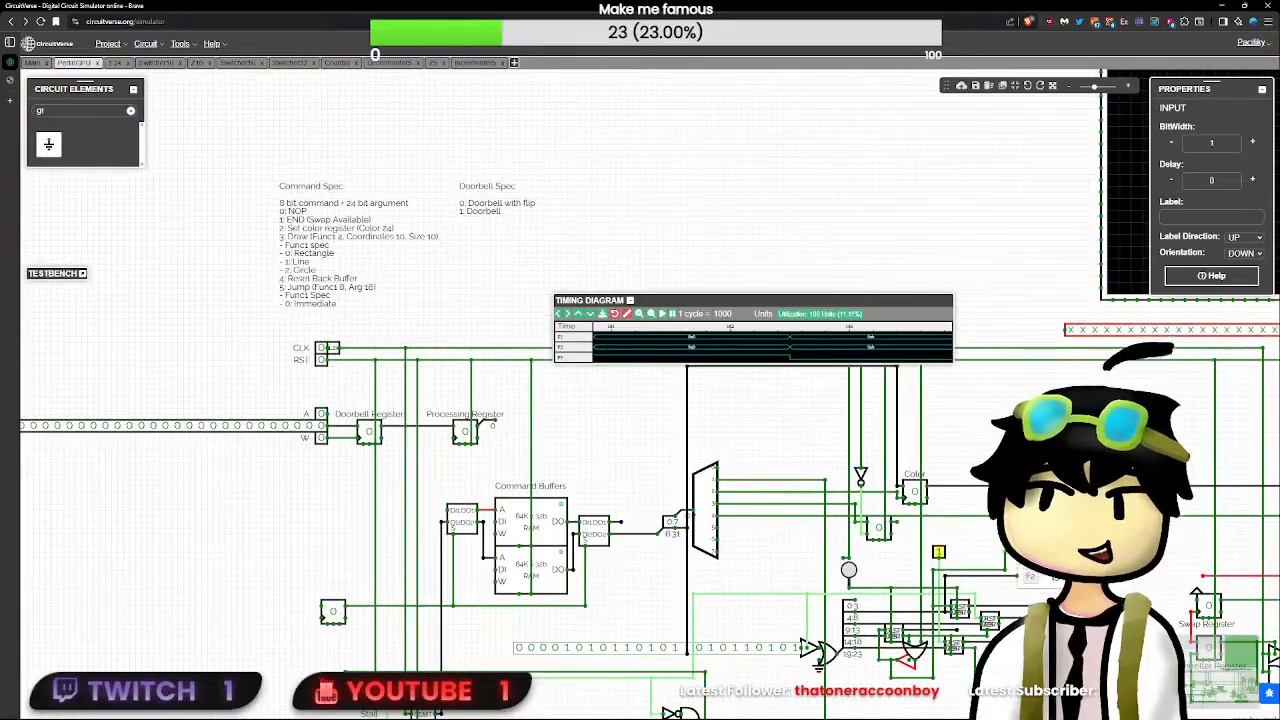
pyautogui.moveTo(1047, 625); pyautogui.dragTo(903, 555)
pyautogui.scroll(7, 903, 555)
pyautogui.scroll(2, 903, 555)
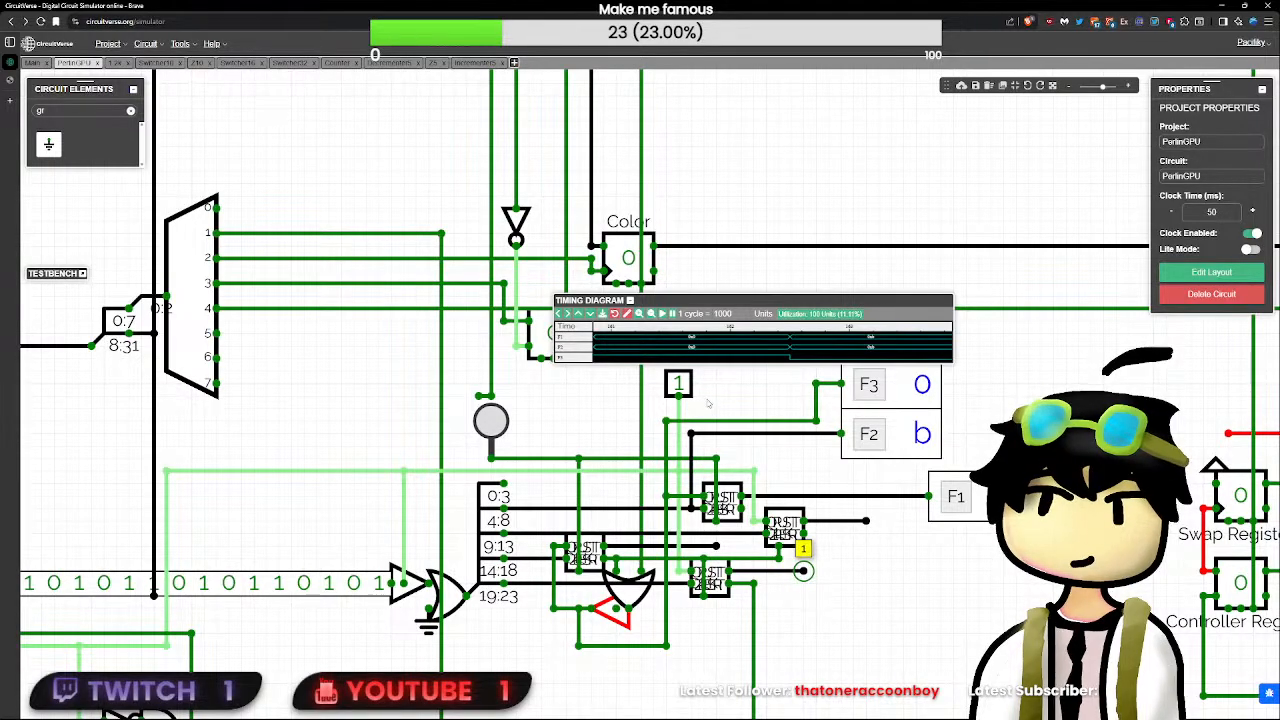
pyautogui.click(678, 383)
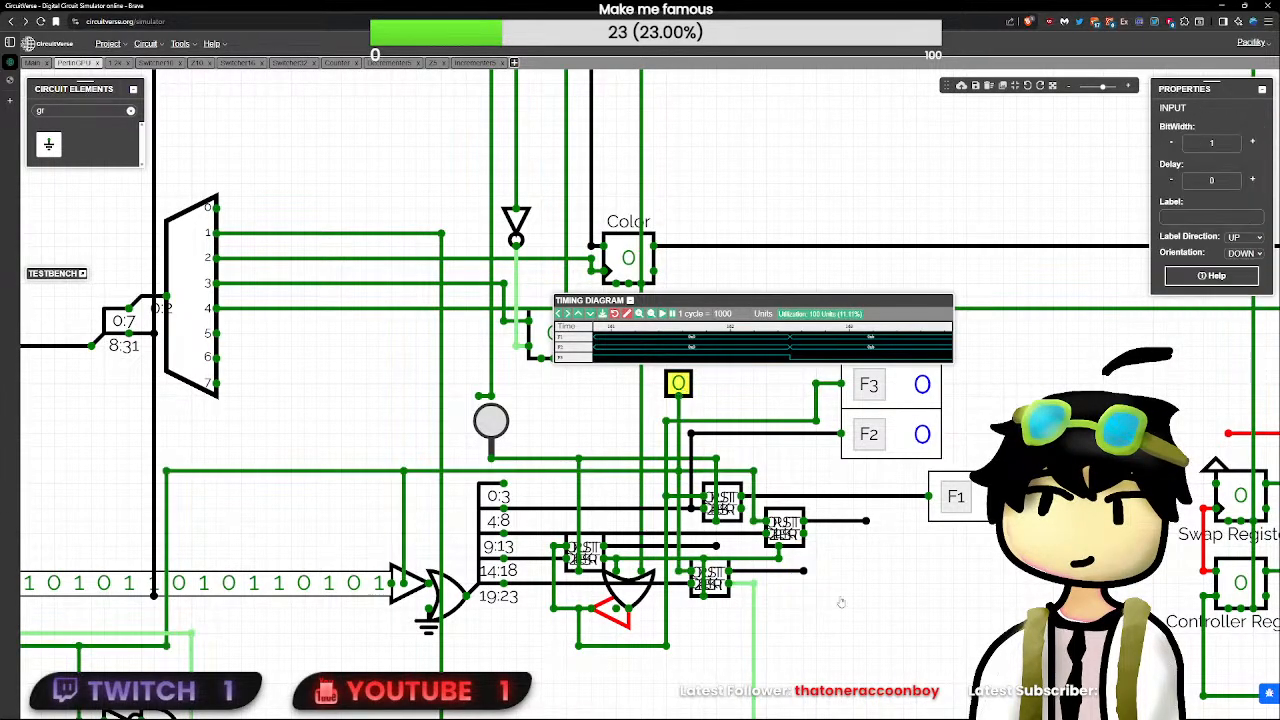
pyautogui.click(803, 571)
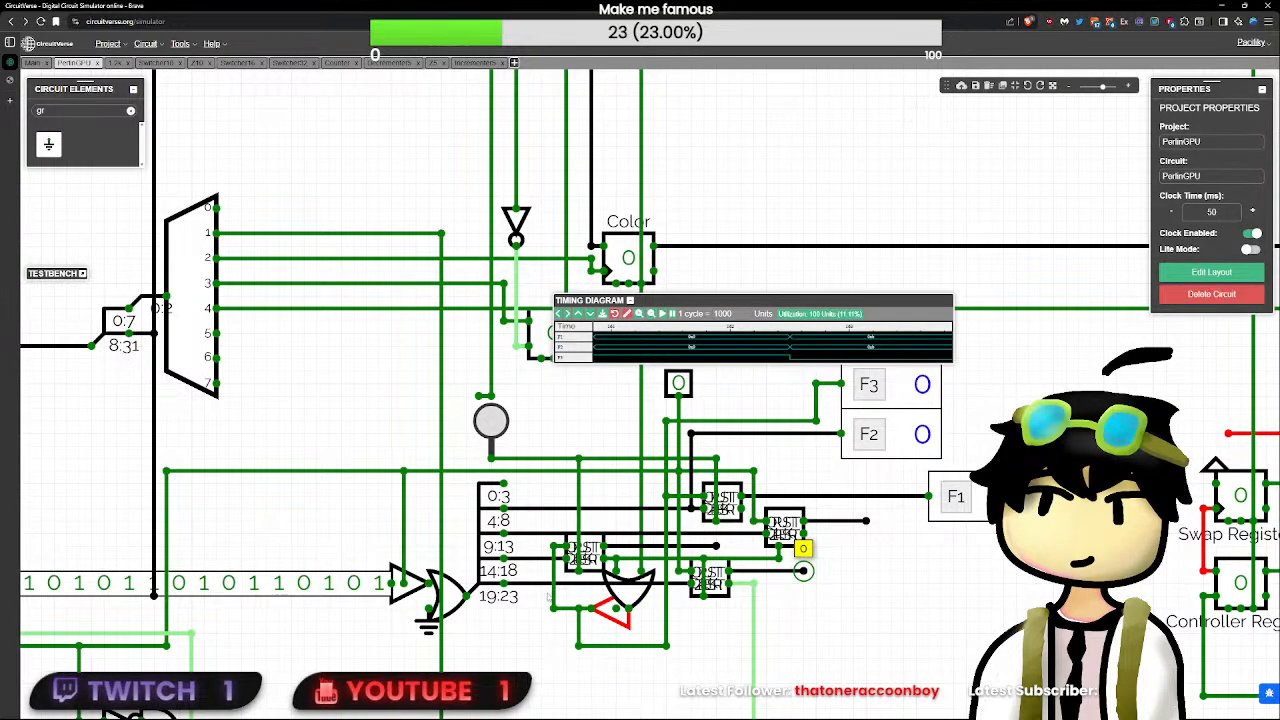
pyautogui.moveTo(541, 585); pyautogui.dragTo(541, 608)
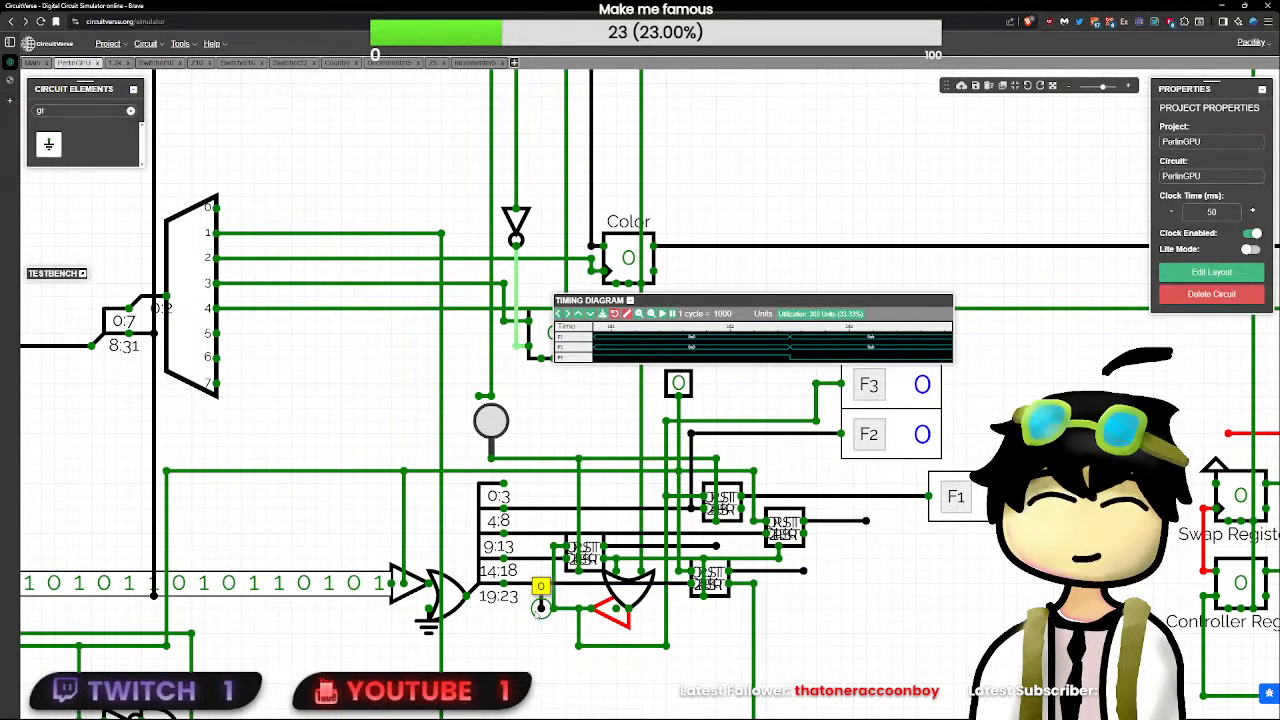
# - Toggle RST, set the unlabelled input back to 1, and check the lower decrementer's output value
pyautogui.scroll(-3, 610, 640)
pyautogui.scroll(-2, 659, 642)
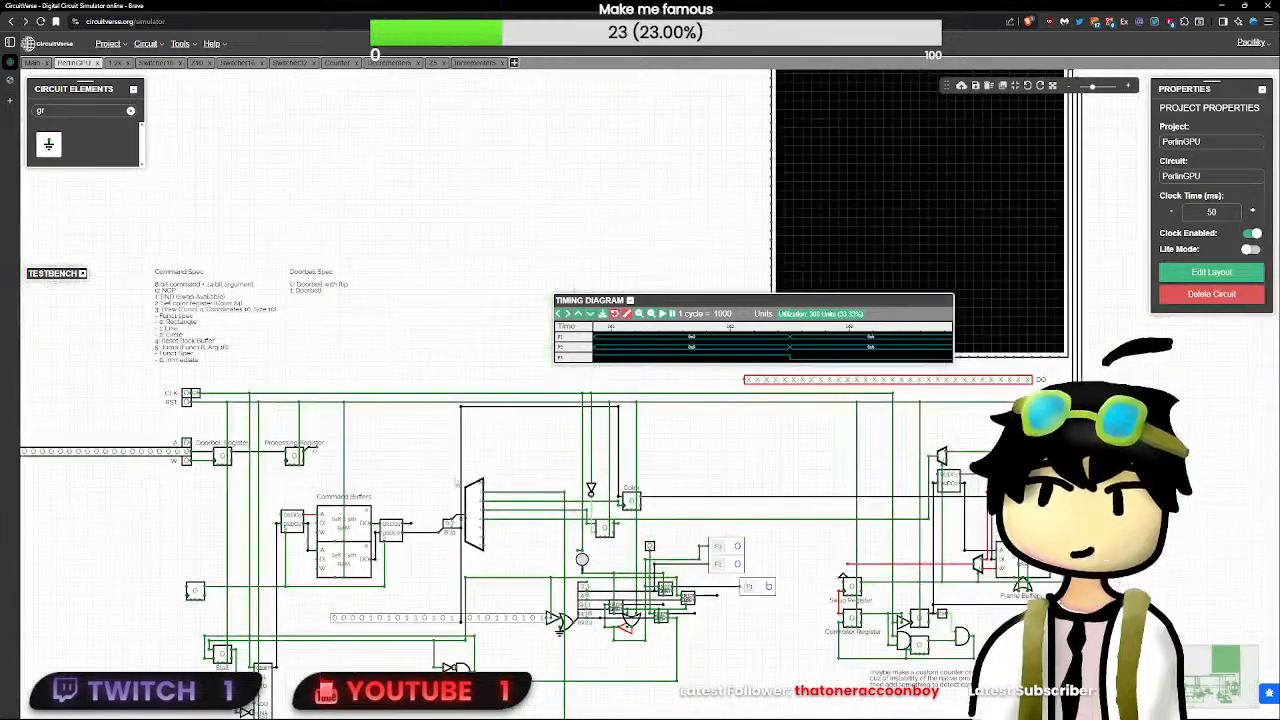
pyautogui.doubleClick(188, 404)
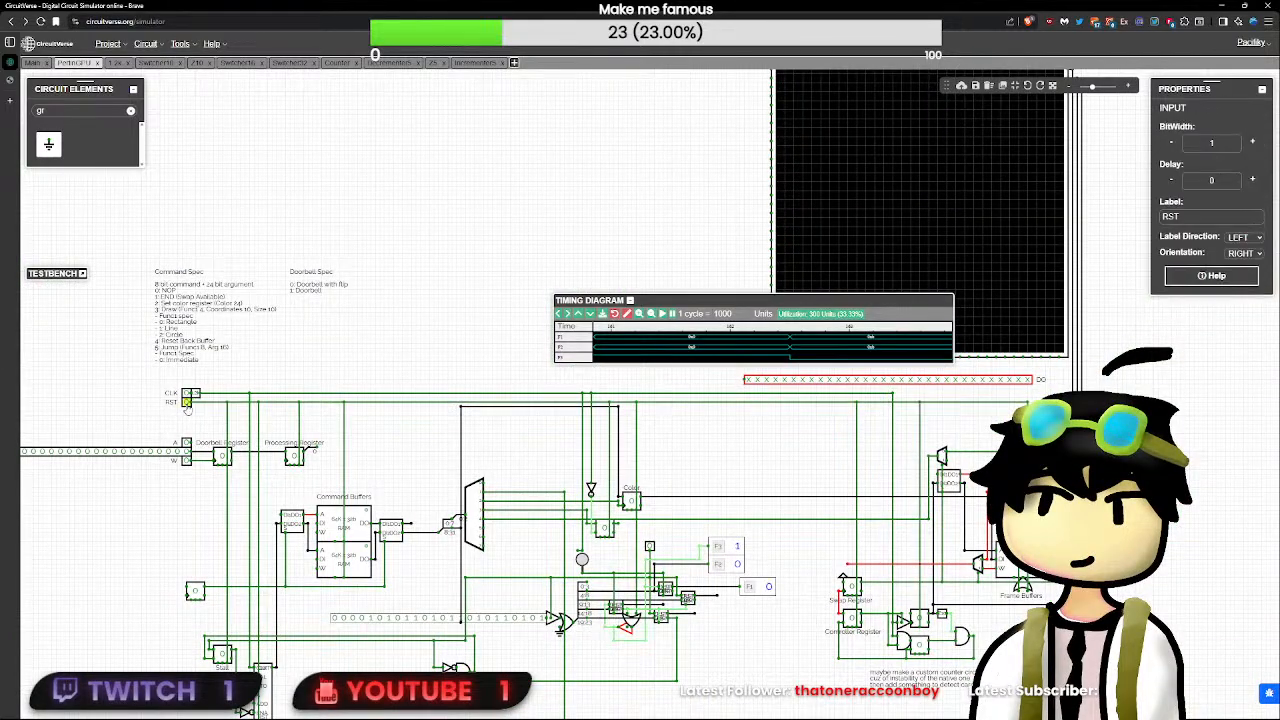
pyautogui.scroll(3, 188, 407)
pyautogui.moveTo(896, 581); pyautogui.dragTo(595, 449)
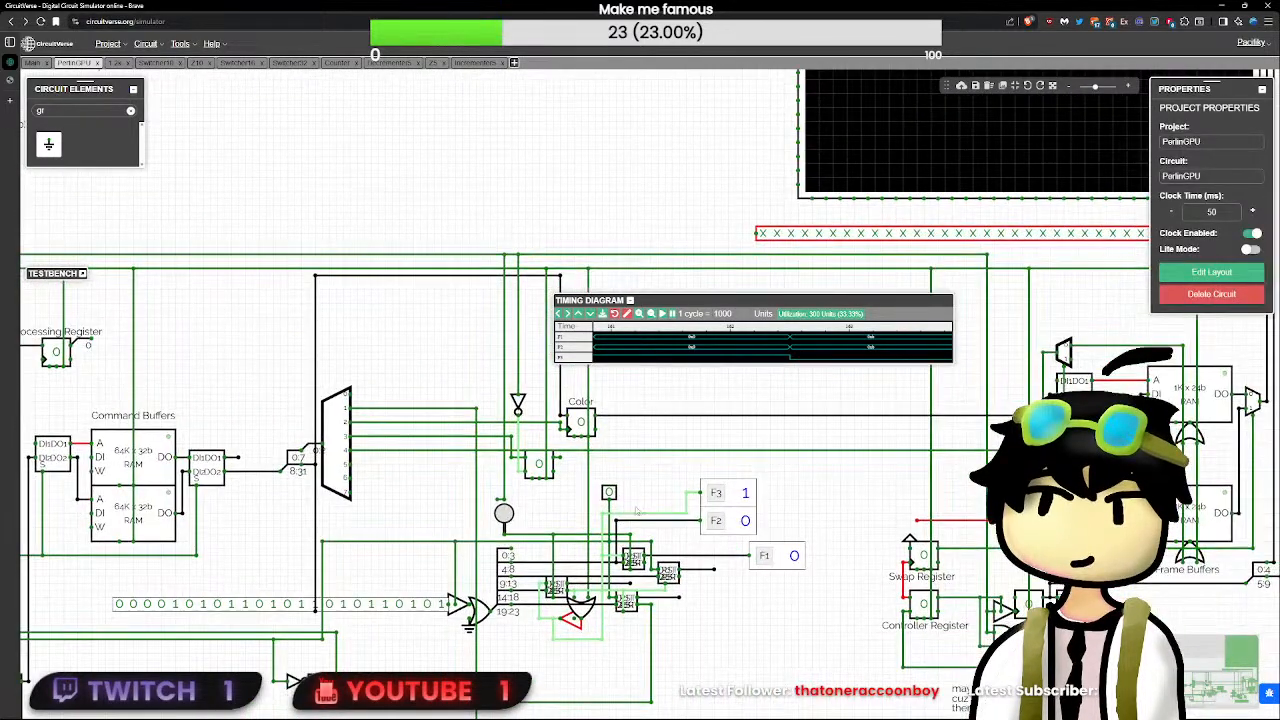
pyautogui.click(609, 492)
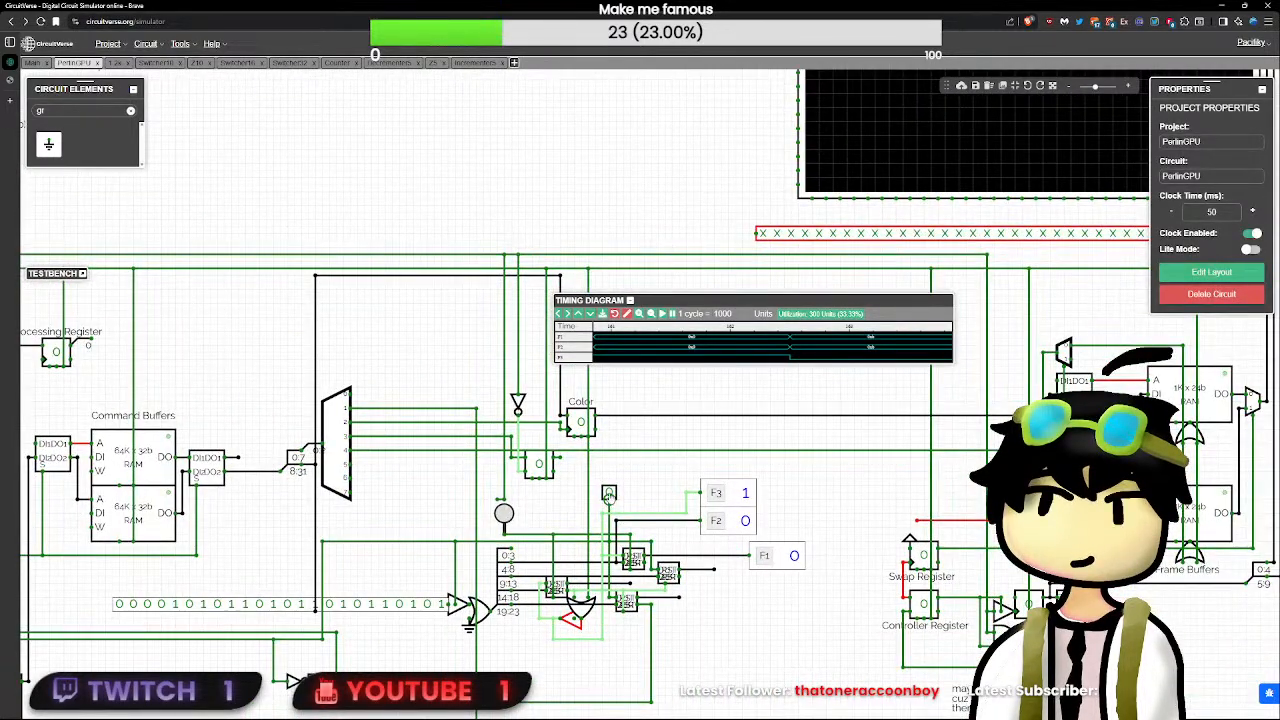
pyautogui.click(679, 597)
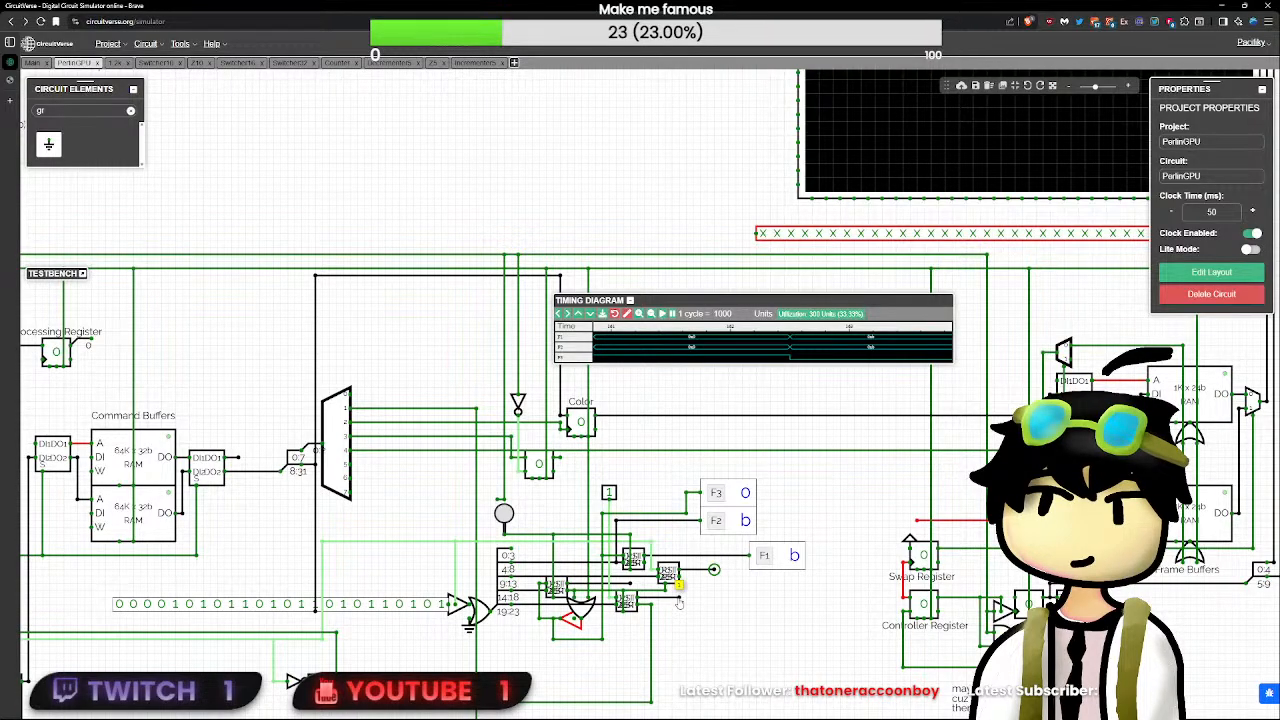
# - Look inside the lower decrementer's subcircuit, return to the PerlinGPU circuit, and inspect the signal at the lower OR gate
pyautogui.doubleClick(640, 600)
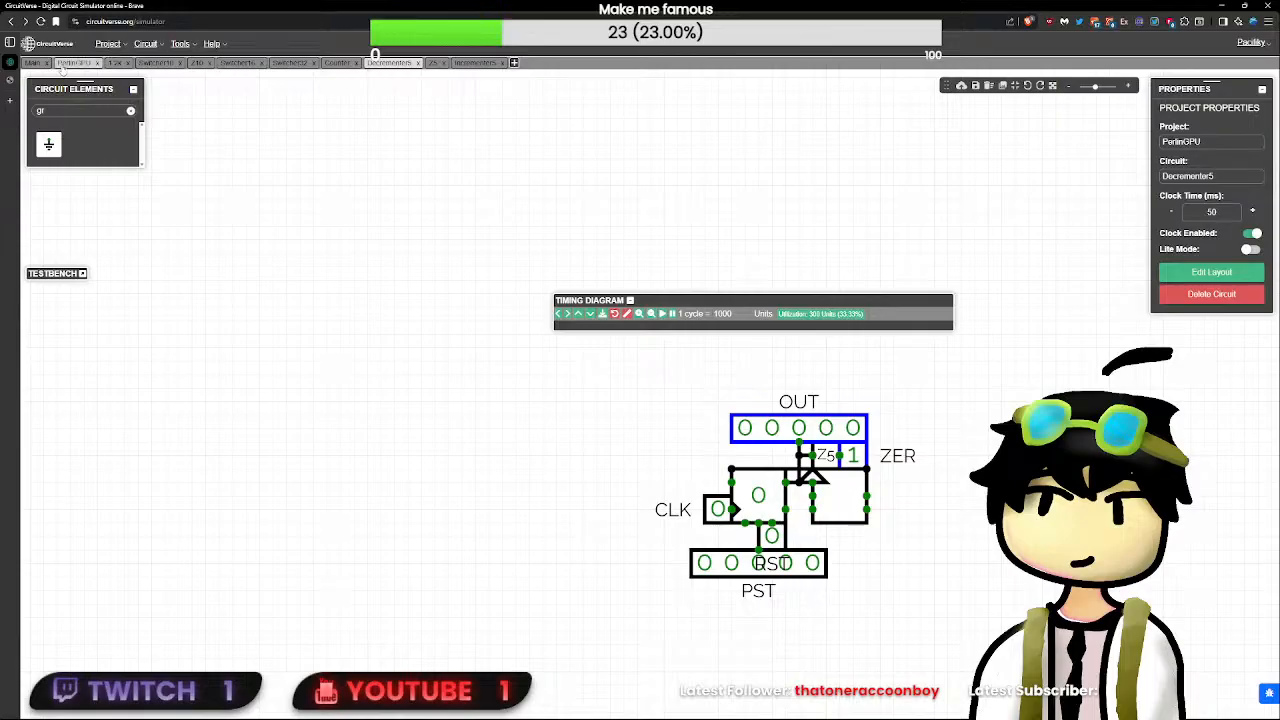
pyautogui.click(74, 62)
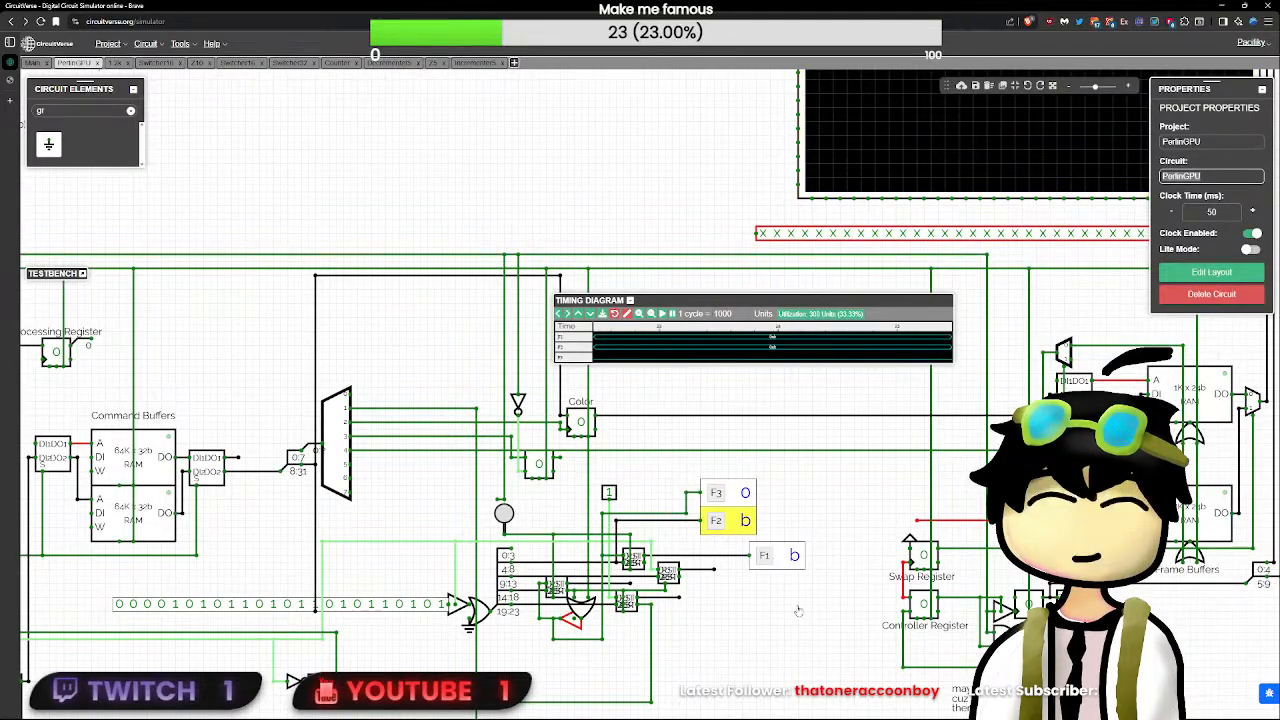
pyautogui.scroll(4, 676, 560)
pyautogui.scroll(1, 674, 567)
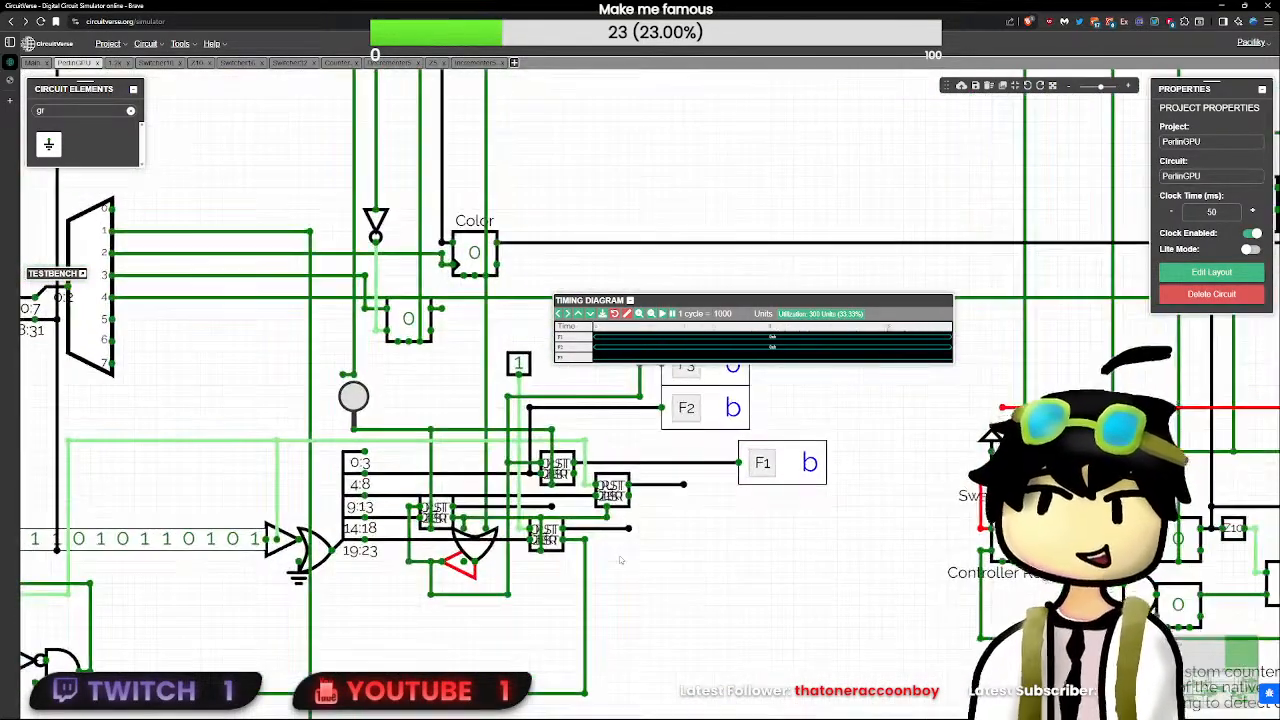
pyautogui.moveTo(486, 540); pyautogui.dragTo(486, 573)
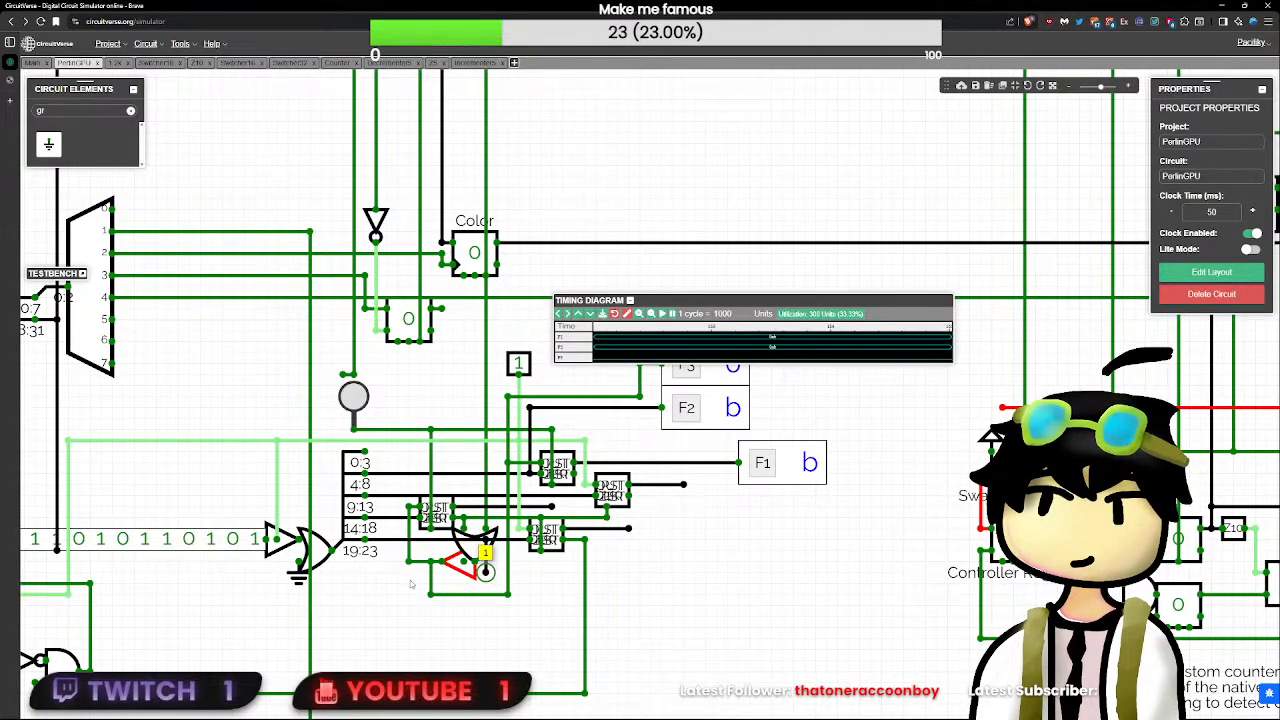
pyautogui.scroll(-1, 411, 587)
pyautogui.press('Delete')
pyautogui.moveTo(410, 591); pyautogui.dragTo(684, 571)
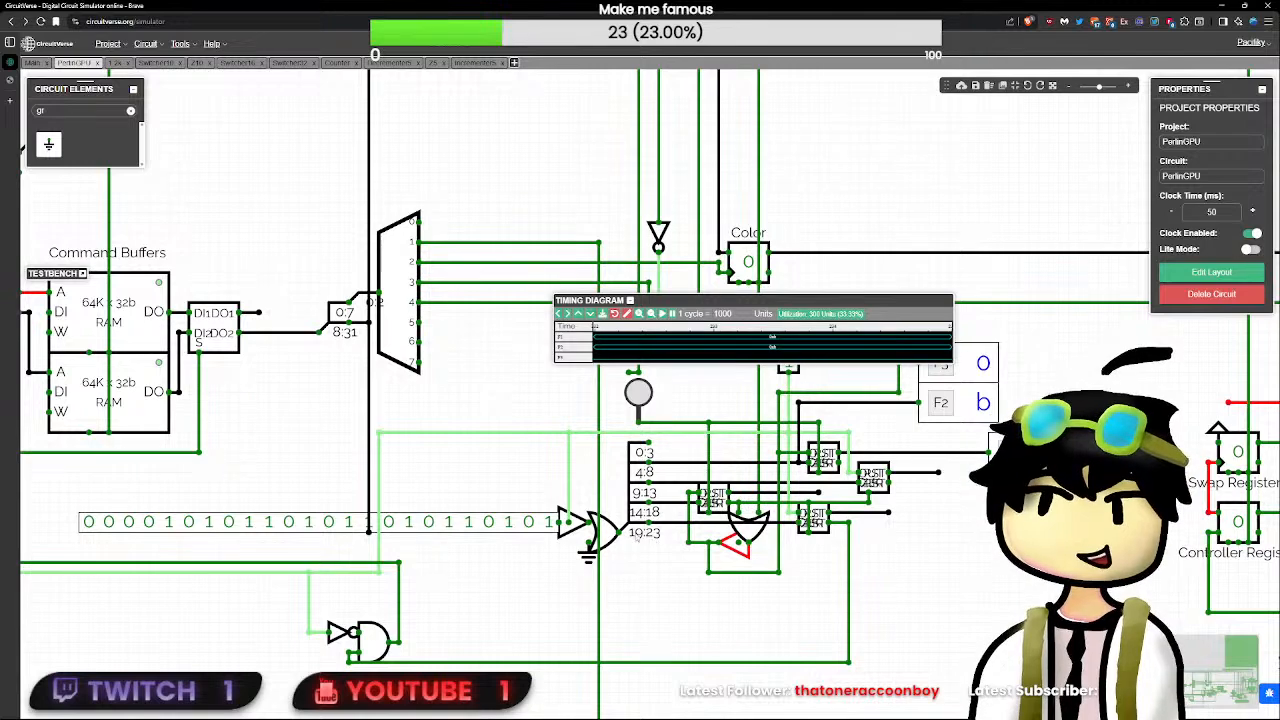
# - Change the 24-bit constant feeding the controlled buffer to a new binary value ending in 101010000
pyautogui.click(484, 522)
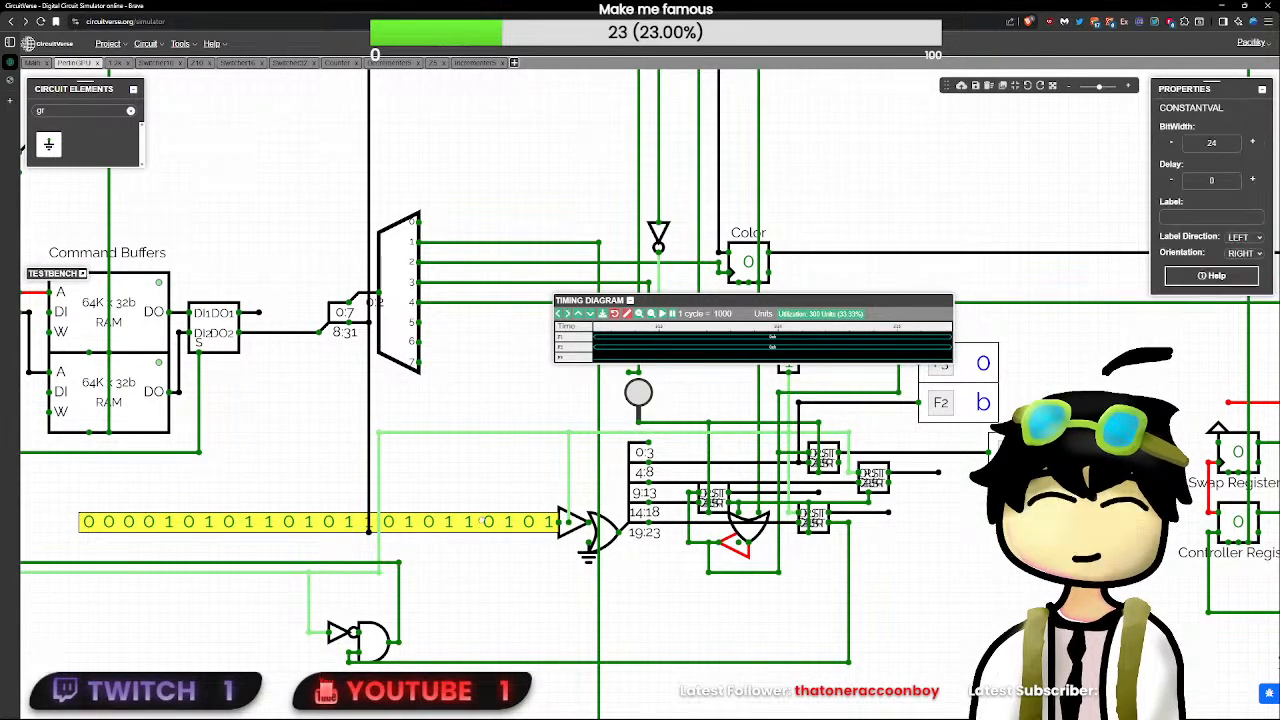
pyautogui.doubleClick(484, 522)
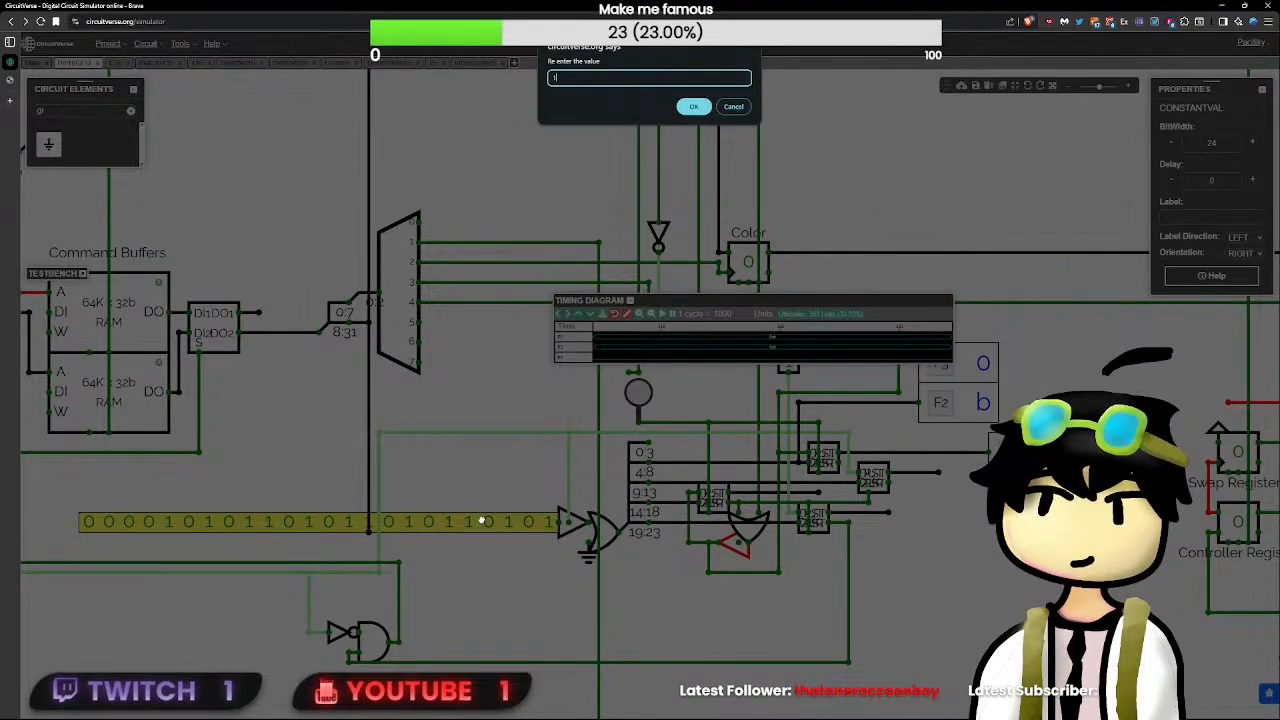
pyautogui.write('1010110101')
pyautogui.write('0000')
pyautogui.press('Return')
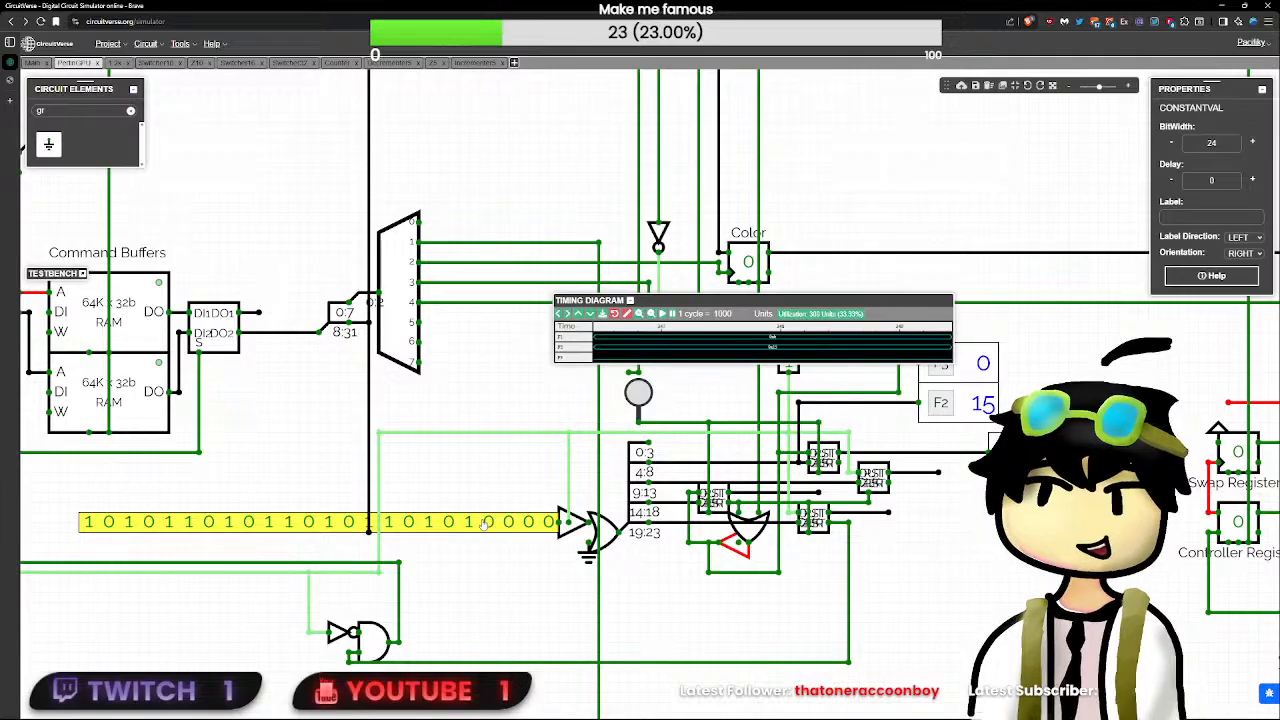
# - Recalibrate the timing diagram, then cycle RST and the unlabelled input to load the new constant, ending with the input at 1
pyautogui.click(626, 314)
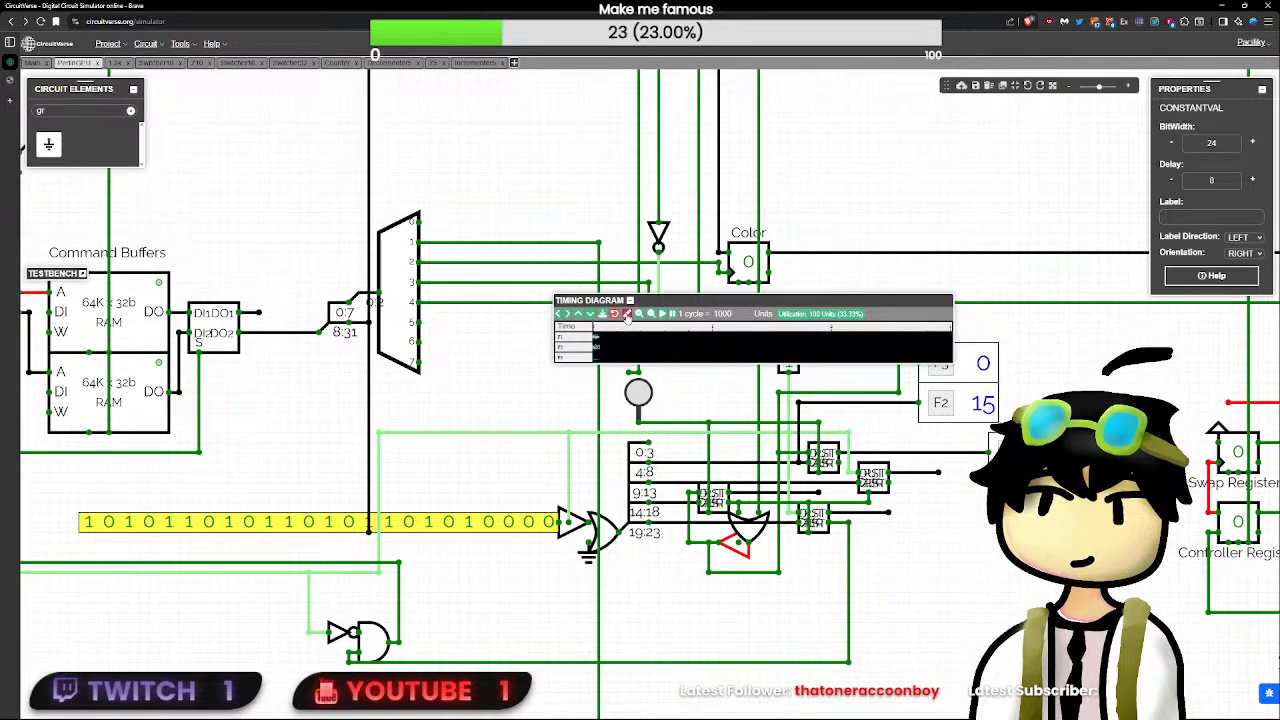
pyautogui.scroll(-5, 320, 522)
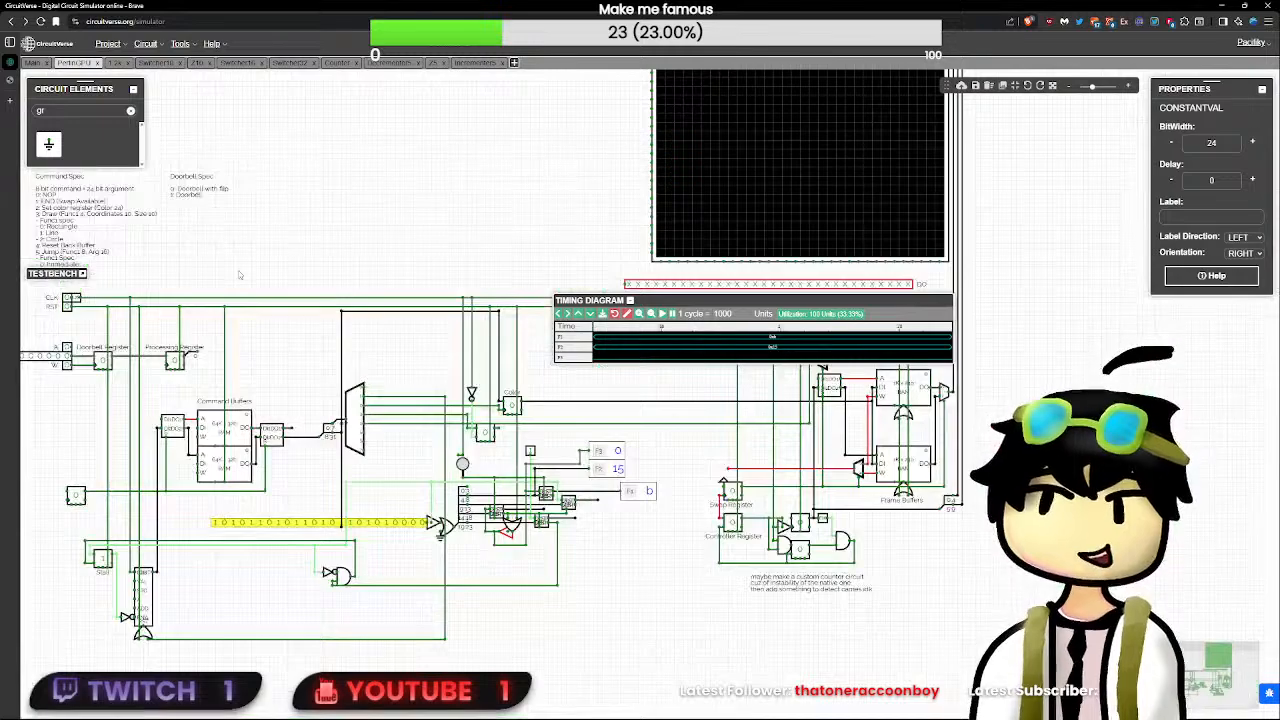
pyautogui.click(67, 305)
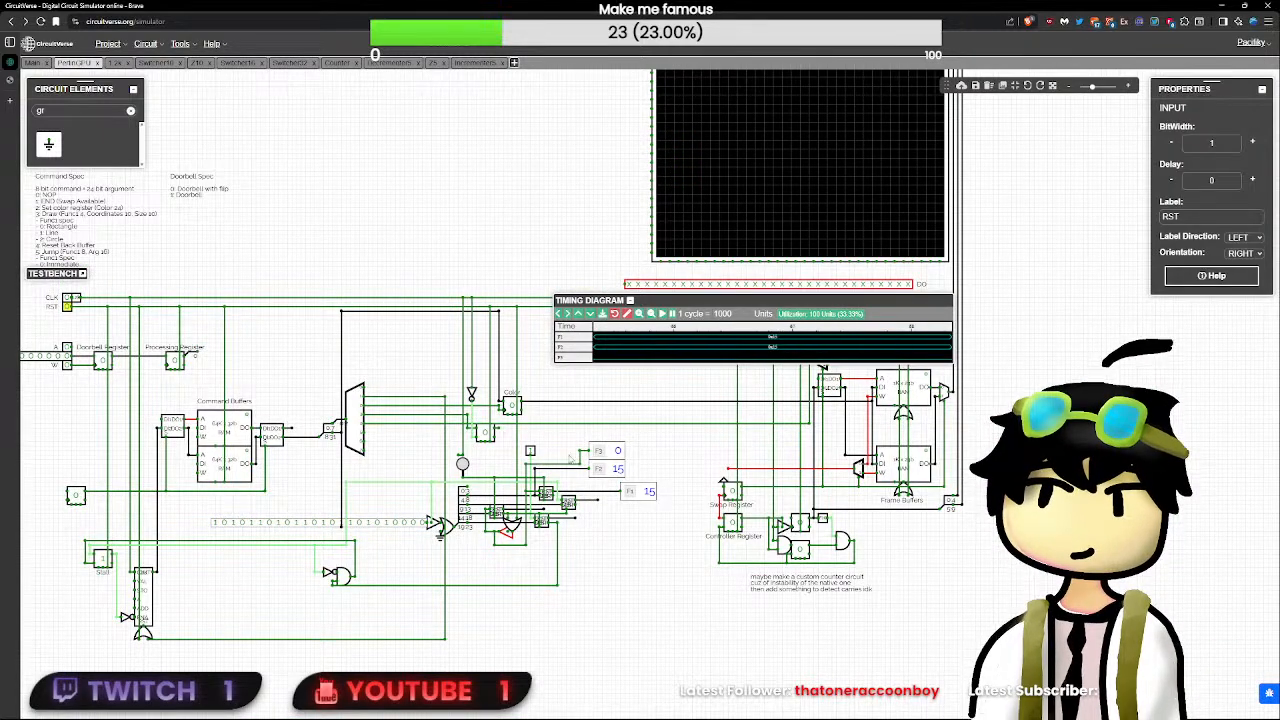
pyautogui.click(530, 450)
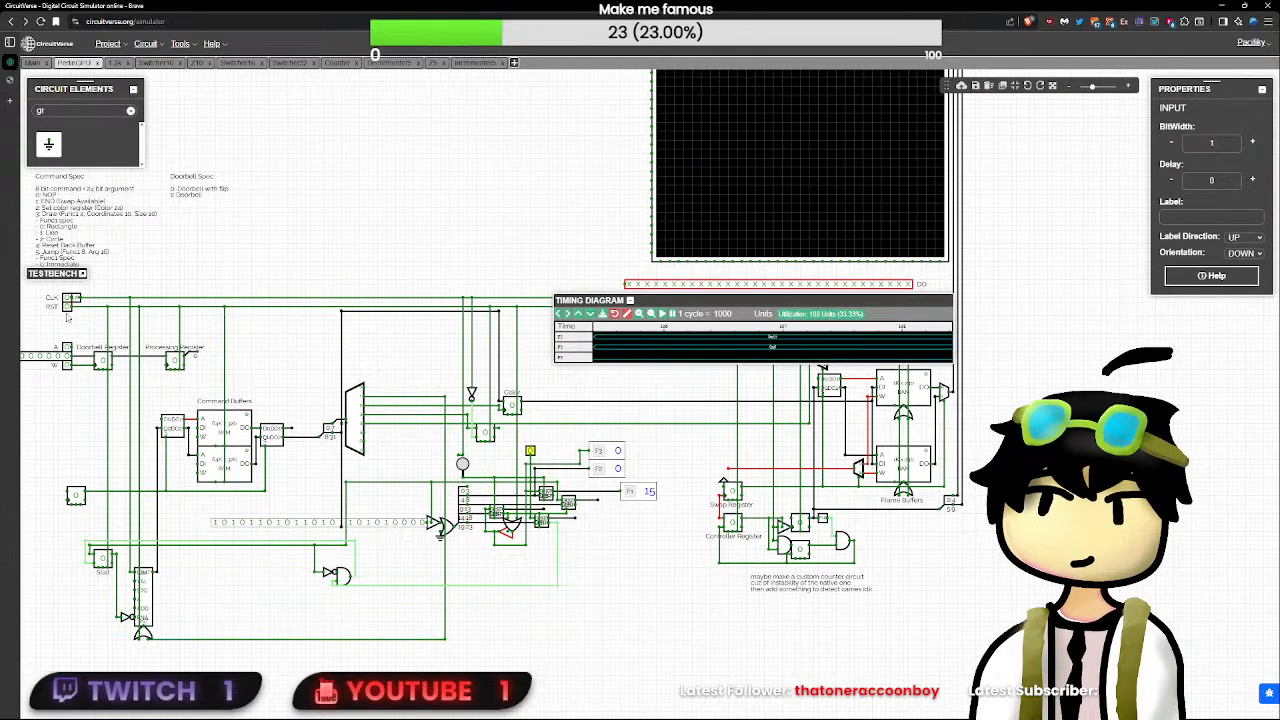
pyautogui.click(67, 305)
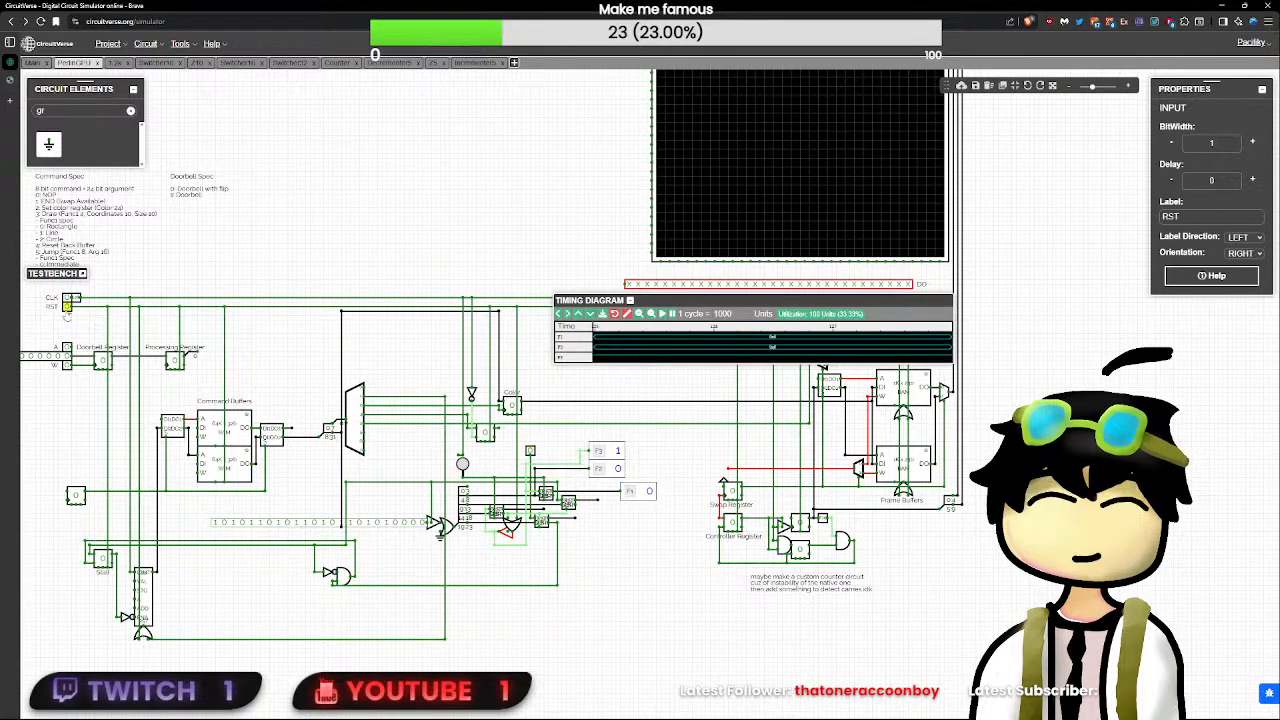
pyautogui.click(530, 450)
# - Examine the wire feeding F2 and the output values of the decrementers beside the lower OR gate
pyautogui.scroll(4, 530, 450)
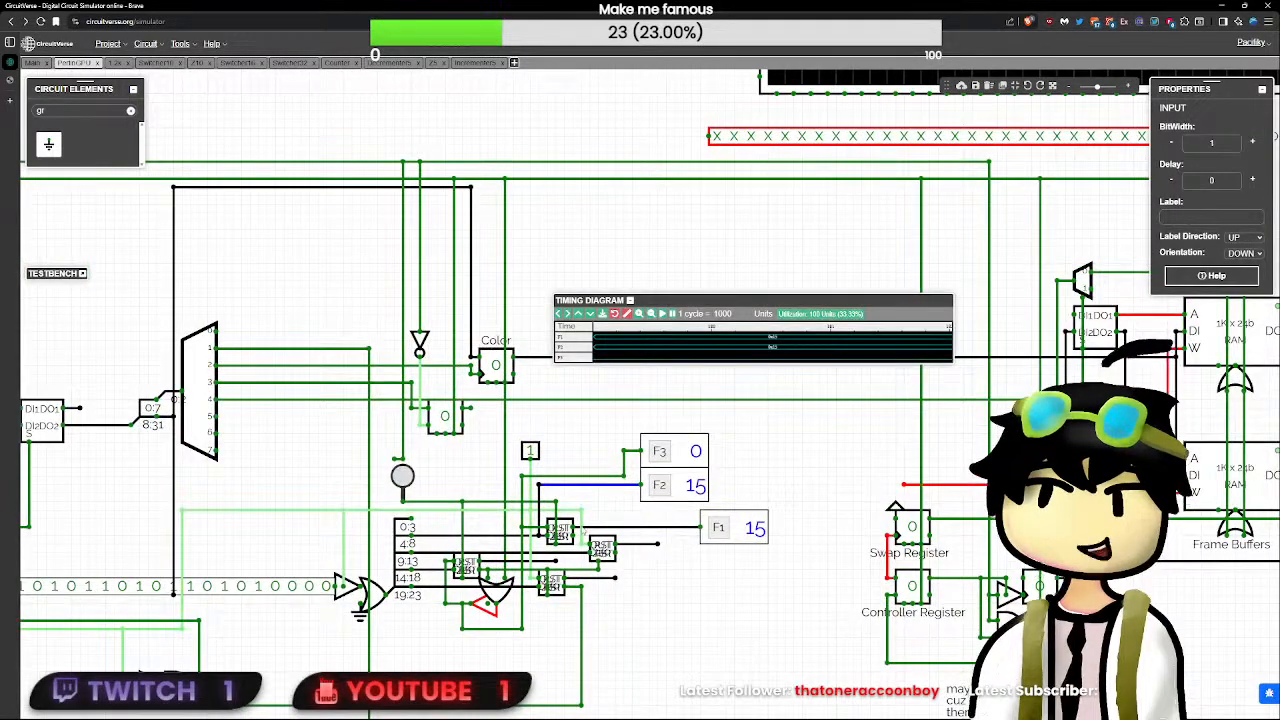
pyautogui.click(539, 486)
pyautogui.click(658, 546)
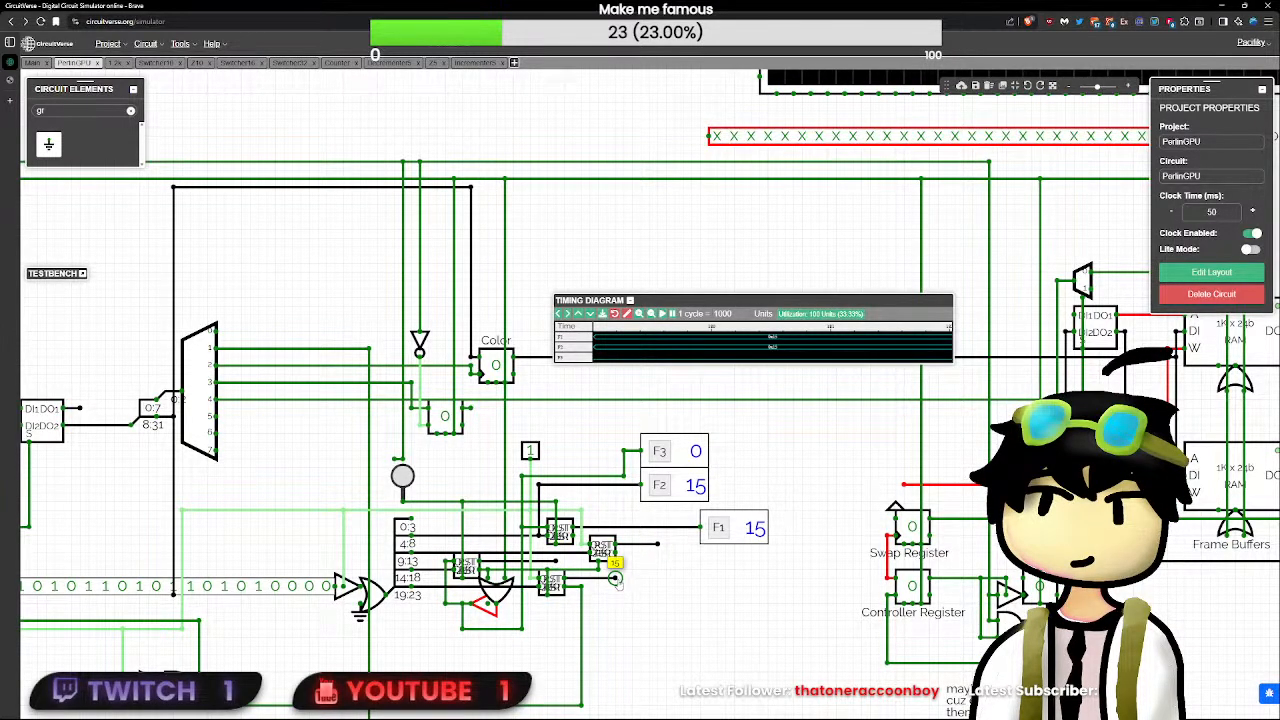
pyautogui.scroll(4, 619, 585)
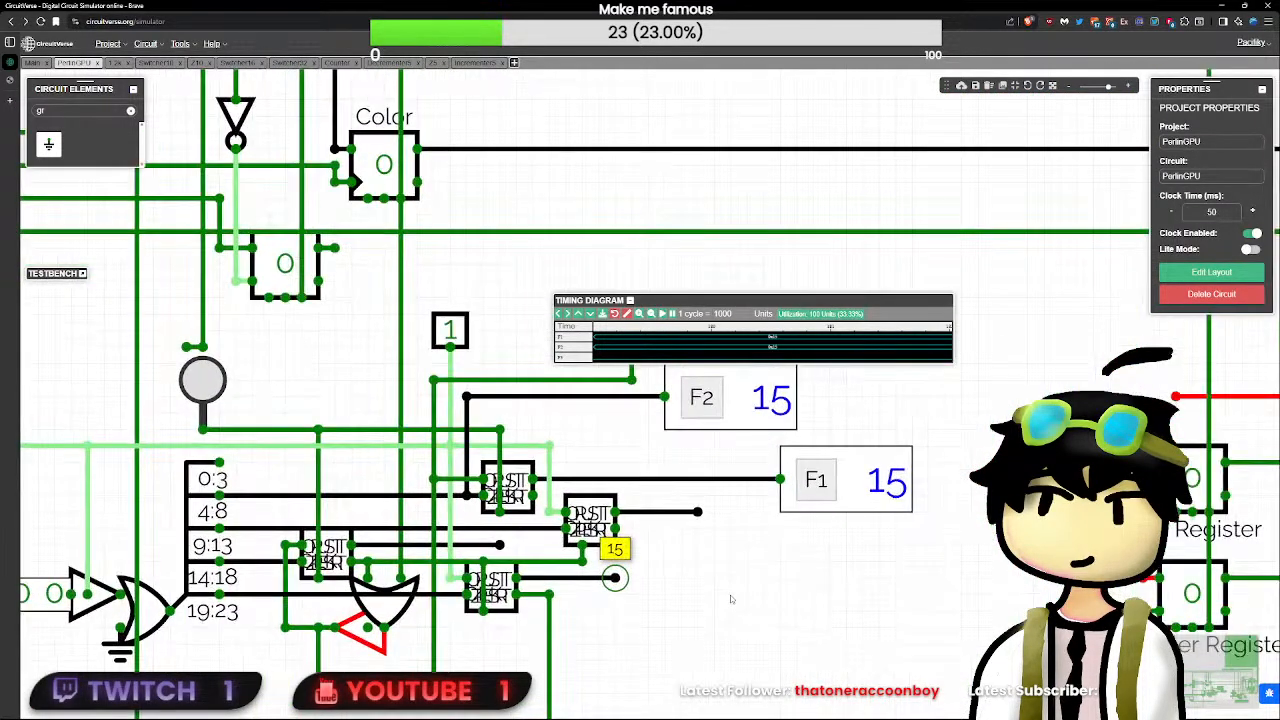
# - Set the unlabelled input to 0 and inspect the output value of the lowest decrementer beside the OR gate
pyautogui.scroll(2, 693, 573)
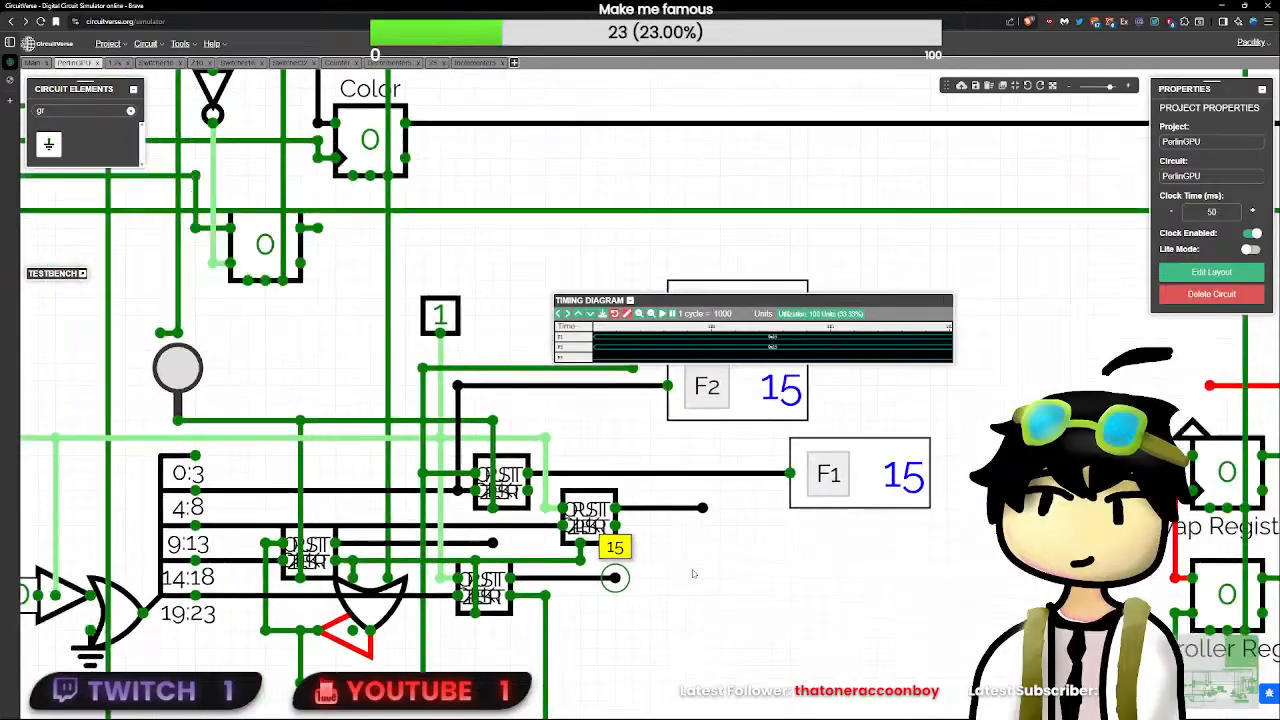
pyautogui.scroll(-2, 693, 573)
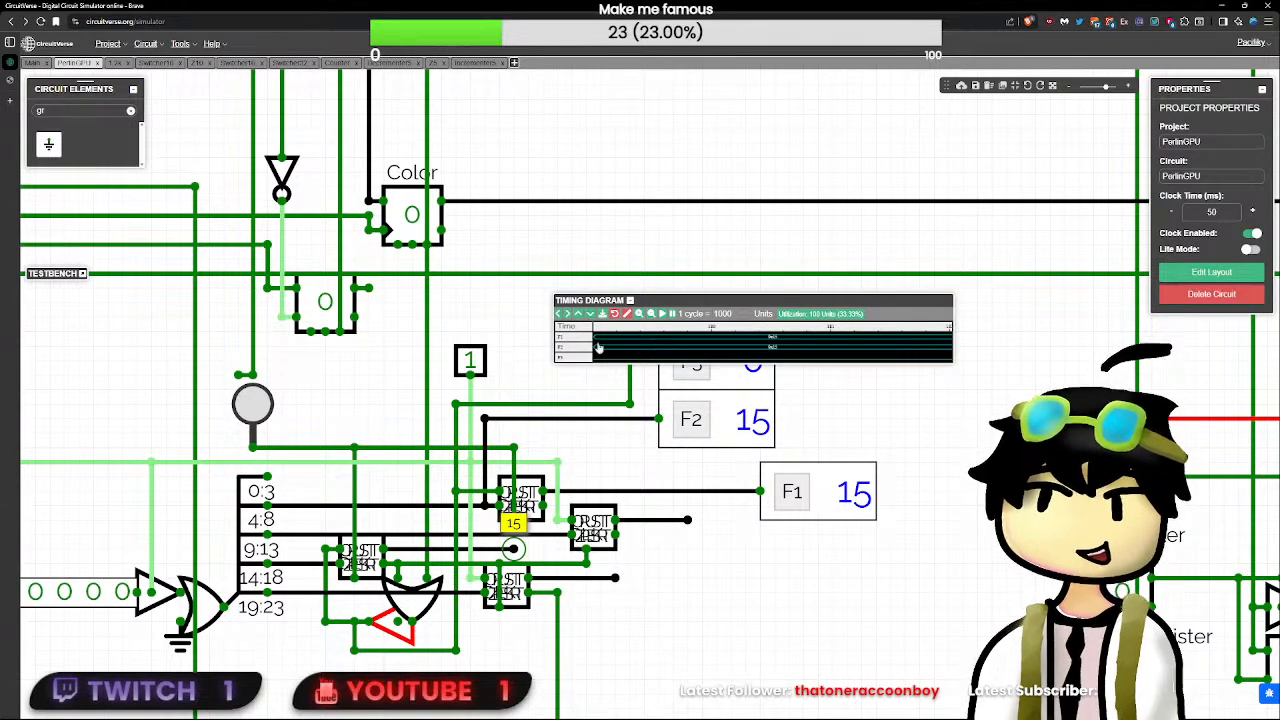
pyautogui.click(469, 358)
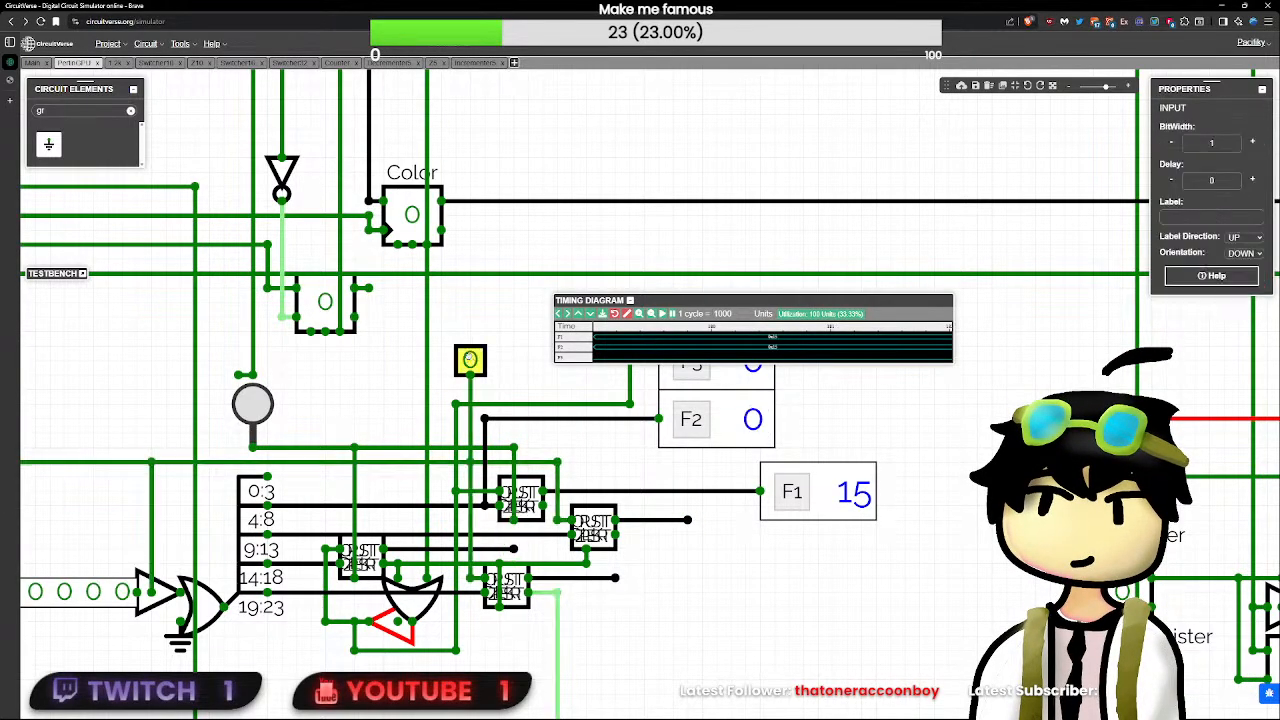
pyautogui.click(616, 588)
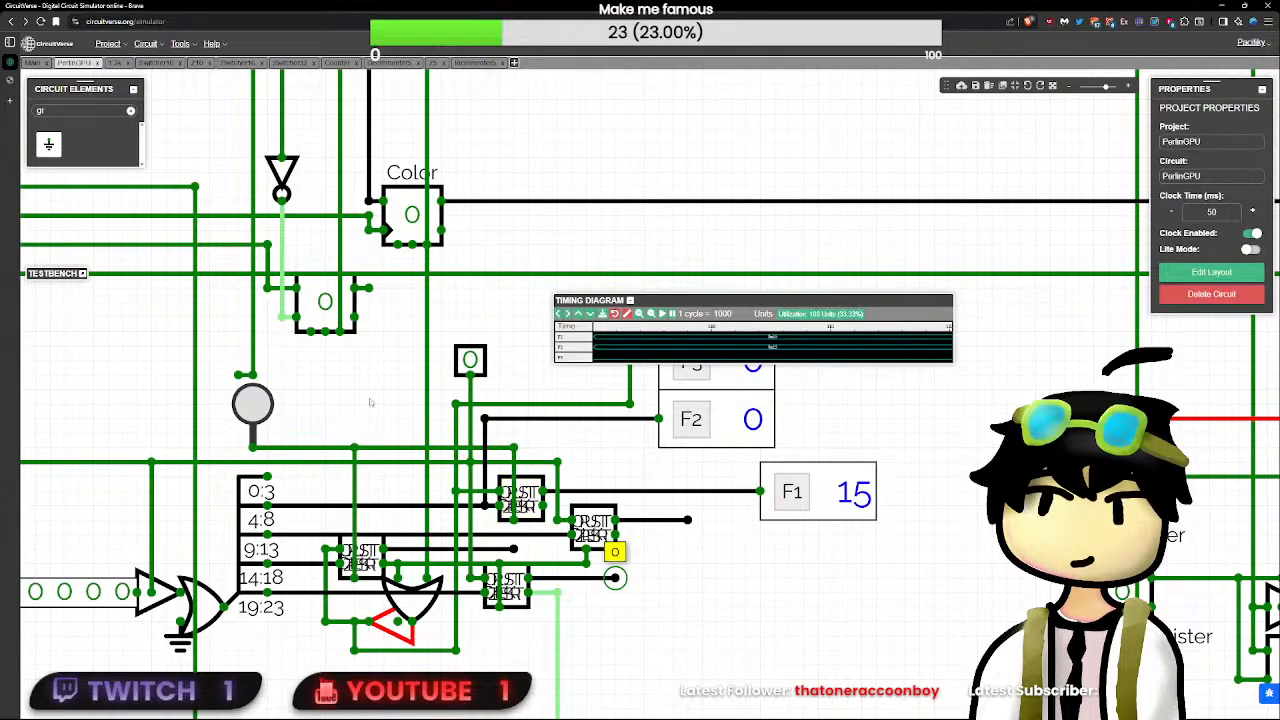
# - Cycle RST, then switch the unlabelled input to 1 and back to 0 to reload the decrementers
pyautogui.scroll(-6, 369, 402)
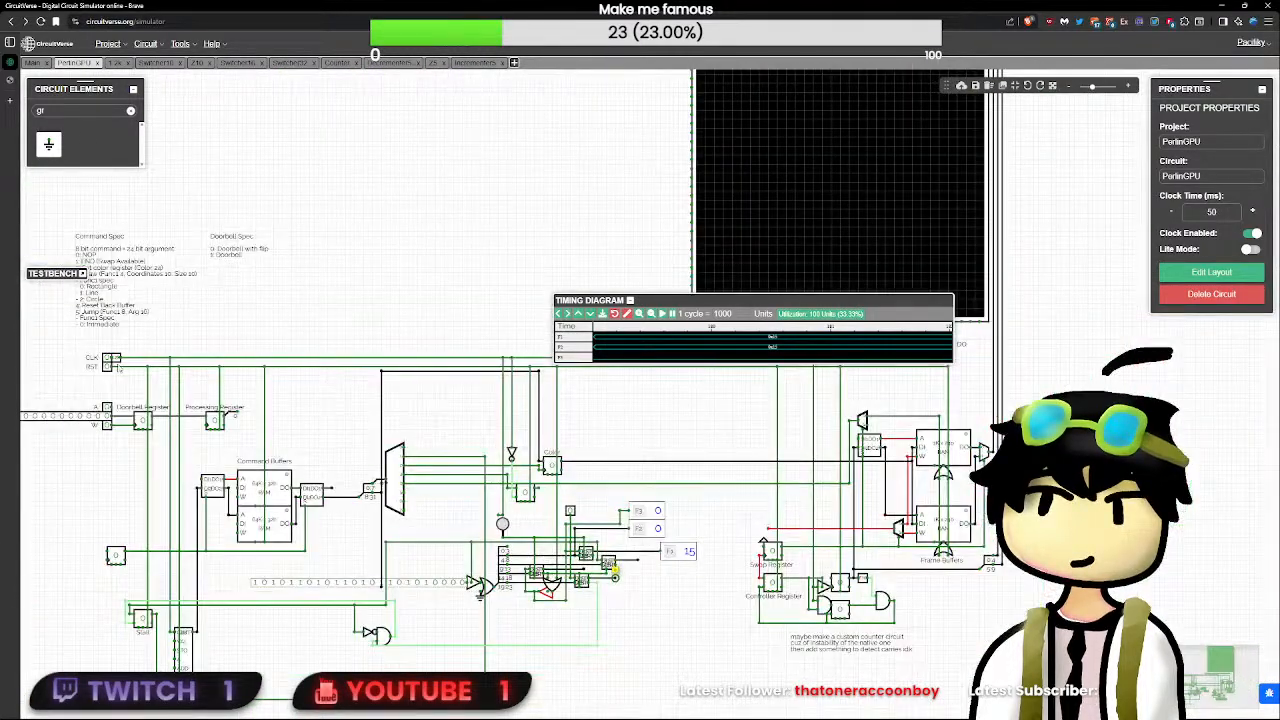
pyautogui.doubleClick(108, 368)
pyautogui.scroll(6, 842, 577)
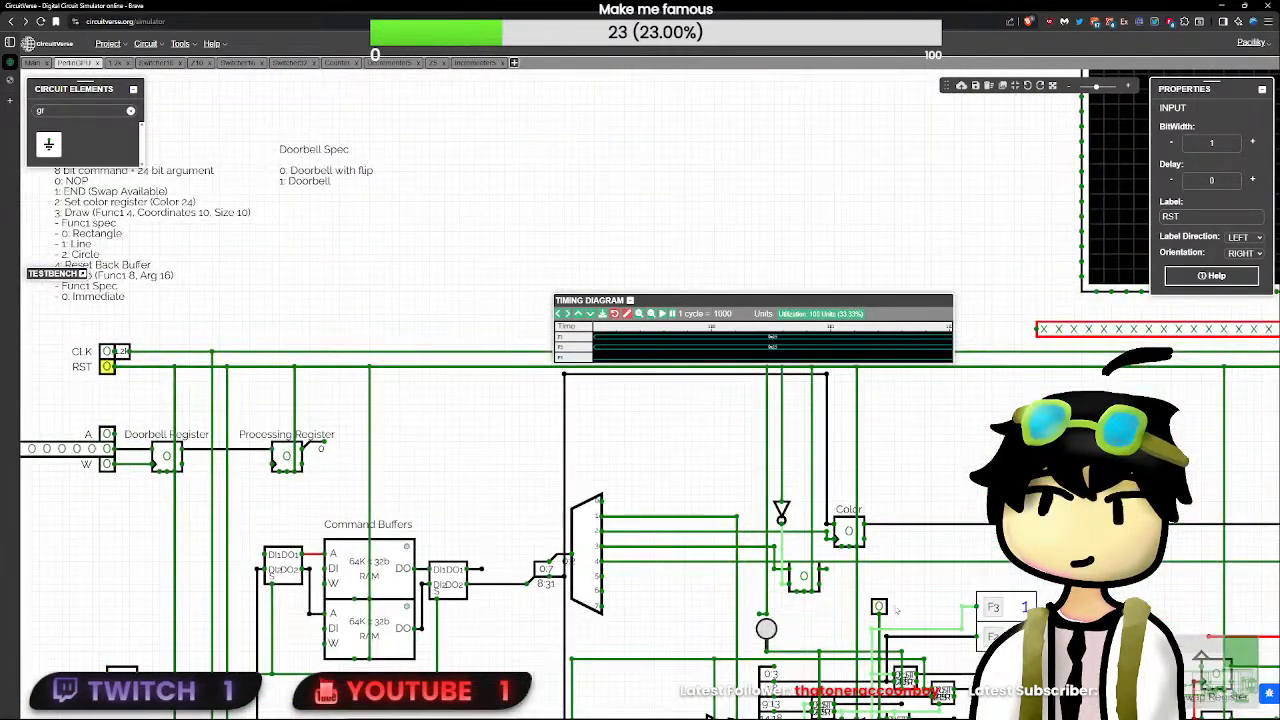
pyautogui.moveTo(824, 576); pyautogui.dragTo(443, 452)
pyautogui.click(501, 487)
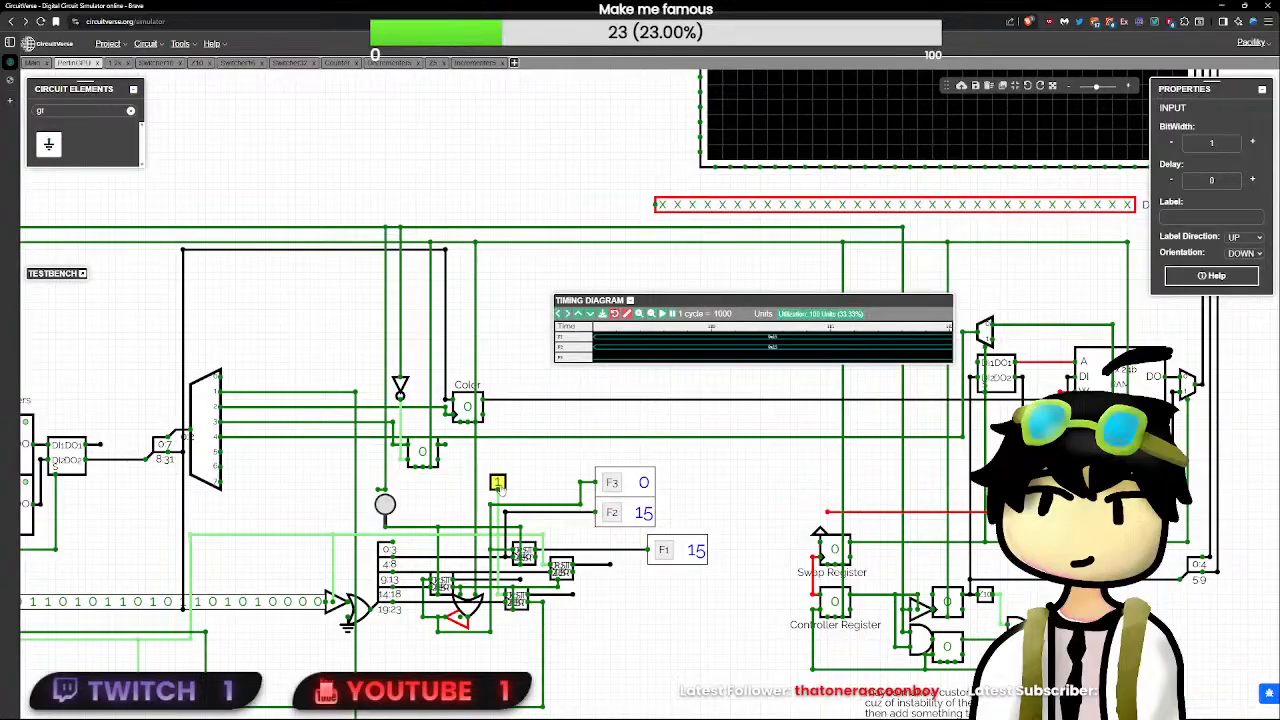
pyautogui.click(501, 487)
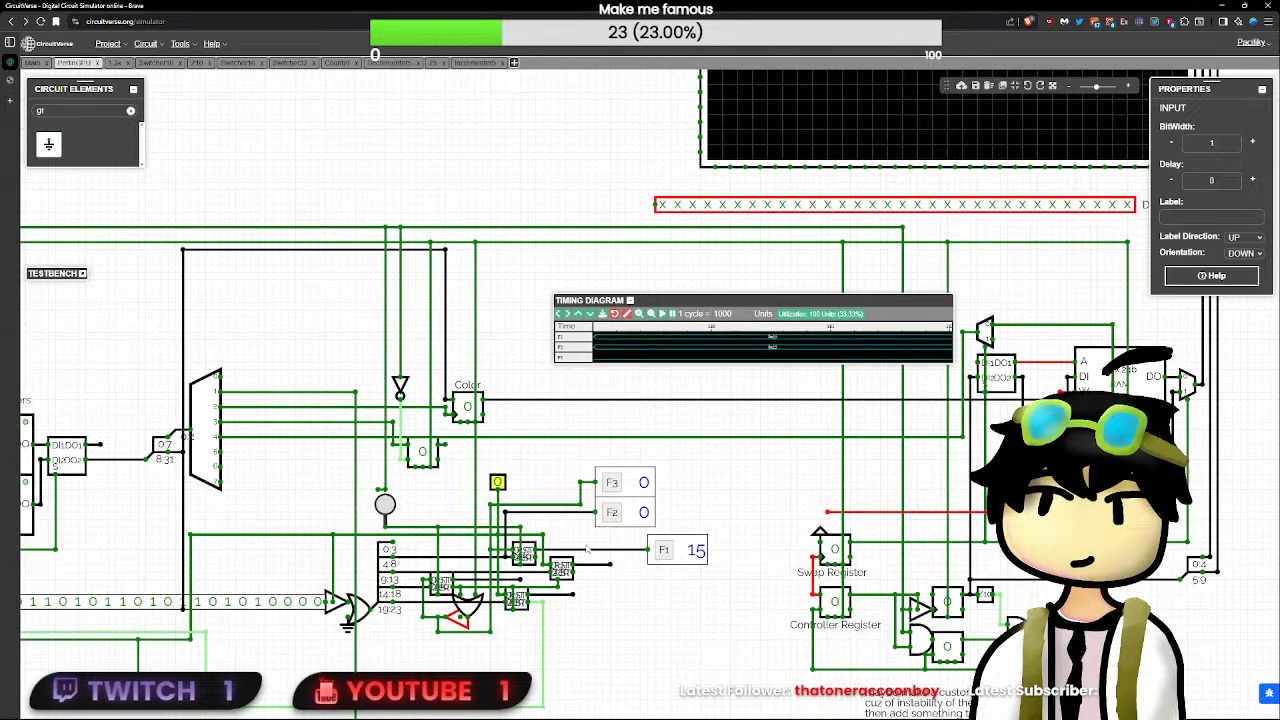
# - Inspect the output values of the decrementers, including the open output of the rightmost one
pyautogui.click(610, 567)
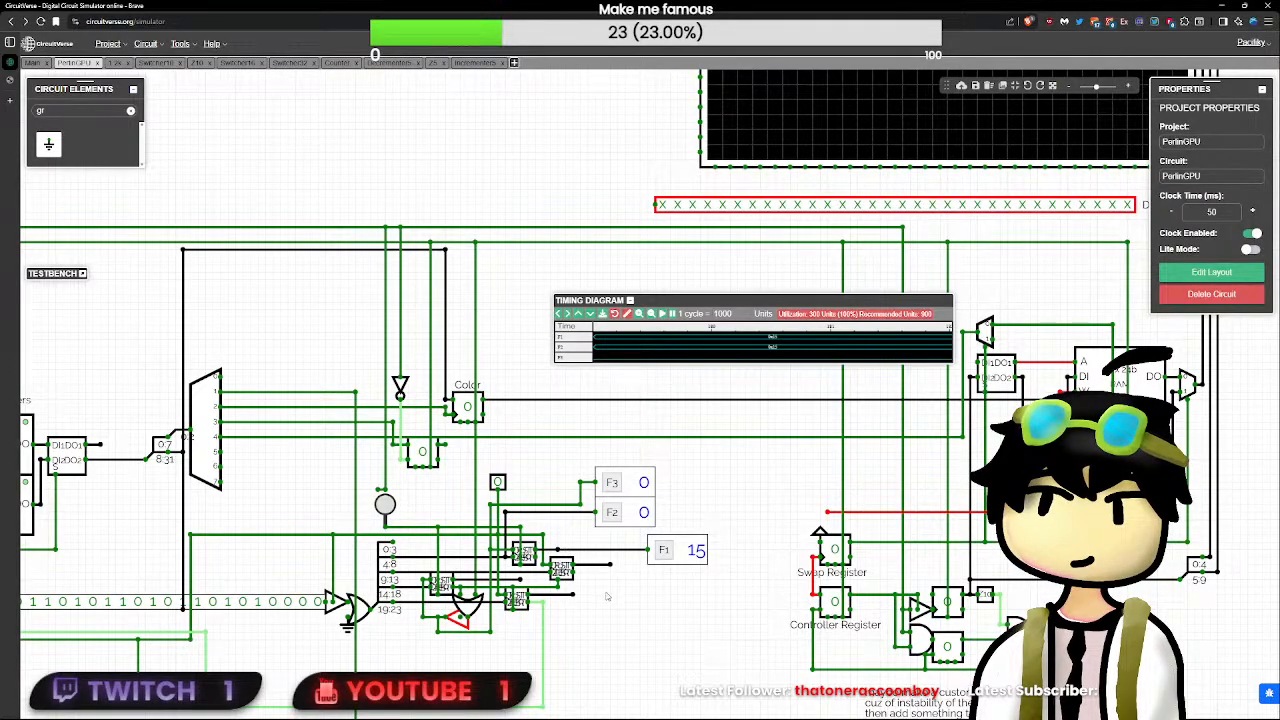
pyautogui.scroll(5, 606, 597)
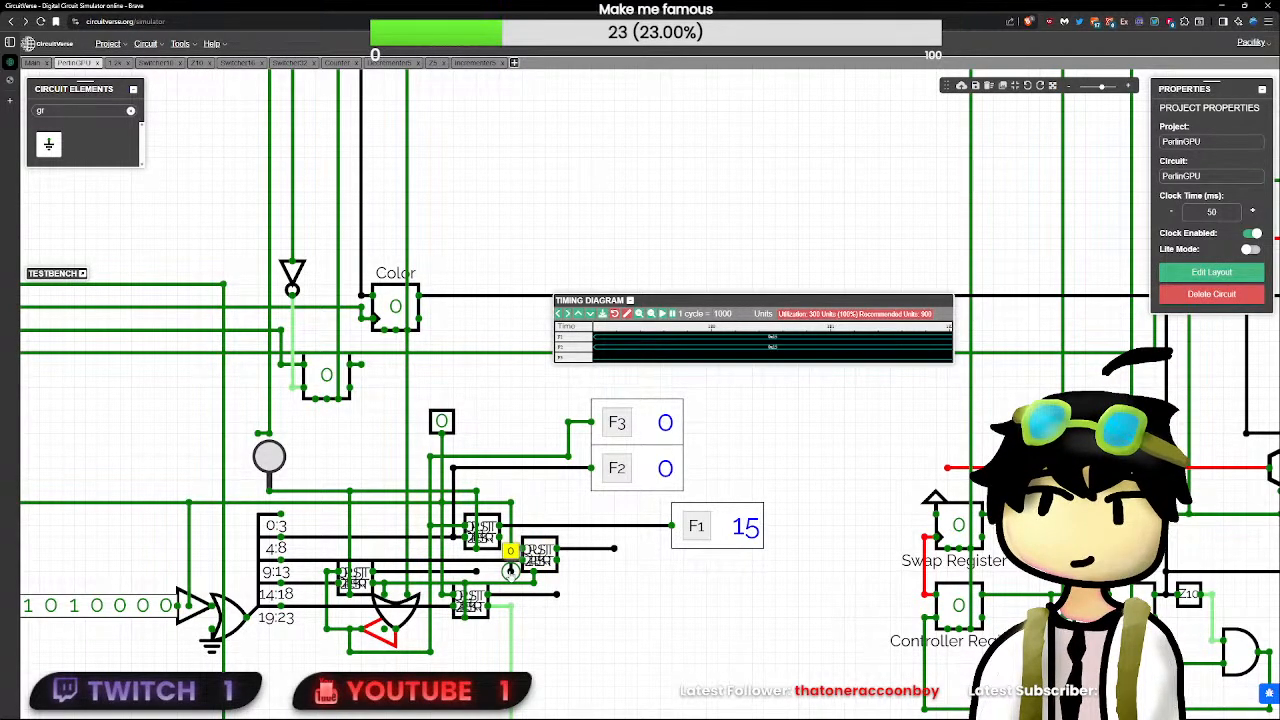
pyautogui.click(595, 549)
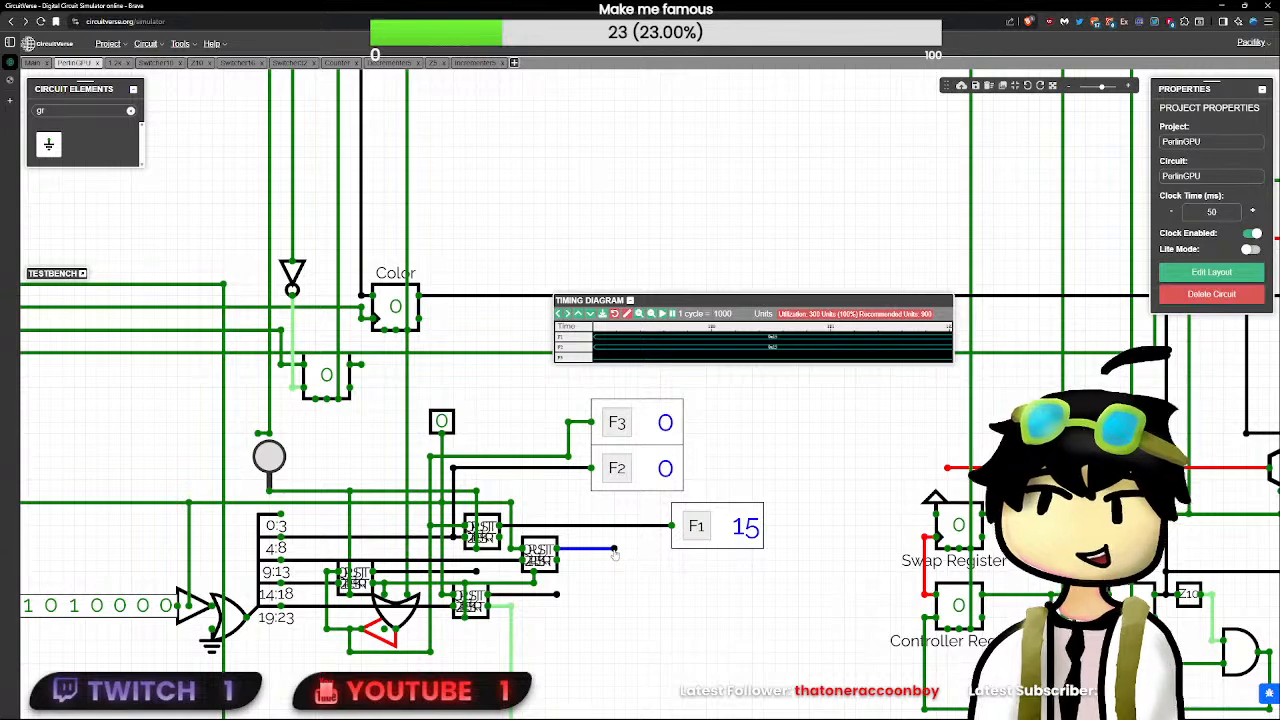
pyautogui.click(614, 549)
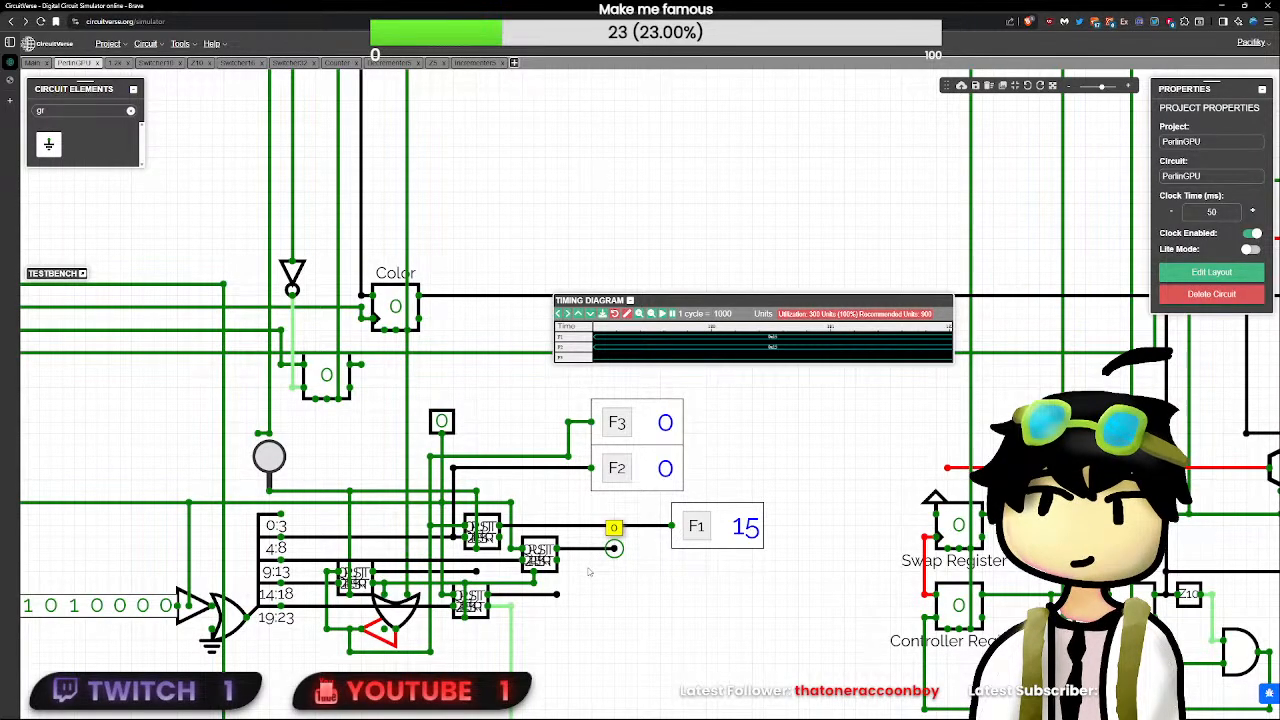
# - Set the delay of the 24-bit controlled buffer at the constant's output to 1
pyautogui.click(194, 604)
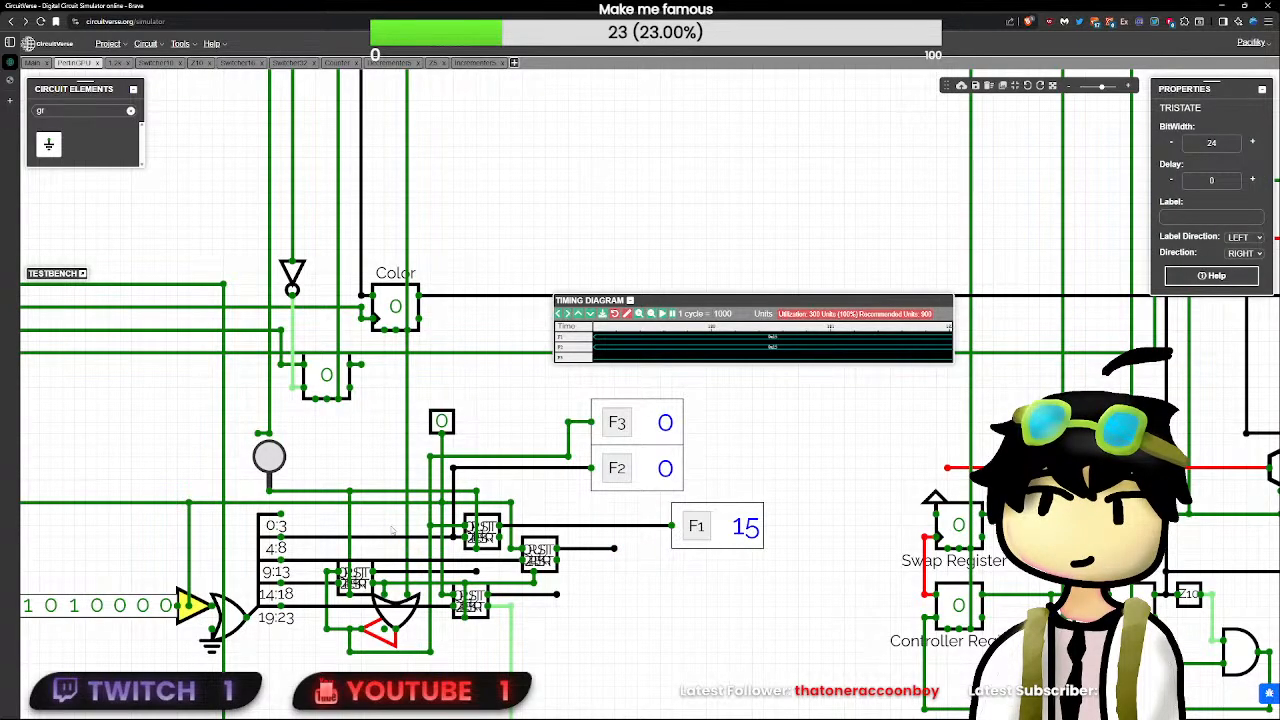
pyautogui.click(197, 538)
pyautogui.click(194, 604)
pyautogui.click(447, 418)
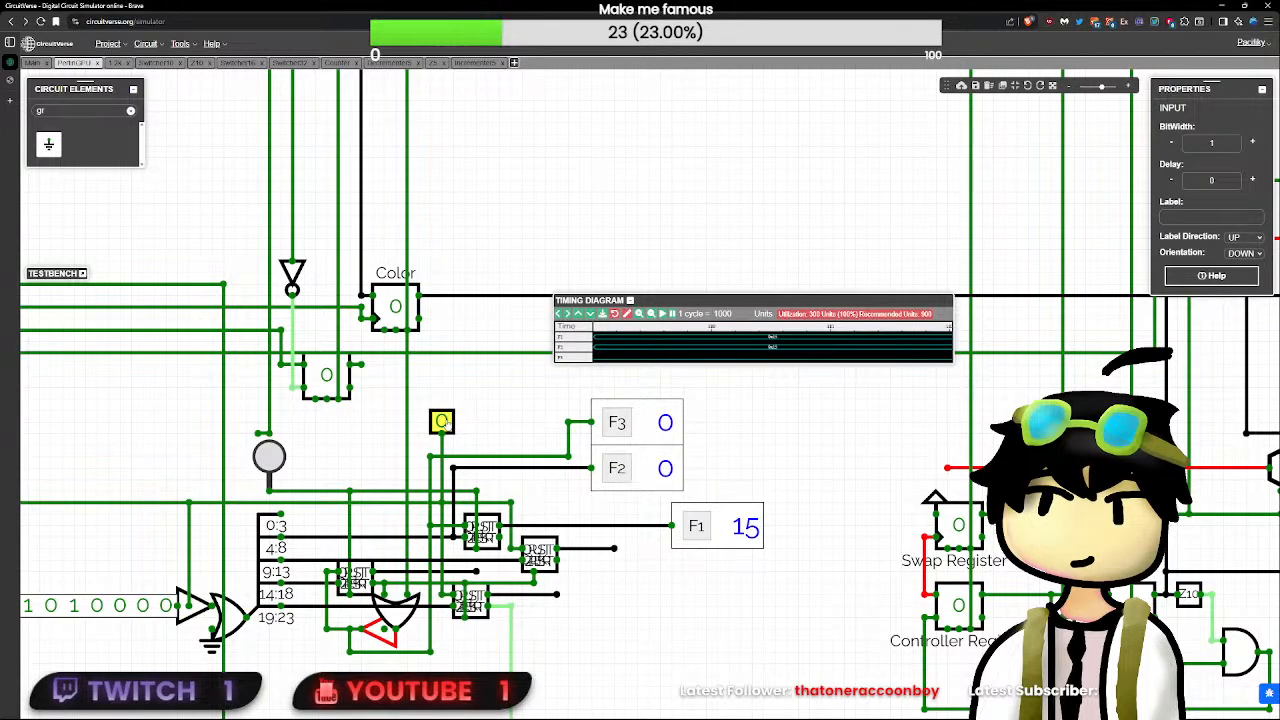
pyautogui.click(192, 605)
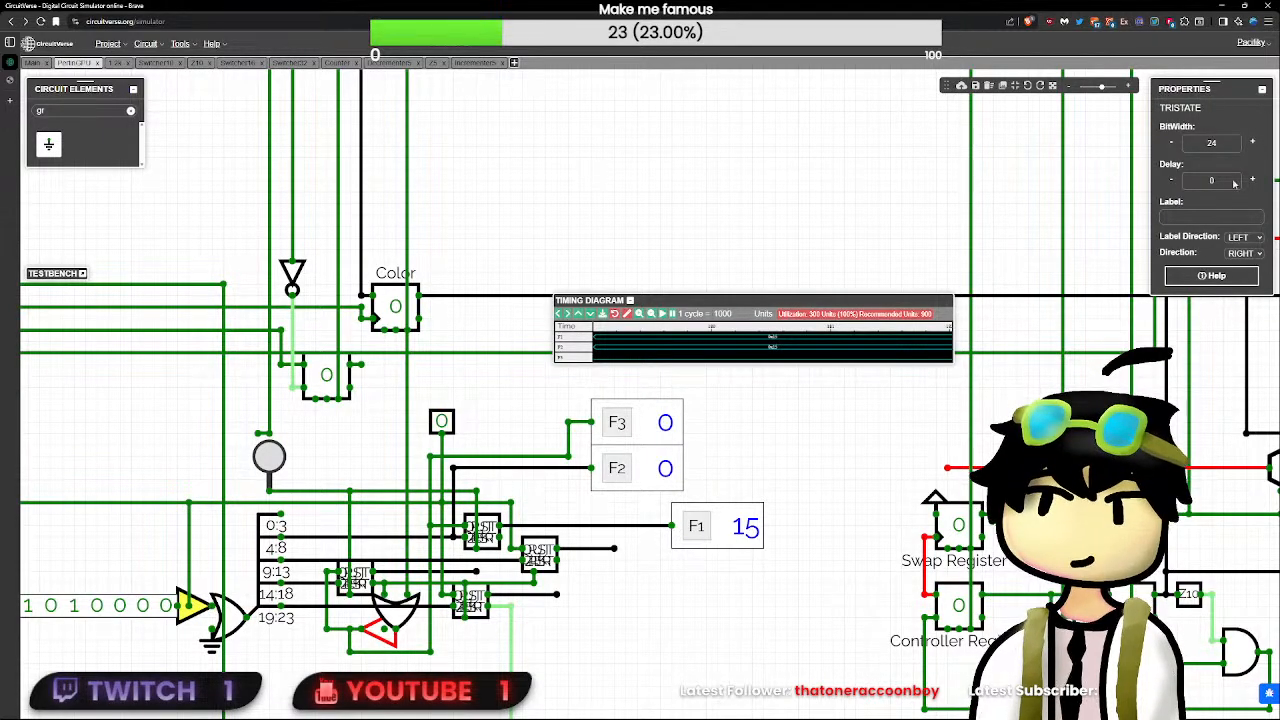
pyautogui.moveTo(1226, 182); pyautogui.dragTo(1170, 196)
pyautogui.write('1')
pyautogui.click(717, 574)
# - Cycle RST, switch the unlabelled input to 1 and back to 0, and check the rightmost decrementer's output
pyautogui.scroll(-8, 680, 568)
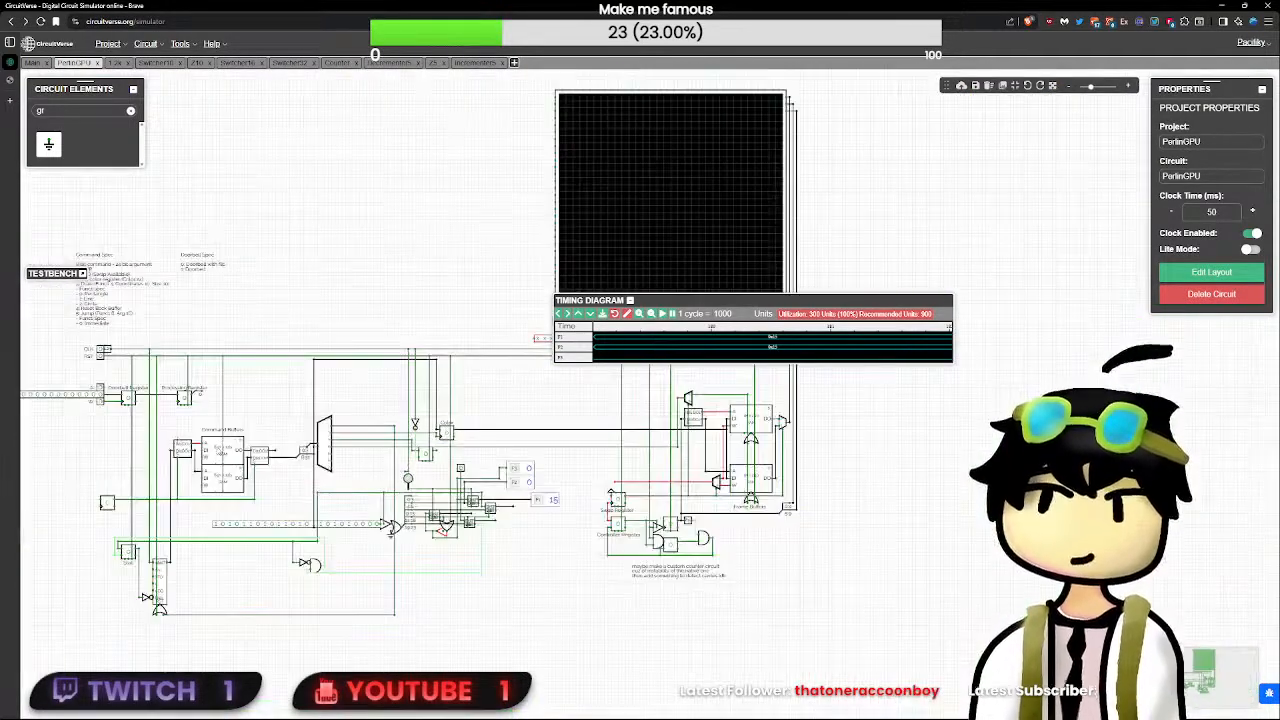
pyautogui.click(102, 353)
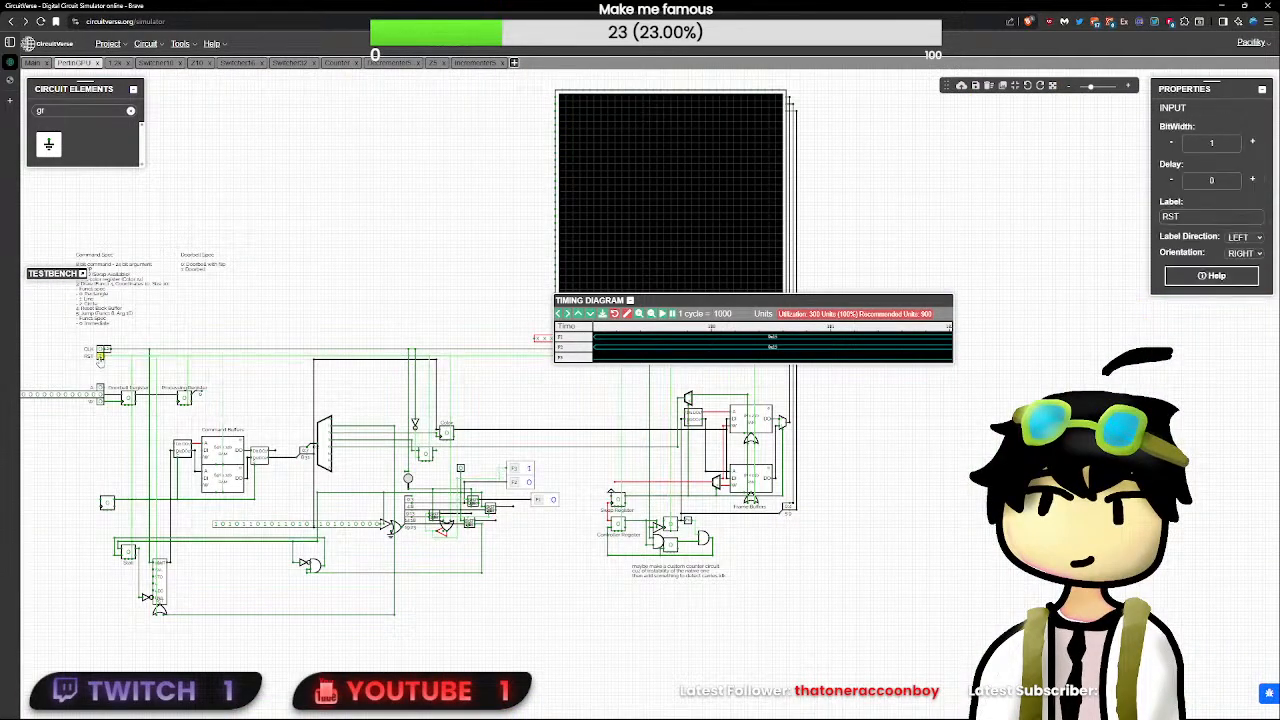
pyautogui.scroll(4, 541, 523)
pyautogui.moveTo(687, 532); pyautogui.dragTo(465, 489)
pyautogui.scroll(7, 465, 489)
pyautogui.click(428, 488)
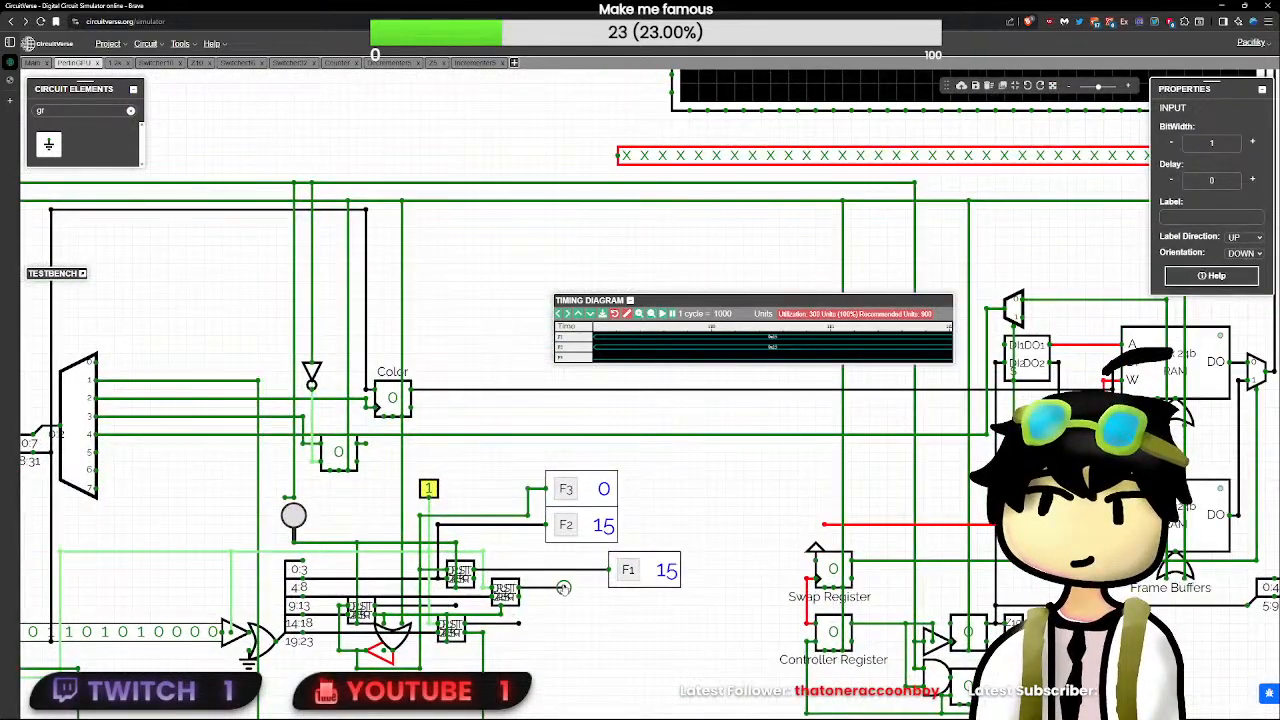
pyautogui.click(429, 489)
pyautogui.click(556, 586)
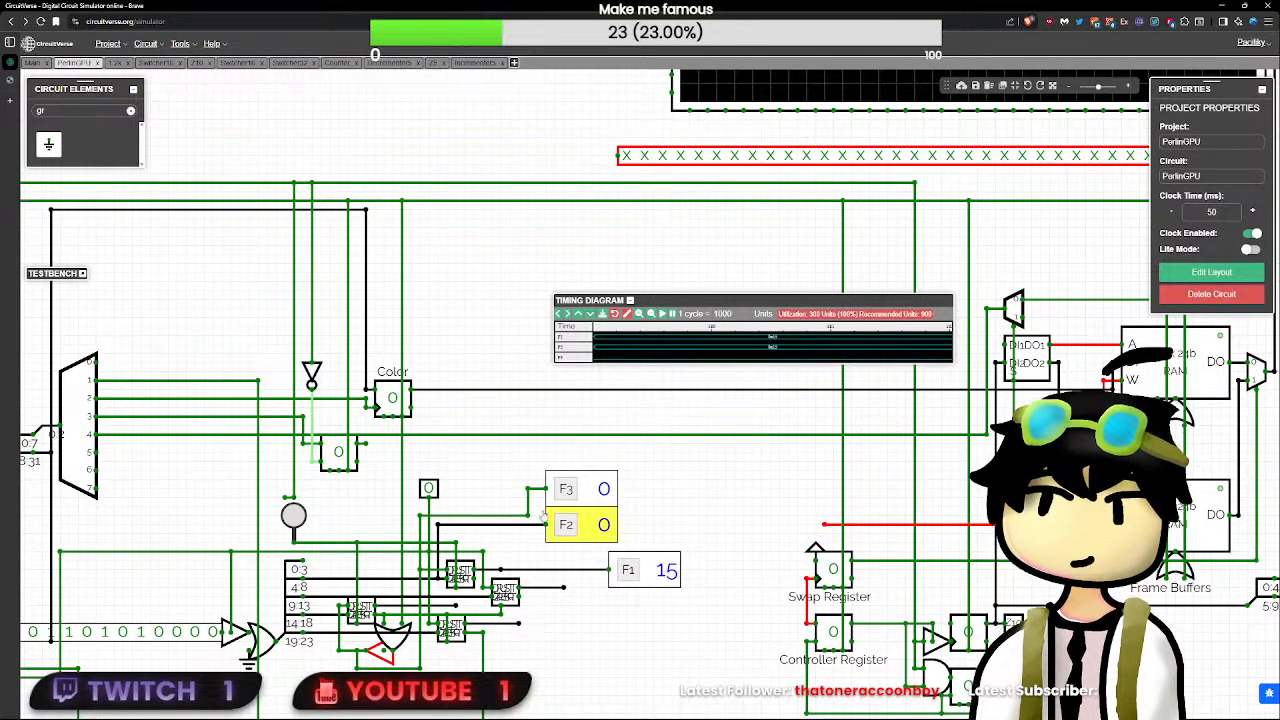
# - Zoom out the timing diagram's time scale and collapse the diagram
pyautogui.click(652, 314)
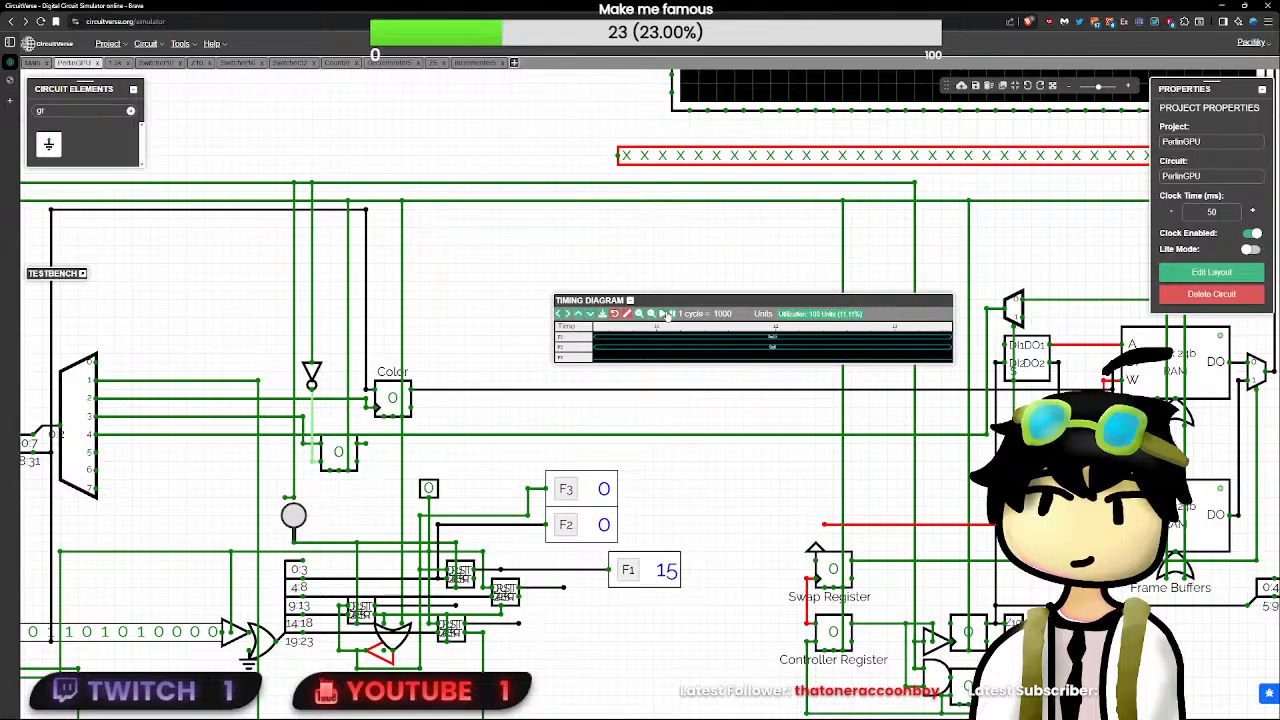
pyautogui.click(630, 300)
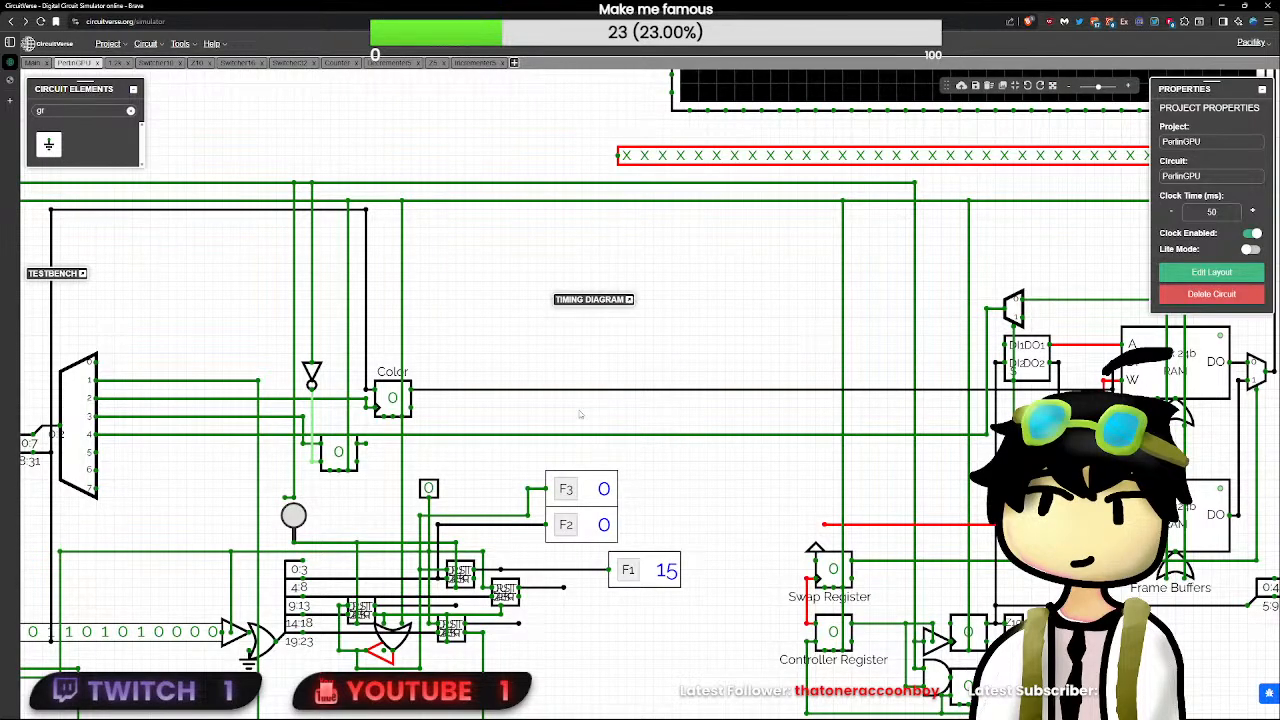
# - Examine the decrementers' output values and the wire feeding F1, removing the stray node from that wire
pyautogui.scroll(3, 521, 622)
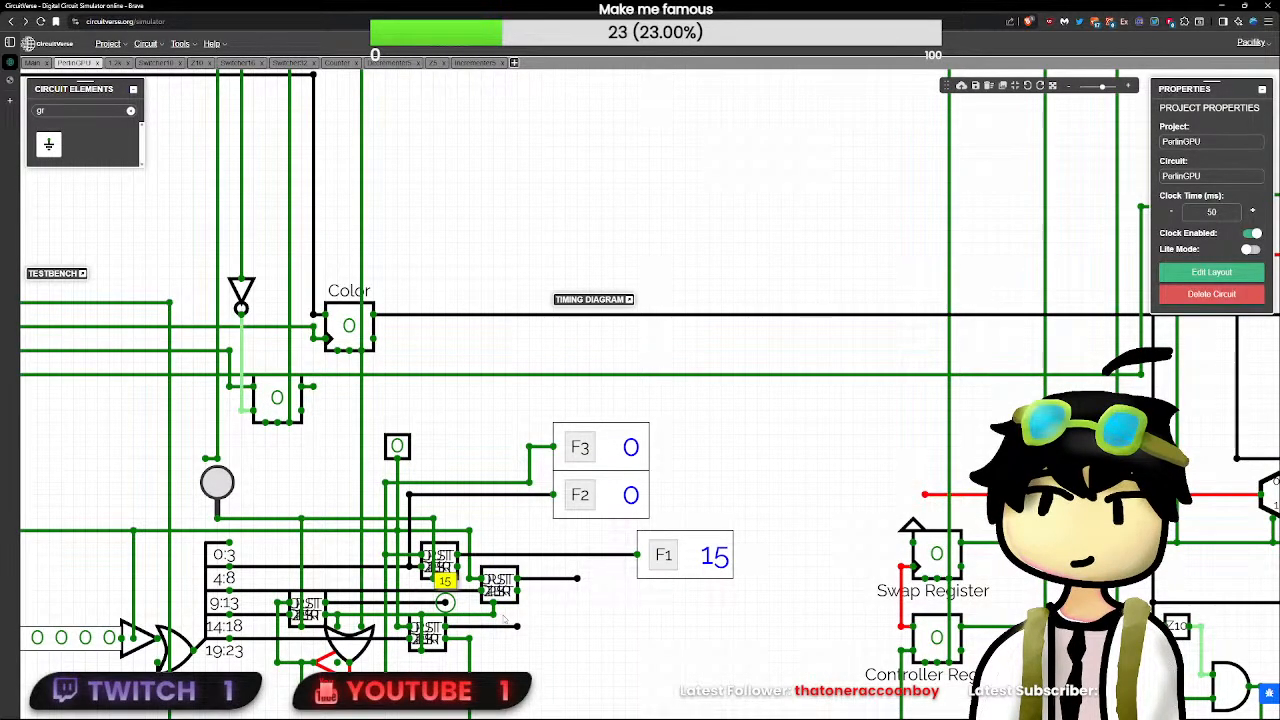
pyautogui.scroll(3, 626, 661)
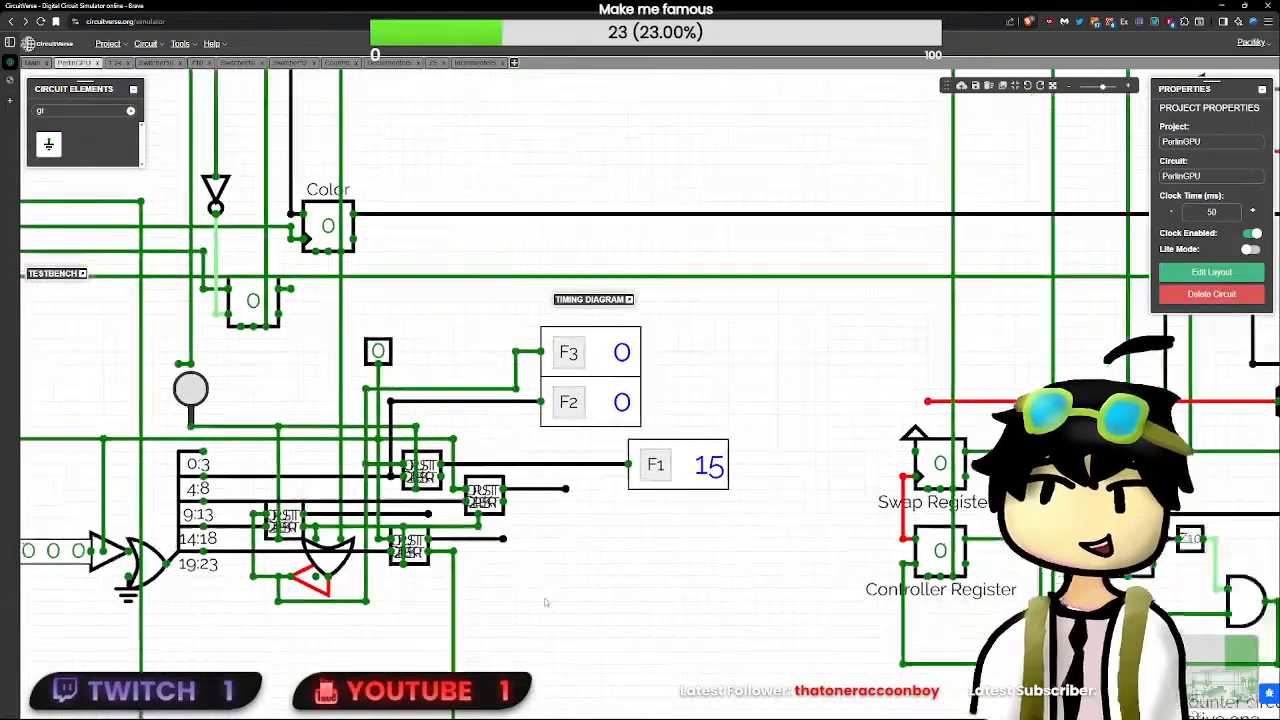
pyautogui.moveTo(546, 588); pyautogui.dragTo(699, 611)
pyautogui.scroll(-1, 612, 587)
pyautogui.scroll(-1, 699, 611)
pyautogui.scroll(1, 698, 611)
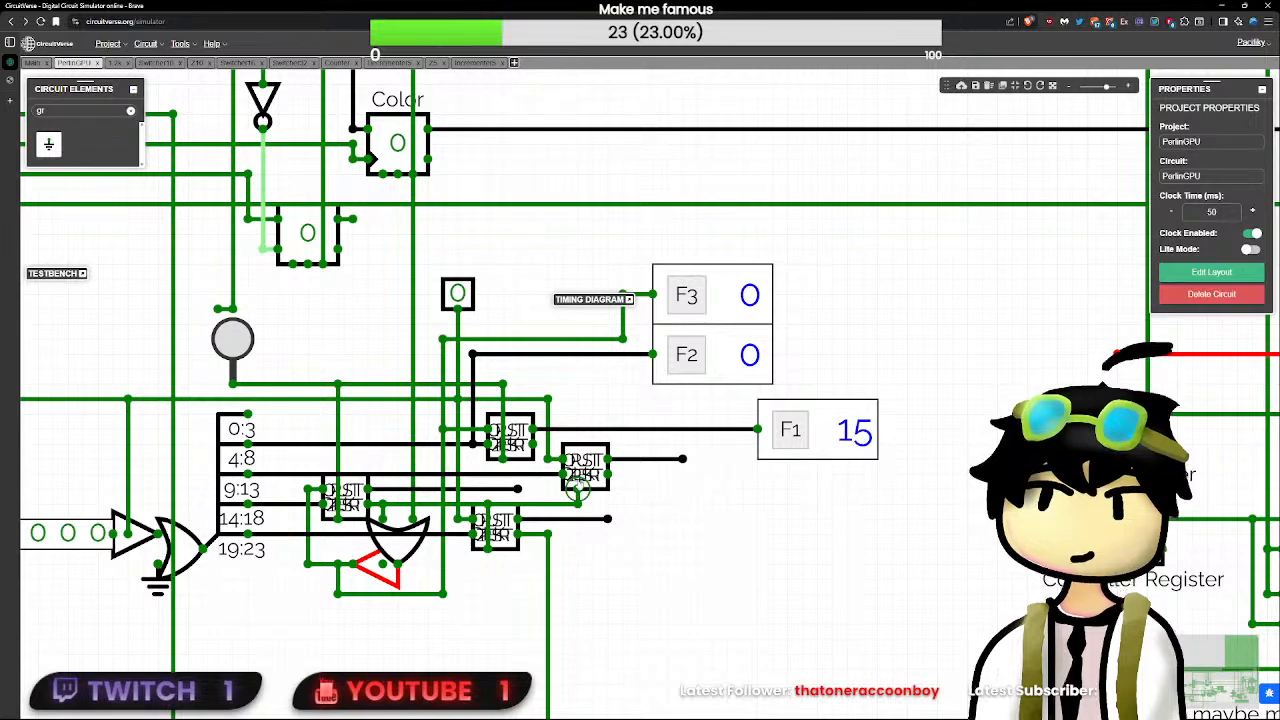
pyautogui.click(585, 465)
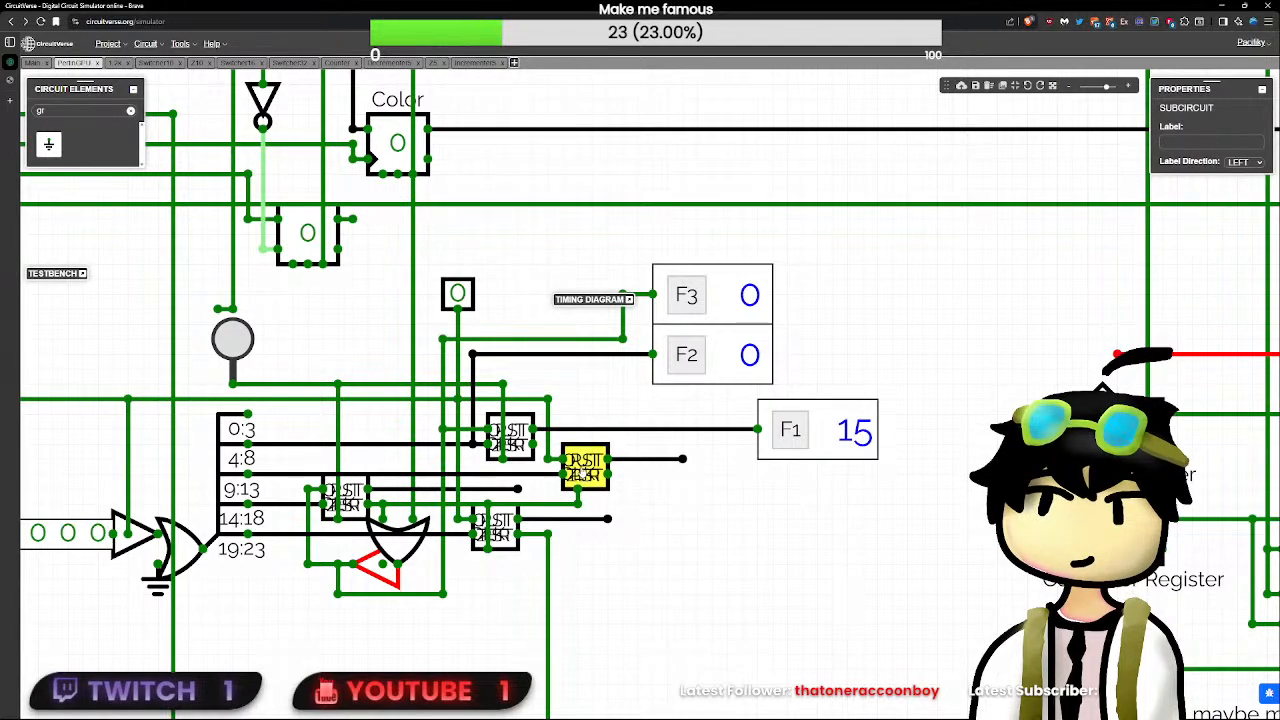
pyautogui.click(549, 459)
pyautogui.click(682, 459)
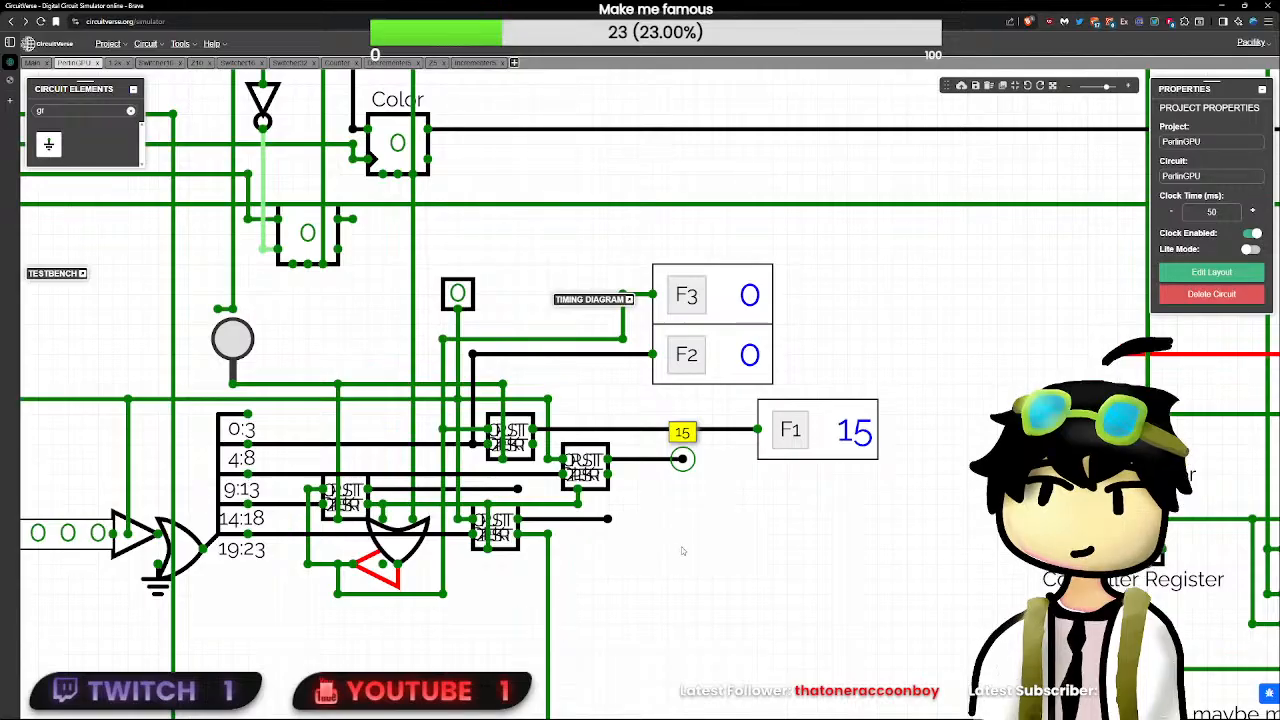
pyautogui.click(697, 429)
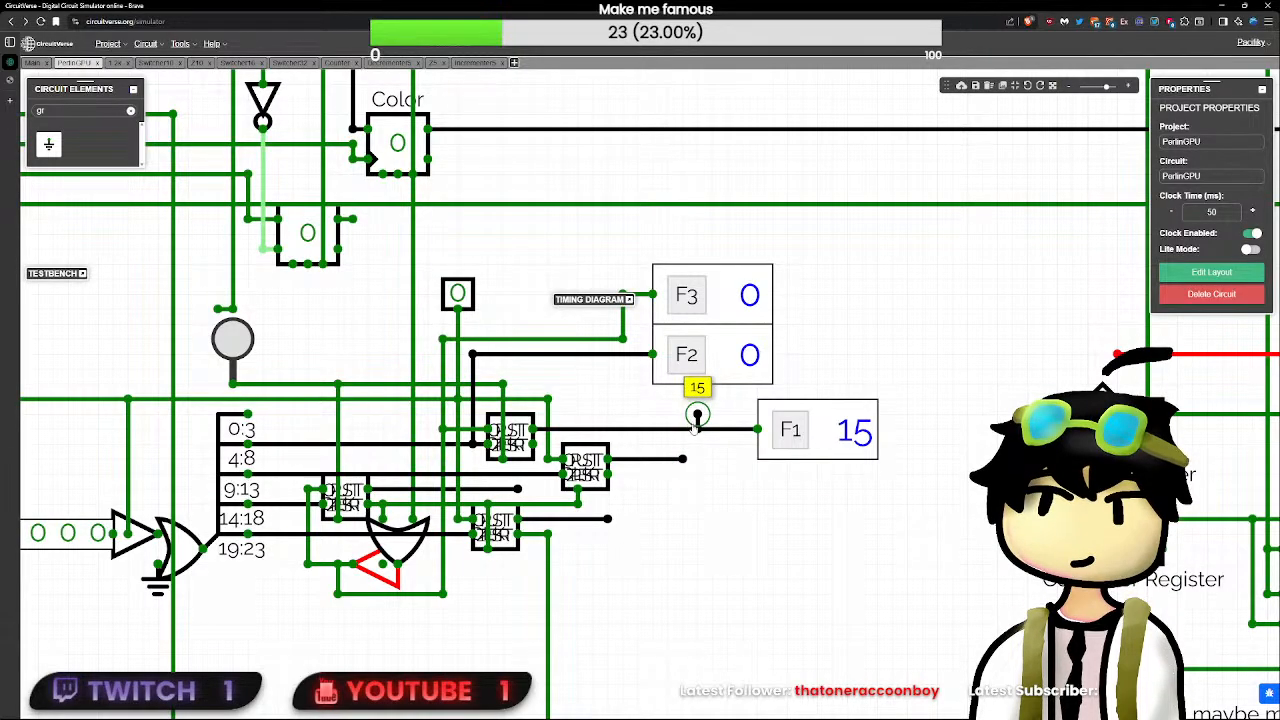
pyautogui.press('Delete')
pyautogui.moveTo(683, 460)
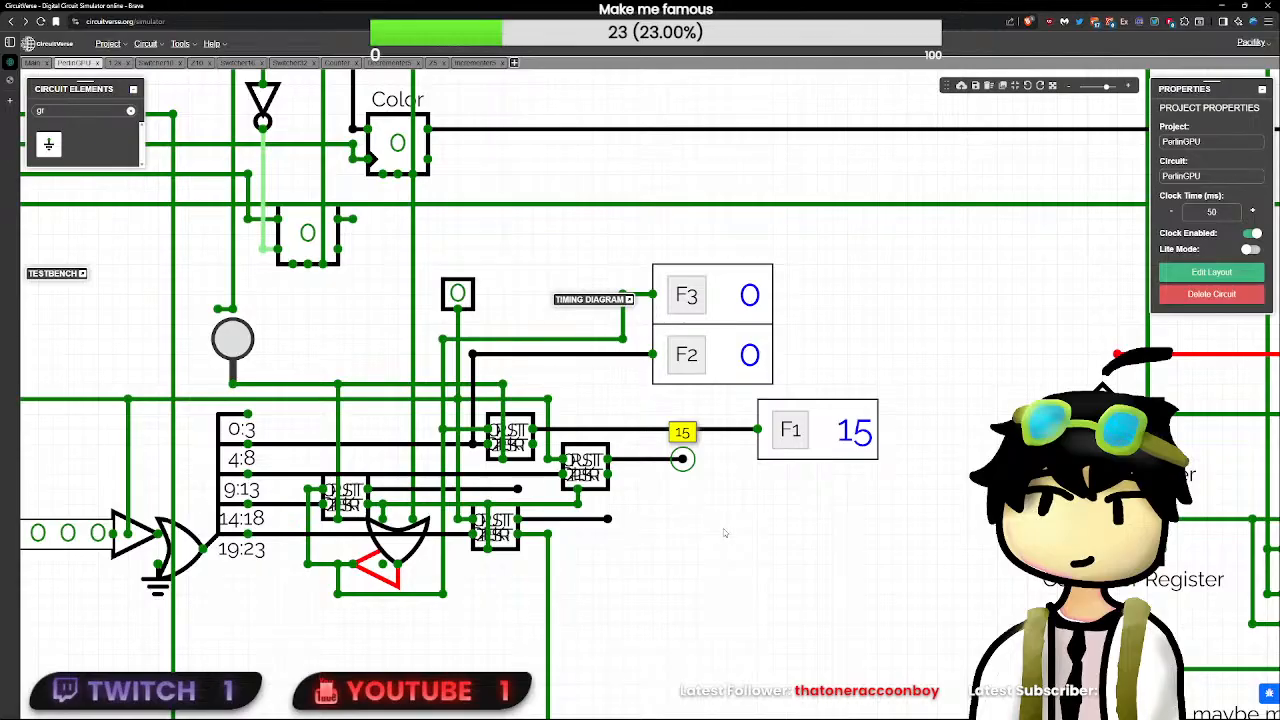
# - Pulse the push button driving the decrementers twice, checking the F1 wire and the left decrementer's output between pulses
pyautogui.moveTo(732, 533); pyautogui.dragTo(702, 533)
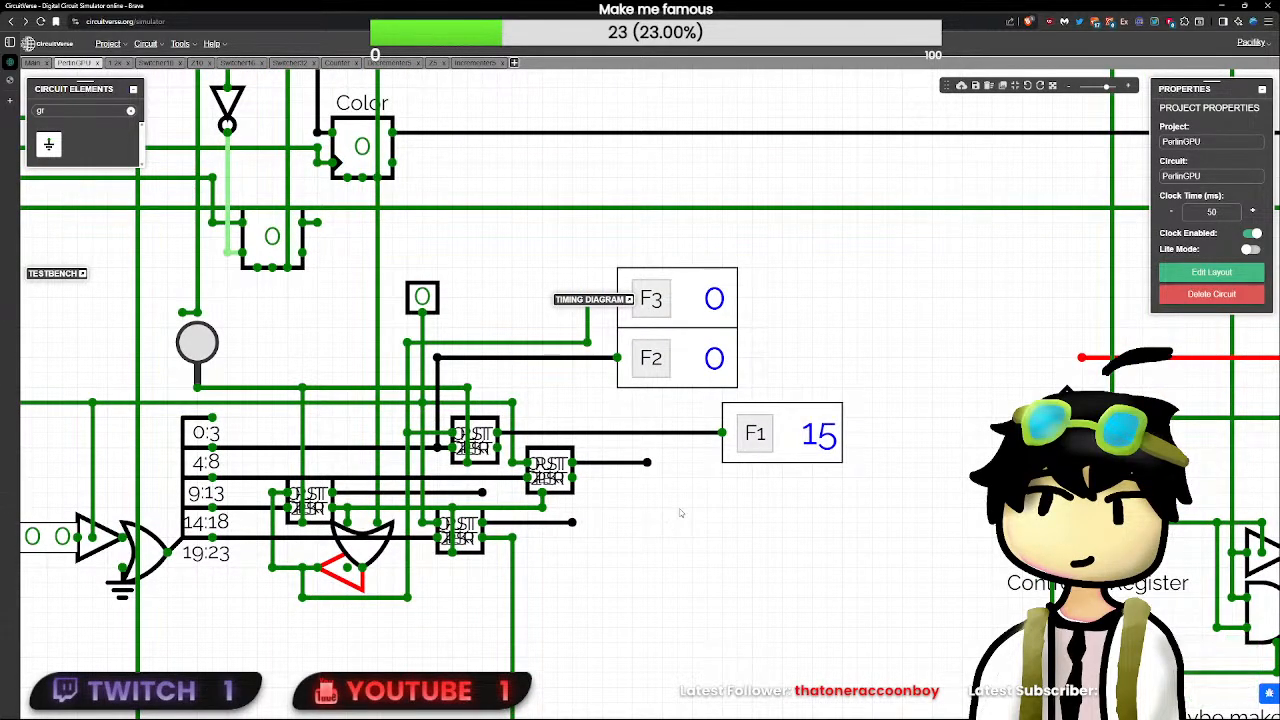
pyautogui.scroll(-3, 561, 566)
pyautogui.scroll(-2, 561, 566)
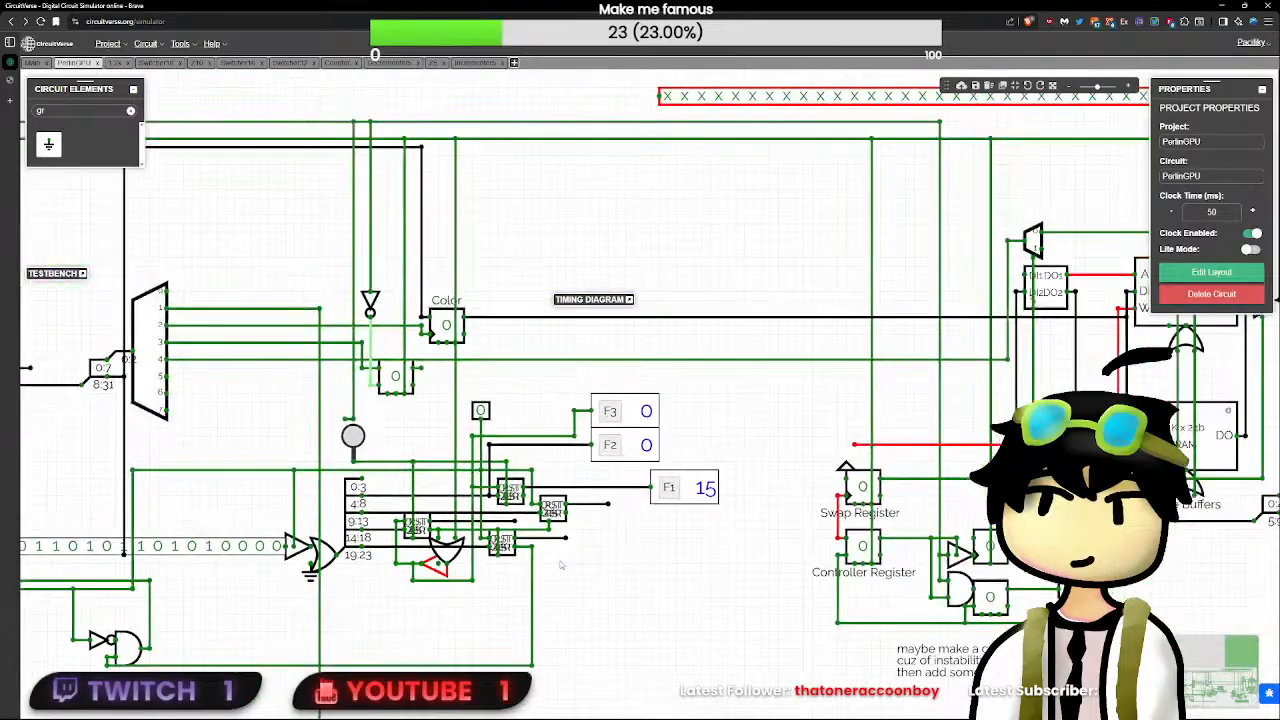
pyautogui.scroll(1, 565, 563)
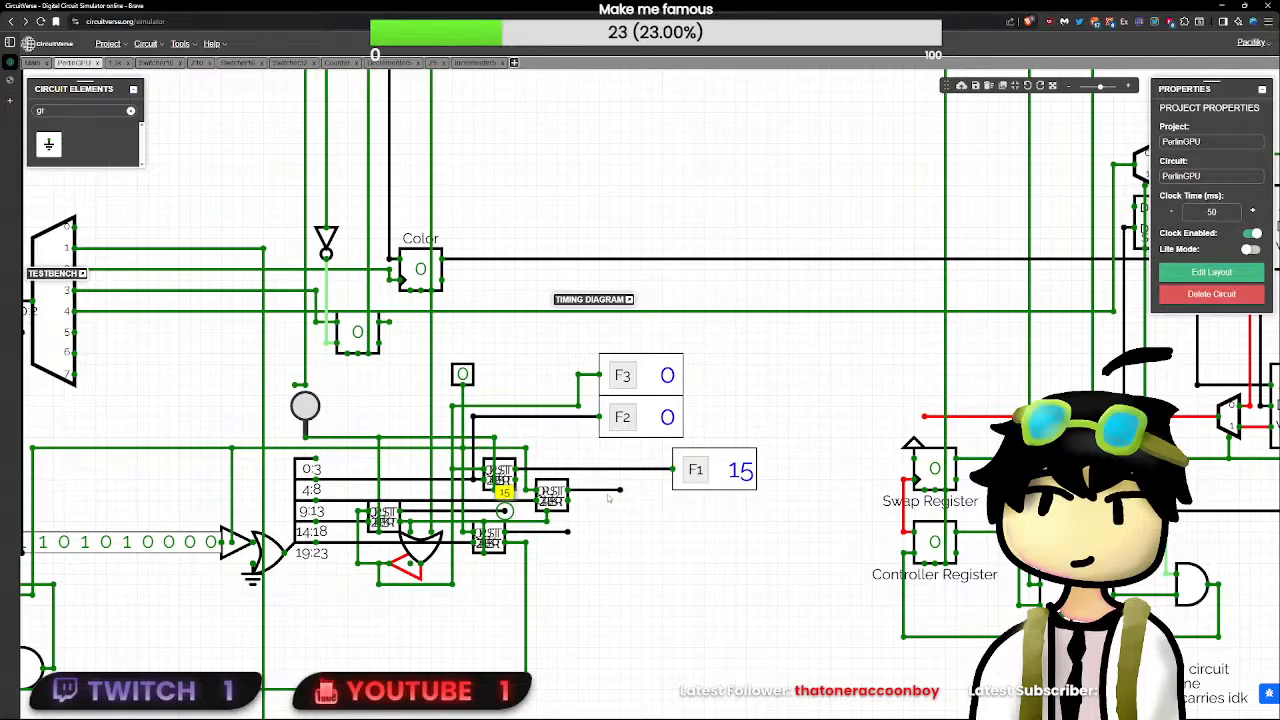
pyautogui.click(305, 406)
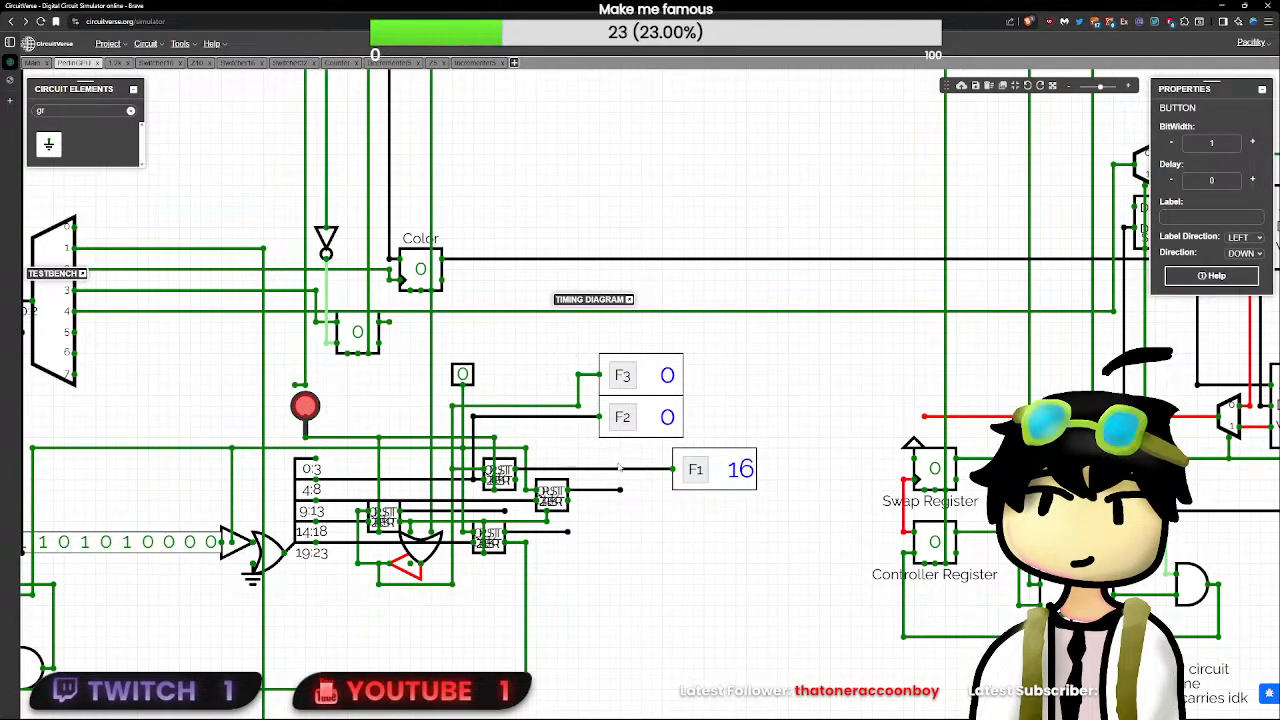
pyautogui.moveTo(620, 460); pyautogui.dragTo(618, 457)
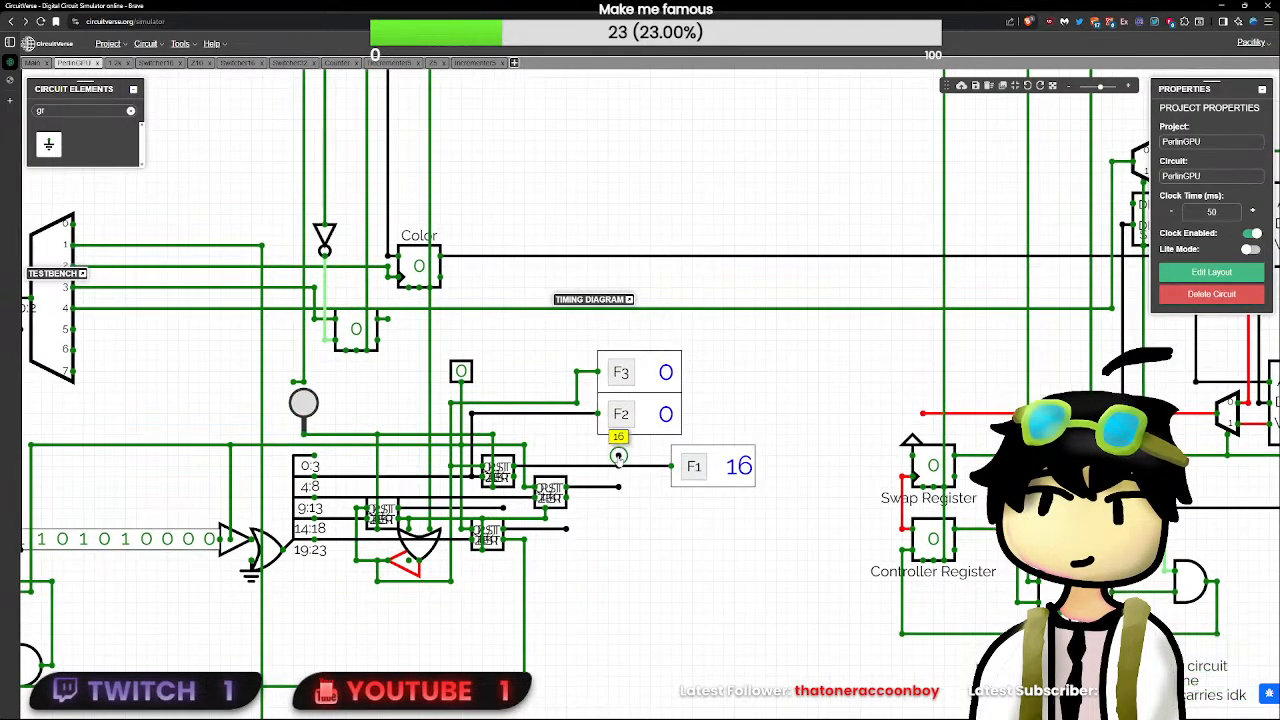
pyautogui.click(503, 508)
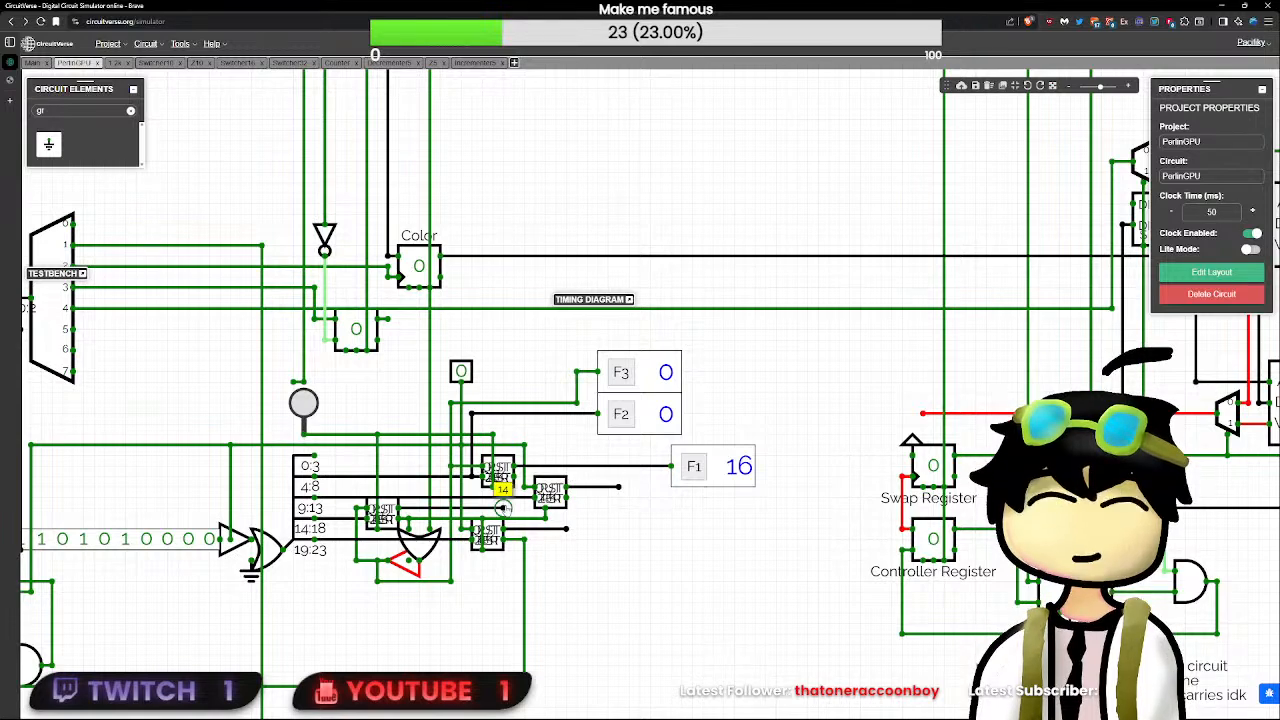
pyautogui.click(308, 408)
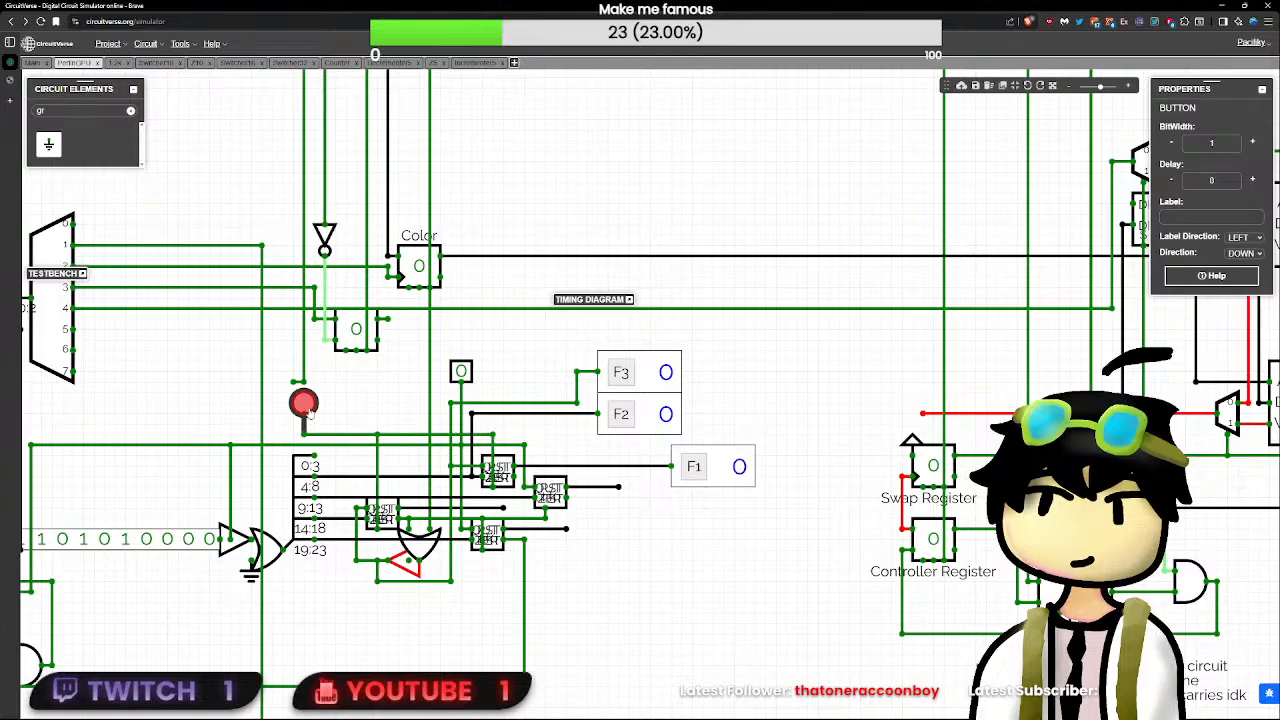
# - Pulse the push button driving the decrementers three times, checking the left decrementer's output wire between pulses
pyautogui.click(496, 508)
pyautogui.click(503, 508)
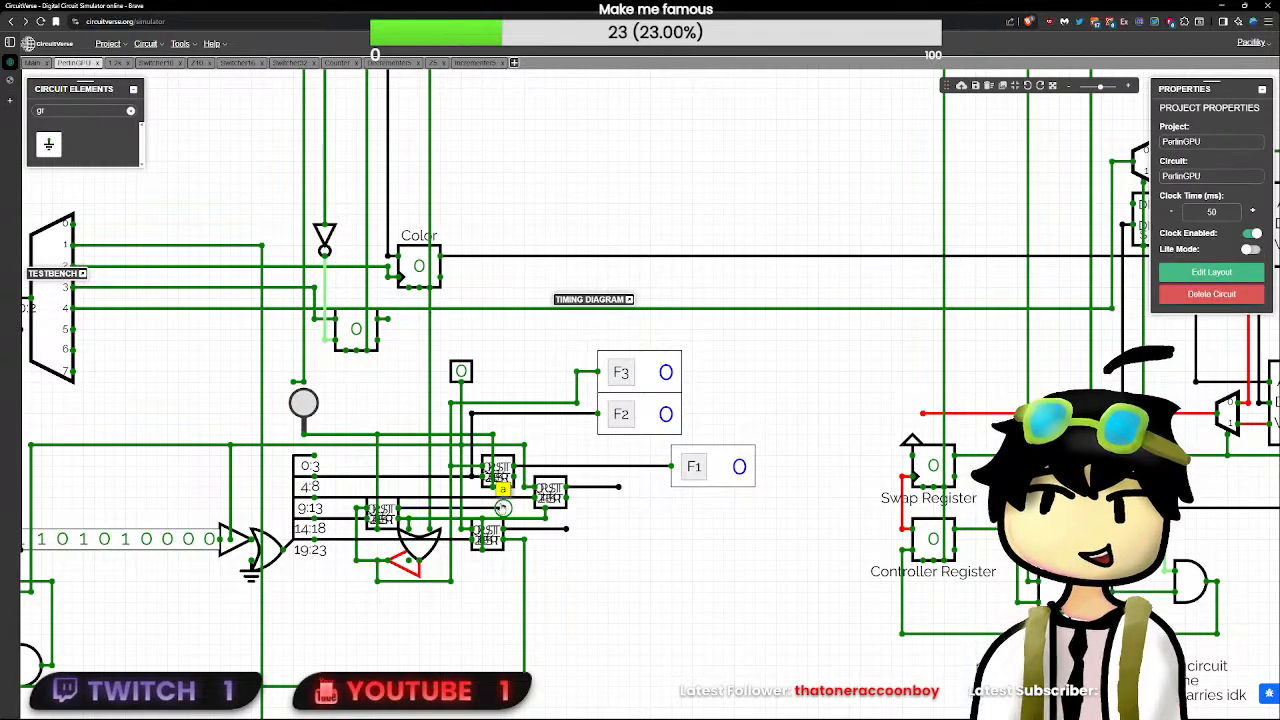
pyautogui.click(305, 404)
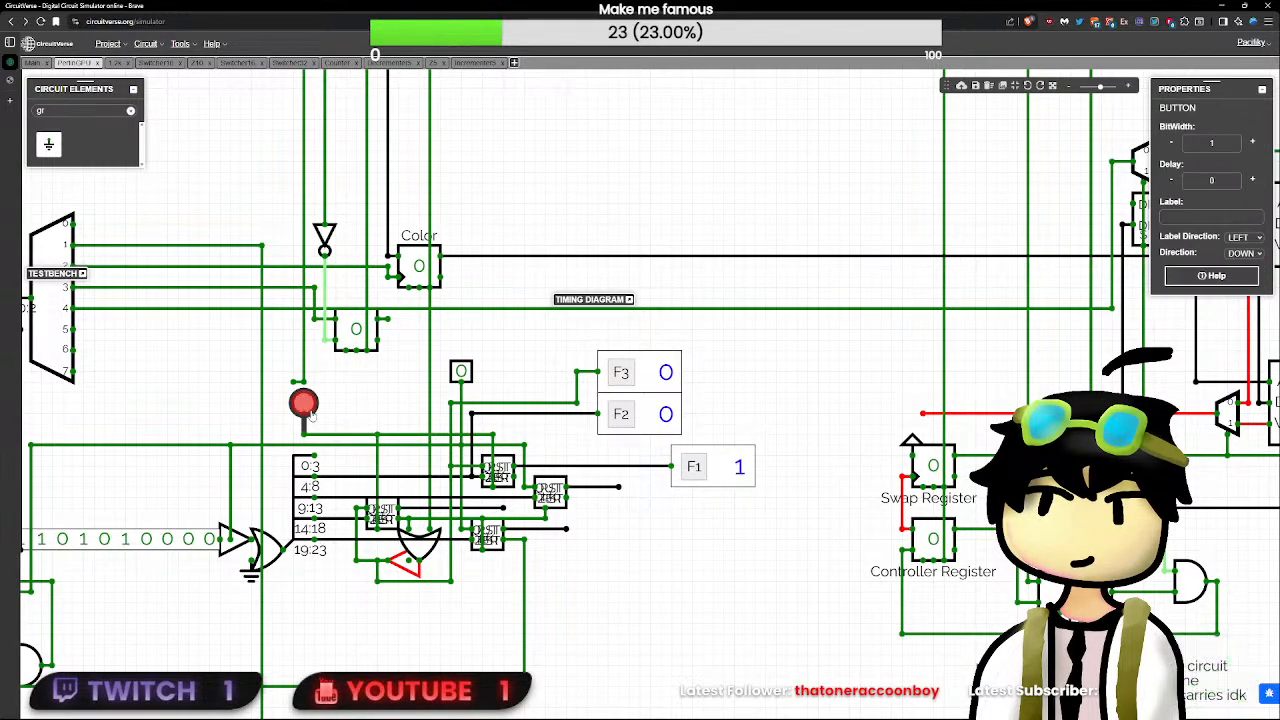
pyautogui.click(503, 508)
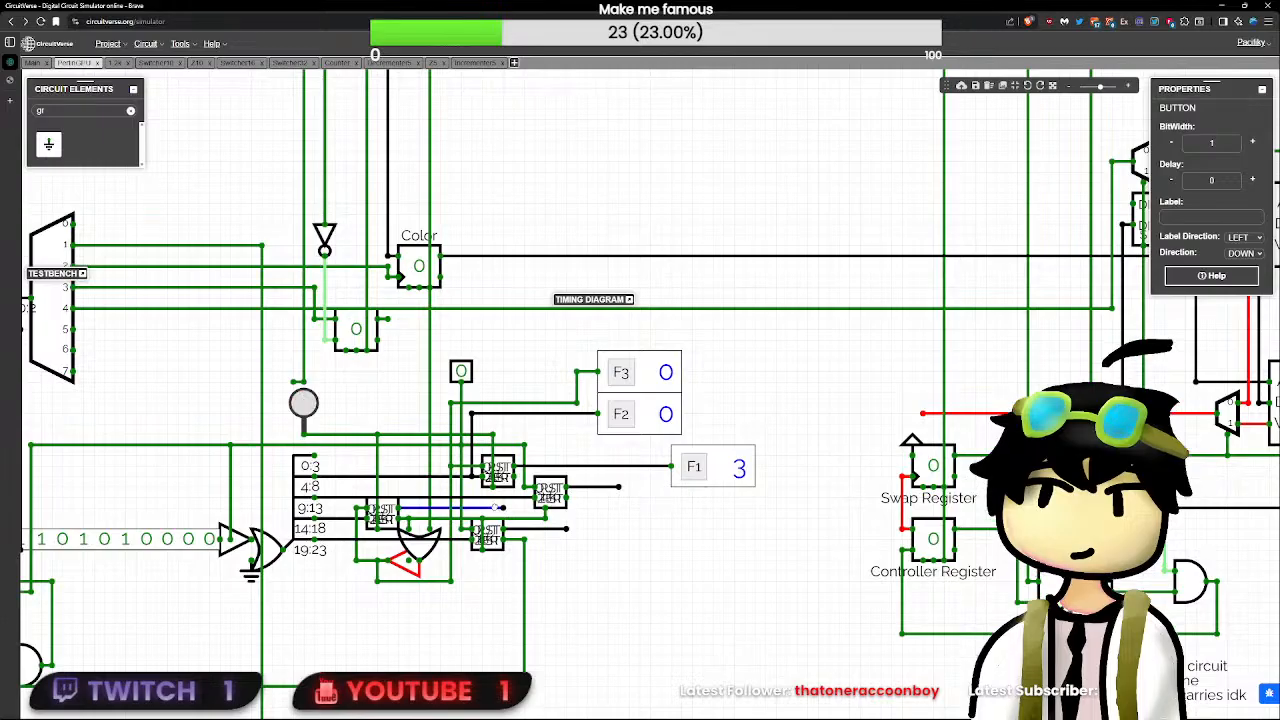
pyautogui.click(305, 404)
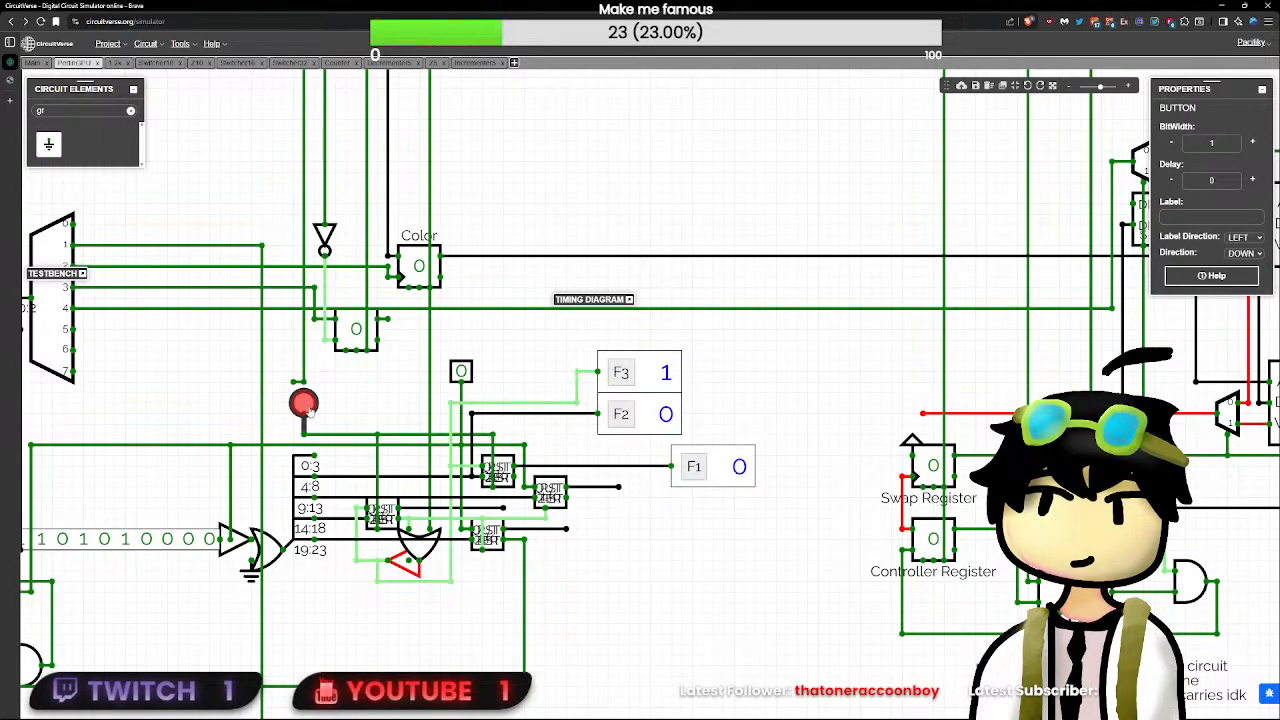
pyautogui.click(503, 509)
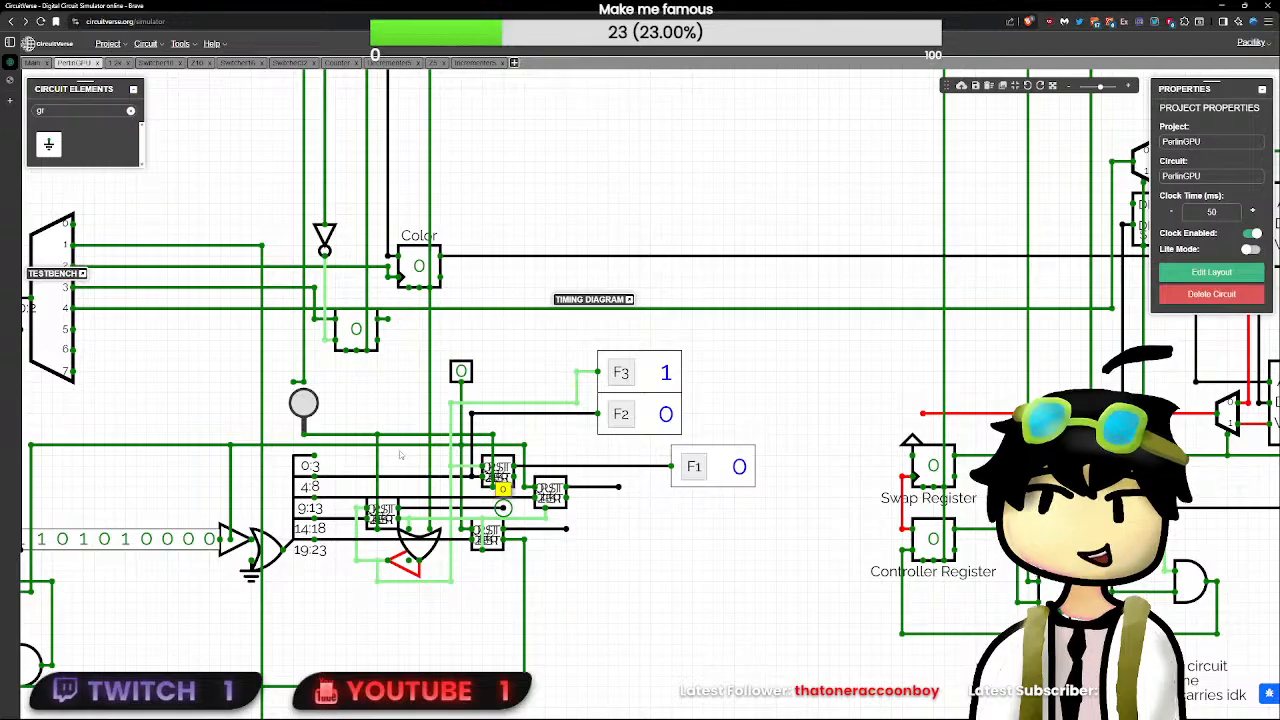
pyautogui.click(298, 403)
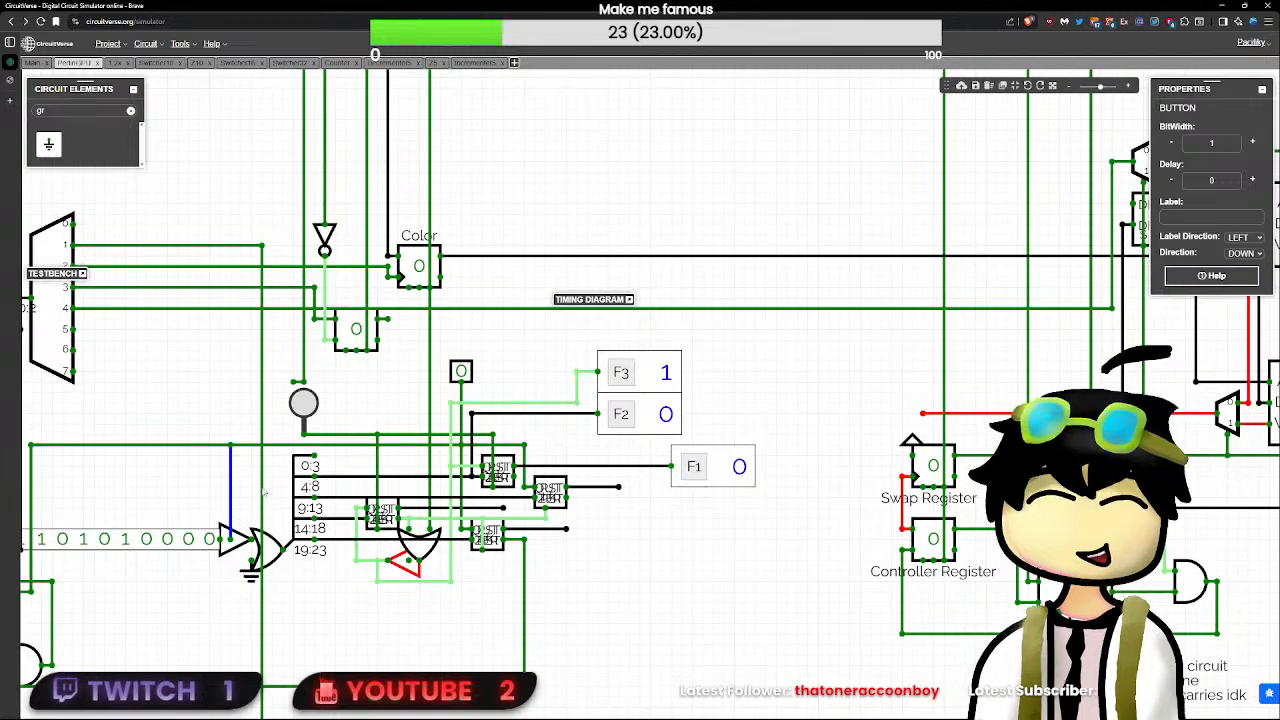
# - Remove the wire feeding the tri-state buffer's enable input, keeping the buffer between the 24-bit constant and the OR gate
pyautogui.click(230, 503)
pyautogui.press('Delete')
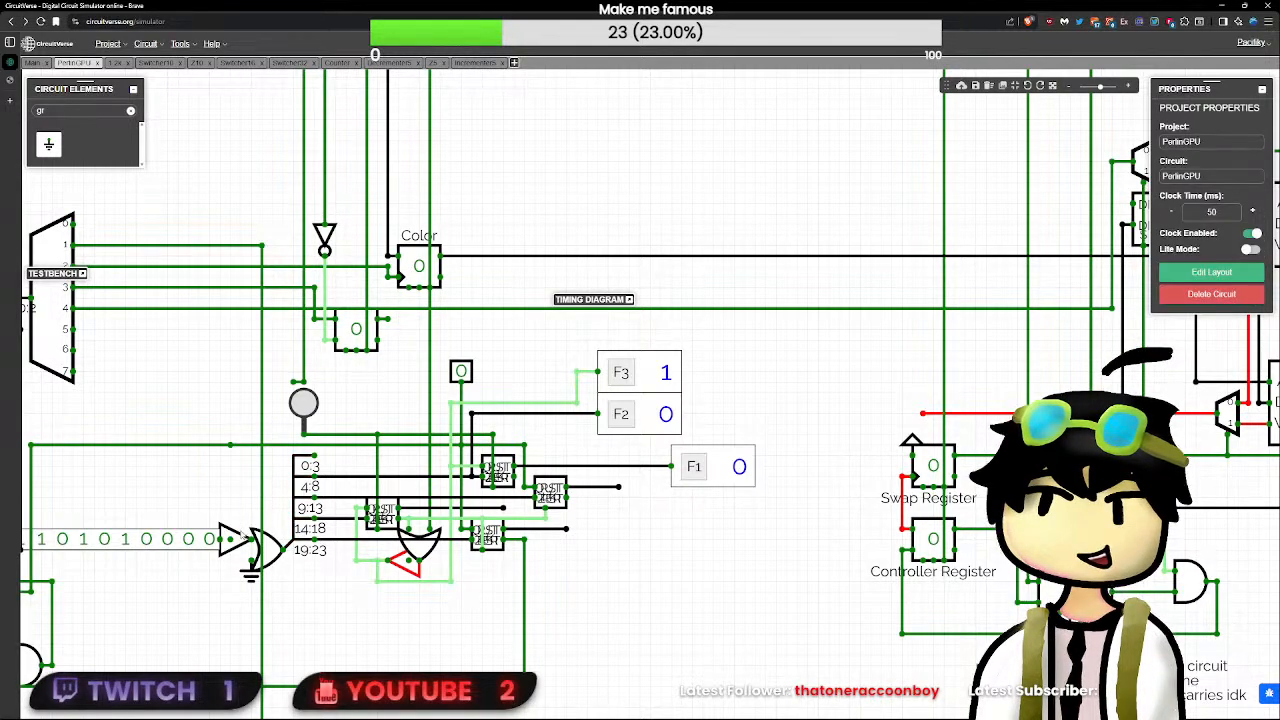
pyautogui.click(231, 538)
pyautogui.press('Delete')
pyautogui.moveTo(208, 537); pyautogui.dragTo(220, 538)
pyautogui.click(236, 513)
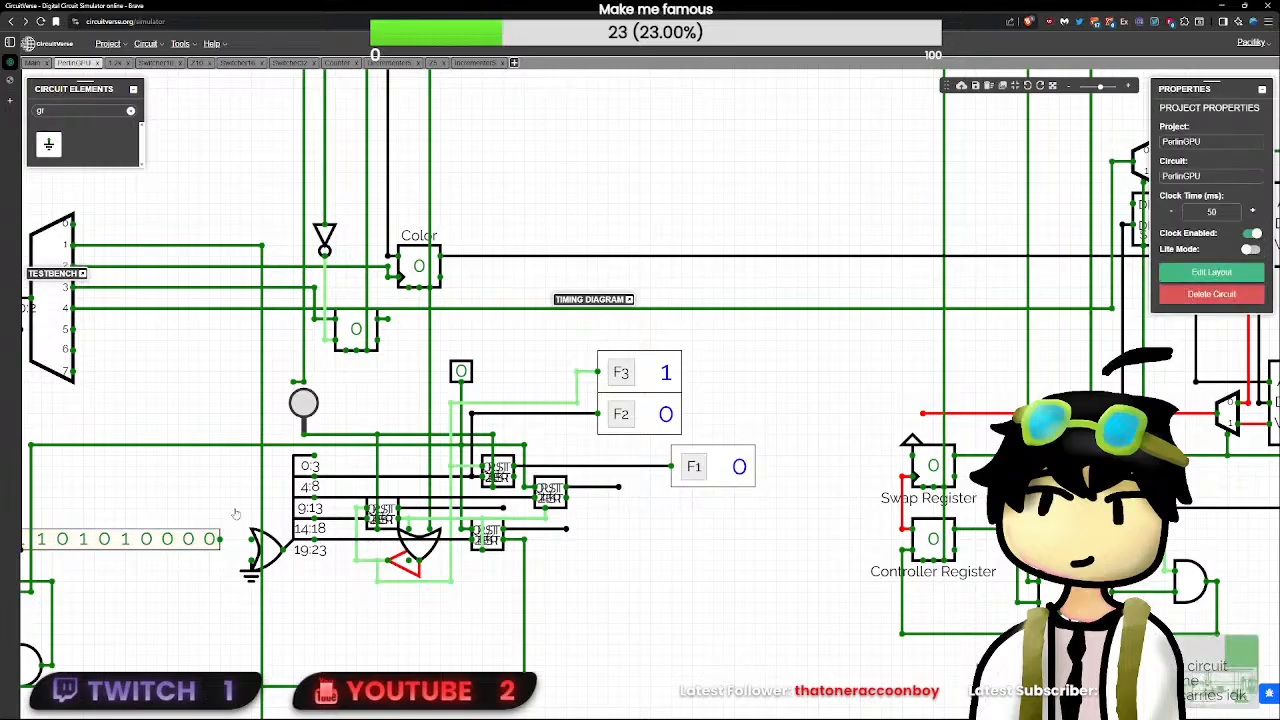
pyautogui.press('BackSpace')
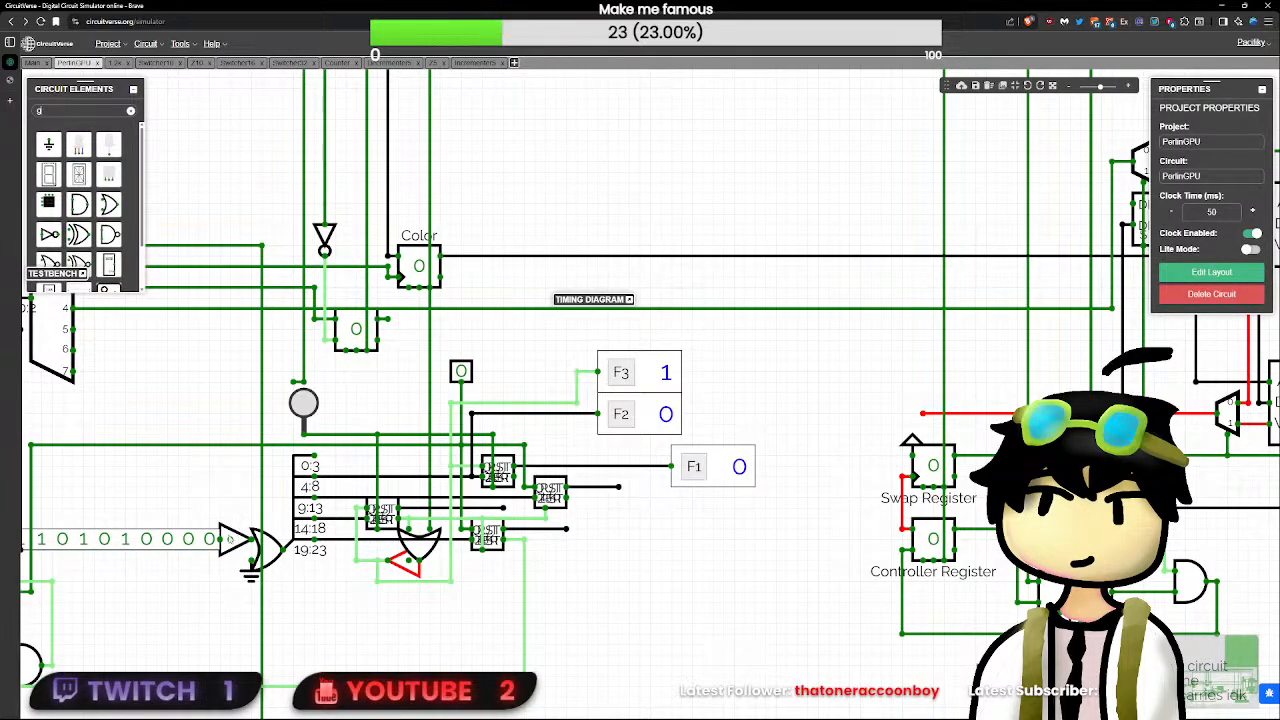
# - Connect the tri-state buffer's enable input to the clock line above the push button and check the buffer's delay
pyautogui.moveTo(227, 509); pyautogui.dragTo(302, 381)
pyautogui.click(229, 534)
pyautogui.click(236, 541)
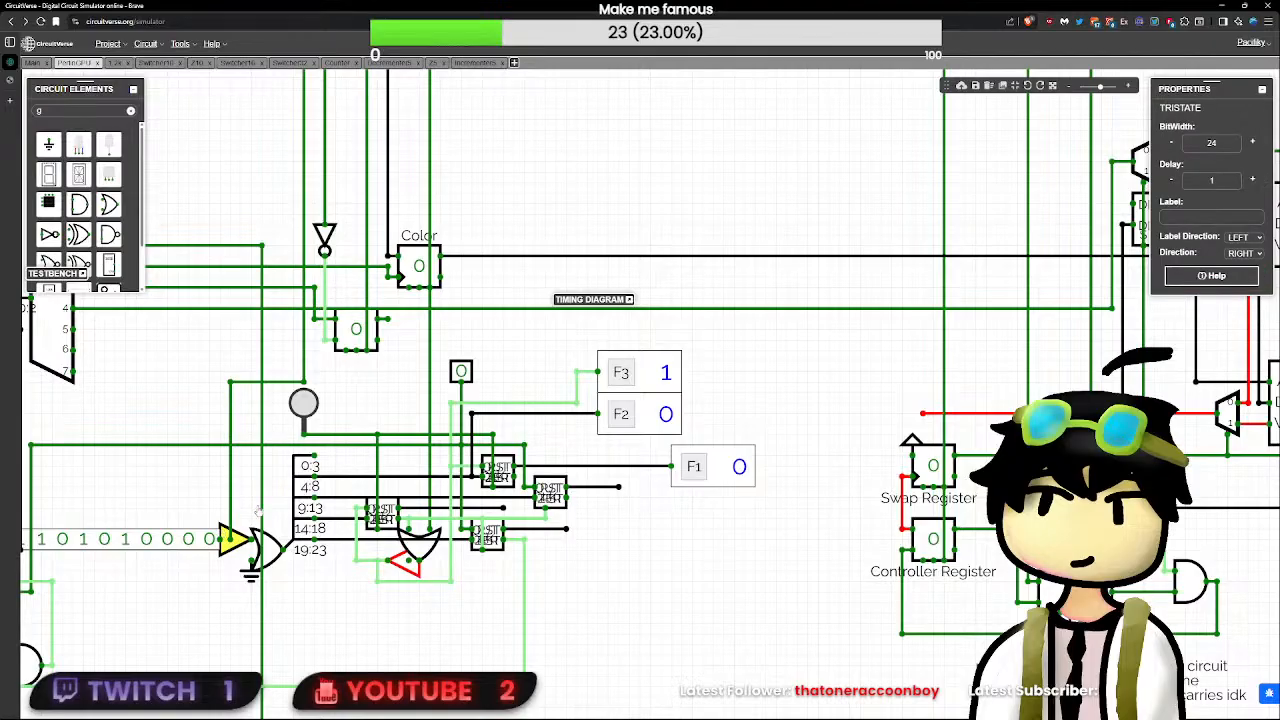
pyautogui.click(1215, 179)
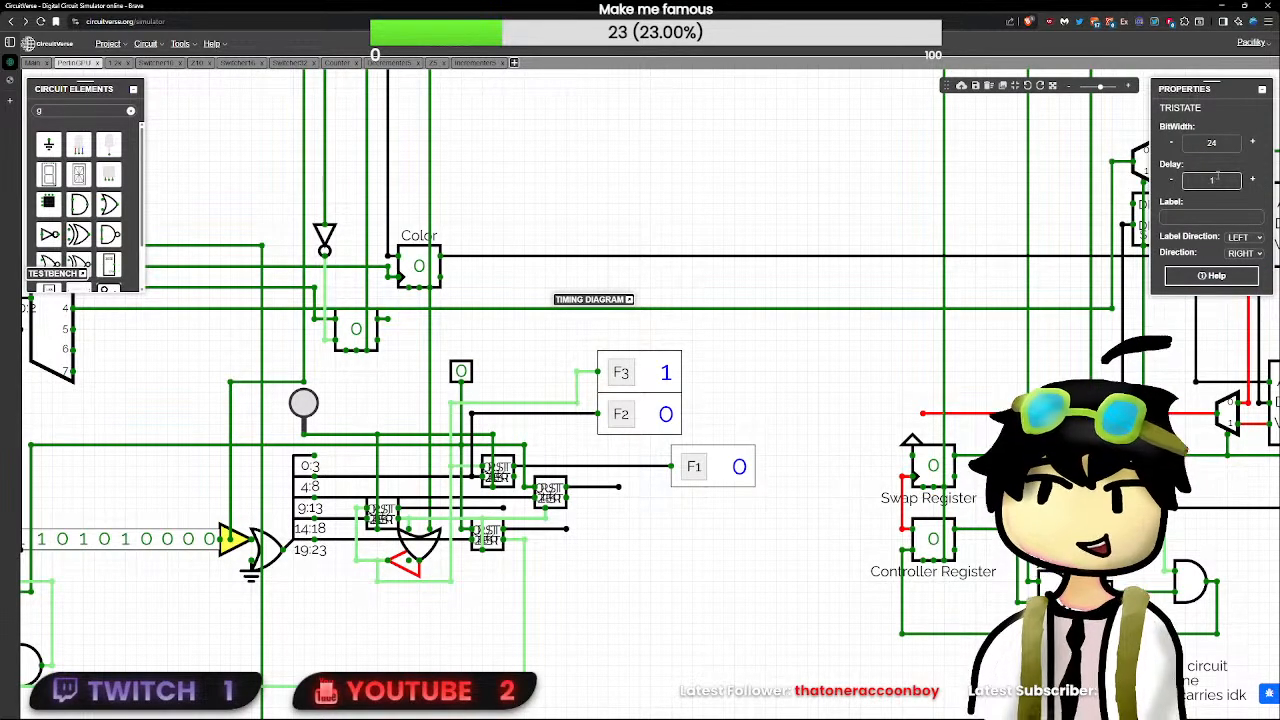
pyautogui.click(298, 342)
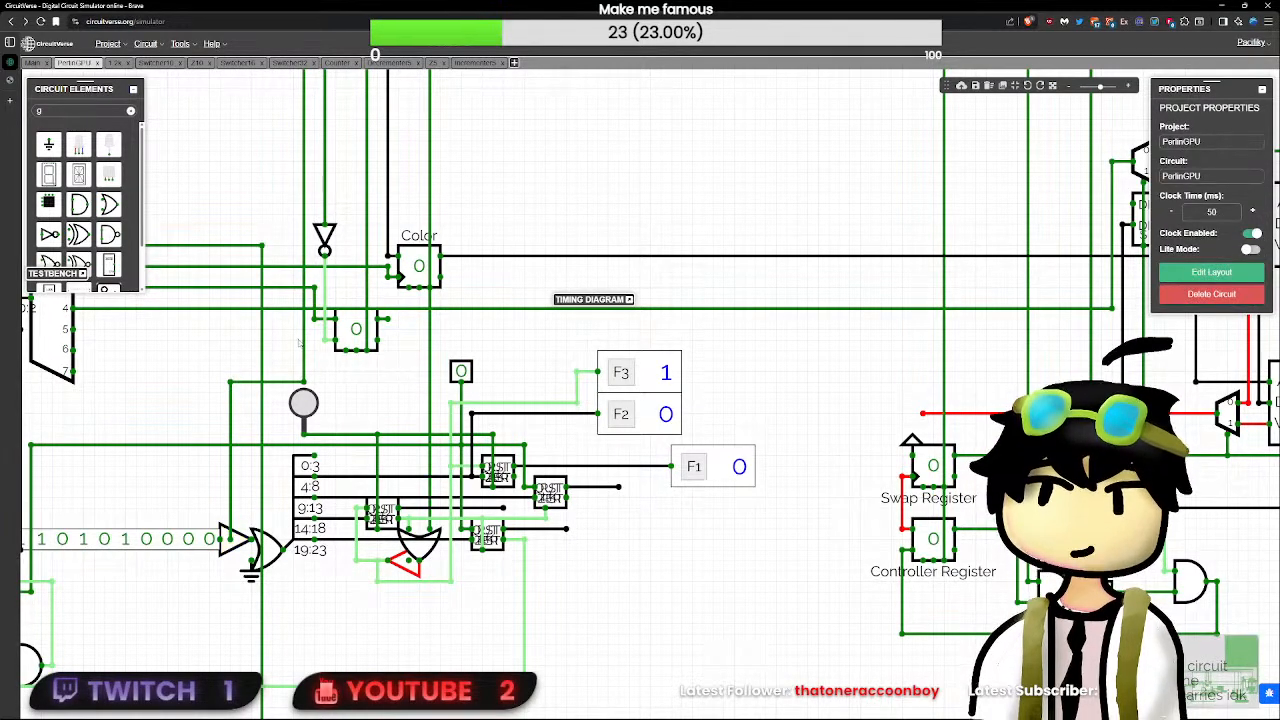
# - Replace the tri-state buffer's clock connection with a wire from its enable input to the demultiplexer's output 3 line
pyautogui.scroll(1, 374, 374)
pyautogui.moveTo(383, 379); pyautogui.dragTo(461, 431)
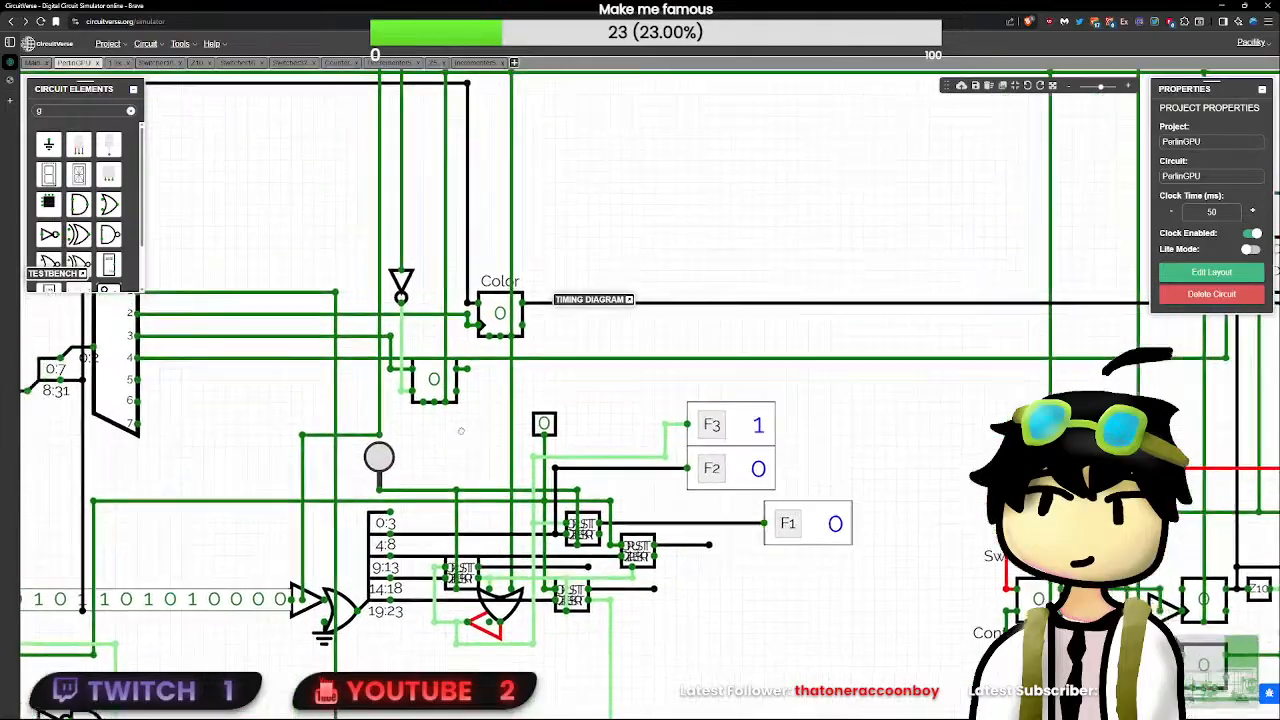
pyautogui.scroll(-1, 461, 431)
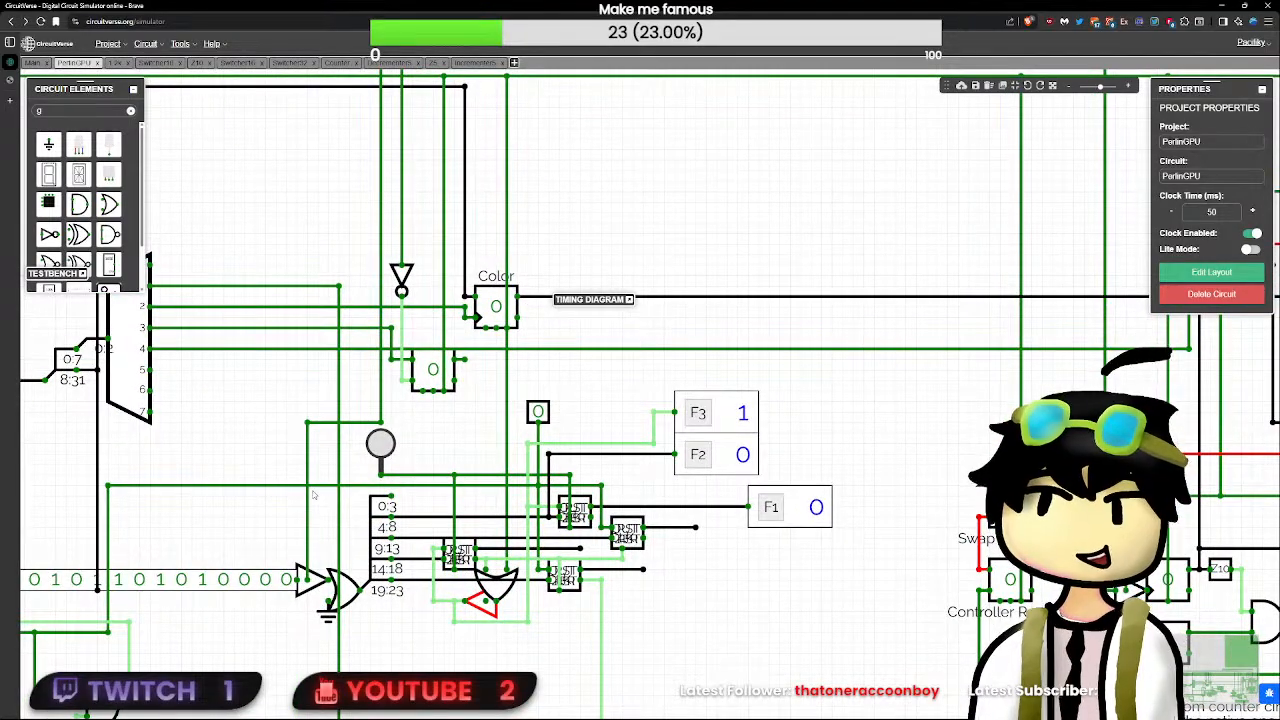
pyautogui.scroll(-10, 386, 402)
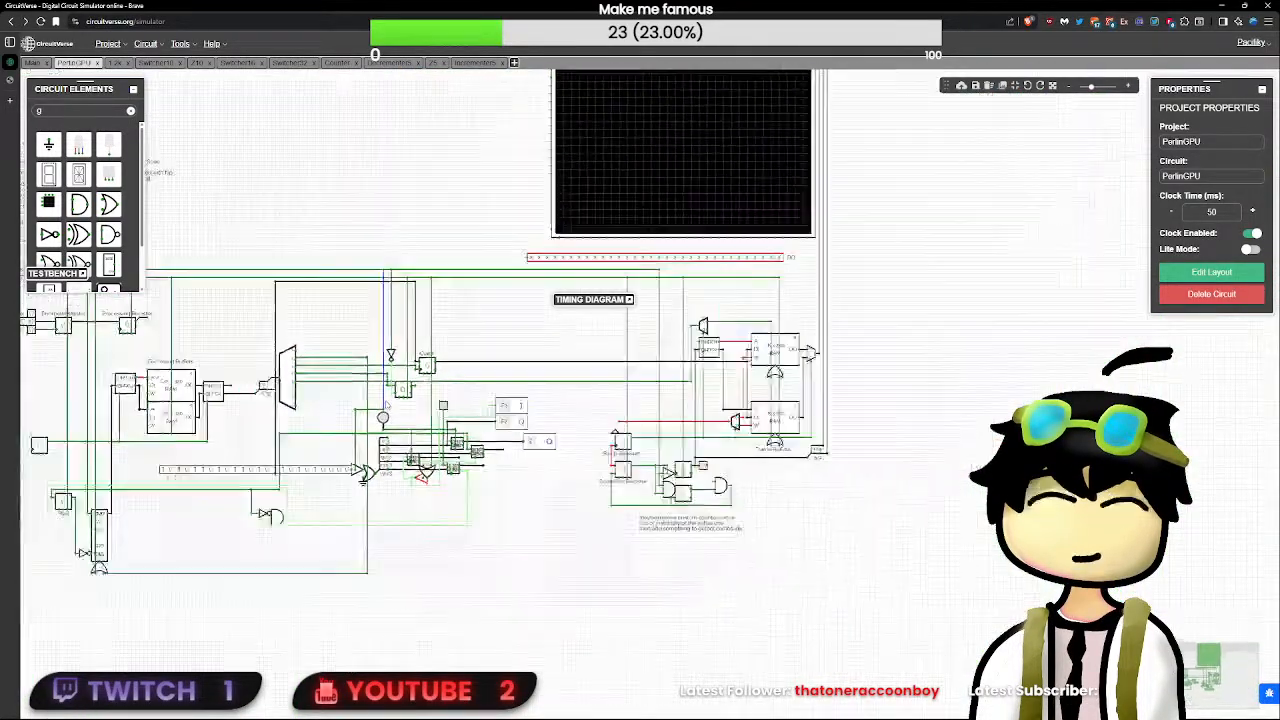
pyautogui.scroll(5, 111, 403)
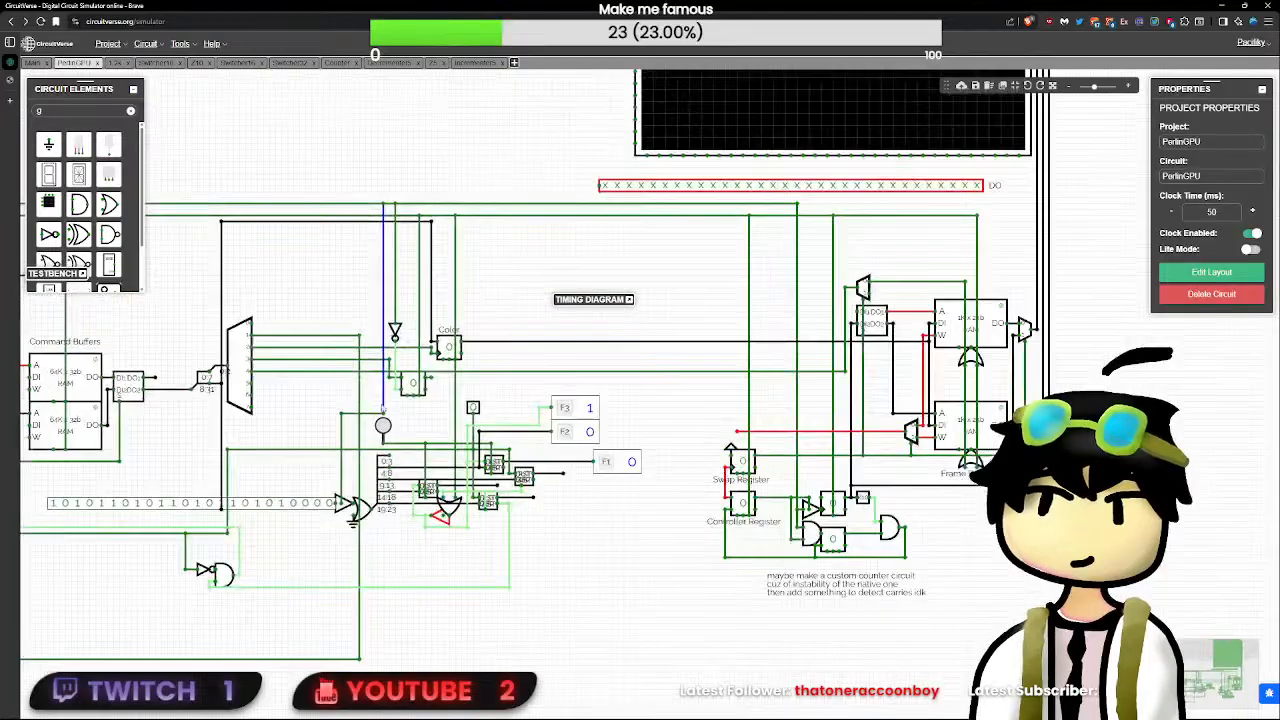
pyautogui.moveTo(549, 407); pyautogui.dragTo(664, 380)
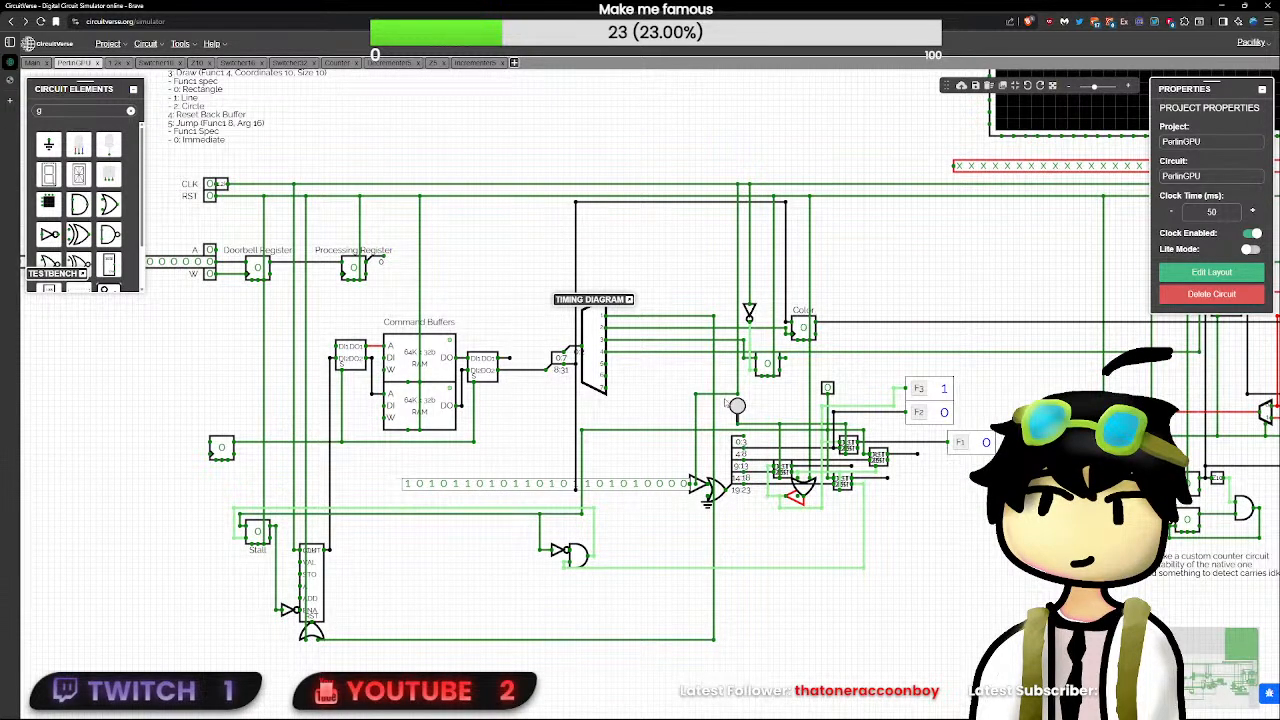
pyautogui.click(696, 459)
pyautogui.press('Delete')
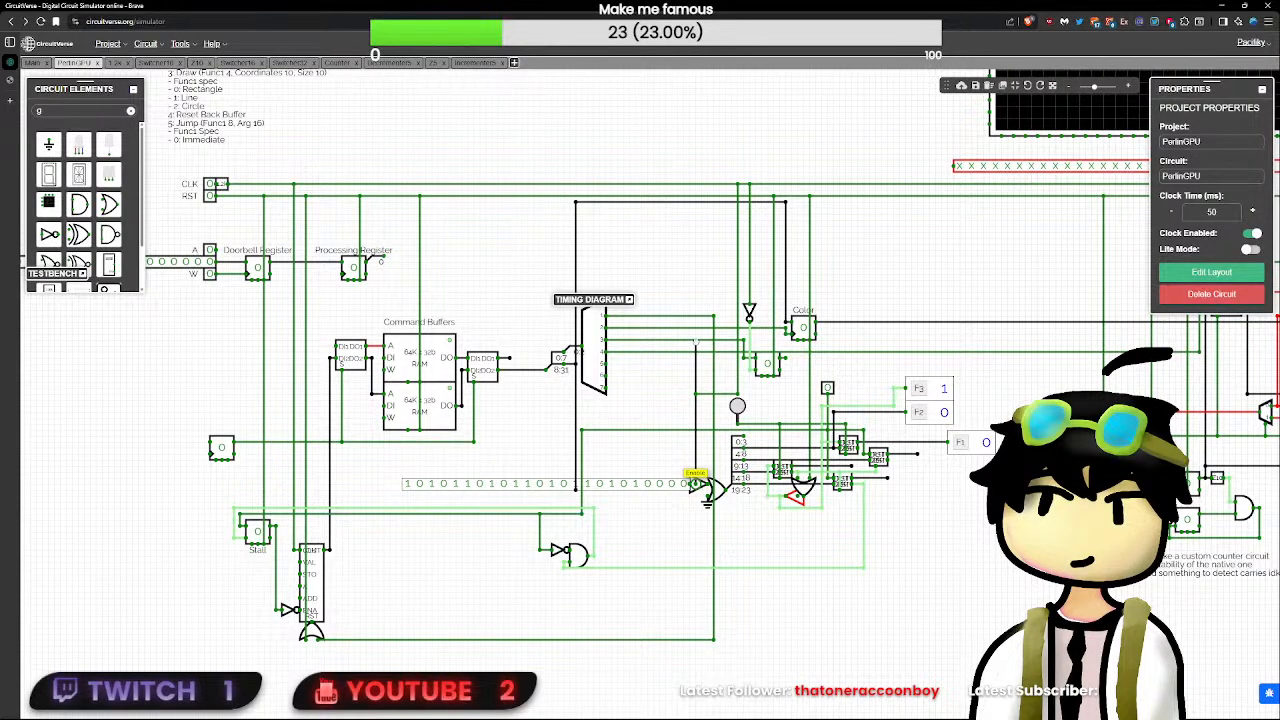
pyautogui.moveTo(696, 483); pyautogui.dragTo(695, 340)
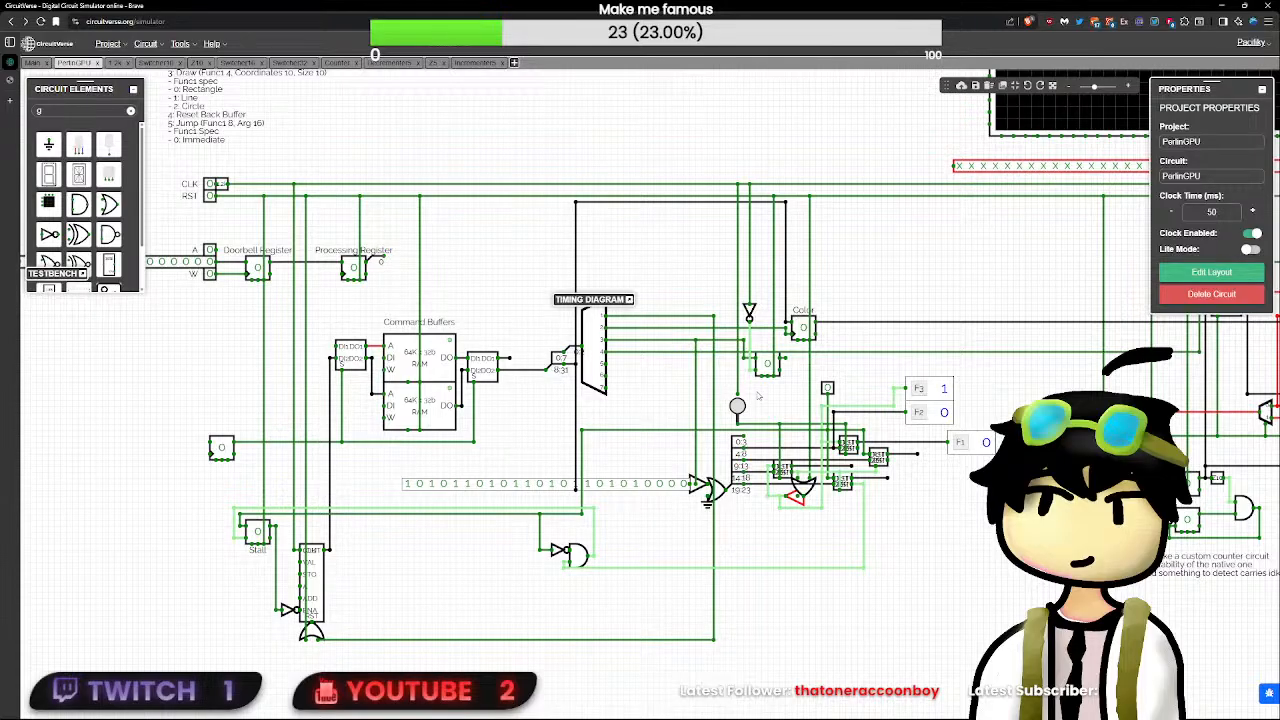
# - Toggle the unlabelled input above the decrementers and cycle RST, checking the F1, F2 and F3 flags
pyautogui.scroll(4, 760, 397)
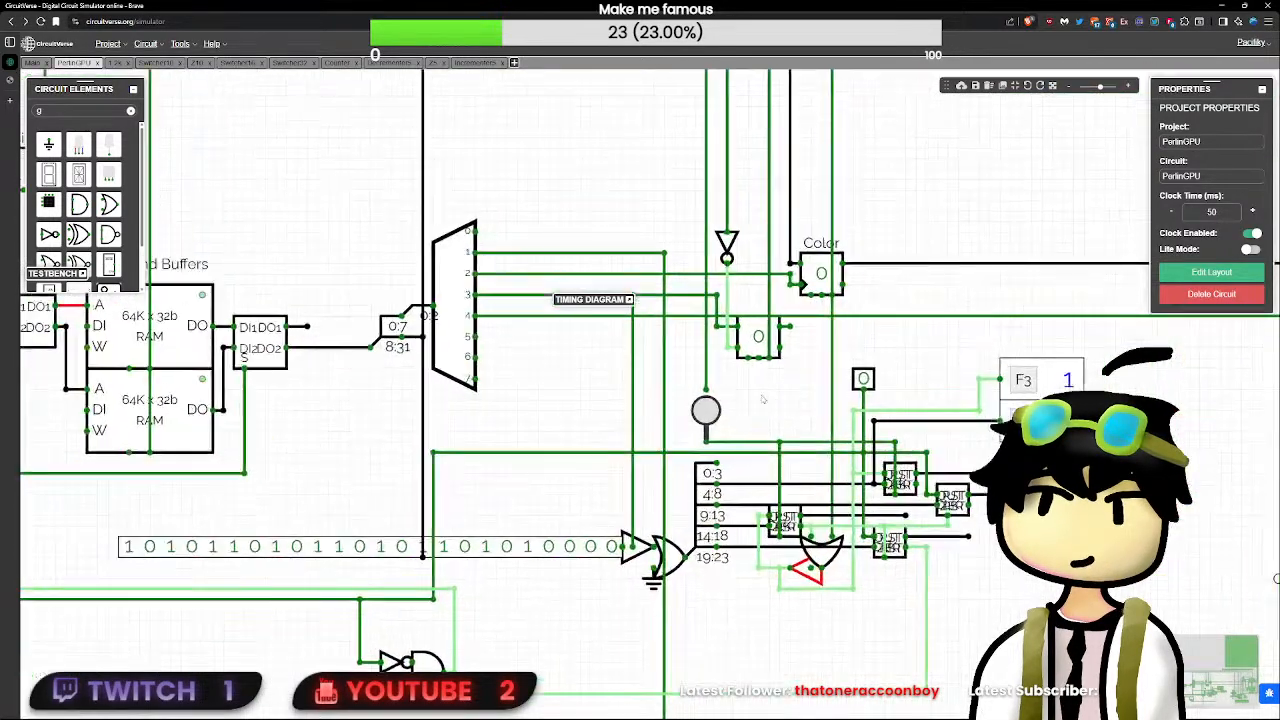
pyautogui.scroll(-5, 762, 400)
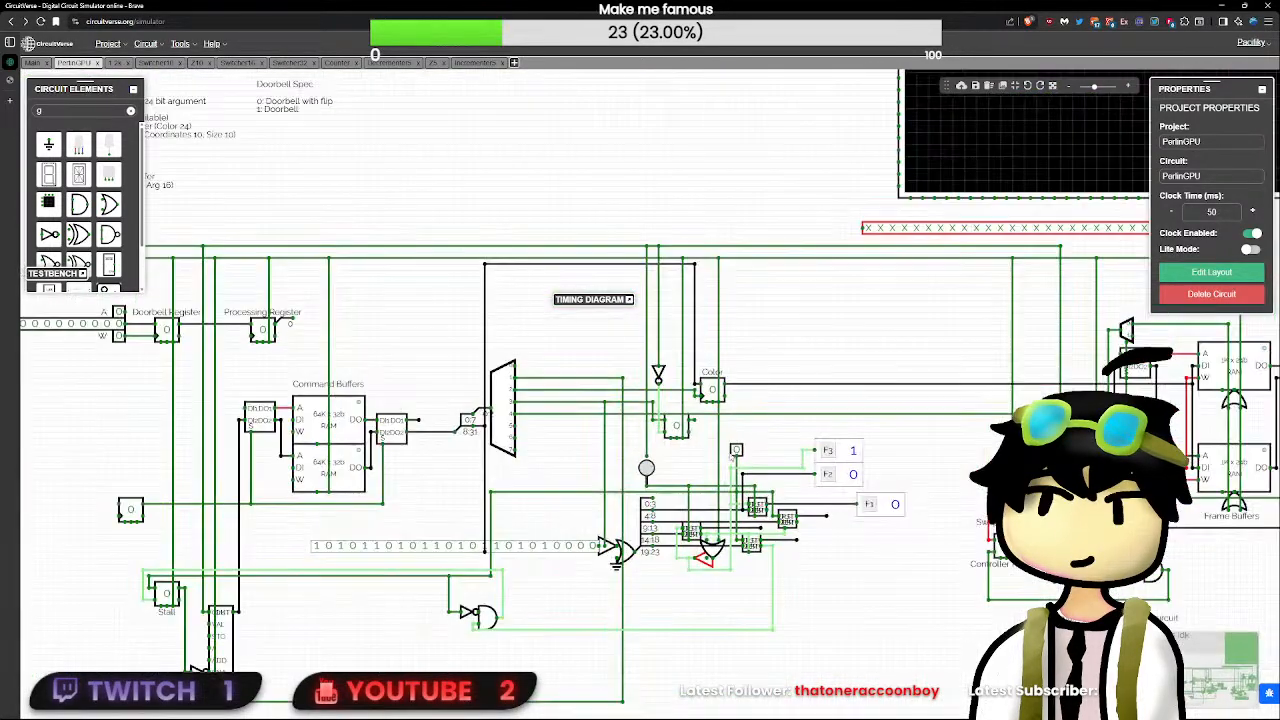
pyautogui.click(736, 450)
pyautogui.scroll(-3, 736, 452)
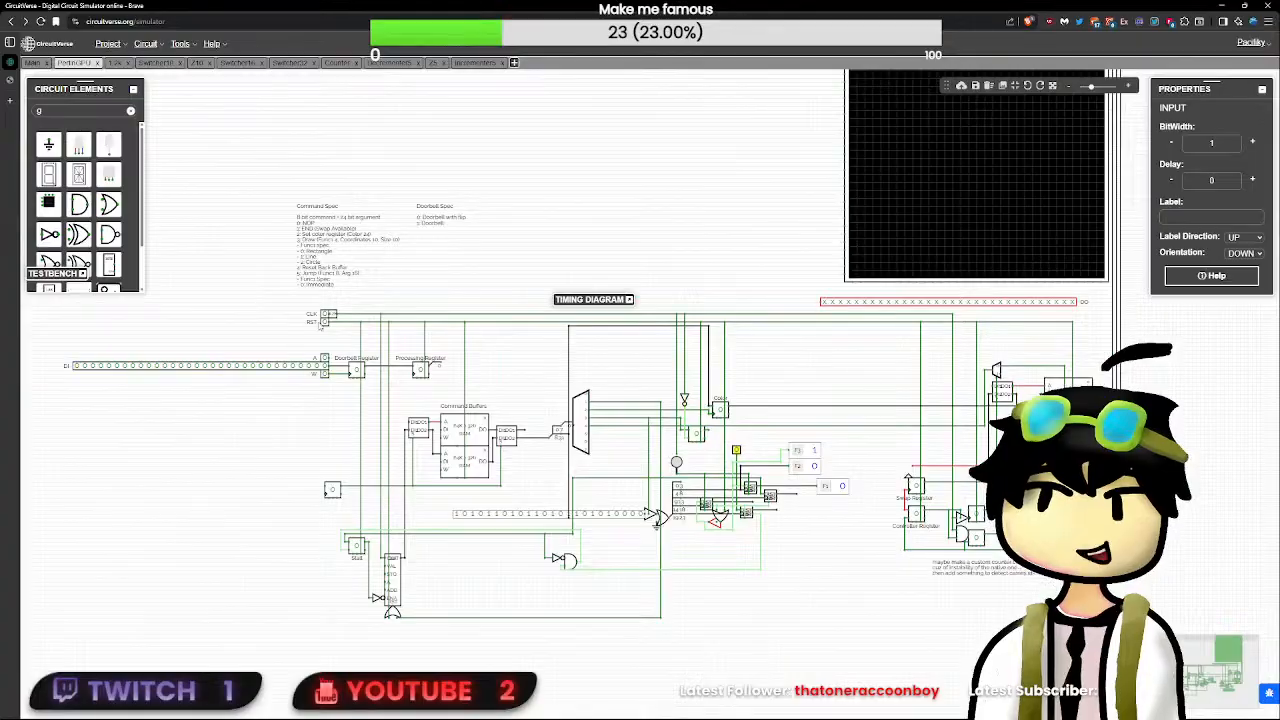
pyautogui.click(324, 323)
pyautogui.click(324, 323)
pyautogui.scroll(5, 792, 432)
pyautogui.moveTo(864, 529); pyautogui.dragTo(696, 506)
pyautogui.click(826, 509)
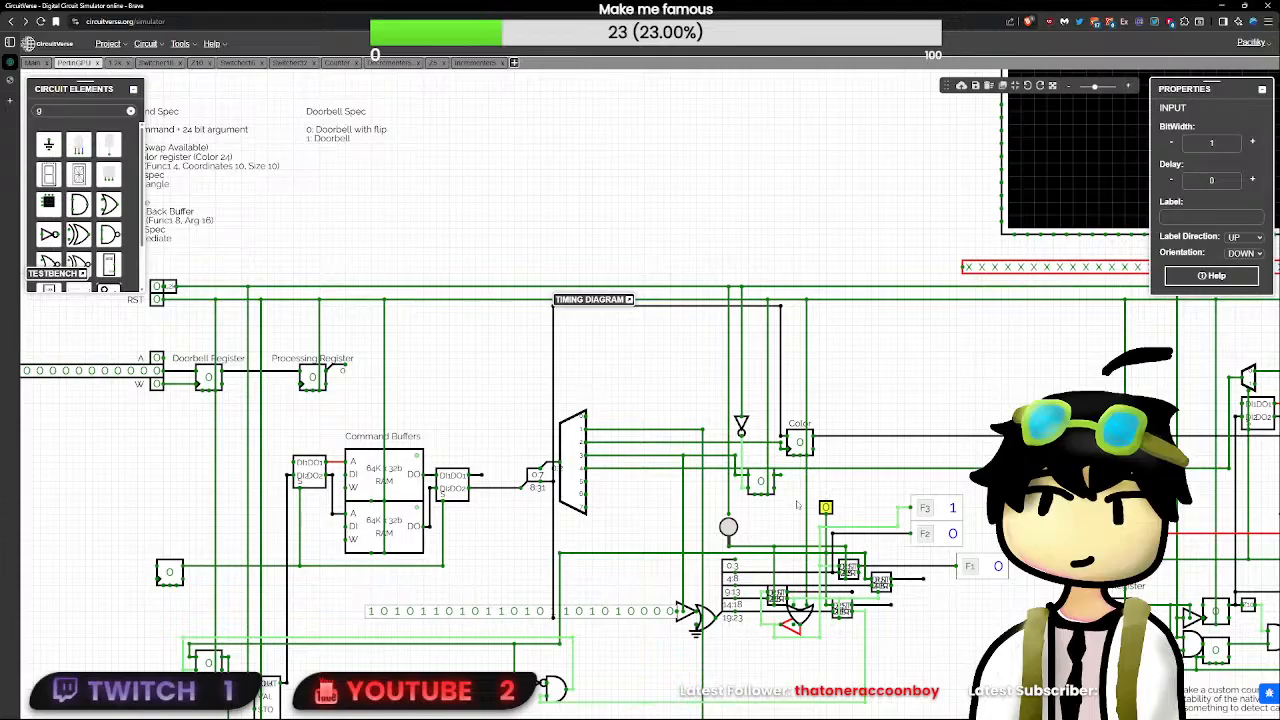
# - Replace the wire on the tri-state buffer's enable with a pasted copy of the unlabelled input, connected straight down to it
pyautogui.click(687, 520)
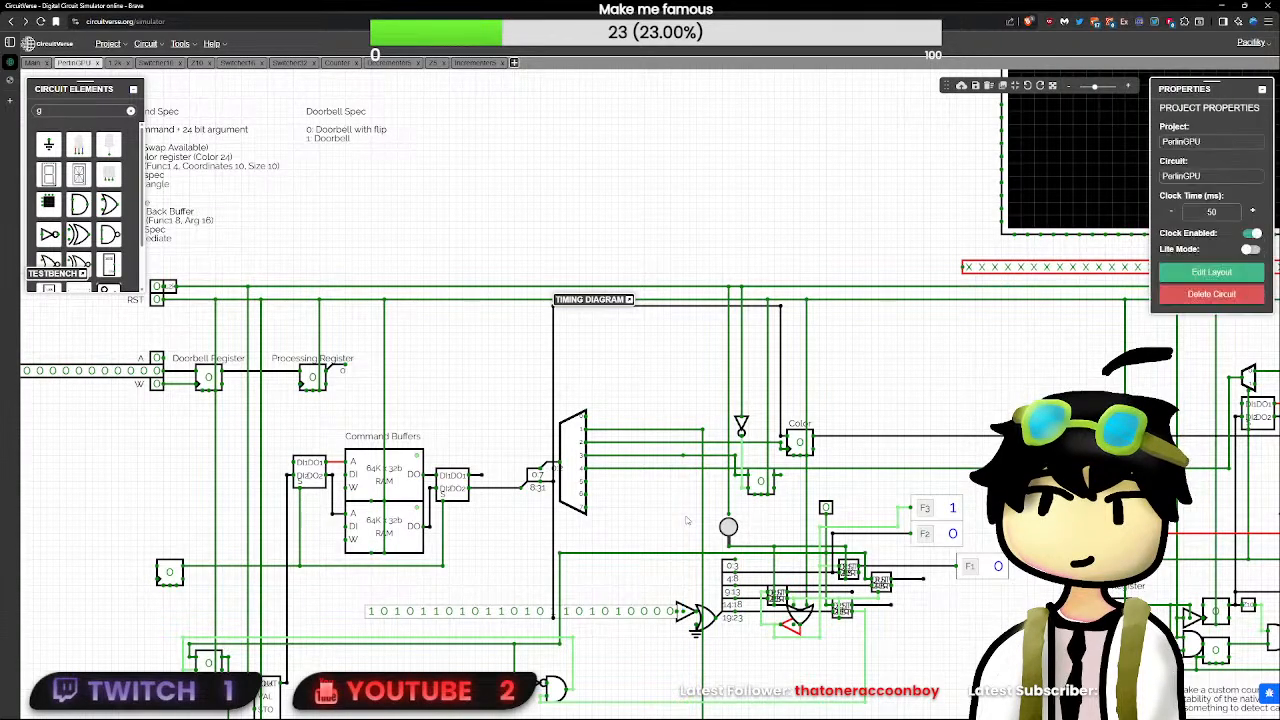
pyautogui.click(825, 508)
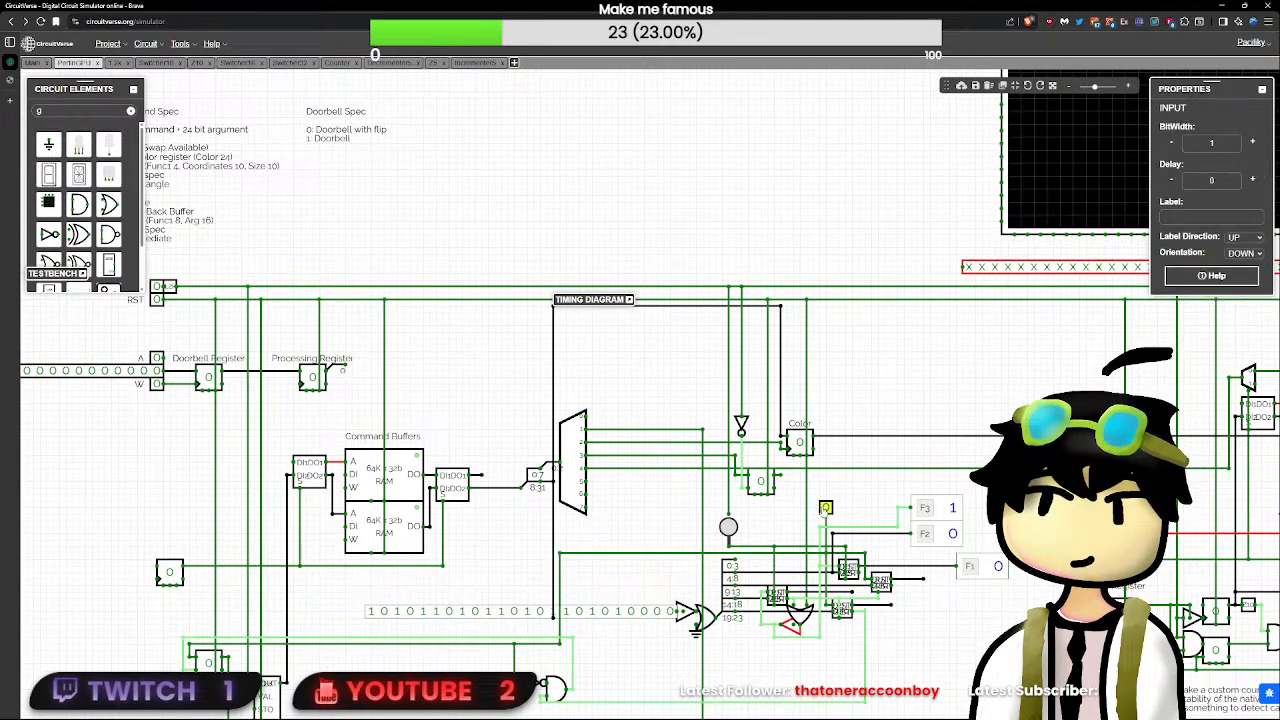
pyautogui.click(687, 509)
pyautogui.hotkey('ctrl', 'v')
pyautogui.moveTo(683, 508); pyautogui.dragTo(683, 611)
# - Switch the tri-state buffer's enable test input to 1 and back to 0, and cycle RST
pyautogui.click(683, 501)
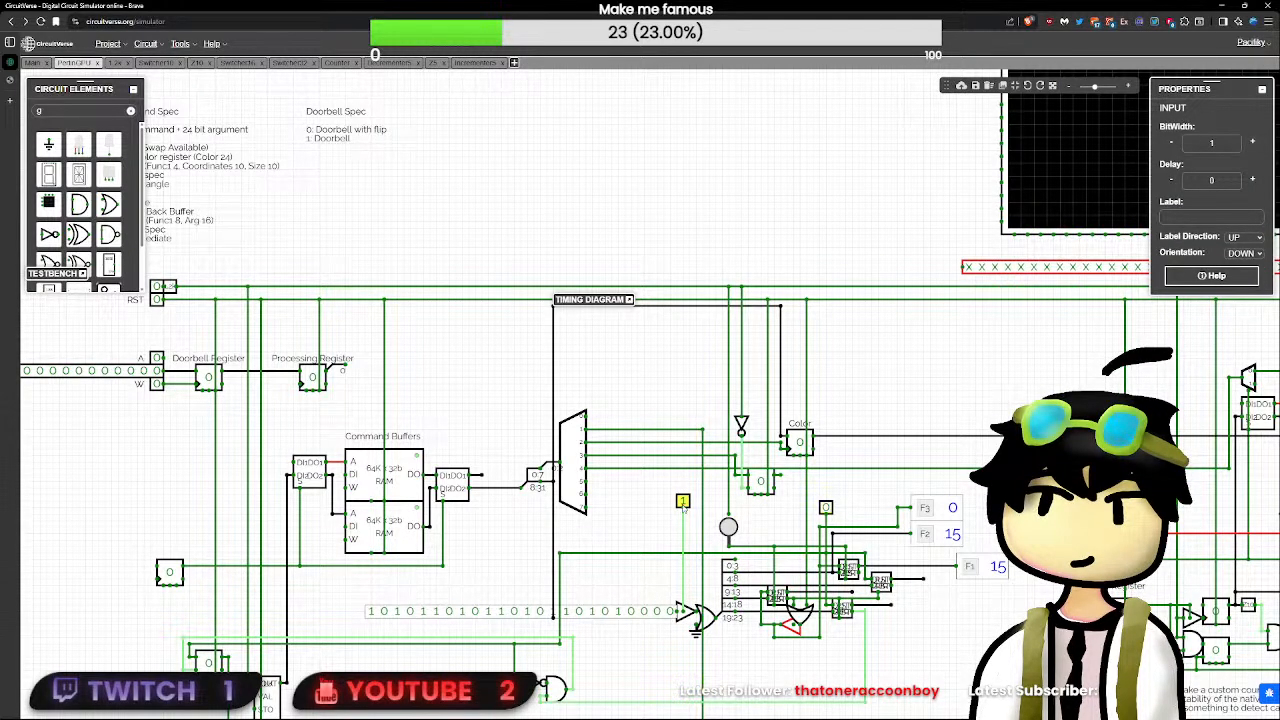
pyautogui.click(684, 509)
pyautogui.click(683, 502)
pyautogui.scroll(-1, 683, 501)
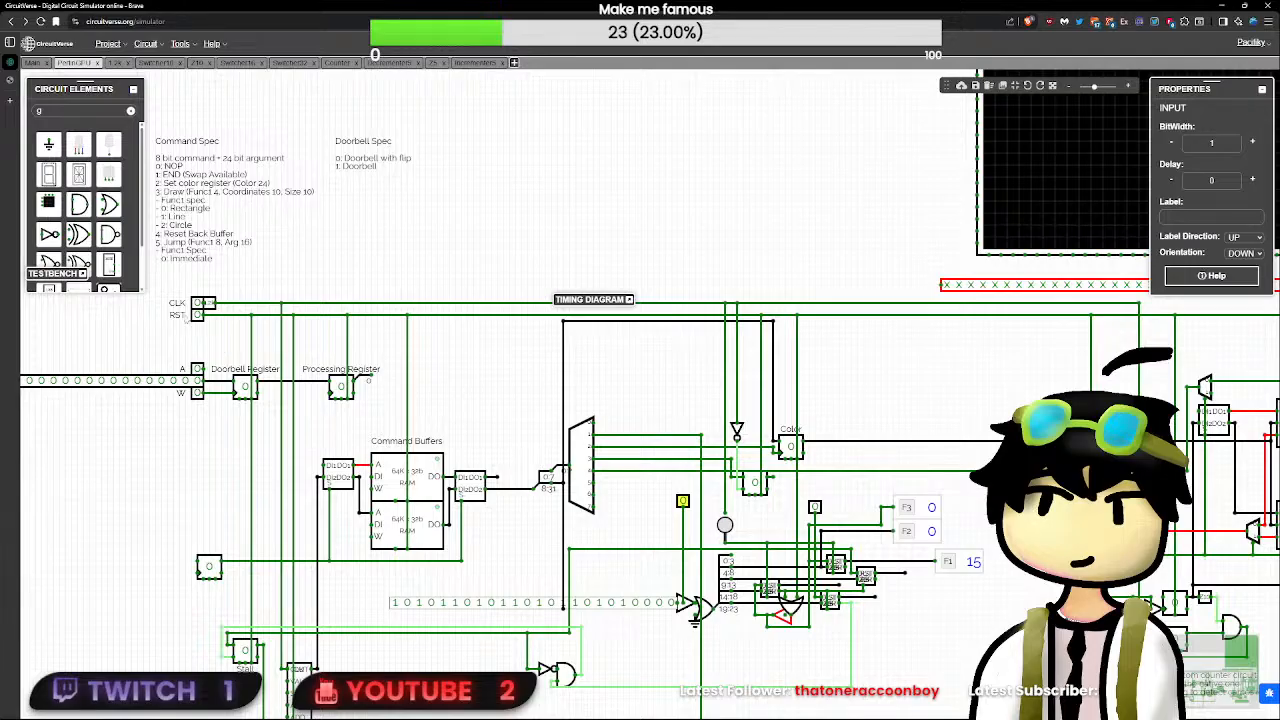
pyautogui.click(198, 314)
pyautogui.click(198, 314)
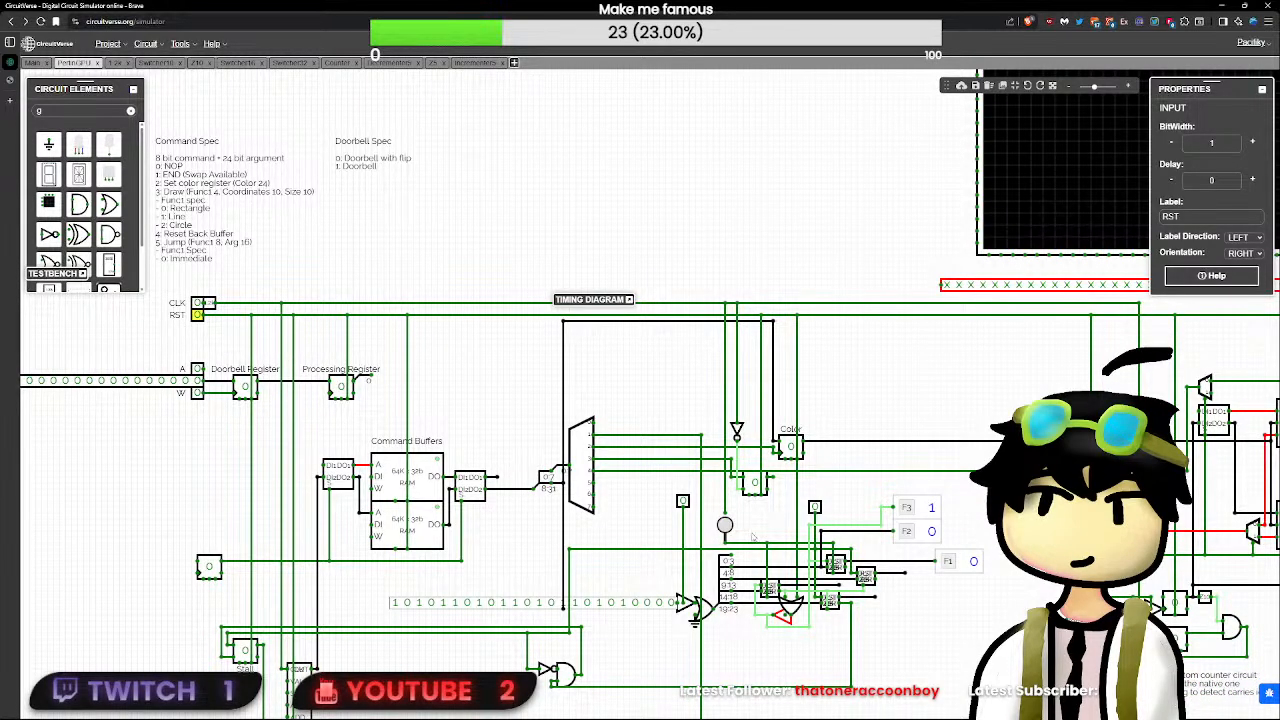
# - Replace the enable's test input with a new 1-bit input on the line leaving the demultiplexer's output 3
pyautogui.click(683, 502)
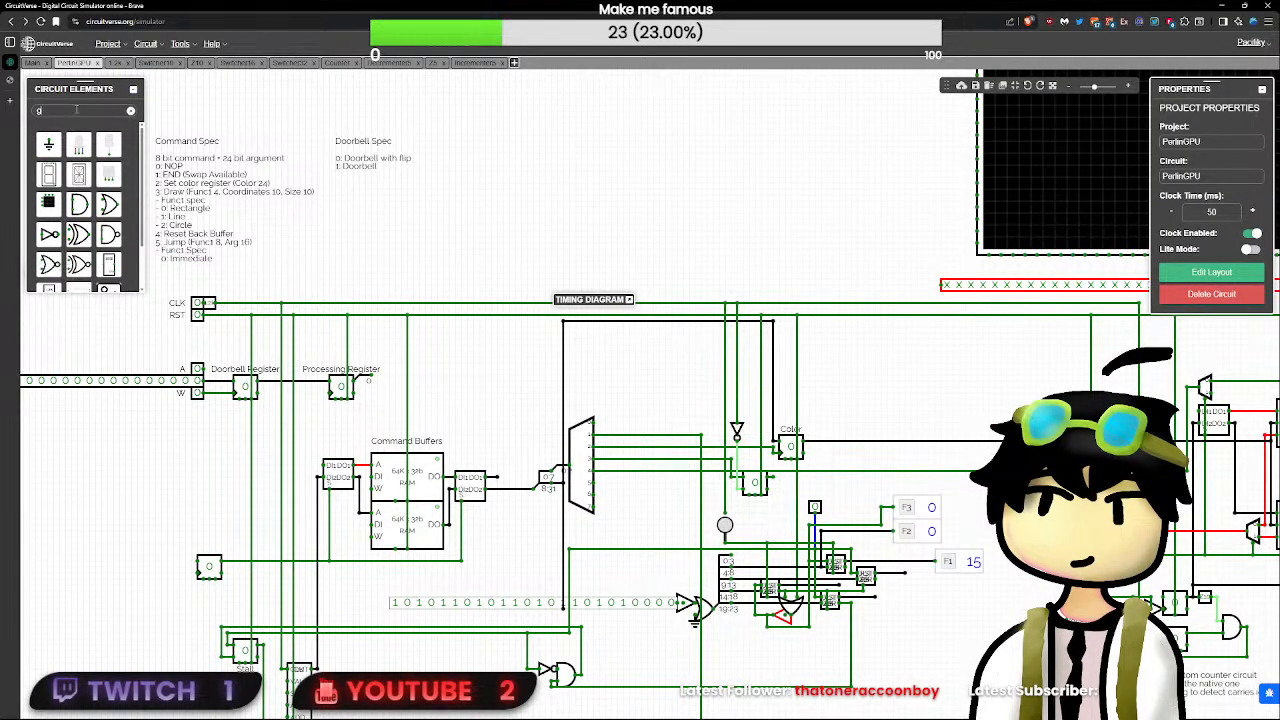
pyautogui.write('i')
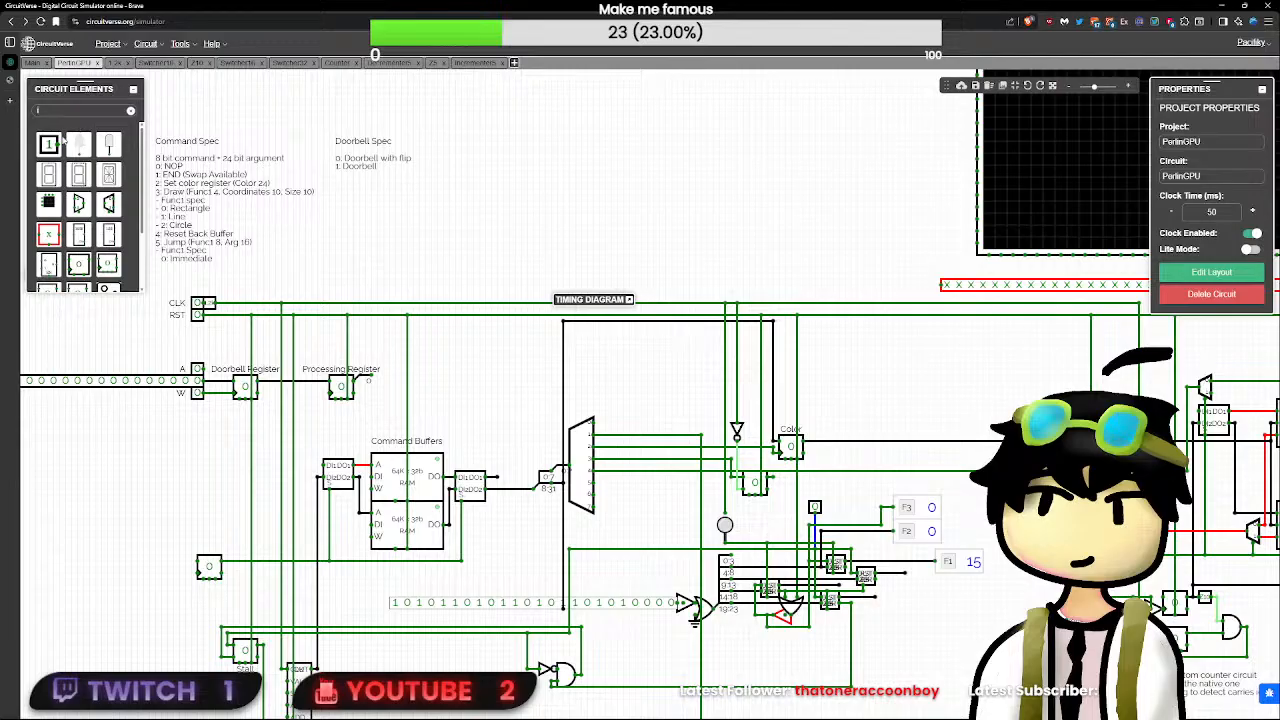
pyautogui.click(49, 145)
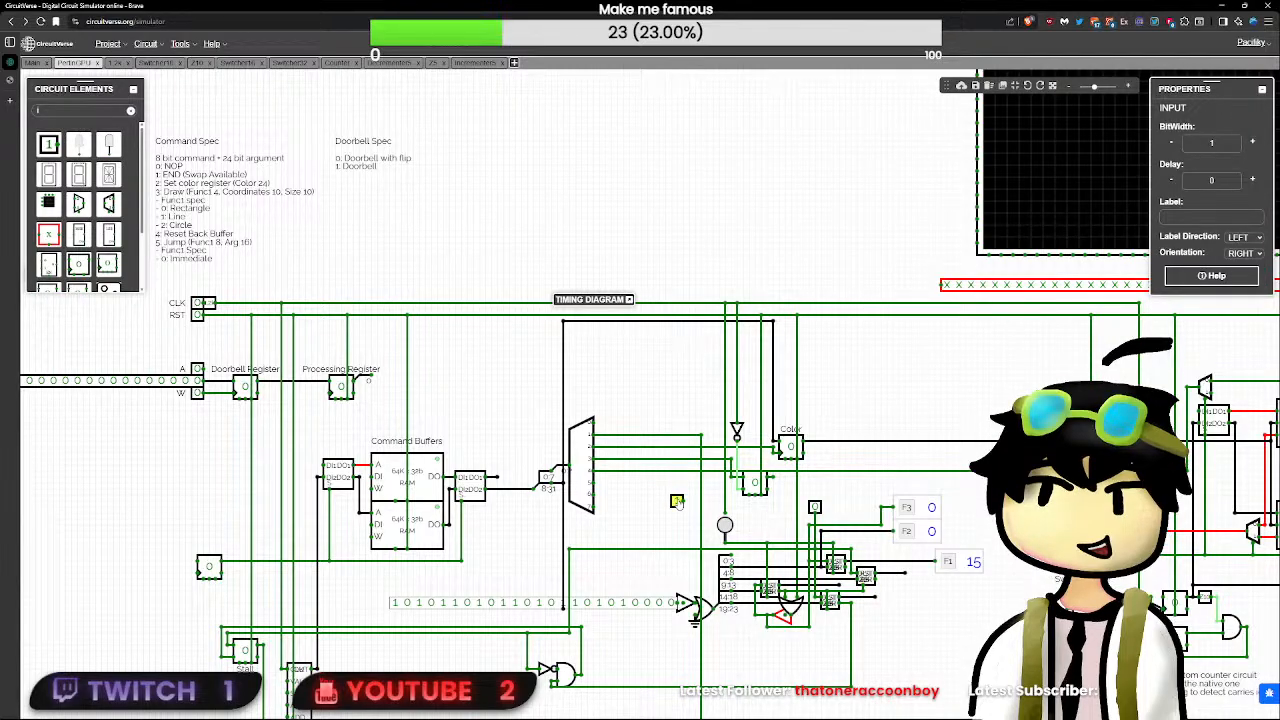
pyautogui.press('Delete')
pyautogui.moveTo(676, 498); pyautogui.dragTo(678, 459)
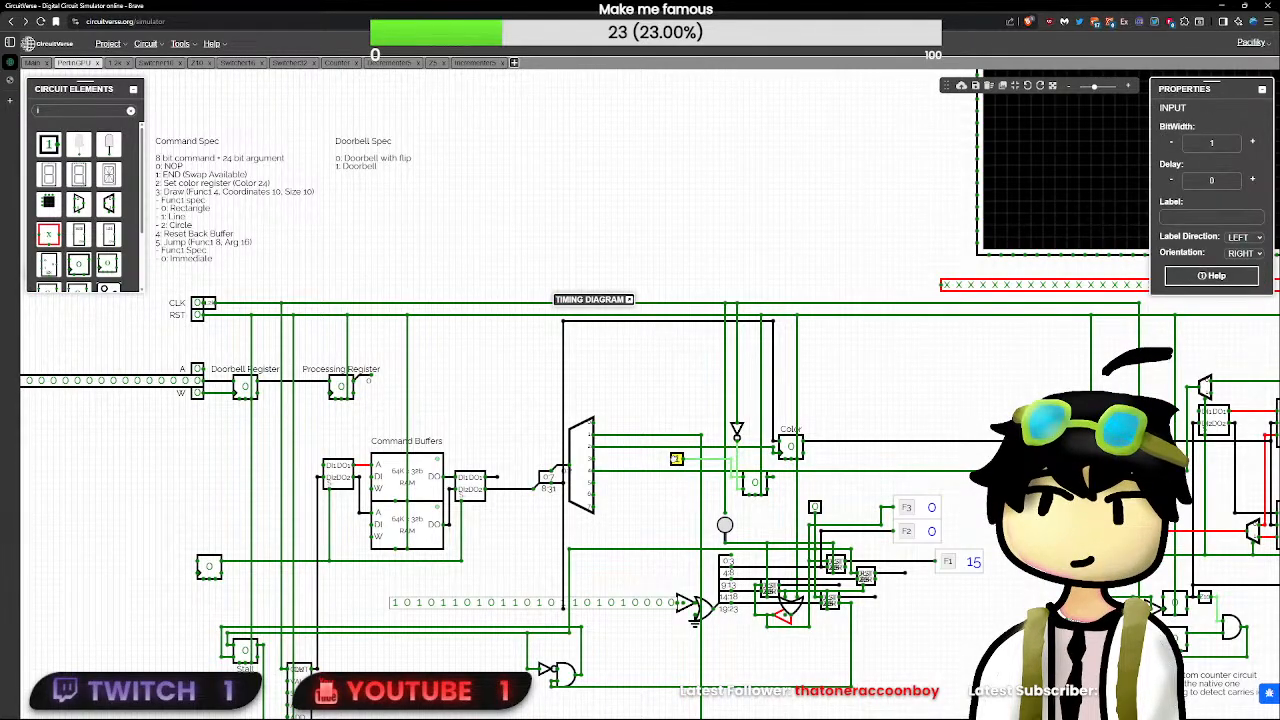
# - Wire the new input's line down to the tri-state buffer's enable input
pyautogui.click(688, 462)
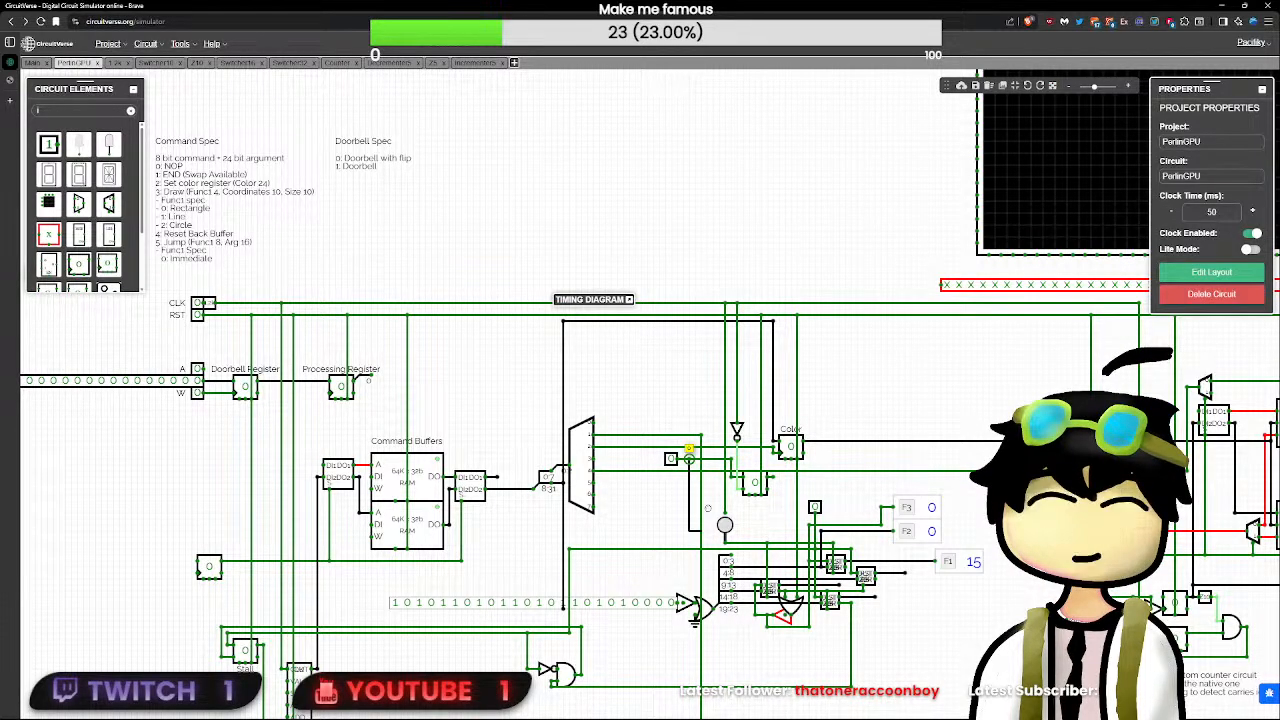
pyautogui.moveTo(684, 464); pyautogui.dragTo(668, 553)
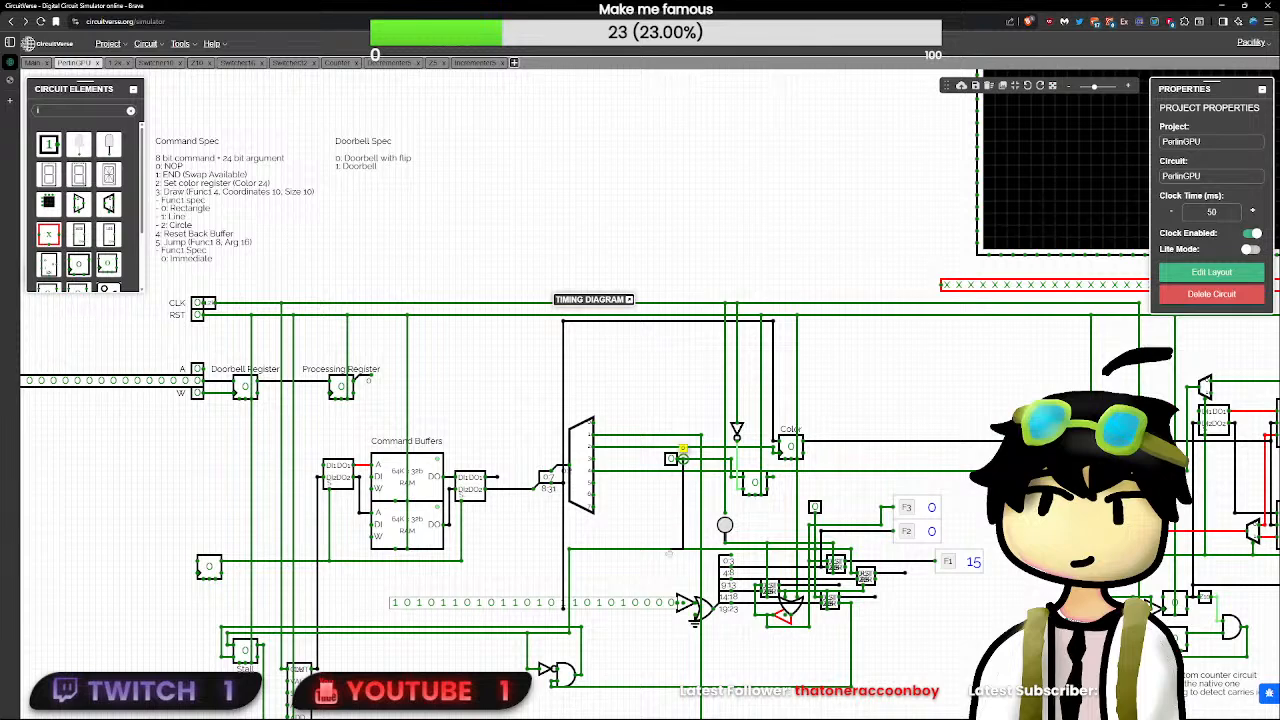
pyautogui.moveTo(681, 456); pyautogui.dragTo(683, 600)
# - Rewire the inverter's input from the clock line to the manual pulse button's output line, shifting the button slightly left
pyautogui.click(738, 411)
pyautogui.click(725, 525)
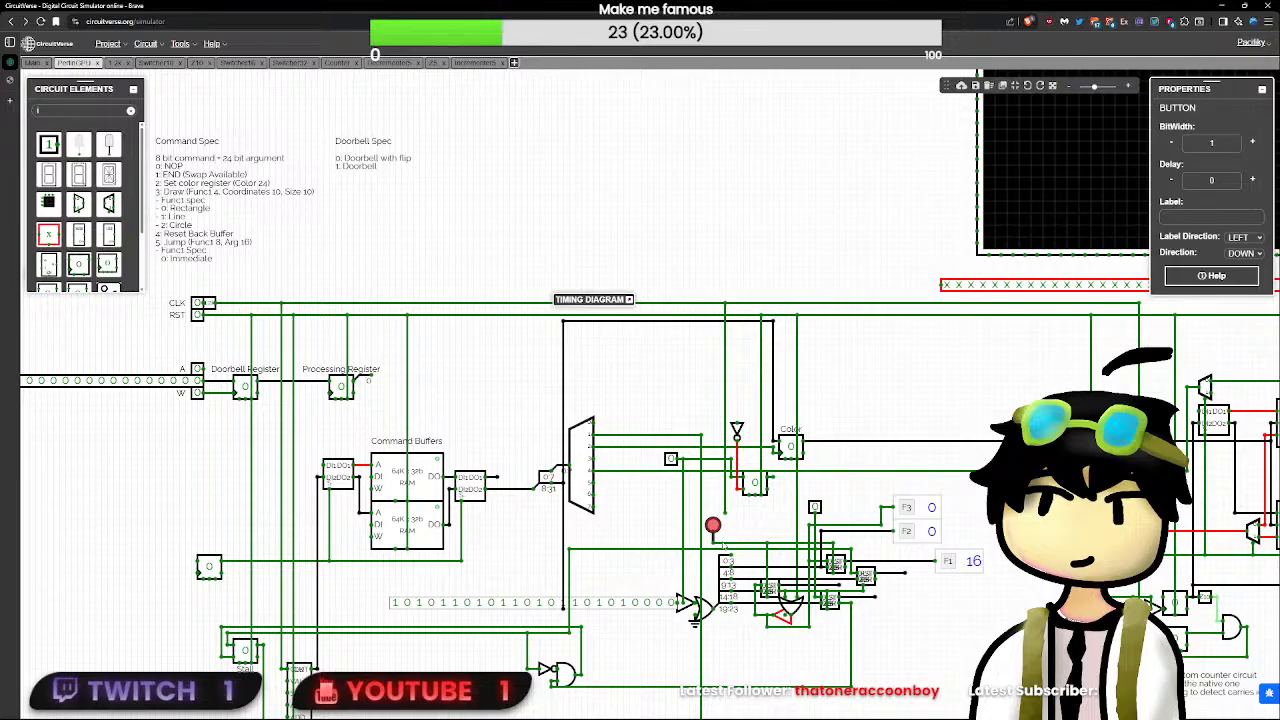
pyautogui.moveTo(712, 525); pyautogui.dragTo(694, 526)
pyautogui.click(718, 534)
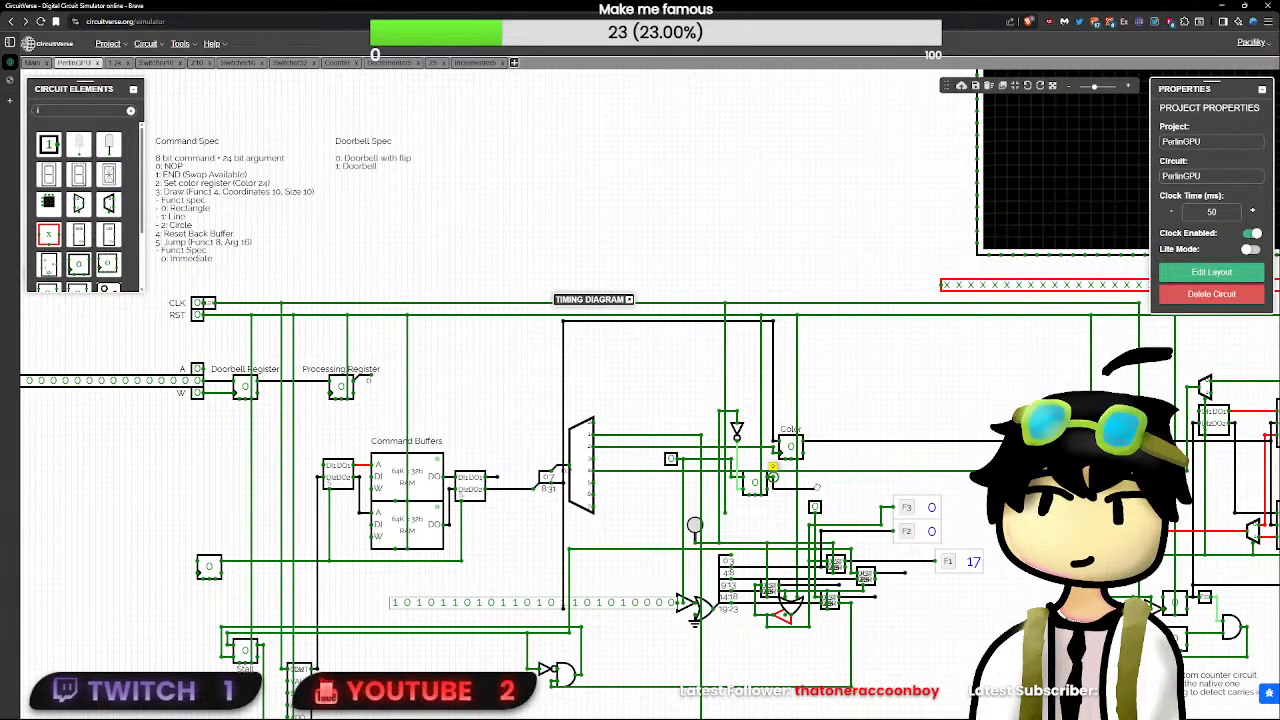
# - Replace the unlabelled test input above the decrementers with a wire from the flip-flop's output down to their control line
pyautogui.click(815, 507)
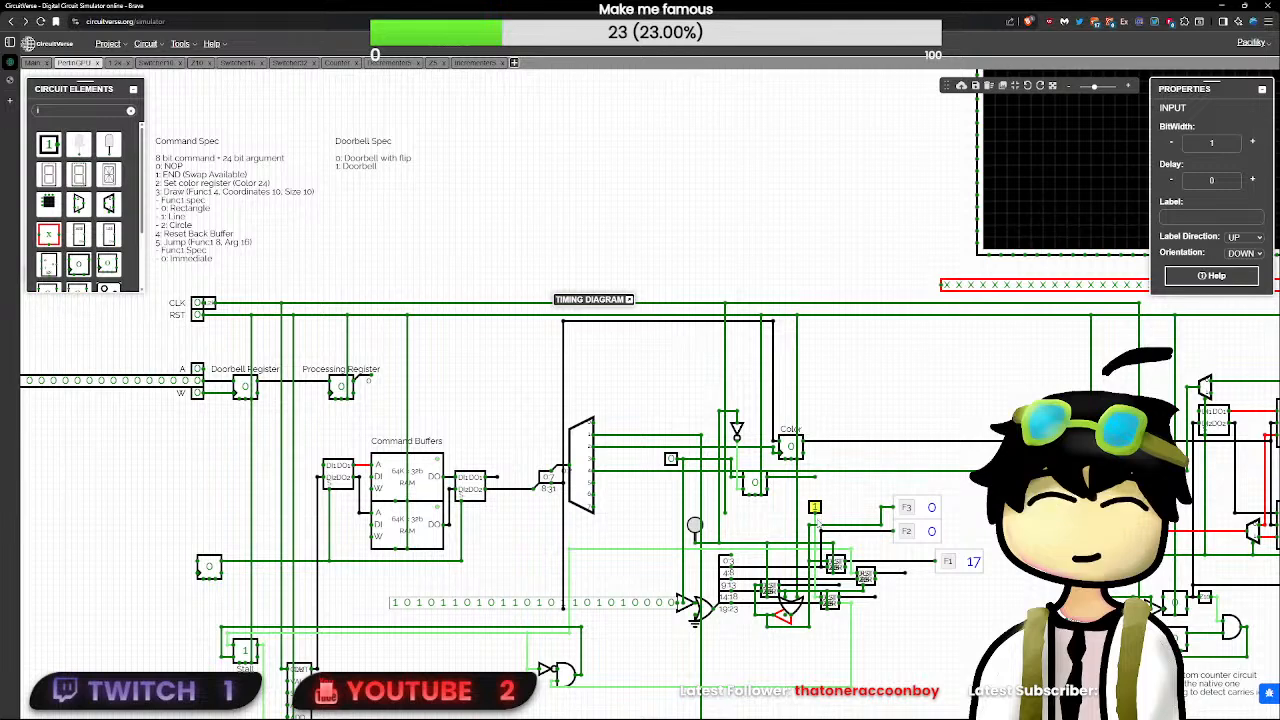
pyautogui.click(817, 517)
pyautogui.click(817, 510)
pyautogui.click(816, 522)
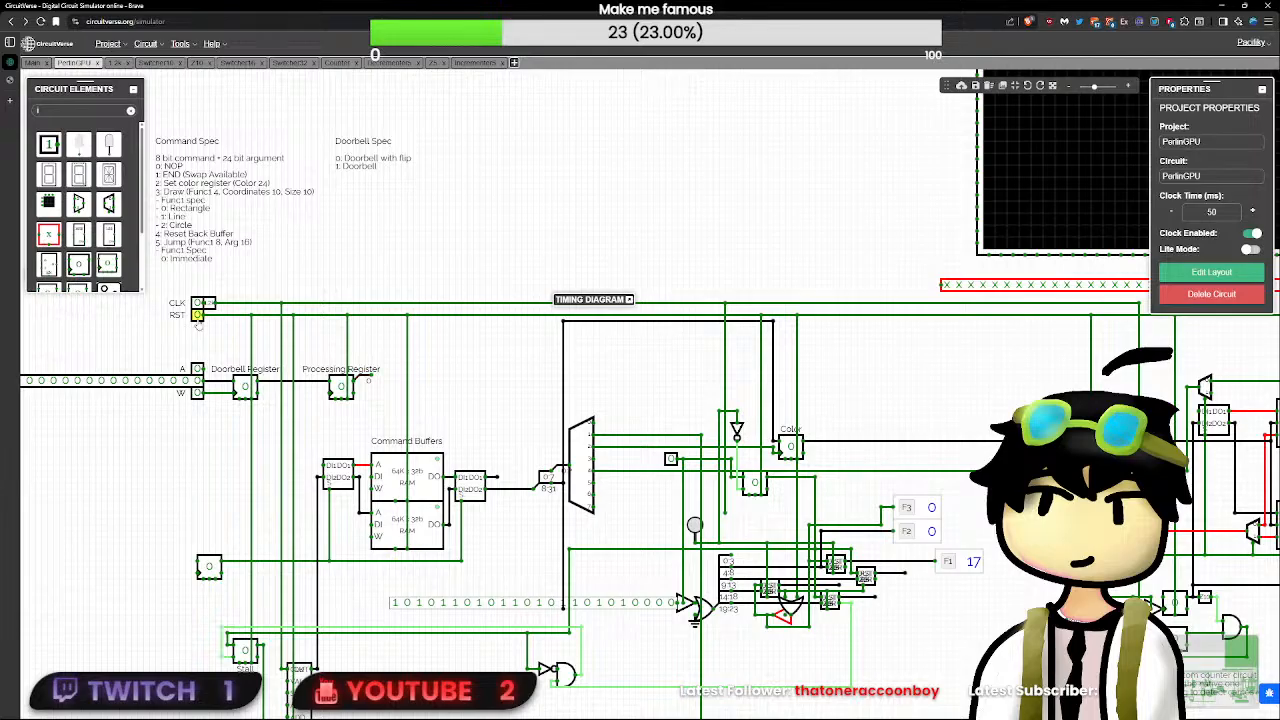
# - Cycle RST and set the test input beside the demultiplexer's output 3 to 1
pyautogui.click(198, 316)
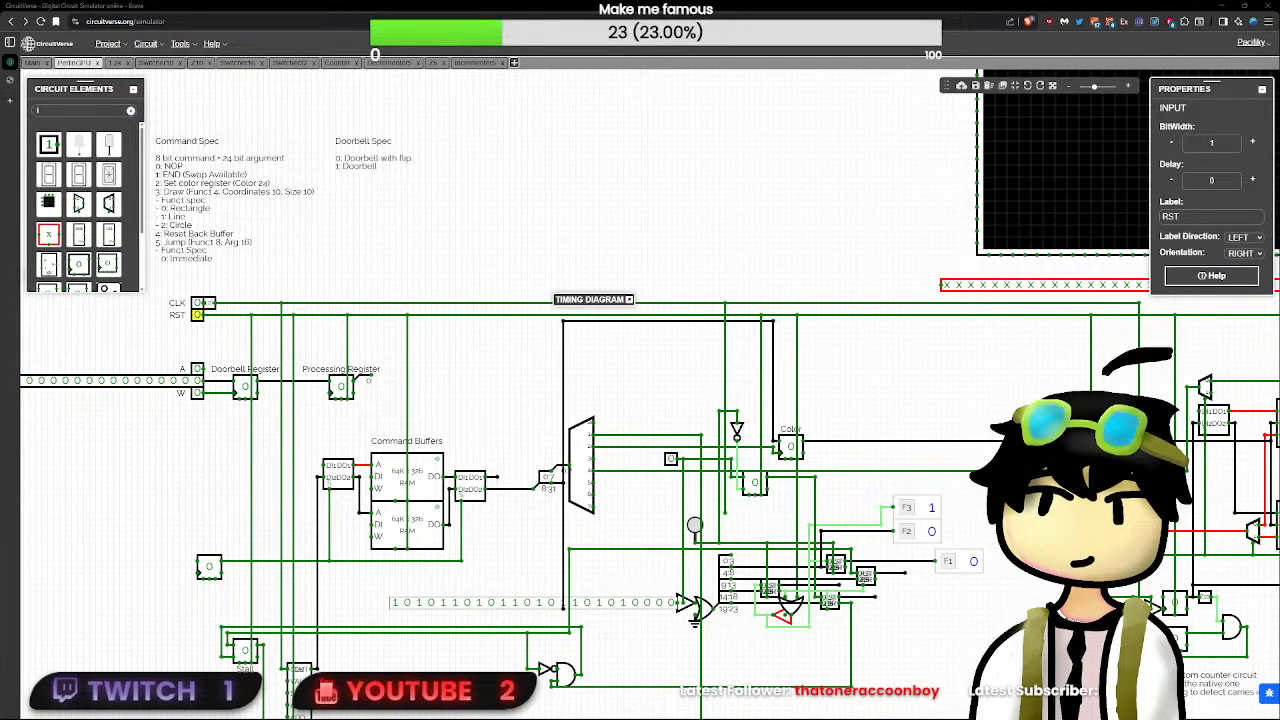
pyautogui.click(203, 312)
pyautogui.click(197, 315)
pyautogui.click(197, 315)
pyautogui.click(670, 459)
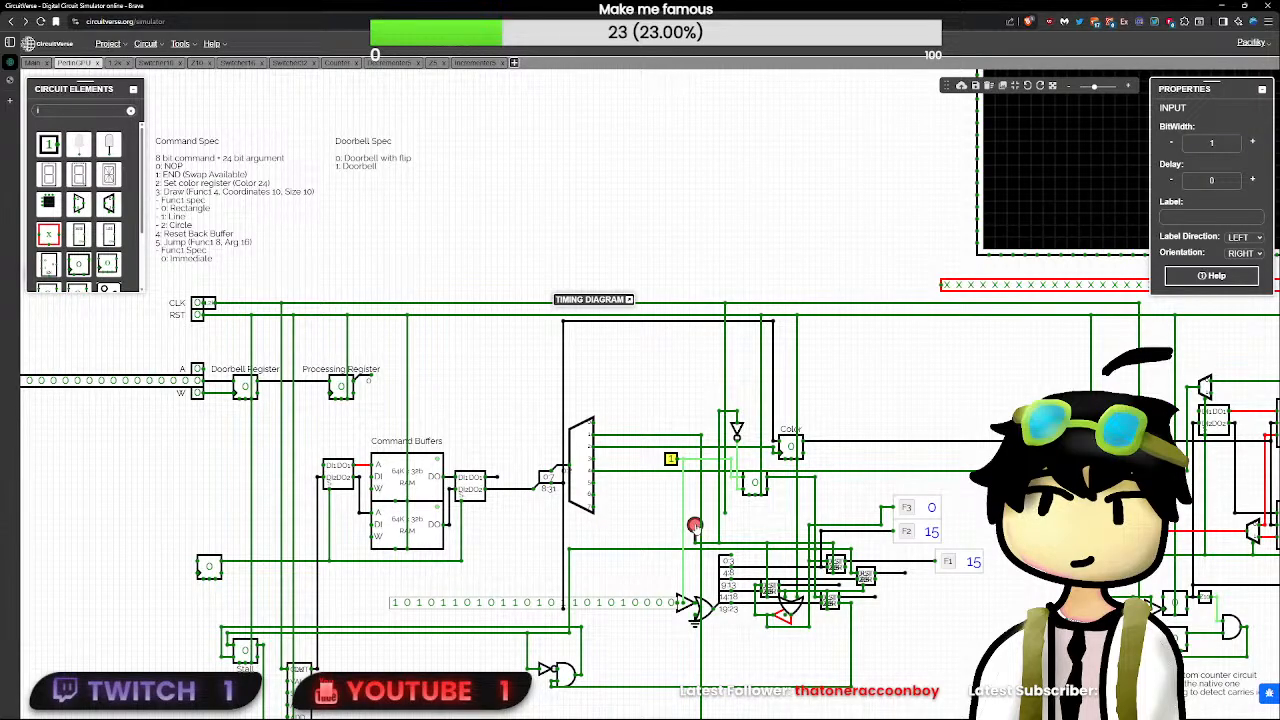
# - Examine the values on the output nodes of the decrementer subcircuits
pyautogui.click(905, 570)
pyautogui.click(875, 598)
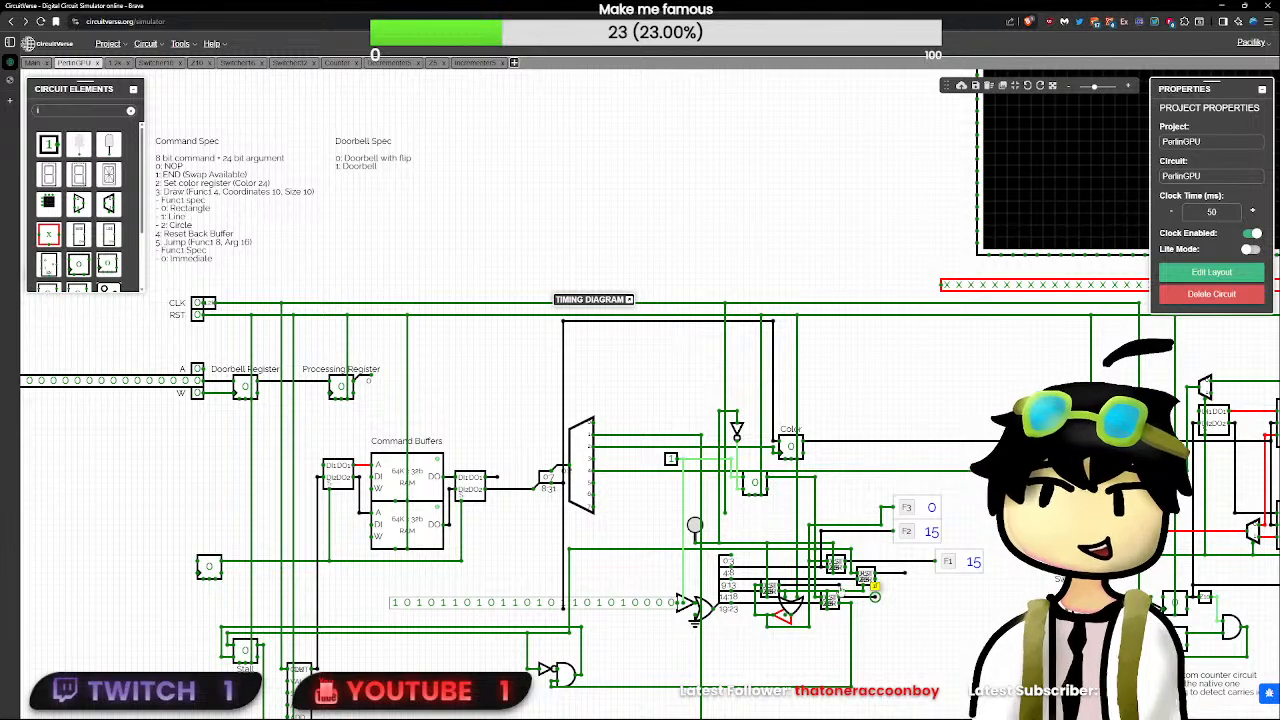
pyautogui.click(838, 586)
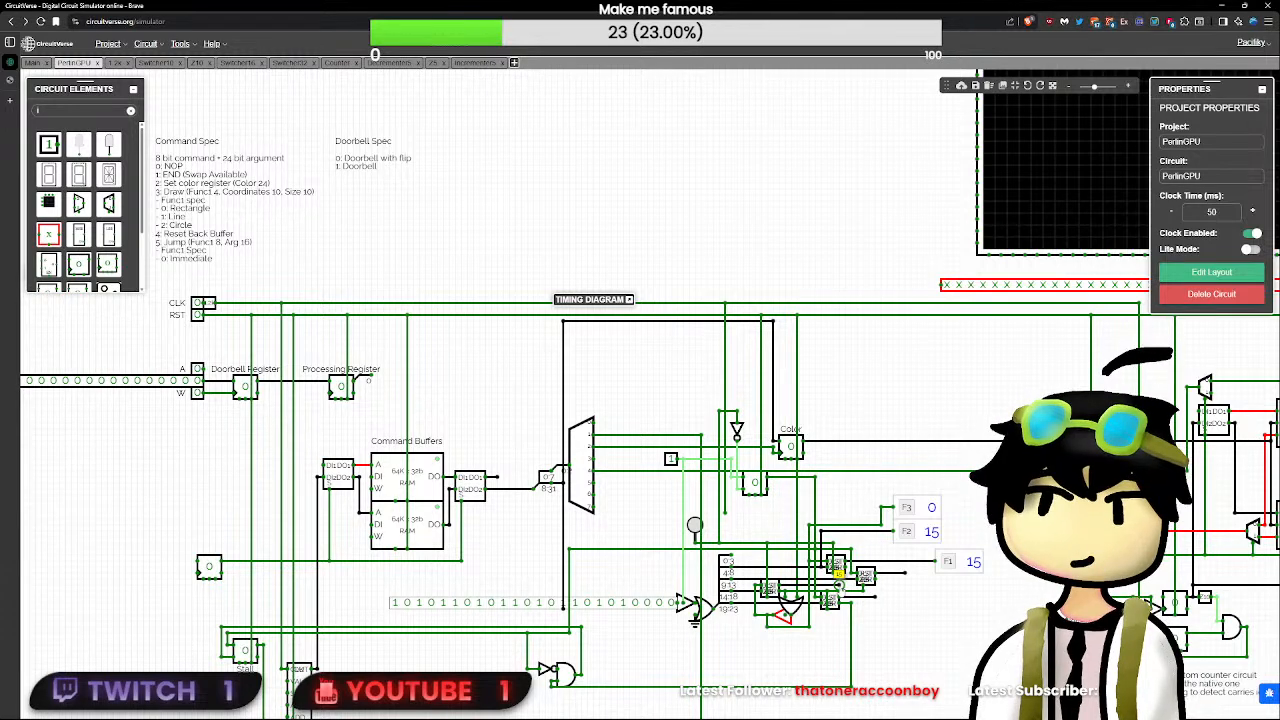
pyautogui.click(872, 532)
pyautogui.click(904, 574)
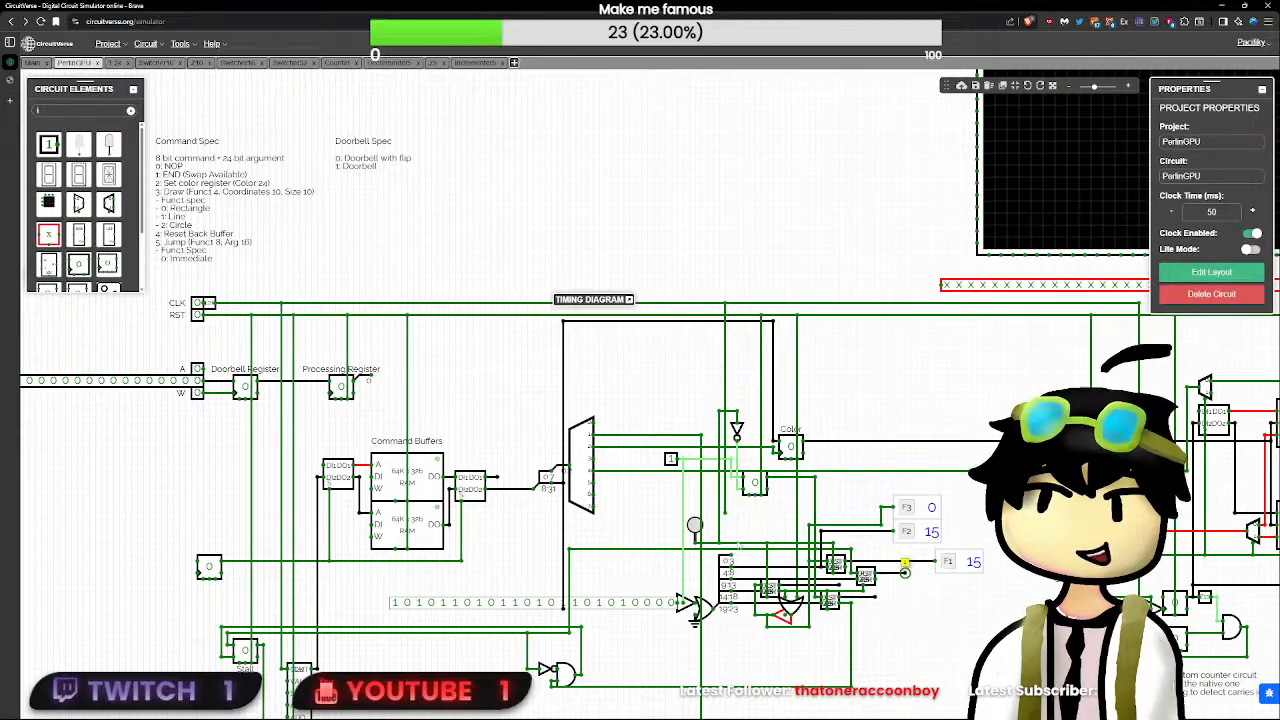
# - Send pulses with the manual button, then set the test input beside the demultiplexer to 0 and cycle RST
pyautogui.click(695, 527)
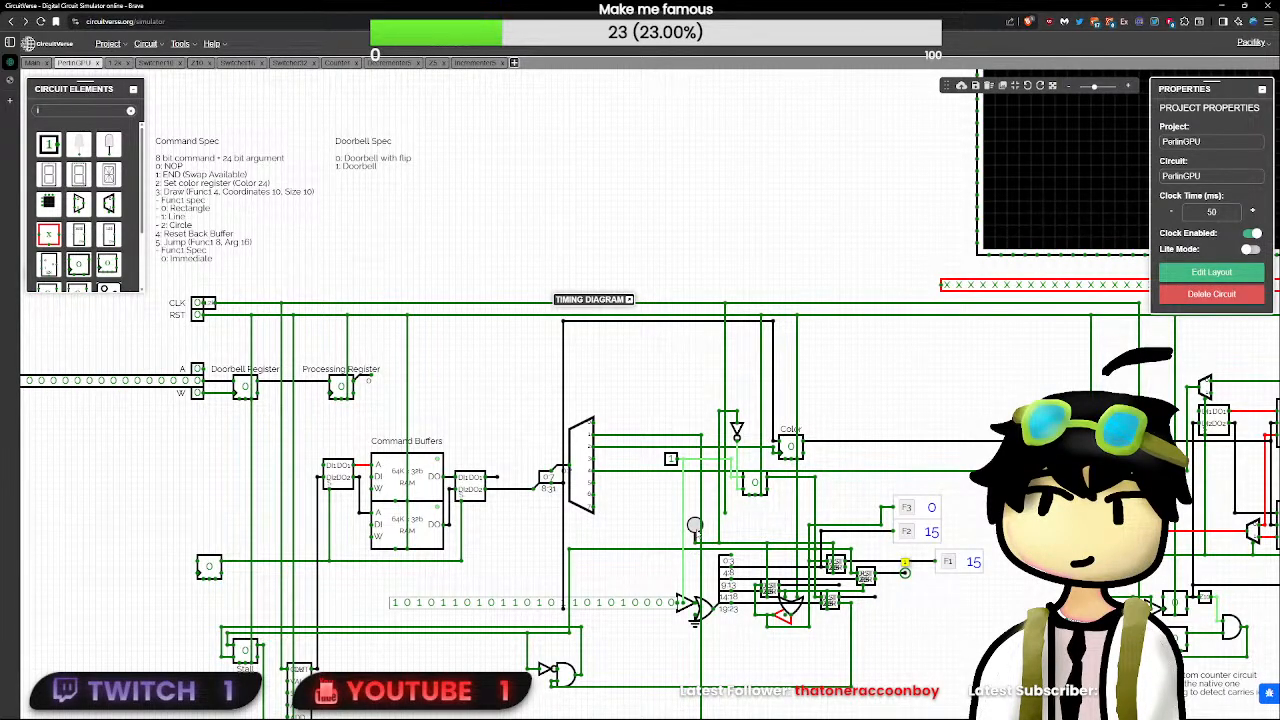
pyautogui.click(695, 528)
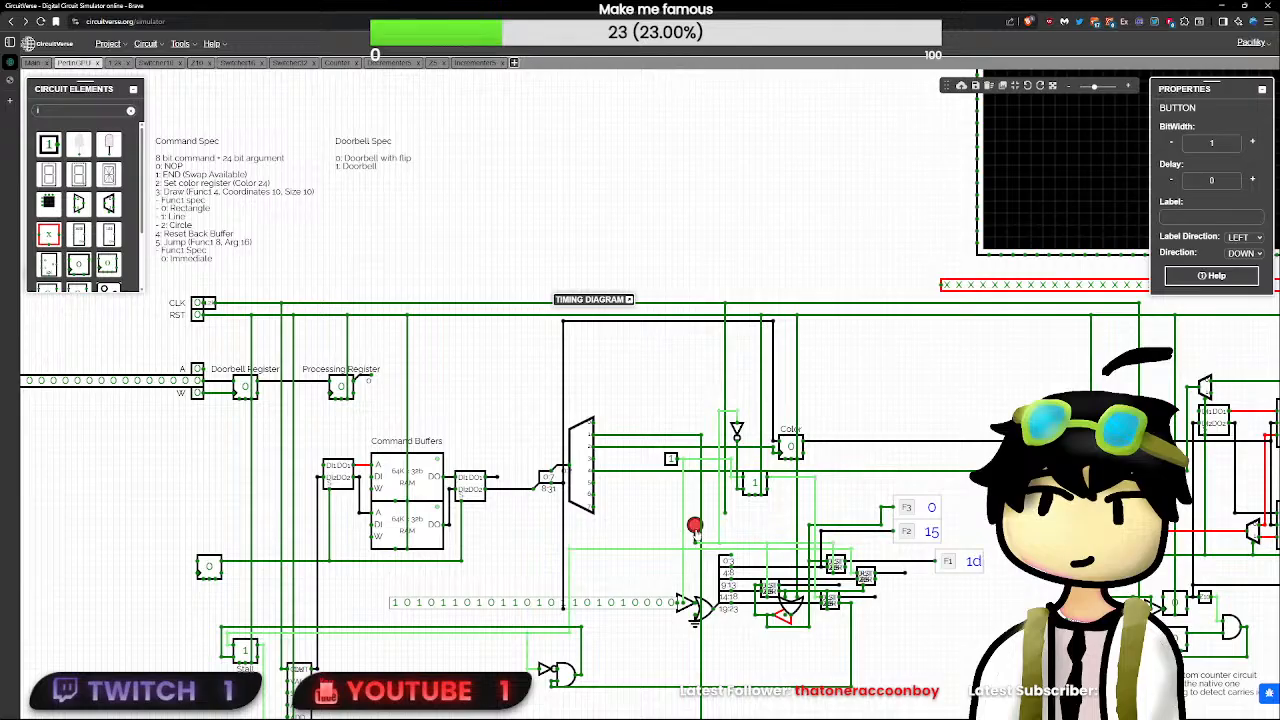
pyautogui.click(672, 460)
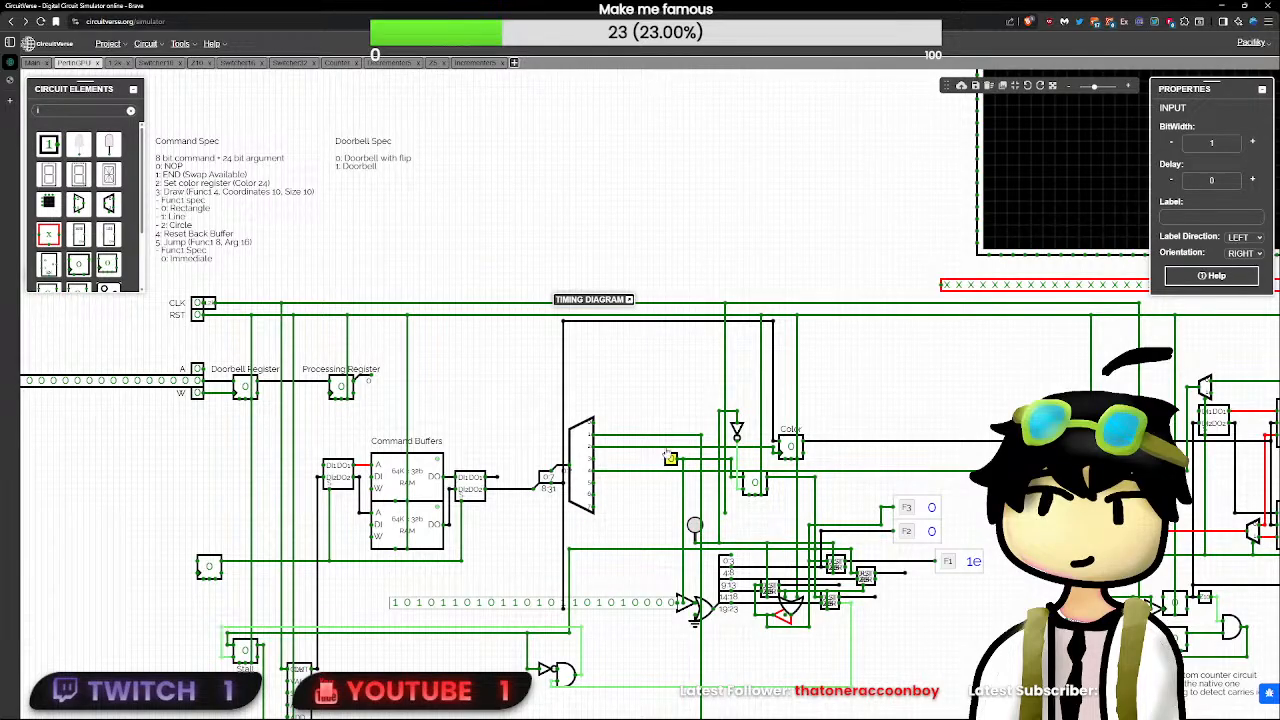
pyautogui.click(191, 314)
pyautogui.click(197, 314)
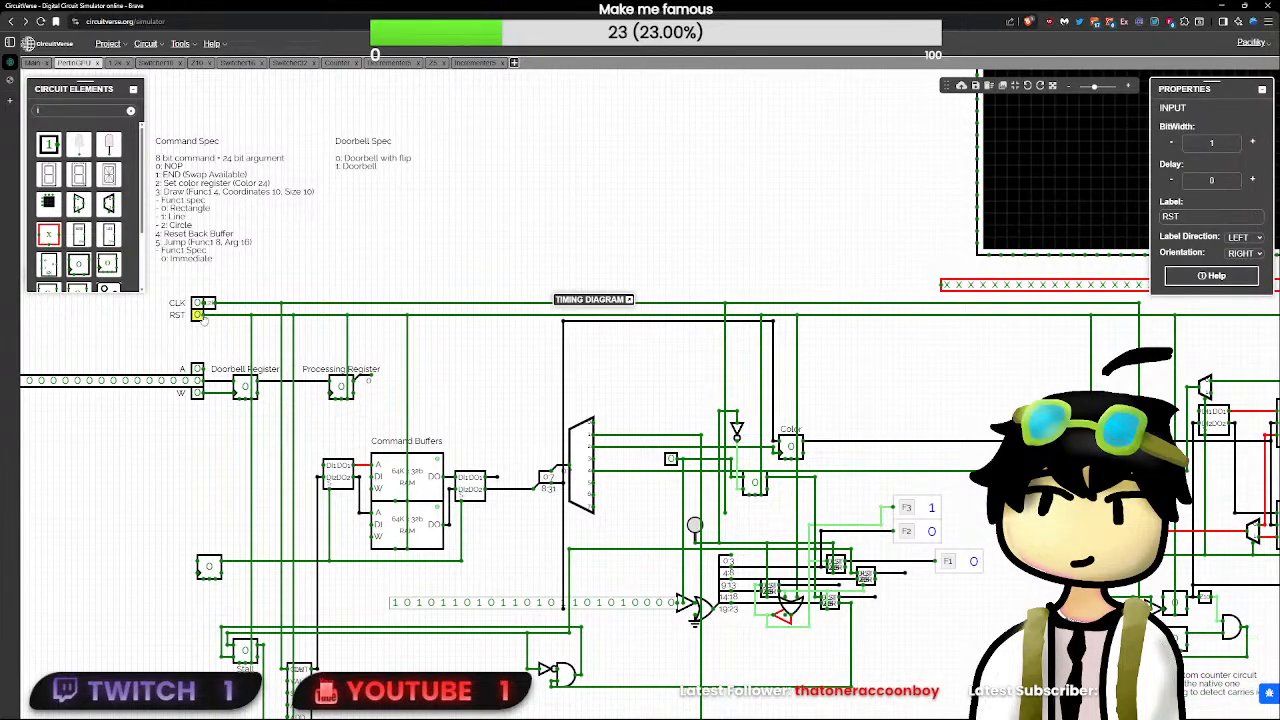
# - Replace the manual pulse button with a new 1-bit input wired to the same decrementer clock line
pyautogui.click(694, 526)
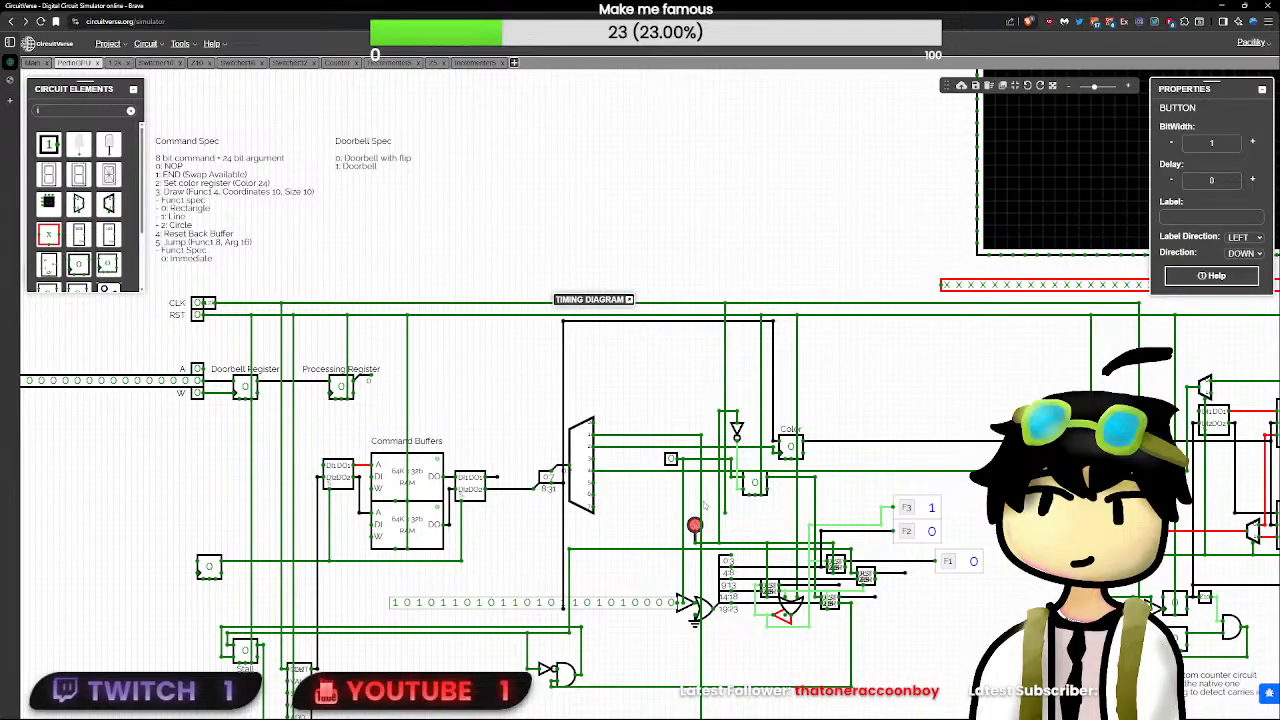
pyautogui.click(49, 146)
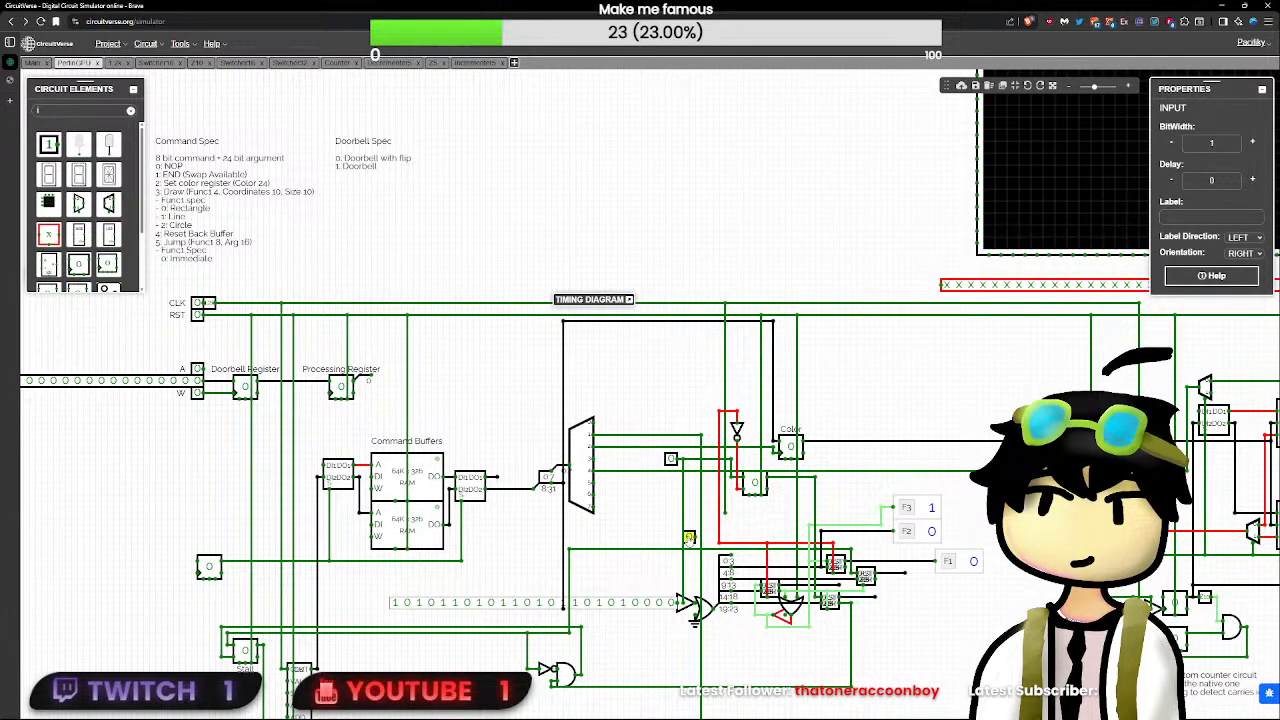
pyautogui.click(691, 543)
pyautogui.moveTo(721, 542); pyautogui.dragTo(725, 543)
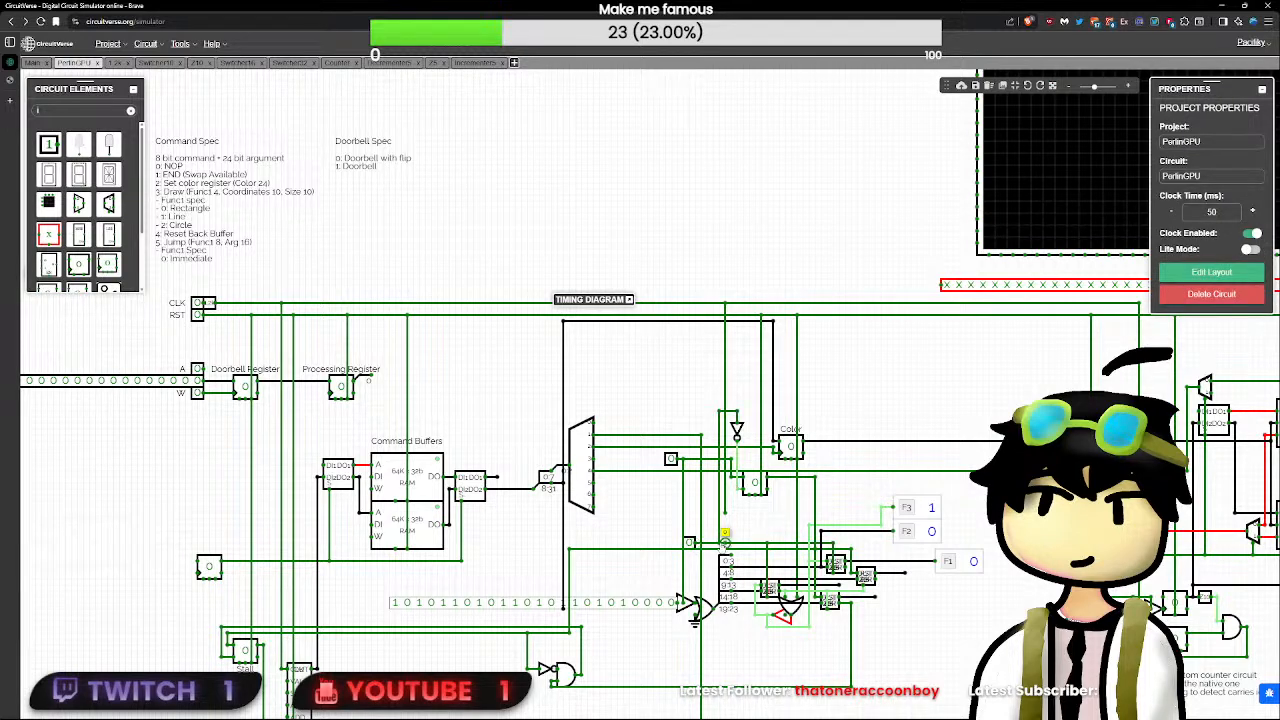
# - Set the demultiplexer-side test input to 1 and pulse the new clock input, checking the decrementer output nodes
pyautogui.click(689, 546)
pyautogui.click(670, 463)
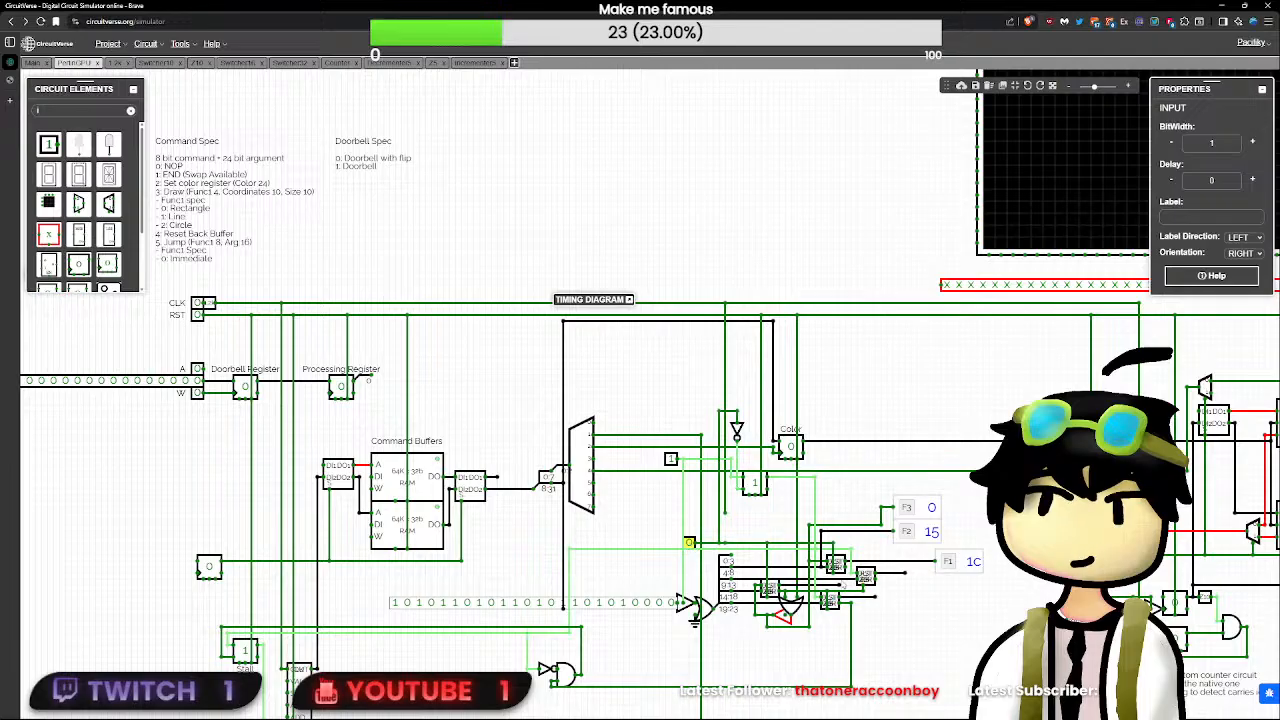
pyautogui.click(836, 584)
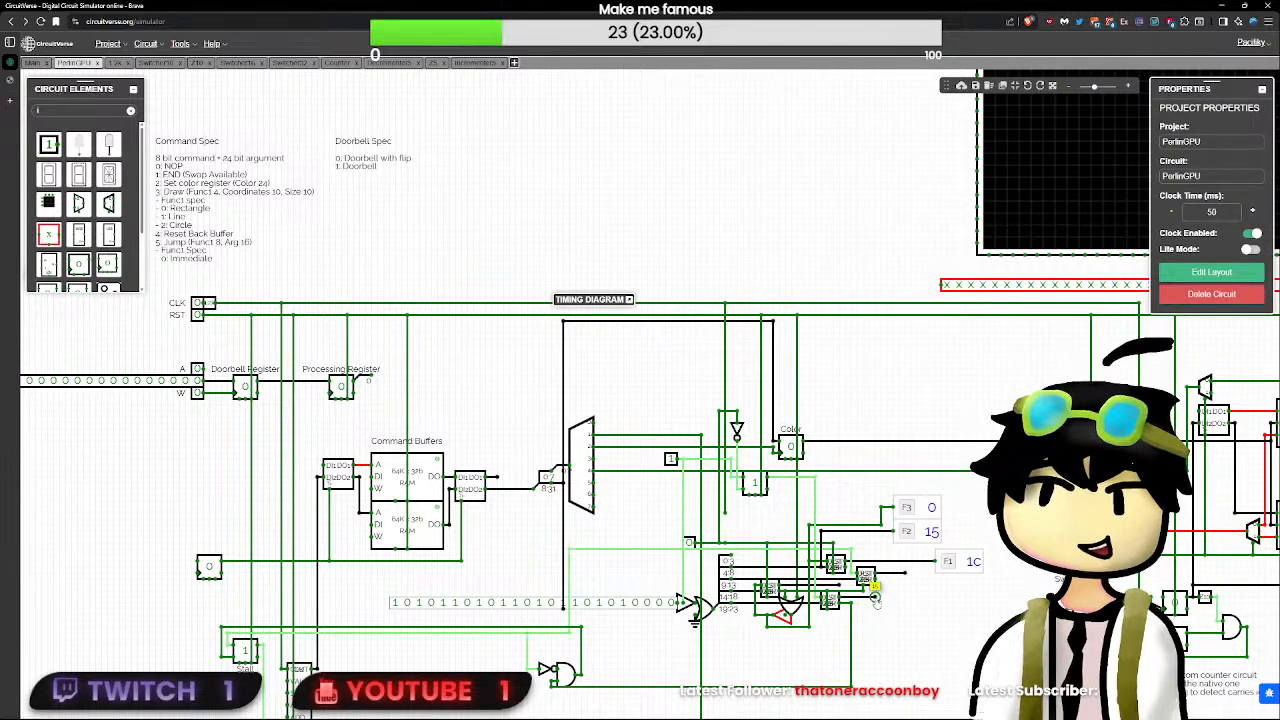
pyautogui.click(691, 543)
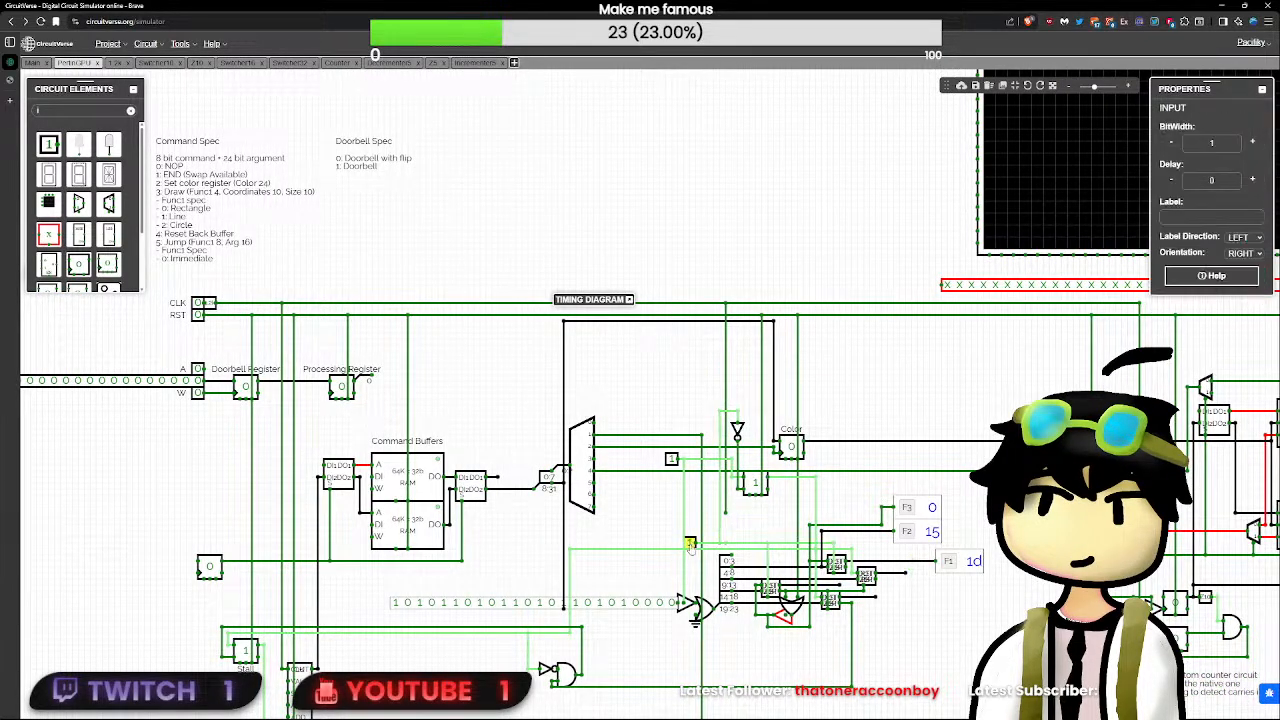
pyautogui.click(691, 543)
pyautogui.click(838, 584)
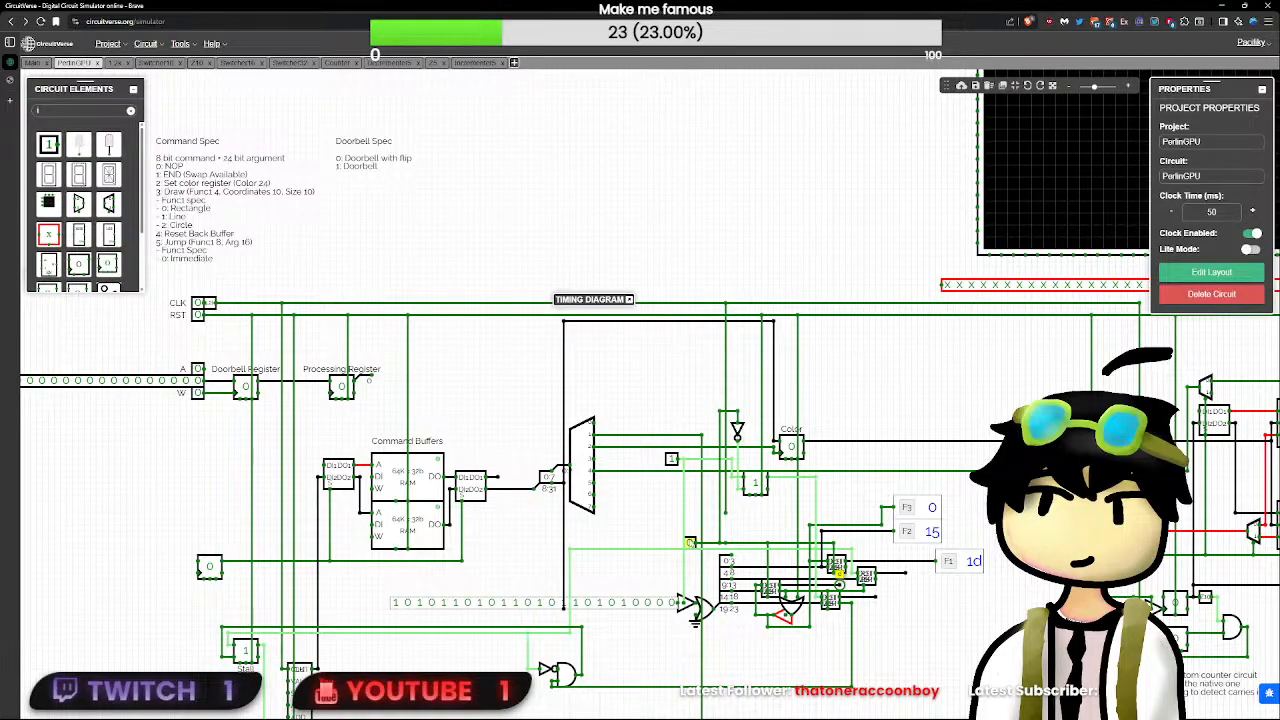
# - Toggle the decrementers' clock input repeatedly to keep counting, checking the values on their output nodes
pyautogui.click(691, 543)
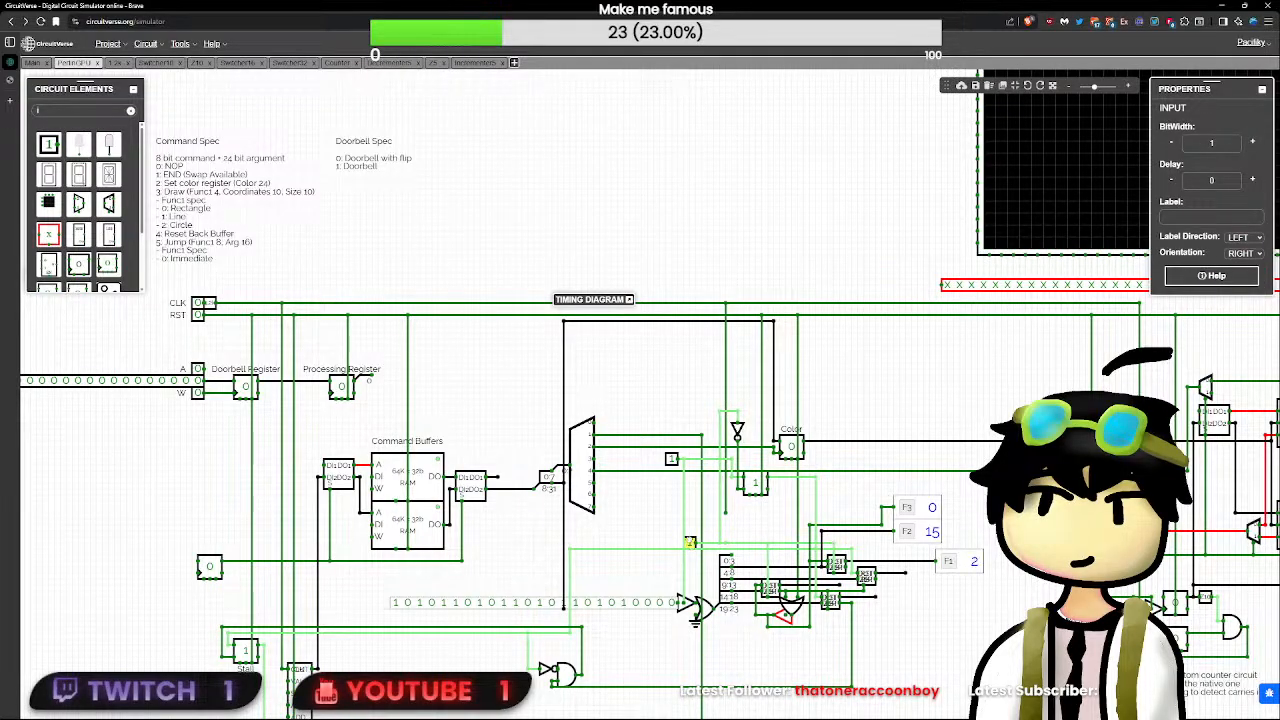
pyautogui.click(690, 543)
pyautogui.click(690, 543)
pyautogui.click(690, 543)
pyautogui.doubleClick(690, 543)
pyautogui.click(690, 543)
pyautogui.click(690, 543)
pyautogui.click(690, 543)
pyautogui.click(690, 543)
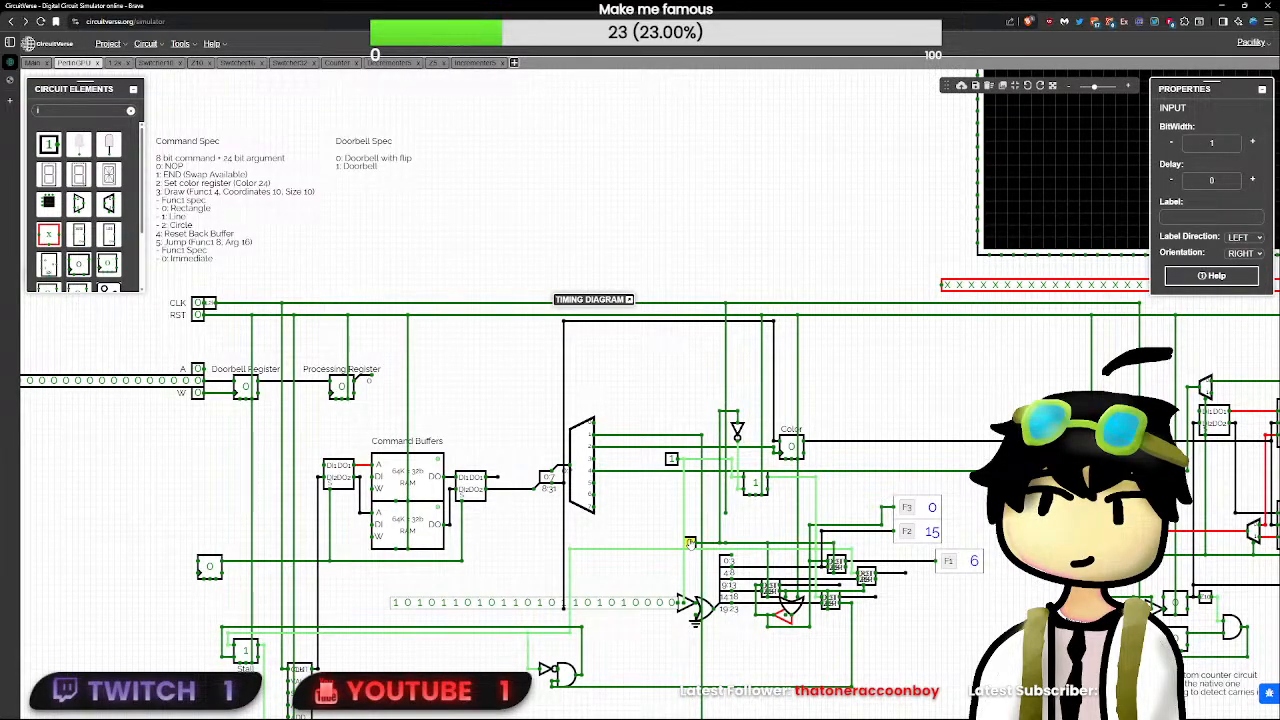
pyautogui.click(690, 543)
pyautogui.click(690, 543)
pyautogui.click(690, 543)
pyautogui.click(840, 586)
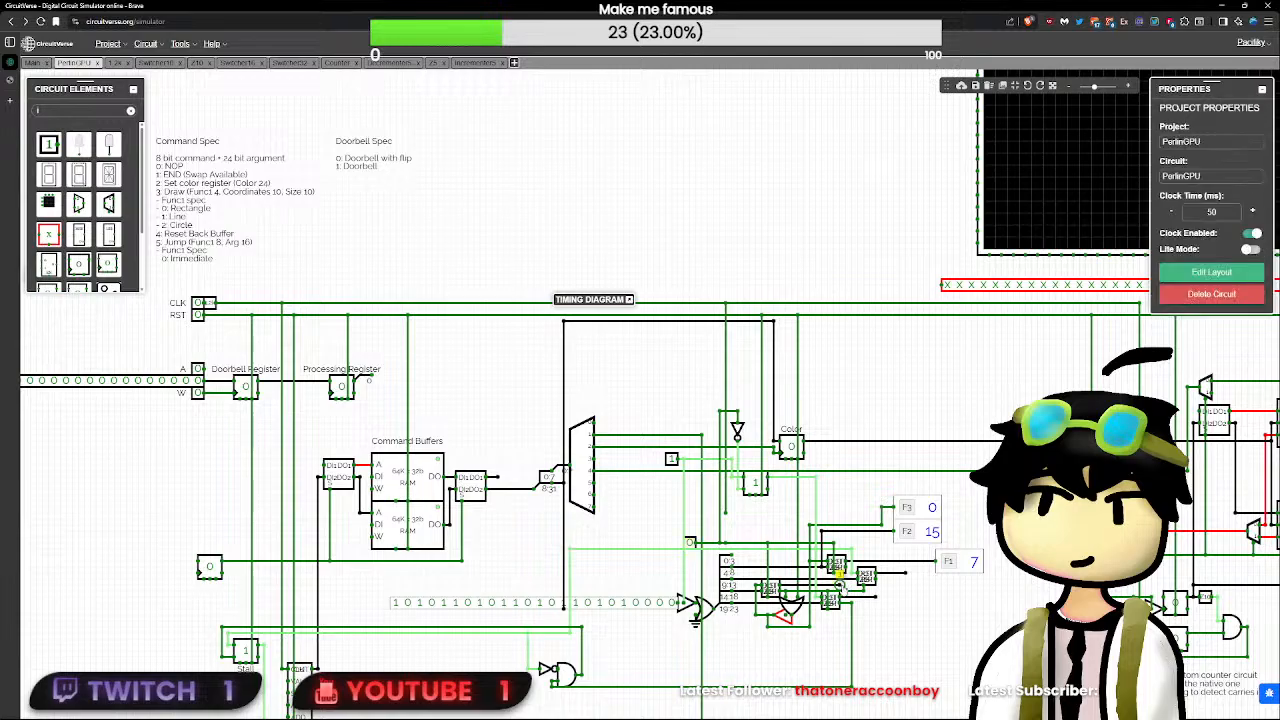
pyautogui.doubleClick(690, 544)
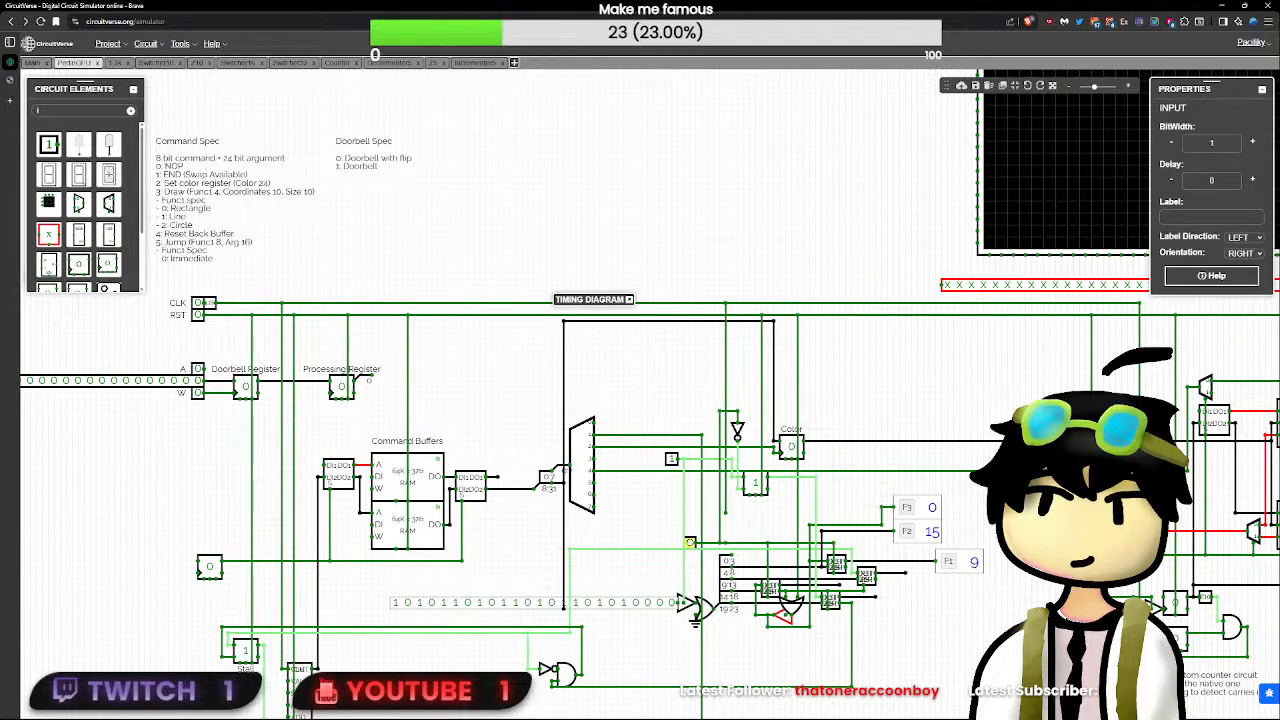
pyautogui.click(690, 544)
pyautogui.click(690, 544)
pyautogui.click(906, 572)
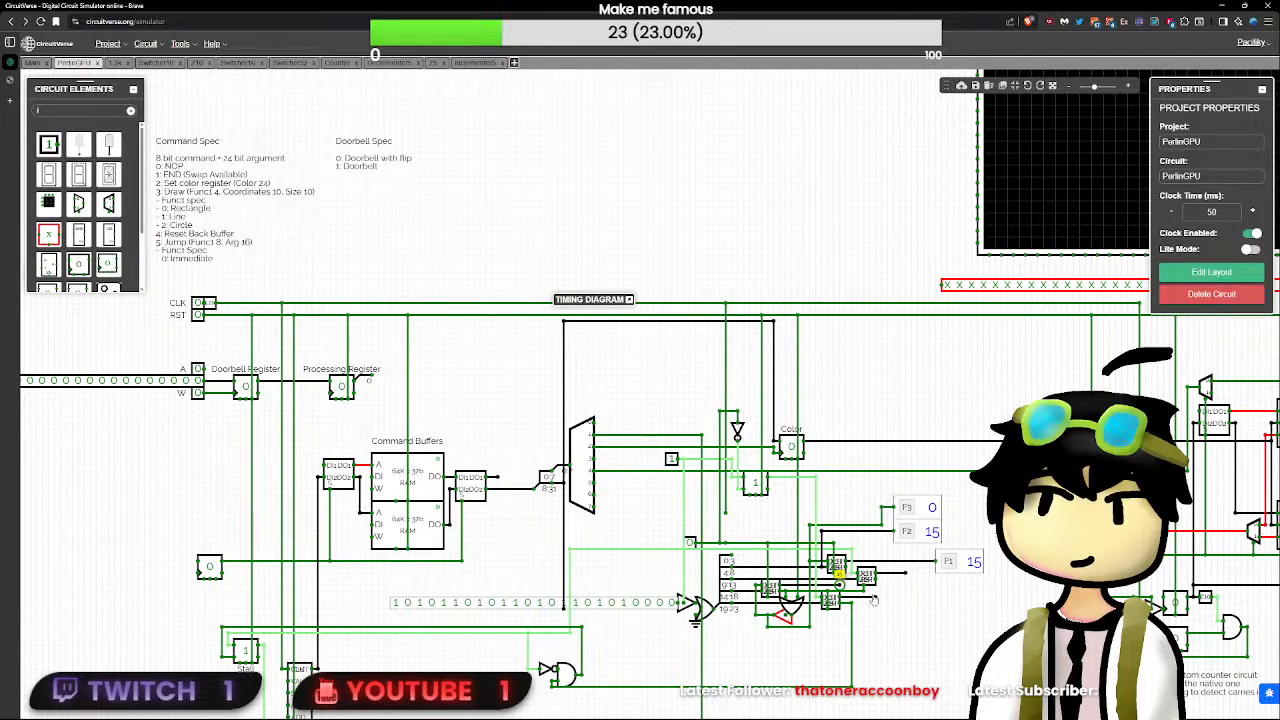
# - Examine the feedback buffer and the pin values of the lowest decrementer subcircuit beside the OR gate
pyautogui.scroll(5, 873, 600)
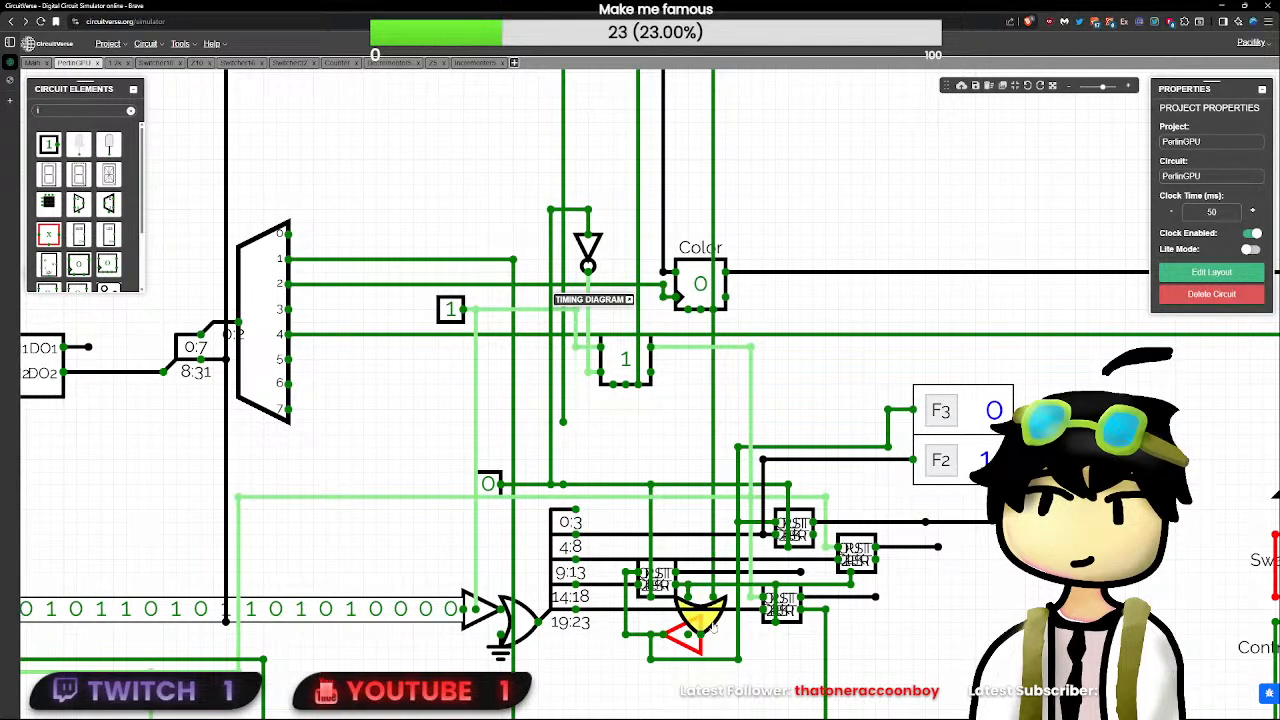
pyautogui.click(688, 642)
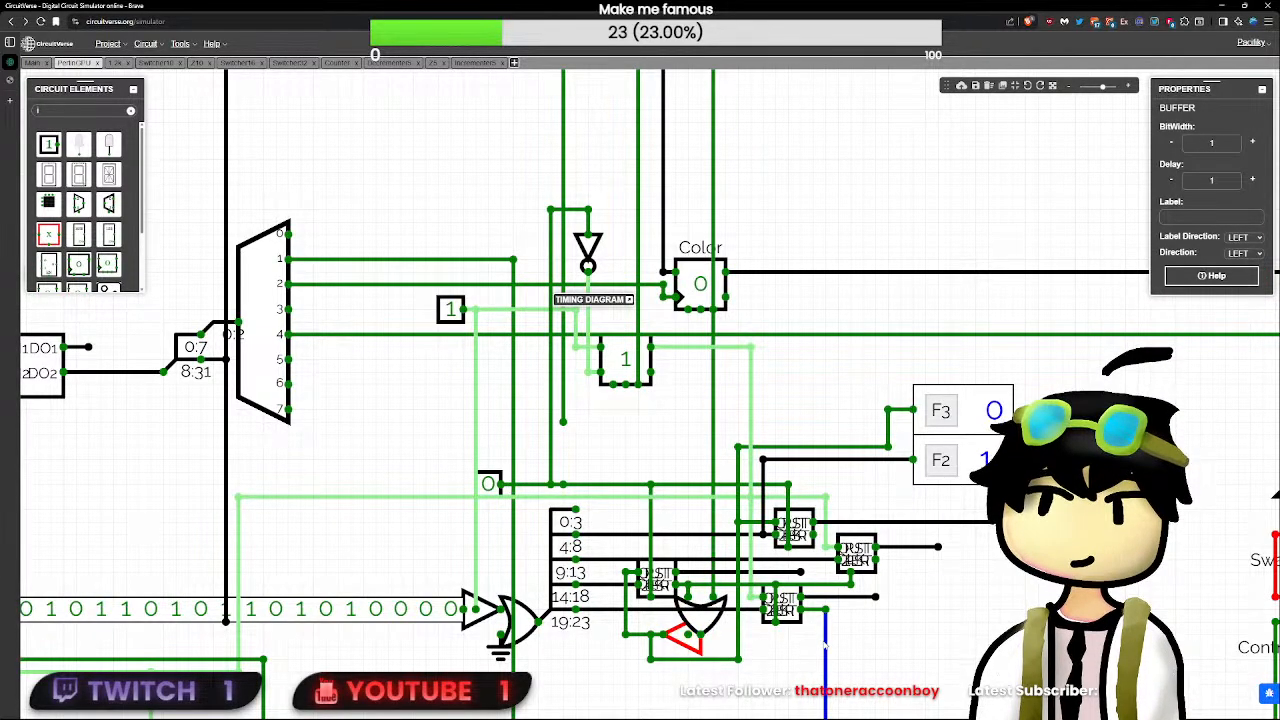
pyautogui.click(789, 616)
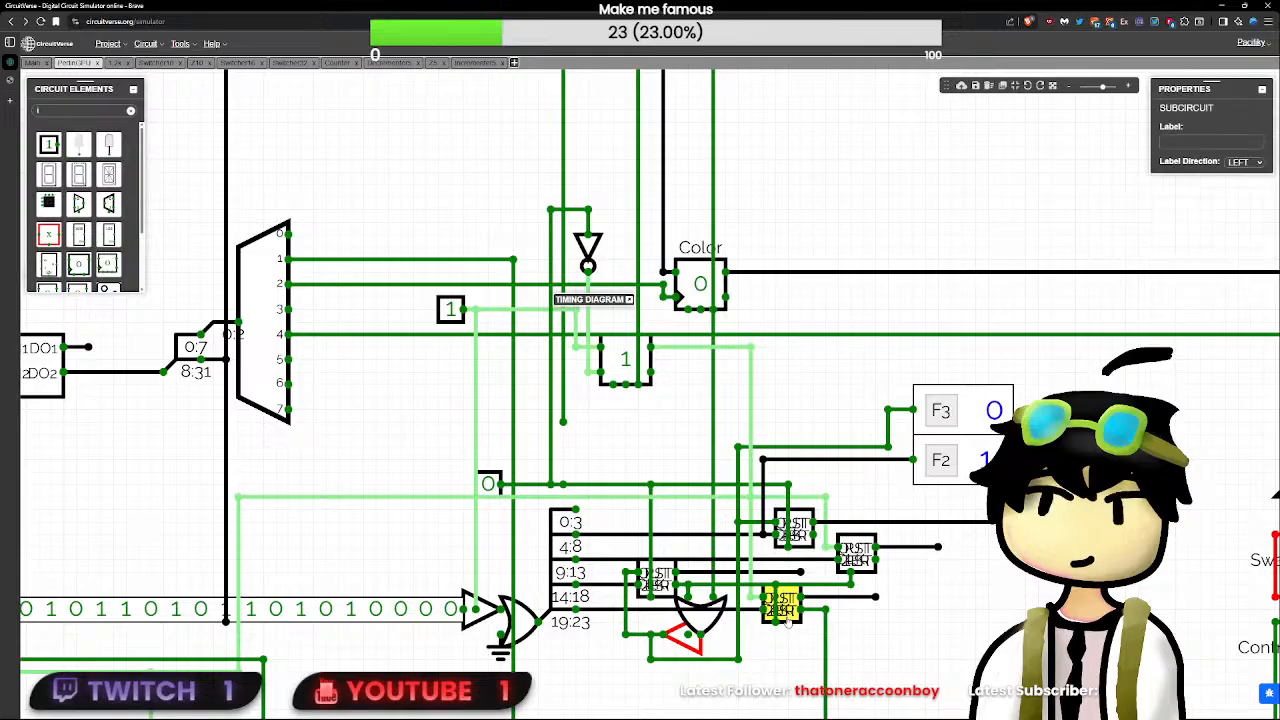
pyautogui.click(776, 622)
pyautogui.click(776, 585)
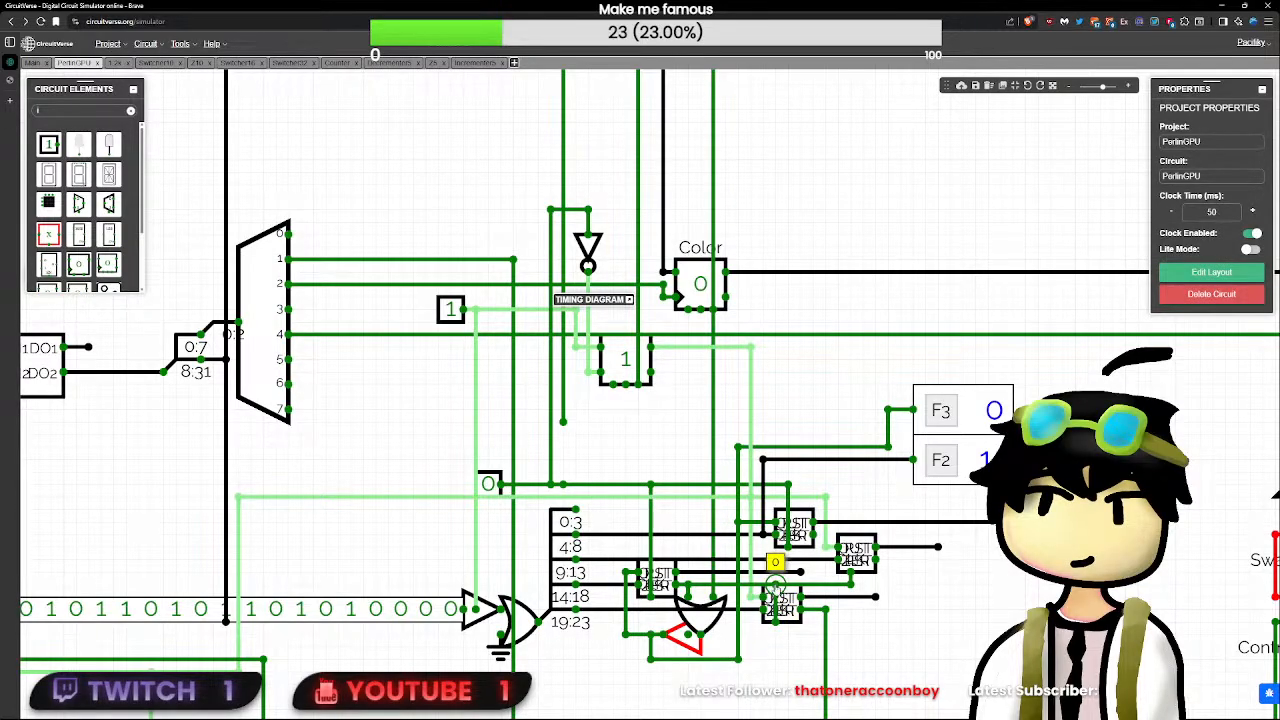
# - Toggle the decrementers' clock test input several more times, leaving it at 0
pyautogui.click(489, 484)
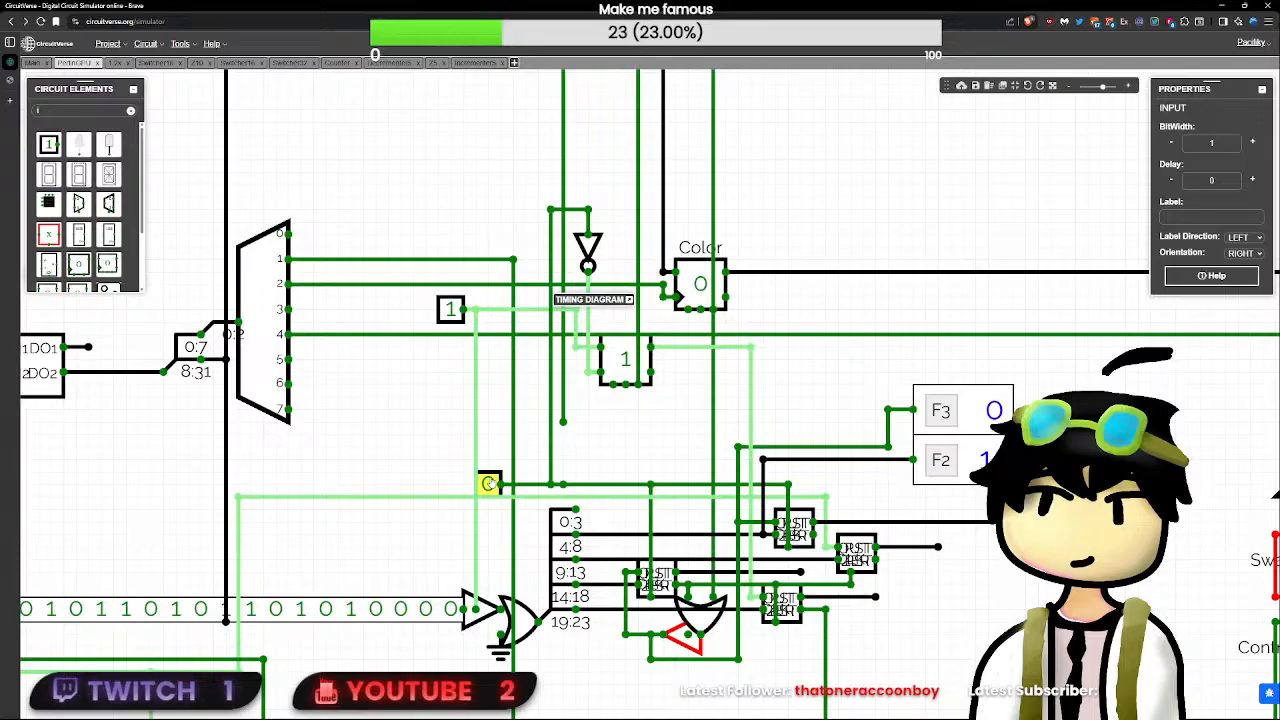
pyautogui.click(491, 484)
pyautogui.click(491, 484)
pyautogui.click(491, 484)
pyautogui.click(491, 484)
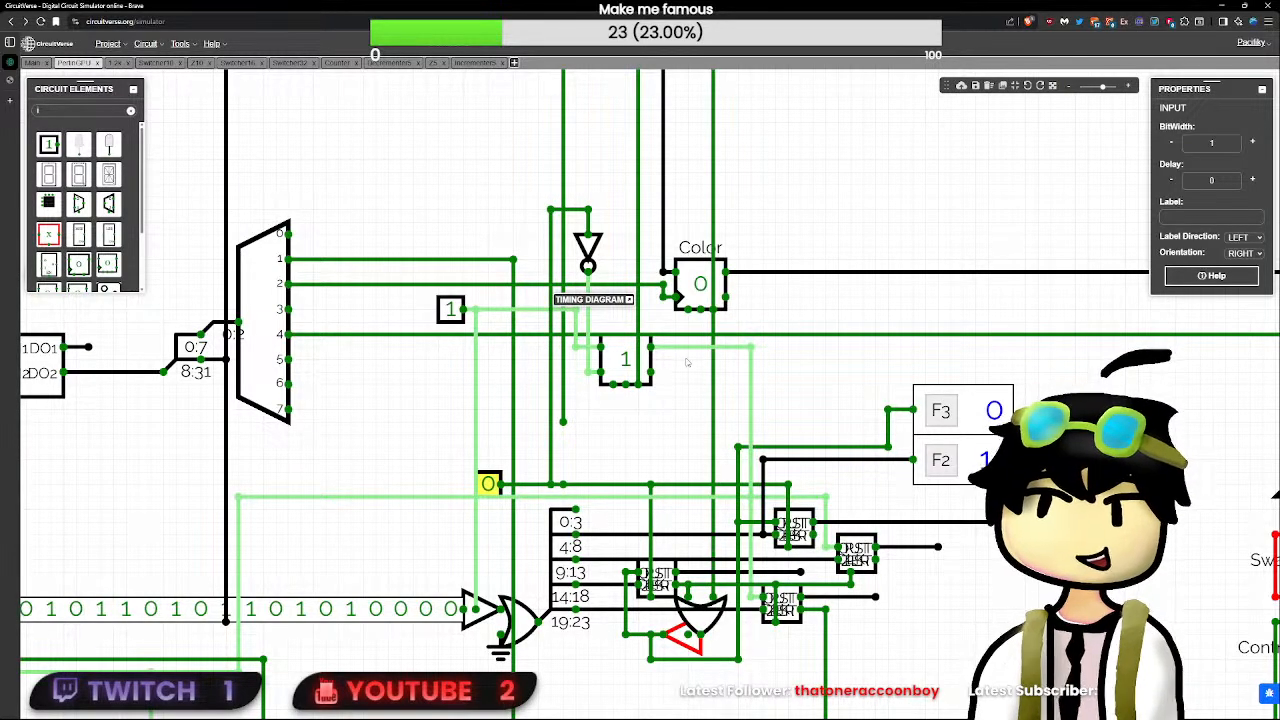
pyautogui.scroll(-2, 491, 484)
pyautogui.scroll(-3, 491, 484)
pyautogui.scroll(4, 491, 484)
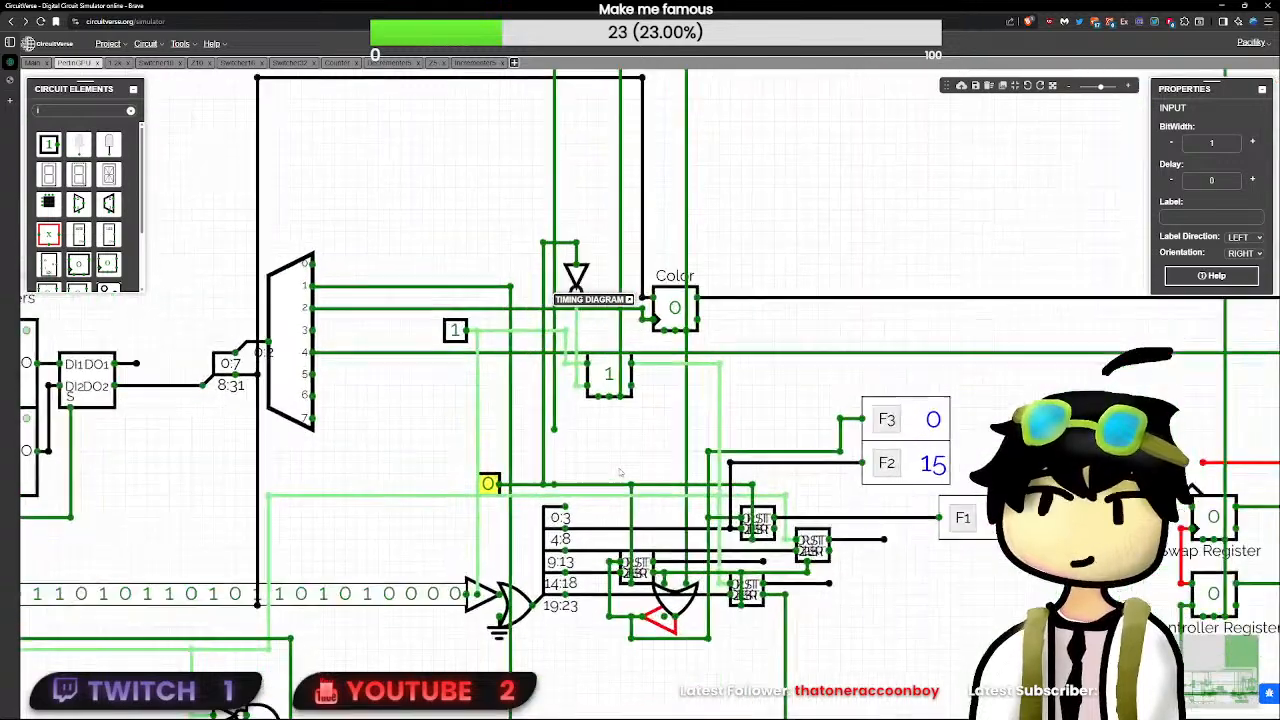
# - Try a short branch wire below the flip-flop's output, and set the demultiplexer-side test input to 0
pyautogui.click(566, 362)
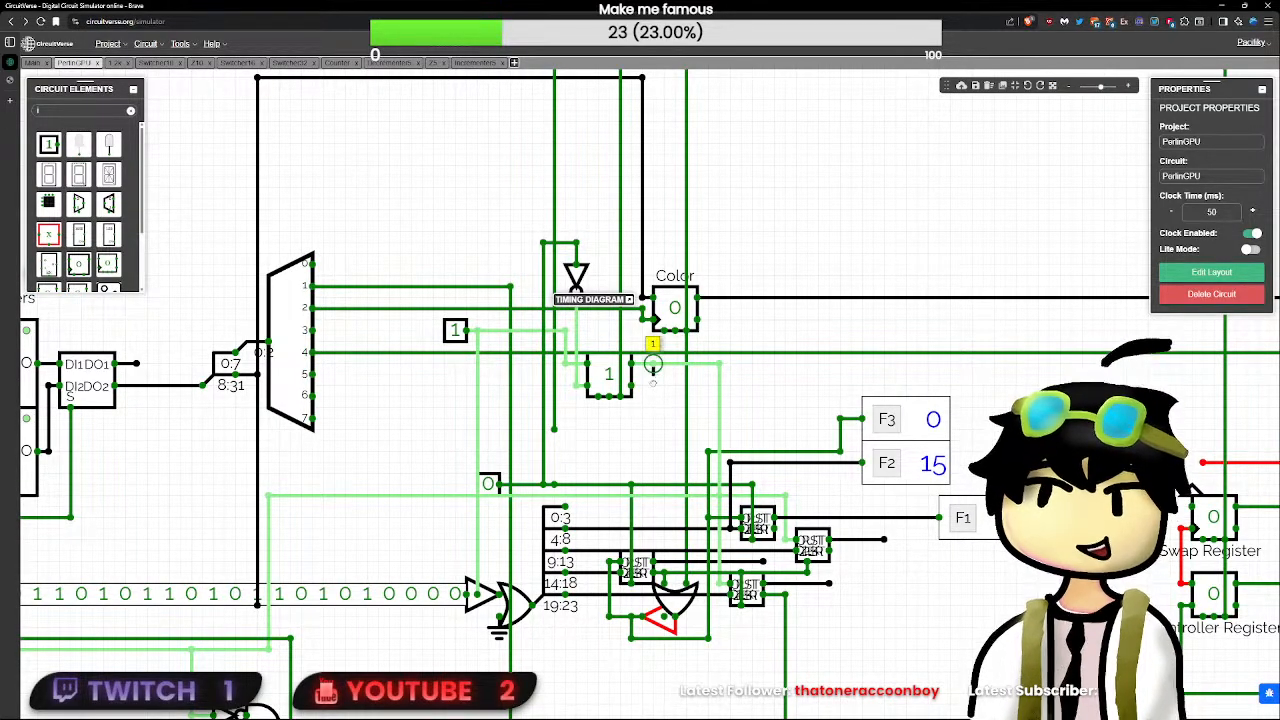
pyautogui.click(489, 484)
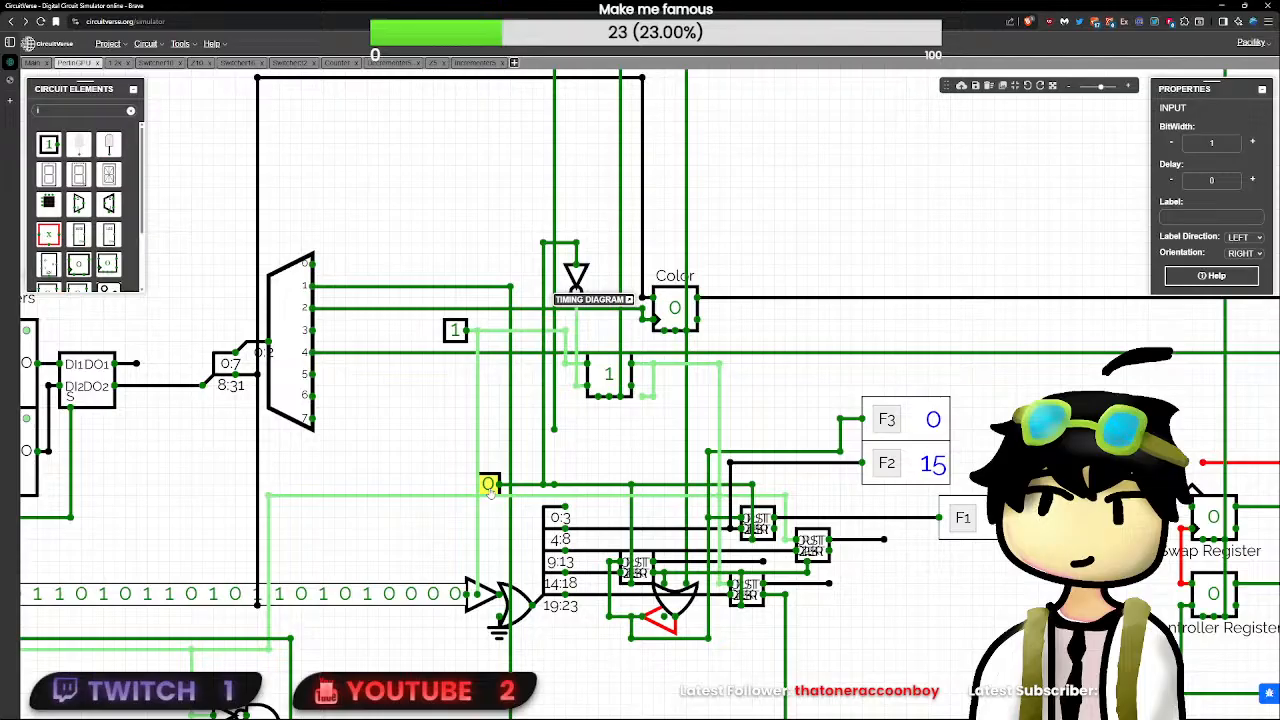
pyautogui.click(643, 397)
pyautogui.click(456, 331)
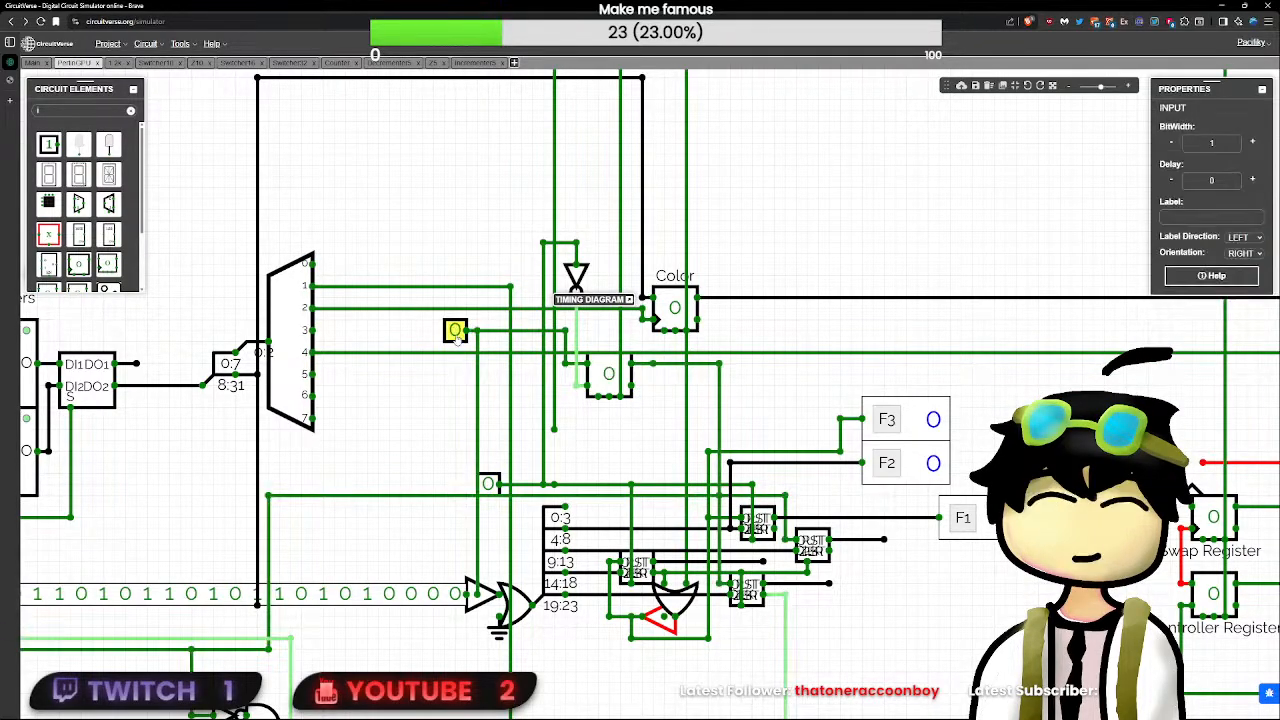
# - Pulse the decrementers' clock test input and the demultiplexer-side test input separately, leaving both at 0
pyautogui.click(489, 484)
pyautogui.click(490, 483)
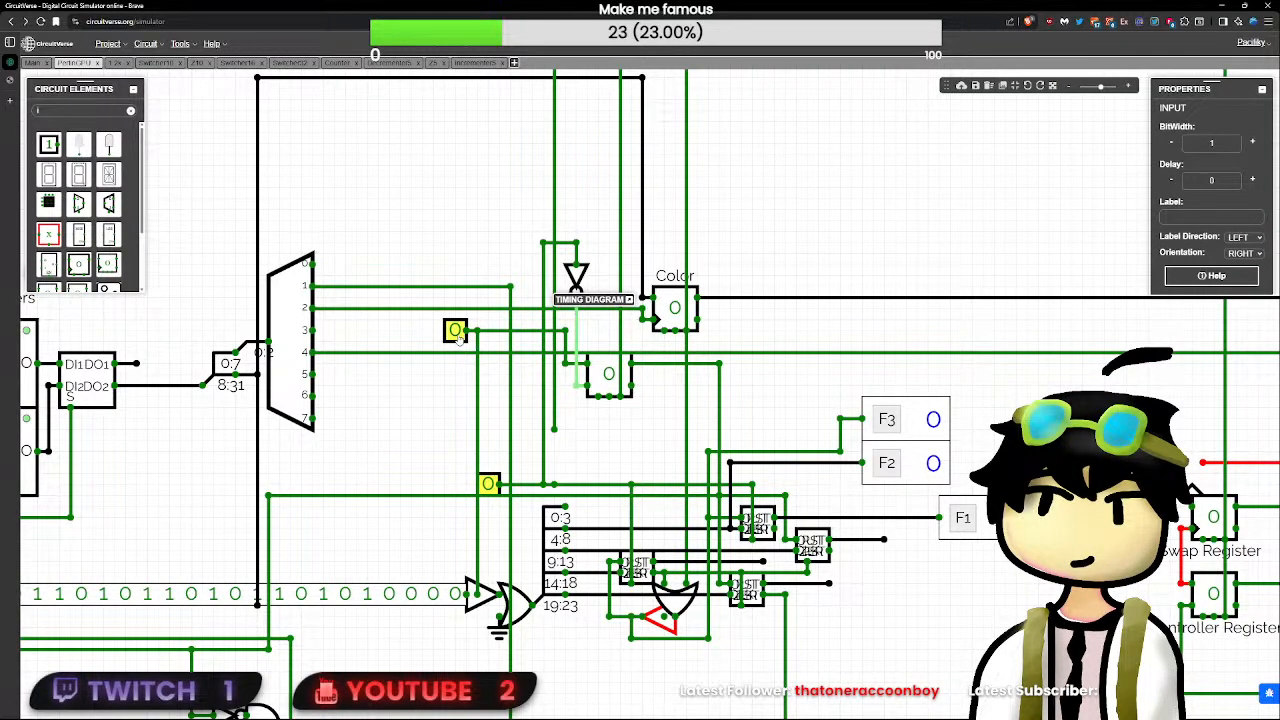
pyautogui.click(457, 335)
pyautogui.click(455, 338)
pyautogui.click(455, 331)
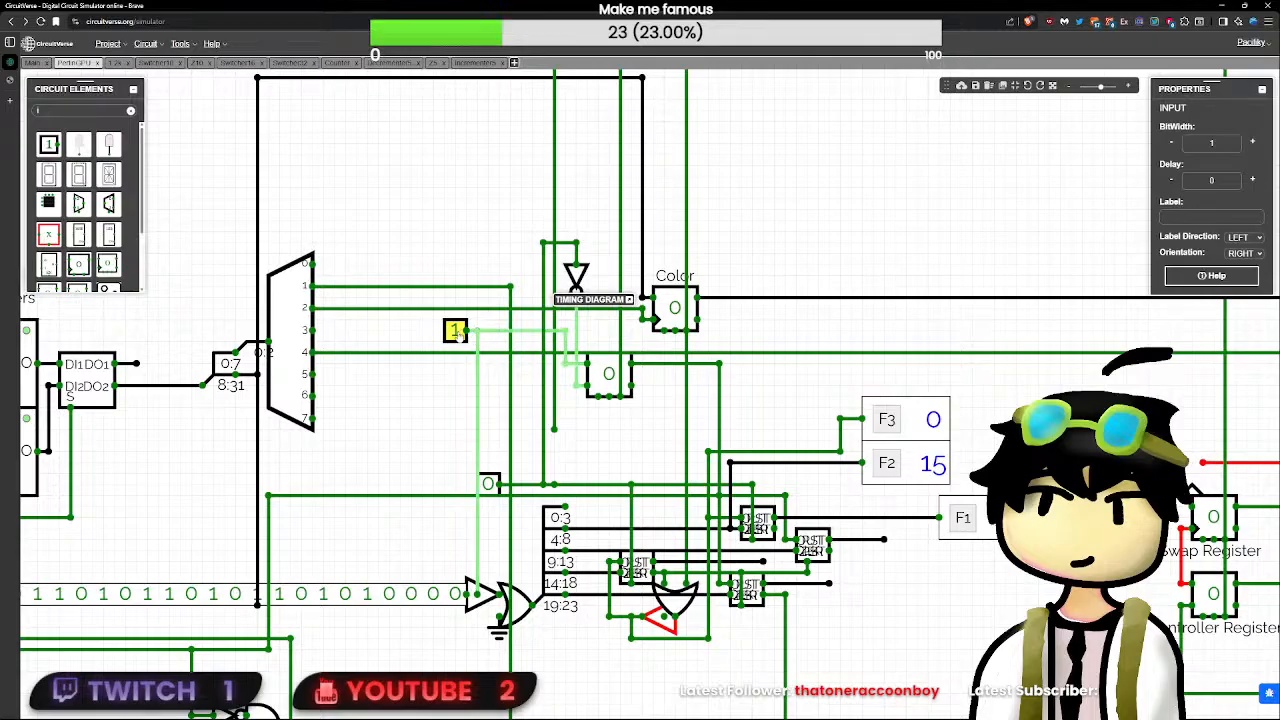
pyautogui.click(455, 331)
pyautogui.click(490, 484)
pyautogui.click(490, 484)
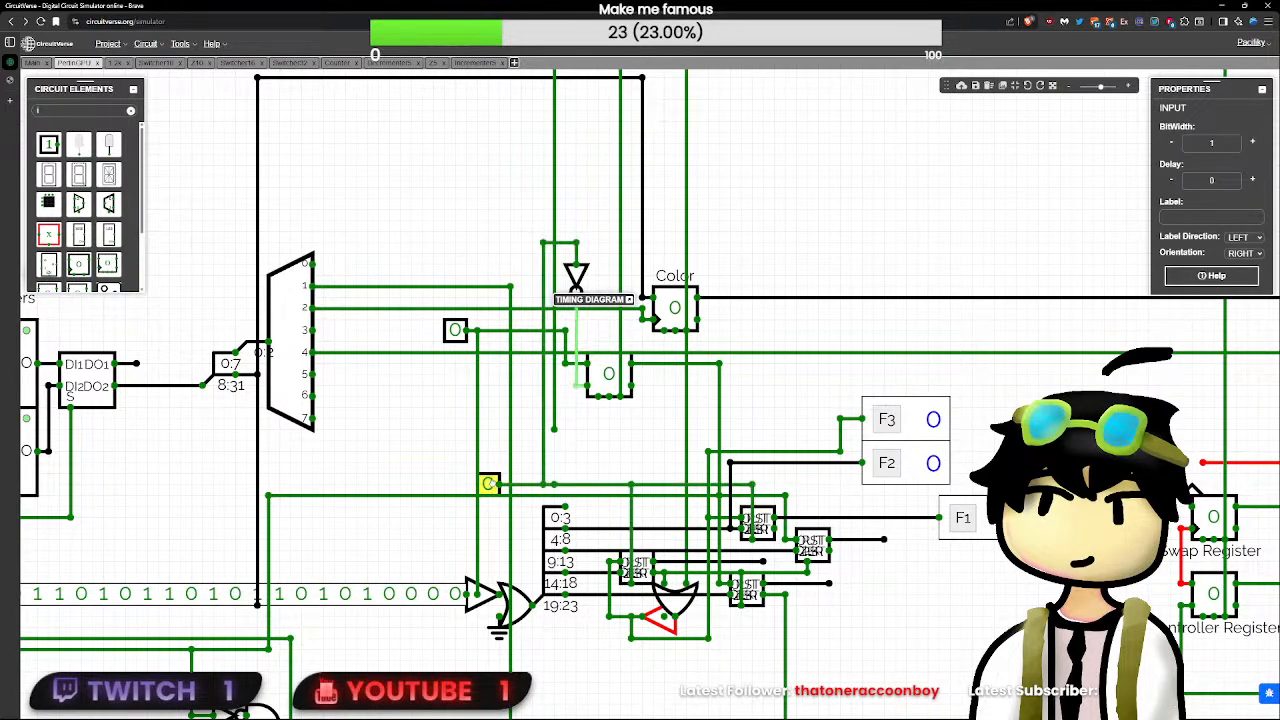
# - Set the demultiplexer-side test input to 1, pulse the decrementers' clock input once, and return the demultiplexer-side input to 0
pyautogui.click(455, 331)
pyautogui.click(488, 484)
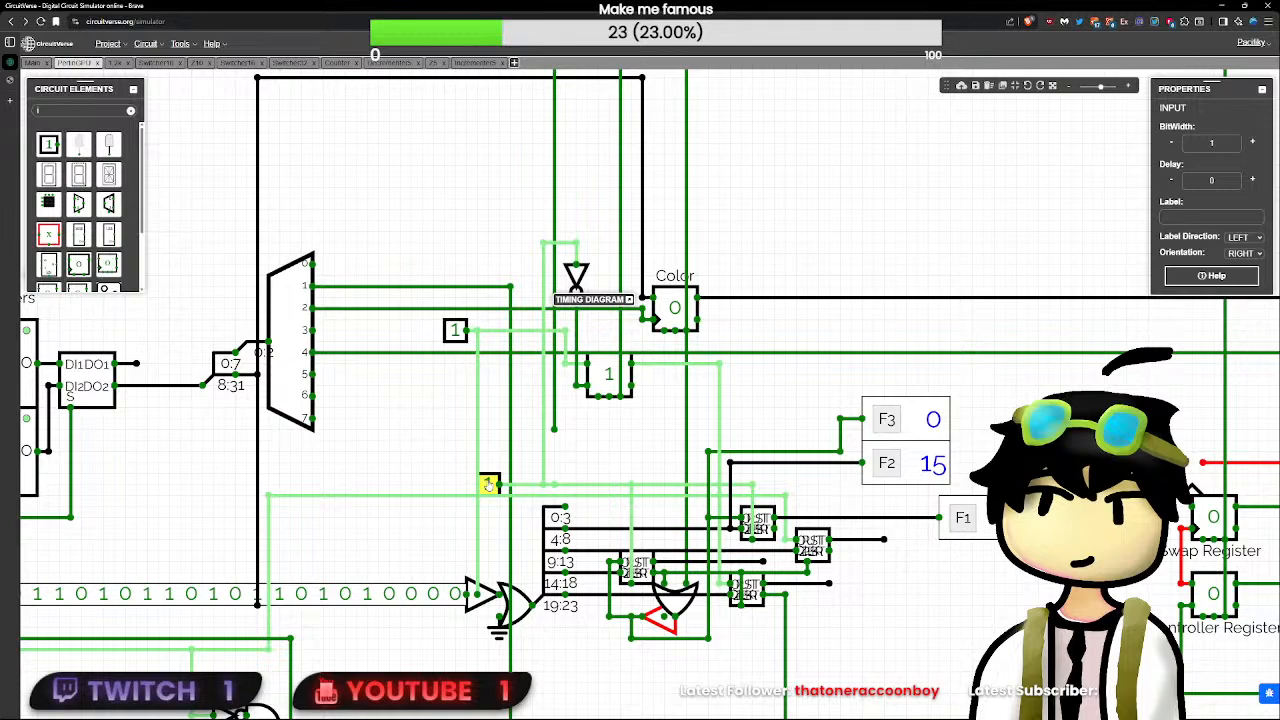
pyautogui.click(488, 484)
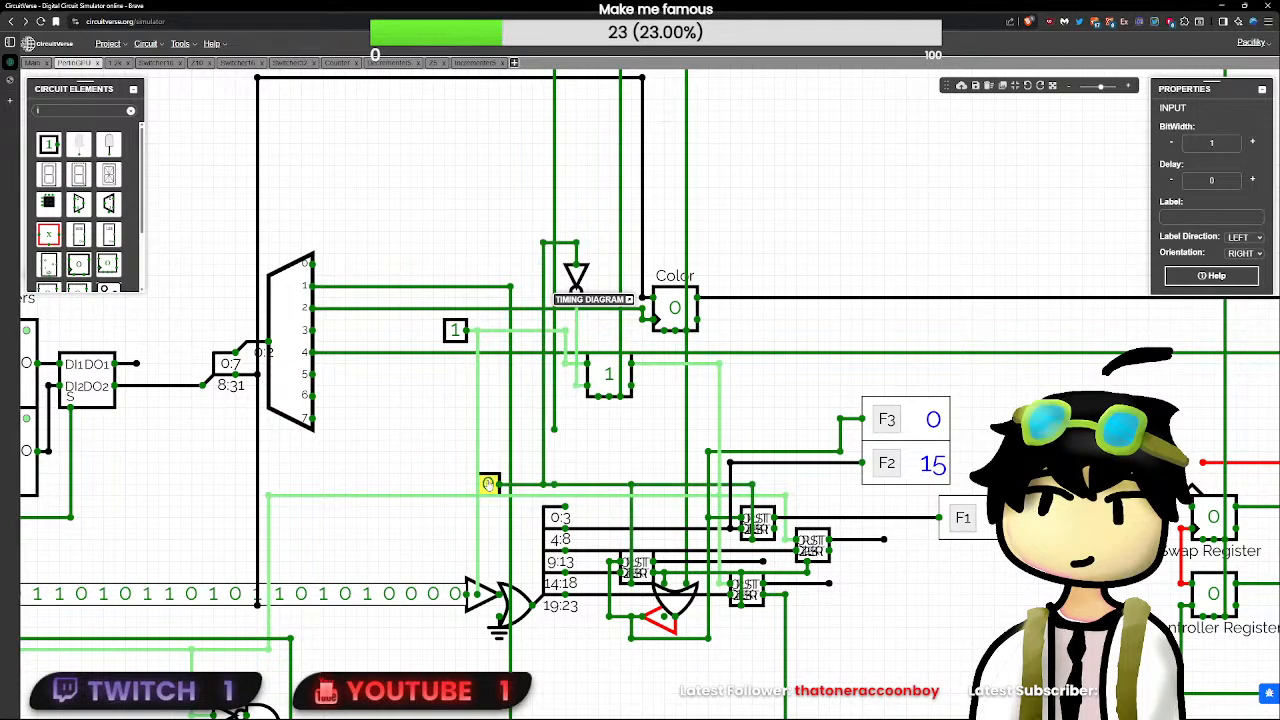
pyautogui.click(455, 331)
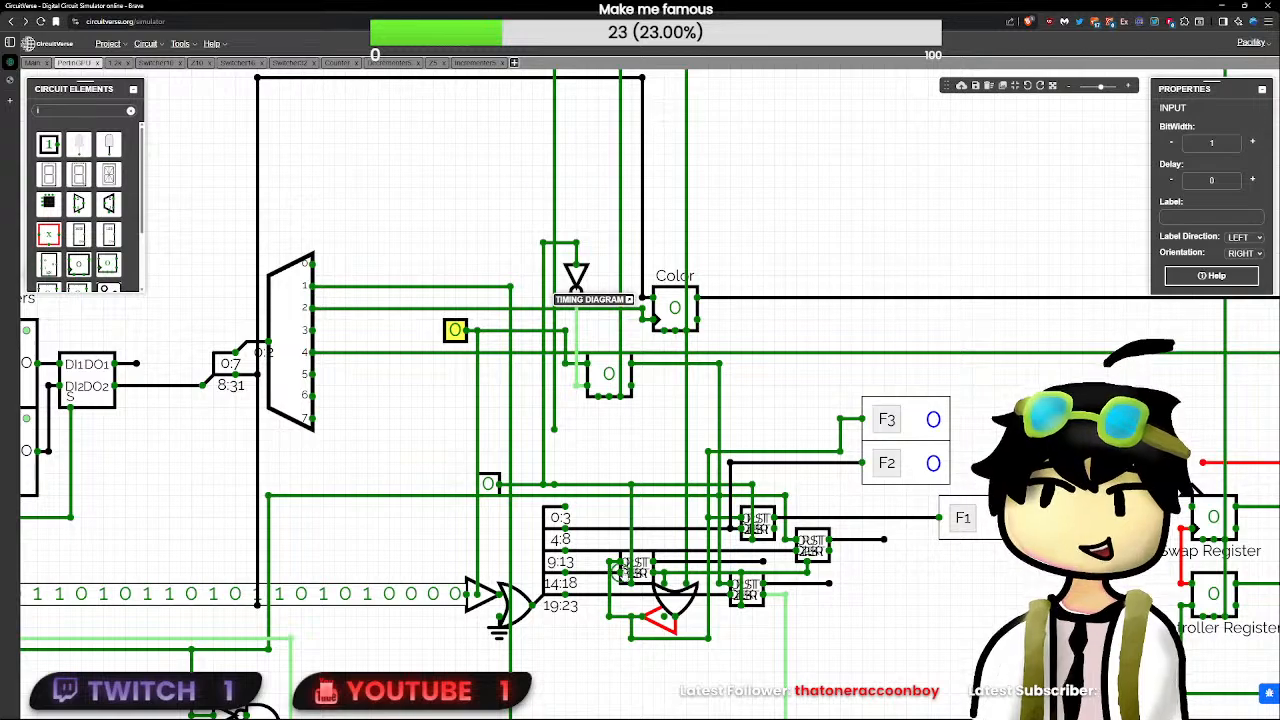
# - Set the demultiplexer-side test input to 1 and pulse the decrementers' clock input, leaving the clock at 0
pyautogui.moveTo(586, 438); pyautogui.dragTo(595, 479)
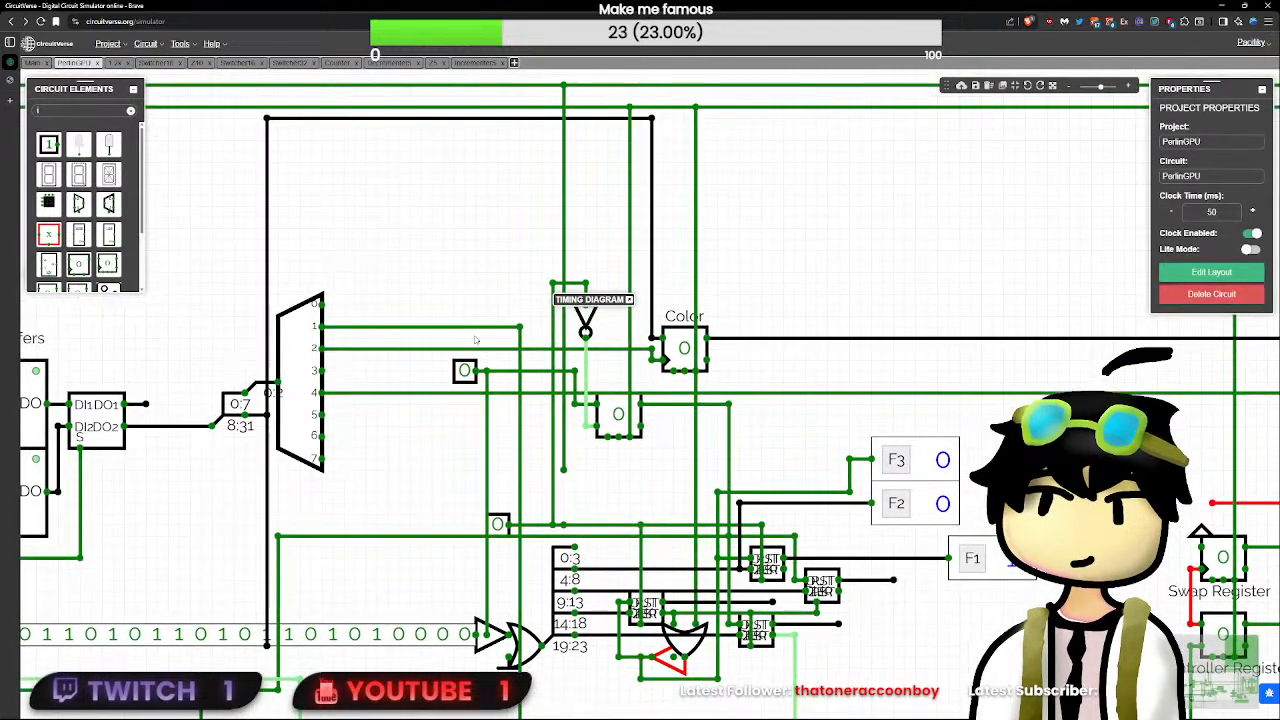
pyautogui.click(464, 371)
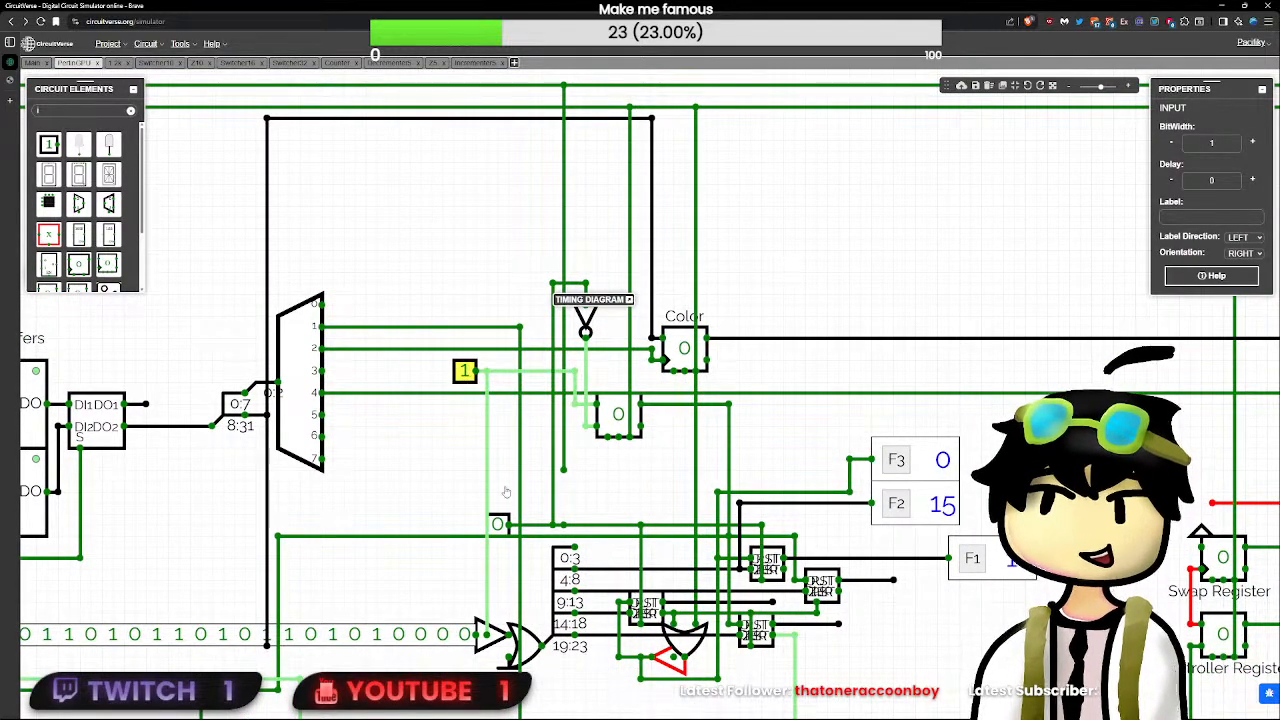
pyautogui.click(505, 526)
pyautogui.click(503, 526)
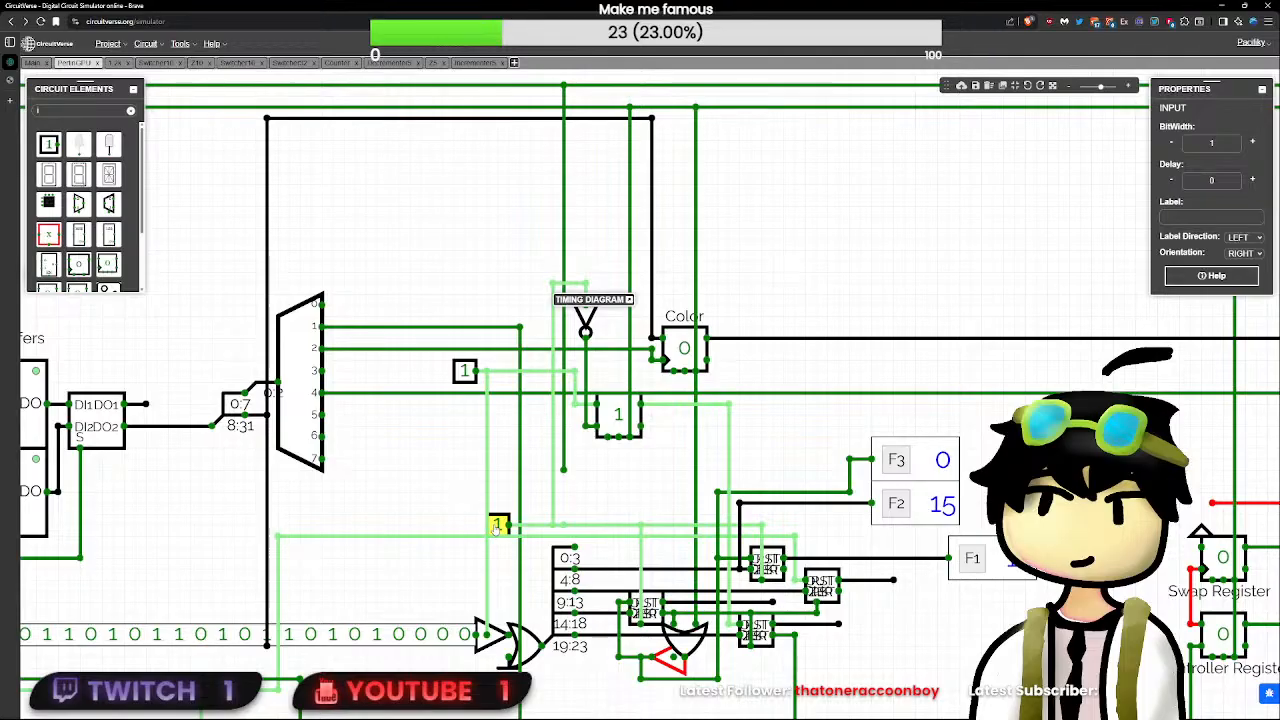
pyautogui.click(500, 525)
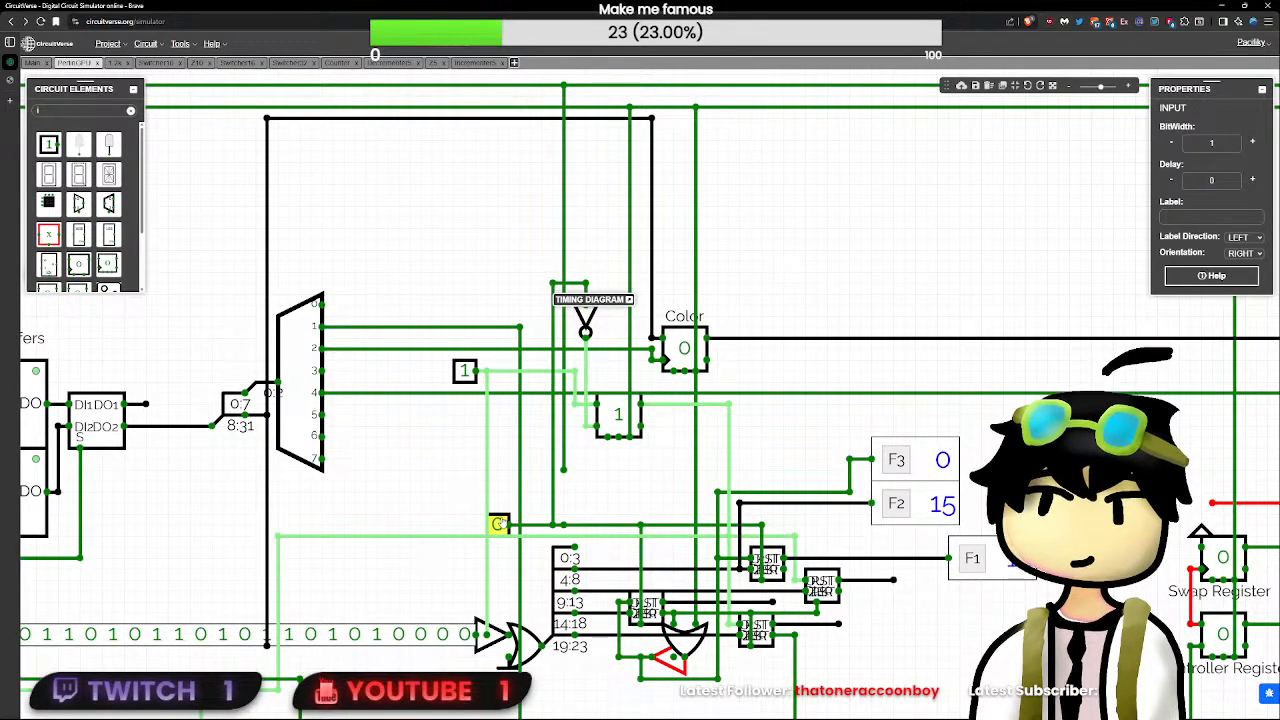
pyautogui.click(579, 414)
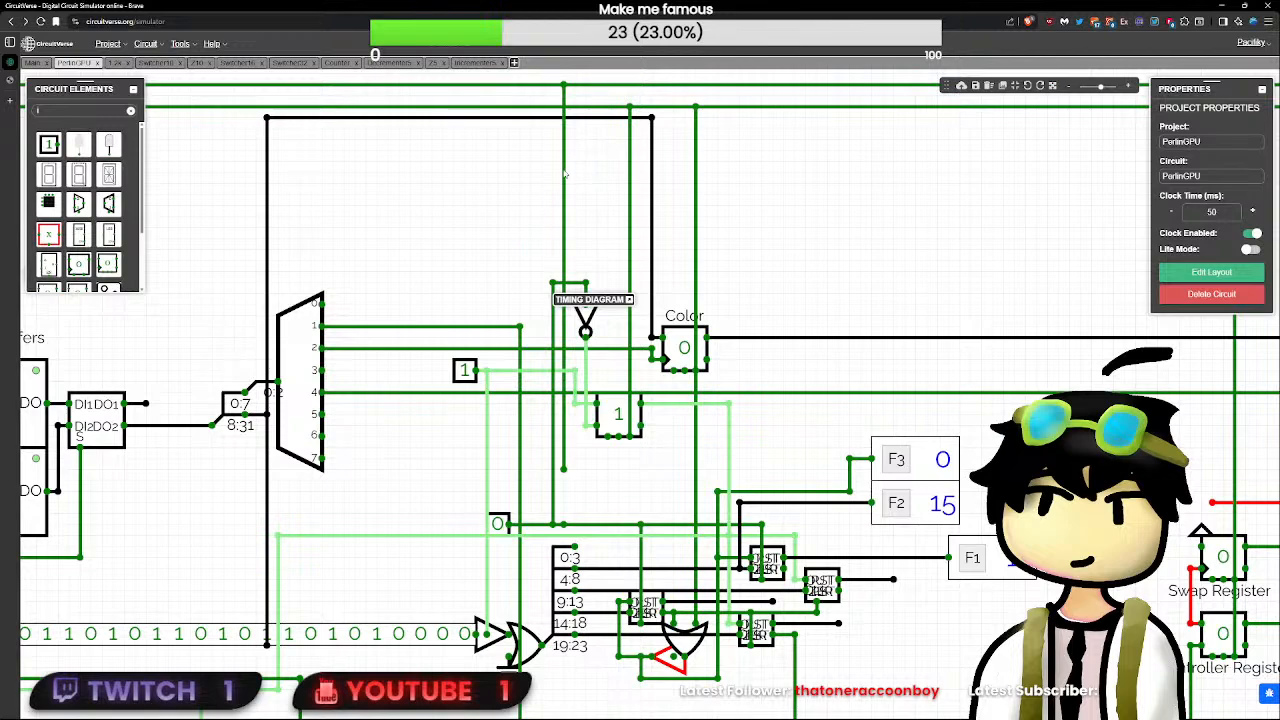
# - Check the values at the inverter's input and on its output wire feeding the flip-flop beside the Color register
pyautogui.moveTo(585, 283)
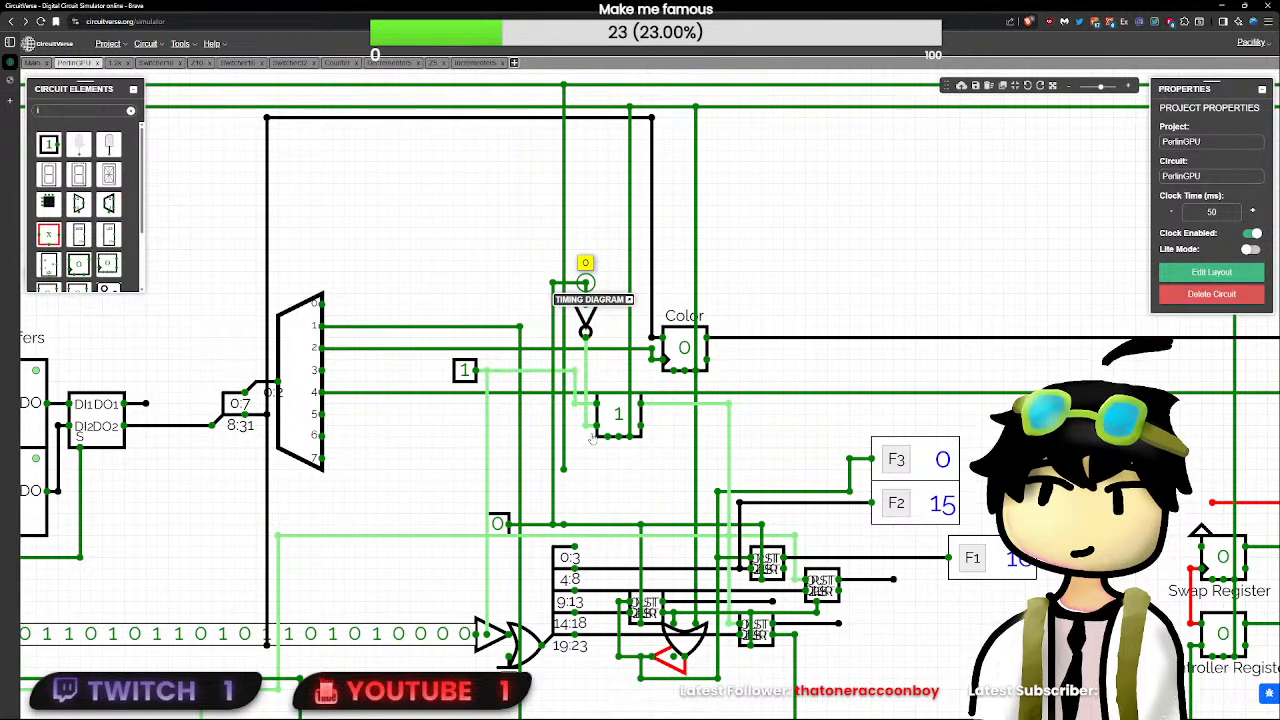
pyautogui.moveTo(596, 425)
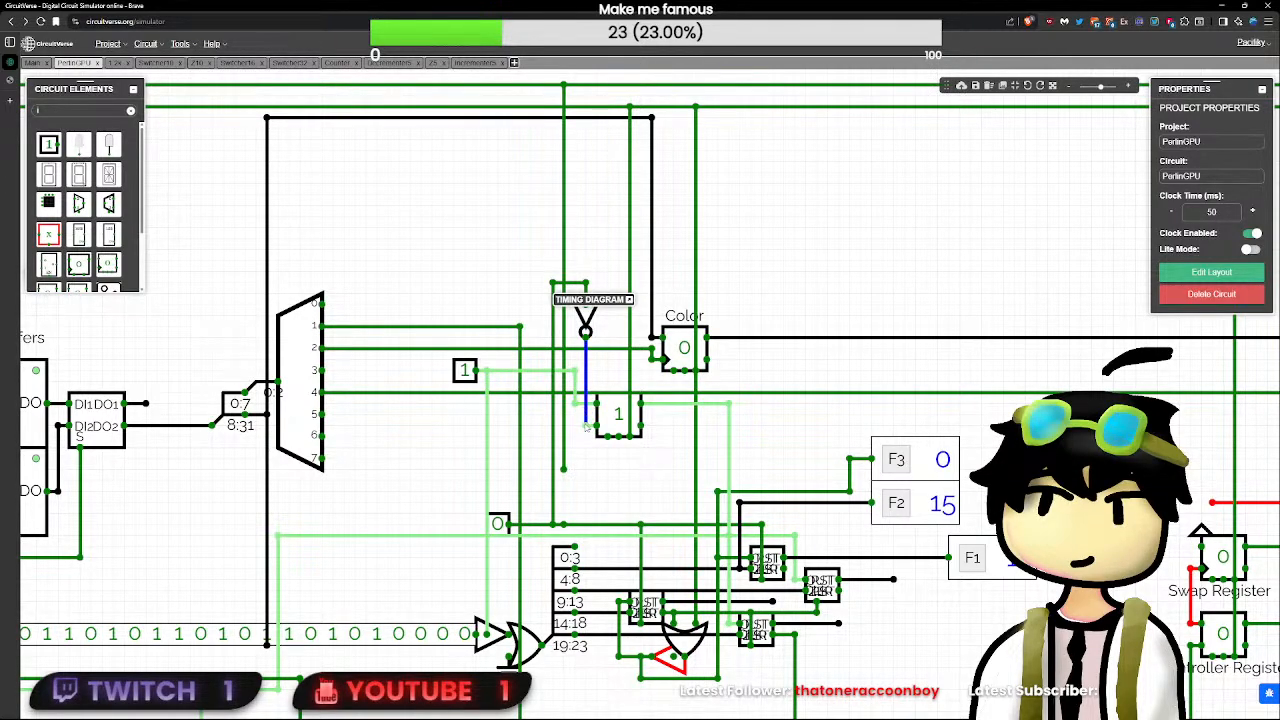
pyautogui.moveTo(586, 427); pyautogui.dragTo(586, 427)
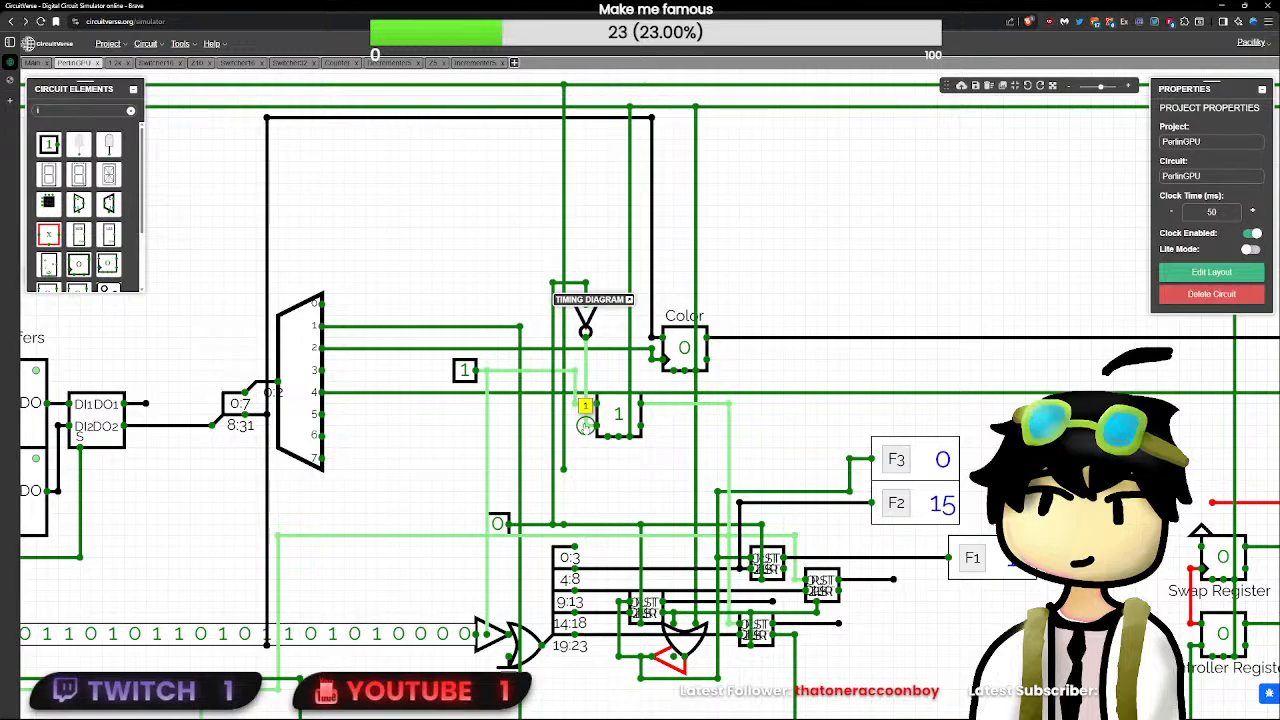
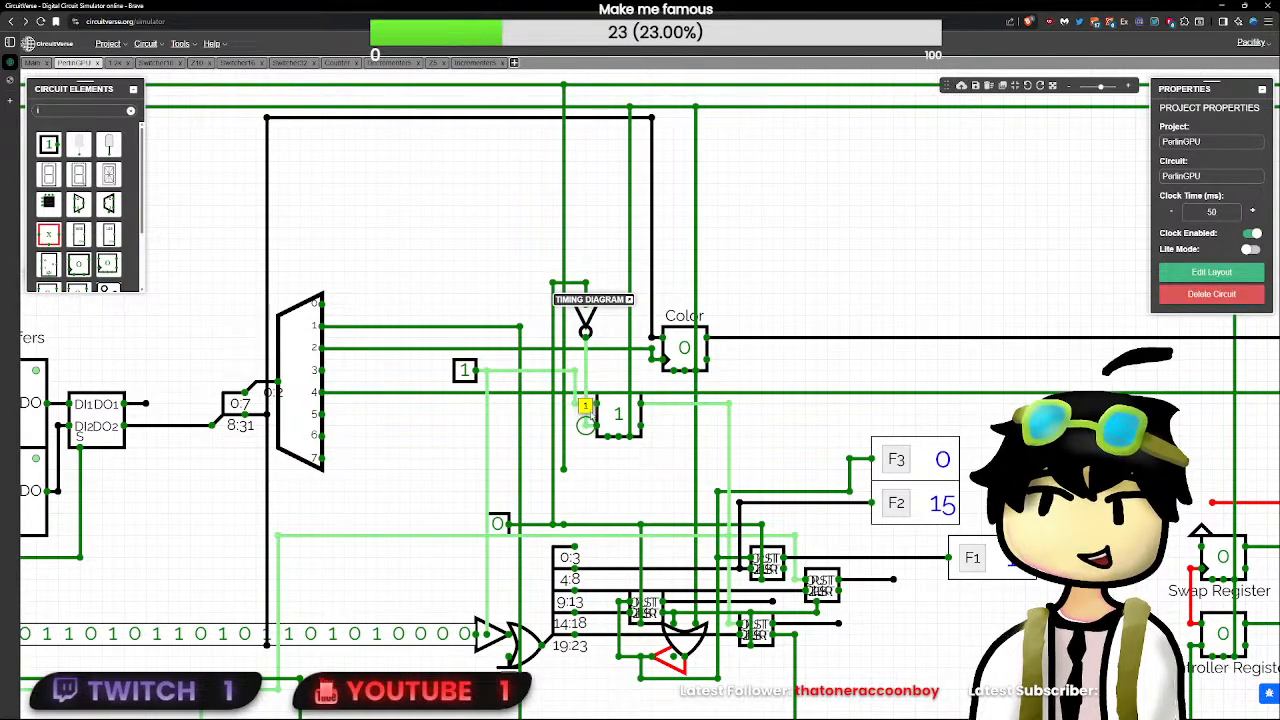
# - Delete the inverter's output wire and the demultiplexer-side test input's wire segment at the SR flip-flop
pyautogui.click(588, 418)
pyautogui.click(587, 426)
pyautogui.press('Delete')
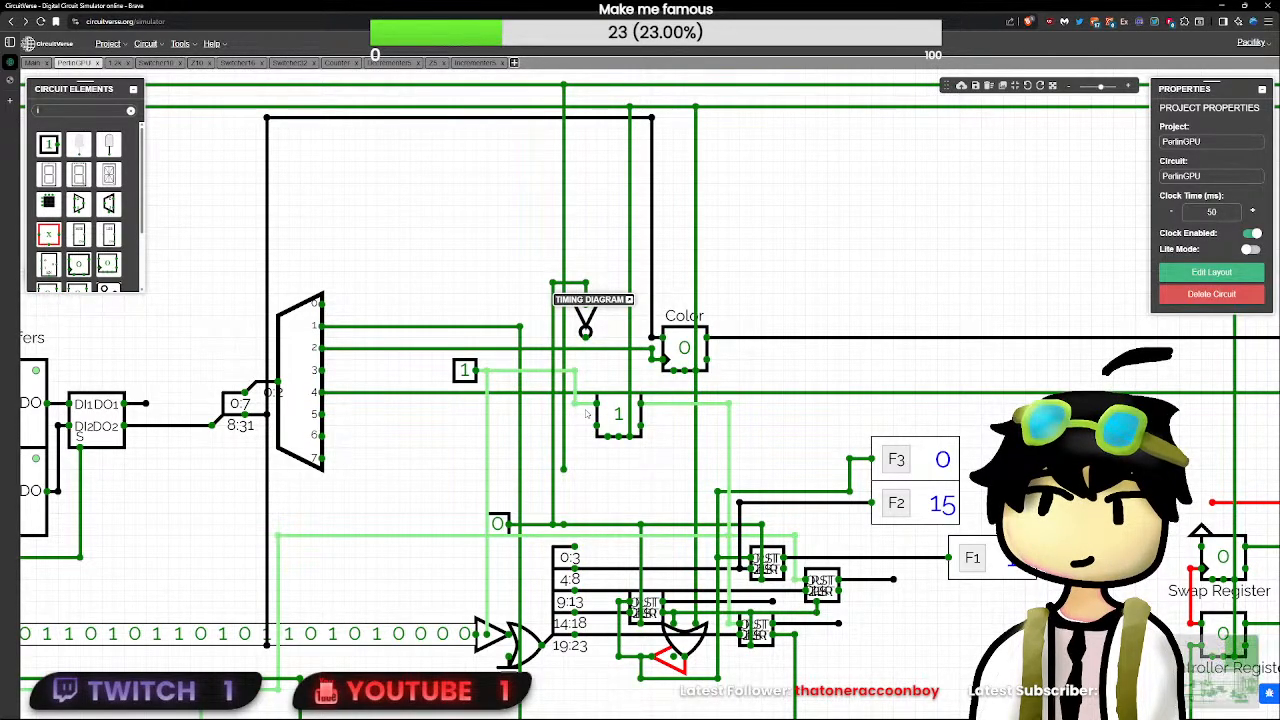
pyautogui.click(588, 405)
# - Add a two-input AND gate in front of the SR flip-flop, below the inverter
pyautogui.click(112, 115)
pyautogui.write('a')
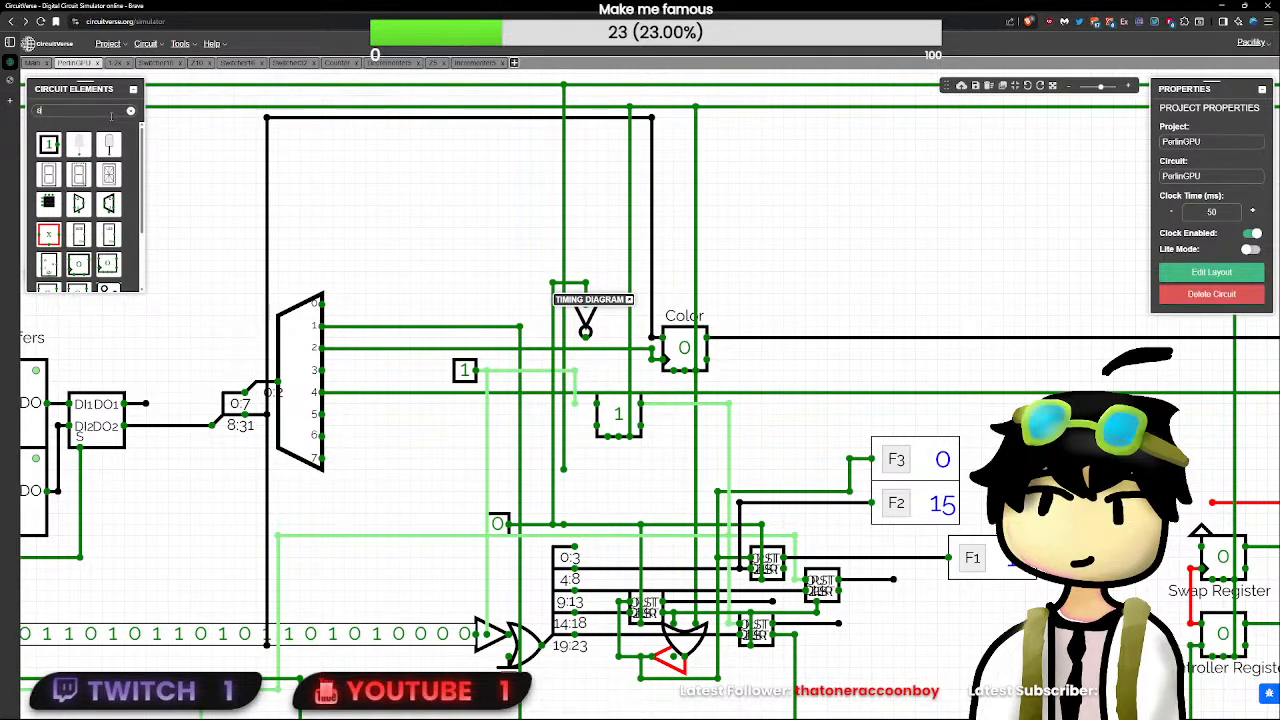
pyautogui.write('nd')
pyautogui.click(79, 146)
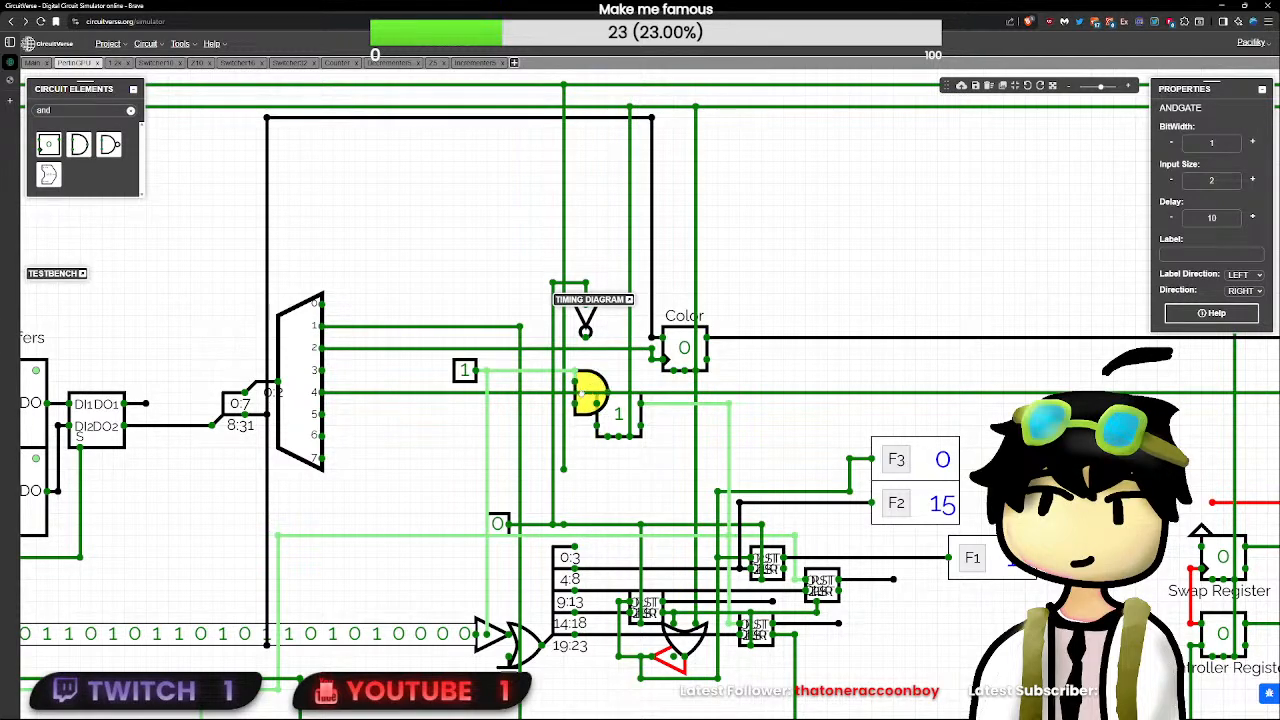
pyautogui.click(590, 405)
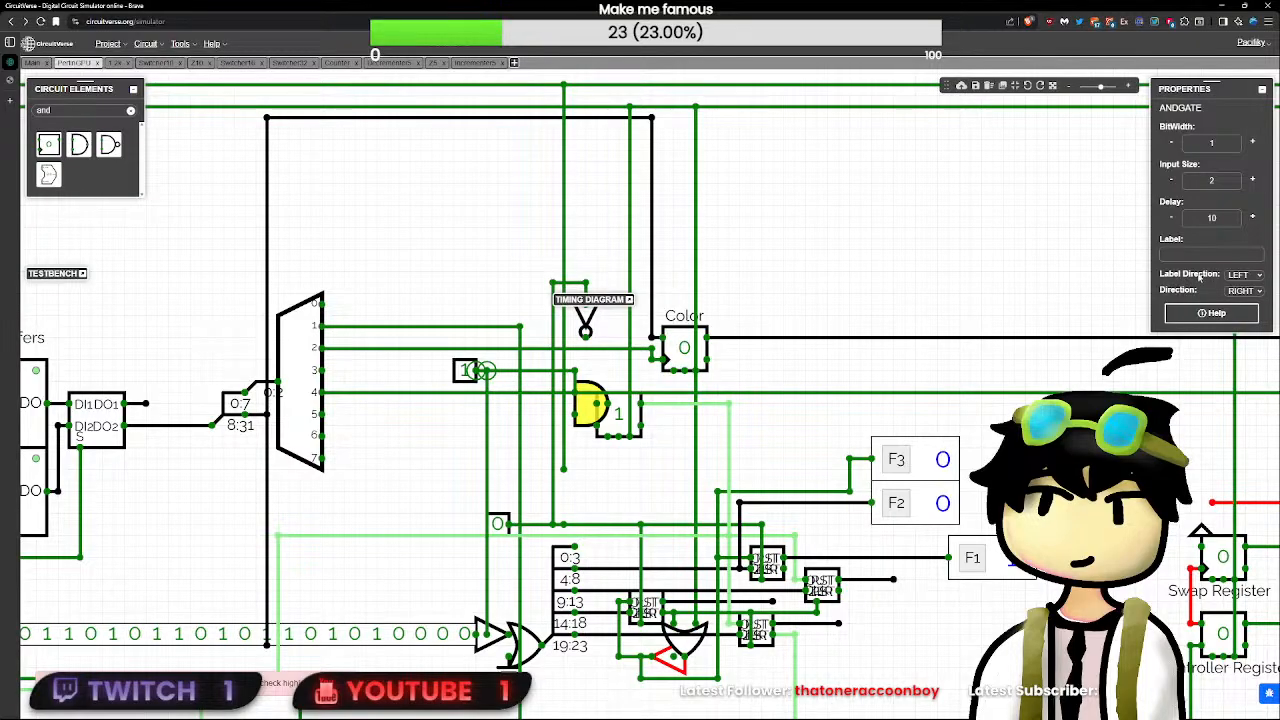
pyautogui.click(488, 372)
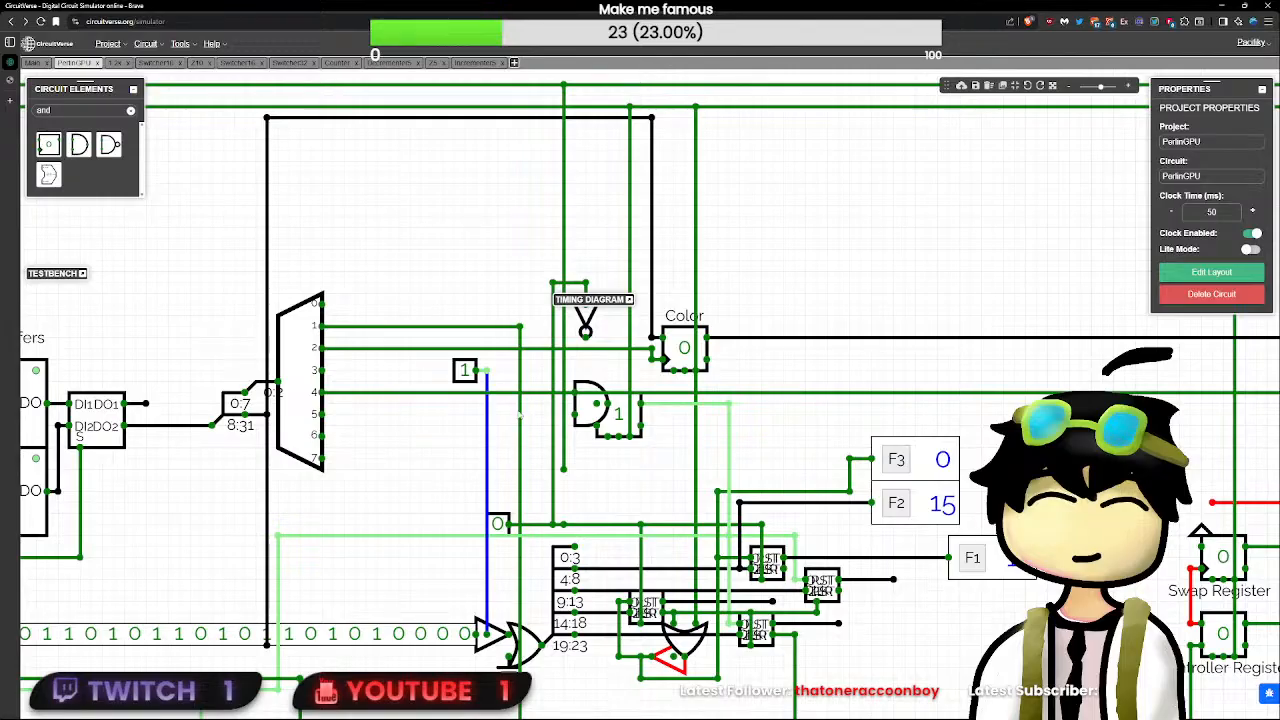
pyautogui.click(580, 416)
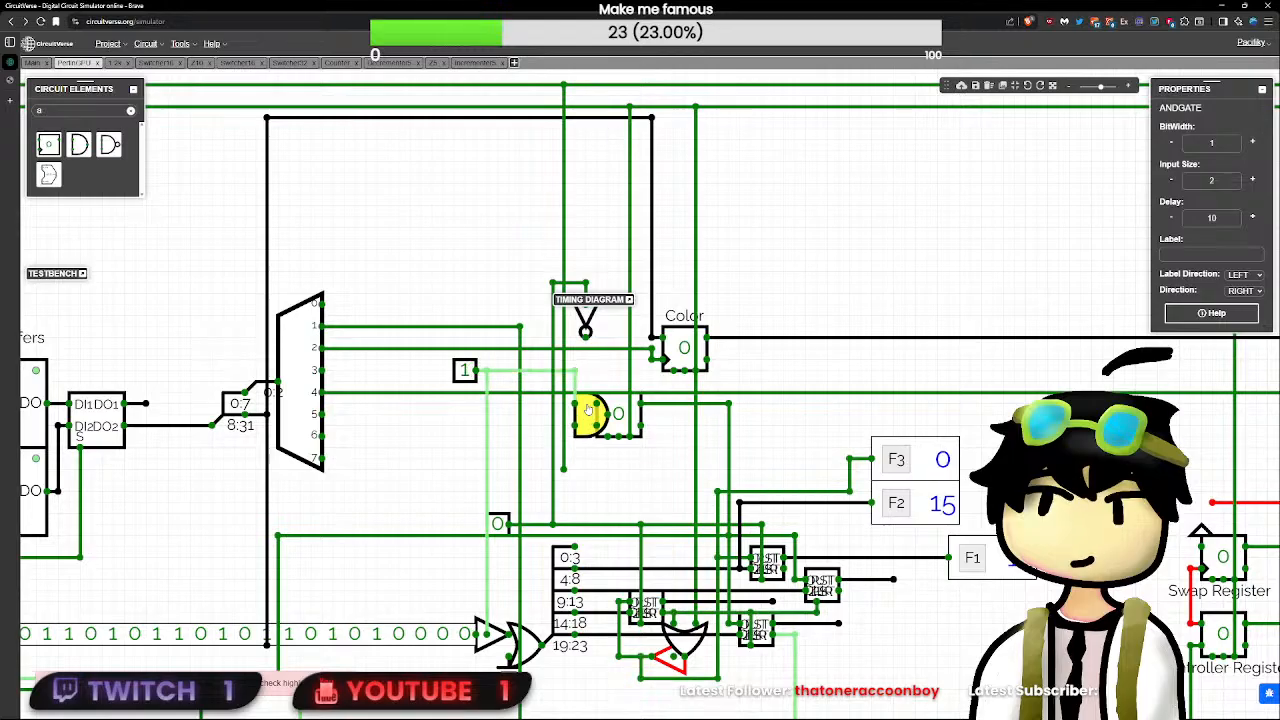
# - Shift the SR flip-flop so its set input lines up with the AND gate's output
pyautogui.click(620, 414)
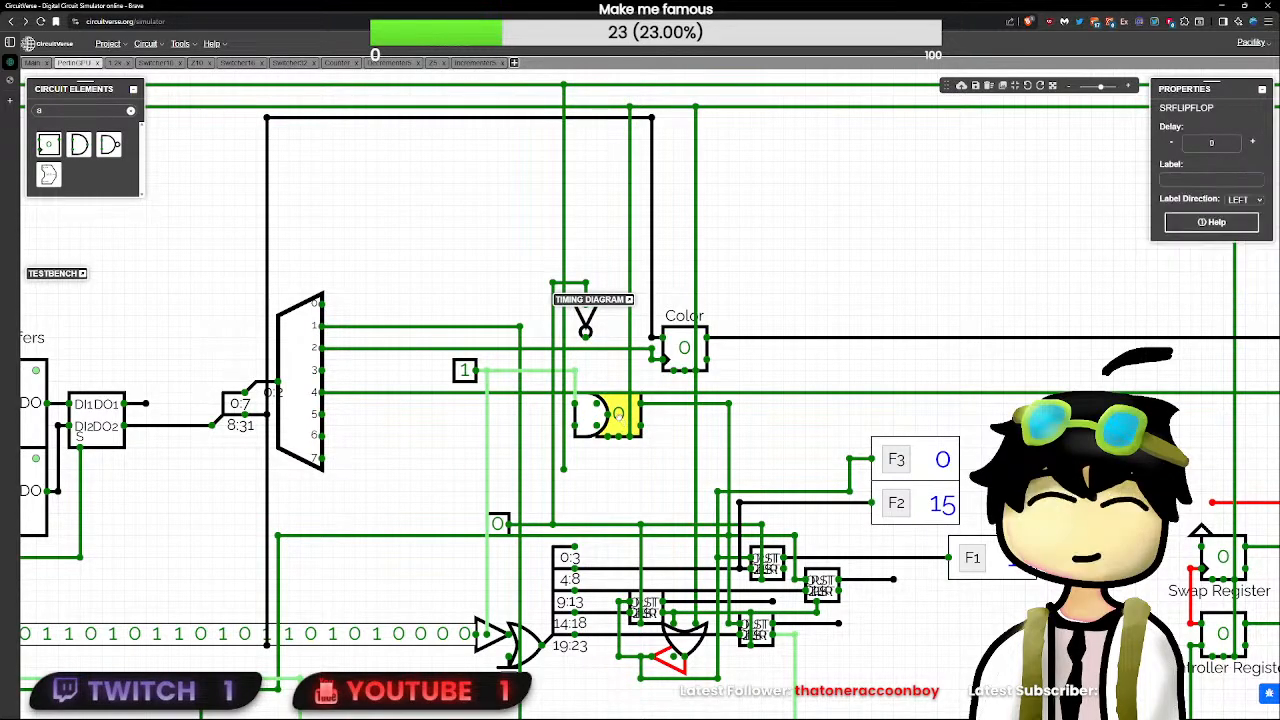
pyautogui.moveTo(619, 416)
pyautogui.mouseDown()
pyautogui.moveTo(623, 427)
pyautogui.moveTo(594, 394)
pyautogui.moveTo(594, 412)
pyautogui.moveTo(594, 380)
pyautogui.moveTo(597, 417)
pyautogui.moveTo(624, 427)
pyautogui.mouseUp()
pyautogui.click(596, 418)
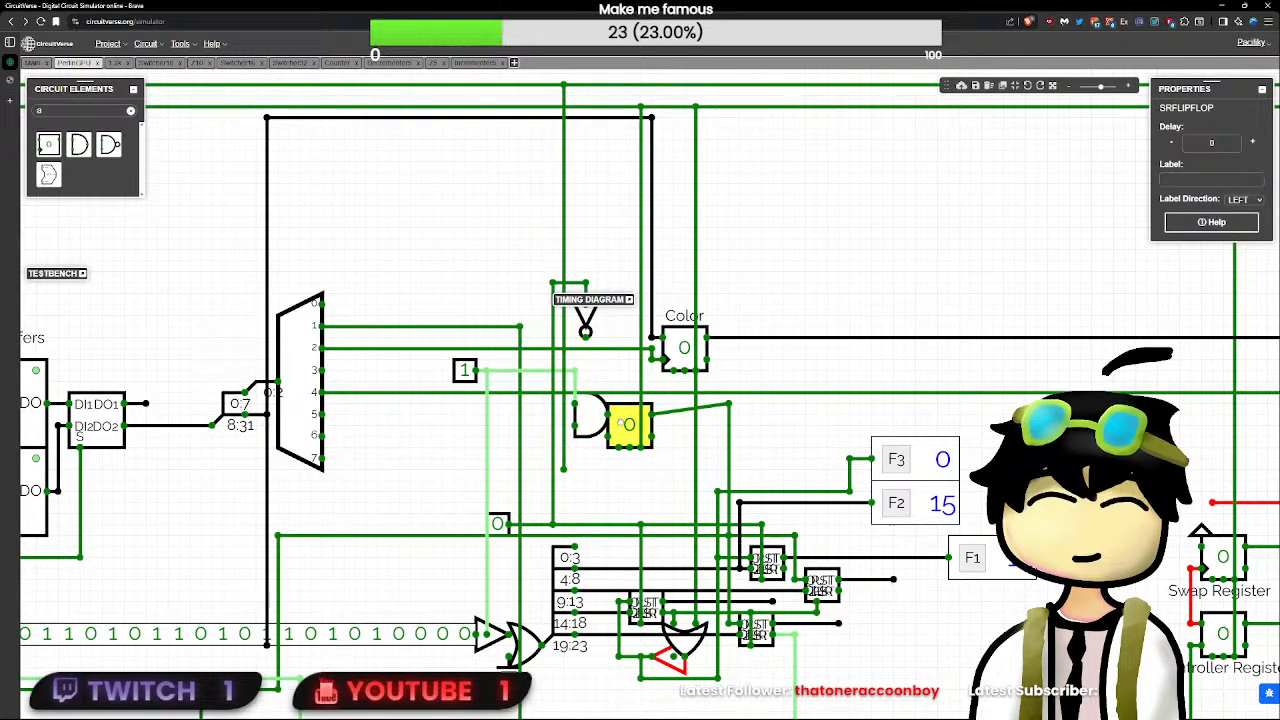
pyautogui.click(609, 438)
pyautogui.click(575, 428)
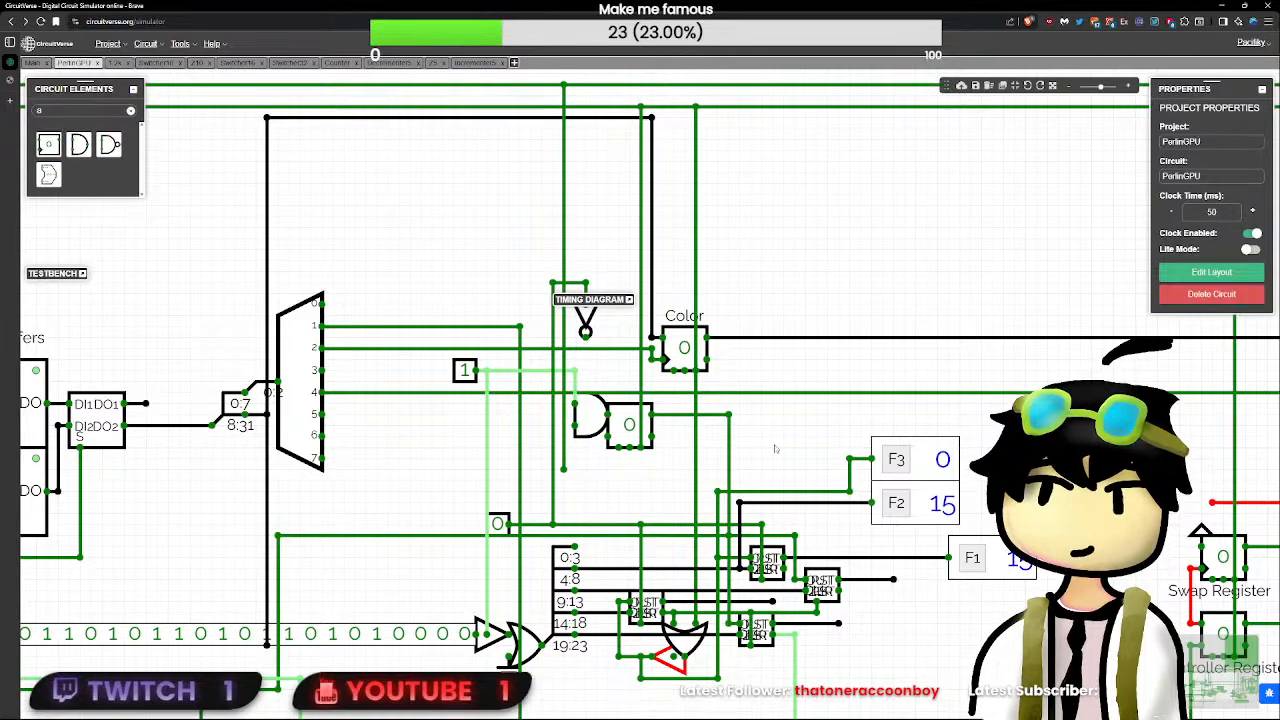
# - Move the Color register farther right, reshape its data and clock wires, and rewire the OR gate to the upper horizontal line
pyautogui.click(685, 348)
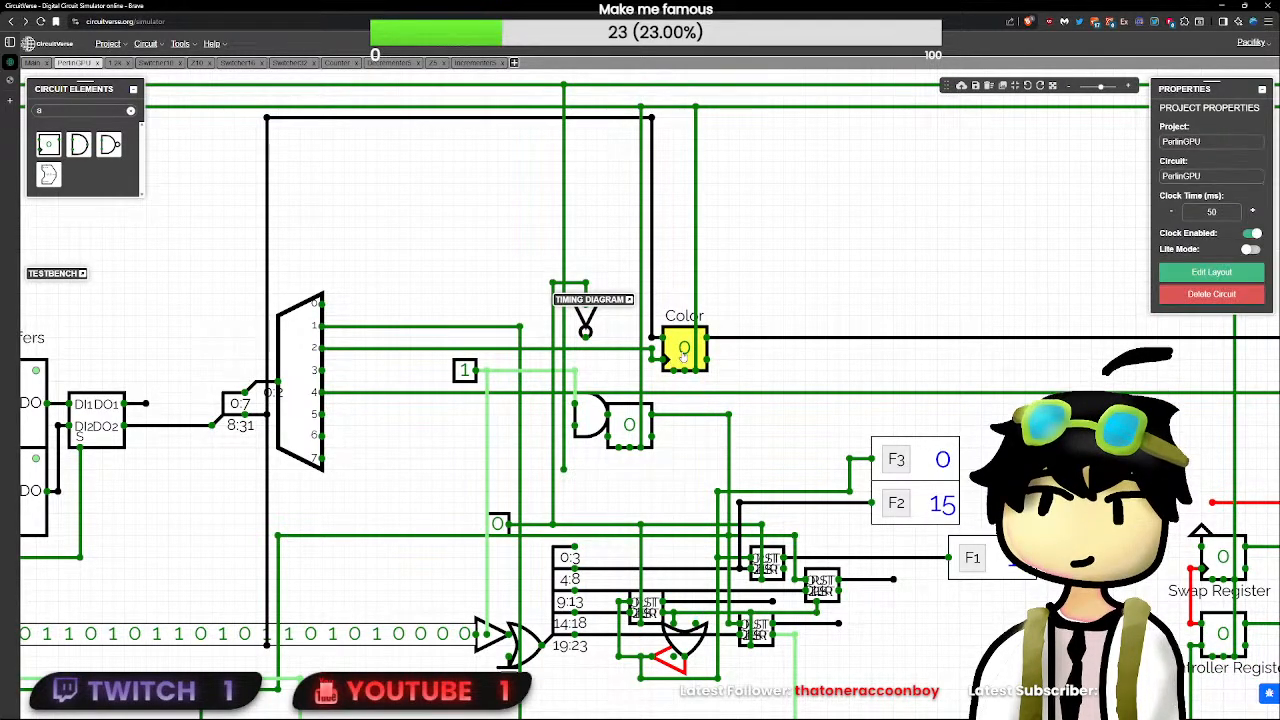
pyautogui.moveTo(685, 348); pyautogui.dragTo(827, 348)
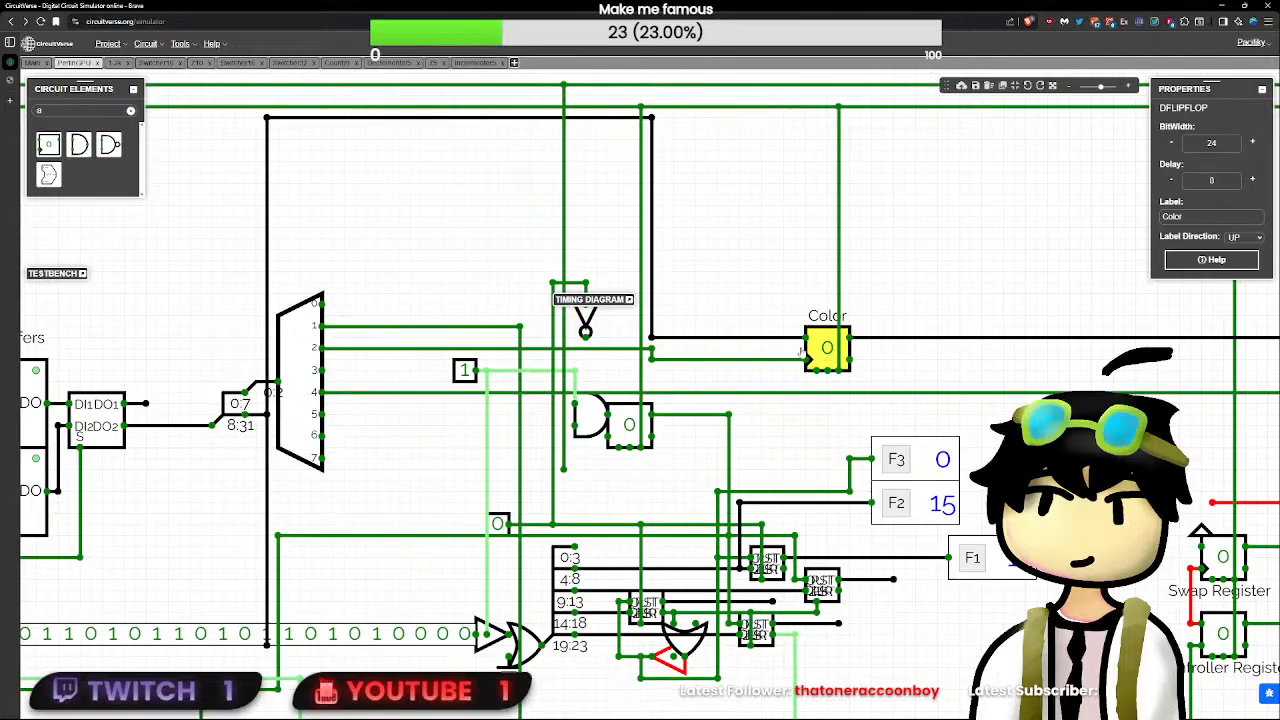
pyautogui.click(665, 343)
pyautogui.moveTo(695, 370); pyautogui.dragTo(794, 118)
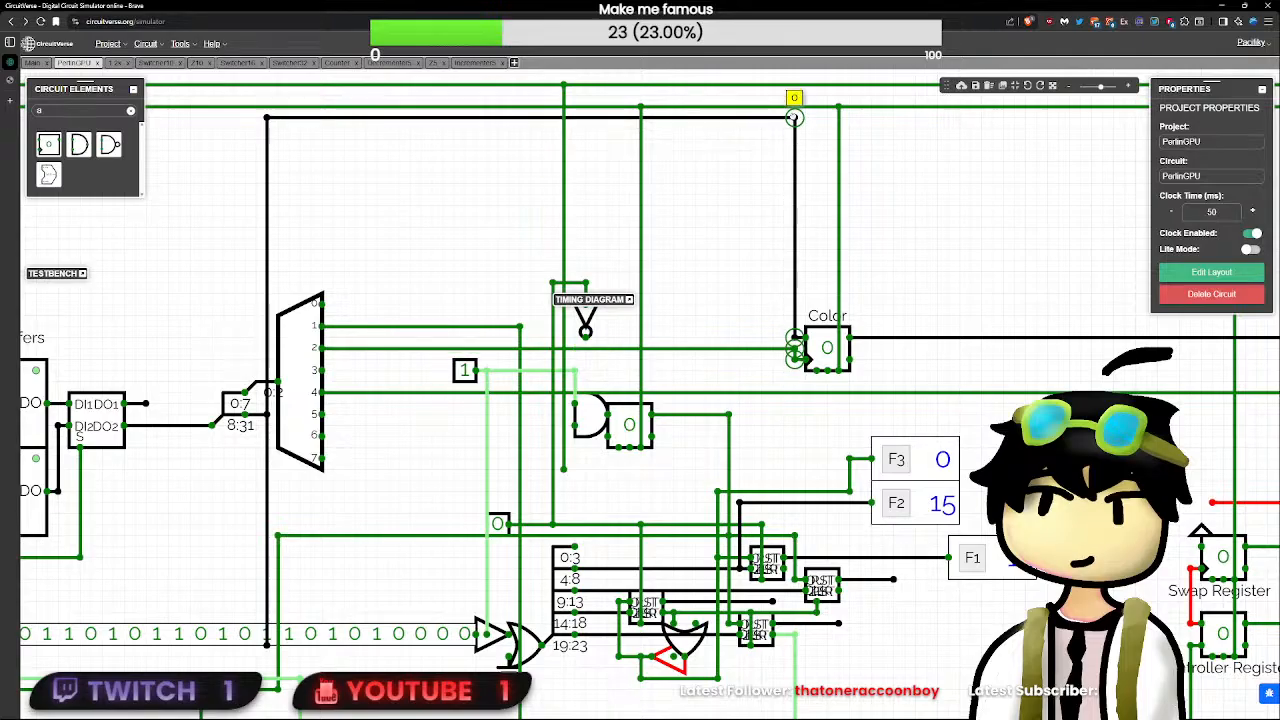
pyautogui.click(763, 178)
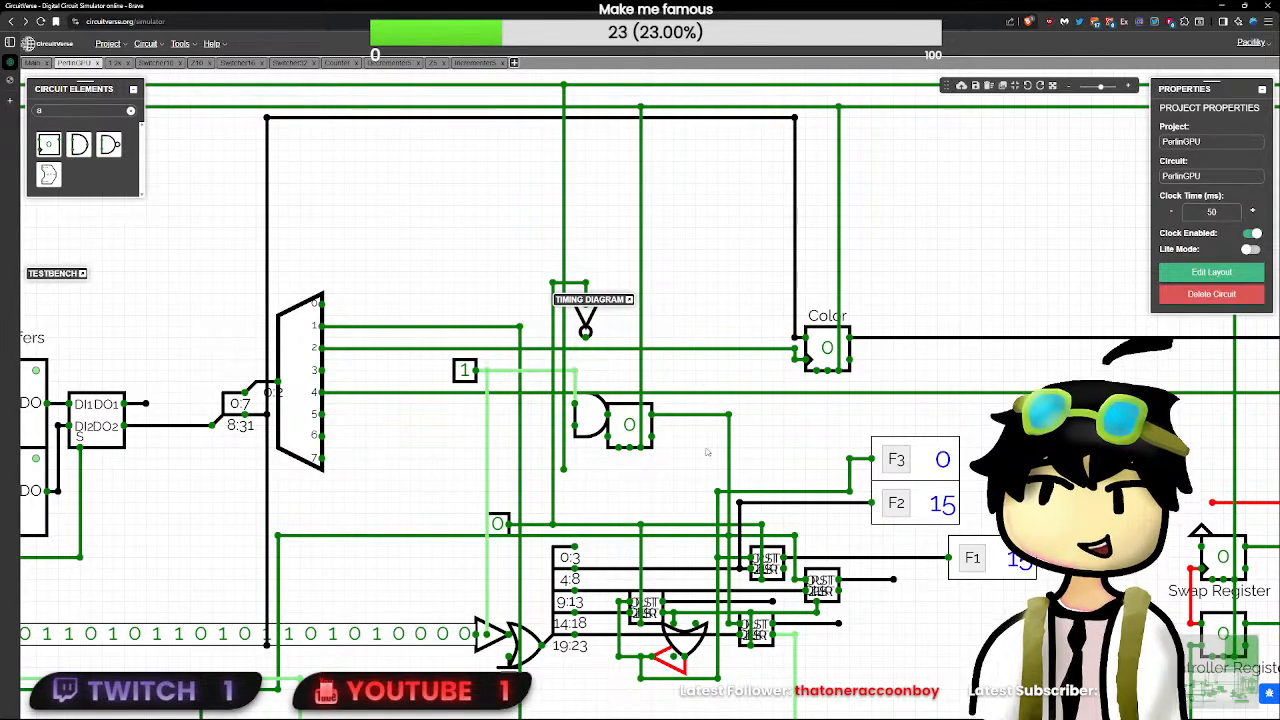
pyautogui.moveTo(695, 622)
pyautogui.mouseDown()
pyautogui.moveTo(682, 172)
pyautogui.moveTo(721, 104)
pyautogui.moveTo(697, 105)
pyautogui.mouseUp()
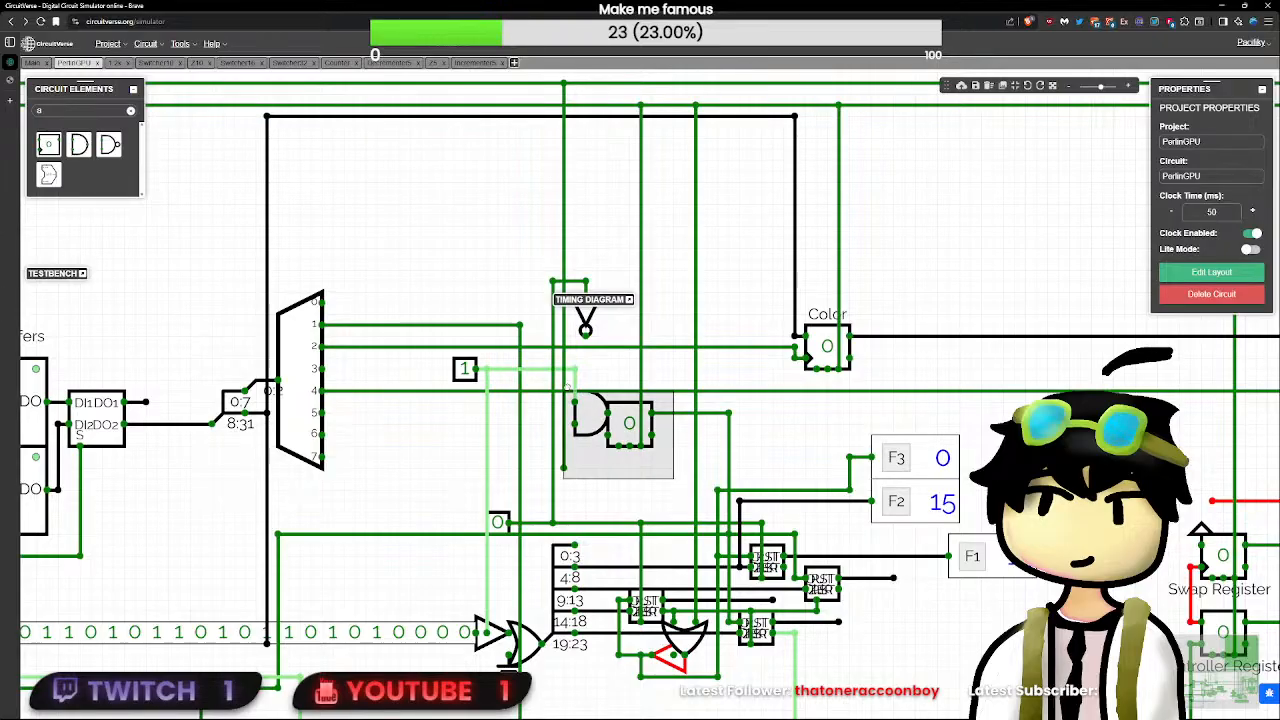
# - Move the AND gate and SR flip-flop together slightly to the right to leave wiring room
pyautogui.moveTo(591, 397); pyautogui.dragTo(611, 430)
pyautogui.keyDown('shift'); pyautogui.click(595, 424); pyautogui.keyUp('shift')
pyautogui.click(607, 470)
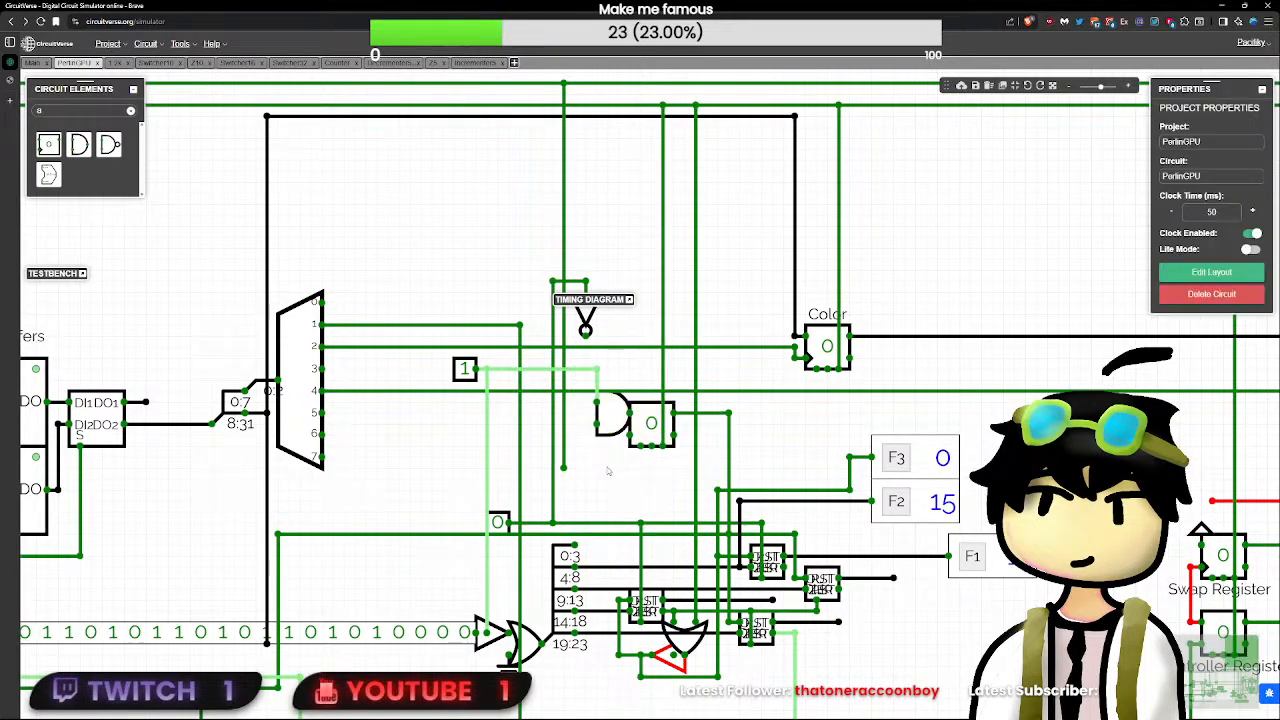
# - Wire the AND gate's inputs to the demultiplexer-side test input and the inverter's output, replacing the old vertical segment
pyautogui.click(597, 382)
pyautogui.press('Delete')
pyautogui.moveTo(597, 369); pyautogui.dragTo(598, 403)
pyautogui.click(598, 444)
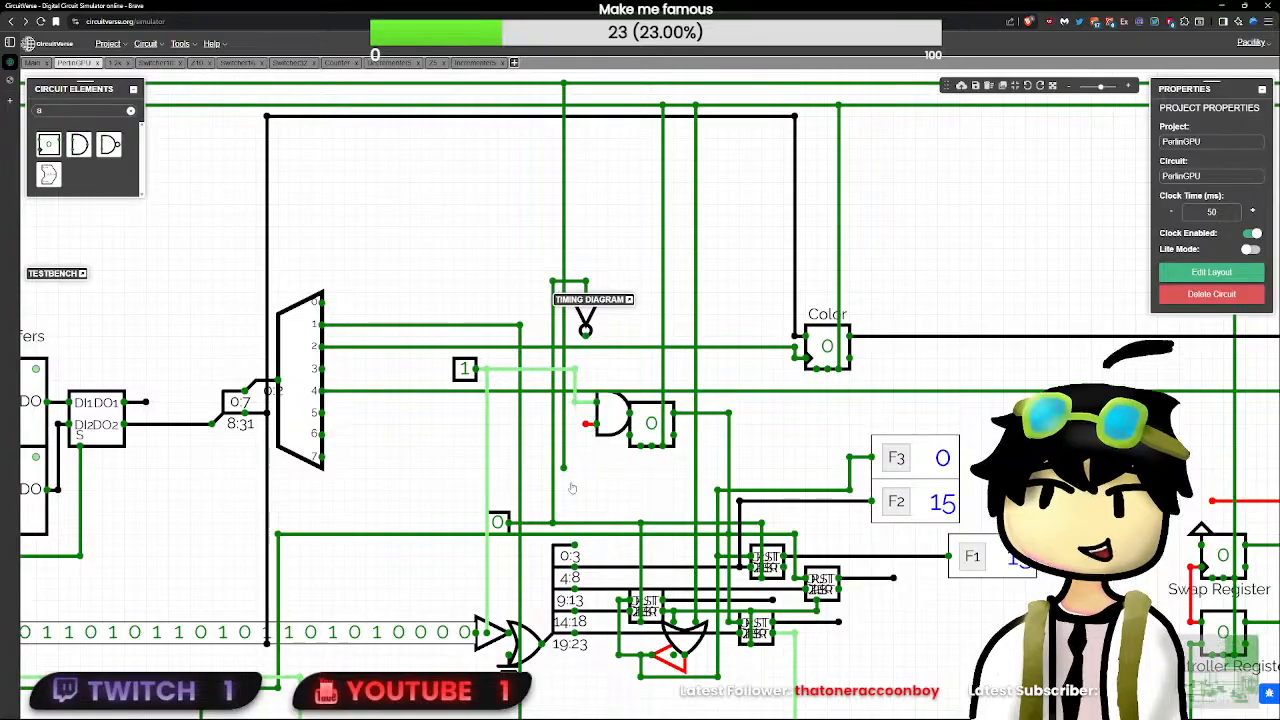
pyautogui.moveTo(586, 424); pyautogui.dragTo(587, 336)
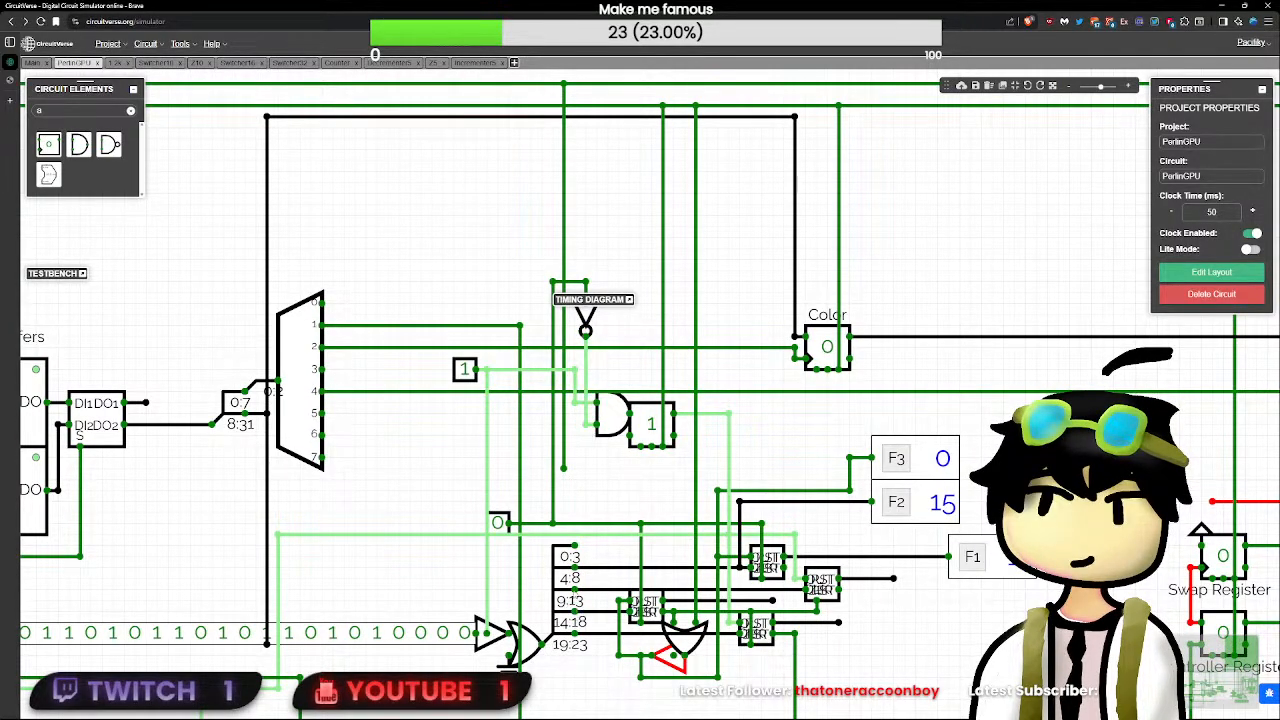
# - Pulse the decrementers' clock test input, set the demultiplexer-side test input to 0, and pulse the clock input again
pyautogui.click(497, 522)
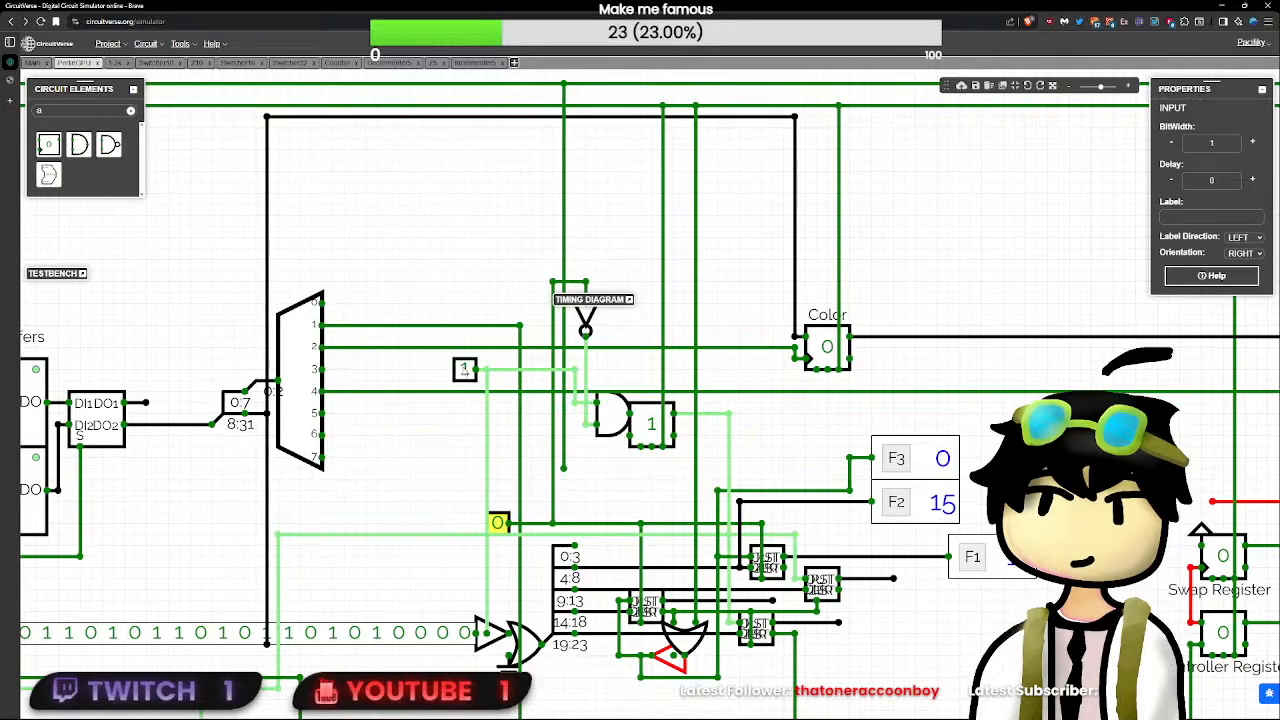
pyautogui.click(465, 370)
pyautogui.click(498, 523)
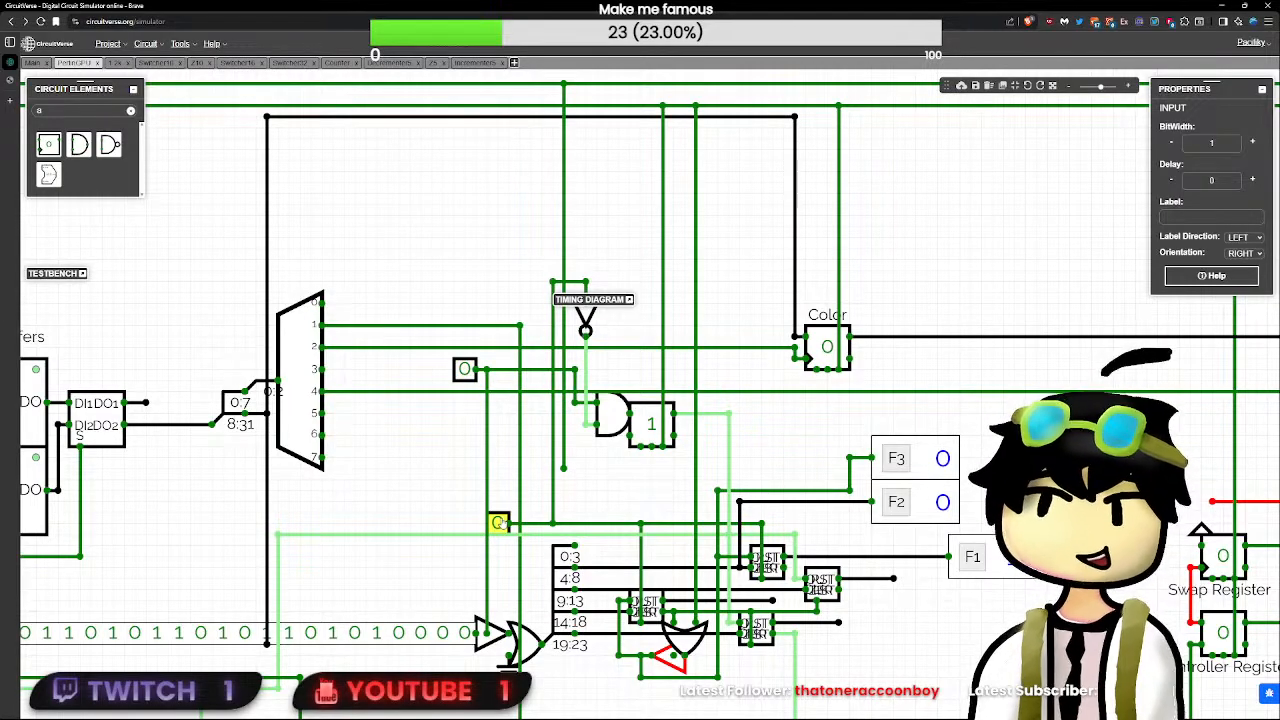
pyautogui.click(653, 425)
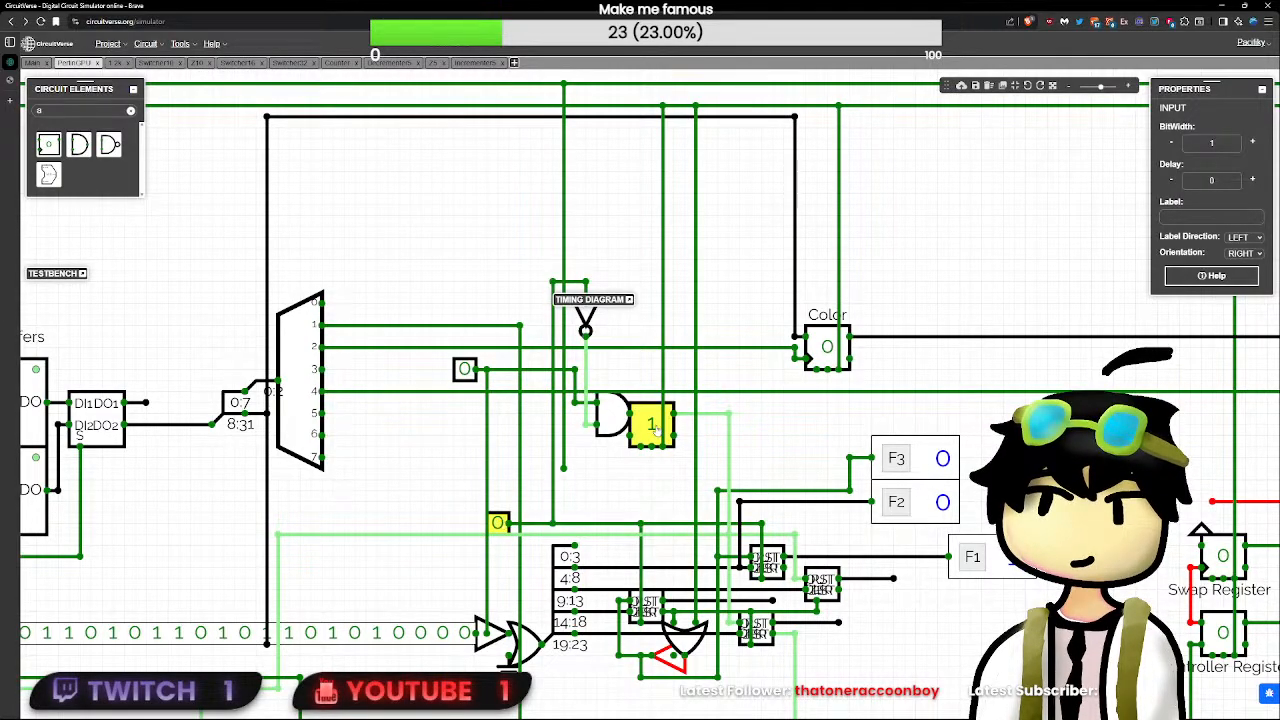
pyautogui.moveTo(631, 413); pyautogui.dragTo(631, 362)
pyautogui.hotkey('ctrl', 'z')
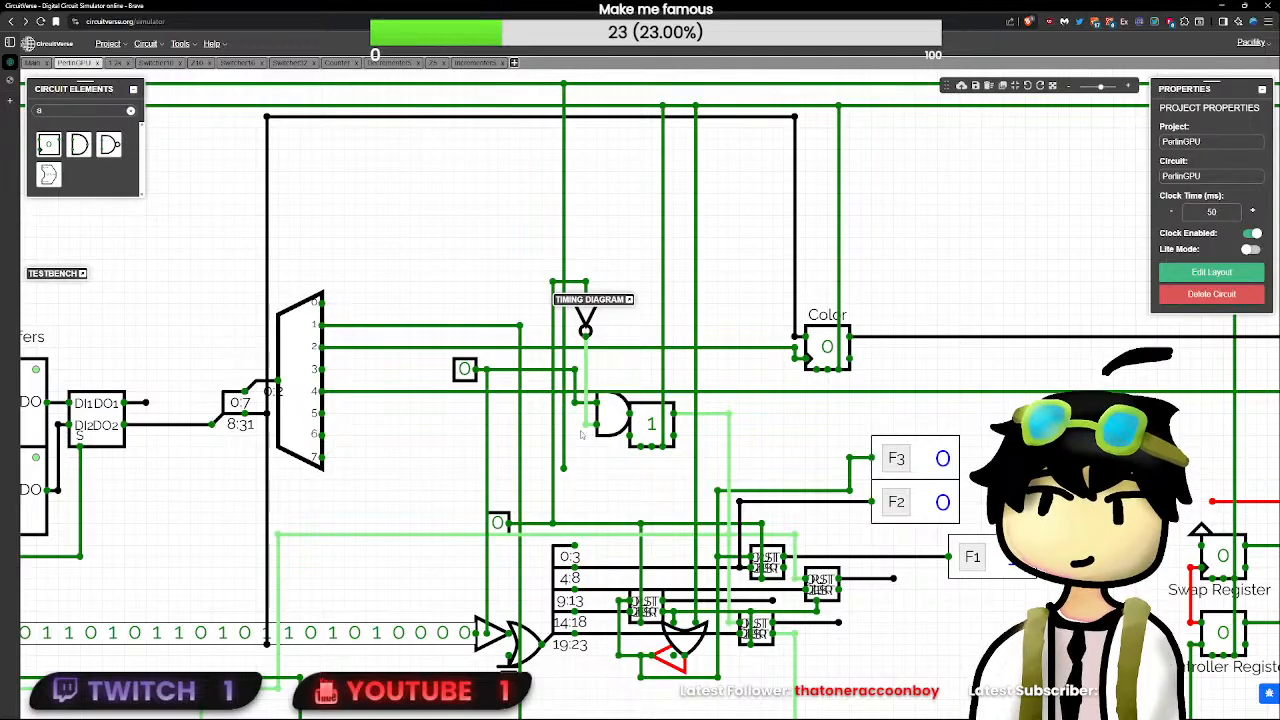
# - Set the delay of the AND gate feeding the SR flip-flop to 0
pyautogui.click(612, 415)
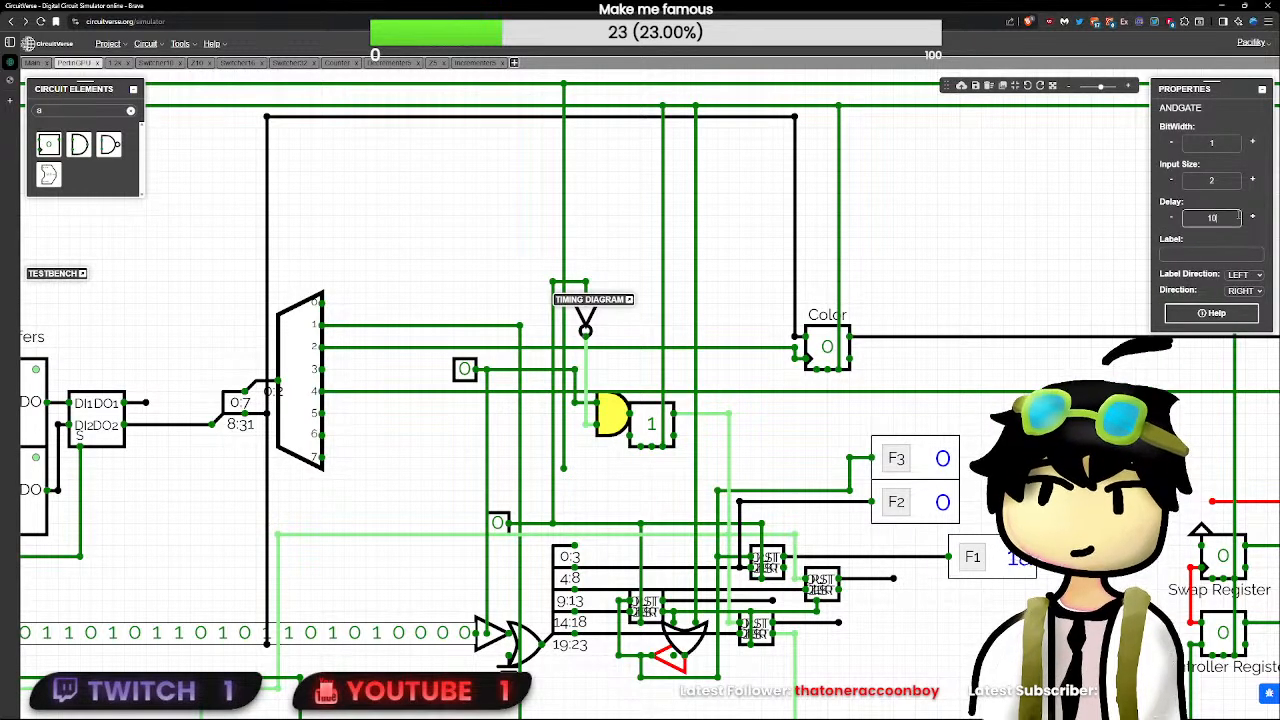
pyautogui.press('Left')
pyautogui.press('BackSpace')
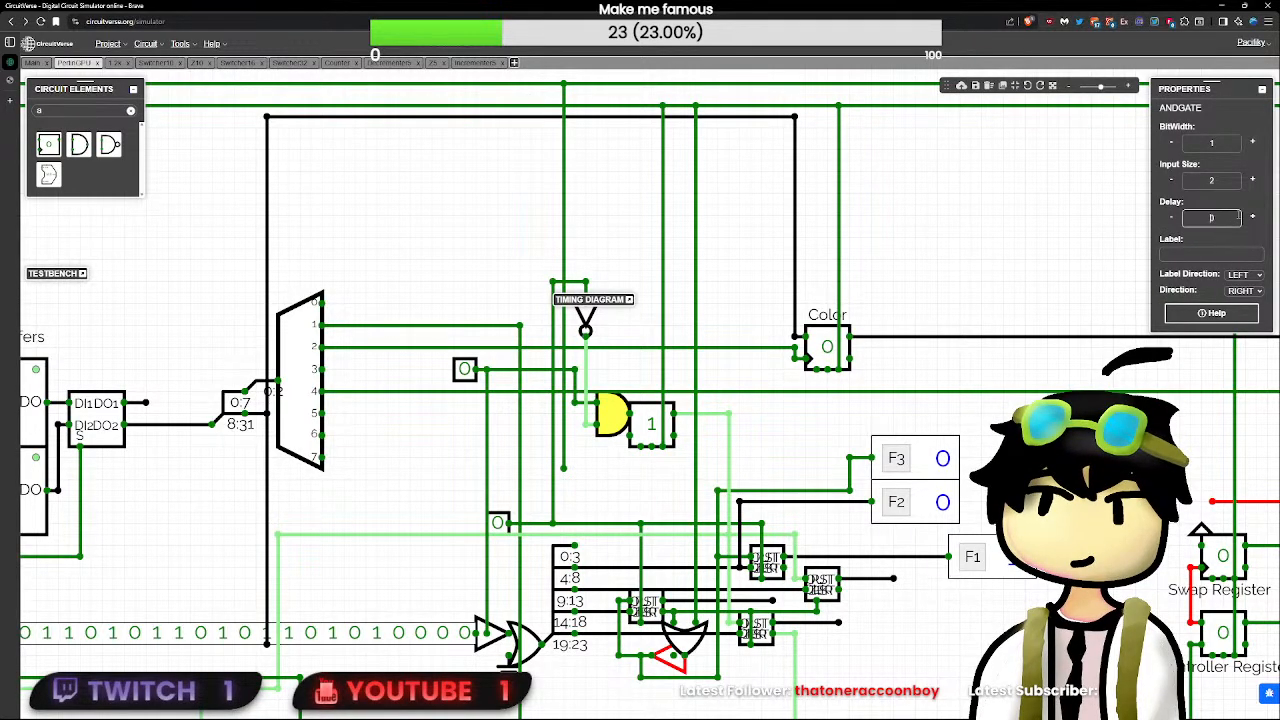
pyautogui.click(574, 406)
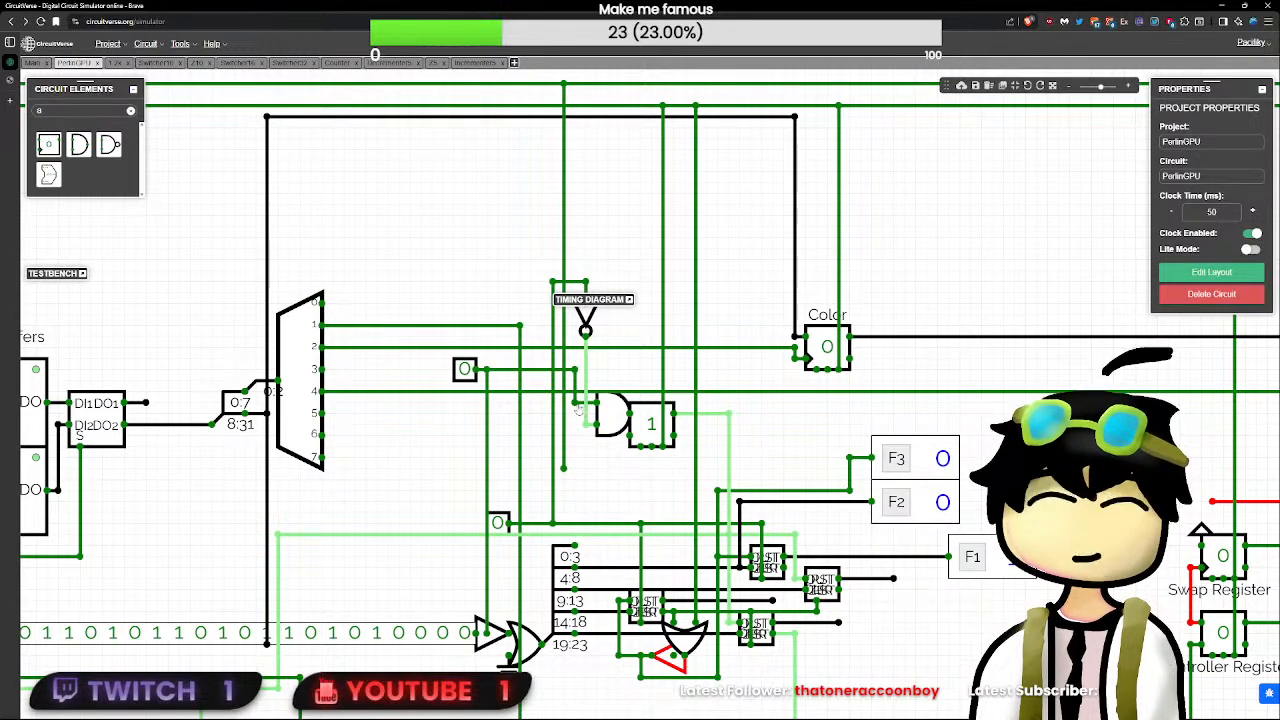
pyautogui.click(607, 412)
pyautogui.hotkey('ctrl', 'c')
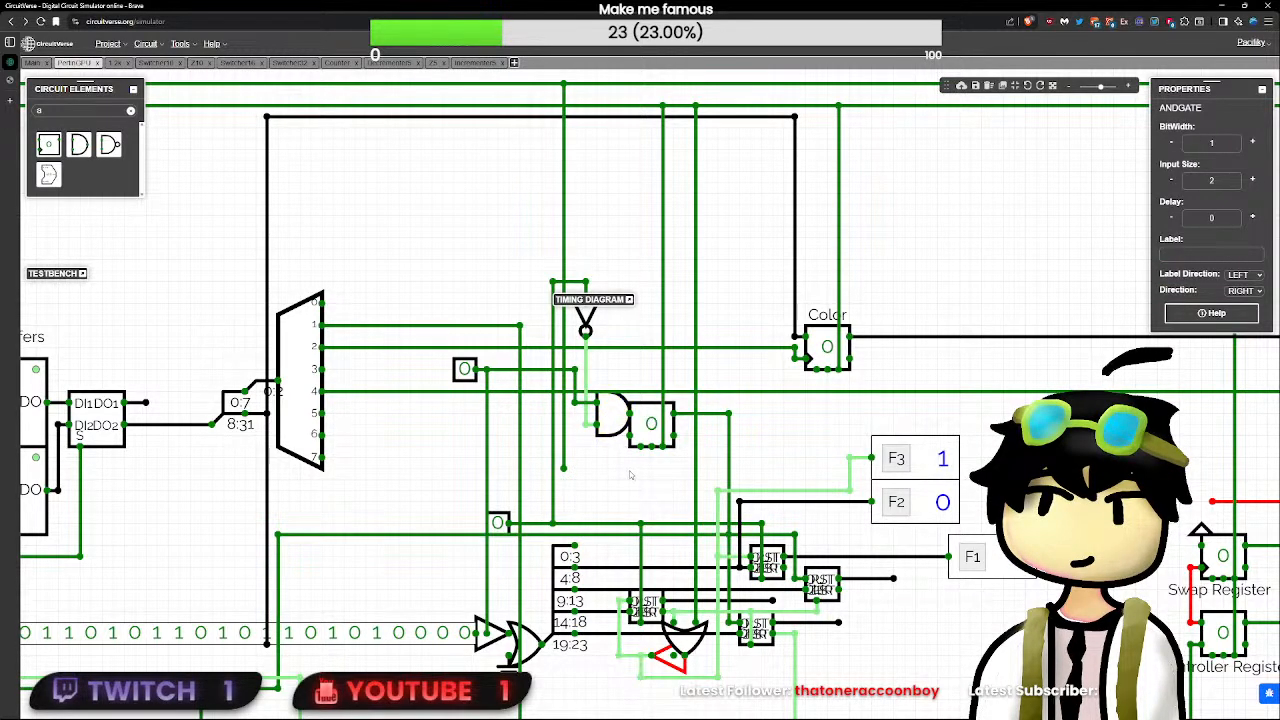
pyautogui.hotkey('ctrl', 'v')
pyautogui.moveTo(631, 476); pyautogui.dragTo(612, 458)
pyautogui.press('Delete')
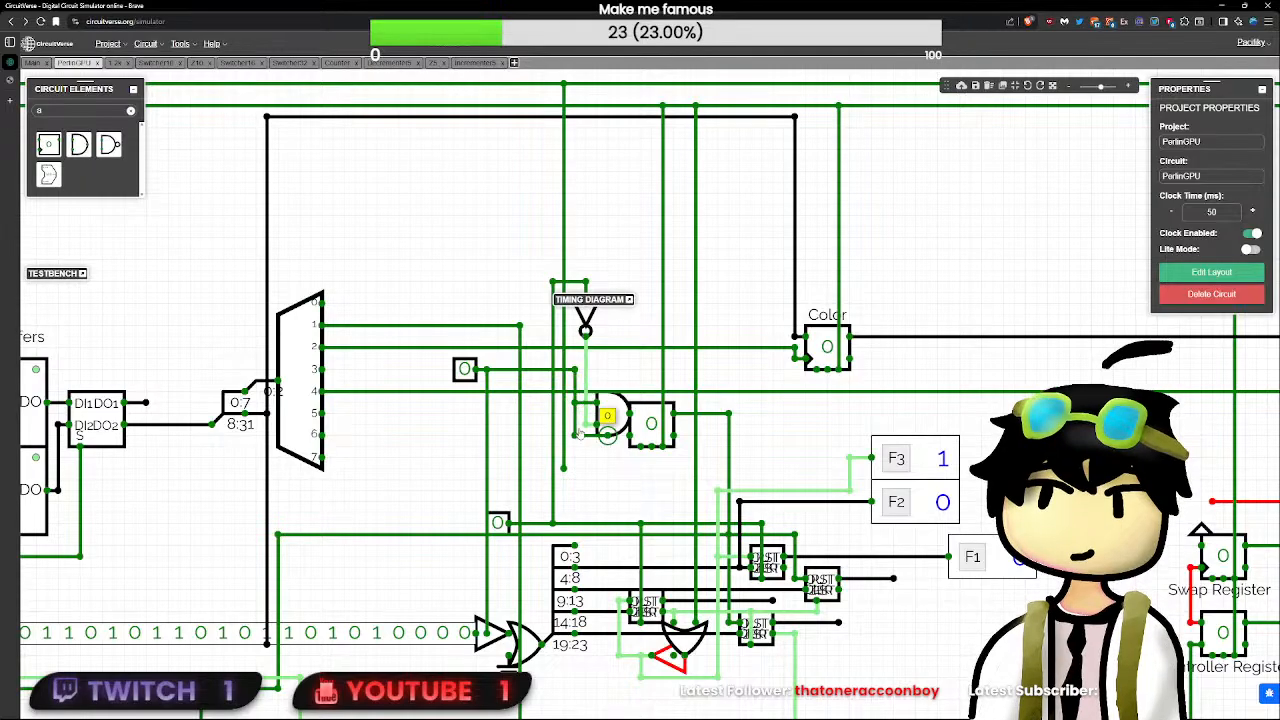
# - Add a NOT gate with delay 0 below the AND gate, between the demultiplexer-side test wire and the flip-flop's reset input
pyautogui.press('BackSpace')
pyautogui.write('not')
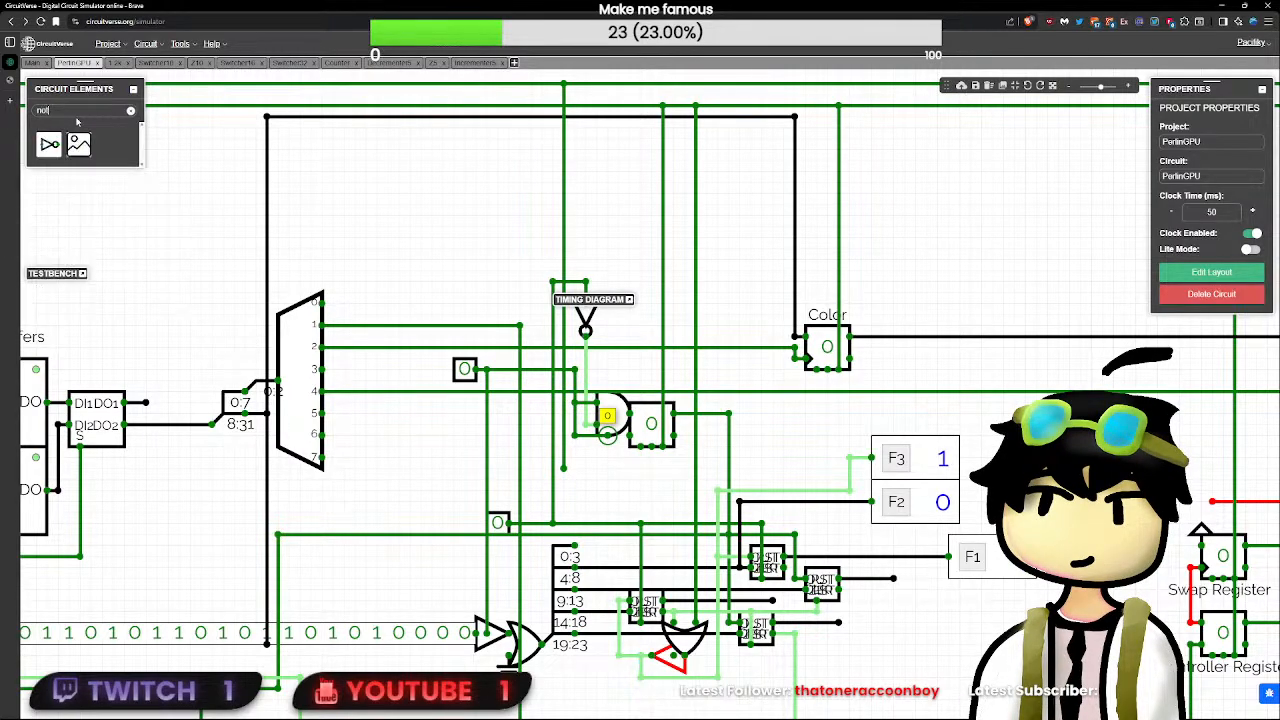
pyautogui.click(49, 144)
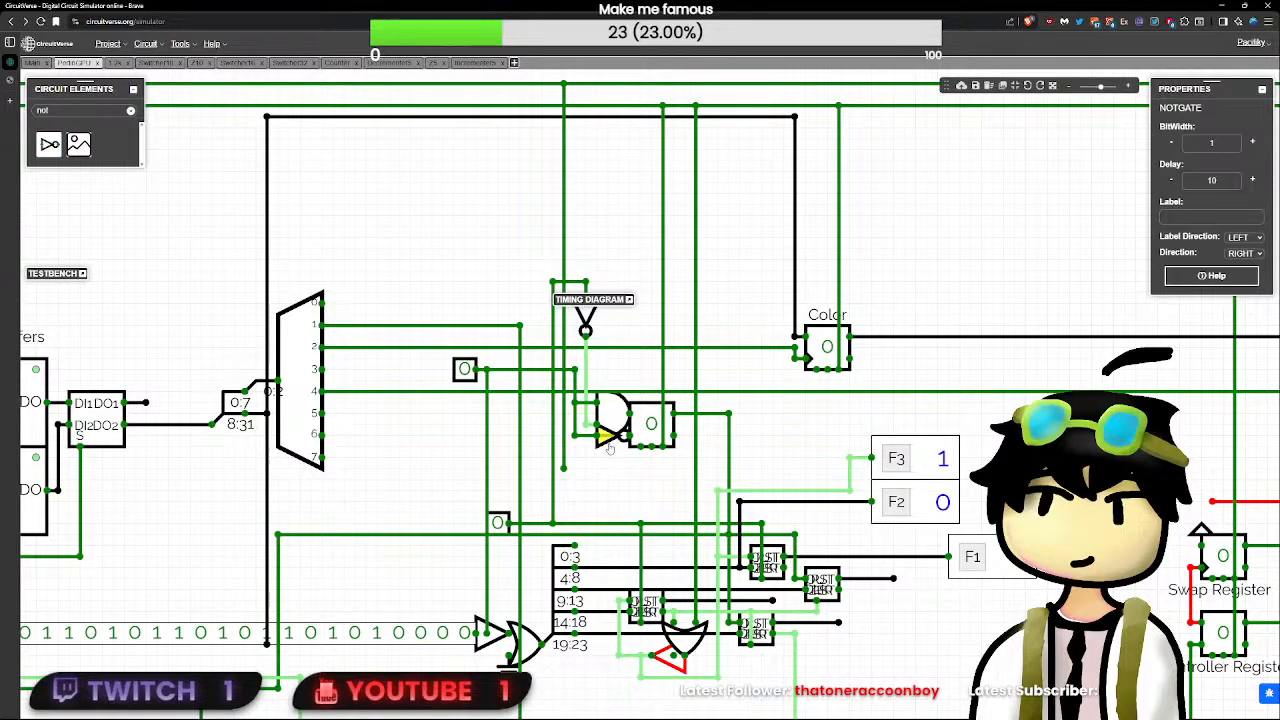
pyautogui.doubleClick(1225, 182)
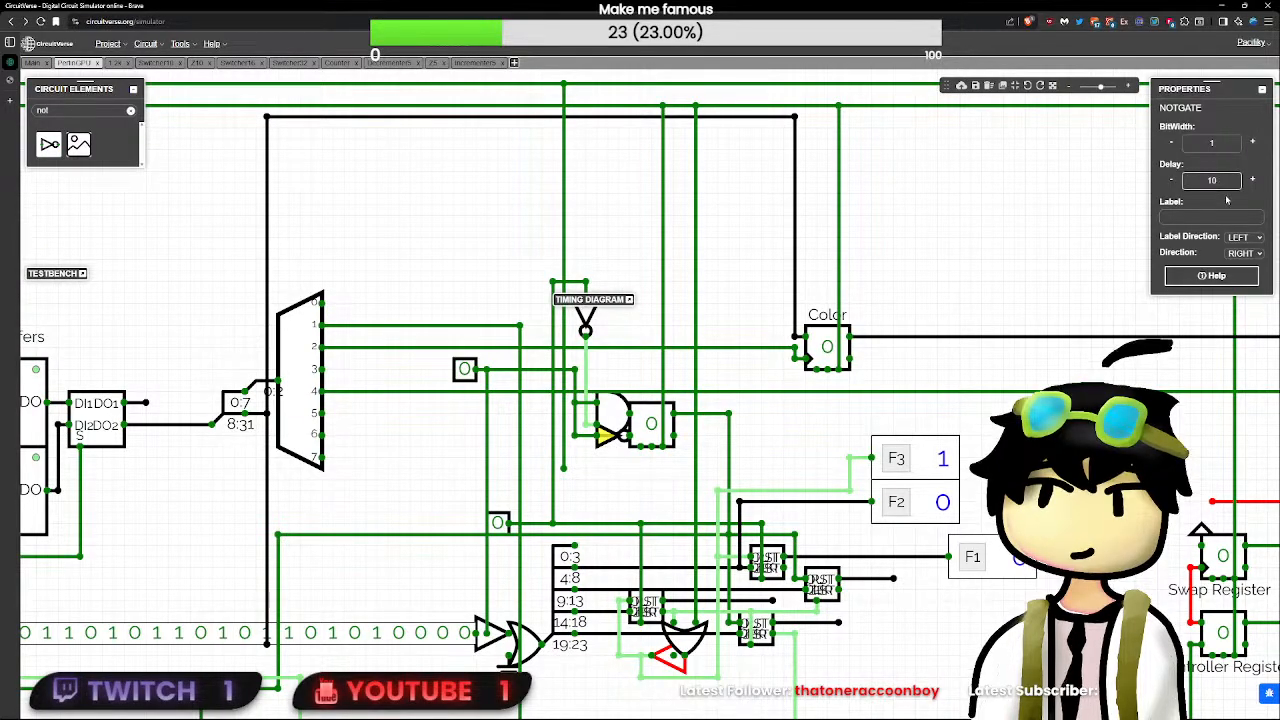
pyautogui.write('0')
# - Move the wire feeding the decrementers from the SR flip-flop's main output to its inverted output
pyautogui.click(640, 418)
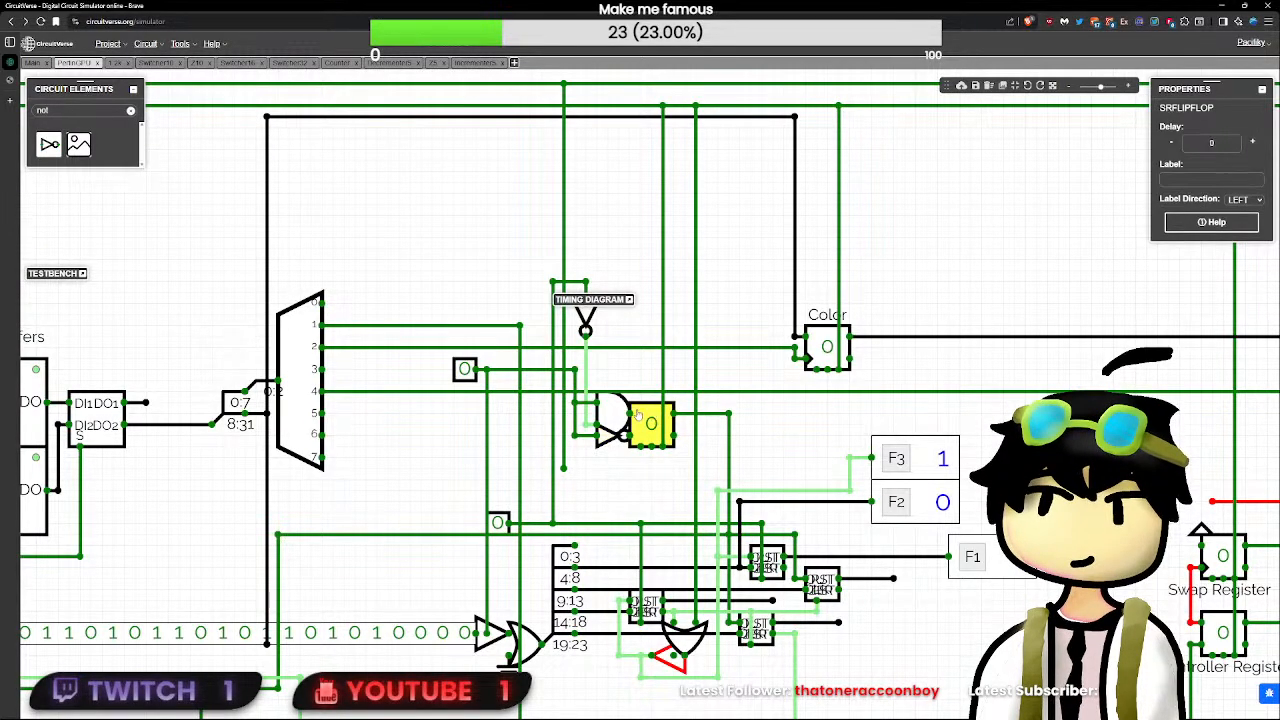
pyautogui.click(621, 413)
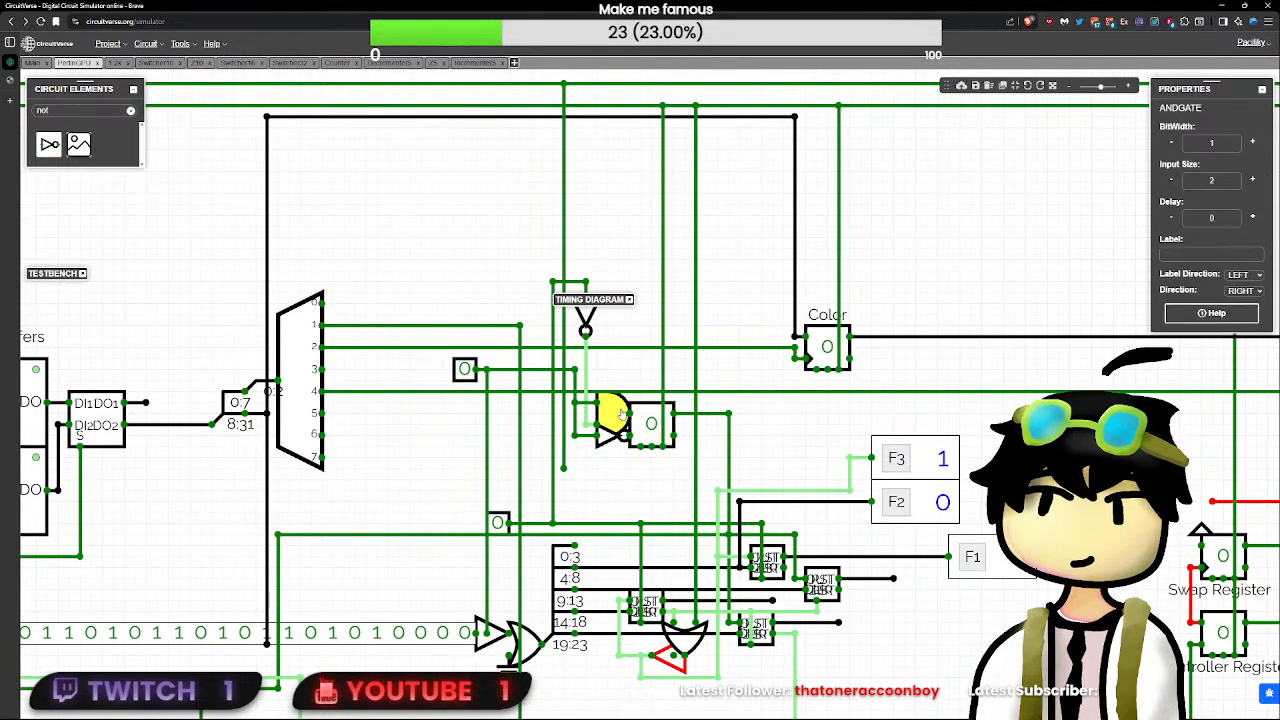
pyautogui.click(721, 421)
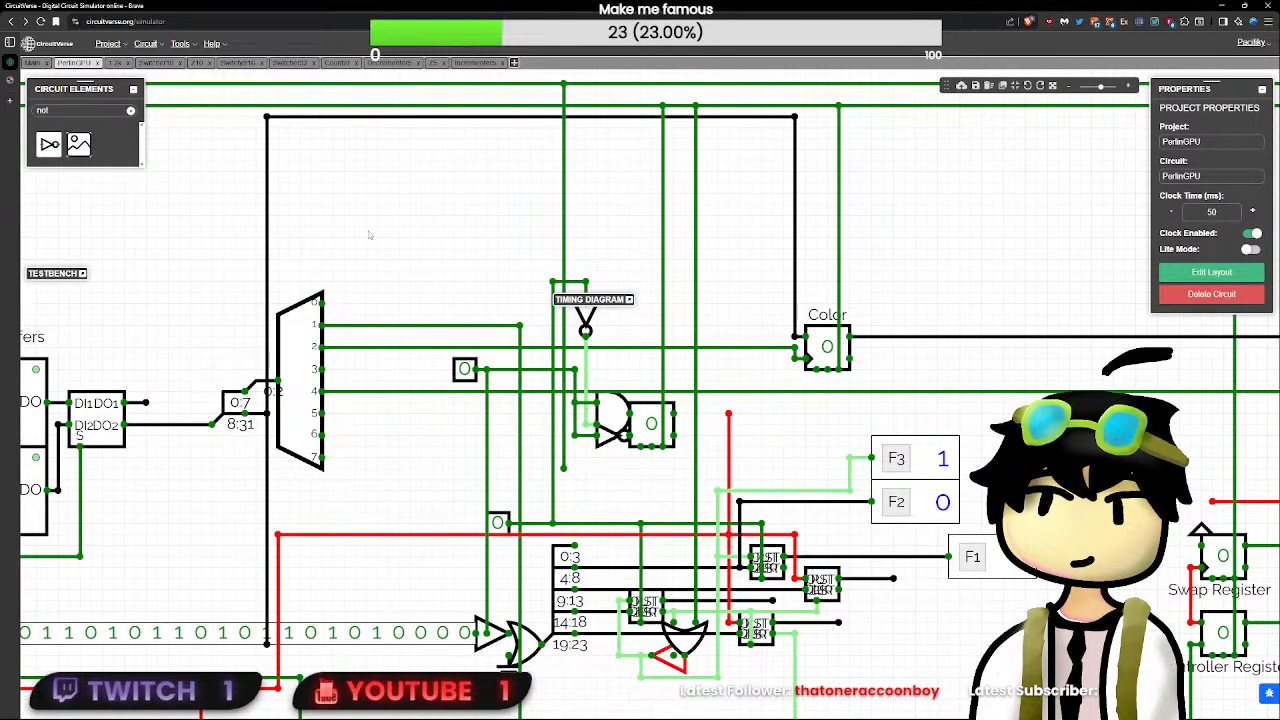
pyautogui.moveTo(731, 438); pyautogui.dragTo(730, 436)
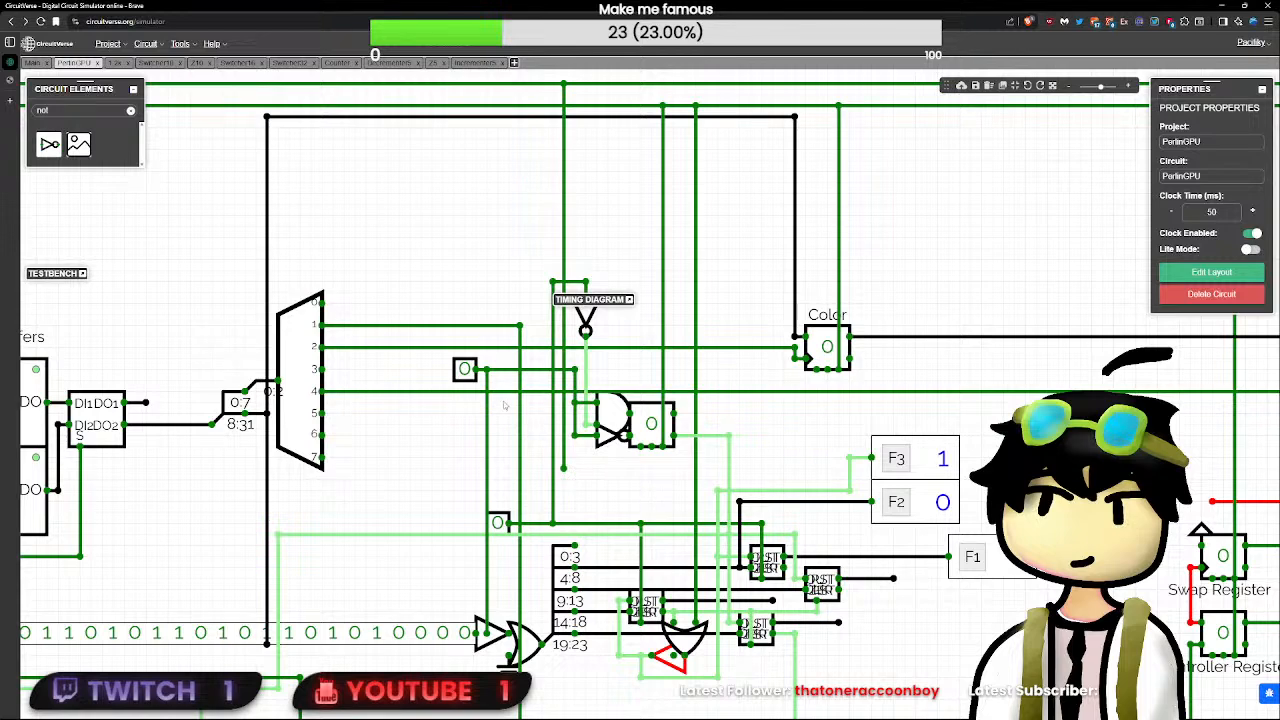
# - Pulse the demultiplexer-side test input and the decrementers' clock test input, leaving both at 0
pyautogui.click(497, 522)
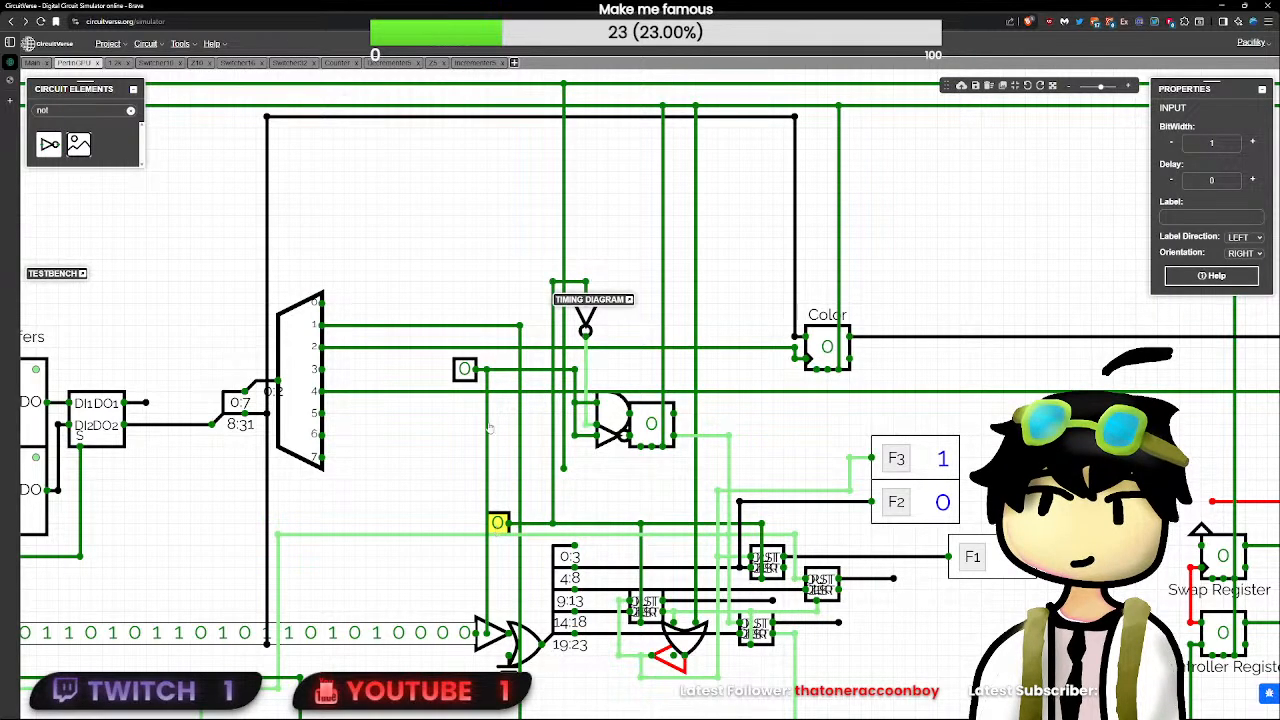
pyautogui.click(468, 371)
pyautogui.click(468, 371)
pyautogui.click(501, 521)
pyautogui.click(501, 521)
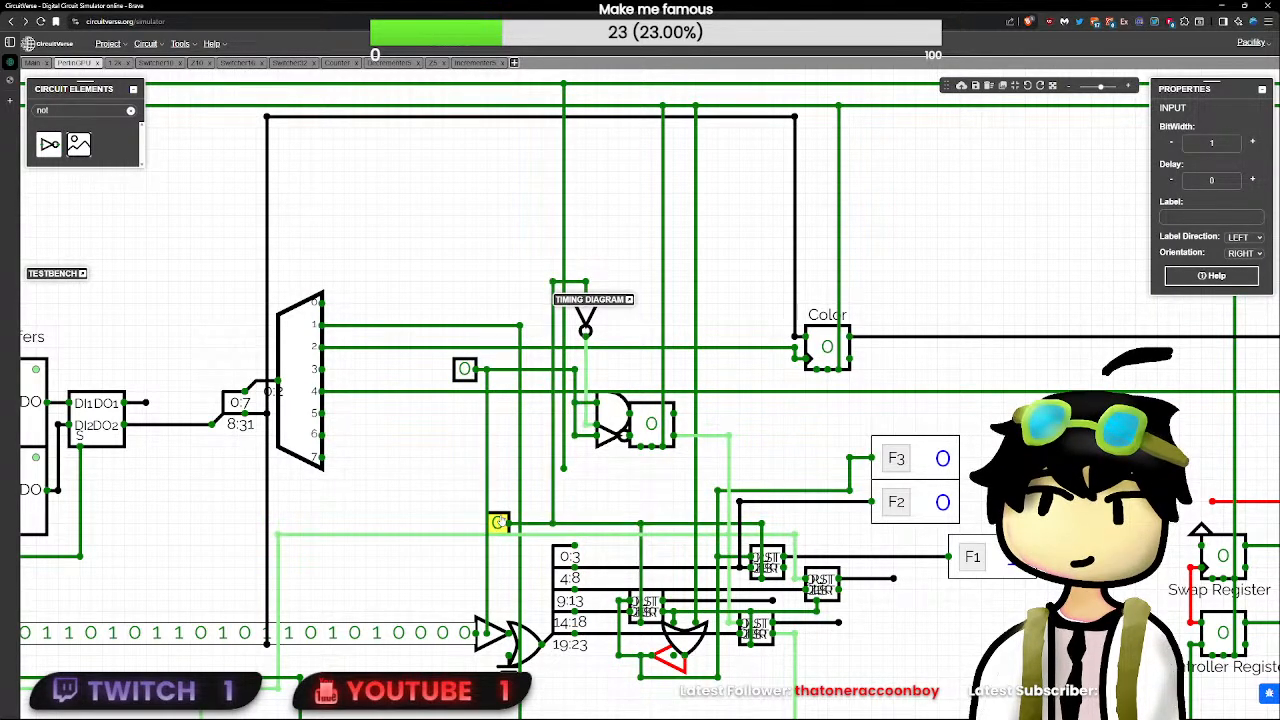
# - Move the wire feeding the decrementers from the SR flip-flop's inverted output back to its main output
pyautogui.click(501, 521)
pyautogui.click(501, 521)
pyautogui.click(717, 436)
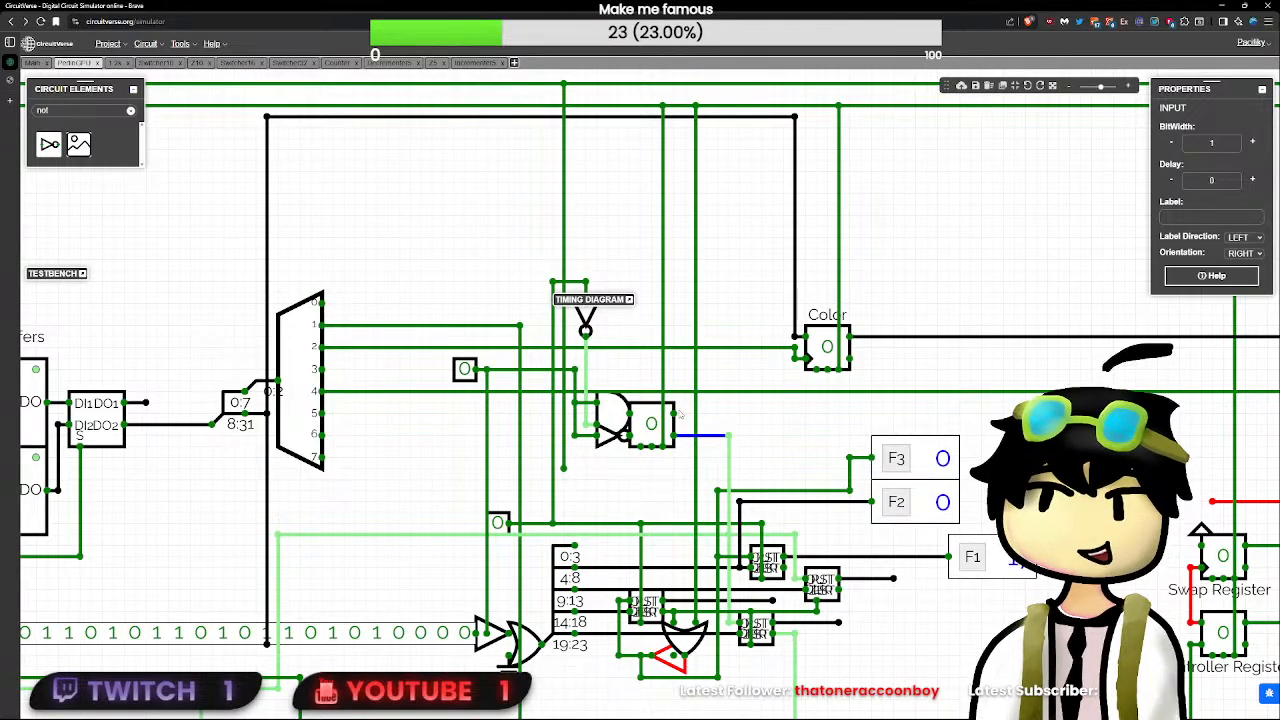
pyautogui.press('Delete')
pyautogui.moveTo(674, 413); pyautogui.dragTo(728, 436)
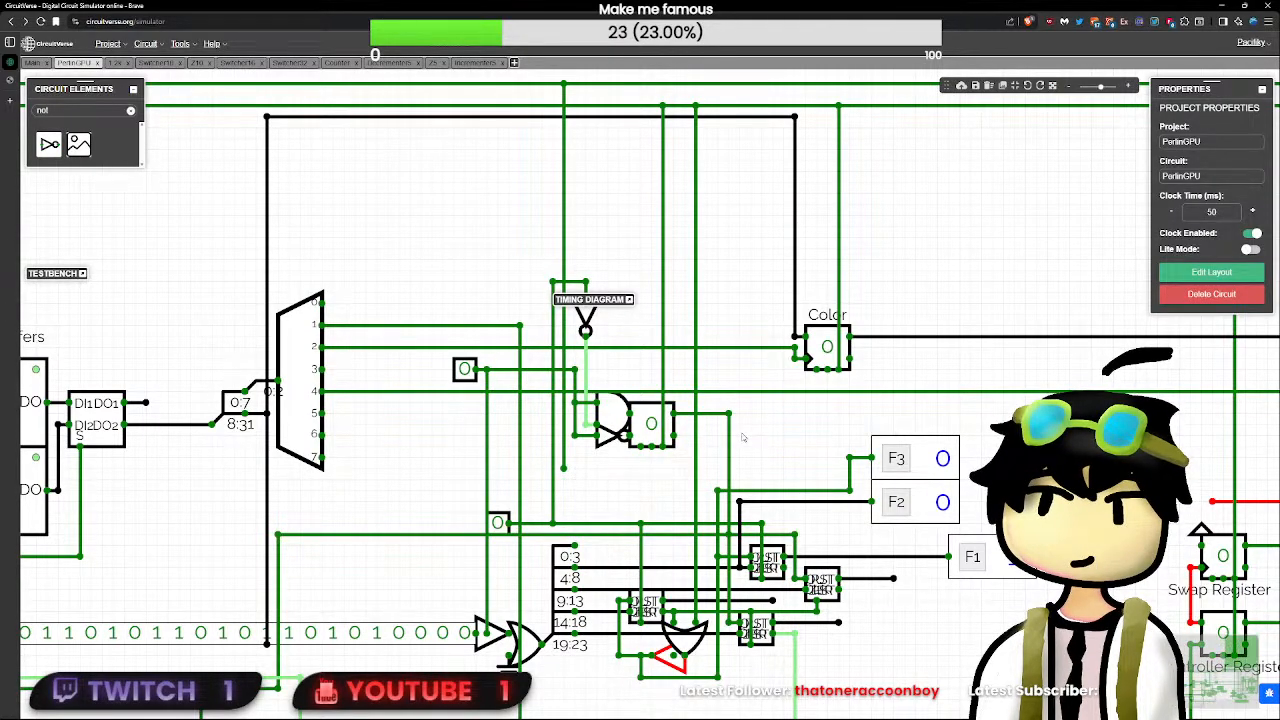
# - Pulse the decrementers' clock test input and examine the signals entering the AND gate before the SR flip-flop
pyautogui.click(496, 526)
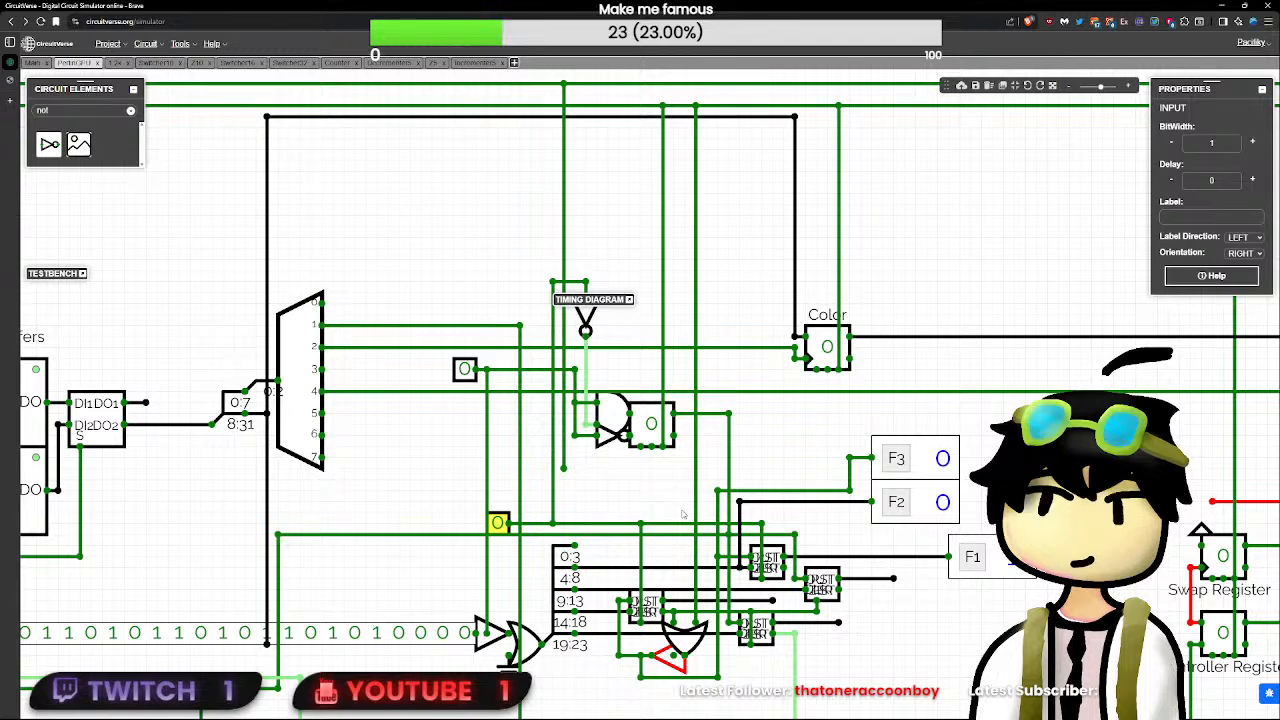
pyautogui.click(605, 412)
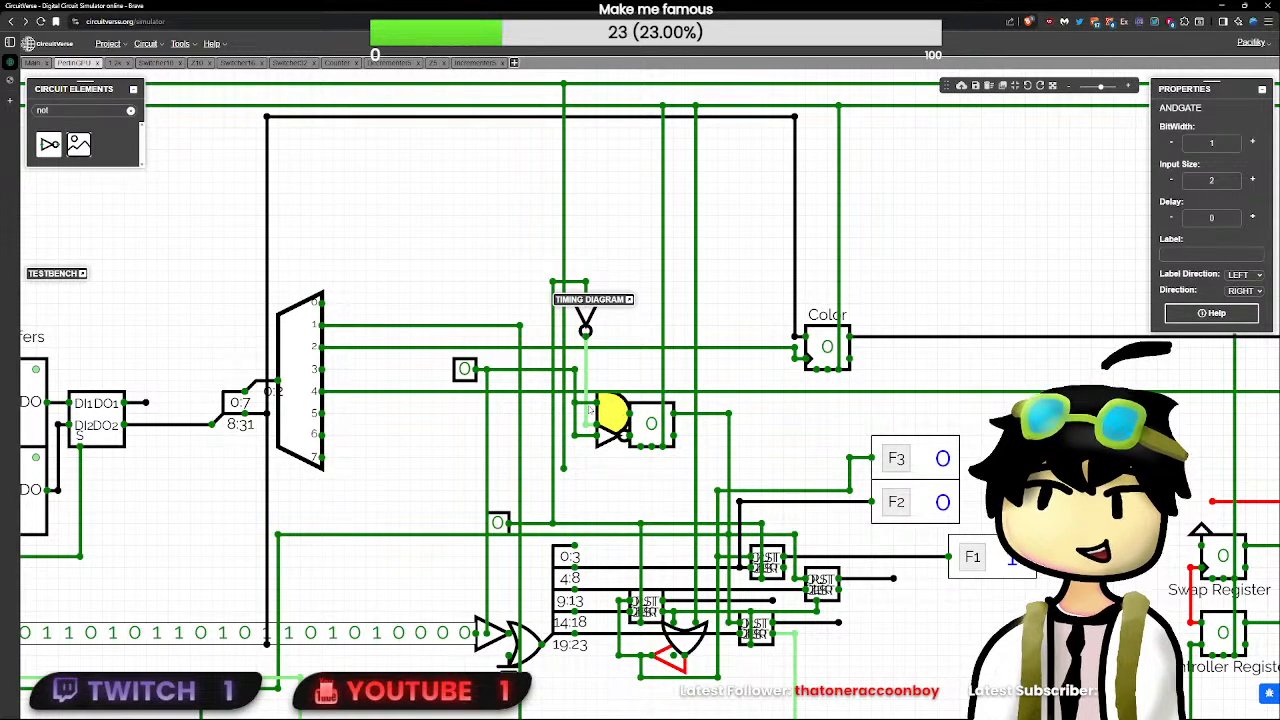
pyautogui.click(576, 404)
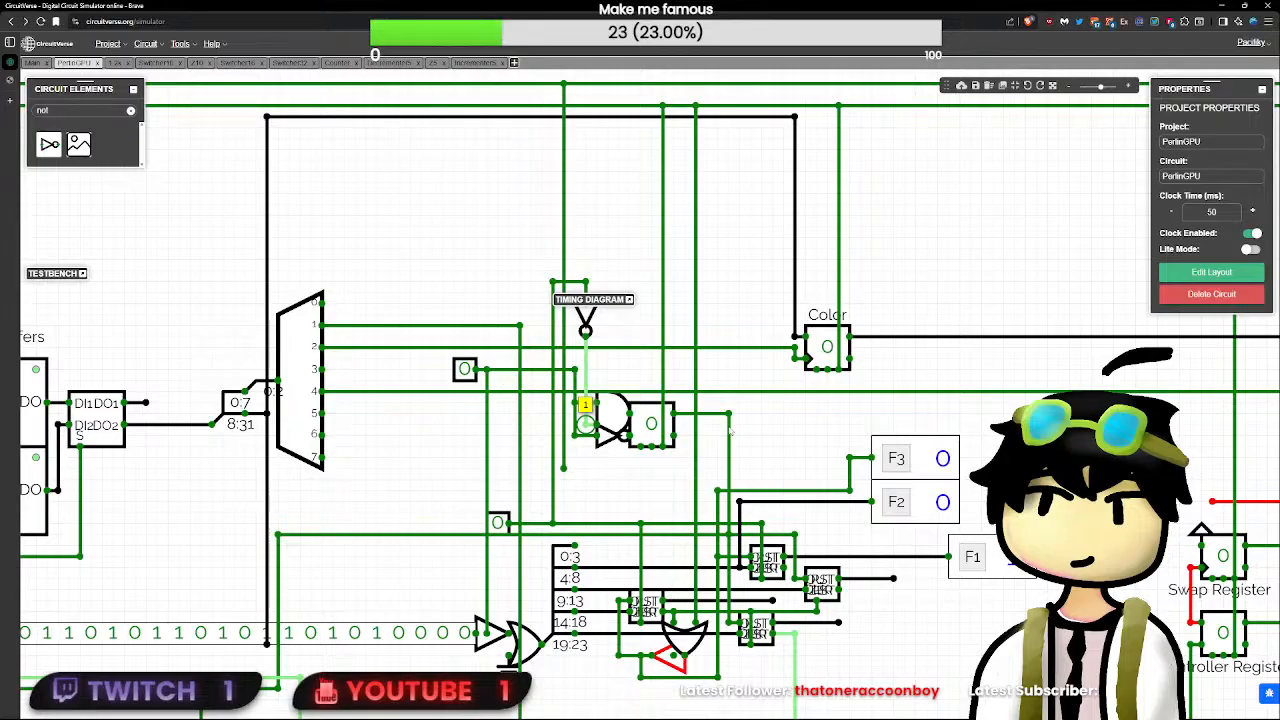
pyautogui.click(503, 526)
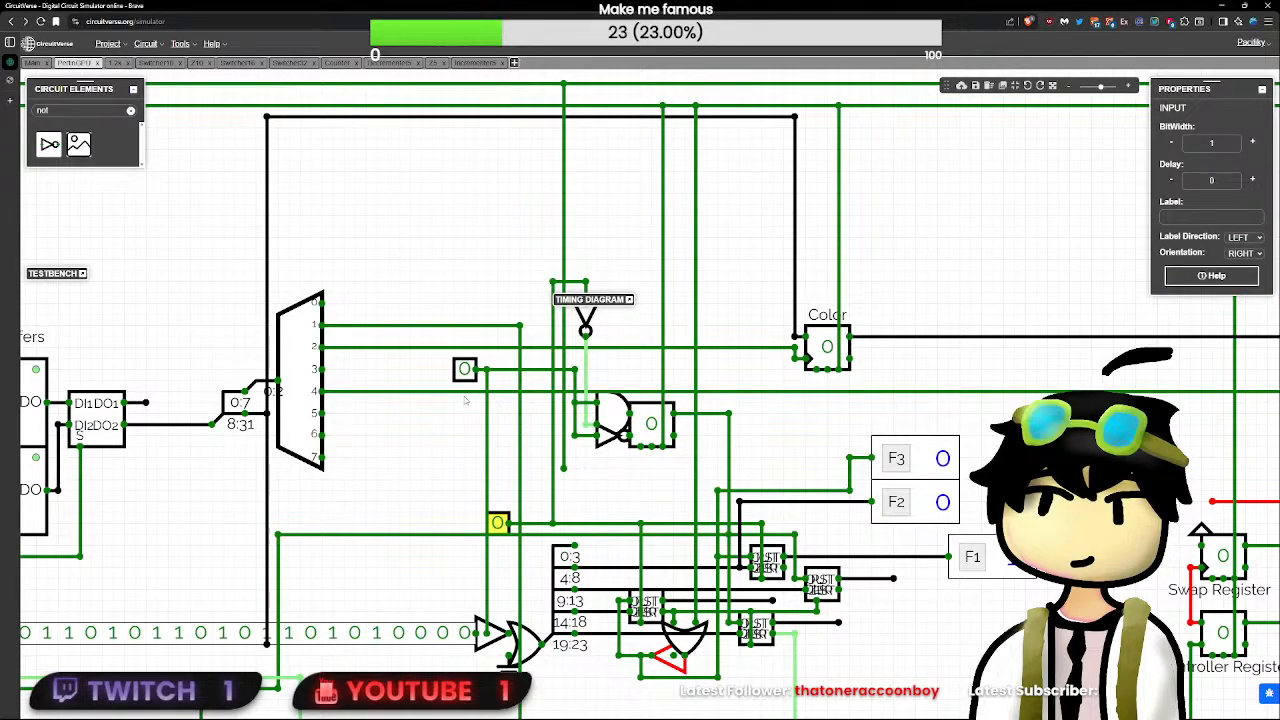
# - Rewire the decrementers from the SR flip-flop's main output to its inverted output and extend the AND gate's output past the flip-flop
pyautogui.click(728, 414)
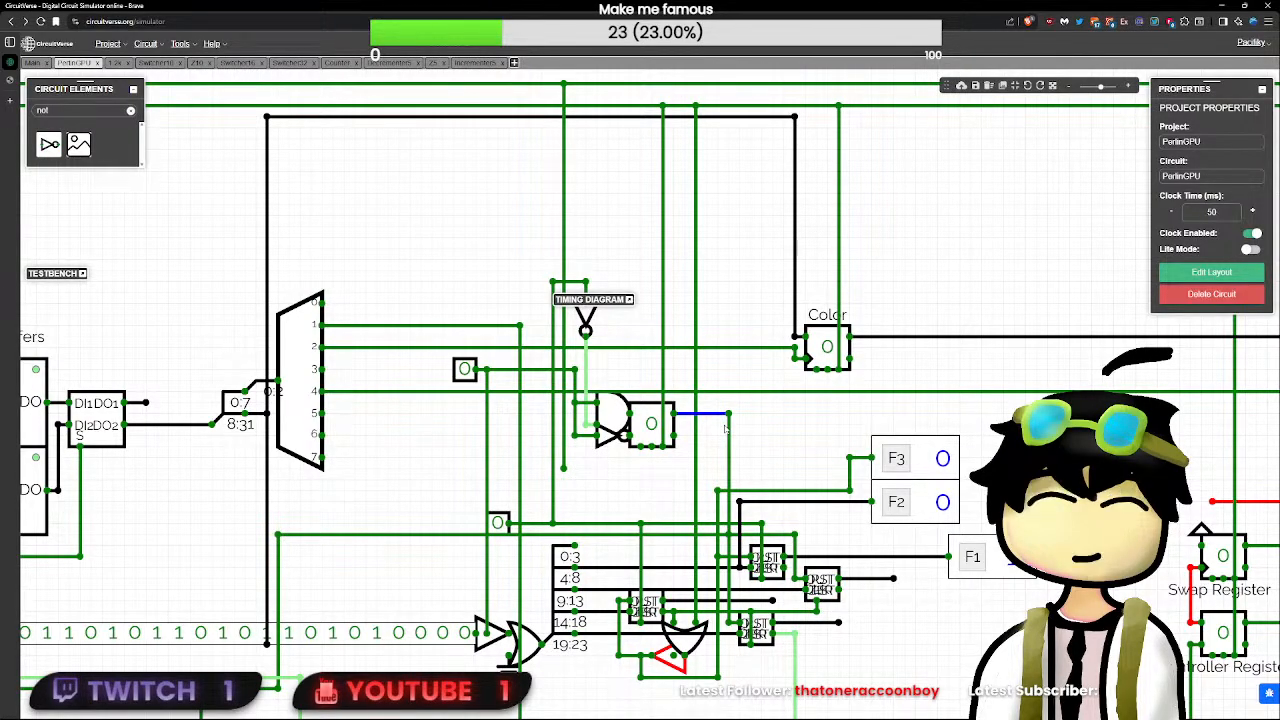
pyautogui.press('Delete')
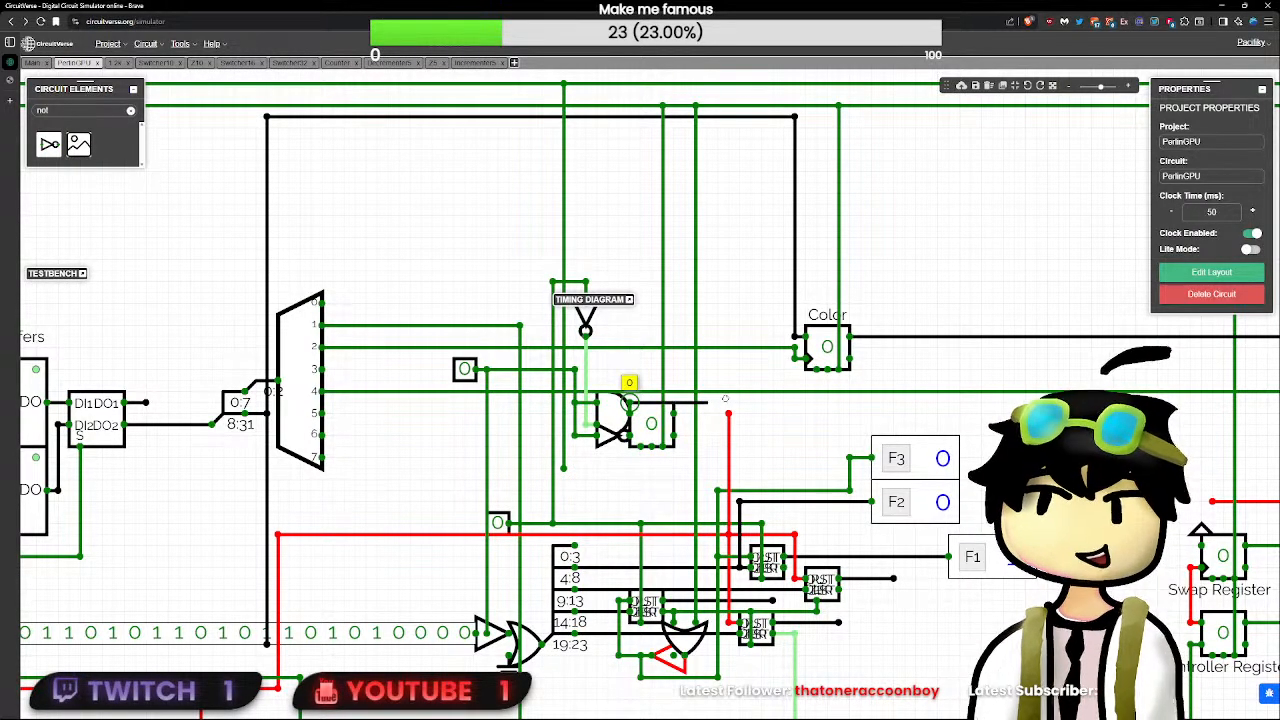
pyautogui.moveTo(628, 402); pyautogui.dragTo(707, 405)
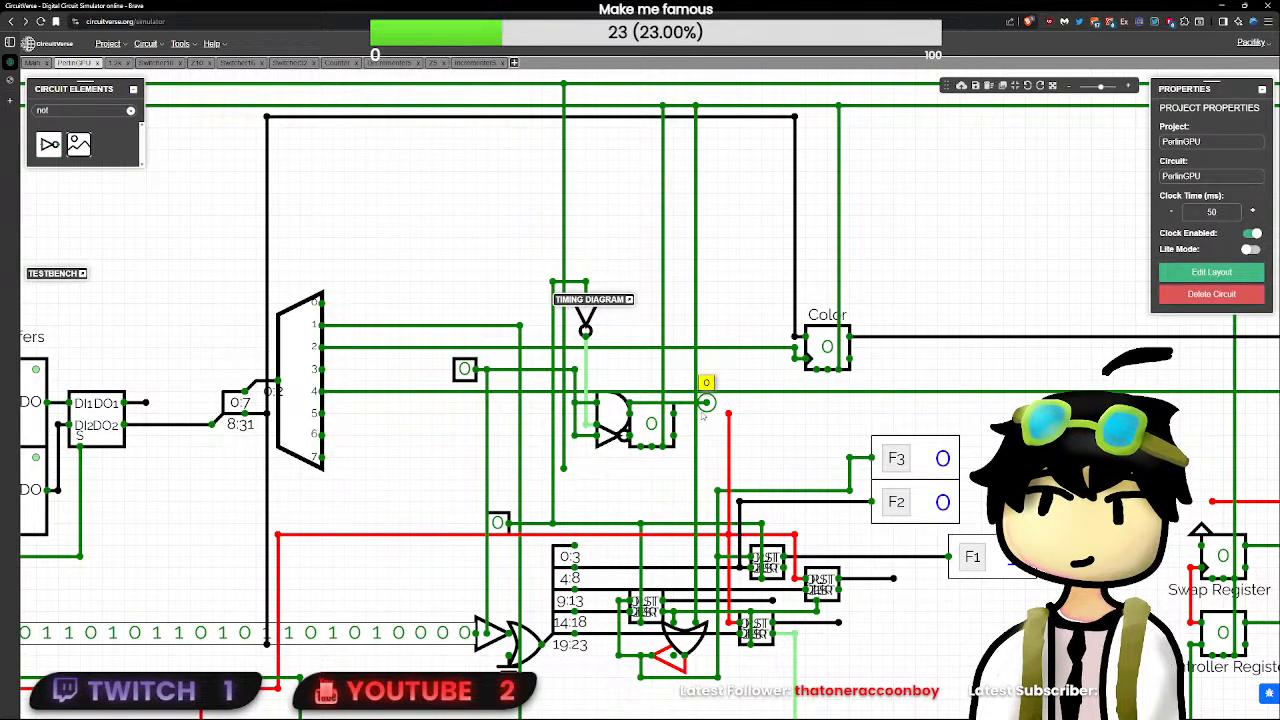
pyautogui.moveTo(673, 435); pyautogui.dragTo(728, 435)
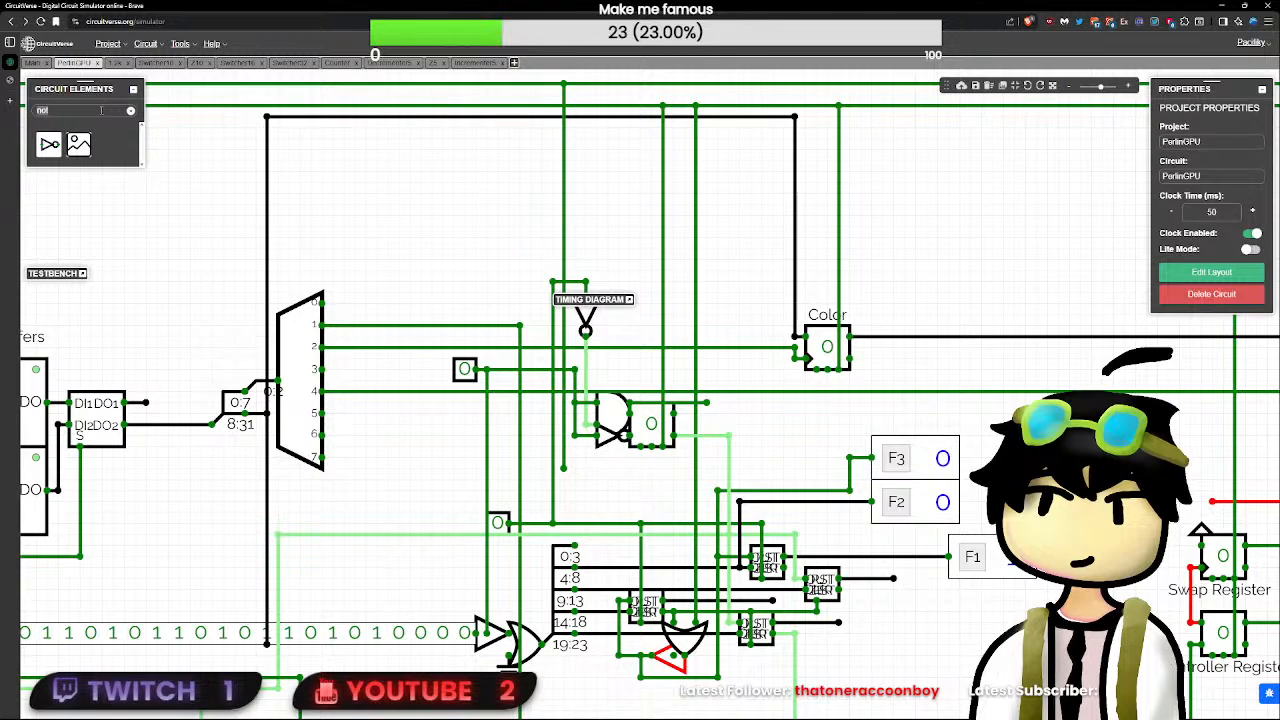
# - Add an AND gate combining the first AND gate's output with the flip-flop's inverted output to drive the decrementers, and open its delay for editing
pyautogui.write('and')
pyautogui.click(79, 145)
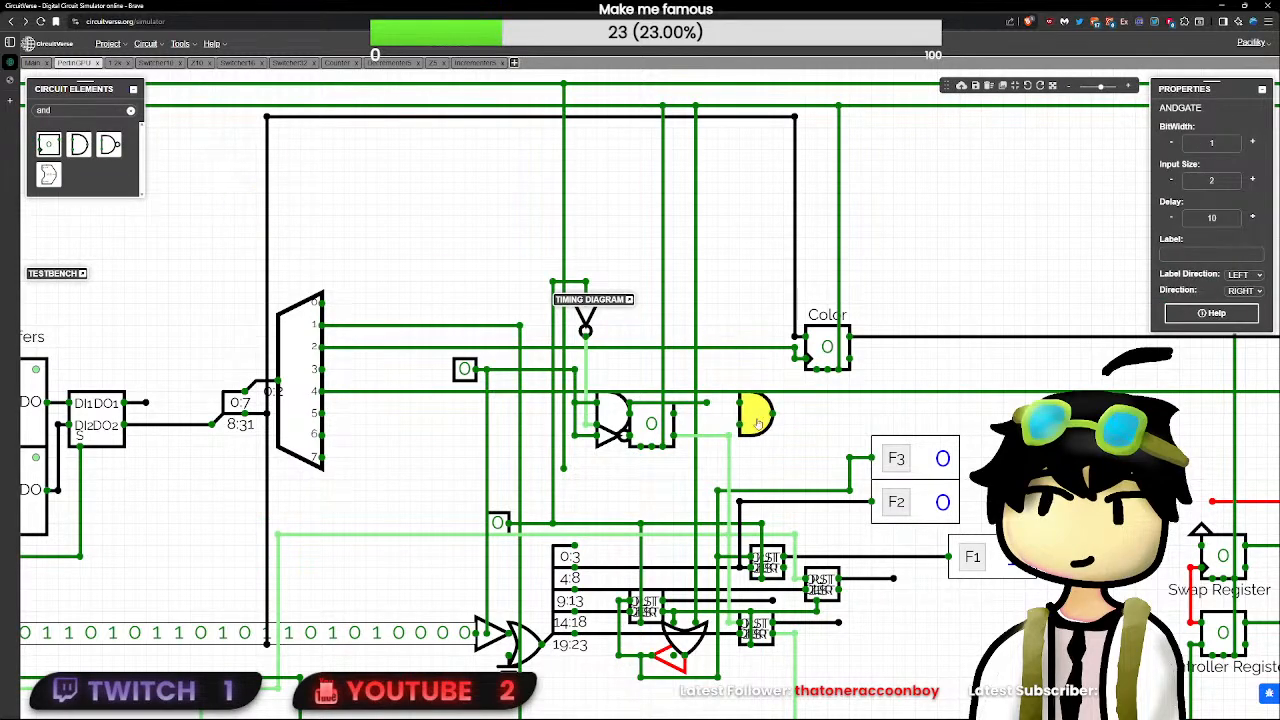
pyautogui.click(769, 424)
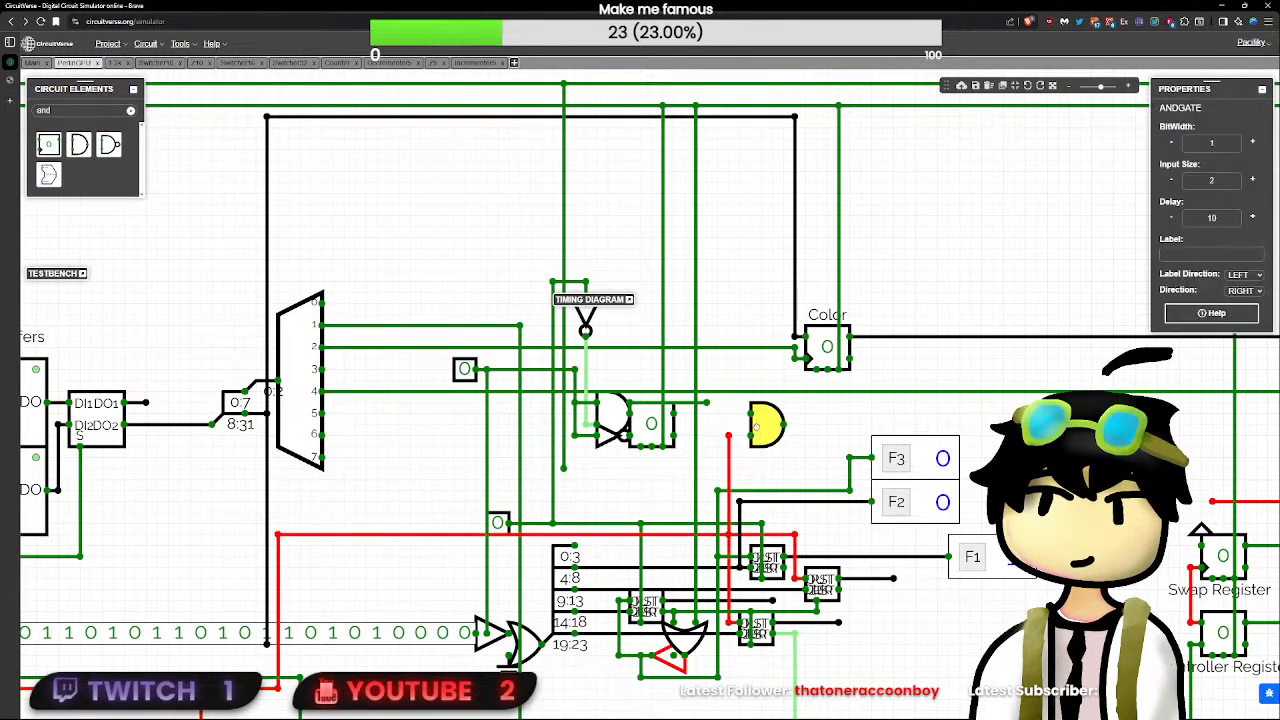
pyautogui.moveTo(766, 426)
pyautogui.mouseDown()
pyautogui.moveTo(688, 430)
pyautogui.moveTo(729, 435)
pyautogui.mouseUp()
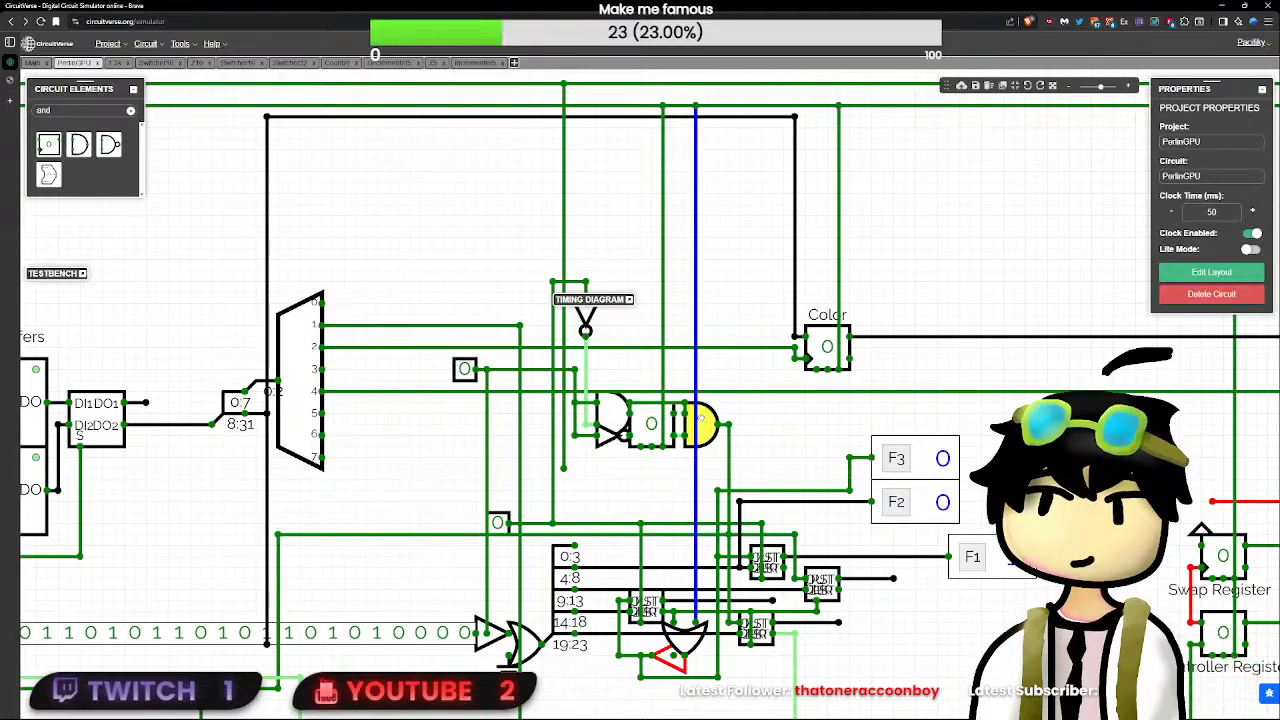
pyautogui.click(705, 422)
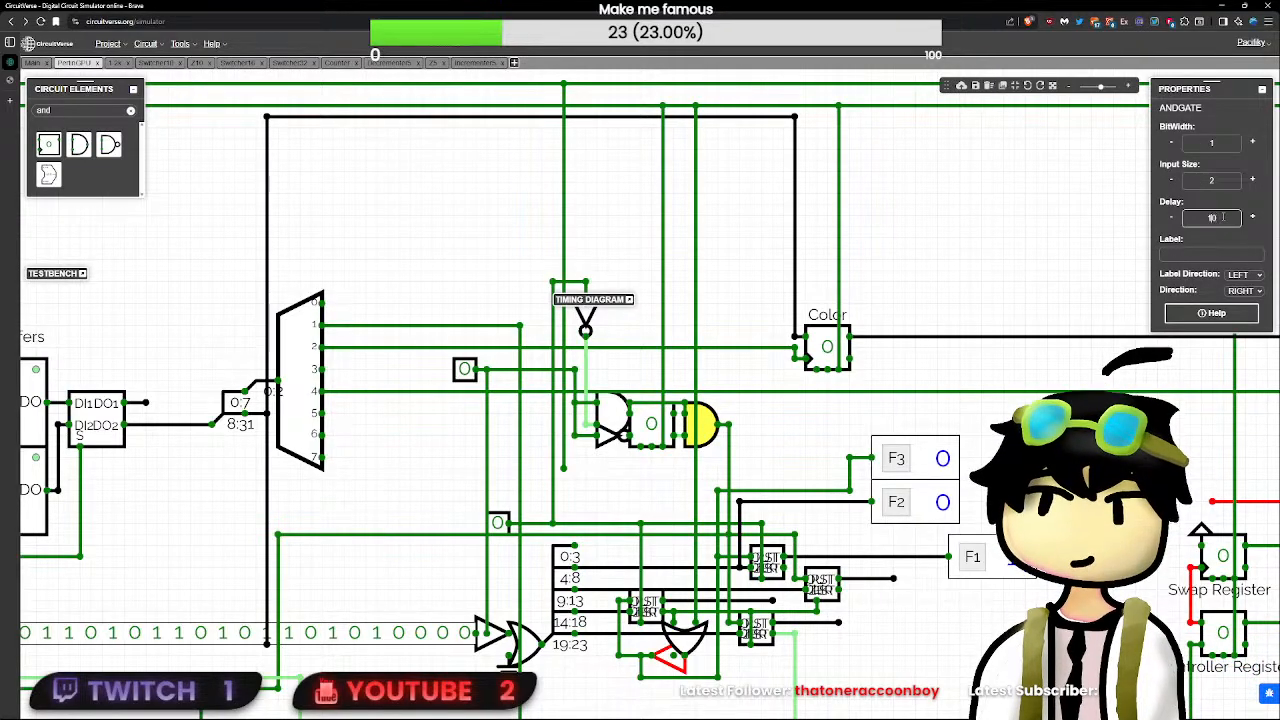
pyautogui.click(435, 440)
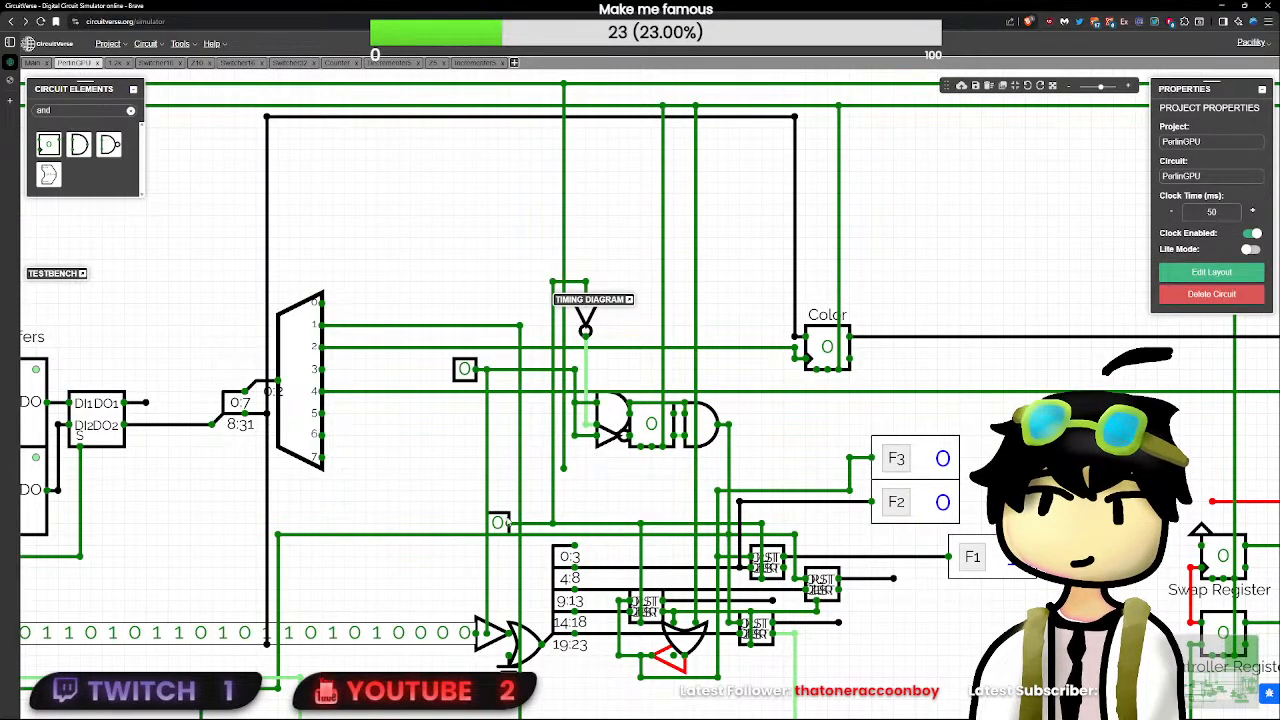
# - Test the new gating by pulsing RST and the decrementers' clock test input, and pulse RST once more
pyautogui.scroll(-2, 435, 440)
pyautogui.scroll(-3, 435, 440)
pyautogui.moveTo(228, 315); pyautogui.dragTo(332, 314)
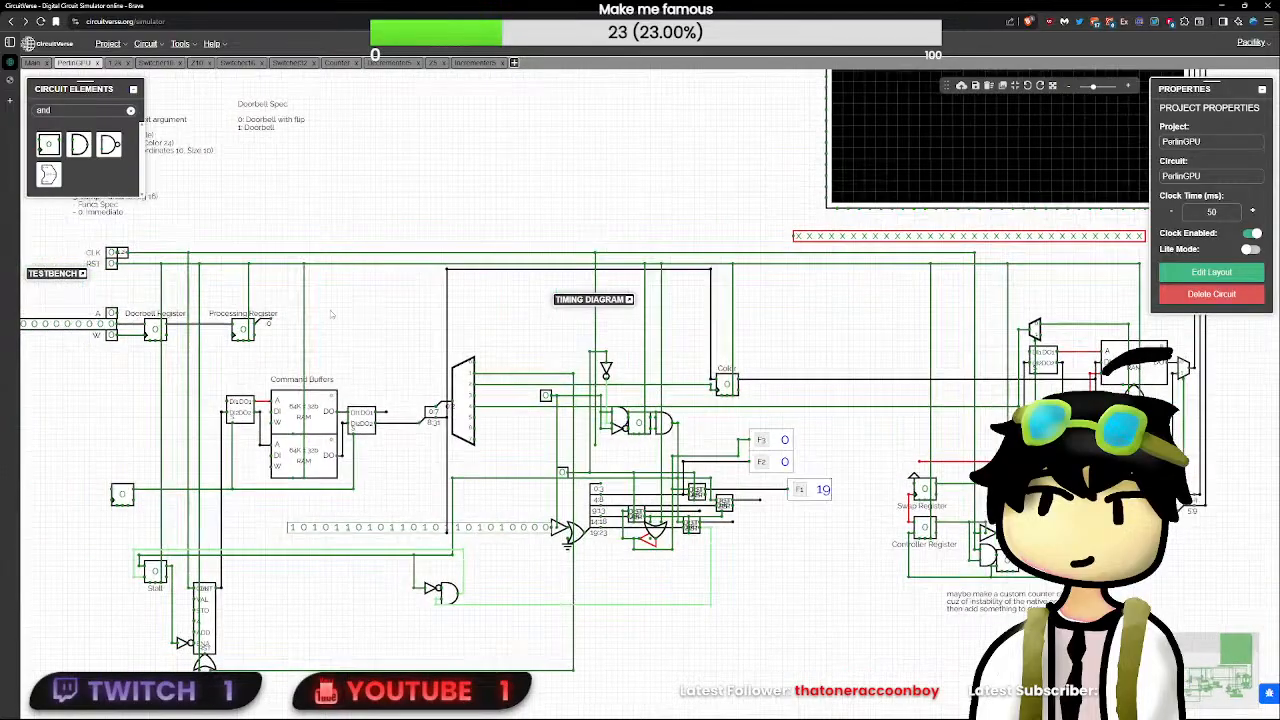
pyautogui.click(113, 263)
pyautogui.scroll(3, 113, 263)
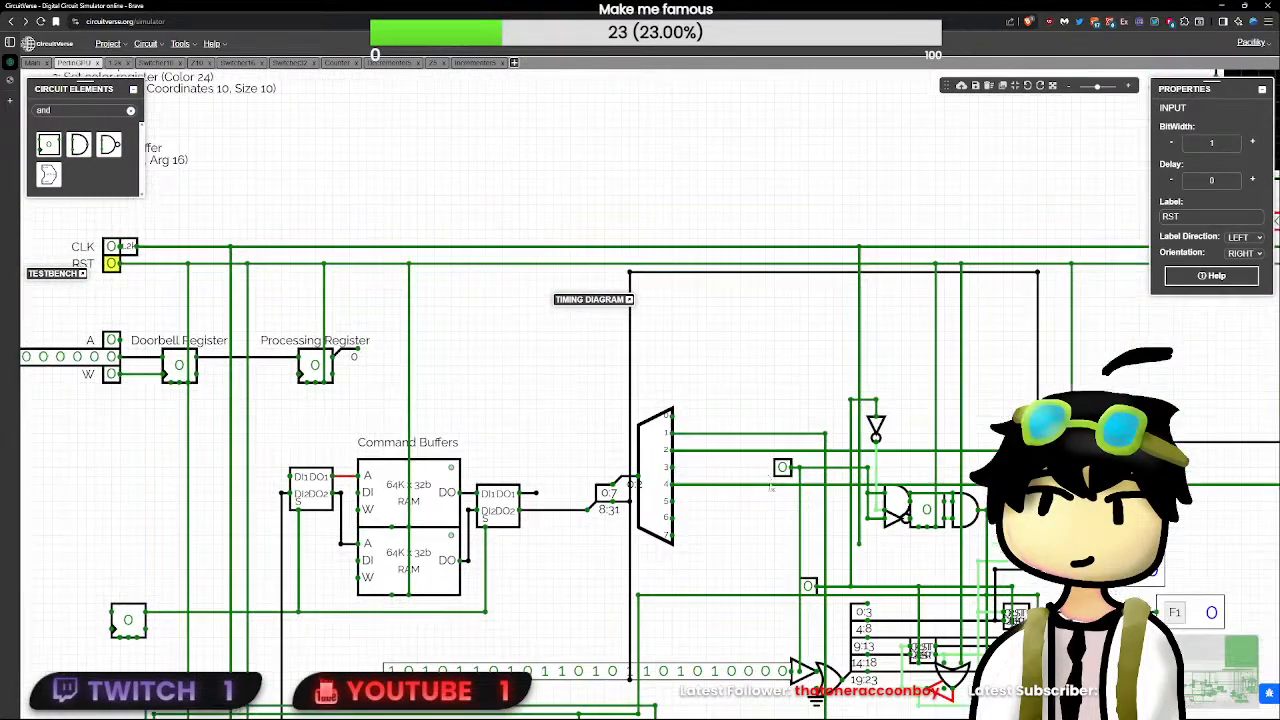
pyautogui.moveTo(881, 558); pyautogui.dragTo(563, 478)
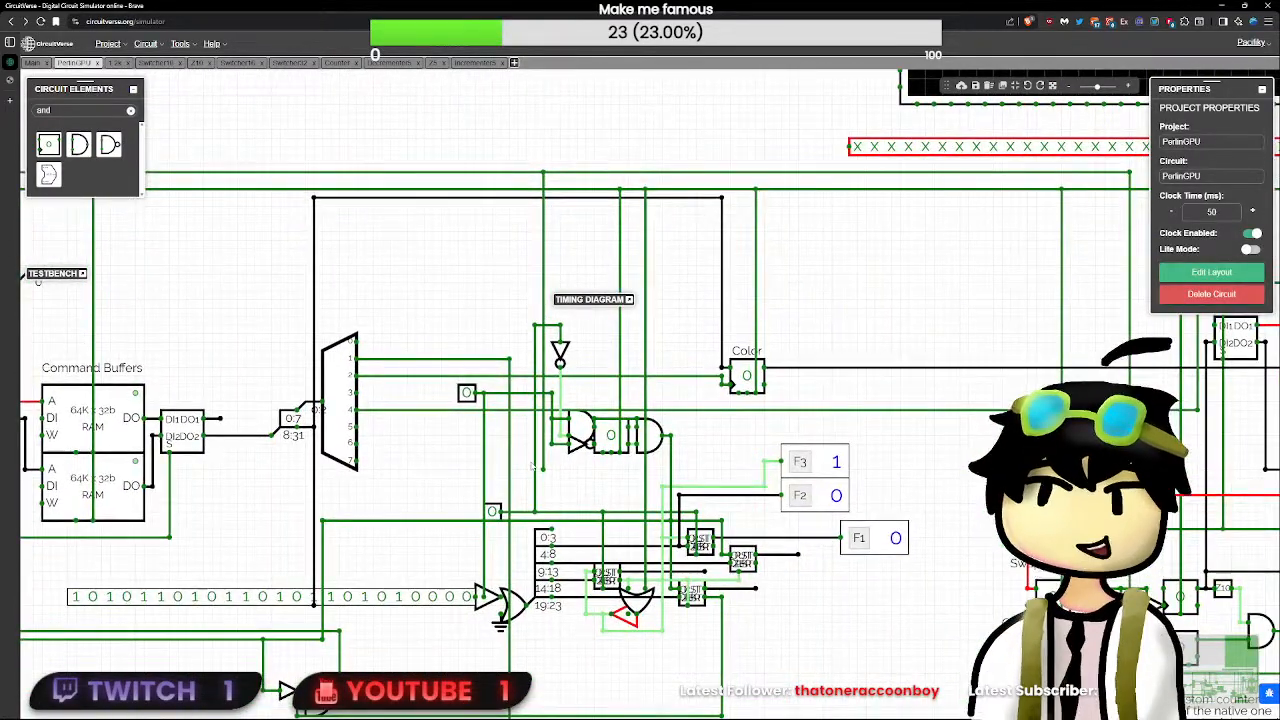
pyautogui.click(492, 512)
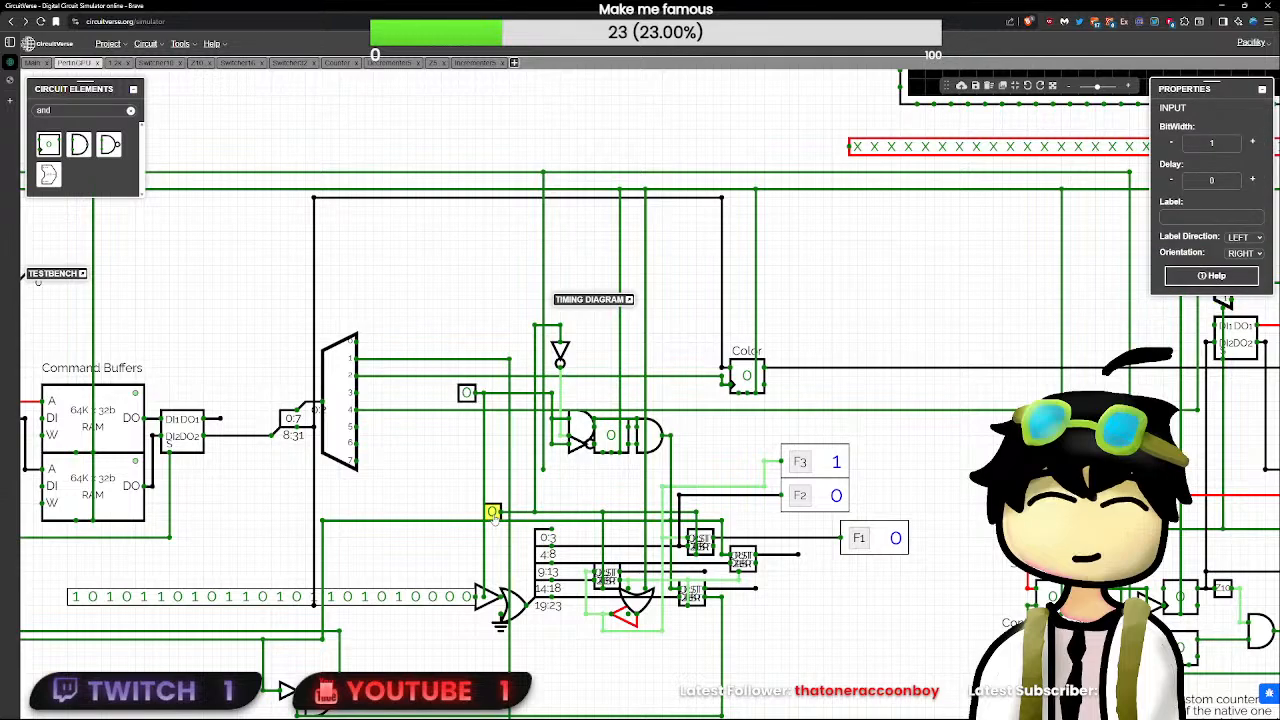
pyautogui.scroll(-3, 494, 516)
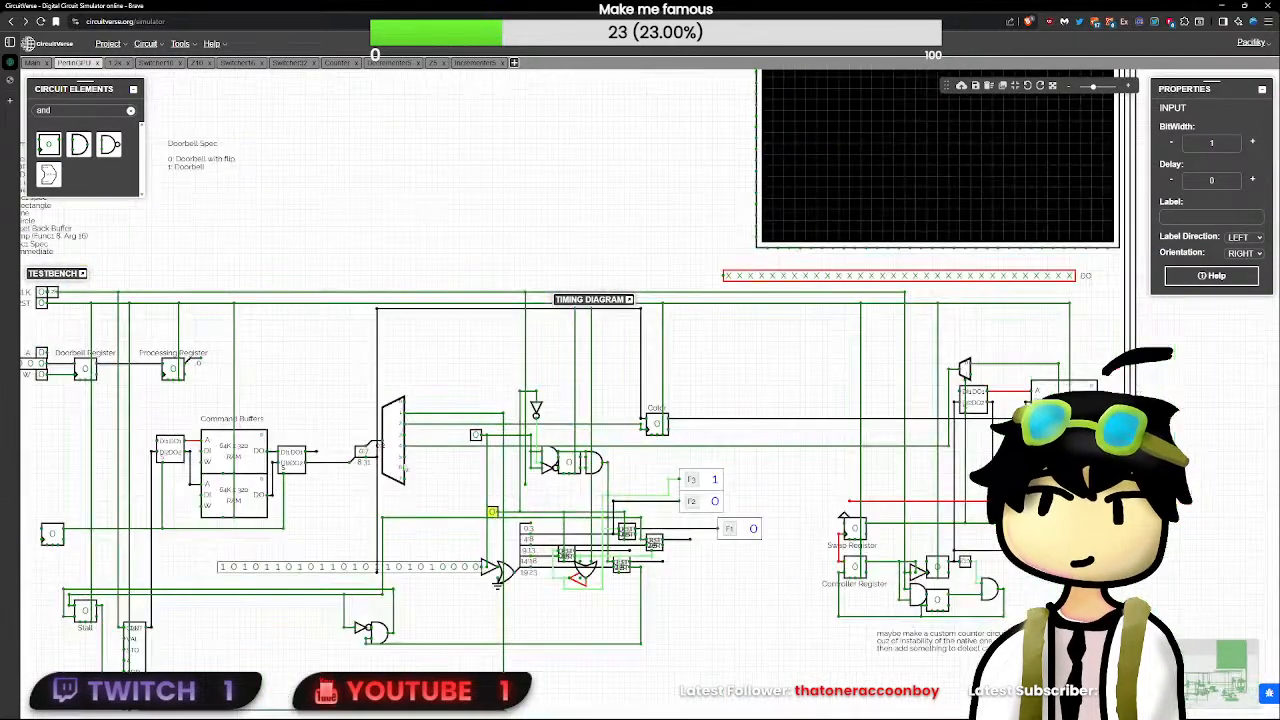
pyautogui.click(46, 304)
pyautogui.click(46, 304)
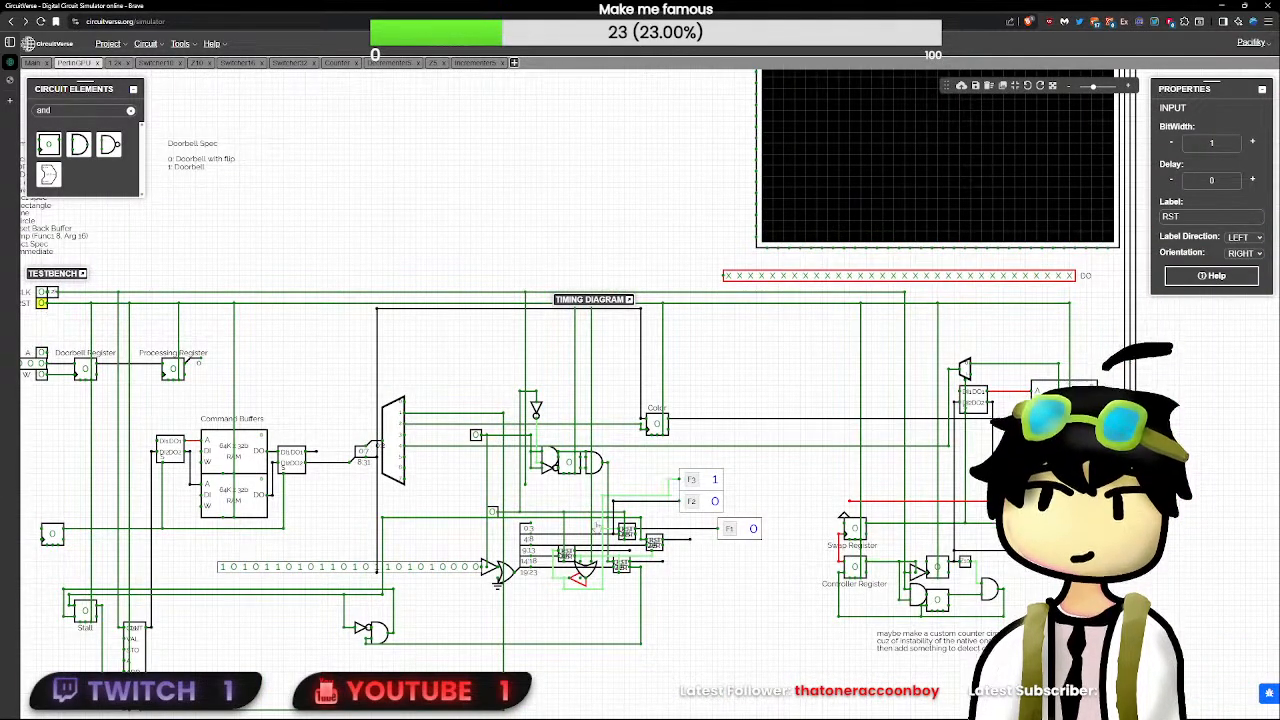
pyautogui.scroll(3, 44, 304)
# - Set the clock and demultiplexer-side test inputs to 1, and pulse the clock test input several times, leaving it at 0
pyautogui.click(656, 587)
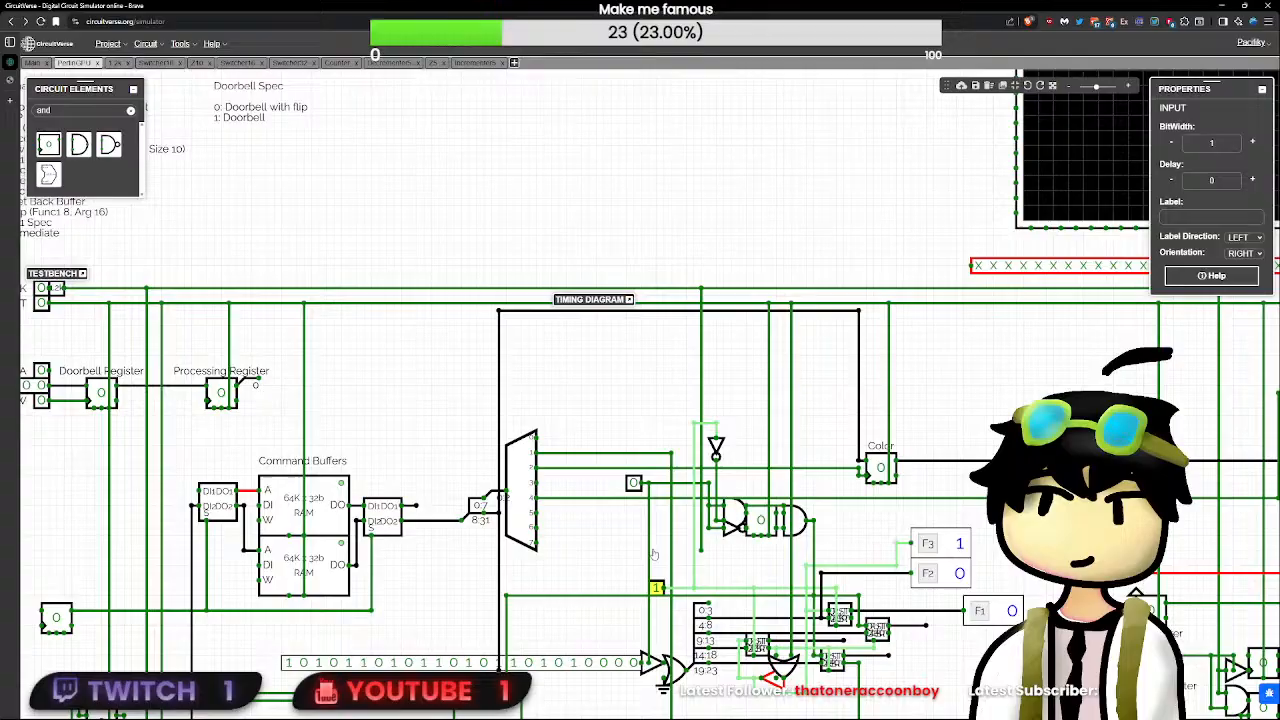
pyautogui.click(633, 484)
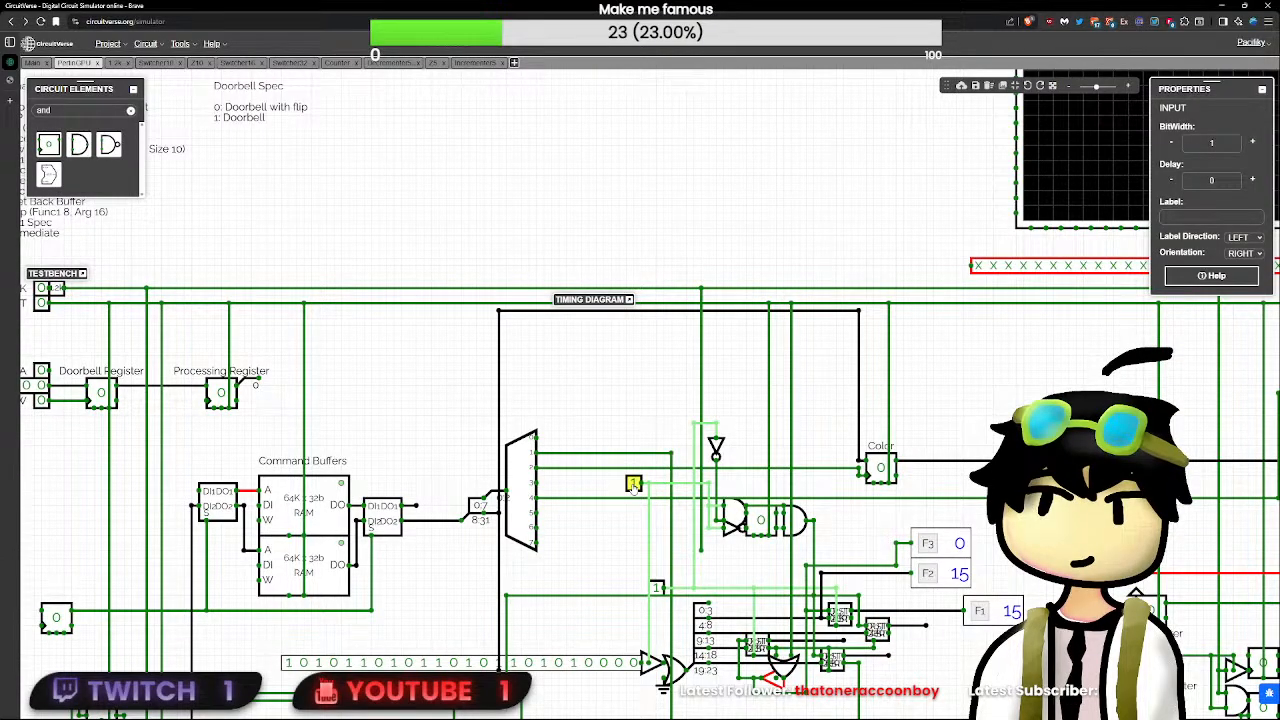
pyautogui.click(656, 587)
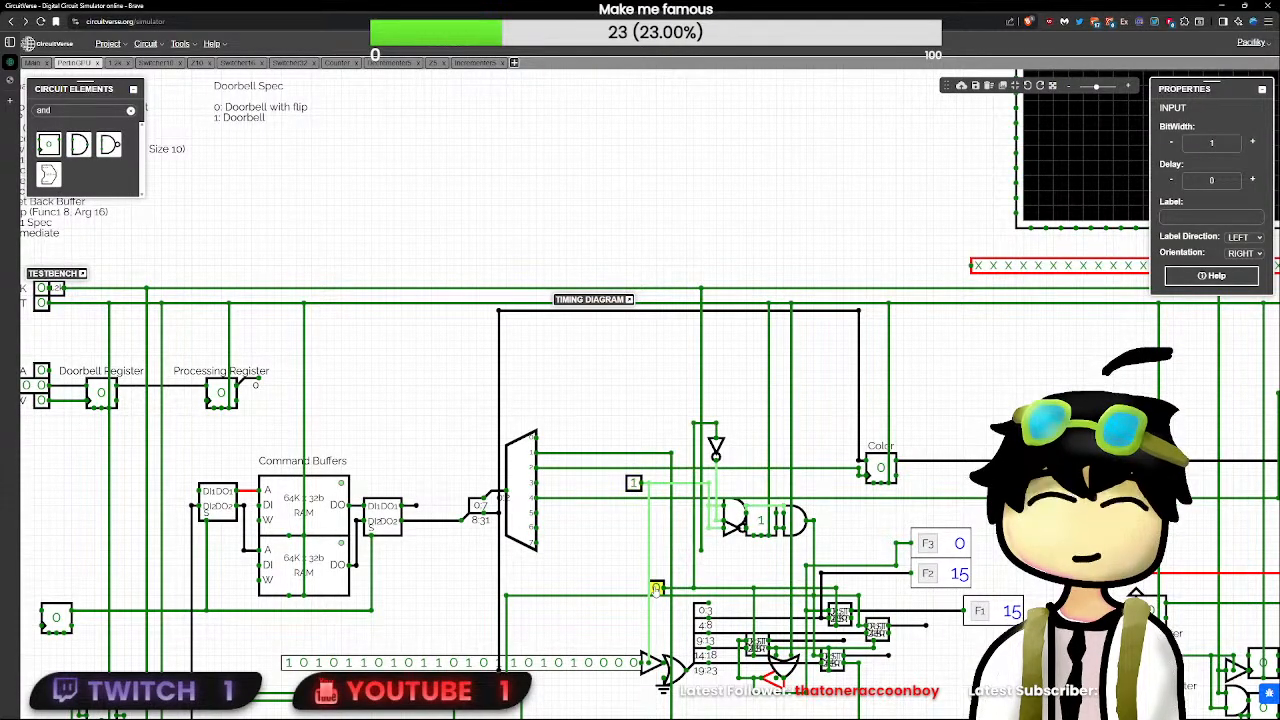
pyautogui.click(656, 587)
pyautogui.click(656, 587)
pyautogui.click(656, 587)
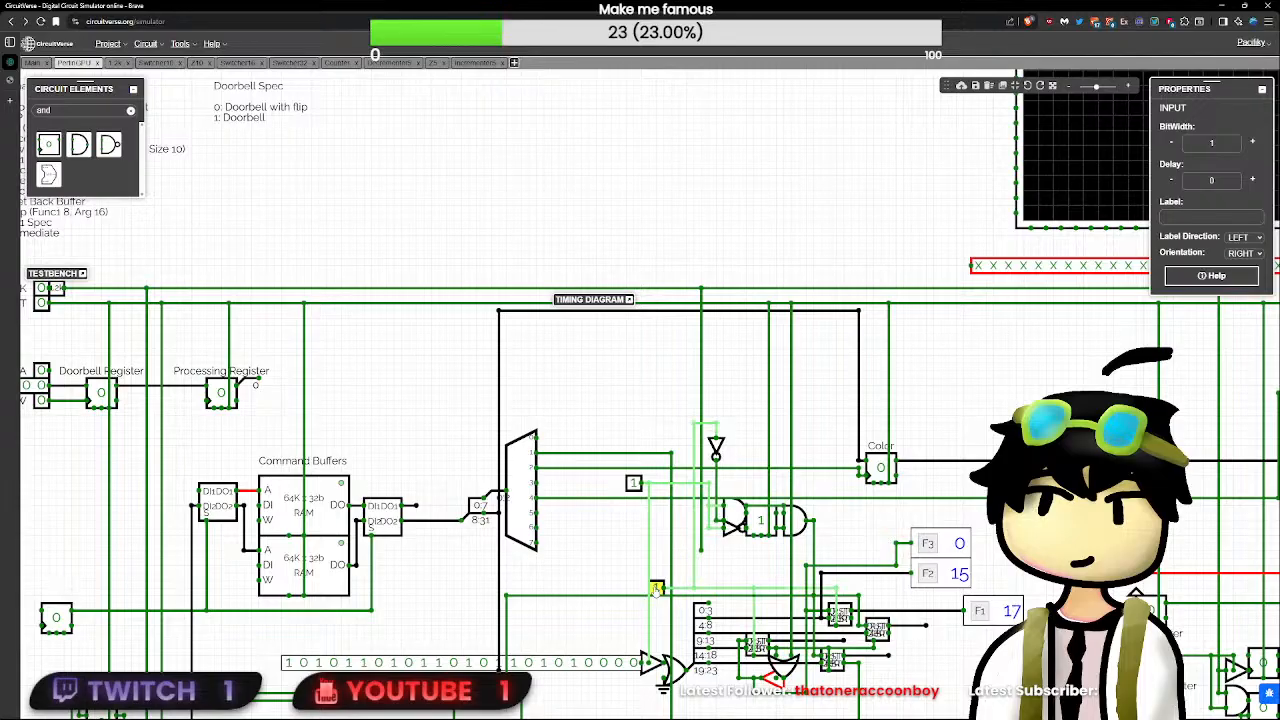
pyautogui.click(656, 587)
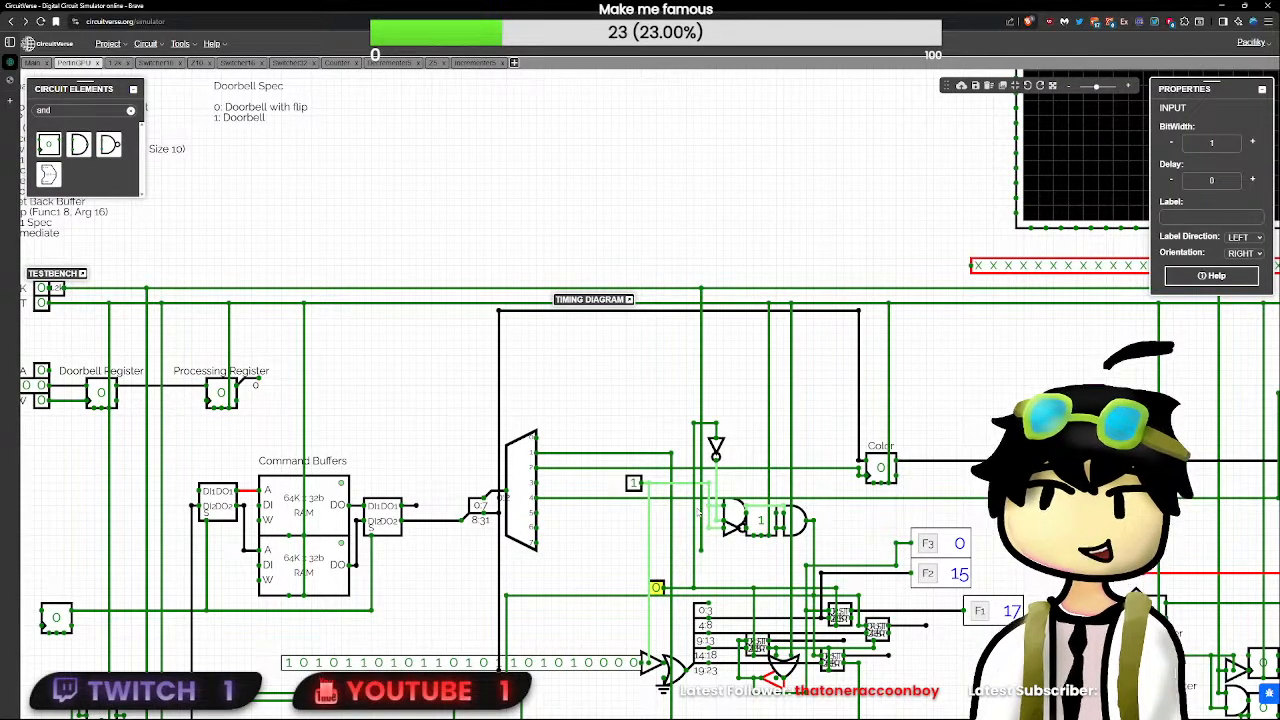
# - Pulse RST, inspect the value on the decrementer's output wire, and pulse the clock test input again
pyautogui.click(41, 303)
pyautogui.click(41, 303)
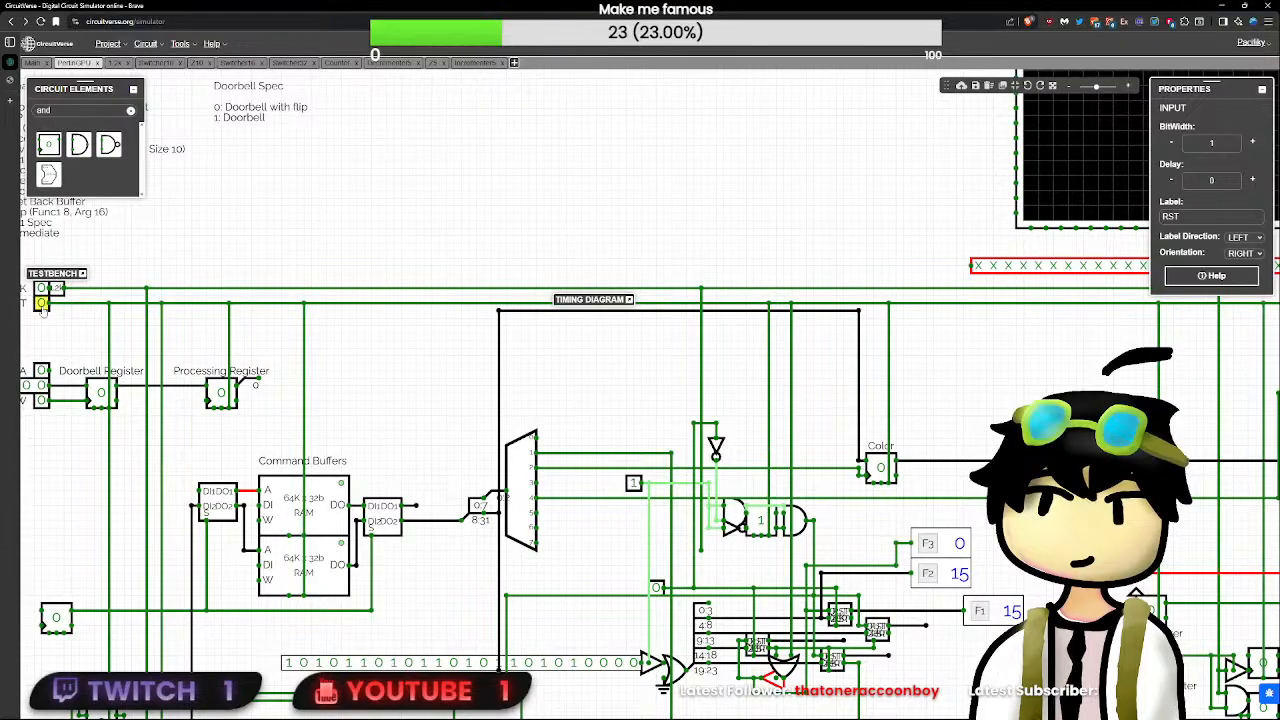
pyautogui.click(926, 626)
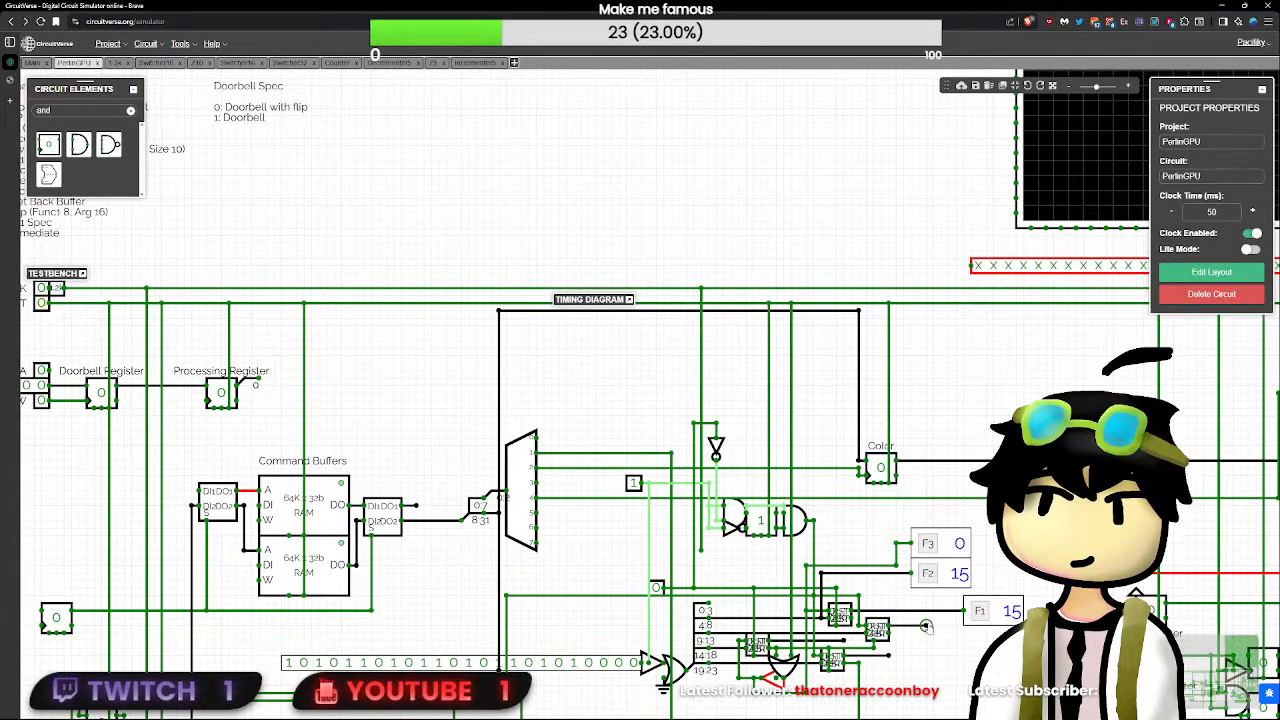
pyautogui.click(656, 588)
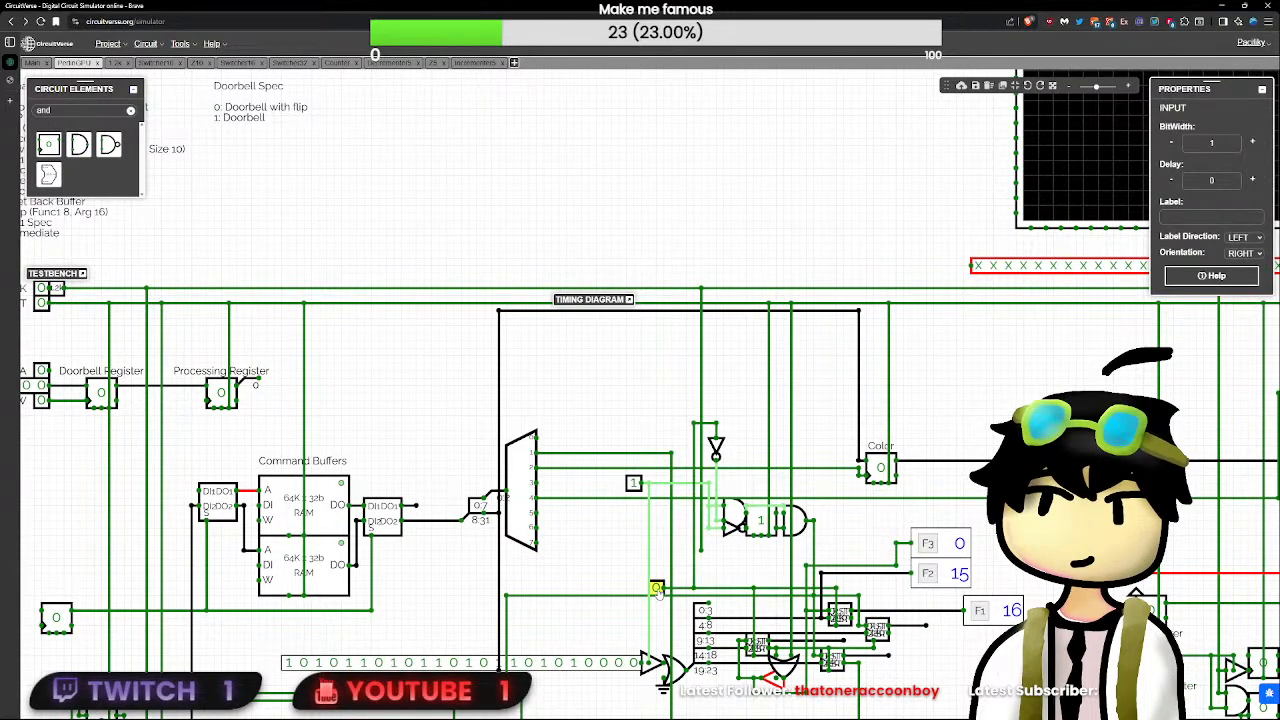
# - Return the demultiplexer-side test input to 0, pulse RST, and raise the clock test input to 1 before the demultiplexer-side one
pyautogui.click(634, 485)
pyautogui.scroll(-3, 634, 487)
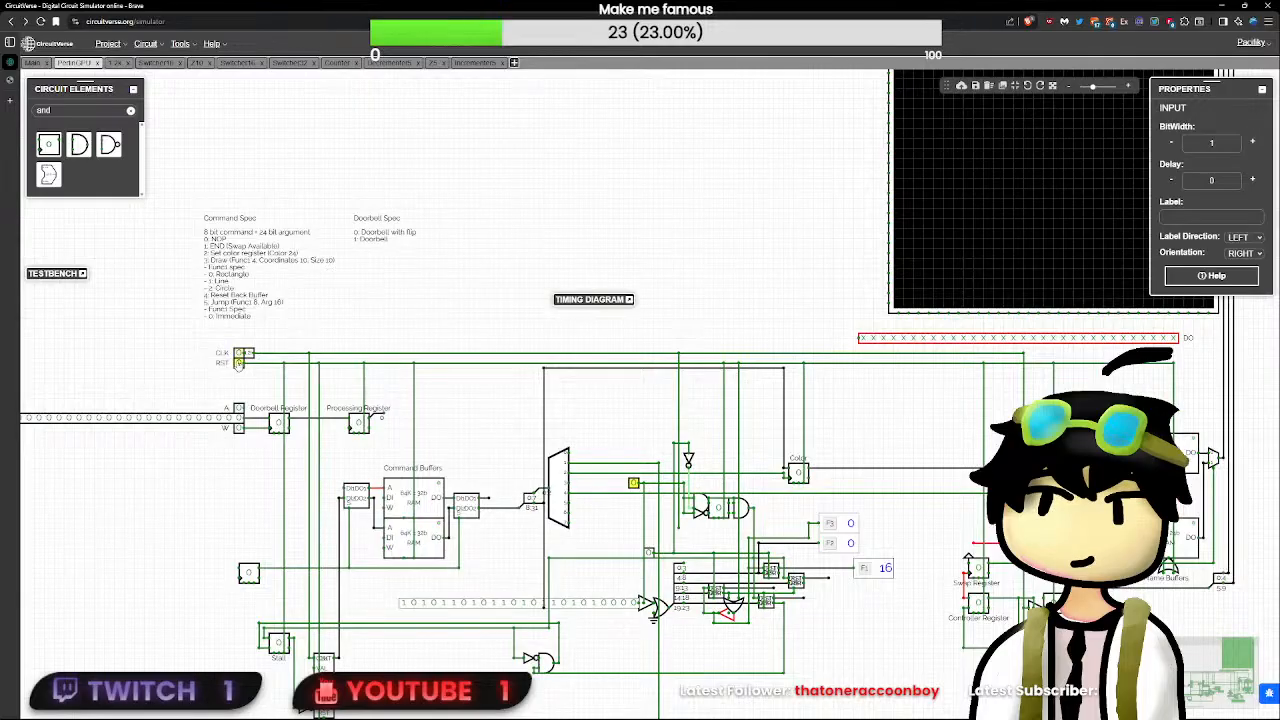
pyautogui.click(239, 363)
pyautogui.scroll(2, 239, 363)
pyautogui.click(773, 611)
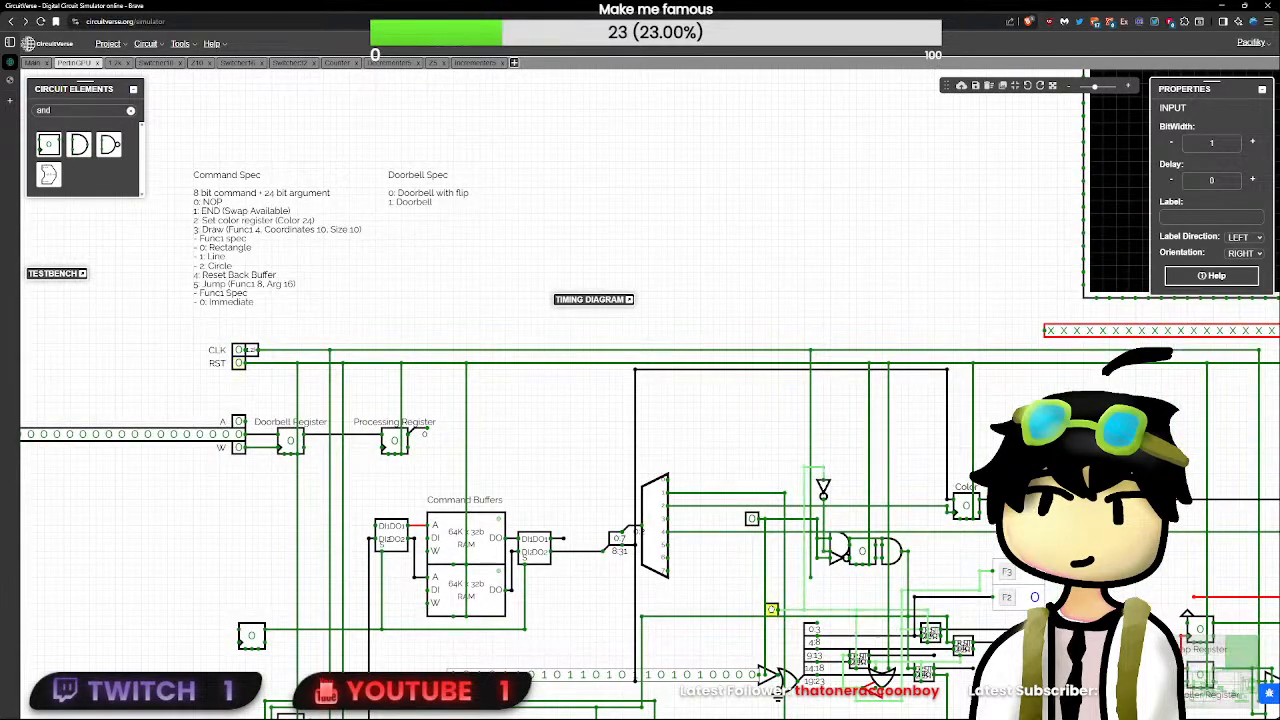
pyautogui.click(755, 522)
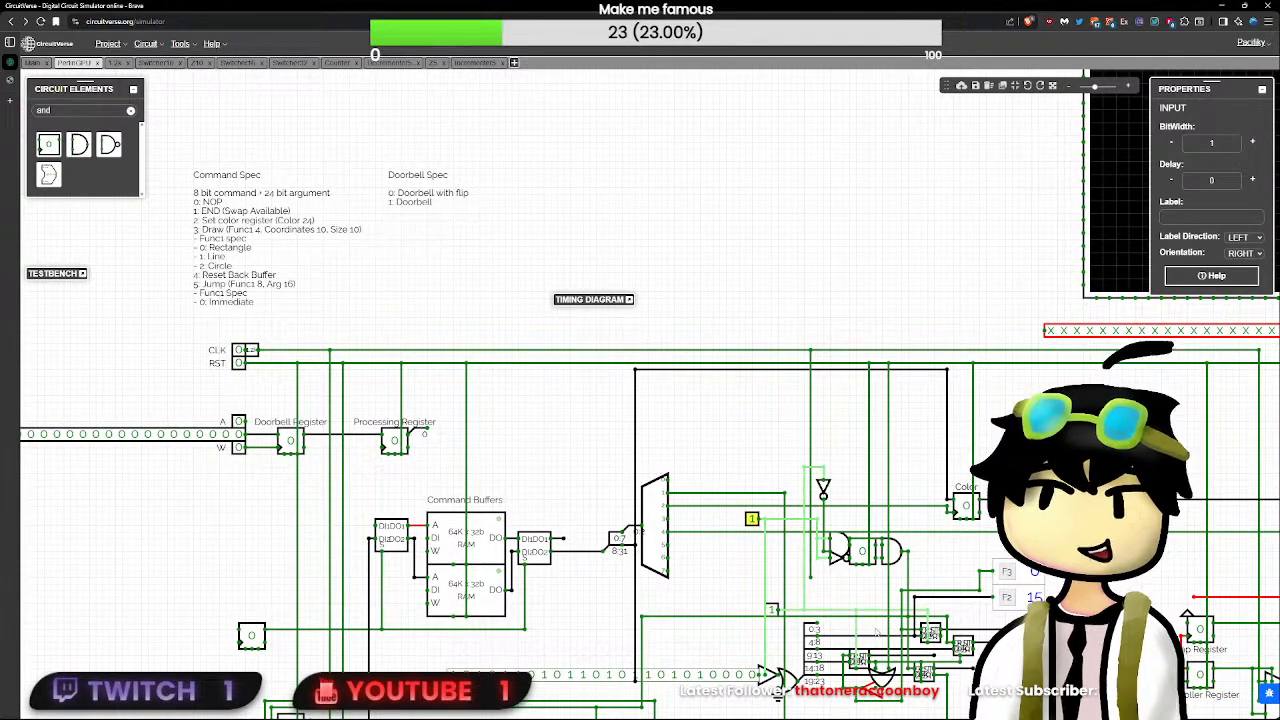
# - Set the decrementers' clock test input to 0 and inspect the values on the decrementers' output wires
pyautogui.moveTo(845, 595); pyautogui.dragTo(658, 528)
pyautogui.scroll(2, 658, 528)
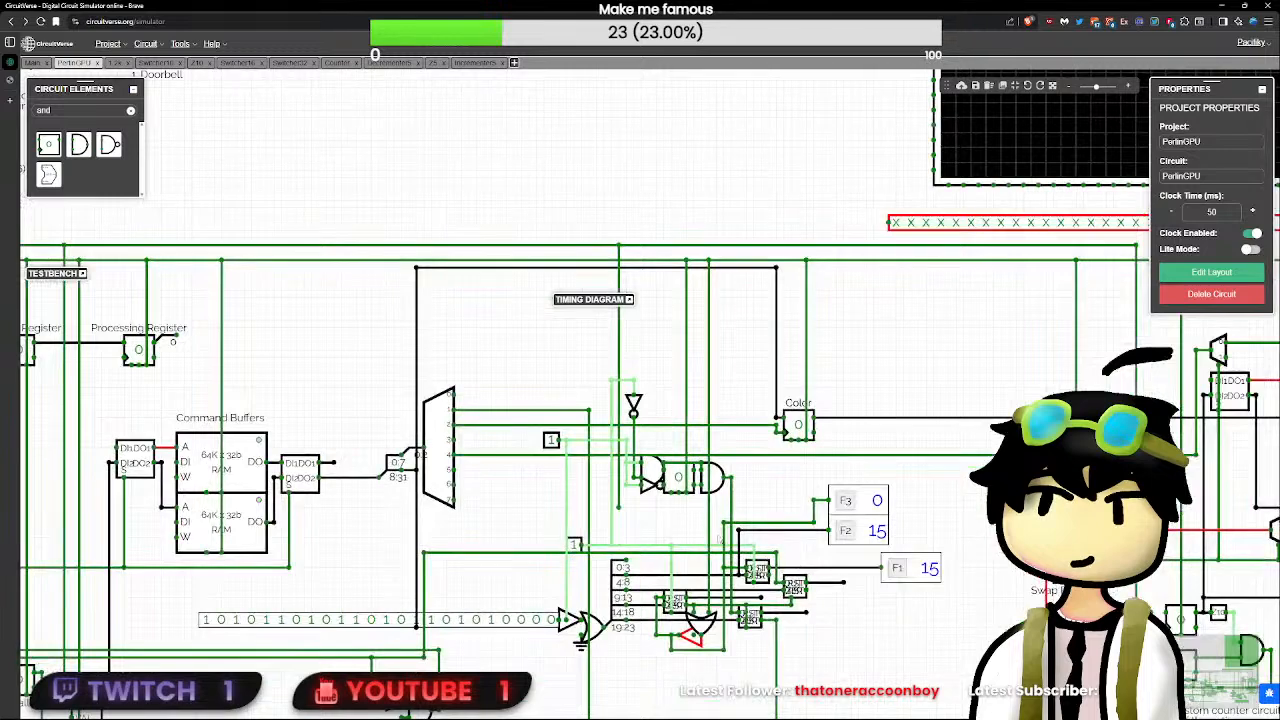
pyautogui.click(575, 544)
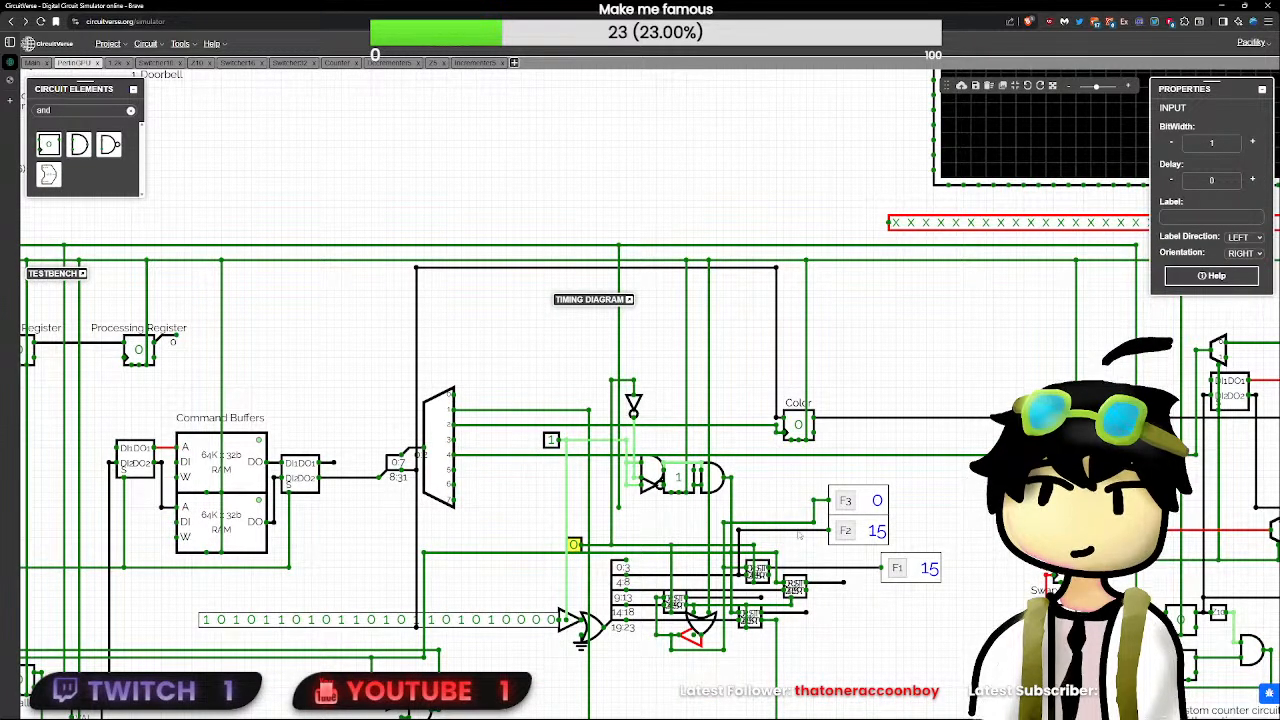
pyautogui.click(745, 538)
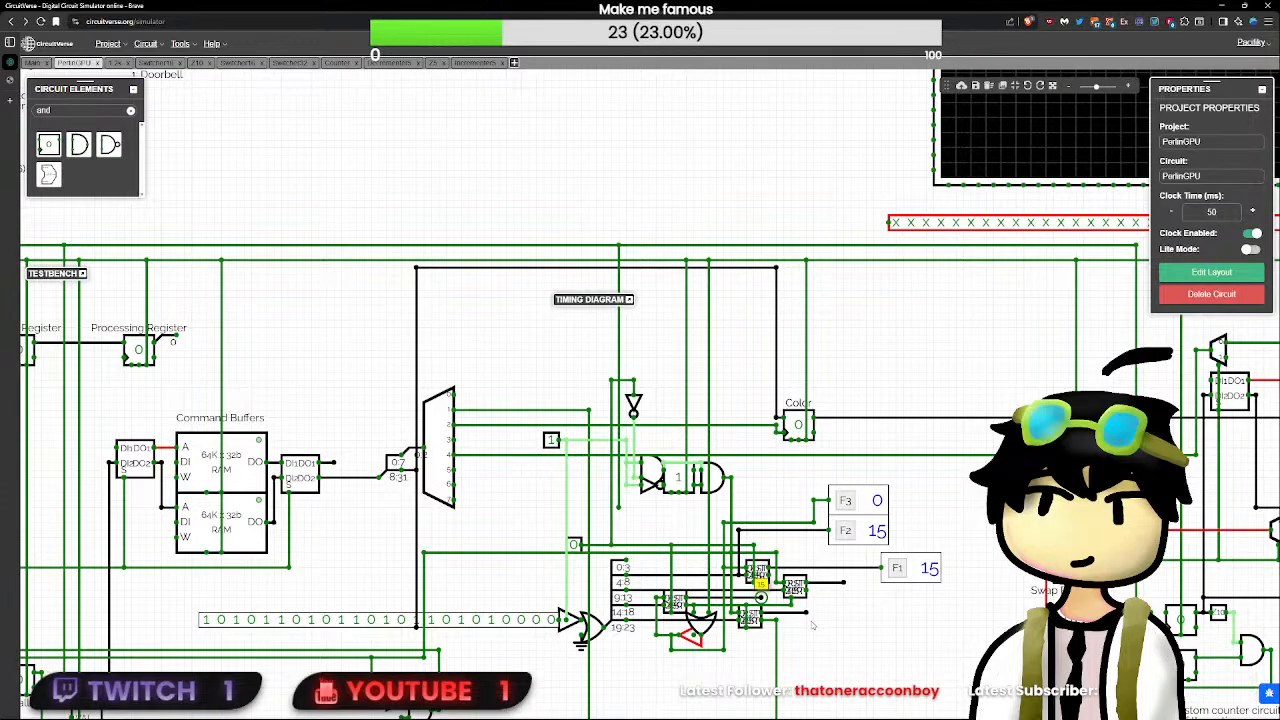
# - Pulse the decrementers' clock test input, inspecting the value on the lower decrementer's output wire, and leave the input at 0
pyautogui.click(575, 544)
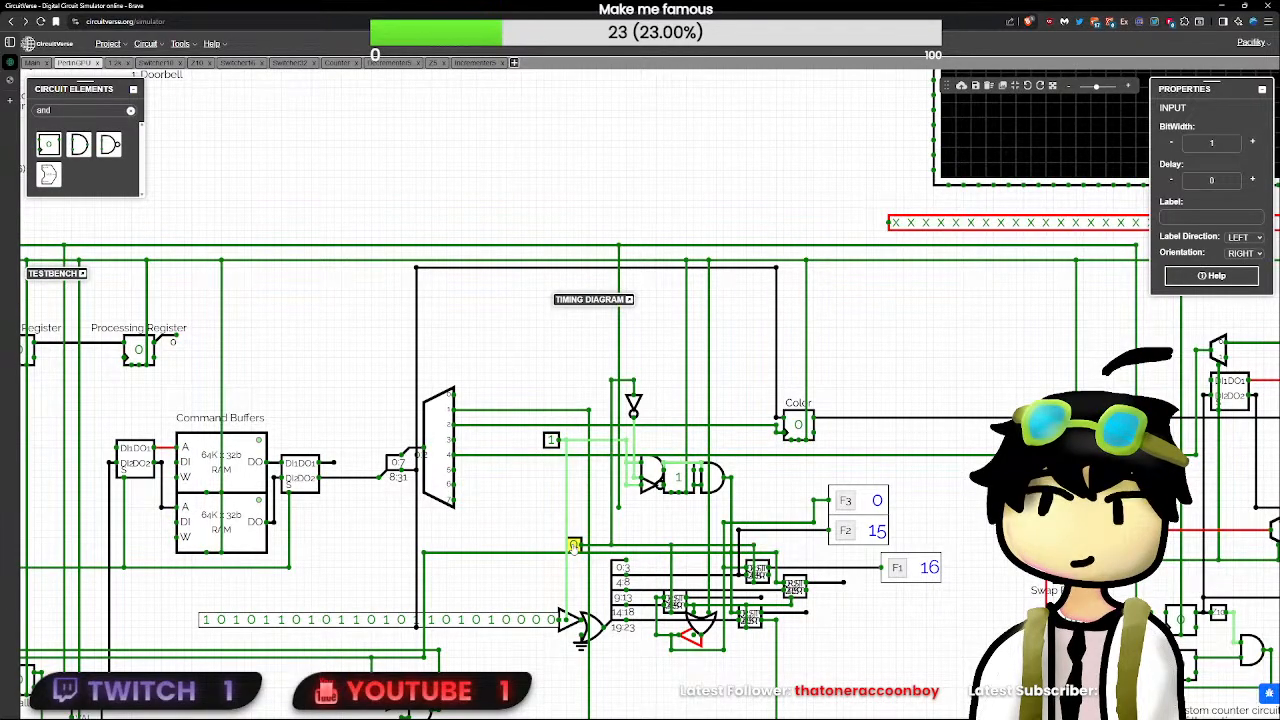
pyautogui.click(800, 612)
pyautogui.click(574, 544)
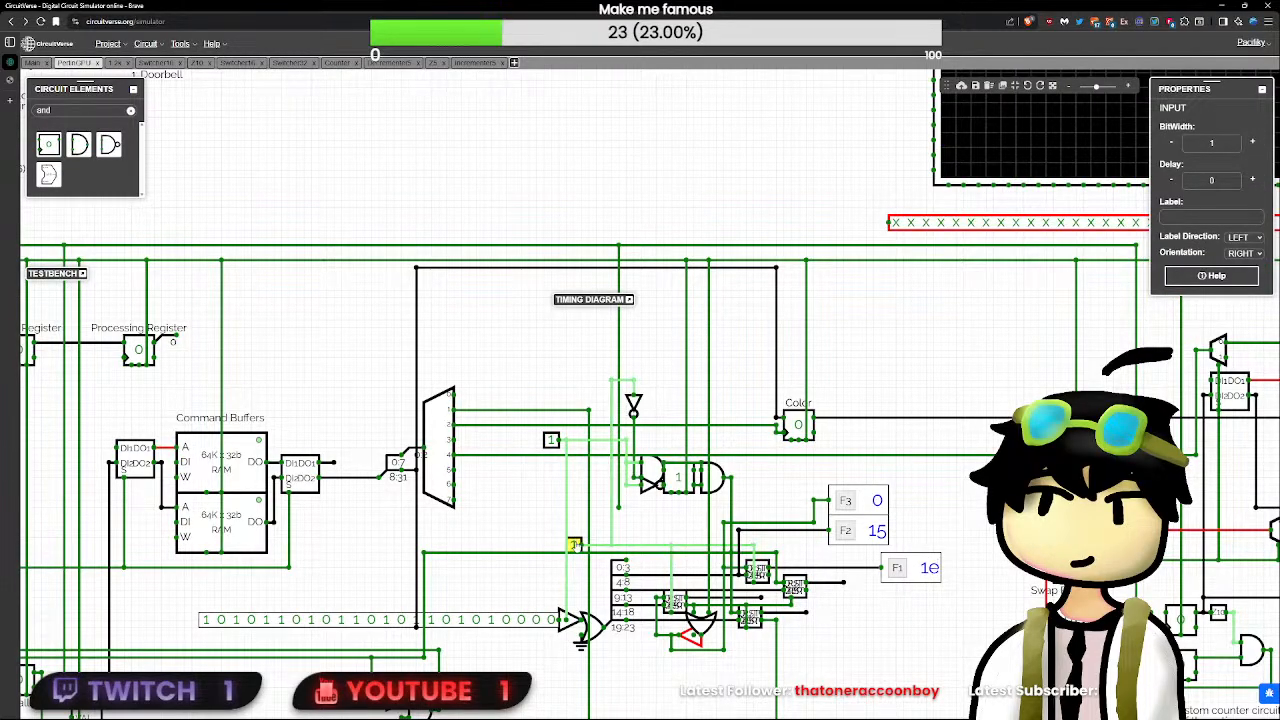
pyautogui.click(806, 613)
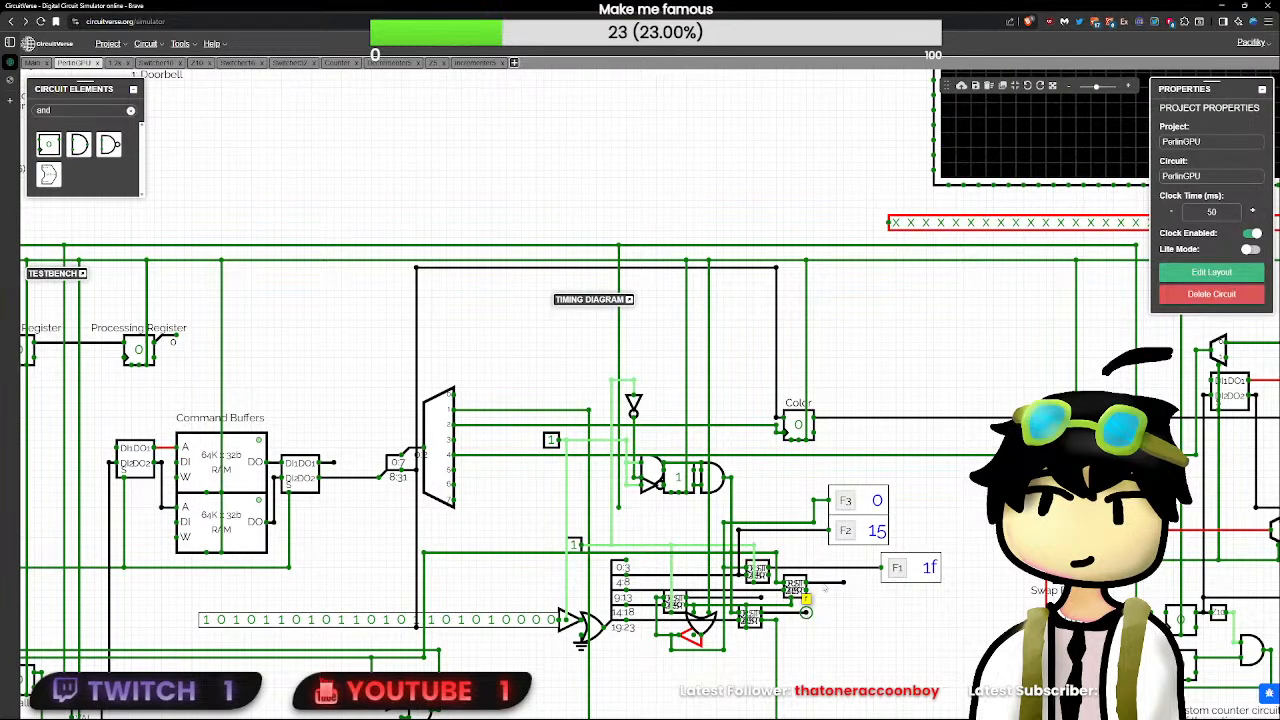
pyautogui.scroll(5, 826, 594)
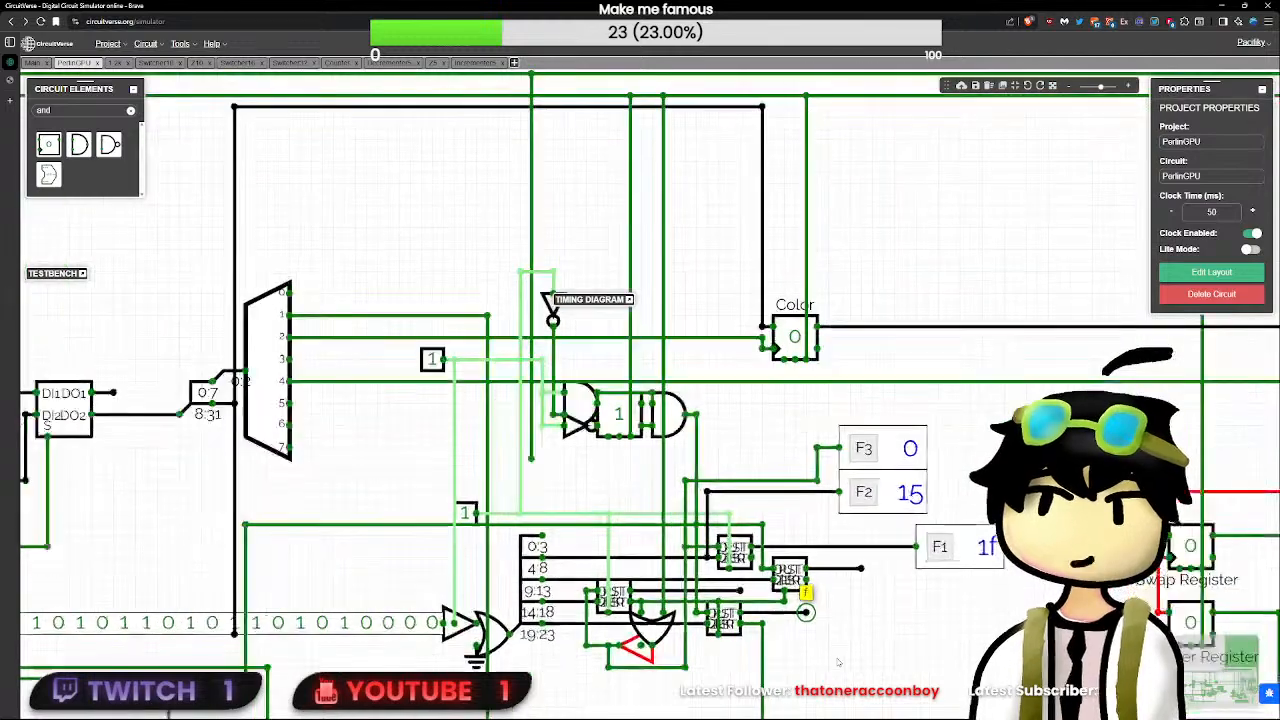
pyautogui.scroll(2, 810, 620)
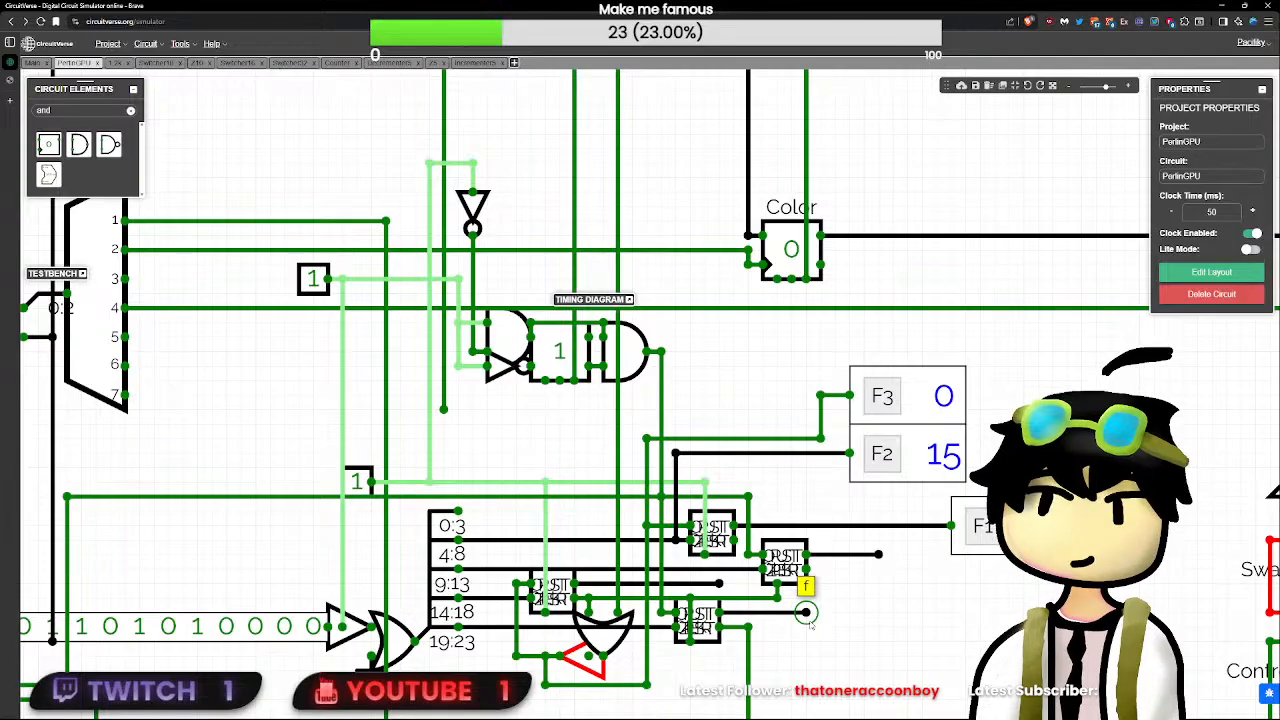
pyautogui.click(357, 481)
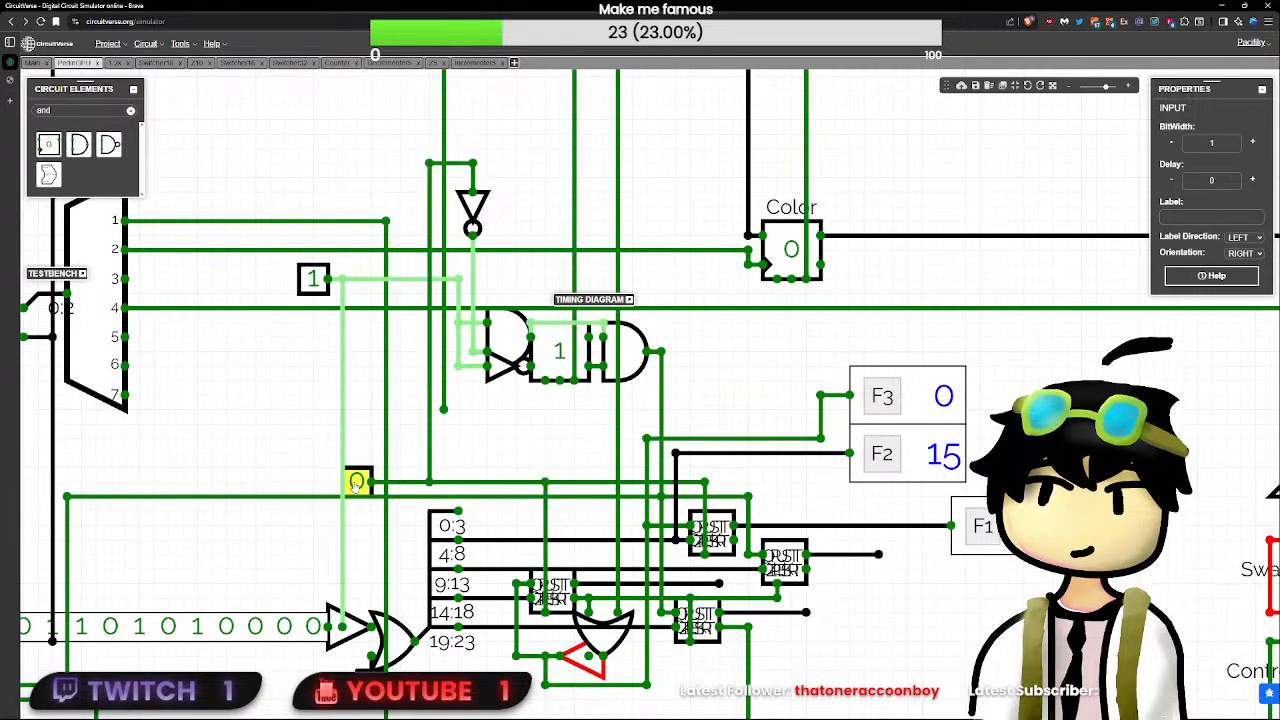
# - Duplicate the 5-bit F1 flag and attach the copy to the lower decrementer's output wire
pyautogui.click(983, 526)
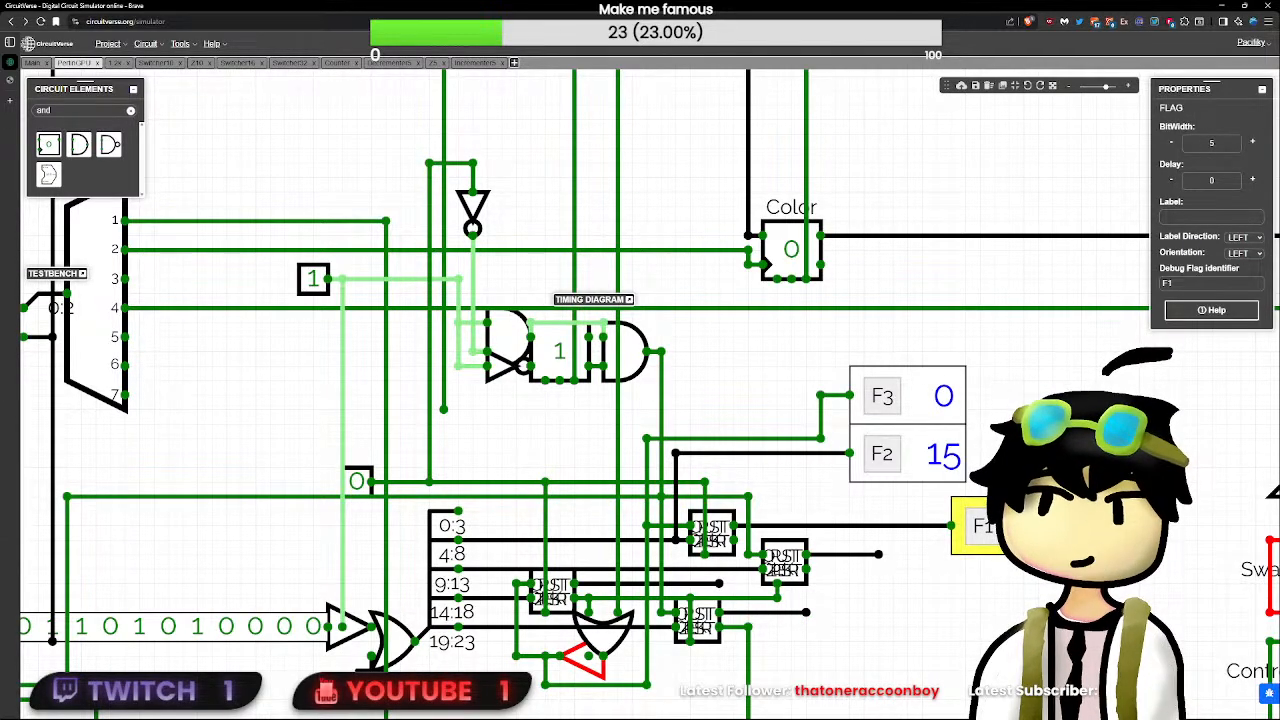
pyautogui.hotkey('ctrl', 'c')
pyautogui.hotkey('ctrl', 'v')
pyautogui.moveTo(1008, 613); pyautogui.dragTo(850, 612)
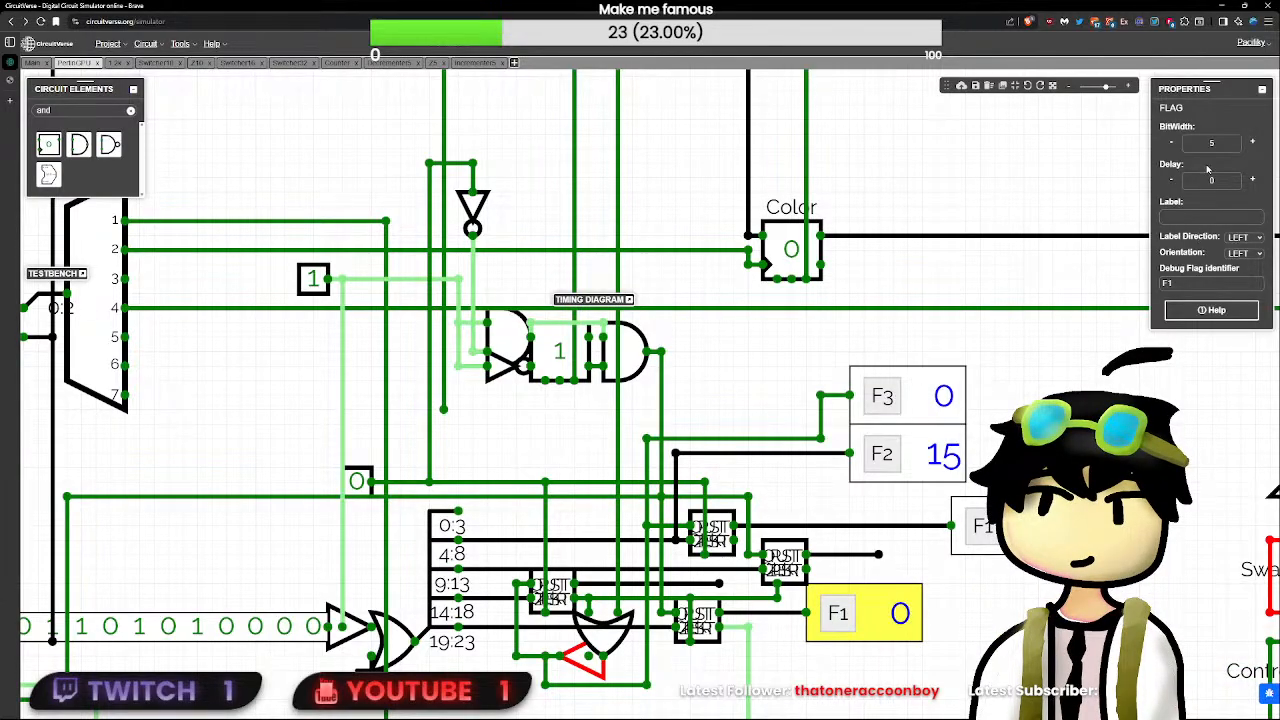
pyautogui.scroll(-10, 864, 612)
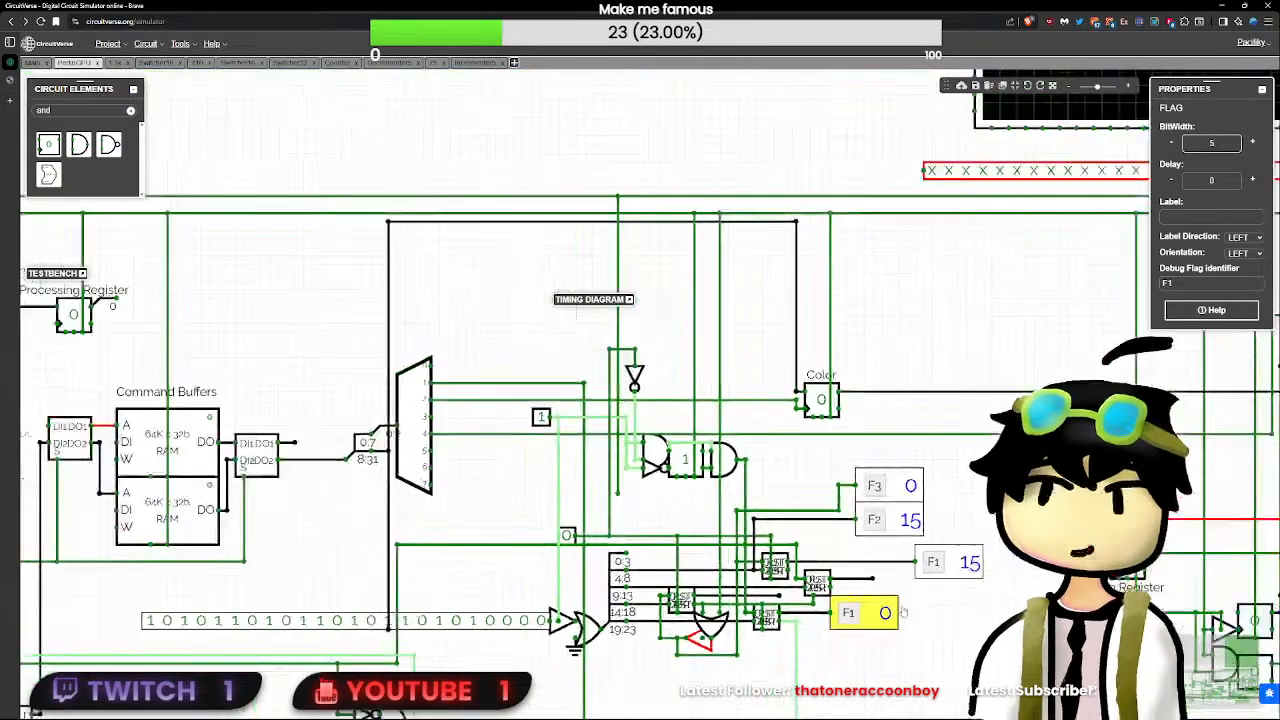
# - Set the demultiplexer-side test input to 0, pulse RST, and pulse the decrementers' clock test input once
pyautogui.click(342, 400)
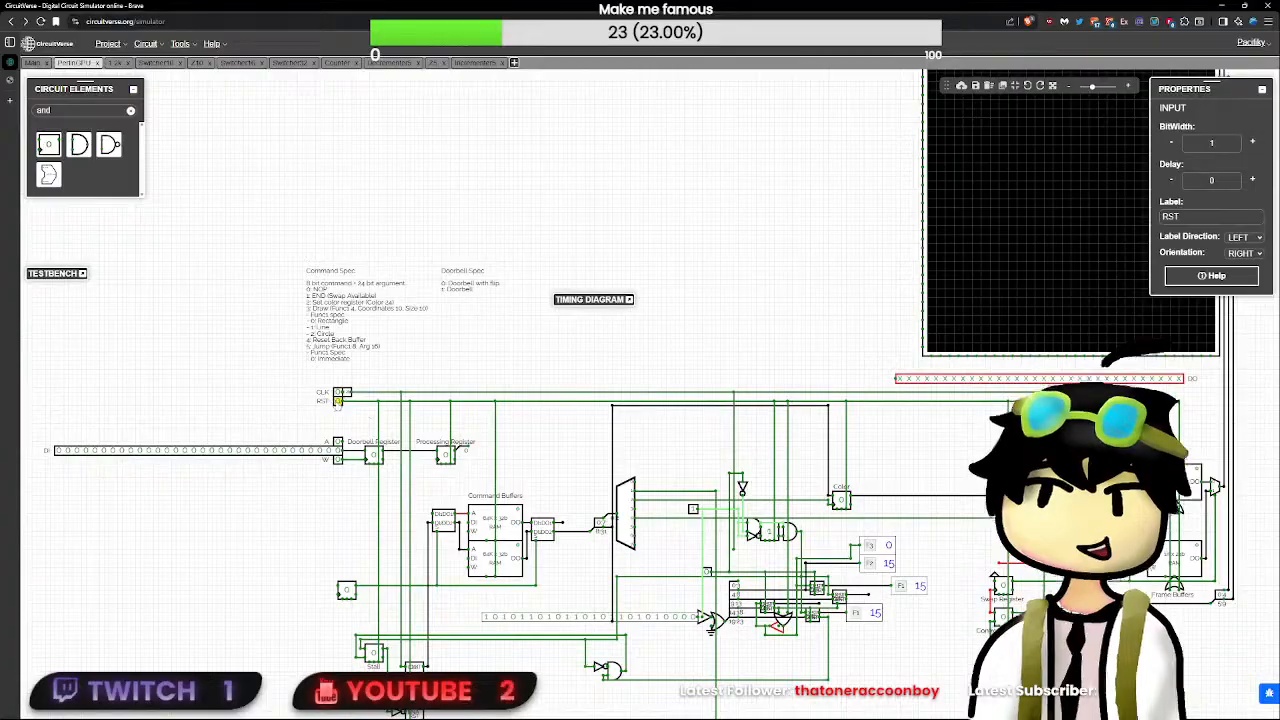
pyautogui.scroll(4, 338, 400)
pyautogui.moveTo(886, 629); pyautogui.dragTo(605, 559)
pyautogui.click(711, 509)
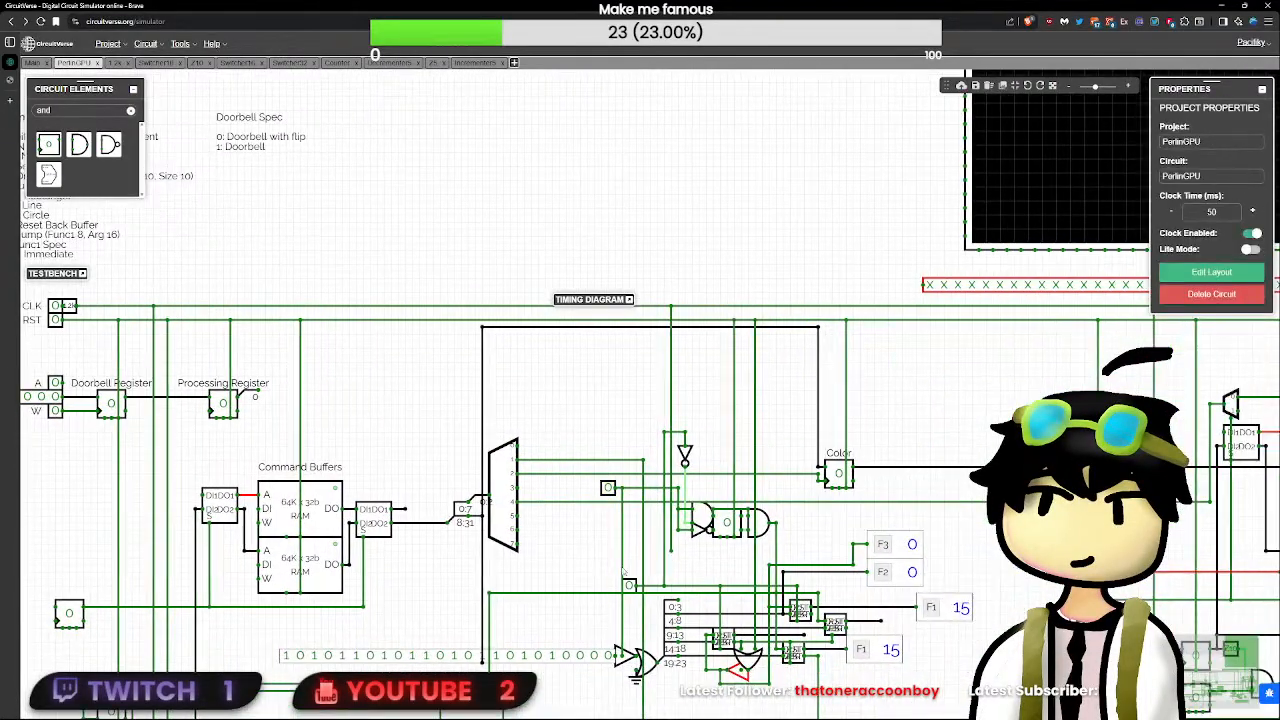
pyautogui.doubleClick(56, 320)
pyautogui.click(629, 585)
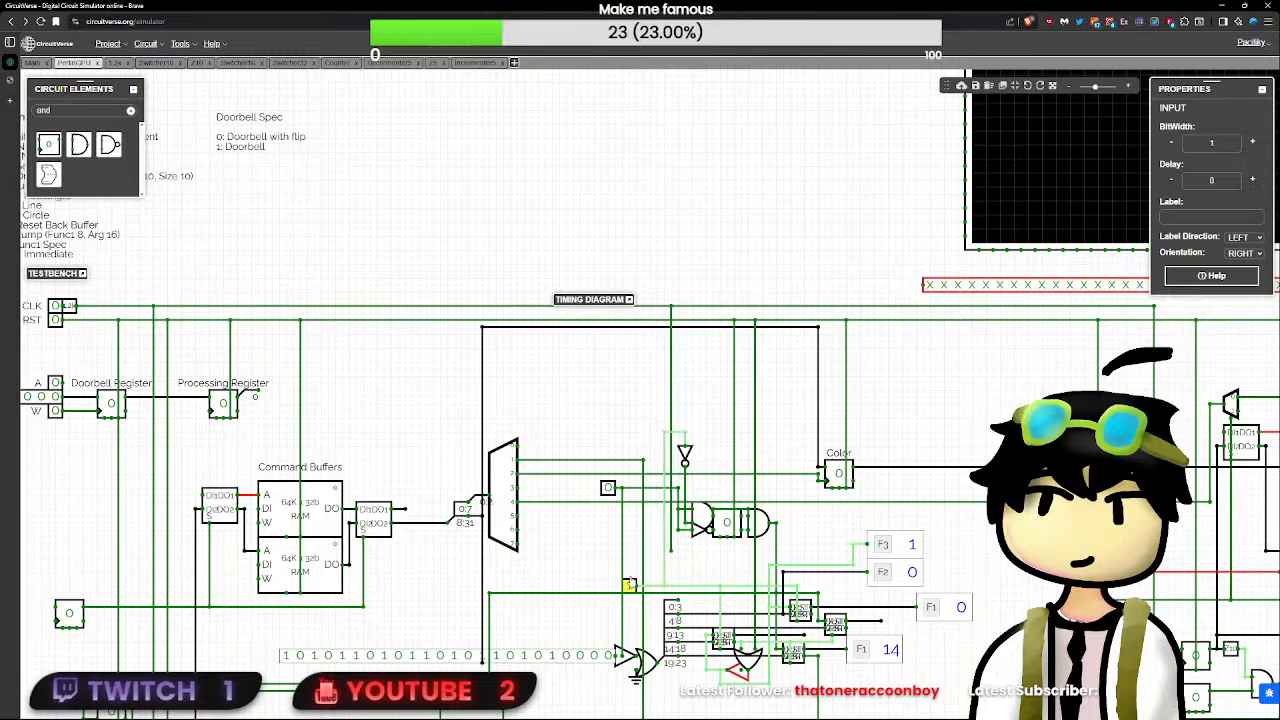
pyautogui.click(629, 585)
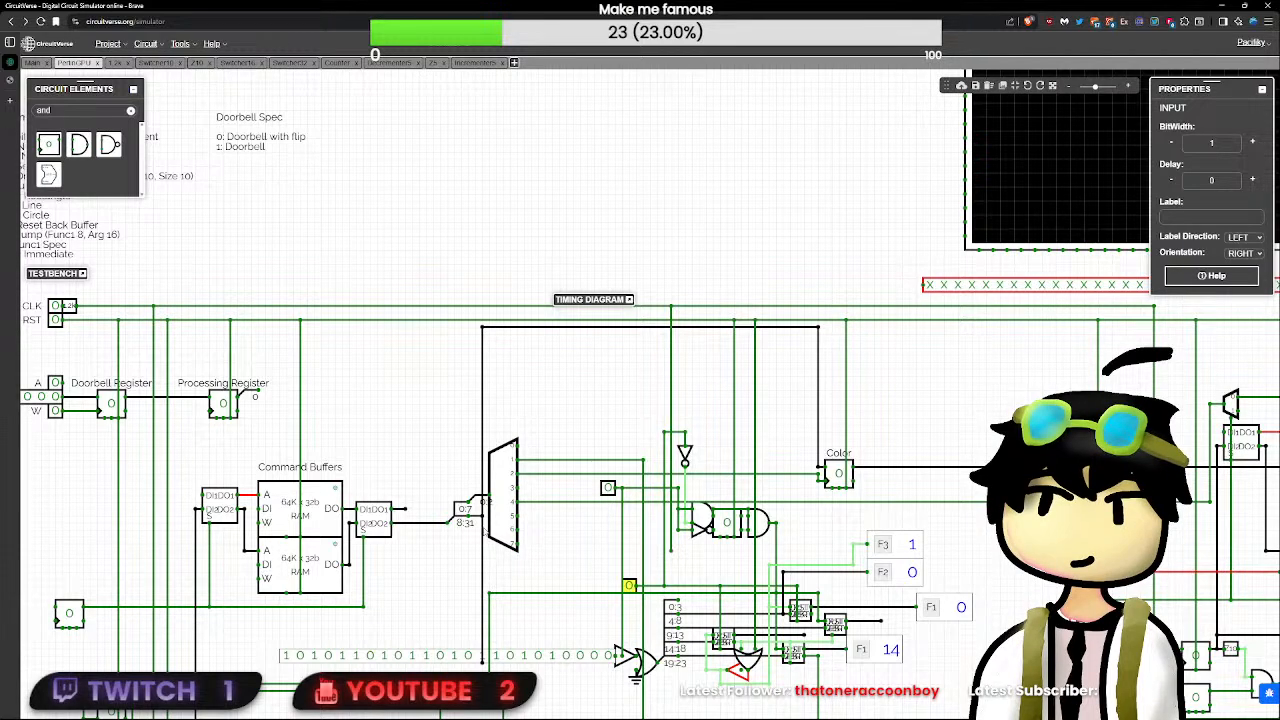
# - Pulse RST, raise the clock test input before pulsing the demultiplexer-side one, return the clock to 0, and pulse RST again
pyautogui.doubleClick(57, 321)
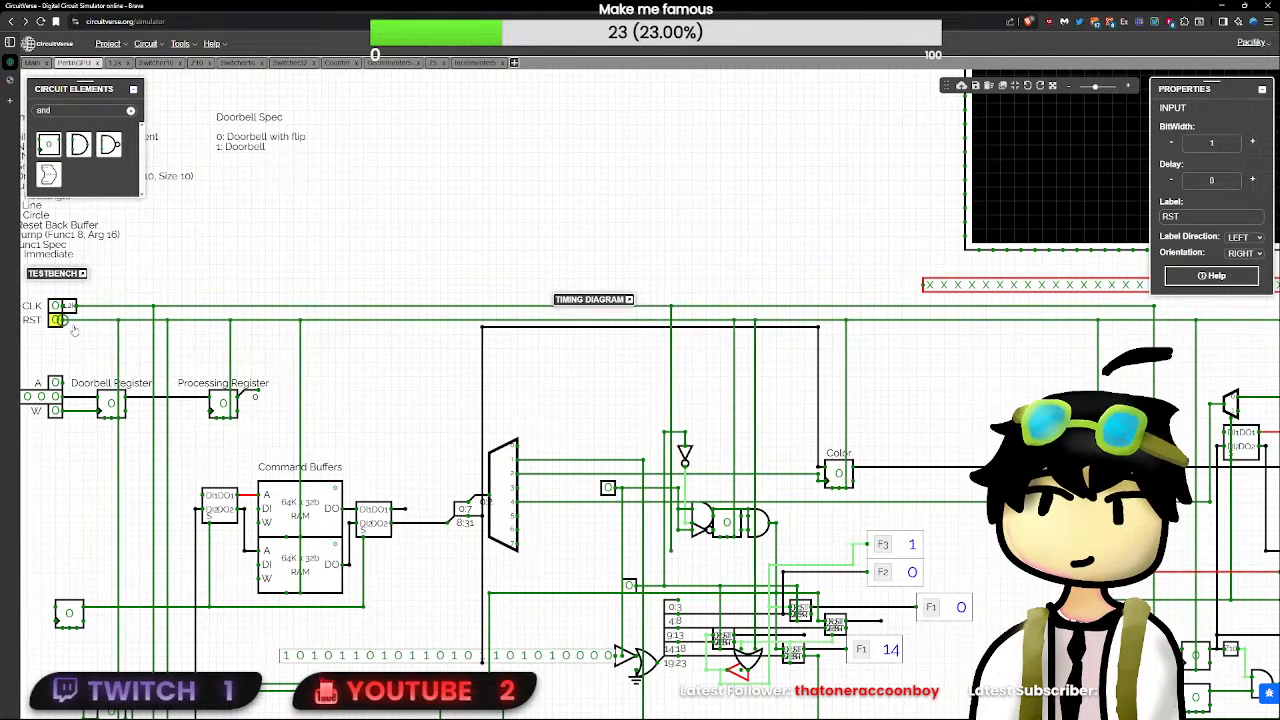
pyautogui.click(629, 585)
pyautogui.click(607, 489)
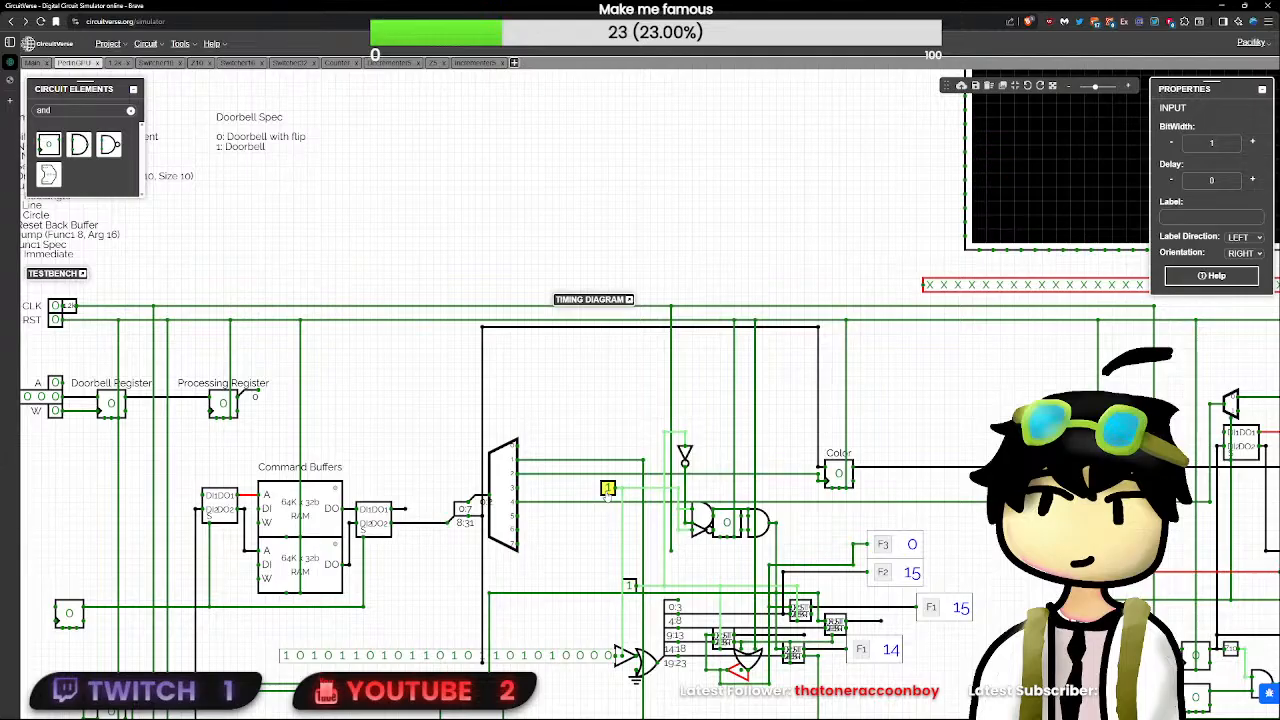
pyautogui.click(607, 490)
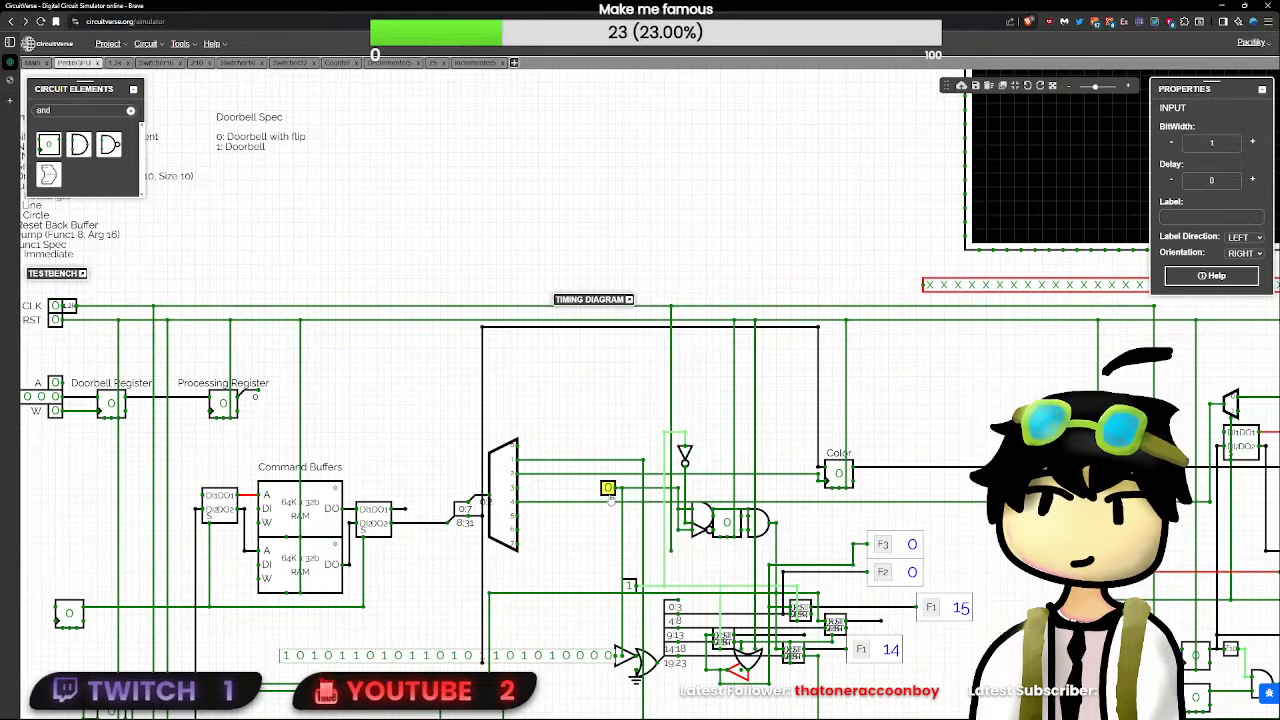
pyautogui.click(629, 586)
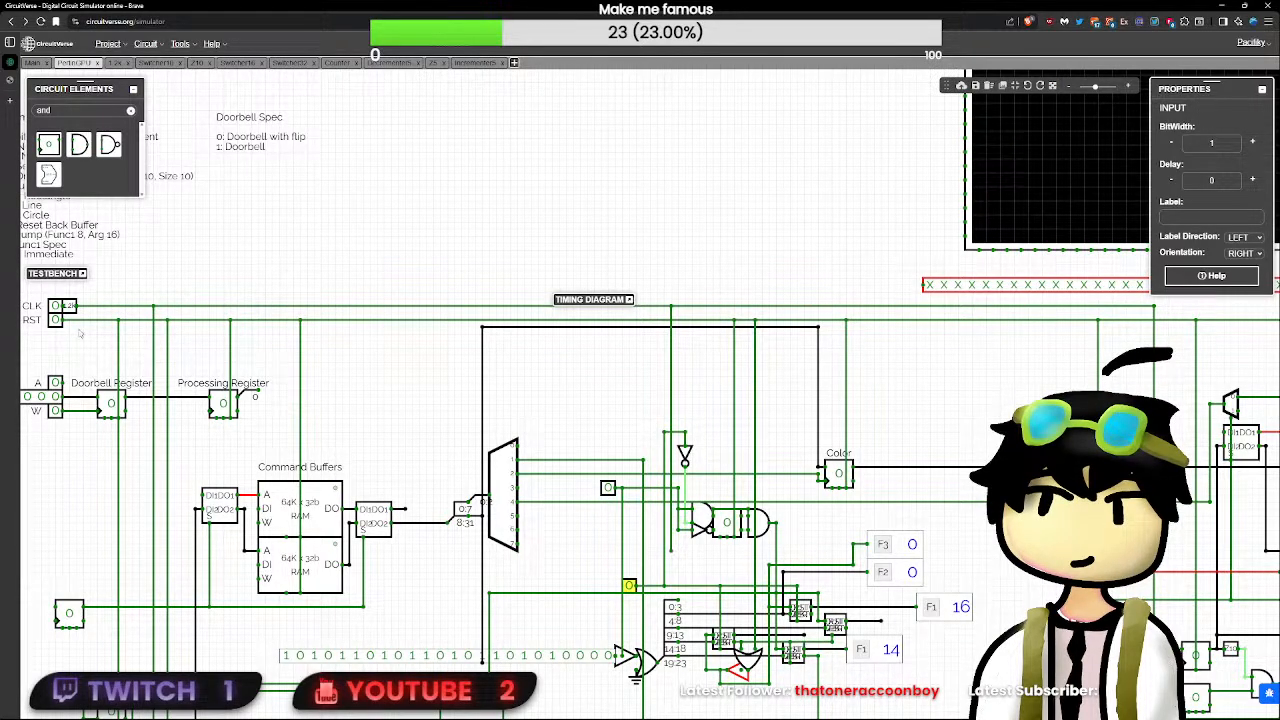
pyautogui.click(55, 320)
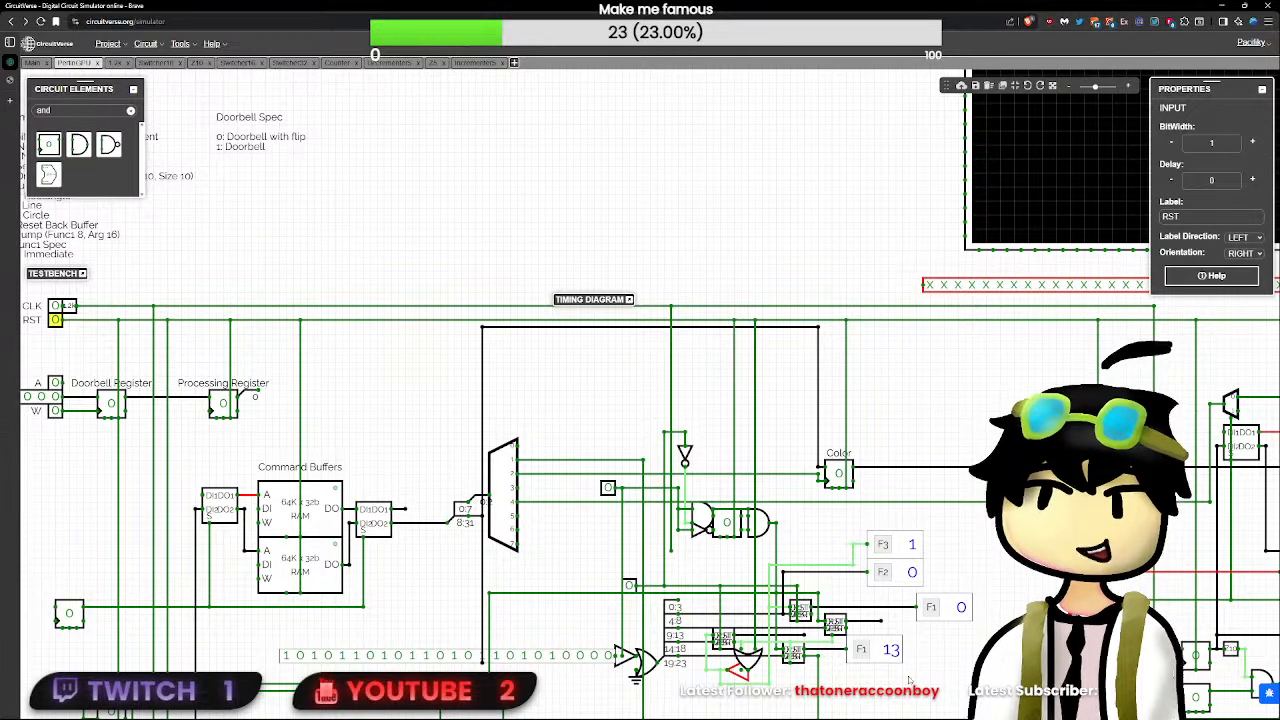
# - Pulse RST, set the clock and then the demultiplexer-side test input to 1, and check the lower decrementer's flagged output wire
pyautogui.scroll(2, 62, 318)
pyautogui.moveTo(895, 673); pyautogui.dragTo(490, 448)
pyautogui.scroll(7, 590, 575)
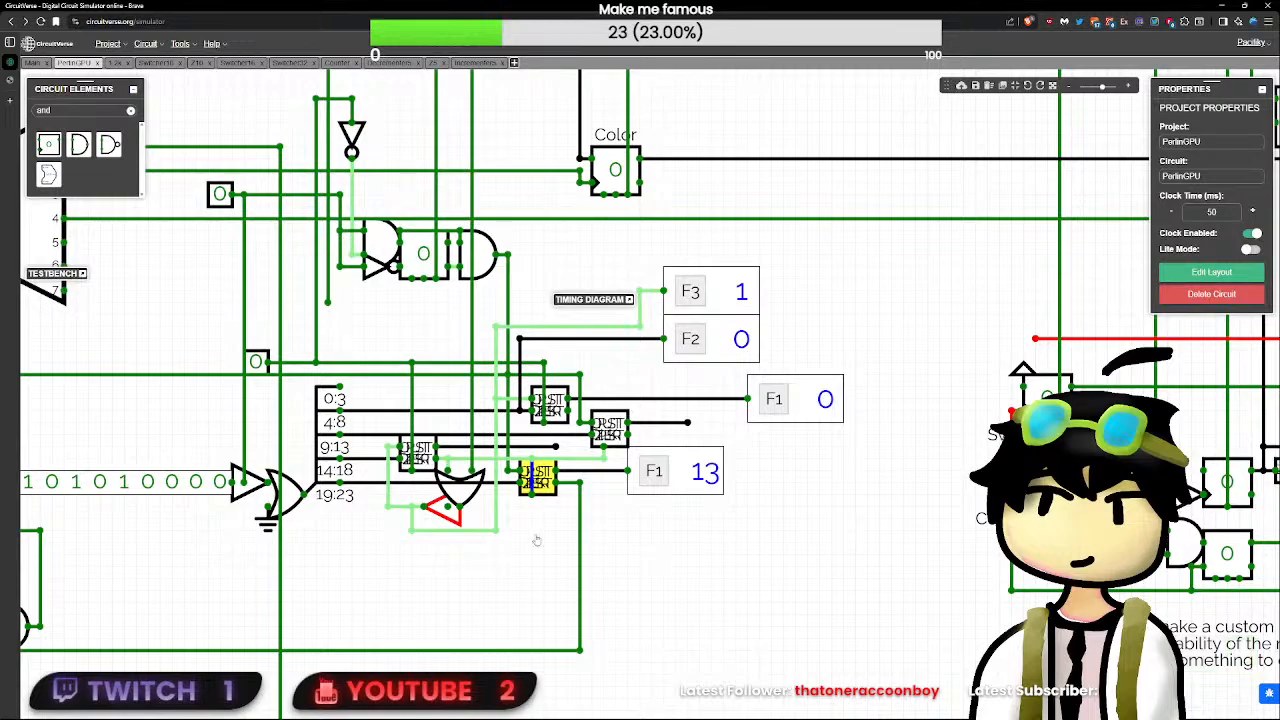
pyautogui.scroll(-5, 472, 490)
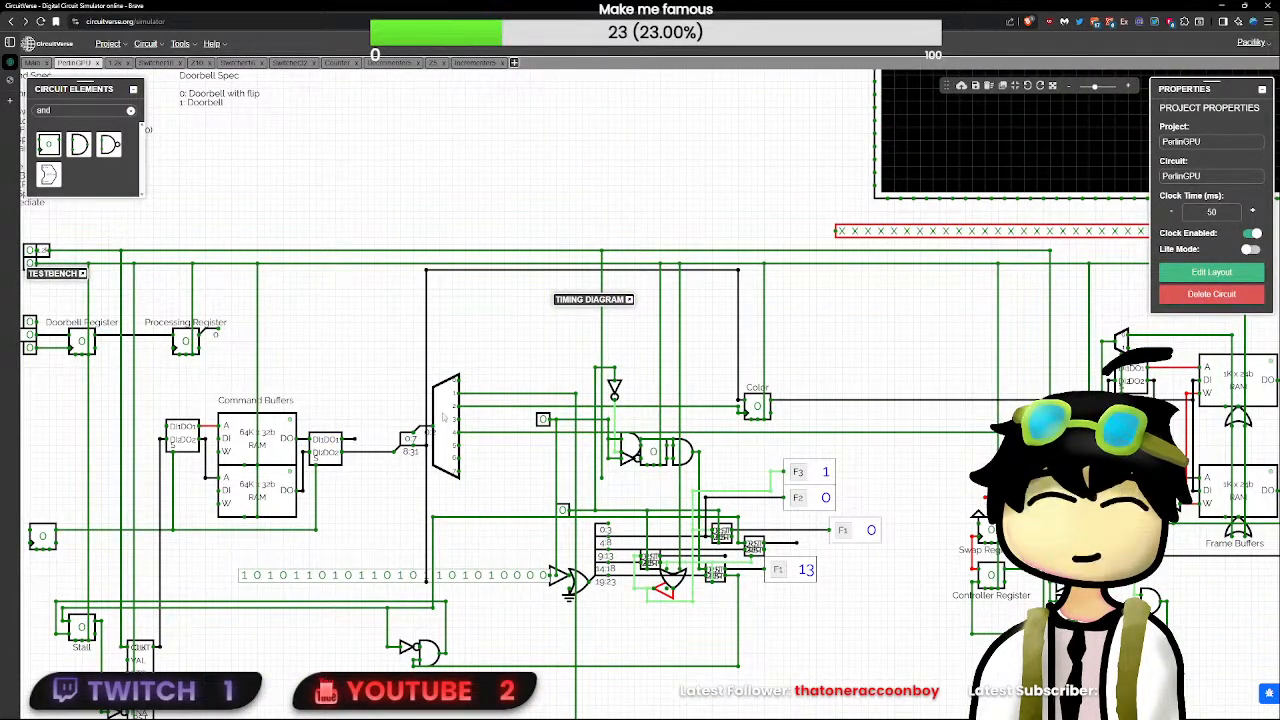
pyautogui.moveTo(101, 321); pyautogui.dragTo(161, 344)
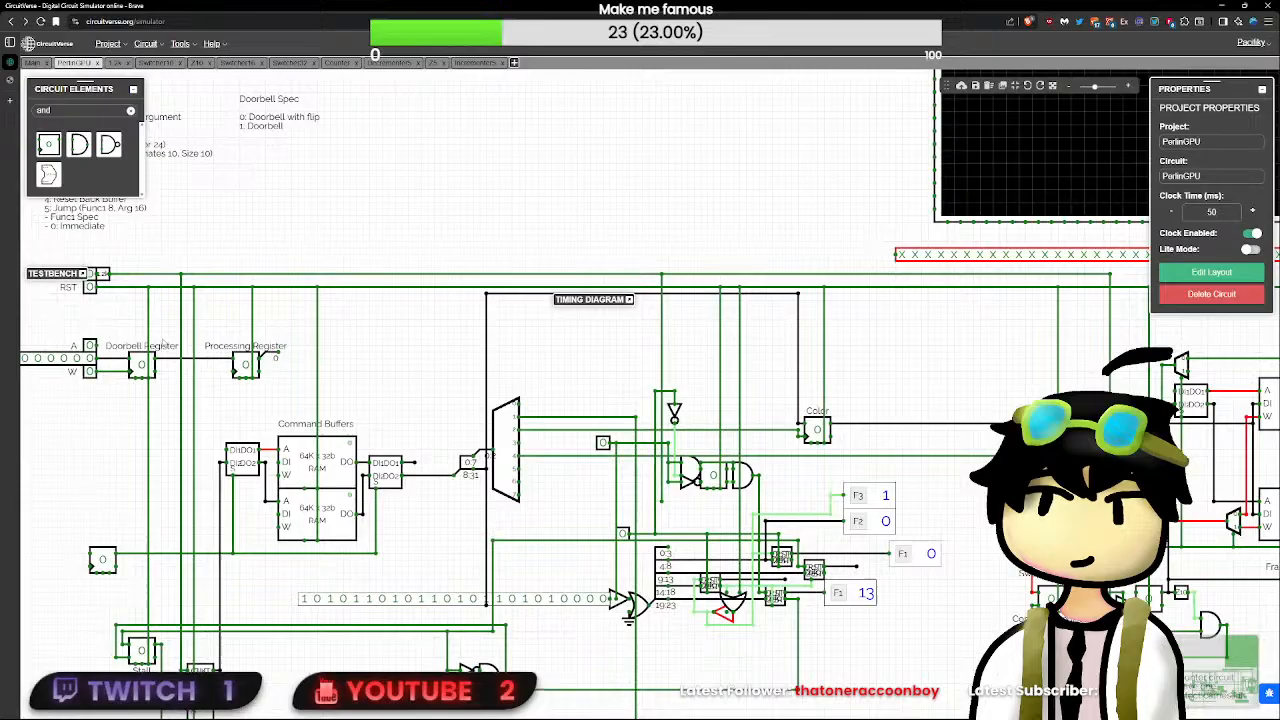
pyautogui.click(89, 287)
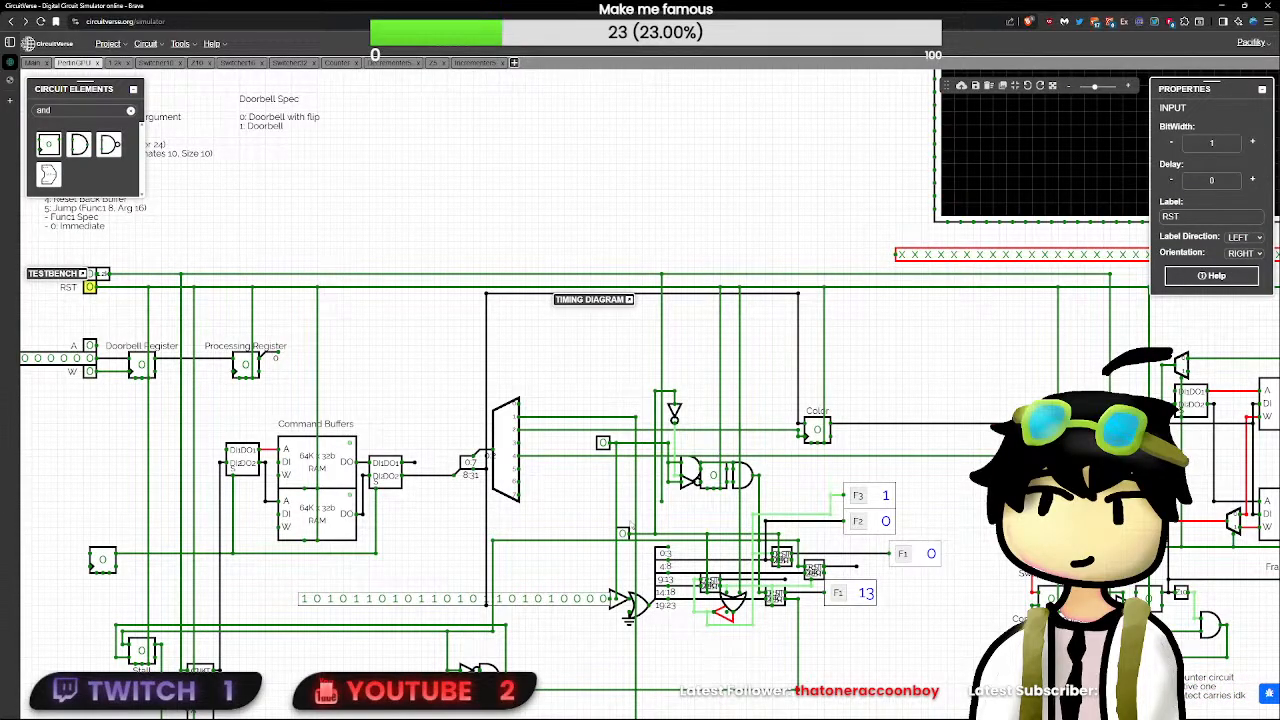
pyautogui.click(622, 533)
pyautogui.click(602, 442)
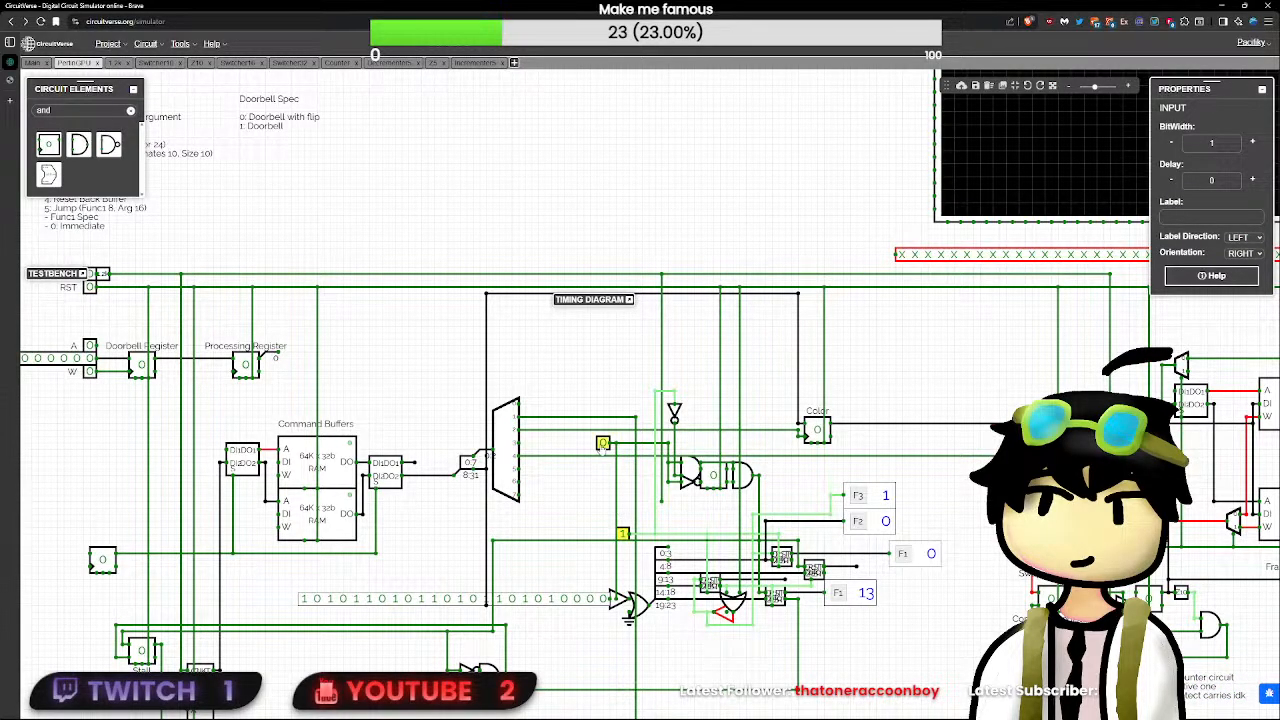
pyautogui.click(814, 594)
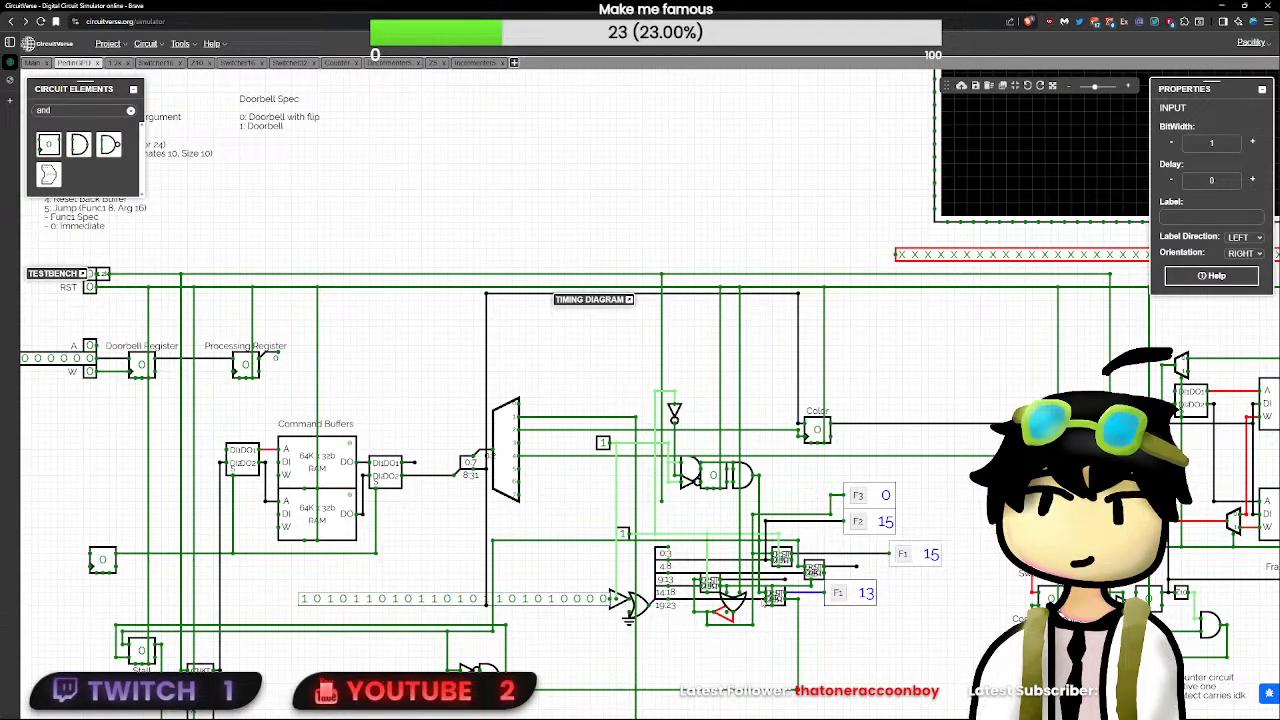
# - Return both test inputs to 0, raise both to 1 again, and lower only the clock test input
pyautogui.click(602, 442)
pyautogui.click(622, 533)
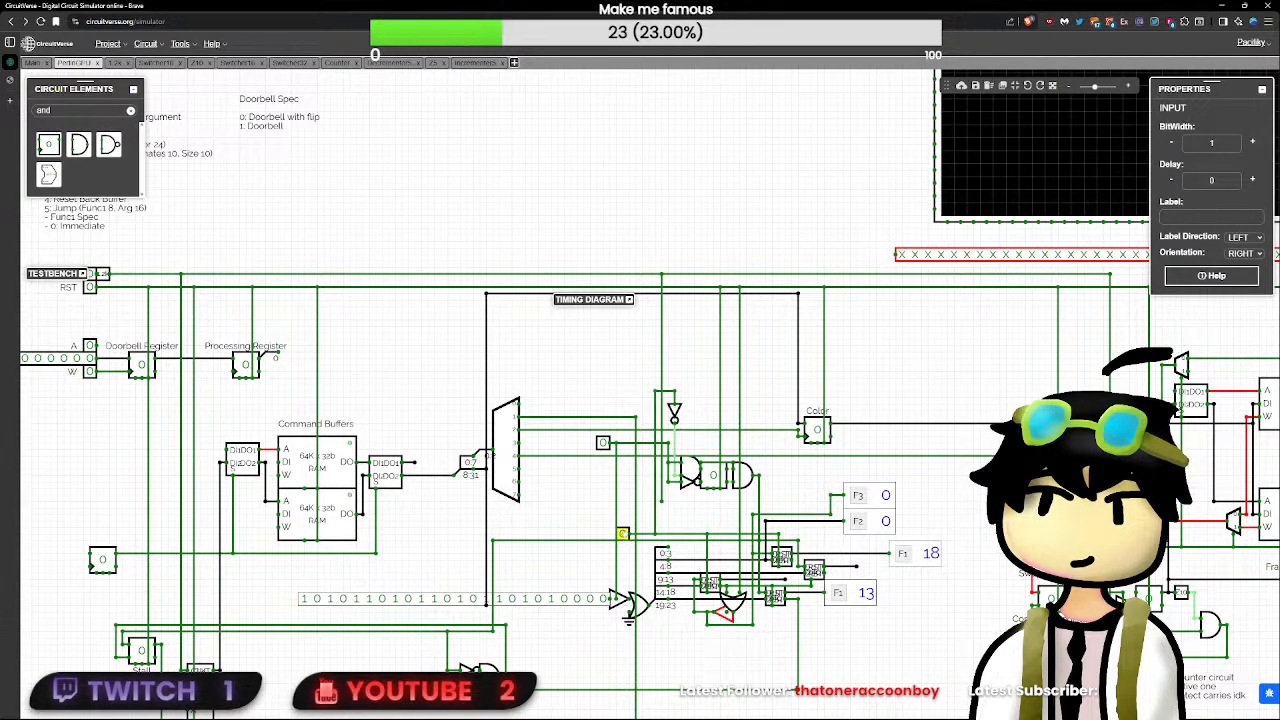
pyautogui.click(603, 443)
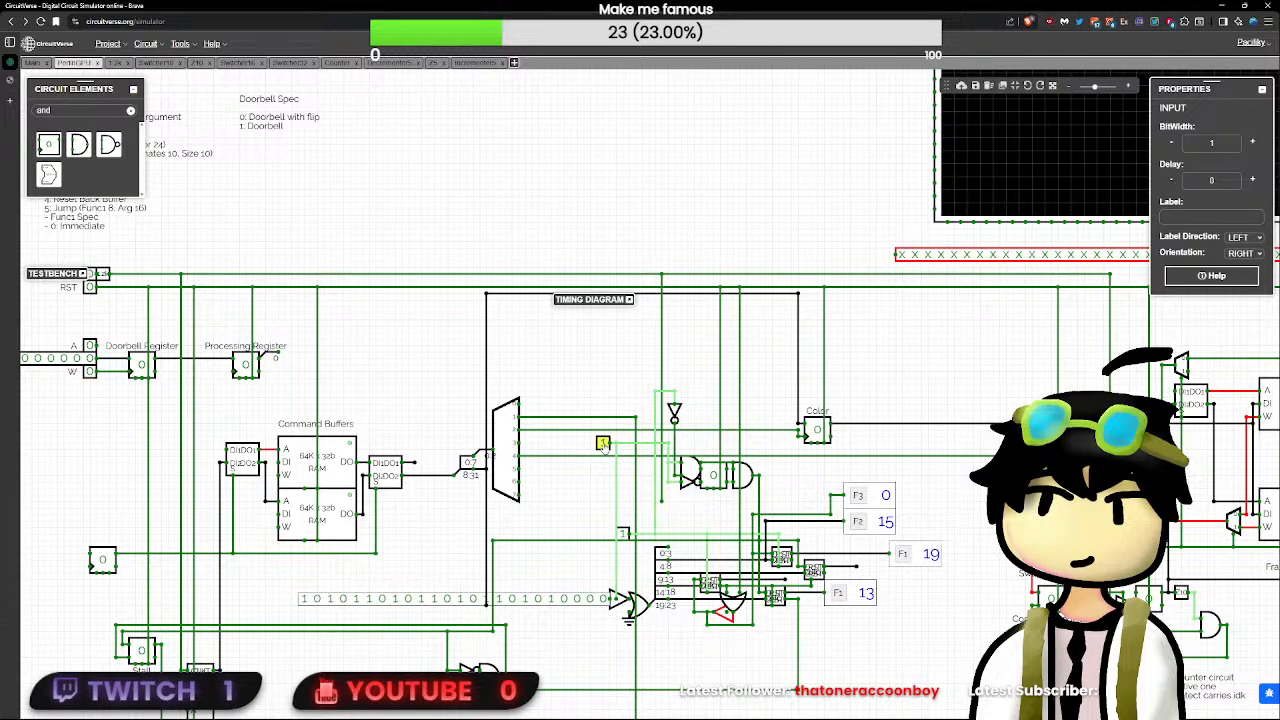
pyautogui.click(622, 533)
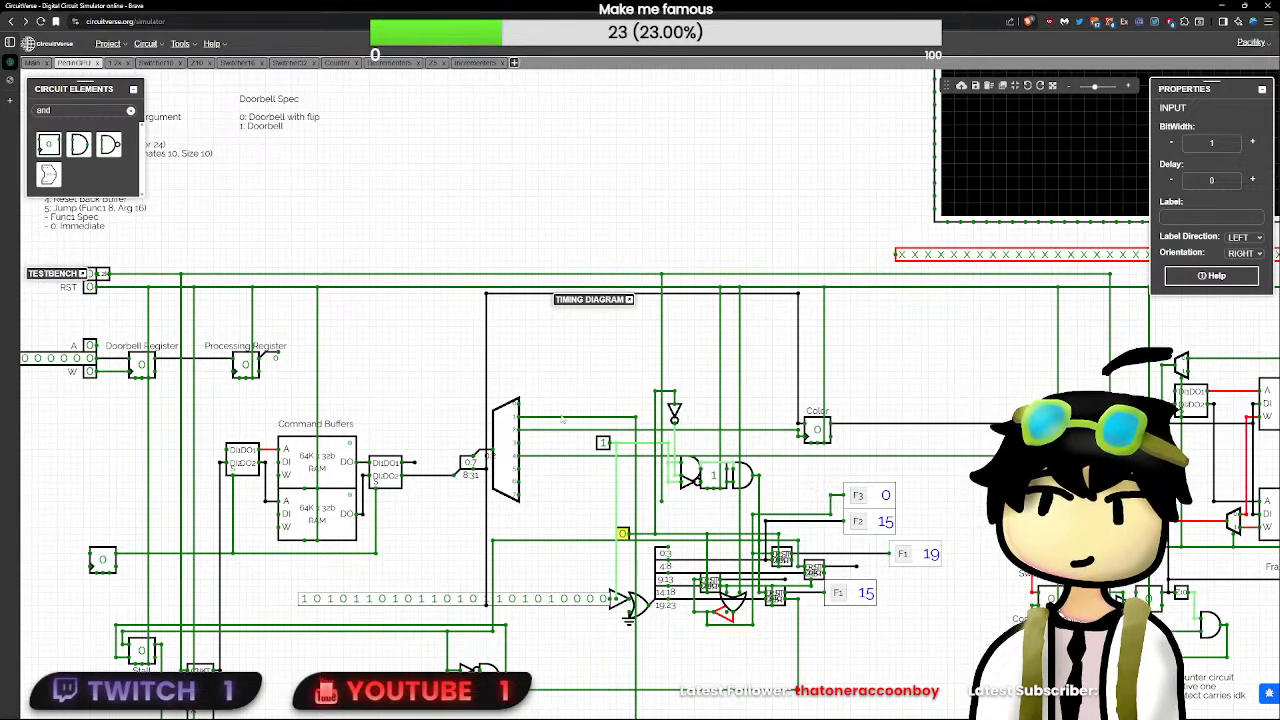
# - Pulse the clock test input while the demultiplexer-side one is 1, set the demultiplexer-side input to 0, and pulse RST
pyautogui.scroll(5, 726, 500)
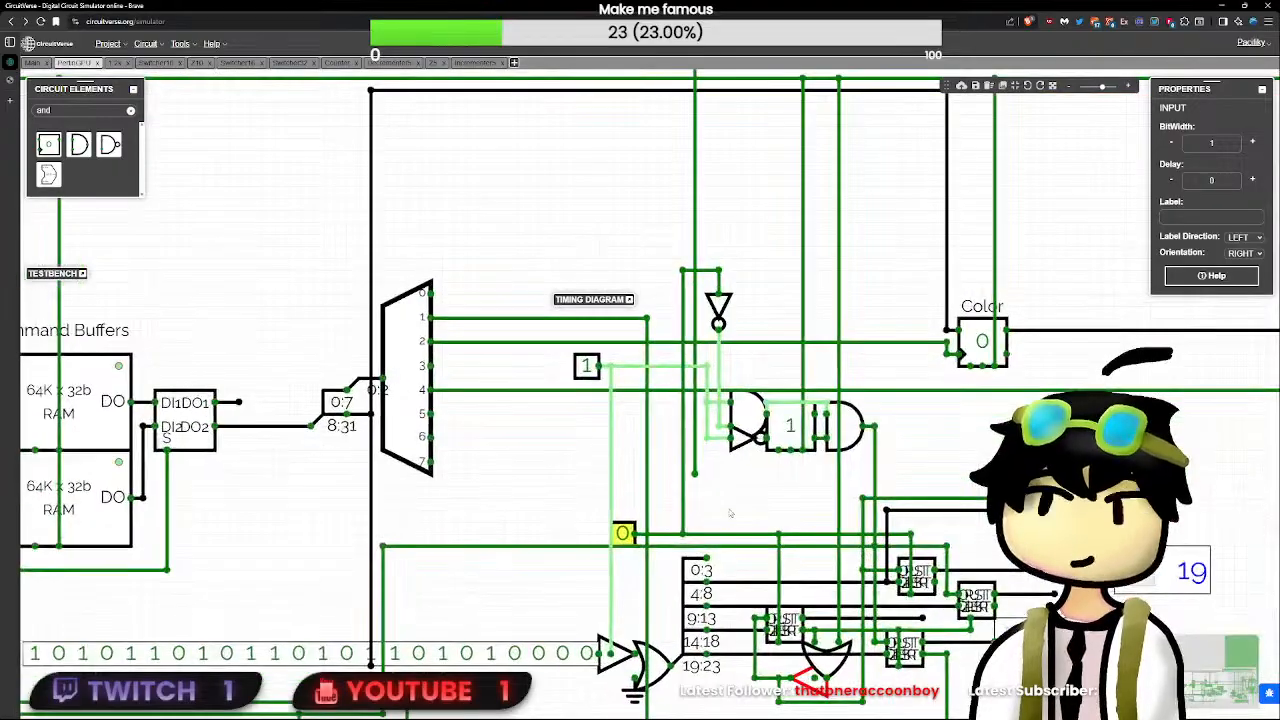
pyautogui.moveTo(726, 500); pyautogui.dragTo(645, 554)
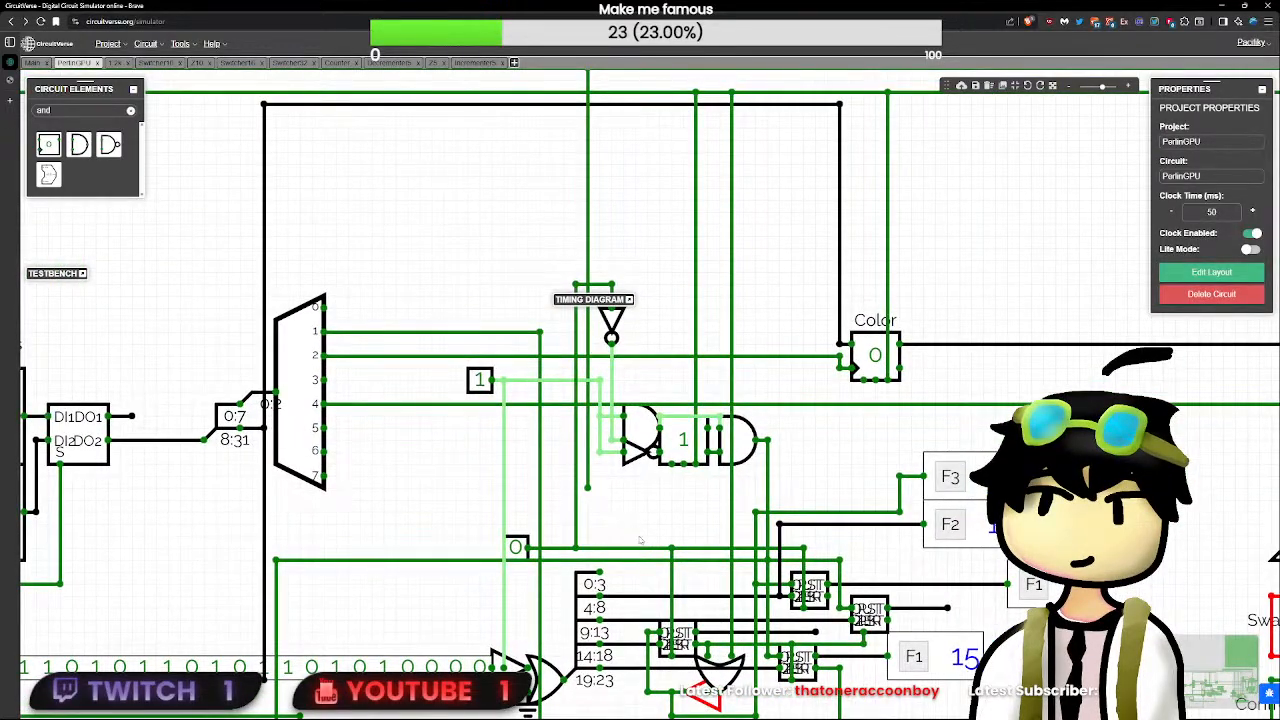
pyautogui.click(516, 547)
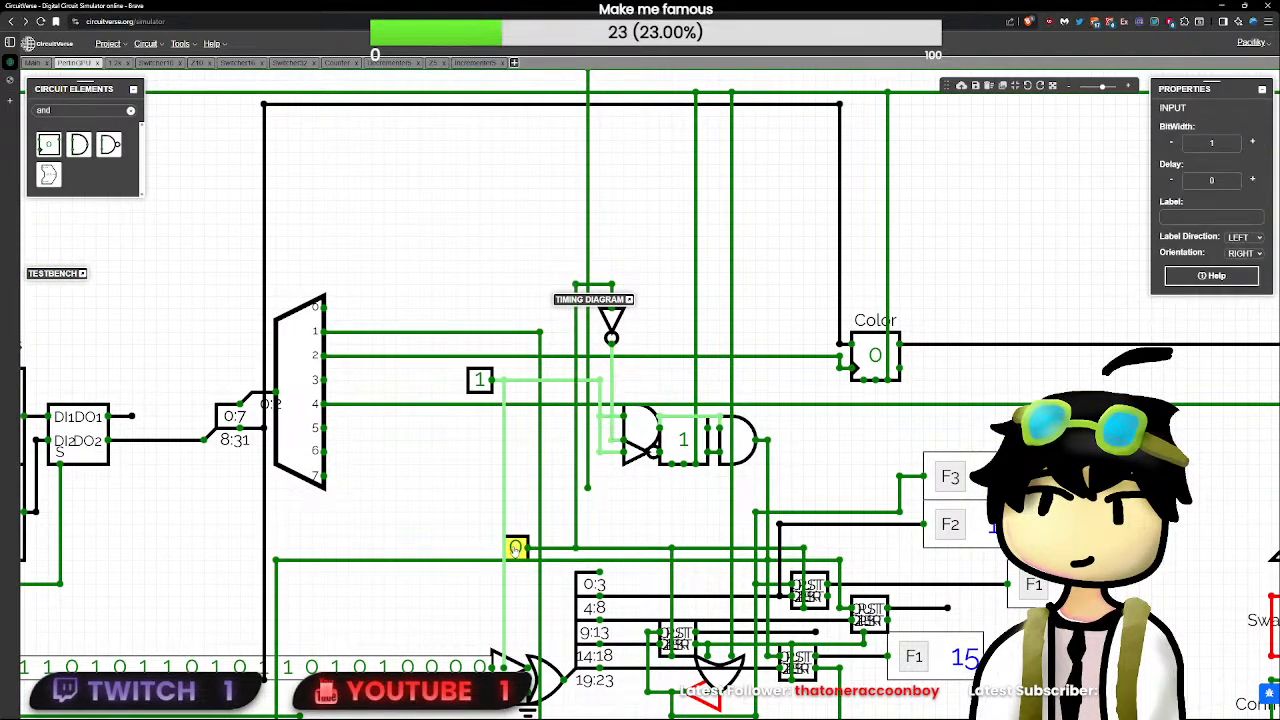
pyautogui.click(516, 547)
pyautogui.click(480, 380)
pyautogui.scroll(-6, 480, 380)
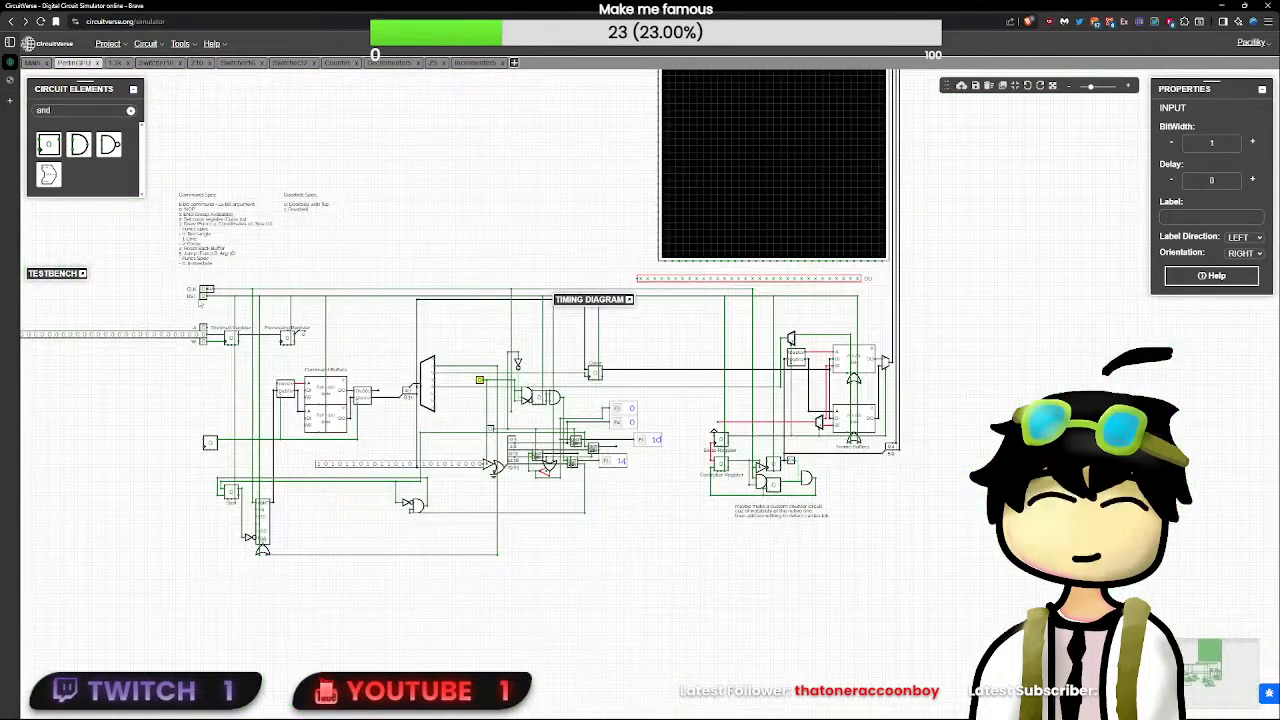
pyautogui.click(202, 297)
pyautogui.click(202, 297)
# - Wire the clock test line at the NOT gate's input to the upper input of the AND gate beside the flip-flop
pyautogui.scroll(4, 622, 469)
pyautogui.scroll(3, 756, 520)
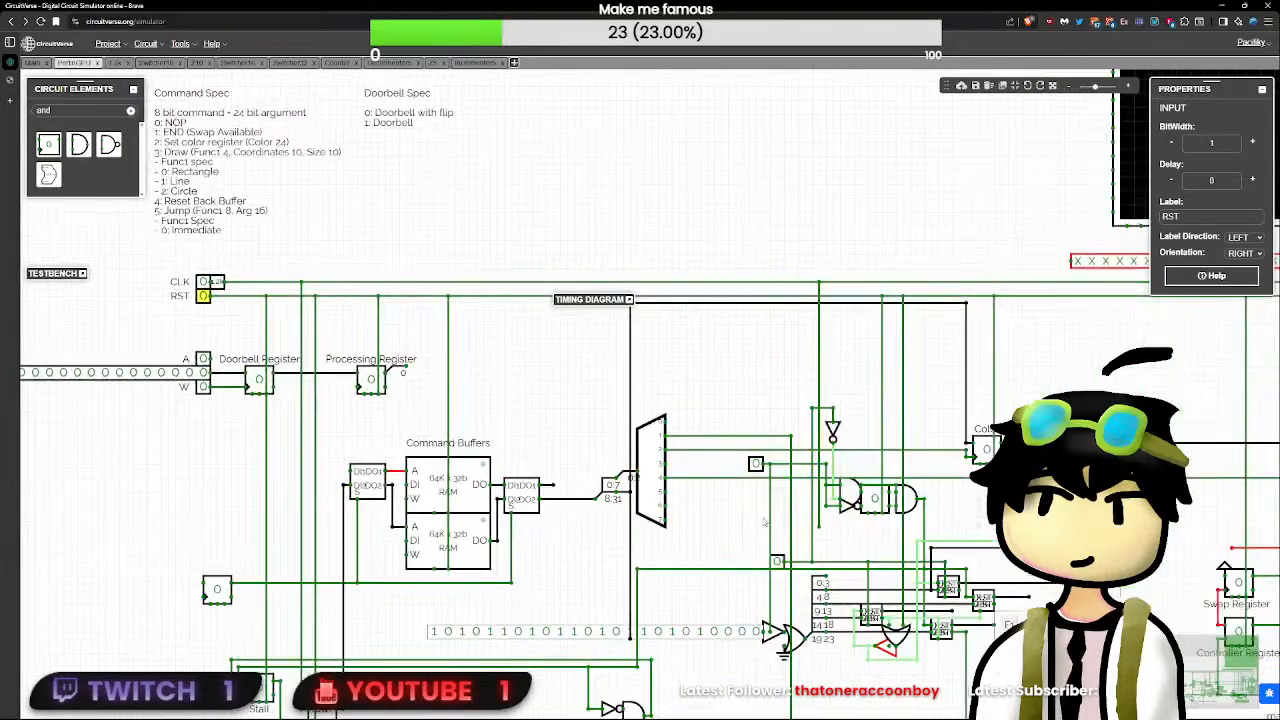
pyautogui.moveTo(832, 551); pyautogui.dragTo(659, 521)
pyautogui.scroll(2, 659, 521)
pyautogui.scroll(2, 659, 521)
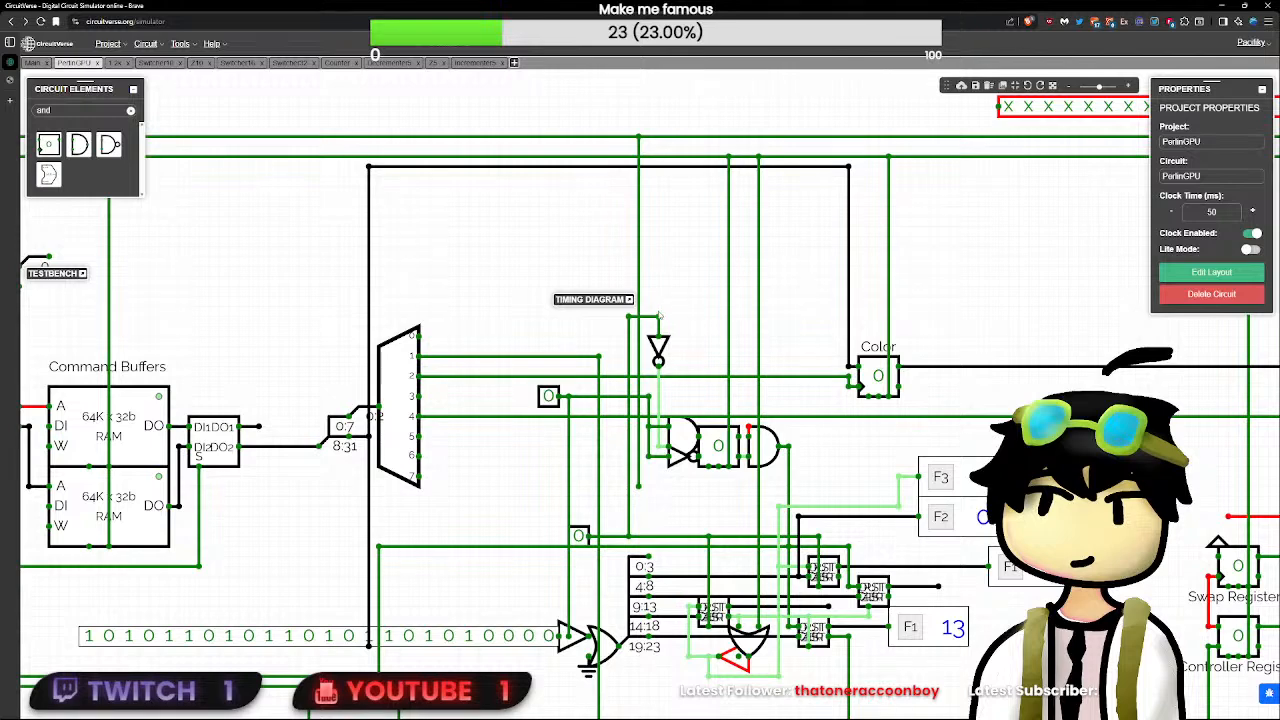
pyautogui.moveTo(658, 317)
pyautogui.mouseDown()
pyautogui.moveTo(748, 318)
pyautogui.moveTo(749, 432)
pyautogui.mouseUp()
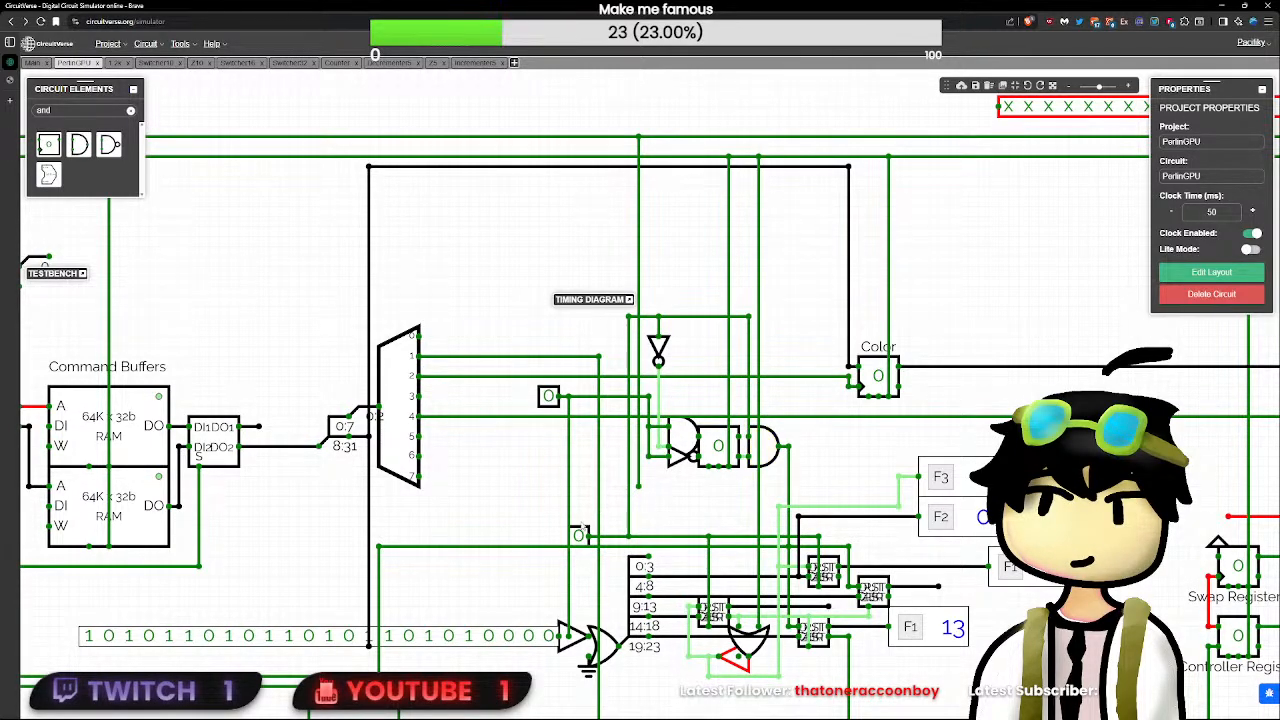
# - Pulse the clock test input and inspect the value on the AND gate's new input wire
pyautogui.click(578, 536)
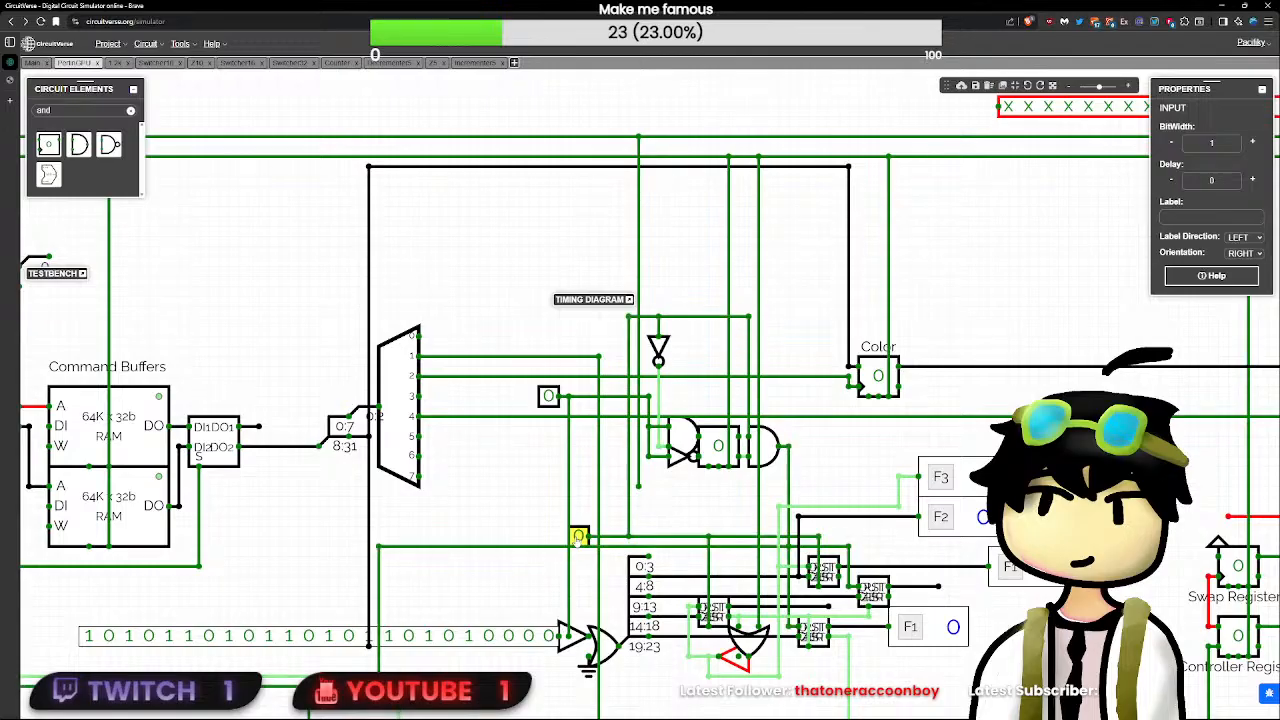
pyautogui.click(755, 318)
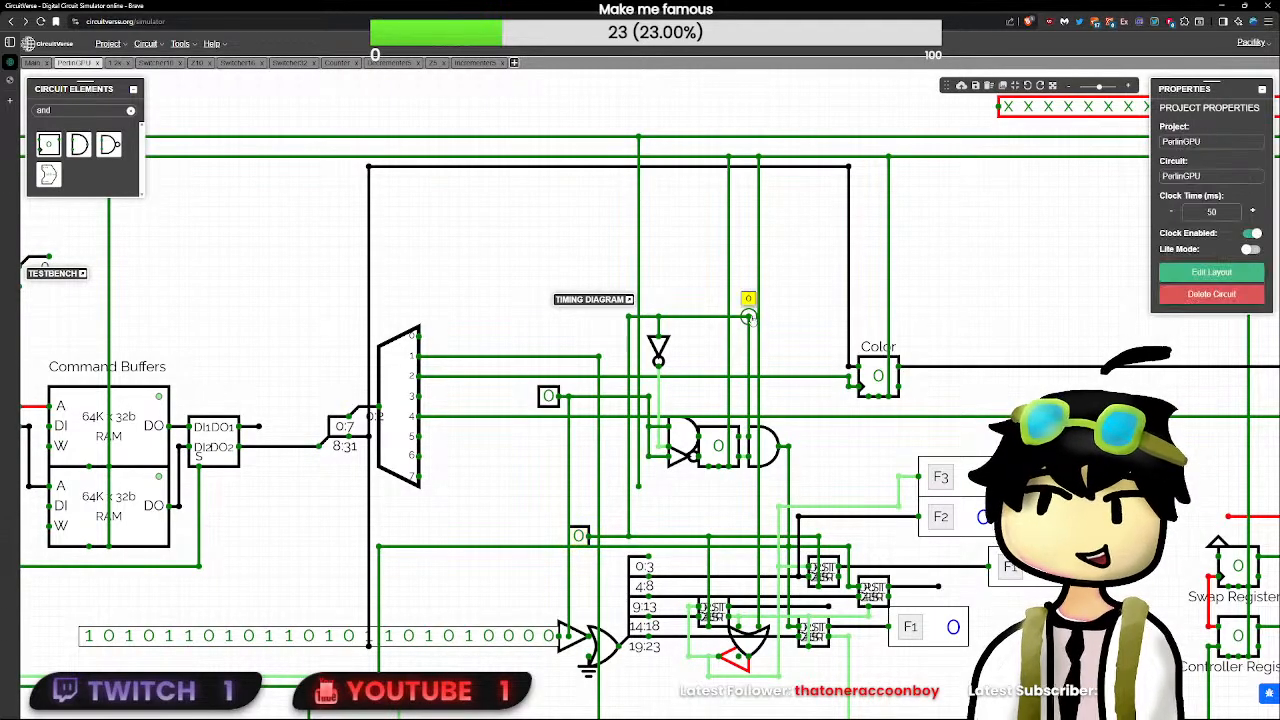
# - Duplicate the AND gate feeding the flip-flop and place the copy above the flip-flop, its output joined to the output AND gate's upper input
pyautogui.click(677, 445)
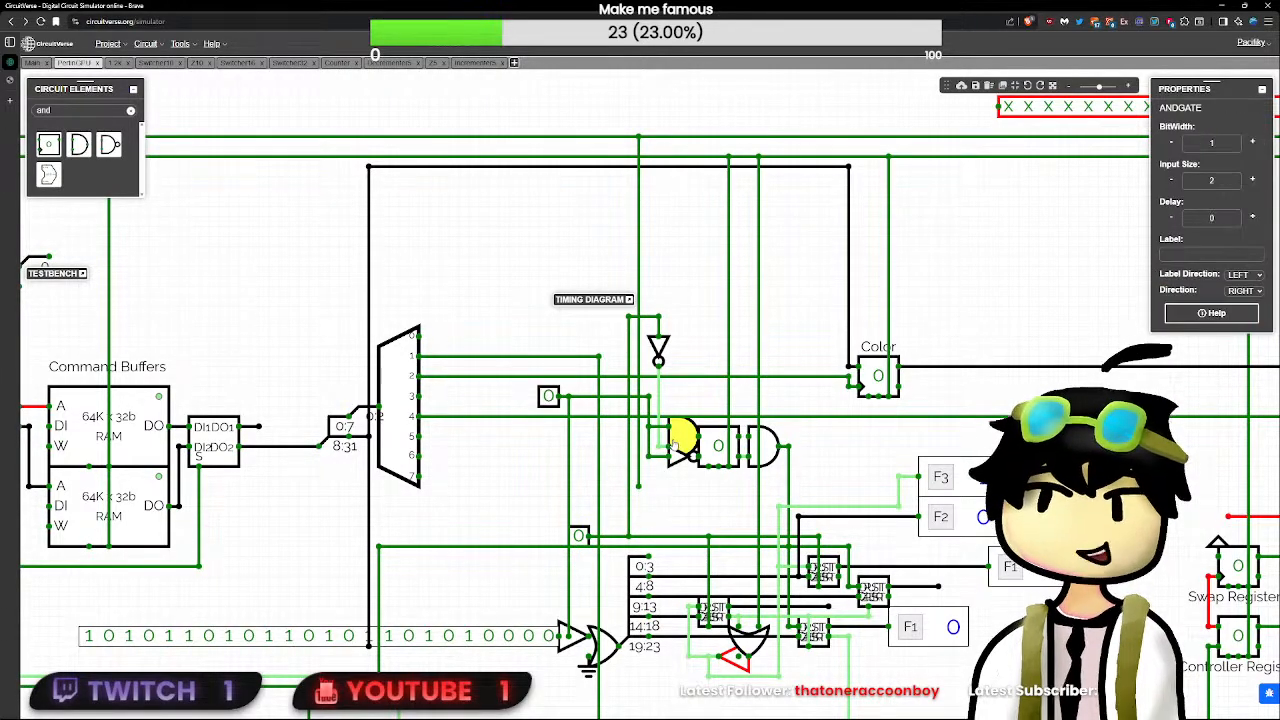
pyautogui.hotkey('ctrl', 'c')
pyautogui.click(849, 459)
pyautogui.hotkey('ctrl', 'v')
pyautogui.click(852, 462)
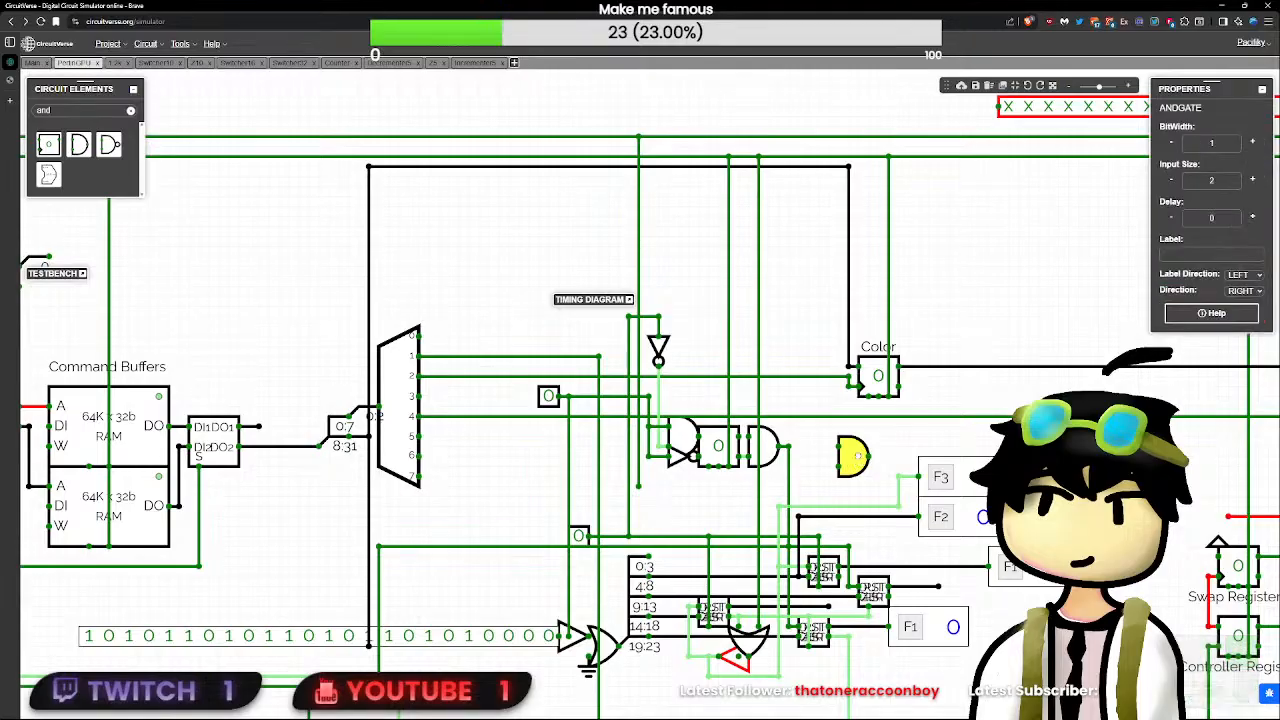
pyautogui.moveTo(852, 462); pyautogui.dragTo(750, 436)
pyautogui.press('Right')
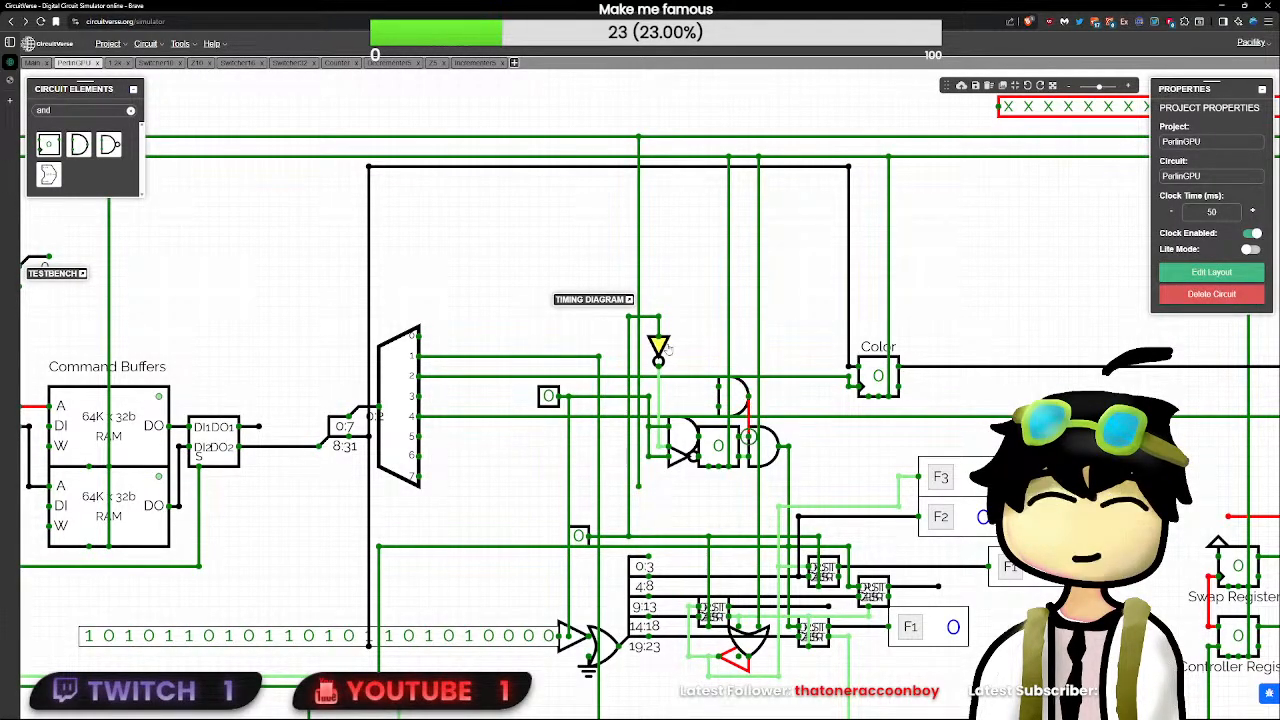
# - Move the NOT gate down beside the flip-flop and wire the new AND gate's inputs to the demultiplexer-side and clock test lines
pyautogui.moveTo(658, 344); pyautogui.dragTo(707, 394)
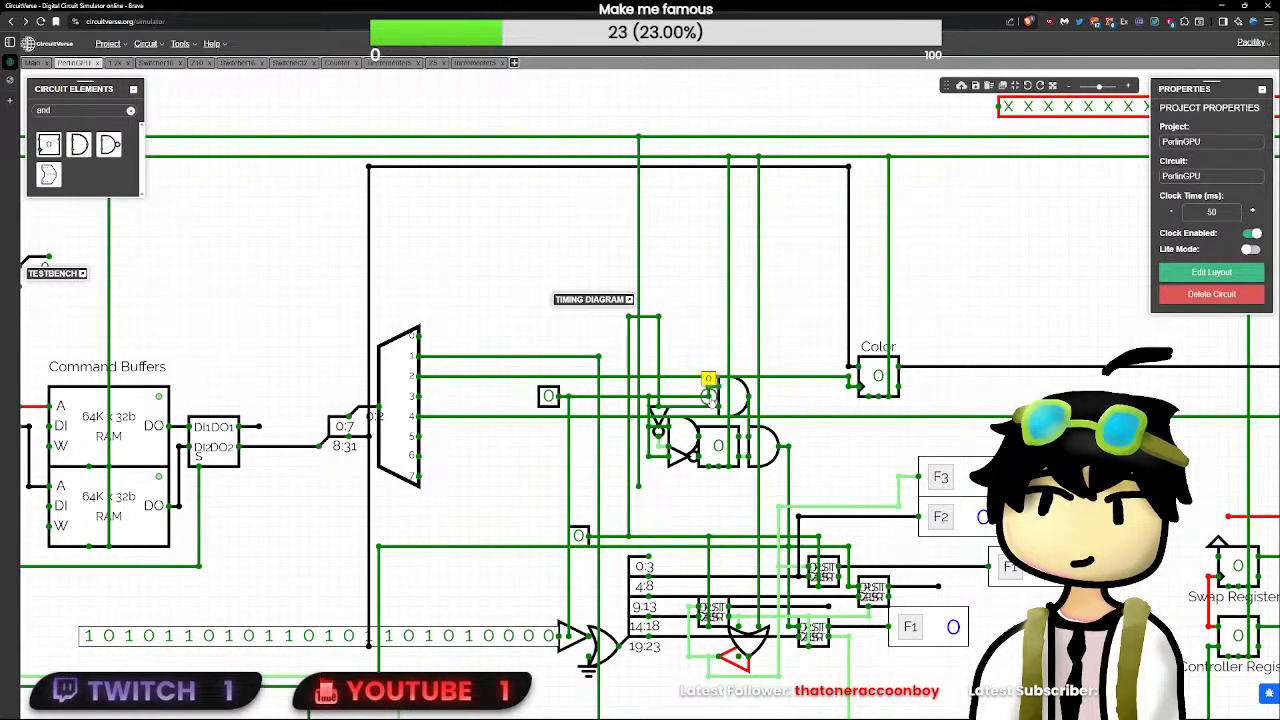
pyautogui.moveTo(709, 394); pyautogui.dragTo(709, 395)
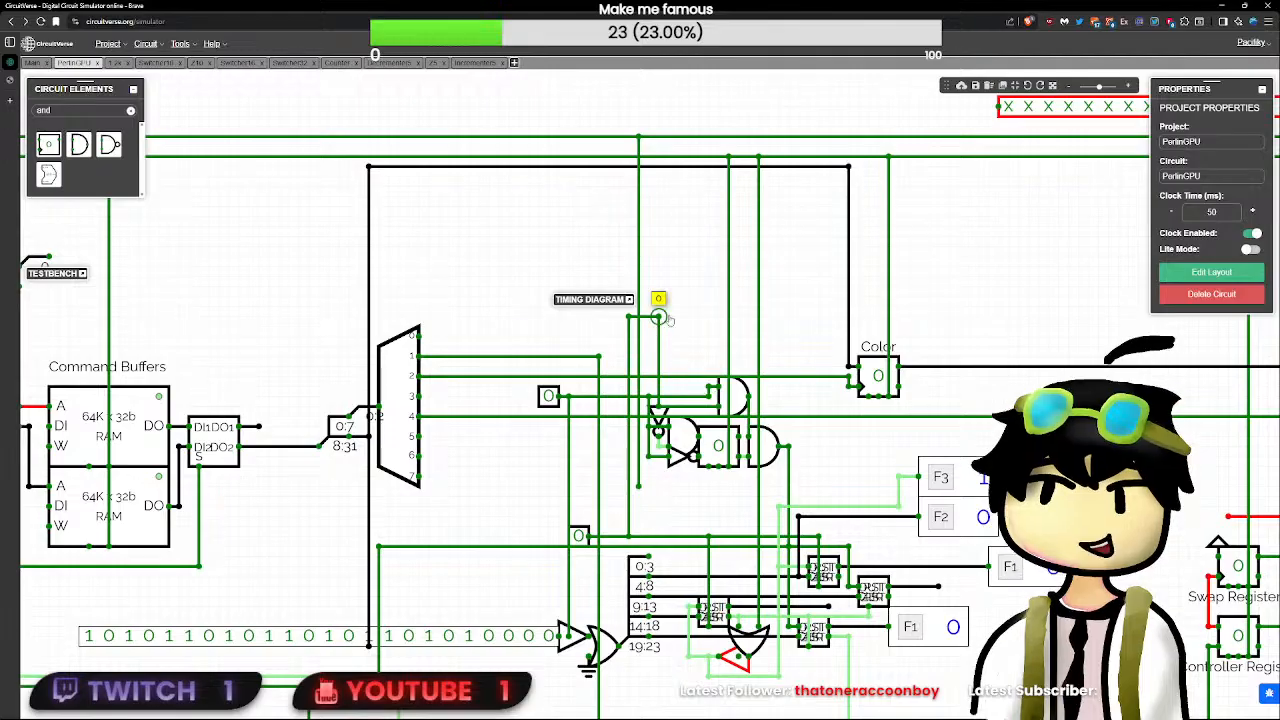
pyautogui.moveTo(657, 318); pyautogui.dragTo(657, 387)
pyautogui.click(674, 337)
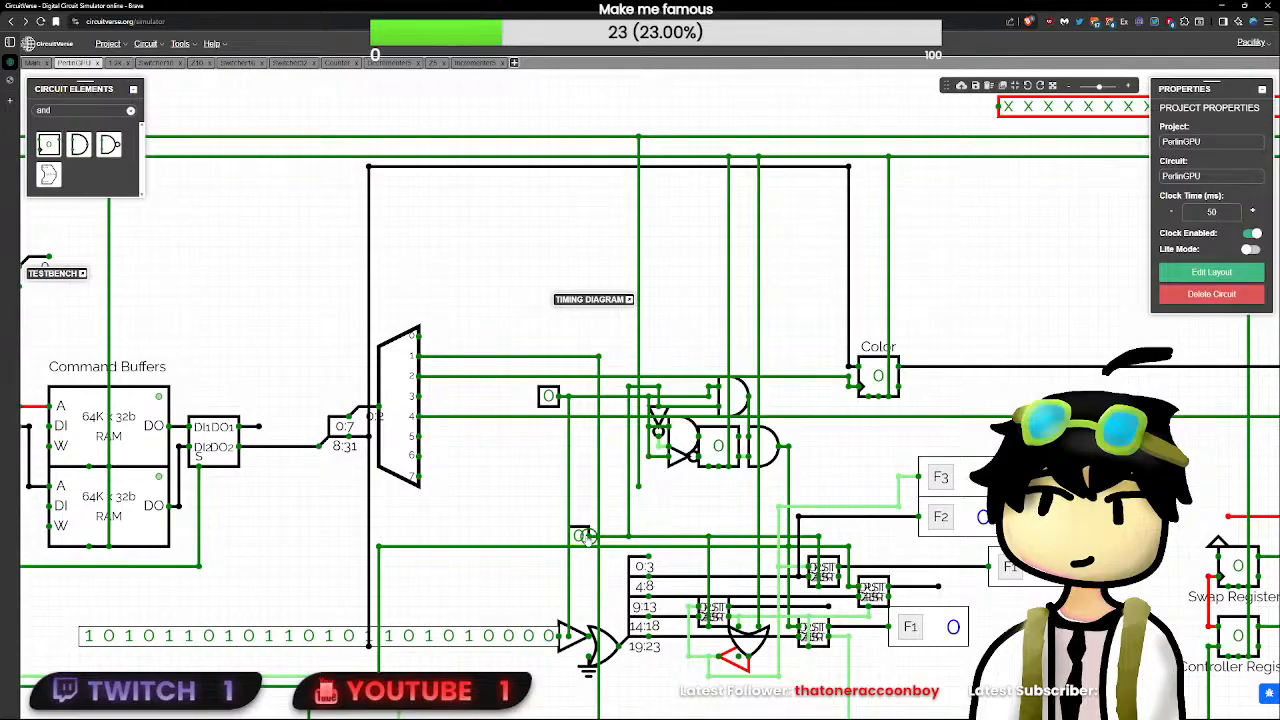
# - Pulse RST, raise the clock and demultiplexer-side test inputs to 1, and lower the clock one to 0
pyautogui.scroll(-5, 607, 517)
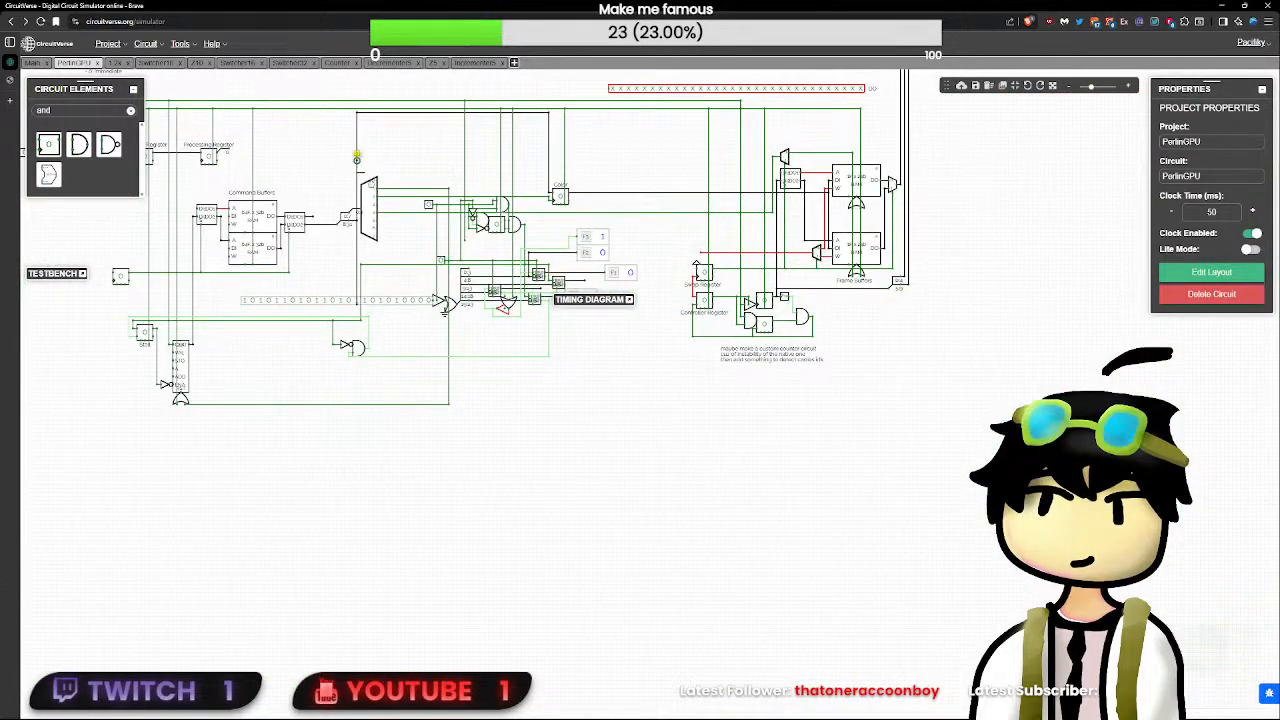
pyautogui.press('BackSpace')
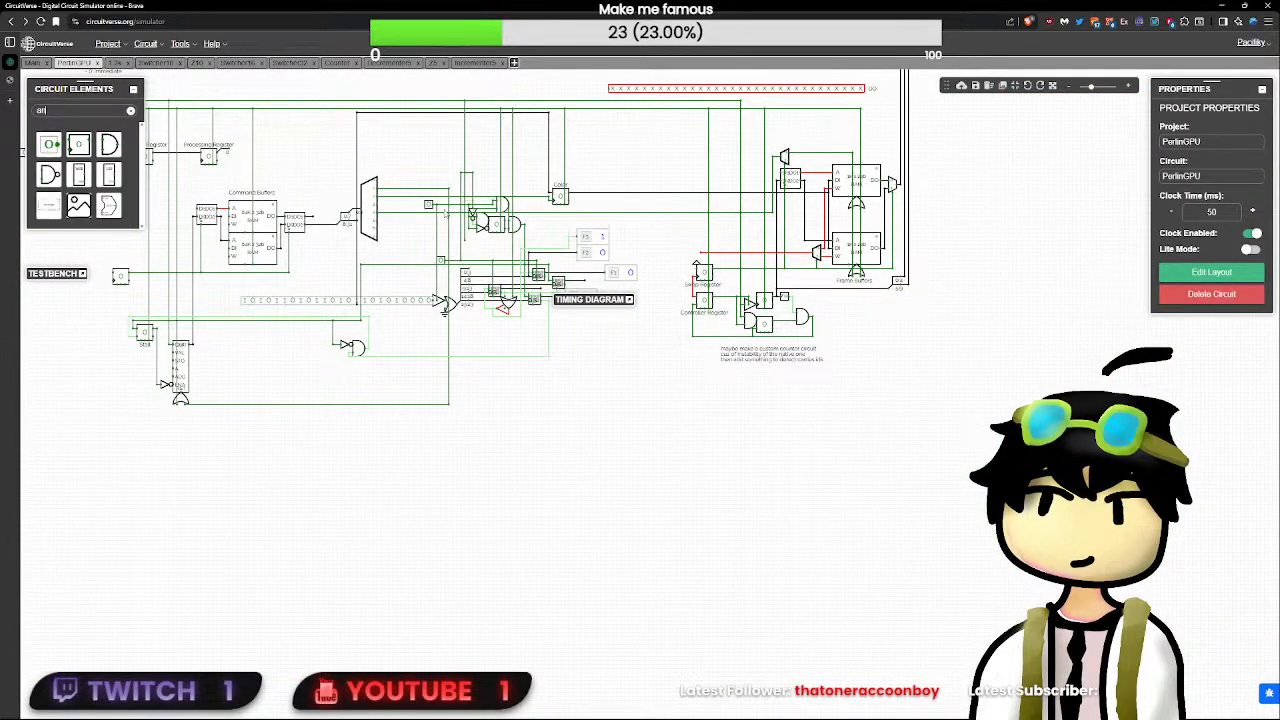
pyautogui.moveTo(488, 170); pyautogui.dragTo(431, 222)
pyautogui.click(455, 222)
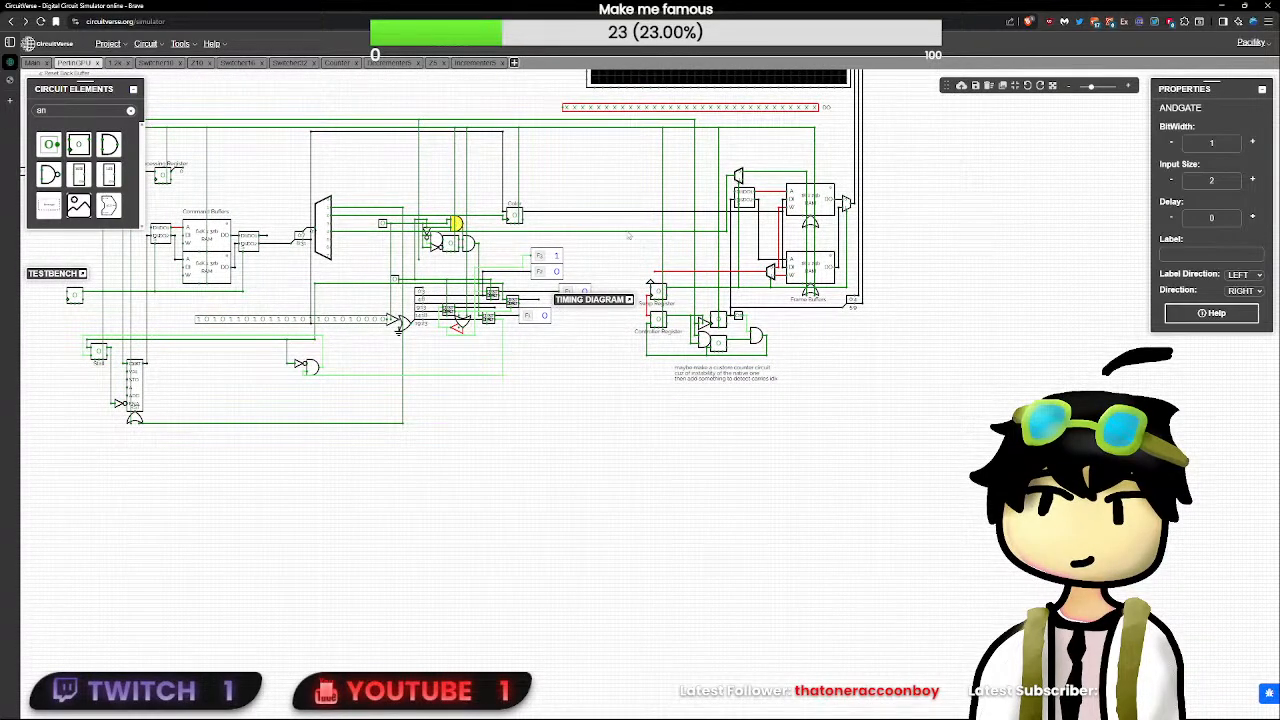
pyautogui.click(388, 365)
pyautogui.scroll(2, 585, 511)
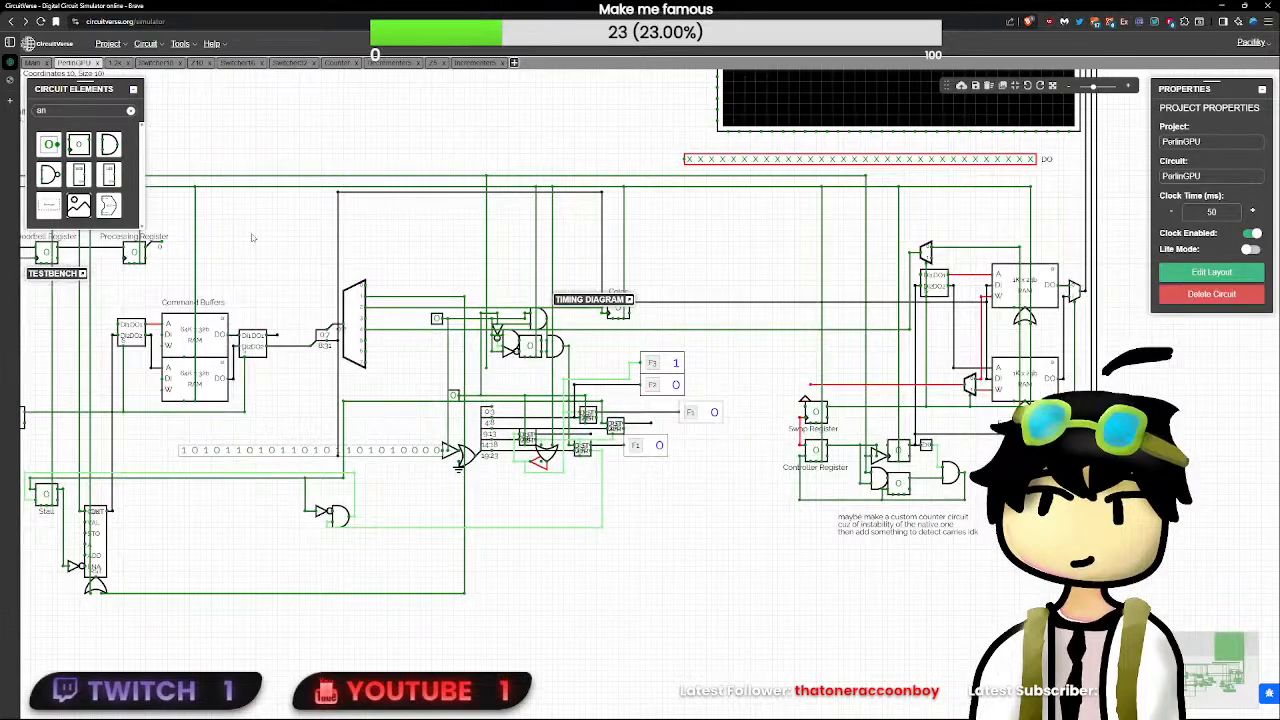
pyautogui.moveTo(253, 238); pyautogui.dragTo(329, 354)
pyautogui.click(77, 302)
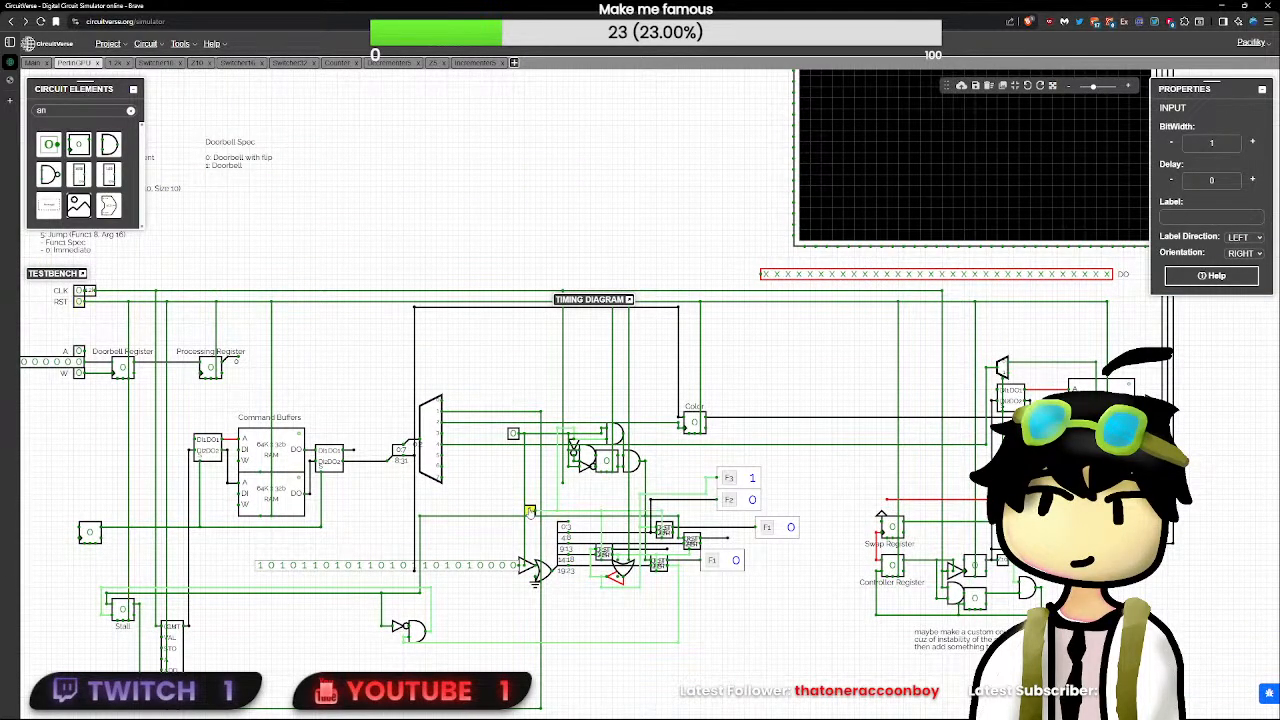
pyautogui.click(513, 434)
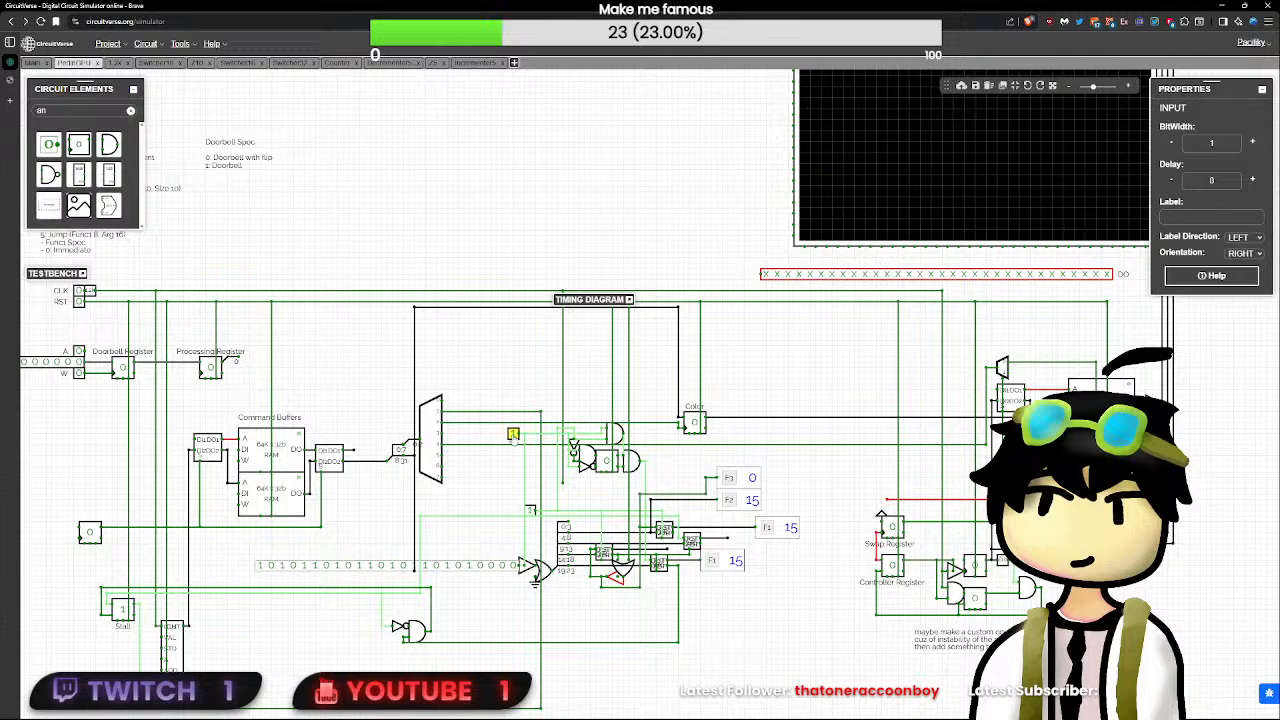
pyautogui.click(530, 510)
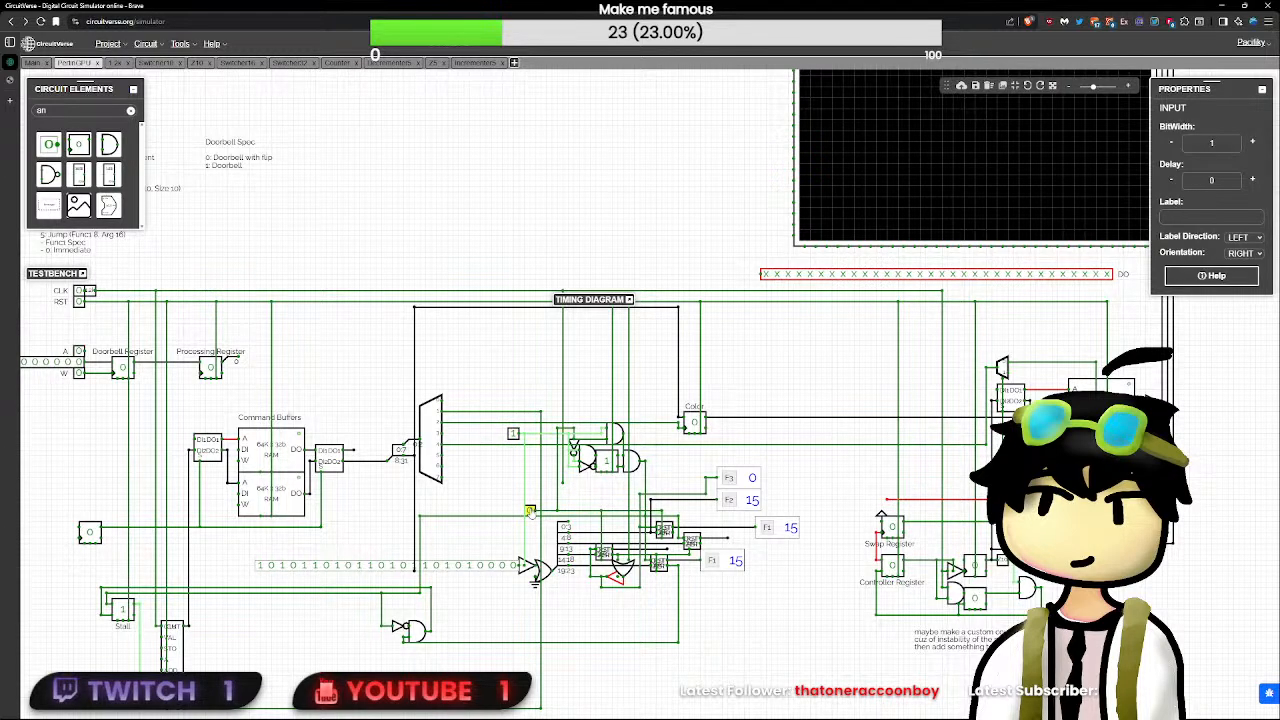
pyautogui.click(727, 538)
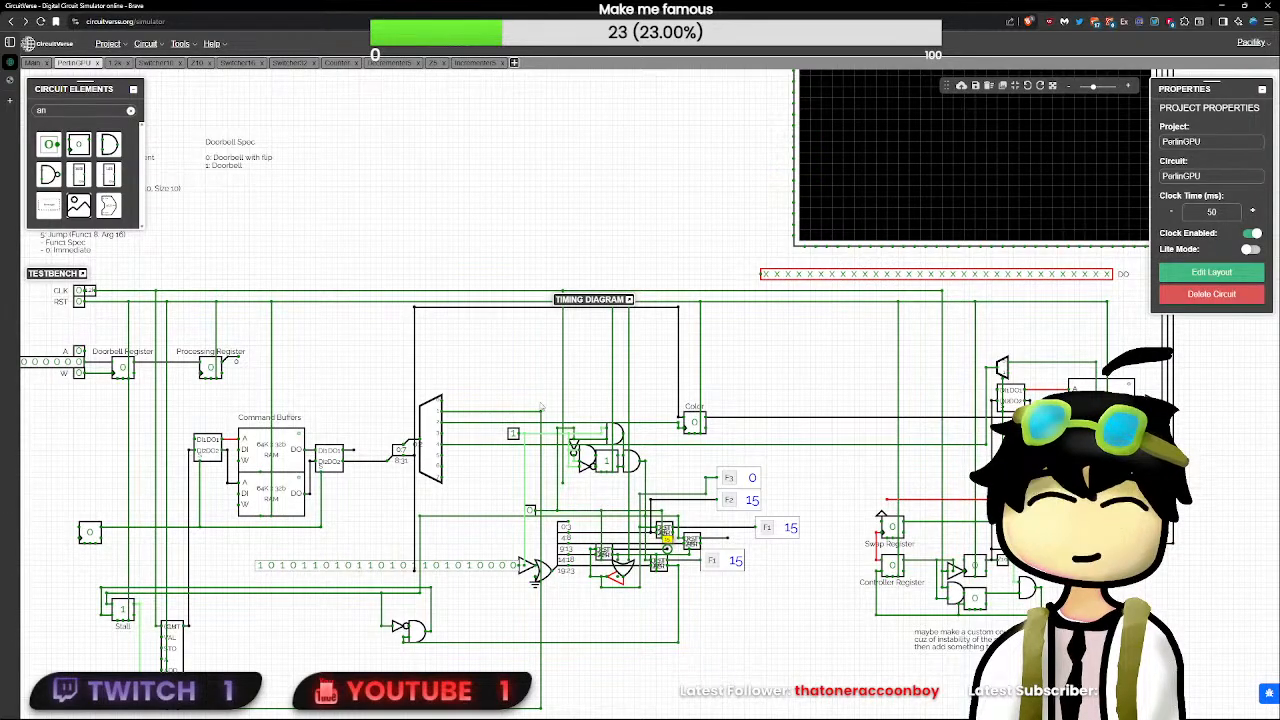
# - Pulse the clock test input several times while the demultiplexer-side test input is 1
pyautogui.click(532, 512)
pyautogui.click(532, 512)
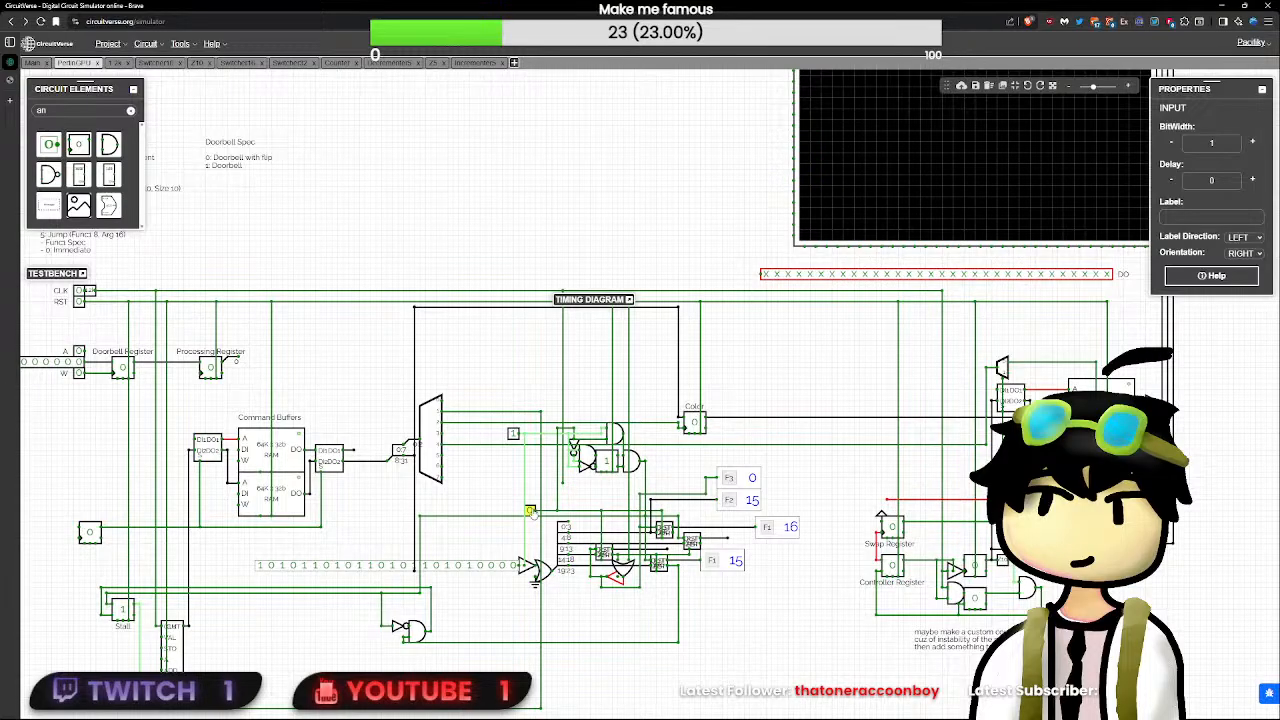
pyautogui.click(532, 512)
pyautogui.click(532, 512)
pyautogui.click(532, 512)
pyautogui.click(532, 512)
pyautogui.click(531, 511)
pyautogui.click(531, 511)
pyautogui.click(531, 511)
pyautogui.click(531, 511)
pyautogui.click(531, 511)
pyautogui.click(531, 511)
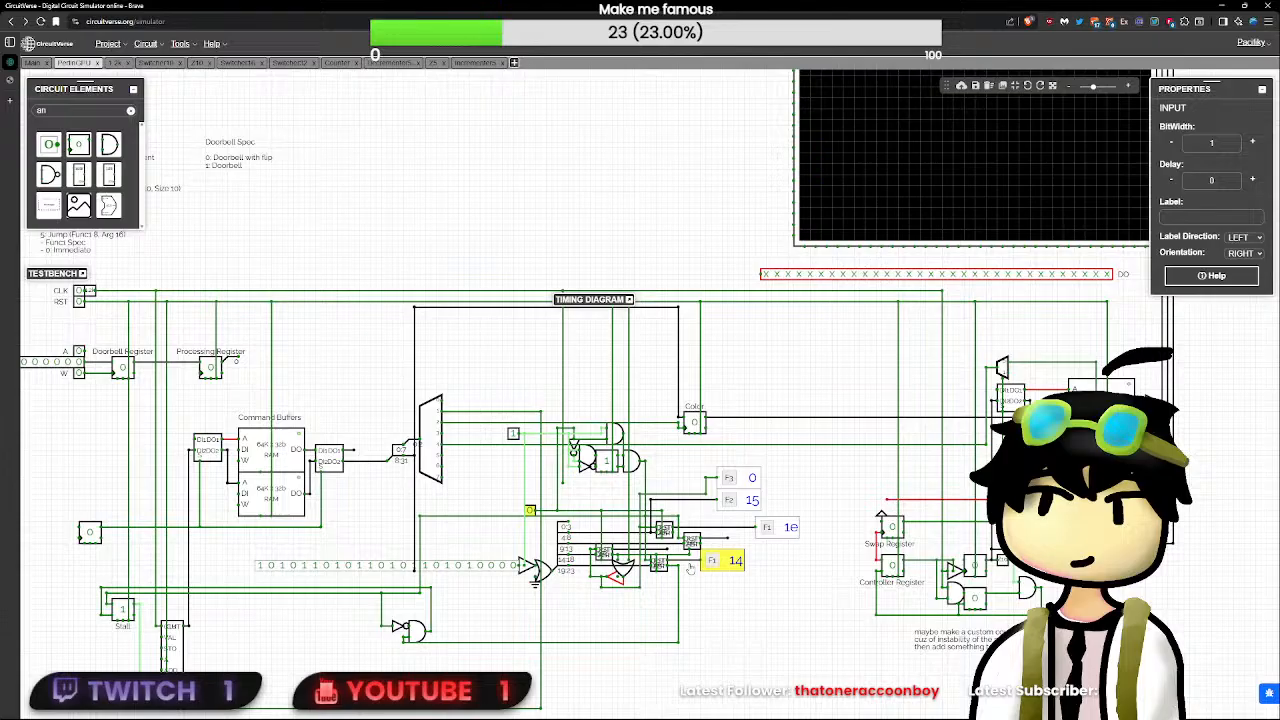
# - Inspect the output wire of the lower decrementer feeding the F1 flag and open that decrementer's subcircuit
pyautogui.scroll(4, 530, 510)
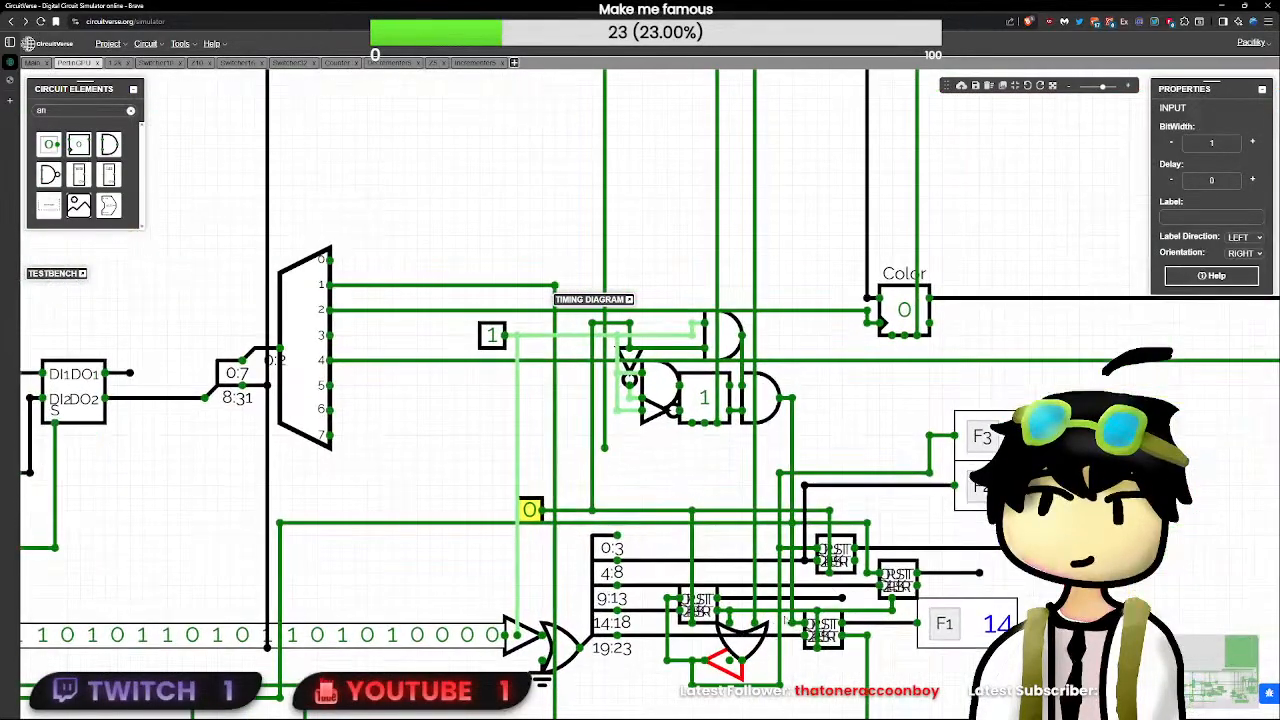
pyautogui.click(842, 598)
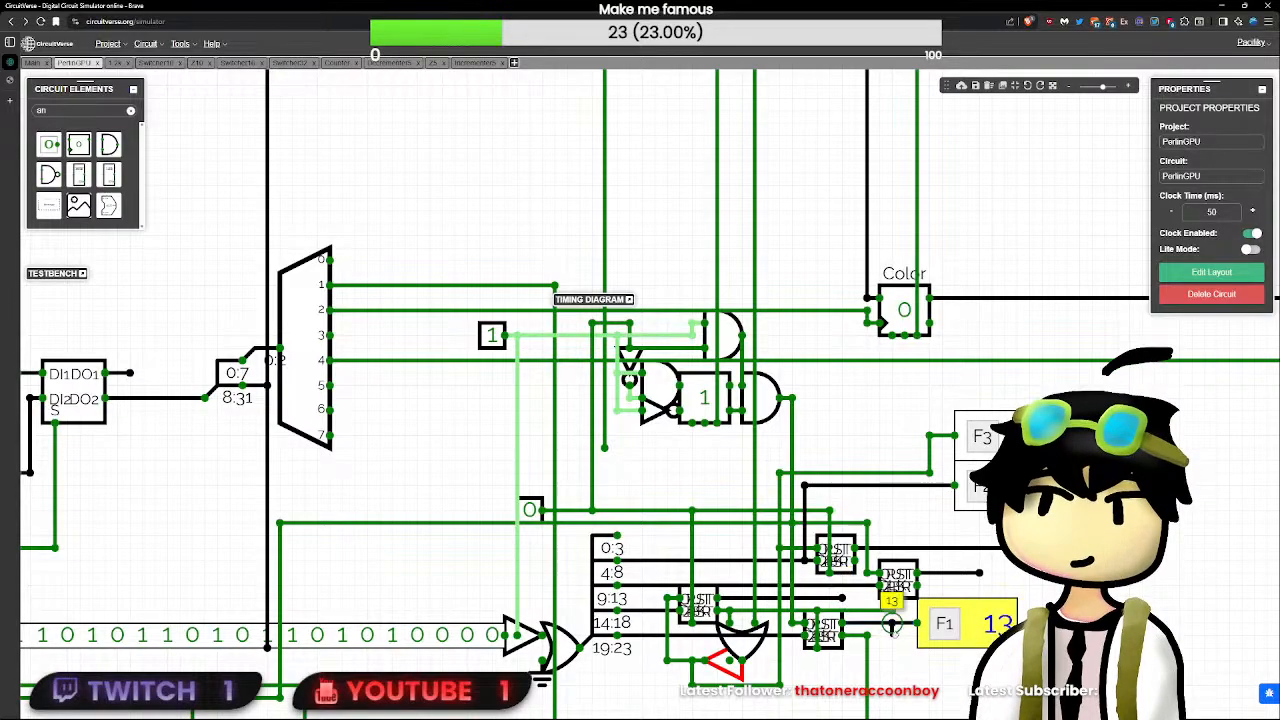
pyautogui.moveTo(892, 623)
pyautogui.mouseDown()
pyautogui.moveTo(892, 637)
pyautogui.moveTo(892, 624)
pyautogui.mouseUp()
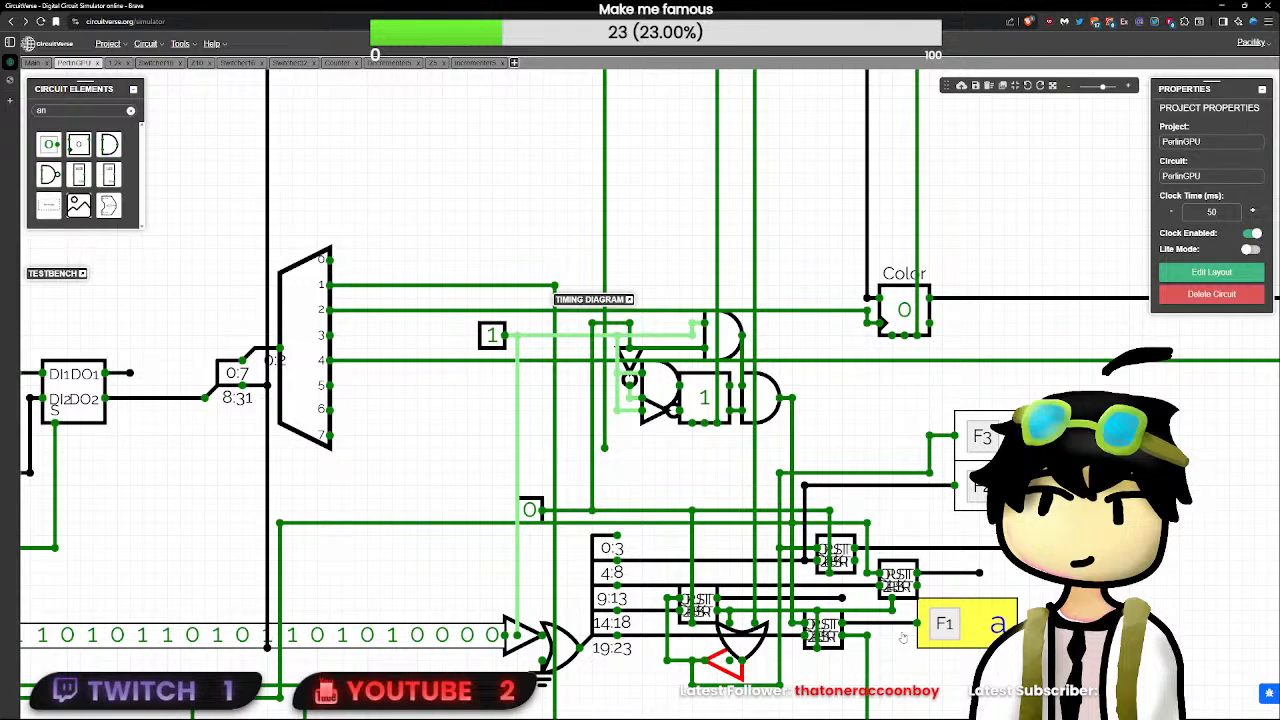
pyautogui.click(823, 630)
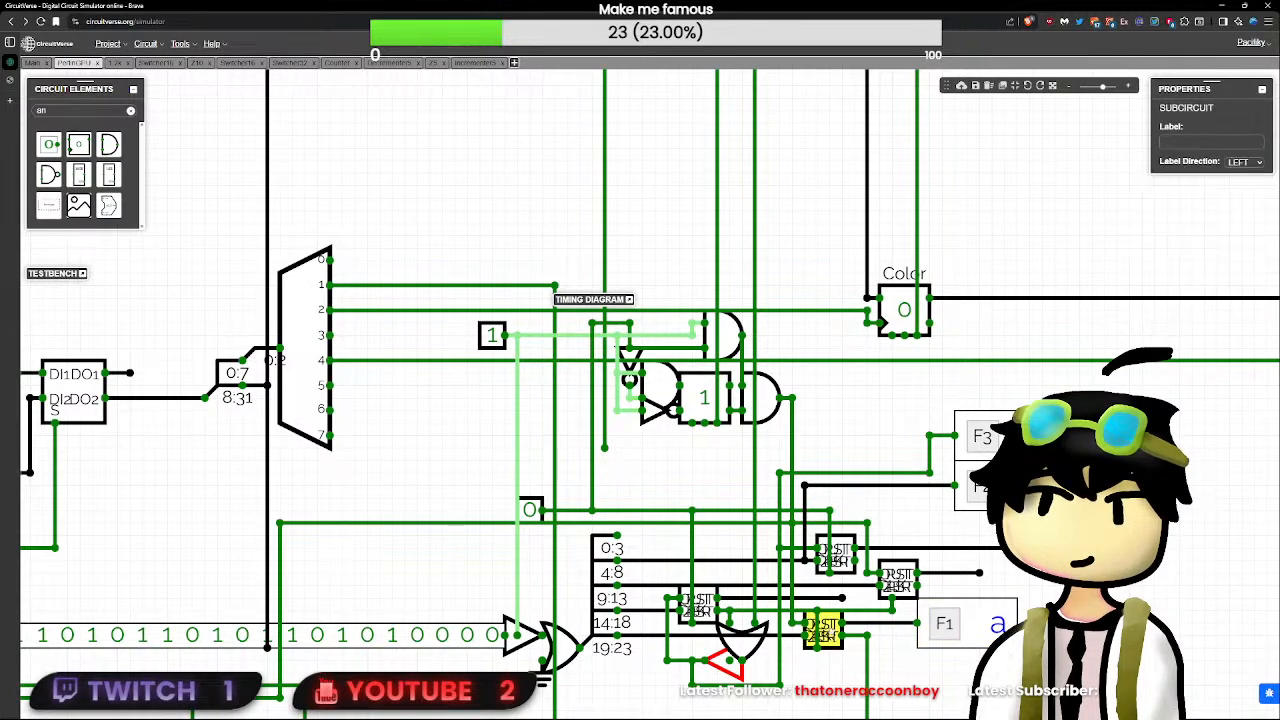
pyautogui.doubleClick(830, 633)
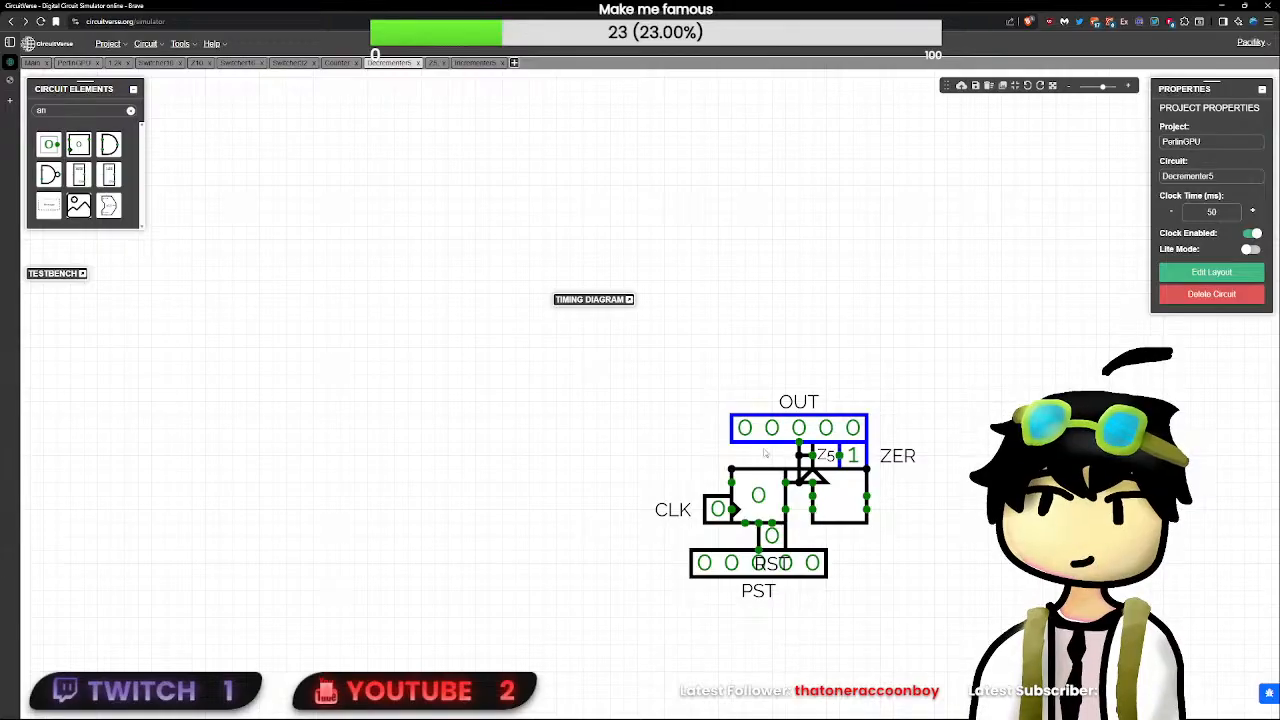
# - Pulse RST and CLK inside the Decrementer5 circuit and return to the PerlinGPU circuit
pyautogui.click(774, 540)
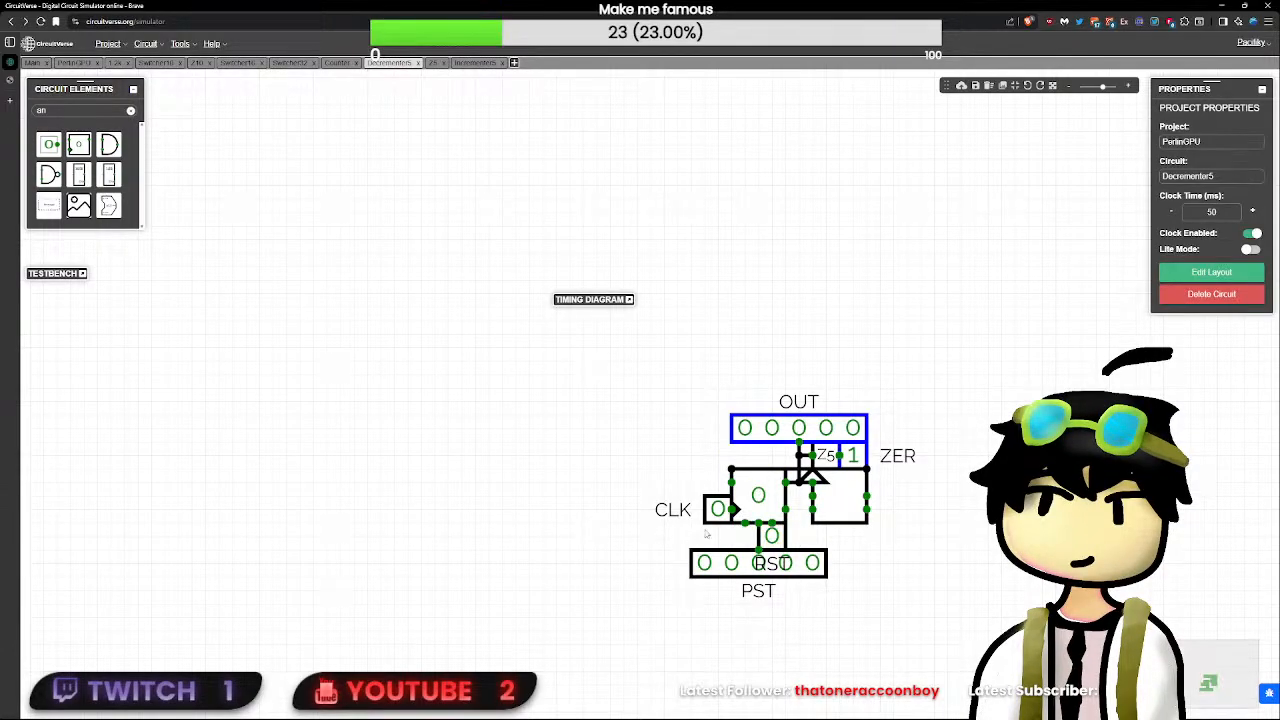
pyautogui.click(718, 510)
pyautogui.click(774, 541)
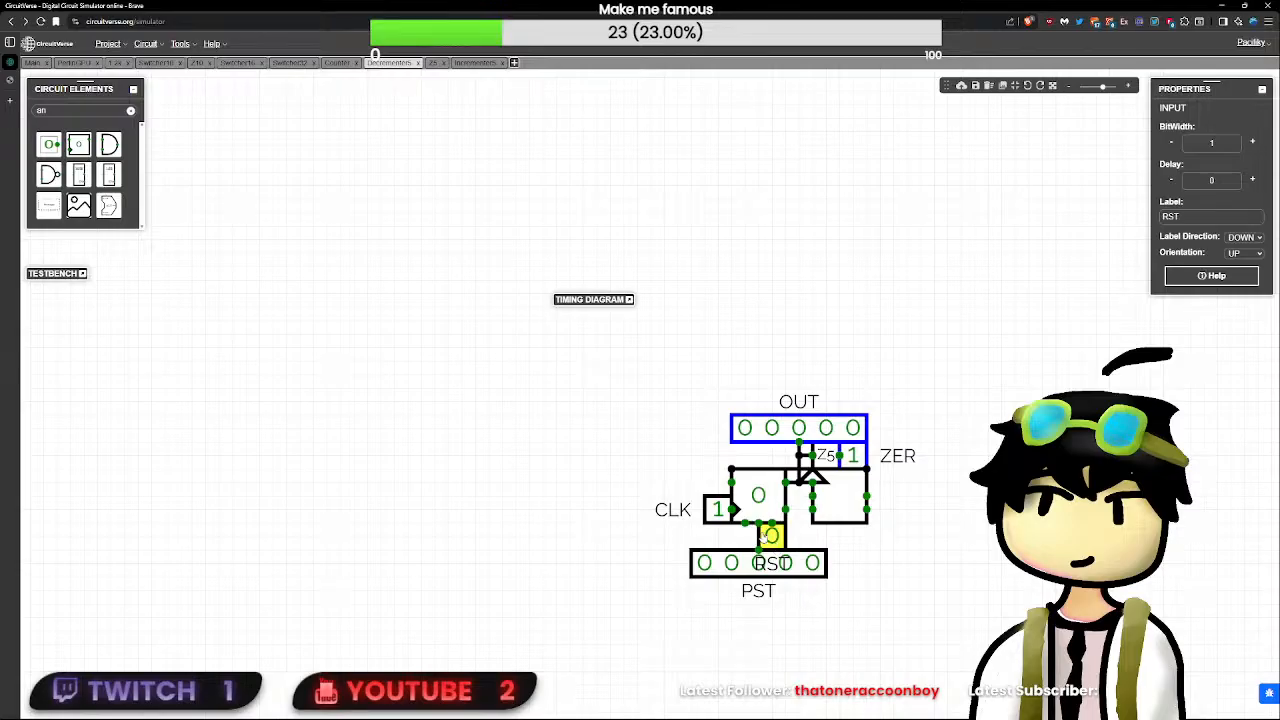
pyautogui.click(716, 514)
pyautogui.click(70, 63)
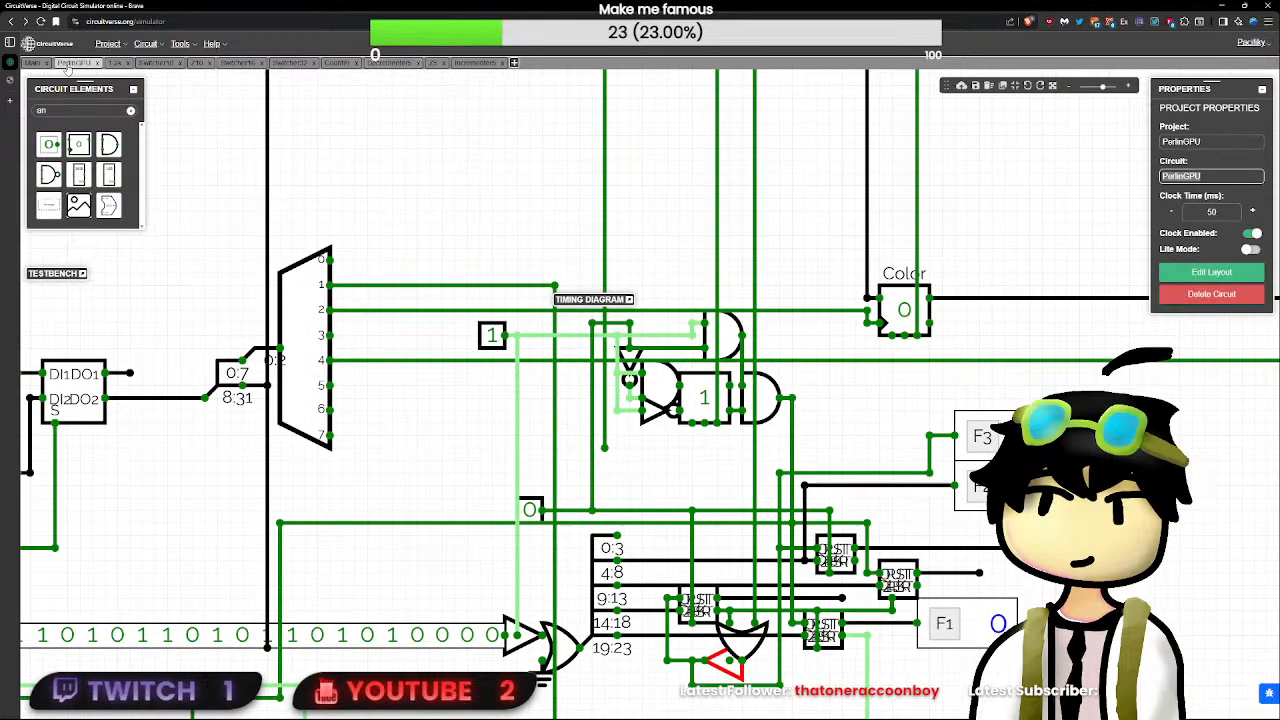
# - Pulse RST and toggle the clock test input repeatedly with the demultiplexer-side test input held at 1
pyautogui.scroll(-2, 733, 594)
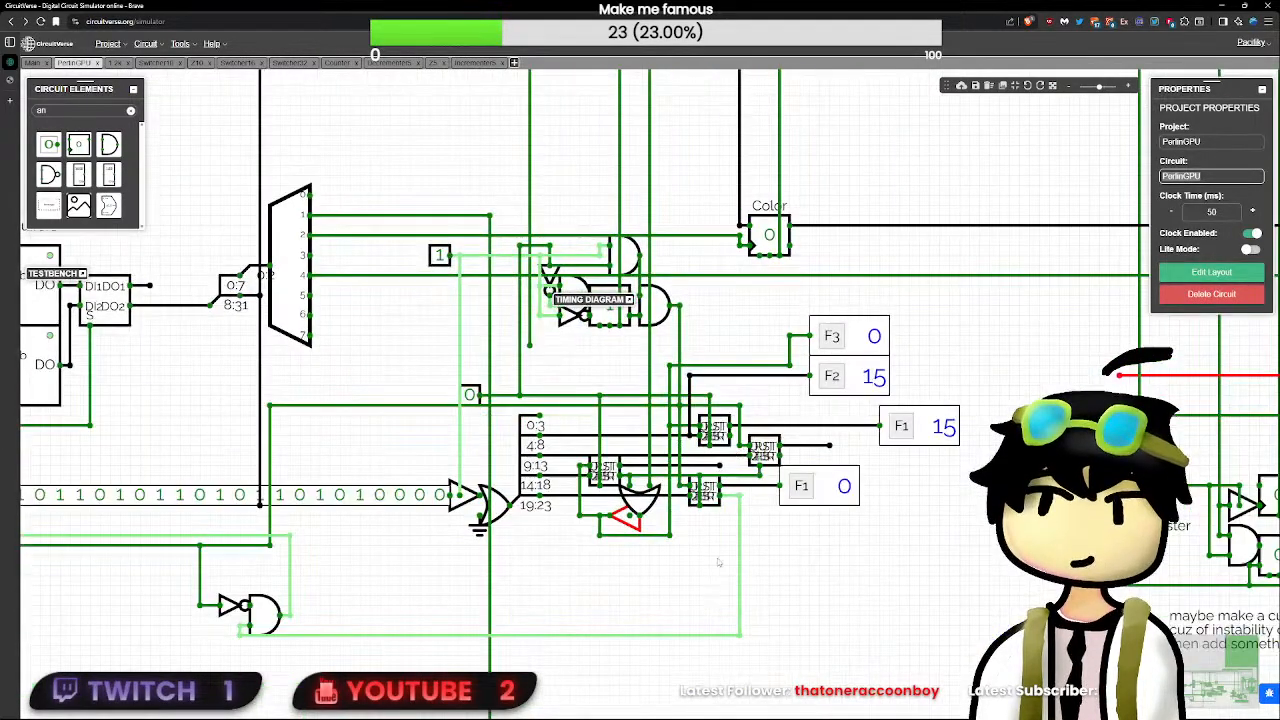
pyautogui.scroll(-6, 560, 577)
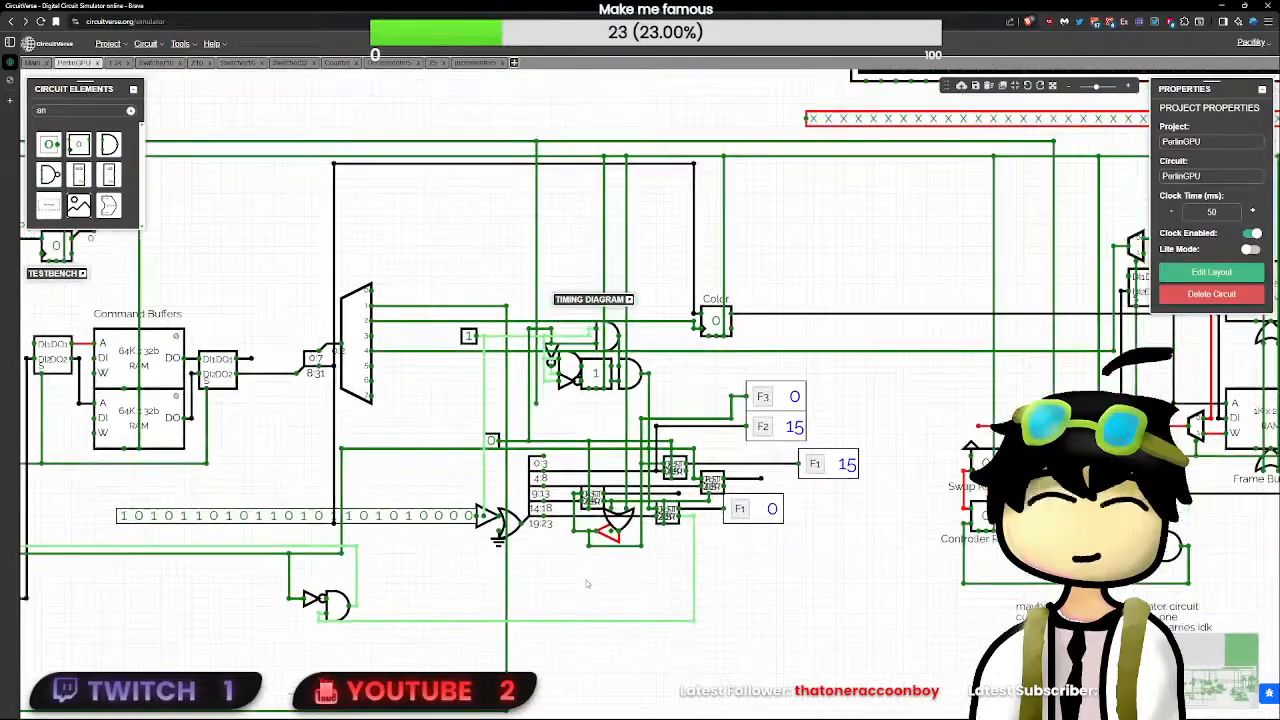
pyautogui.click(155, 326)
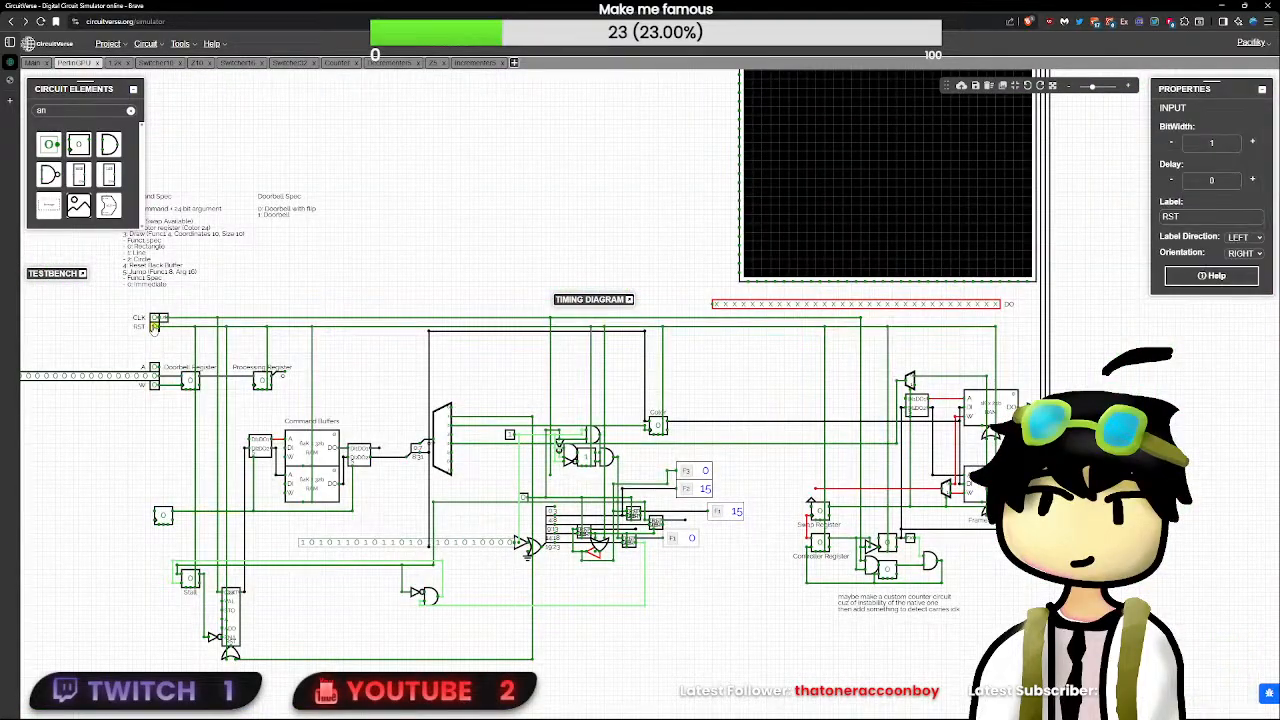
pyautogui.click(525, 499)
pyautogui.click(525, 499)
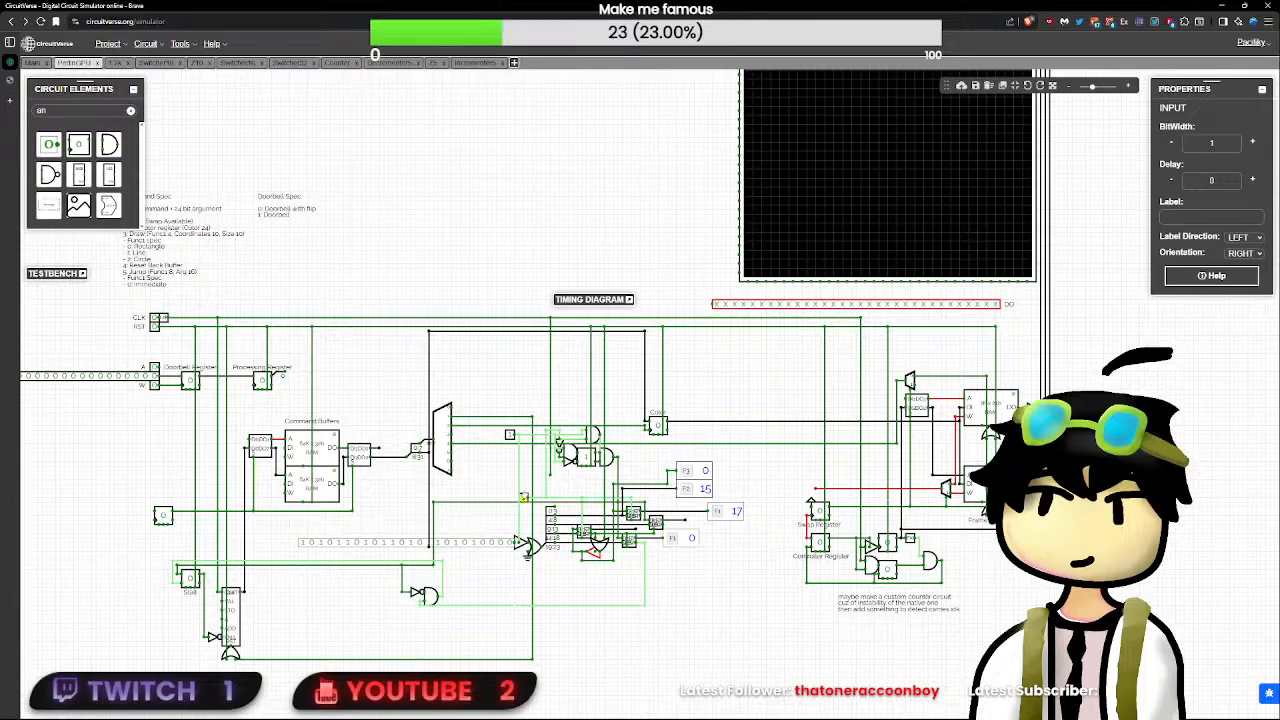
pyautogui.click(524, 498)
pyautogui.click(524, 498)
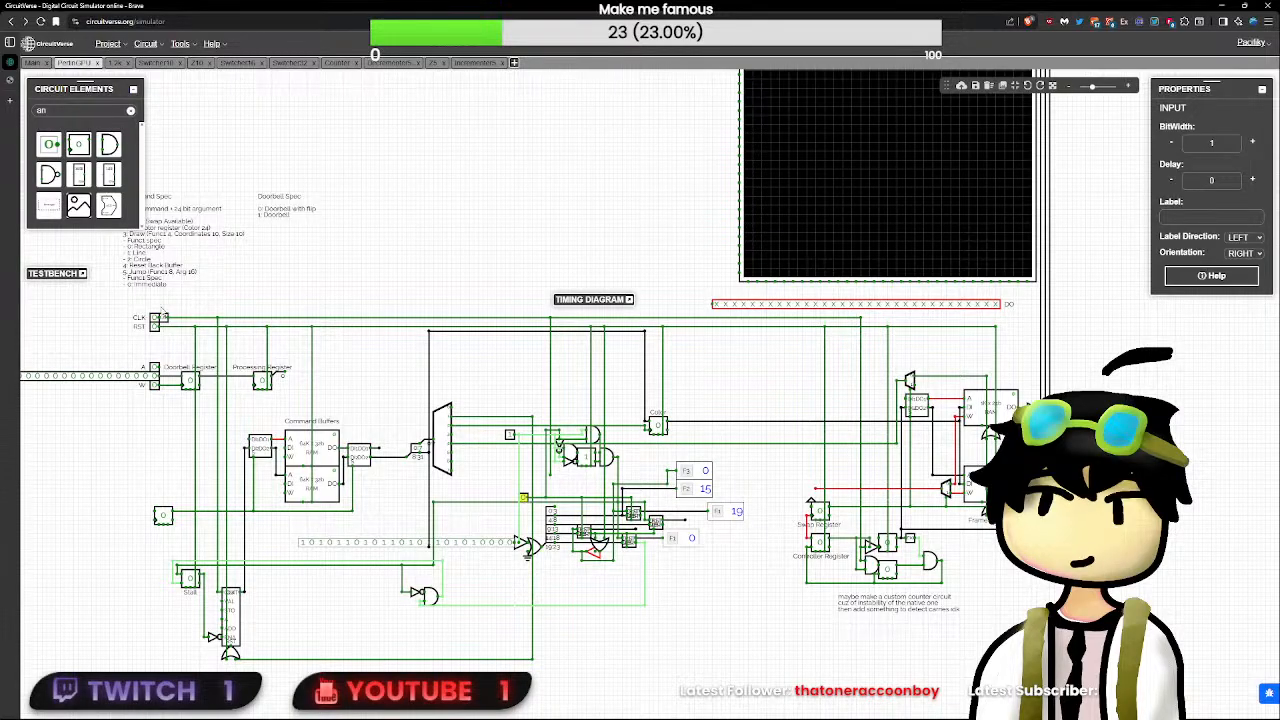
# - Set the demultiplexer-side test input to 0, pulse RST, and raise both the clock and demultiplexer-side test inputs to 1
pyautogui.click(155, 326)
pyautogui.click(155, 326)
pyautogui.click(155, 326)
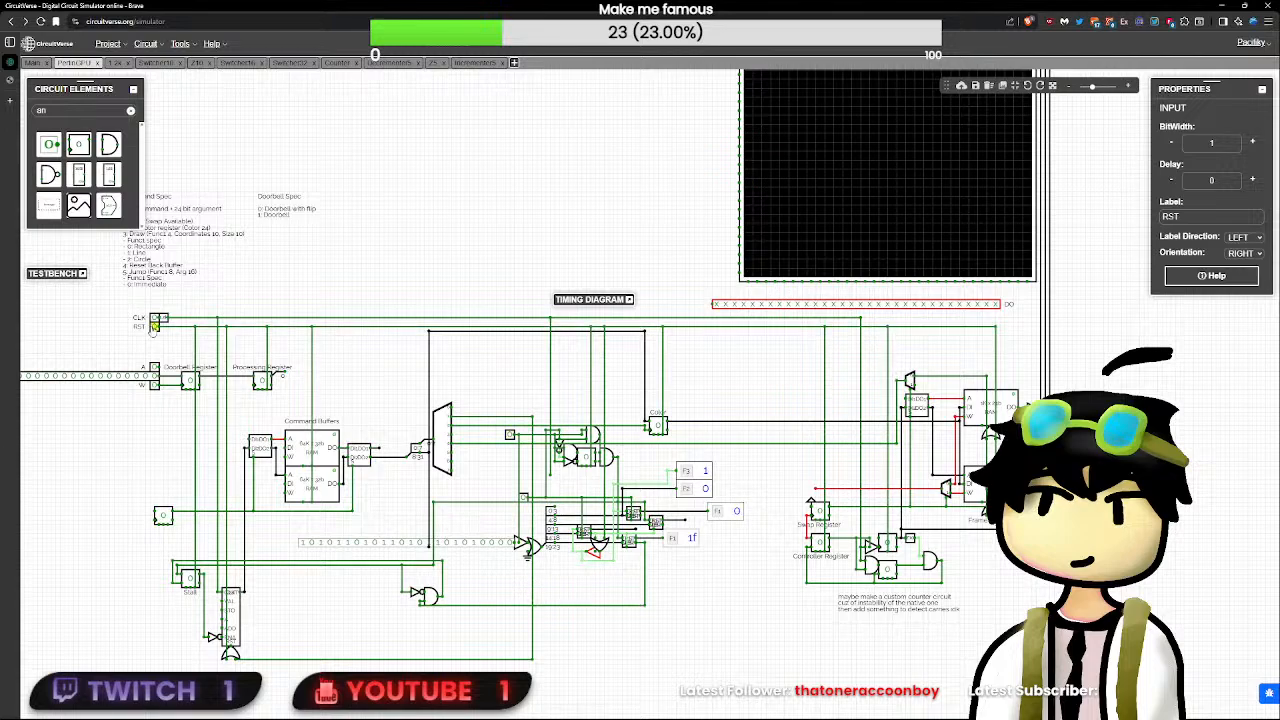
pyautogui.click(522, 497)
pyautogui.click(511, 439)
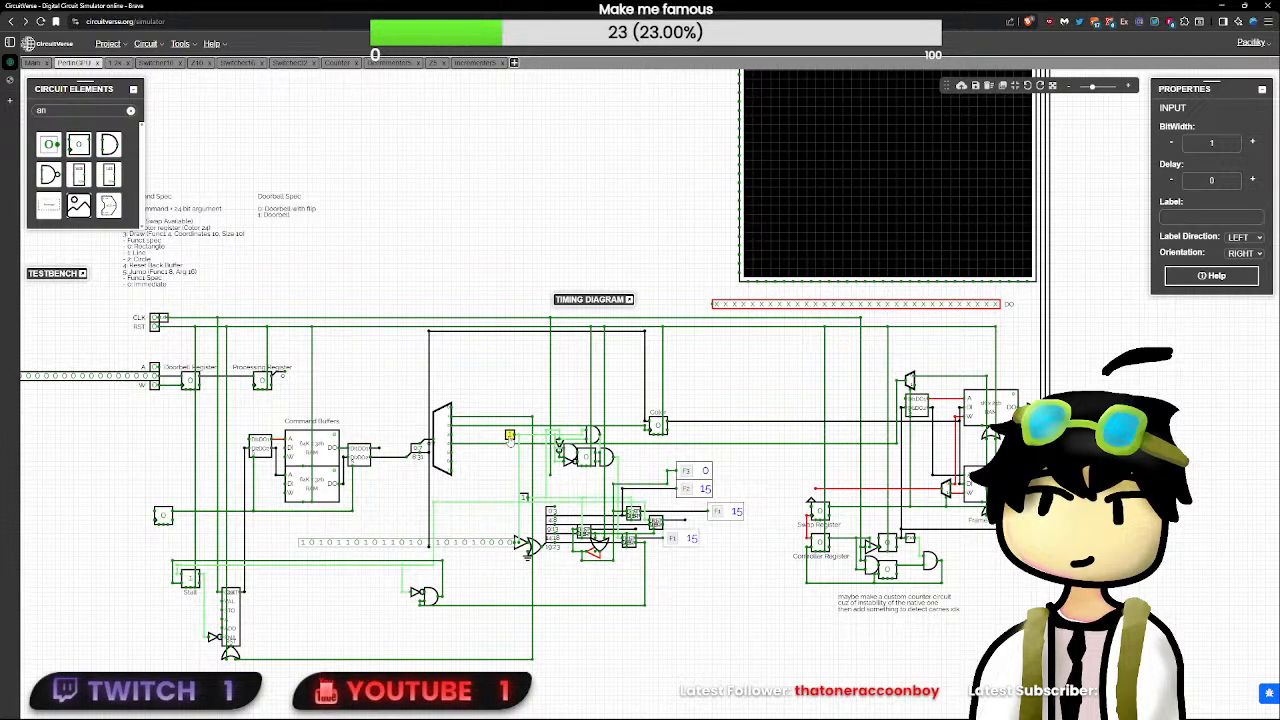
# - Run the clock test input through more pulses, leaving it at 0, and clear the circuit element search
pyautogui.scroll(2, 511, 437)
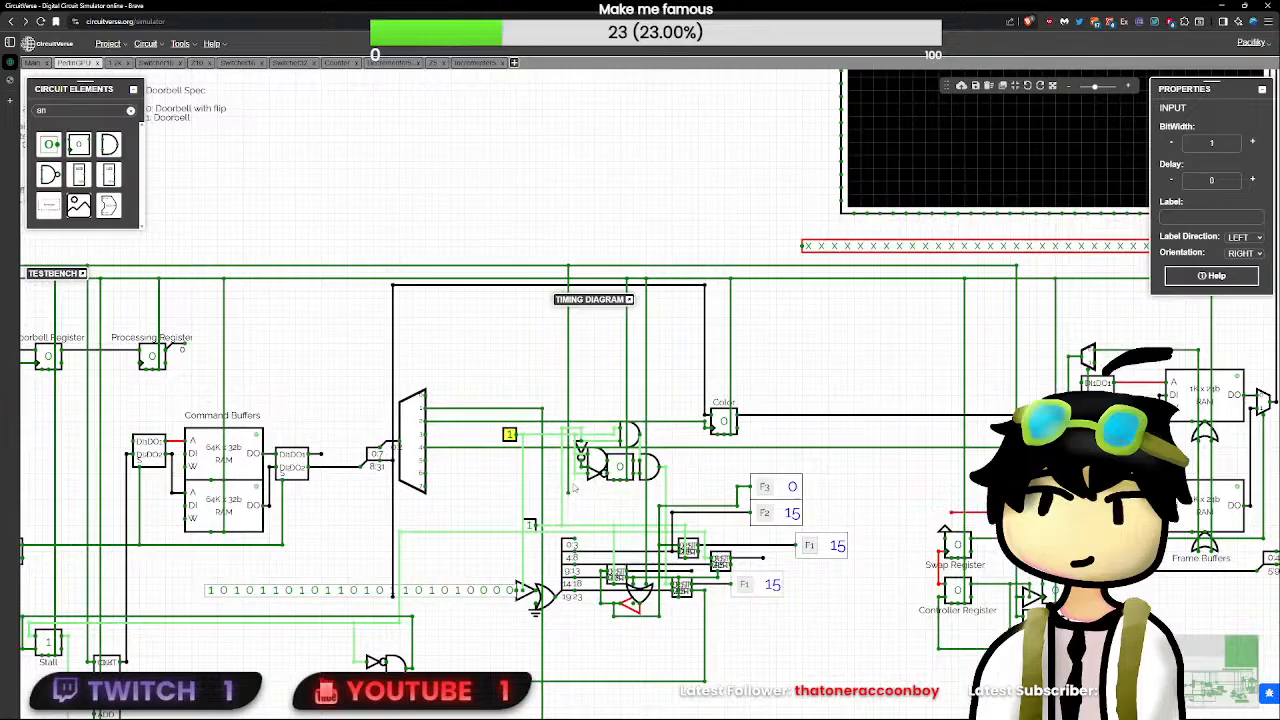
pyautogui.click(530, 525)
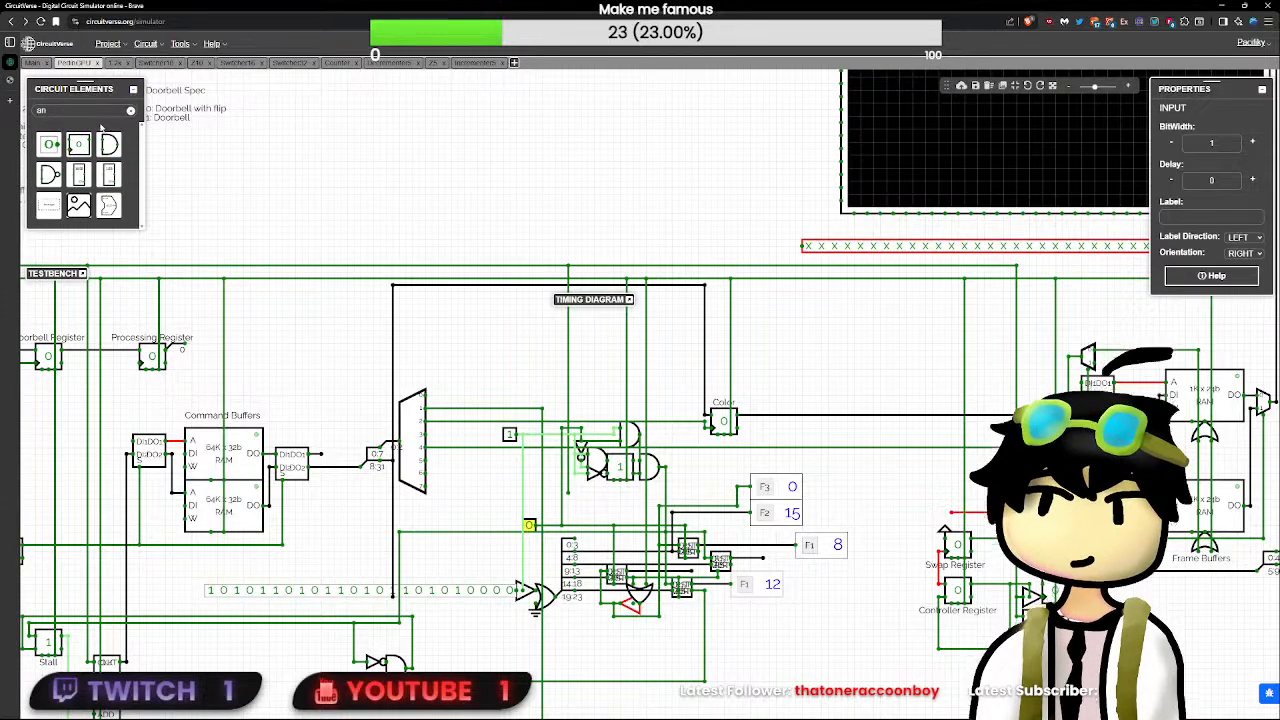
pyautogui.click(130, 110)
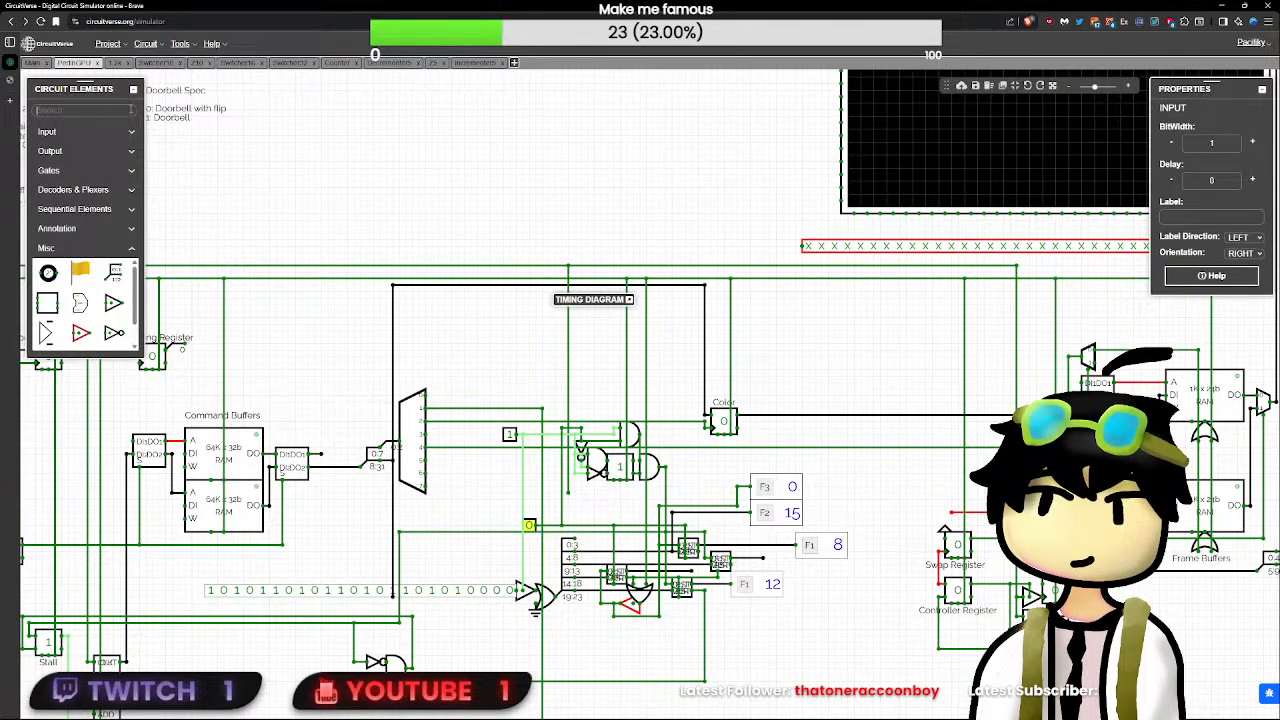
# - Replace the clock test input with a Clock element and wire it to the line feeding the decrementers
pyautogui.write('clock')
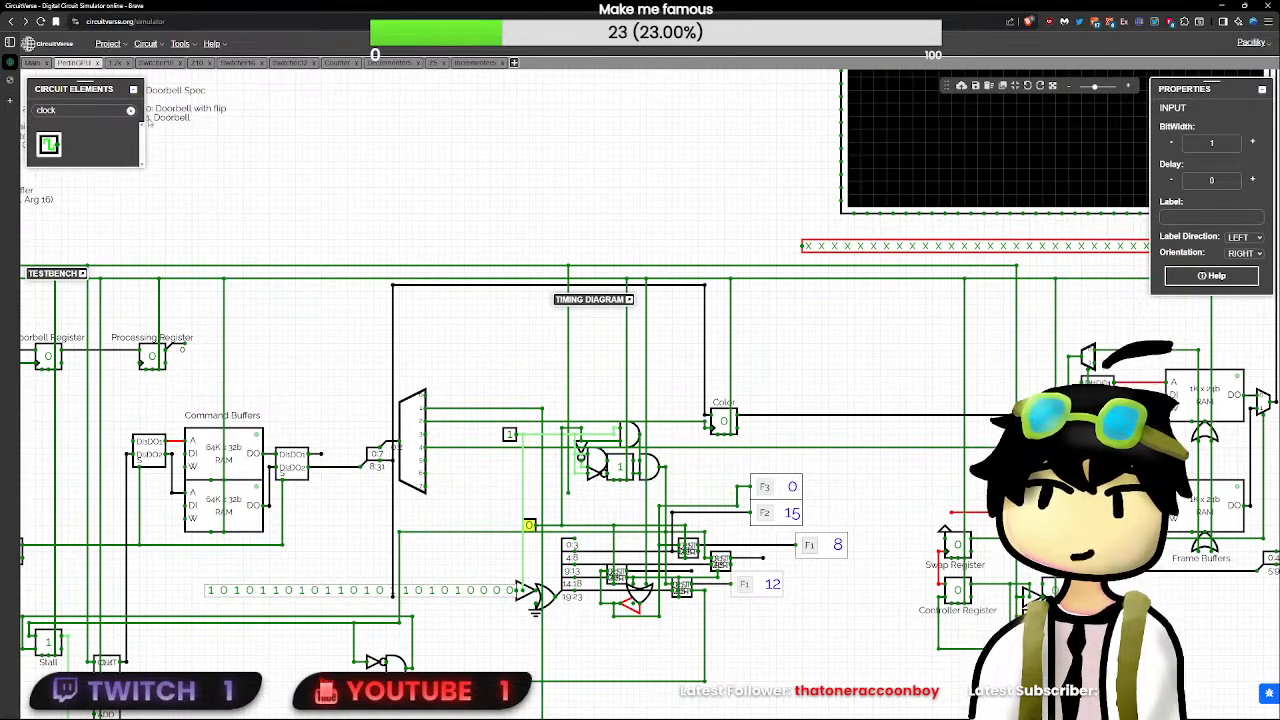
pyautogui.click(49, 145)
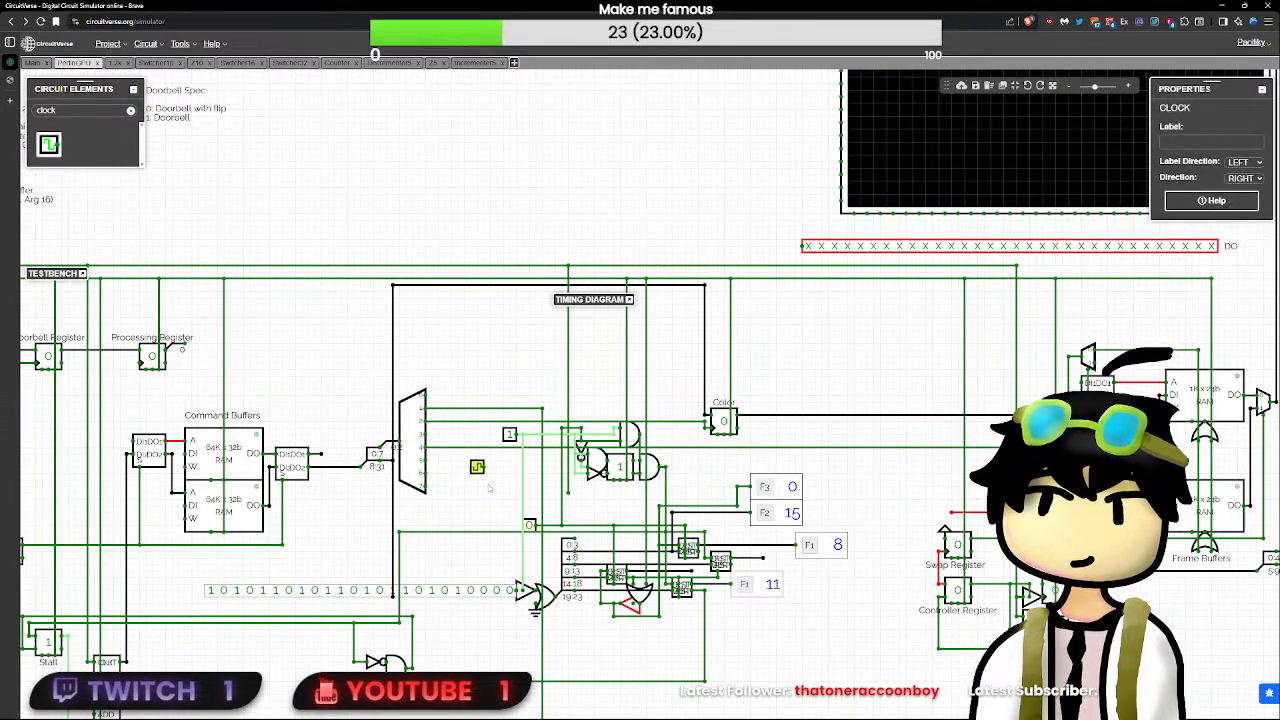
pyautogui.click(521, 526)
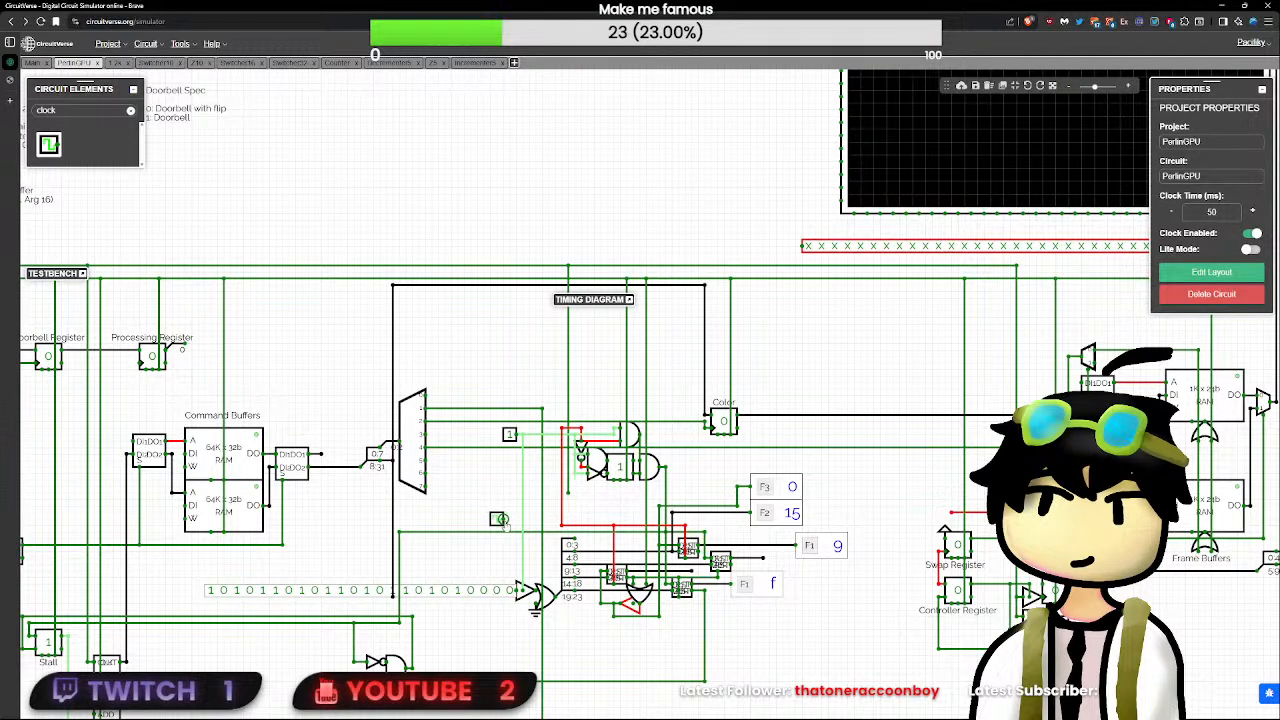
pyautogui.click(499, 520)
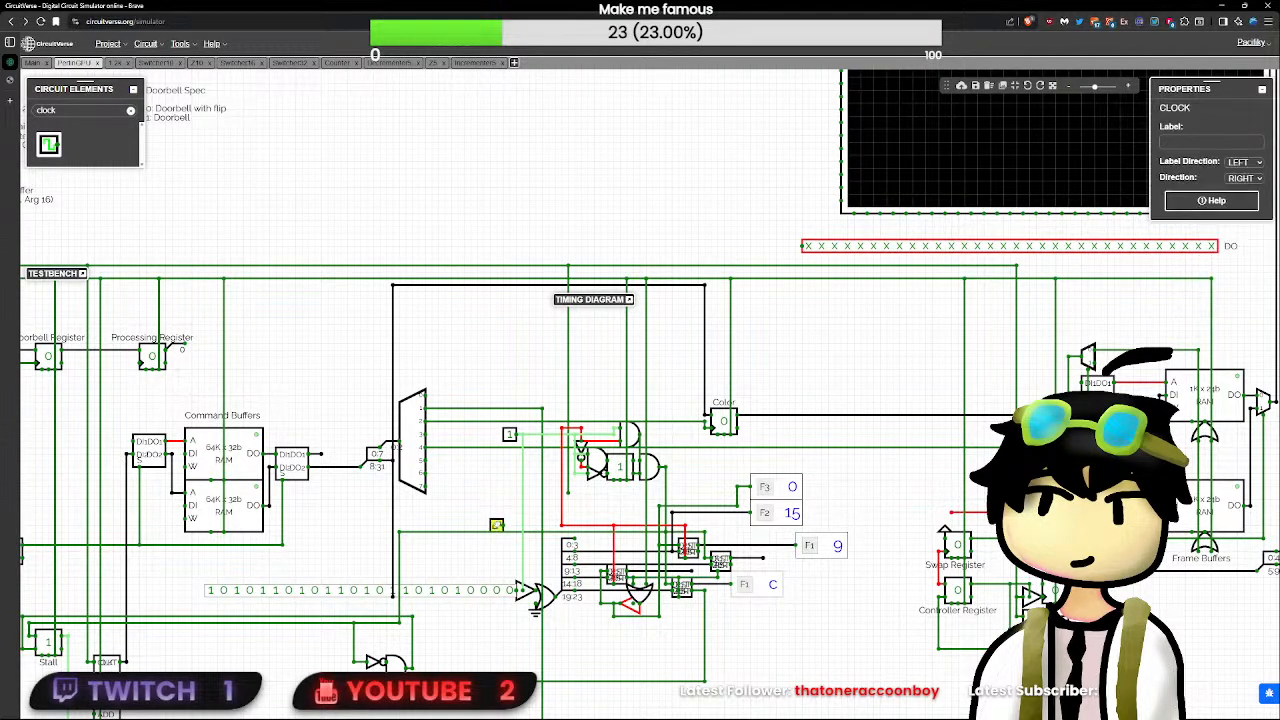
pyautogui.click(504, 526)
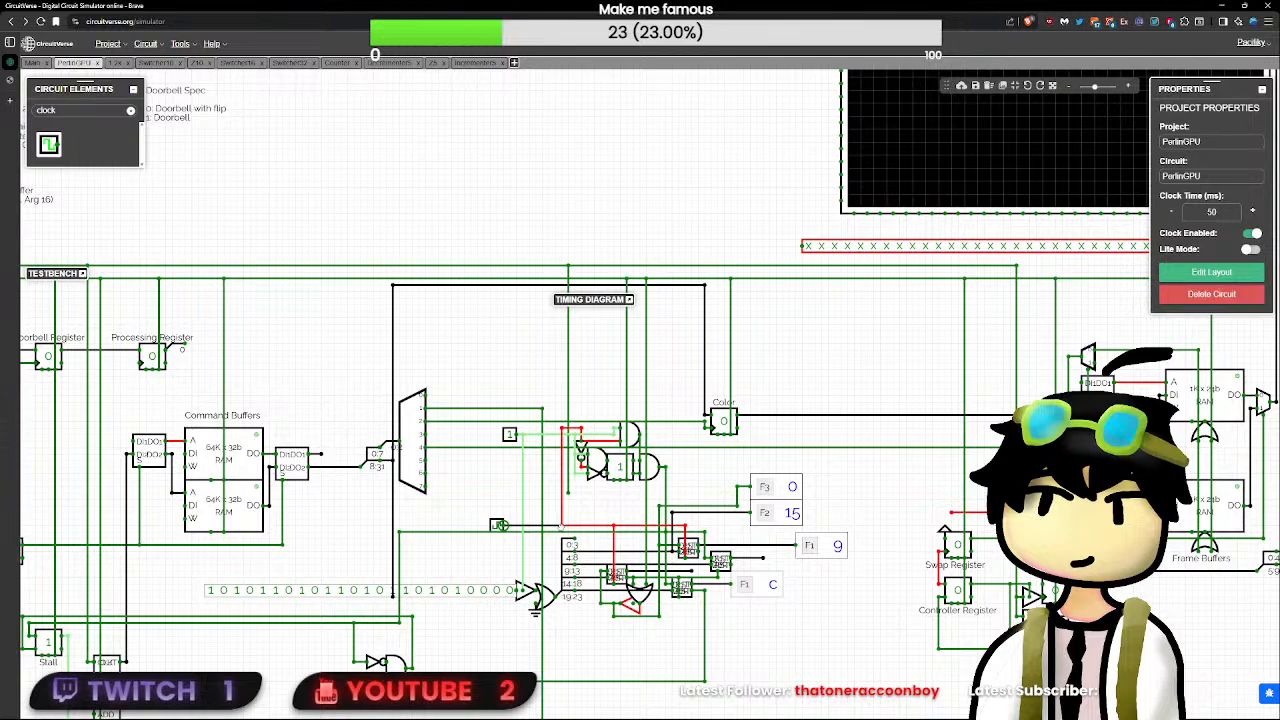
# - Toggle the demultiplexer-side test input and pulse RST to run the decrementers from the free-running clock
pyautogui.click(509, 434)
pyautogui.scroll(-2, 508, 440)
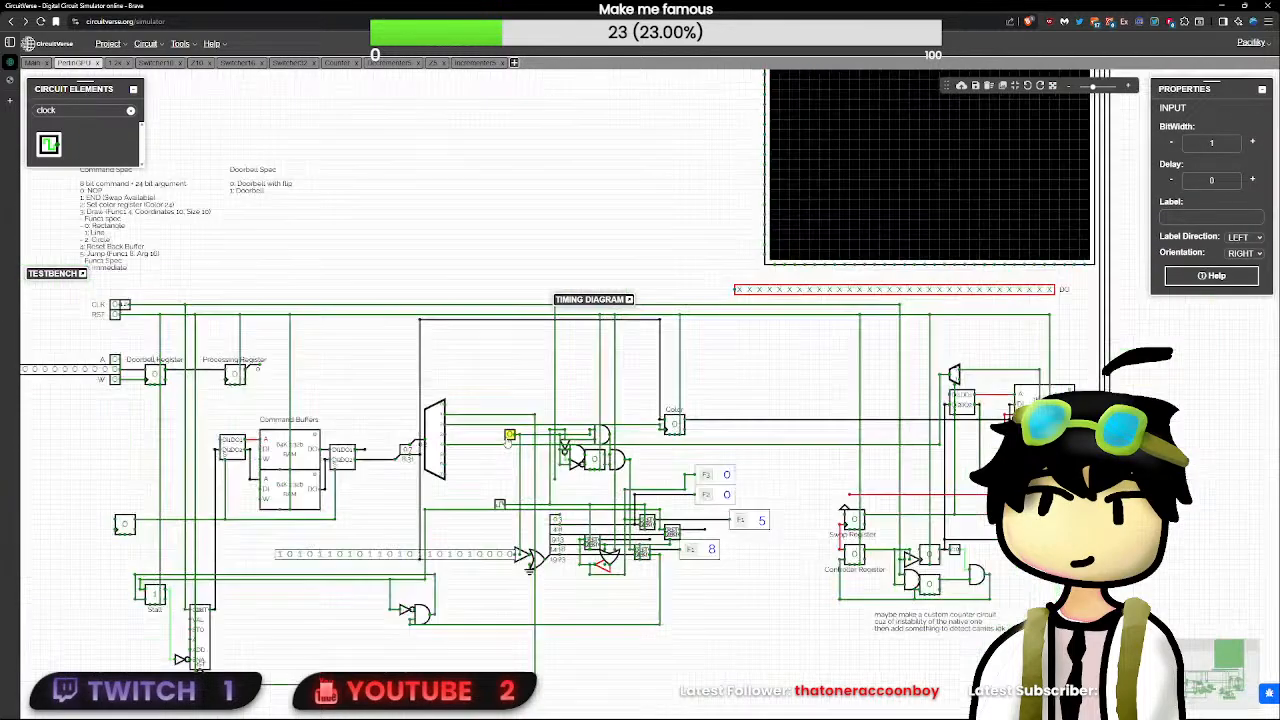
pyautogui.scroll(-2, 509, 441)
pyautogui.click(235, 348)
pyautogui.write('RST')
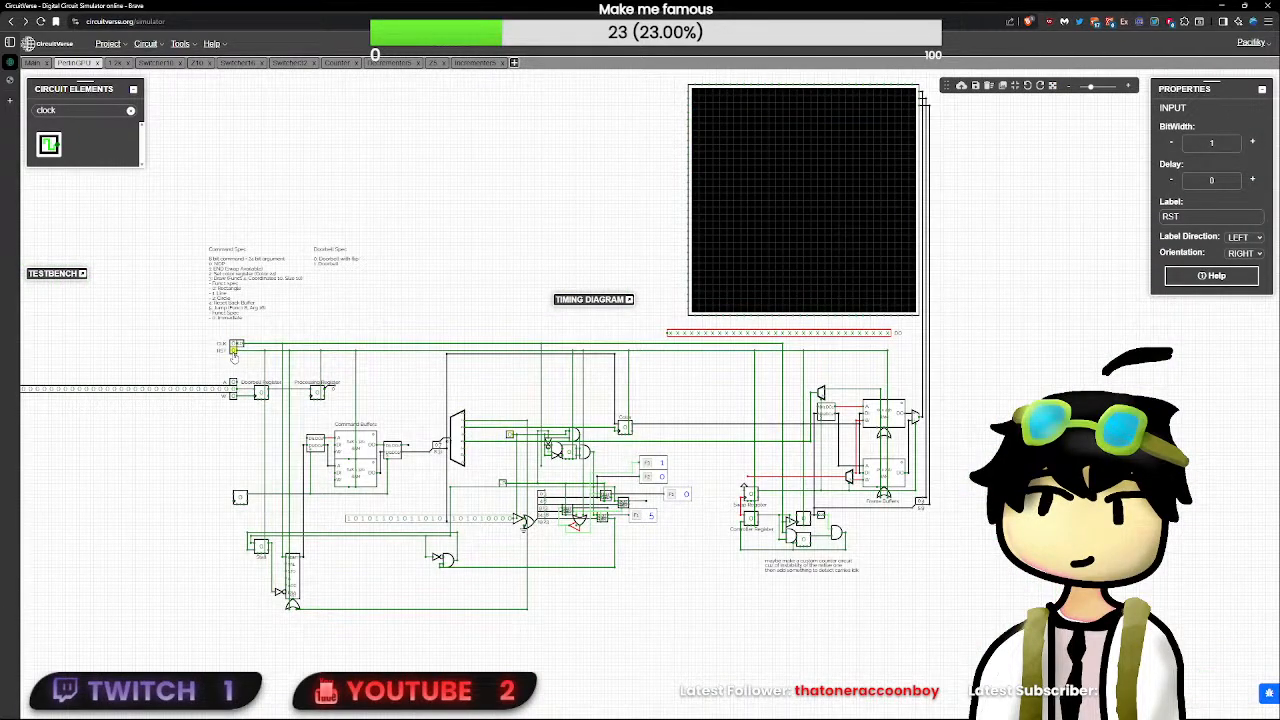
pyautogui.scroll(2, 235, 348)
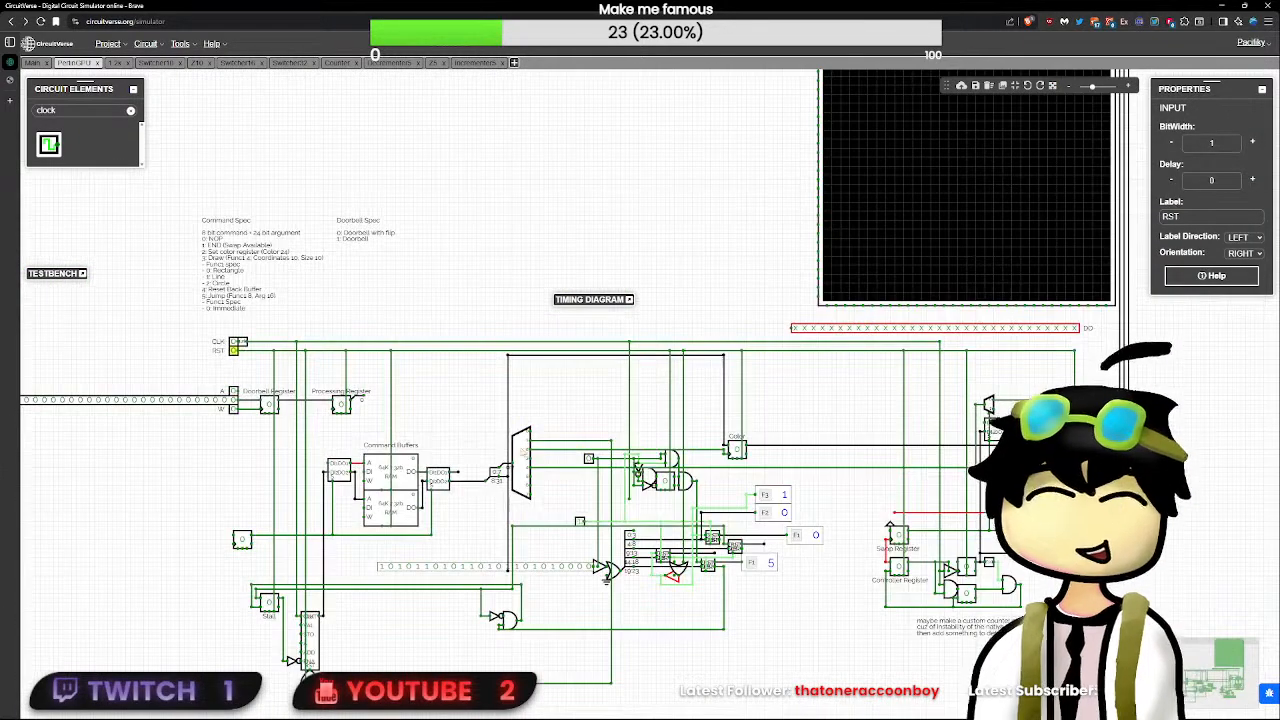
pyautogui.click(589, 461)
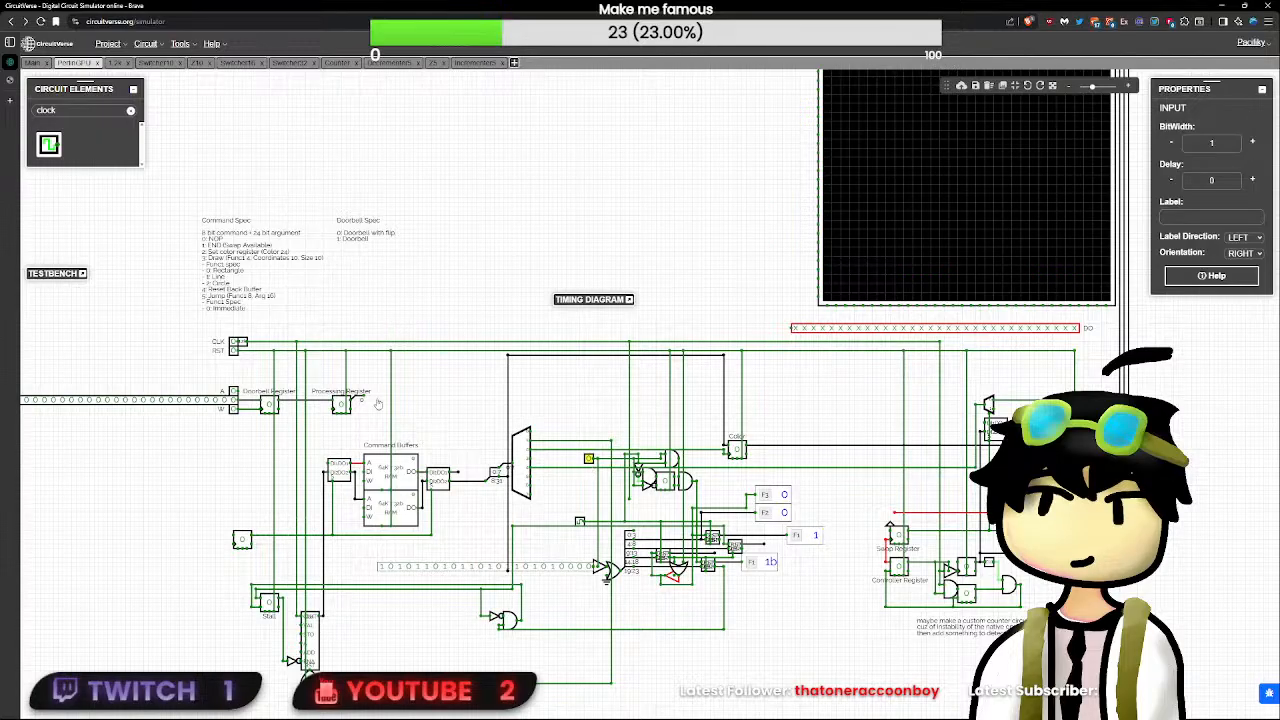
pyautogui.click(238, 350)
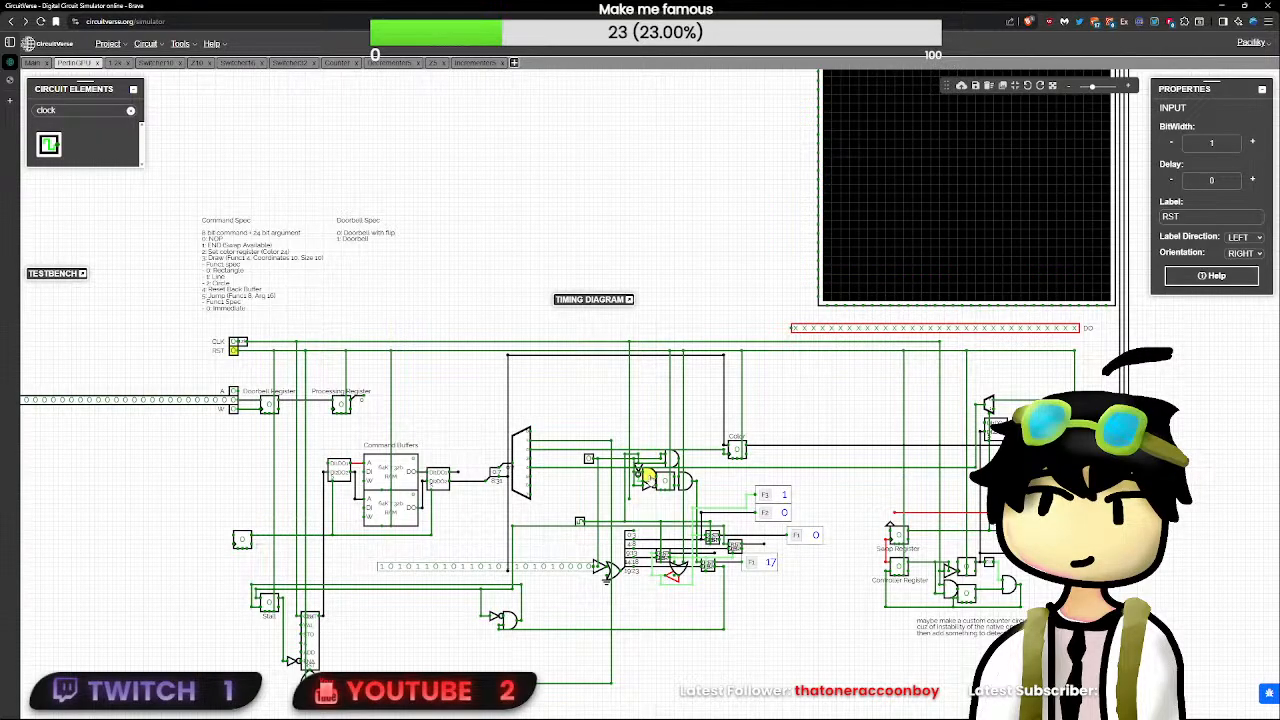
# - Move the lower F1 flag farther out from its decrementer and paste a copy of it below
pyautogui.scroll(3, 744, 640)
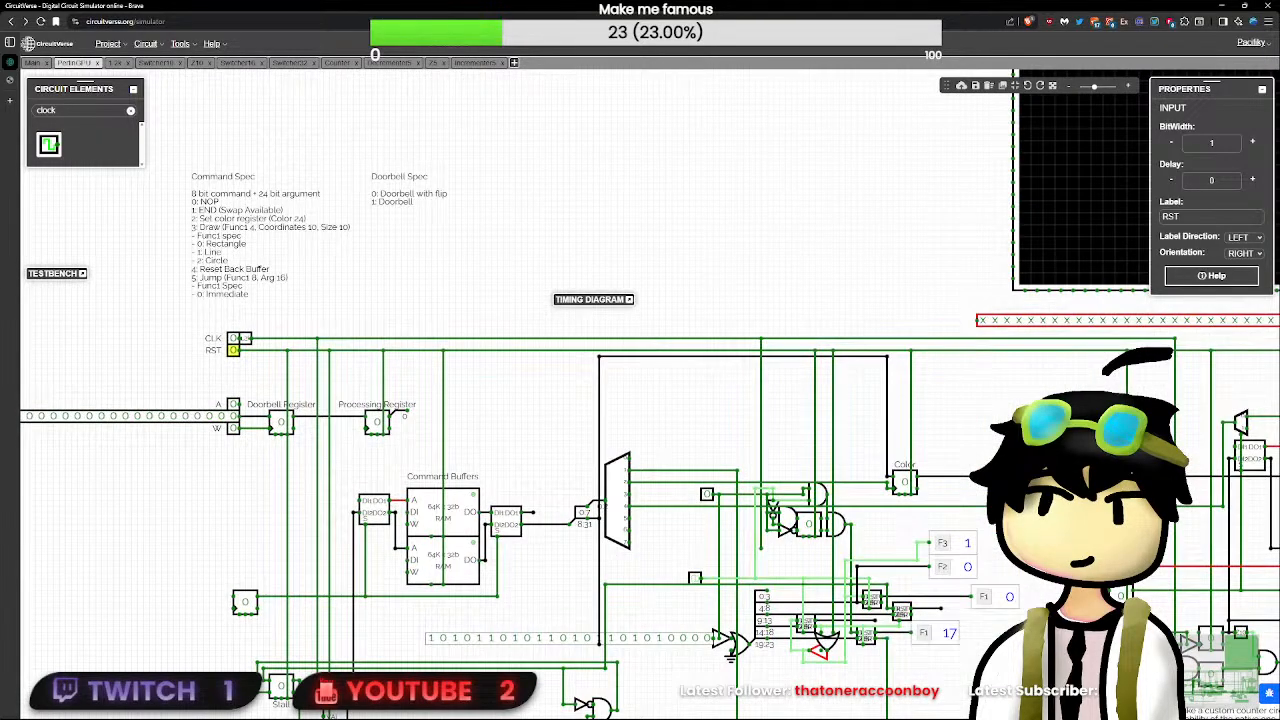
pyautogui.moveTo(1000, 665); pyautogui.dragTo(817, 566)
pyautogui.scroll(5, 795, 570)
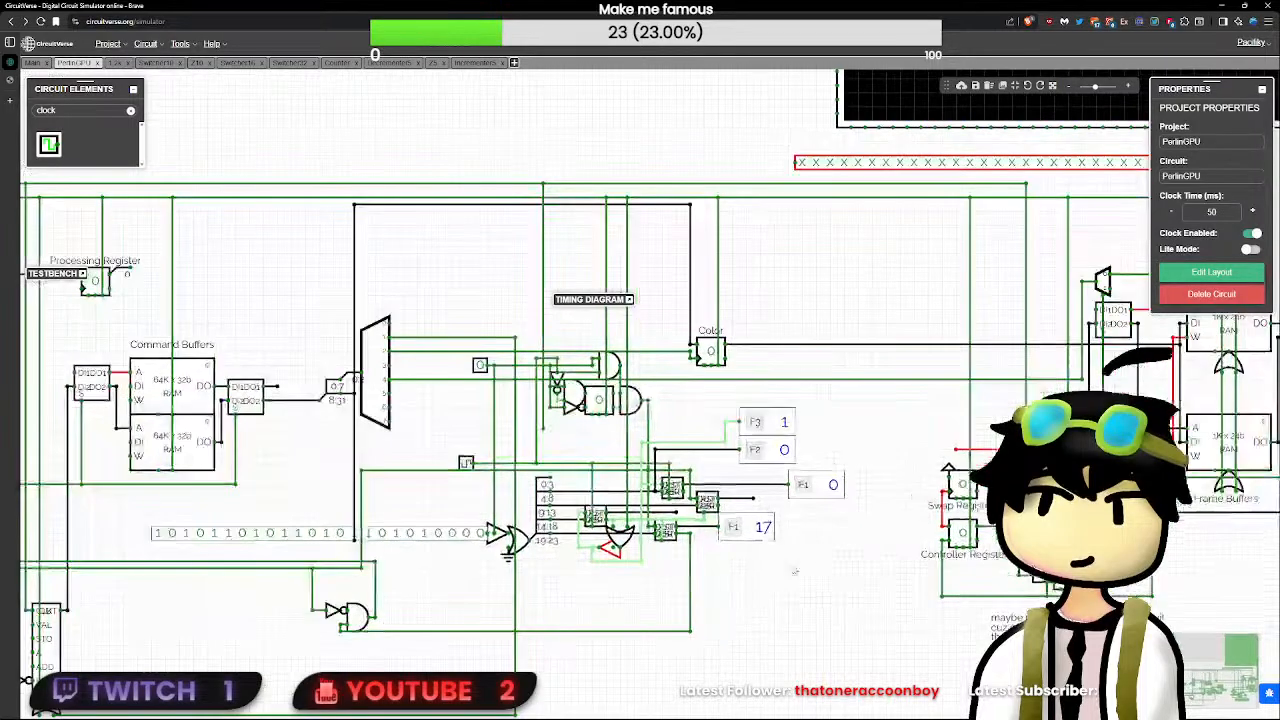
pyautogui.scroll(3, 684, 512)
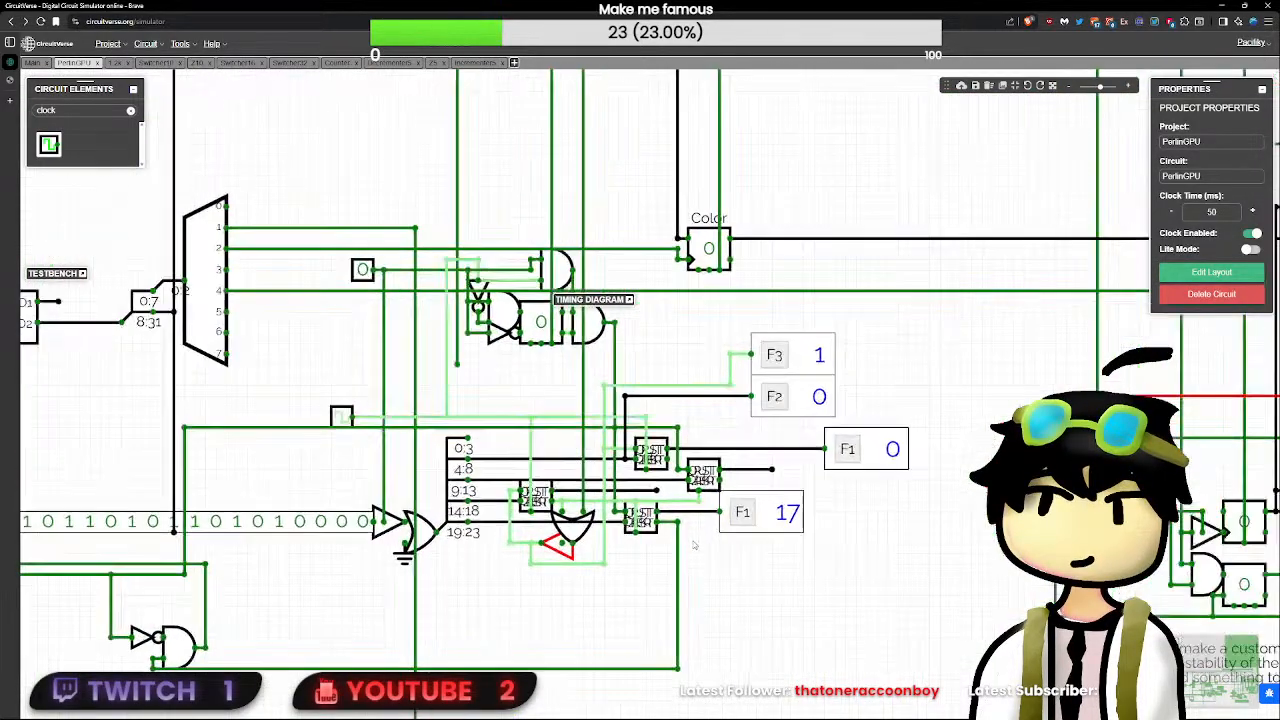
pyautogui.moveTo(769, 508); pyautogui.dragTo(889, 510)
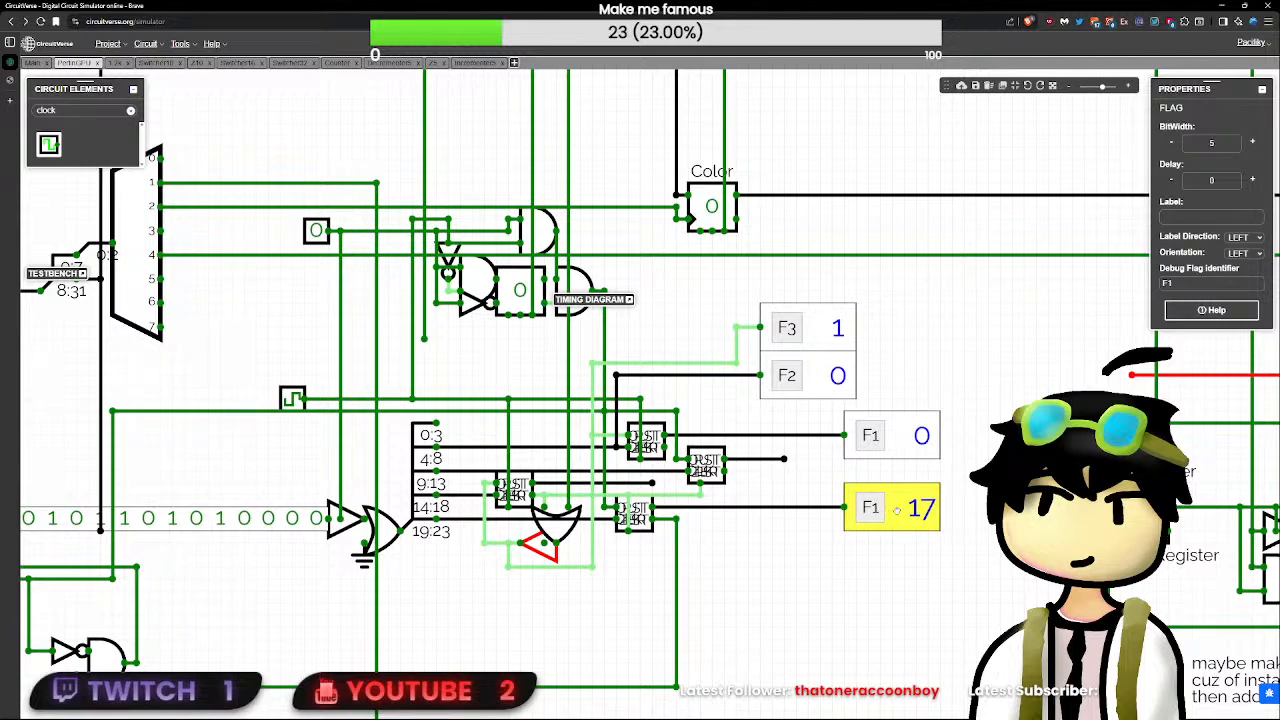
pyautogui.moveTo(910, 596); pyautogui.dragTo(907, 597)
pyautogui.hotkey('ctrl', 'v')
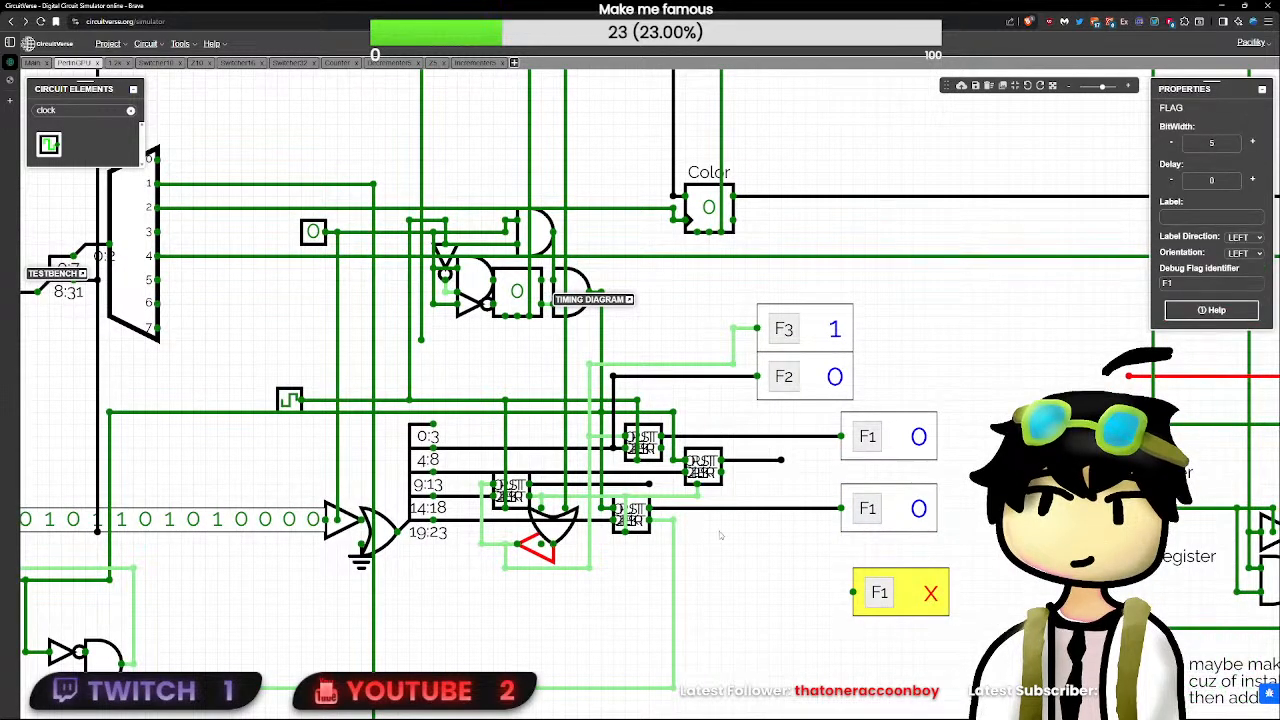
# - Wire the copied flag to the lower terminal of the rightmost decrementer and set its bit width to 1
pyautogui.click(708, 510)
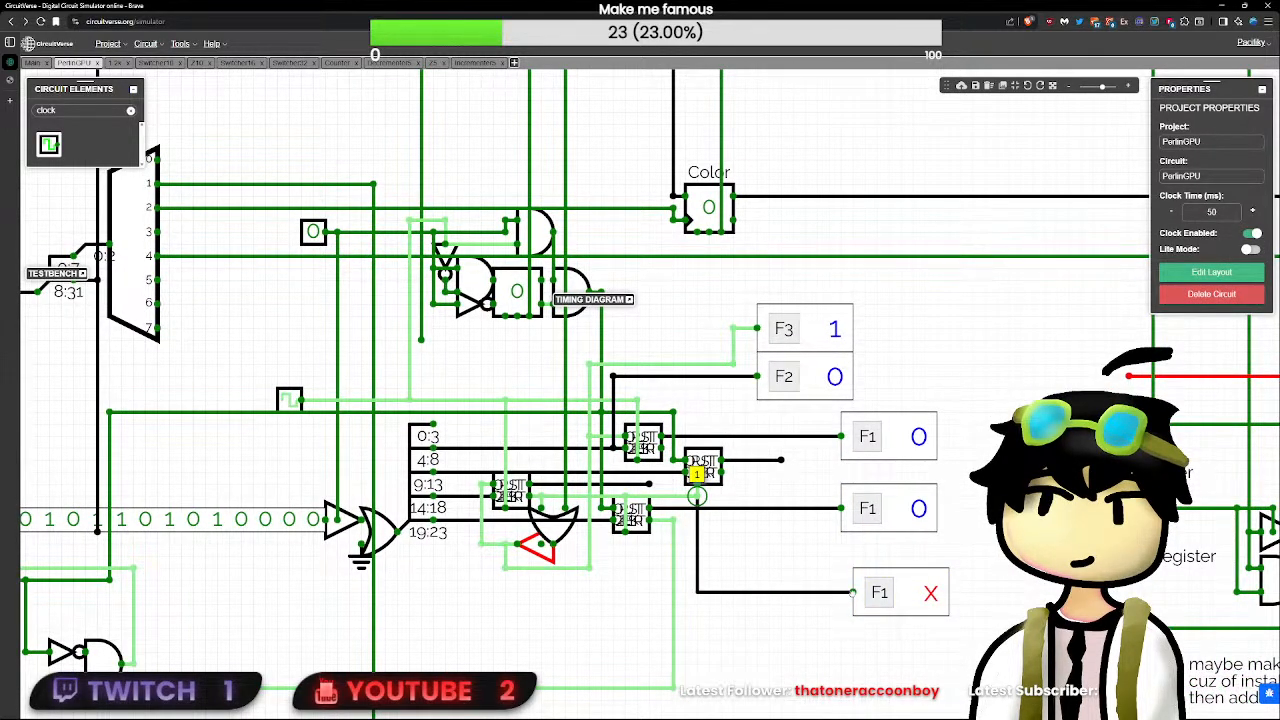
pyautogui.moveTo(853, 592); pyautogui.dragTo(853, 592)
pyautogui.moveTo(922, 588); pyautogui.dragTo(909, 587)
pyautogui.moveTo(1220, 145); pyautogui.dragTo(1163, 146)
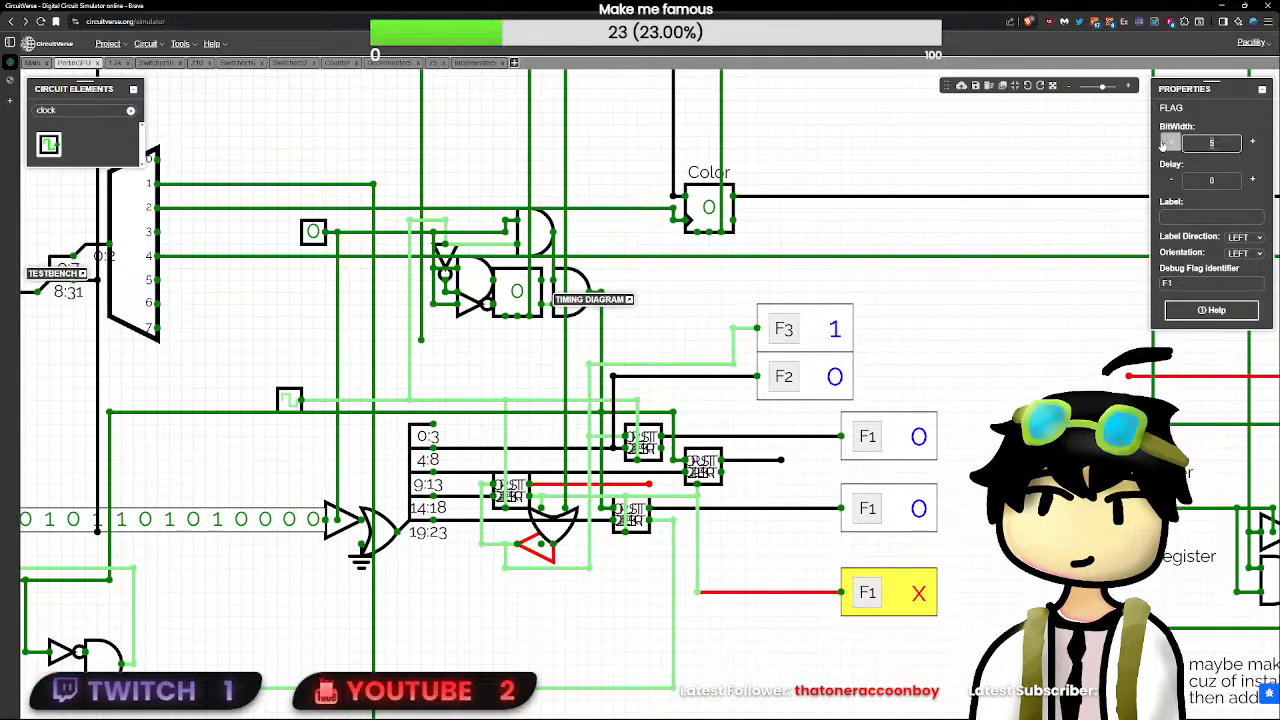
pyautogui.write('1')
# - Delete the upper F1 flag and the old F2 and F3 flags
pyautogui.click(915, 440)
pyautogui.press('Delete')
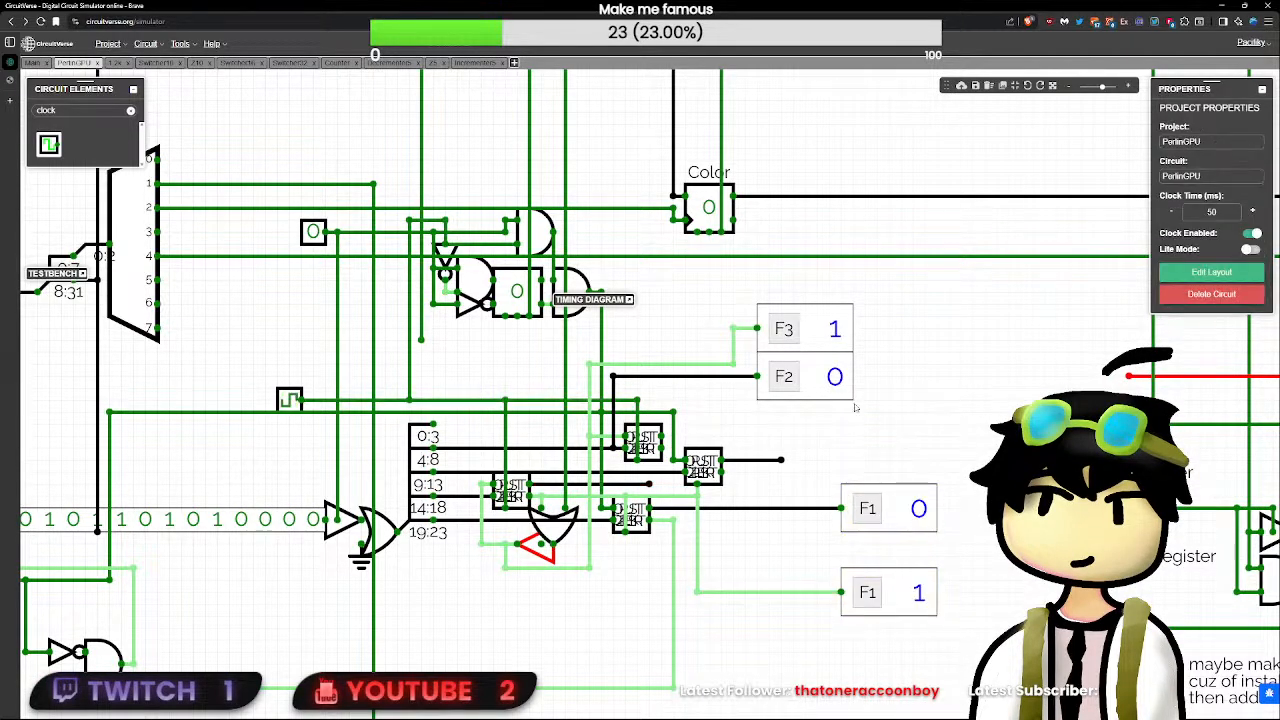
pyautogui.click(784, 376)
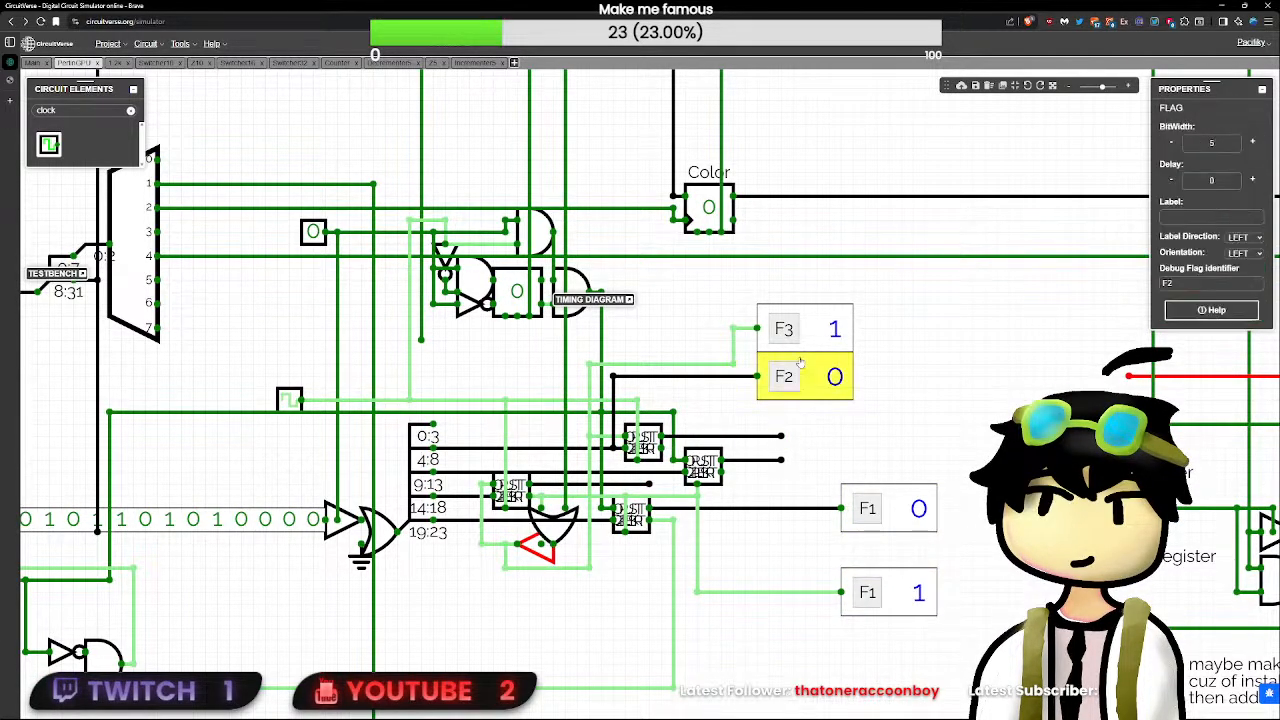
pyautogui.press('Delete')
pyautogui.click(784, 329)
pyautogui.press('Delete')
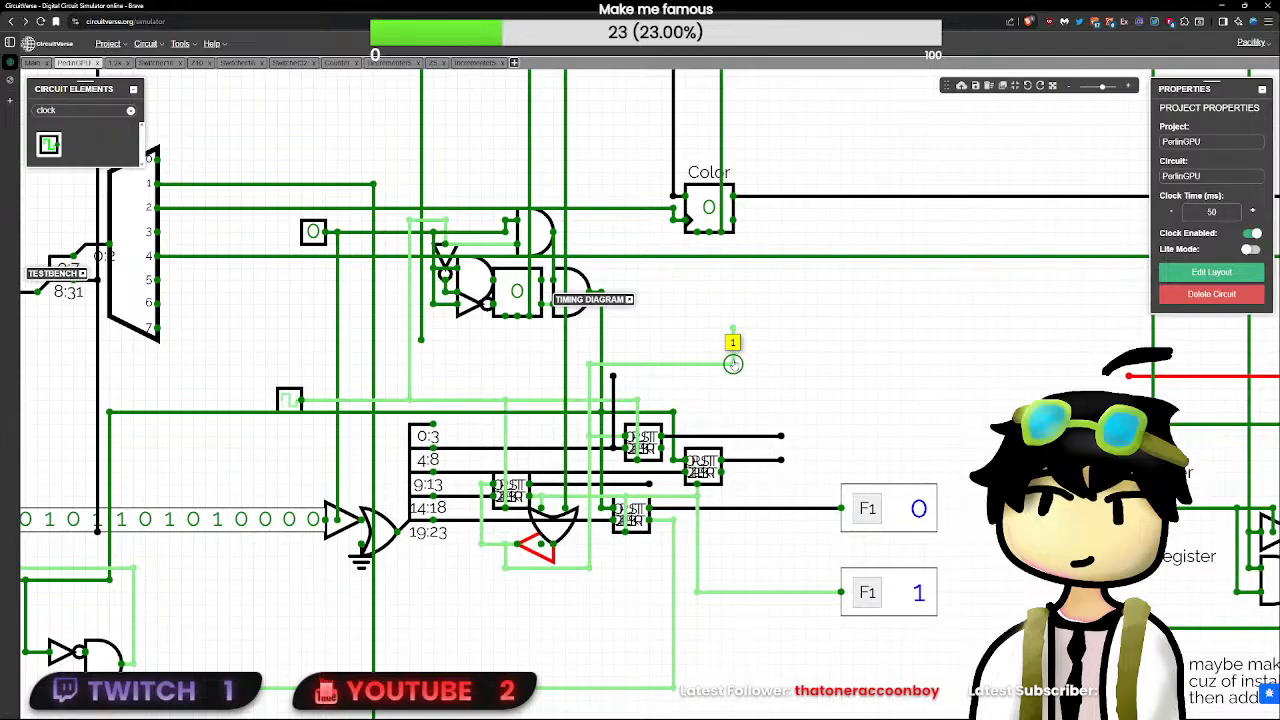
# - Change the new 1-bit flag's debug identifier to F2, then expand and reset the timing diagram
pyautogui.click(930, 610)
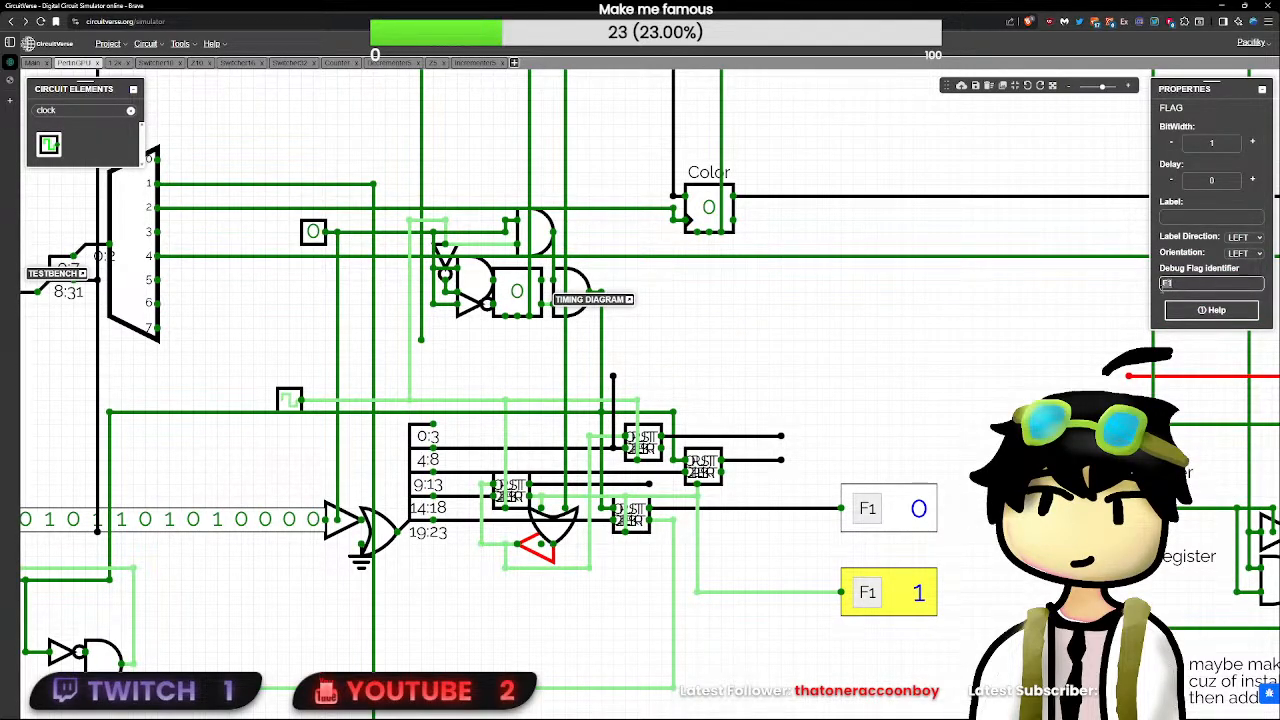
pyautogui.press('BackSpace')
pyautogui.write('2')
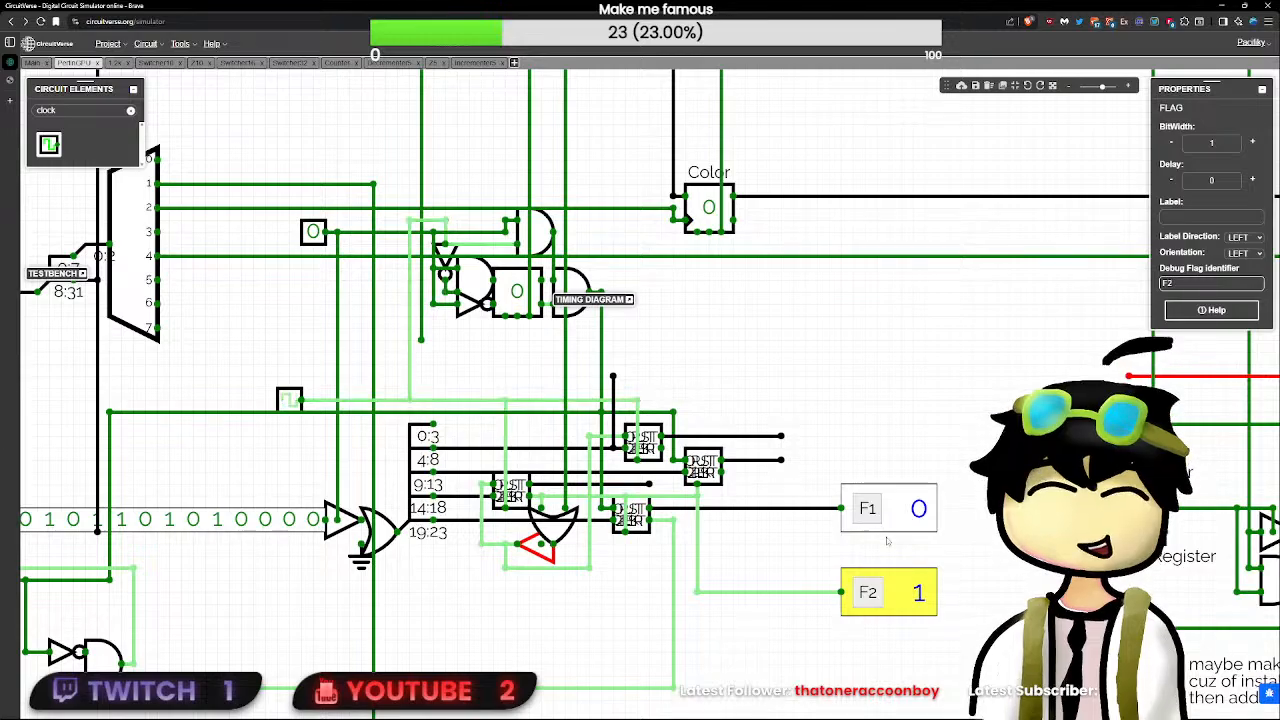
pyautogui.click(925, 540)
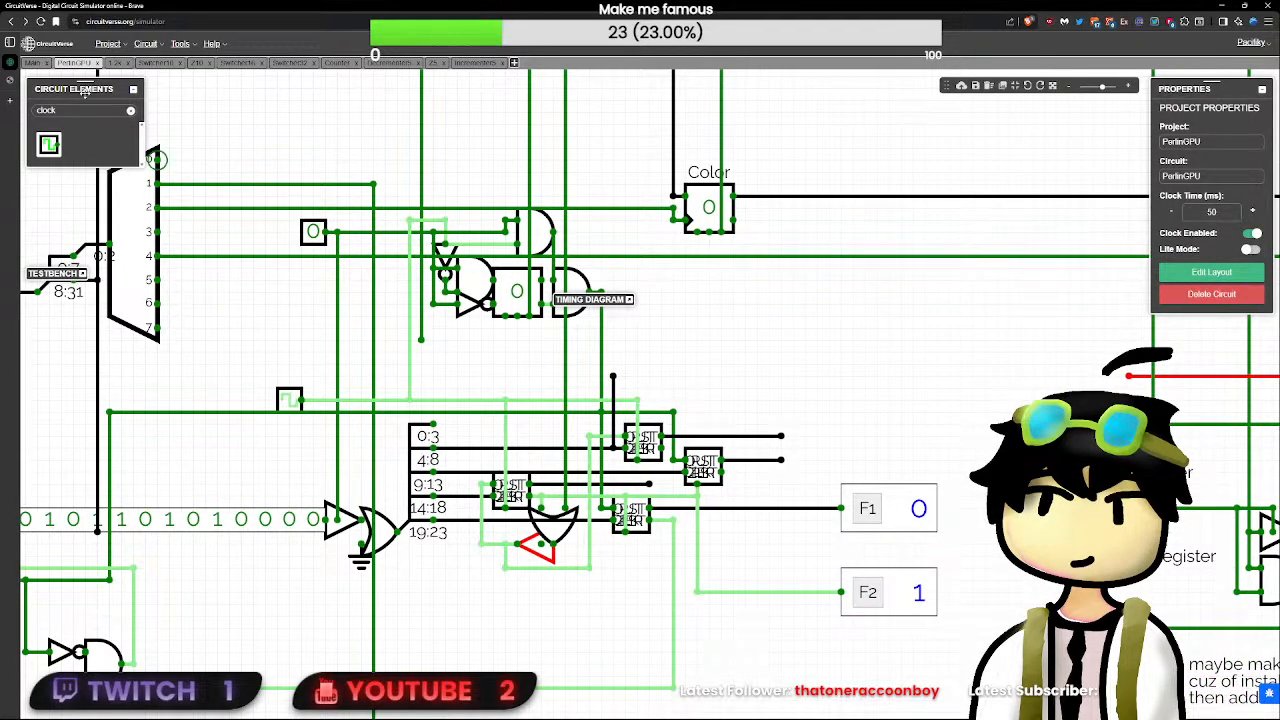
pyautogui.click(628, 300)
pyautogui.click(614, 314)
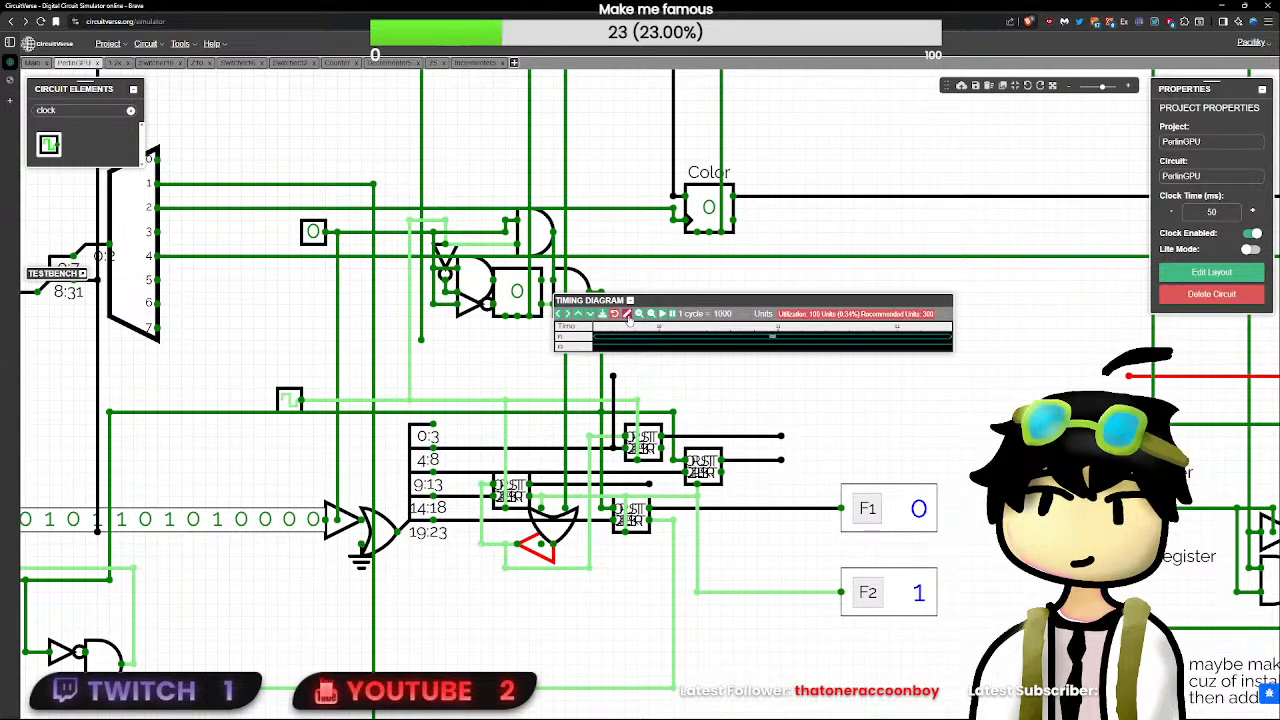
# - Pulse RST and switch the demultiplexer-side test input on and off while the timing diagram records
pyautogui.scroll(-2, 619, 360)
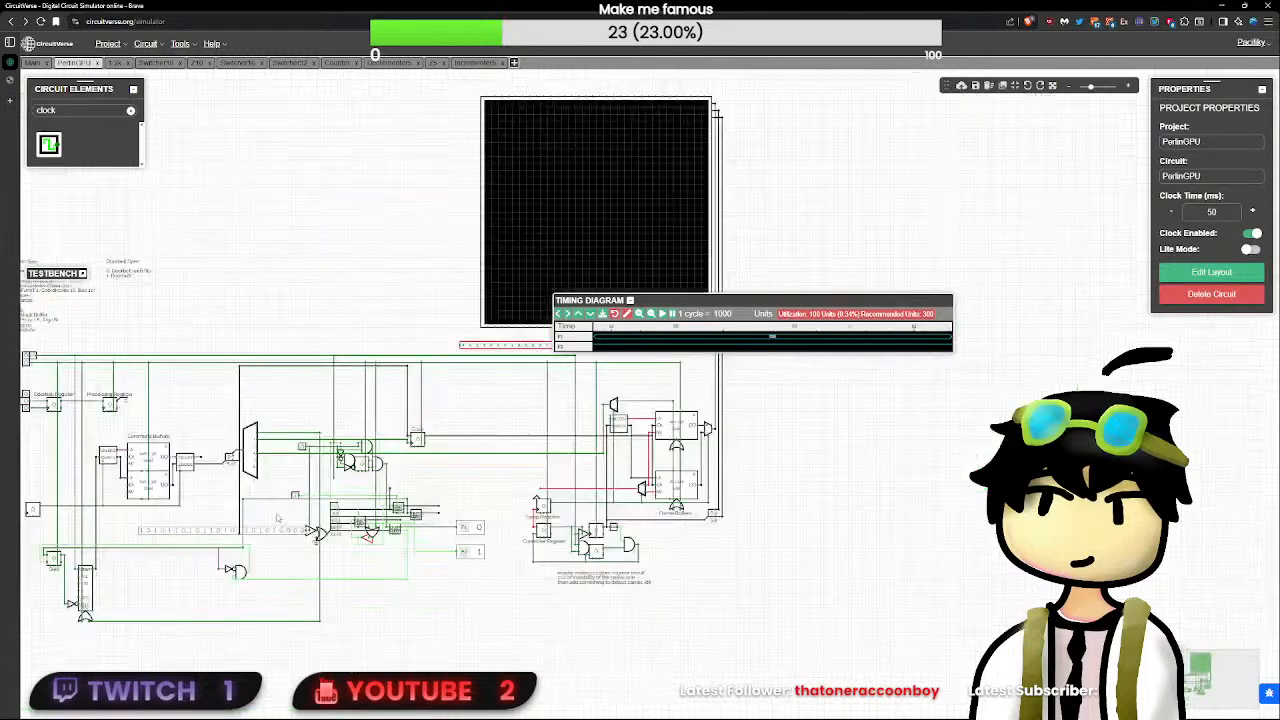
pyautogui.scroll(-4, 272, 520)
pyautogui.click(98, 403)
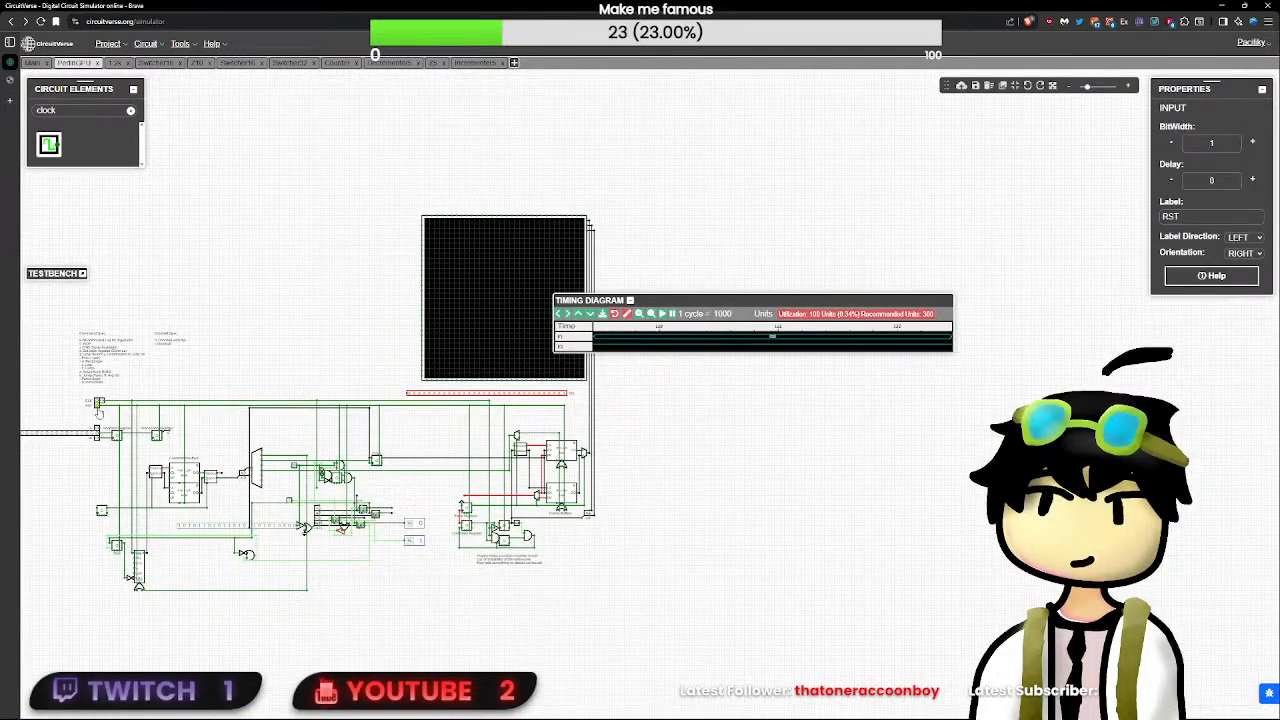
pyautogui.scroll(2, 100, 410)
pyautogui.click(372, 492)
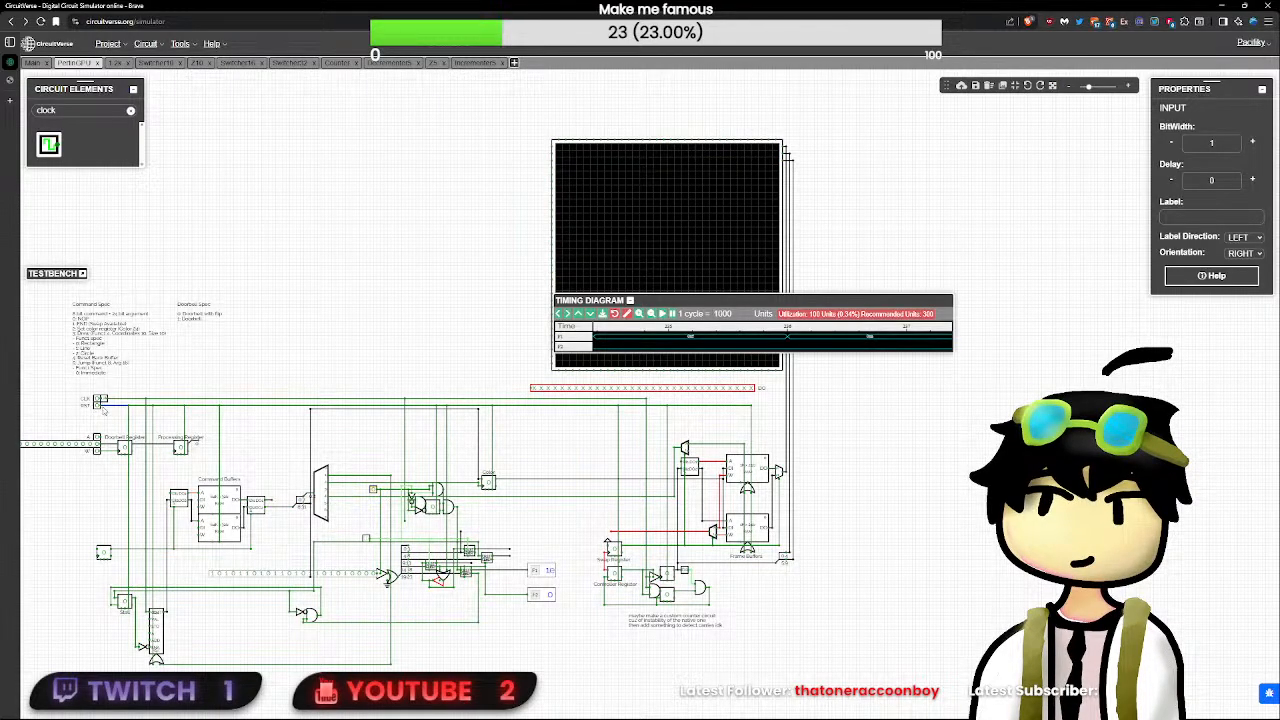
pyautogui.click(97, 406)
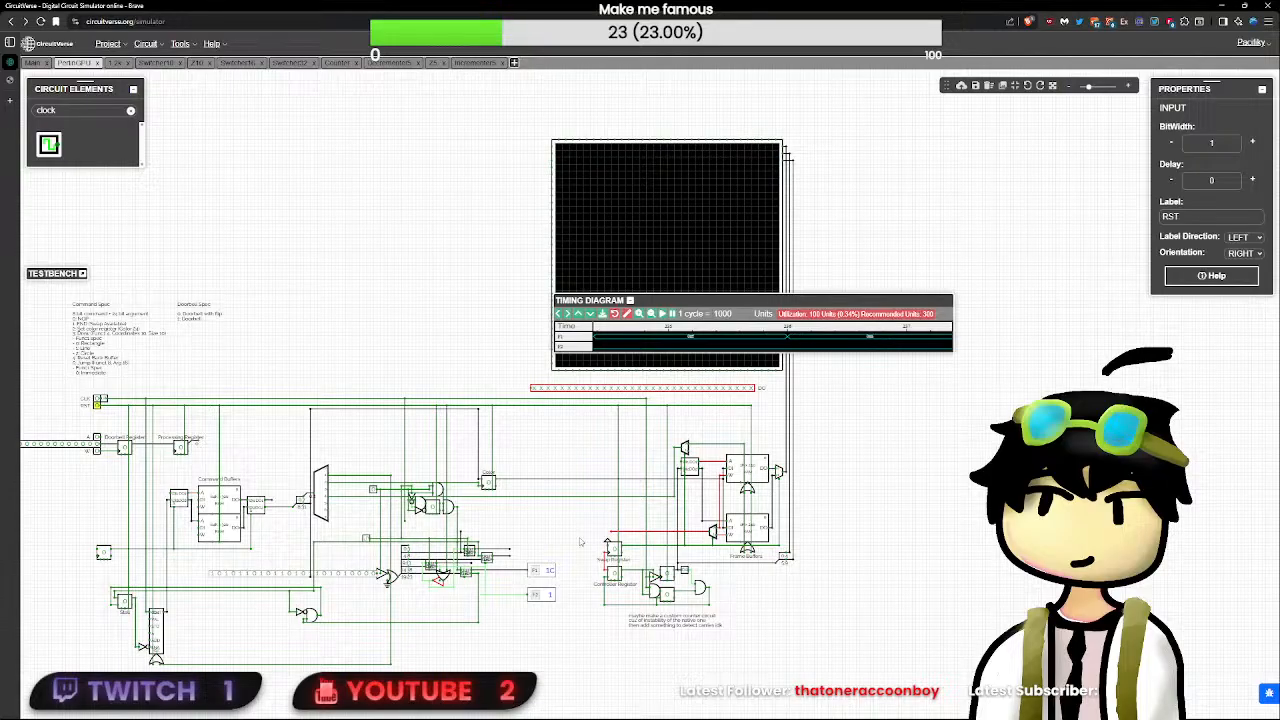
# - Open the Decrementer5 circuit from its instance, pulse RST and CLK, reset it again, and return to the PerlinGPU circuit
pyautogui.scroll(4, 581, 542)
pyautogui.moveTo(719, 594); pyautogui.dragTo(642, 558)
pyautogui.scroll(1, 642, 558)
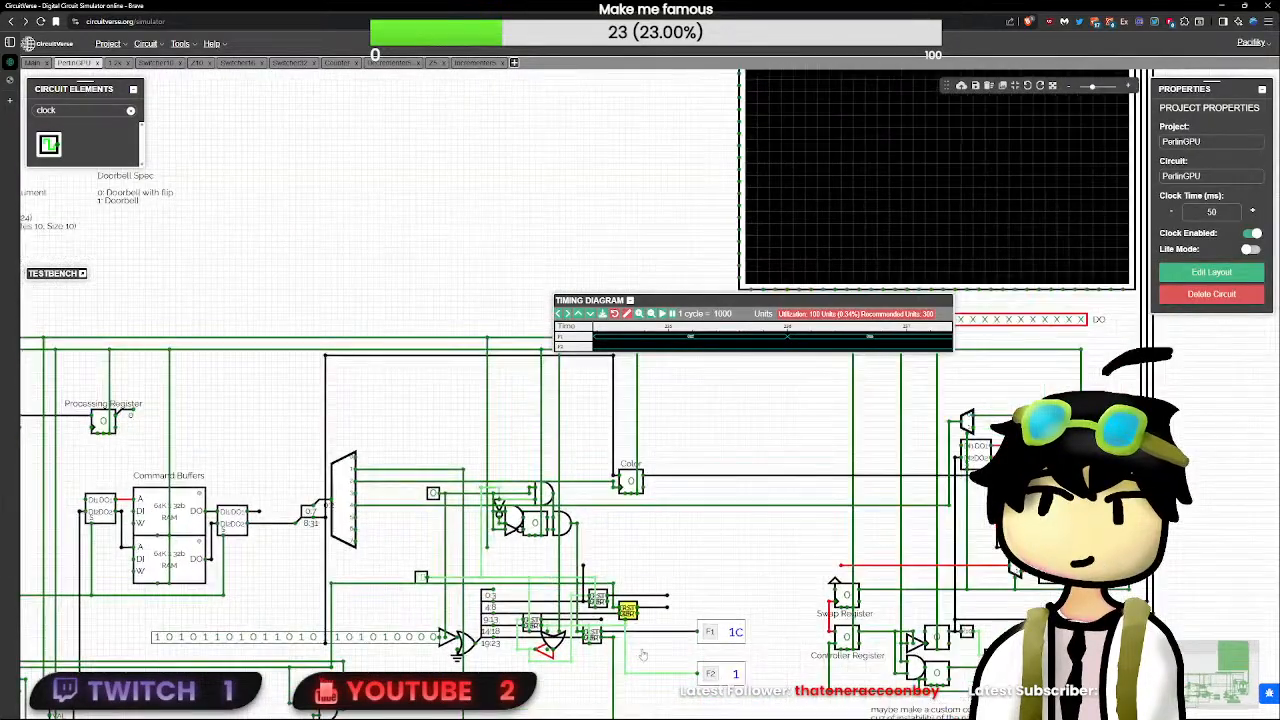
pyautogui.scroll(6, 643, 655)
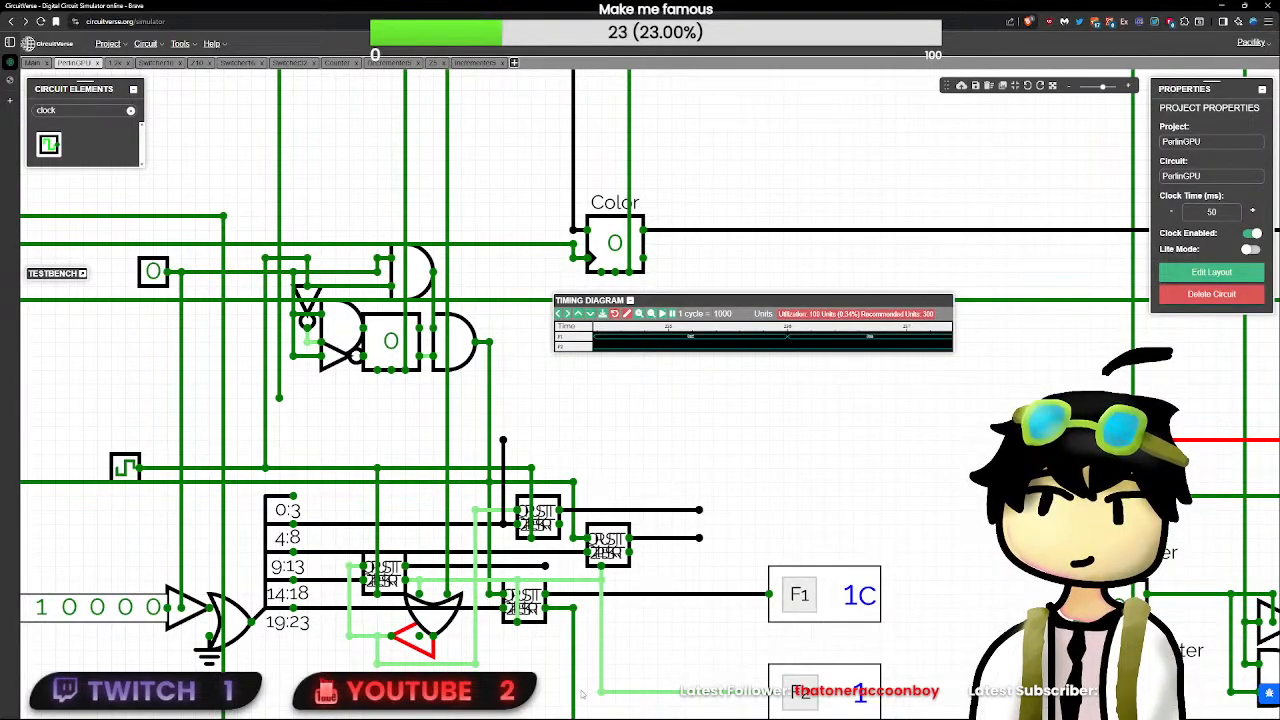
pyautogui.doubleClick(527, 603)
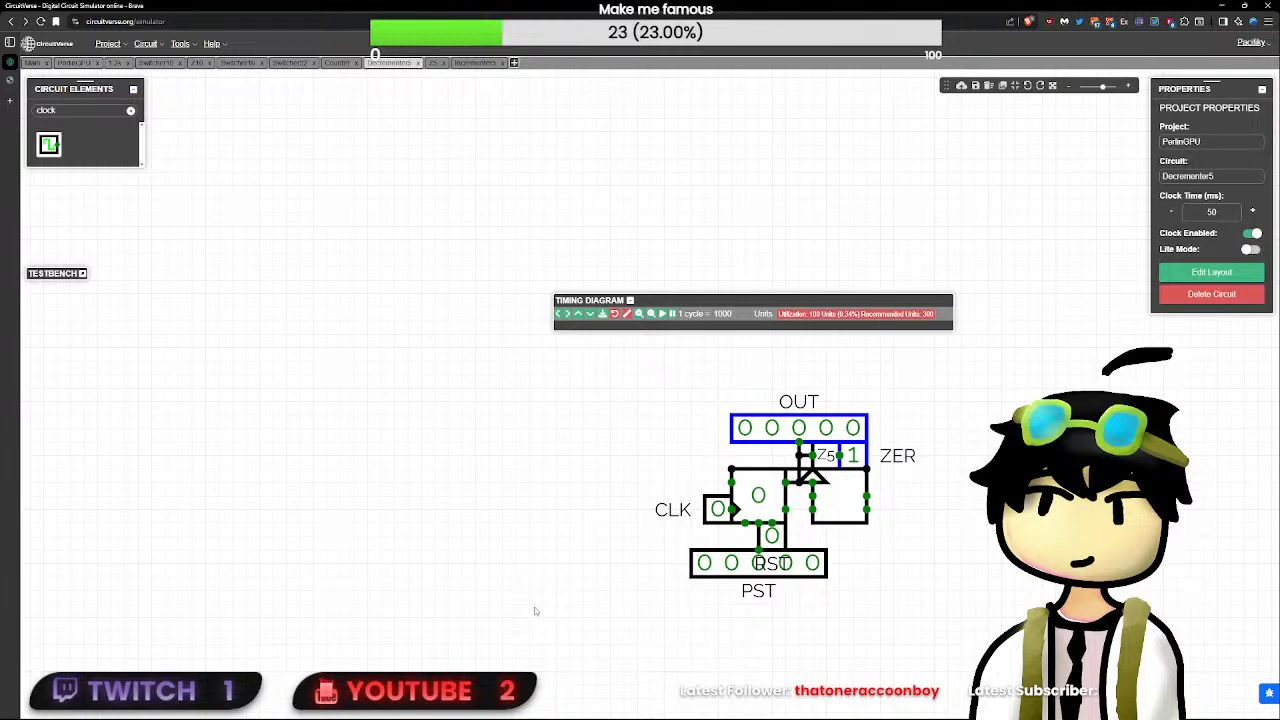
pyautogui.click(772, 537)
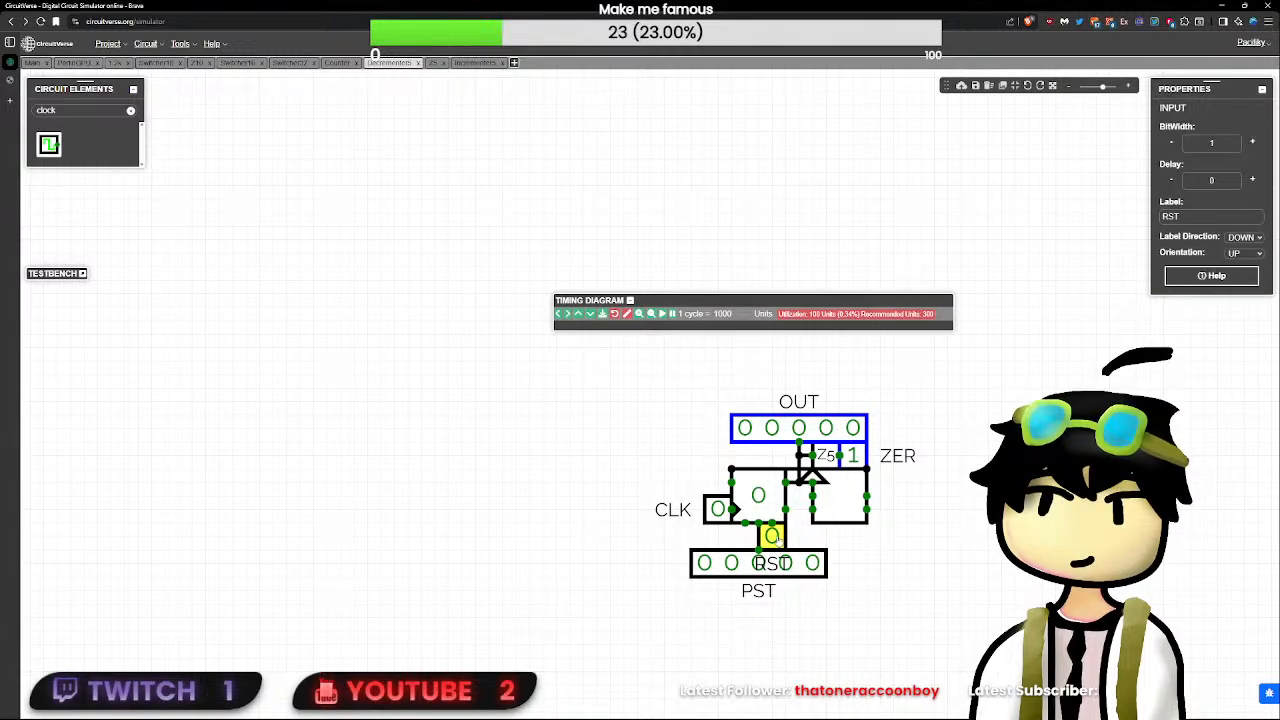
pyautogui.click(728, 517)
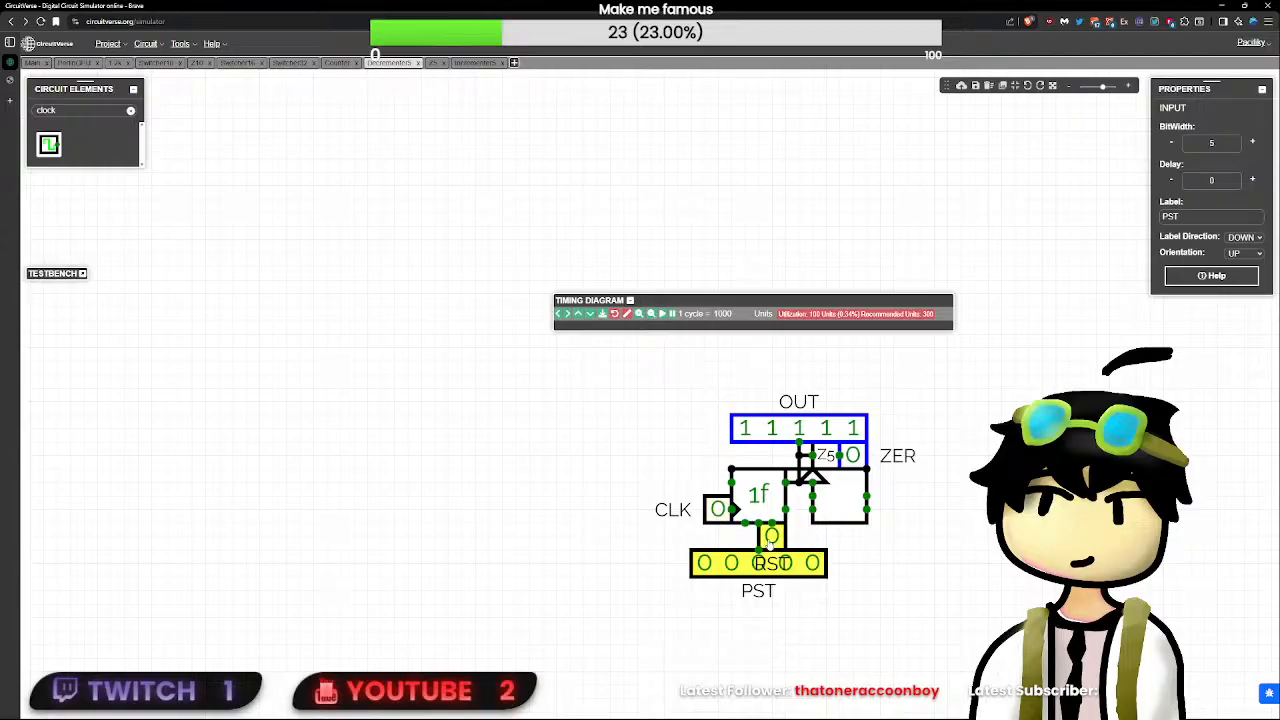
pyautogui.click(771, 537)
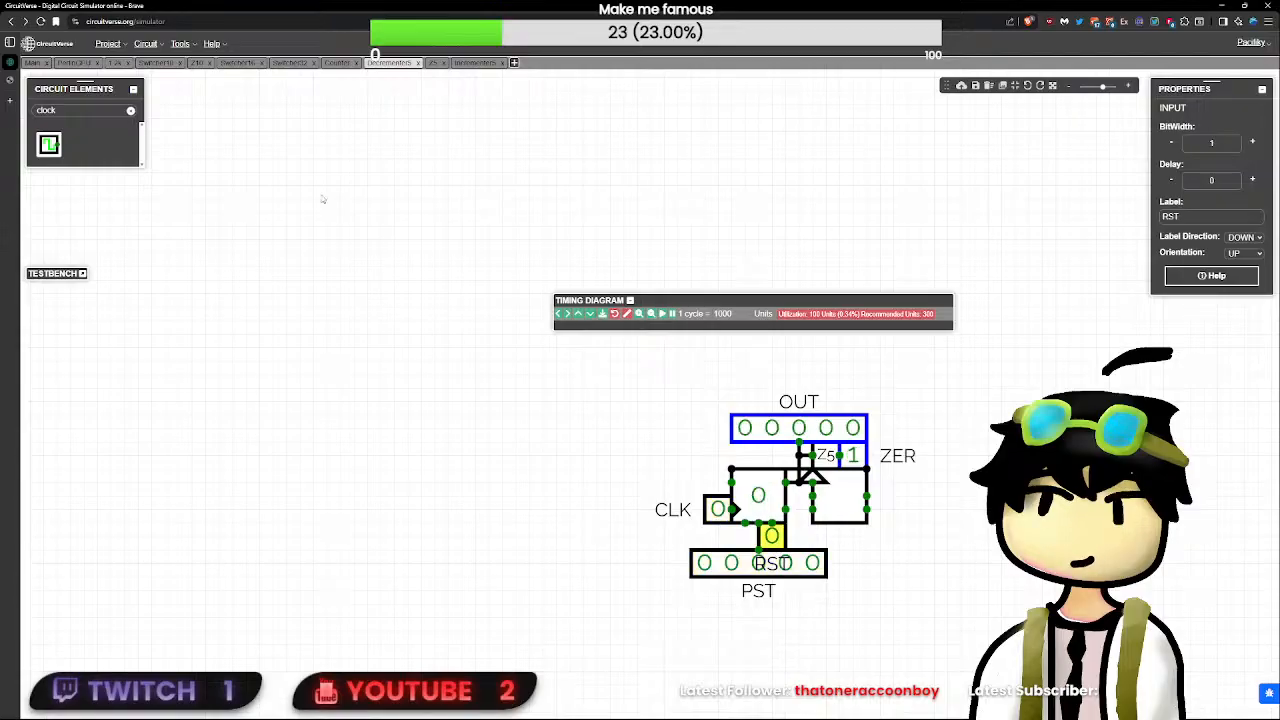
pyautogui.click(75, 63)
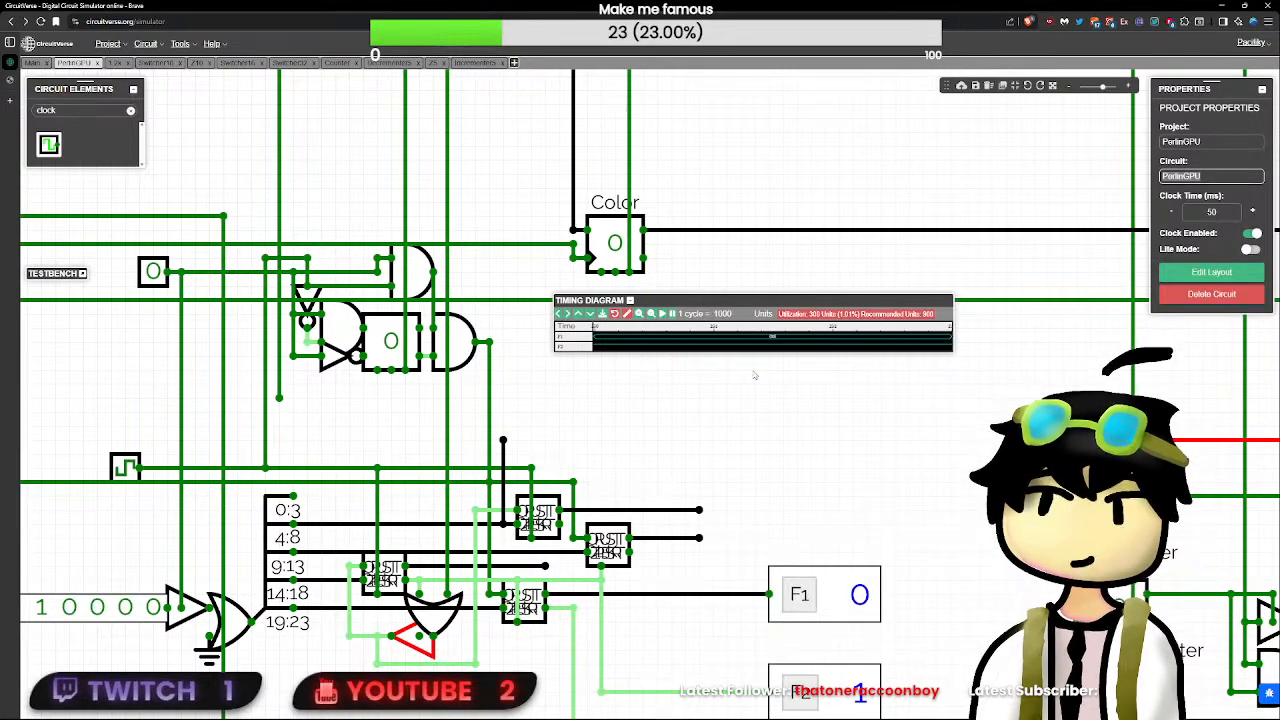
# - Clear the timing diagram's recording and pulse the PerlinGPU circuit's RST input
pyautogui.click(626, 315)
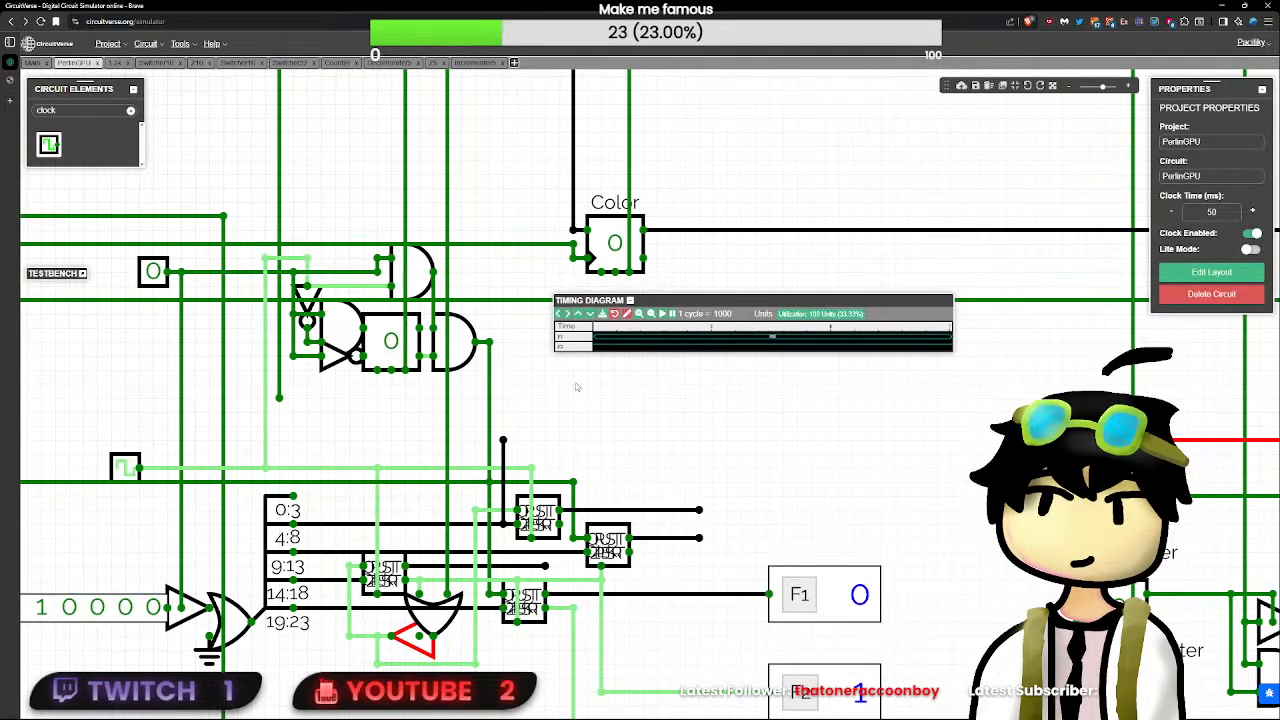
pyautogui.scroll(-10, 417, 394)
pyautogui.moveTo(373, 421); pyautogui.dragTo(644, 677)
pyautogui.scroll(-5, 644, 677)
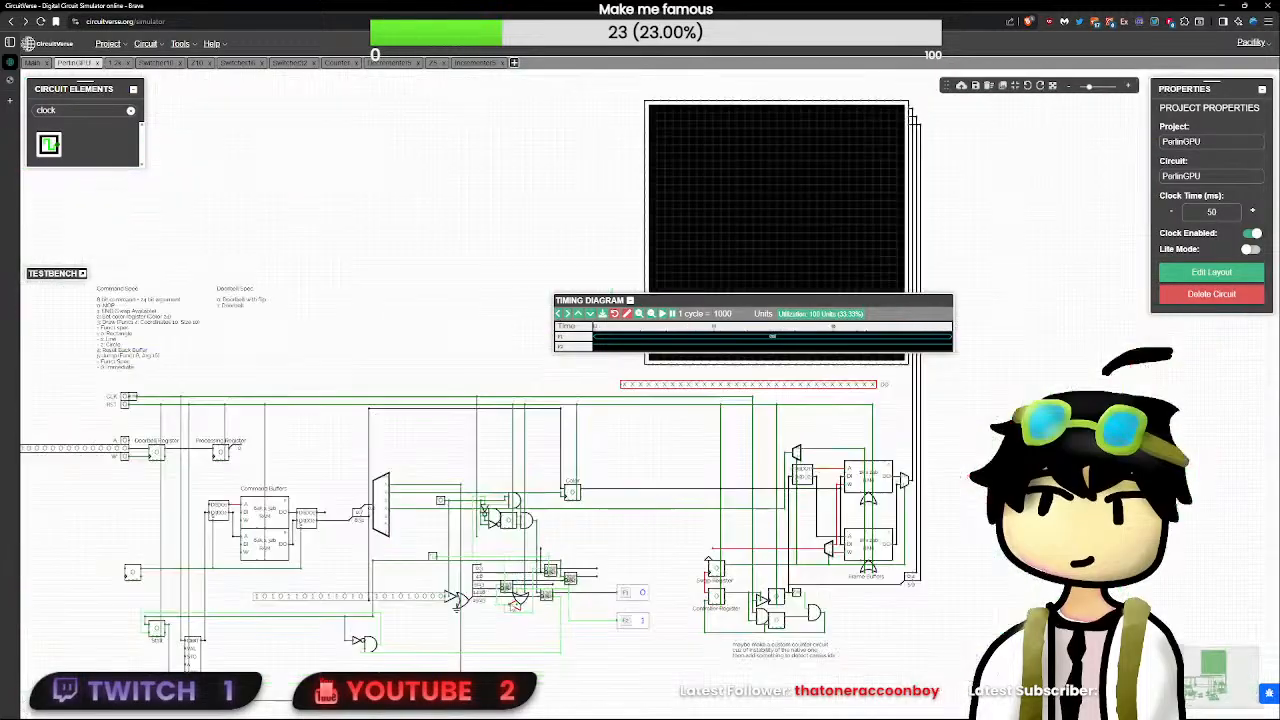
pyautogui.click(124, 404)
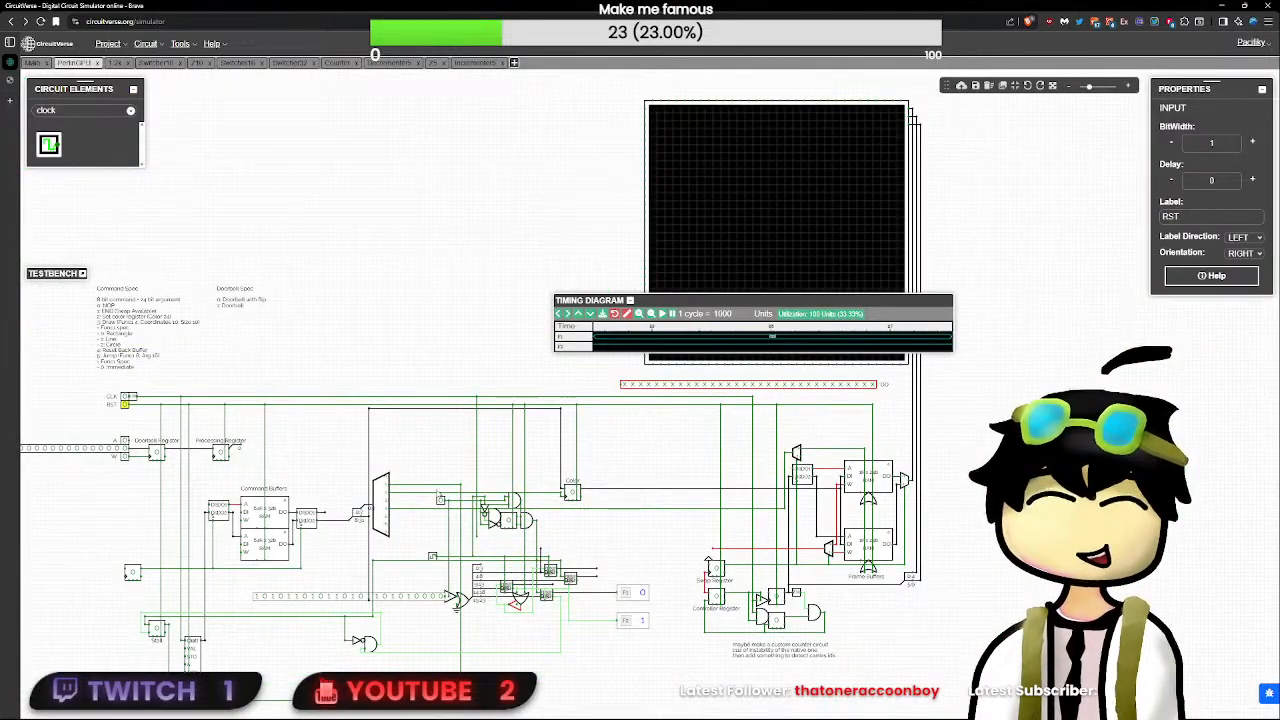
# - Switch the unlabelled test input beside the demultiplexer on and back off
pyautogui.click(784, 358)
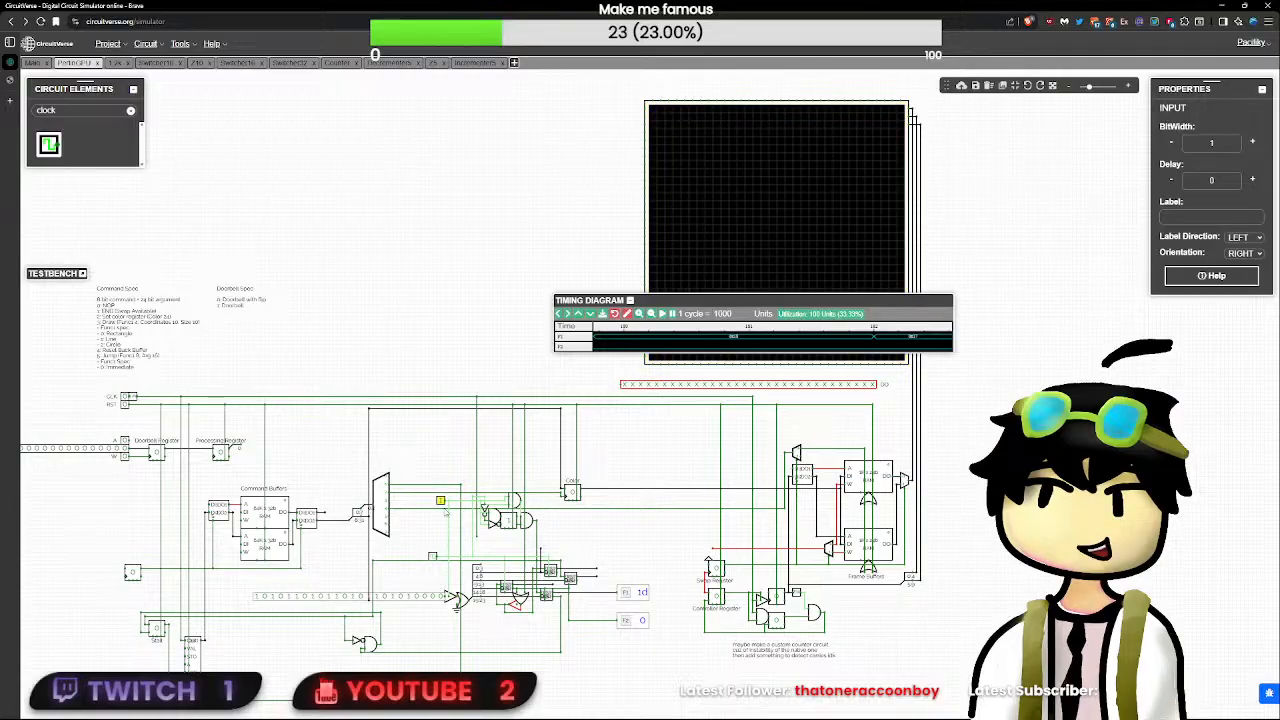
pyautogui.scroll(4, 440, 500)
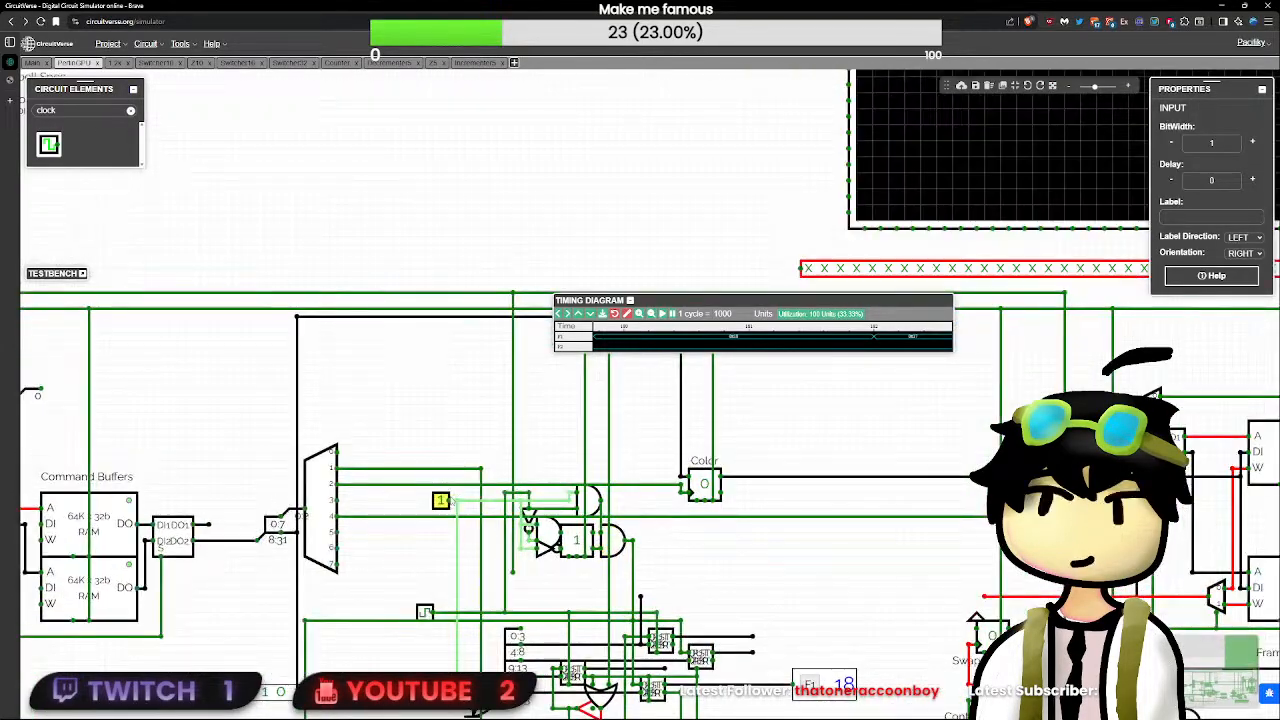
pyautogui.click(441, 501)
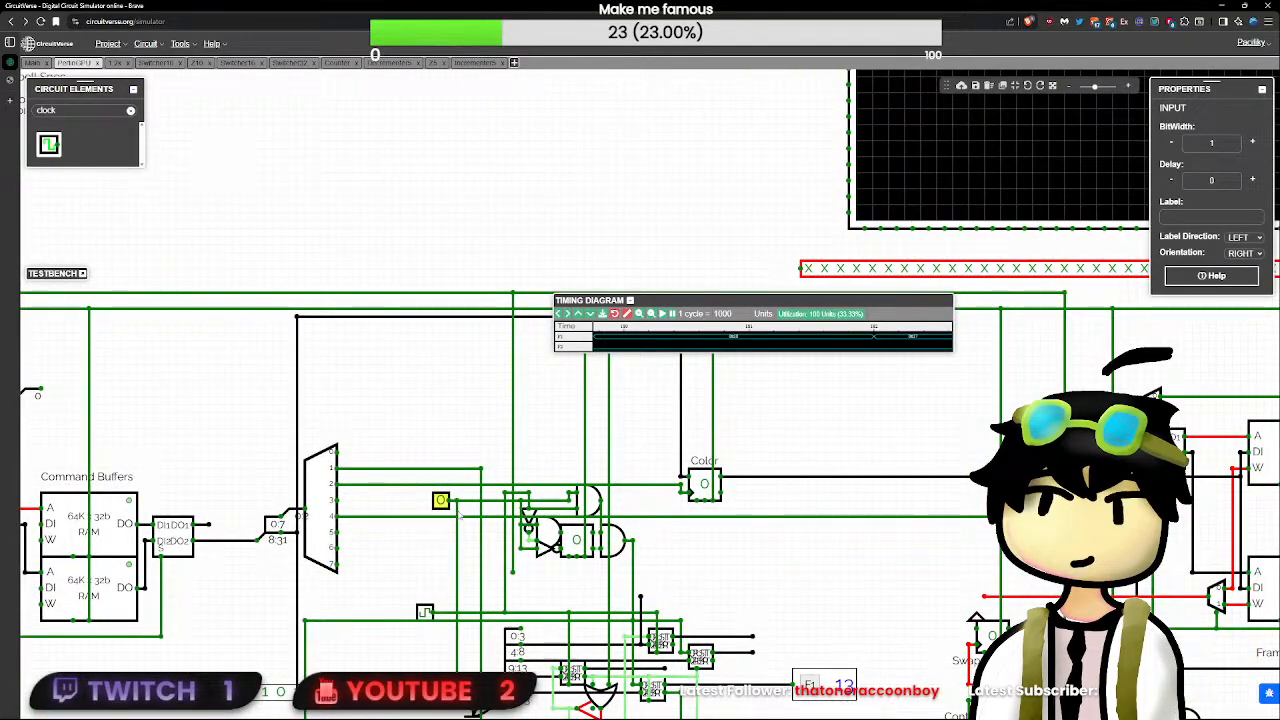
# - Duplicate the 5-bit F1 flag and attach the copy directly above it, on the output of the decrementer fed by bits 4:8
pyautogui.scroll(-2, 447, 555)
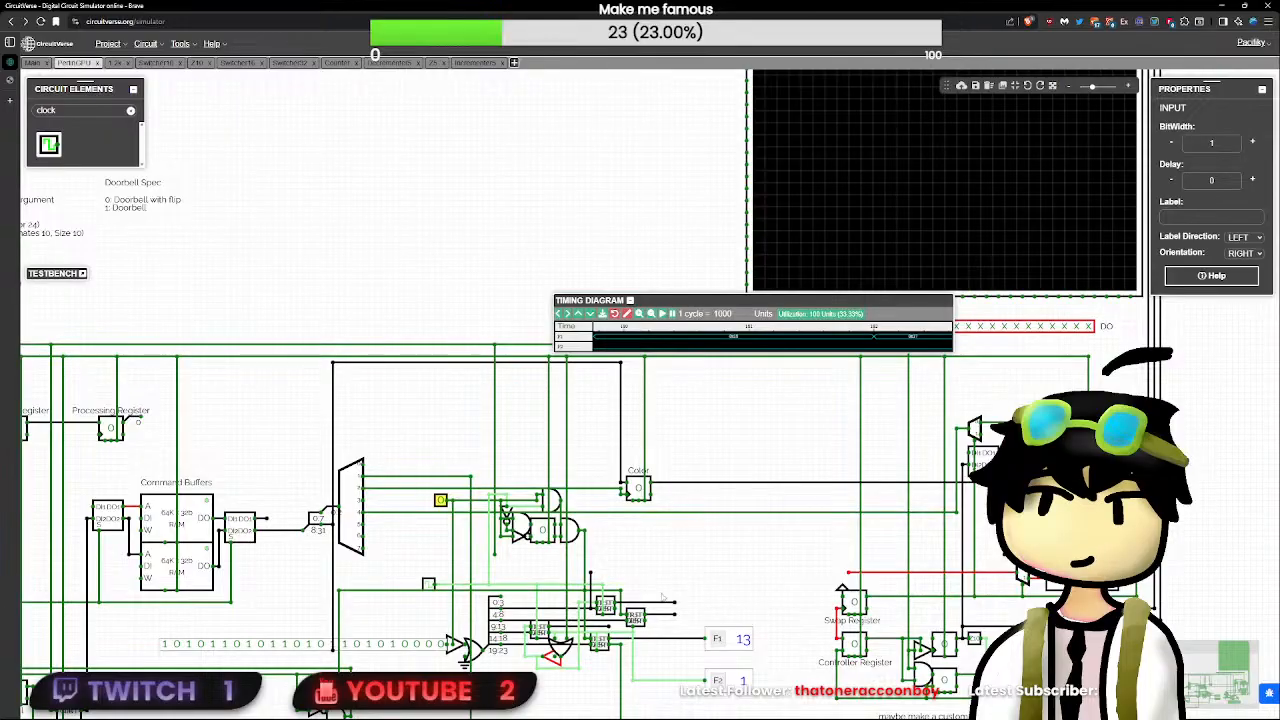
pyautogui.click(731, 638)
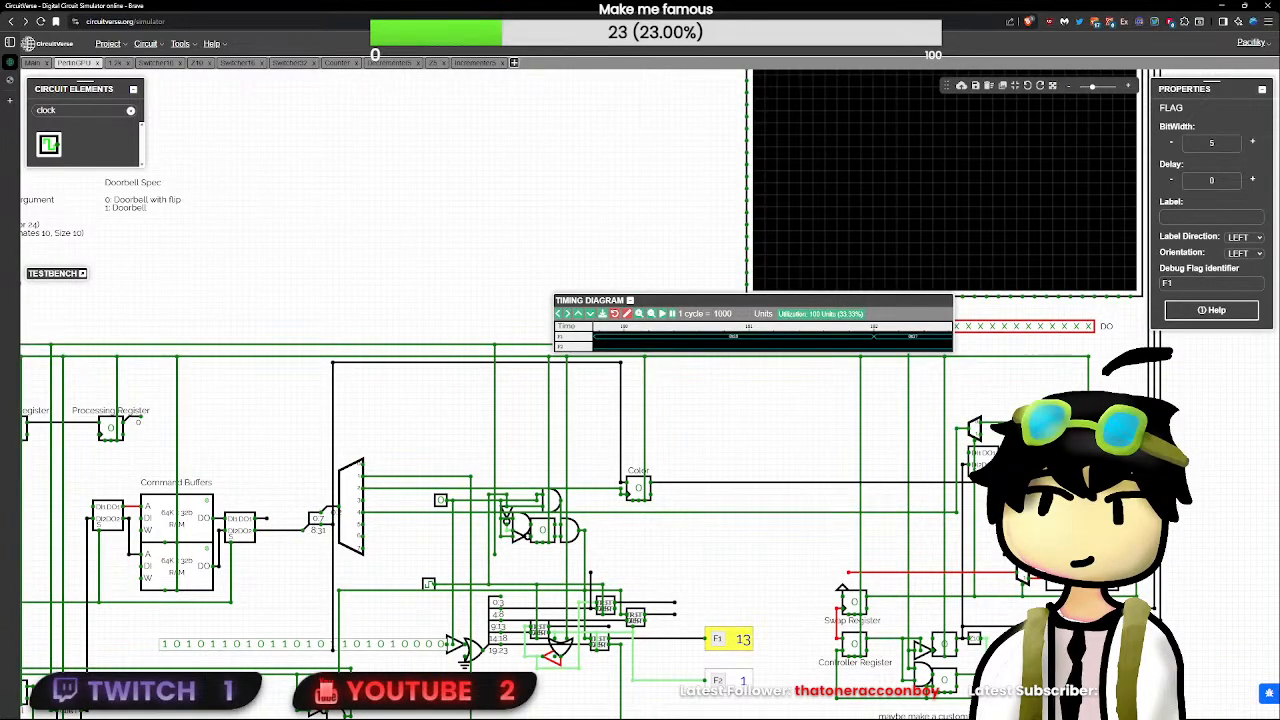
pyautogui.hotkey('ctrl', 'c')
pyautogui.hotkey('ctrl', 'v')
pyautogui.moveTo(735, 615); pyautogui.dragTo(699, 615)
pyautogui.click(720, 615)
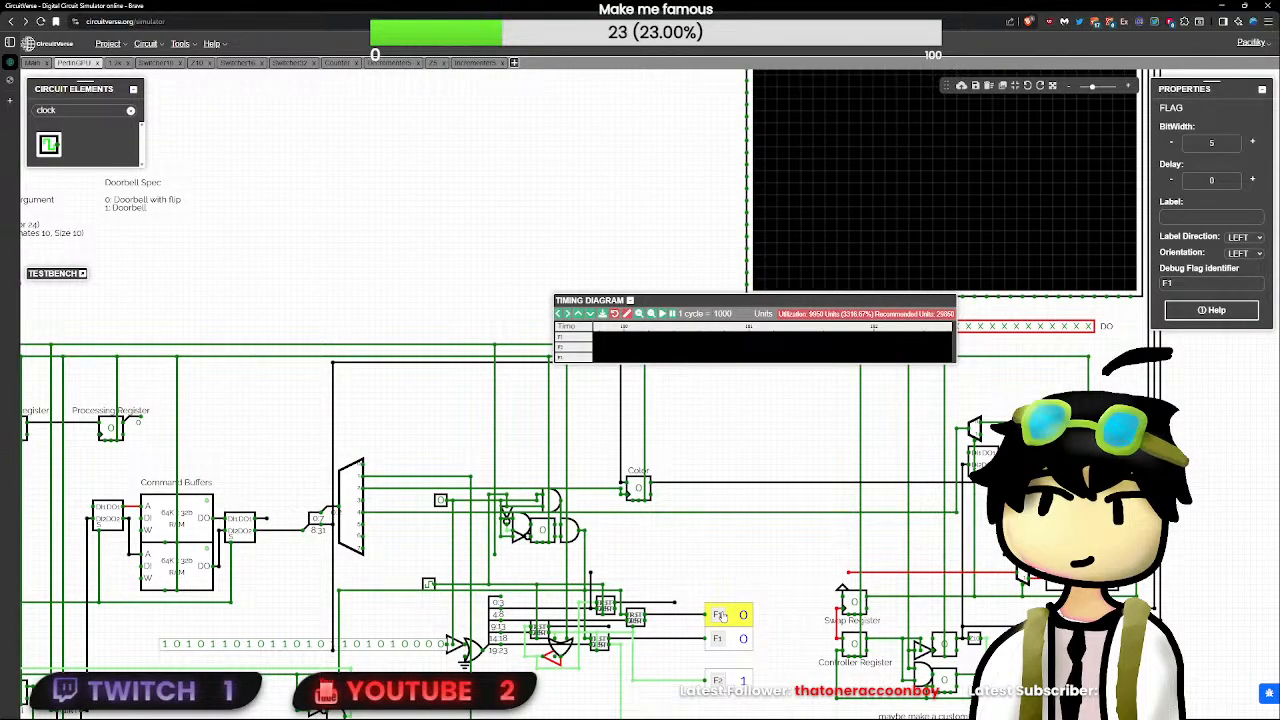
pyautogui.click(743, 590)
pyautogui.hotkey('ctrl', 'v')
pyautogui.click(743, 590)
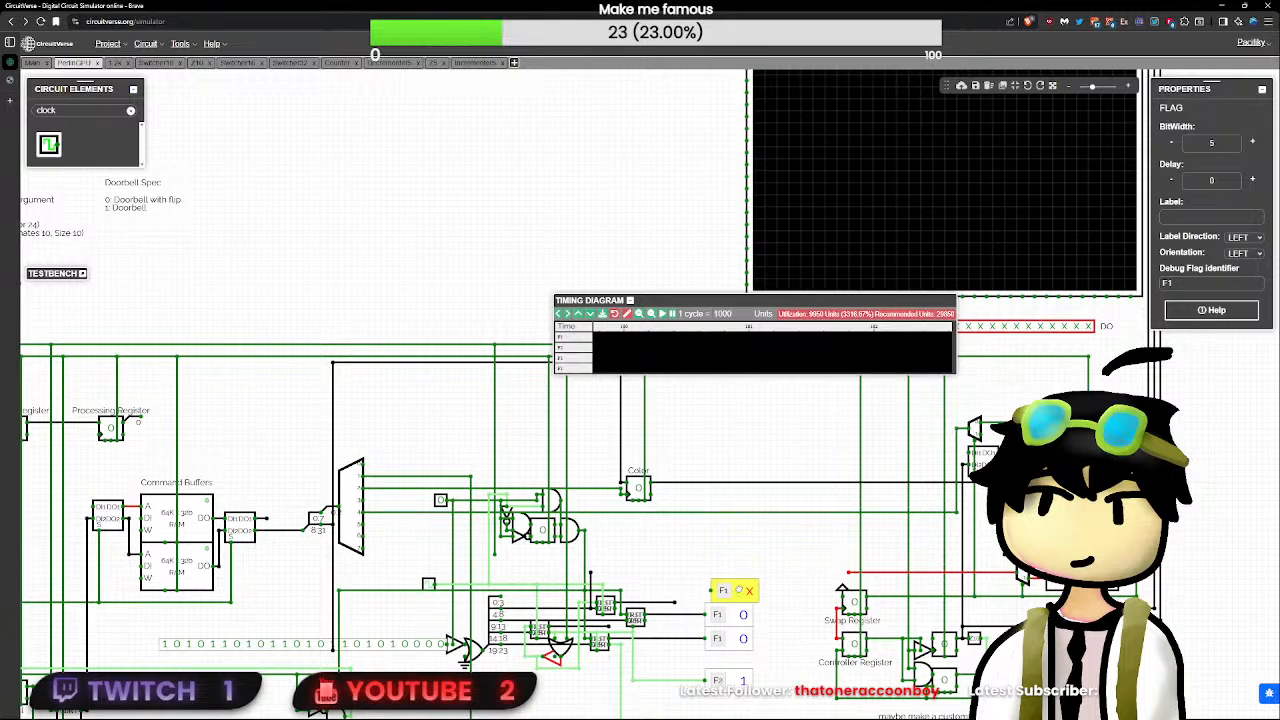
pyautogui.press('Delete')
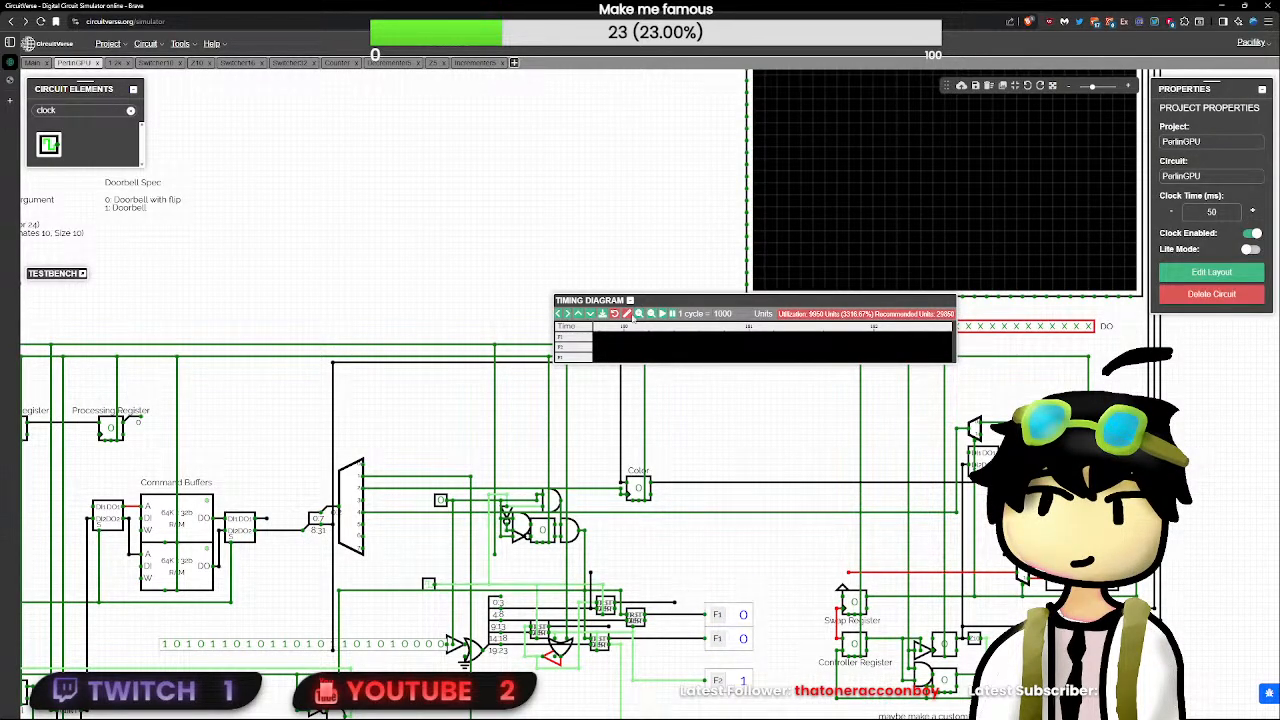
# - Clear the timing diagram and rerun the reset and load test by pulsing RST and toggling the demultiplexer-side test input
pyautogui.click(628, 315)
pyautogui.scroll(-3, 672, 541)
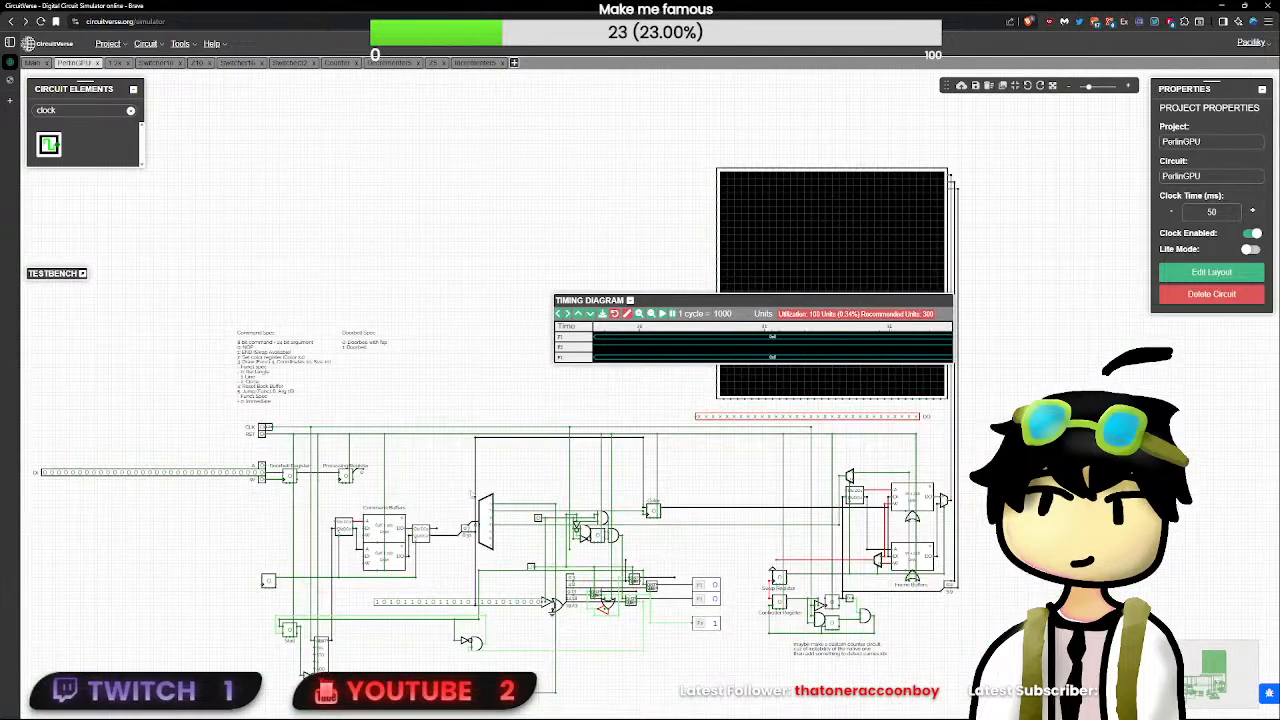
pyautogui.doubleClick(262, 435)
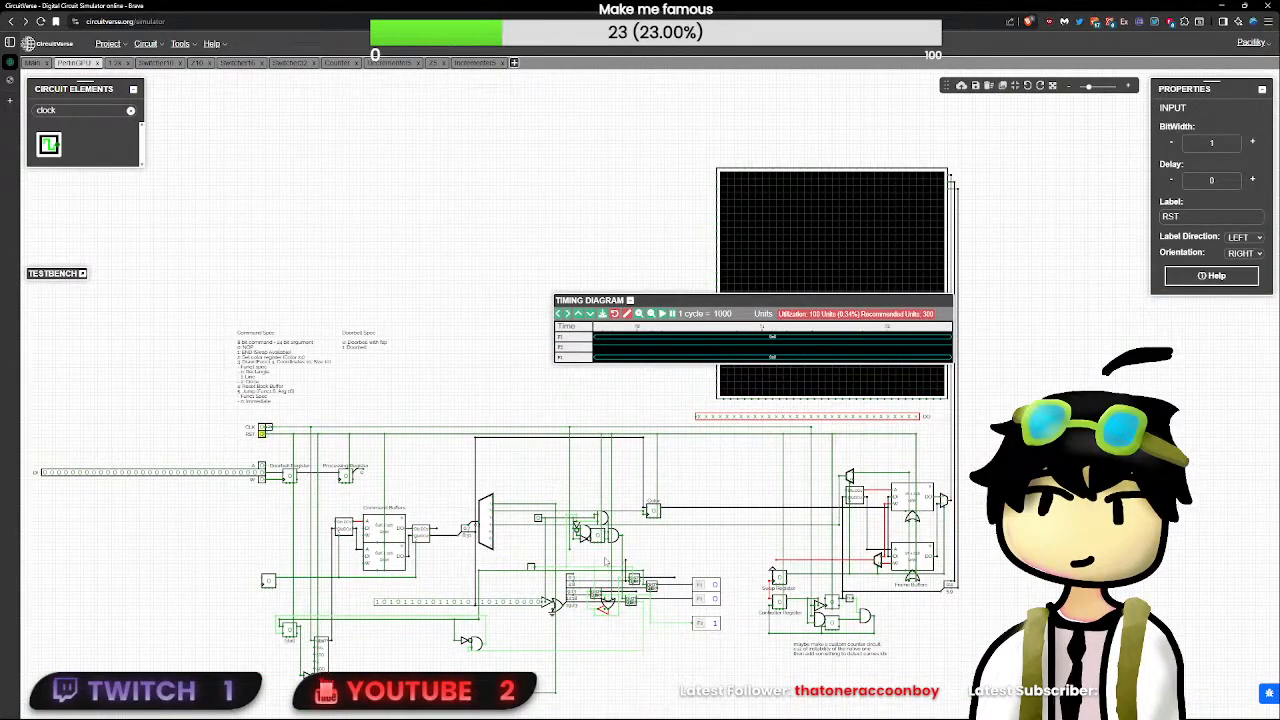
pyautogui.click(541, 524)
pyautogui.click(538, 518)
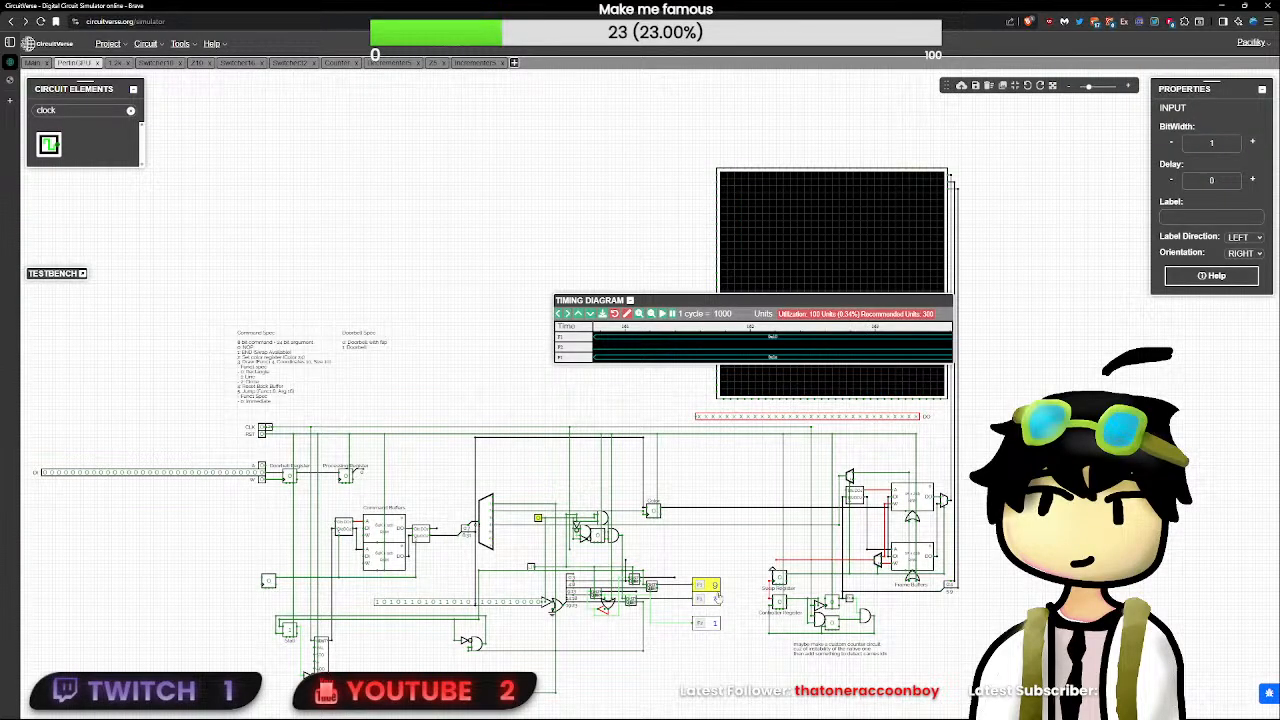
# - Inspect the ZER output inside the decrementer beside the OR gate and its Z5 subcircuit's NOR gate, and return to the PerlinGPU circuit
pyautogui.scroll(5, 716, 597)
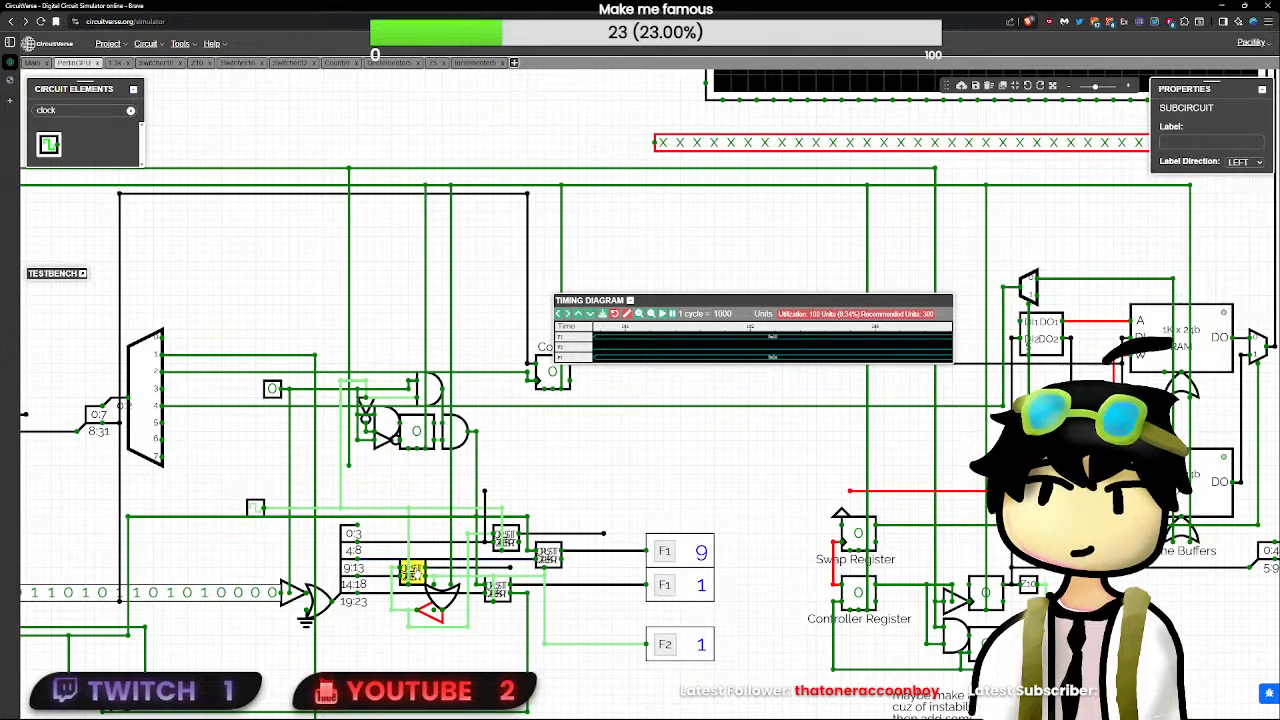
pyautogui.doubleClick(411, 571)
pyautogui.click(852, 458)
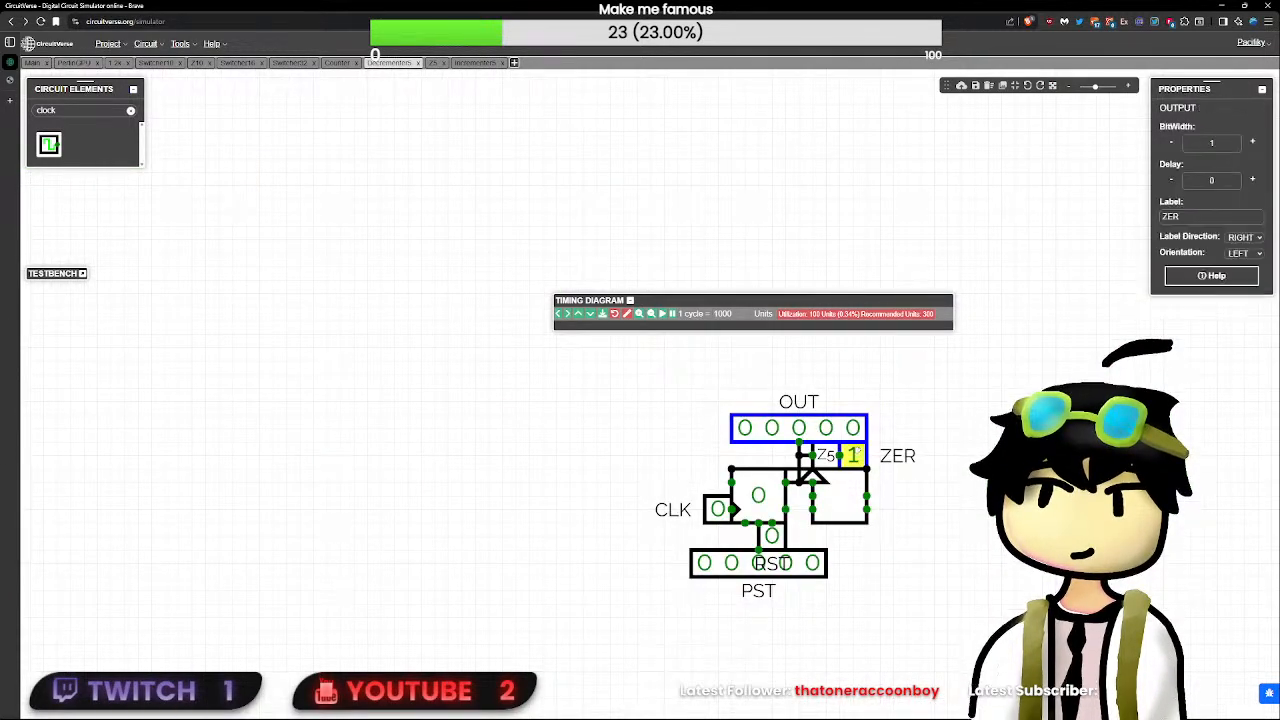
pyautogui.doubleClick(830, 459)
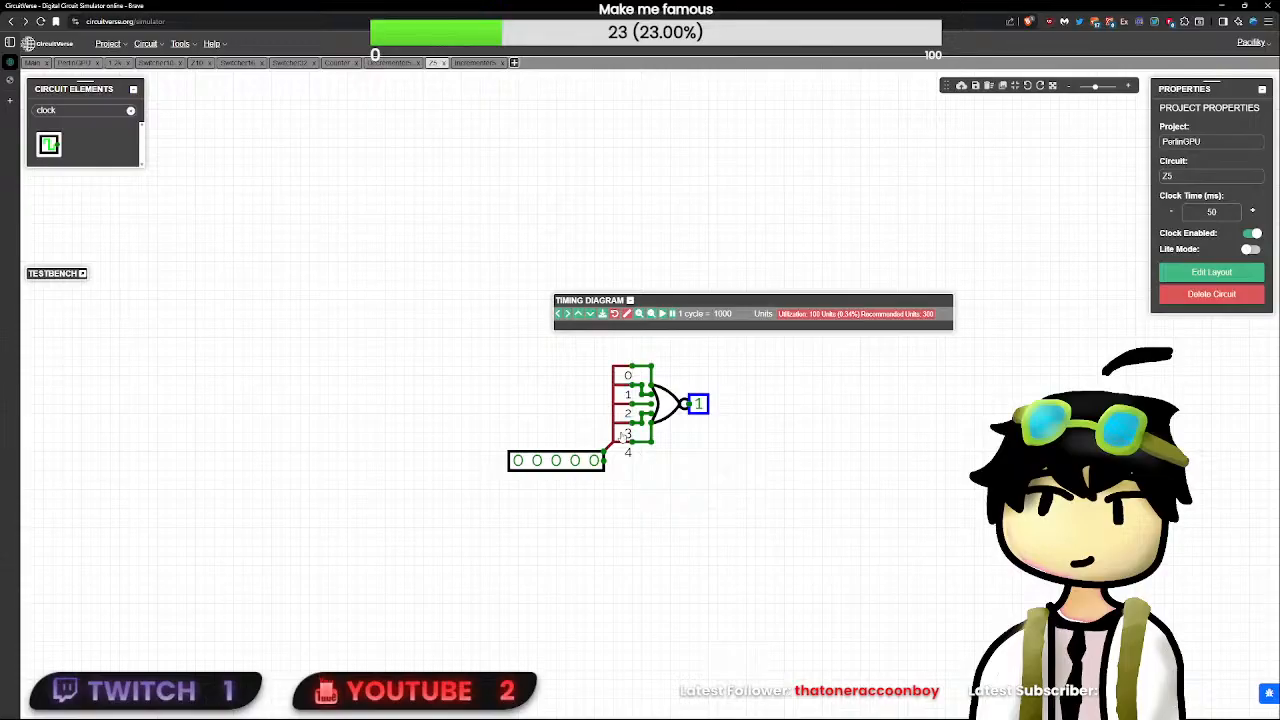
pyautogui.click(666, 402)
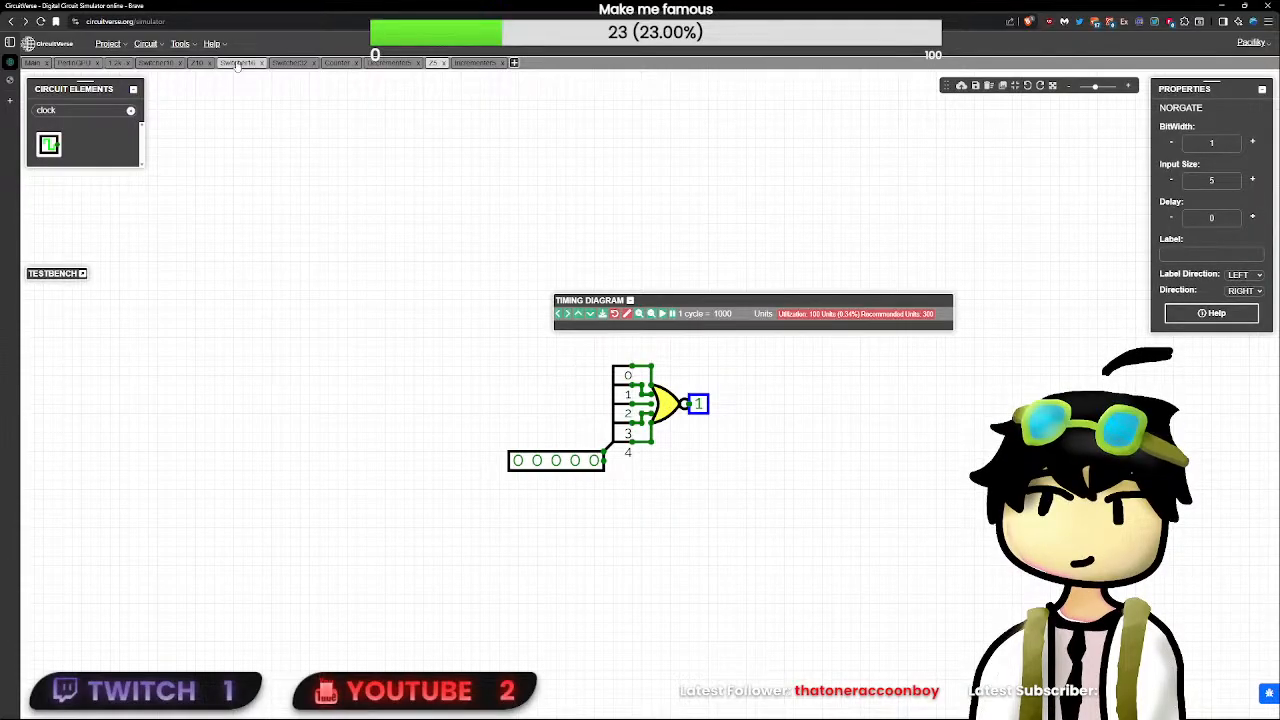
pyautogui.click(76, 63)
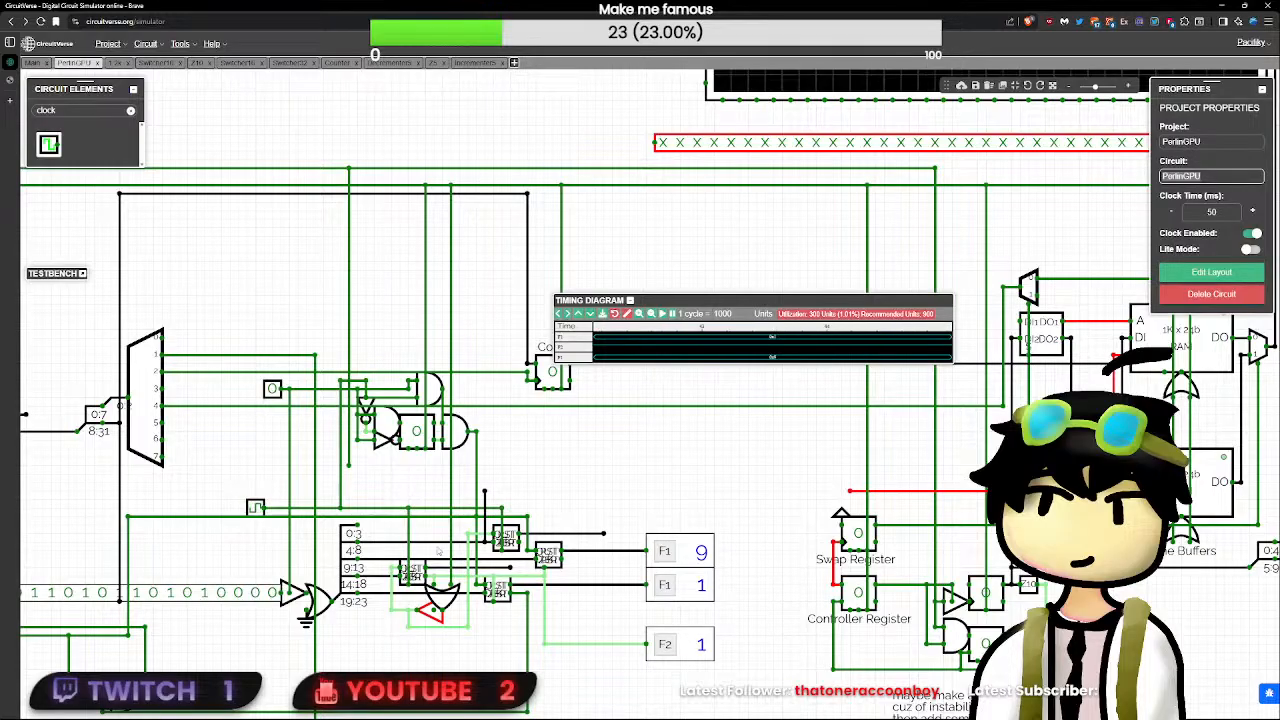
# - Reopen the Decrementer5 circuit, examine its ZER output, power source, D flip-flop and RST input, and return to the PerlinGPU circuit
pyautogui.click(410, 572)
pyautogui.doubleClick(411, 572)
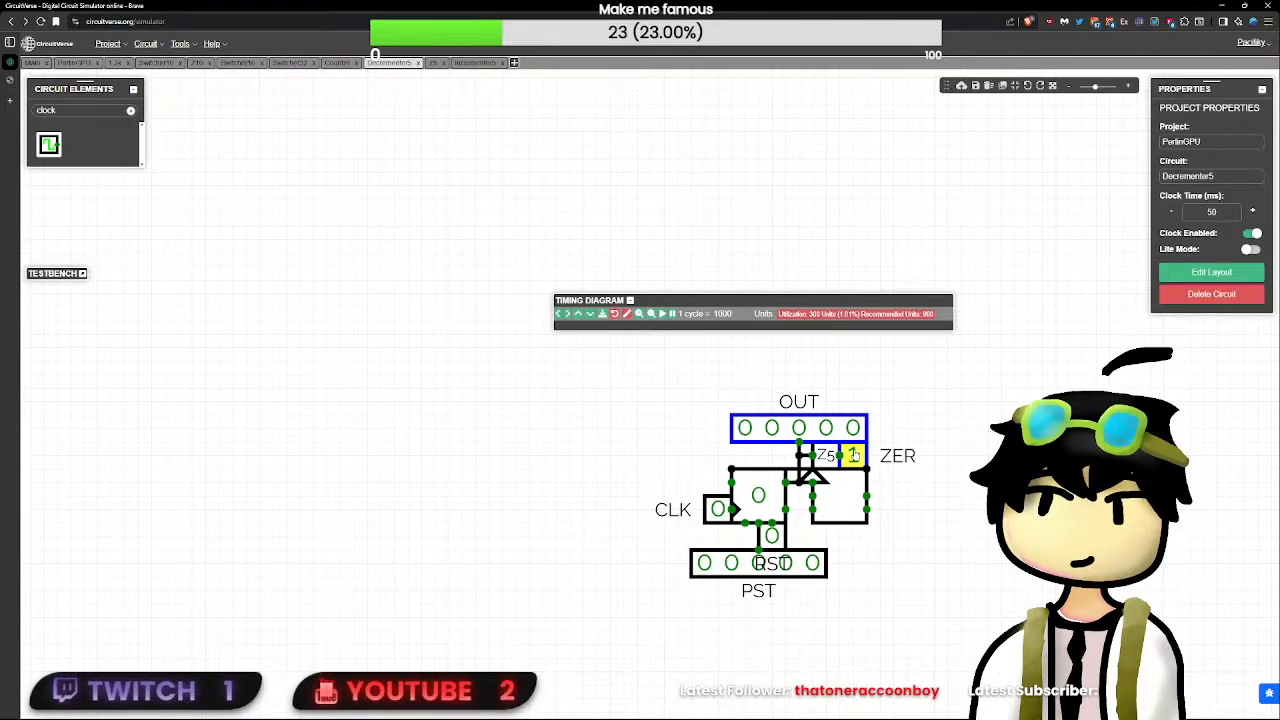
pyautogui.click(852, 457)
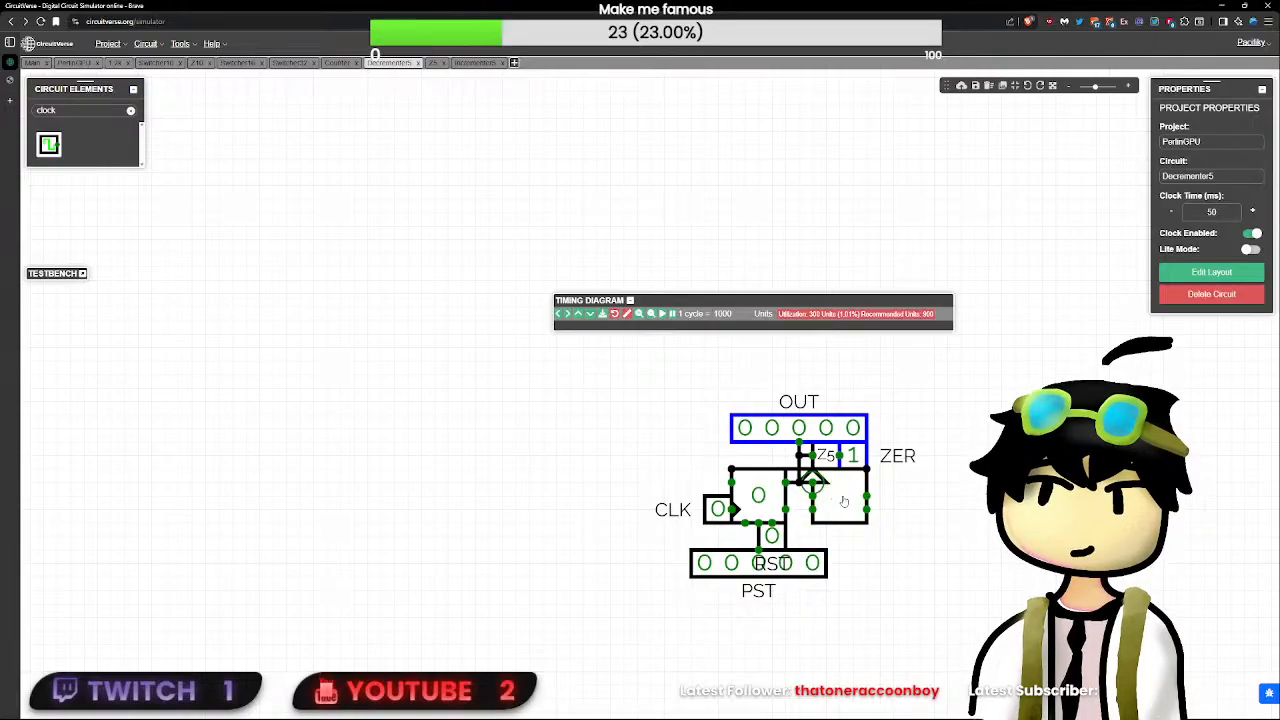
pyautogui.click(818, 480)
pyautogui.click(814, 478)
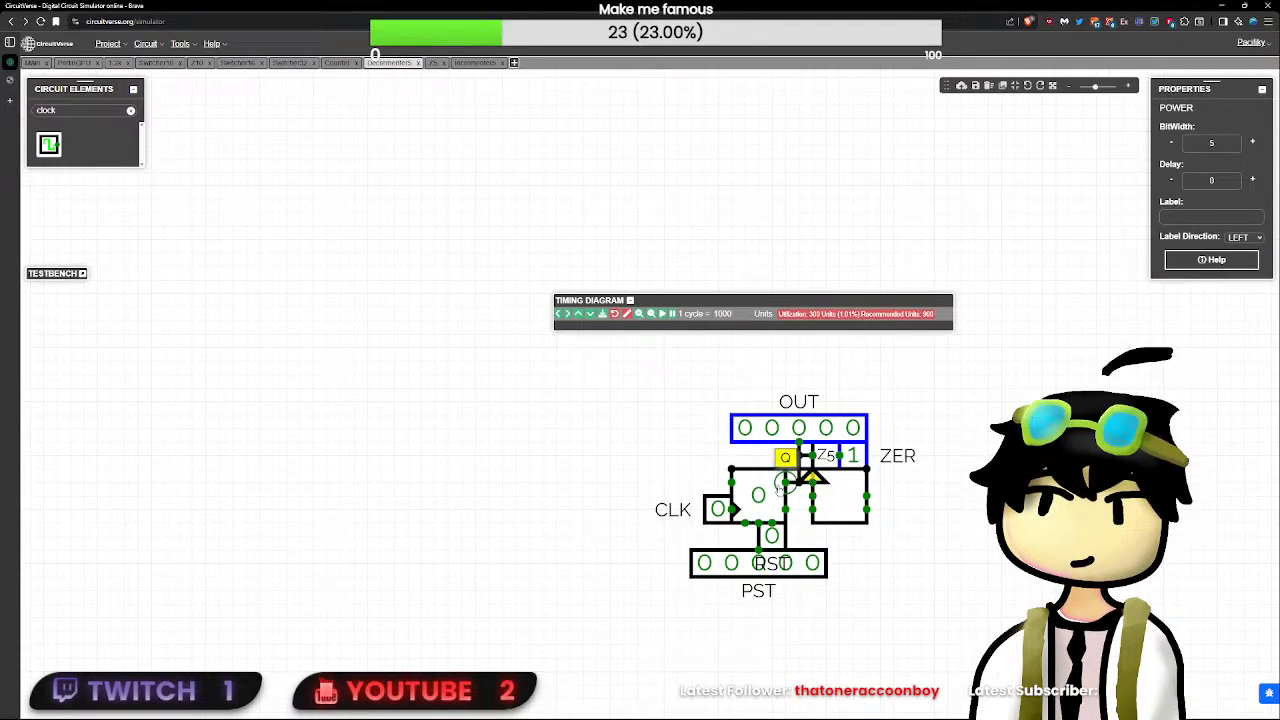
pyautogui.click(782, 488)
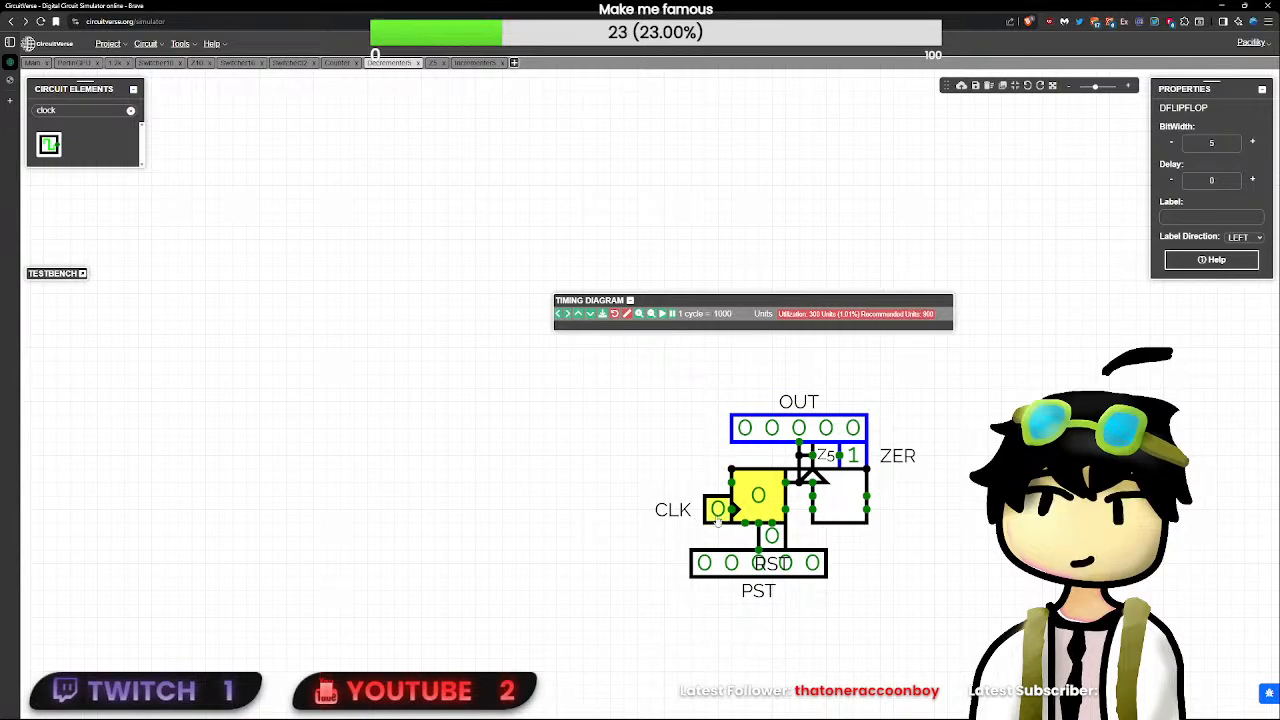
pyautogui.click(771, 537)
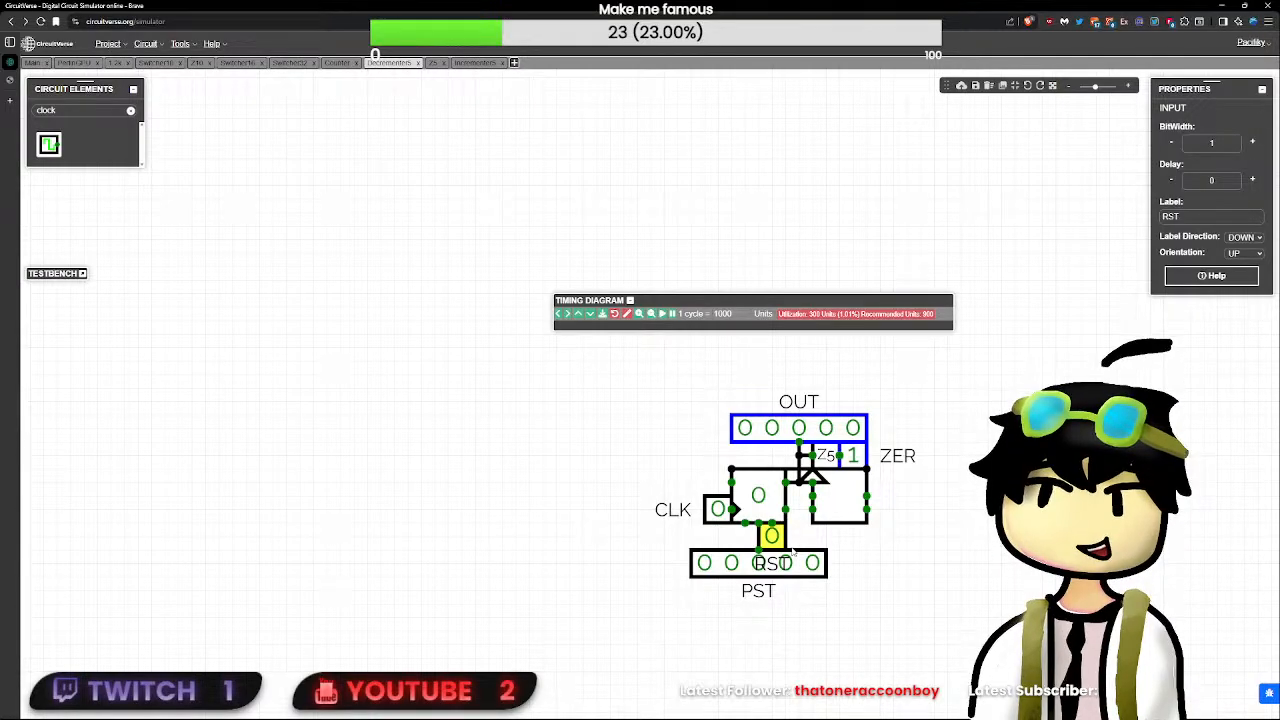
pyautogui.click(86, 64)
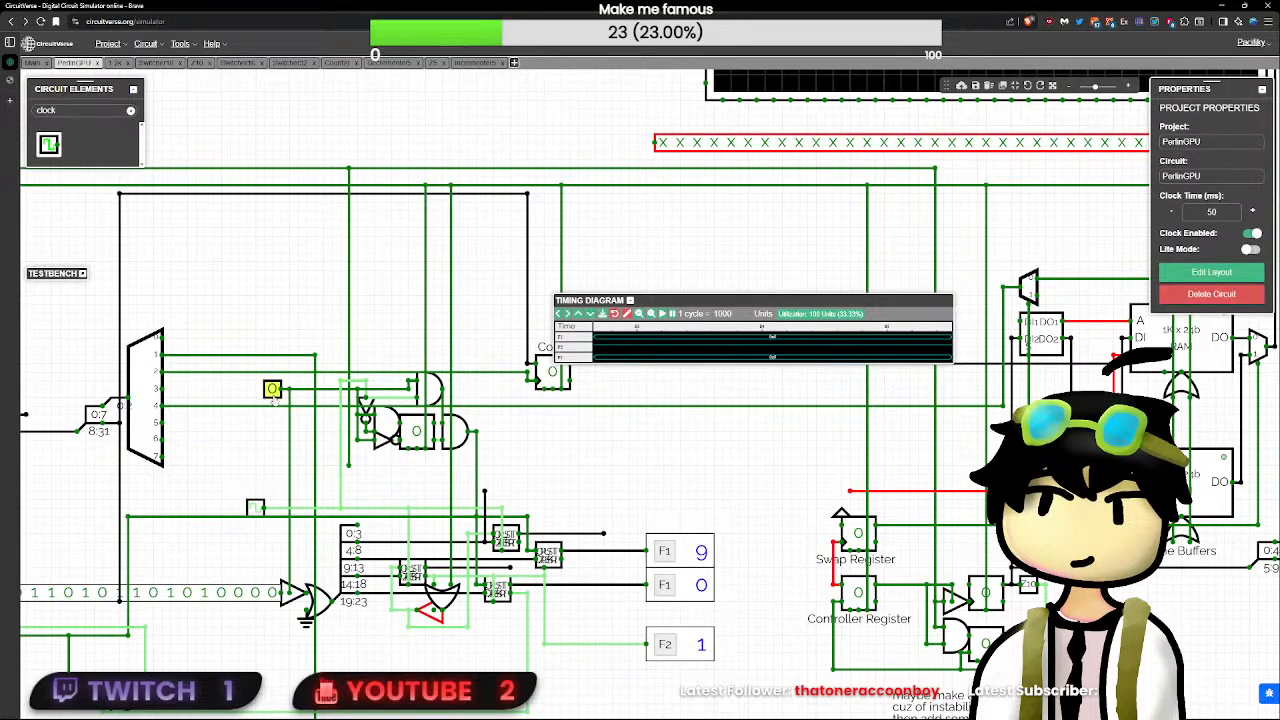
# - Set the PerlinGPU circuit's RST input to 1
pyautogui.scroll(-5, 335, 531)
pyautogui.moveTo(337, 532); pyautogui.dragTo(661, 663)
pyautogui.moveTo(260, 310); pyautogui.dragTo(549, 392)
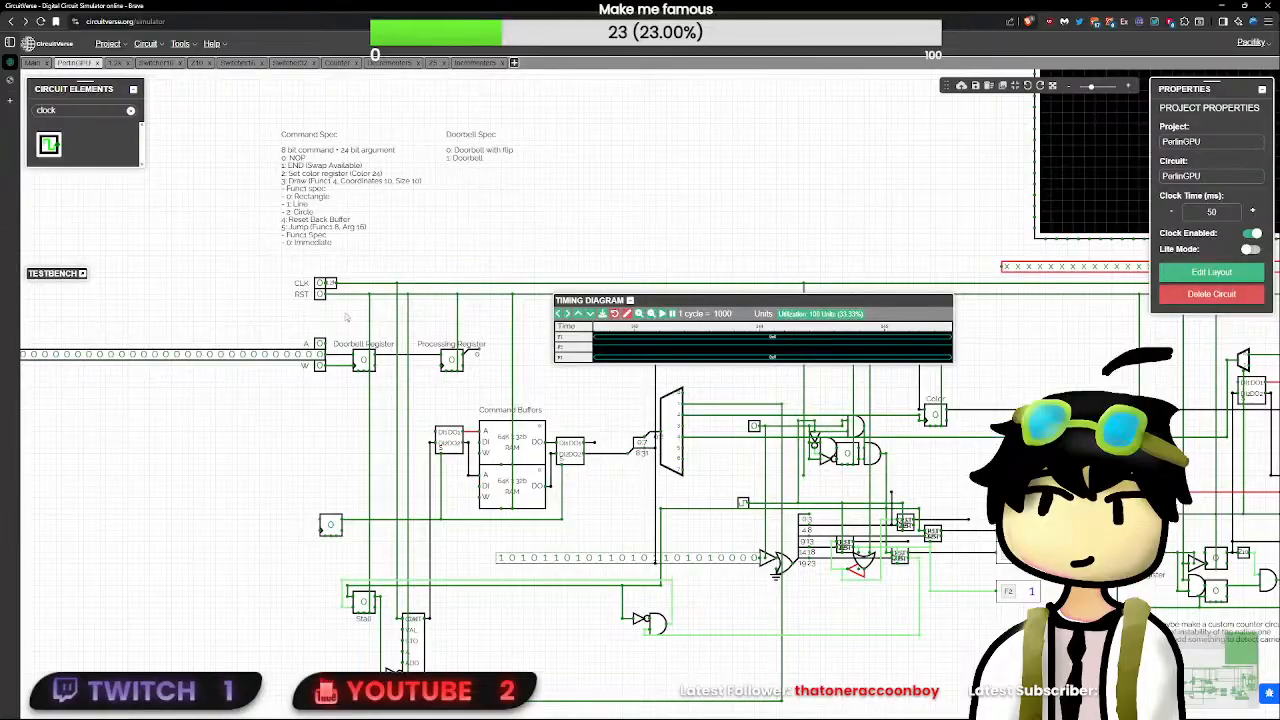
pyautogui.click(319, 294)
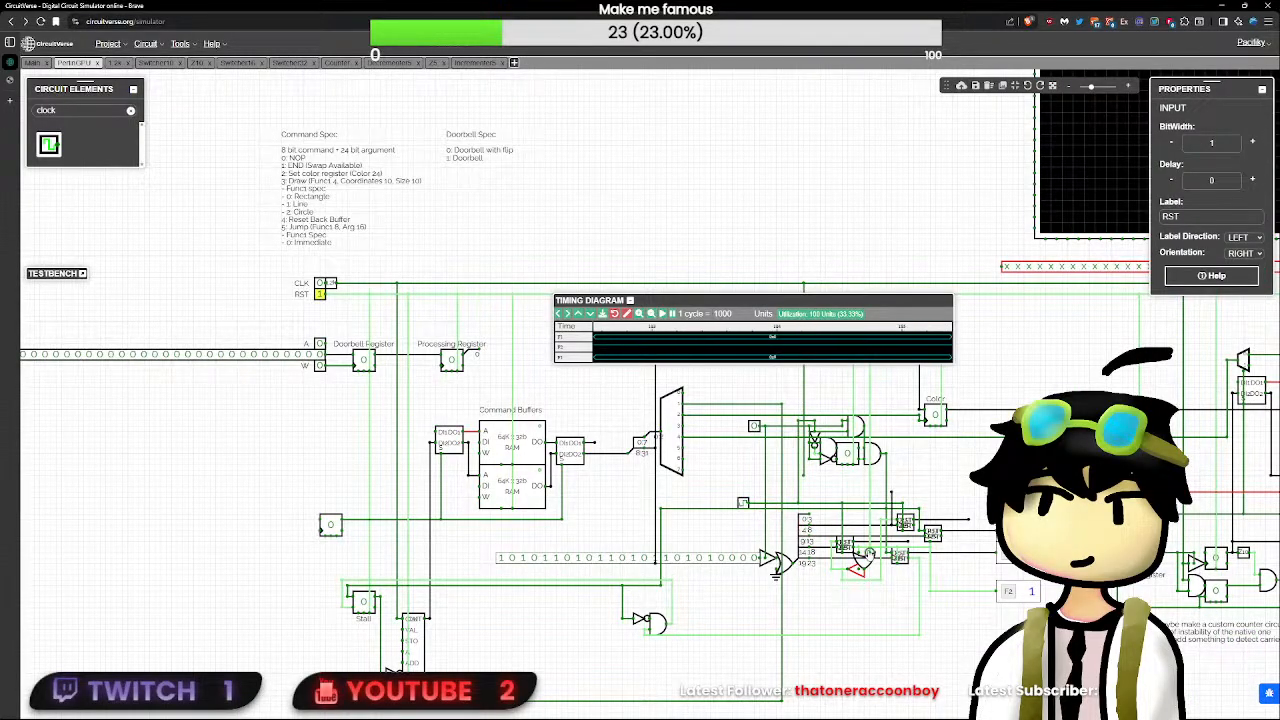
# - Examine the buffer below the decrementers' OR gate, open the decrementer to its right, and return to the PerlinGPU circuit
pyautogui.scroll(3, 884, 620)
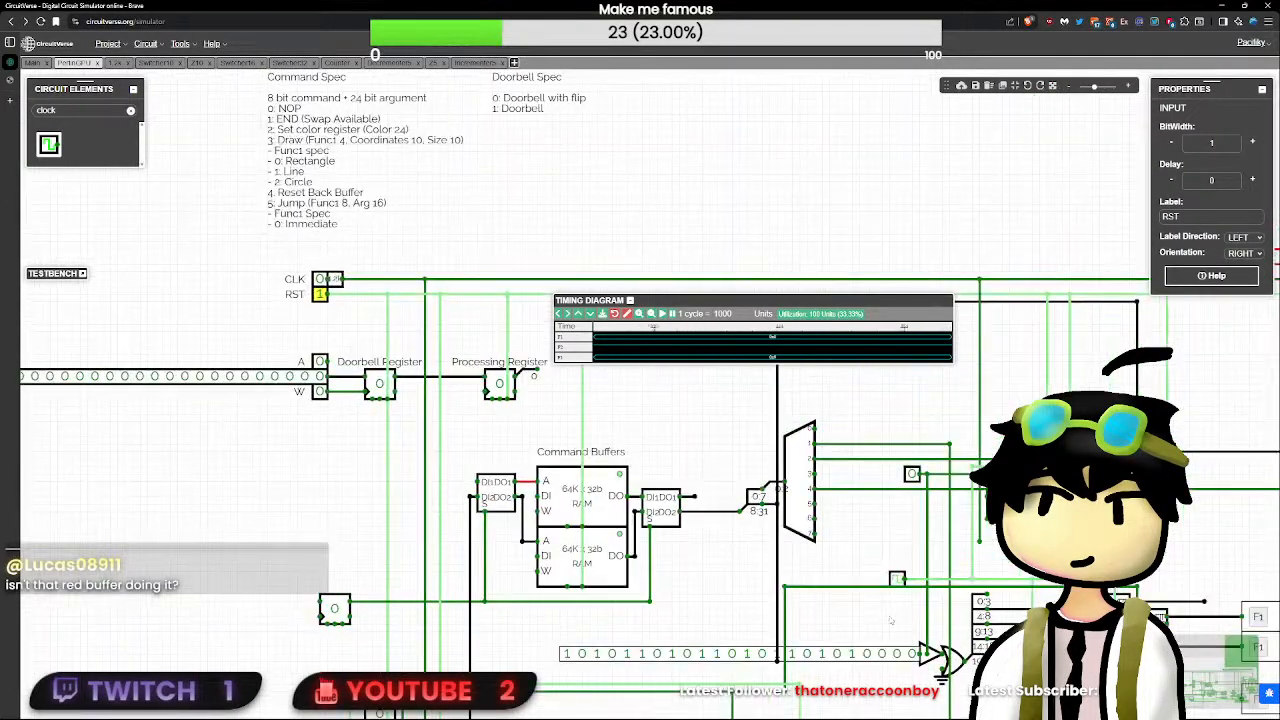
pyautogui.moveTo(881, 628); pyautogui.dragTo(473, 589)
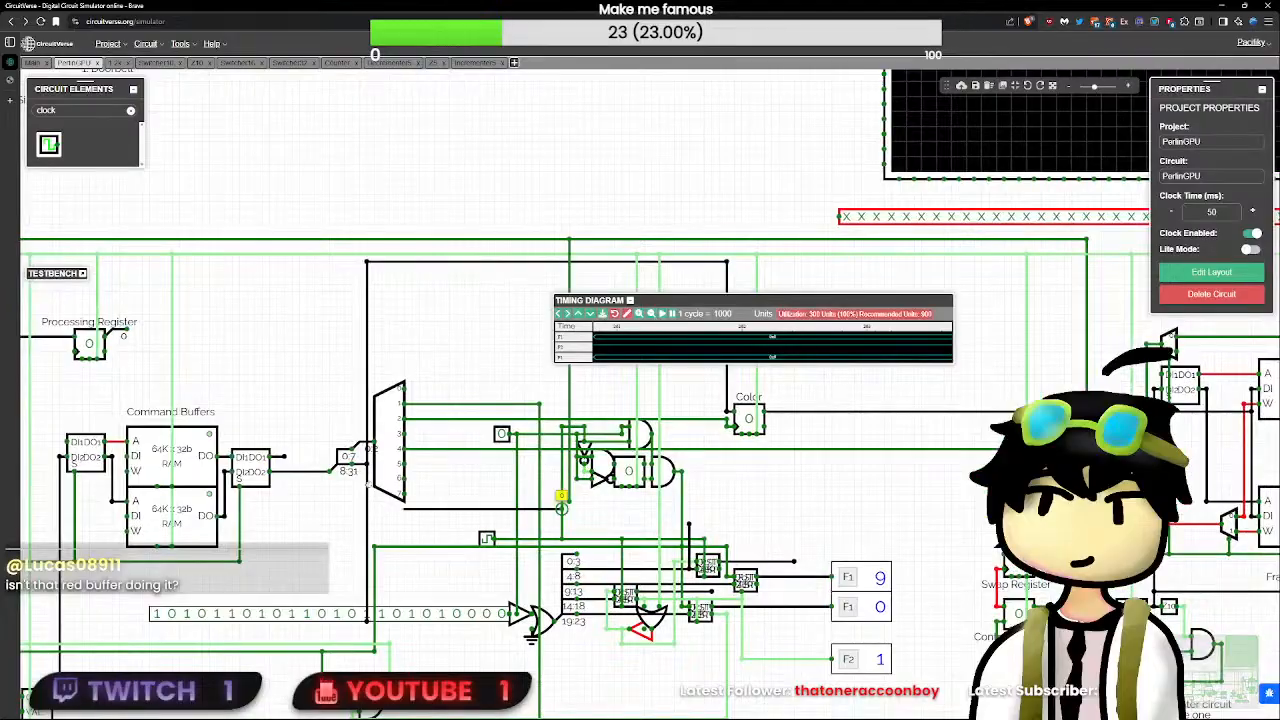
pyautogui.moveTo(565, 512); pyautogui.dragTo(388, 449)
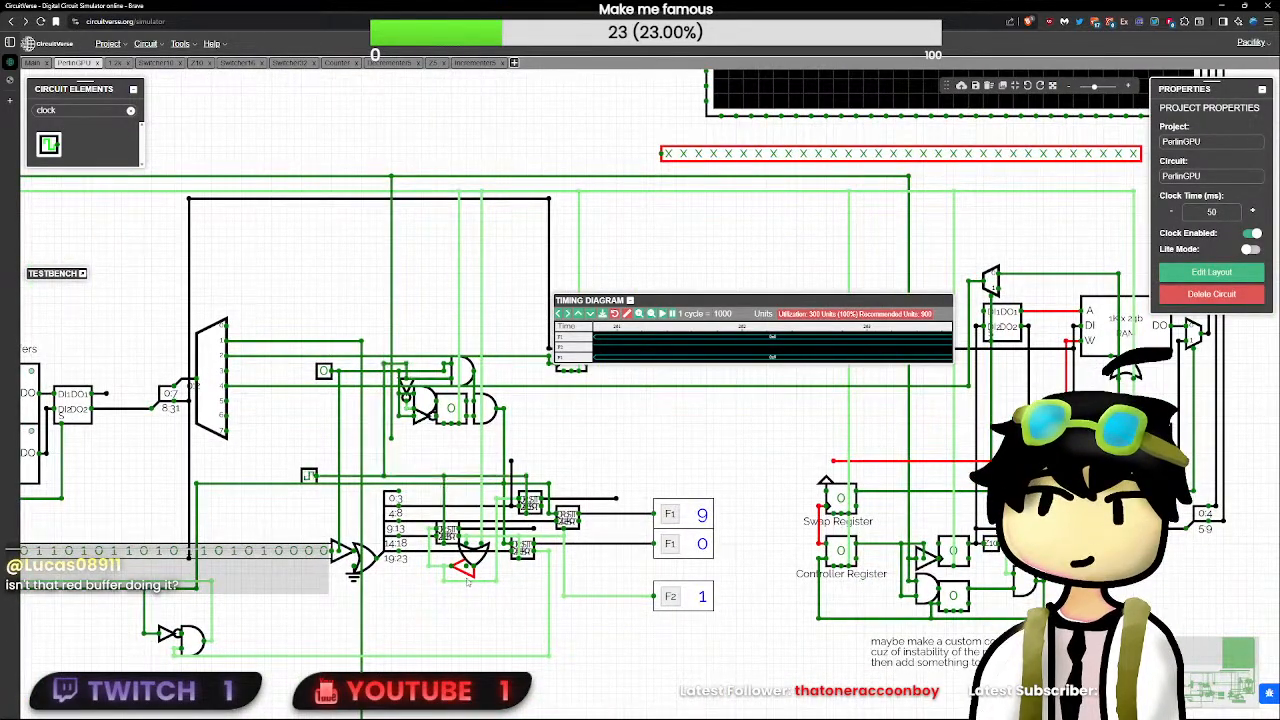
pyautogui.click(464, 569)
pyautogui.scroll(5, 465, 568)
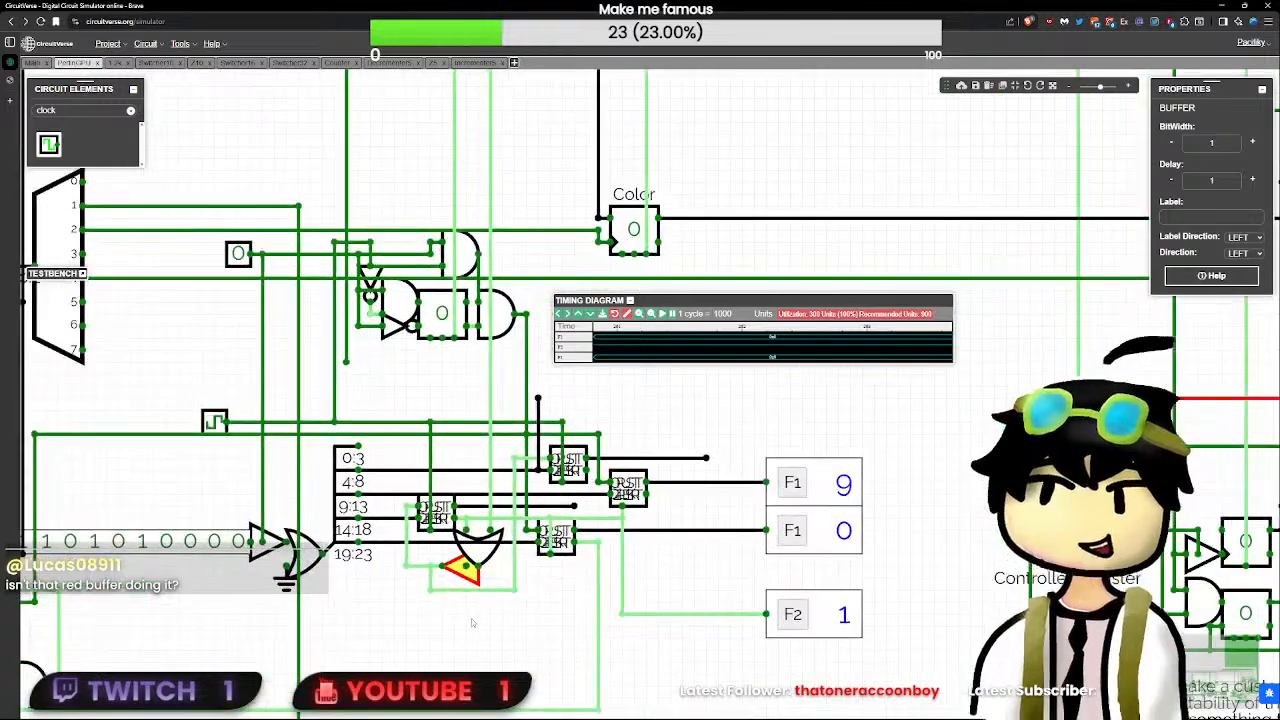
pyautogui.click(471, 618)
pyautogui.scroll(1, 471, 620)
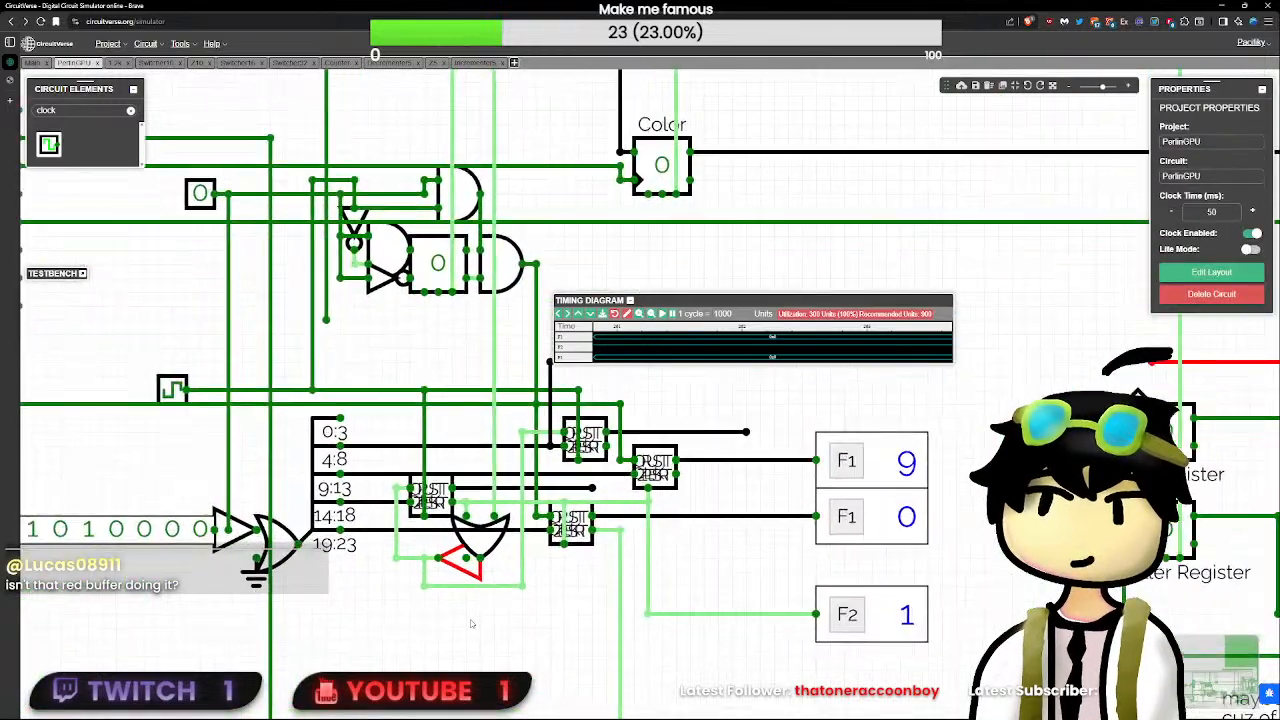
pyautogui.click(473, 570)
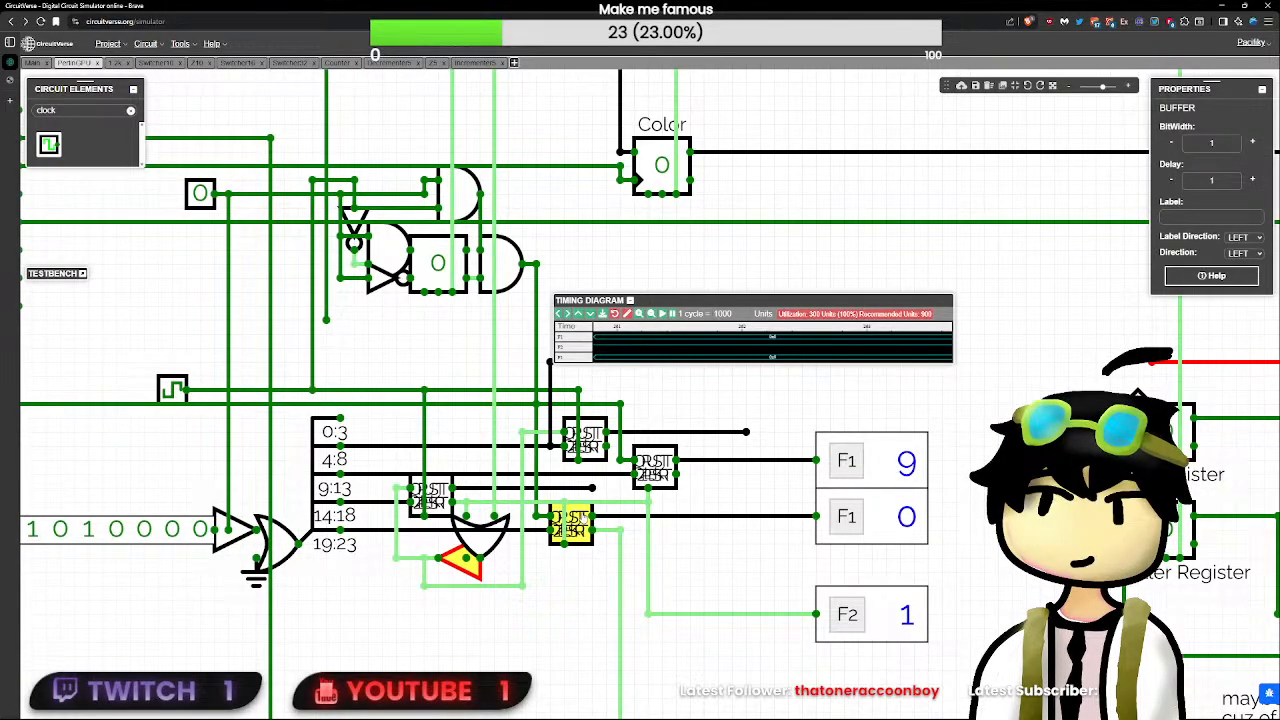
pyautogui.doubleClick(583, 518)
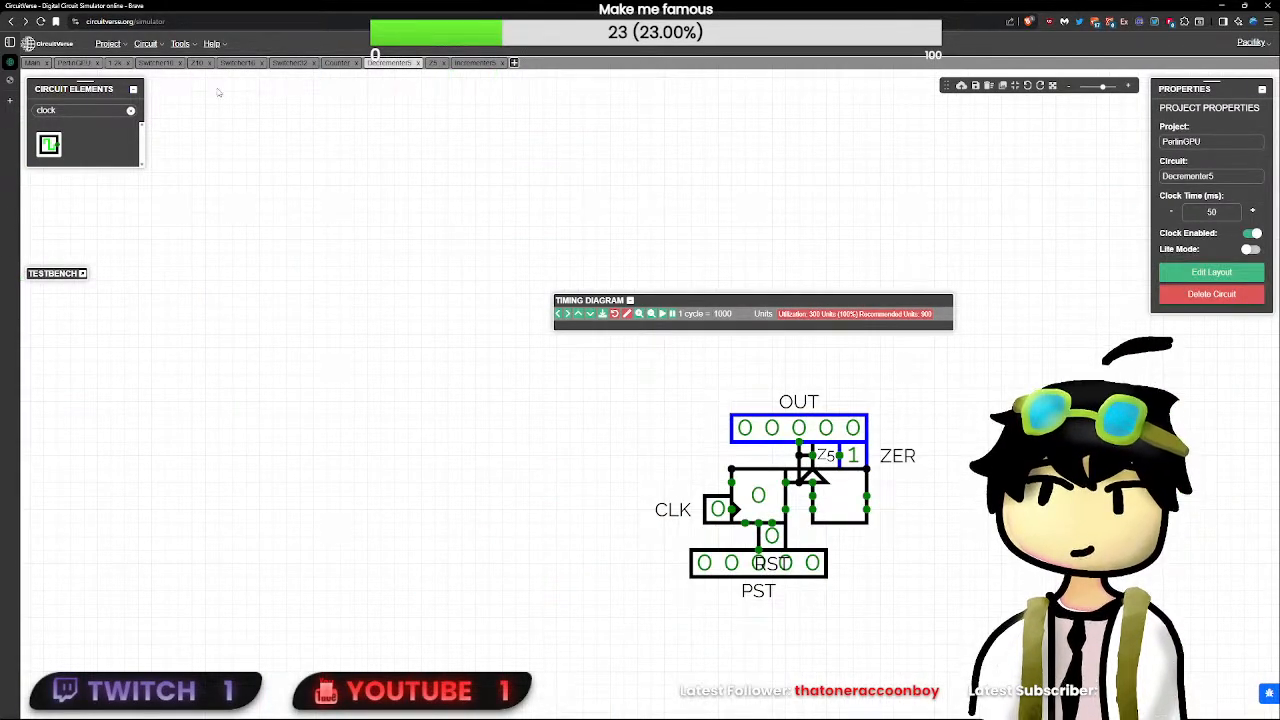
pyautogui.click(80, 64)
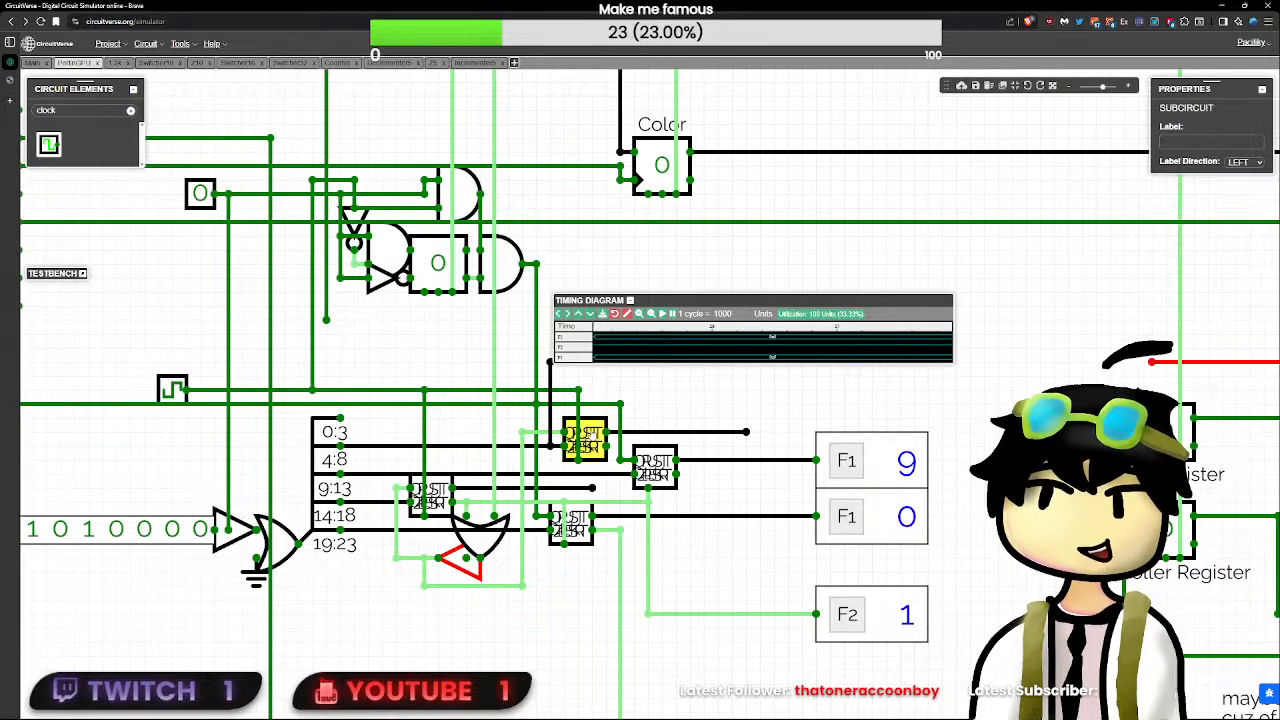
# - Examine the two decrementers nearest the debug flags, collapse the timing diagram between checks, and return to the PerlinGPU circuit
pyautogui.doubleClick(585, 437)
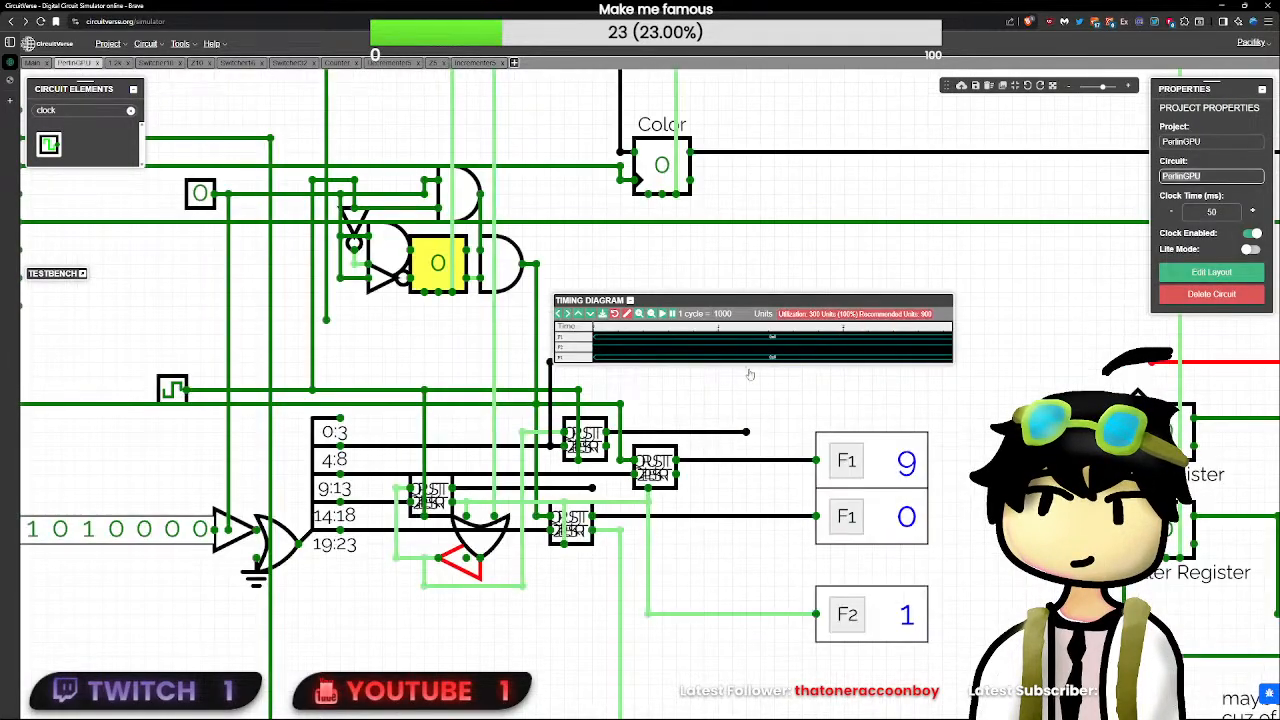
pyautogui.click(75, 62)
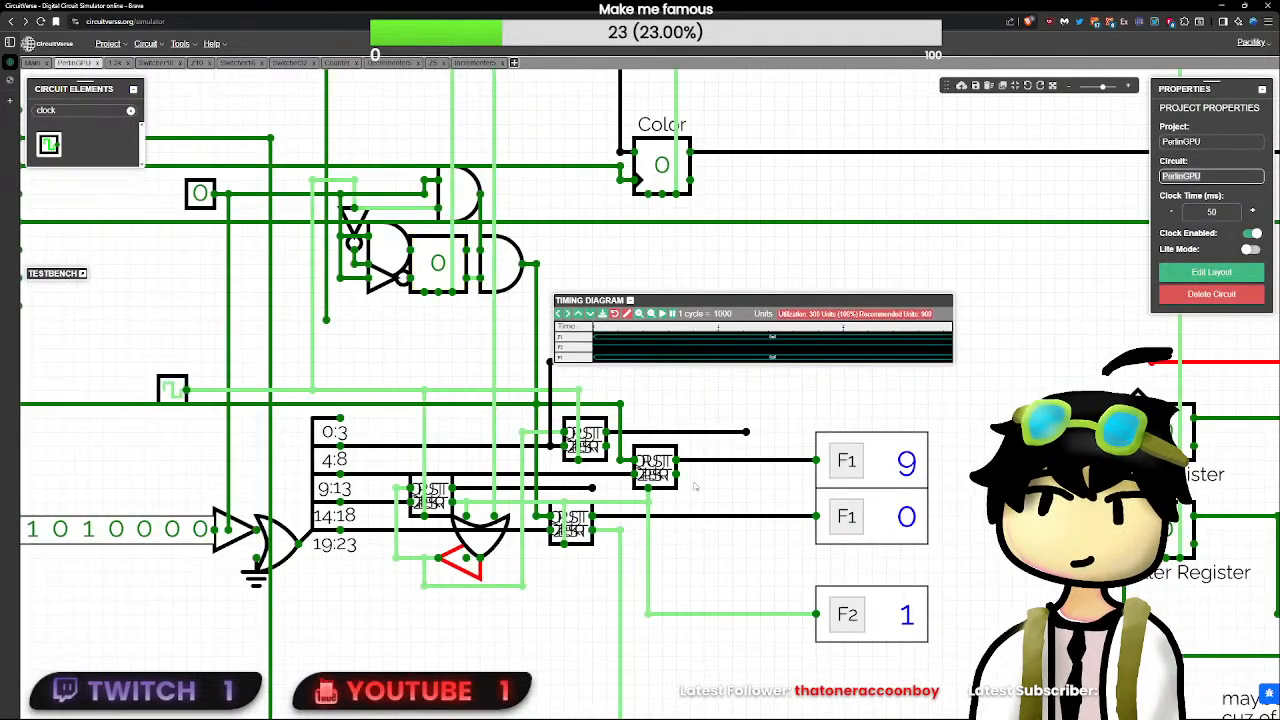
pyautogui.click(629, 300)
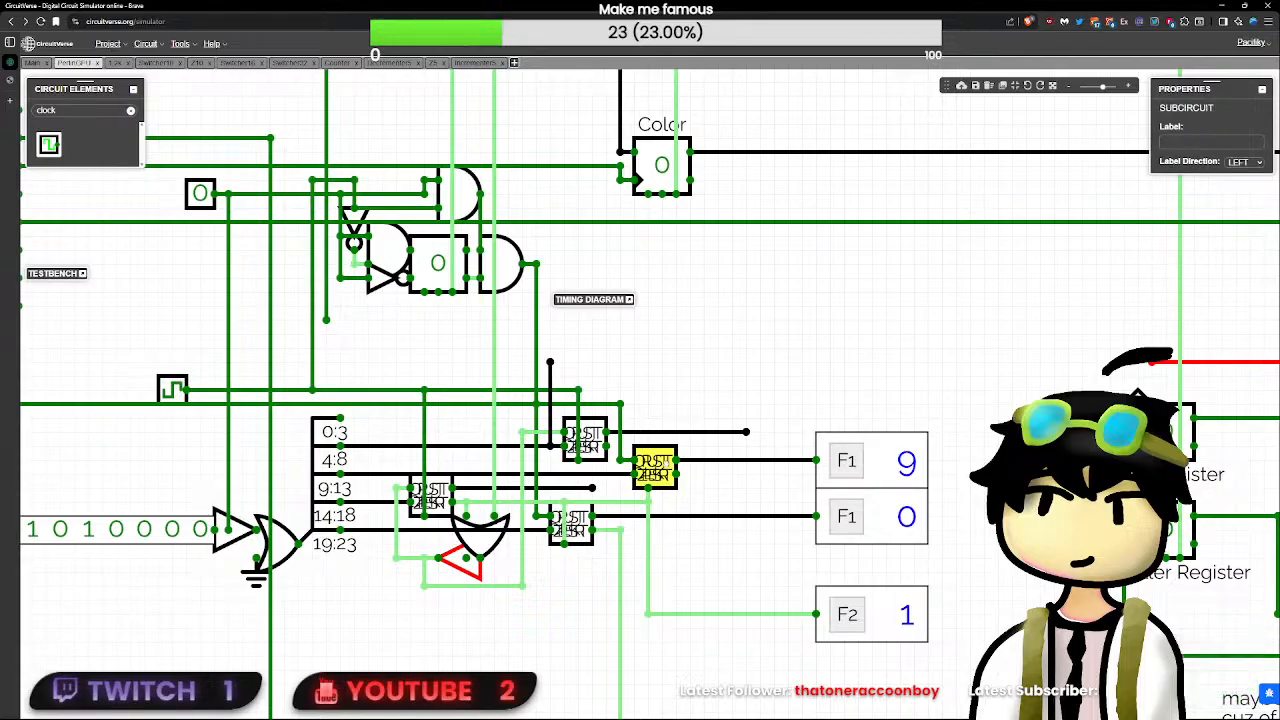
pyautogui.doubleClick(654, 466)
pyautogui.click(75, 62)
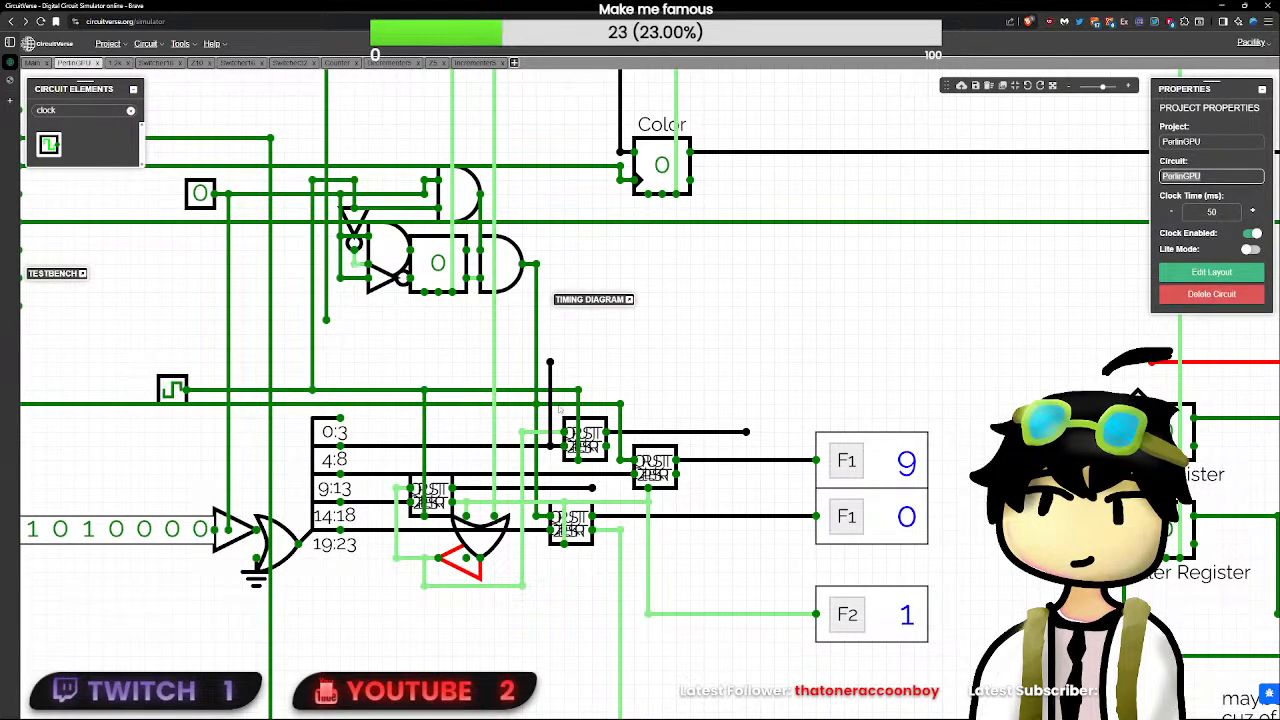
# - Copy the 5-bit debug flag on the upper output and attach the copy to the output wire of the decrementer beside the OR gate
pyautogui.moveTo(592, 488)
pyautogui.mouseDown()
pyautogui.moveTo(620, 488)
pyautogui.moveTo(578, 488)
pyautogui.mouseUp()
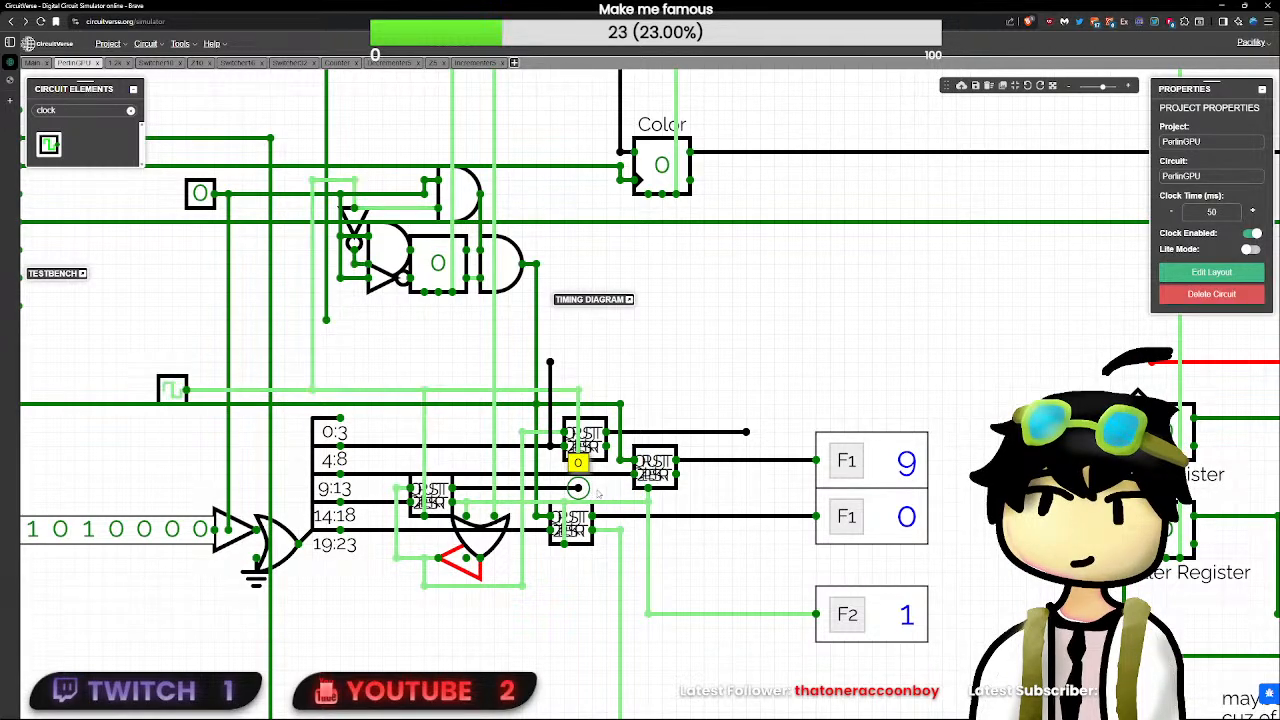
pyautogui.click(892, 462)
pyautogui.hotkey('ctrl', 'c')
pyautogui.click(893, 398)
pyautogui.hotkey('ctrl', 'v')
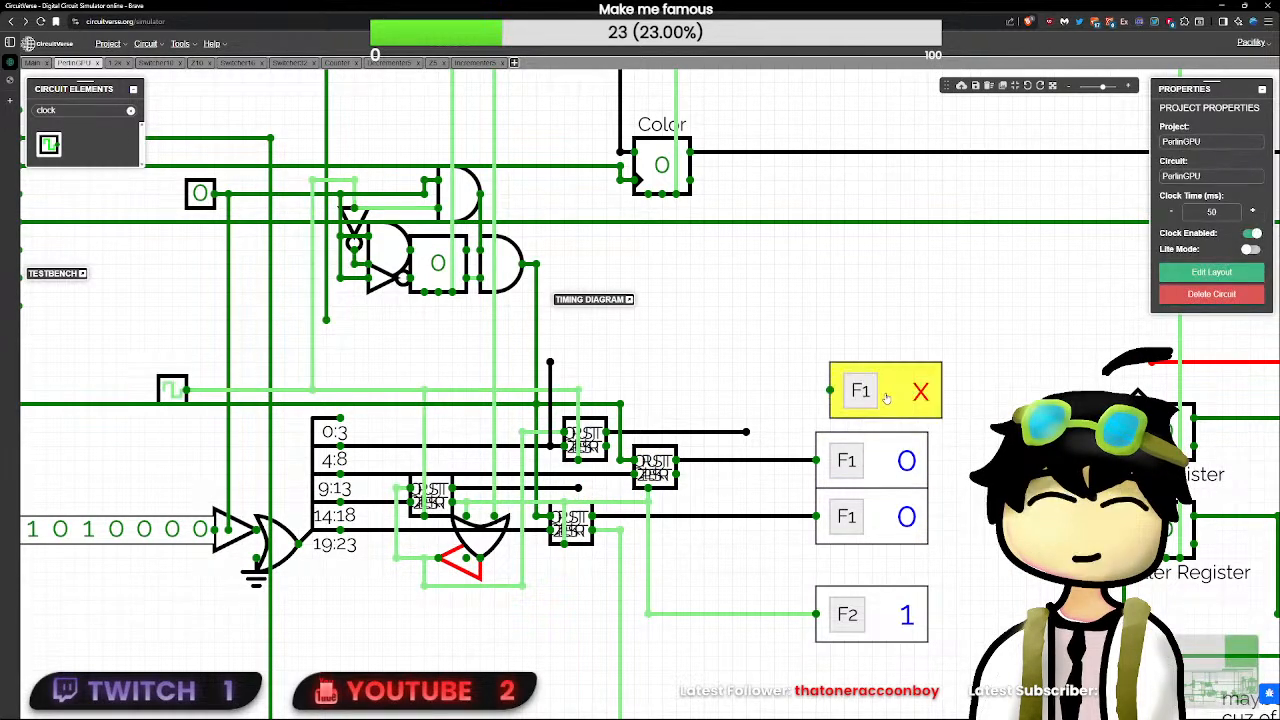
pyautogui.moveTo(888, 397); pyautogui.dragTo(697, 491)
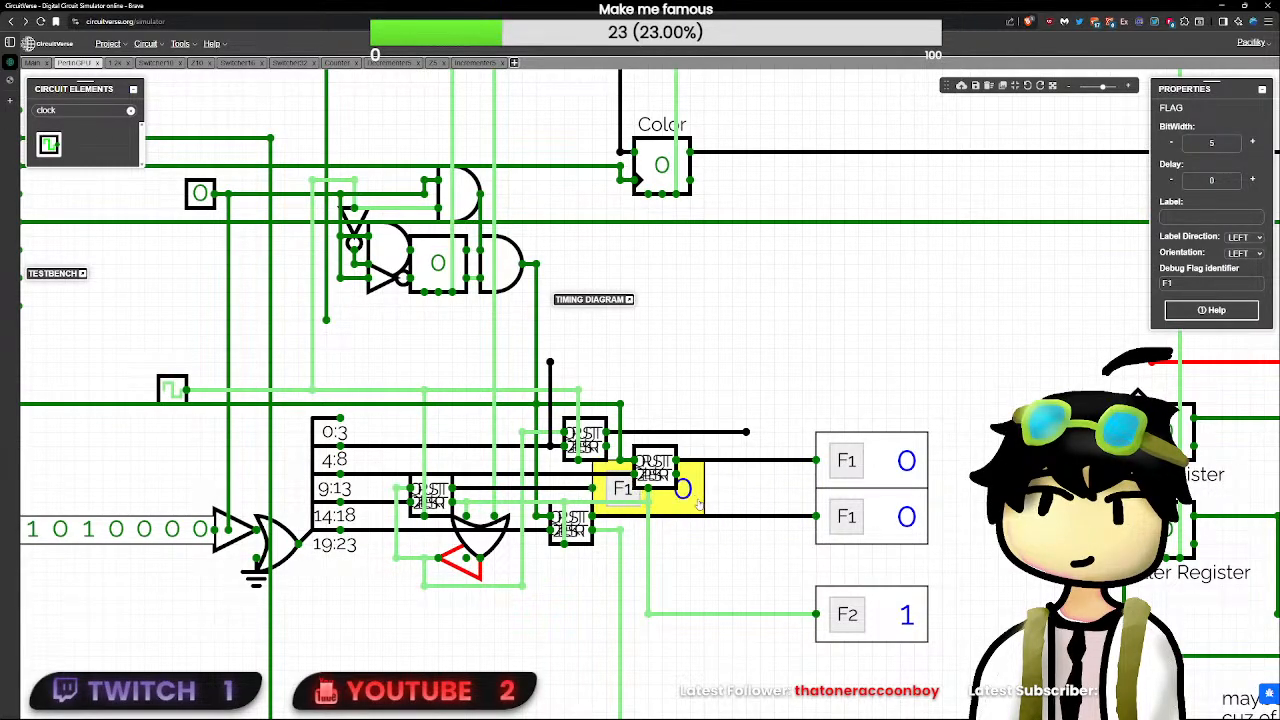
# - Set the identifier of the one-bit debug flag below the 5-bit flags to CLK
pyautogui.click(857, 617)
pyautogui.click(1192, 283)
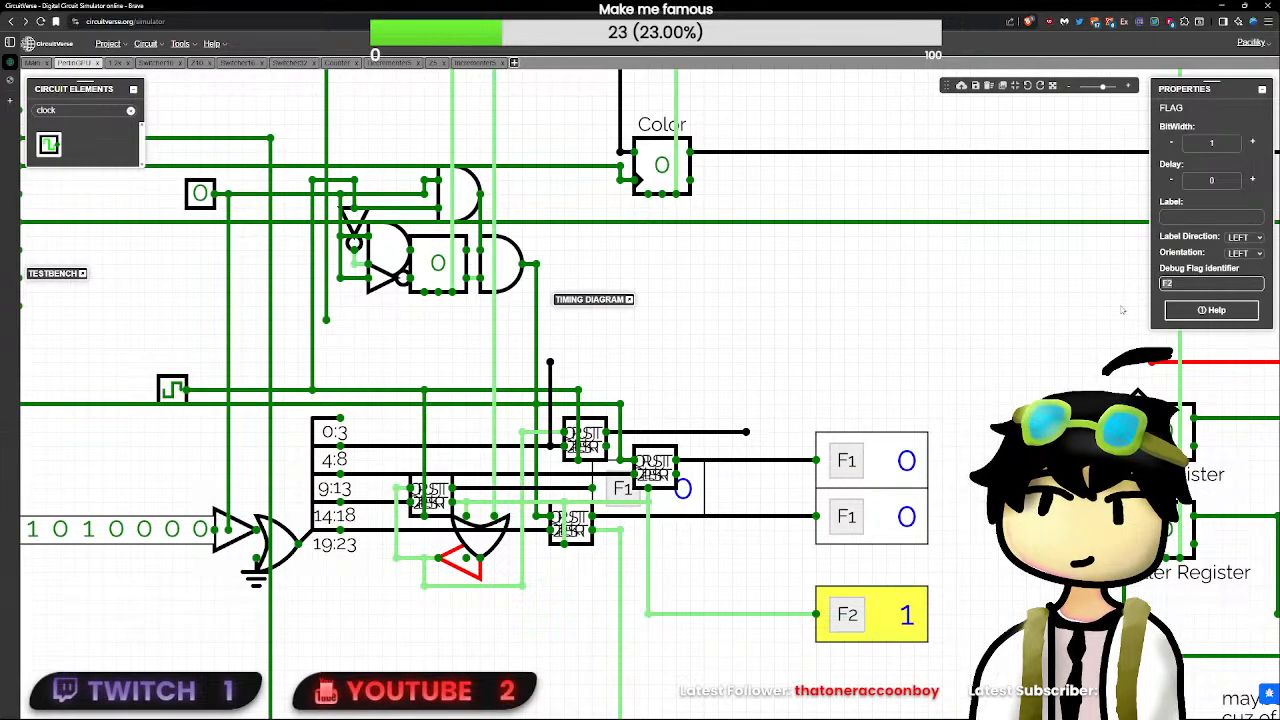
pyautogui.press('BackSpace')
pyautogui.press('BackSpace')
pyautogui.write('CLKR')
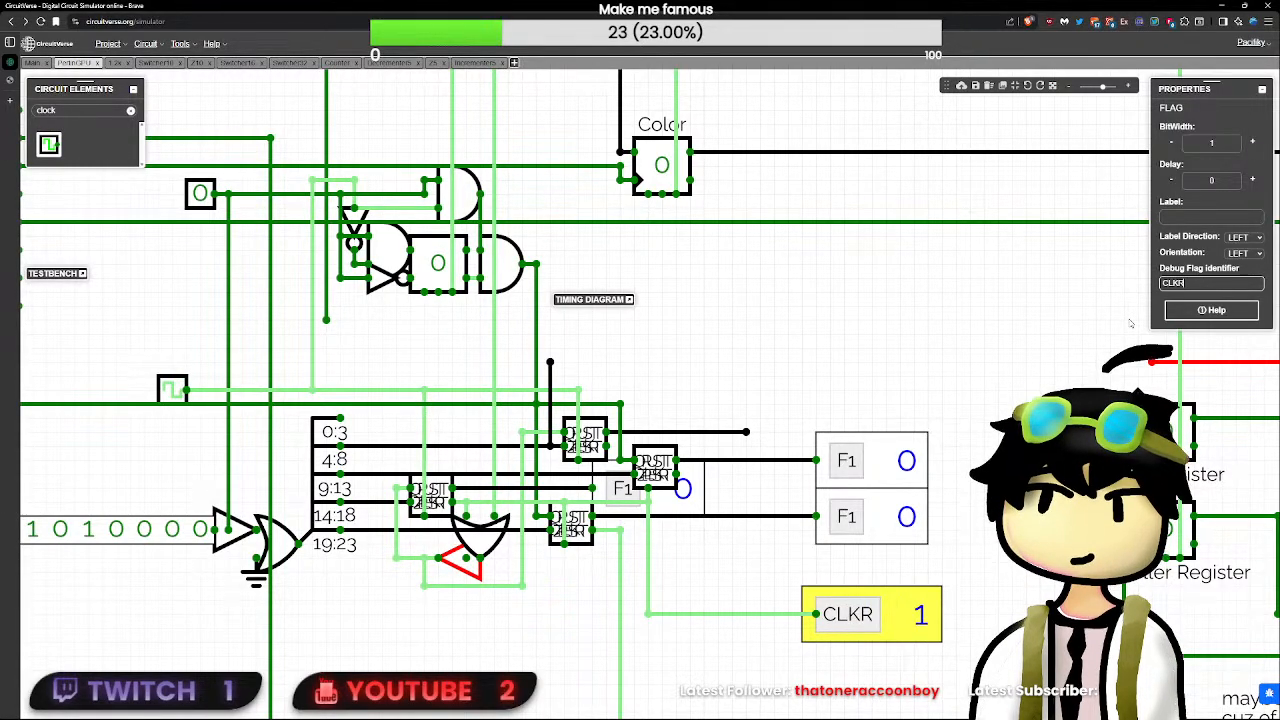
pyautogui.press('BackSpace')
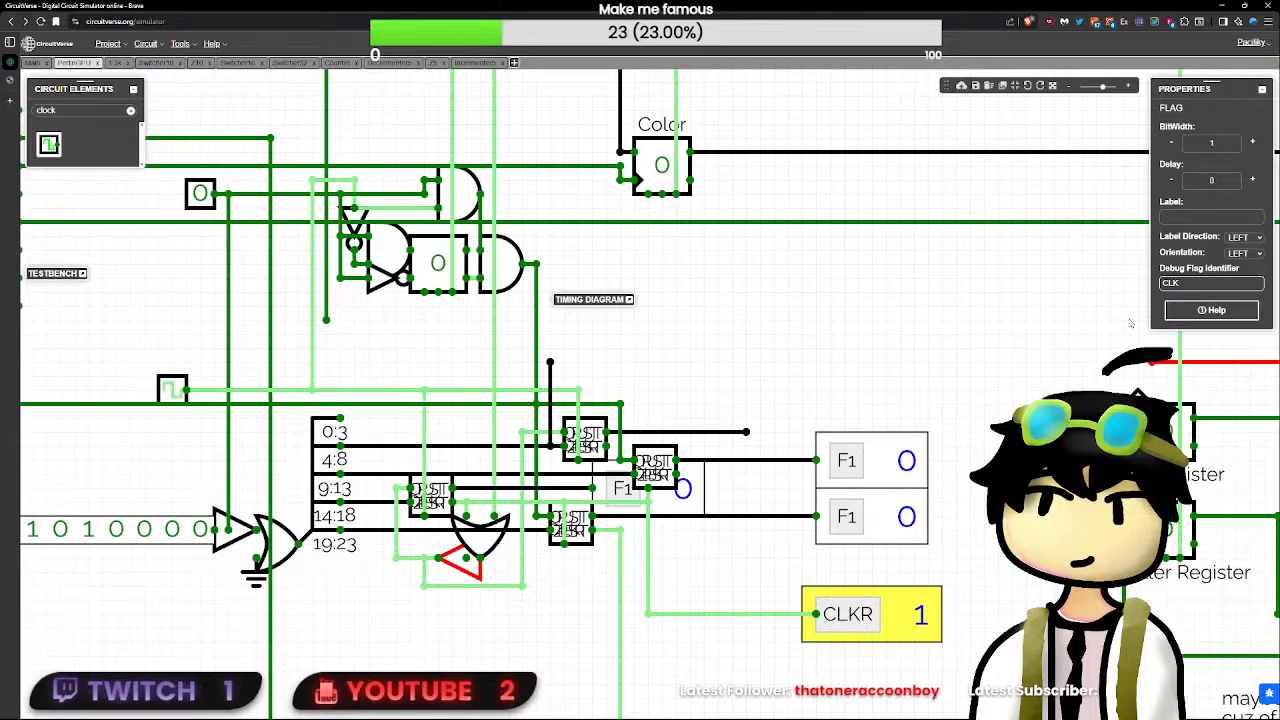
pyautogui.write('K')
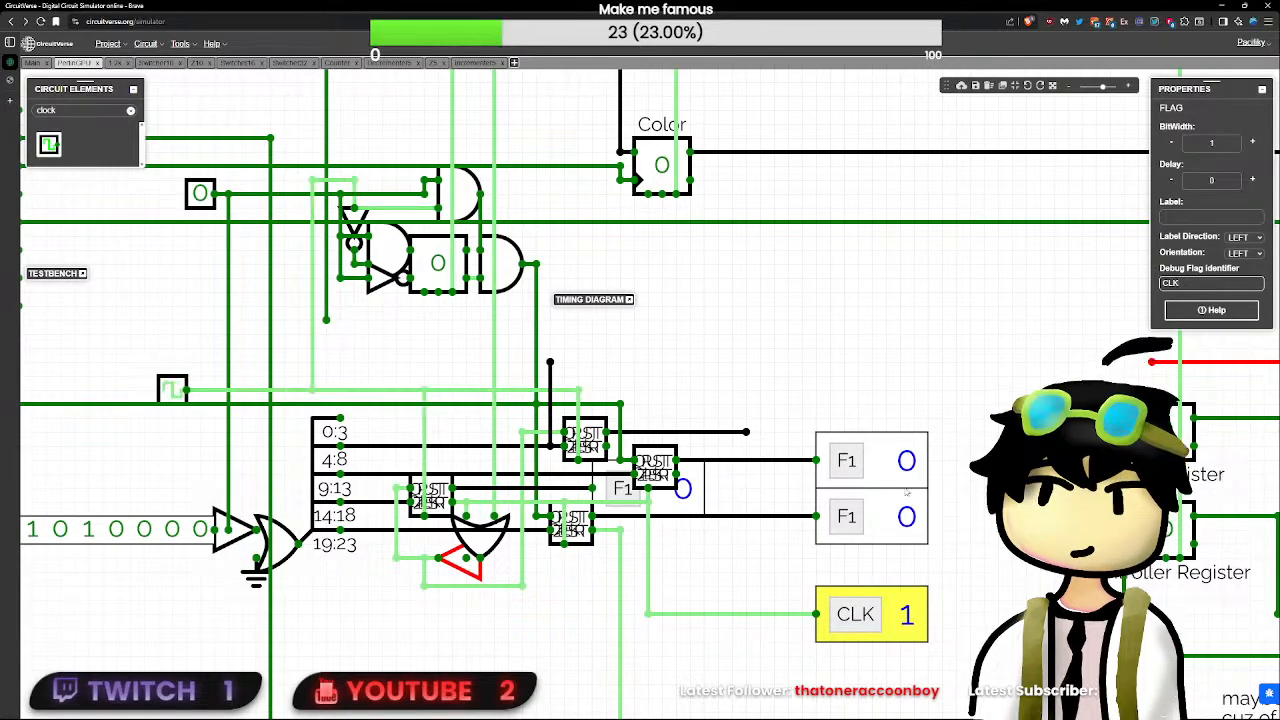
# - Rename the newly placed debug flag X2 and the two stacked 5-bit flags Y1 and Y2, from top to bottom
pyautogui.click(682, 503)
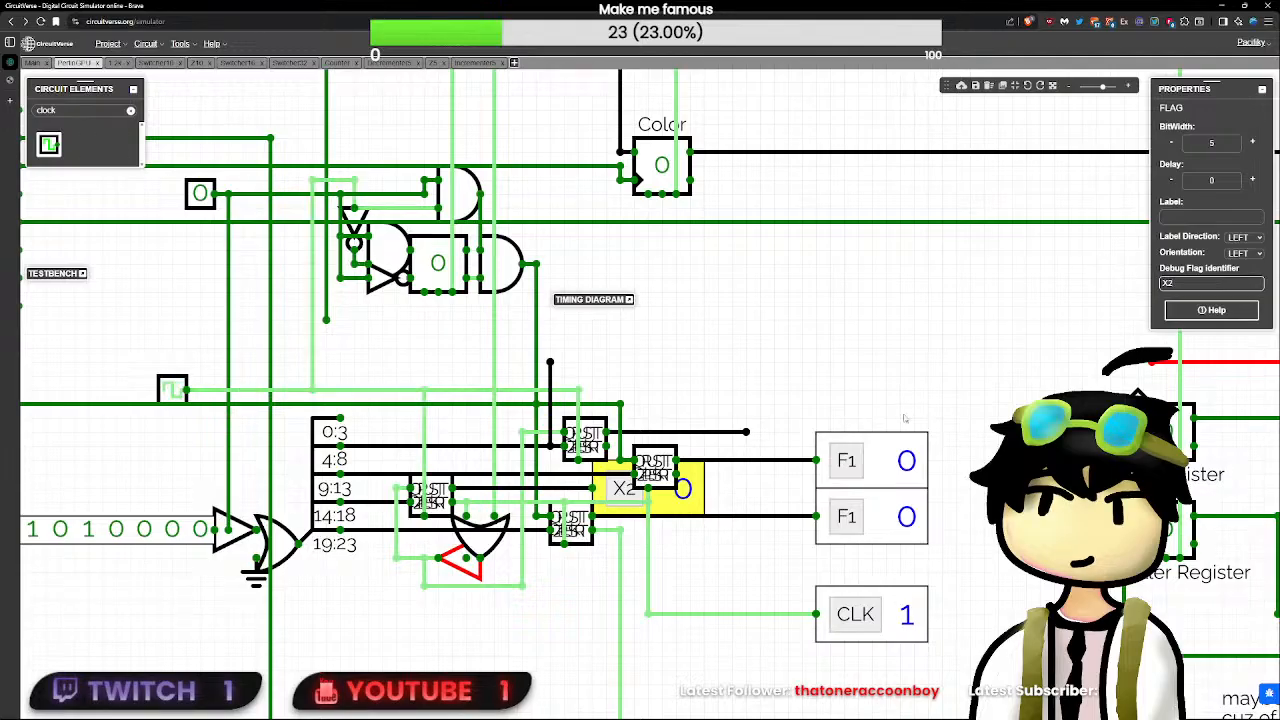
pyautogui.click(878, 461)
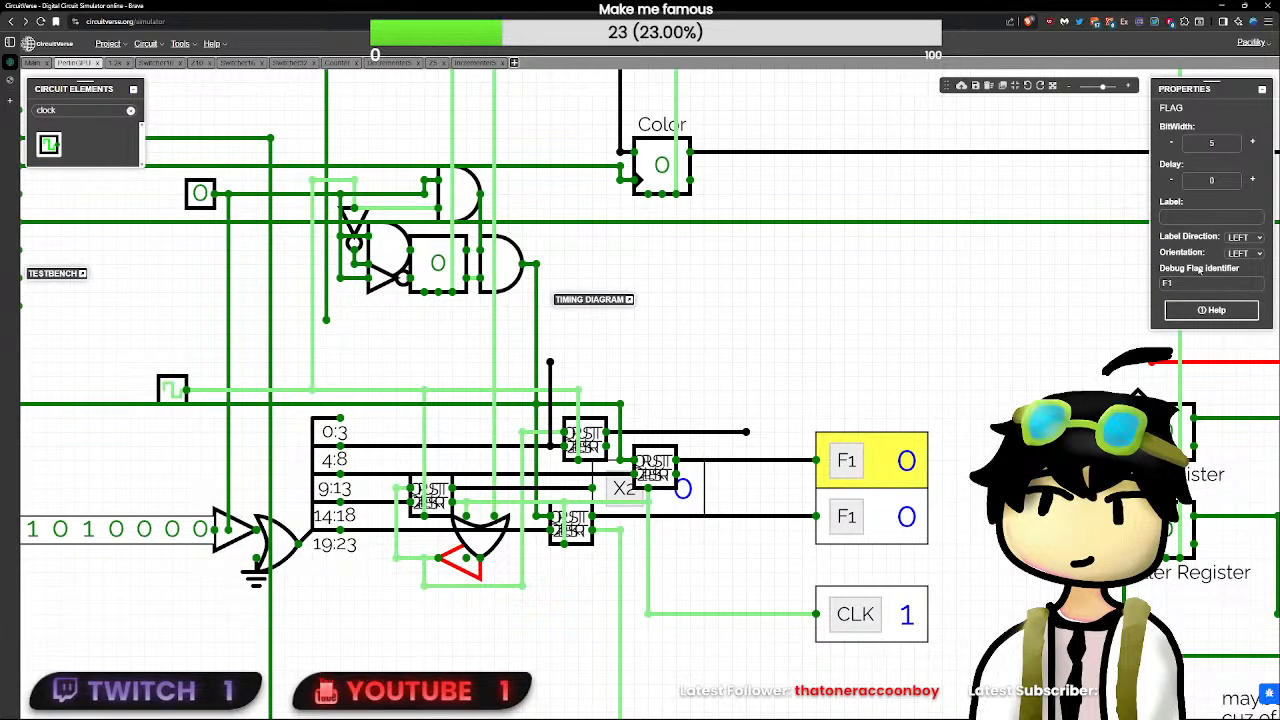
pyautogui.doubleClick(1166, 283)
pyautogui.write('Y1')
pyautogui.click(878, 516)
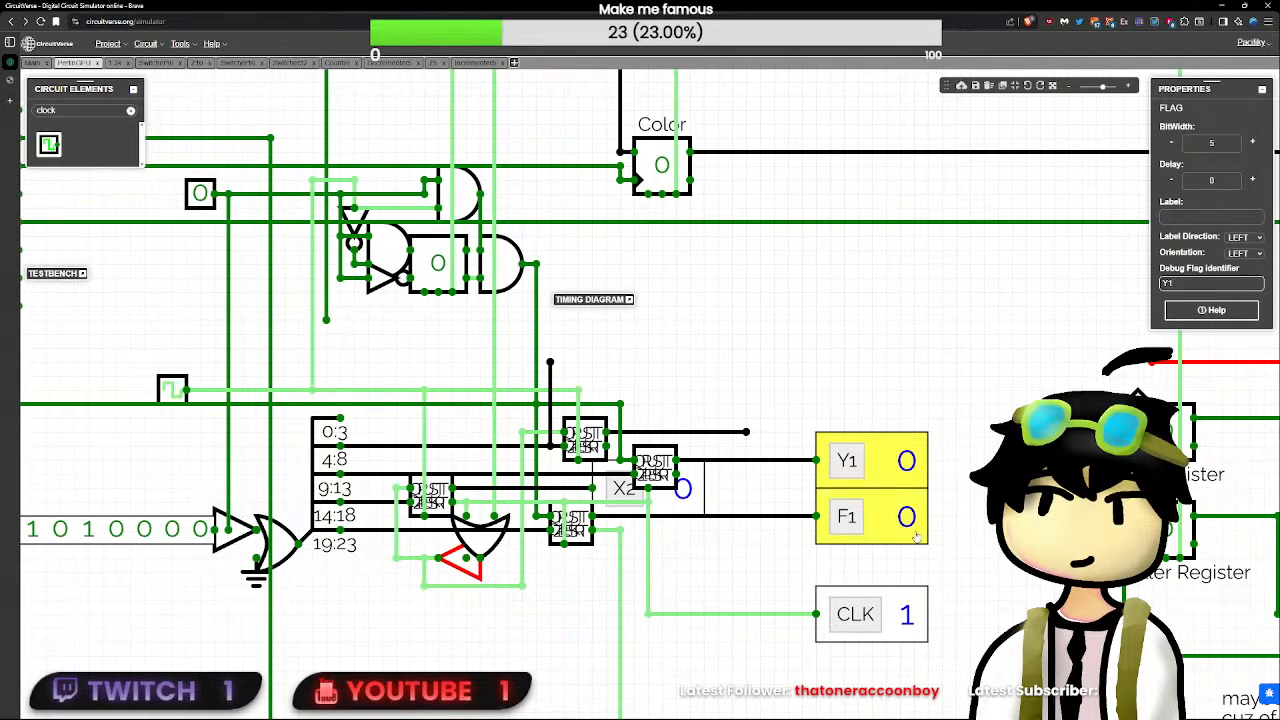
pyautogui.doubleClick(1166, 283)
pyautogui.write('Y2')
pyautogui.click(892, 345)
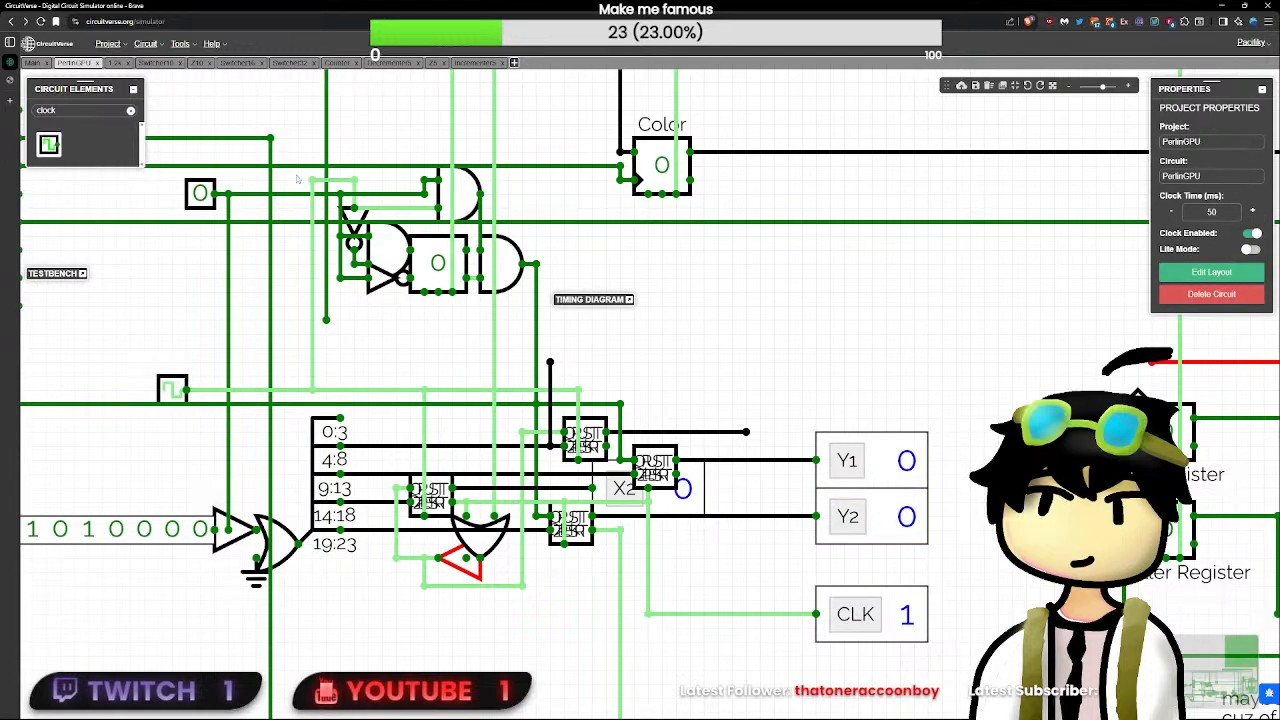
# - Expand and calibrate the timing diagram, and set the PerlinGPU circuit's RST input to 0
pyautogui.click(629, 299)
pyautogui.click(627, 315)
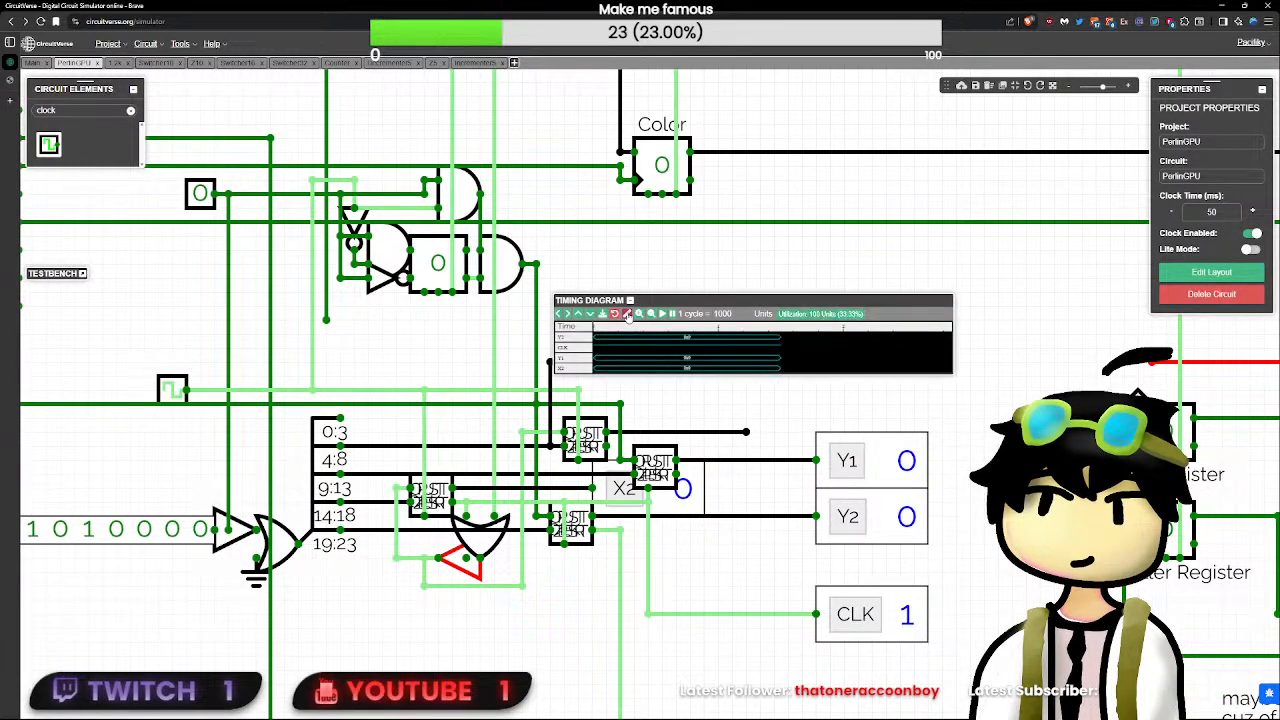
pyautogui.scroll(-3, 358, 340)
pyautogui.scroll(-5, 358, 340)
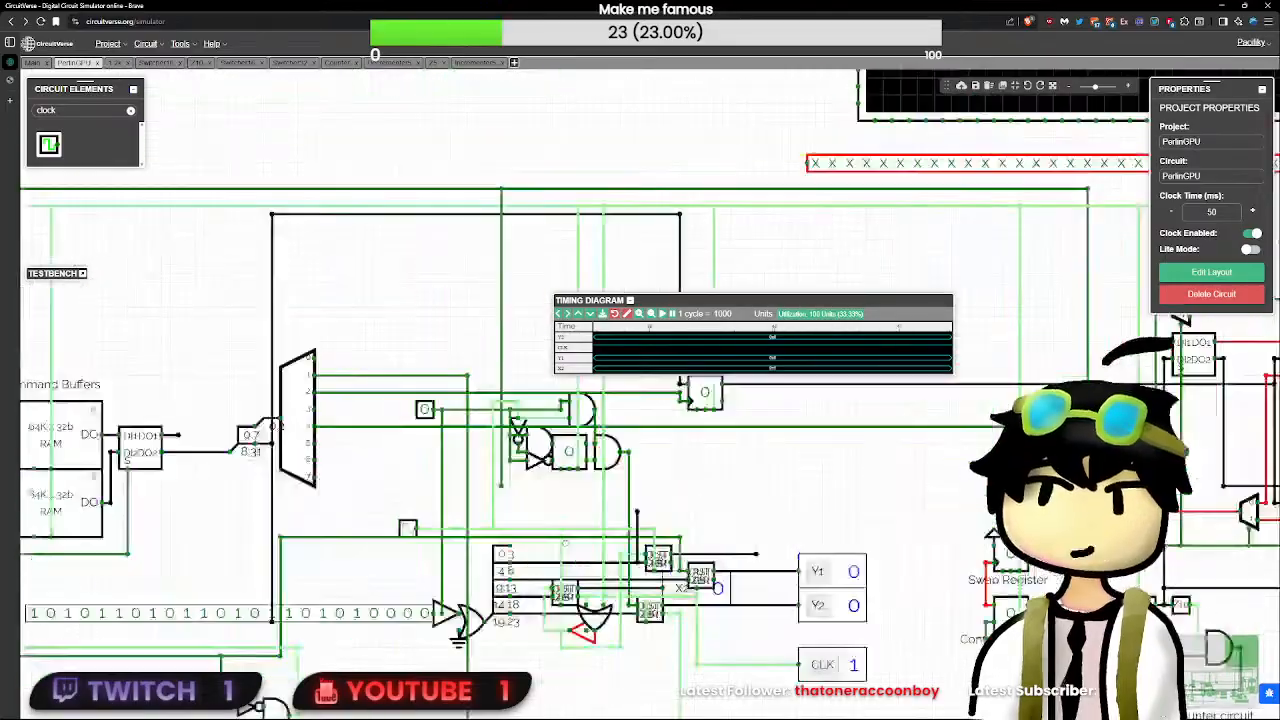
pyautogui.click(72, 362)
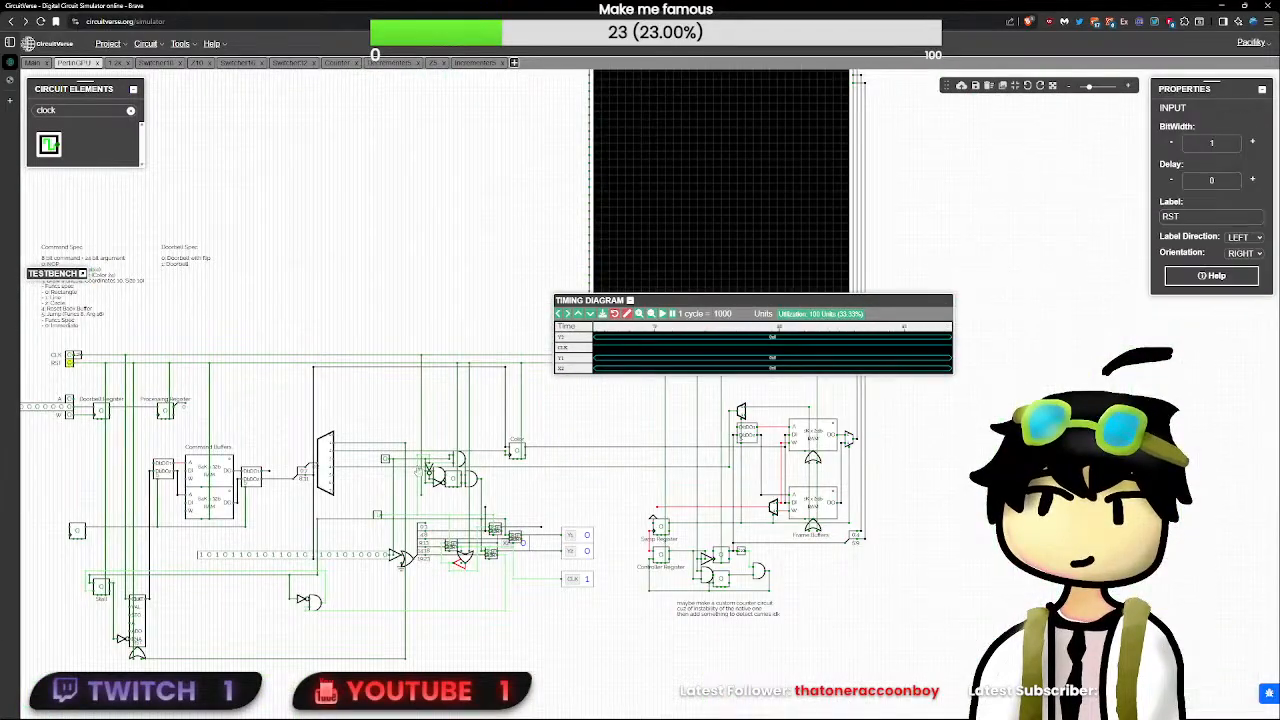
# - Toggle the unlabelled one-bit input beside the command decoder's AND gates and the RST input to test the decrementers' counting
pyautogui.scroll(3, 72, 362)
pyautogui.click(582, 519)
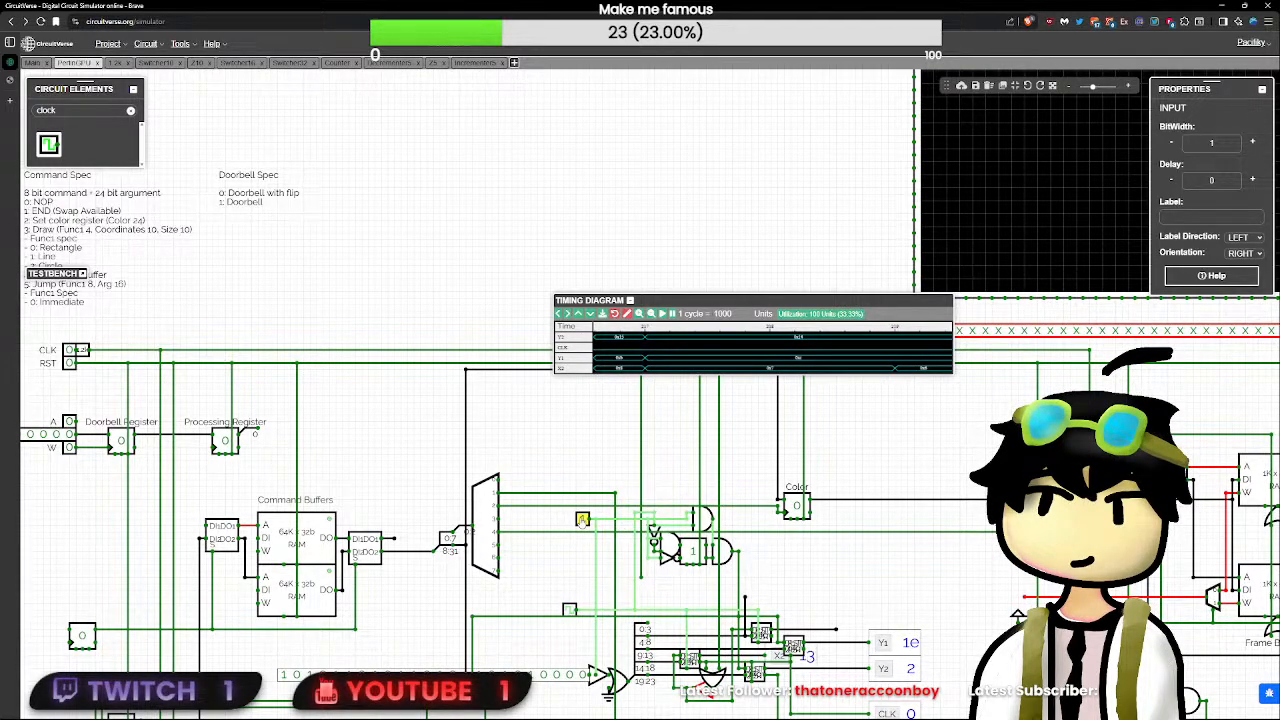
pyautogui.click(69, 362)
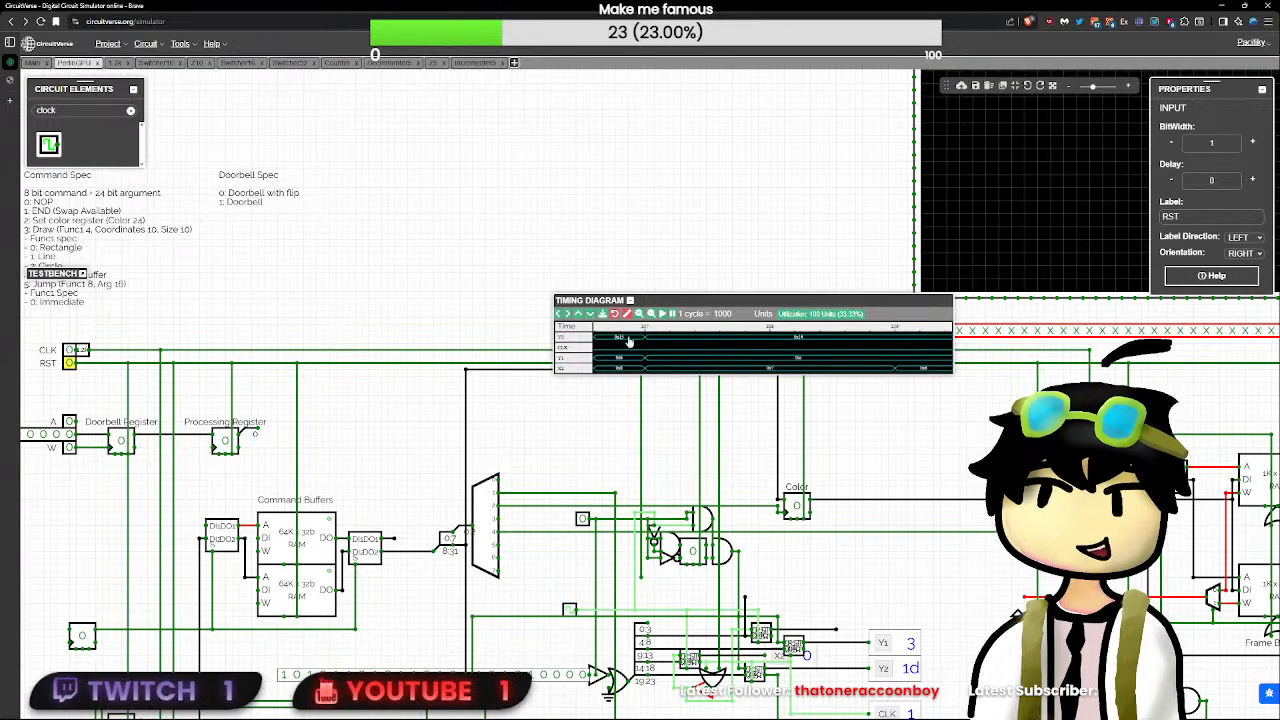
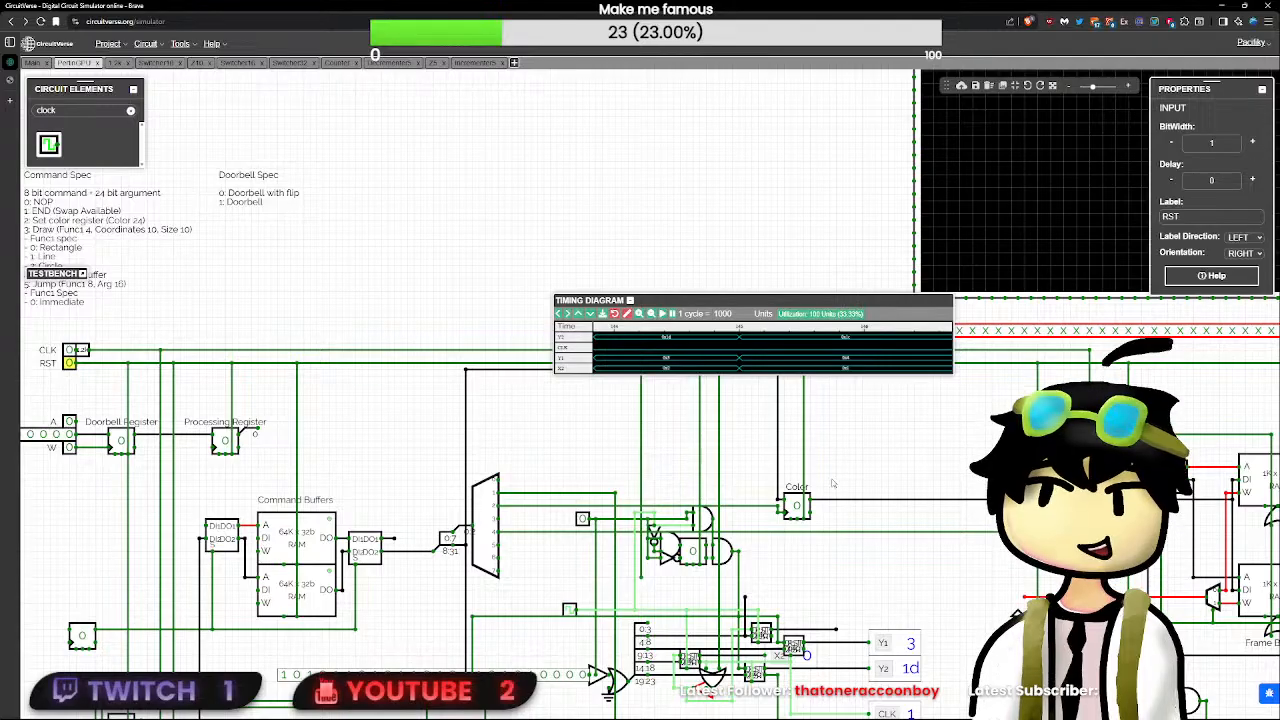
# - Open the Decrementer5 subcircuit from the lower decrementer block in the PerlinGPU circuit
pyautogui.scroll(1, 862, 591)
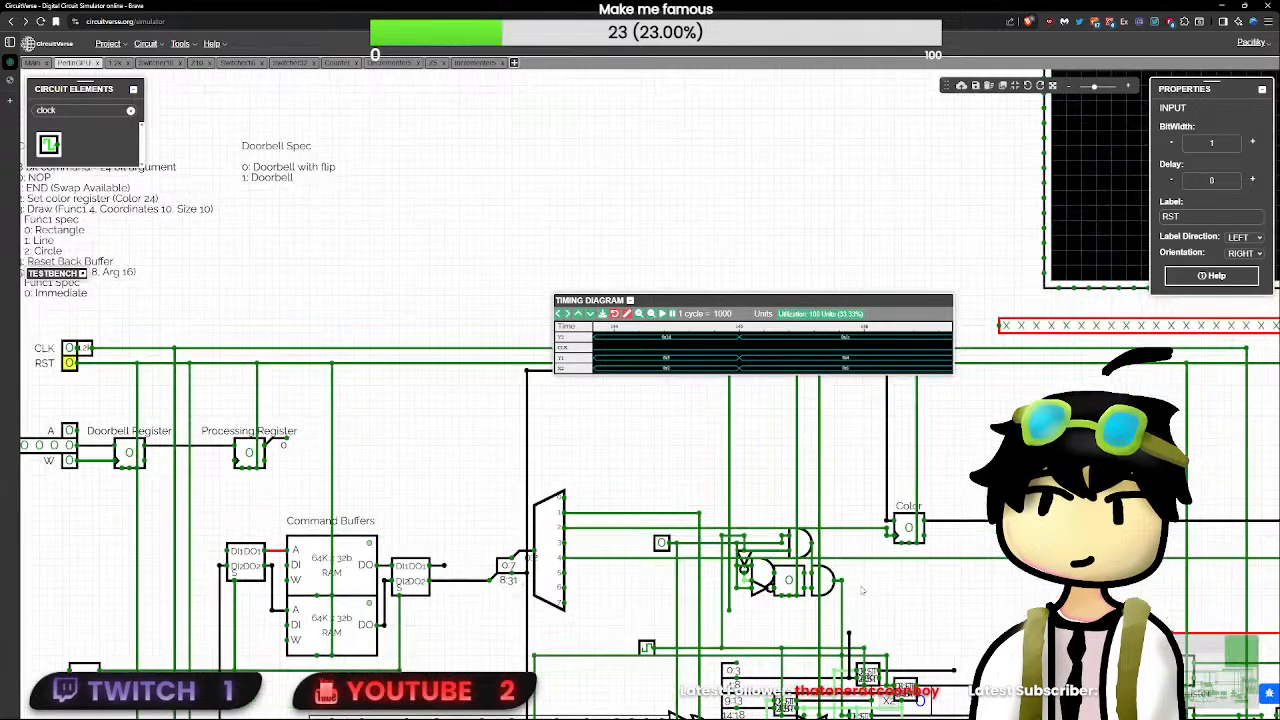
pyautogui.scroll(1, 864, 591)
pyautogui.moveTo(890, 590); pyautogui.dragTo(663, 451)
pyautogui.scroll(-1, 620, 500)
pyautogui.scroll(2, 574, 559)
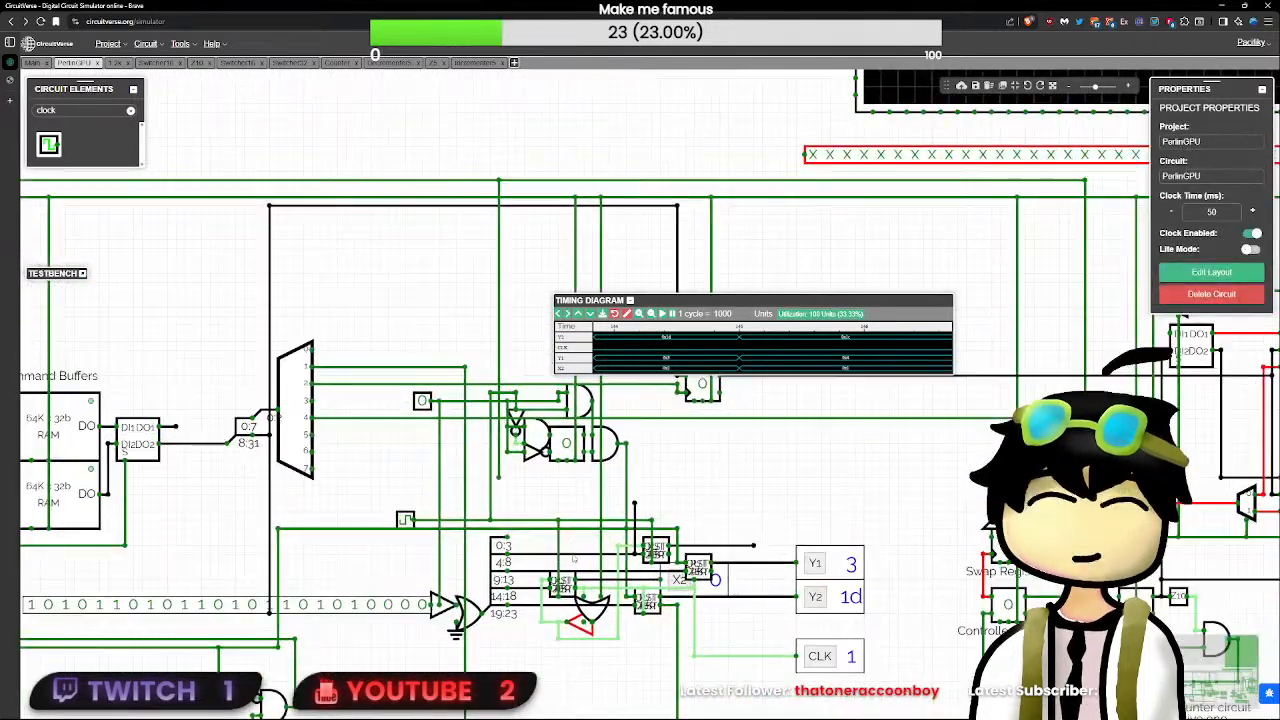
pyautogui.click(562, 585)
pyautogui.doubleClick(562, 585)
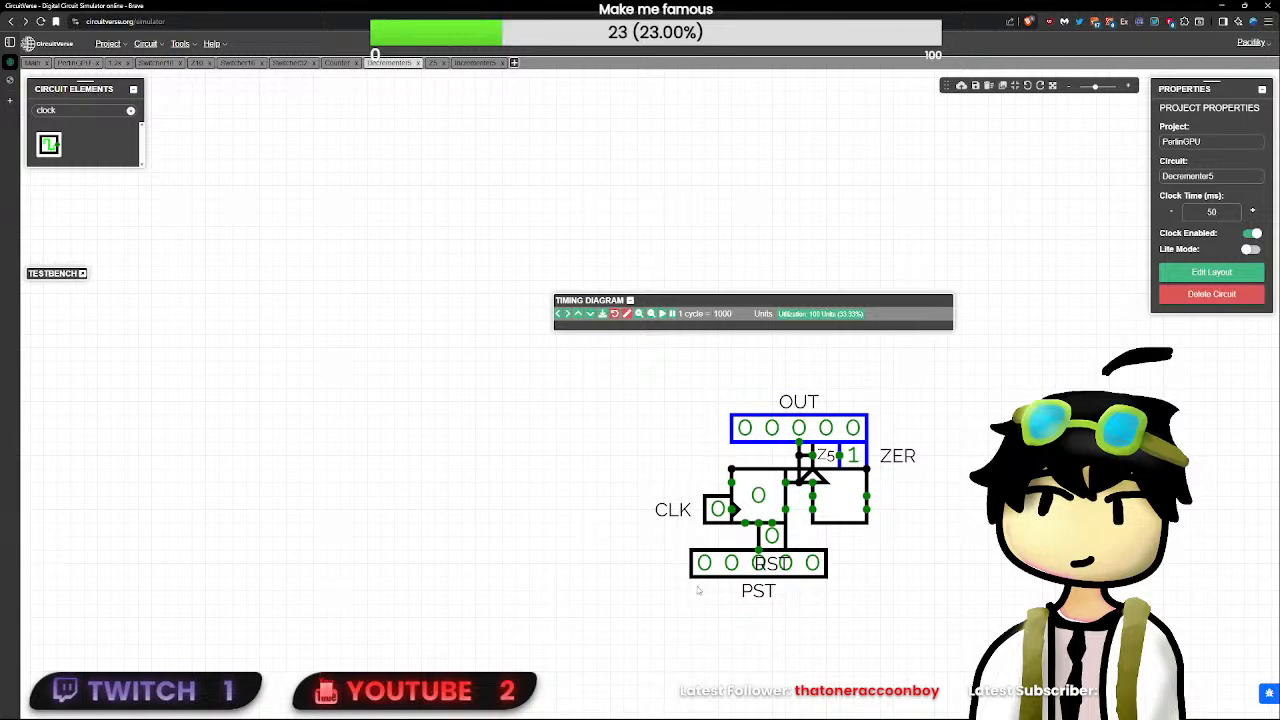
pyautogui.scroll(1, 944, 601)
pyautogui.moveTo(944, 601); pyautogui.dragTo(736, 580)
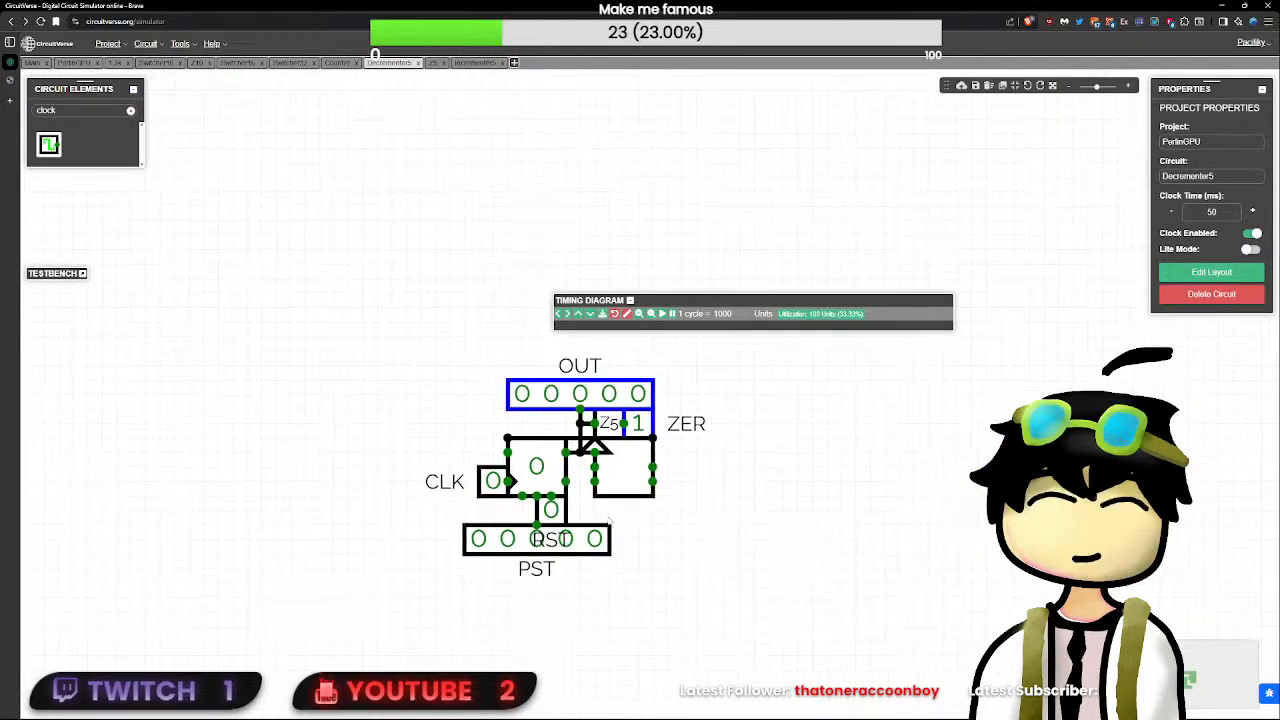
# - Open the Z5 subcircuit inside Decrementer5 and inspect the properties of its NOR gate
pyautogui.click(610, 423)
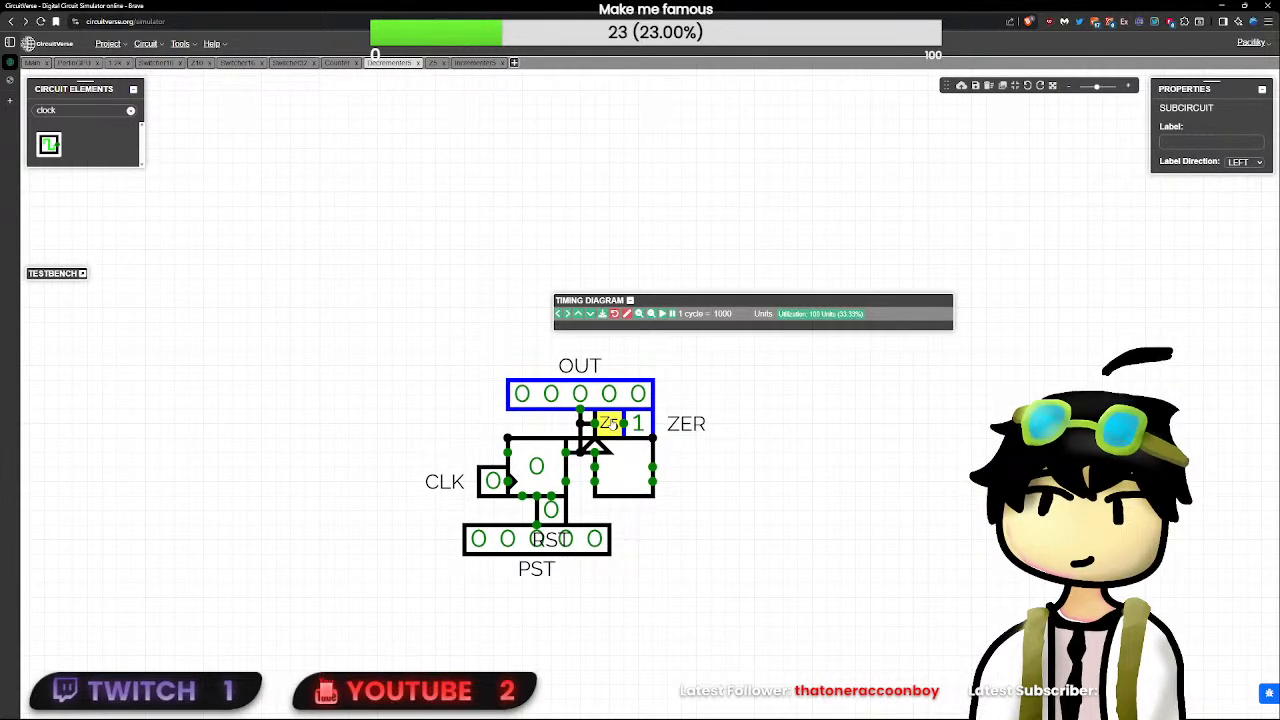
pyautogui.doubleClick(610, 423)
pyautogui.click(629, 425)
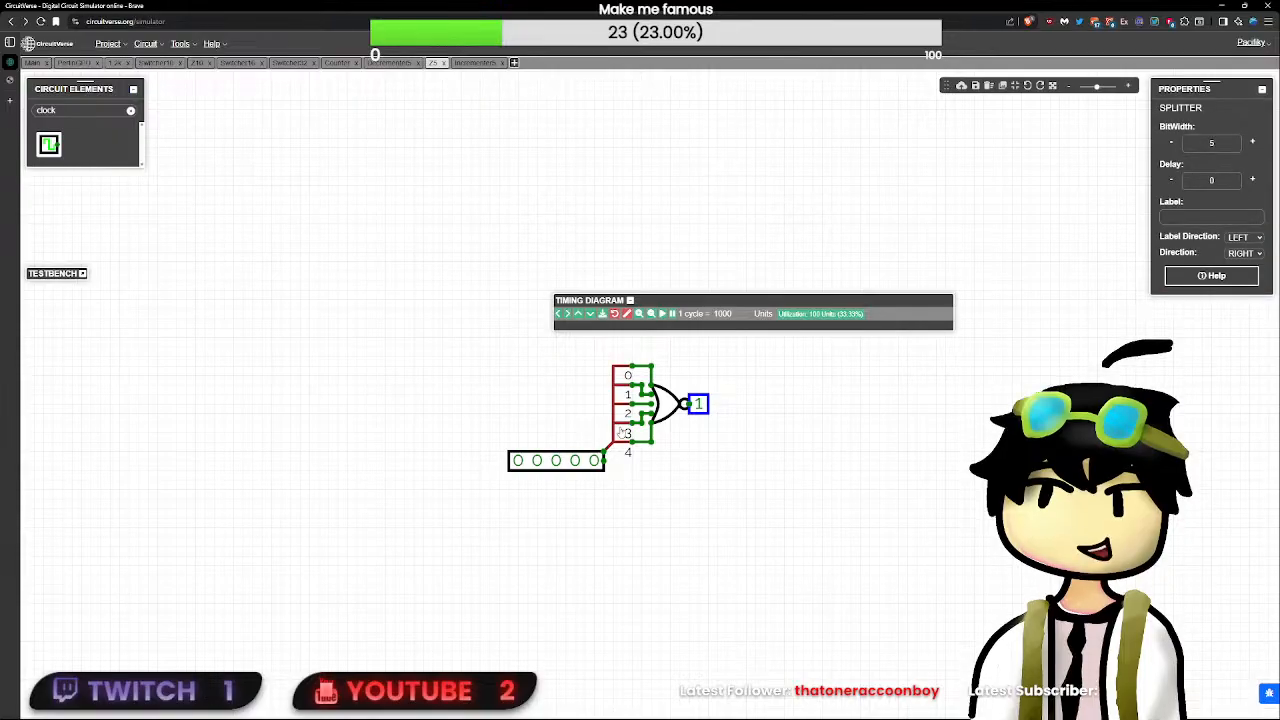
pyautogui.click(663, 404)
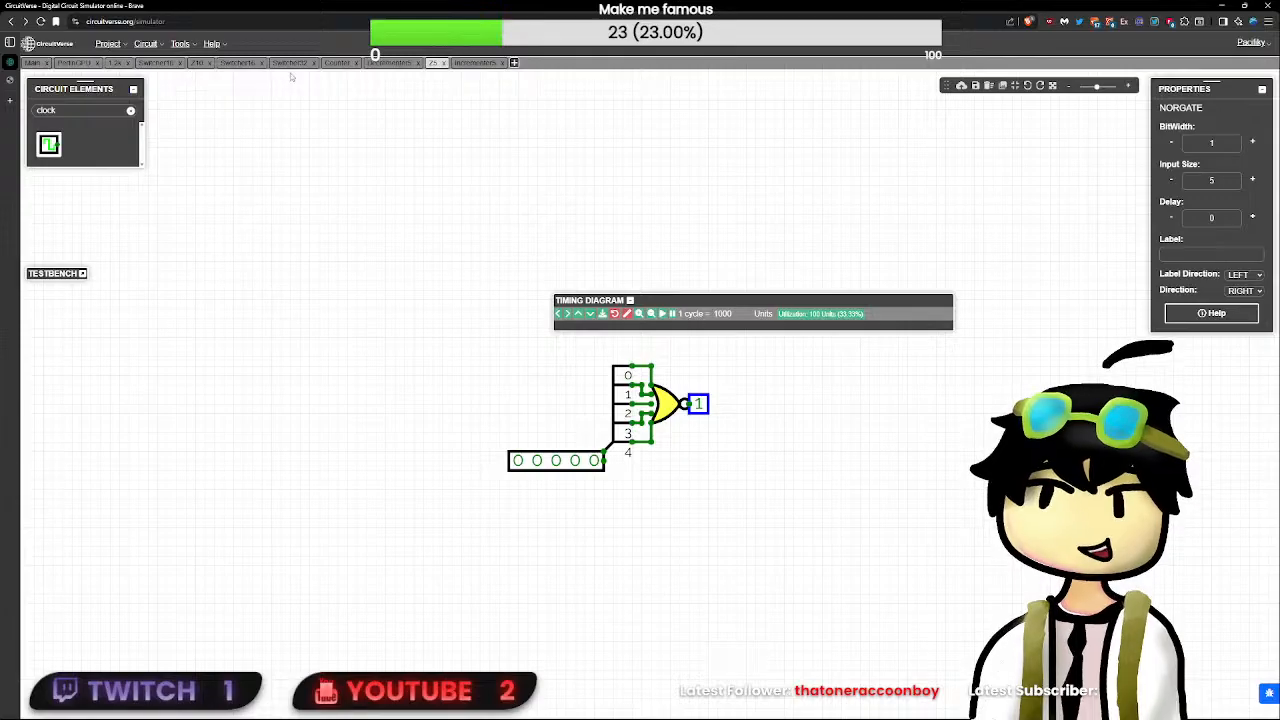
# - Look through the Counter, Switcher32 and Switcher16 circuits
pyautogui.click(338, 63)
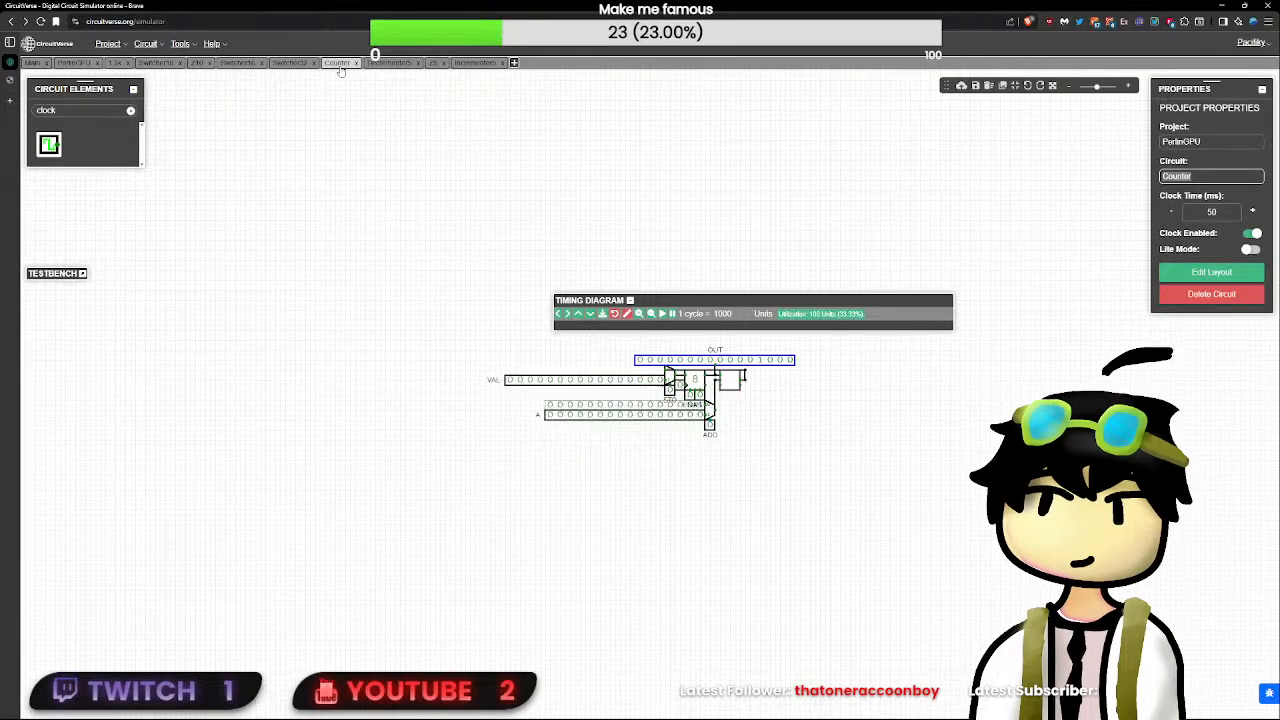
pyautogui.click(290, 63)
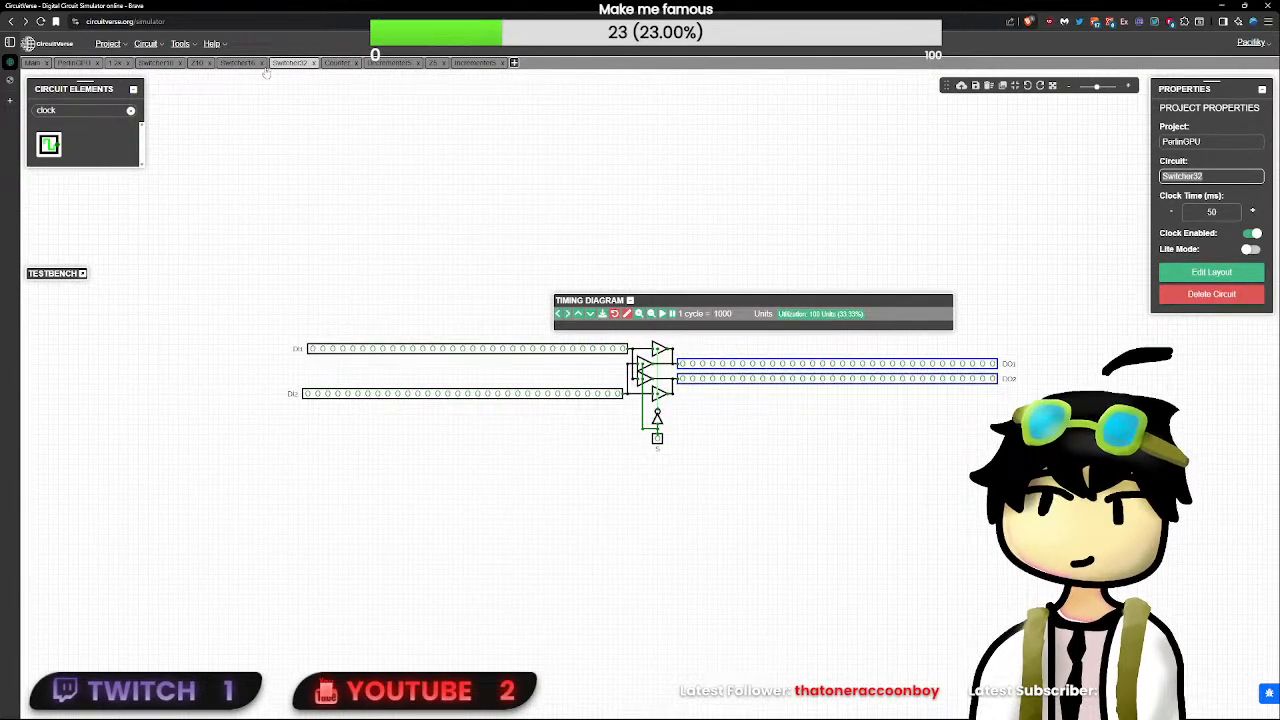
pyautogui.click(250, 68)
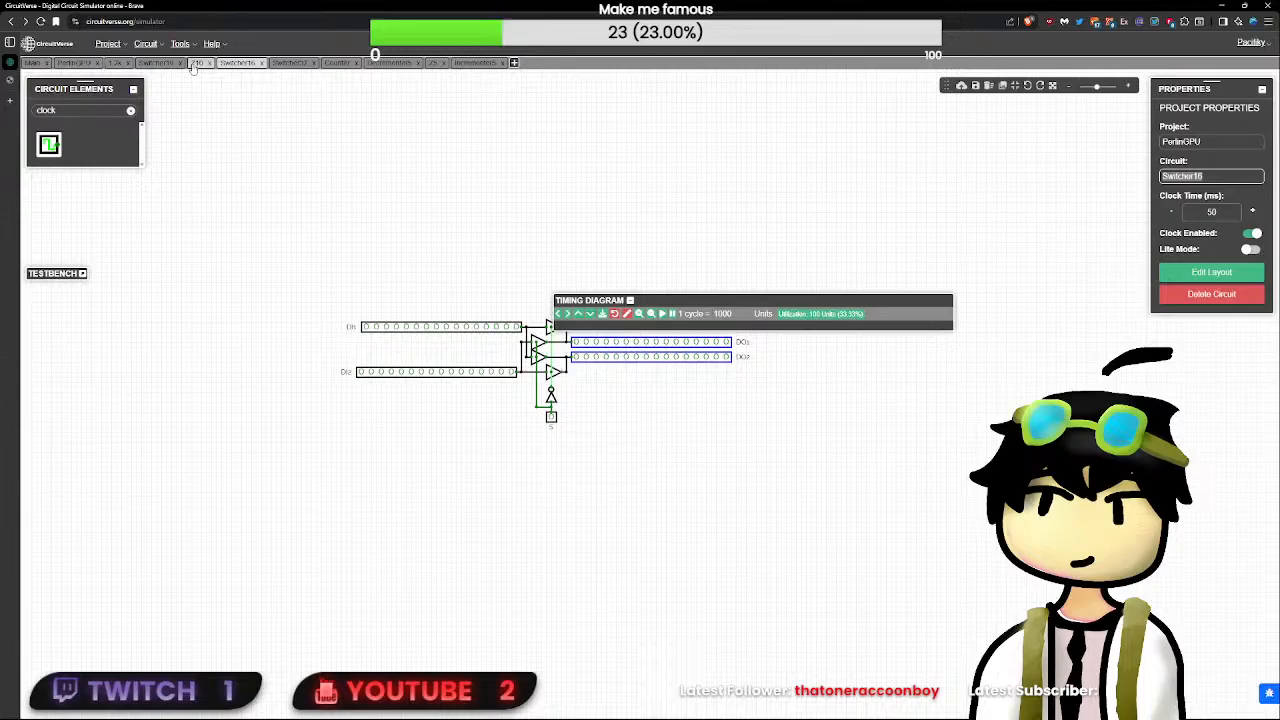
# - In Decrementer5, move OUT upward and shift Z5 and ZER away from the register, deleting the wire between Z5 and ZER
pyautogui.click(389, 63)
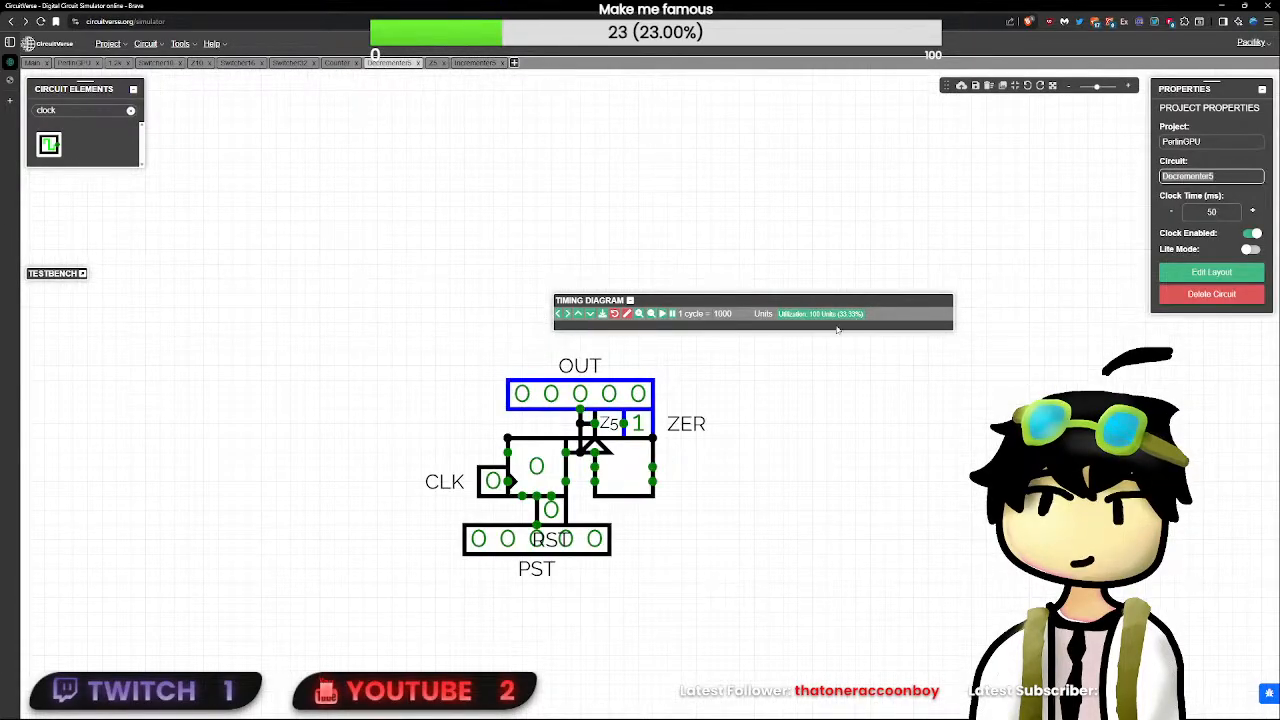
pyautogui.scroll(3, 705, 415)
pyautogui.moveTo(930, 450); pyautogui.dragTo(590, 452)
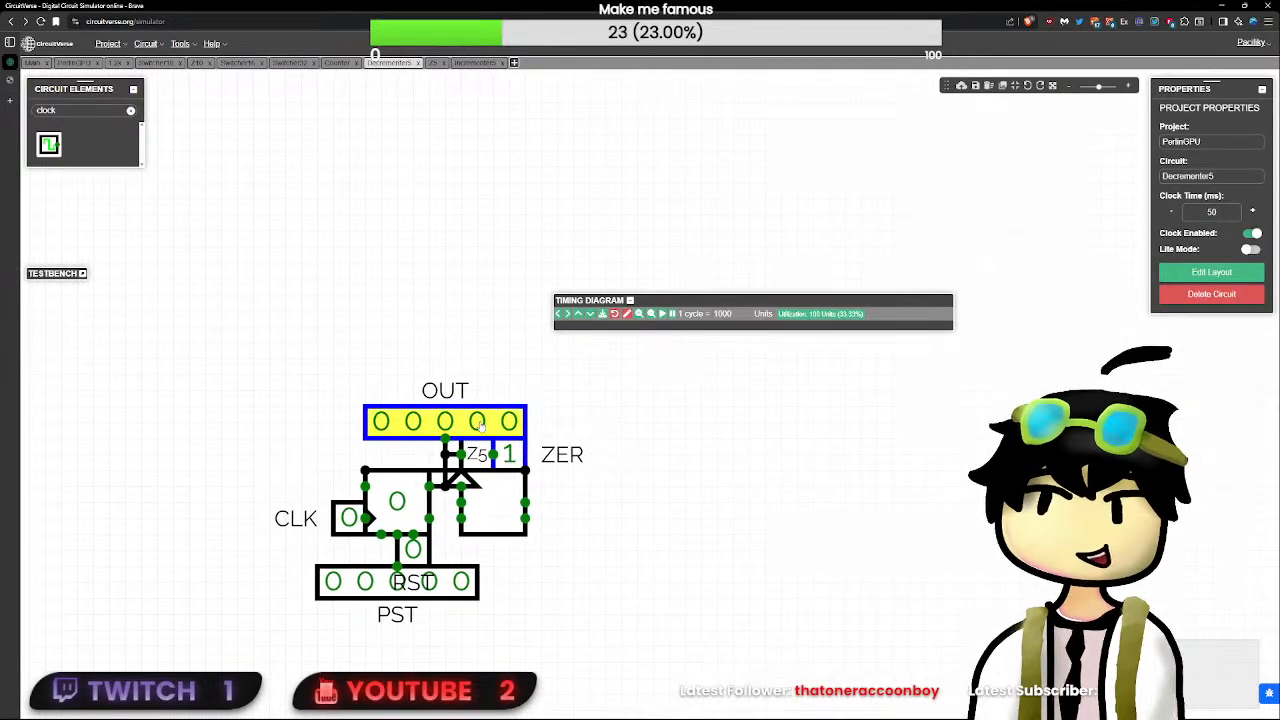
pyautogui.moveTo(470, 424); pyautogui.dragTo(470, 359)
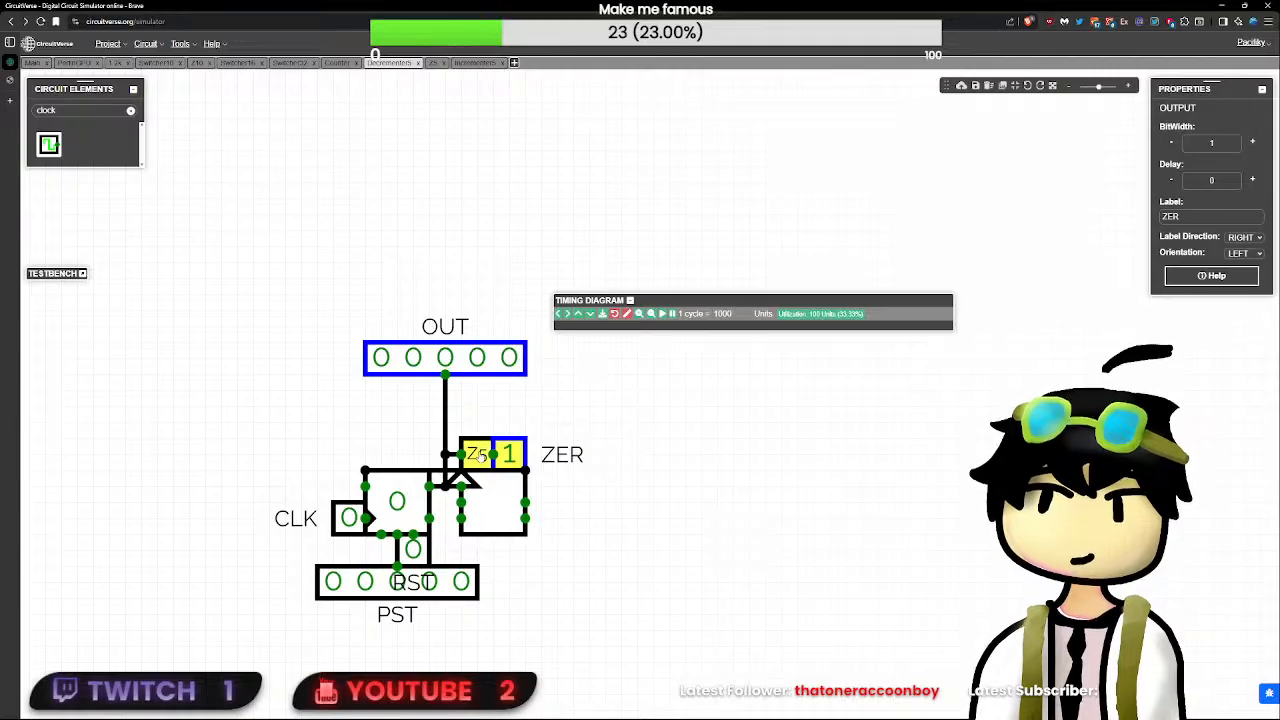
pyautogui.moveTo(478, 454); pyautogui.dragTo(749, 454)
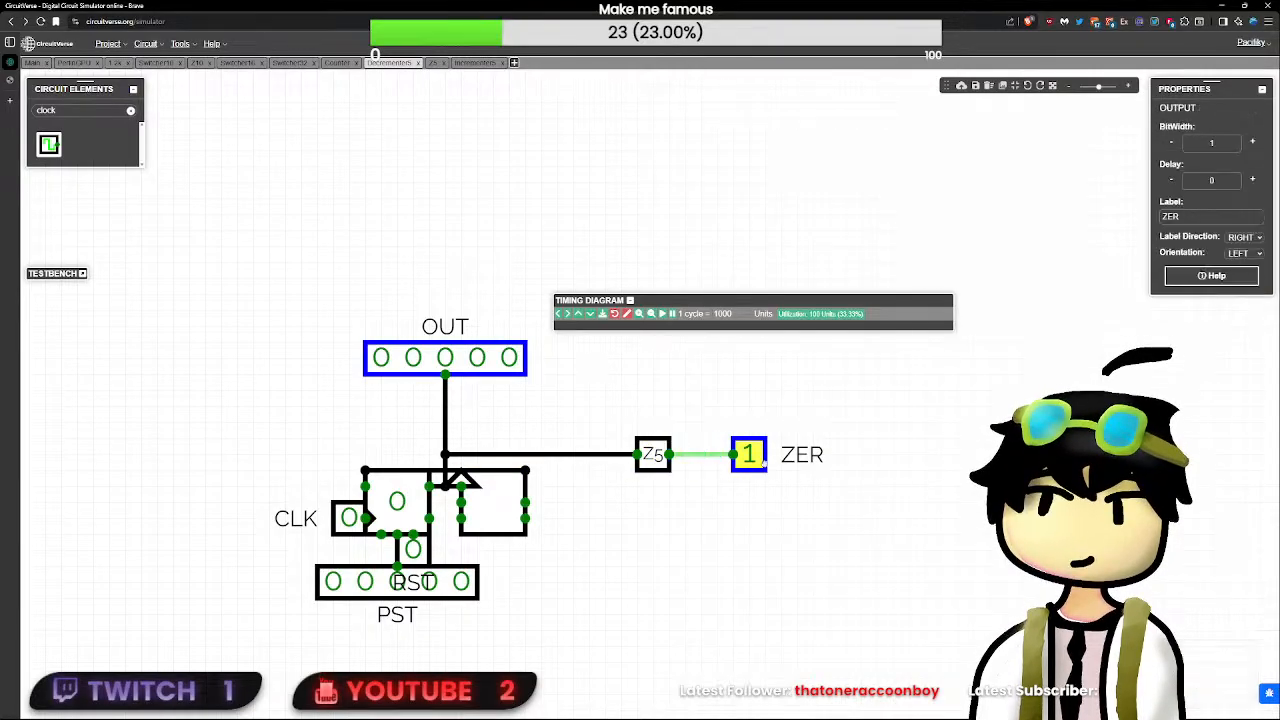
pyautogui.click(716, 457)
pyautogui.press('Delete')
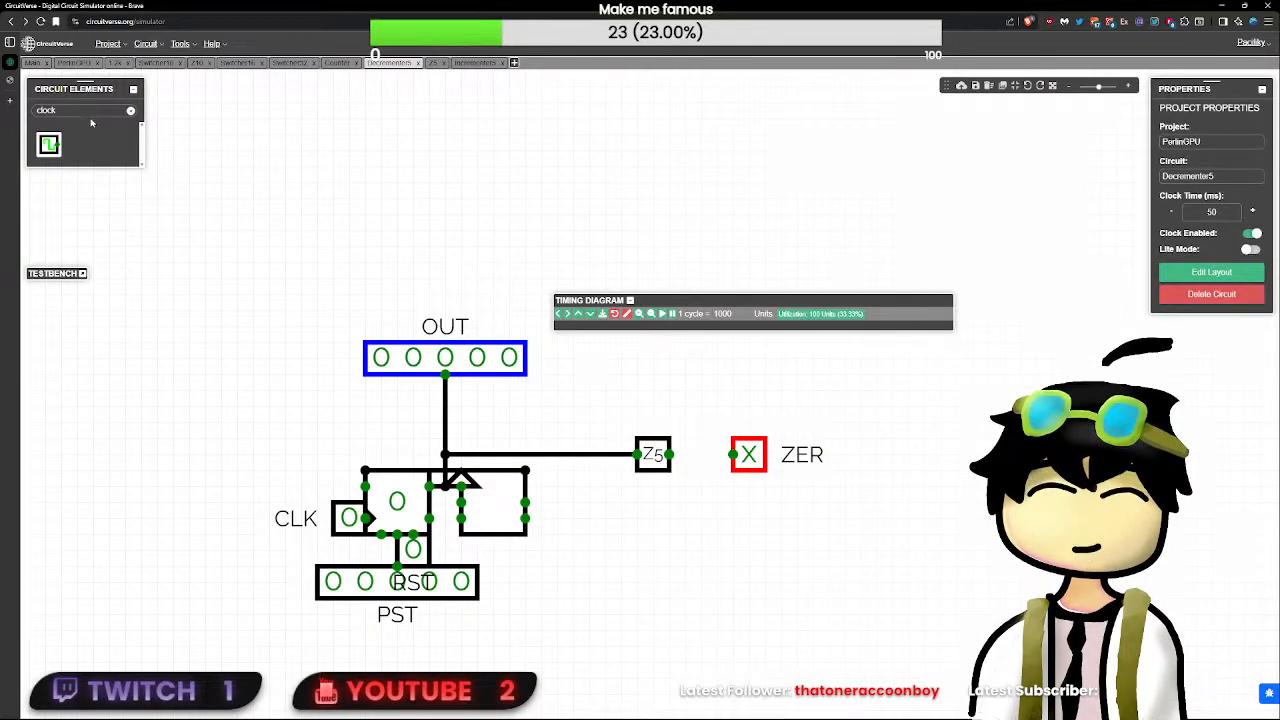
# - Add an MSB element beside OUT, wire its input to the OUT line and set its bit width to 5
pyautogui.write('msb')
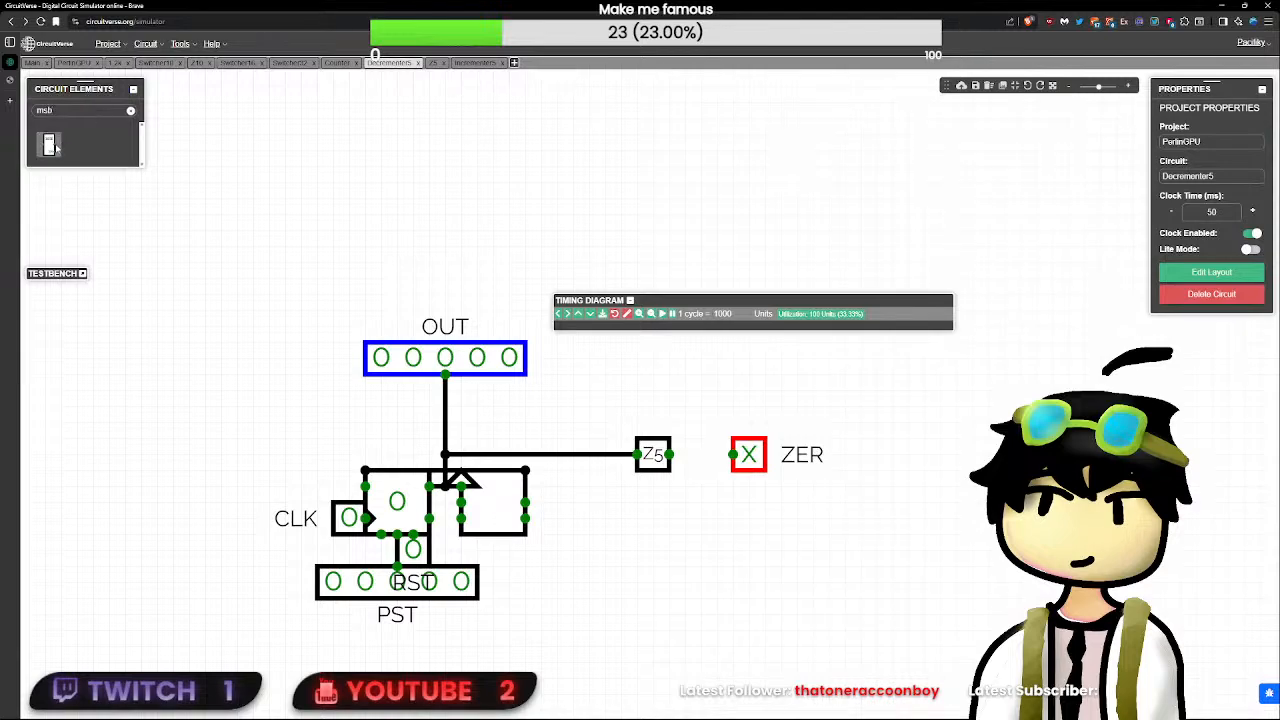
pyautogui.click(55, 148)
pyautogui.click(576, 398)
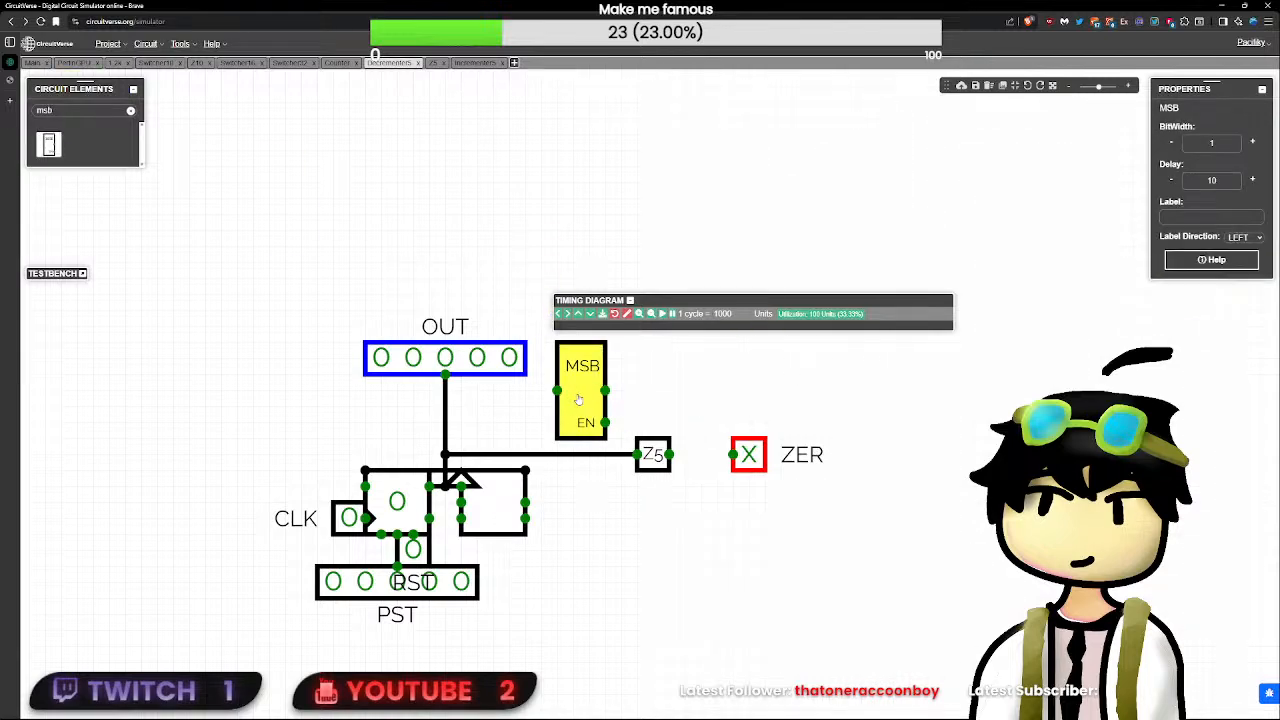
pyautogui.moveTo(445, 390); pyautogui.dragTo(521, 388)
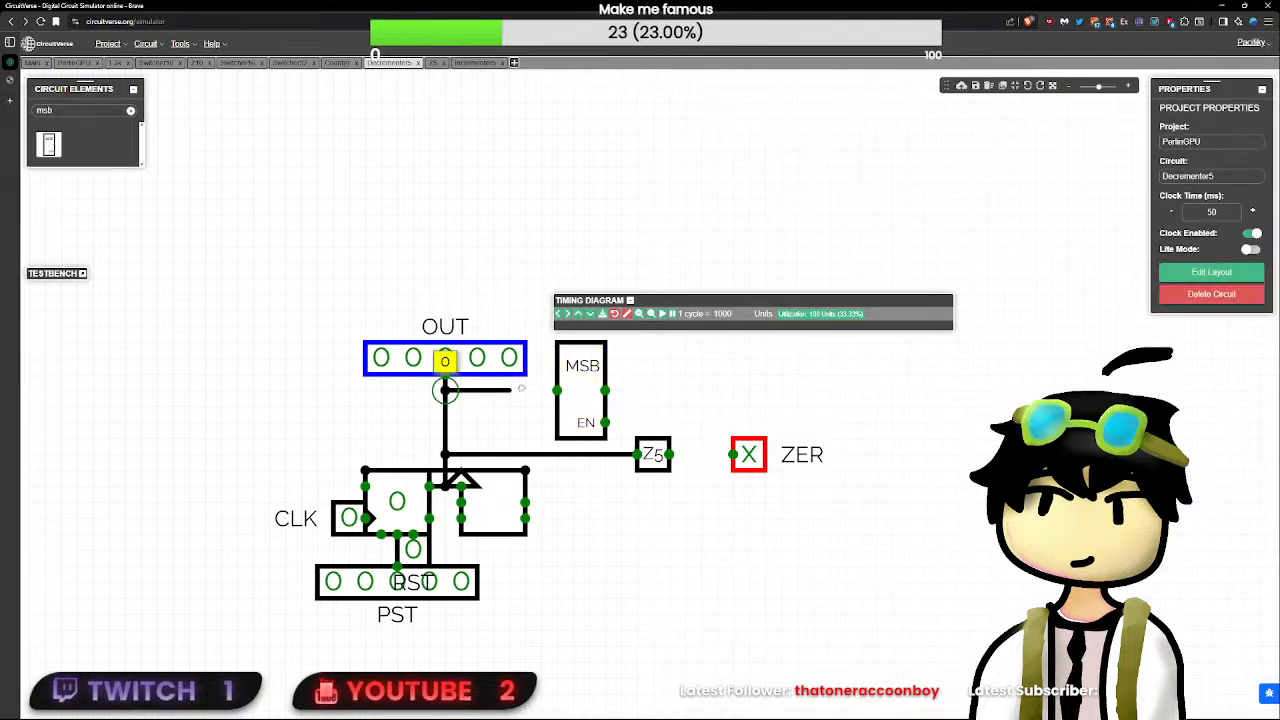
pyautogui.click(584, 407)
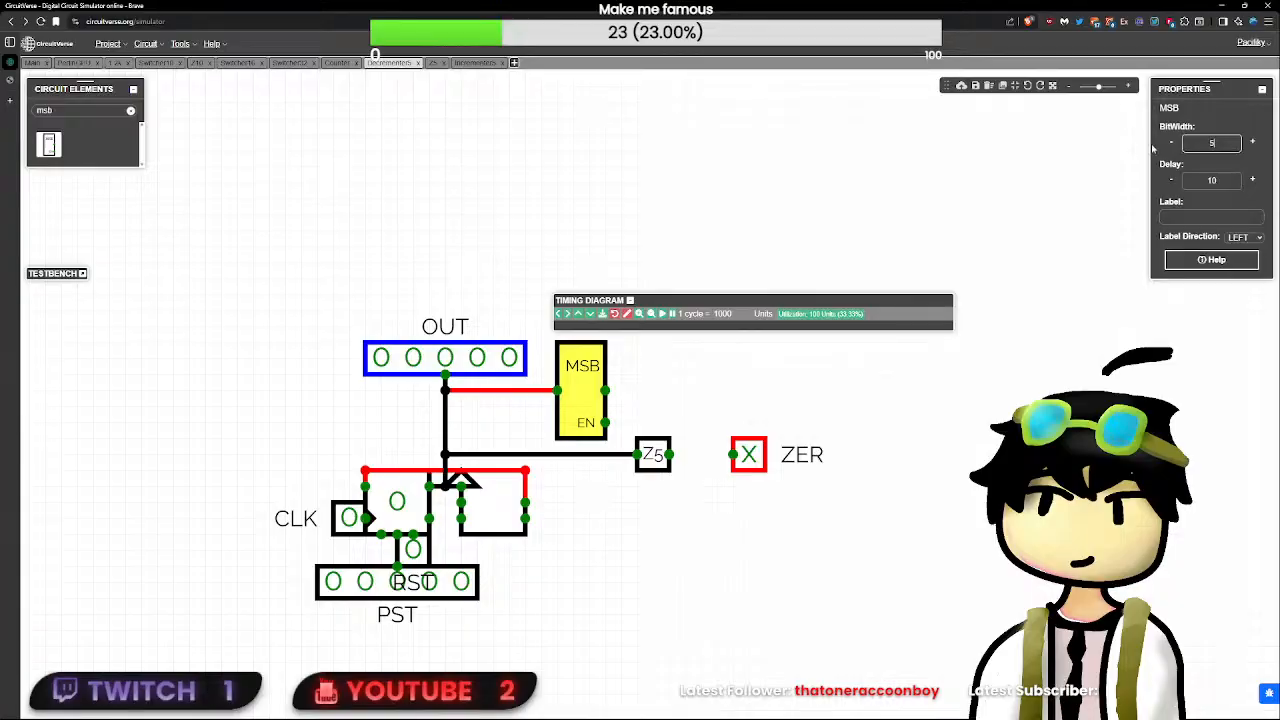
pyautogui.click(661, 410)
pyautogui.moveTo(605, 422); pyautogui.dragTo(684, 423)
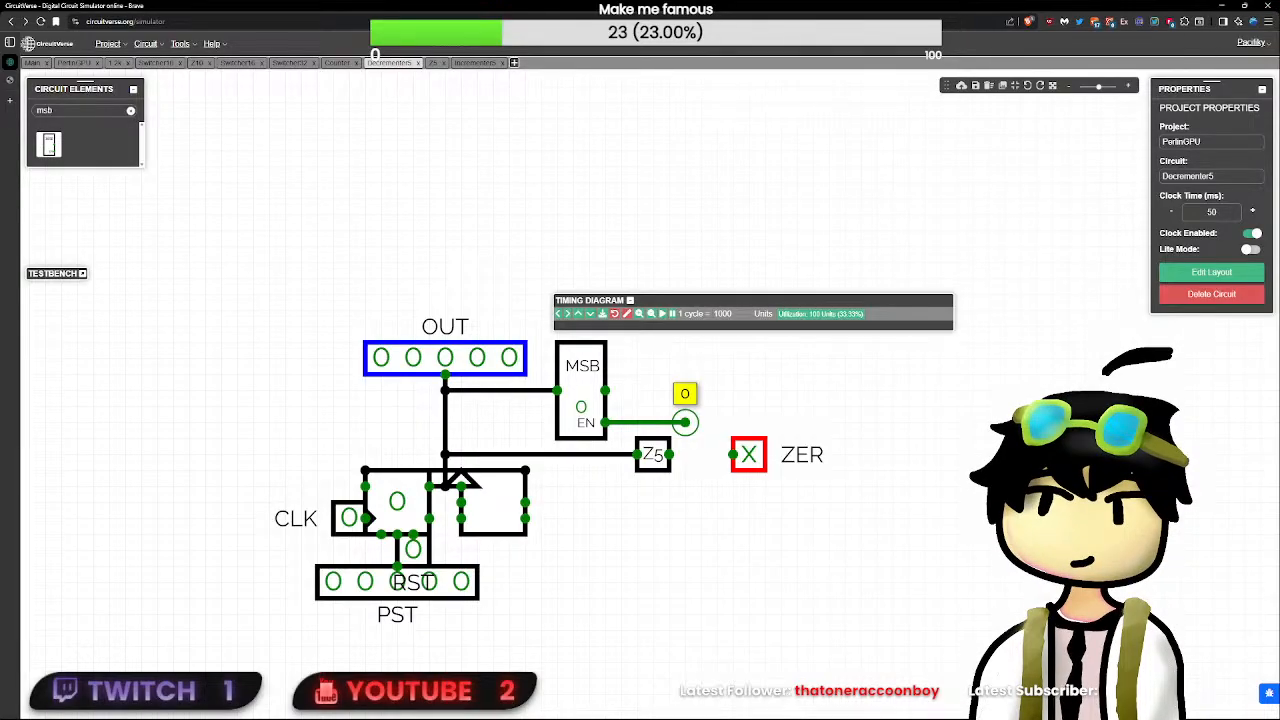
pyautogui.moveTo(748, 456); pyautogui.dragTo(686, 423)
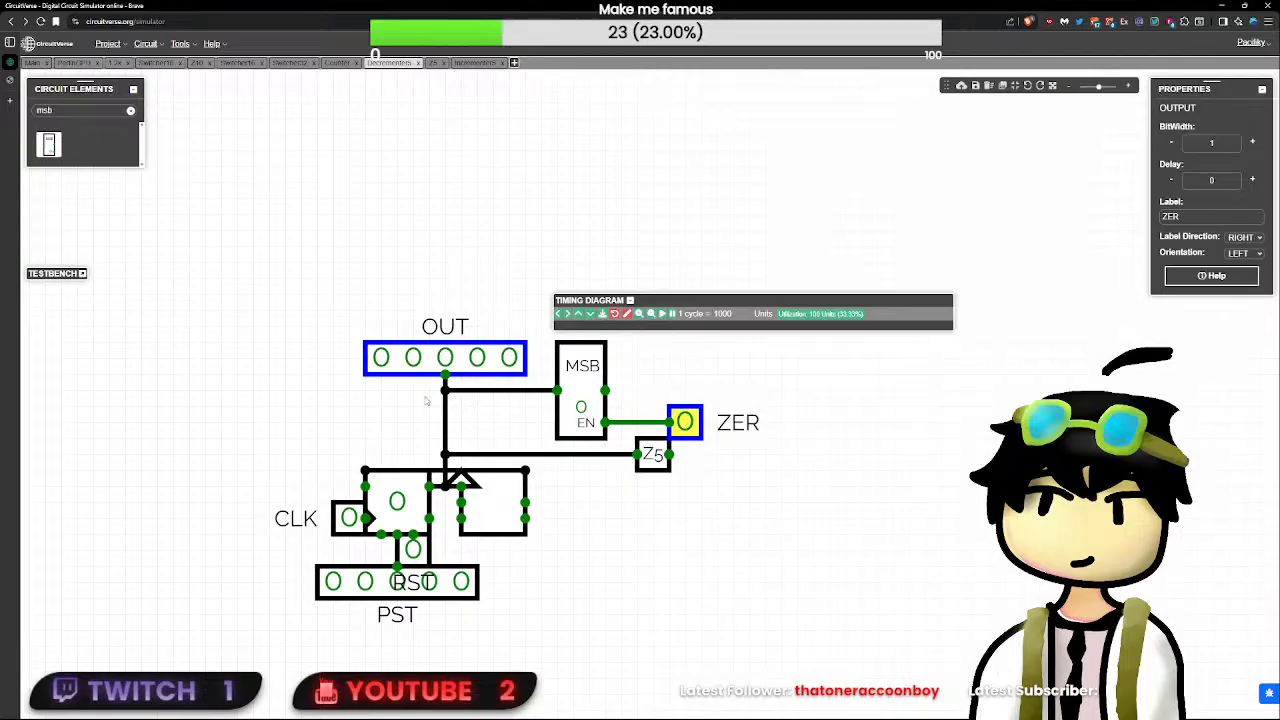
pyautogui.click(166, 137)
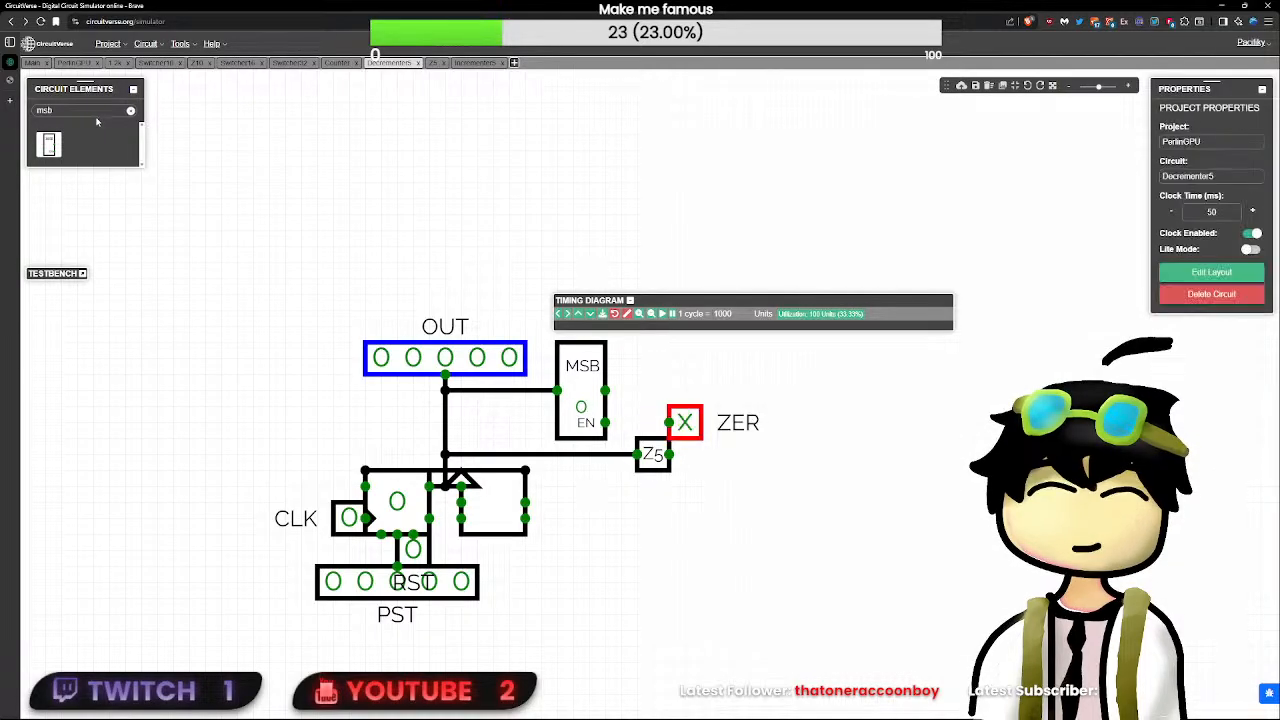
# - Insert a NOT gate with delay 0 between the MSB's EN output and the ZER output
pyautogui.doubleClick(102, 111)
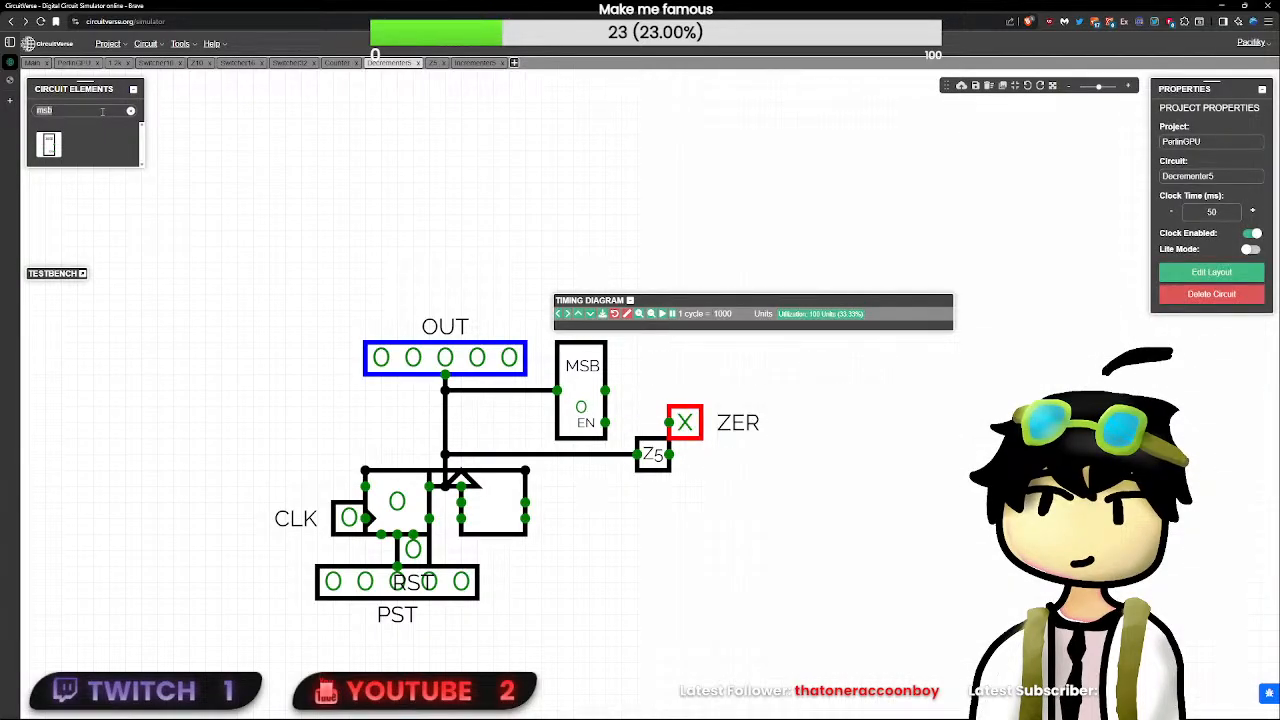
pyautogui.write('not')
pyautogui.click(50, 144)
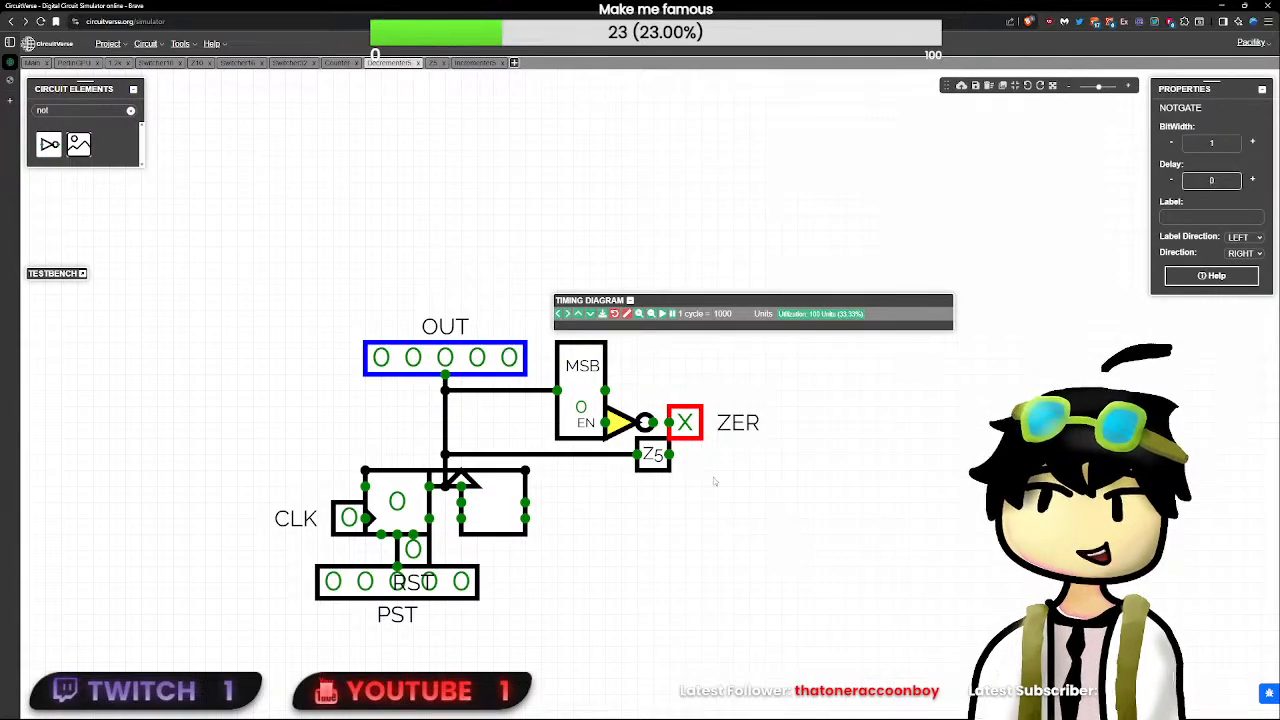
pyautogui.moveTo(684, 422); pyautogui.dragTo(668, 422)
pyautogui.click(587, 424)
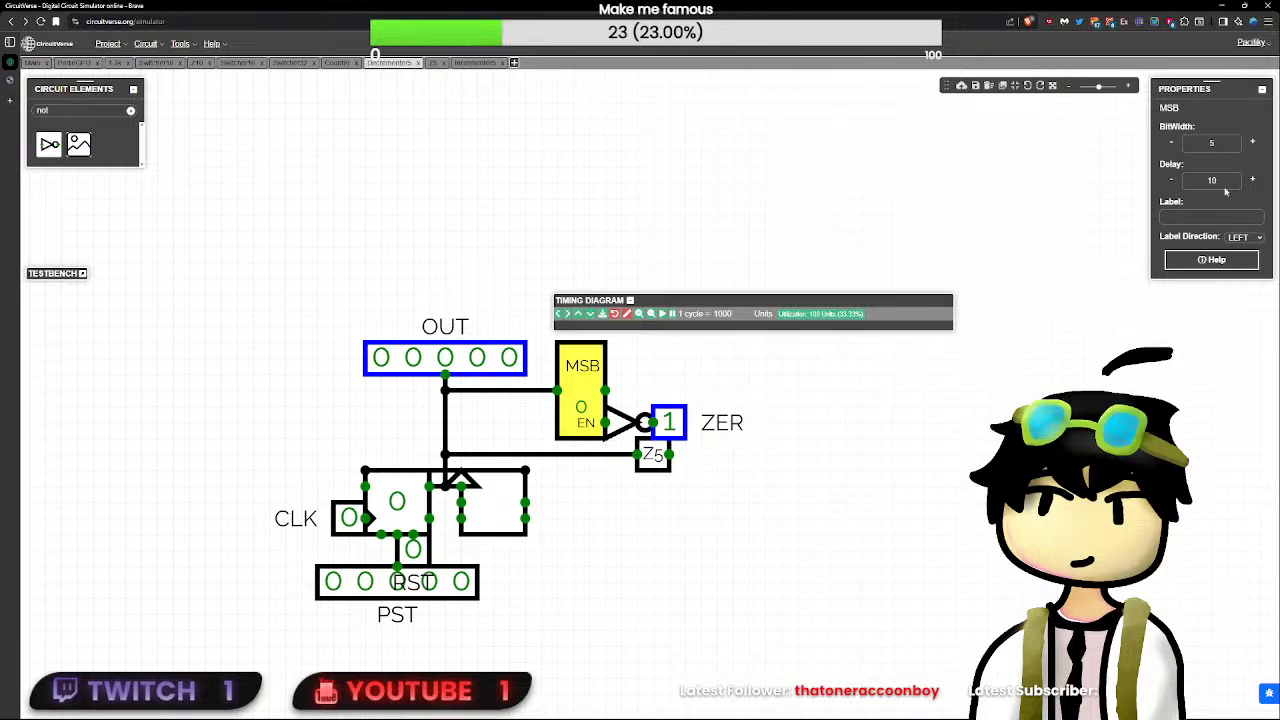
pyautogui.click(620, 421)
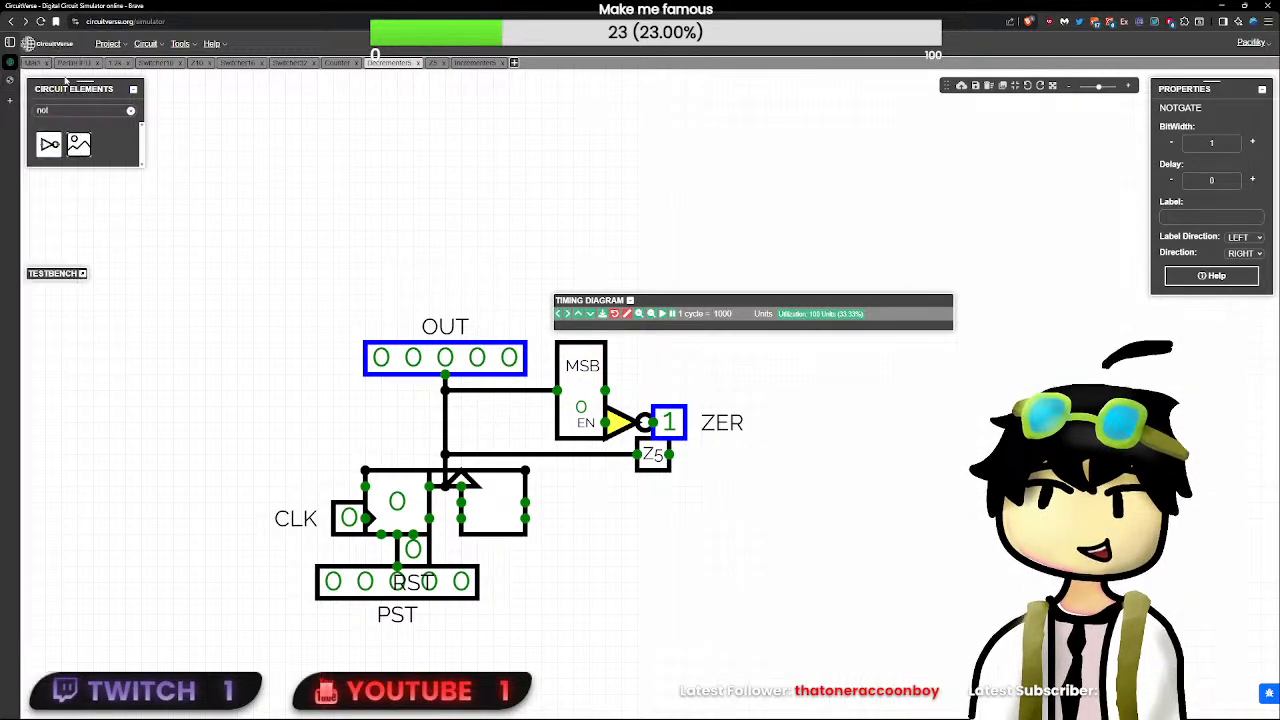
# - Test the PerlinGPU circuit by resetting it with RST and setting the unlabeled one-bit input beside the multiplexer to 1
pyautogui.click(76, 63)
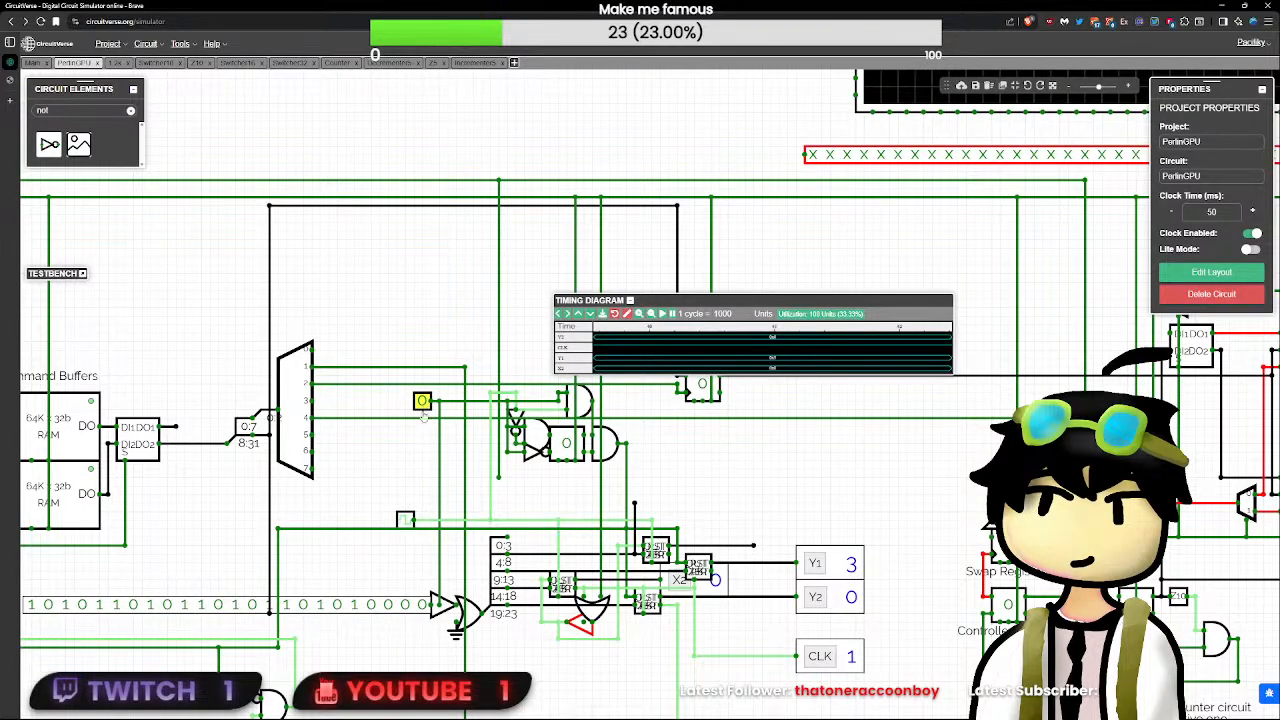
pyautogui.scroll(-2, 660, 447)
pyautogui.scroll(-1, 457, 508)
pyautogui.moveTo(579, 601); pyautogui.dragTo(691, 665)
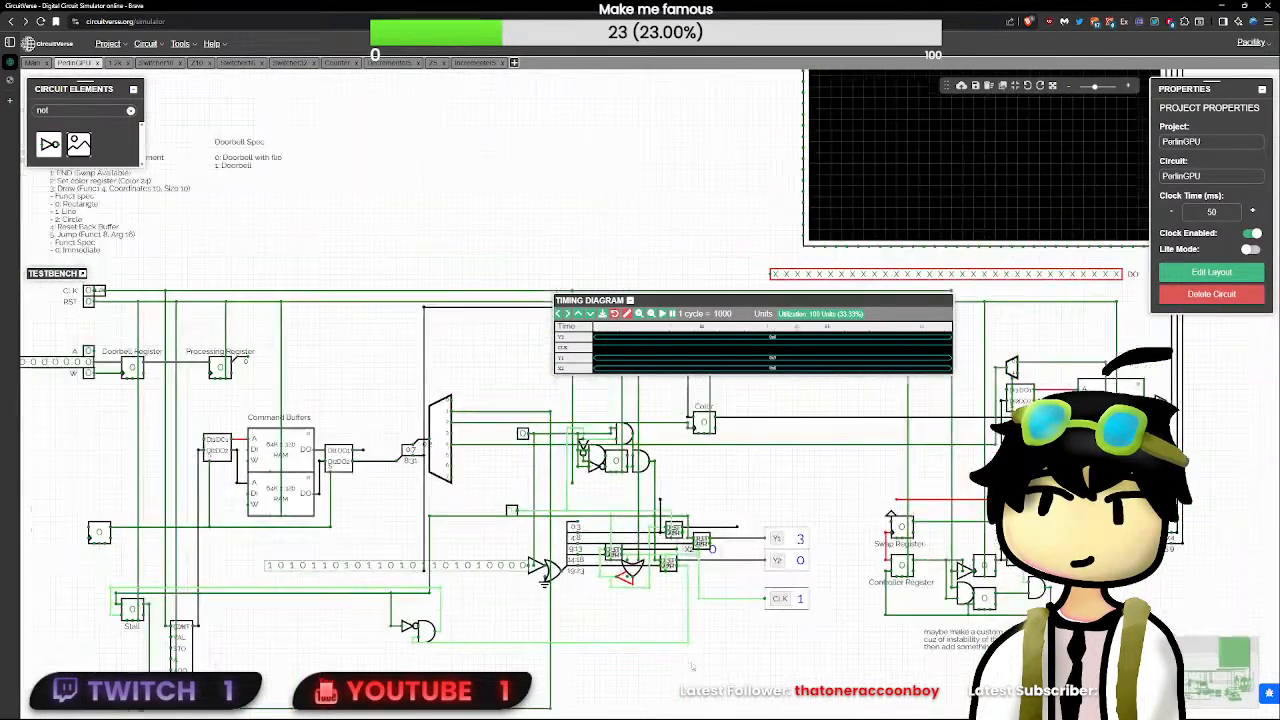
pyautogui.click(88, 303)
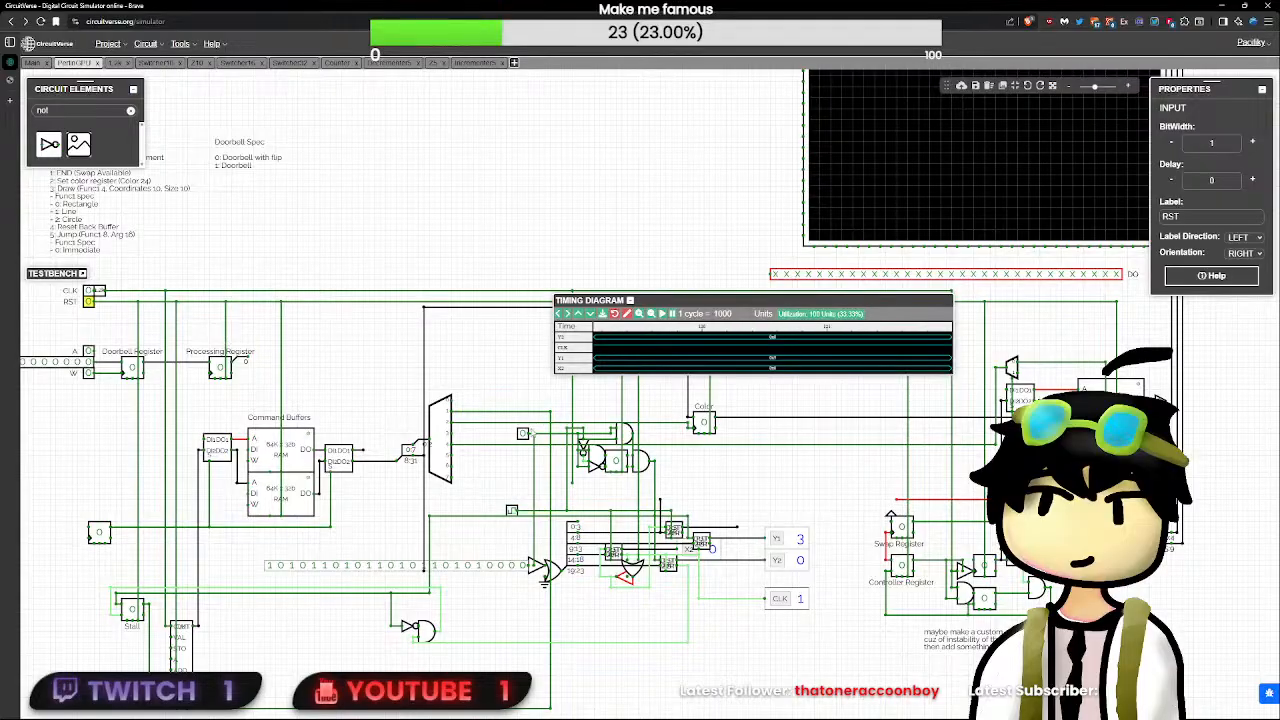
pyautogui.click(522, 433)
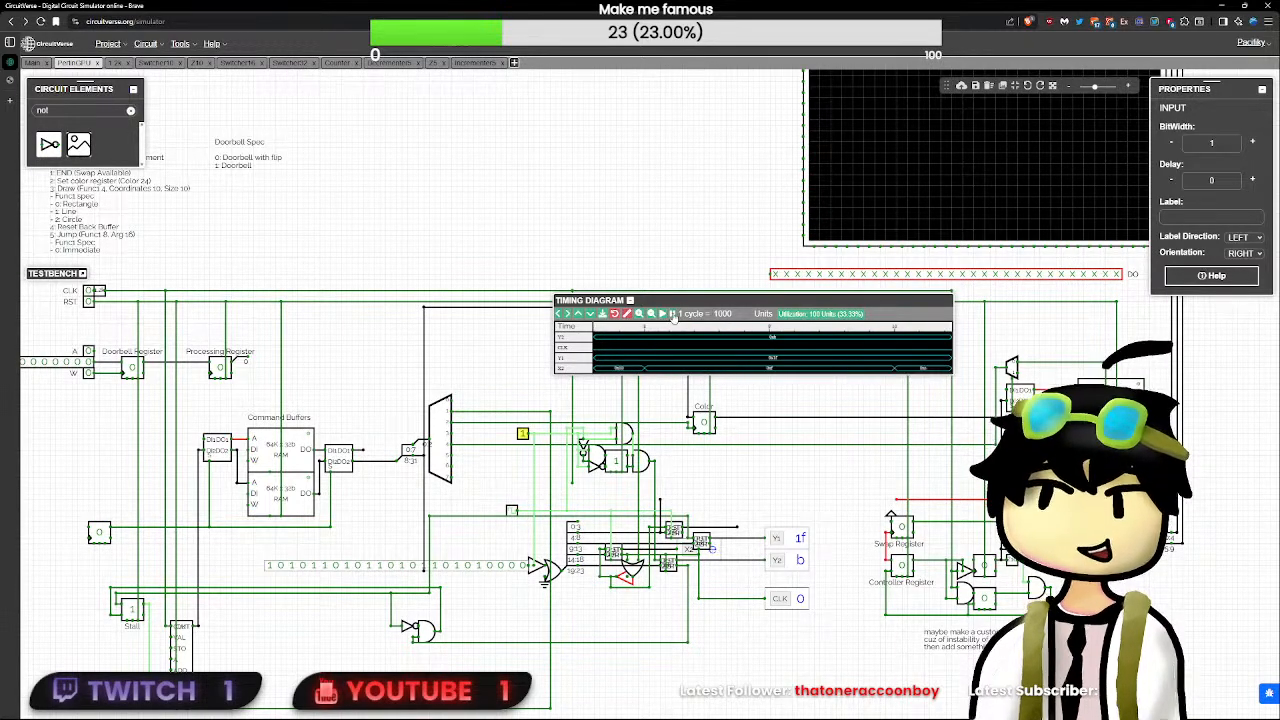
# - Set the unlabeled one-bit test input back to 0 and reset the PerlinGPU circuit with RST
pyautogui.click(527, 455)
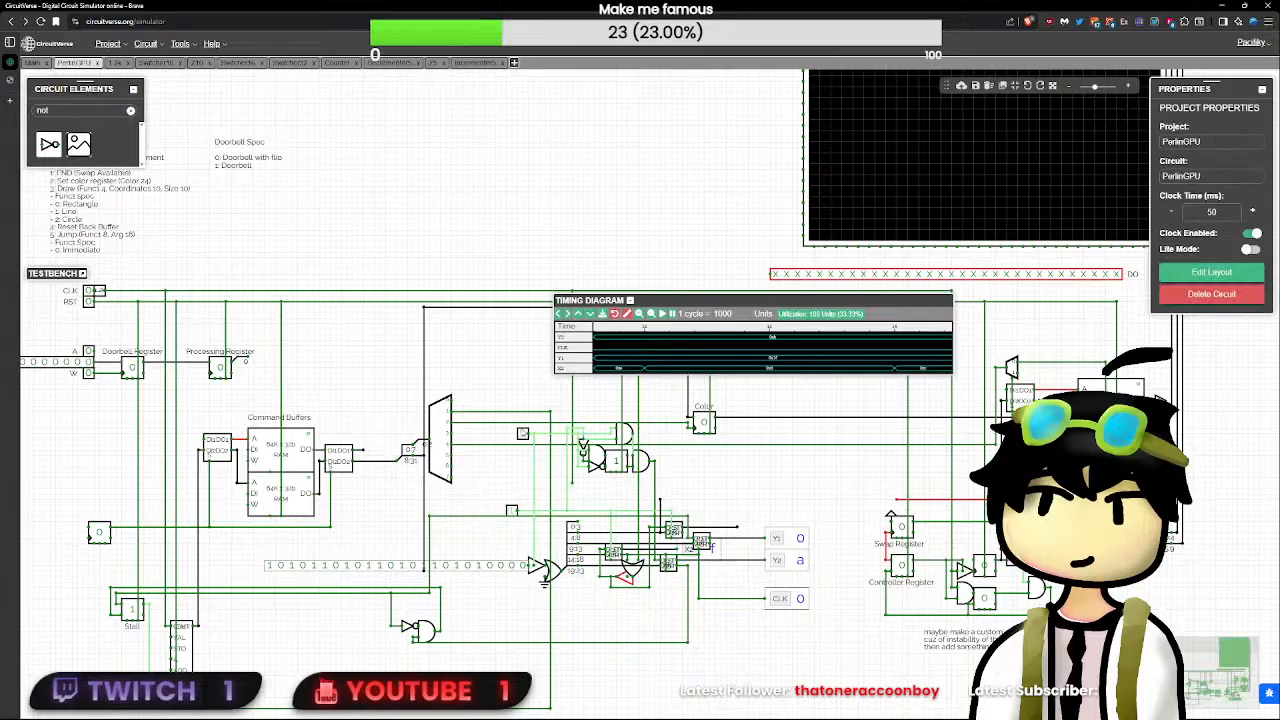
pyautogui.click(523, 434)
pyautogui.click(89, 302)
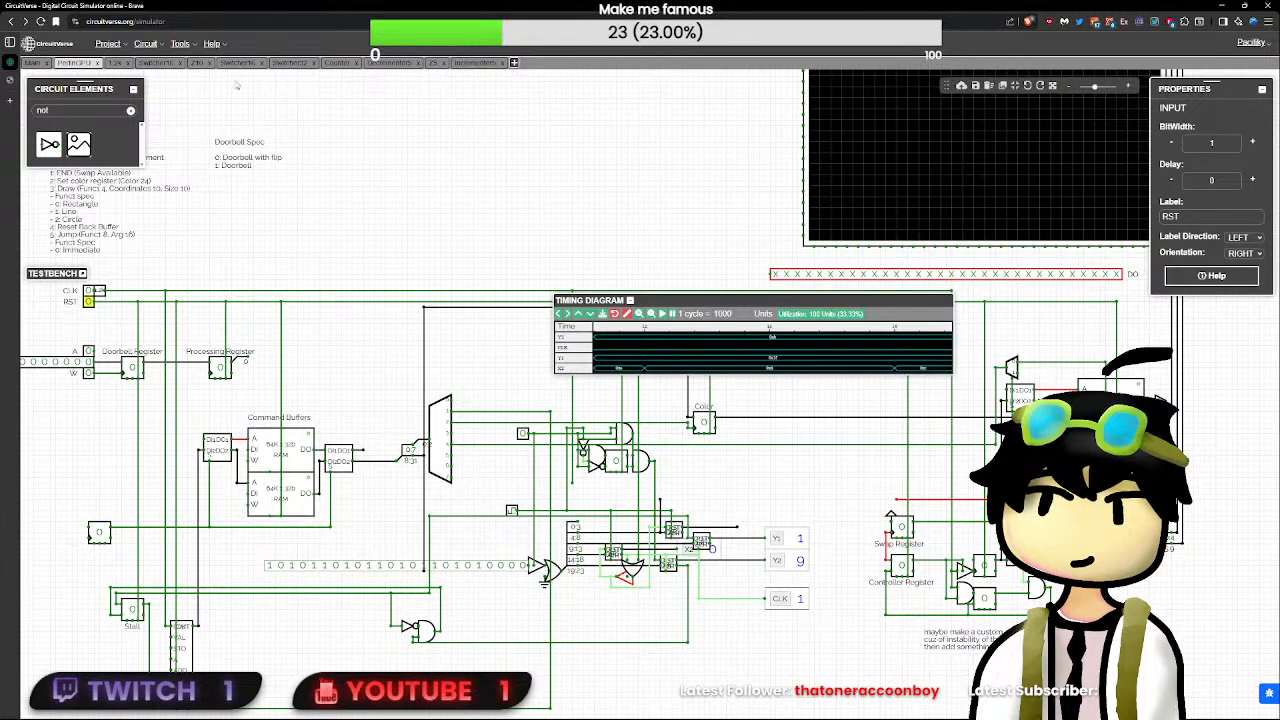
# - In the Decrementer5 circuit, move the ZER output away from the NOT gate and start a short wire from Z5's output
pyautogui.click(197, 62)
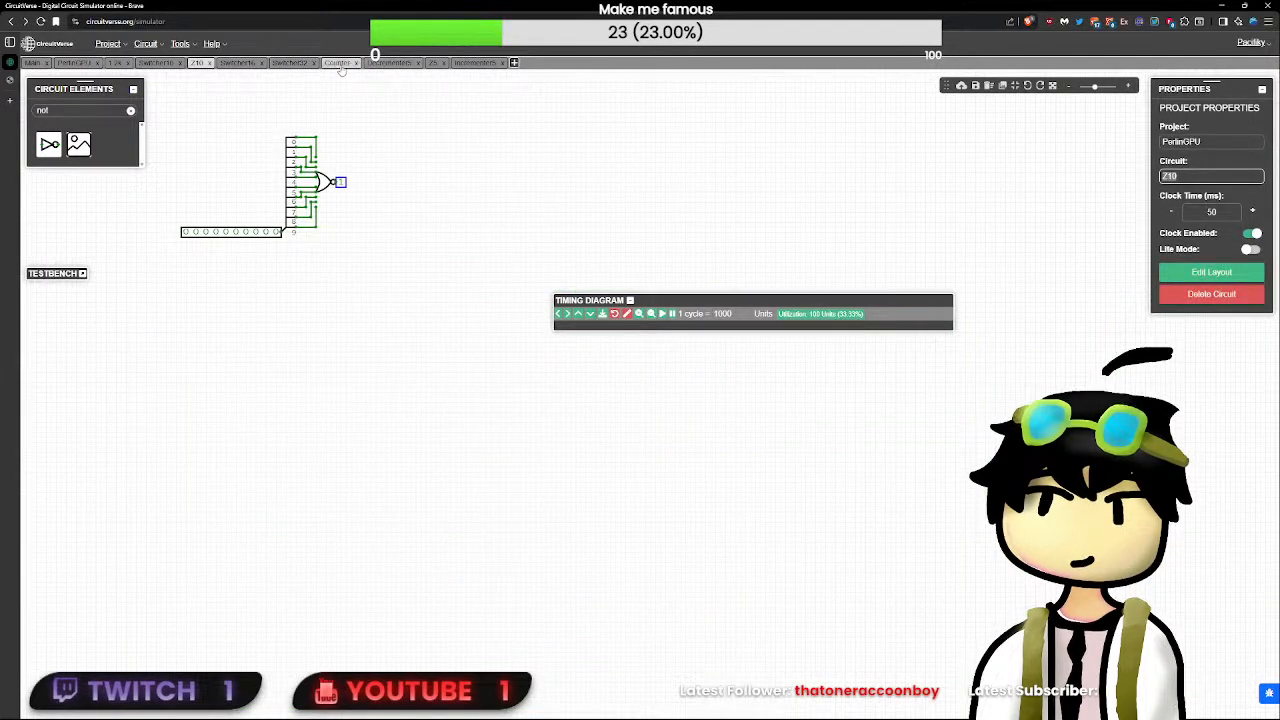
pyautogui.click(338, 63)
pyautogui.click(379, 64)
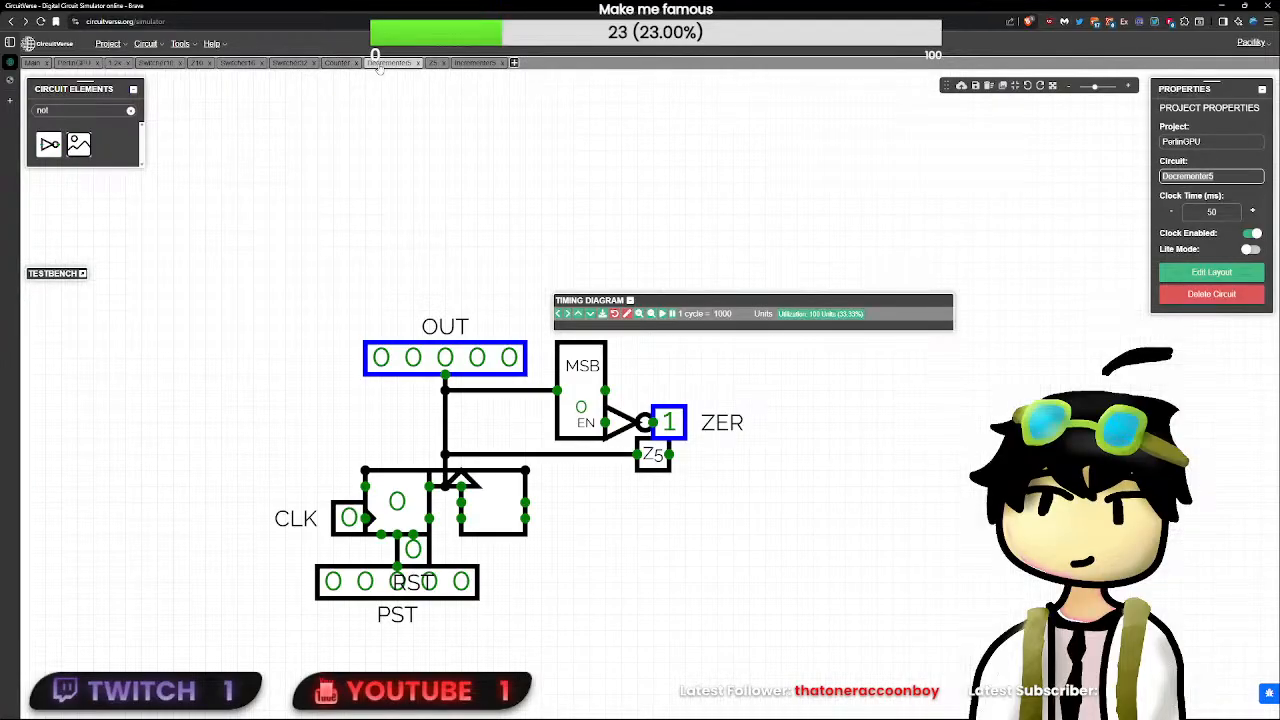
pyautogui.click(668, 424)
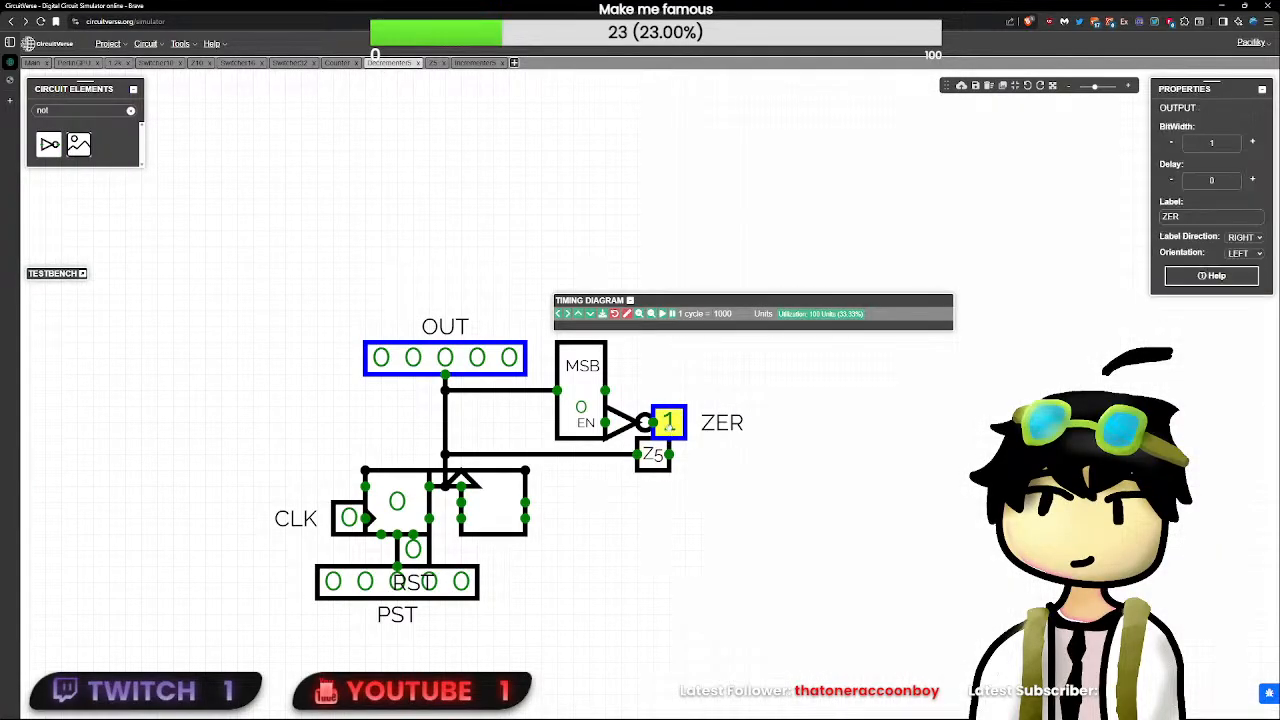
pyautogui.click(672, 455)
pyautogui.moveTo(668, 424); pyautogui.dragTo(694, 441)
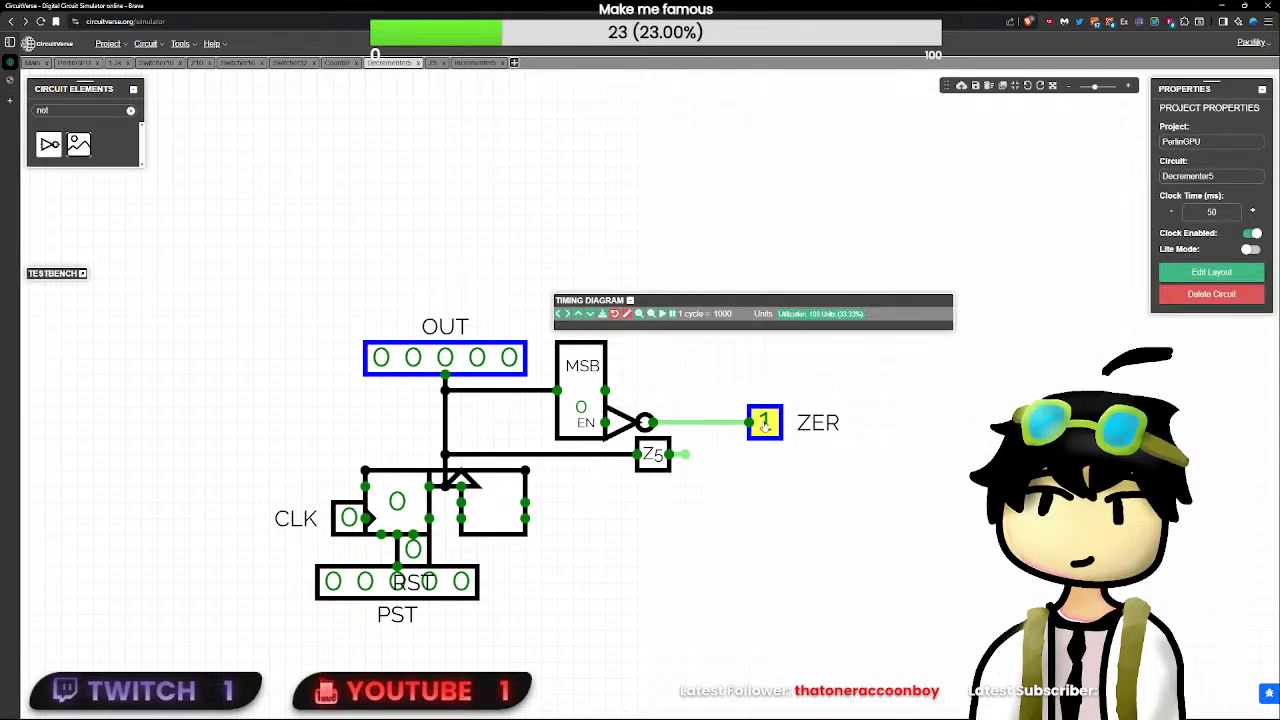
pyautogui.moveTo(764, 424); pyautogui.dragTo(797, 423)
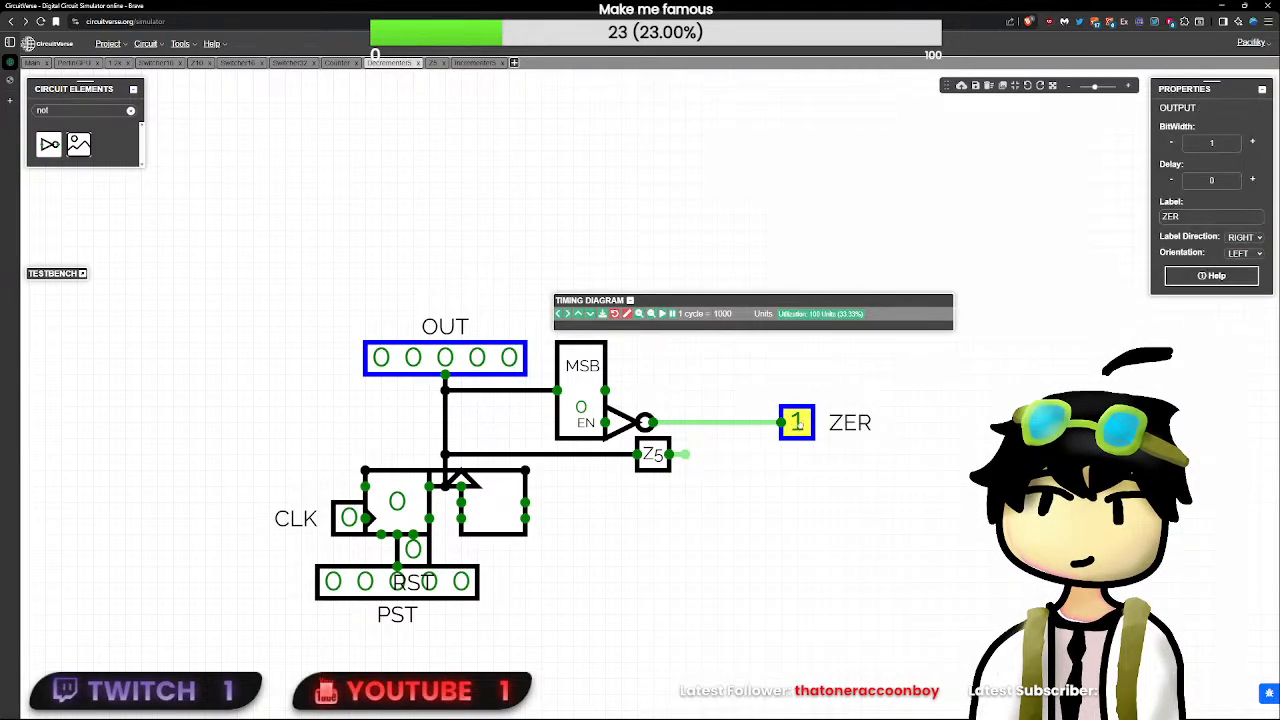
pyautogui.click(686, 440)
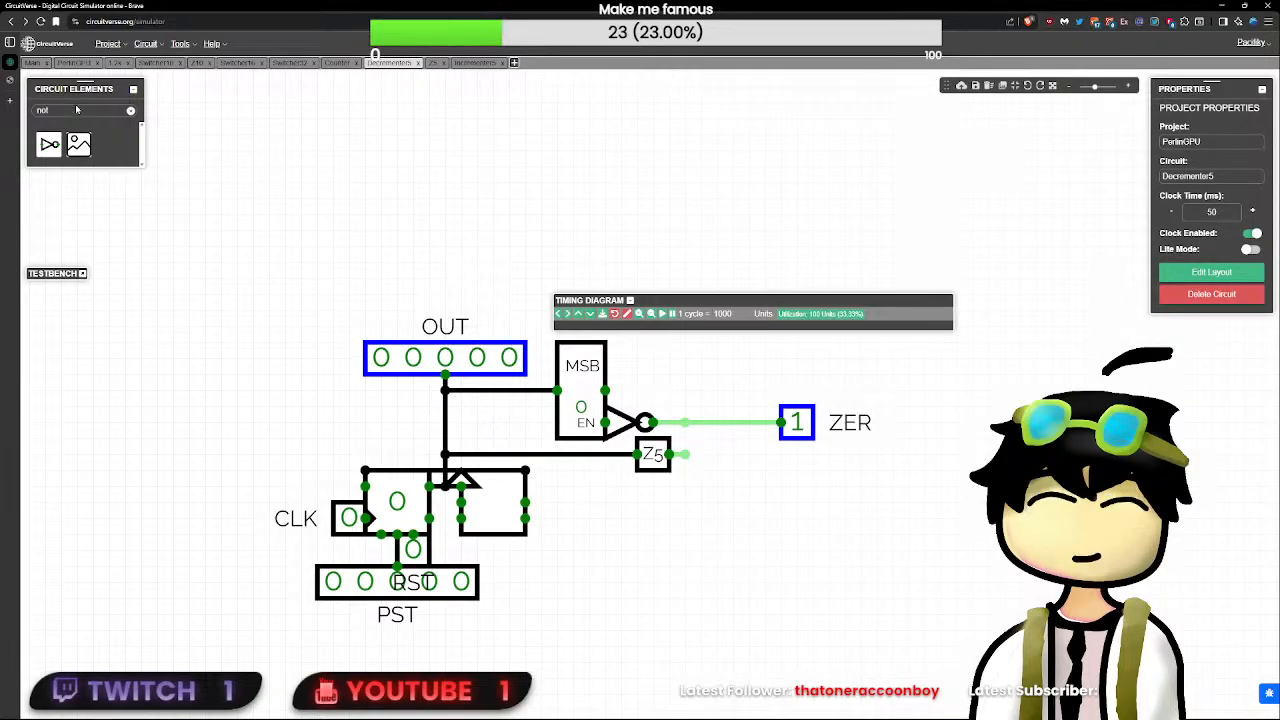
# - Add an AND gate below ZER, wire its inputs to the NOT and Z5 outputs and set its delay to 0
pyautogui.doubleClick(76, 110)
pyautogui.write('and')
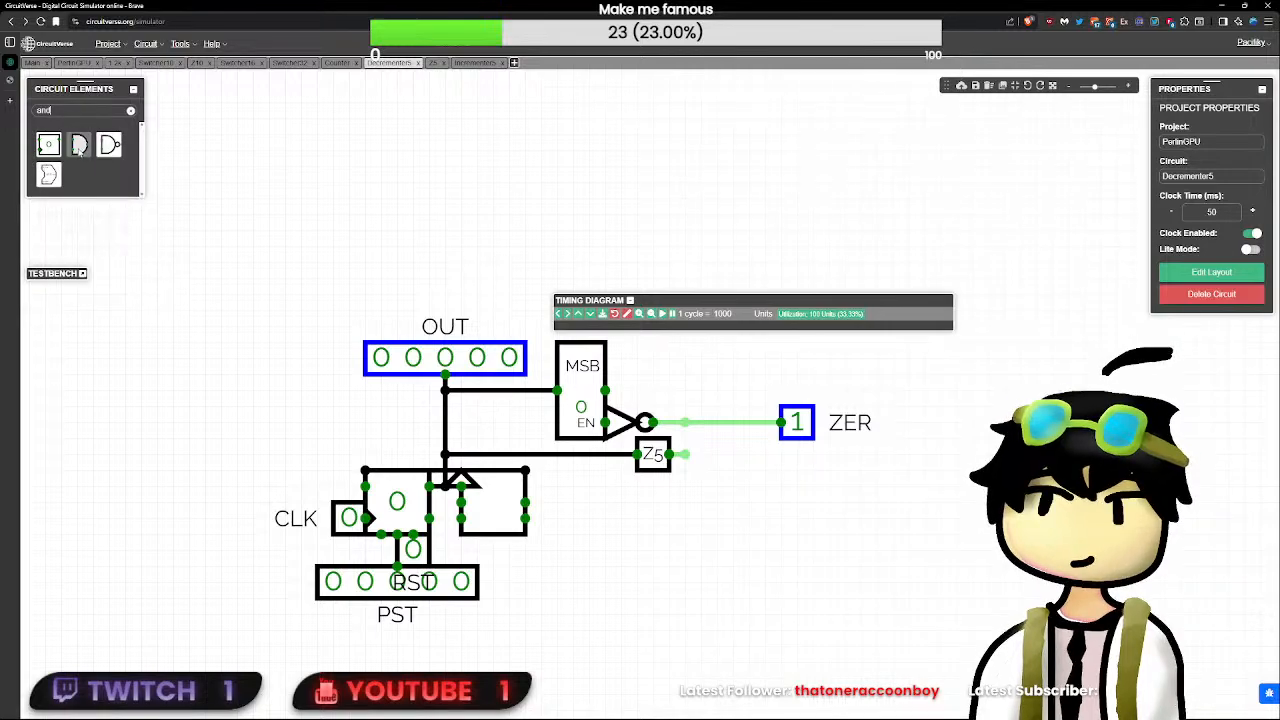
pyautogui.click(80, 147)
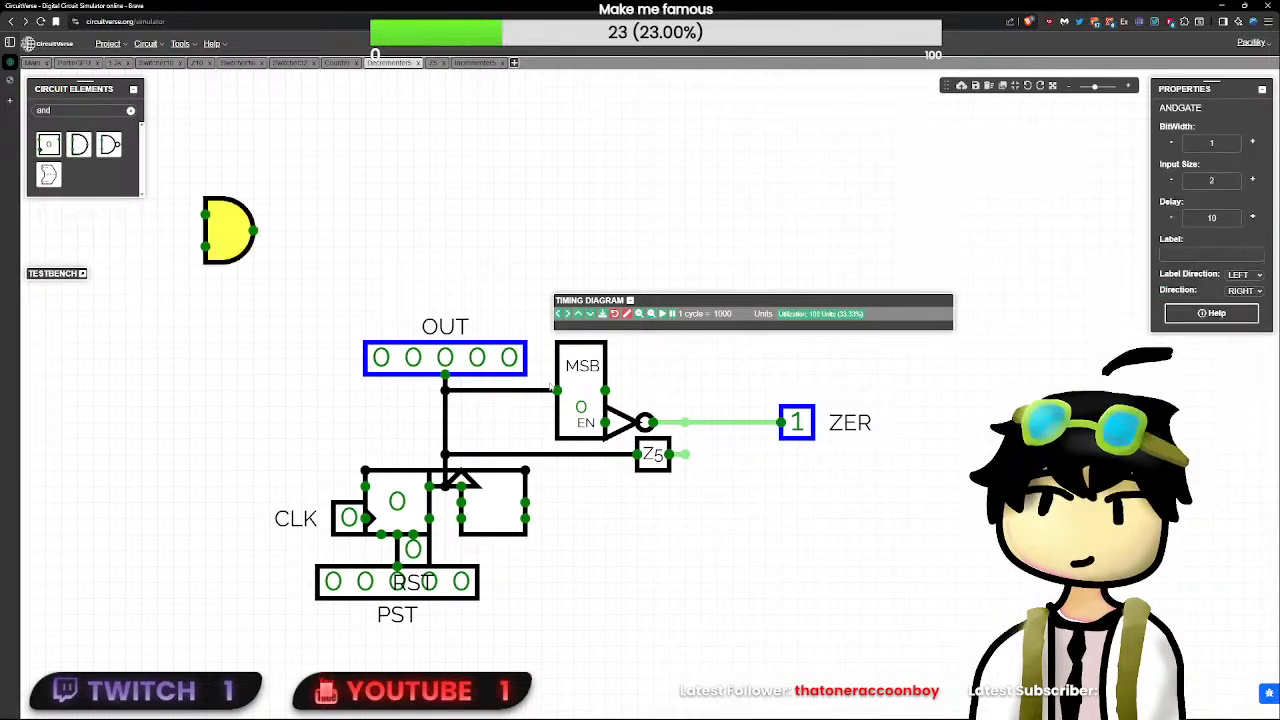
pyautogui.moveTo(733, 422); pyautogui.dragTo(797, 470)
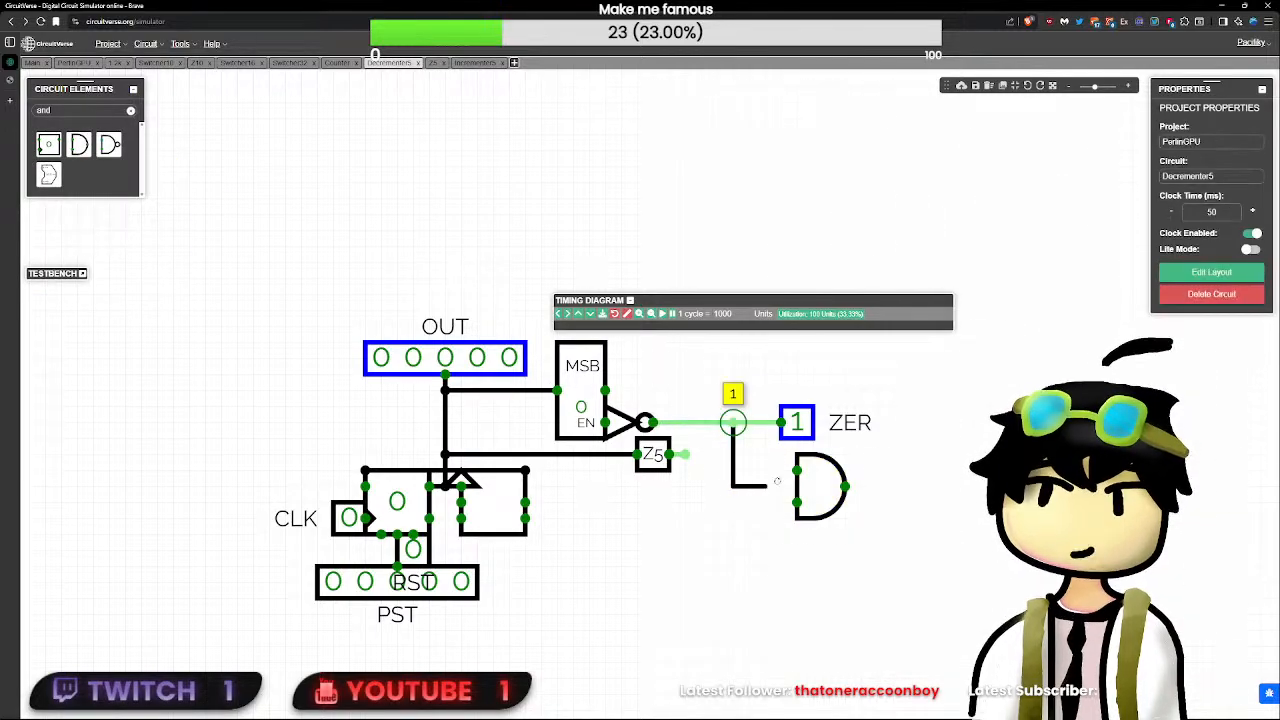
pyautogui.moveTo(684, 455)
pyautogui.mouseDown()
pyautogui.moveTo(700, 500)
pyautogui.moveTo(797, 500)
pyautogui.mouseUp()
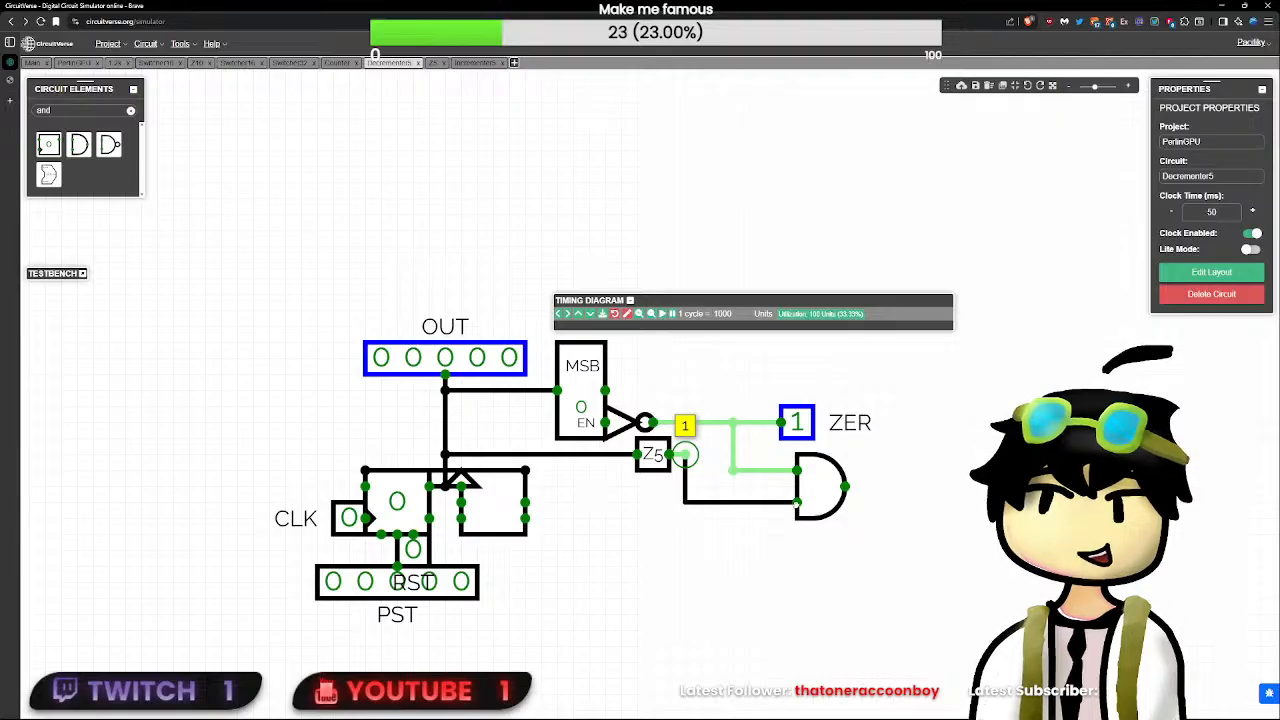
pyautogui.click(830, 478)
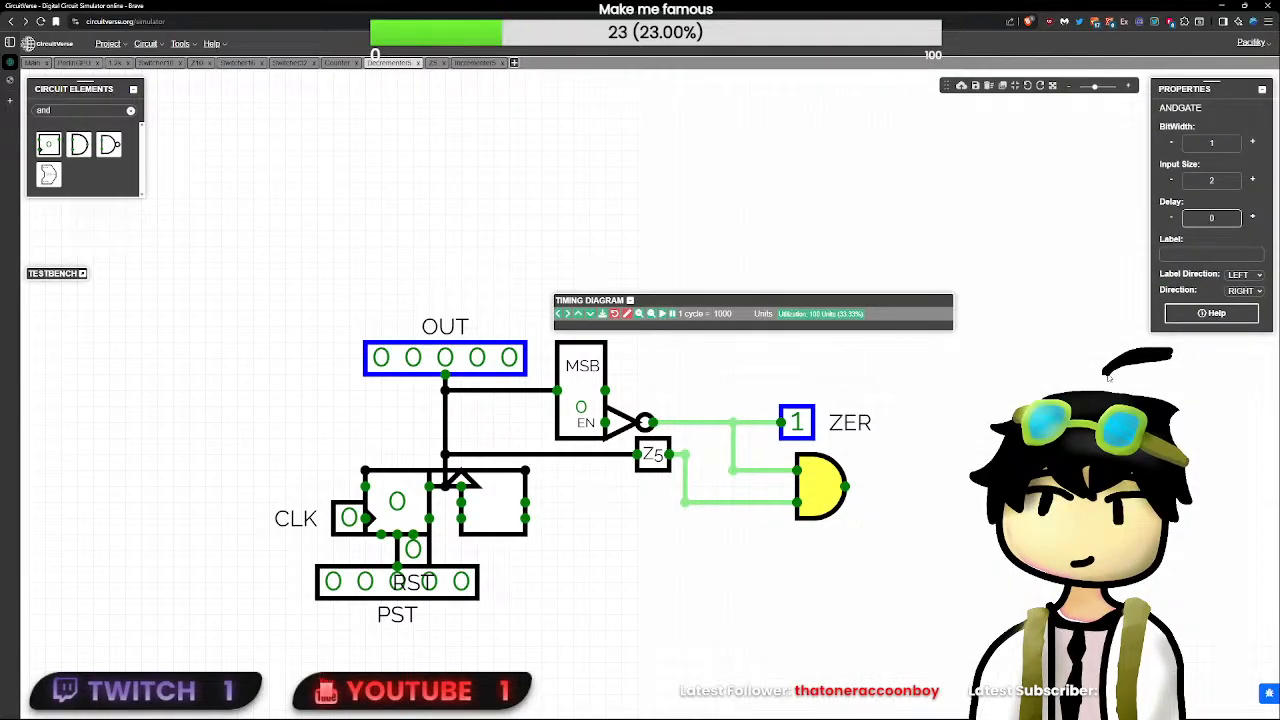
# - Delete the new AND gate and the wire joining it to Z5
pyautogui.click(954, 457)
pyautogui.click(812, 466)
pyautogui.press('Delete')
pyautogui.click(685, 503)
pyautogui.press('Delete')
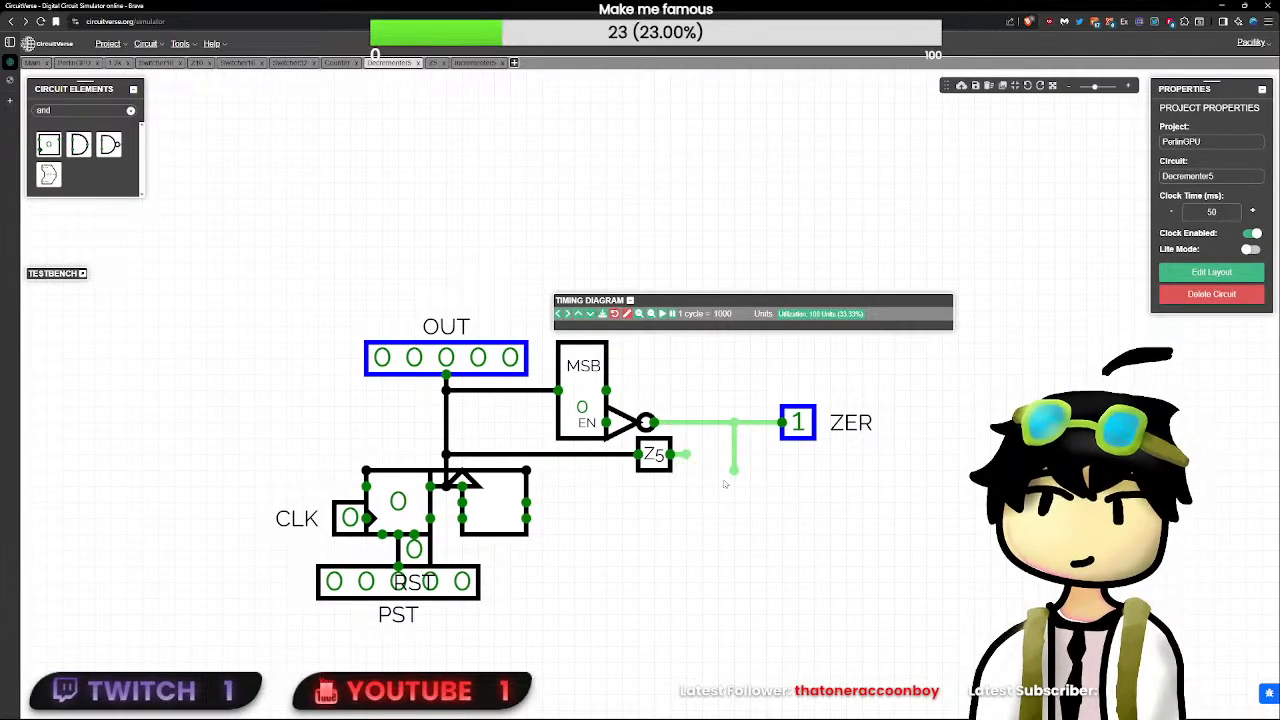
# - Open the Z5 subcircuit and examine its five-bit input, splitter, NOR gate and output
pyautogui.doubleClick(654, 454)
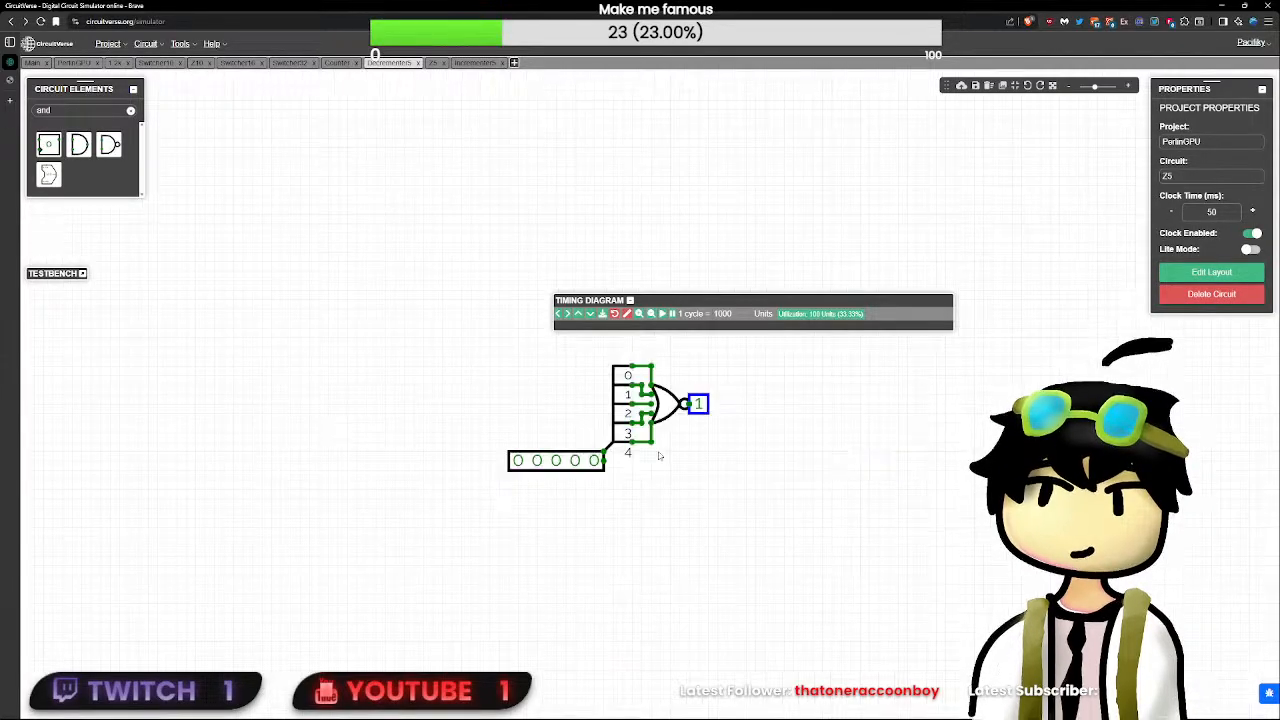
pyautogui.click(675, 418)
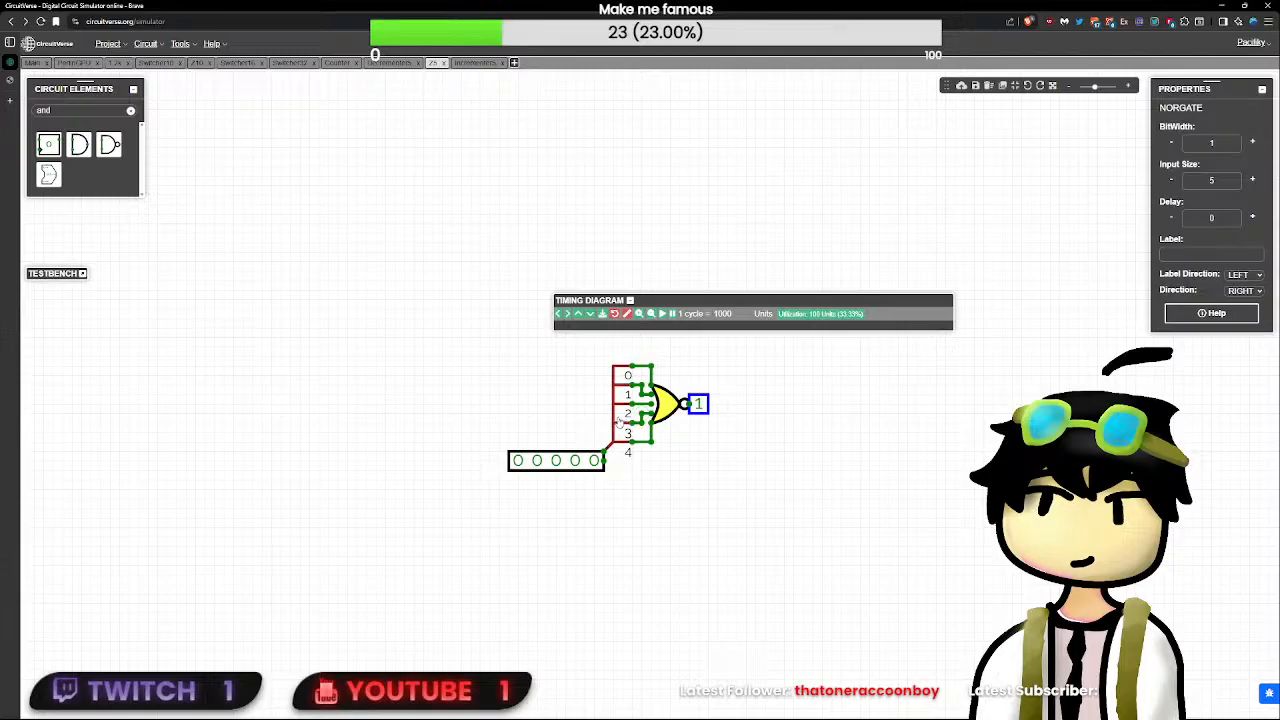
pyautogui.click(619, 424)
pyautogui.click(595, 460)
pyautogui.click(595, 460)
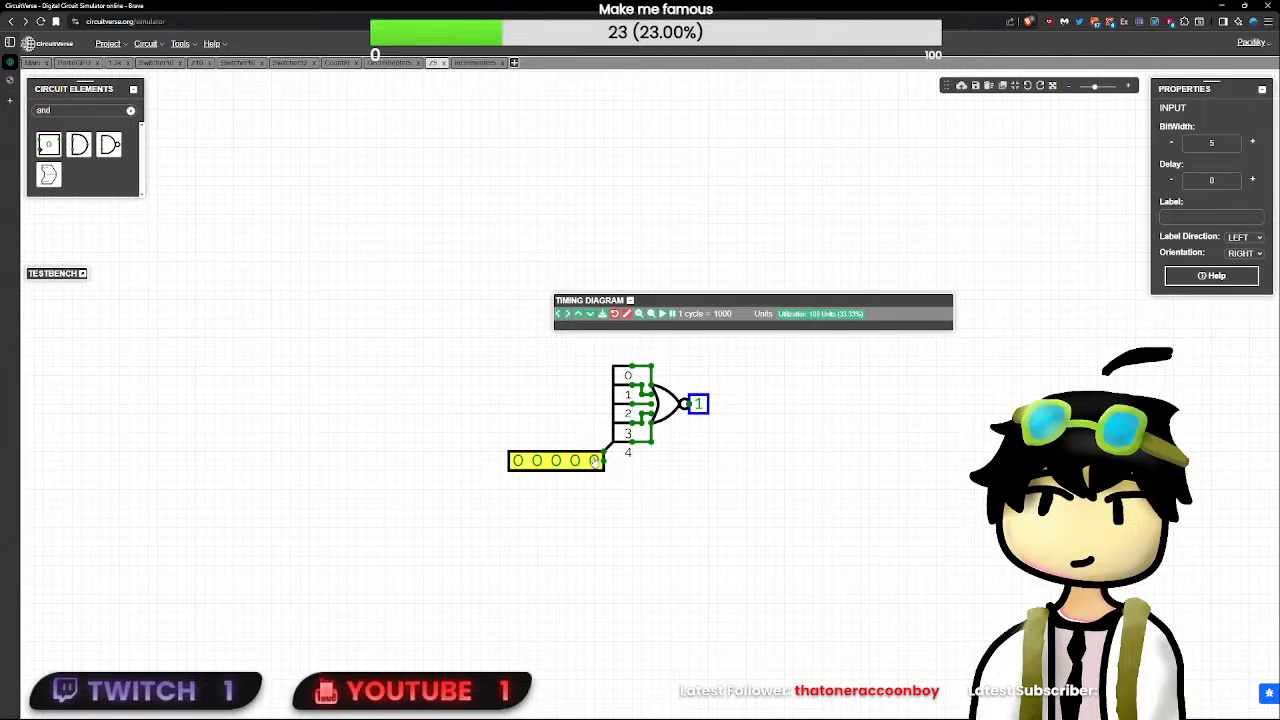
pyautogui.moveTo(595, 460); pyautogui.dragTo(593, 452)
pyautogui.click(692, 421)
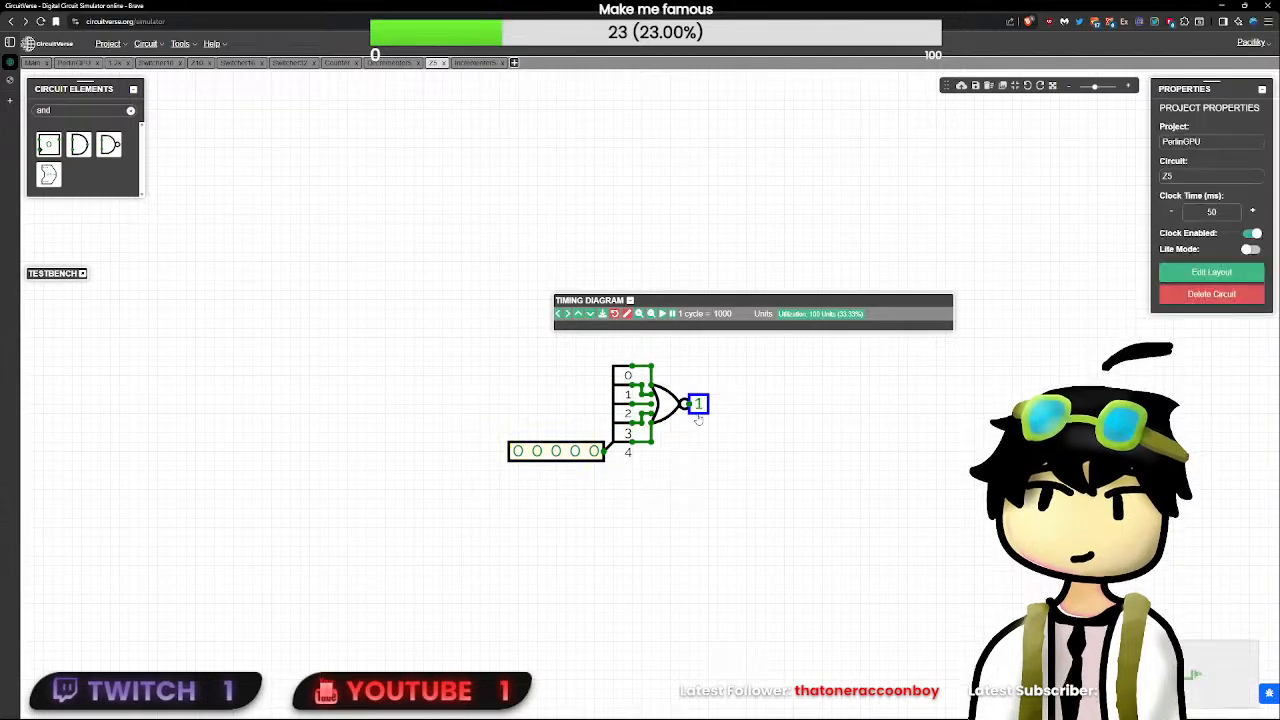
pyautogui.click(698, 406)
pyautogui.click(677, 413)
pyautogui.click(628, 413)
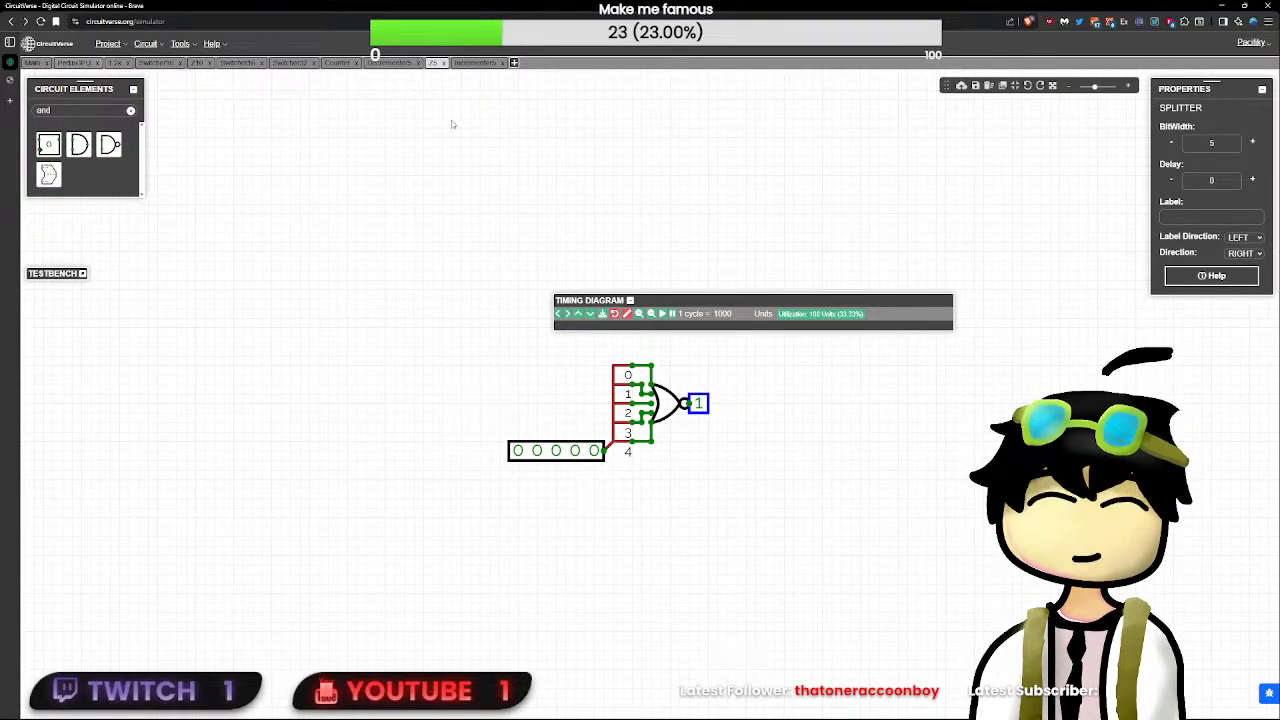
# - Add an AND gate in Decrementer5, shift Z5 slightly and delete the wire between the NOT gate and ZER
pyautogui.click(390, 63)
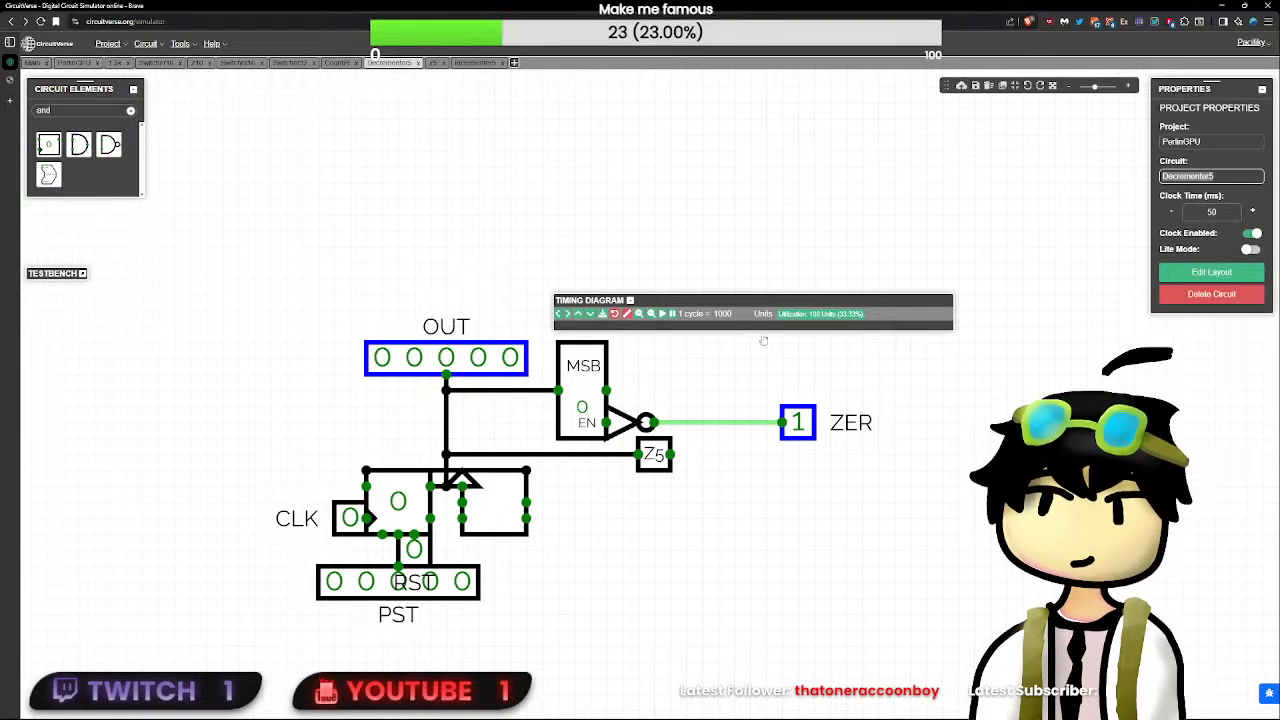
pyautogui.click(713, 420)
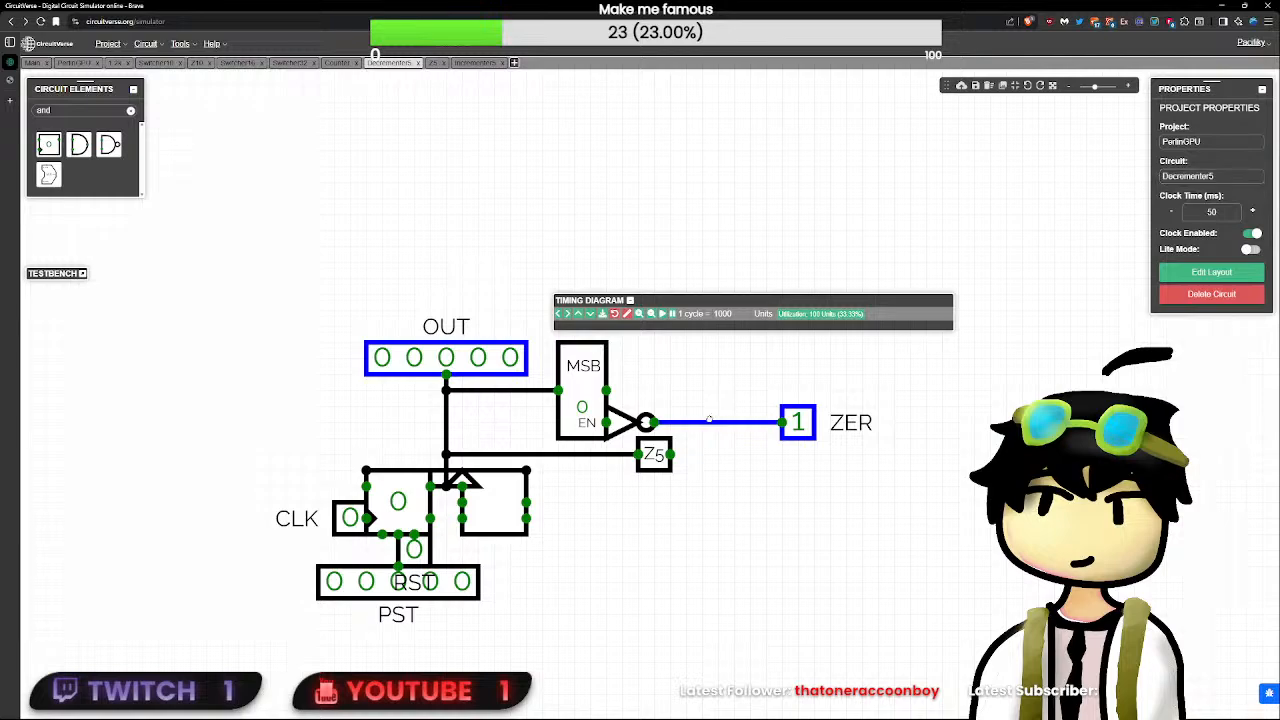
pyautogui.click(80, 145)
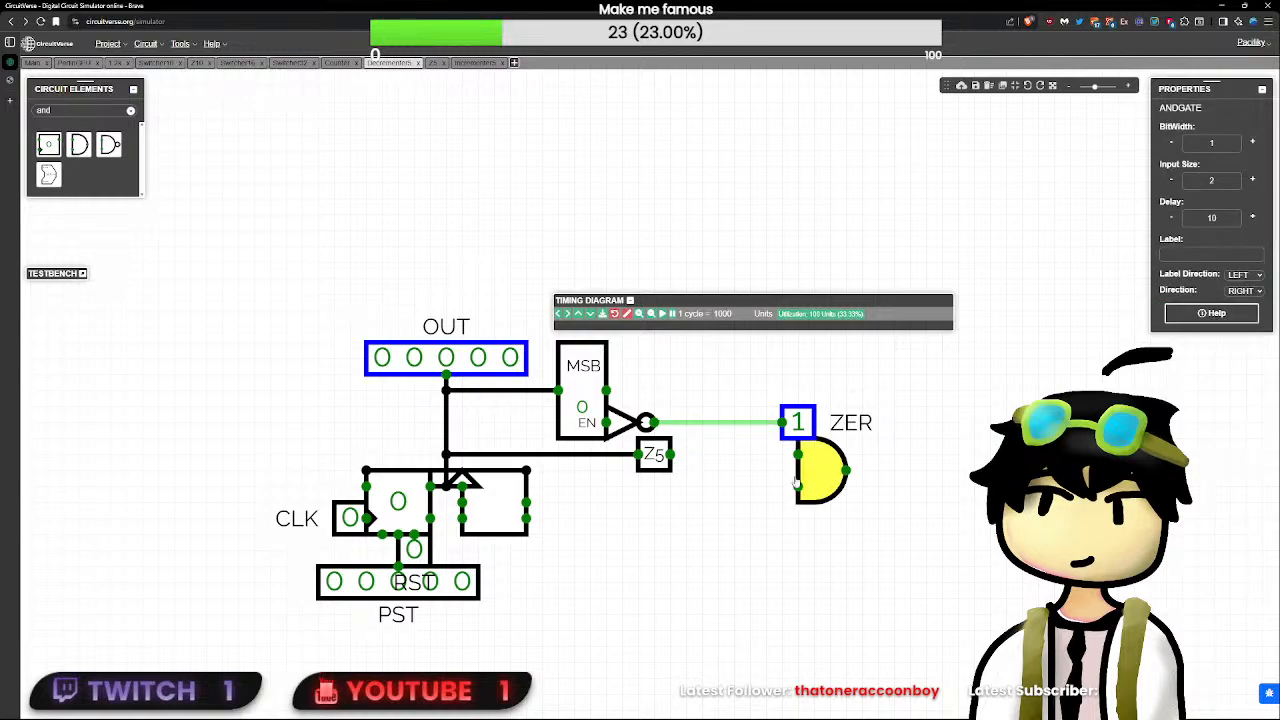
pyautogui.moveTo(648, 452)
pyautogui.mouseDown()
pyautogui.moveTo(617, 452)
pyautogui.moveTo(663, 452)
pyautogui.moveTo(632, 455)
pyautogui.mouseUp()
pyautogui.click(672, 423)
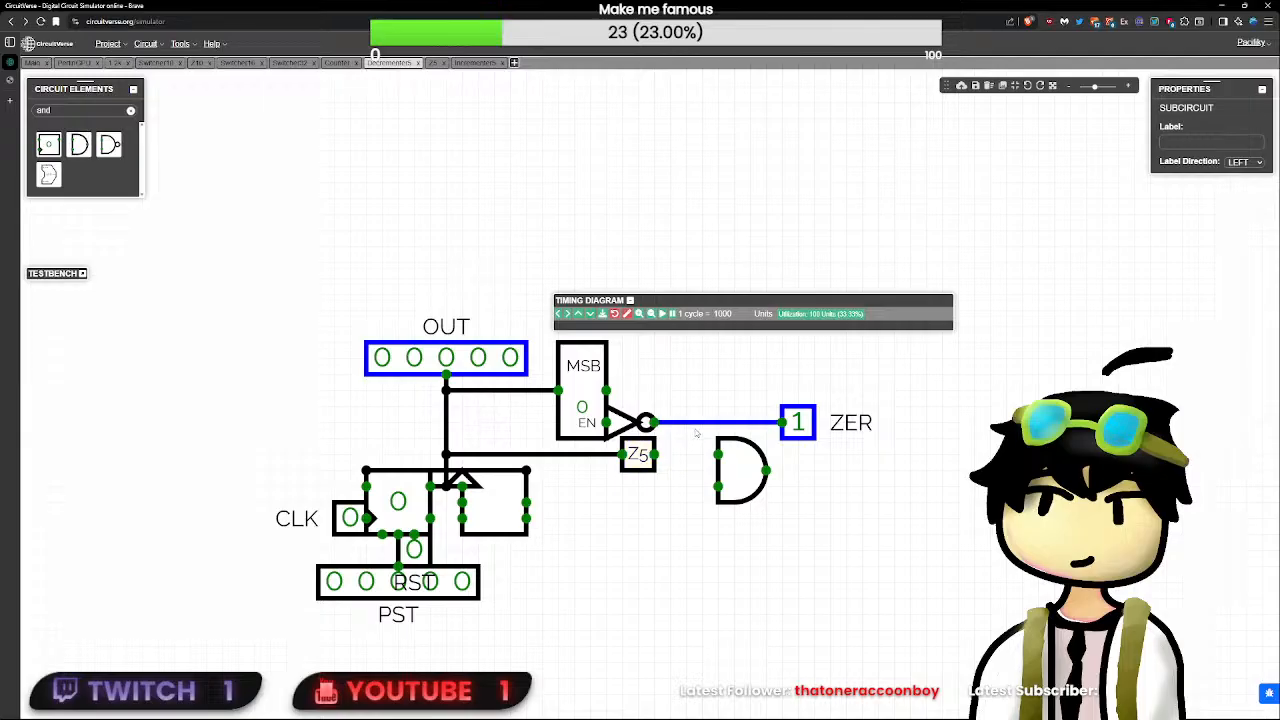
pyautogui.press('Delete')
# - Join the AND gate directly to the NOT and Z5 outputs, attach ZER to its output and set its delay to 0
pyautogui.moveTo(742, 470); pyautogui.dragTo(680, 437)
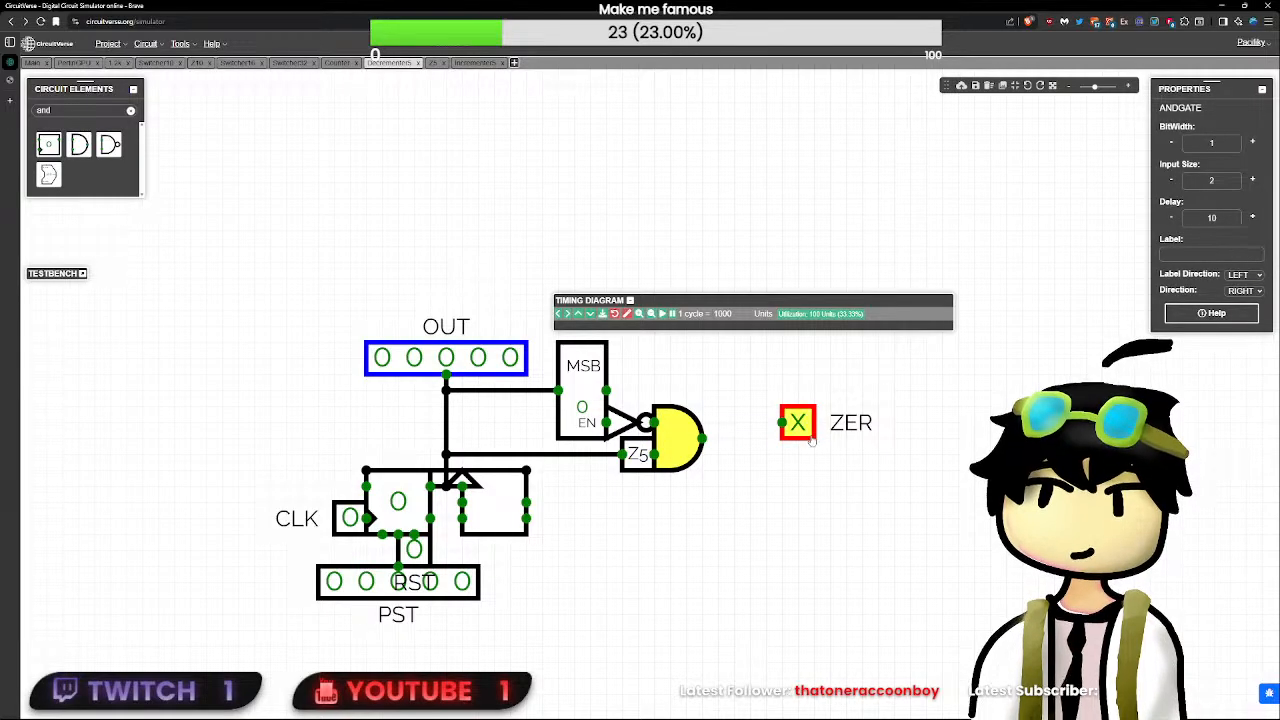
pyautogui.moveTo(797, 422); pyautogui.dragTo(719, 440)
pyautogui.click(674, 446)
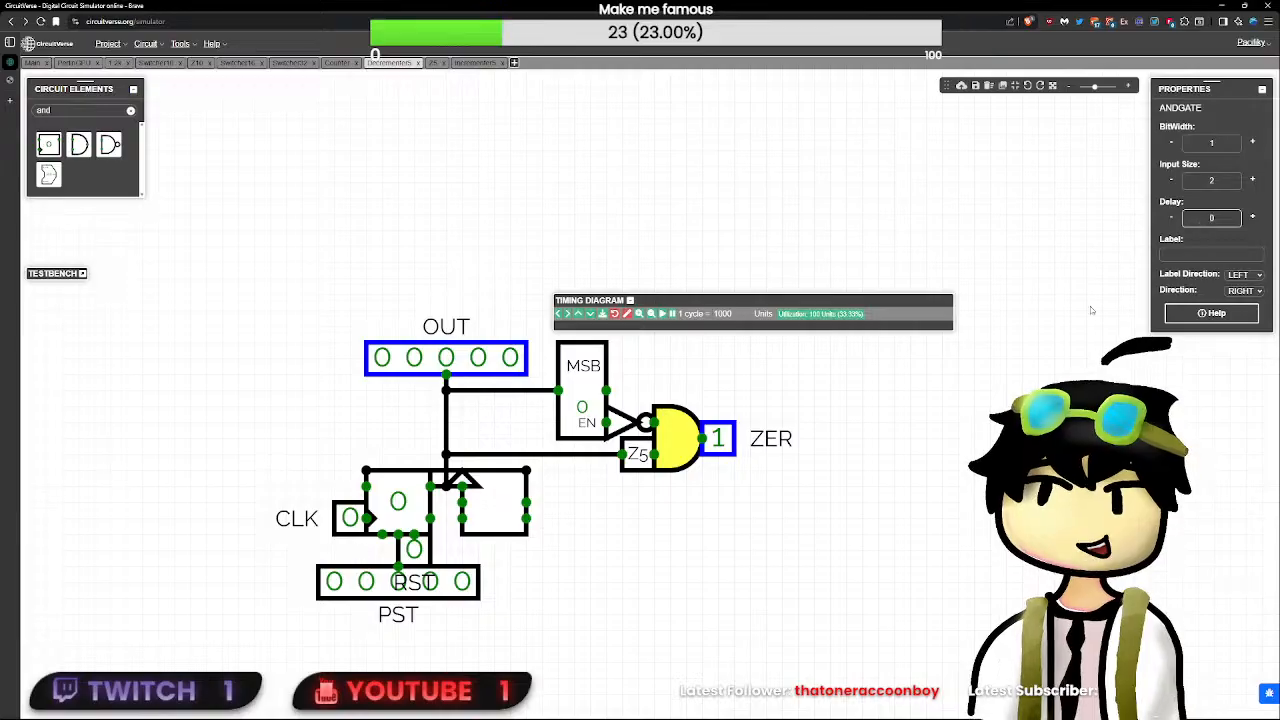
pyautogui.click(1168, 541)
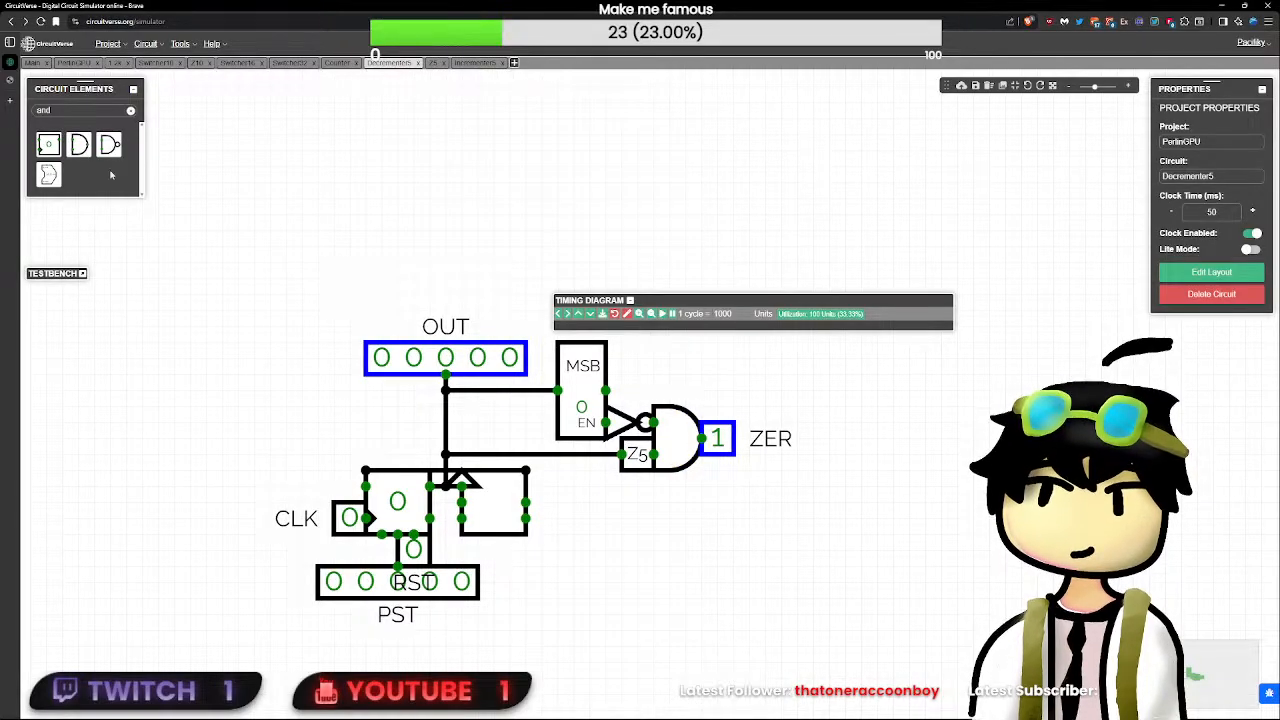
# - Test PerlinGPU by clearing the timing diagram, resetting with RST and toggling the unlabeled one-bit input beside the multiplexer
pyautogui.click(78, 62)
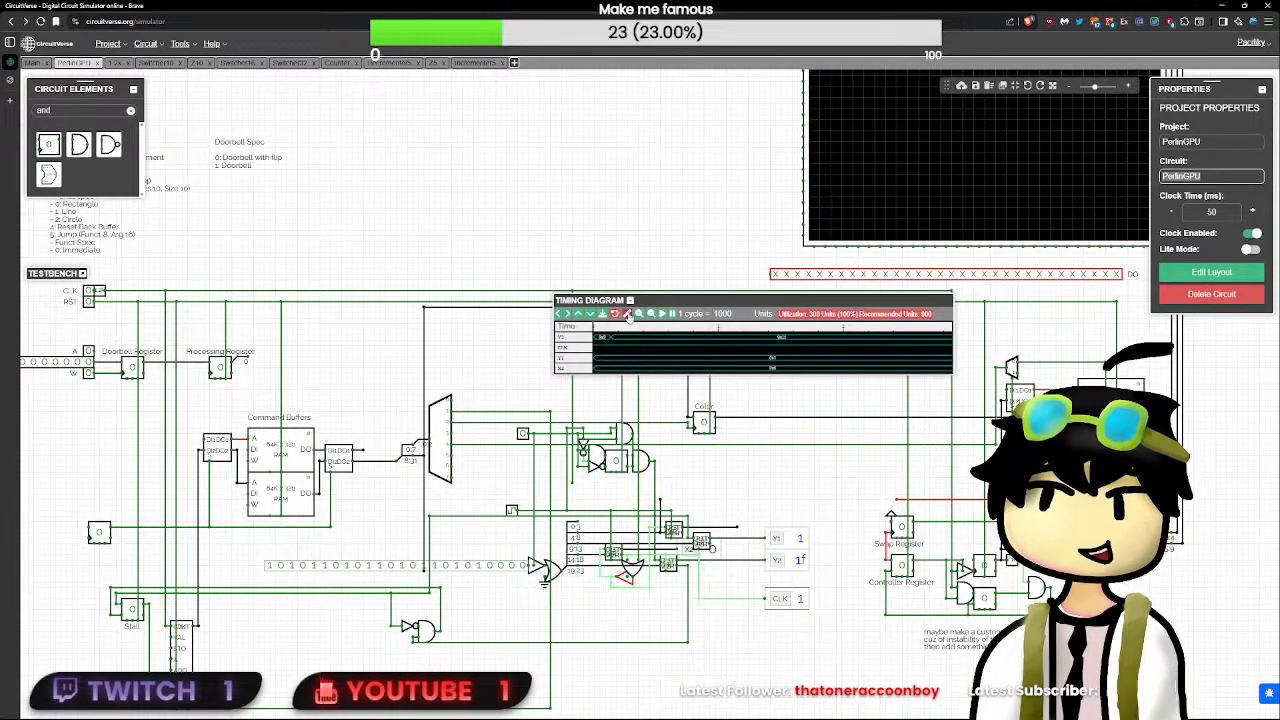
pyautogui.click(627, 314)
pyautogui.click(88, 302)
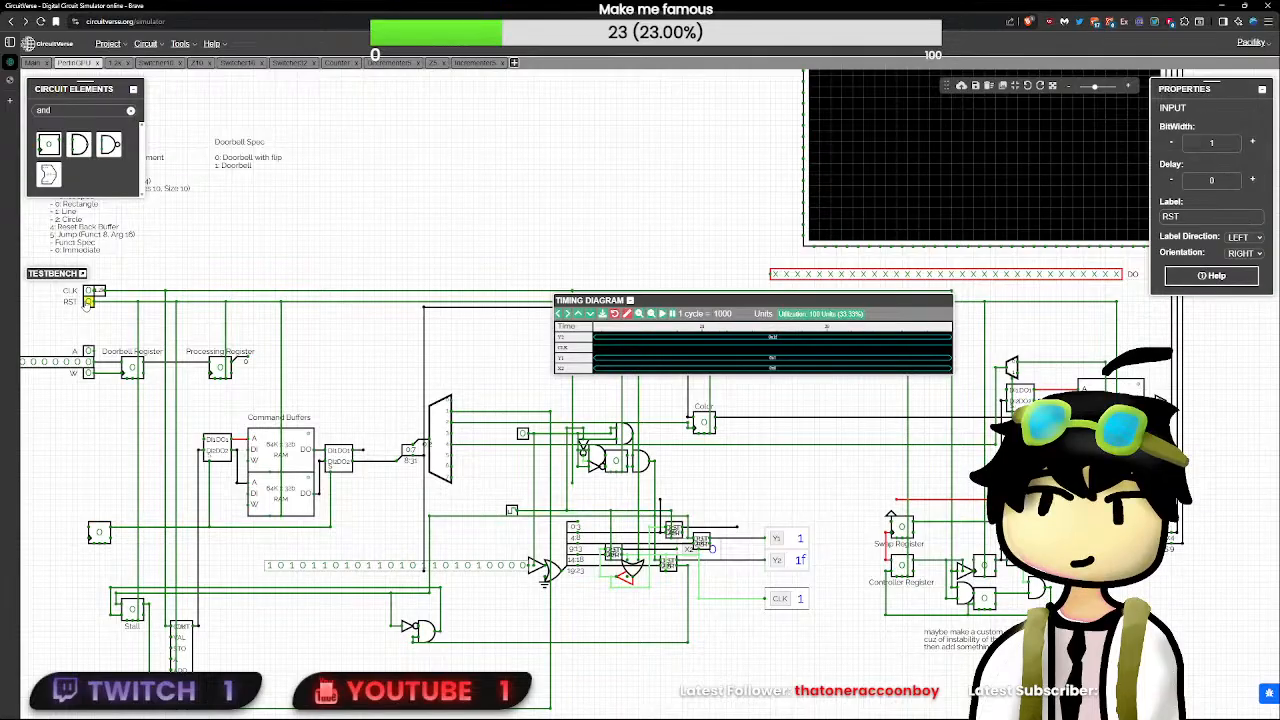
pyautogui.click(522, 433)
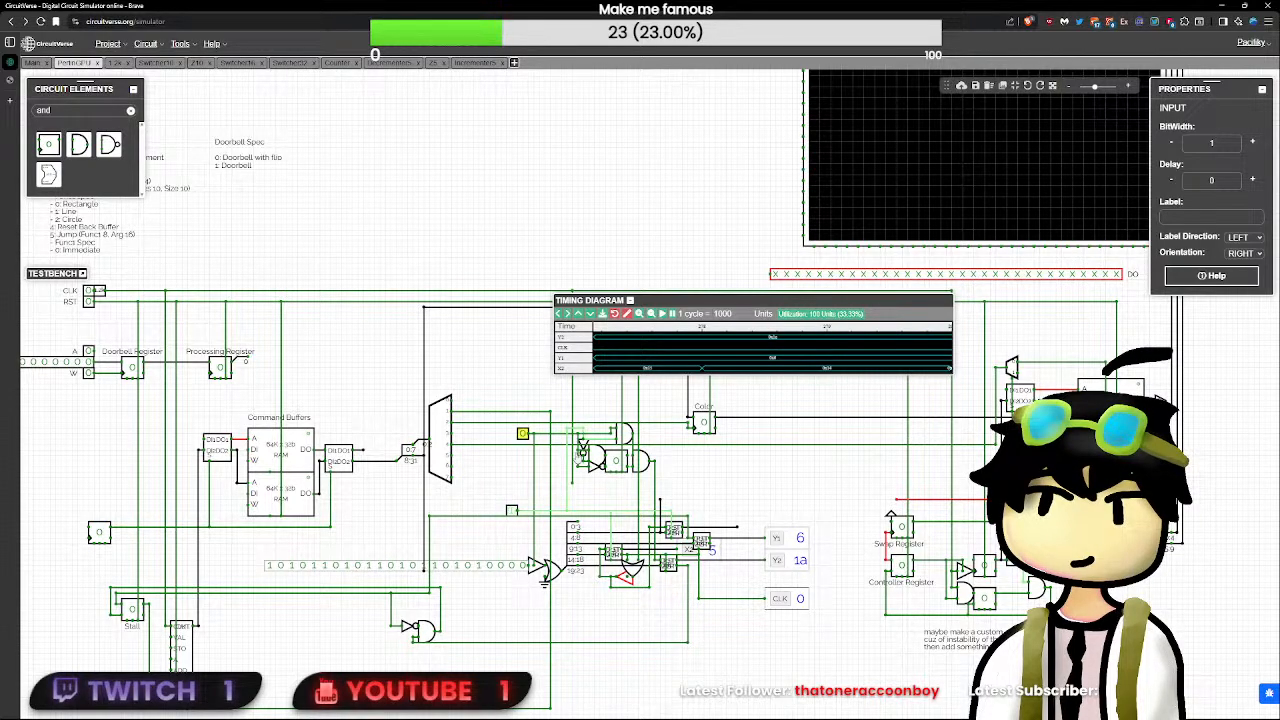
# - Delete the AND gate in Decrementer5 and attach the ZER output directly to Z5's output
pyautogui.doubleClick(620, 558)
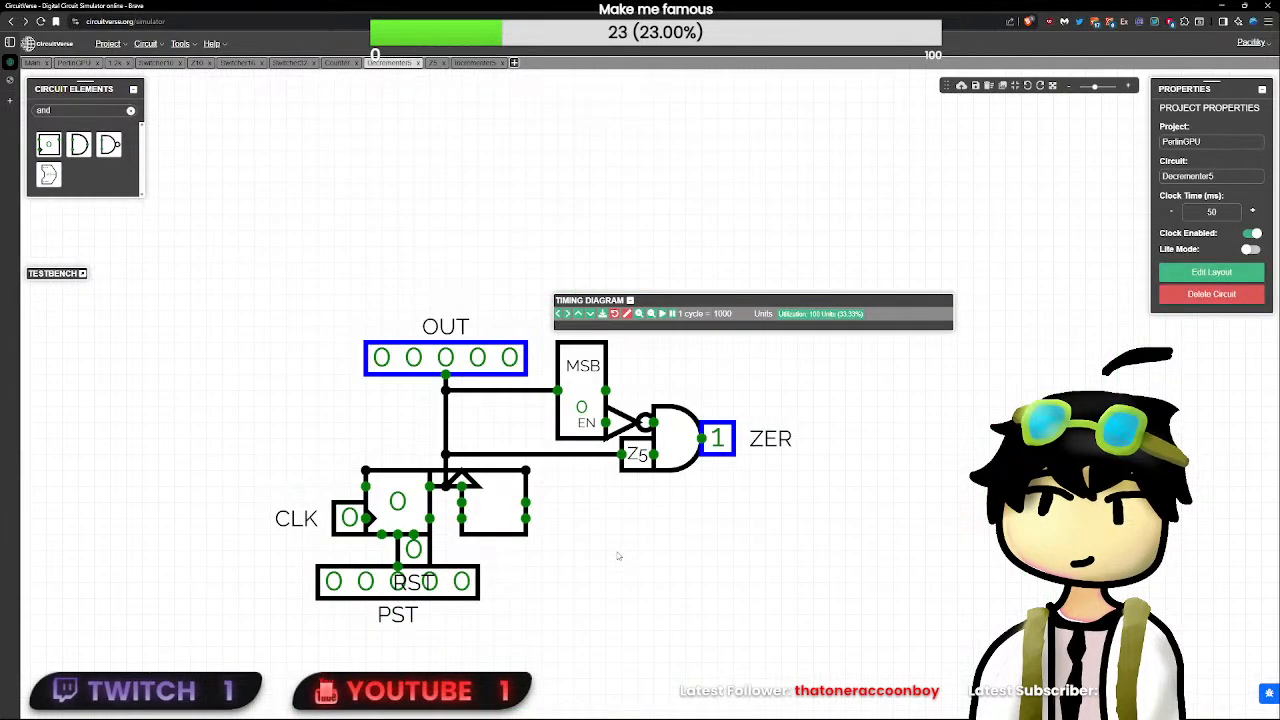
pyautogui.click(680, 450)
pyautogui.press('Delete')
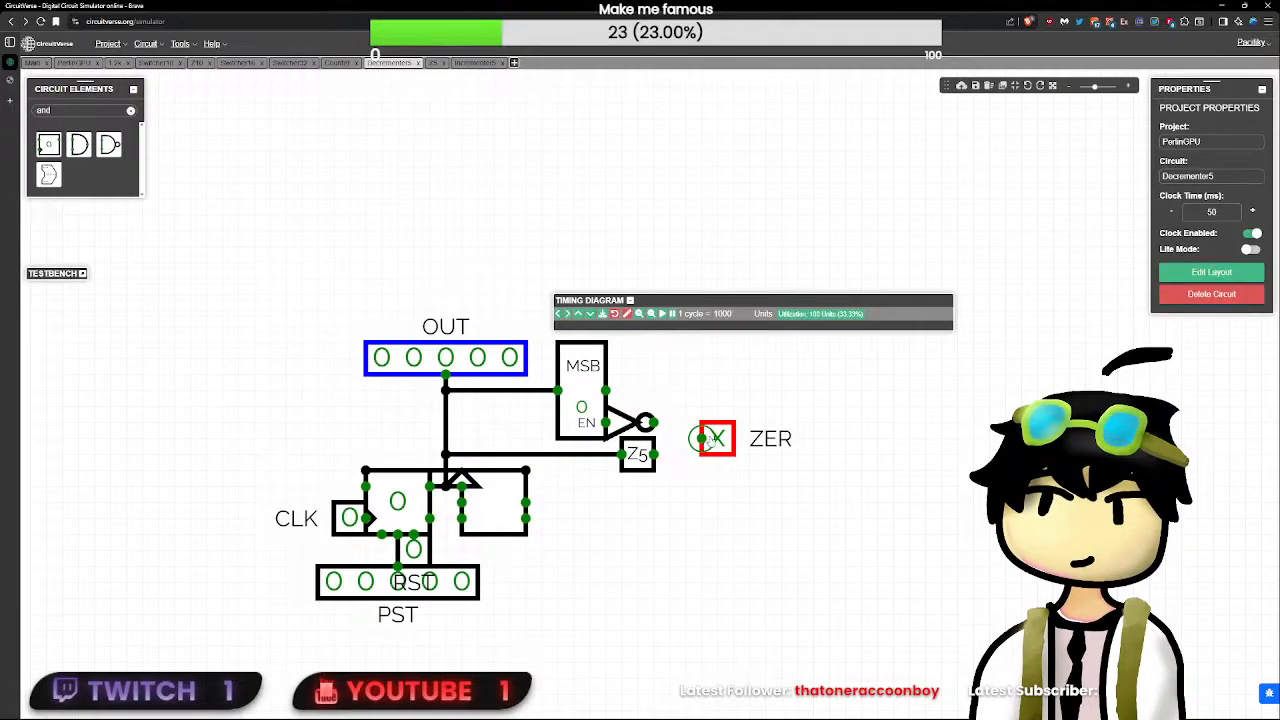
pyautogui.moveTo(715, 438); pyautogui.dragTo(670, 455)
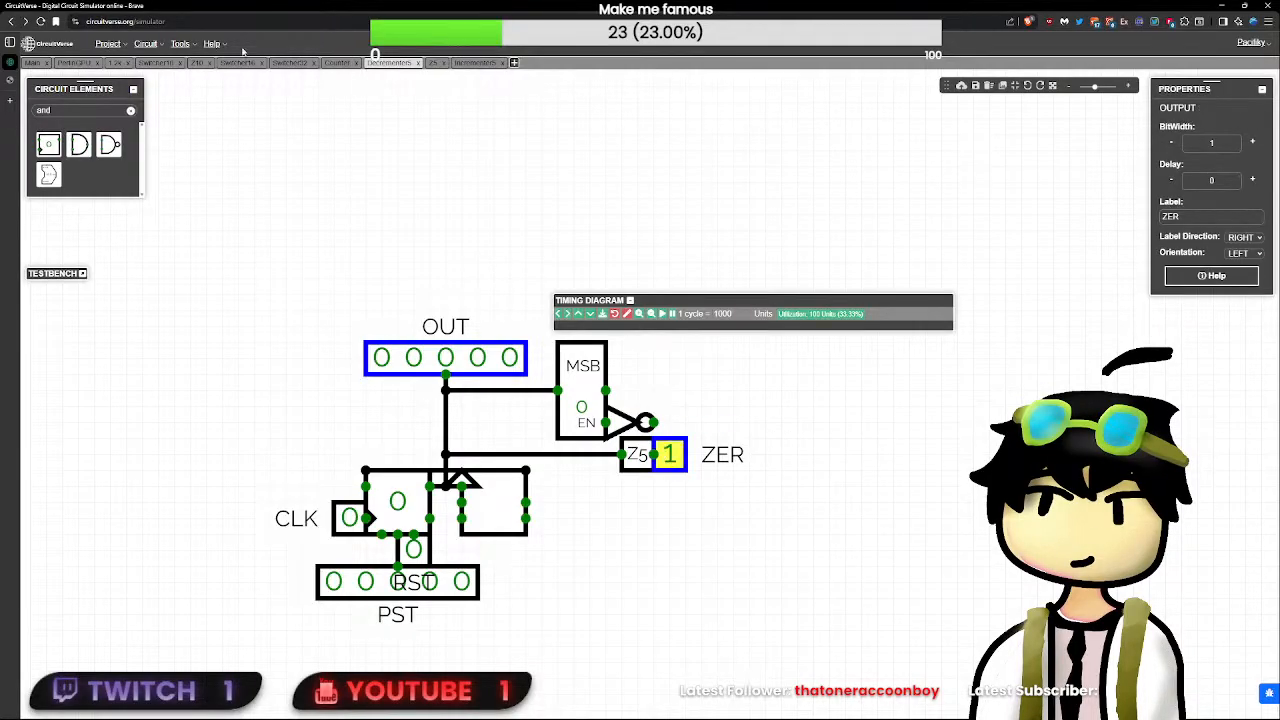
# - Retest PerlinGPU by resetting with RST, clearing the timing diagram and switching the unlabeled one-bit input to 1 and back to 0
pyautogui.click(76, 62)
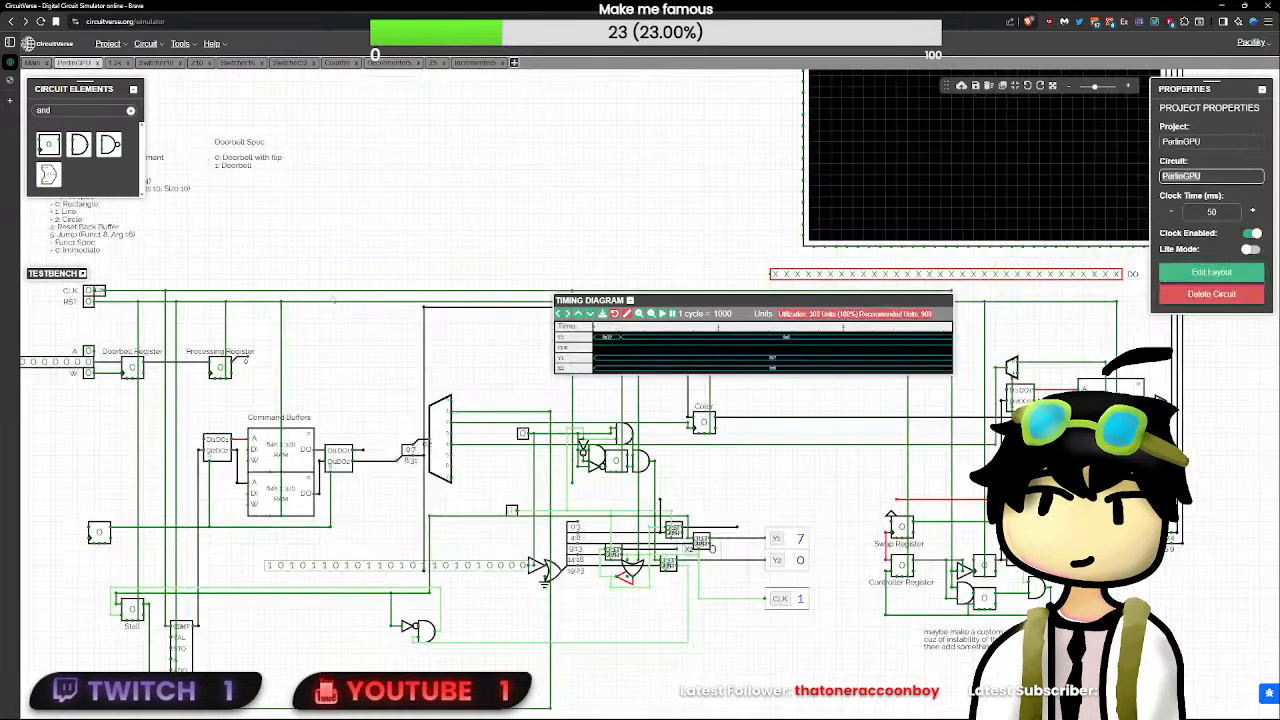
pyautogui.click(89, 299)
pyautogui.click(626, 314)
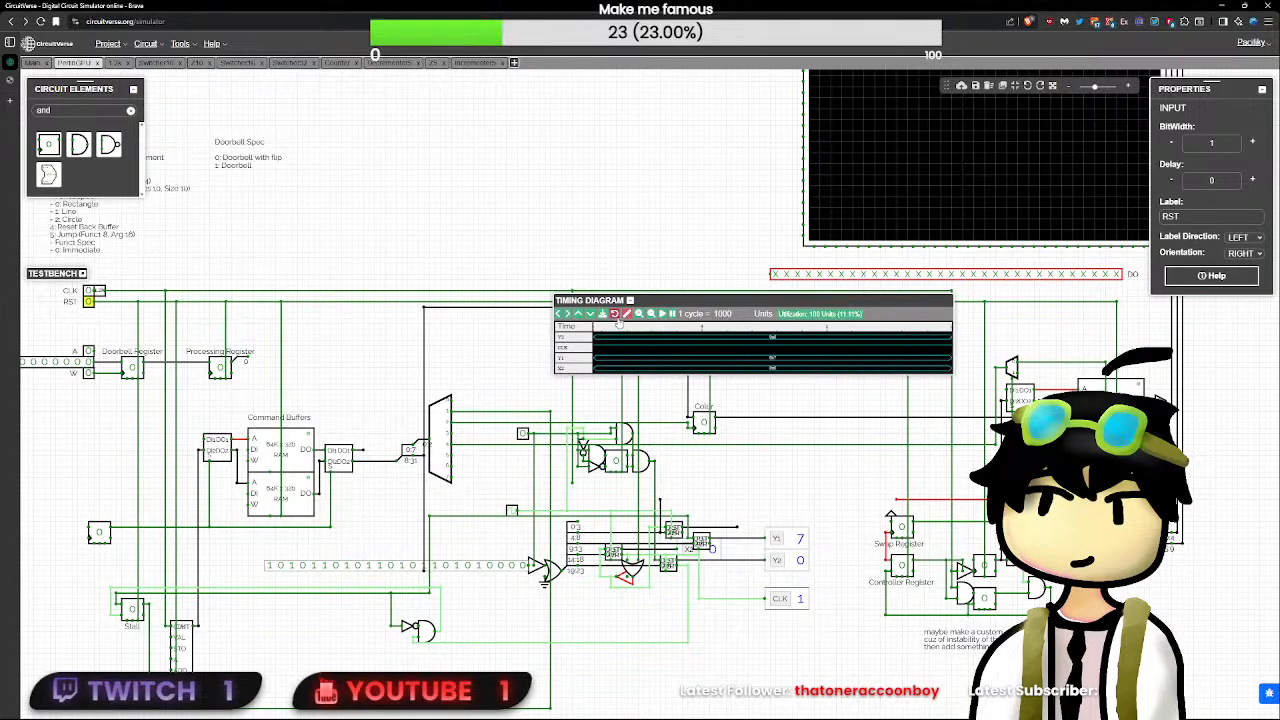
pyautogui.click(523, 433)
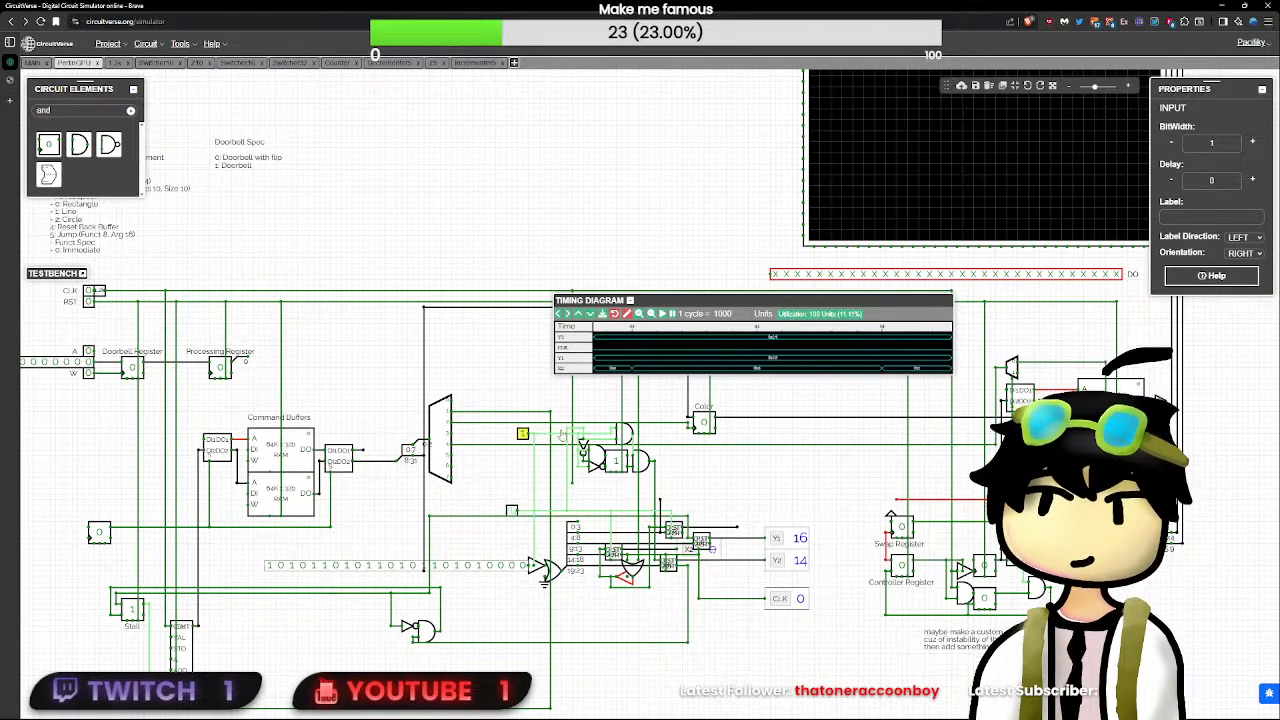
pyautogui.click(523, 433)
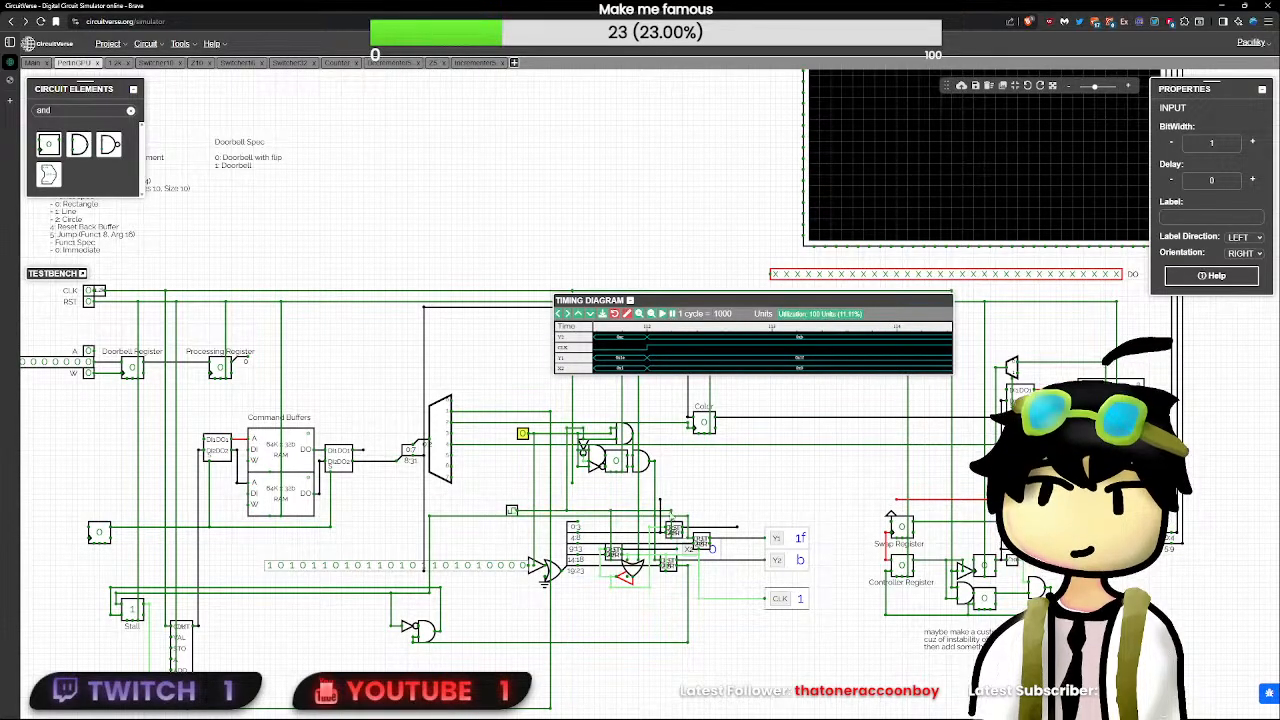
# - Open the Incrementer5 subcircuit from the PerlinGPU circuit to examine its zero detection
pyautogui.click(673, 529)
pyautogui.doubleClick(673, 529)
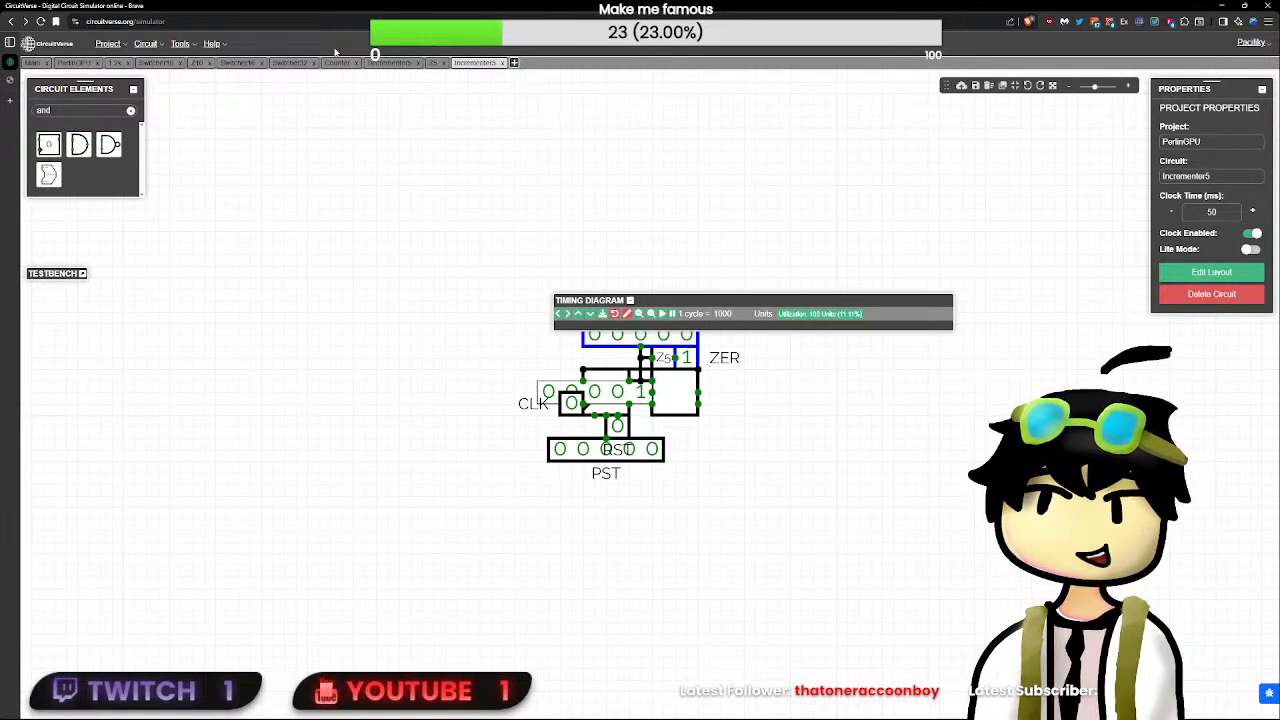
# - Open Z5 from the Decrementer5 circuit and examine its splitter and NOR gate wiring
pyautogui.click(389, 62)
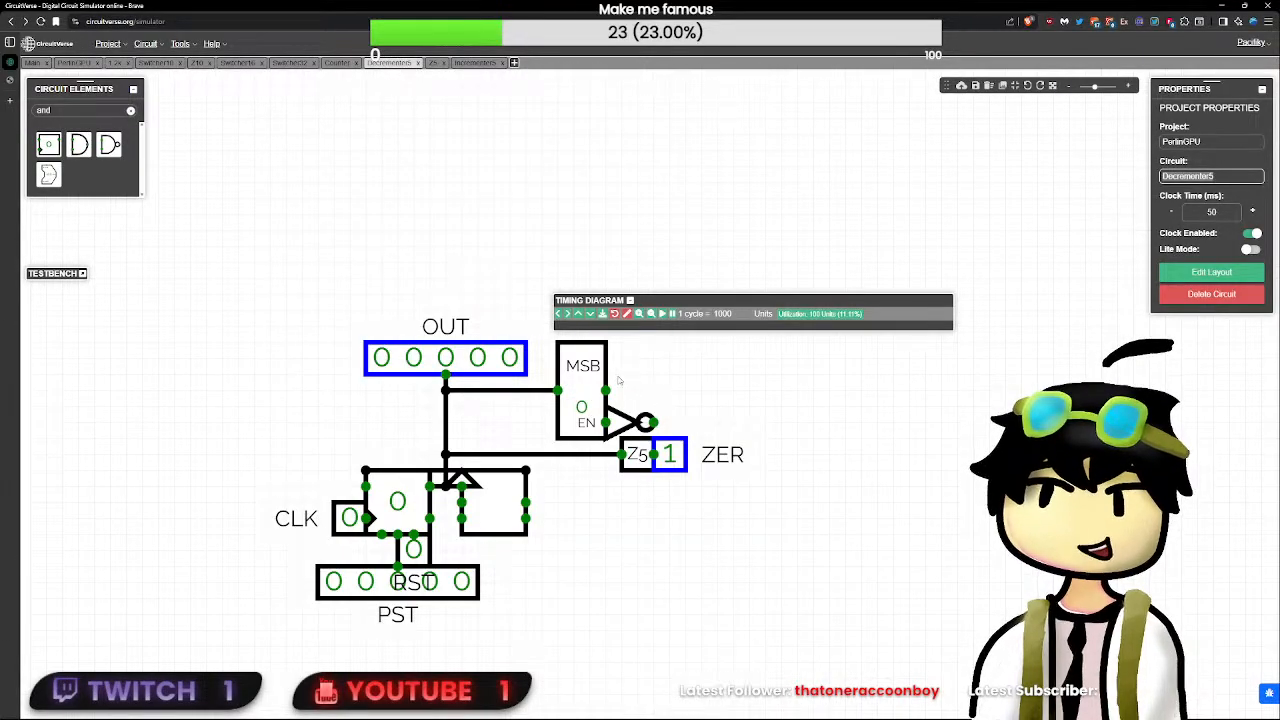
pyautogui.click(665, 467)
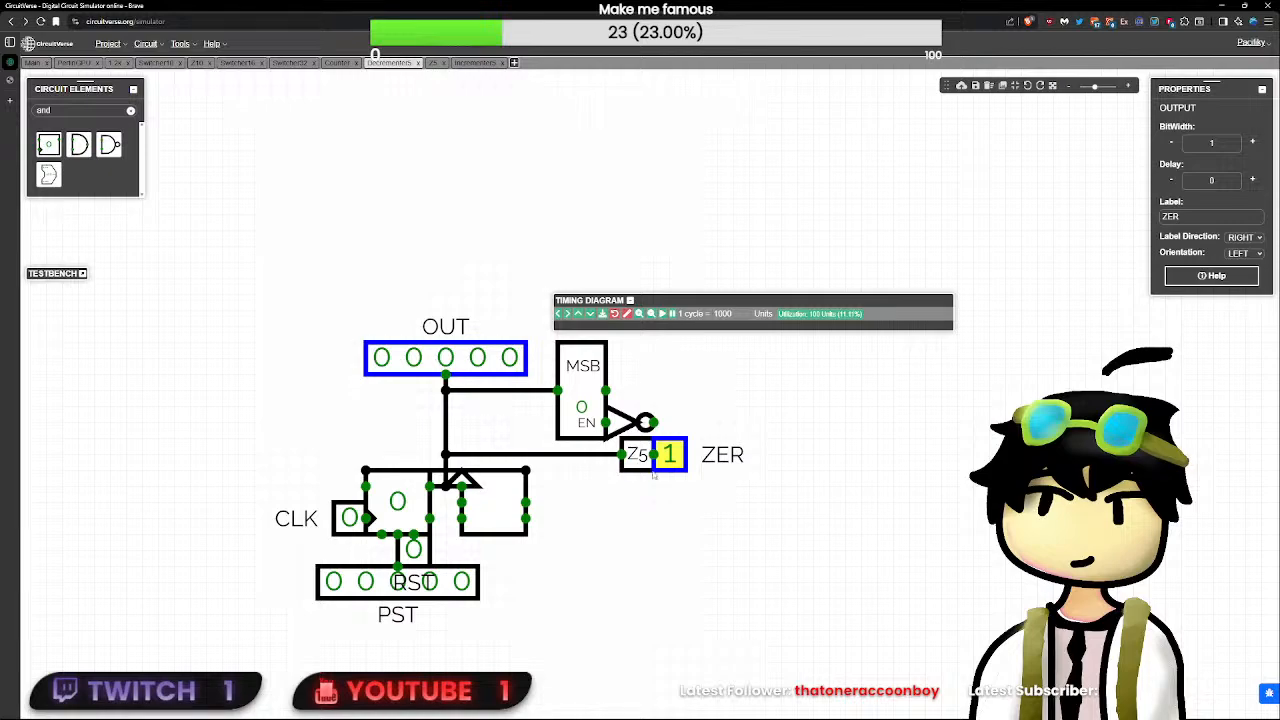
pyautogui.click(637, 460)
pyautogui.doubleClick(637, 465)
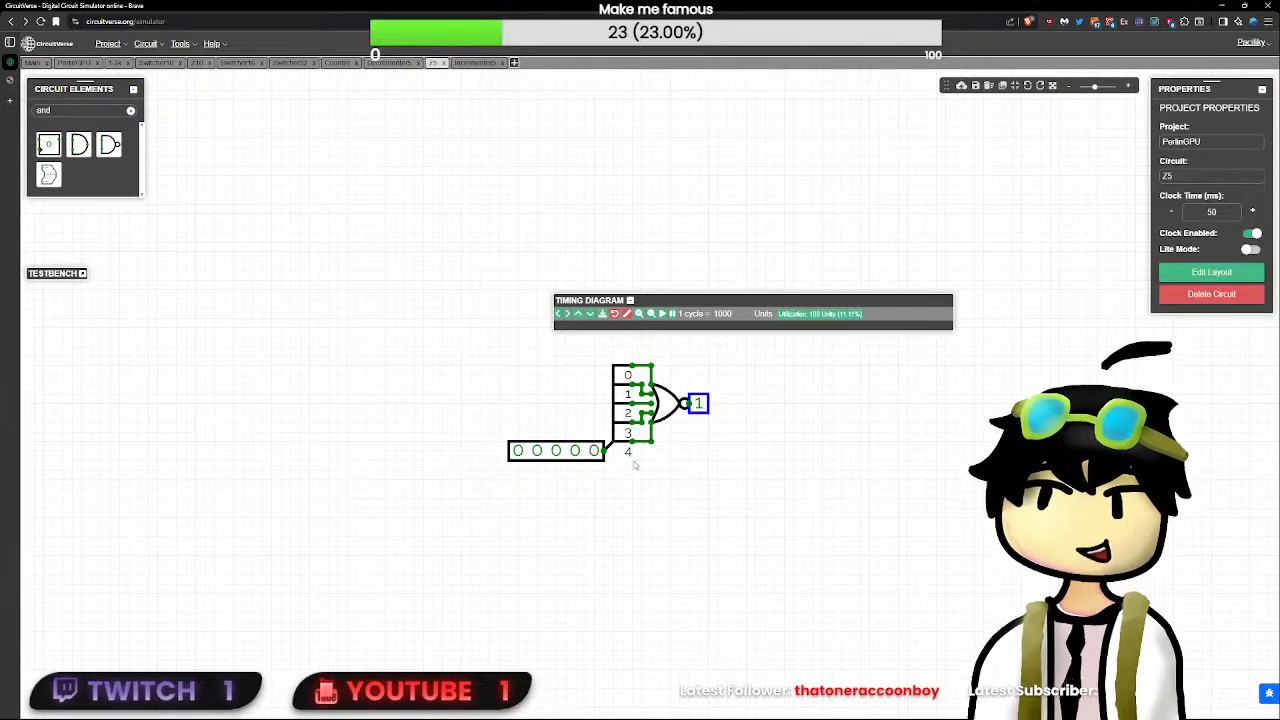
pyautogui.click(625, 432)
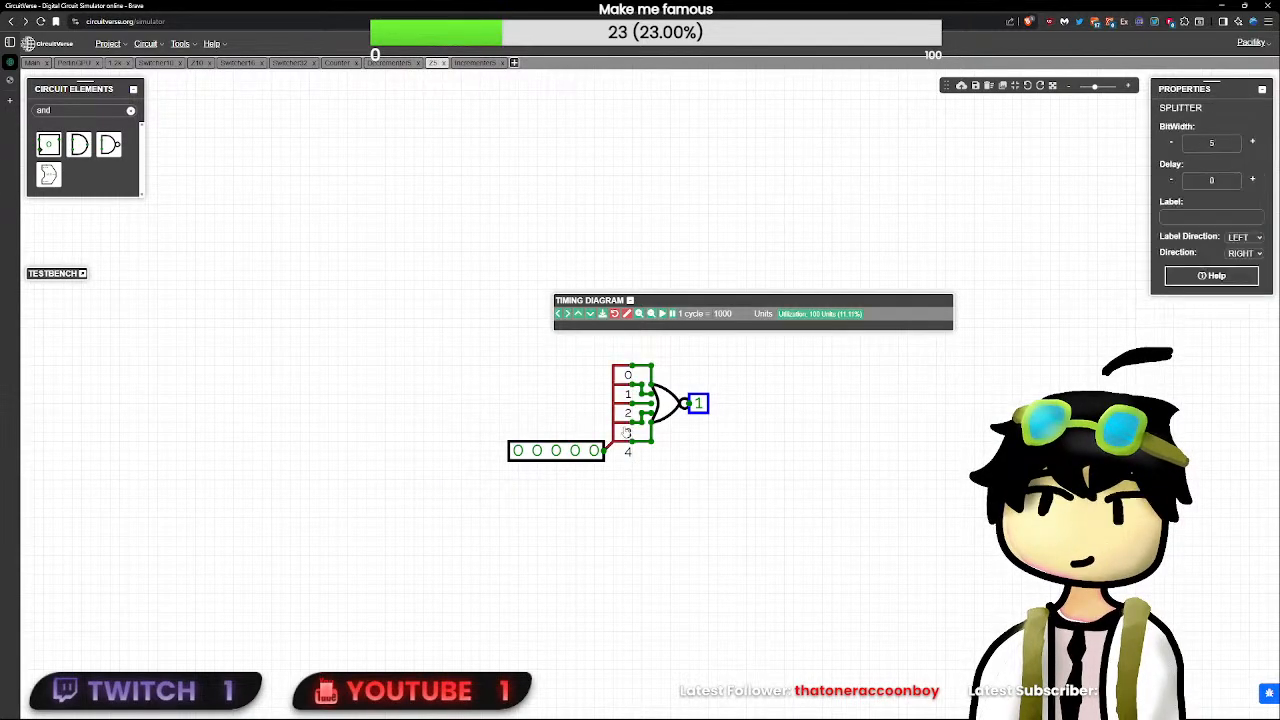
pyautogui.click(686, 499)
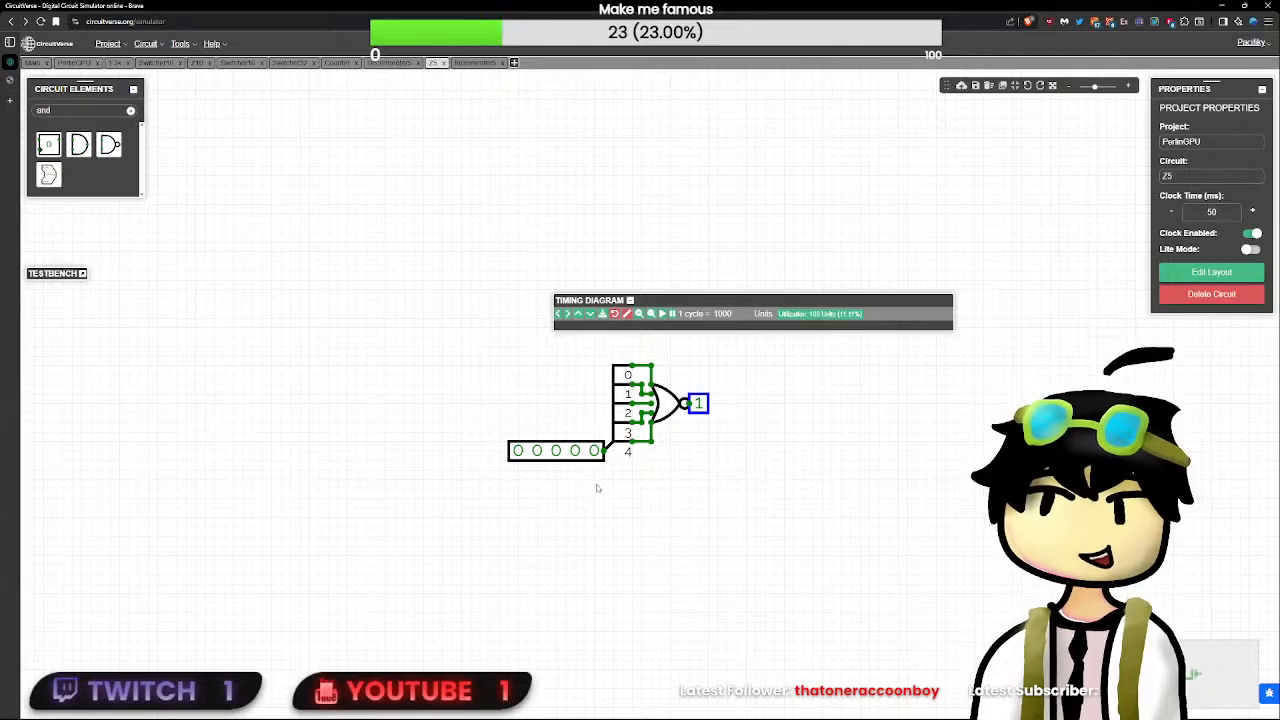
# - Cut Z5's splitter and NOR gate for reuse, restore them in place, and set the five-bit input to 00000
pyautogui.moveTo(596, 470); pyautogui.dragTo(694, 373)
pyautogui.press('Delete')
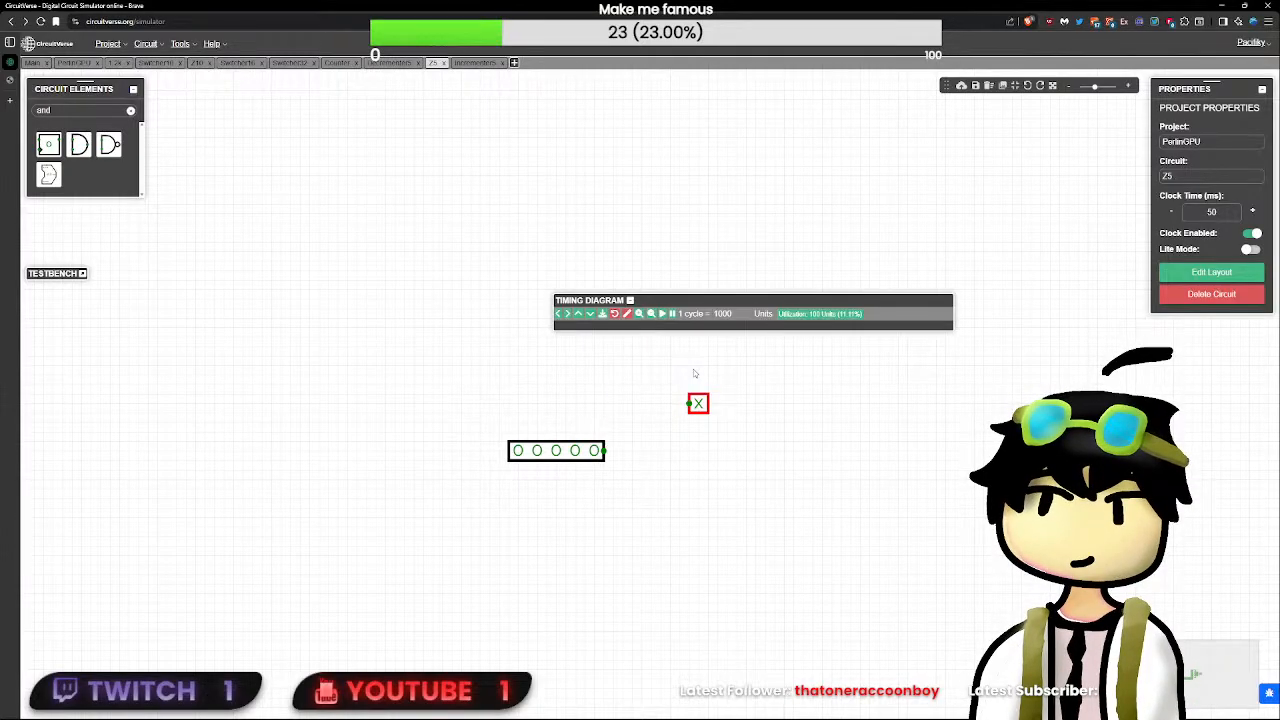
pyautogui.hotkey('ctrl', 'z')
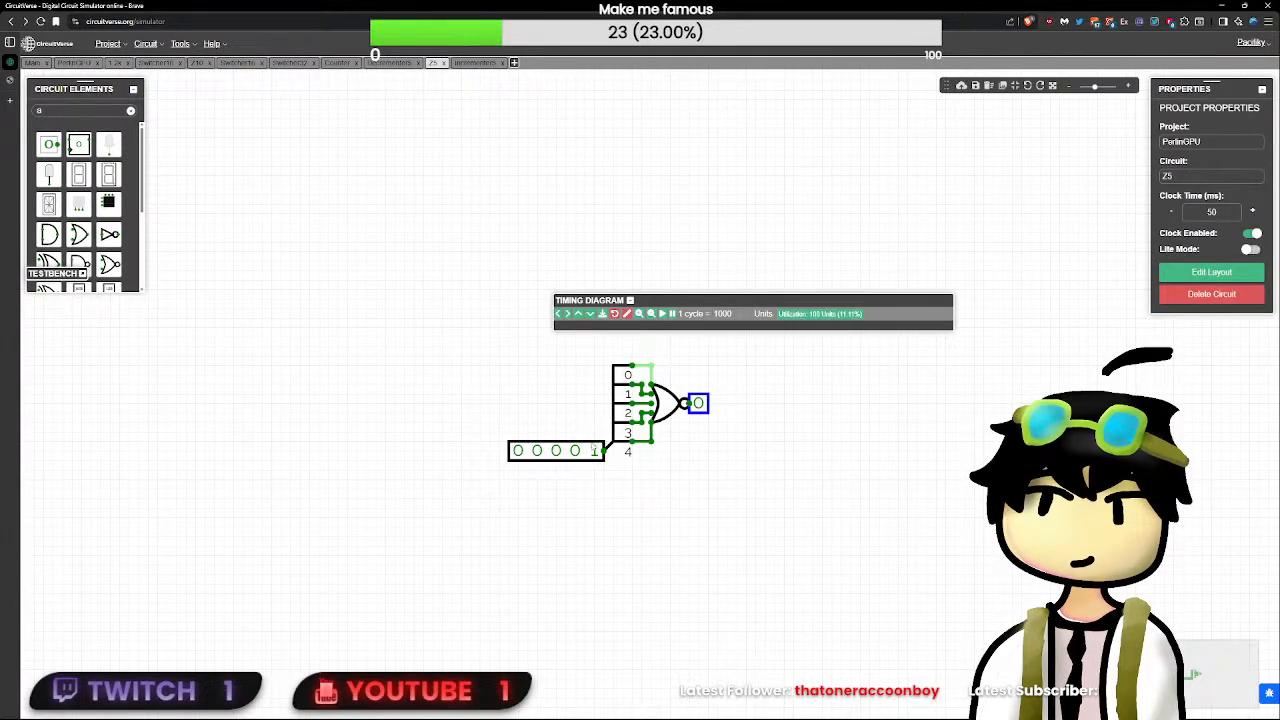
pyautogui.click(599, 451)
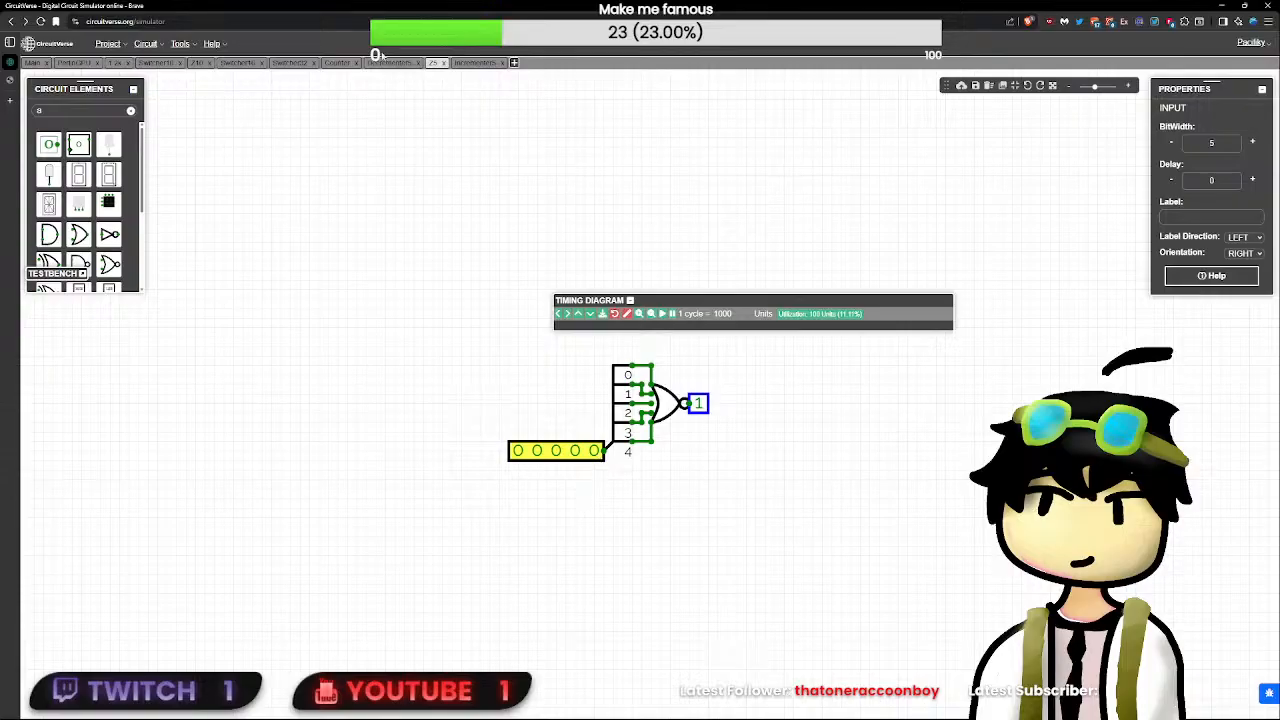
# - In Decrementer5, move the ZER output away from Z5 and delete the Z5 block
pyautogui.click(385, 62)
pyautogui.click(812, 455)
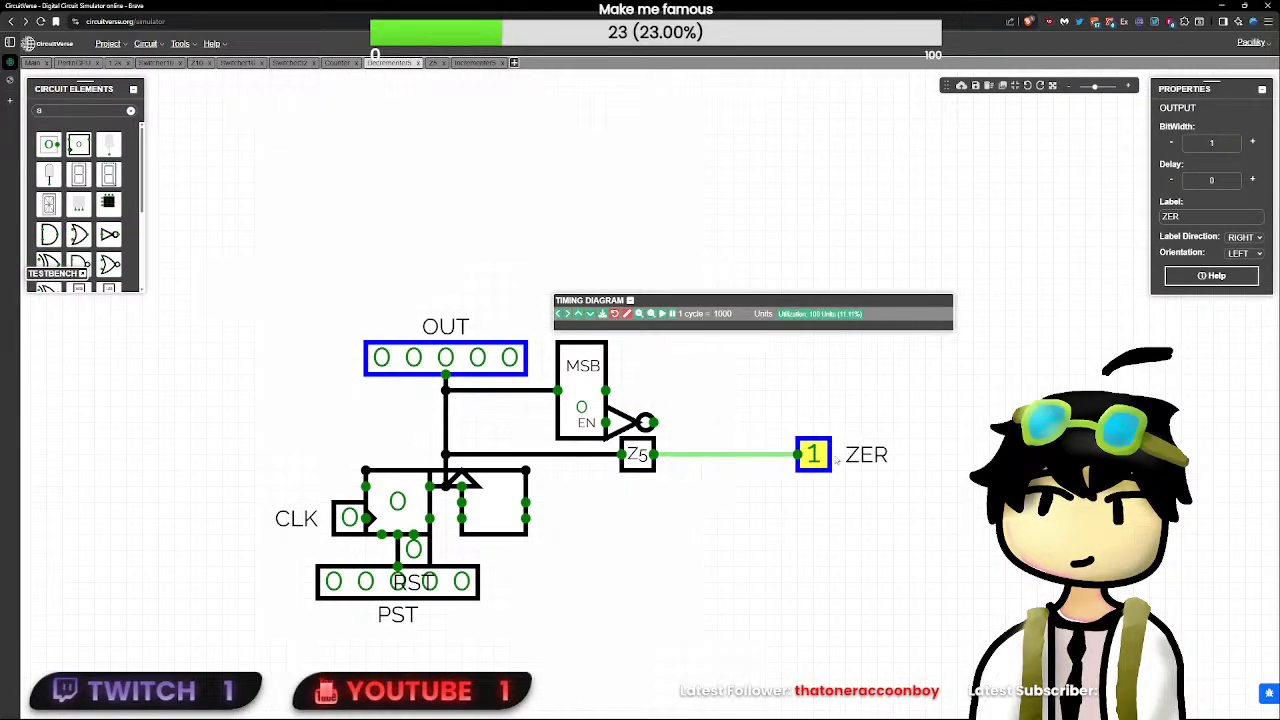
pyautogui.click(638, 456)
pyautogui.press('Delete')
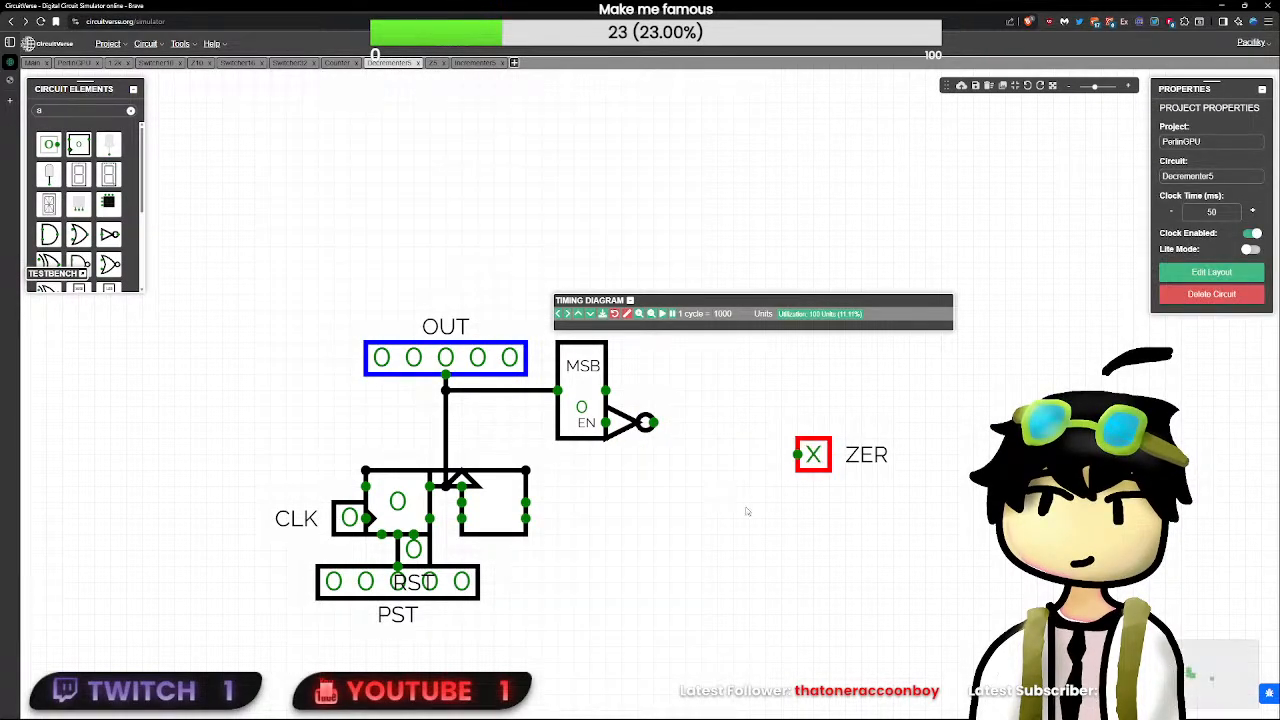
# - Paste the splitter and NOR gate into Decrementer5, attach ZER to the NOR output, and wire the splitter to the MSB input line
pyautogui.hotkey('ctrl', 'v')
pyautogui.moveTo(893, 615); pyautogui.dragTo(637, 421)
pyautogui.click(848, 476)
pyautogui.moveTo(827, 462); pyautogui.dragTo(862, 498)
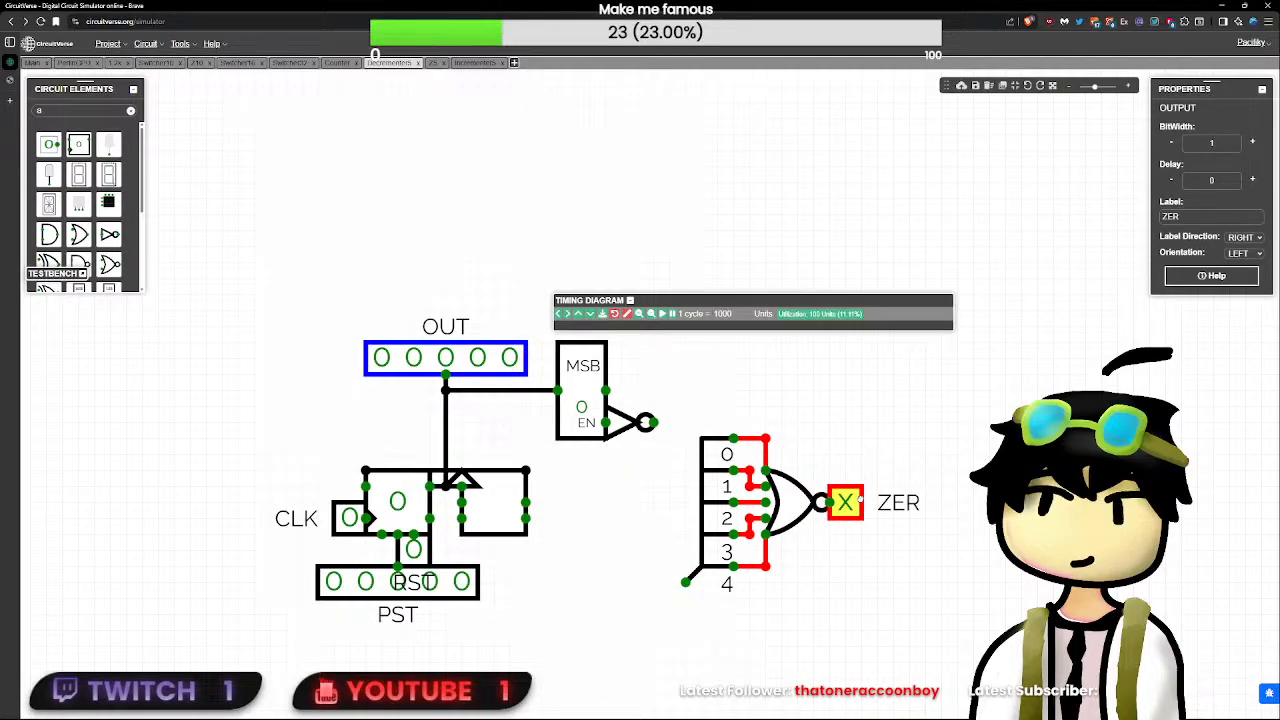
pyautogui.moveTo(541, 390)
pyautogui.mouseDown()
pyautogui.moveTo(705, 585)
pyautogui.moveTo(685, 582)
pyautogui.mouseUp()
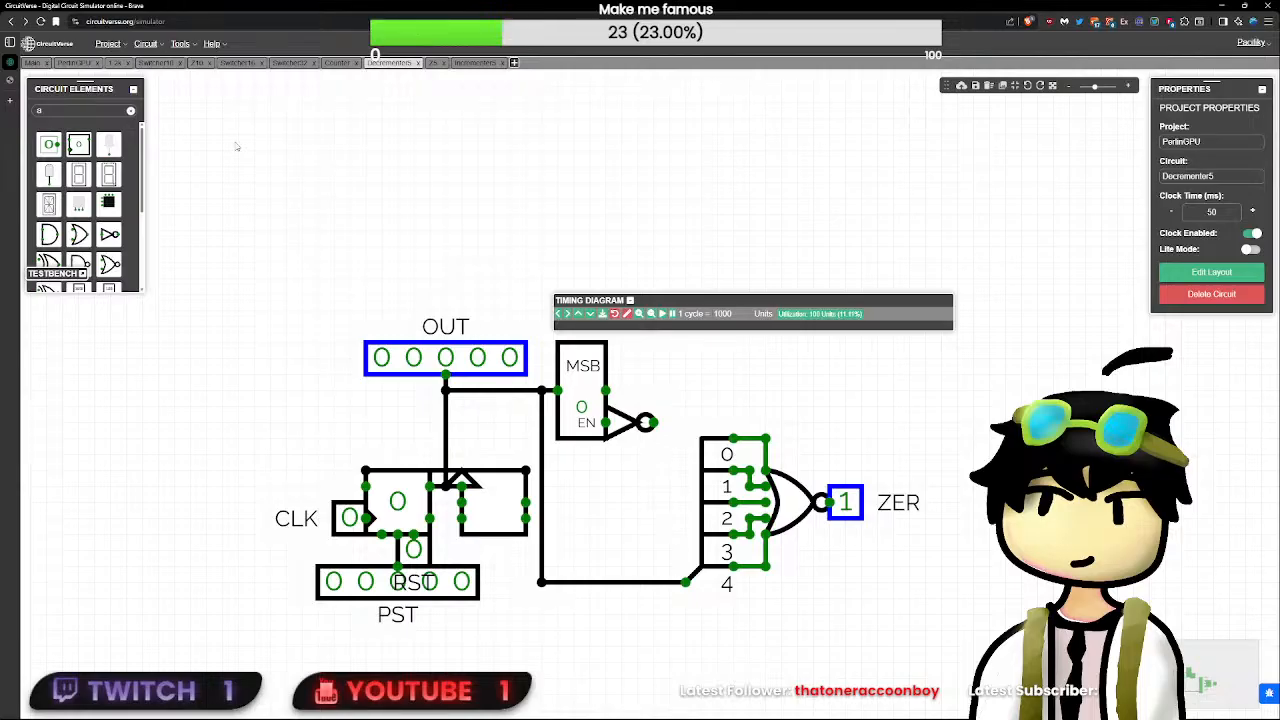
# - Retest PerlinGPU by resetting with RST and toggling the unlabeled one-bit input beside the multiplexer
pyautogui.click(78, 63)
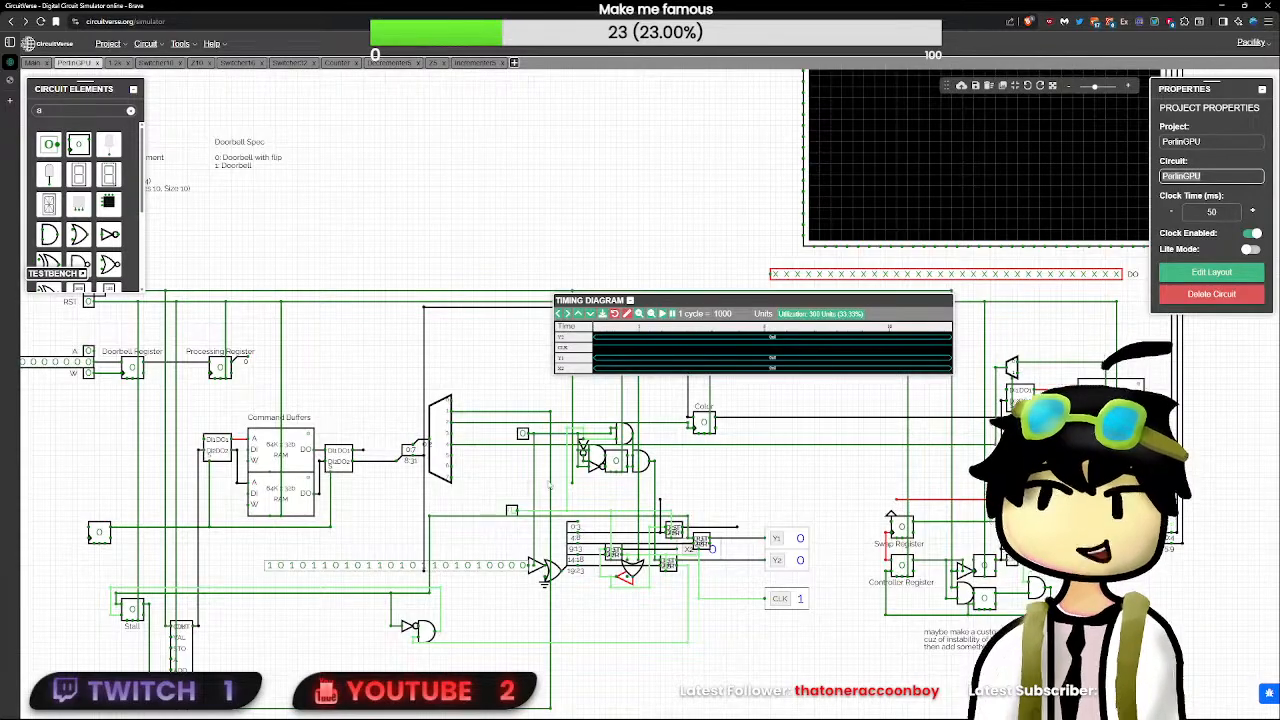
pyautogui.click(294, 312)
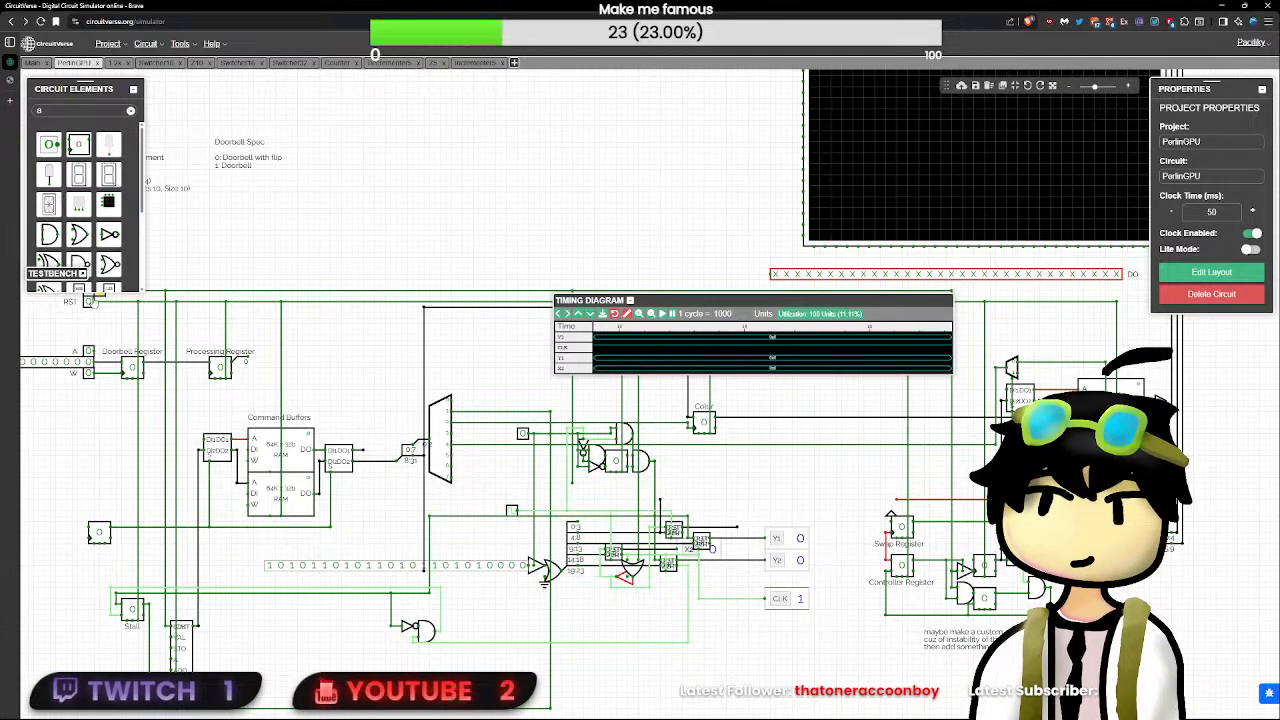
pyautogui.click(90, 301)
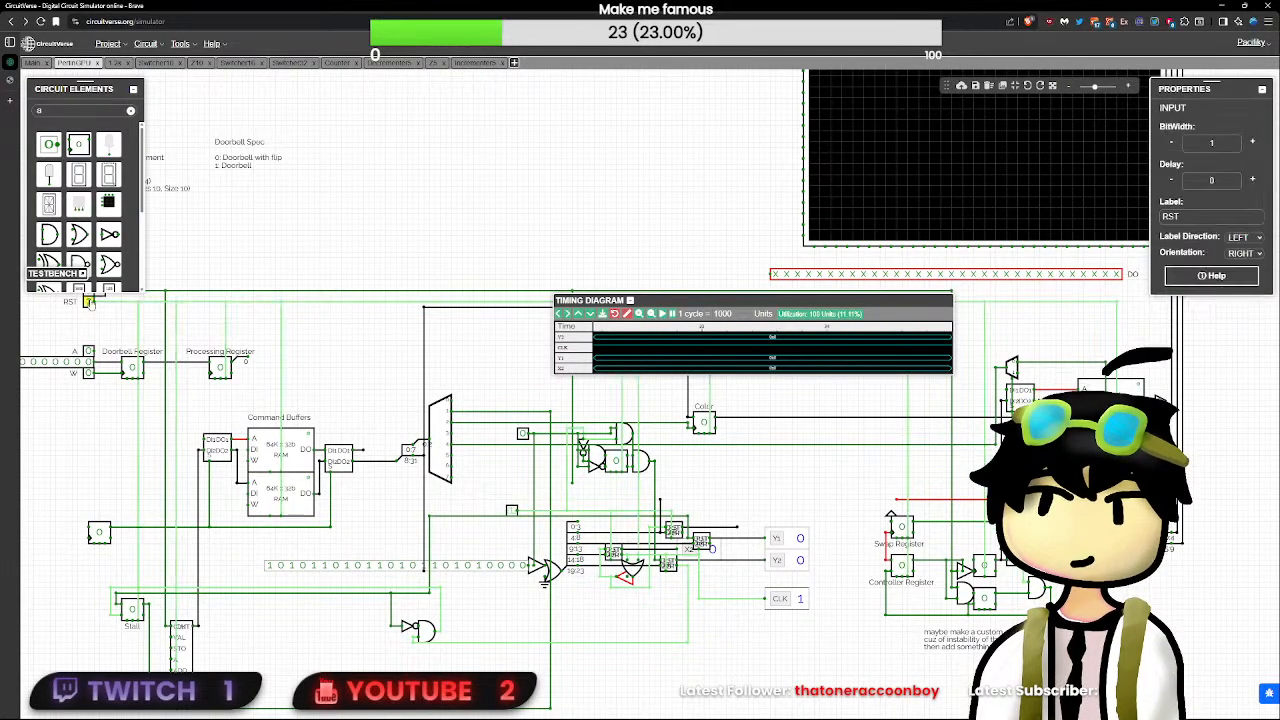
pyautogui.click(522, 433)
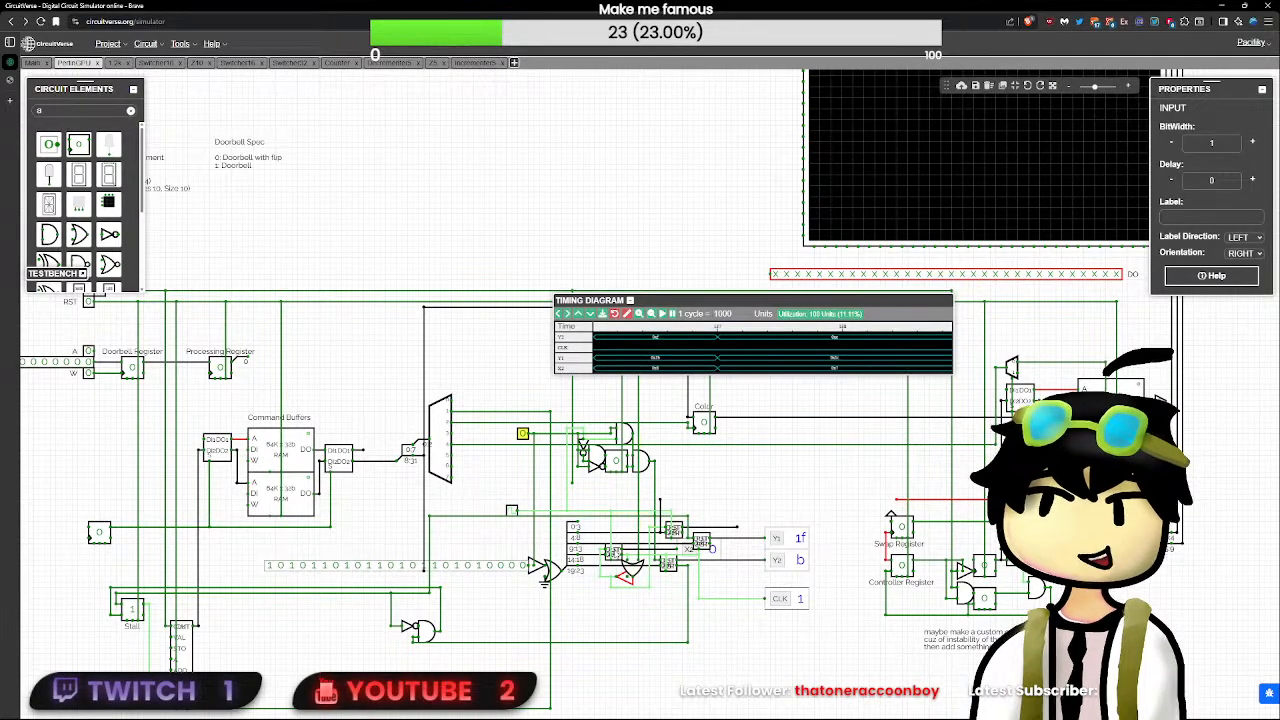
# - Open Decrementer5, toggle CLK repeatedly until OUT reaches 10000, and inspect the NOR gate's bit 4 connection
pyautogui.doubleClick(614, 554)
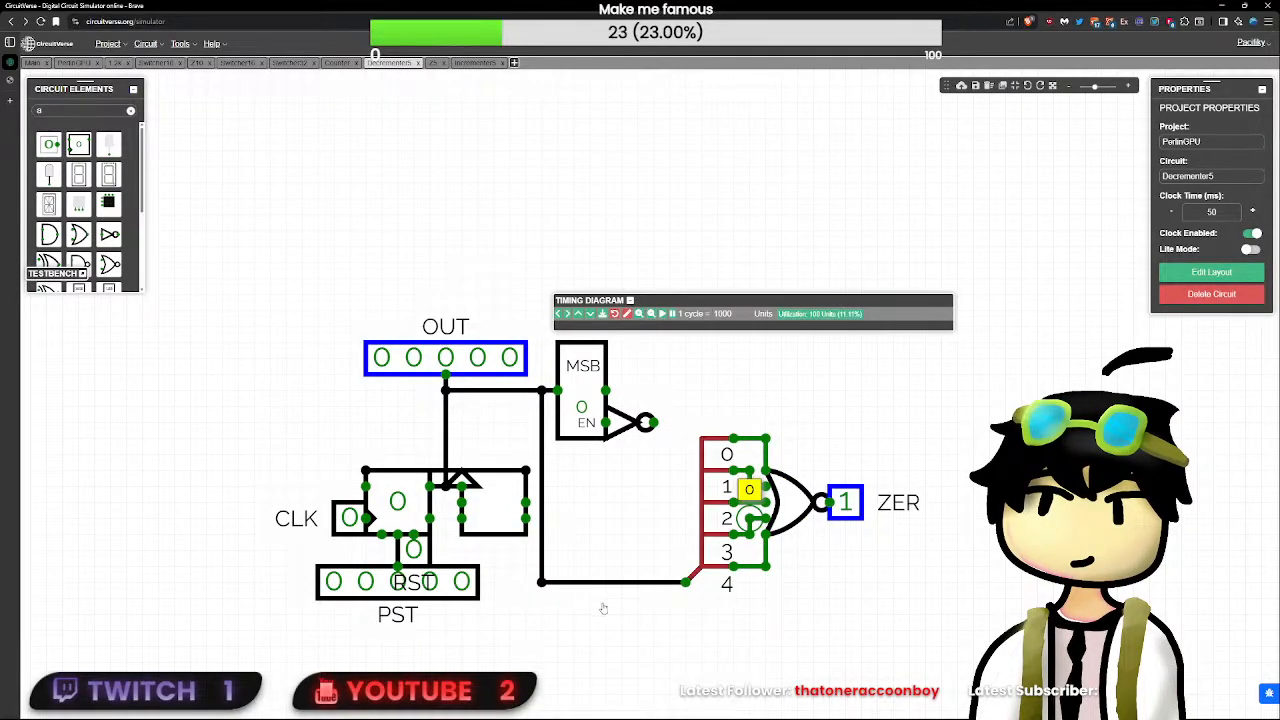
pyautogui.click(347, 518)
pyautogui.click(346, 520)
pyautogui.click(346, 520)
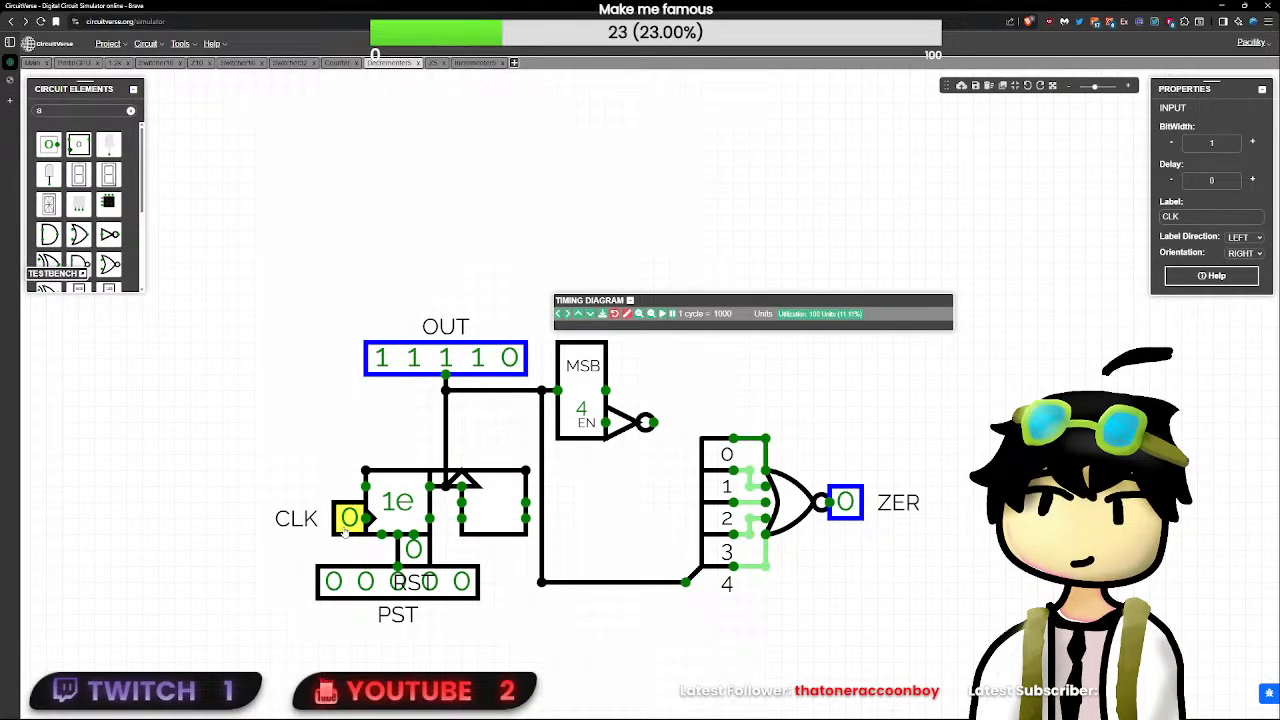
pyautogui.click(346, 520)
pyautogui.click(346, 520)
pyautogui.click(346, 520)
pyautogui.click(345, 530)
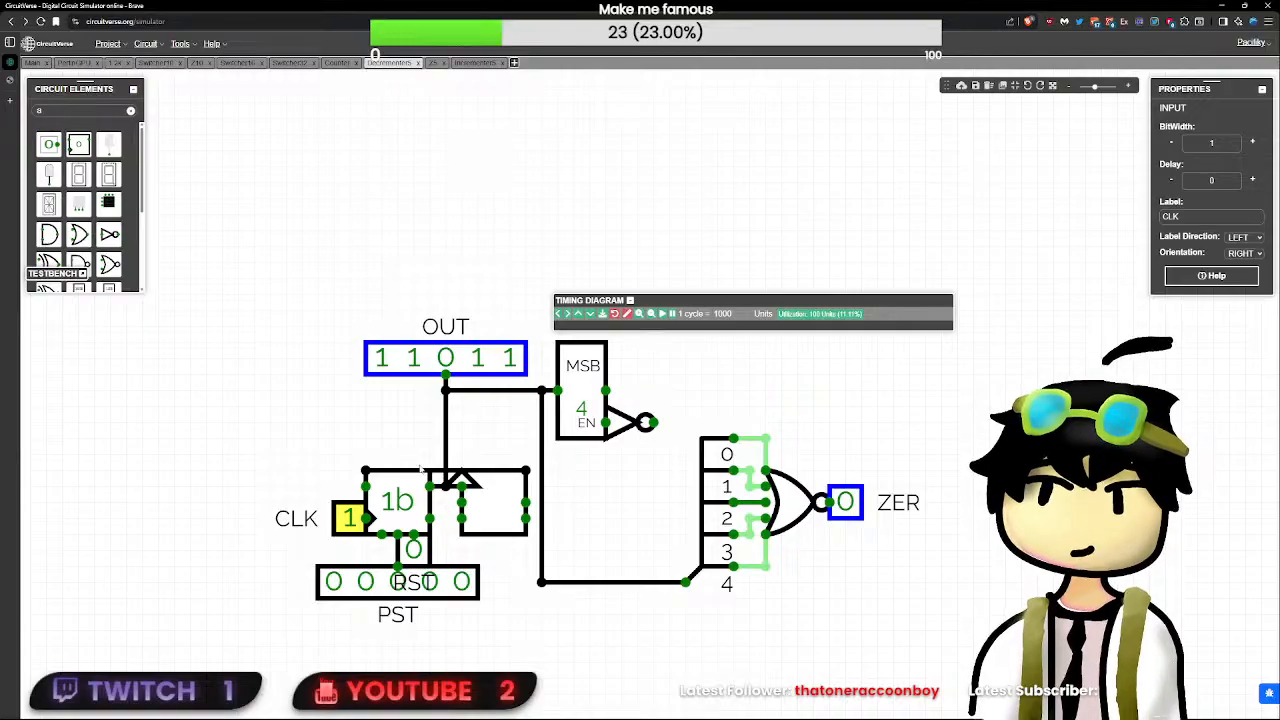
pyautogui.click(350, 517)
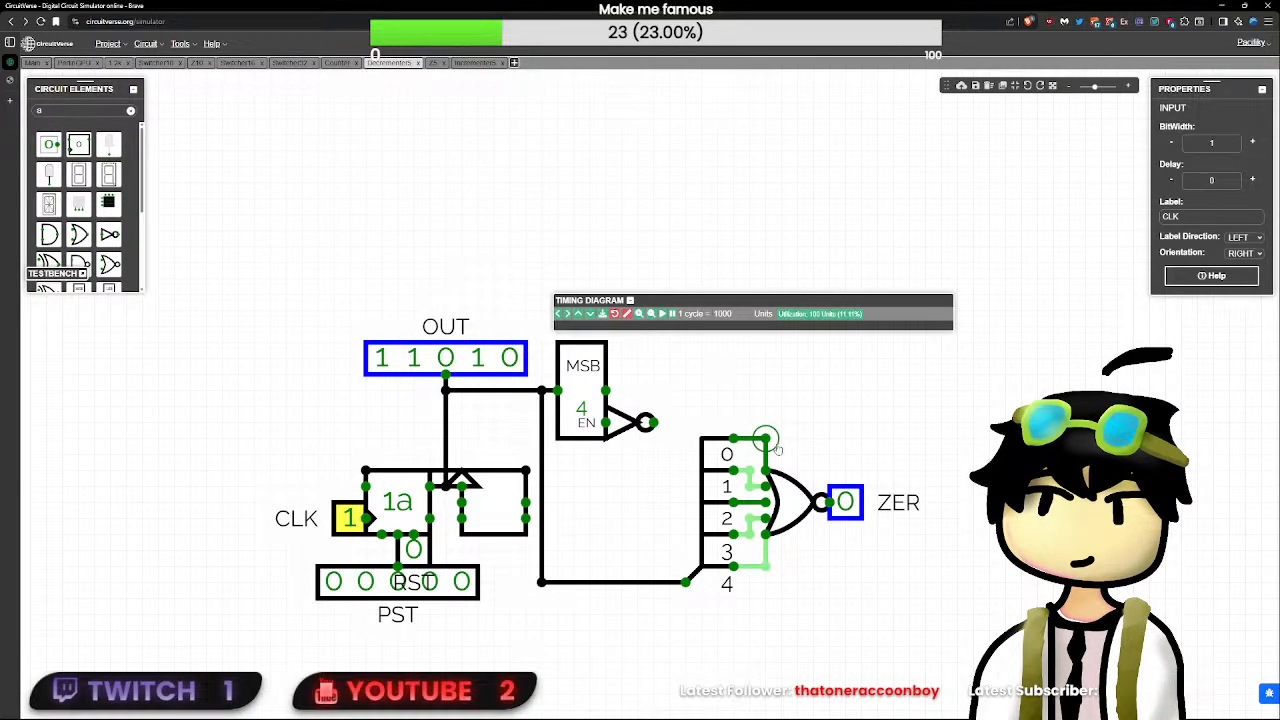
pyautogui.doubleClick(348, 517)
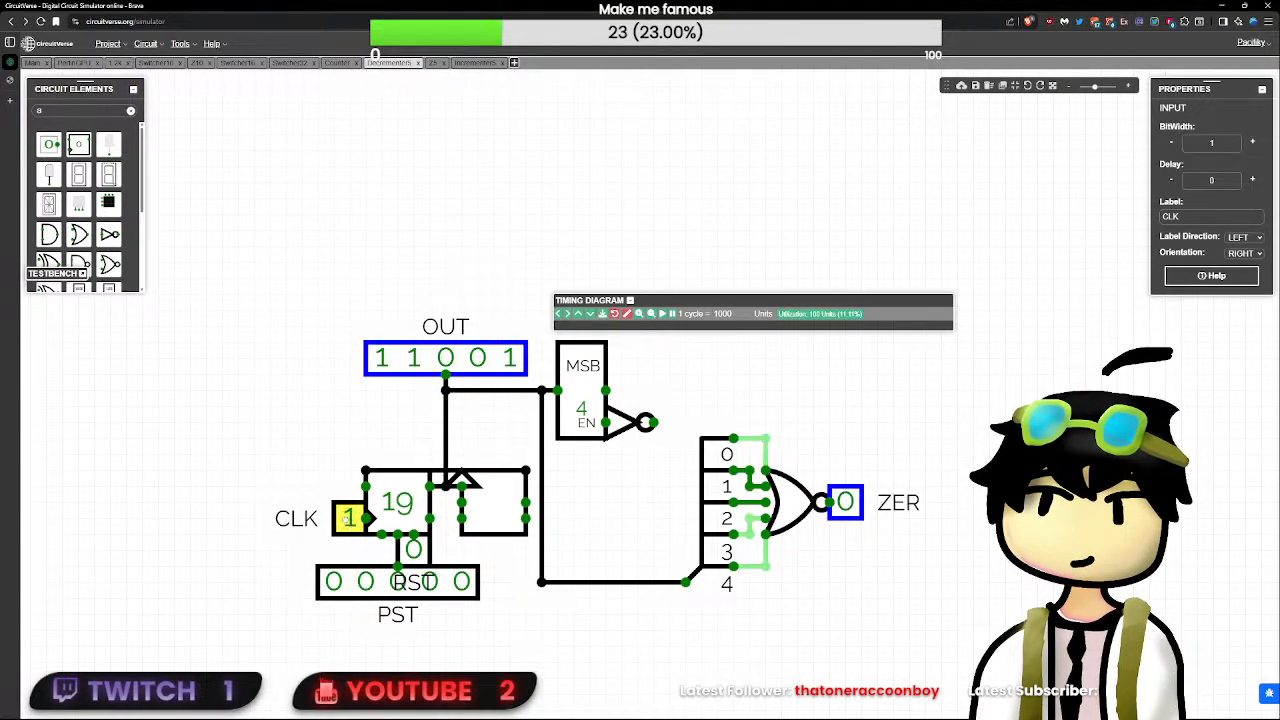
pyautogui.doubleClick(348, 517)
pyautogui.click(348, 517)
pyautogui.click(348, 517)
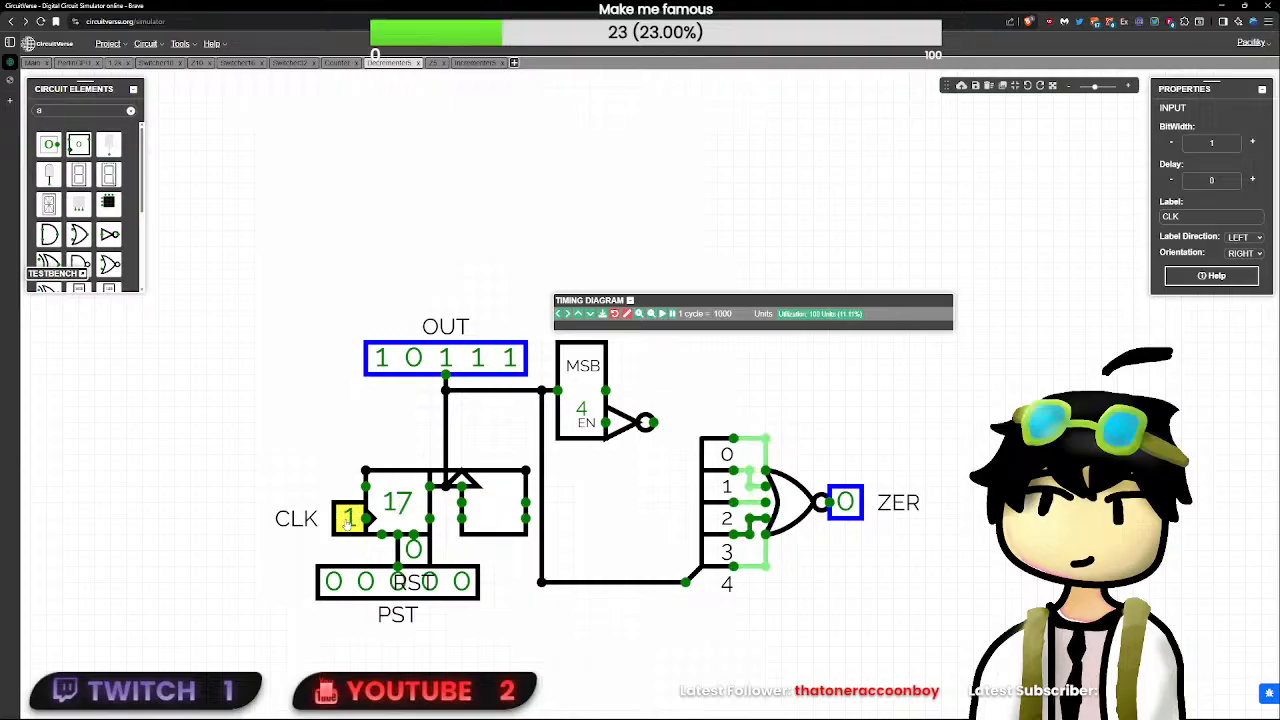
pyautogui.doubleClick(348, 517)
pyautogui.doubleClick(348, 517)
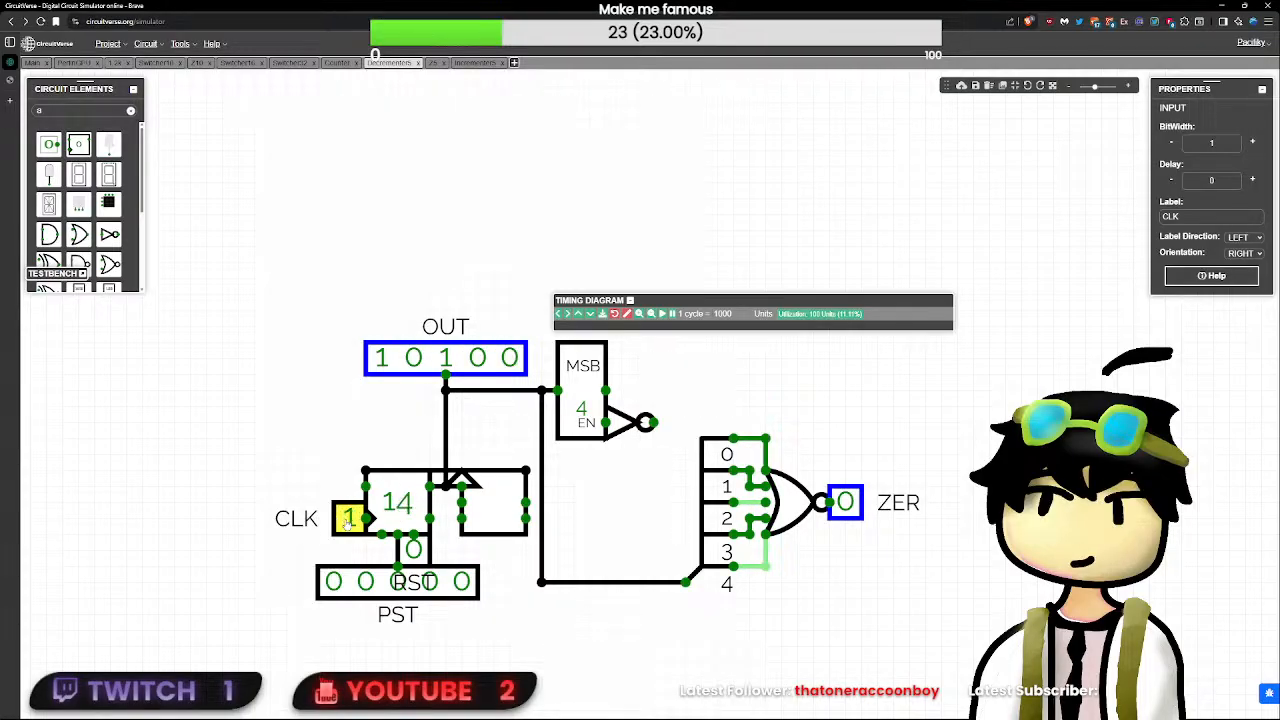
pyautogui.doubleClick(348, 517)
pyautogui.doubleClick(348, 517)
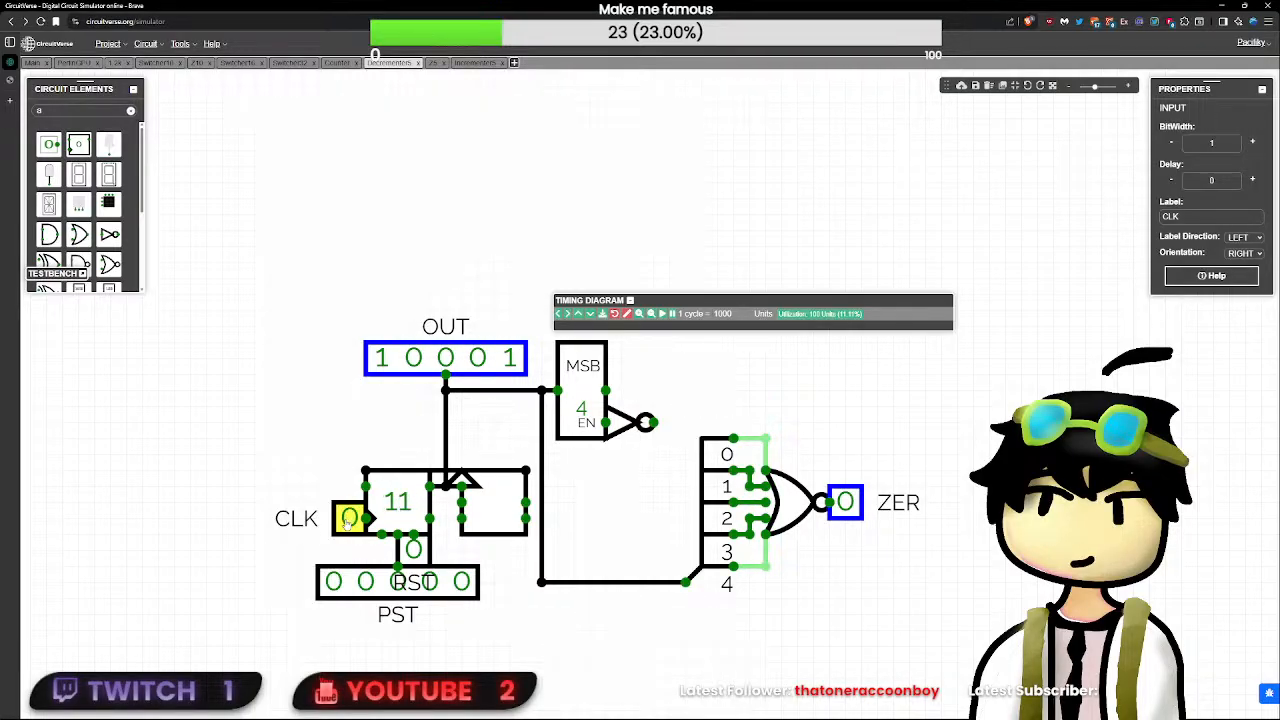
pyautogui.doubleClick(348, 517)
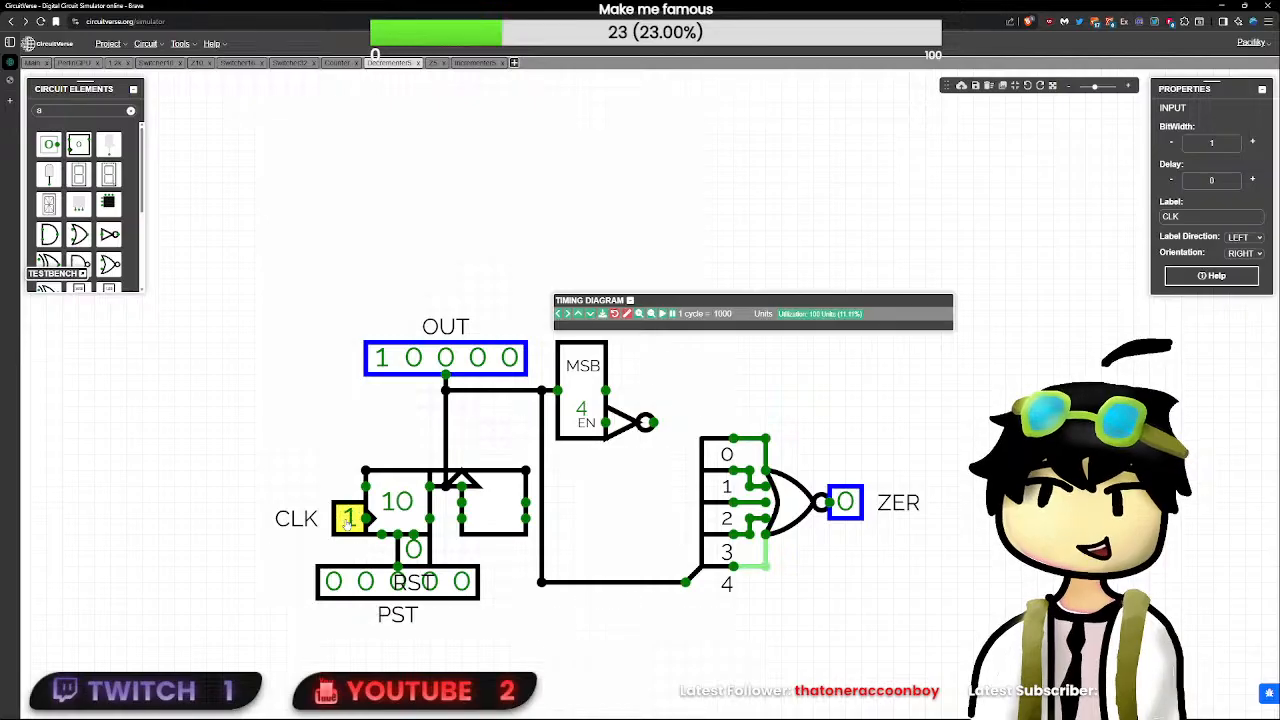
pyautogui.click(766, 567)
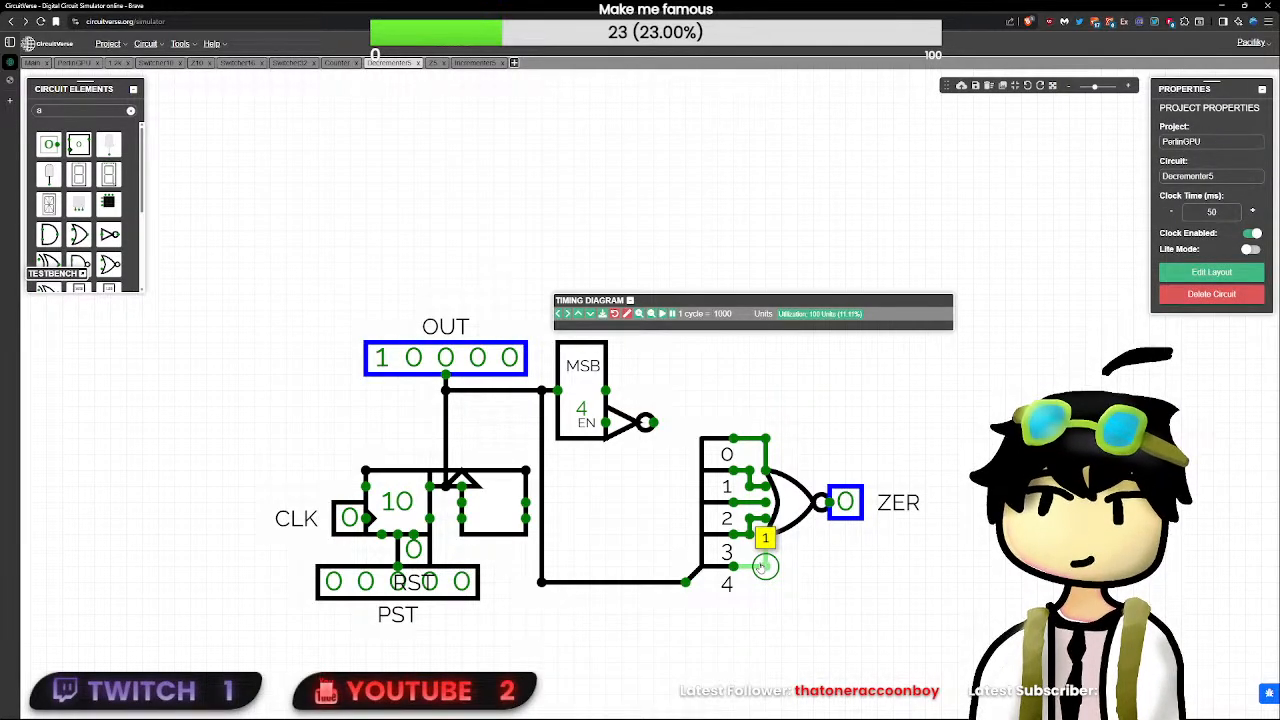
# - Continue toggling CLK until OUT reaches 00111 and inspect the wires between the splitter and the NOR gate
pyautogui.click(349, 518)
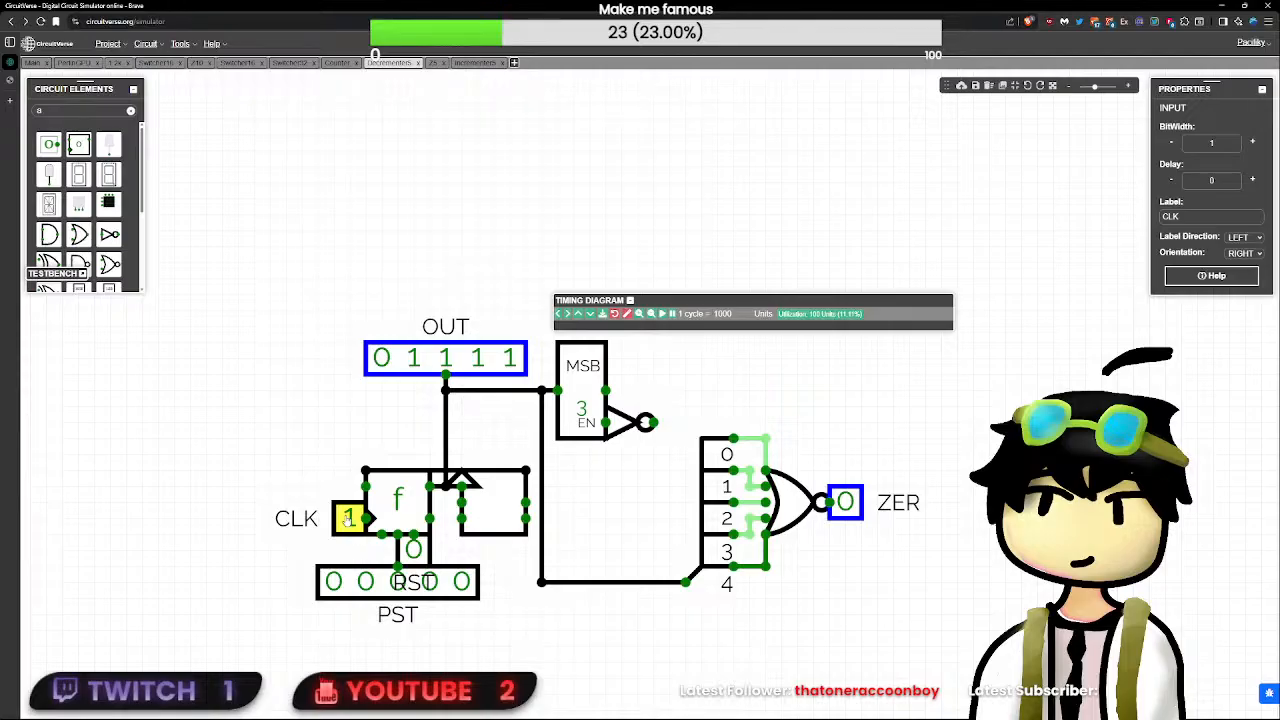
pyautogui.doubleClick(348, 517)
pyautogui.click(346, 517)
pyautogui.click(346, 517)
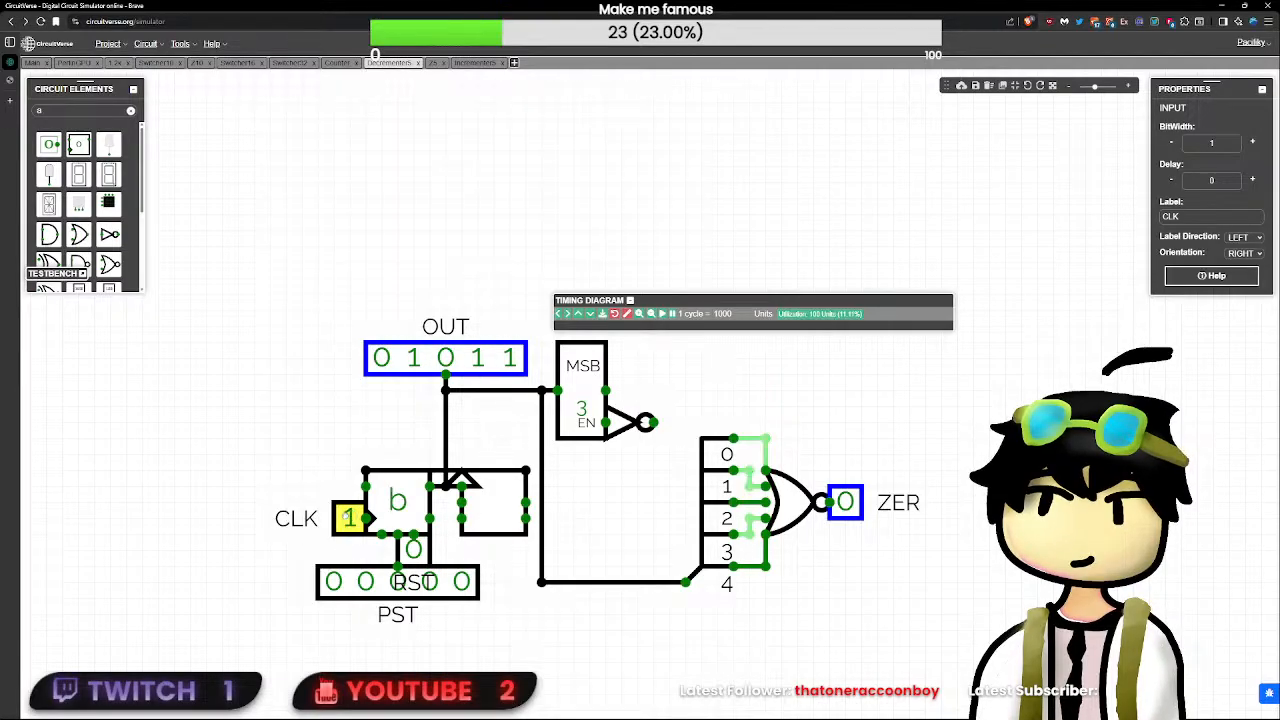
pyautogui.click(346, 518)
pyautogui.click(346, 518)
pyautogui.click(347, 519)
pyautogui.click(347, 519)
pyautogui.click(347, 518)
pyautogui.click(347, 518)
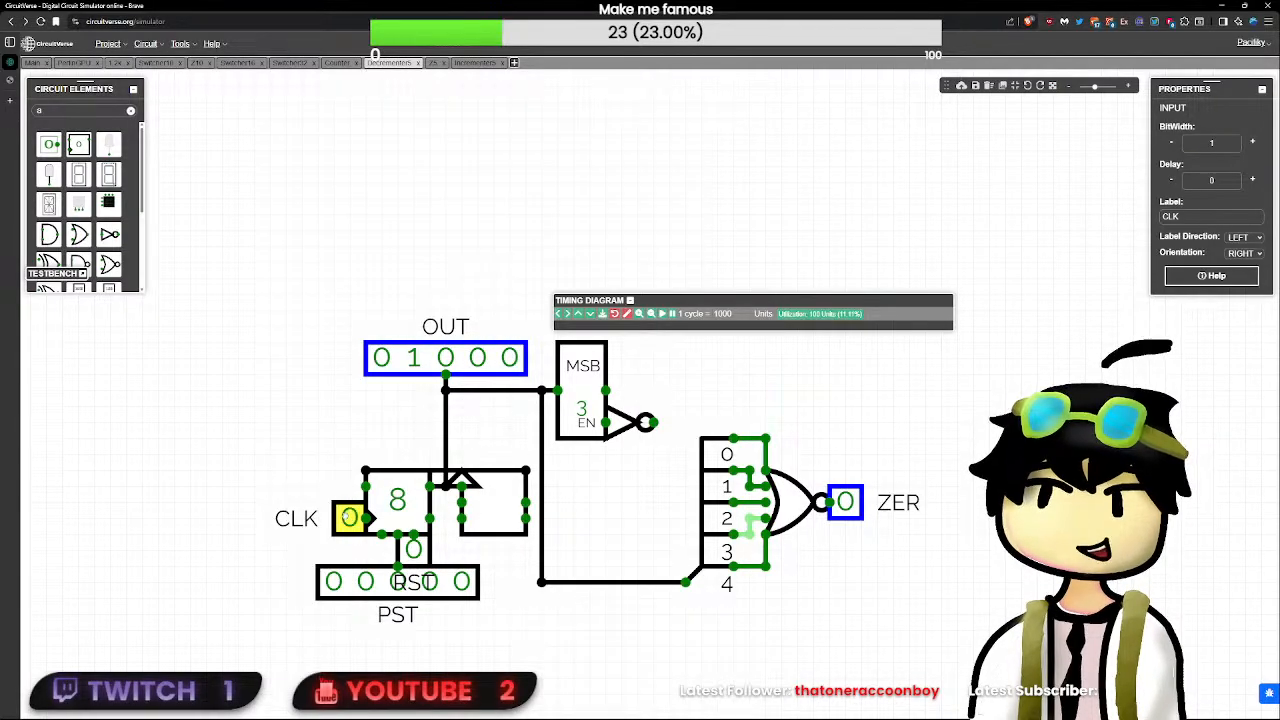
pyautogui.click(347, 518)
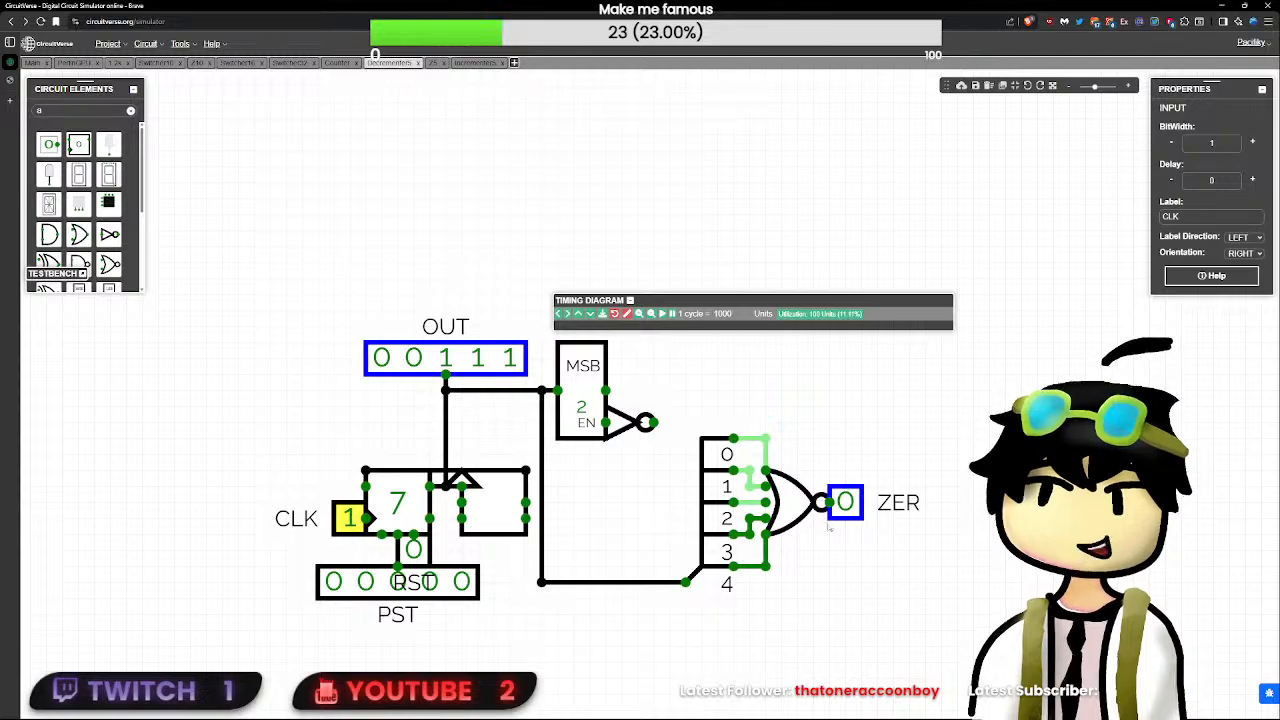
pyautogui.click(766, 438)
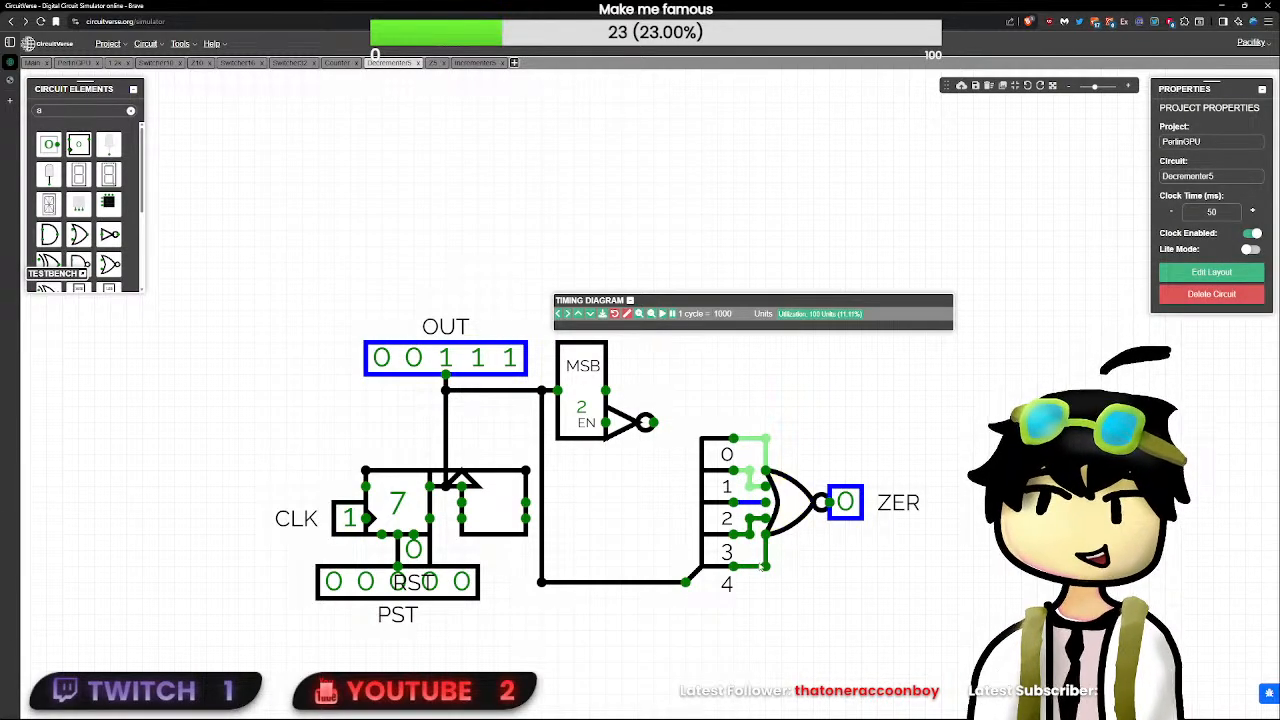
pyautogui.moveTo(767, 569)
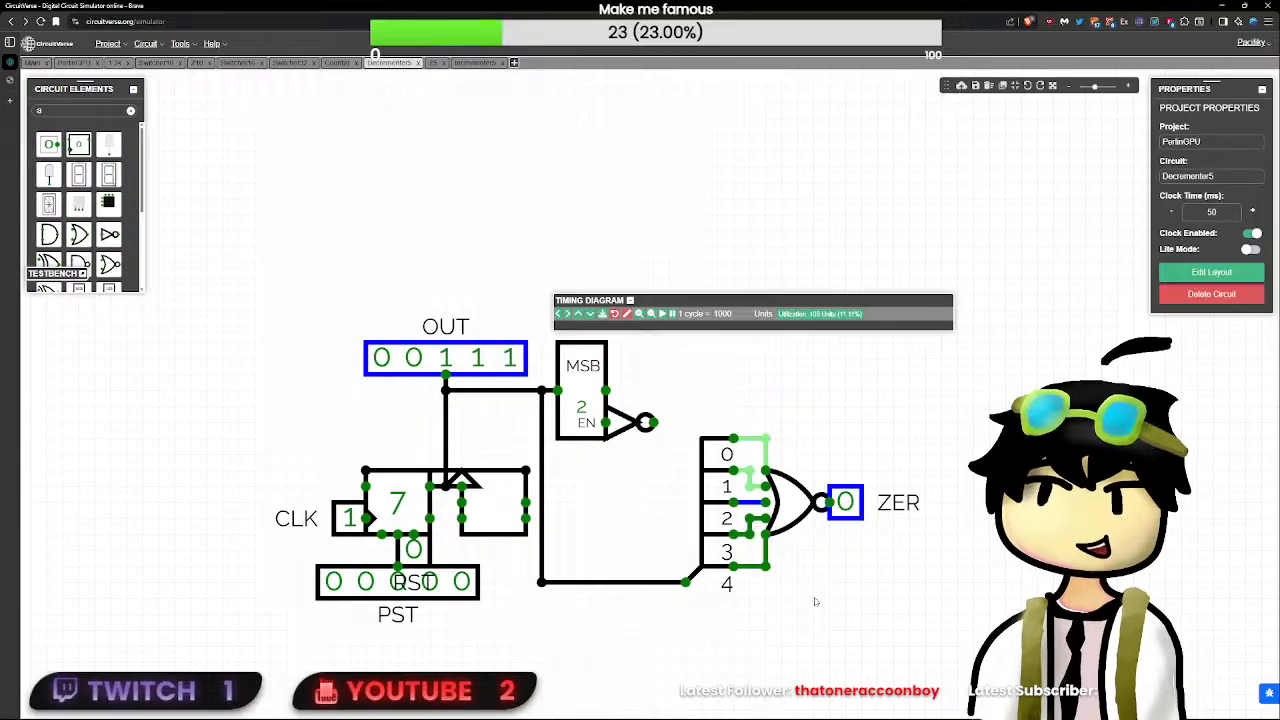
# - Delete the splitter and NOR gate from Decrementer5 and attach ZER directly to the output of the MSB block's NOT gate
pyautogui.moveTo(842, 620); pyautogui.dragTo(673, 405)
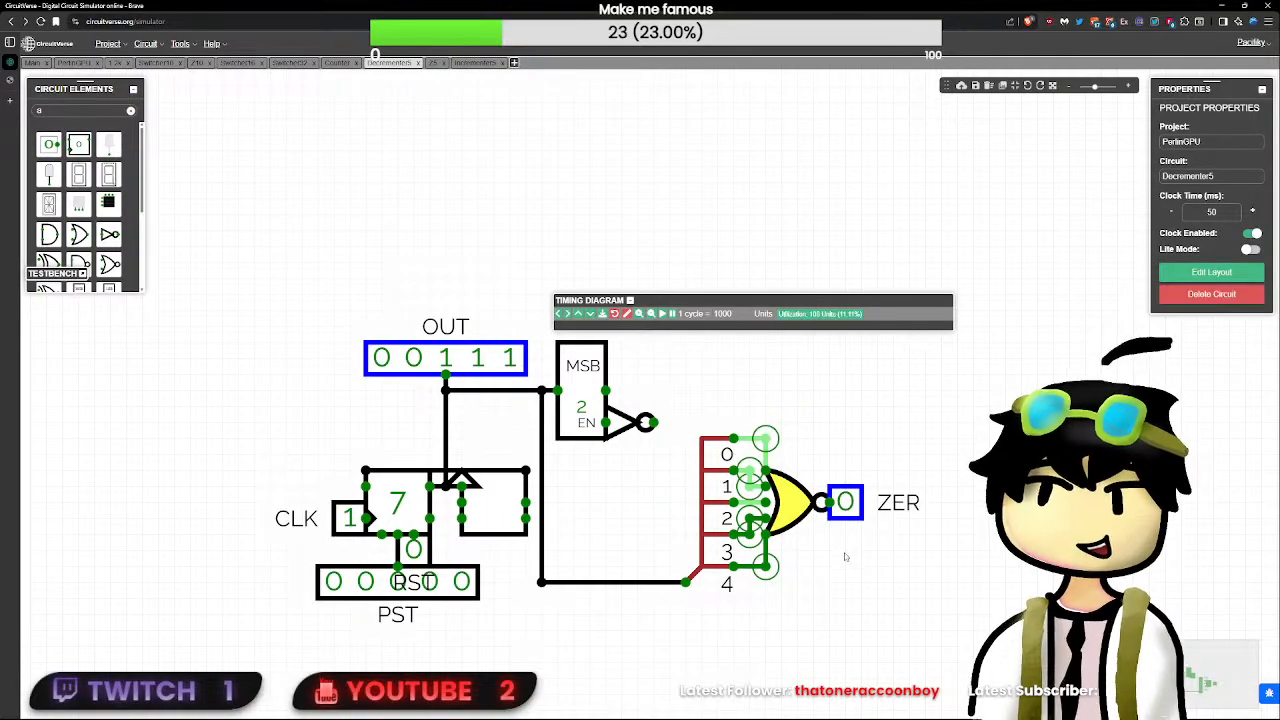
pyautogui.press('Delete')
pyautogui.moveTo(845, 502); pyautogui.dragTo(669, 422)
pyautogui.click(640, 430)
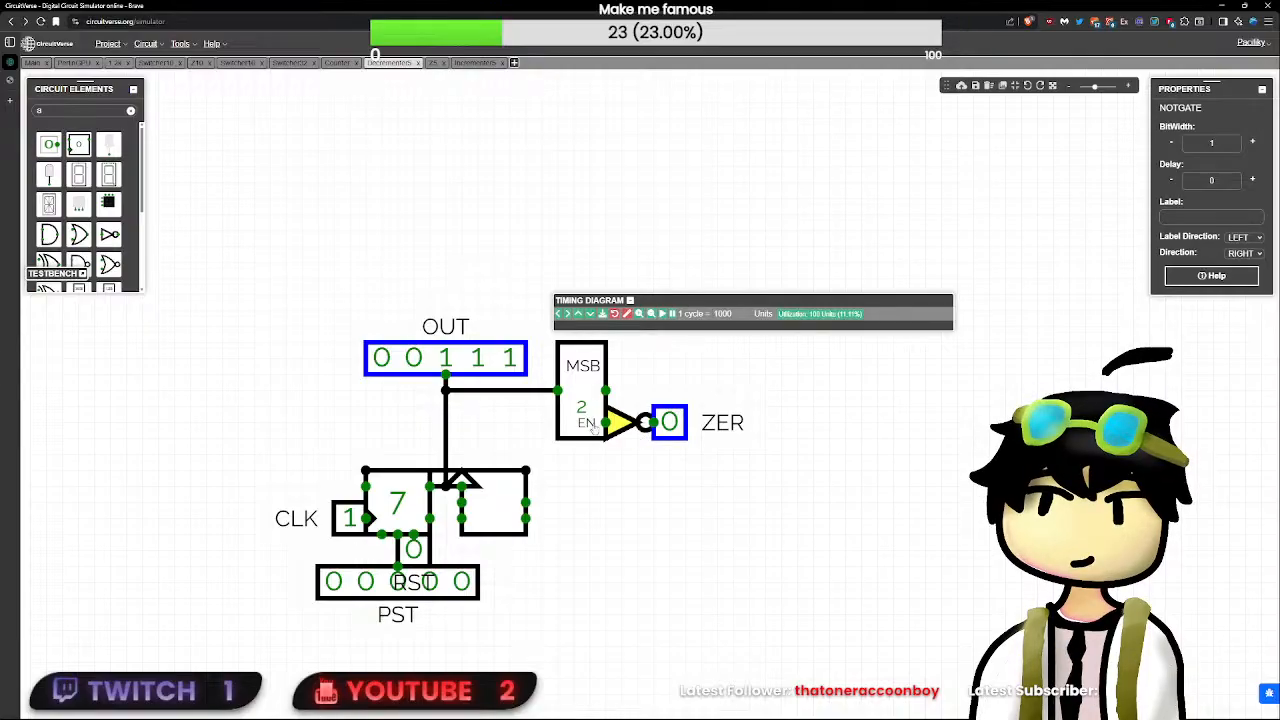
pyautogui.click(583, 432)
pyautogui.moveTo(813, 502); pyautogui.dragTo(545, 324)
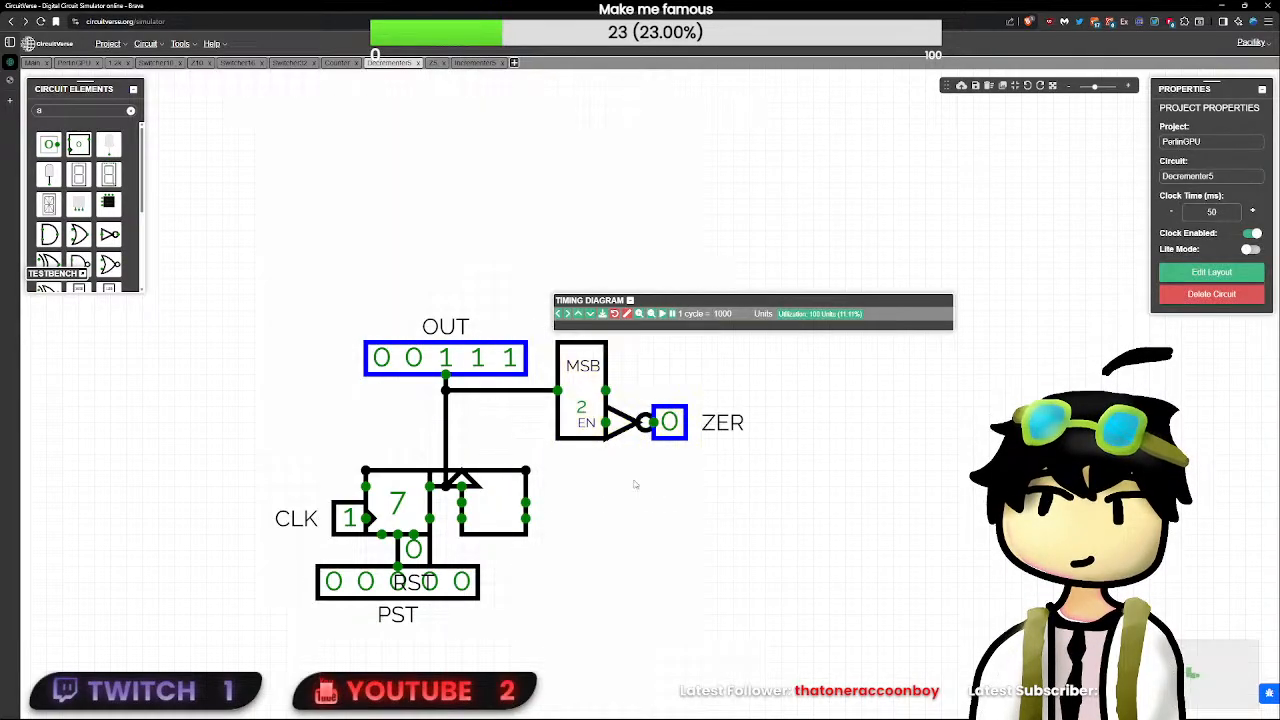
pyautogui.scroll(-3, 133, 222)
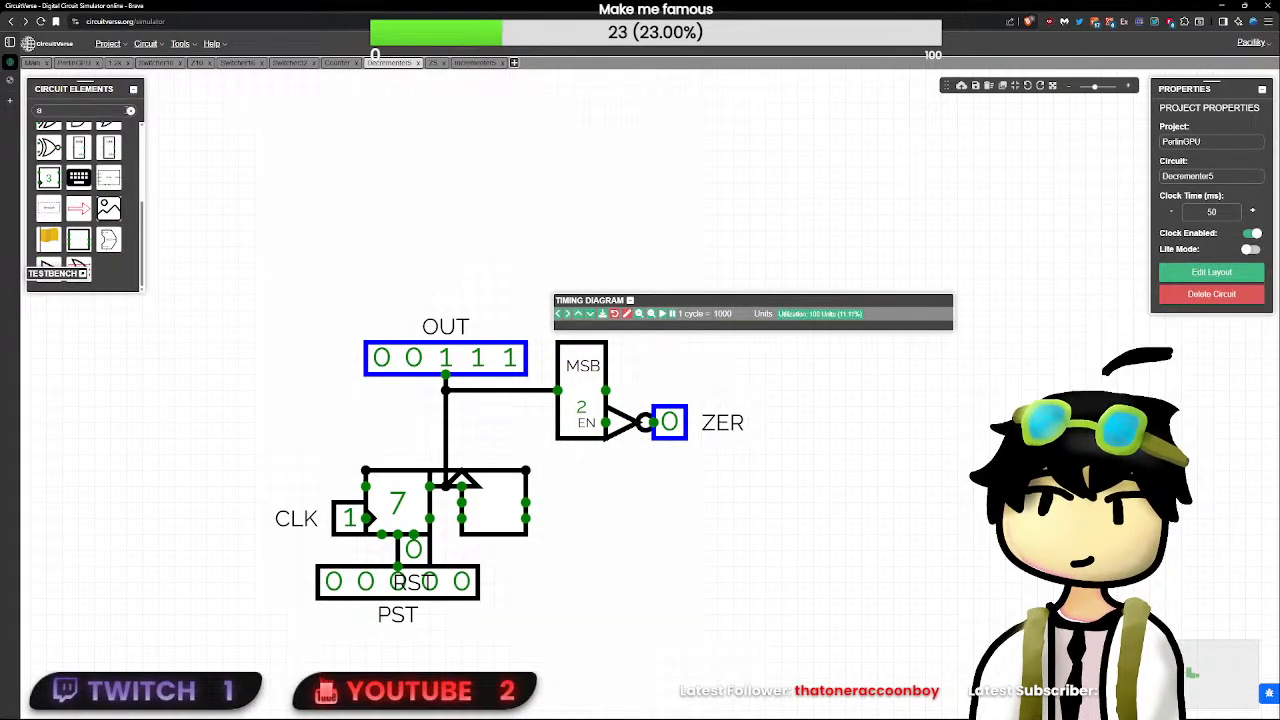
pyautogui.click(130, 110)
pyautogui.scroll(-2, 230, 278)
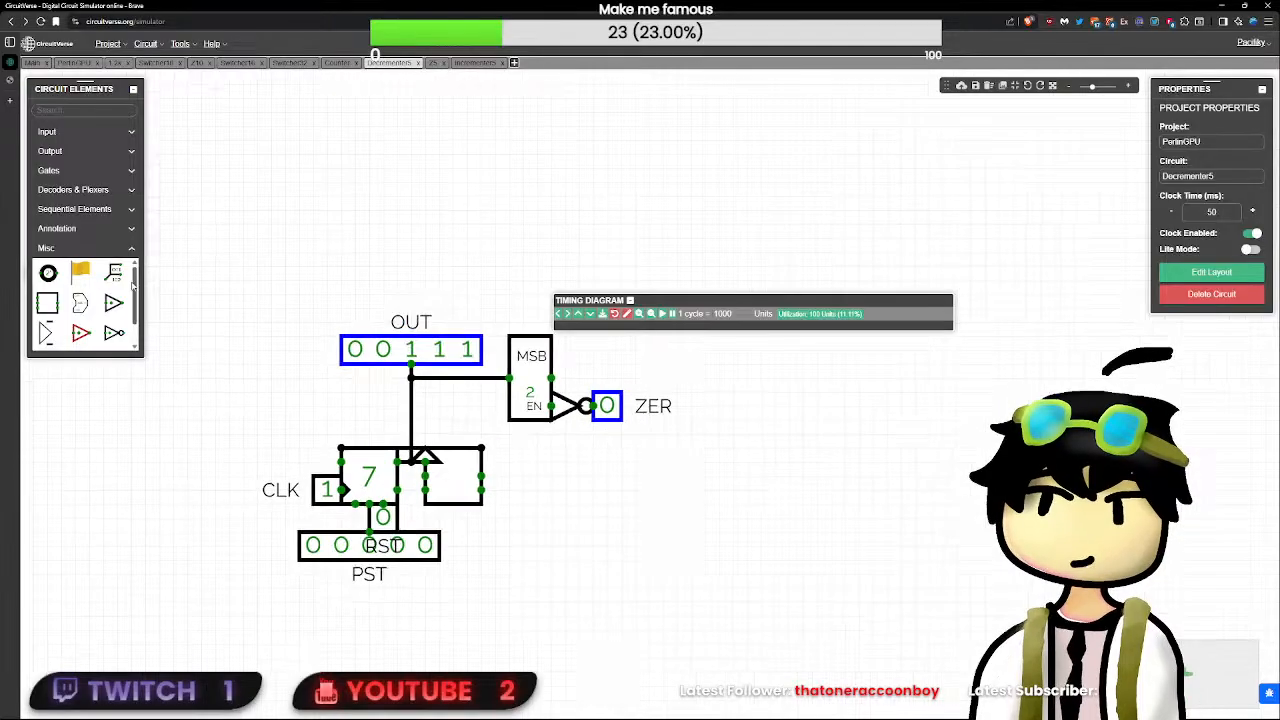
pyautogui.scroll(-1, 113, 335)
pyautogui.click(113, 335)
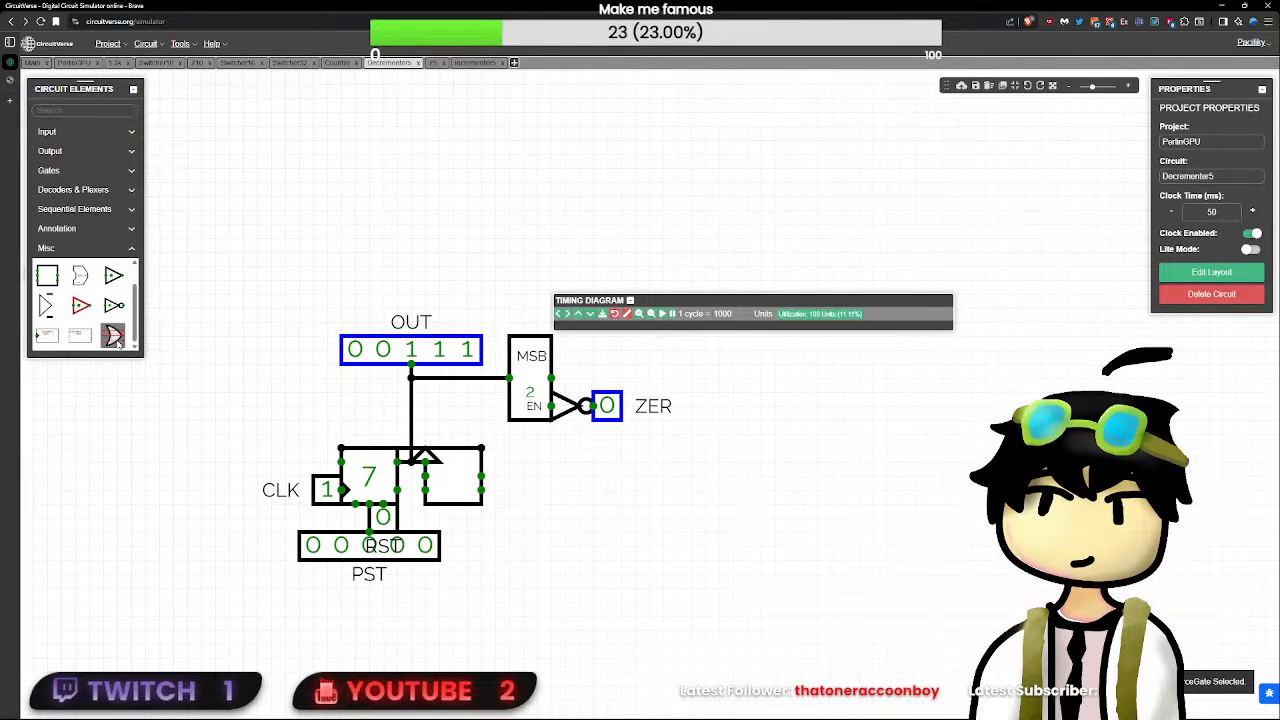
pyautogui.click(203, 391)
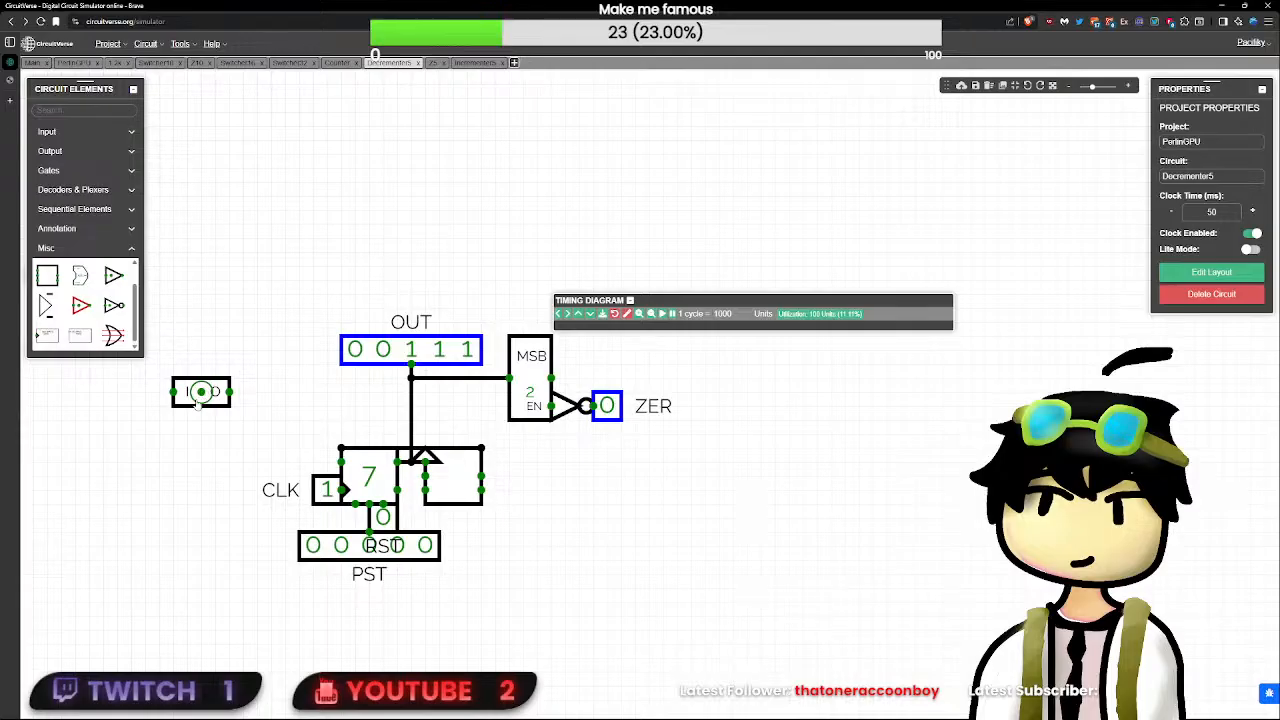
pyautogui.click(194, 399)
pyautogui.press('Delete')
pyautogui.click(60, 228)
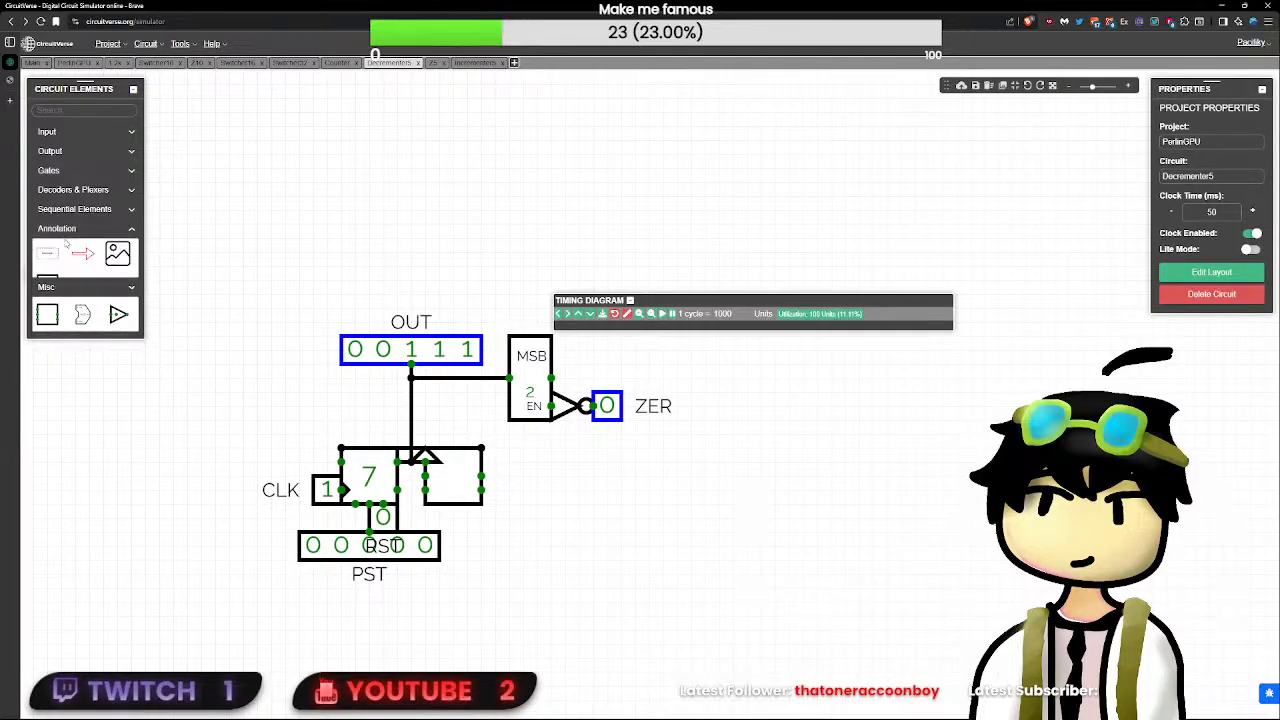
pyautogui.click(84, 315)
pyautogui.click(81, 277)
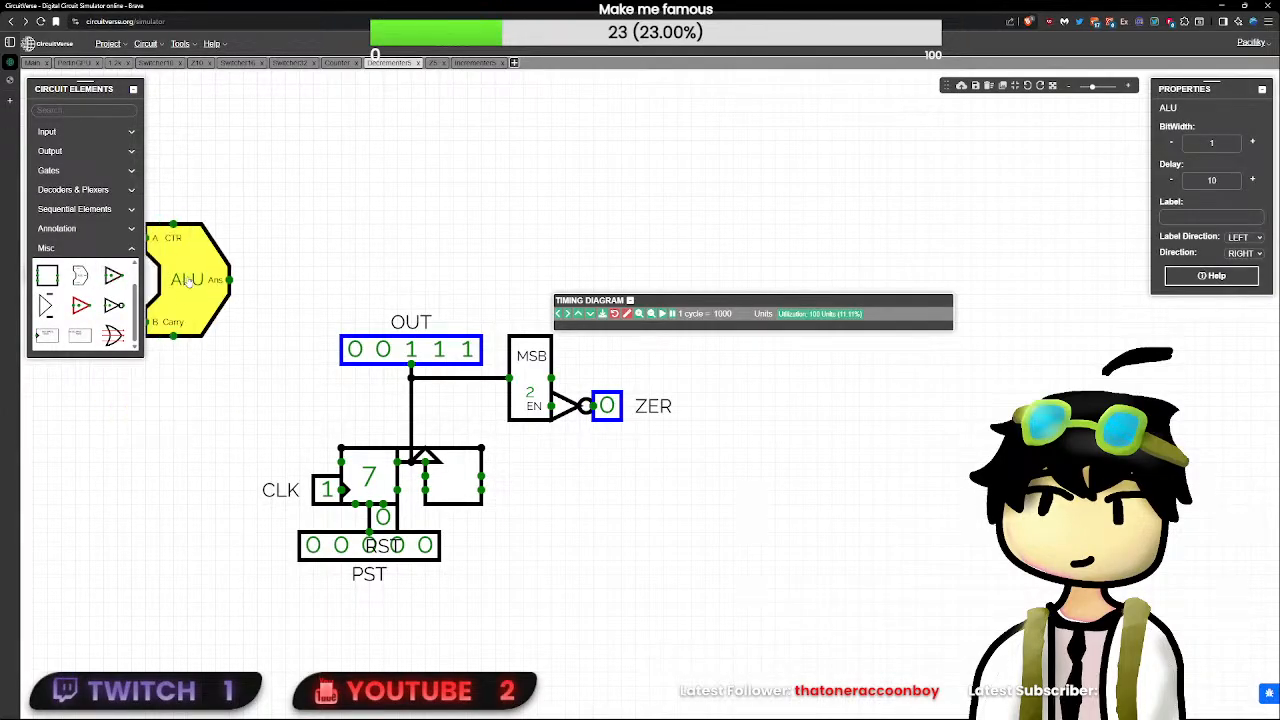
pyautogui.press('Delete')
pyautogui.click(104, 229)
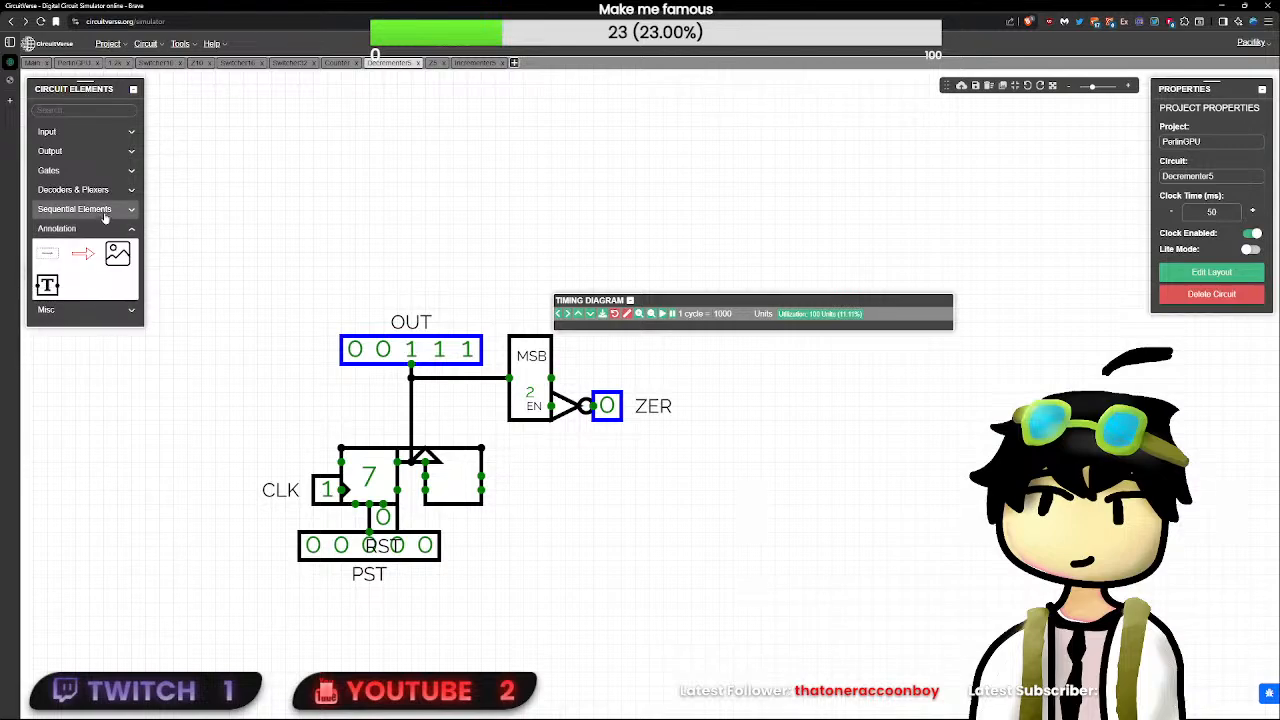
pyautogui.click(104, 211)
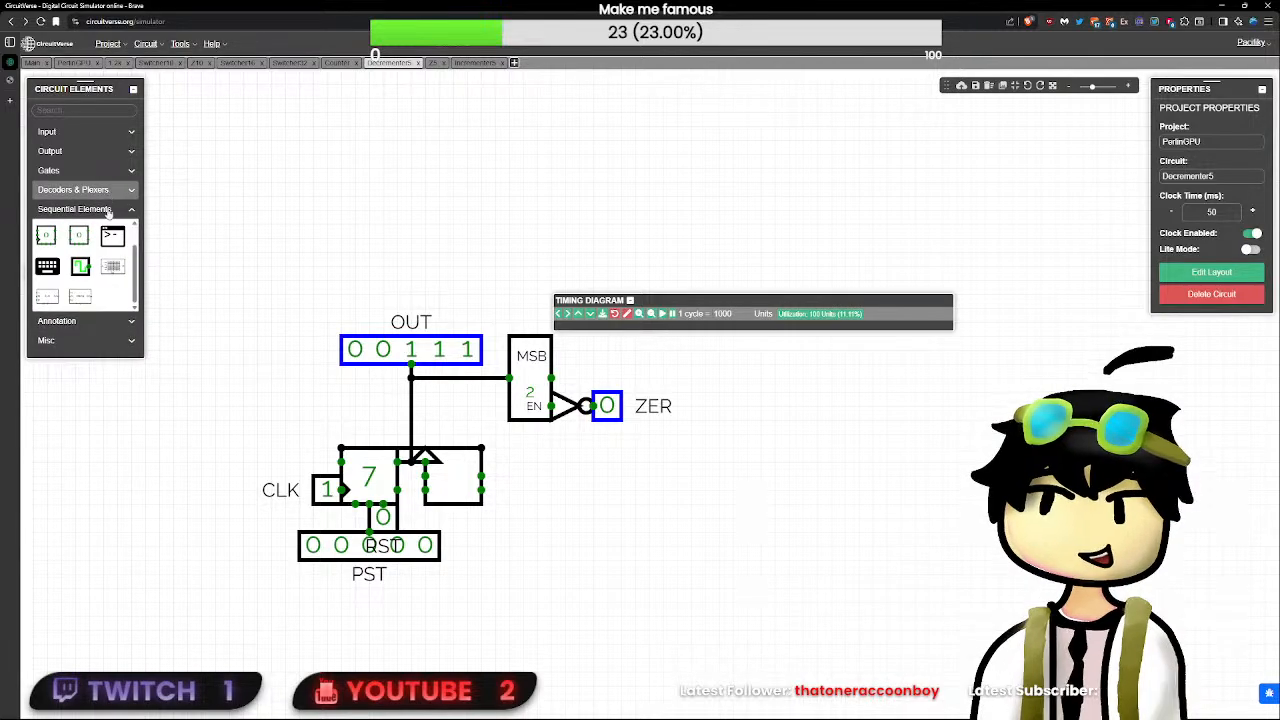
pyautogui.click(102, 191)
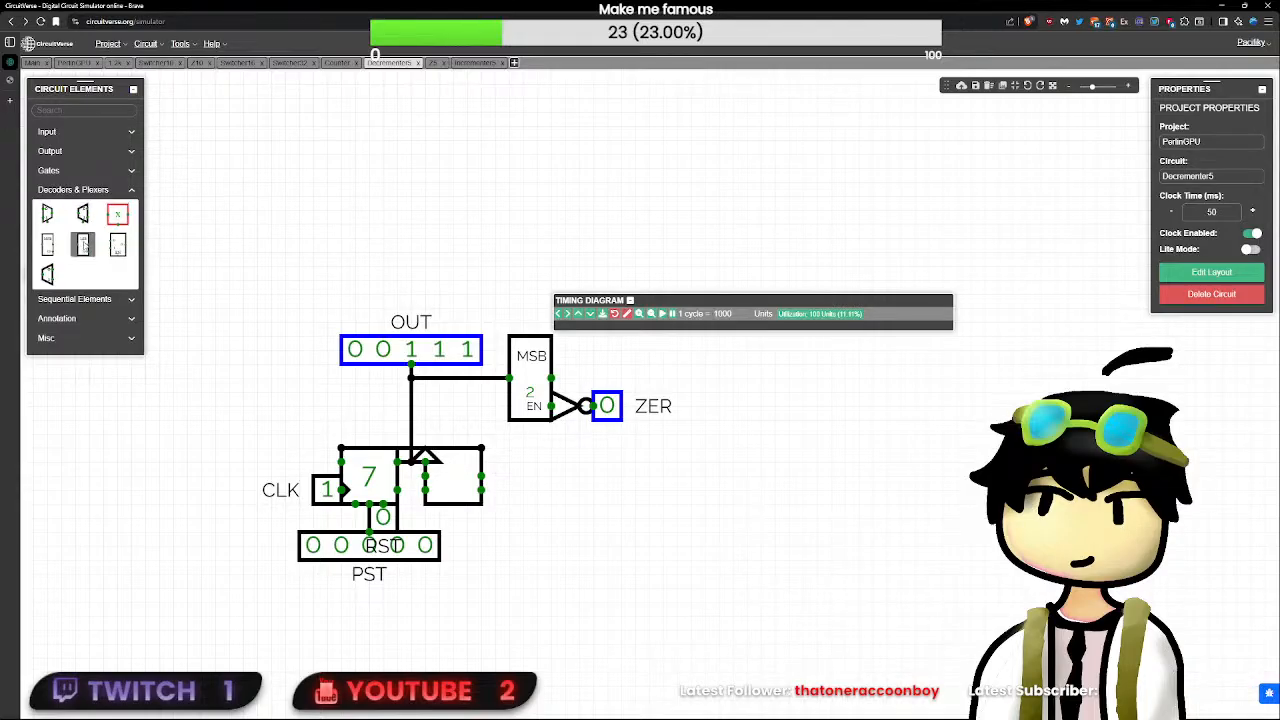
pyautogui.click(89, 170)
pyautogui.click(100, 151)
pyautogui.click(115, 132)
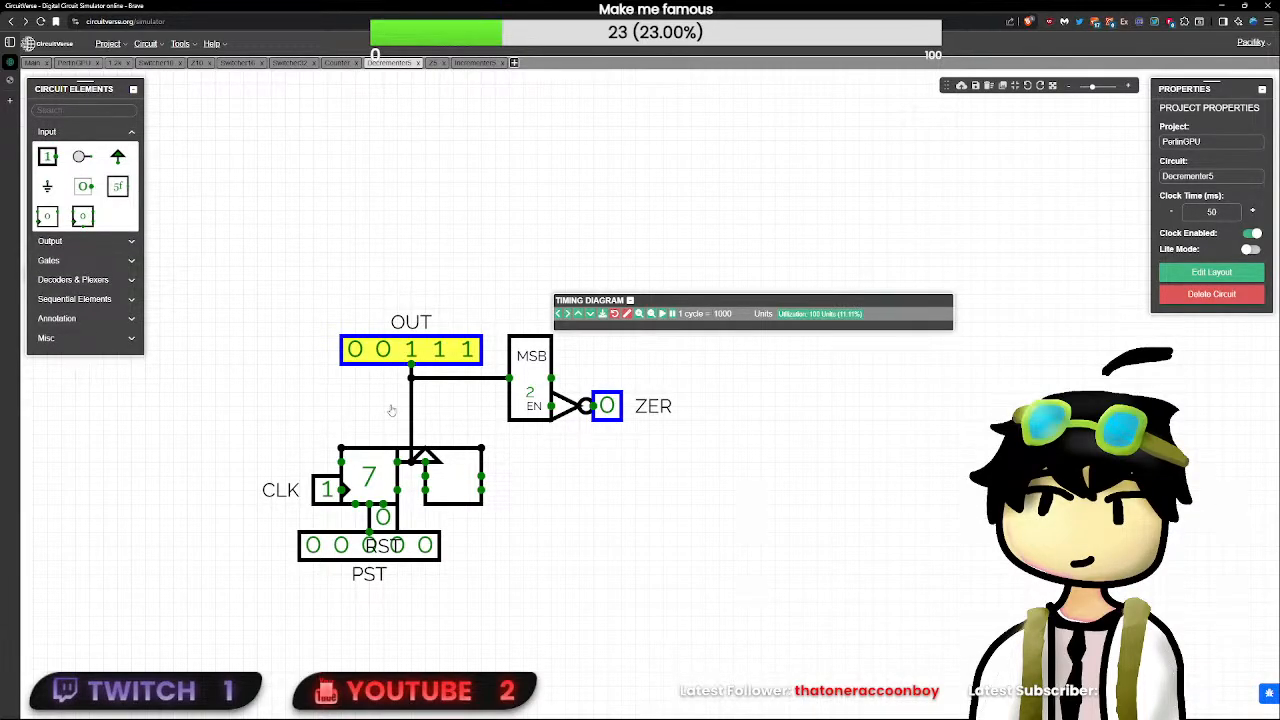
# - Move OUT, the MSB block, its NOT gate and ZER down beside the register, then shift the MSB, NOT gate and ZER closer to OUT
pyautogui.moveTo(677, 447); pyautogui.dragTo(257, 292)
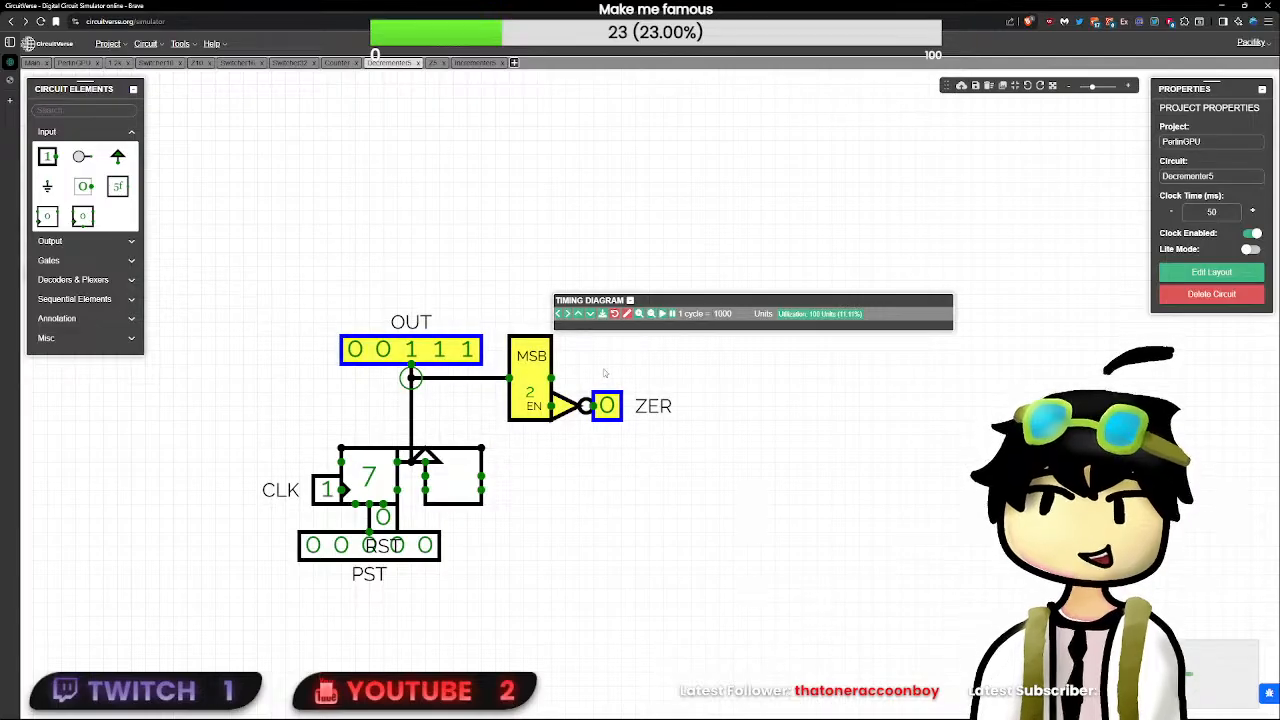
pyautogui.moveTo(411, 377); pyautogui.dragTo(411, 433)
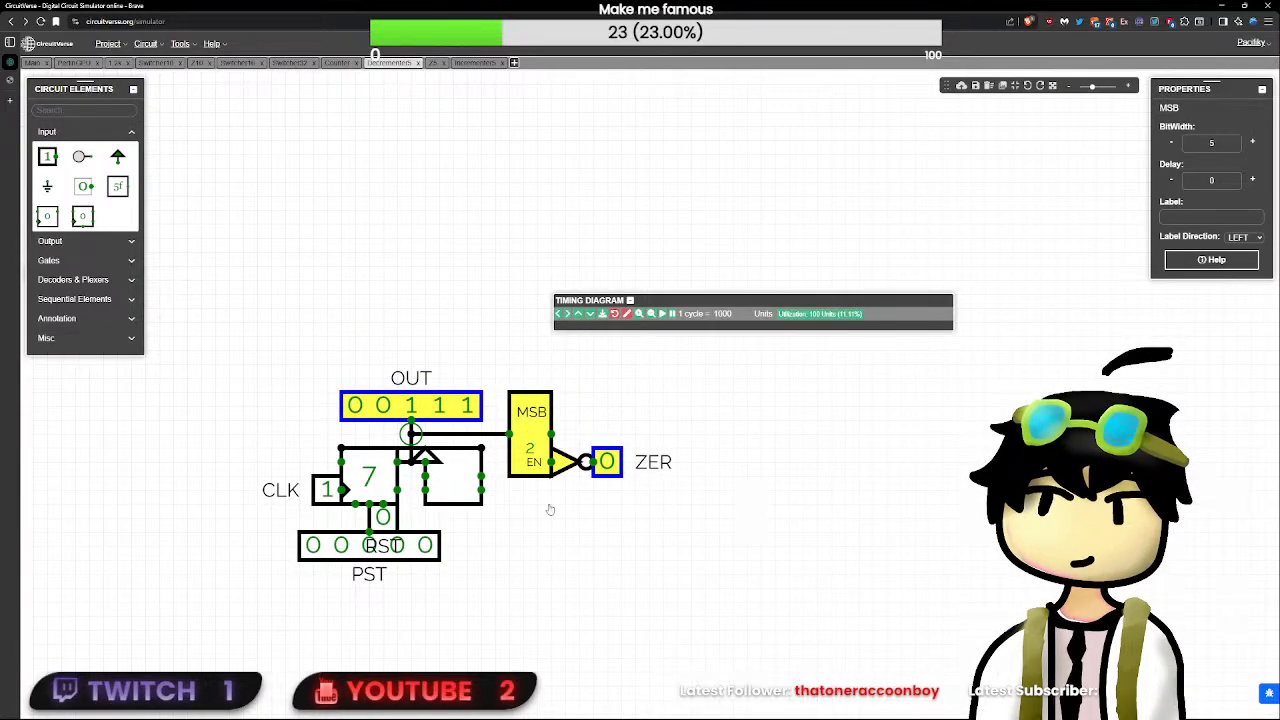
pyautogui.click(557, 528)
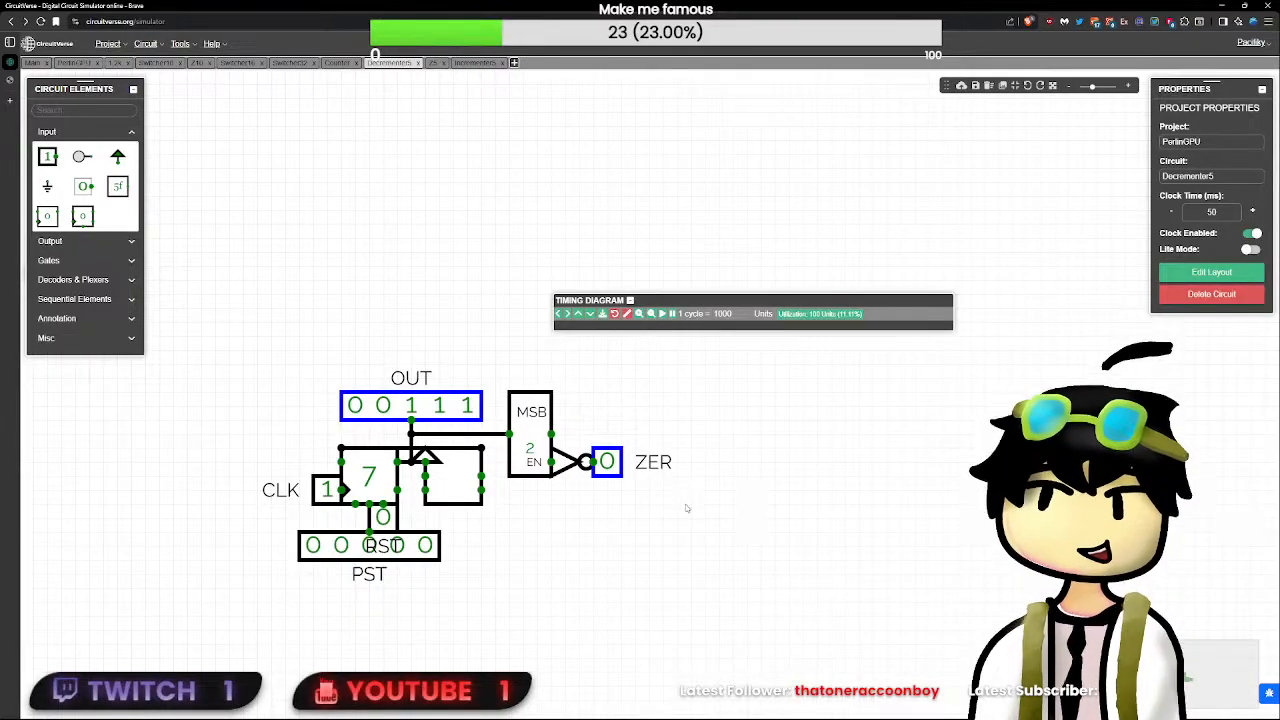
pyautogui.moveTo(686, 509); pyautogui.dragTo(506, 362)
pyautogui.moveTo(533, 412); pyautogui.dragTo(519, 412)
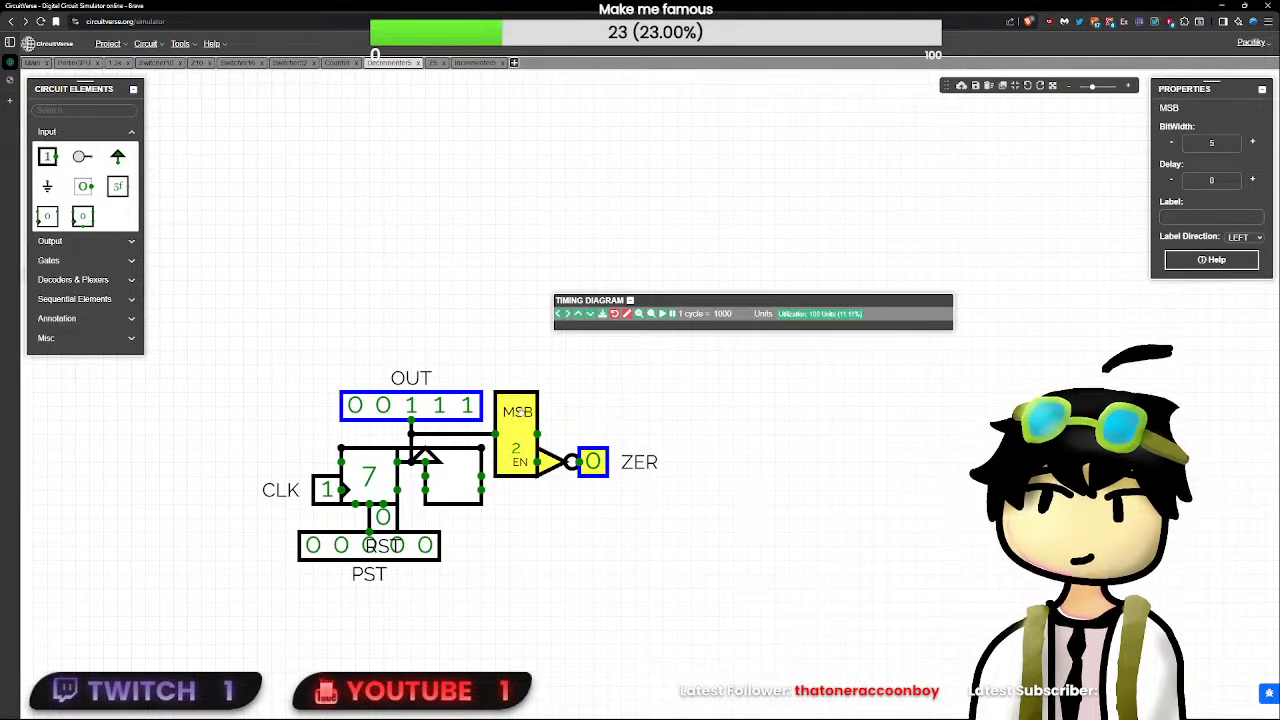
pyautogui.click(671, 449)
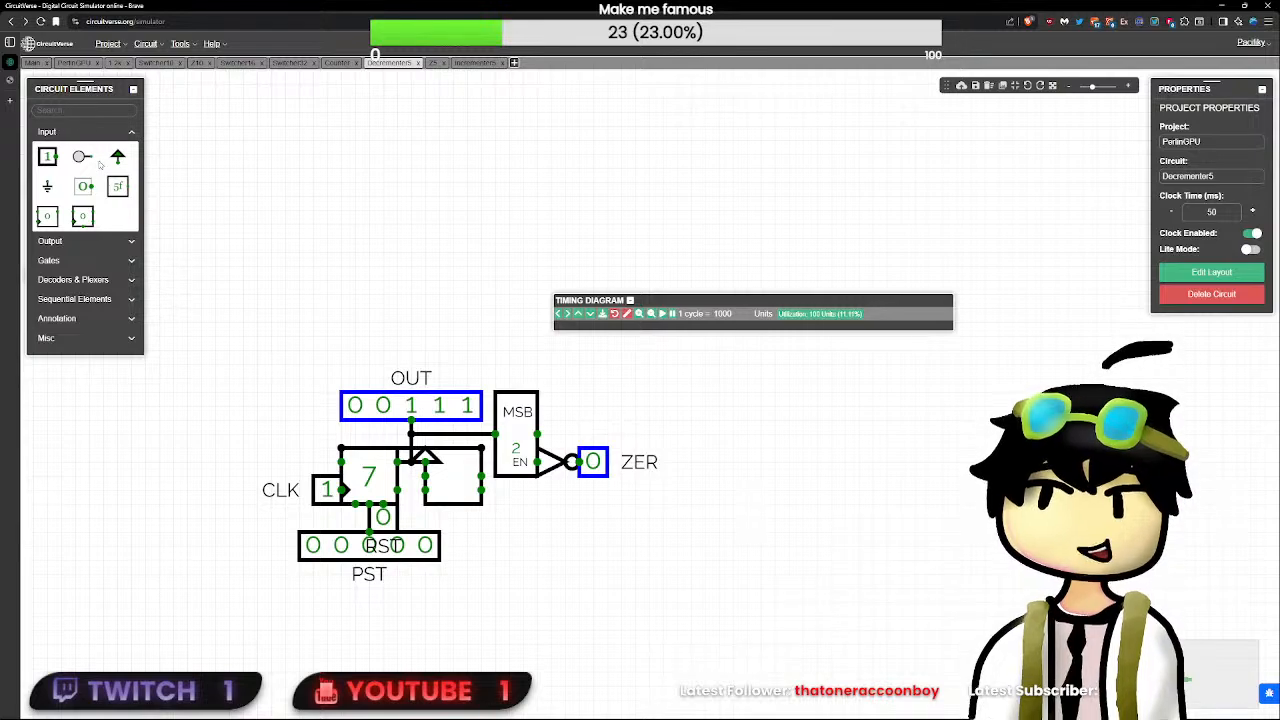
# - Add a text note above the MSB block reading "Very ephemeral moment where all stuff is off on powers of two on z5"
pyautogui.click(96, 111)
pyautogui.write('tex')
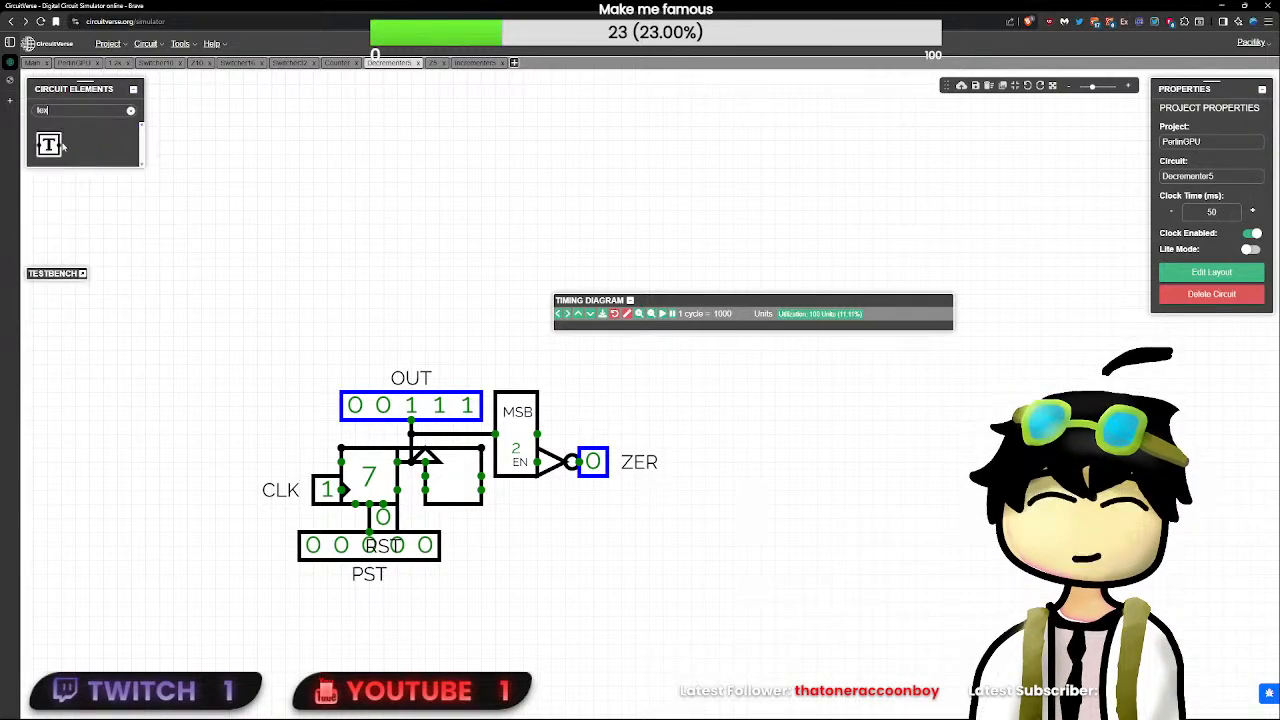
pyautogui.click(48, 144)
pyautogui.click(533, 366)
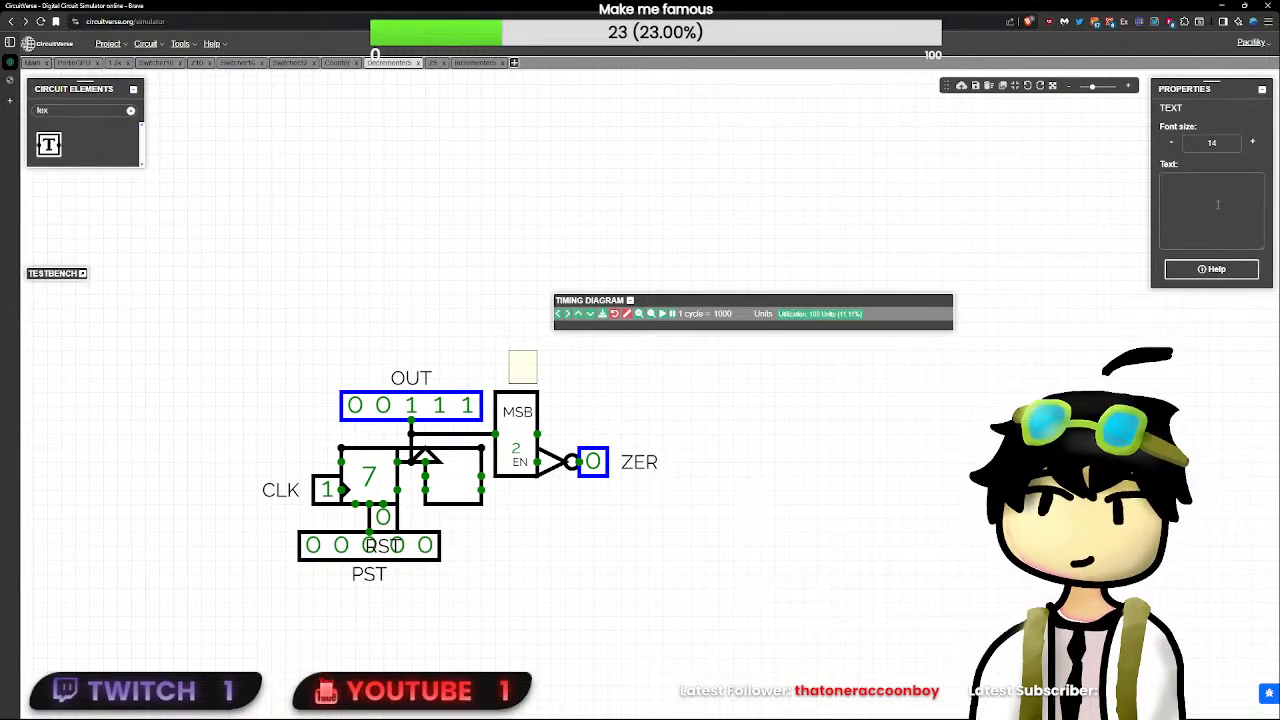
pyautogui.click(1221, 199)
pyautogui.write('Eery')
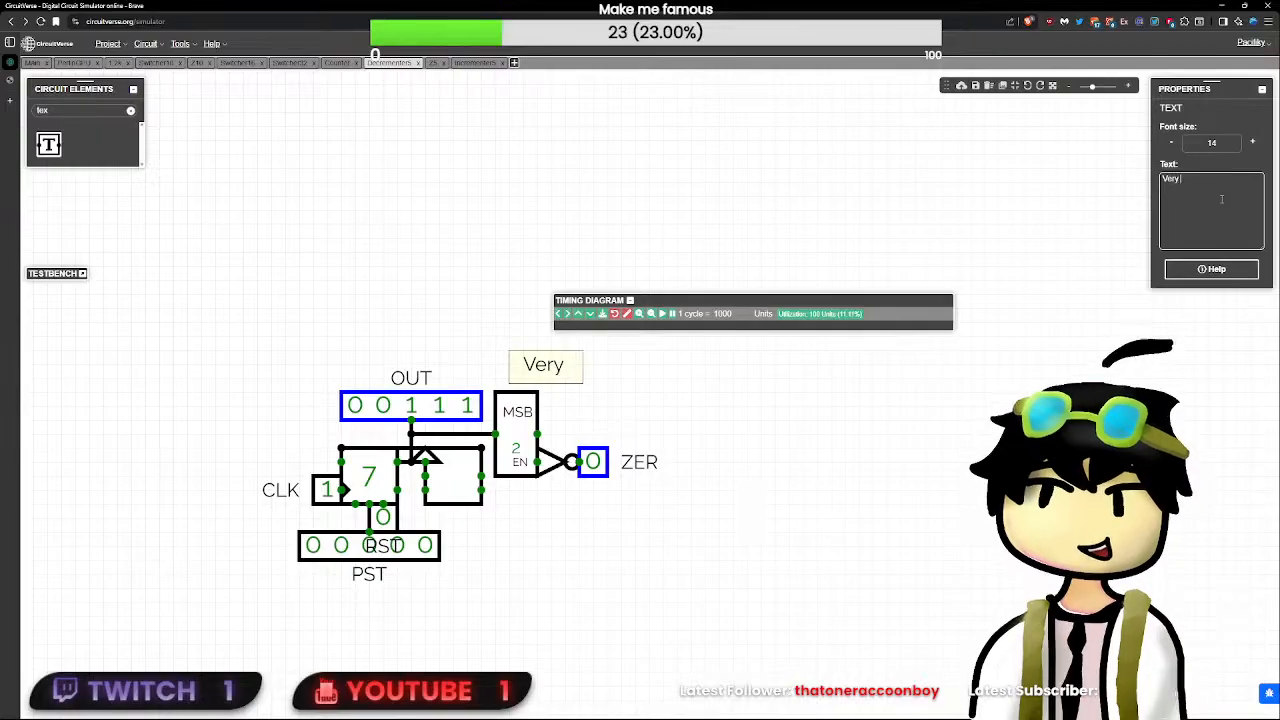
pyautogui.write(' ephemera')
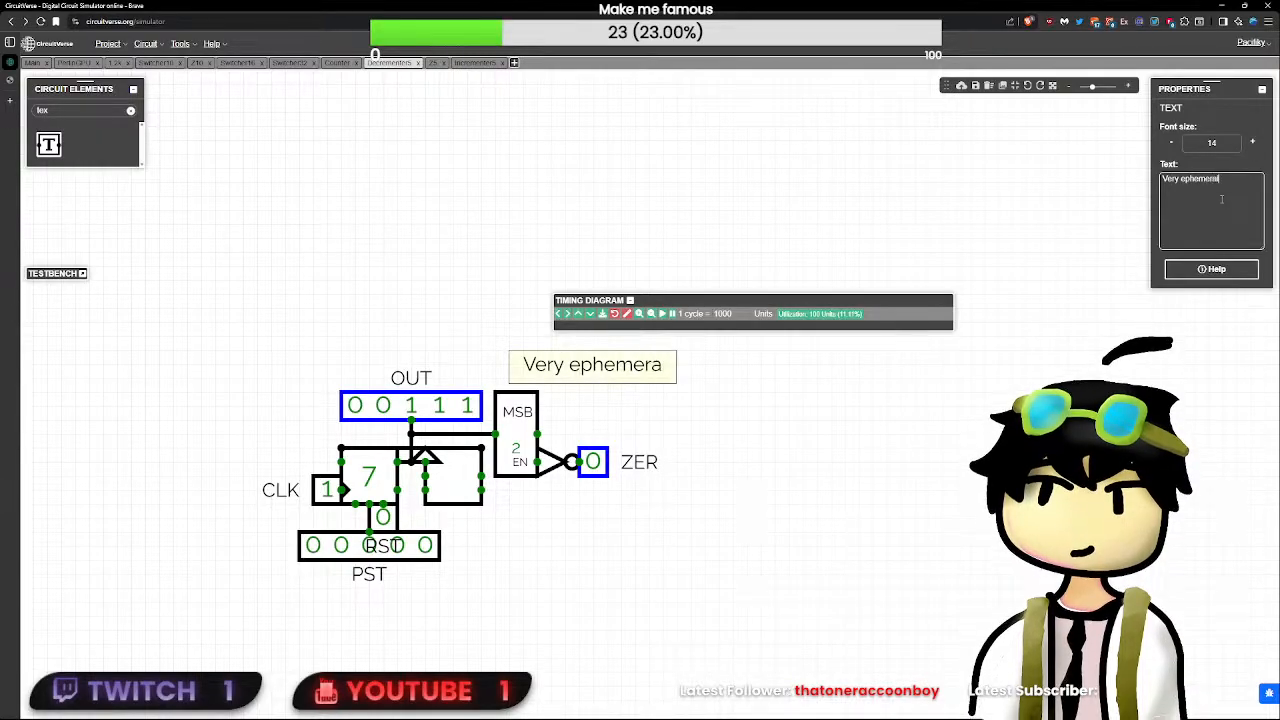
pyautogui.write('l moment where all')
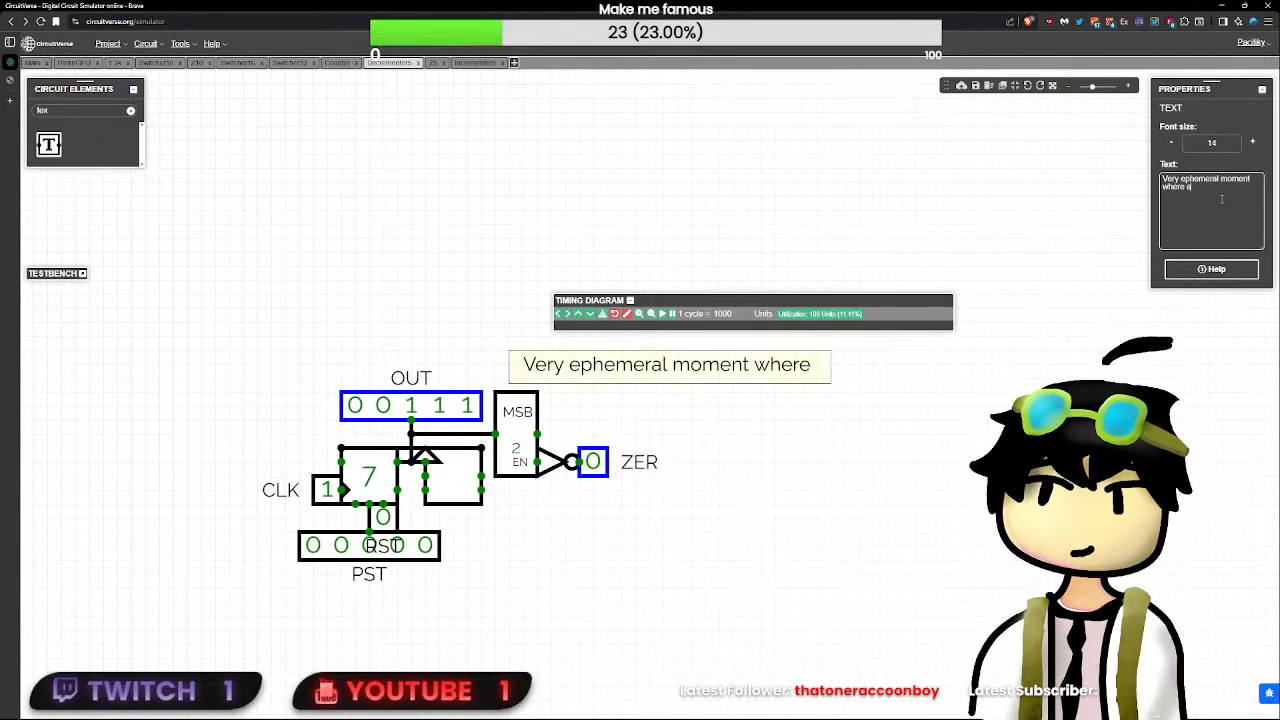
pyautogui.write(' stuff is off')
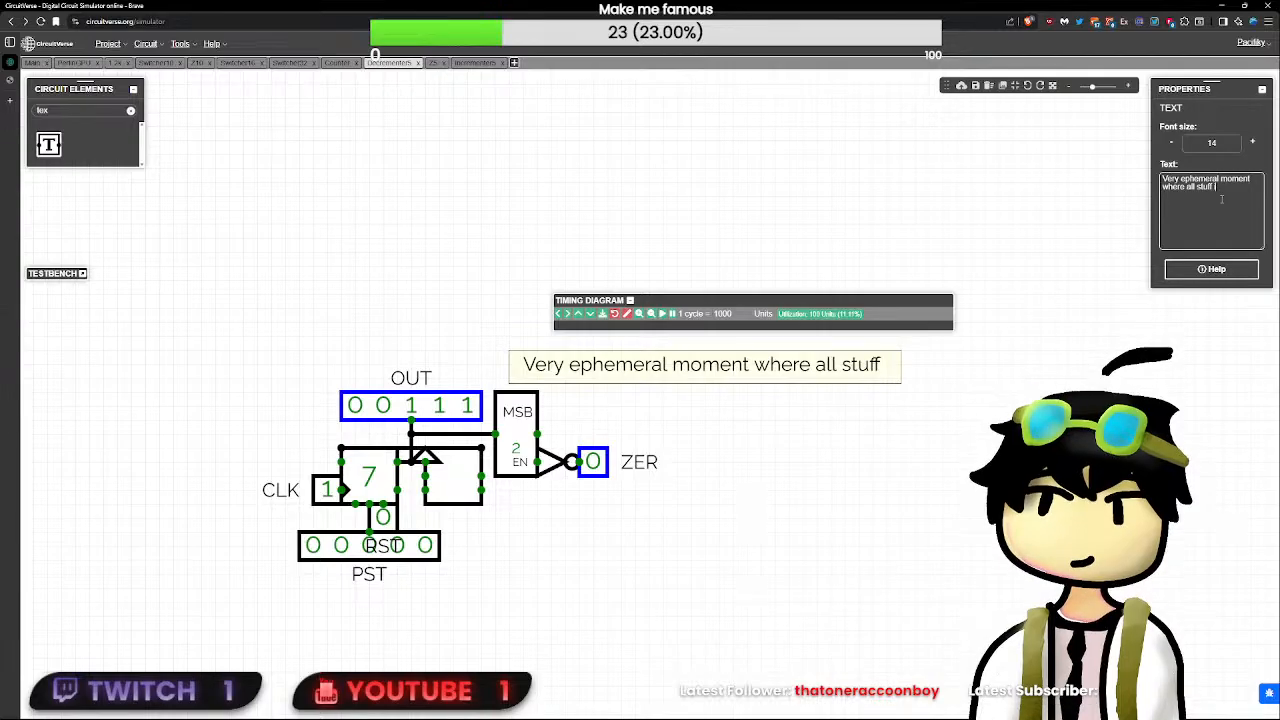
pyautogui.write(' on powers ')
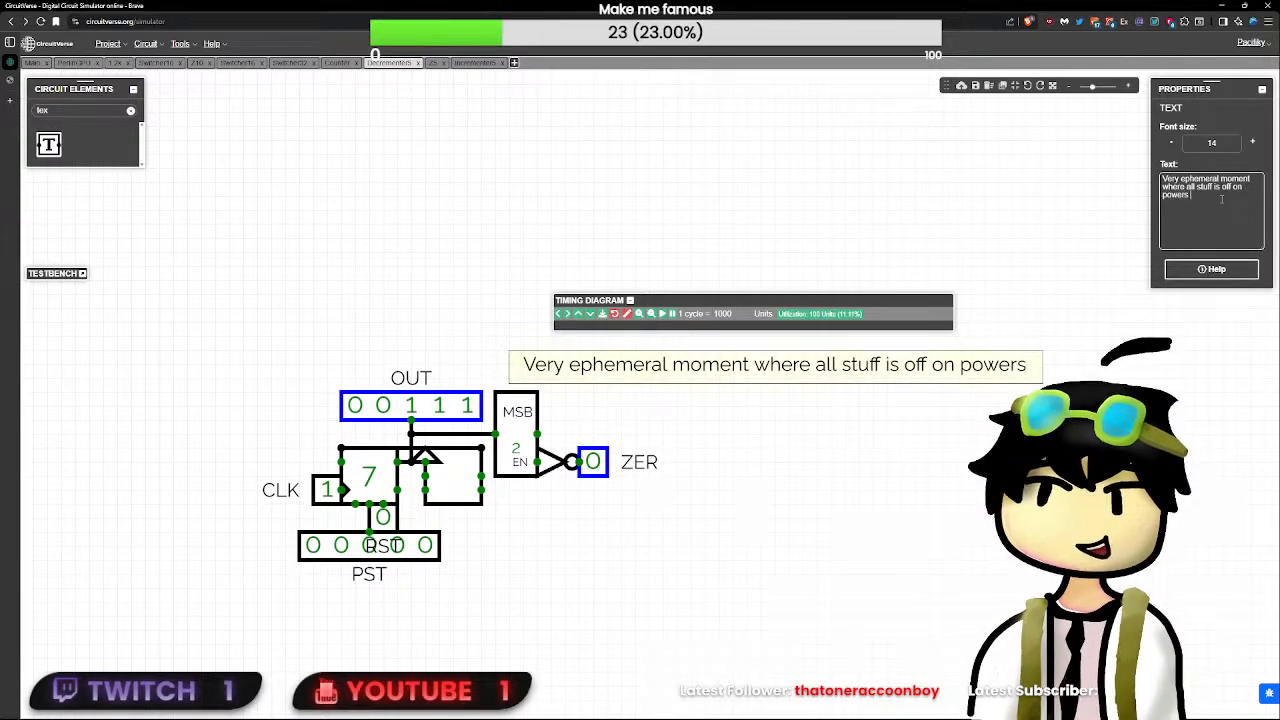
pyautogui.write('of two on 2')
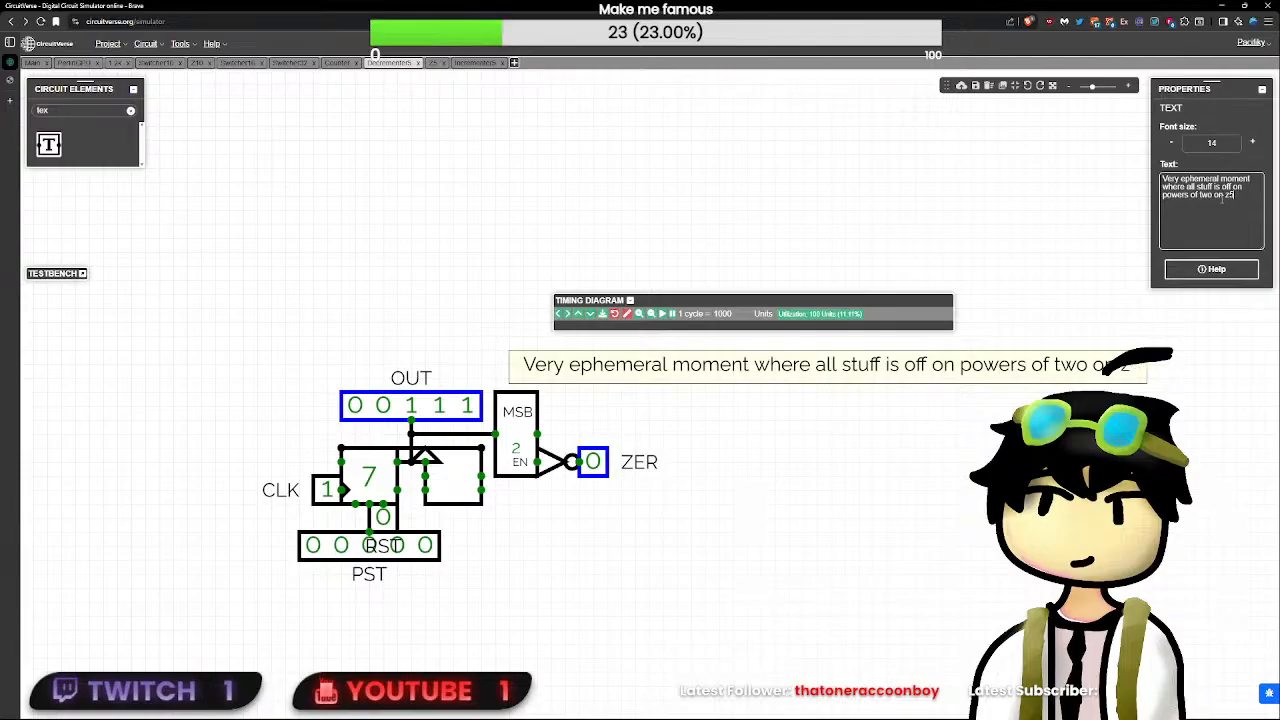
pyautogui.write('co')
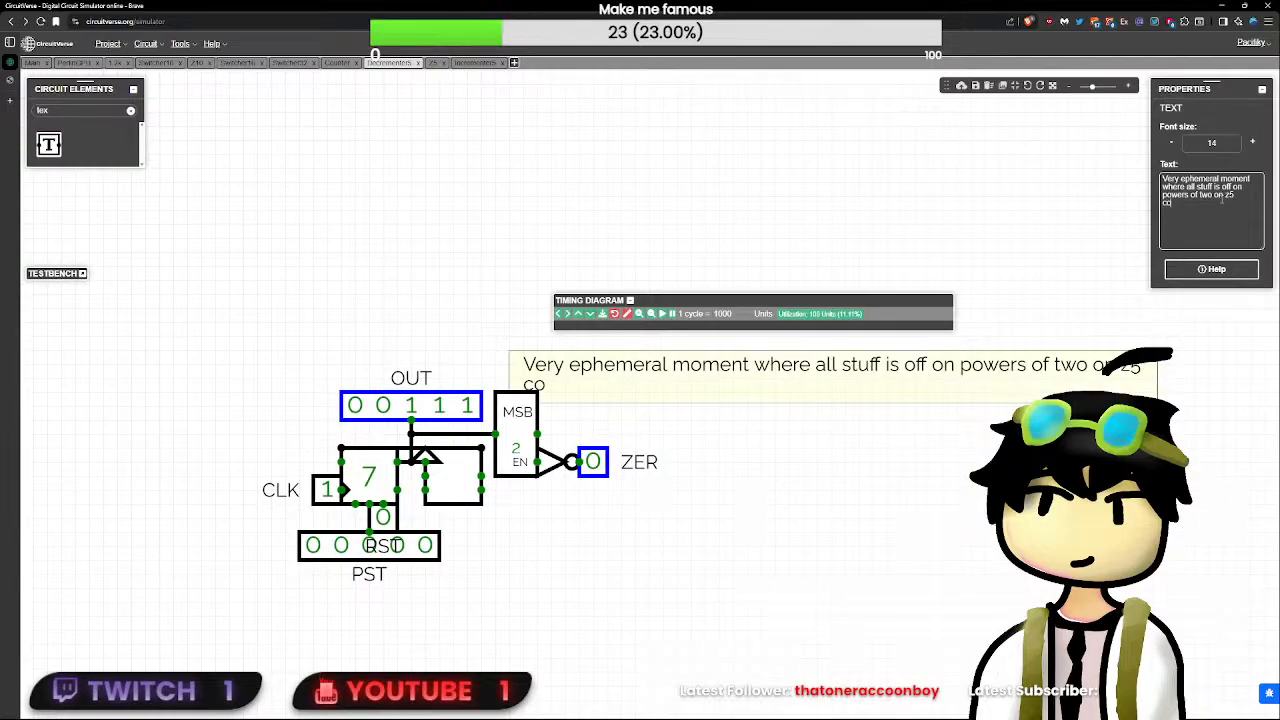
# - Continue the note with "turns zero on for a moment and breaks it" and move it above OUT
pyautogui.press('BackSpace')
pyautogui.press('BackSpace')
pyautogui.press('BackSpace')
pyautogui.write('turns ')
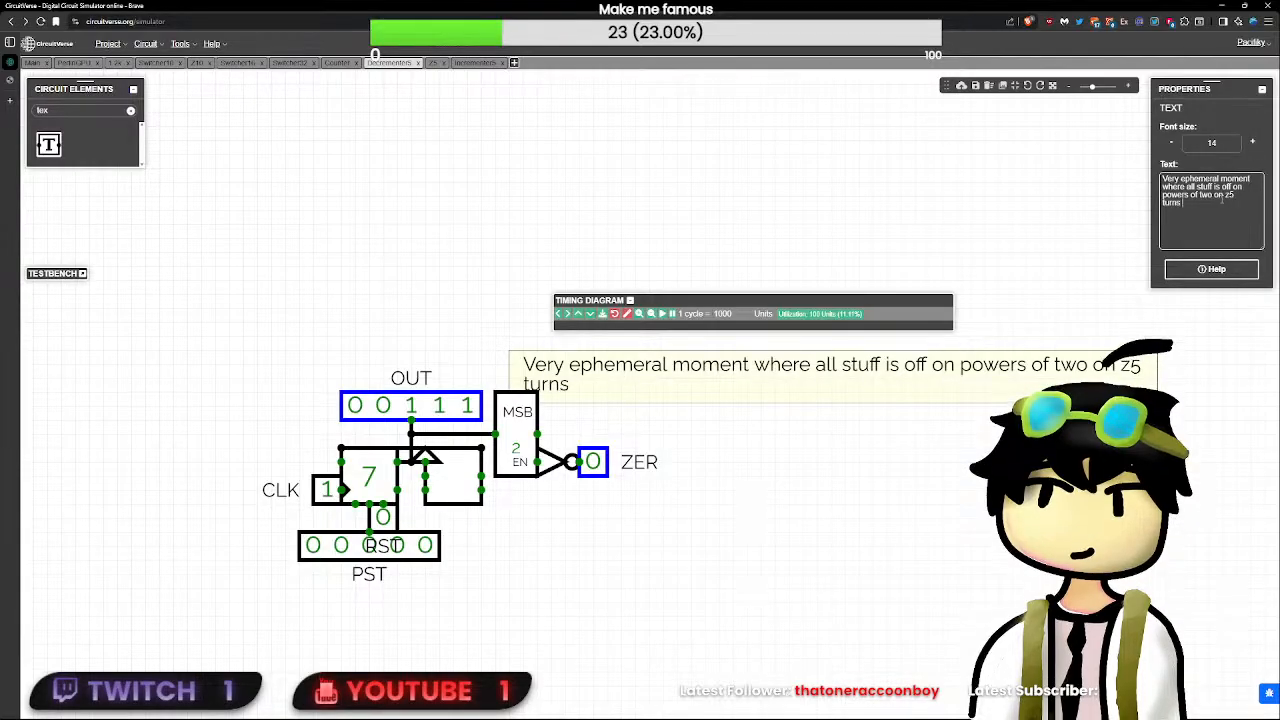
pyautogui.write('zero on for a moment and')
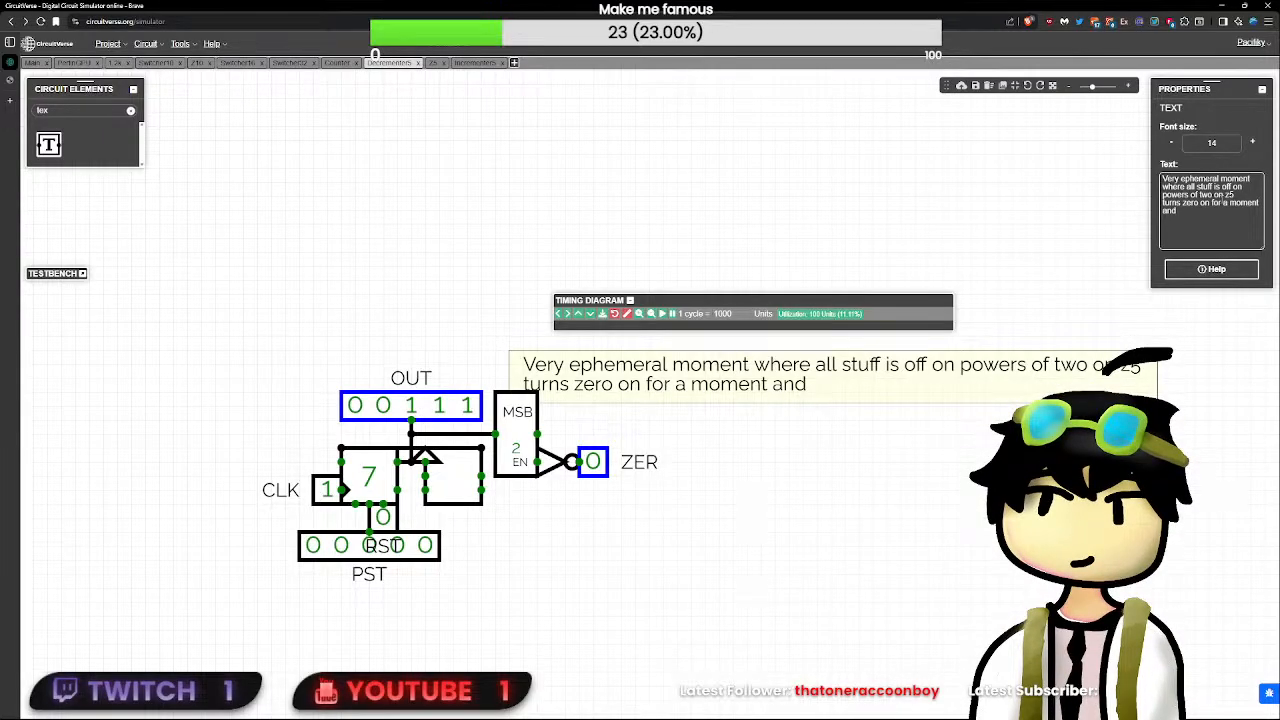
pyautogui.write(' breaks it')
pyautogui.moveTo(762, 394); pyautogui.dragTo(496, 352)
# - Add the line "Engine flaw" to the note, move it higher above OUT, and collapse the timing diagram
pyautogui.click(1236, 215)
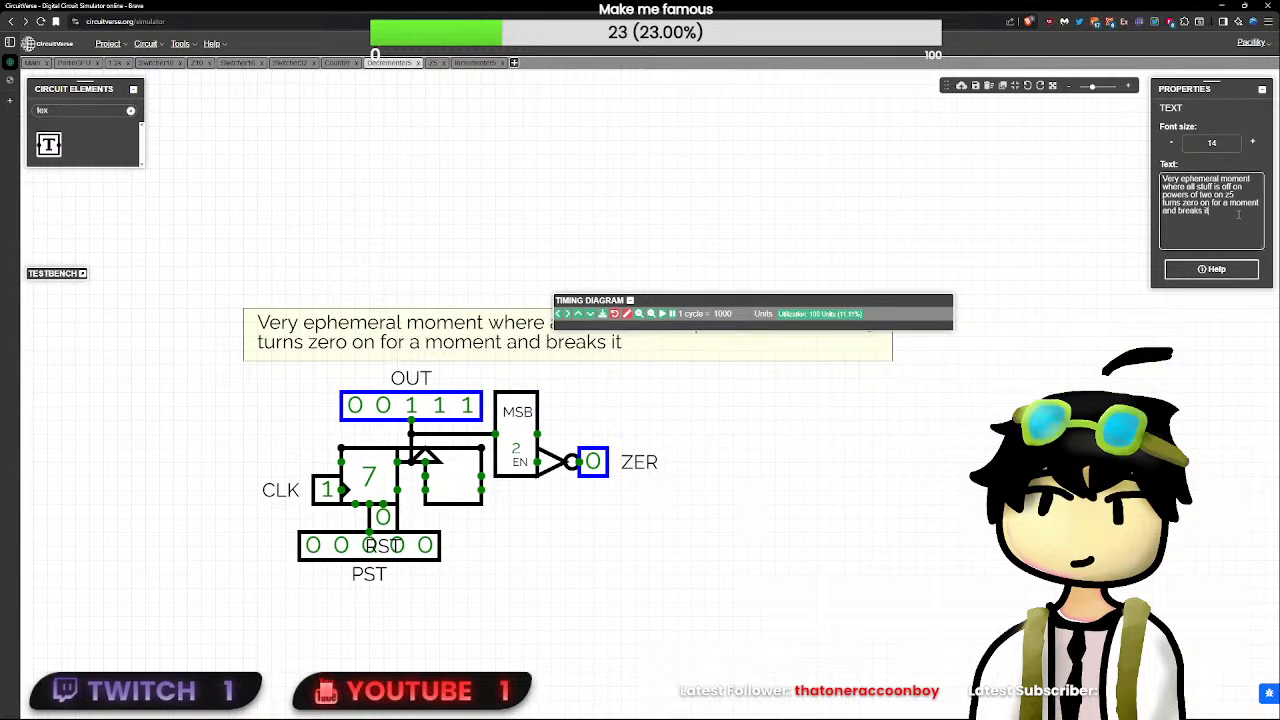
pyautogui.press('Return')
pyautogui.write('Engine')
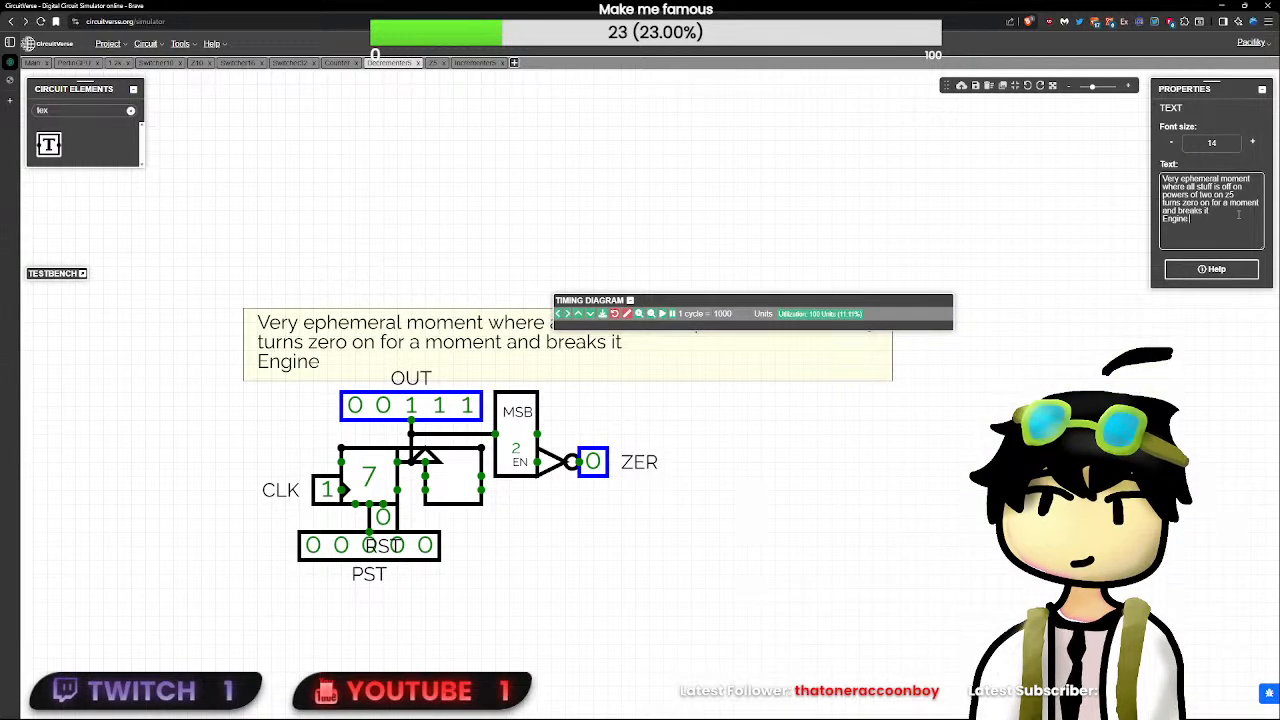
pyautogui.write(' falw')
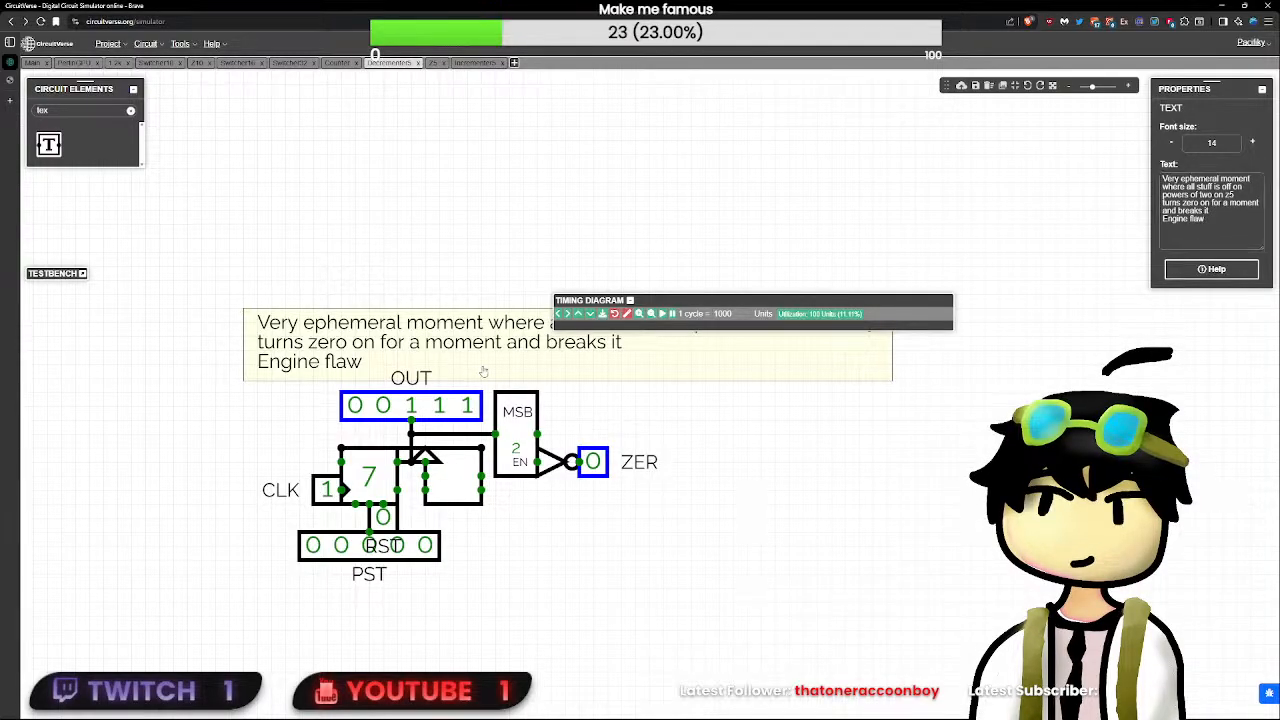
pyautogui.moveTo(485, 370); pyautogui.dragTo(460, 302)
pyautogui.click(629, 300)
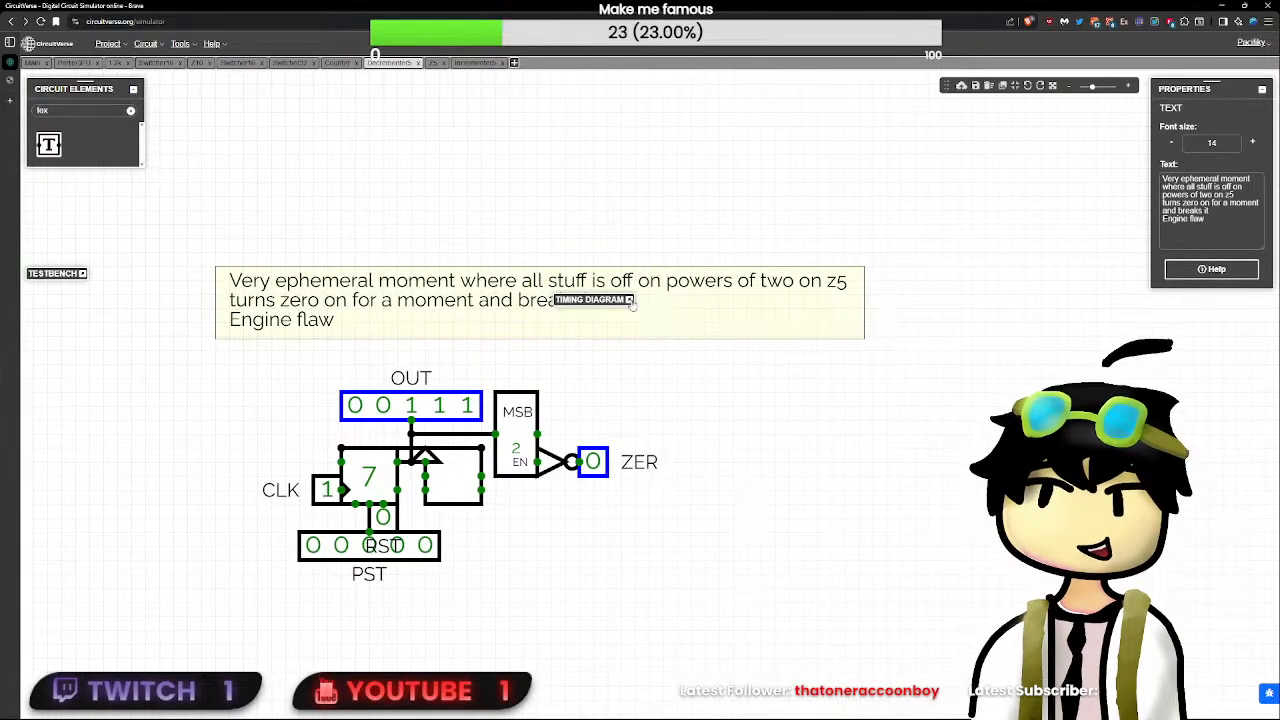
pyautogui.click(571, 257)
pyautogui.click(428, 297)
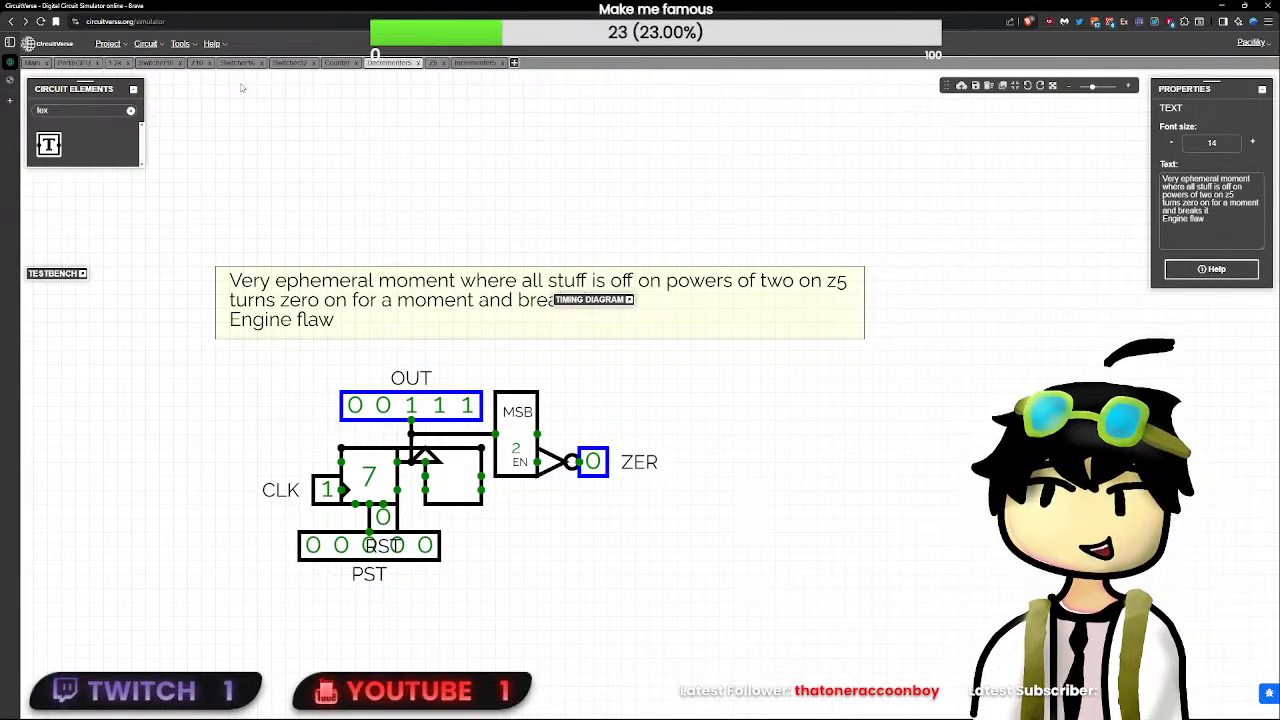
# - Return to PerlinGPU, reset it with RST, expand the timing diagram, and set the unlabeled one-bit input beside the multiplexer to 1
pyautogui.click(73, 63)
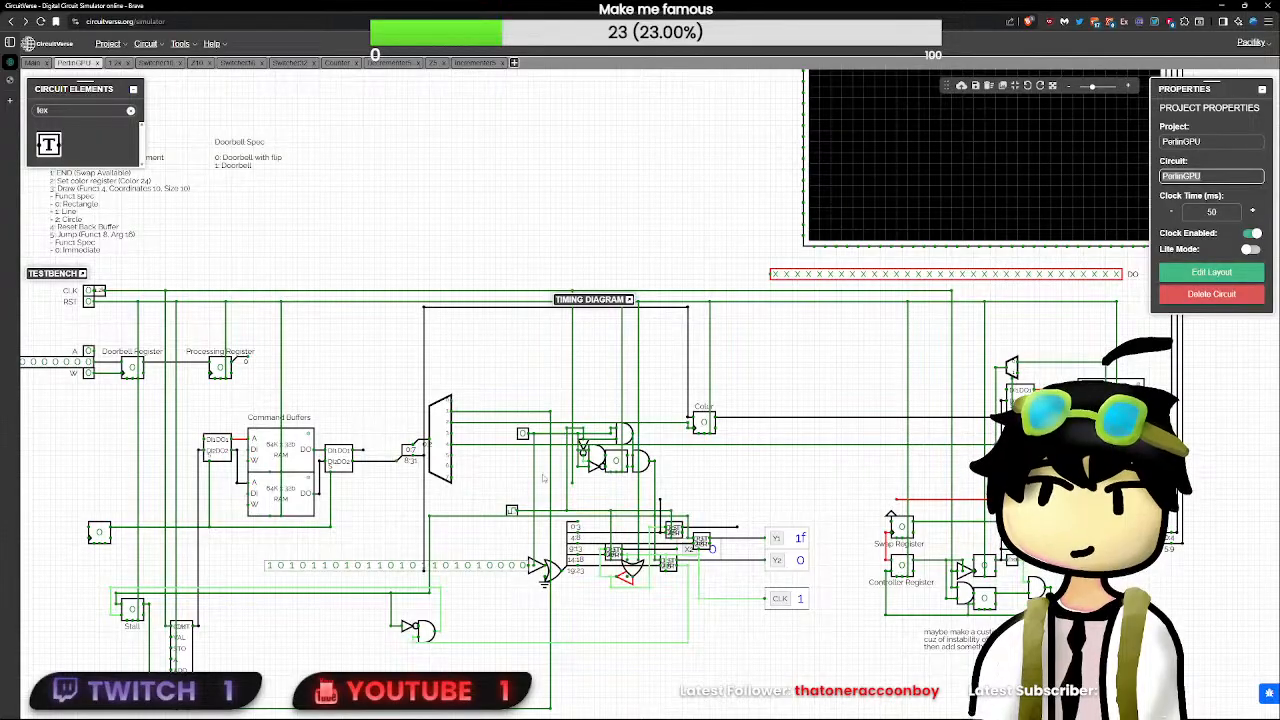
pyautogui.click(89, 302)
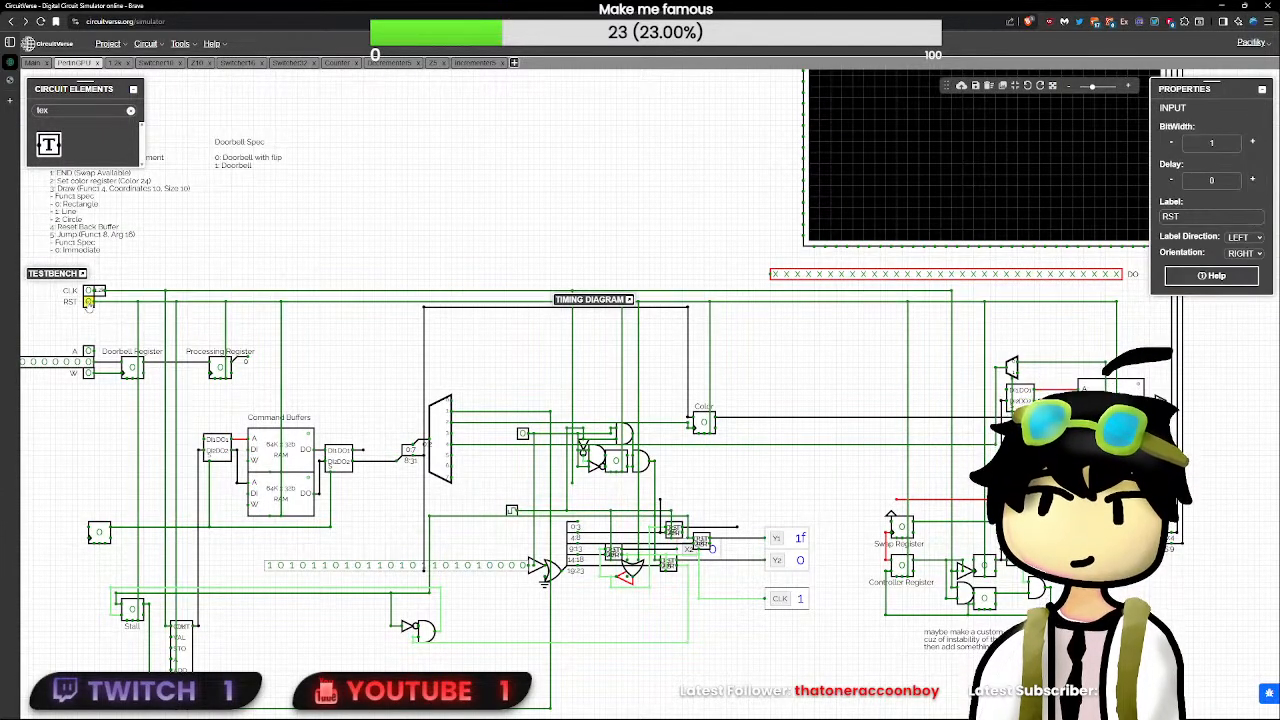
pyautogui.click(629, 300)
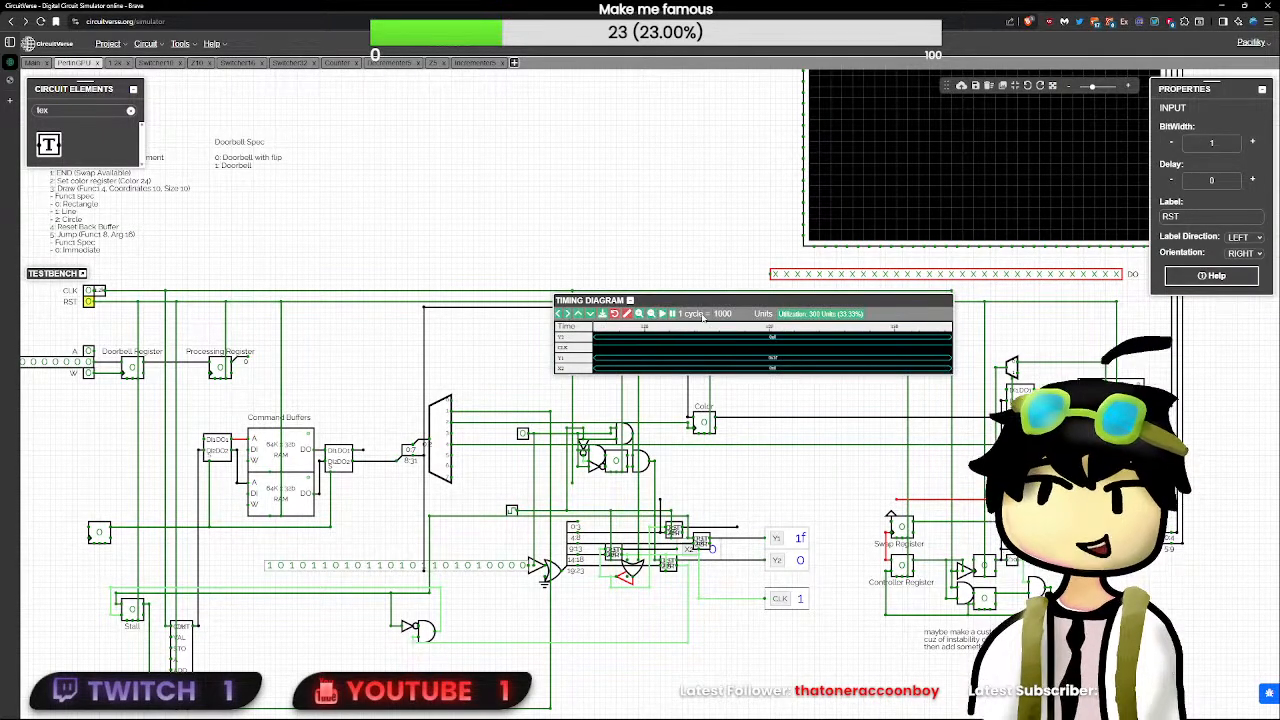
pyautogui.click(523, 433)
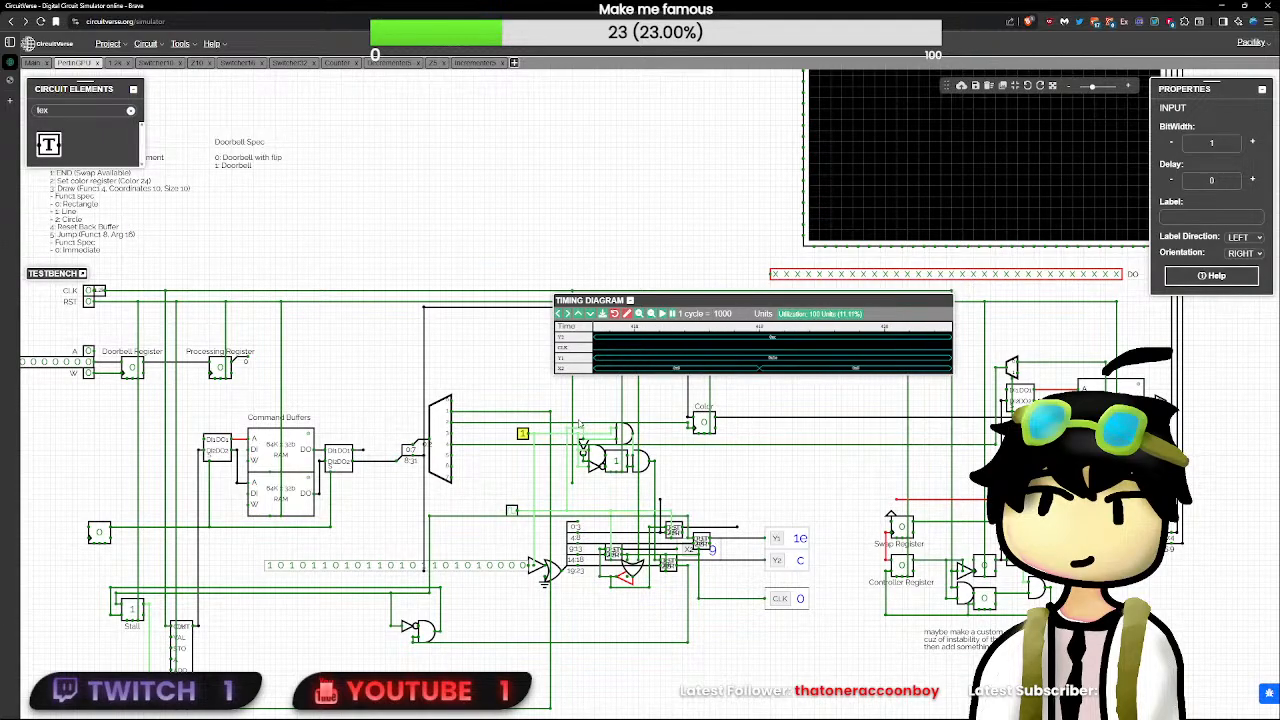
# - Set the one-bit input beside the multiplexer to 0 and add a copy of the X2 flag just above the Y1 flag
pyautogui.click(524, 433)
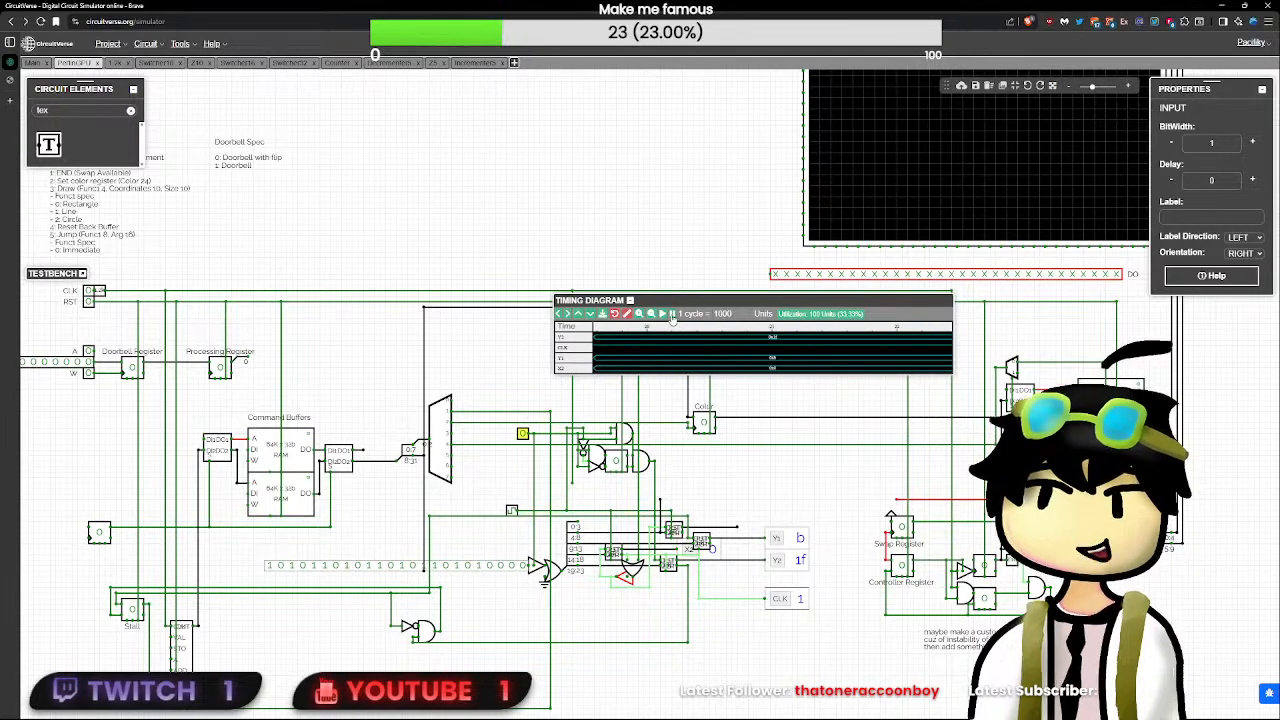
pyautogui.scroll(2, 790, 598)
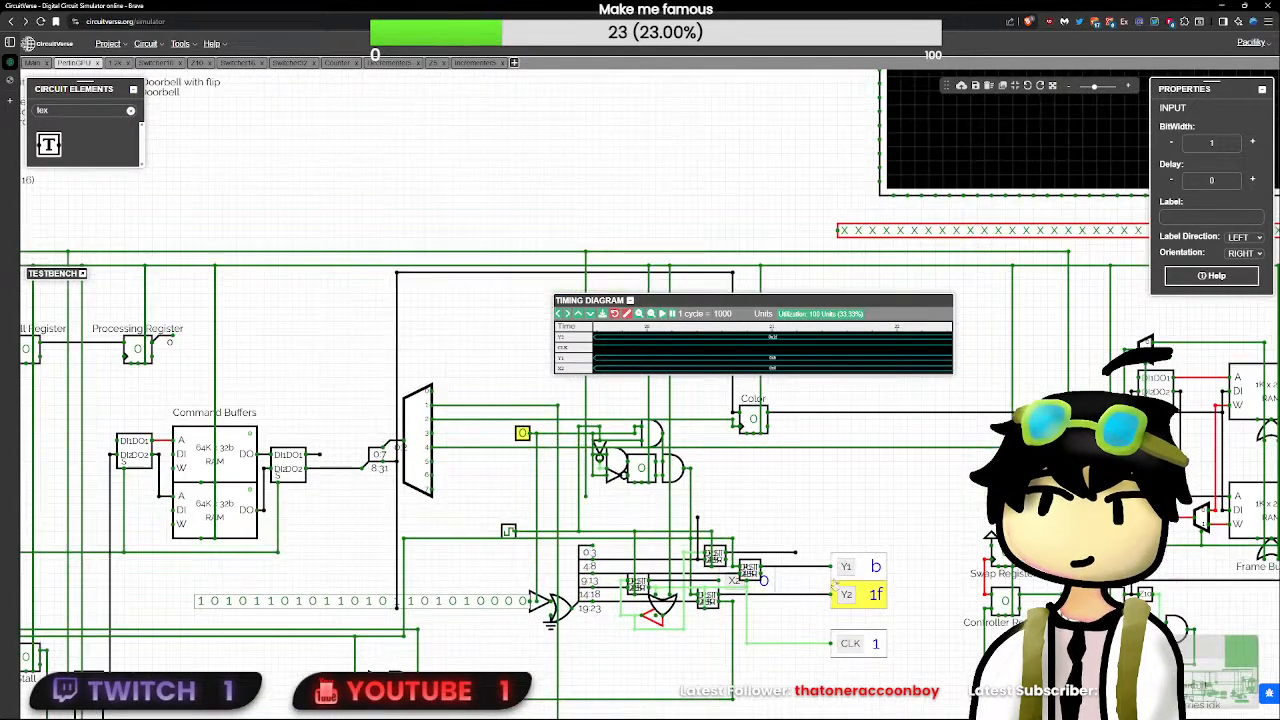
pyautogui.moveTo(836, 529); pyautogui.dragTo(750, 480)
pyautogui.scroll(2, 763, 454)
pyautogui.click(672, 515)
pyautogui.click(784, 457)
pyautogui.hotkey('ctrl', 'v')
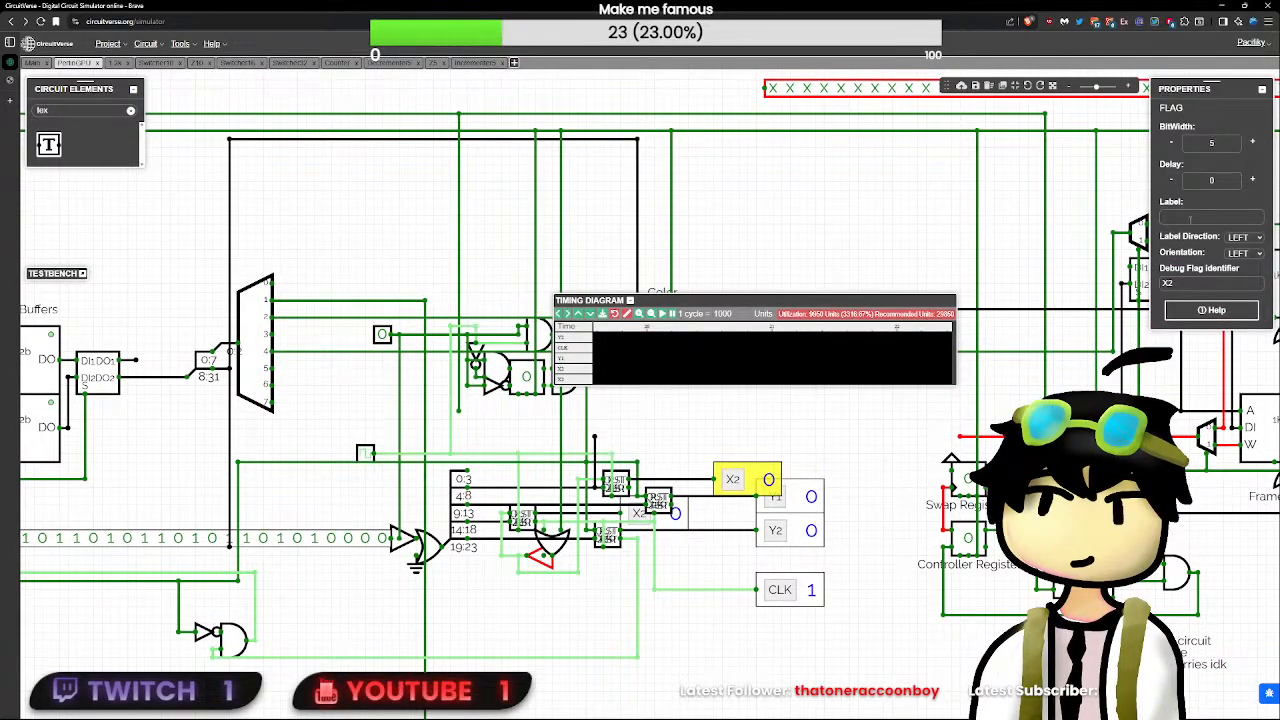
# - Change the copied flag's debug flag identifier to X1
pyautogui.click(1192, 284)
pyautogui.press('BackSpace')
pyautogui.write('1')
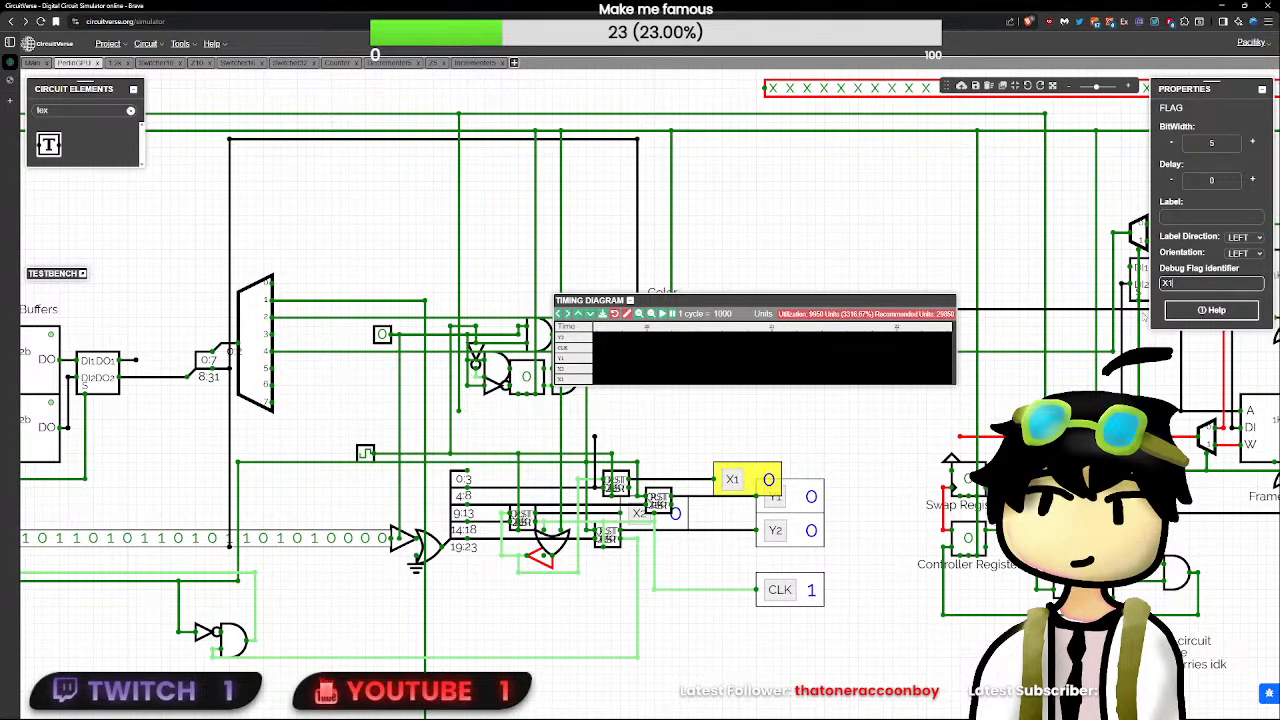
pyautogui.click(834, 406)
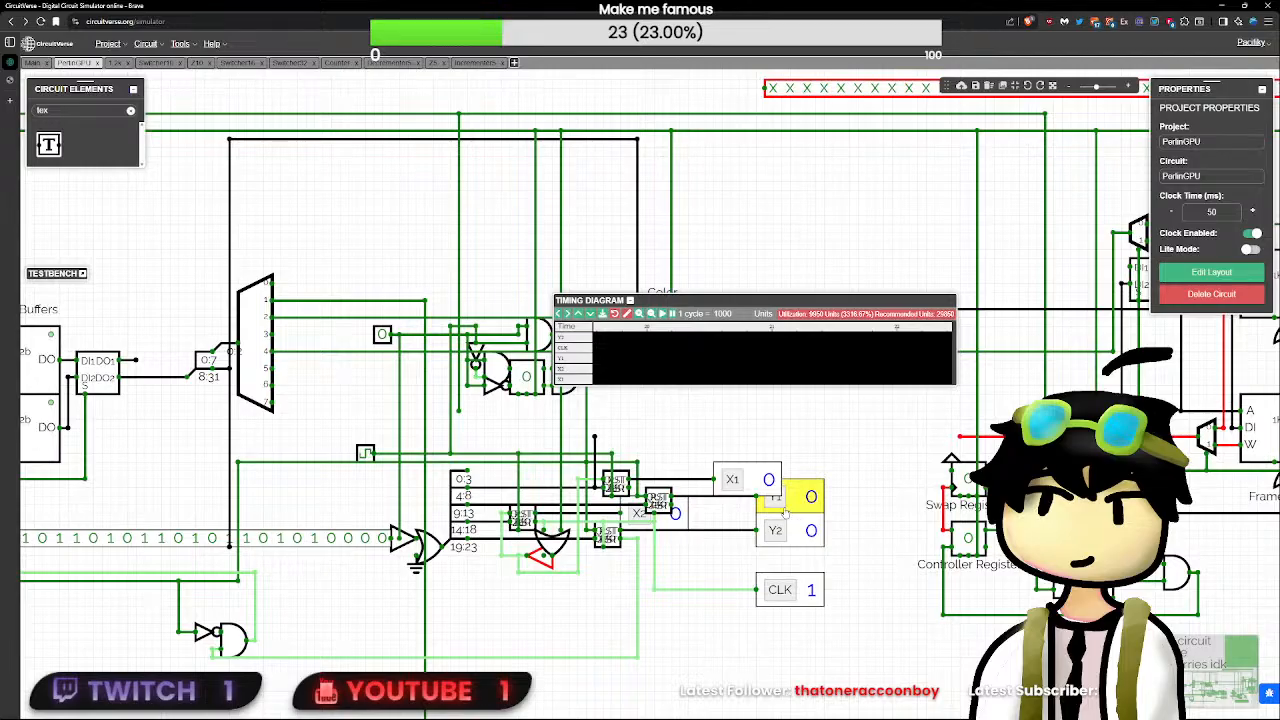
# - Remove the CLK flag's wire, reconnect the flag to the underside of the block feeding Y2, and recalibrate the timing diagram
pyautogui.click(778, 598)
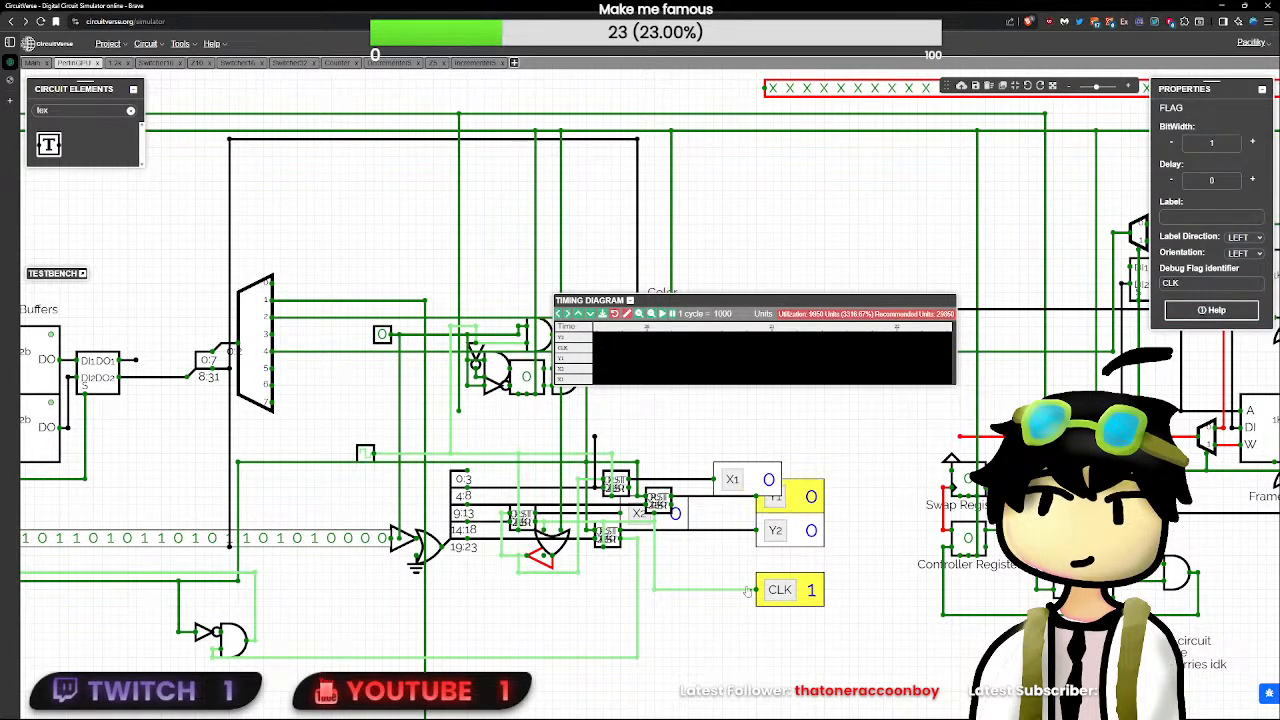
pyautogui.click(654, 589)
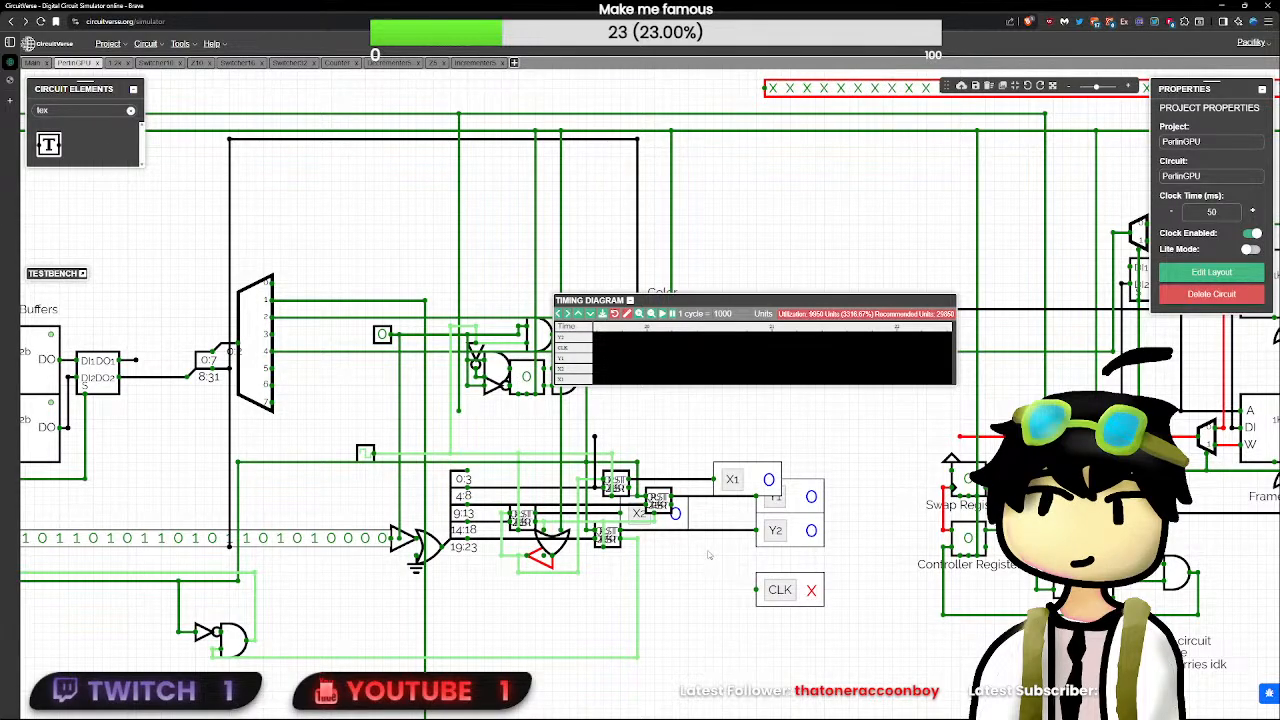
pyautogui.click(628, 527)
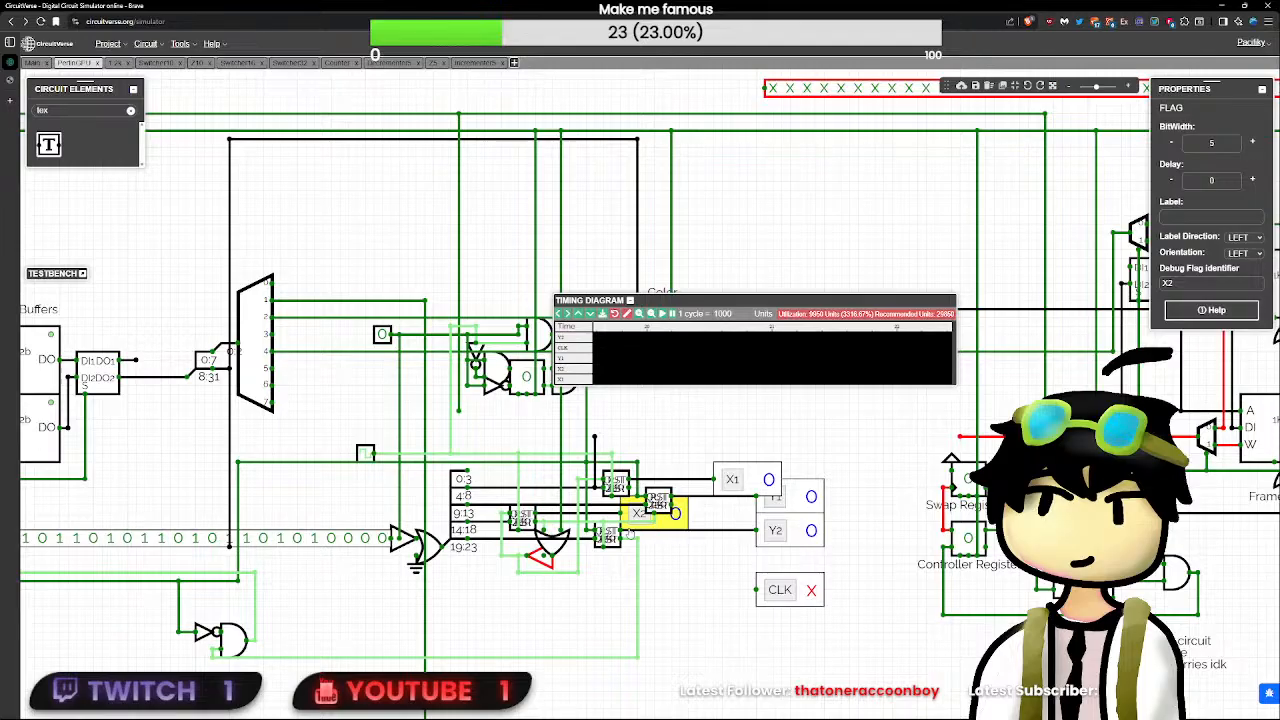
pyautogui.click(606, 561)
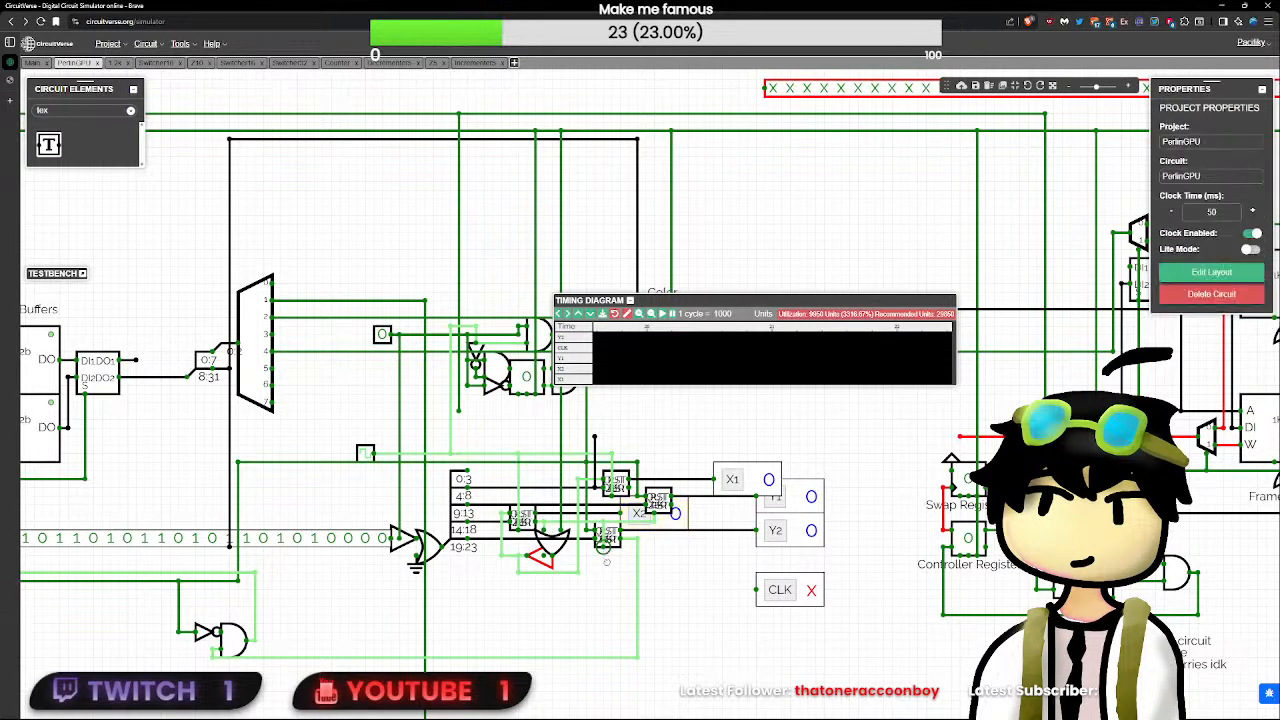
pyautogui.click(770, 589)
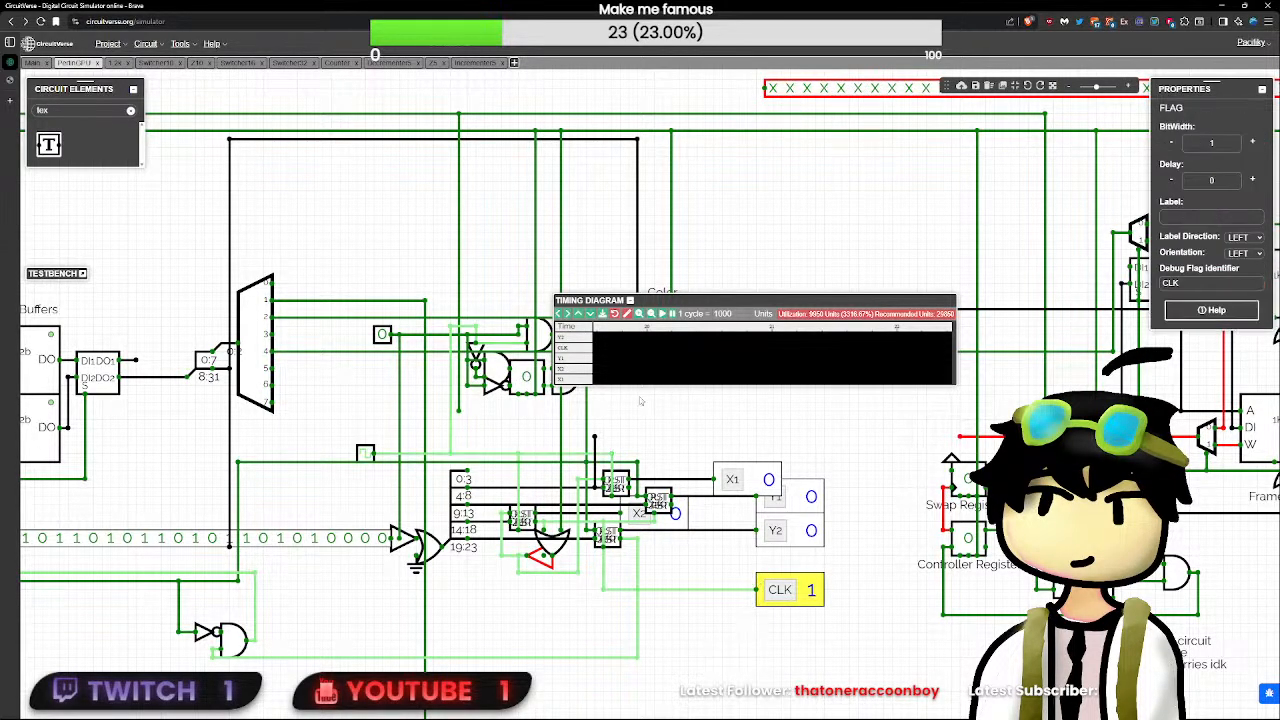
pyautogui.click(627, 314)
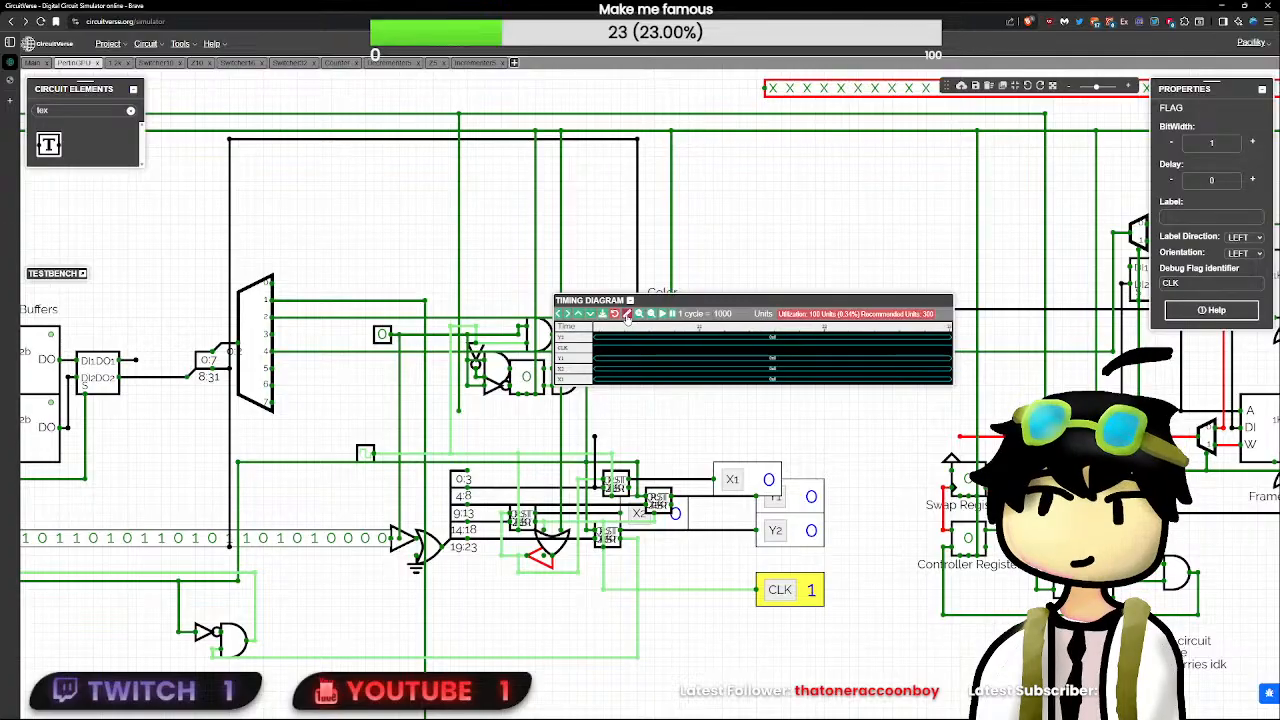